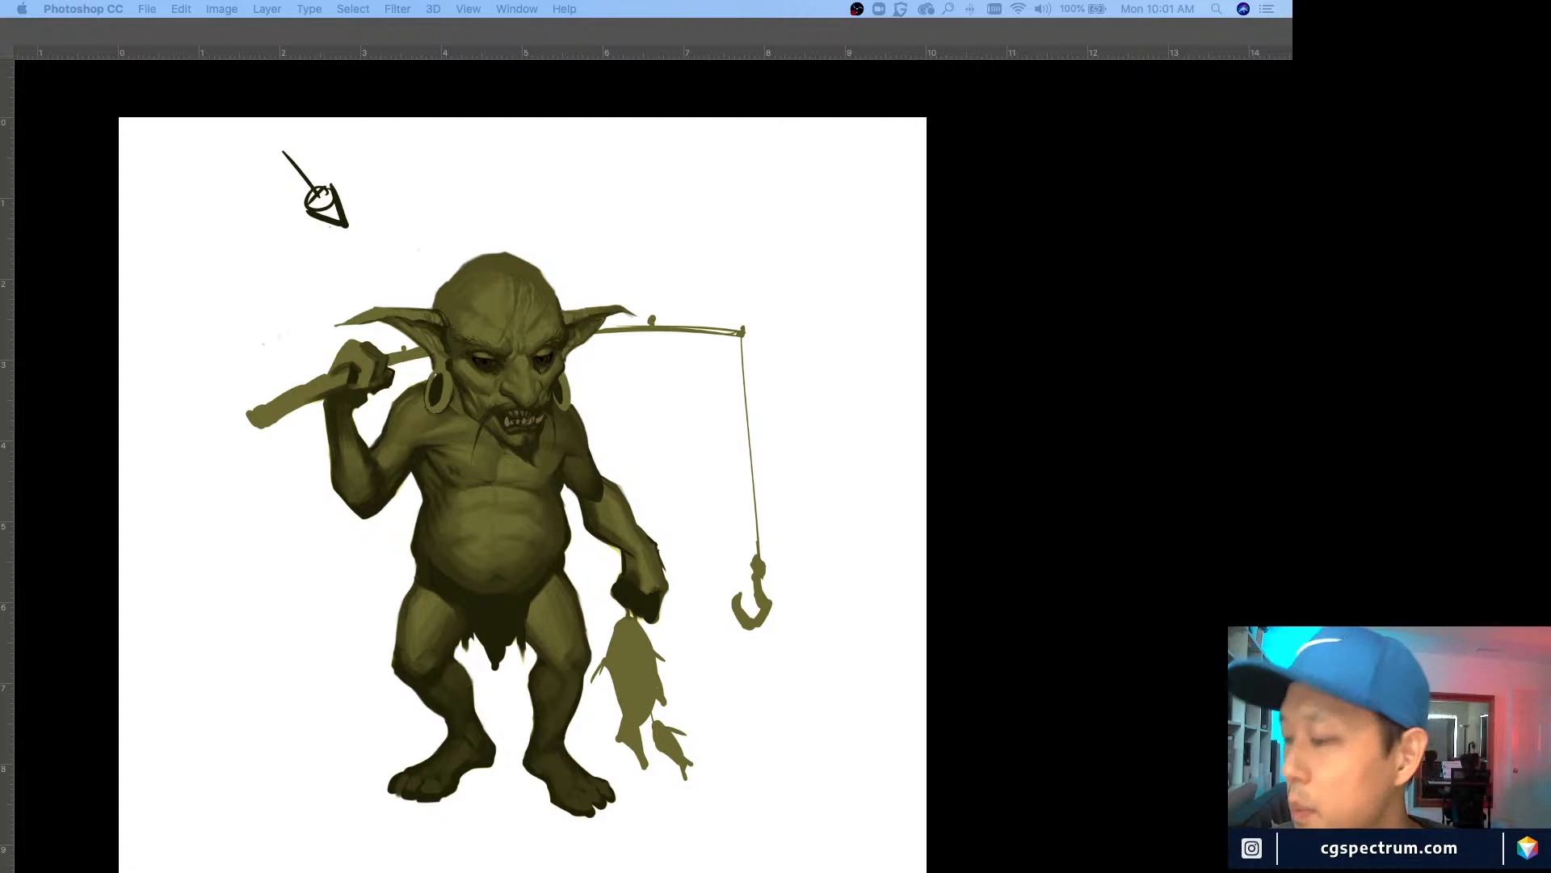
Step: Show the hidden interface panels and examine the goblin's full figure both close up and at reduced size
key("Tab")
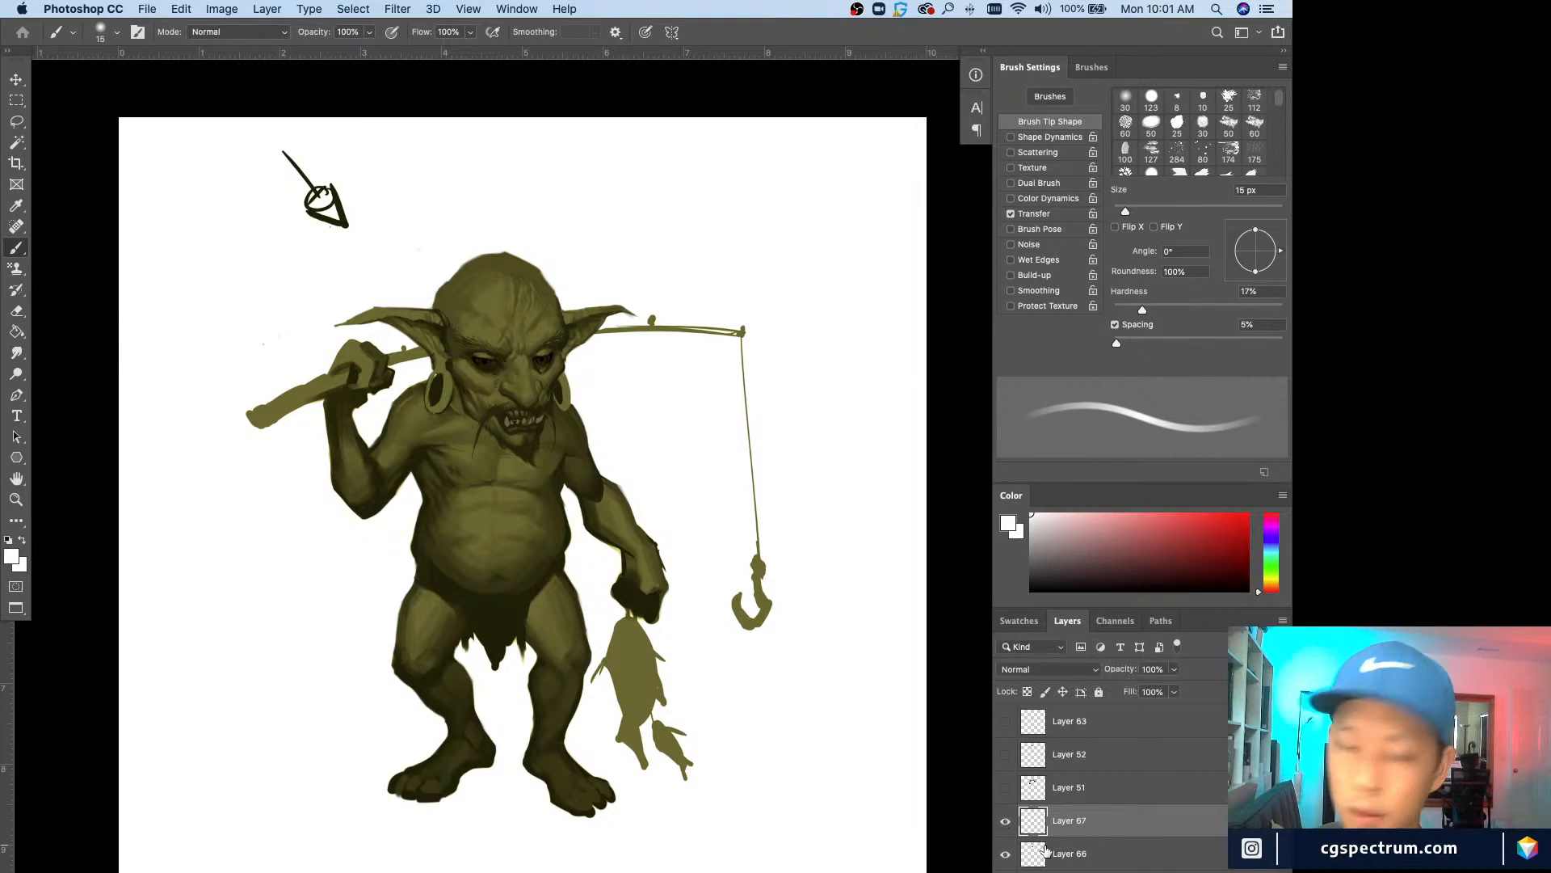
key("super+plus")
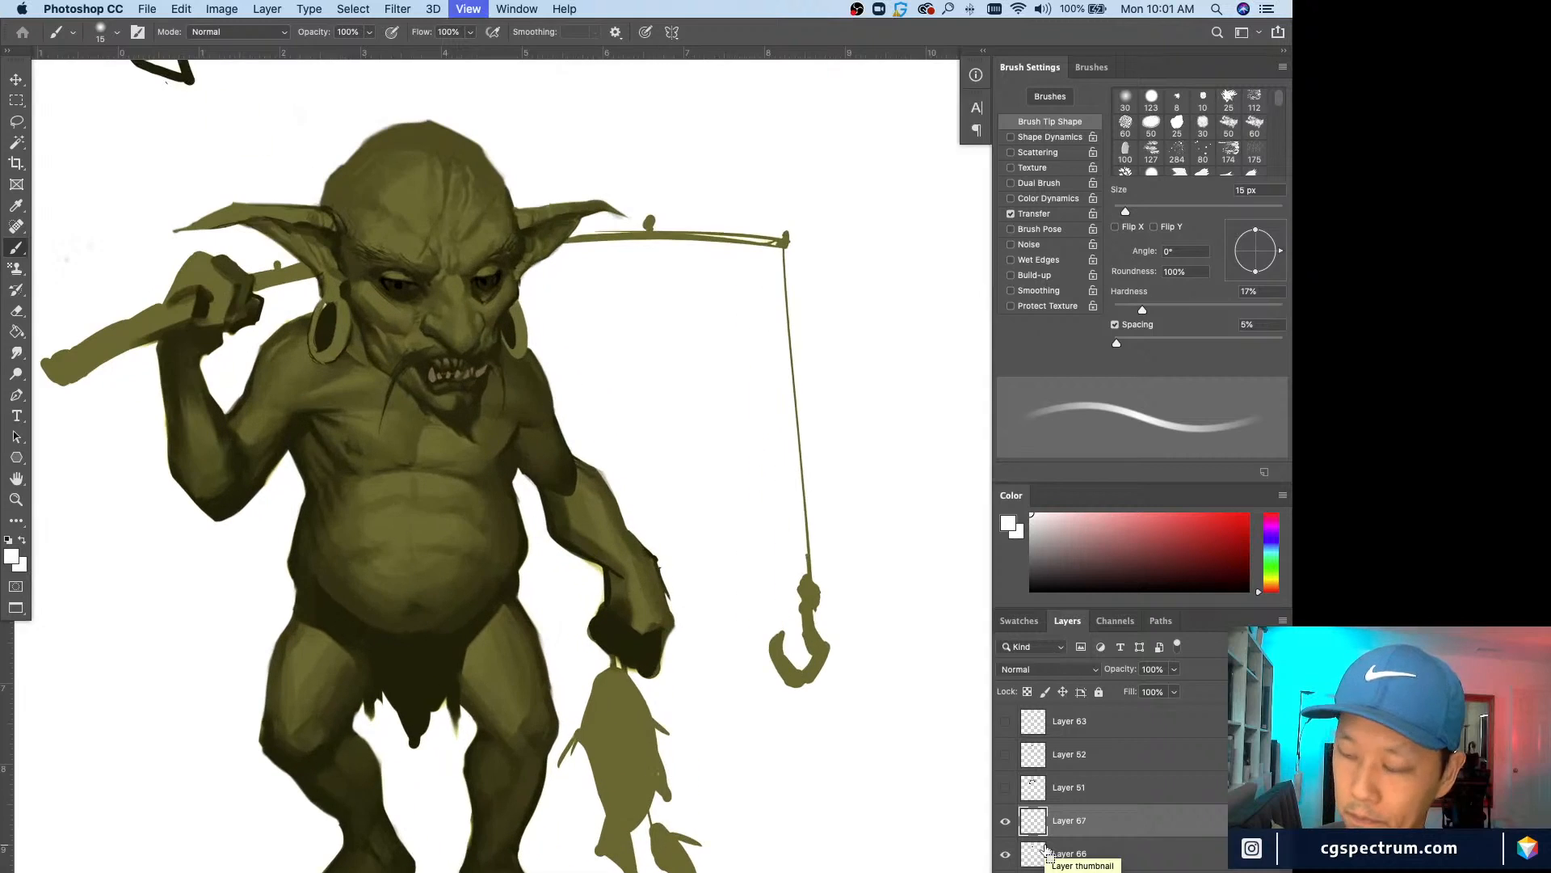
key("super+minus")
key("super+plus")
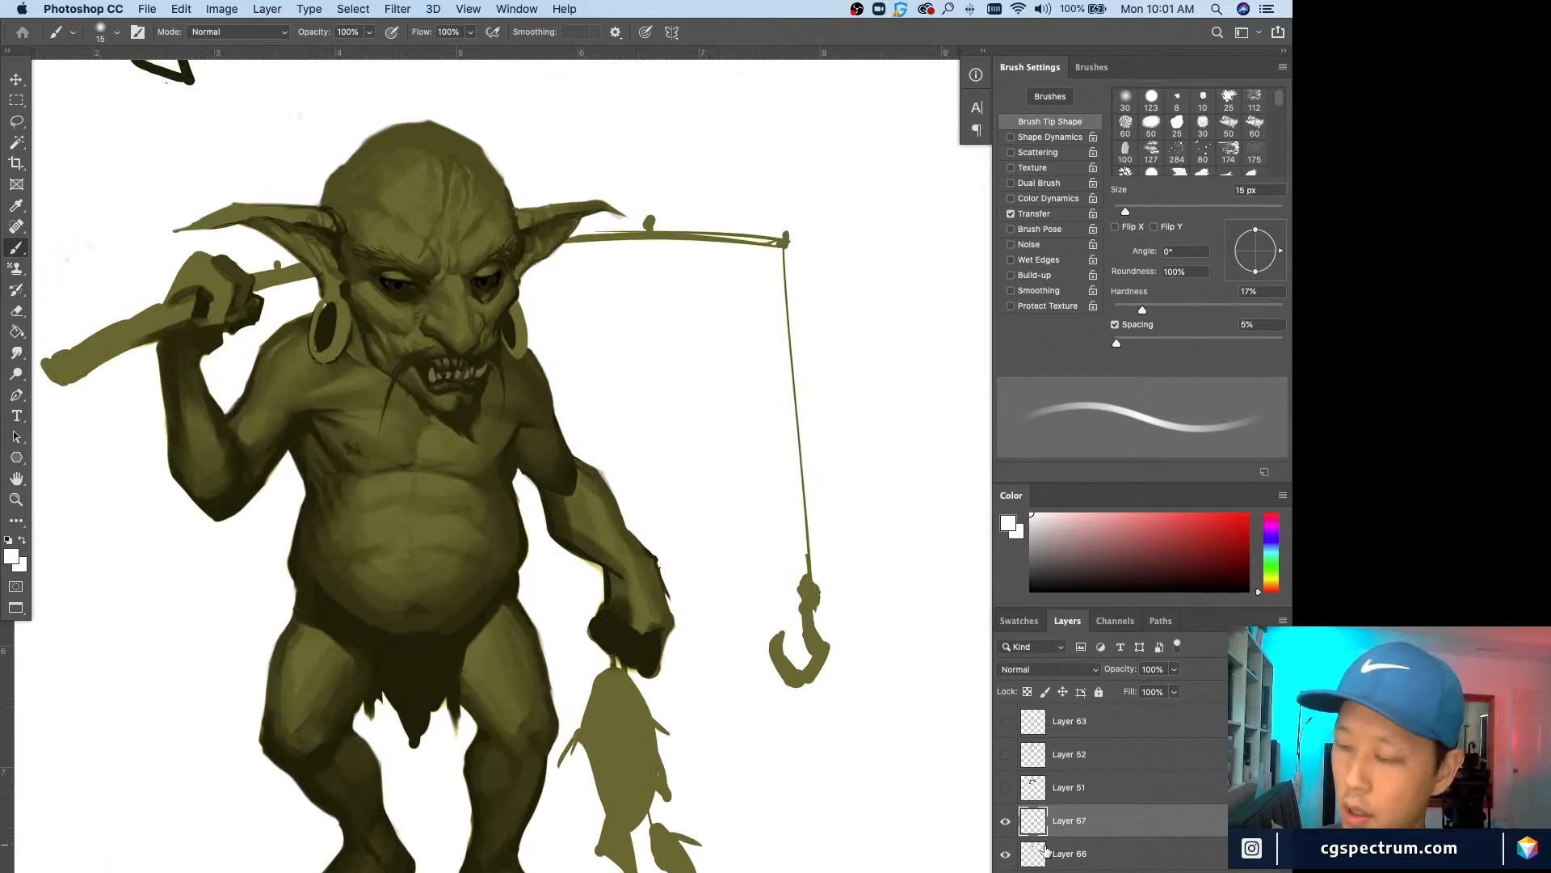
left_click_drag(480, 643, 546, 666)
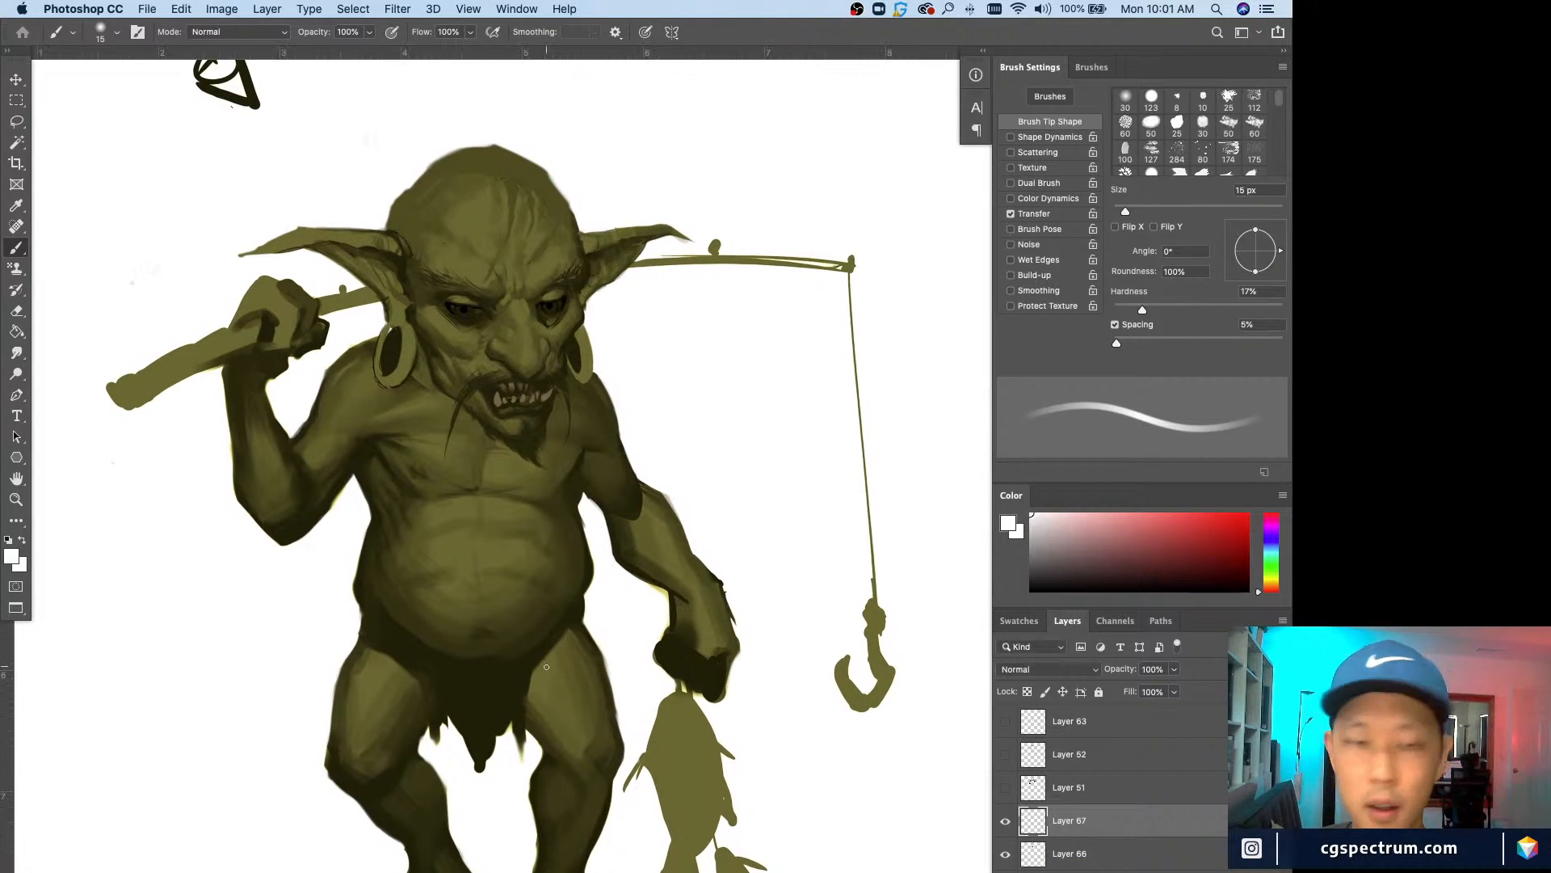
key("super+minus")
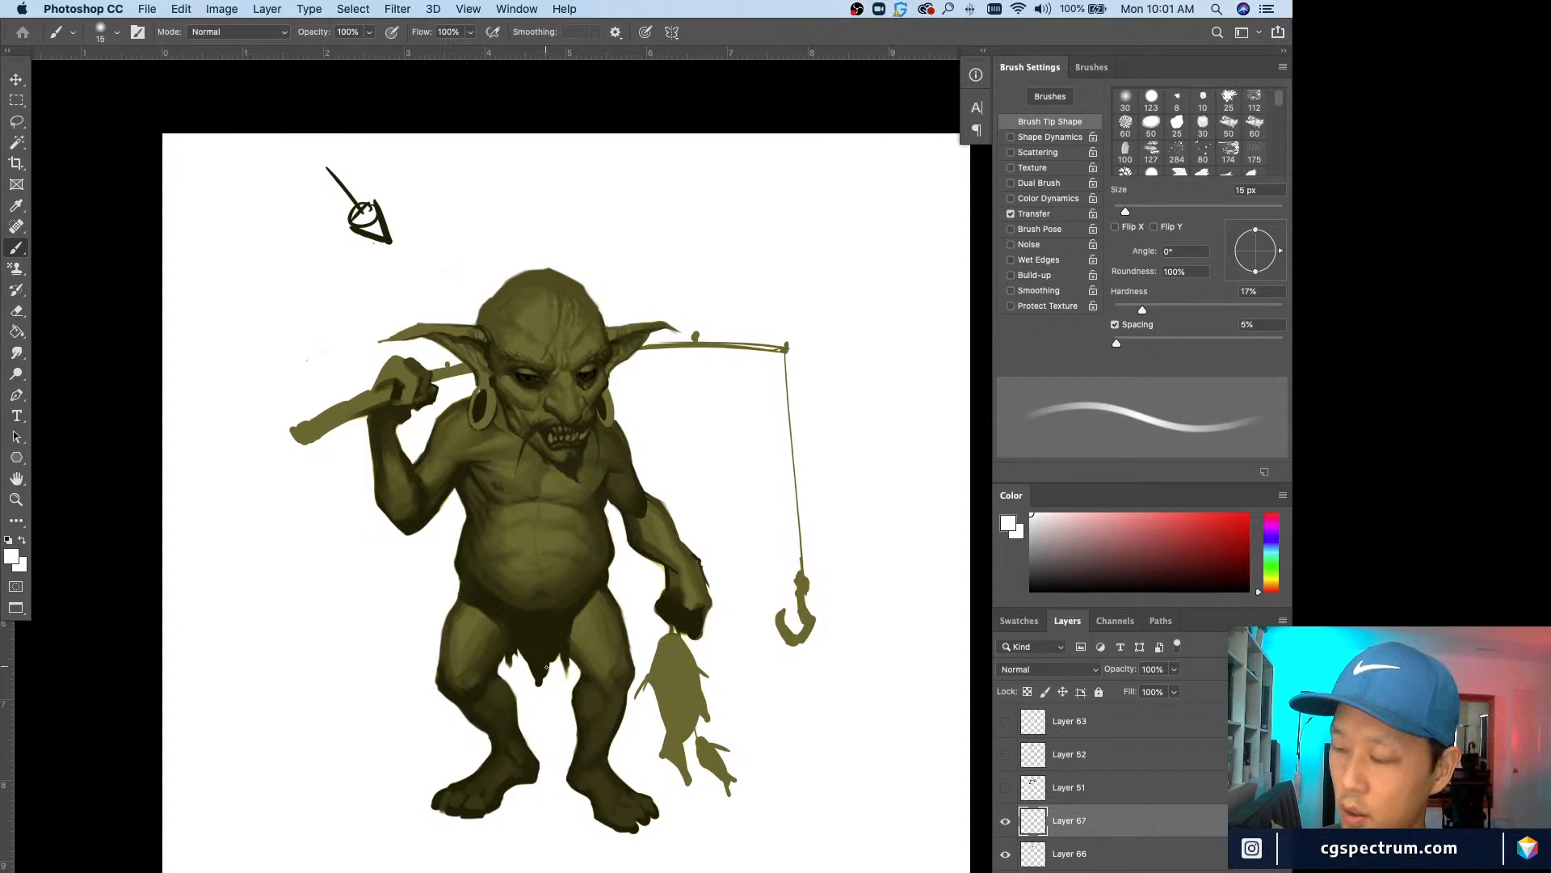
key("super+plus")
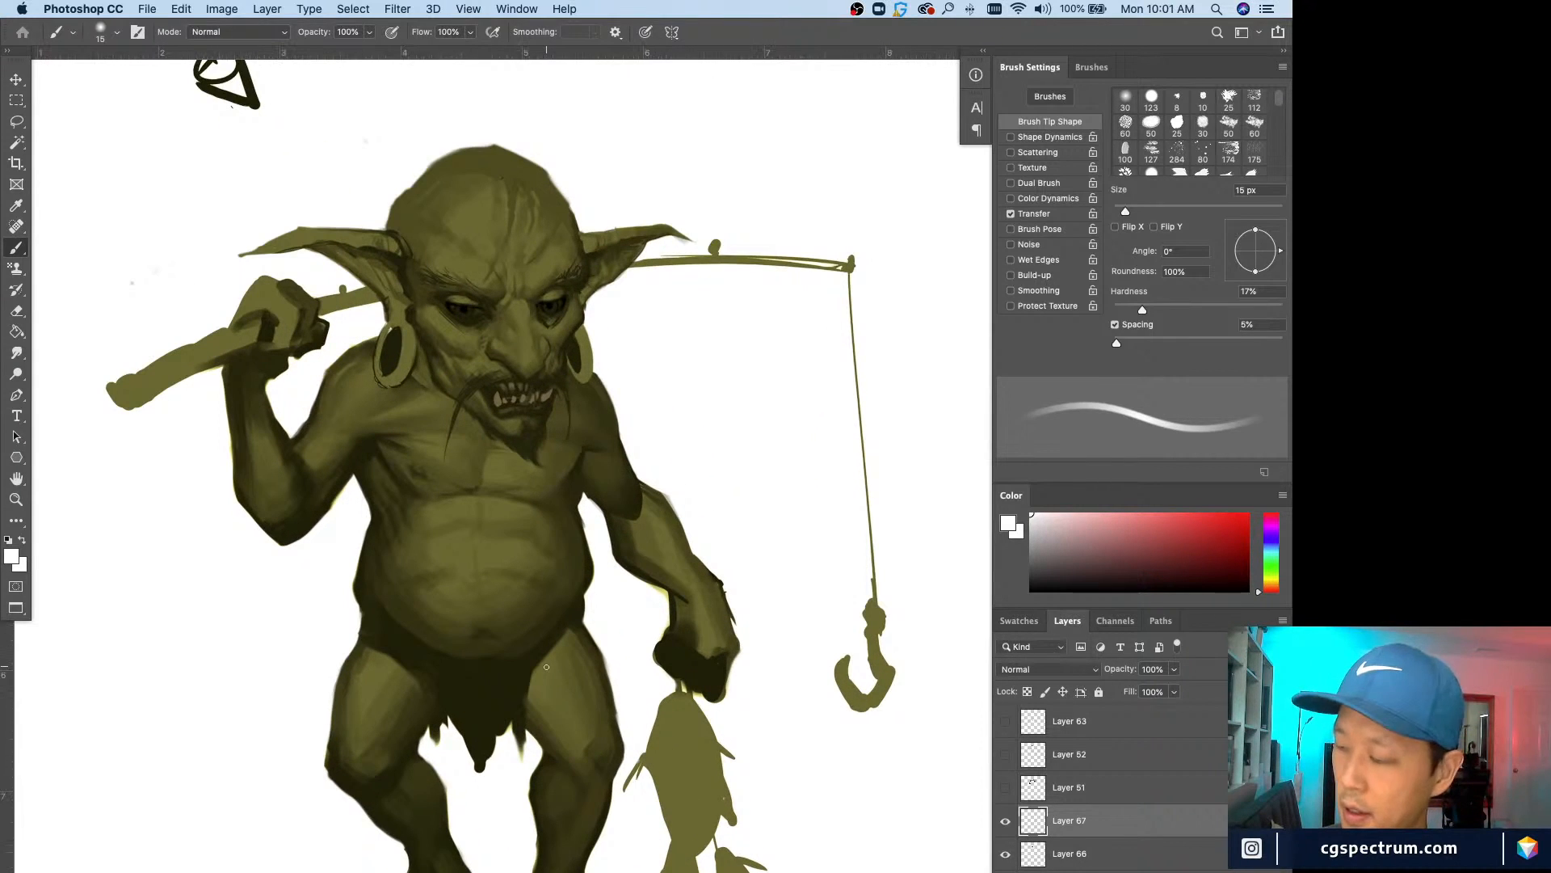
key("super+minus")
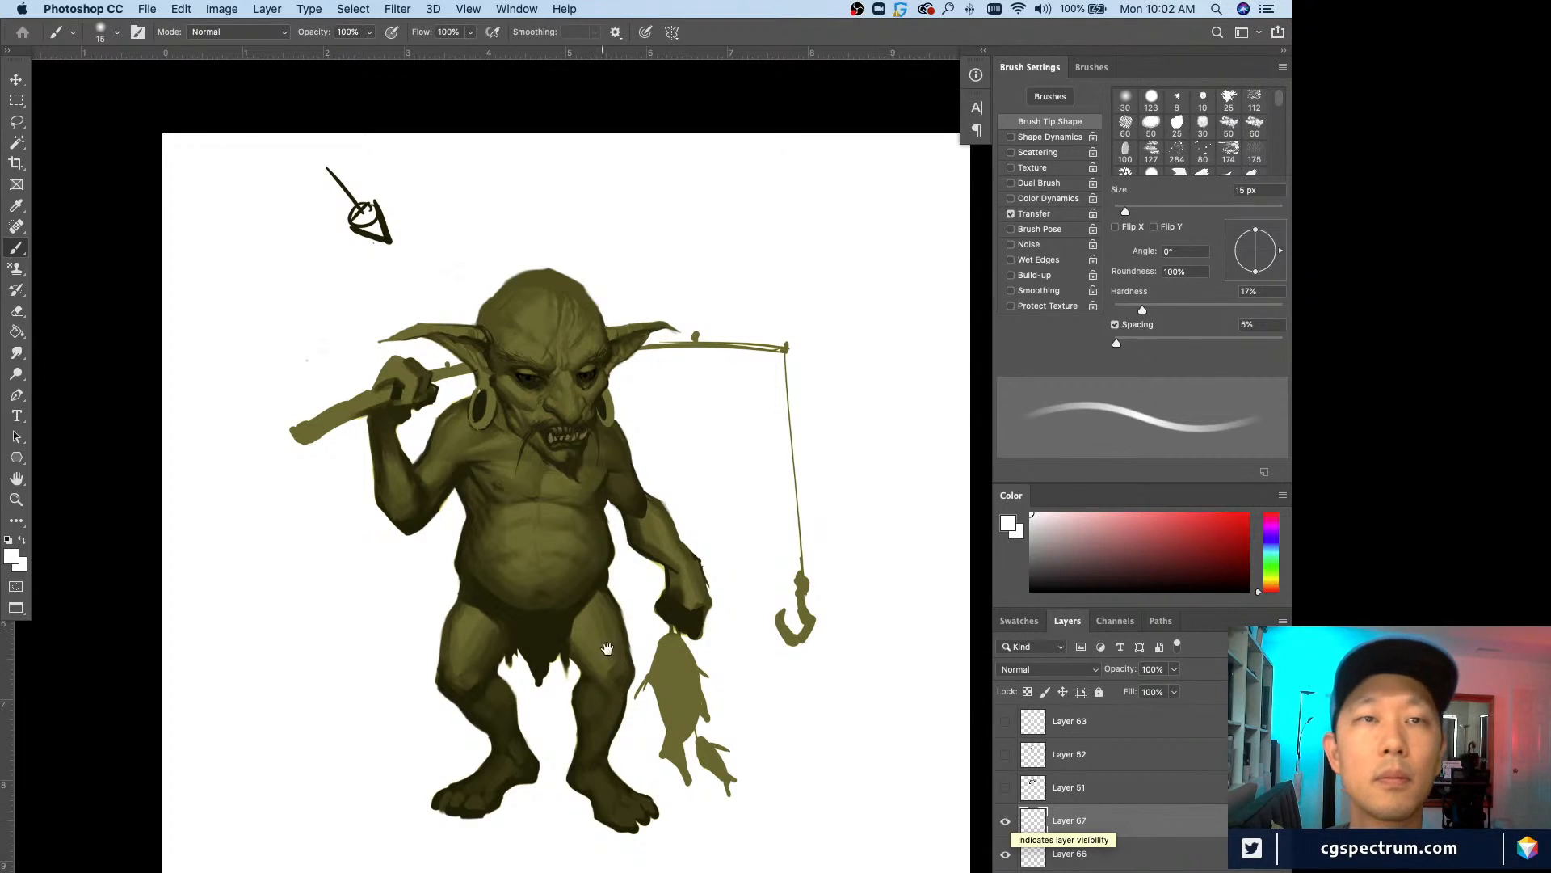
mouse_move(604, 683)
left_mouse_down()
mouse_move(590, 663)
mouse_move(612, 662)
left_mouse_up()
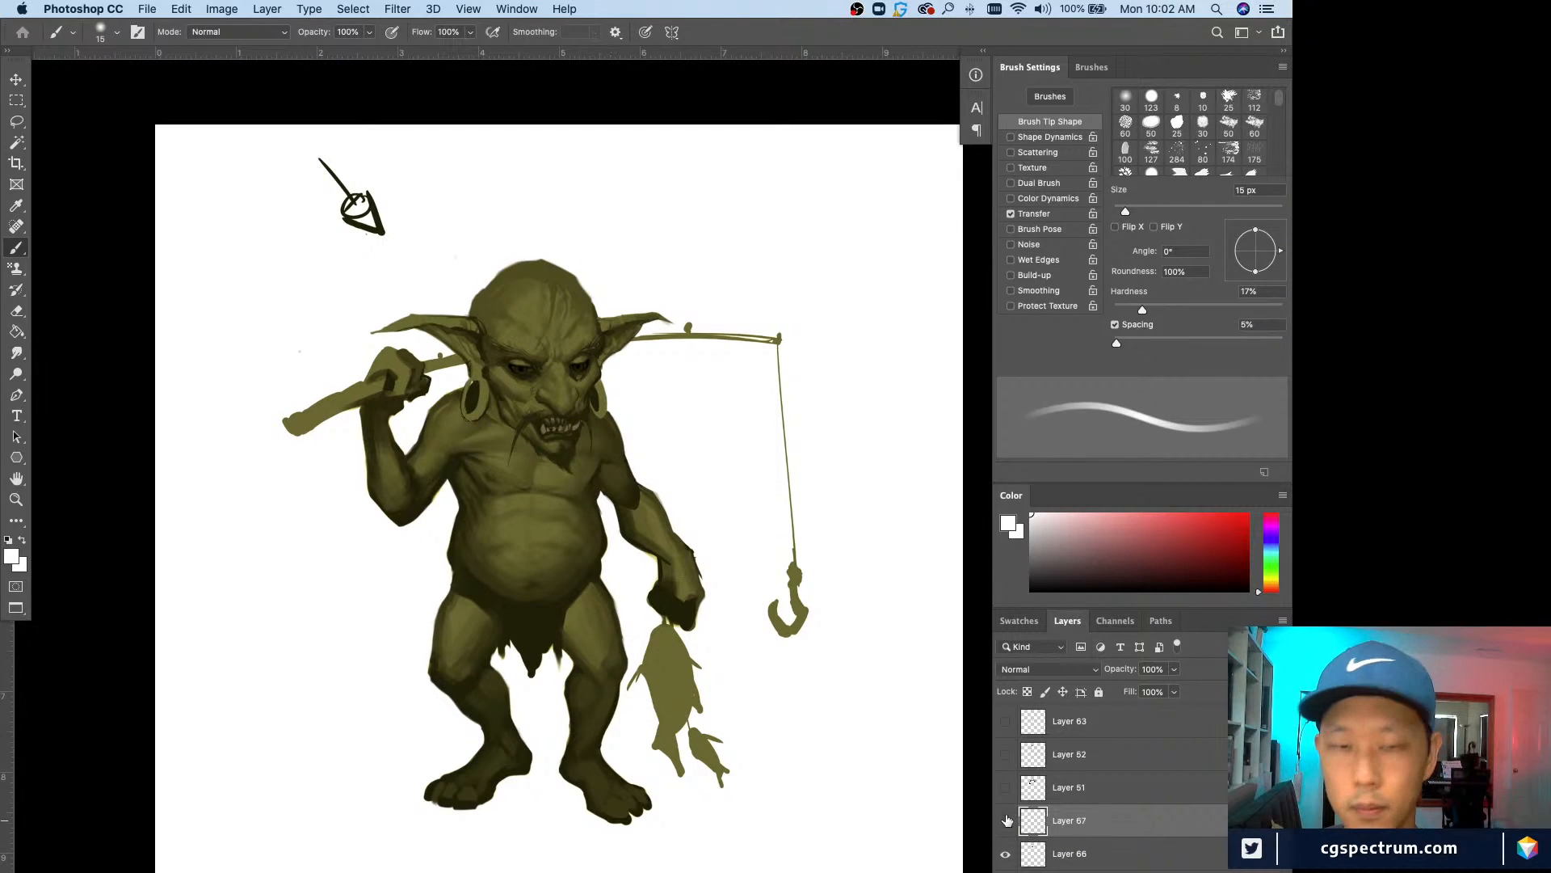
key("super+plus")
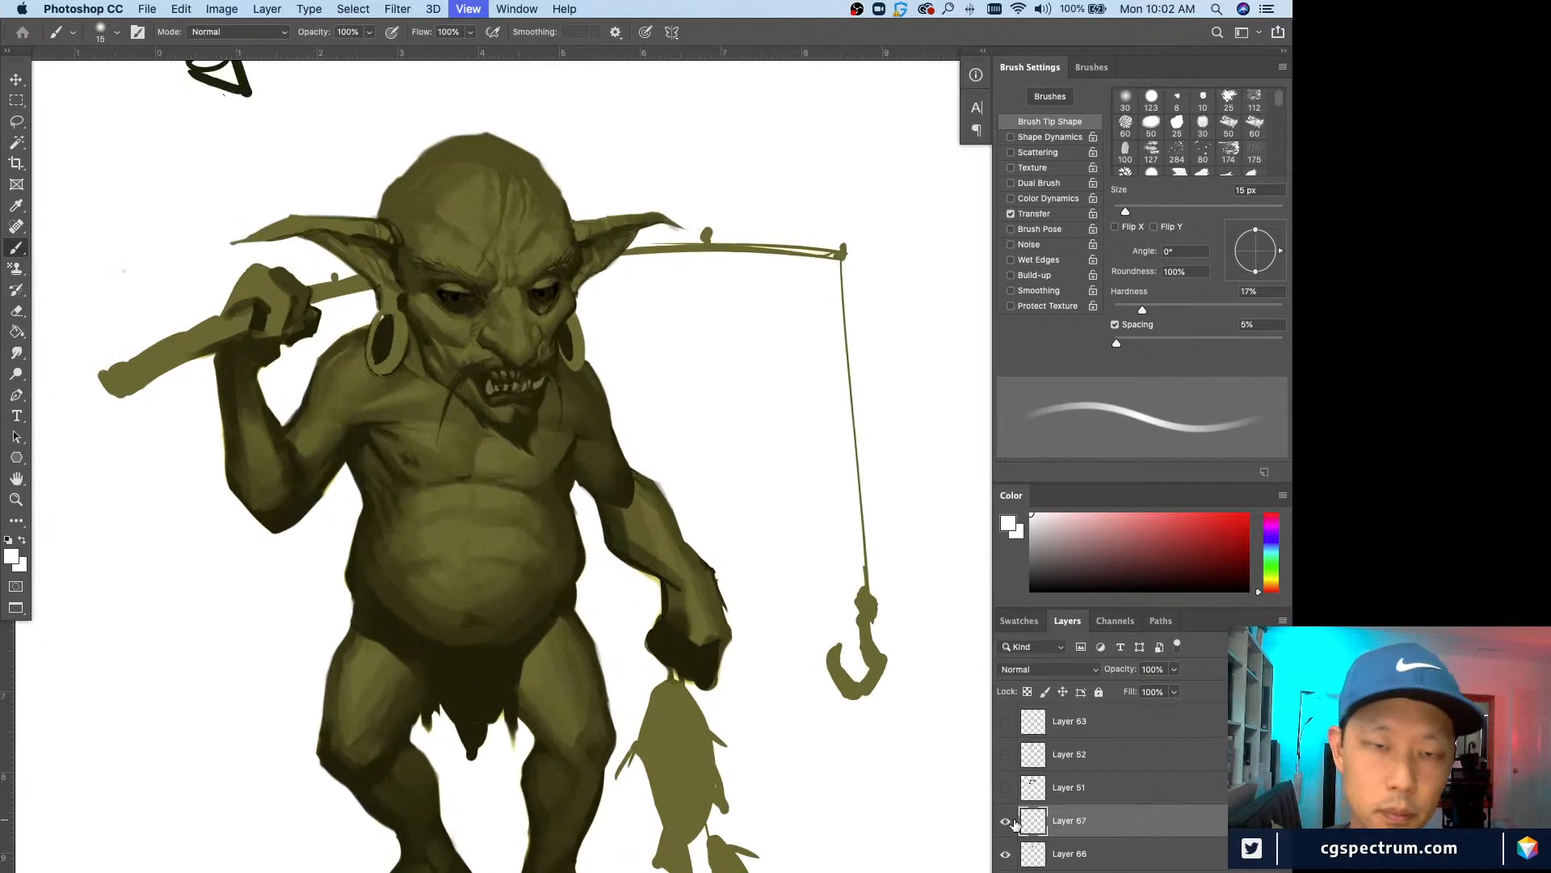
key("super+minus")
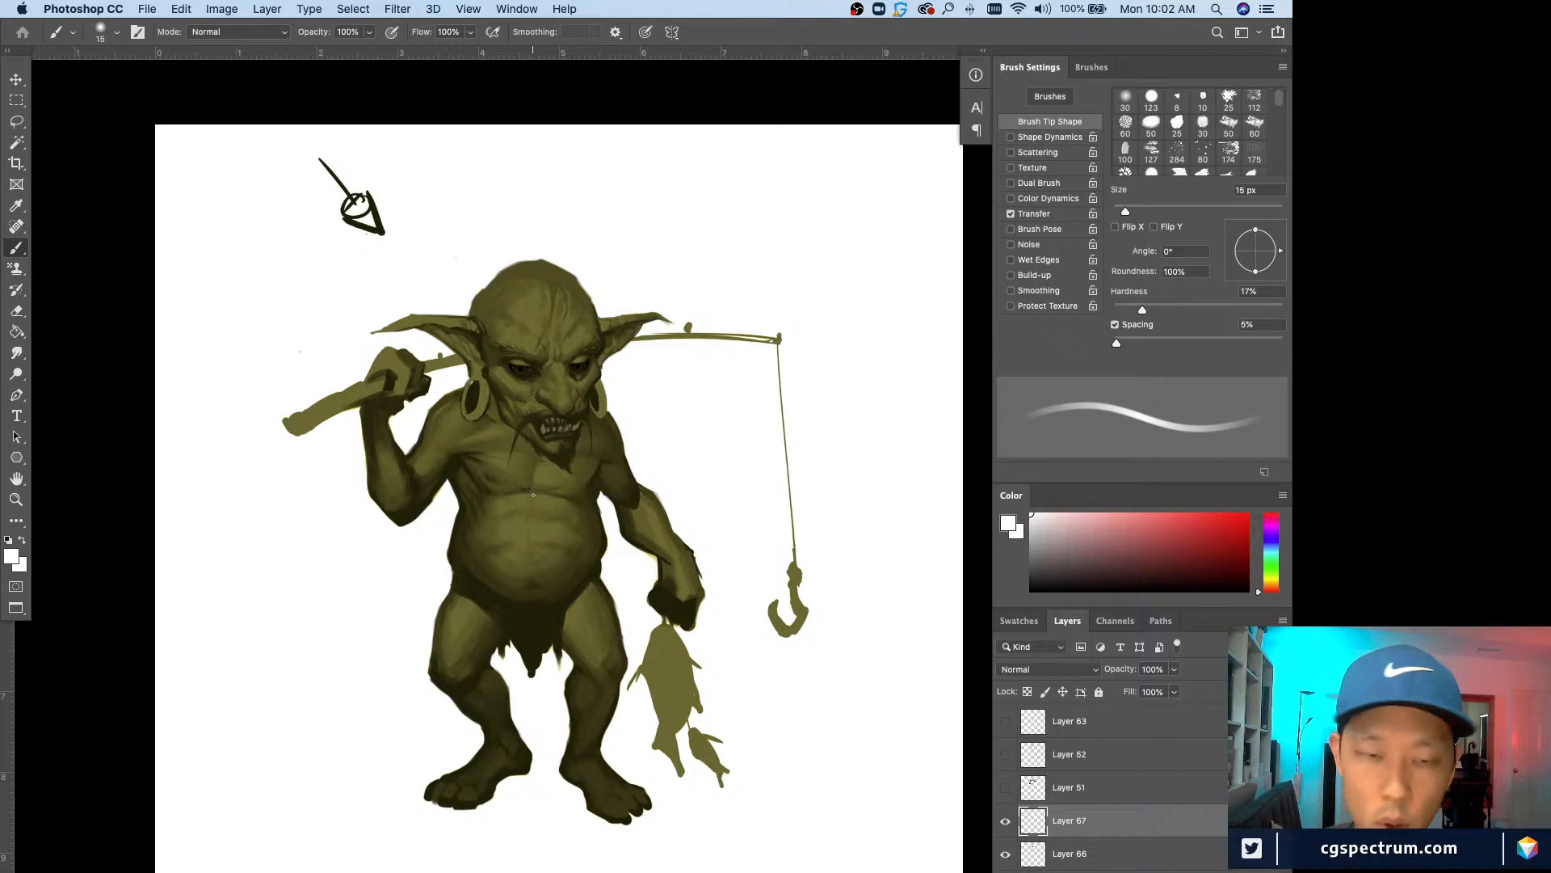
key("super+plus")
left_click_drag(280, 609, 340, 677)
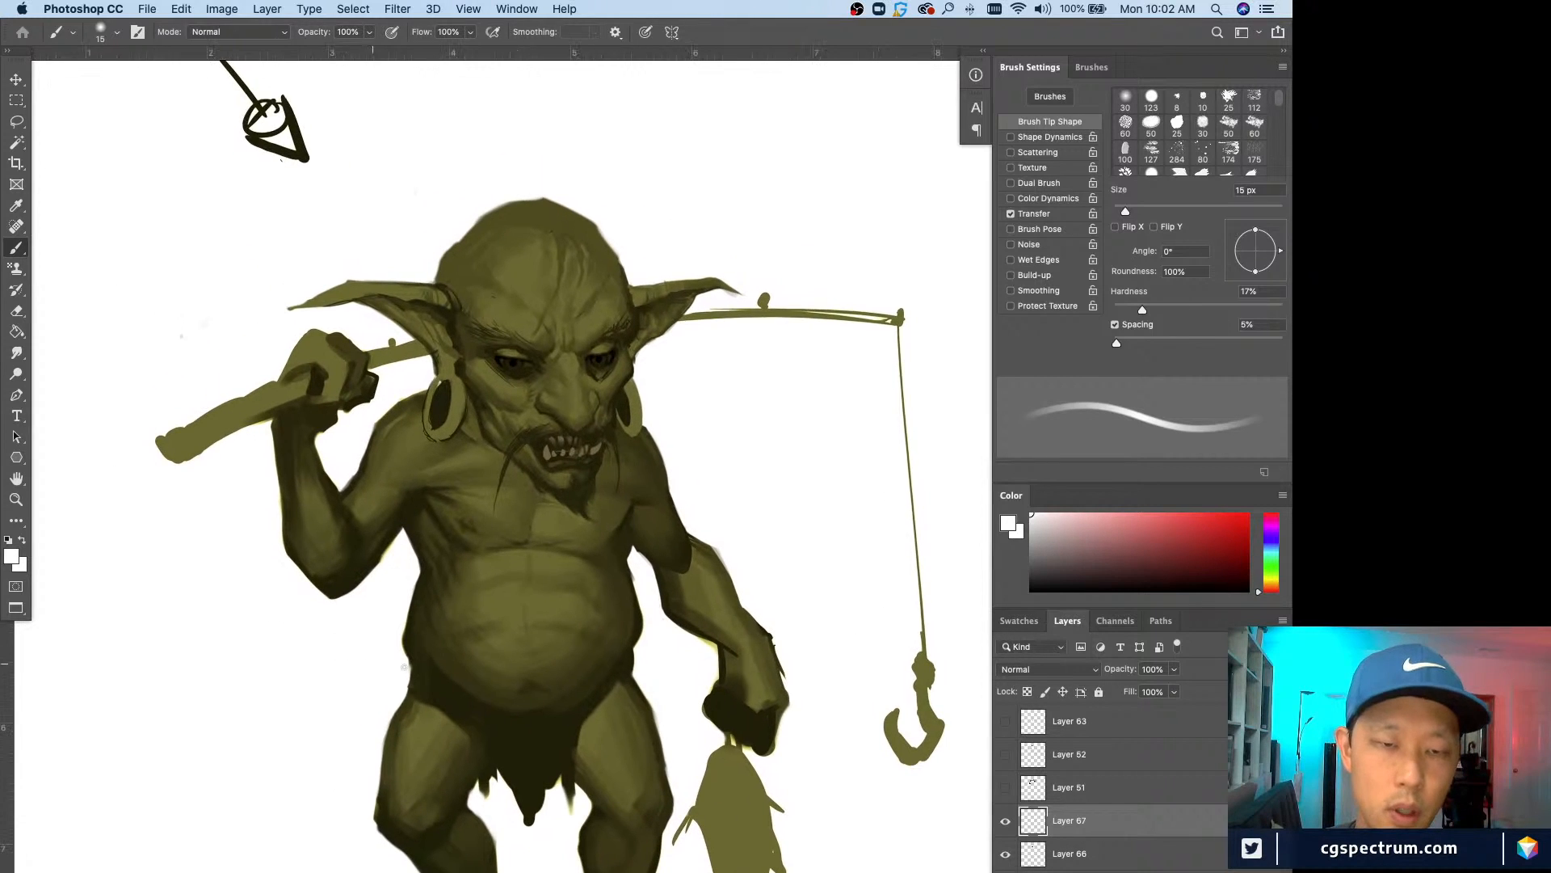
key("super+minus")
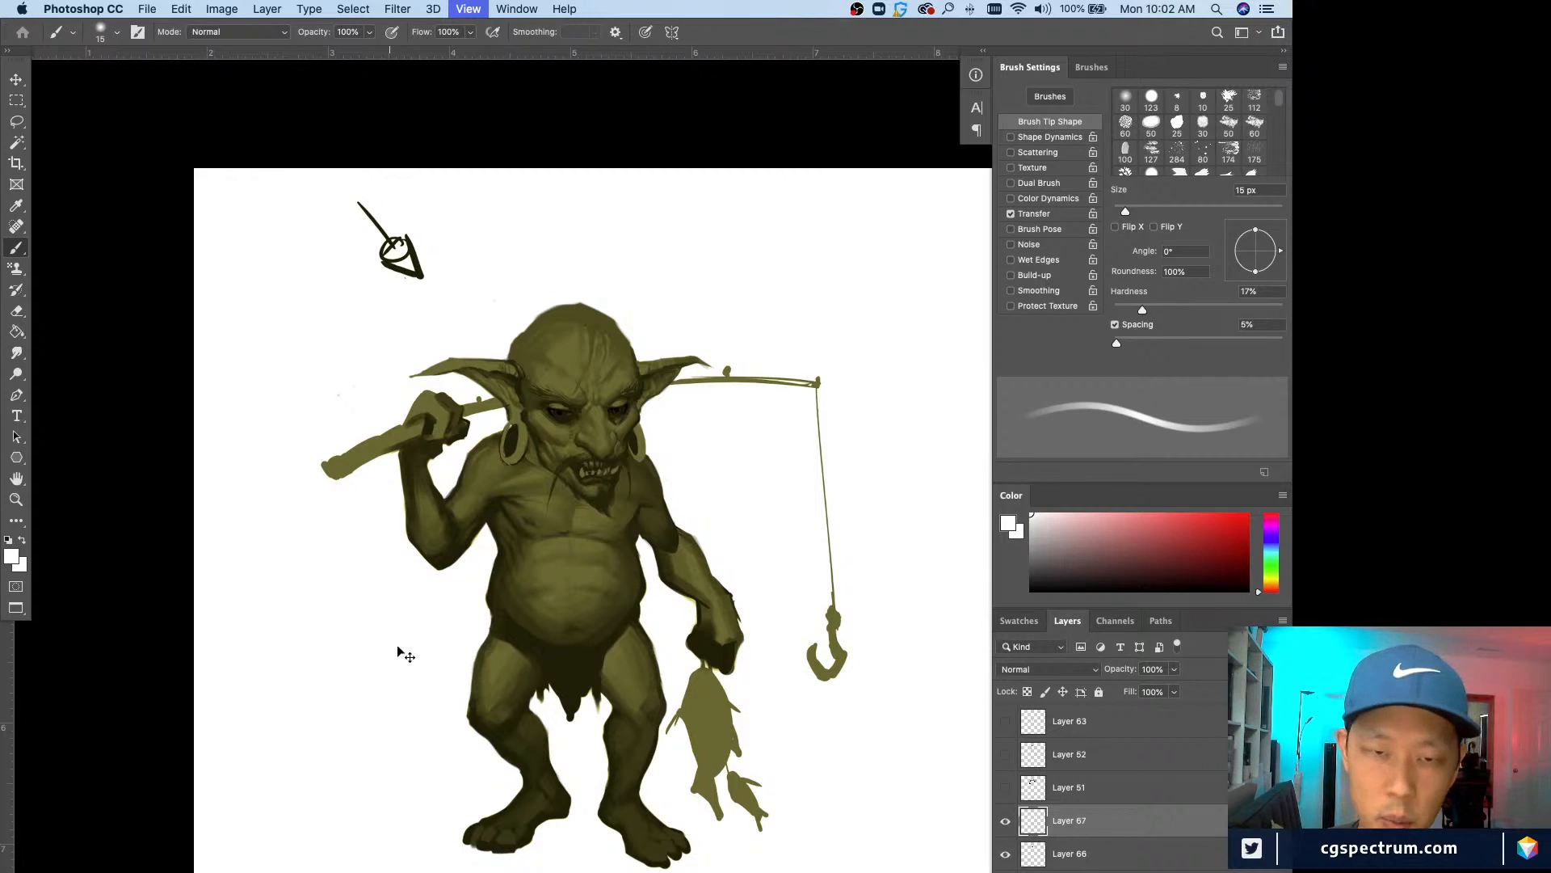
scroll(386, 670, "up", 3)
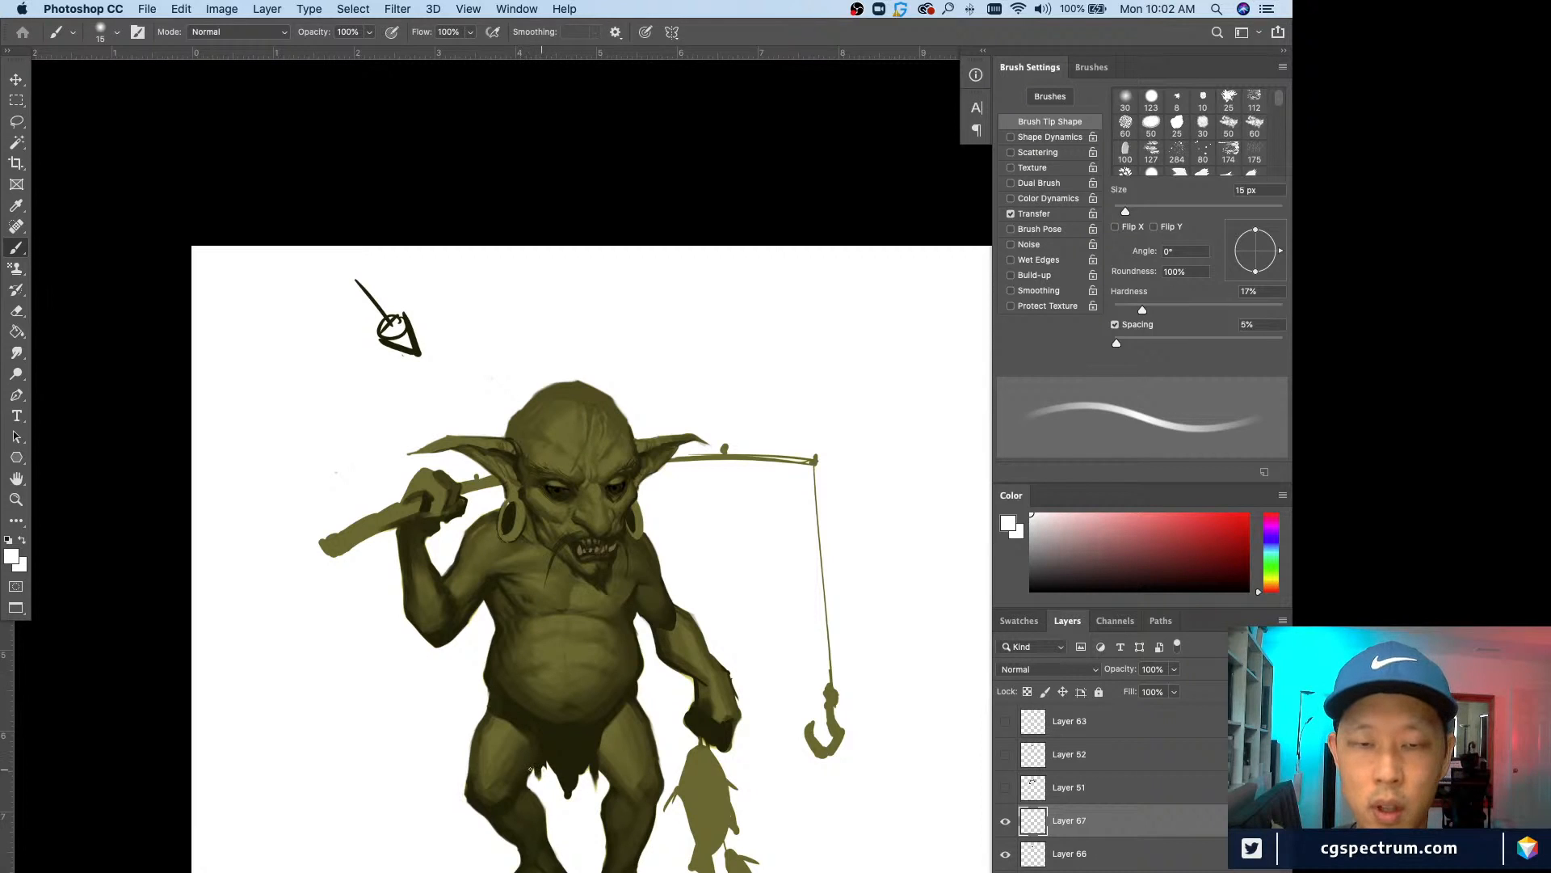
scroll(468, 693, "down", 3)
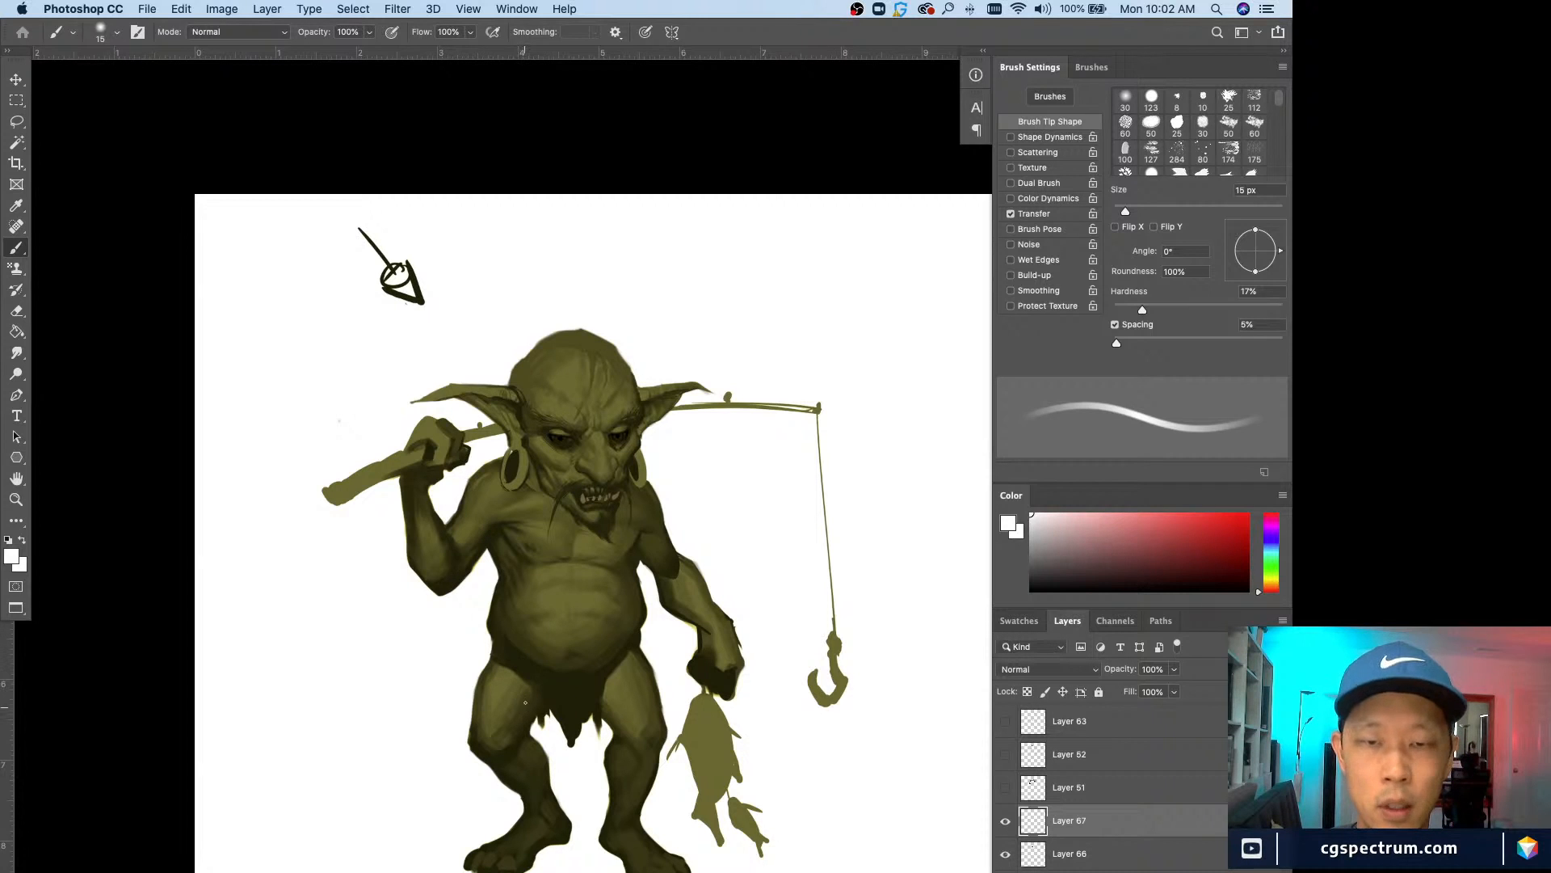
Step: Examine the goblin's face and torso up close, and compare them with how the whole figure reads from farther away
key("super+=")
key("super+=")
left_click_drag(388, 490, 425, 528)
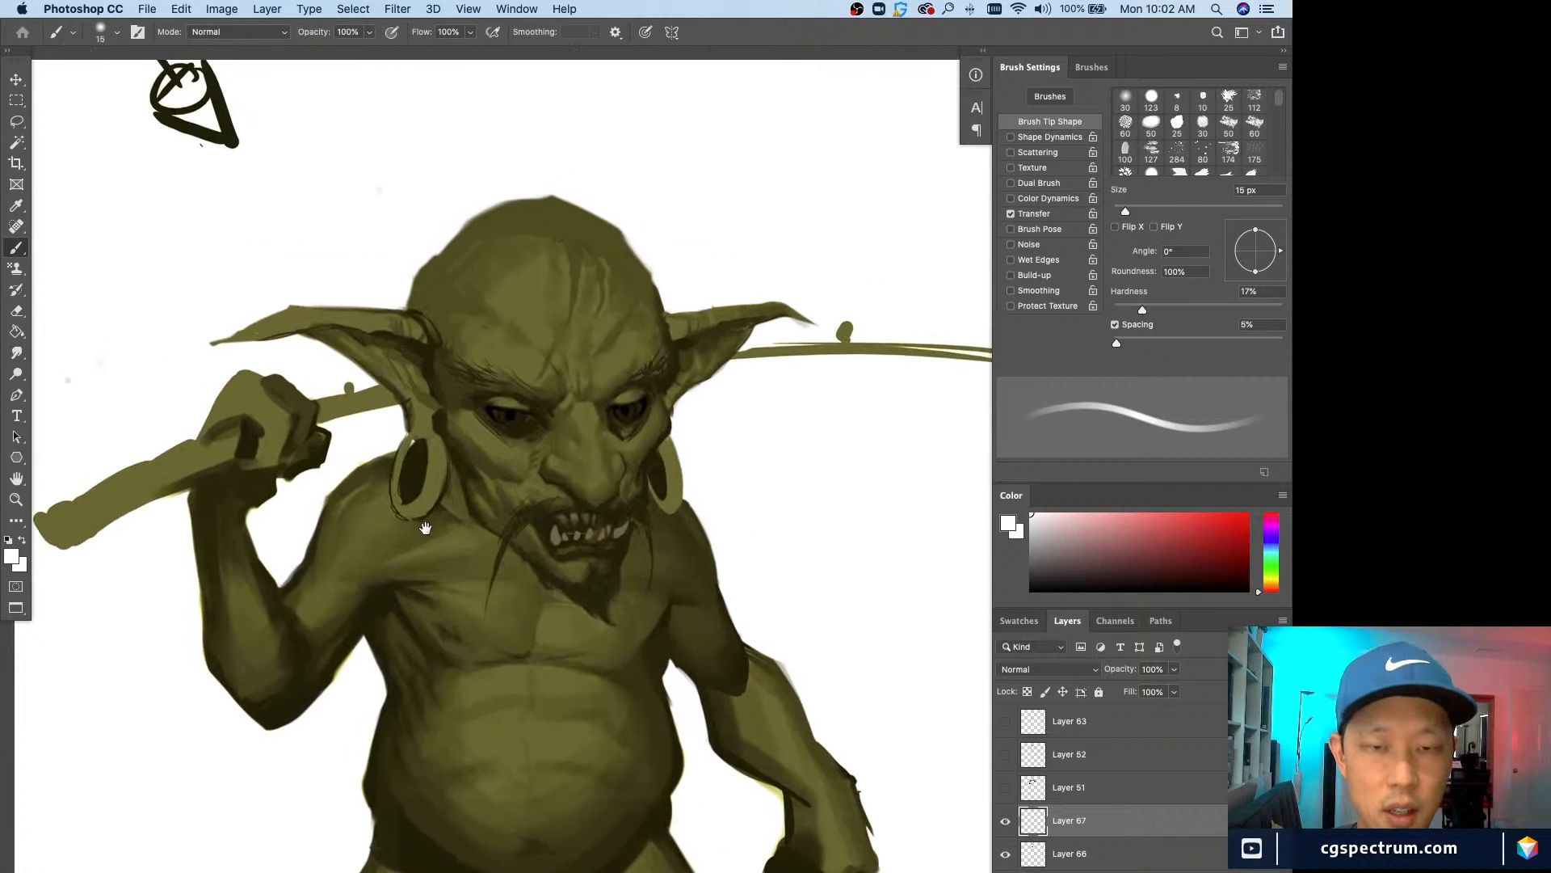
key("super+r")
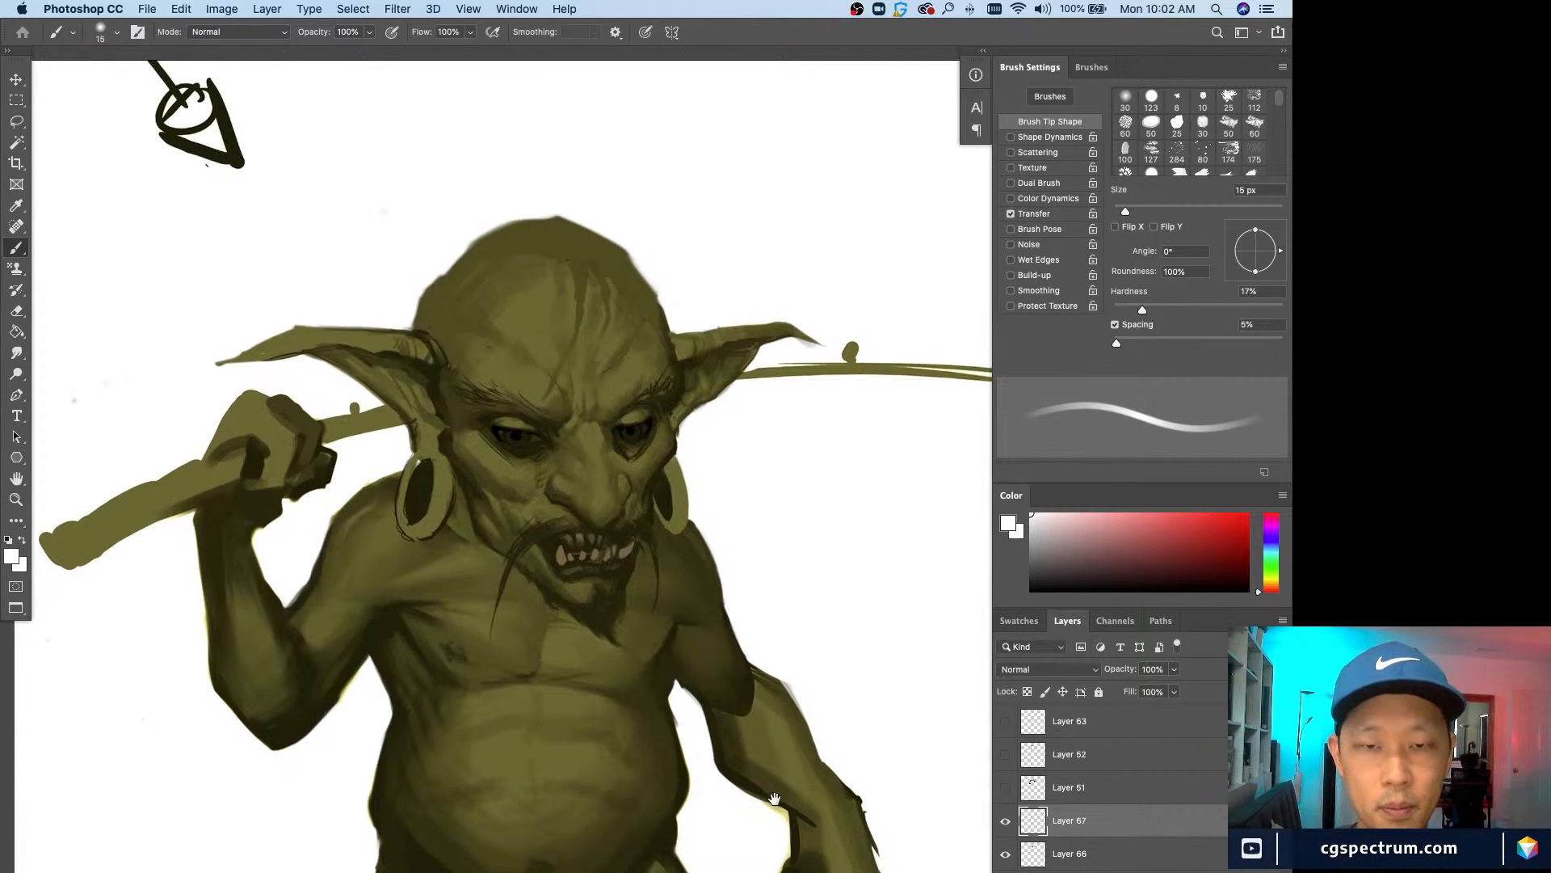
key("ctrl+minus")
key("ctrl+minus")
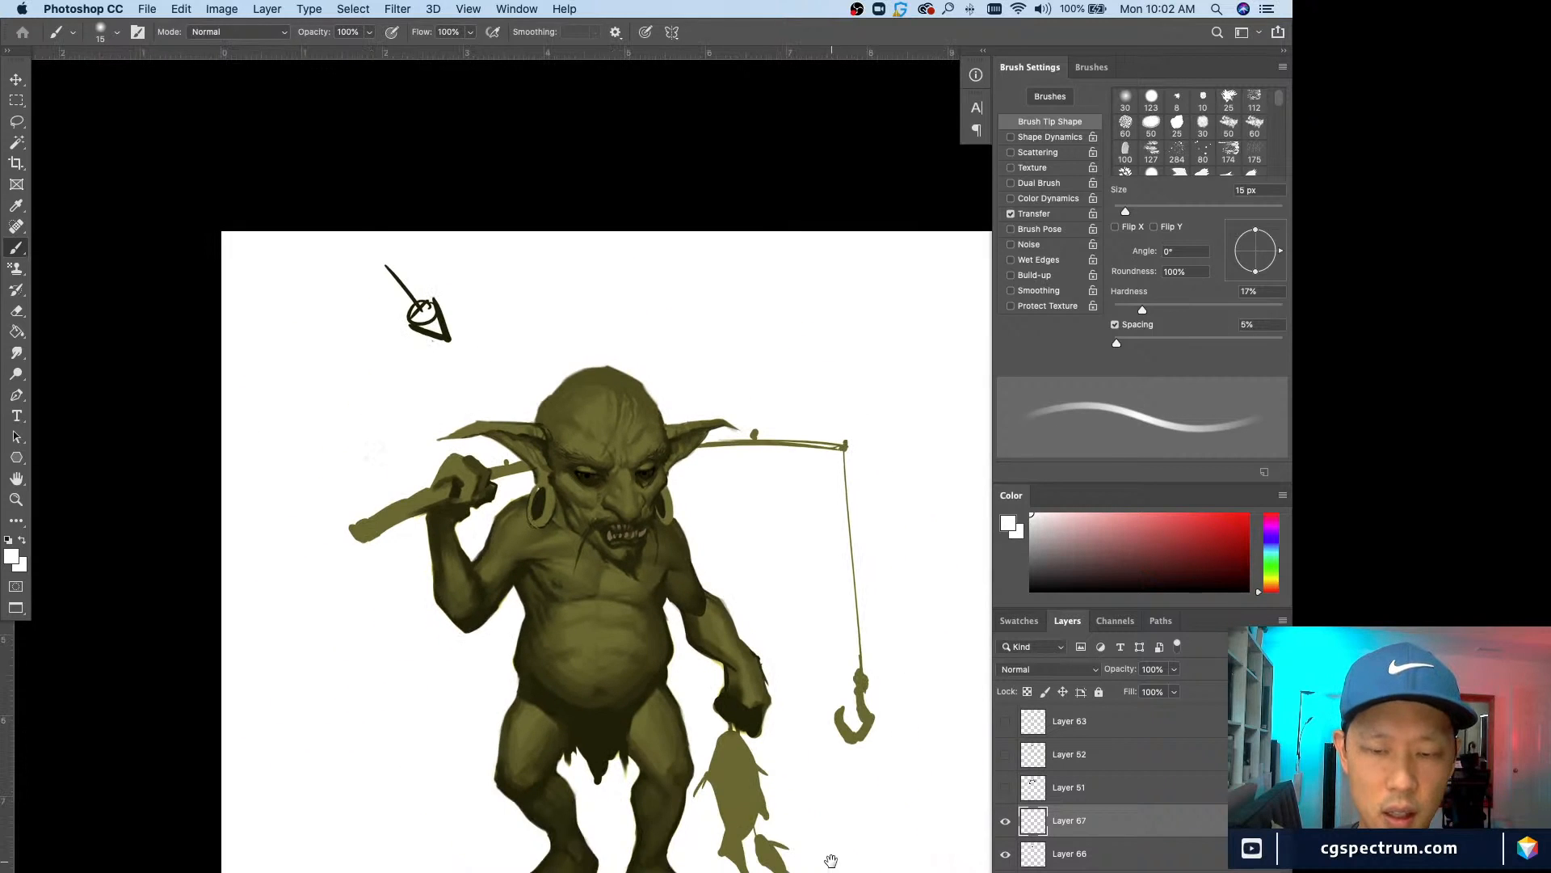
key("ctrl+minus")
key("ctrl+plus")
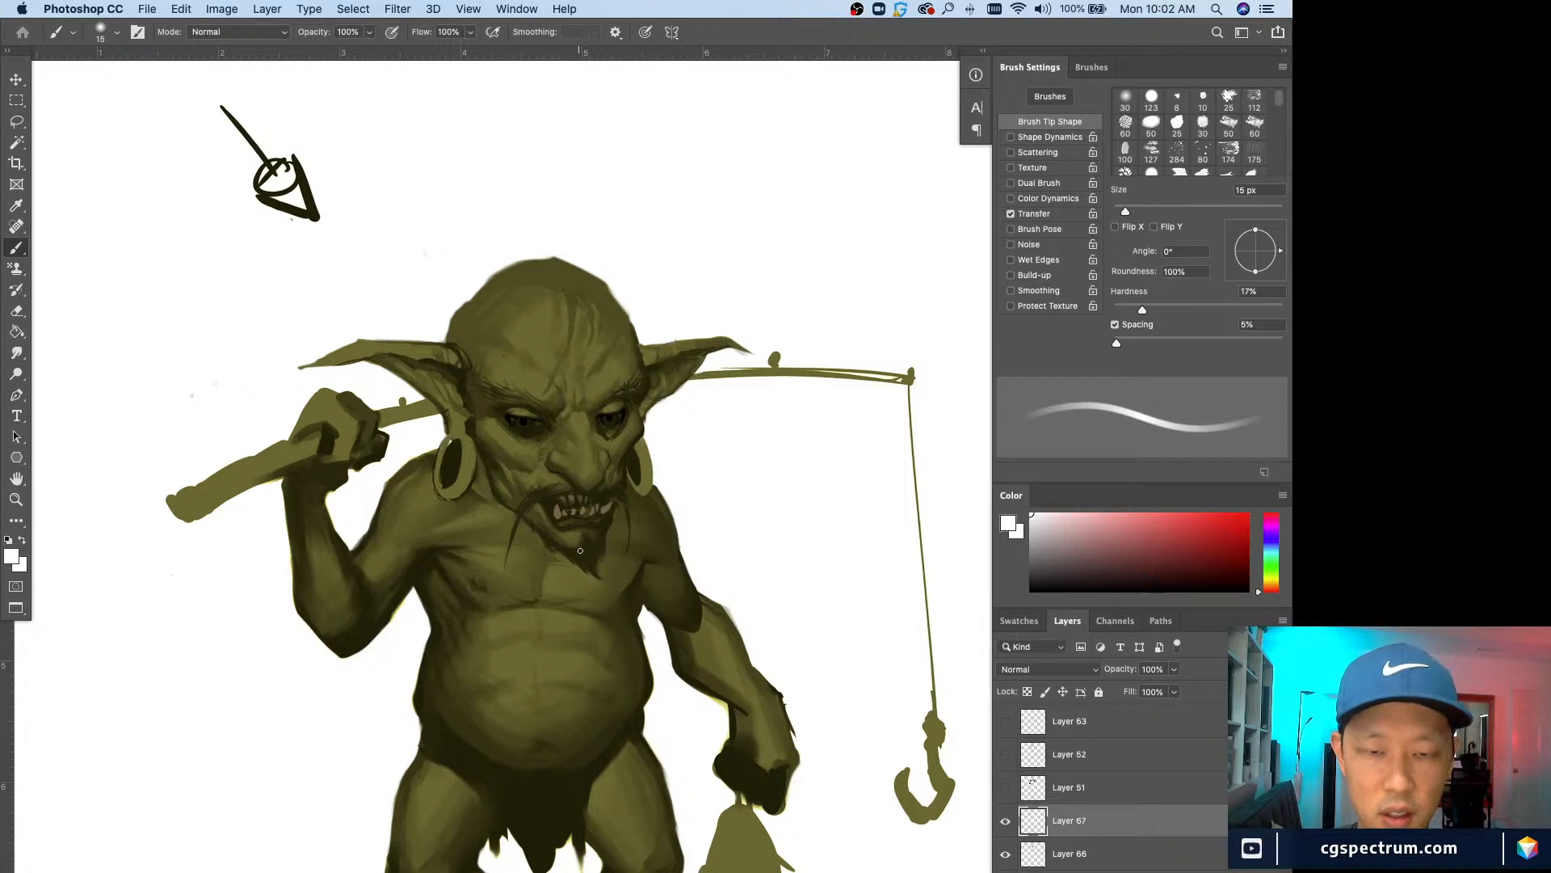
key("ctrl+minus")
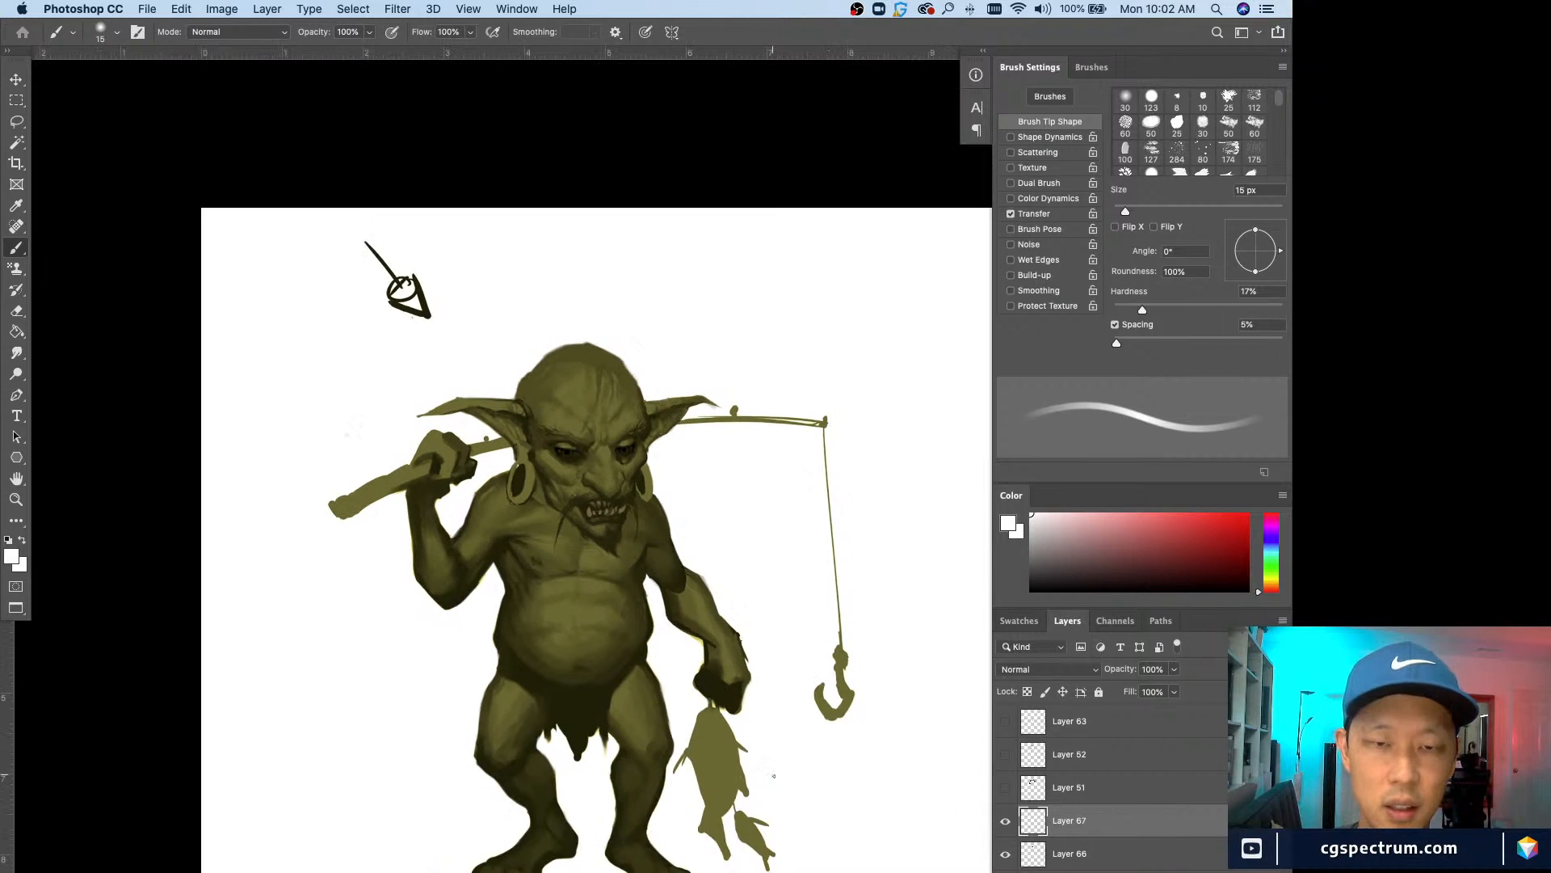
key("ctrl+minus")
key("ctrl+plus")
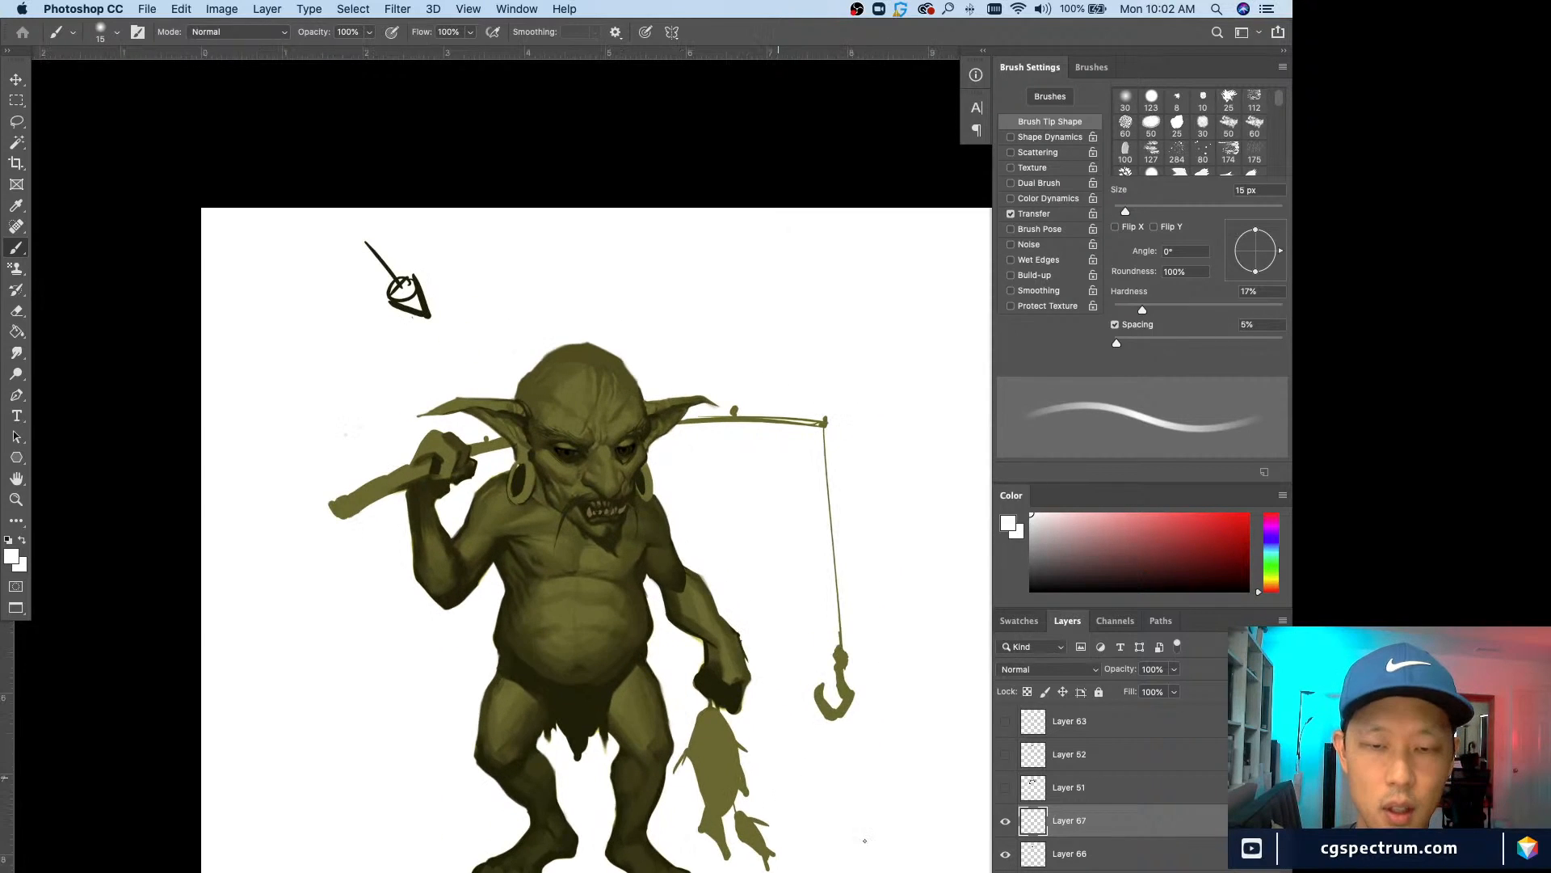
scroll(843, 800, "down", 1)
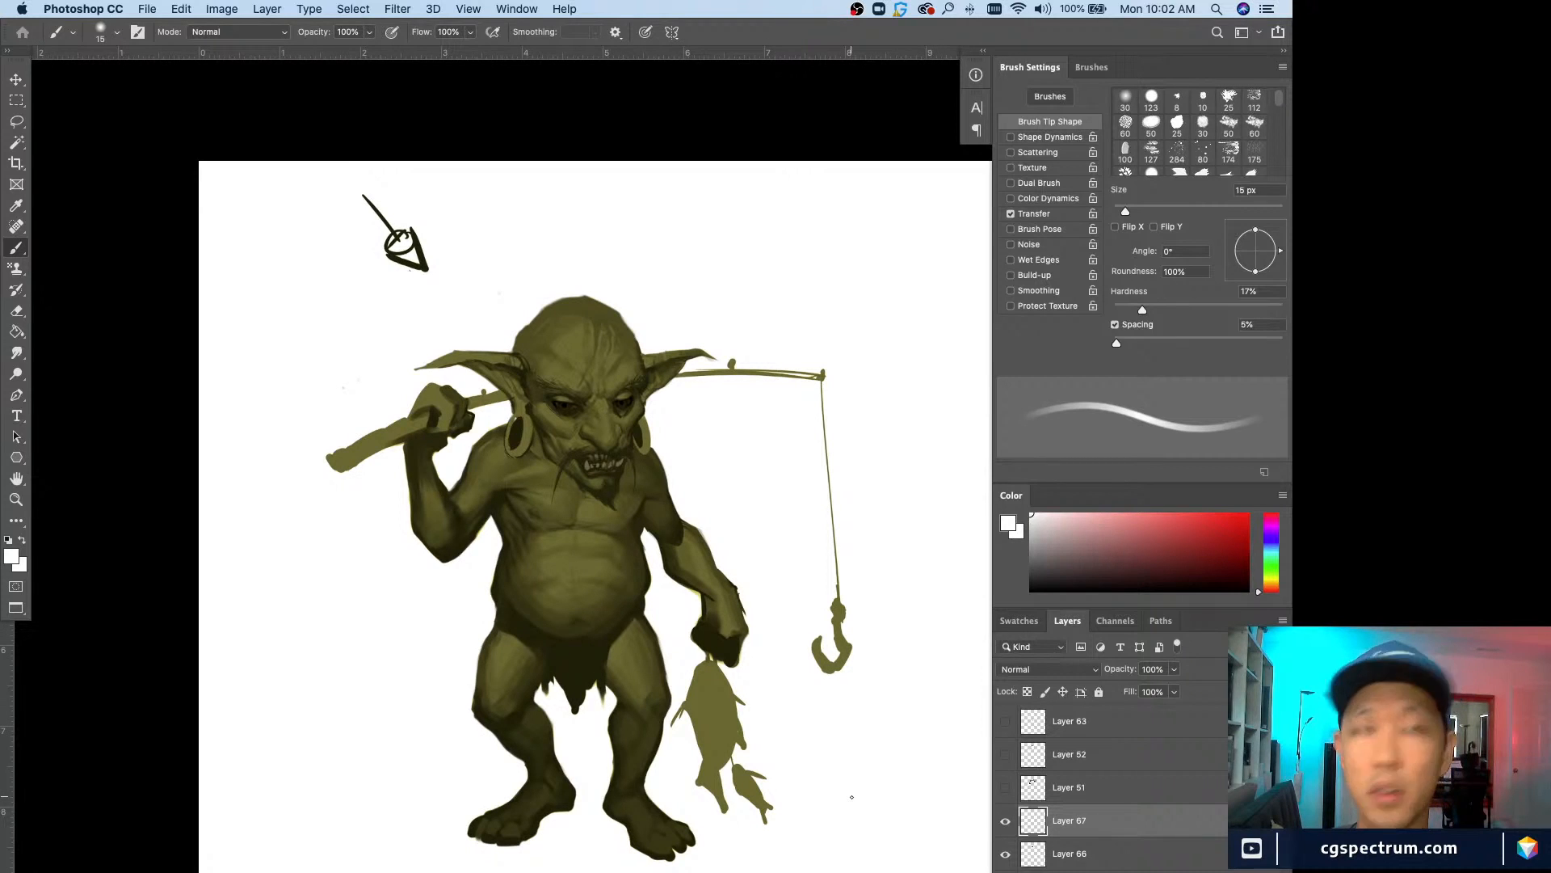
key("ctrl+plus")
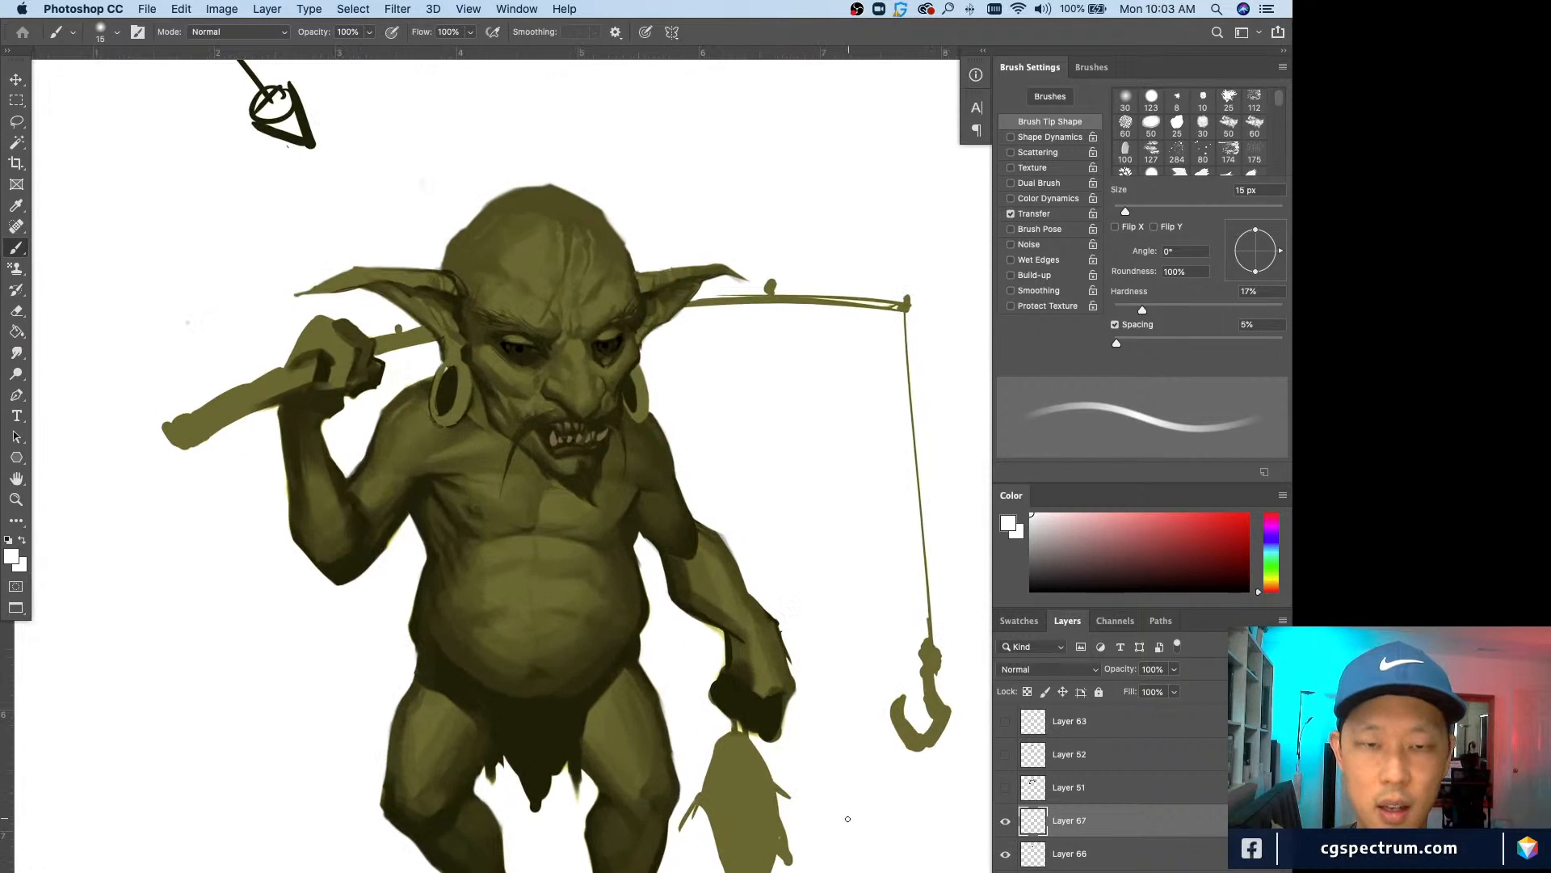
key("ctrl+minus")
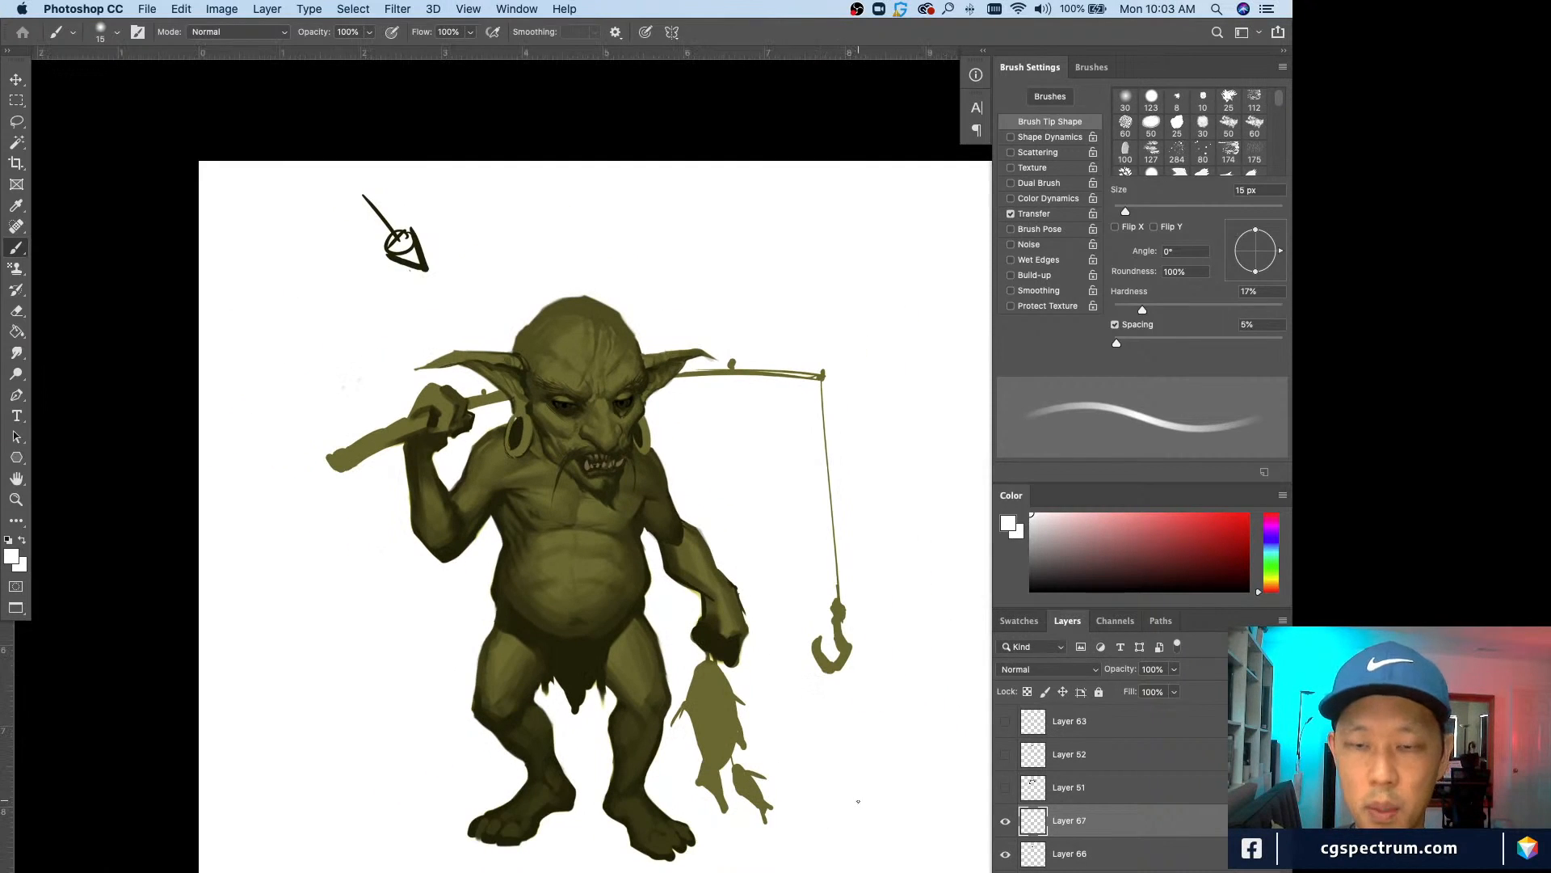
Step: Compare the goblin with and without the chest detail on Layer 63, and hide that layer again
left_click(1062, 722)
left_click(1008, 721)
key("ctrl+plus")
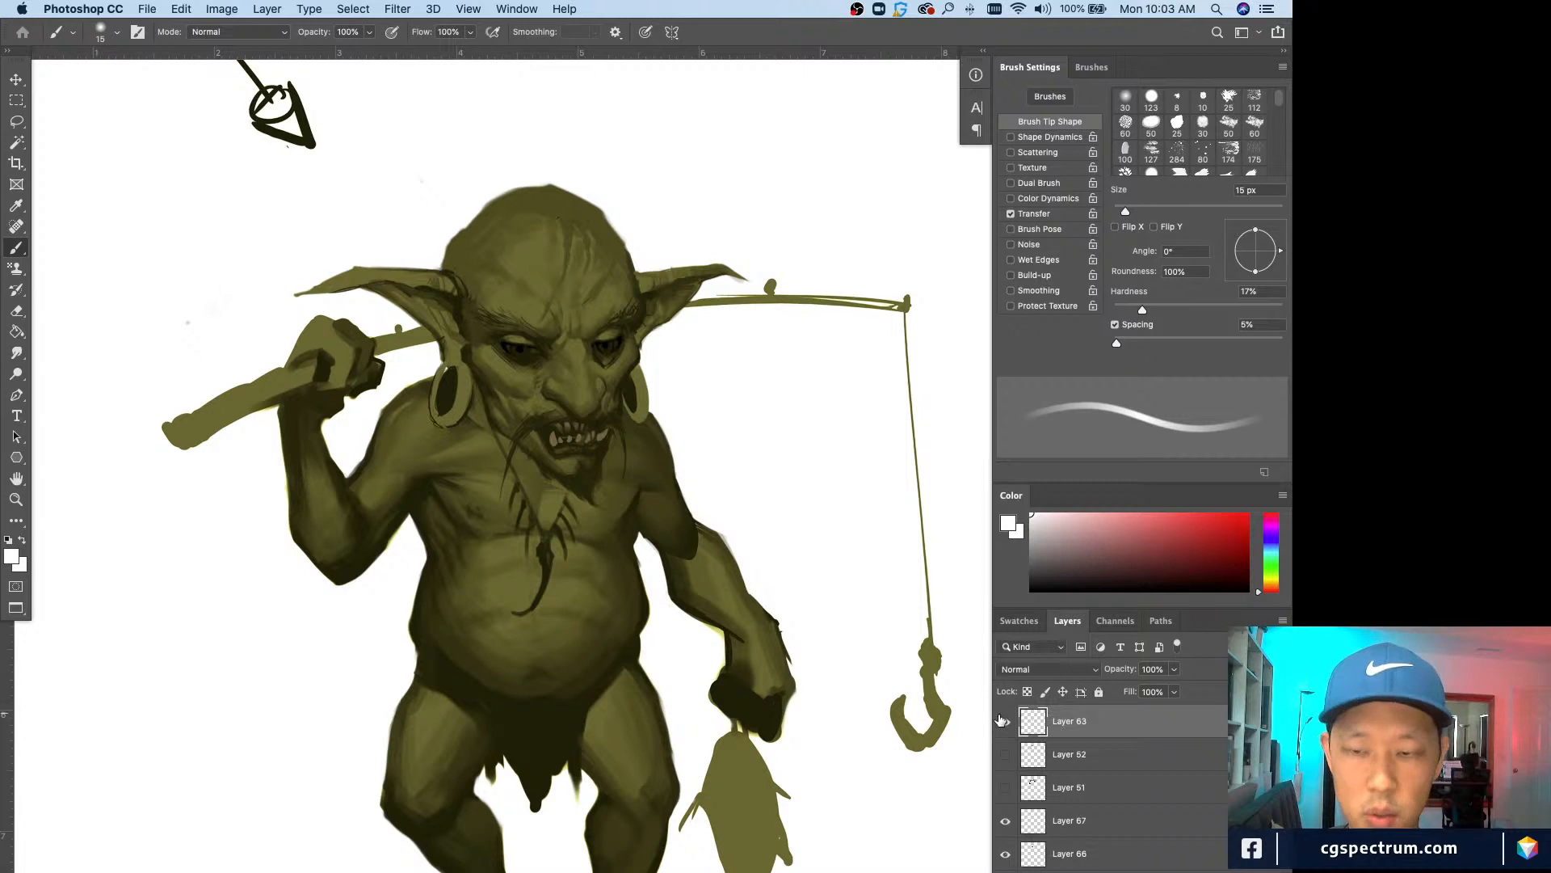
left_click(1005, 721)
left_click(1005, 721)
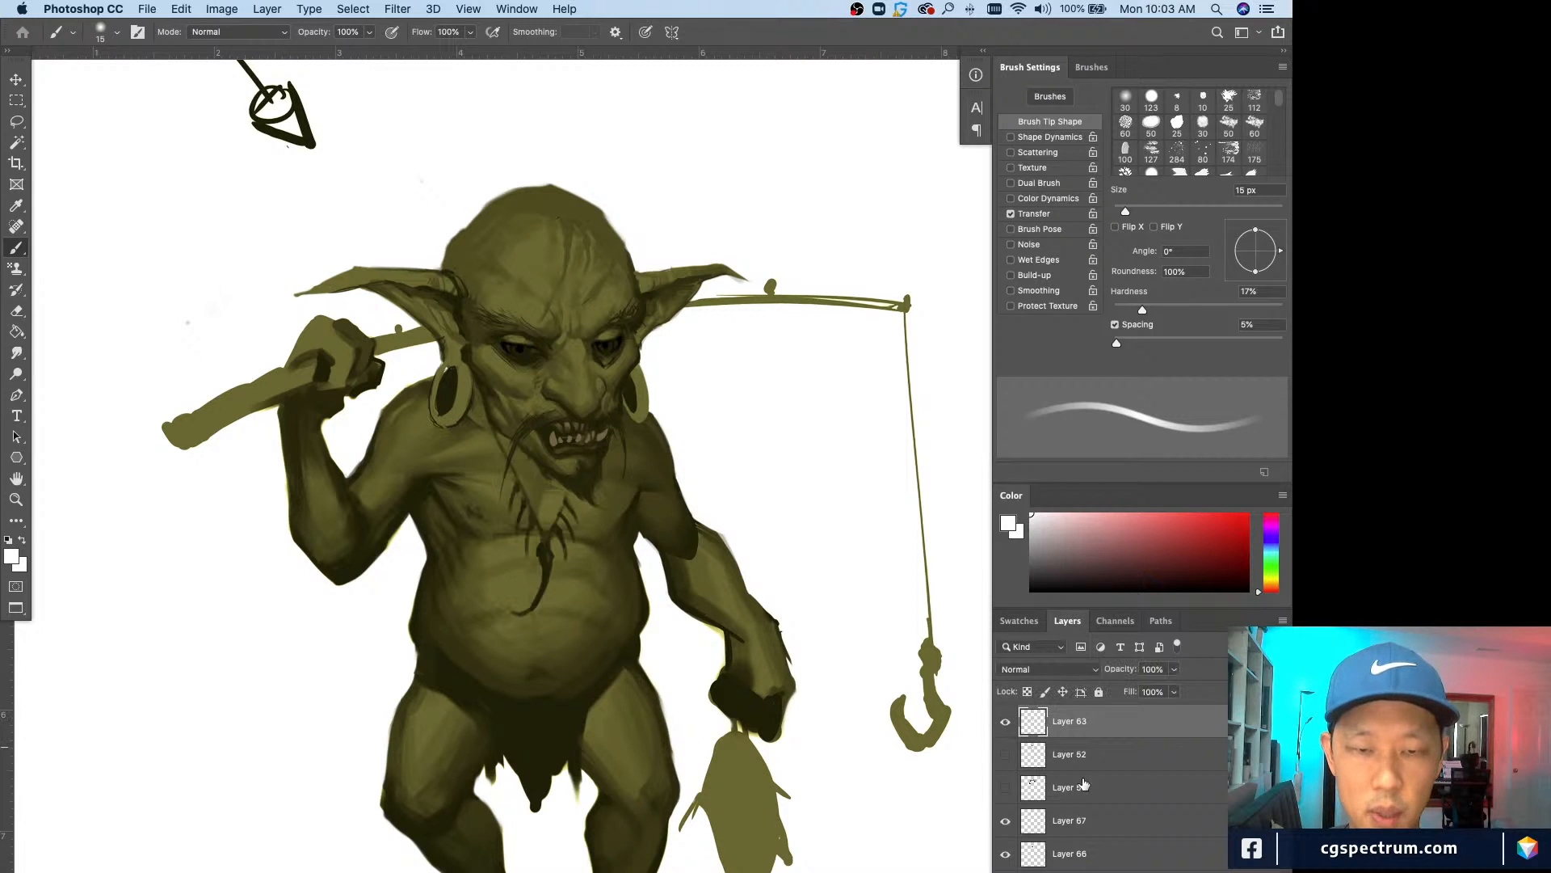
key("ctrl+minus")
key("ctrl+plus")
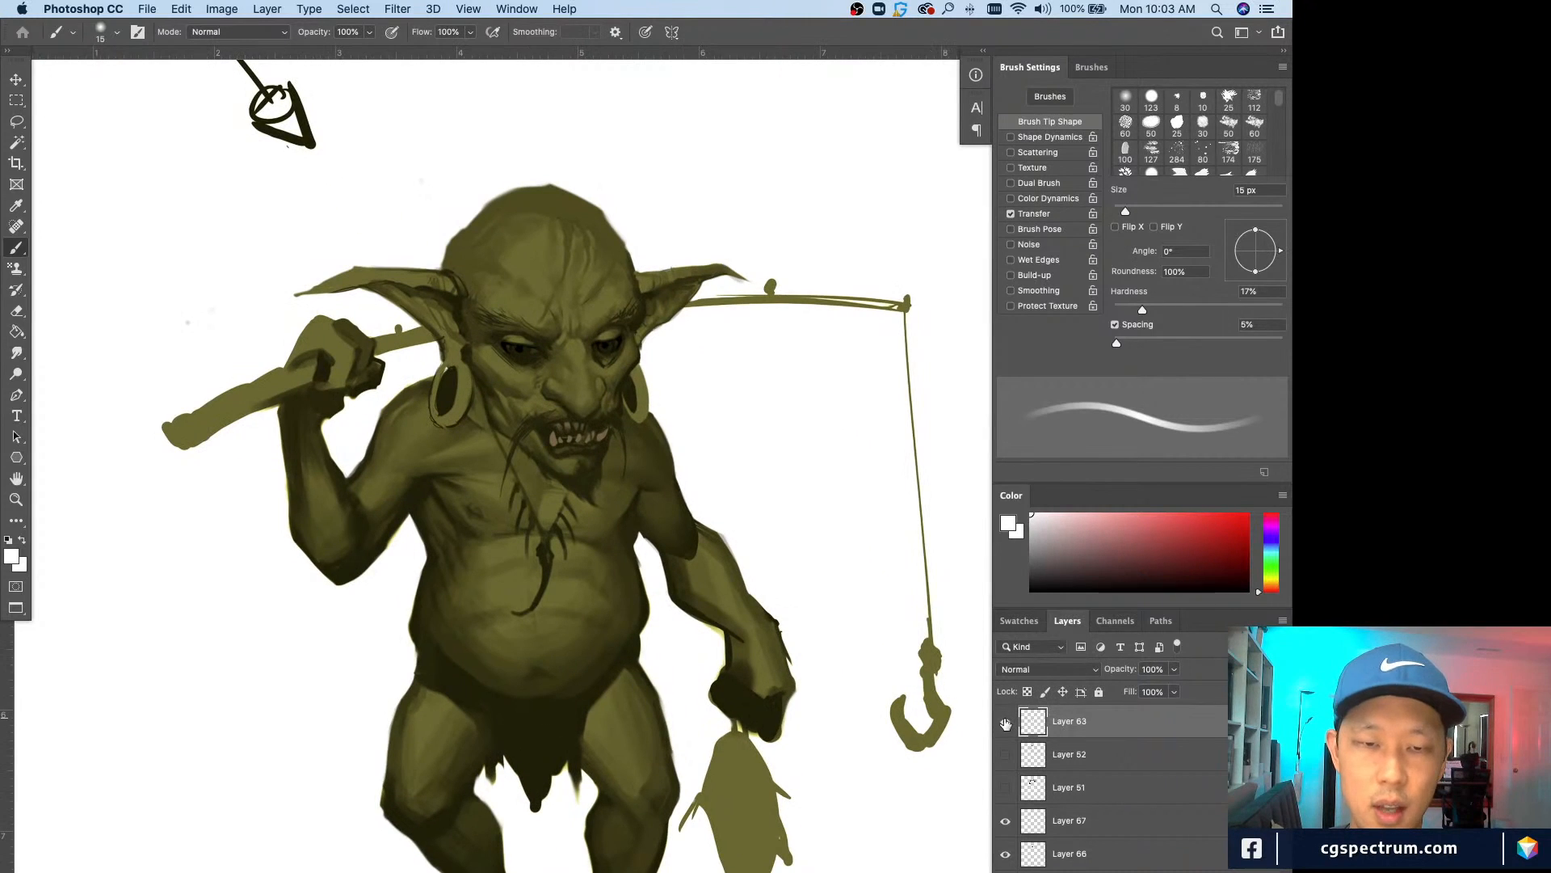
key("ctrl+minus")
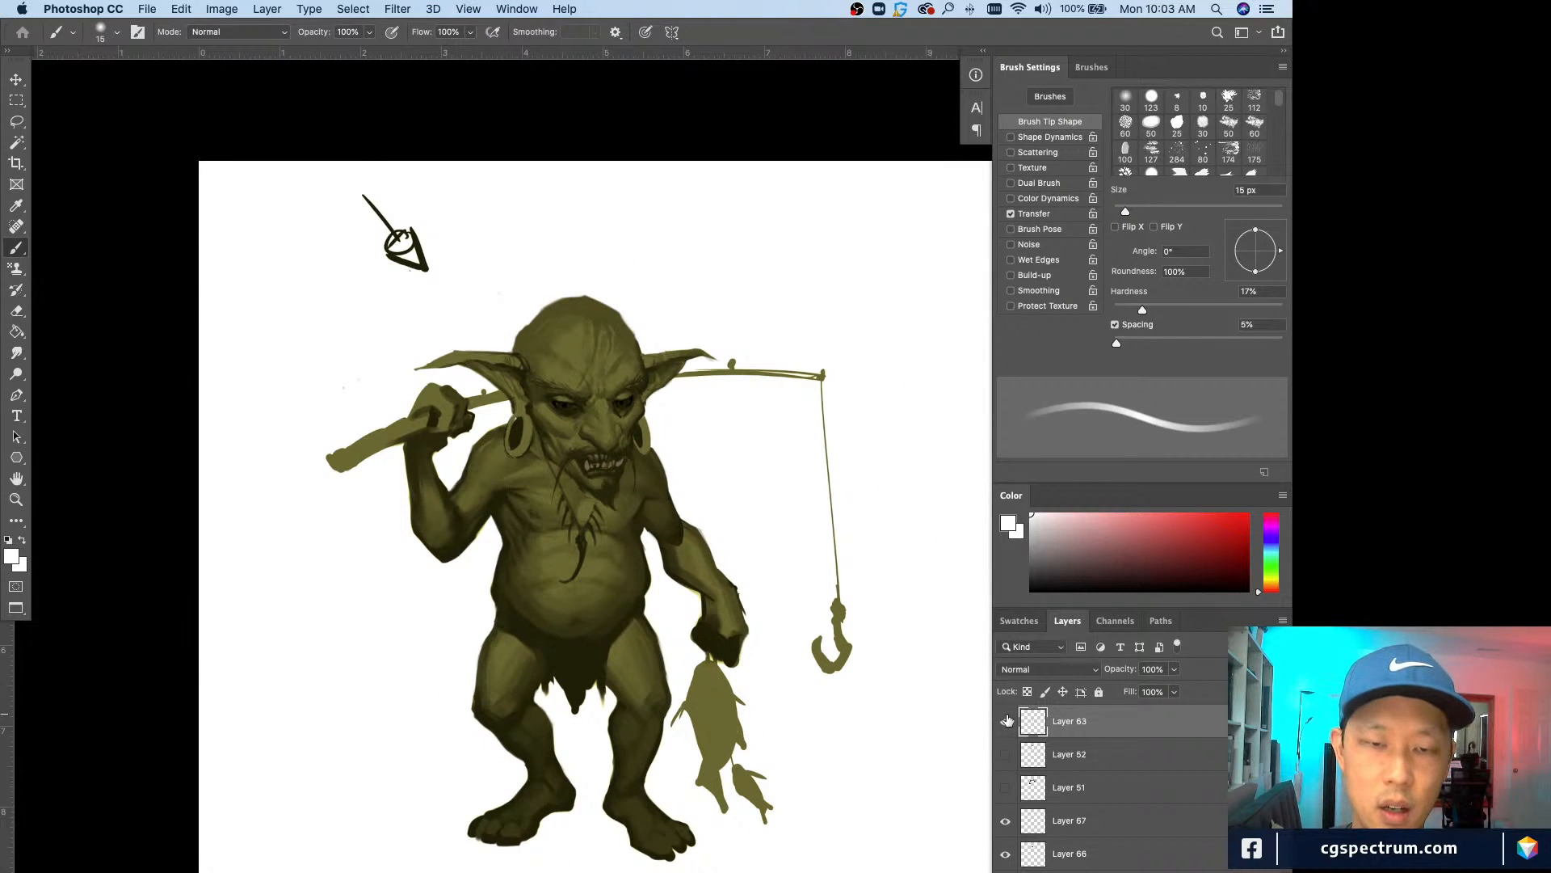
left_click(1006, 722)
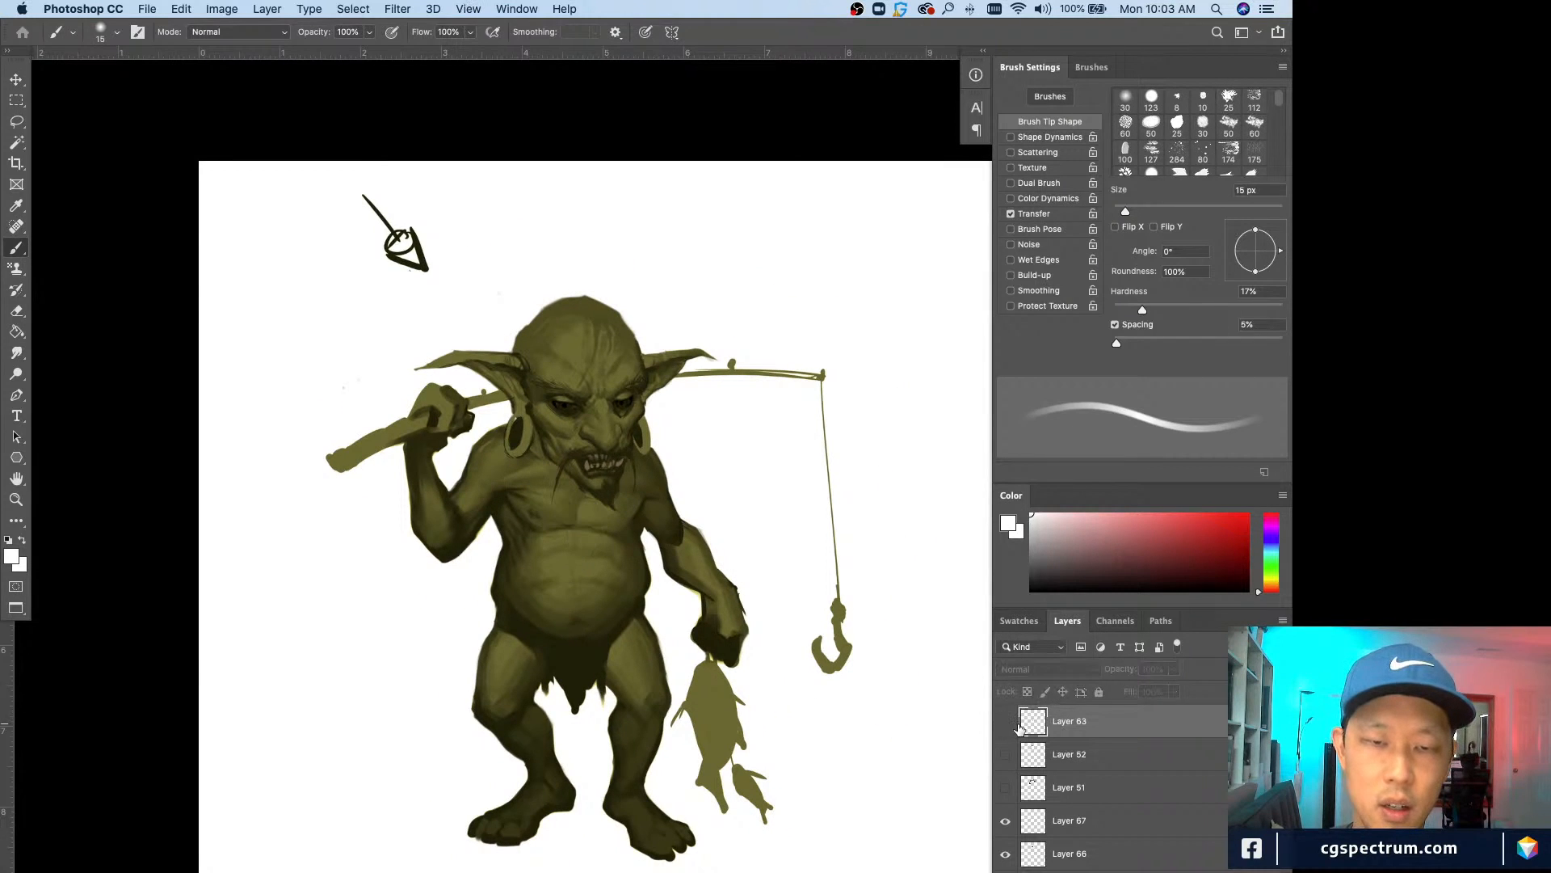
Step: Show Layer 51 and erase the pale strokes along the upper edge of its head sketch with a 30 px eraser
left_click(1005, 789)
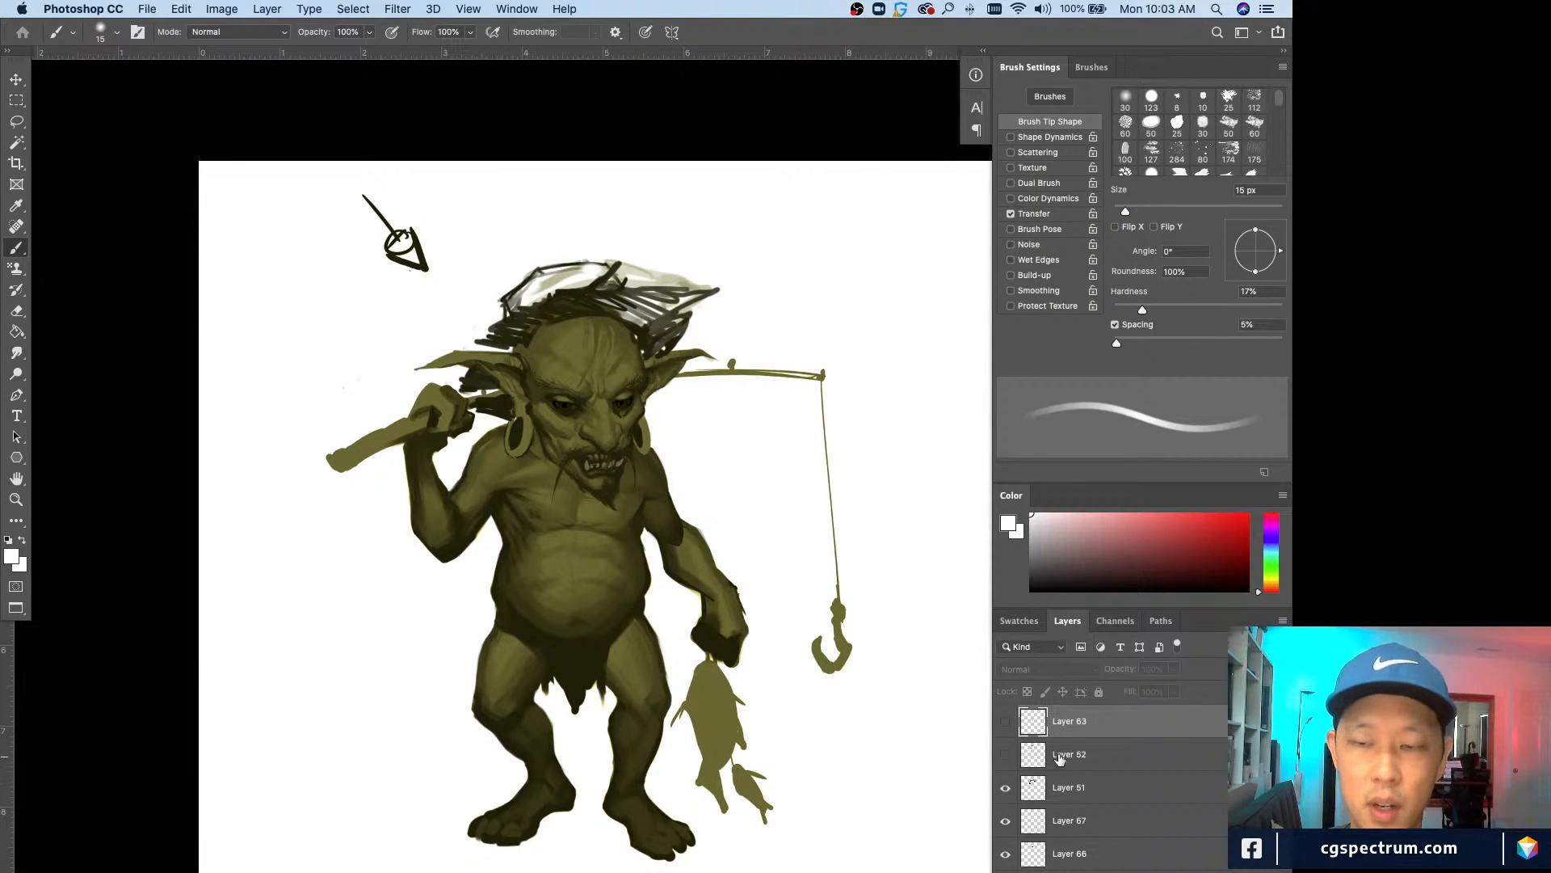
key("e")
scroll(582, 357, "up", 3)
scroll(583, 357, "right", 1)
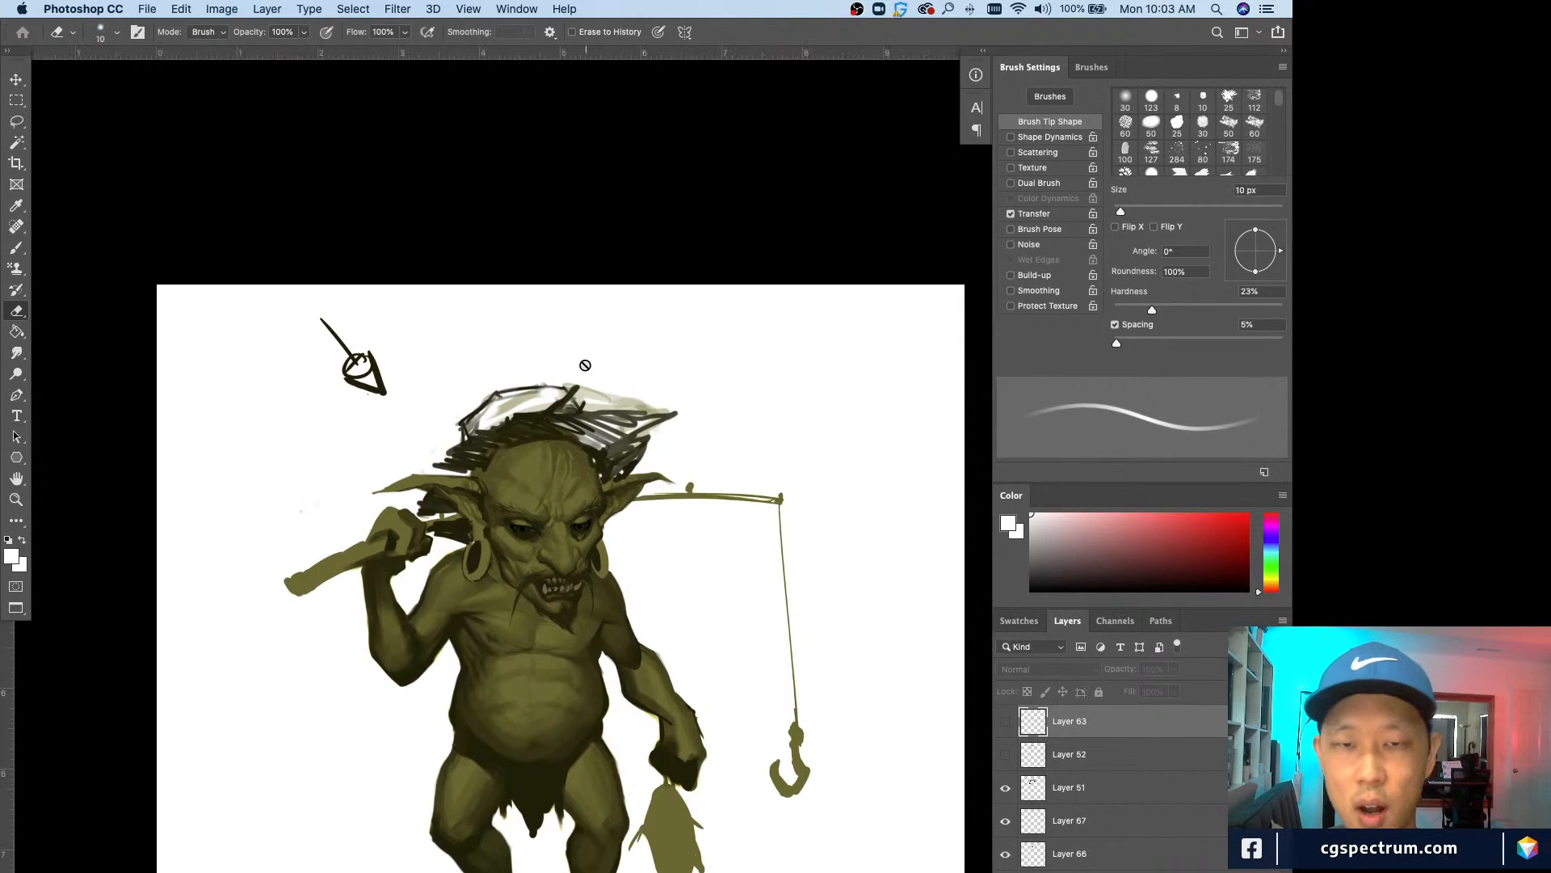
left_click(1065, 787)
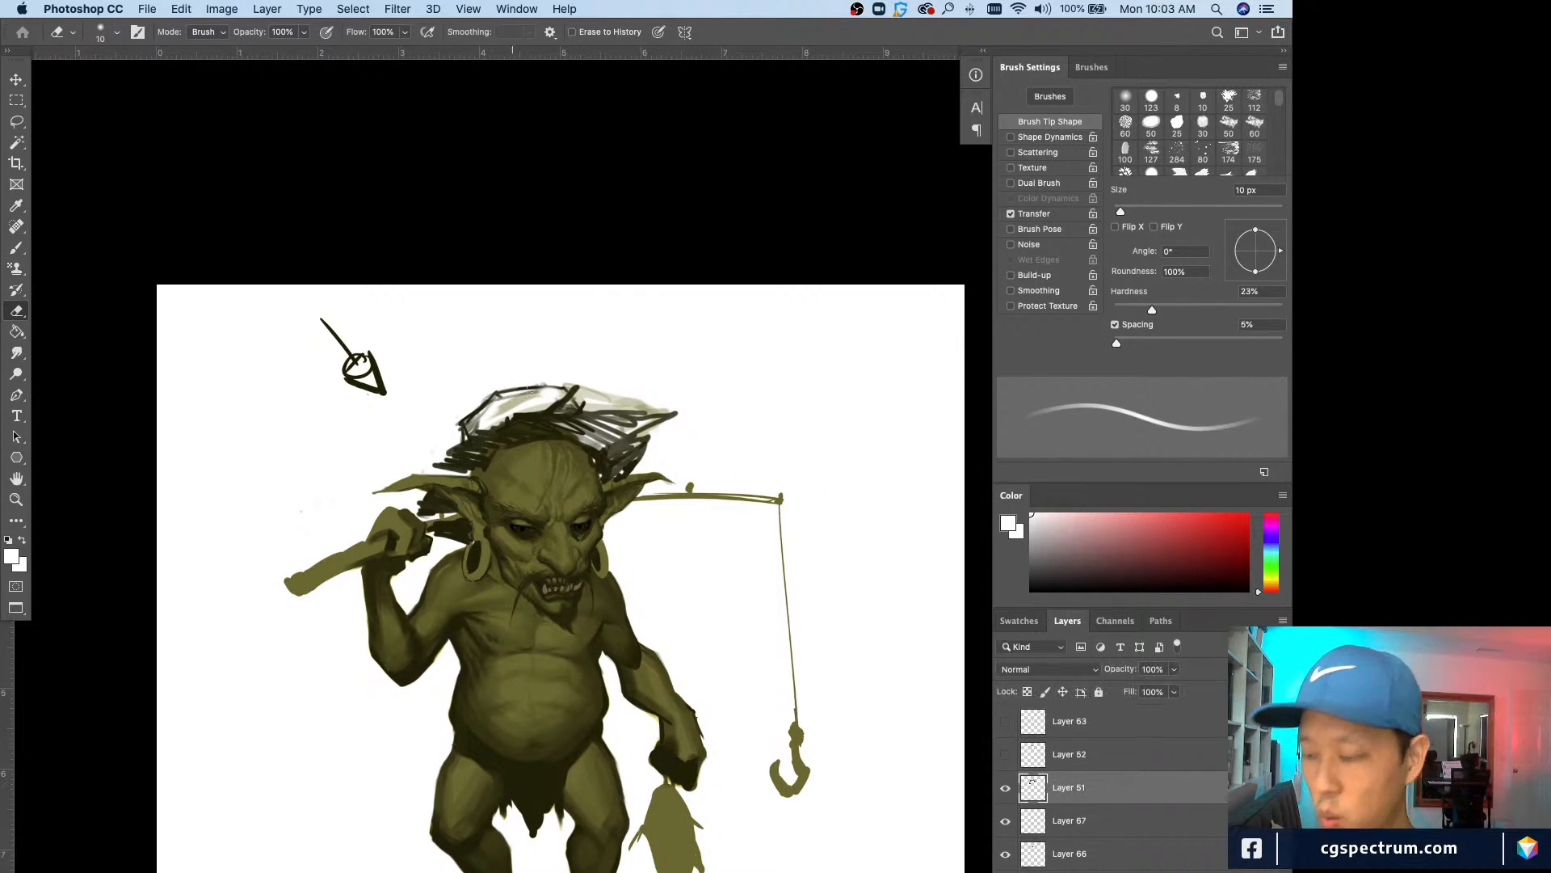
key("bracketright")
key("bracketright")
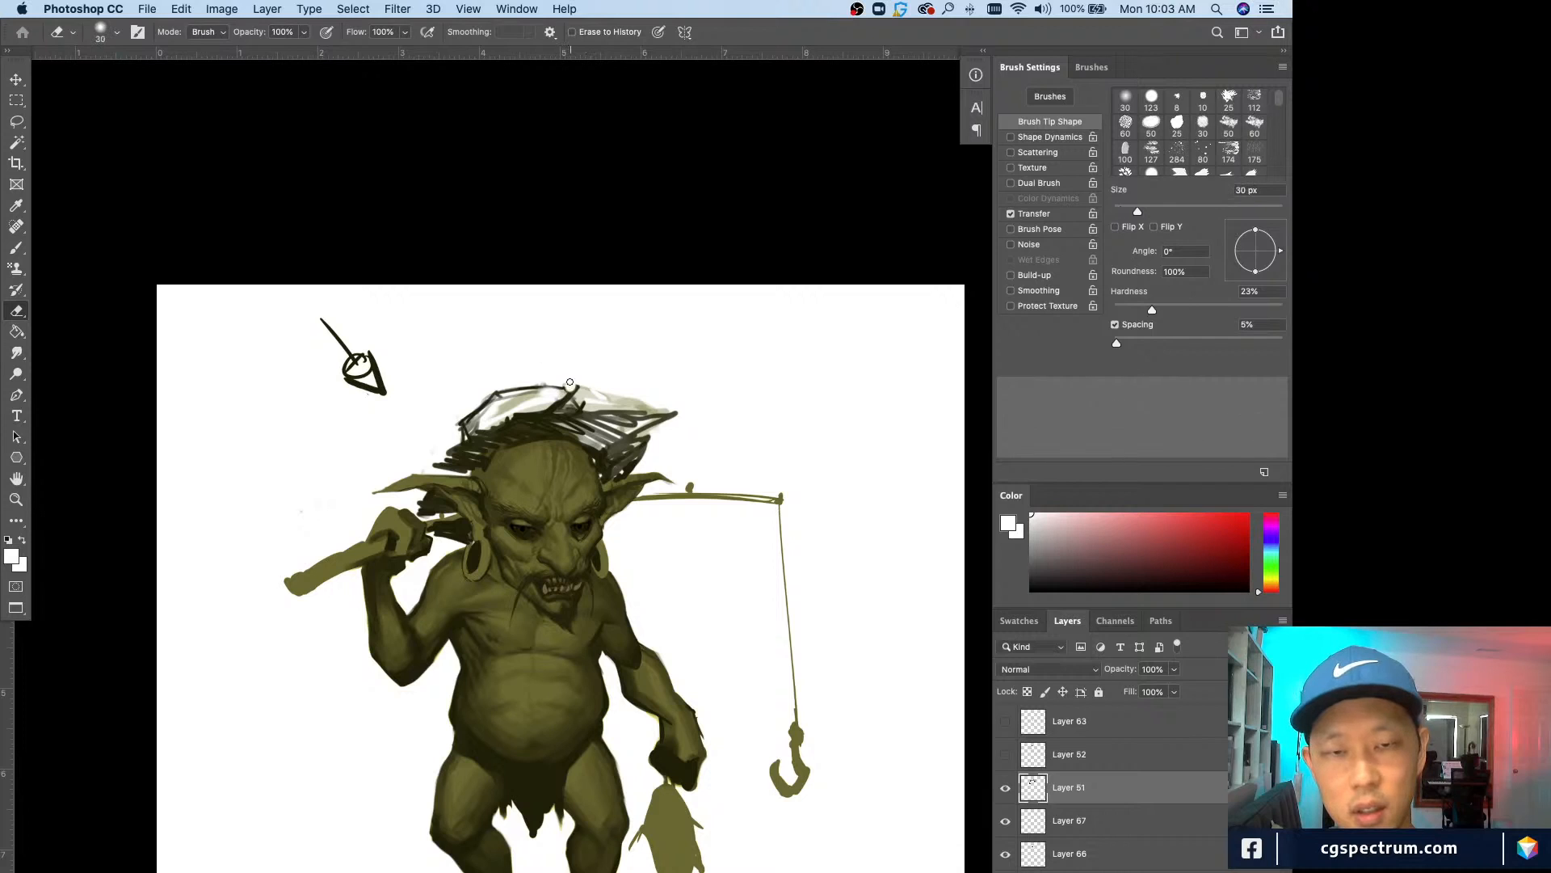
left_click_drag(580, 396, 664, 407)
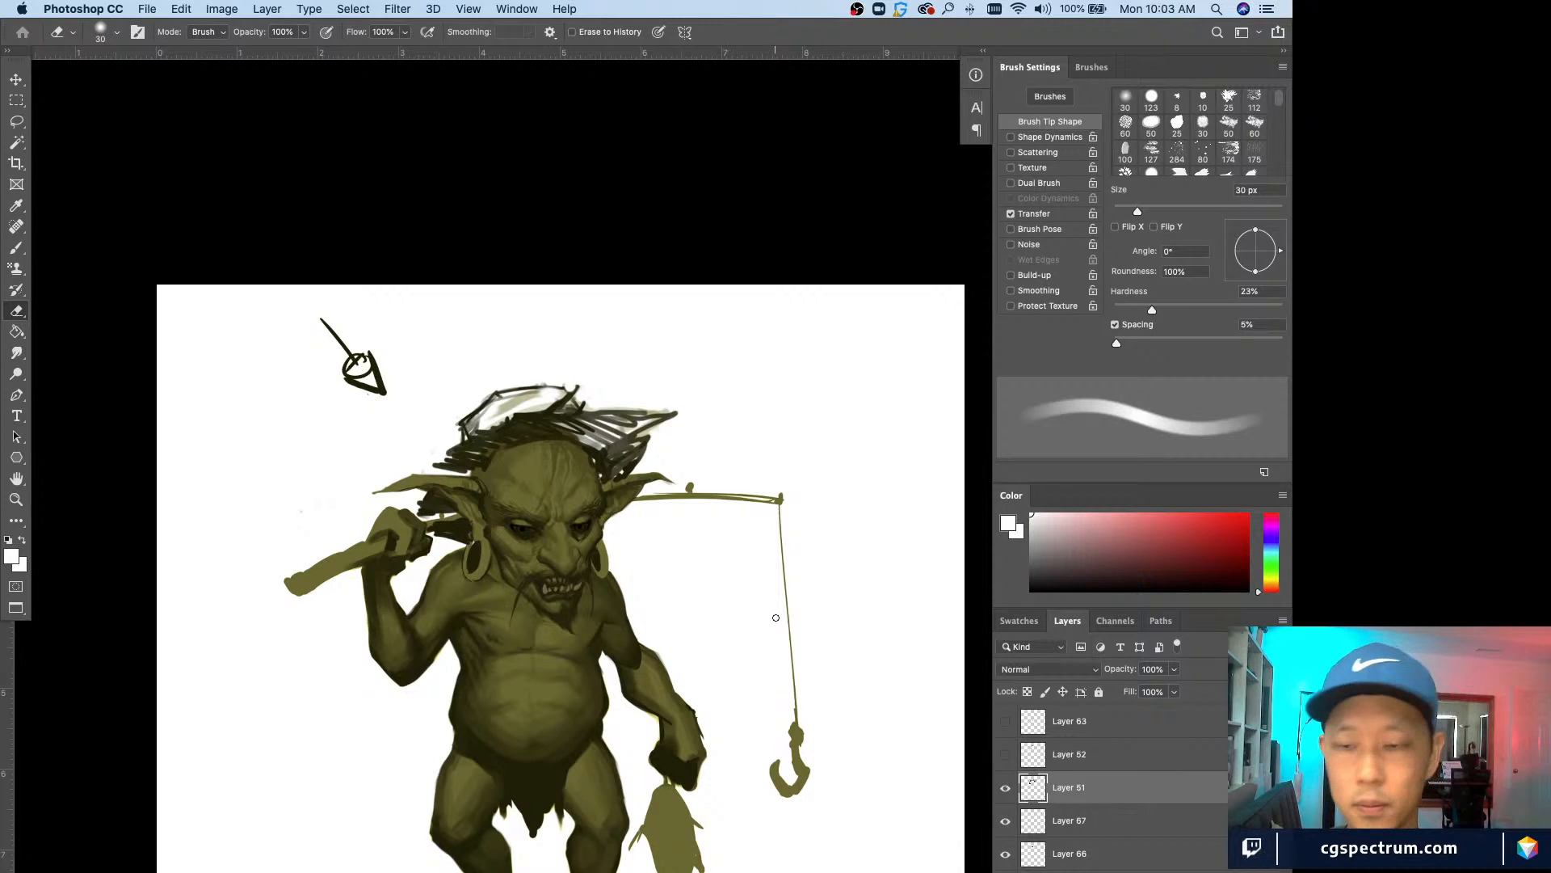
Step: Compare the goblin's head with and without the sketch on Layer 51, and hide that layer
left_click(1006, 787)
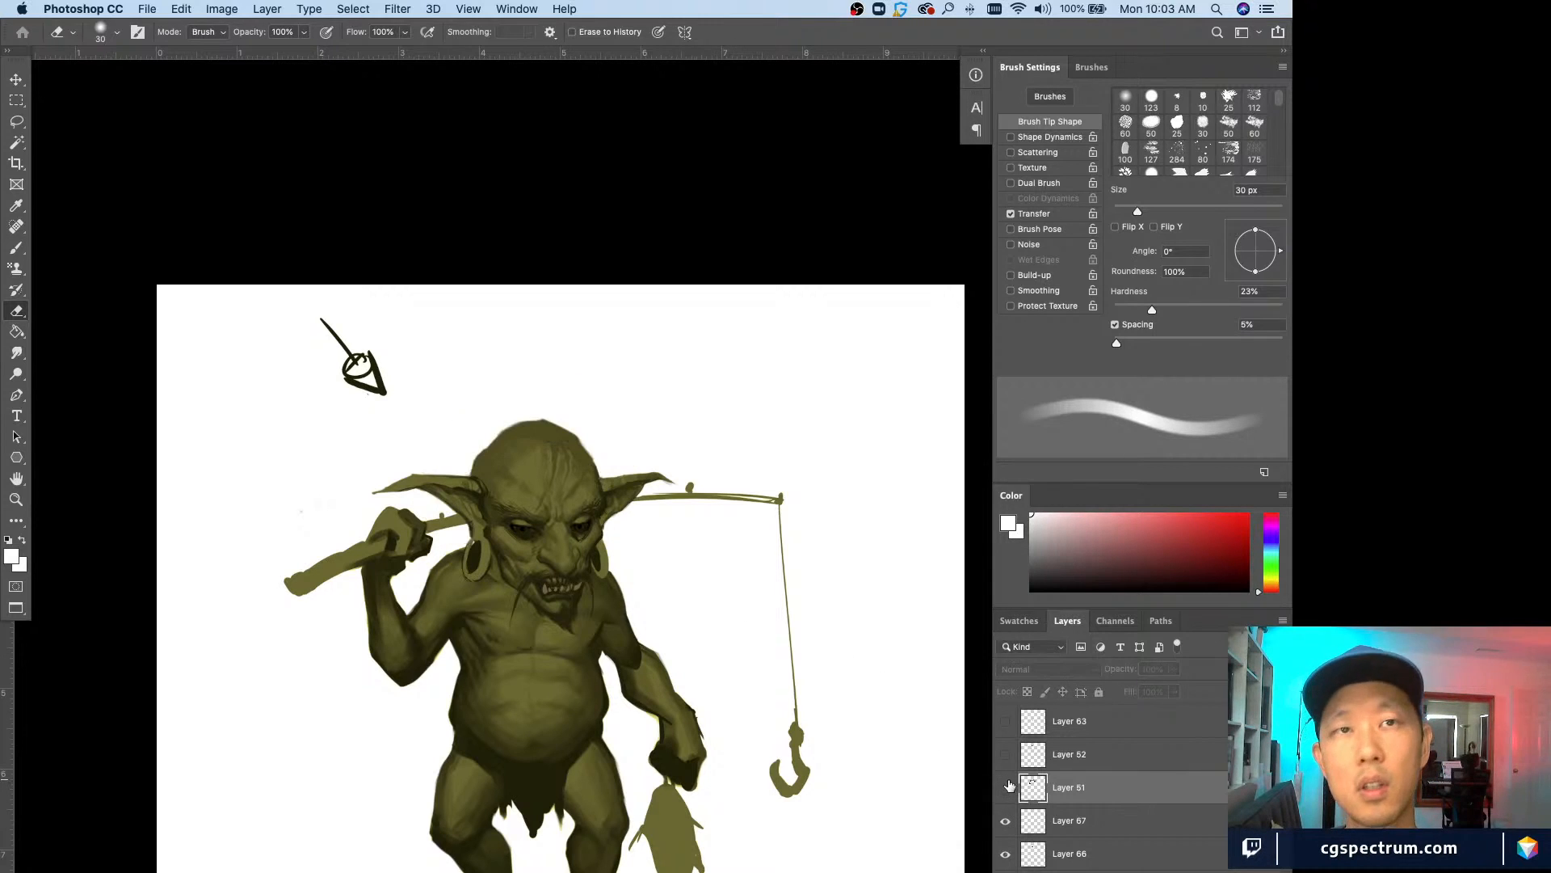
left_click(1006, 786)
left_click(1005, 788)
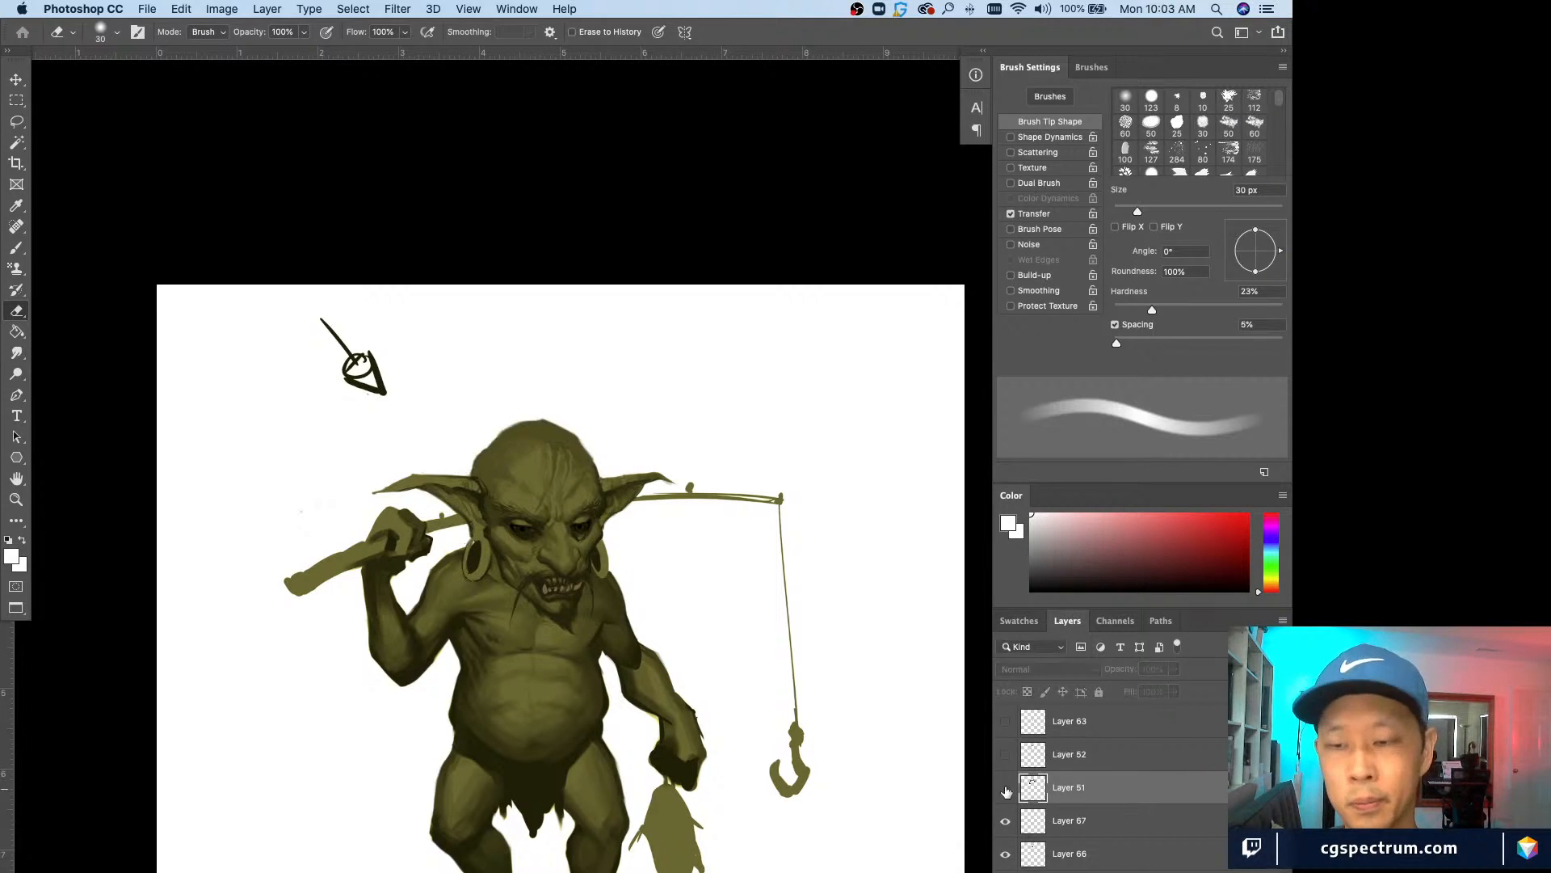
Step: Check the goblin's head once more against the Layer 51 sketch, then select Layer 67 for painting with the Brush tool
left_click(1006, 789)
left_click(1006, 790)
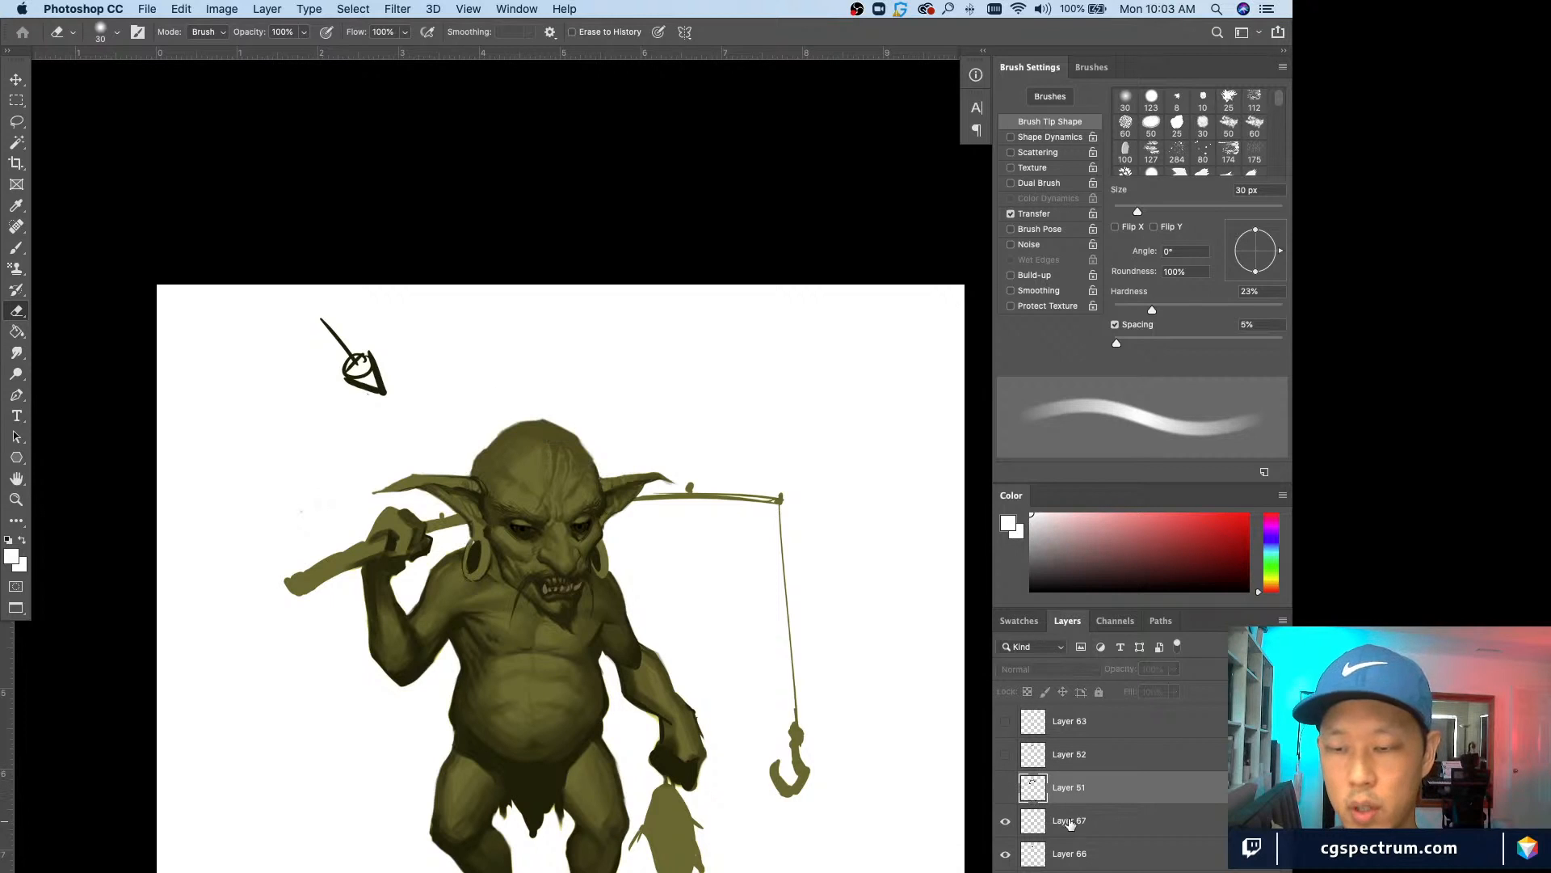
left_click(1068, 821)
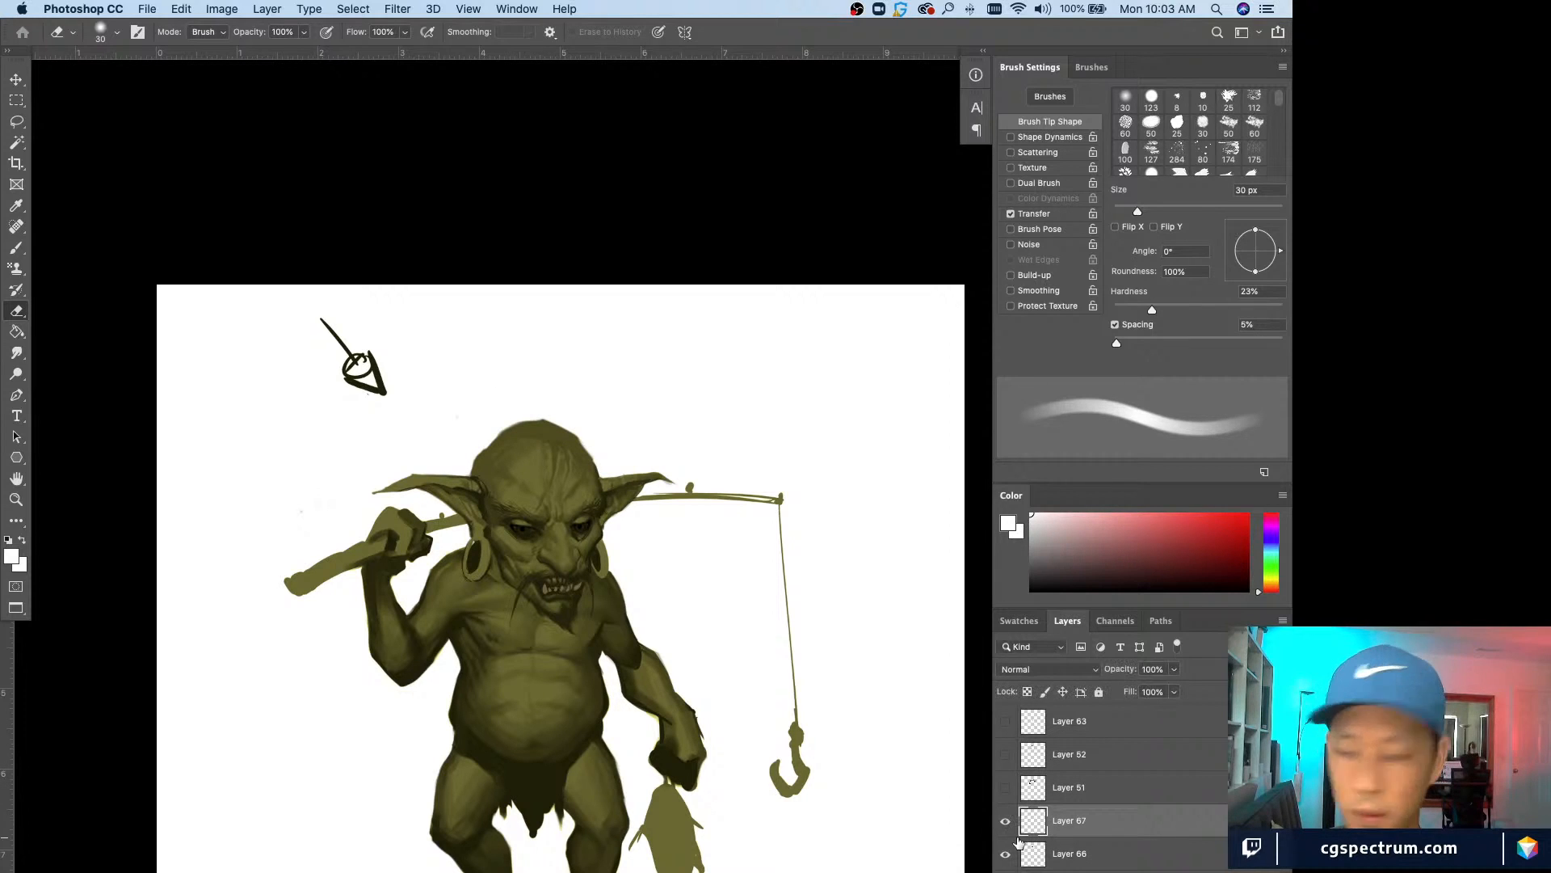
key("b")
Step: Compare the goblin with and without Layer 67, both up close and from farther away, and leave that layer visible
left_click_drag(661, 826, 685, 741)
key("super+equal")
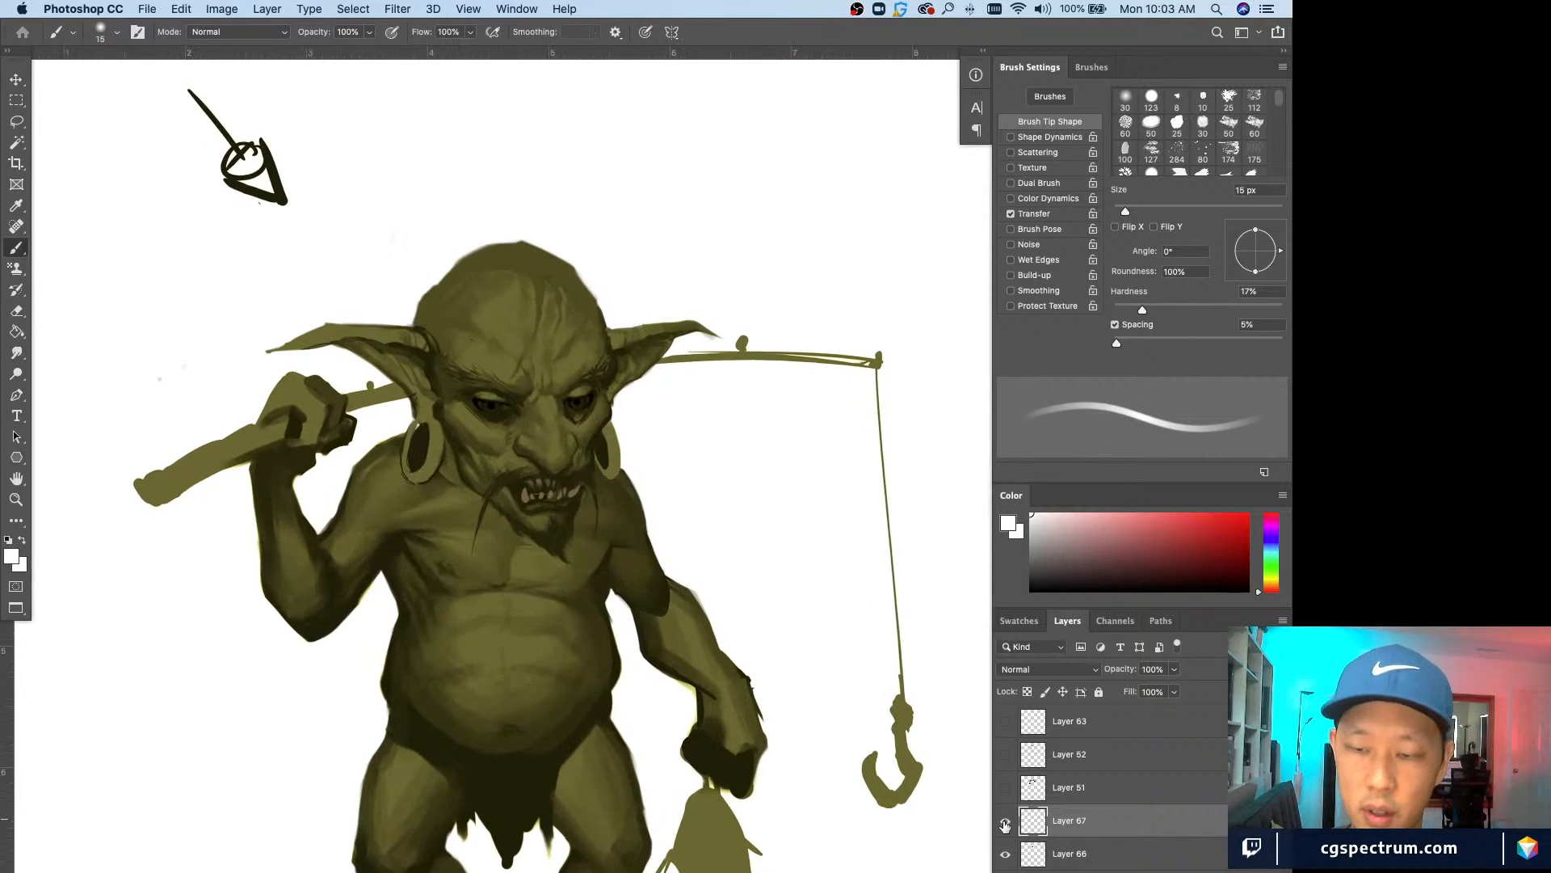
left_click(1005, 824)
left_click(1007, 821)
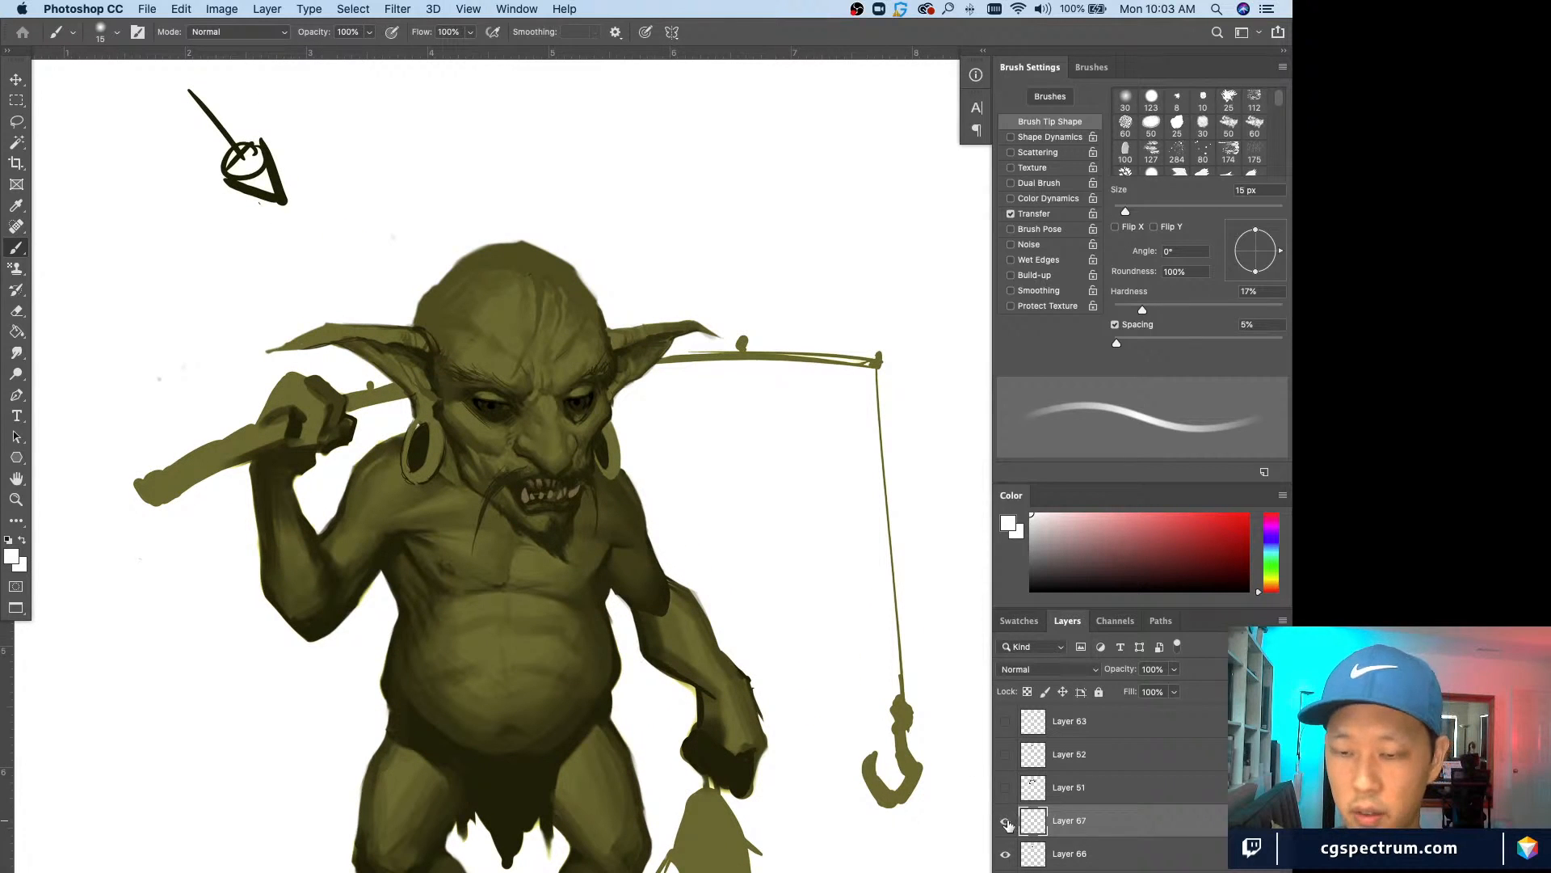
left_click(1007, 822)
left_click(1007, 823)
left_click_drag(660, 697, 686, 559)
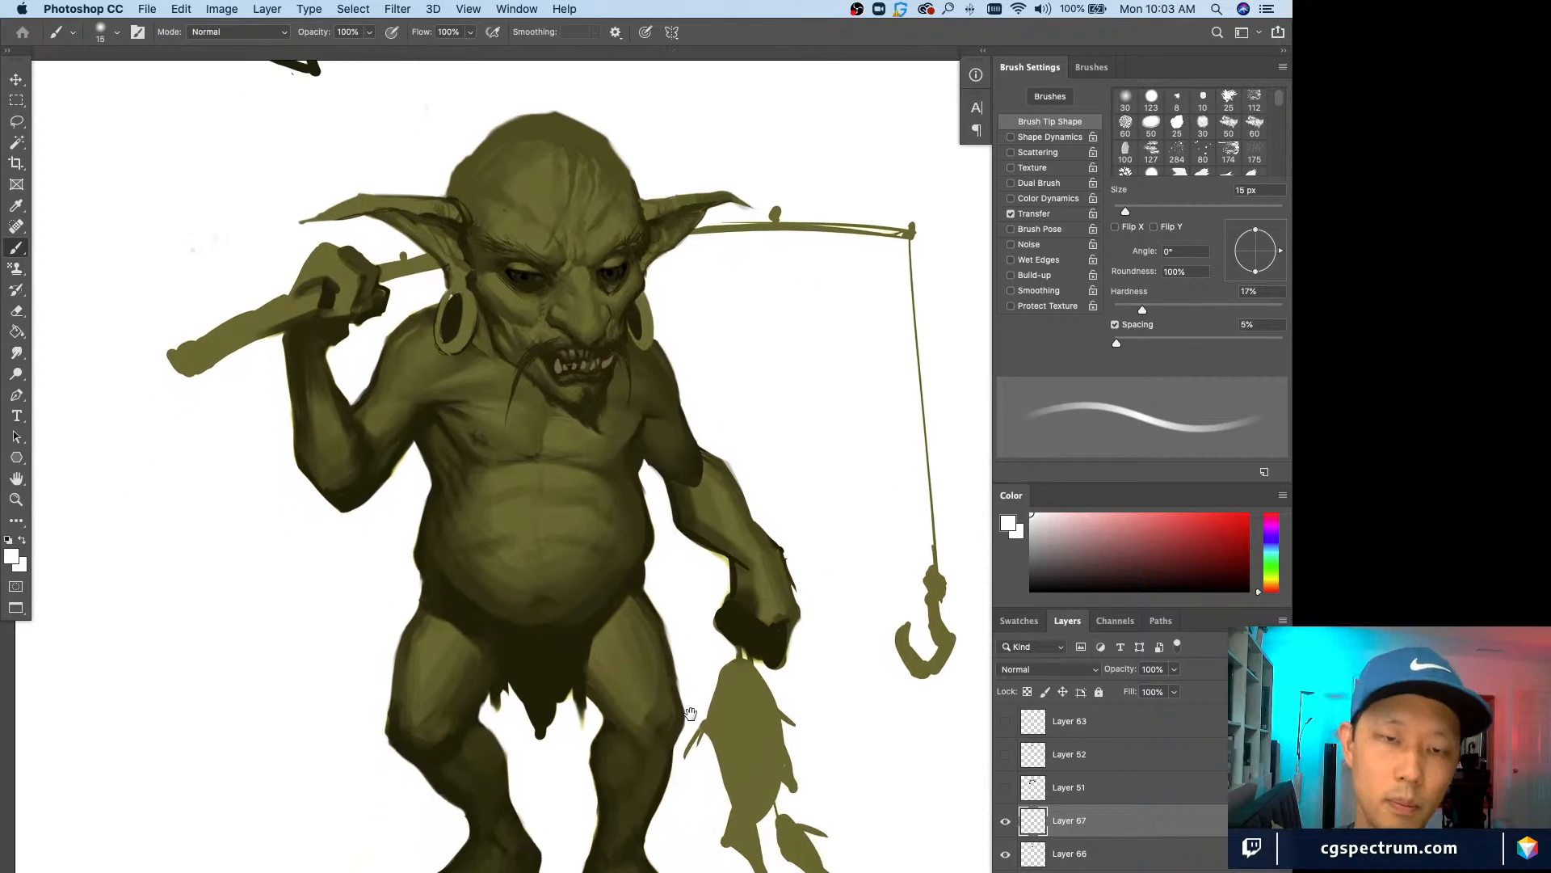
key("super+minus")
key("super+plus")
key("super+plus")
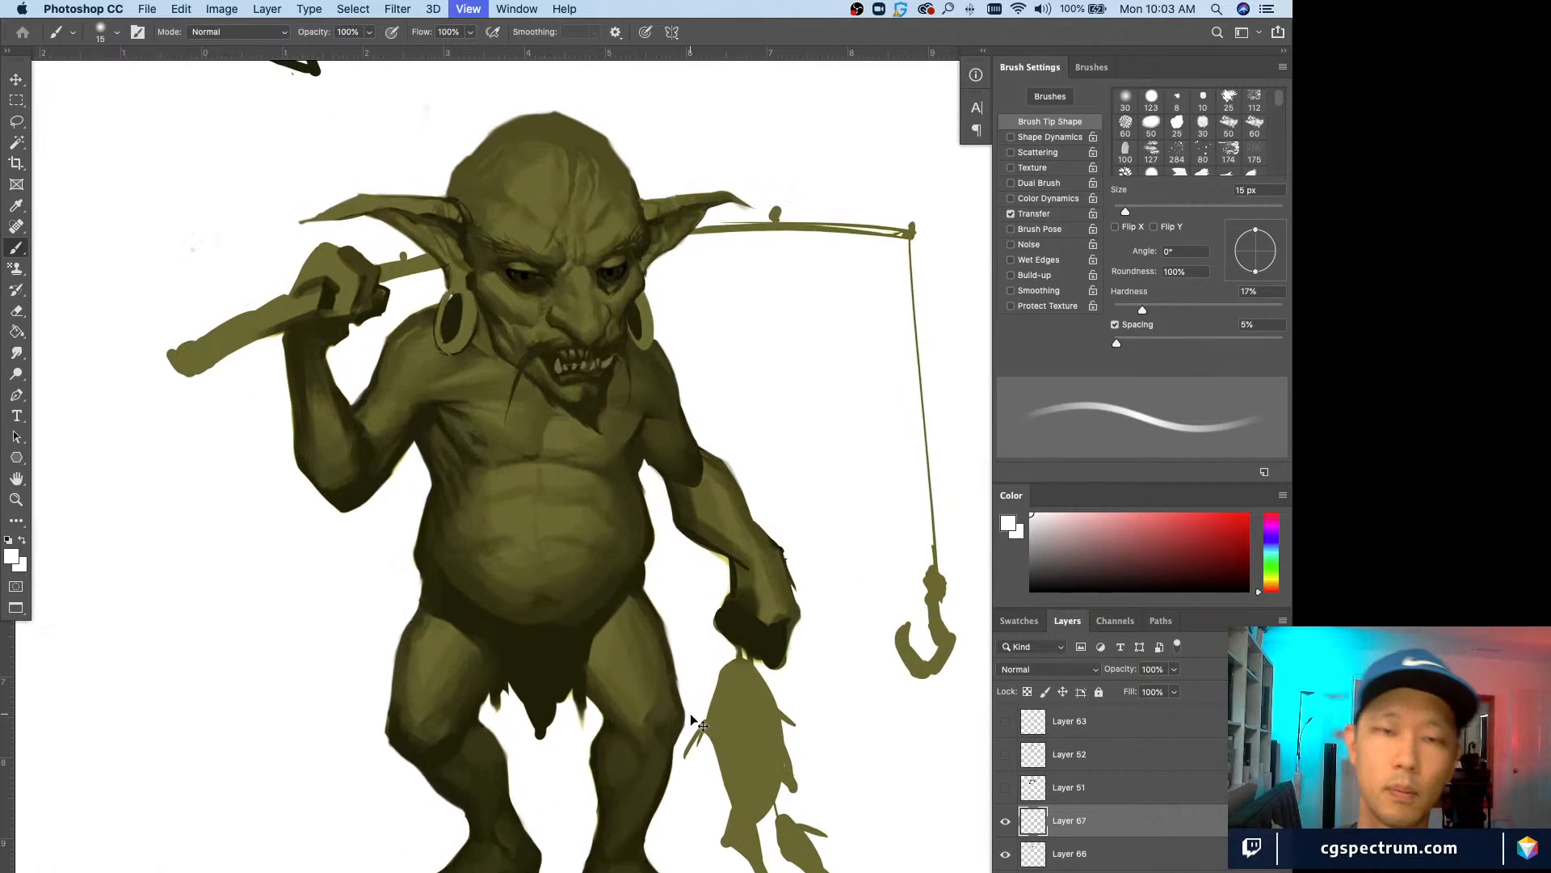
left_click_drag(603, 532, 618, 671)
left_click(1006, 823)
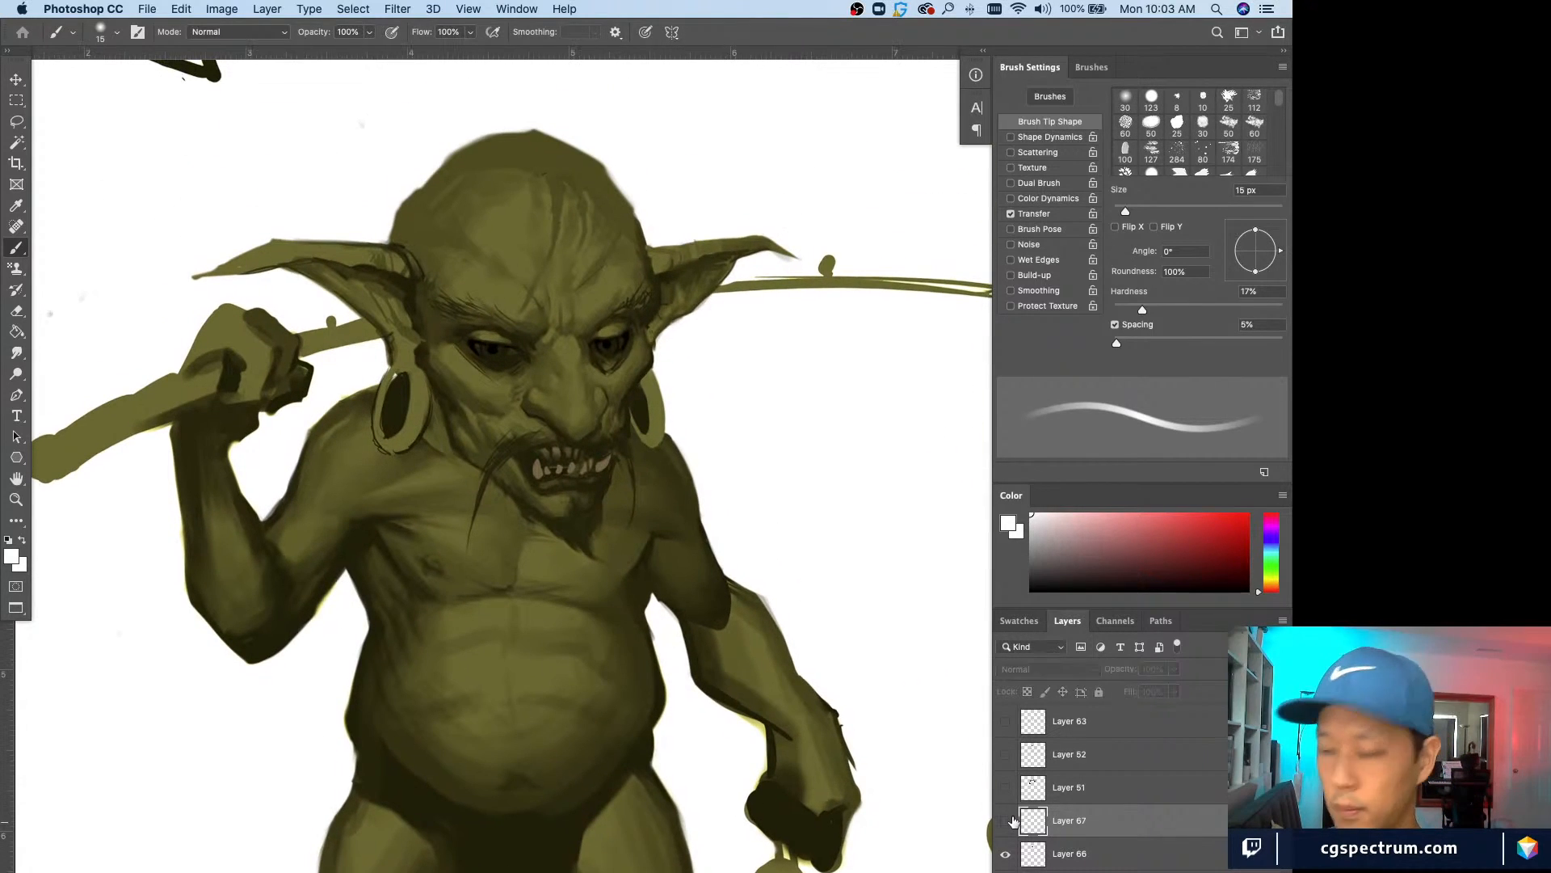
left_click(1006, 823)
key("super+minus")
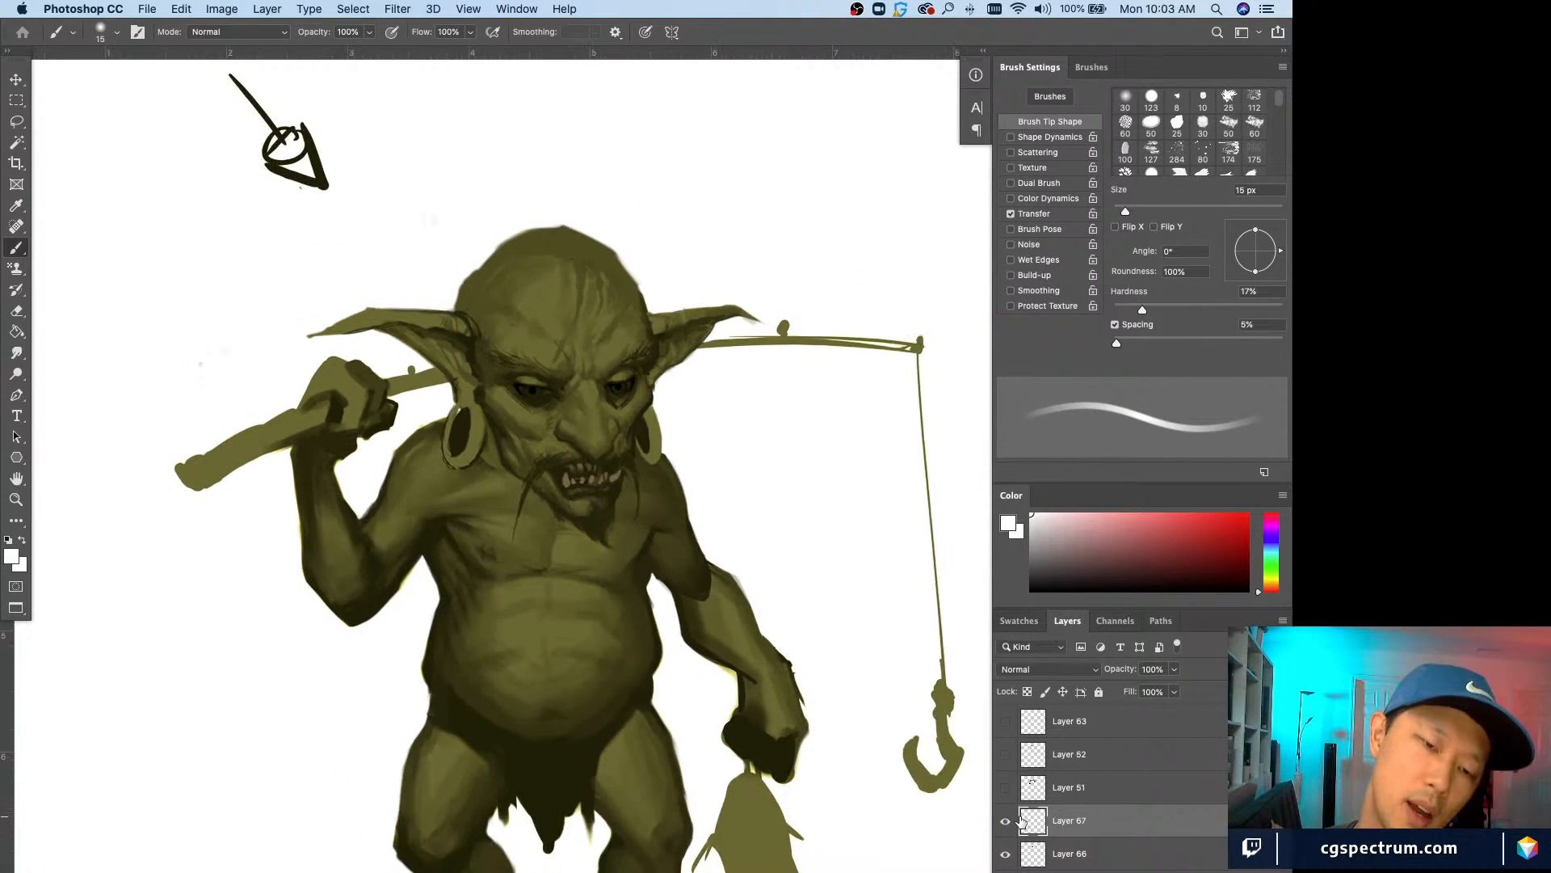
key("super+minus")
key("super+plus")
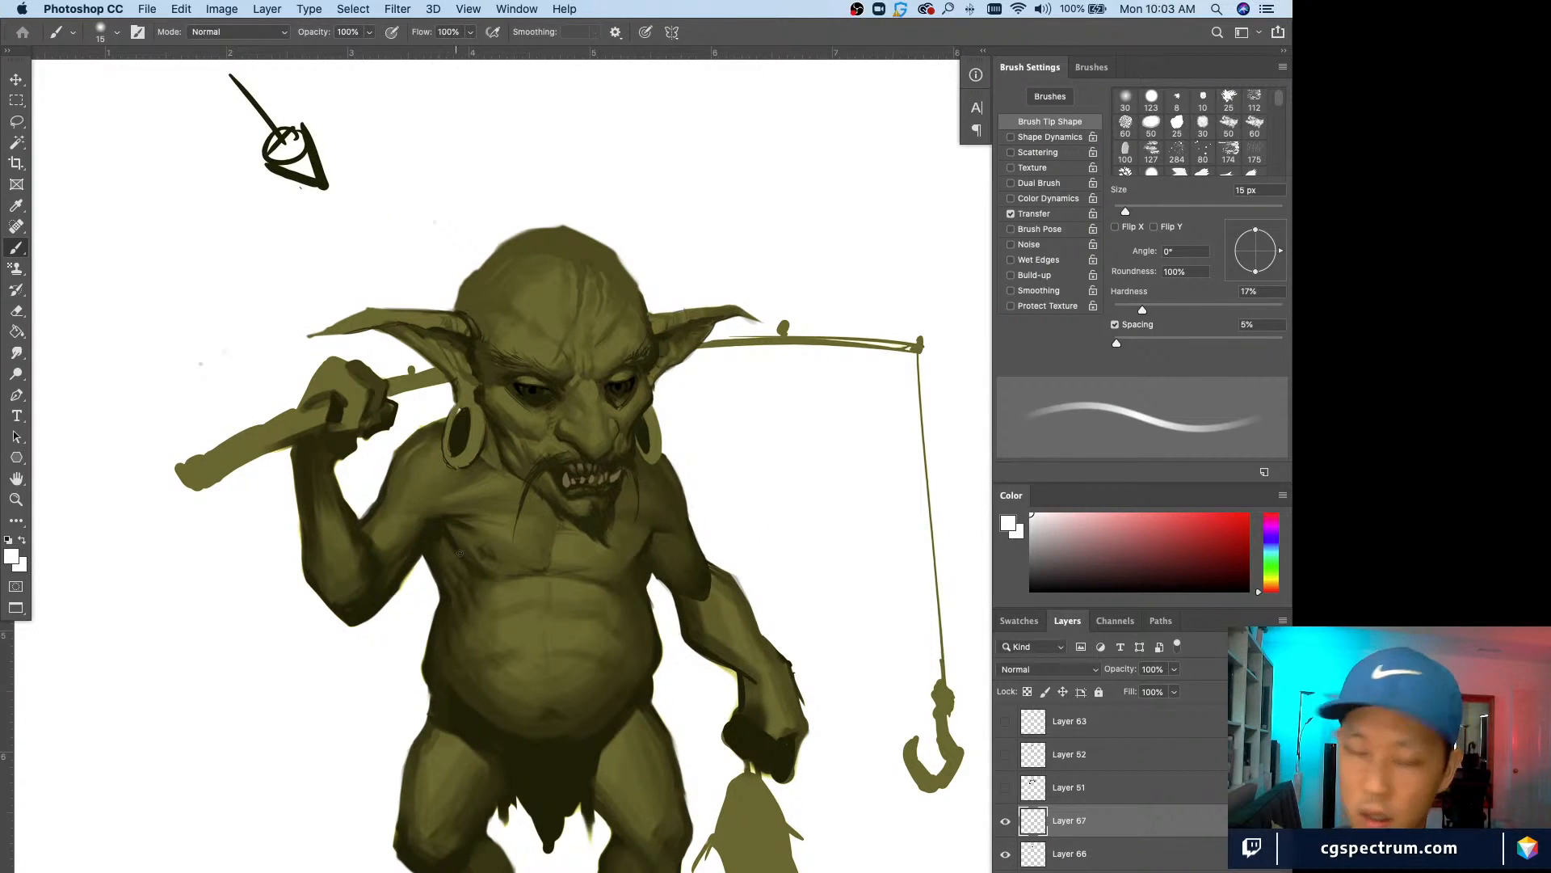
Step: Sample an olive skin tone near the shoulder and examine the goblin's figure from head to feet
left_click_drag(460, 553, 474, 543)
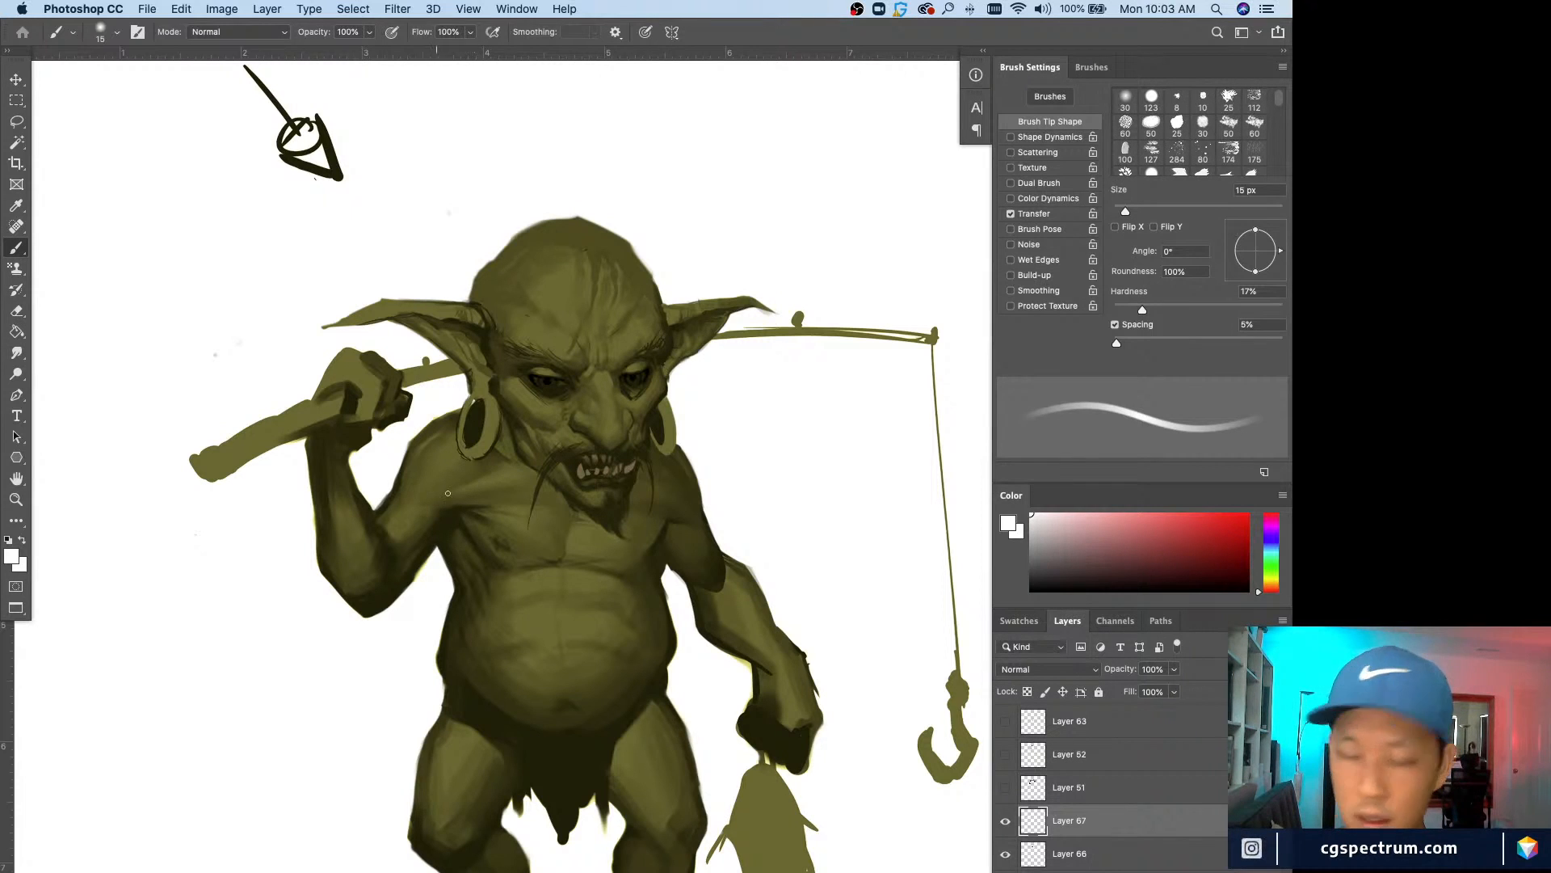
left_click(498, 447, "alt")
scroll(326, 549, "down", 2)
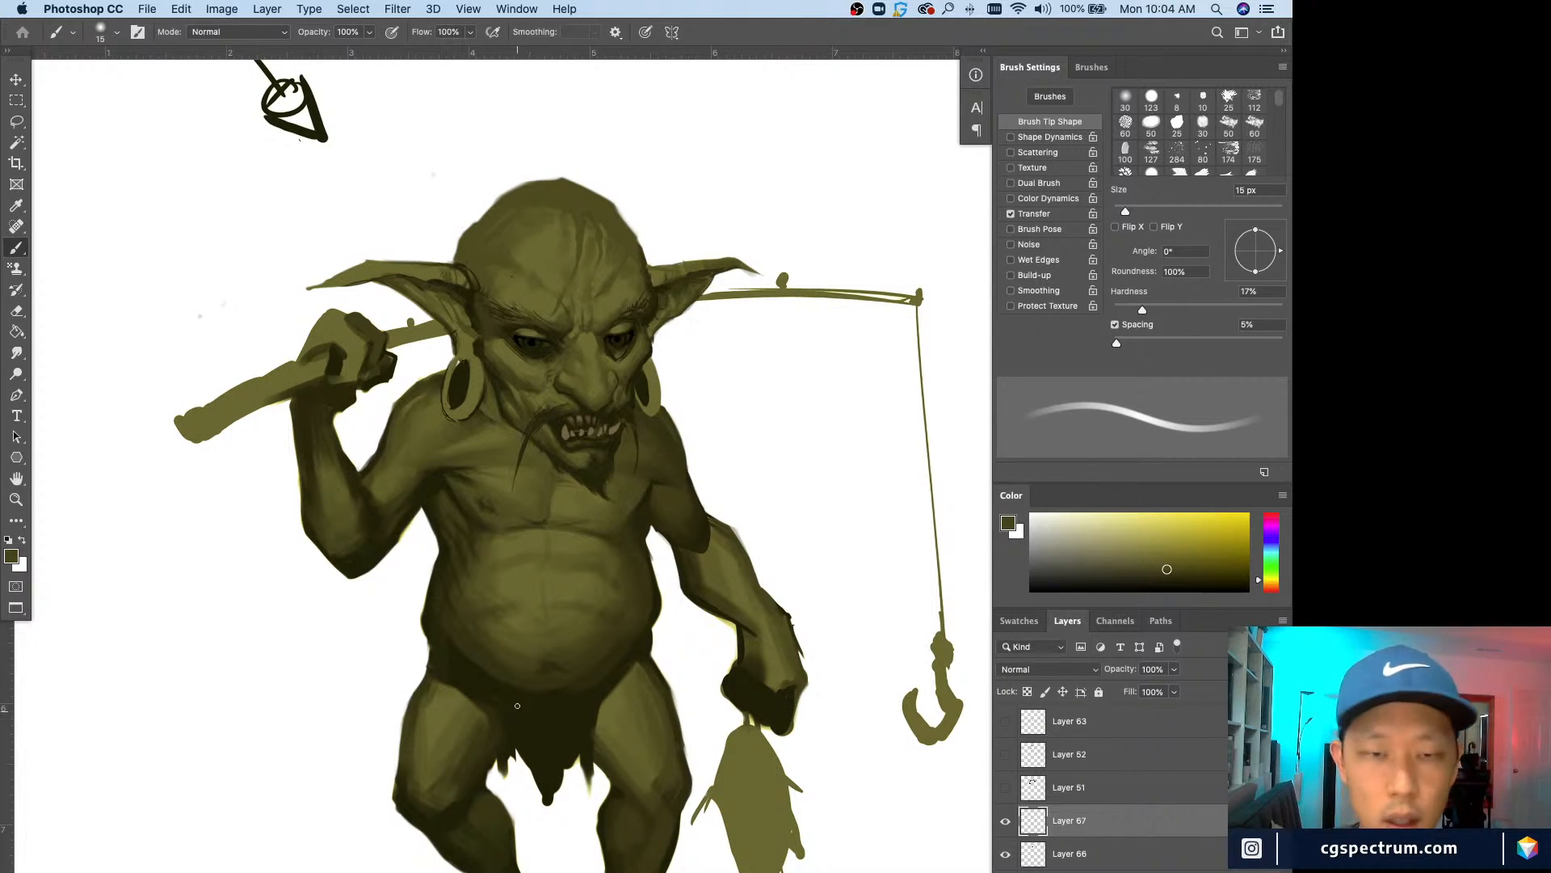
scroll(515, 633, "down", 5)
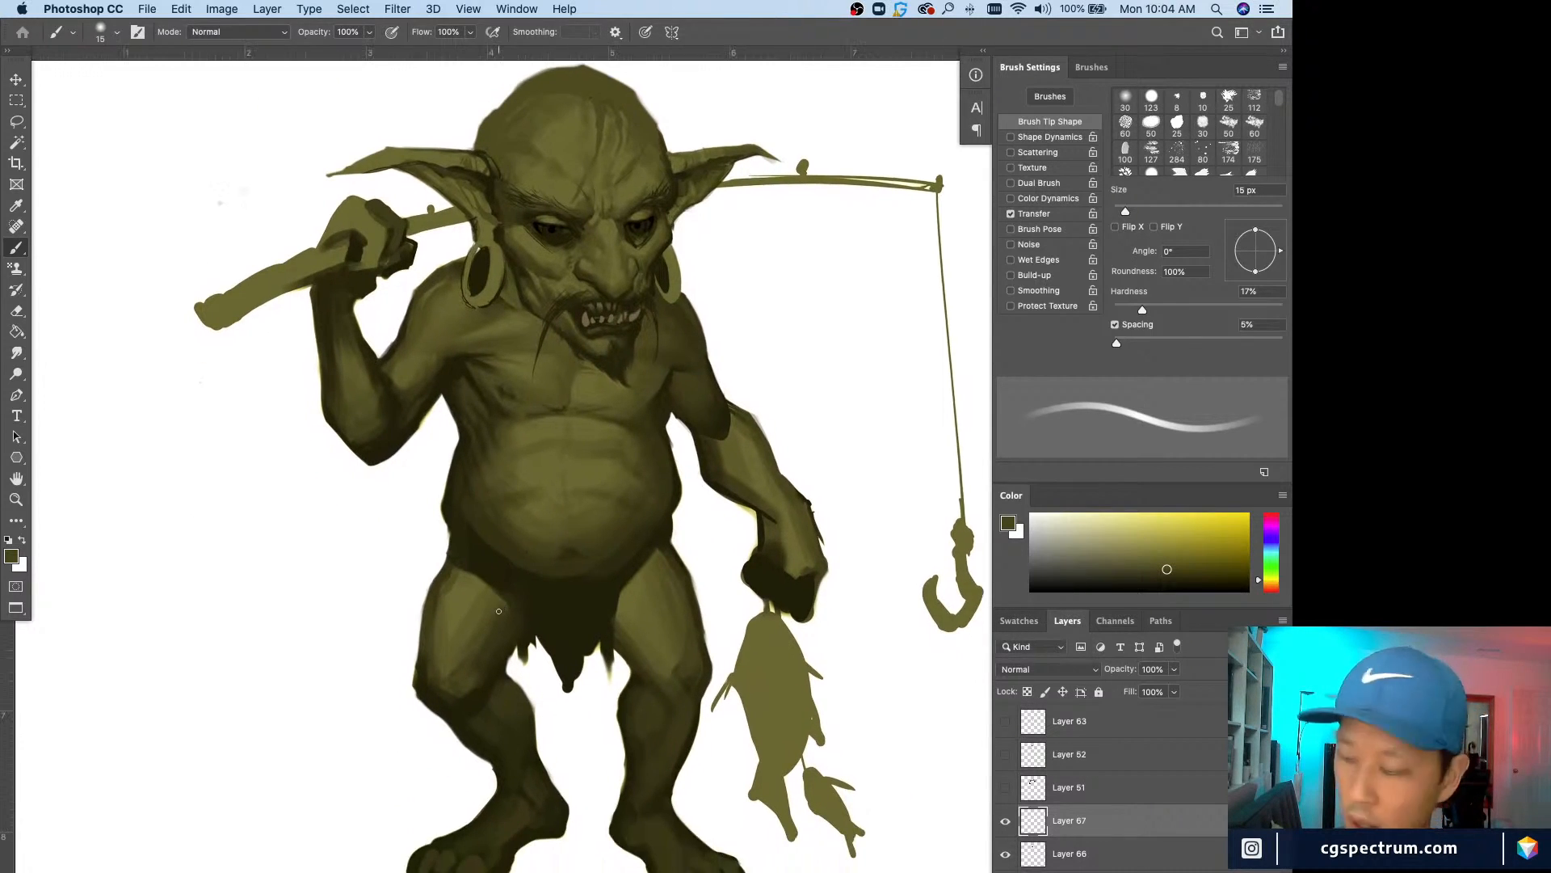
scroll(585, 654, "up", 3)
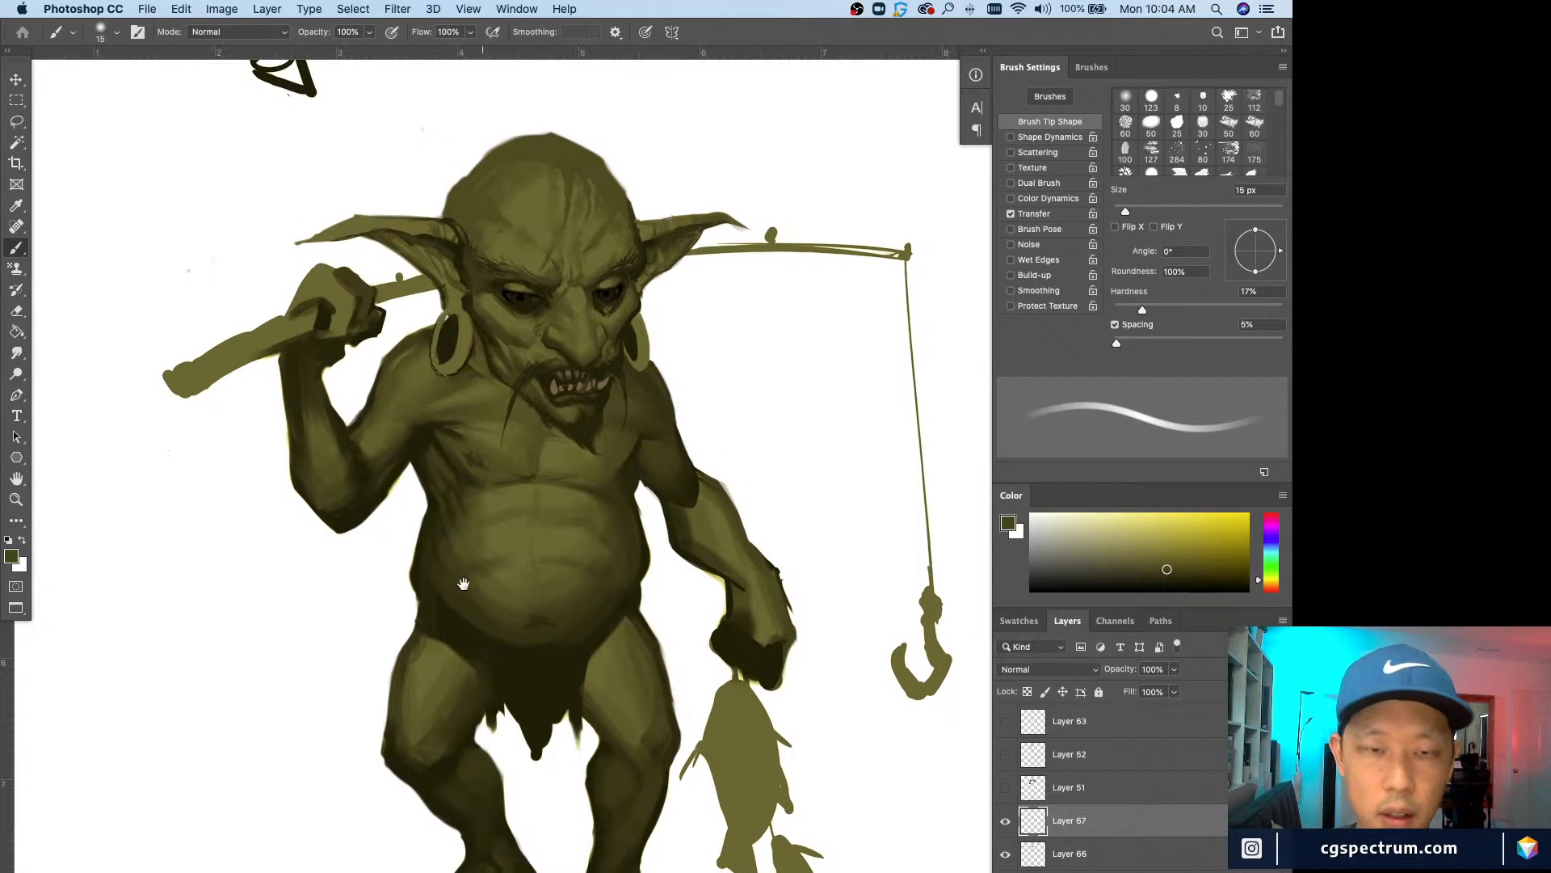
scroll(463, 583, "up", 3)
scroll(485, 614, "right", 3)
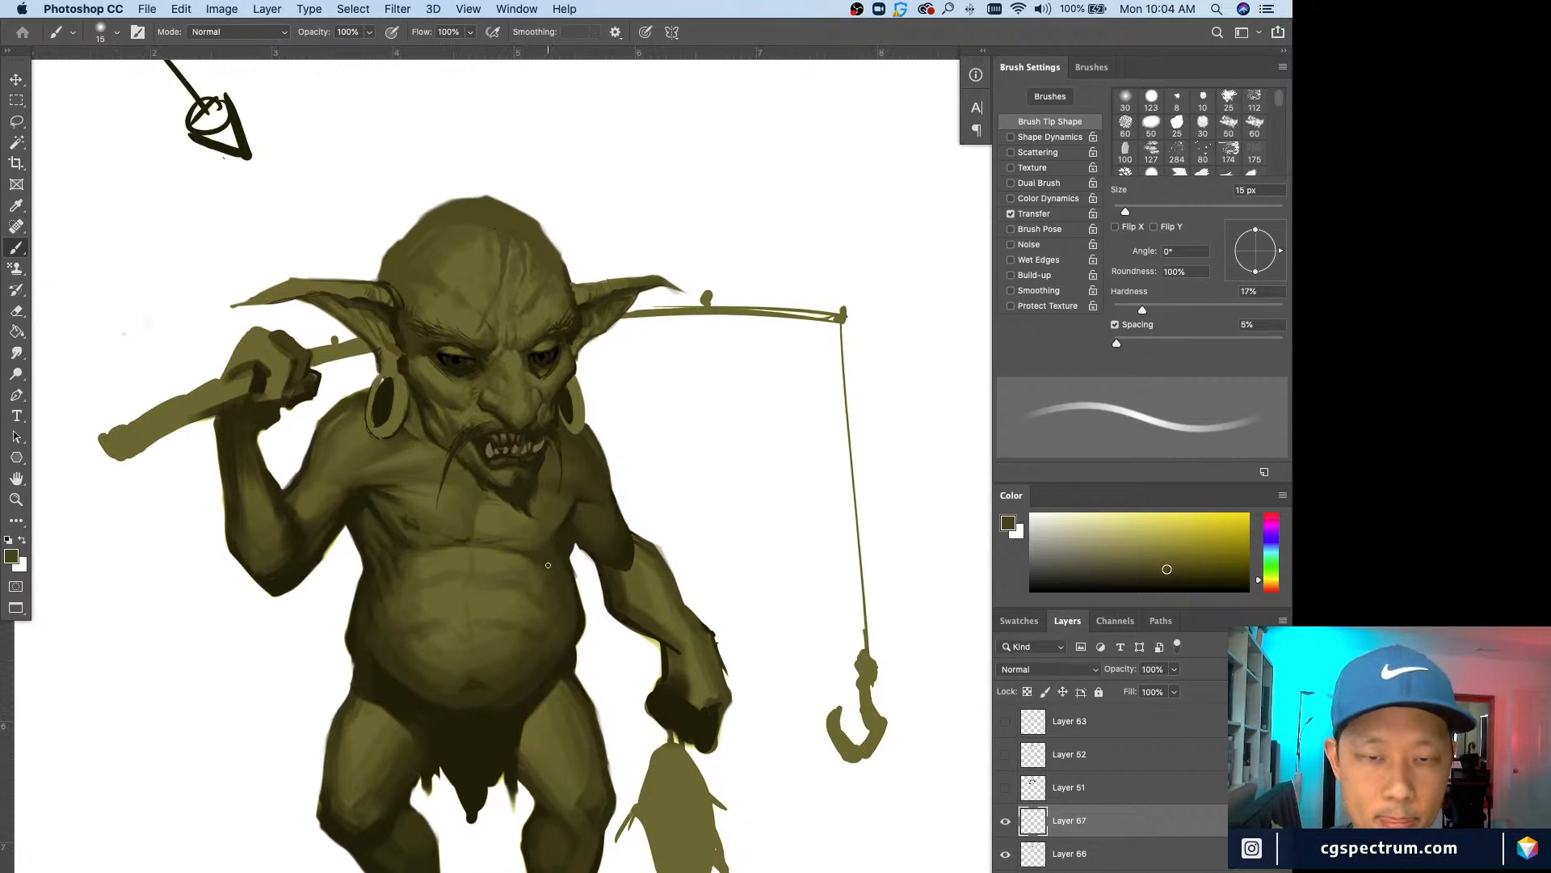
key("super+minus")
key("super+equal")
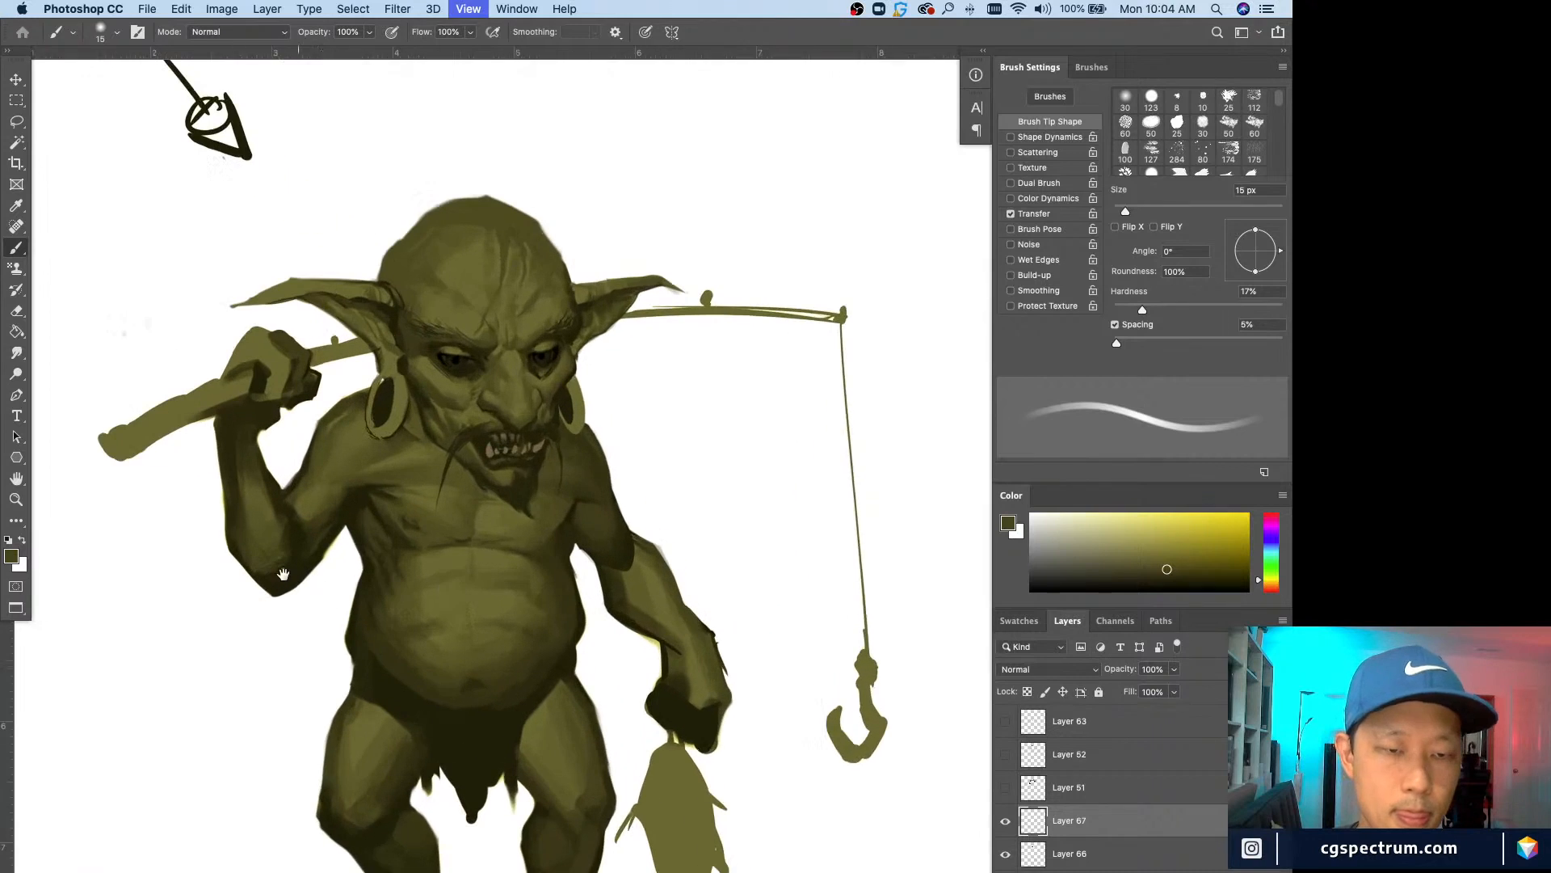
Step: Shade the elbow of the arm holding the rod on Layer 67 with a 30 px brush and sampled olive tones
left_click_drag(239, 489, 329, 502)
key("bracketright")
key("bracketright")
key("bracketright")
key("bracketright")
key("bracketright")
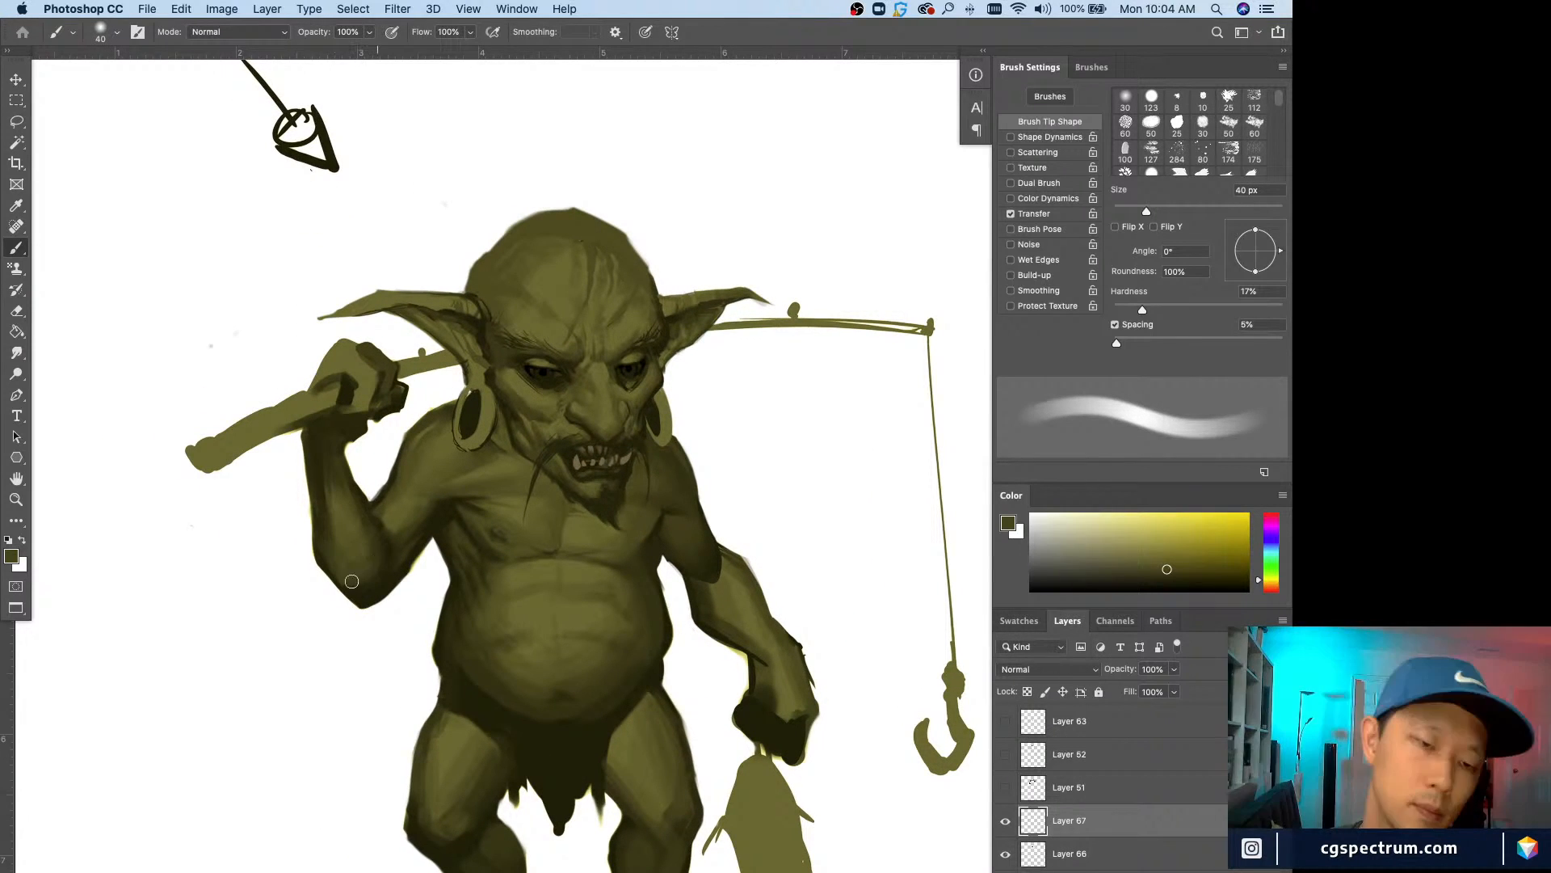
key("bracketleft")
key("bracketleft")
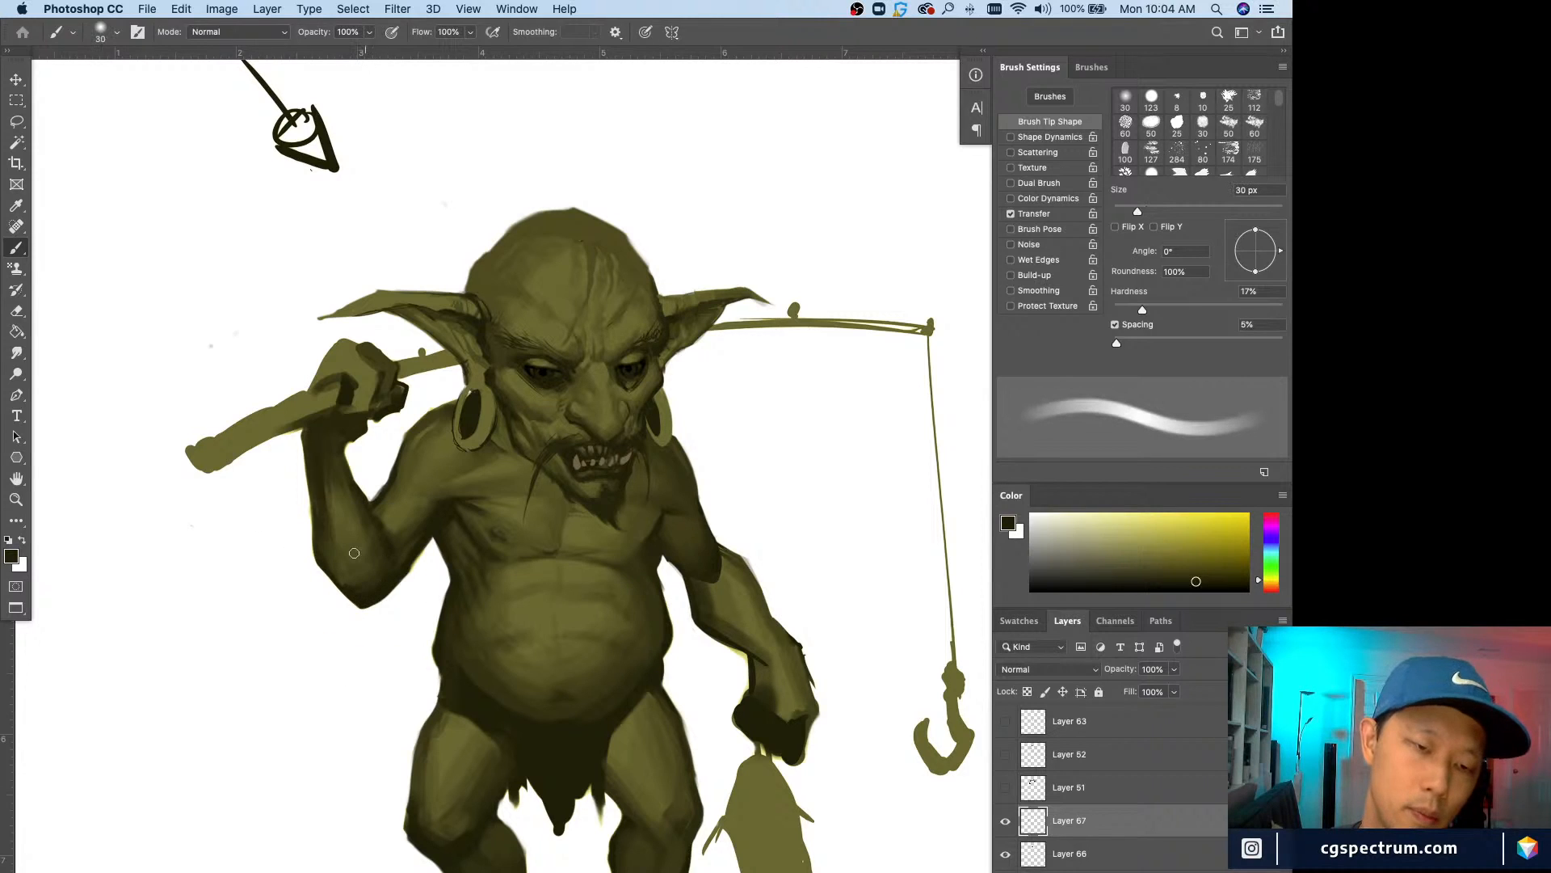
left_click(380, 588, "alt")
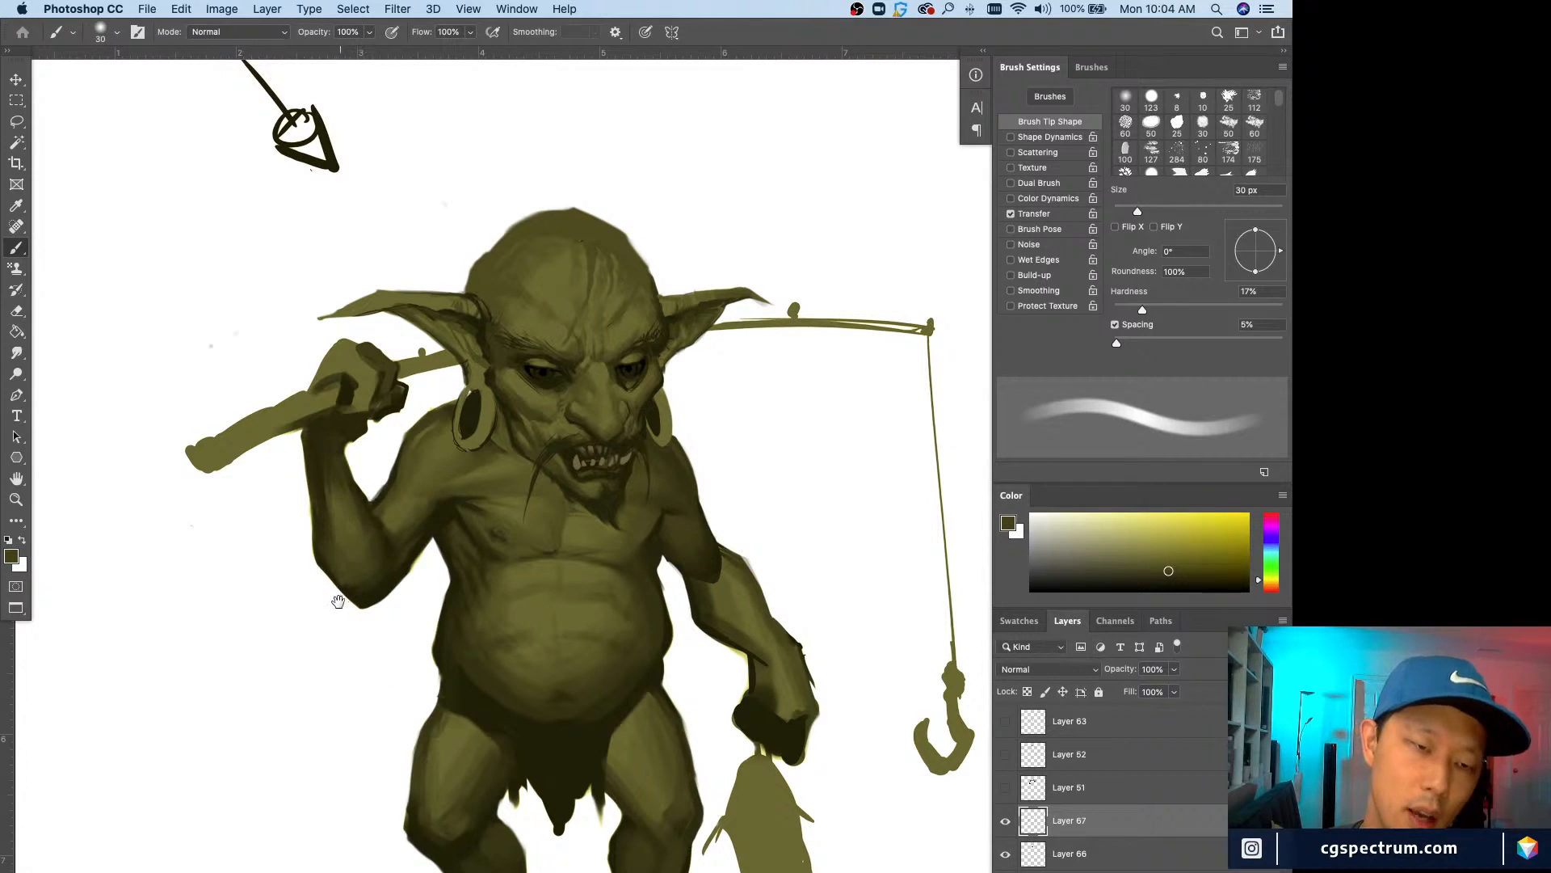
Step: Deepen the shadow on the raised forearm just above the elbow with a 35 px brush and sampled dark olive
left_click_drag(323, 507, 331, 511)
left_click(353, 523, "alt")
key("bracketright")
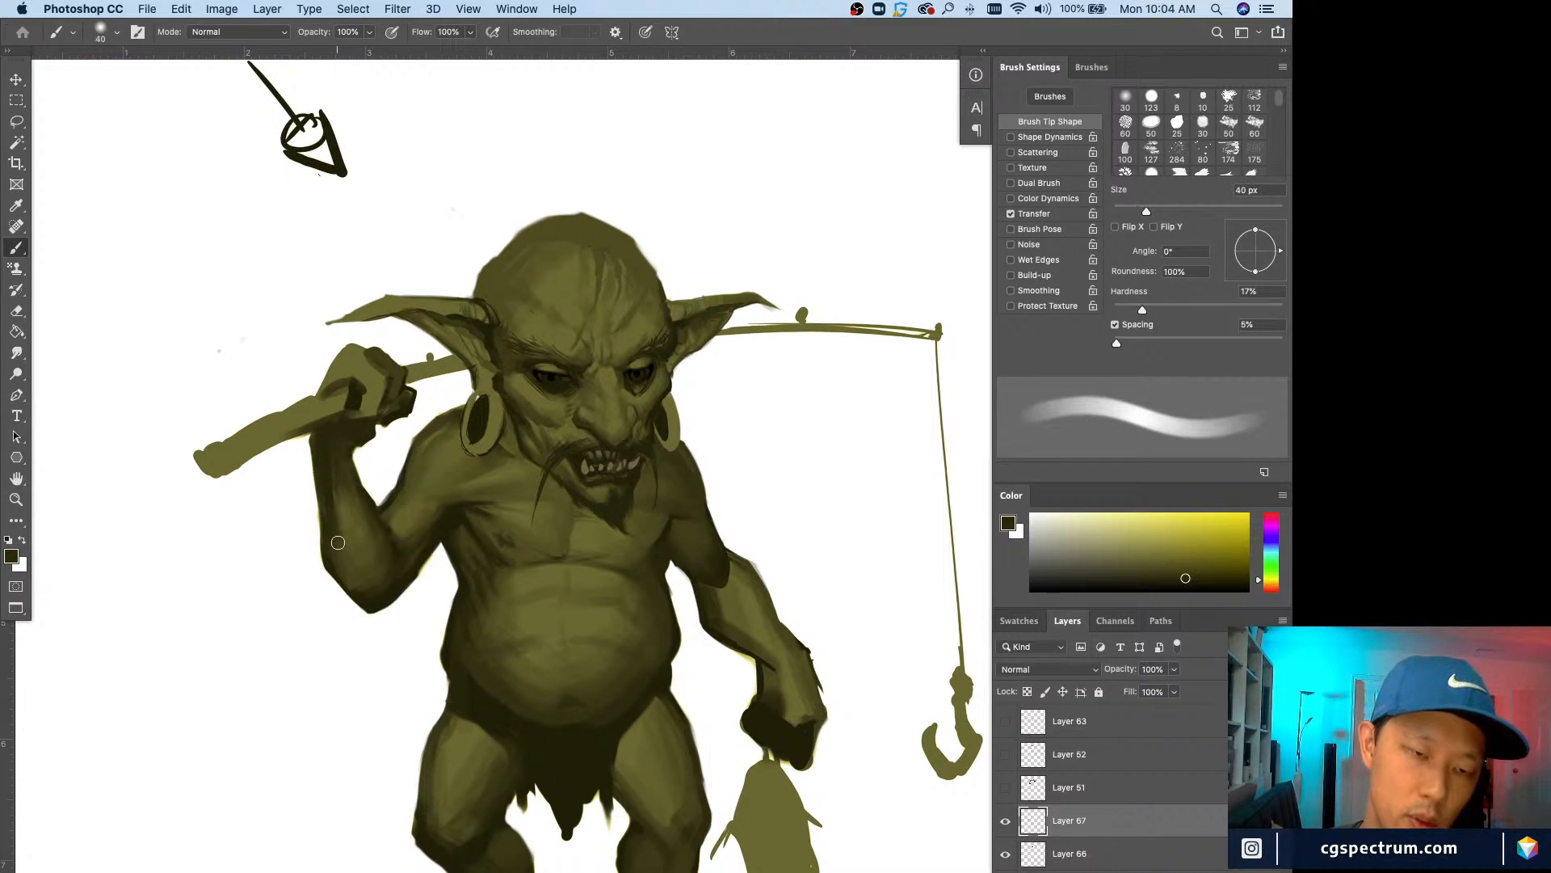
left_click(336, 568, "alt")
key("bracketleft")
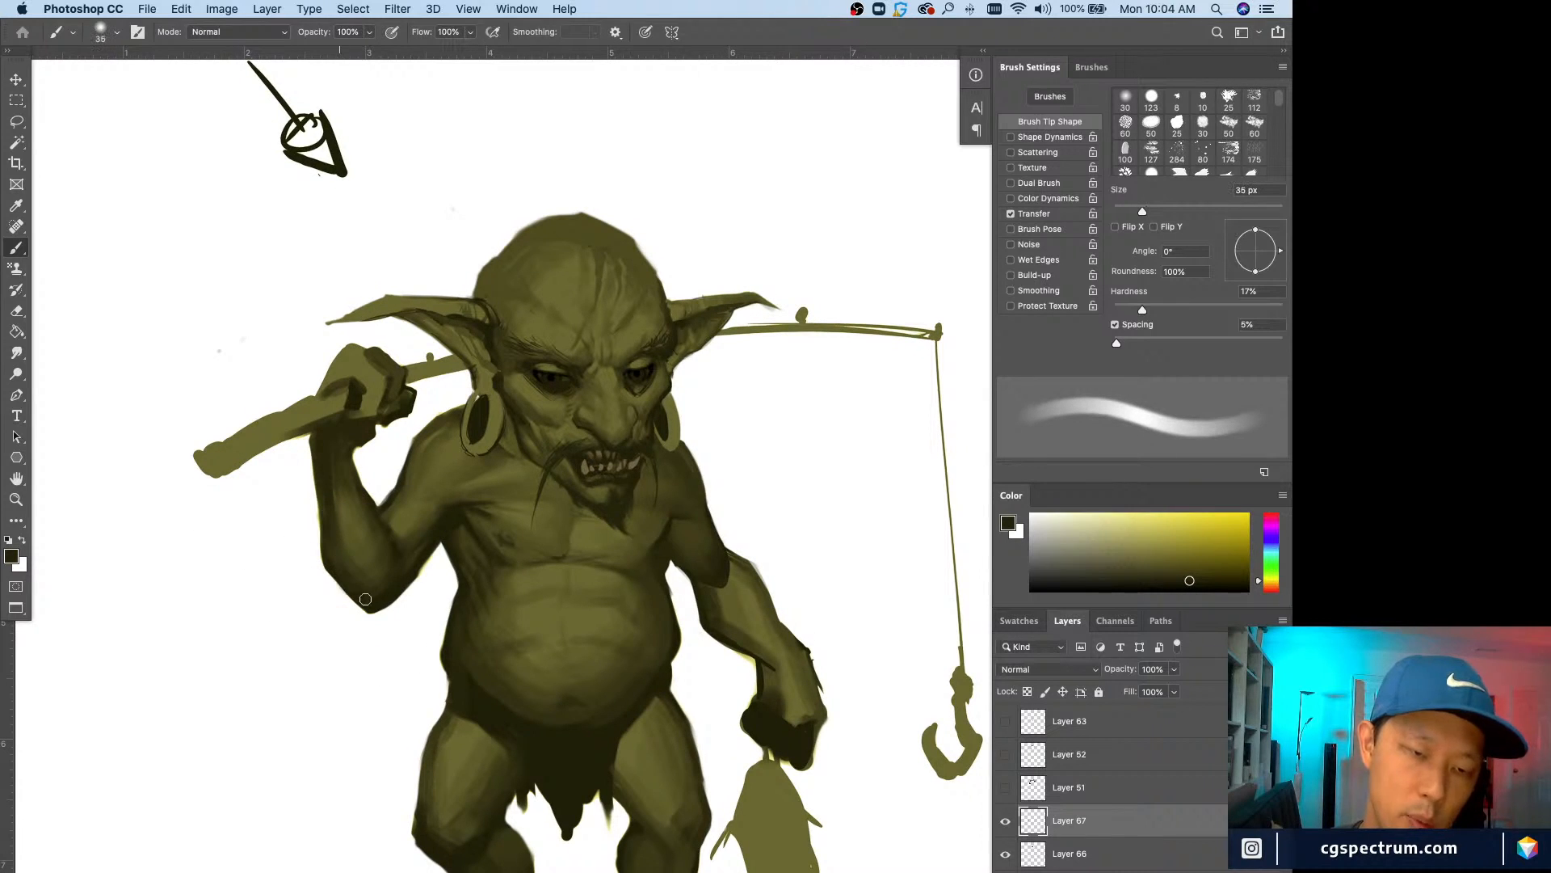
Step: Refine the raised forearm's outer edge down to the elbow with 20 px and 15 px brushes in sampled dark and light olives
left_click(353, 524, "alt")
key("bracketleft")
key("bracketleft")
key("bracketleft")
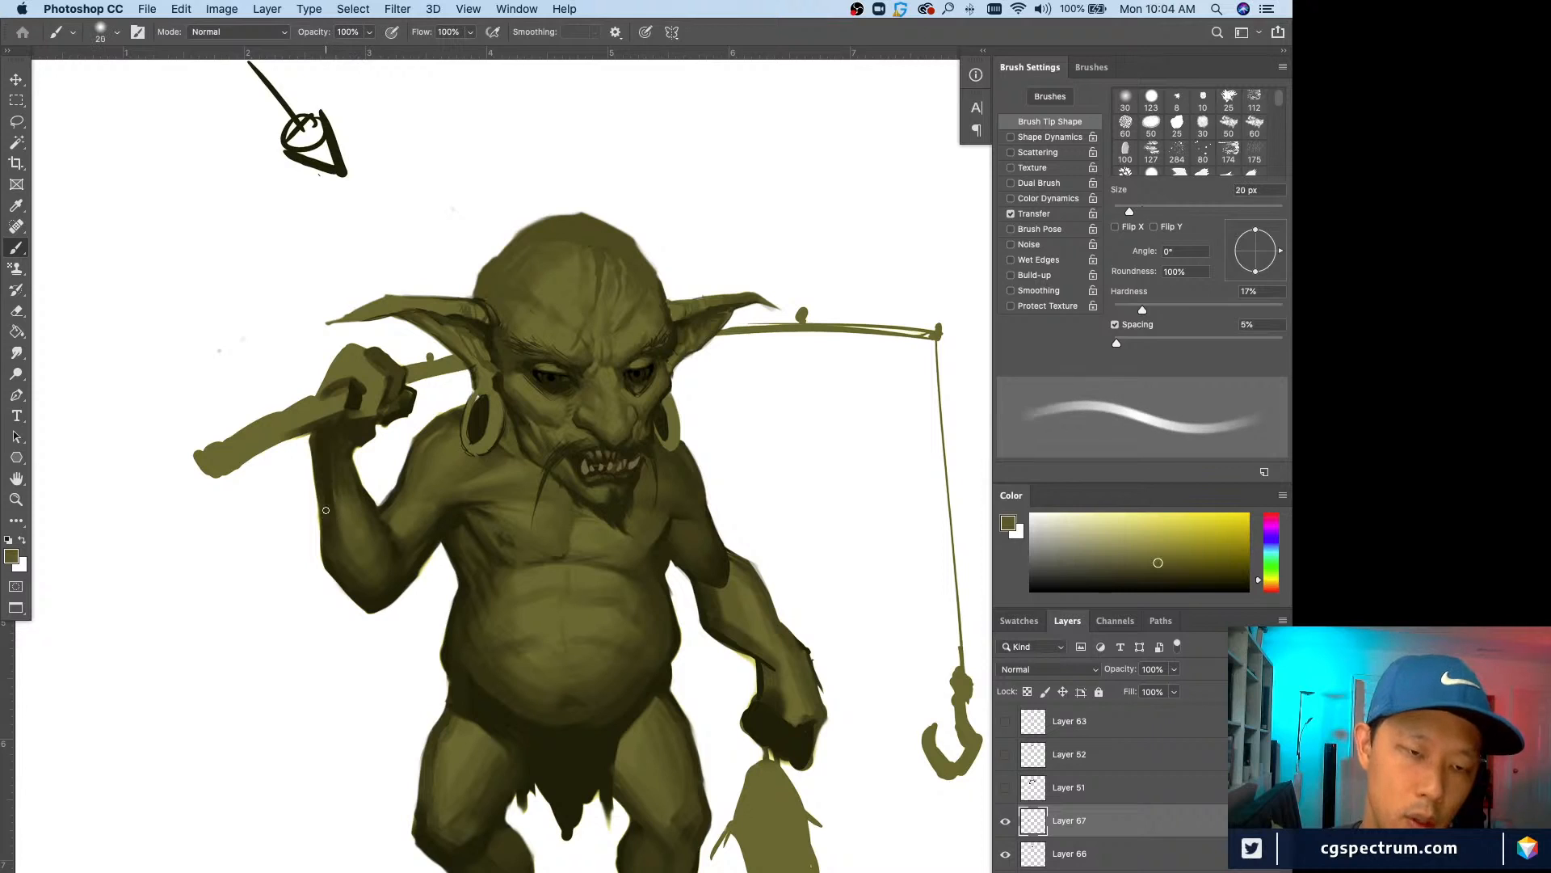
left_click(324, 507, "alt")
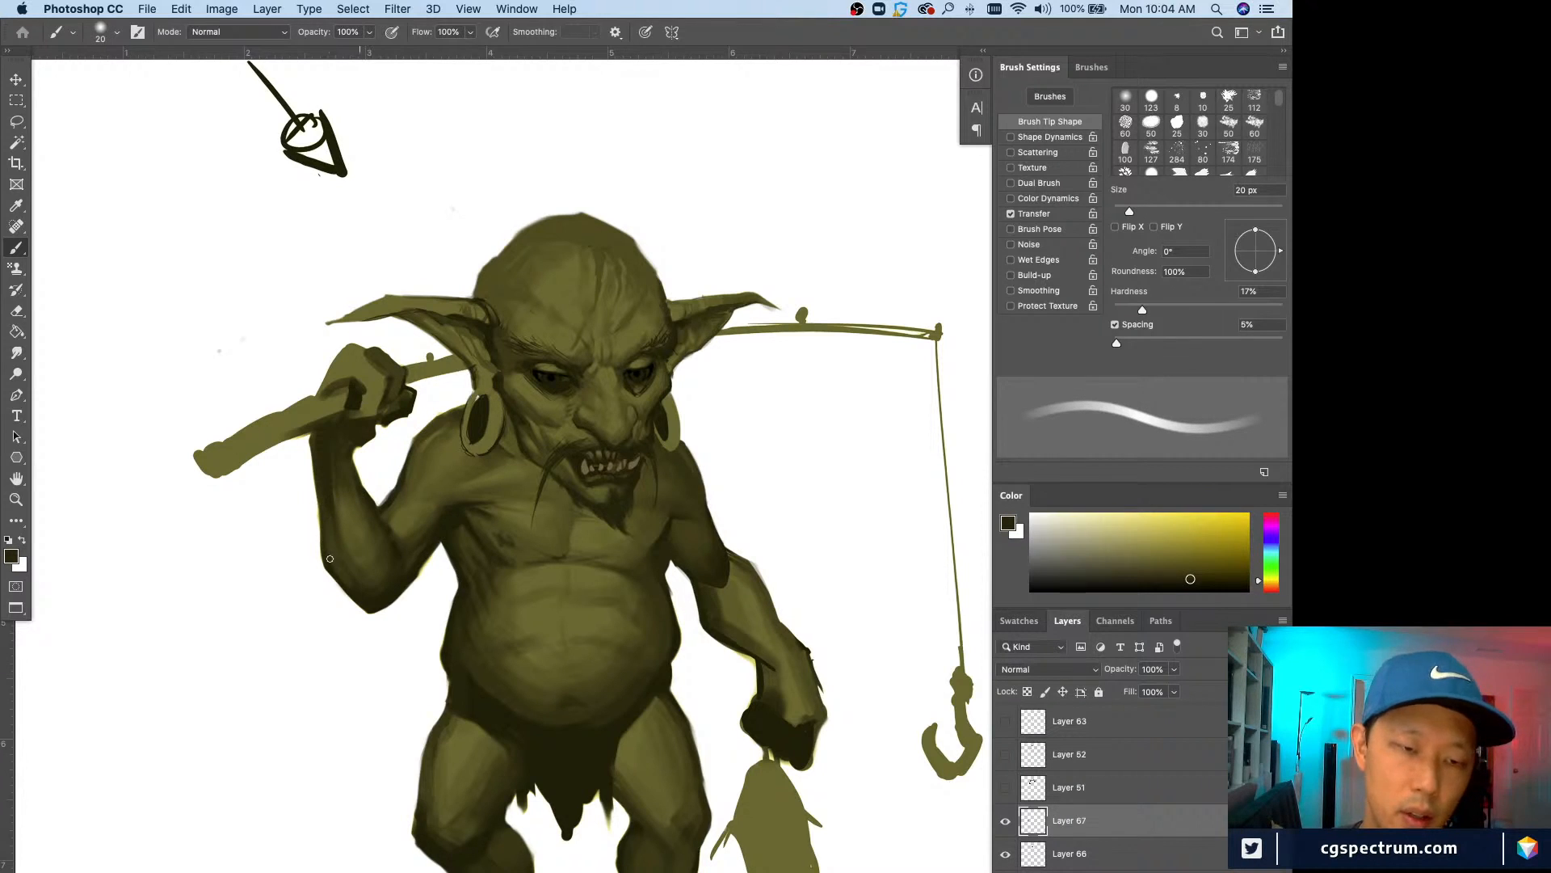
key("bracketleft")
left_click(350, 579, "alt")
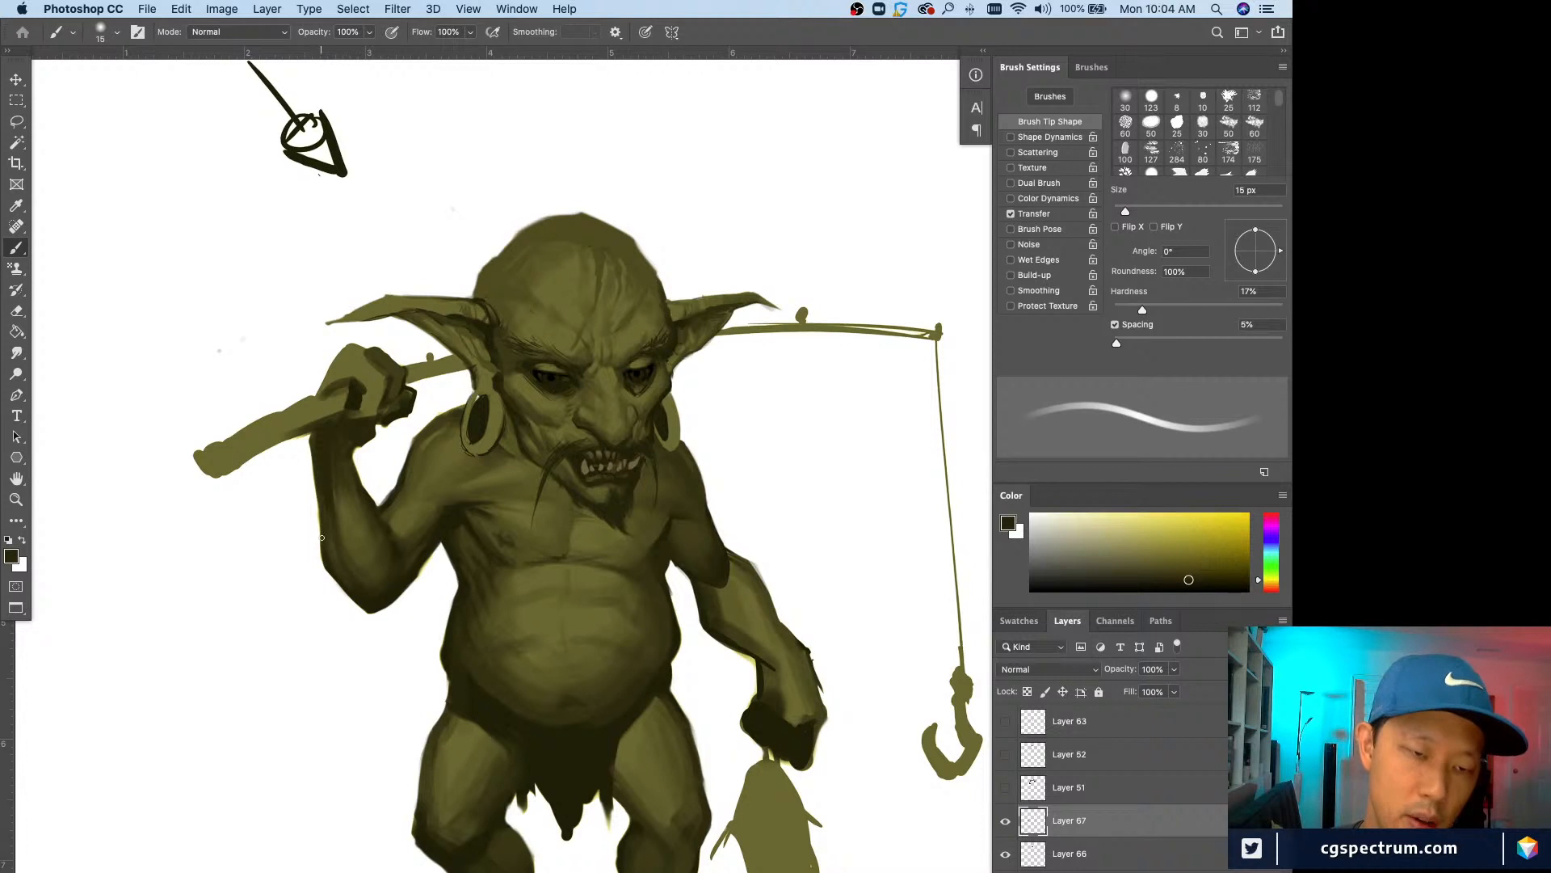
Step: Blend the middle of the raised forearm with a 15 px brush, sampling darker and lighter olives from the arm
key("super+minus")
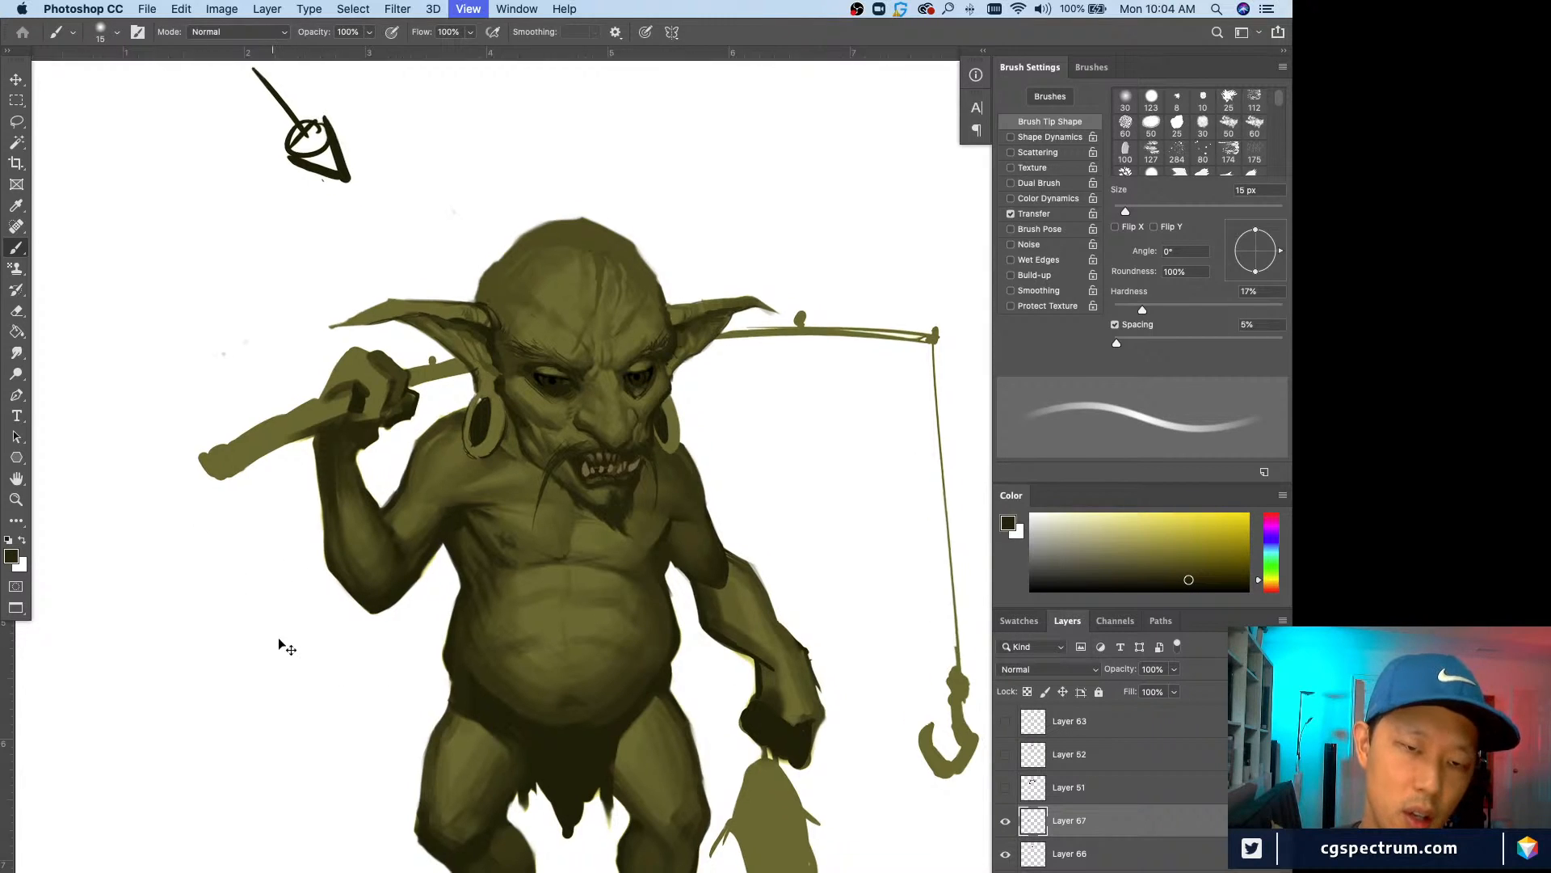
key("super+equal")
left_click(356, 591, "alt")
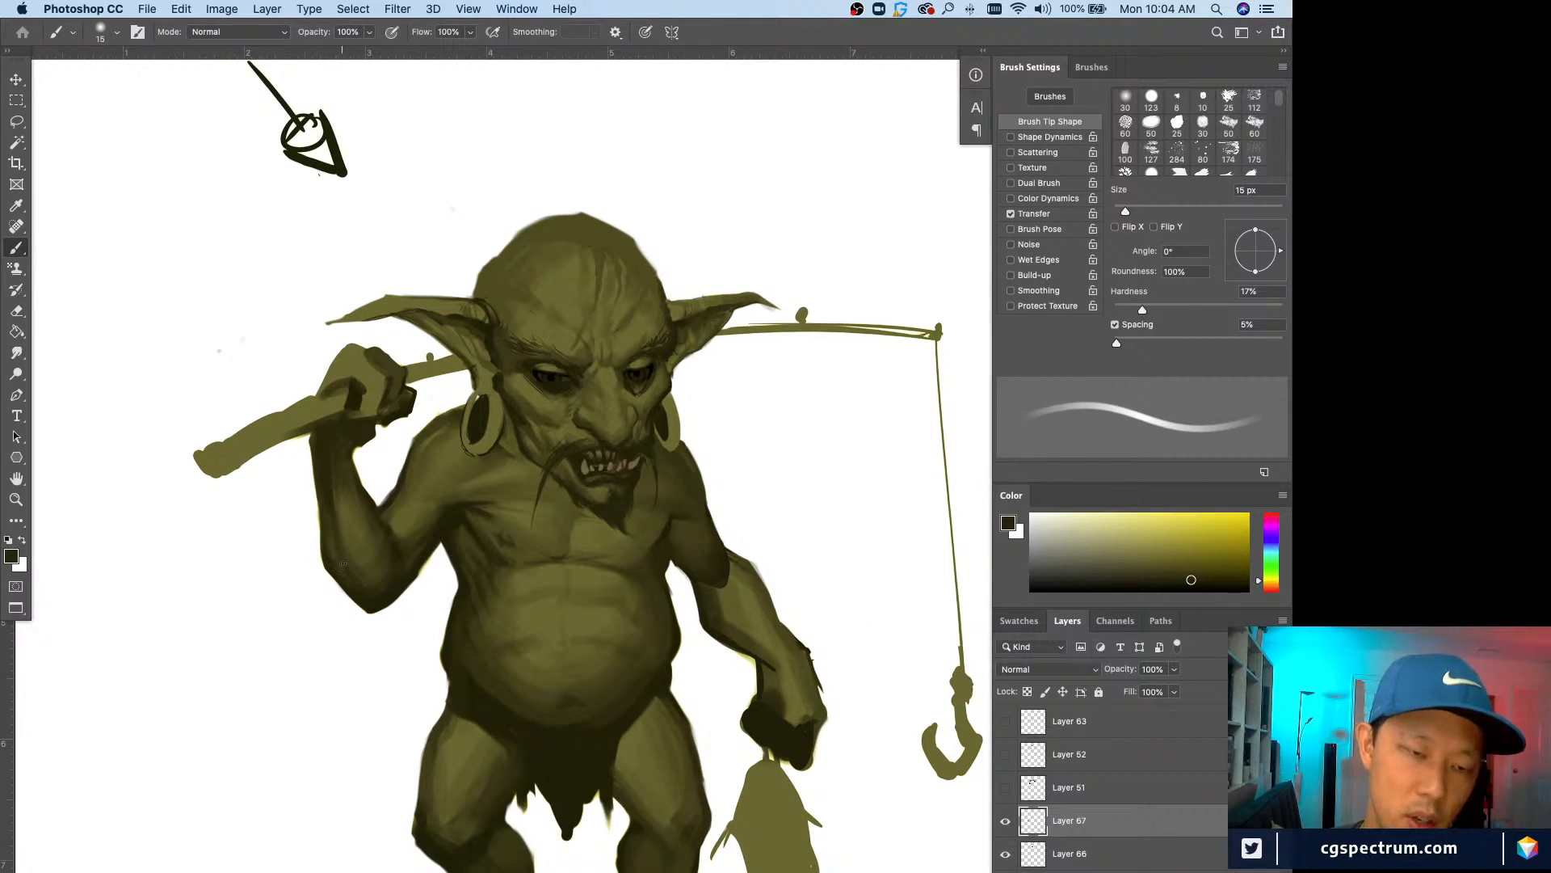
left_click(333, 540, "alt")
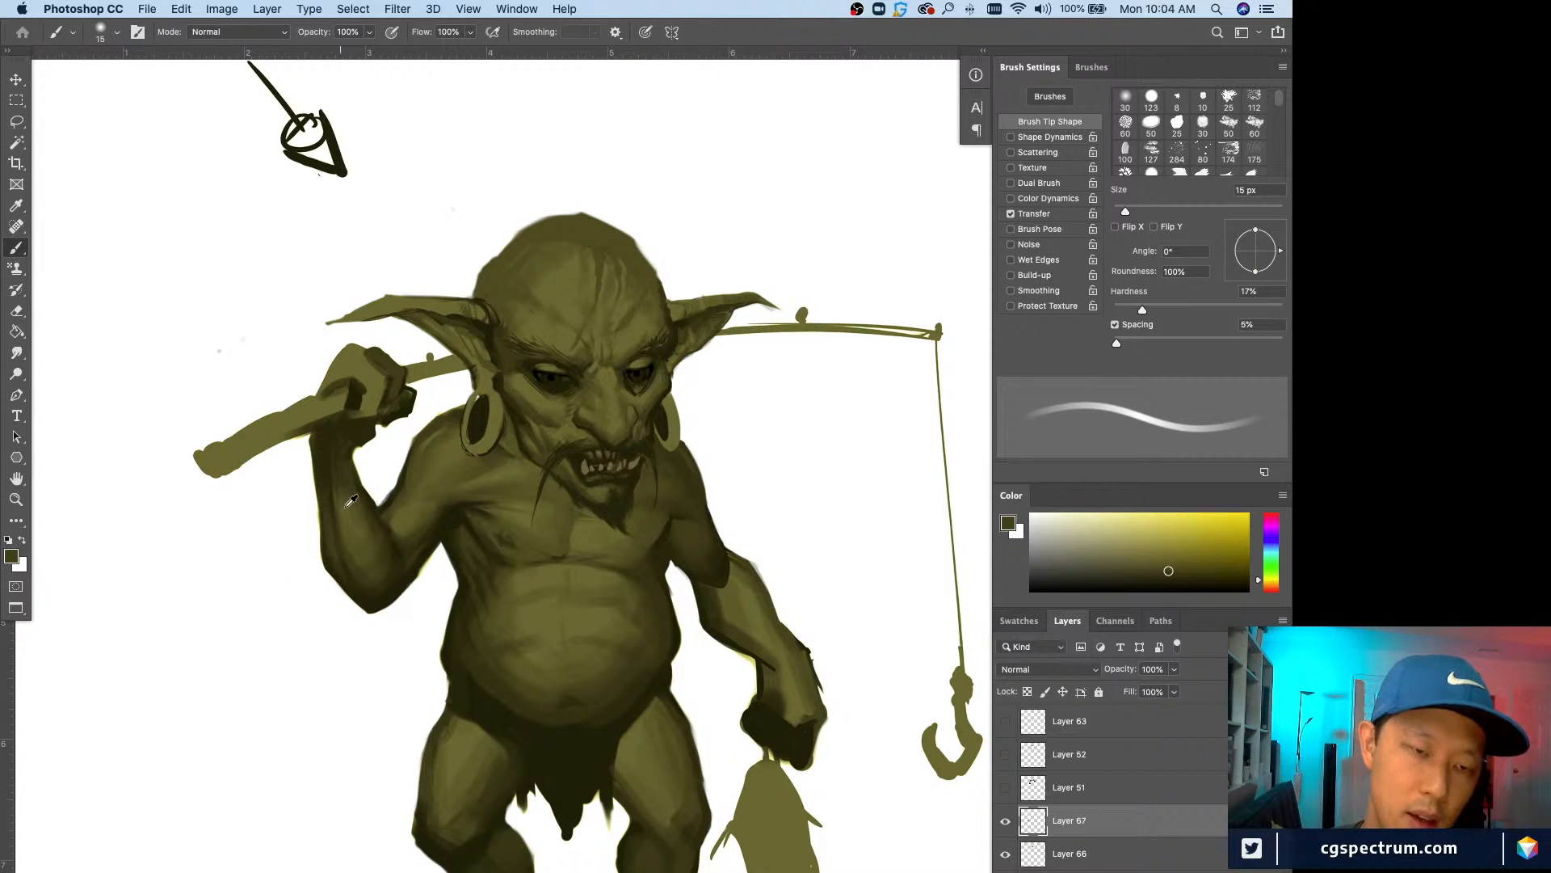
left_click(348, 505, "alt")
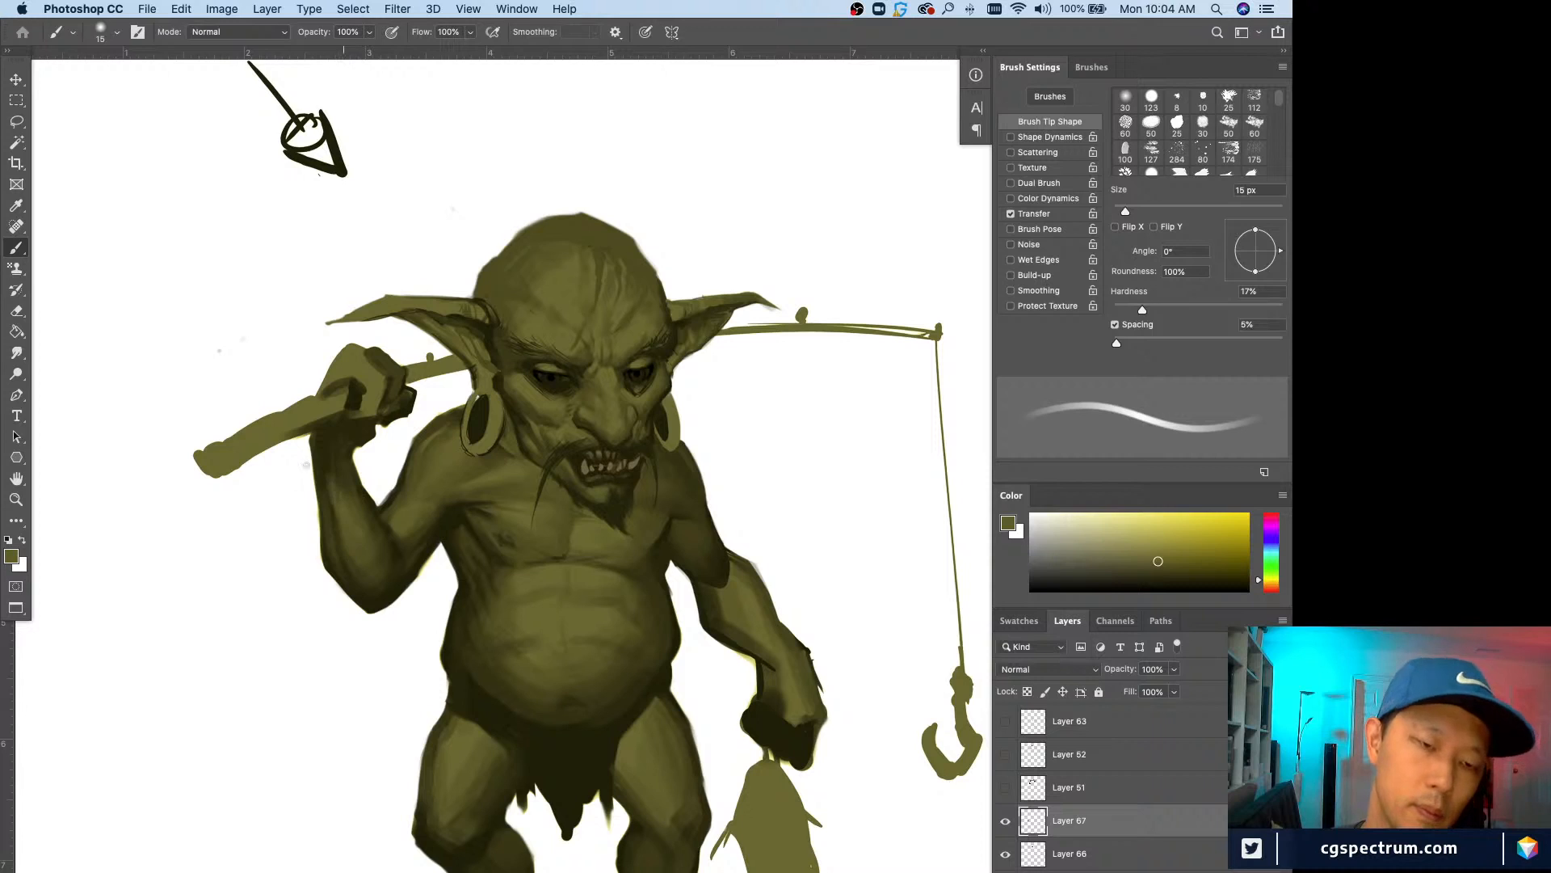
Step: Shade the raised forearm just below the wrist with 25 px and 30 px brushes in sampled olive tones
key("bracketright")
left_click(326, 468, "alt")
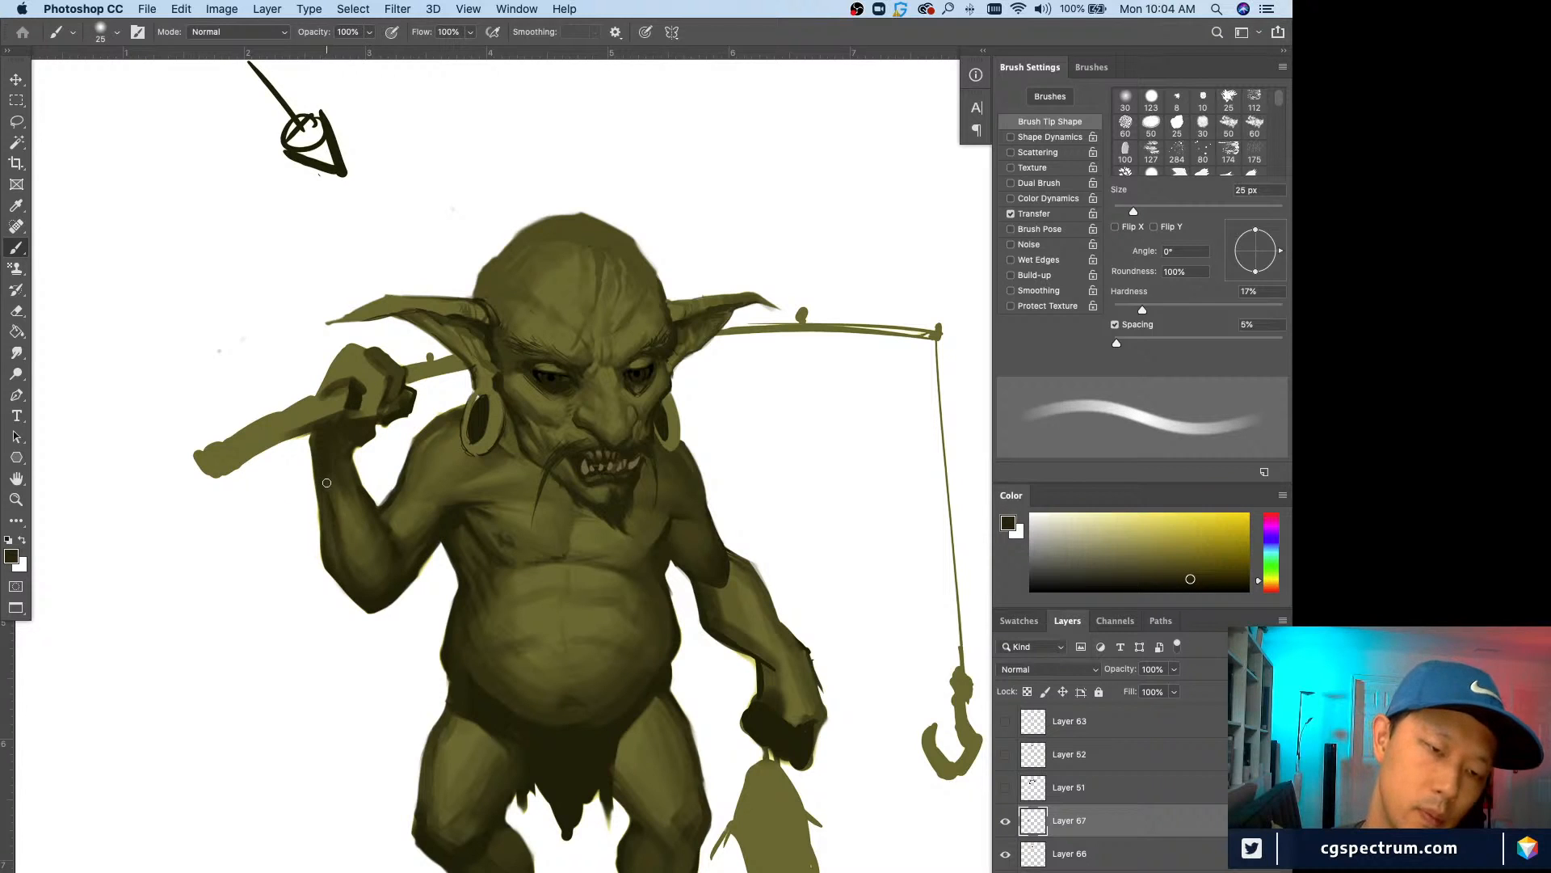
left_click(330, 465, "alt")
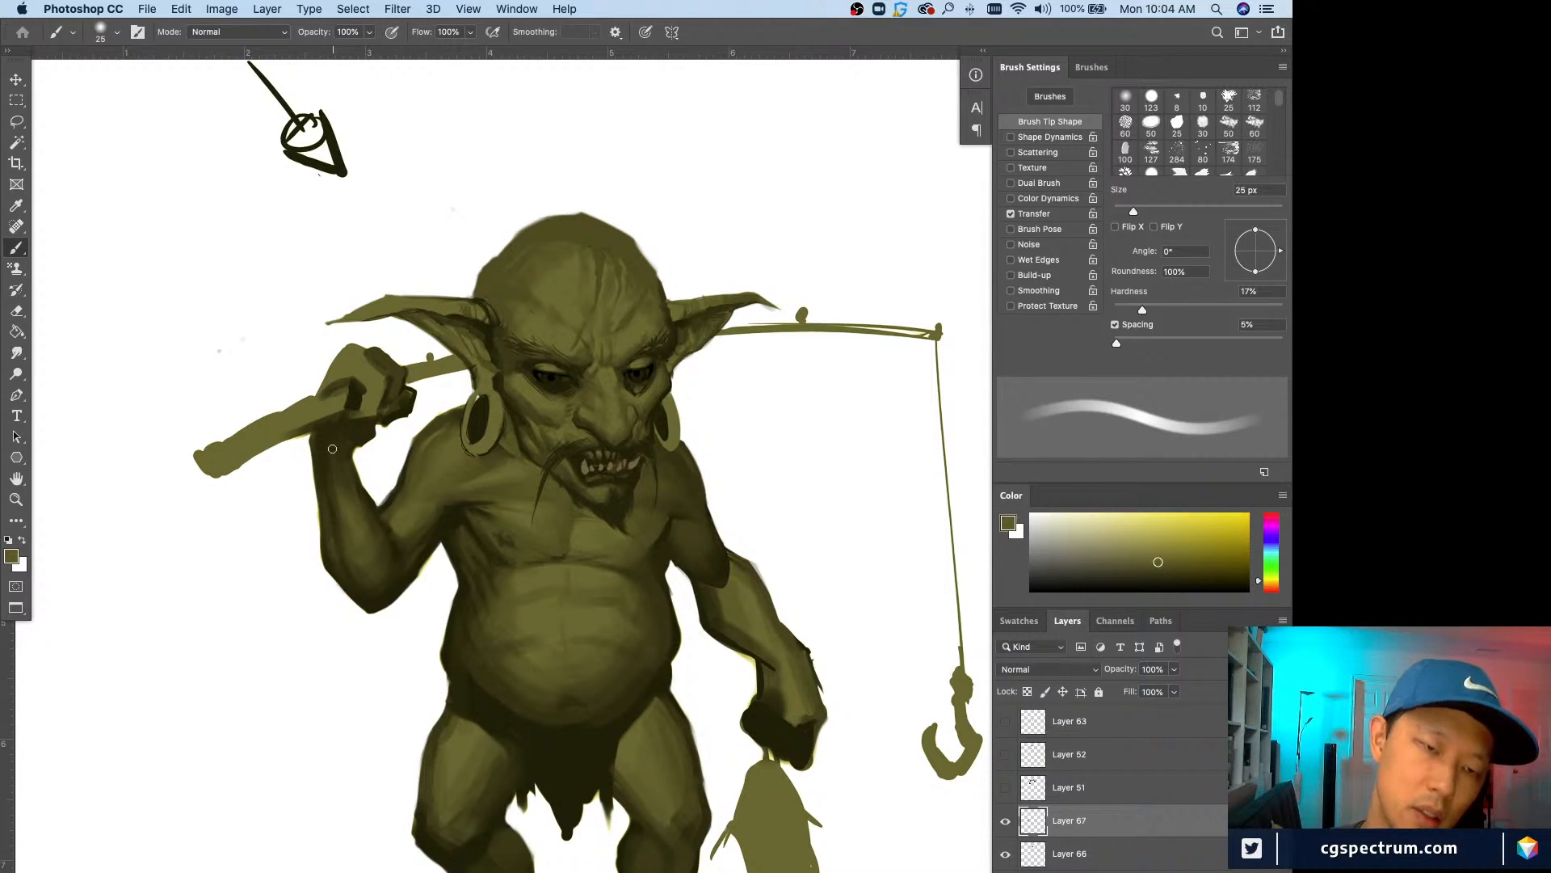
left_click(319, 456, "alt")
key("bracketright")
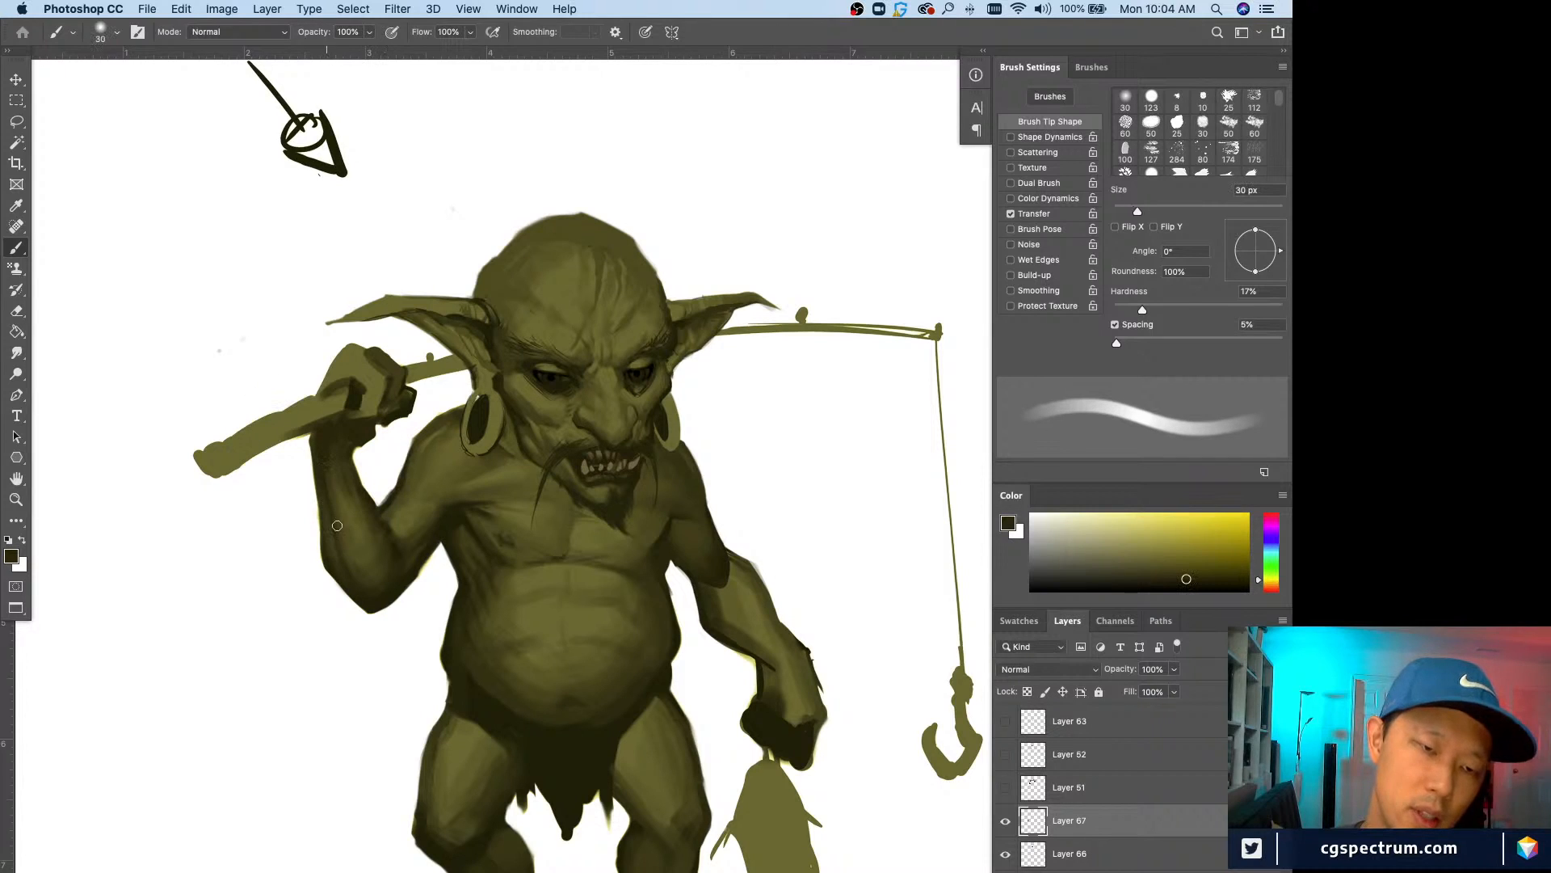
Step: Blend the shading from the wrist down the length of the raised forearm with 30 px and 25 px brushes
mouse_move(325, 443)
left_mouse_down()
mouse_move(343, 494)
mouse_move(326, 494)
left_mouse_up()
left_click(334, 485, "alt")
left_click(320, 443, "alt")
left_click(337, 537, "alt")
key("bracketleft")
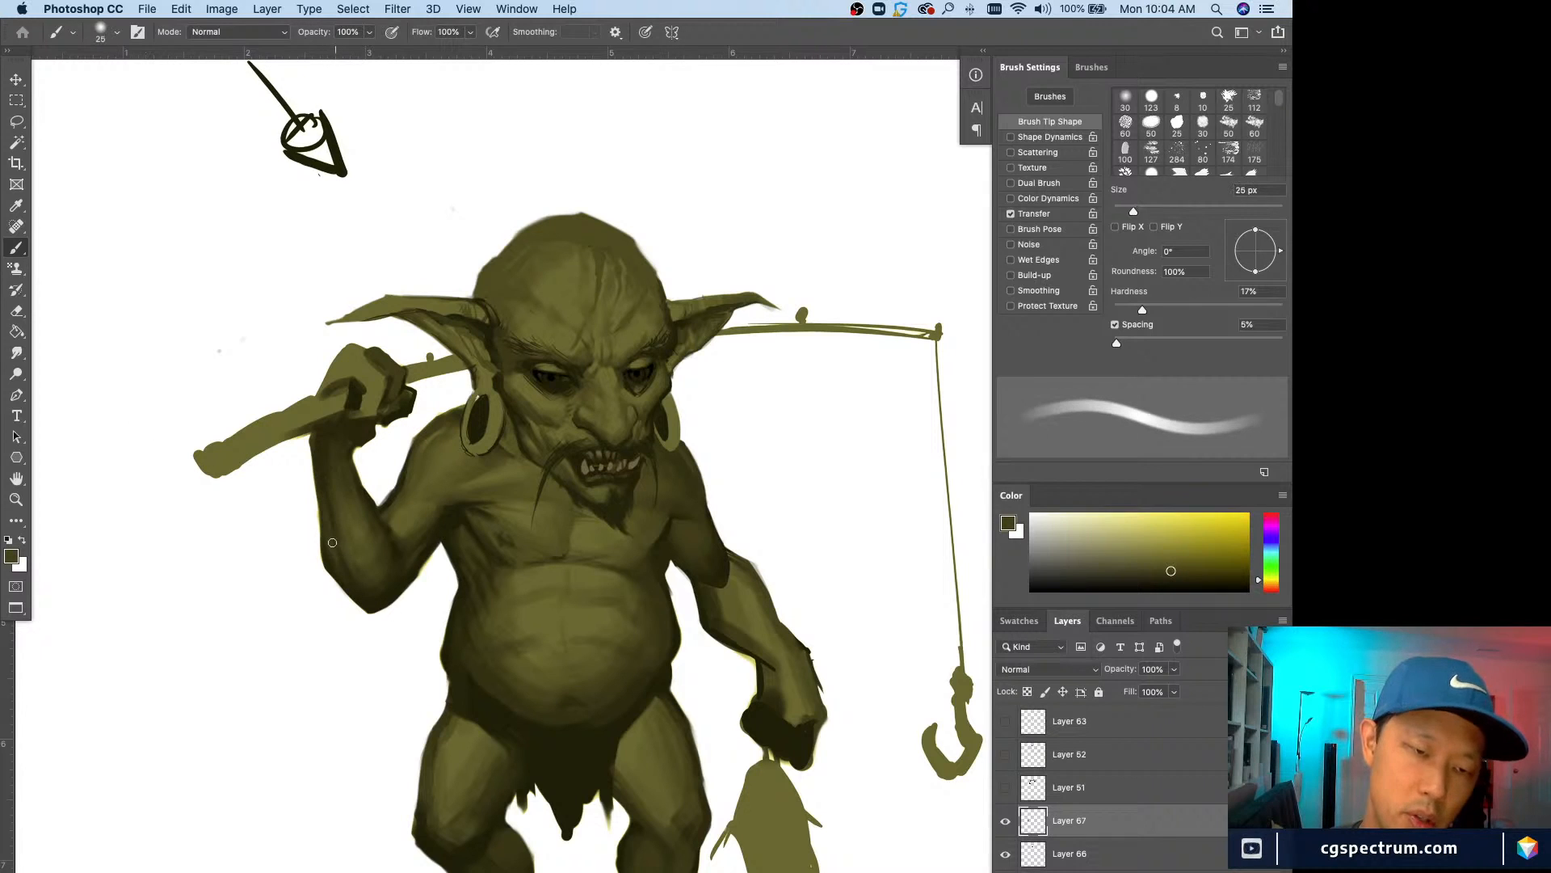
Step: Touch up the outer contour at the middle of the raised forearm with a 10 px brush in sampled dark olive
left_click(325, 509, "alt")
key("bracketleft")
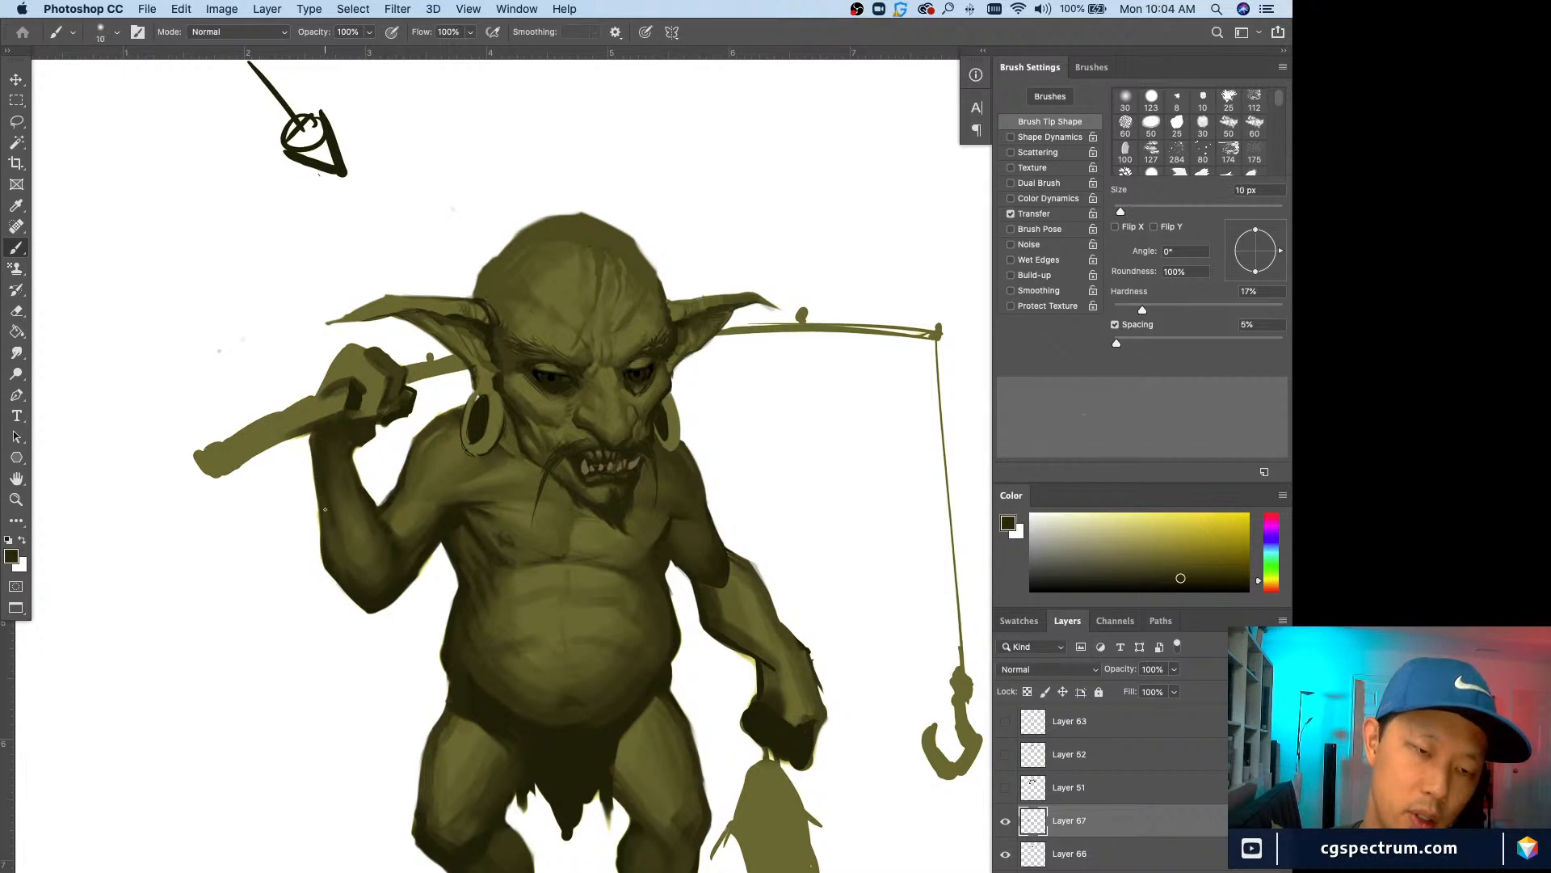
left_click(340, 496, "alt")
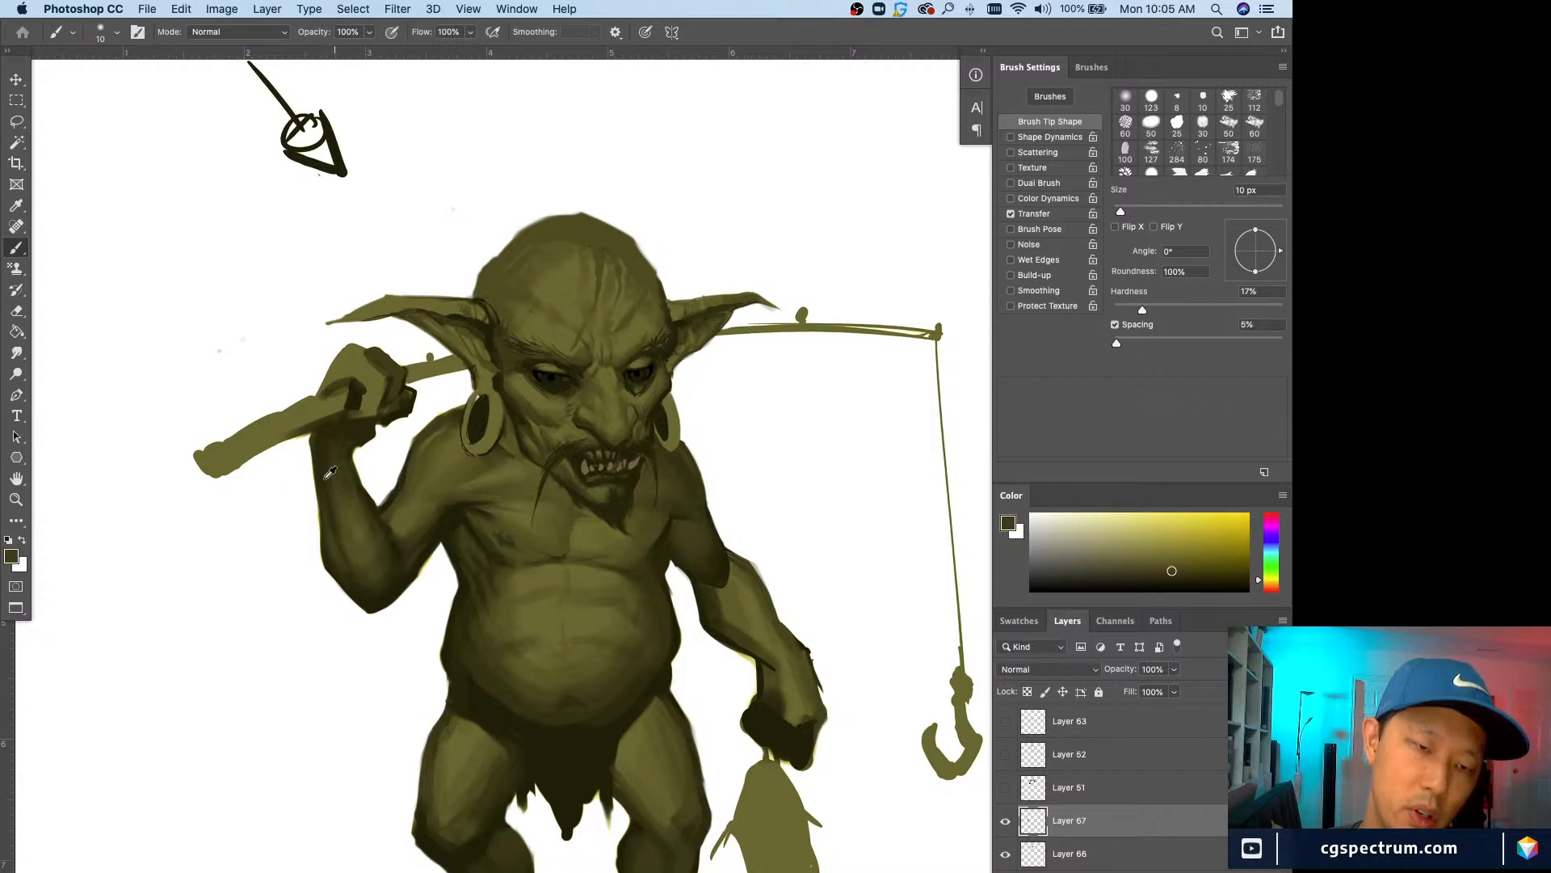
Step: Shade the lower part of the raised forearm toward the elbow with 25 px and 30 px brushes in sampled olive tones
key("bracketright")
key("bracketright")
key("bracketright")
left_click(334, 539, "alt")
left_click_drag(335, 539, 363, 577)
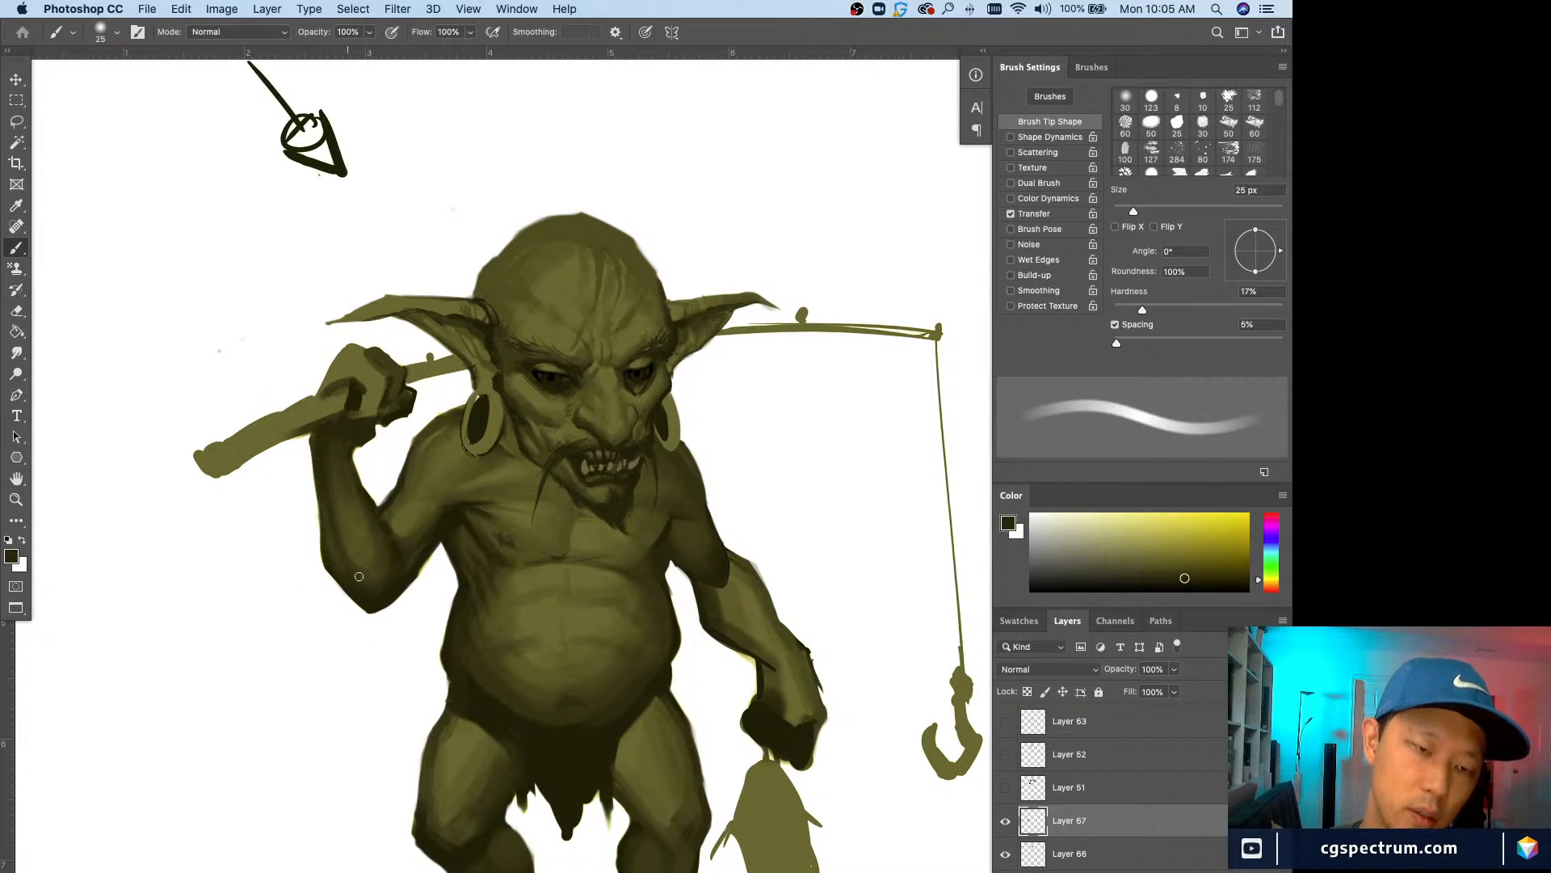
left_click(349, 517, "alt")
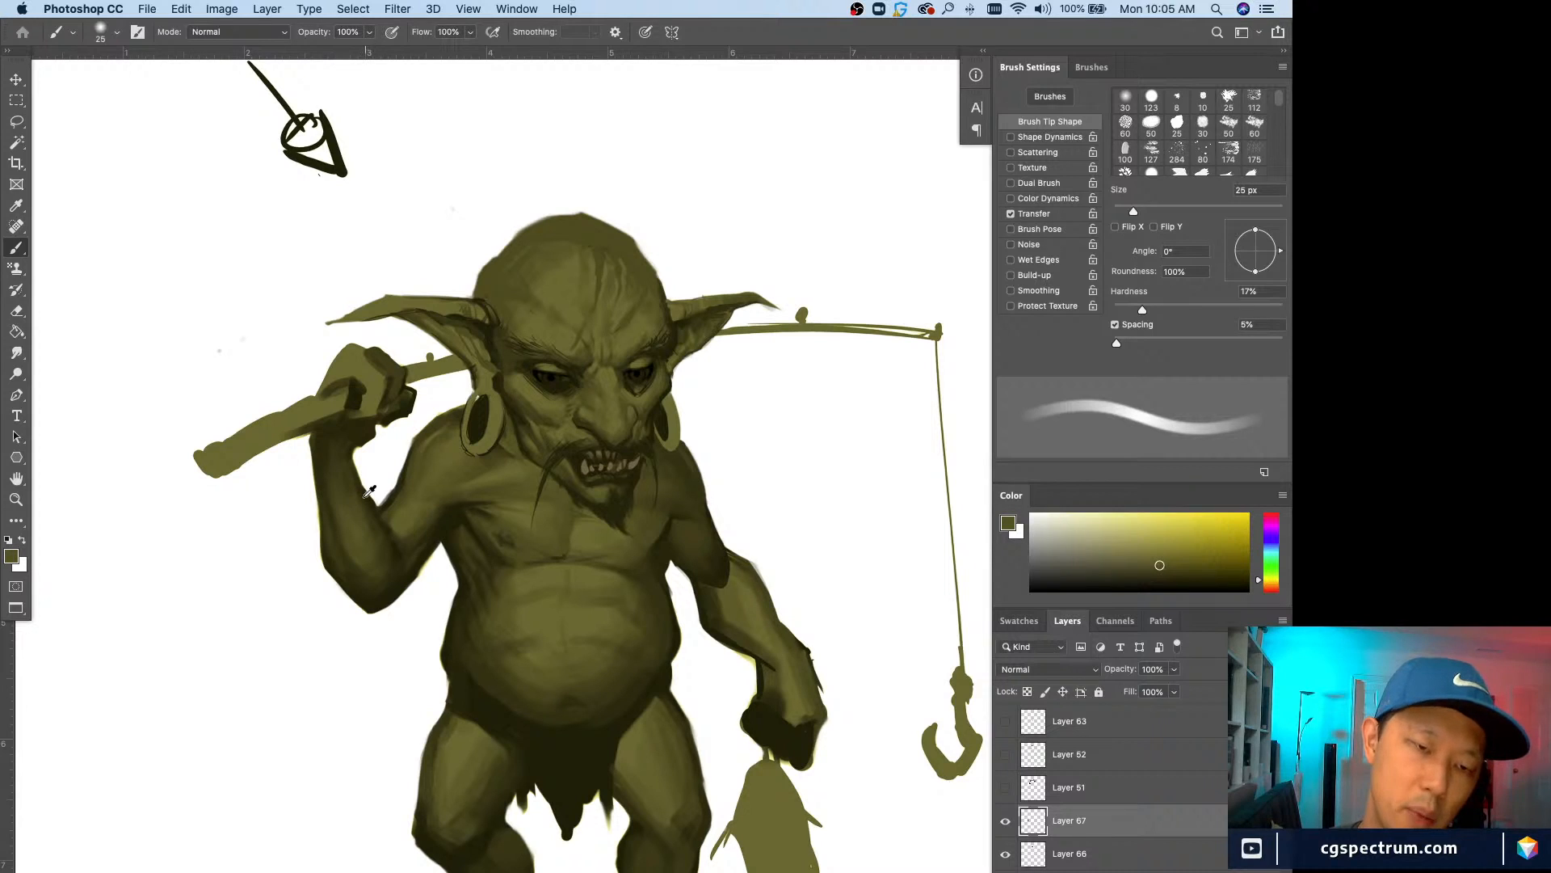
left_click(343, 489, "alt")
key("bracketright")
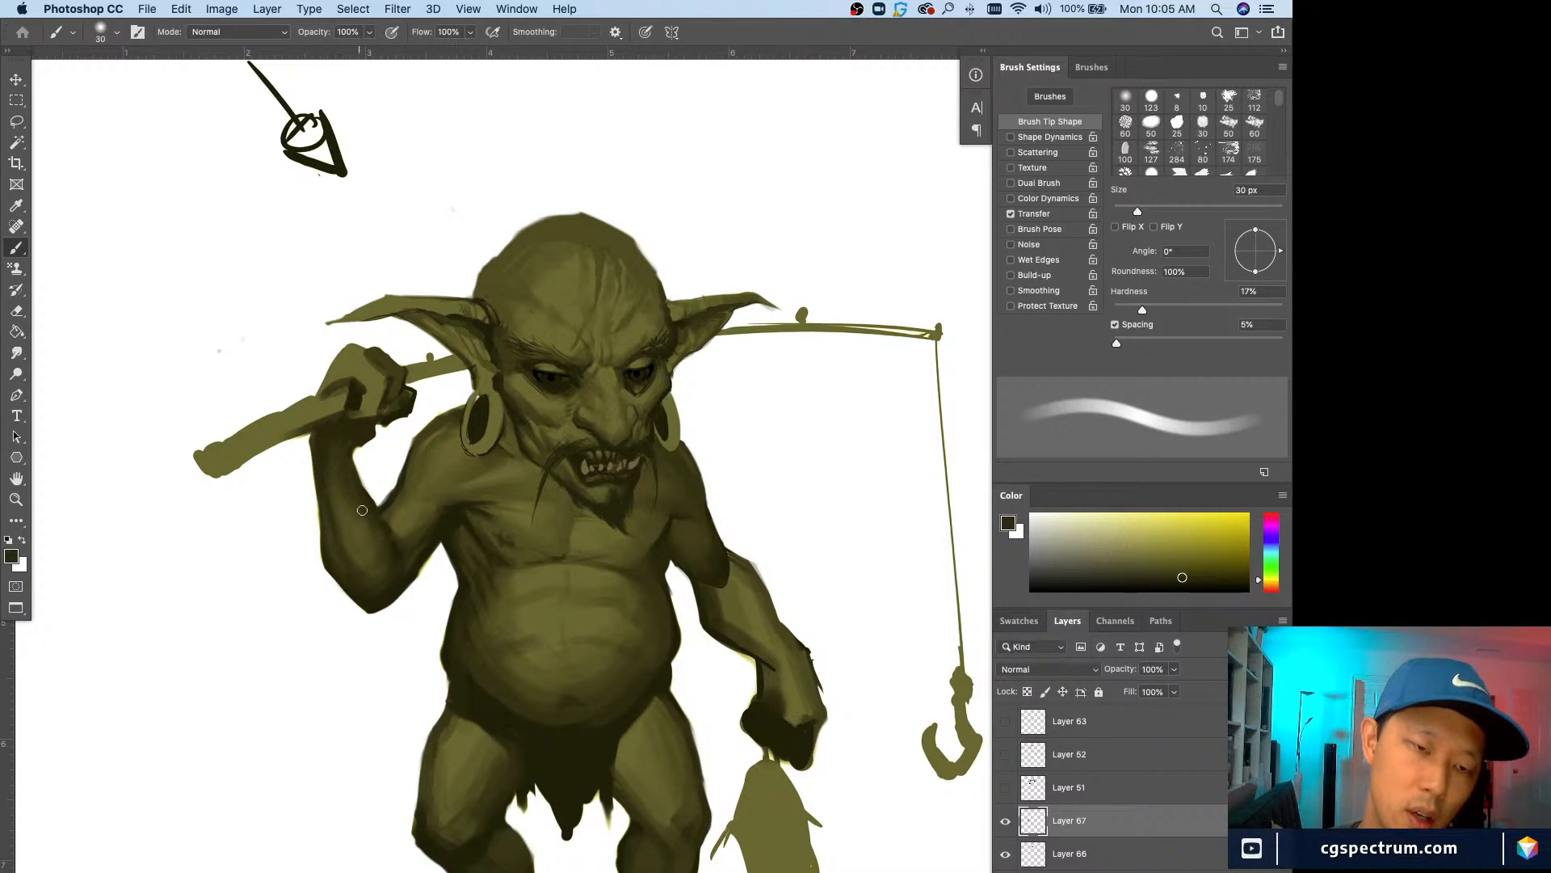
Step: Clean up the inner contour of the raised forearm with 9 px and 10 px brushes in sampled background white
left_click(365, 458, "alt")
key("bracketleft")
key("bracketleft")
key("bracketleft")
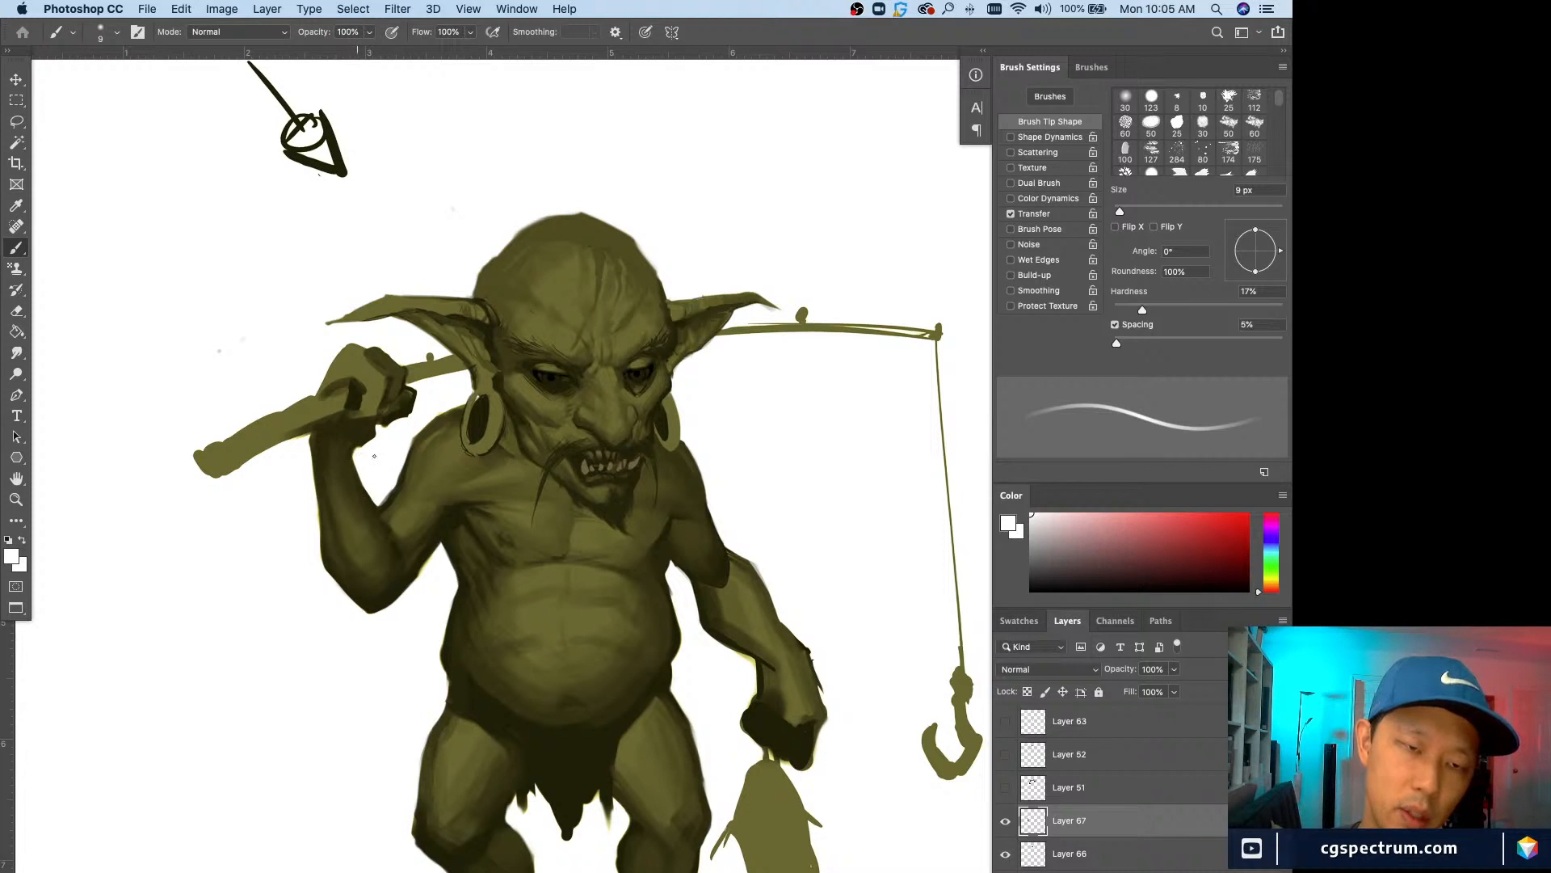
key("bracketright")
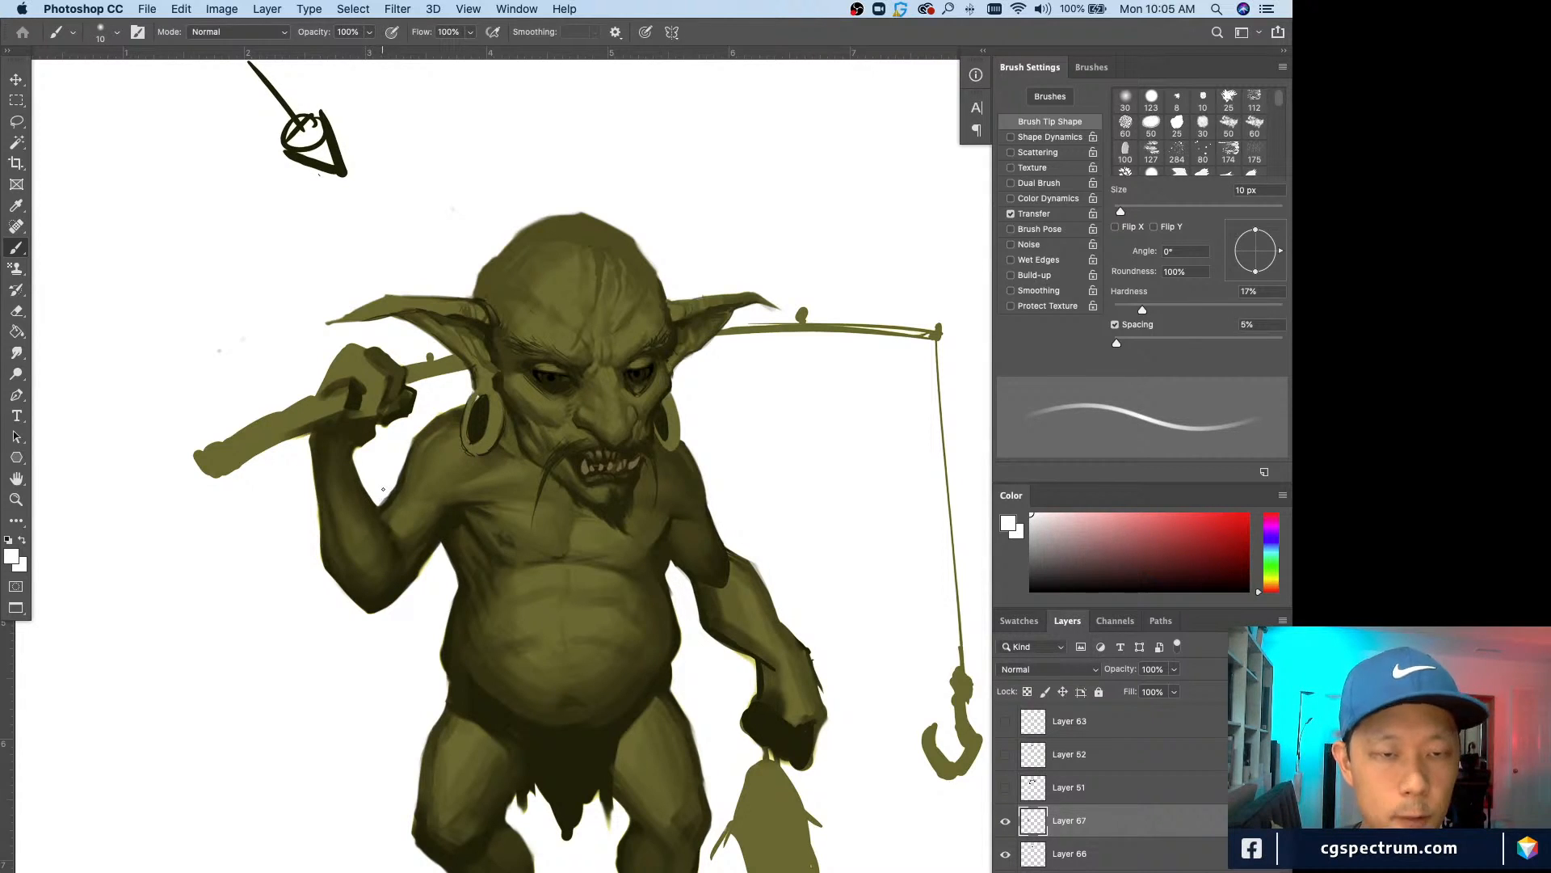
Step: Blend the outer side of the raised forearm above the elbow with 20 px and 25 px brushes in sampled olives
left_click(339, 558, "alt")
key("bracketright")
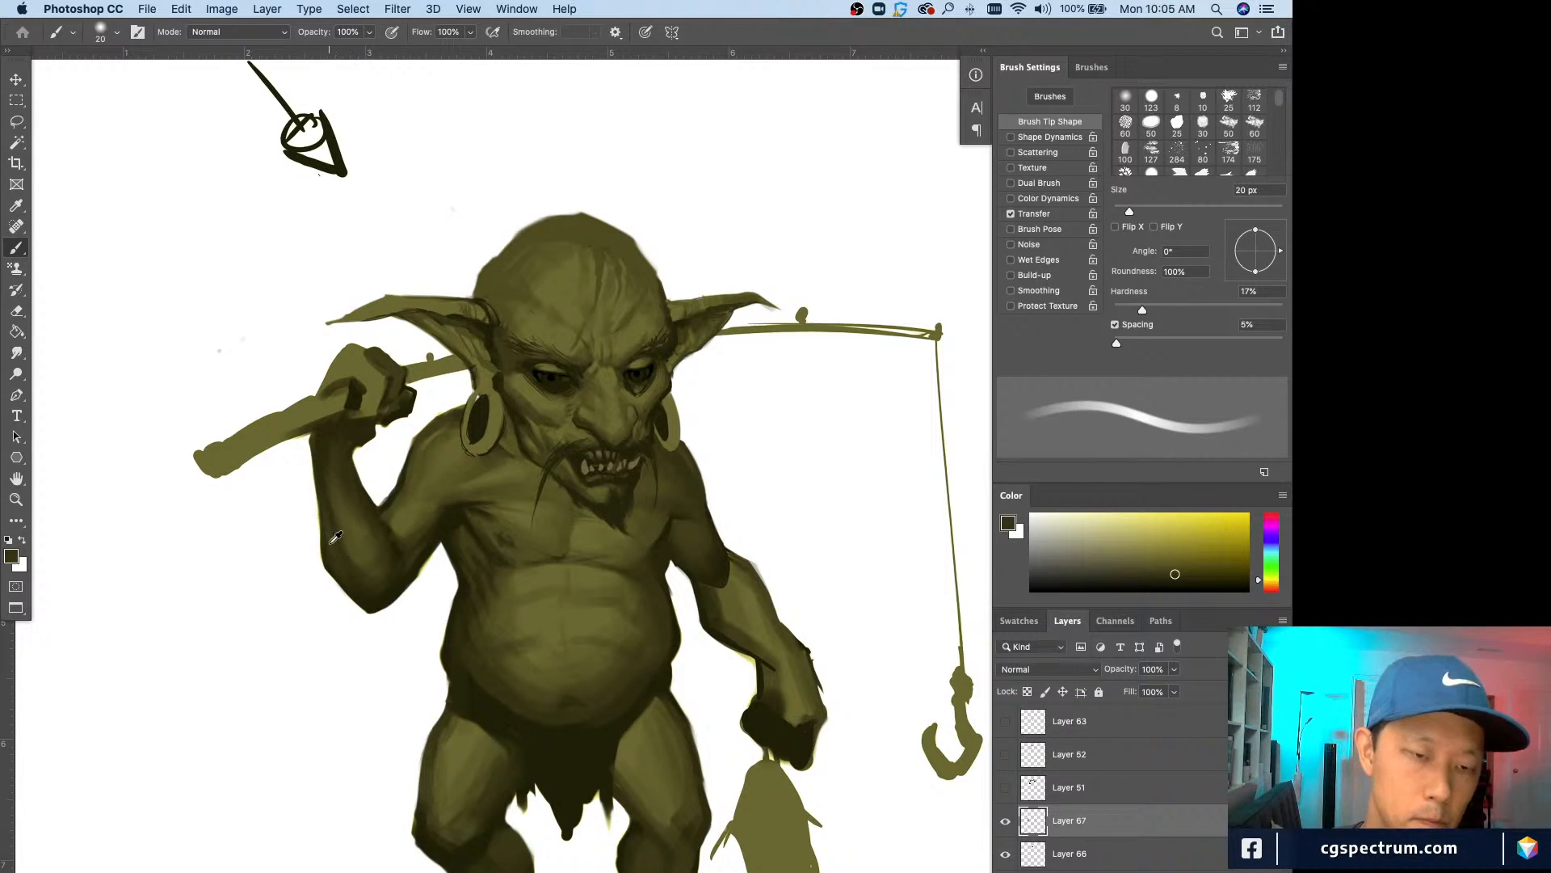
left_click(334, 537, "alt")
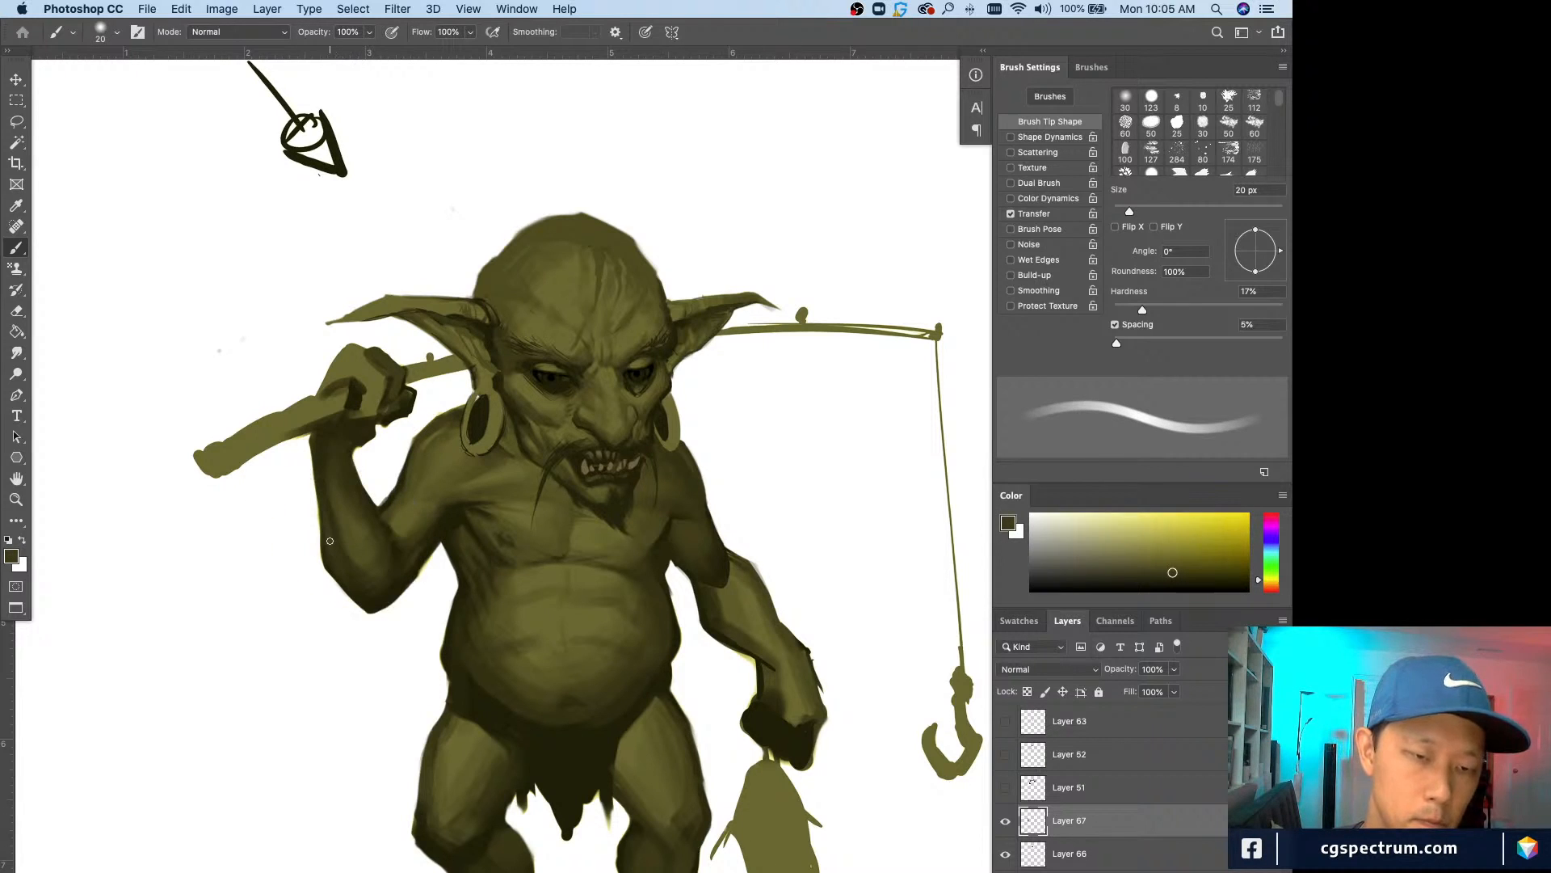
left_click(370, 547, "alt")
key("bracketright")
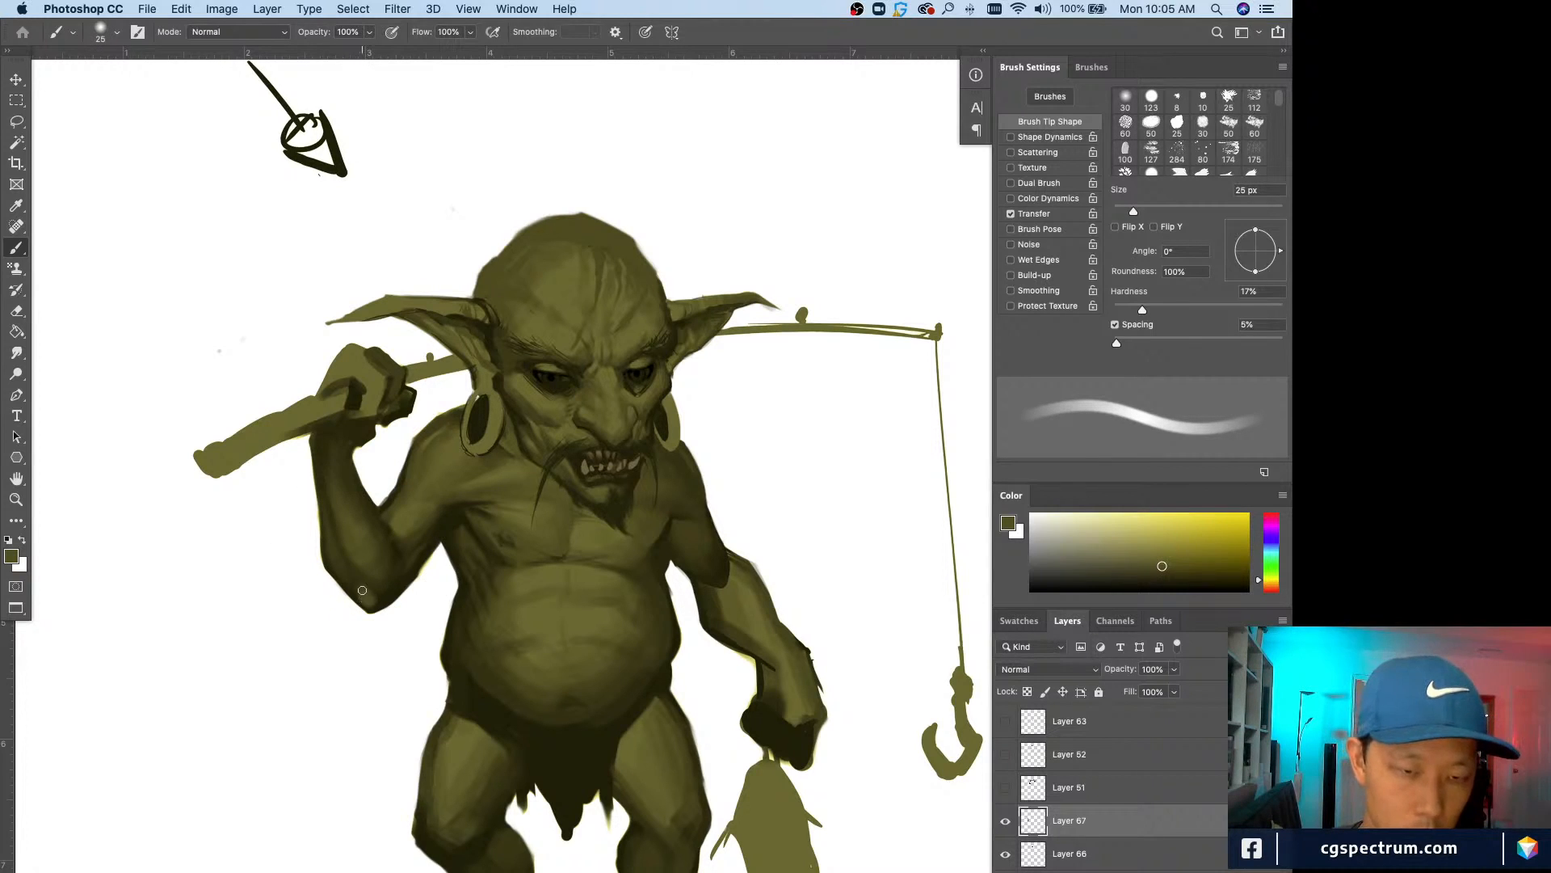
Step: Model the elbow tip of the raised arm with 20 px and 25 px brushes, sampling dark and mid olives around it
left_click(387, 598, "alt")
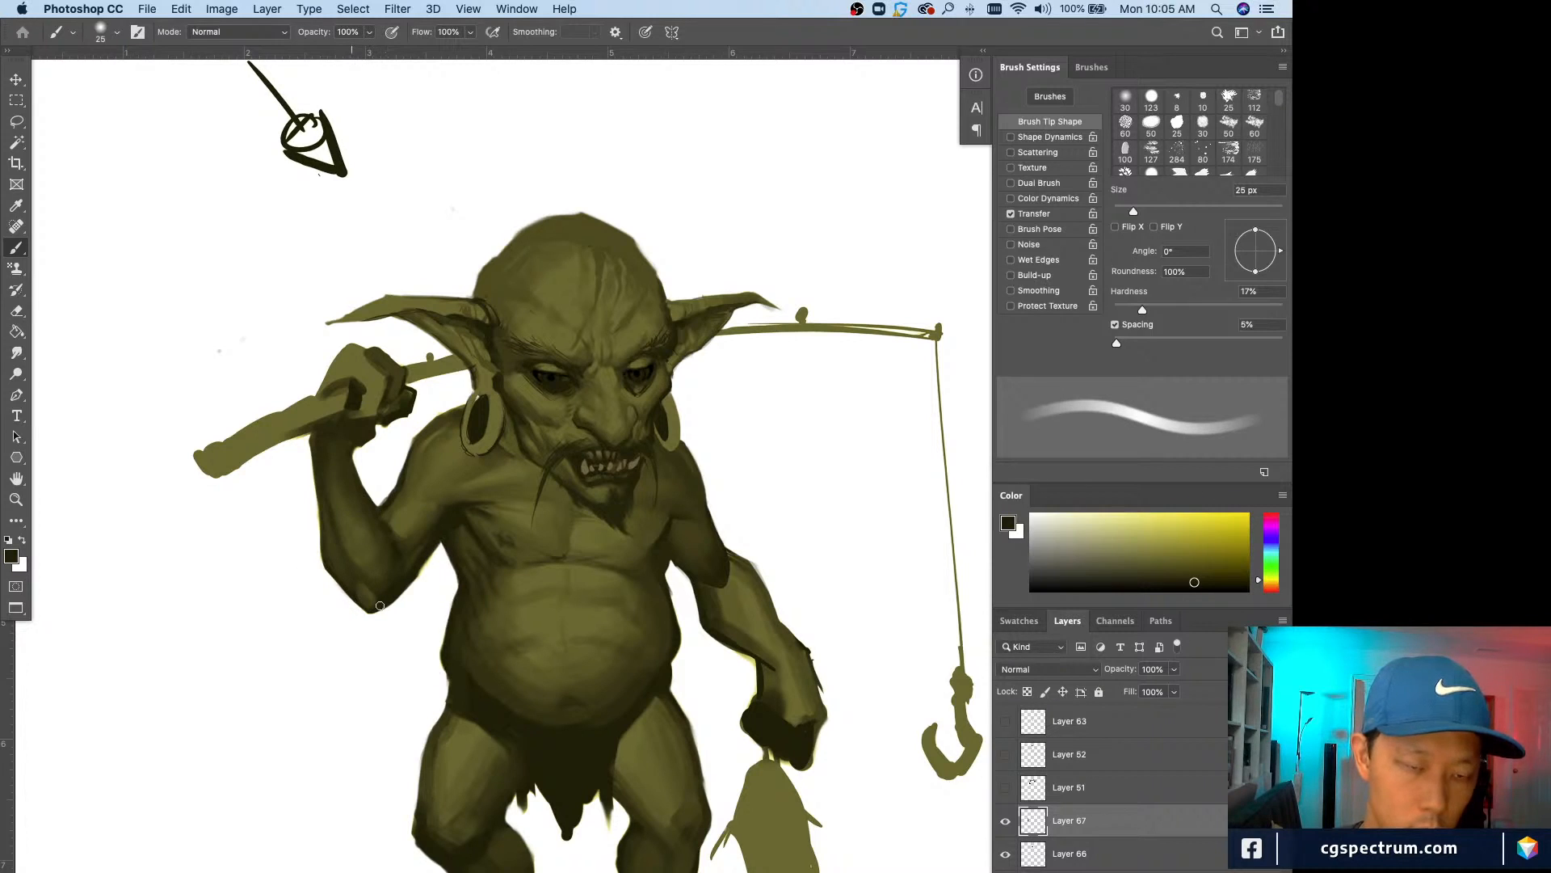
left_click(365, 590, "alt")
left_click(361, 587, "alt")
key("bracketleft")
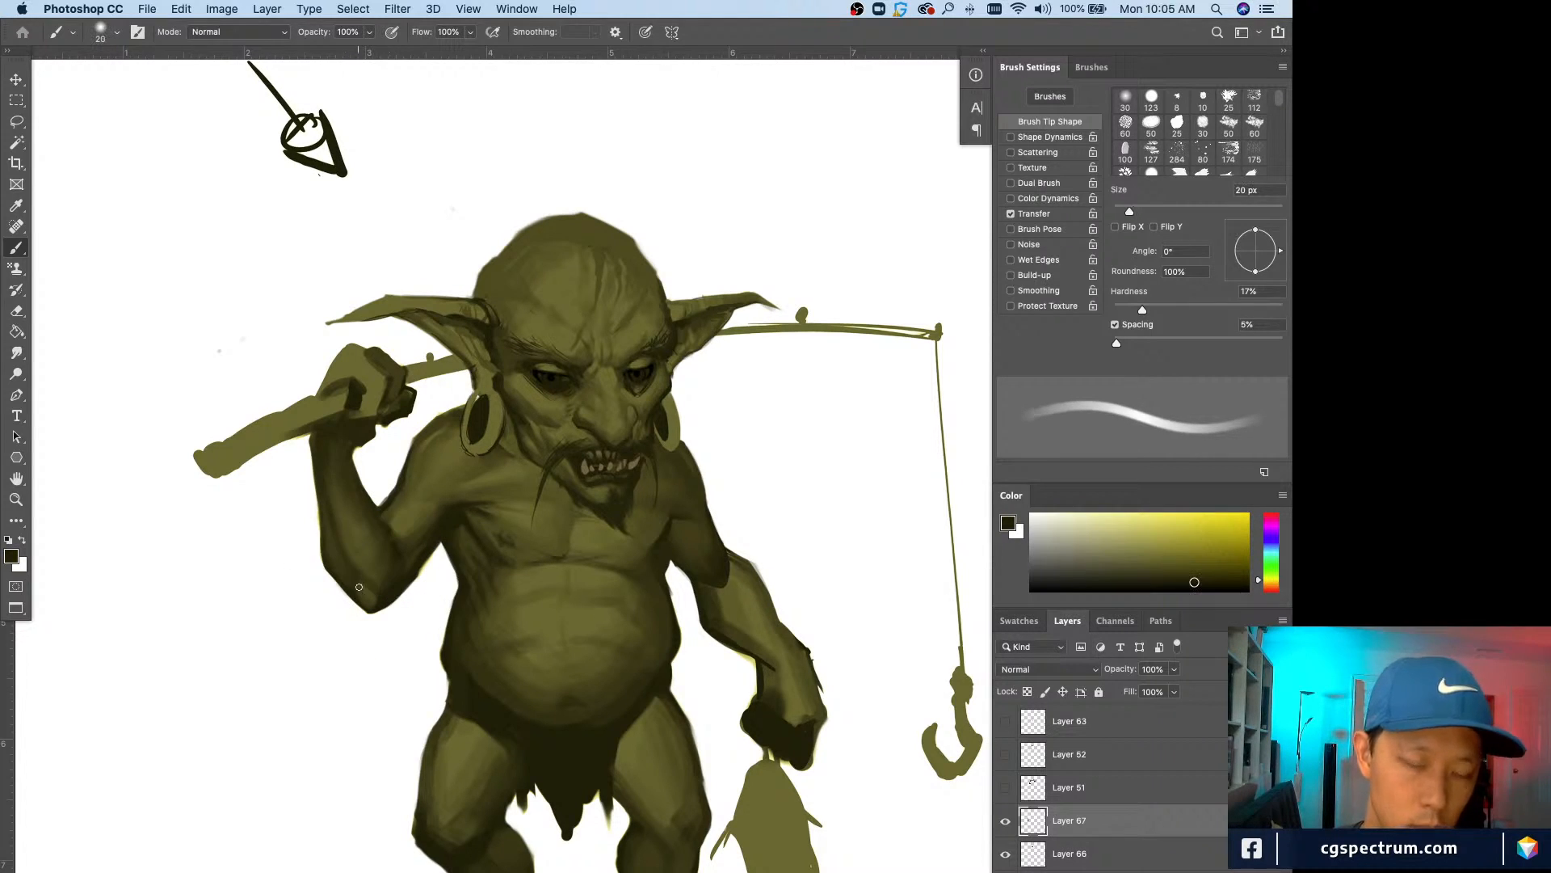
left_click(368, 580, "alt")
key("bracketright")
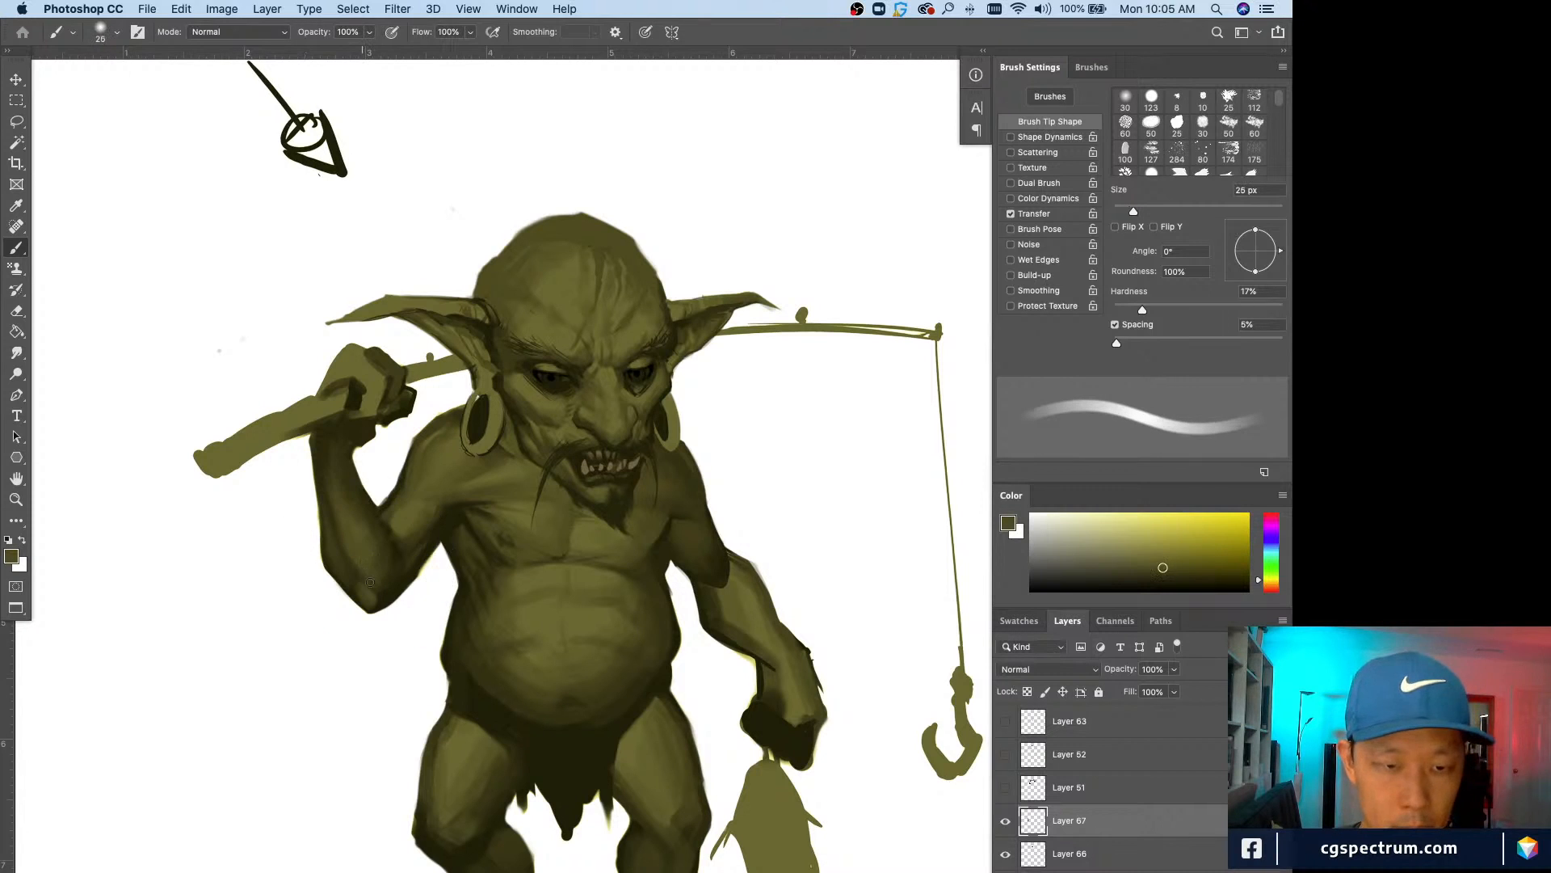
left_click(393, 577, "alt")
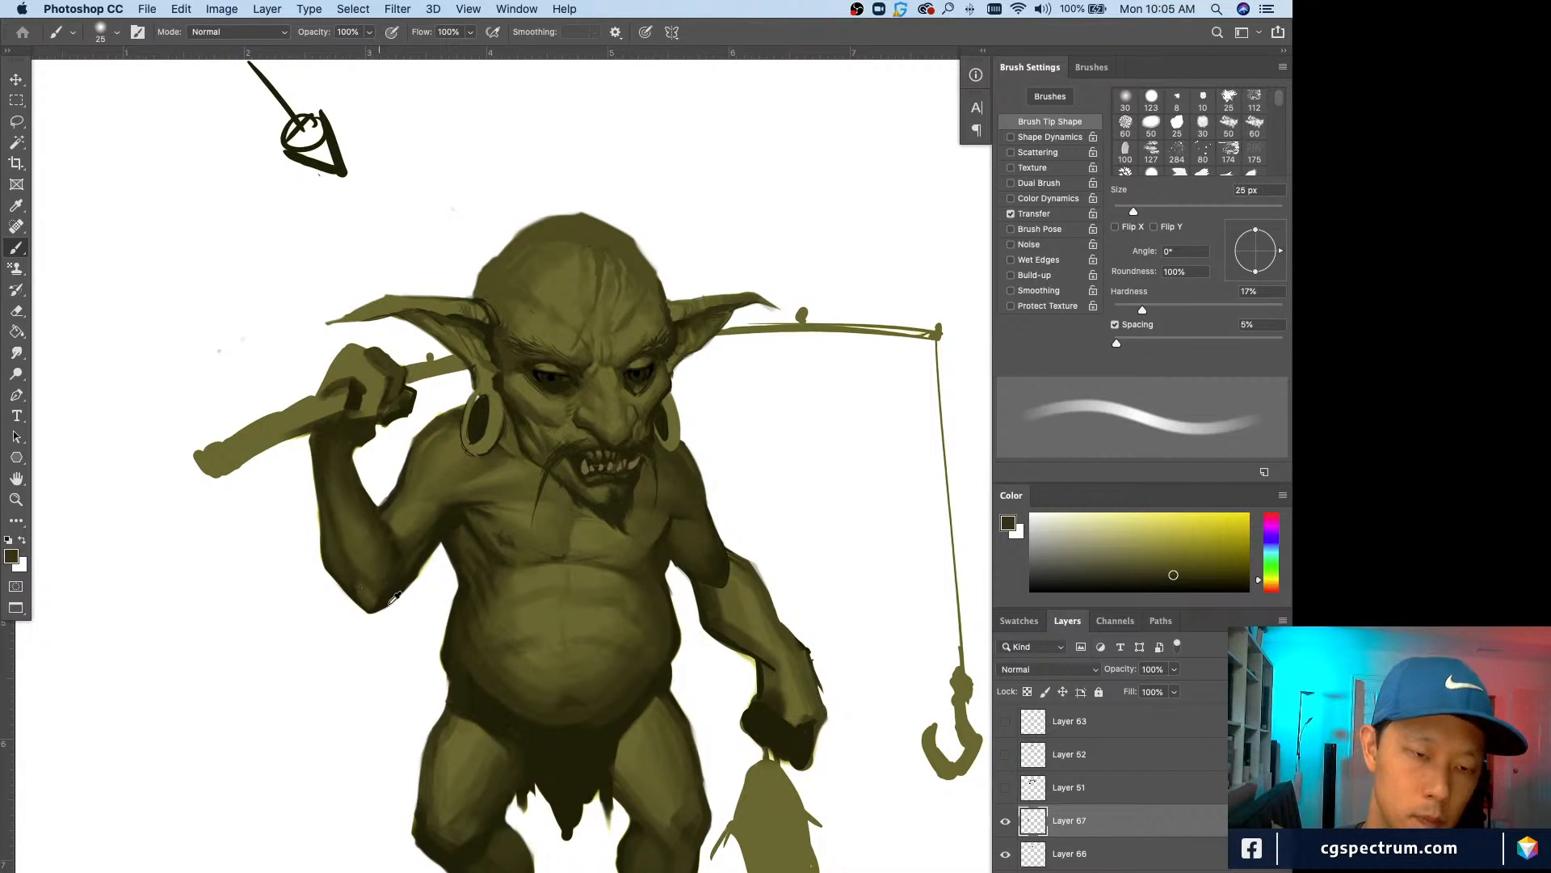
left_click(384, 601, "alt")
left_click(373, 588, "alt")
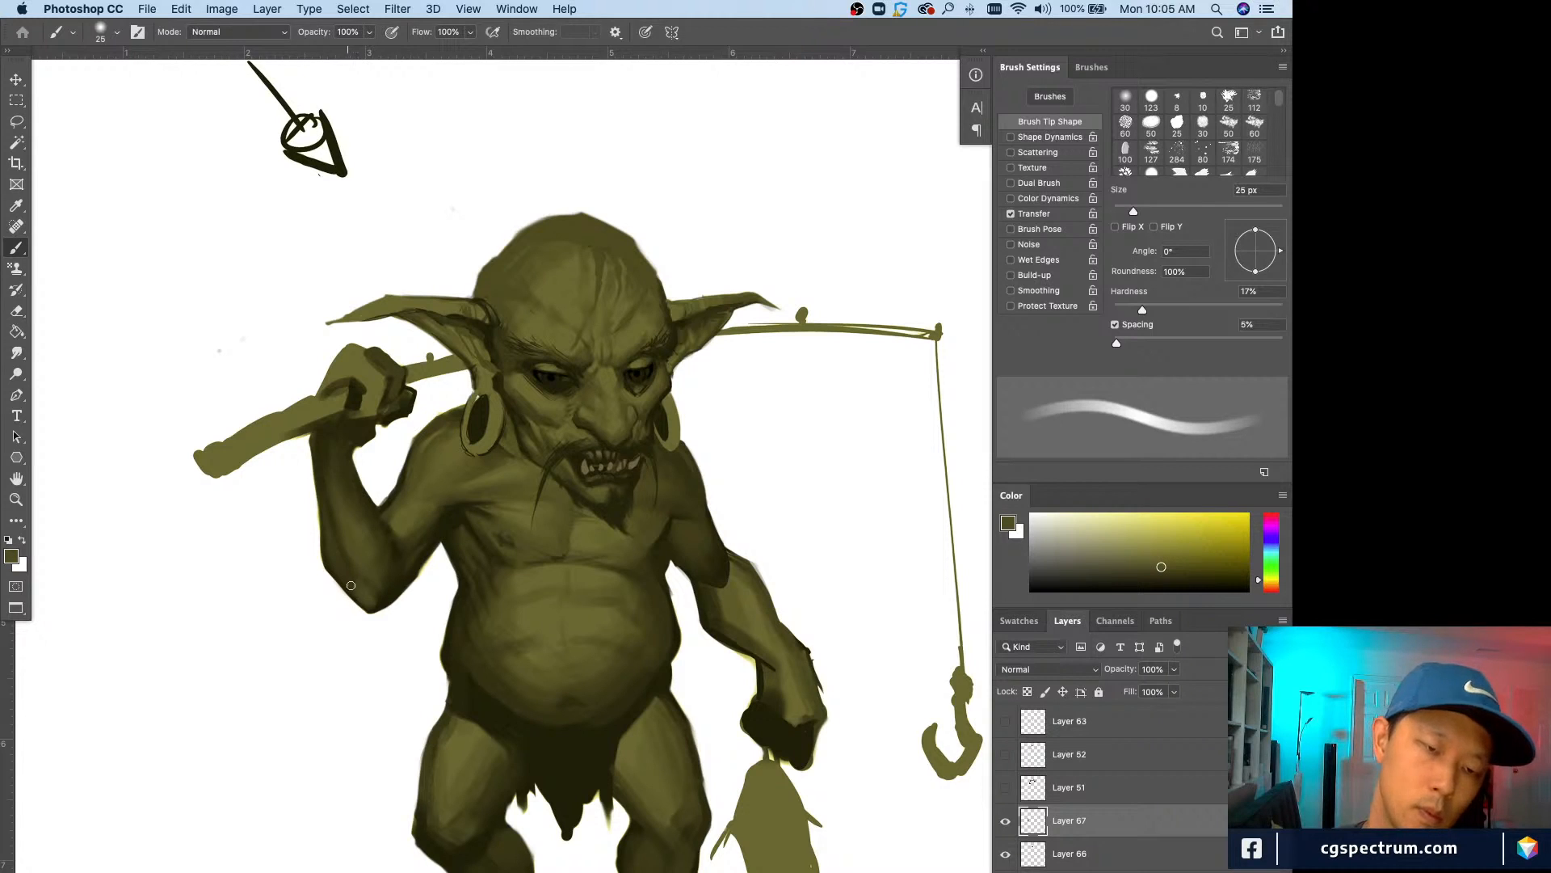
Step: Refine the shading on the outer side of the raised elbow with 10 px and 15 px brushes in sampled olives
key("bracketleft")
key("bracketleft")
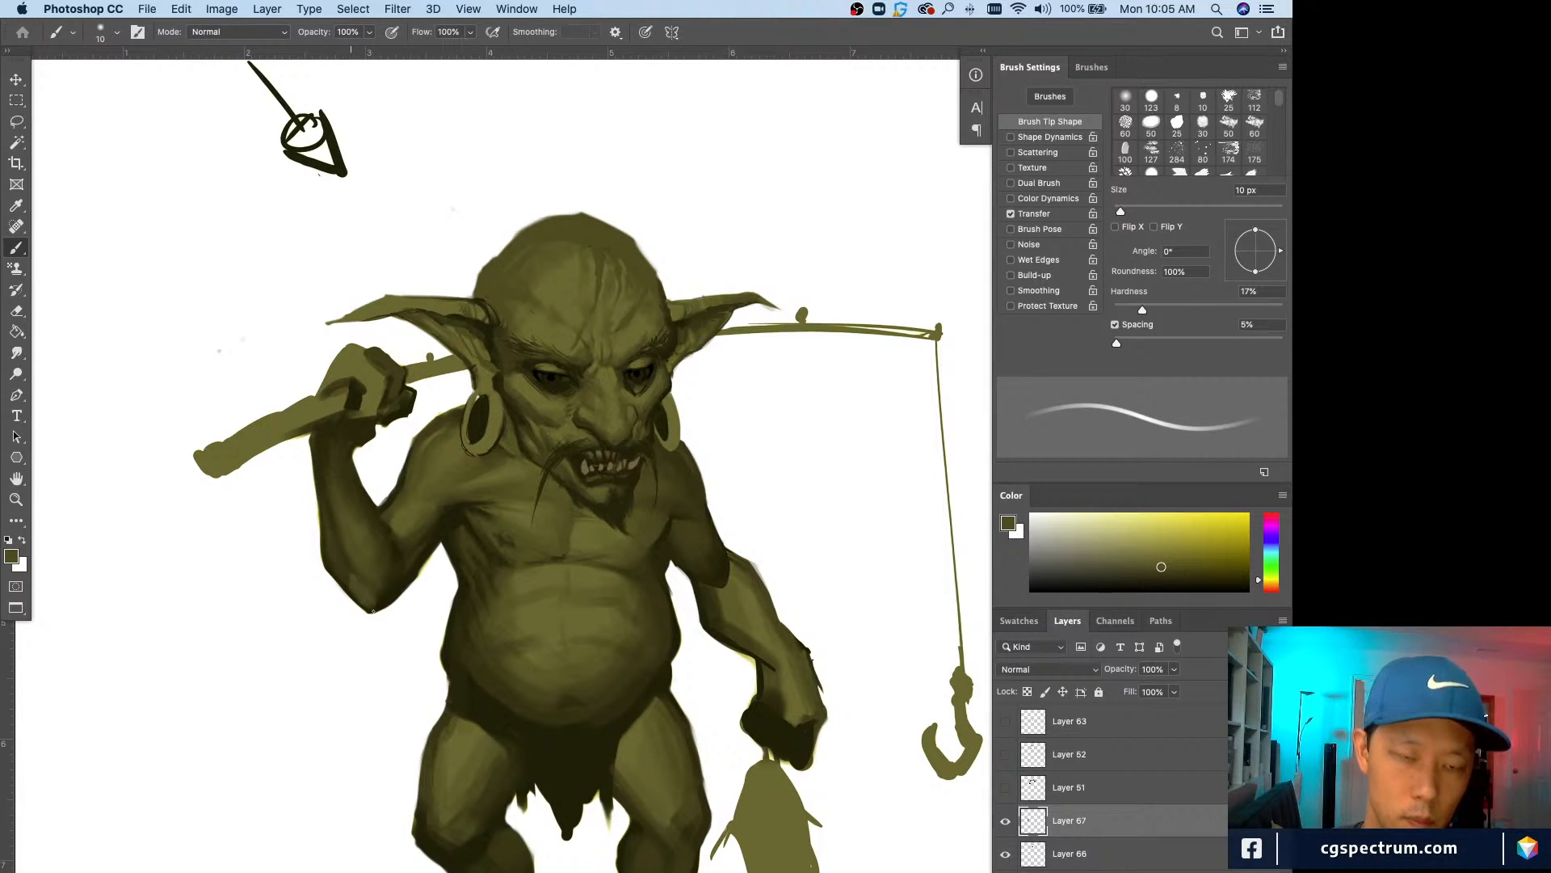
key("bracketright")
left_click(346, 573, "alt")
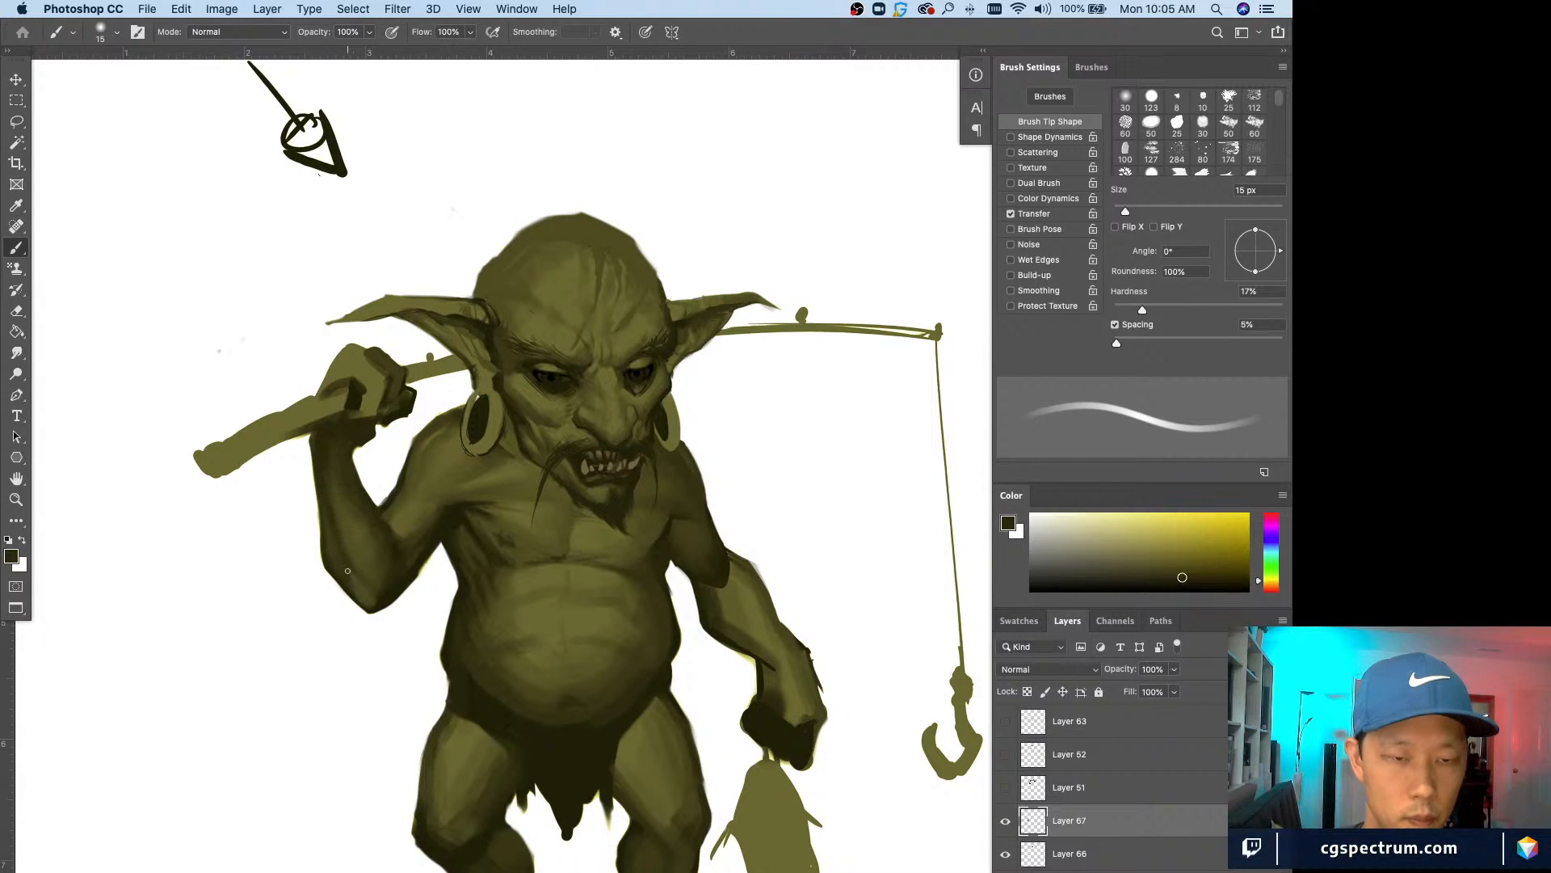
left_click(353, 574, "alt")
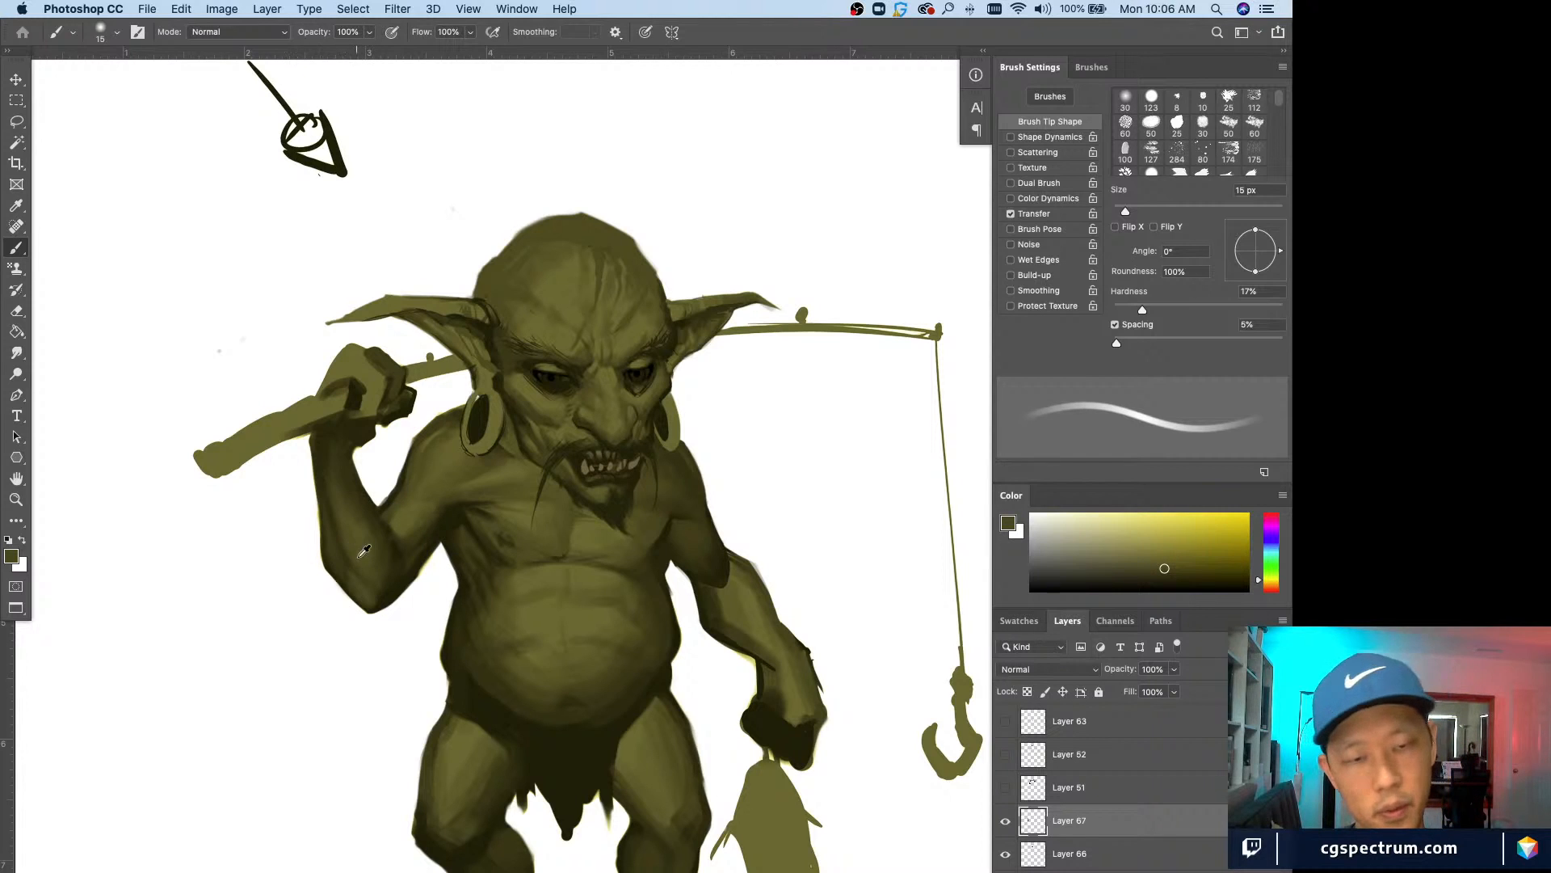
left_click(365, 588, "alt")
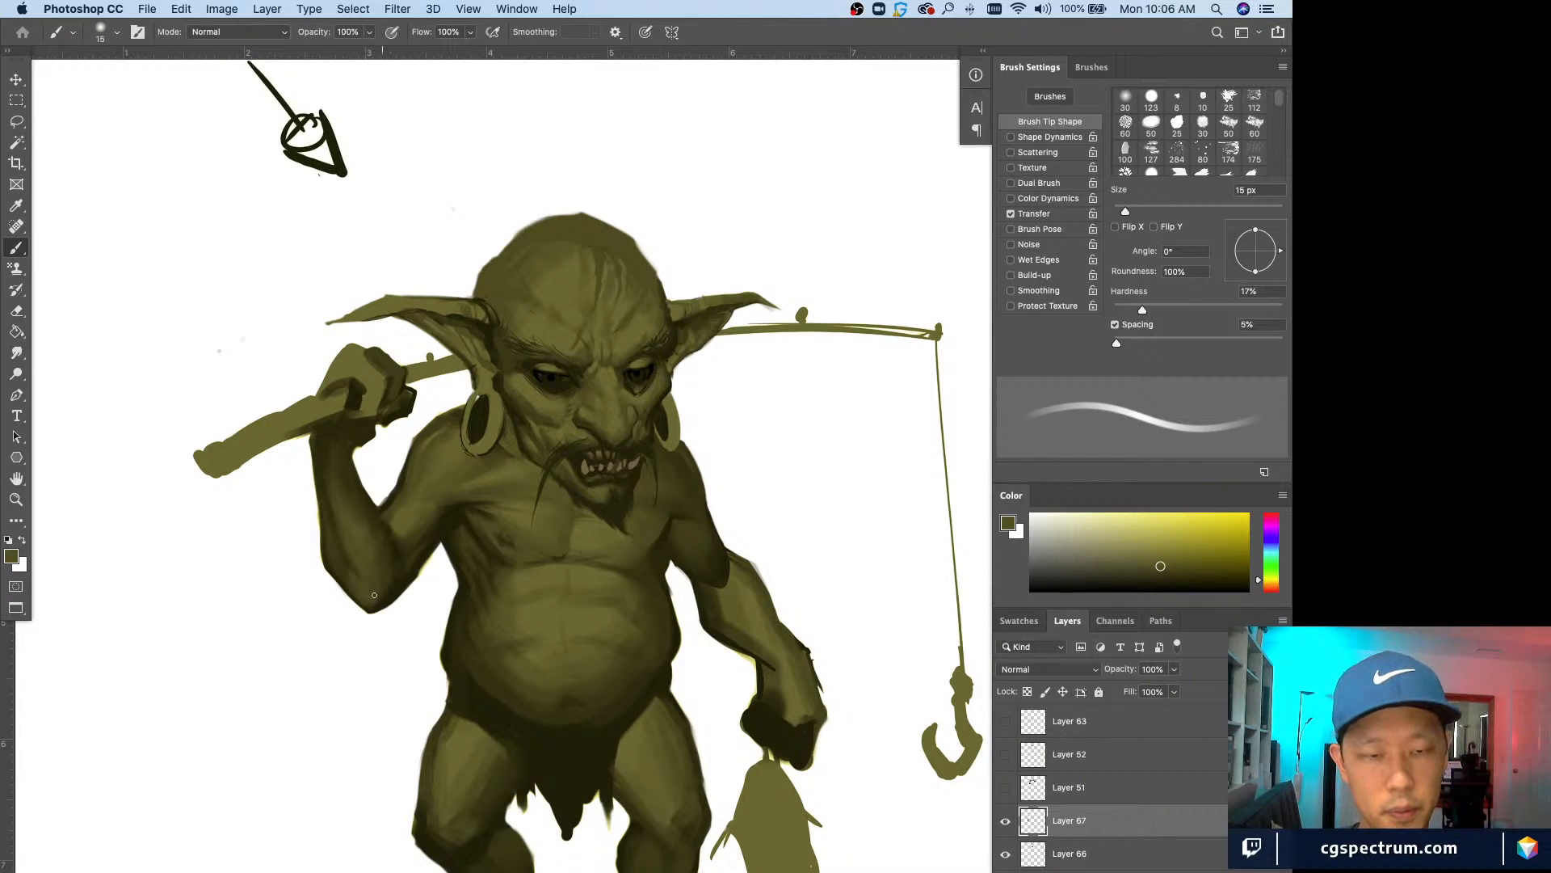
Step: Darken the underside of the raised elbow with a 20 px brush and sharpen its outer edge with a 9 px brush
left_click(381, 589, "alt")
key("bracketright")
left_click(359, 594, "alt")
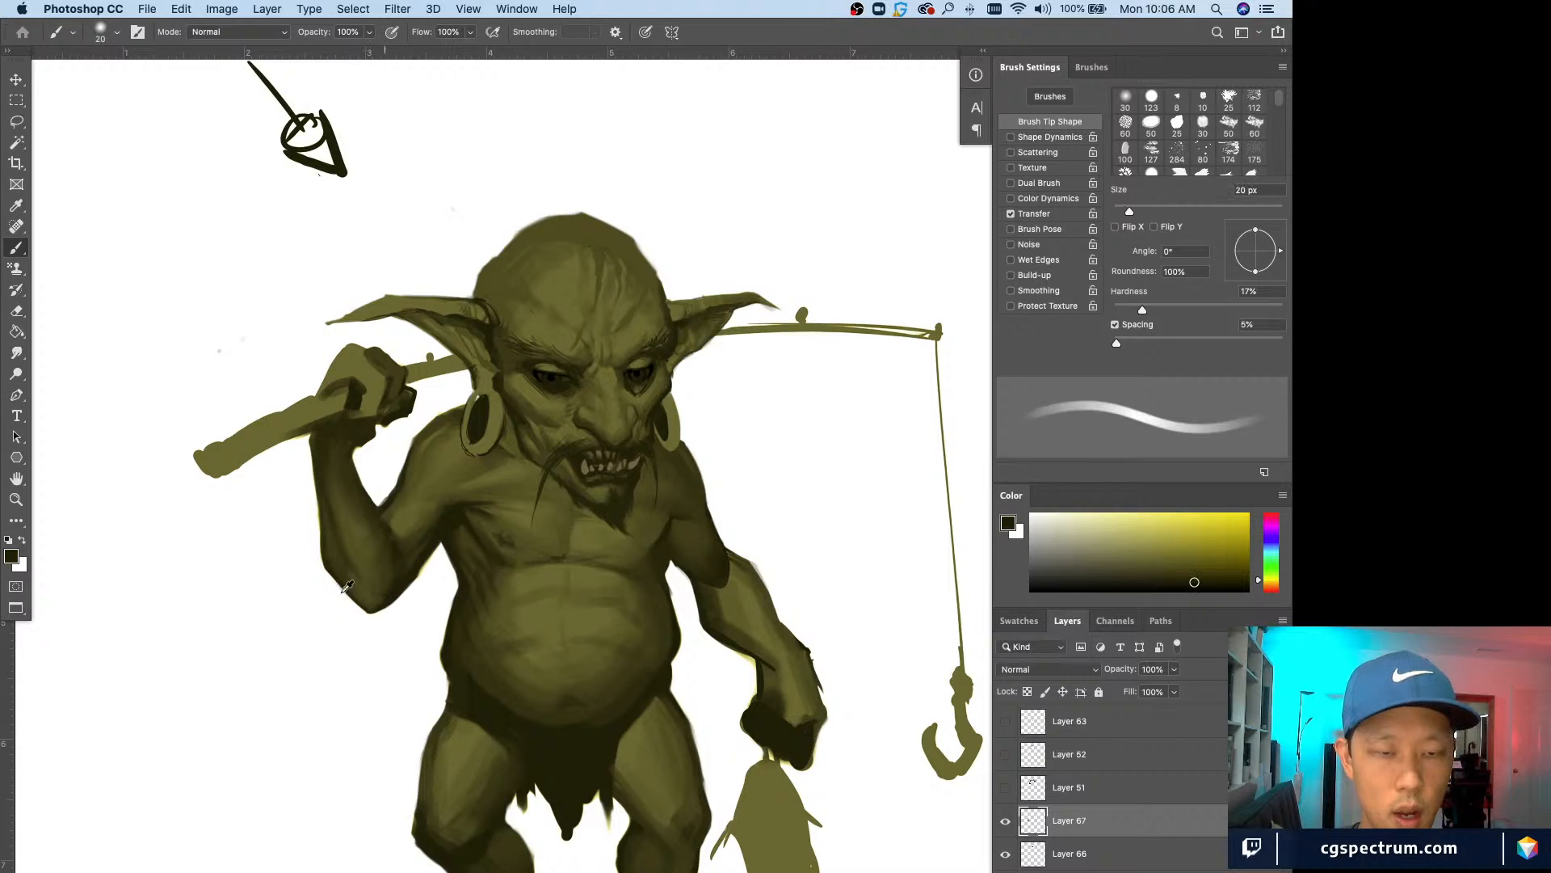
key("bracketleft")
key("bracketleft")
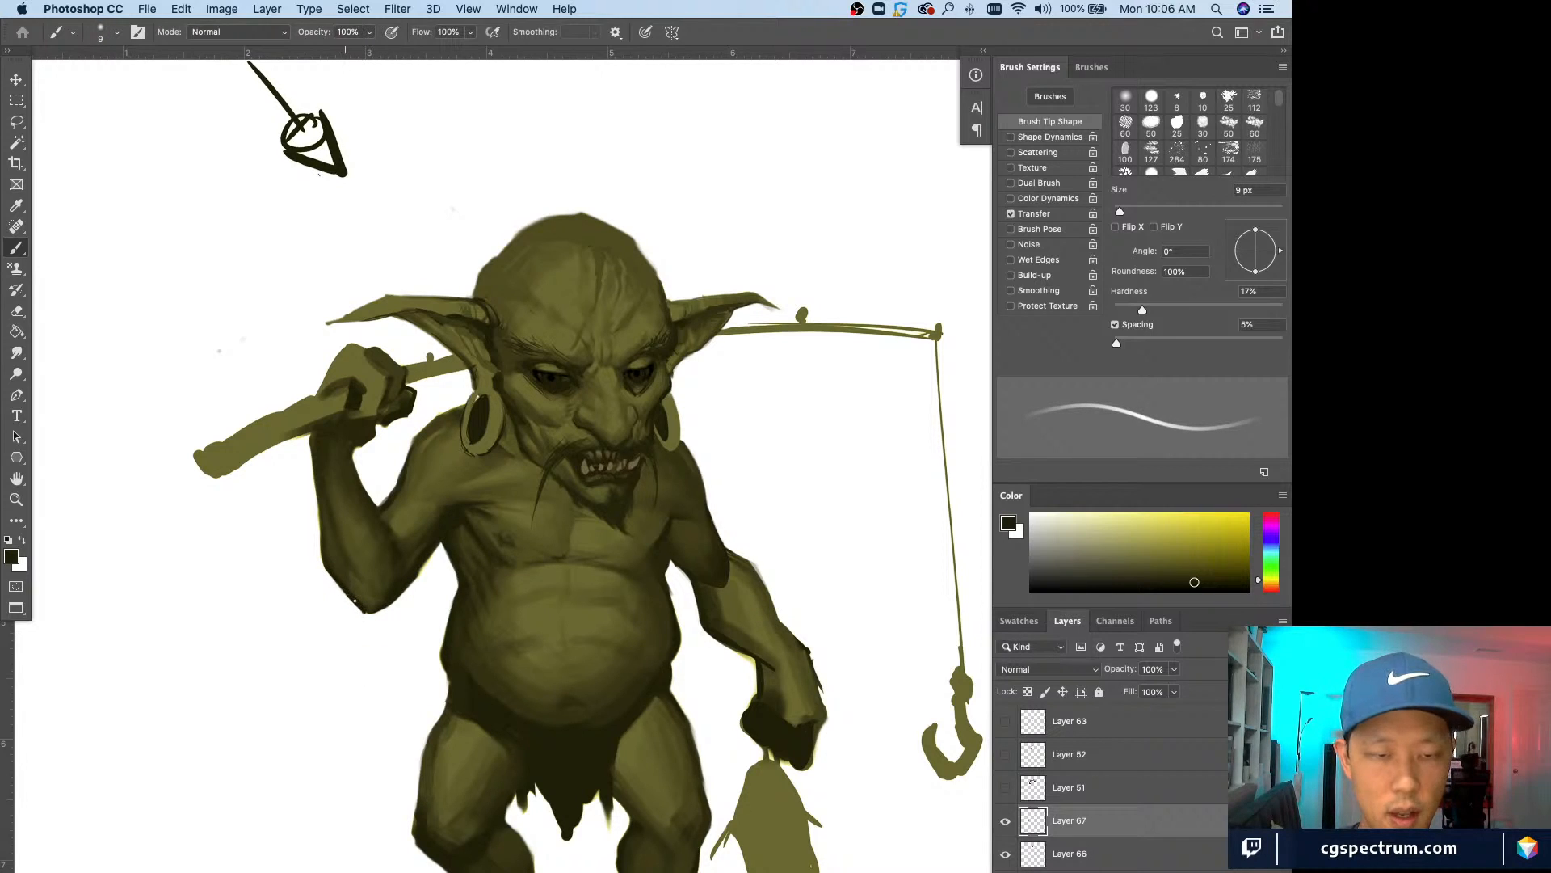
left_click(361, 603, "alt")
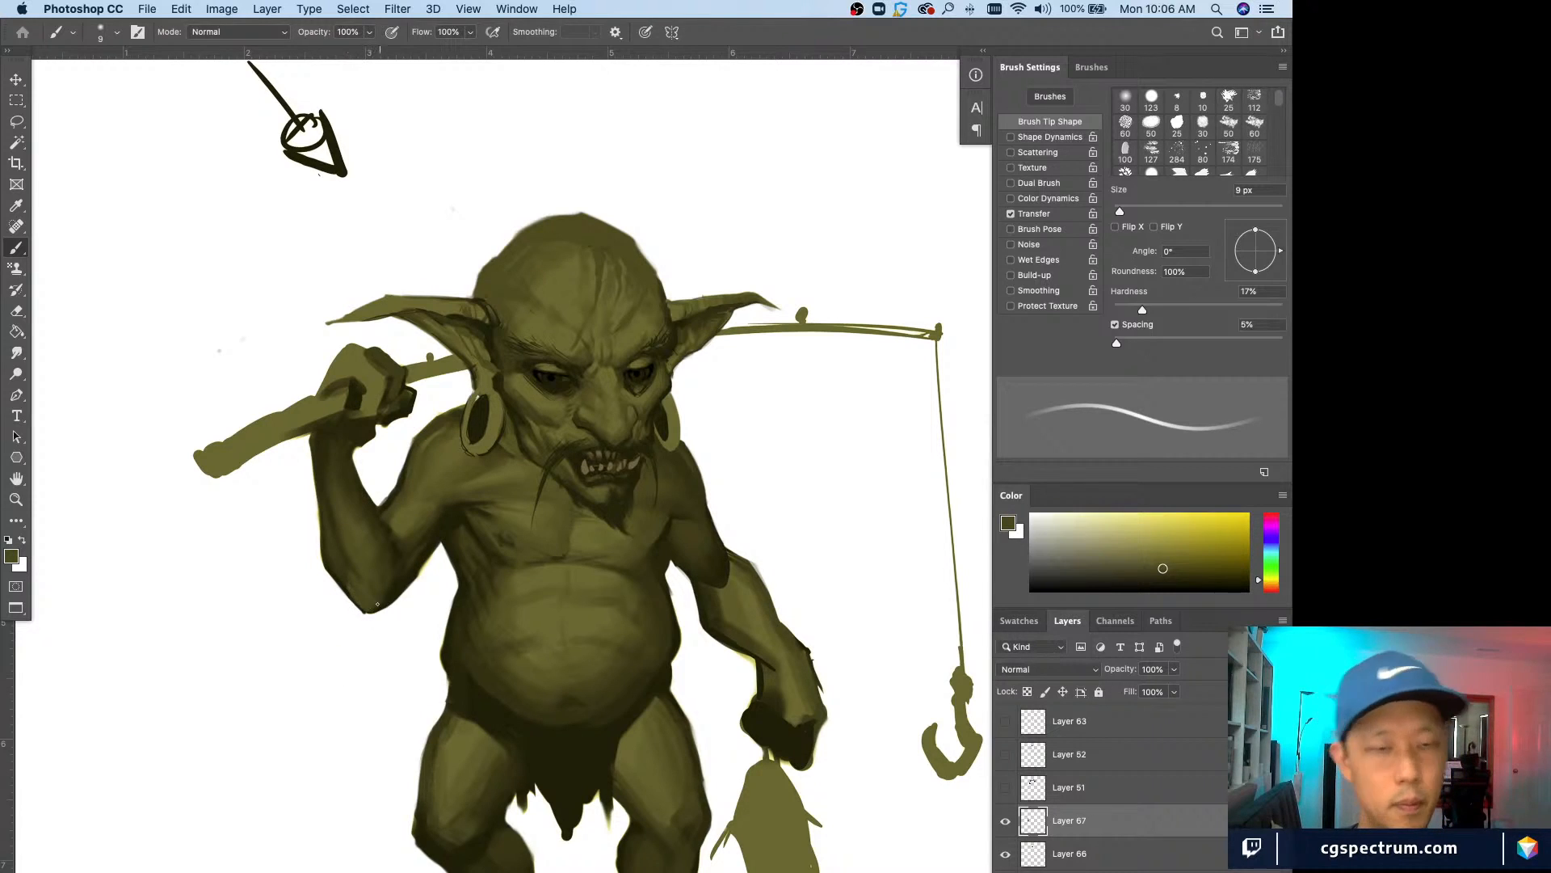
Step: Blend lighter olive from the outer forearm down into the raised elbow with 15 px and 20 px brushes
left_click(330, 545, "alt")
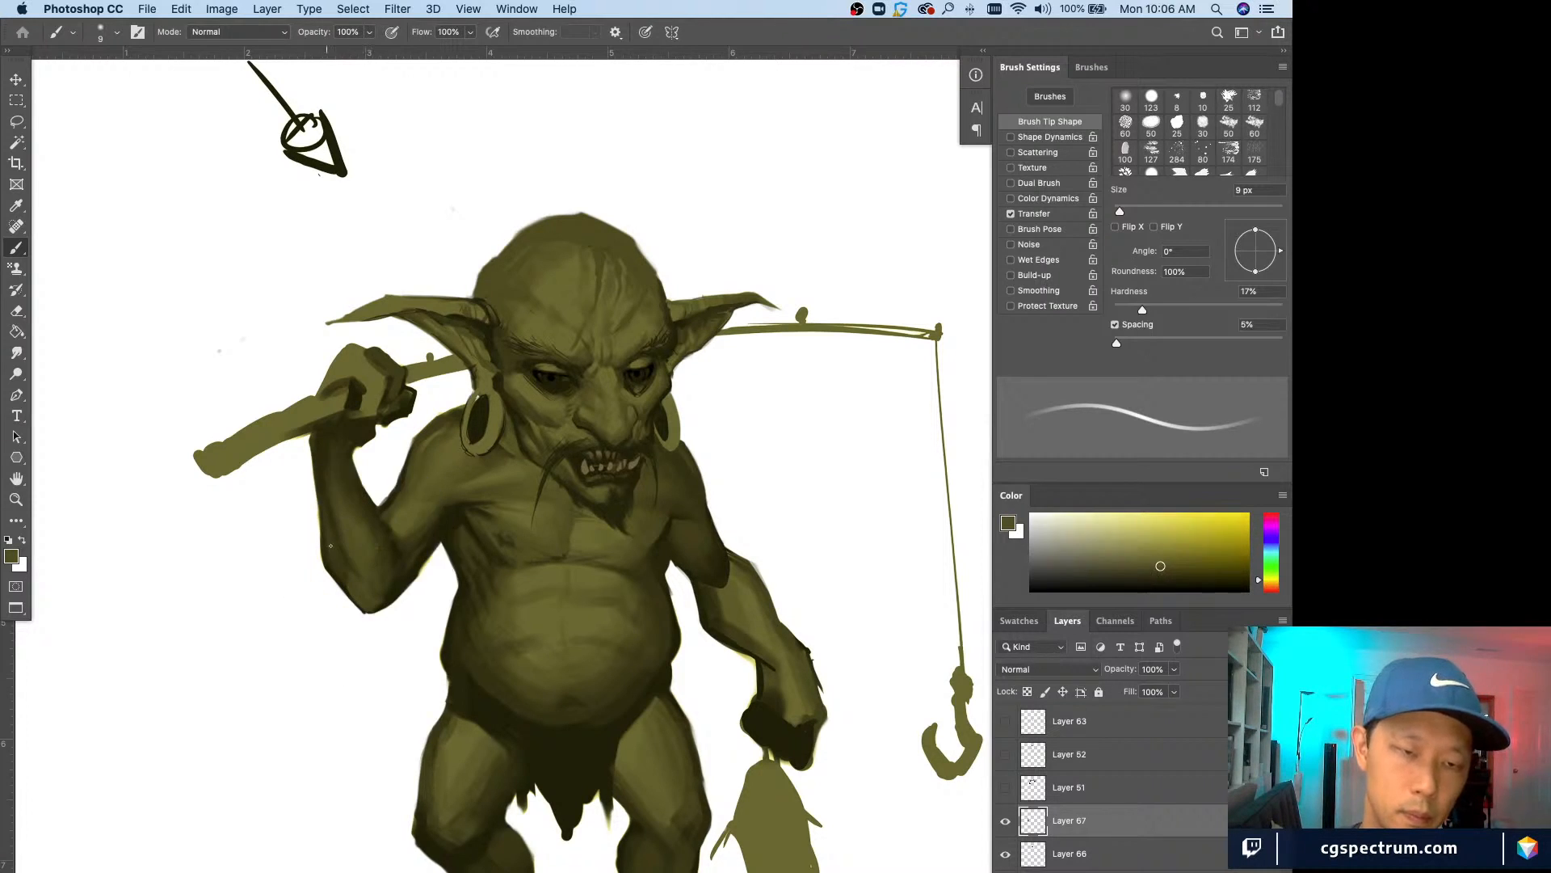
key("bracketright")
key("bracketright")
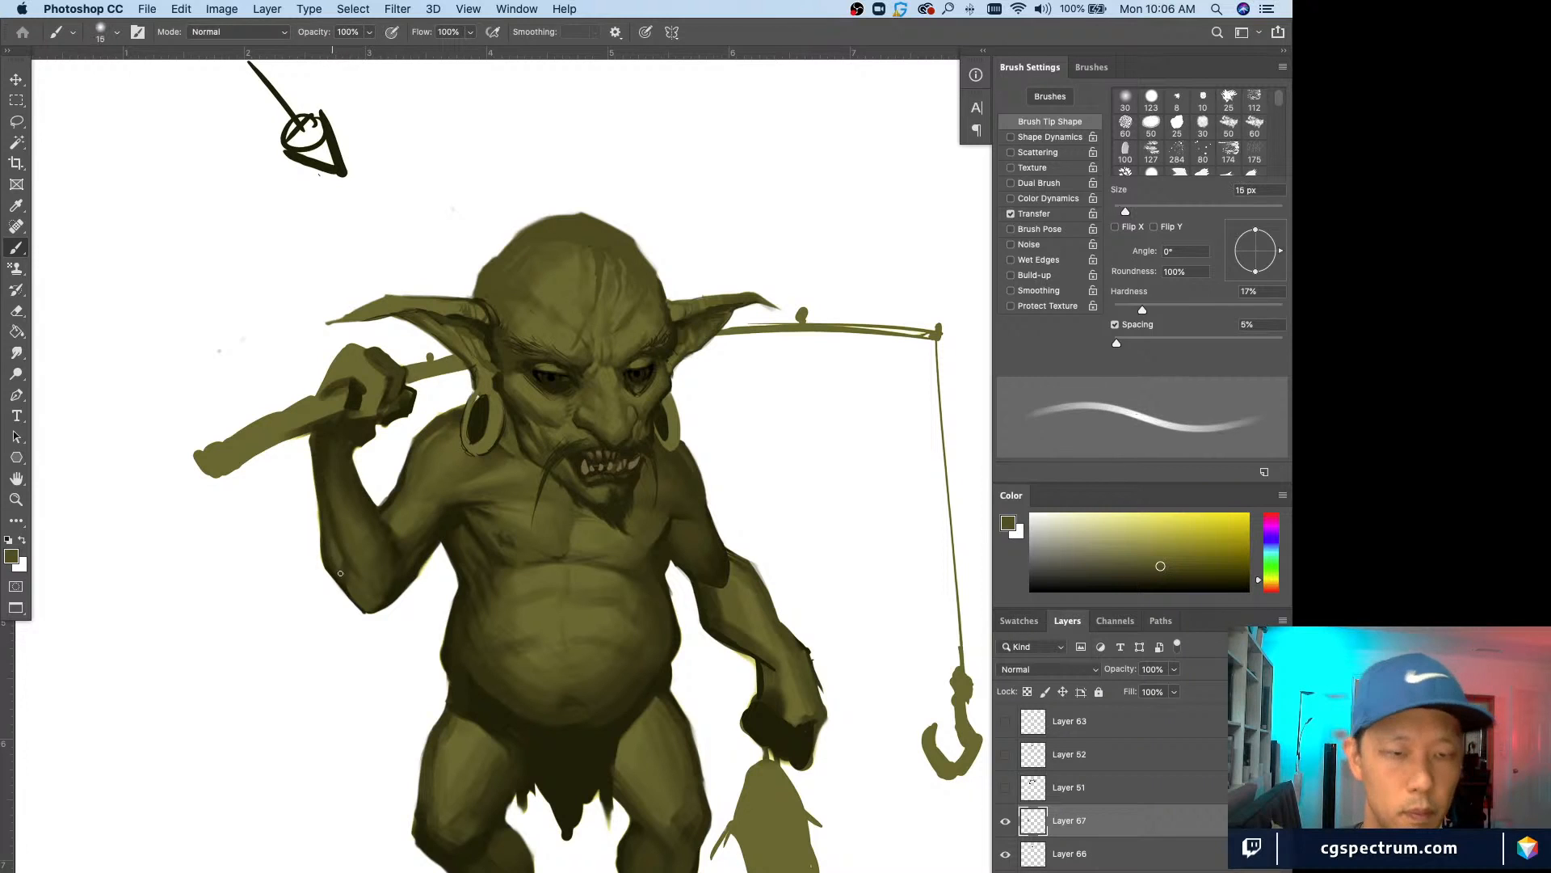
left_click(349, 566, "alt")
key("bracketright")
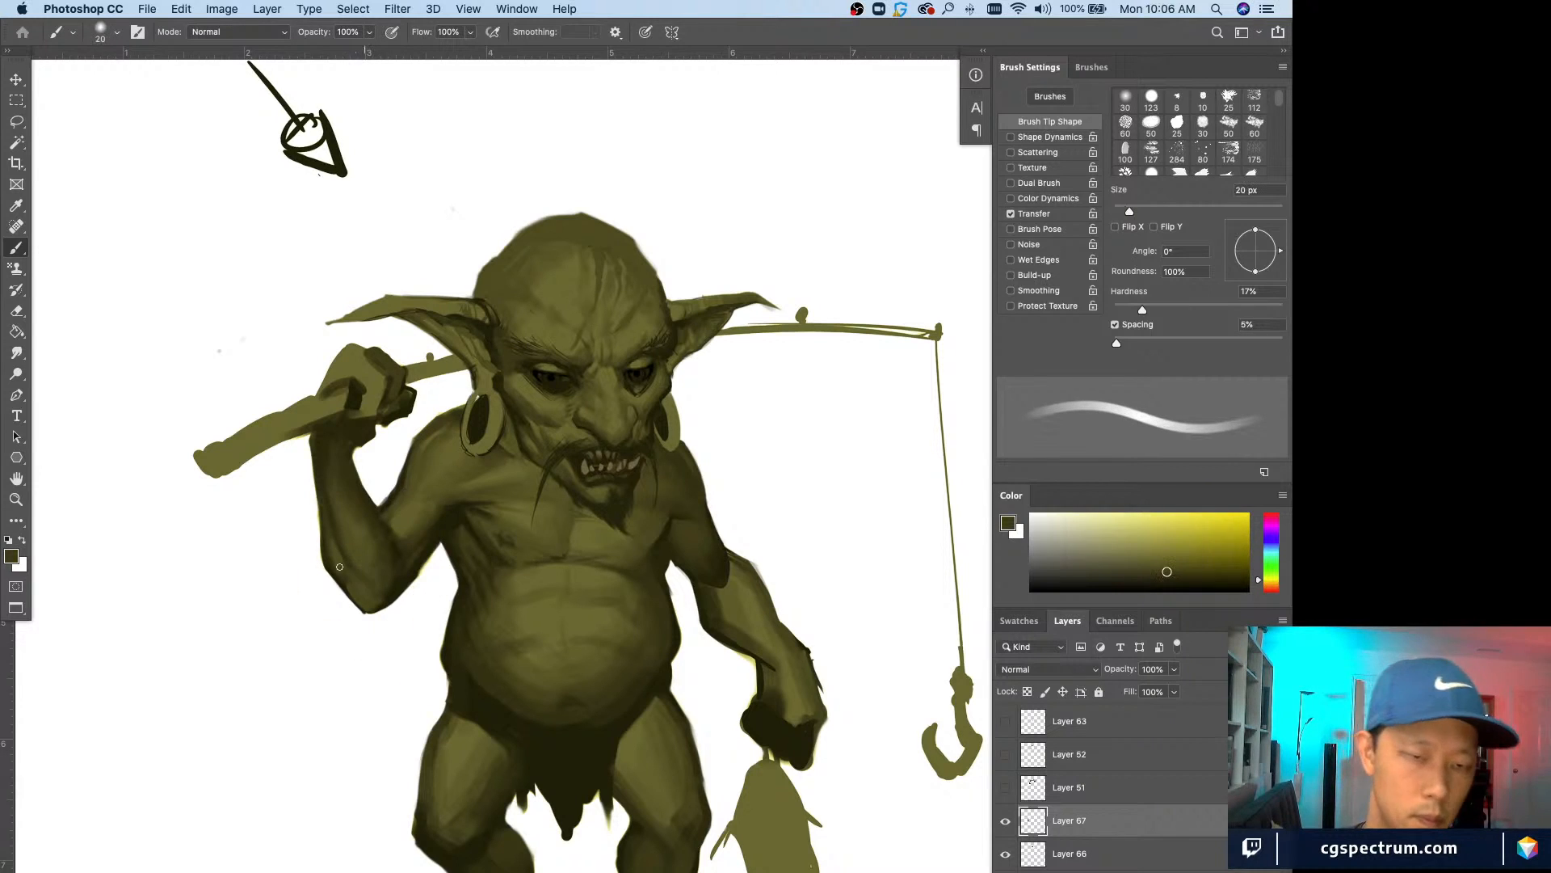
left_click(363, 588, "alt")
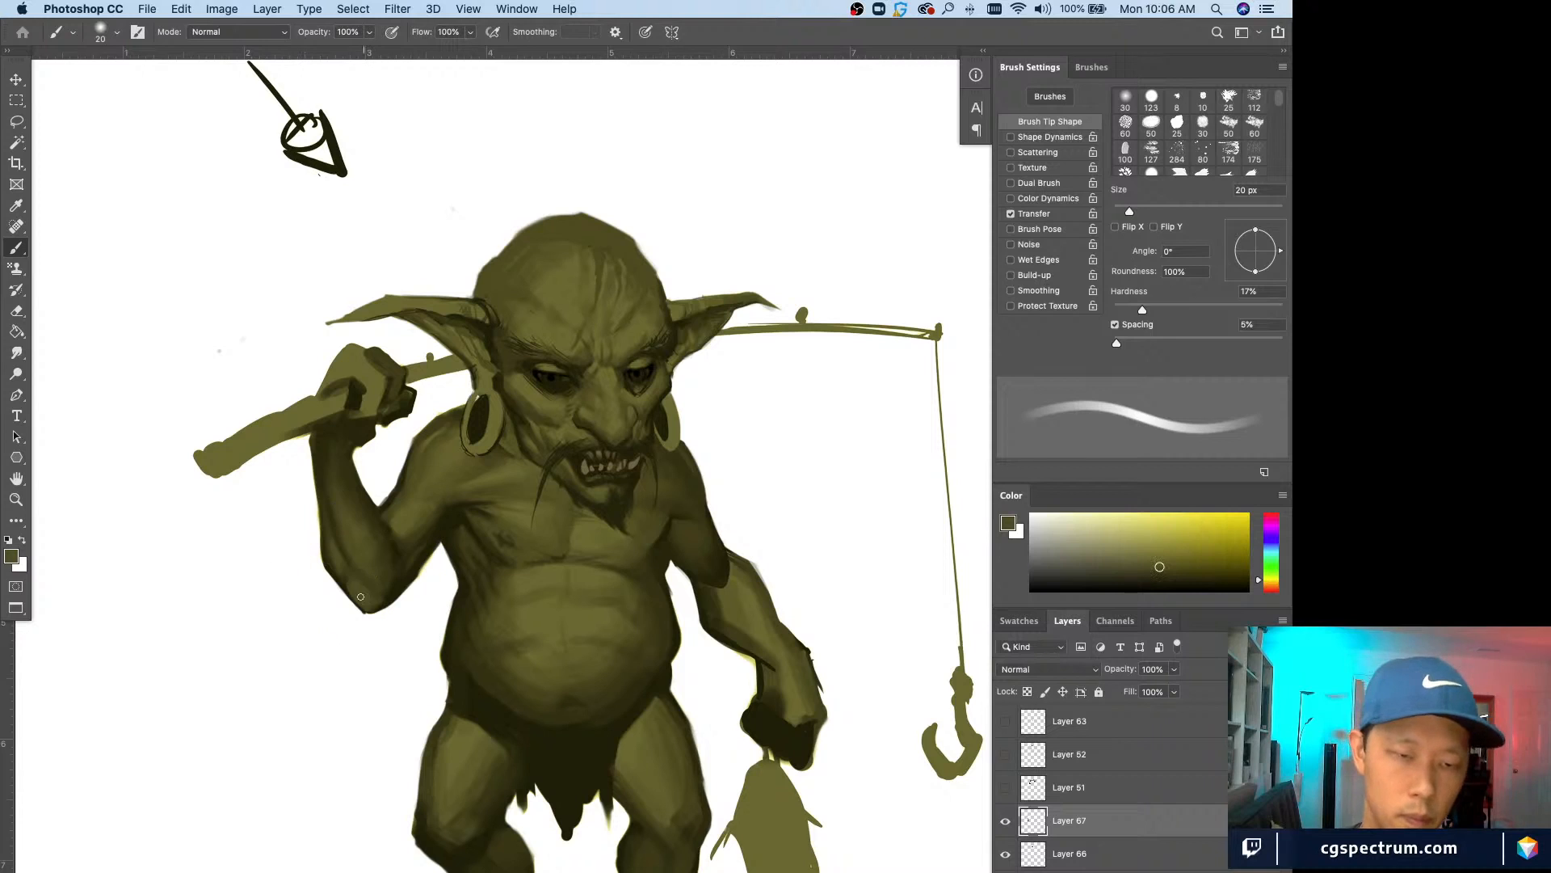
Step: Smooth the tonal transitions across the raised elbow with a 15 px brush, resampling dark and mid olives from the arm
left_click(344, 580, "alt")
key("bracketleft")
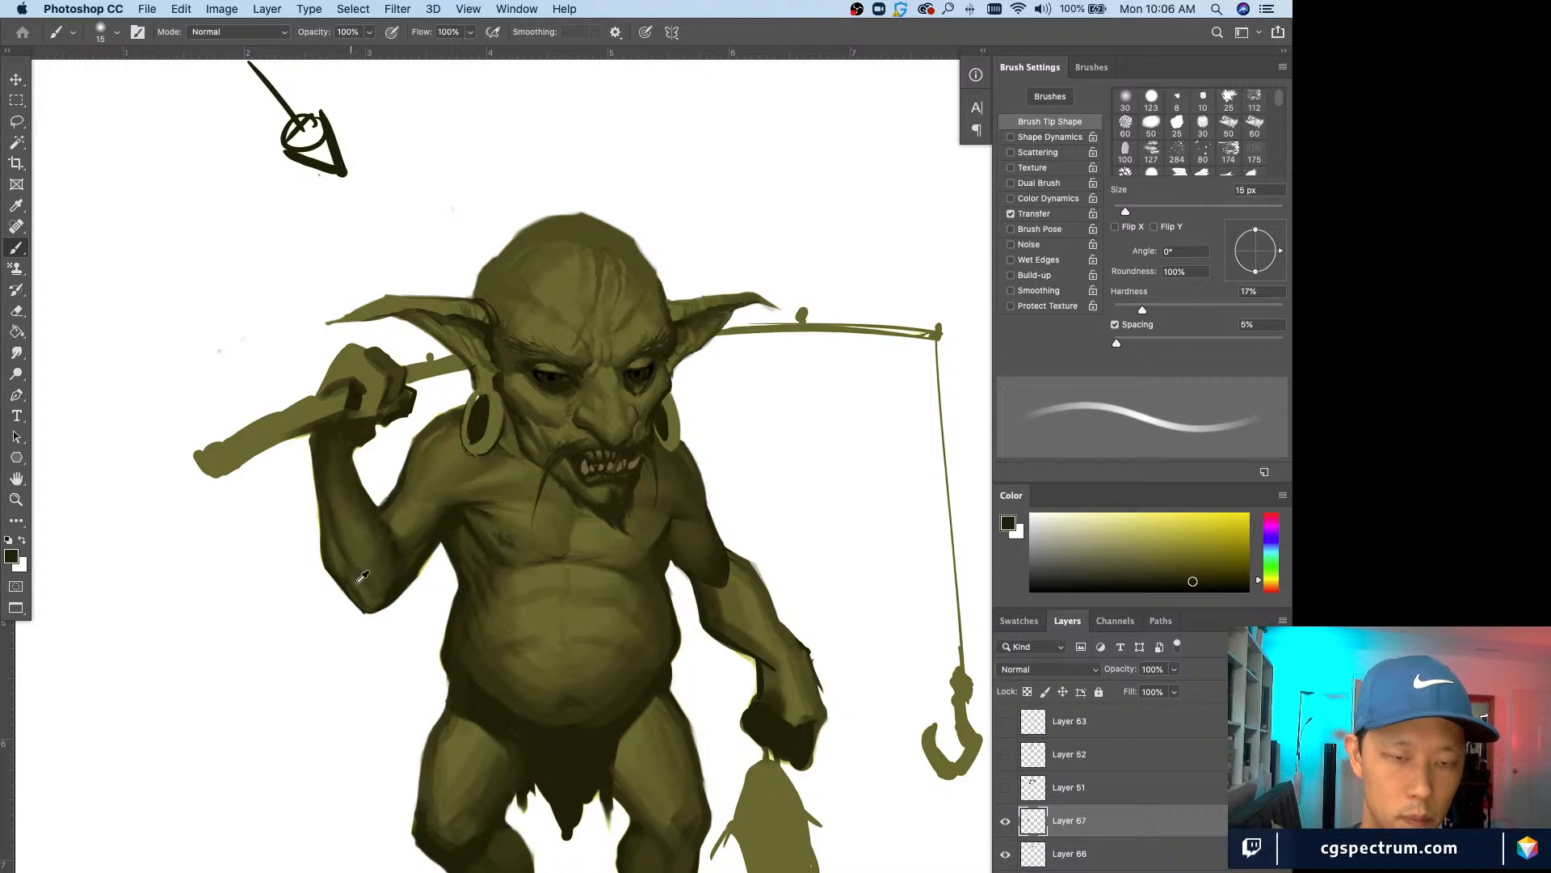
left_click(359, 586, "alt")
left_click(342, 582, "alt")
left_click(343, 580, "alt")
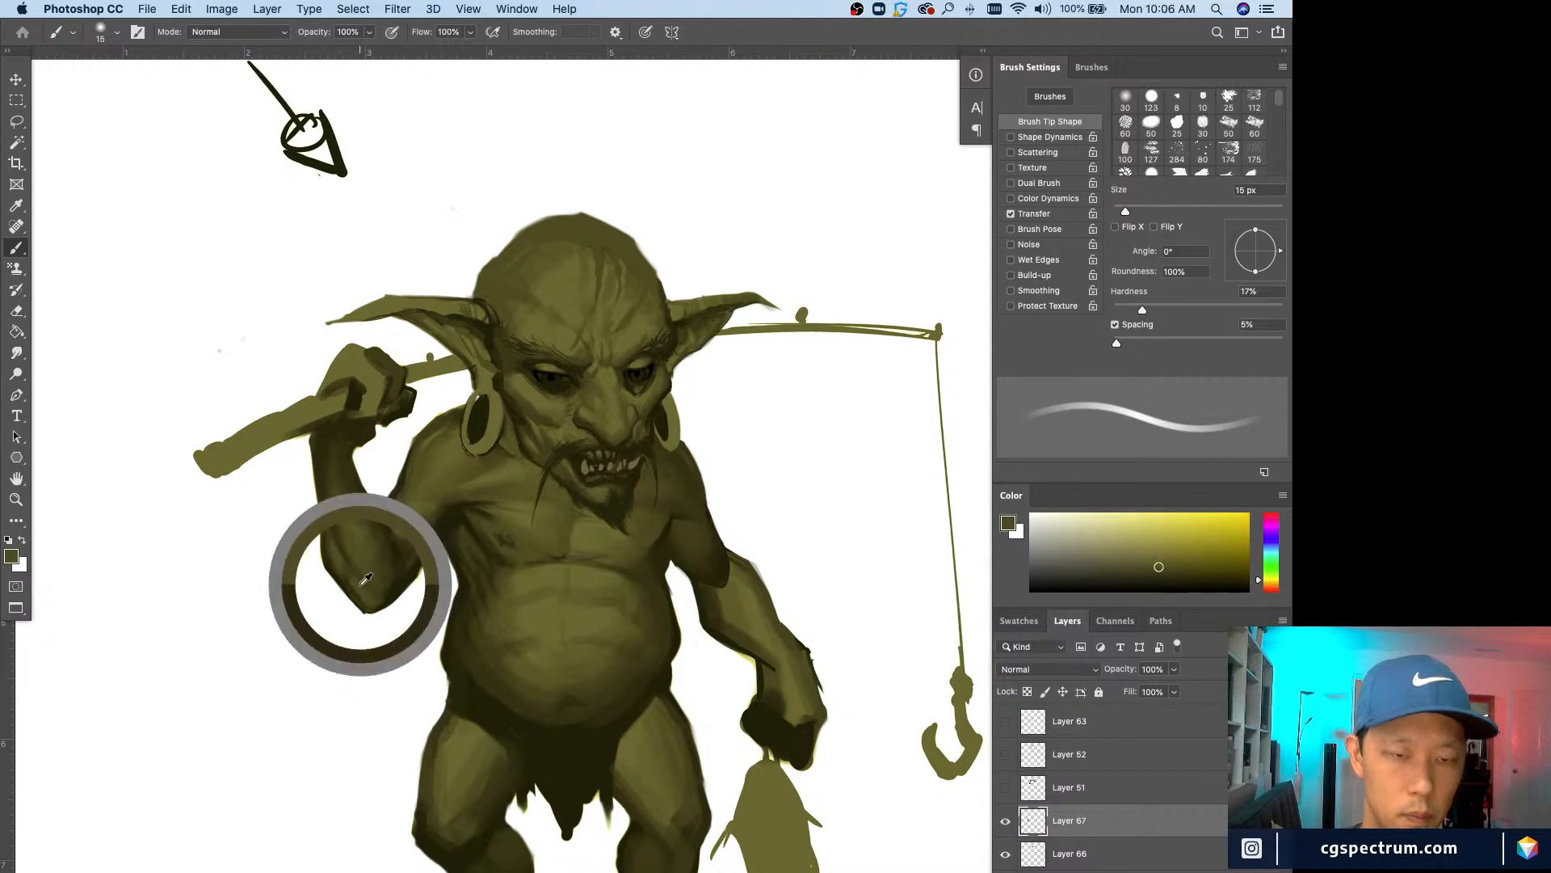
left_click(330, 553, "alt")
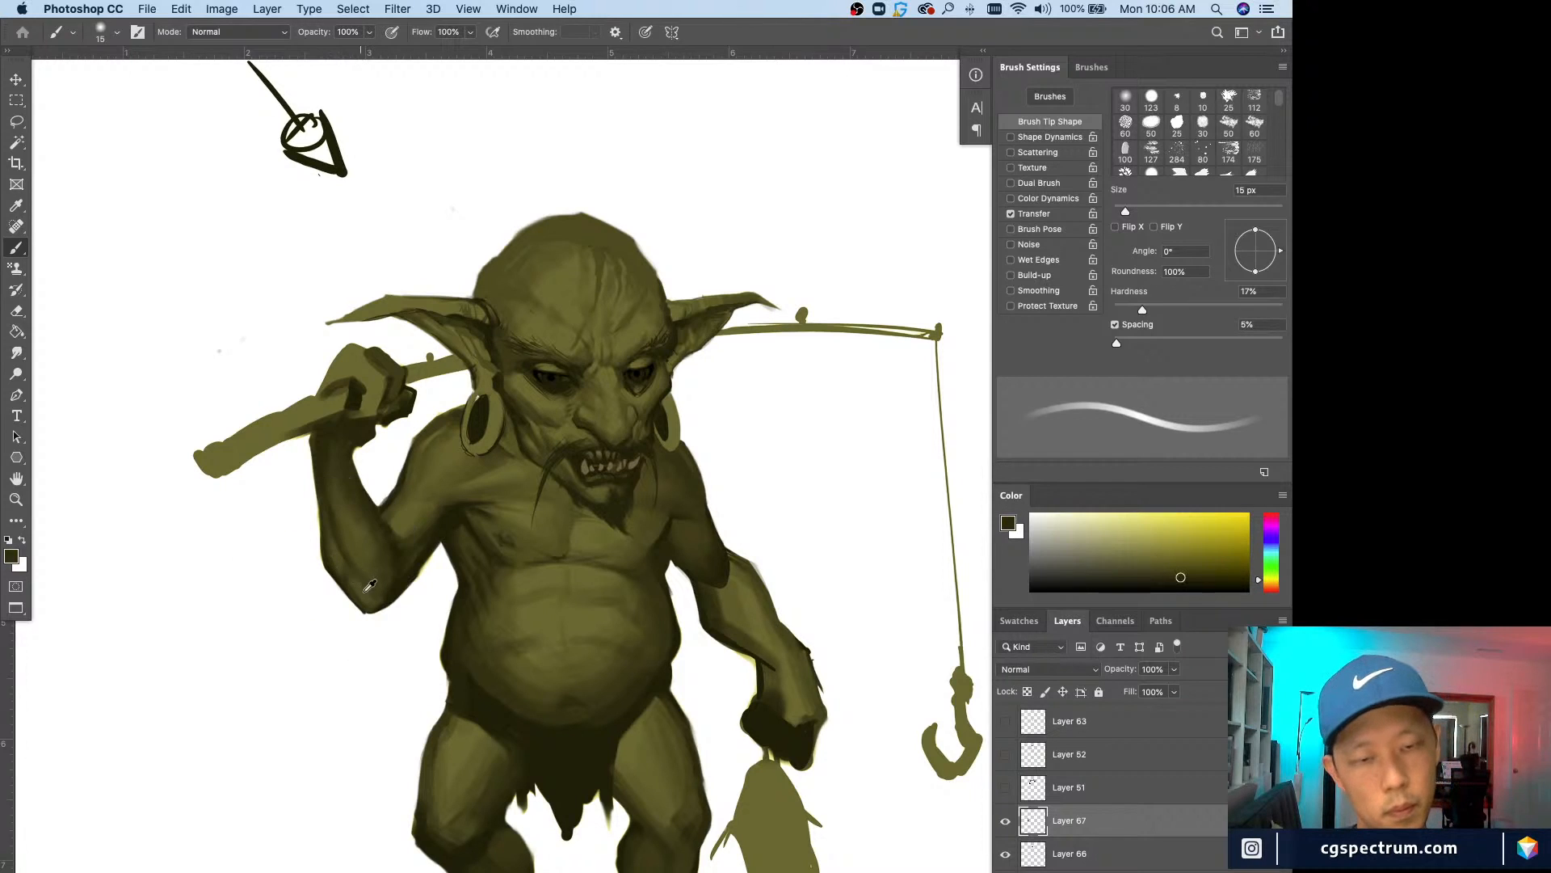
left_click(347, 577, "alt")
left_click(362, 594, "alt")
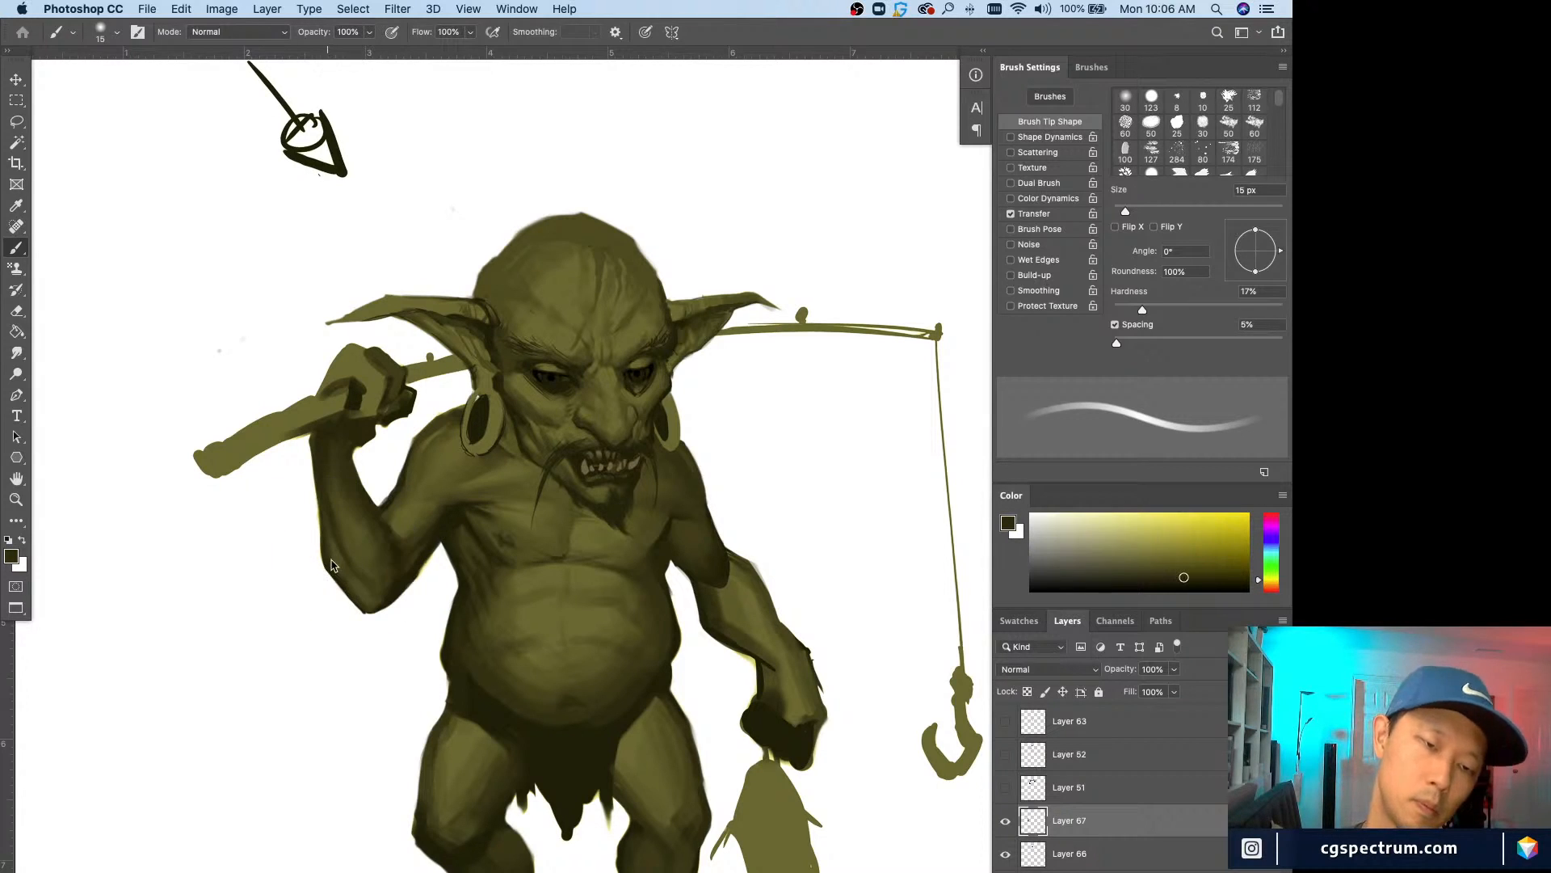
Step: Deepen the shadow at the tip of the raised elbow with a 25 px brush in sampled dark olive
left_click(368, 569, "alt")
left_click(371, 582, "alt")
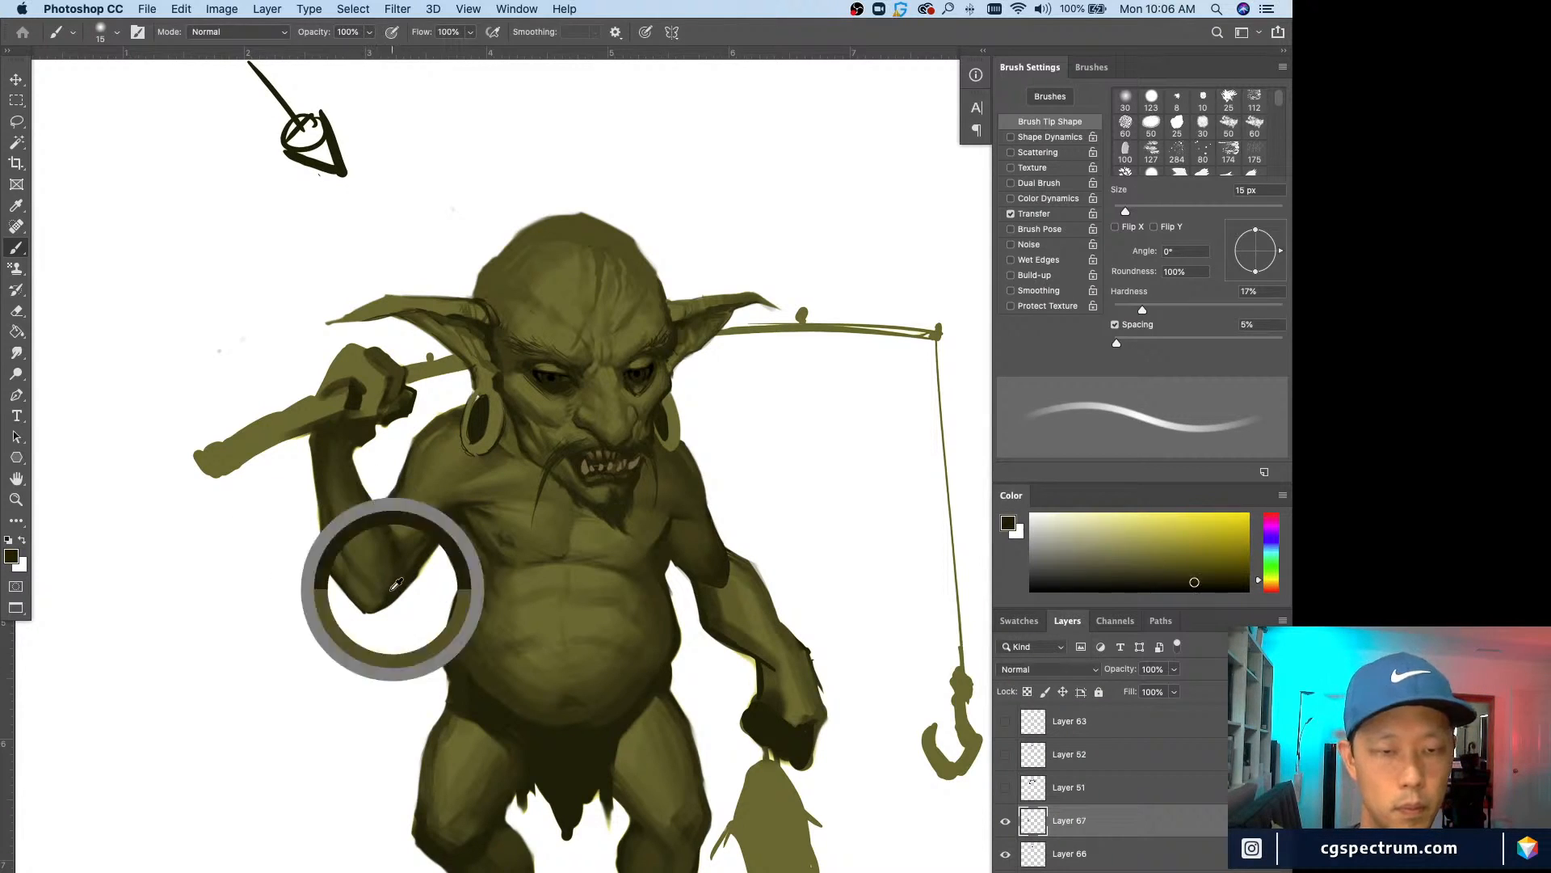
key("bracketright")
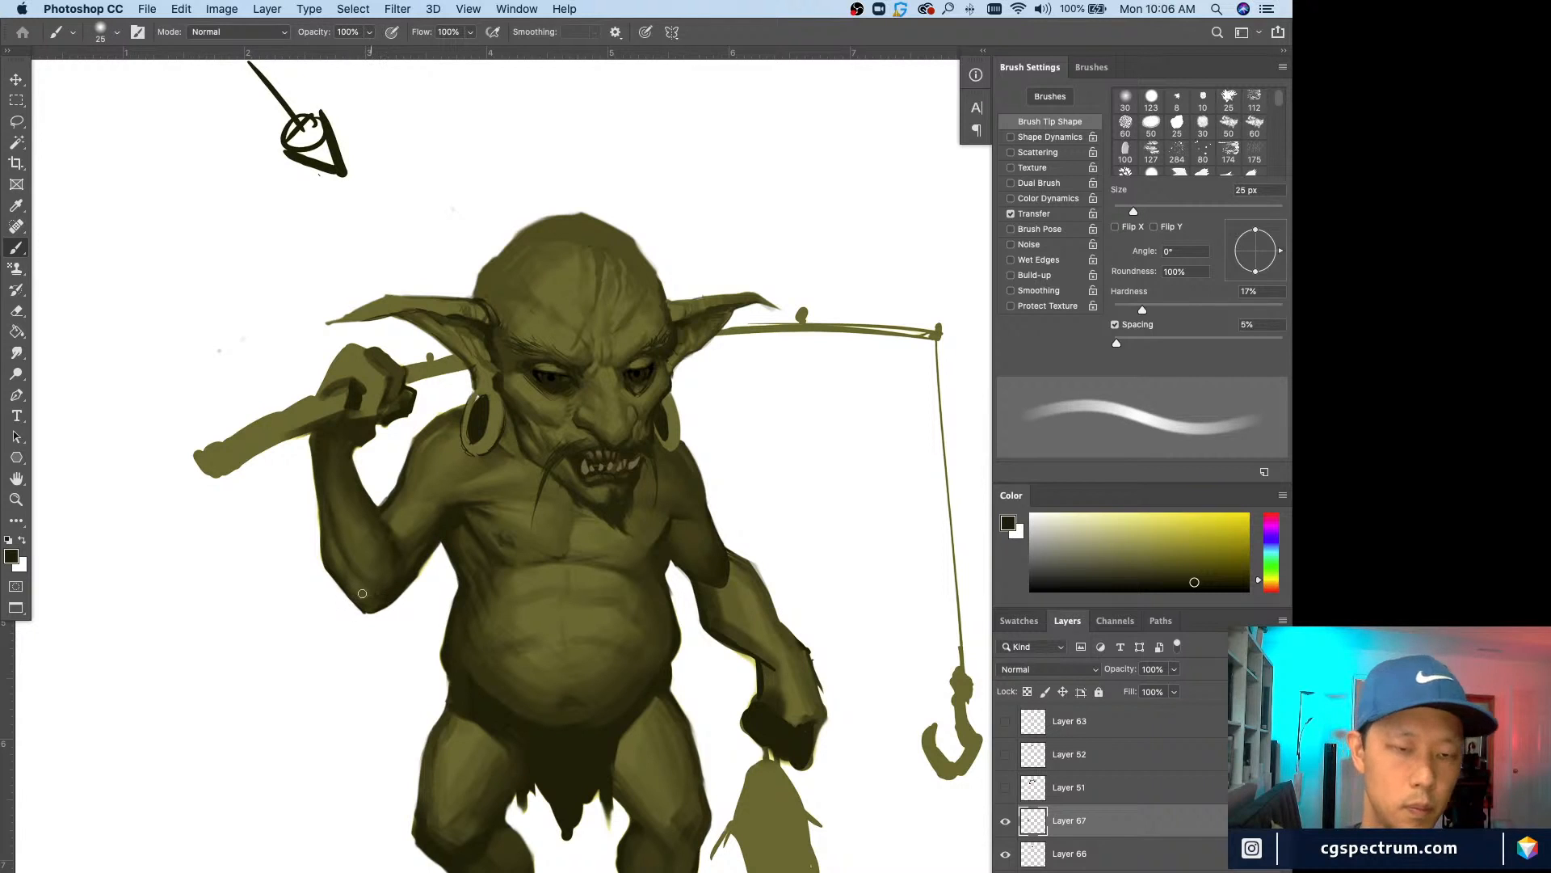
key("bracketleft")
Step: Trim the lower contour of the raised elbow with 20 px and 9 px brushes in sampled background white and dark olive
left_click(382, 610, "alt")
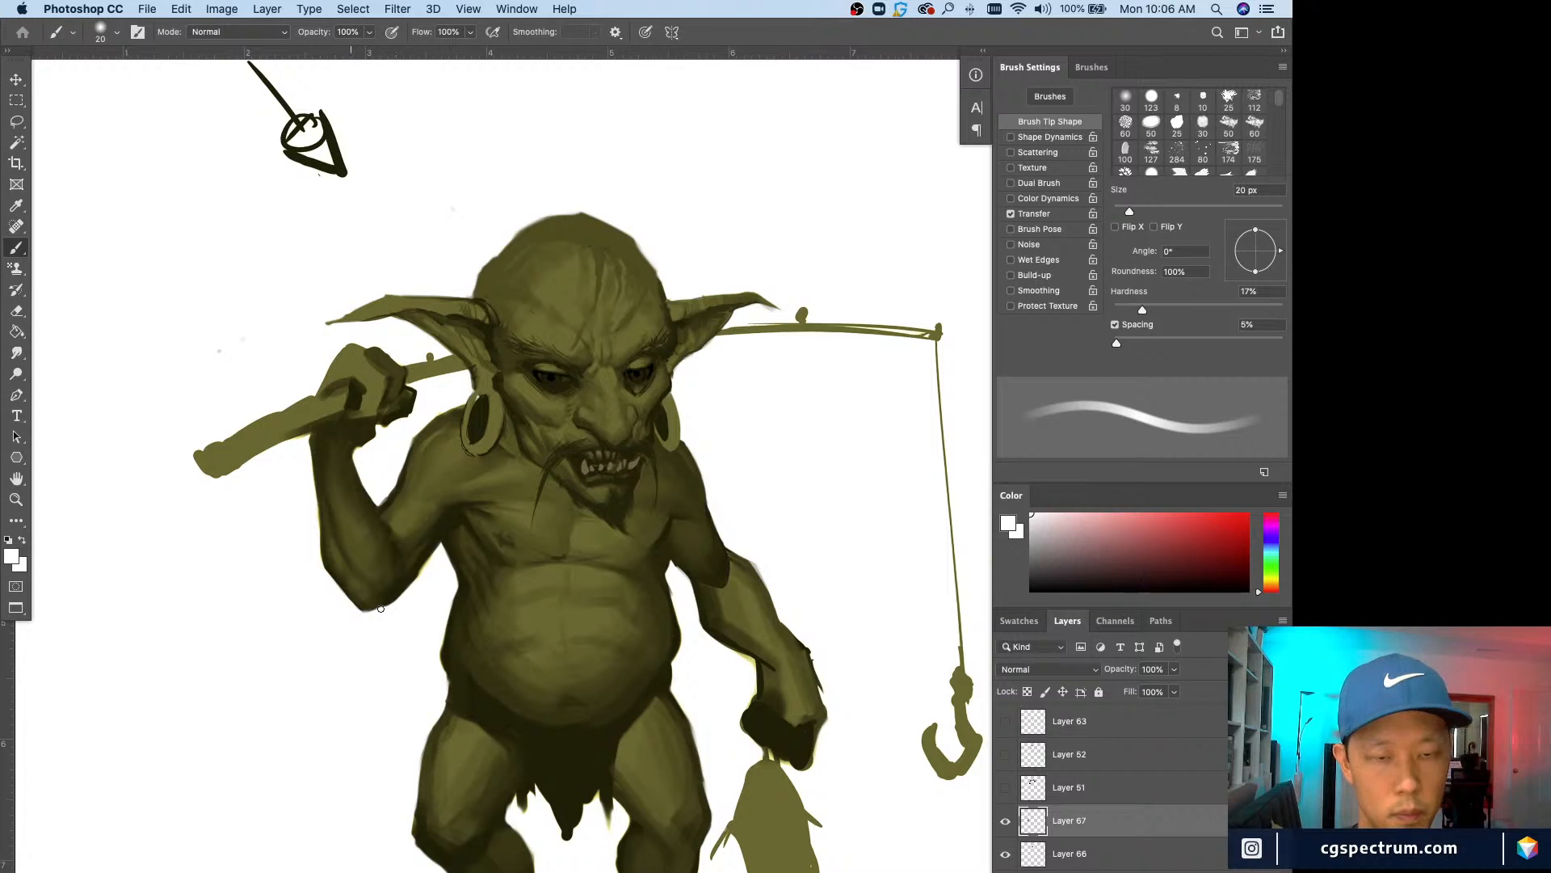
left_click(395, 590, "alt")
key("bracketleft")
key("bracketleft")
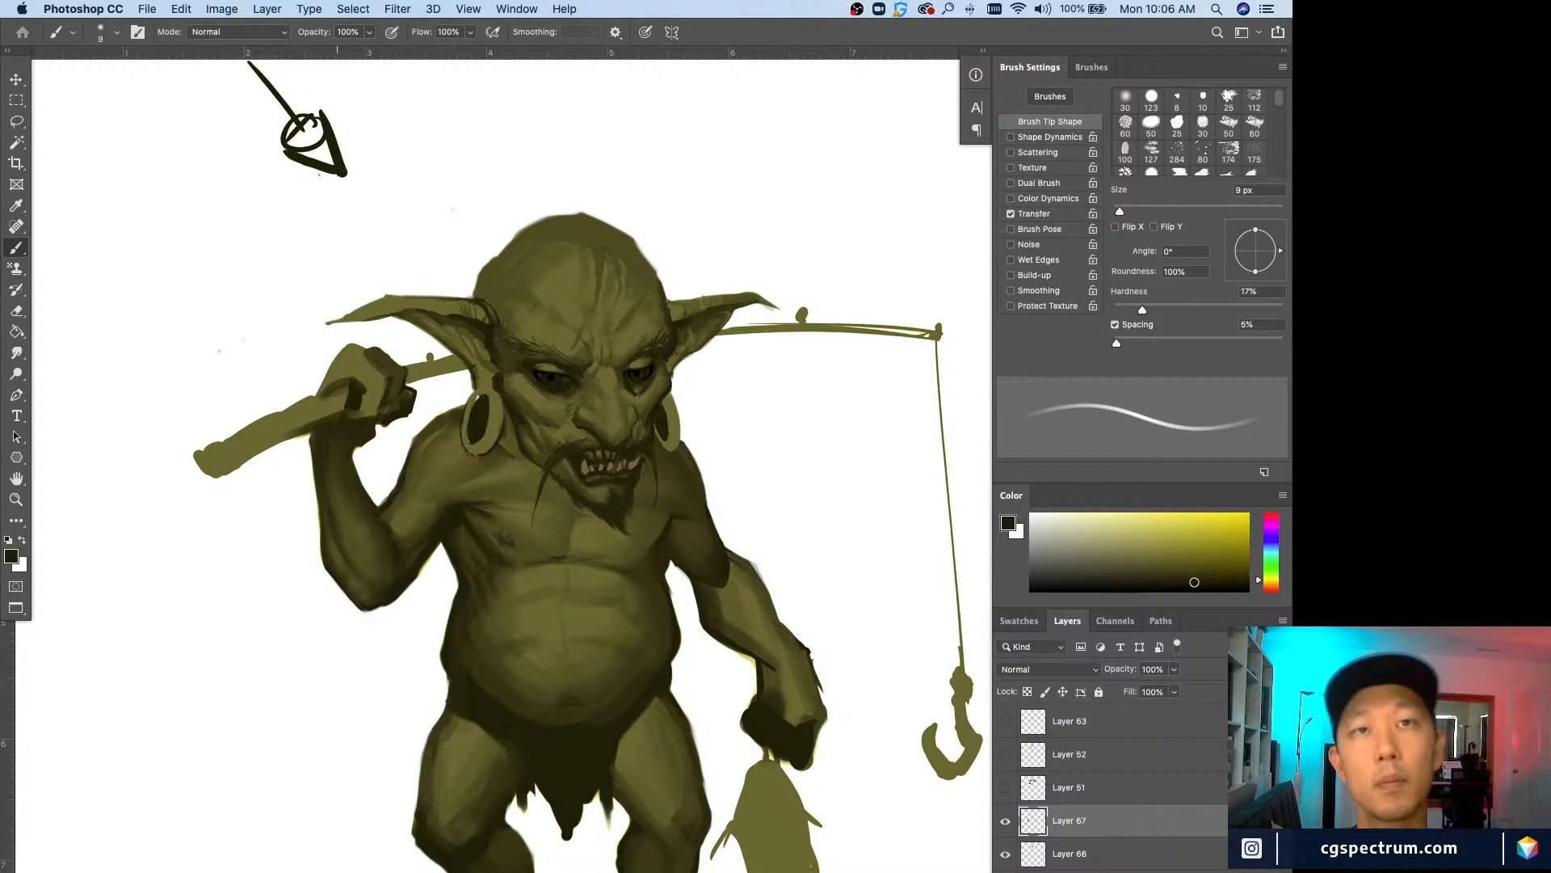
left_click(417, 597, "alt")
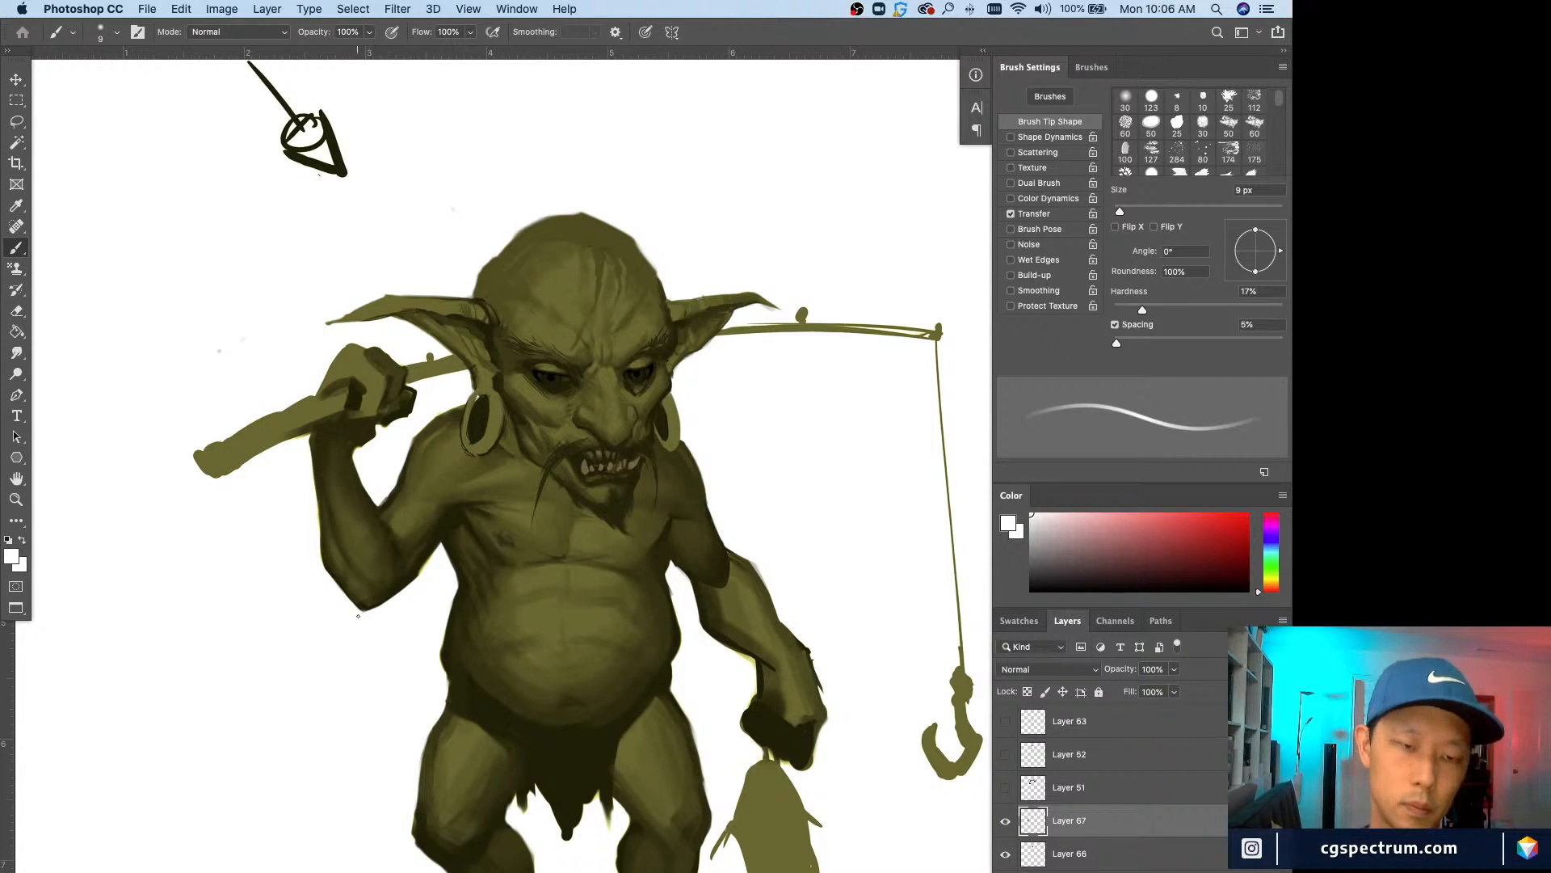
Step: Darken the armpit edge and the underside of the raised upper arm with sampled dark olive, enlarging the brush to 20 px
left_click(439, 533, "alt")
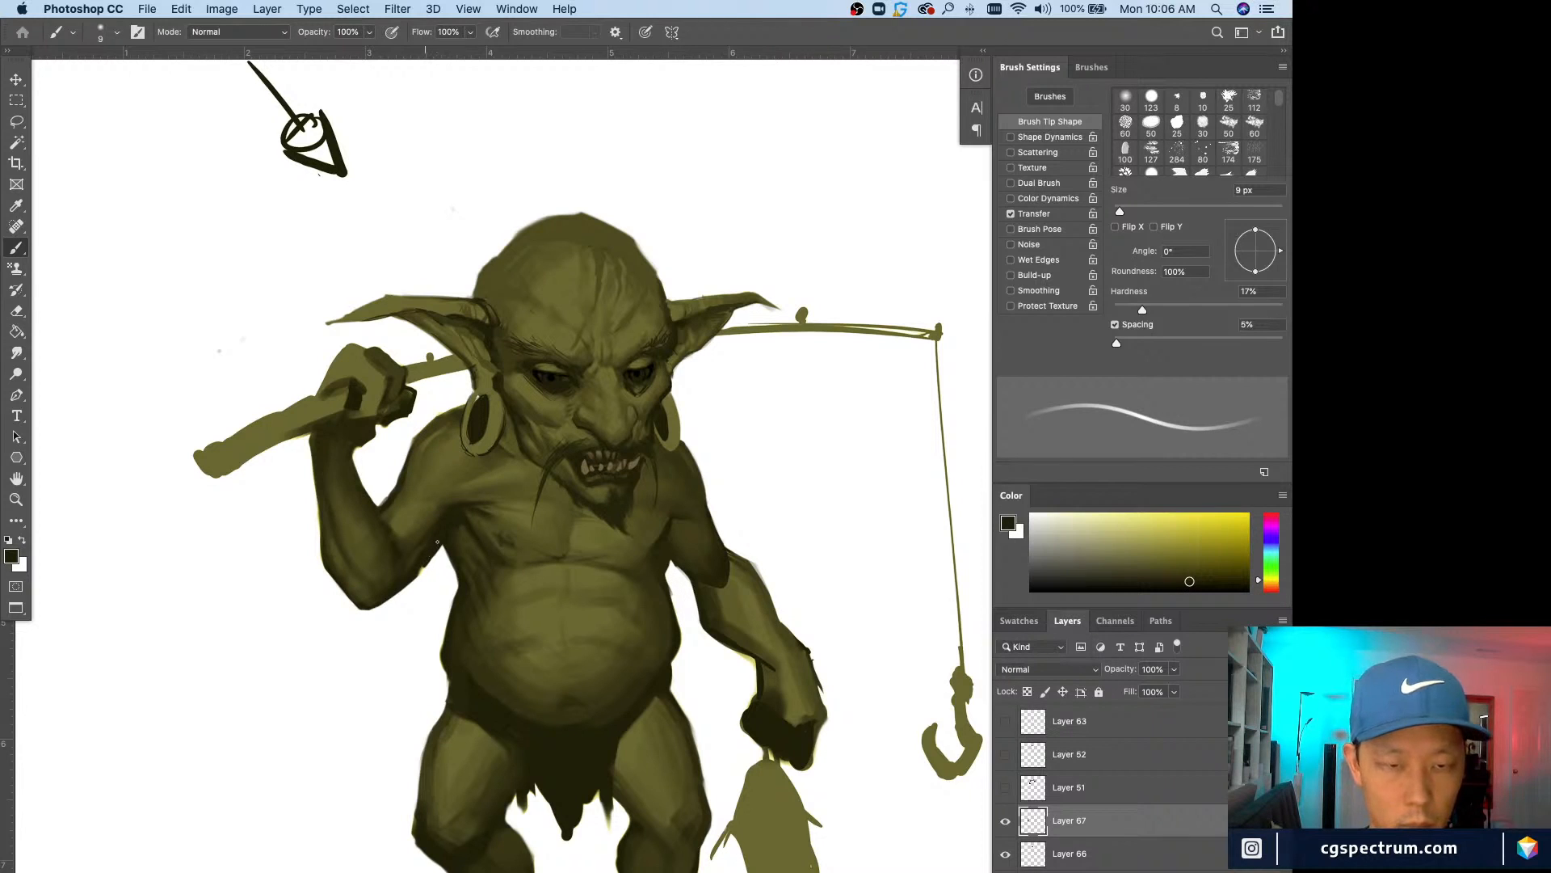
left_click(440, 517, "alt")
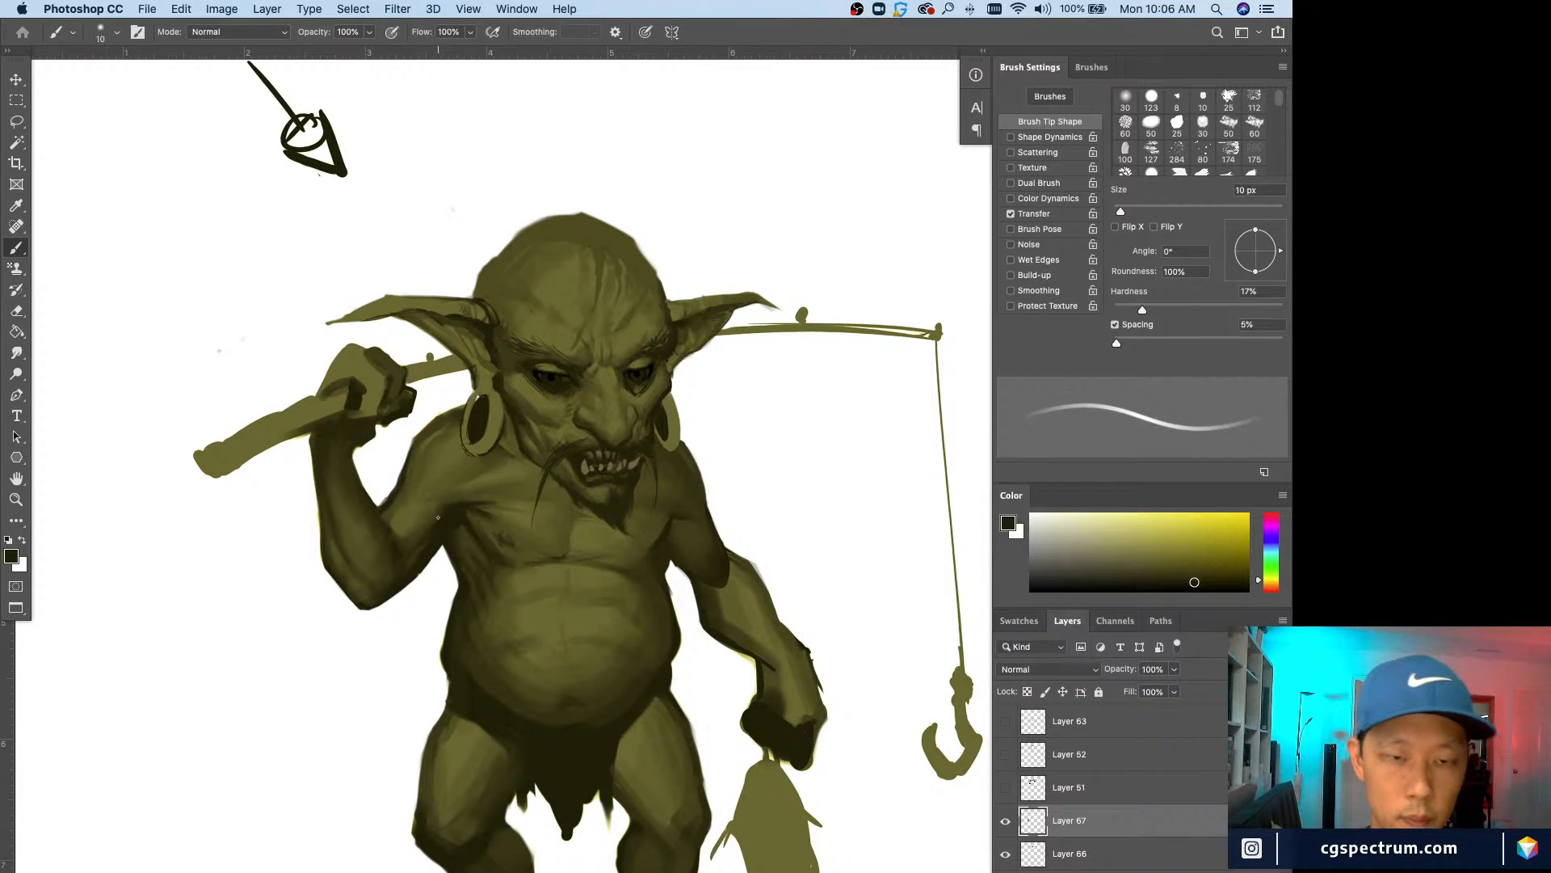
key("bracketright")
key("bracketright")
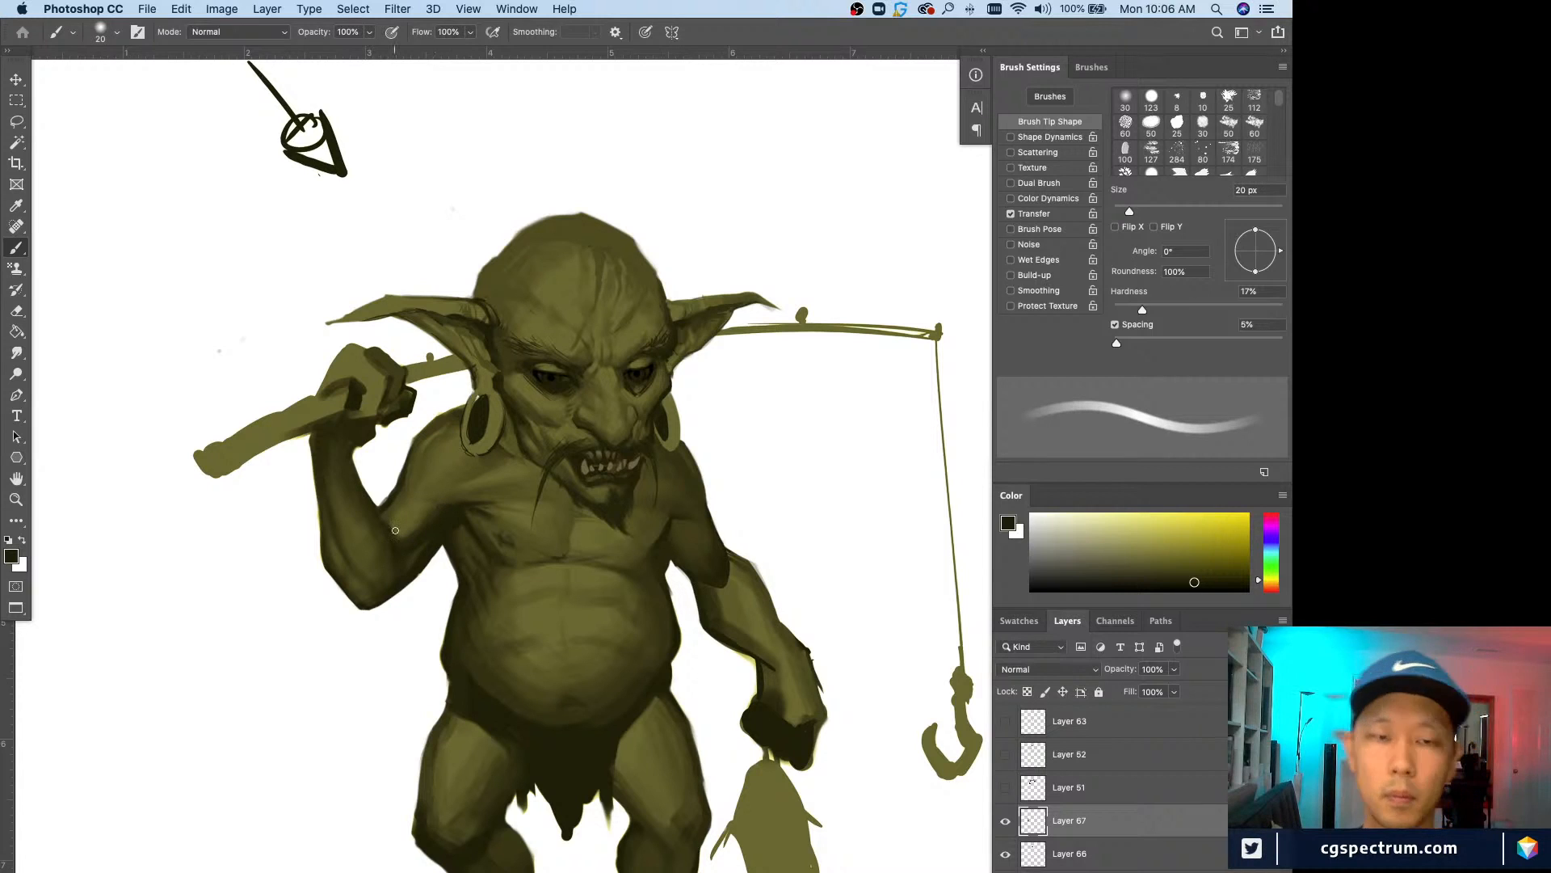
Step: Blend the raised upper arm toward the elbow with 25 px and 20 px brushes in sampled mid and dark olives
left_click(426, 508, "alt")
key("bracketright")
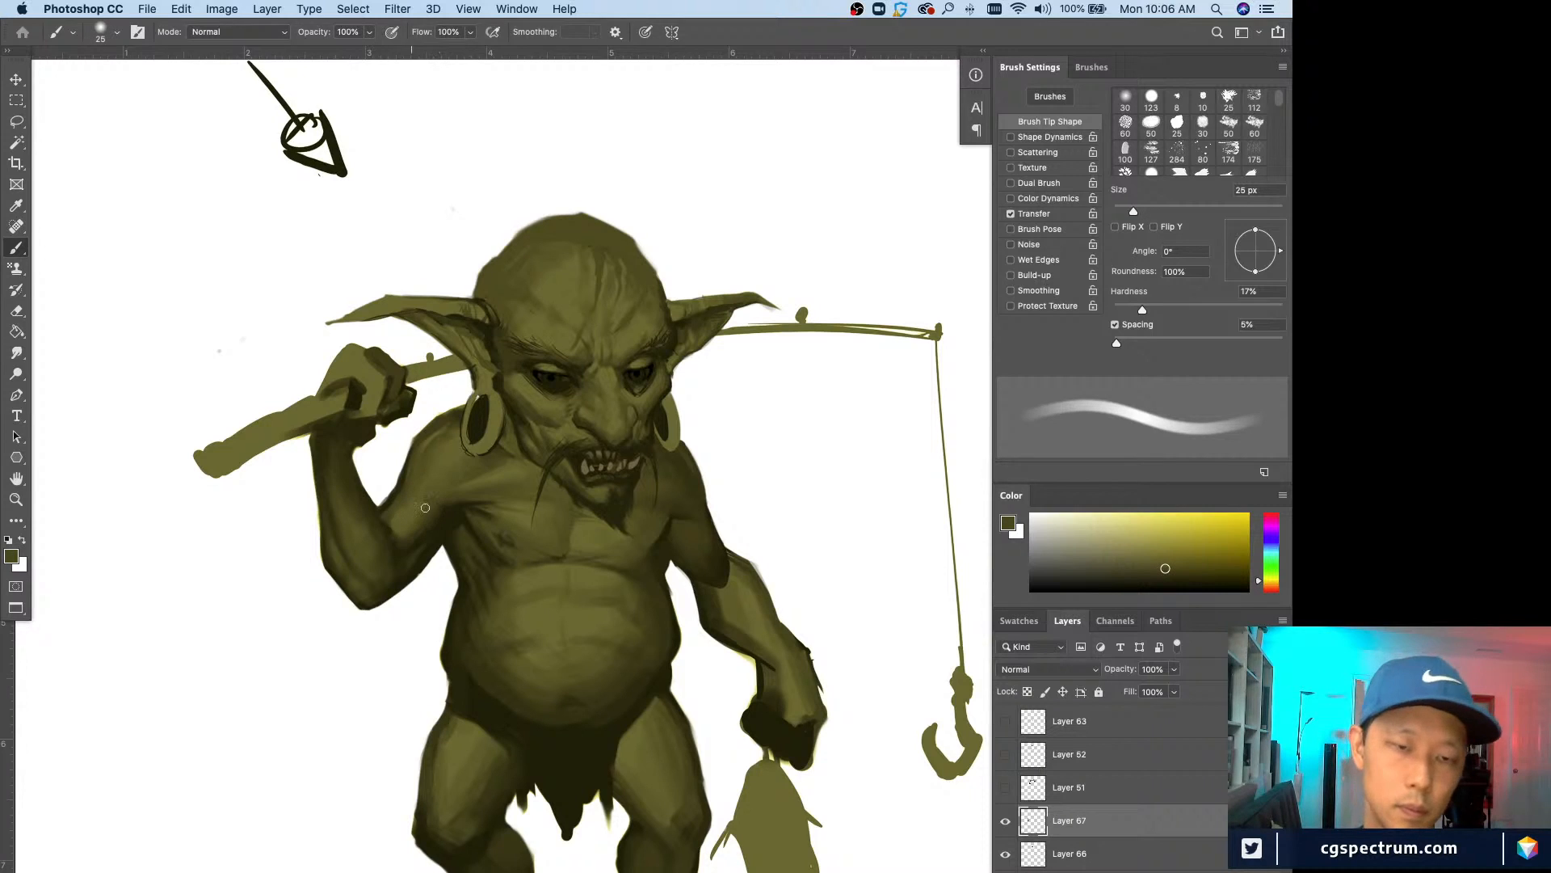
left_click(416, 555, "alt")
key("bracketleft")
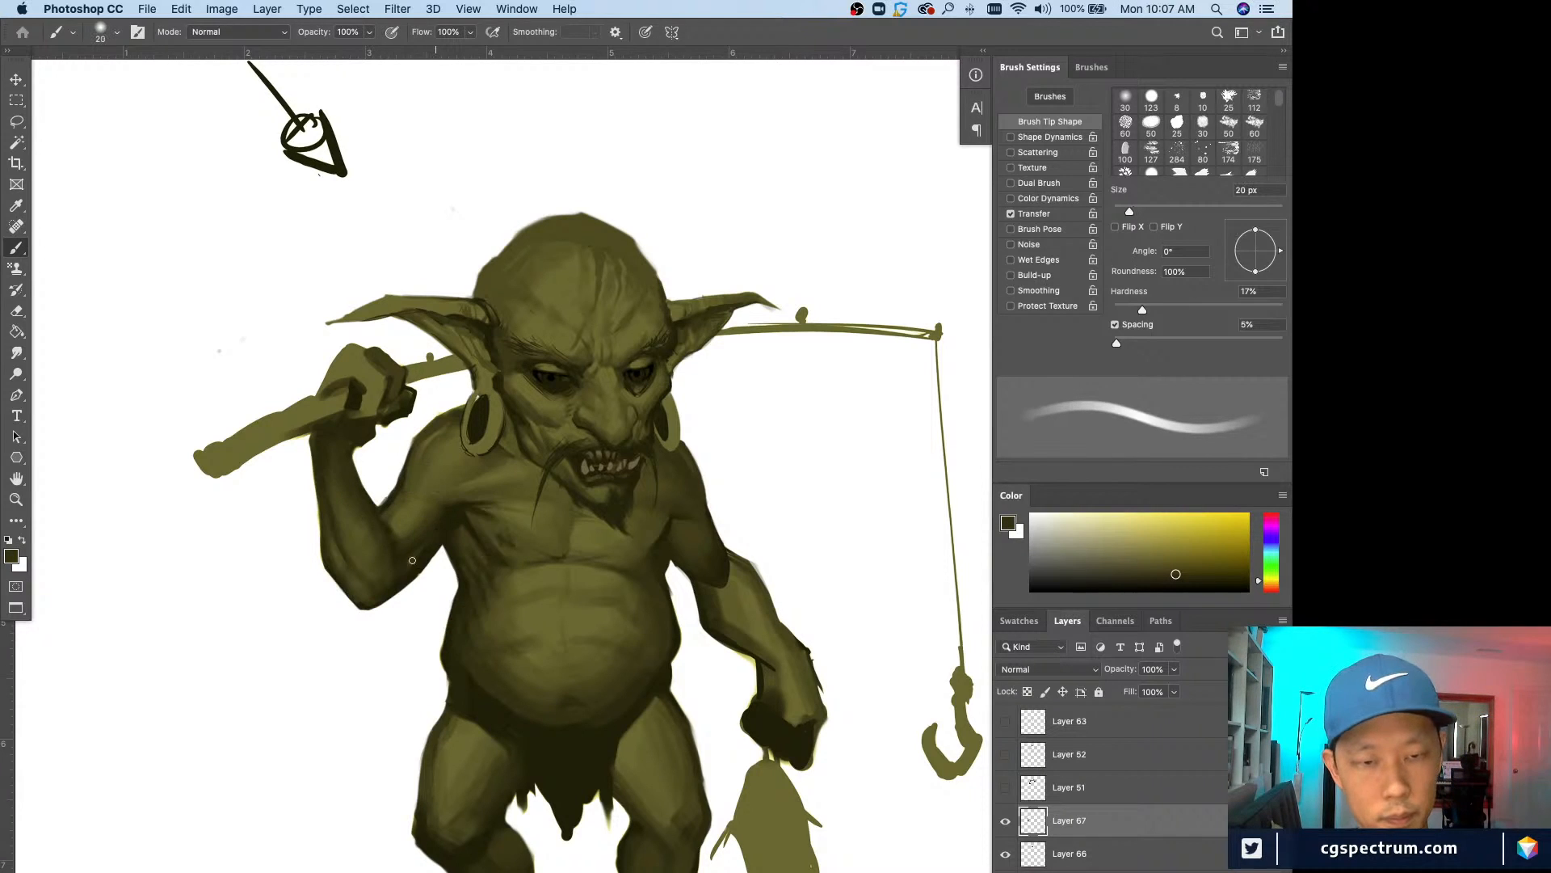
Step: Deepen the armpit crease where the raised arm meets the chest with 20 px and 10 px brushes in sampled dark olive
left_click(441, 522, "alt")
left_click(454, 507, "alt")
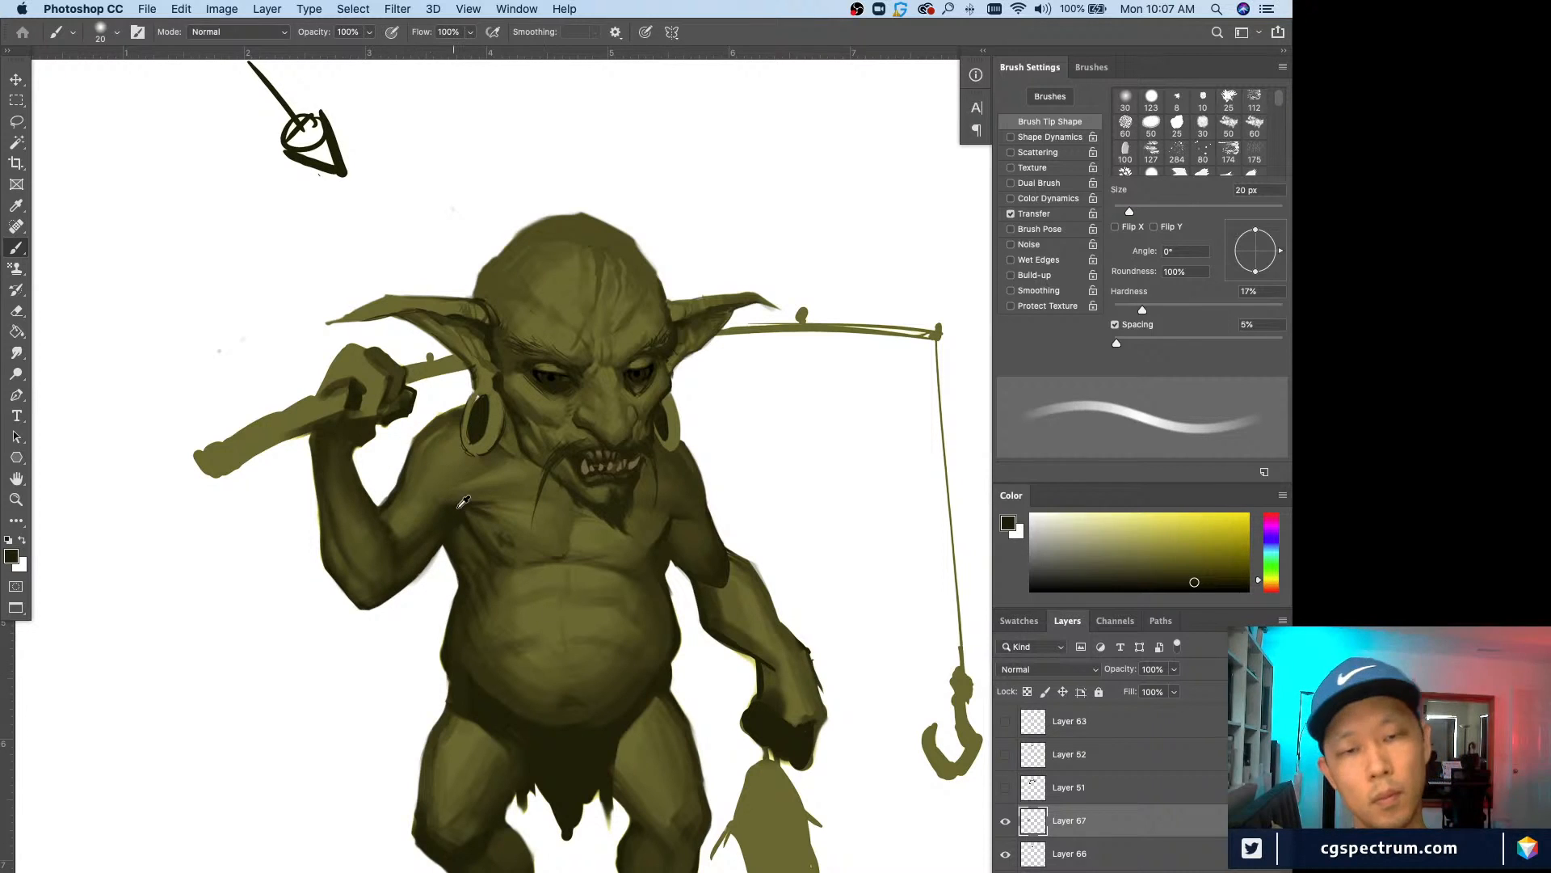
key("bracketleft")
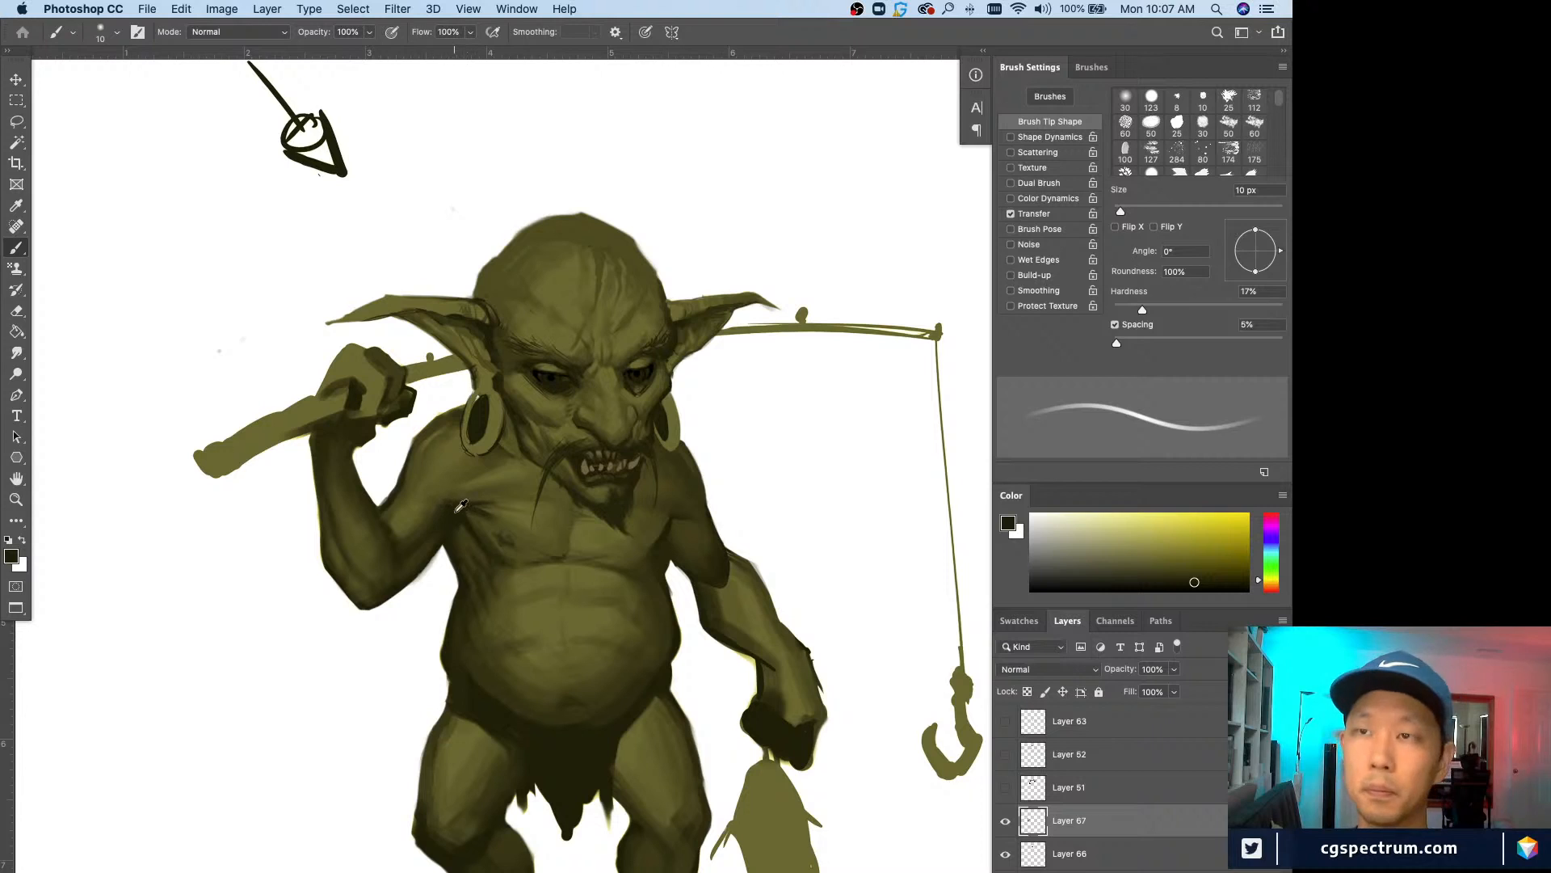
key("bracketright")
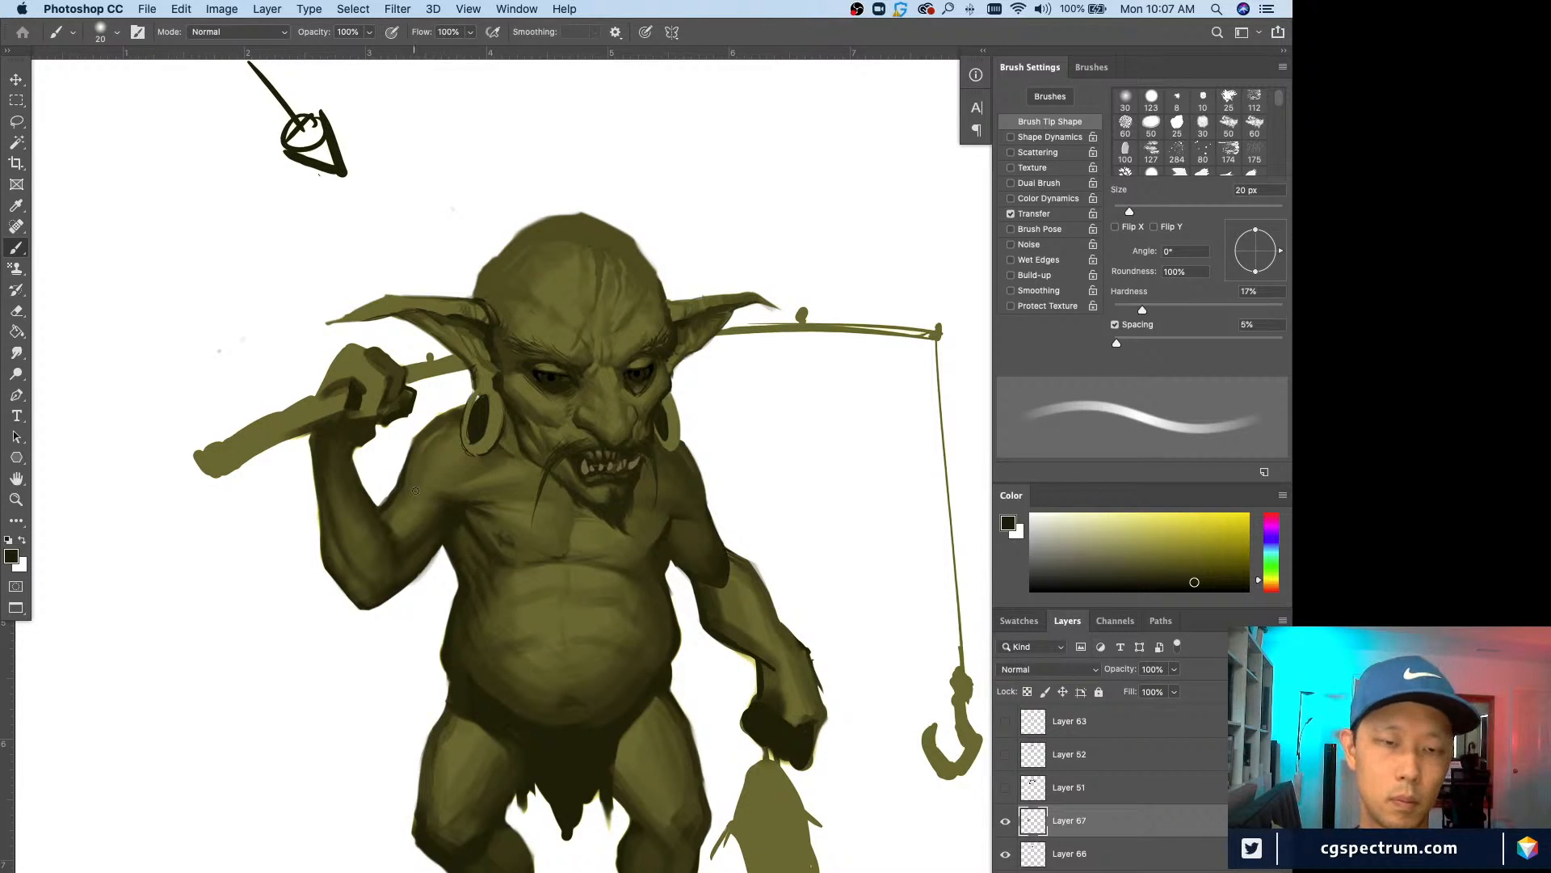
Step: Model the front of the raised arm's shoulder with sampled dark and mid olives, working from a 10 px up to a 30 px brush
left_click(449, 499, "alt")
key("bracketleft")
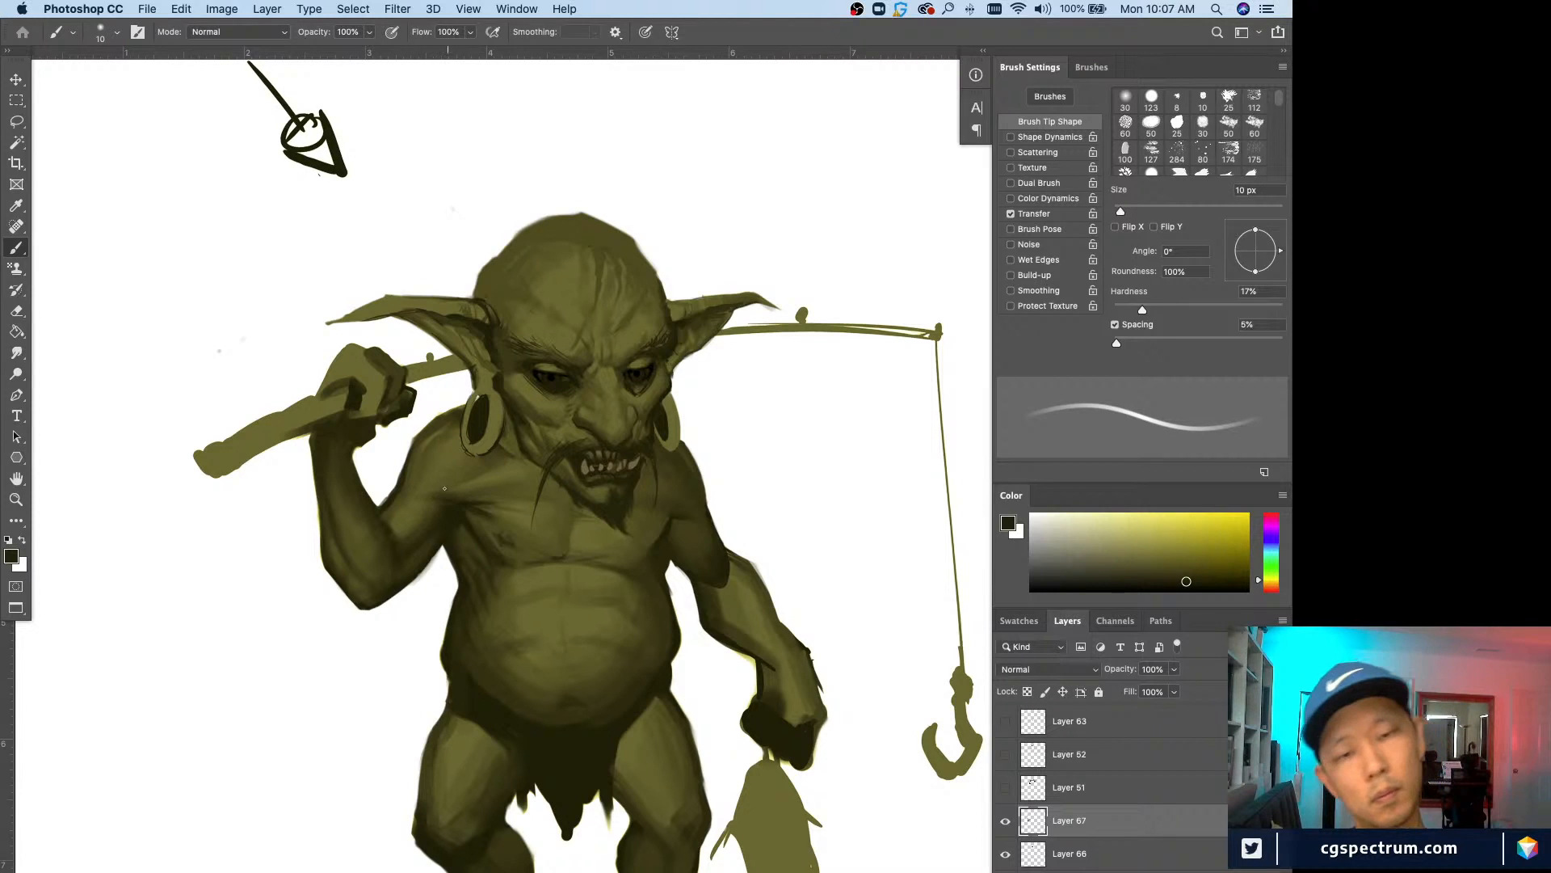
left_click(415, 483, "alt")
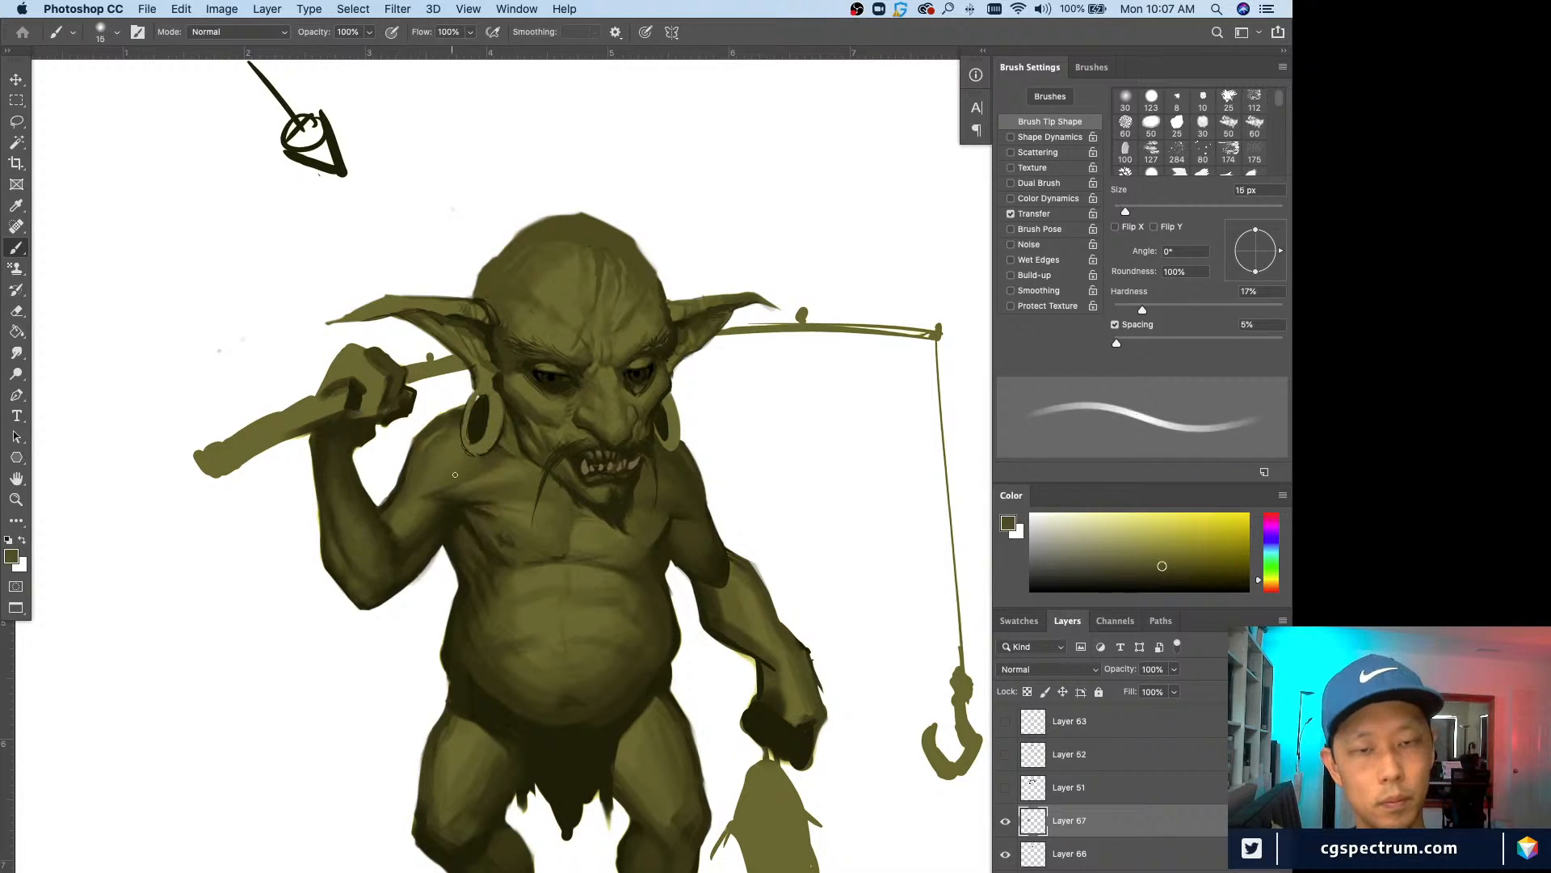
key("bracketright")
key("bracketright")
key("bracketright")
left_click(420, 471, "alt")
key("bracketright")
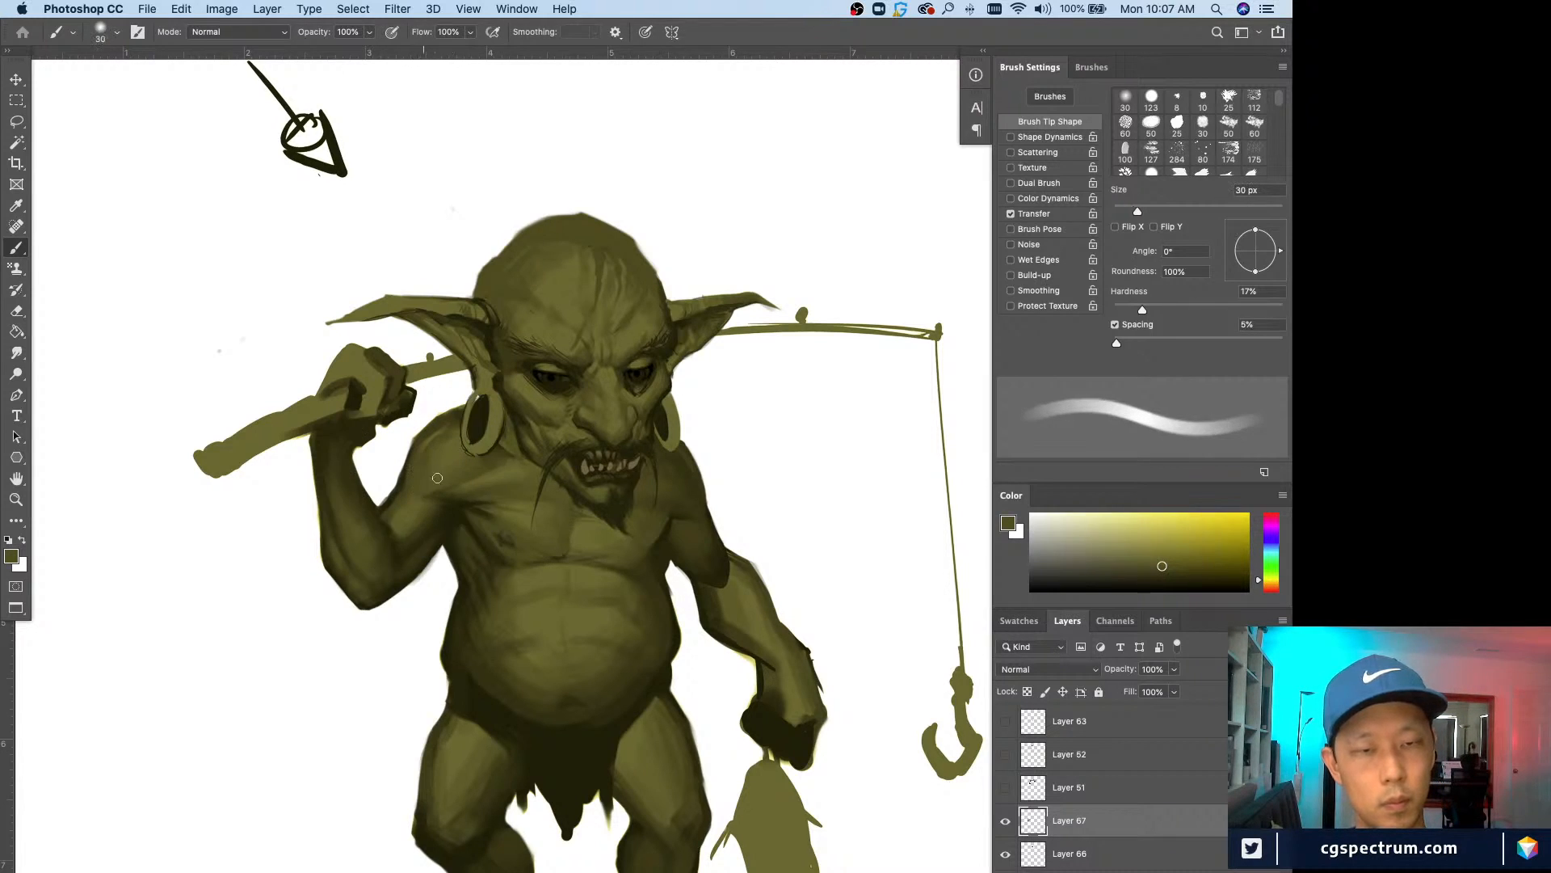
Step: Smooth the transition between the shoulder and chest with 25 px and 20 px brushes, resampling dark and mid olives nearby
left_click(438, 491, "alt")
key("bracketleft")
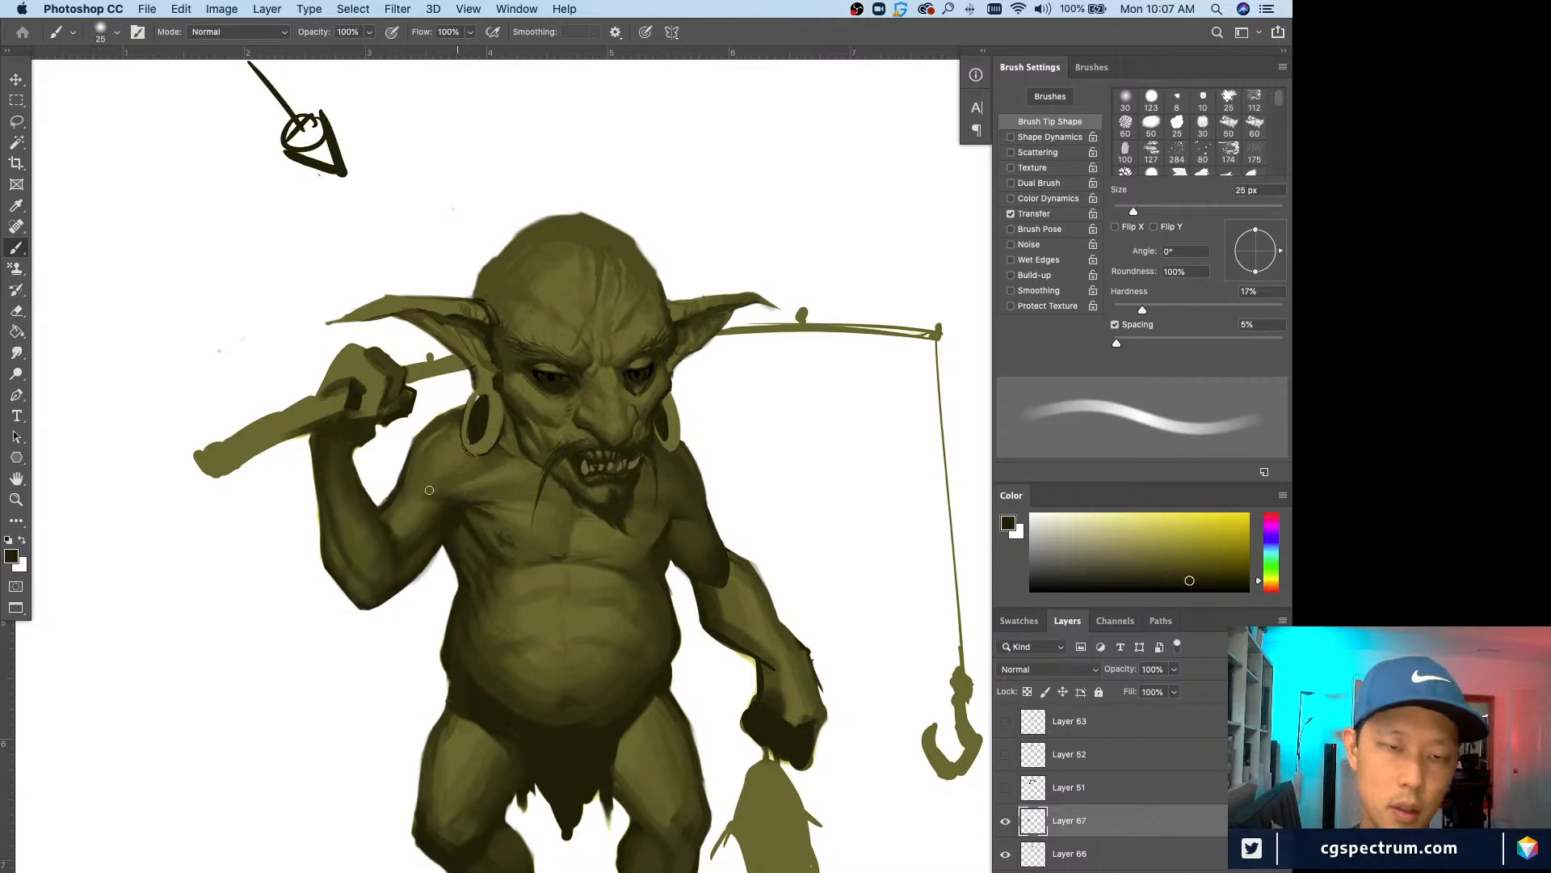
left_click(460, 469, "alt")
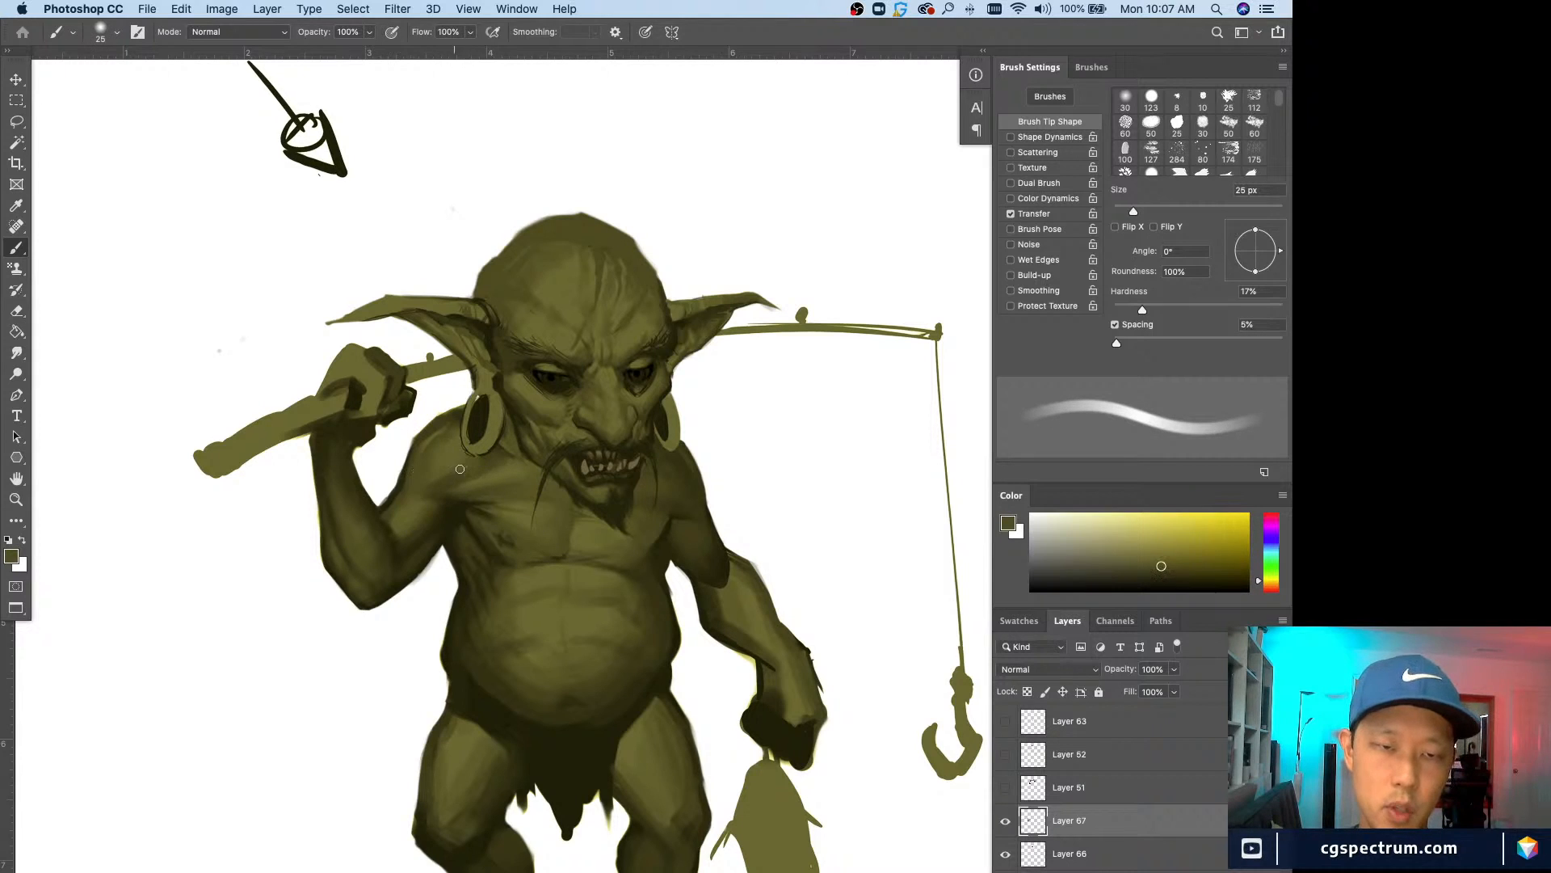
left_click(448, 477, "alt")
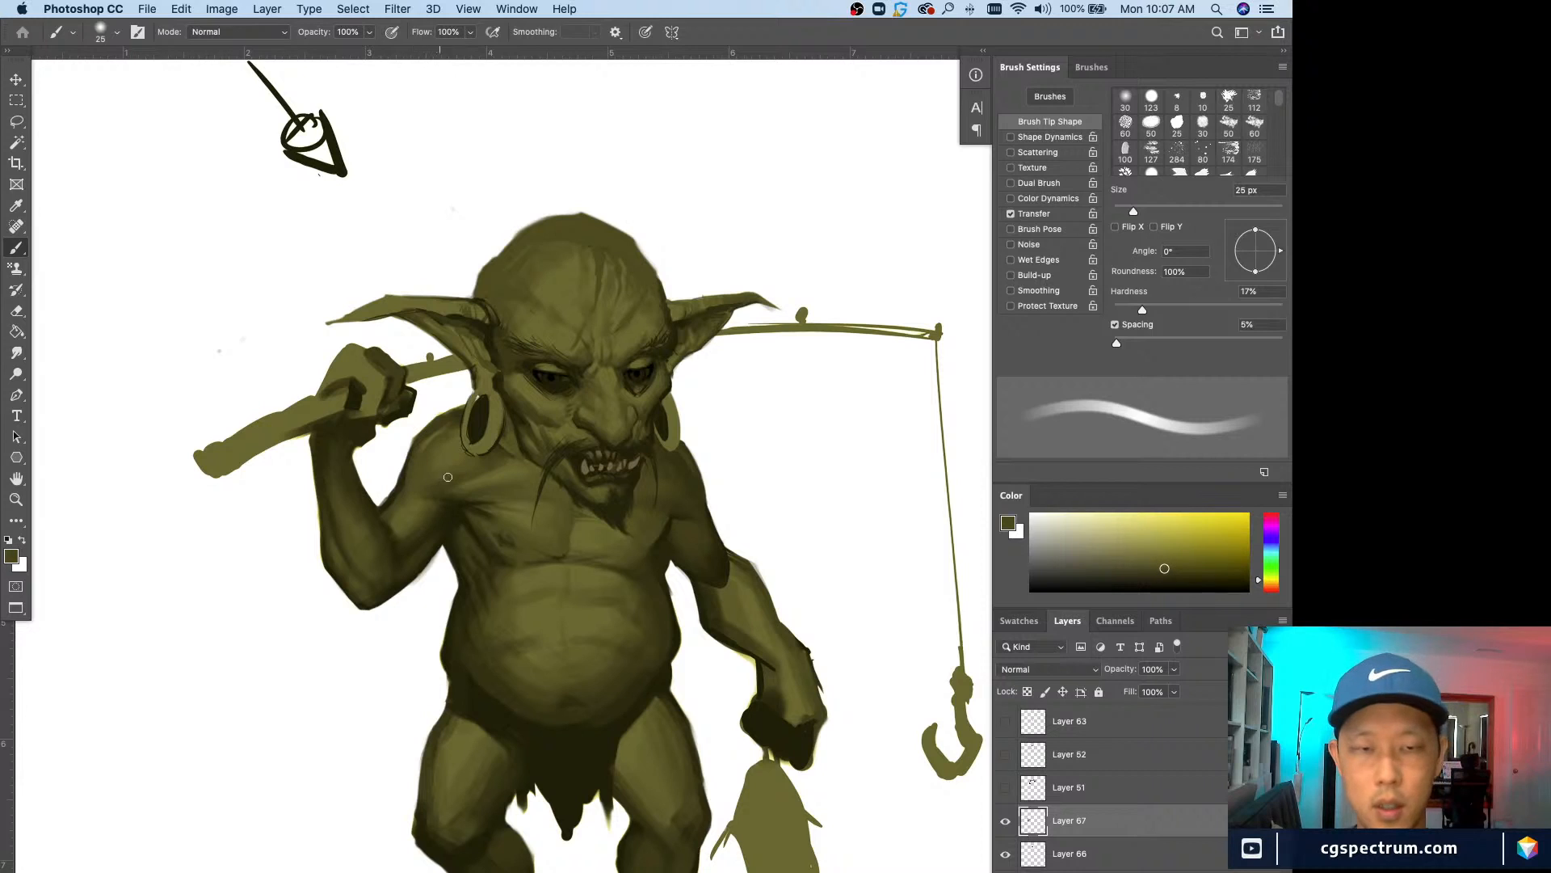
left_click(457, 500, "alt")
key("bracketleft")
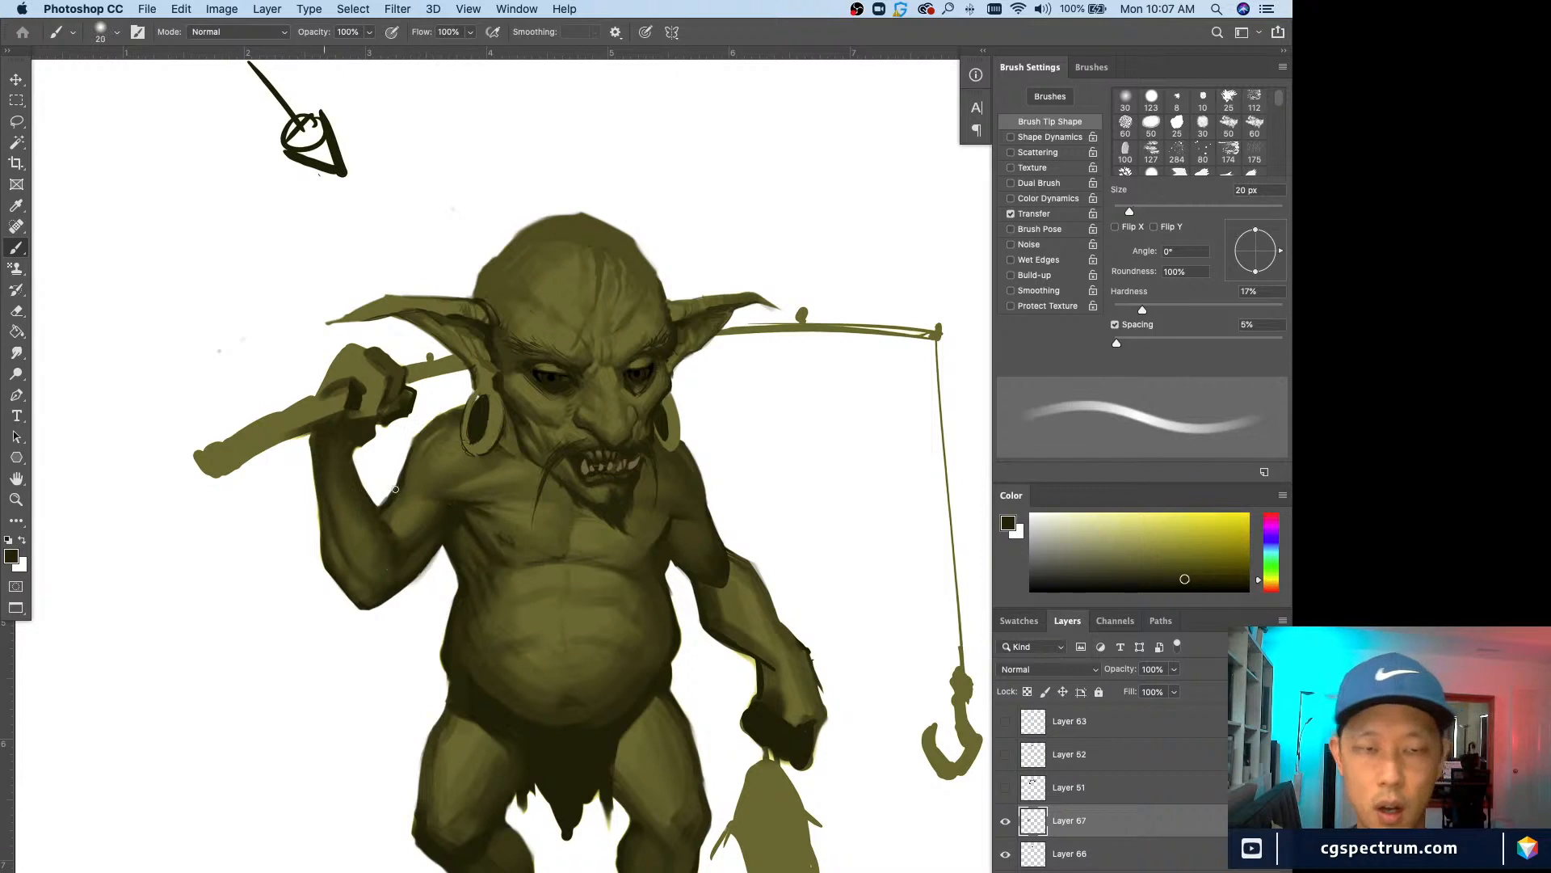
Step: Build up the lit bicep of the raised arm with 20 px and 25 px brushes in sampled mid olive
left_click(424, 501, "alt")
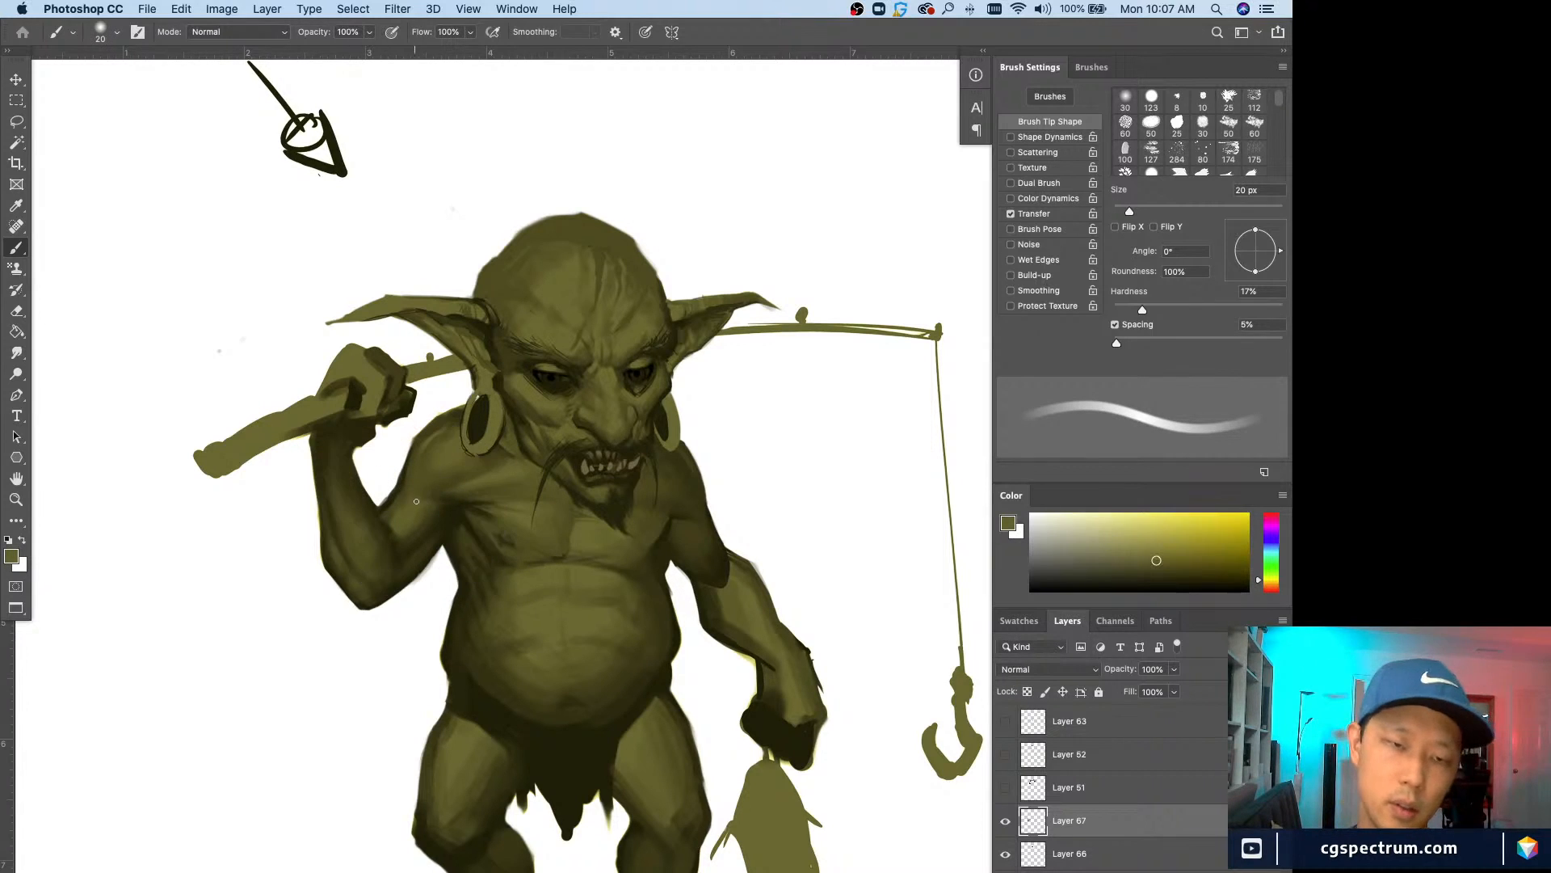
key("bracketleft")
key("bracketright")
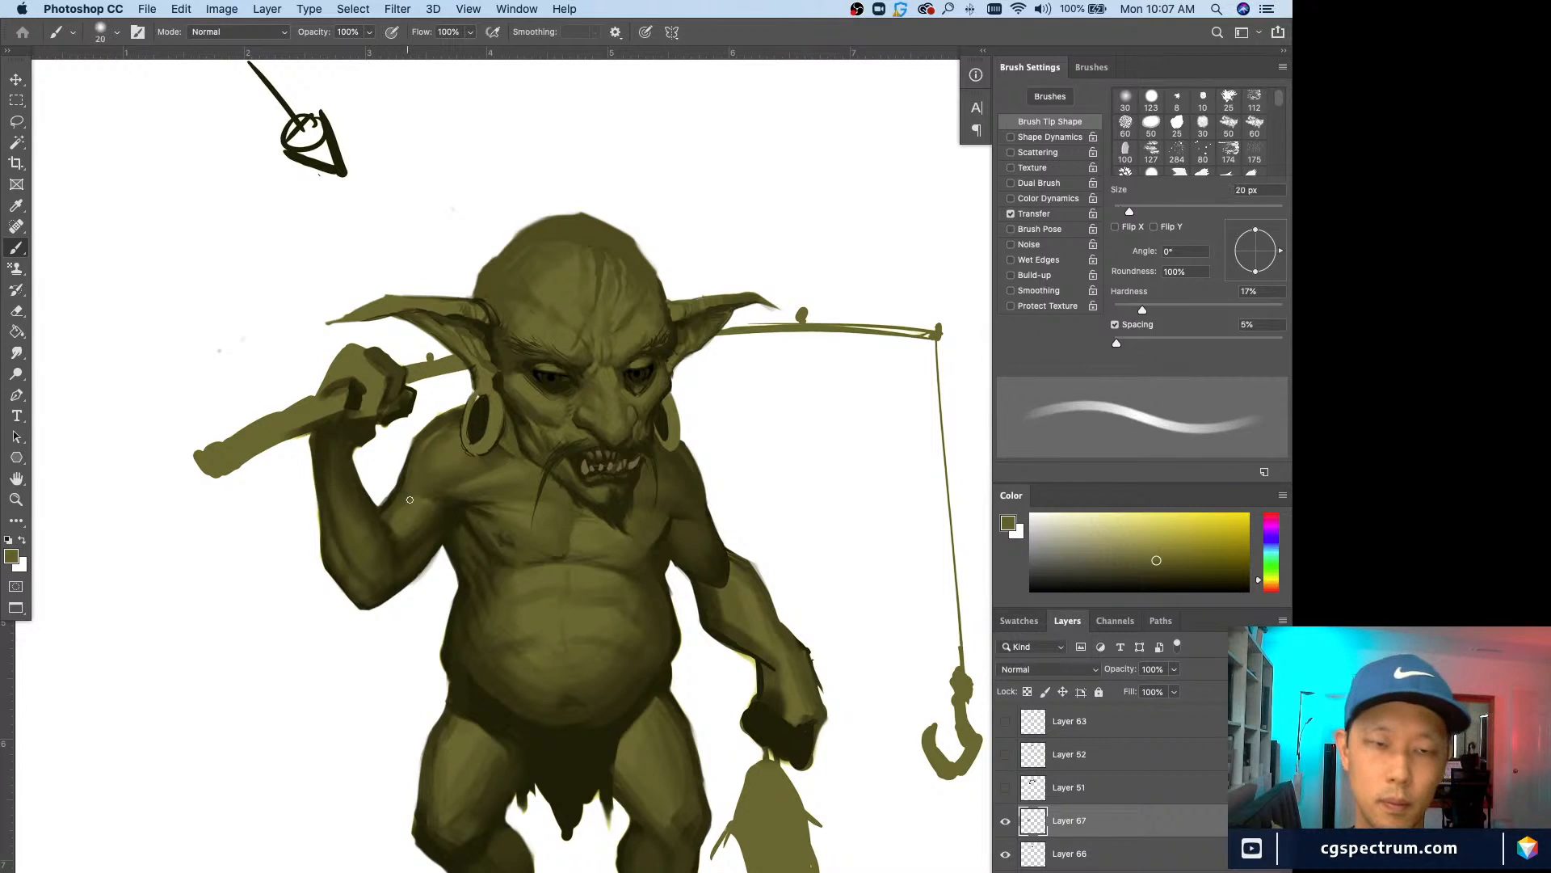
left_click(409, 501, "alt")
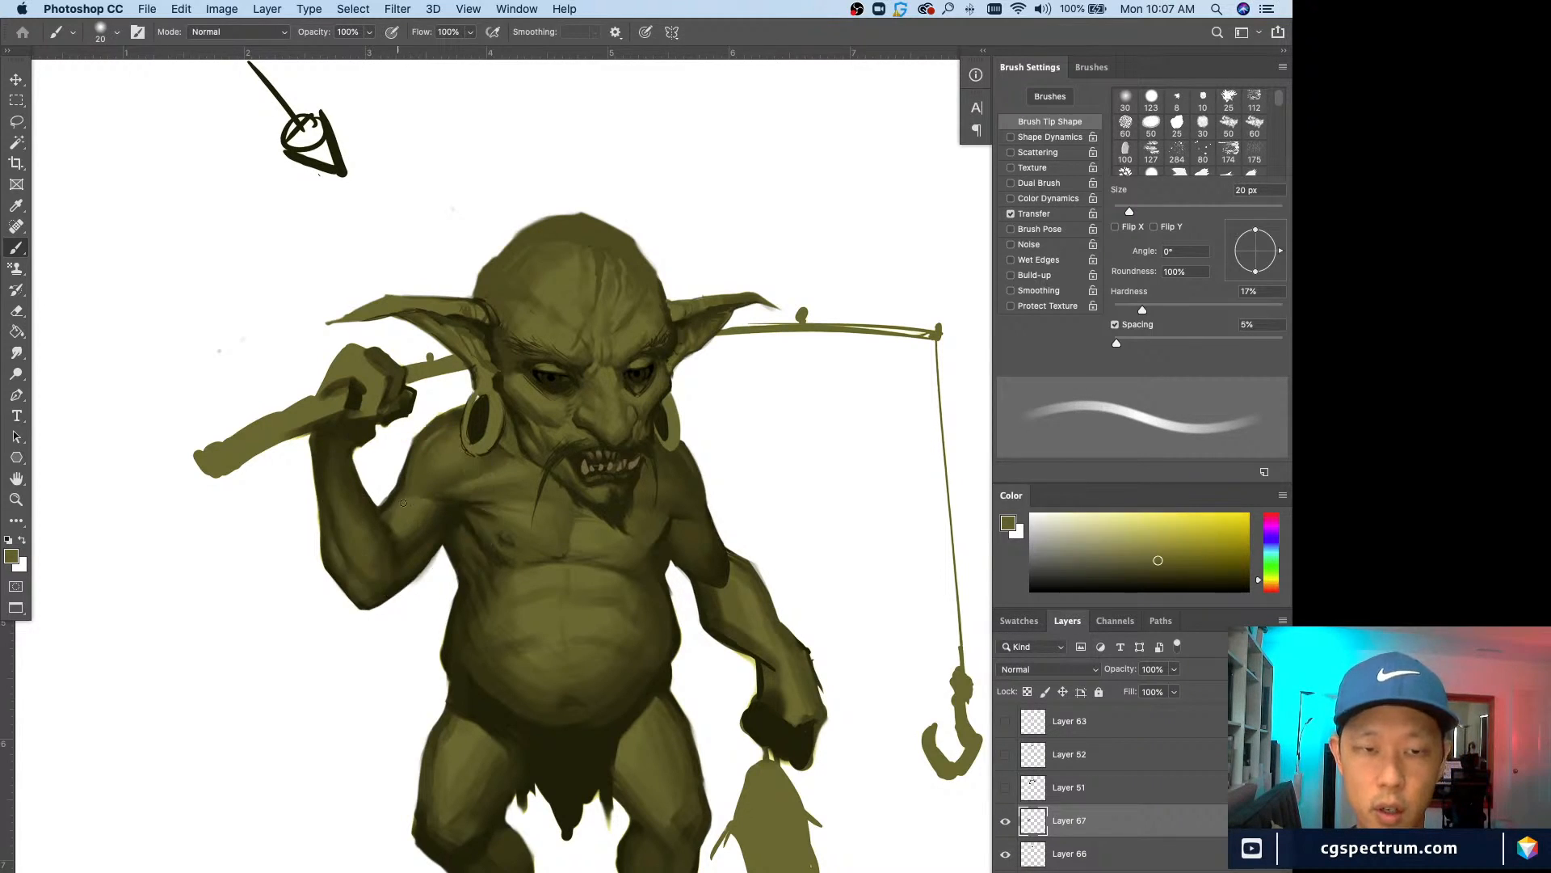
left_click(411, 502, "alt")
key("bracketright")
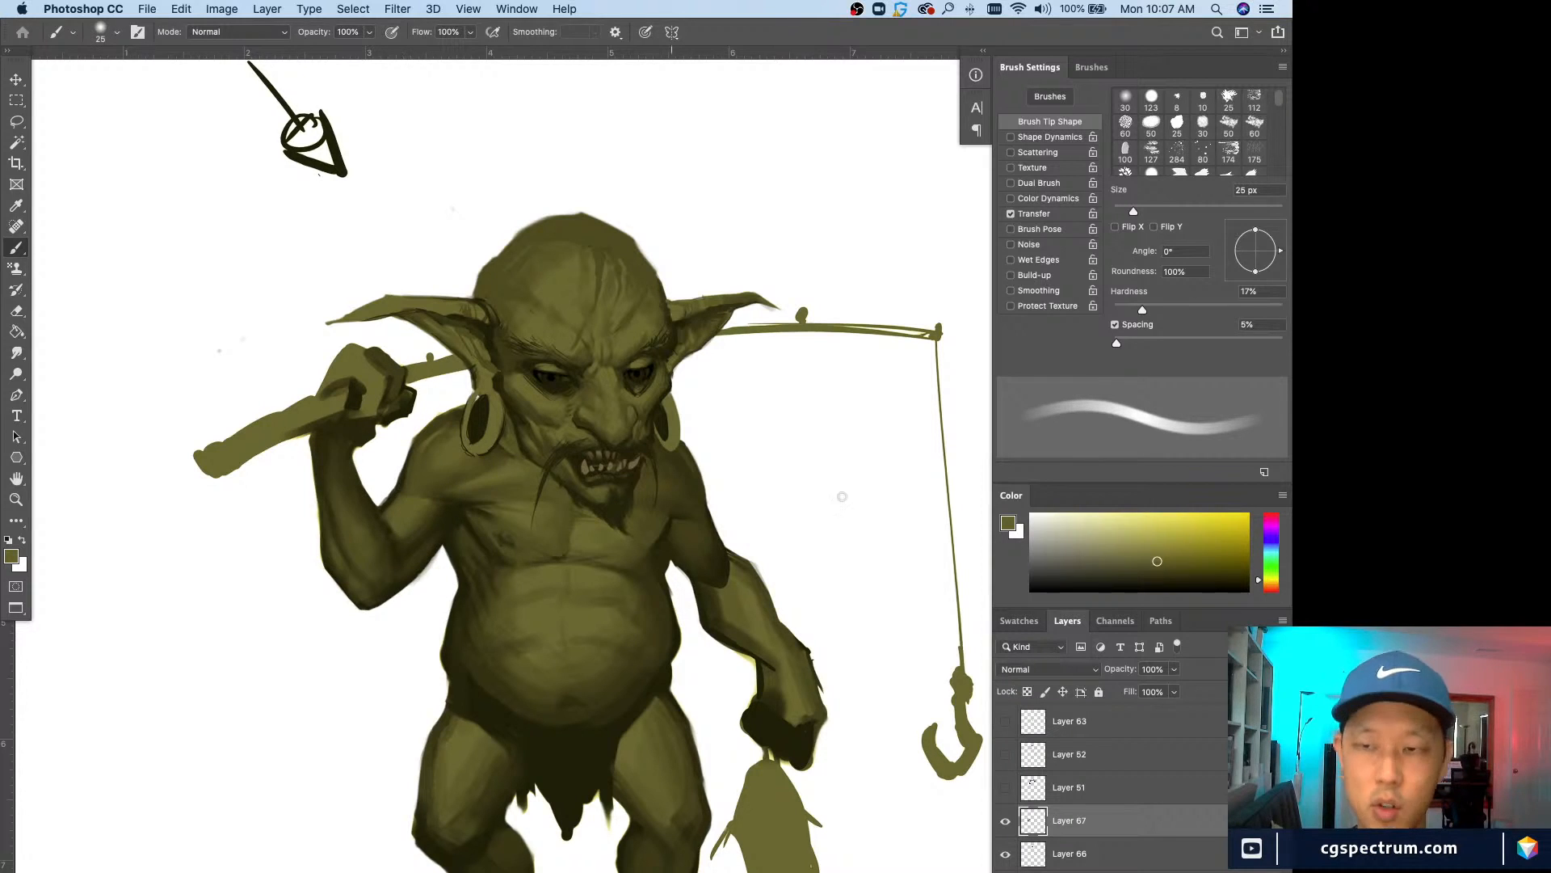
Step: Refine the bicep's outer edge near the elbow bend with 15 px to 25 px brushes, resampling dark and mid olives from the arm
left_click(1111, 544)
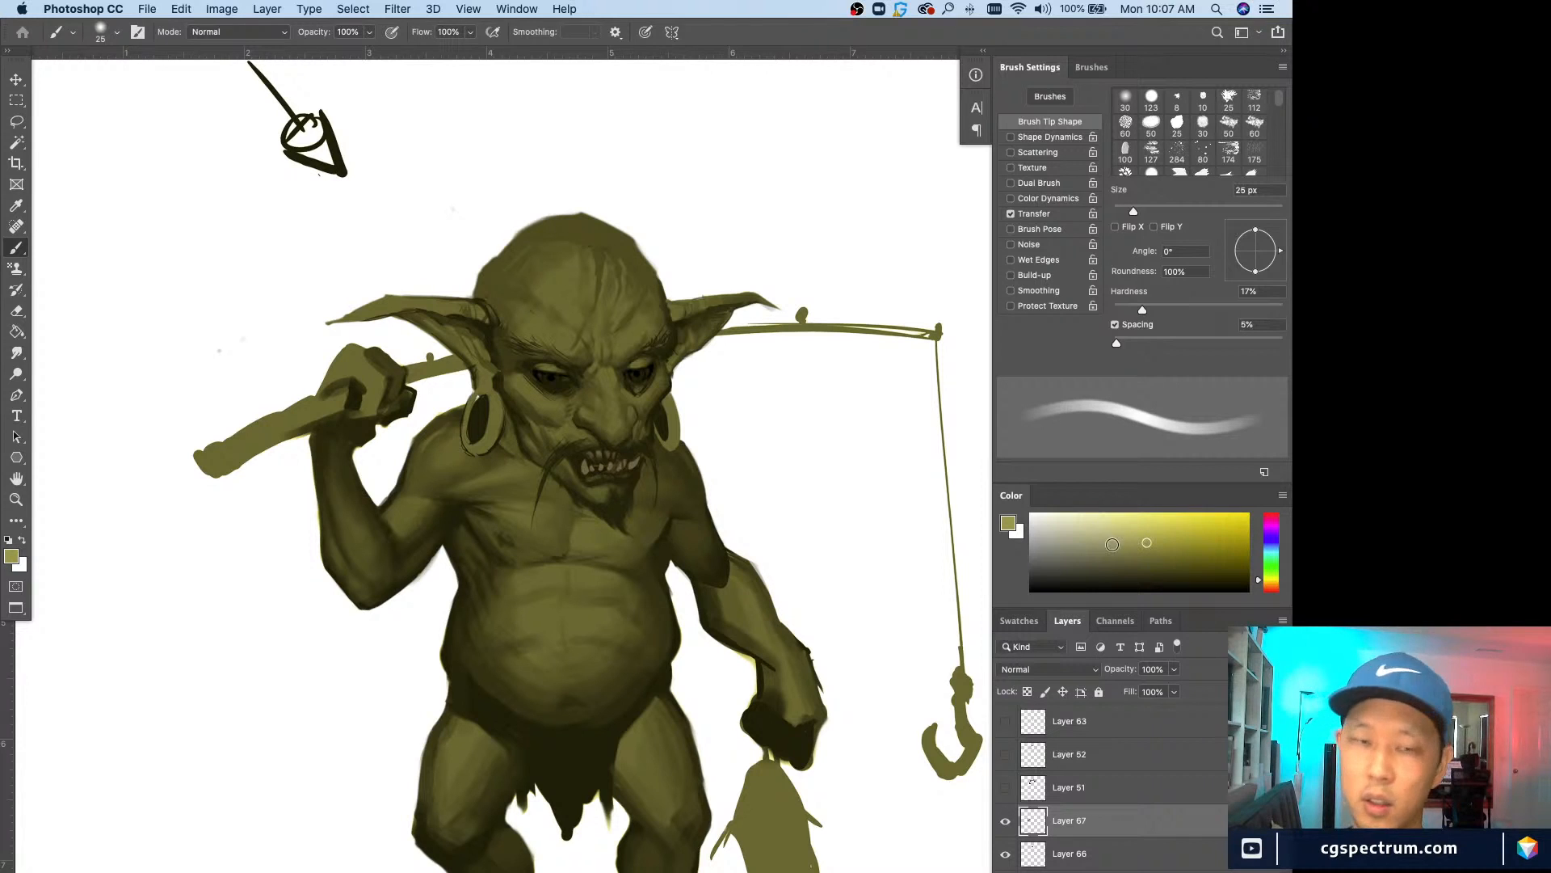
left_click(1147, 542)
left_click(443, 514, "alt")
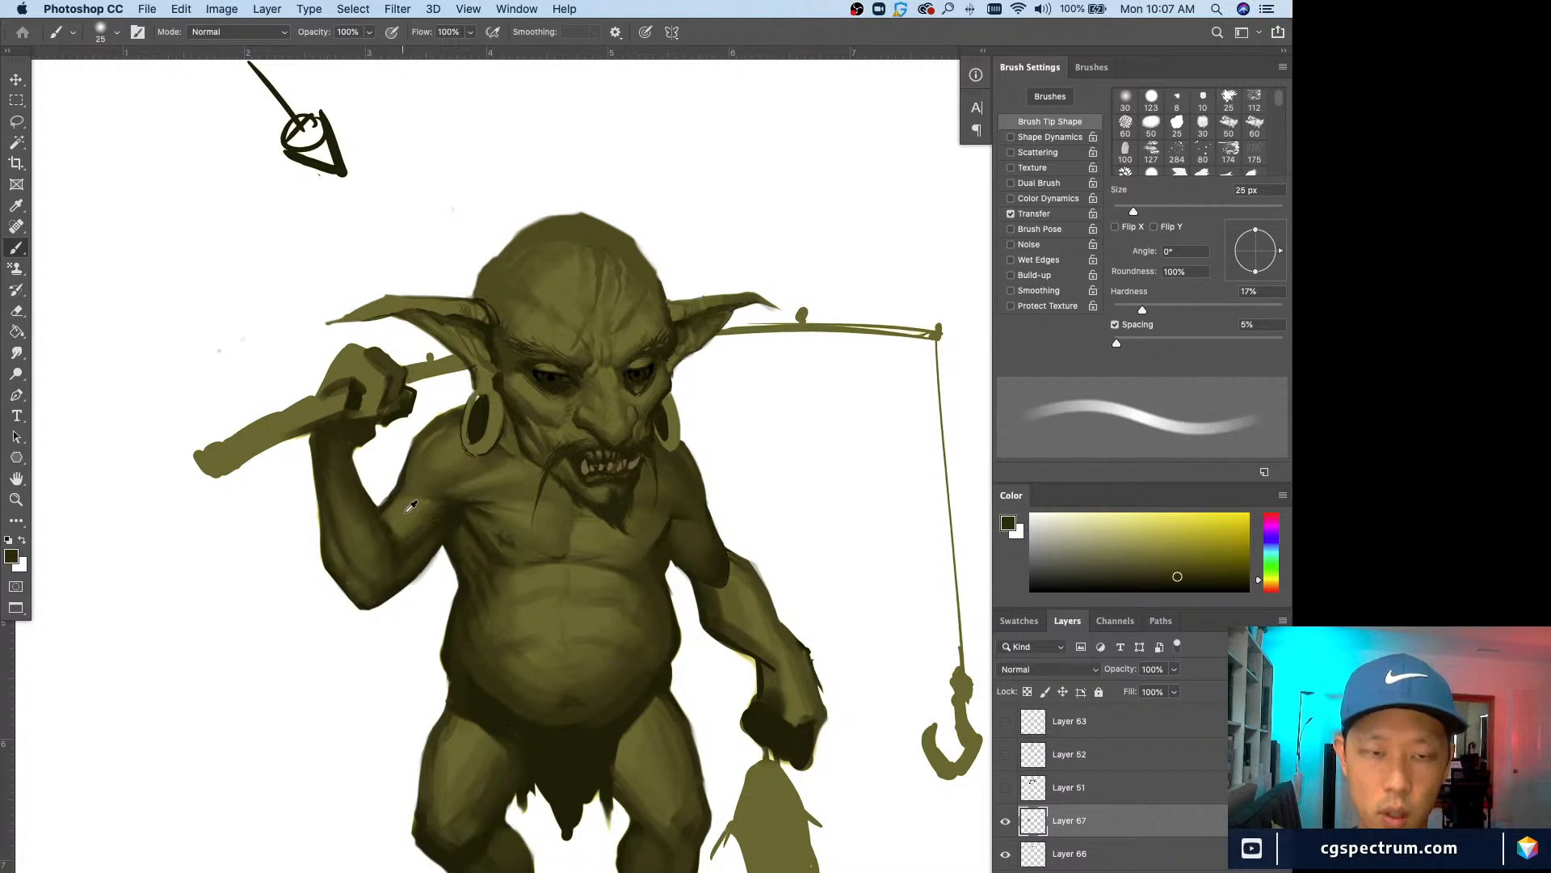
left_click(400, 496, "alt")
key("bracketleft")
key("bracketleft")
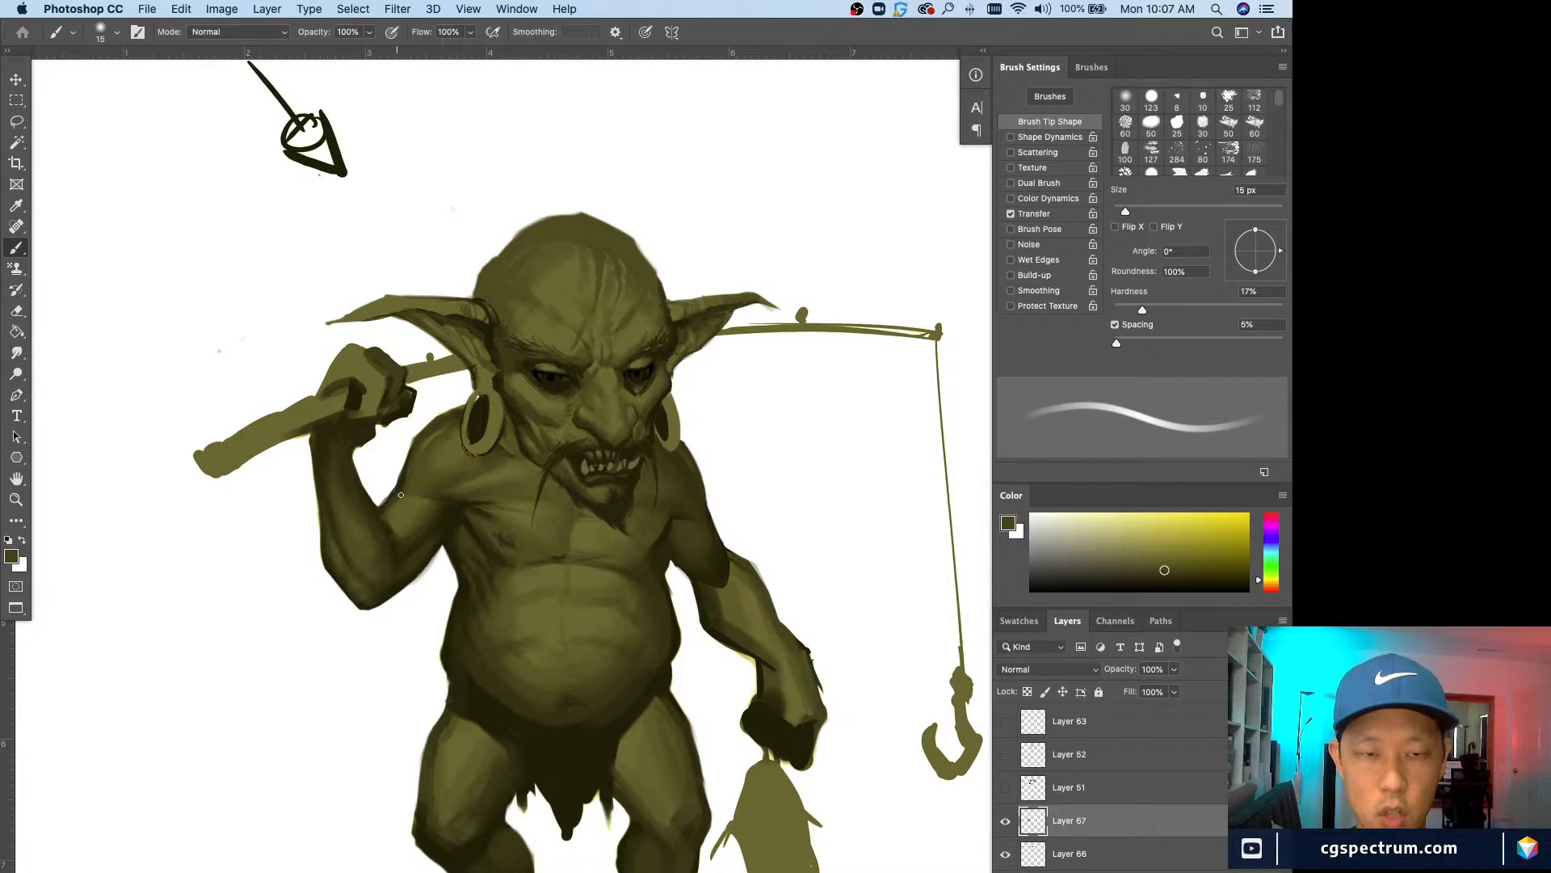
key("bracketright")
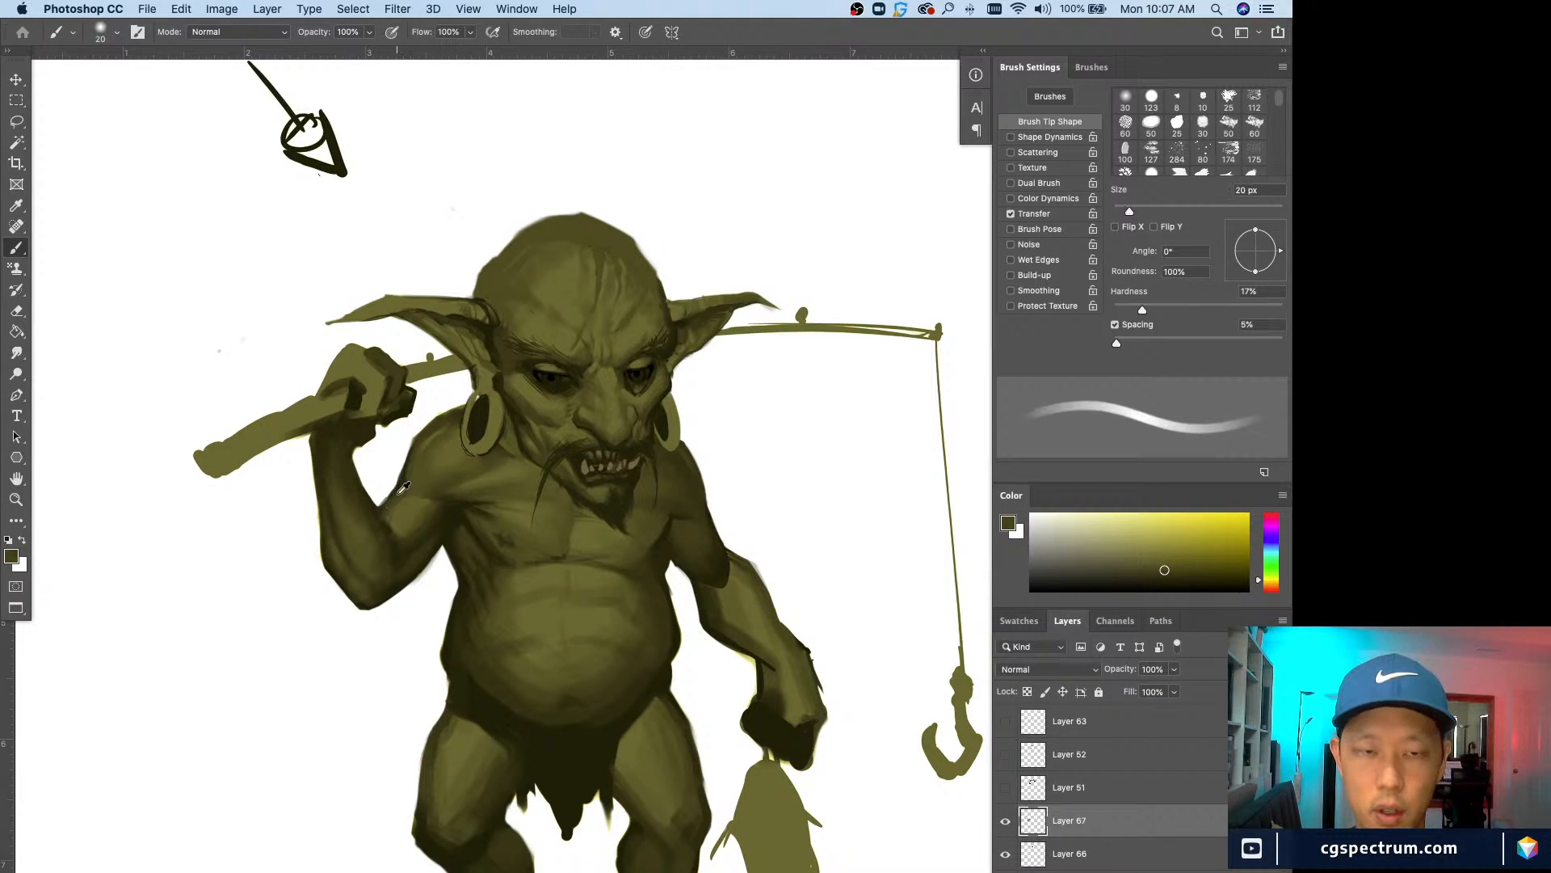
left_click(390, 497, "alt")
left_click(404, 500, "alt")
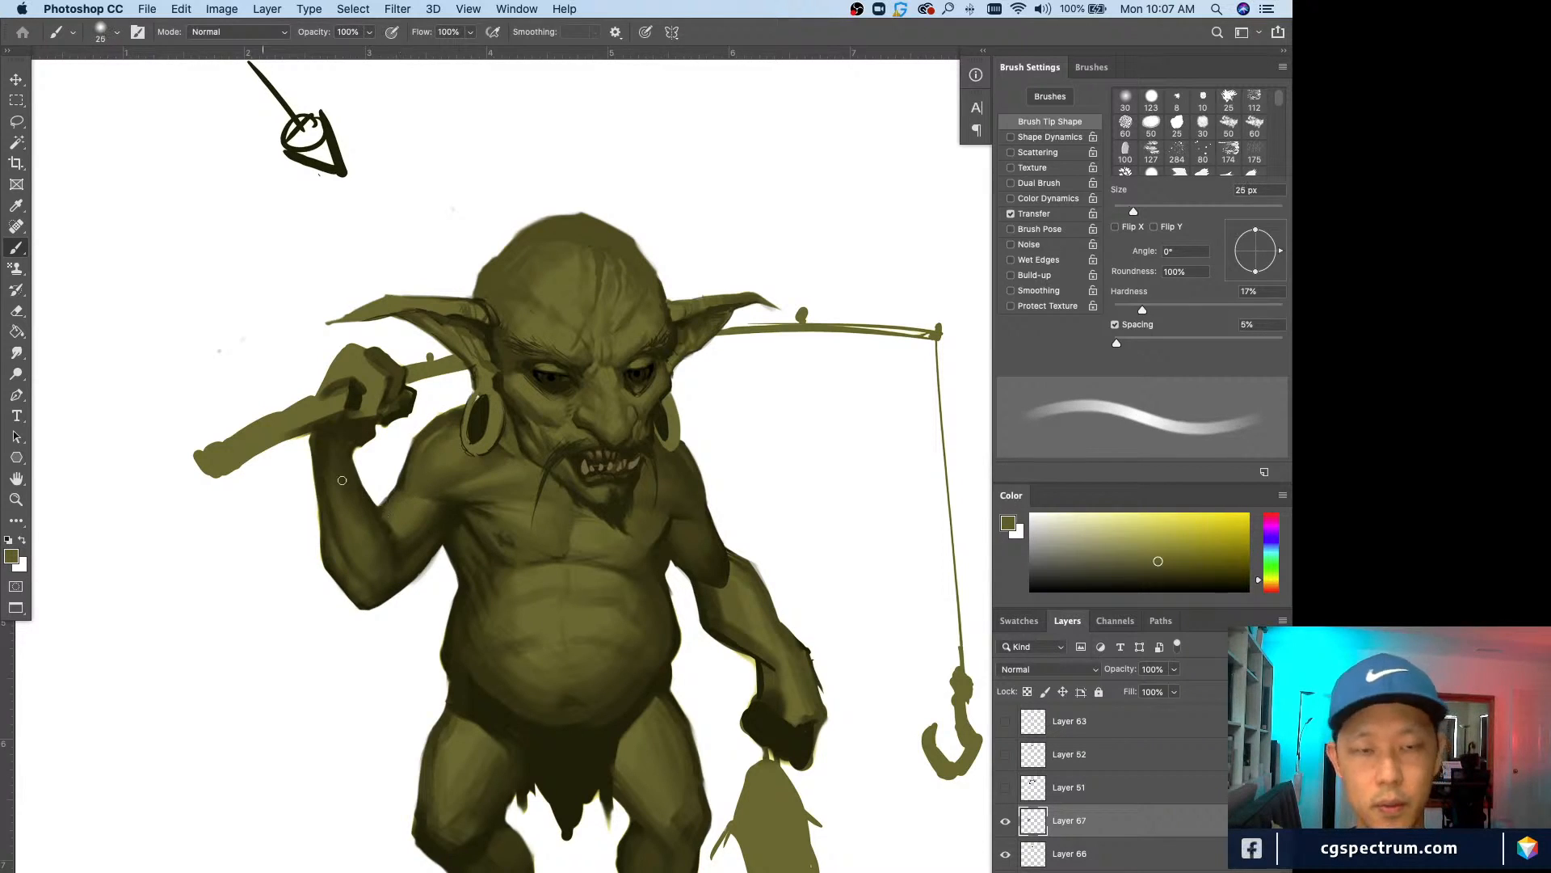
Step: Work on the elbow crease with a 9 px brush and a 25 px brush in dark olive sampled beside it
key("bracketleft")
key("bracketleft")
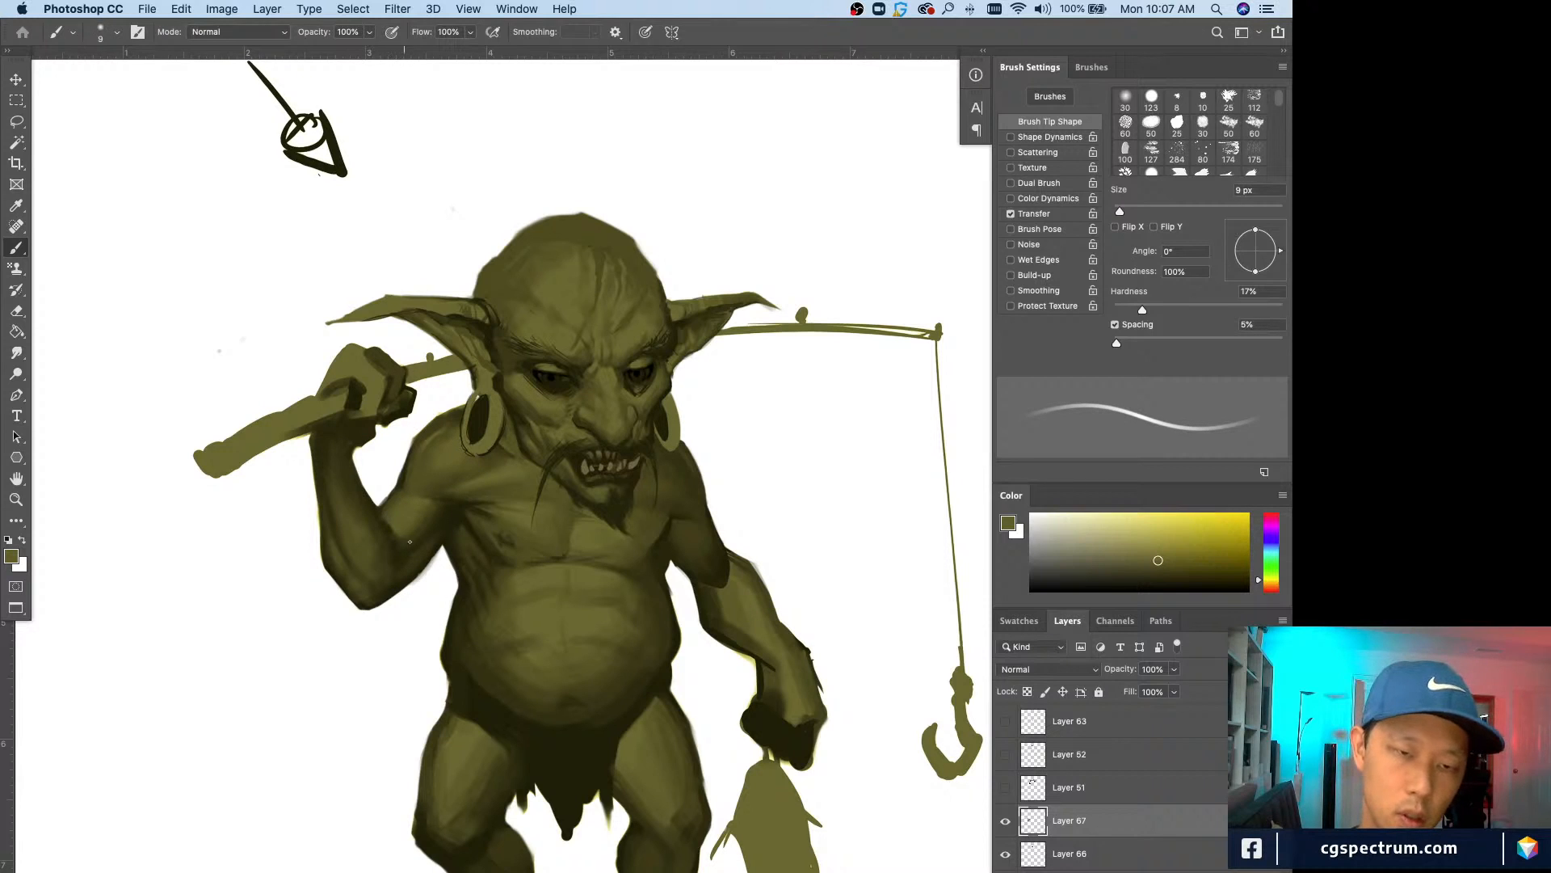
left_click(410, 541, "alt")
key("bracketright")
key("bracketright")
key("bracketright")
key("bracketright")
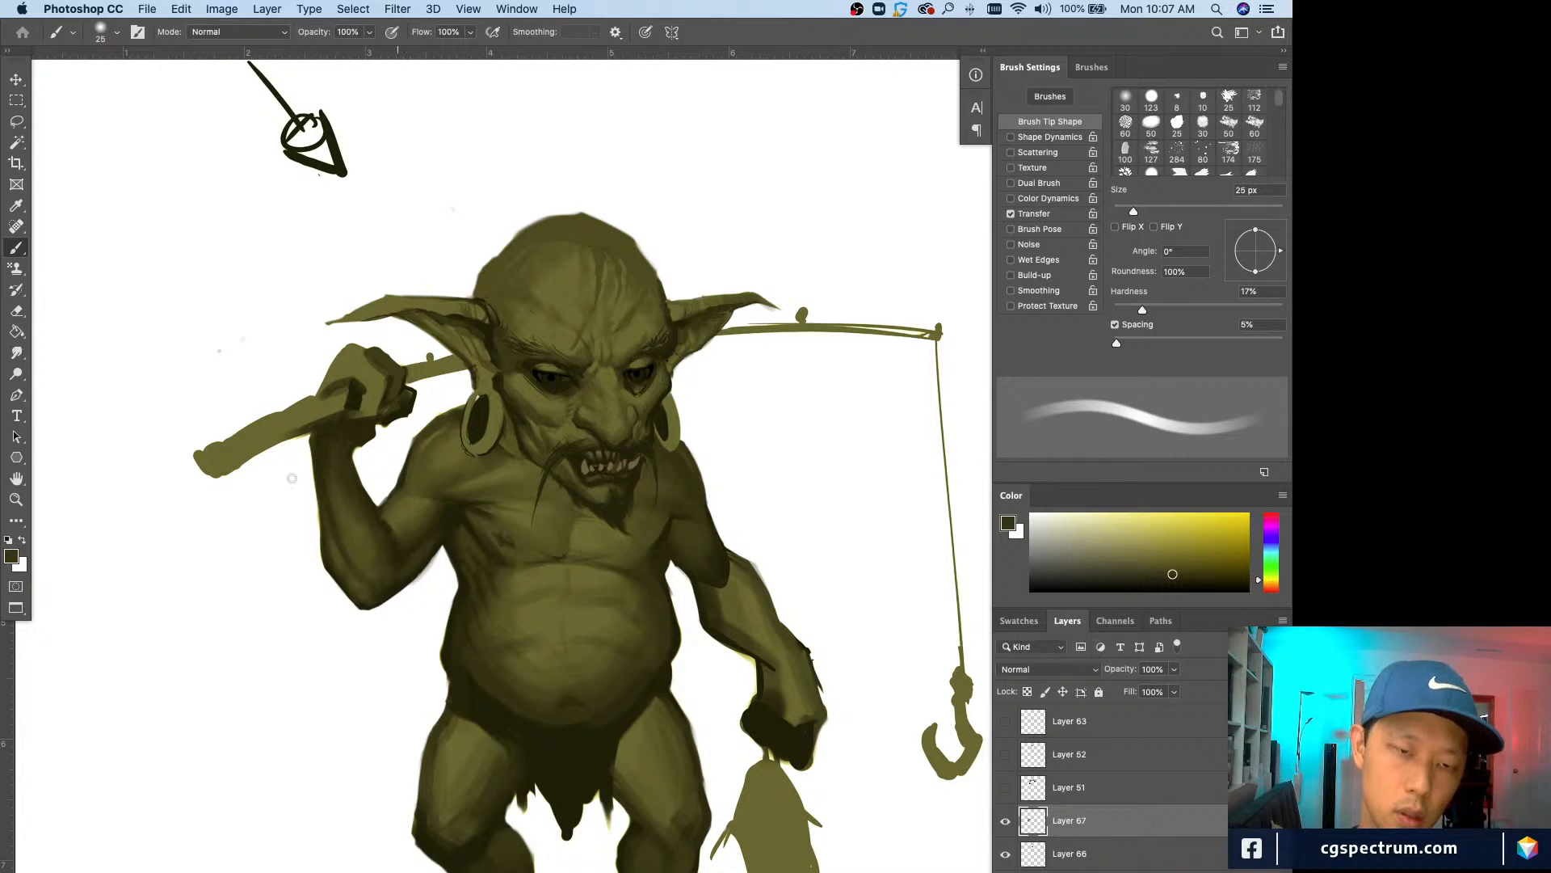
Step: Deepen the shadow between the forearm and bicep with sampled dark olive, reducing the brush from 25 px to 15 px
left_click(399, 559, "alt")
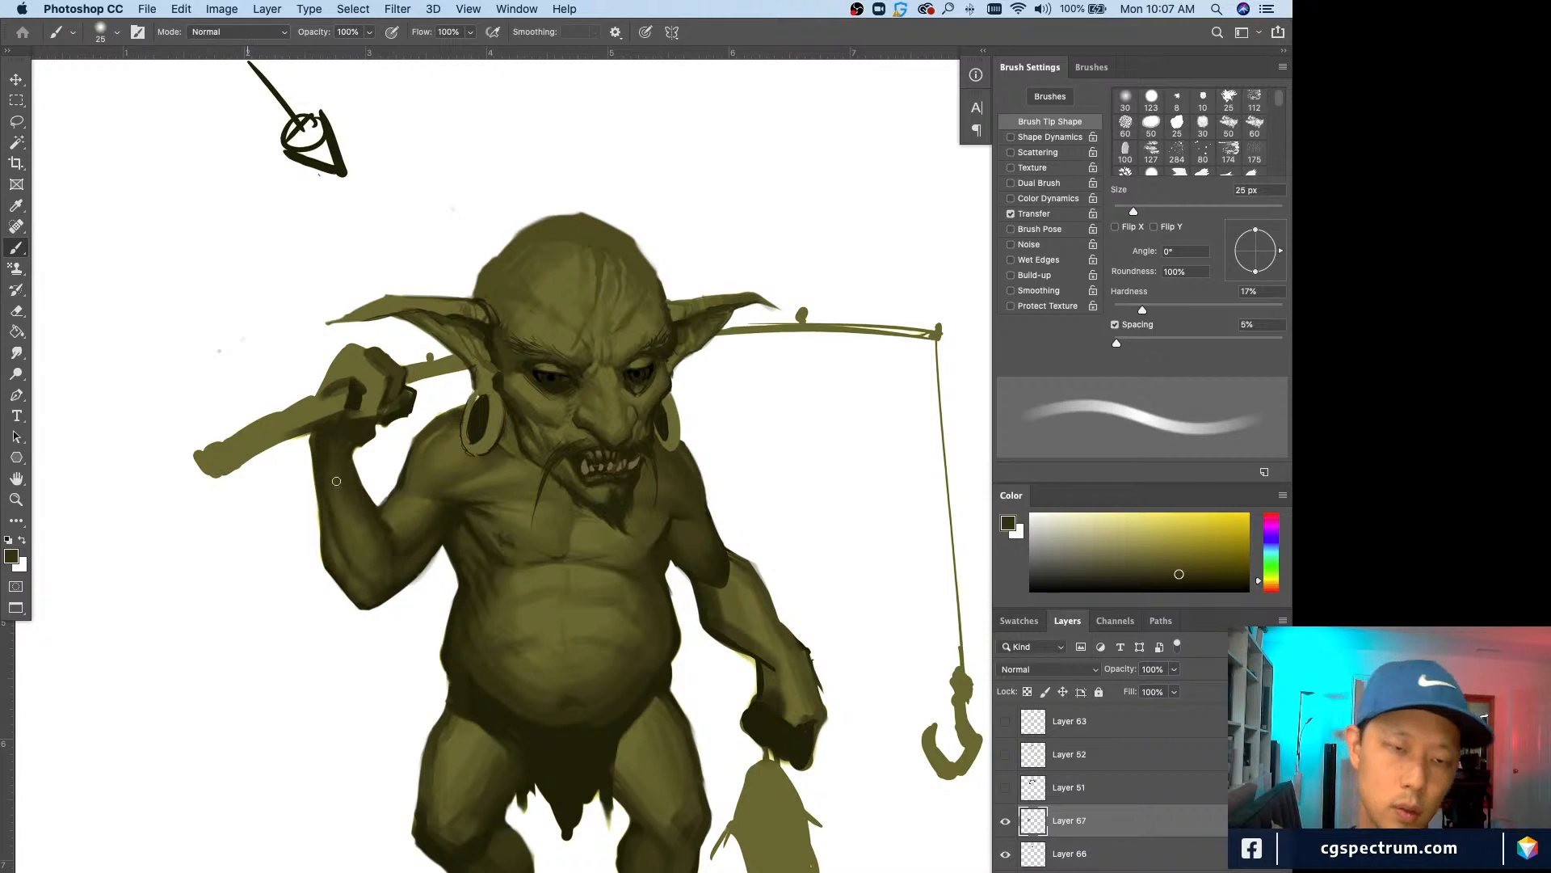
left_click(396, 549, "alt")
key("bracketleft")
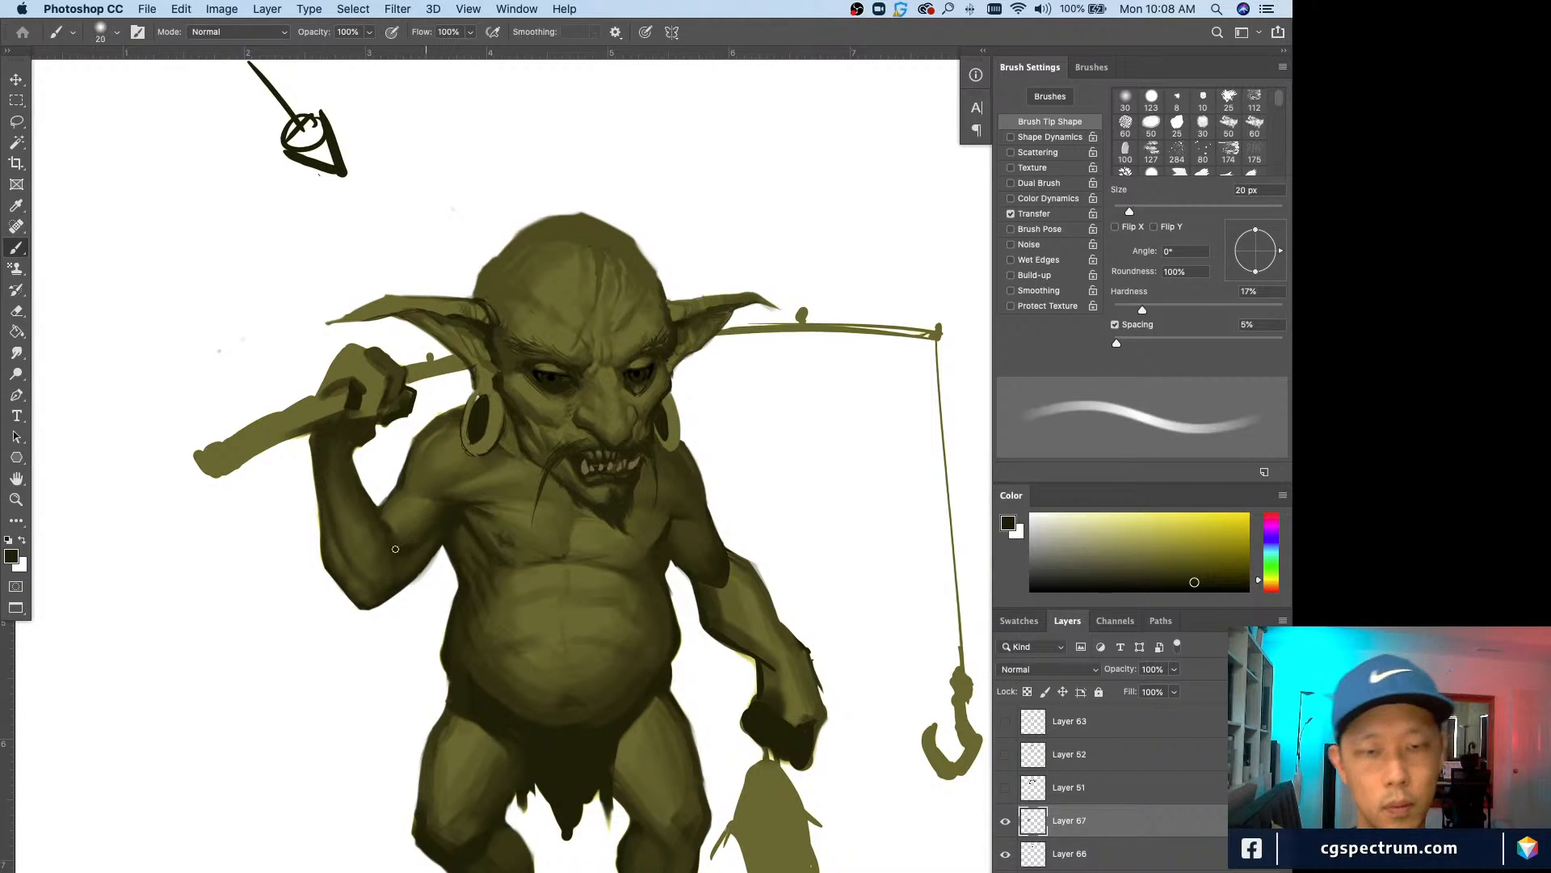
key("bracketleft")
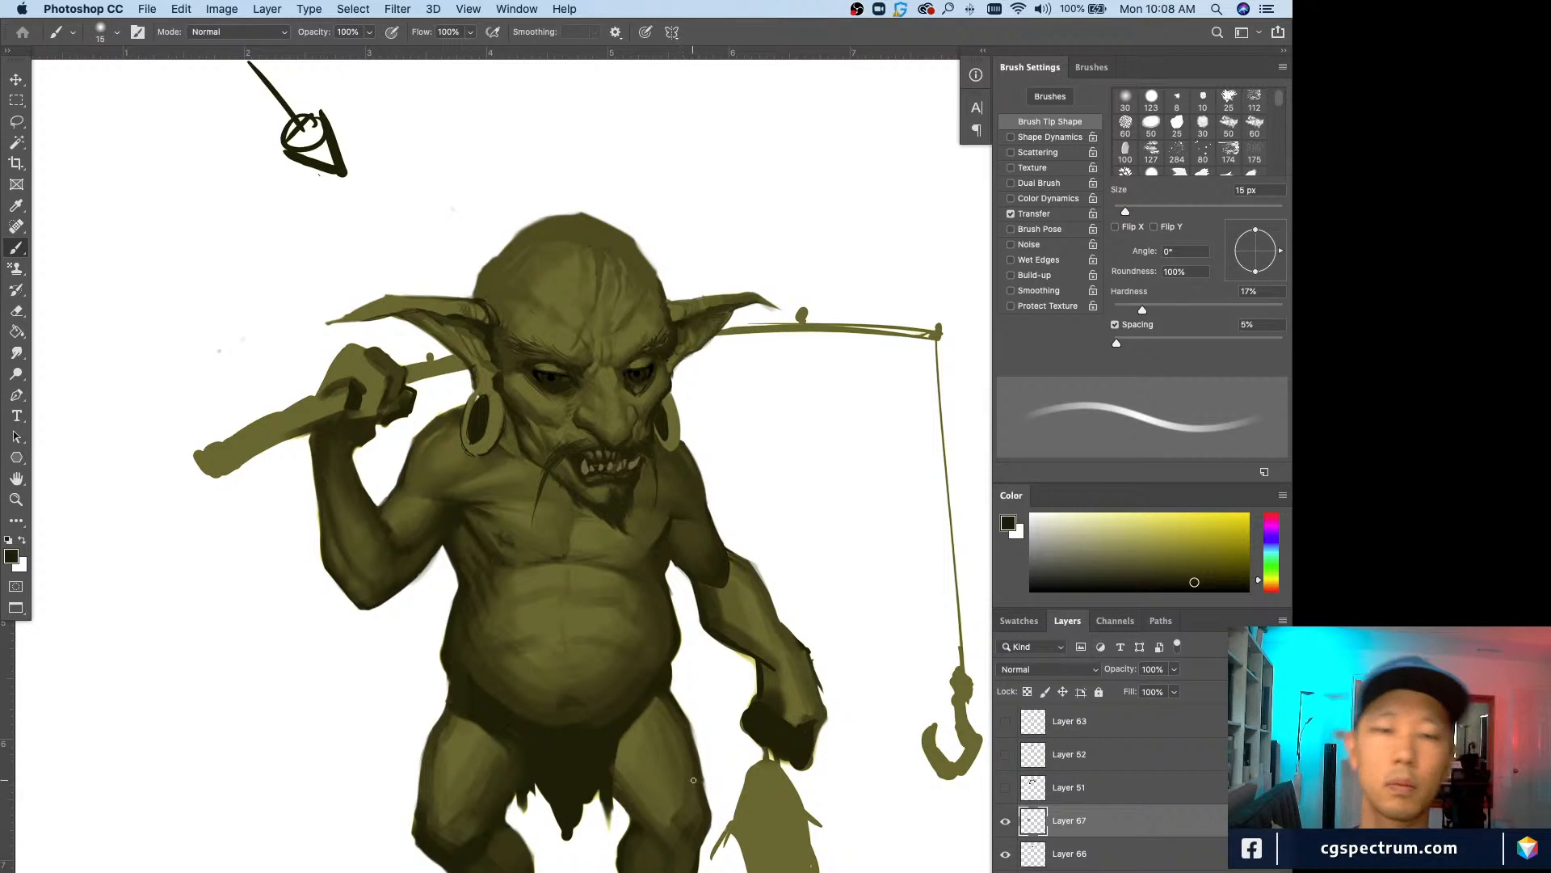
Step: Add a new layer above Layer 67 and paint the heel of the raised hand in sampled forearm olive with 20 px and 15 px brushes
mouse_move(478, 602)
left_mouse_down()
mouse_move(463, 554)
mouse_move(471, 597)
left_mouse_up()
left_click_drag(230, 503, 298, 589)
left_click(420, 620, "alt")
key("alt+shift+super+n")
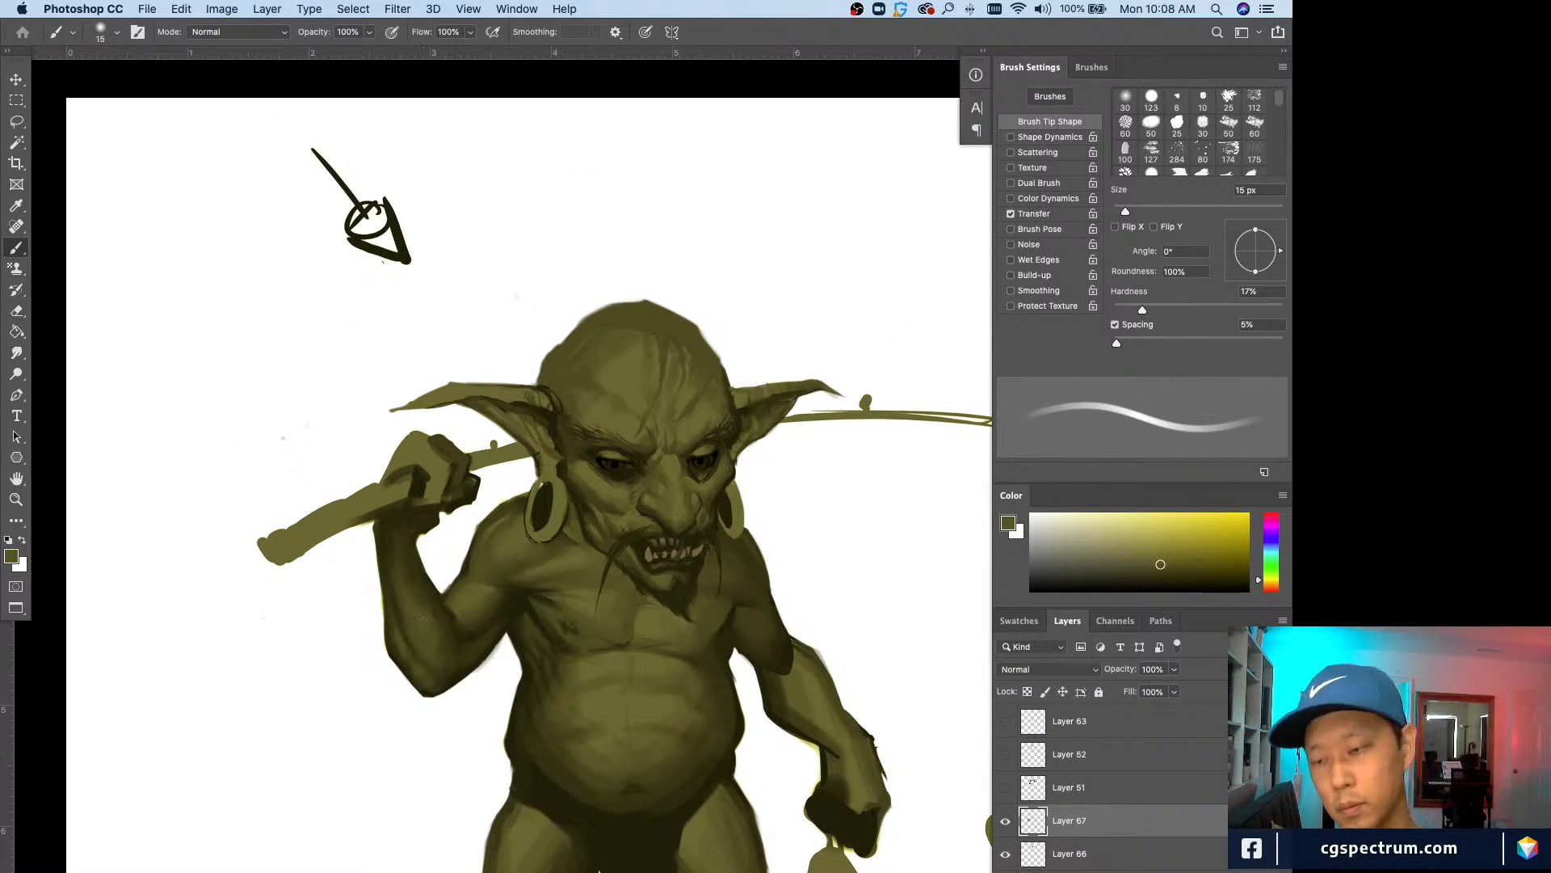
key("bracketright")
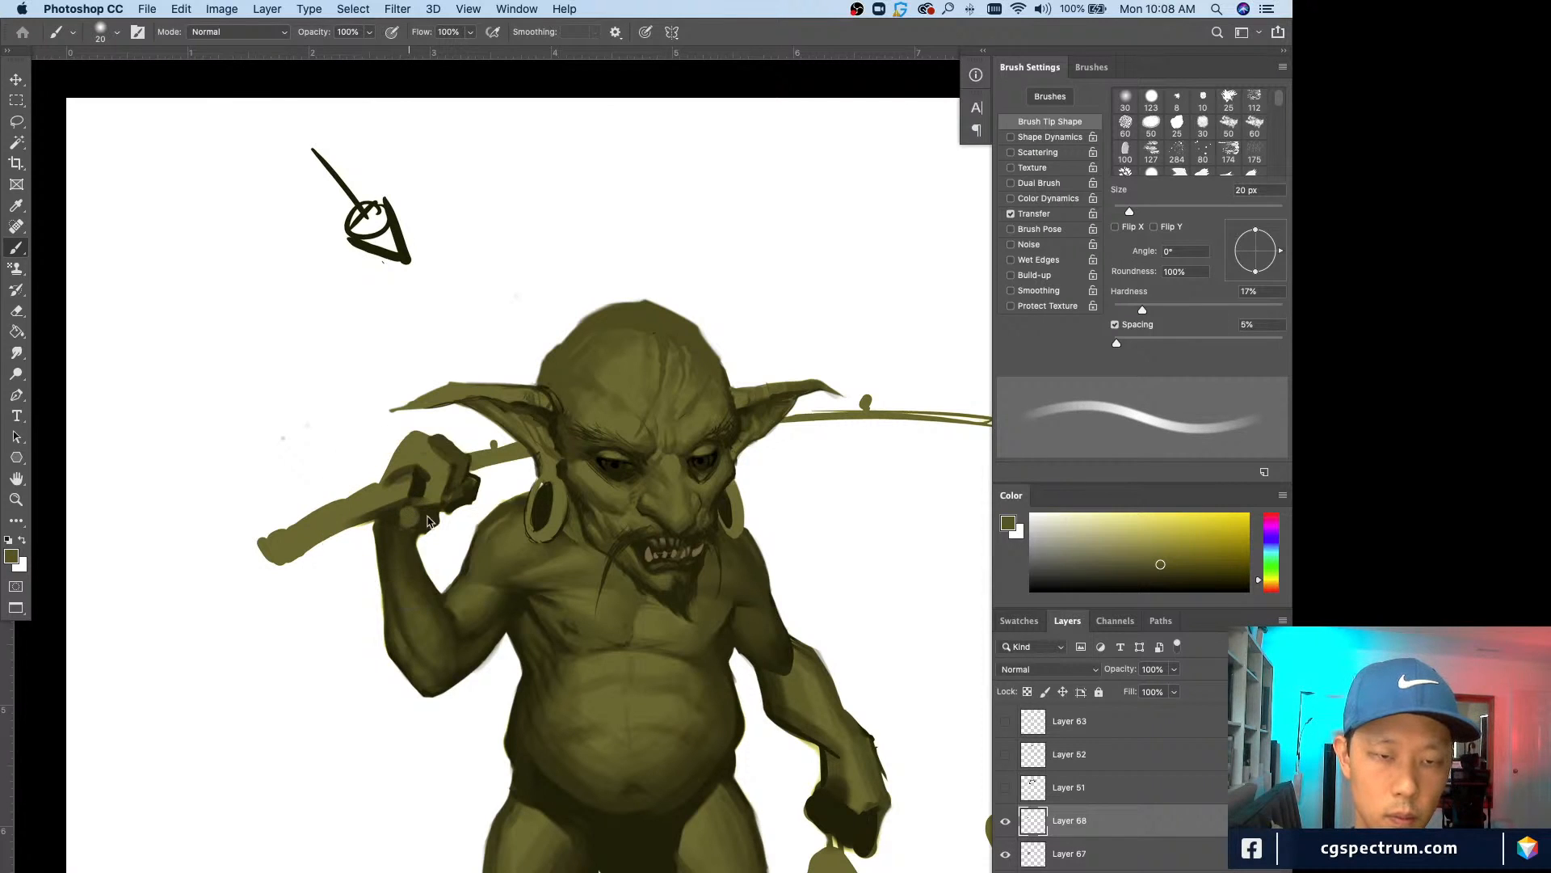
key("bracketleft")
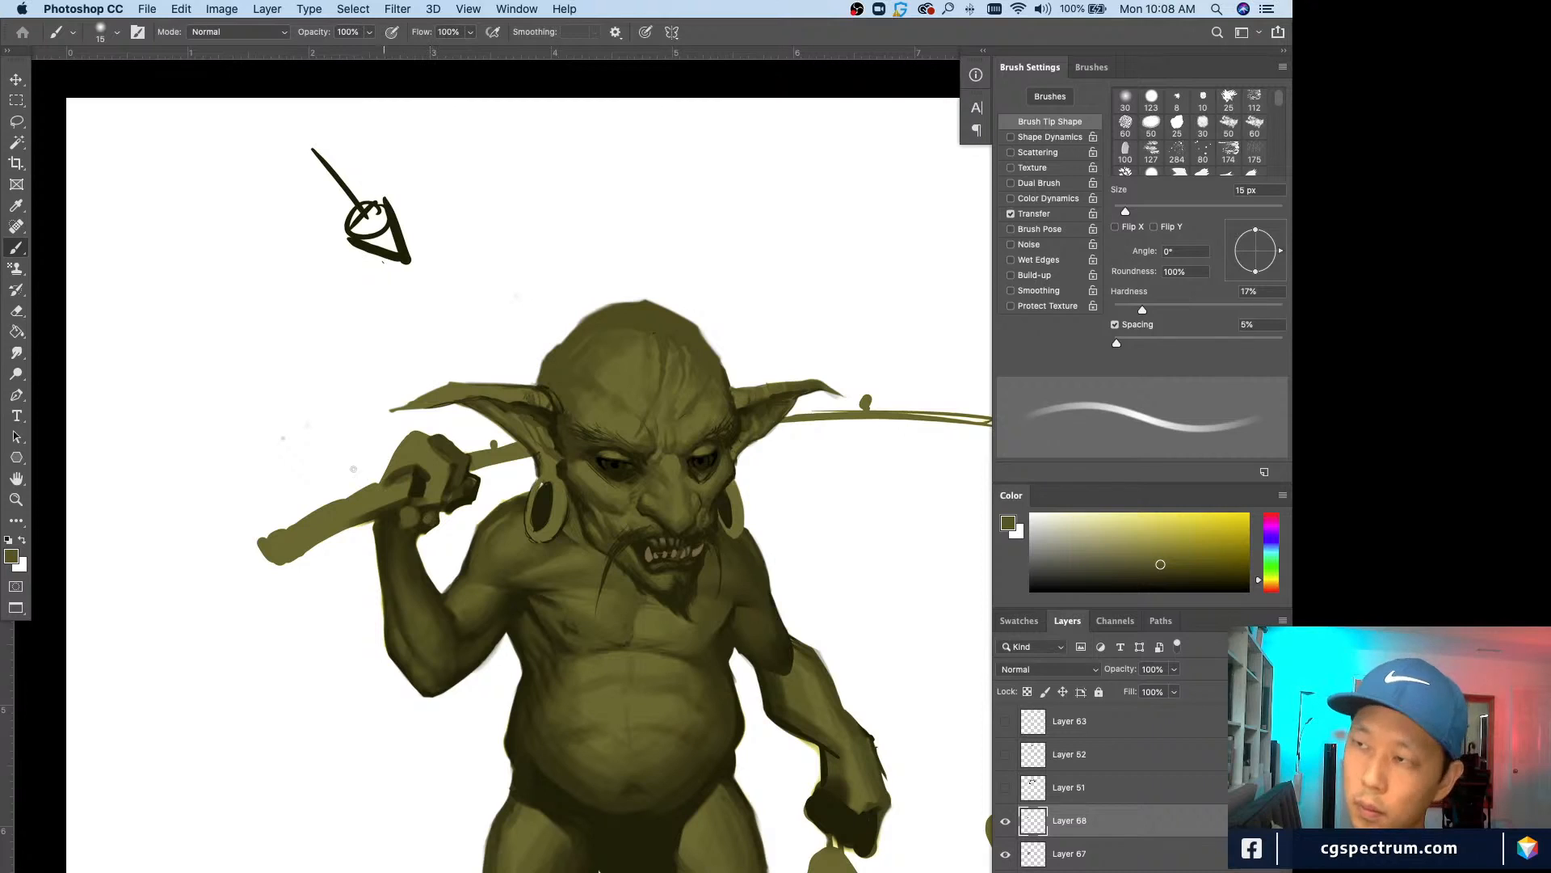
key("bracketright")
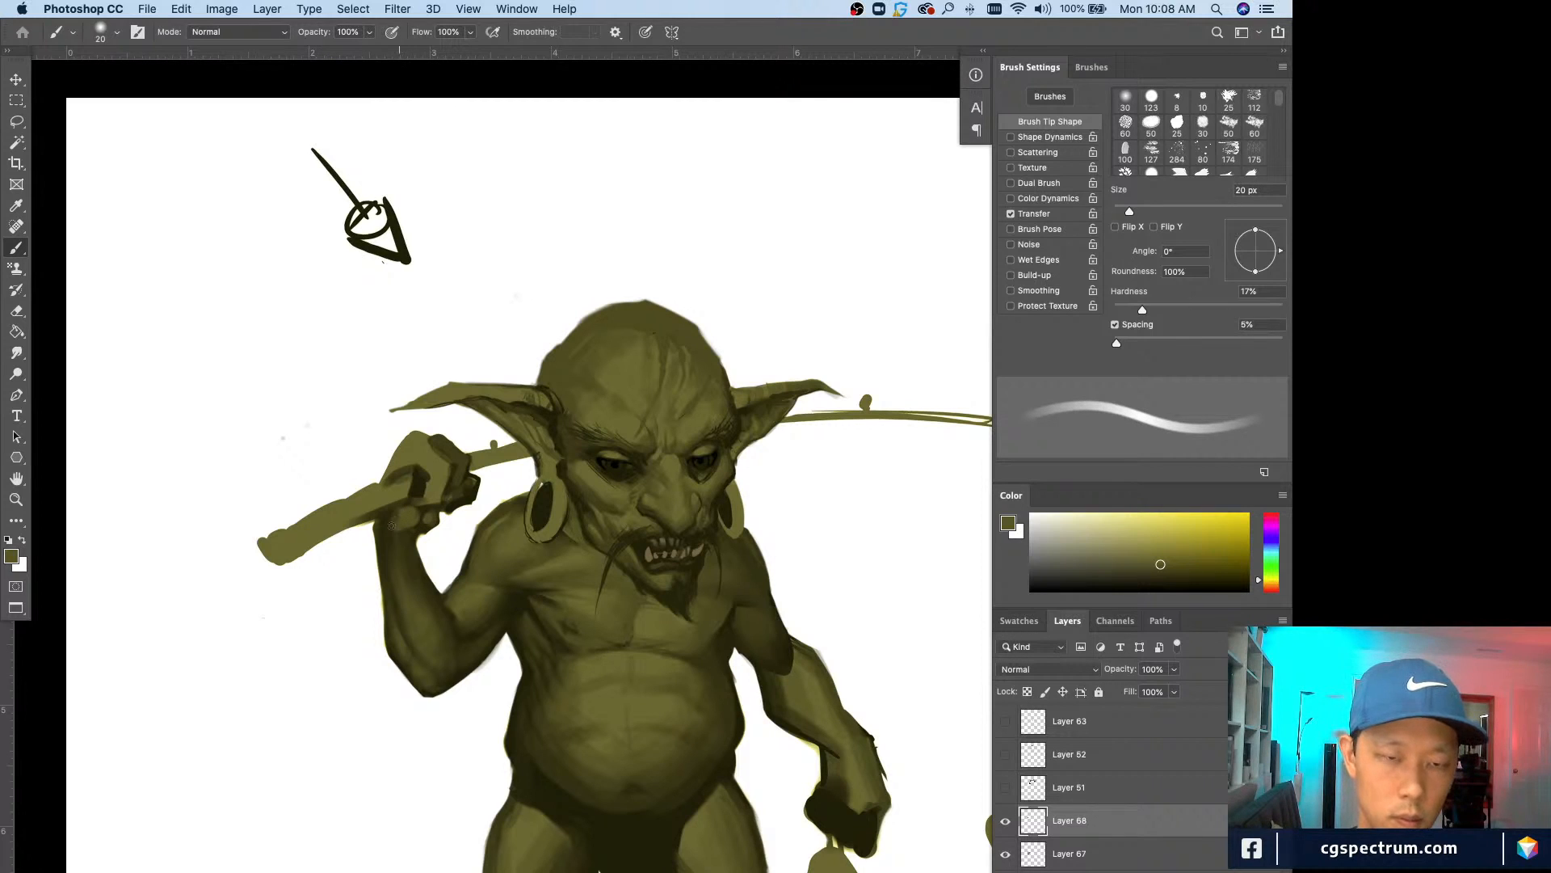
Step: Shade the heel of the raised hand on Layer 68, alternating sampled mid and dark olives with 20 px and 15 px brushes
left_click(402, 505, "alt")
left_click(417, 509, "alt")
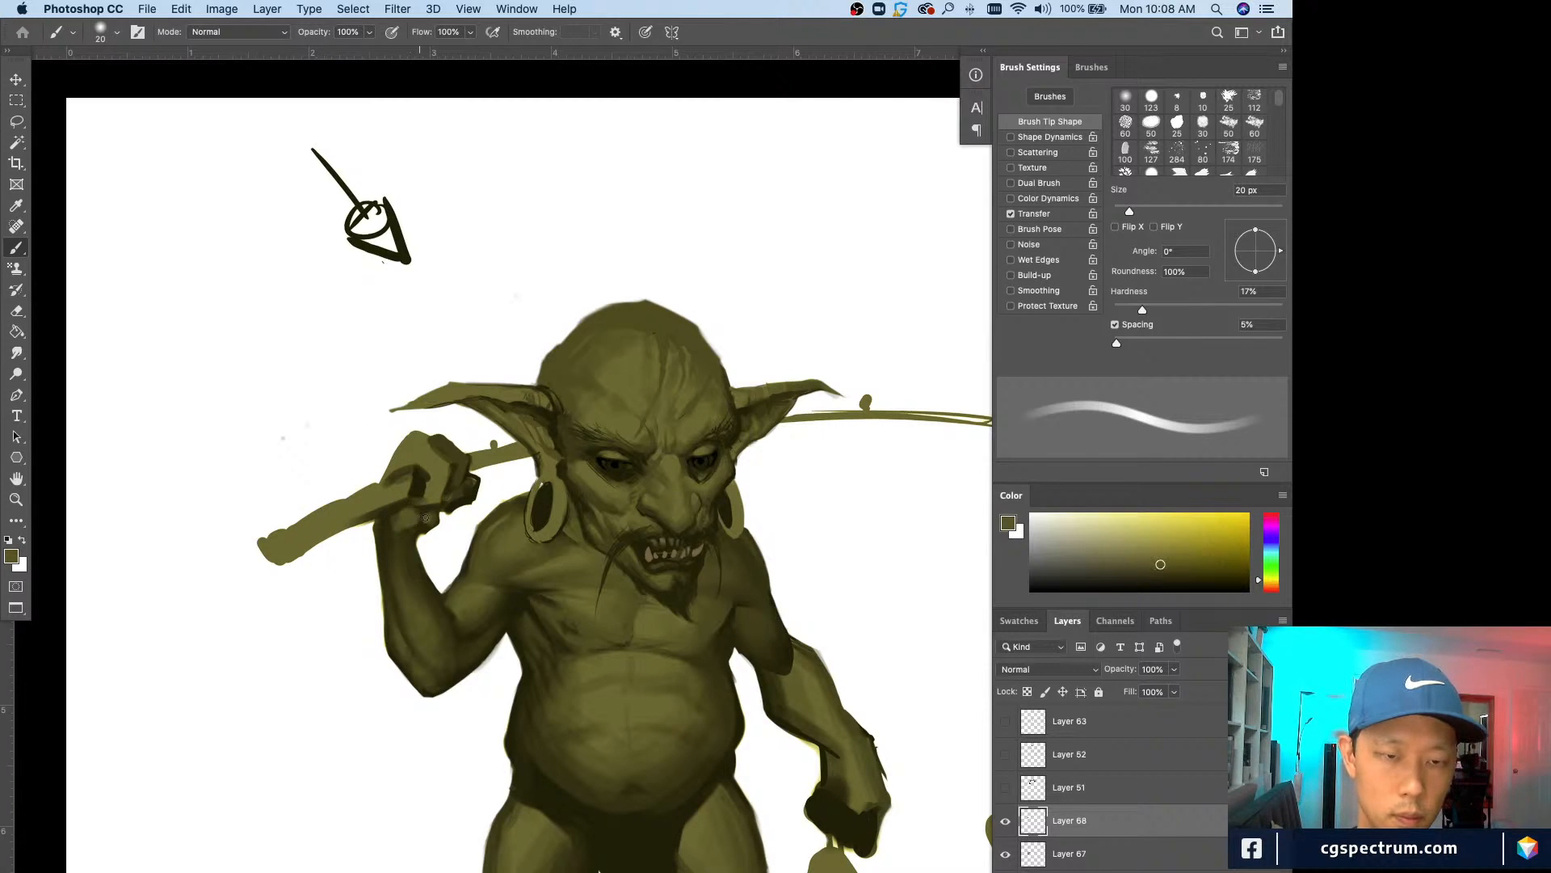
left_click(427, 516, "alt")
left_click(391, 514, "alt")
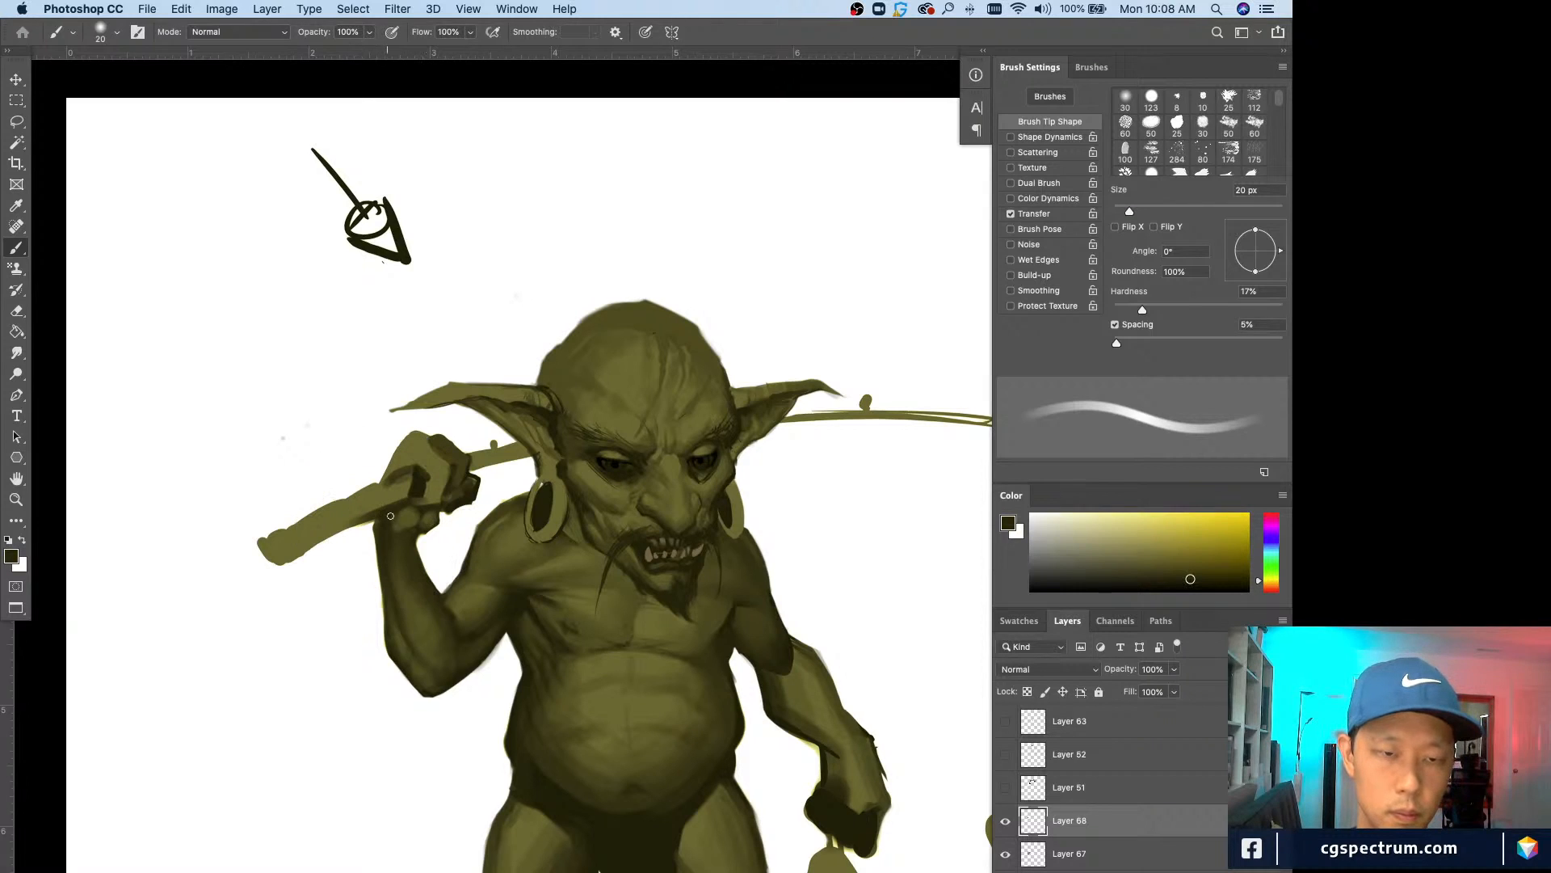
key("bracketleft")
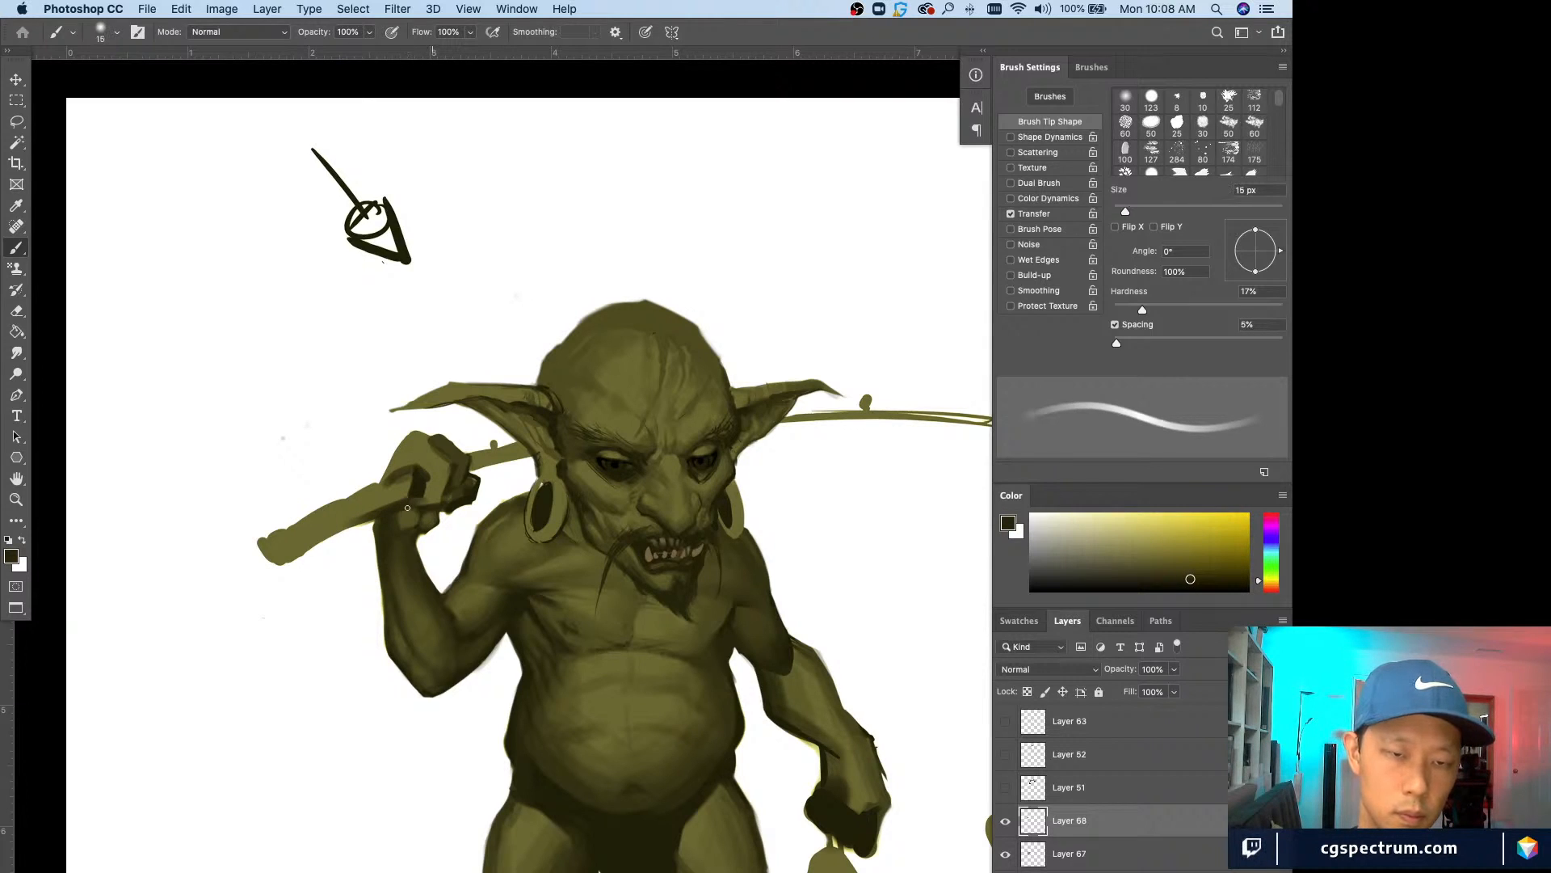
left_click(408, 517, "alt")
key("bracketright")
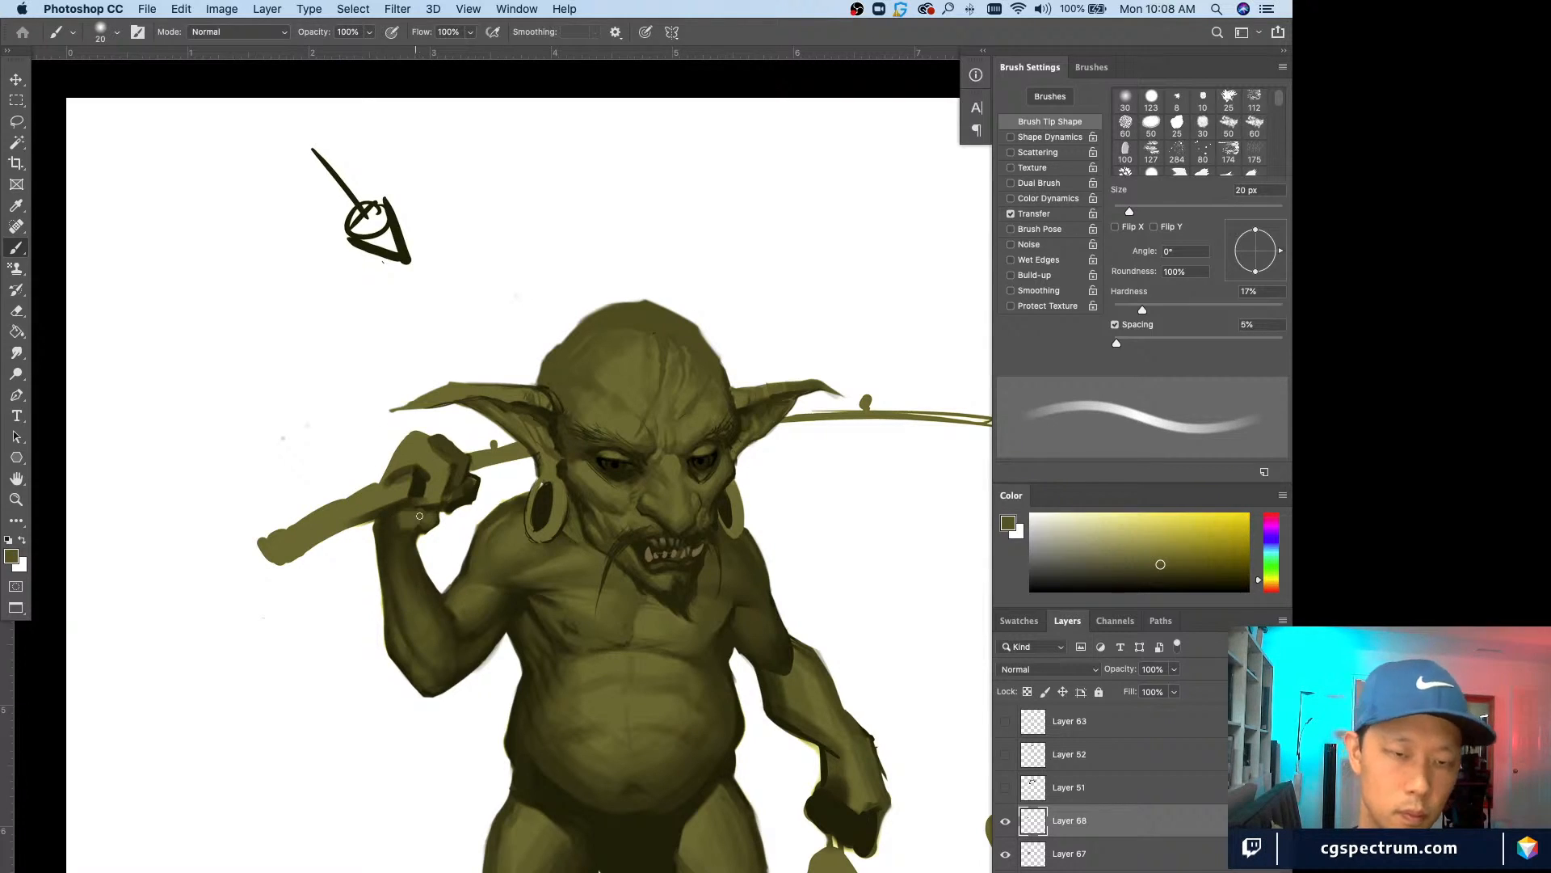
Step: Refine the underside of the raised hand beneath the rod with sampled dark olive at 15 px and mid olive at 10 px
left_click(423, 514, "alt")
key("bracketleft")
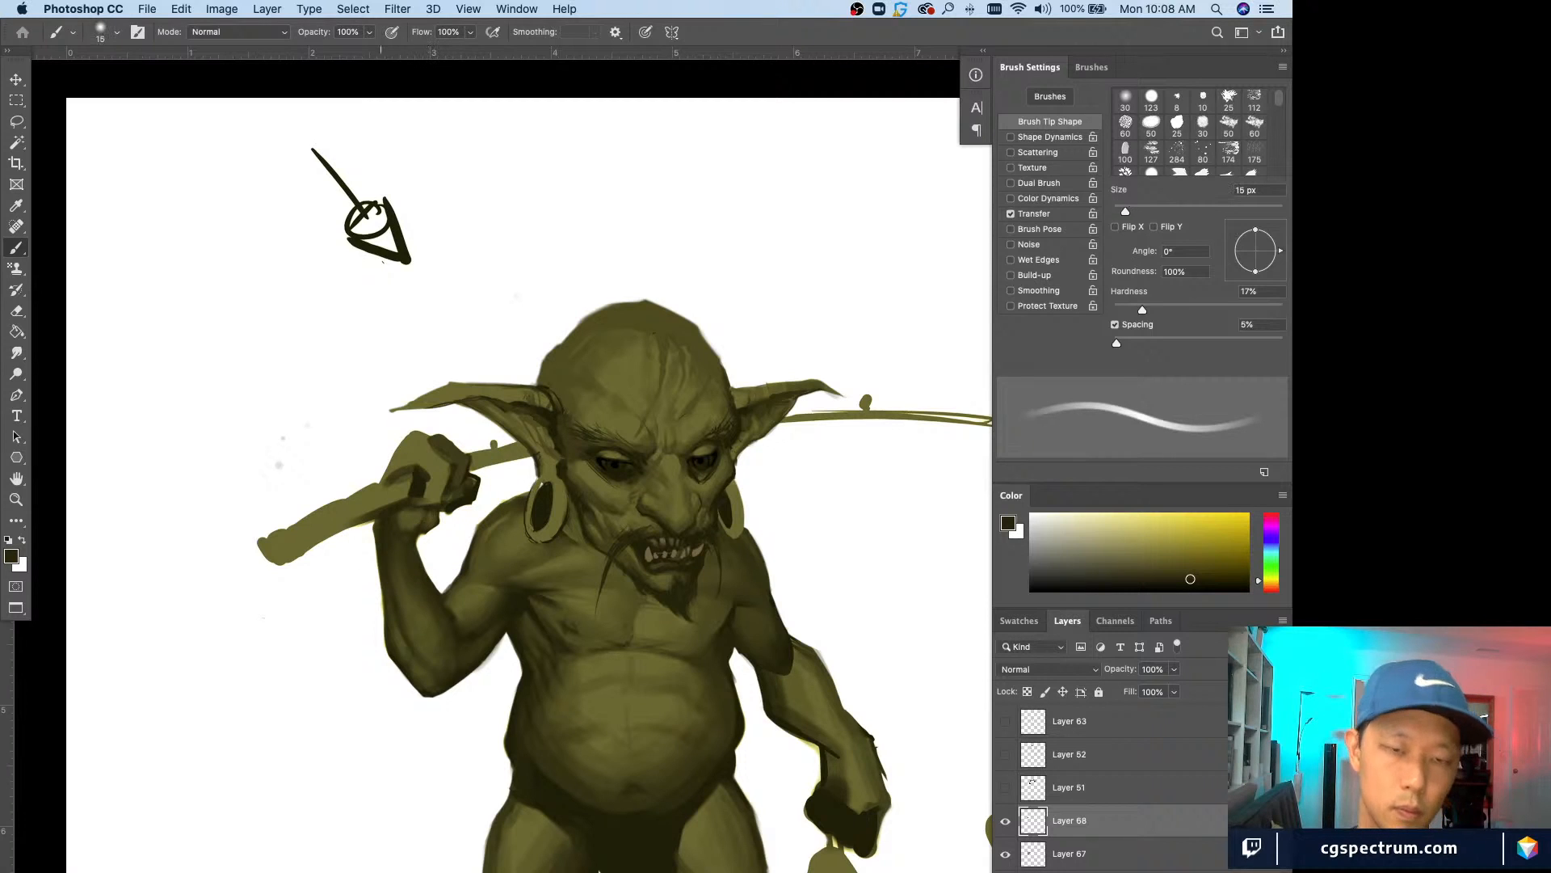
left_click(414, 511, "alt")
key("bracketleft")
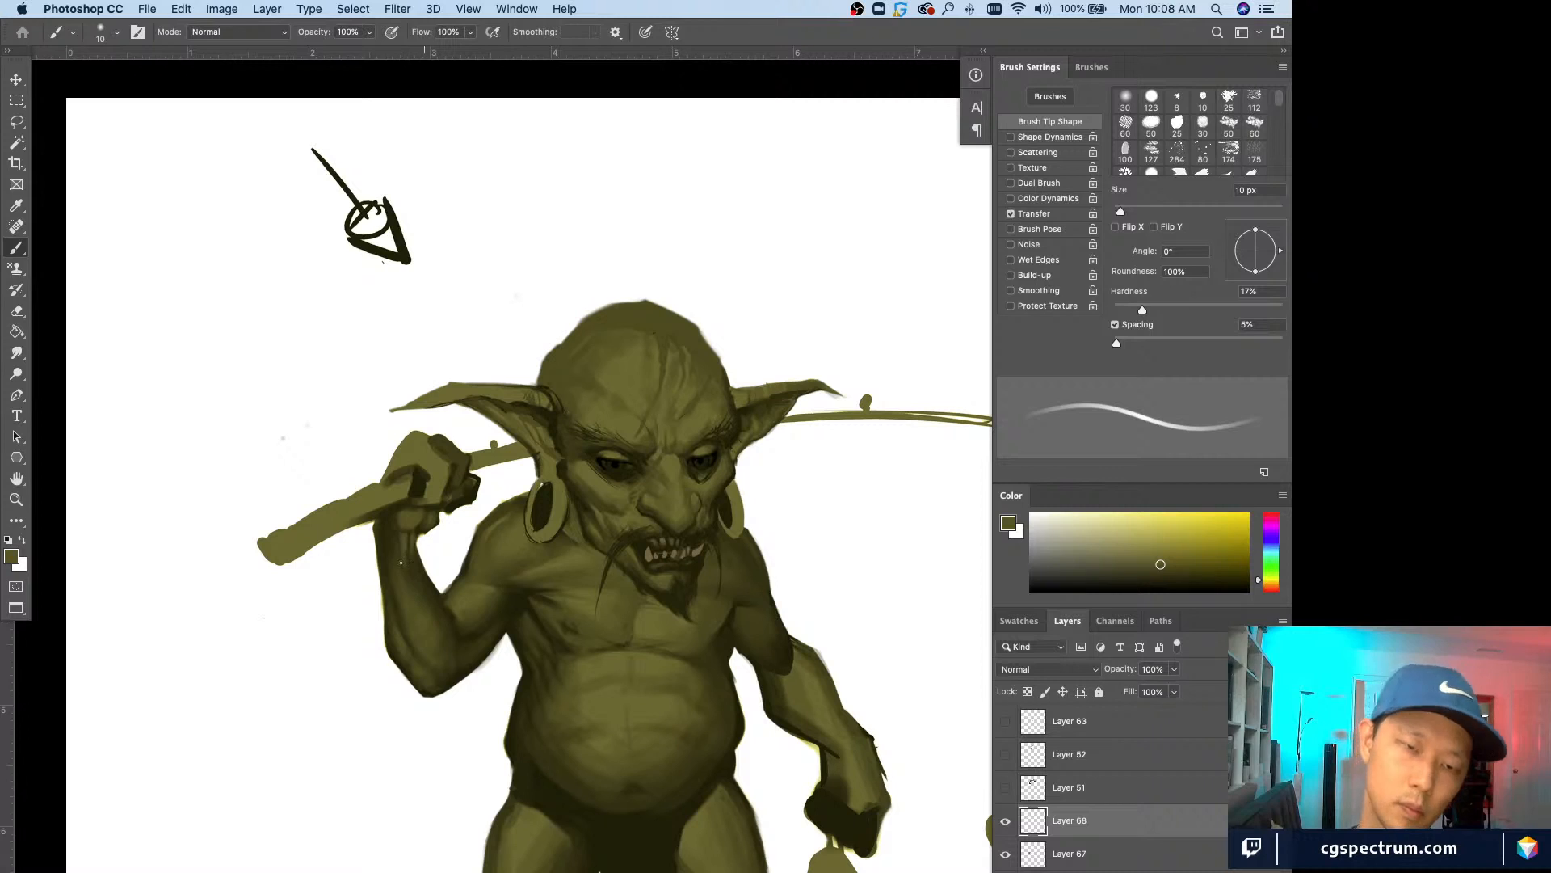
Step: Shade the wrist below the raised hand with sampled dark olive at 25 px and mid olive at 30 px
left_click_drag(374, 588, 406, 651)
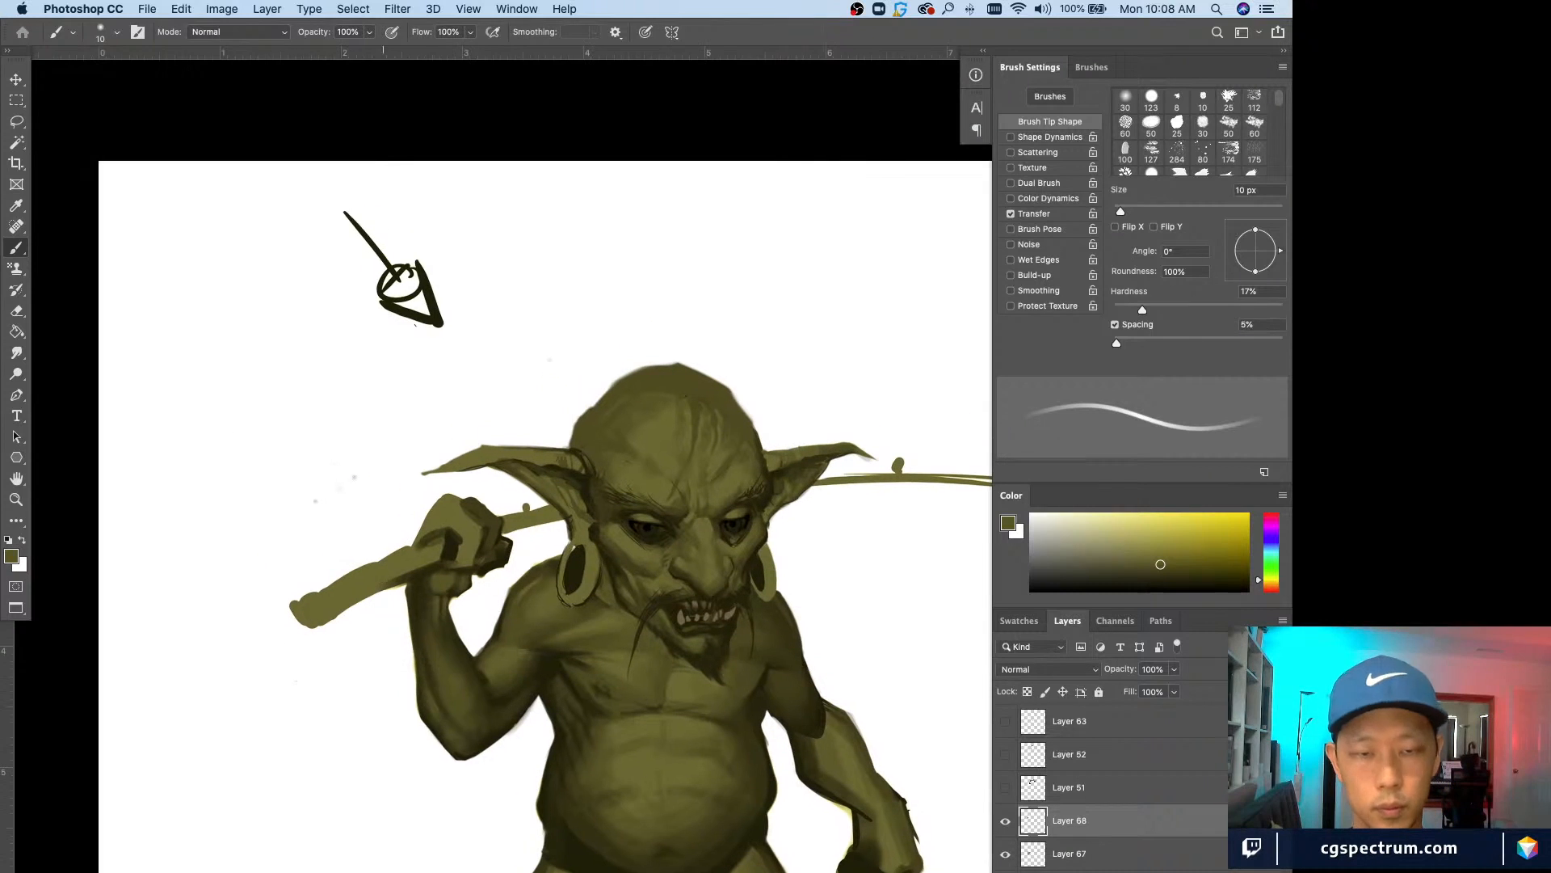
left_click(430, 579, "alt")
key("bracketright")
key("bracketright")
key("bracketright")
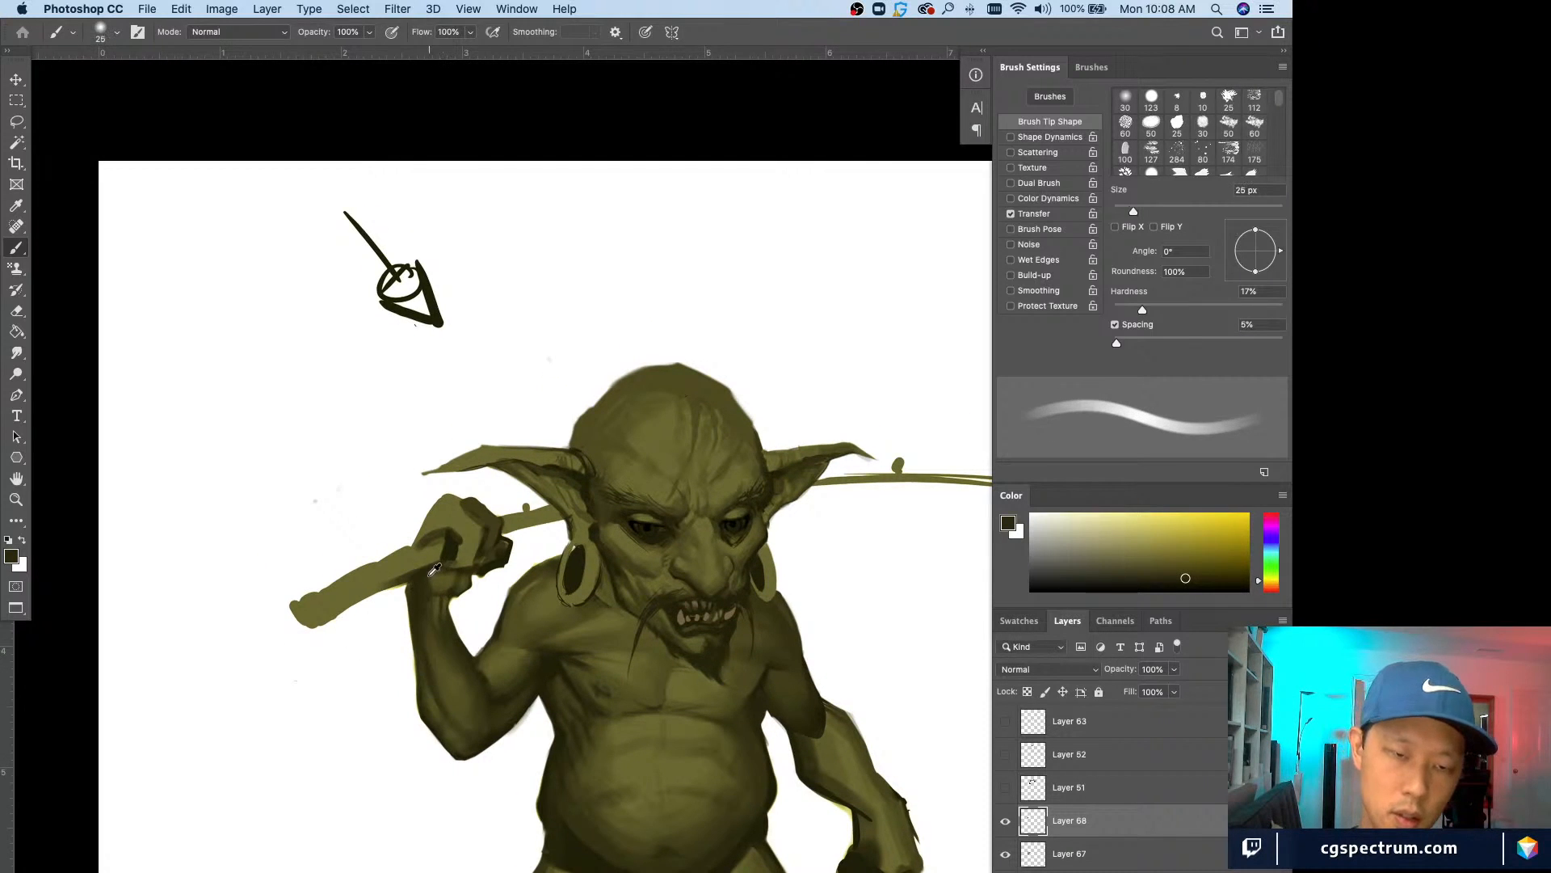
key("bracketright")
left_click(443, 575, "alt")
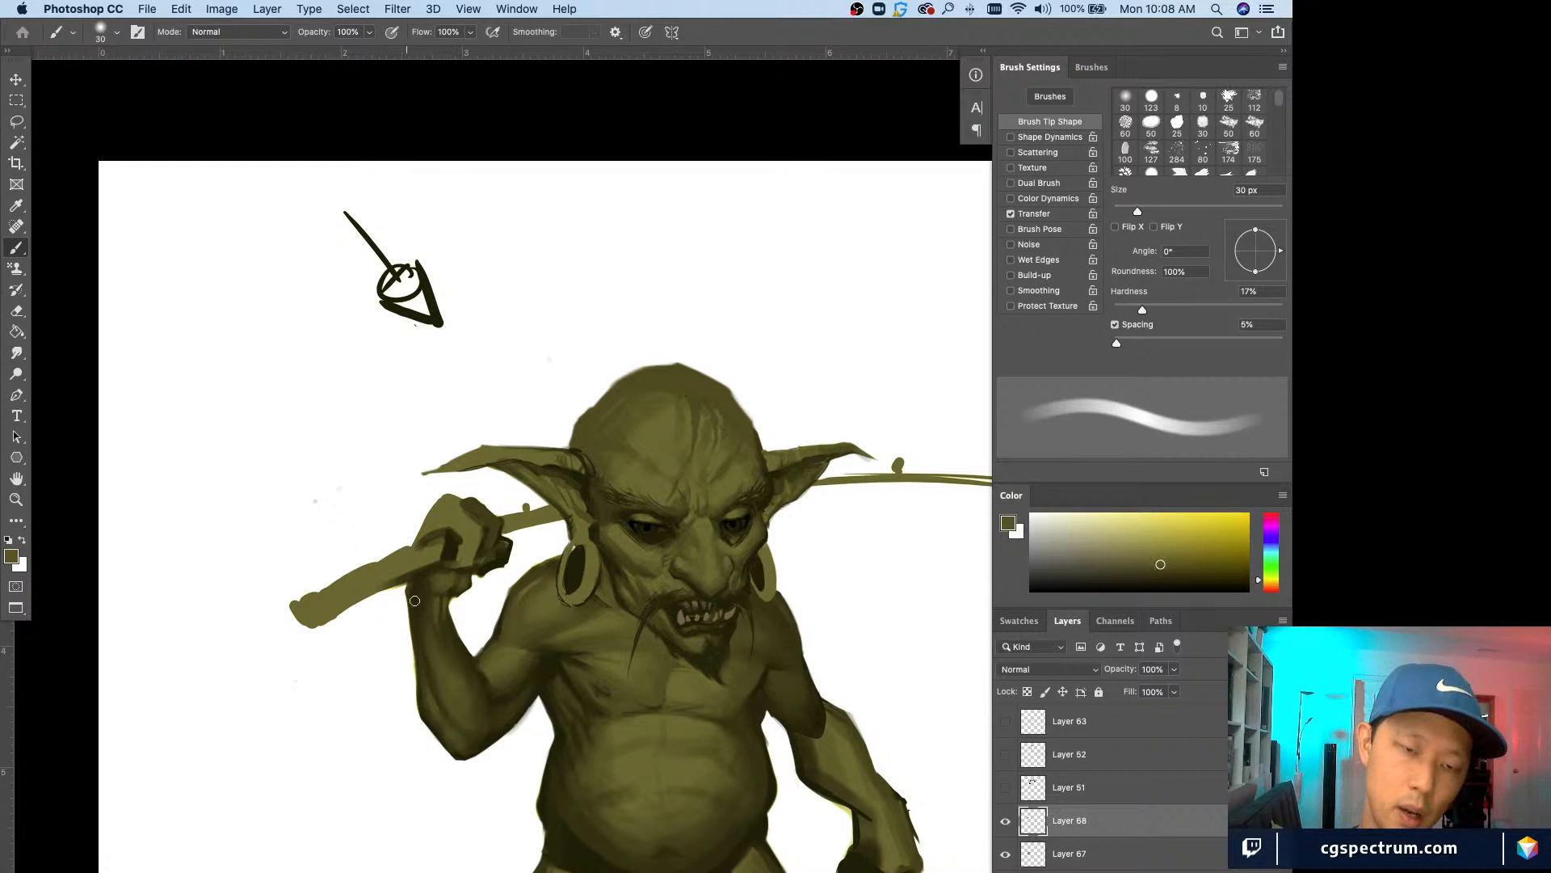
Step: Blend the wrist into the heel of the hand with a 30 px brush in mid olive and a 20 px brush in dark olive
left_click_drag(450, 722, 455, 692)
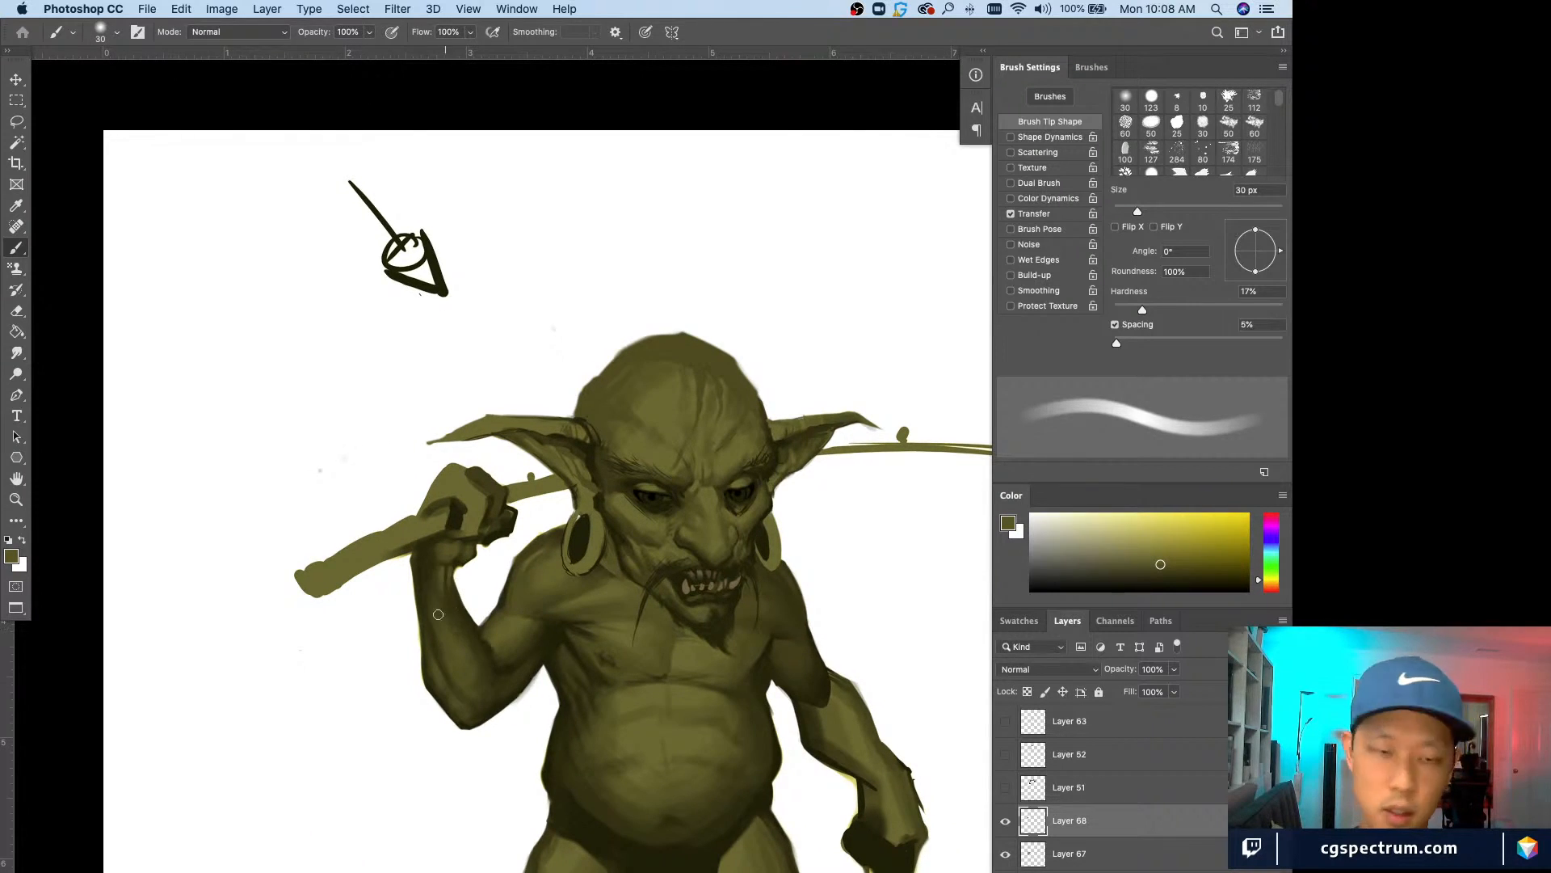
left_click_drag(398, 571, 407, 635)
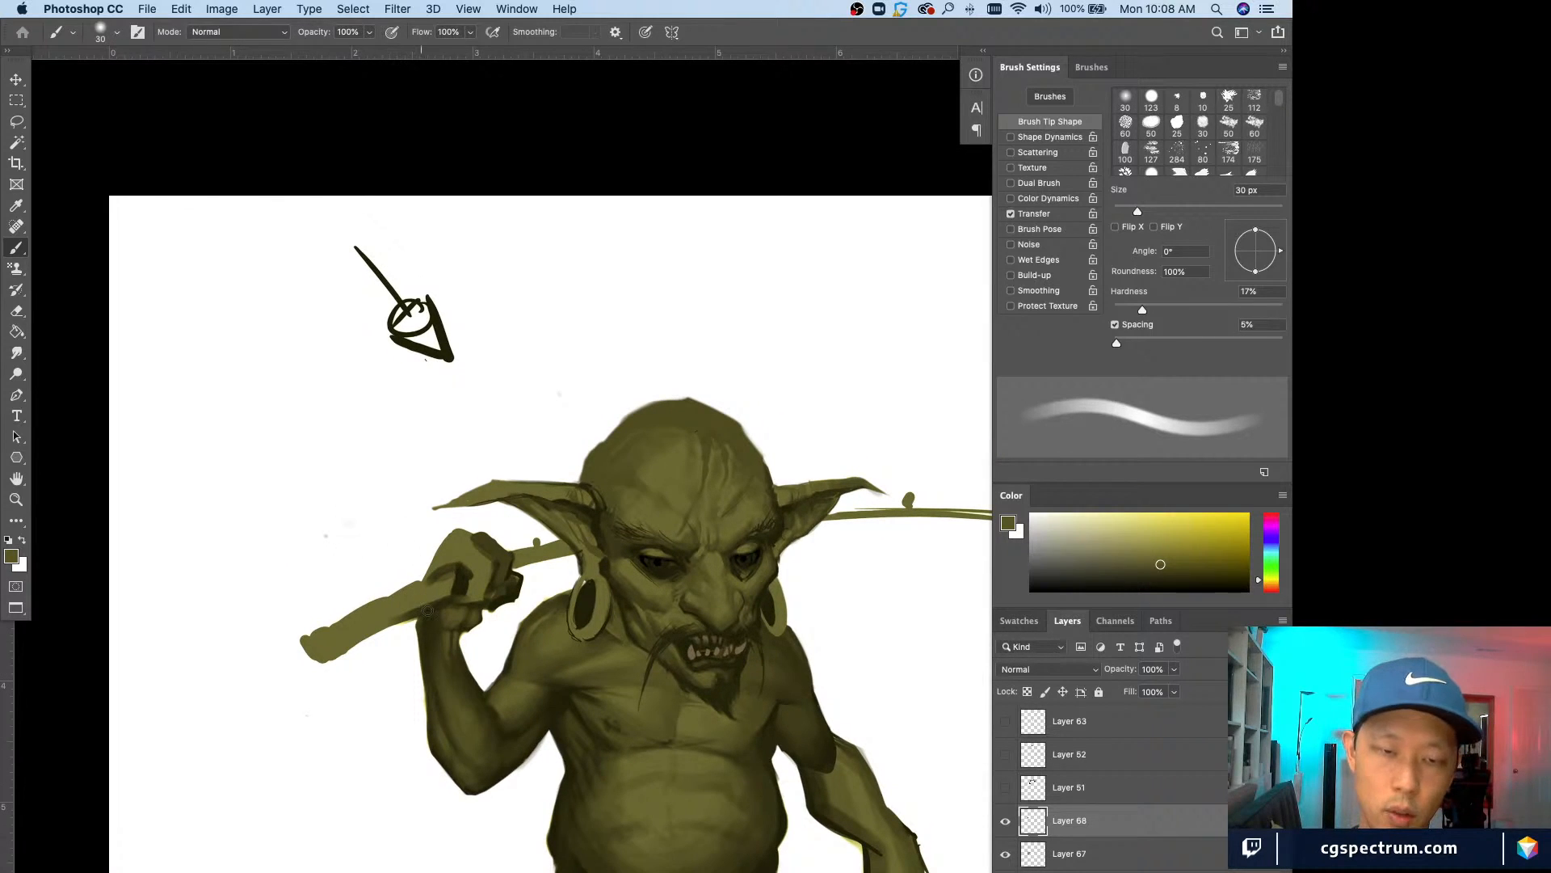
left_click(448, 613, "alt")
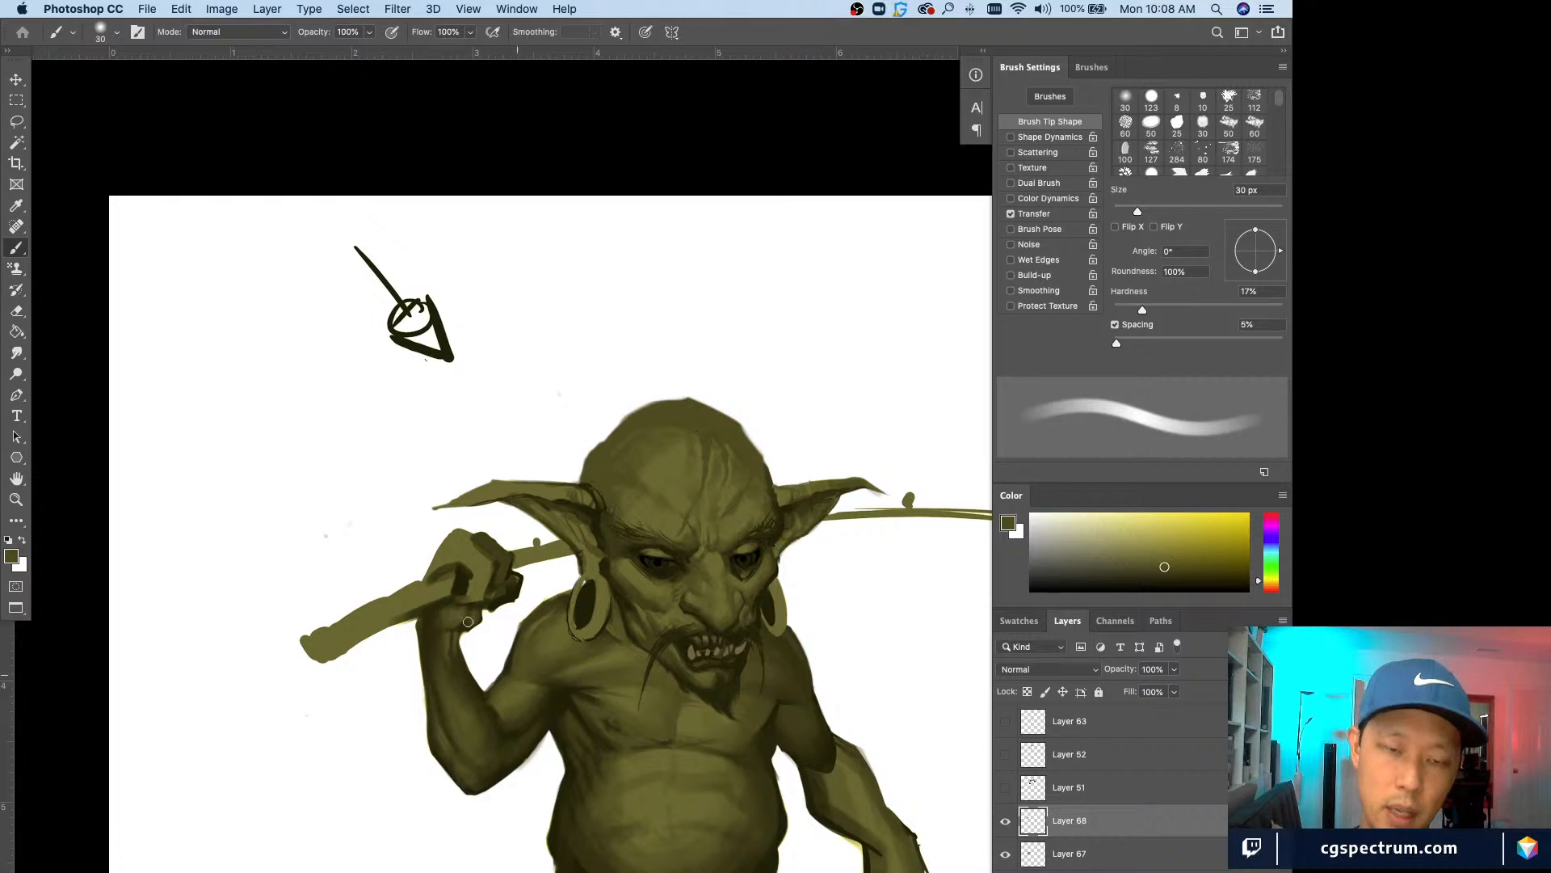
left_click(464, 604, "alt")
key("bracketleft")
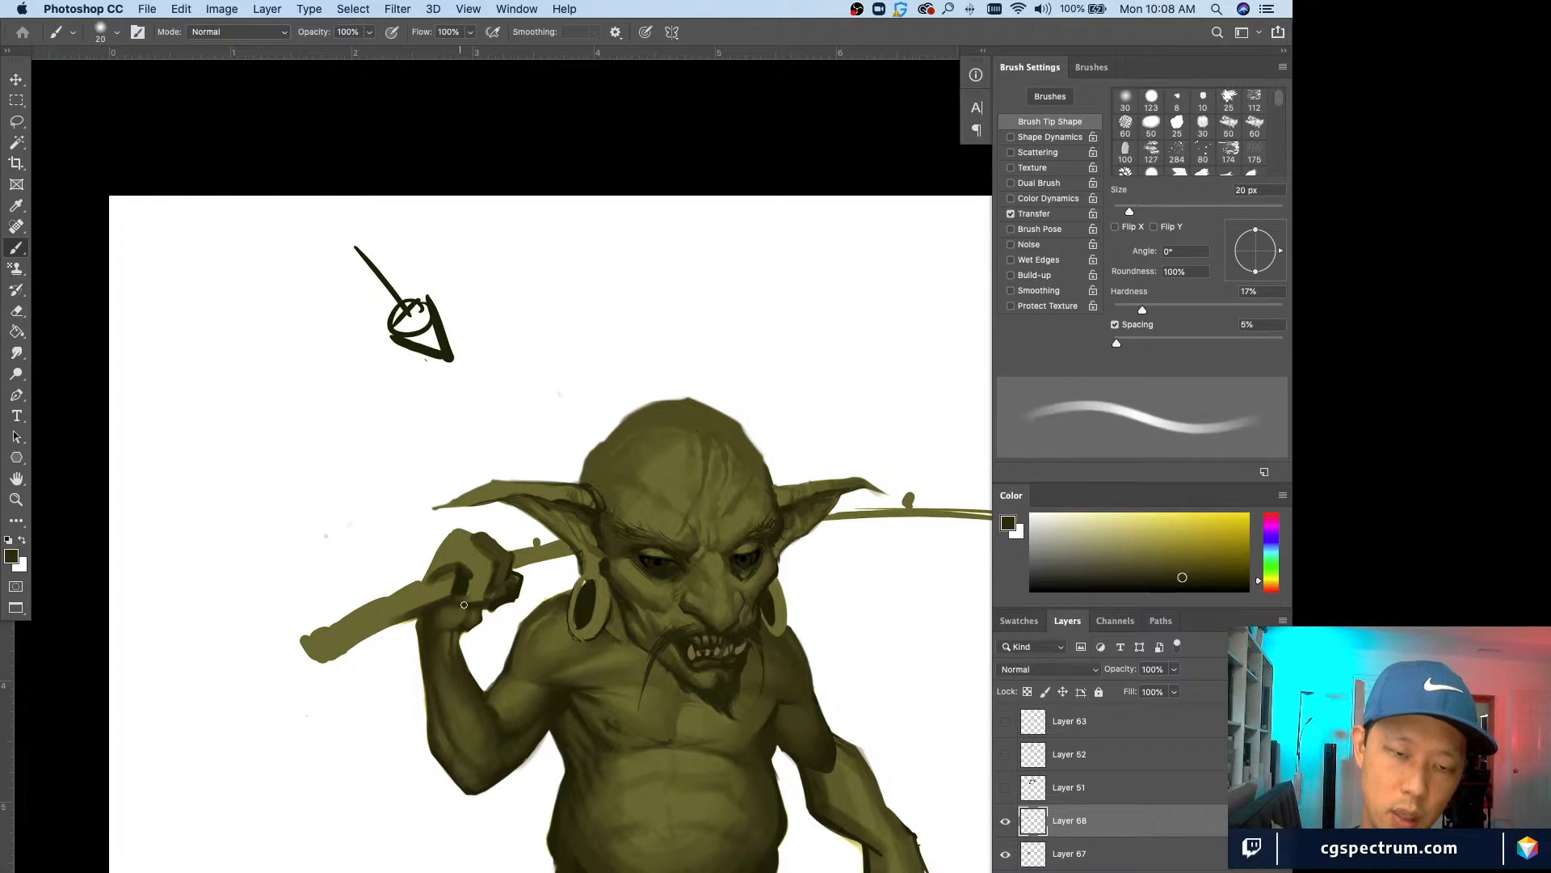
Step: Add a new layer above Layer 68 and repaint the raised hand's grip in sampled light and dark olives with 10 px and 15 px brushes
key("bracketleft")
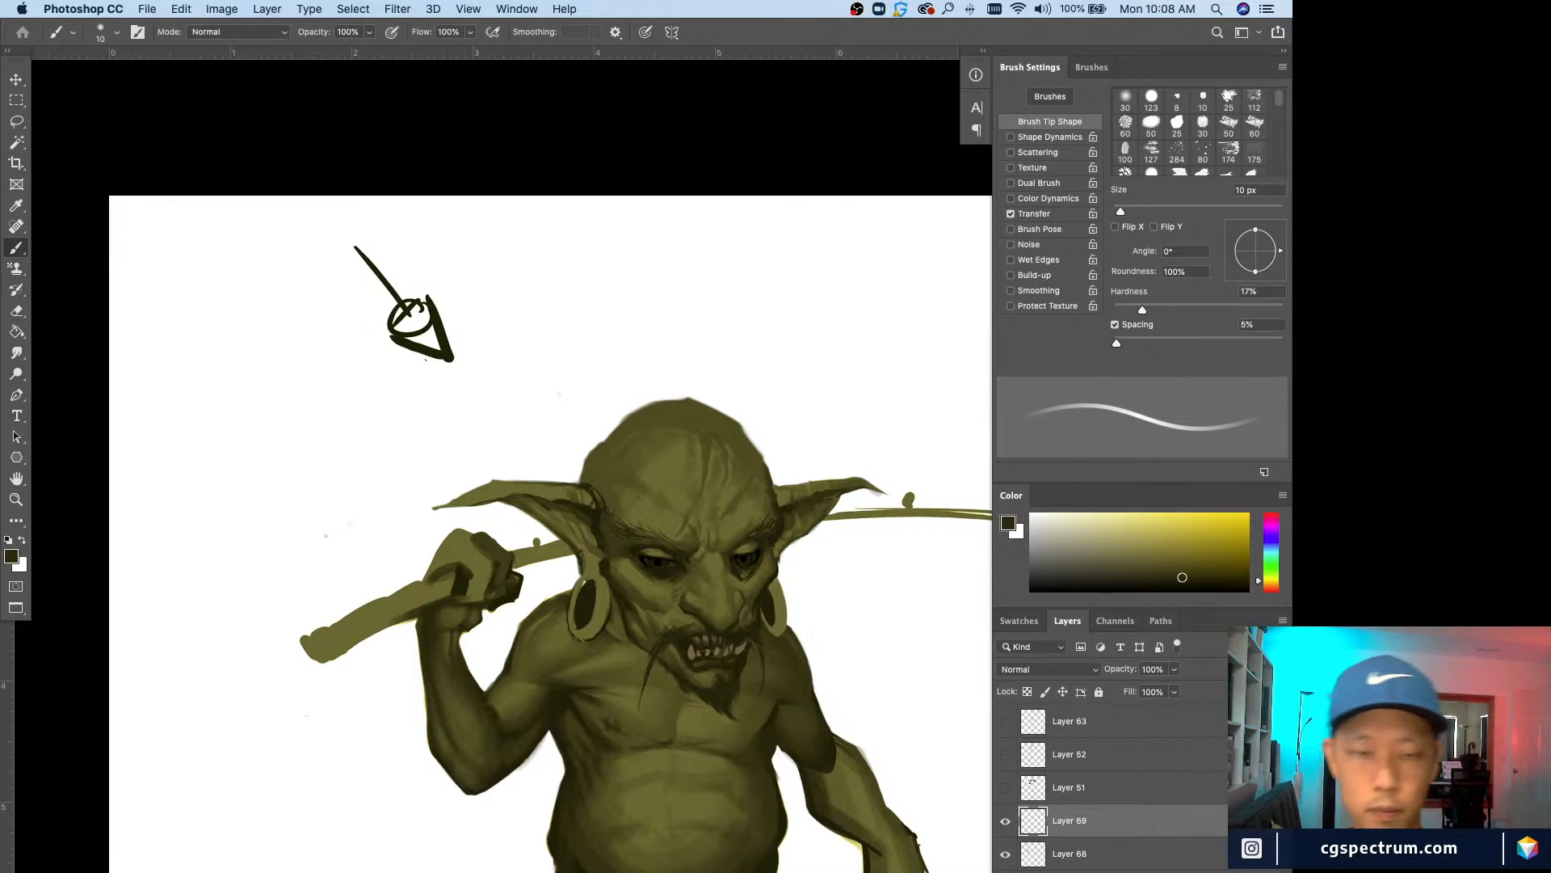
key("super+equal")
left_click_drag(415, 653, 442, 633)
left_click(439, 566, "alt")
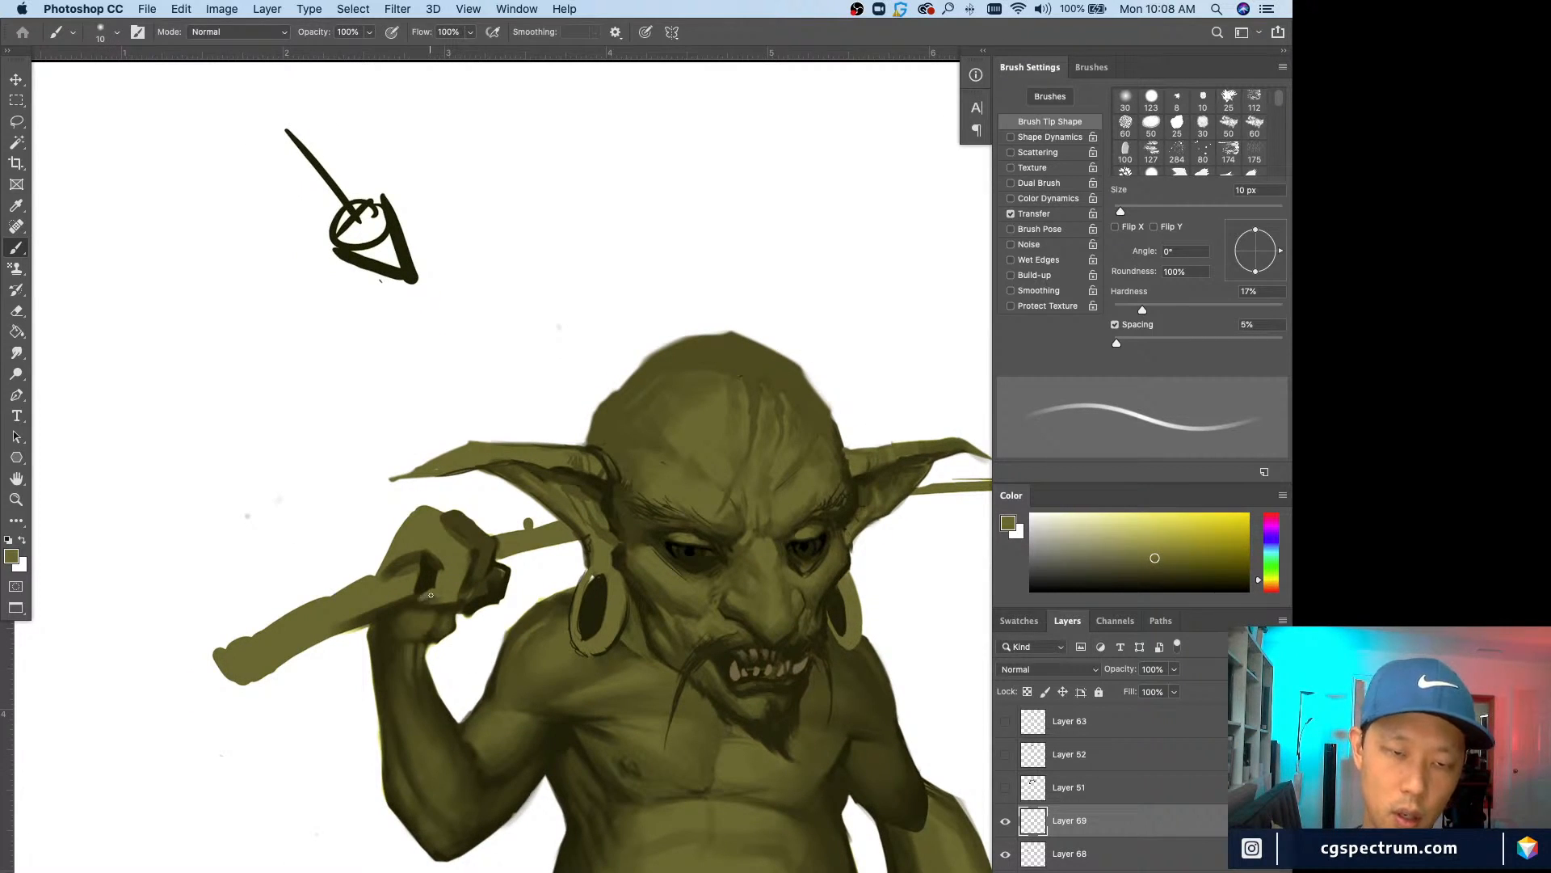
left_click(433, 568, "alt")
key("bracketright")
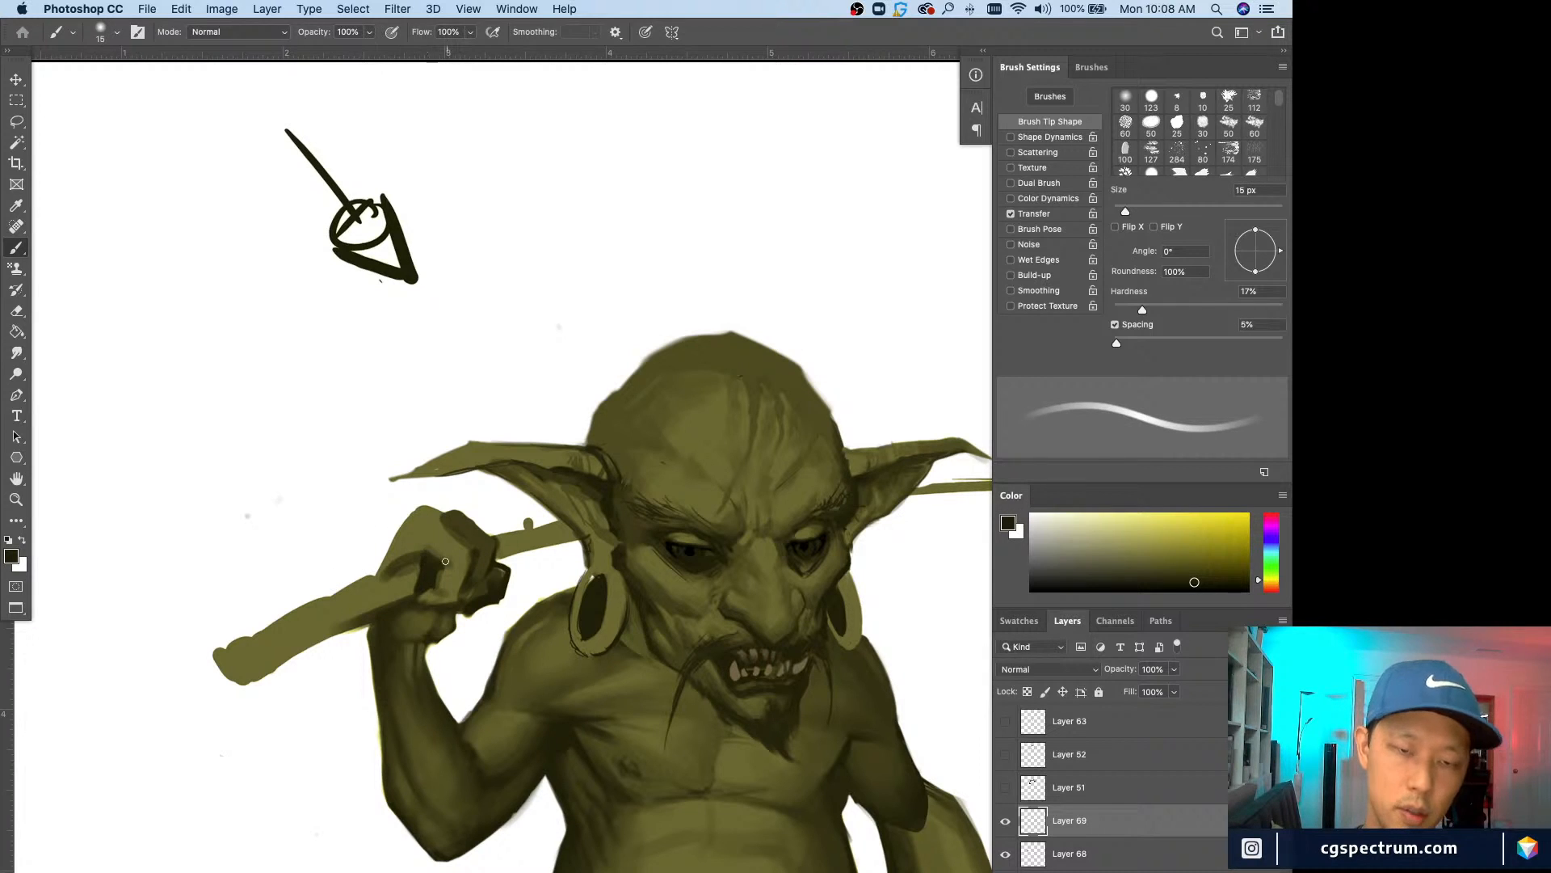
left_click(428, 560, "alt")
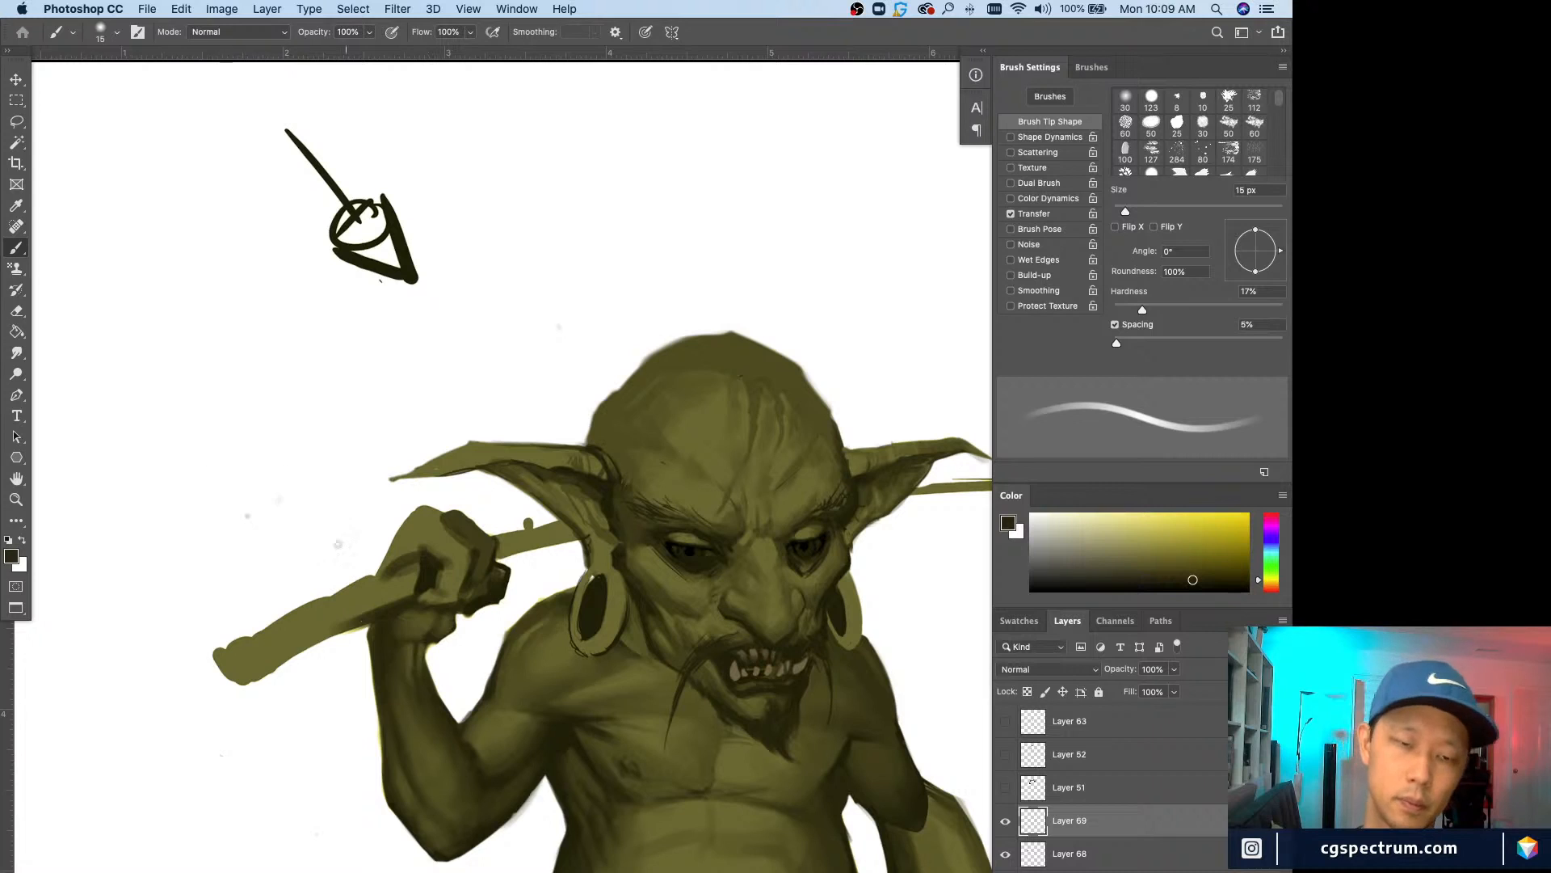
Step: Sample light olive from the raised hand and compare the painting with Layer 69 hidden and shown
key("super+minus")
left_click(469, 558, "alt")
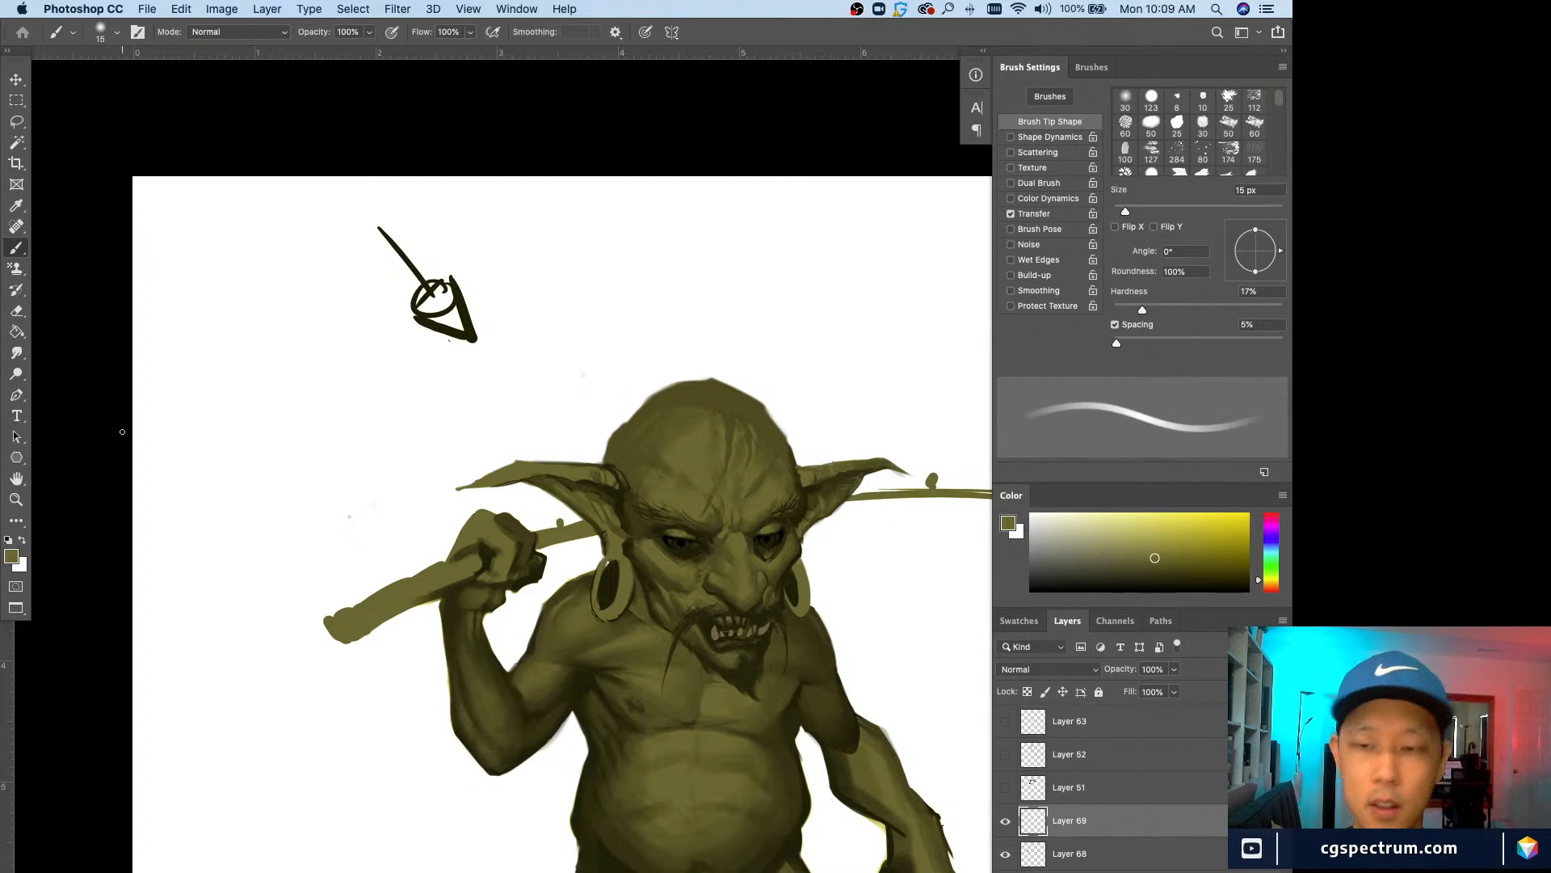
left_click(1005, 821)
left_click(1005, 820)
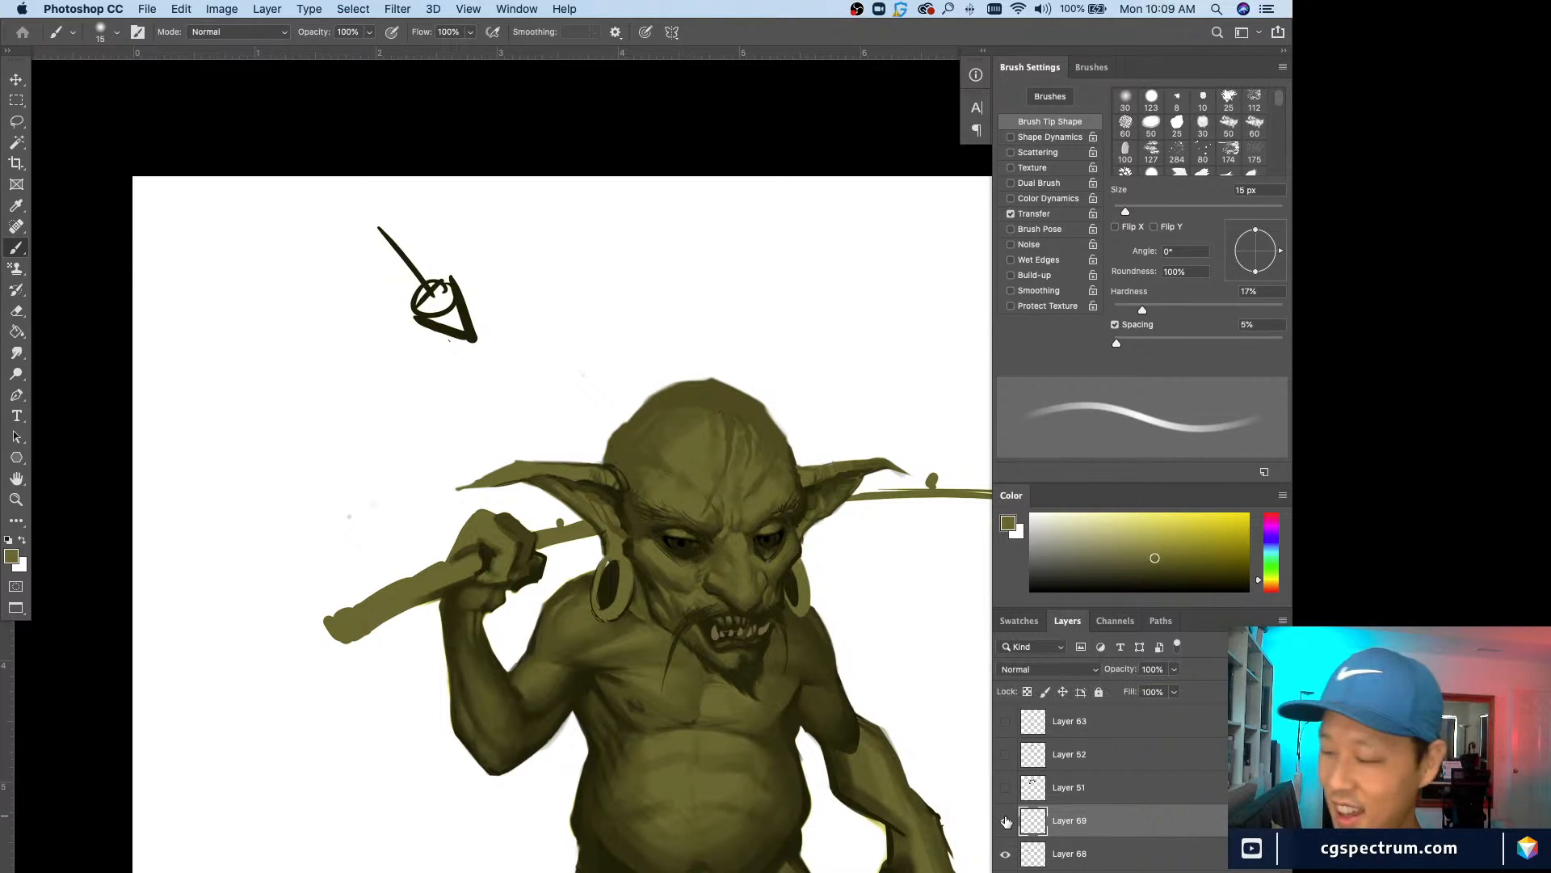
Step: Add a new layer above Layer 69 and reshape the grip around the rod in sampled dark and light olives with 15 px to 25 px brushes
key("alt+shift+super+n")
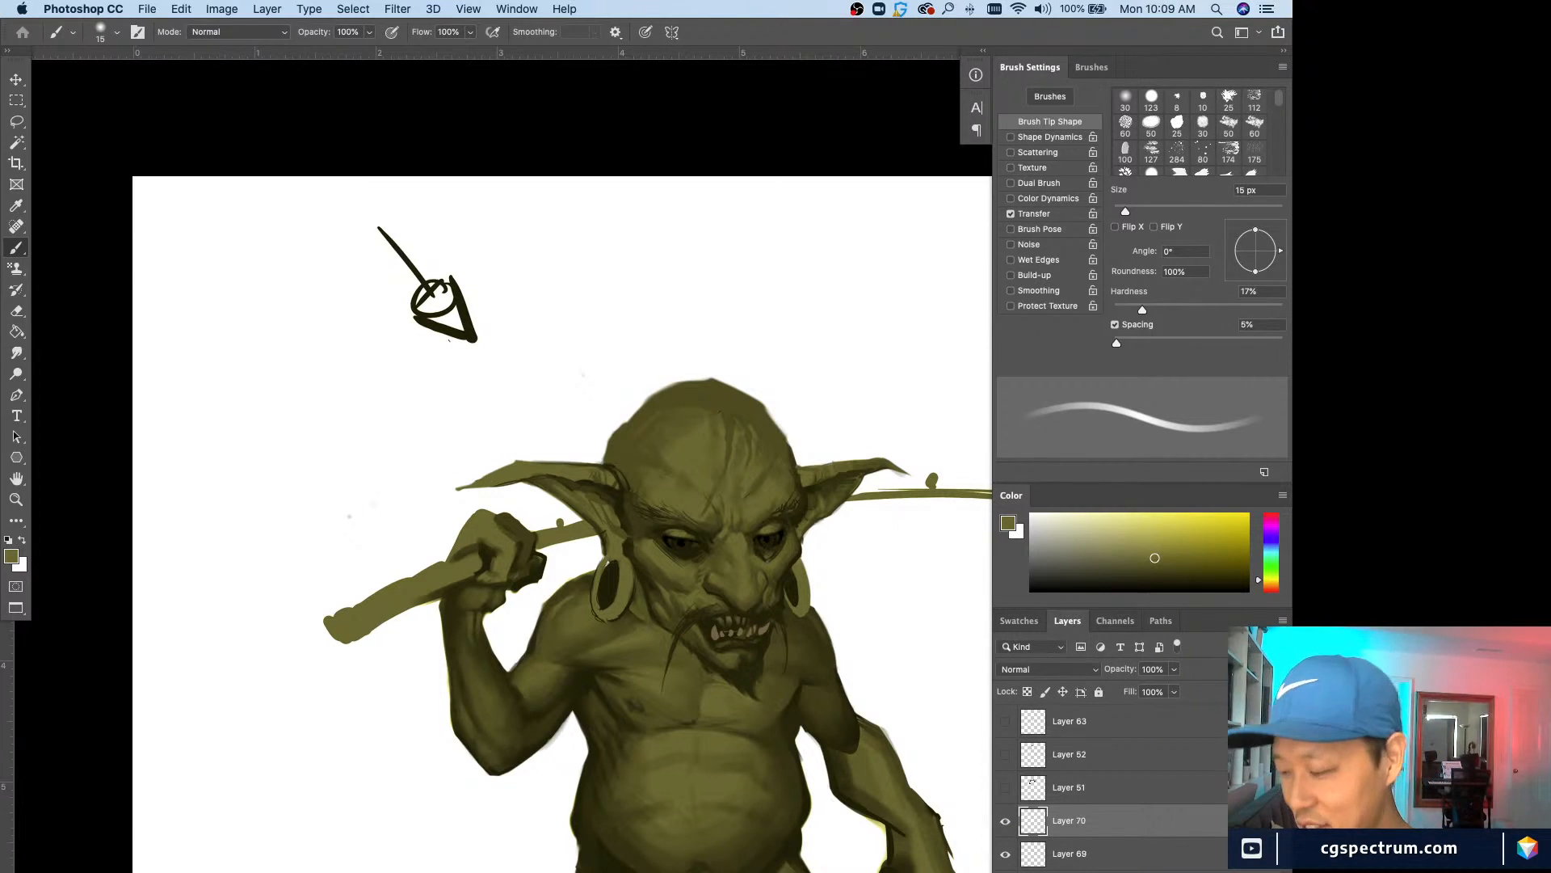
left_click(488, 548, "alt")
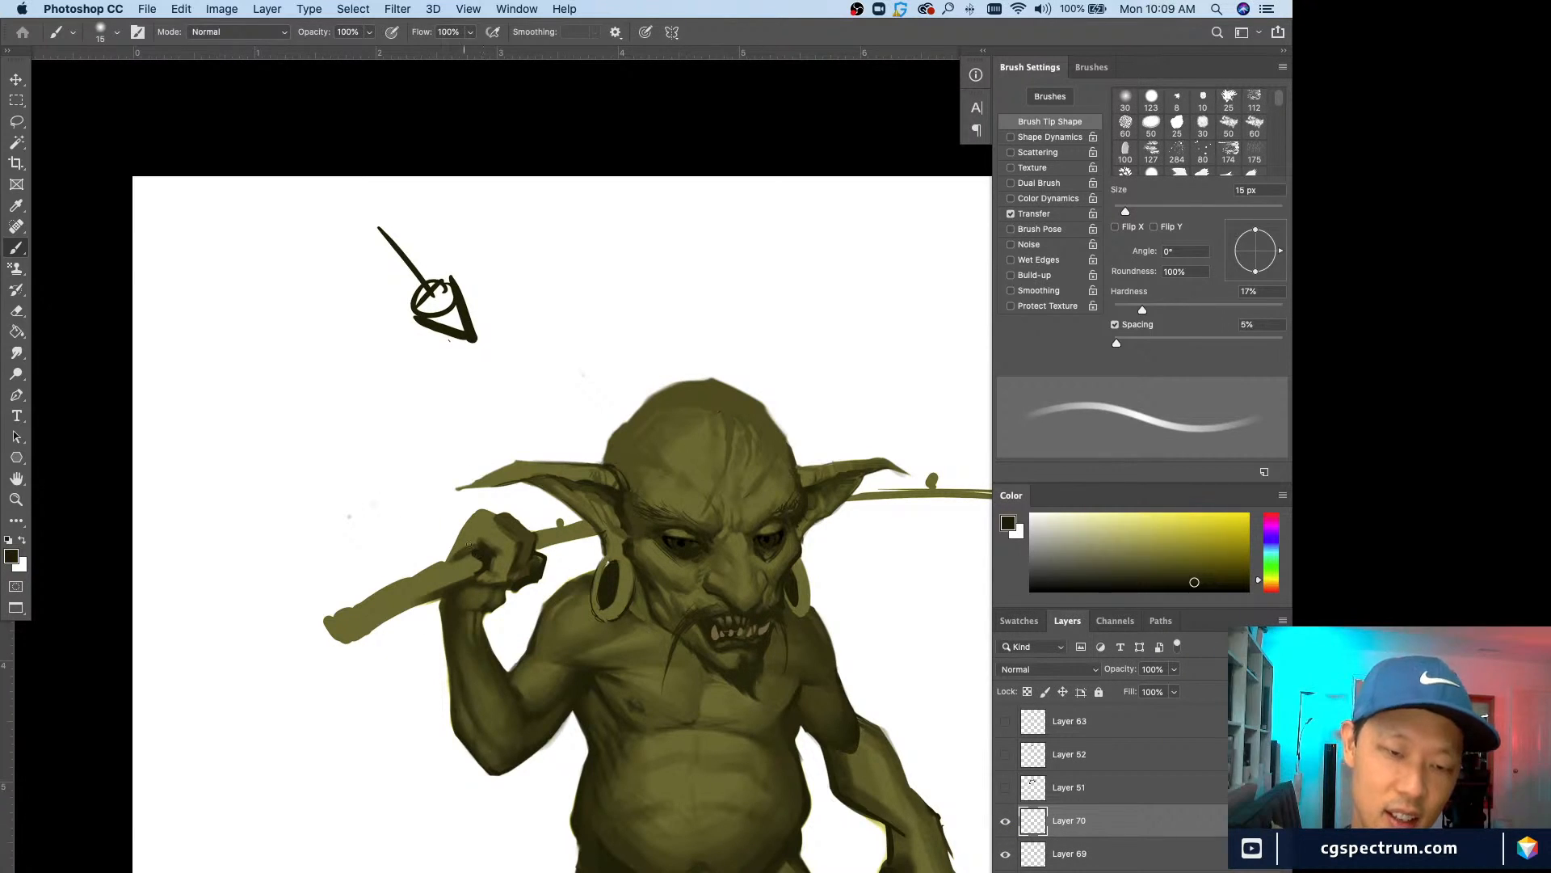
left_click(482, 542, "alt")
key("bracketright")
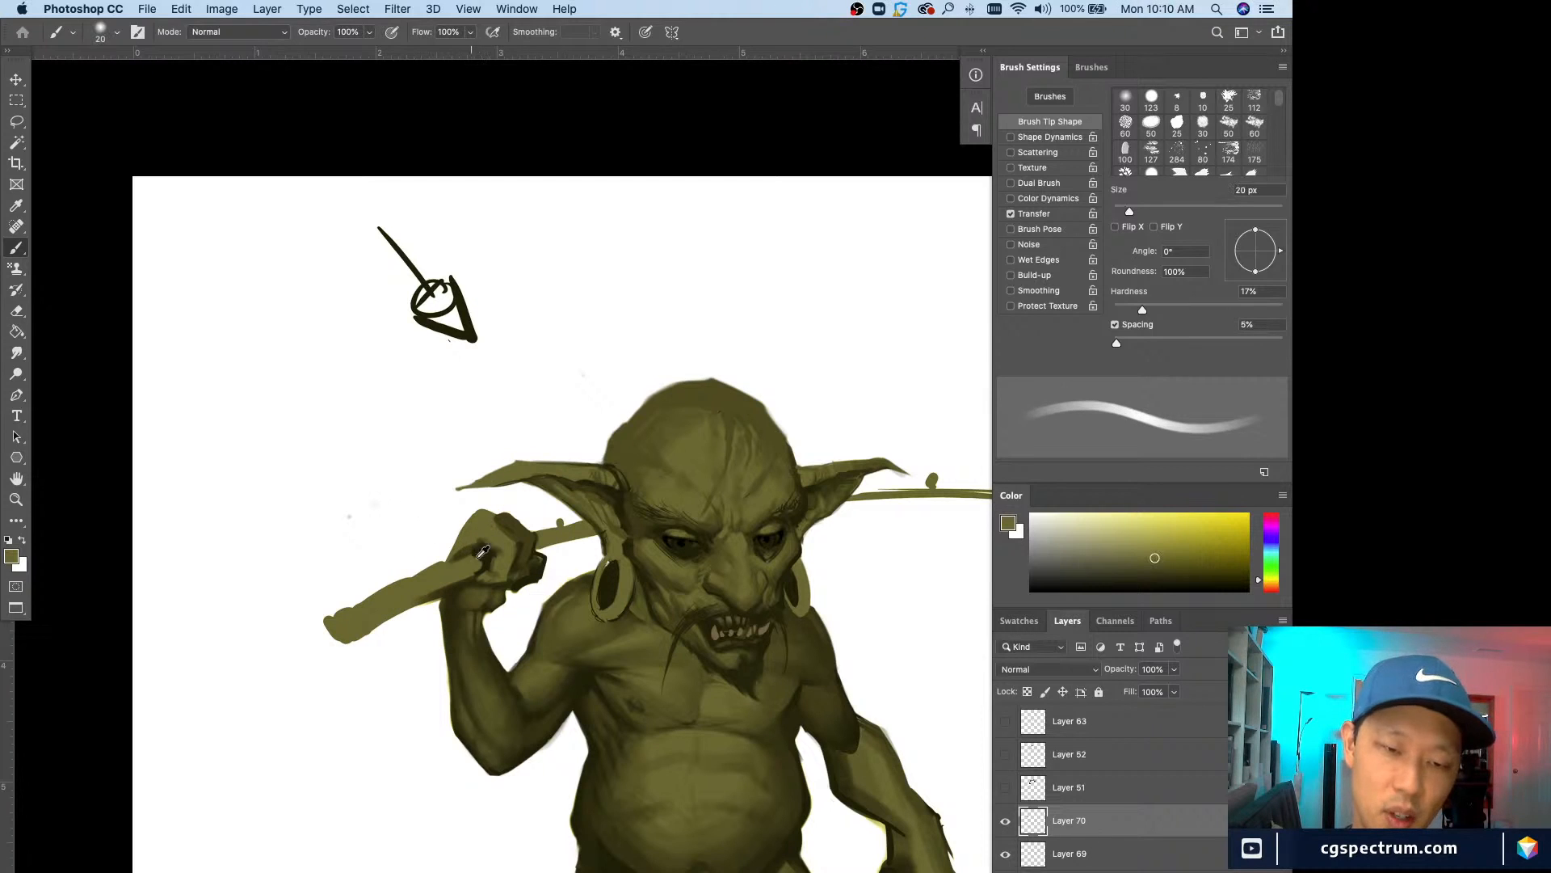
key("bracketright")
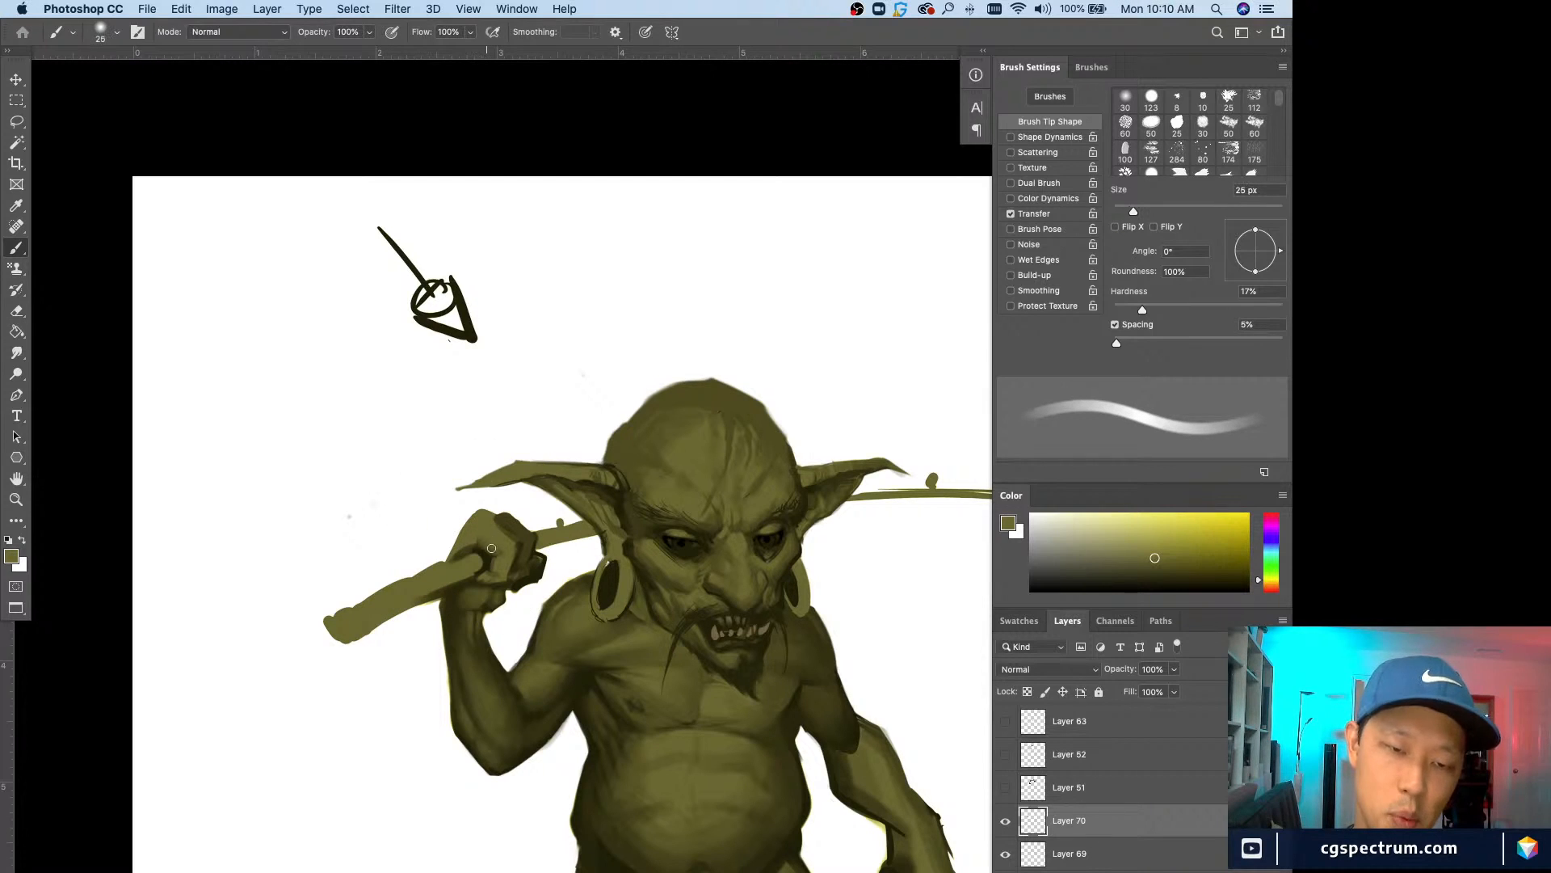
left_click(486, 551, "alt")
key("bracketleft")
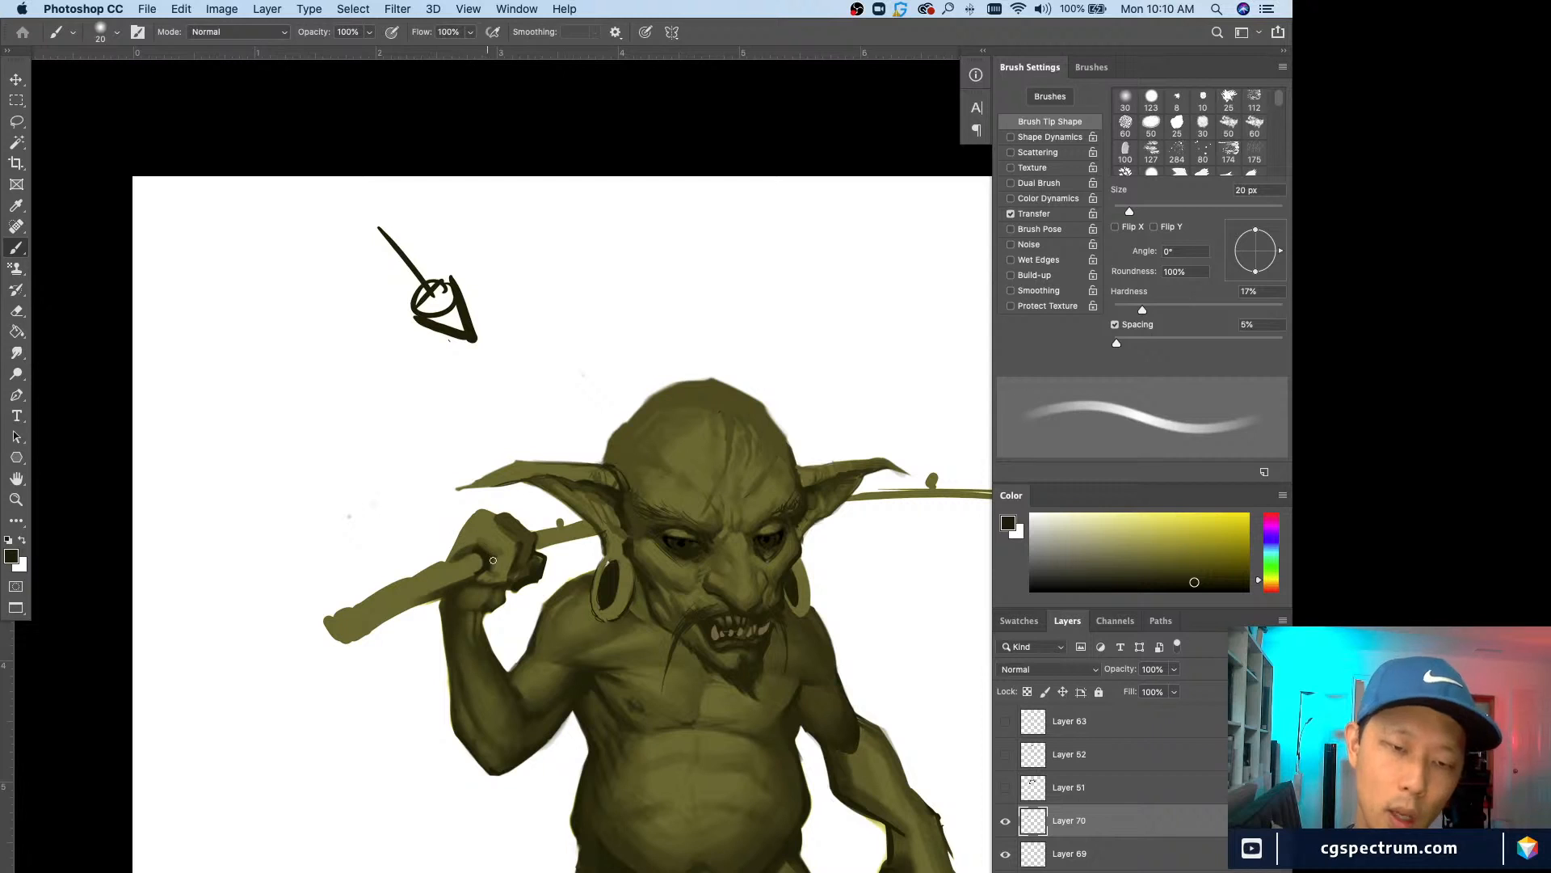
Step: Shade the outer edge of the raised hand's back with sampled mid-dark olive, reducing the brush from 20 px to 9 px
left_click(494, 521, "alt")
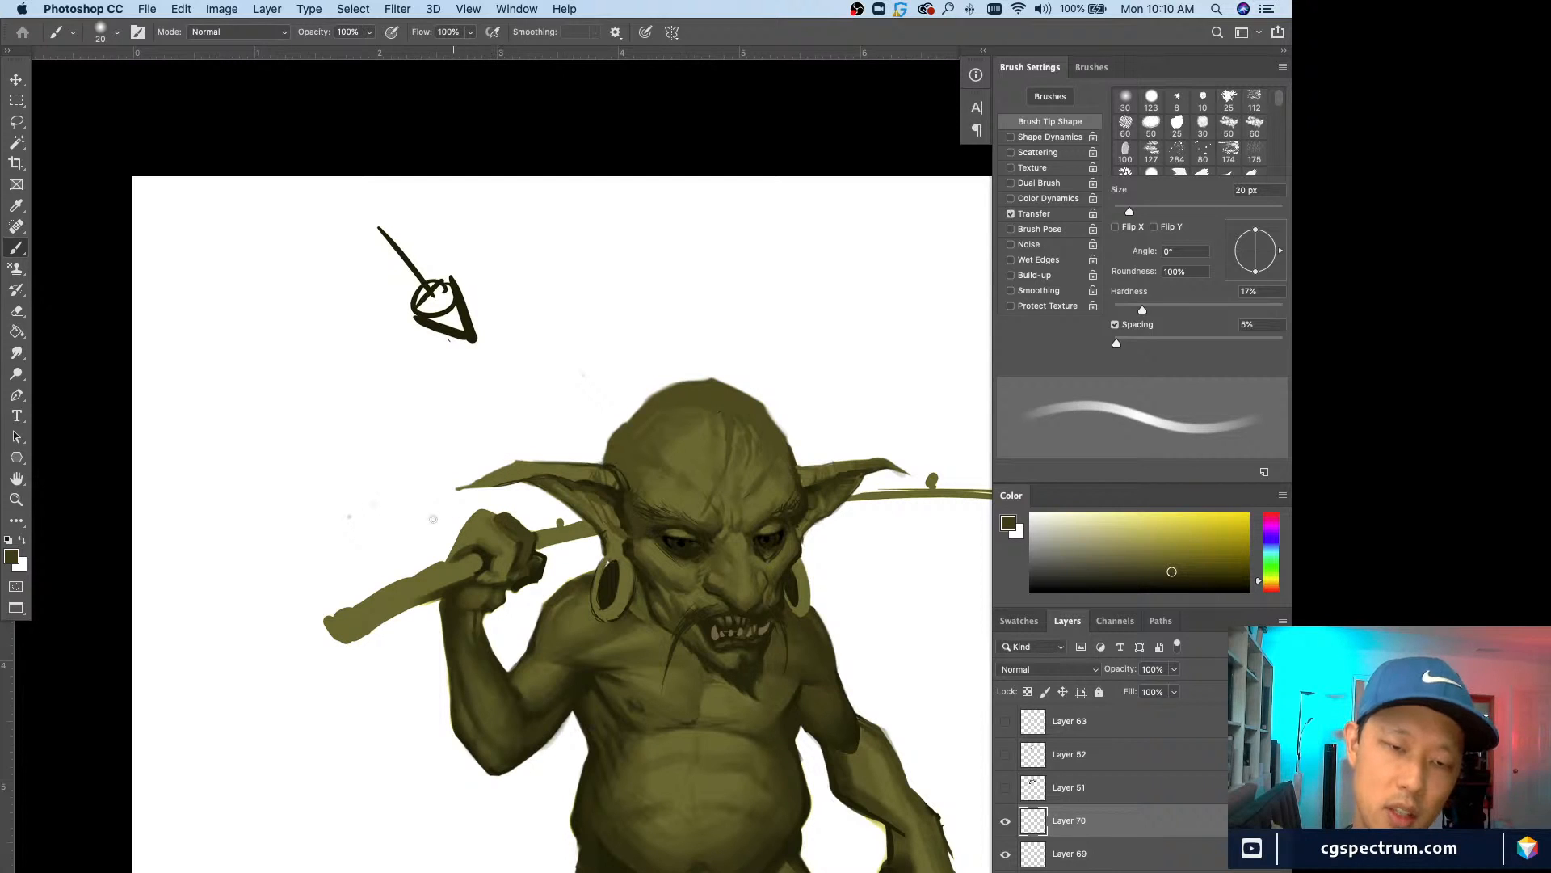
left_click(469, 550, "alt")
key("bracketleft")
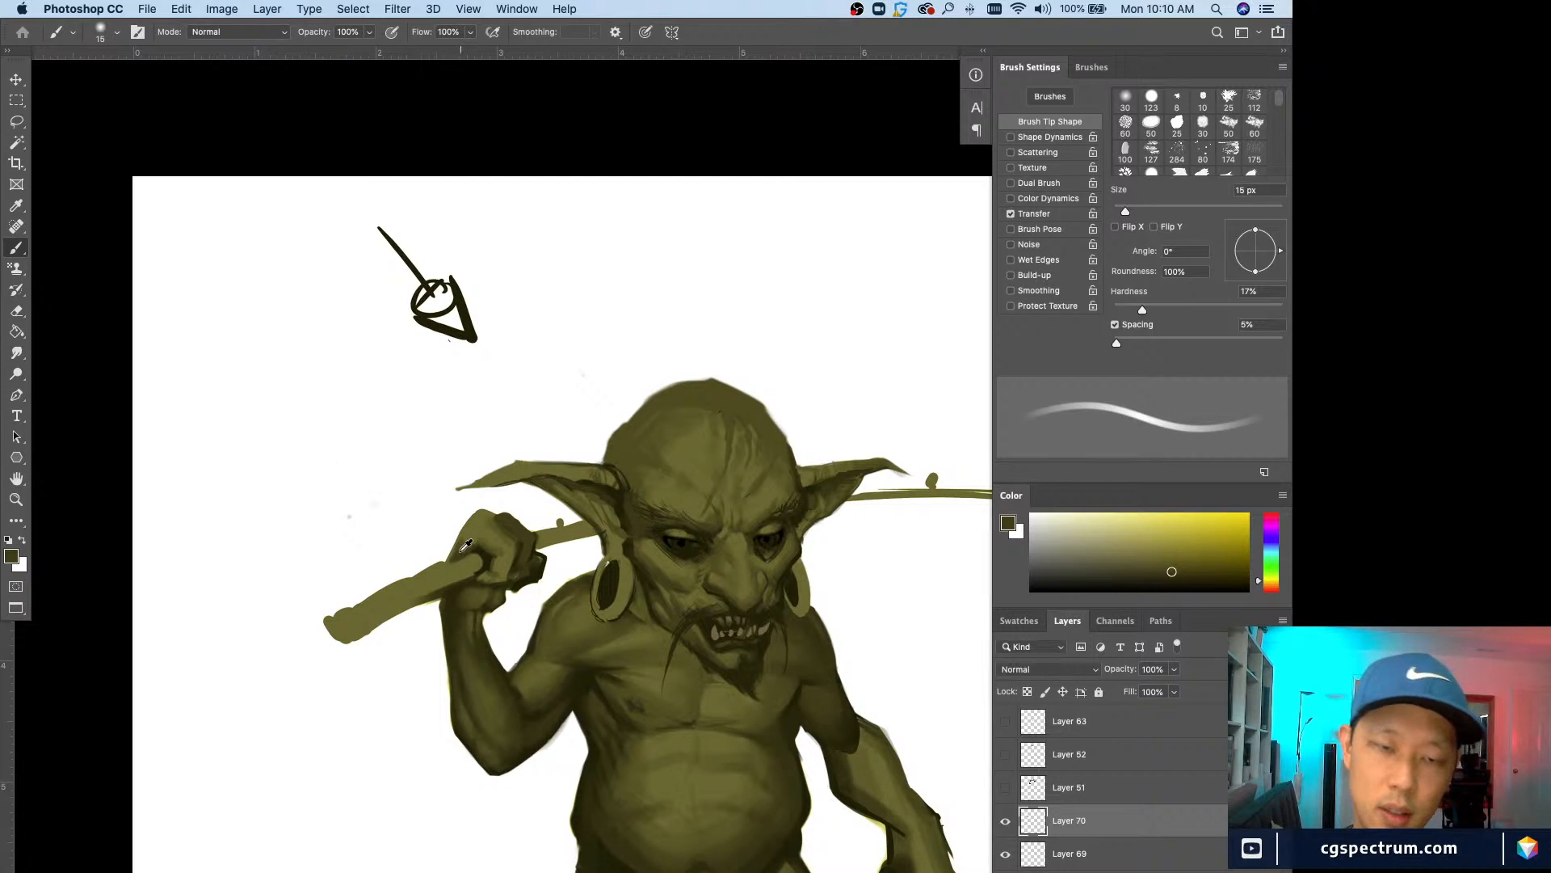
left_click(461, 543, "alt")
key("bracketleft")
key("bracketleft")
left_click_drag(458, 536, 447, 559)
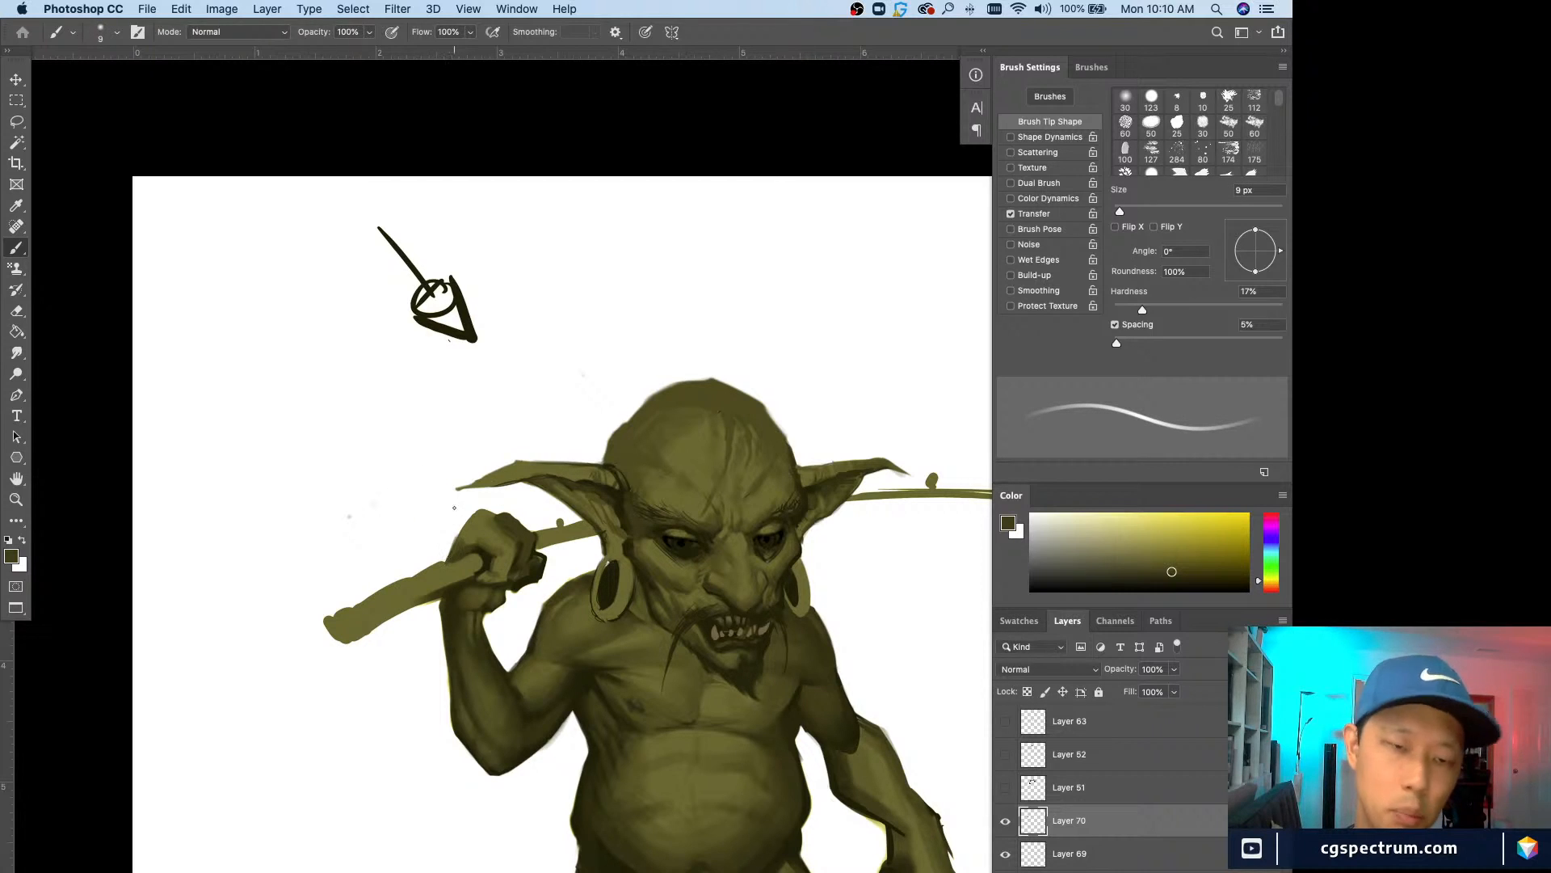
Step: Trim the top contour of the raised hand with background white at 15 px, and refine it with sampled olive at 9 px
left_click(487, 497, "alt")
key("bracketright")
key("bracketright")
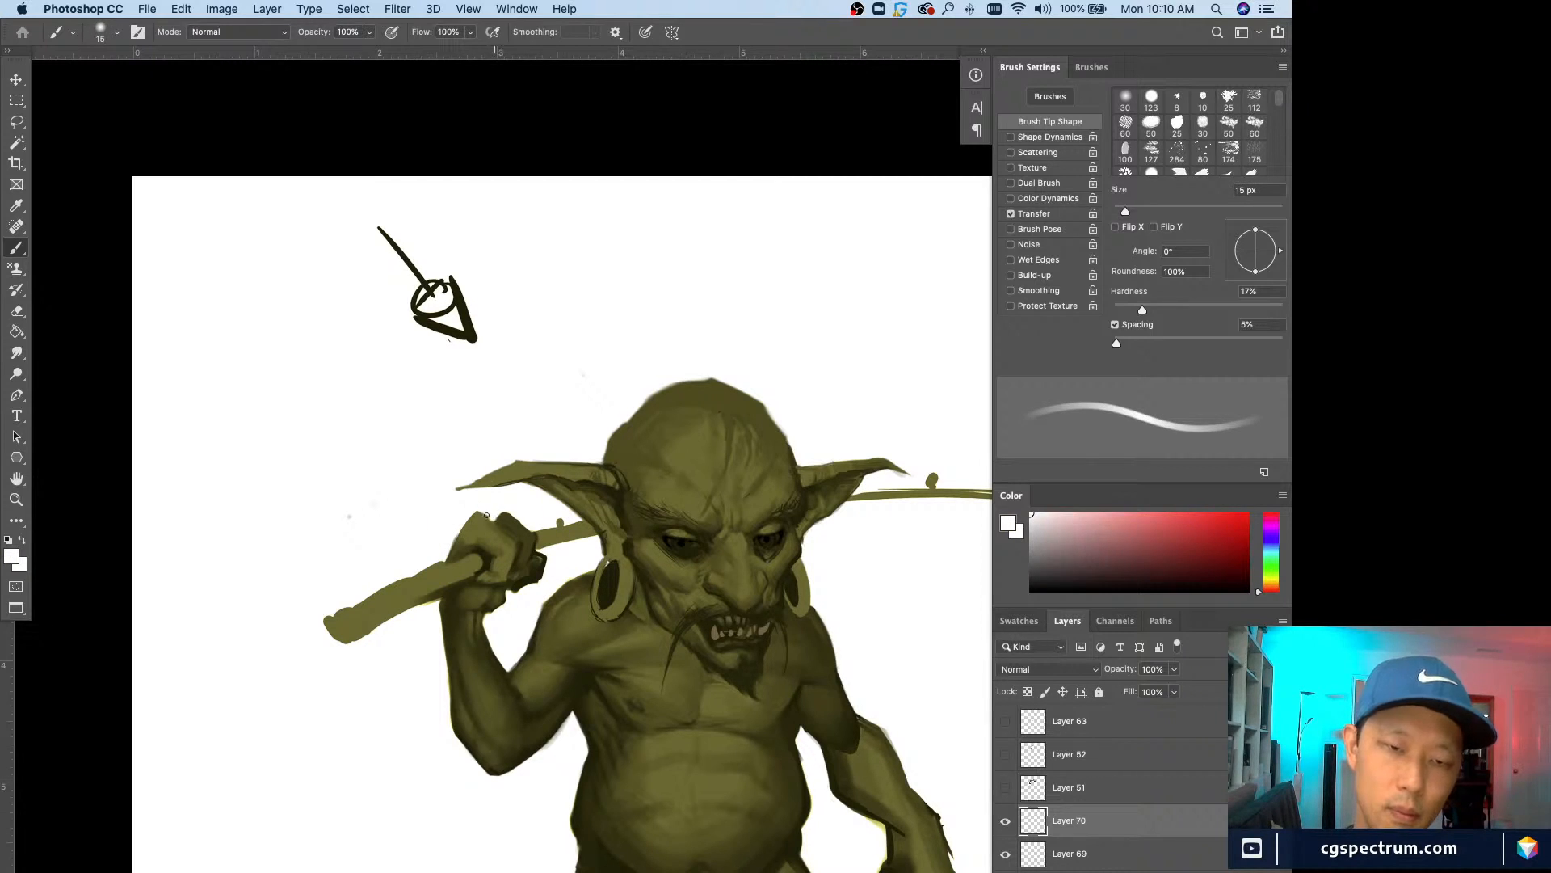
left_click(485, 517, "alt")
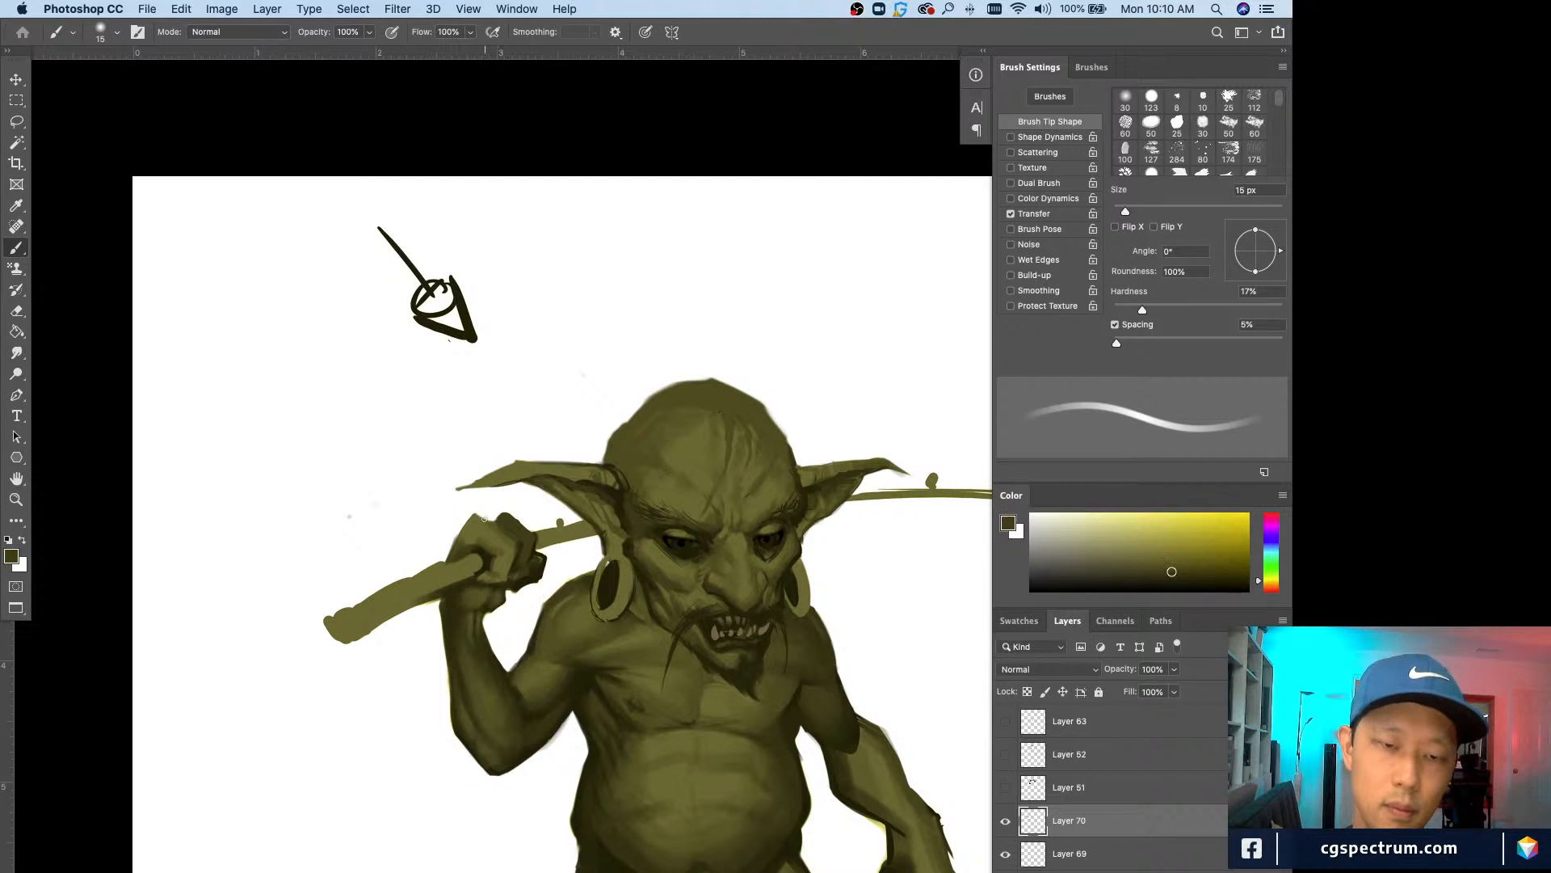
key("bracketleft")
key("bracketleft")
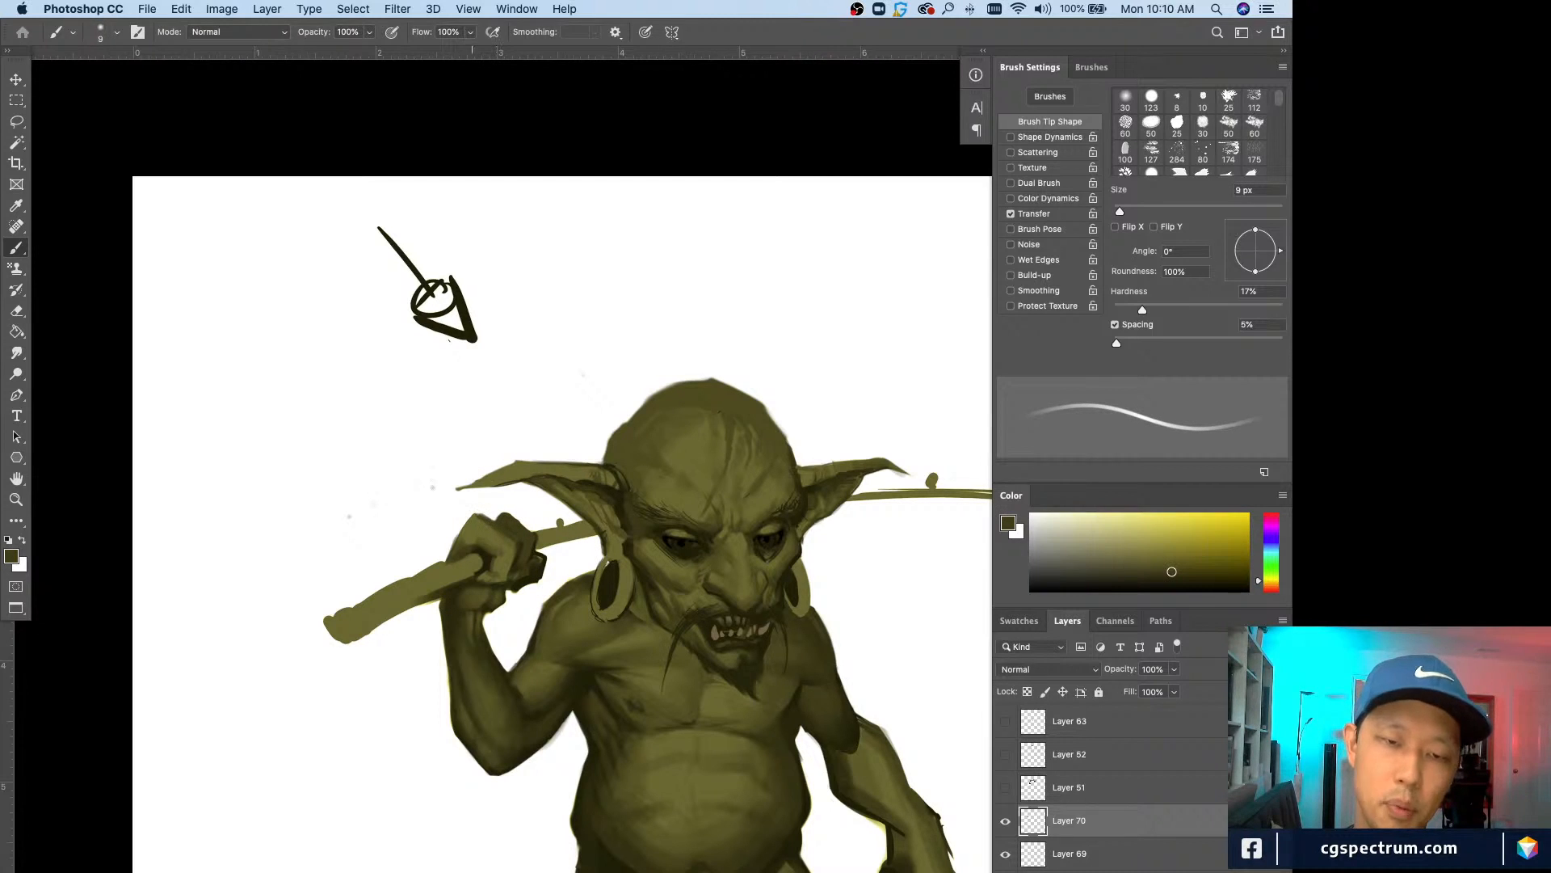
Step: Sharpen the silhouette of the raised hand's upper knuckles with a 9 px brush, alternating sampled background white and dark olive
left_click(509, 489, "alt")
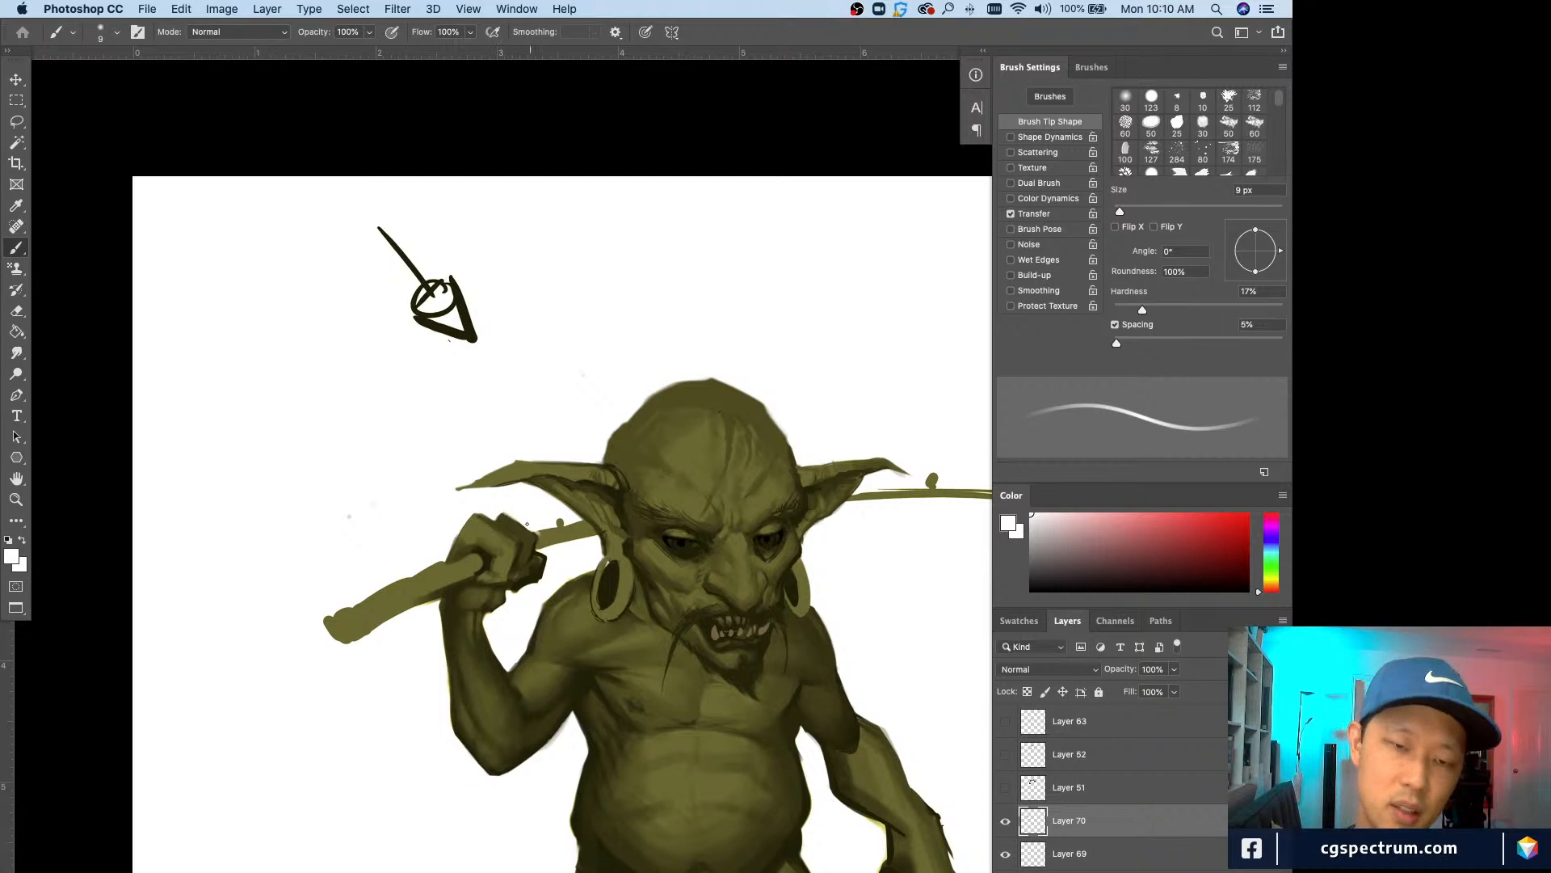
left_click(516, 519, "alt")
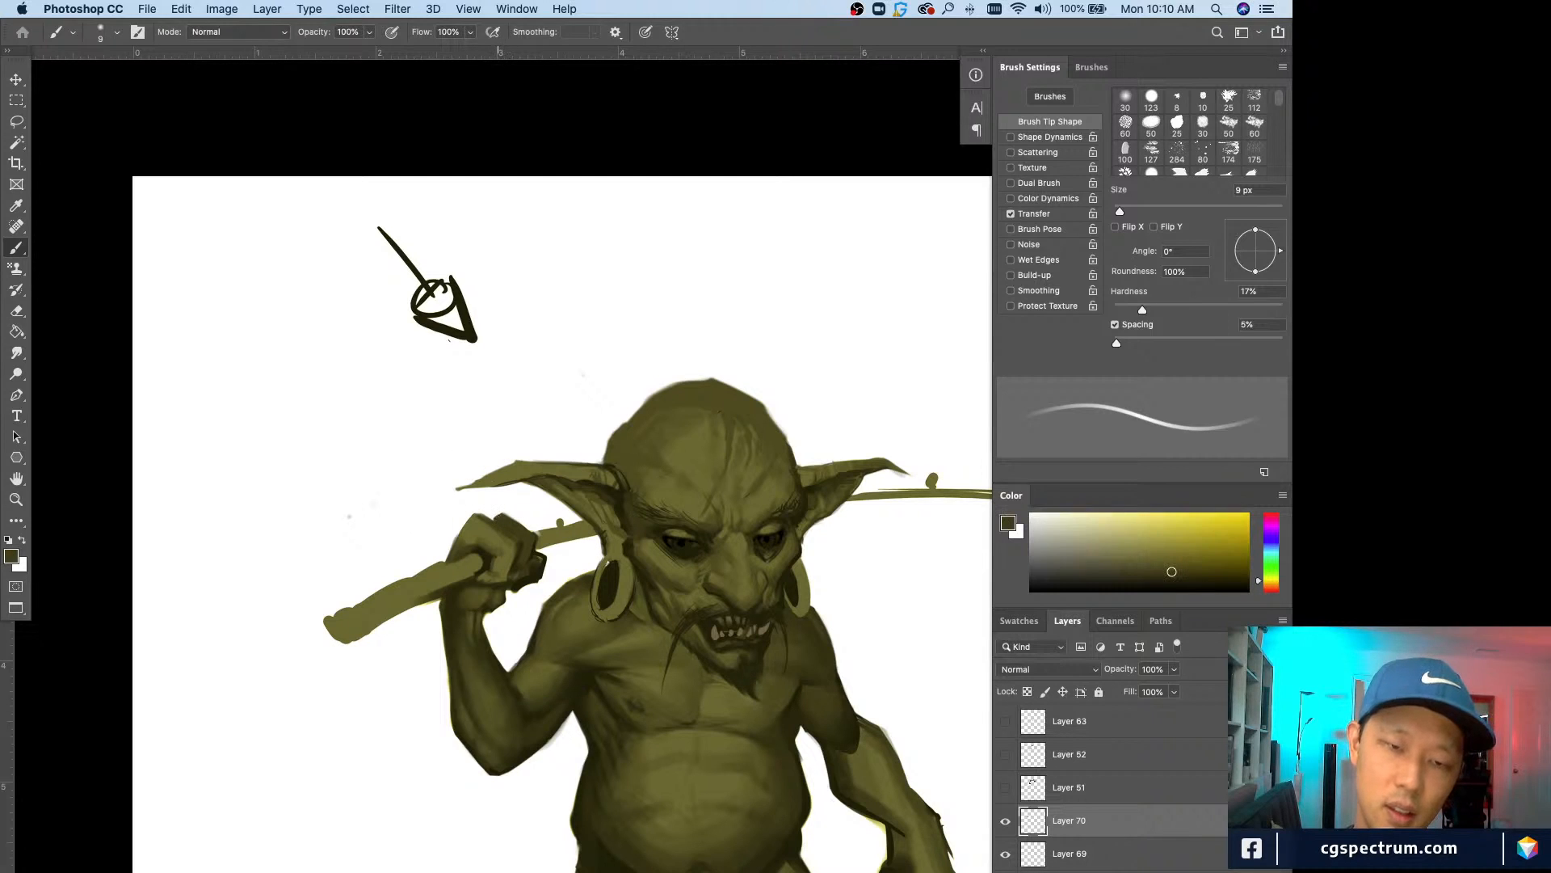
left_click(510, 515, "alt")
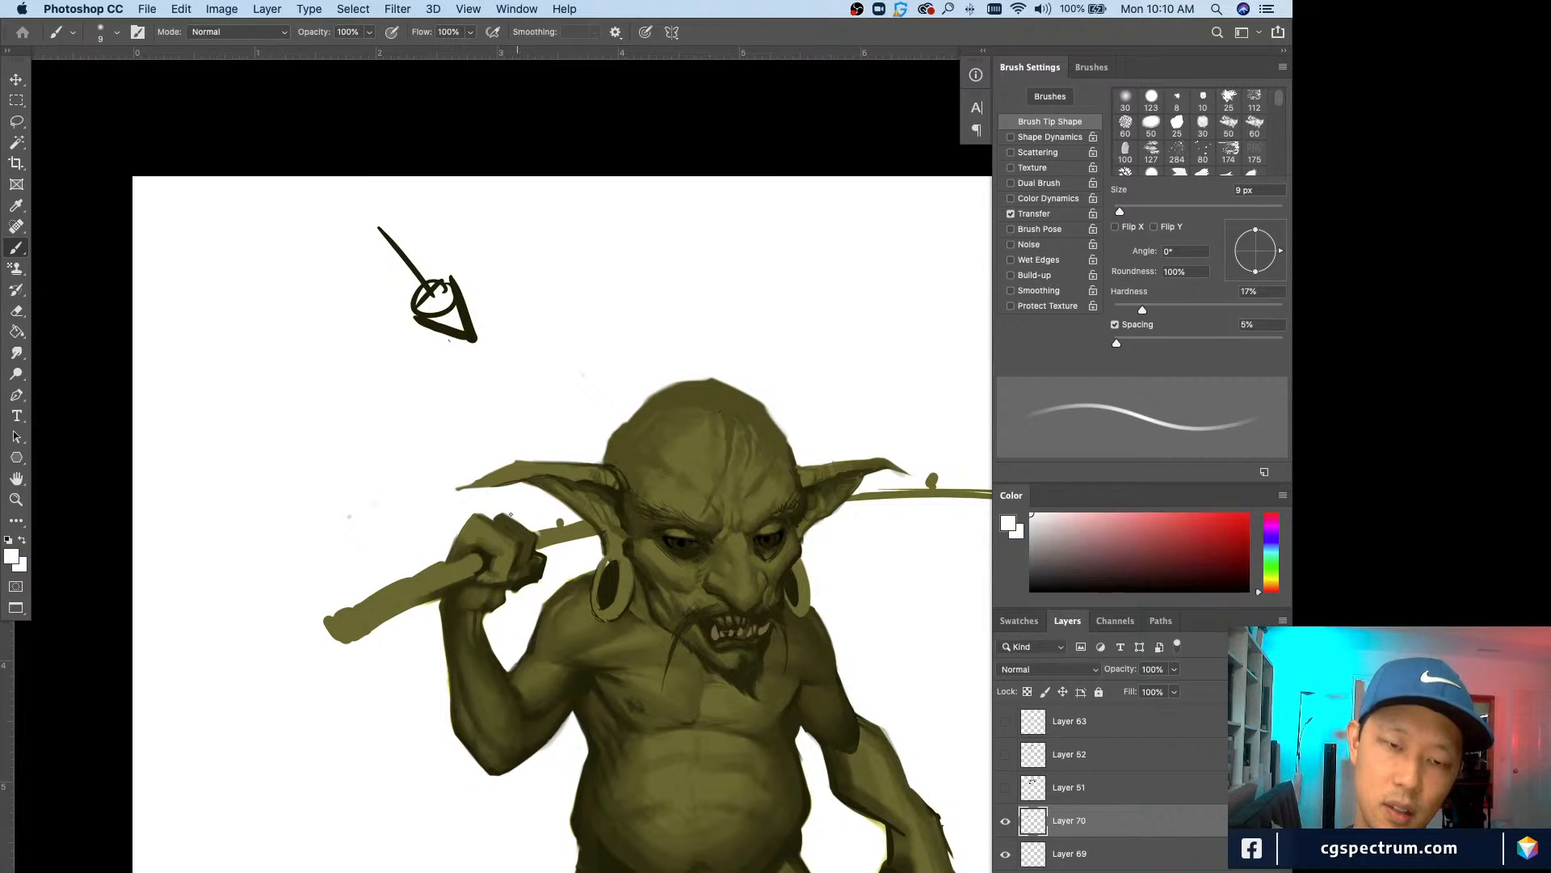
left_click(515, 520, "alt")
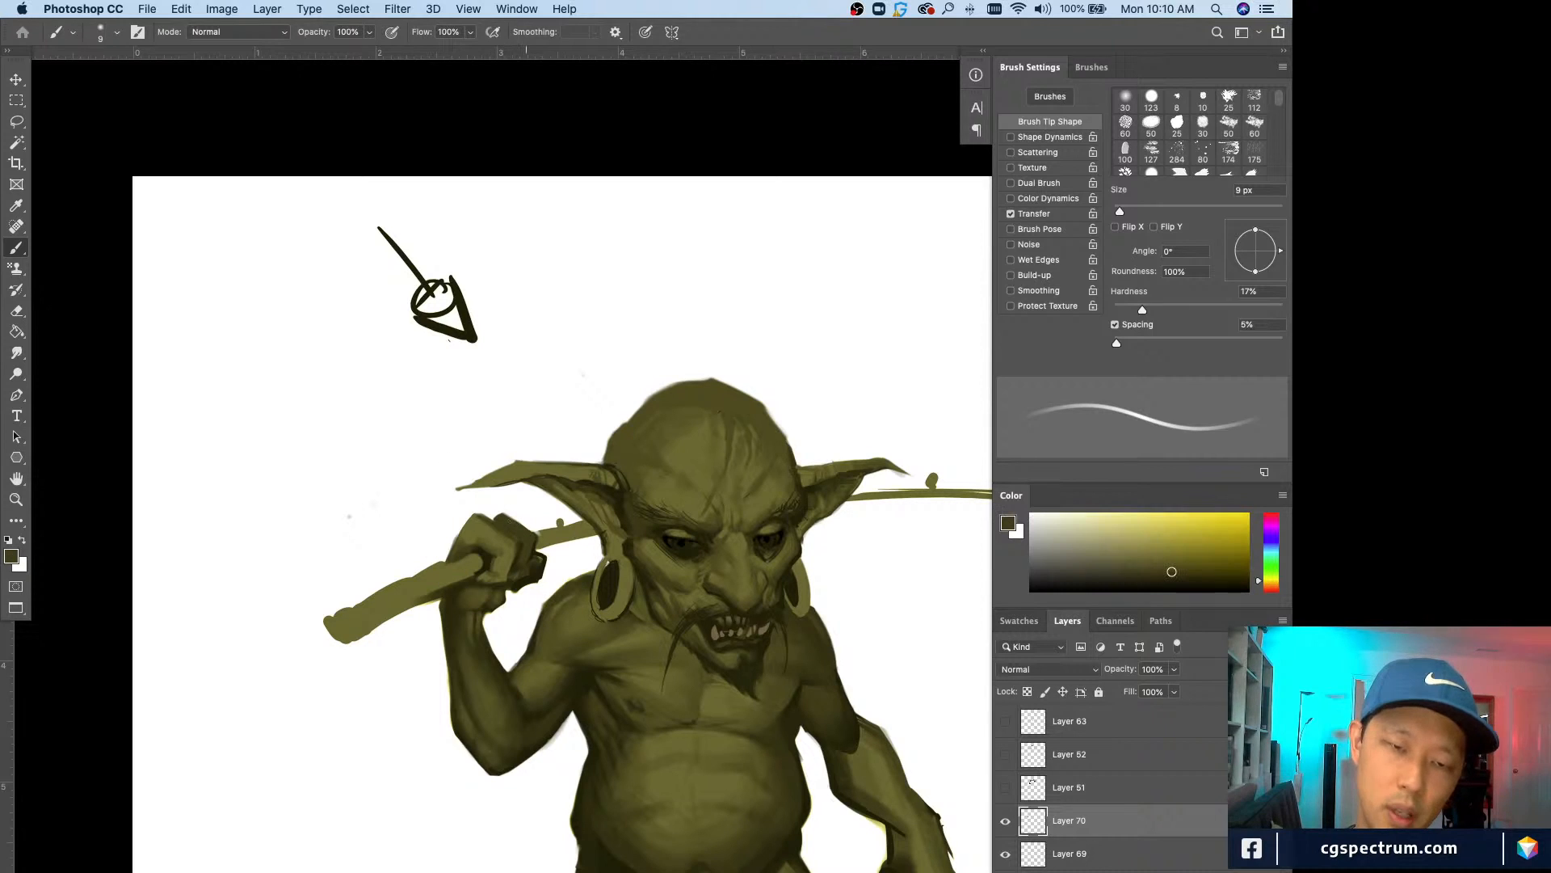
left_click(498, 505, "alt")
left_click(509, 515, "alt")
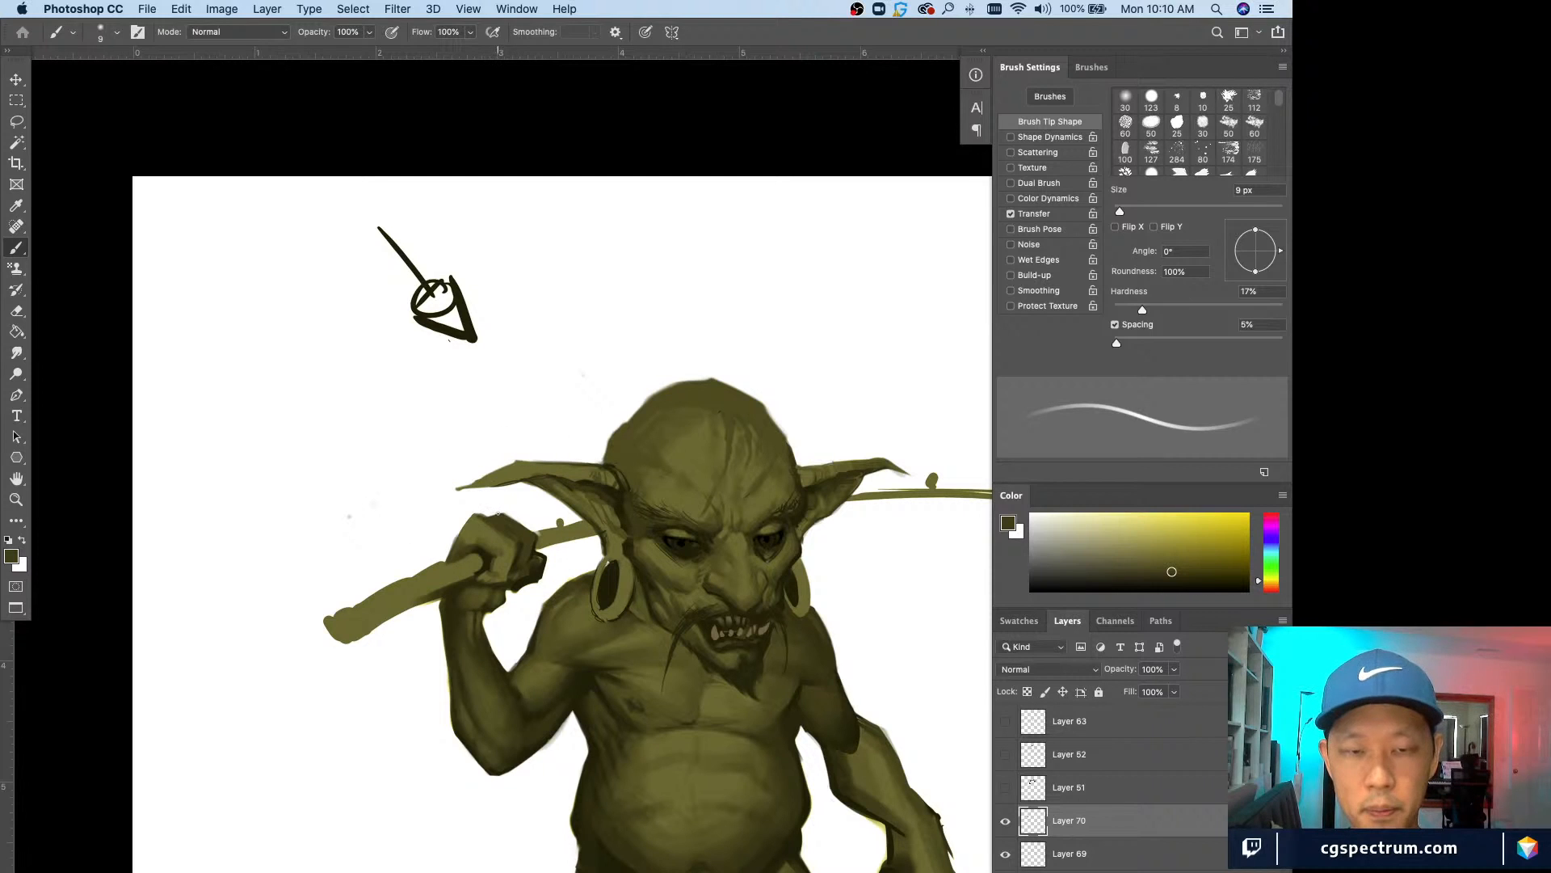
Step: Clean up the contour above the raised hand's knuckles with a 9 px brush, using sampled background white and light olive
left_click(490, 495, "alt")
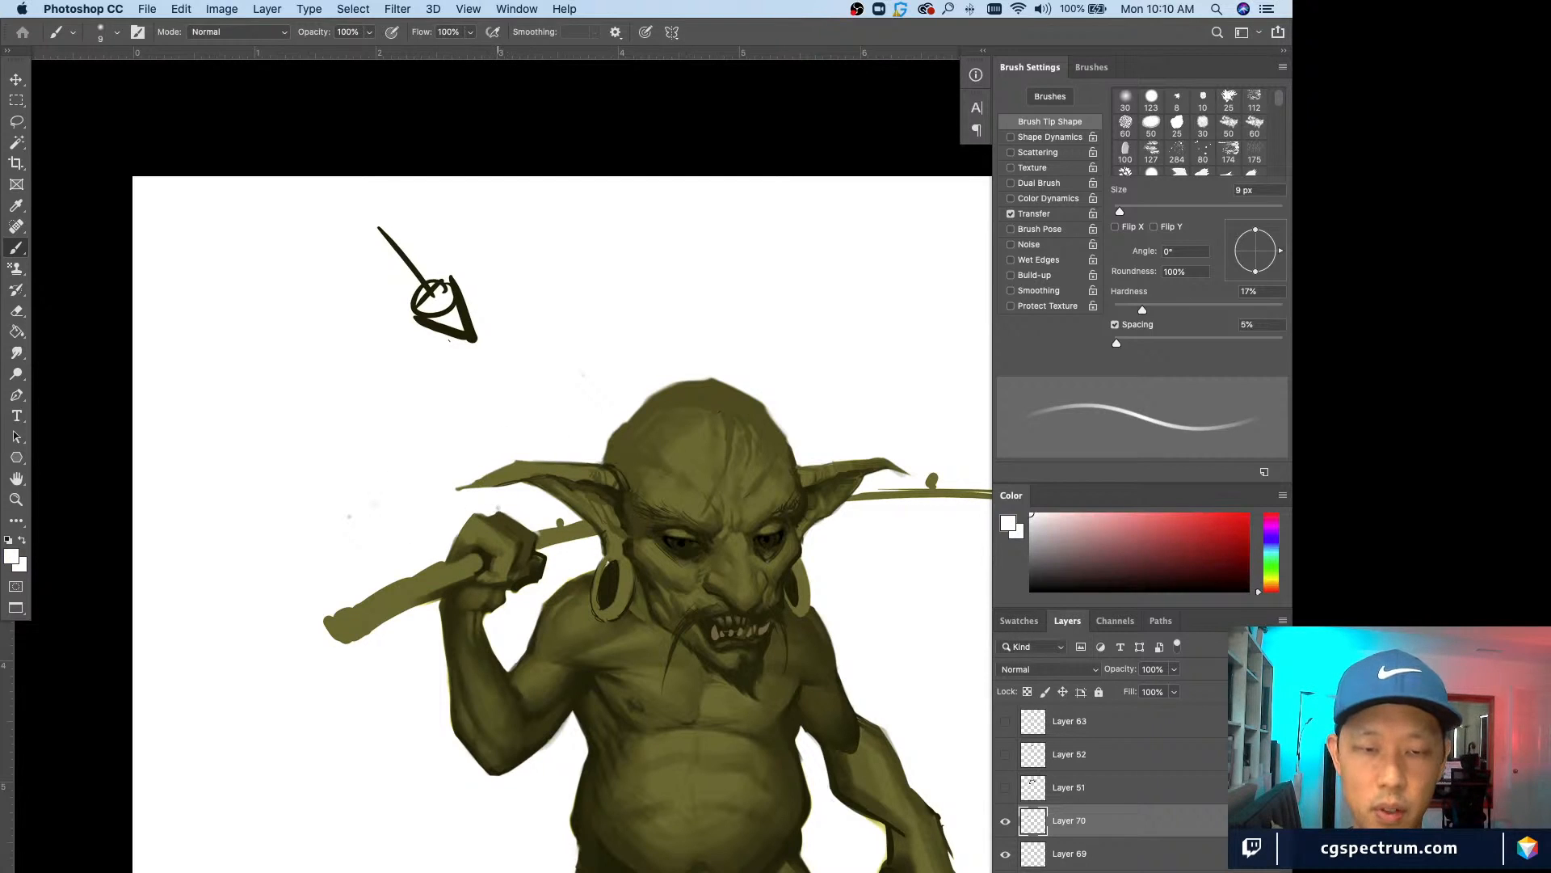
left_click_drag(495, 508, 514, 519)
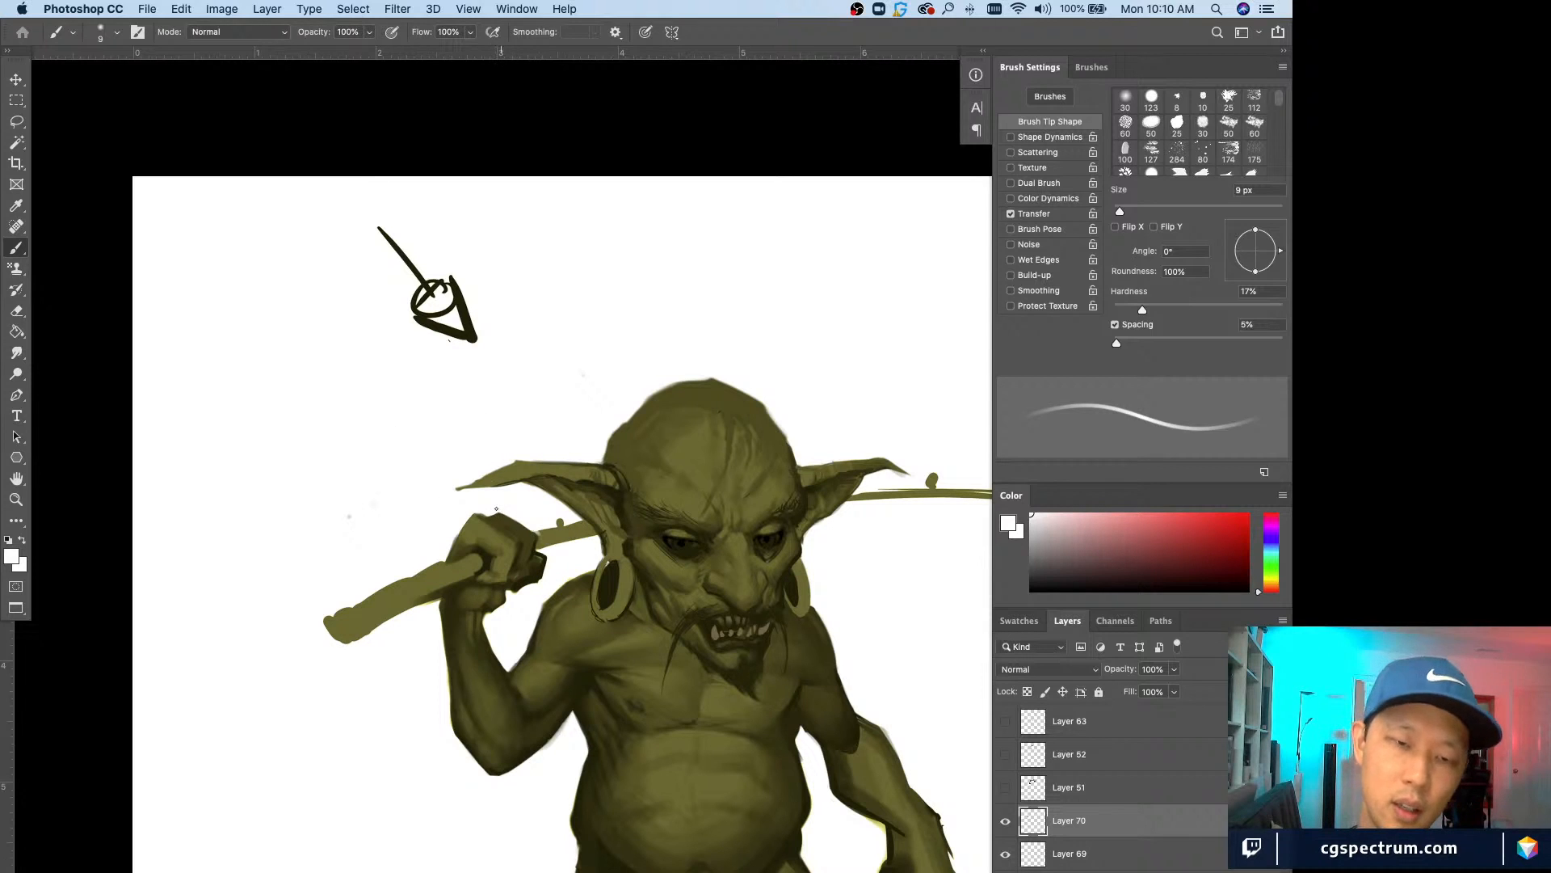
left_click_drag(496, 509, 505, 514)
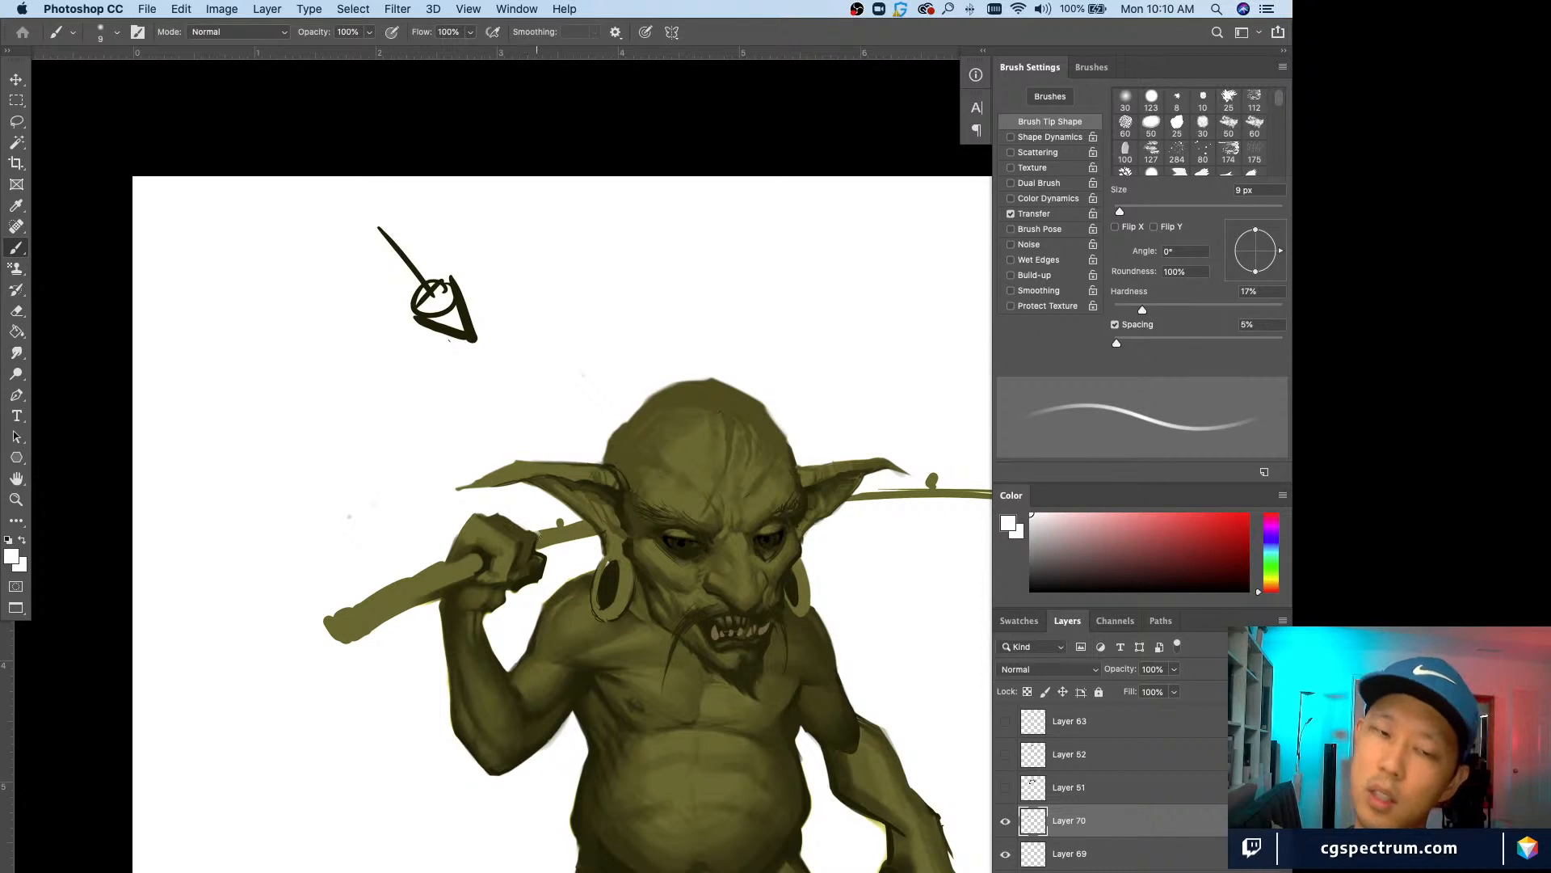
left_click(547, 531, "alt")
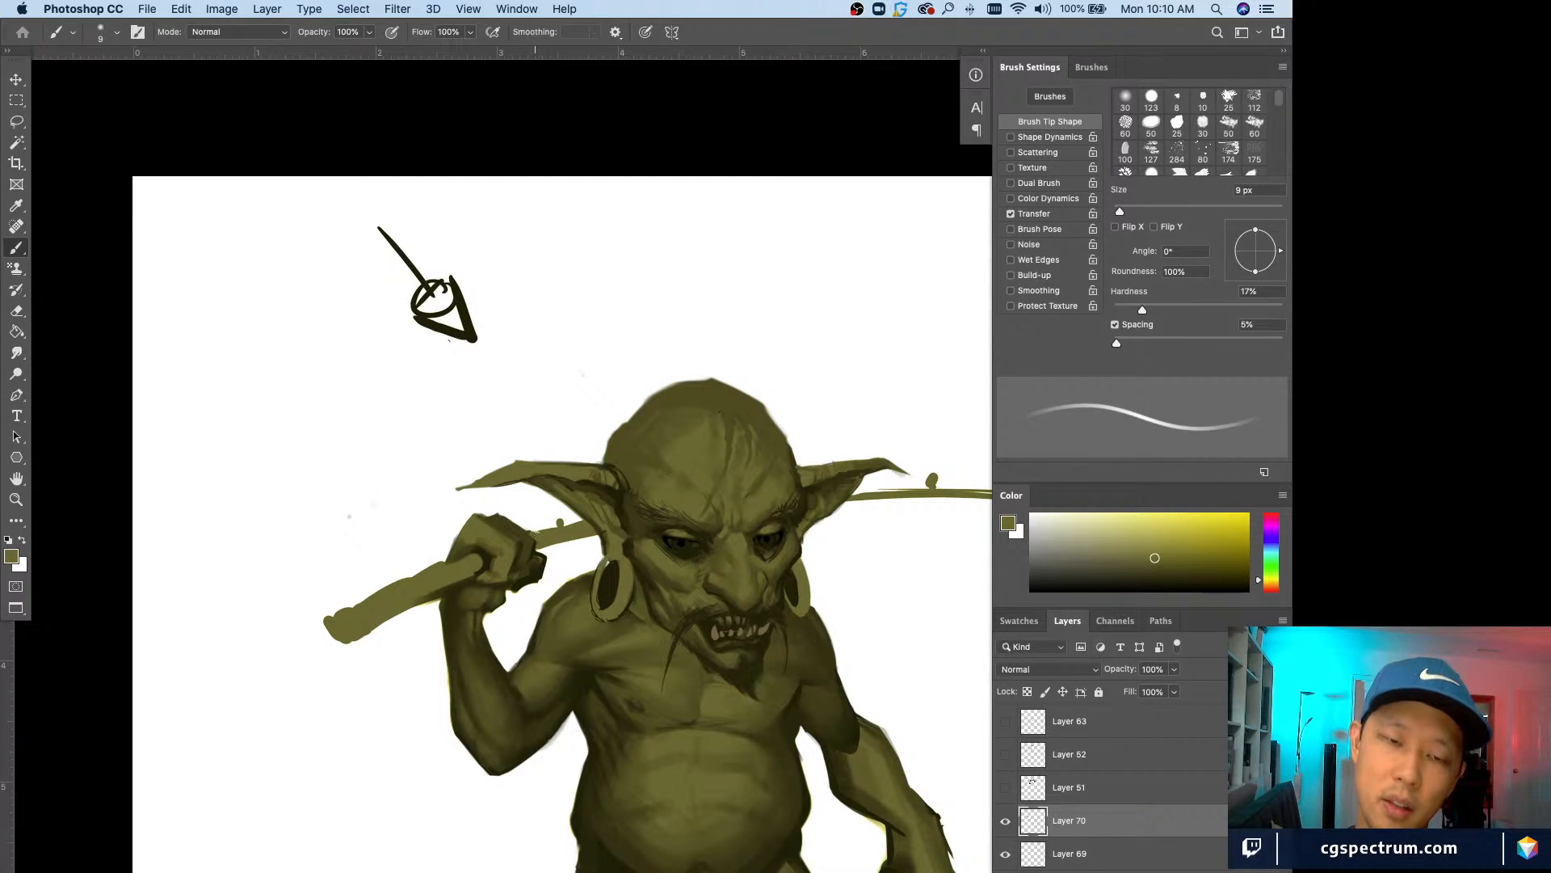
left_click(521, 519, "alt")
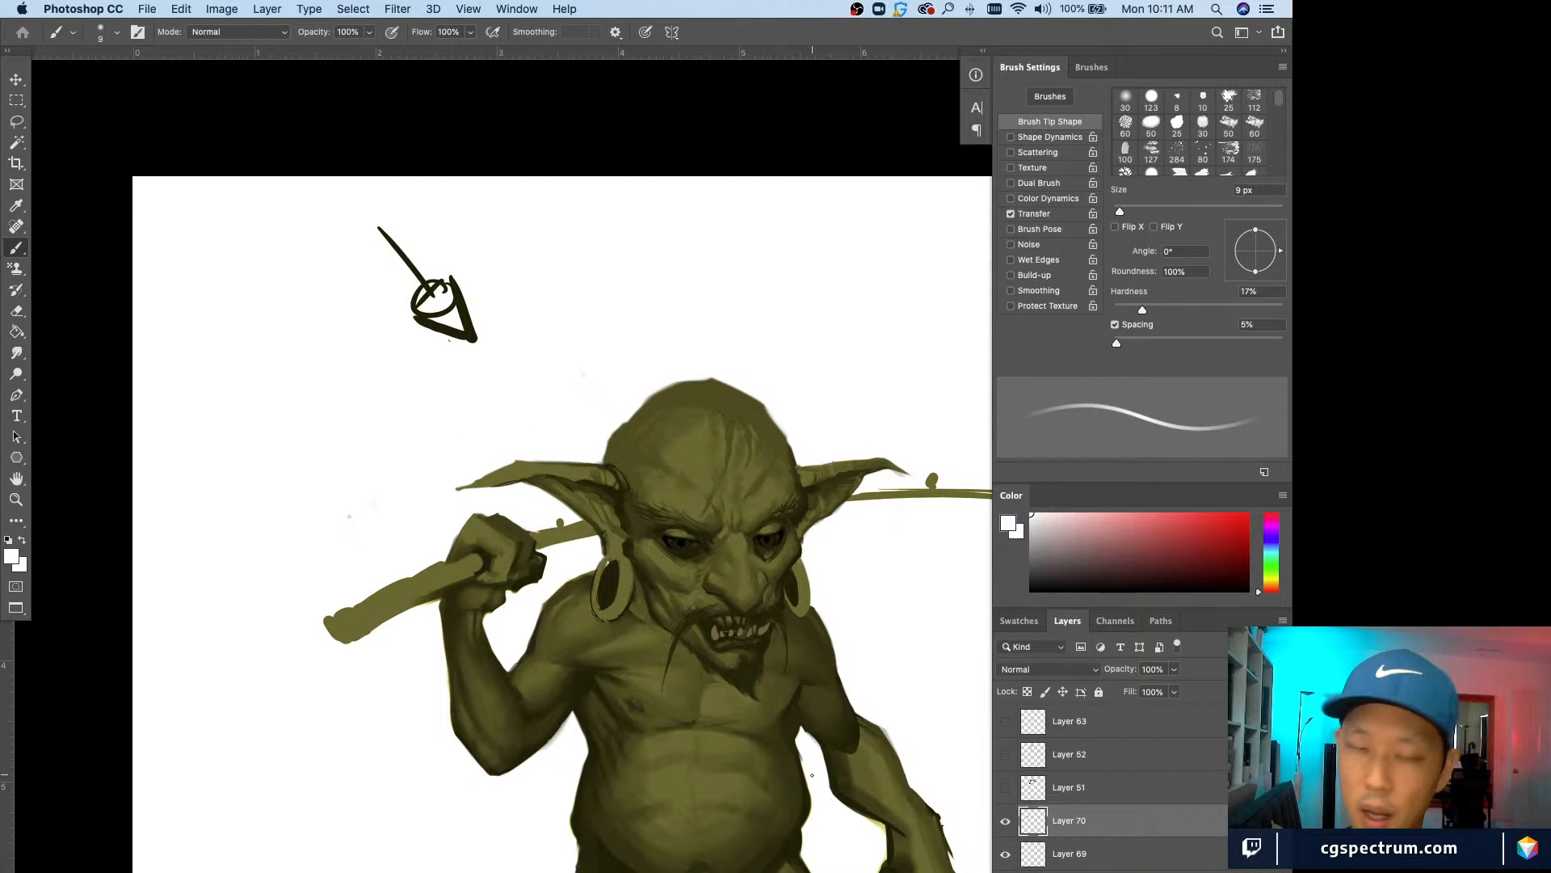
Step: Add a new layer above Layer 70 and model the back of the raised hand near the rod in sampled olives at 20 px and 15 px
key("super+shift+alt+n")
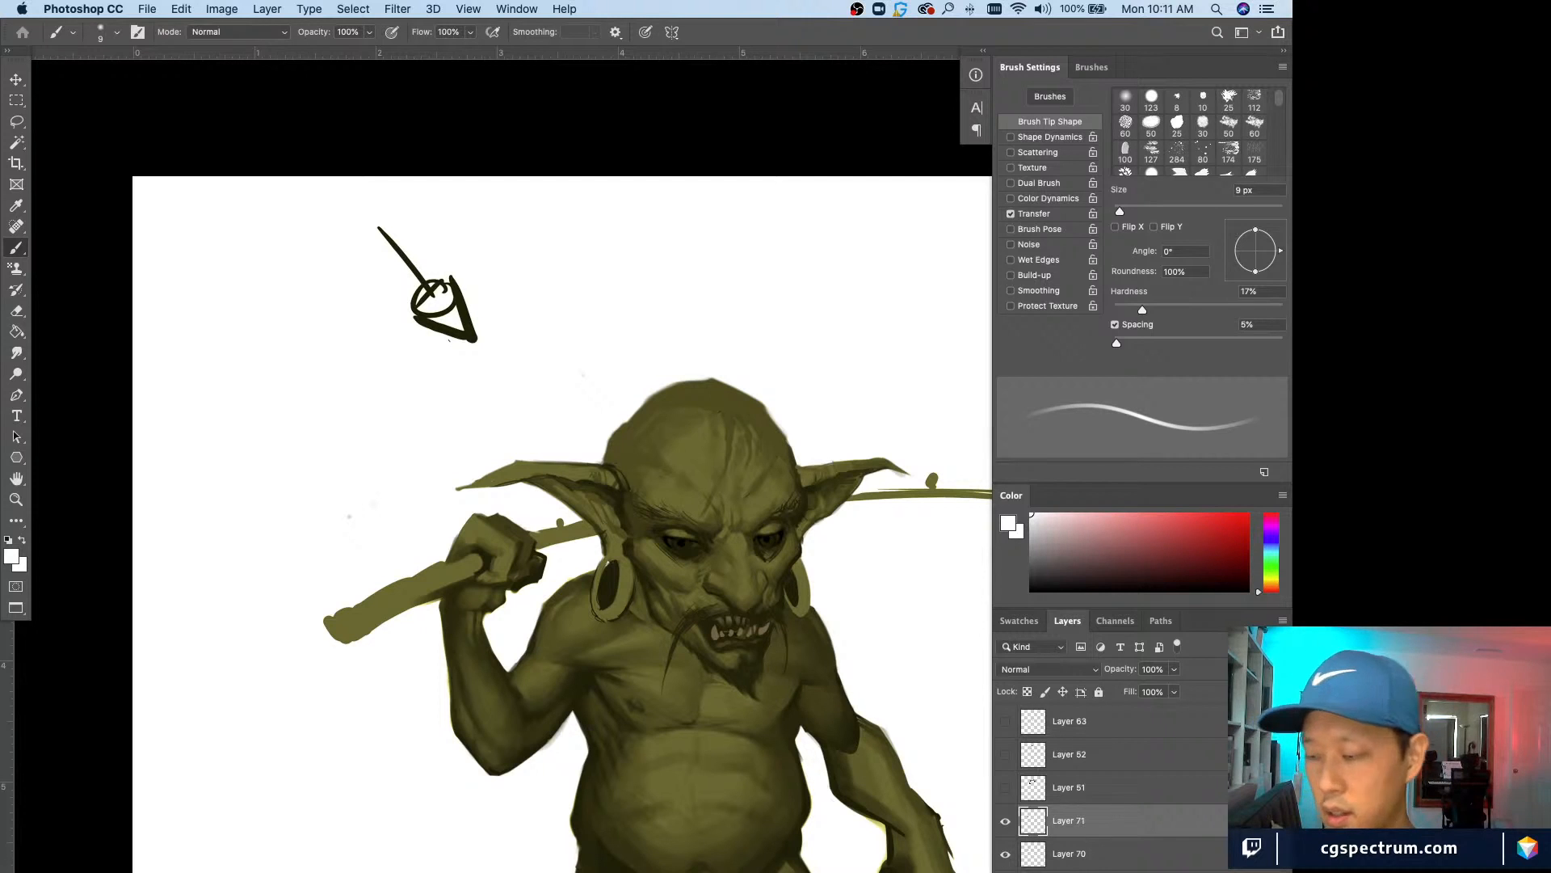
key("super+equal")
left_click(400, 540, "alt")
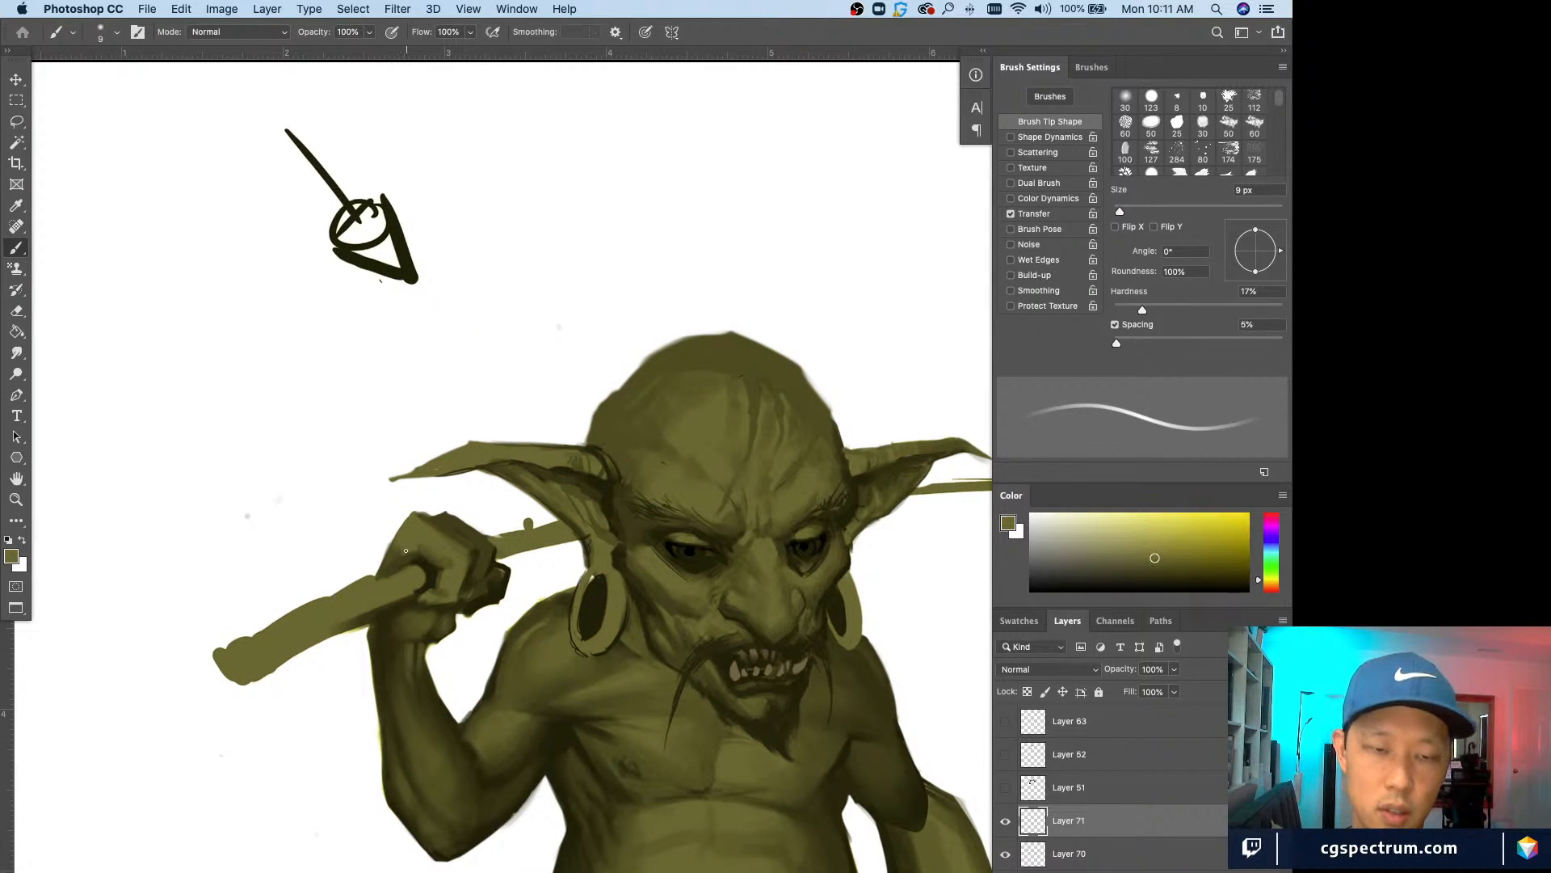
key("bracketright")
left_click(412, 546, "alt")
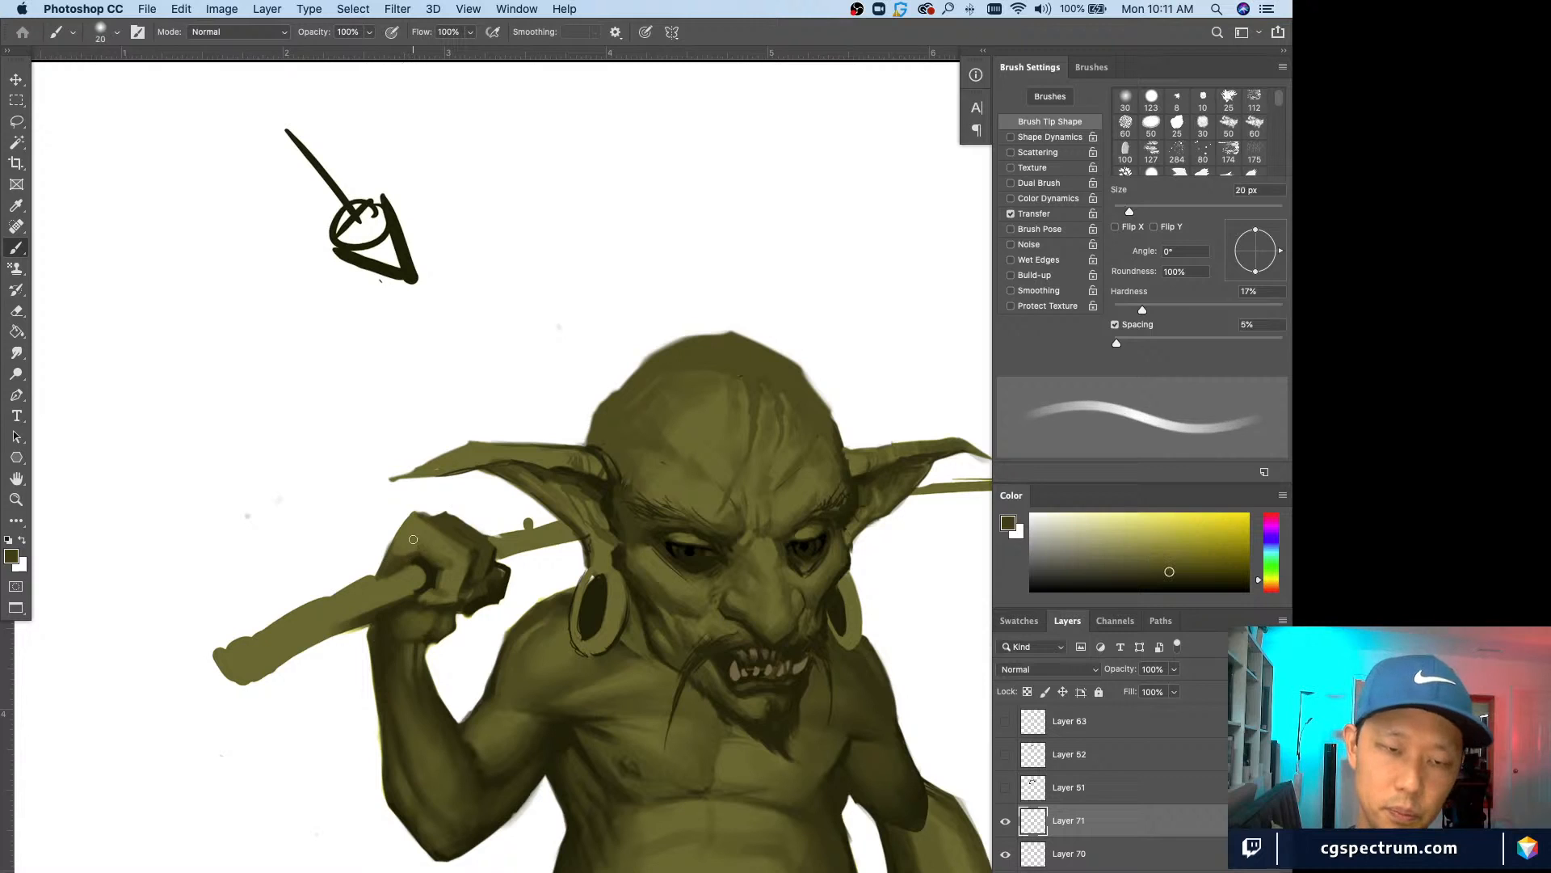
key("bracketright")
left_click(406, 539, "alt")
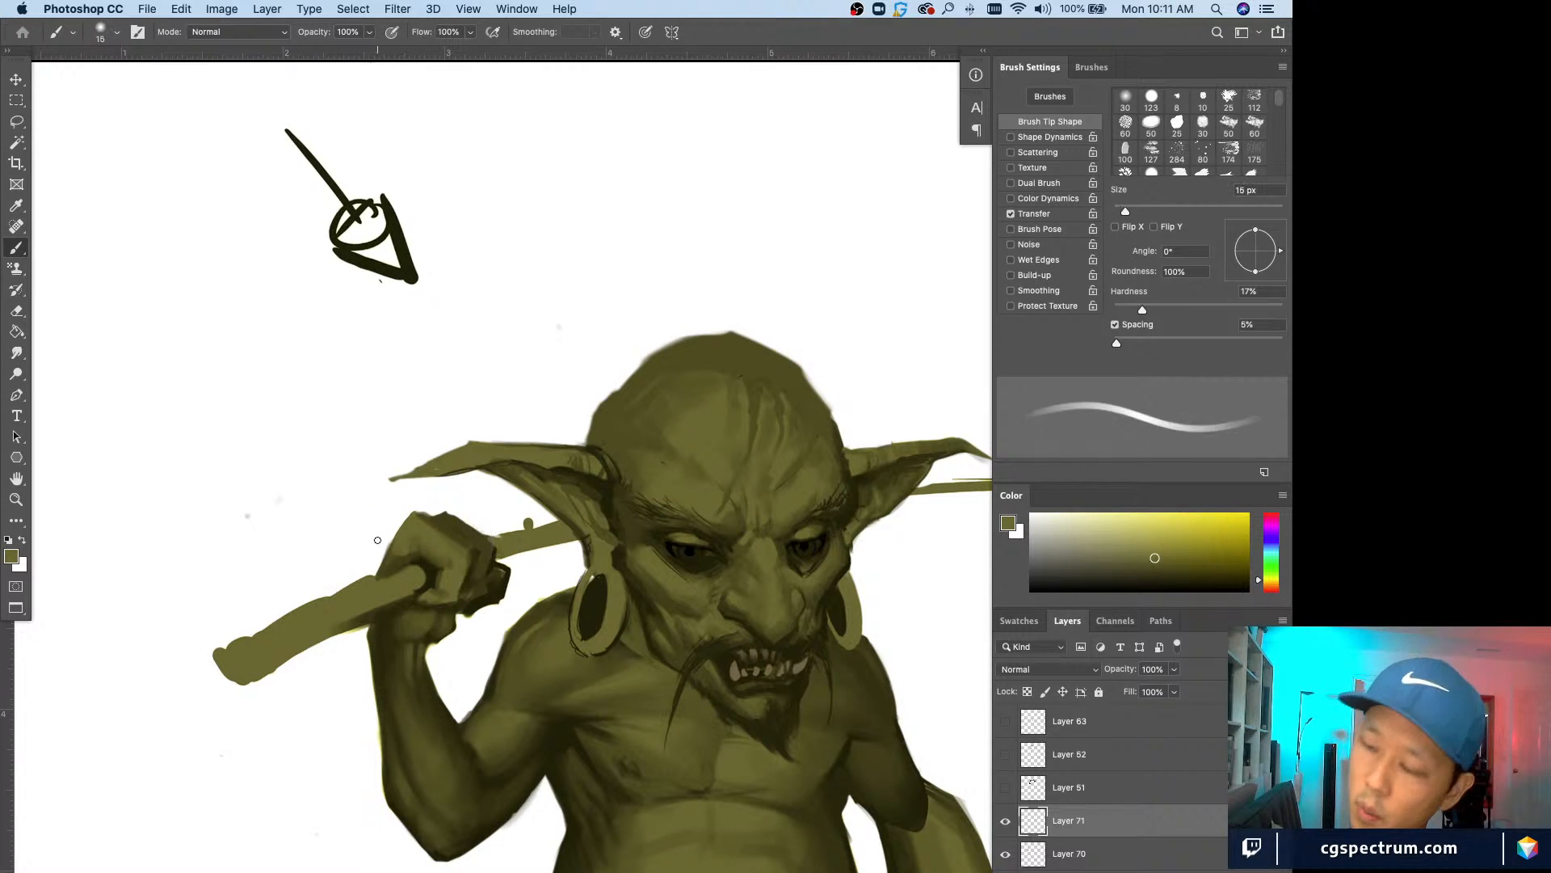
left_click(402, 558, "alt")
left_click(403, 545, "alt")
left_click_drag(398, 546, 397, 558)
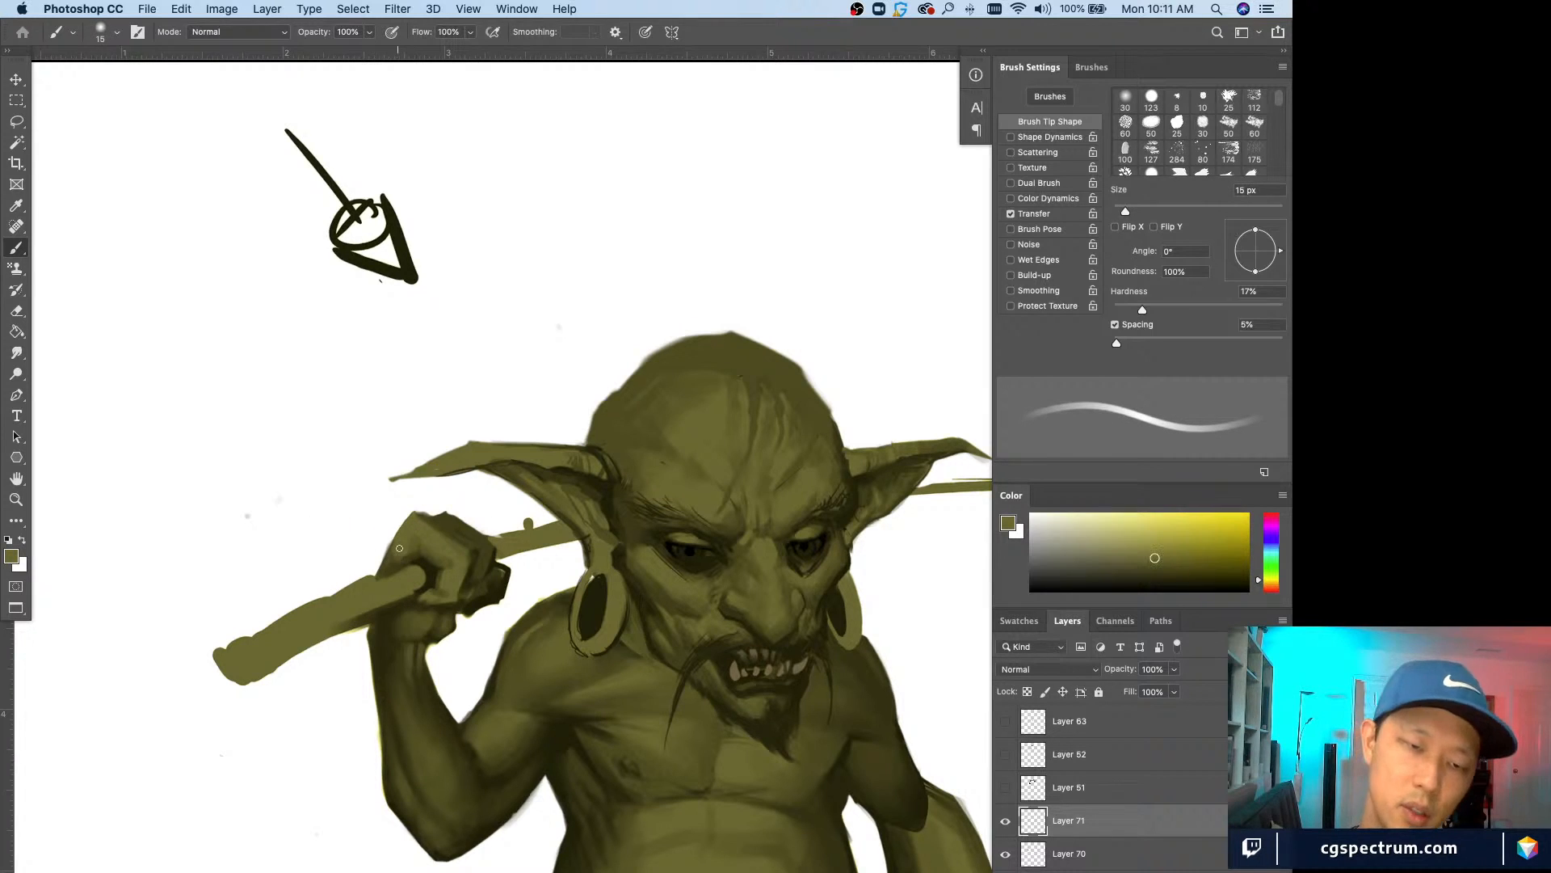
left_click(412, 551, "alt")
left_click(389, 566, "alt")
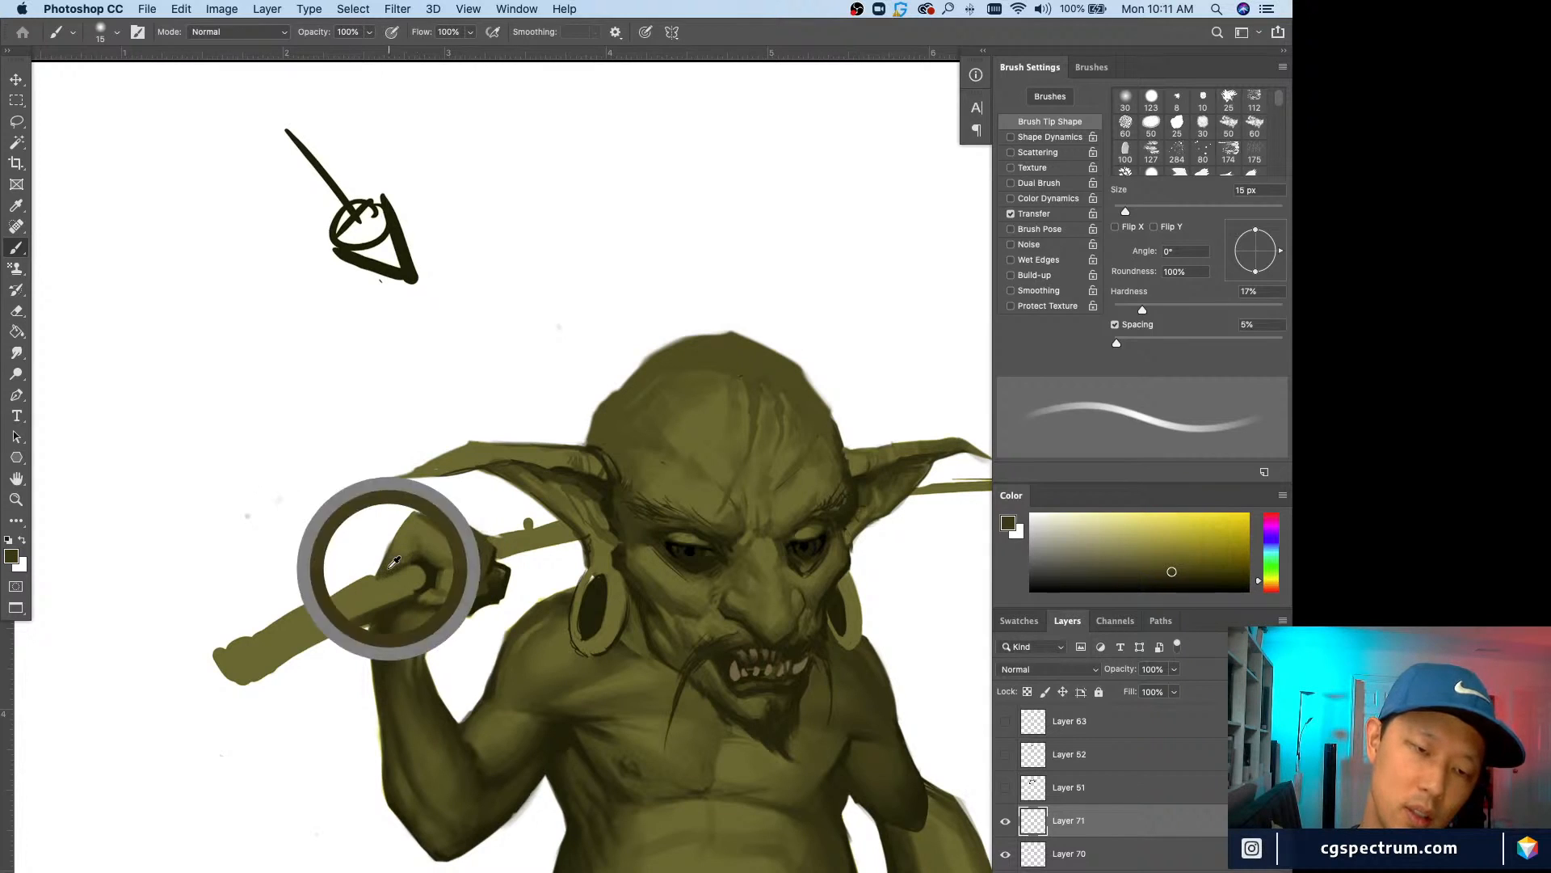
Step: Refine the first knuckle's top edge on the raised hand in sampled olive and background white with 8 px and 9 px brushes
key("bracketleft")
key("bracketleft")
key("bracketleft")
left_click(420, 514, "alt")
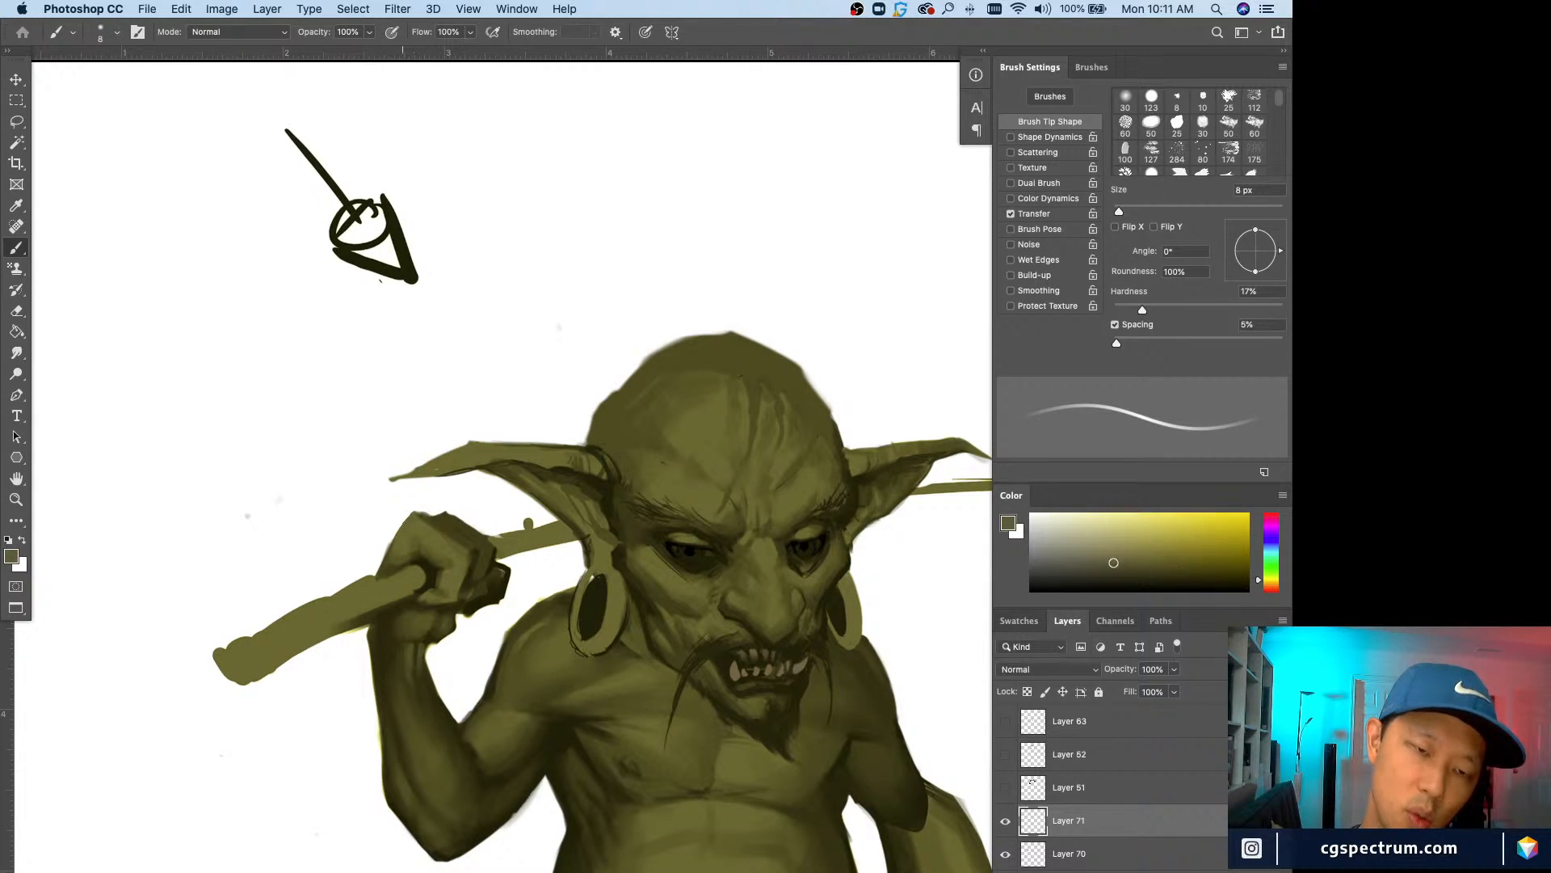
left_click(417, 514, "alt")
left_click(427, 512, "alt")
key("bracketright")
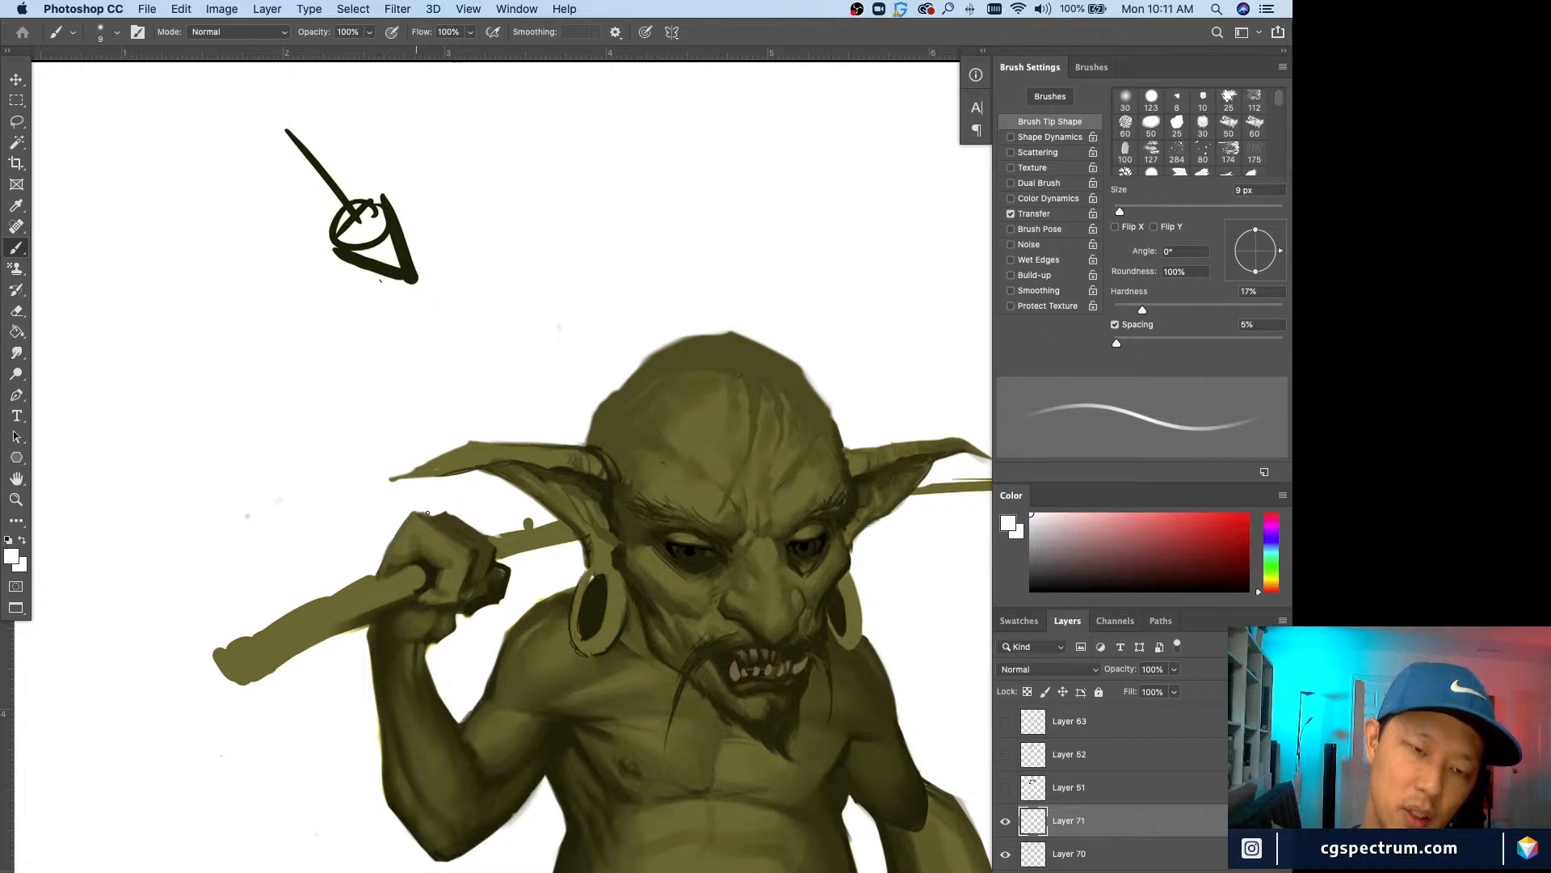
Step: Reshape the outline across the raised hand's upper knuckles at 8 px, alternating sampled dark olive and background white
left_click(436, 517, "alt")
key("bracketleft")
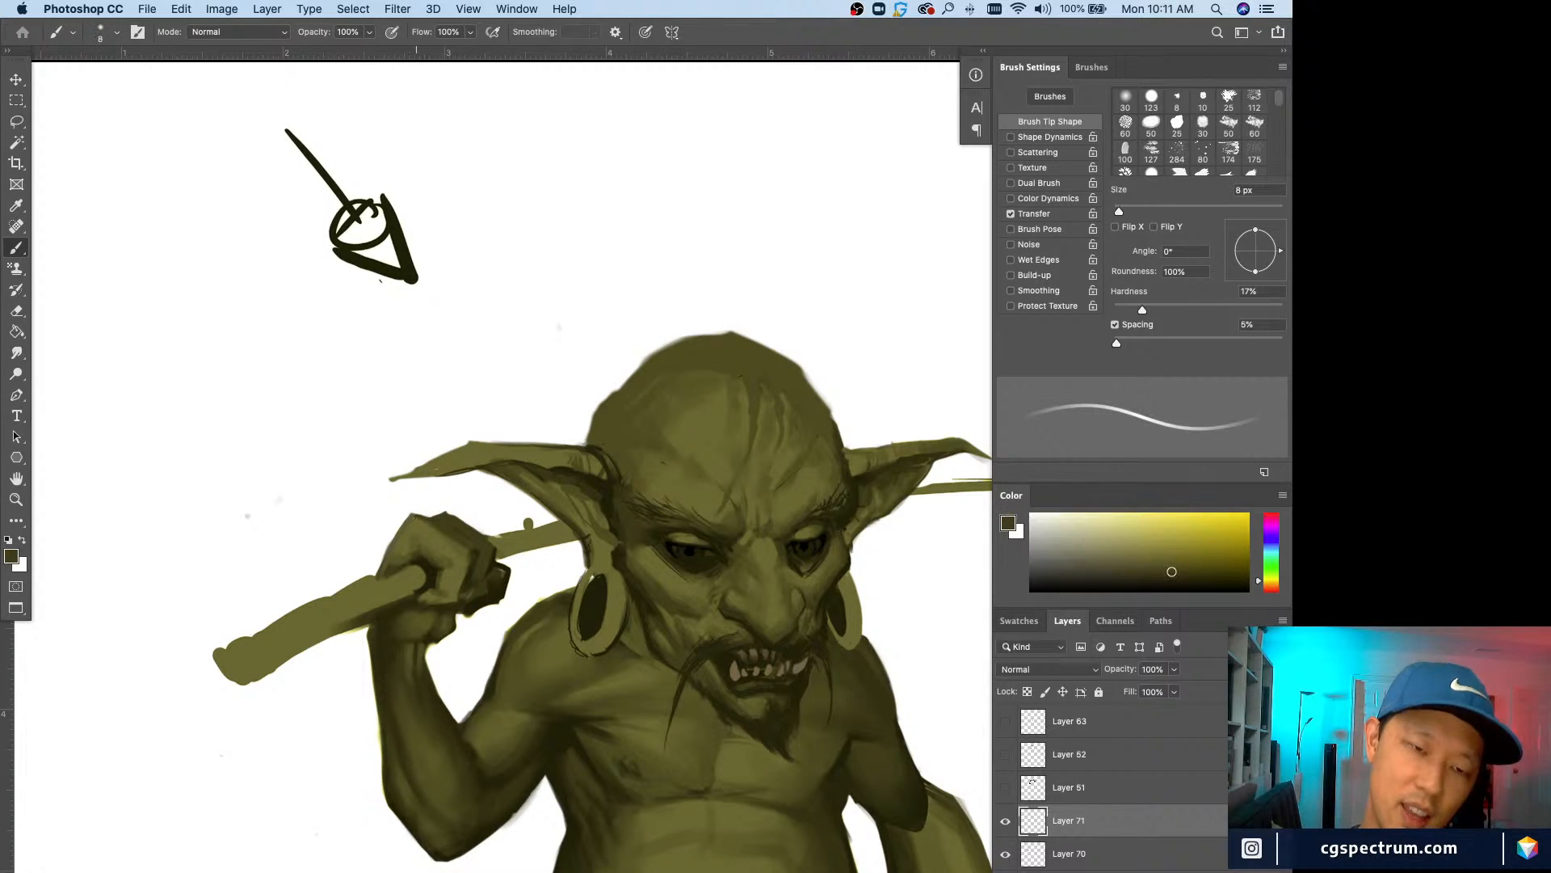
left_click(426, 501, "alt")
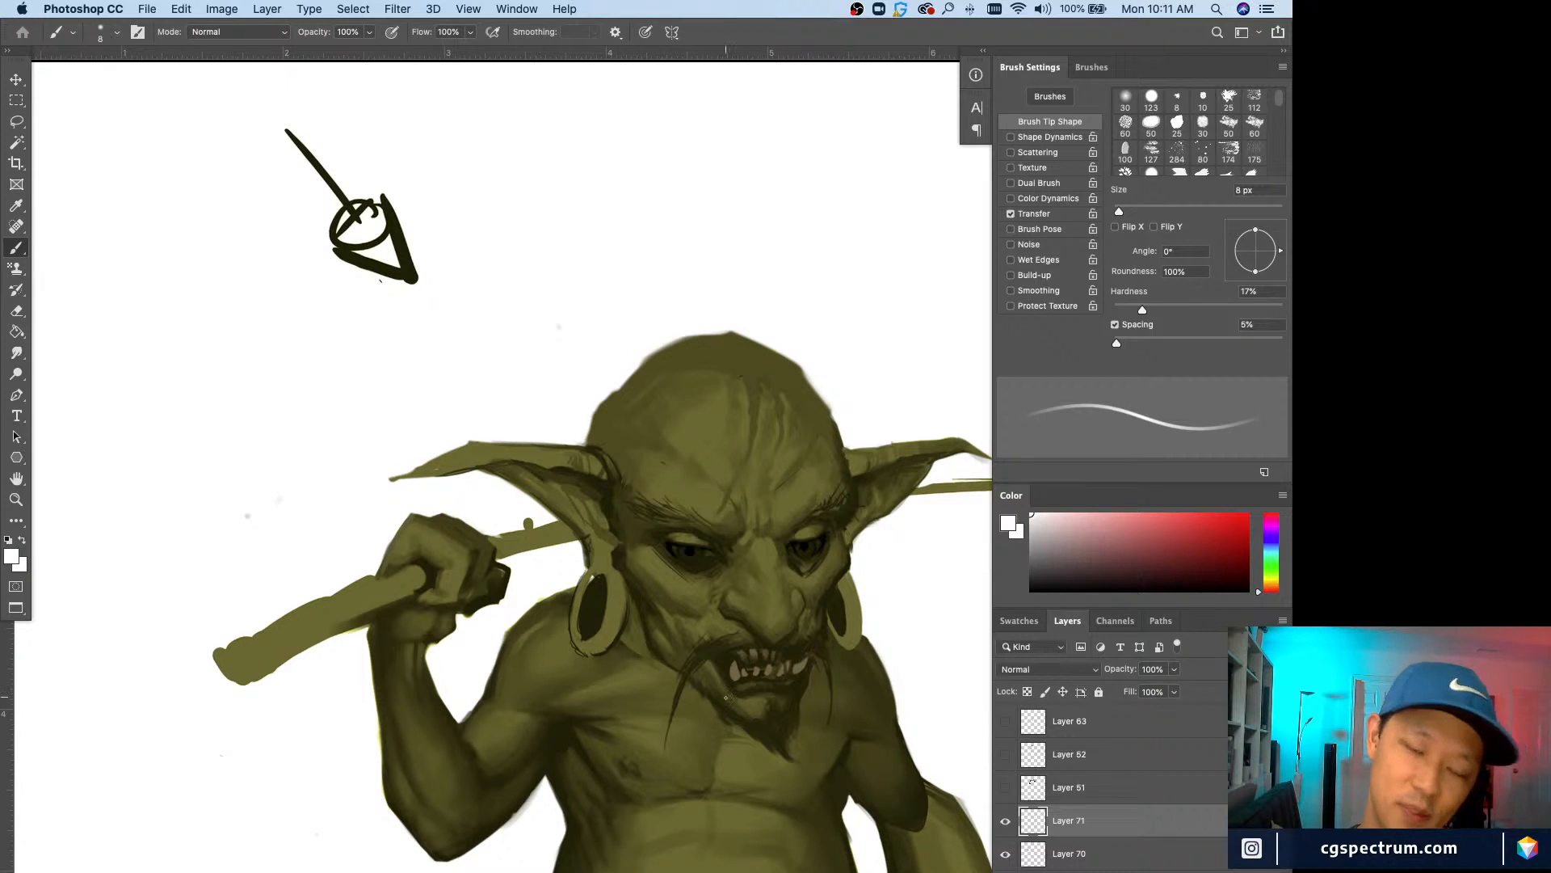
left_click(458, 511, "alt")
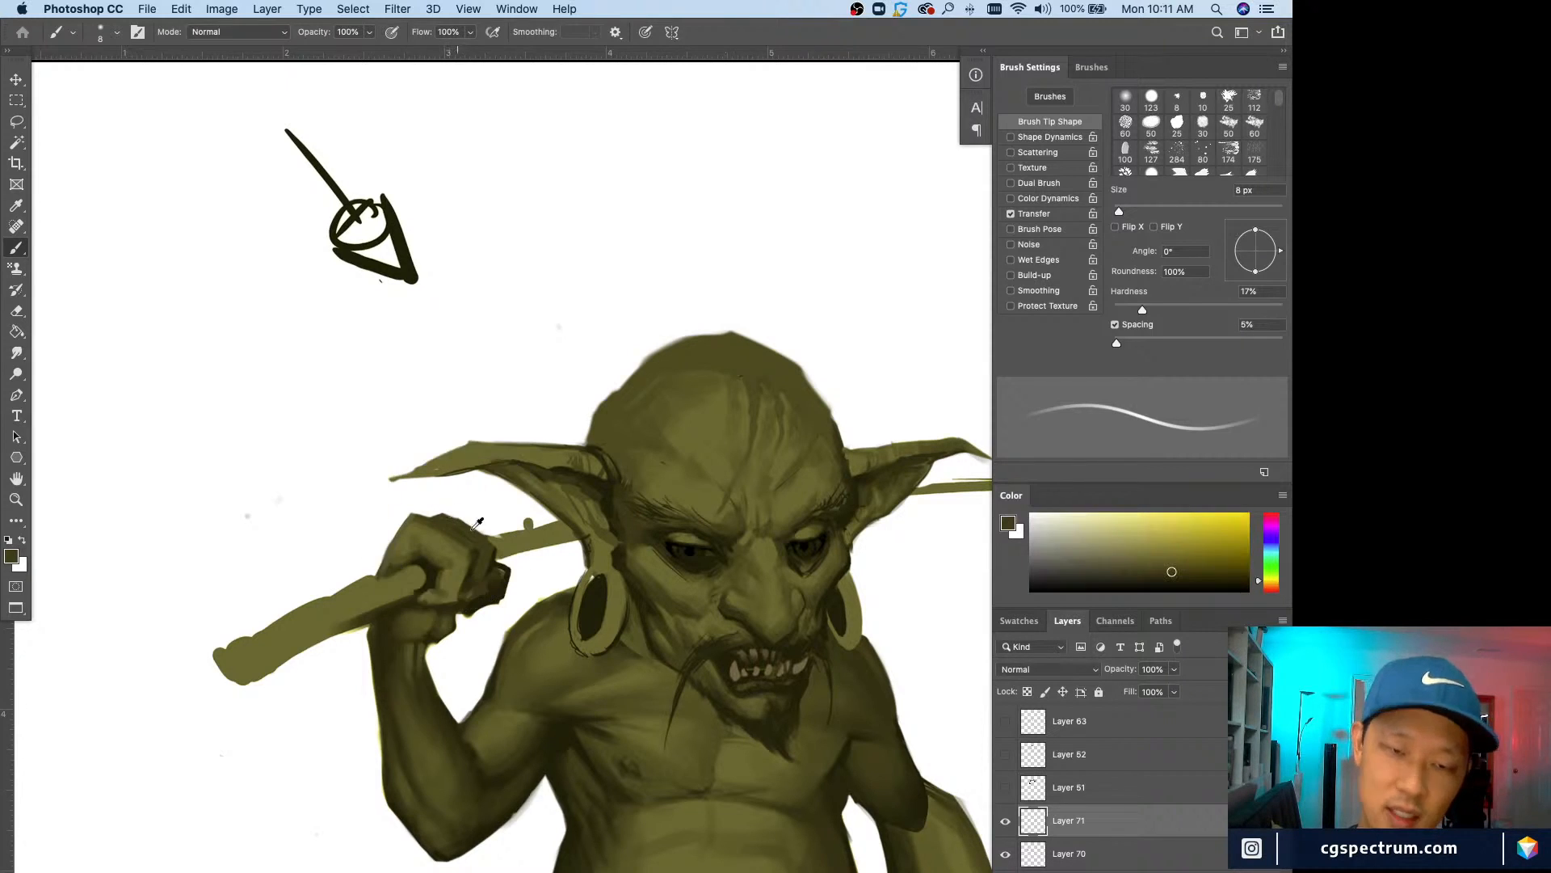
left_click_drag(478, 620, 474, 599)
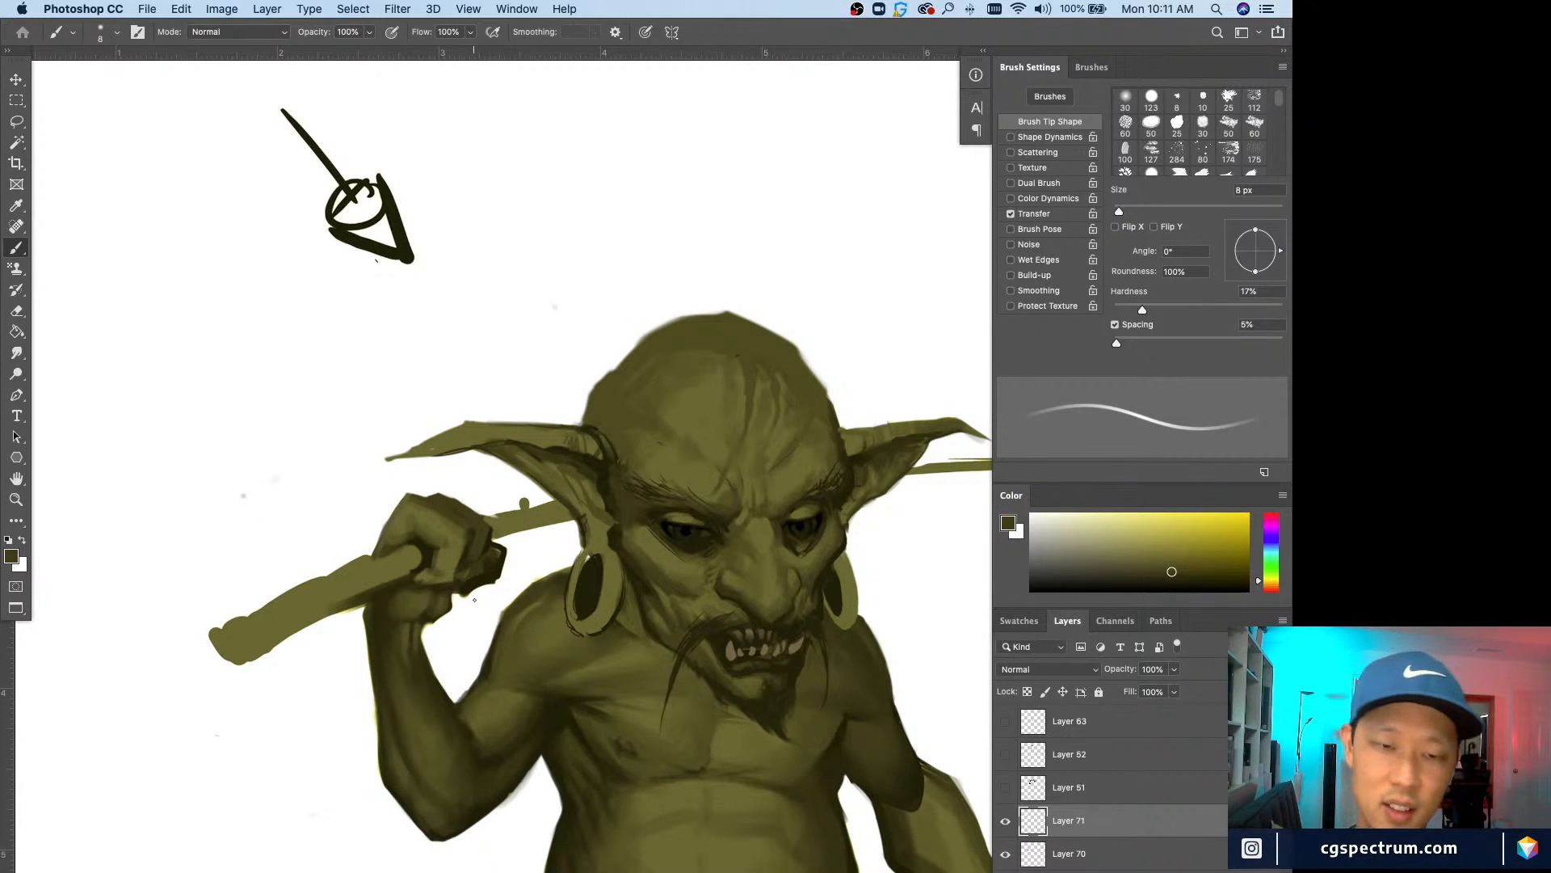
left_click(454, 462, "alt")
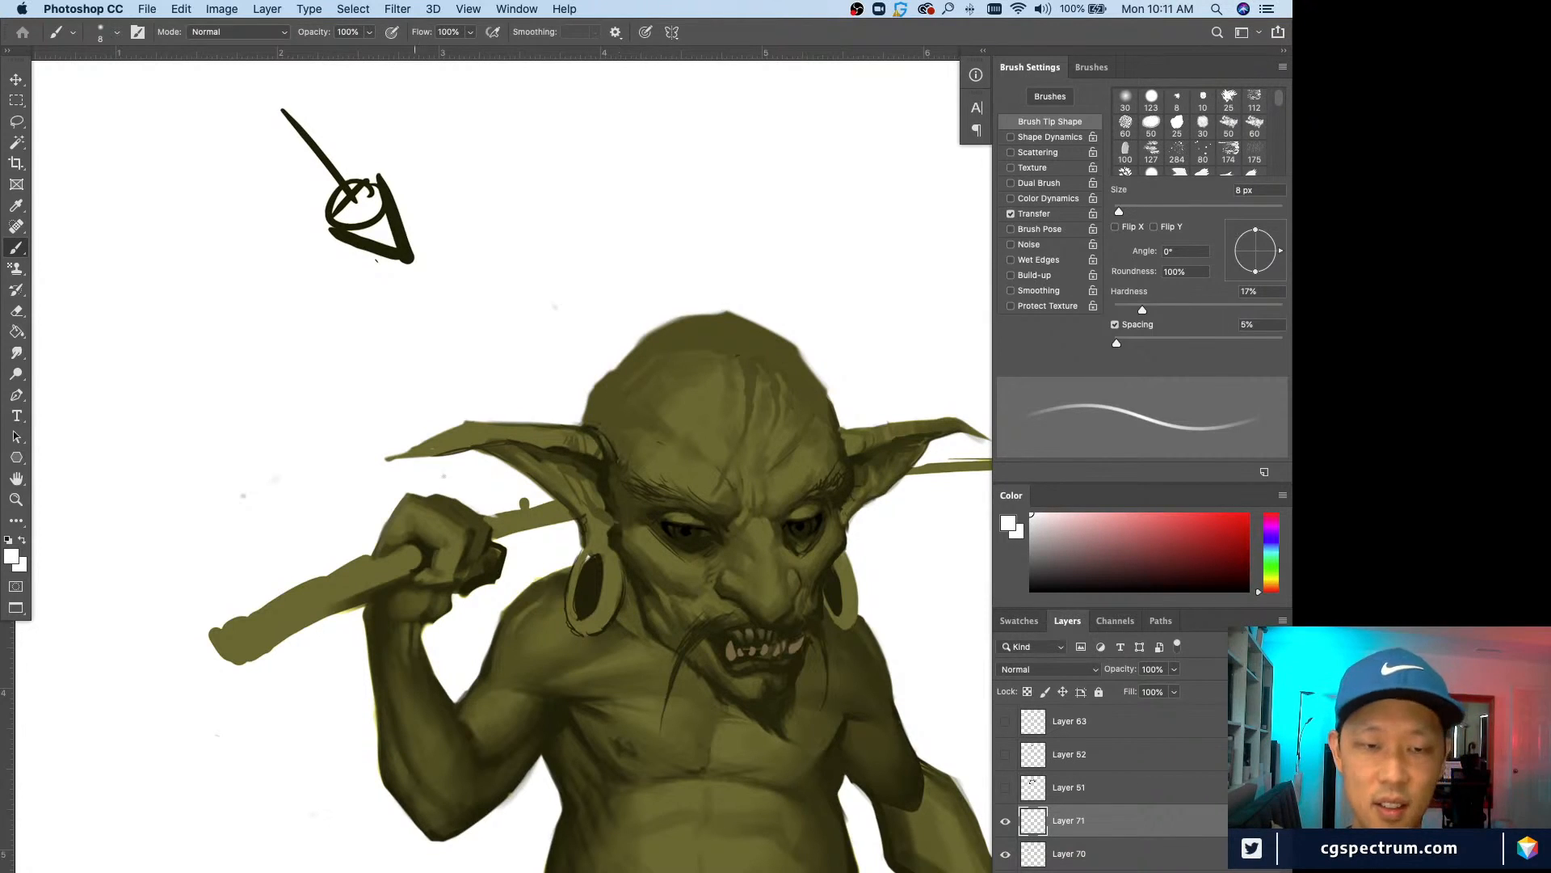
left_click(454, 497, "alt")
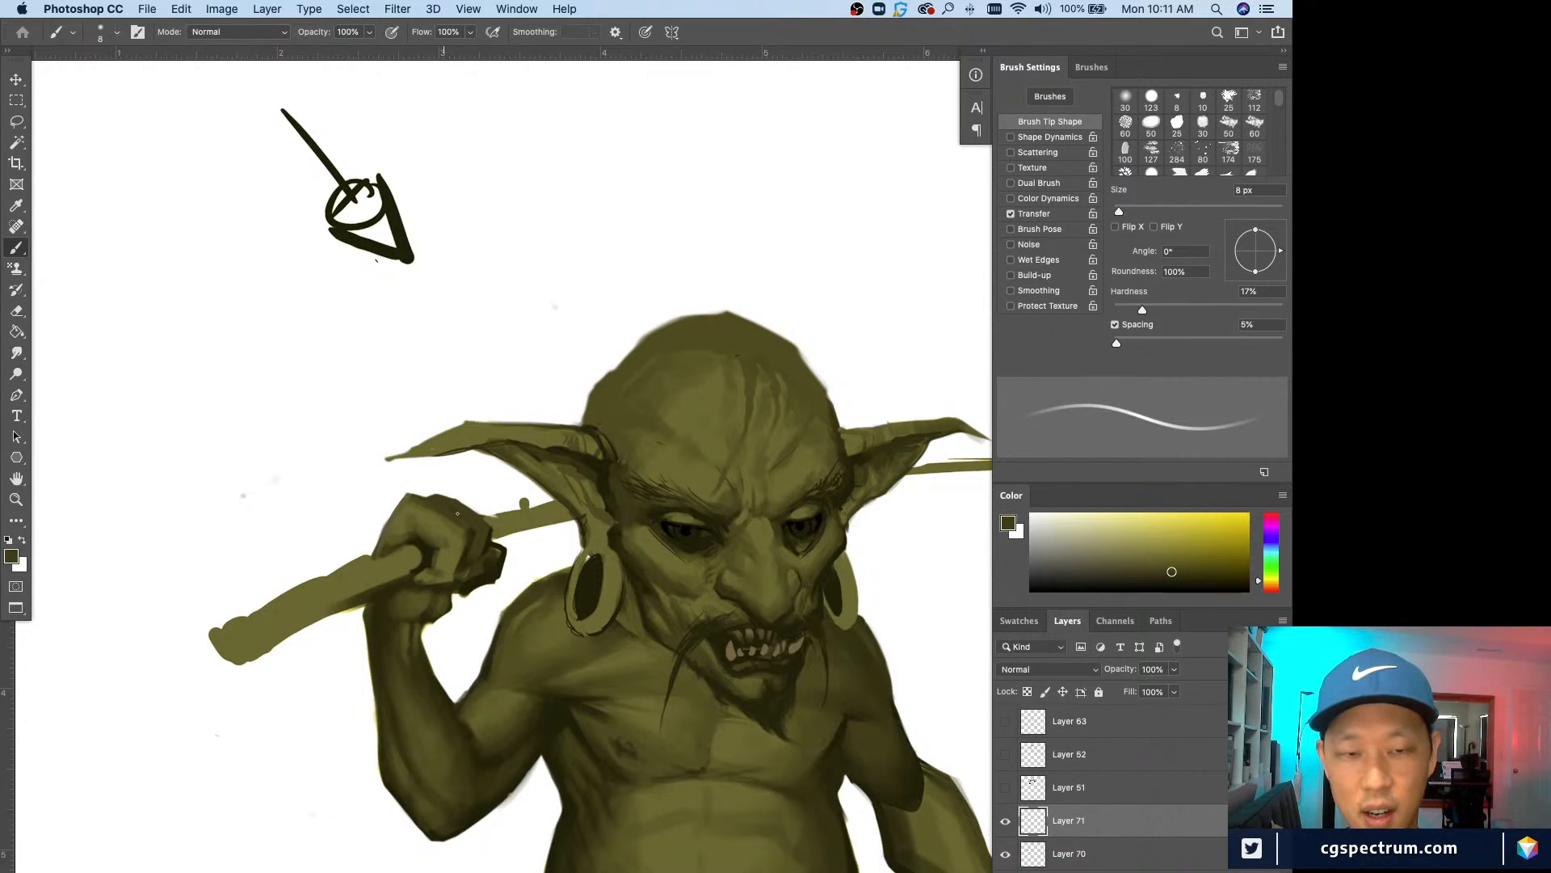
Step: Define the shadow where the fingers wrap the rod in sampled light and near-black olives, reducing the brush from 9 px to 7 px
left_click(412, 550, "alt")
key("bracketright")
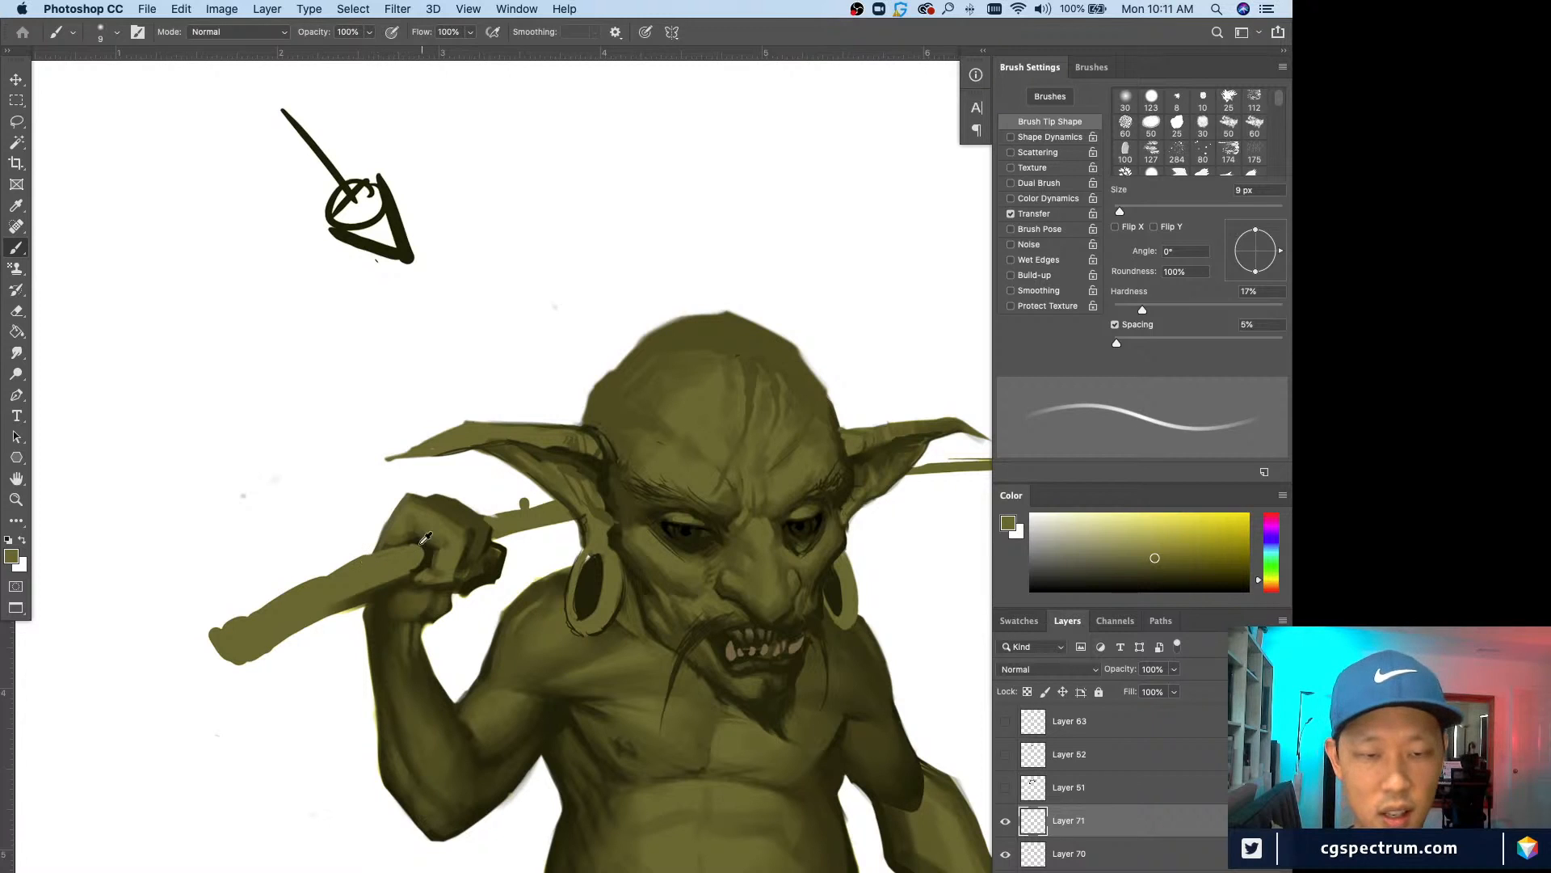
left_click(409, 539, "alt")
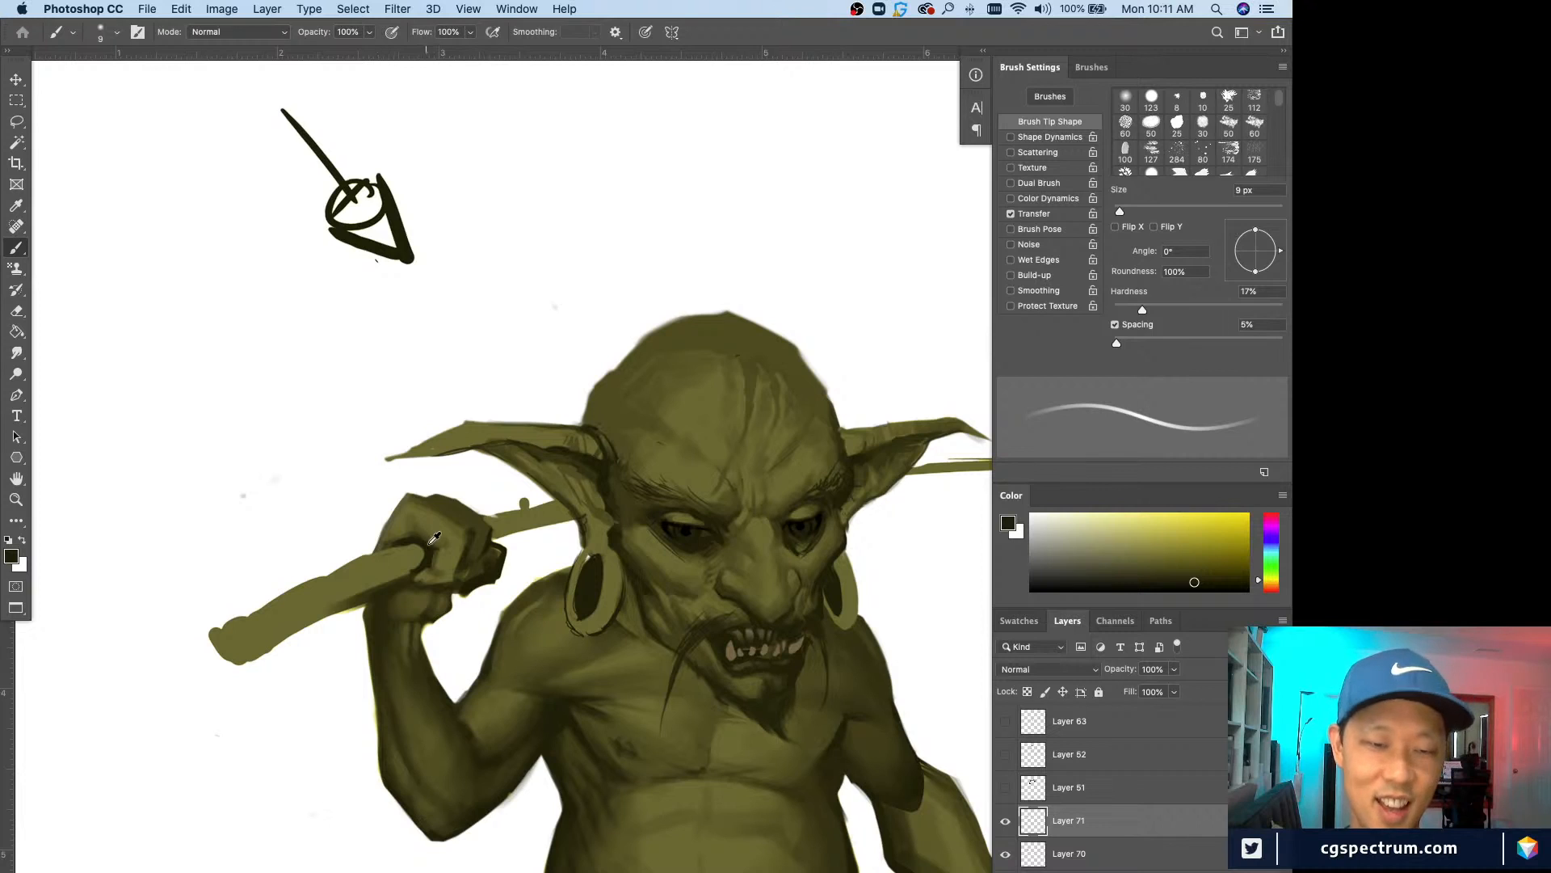
key("bracketleft")
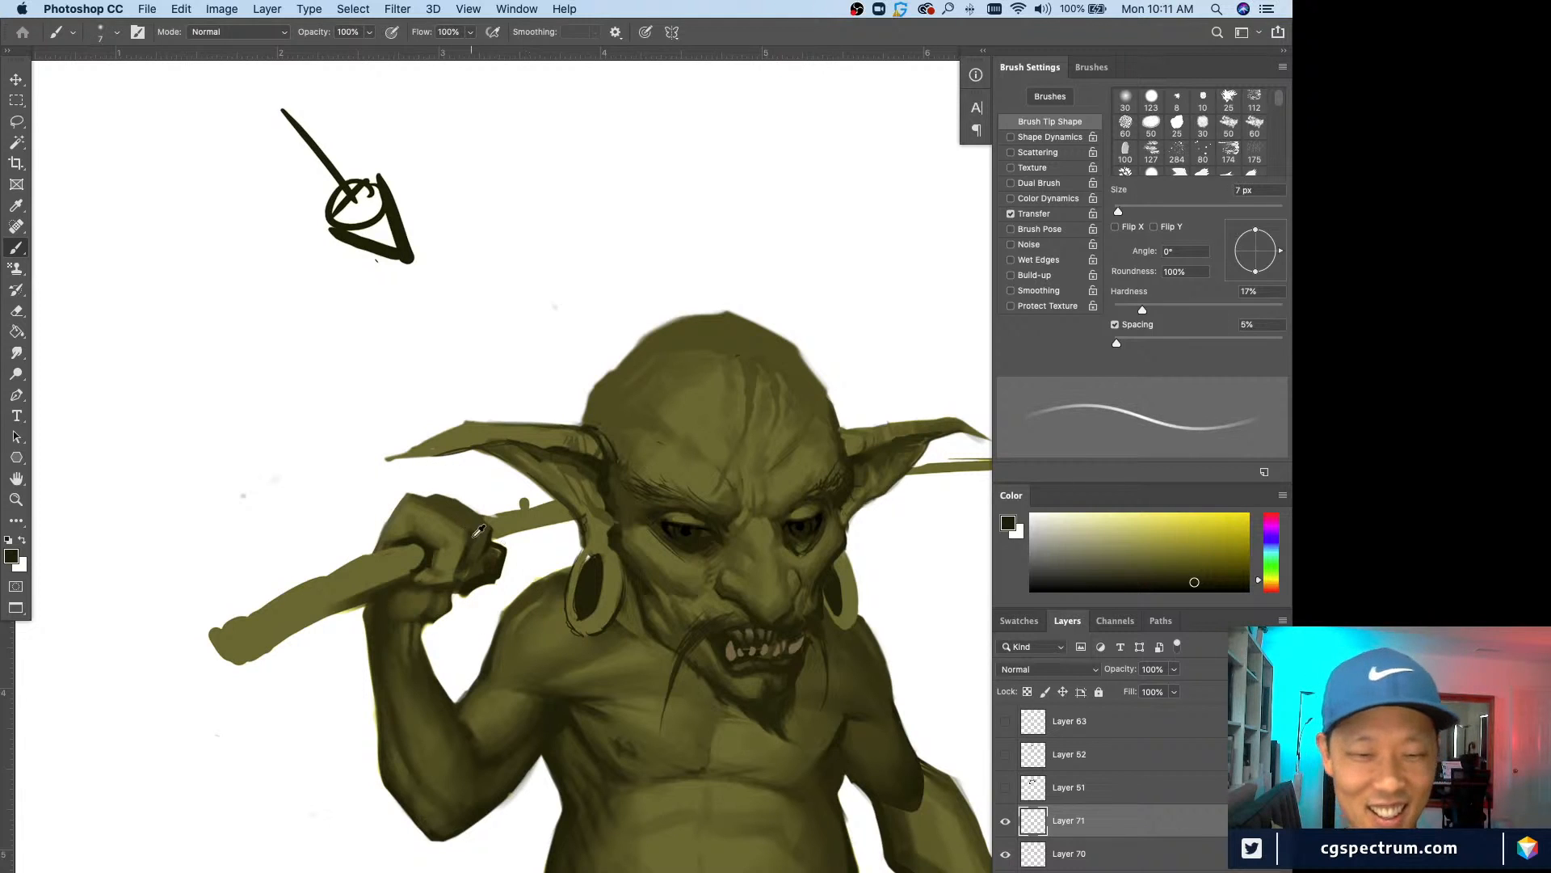
Step: Shade the outer fingers of the raised hand and their edge against the rod in sampled dark and light olives at 7 px
left_click(472, 530, "alt")
left_click(470, 536, "alt")
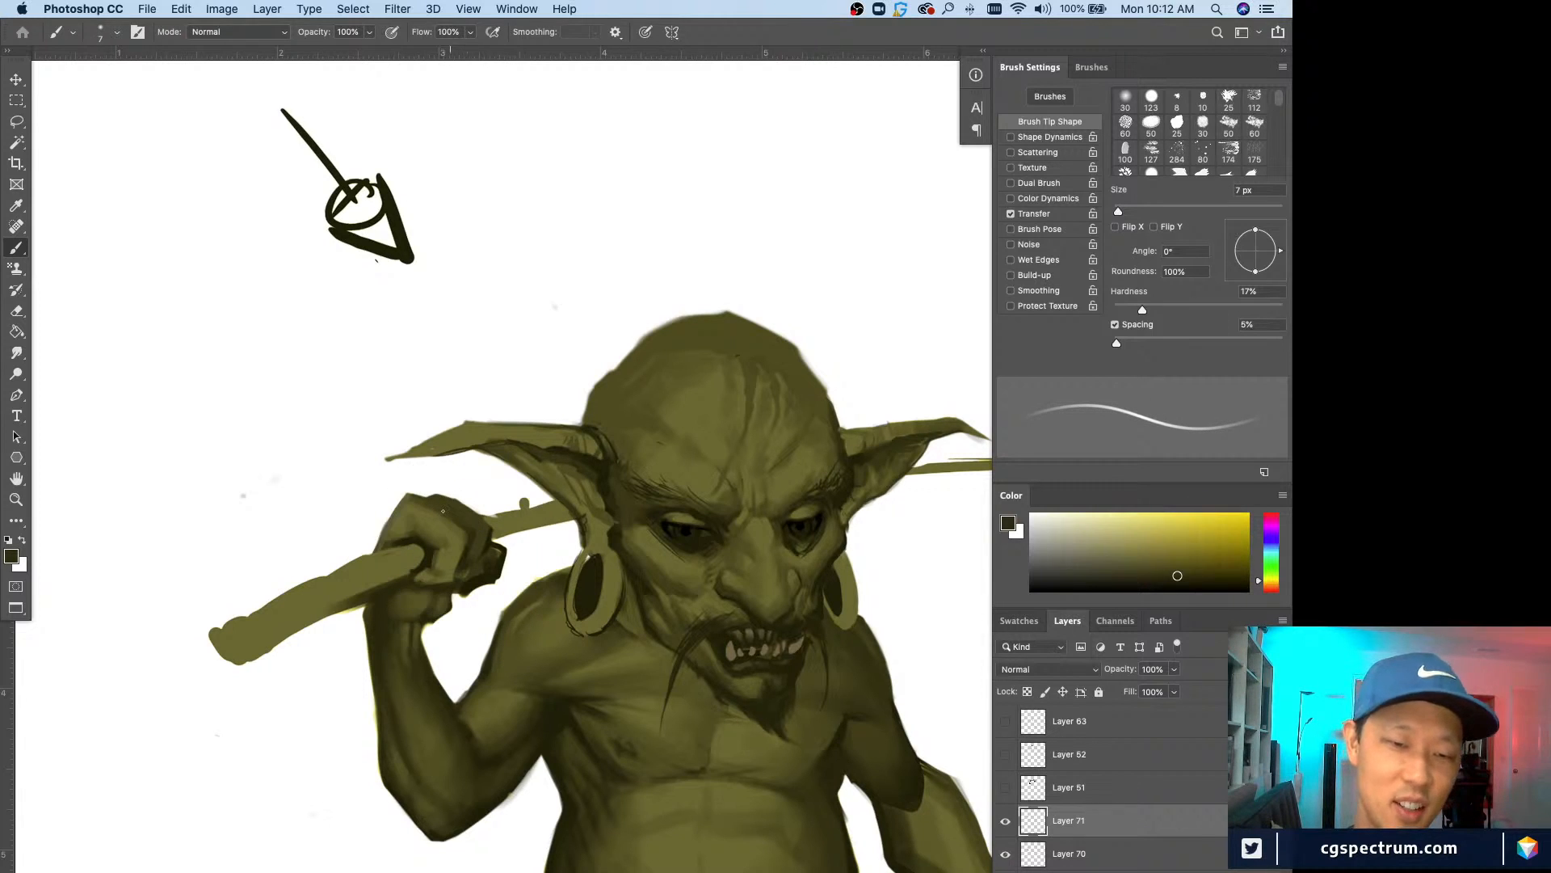
left_click(472, 543, "alt")
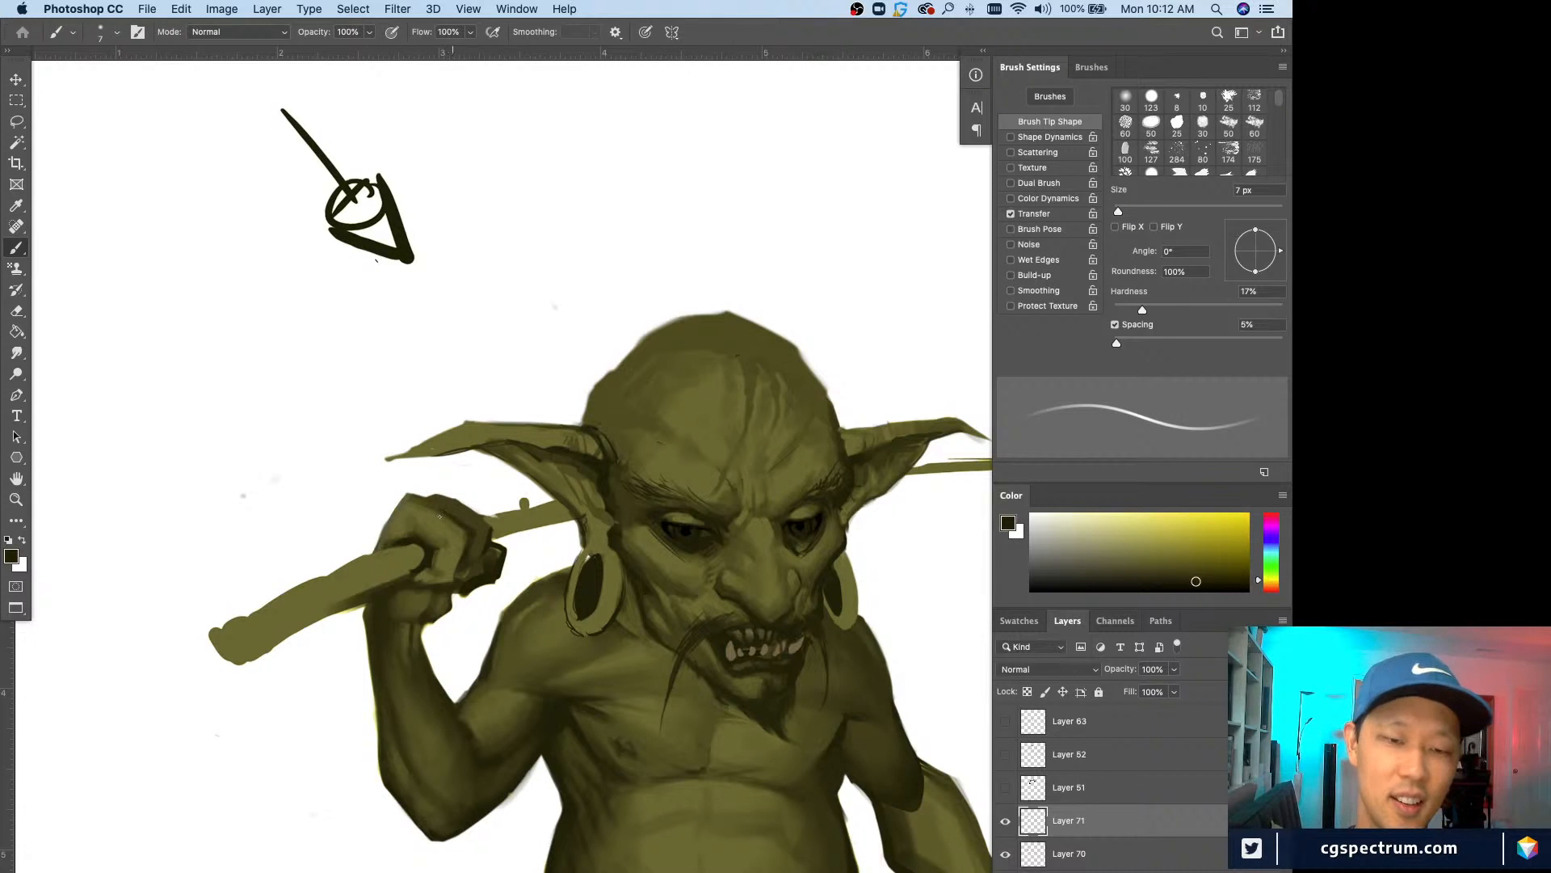
left_click(495, 518, "alt")
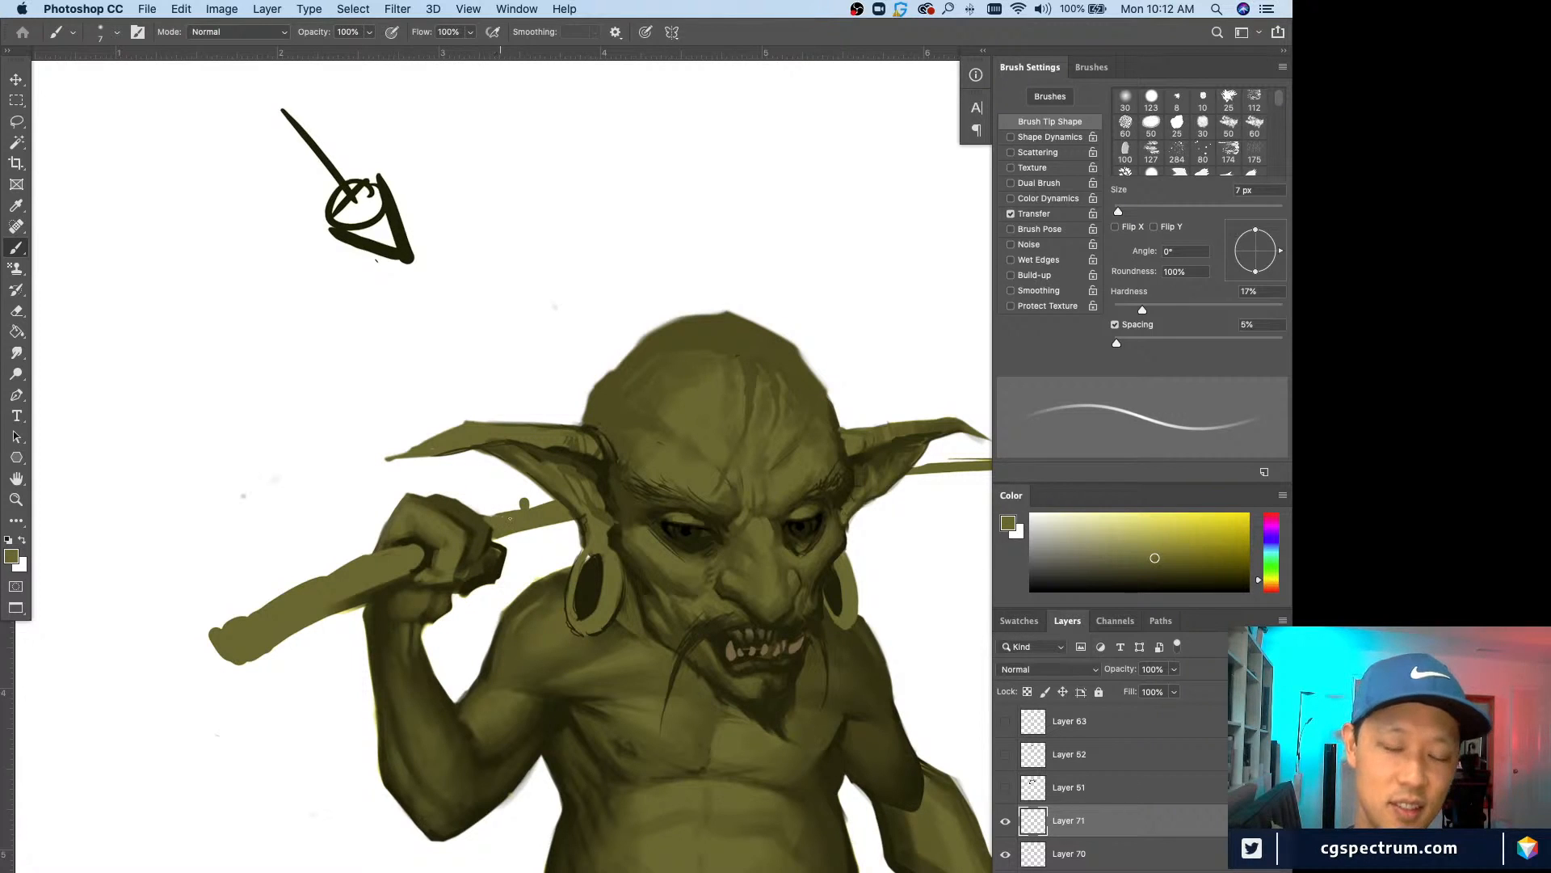
key("super+minus")
key("super+equal")
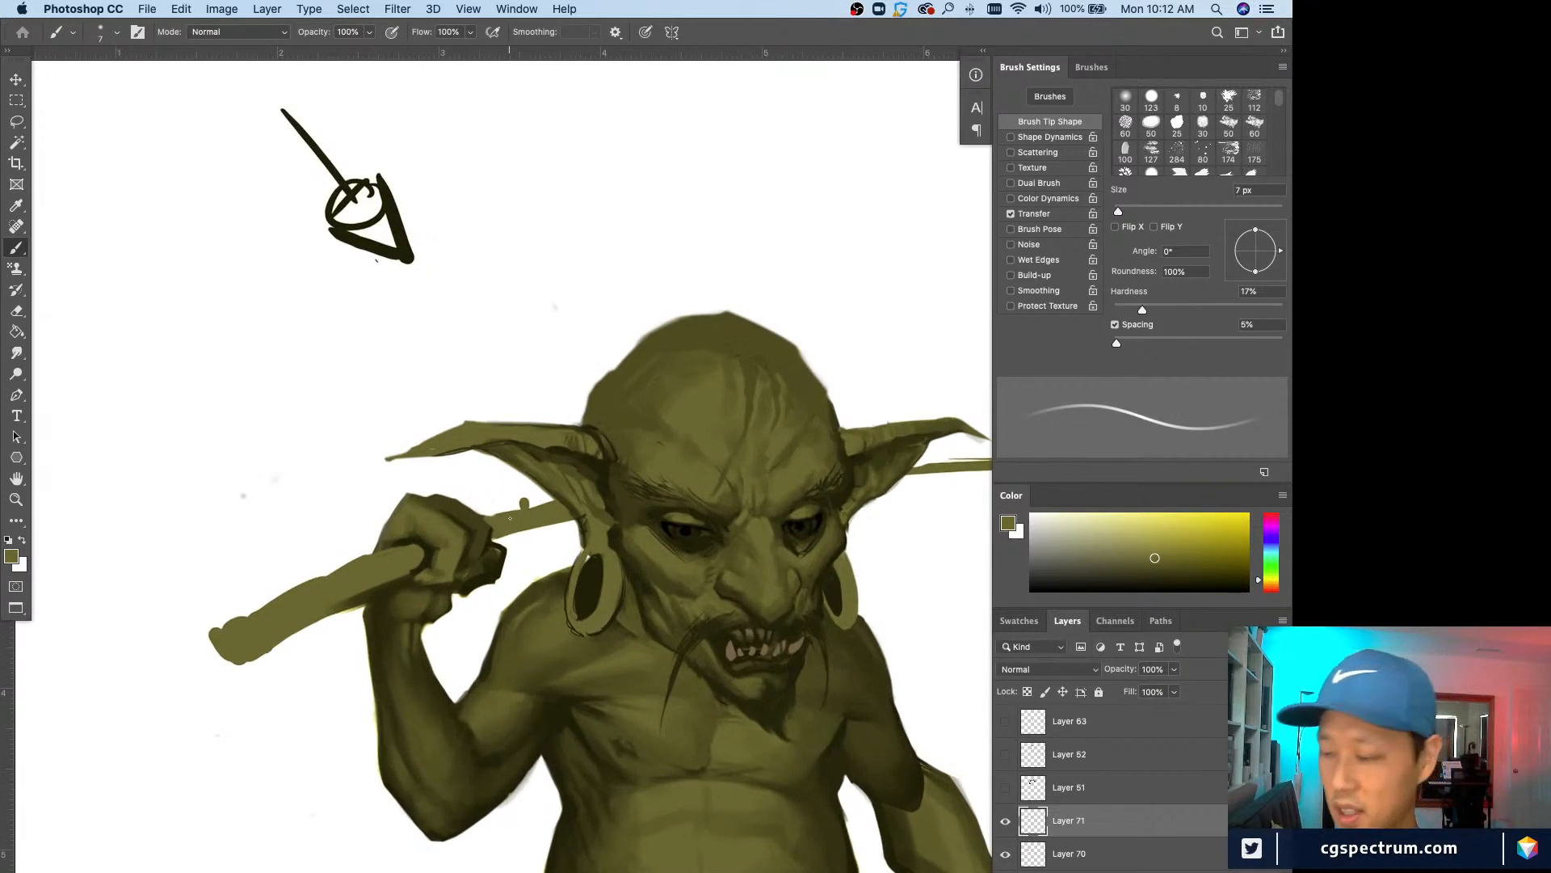
Step: Deepen and blend the creases between the gripping fingers with an 8 px brush in sampled near-black and mid olives
left_click(417, 535, "alt")
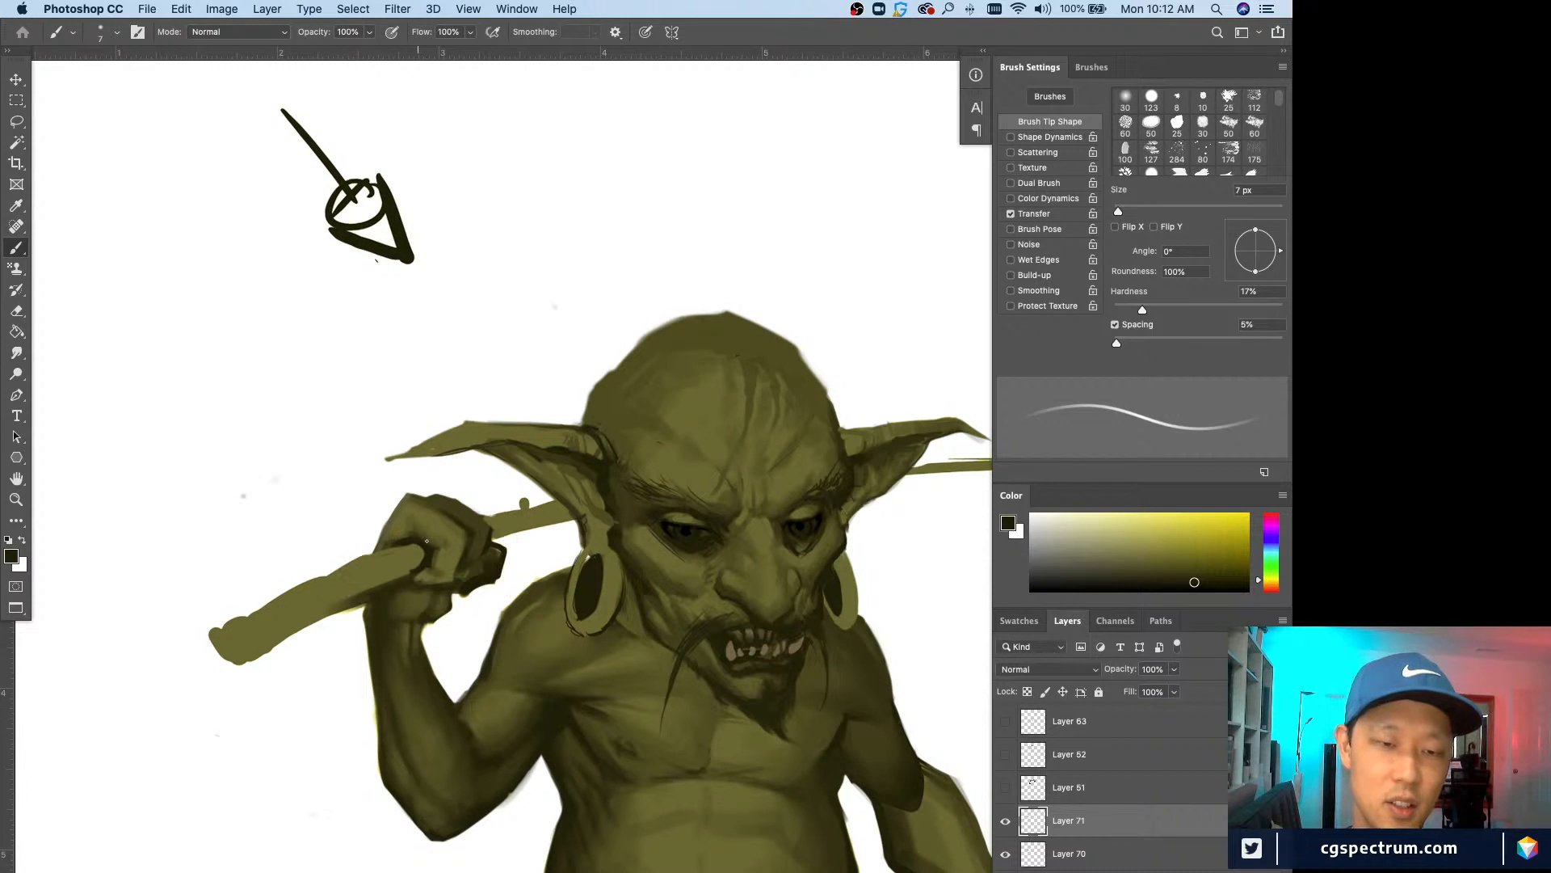
key("bracketright")
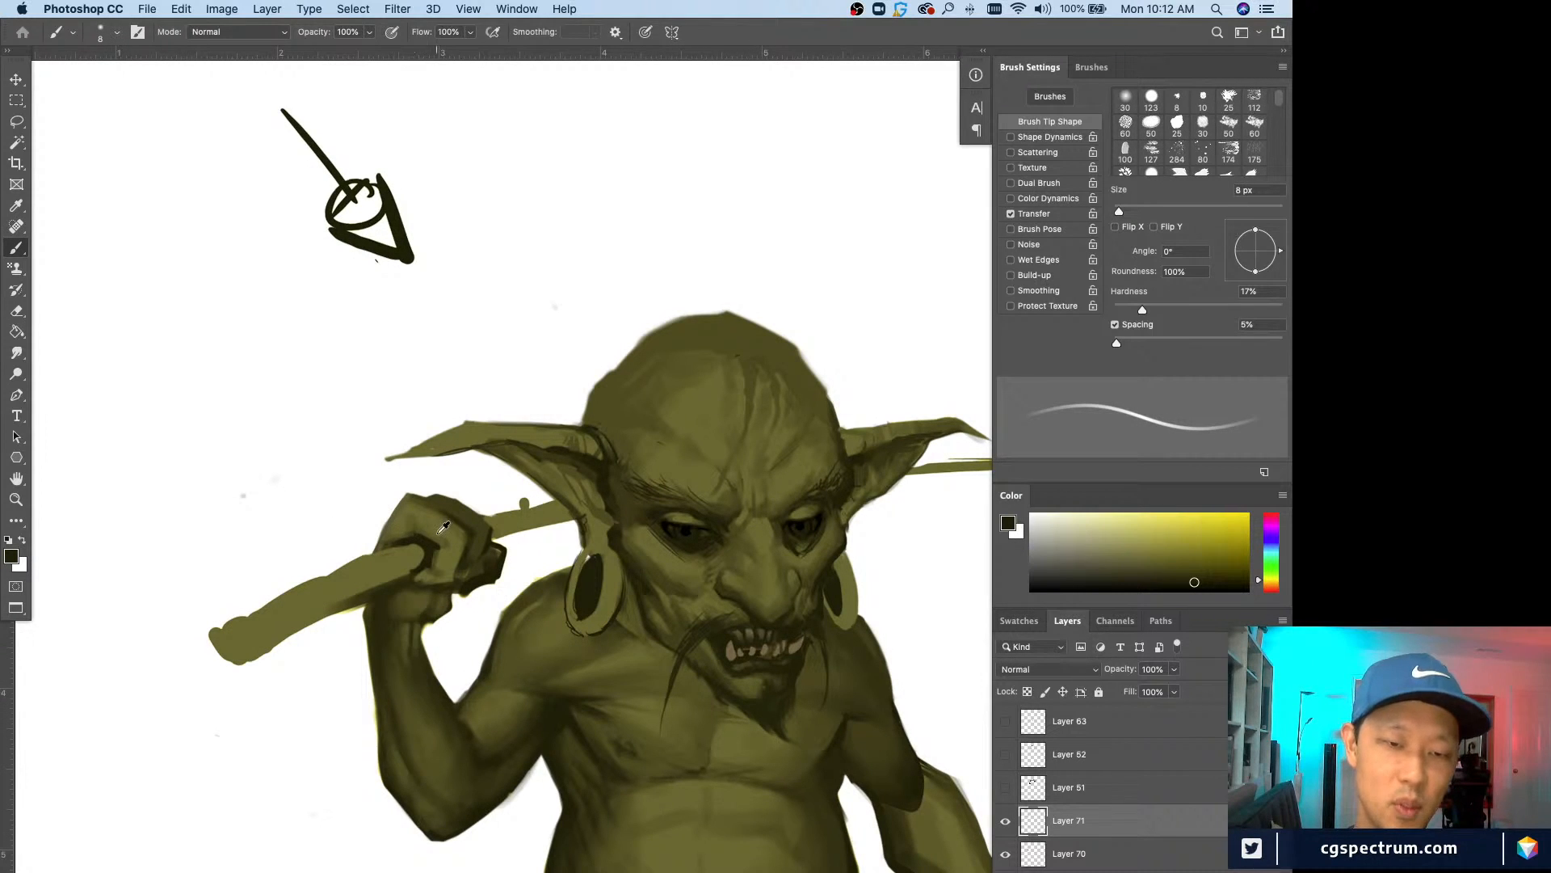
left_click(444, 527, "alt")
key("super+minus")
key("super+plus")
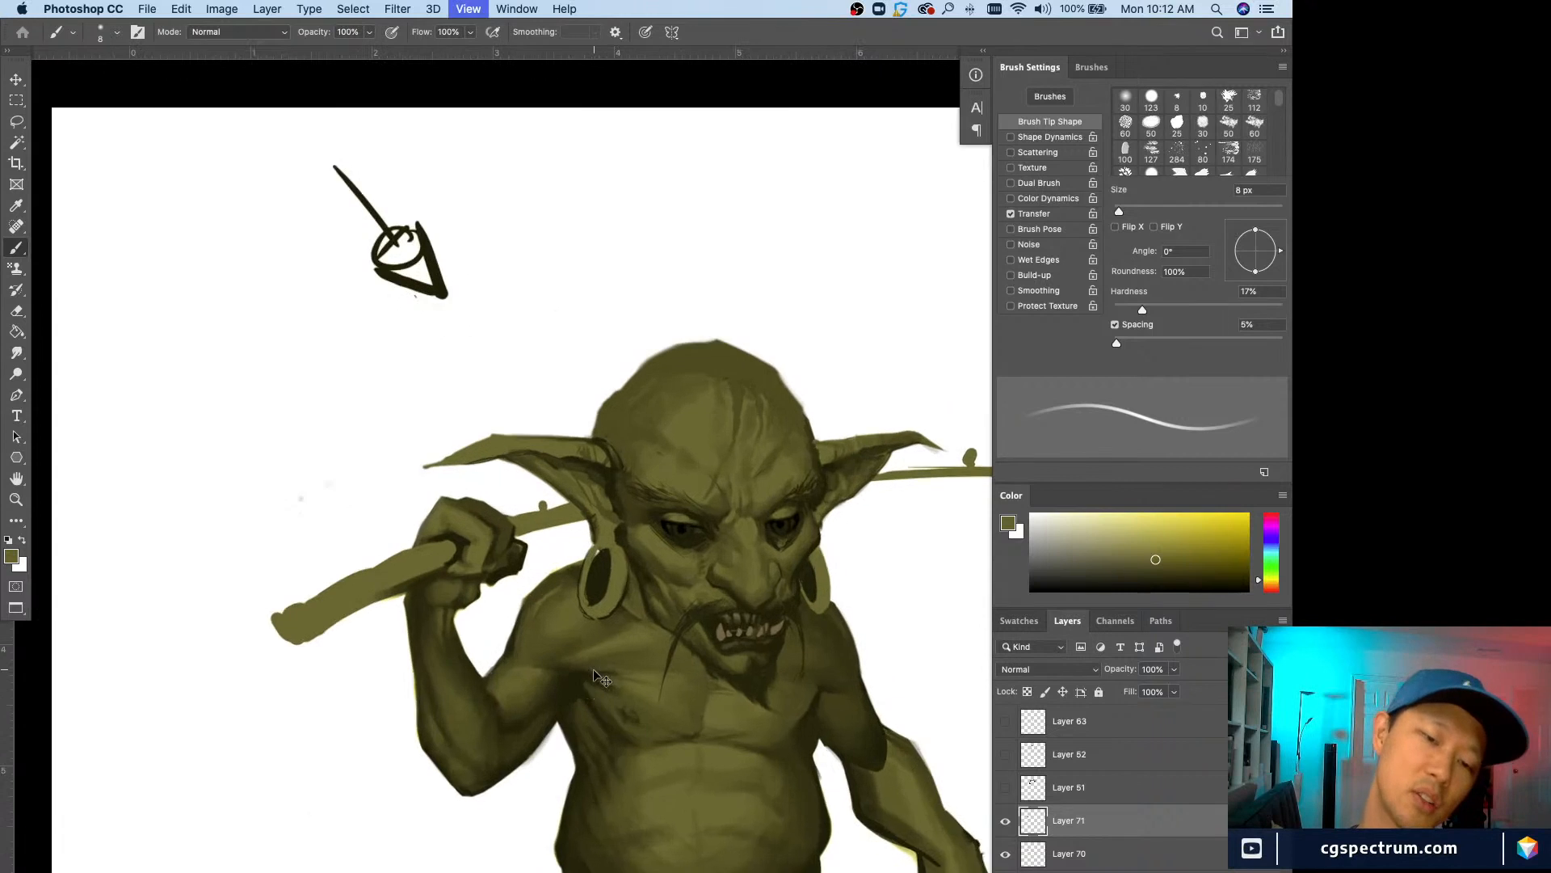
left_click(431, 539, "alt")
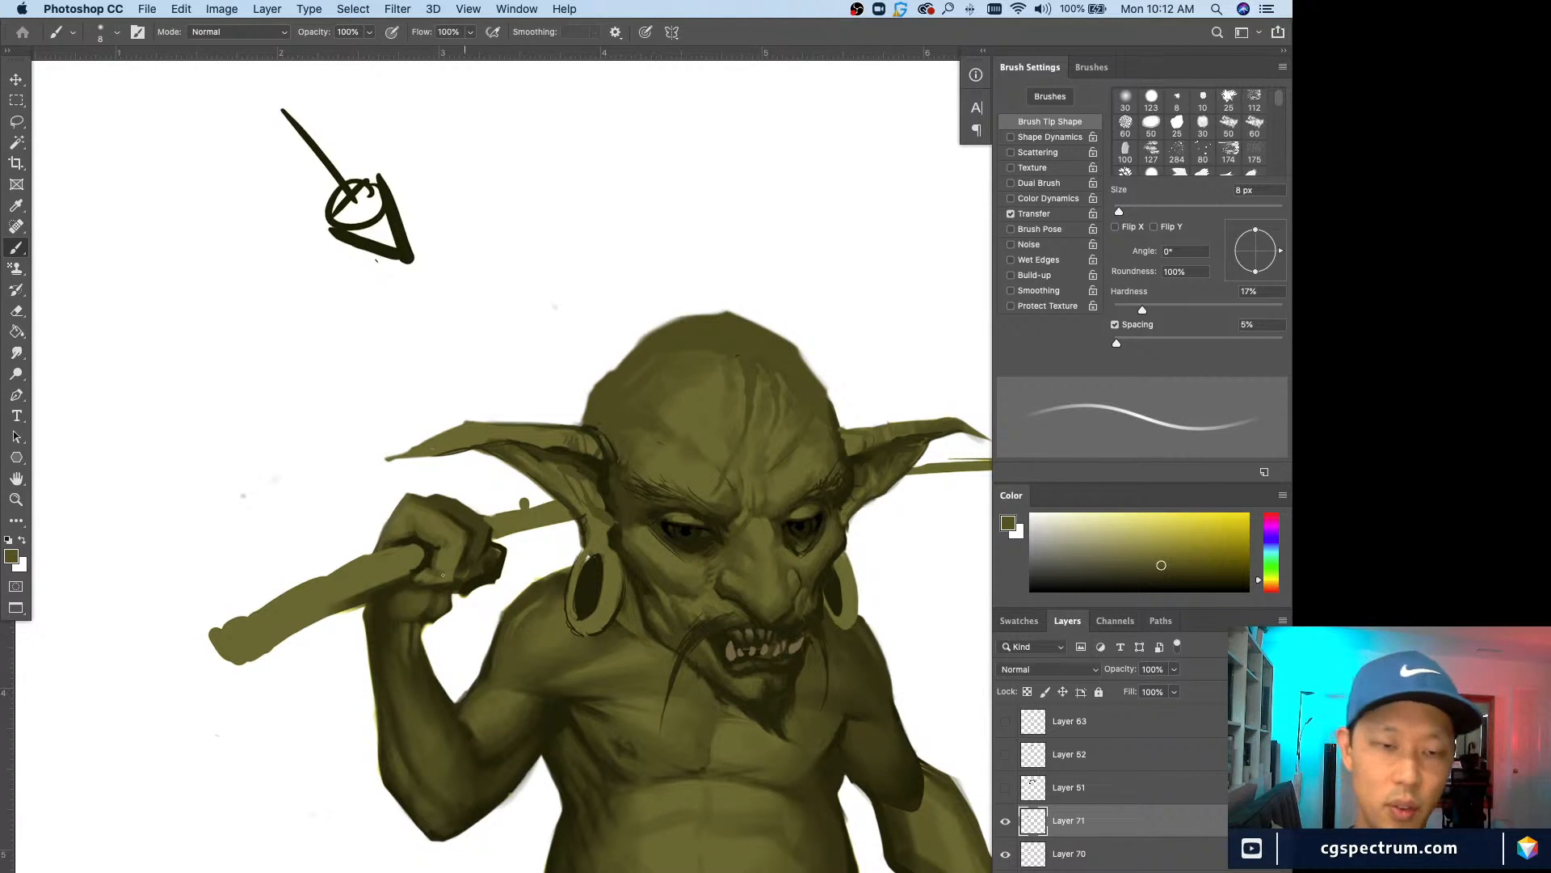
left_click(378, 549, "alt")
key("super+minus")
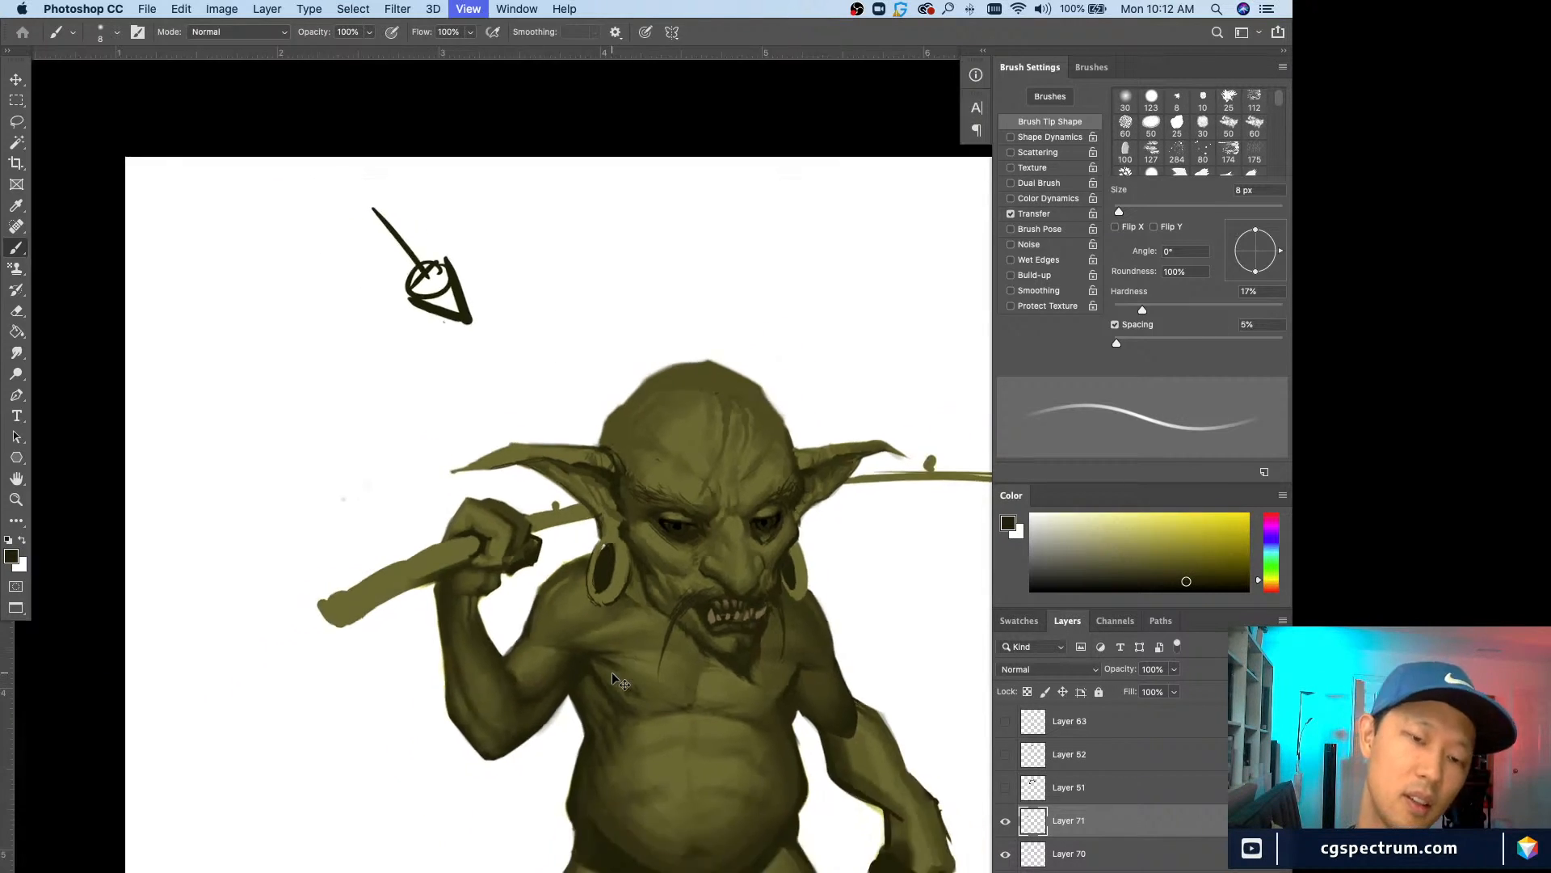
key("super+equal")
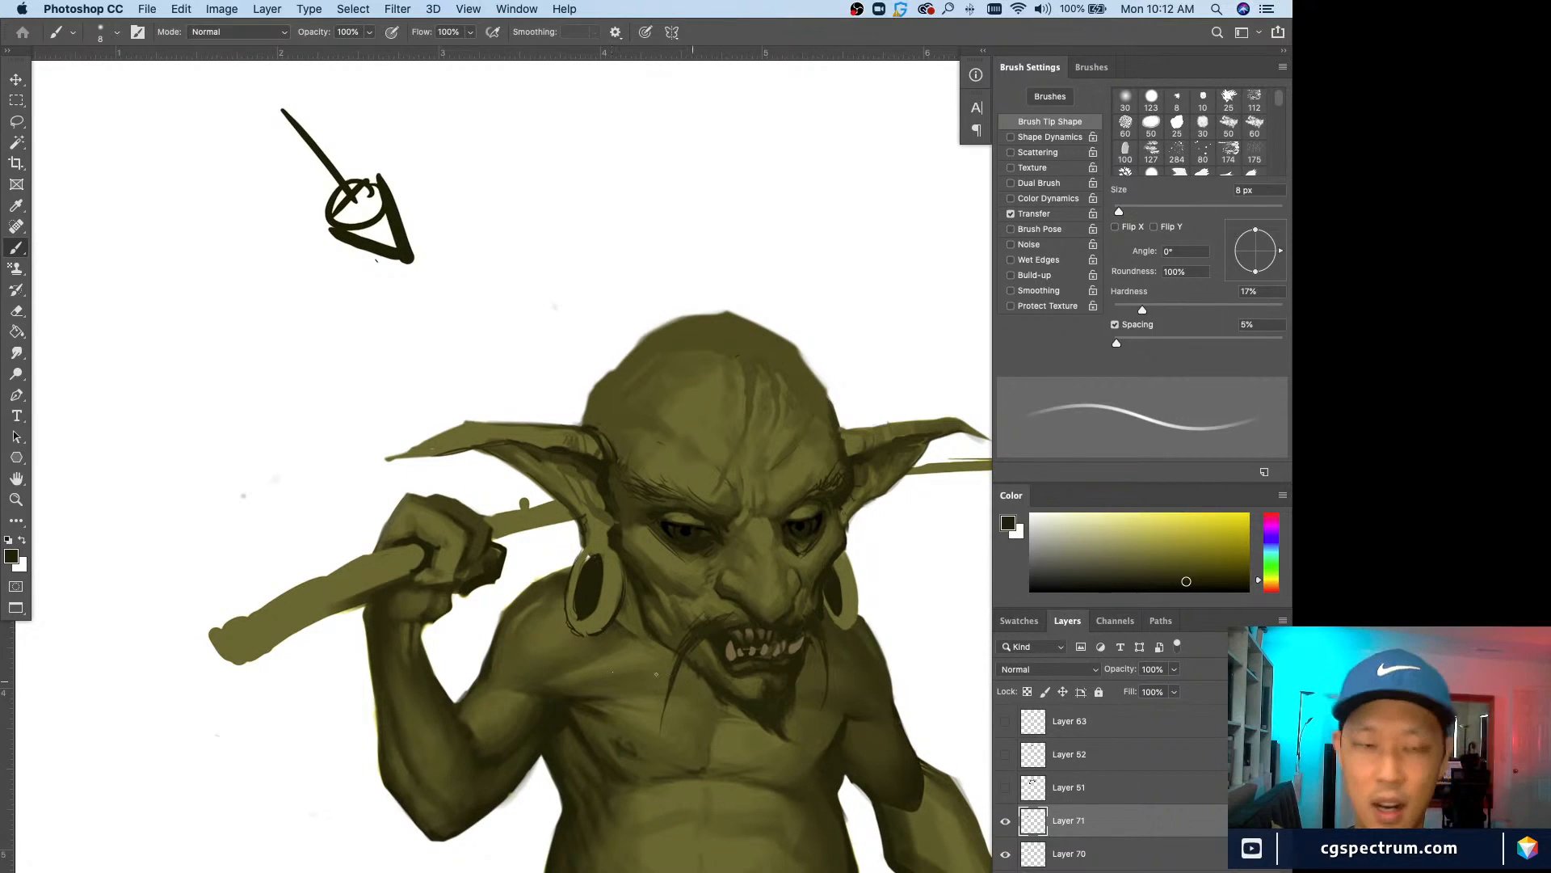
Step: Touch up the planes of the raised hand's top knuckles in sampled dark and light olives, enlarging the brush to 9 px
left_click(463, 501, "alt")
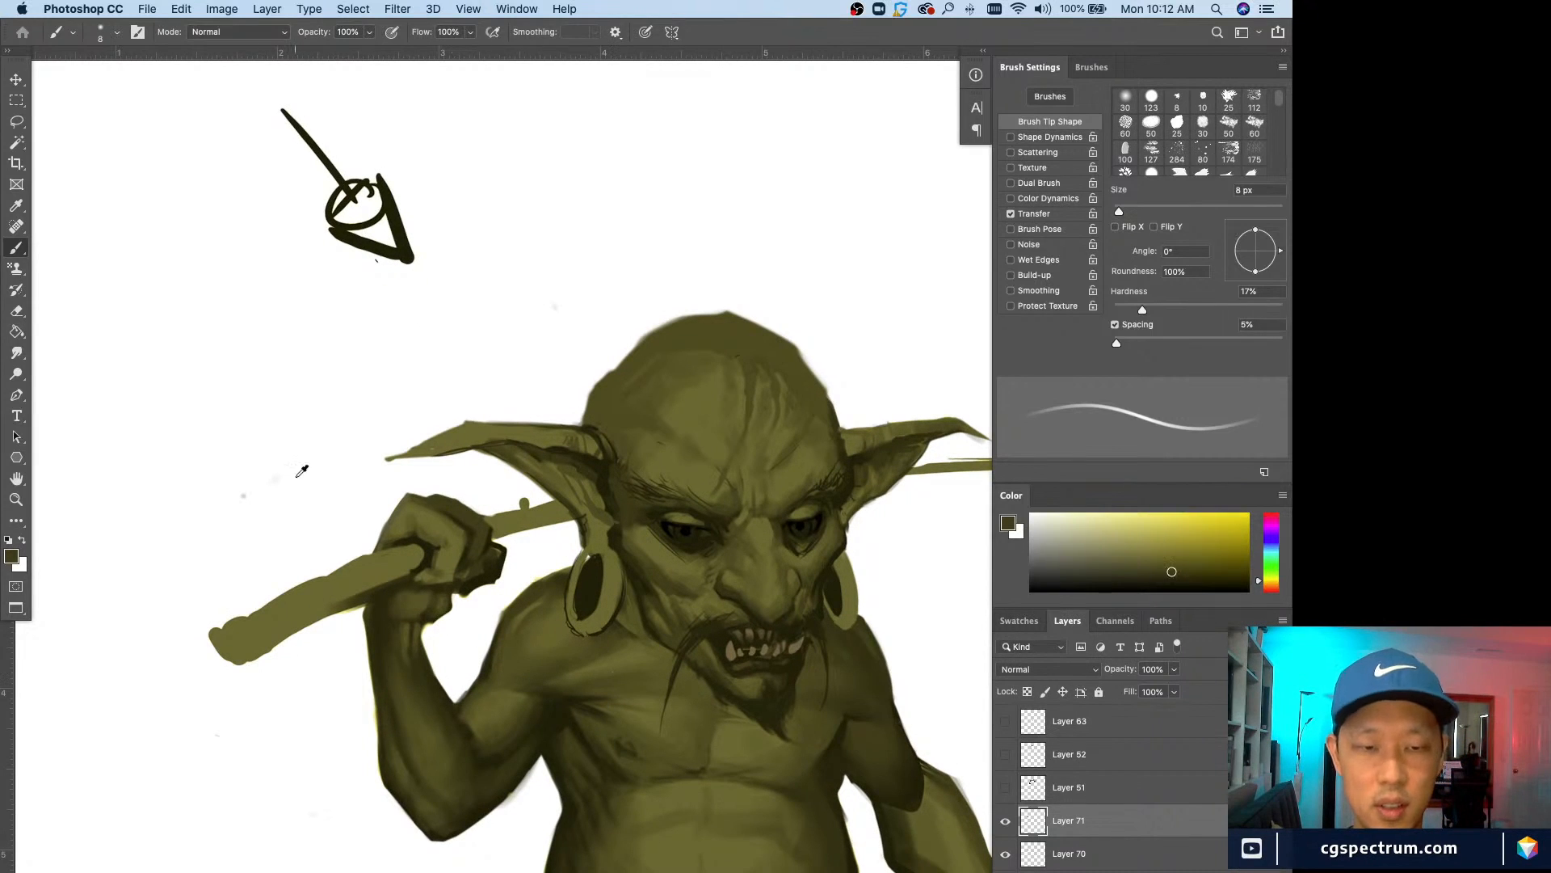
left_click(434, 517, "alt")
key("bracketright")
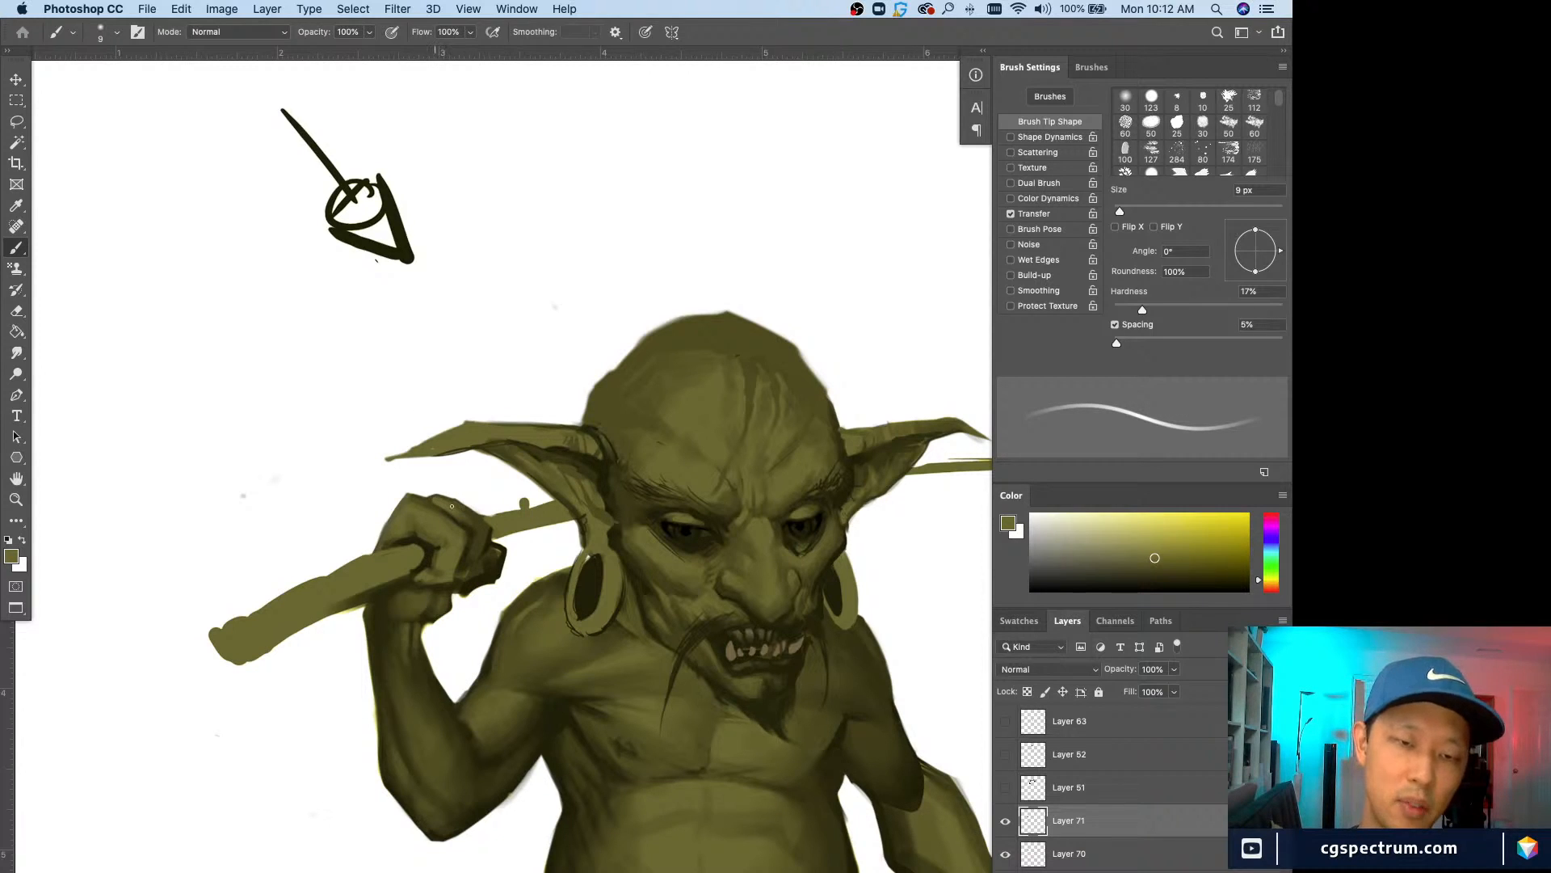
left_click(437, 493, "alt")
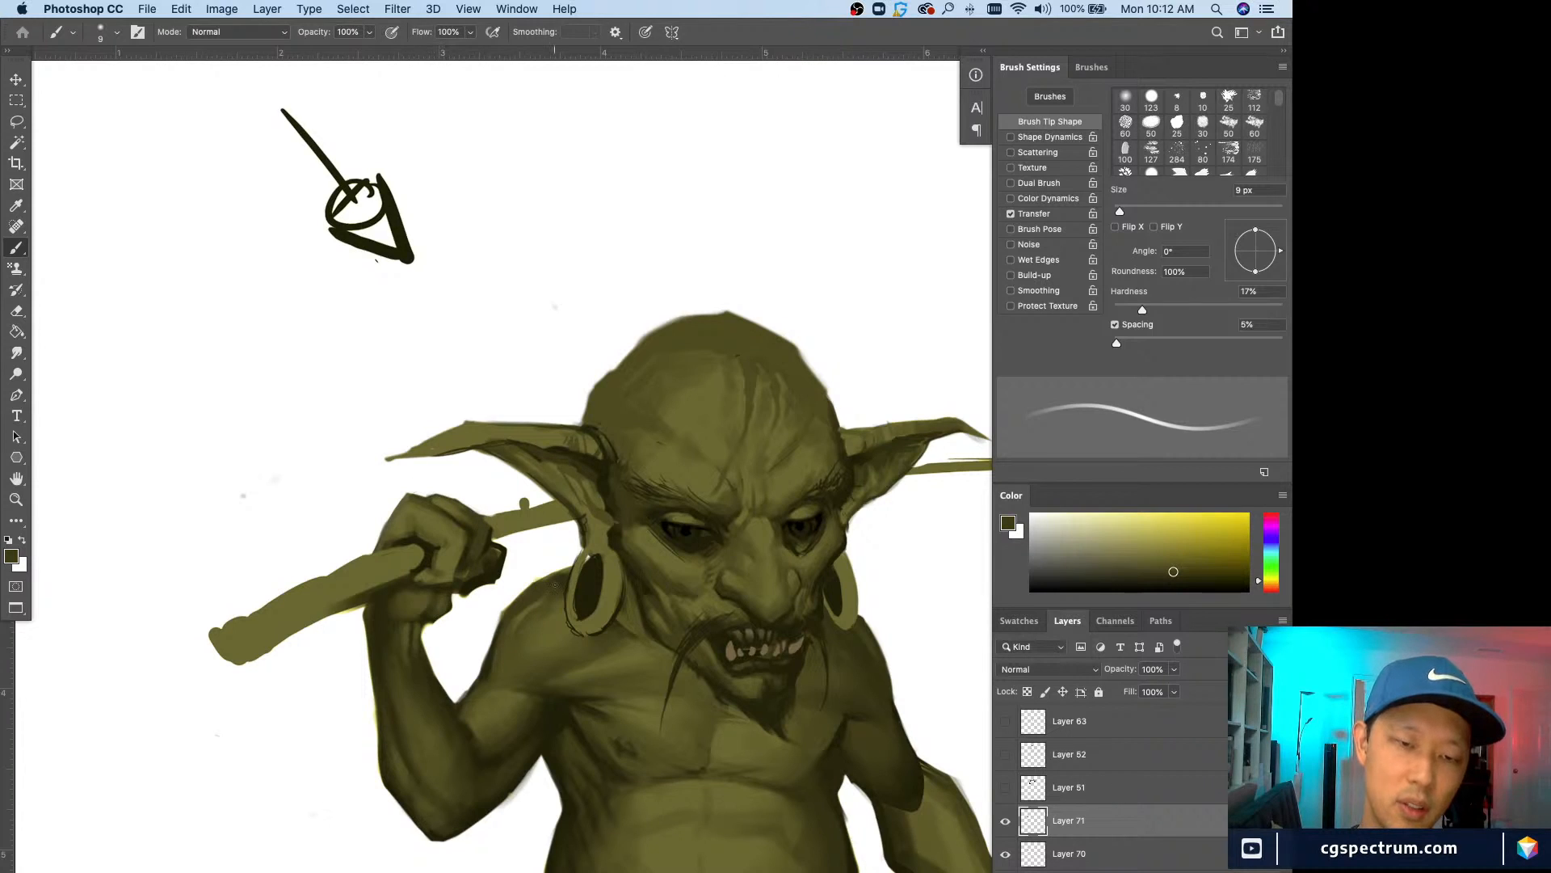
Step: Darken the raised hand's outer knuckles at 15 px and trim their upper contour with sampled white, reducing the brush to 8 px
left_click(488, 520, "alt")
key("bracketright")
key("bracketright")
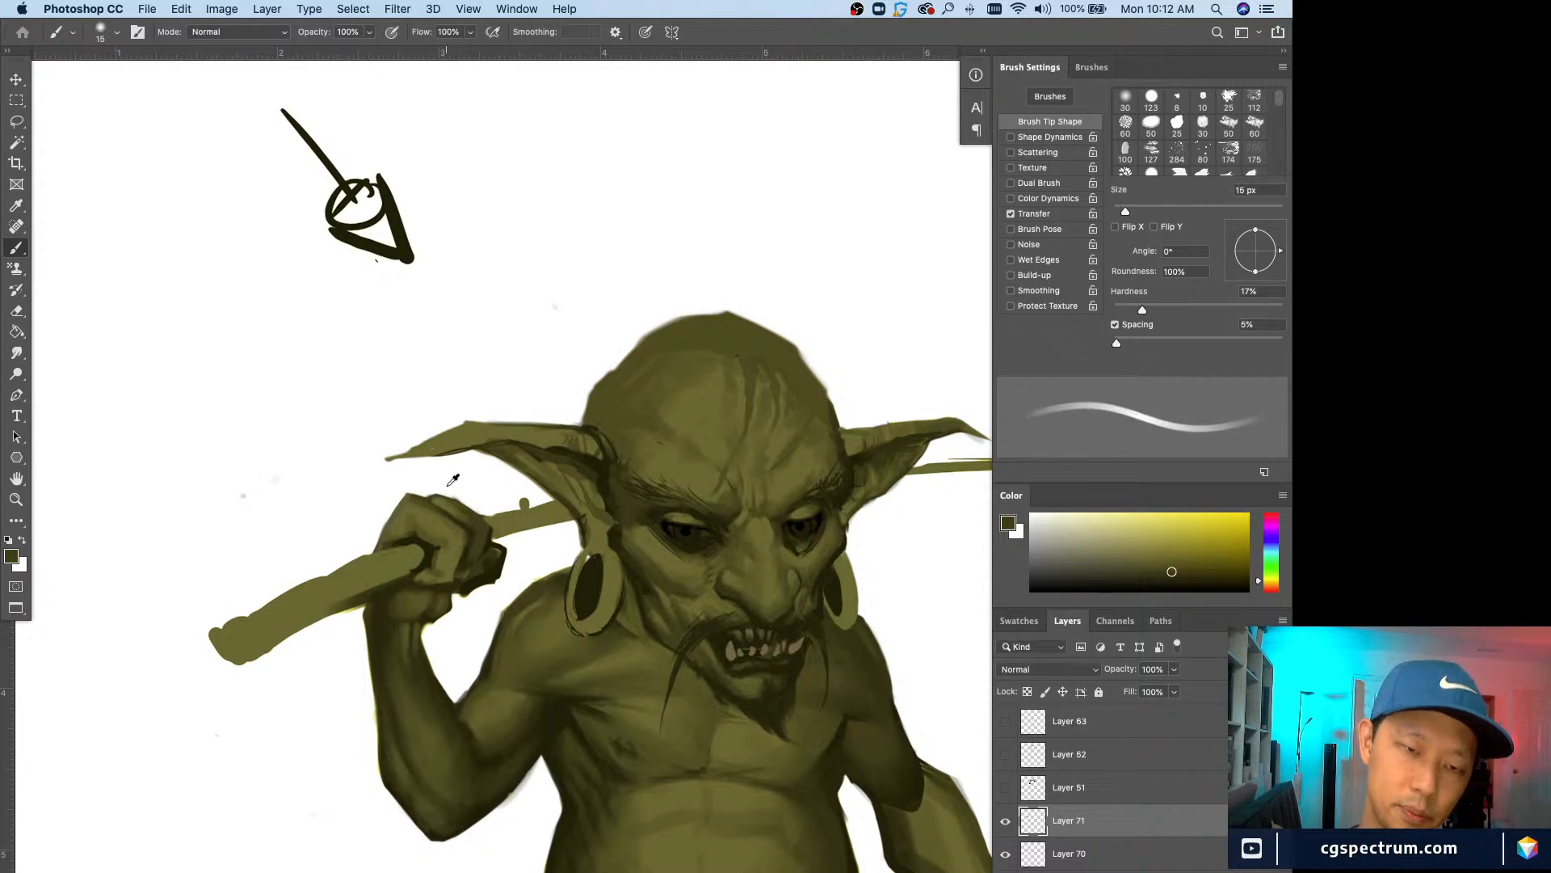
left_click(450, 485, "alt")
key("bracketleft")
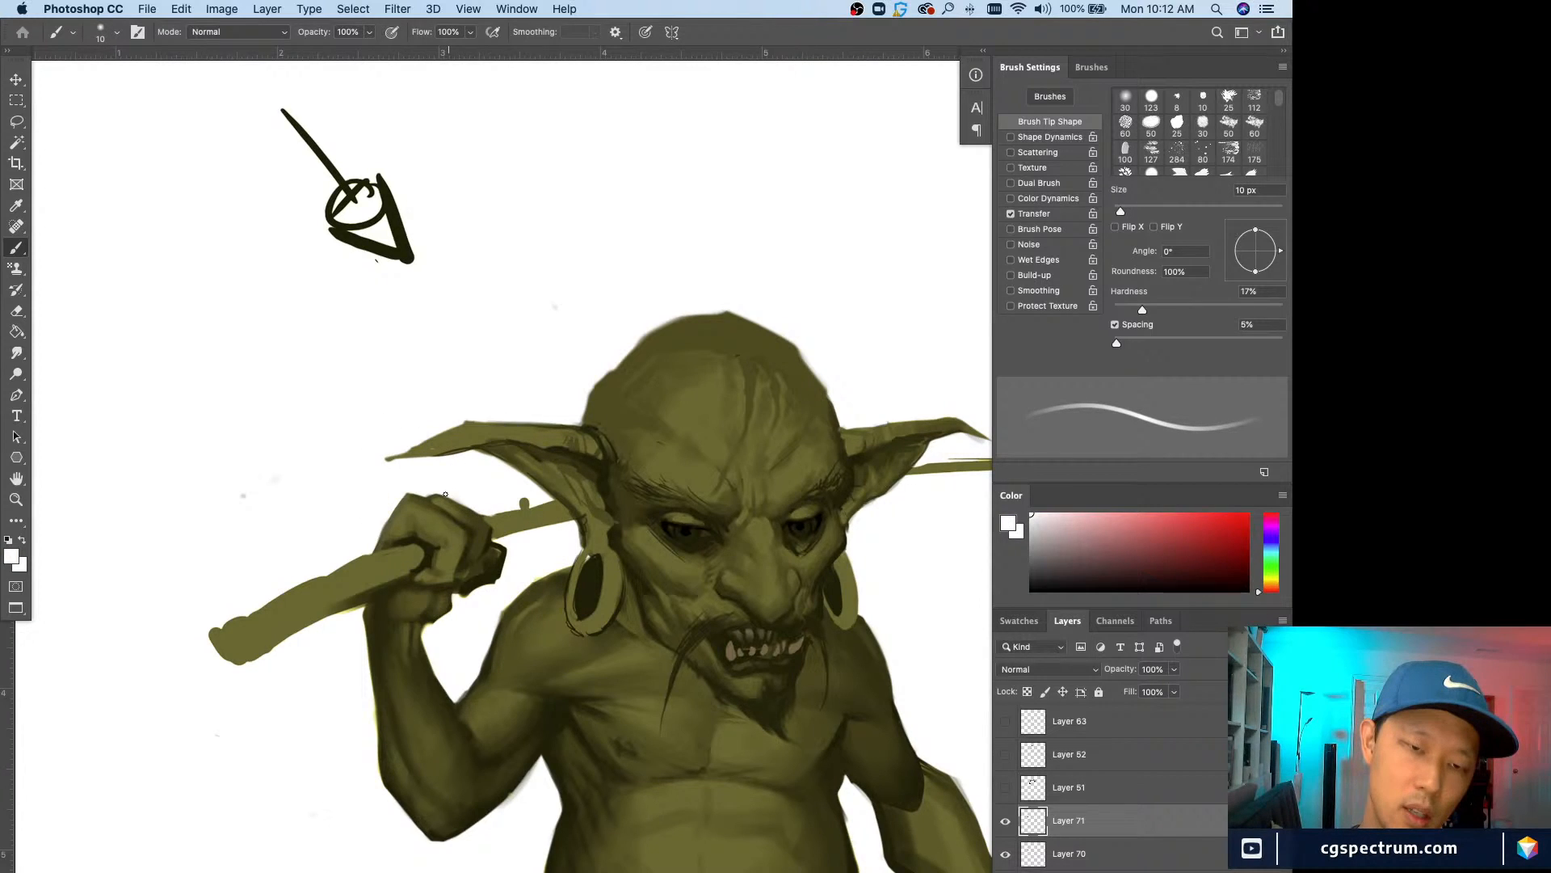
key("bracketleft")
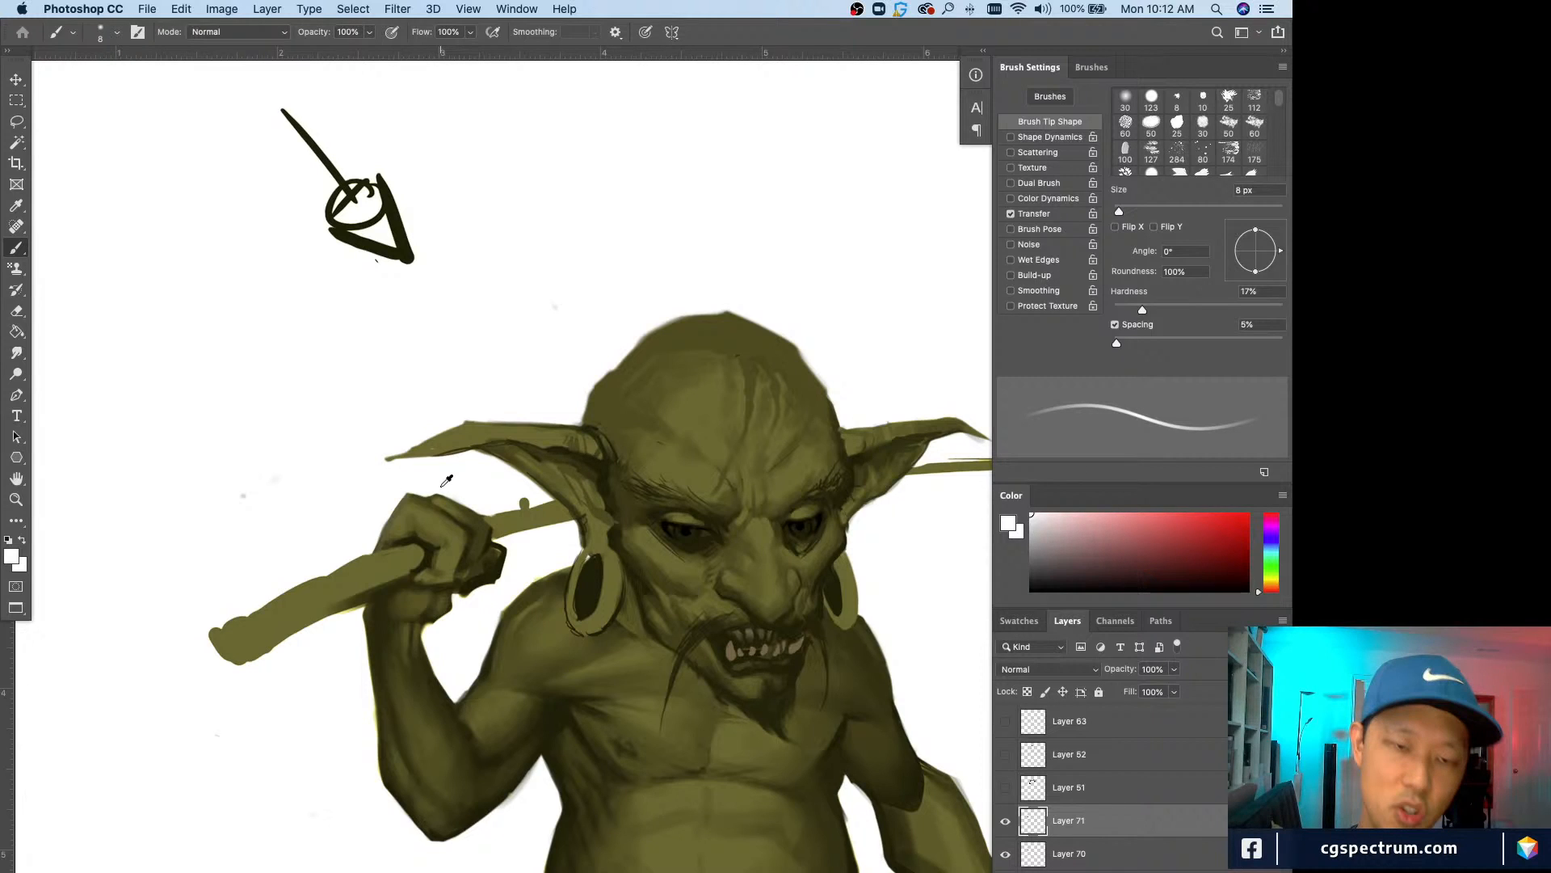
Step: Rework the planes of the raised hand's knuckles and fingers in sampled mid and dark olives at 9 px, enlarging the brush to 15 px
left_click(701, 653, "alt")
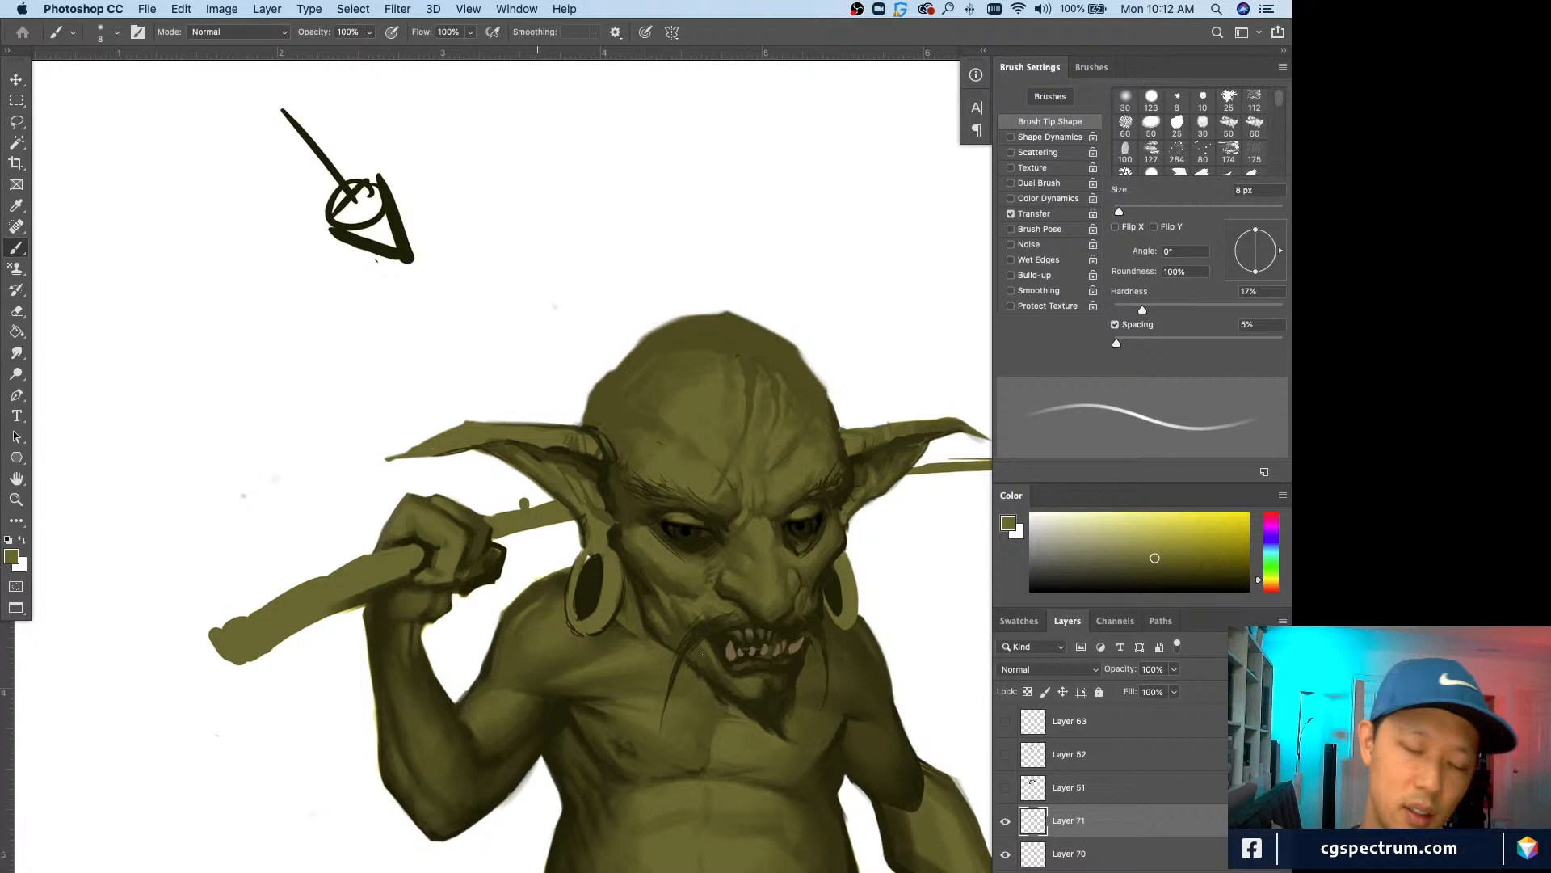
left_click(476, 531, "alt")
key("bracketright")
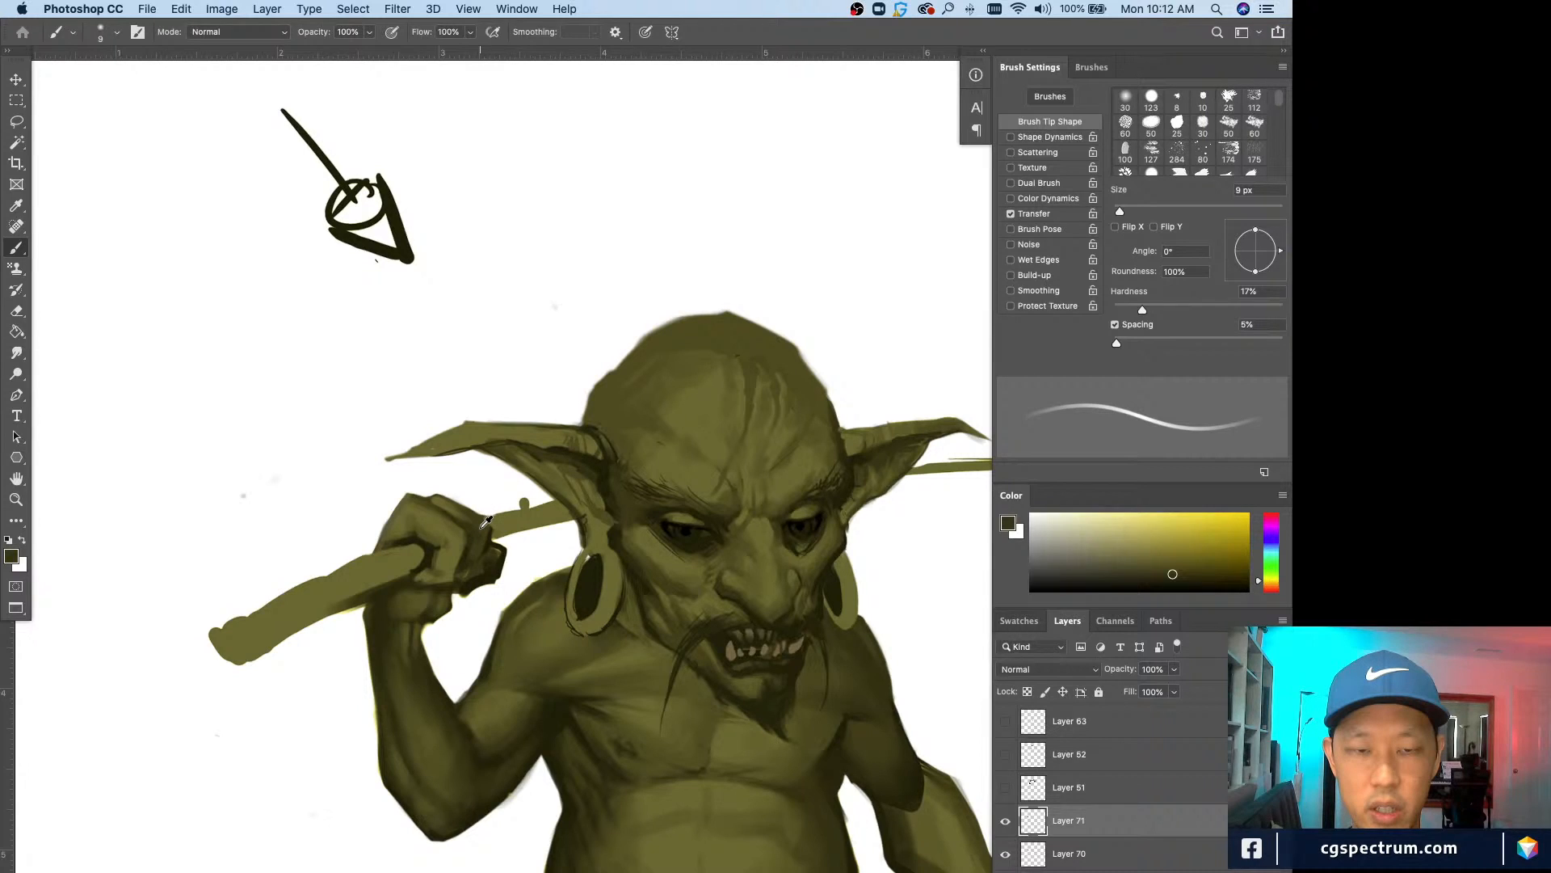
left_click(484, 525, "alt")
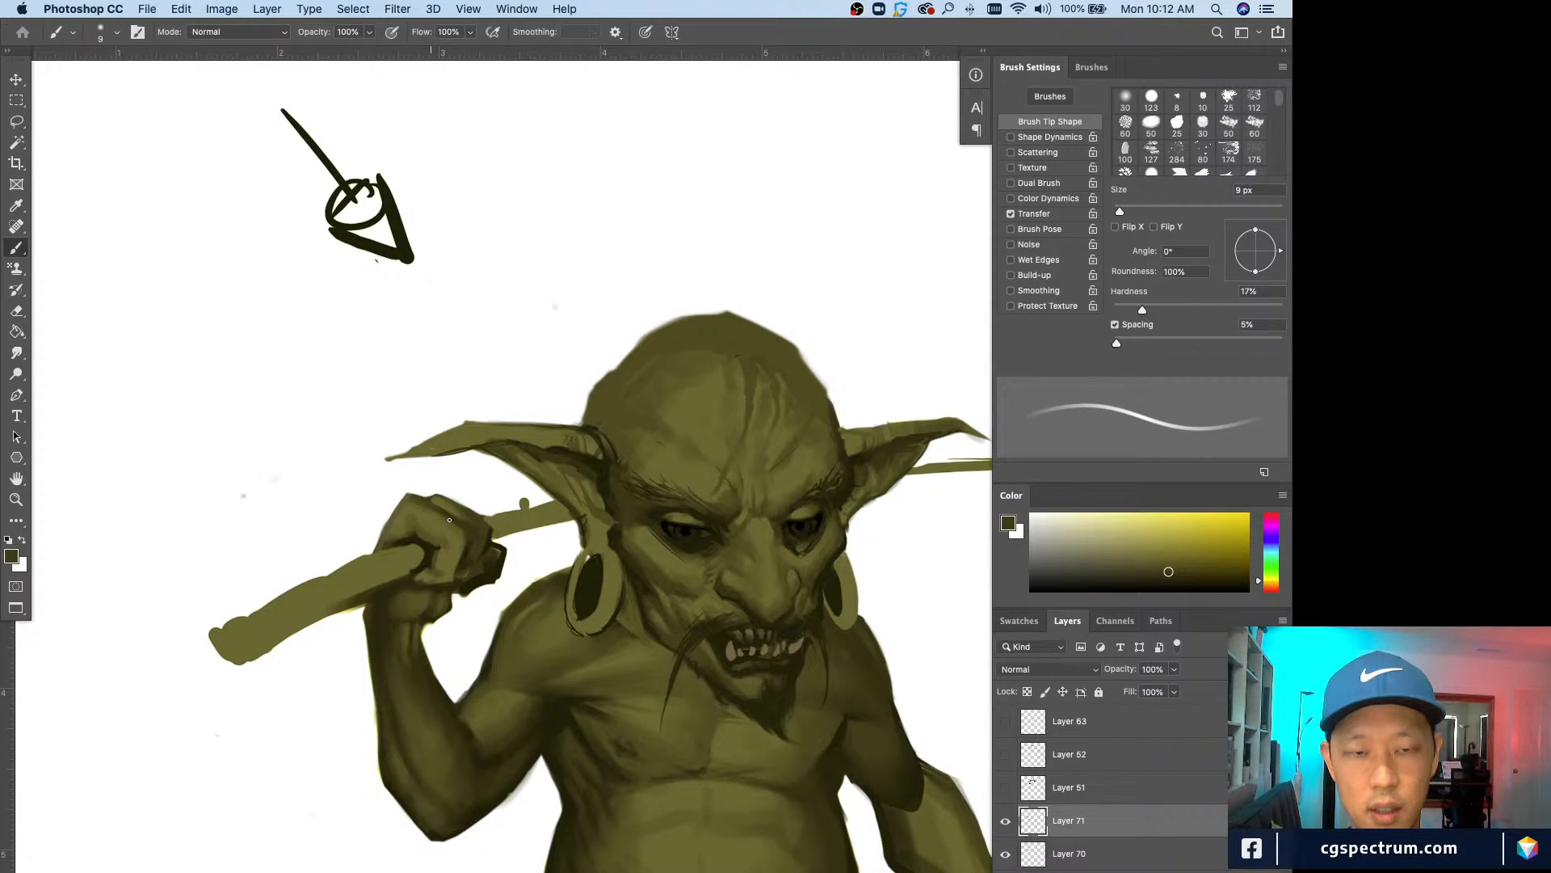
left_click(474, 542, "alt")
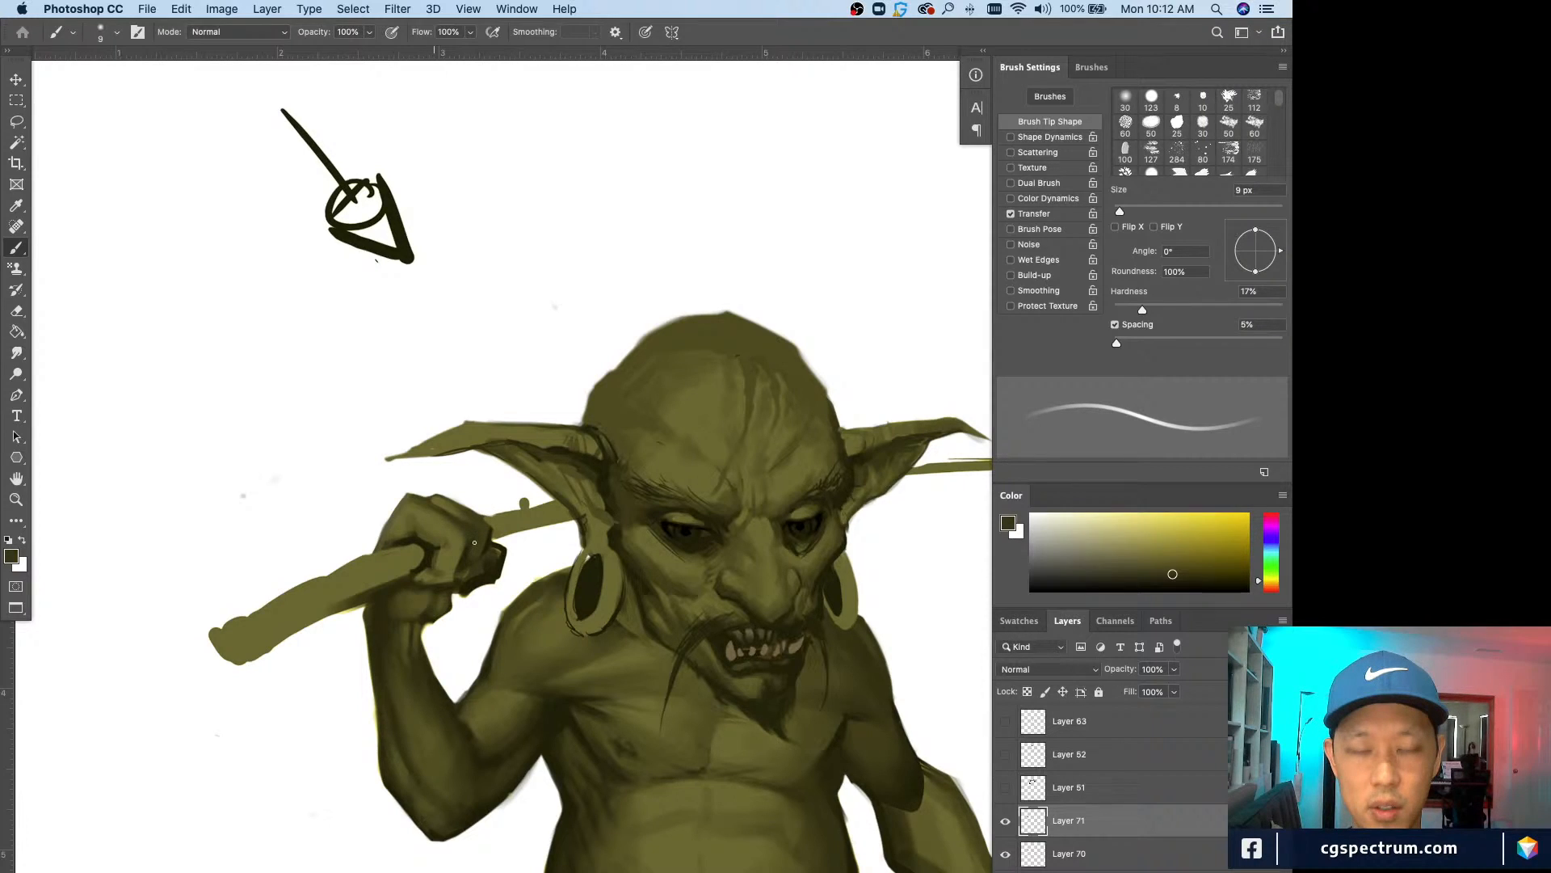
left_click(441, 513, "alt")
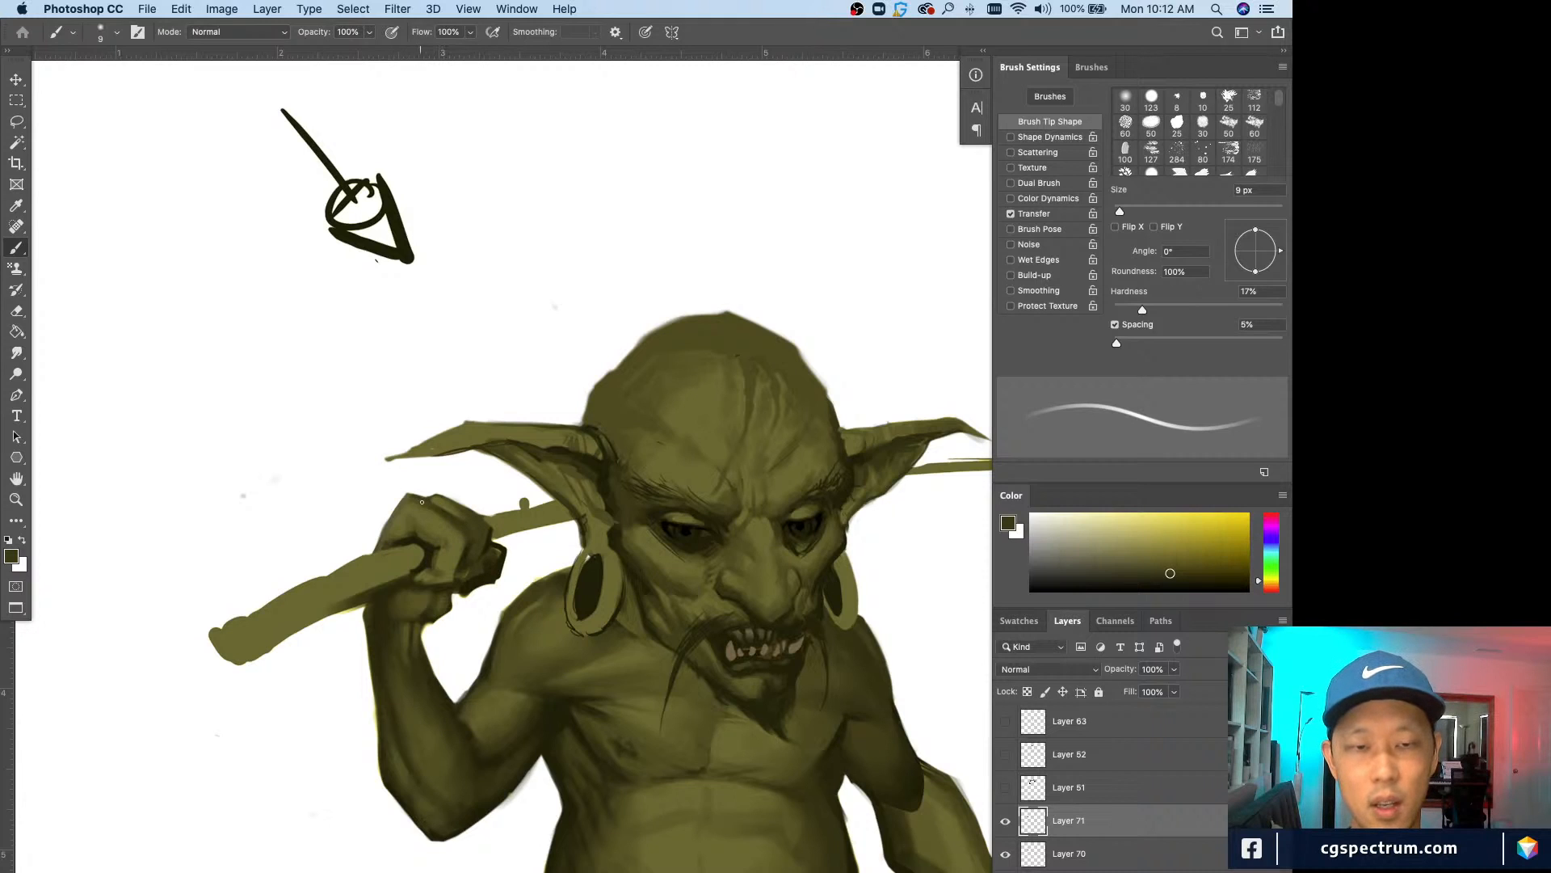
key("bracketright")
key("bracketright")
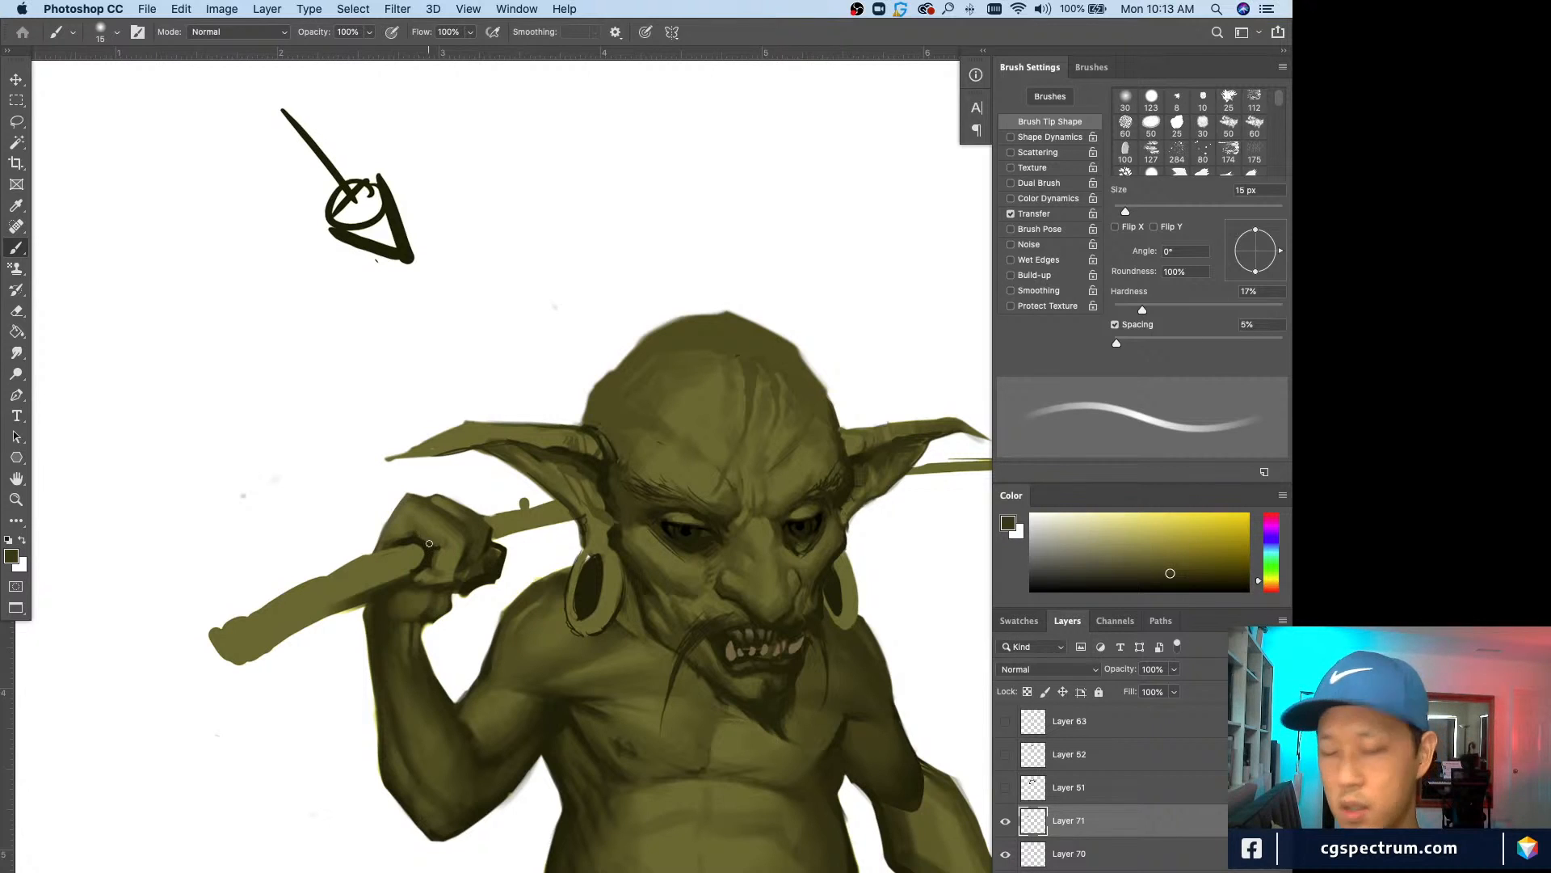
key("super+minus")
key("super+plus")
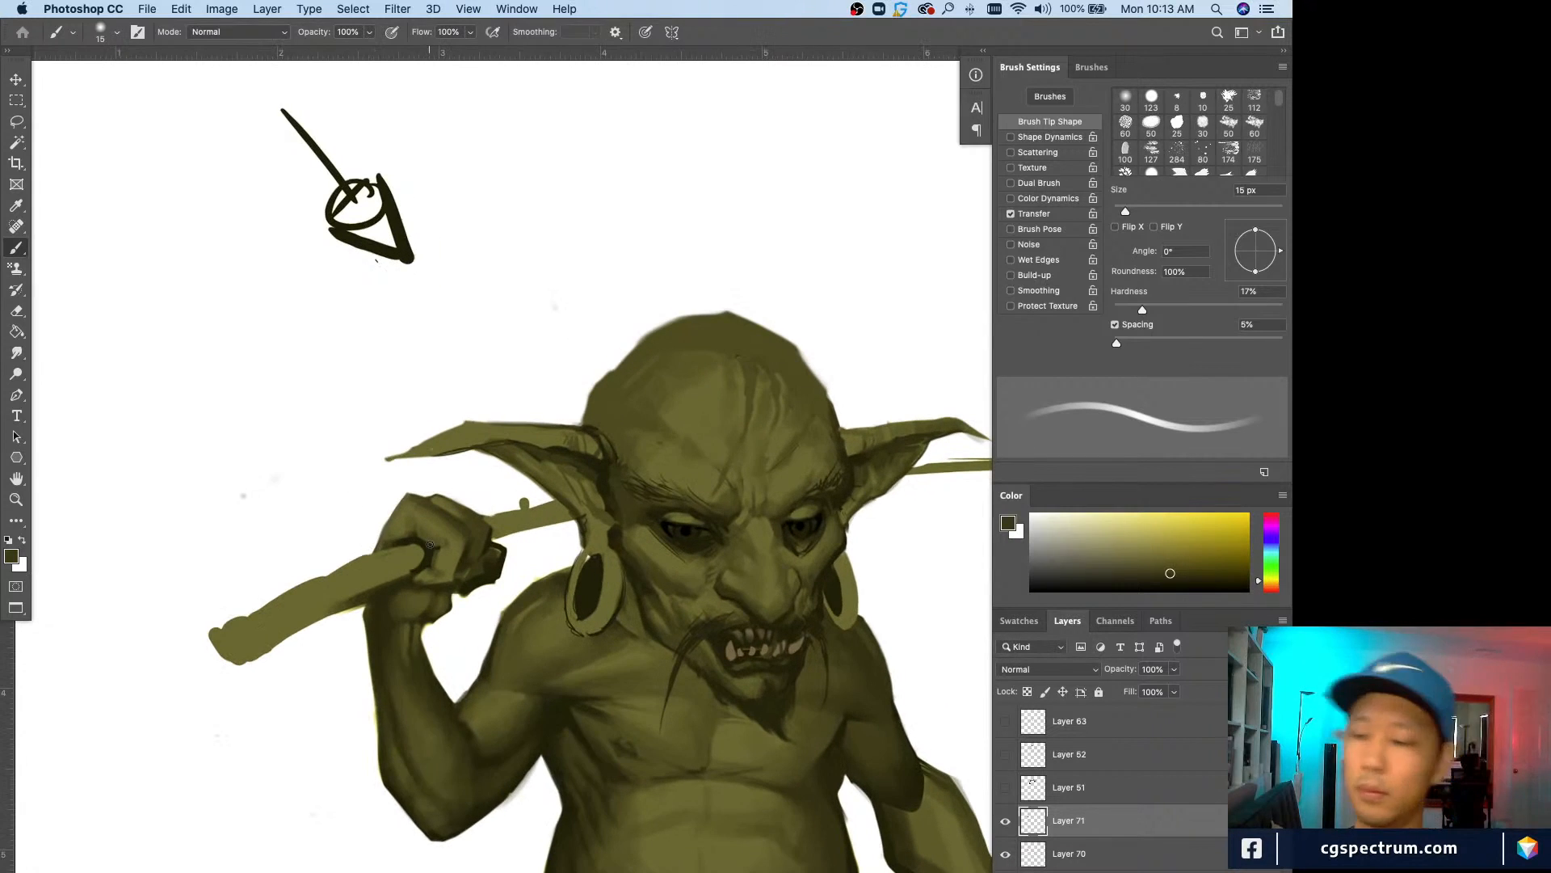
Step: Add a new layer and refine the raised hand's top knuckles in sampled mid olives with a 6 px brush, enlarging it to 7 px
key("super+shift+alt+n")
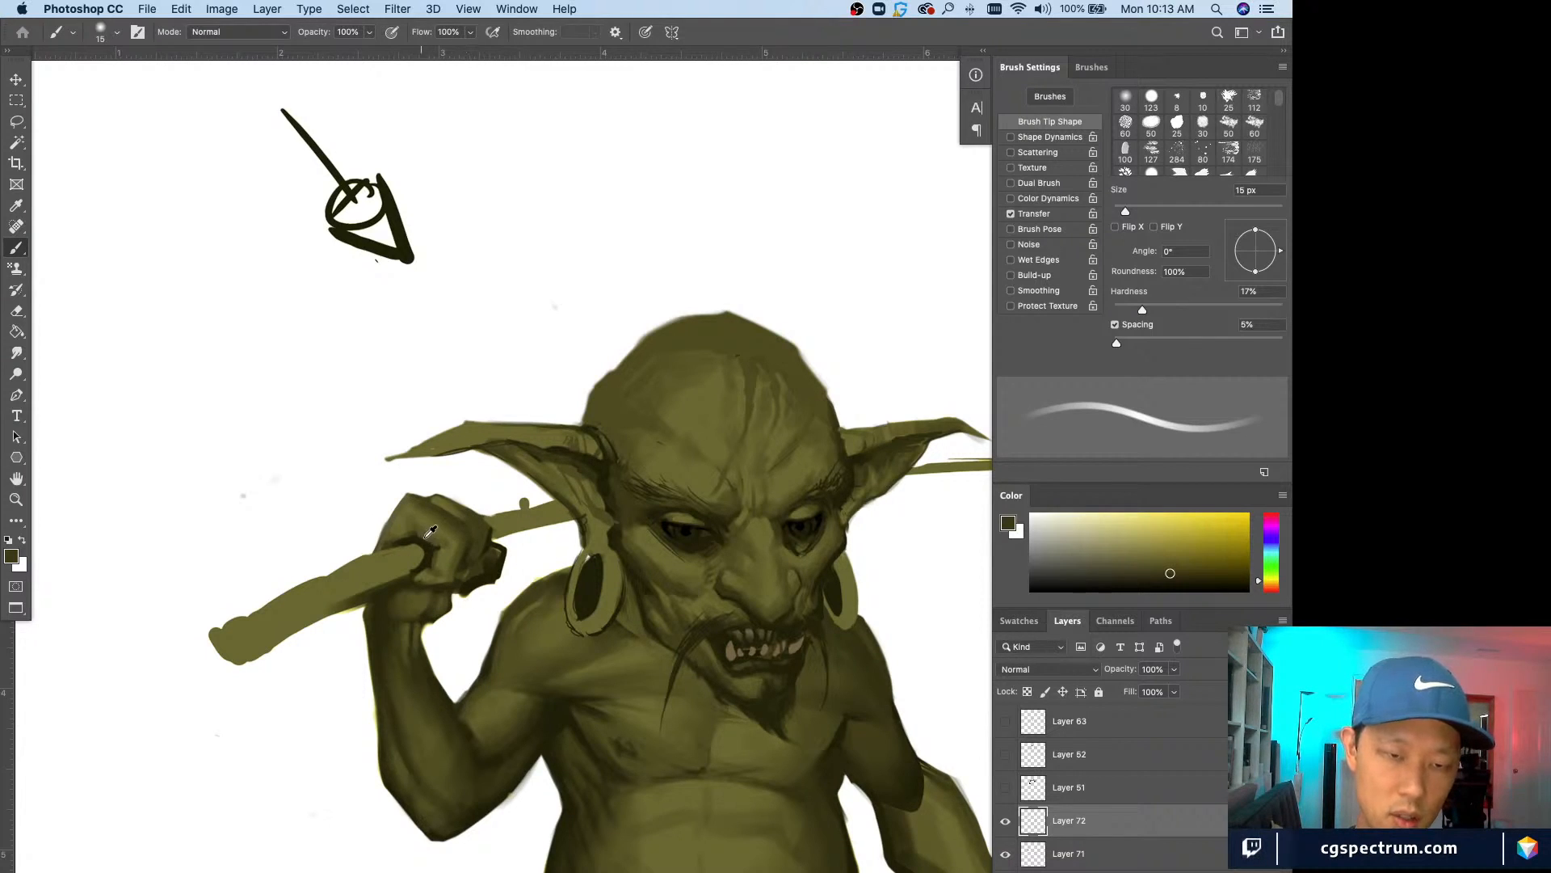
left_click(420, 494, "alt")
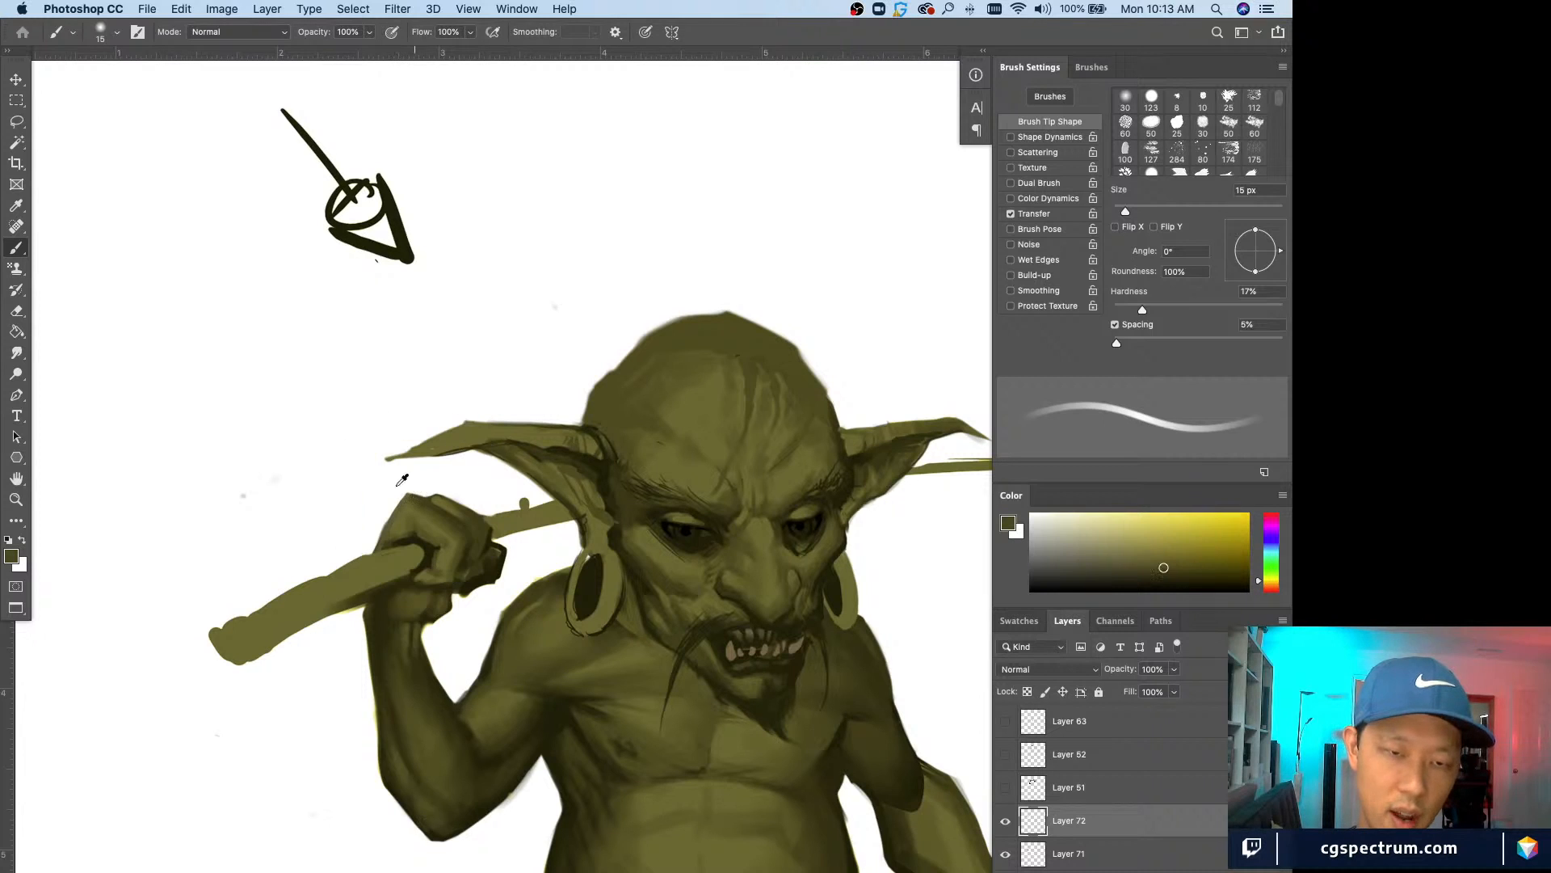
key("bracketleft")
key("bracketleft")
key("bracketleft")
key("bracketleft")
key("bracketleft")
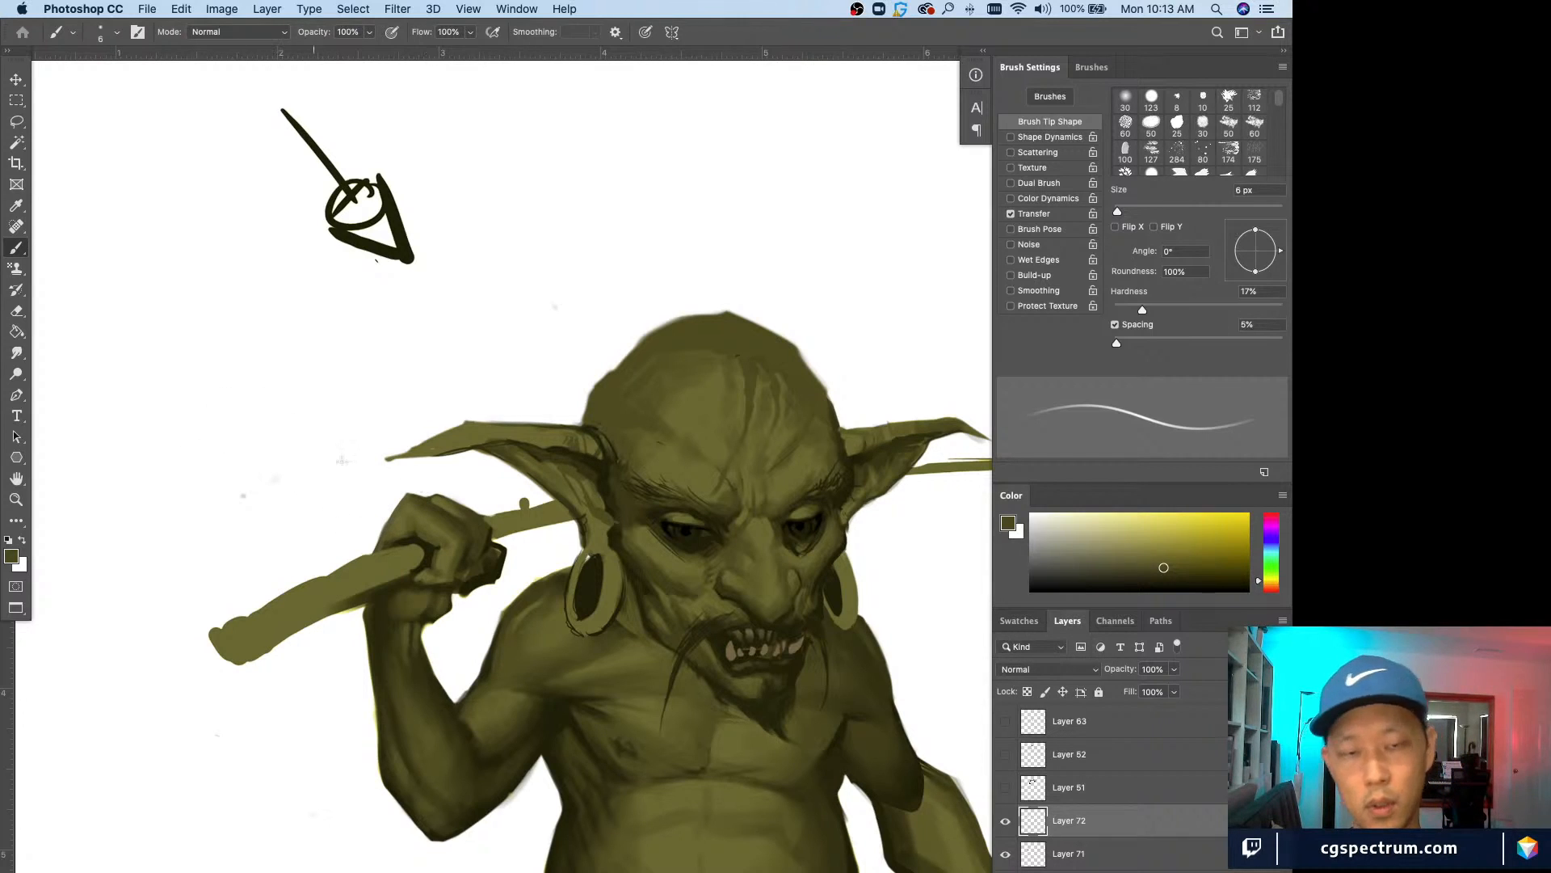
left_click(446, 498, "alt")
key("bracketright")
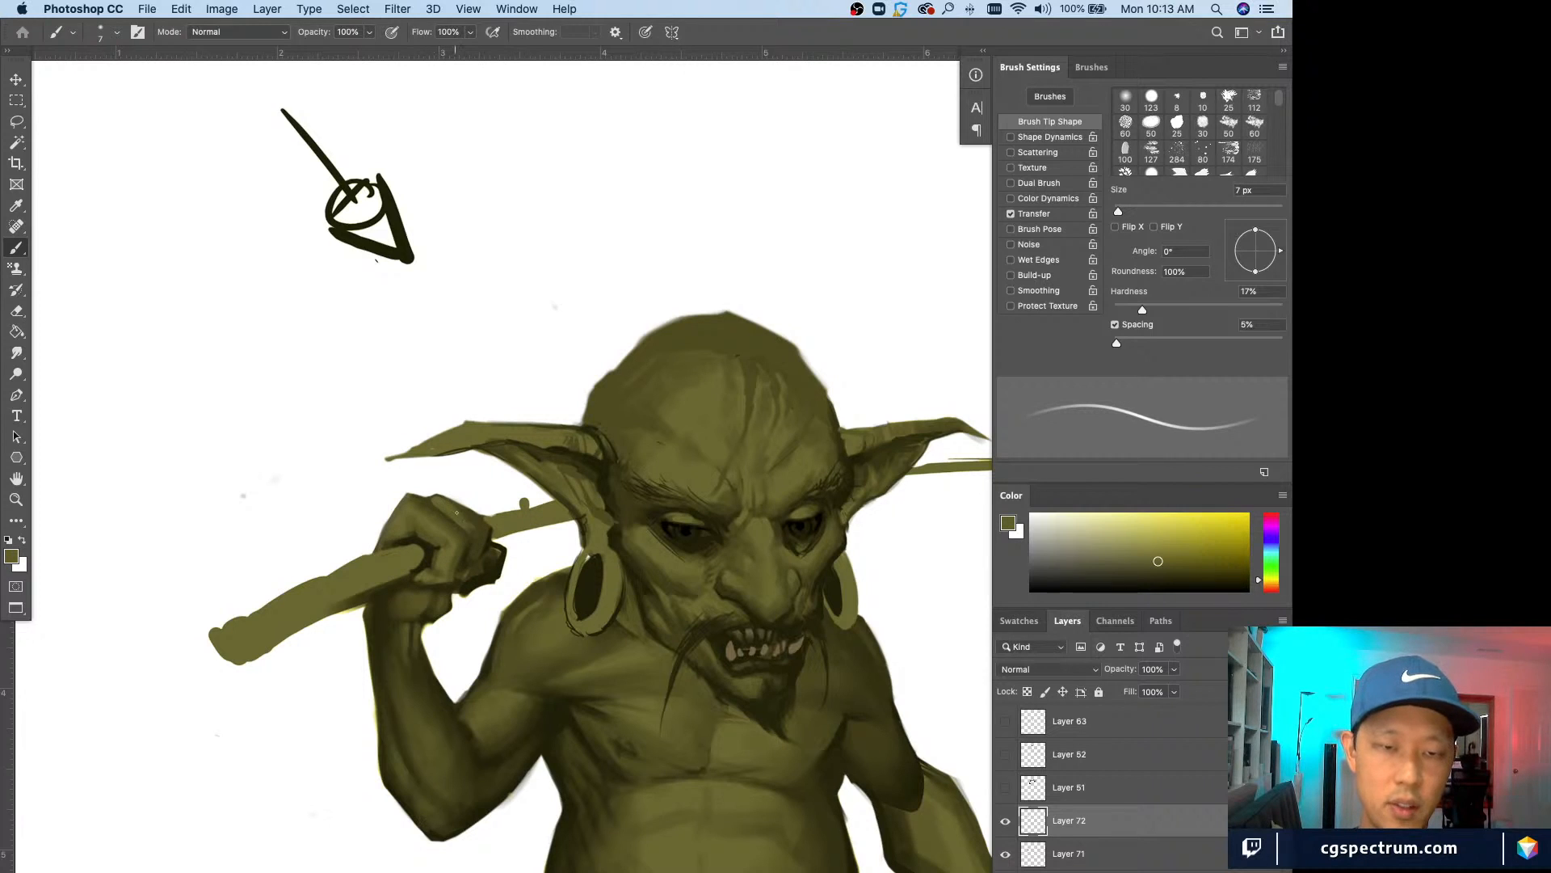
Step: Model the knuckles and finger tops in alternating sampled dark and light olives, enlarging the brush from 7 px to 10 px
left_click(460, 534, "alt")
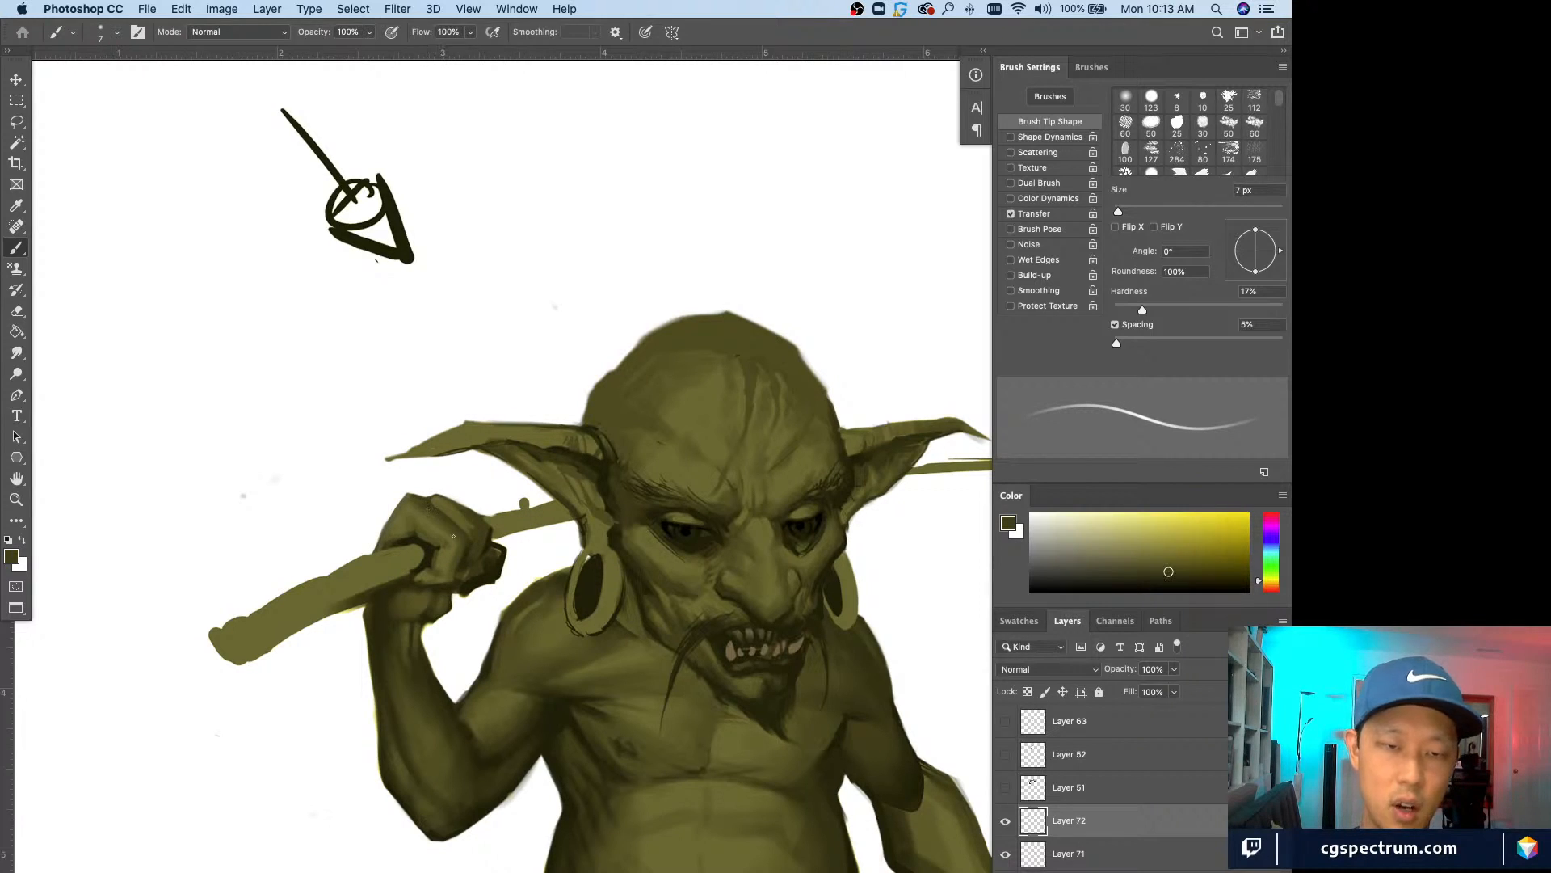
left_click(453, 515, "alt")
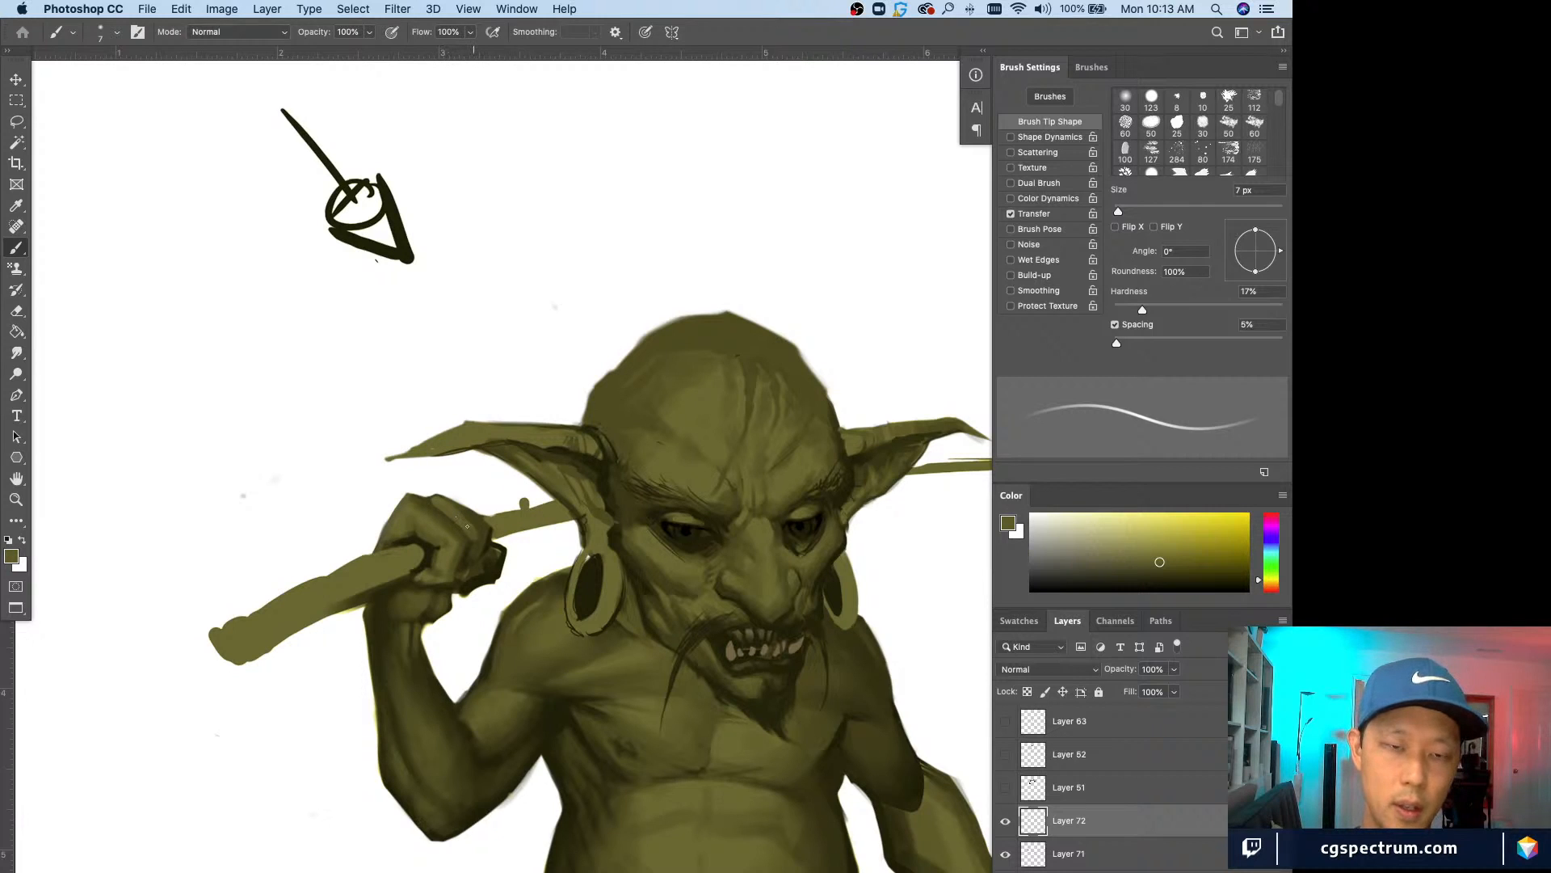
key("bracketright")
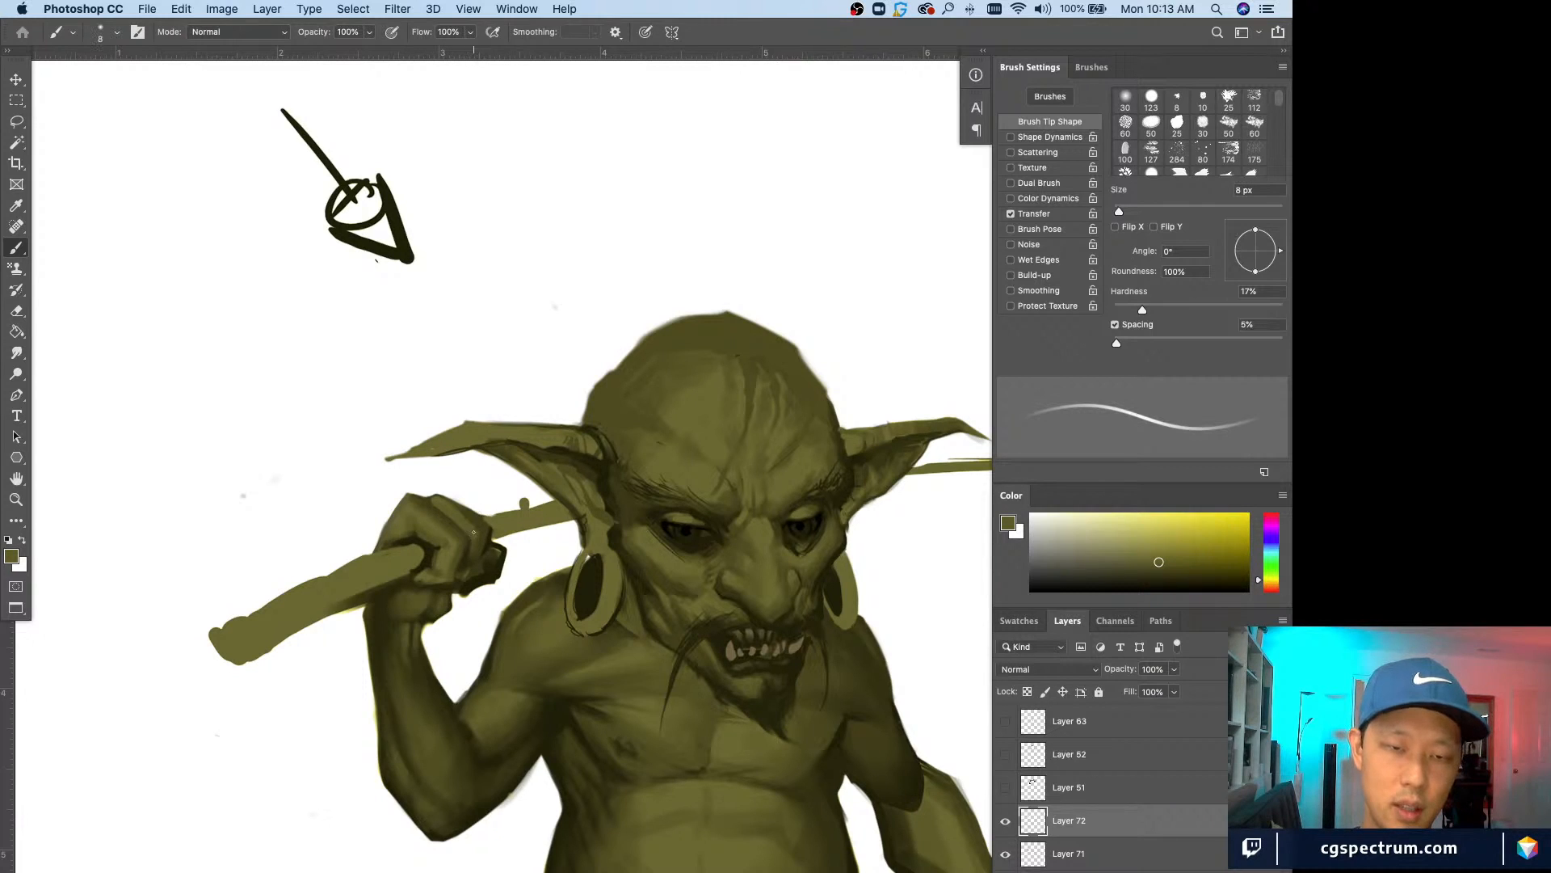
left_click(458, 506, "alt")
key("bracketright")
key("bracketright")
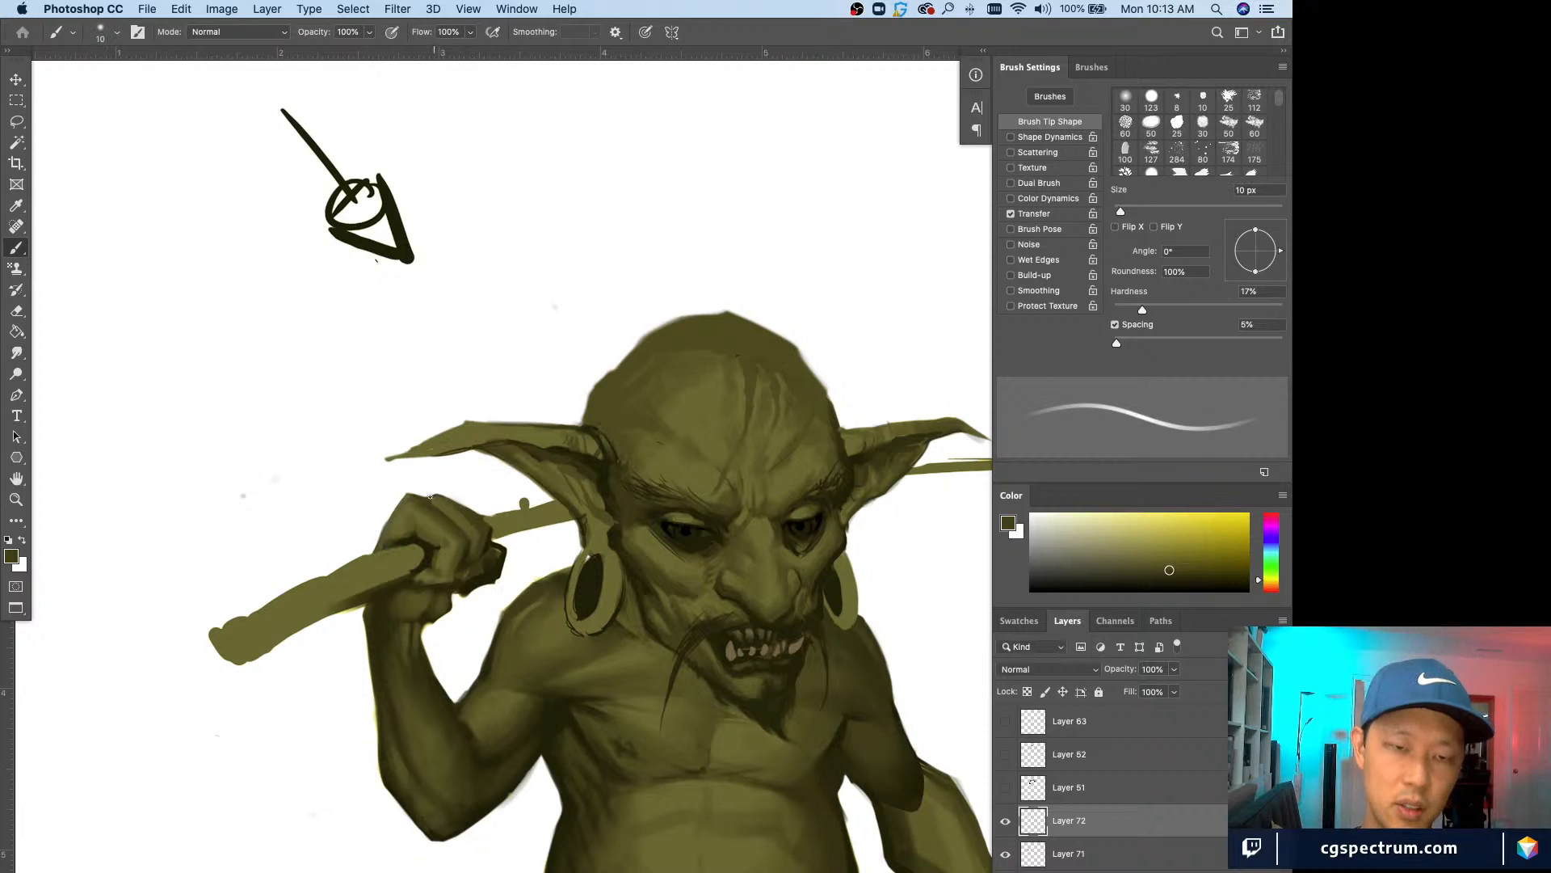
left_click(430, 499, "alt")
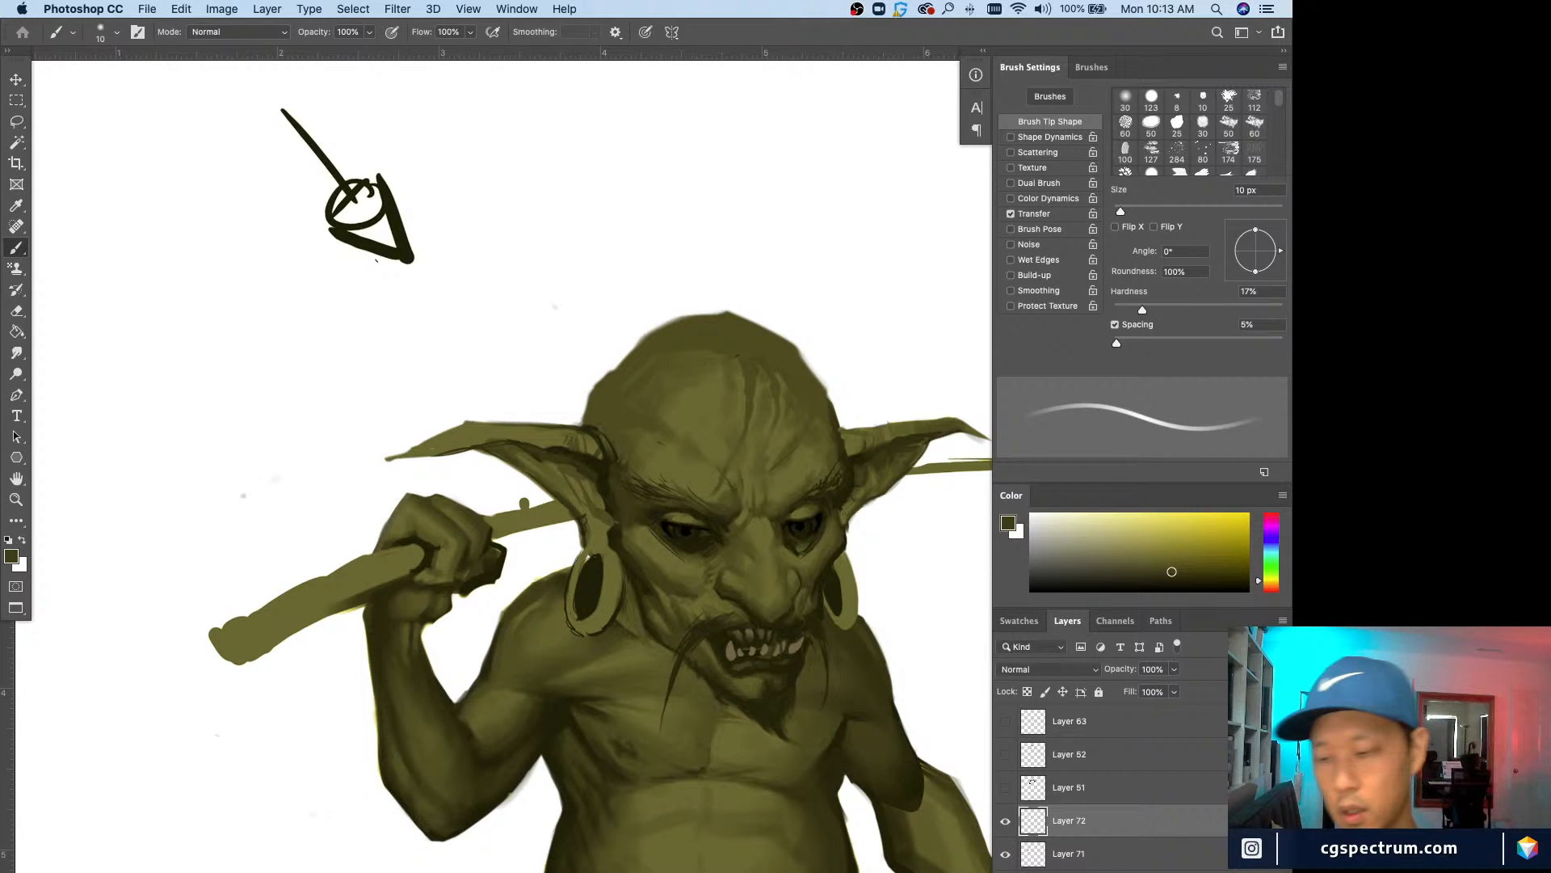
Step: Extend the outermost knuckle over the rod on a new layer in sampled dark olive at 8 px, enlarging the brush to 9 px
key("bracketleft")
key("bracketleft")
key("bracketleft")
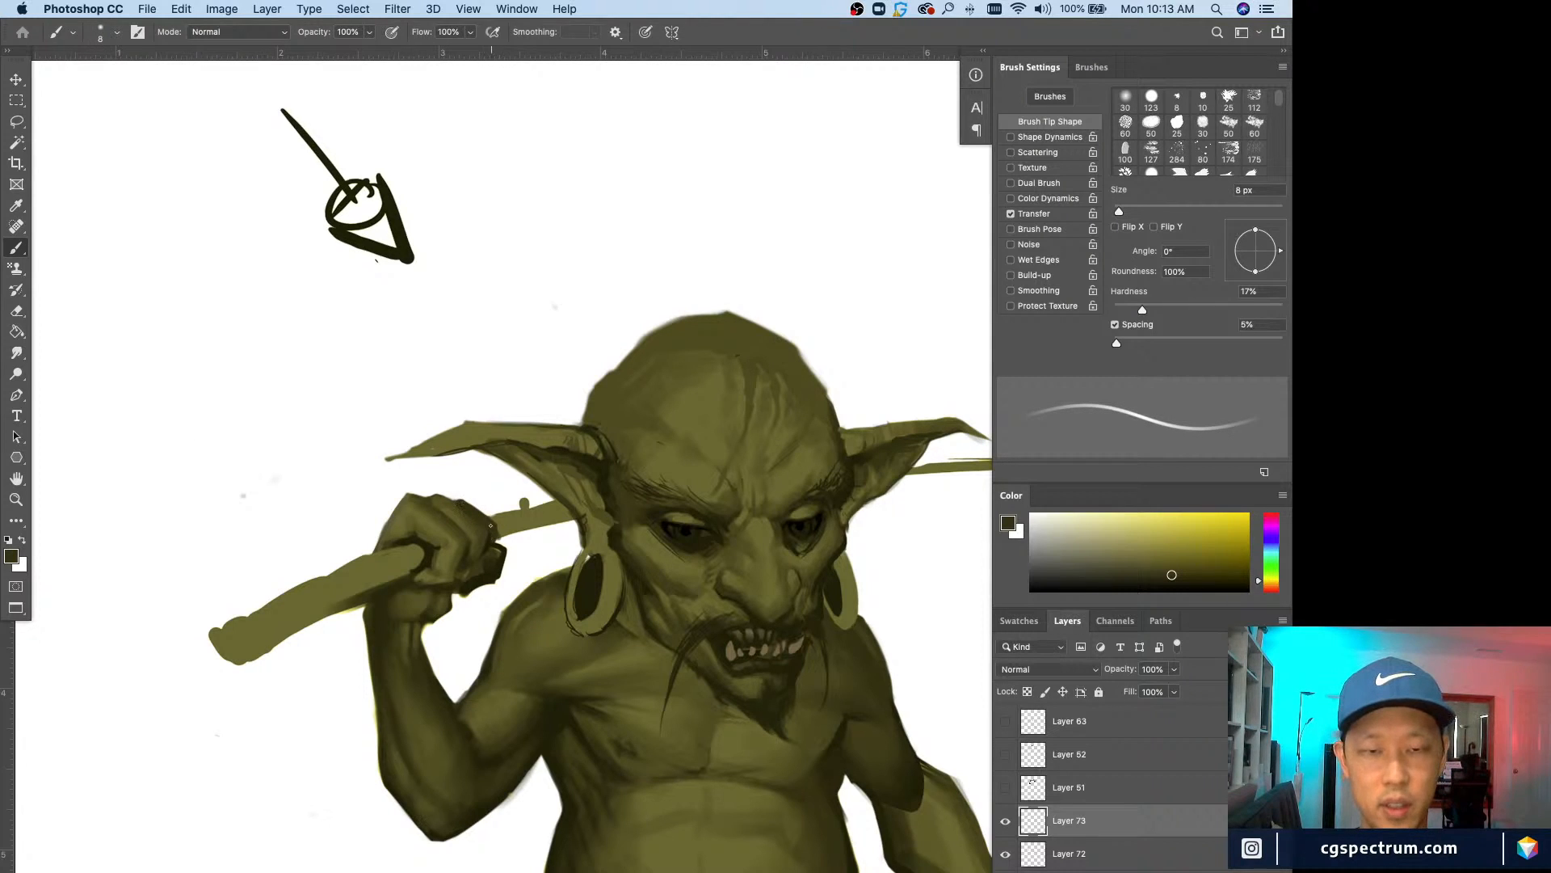
left_click_drag(490, 526, 496, 543)
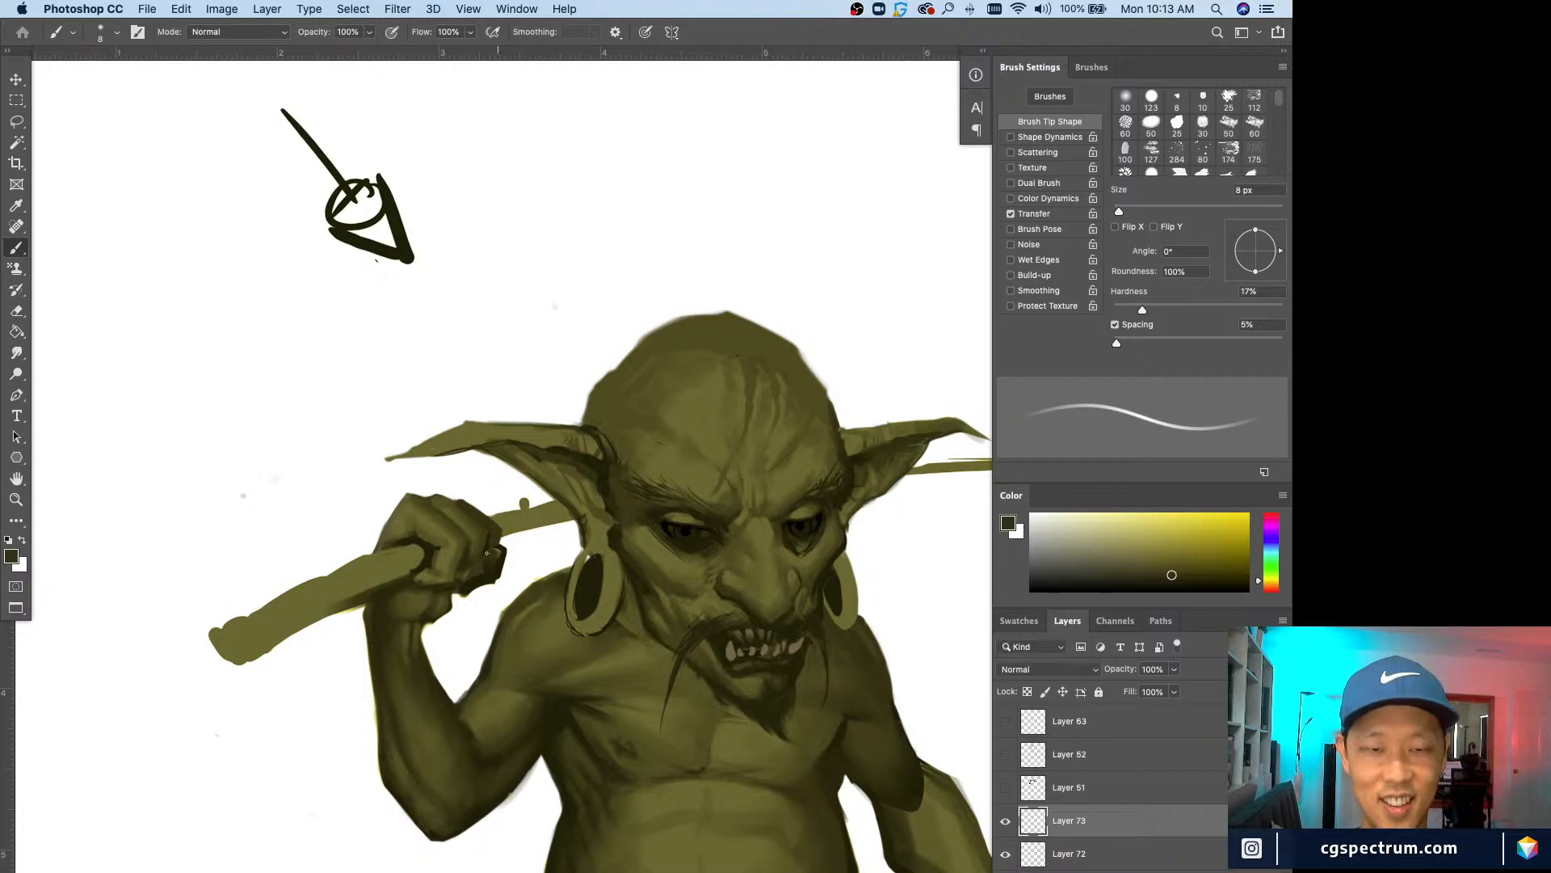
key("bracketright")
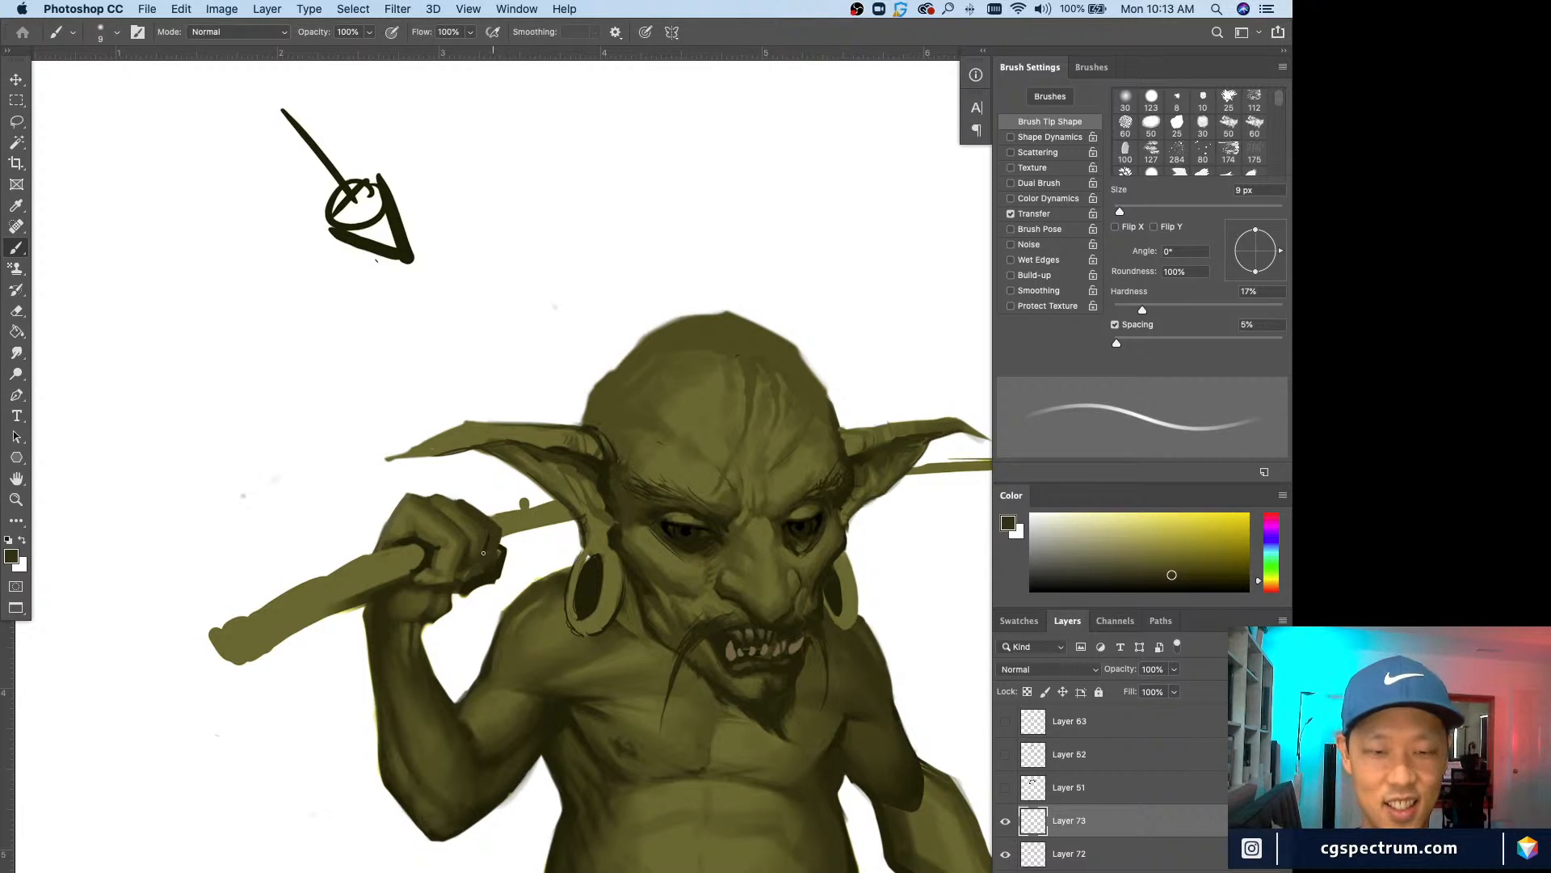
Step: Define the creases and shadow side of the outer fingers in sampled near-black olive with a 6 px brush
left_click(420, 532, "alt")
key("bracketleft")
key("bracketleft")
key("bracketleft")
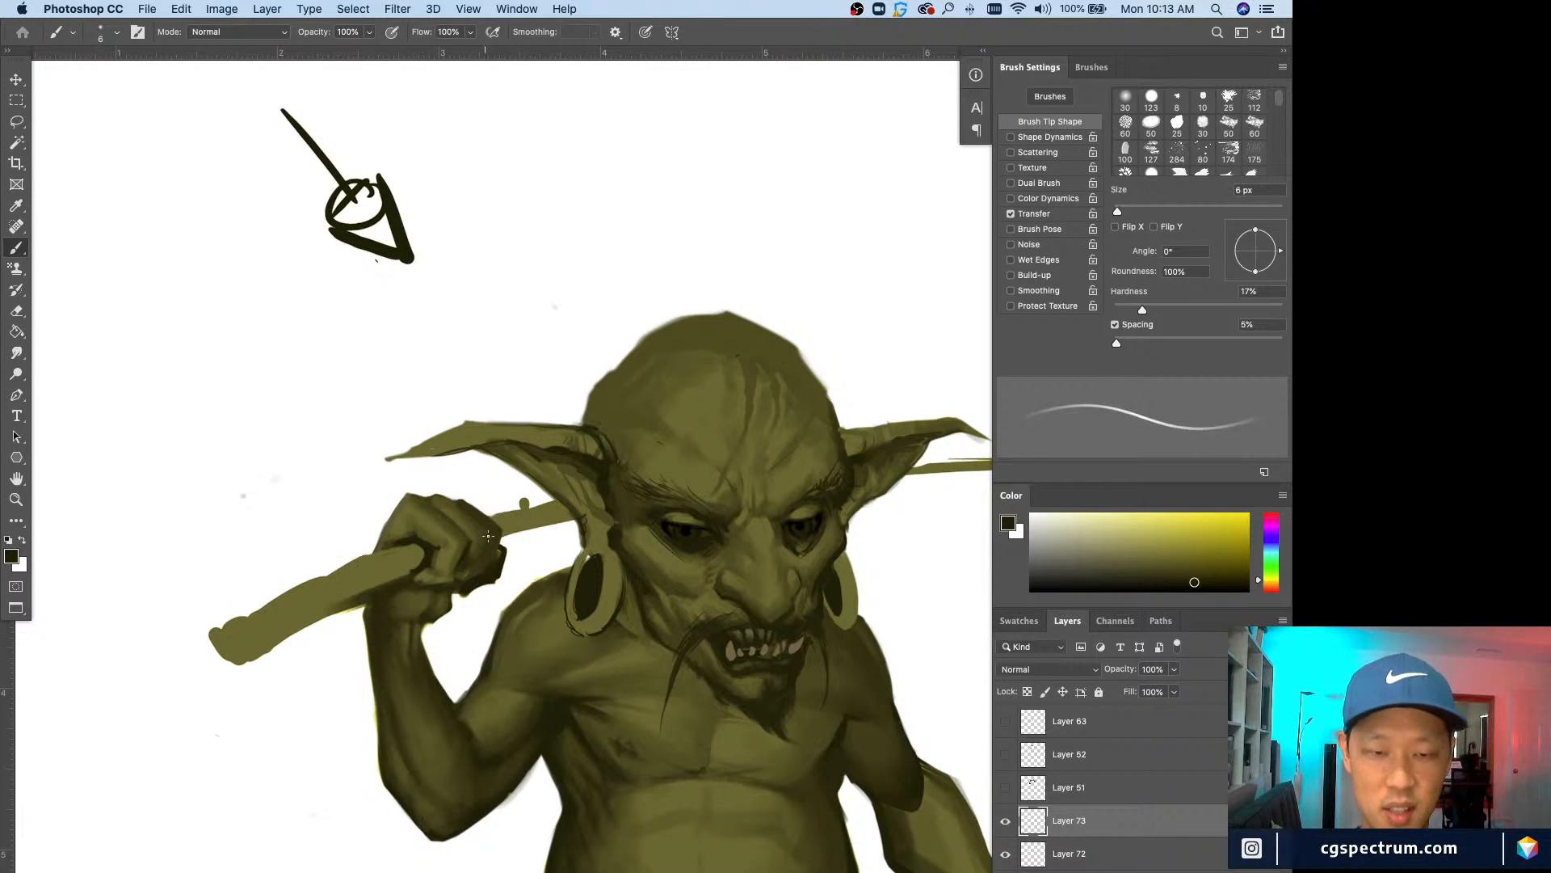
left_click_drag(488, 536, 471, 571)
key("bracketright")
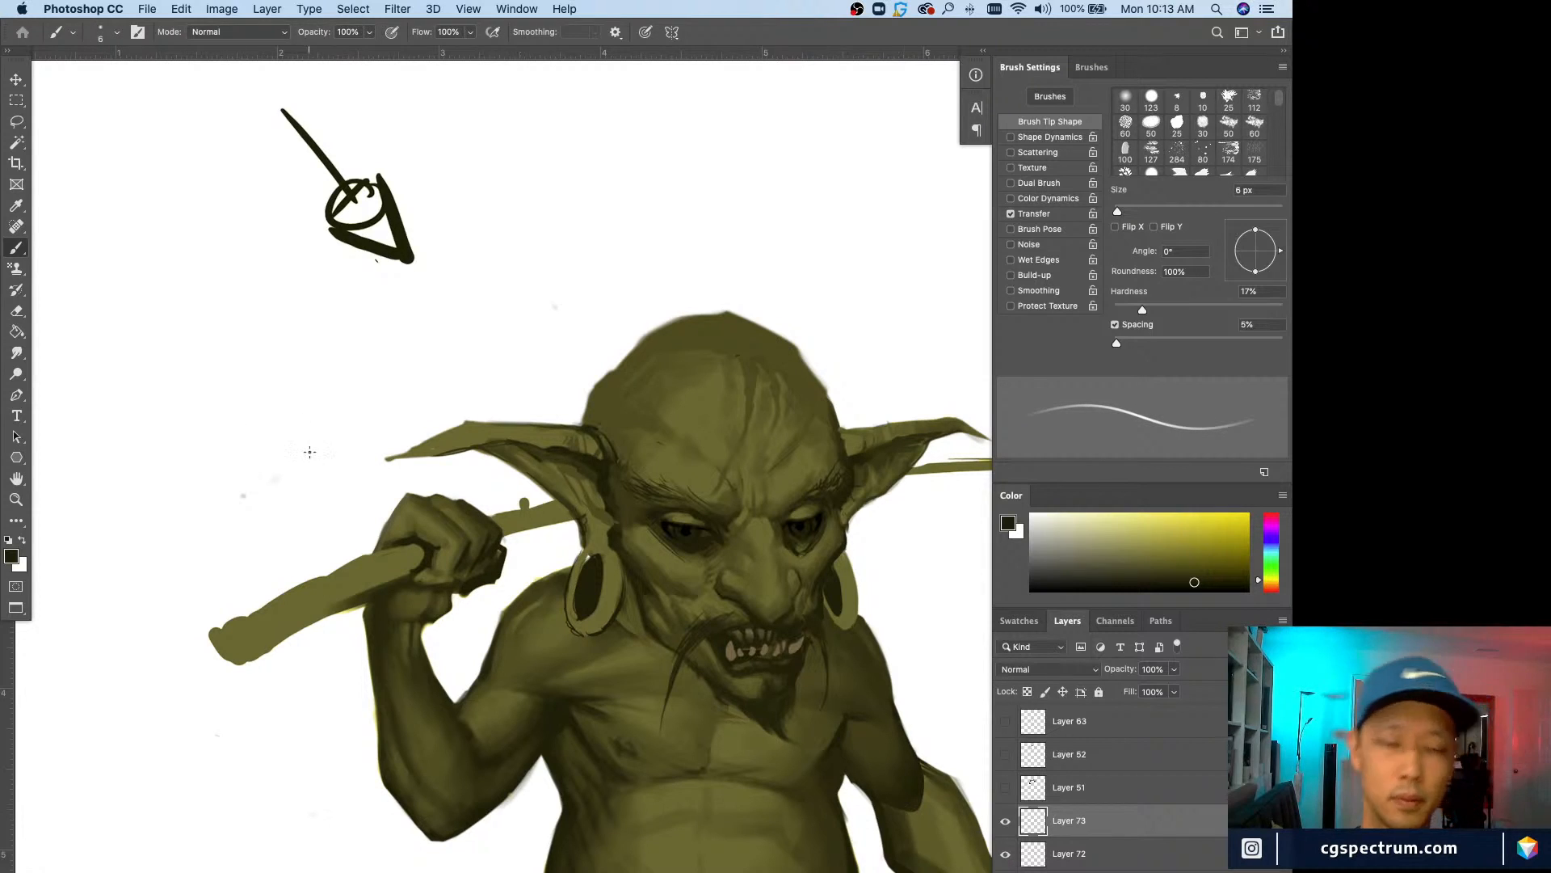
Step: Check the hand against the full figure, then reselect Layer 73 and toggle its visibility to compare the new strokes
key("super+minus")
key("super+minus")
key("super+minus")
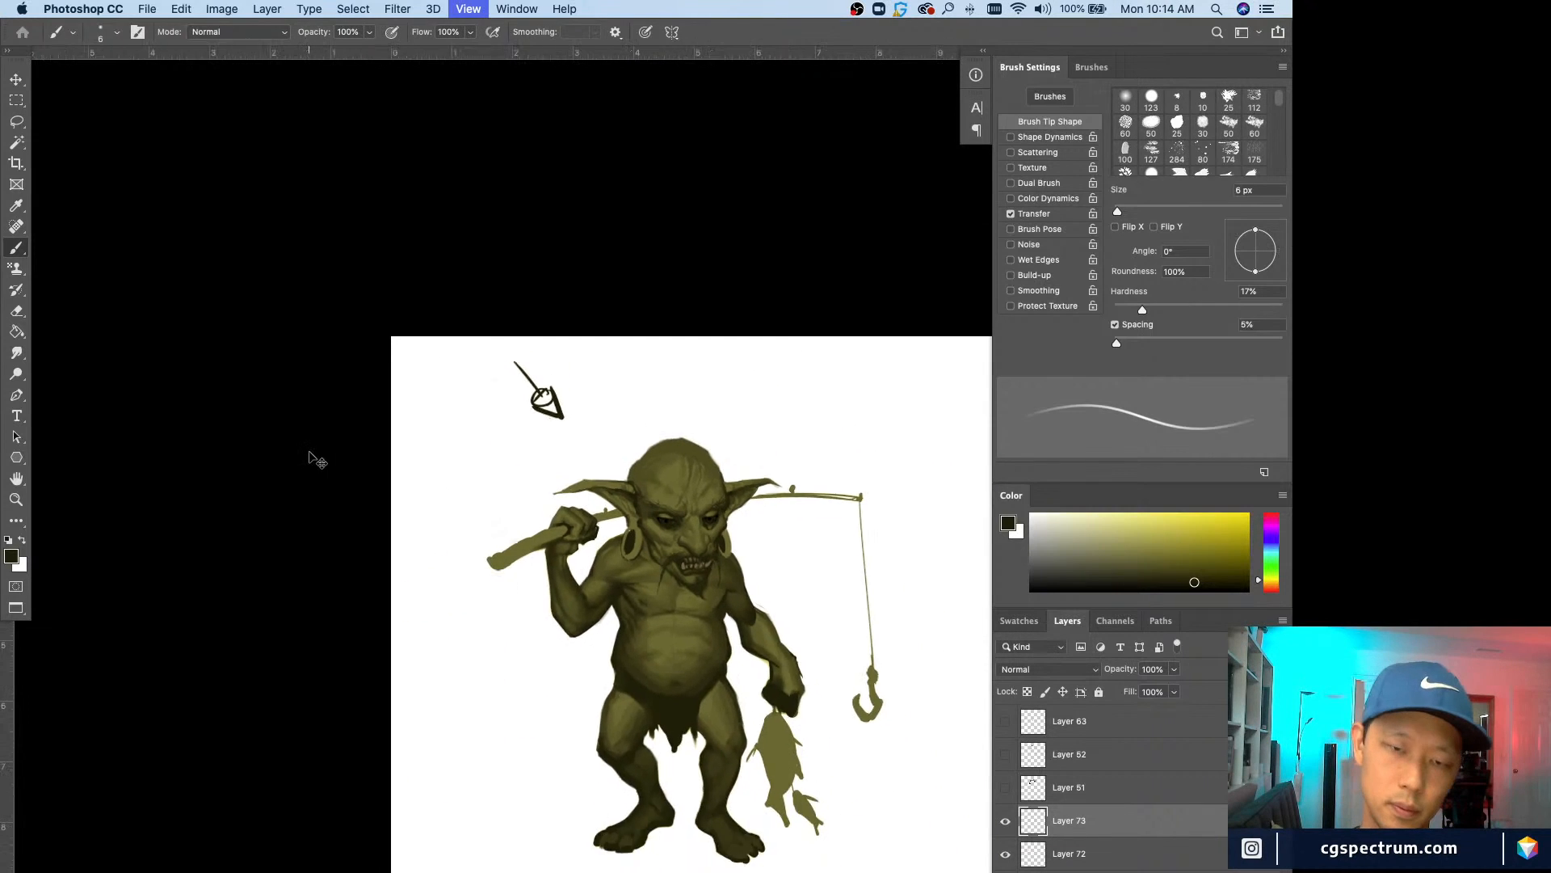
key("super+plus")
key("super+plus")
key("super+plus")
left_click(458, 557, "alt")
key("alt+bracketright")
key("bracketright")
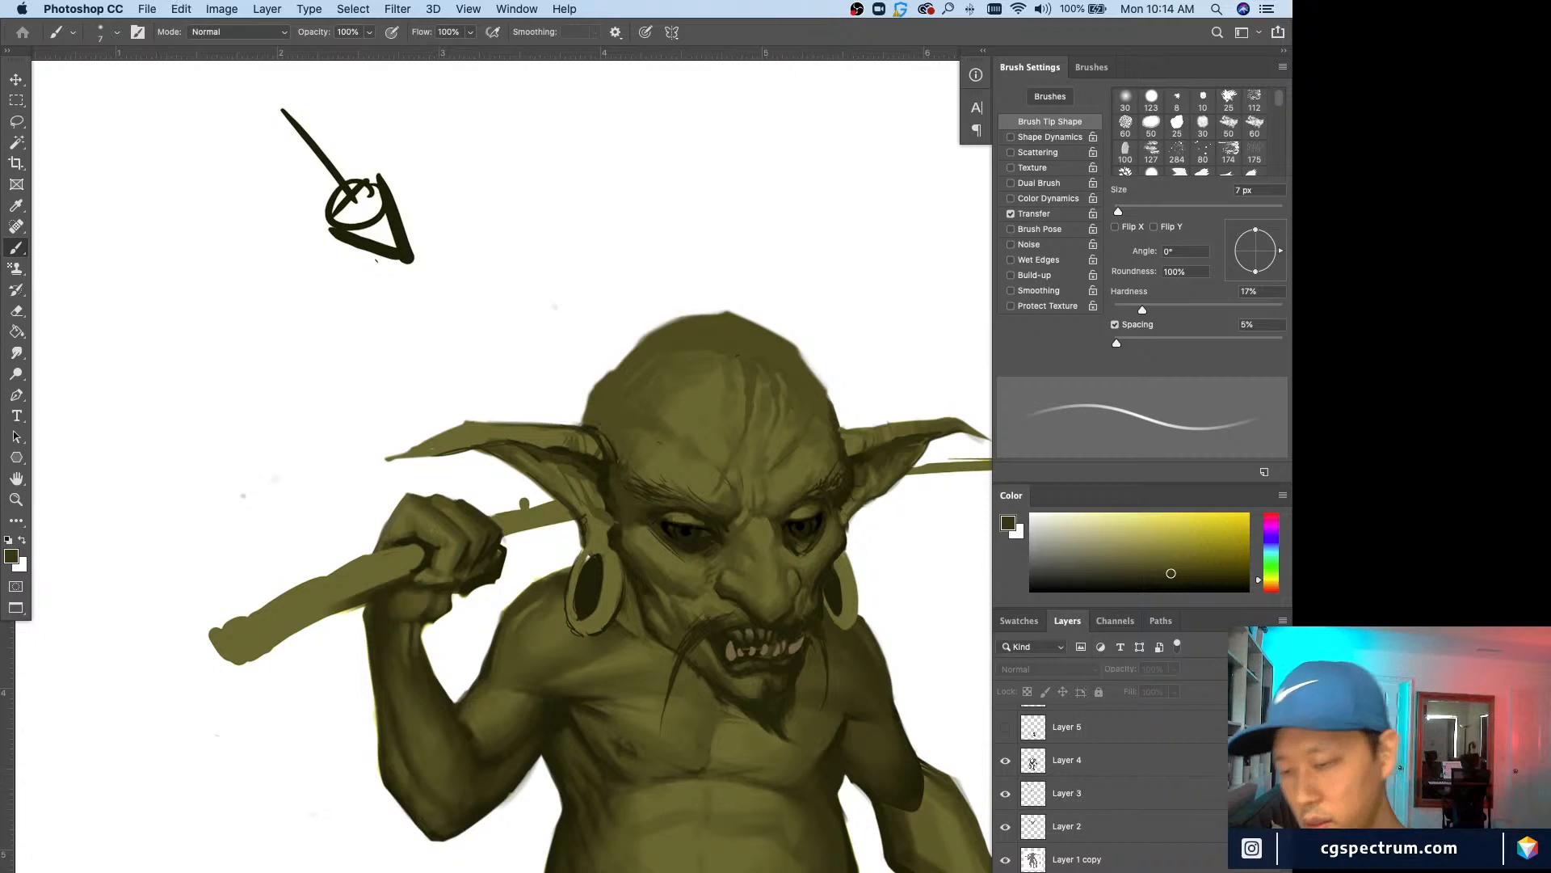
left_click_drag(1286, 812, 1286, 711)
left_click(1081, 824)
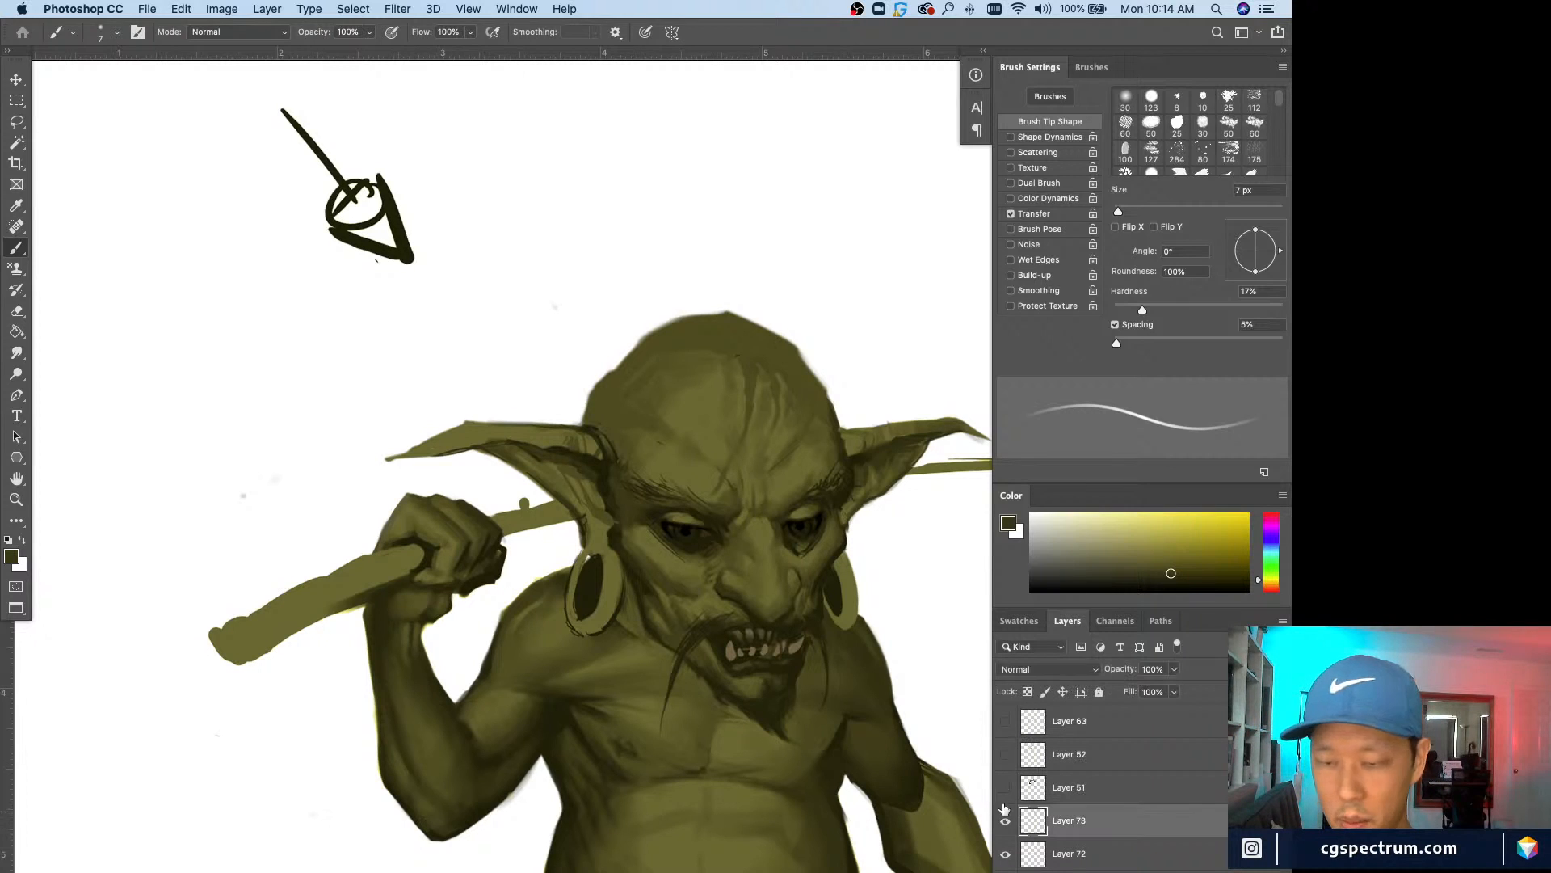
left_click(1006, 818)
left_click(1005, 820)
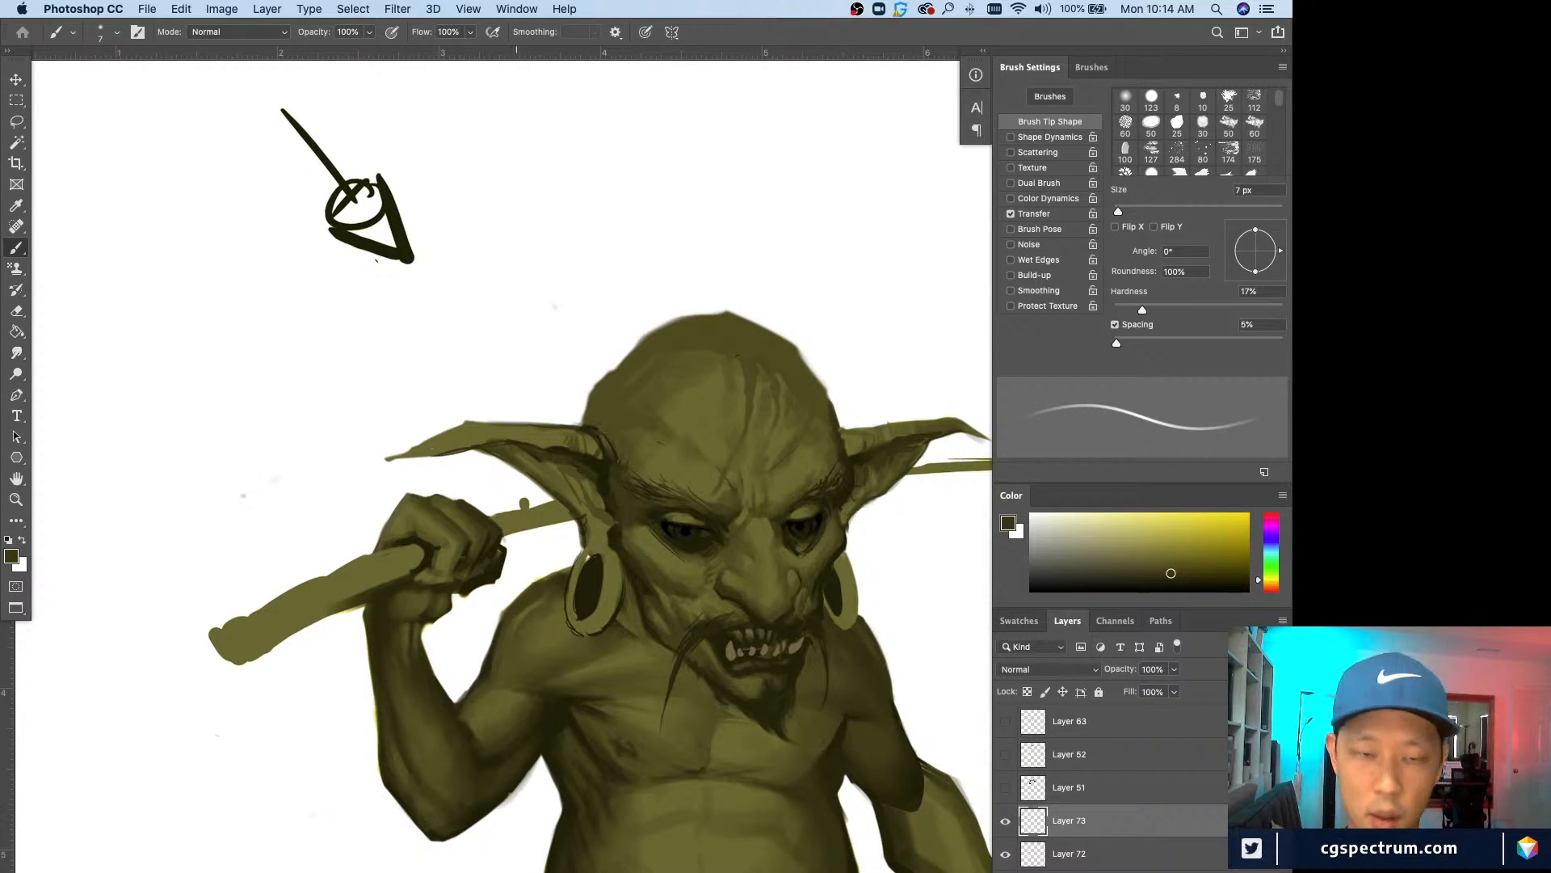
Step: Deepen and blend the shadows around the fingers gripping the rod in sampled near-black and mid olives at 10 px
left_click(467, 561, "alt")
key("bracketright")
key("bracketright")
key("bracketright")
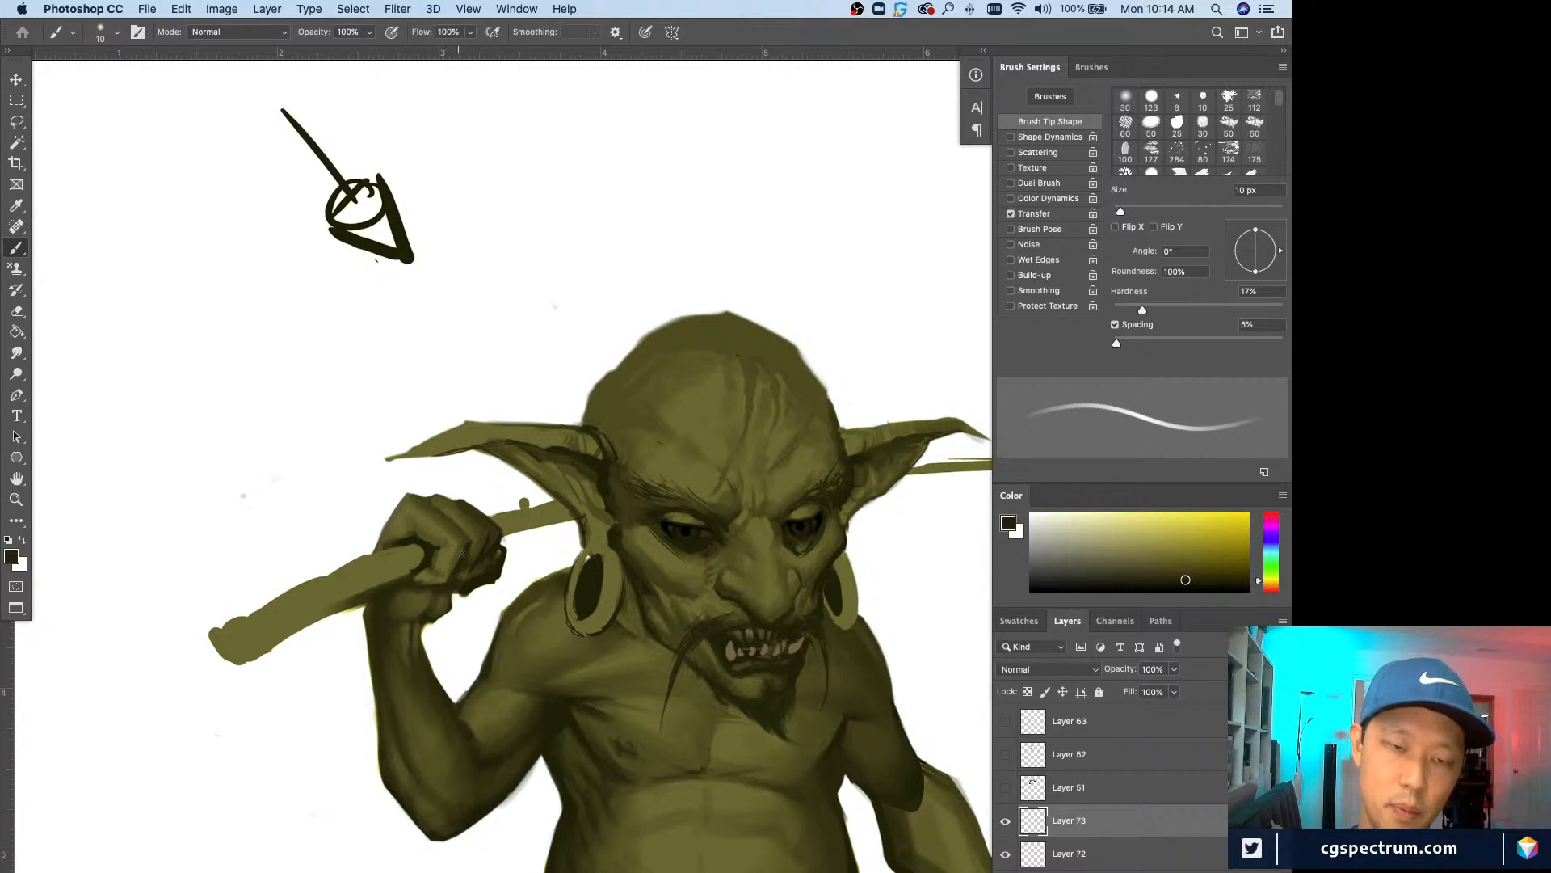
left_click(429, 556, "alt")
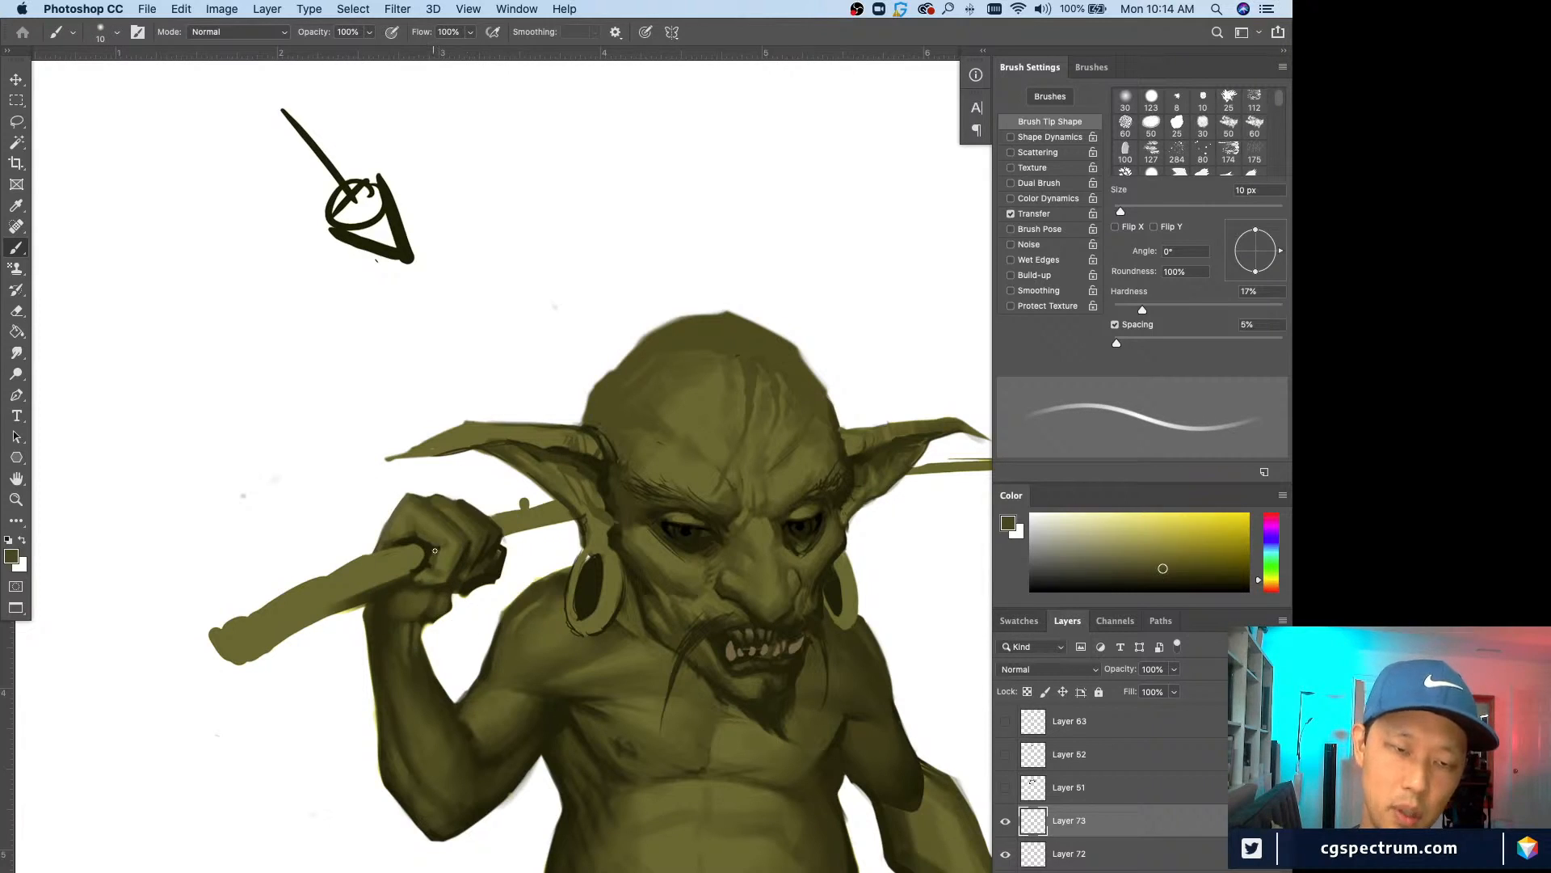
left_click(431, 539, "alt")
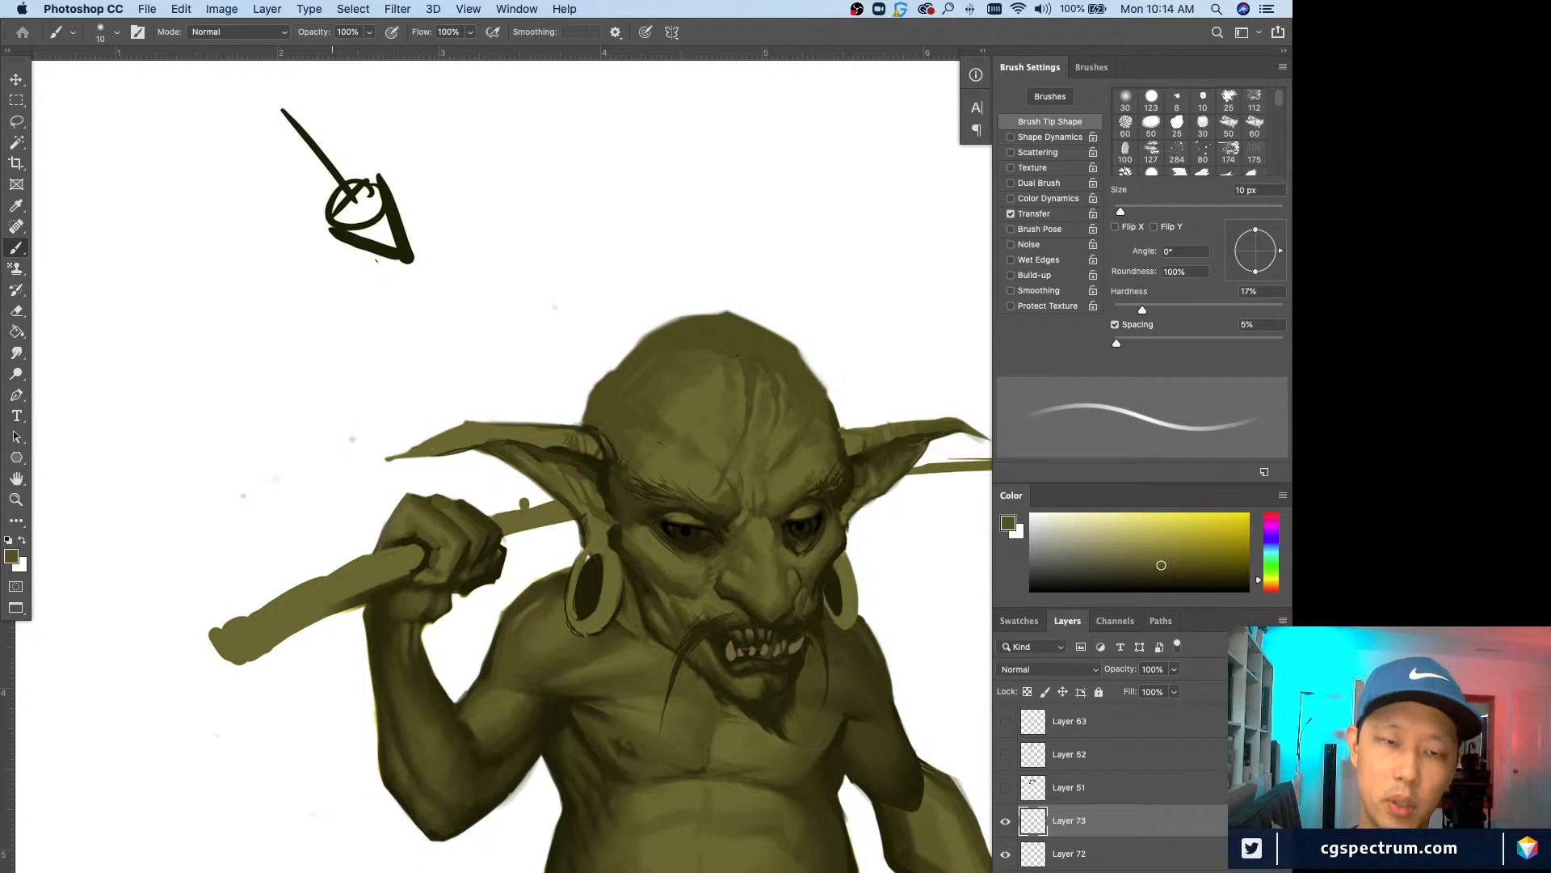
Step: Sharpen the knuckle and finger creases in sampled near-black and light olives at 7 px, enlarging the brush to 8 px
left_click(450, 526, "alt")
key("bracketleft")
key("bracketleft")
key("bracketleft")
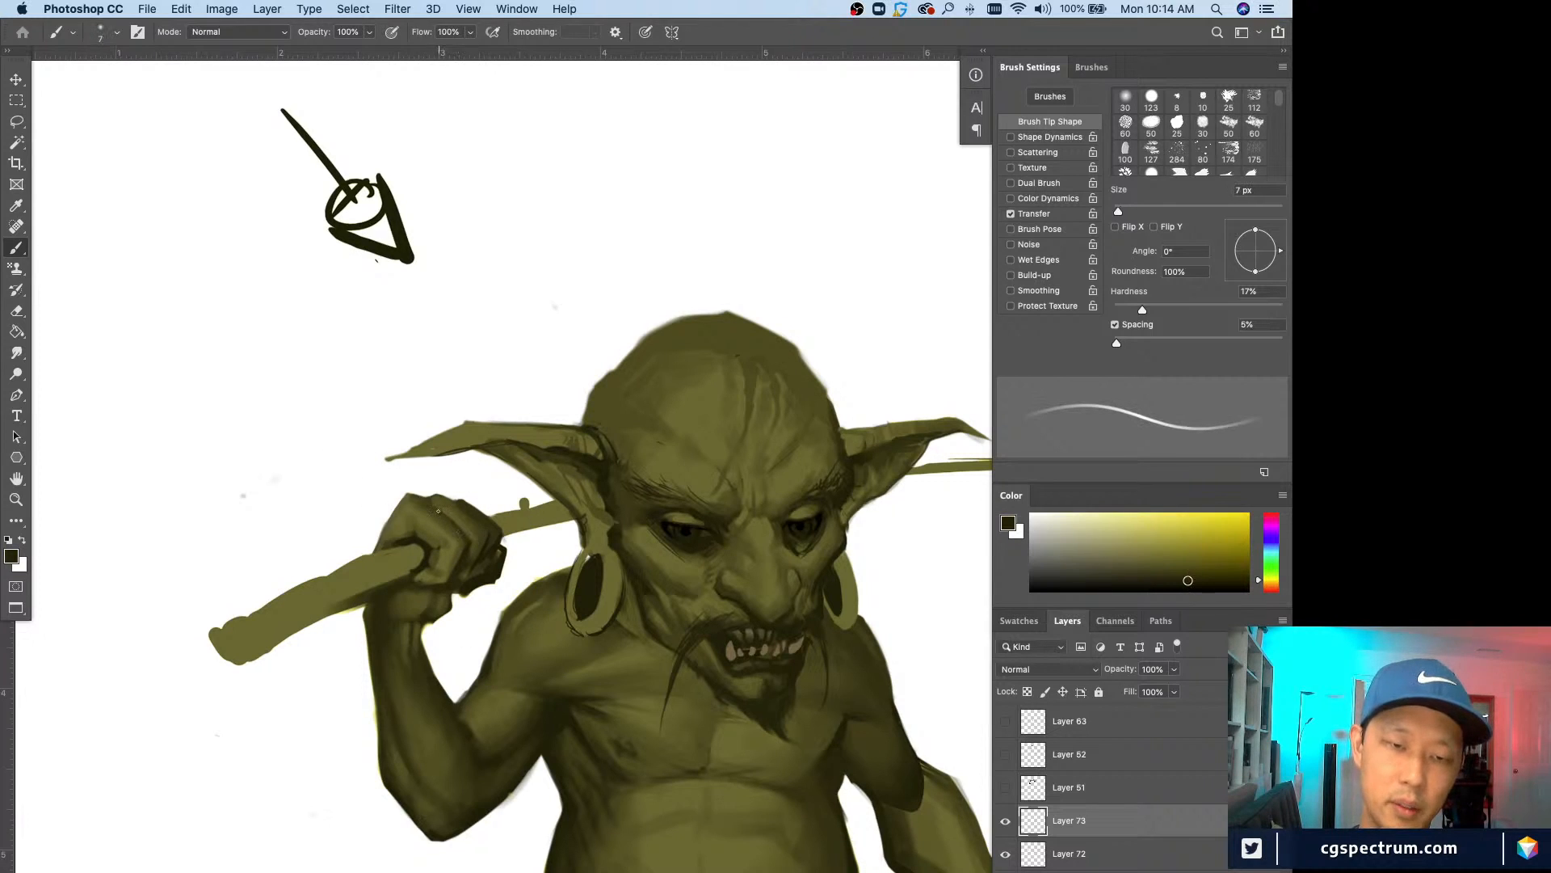
left_click(463, 533, "alt")
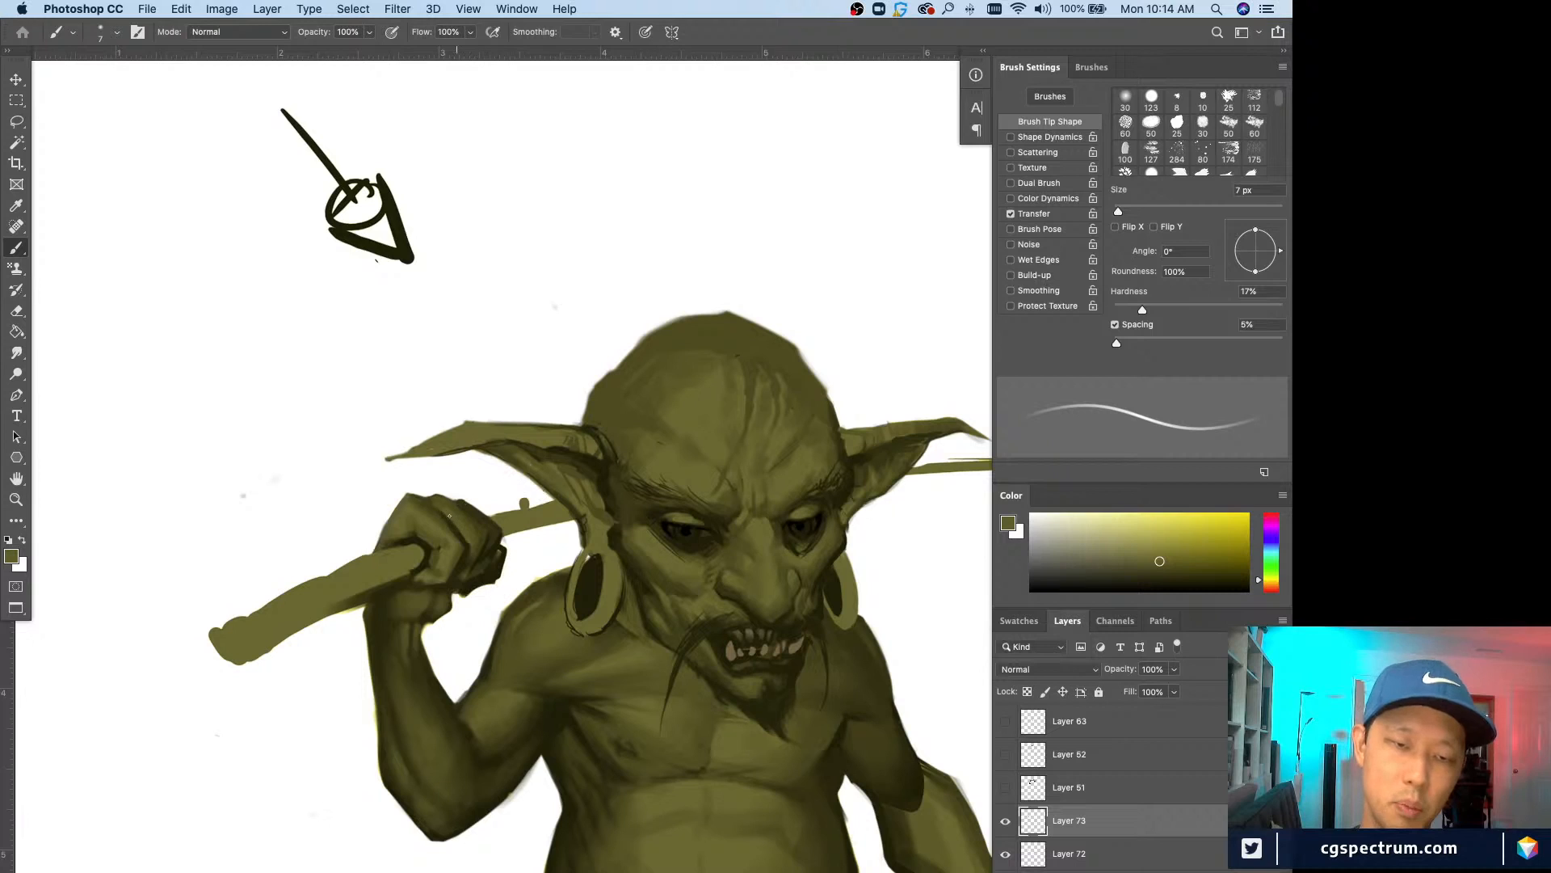
left_click(463, 562, "alt")
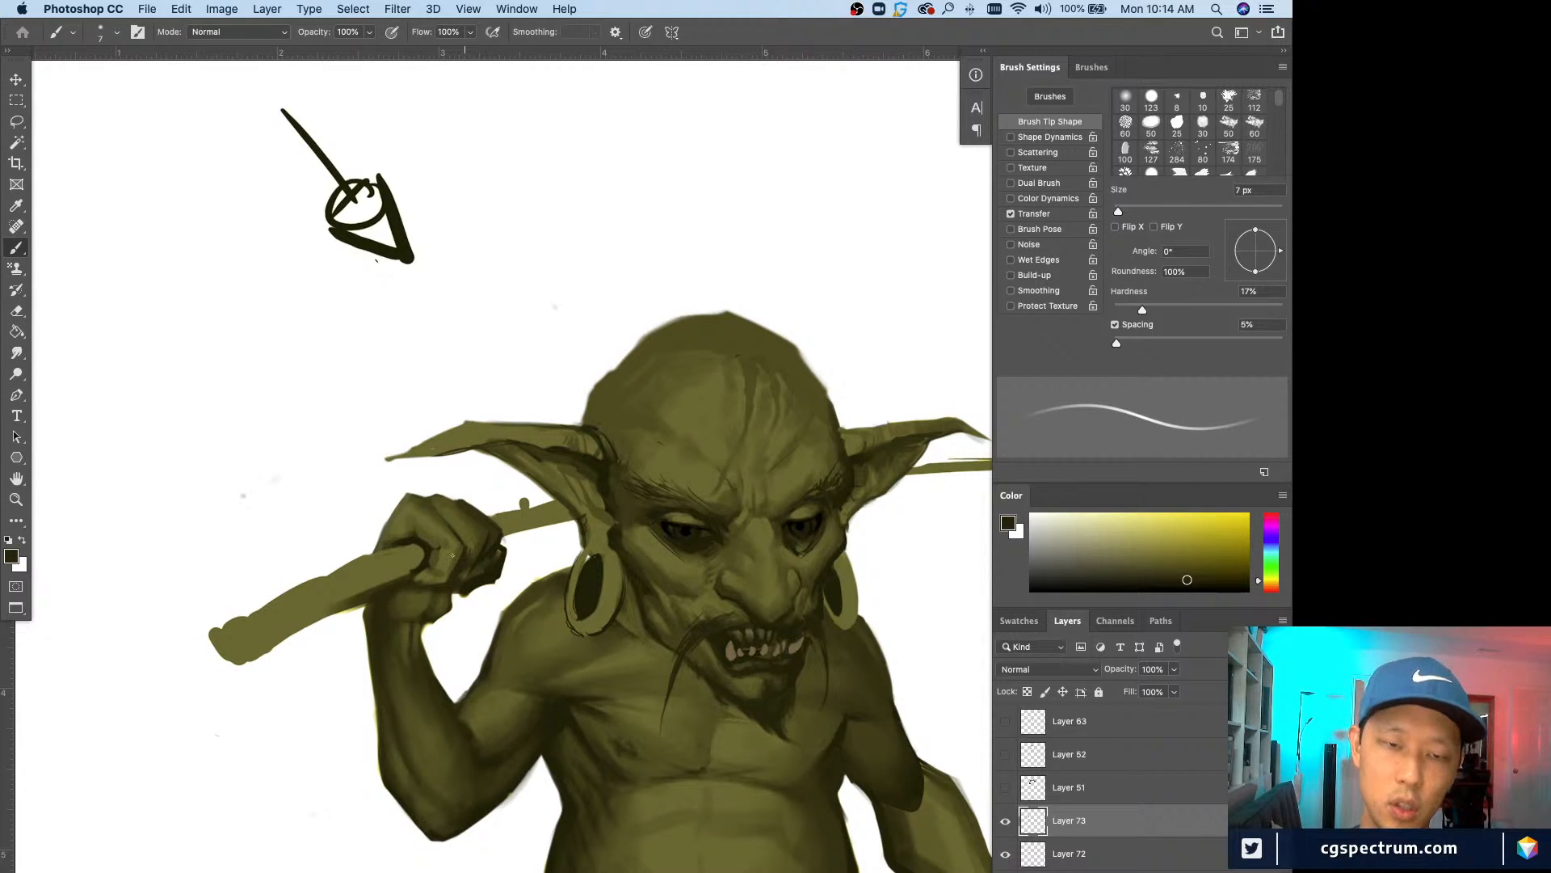
left_click(471, 546, "alt")
key("bracketright")
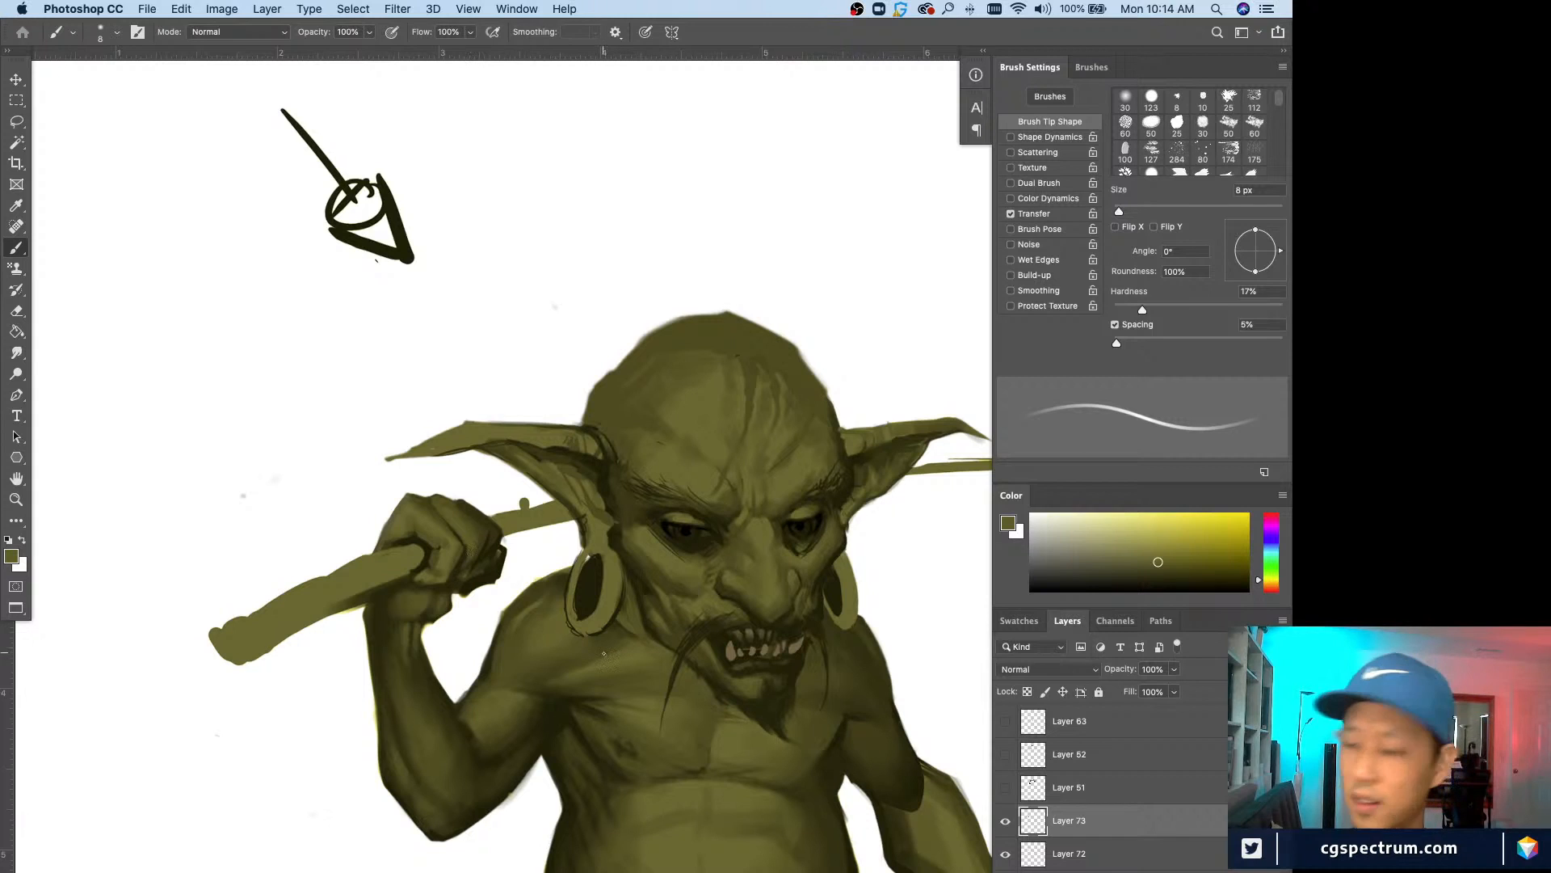
Step: Refine the creases between the rod-gripping fingers on Layer 73 with sampled near-black olive at 5 px and mid olive at 6 px
left_click(460, 562, "alt")
key("bracketleft")
key("bracketleft")
key("bracketleft")
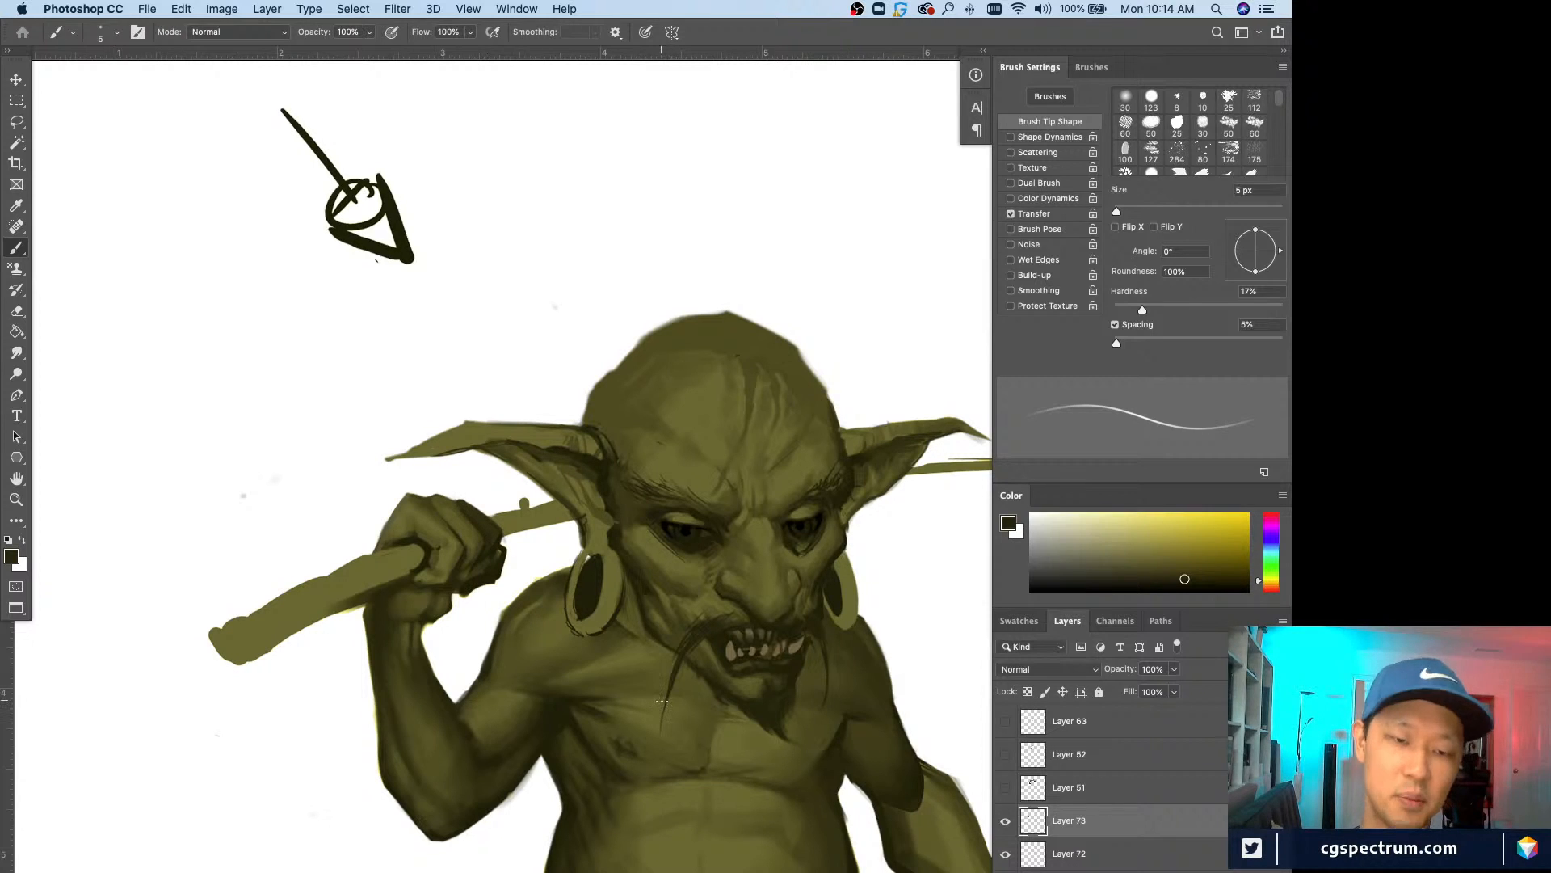
left_click(480, 535, "alt")
key("bracketright")
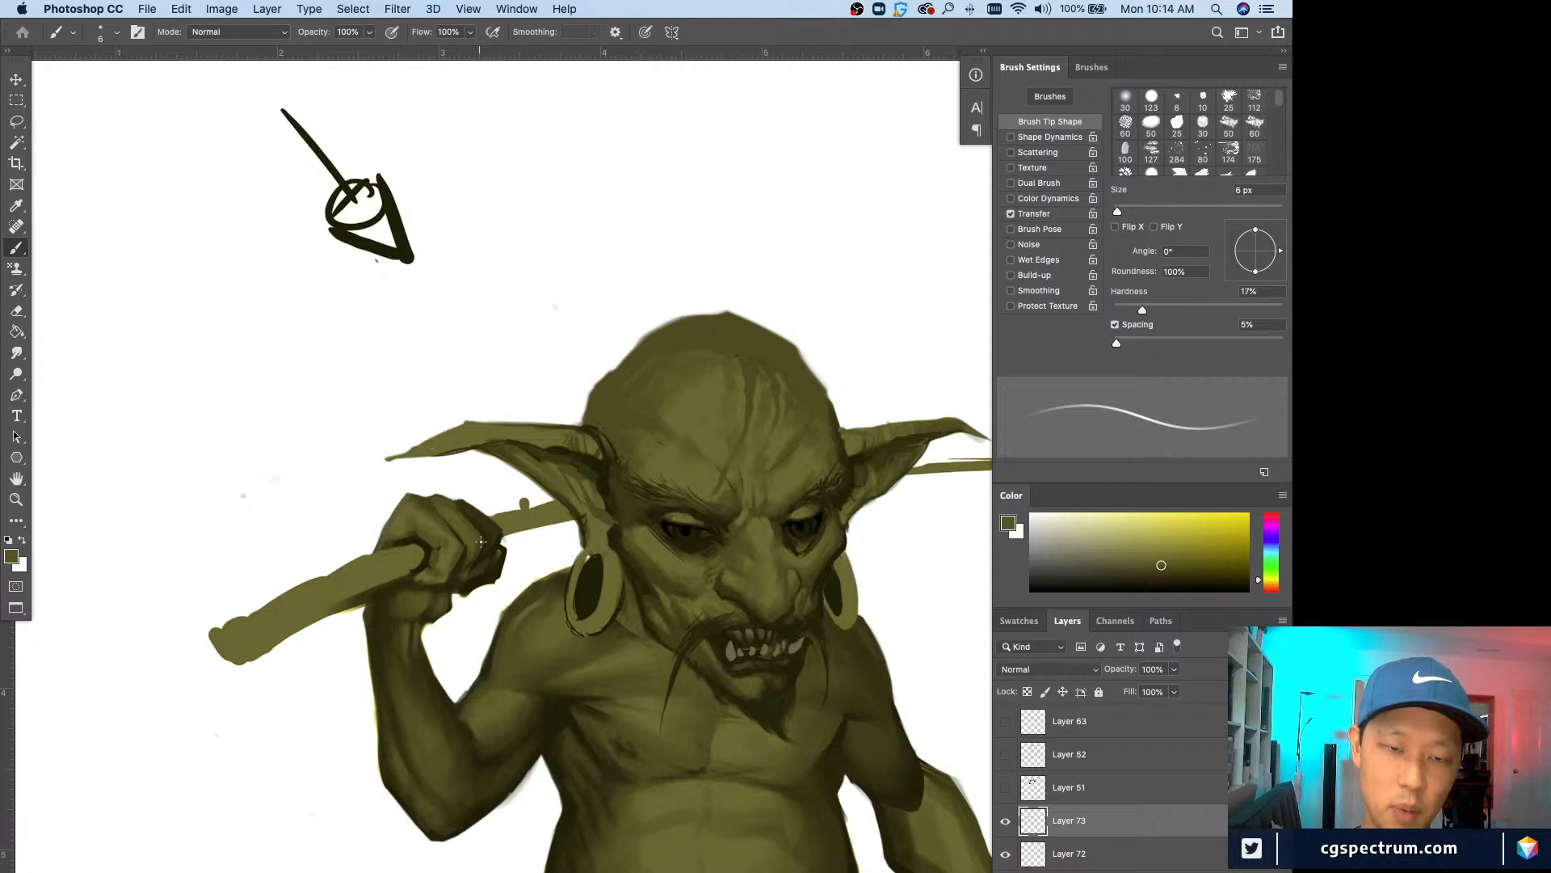
Step: Add a new layer and deepen the shadows between the gripping fingers in sampled near-black olives, enlarging the brush to 8 px
key("super+alt+shift+n")
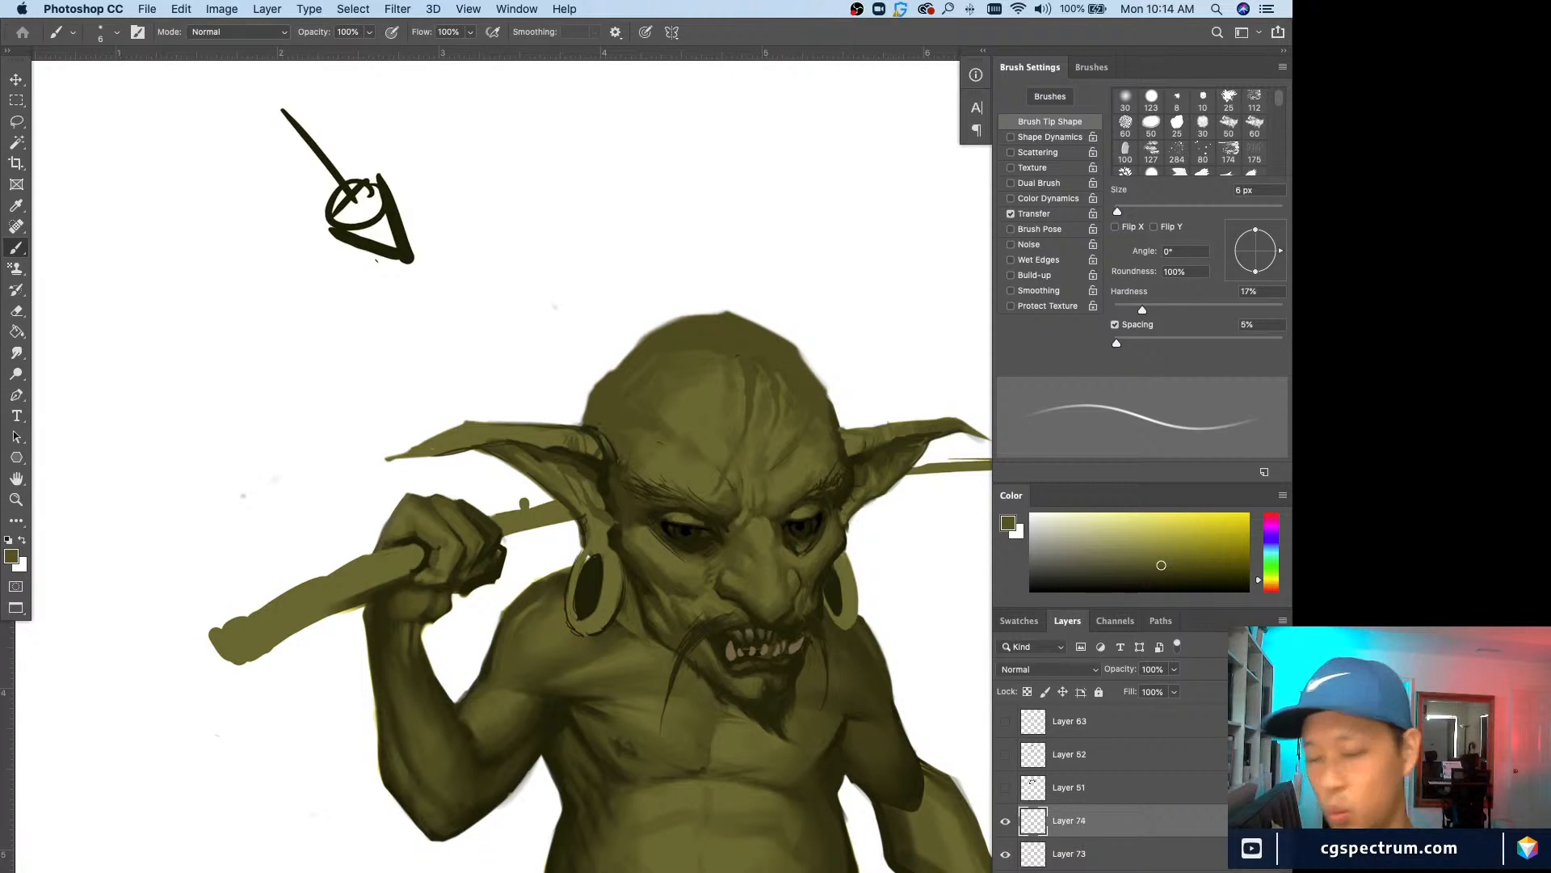
left_click(457, 566, "alt")
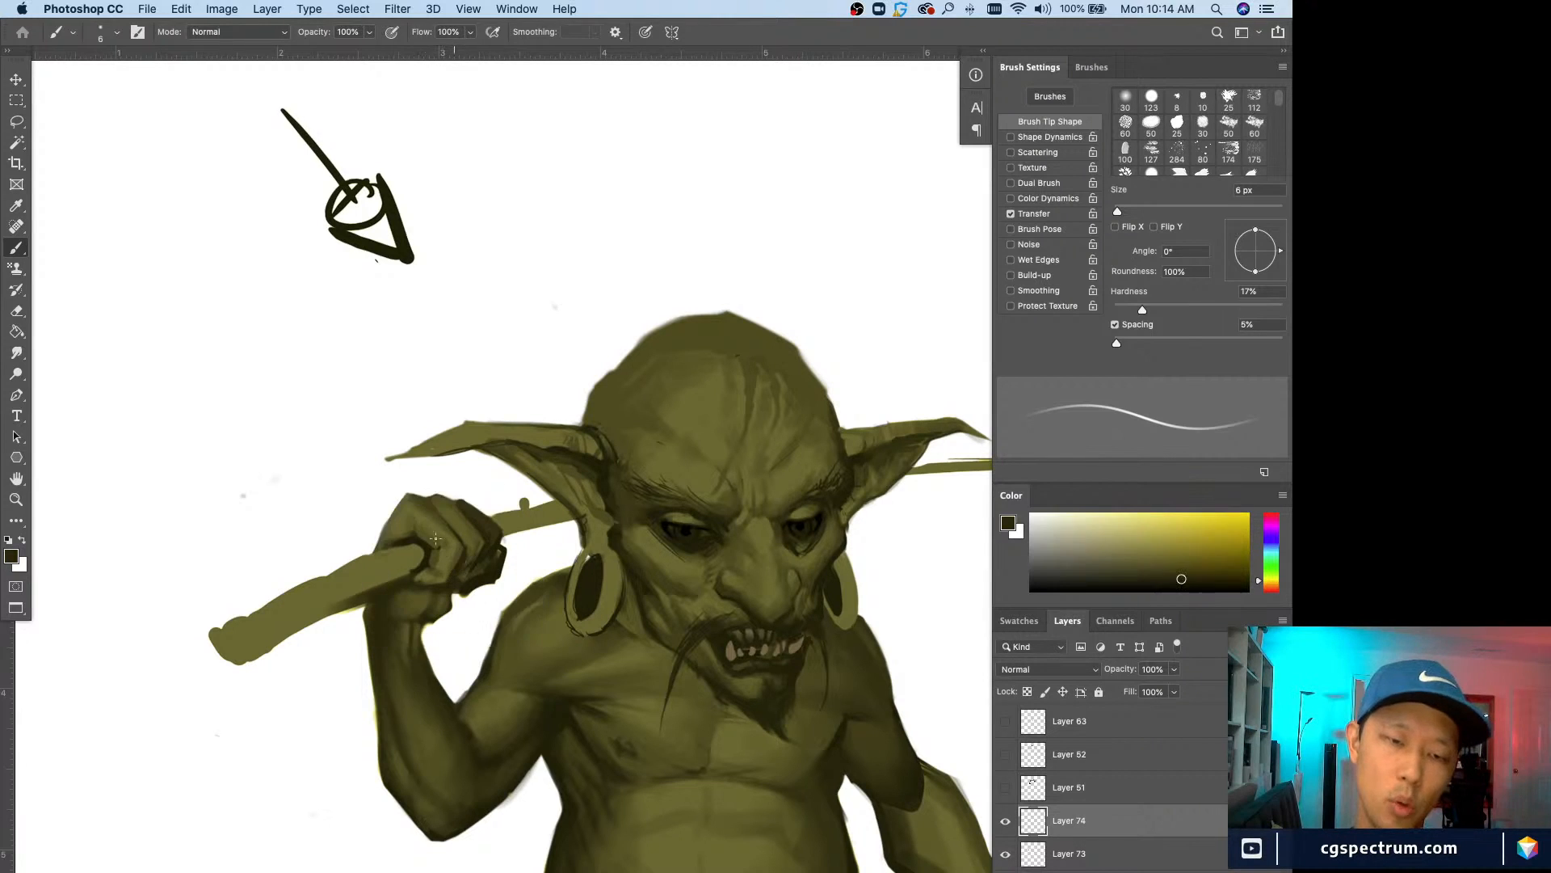
key("bracketright")
left_click(462, 554, "alt")
key("bracketright")
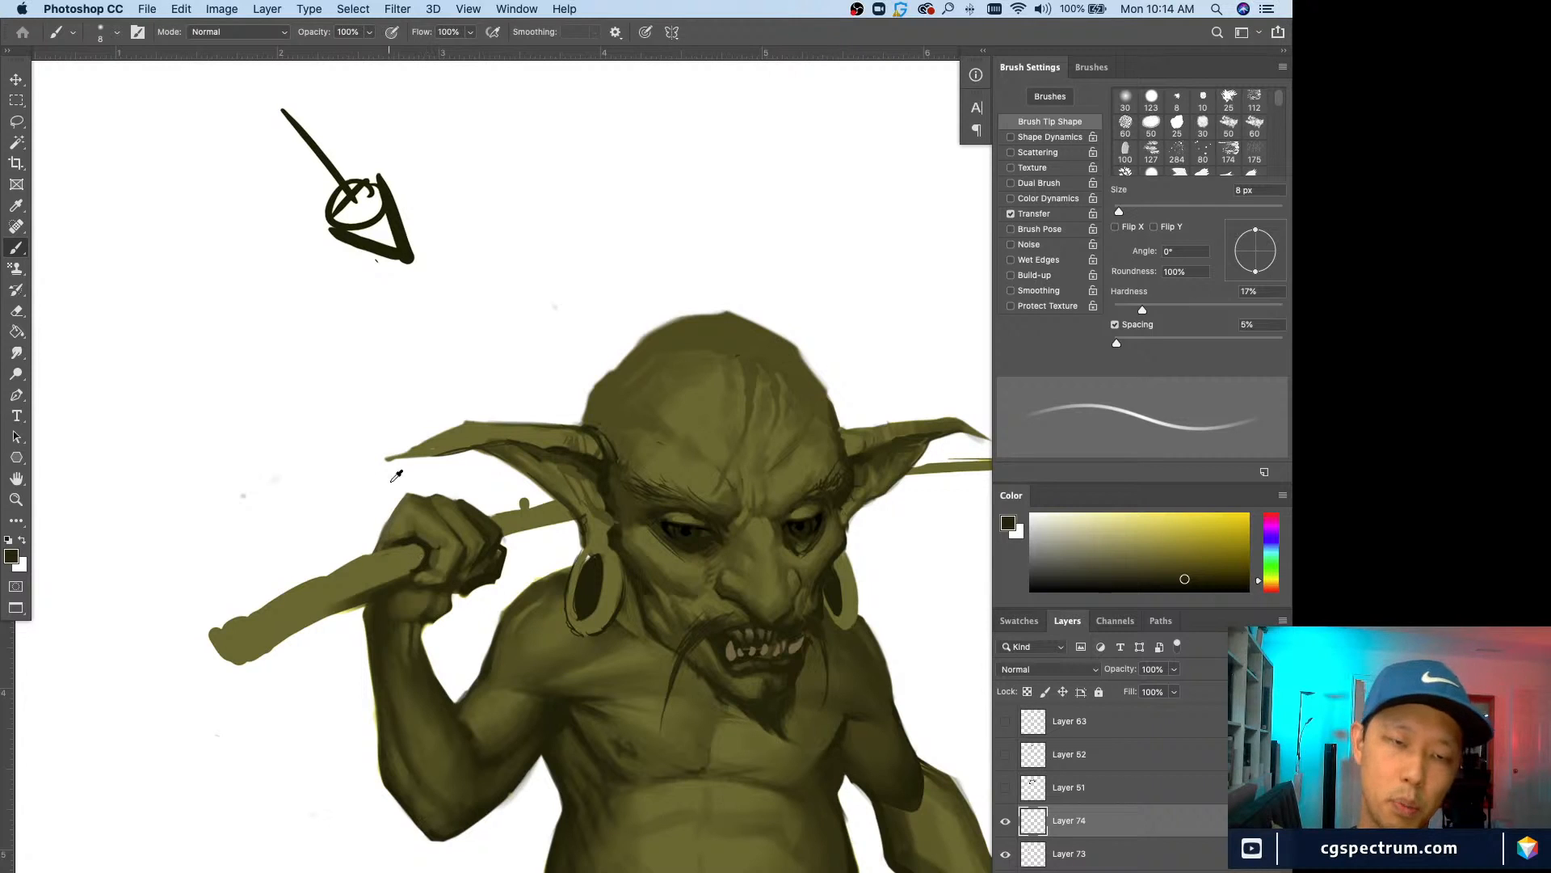
Step: Trim and reshape the upper silhouette of the knuckles with sampled background white and dark olive at 8 to 9 px
left_click(420, 483, "alt")
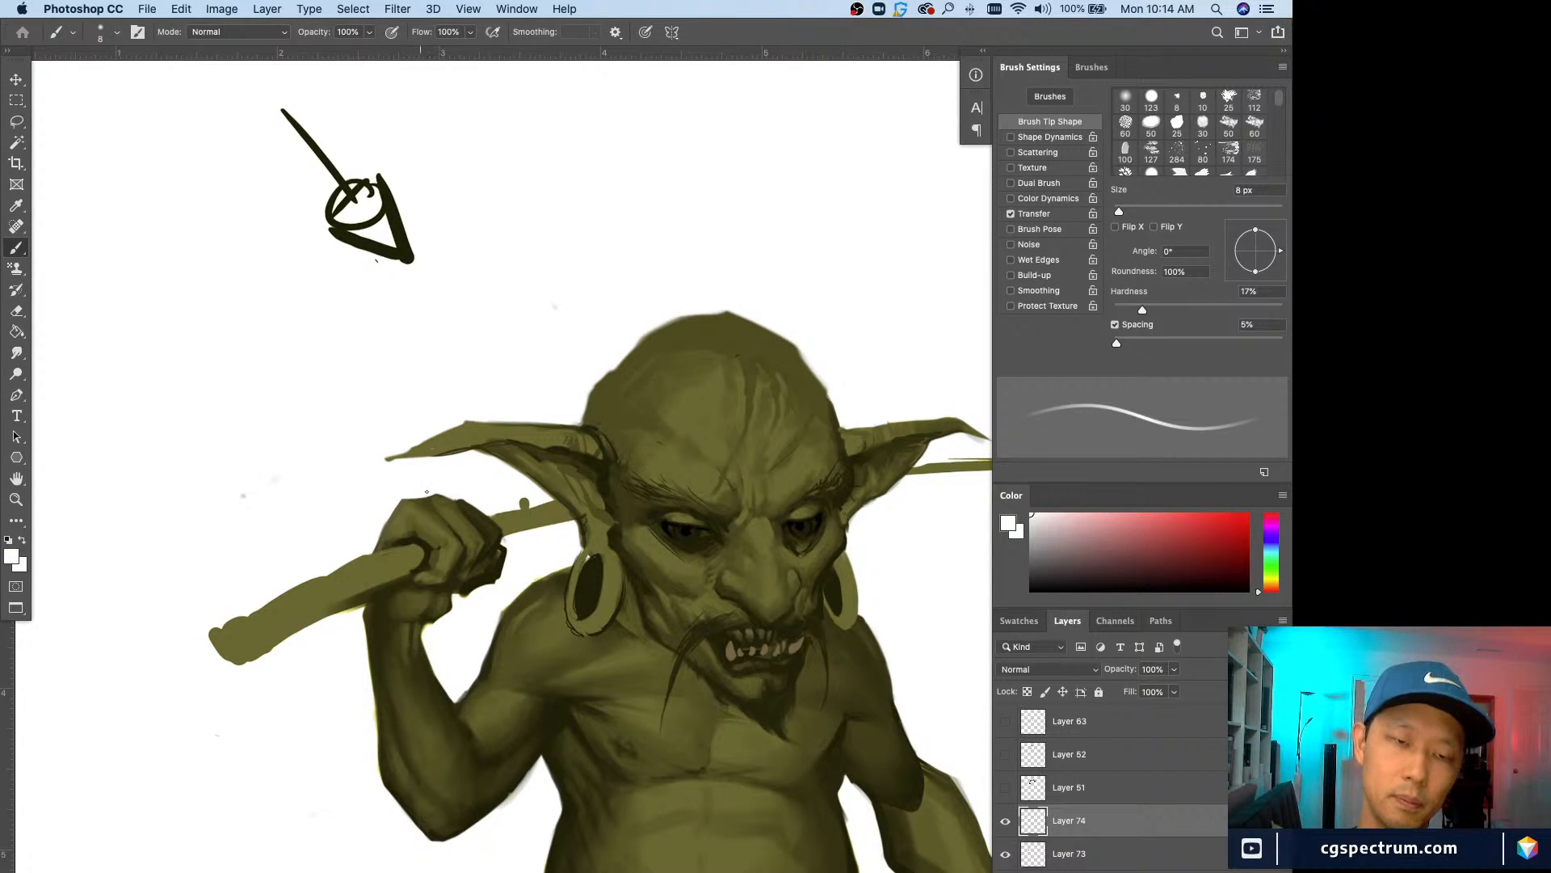
left_click_drag(426, 492, 400, 502)
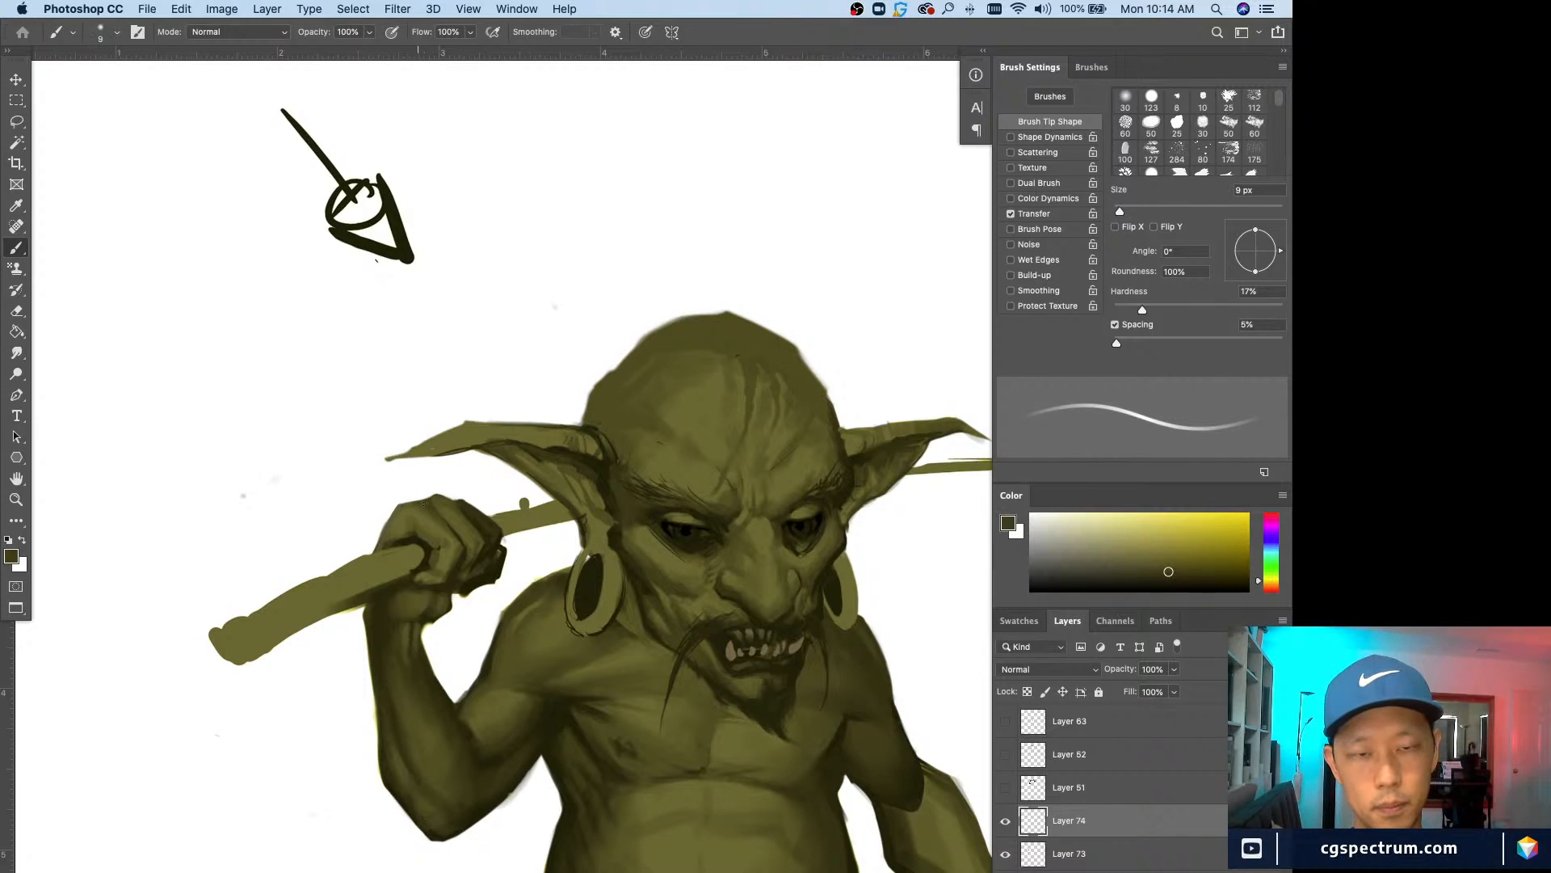
left_click(429, 477, "alt")
key("bracketleft")
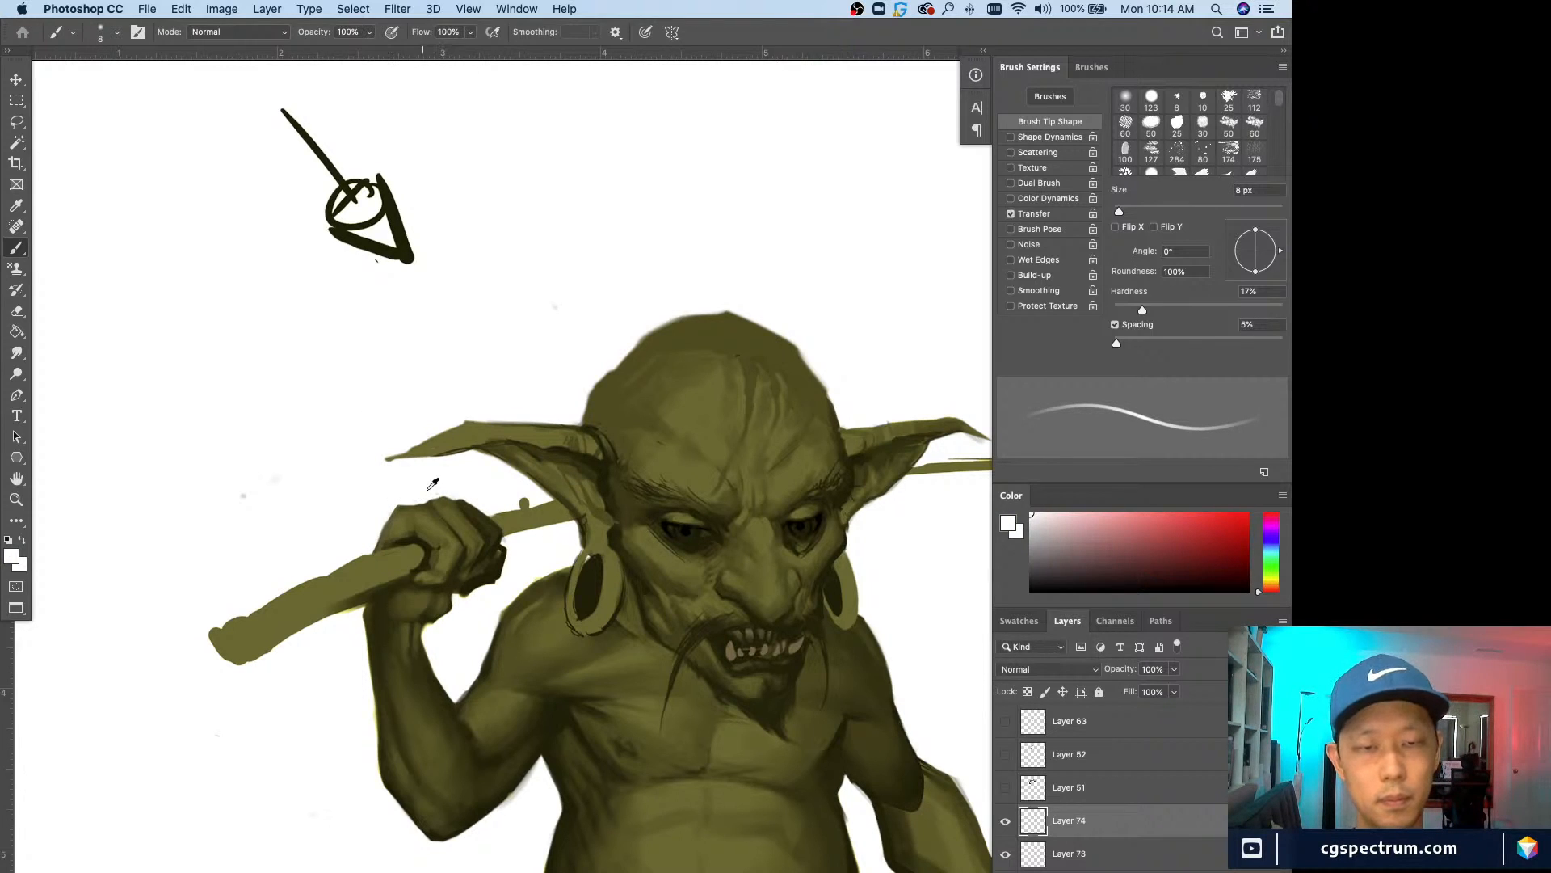
left_click(438, 501, "alt")
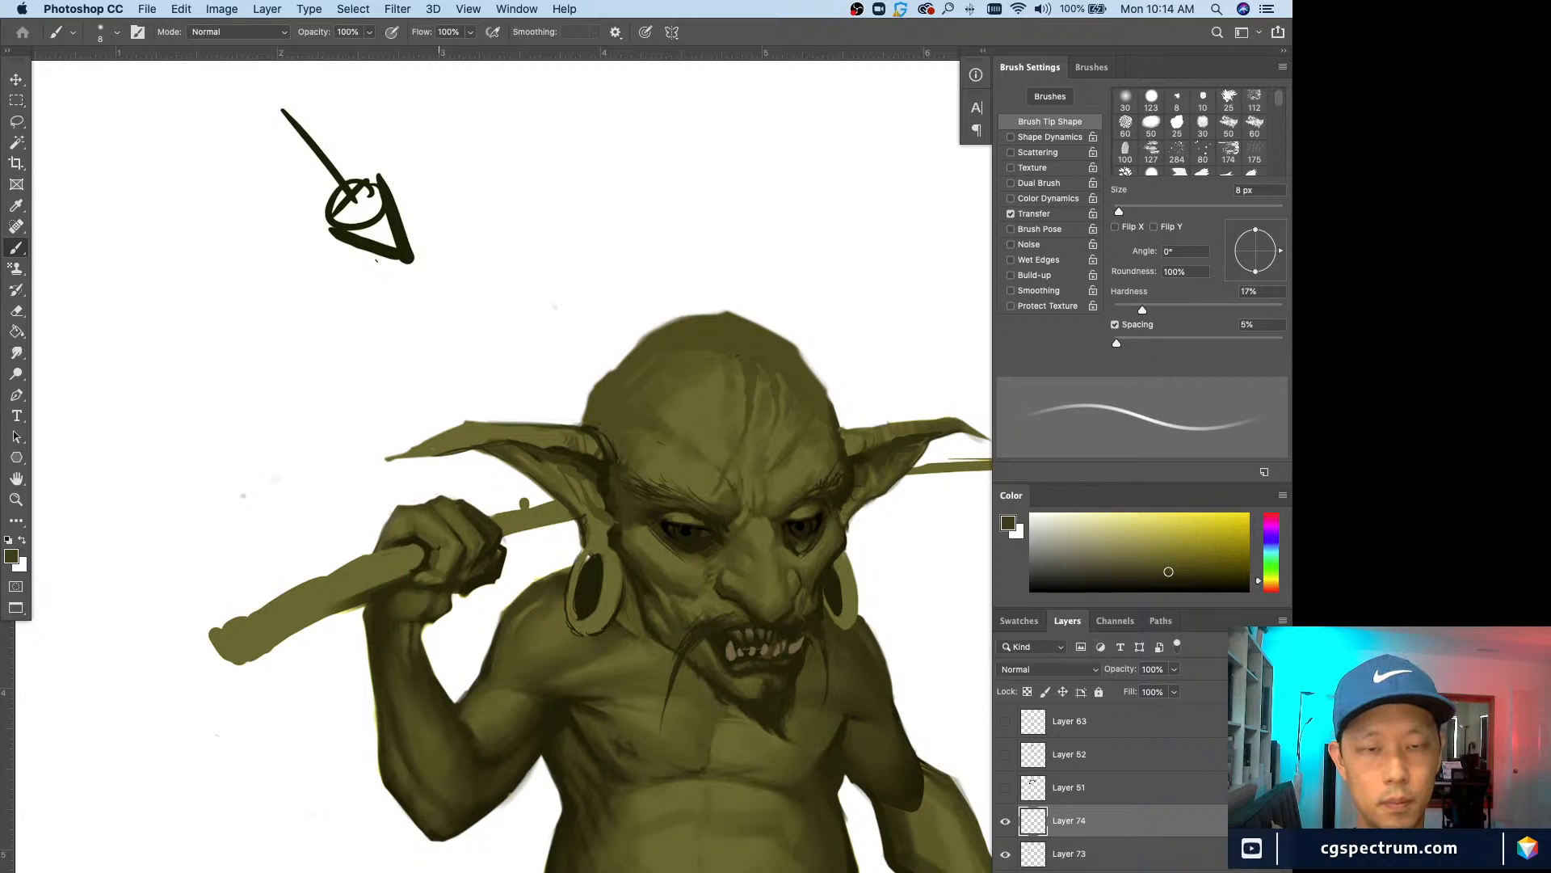
left_click(463, 499, "alt")
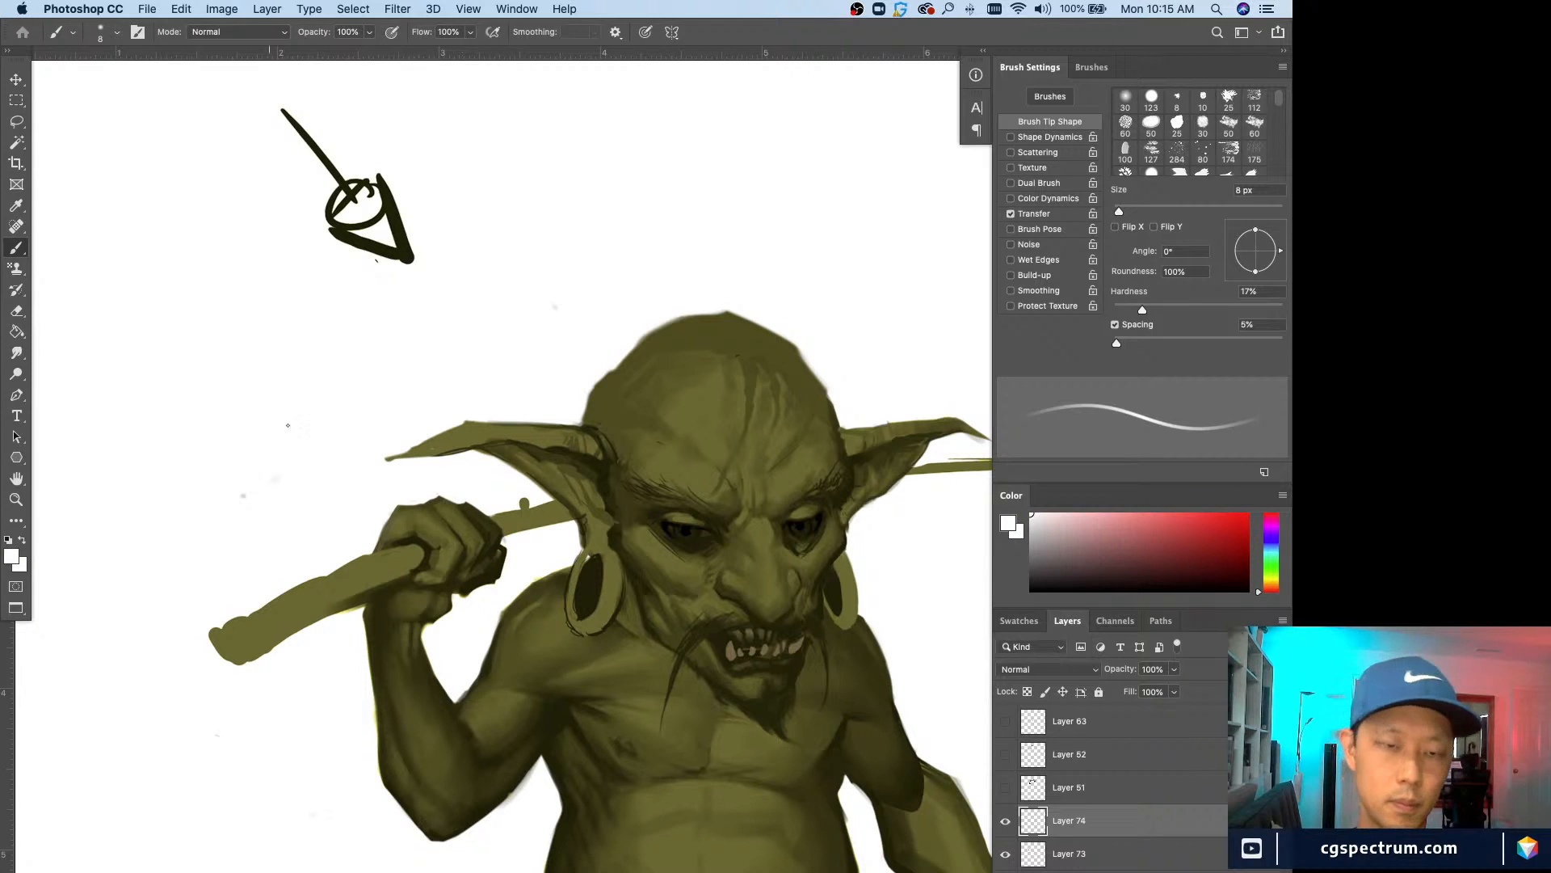
left_click(430, 501, "alt")
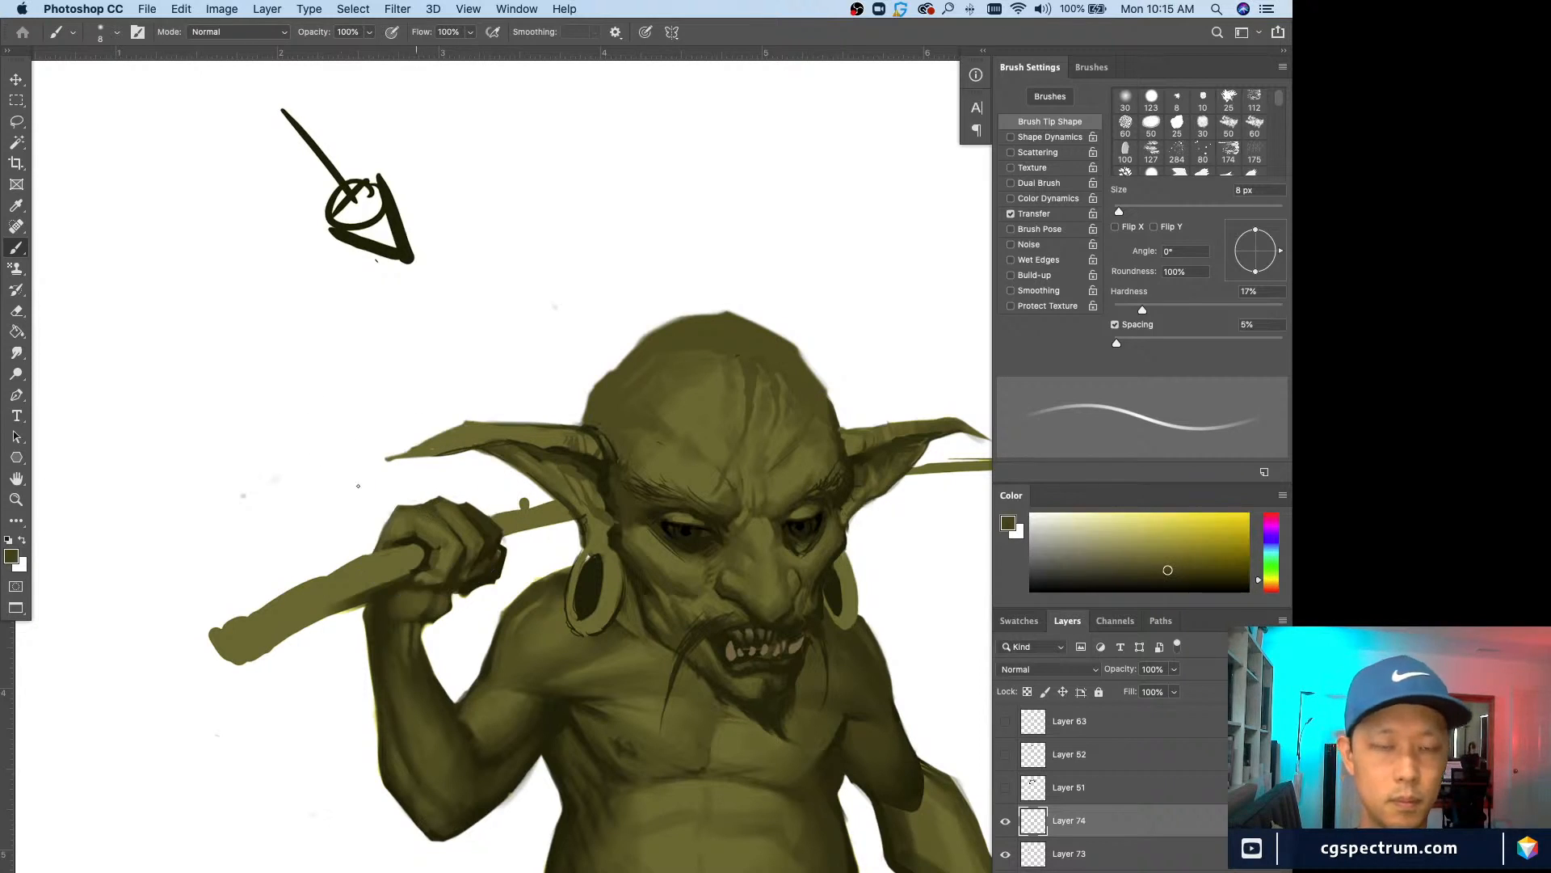
Step: Reshape the outer contour of the back of the hand above the rod with sampled olives and background white at 7 to 8 px
left_click(400, 513, "alt")
left_click_drag(387, 524, 374, 549)
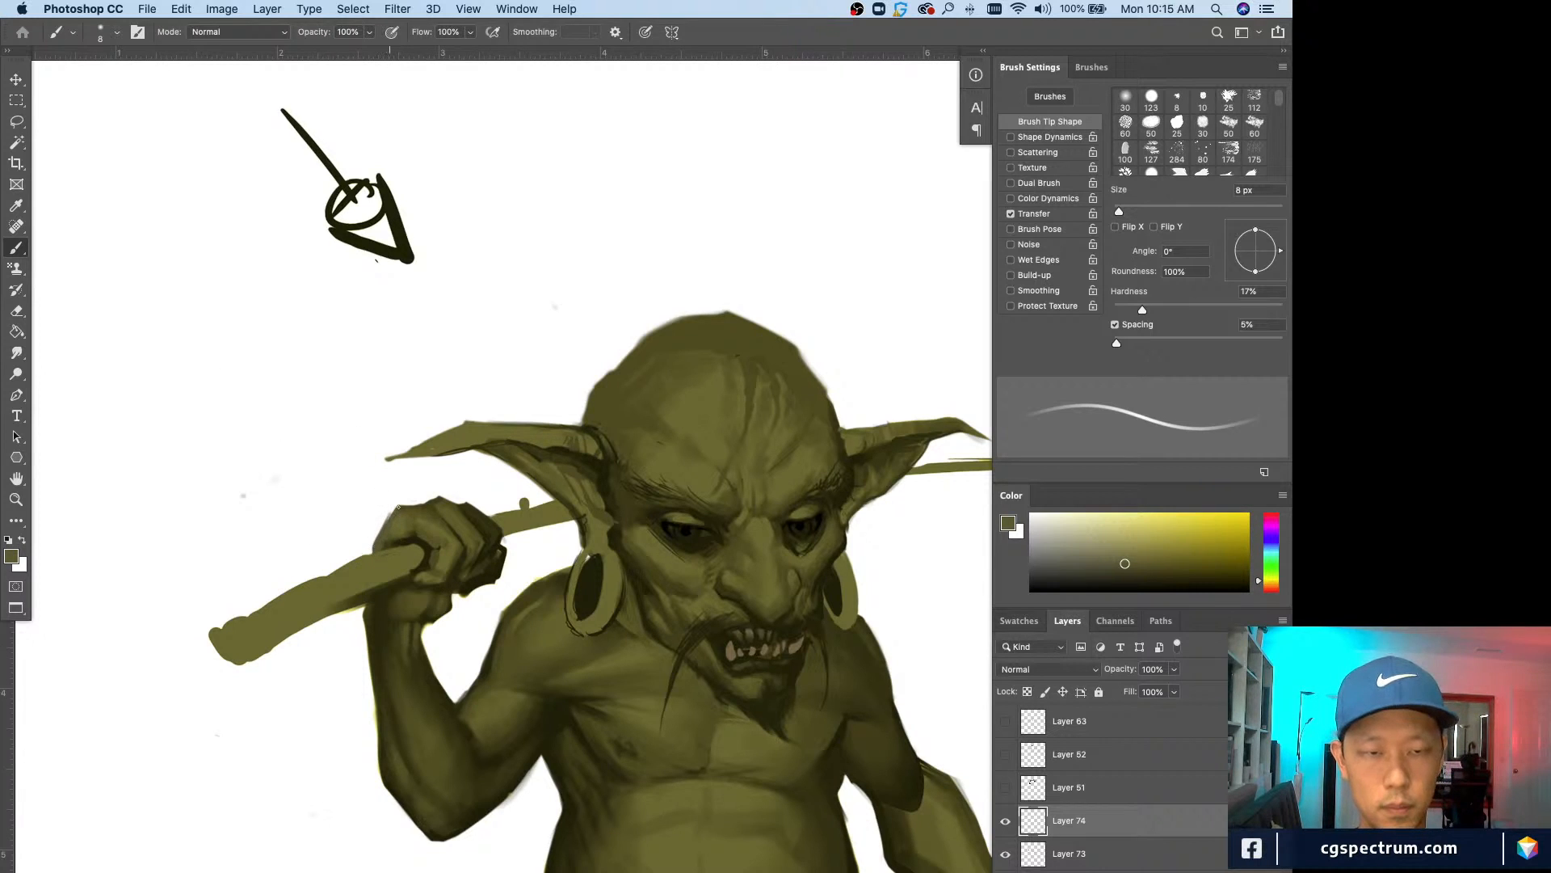
left_click(334, 449, "alt")
key("[")
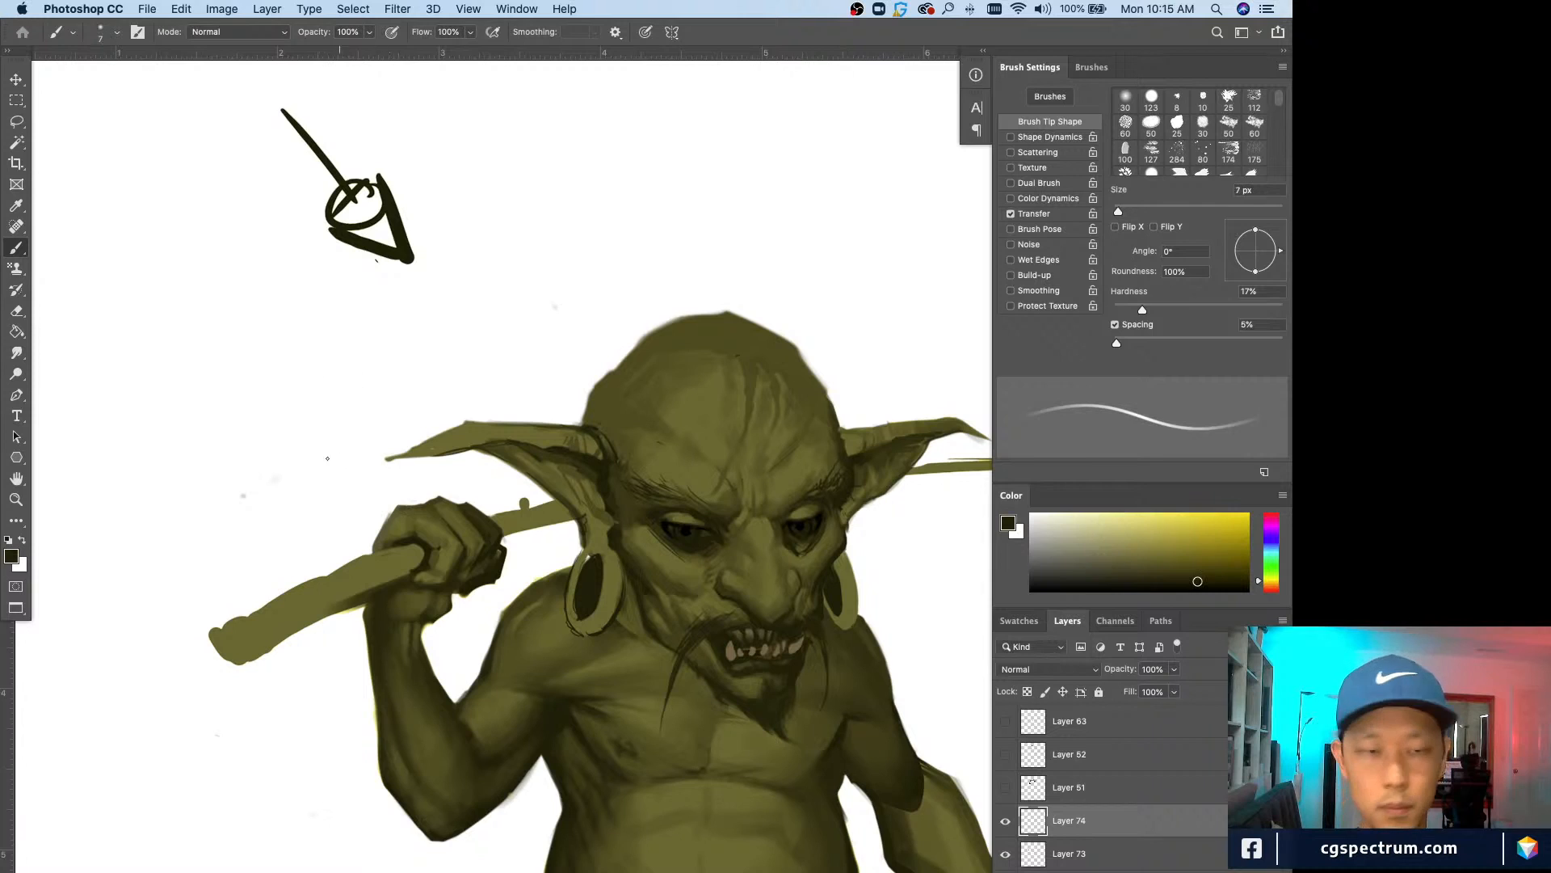
left_click(392, 506, "alt")
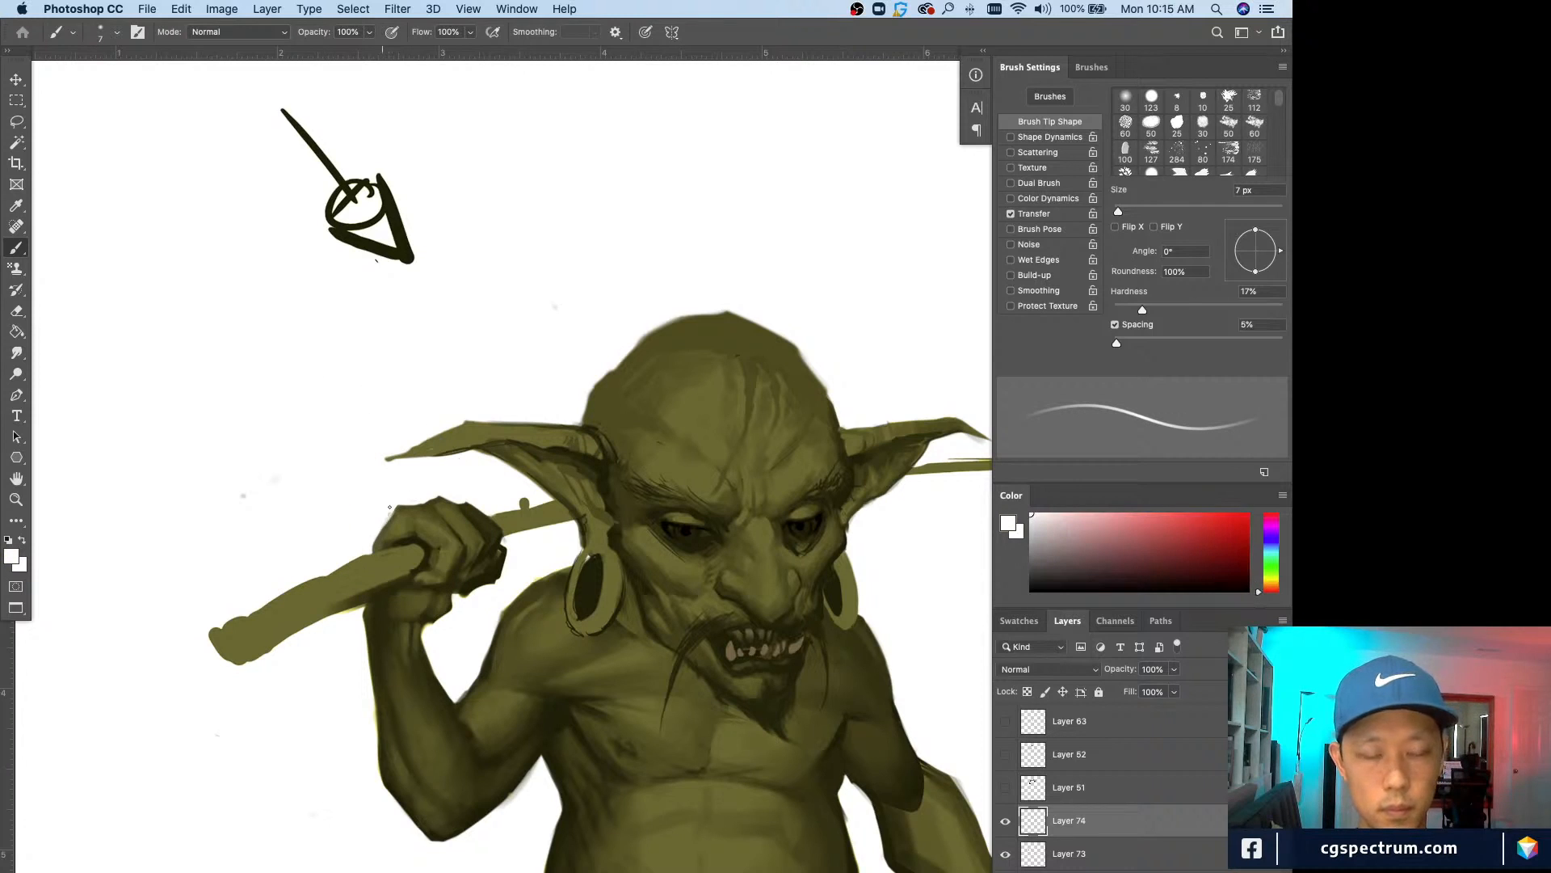
left_click(378, 537, "alt")
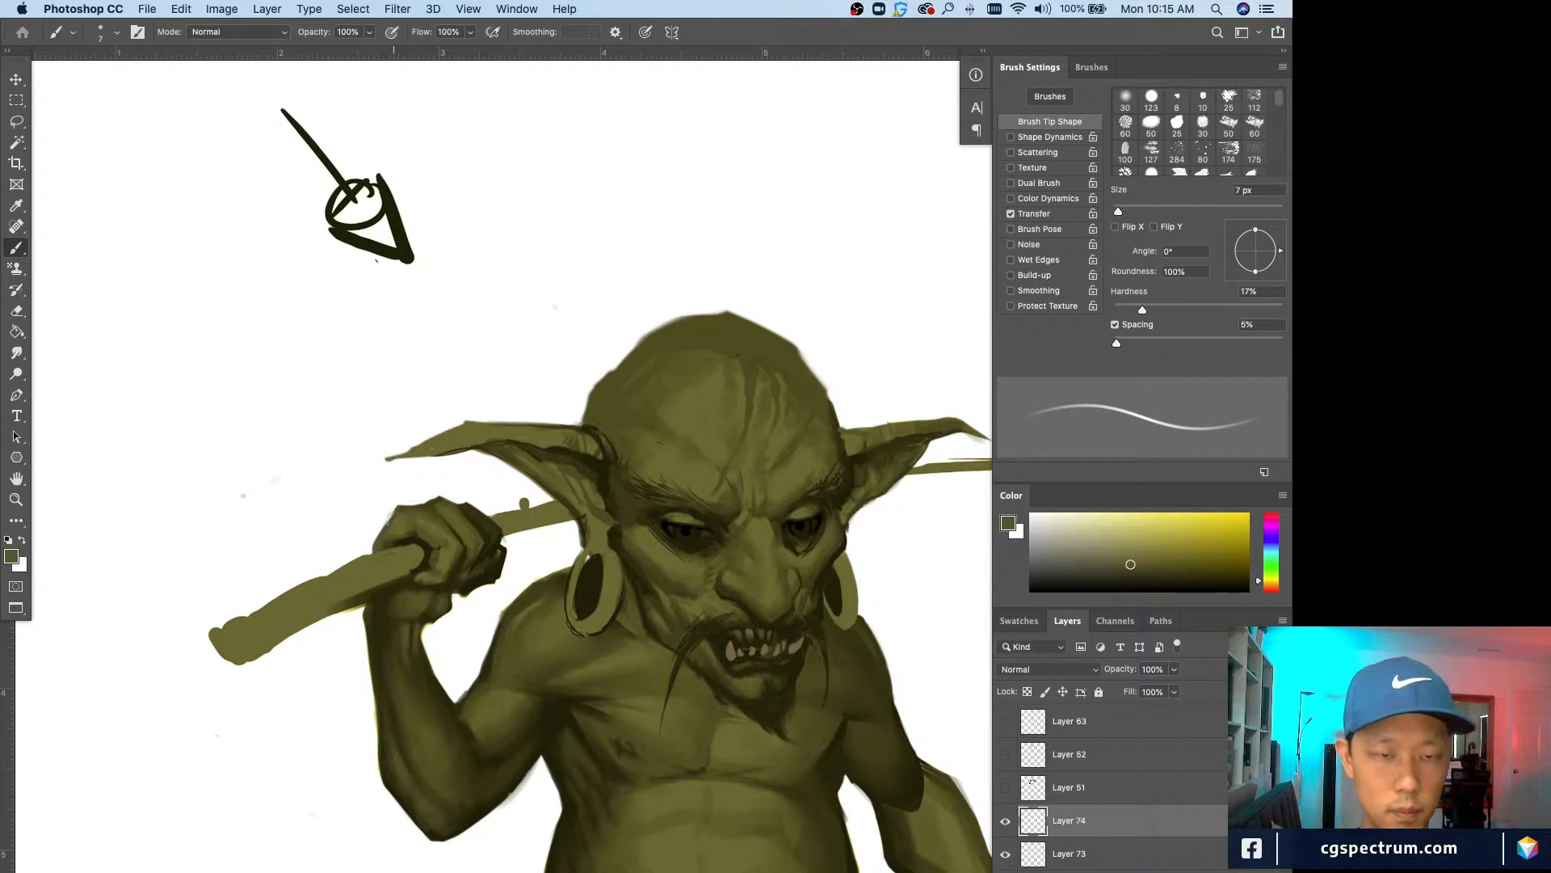
mouse_move(373, 549)
left_mouse_down()
mouse_move(396, 508)
mouse_move(370, 547)
left_mouse_up()
left_click(356, 529, "alt")
key("bracketright")
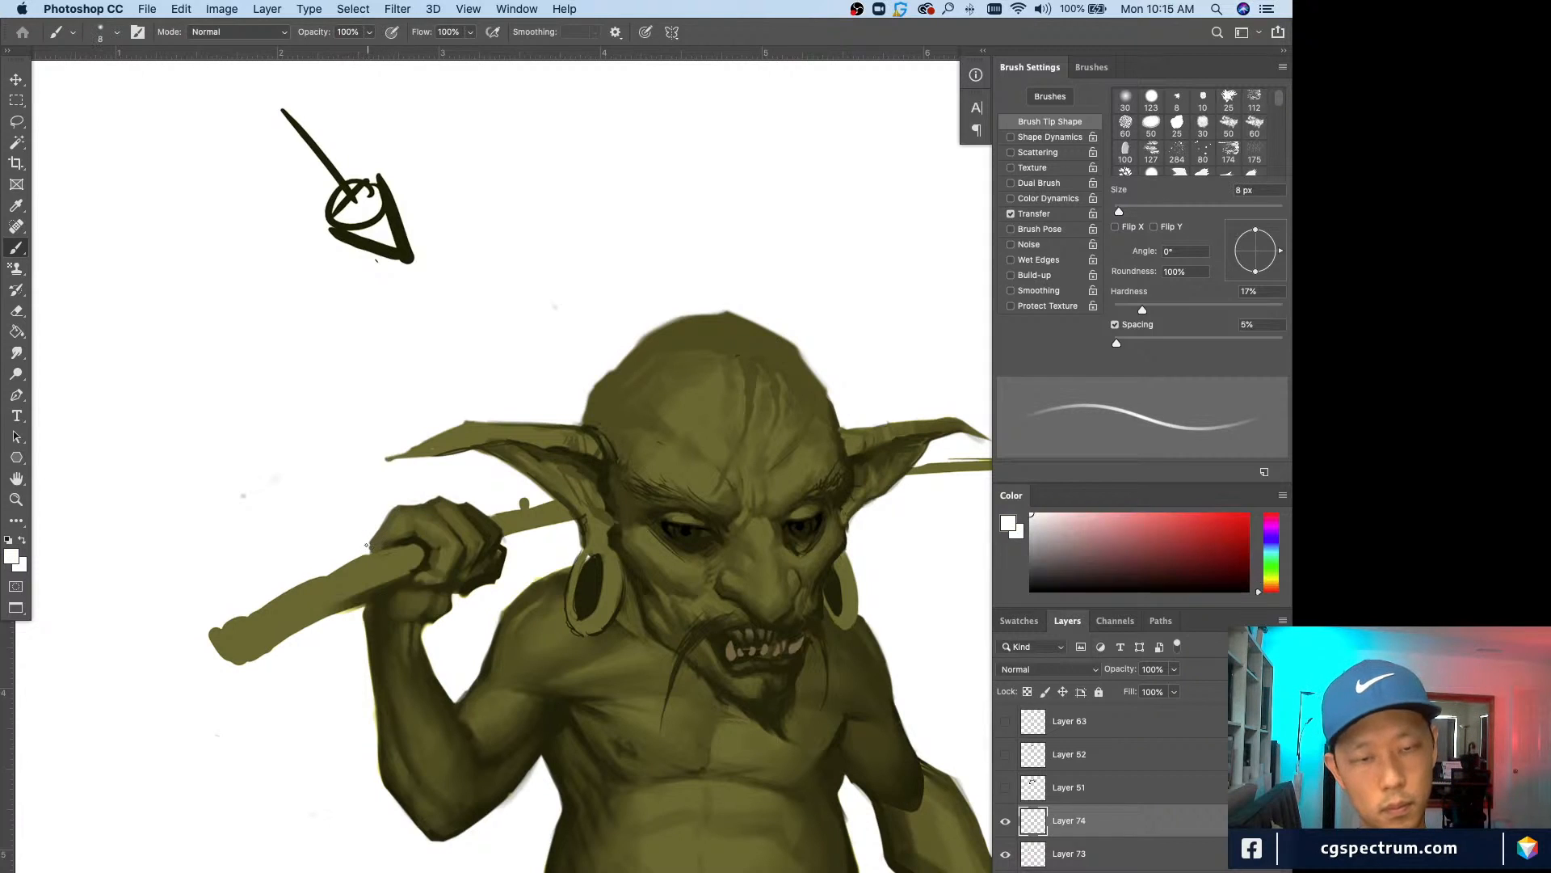
Step: Darken and extend the heel of the hand below the rod in sampled dark olives at 15 to 20 px, trimming its edge with white at 10 px
left_click(373, 610, "alt")
key("bracketright")
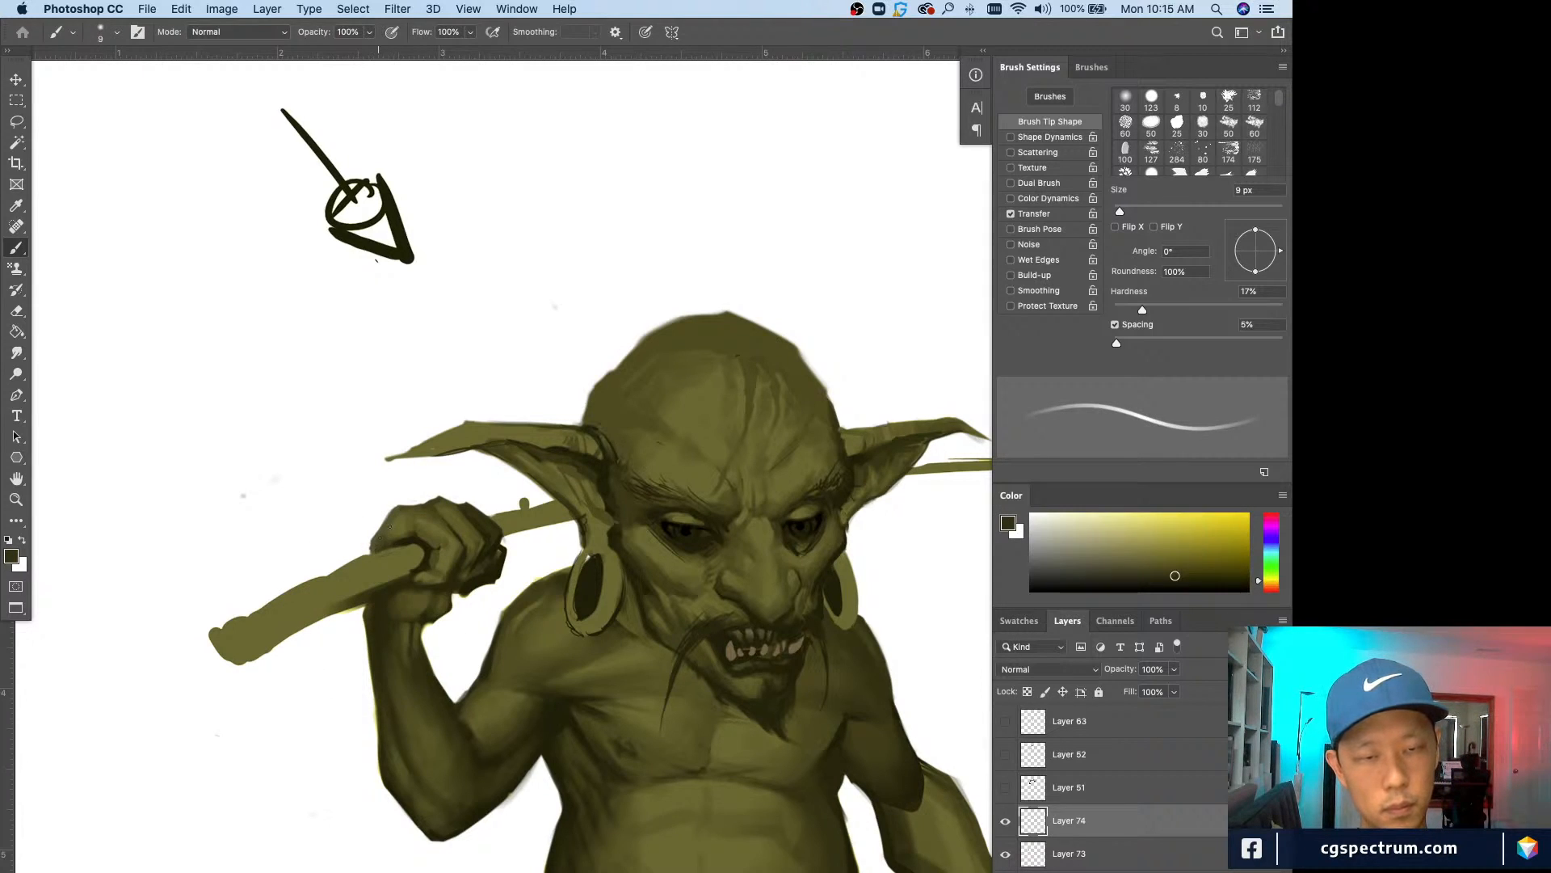
key("bracketright")
key("bracketright")
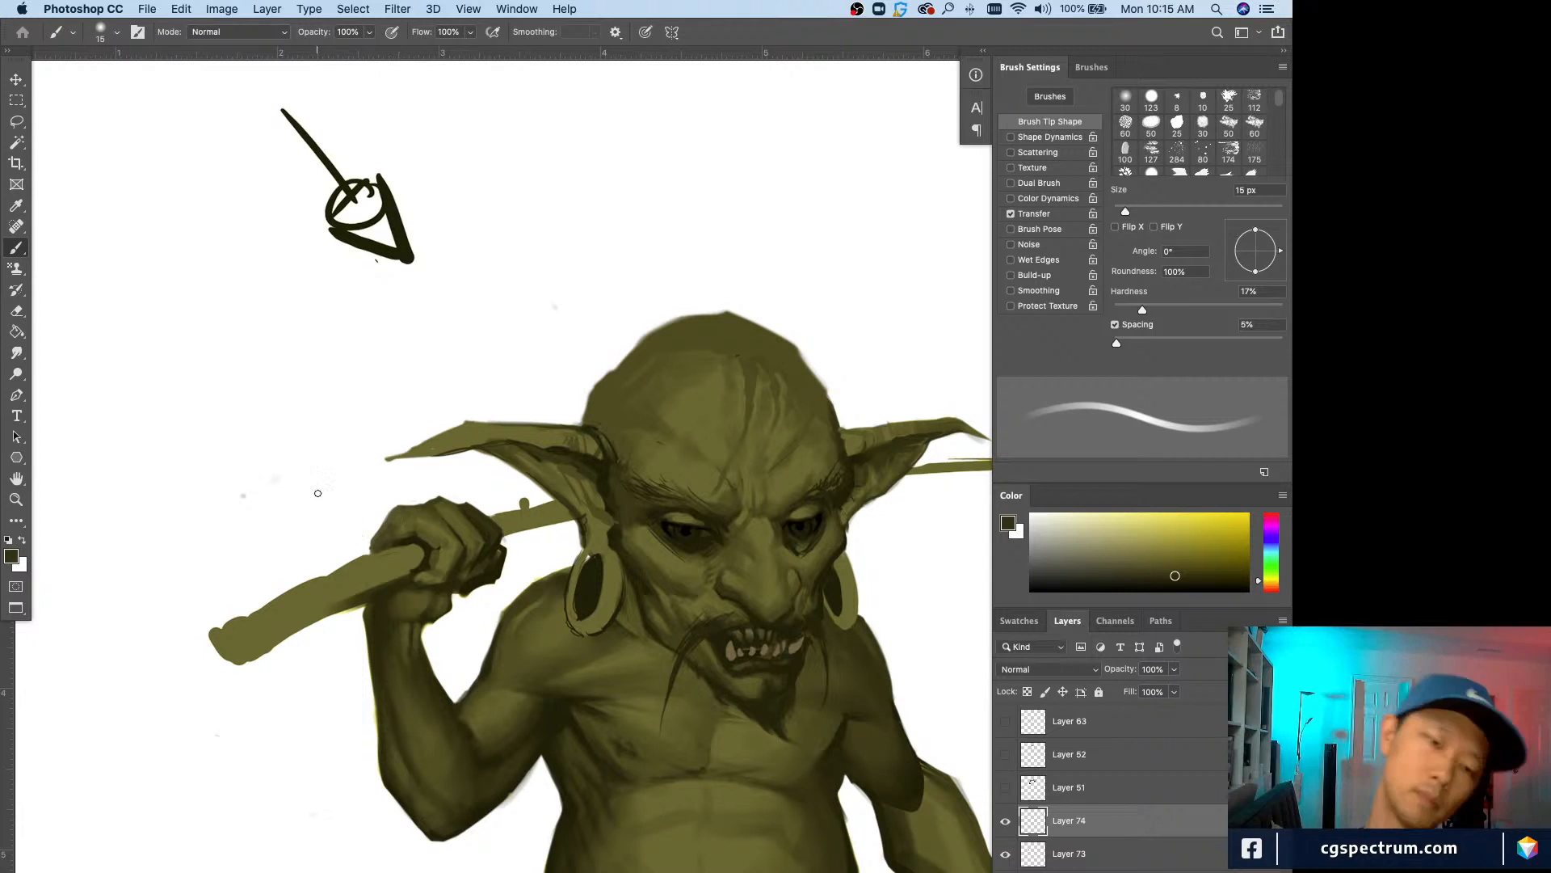
key("super+minus")
key("super+plus")
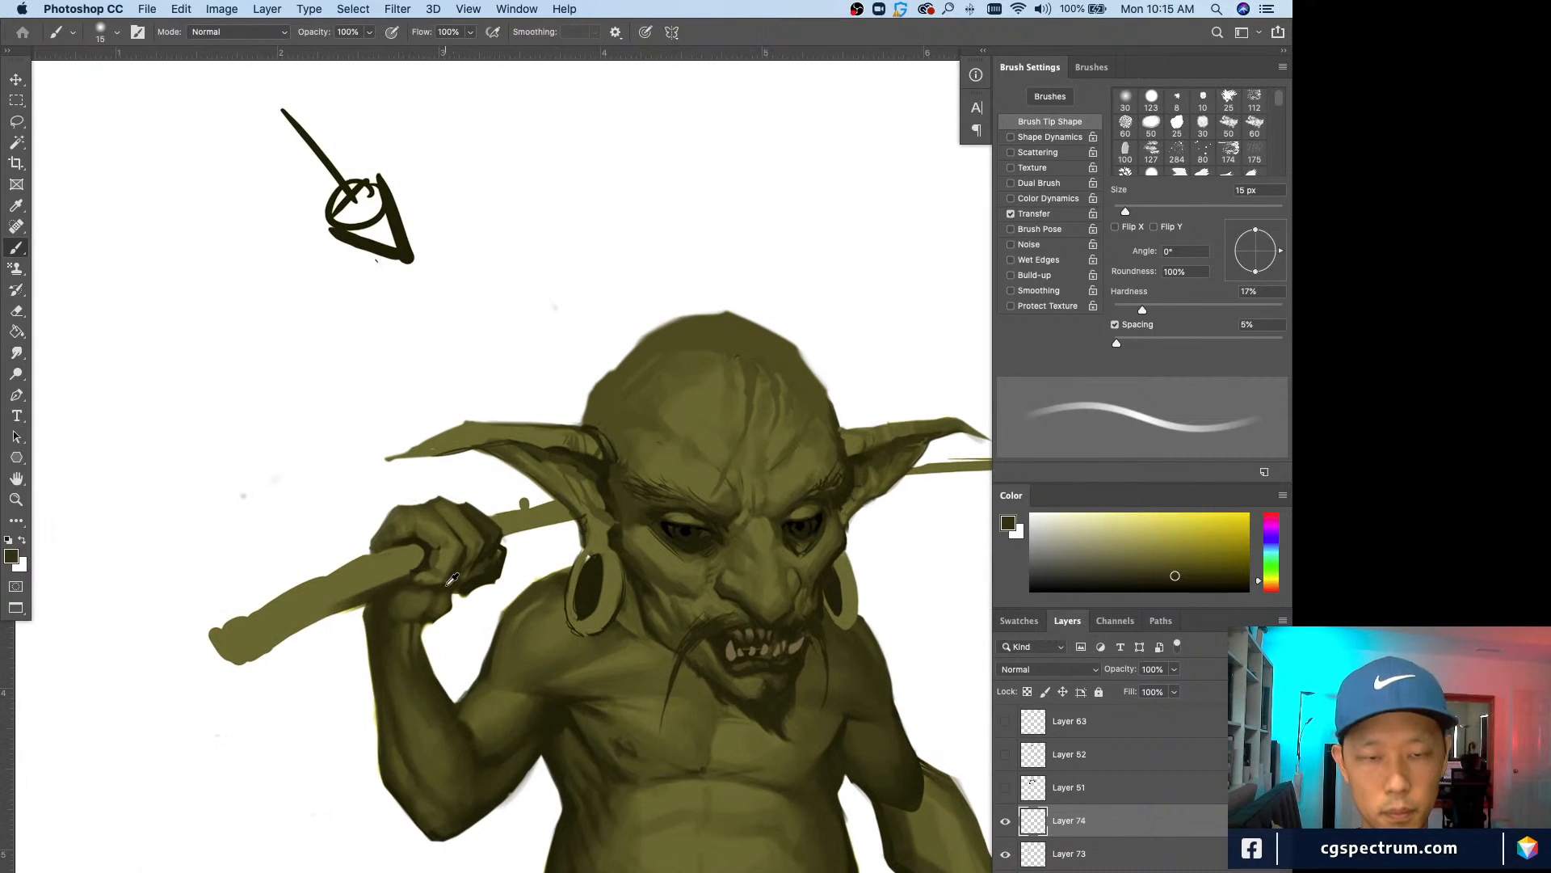
left_click_drag(454, 603, 441, 618)
key("bracketleft")
left_click(462, 602, "alt")
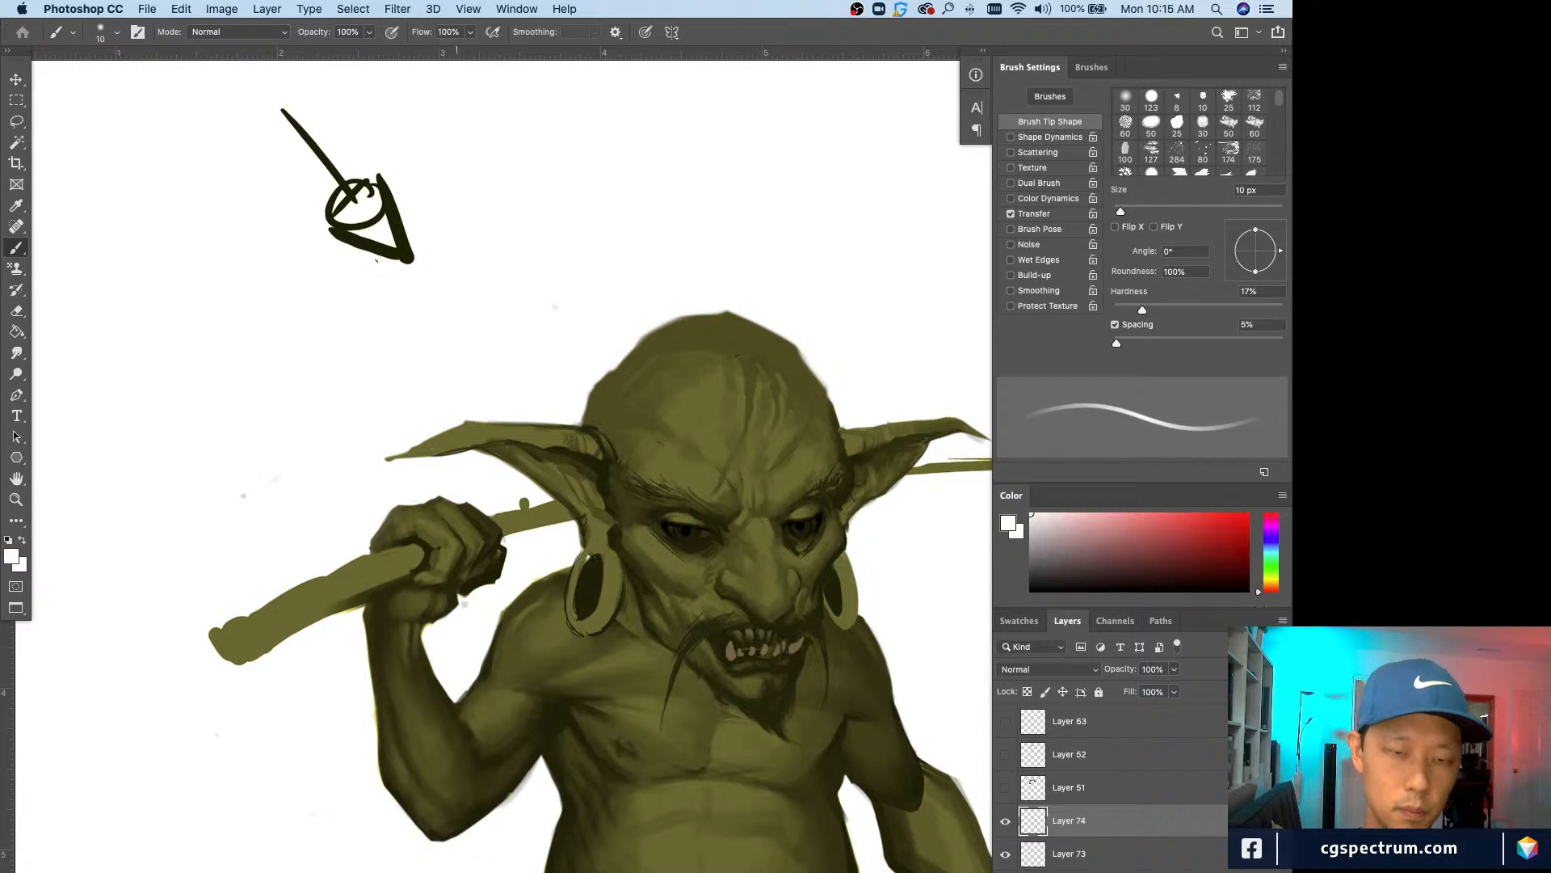
left_click(451, 603, "alt")
key("bracketright")
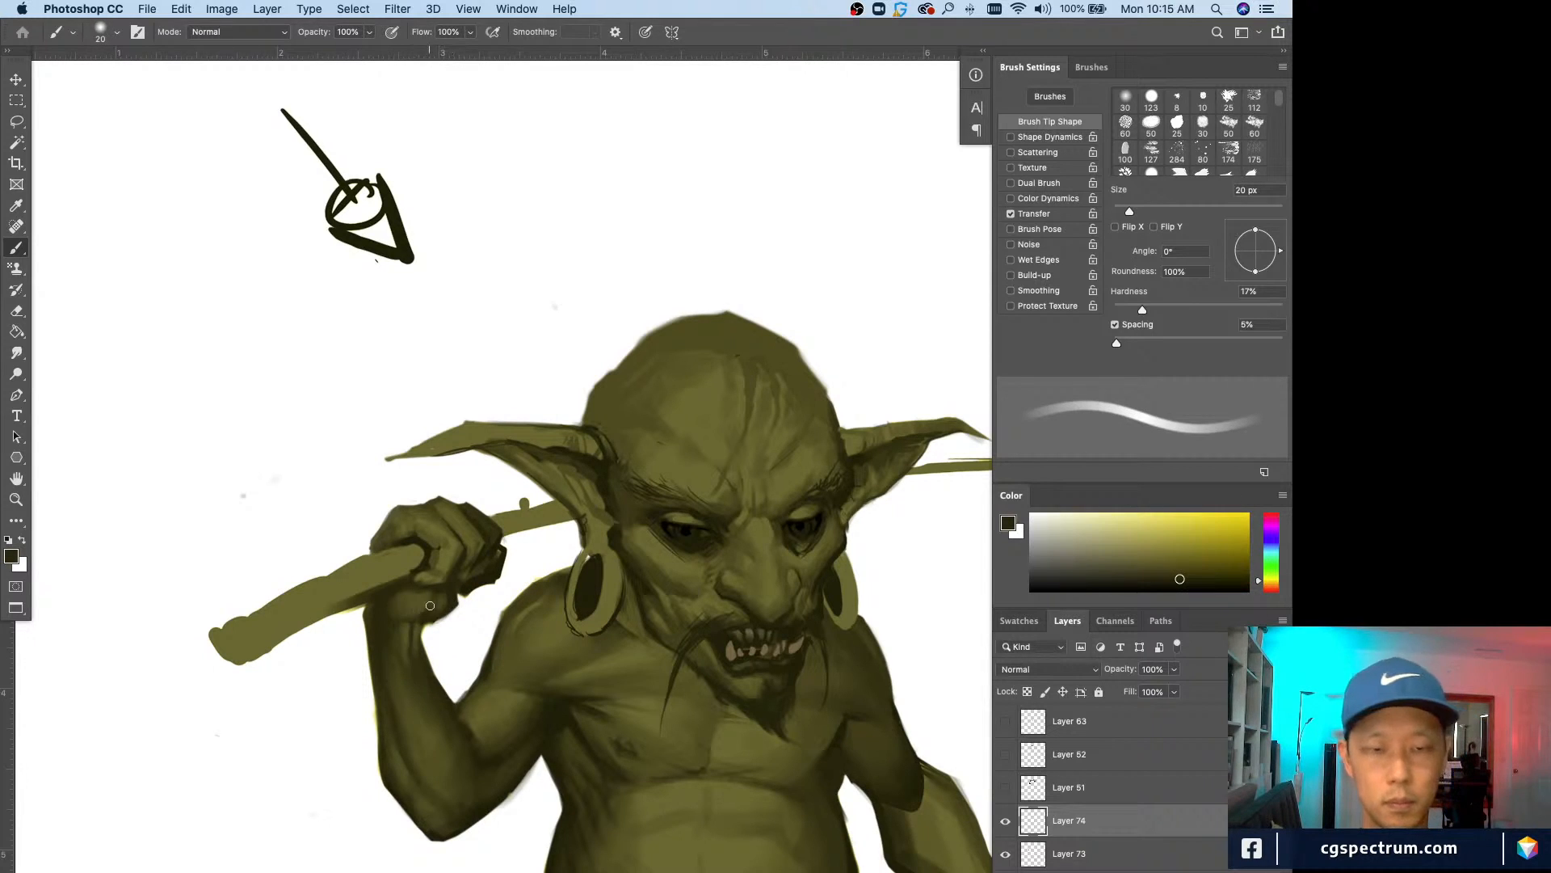
key("bracketleft")
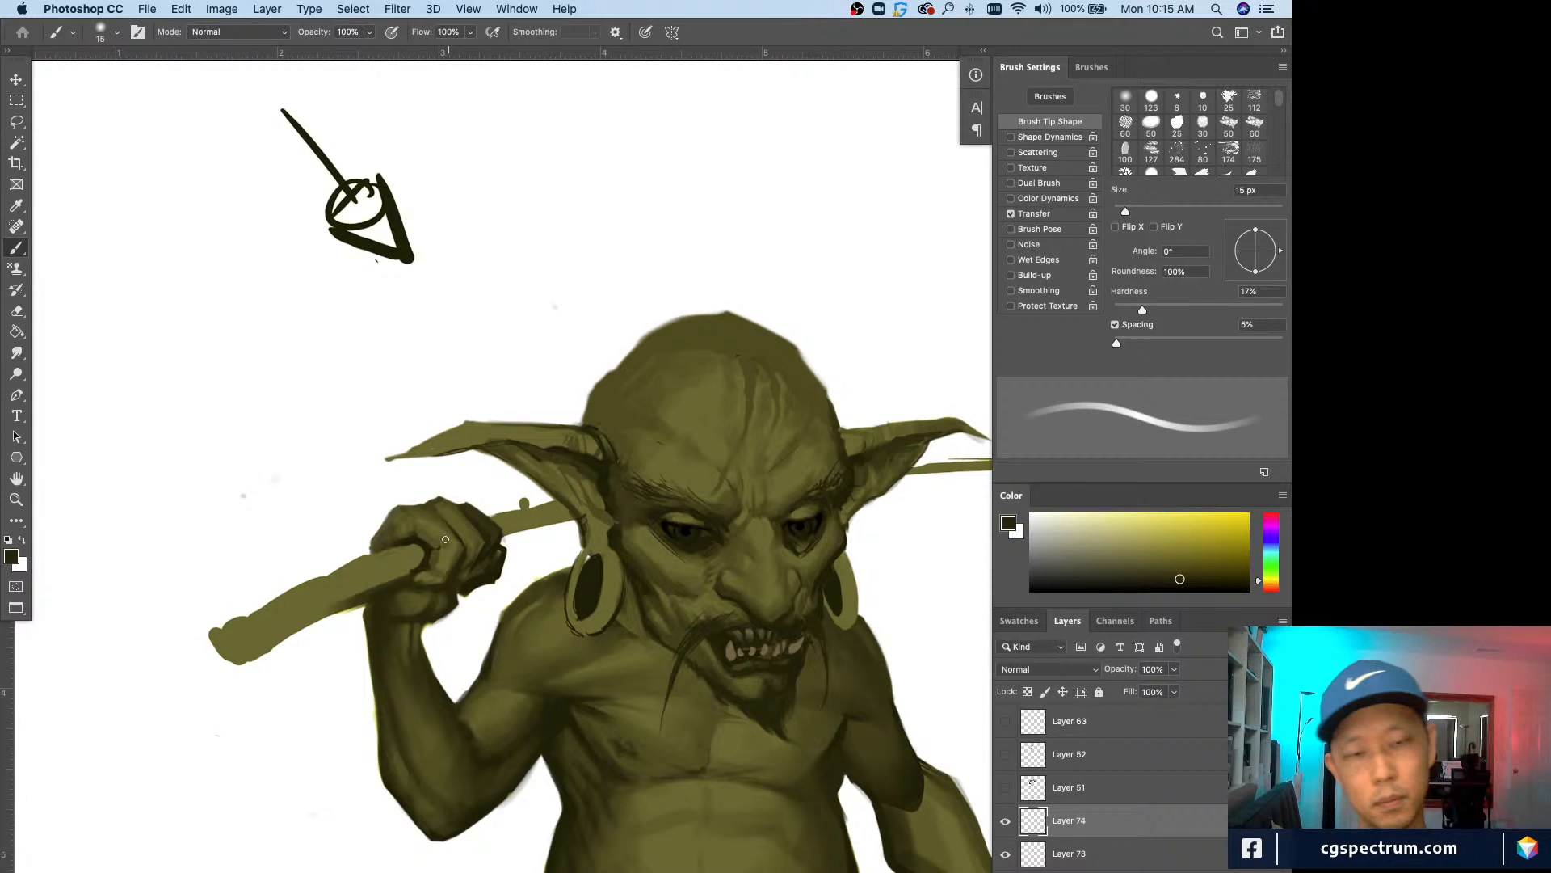
Step: Blend the shading across the gripping fingers in sampled near-black, light and mid olives at 15 to 20 px, checking the hand against the wider figure
left_click(473, 549, "alt")
key("bracketright")
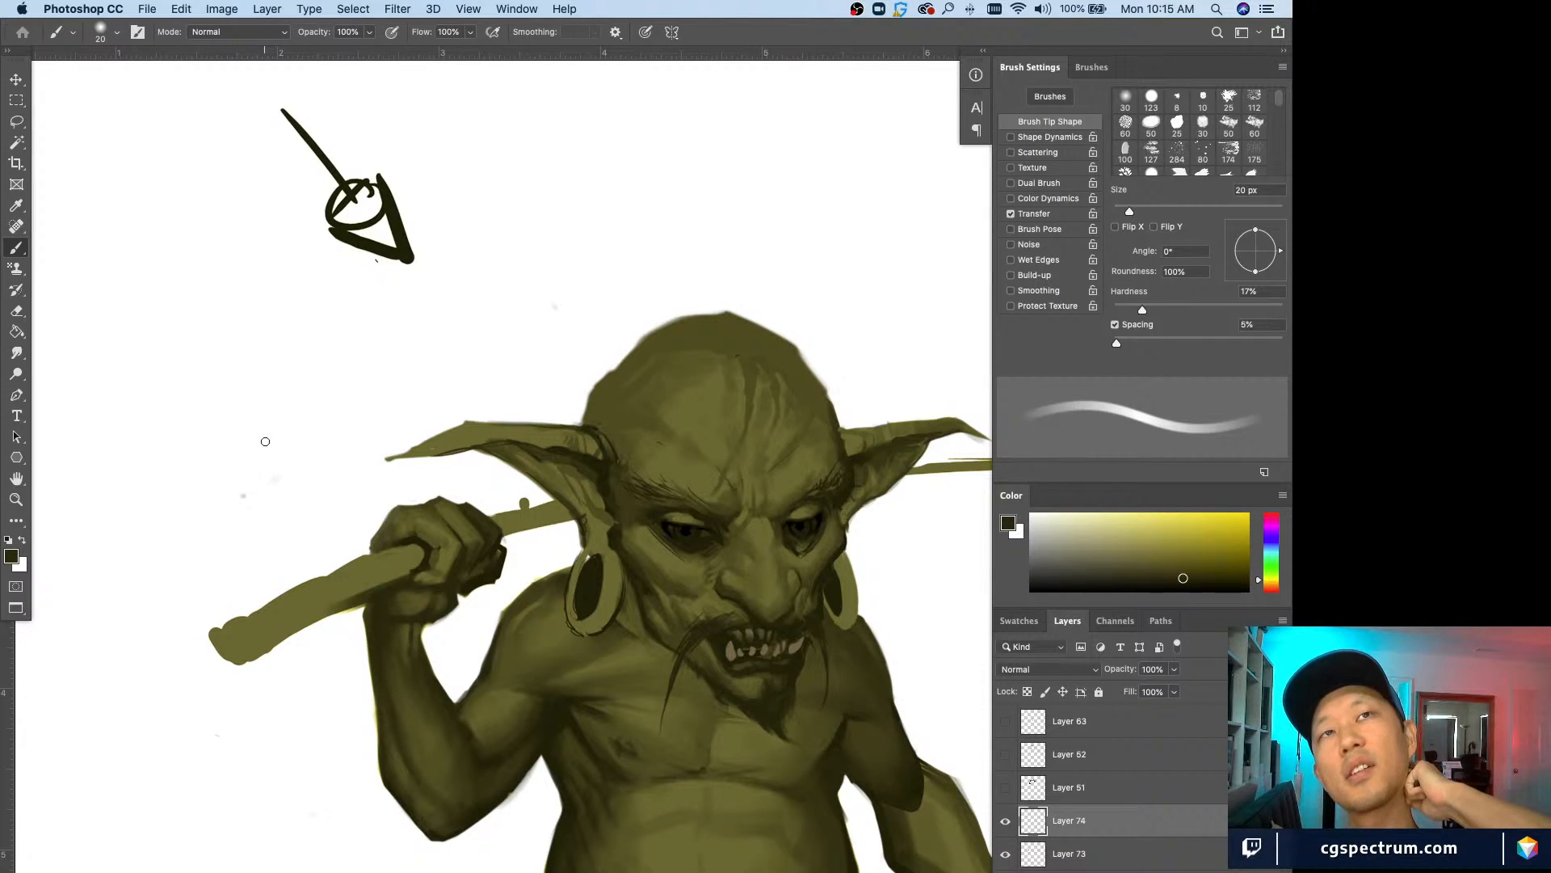
key("super+minus")
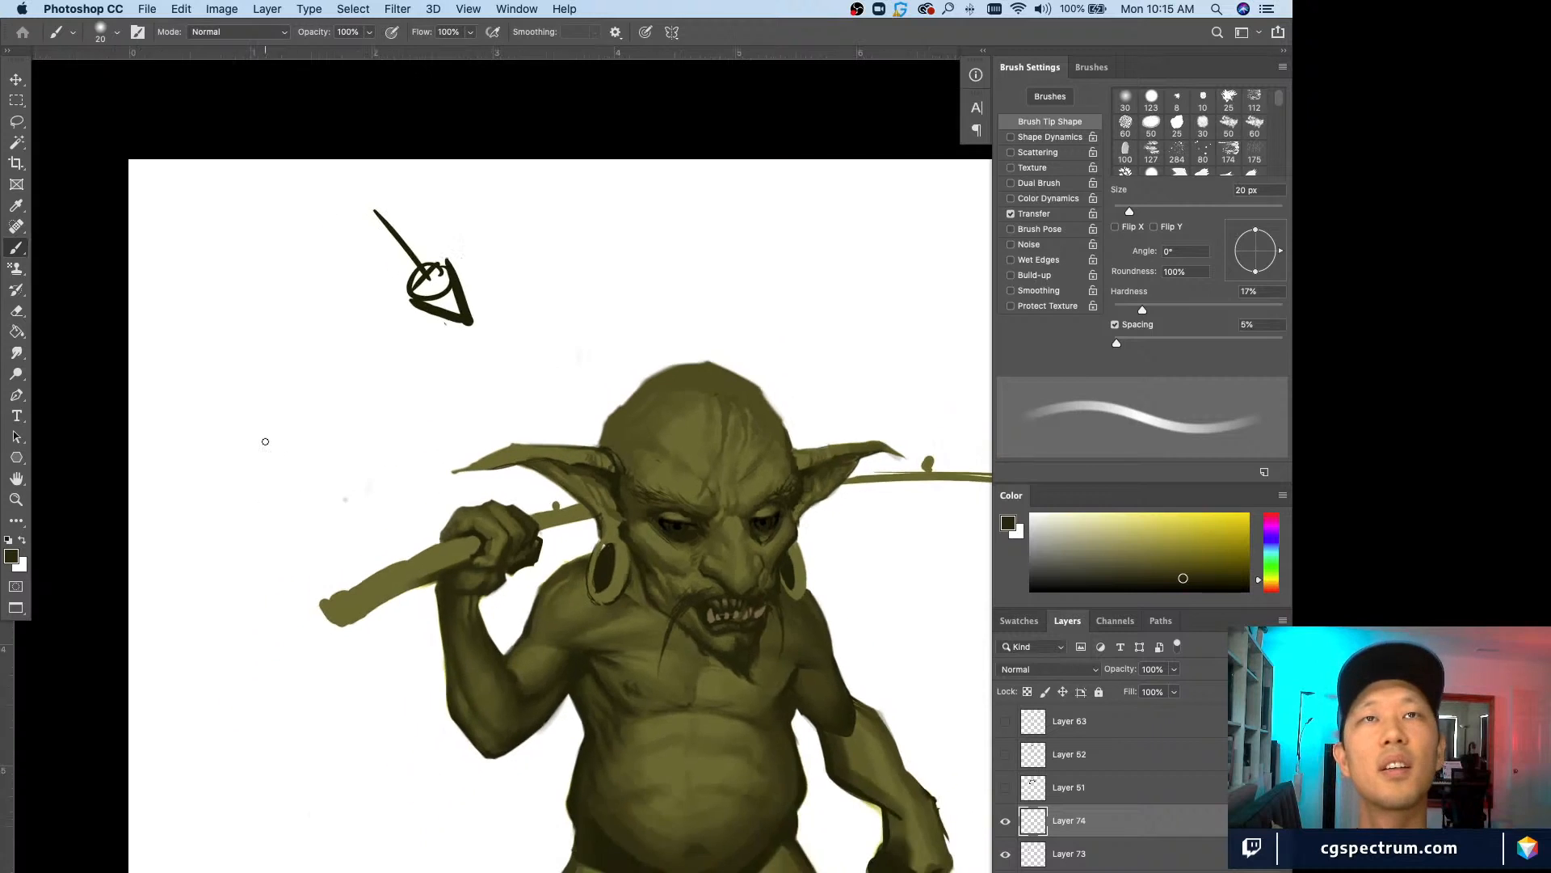
key("super+equal")
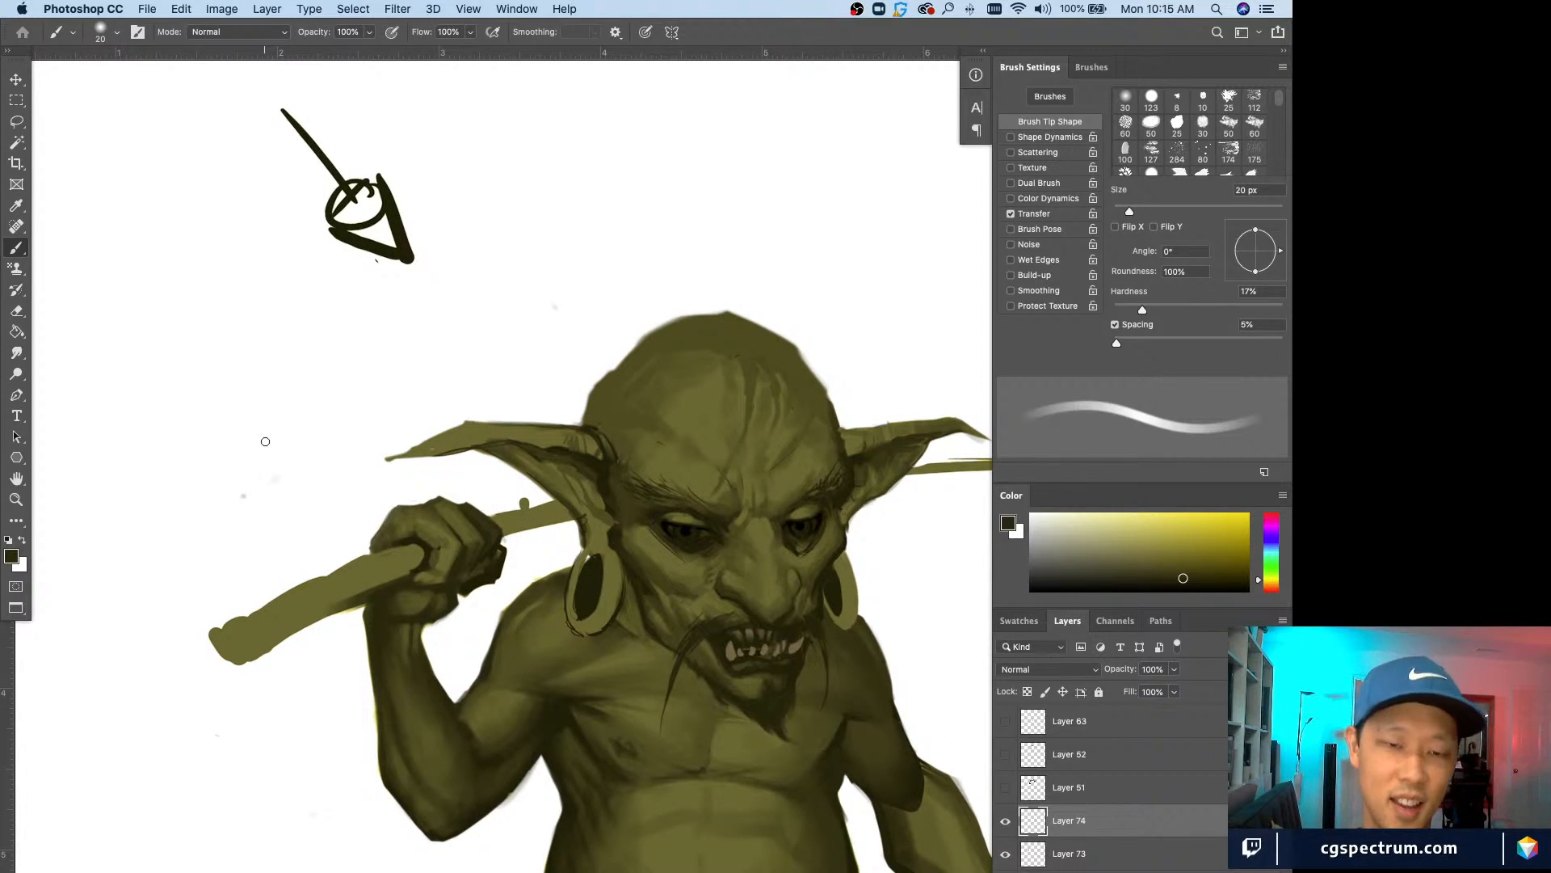
left_click(473, 528, "alt")
key("bracketleft")
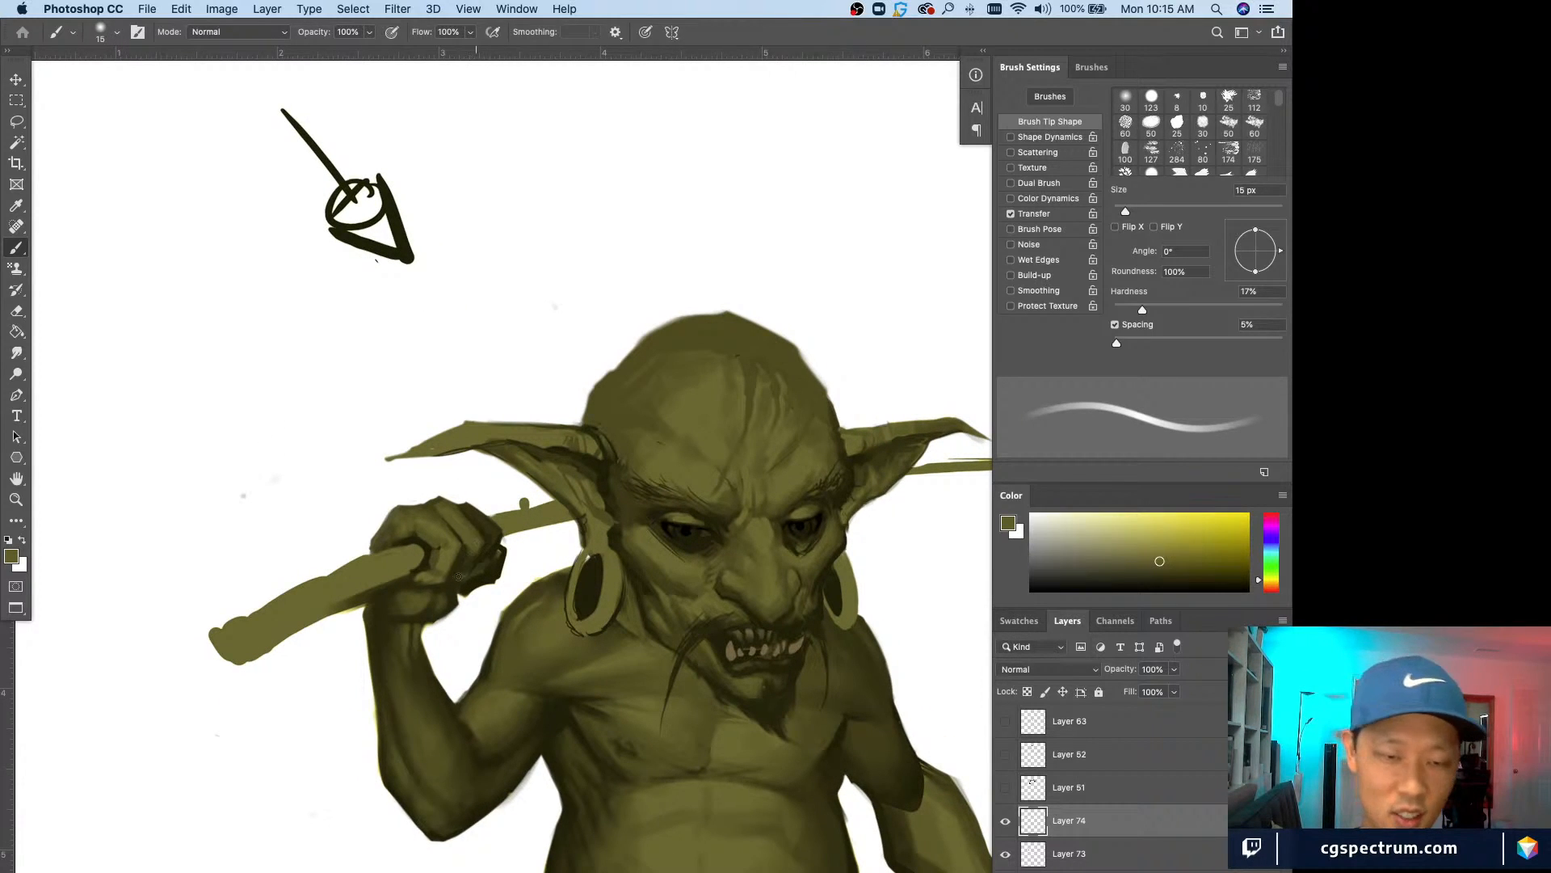
left_click(432, 554, "alt")
key("bracketright")
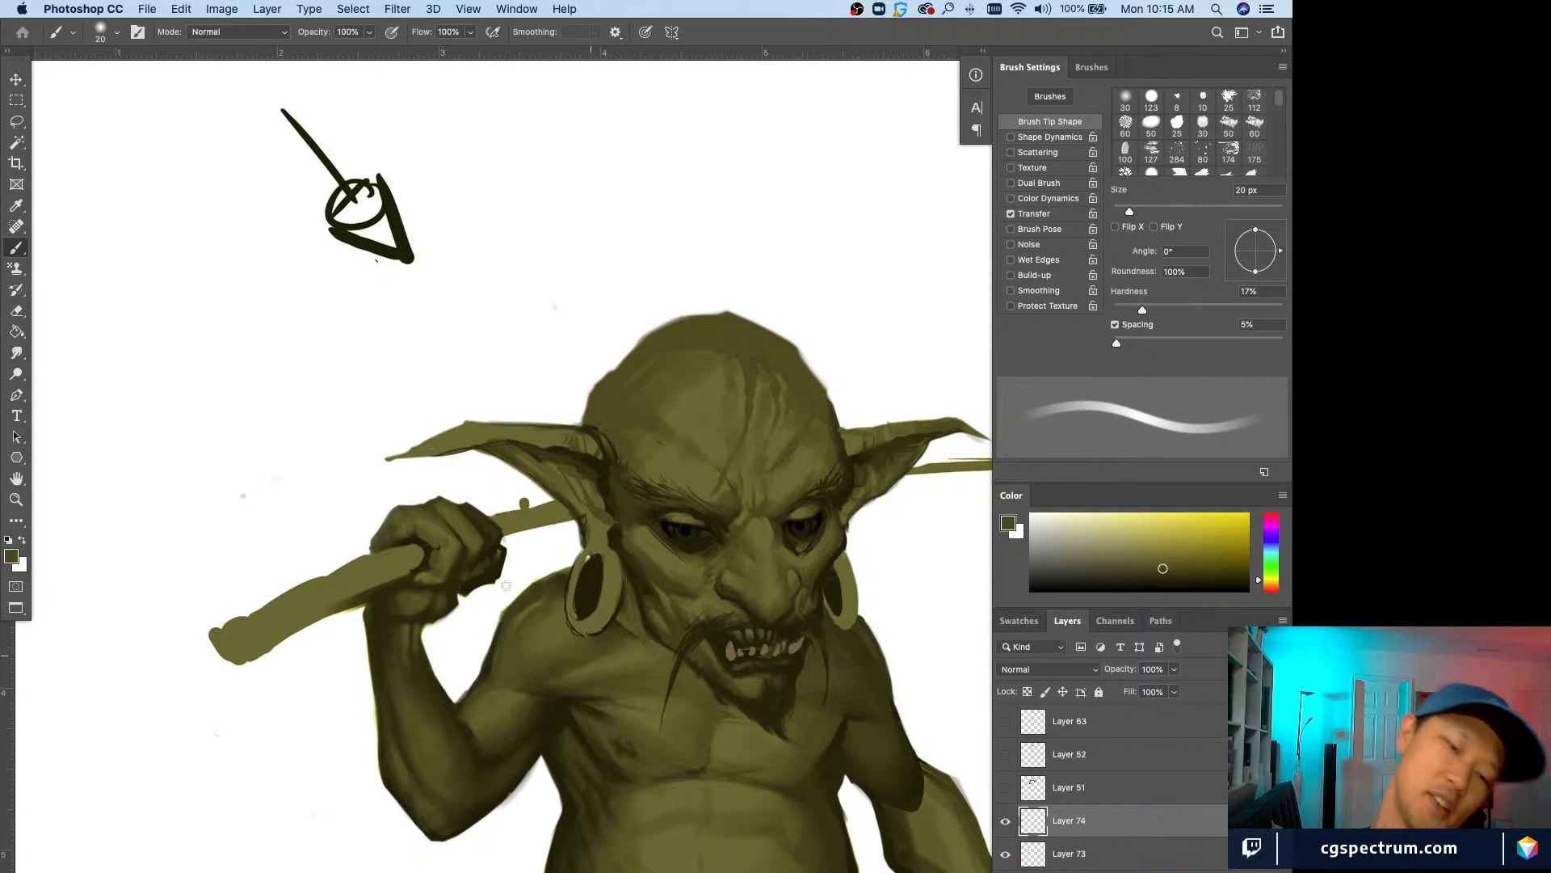
Step: Model the outer knuckles and fingers beside the rod in sampled light and dark olives, reducing the brush to 10 px
left_click(465, 584, "alt")
key("bracketleft")
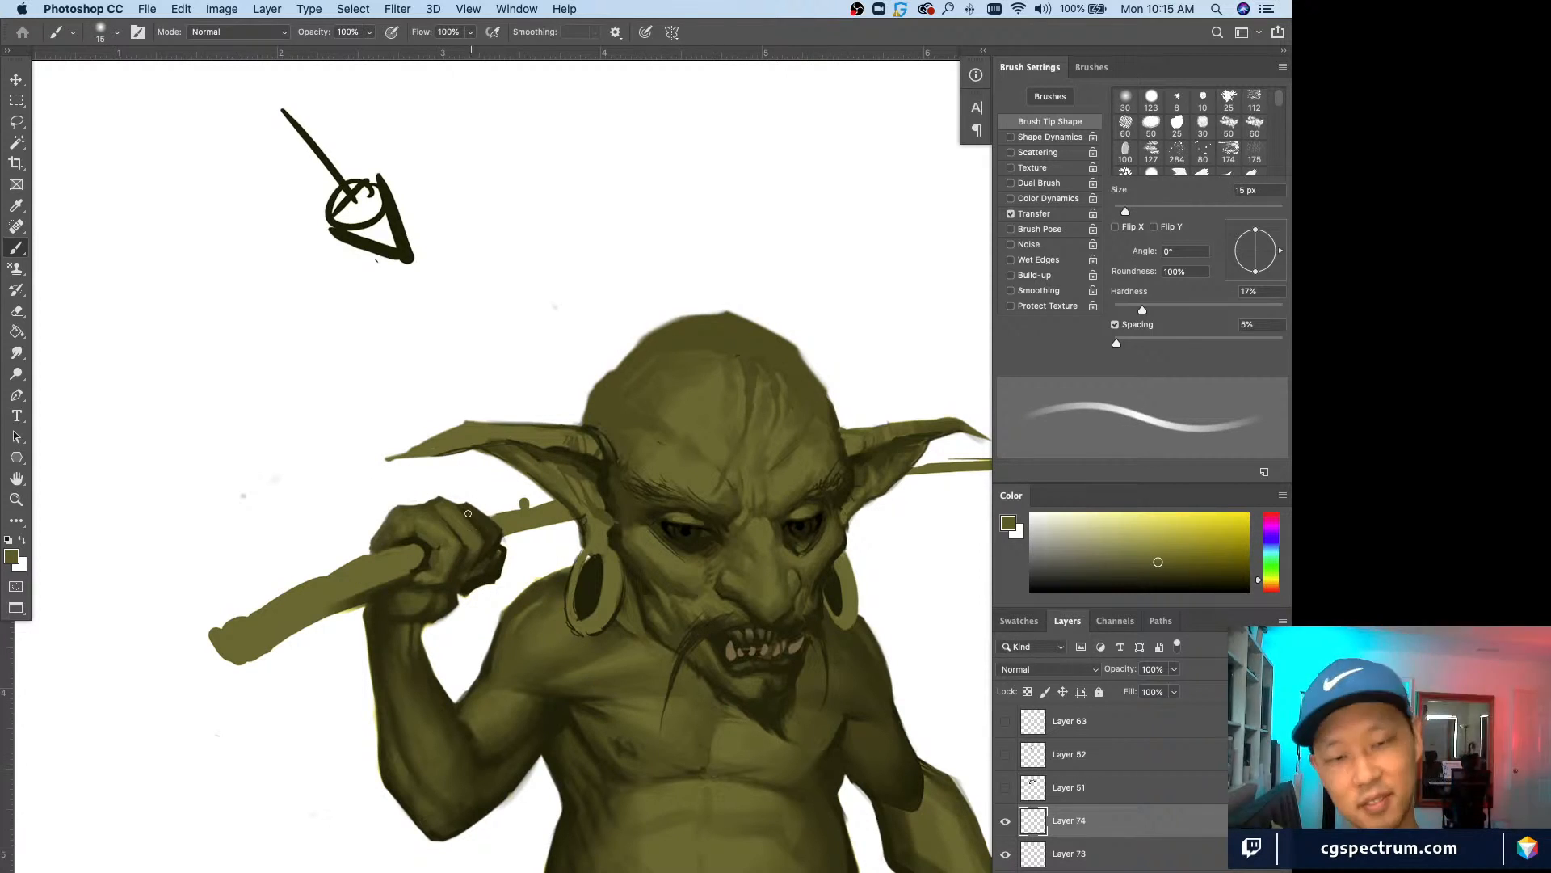
key("bracketleft")
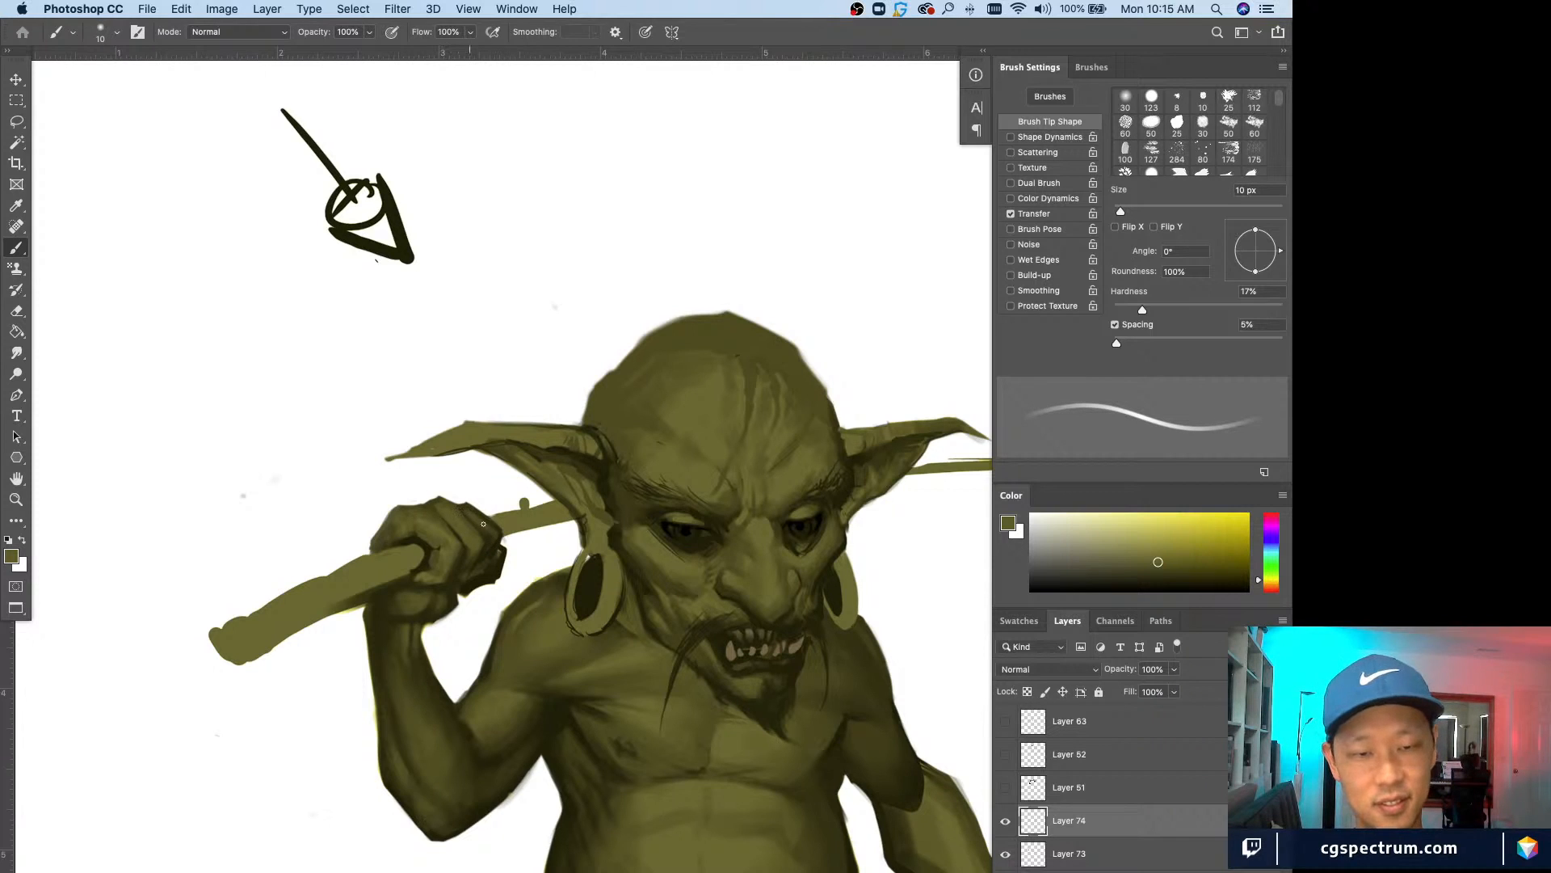
left_click(480, 502, "alt")
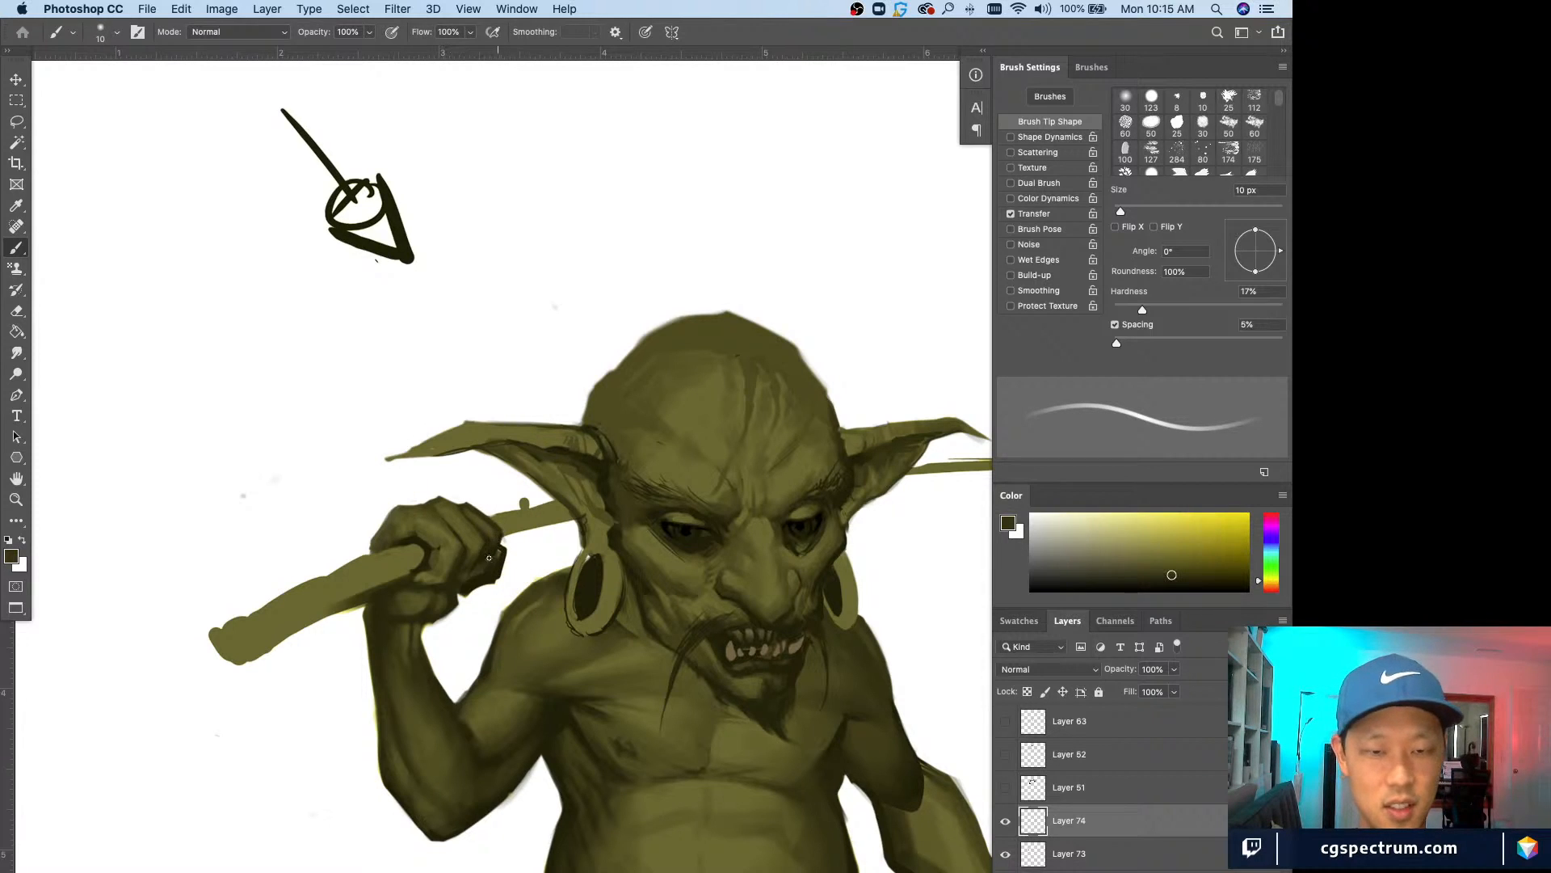
left_click(464, 517, "alt")
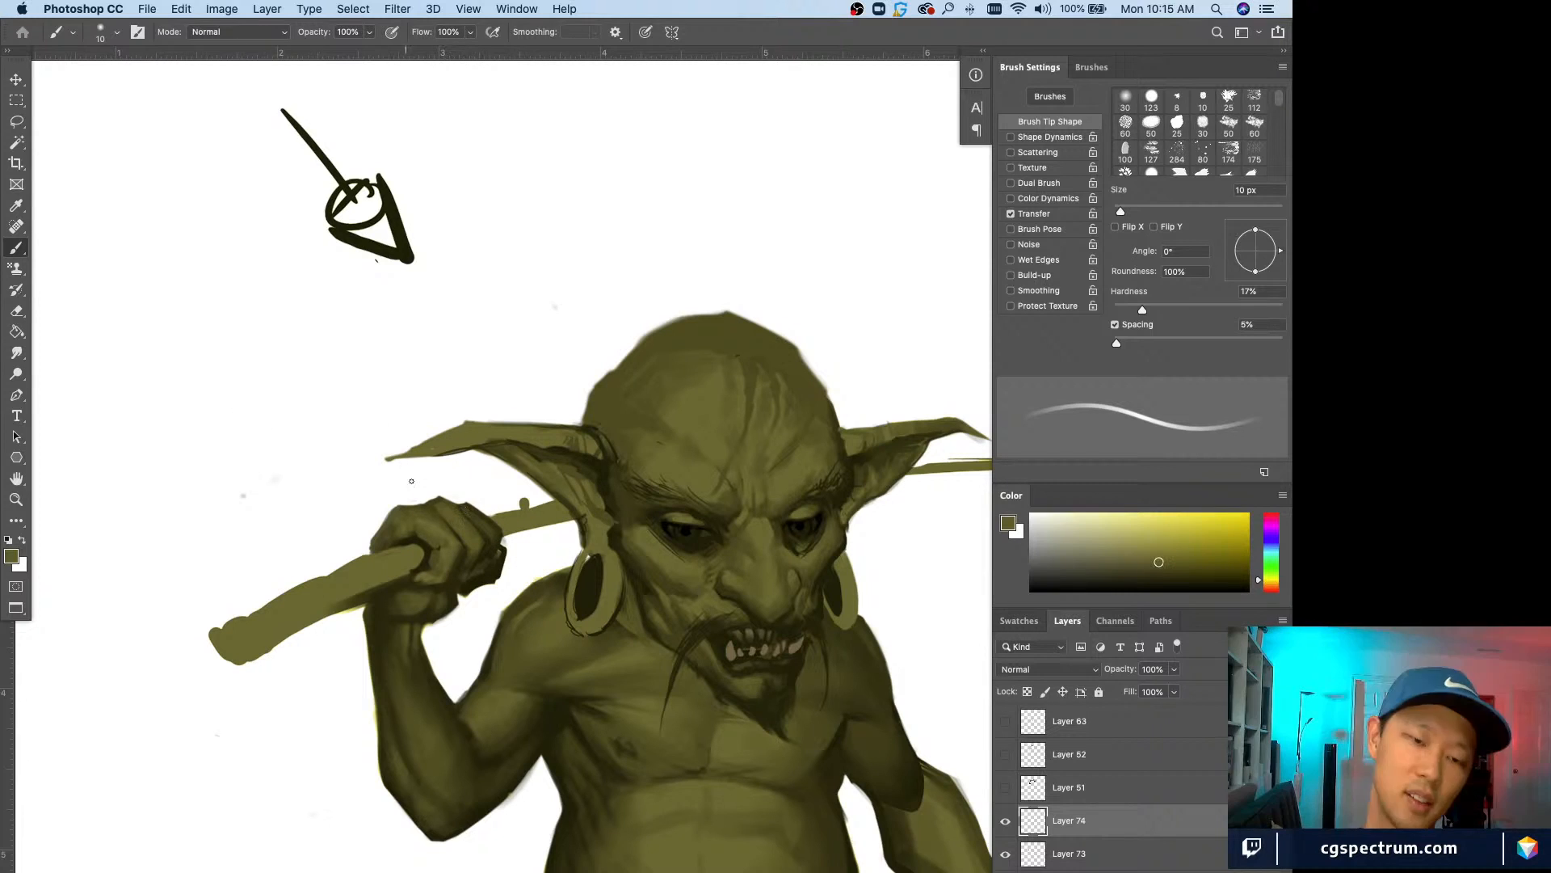
Step: Try reshaping the upper contour of the knuckles above the rod with sampled background white and olives at 8 px
left_click(456, 502, "alt")
key("bracketleft")
key("bracketleft")
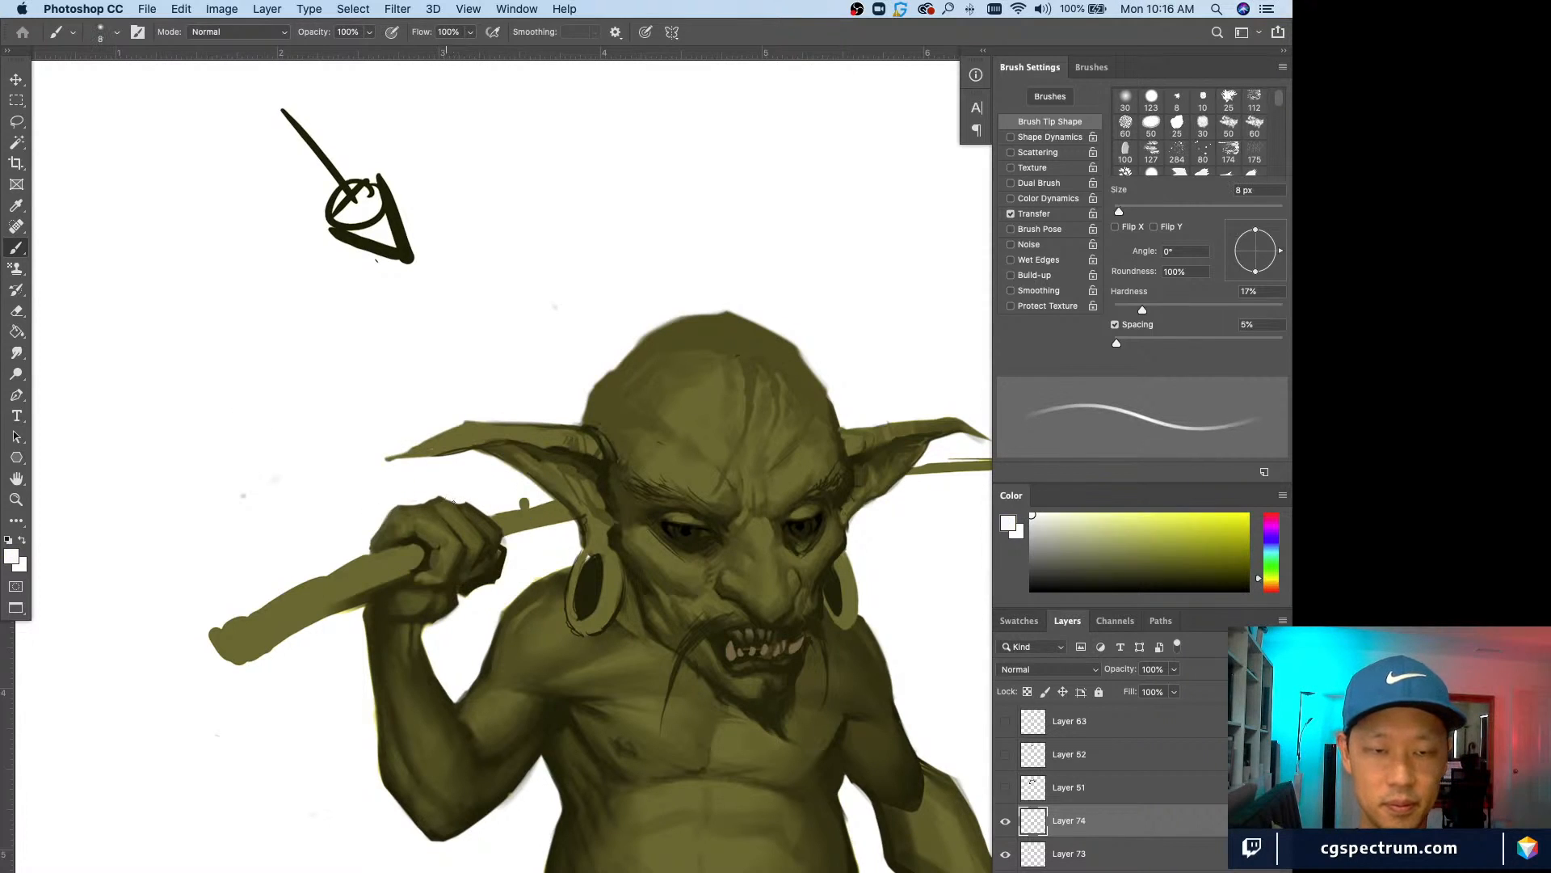
left_click(499, 541, "alt")
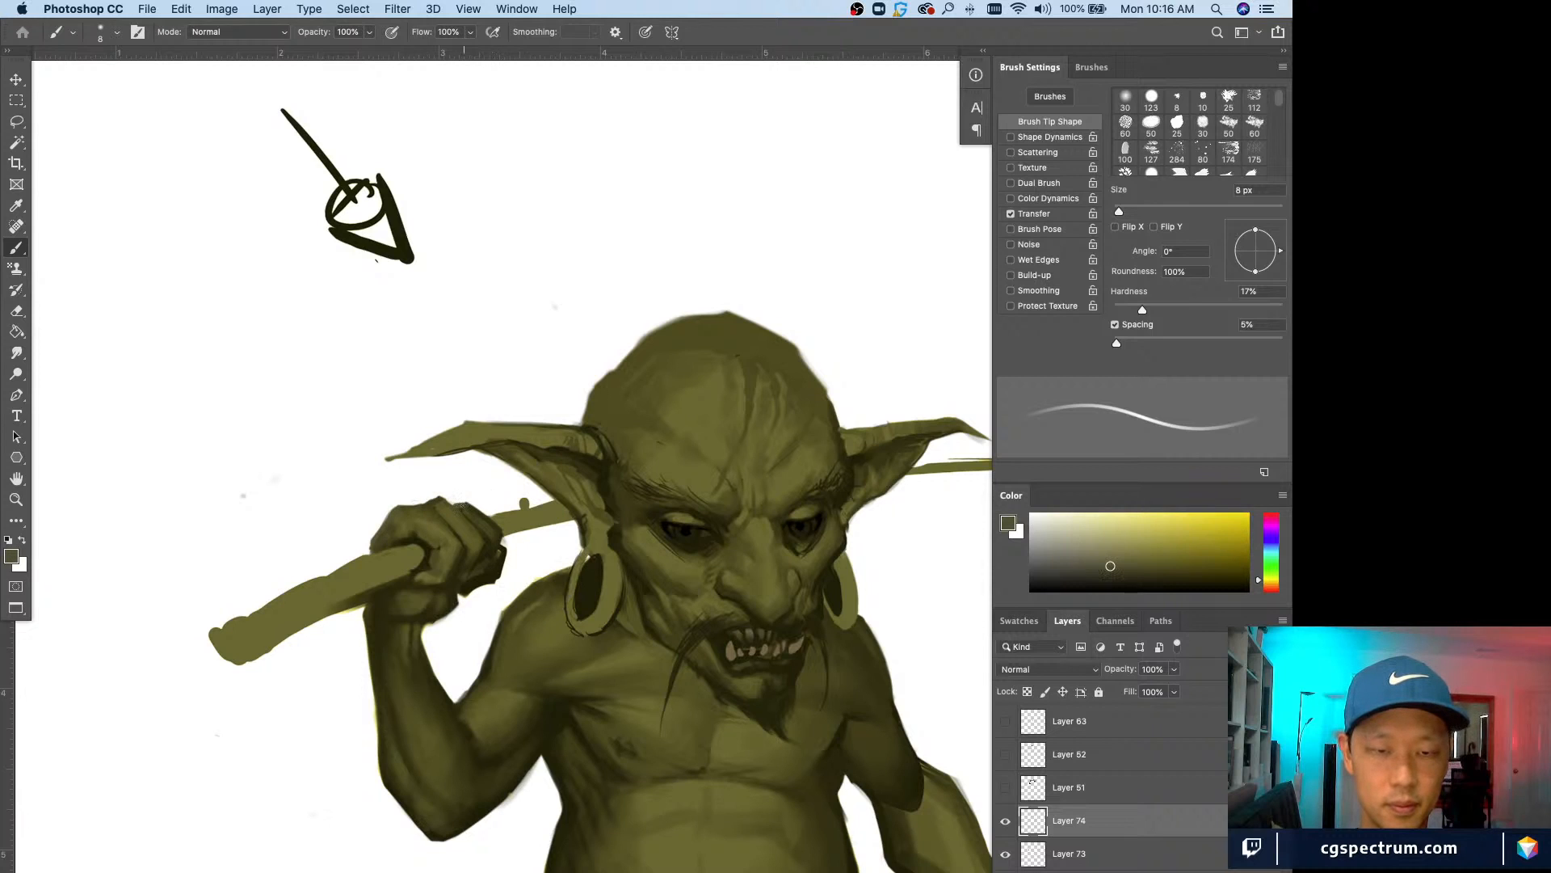
left_click(440, 501, "alt")
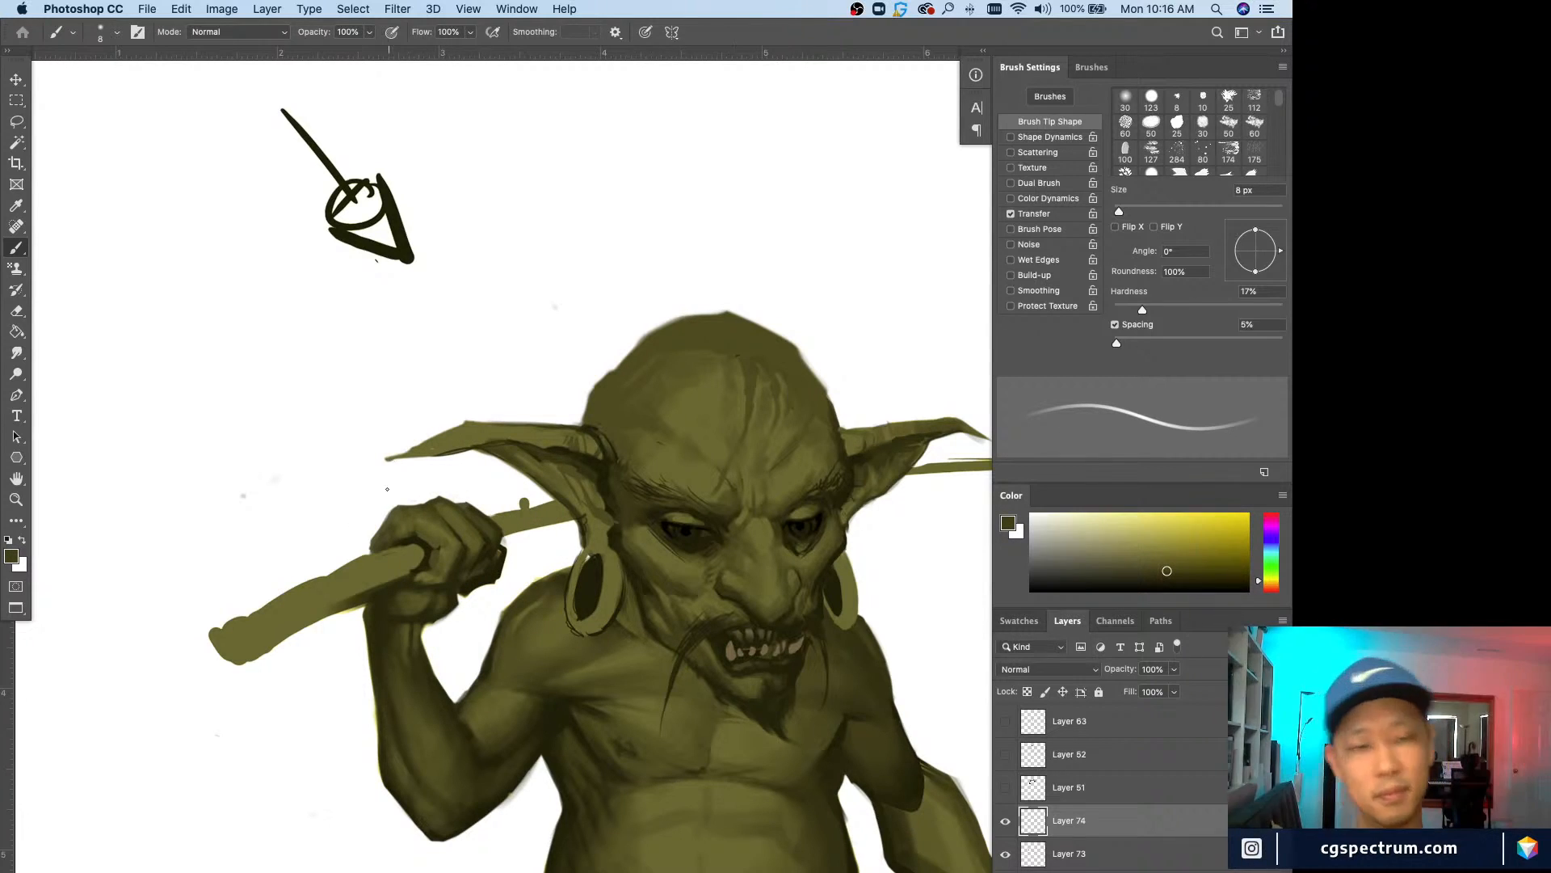
left_click(436, 499, "alt")
left_click(451, 516, "alt")
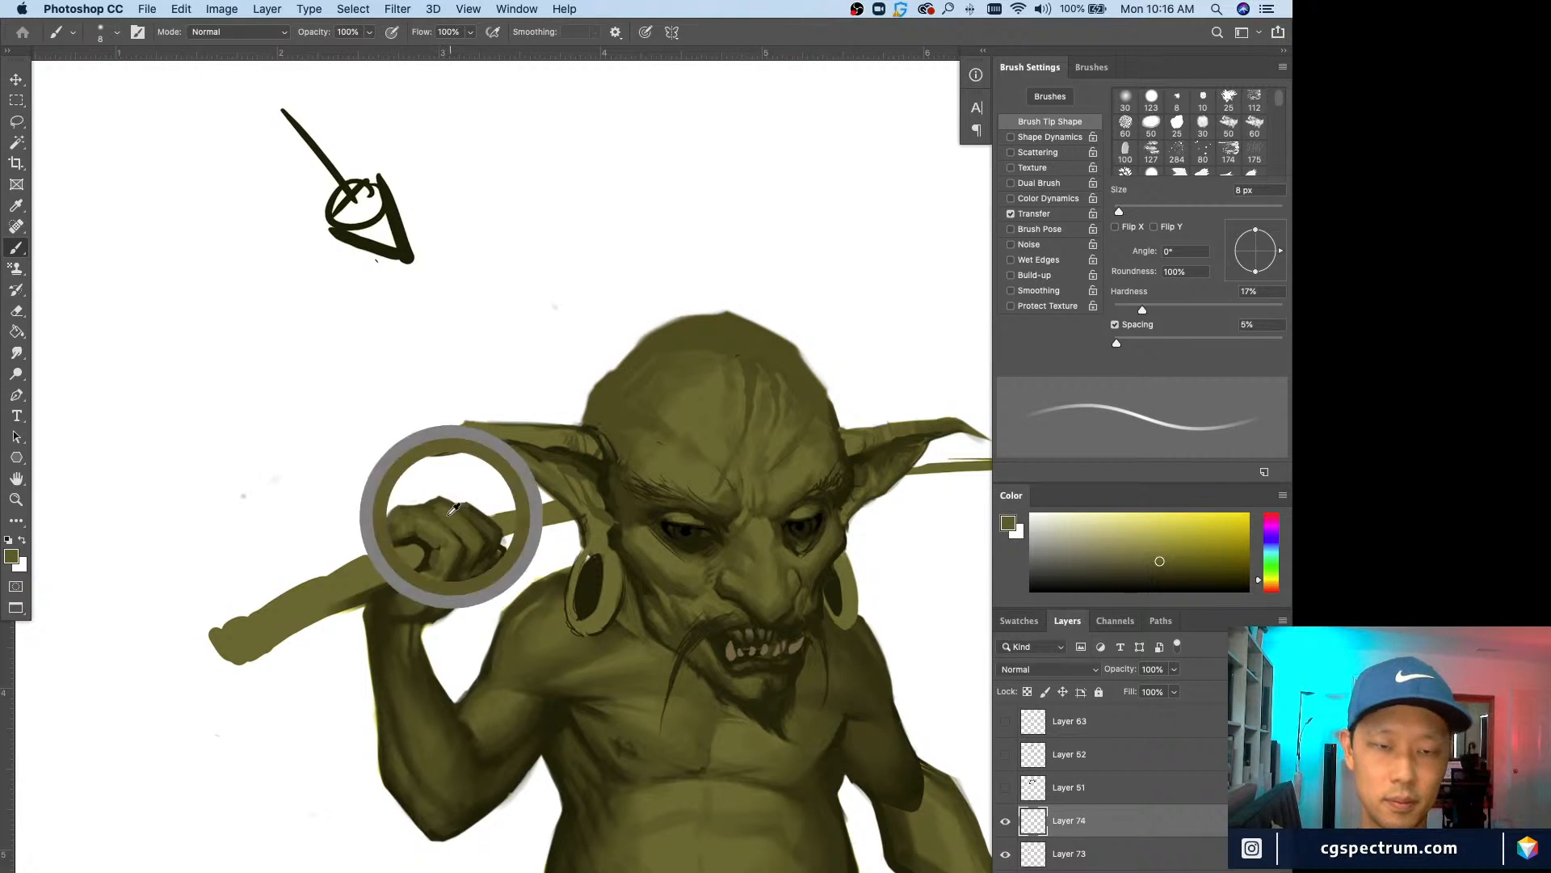
Step: Try flattening the back of the hand with sampled olive at 10 px and trimming its edge with white at 10 to 15 px
key("bracketright")
key("bracketright")
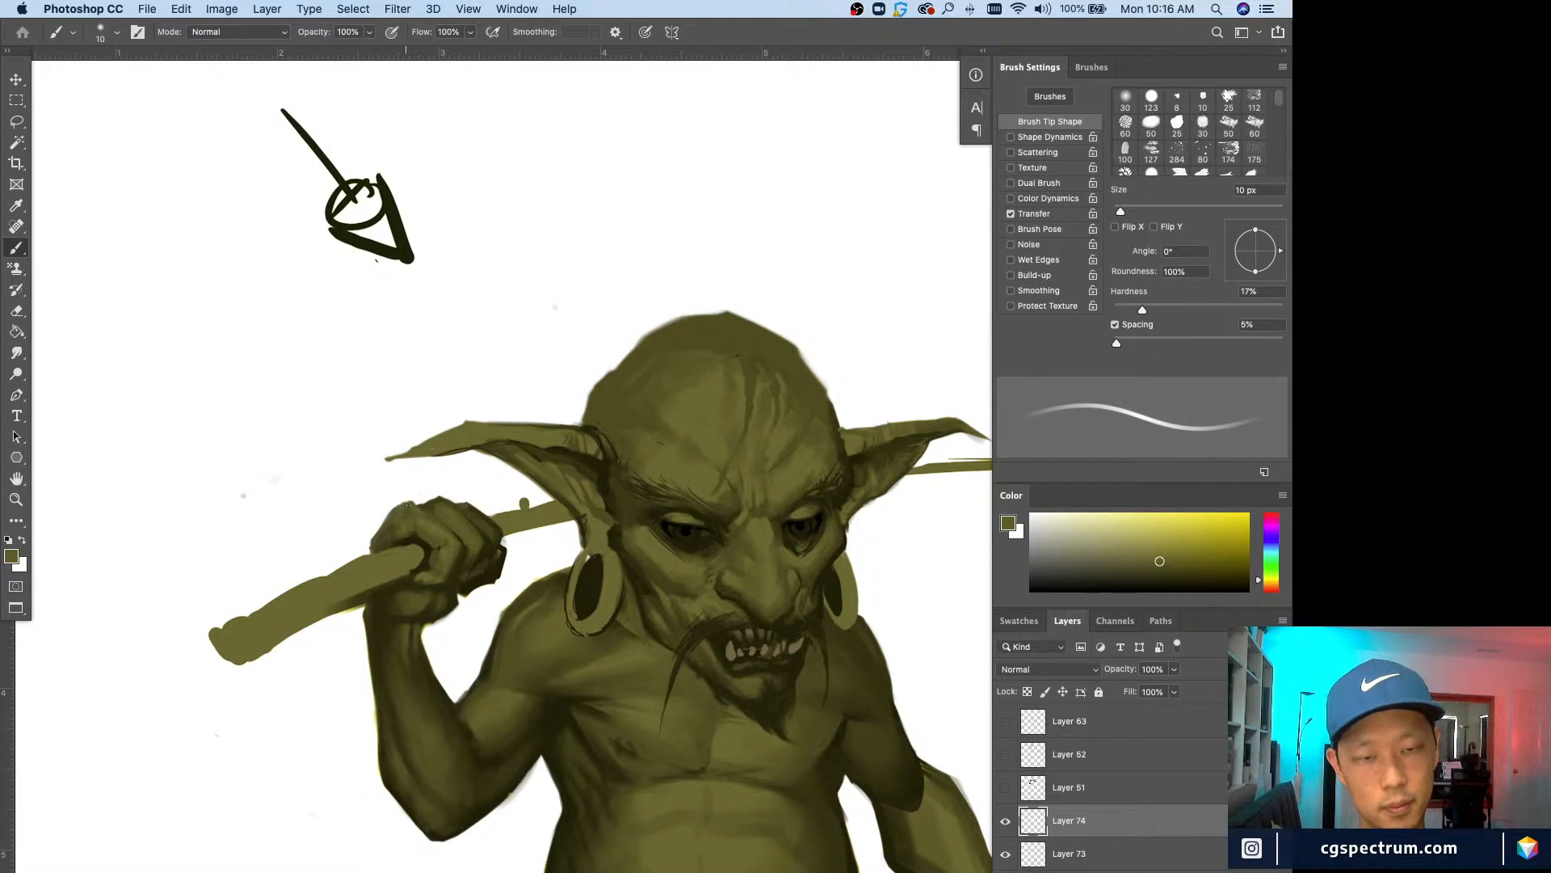
left_click(336, 470, "alt")
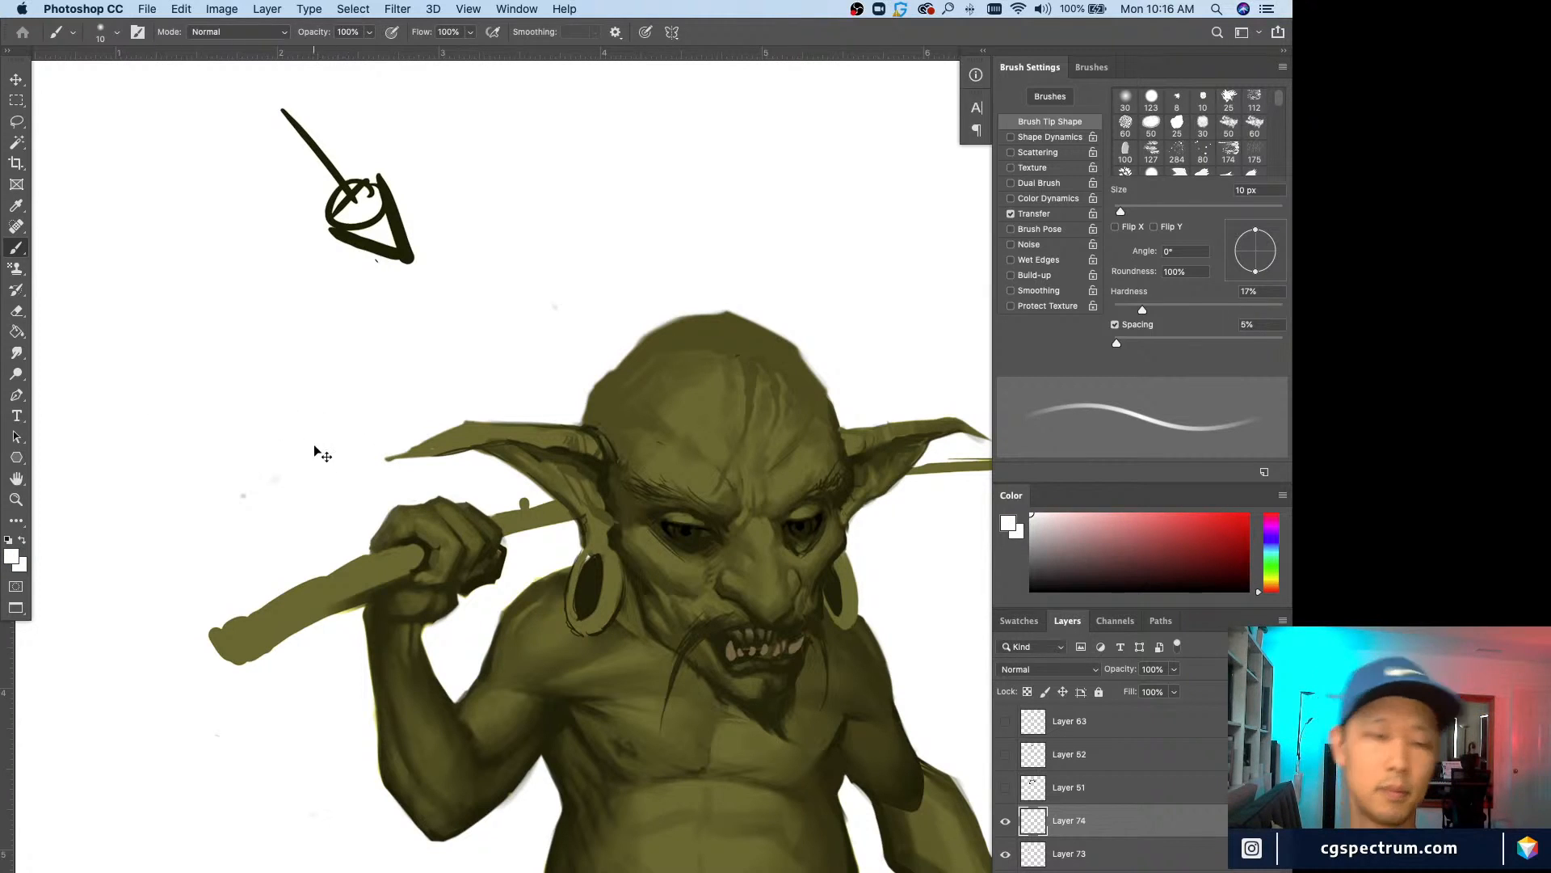
key("super+minus")
key("super+plus")
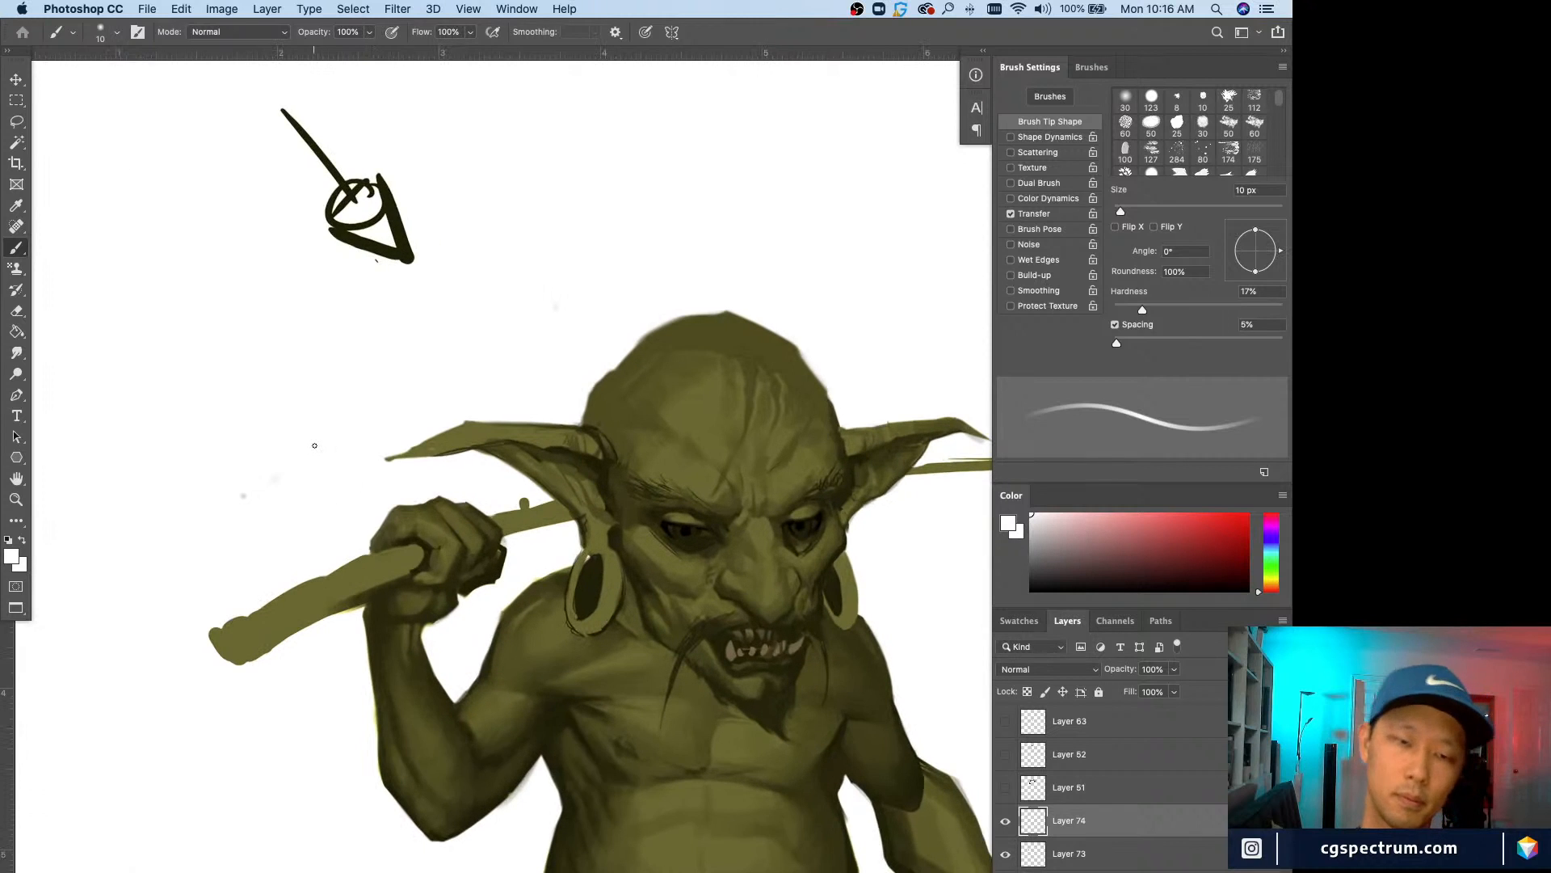
left_click(447, 469, "alt")
key("bracketright")
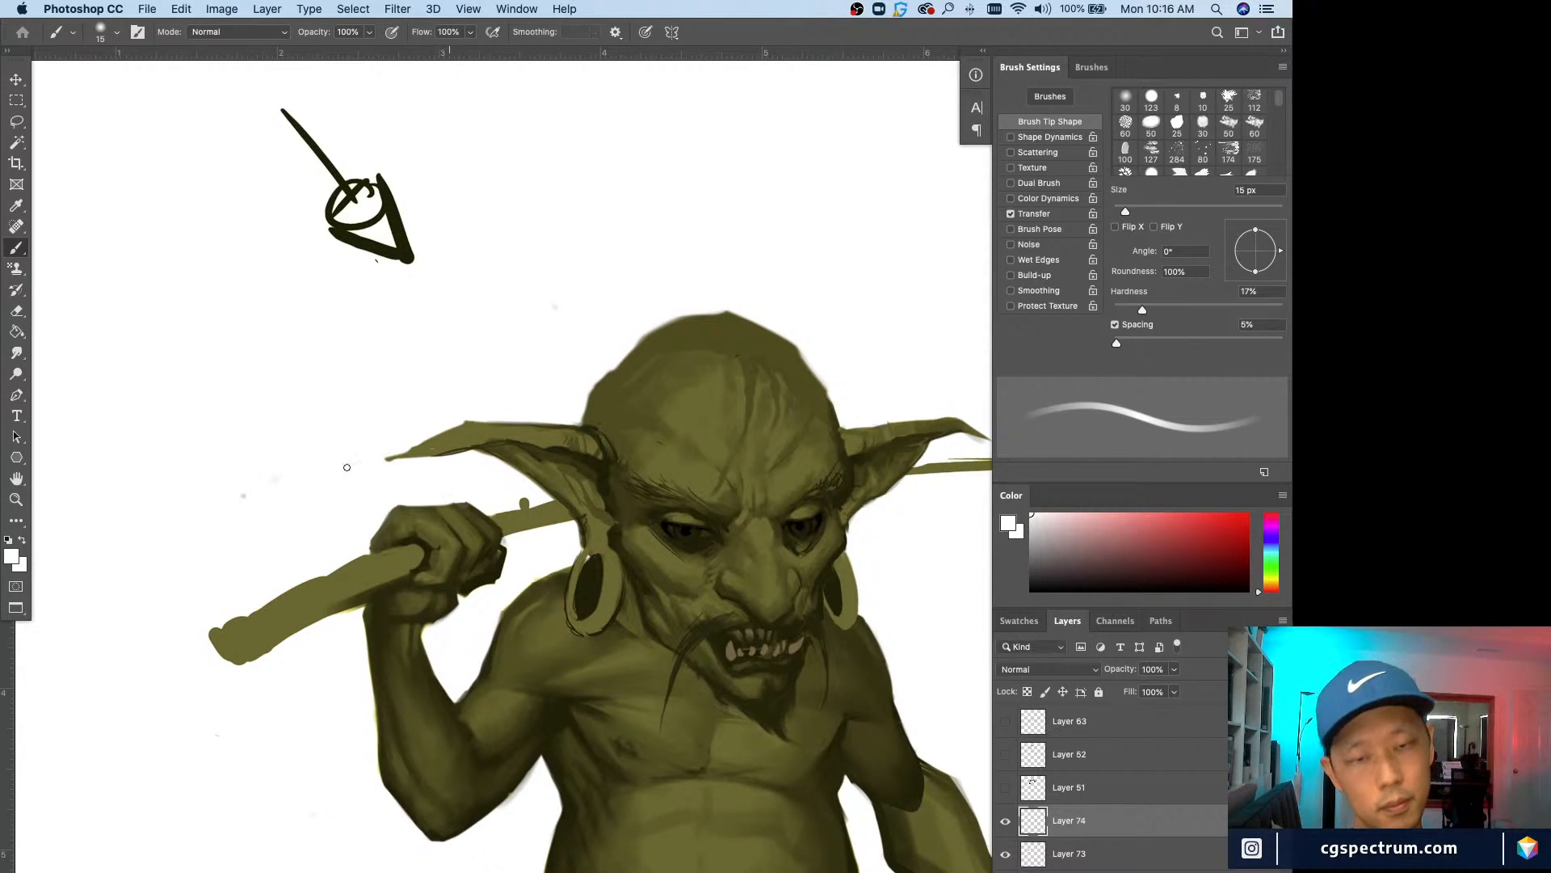
Step: On a new layer, try remodelling the knuckles and their outline with sampled dark olives and white, reducing the brush from 15 to 7 px
left_click(541, 583, "alt")
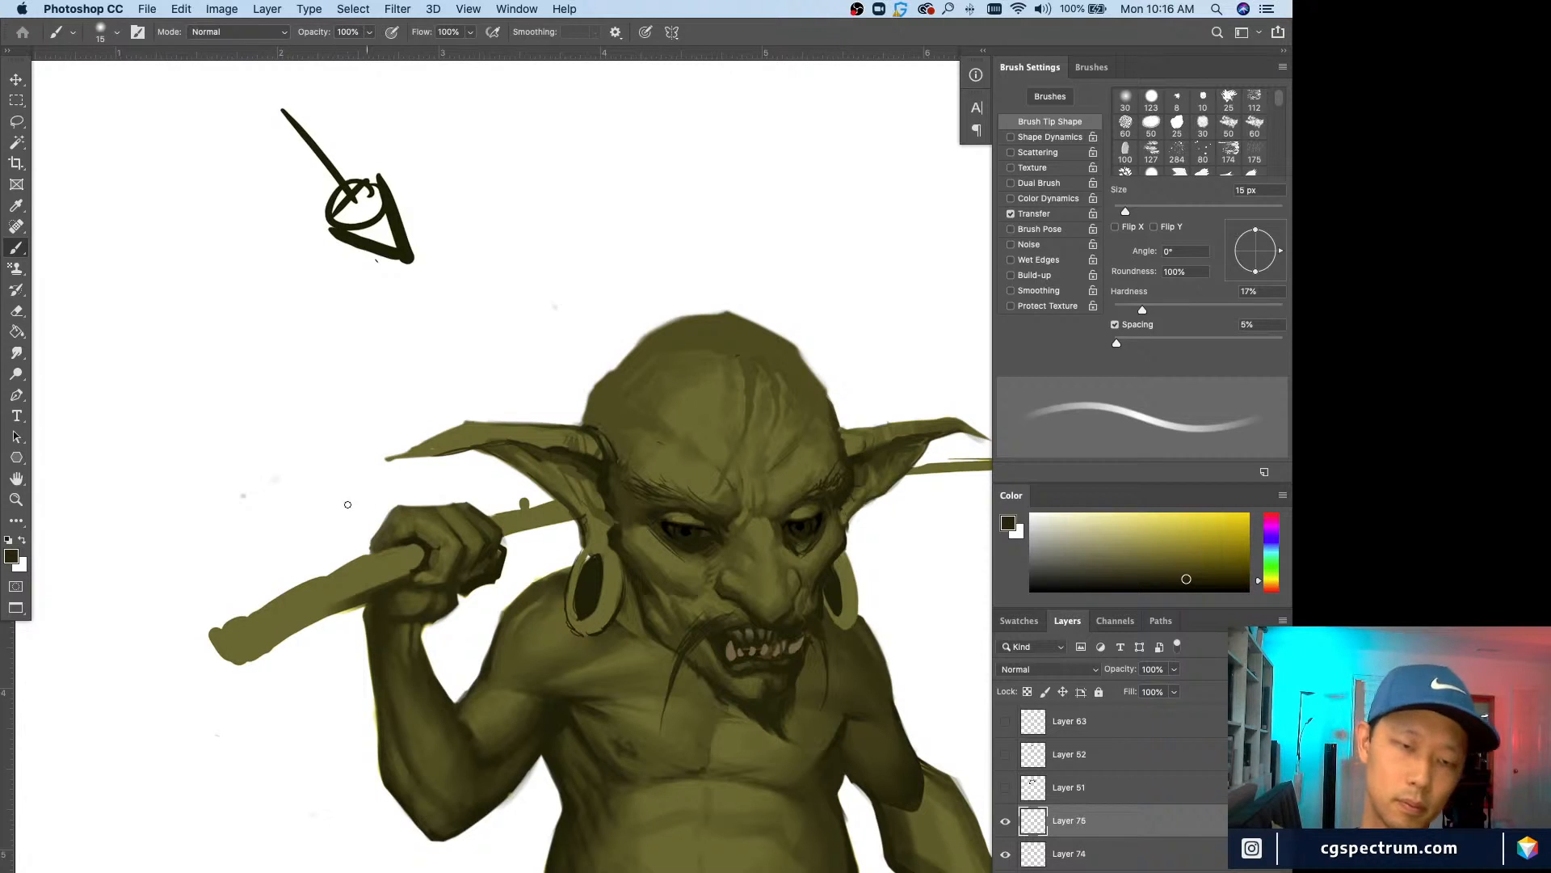
left_click(414, 526, "alt")
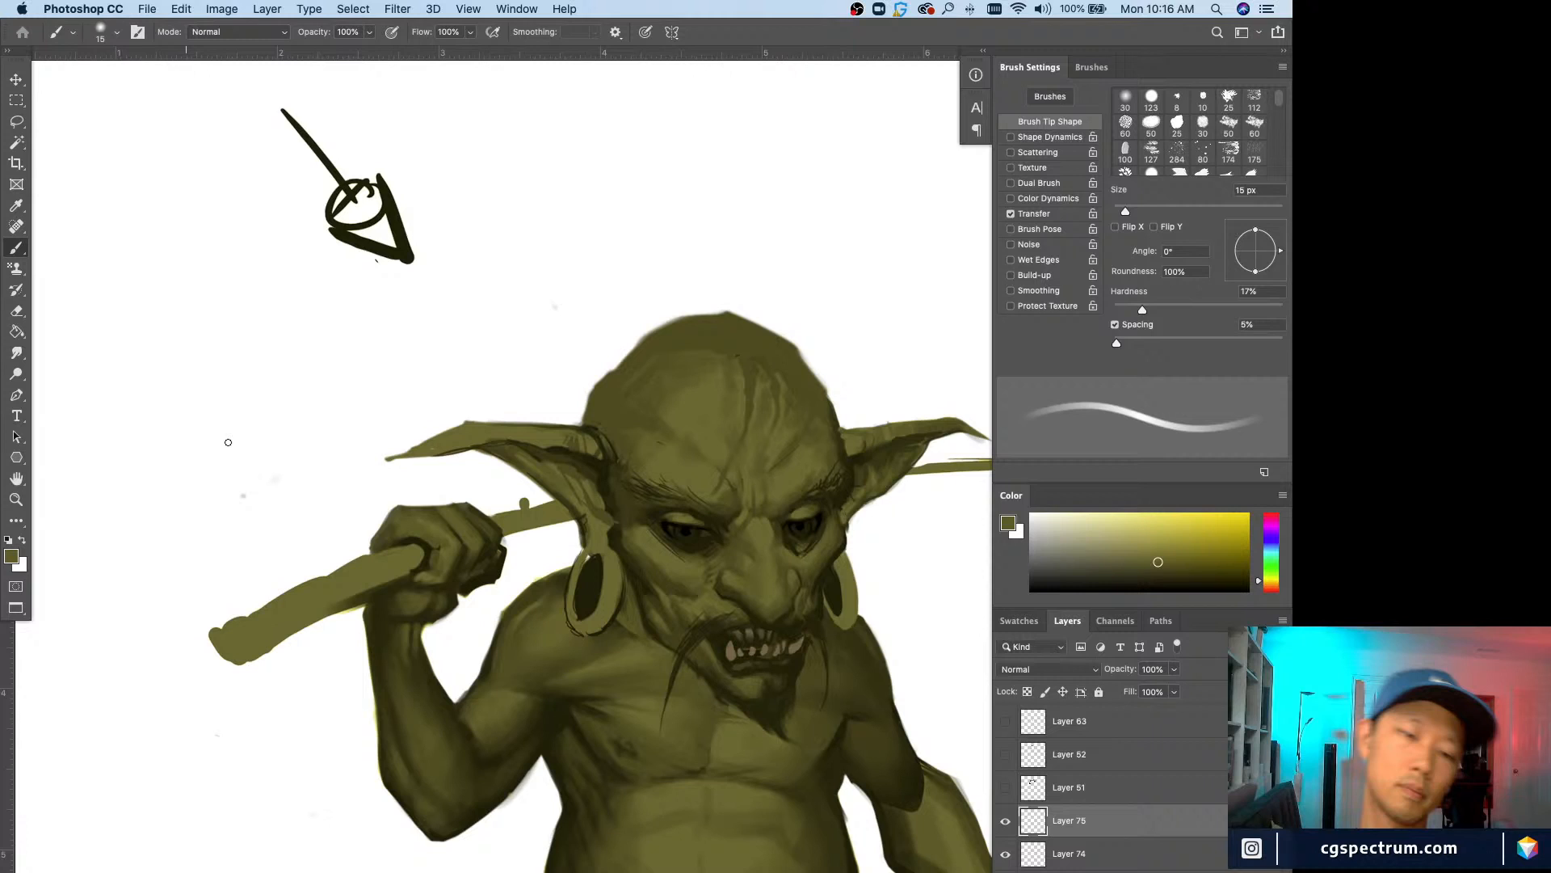
left_click(473, 548, "alt")
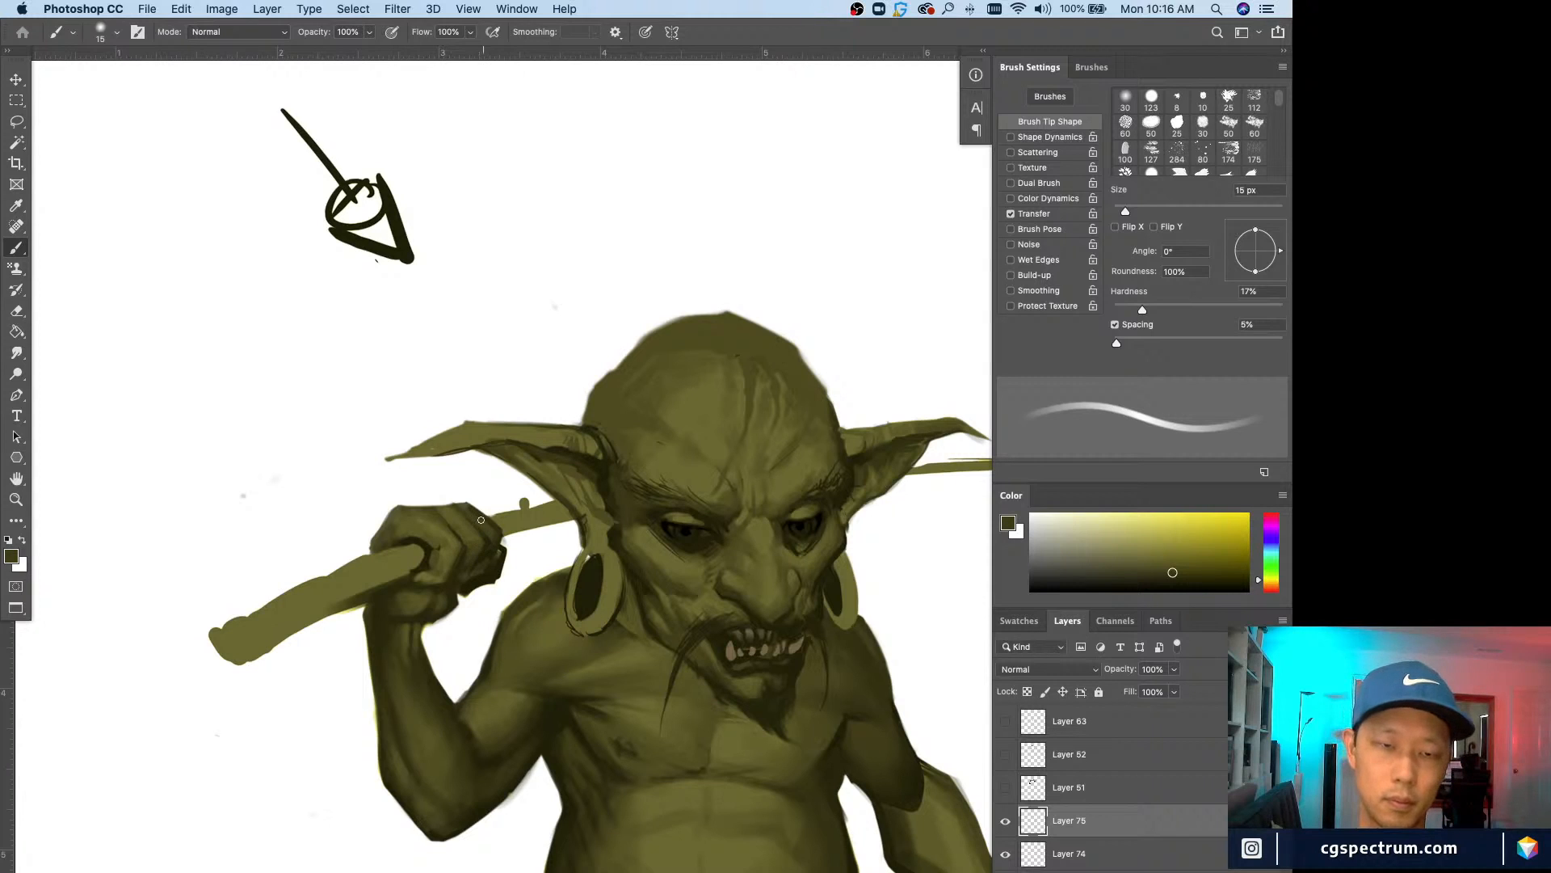
left_click(459, 486, "alt")
key("bracketleft")
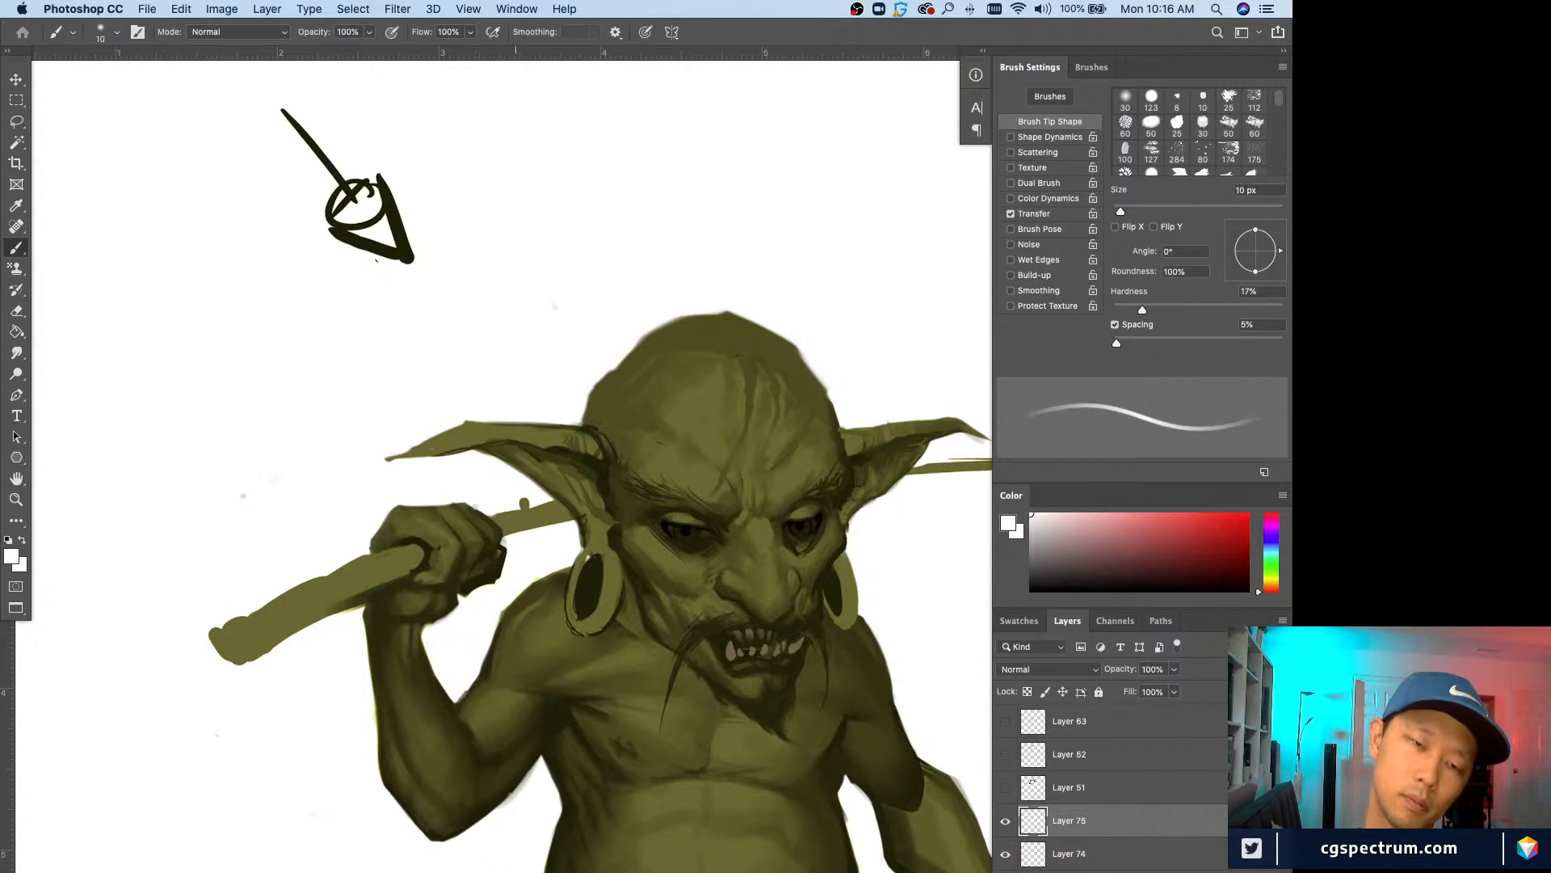
key("bracketleft")
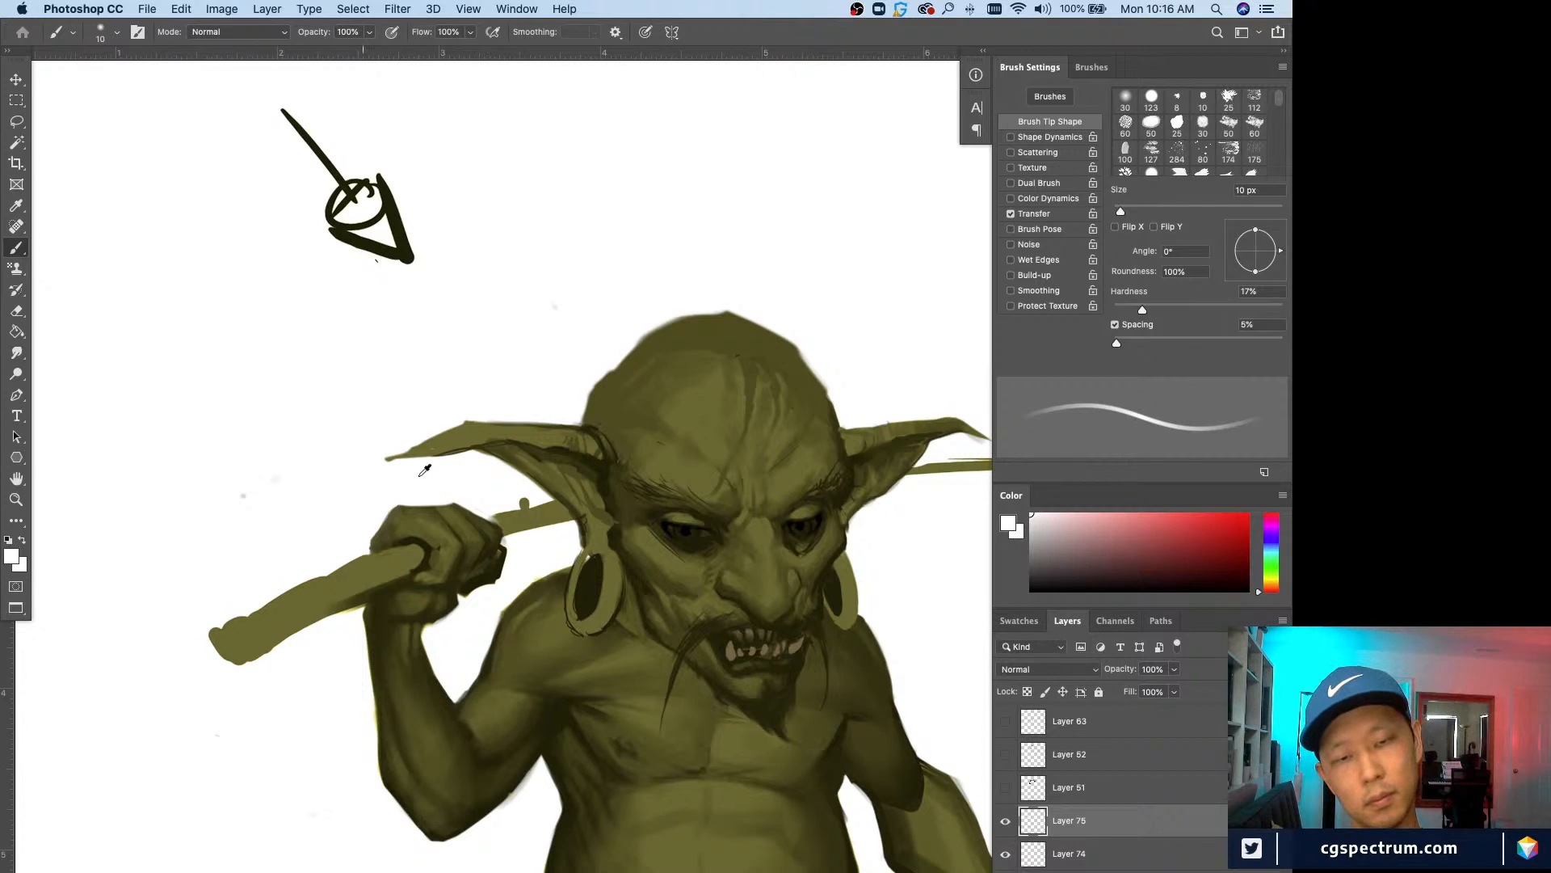
left_click(444, 507, "alt")
key("bracketleft")
key("bracketleft")
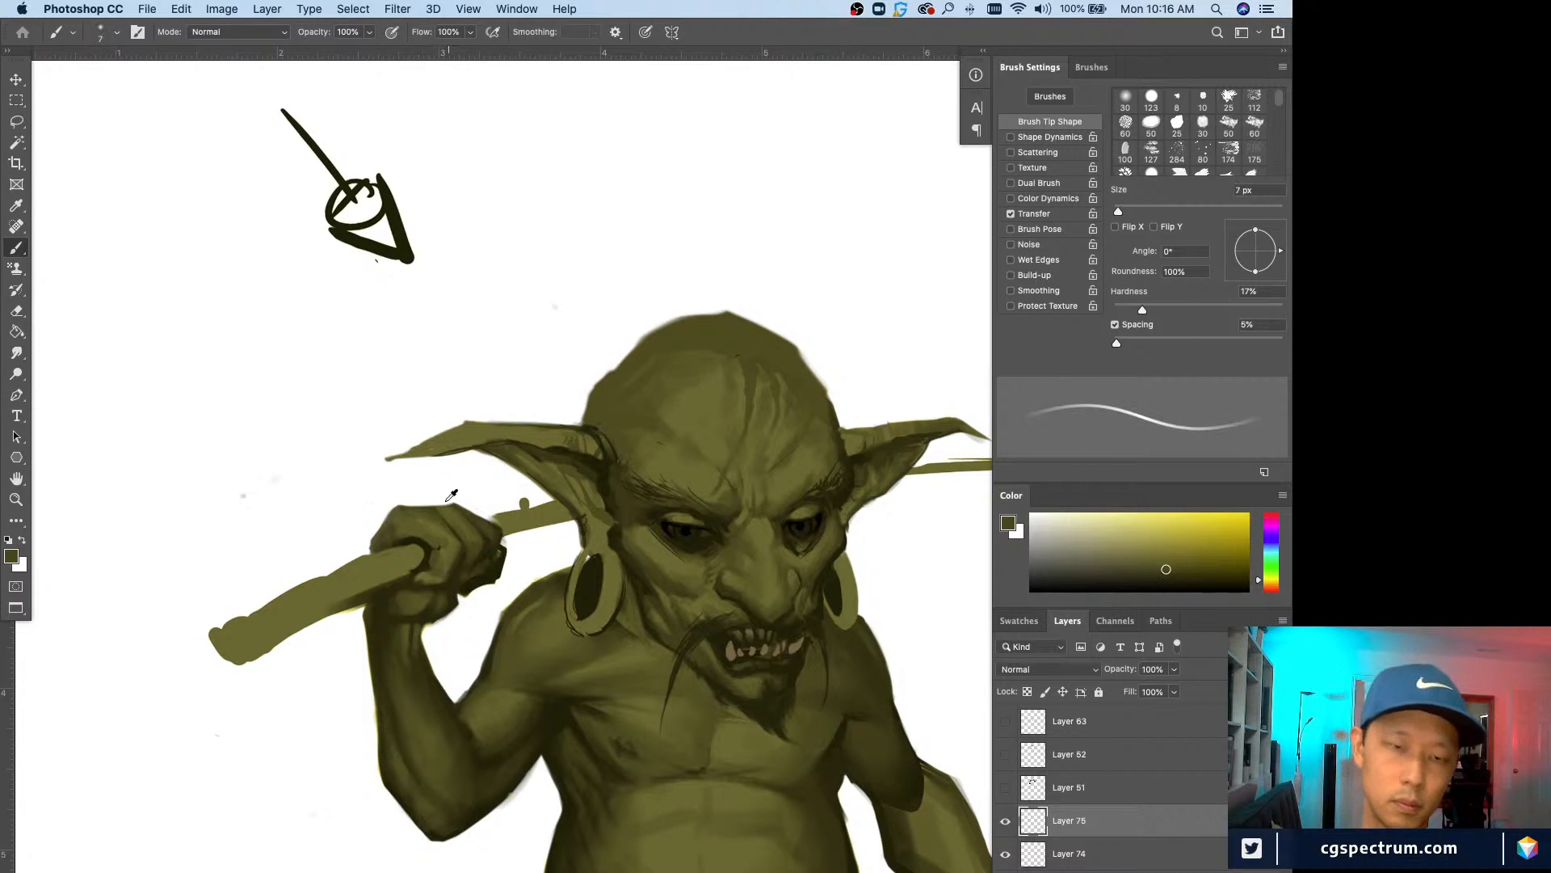
left_click(489, 528, "alt")
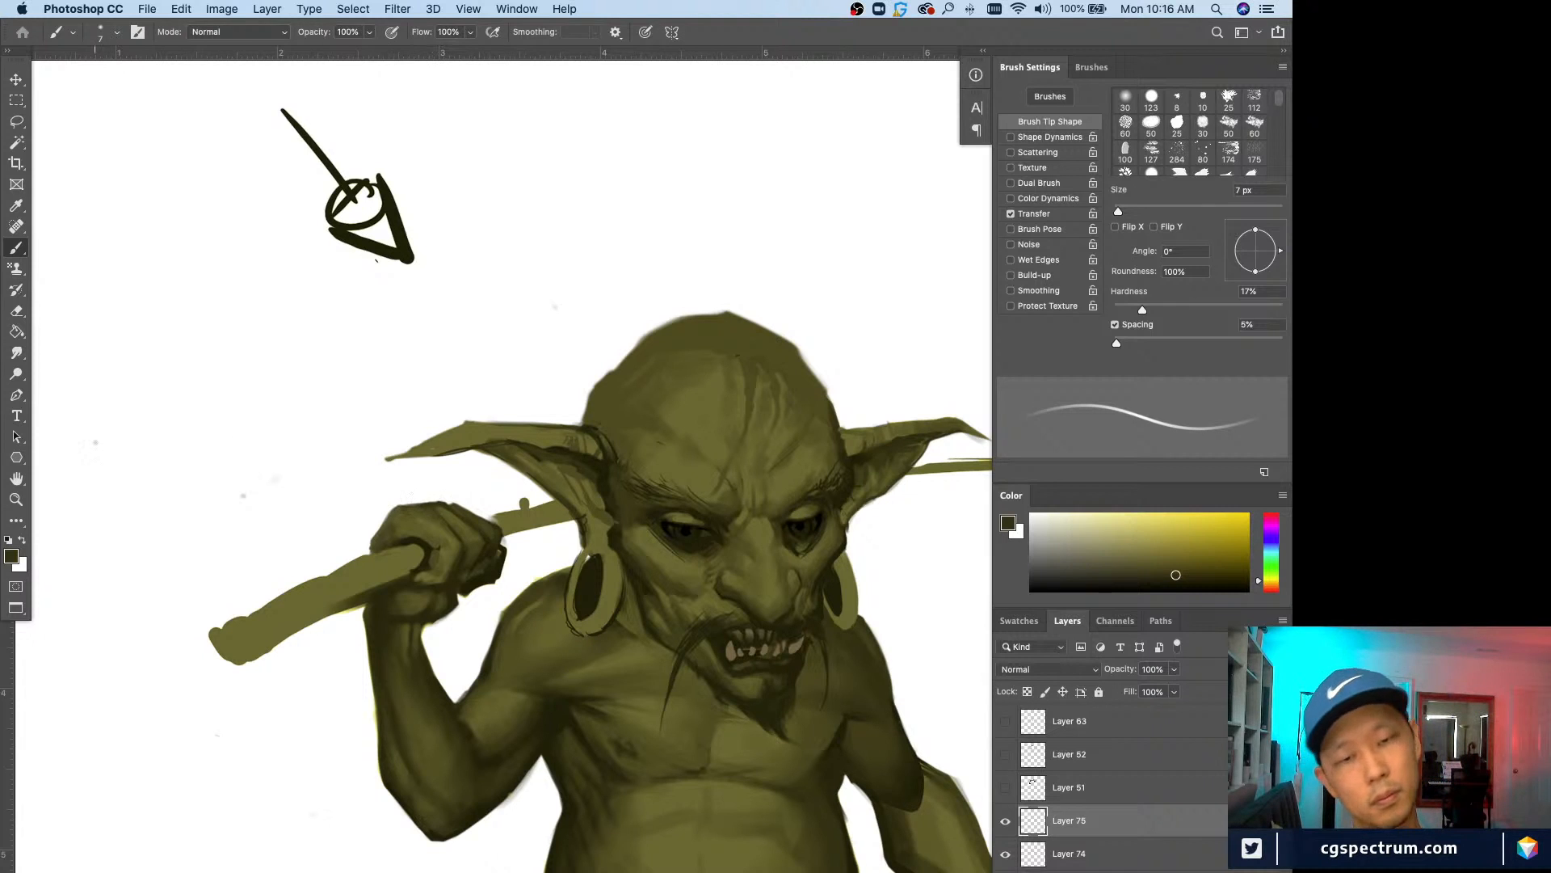
Step: Compare the hand against the whole figure, delete Layer 75 and hide Layer 74
key("super+minus")
key("super+minus")
key("super+minus")
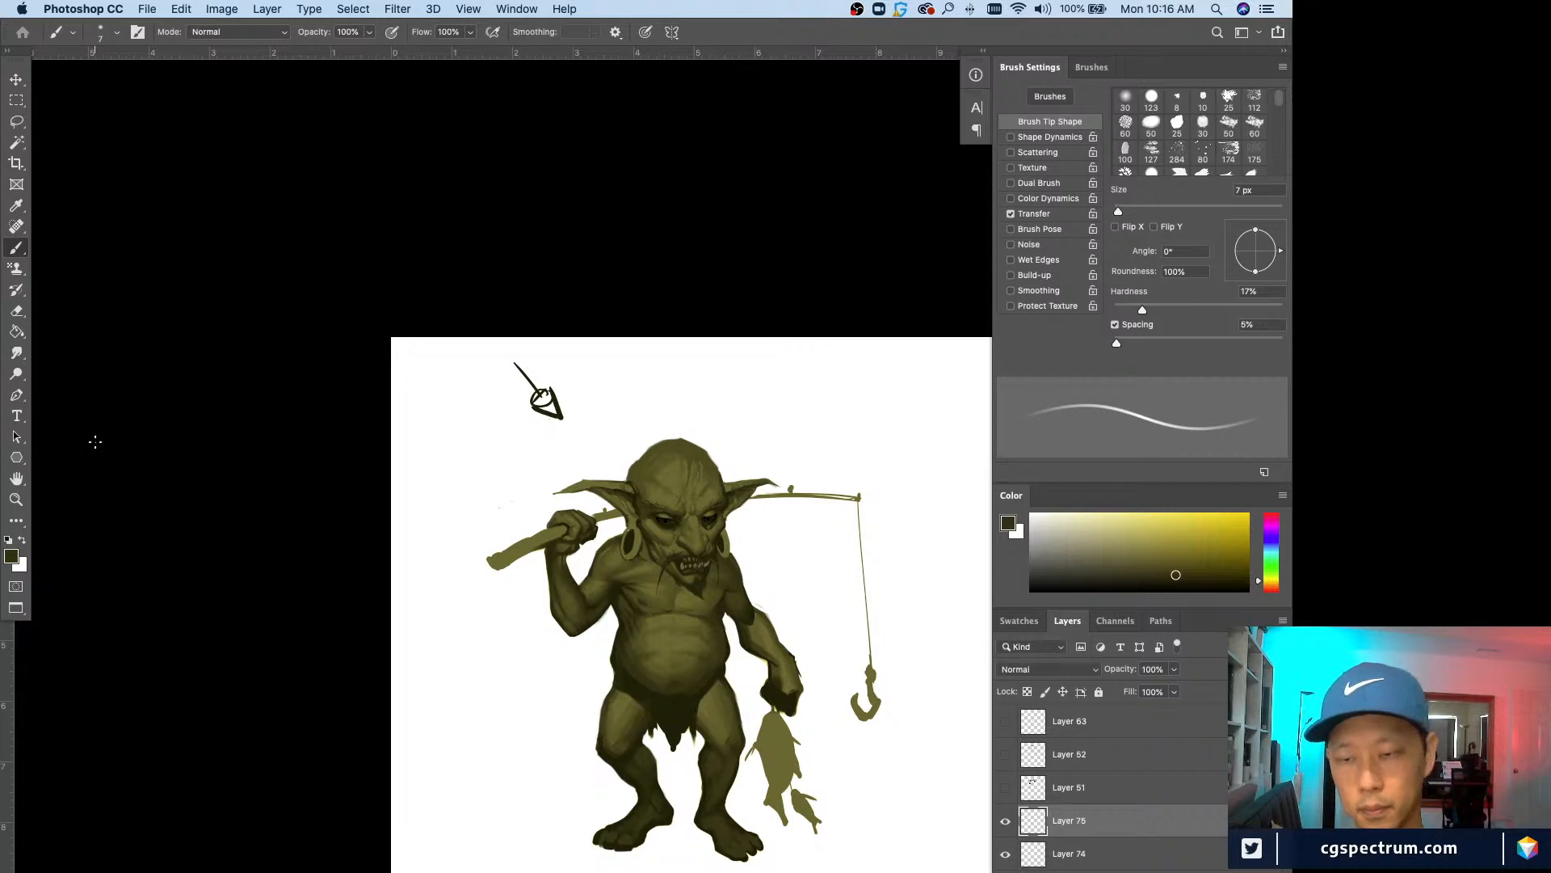
left_click(1007, 820)
key("BackSpace")
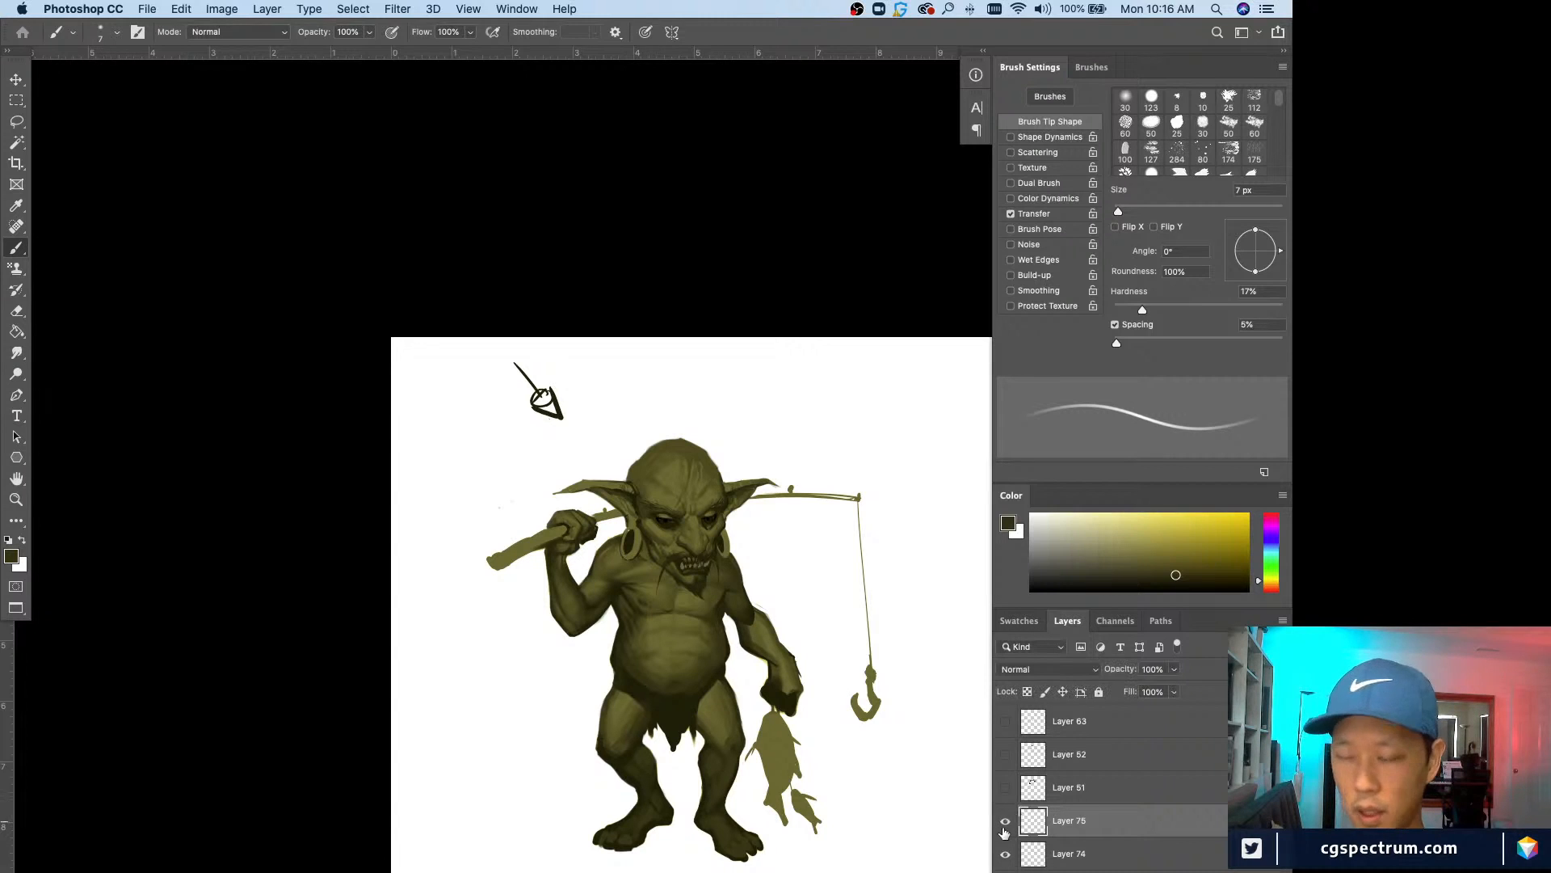
key("super+equal")
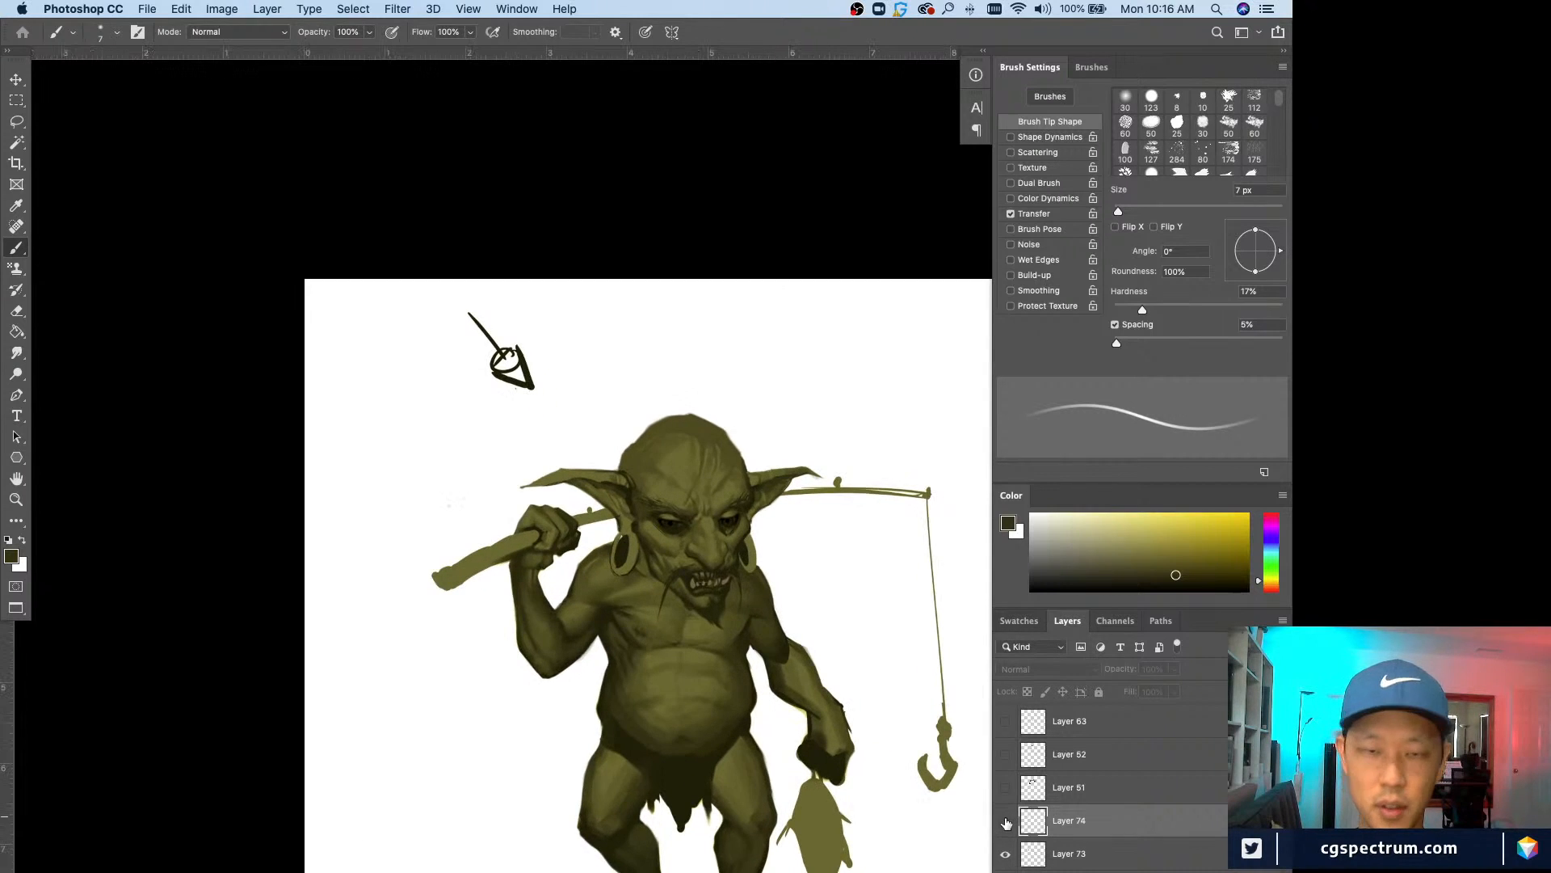
key("super+equal")
left_click(1007, 820)
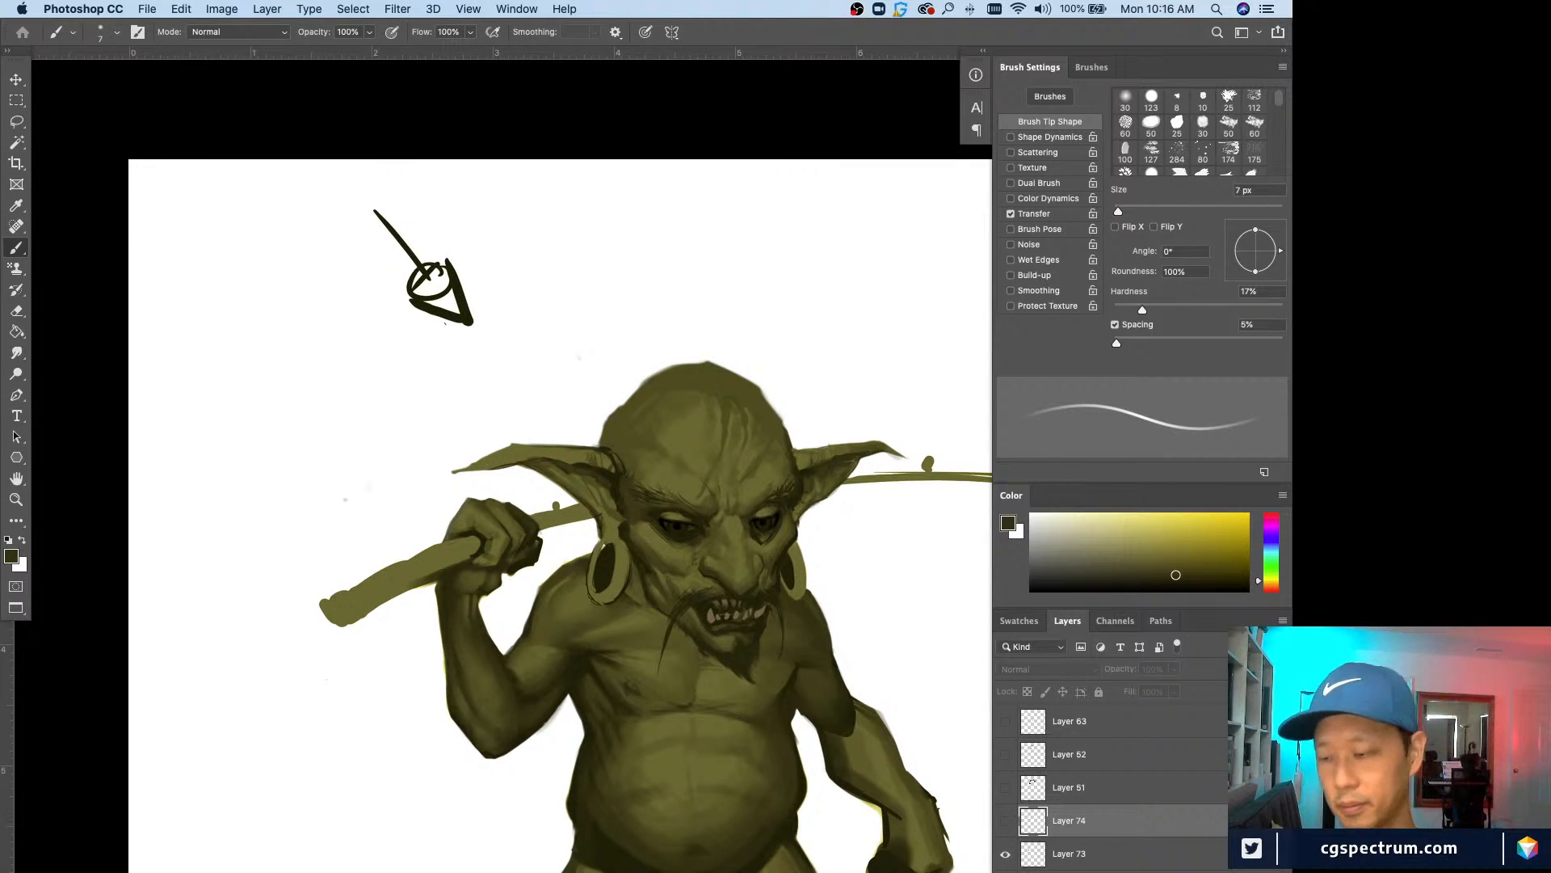
Step: Add a new layer and deepen the shadows on the gripping fingers with sampled dark olives at 9 to 20 px
key("ctrl+alt+shift+super+n")
key("super+equal")
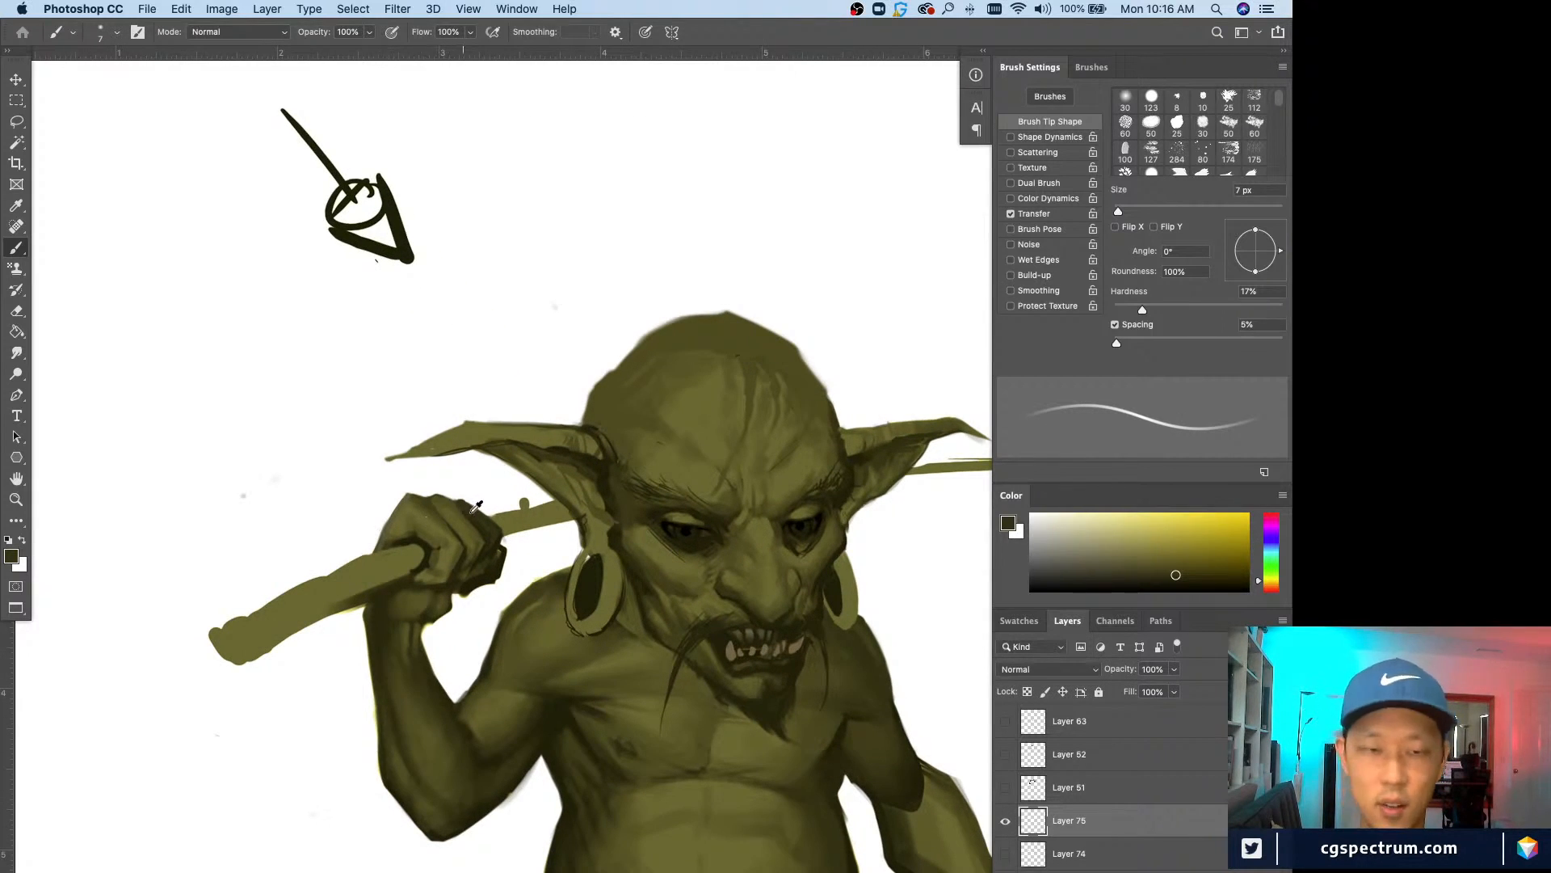
key("bracketright")
key("bracketright")
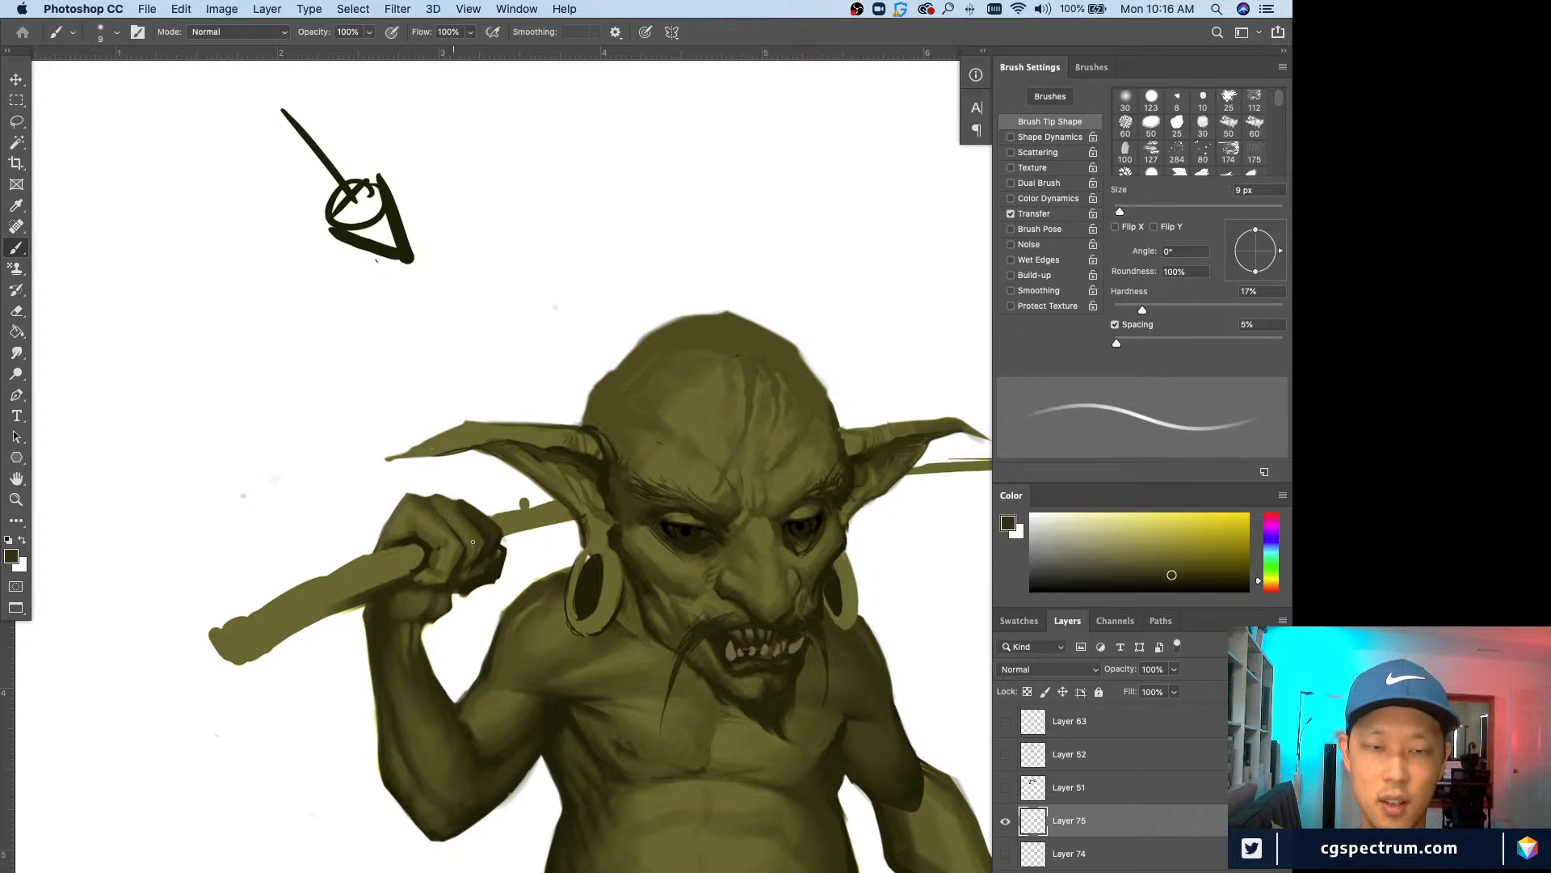
key("bracketright")
left_click(461, 578, "alt")
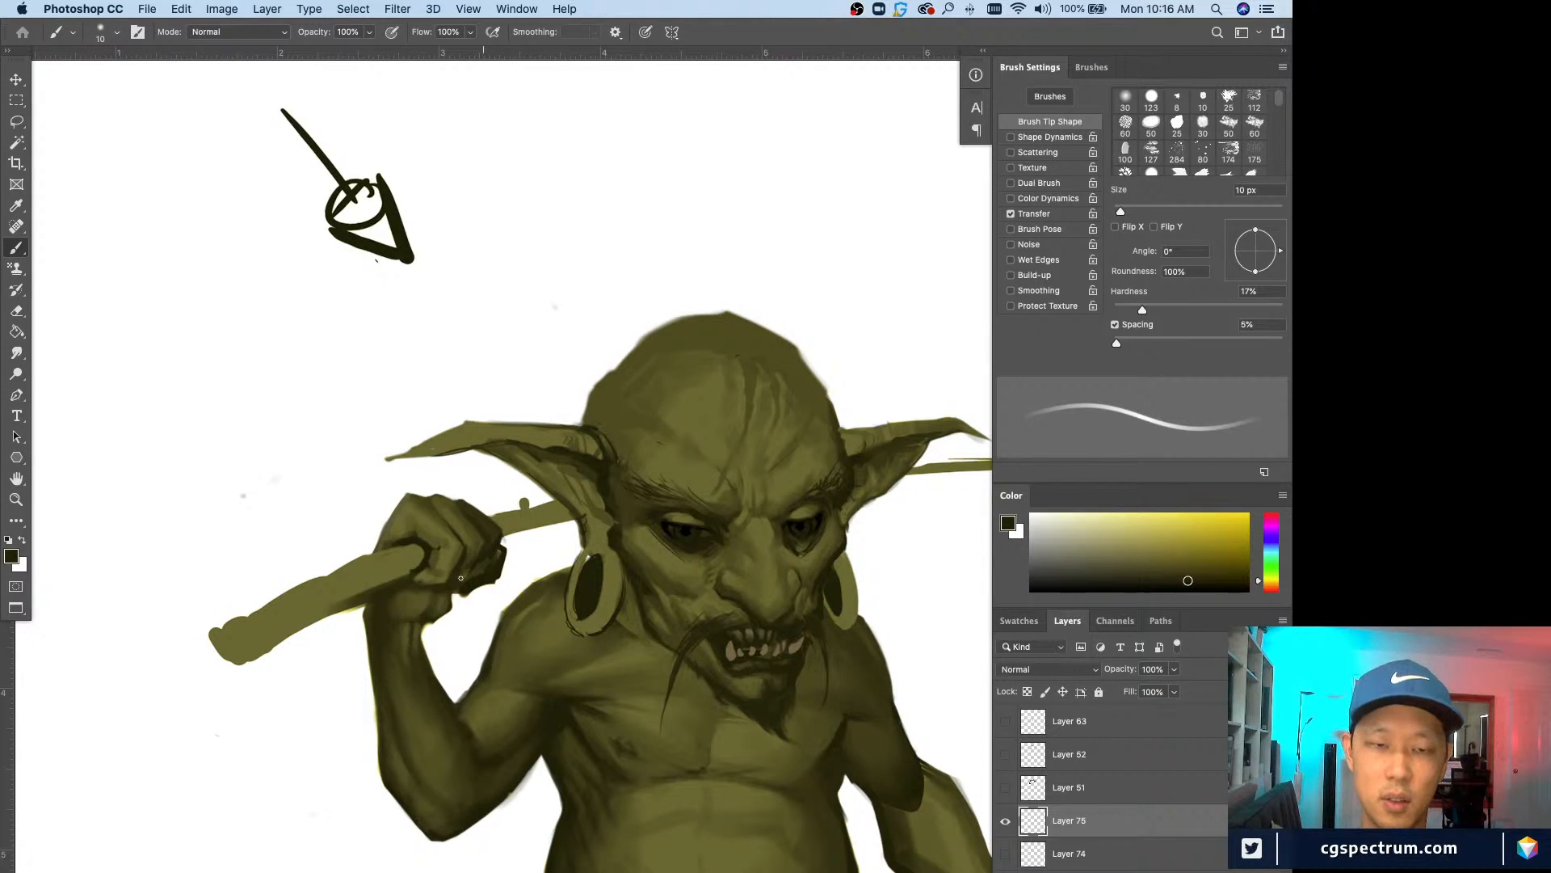
key("bracketright")
key("bracketright")
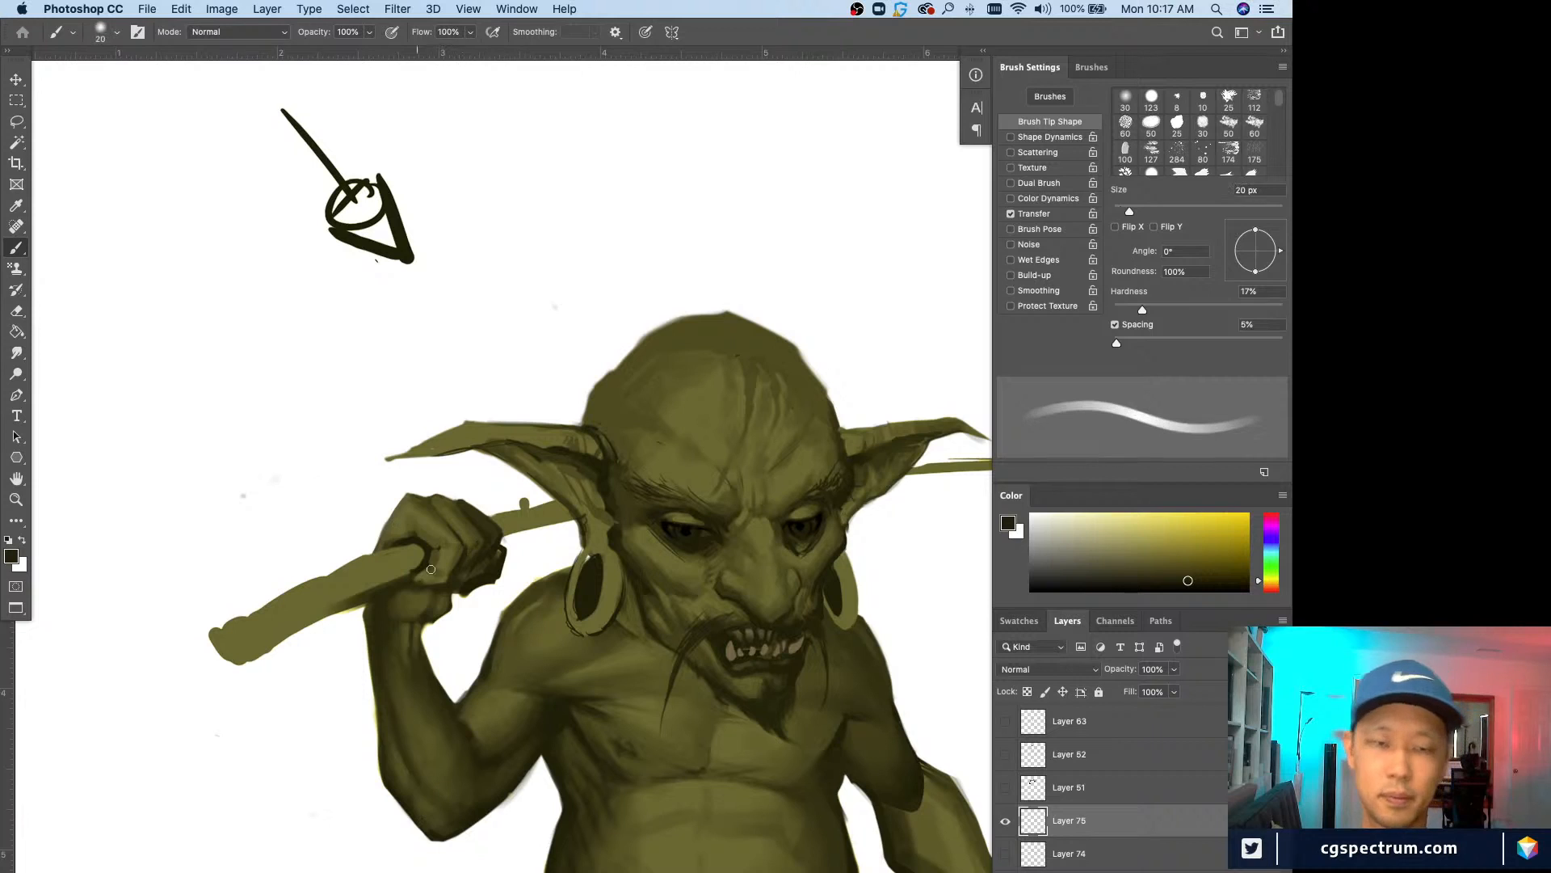
key("bracketleft")
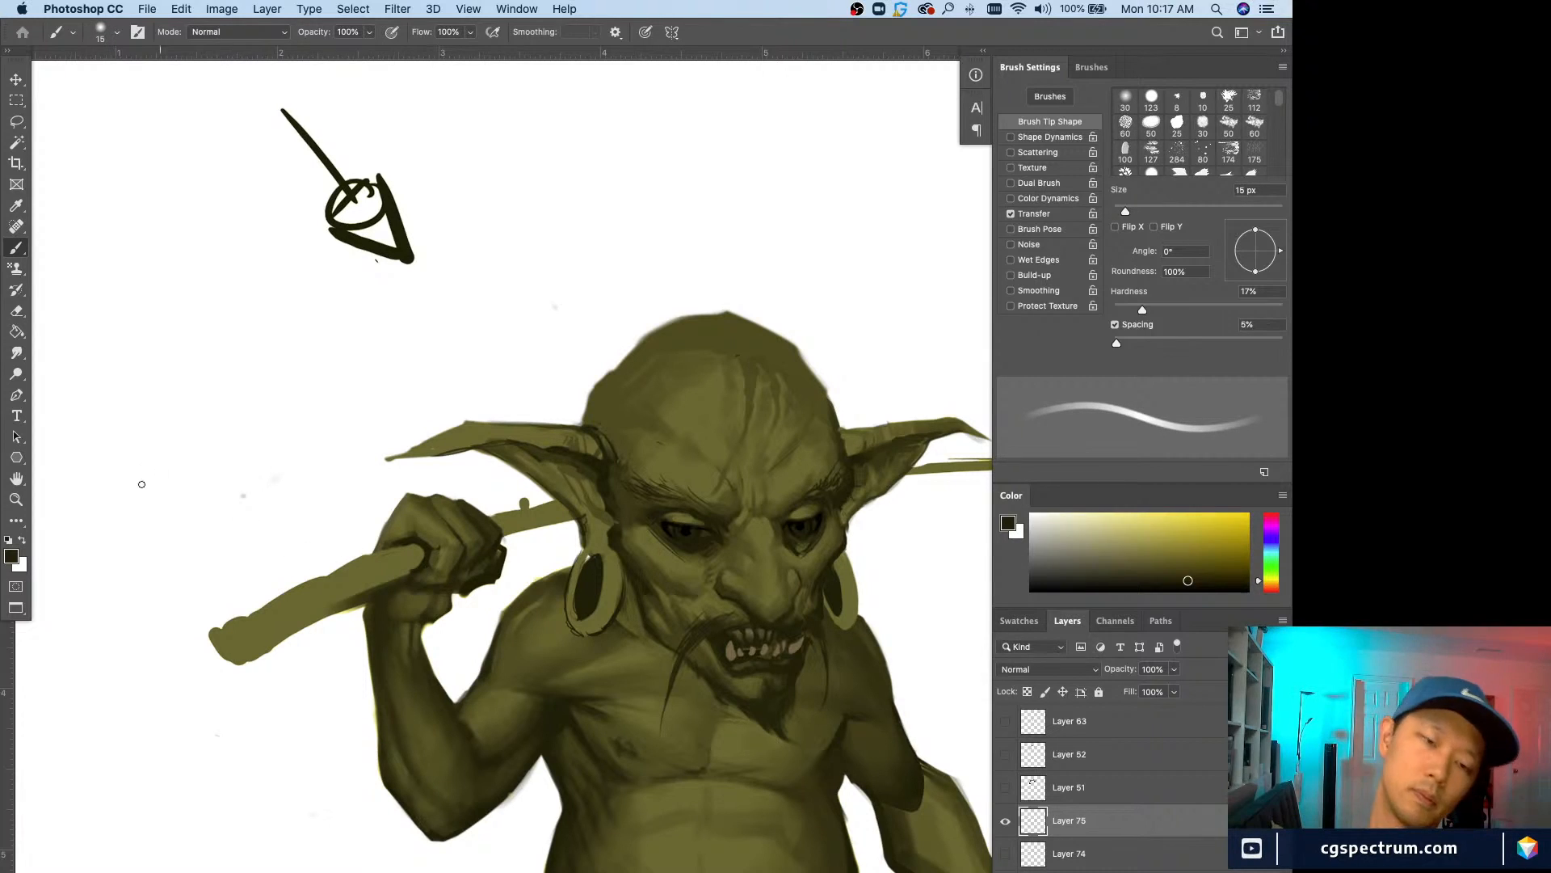
Step: Trim the underside of the hand with white at 9 px and darken the outer lower fingers with sampled near-black at 15 px
left_click(467, 600, "alt")
key("bracketleft")
key("bracketleft")
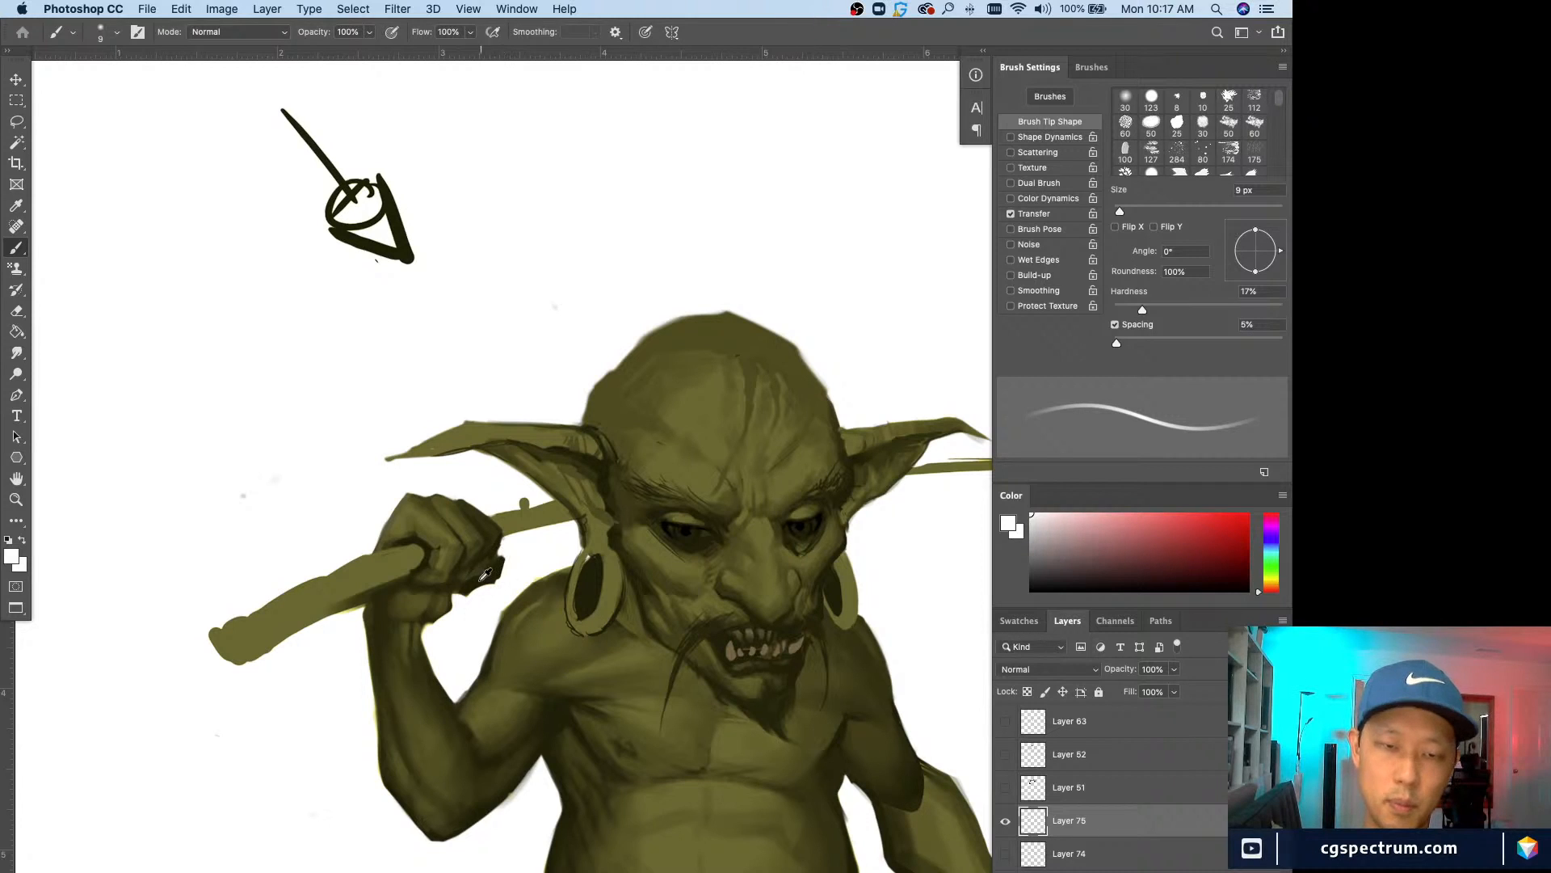
left_click(488, 575, "alt")
key("bracketright")
key("bracketright")
left_click_drag(500, 563, 482, 588)
Step: Add a new layer and refine the lower edge of the outer fingers with near-black at 9 px and white at 8 px
key("ctrl+shift+alt+n")
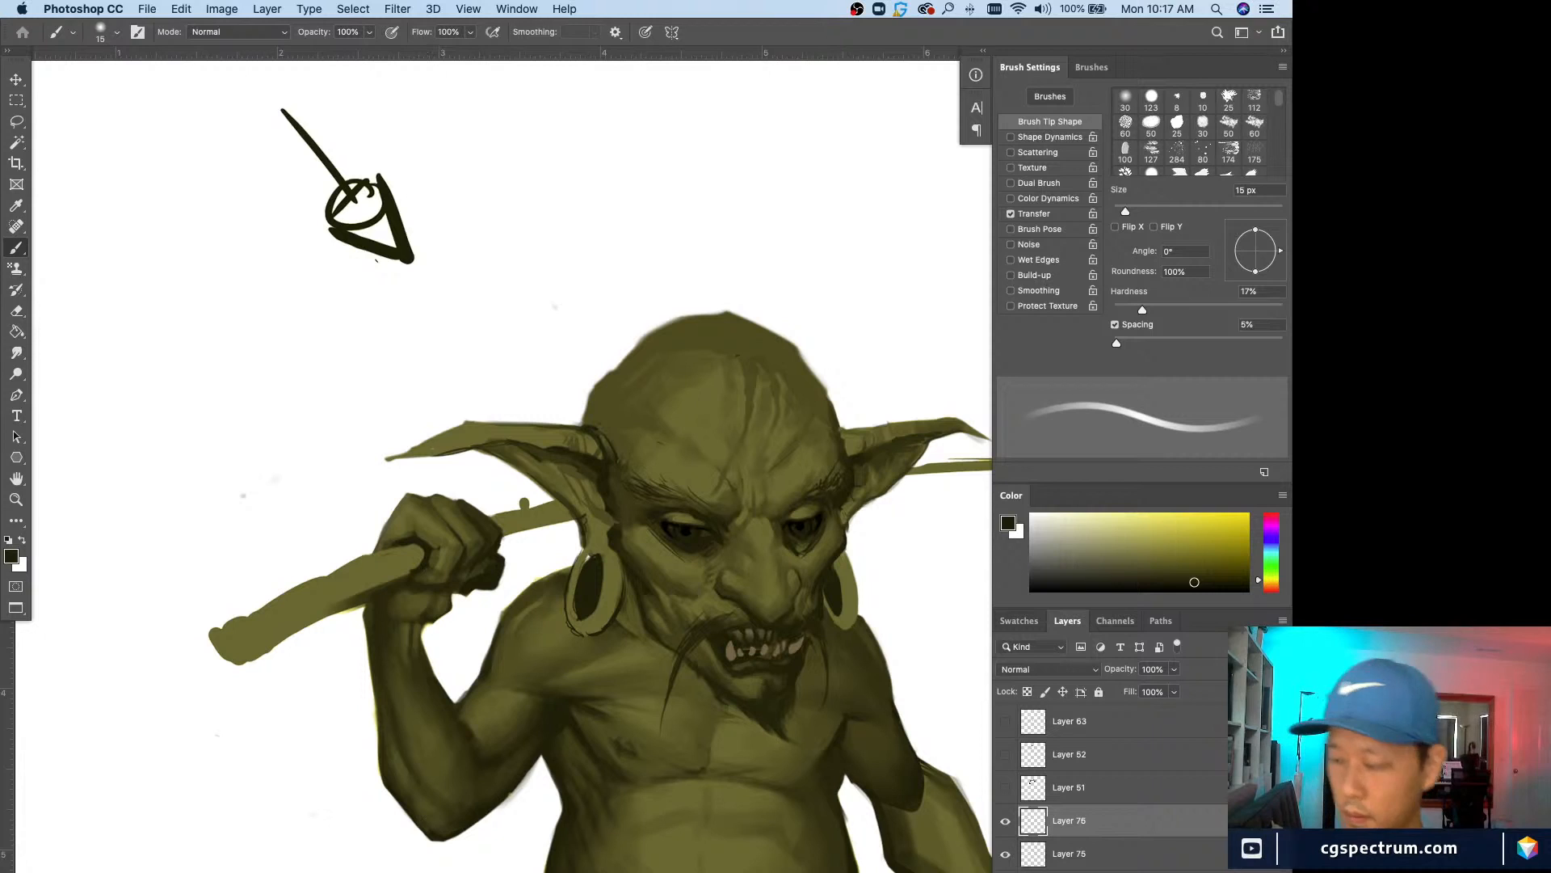
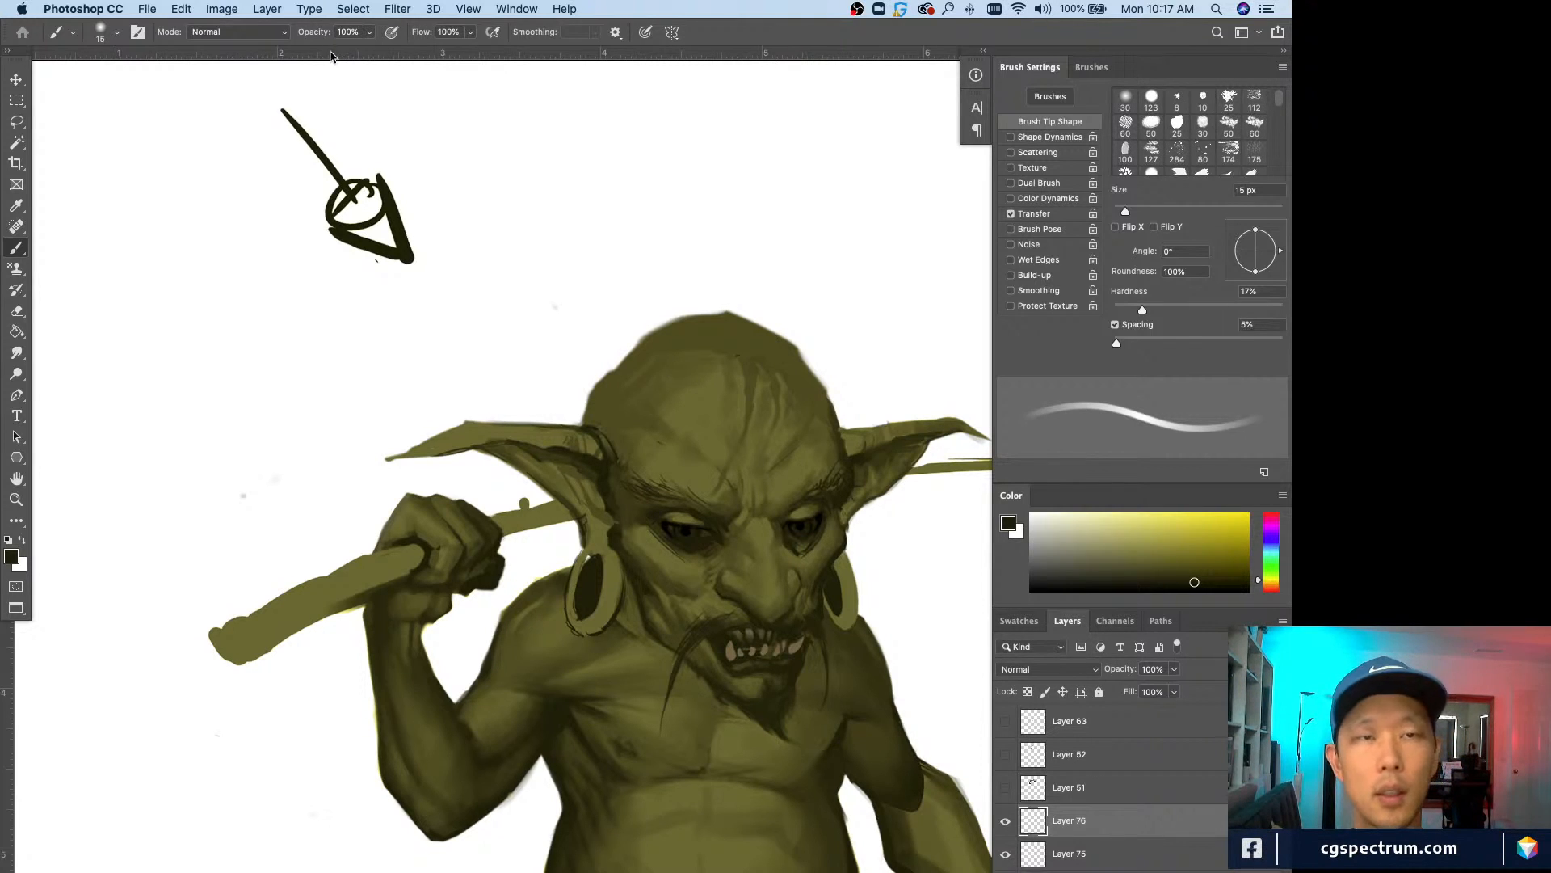
key("super+minus")
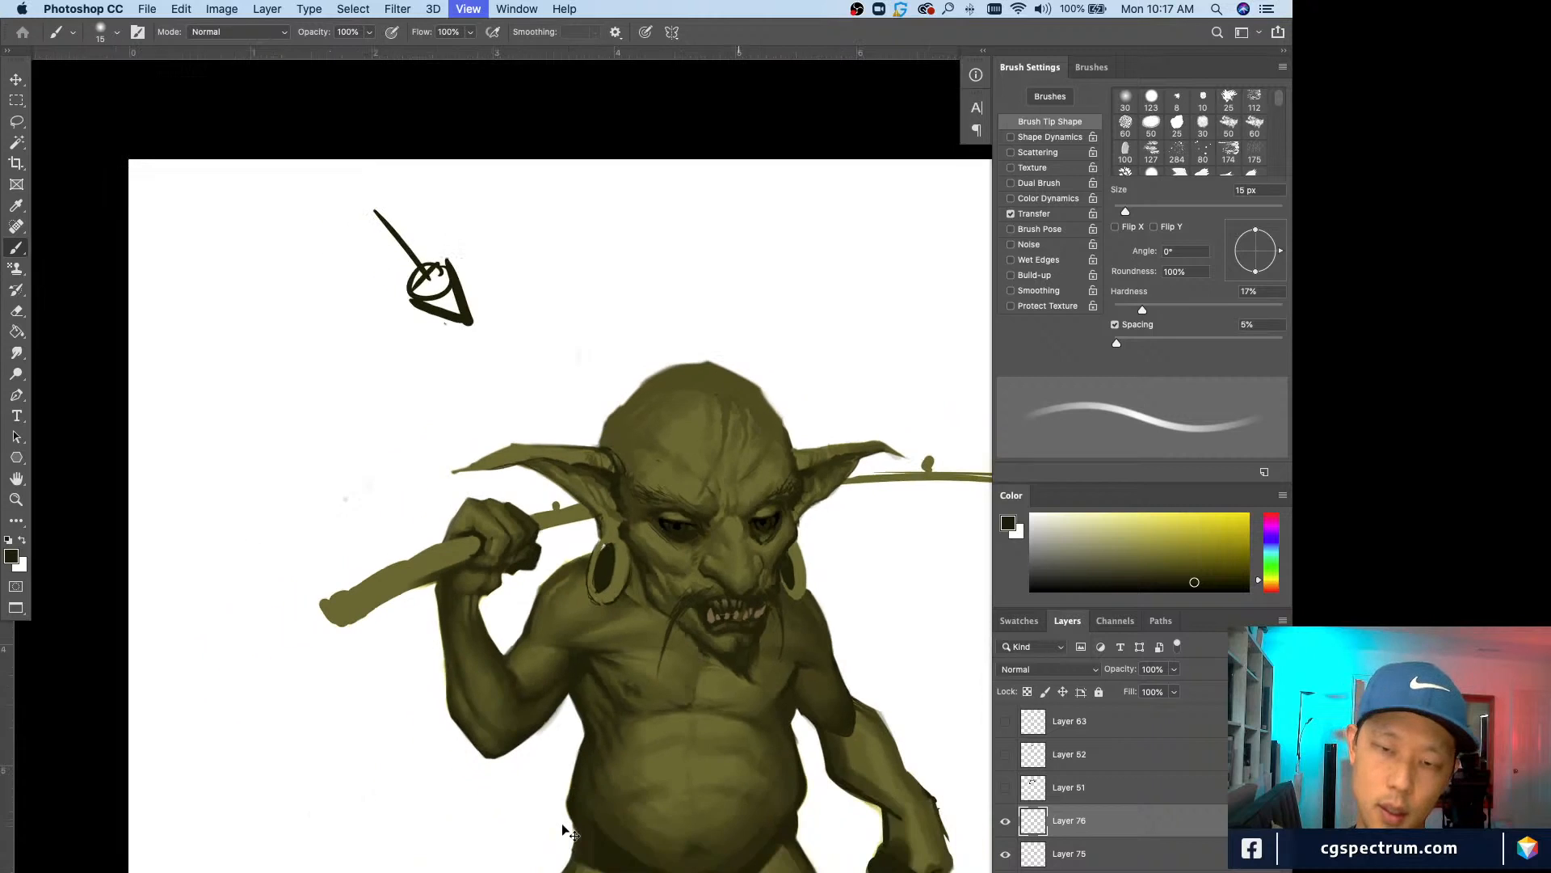
scroll(560, 824, "up", 2)
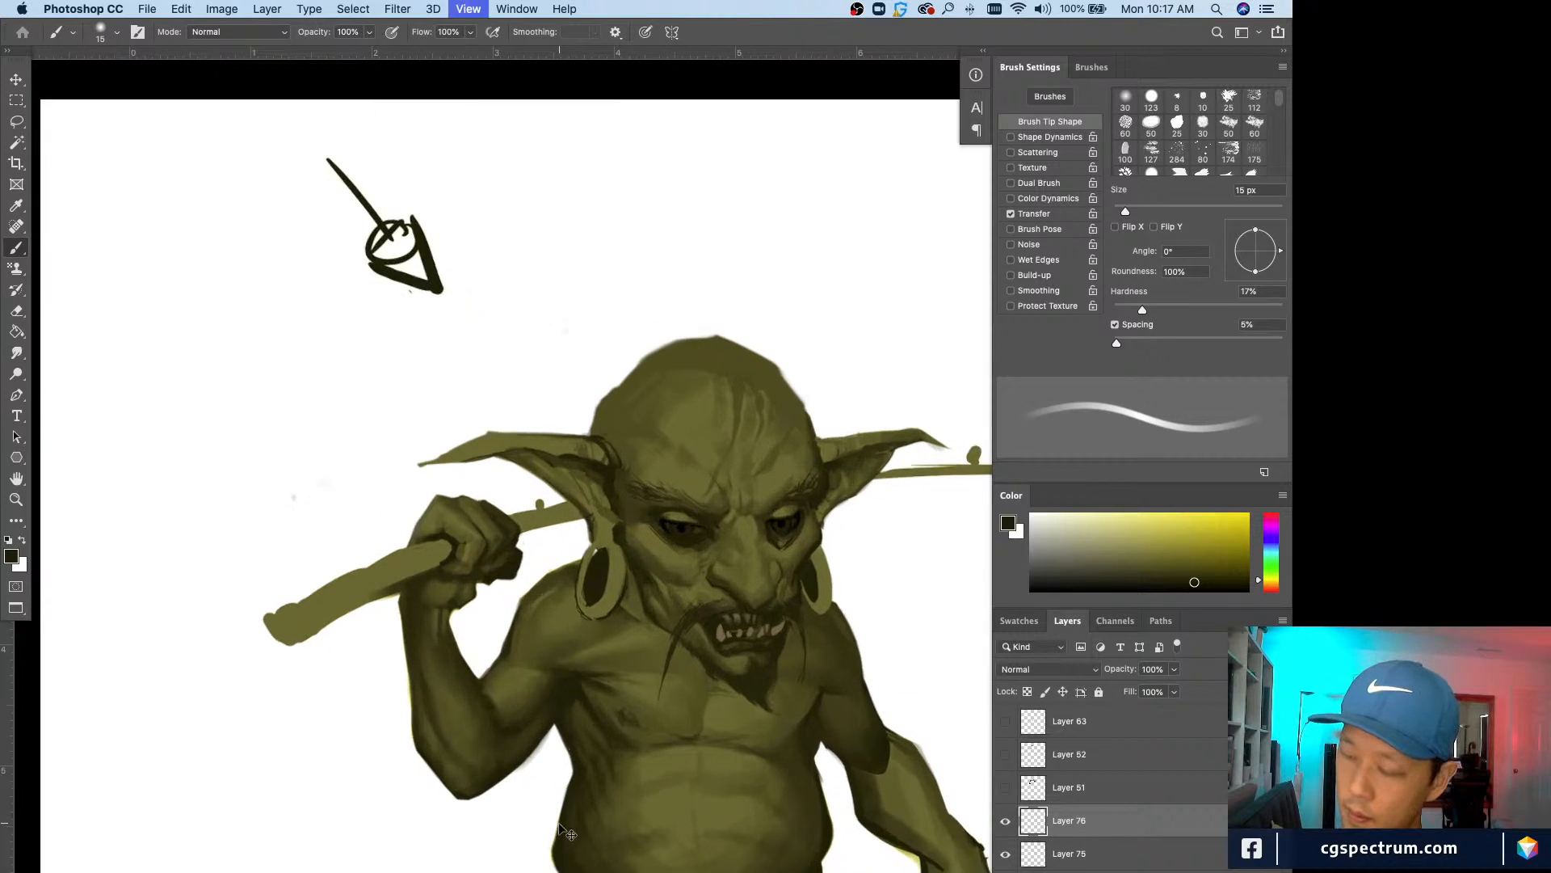
left_click_drag(560, 821, 541, 776)
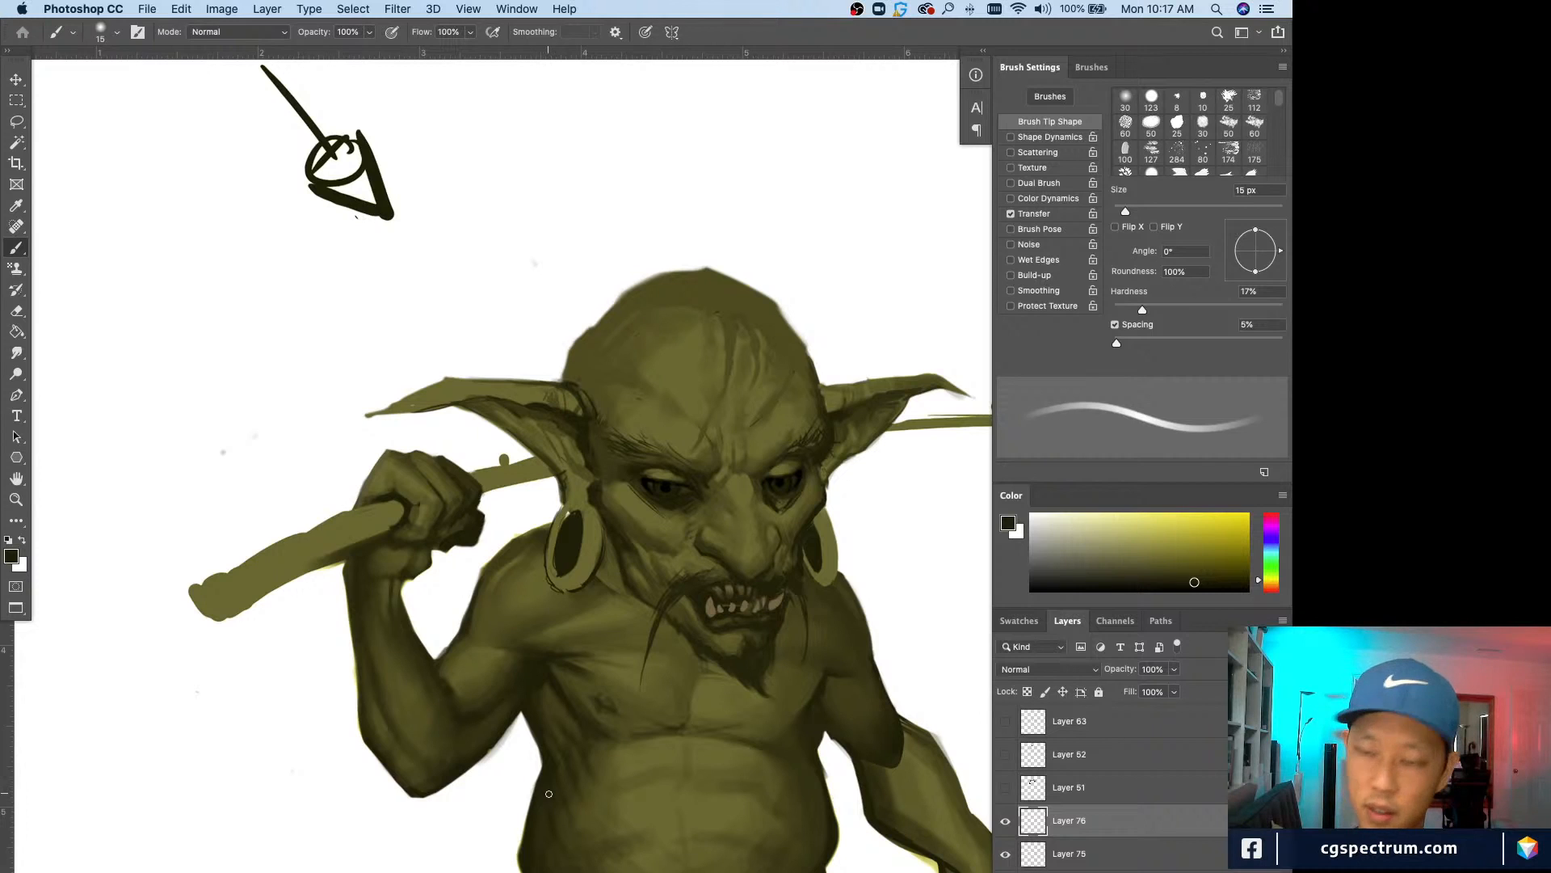
key("super+plus")
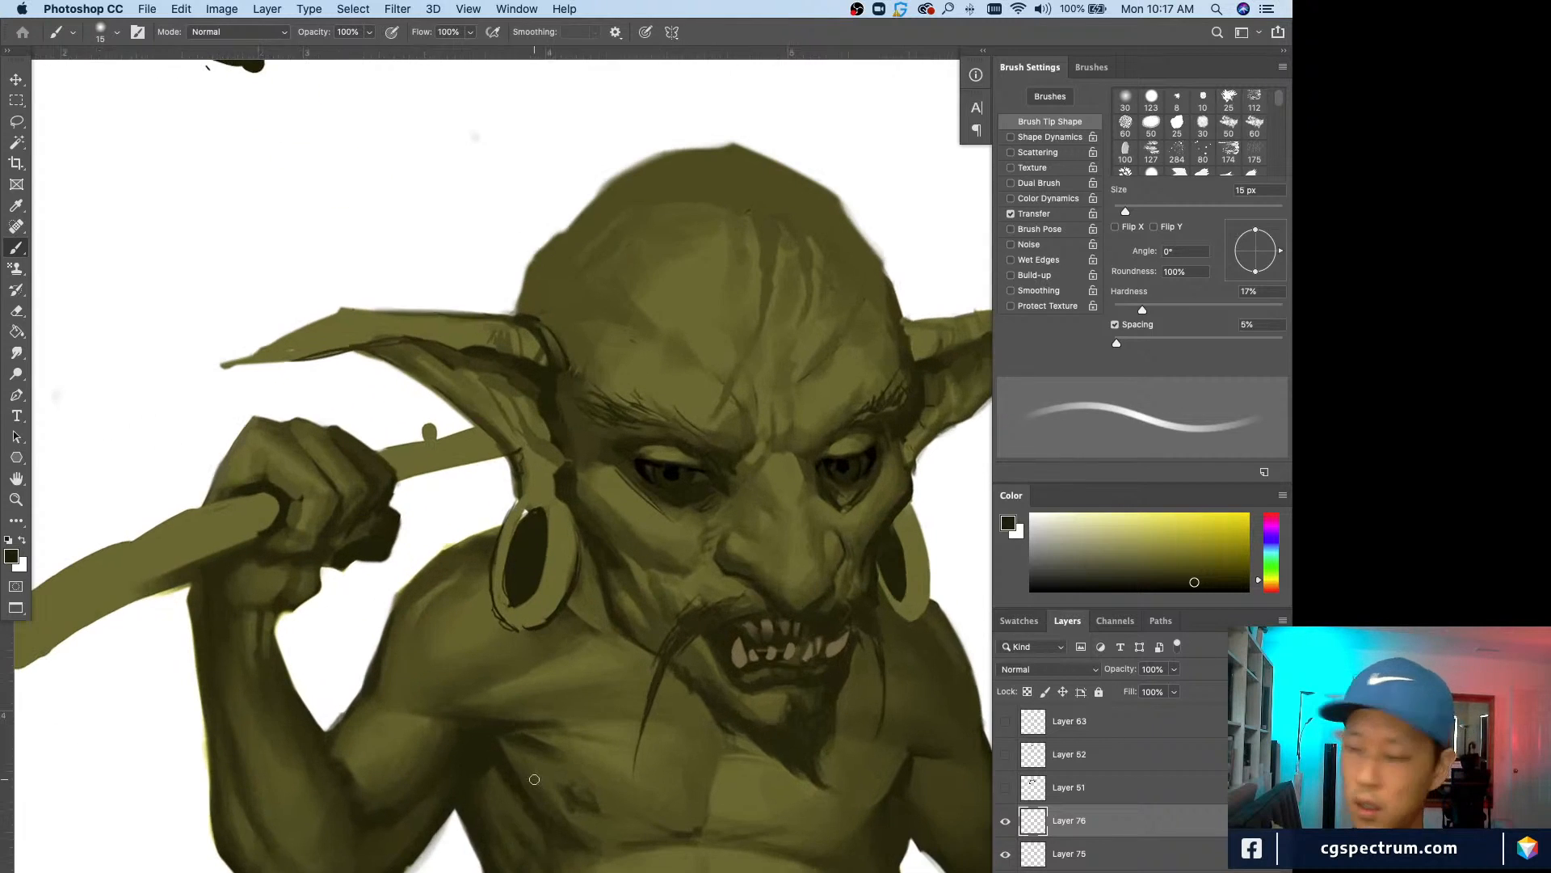
key("bracketleft")
key("bracketleft")
key("bracketleft")
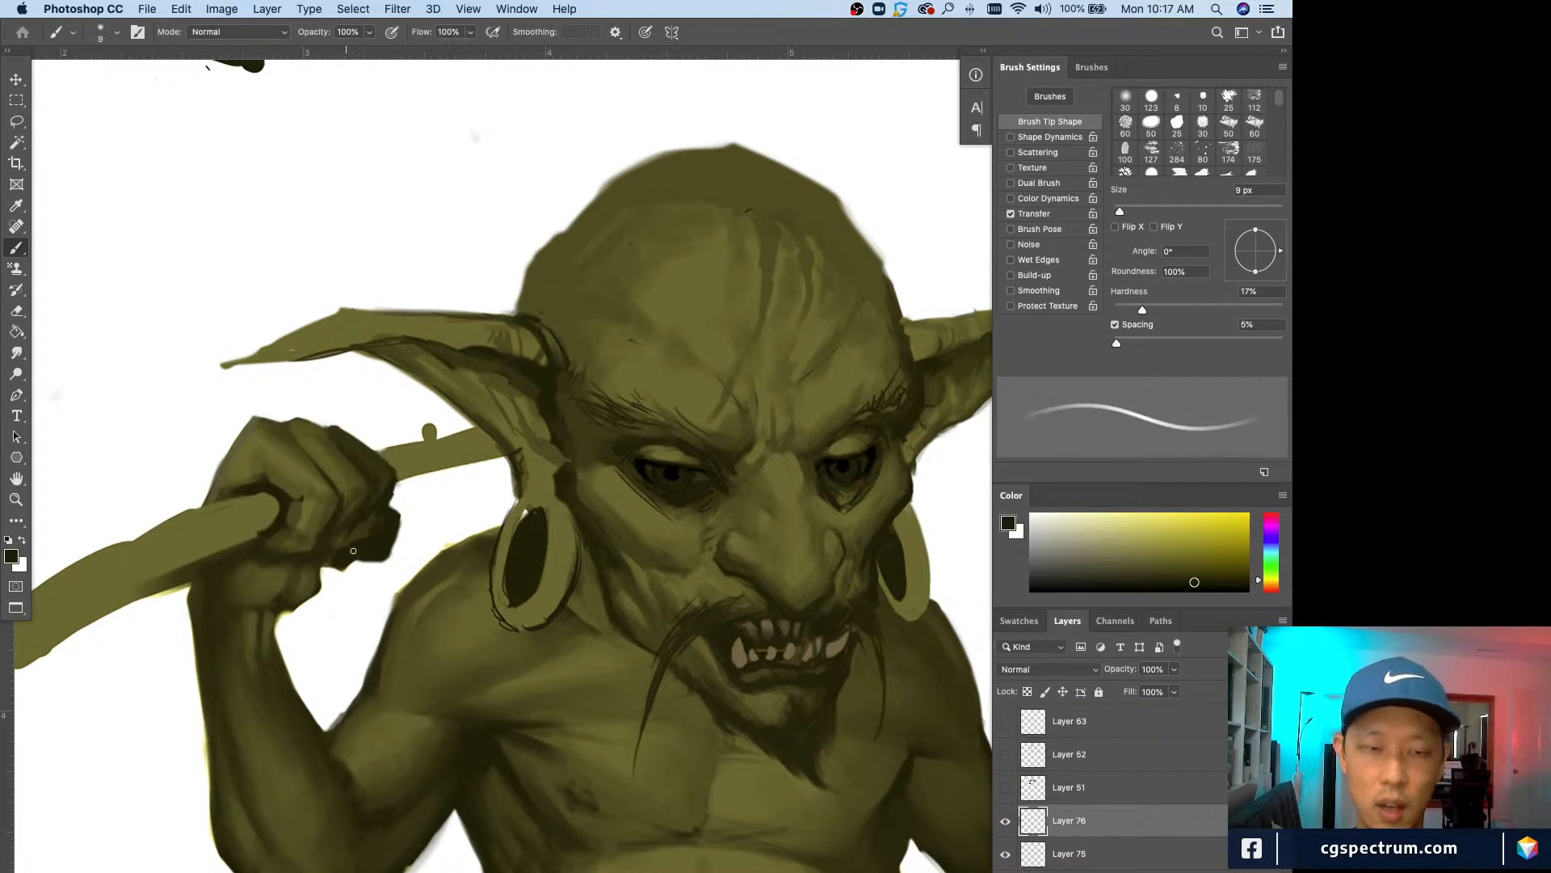
left_click(375, 568, "alt")
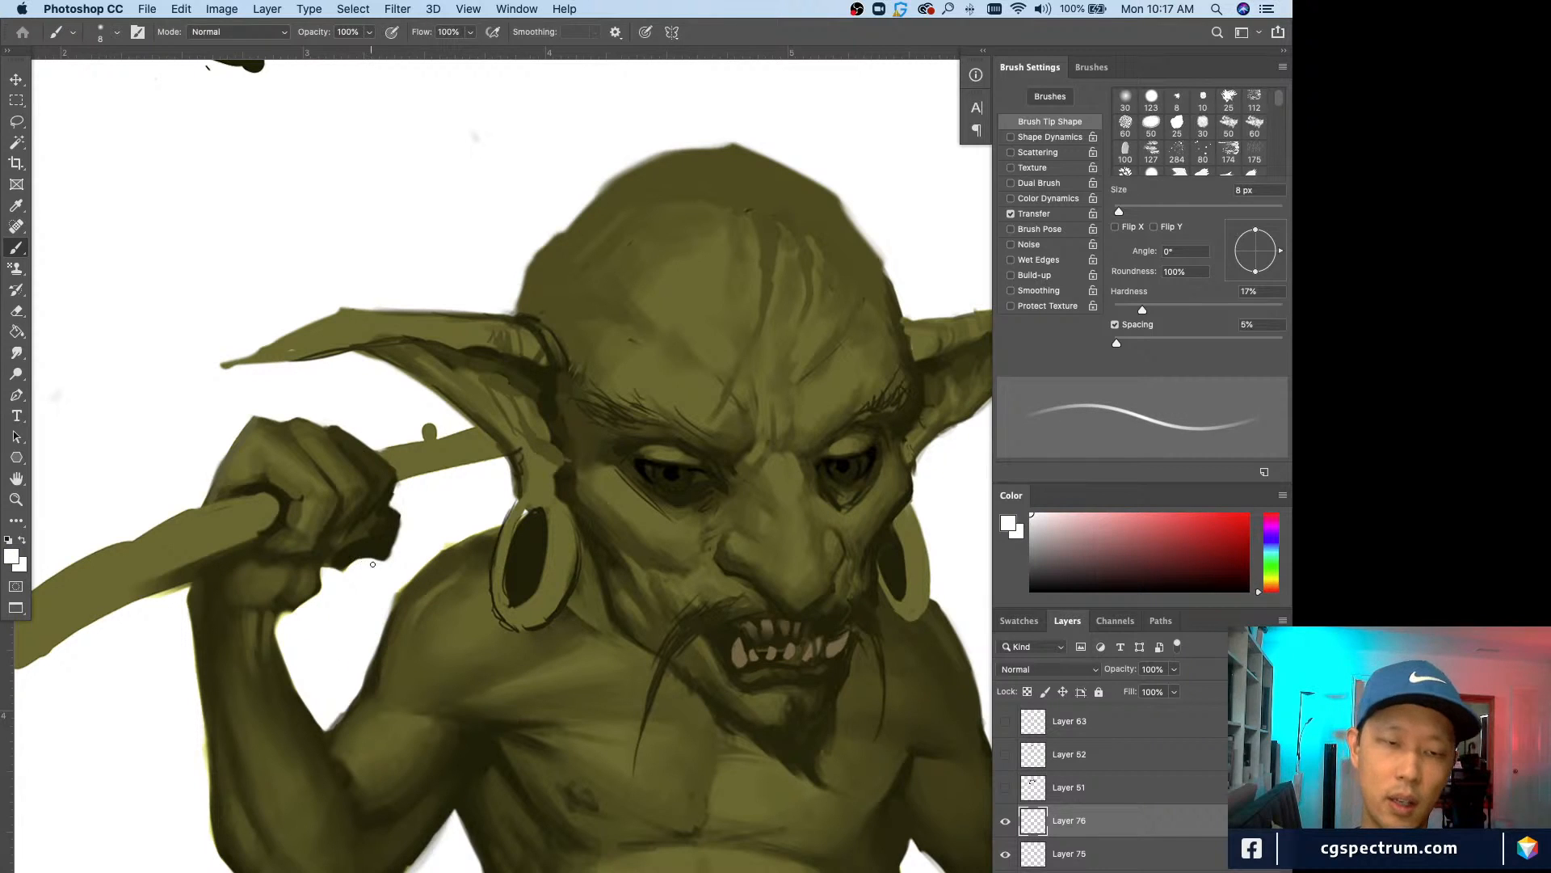
left_click_drag(374, 561, 389, 558)
Step: Touch up the gap between the lower fingers and the heel with sampled near-black at 7 px and white at 8 px
left_click(358, 554, "alt")
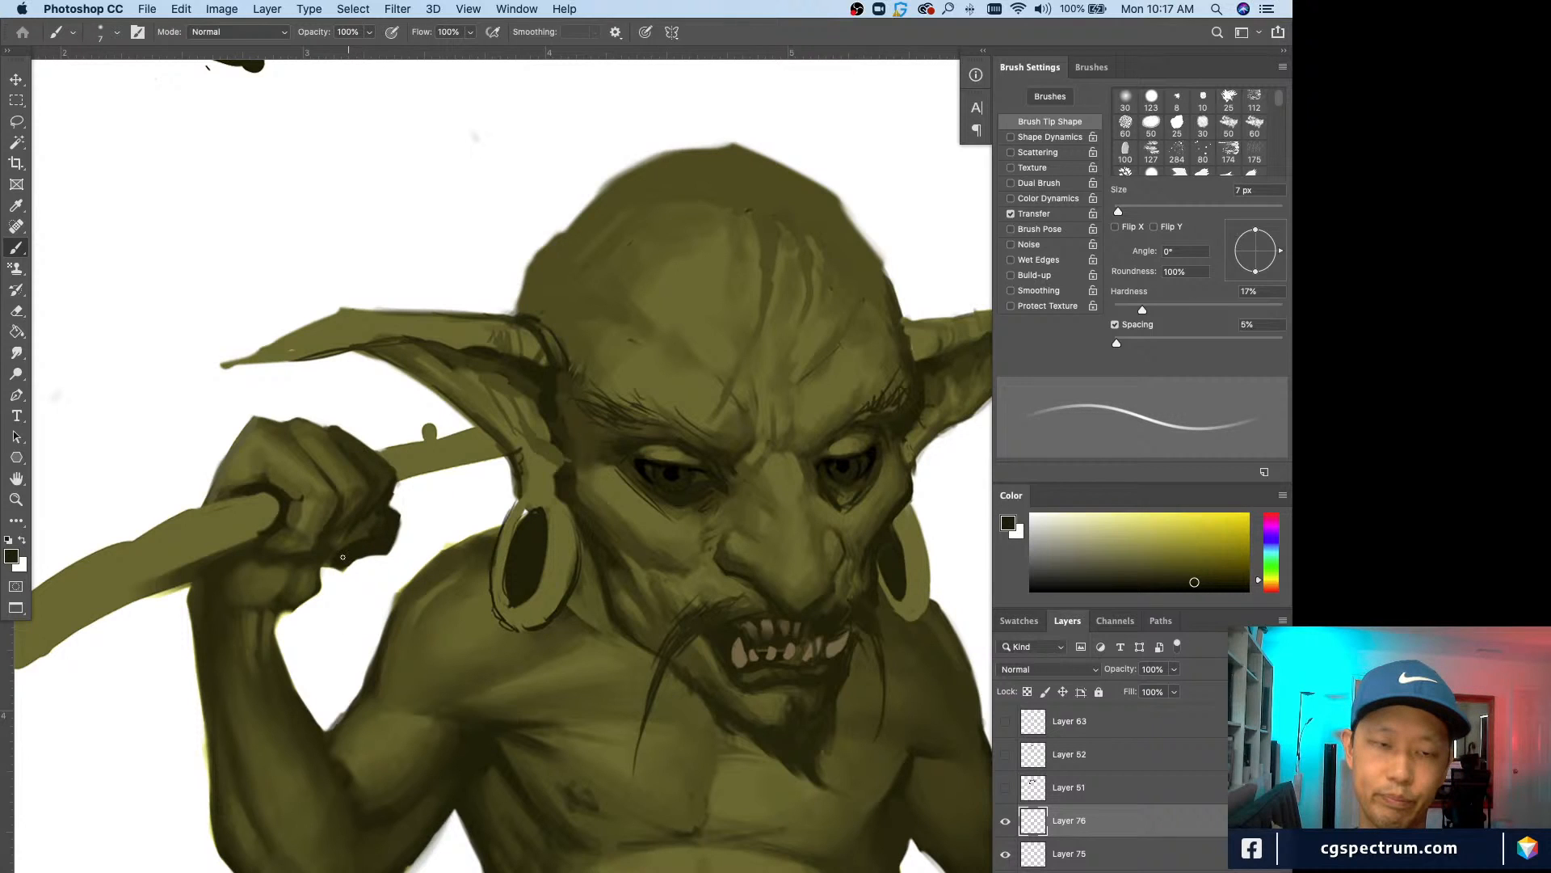
key("bracketright")
left_click(358, 568, "alt")
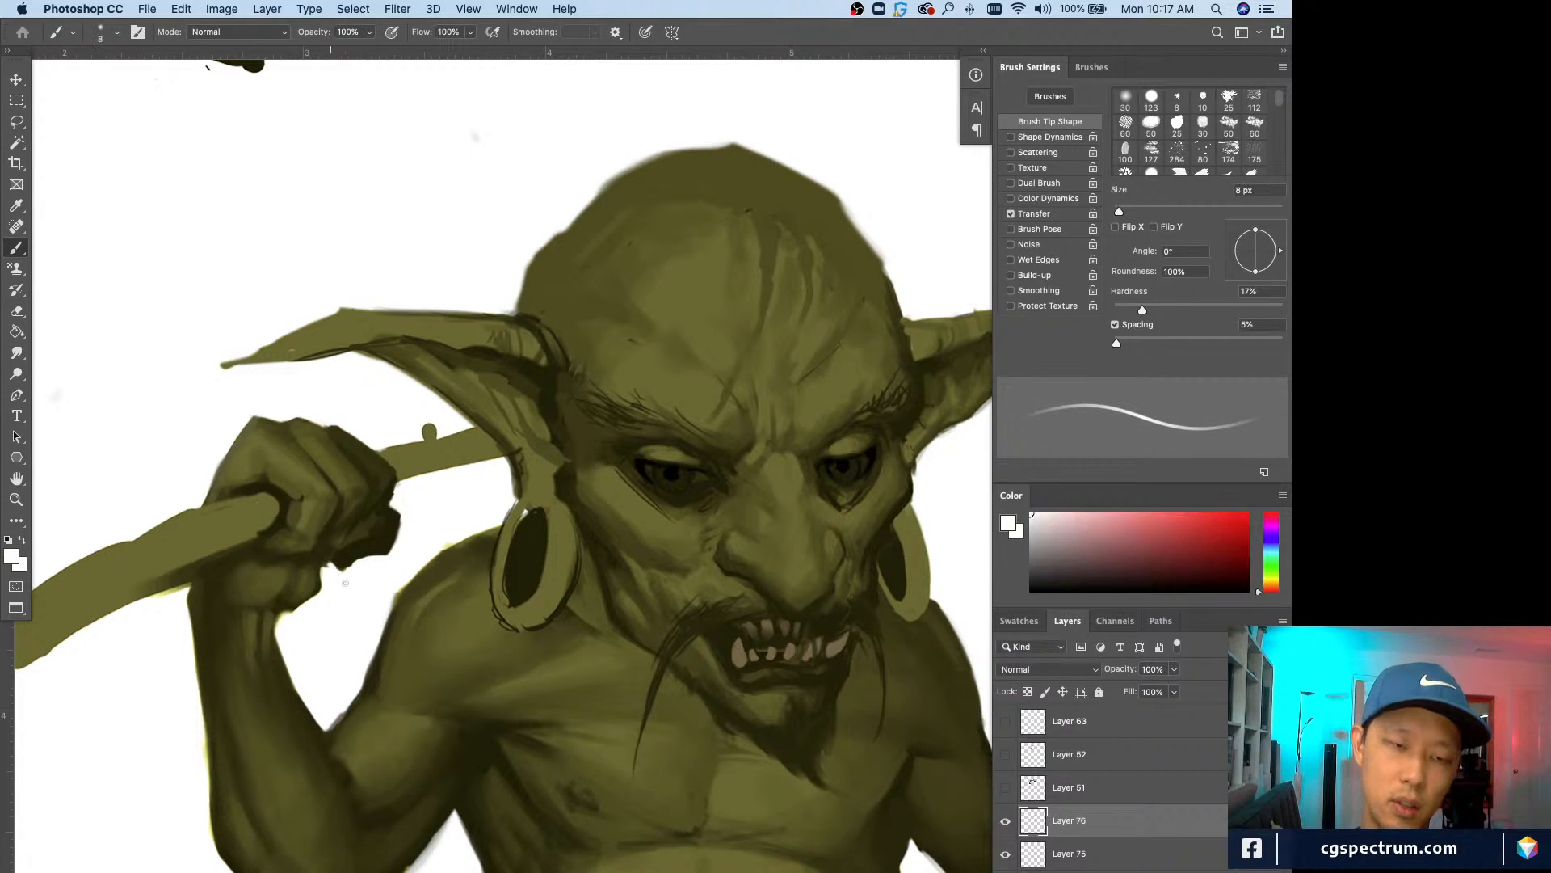
Step: Round out the edge of the outer lower finger with sampled near-black at 9 px and pick white at 8 px
left_click(358, 556, "alt")
key("bracketright")
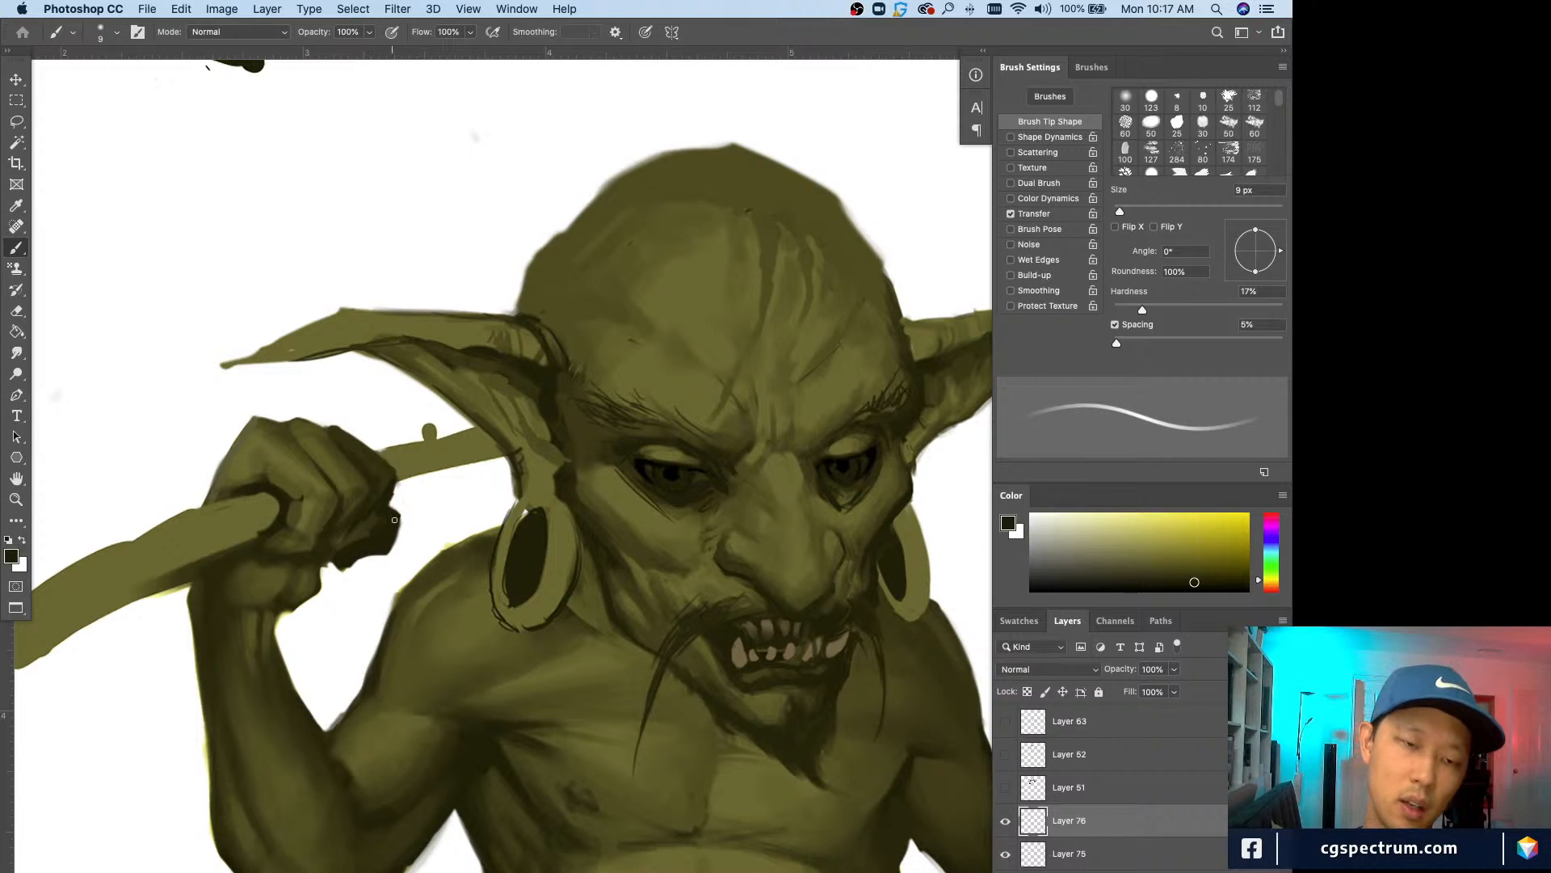
mouse_move(395, 548)
left_mouse_down()
mouse_move(407, 528)
mouse_move(387, 504)
left_mouse_up()
left_click(393, 567, "alt")
key("bracketleft")
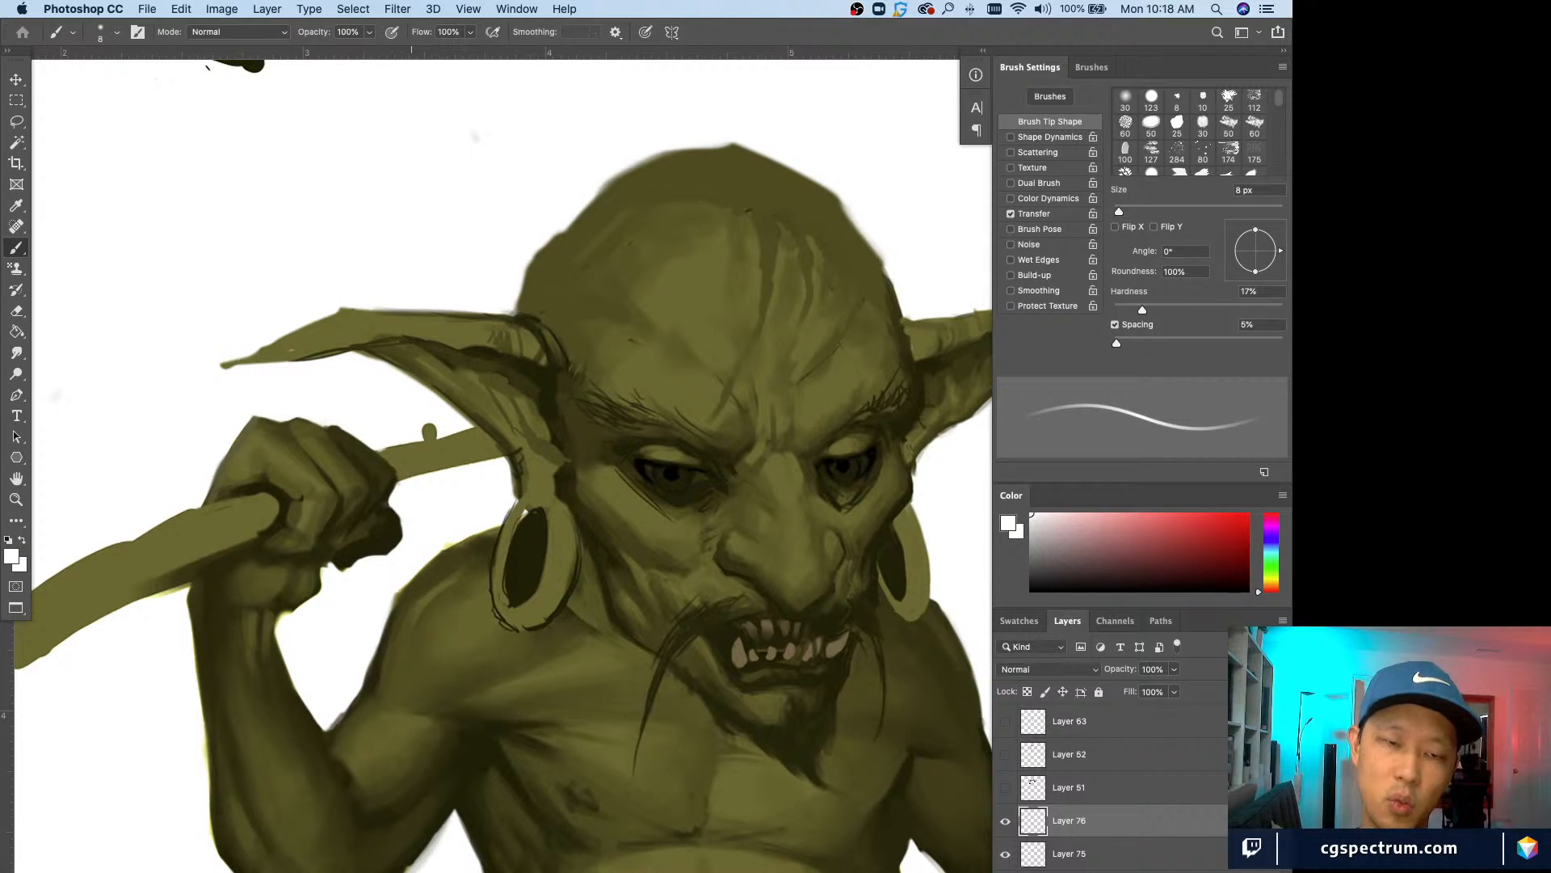
Step: Rework the heel edge beside the lower fingers with a sampled near-black at 8 px and enlarge the brush to 10 px
left_click(331, 570, "alt")
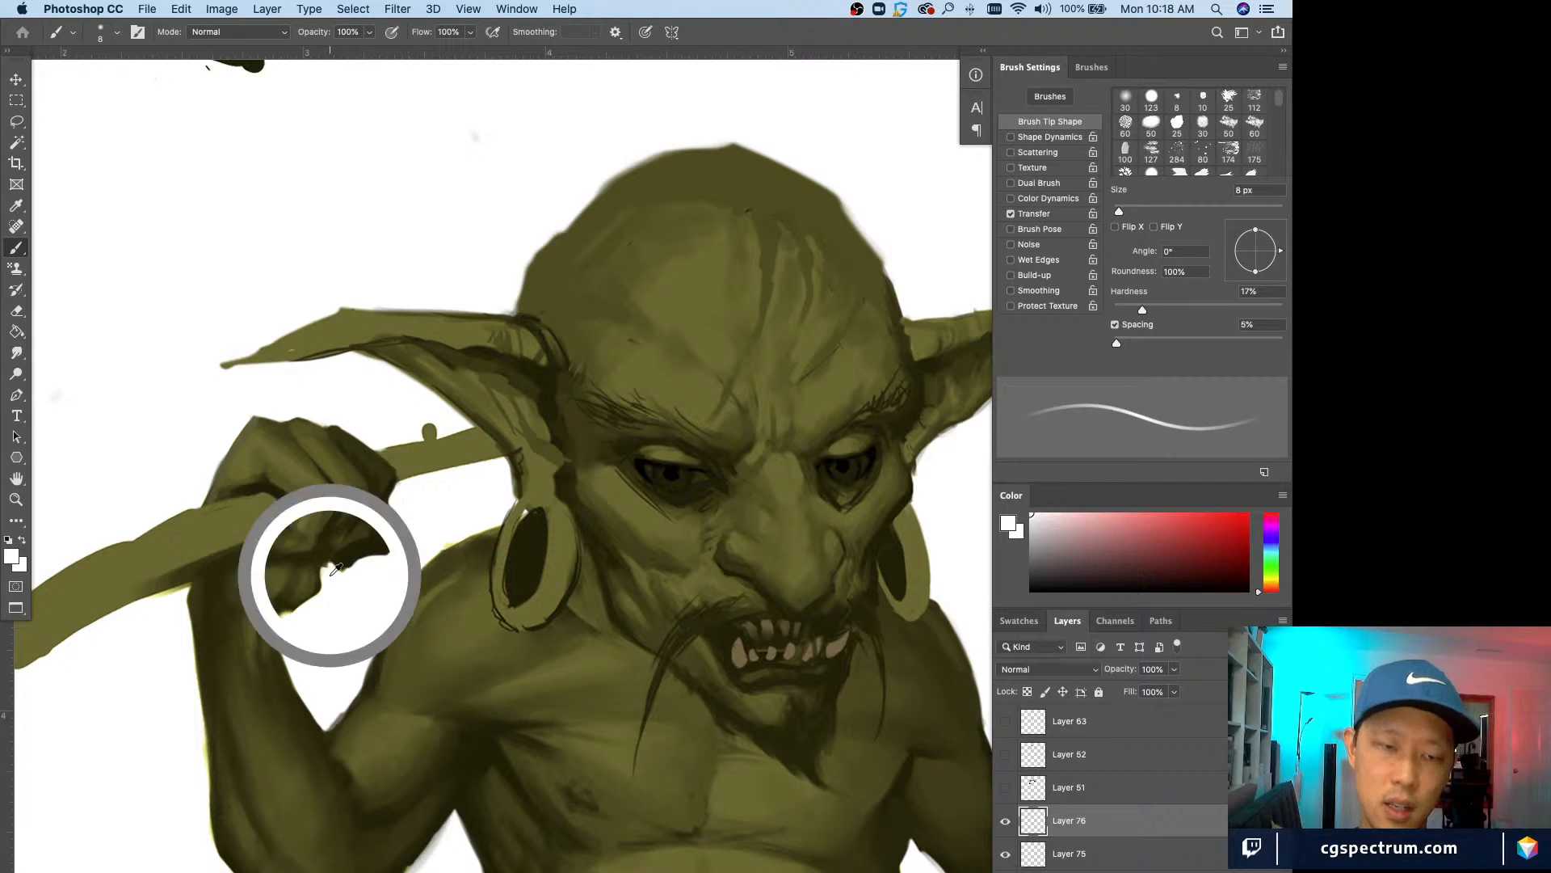
left_click(321, 556, "alt")
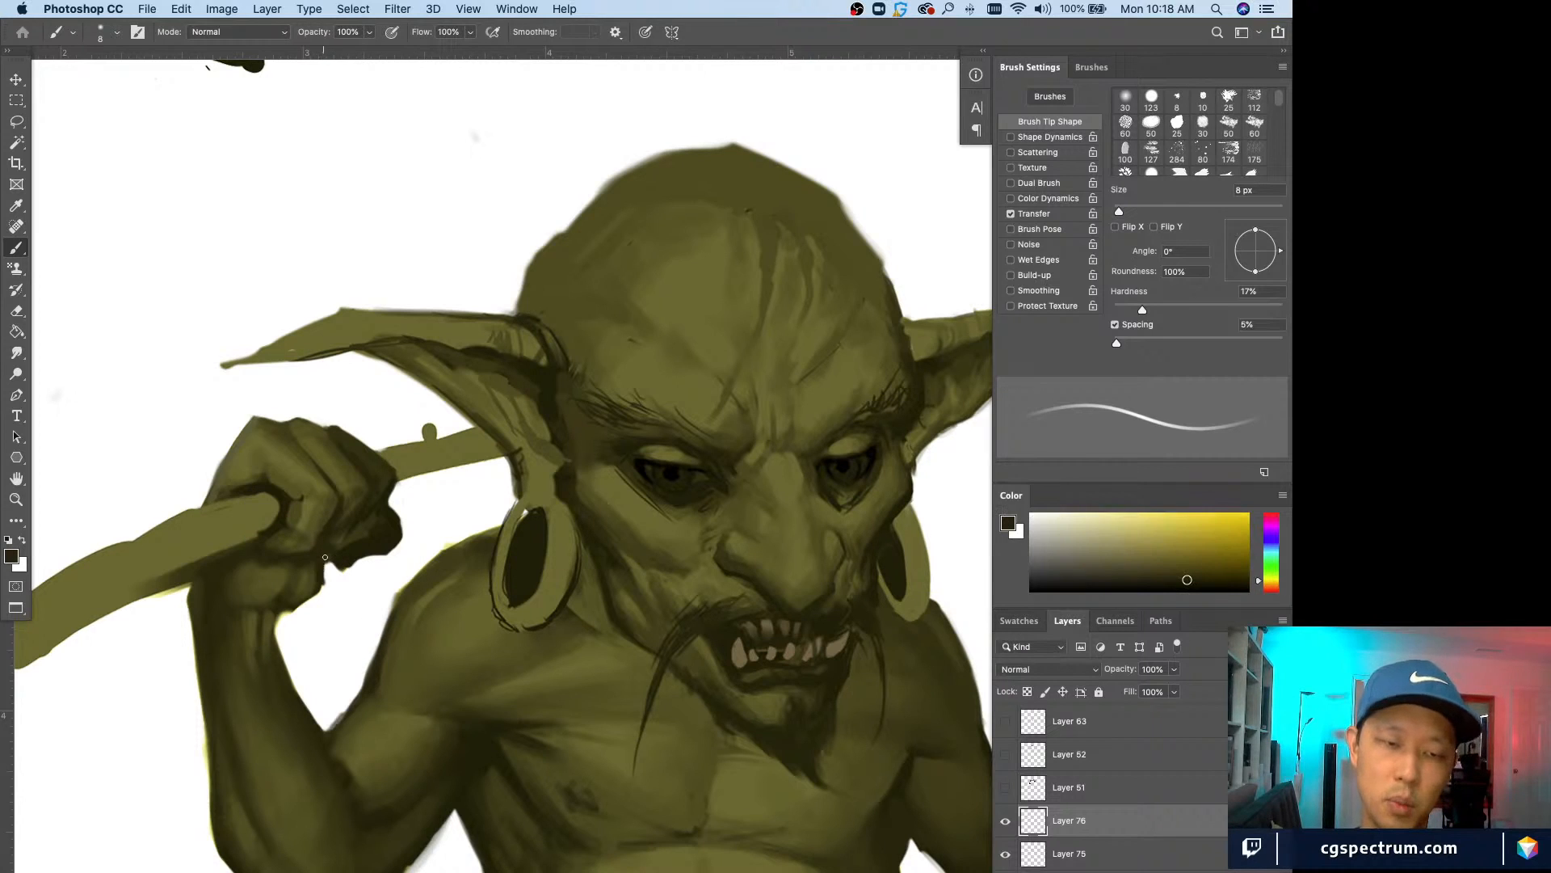
left_click_drag(325, 557, 318, 589)
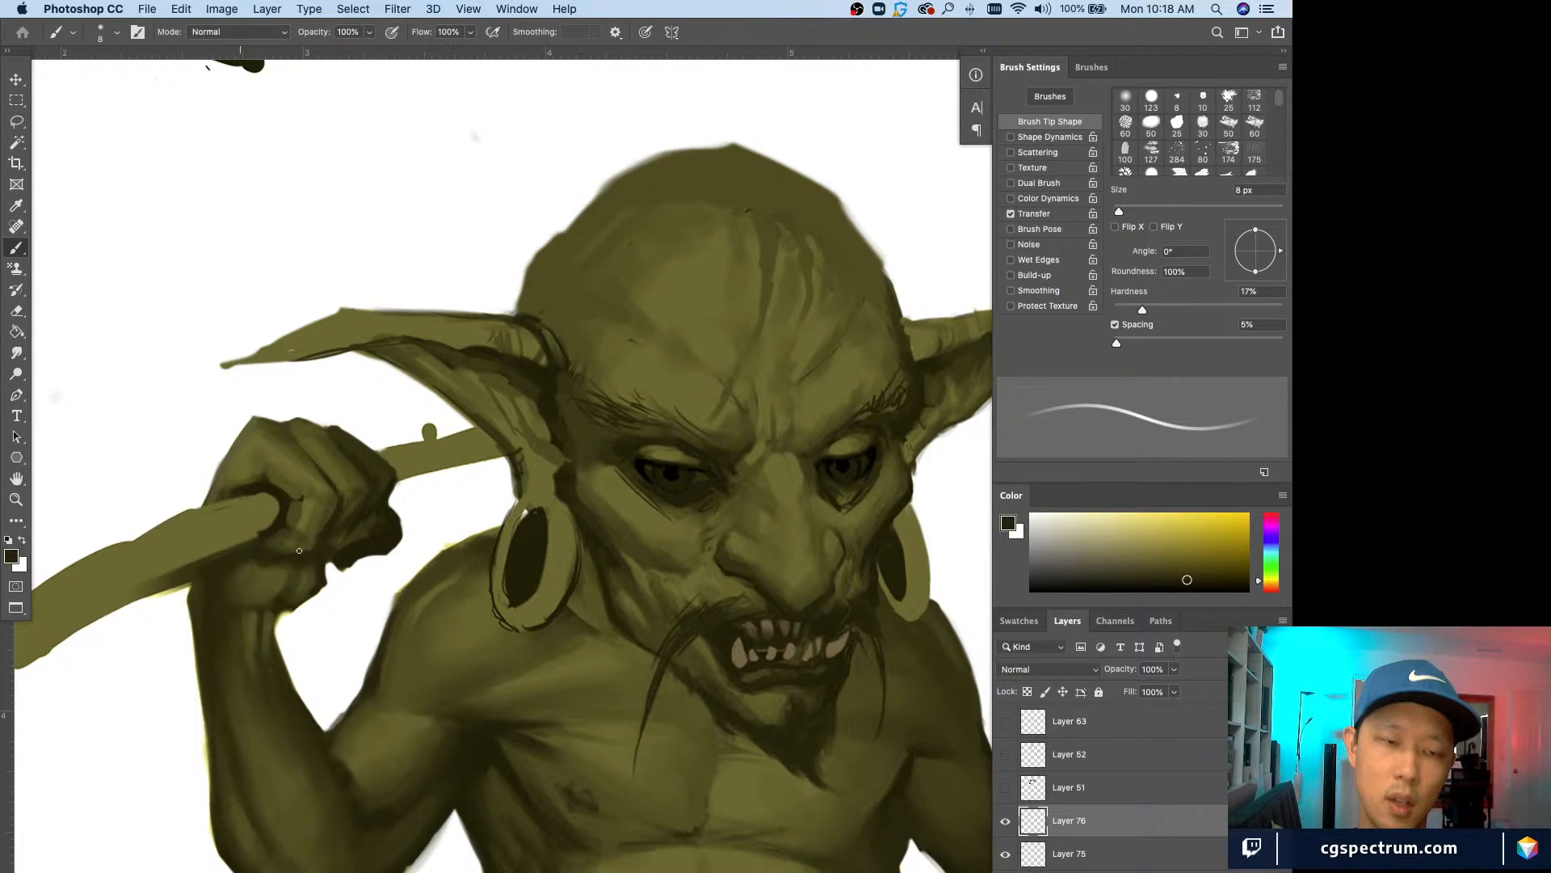
key("bracketright")
key("bracketright")
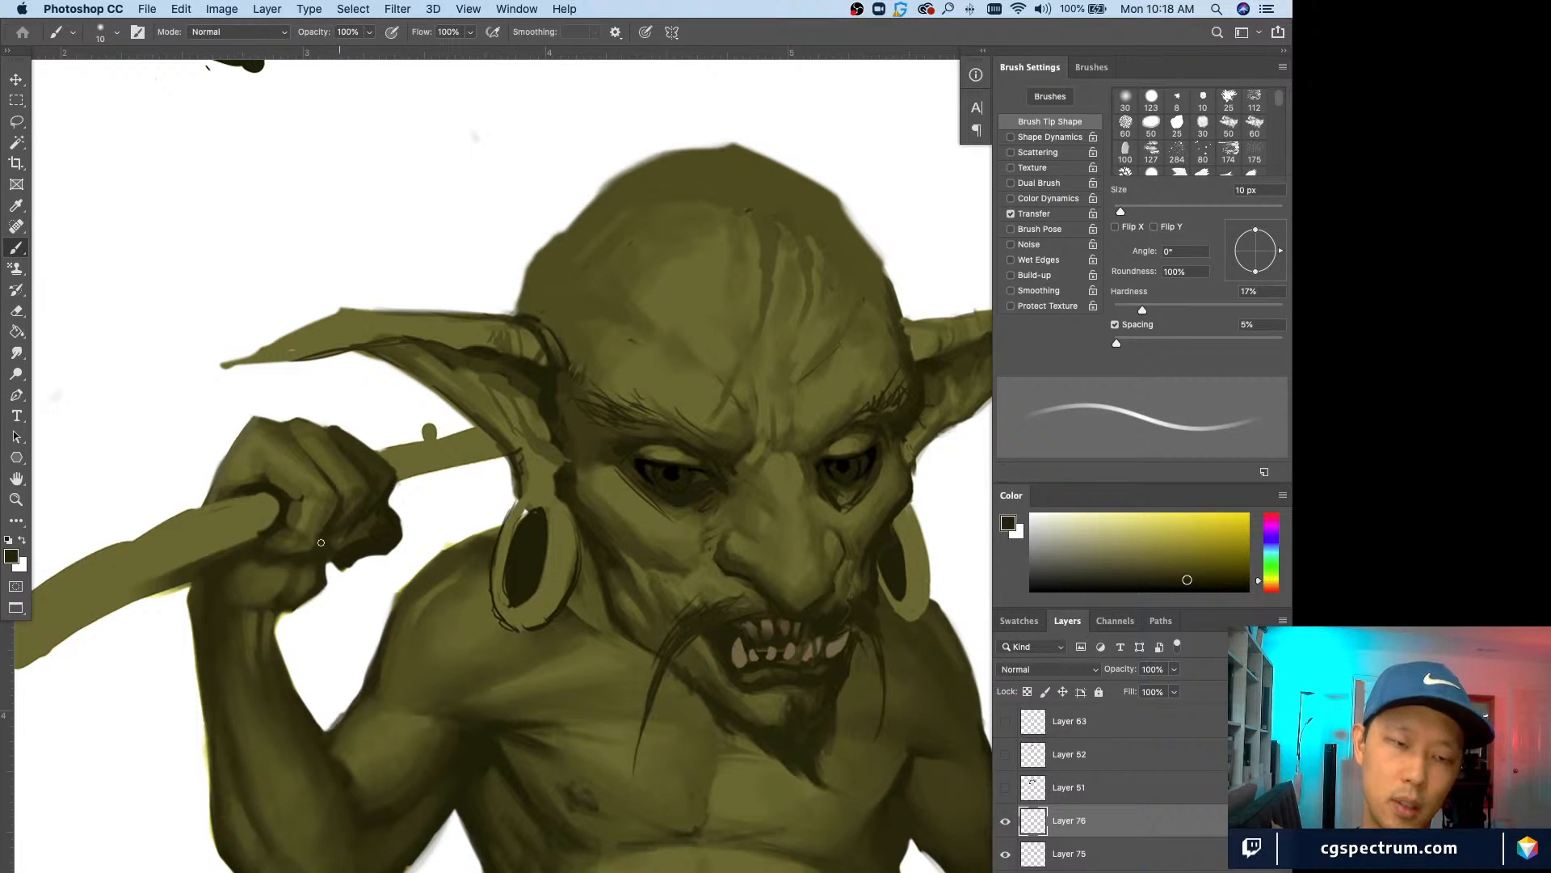
Step: Trim the outer contour of the lowest finger into a sharper corner with sampled white at 10 px
left_click(343, 574, "alt")
left_click(351, 548, "alt")
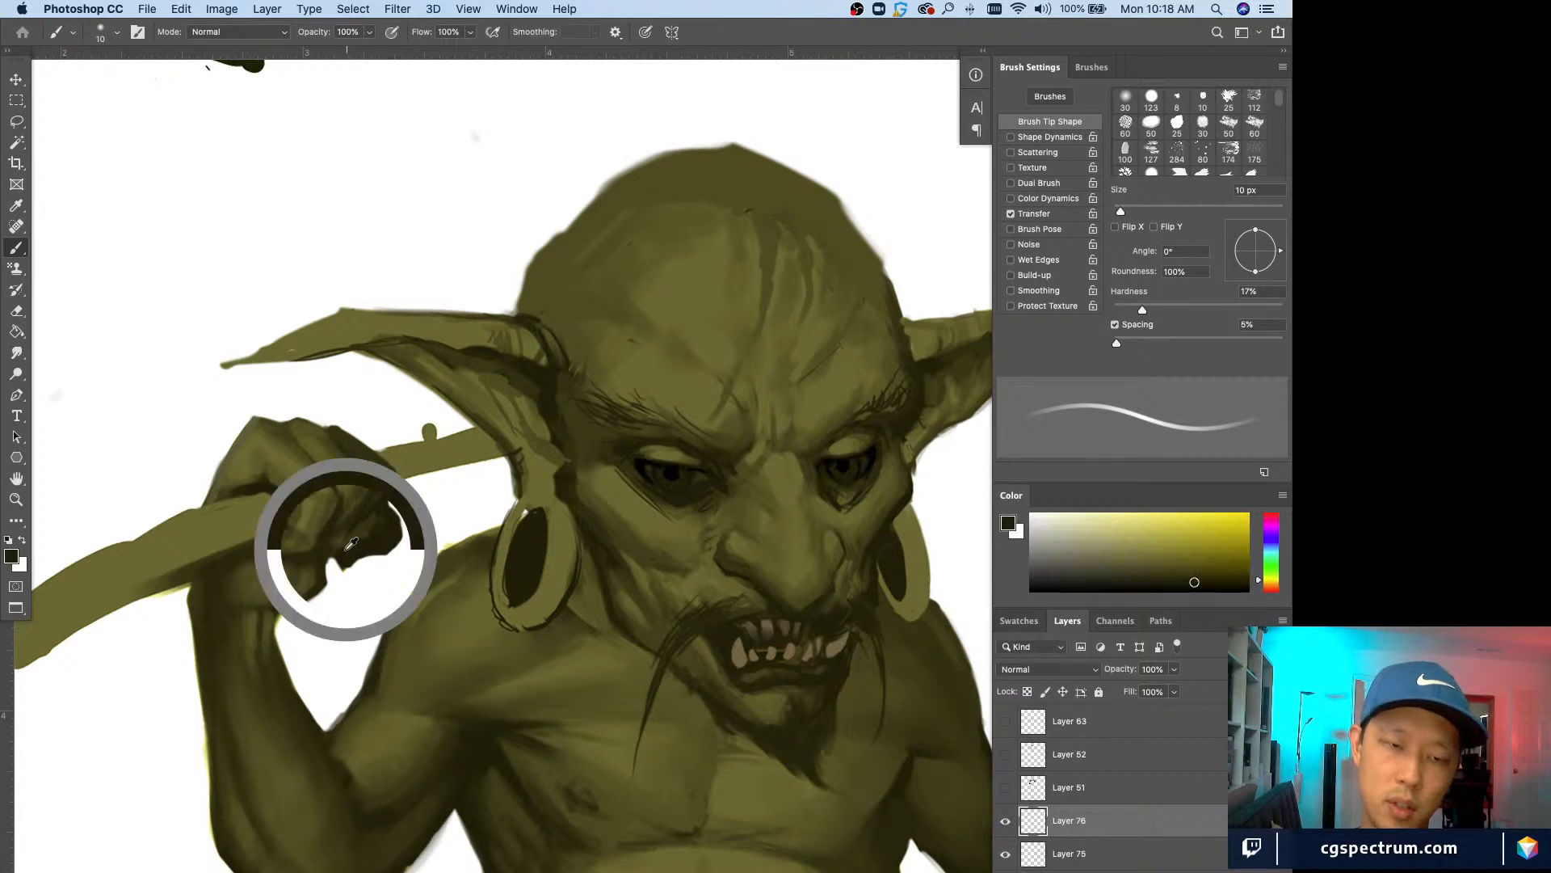
left_click(360, 567, "alt")
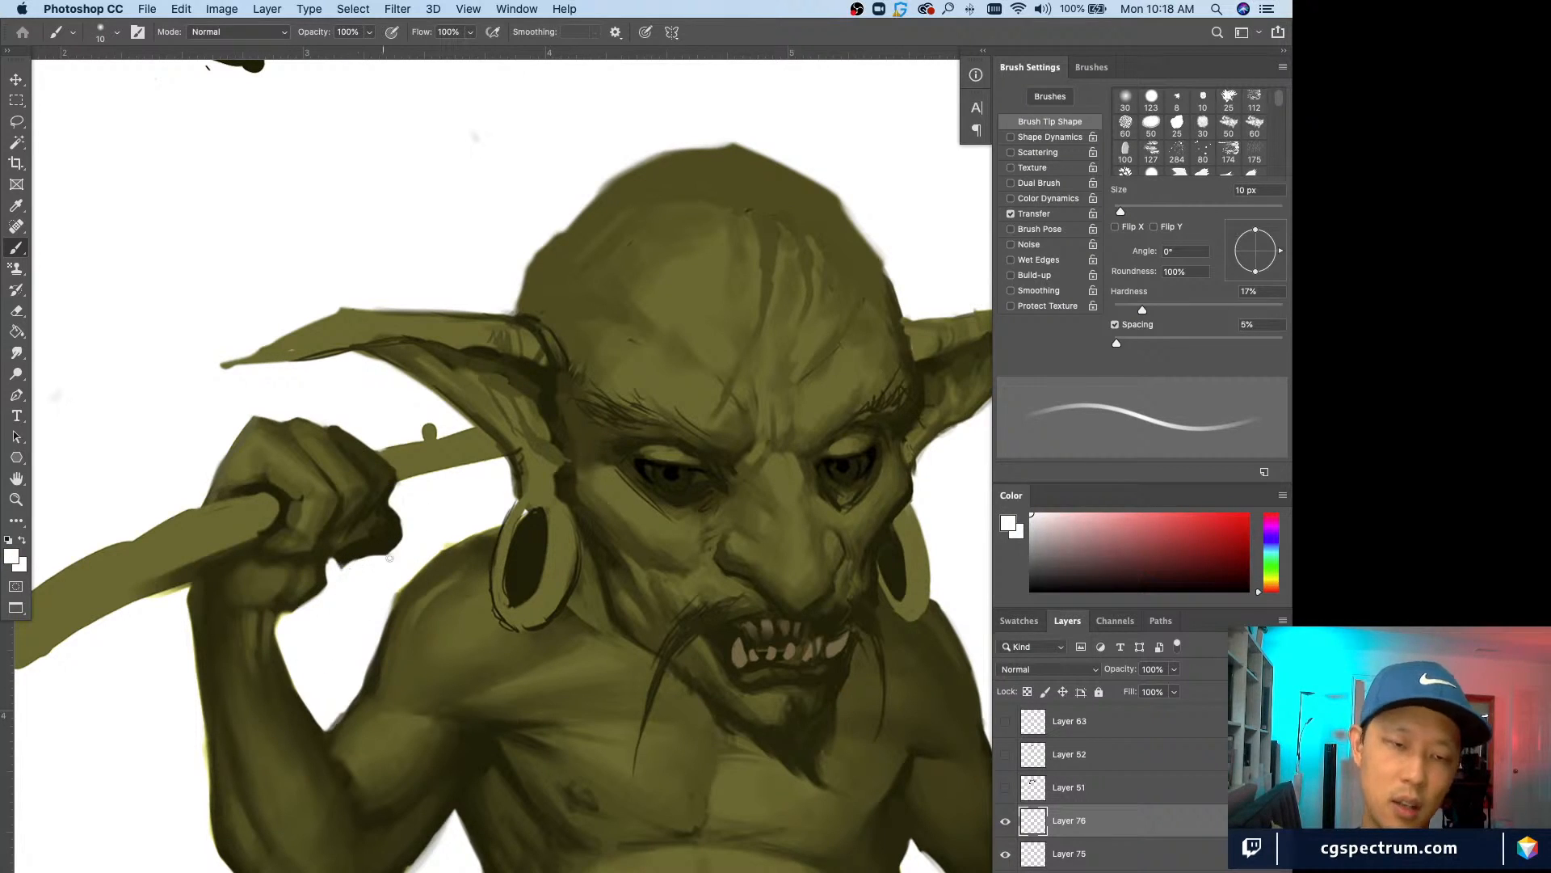
left_click_drag(398, 506, 384, 561)
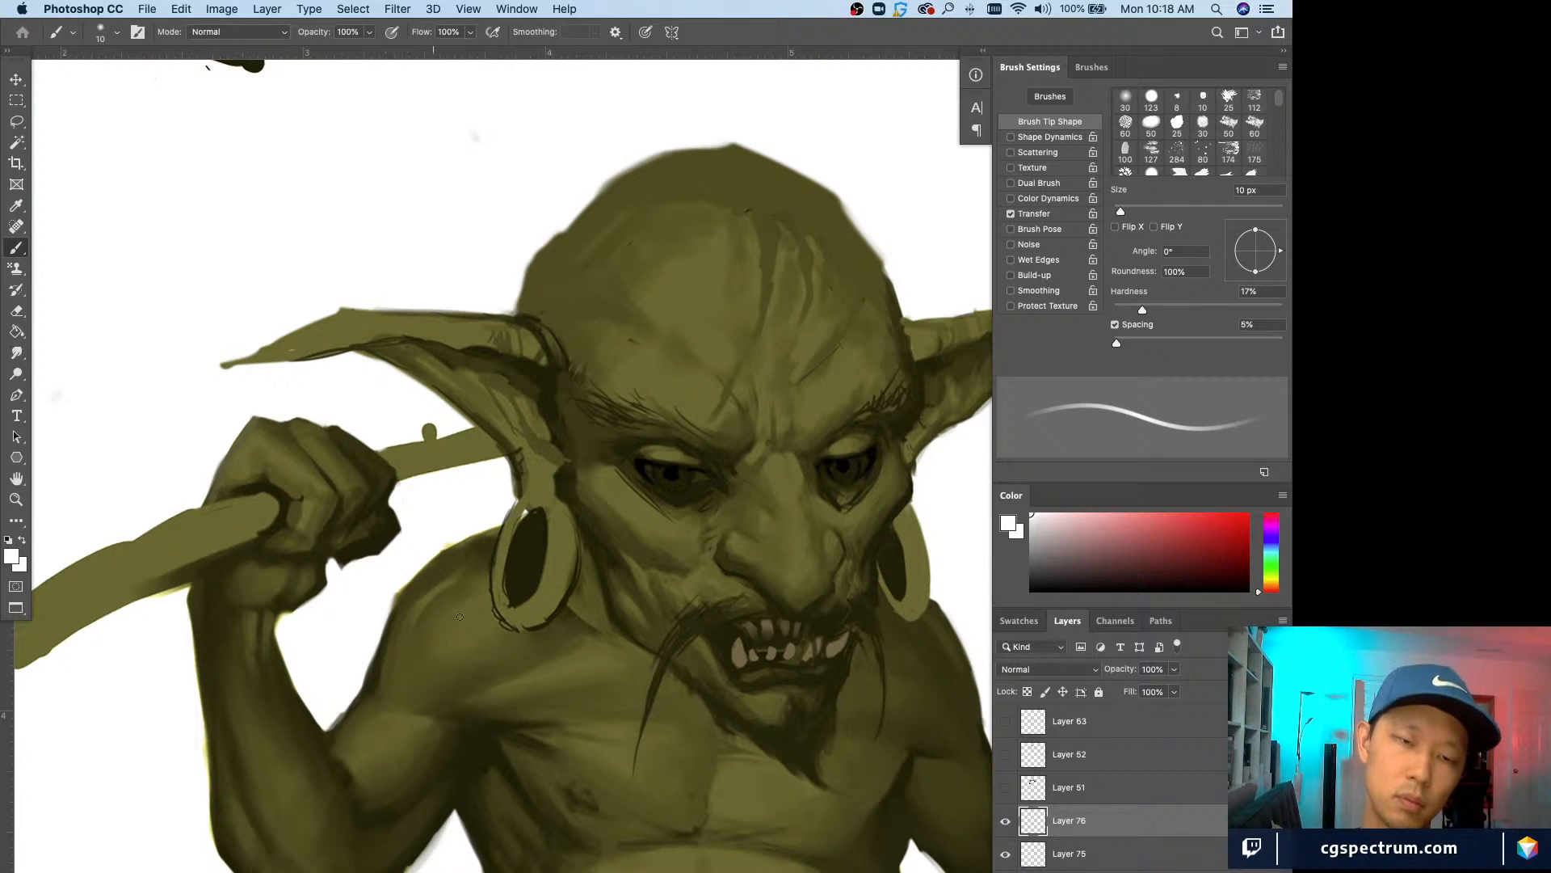
key("super+minus")
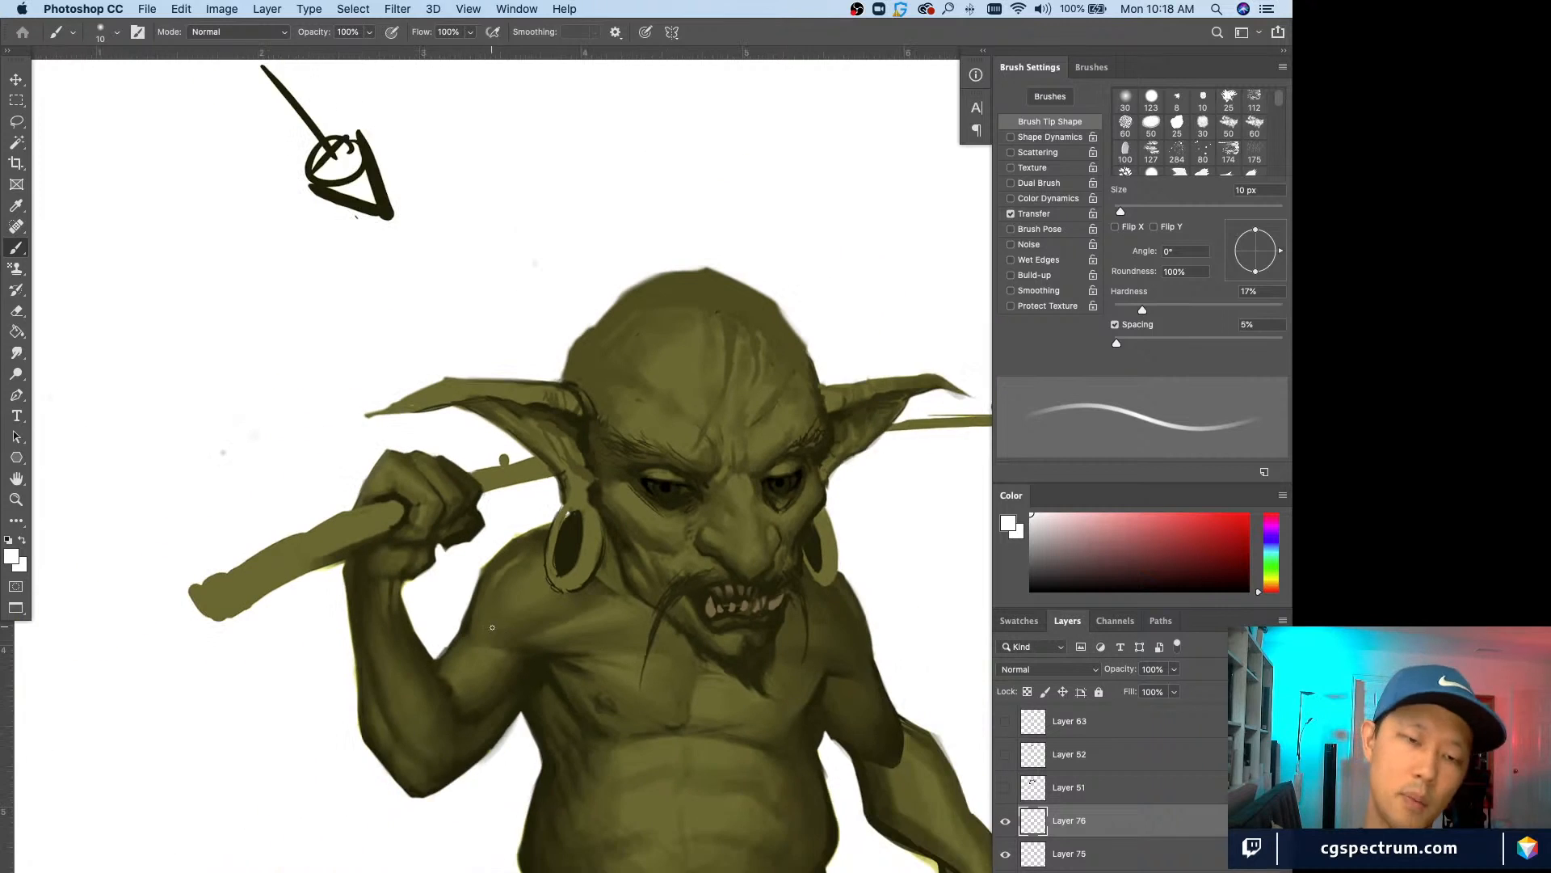
Step: Deepen the shadow between the curled fingers and the palm with sampled near-black at 9 px
key("super+plus")
left_click(354, 541, "alt")
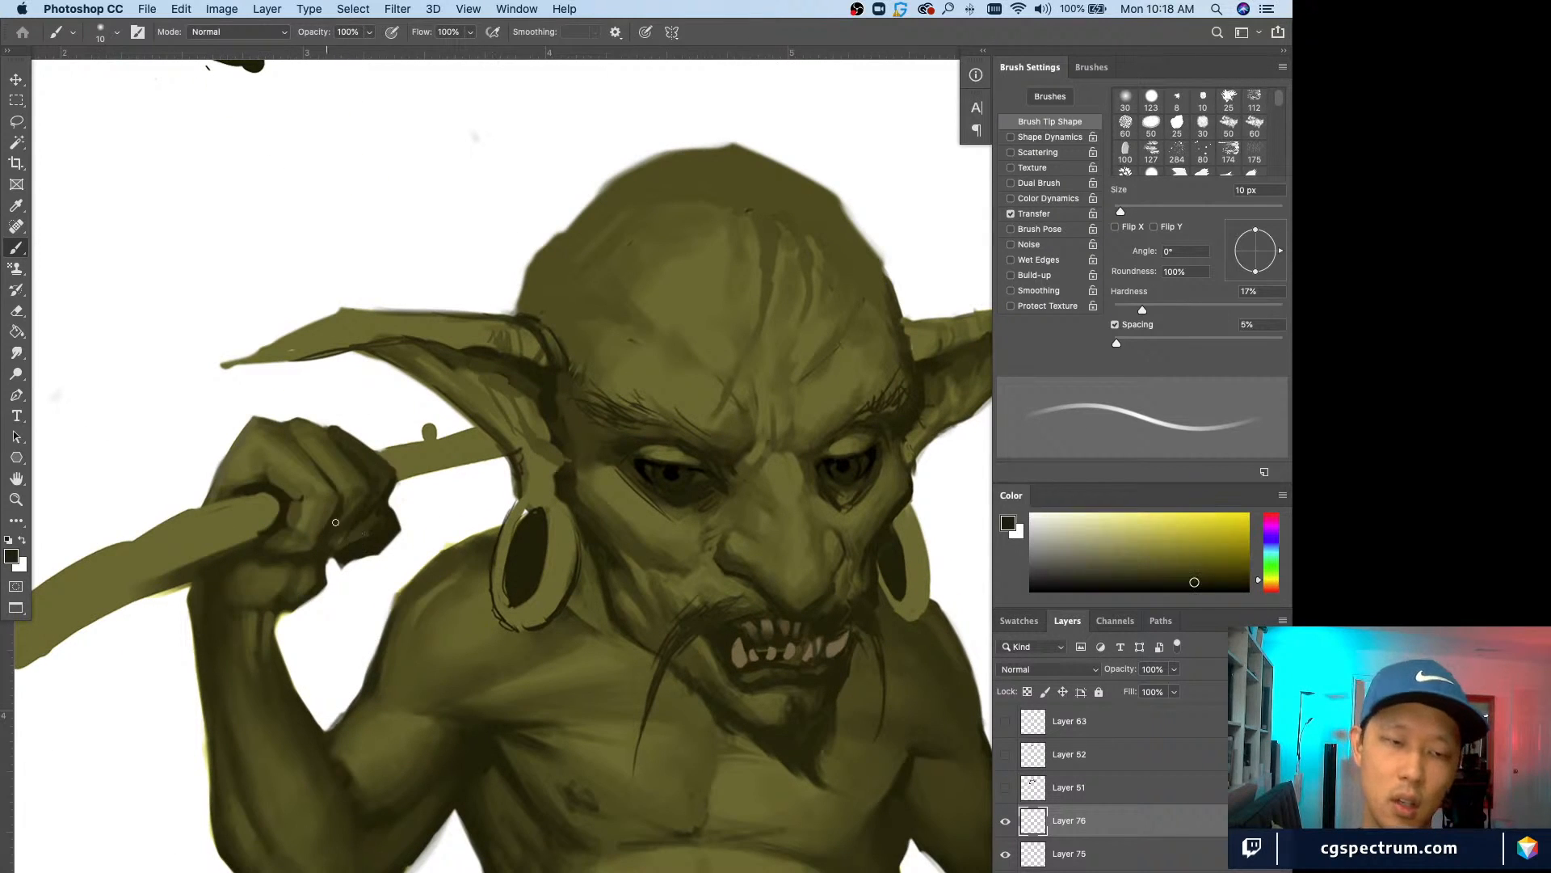
key("bracketleft")
left_click(388, 534, "alt")
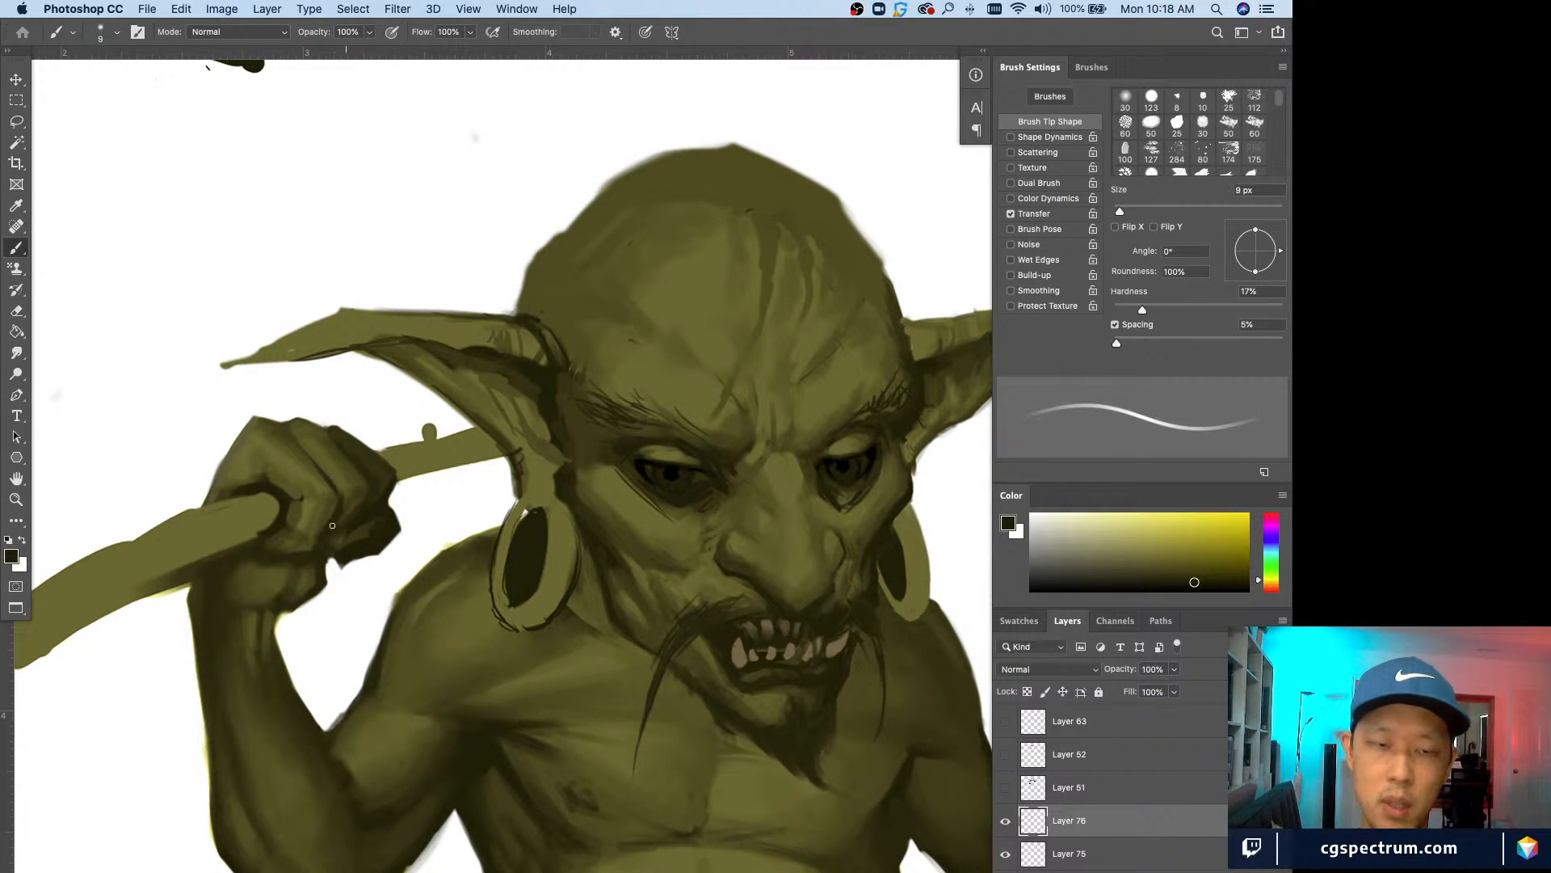
left_click_drag(333, 529, 349, 543)
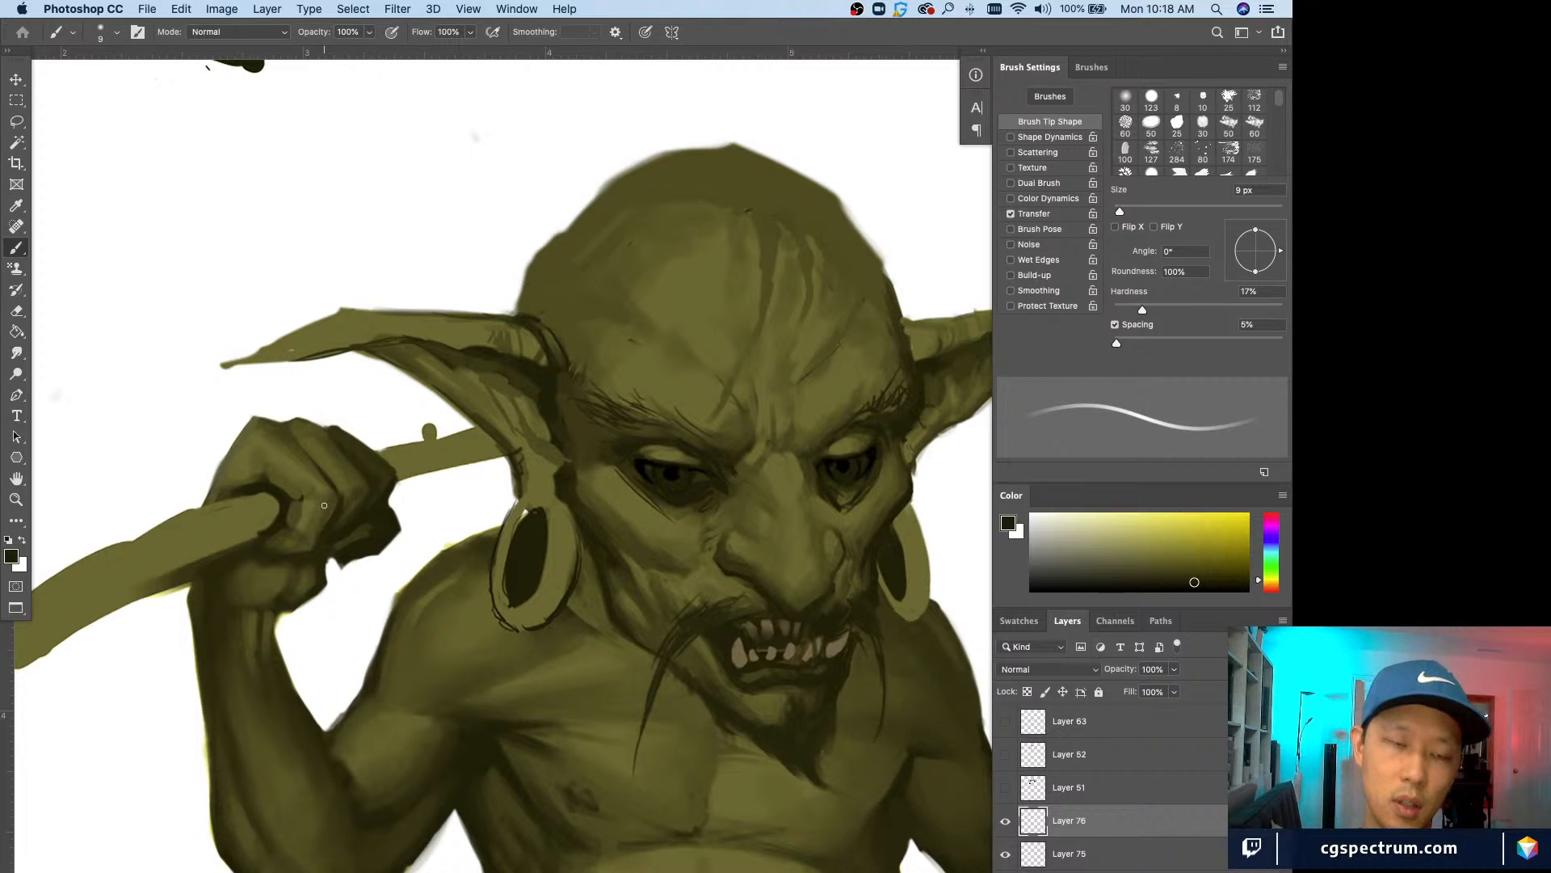
key("super+minus")
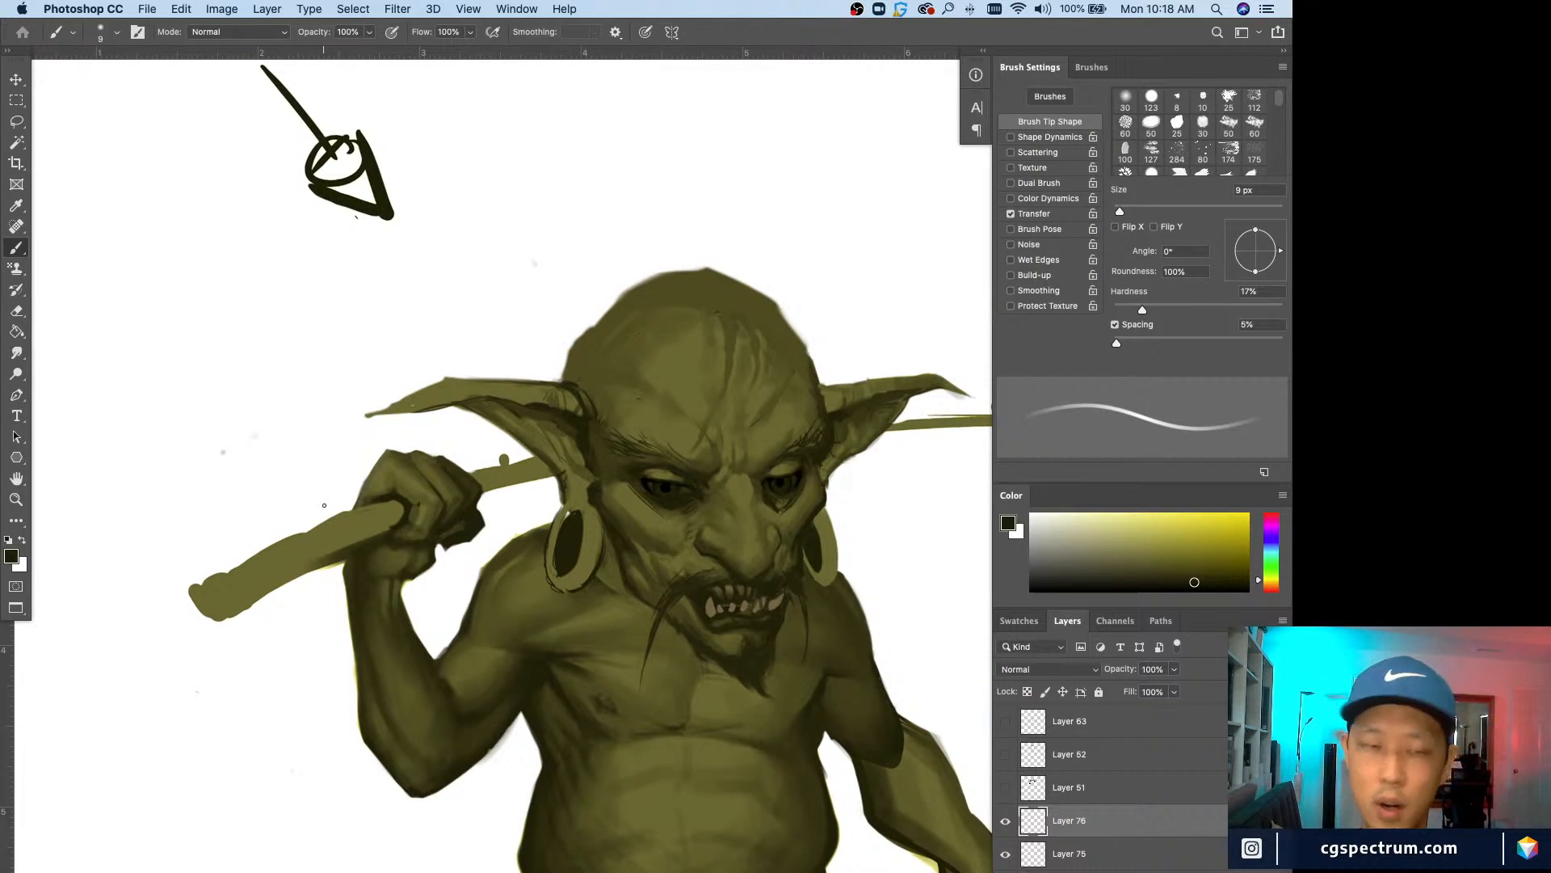
Step: Darken the underside of the lower fingers with near-blacks sampled from the hand at 9 and 10 px
left_click(434, 537, "alt")
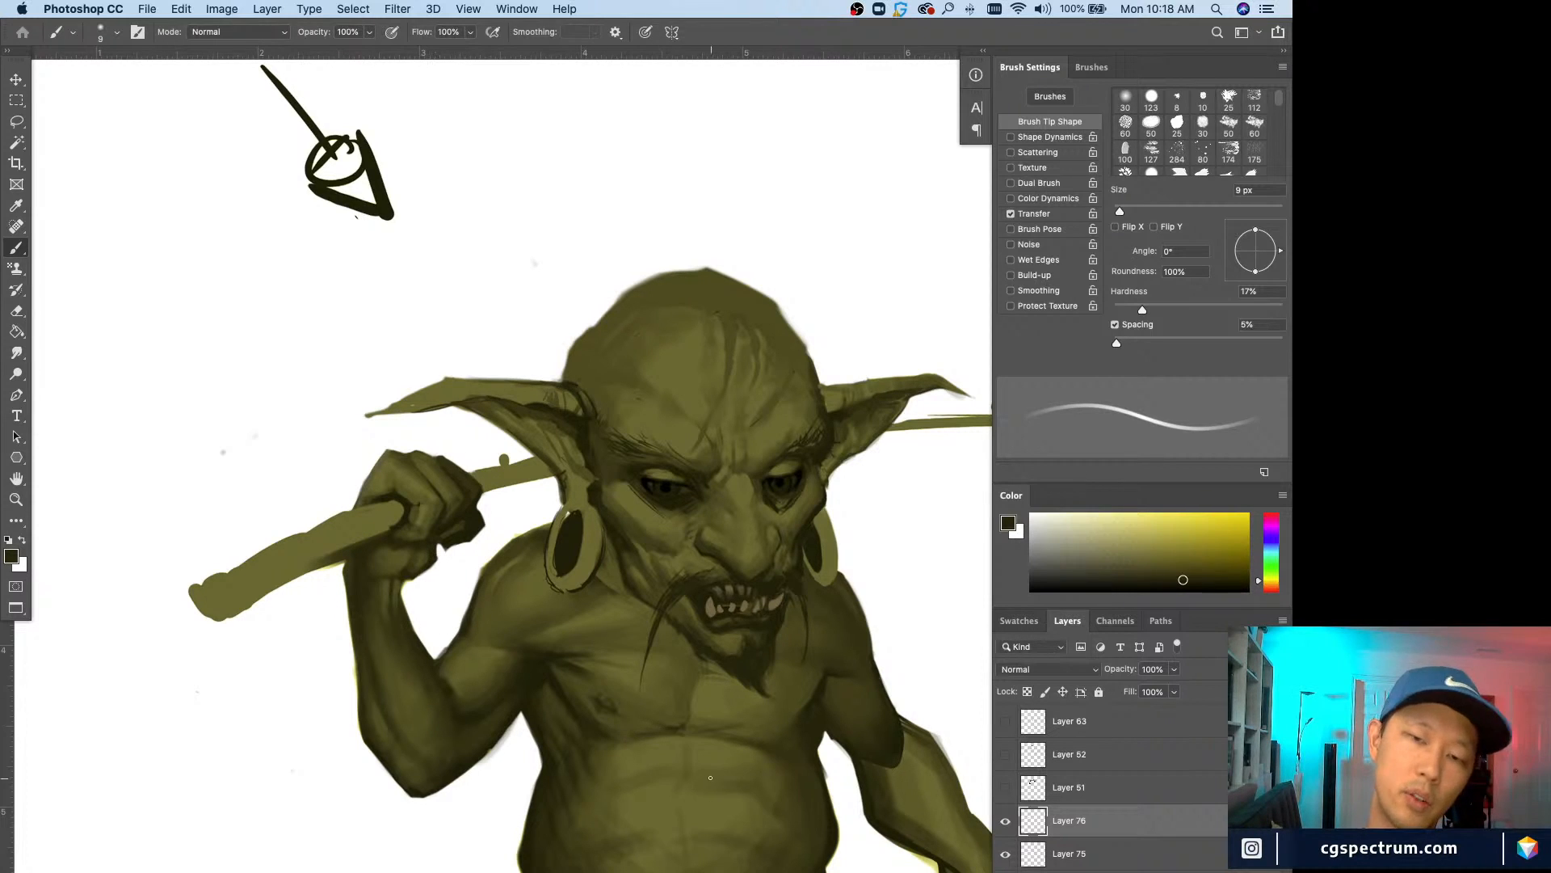
key("super+plus")
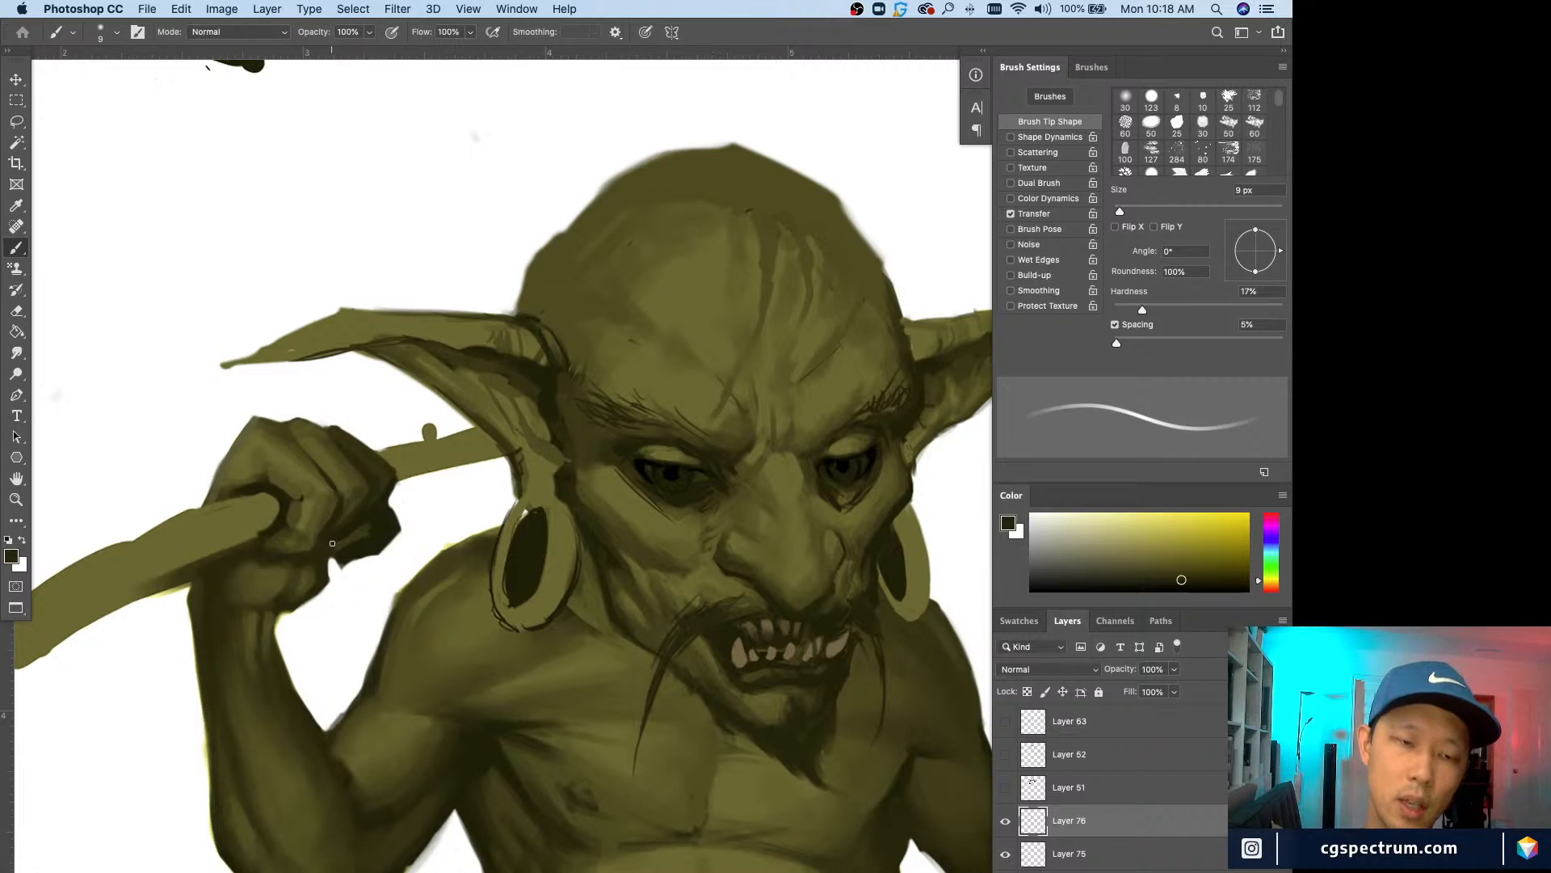
left_click(343, 533, "alt")
key("bracketright")
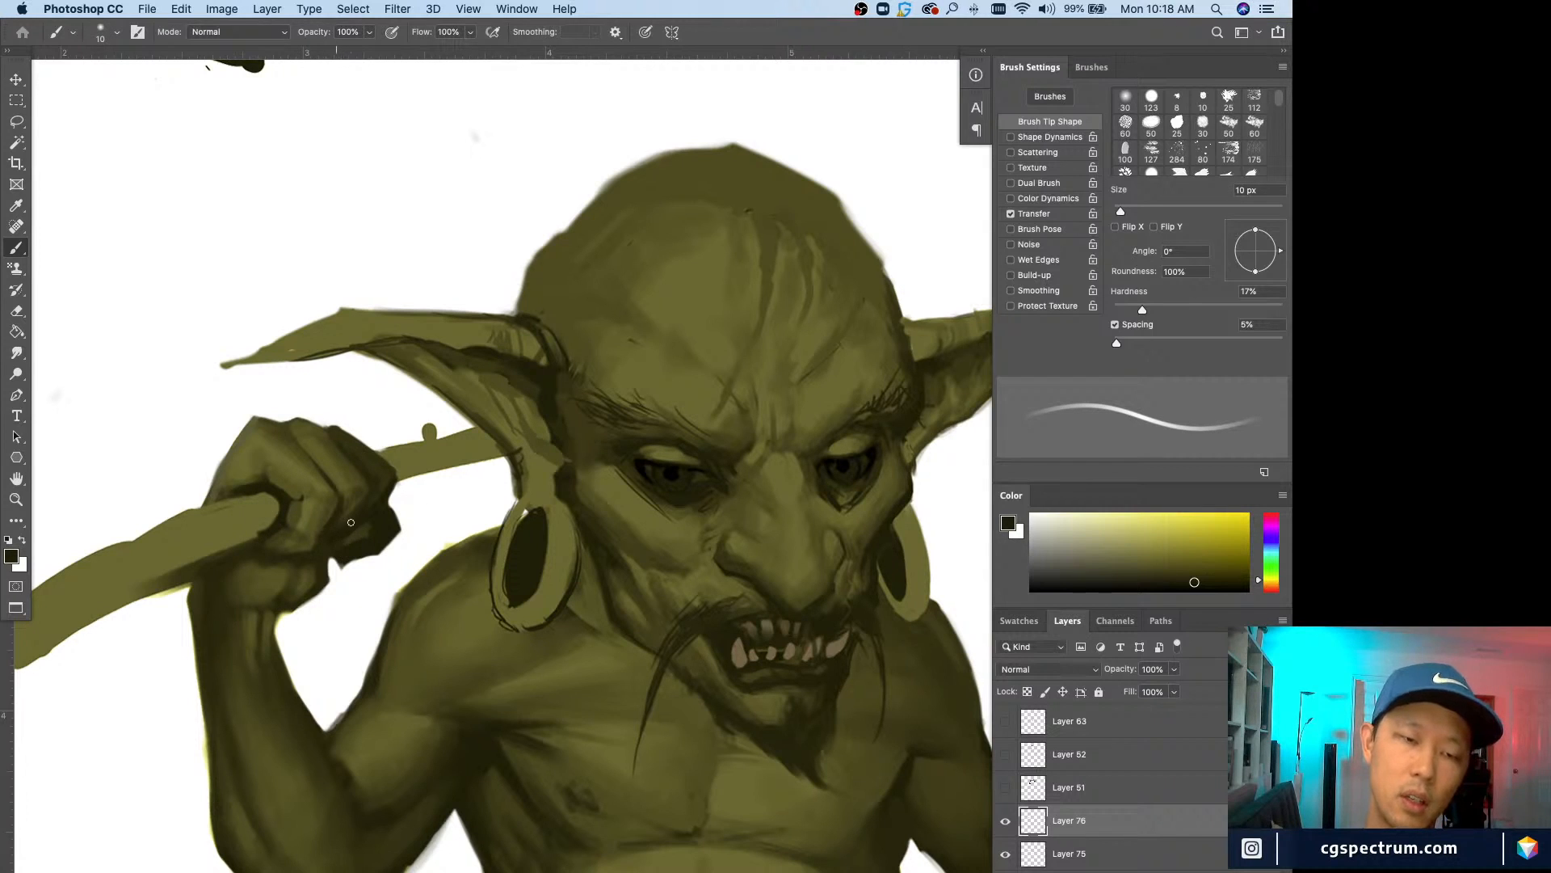
Step: Carve back the outer edge of the lowest finger with sampled white at 10 px and add a new layer
left_click(411, 498, "alt")
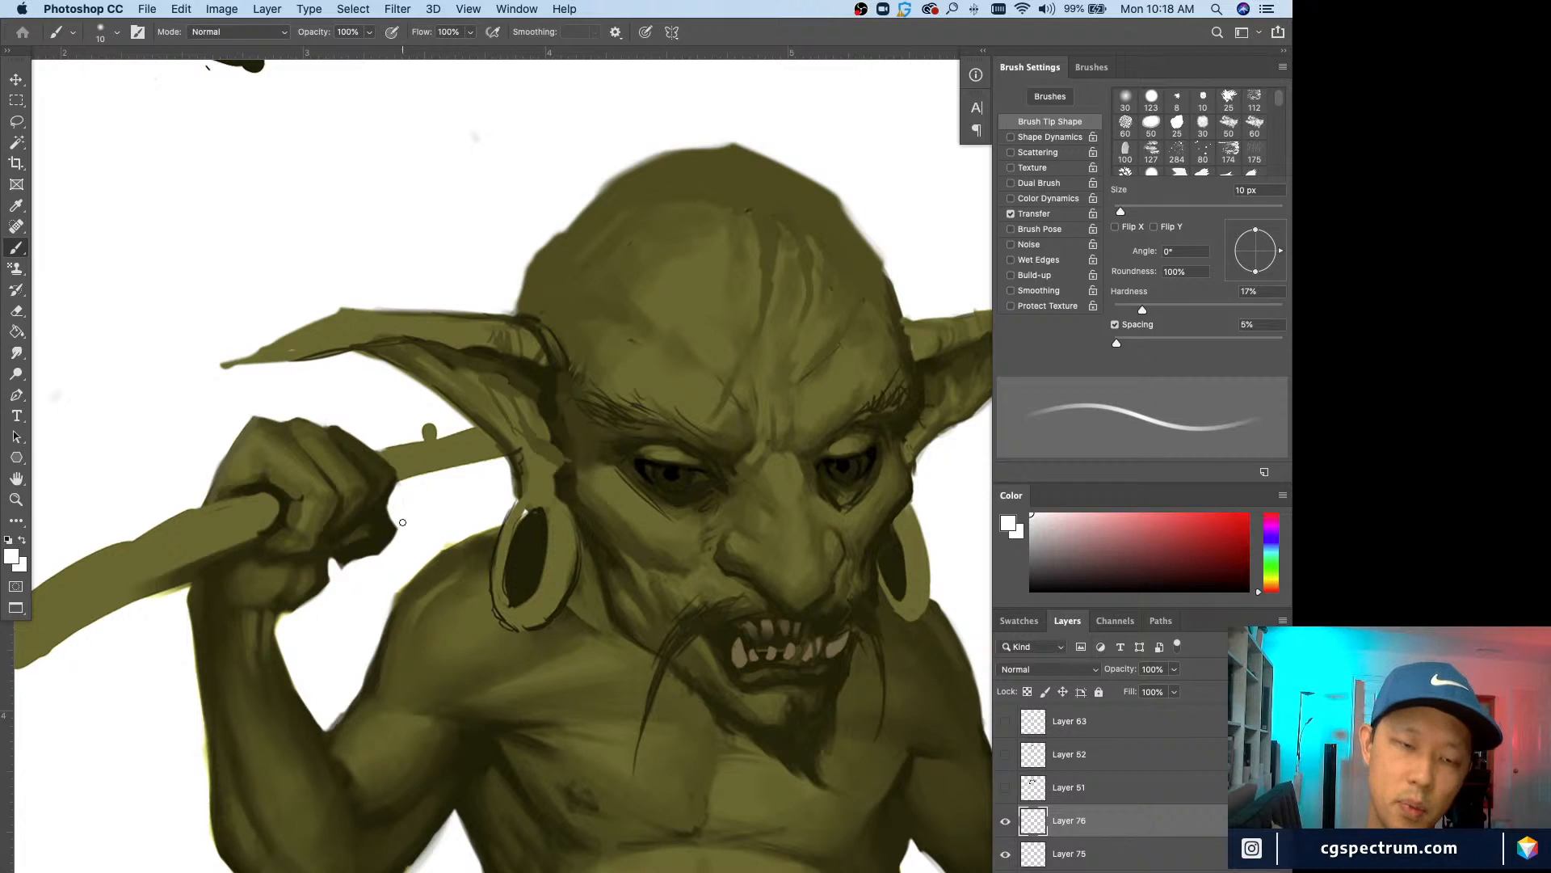
left_click_drag(384, 553, 398, 528)
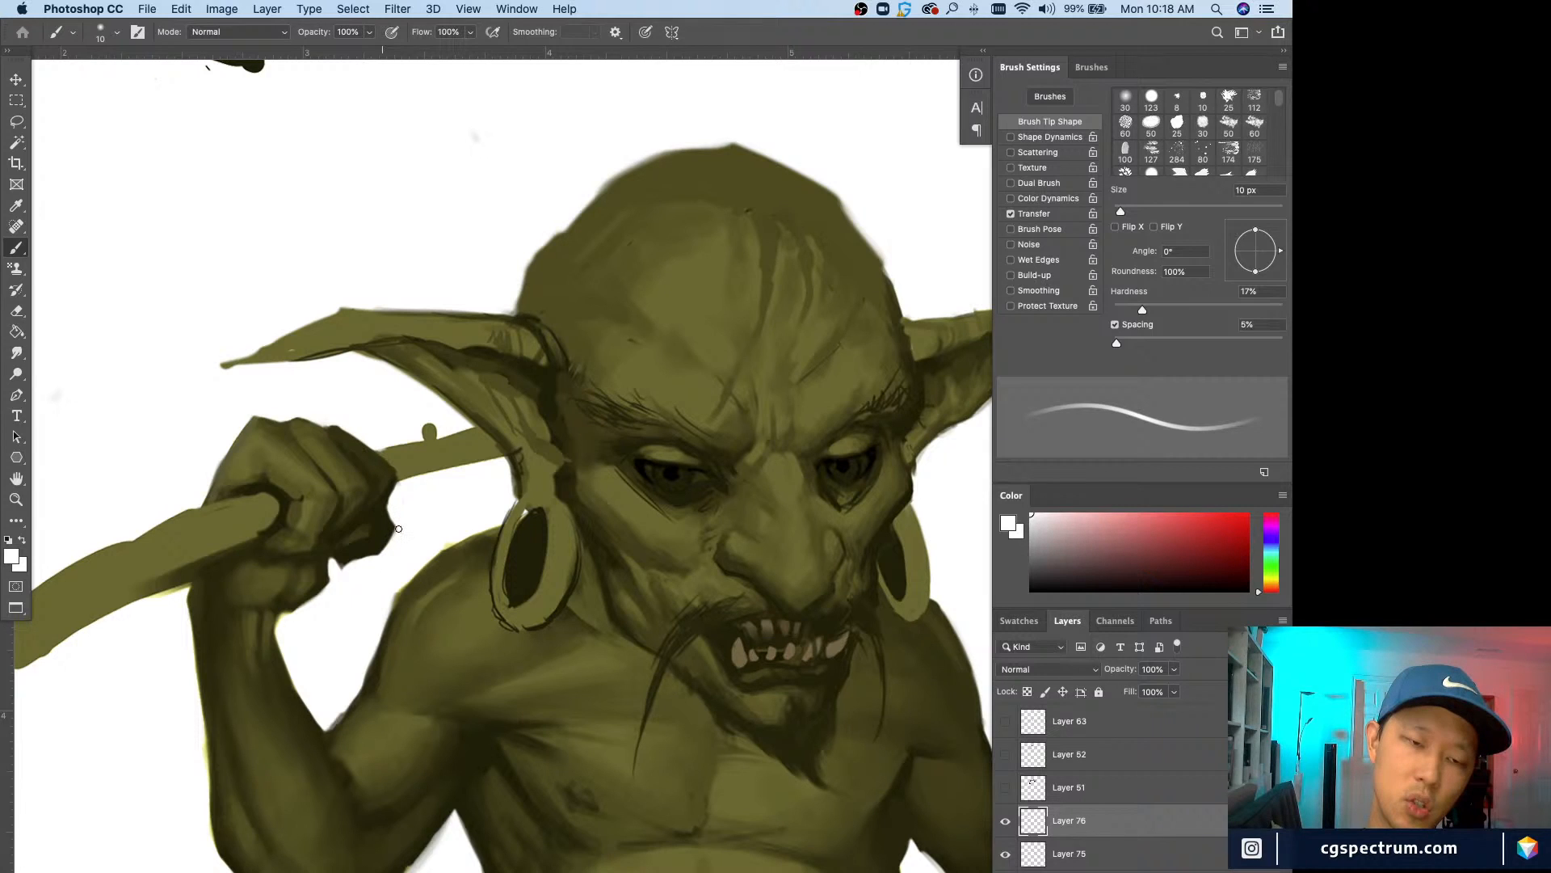
scroll(655, 510, "down", 2)
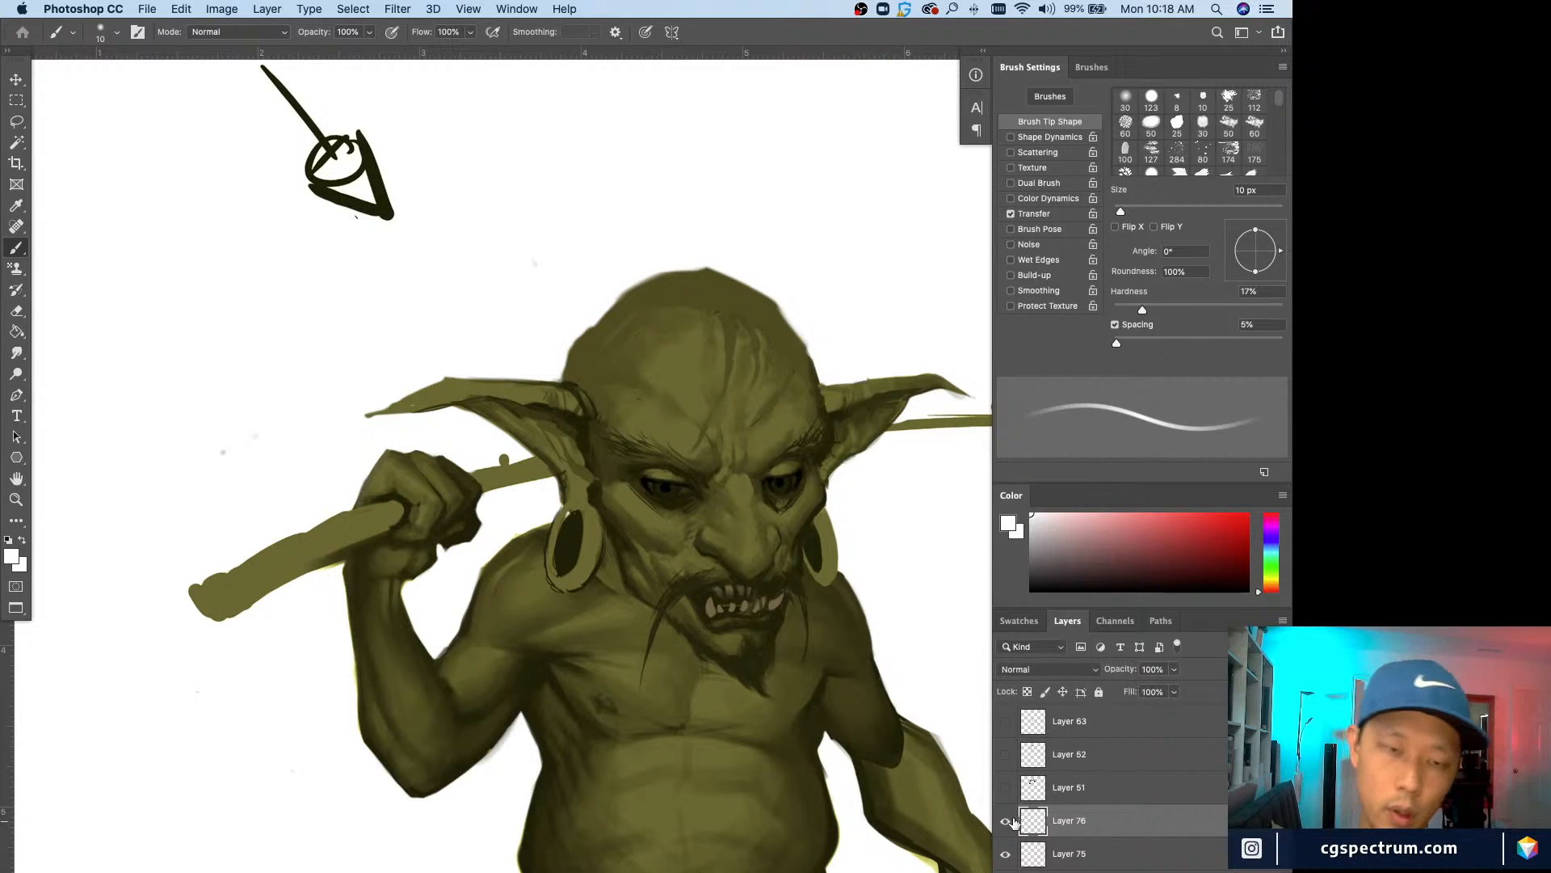
key("alt+shift+super+n")
Step: Examine the gripping hand and raised arm against the whole goblin figure, both close up and from a distance
key("super+plus")
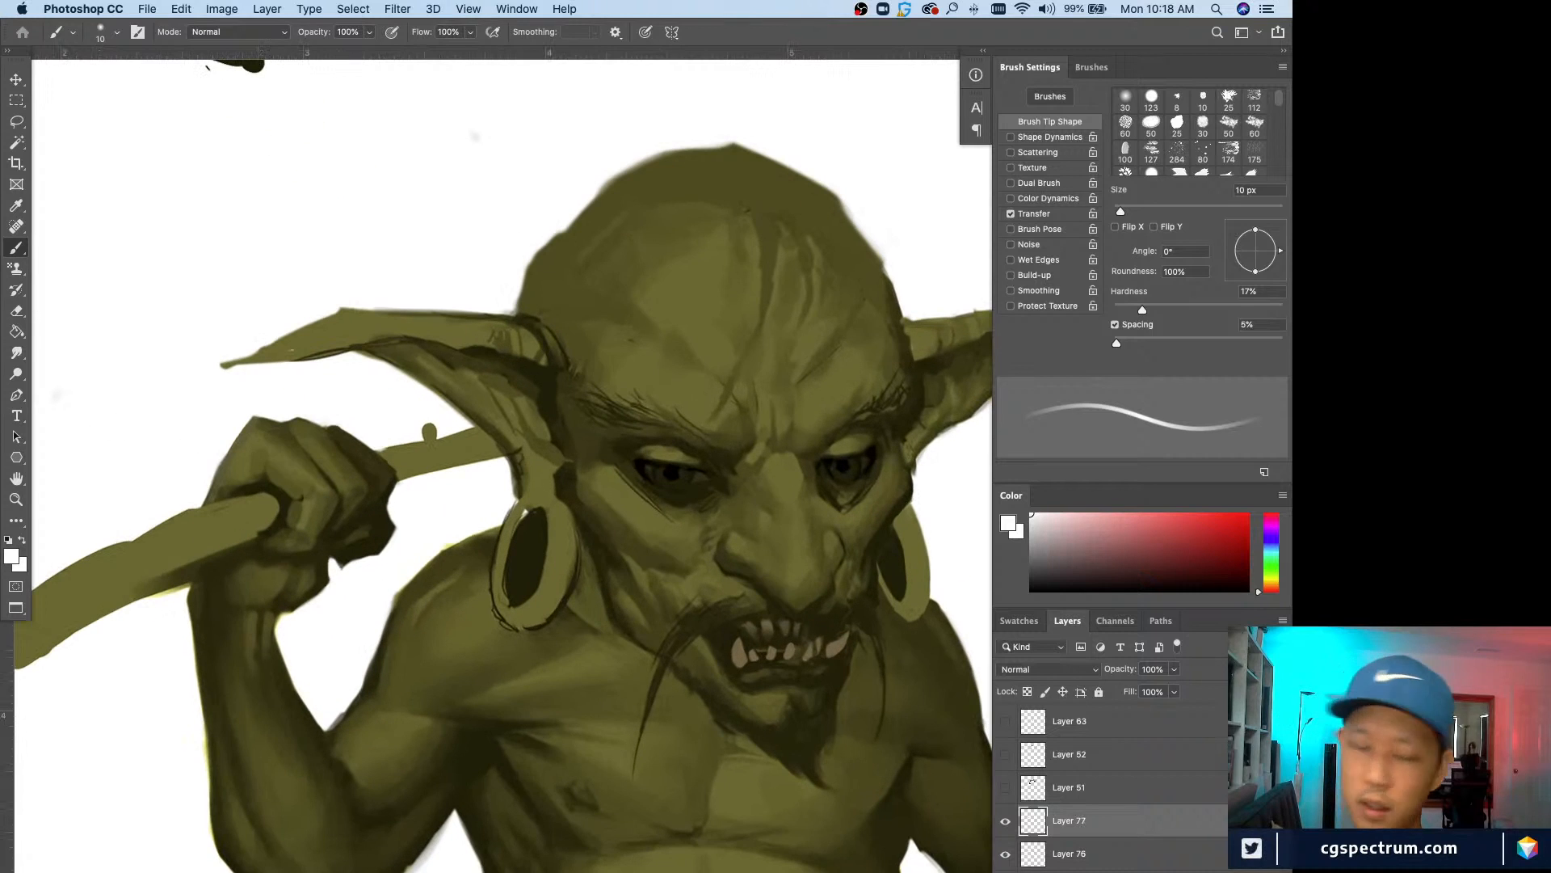
key("super+minus")
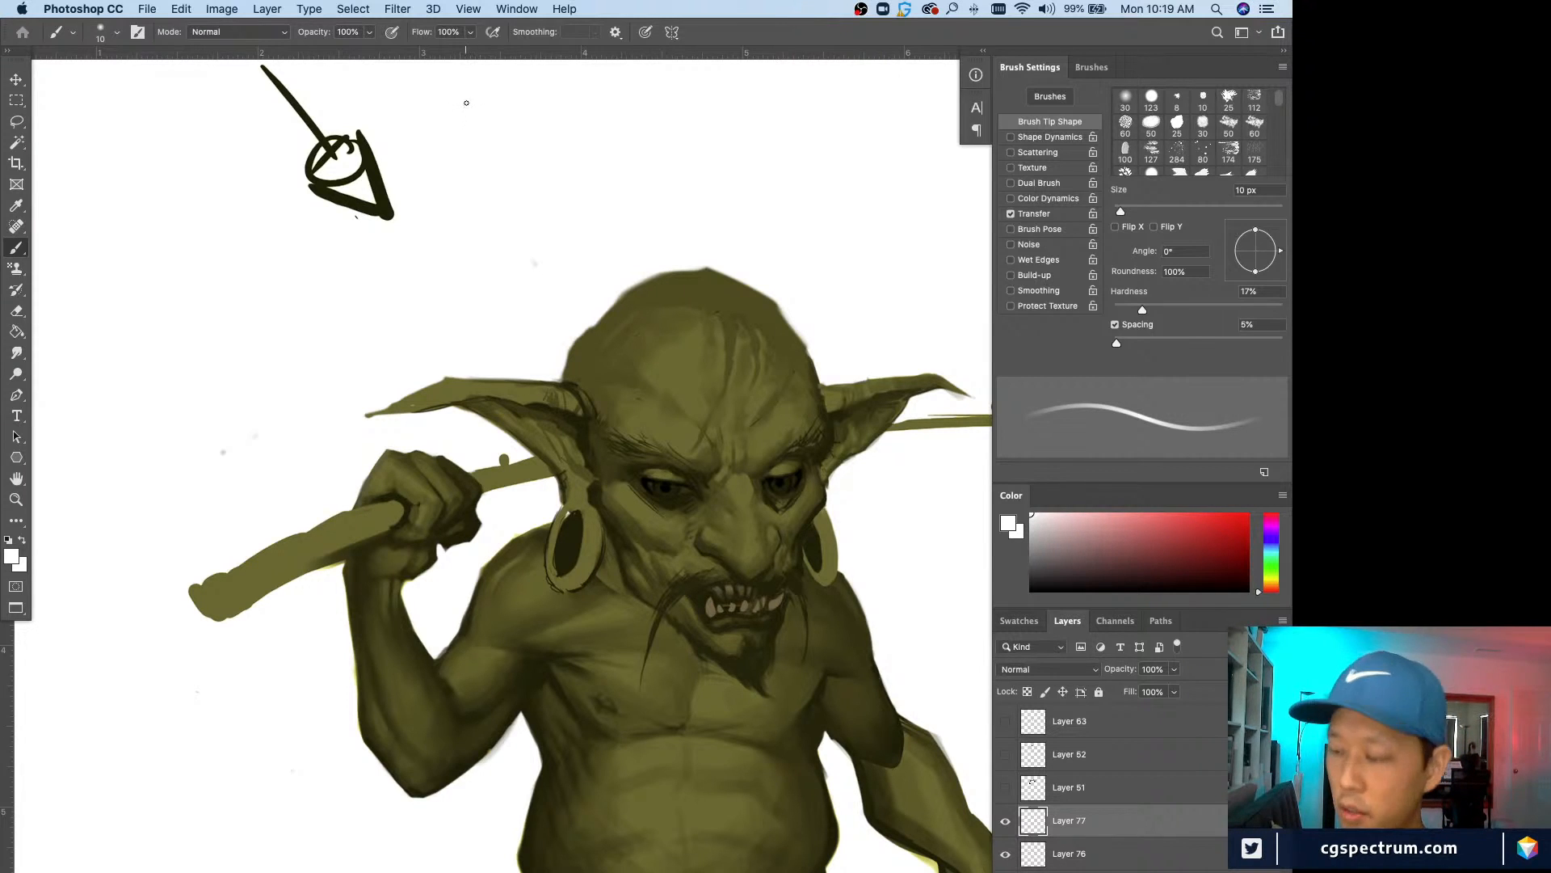
key("super+plus")
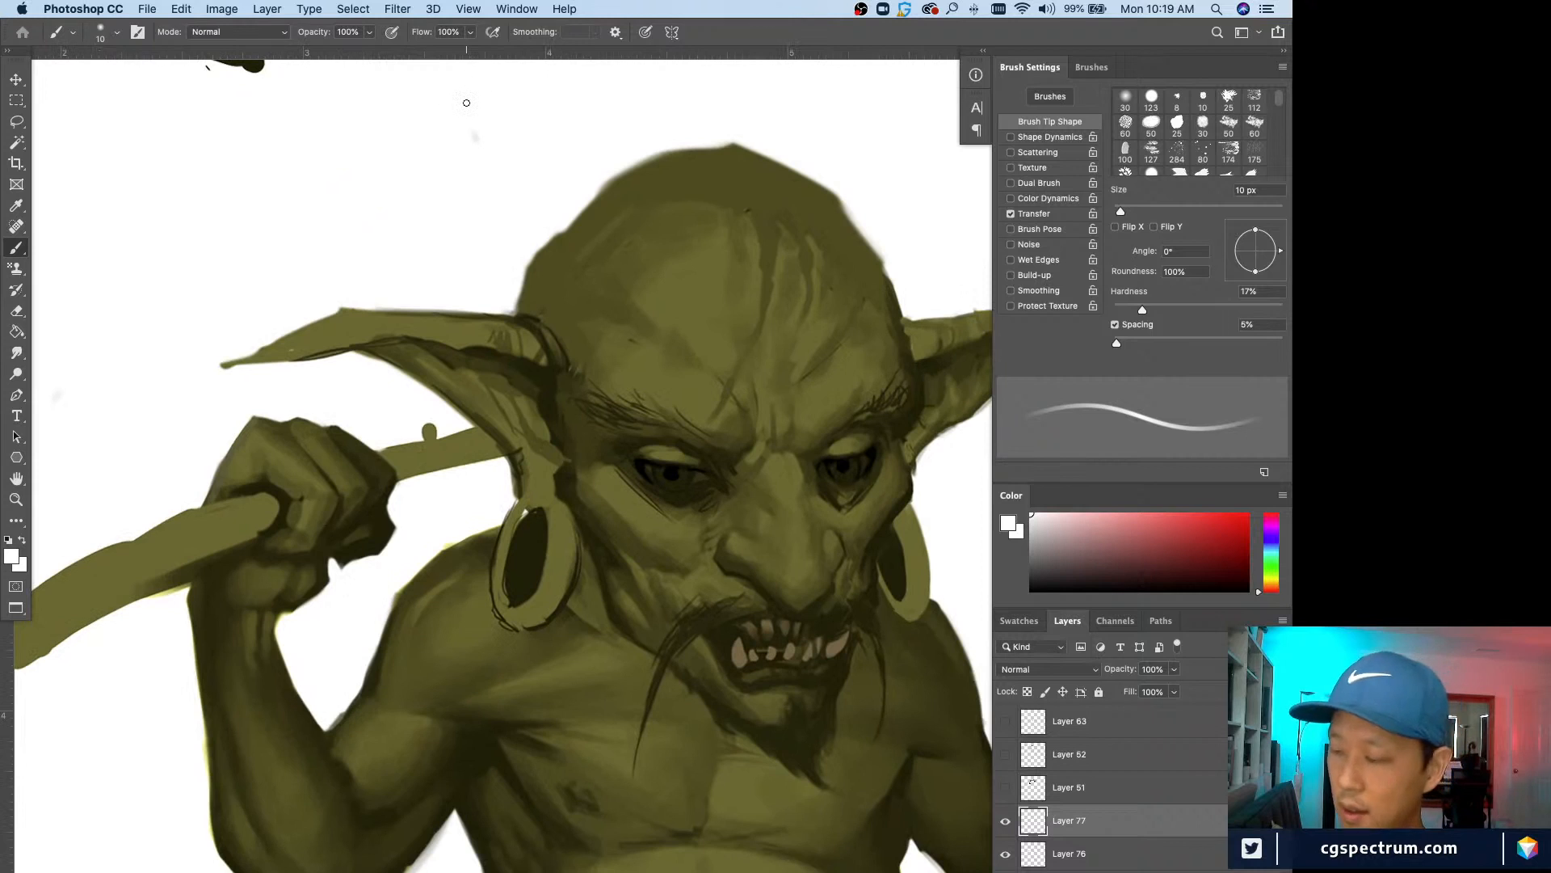
key("super+minus")
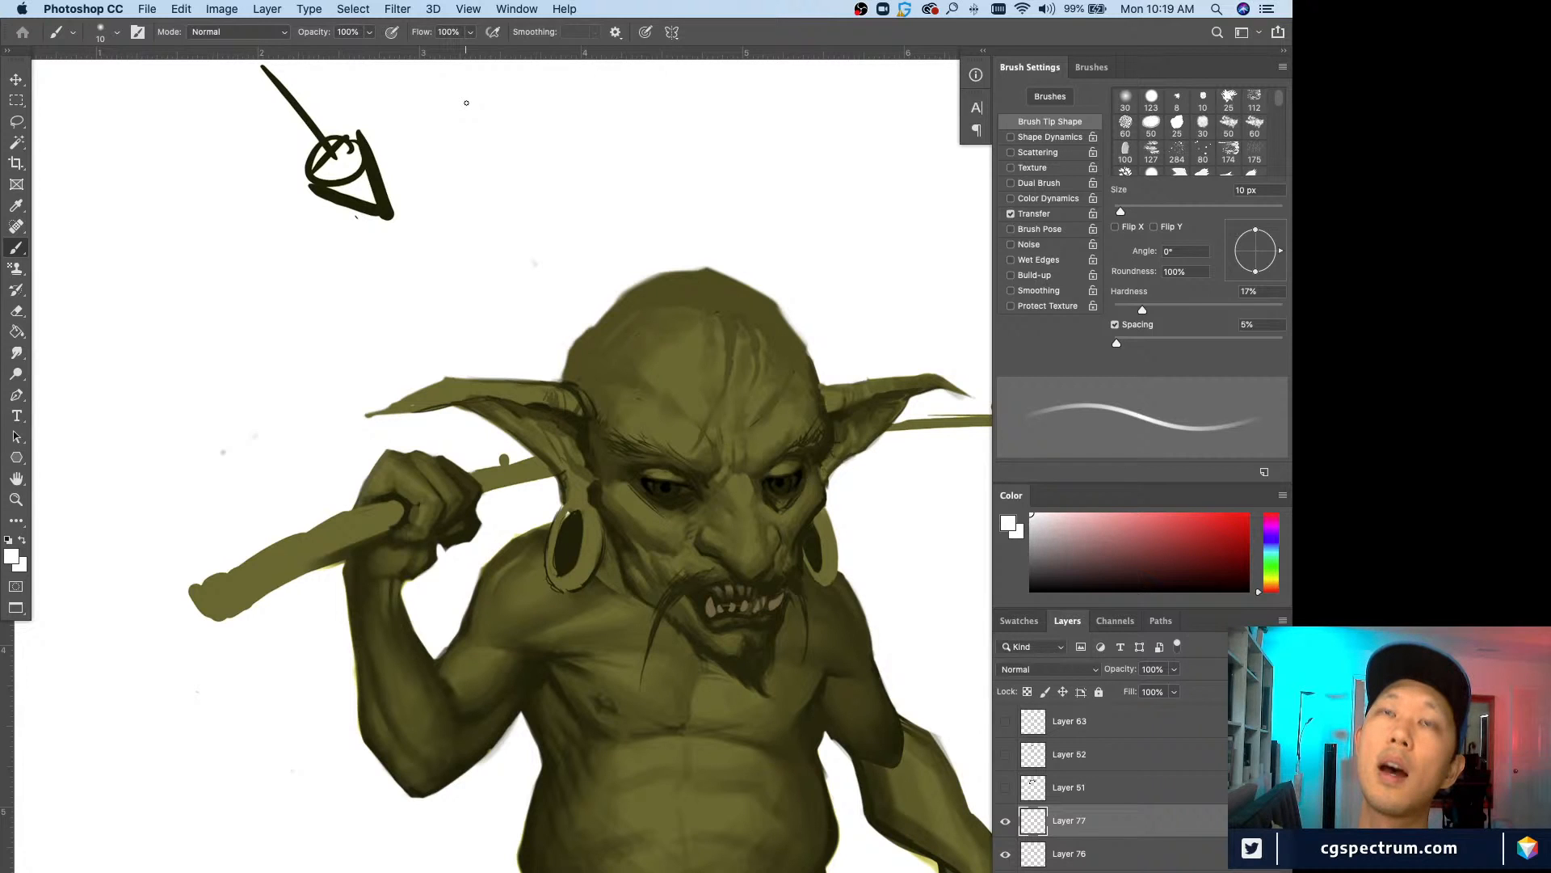
key("super+plus")
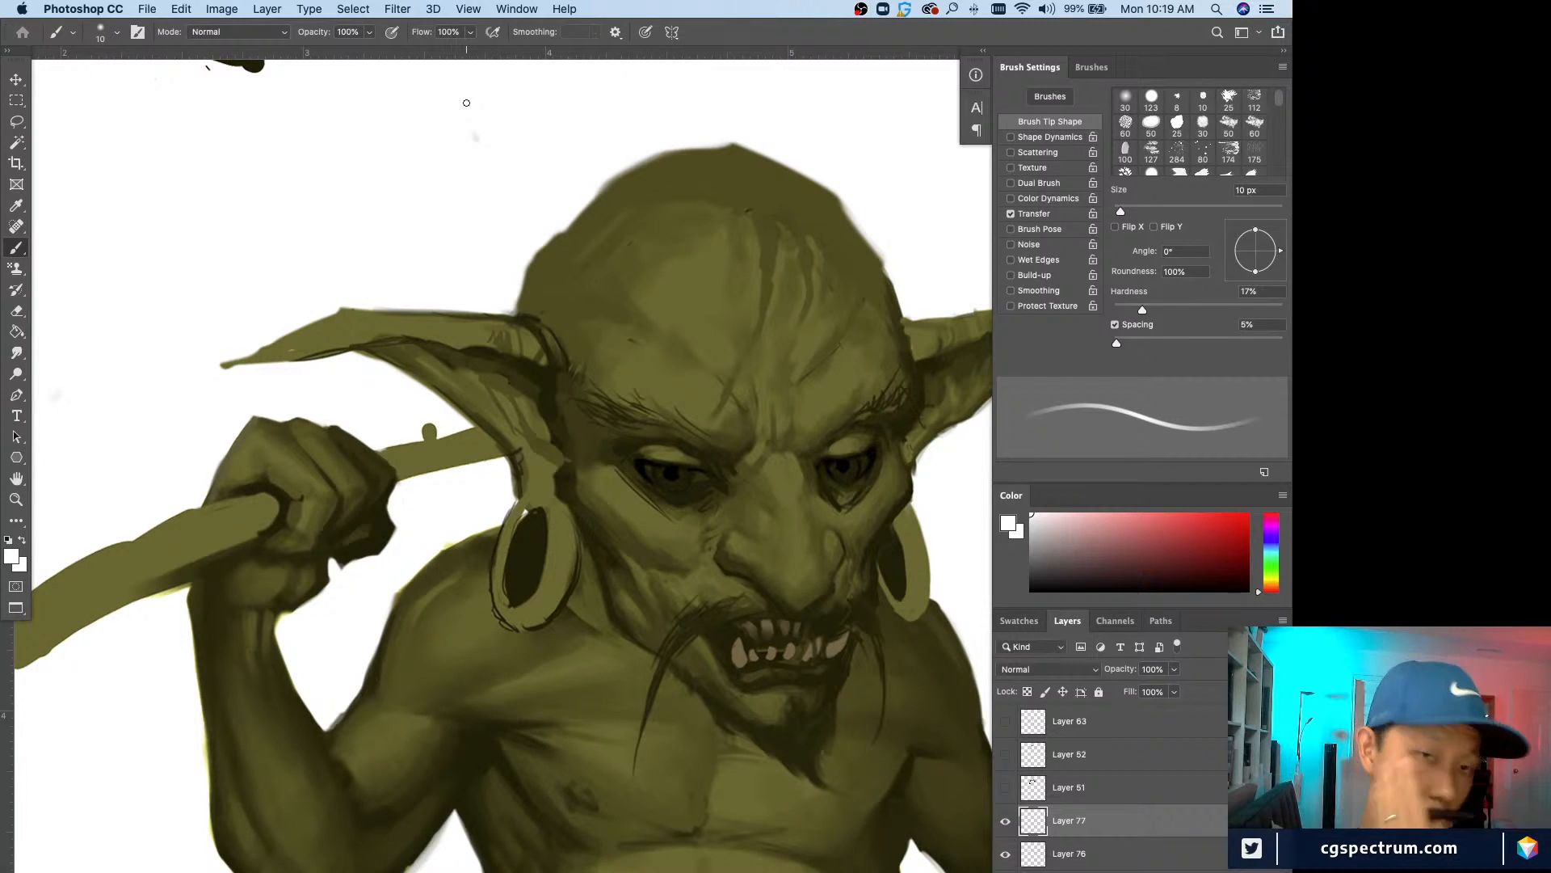
key("super+plus")
key("super+plus")
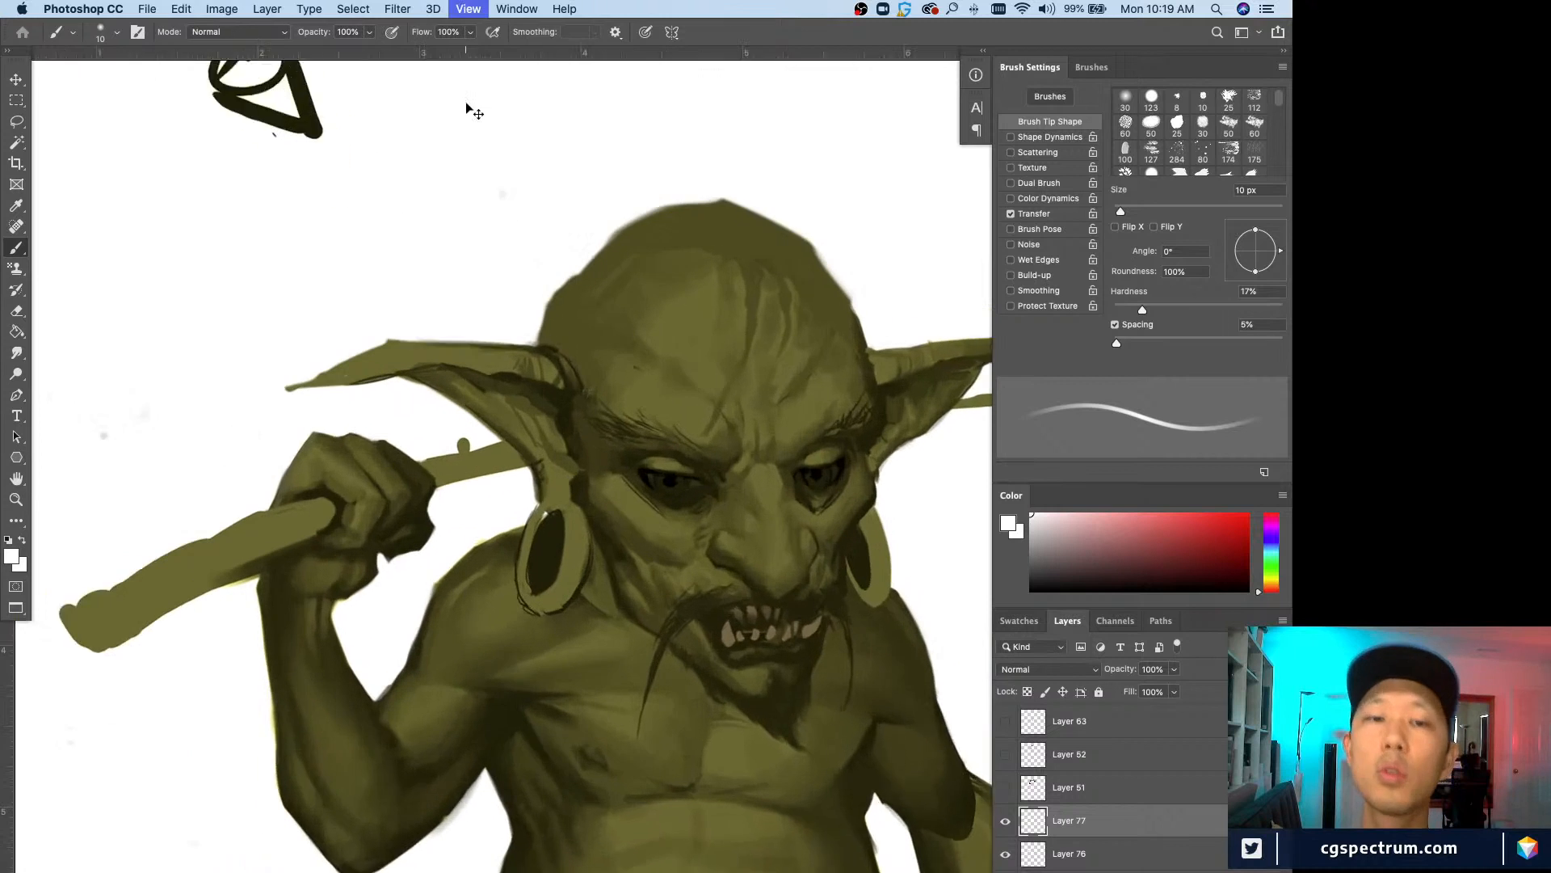
left_click_drag(488, 738, 585, 700)
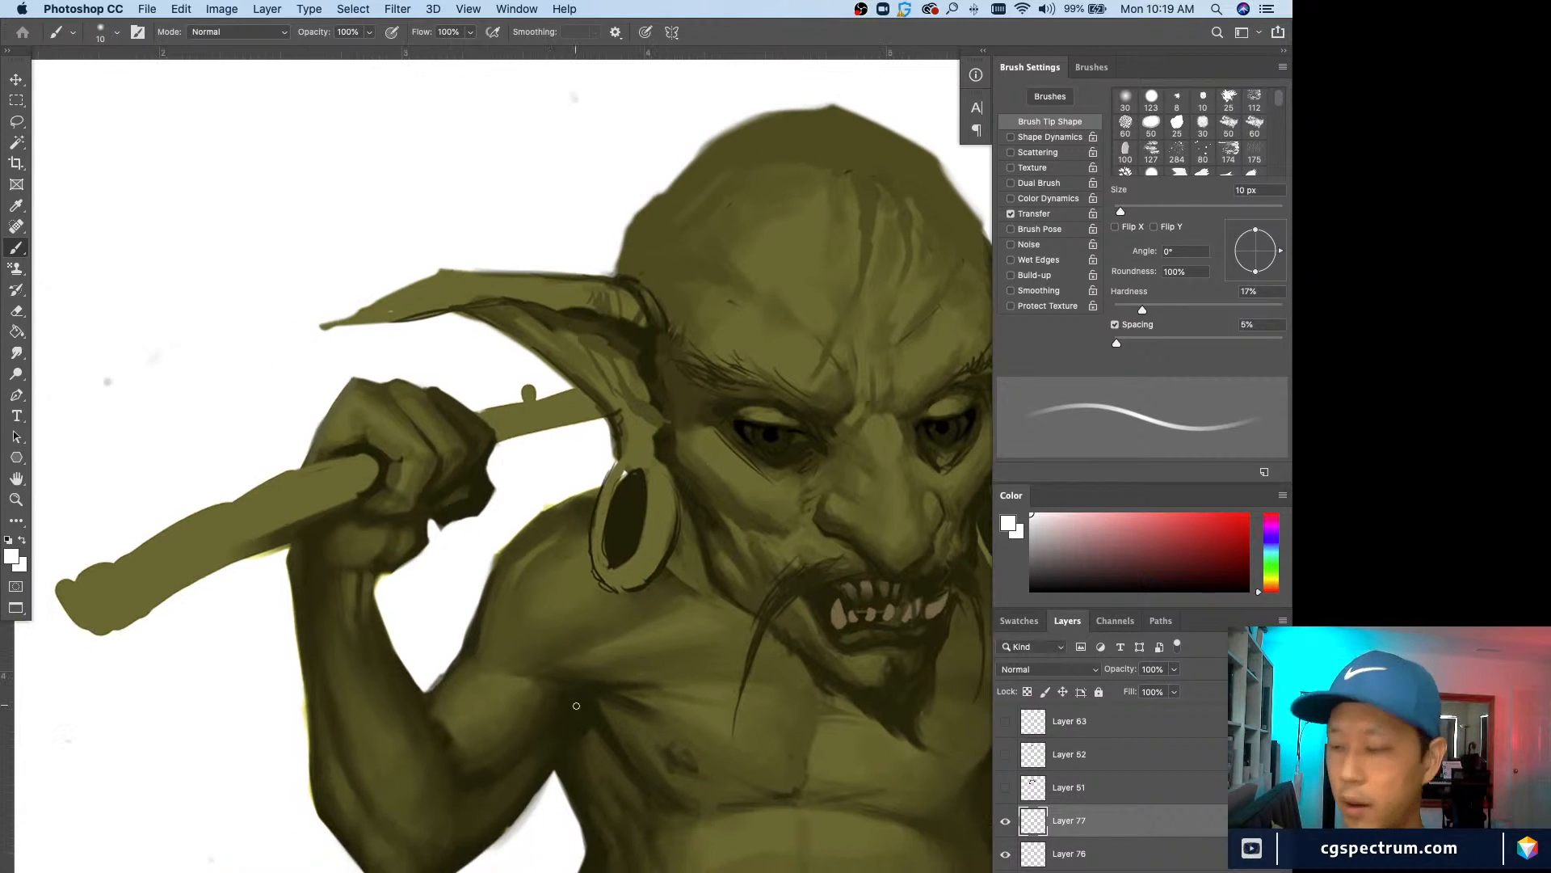
key("super+minus")
key("super+minus")
key("super+plus")
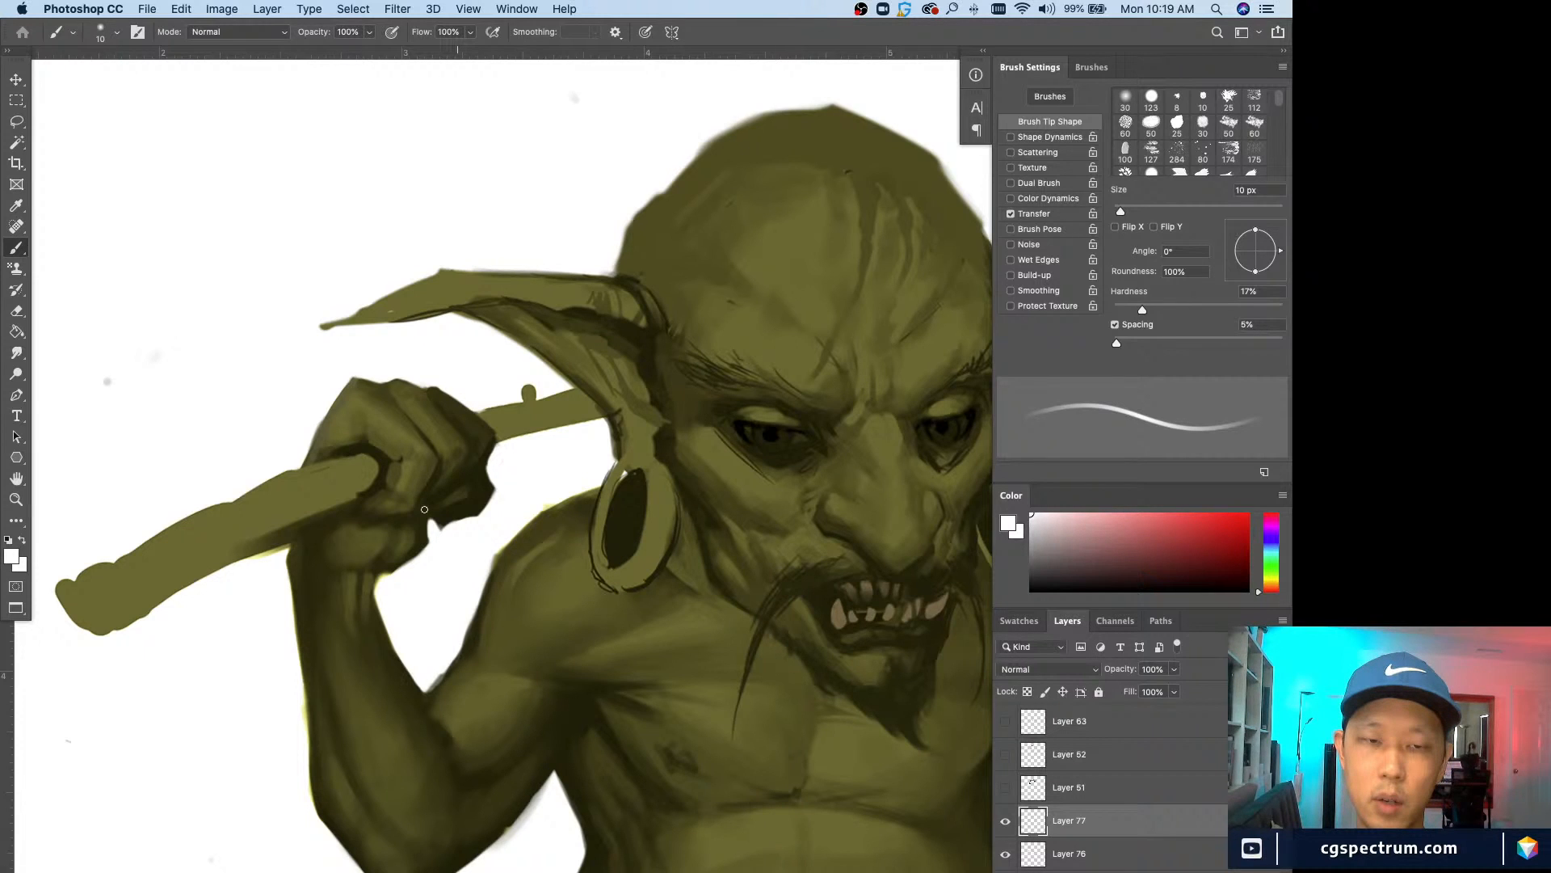
key("super+minus")
key("super+minus")
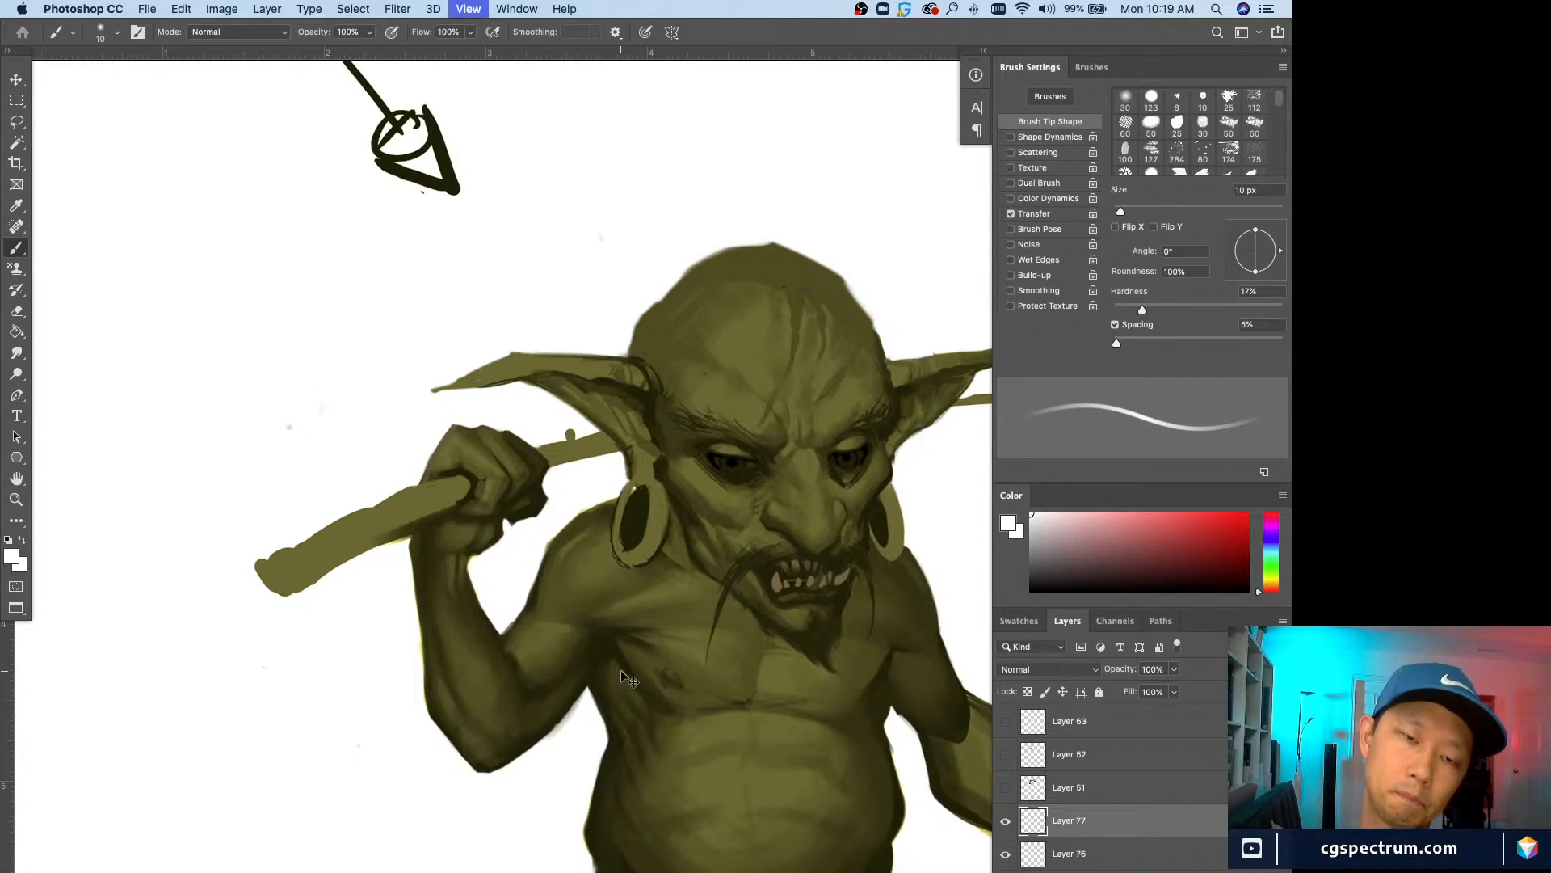
key("super+plus")
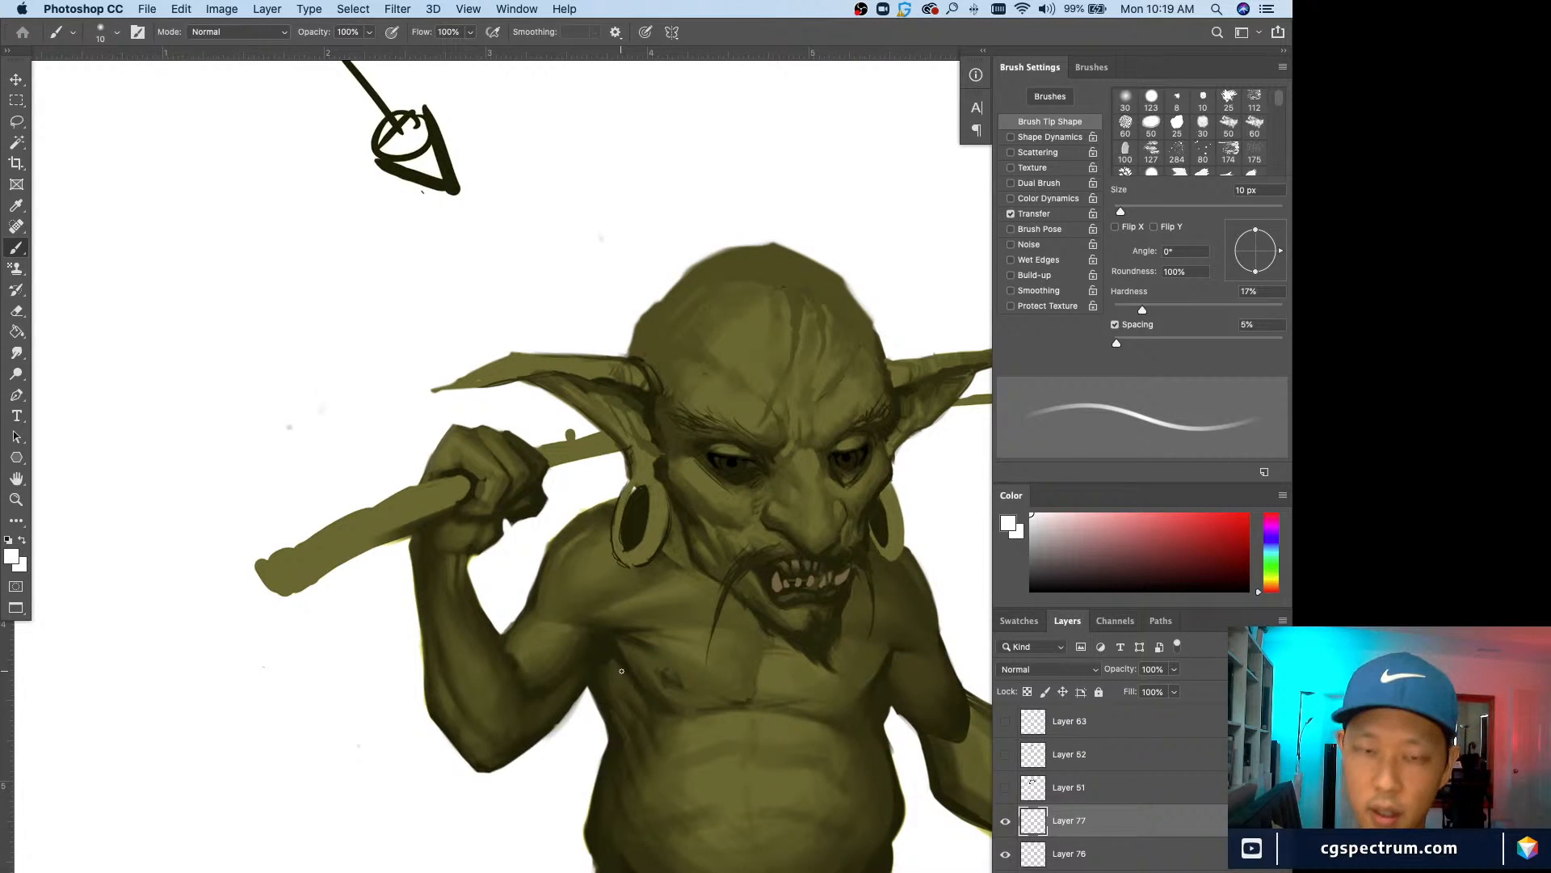
key("super+minus")
key("super+minus")
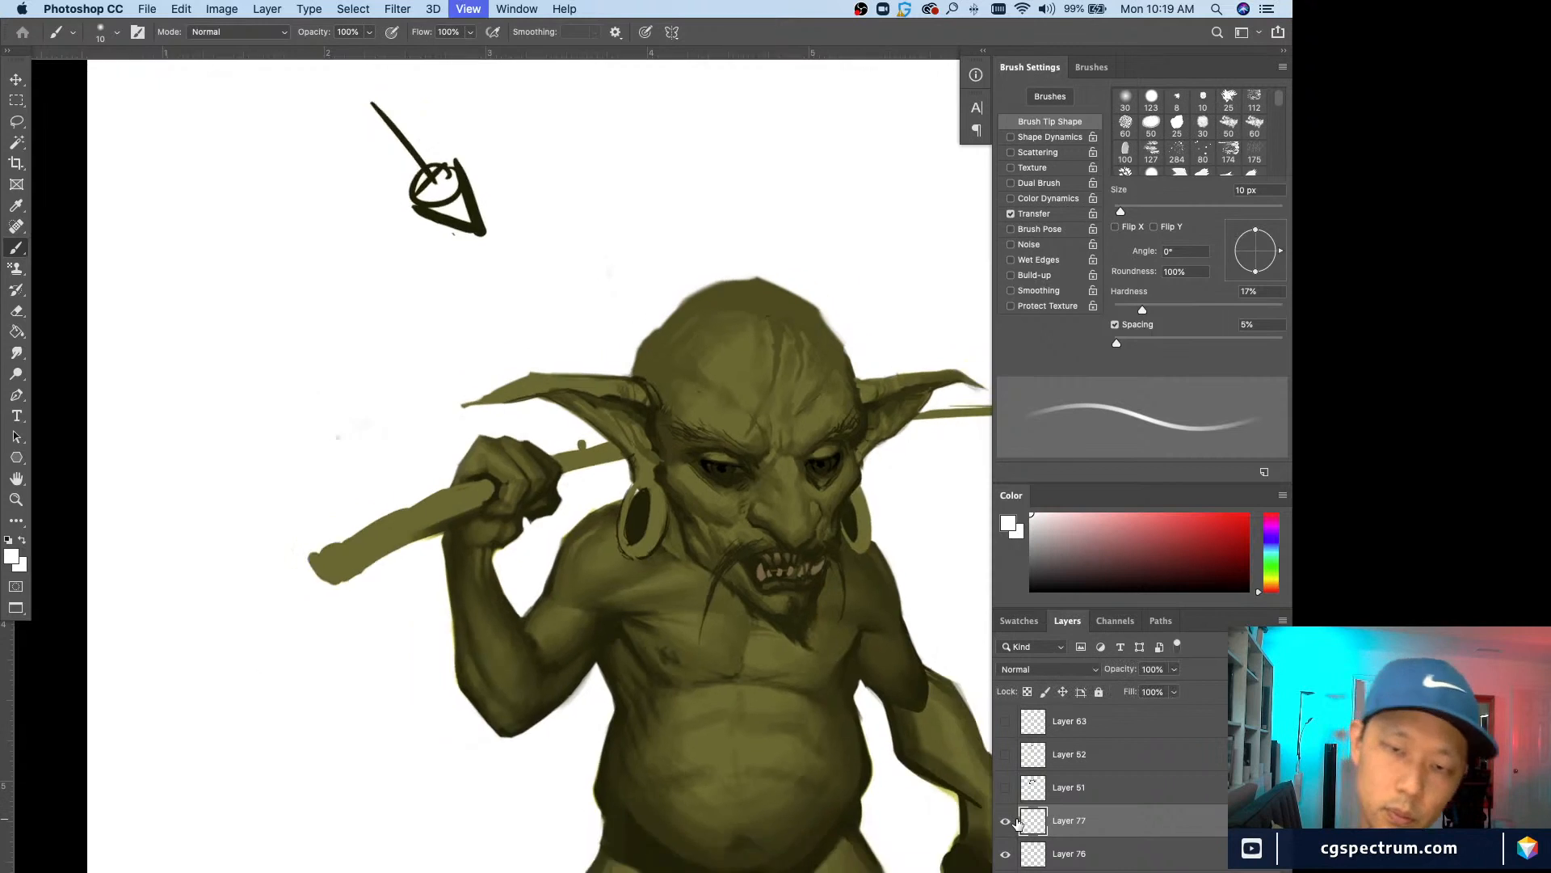
key("super+plus")
key("super+plus")
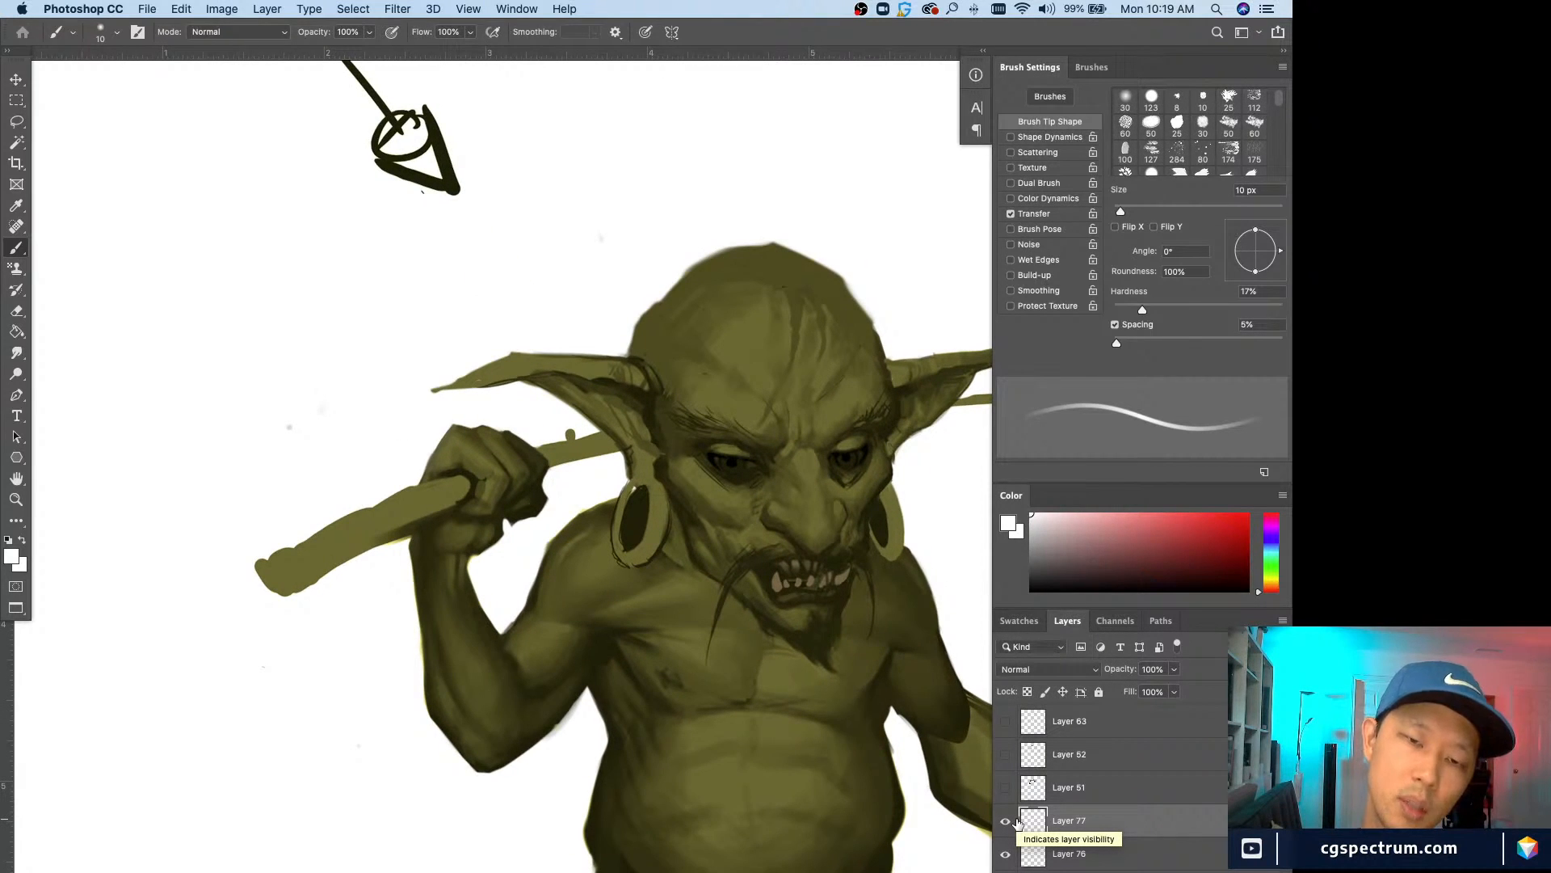
key("super+minus")
key("super+minus")
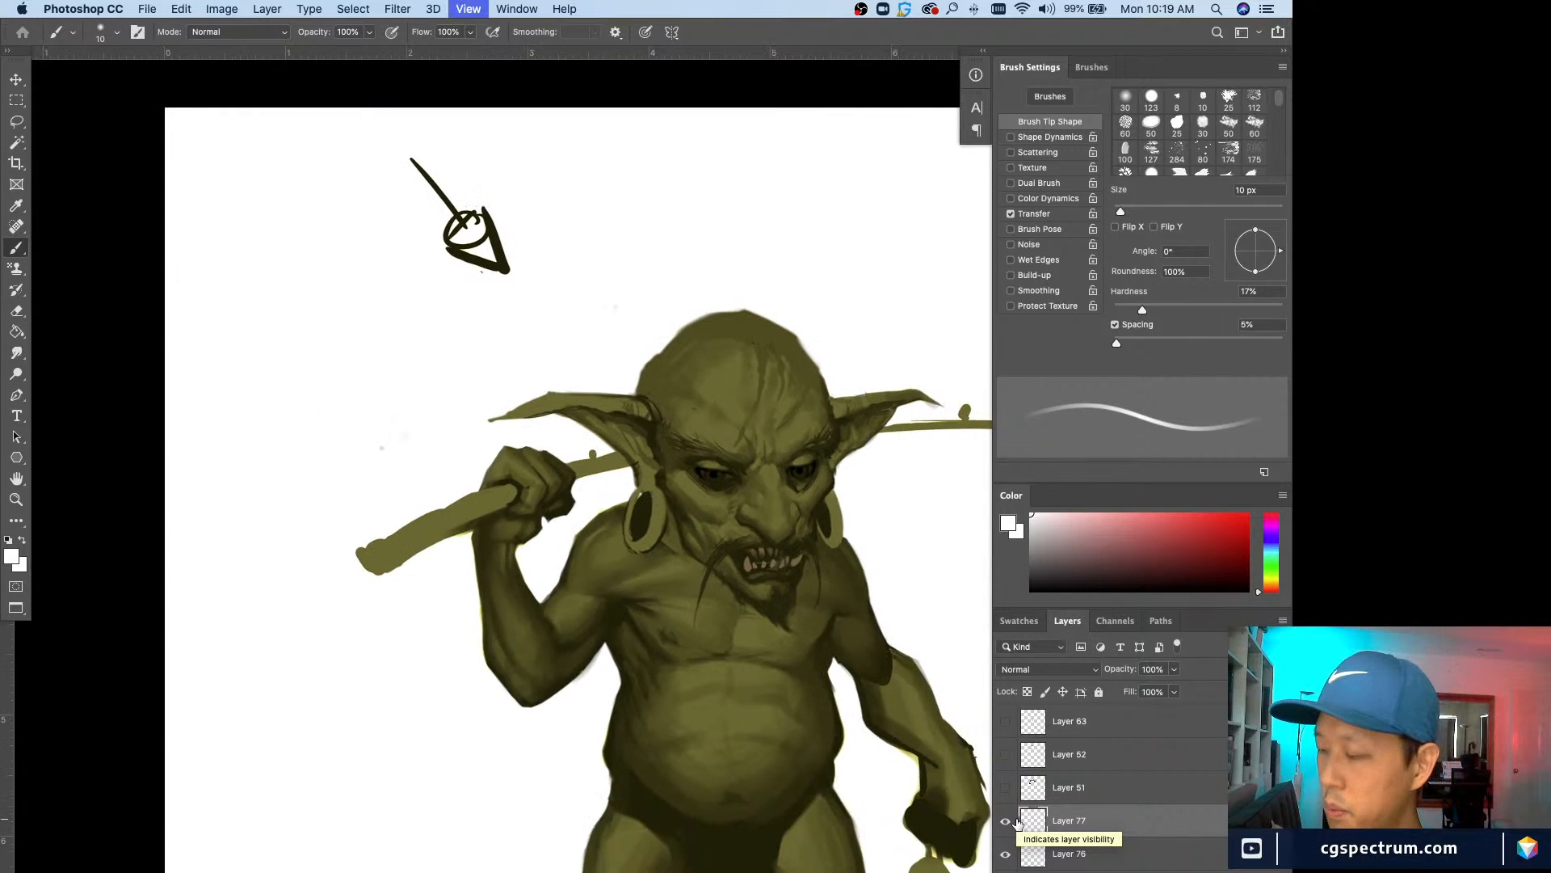
key("super+plus")
key("super+plus")
key("super+minus")
key("super+minus")
key("super+minus")
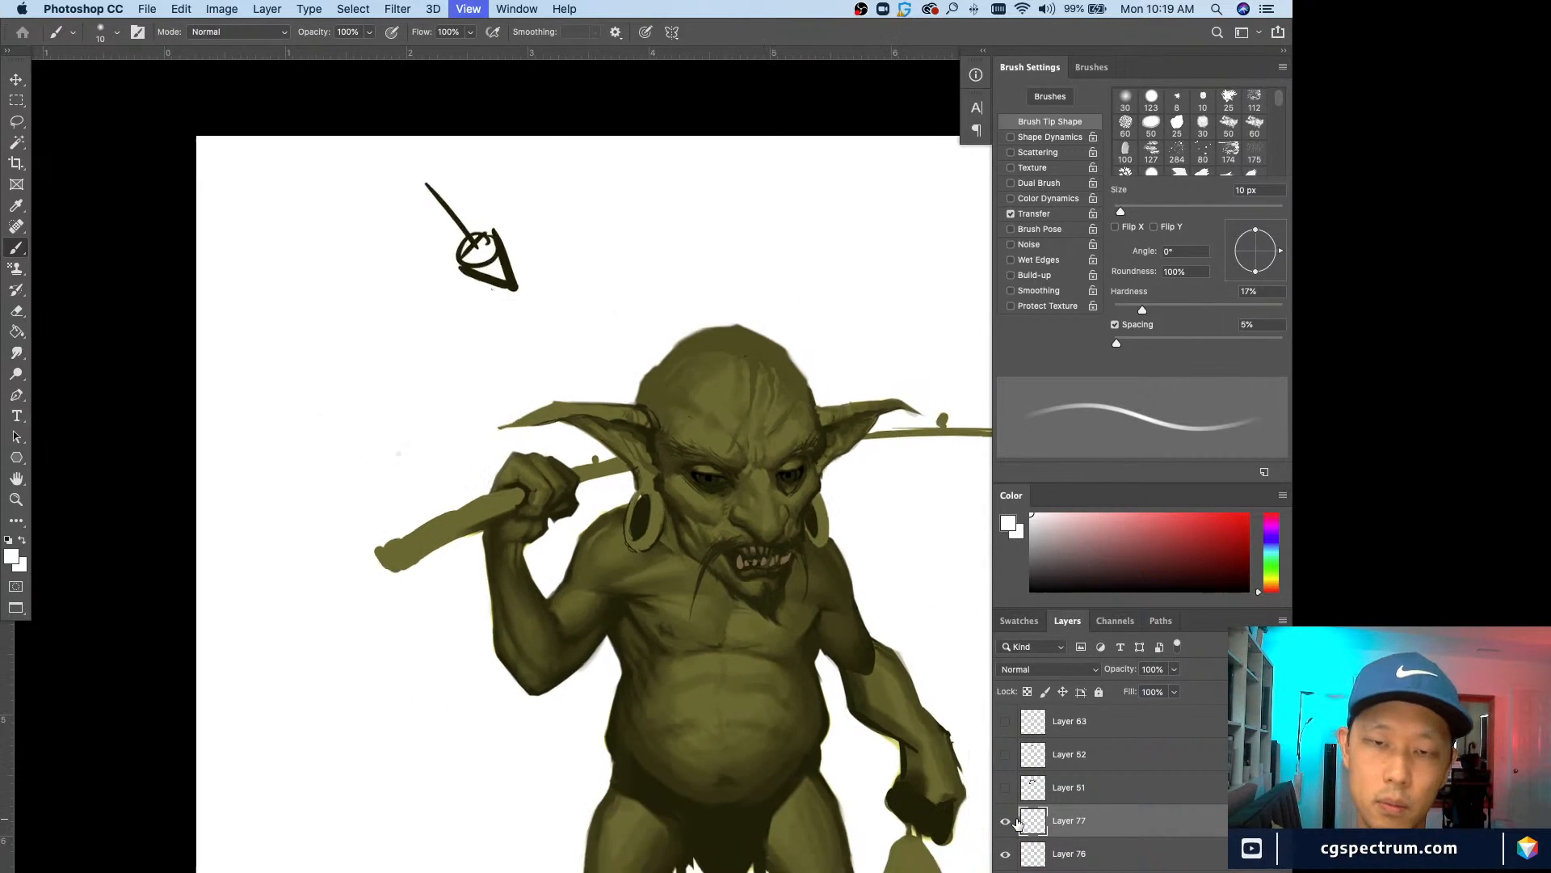
key("super+plus")
key("super+plus")
key("super+plus")
key("super+plus")
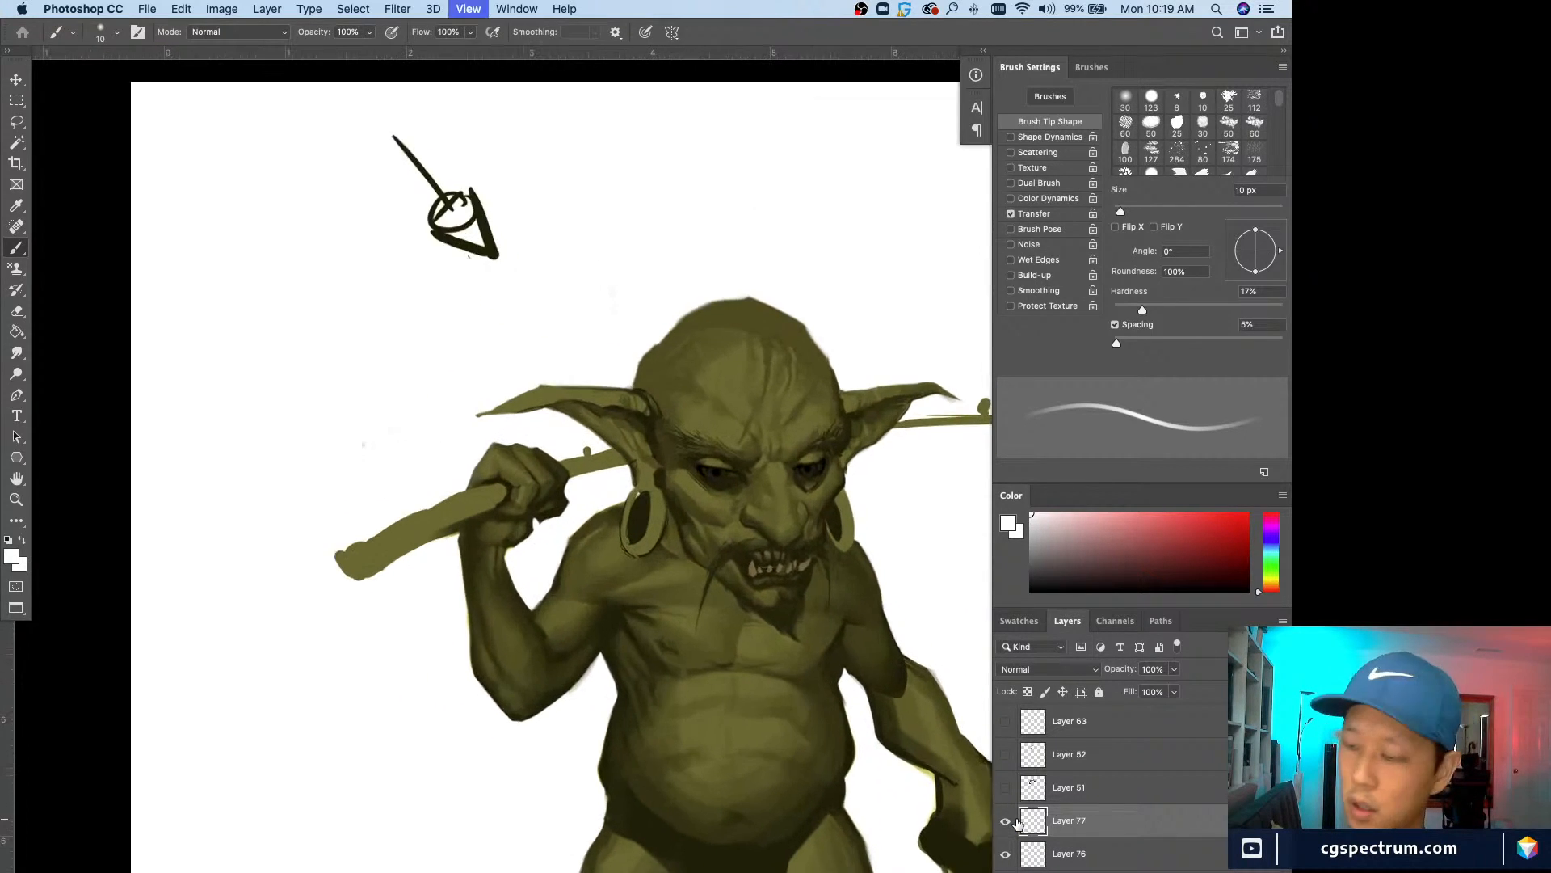
Step: Compare the gripping hand with and without the strokes on Layer 77
left_click_drag(762, 763, 731, 715)
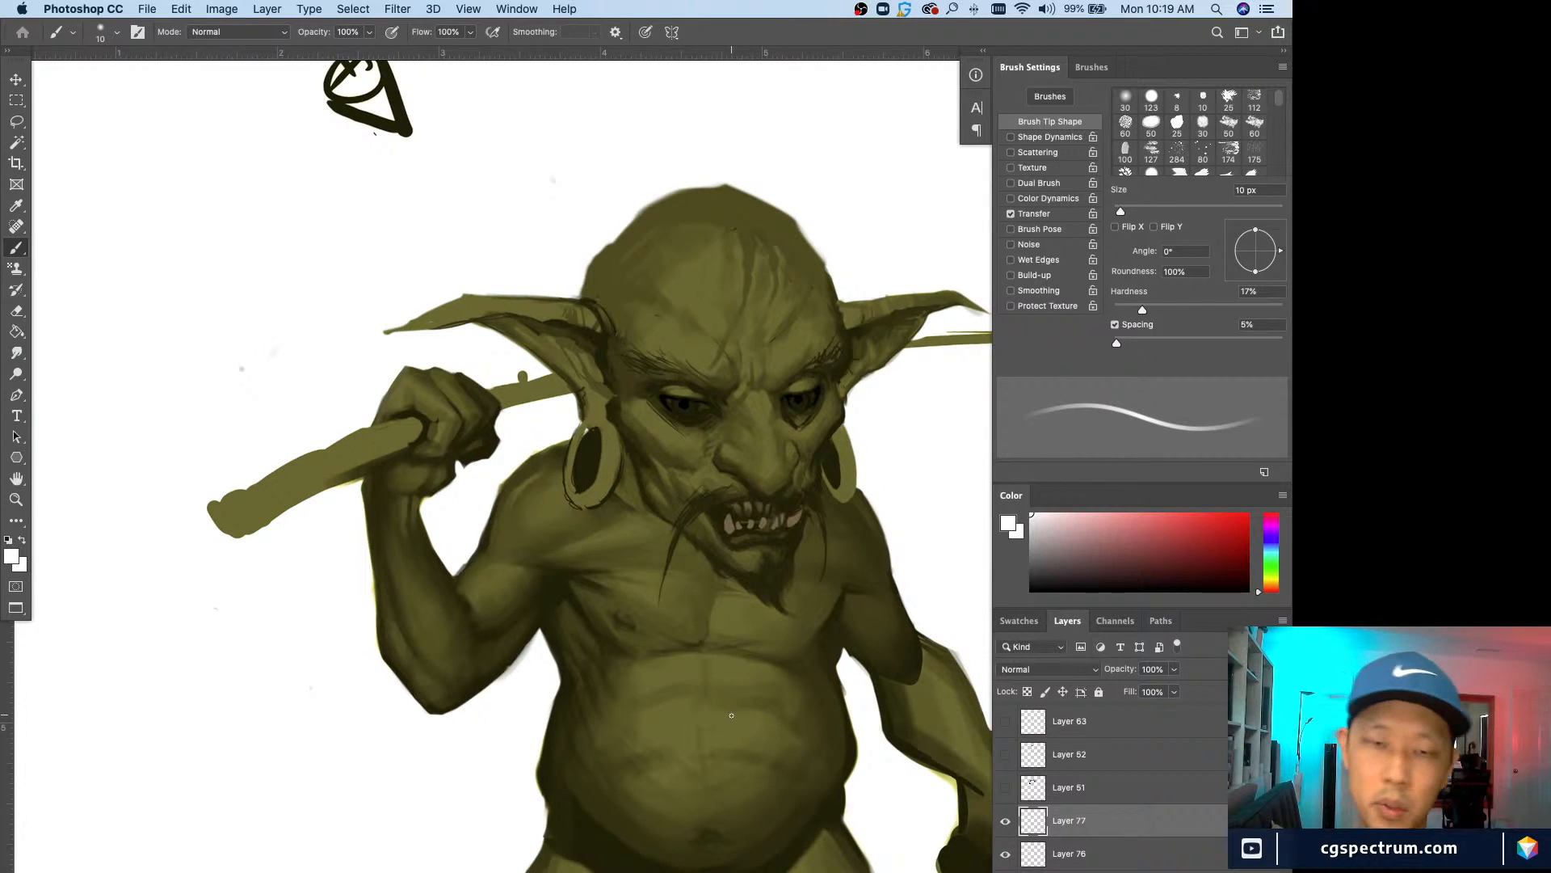
left_click(1005, 821)
left_click(1005, 822)
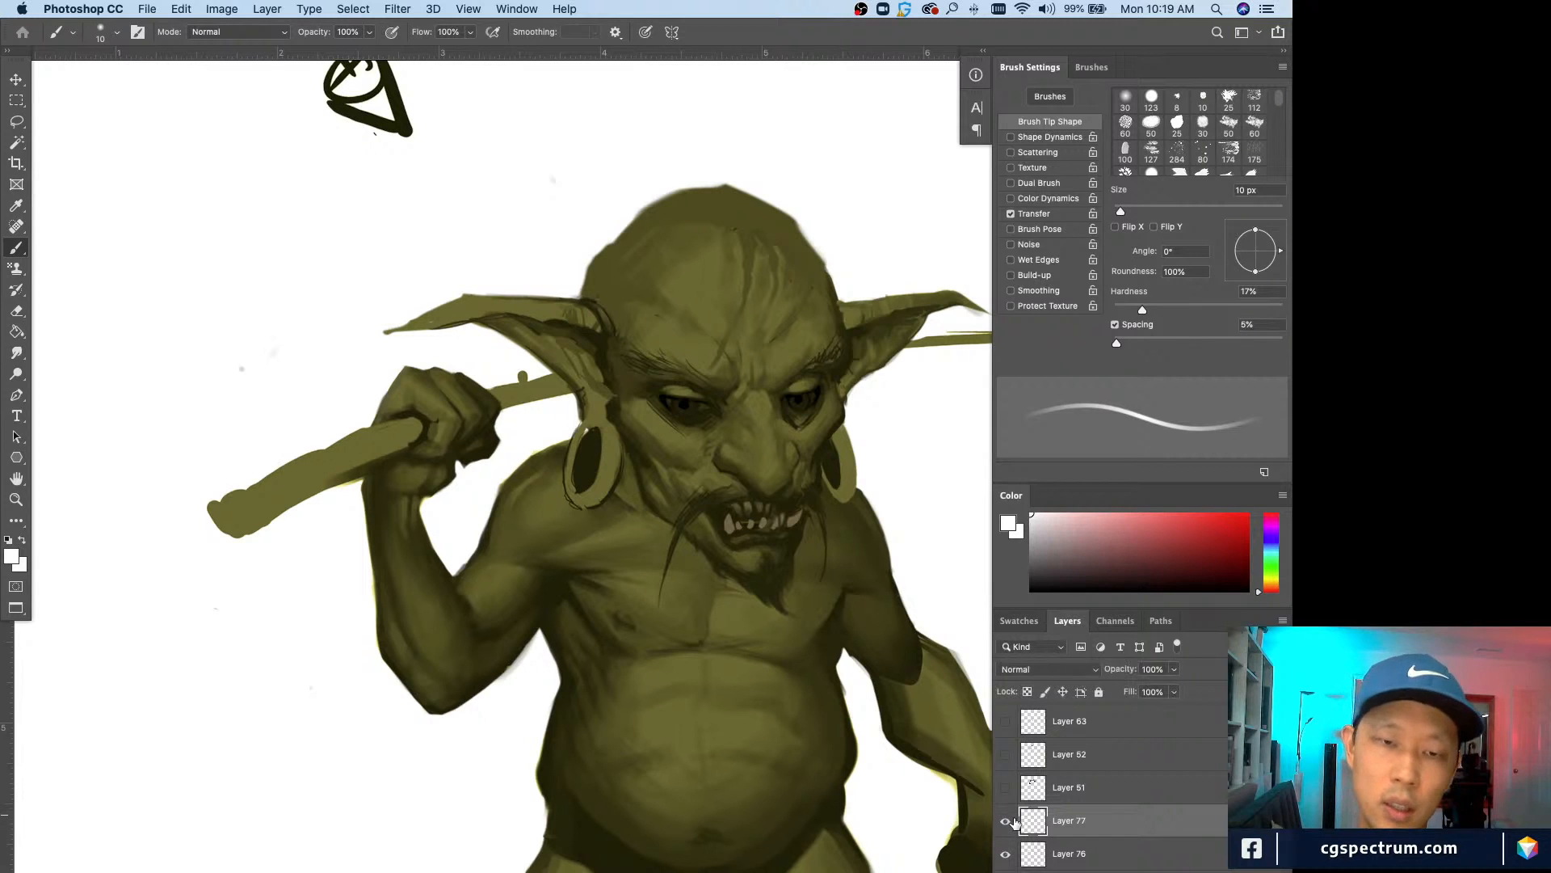
key("super+minus")
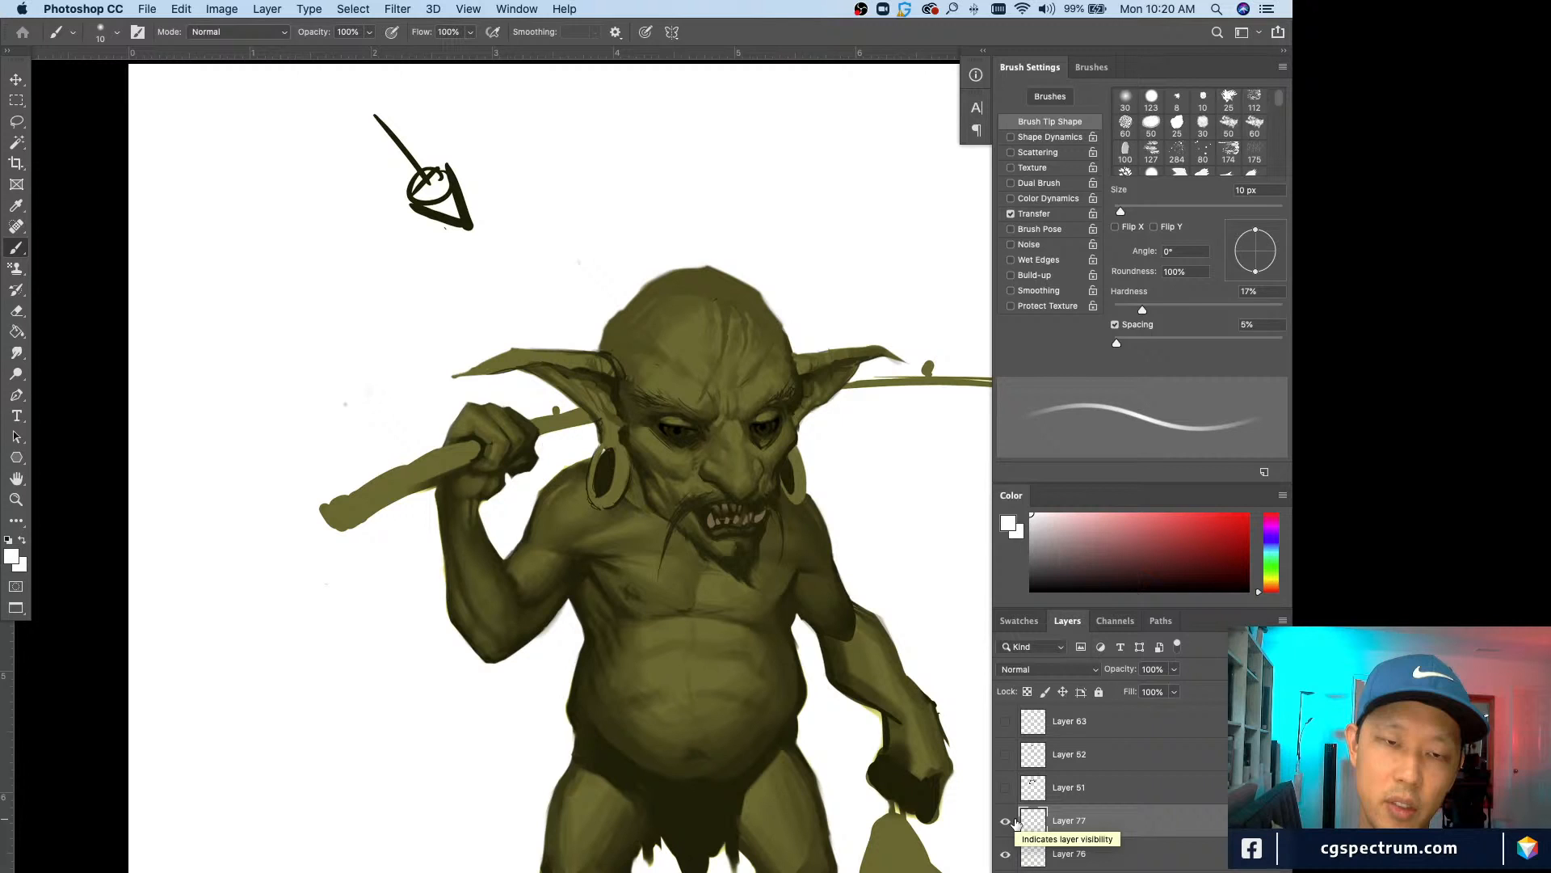
Step: Add a new layer and darken the underside of the lowest curled finger with near-black sampled from the hand at 5 px
key("super+shift+alt+n")
key("super+plus")
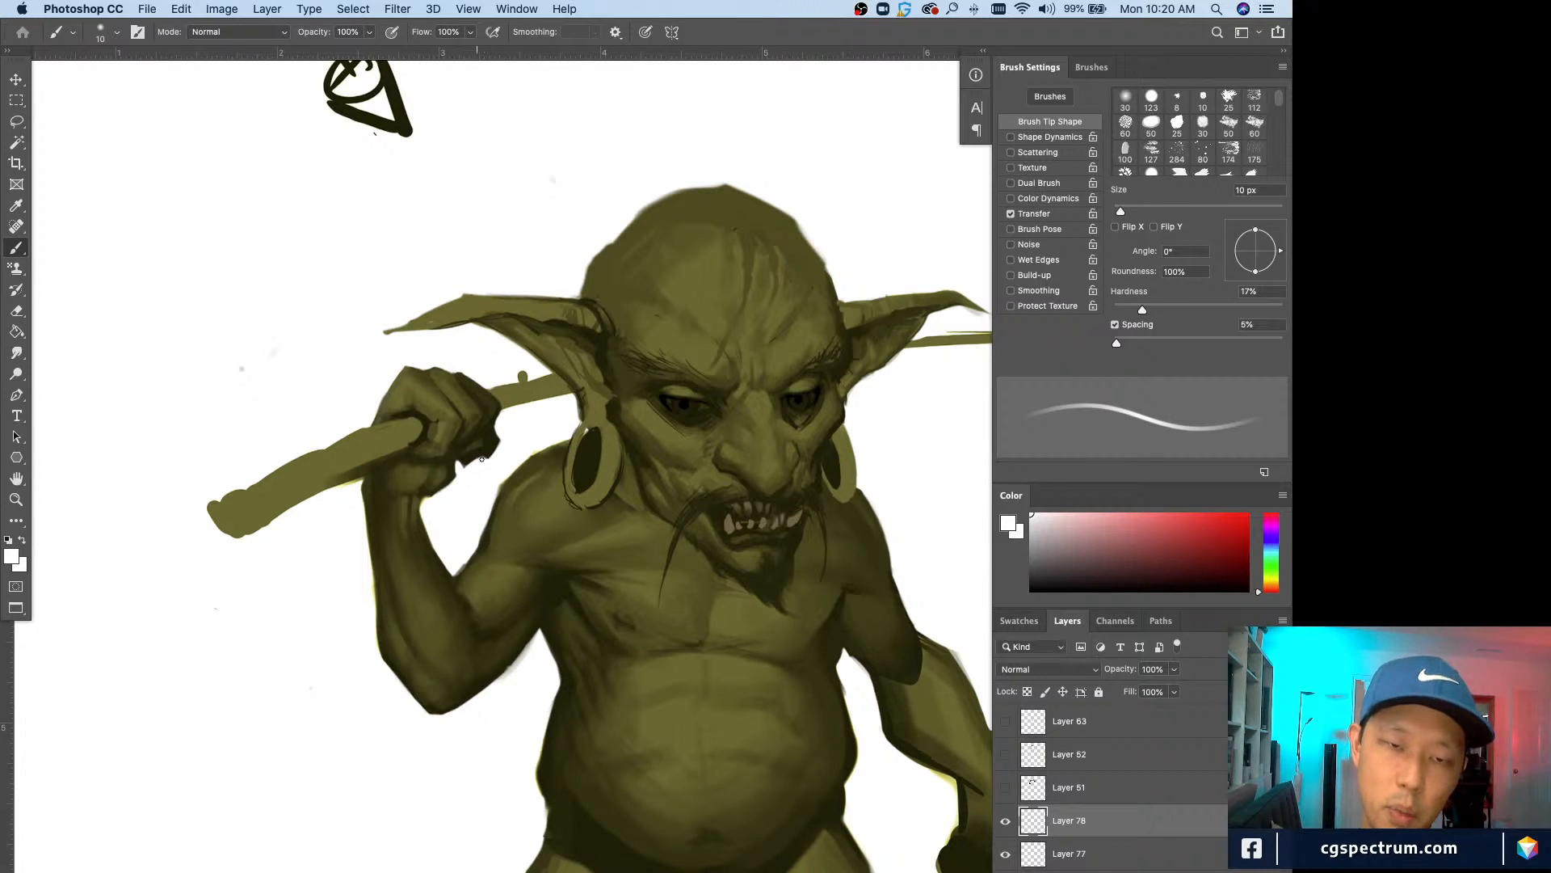
left_click(480, 442, "alt")
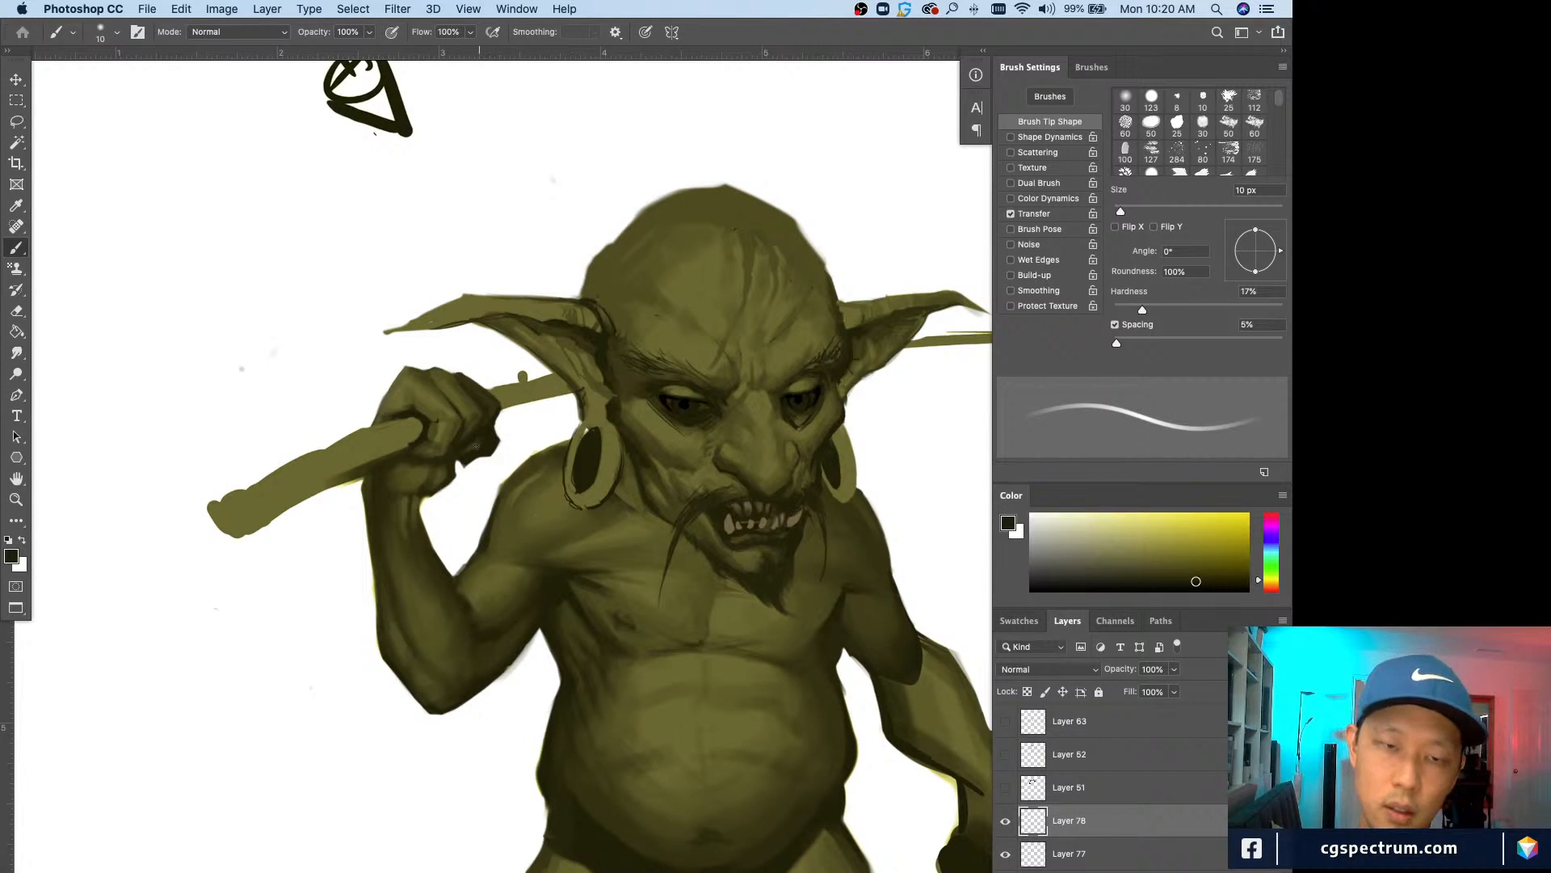
left_click(471, 452, "alt")
key("bracketleft")
key("bracketleft")
key("bracketleft")
key("bracketleft")
key("bracketleft")
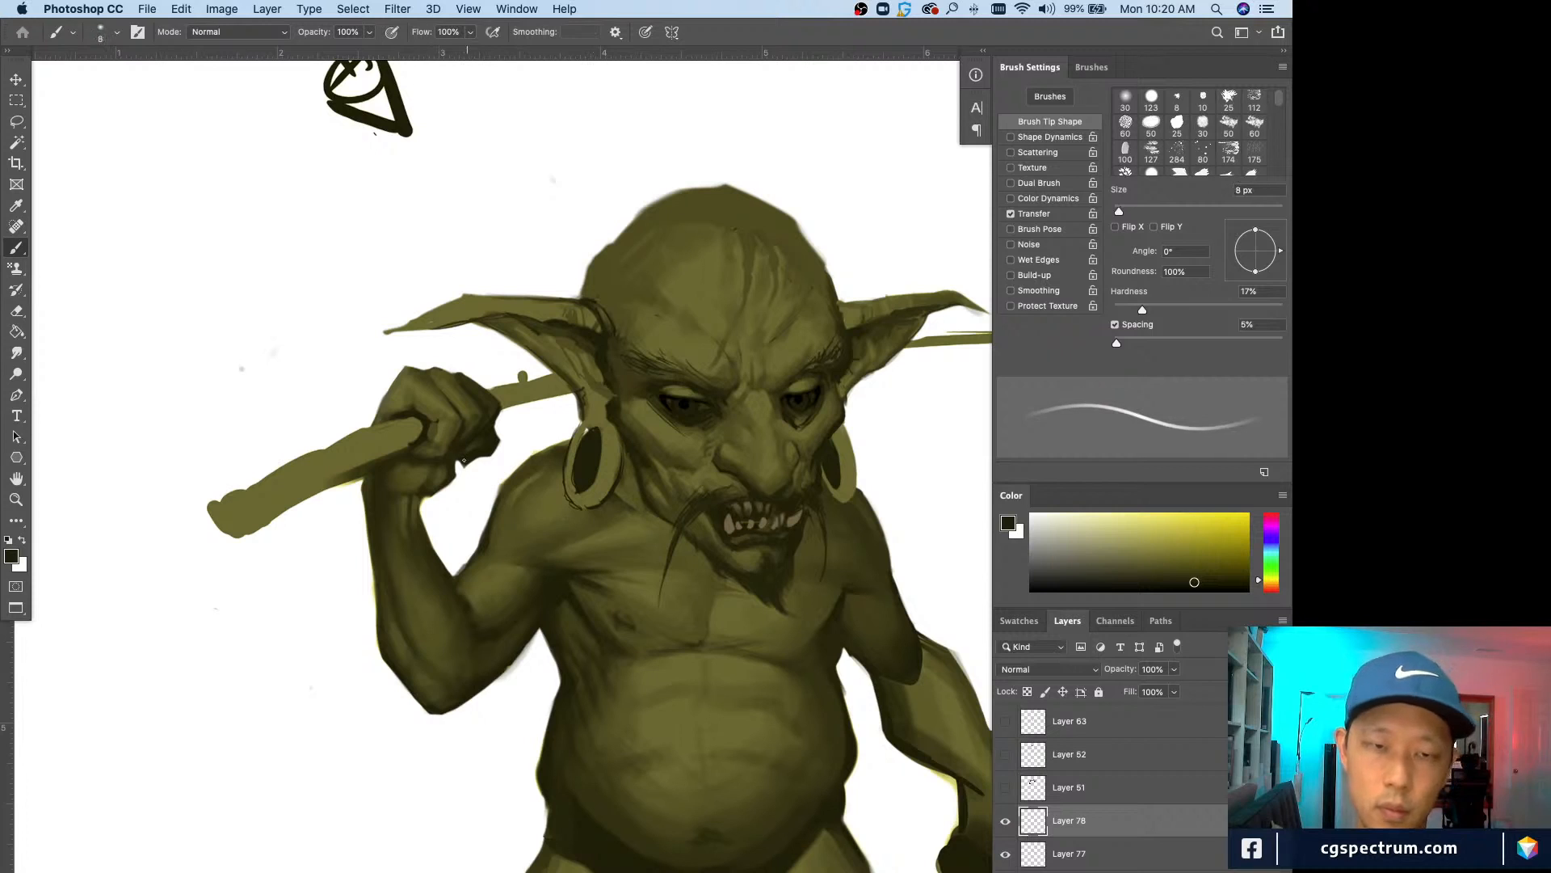
left_click_drag(465, 459, 459, 456)
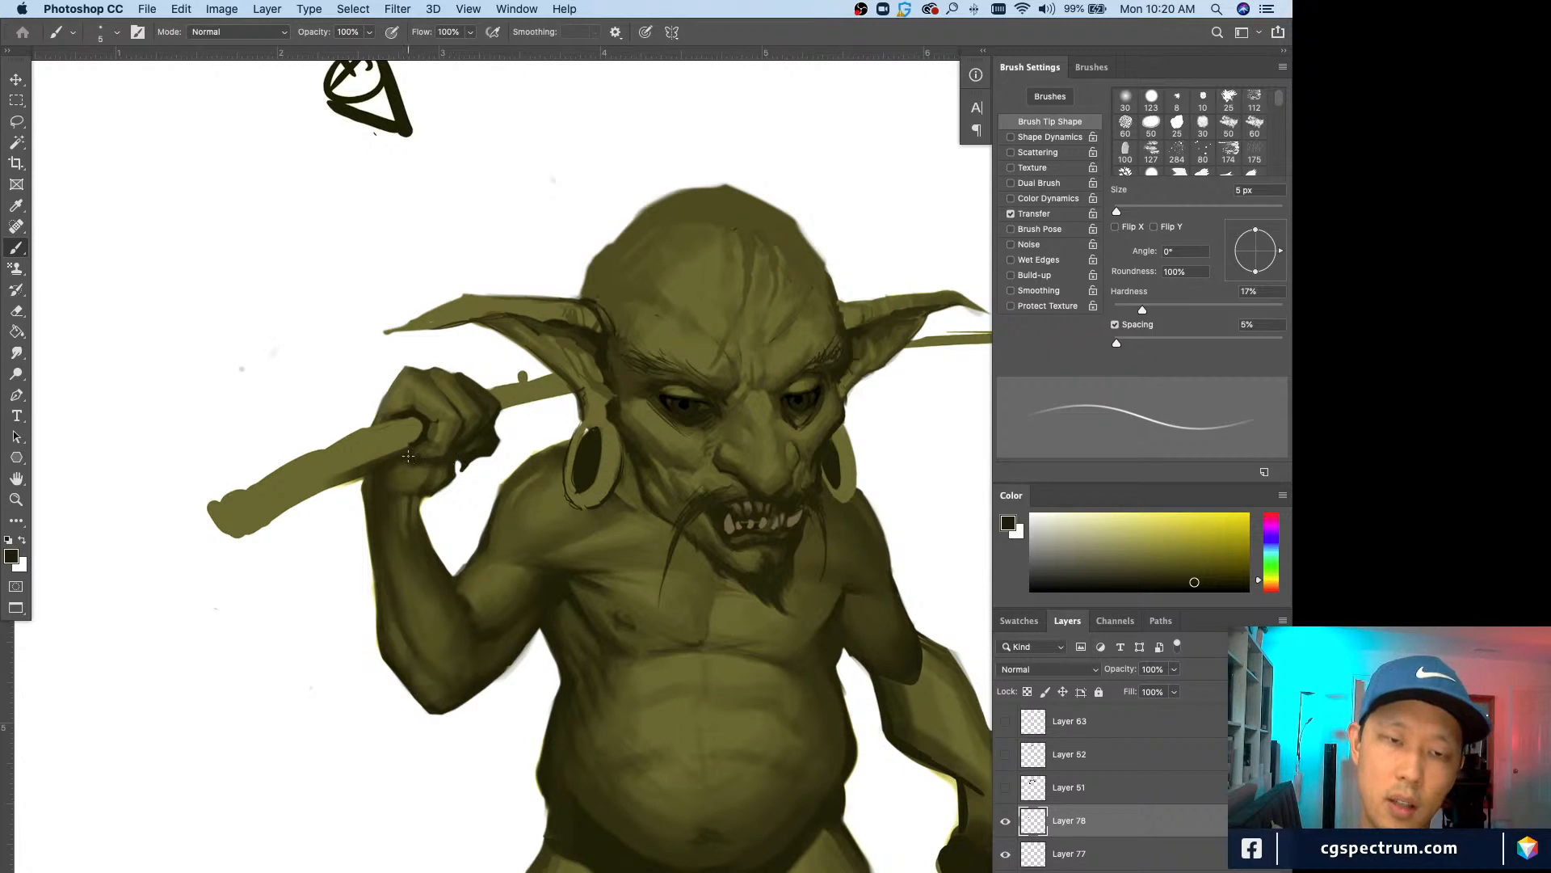
Step: Check how the retouched finger and raised hand read within the goblin figure at several viewing distances
key("super+minus")
key("super+minus")
key("super+minus")
key("super+equal")
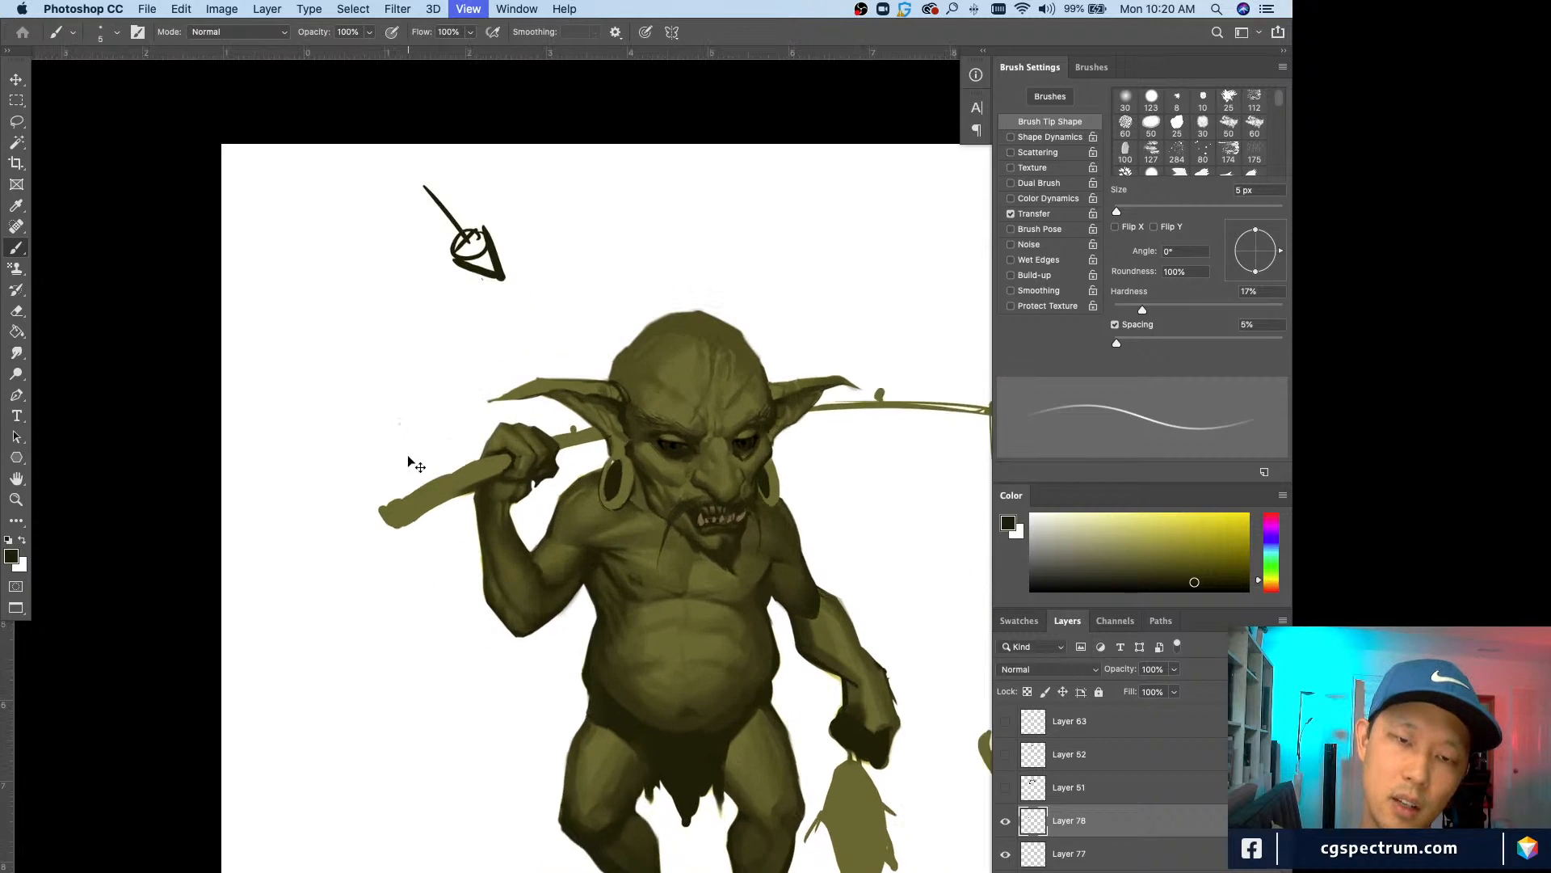
key("super+equal")
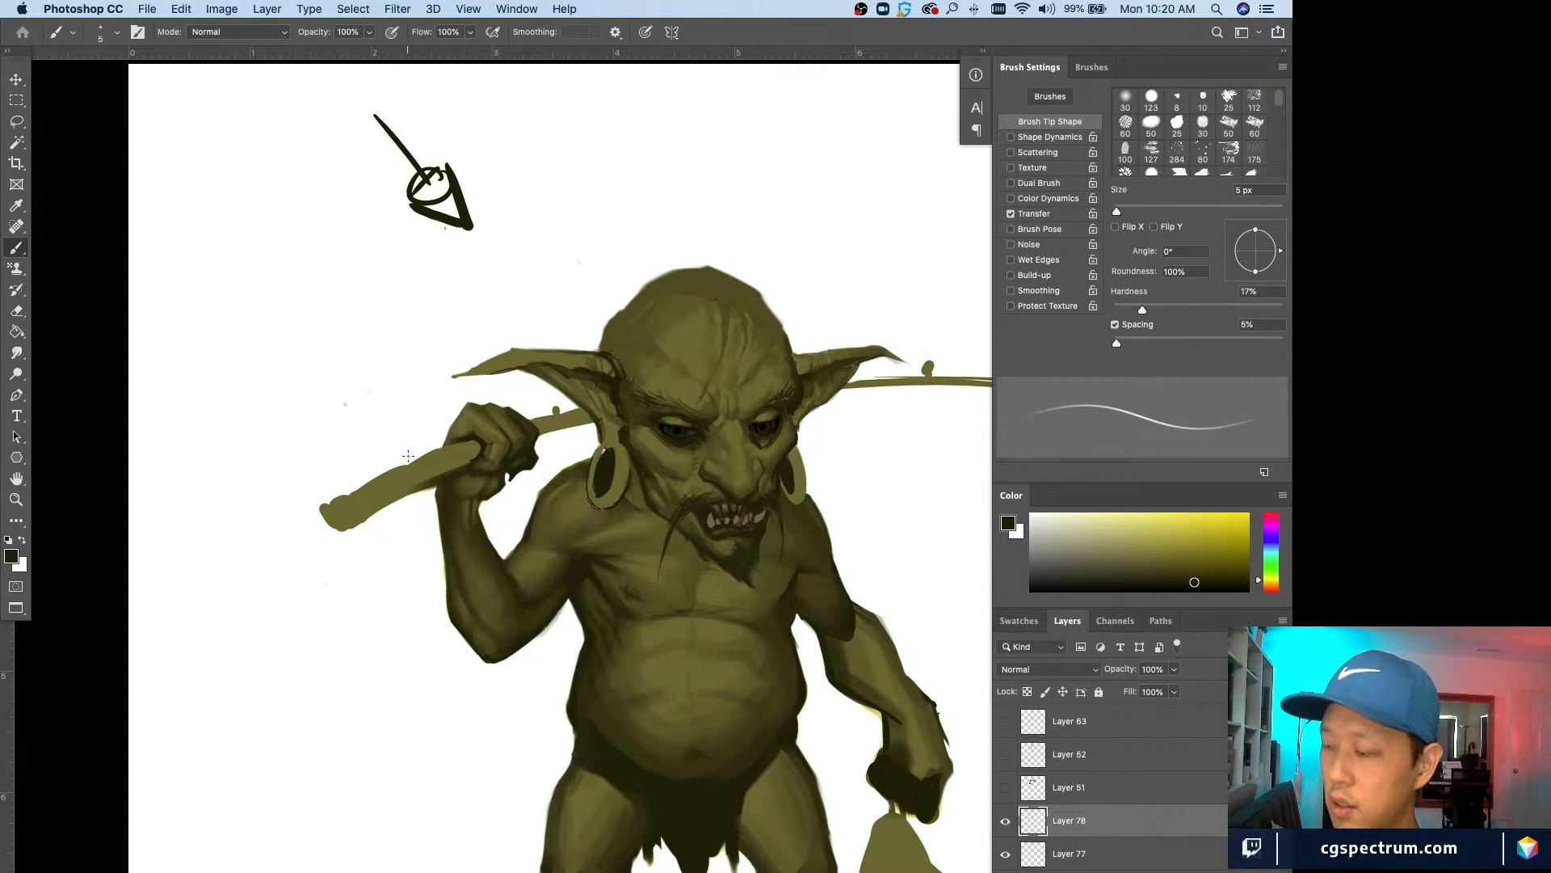
key("super+minus")
key("super+plus")
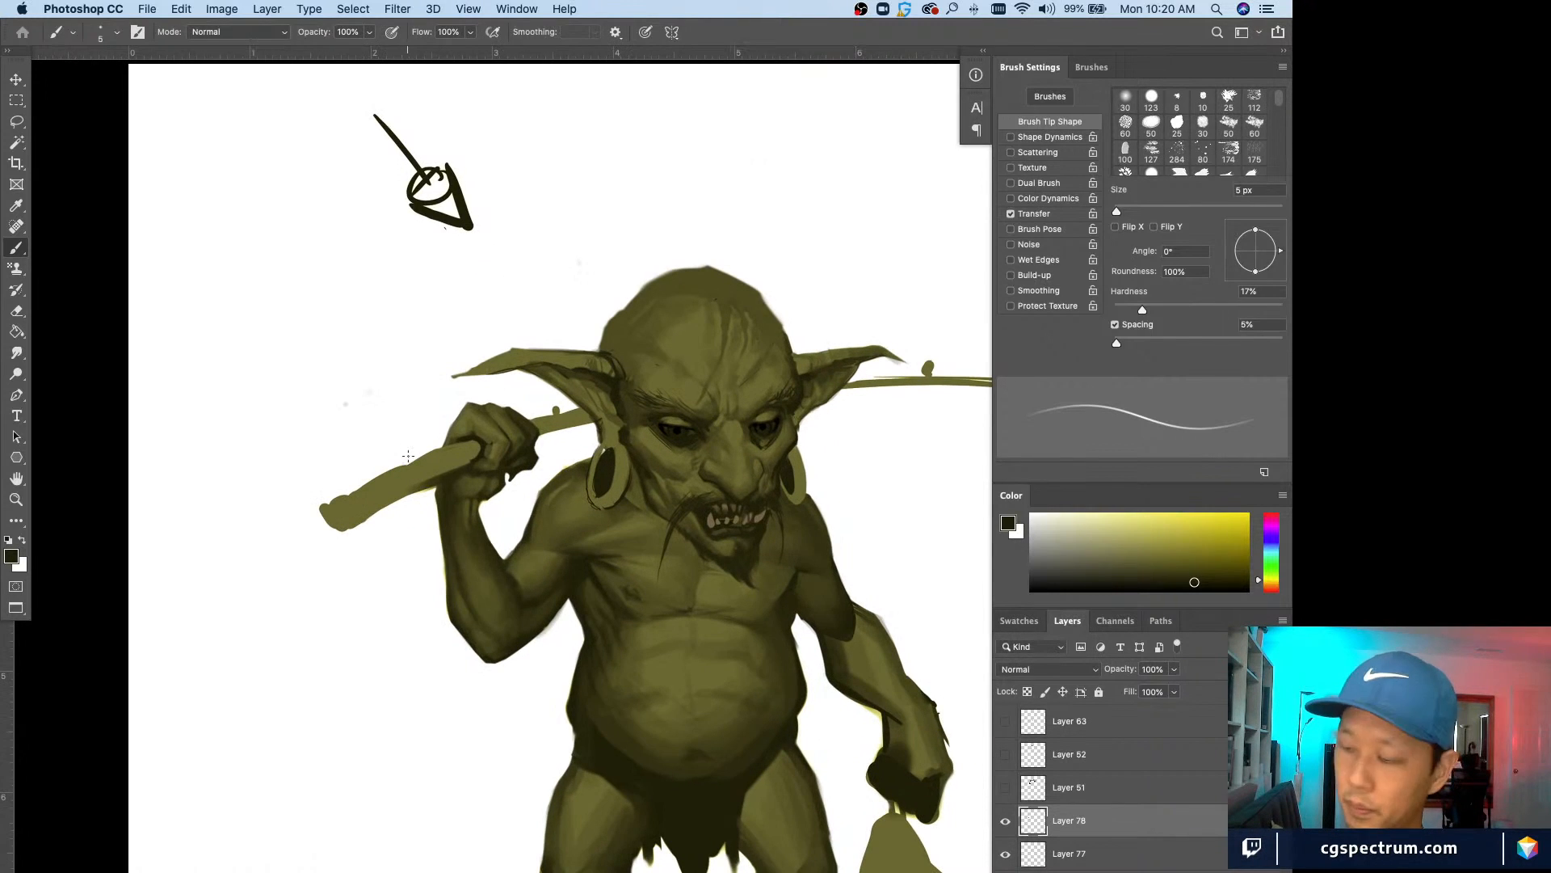
Step: Check Layer 78 by switching its visibility off and on, and delete the layer
left_click_drag(579, 785, 582, 715)
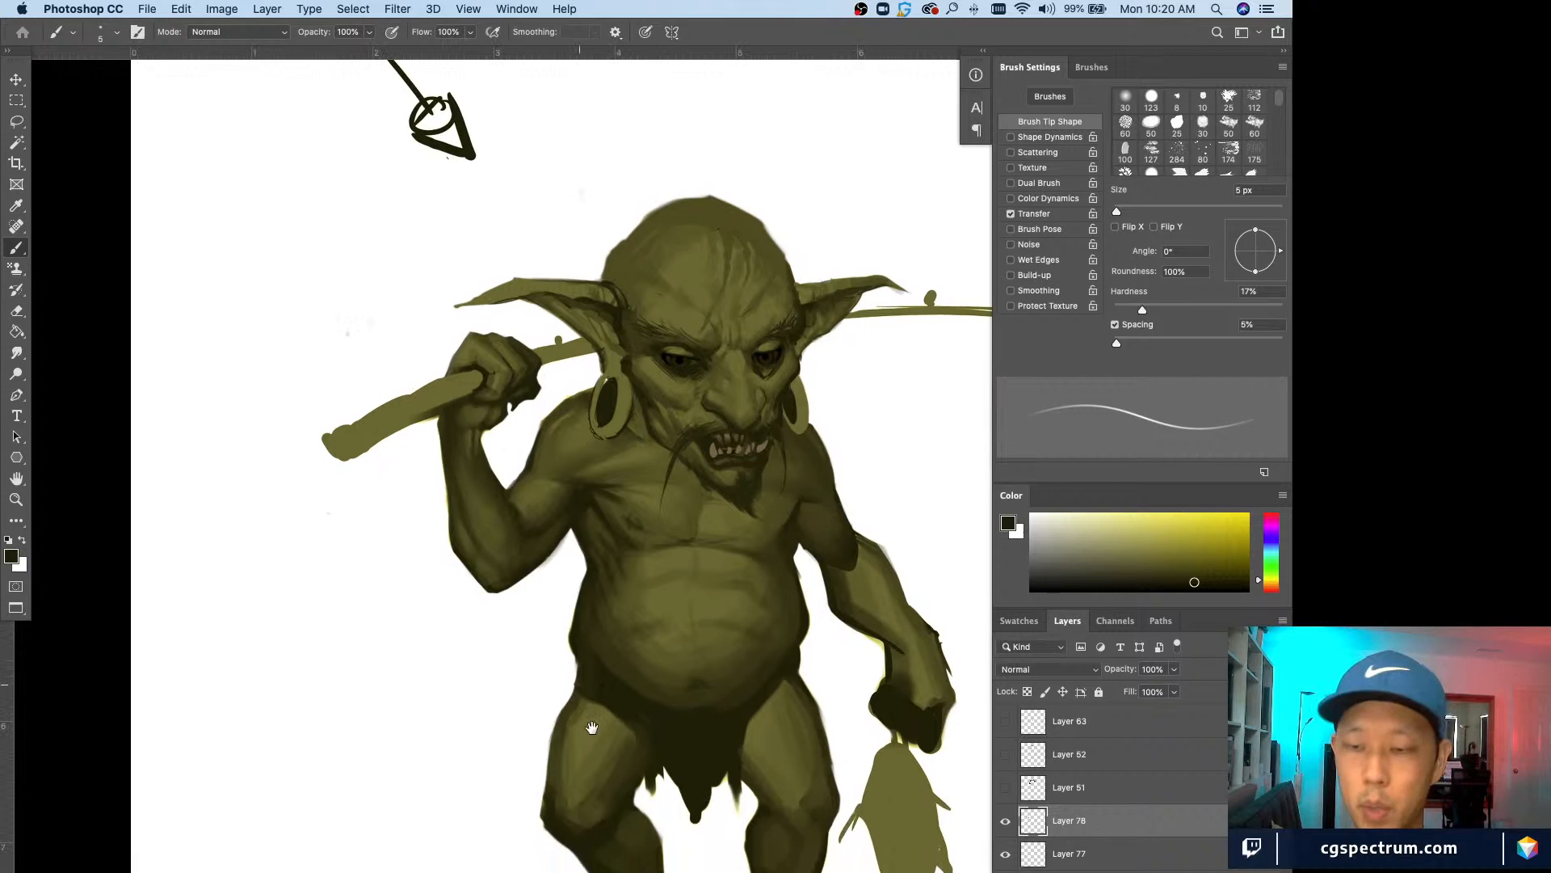
left_click(1006, 821)
left_click(1006, 821)
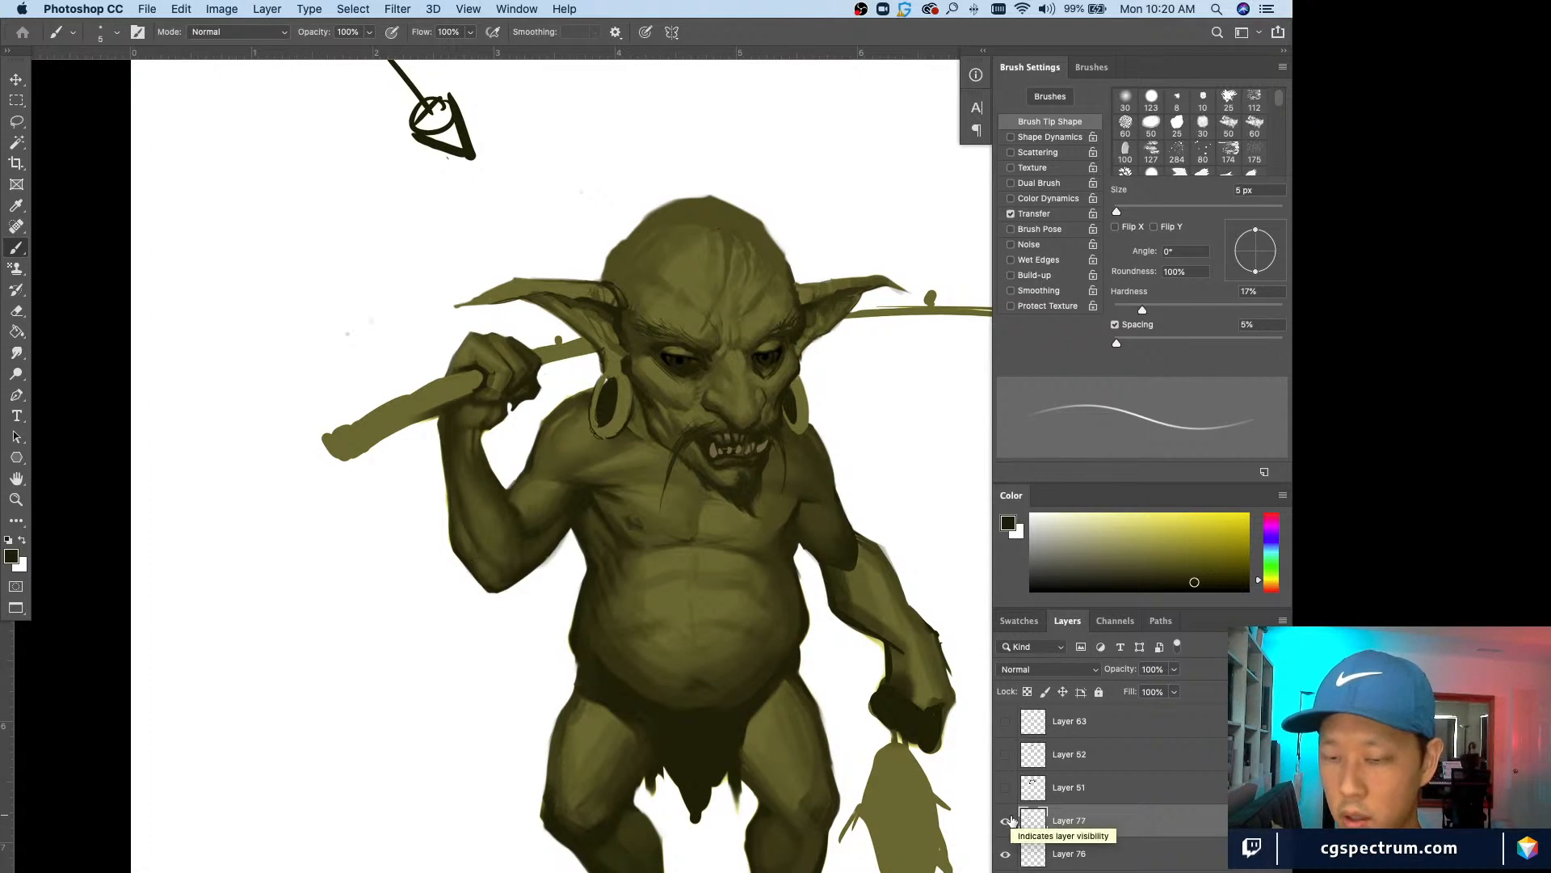
key("Delete")
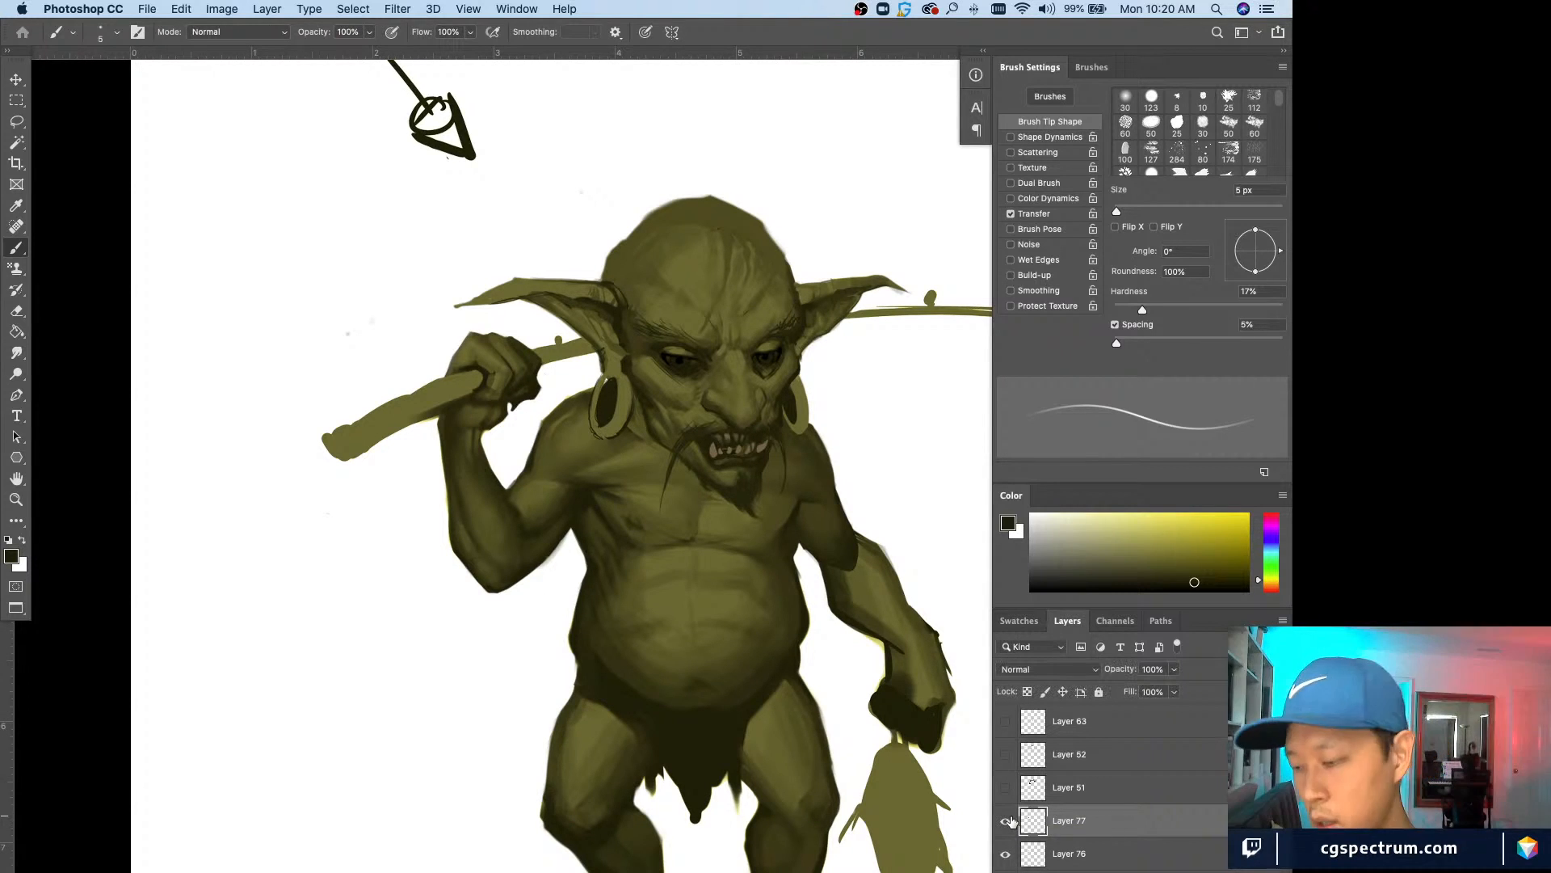
Step: Compare the goblin painting with Layer 77 hidden and shown
left_click(1009, 820)
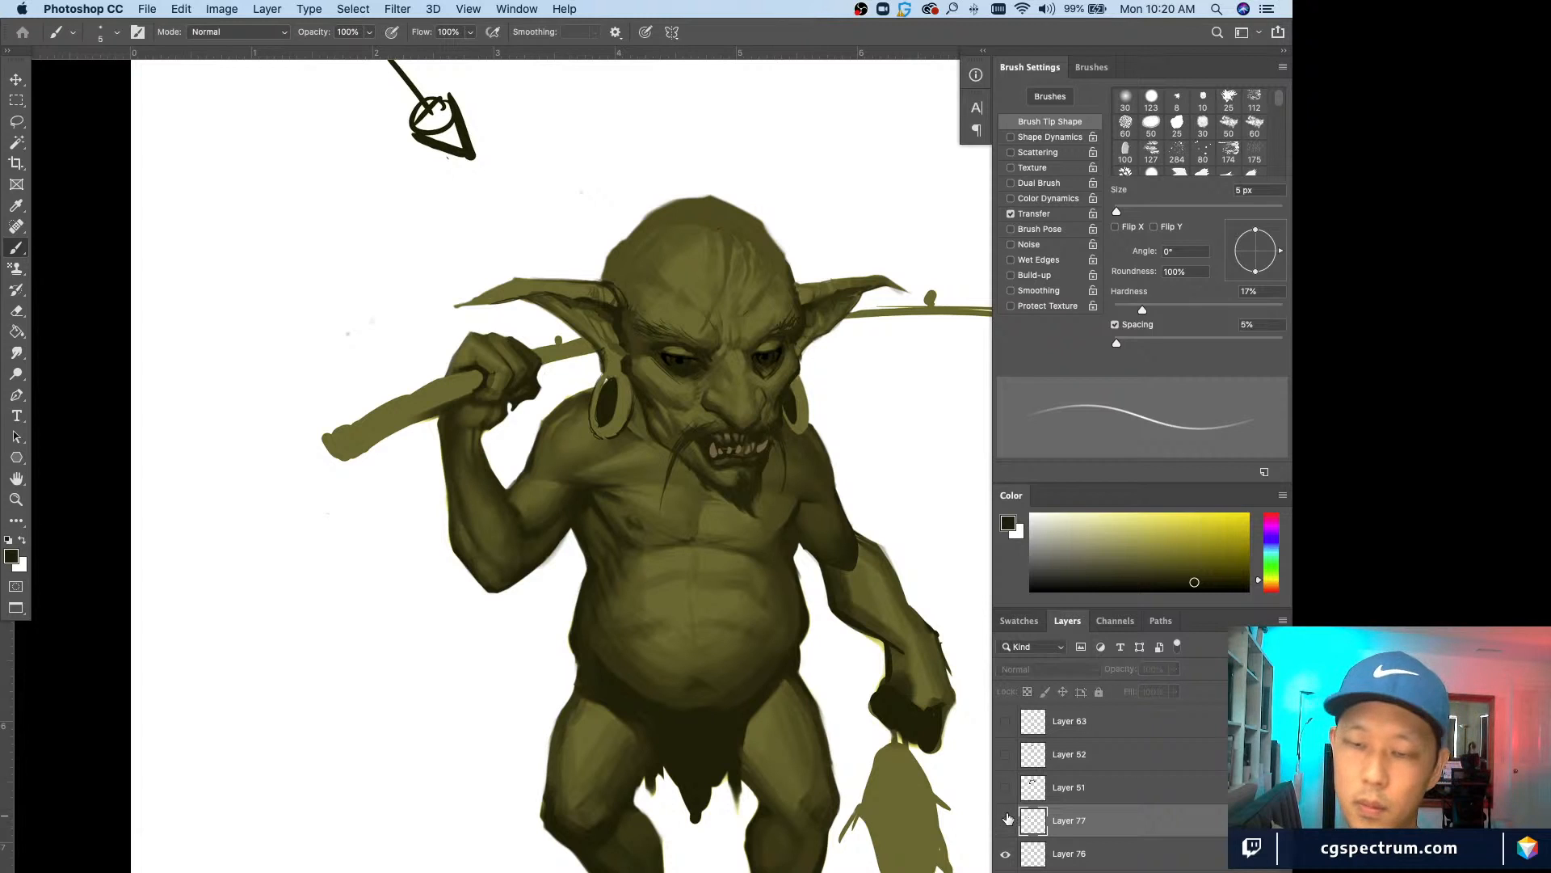
left_click(1008, 818)
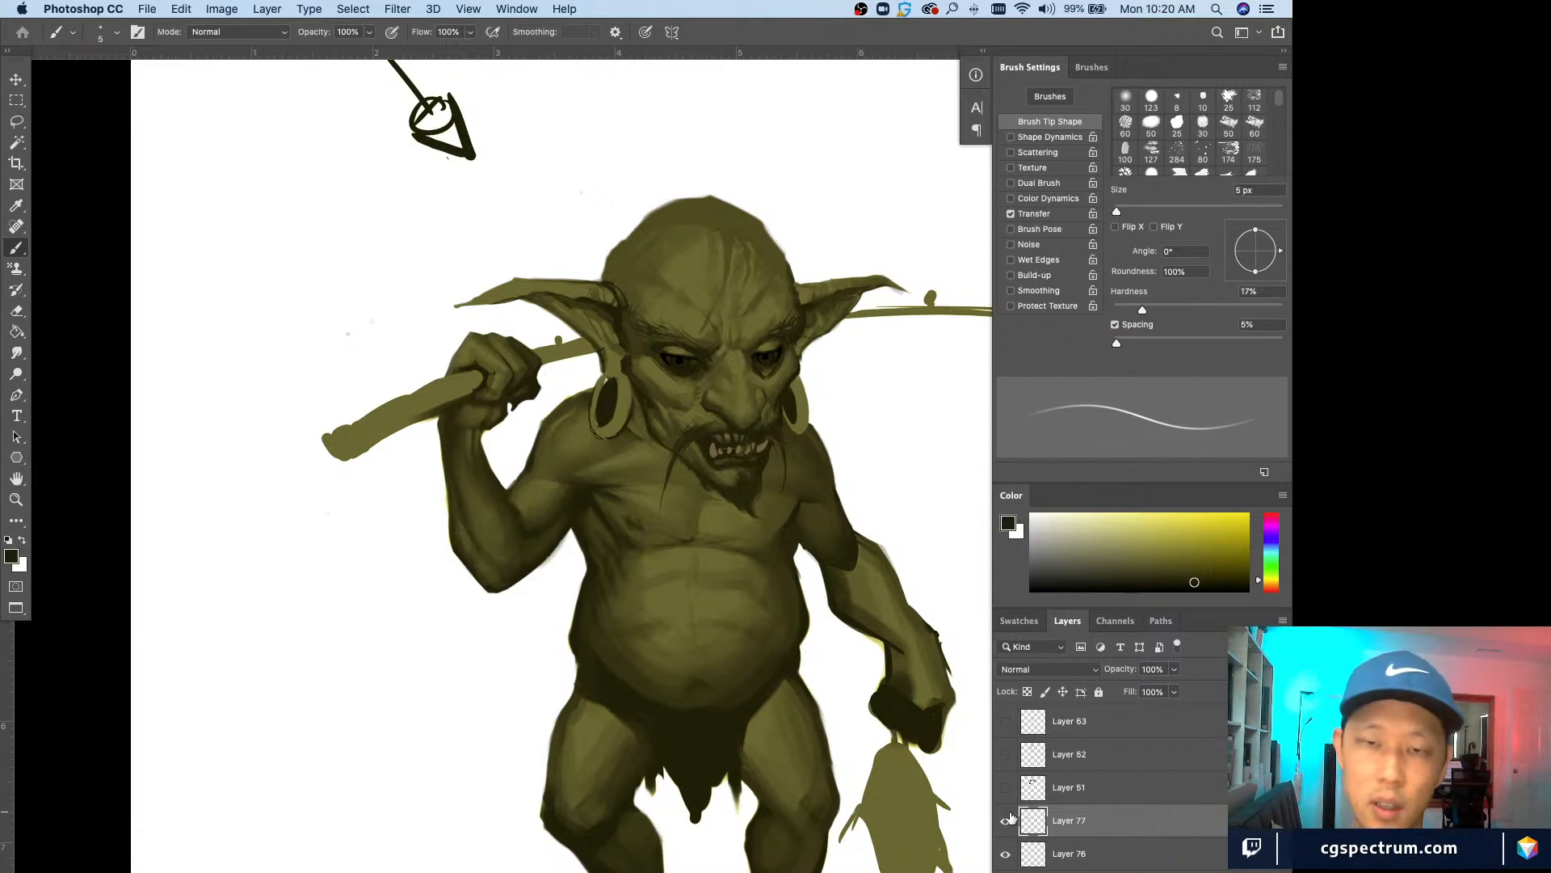
left_click_drag(640, 767, 612, 759)
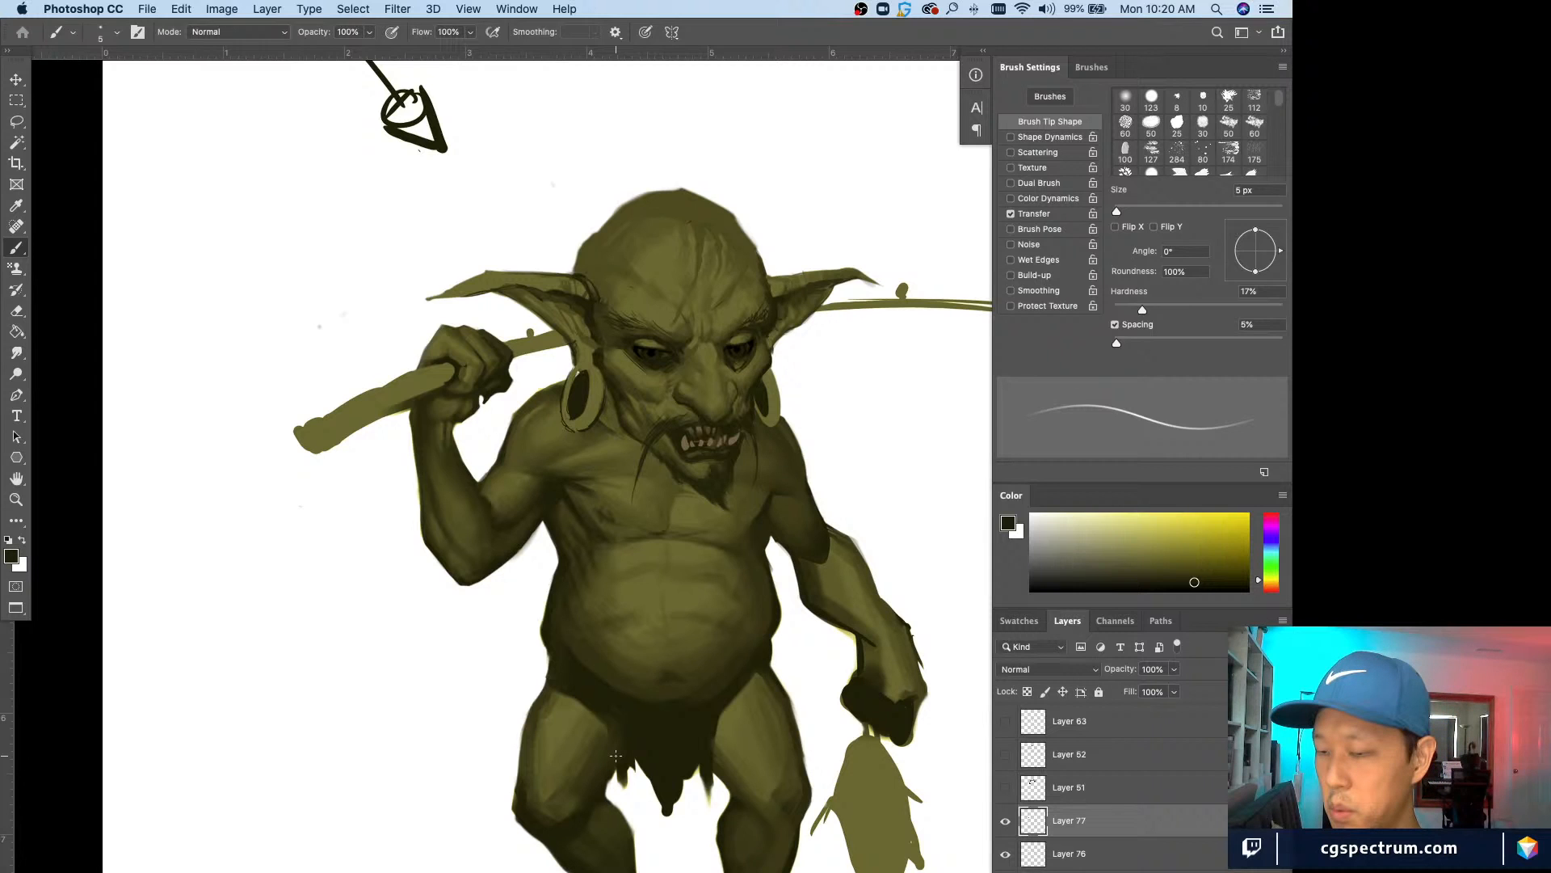
left_click_drag(616, 755, 597, 728)
left_click(1007, 822)
left_click(1006, 822)
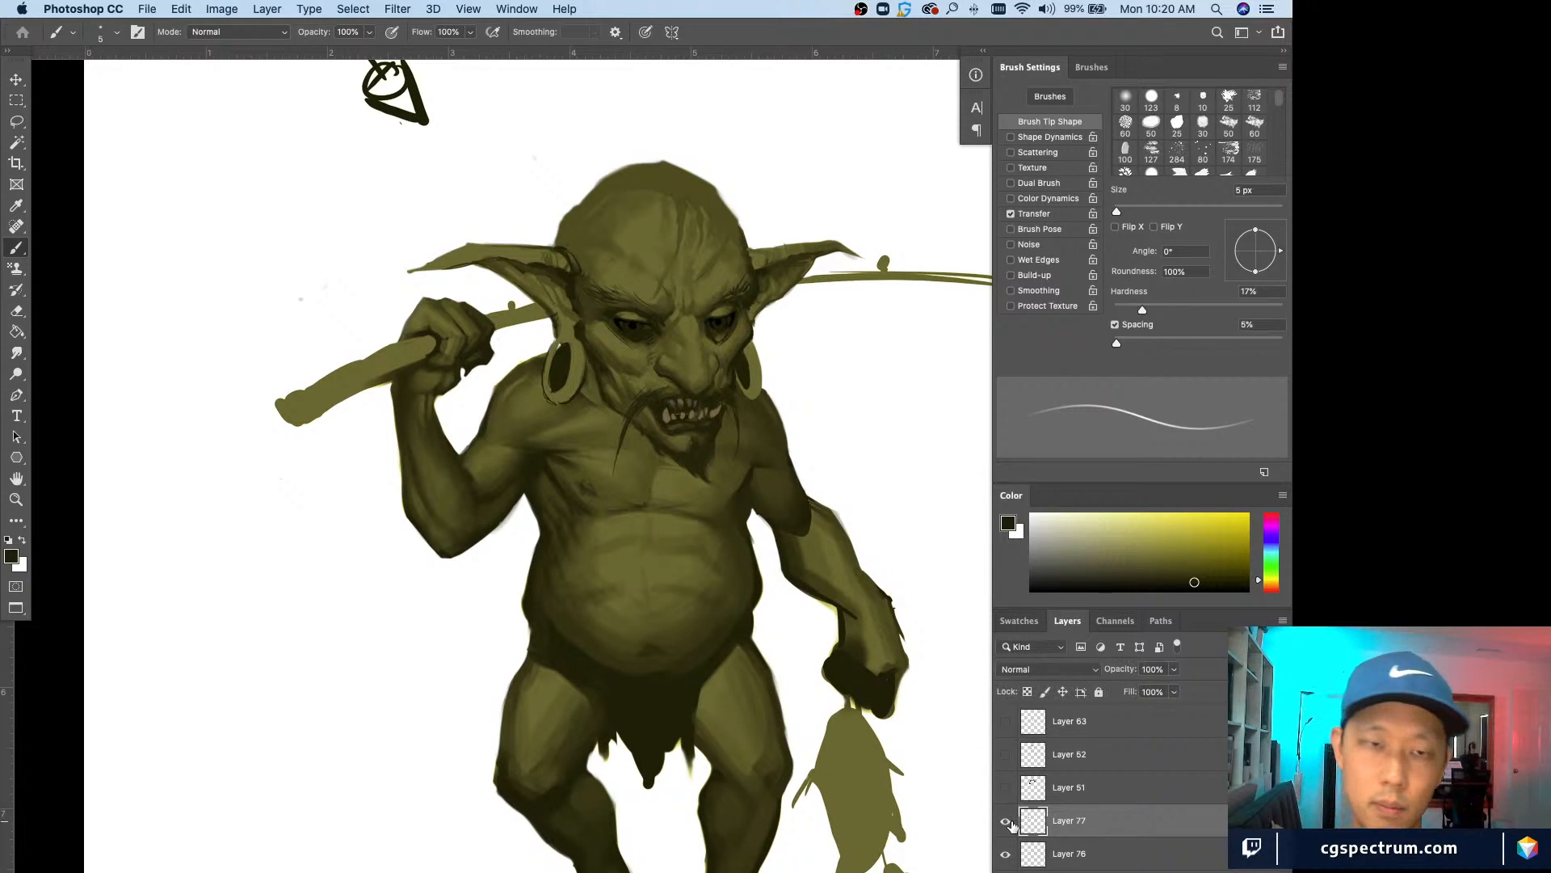
key("super+minus")
key("super+plus")
left_click_drag(660, 659, 688, 733)
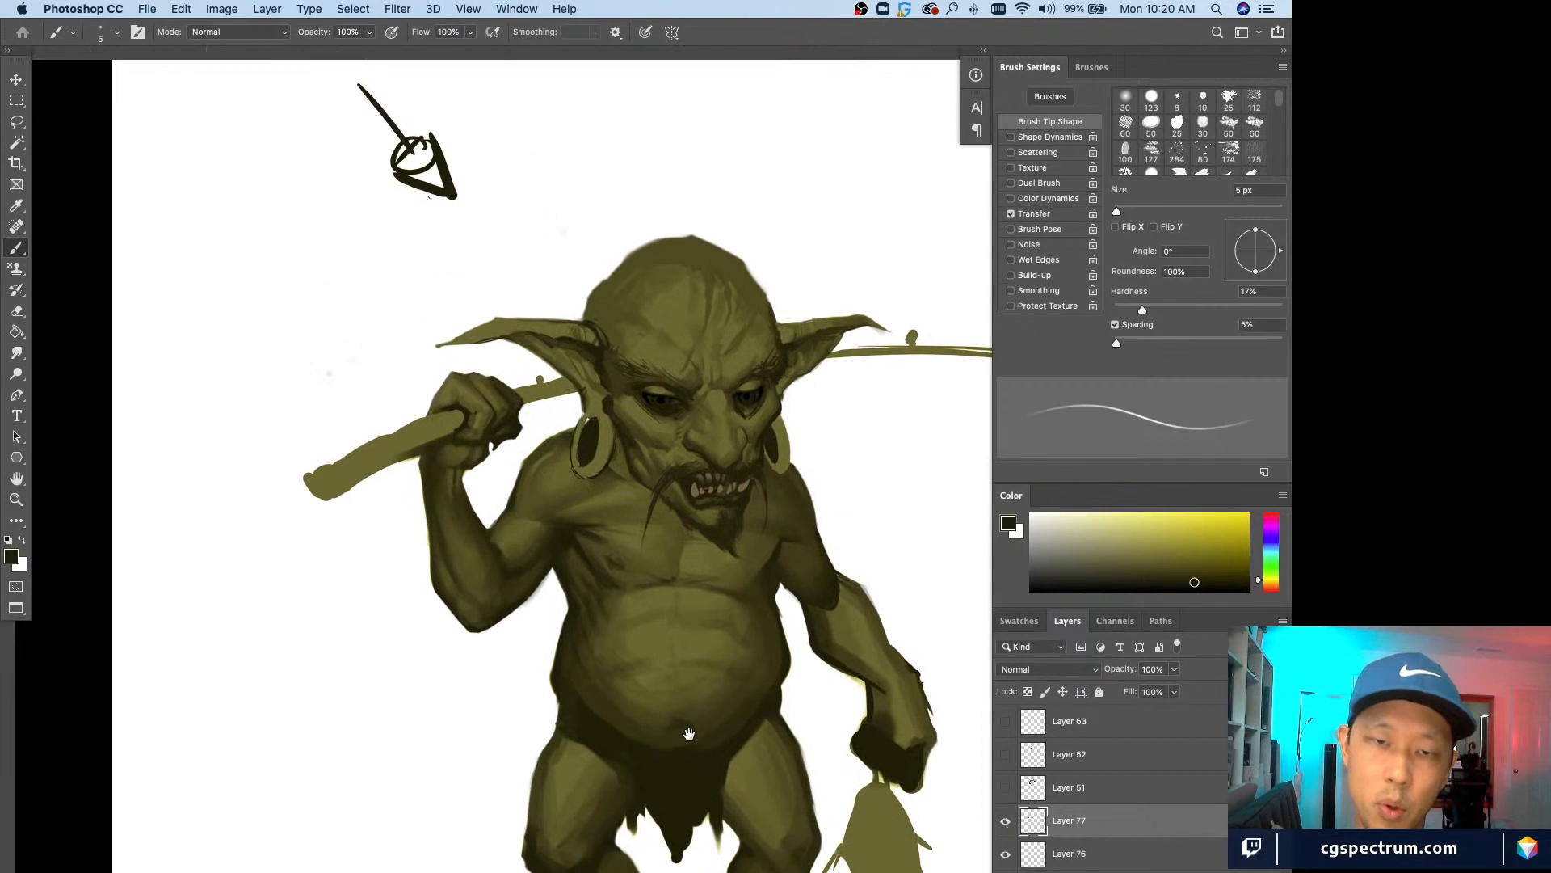
key("super+r")
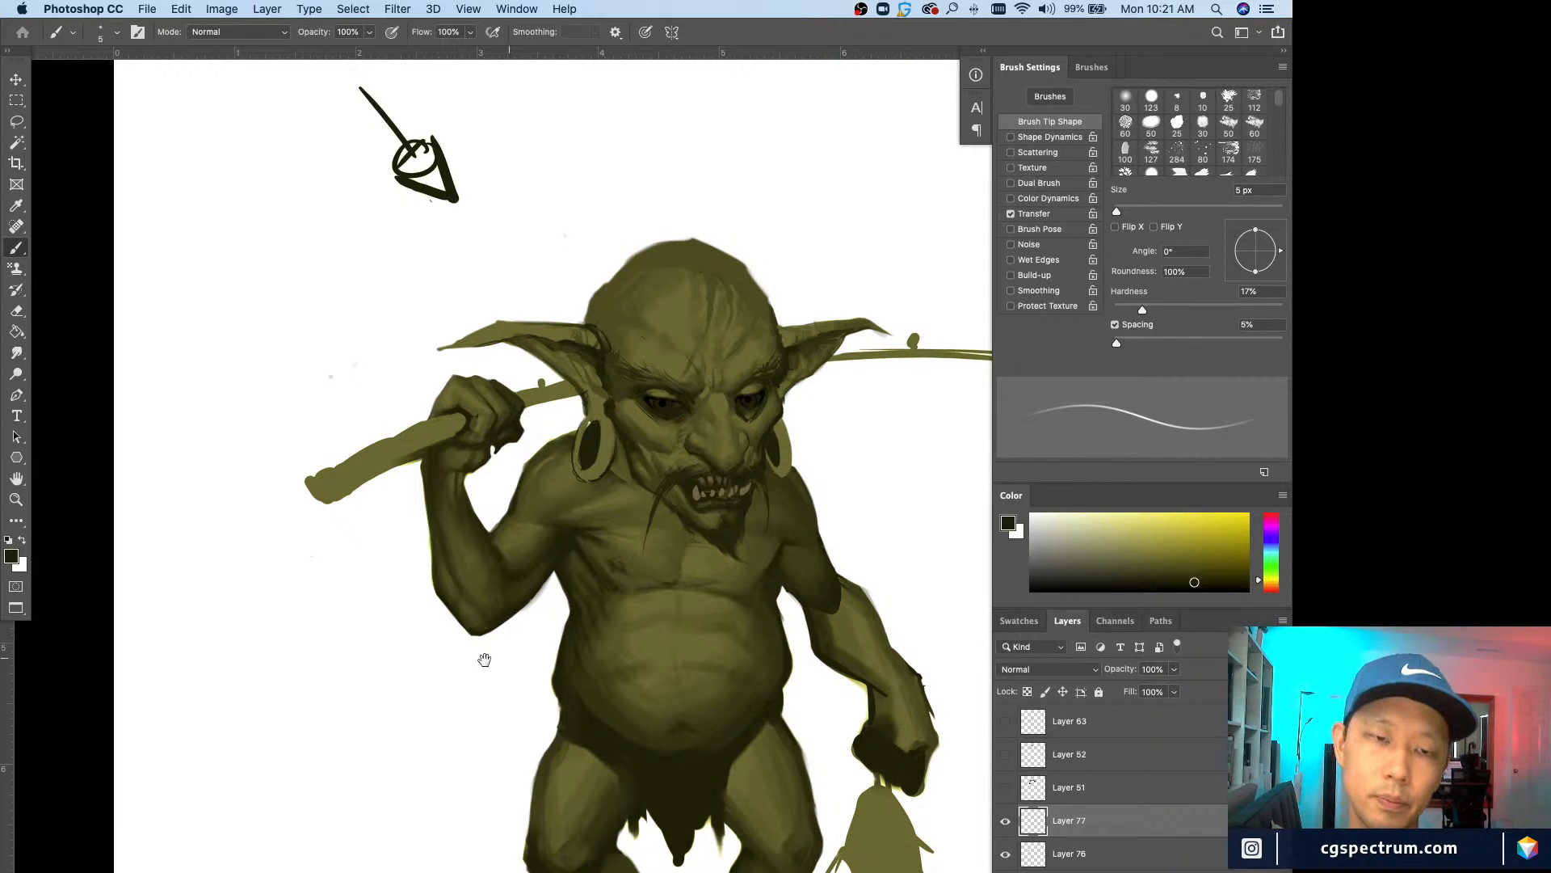
key("super+minus")
key("super+minus")
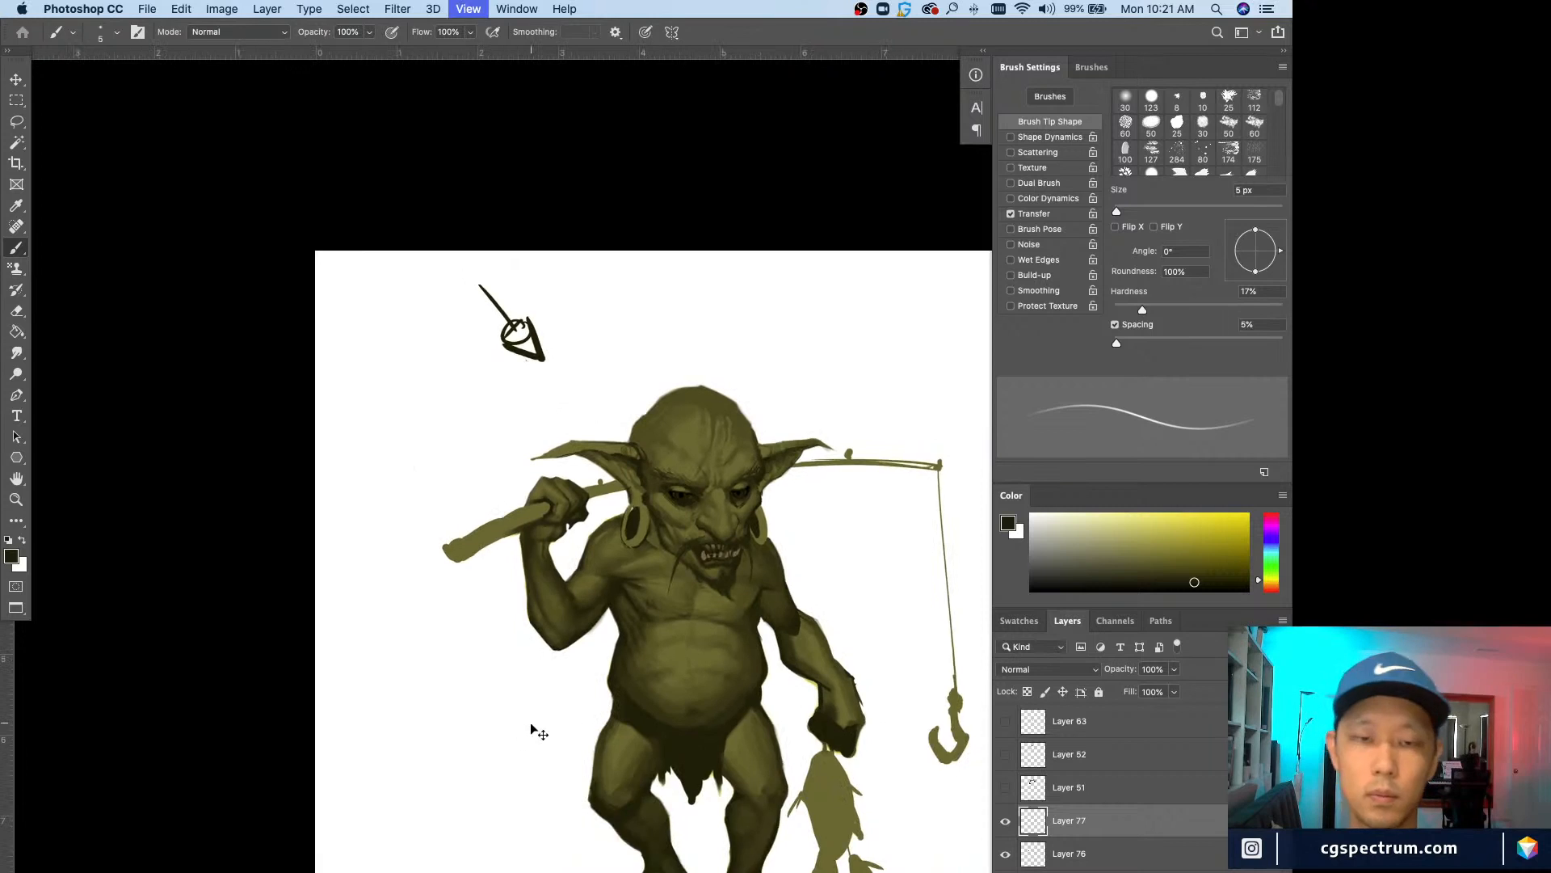
key("super+equal")
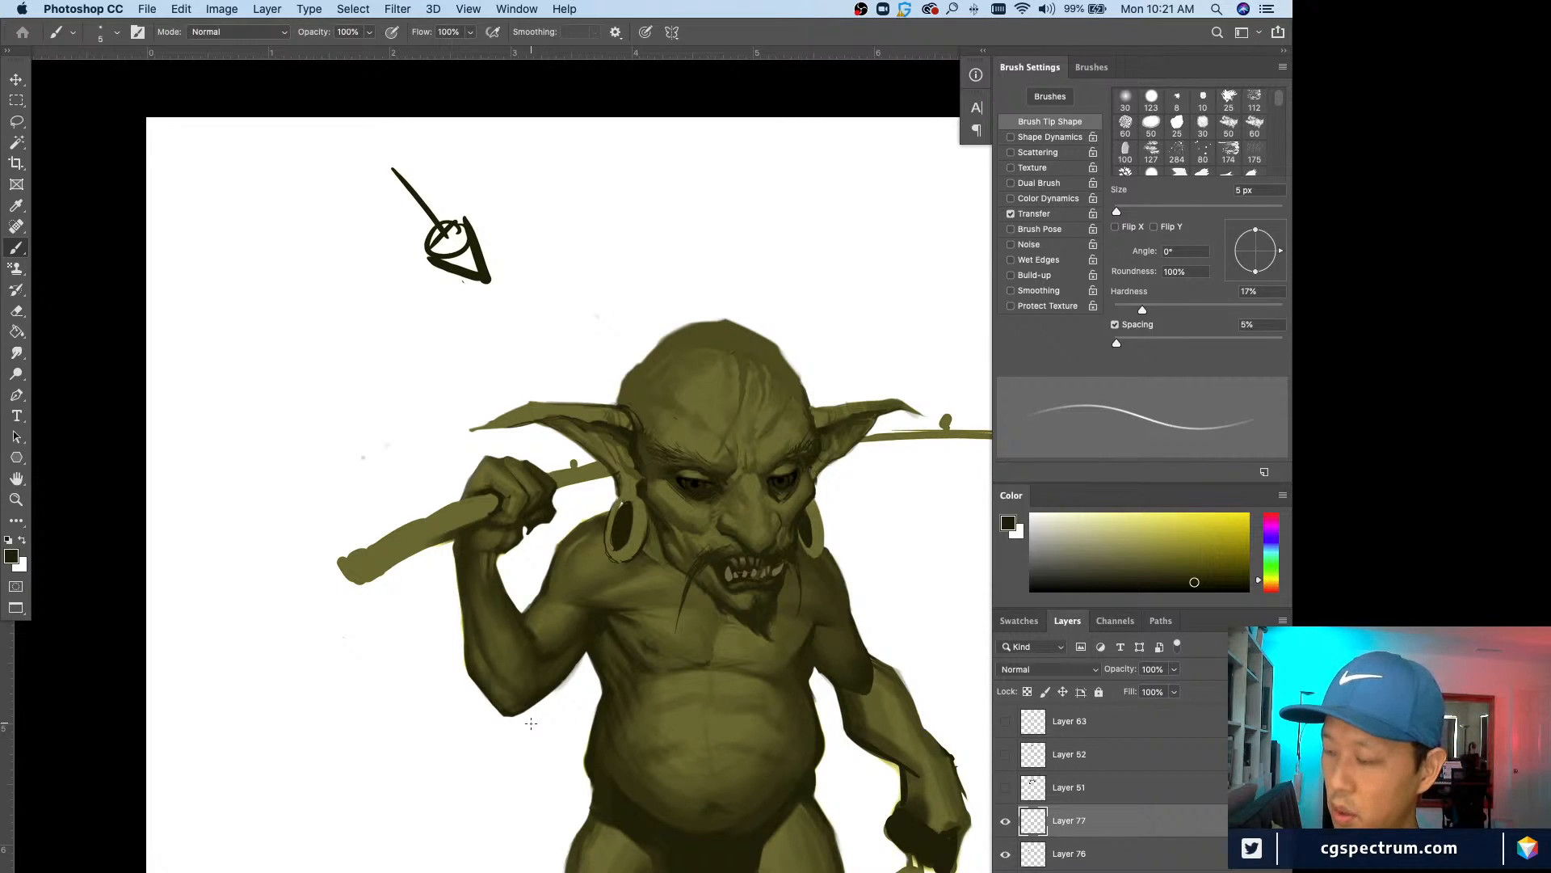
left_click_drag(499, 795, 502, 725)
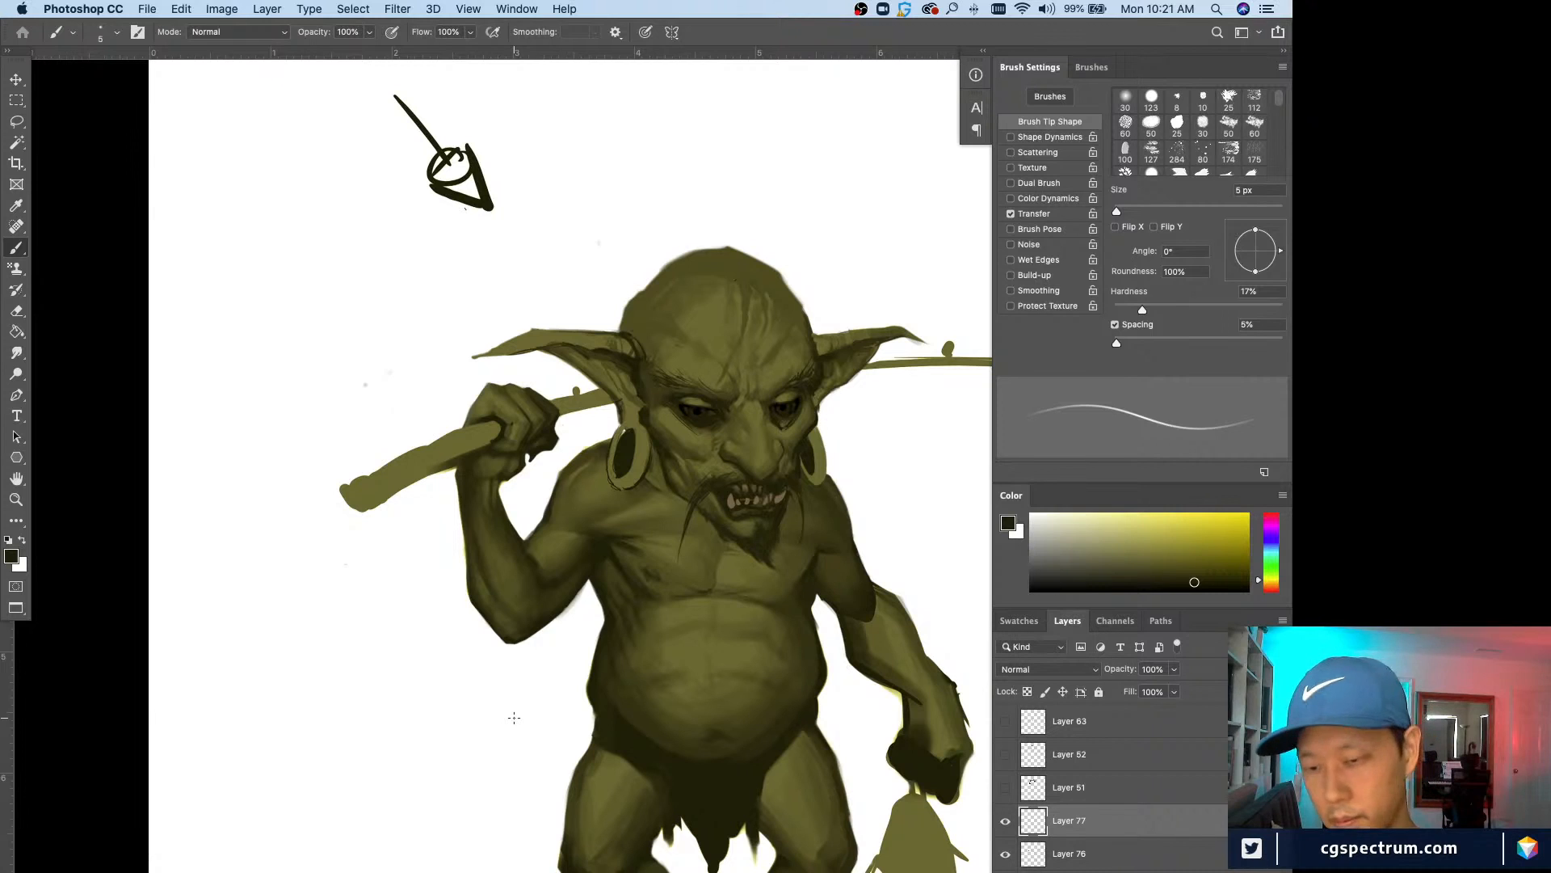
left_click(1004, 808)
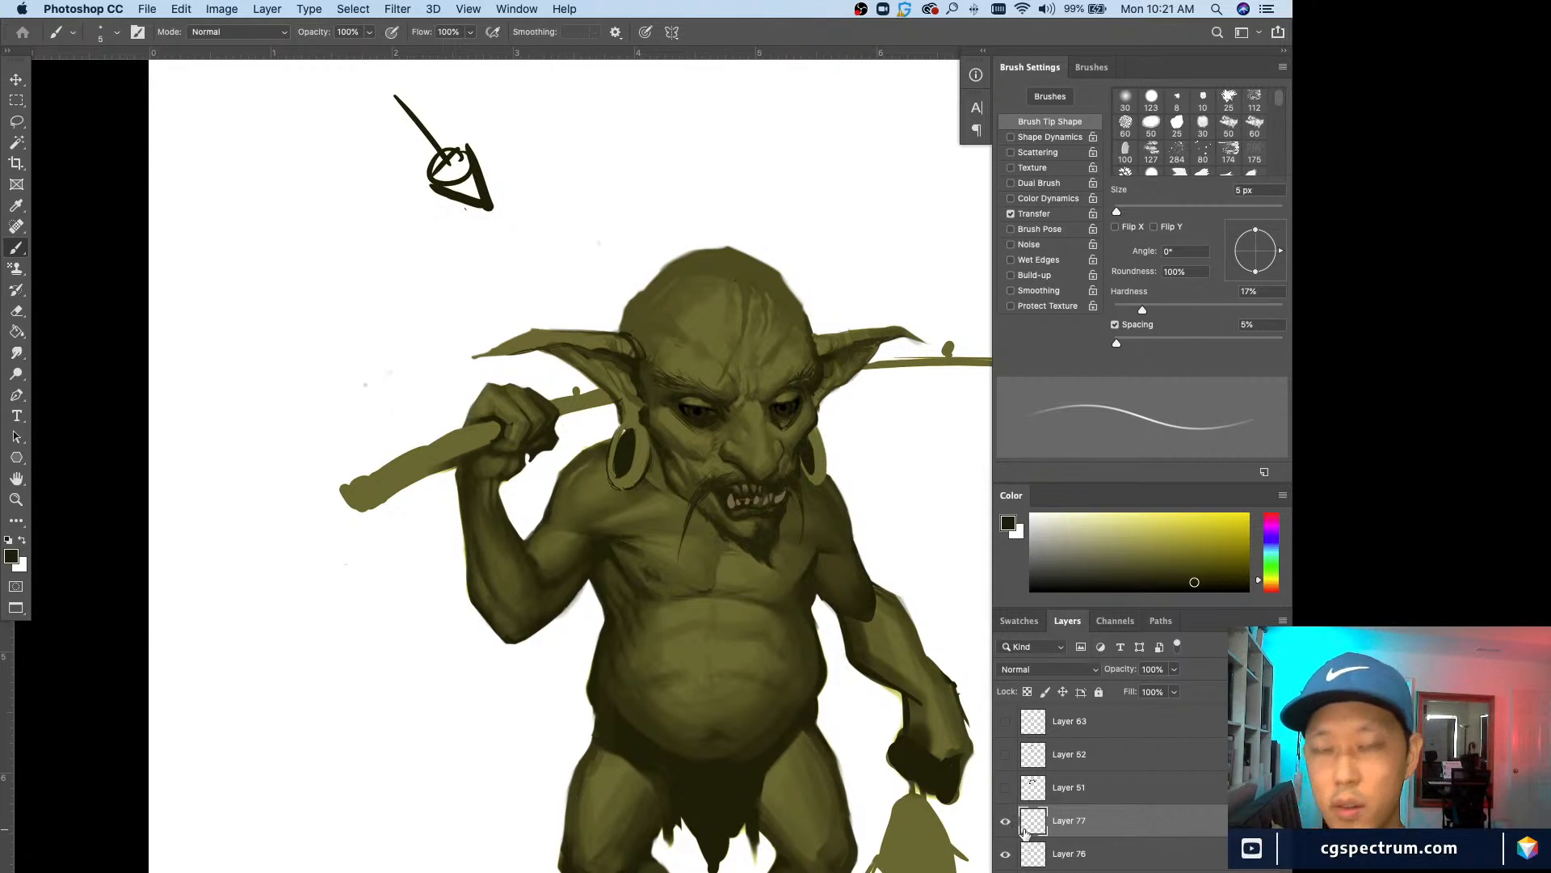
key("super+0")
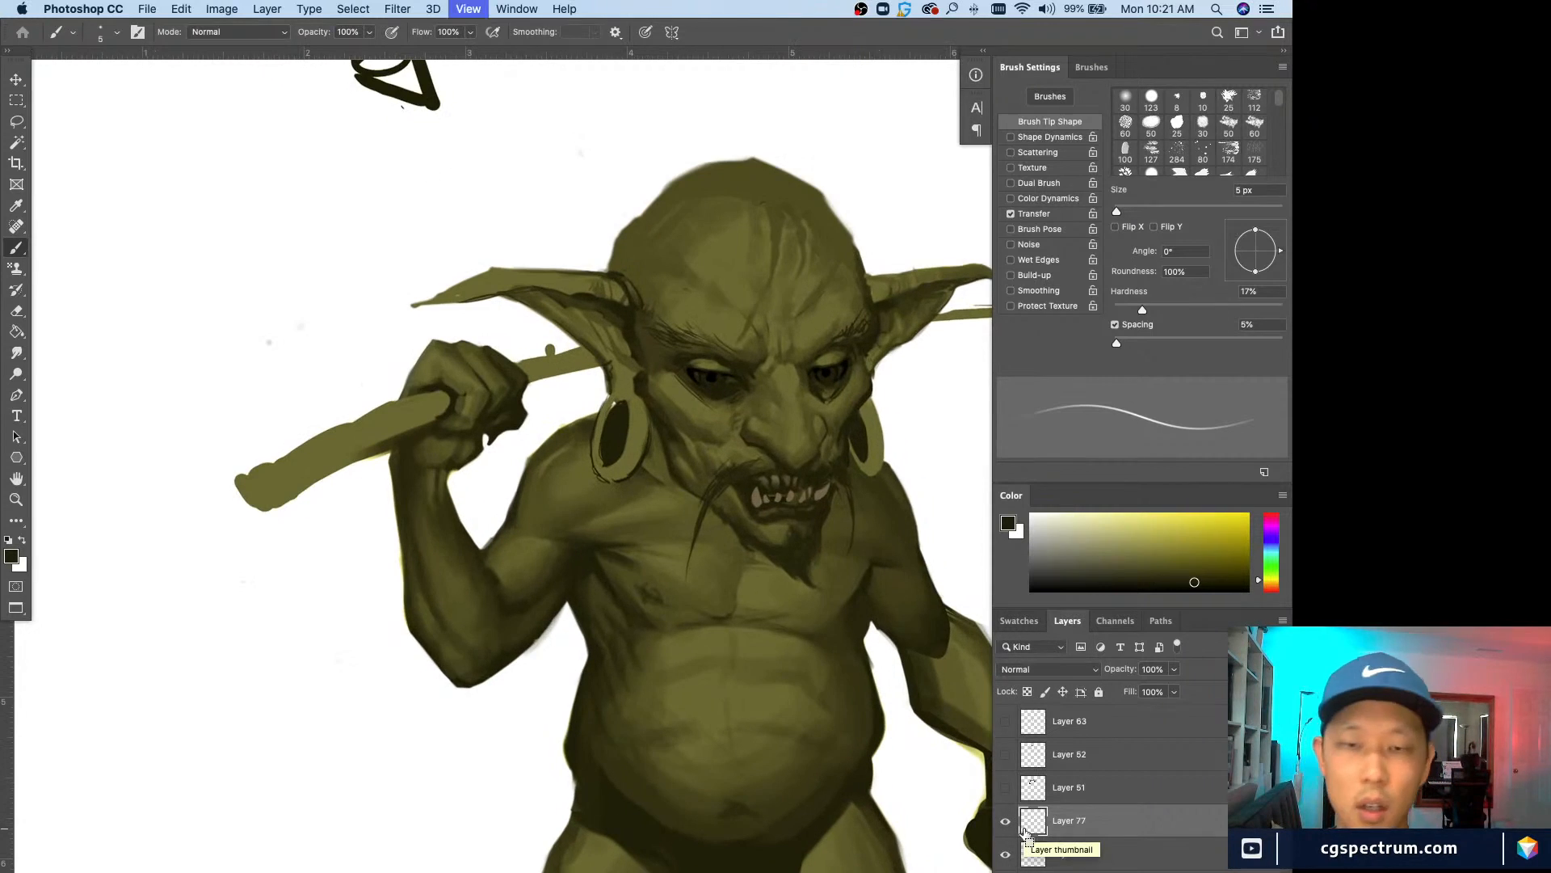
key("super+0")
key("super+equal")
key("super+minus")
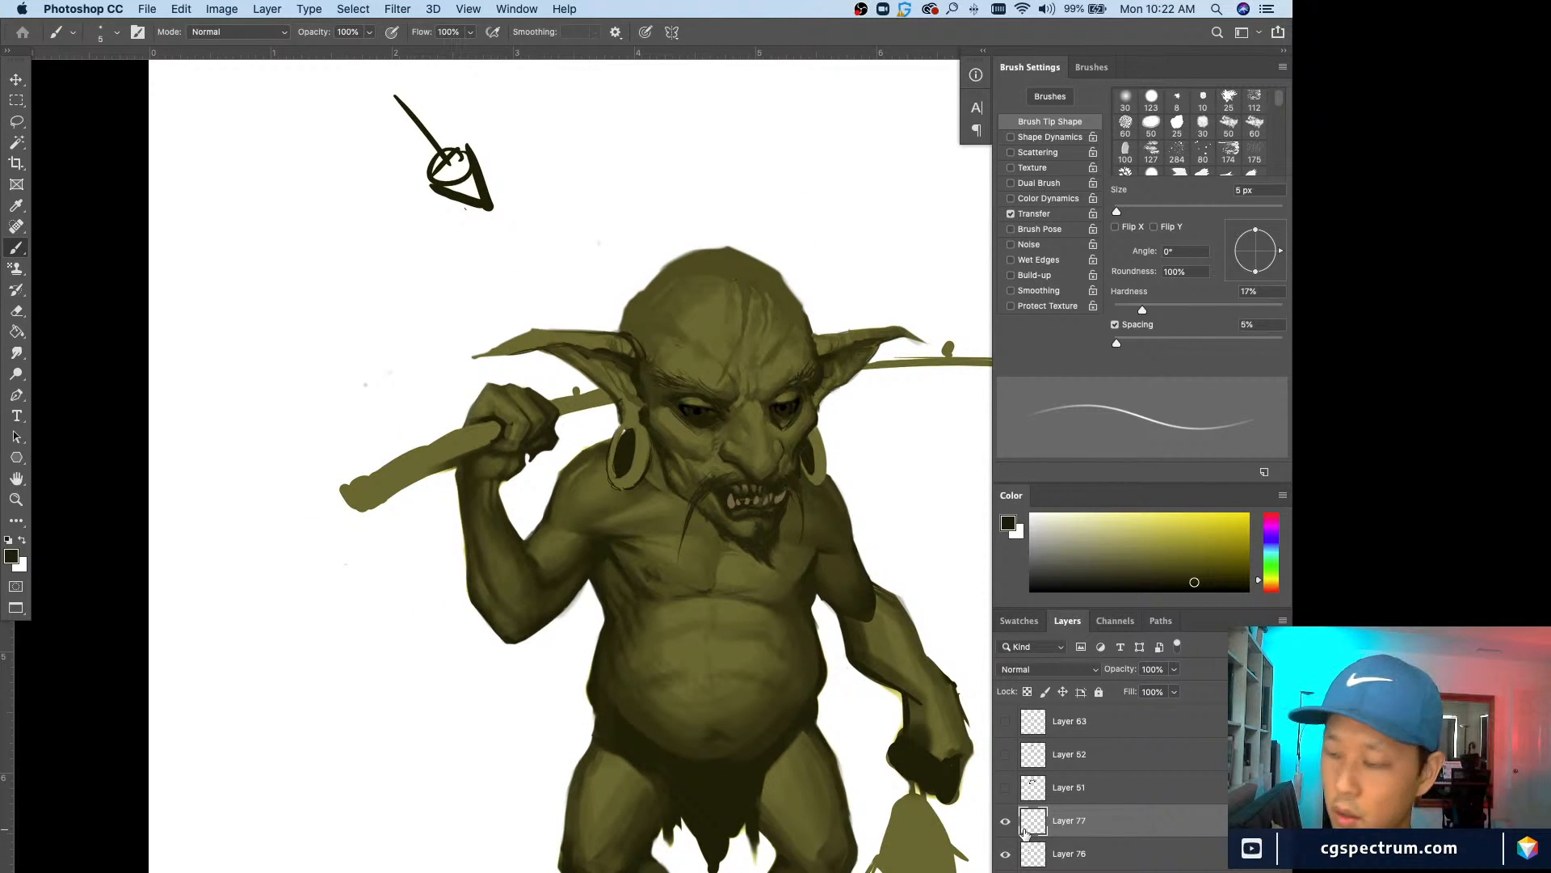
key("super+0")
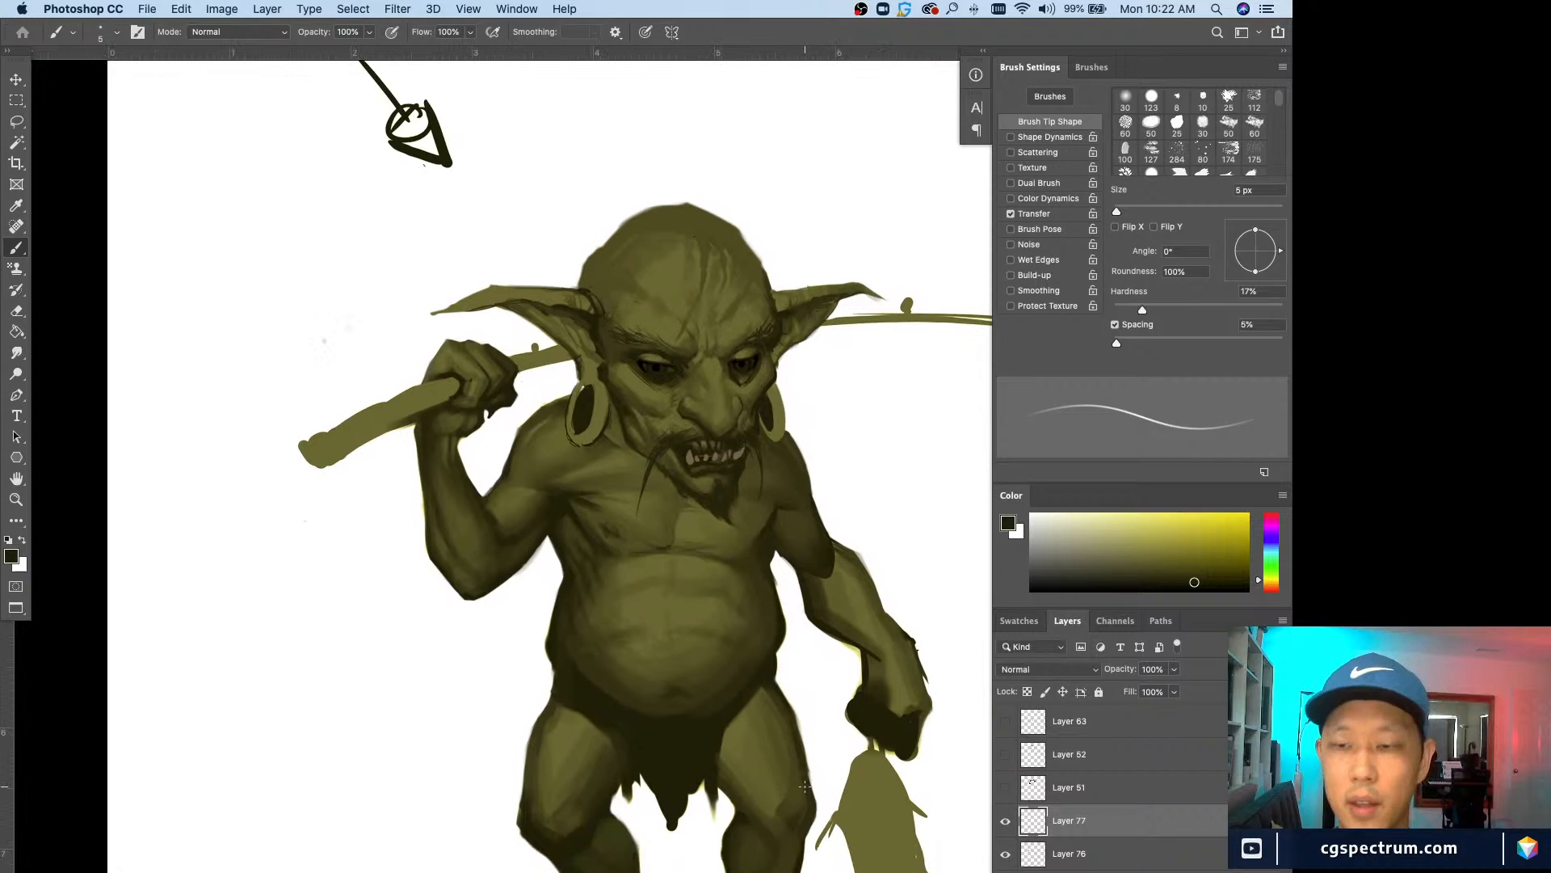
left_click(1005, 821)
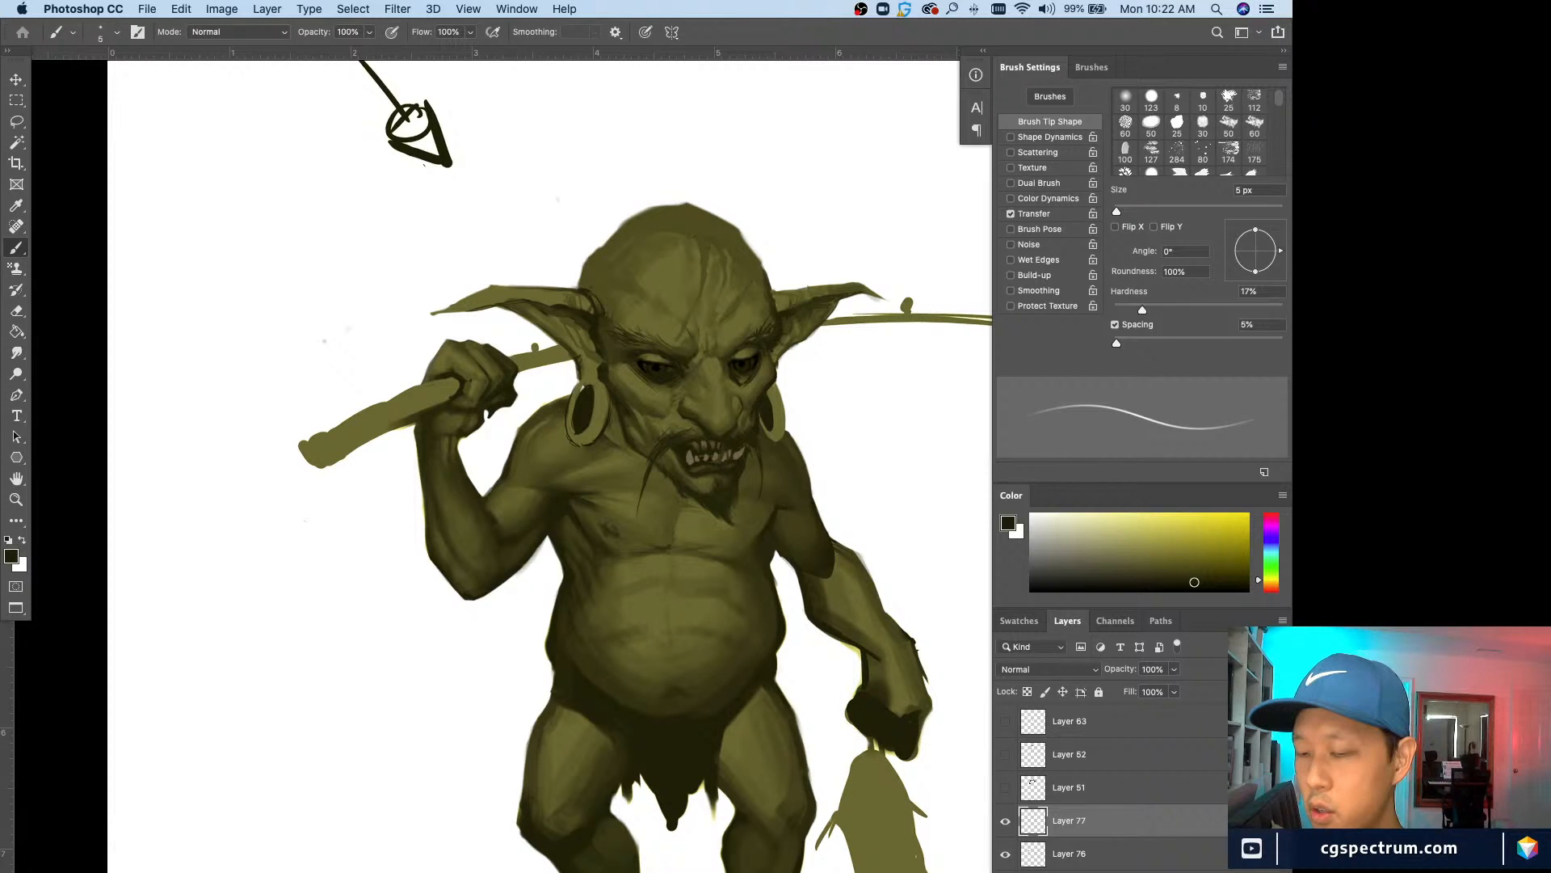
Step: Add a new layer above Layer 77 and paint the edge of the ear lobe above the large earring with a sampled dark olive, brush size 7 px
key("super+equal")
key("super+shift+alt+n")
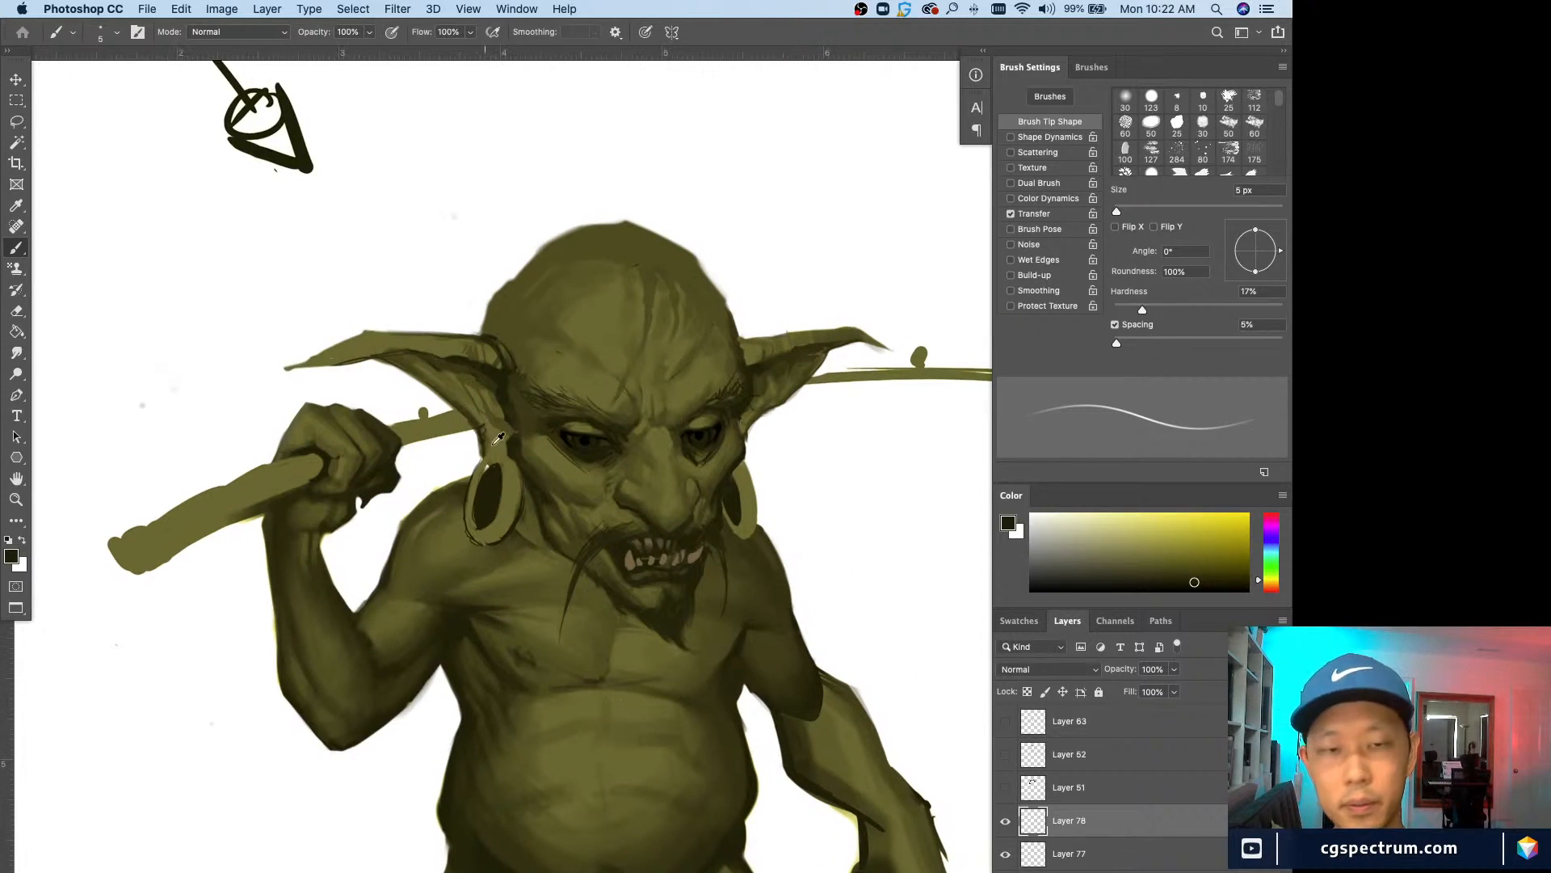
left_click(488, 428, "alt")
key("bracketright")
key("bracketright")
left_click_drag(478, 461, 481, 444)
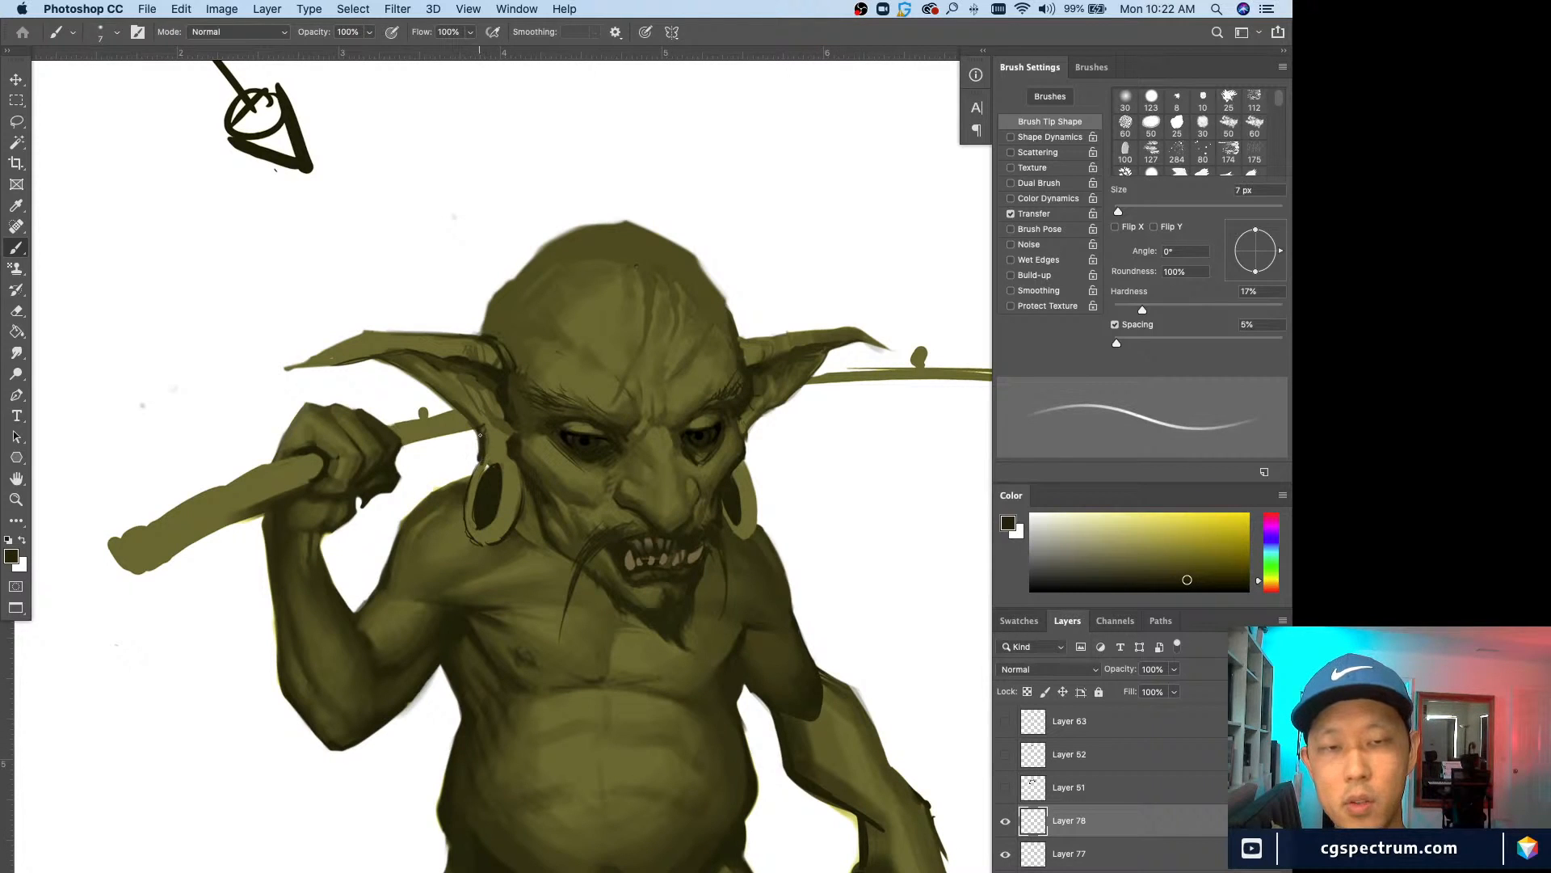
Step: Reshape the ear lobe above the earring with sampled background white and olive skin tones, enlarging the brush to 10 px
left_click(477, 434, "alt")
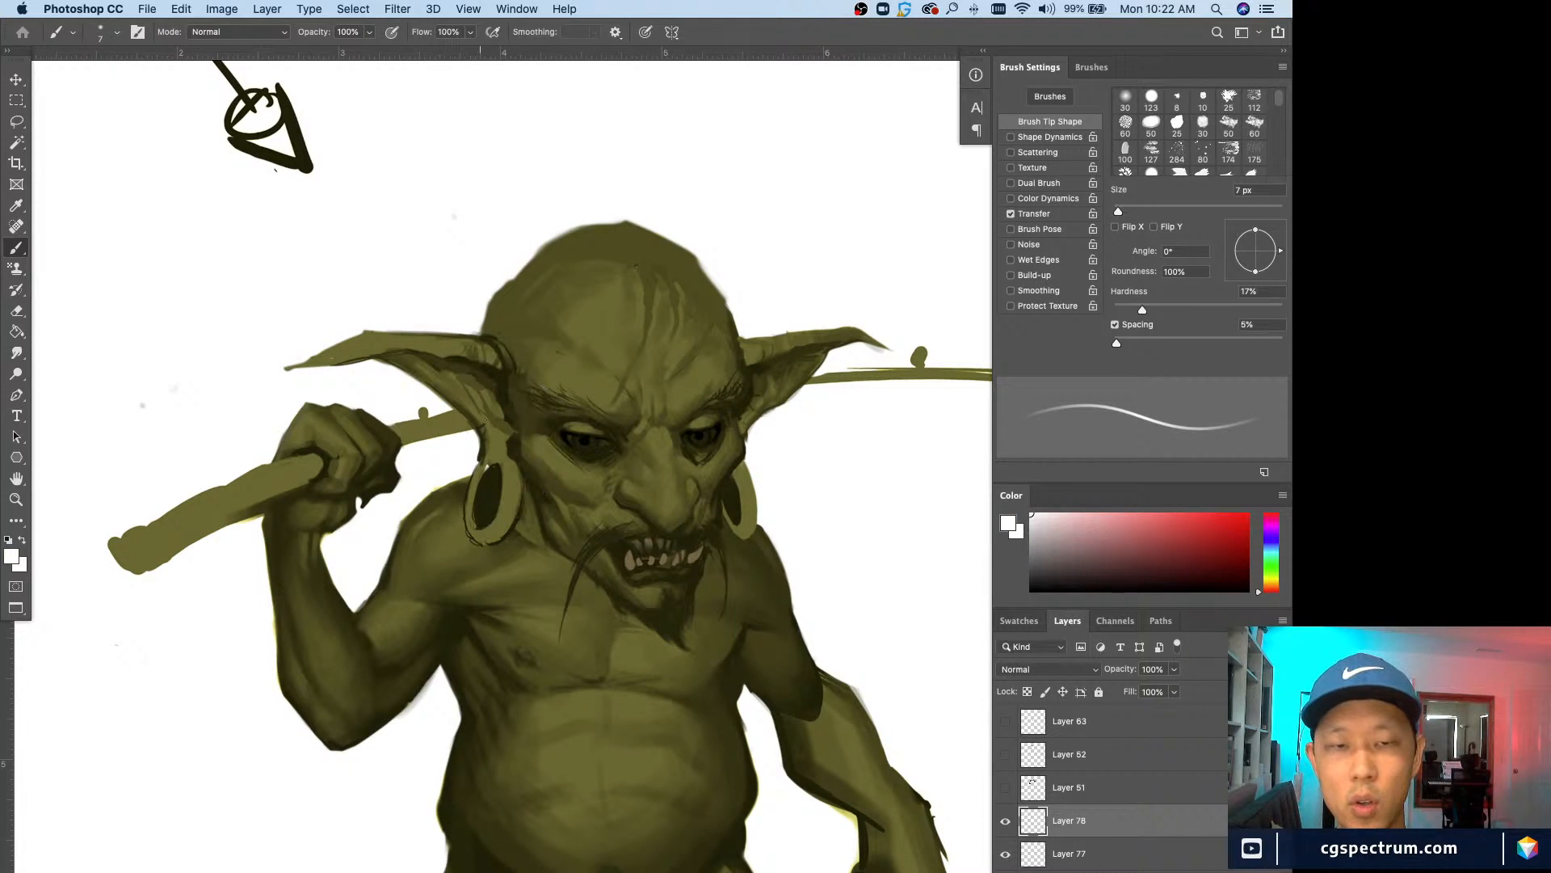
left_click(484, 421, "alt")
key("bracketright")
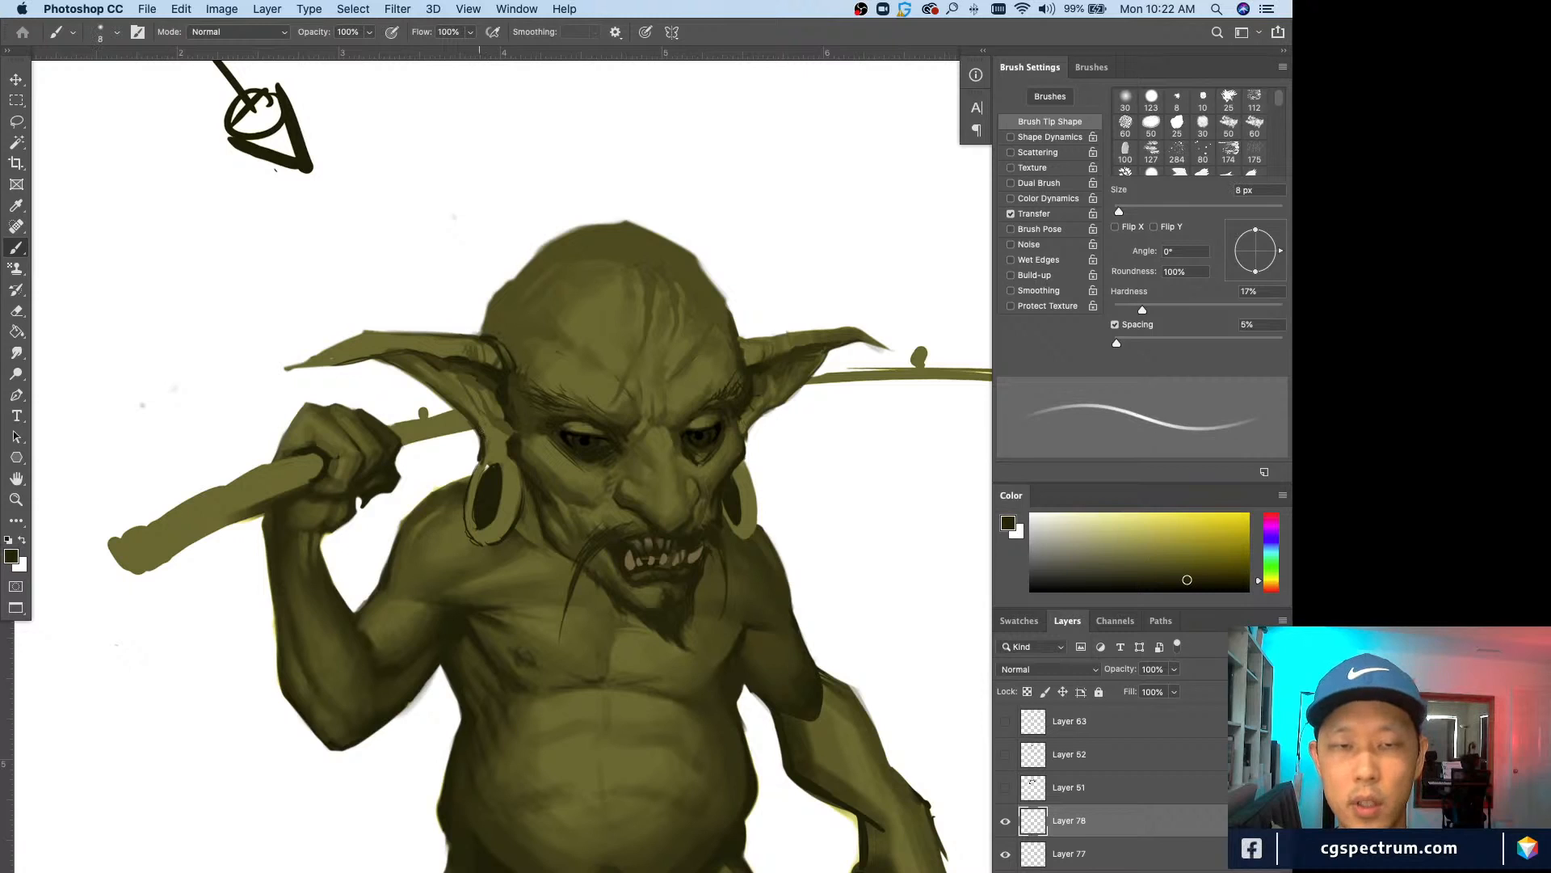
left_click(488, 439, "alt")
key("bracketright")
key("bracketright")
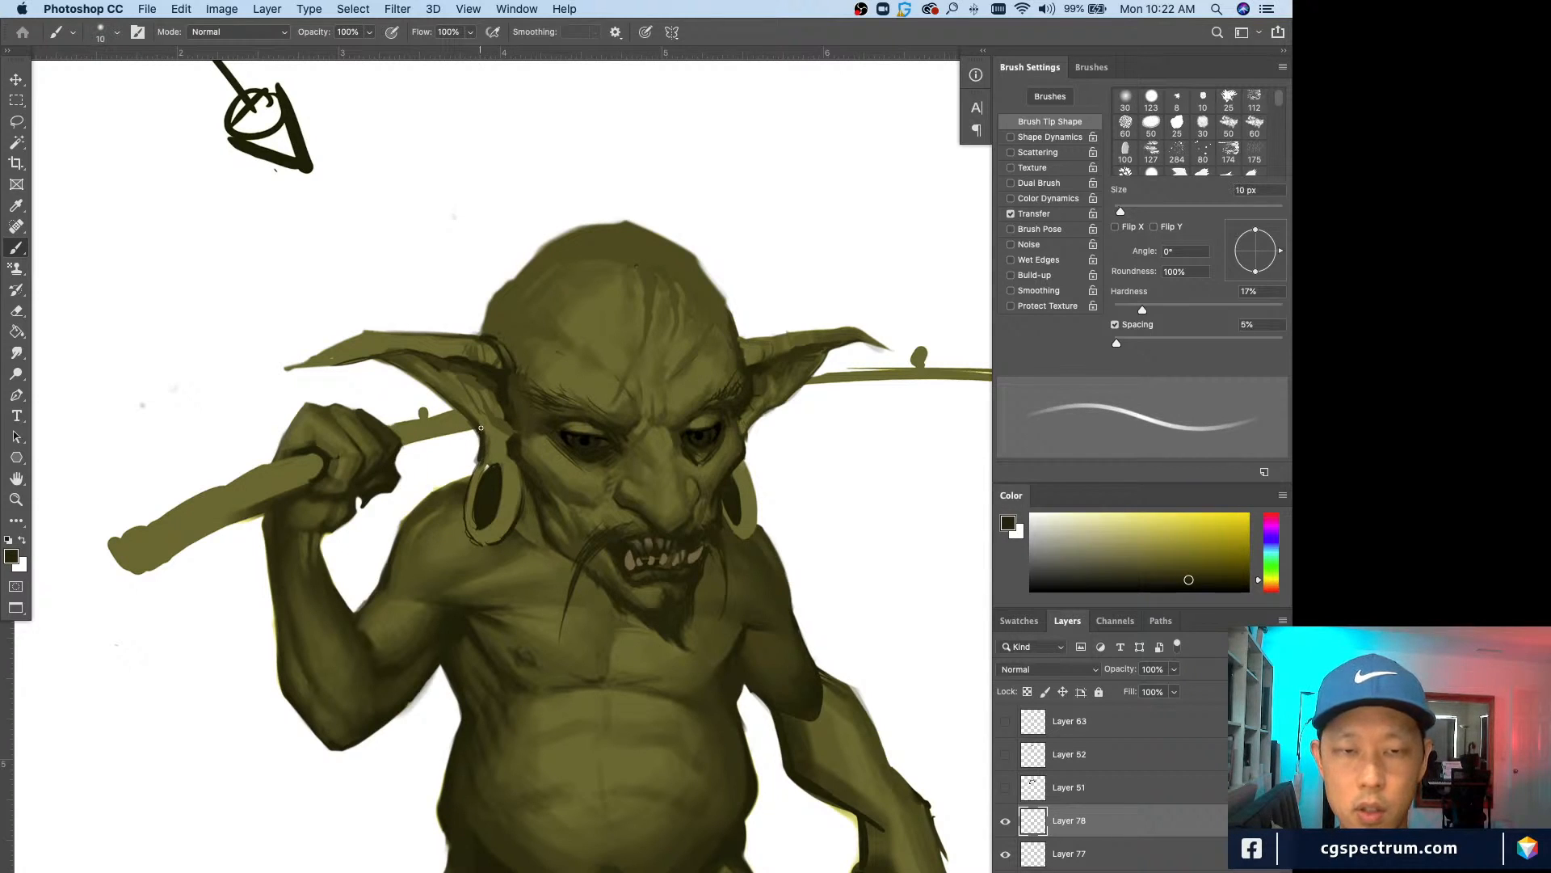
left_click(499, 440, "alt")
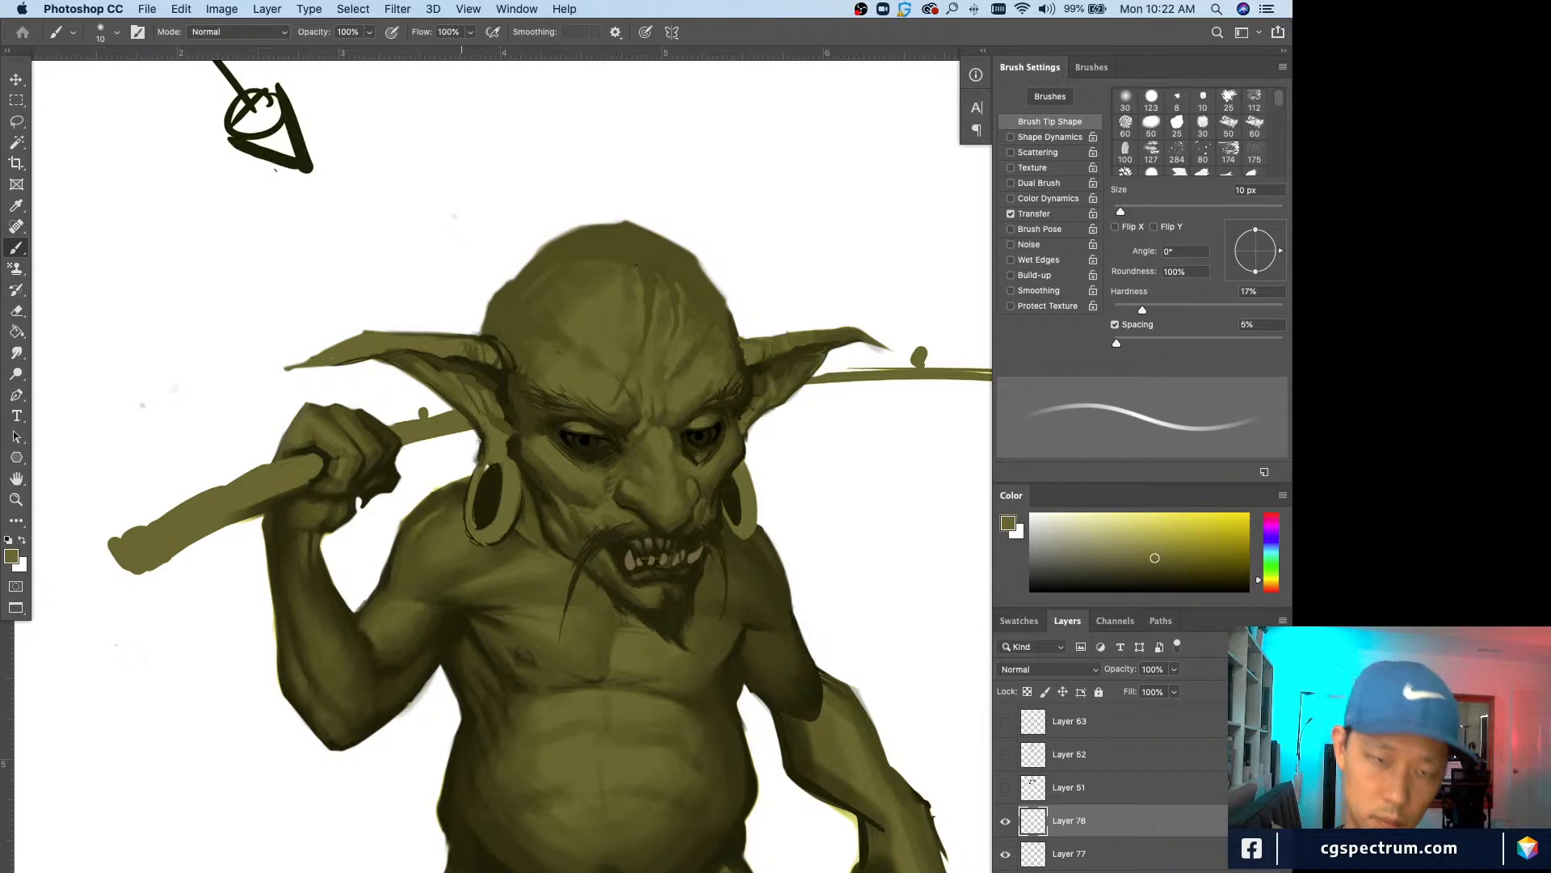
left_click(480, 447, "alt")
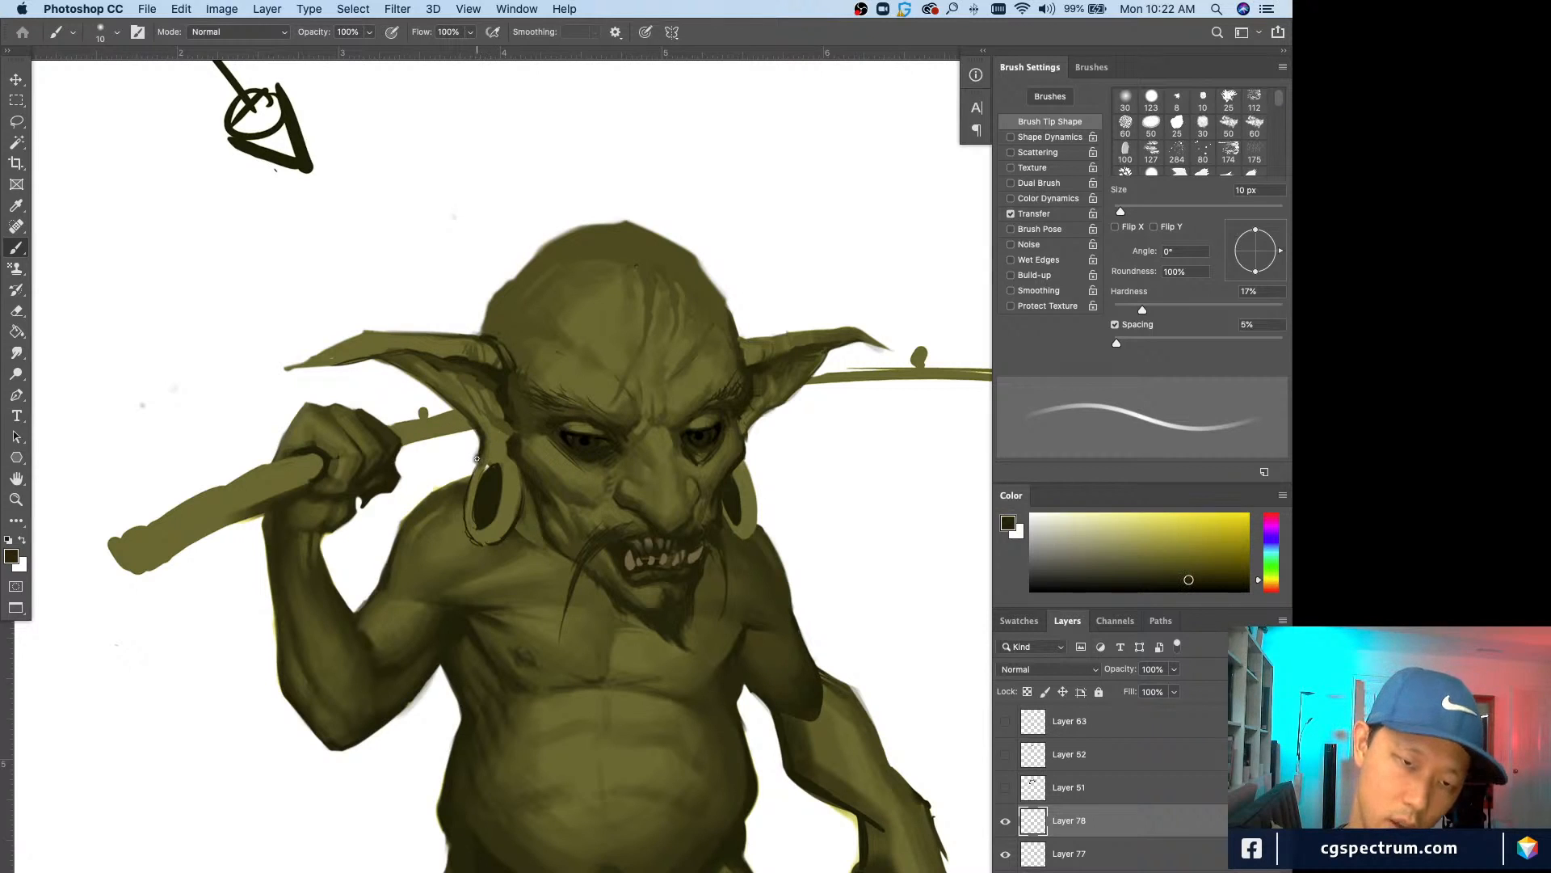
left_click(492, 444, "alt")
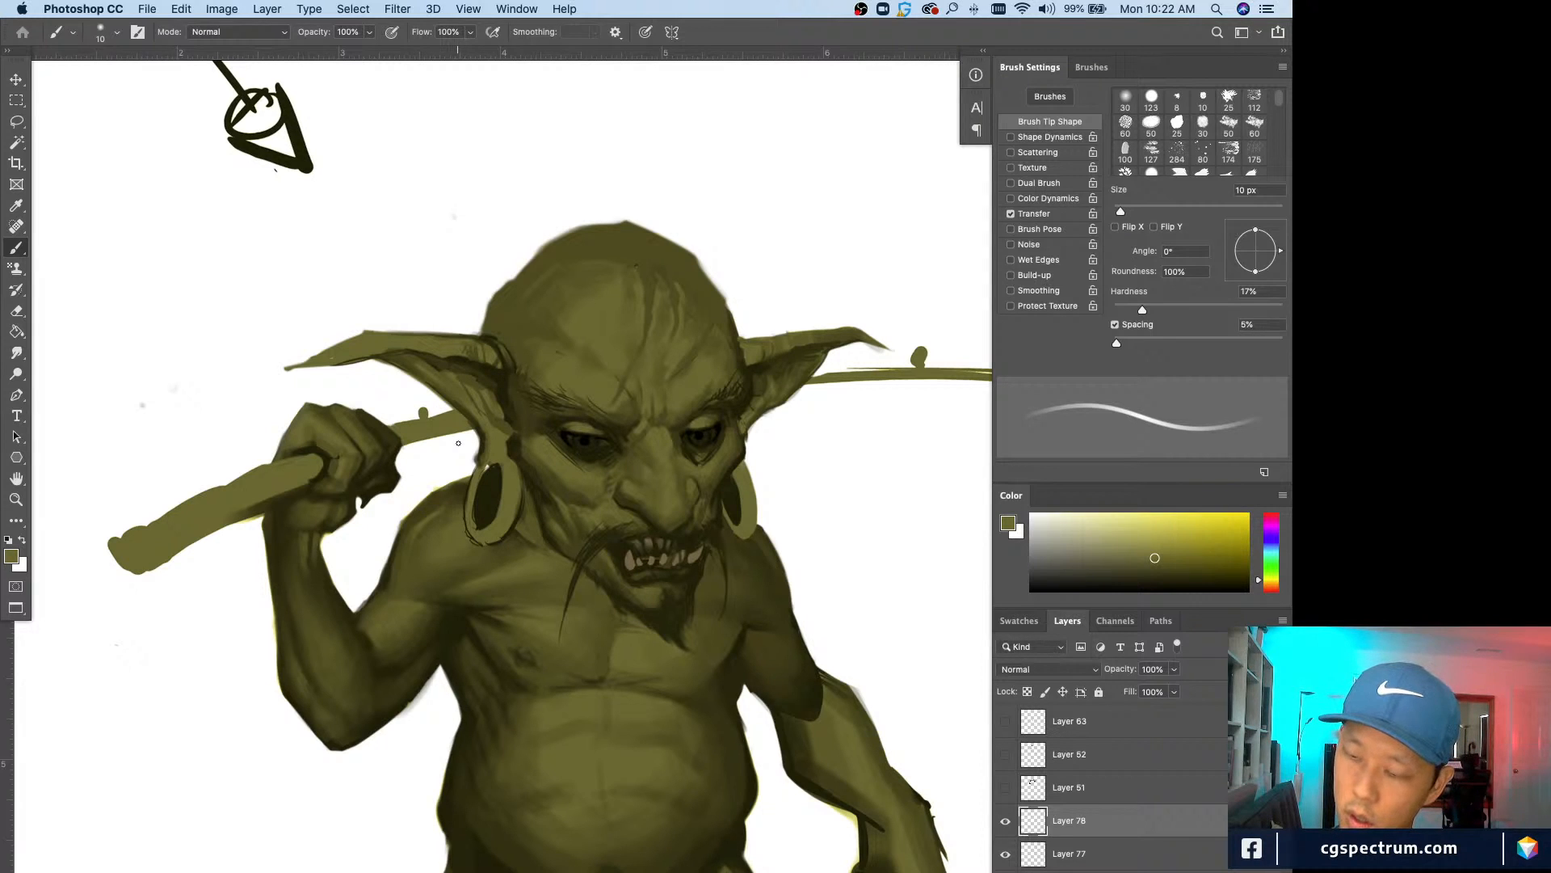
key("super+minus")
key("super+equal")
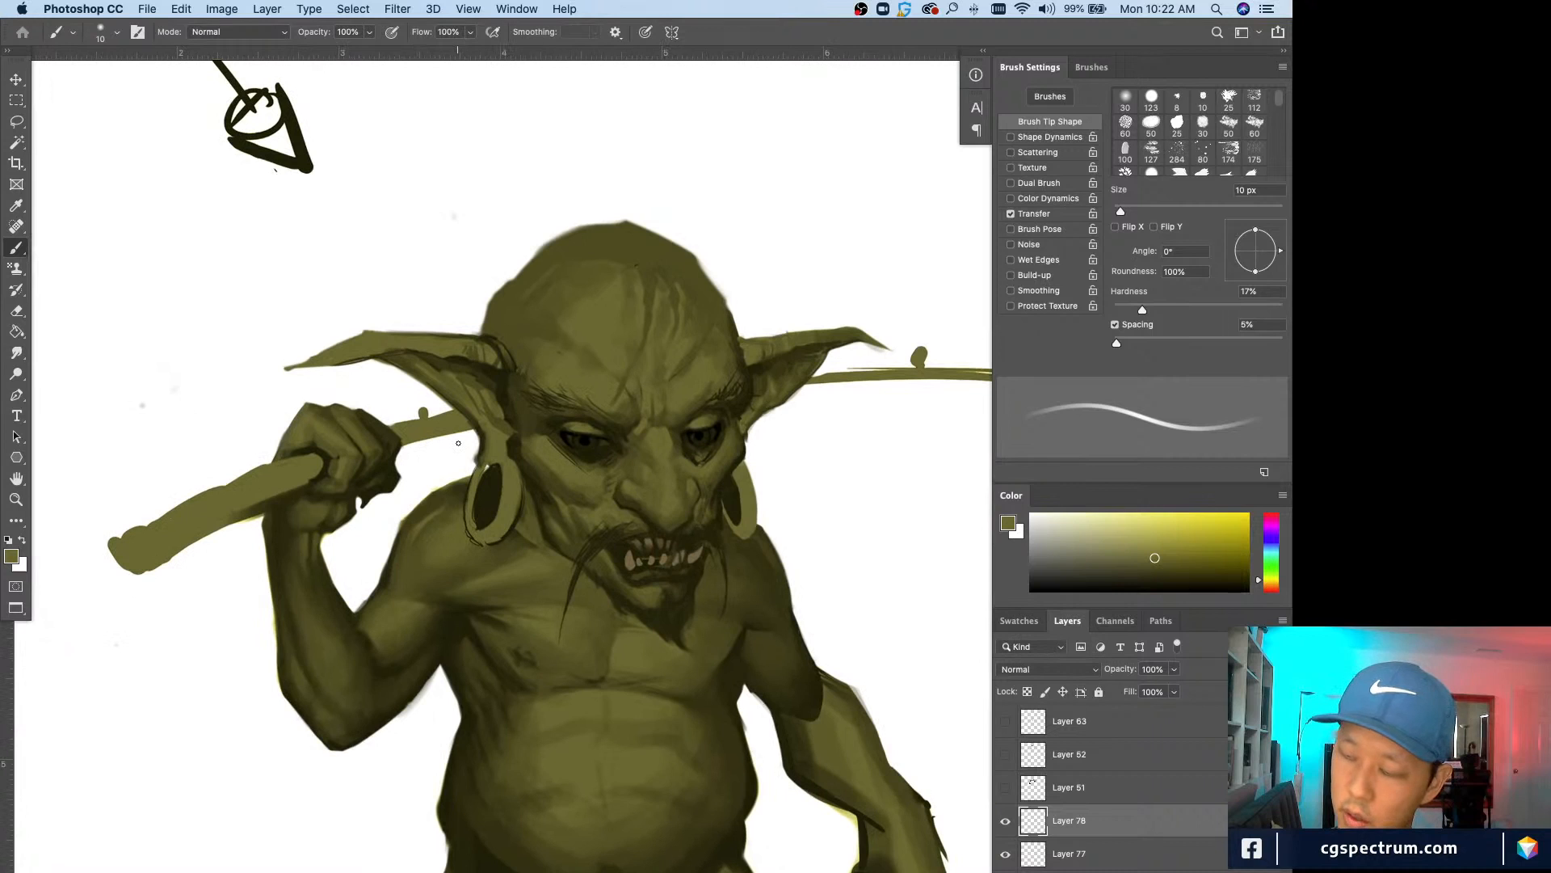
key("super+minus")
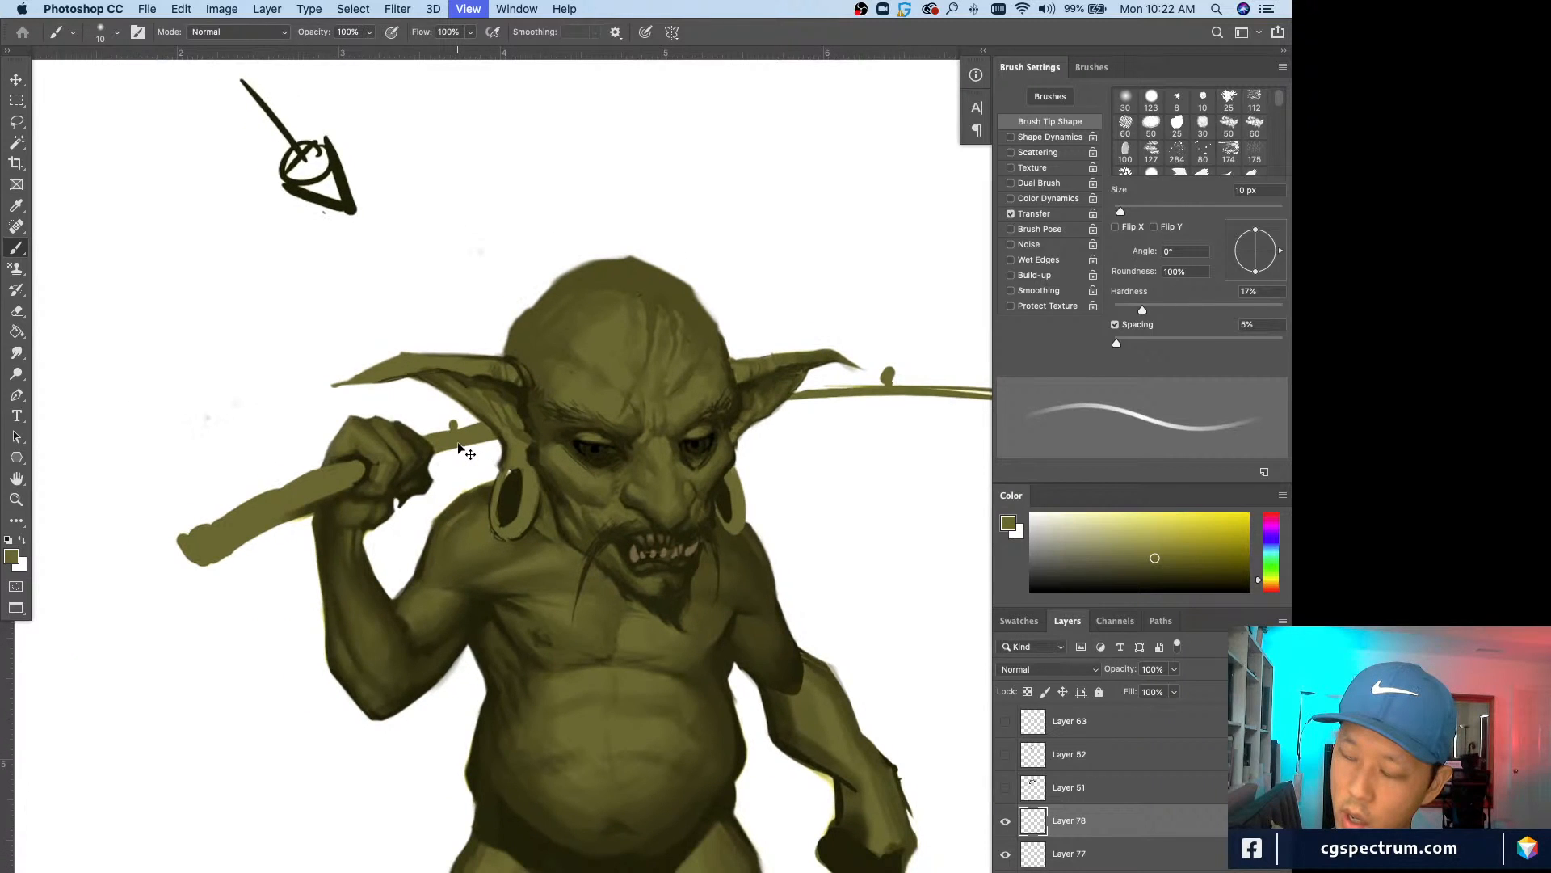
key("super+minus")
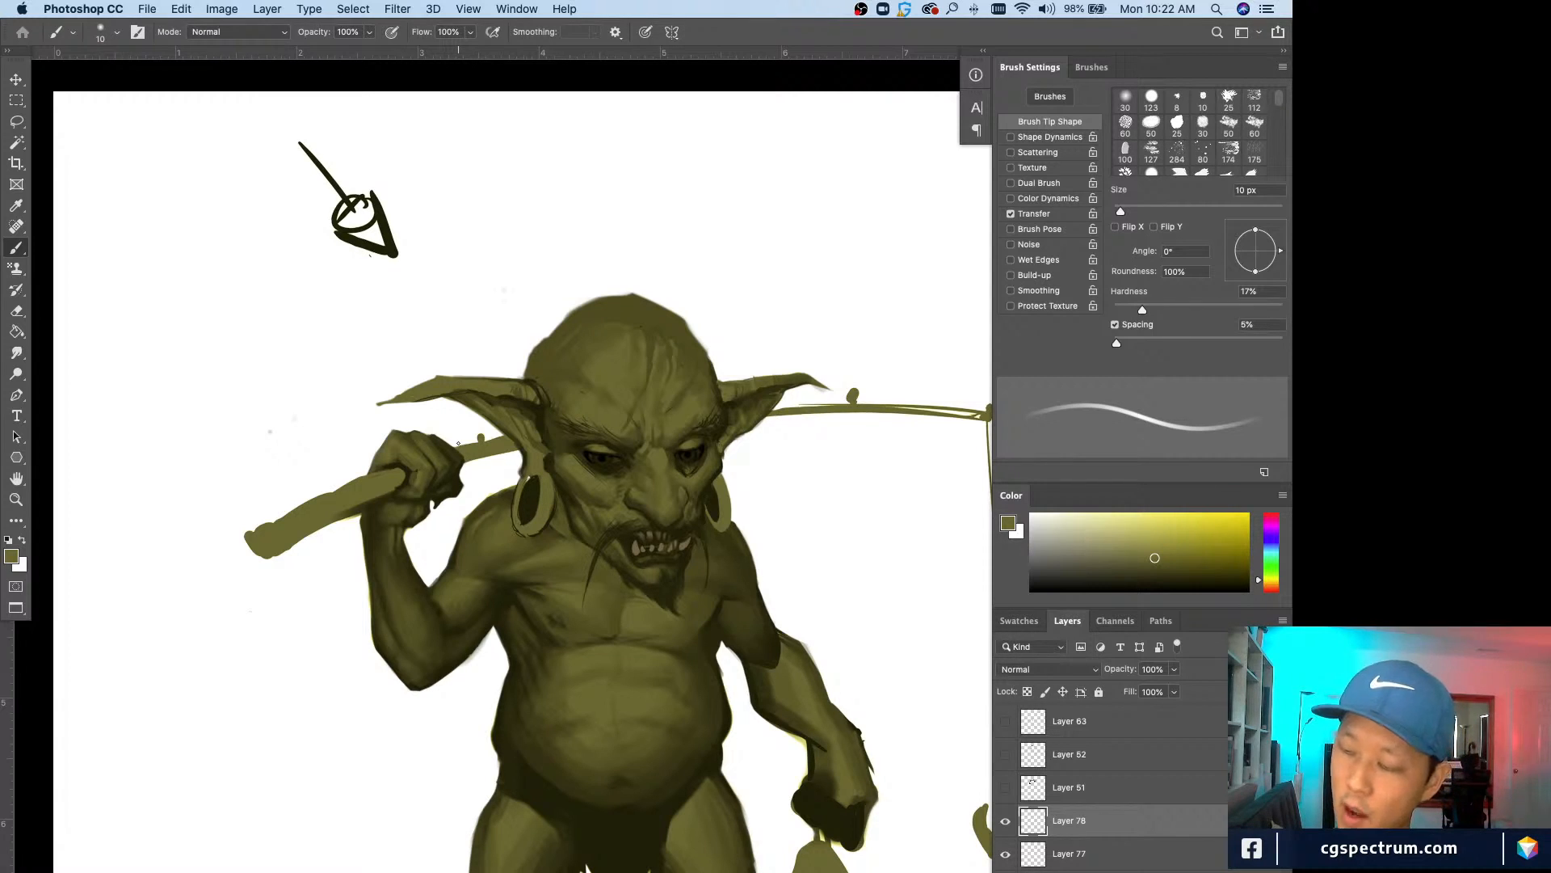
key("super+plus")
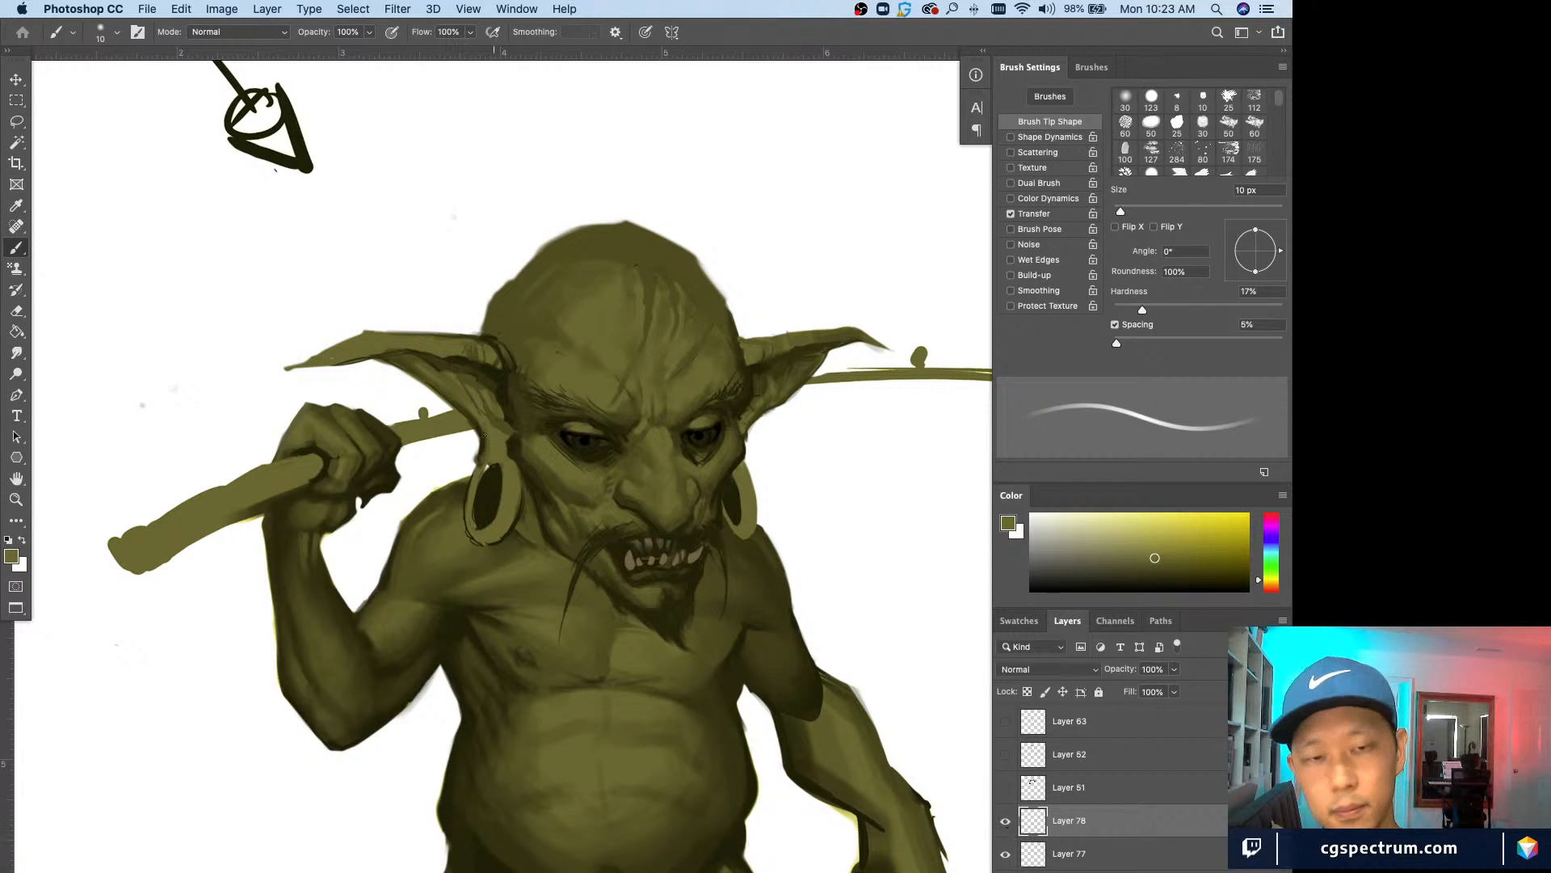
Step: Refine the ear lobe's outer edge above the large earring with sampled background white, olive and dark olive at 10 px
left_click(474, 443, "alt")
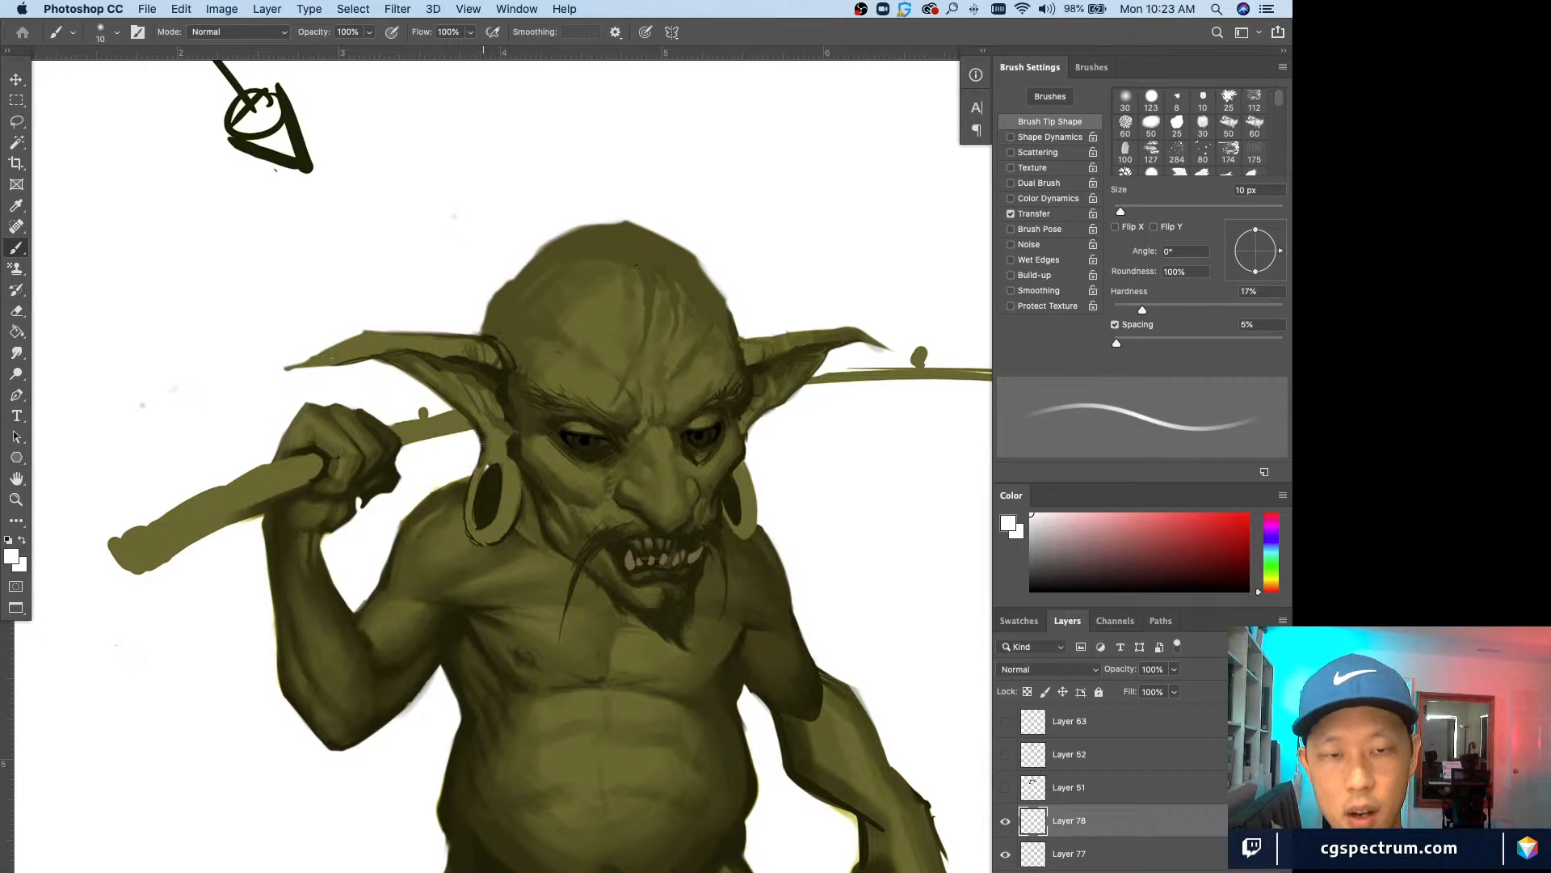
left_click(483, 440, "alt")
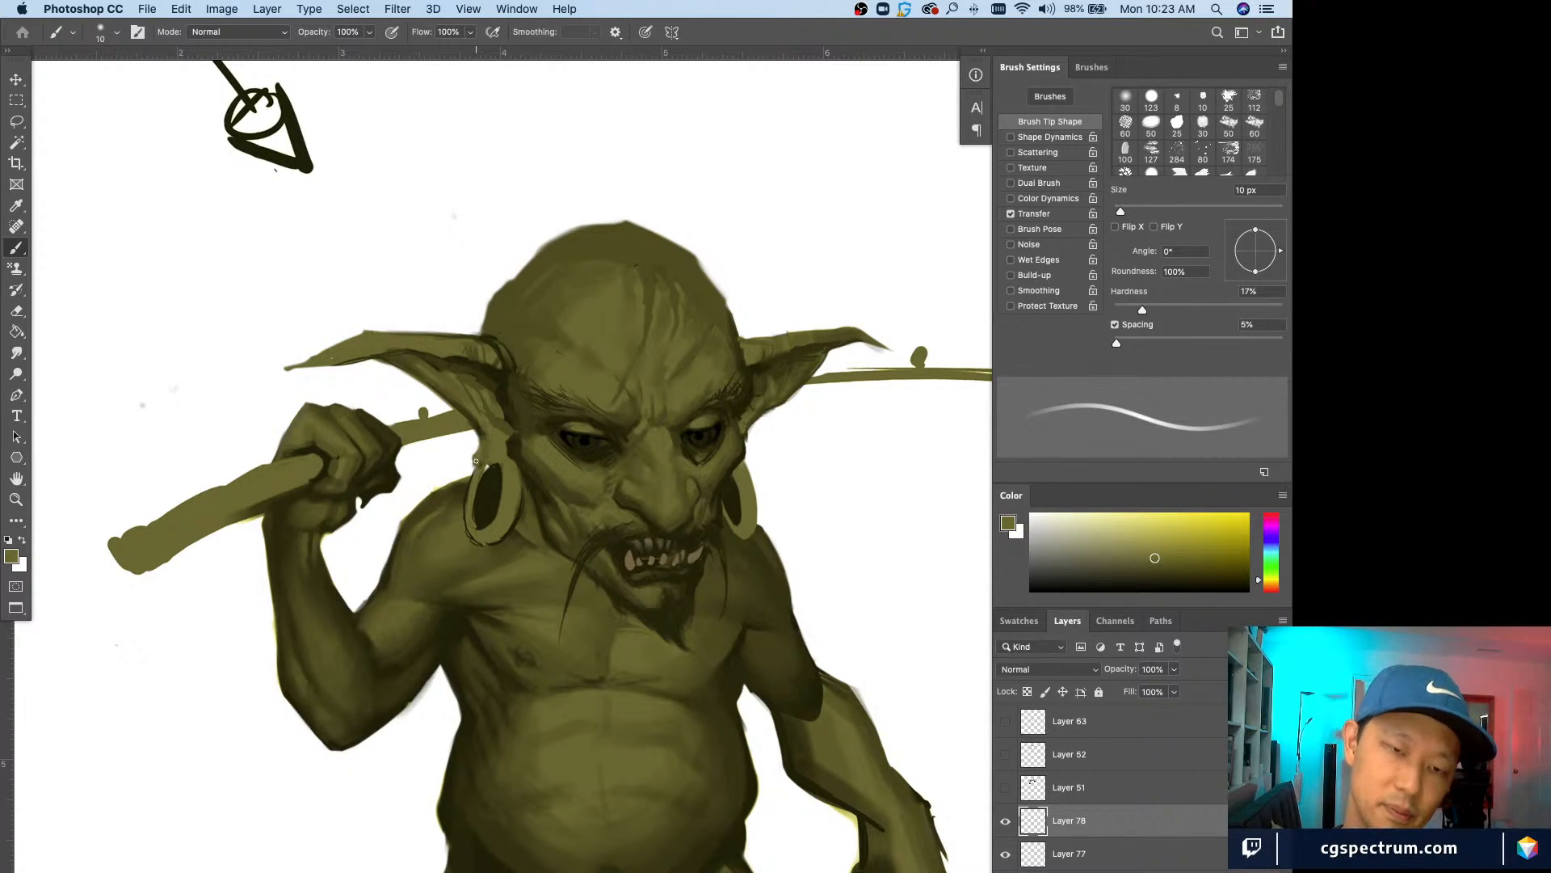
left_click(479, 437, "alt")
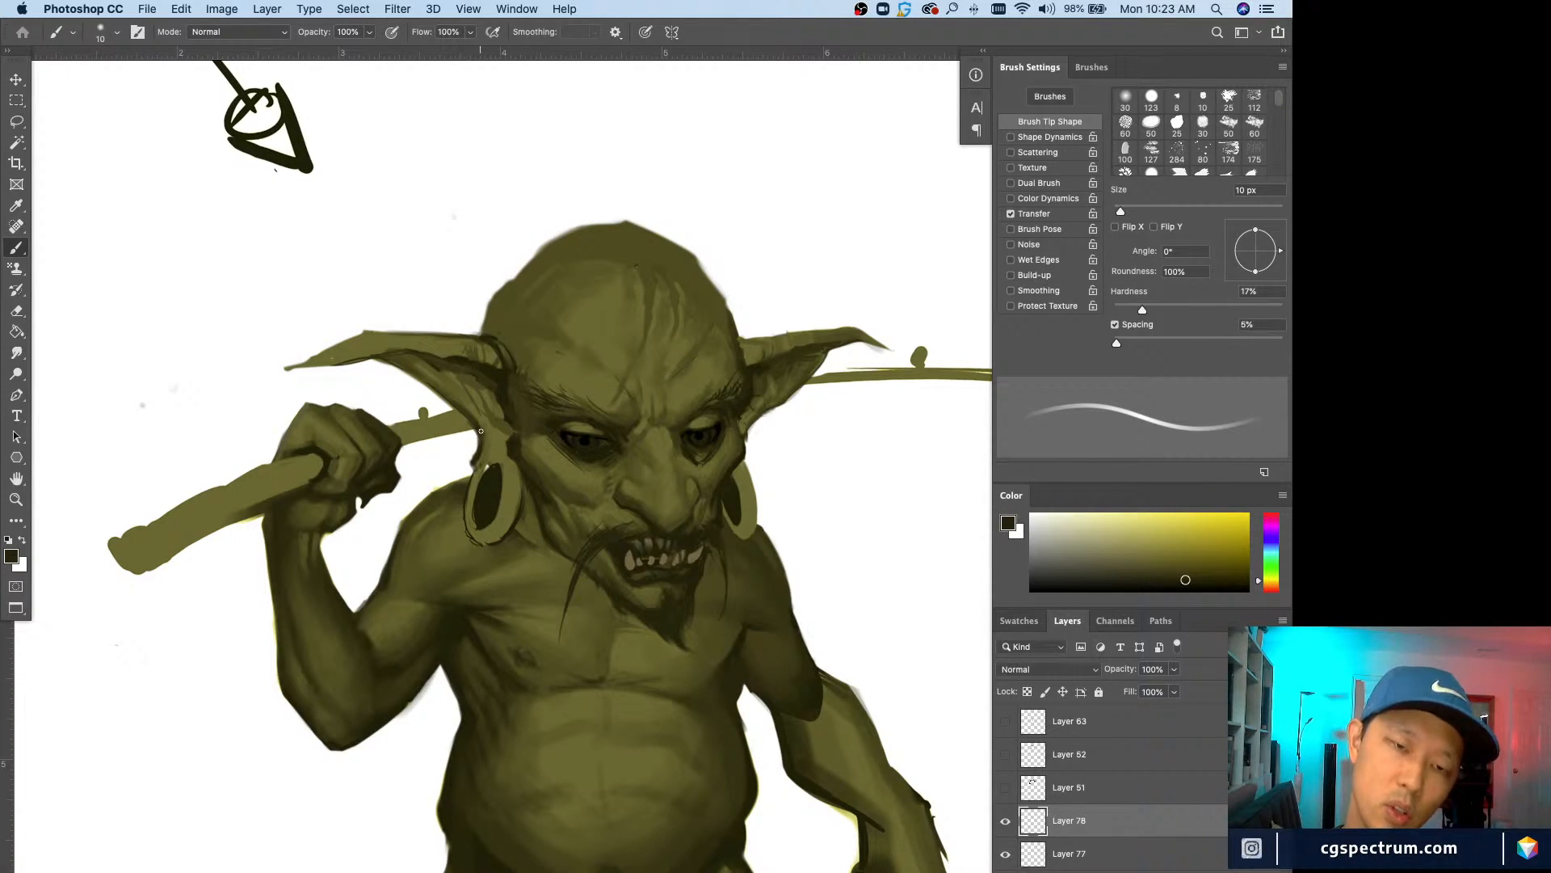
left_click(494, 447, "alt")
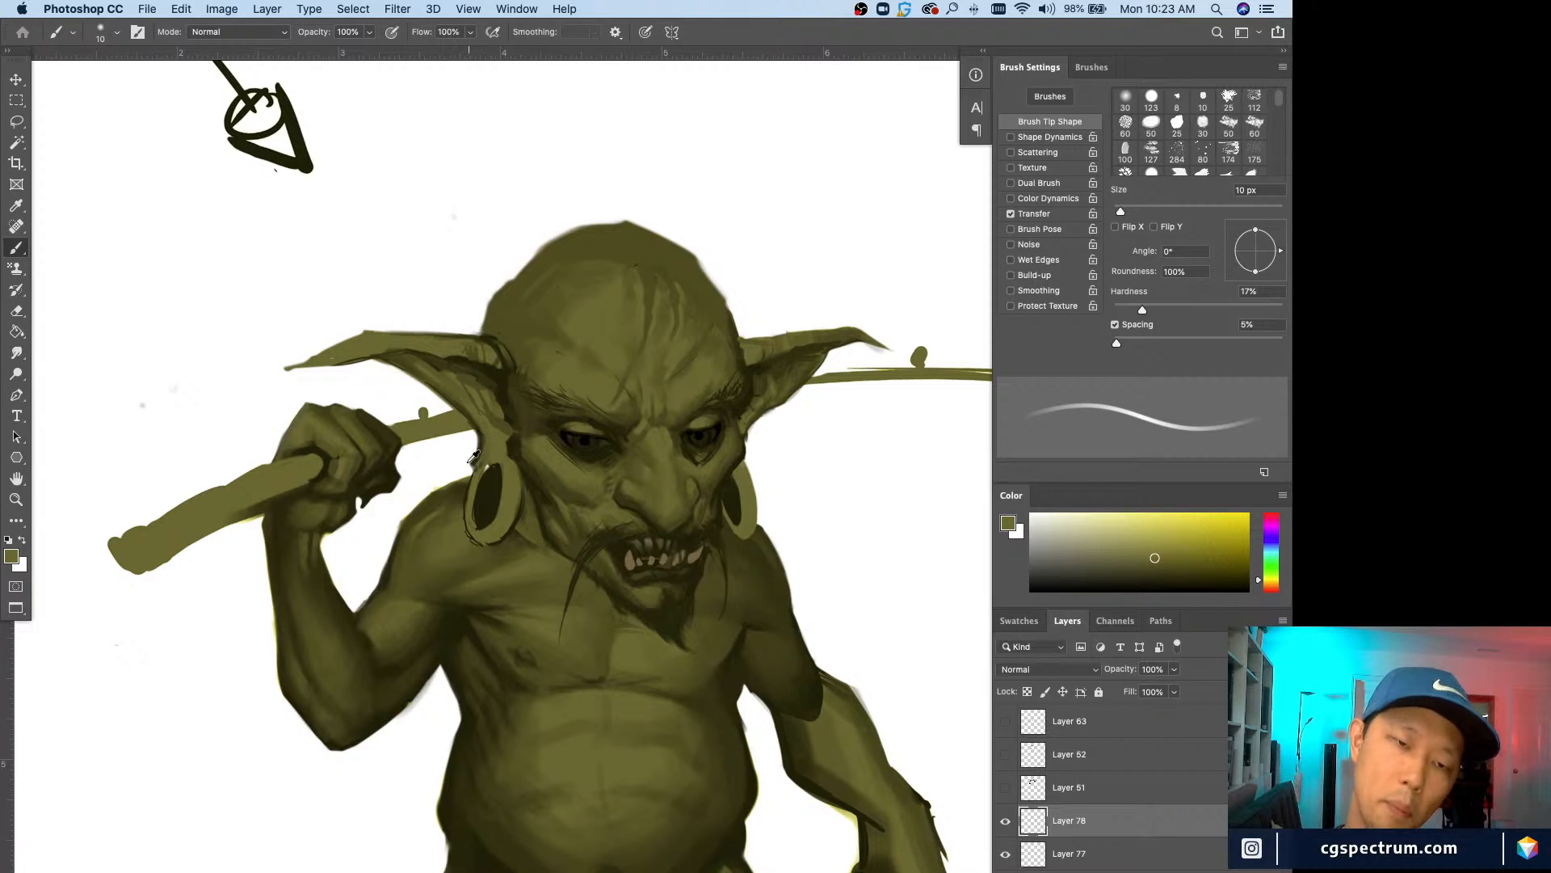
left_click_drag(480, 457, 490, 469)
left_click(484, 474, "alt")
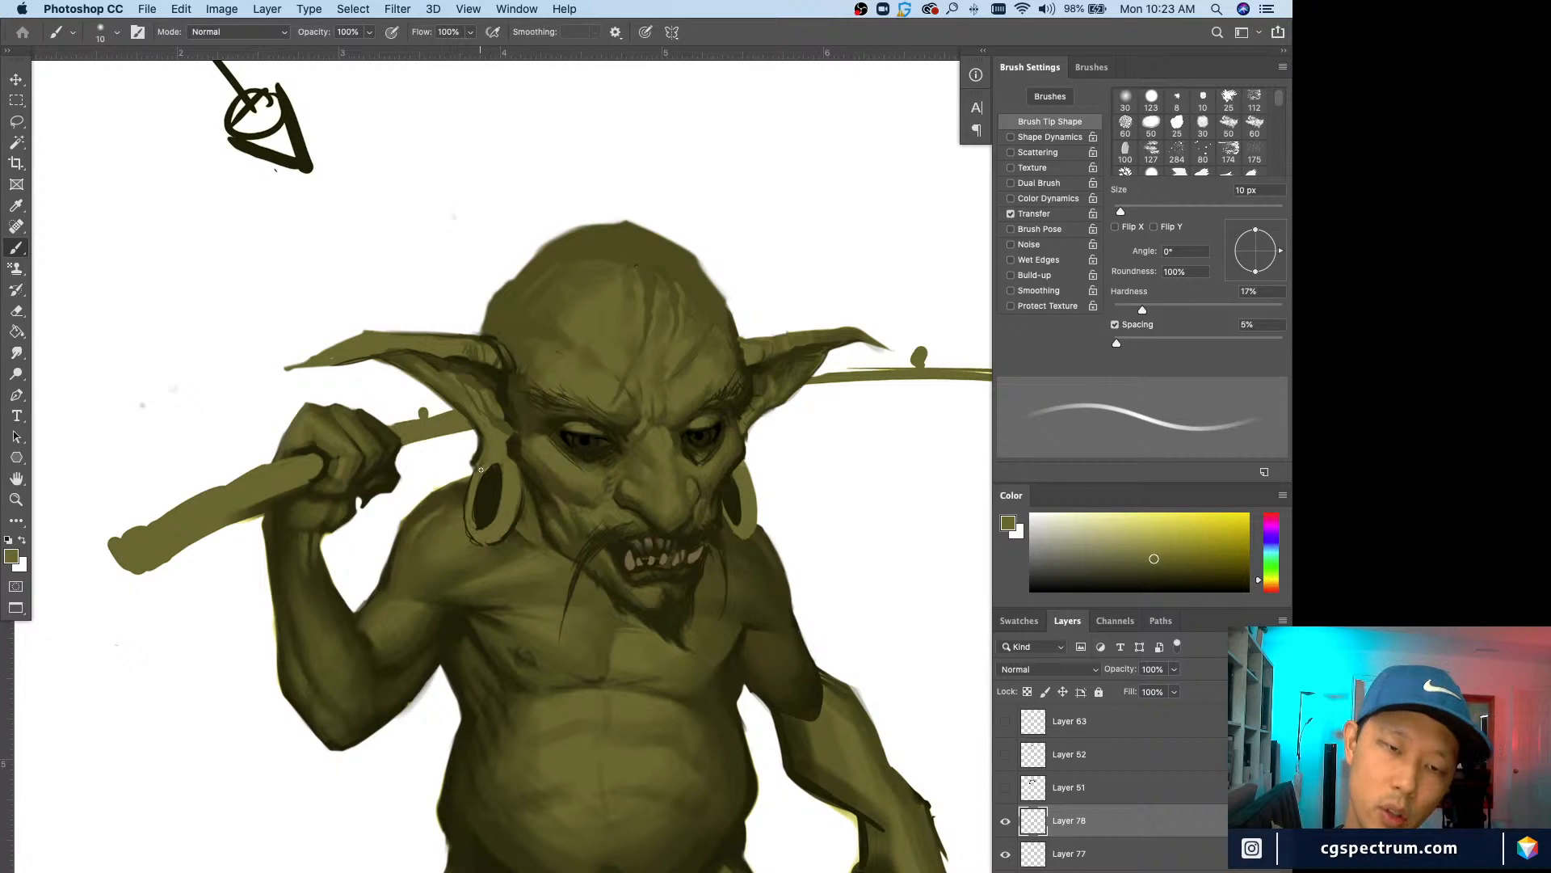
Step: Trim the narrow part of the ear above the earring with sampled white and deepen its shadow edge with sampled dark olives
left_click(471, 453, "alt")
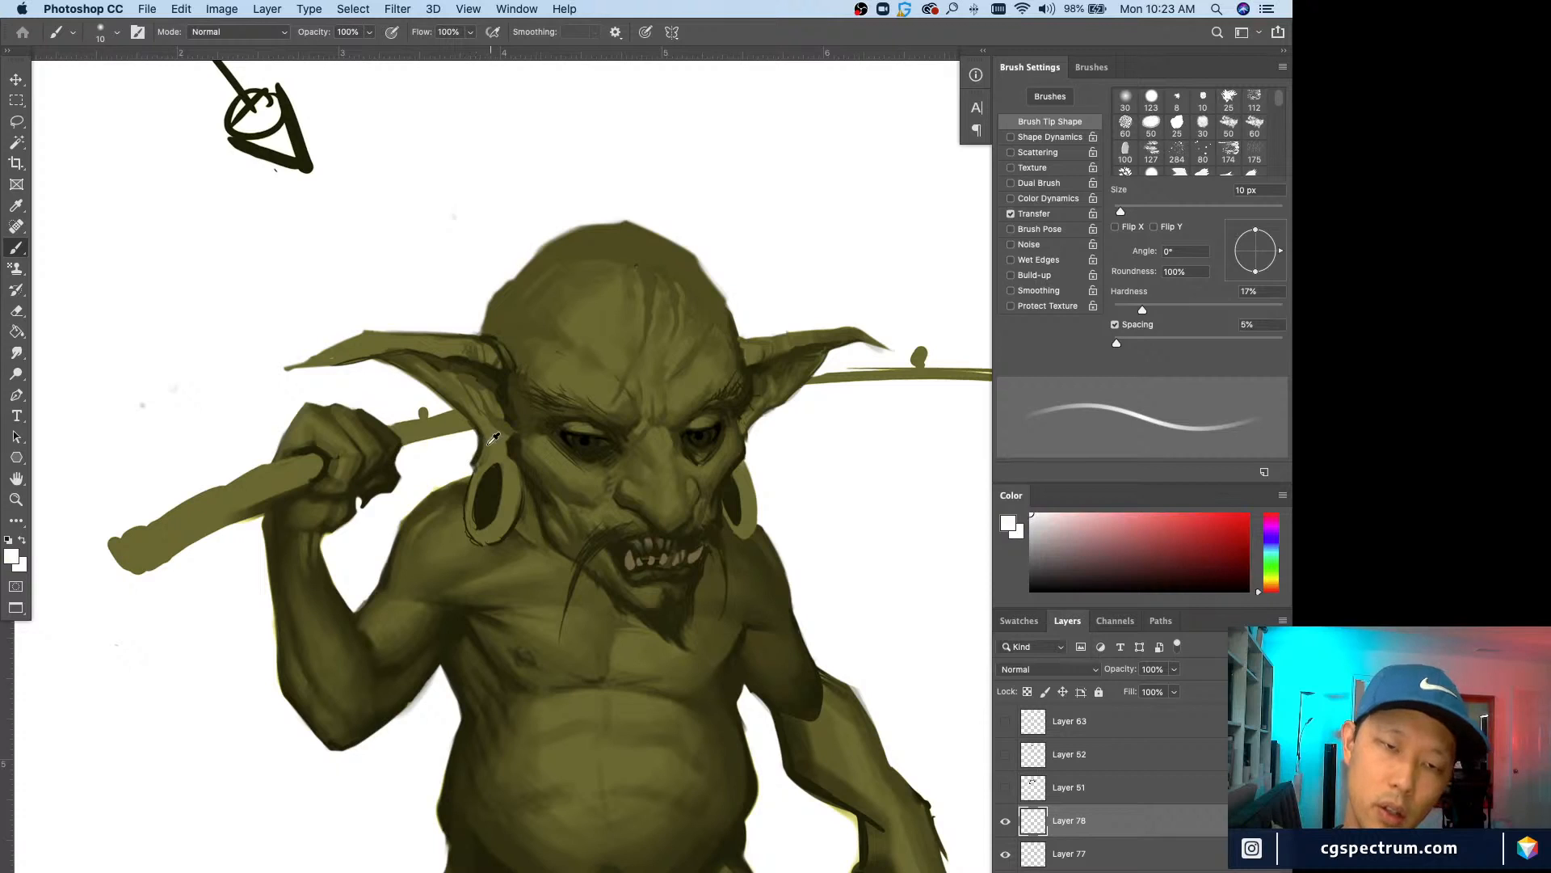
left_click(488, 441, "alt")
left_click(484, 431, "alt")
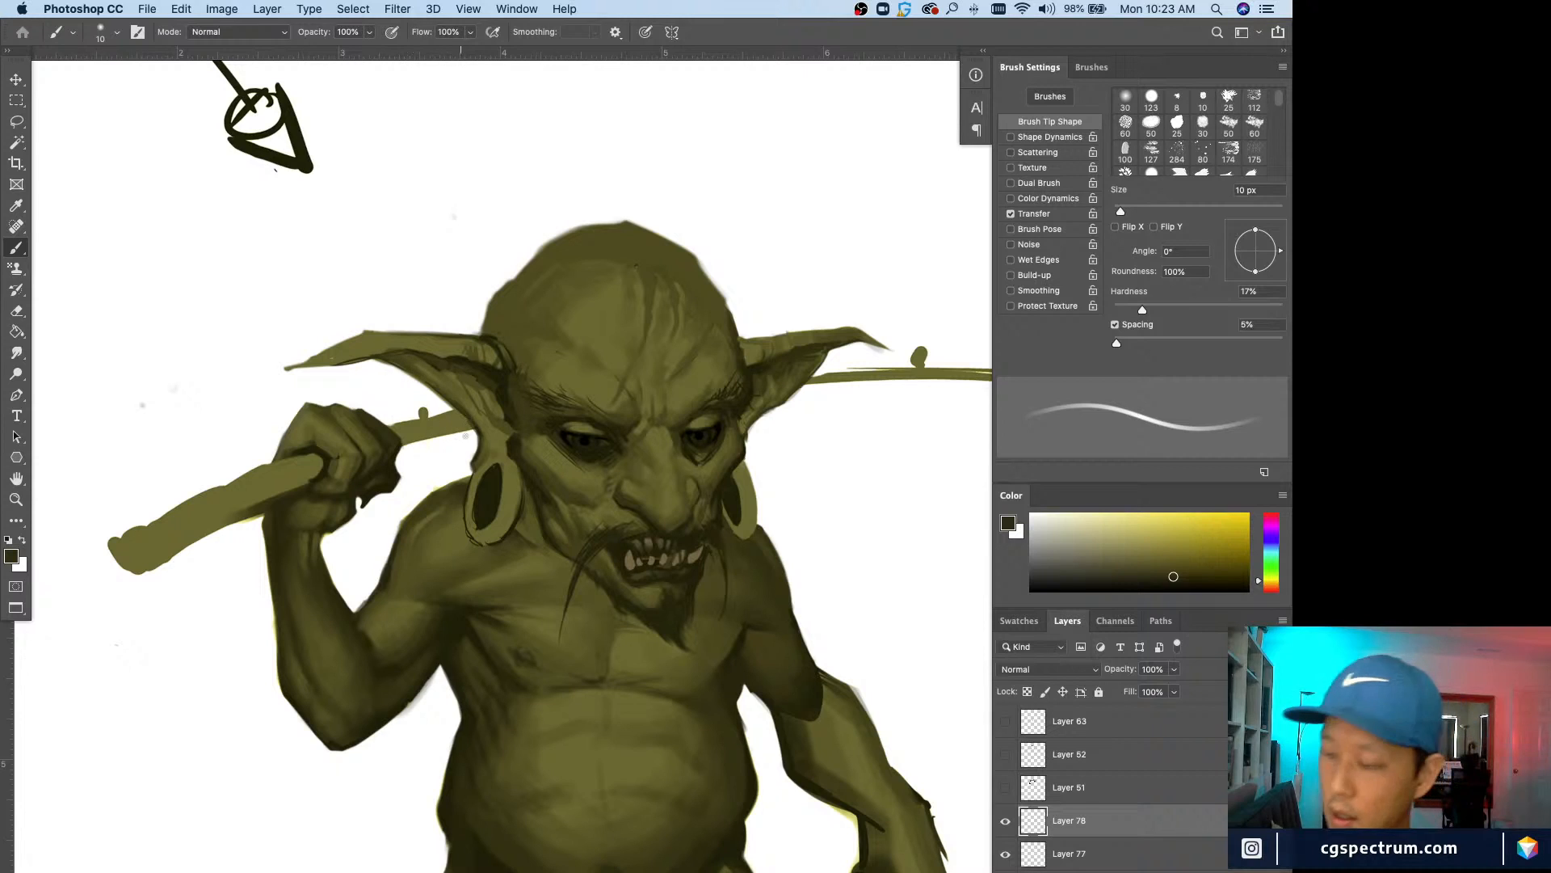
left_click(474, 435, "alt")
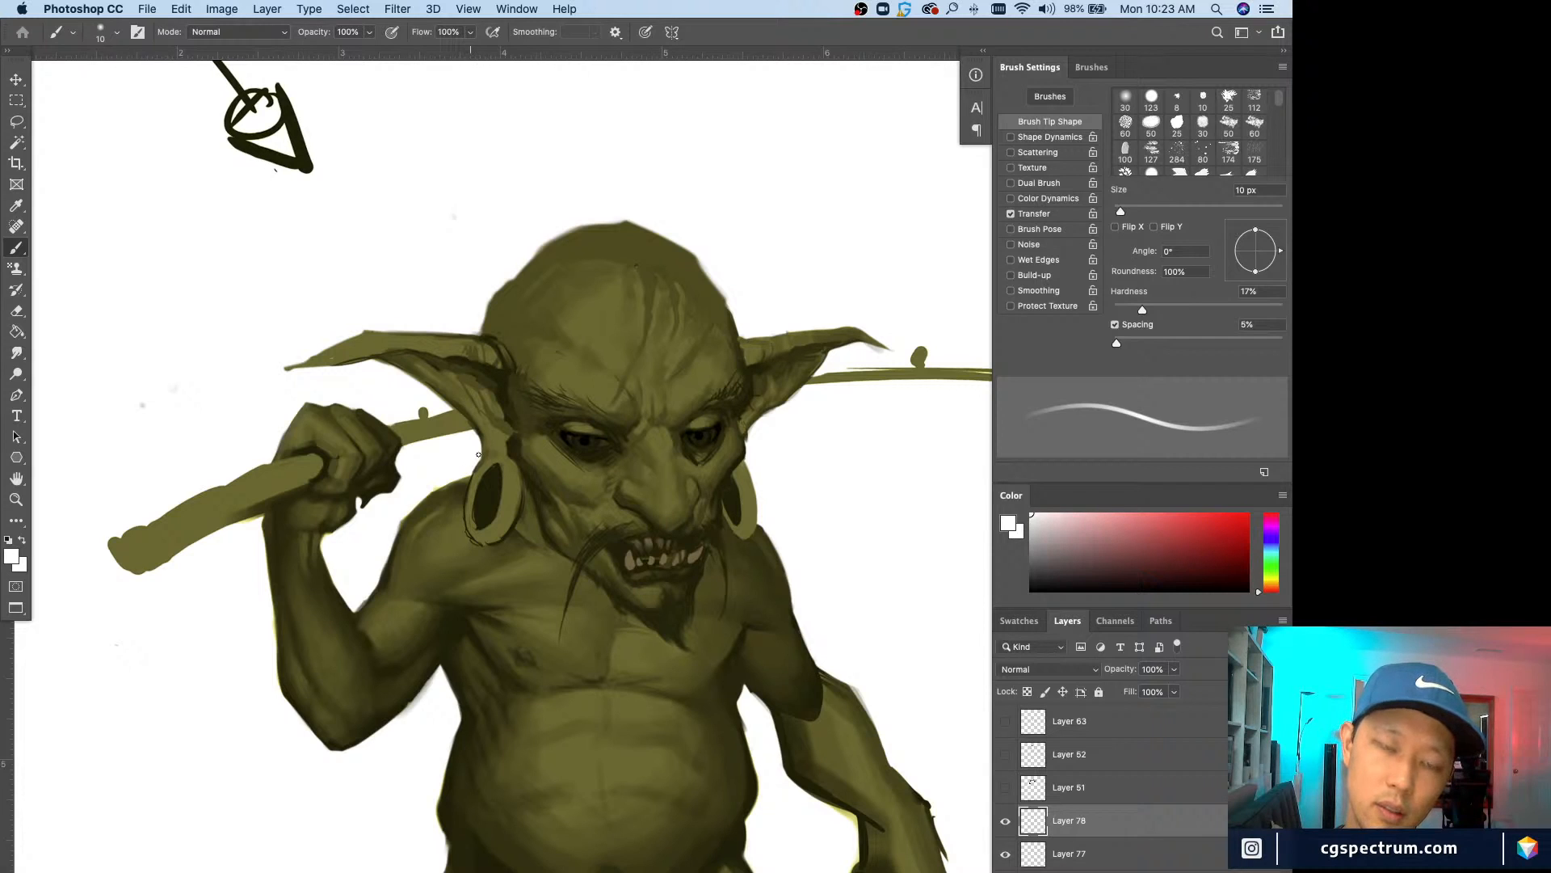
left_click(475, 420, "alt")
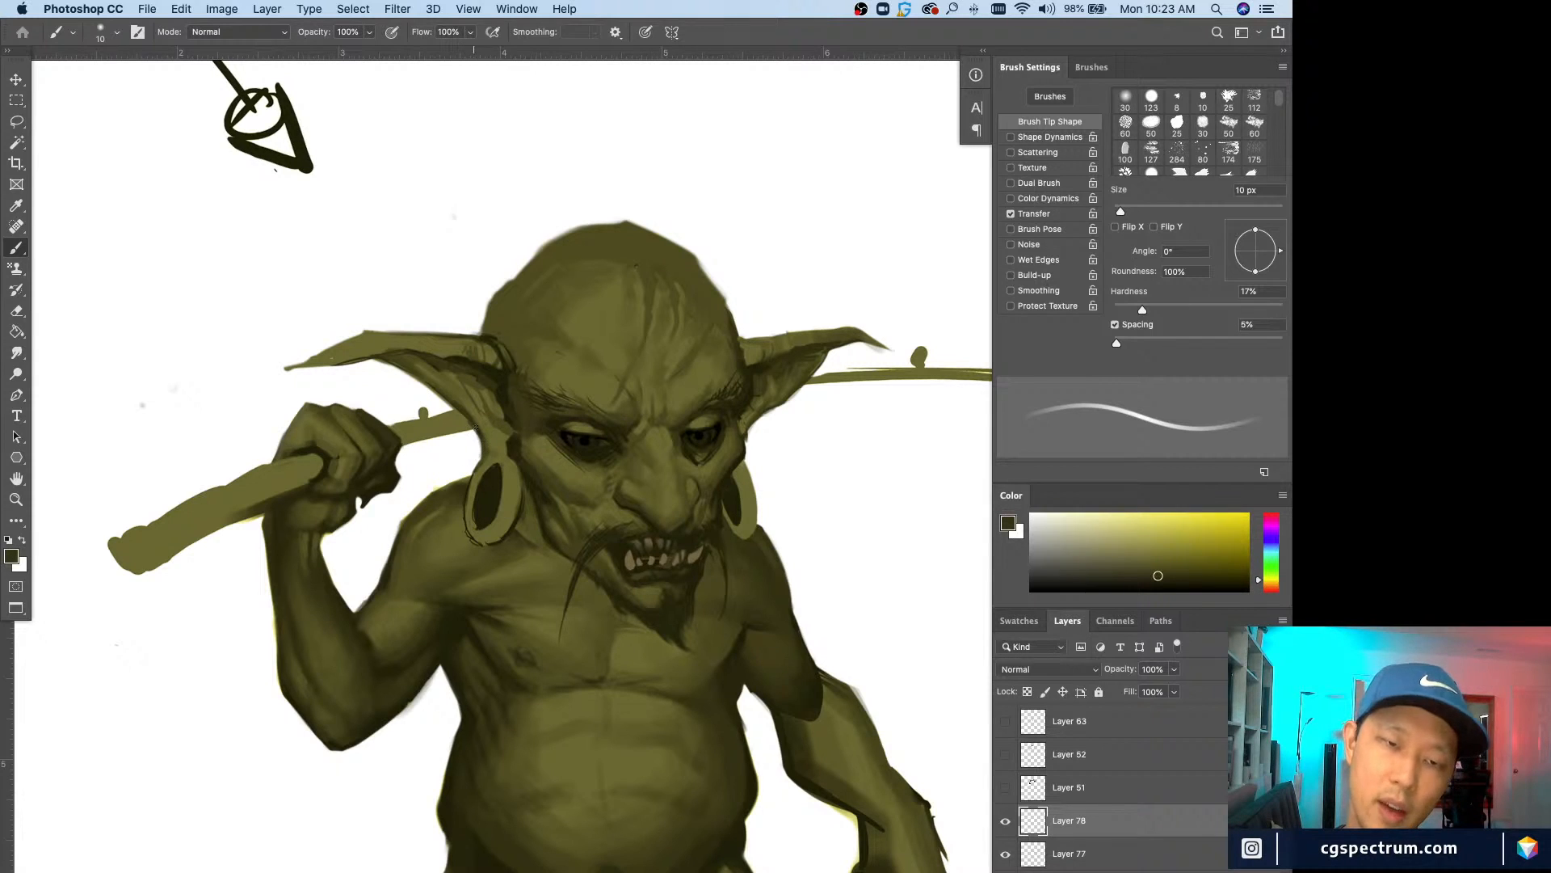
left_click(477, 428, "alt")
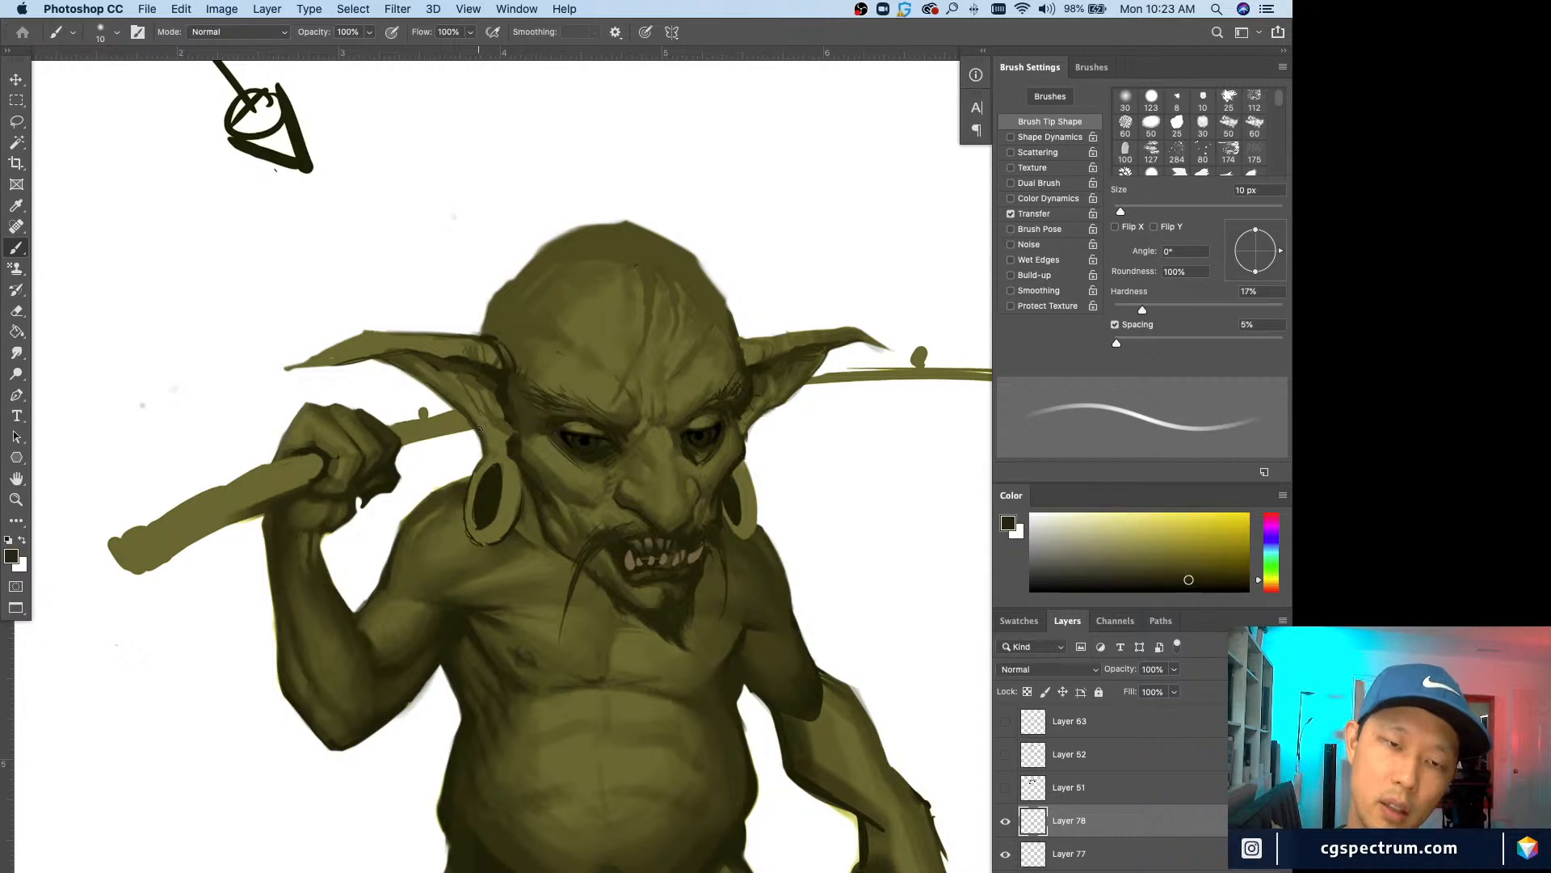
Step: Enlarge the brush to 15 px, shade the lobe where it meets the earring, and clean its outline with sampled background white
key("bracketright")
left_click_drag(486, 441, 493, 458)
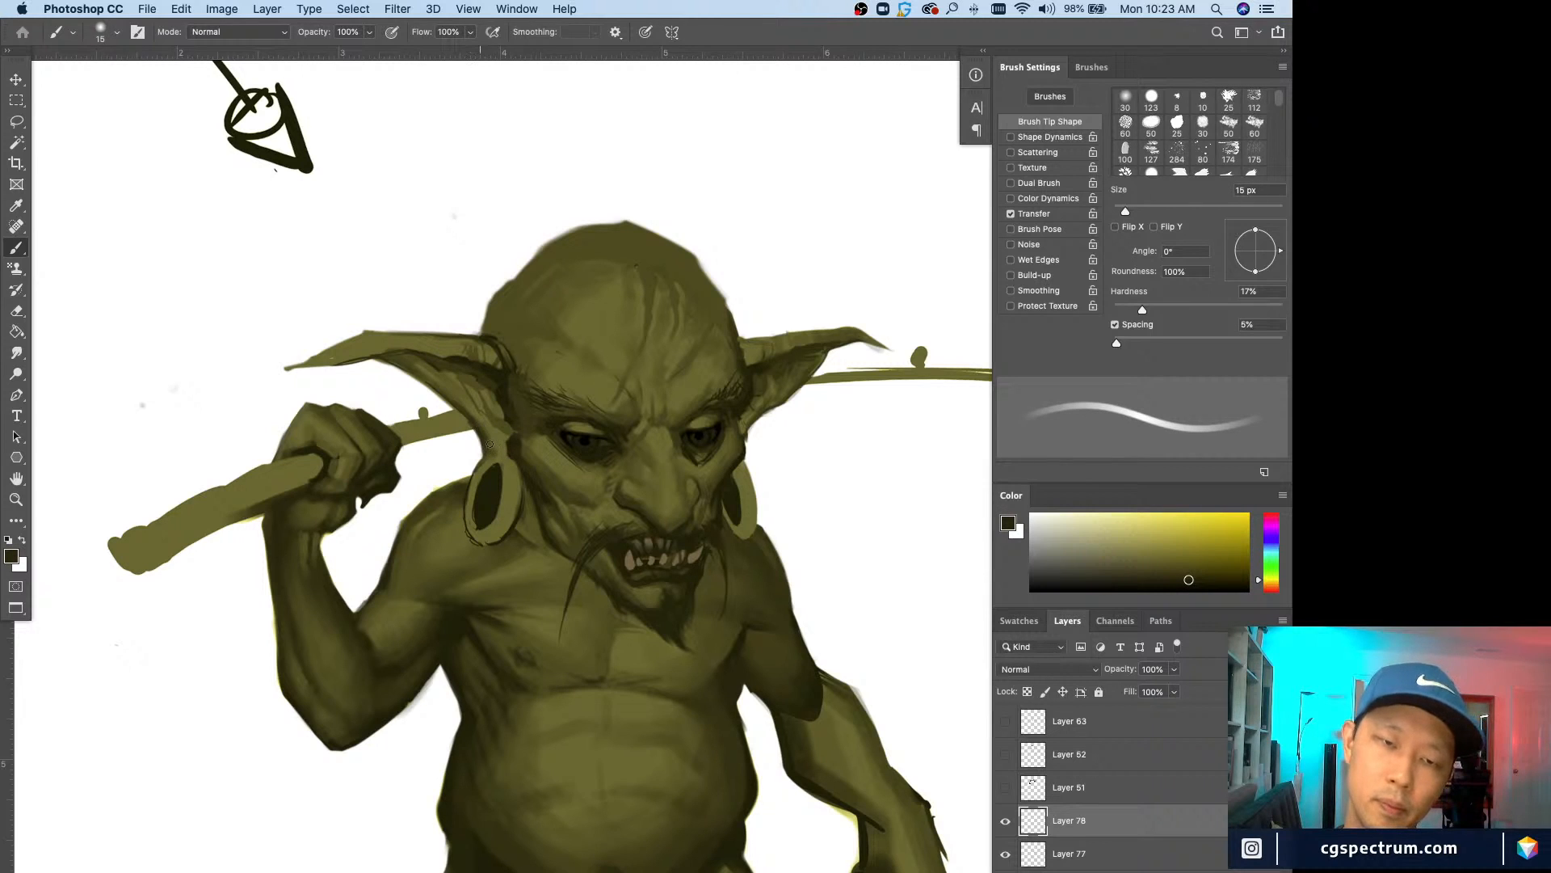
left_click(474, 432, "alt")
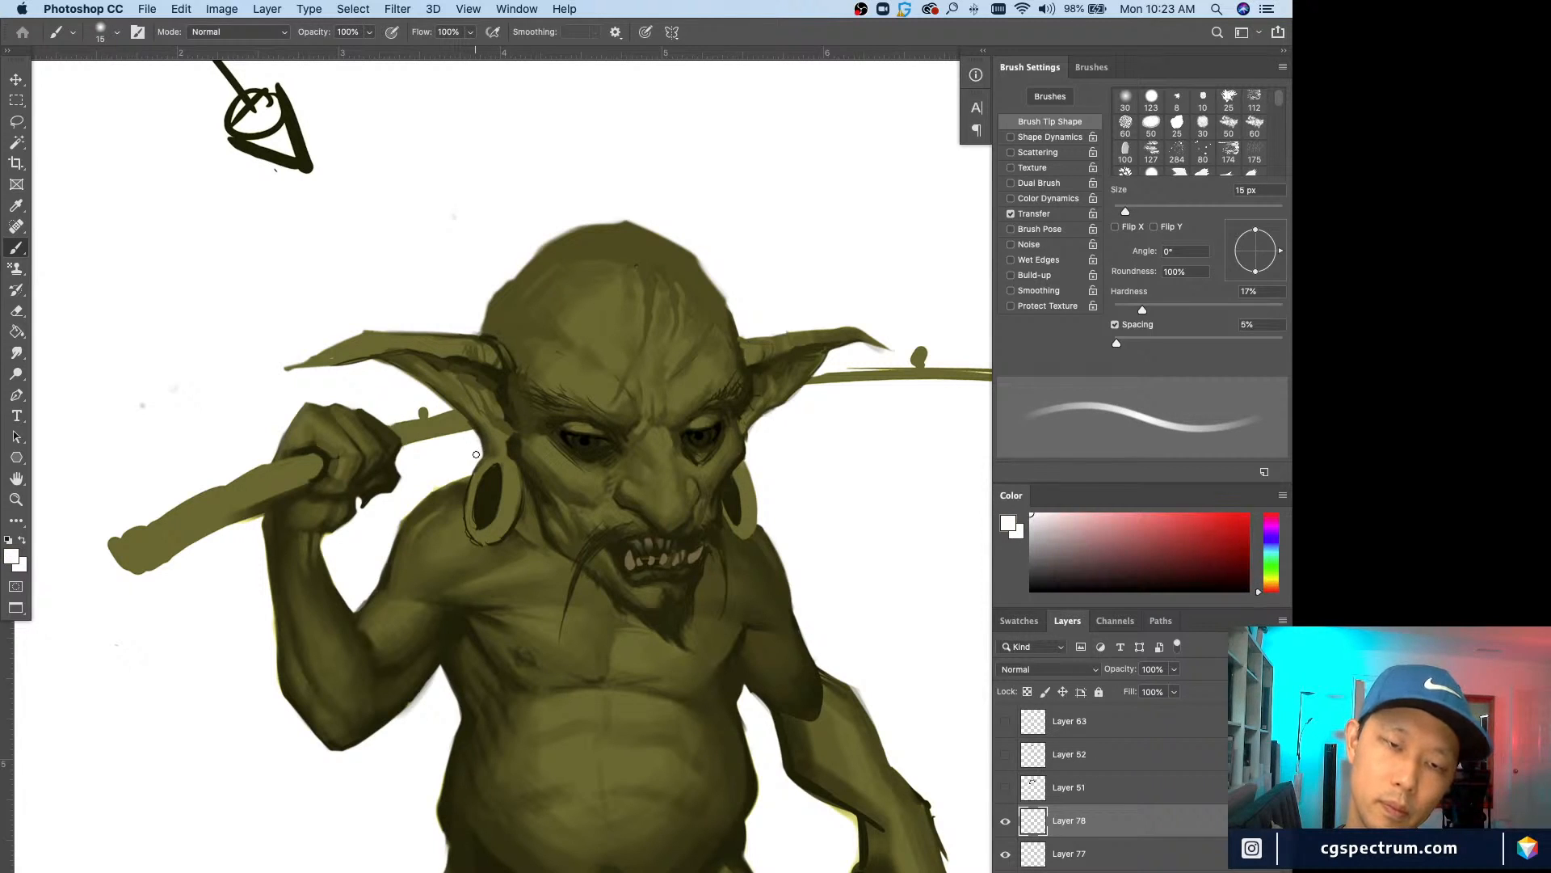
Step: Touch up the ear lobe at the top of the earring with a sampled dark olive, brush size 8 px
key("super+minus")
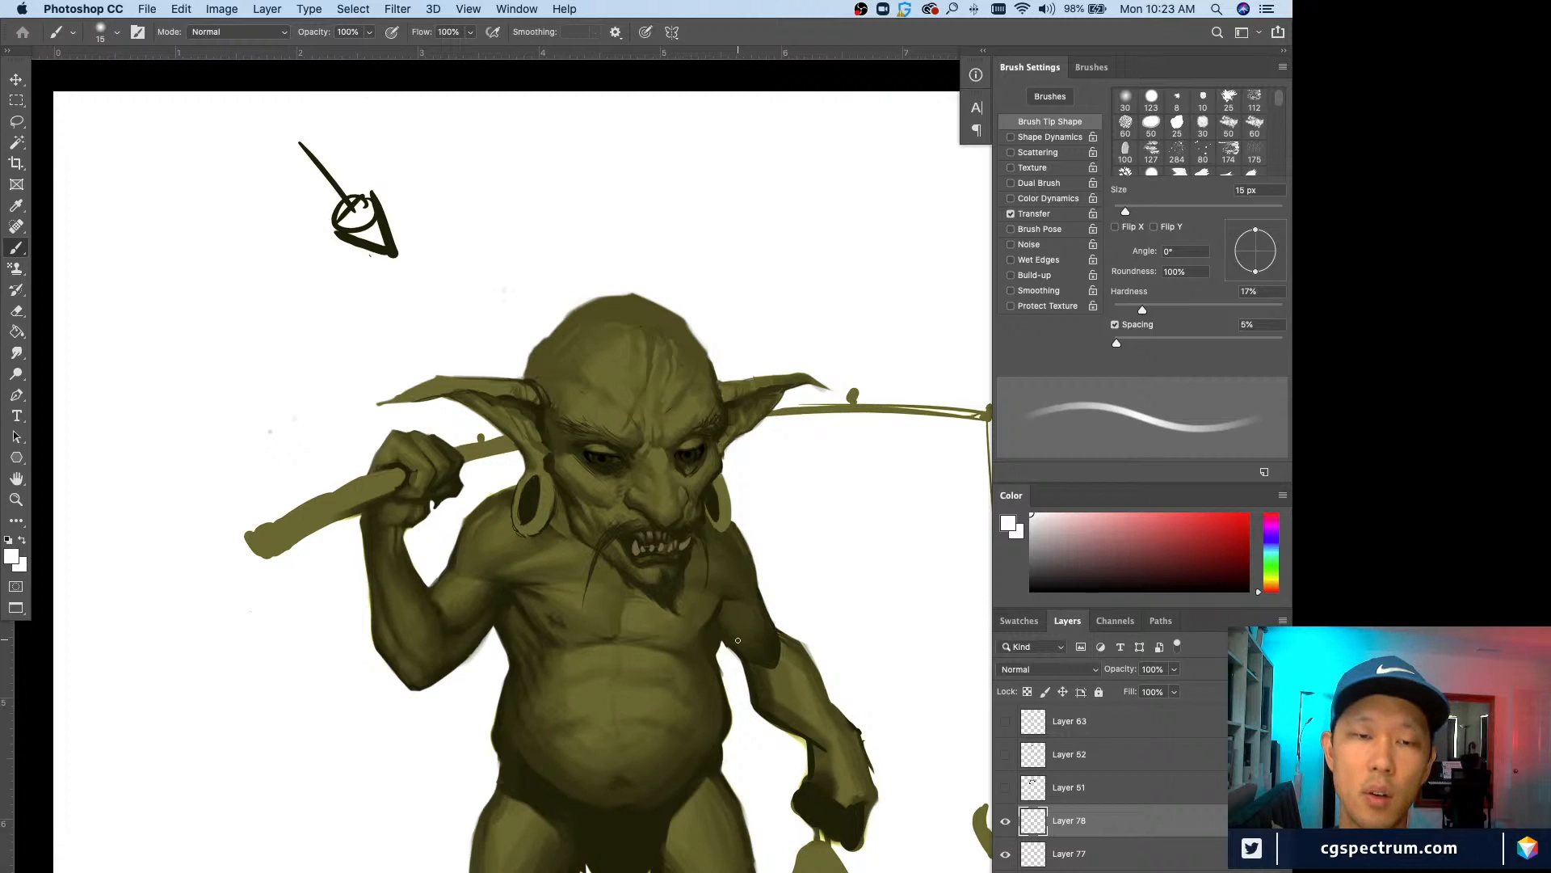
key("super+minus")
key("super+plus")
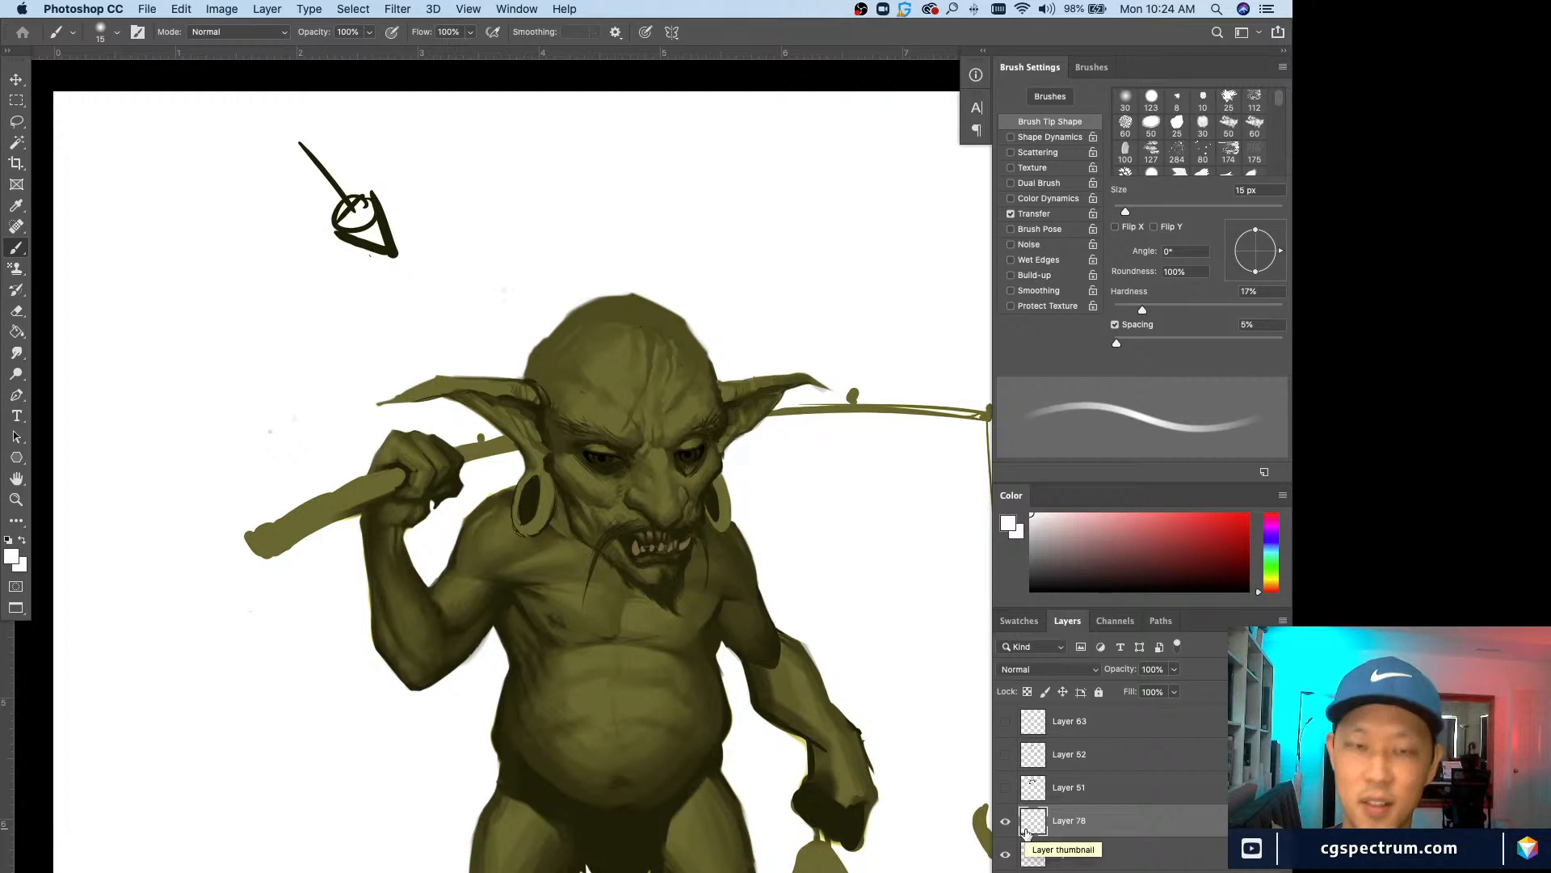
left_click(527, 457, "alt")
key("bracketleft")
key("bracketleft")
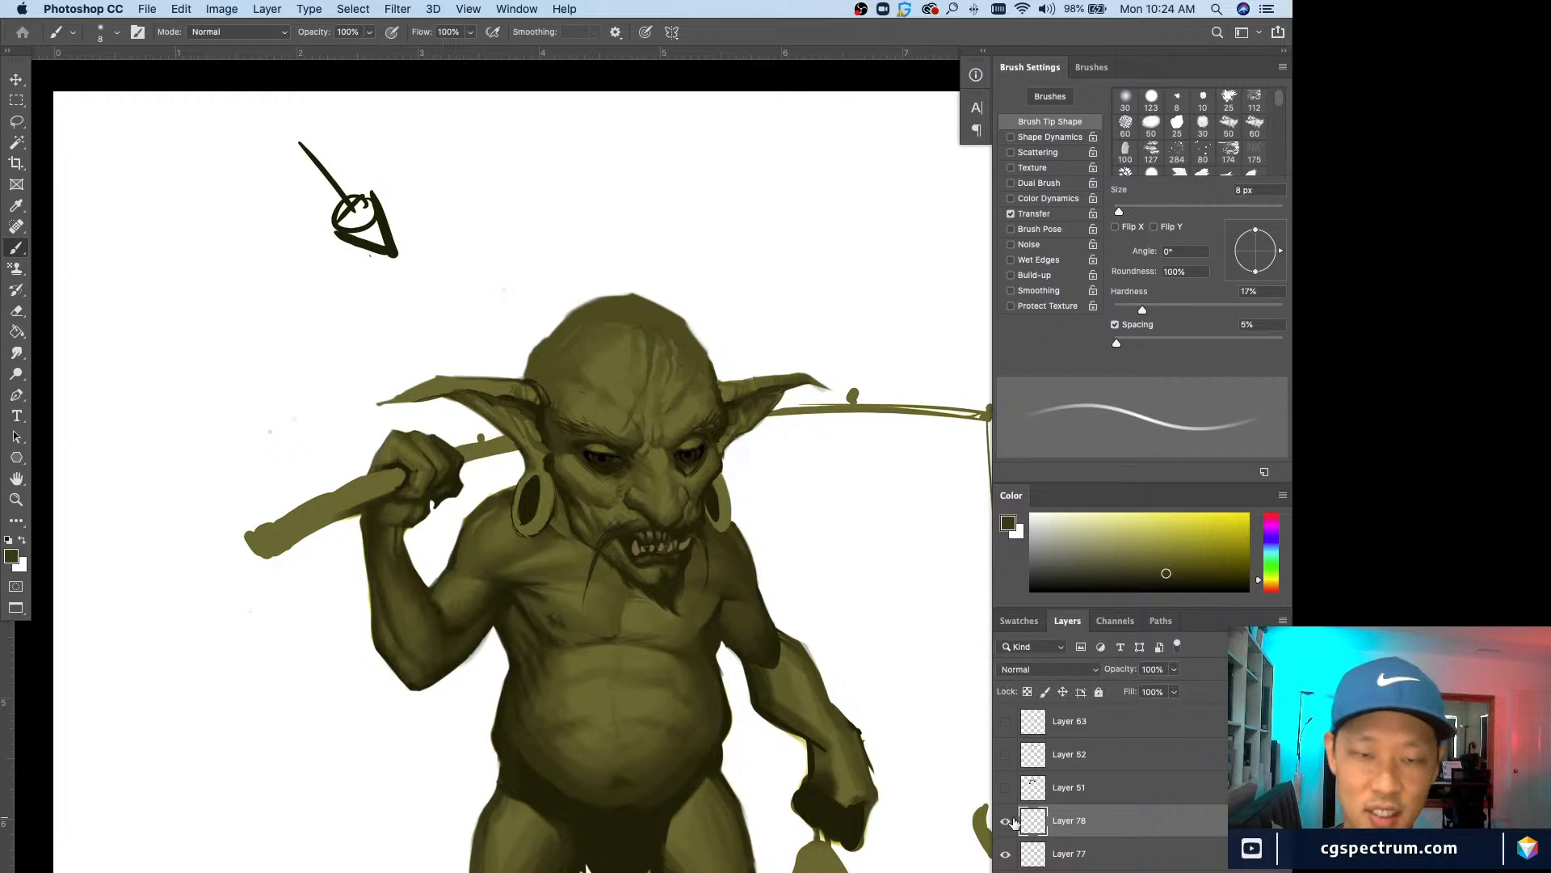
Step: Add a new layer above Layer 78 and paint the elbow and forearm of the raised arm with sampled olives, enlarging the brush to 20 px
scroll(829, 822, "down", 3)
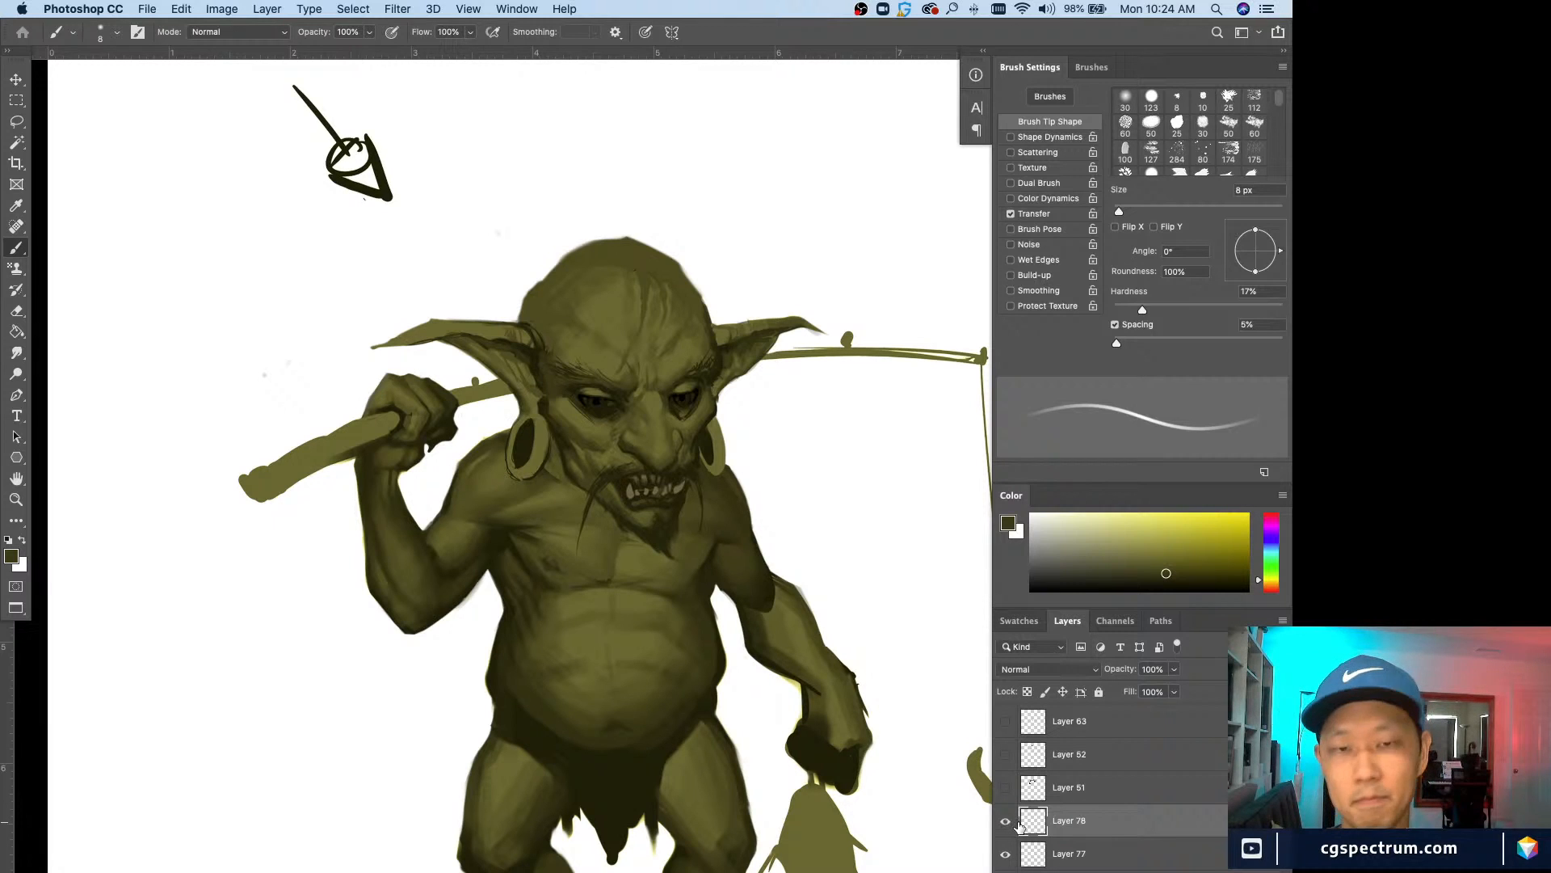
key("super+minus")
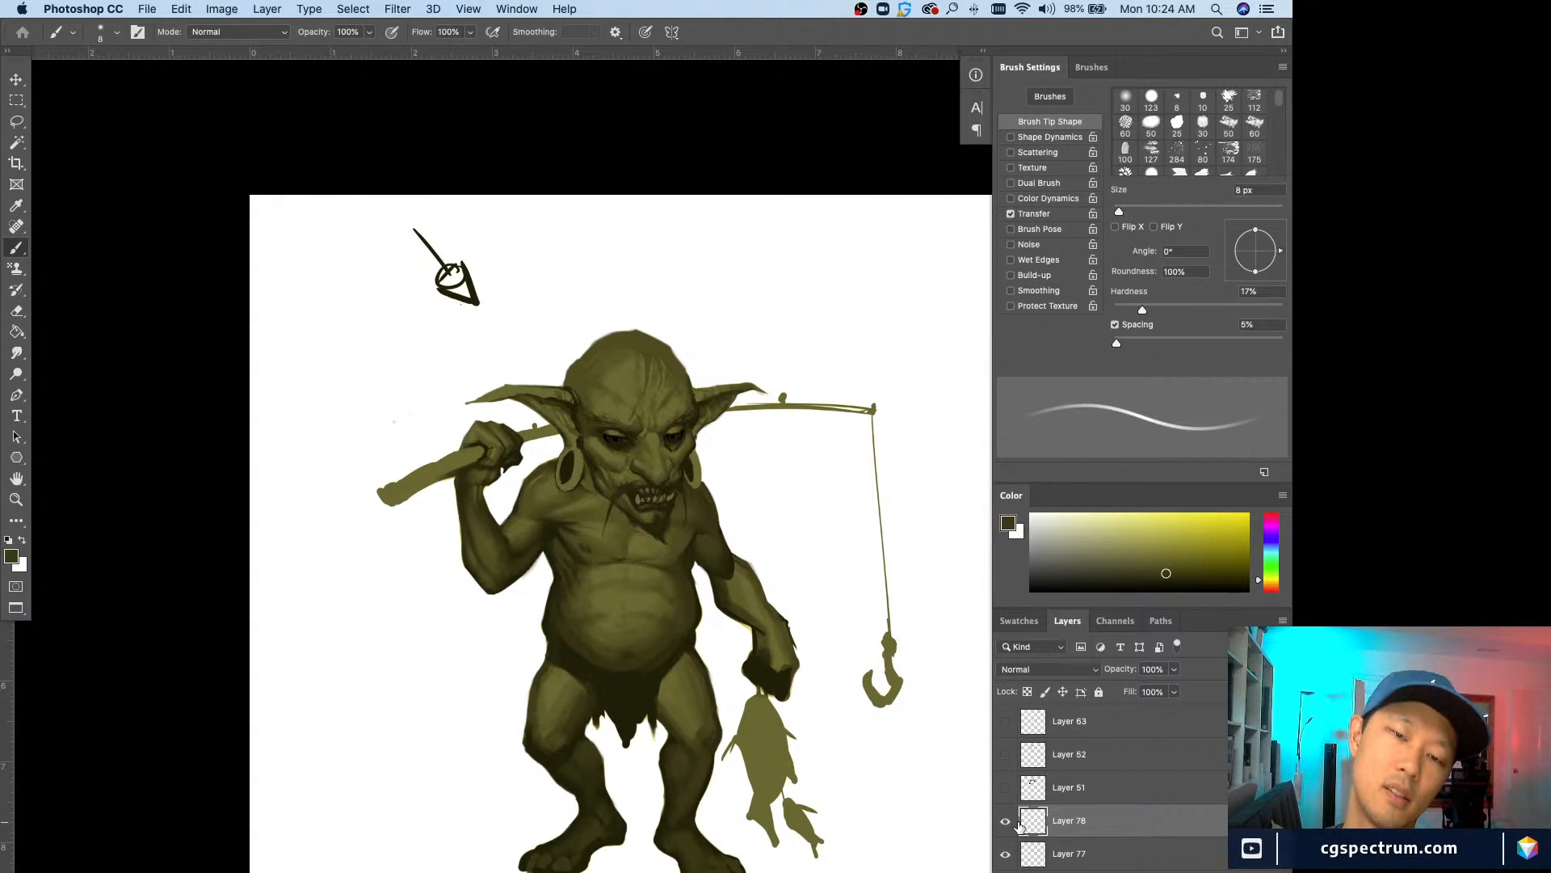
key("super+minus")
key("super+equal")
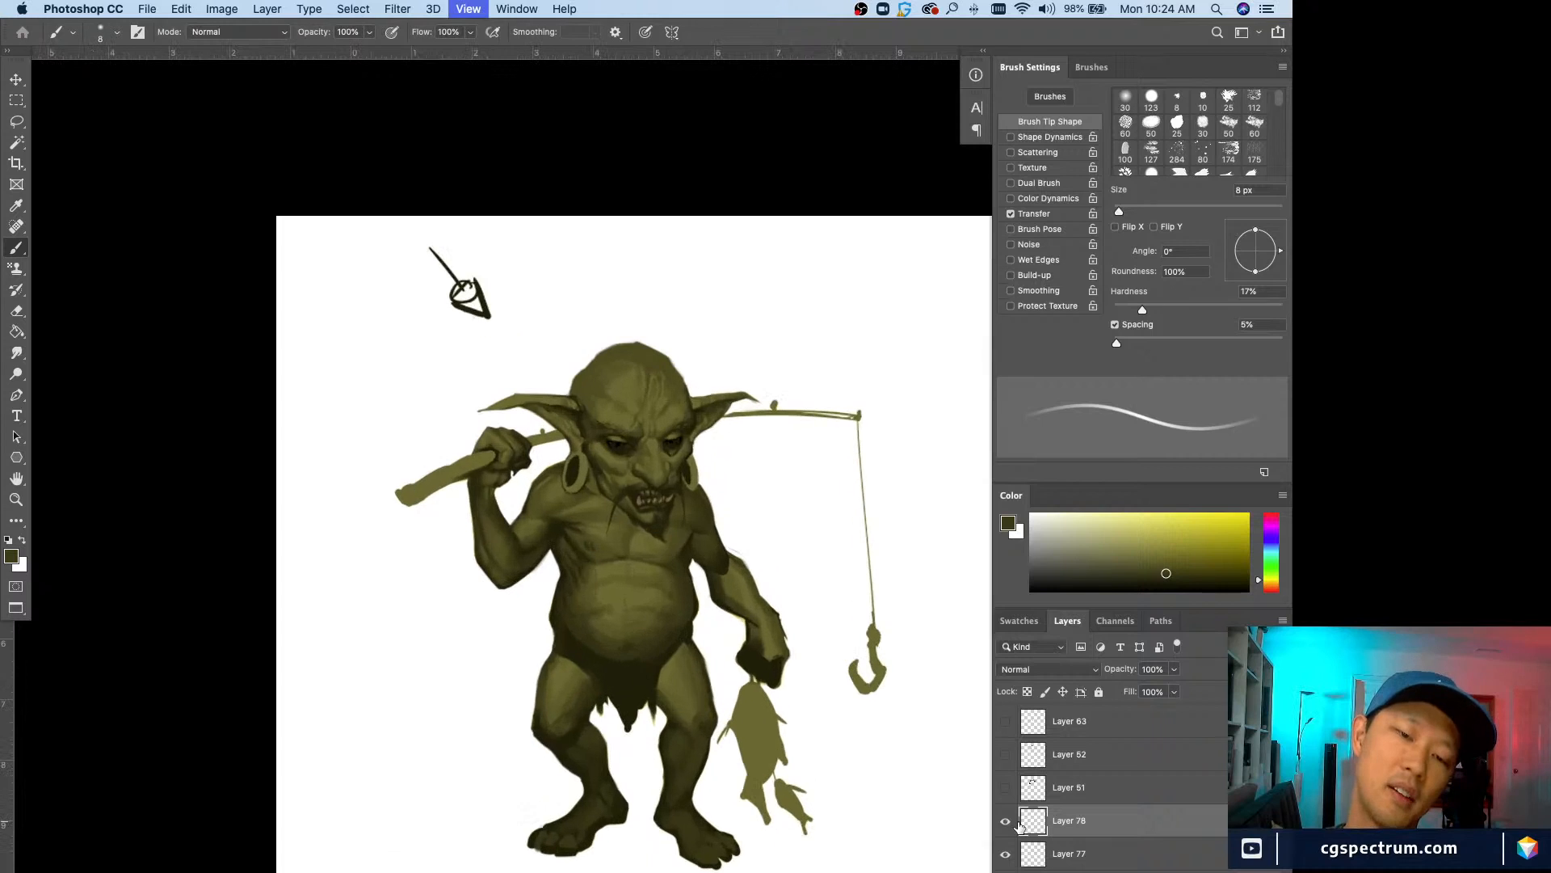
key("super+equal")
key("super+equal")
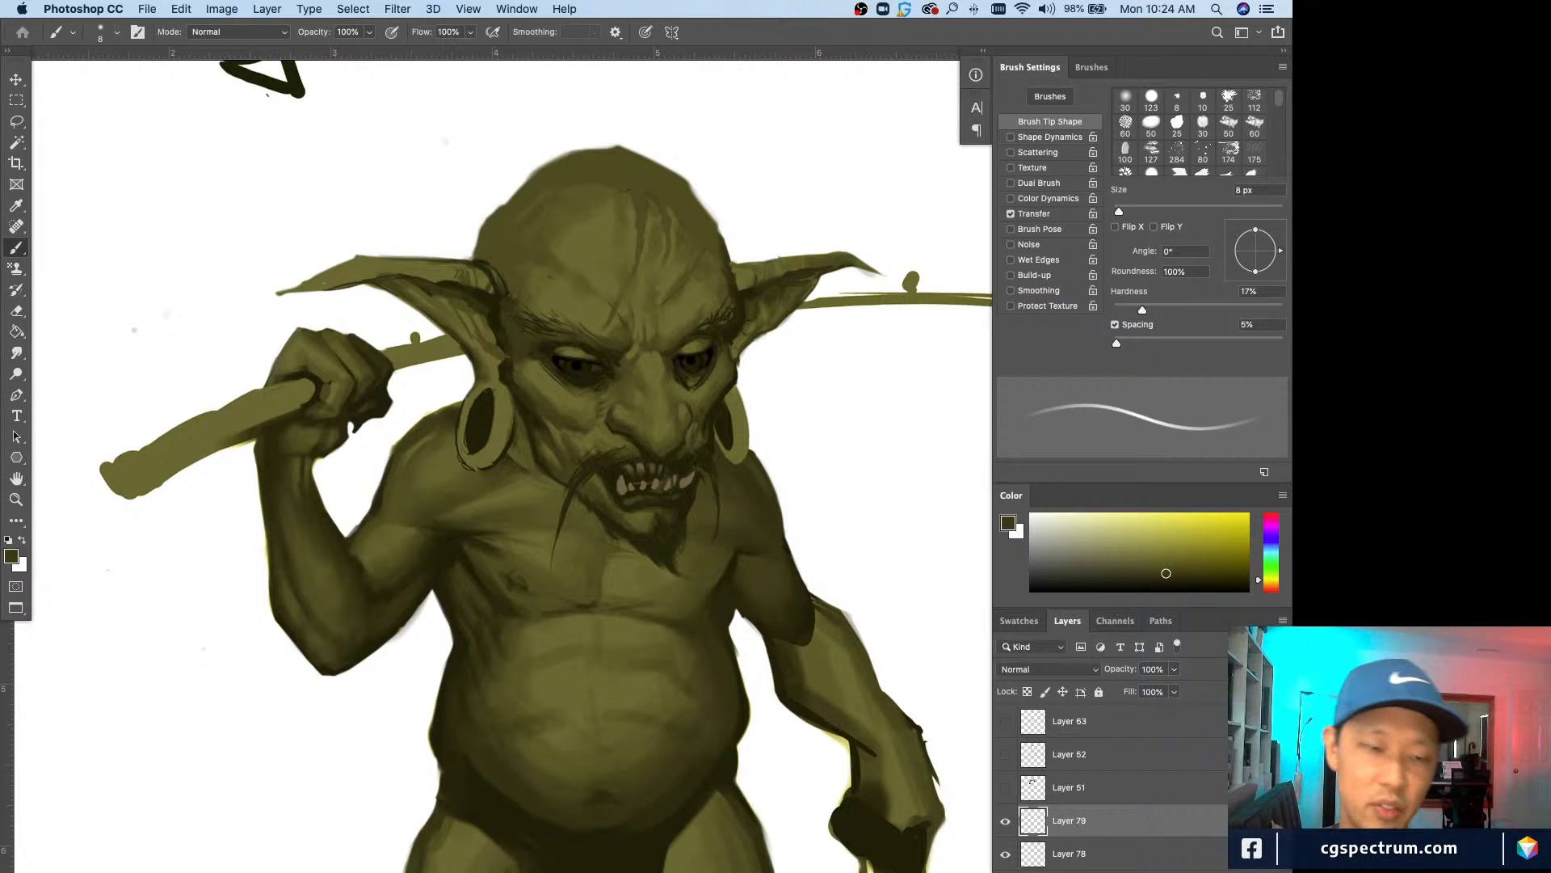
left_click(324, 634, "alt")
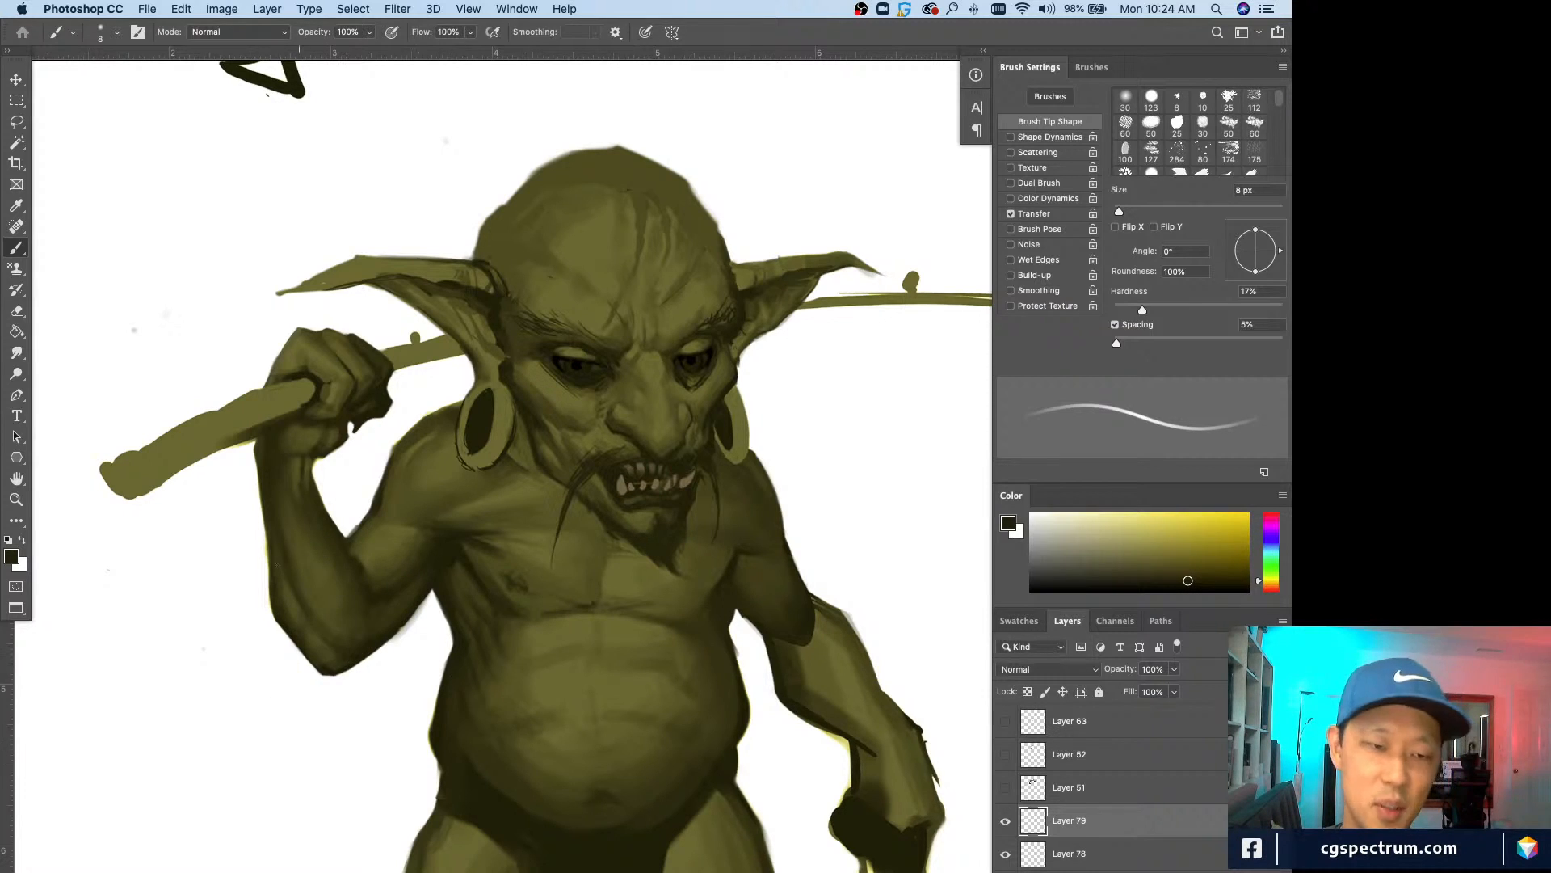
key("bracketright")
left_click(307, 574, "alt")
key("bracketright")
key("bracketright")
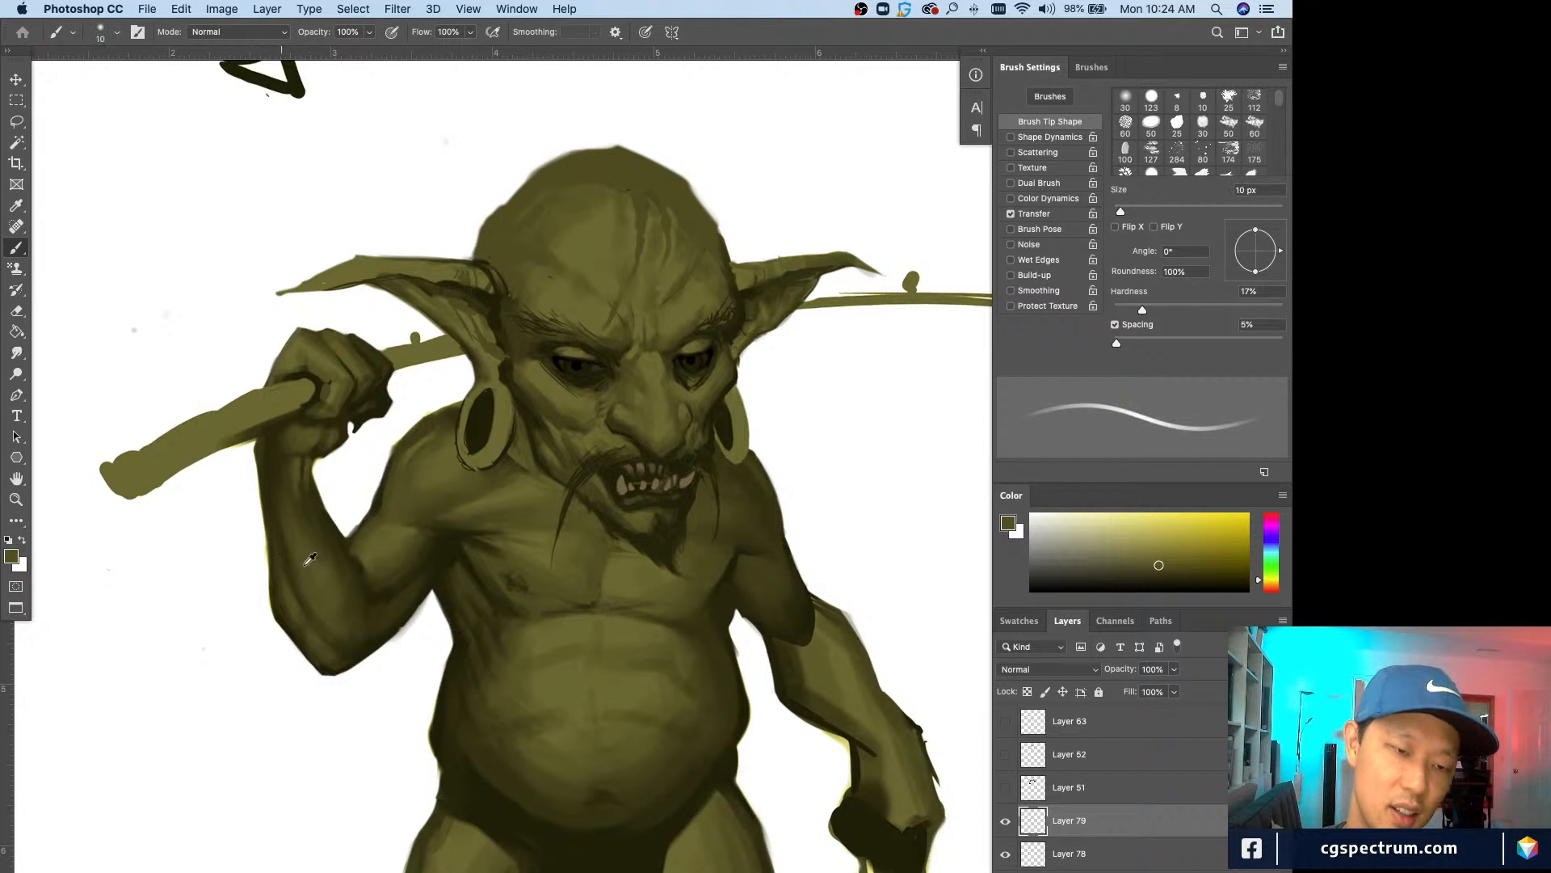
Step: Blend the shading on the raised arm's elbow and upper arm with sampled dark olives, using brush sizes of 25 to 30 px
left_click(317, 617, "alt")
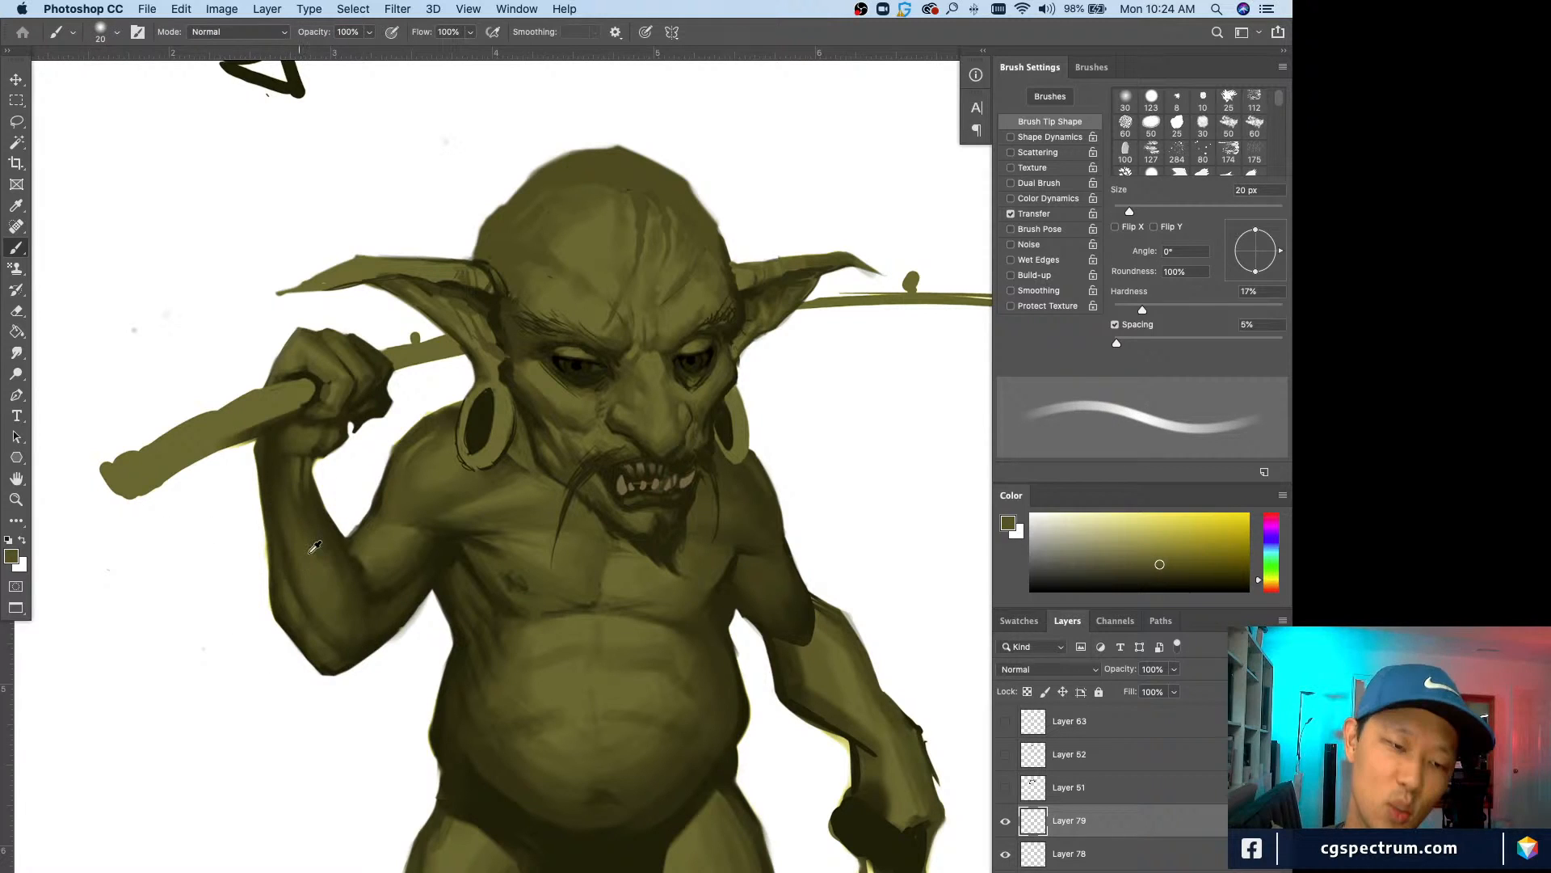
key("bracketright")
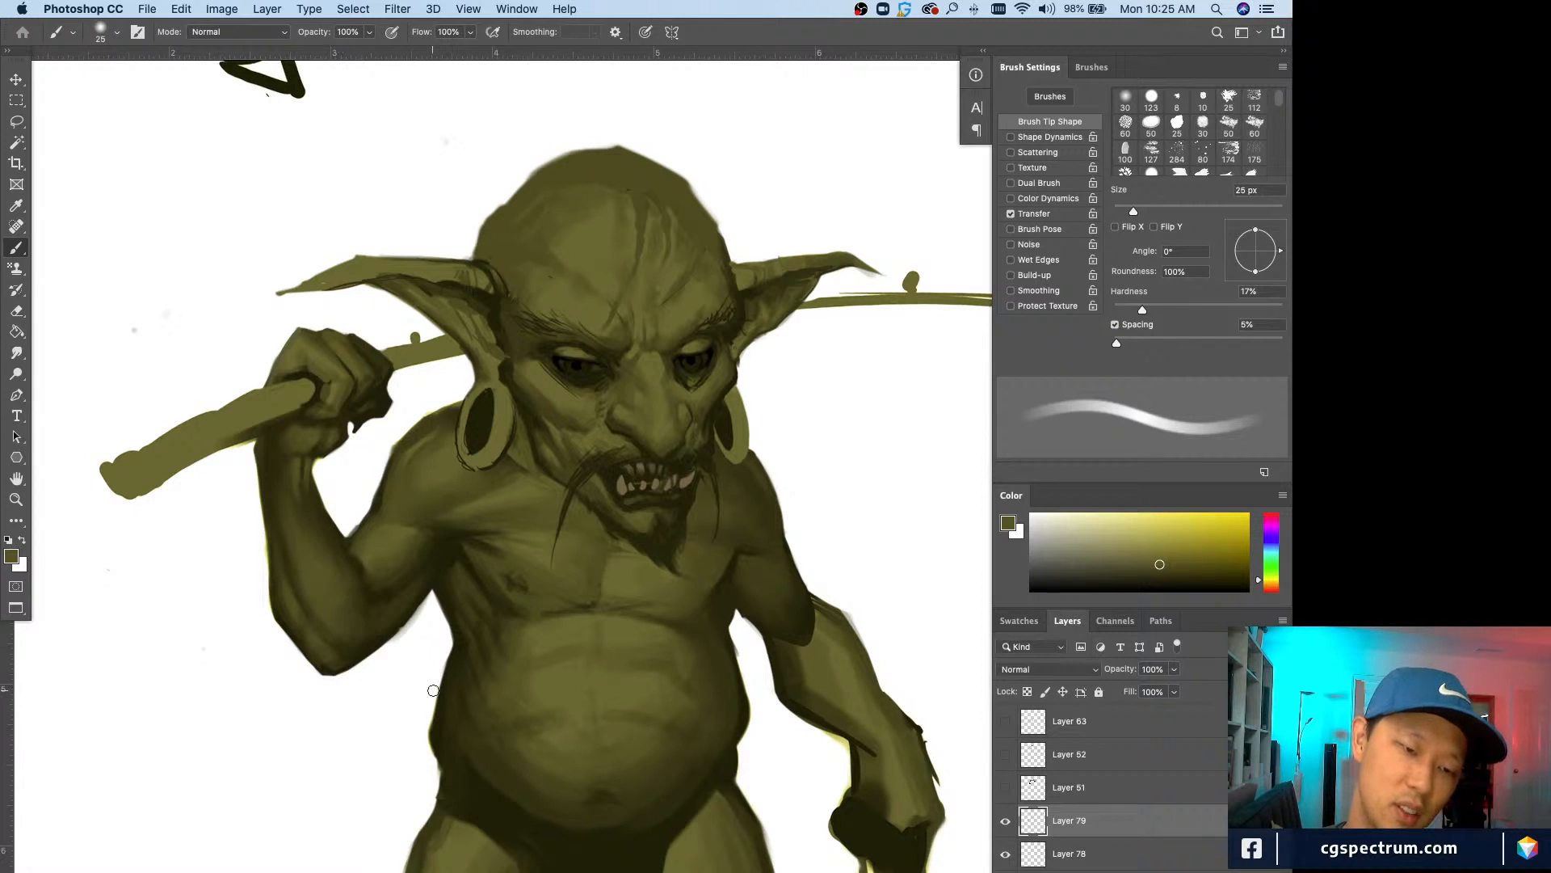
key("super+minus")
left_click(419, 606, "alt")
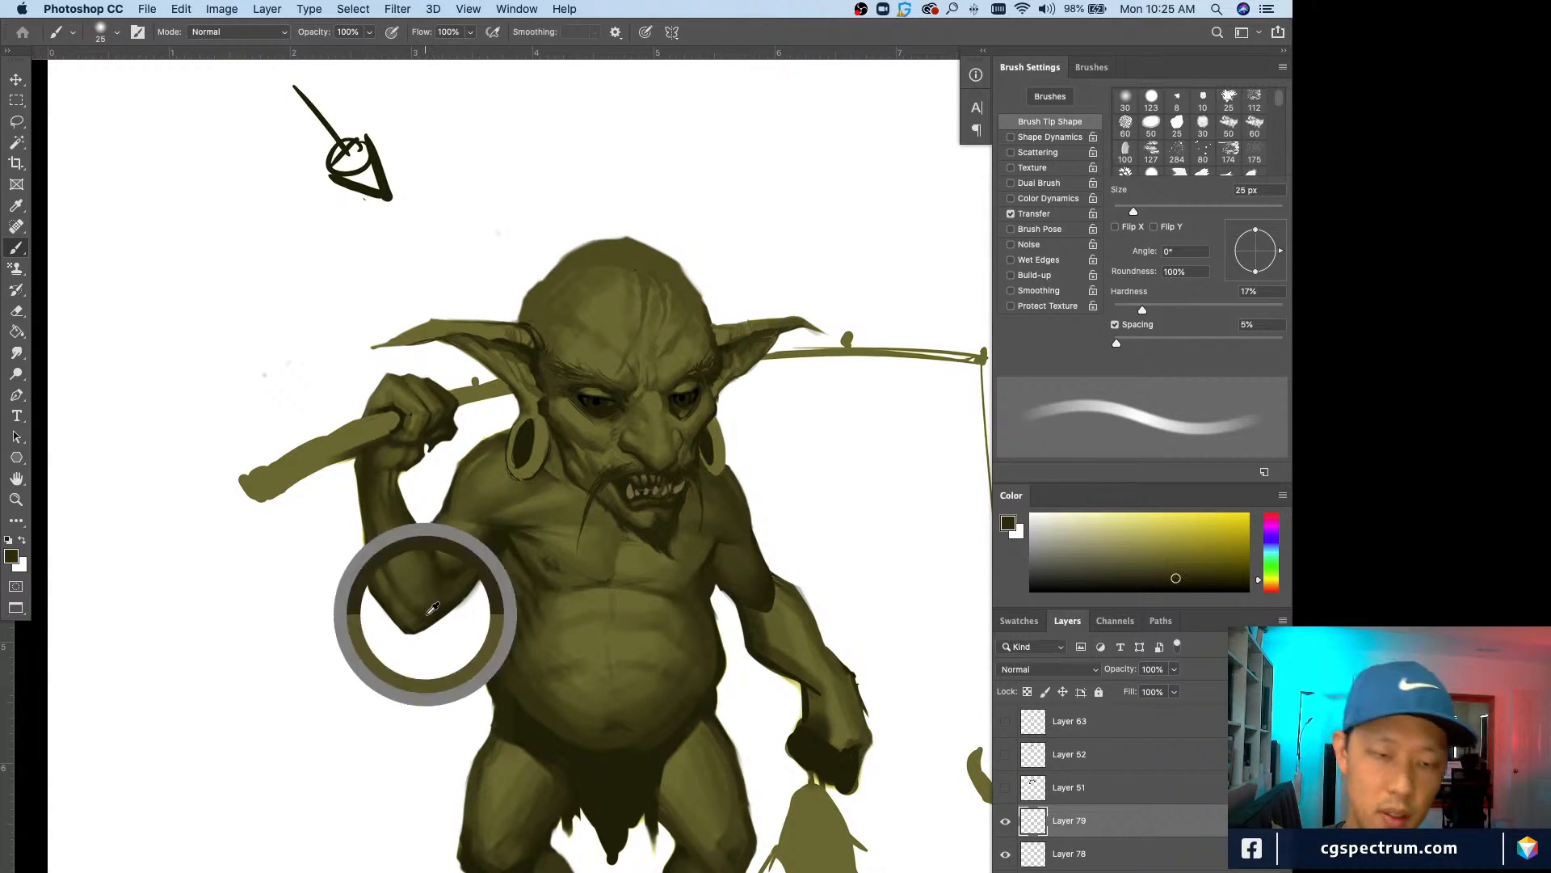
key("bracketright")
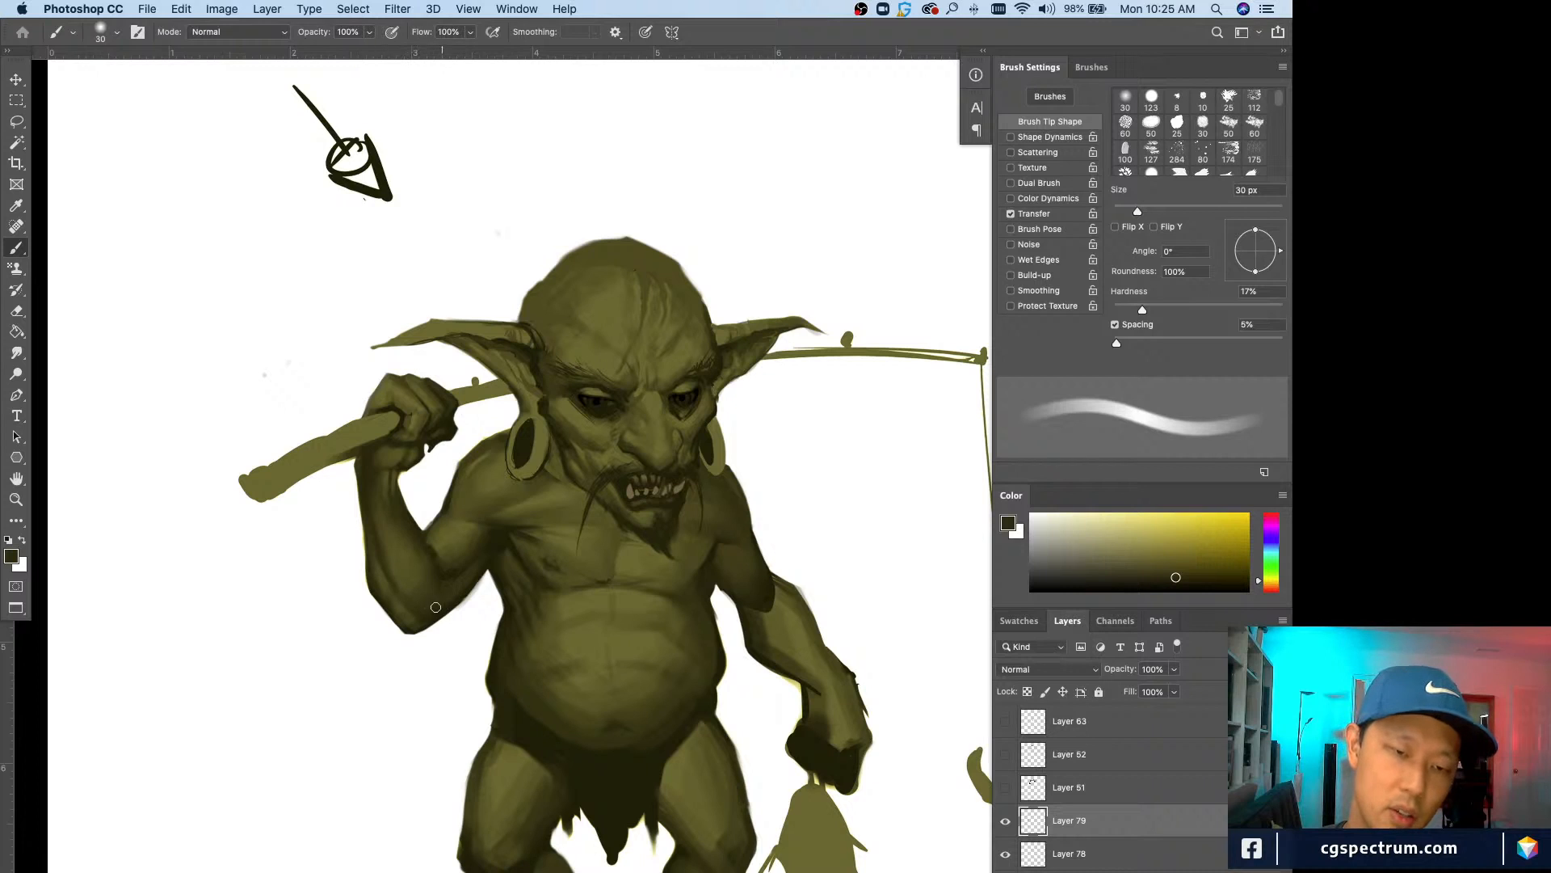
left_click(381, 592, "alt")
key("bracketleft")
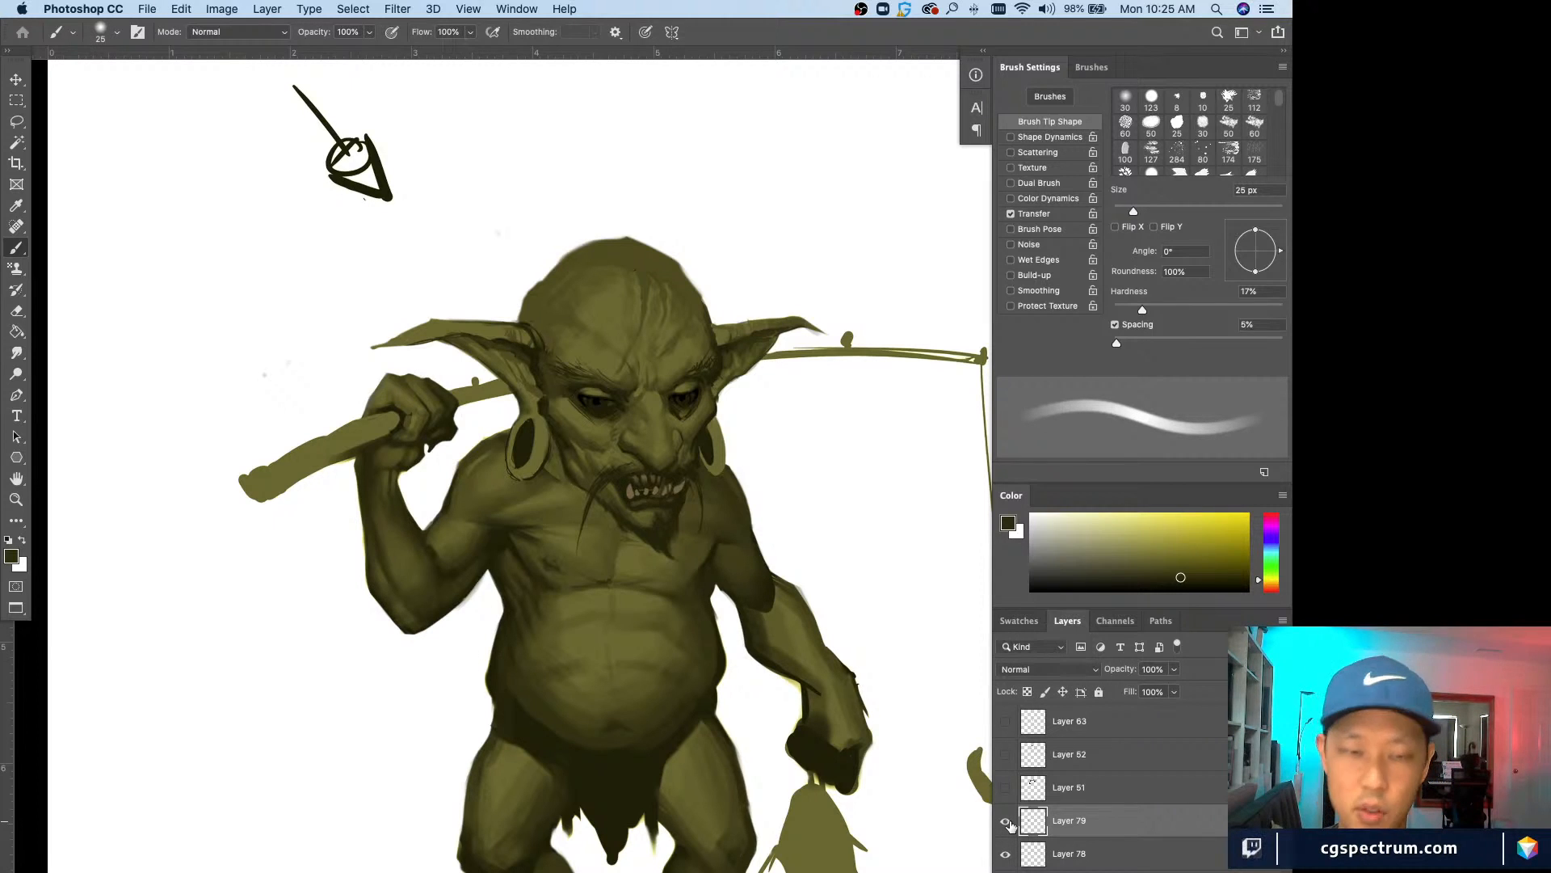
Step: Try deleting Layer 79, undo the deletion, and review the whole goblin figure
key("BackSpace")
key("ctrl+z")
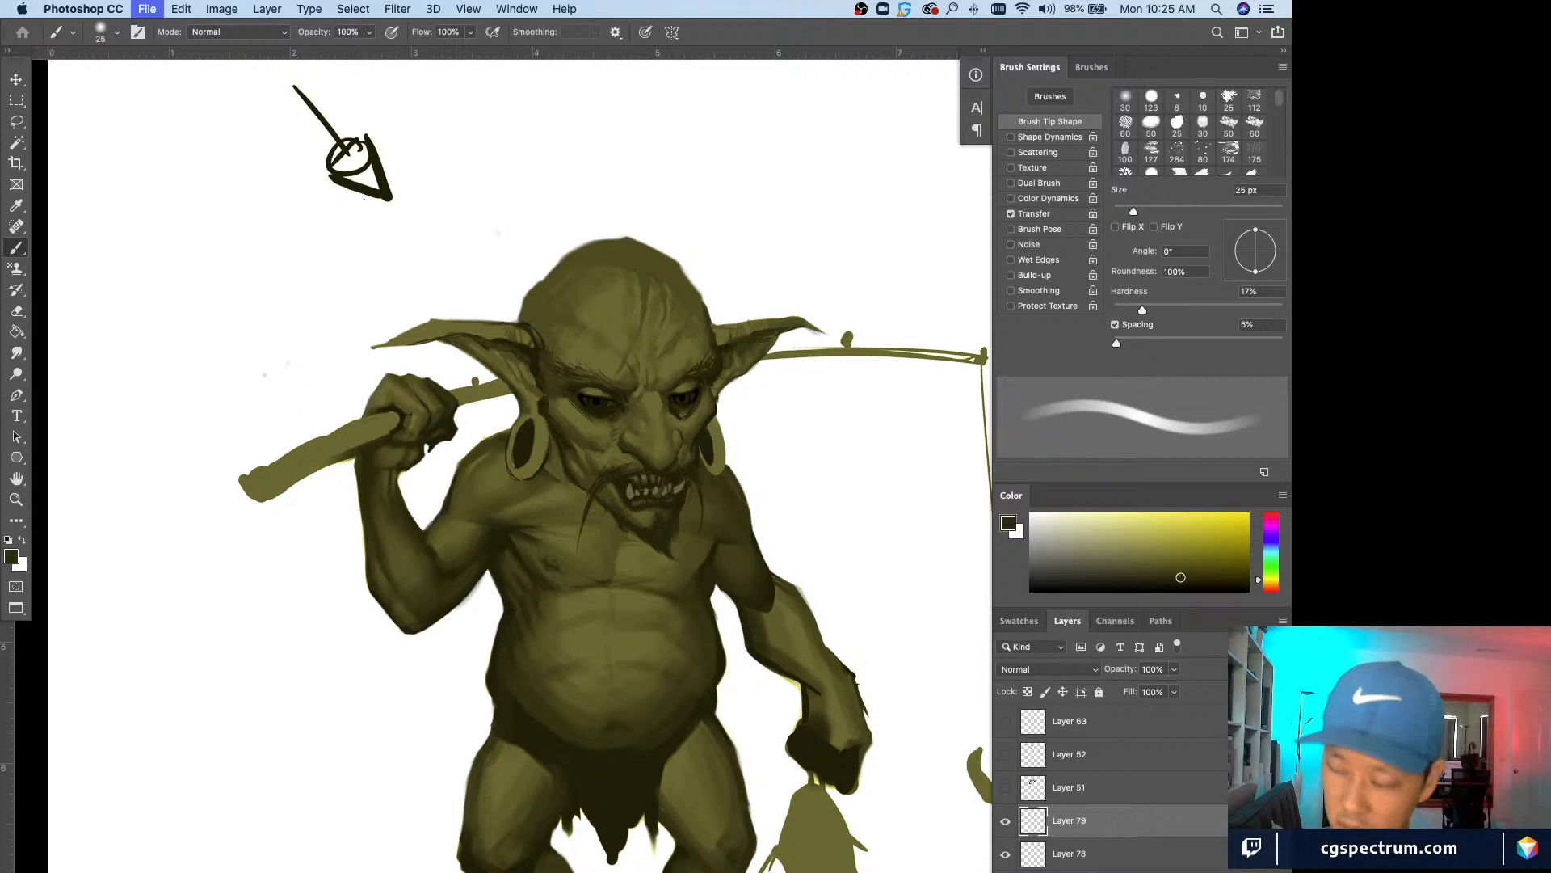
key("super+minus")
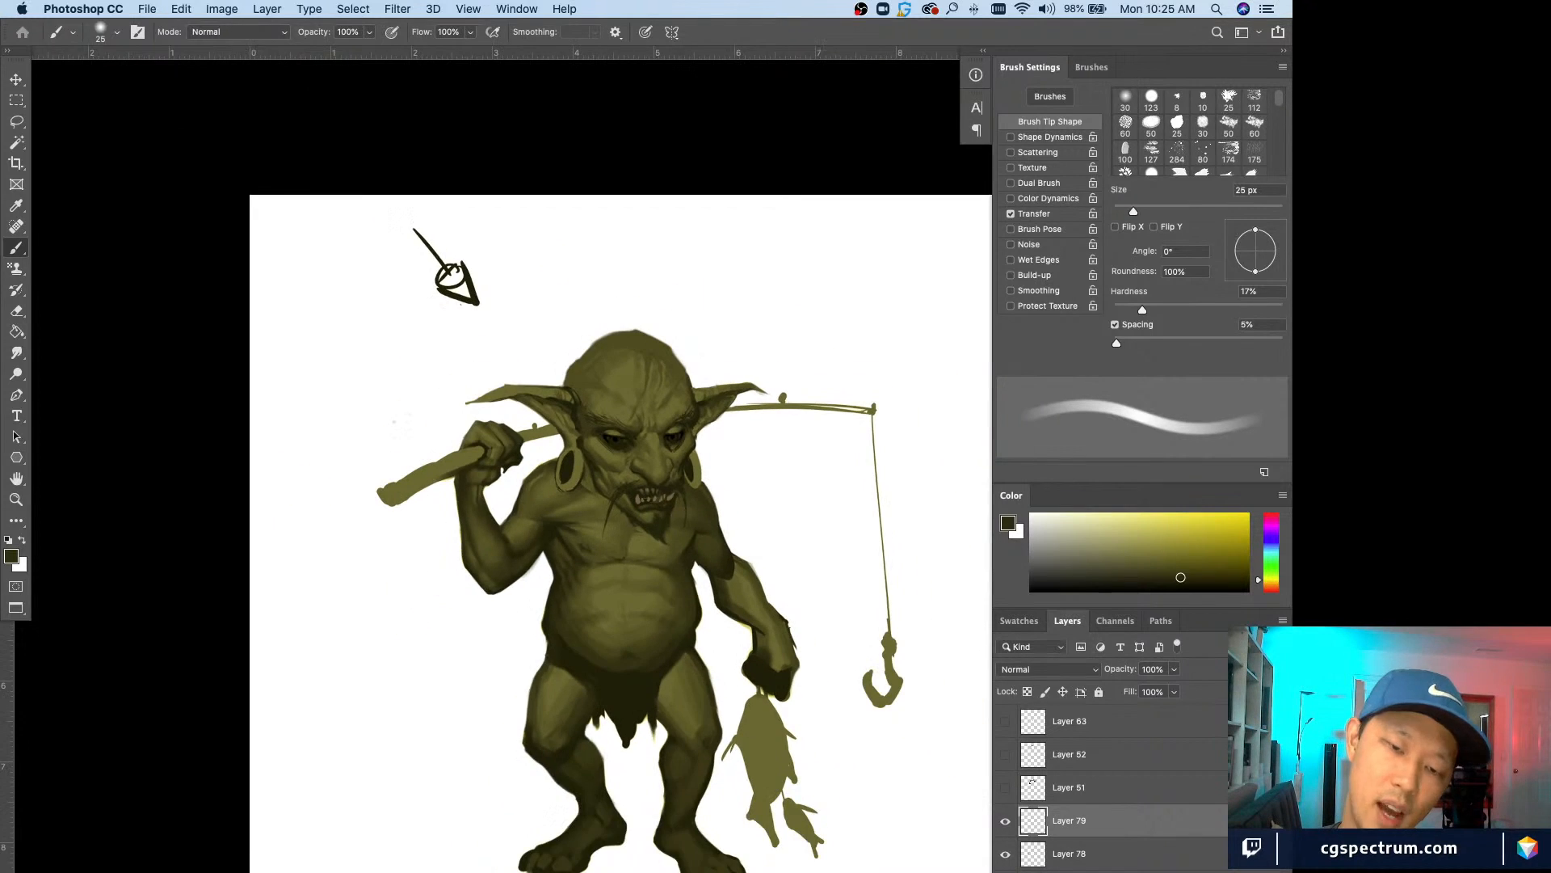
key("super+plus")
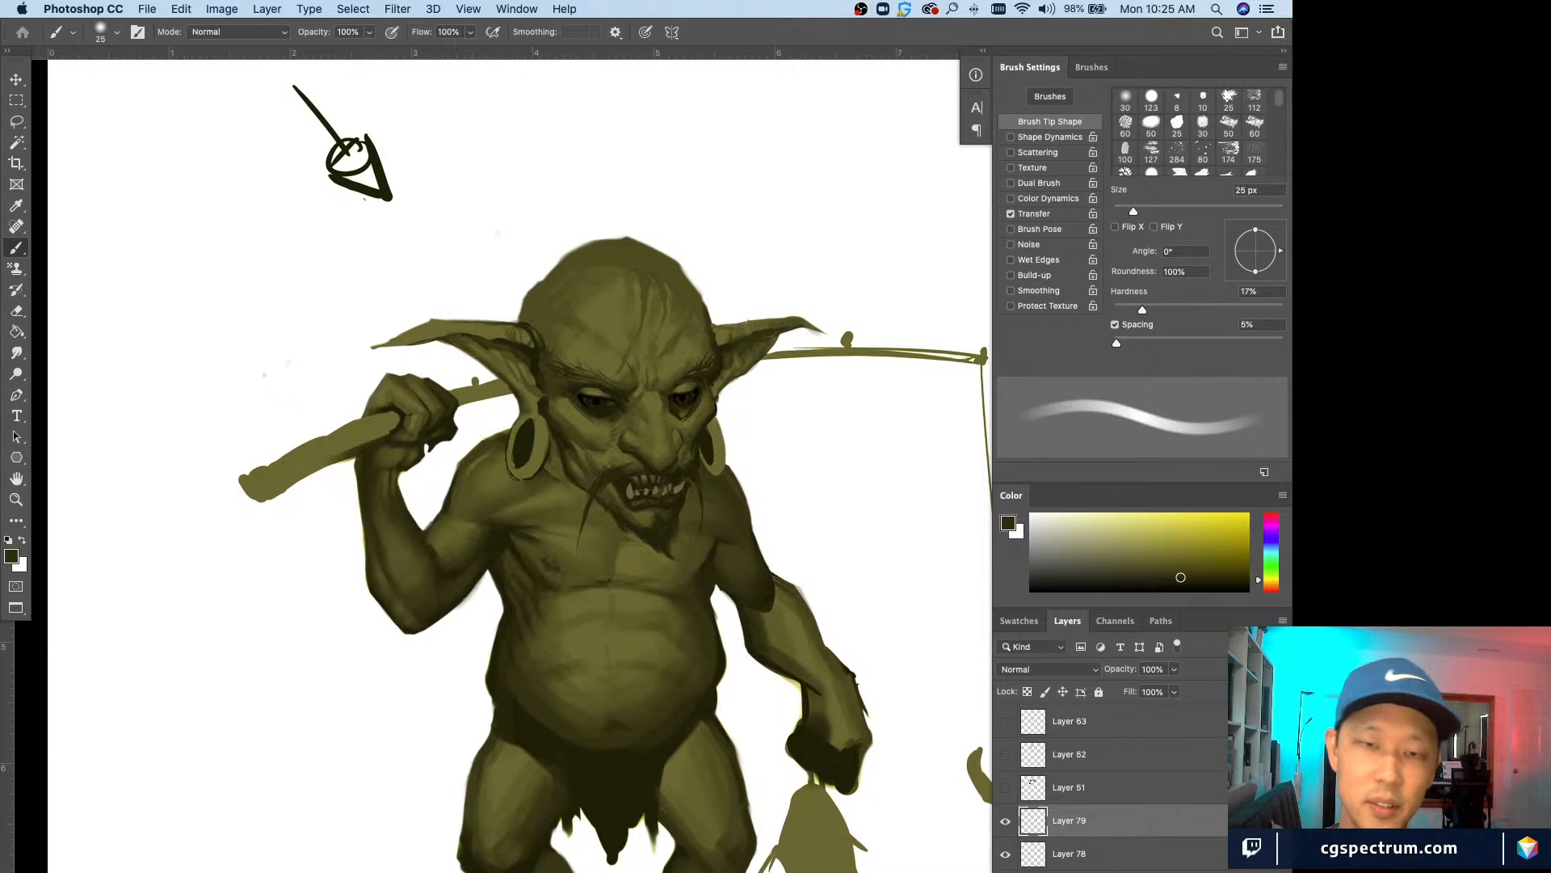
left_click_drag(765, 769, 739, 771)
key("super+minus")
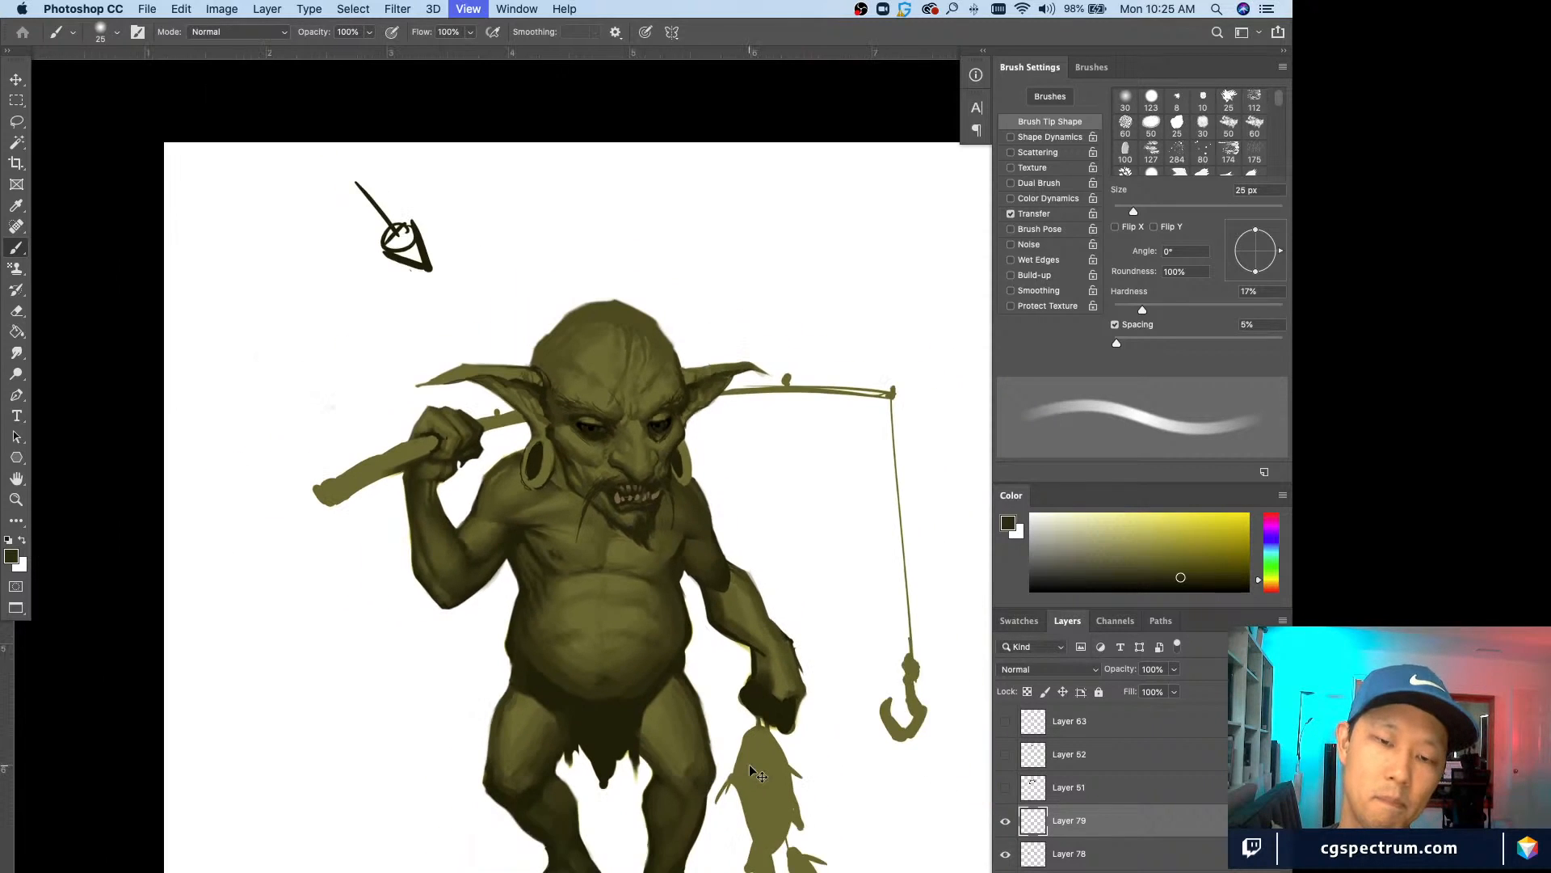
key("super+plus")
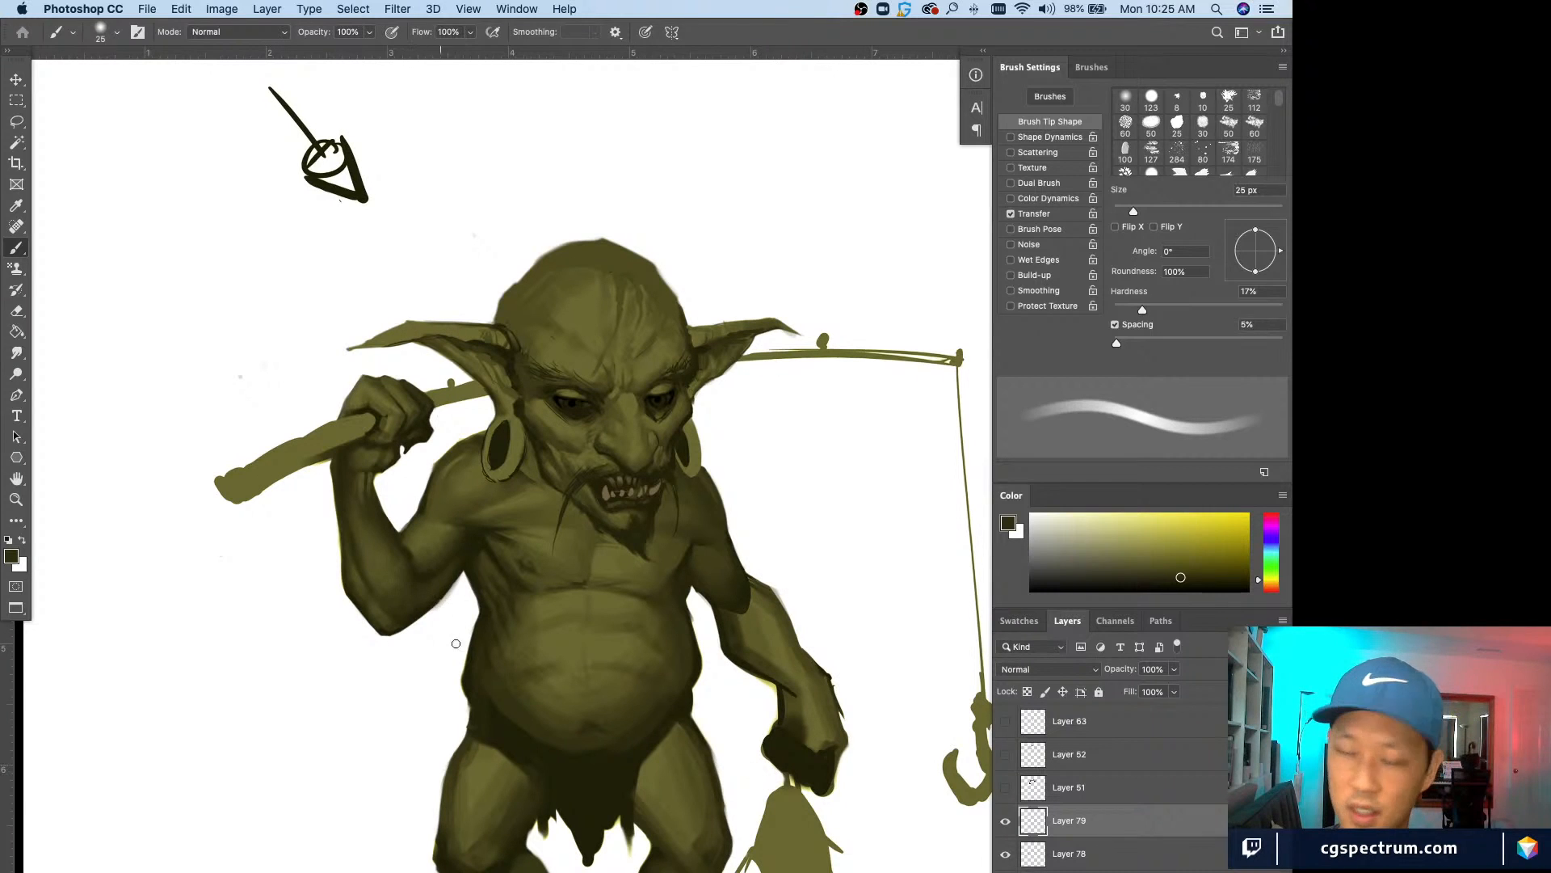
Step: Clean up the gap between the torso and the lowered arm with sampled background white, reducing the brush to 7 px
left_click_drag(447, 636, 438, 614)
left_click(699, 582, "alt")
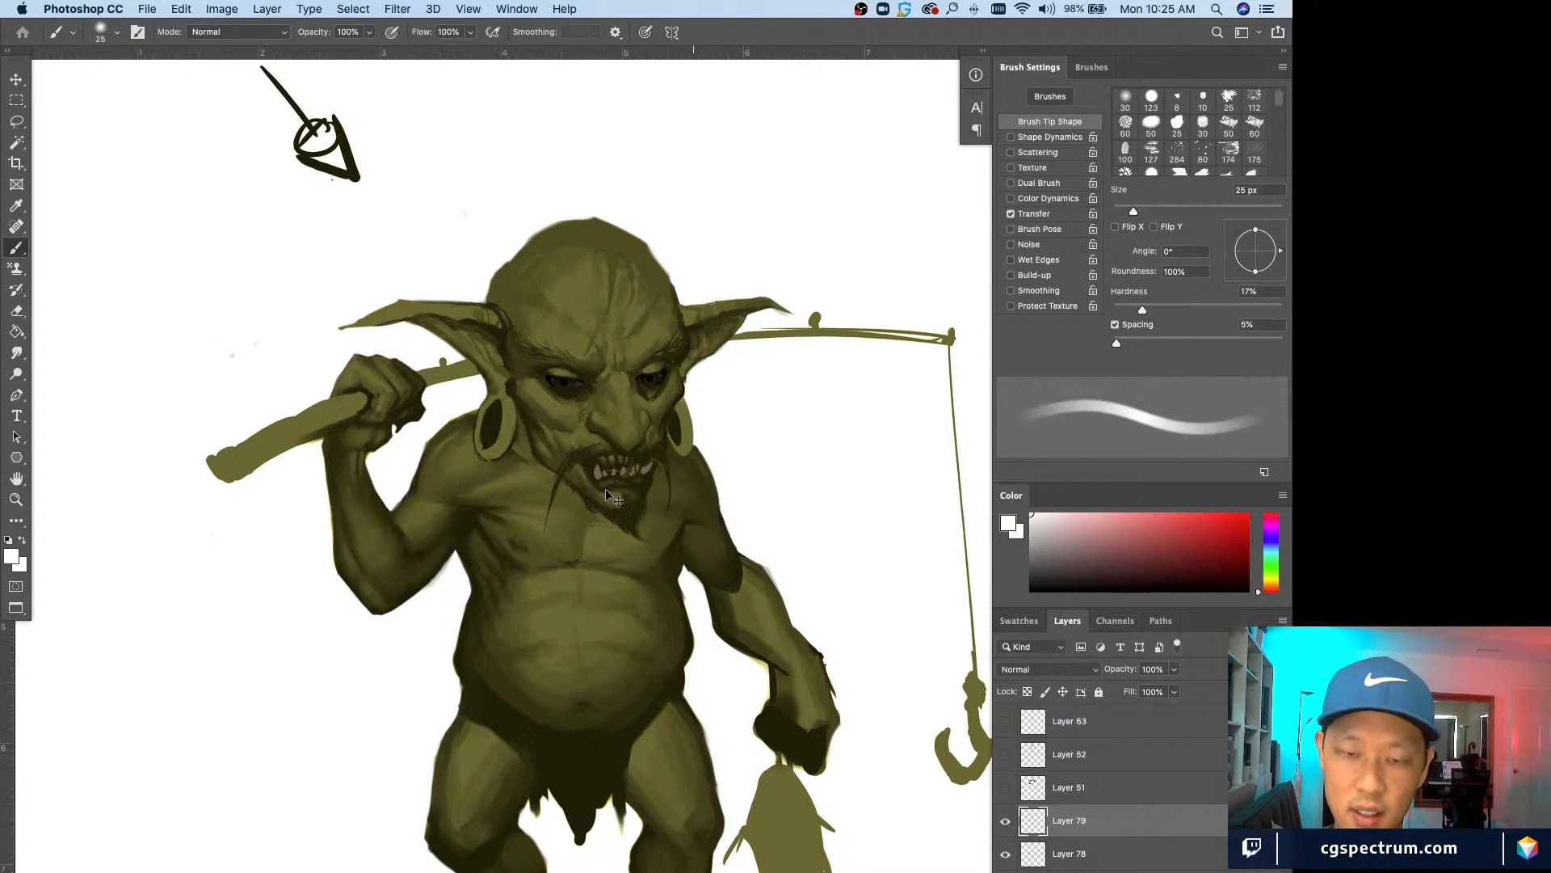
key("super+plus")
key("bracketleft")
key("bracketleft")
key("bracketleft")
key("bracketleft")
key("bracketleft")
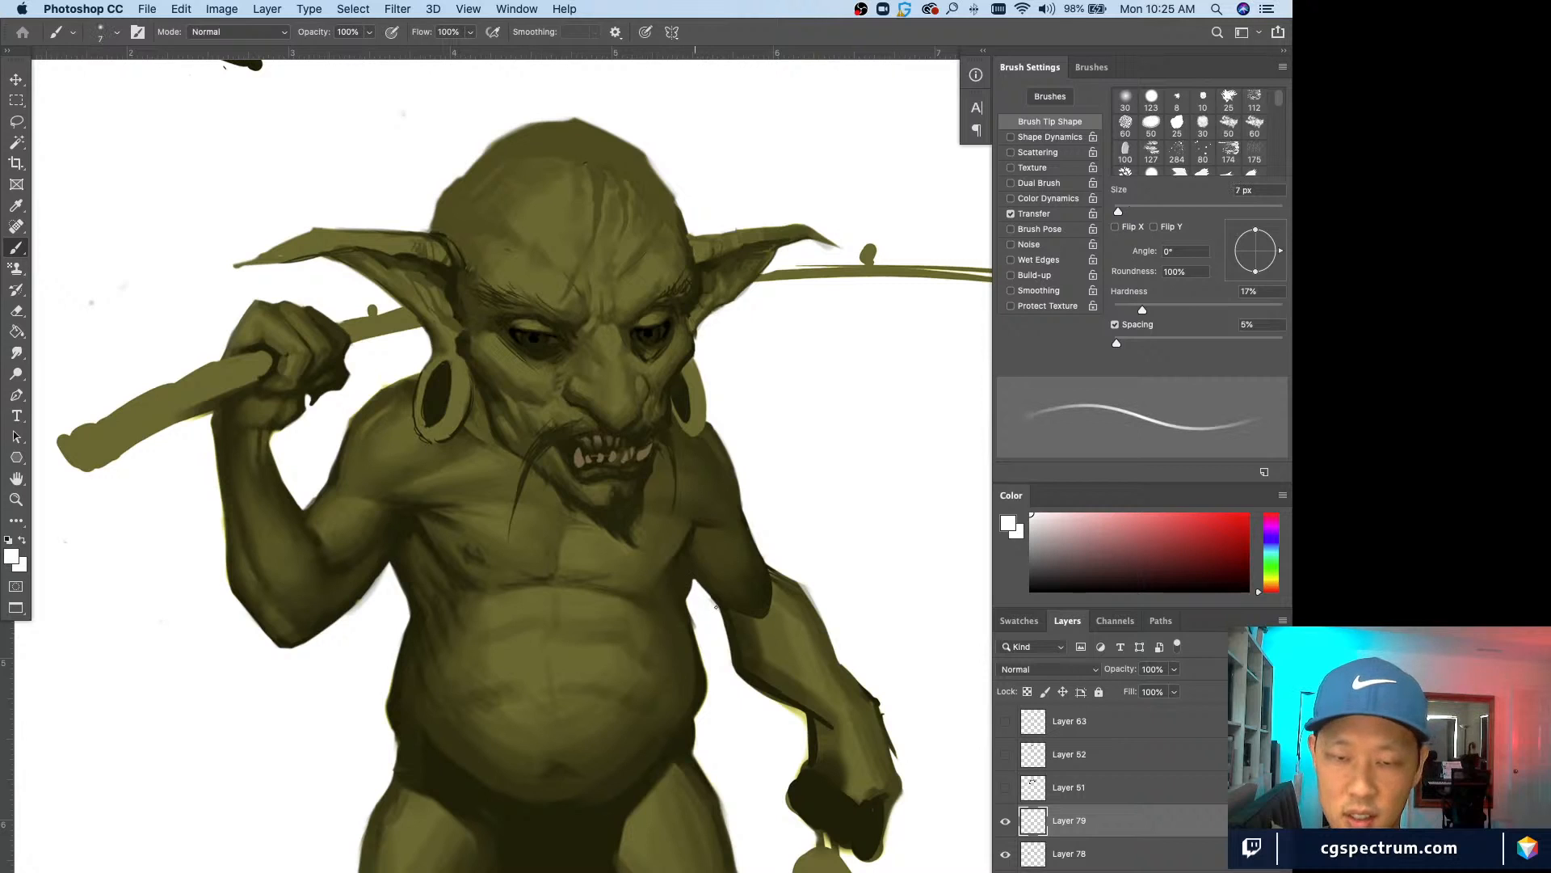
Step: Darken the inner edge of the lowered arm's upper arm with sampled dark olive, enlarging the brush to 25 px
left_click(695, 579, "alt")
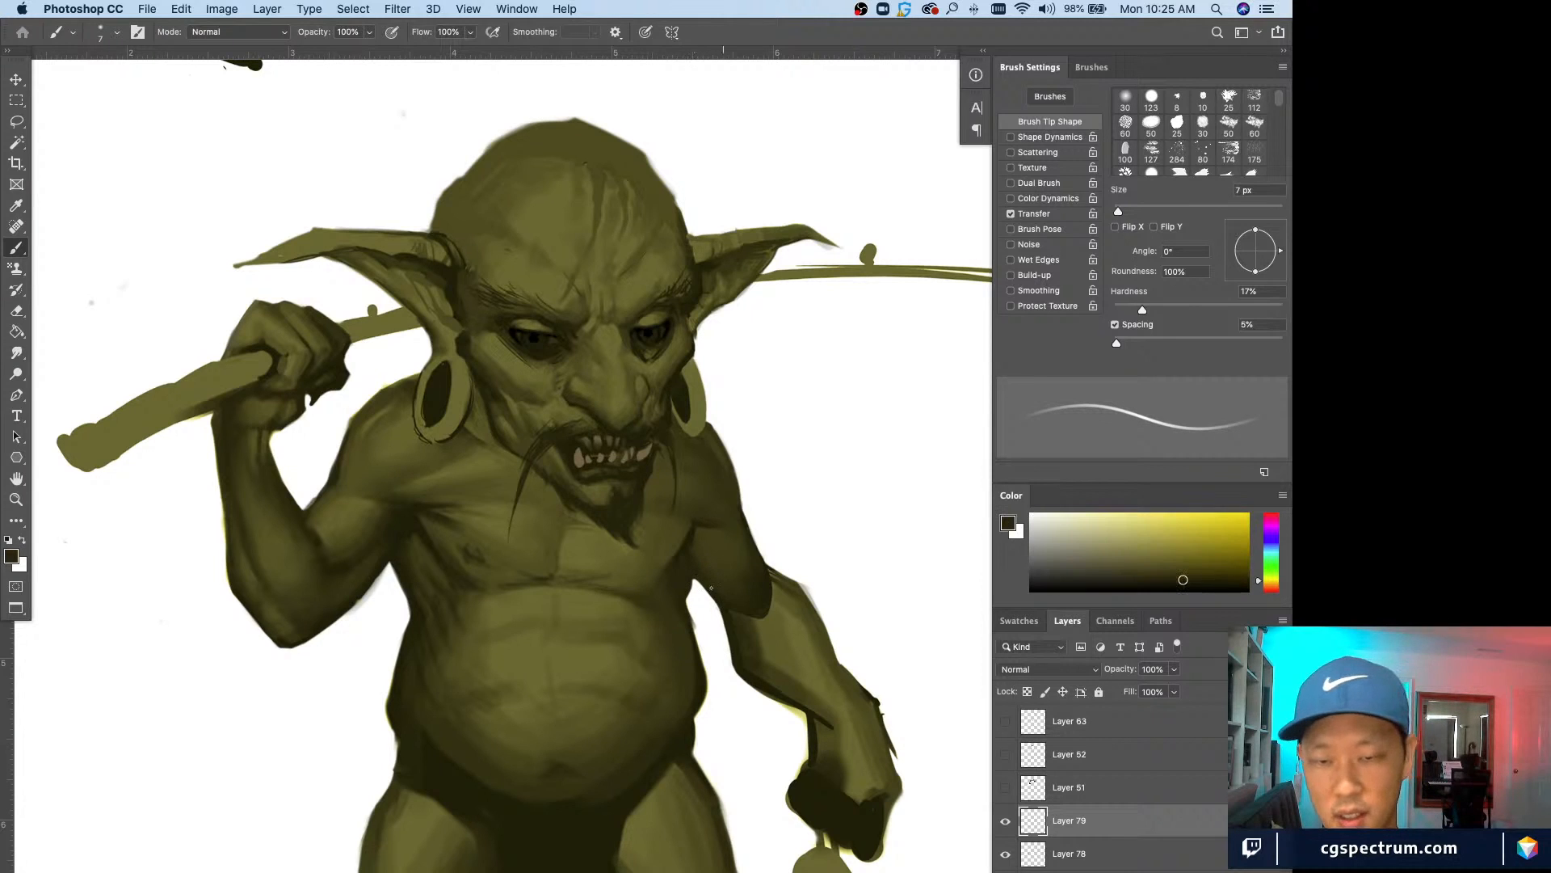
key("bracketright")
key("bracketright")
key("bracketright")
key("bracketright")
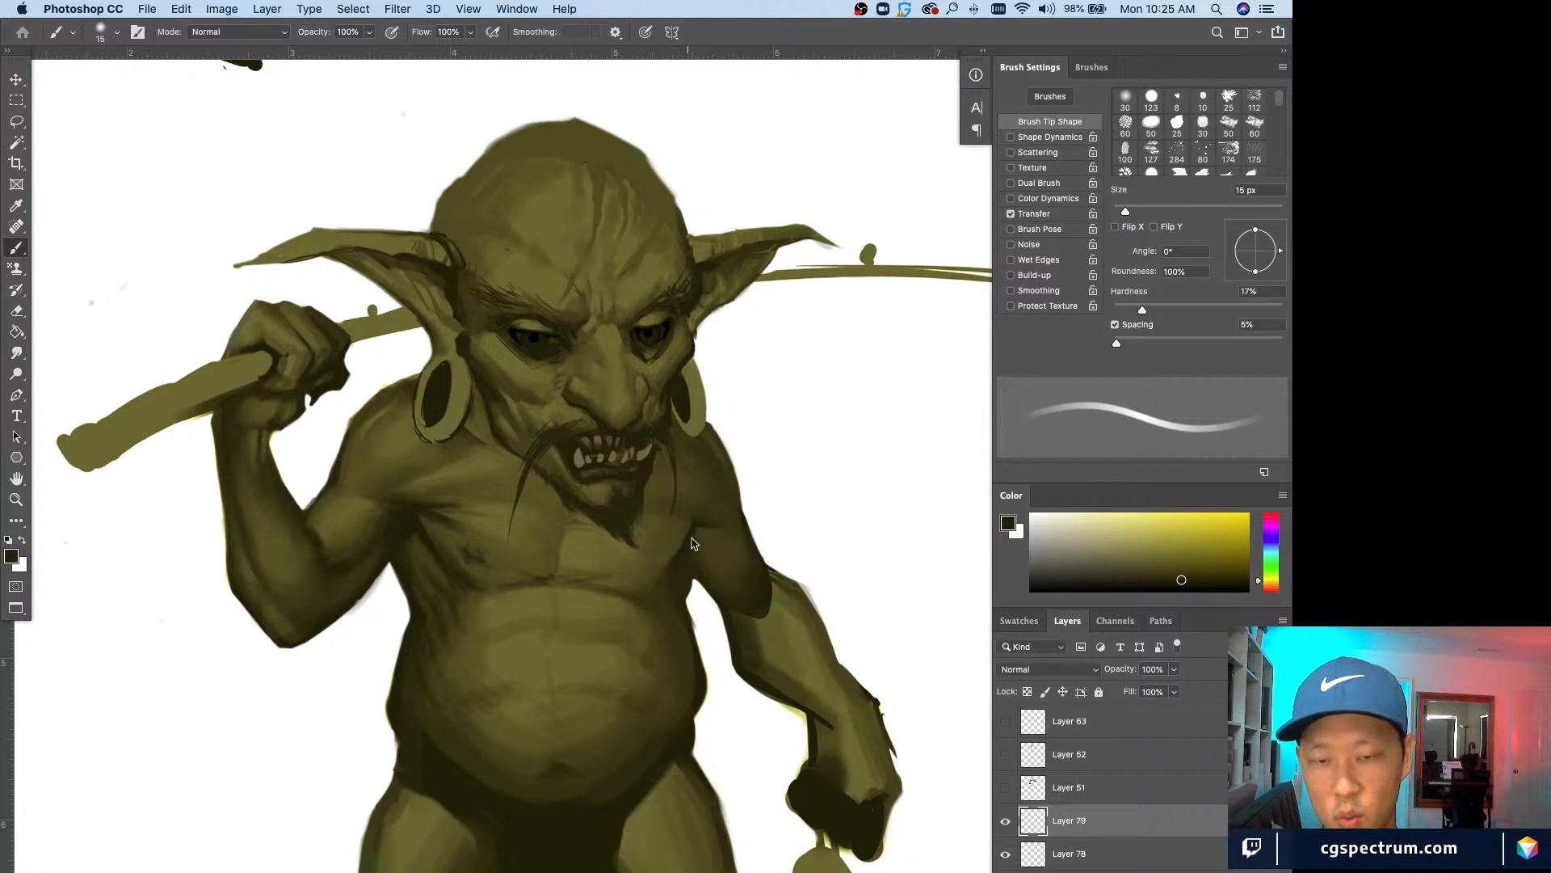
key("bracketright")
key("bracketright")
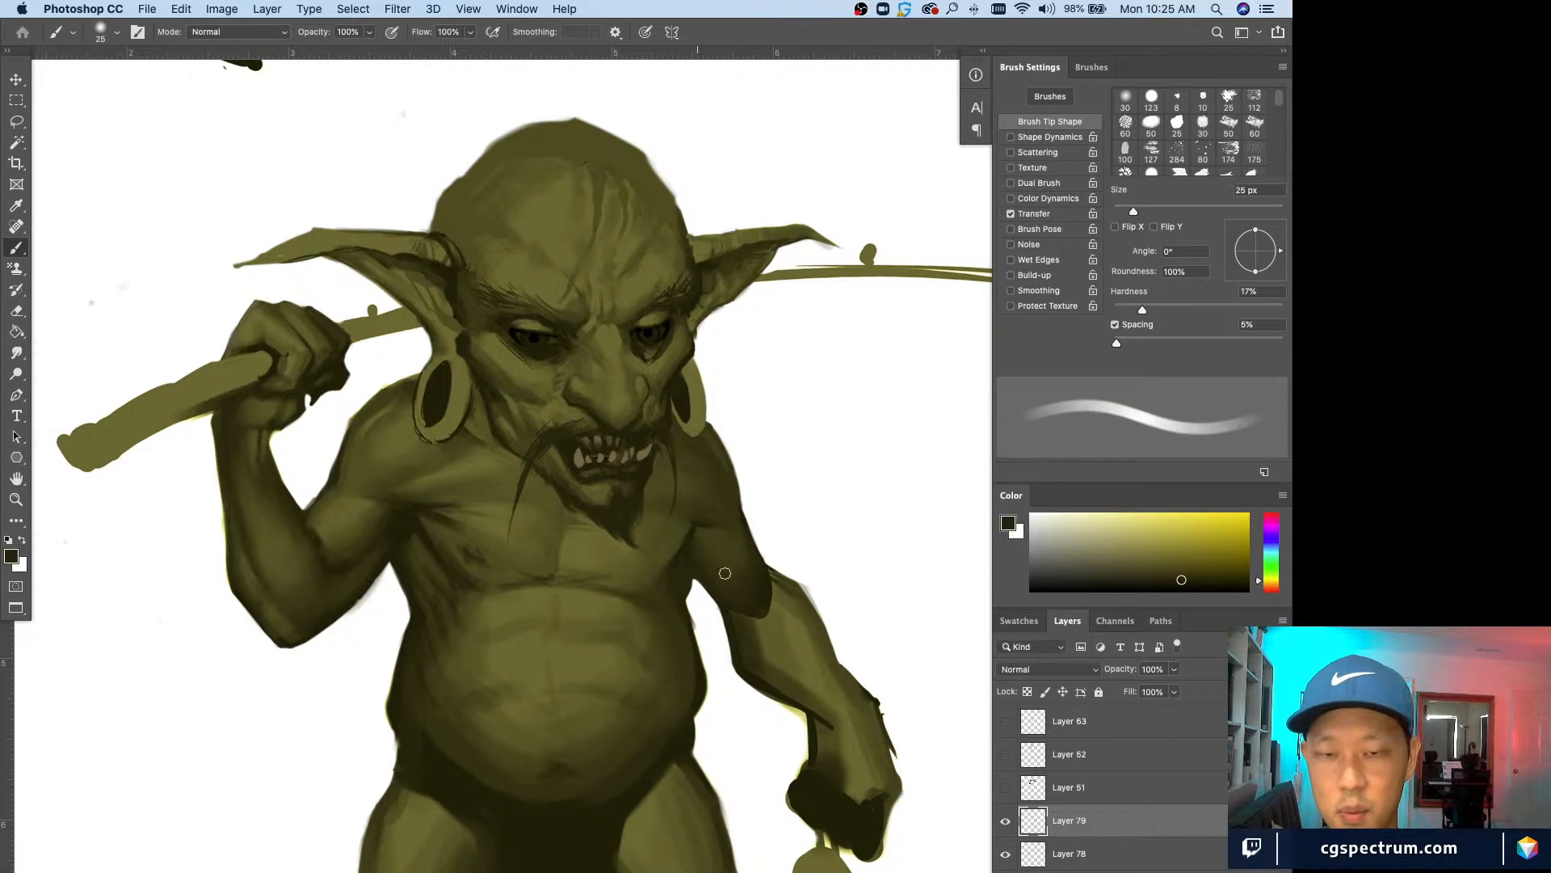
Step: Blend the lowered arm's shading above the elbow with sampled mid and dark olives, reducing the brush to 20 px
left_click(747, 543, "alt")
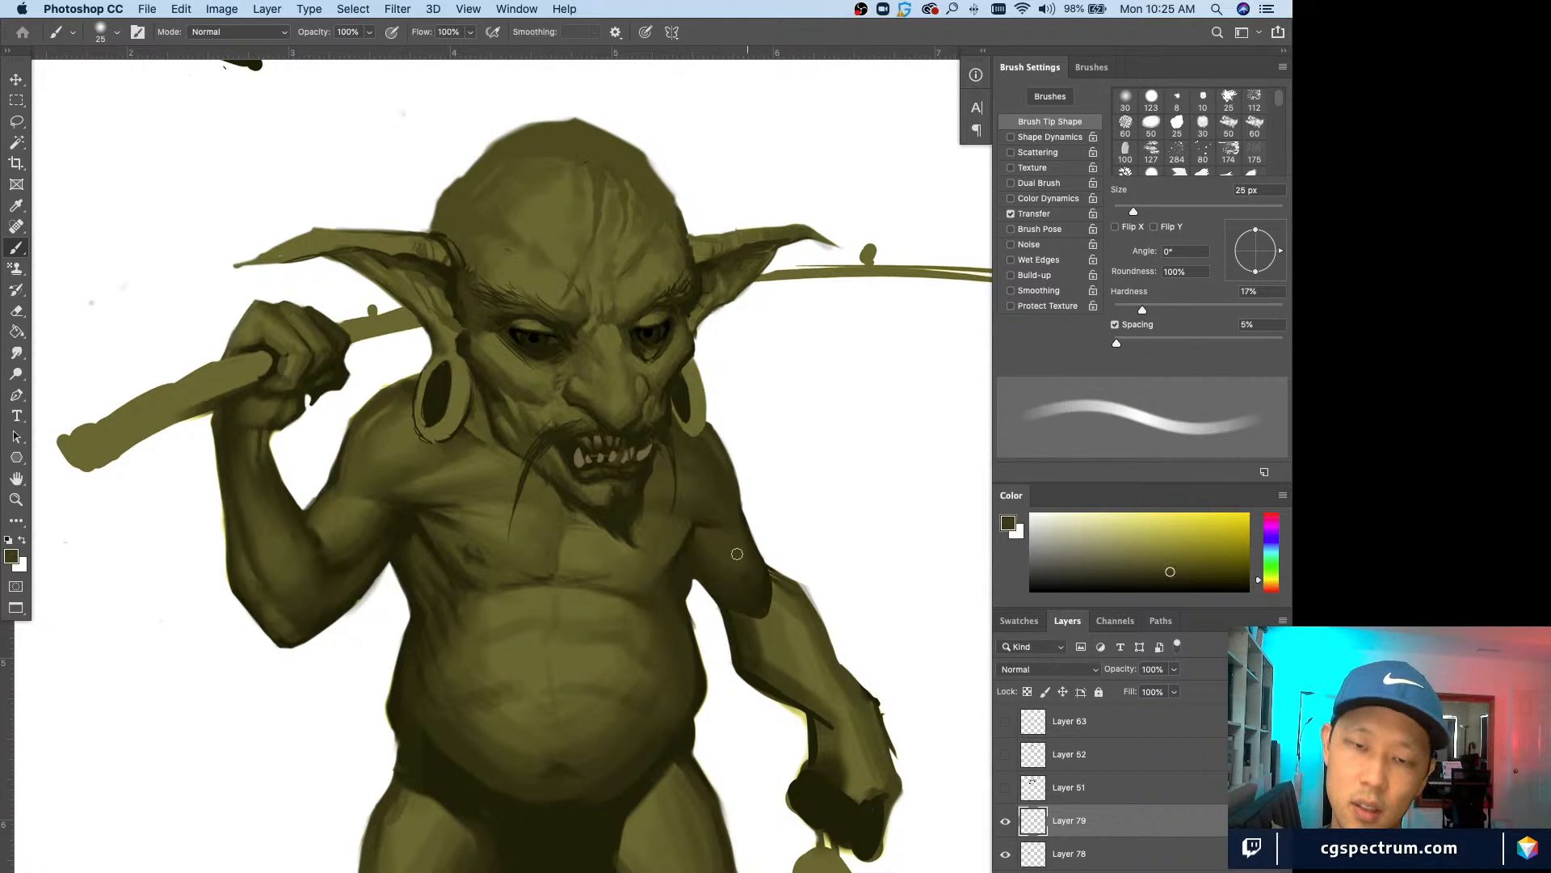
left_click(727, 541, "alt")
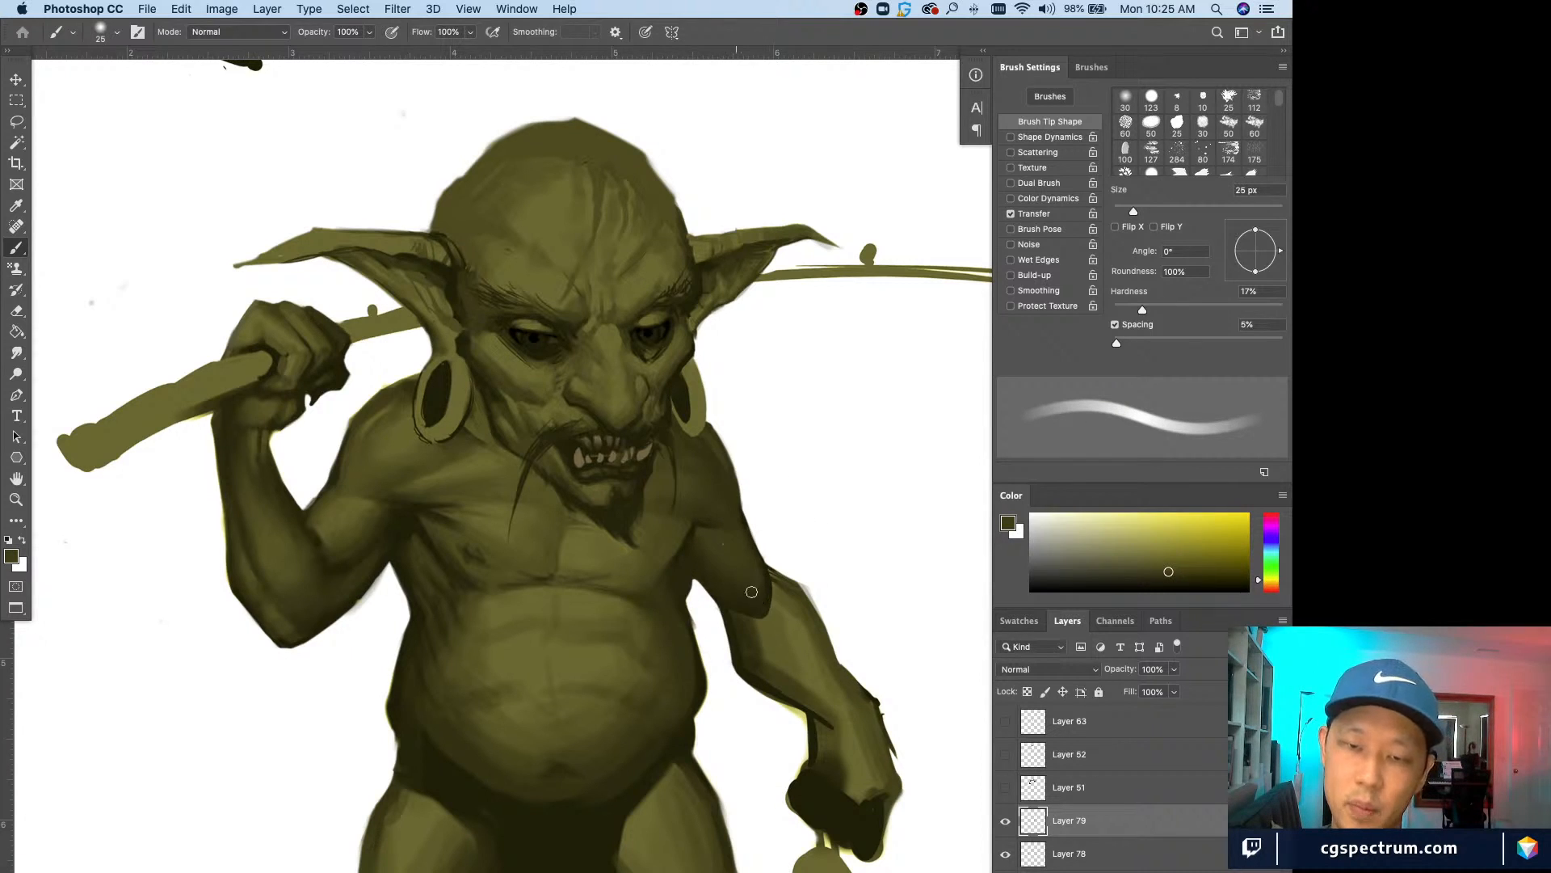
key("bracketleft")
left_click(763, 560, "alt")
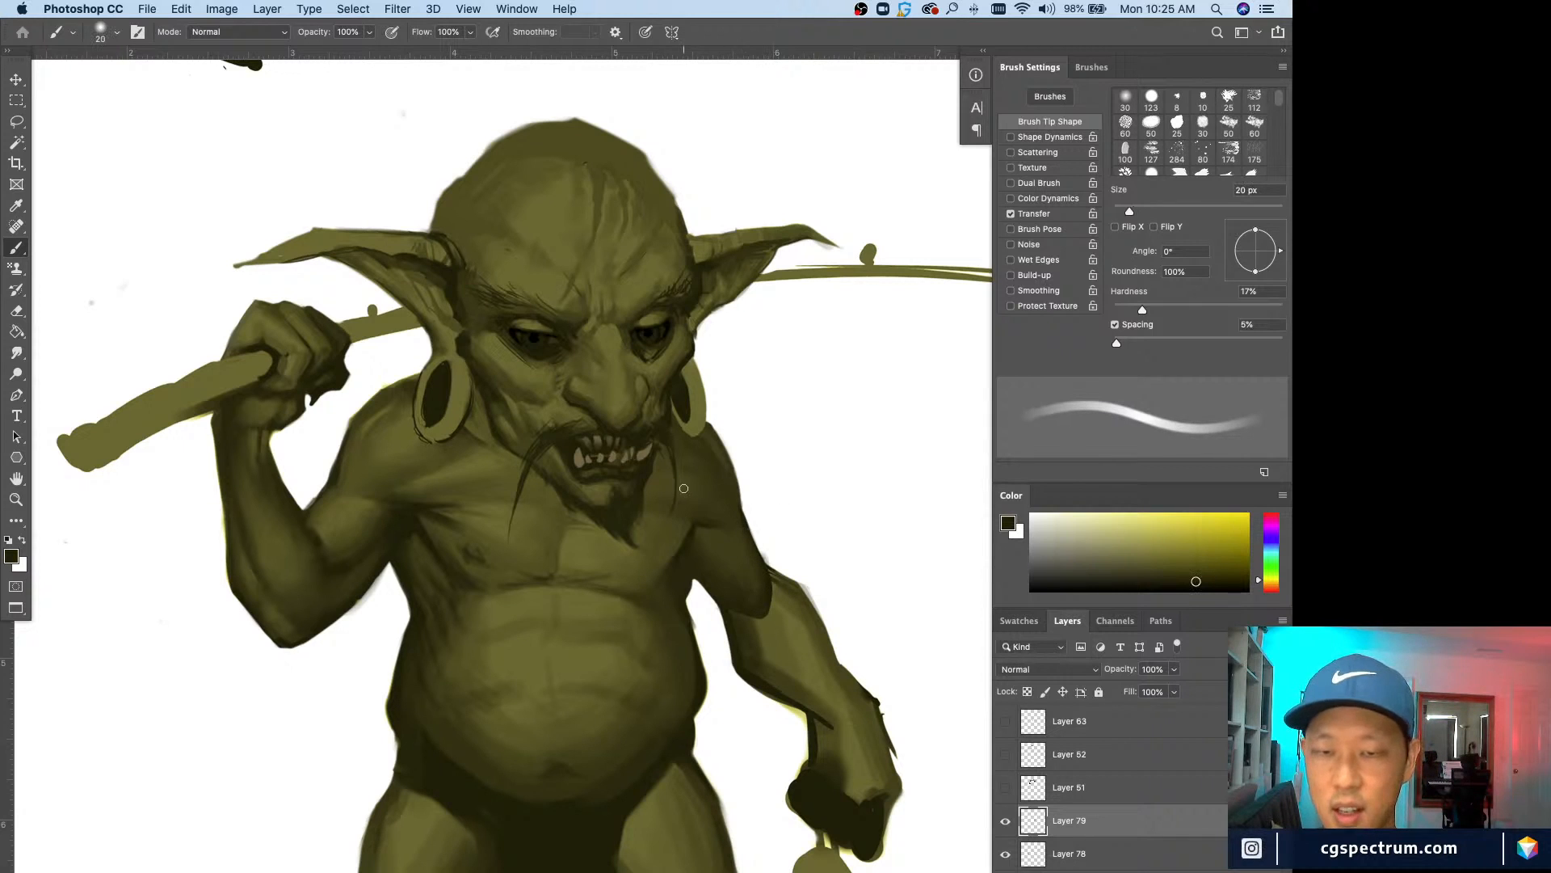
key("e")
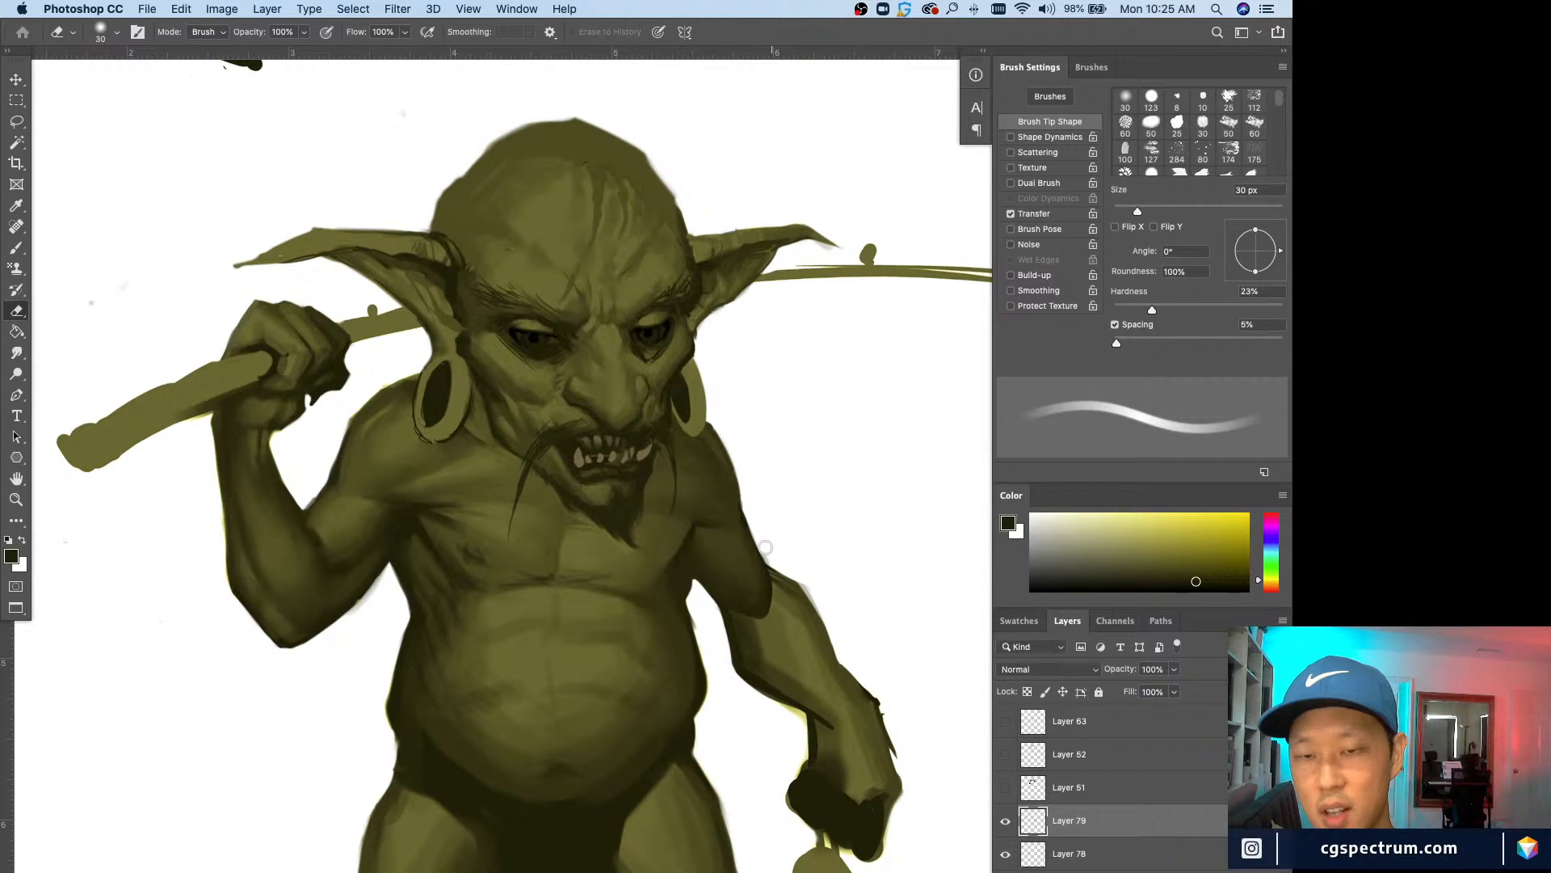
key("b")
Step: Examine the whole goblin figure and its lowered arm from farther away and closer up
key("super+minus")
key("super+minus")
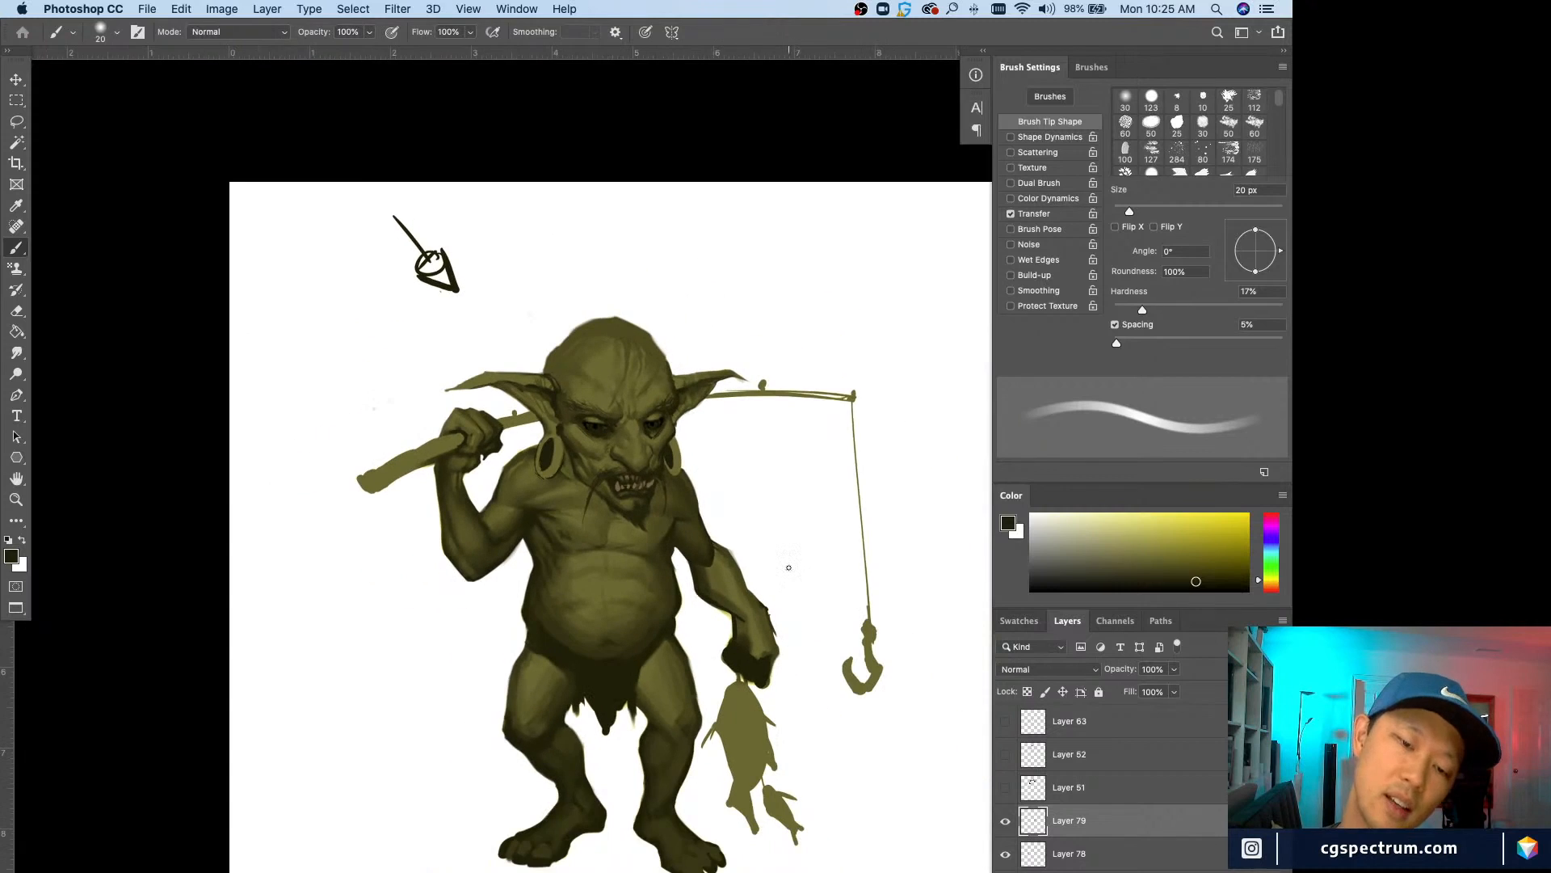
key("super+minus")
key("super+equal")
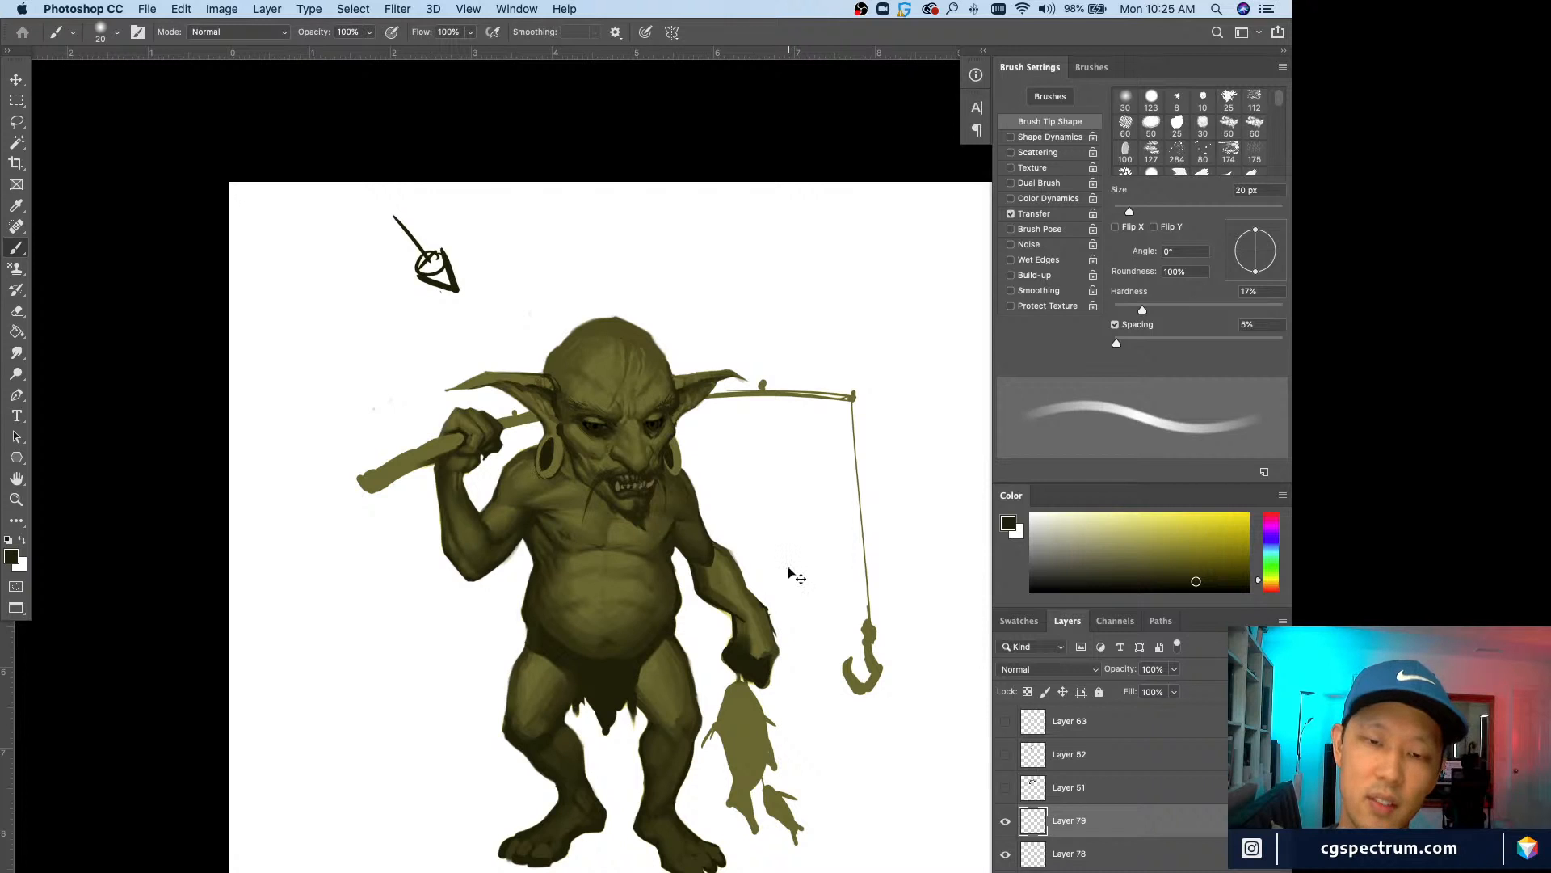
key("super+equal")
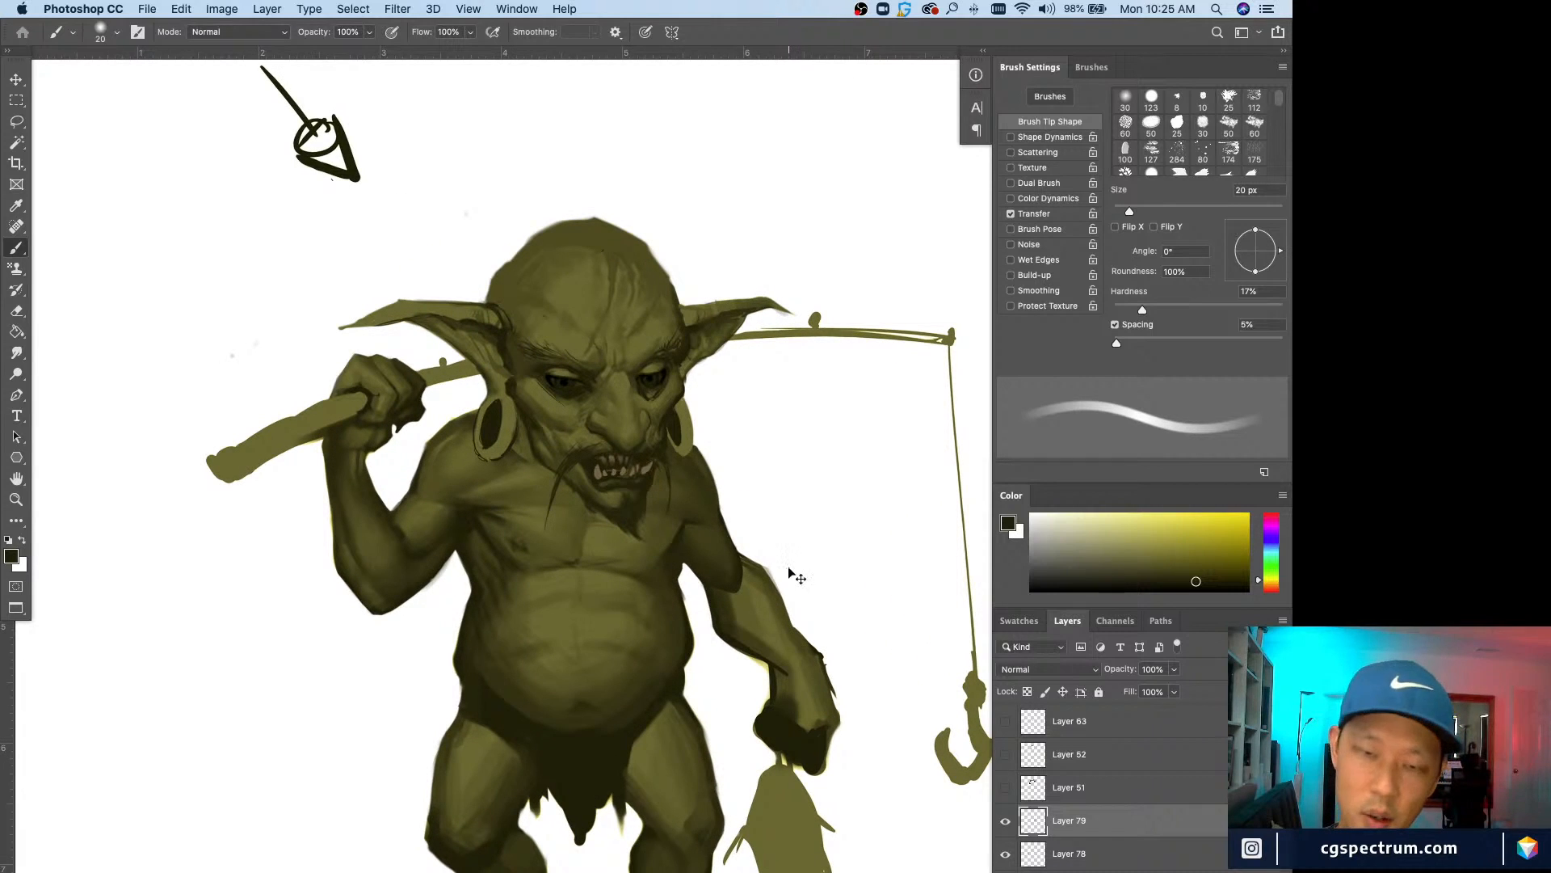
key("super+minus")
key("super+equal")
key("super+minus")
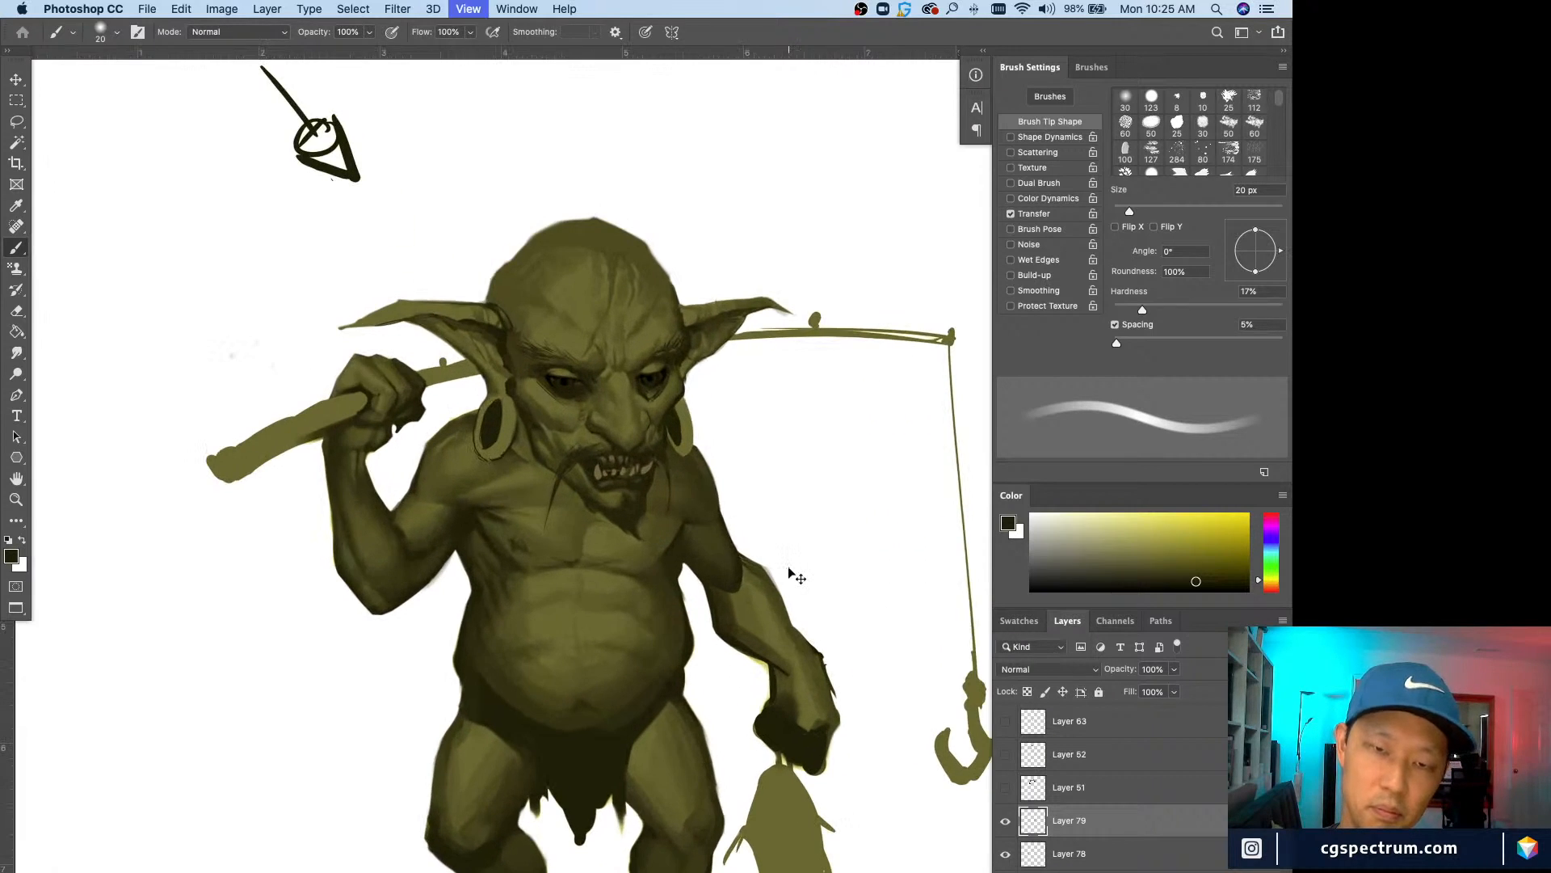
key("super+equal")
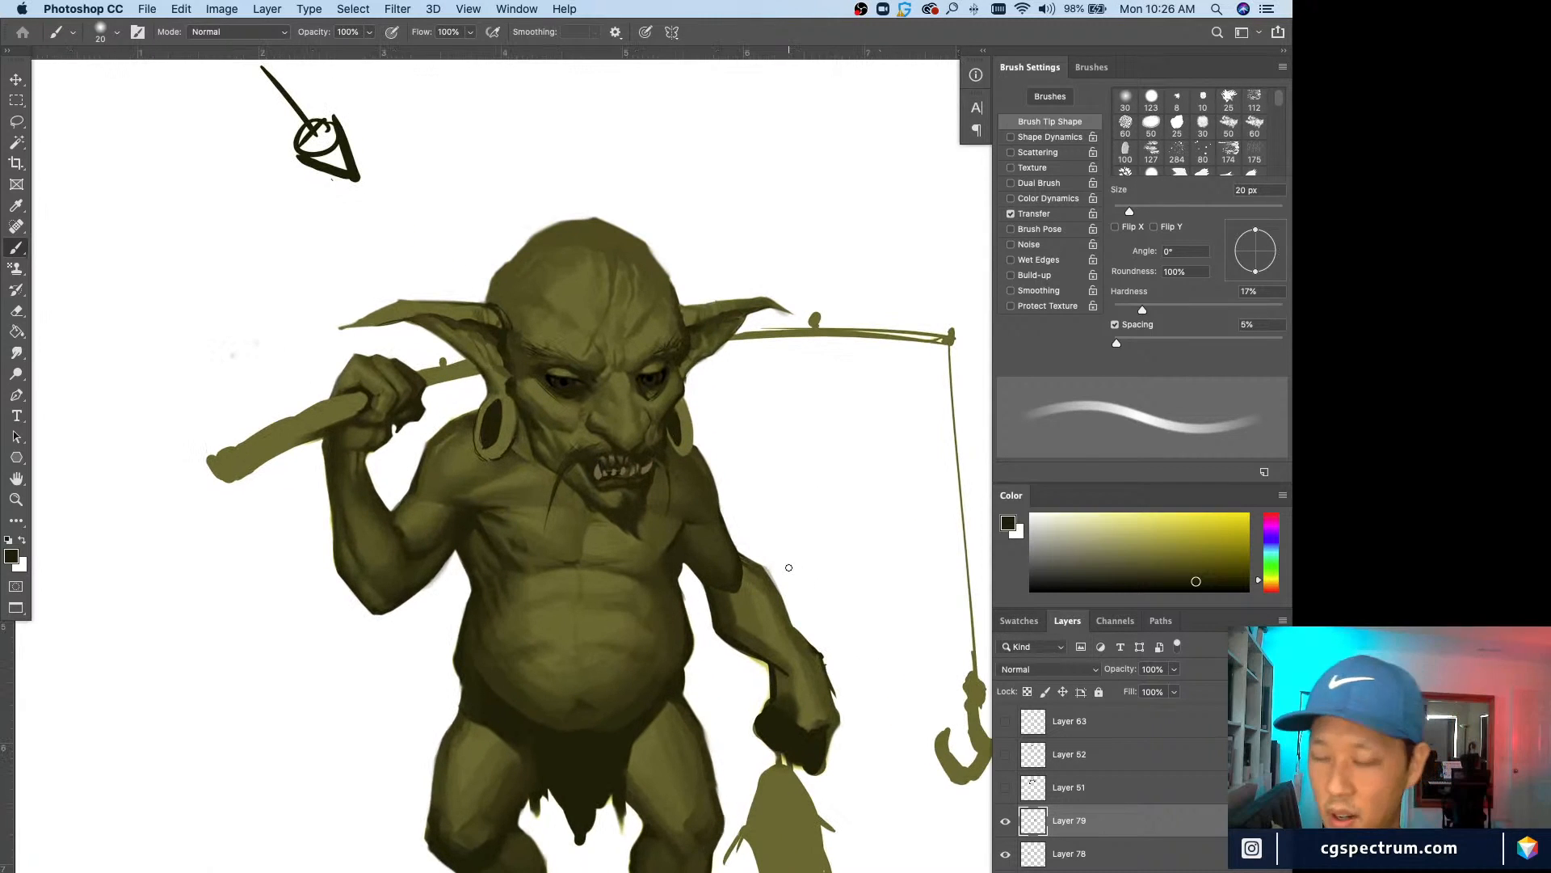
Step: Smooth the shading on the lowered arm's upper arm with sampled olives, using brush sizes of 20 to 30 px
left_click(698, 534, "alt")
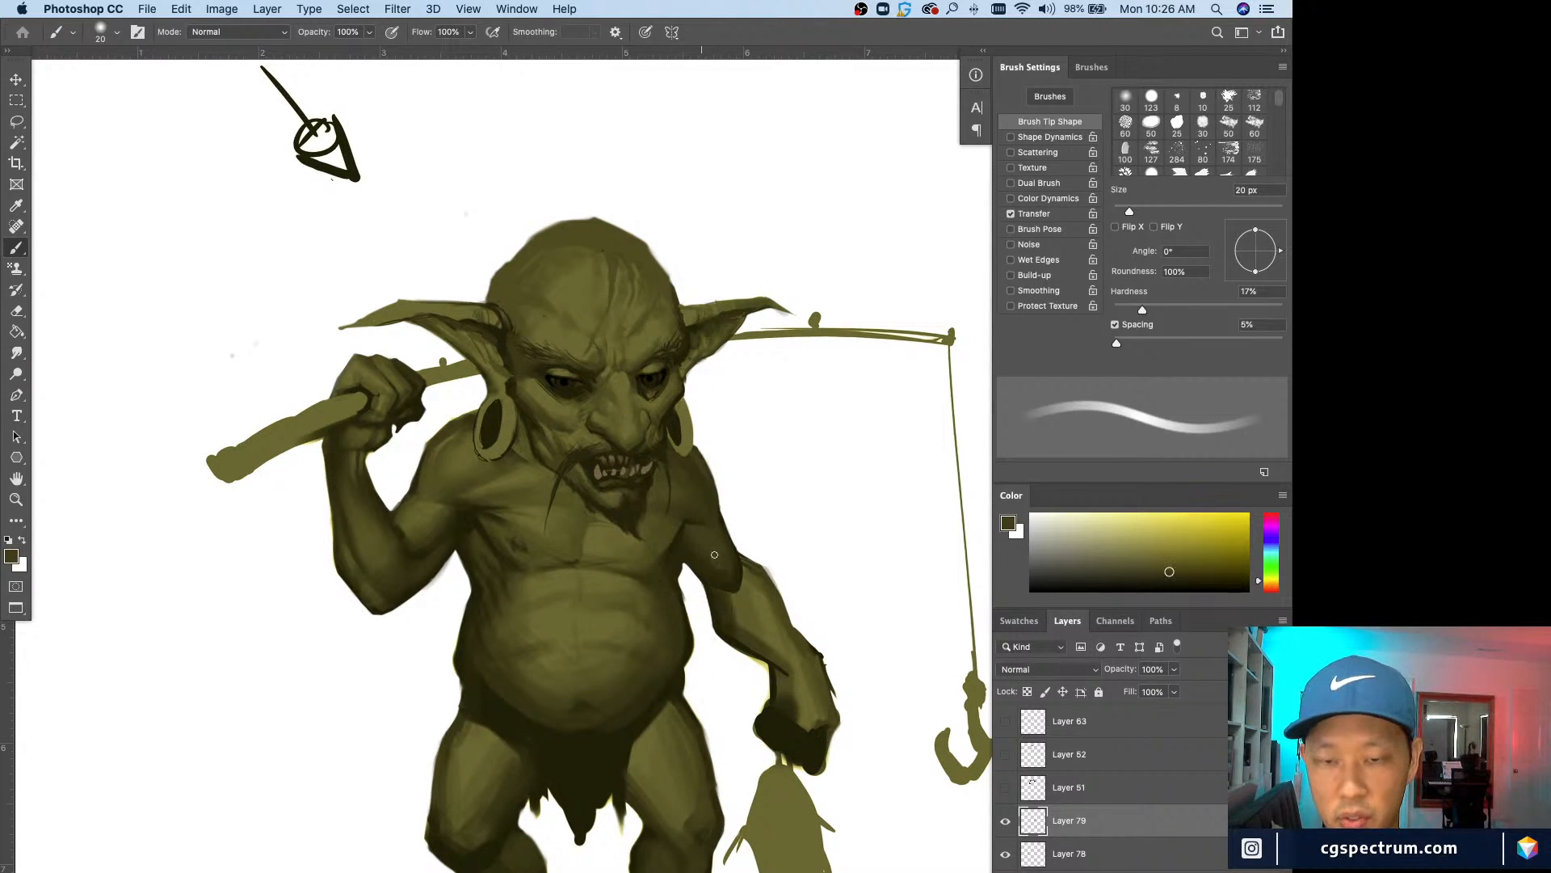
key("bracketright")
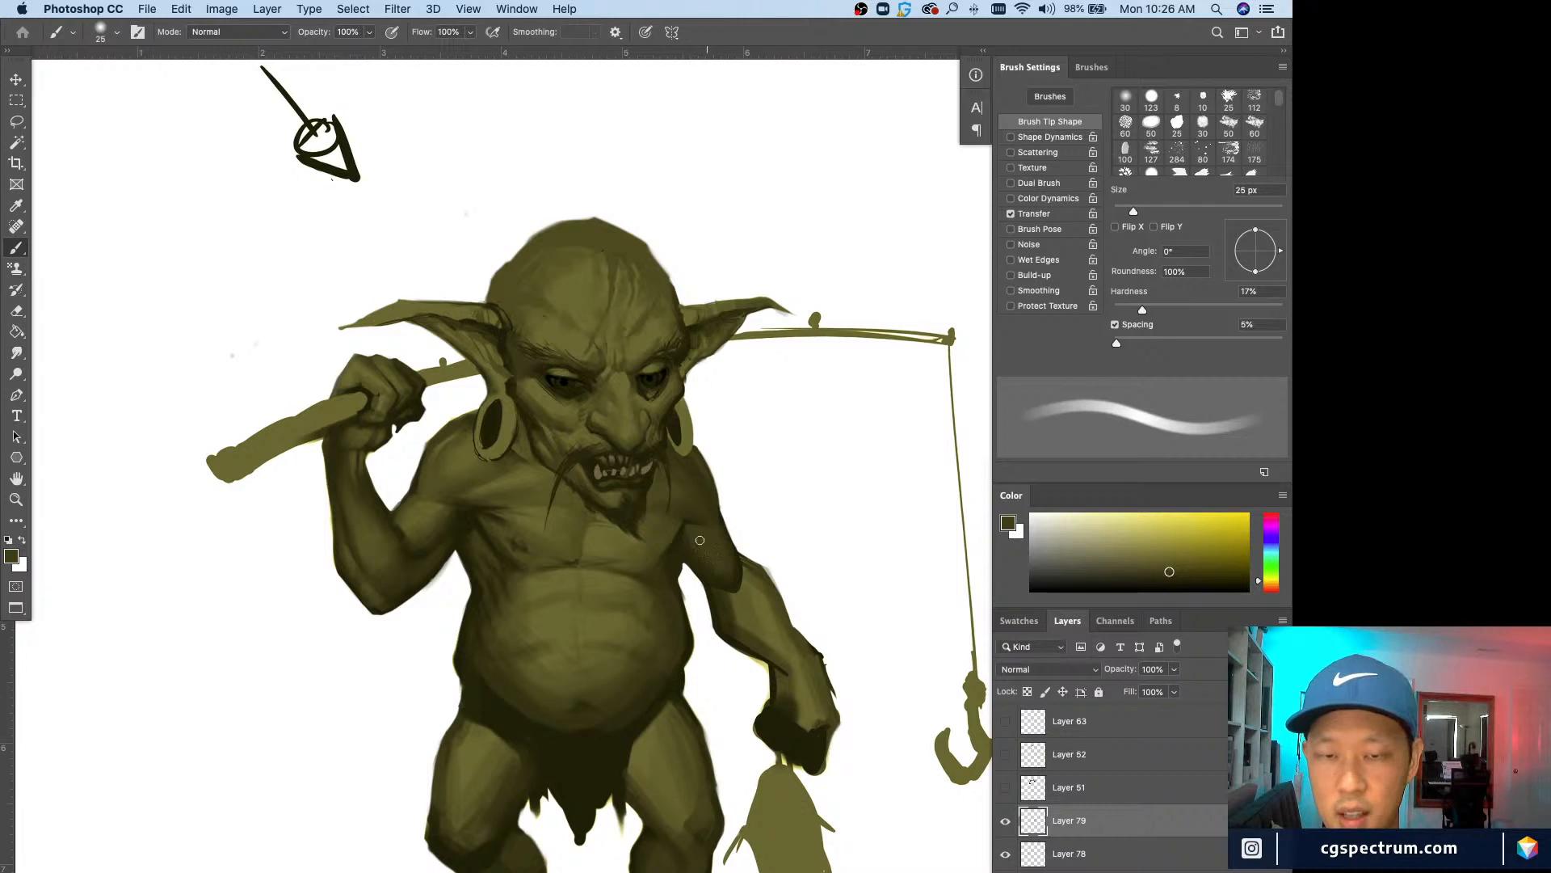
left_click(735, 566, "alt")
key("bracketleft")
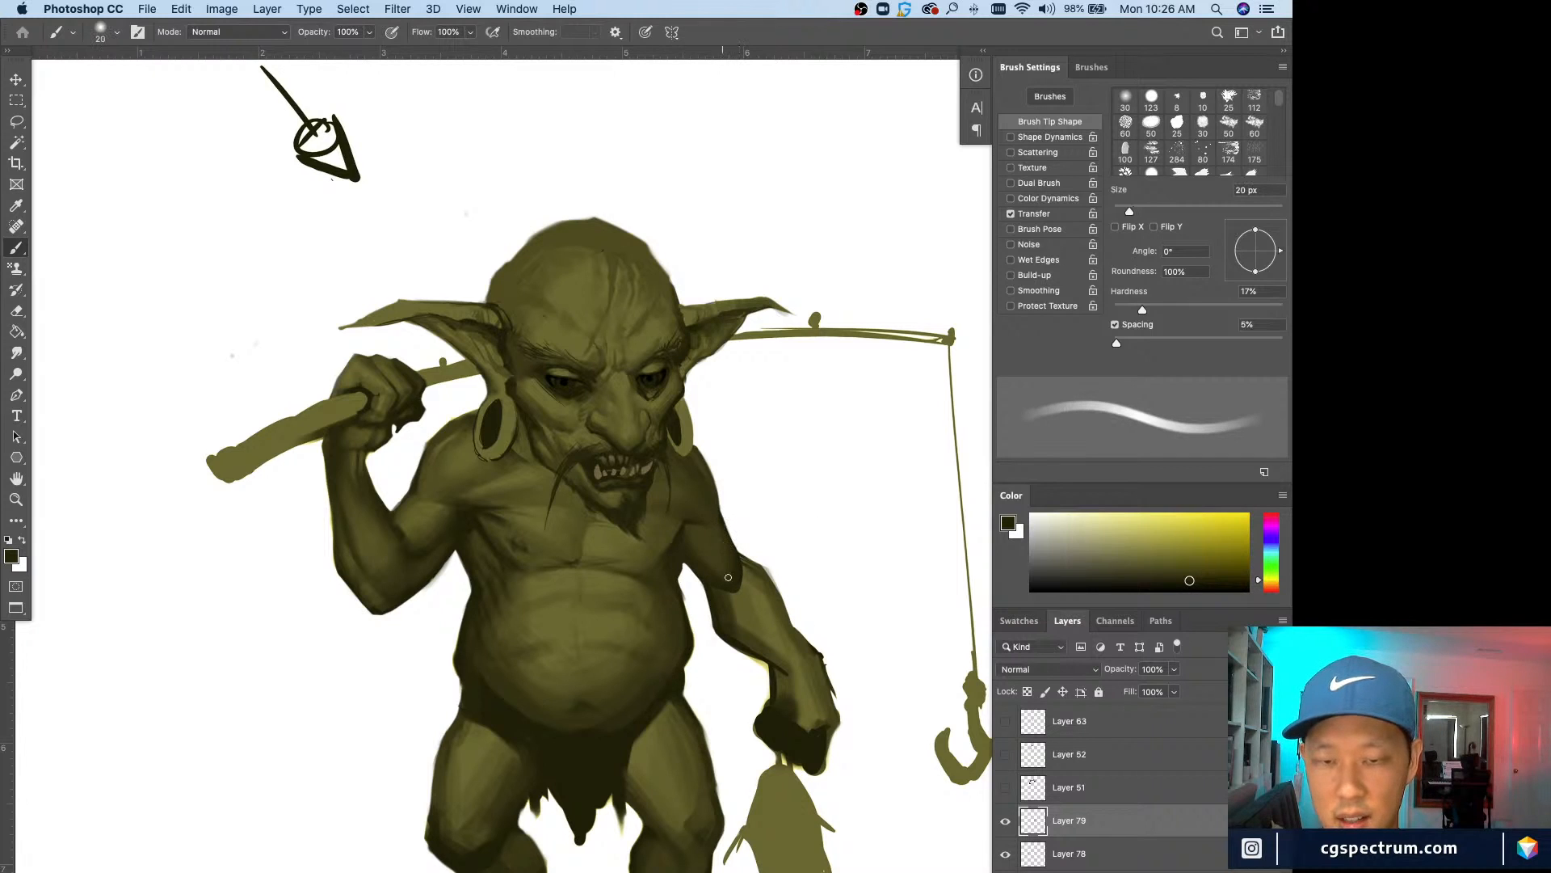
left_click(719, 539, "alt")
key("bracketright")
key("bracketright")
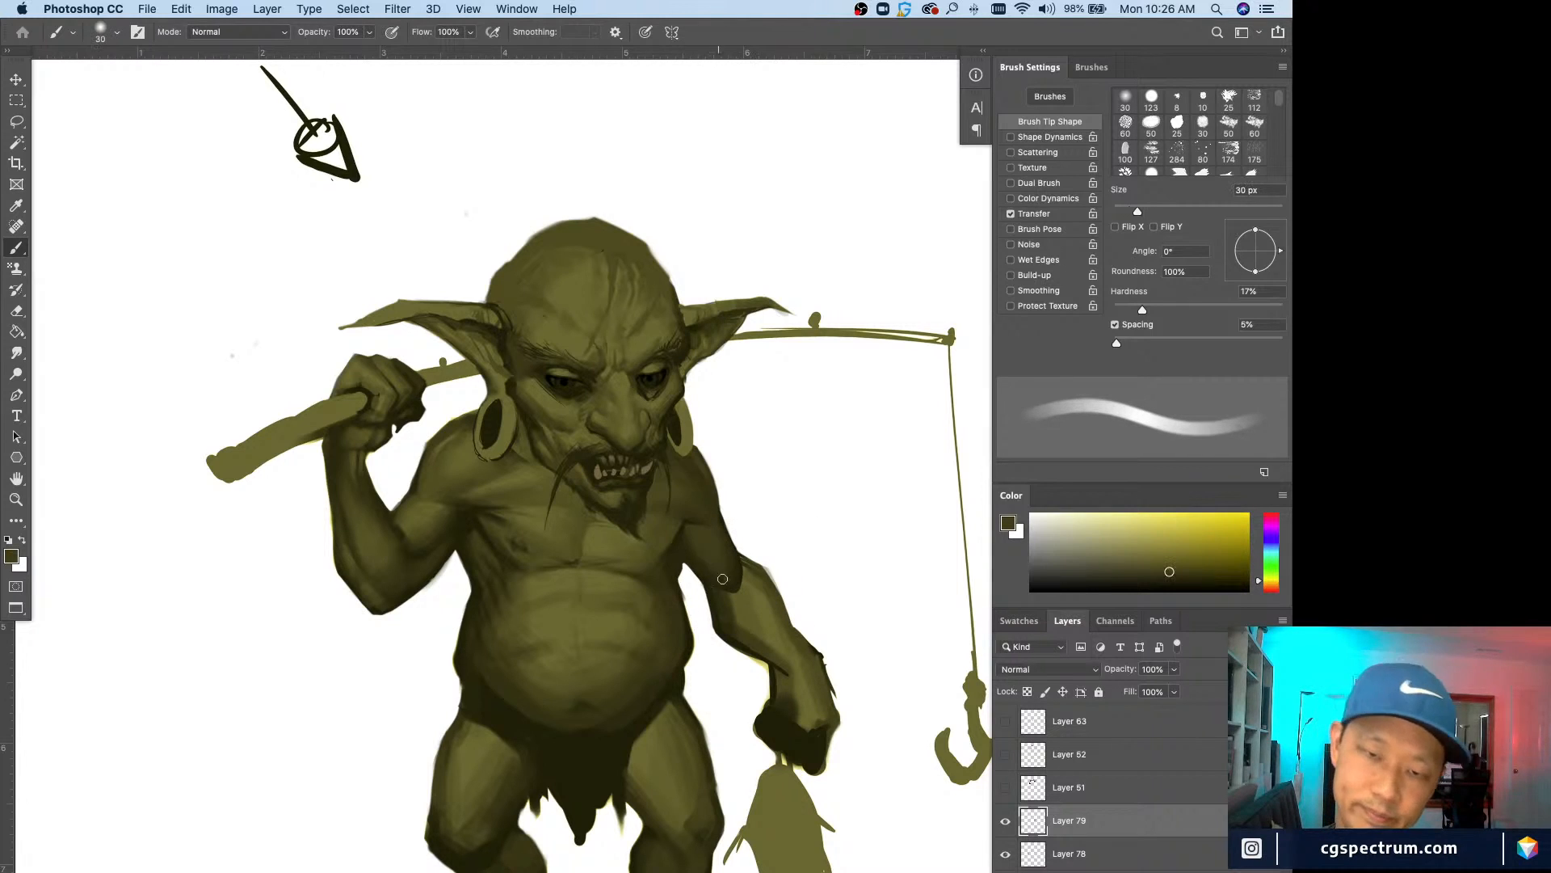
Step: Paint the shadow from the lowered arm's armpit down to the elbow with sampled dark olive, reducing the brush to 20 px
left_click(693, 542, "alt")
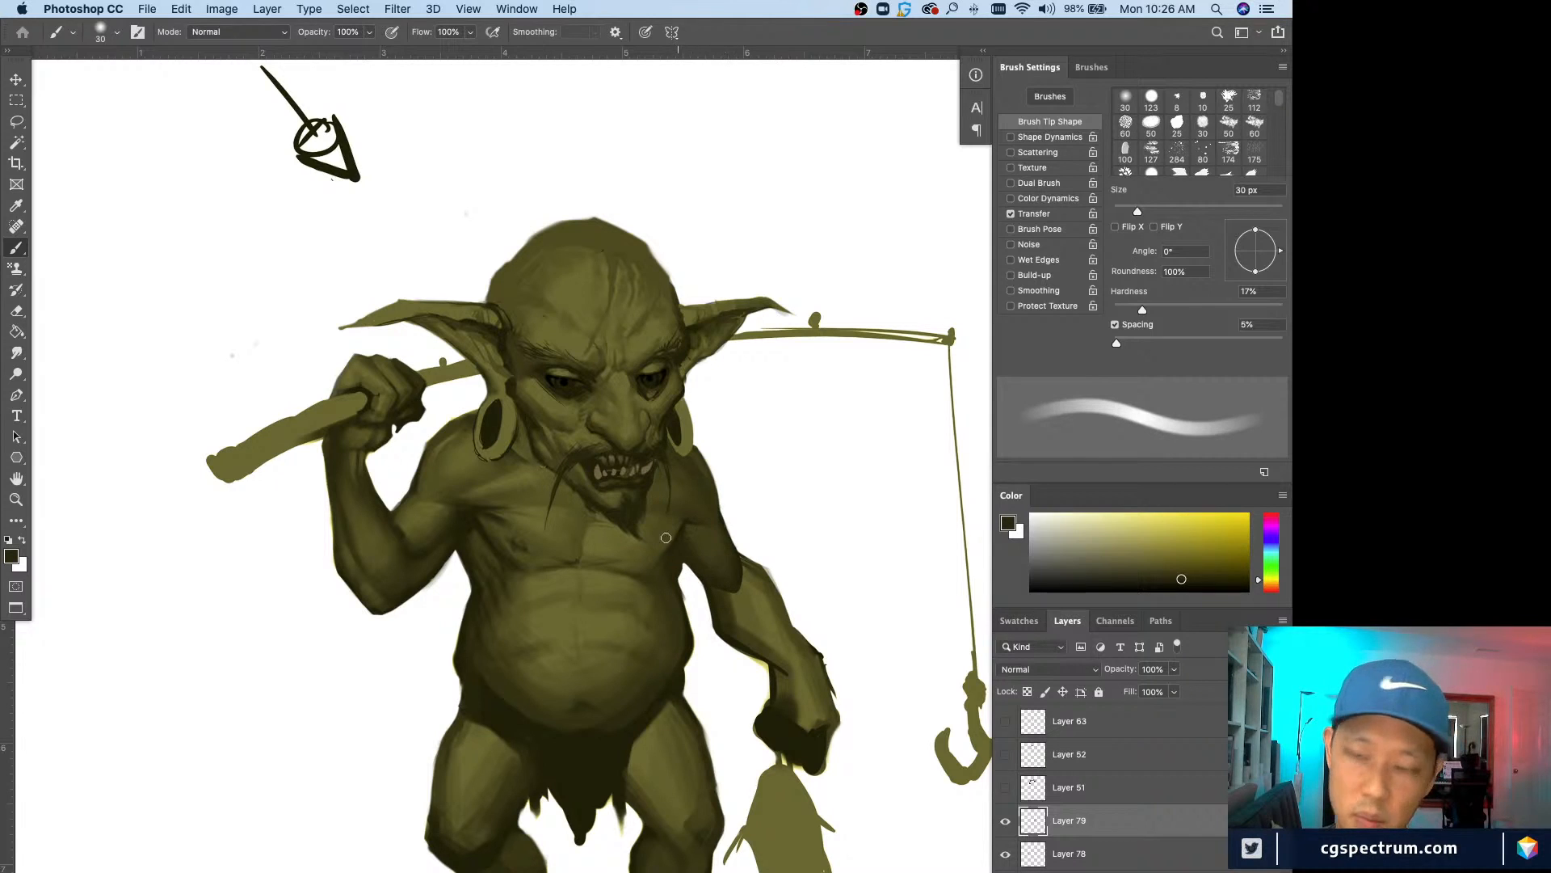
left_click(684, 544, "alt")
key("bracketleft")
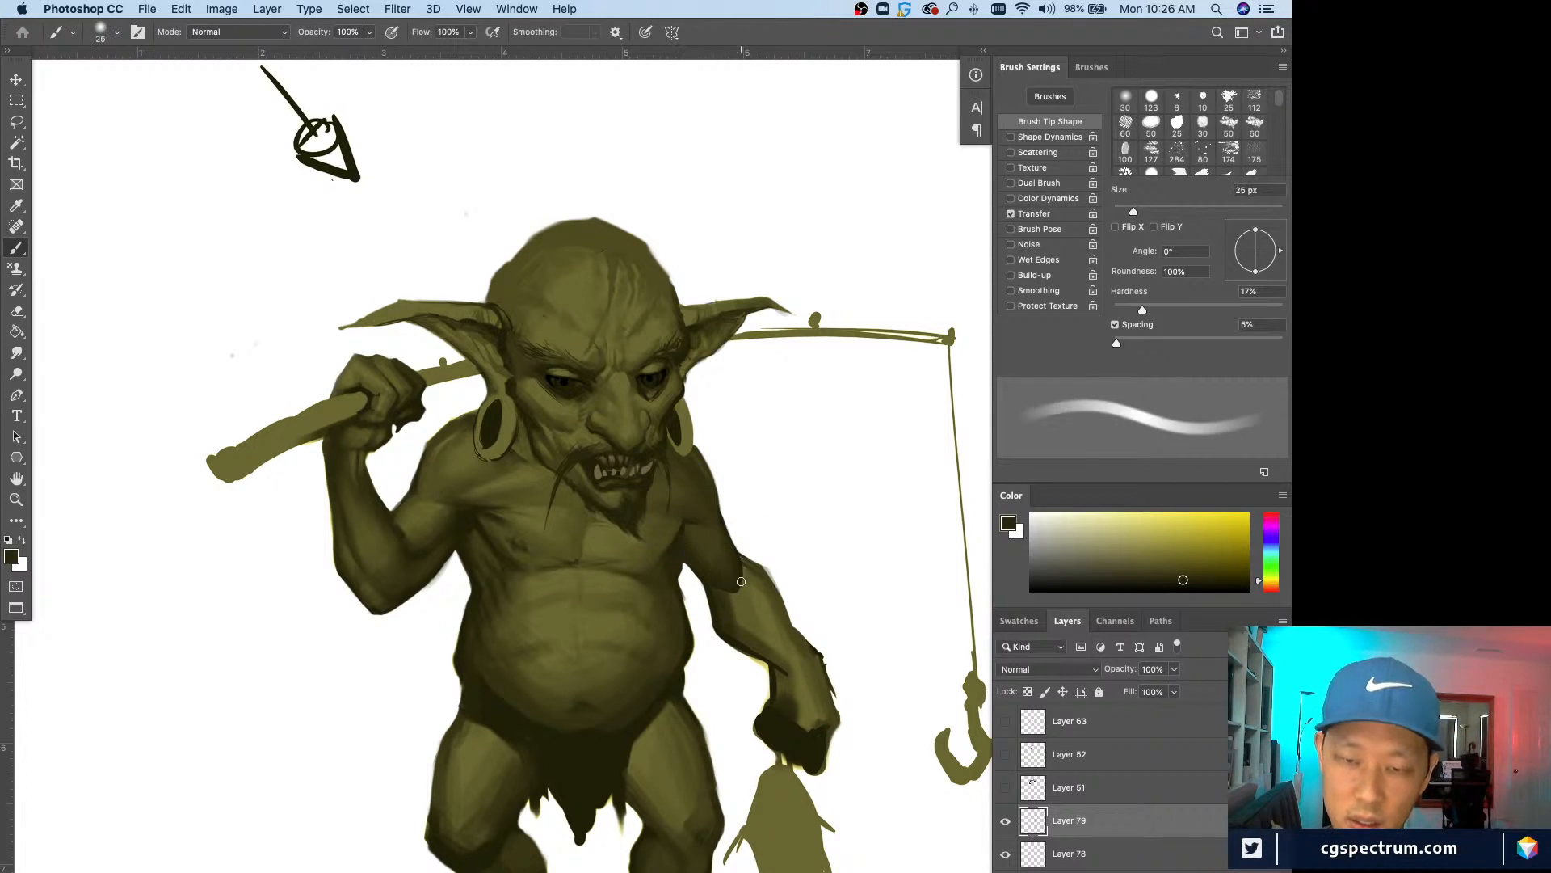
key("bracketleft")
key("bracketleft")
key("bracketleft")
key("bracketright")
key("bracketright")
key("bracketright")
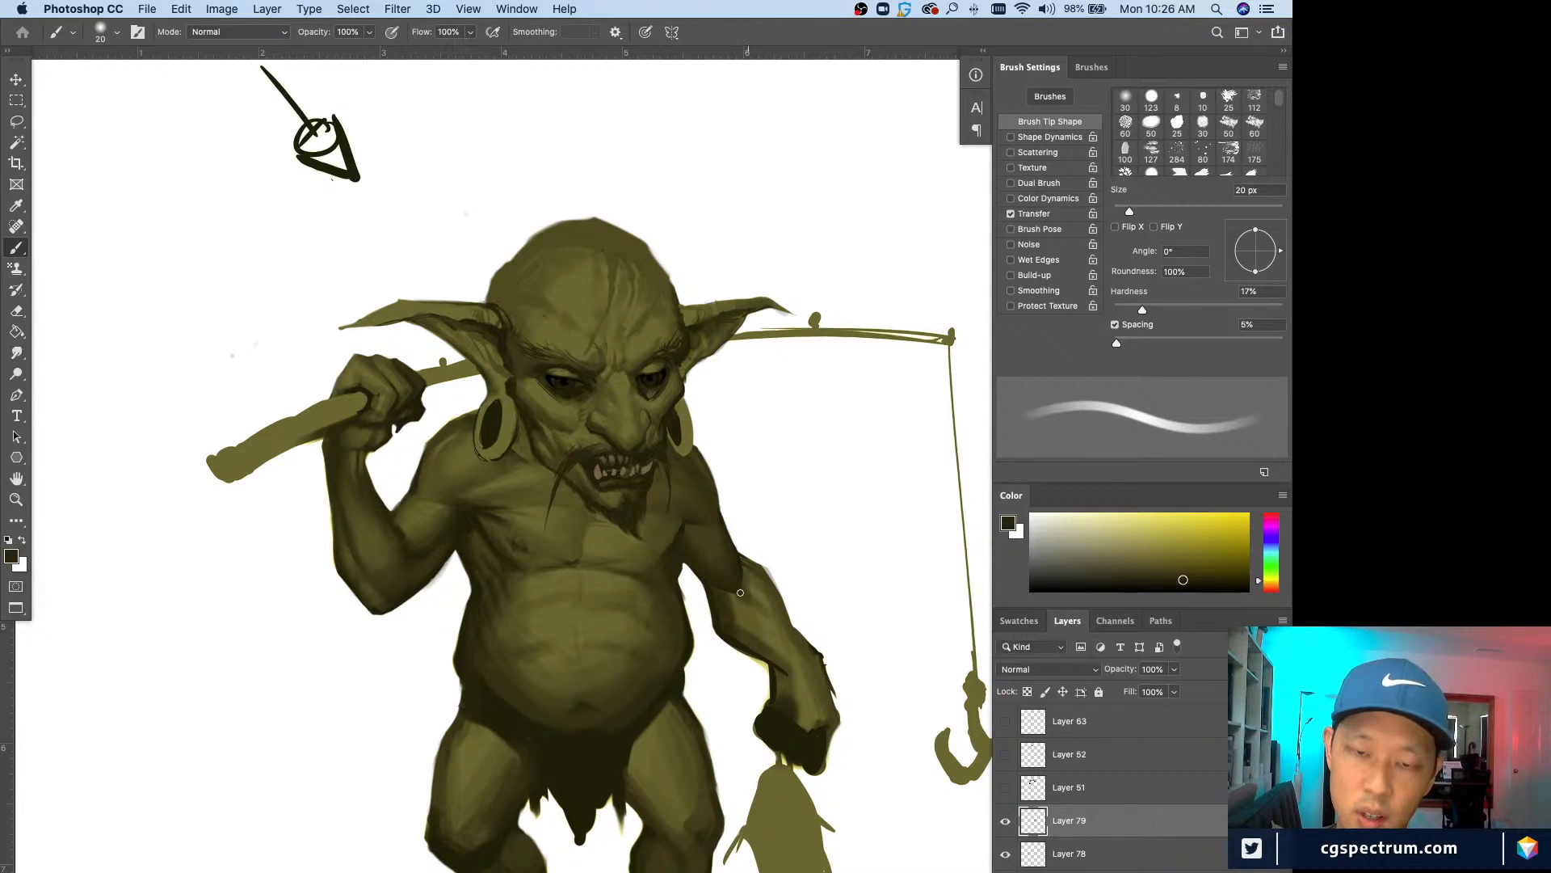
Step: Soften the elbow-to-forearm transition of the lowered arm with sampled light and mid olives, using brush sizes of 15 to 25 px
left_click(762, 595, "alt")
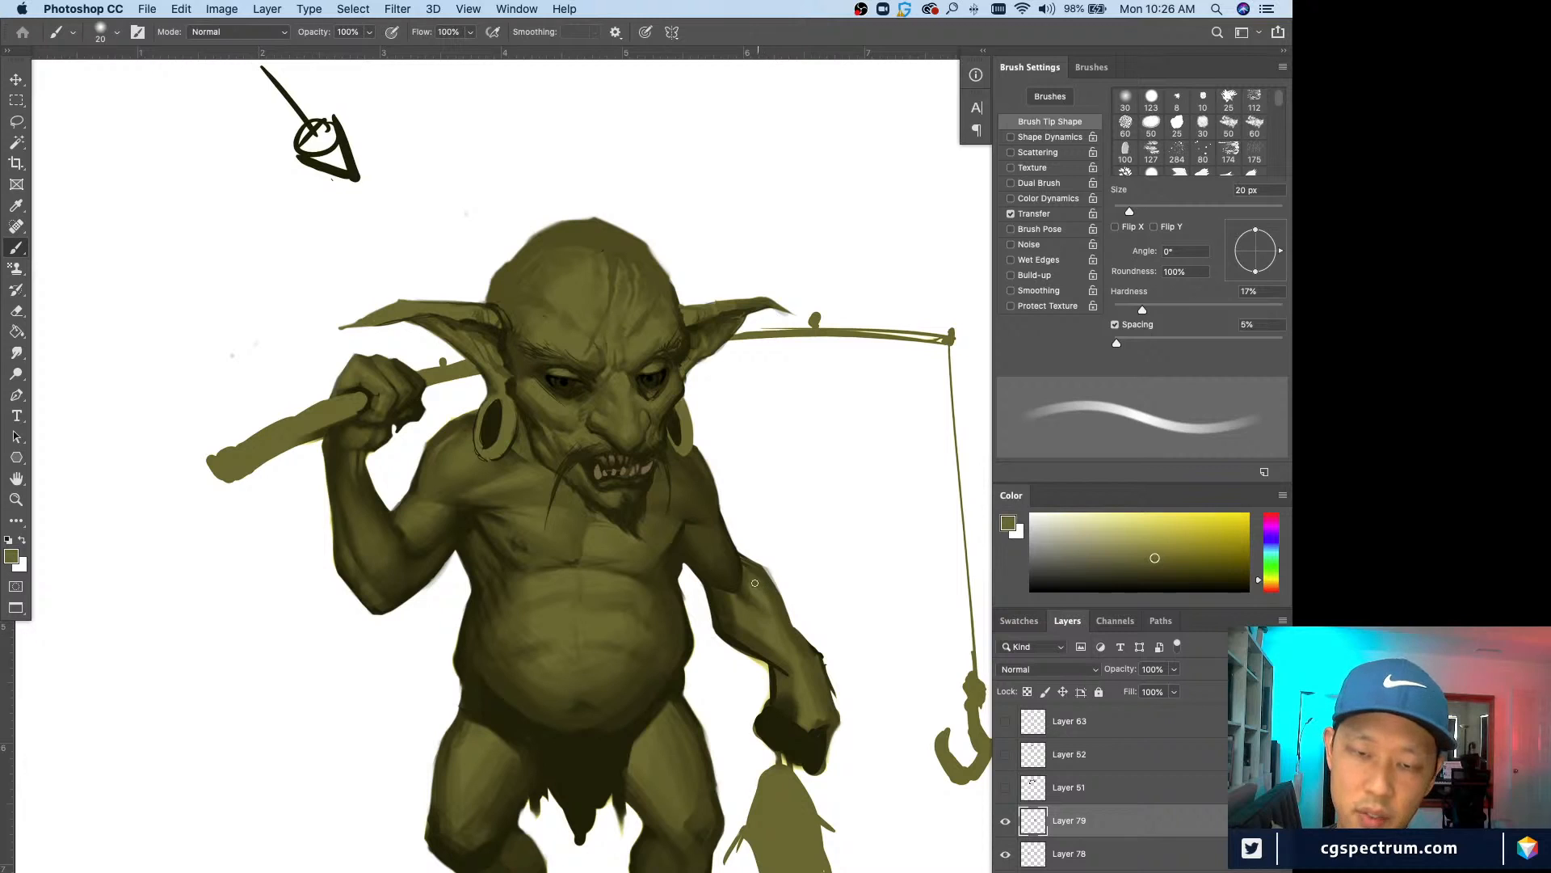
left_click(744, 584, "alt")
key("bracketleft")
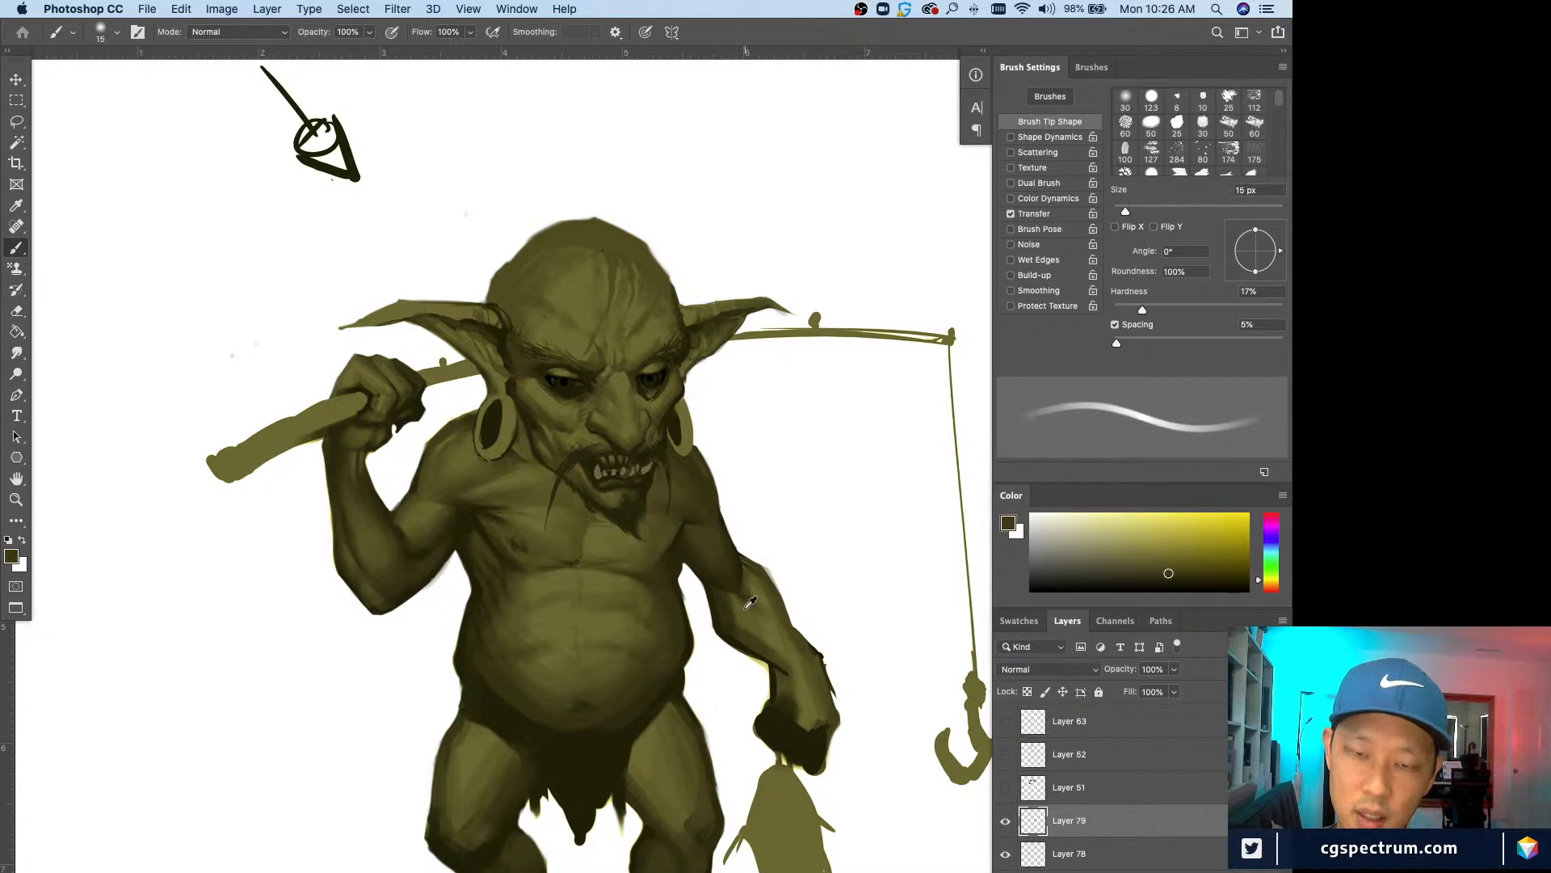
left_click(747, 614, "alt")
key("bracketright")
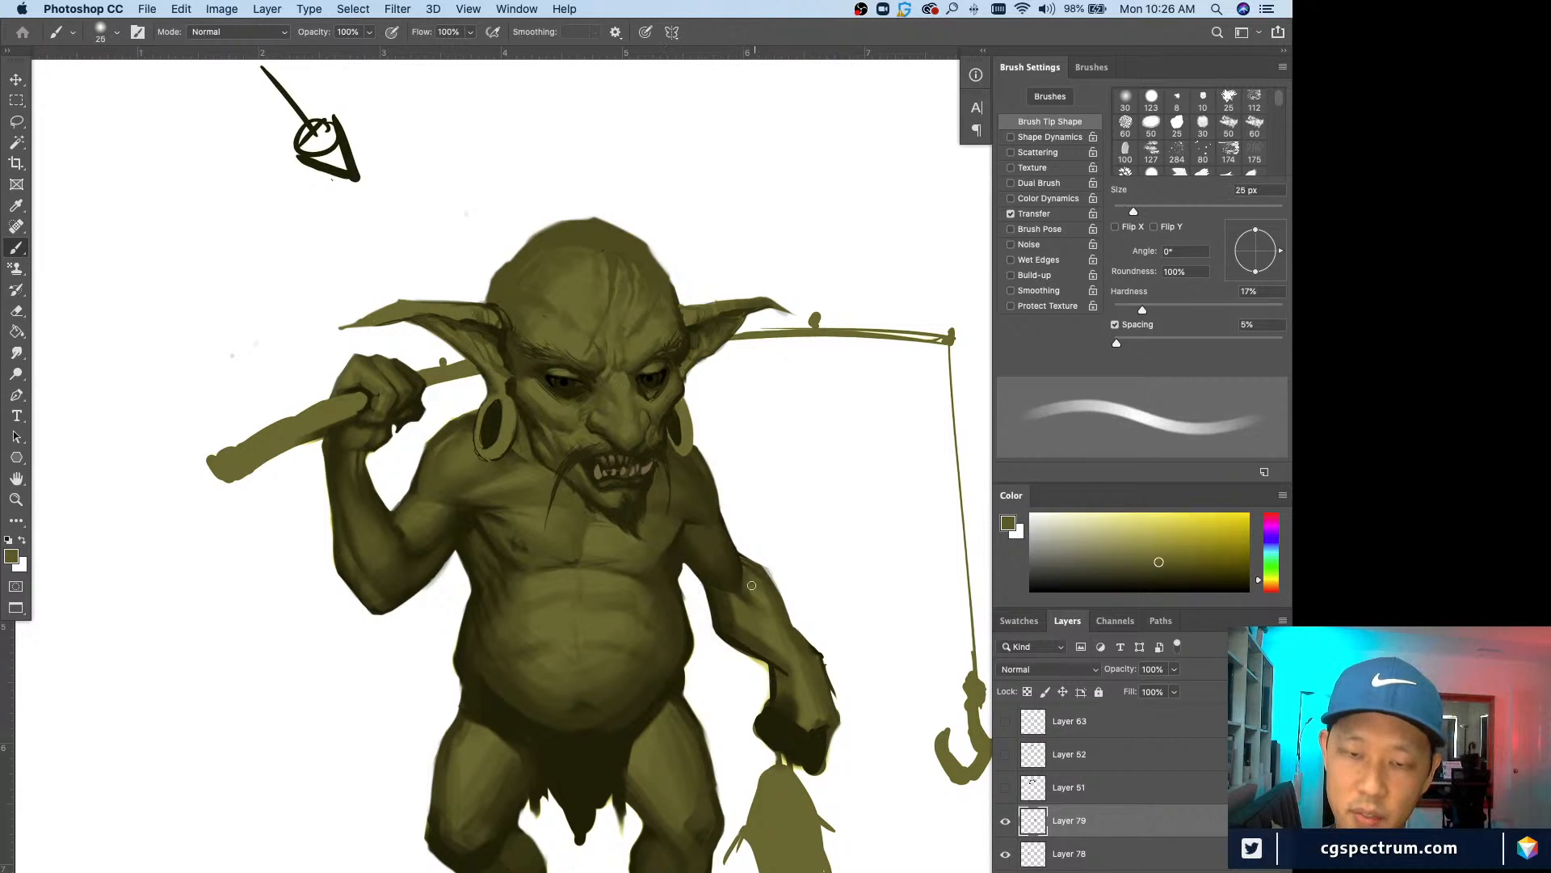
Step: Shade the inner forearm just below the lowered arm's elbow with sampled mid and dark olives at 25 px
left_click(730, 601, "alt")
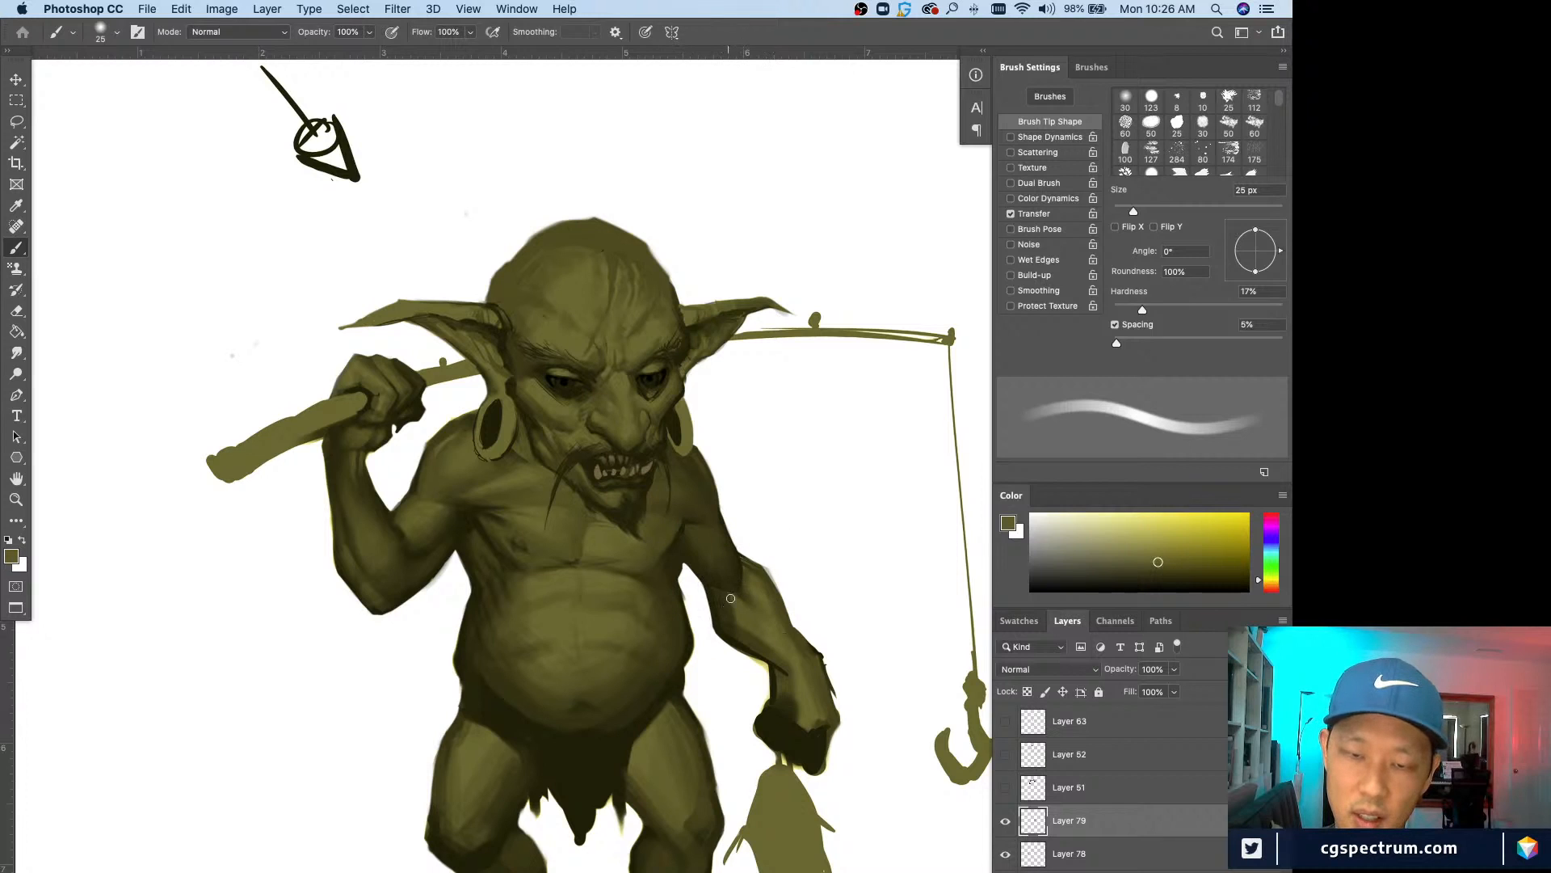
left_click_drag(730, 598, 735, 615)
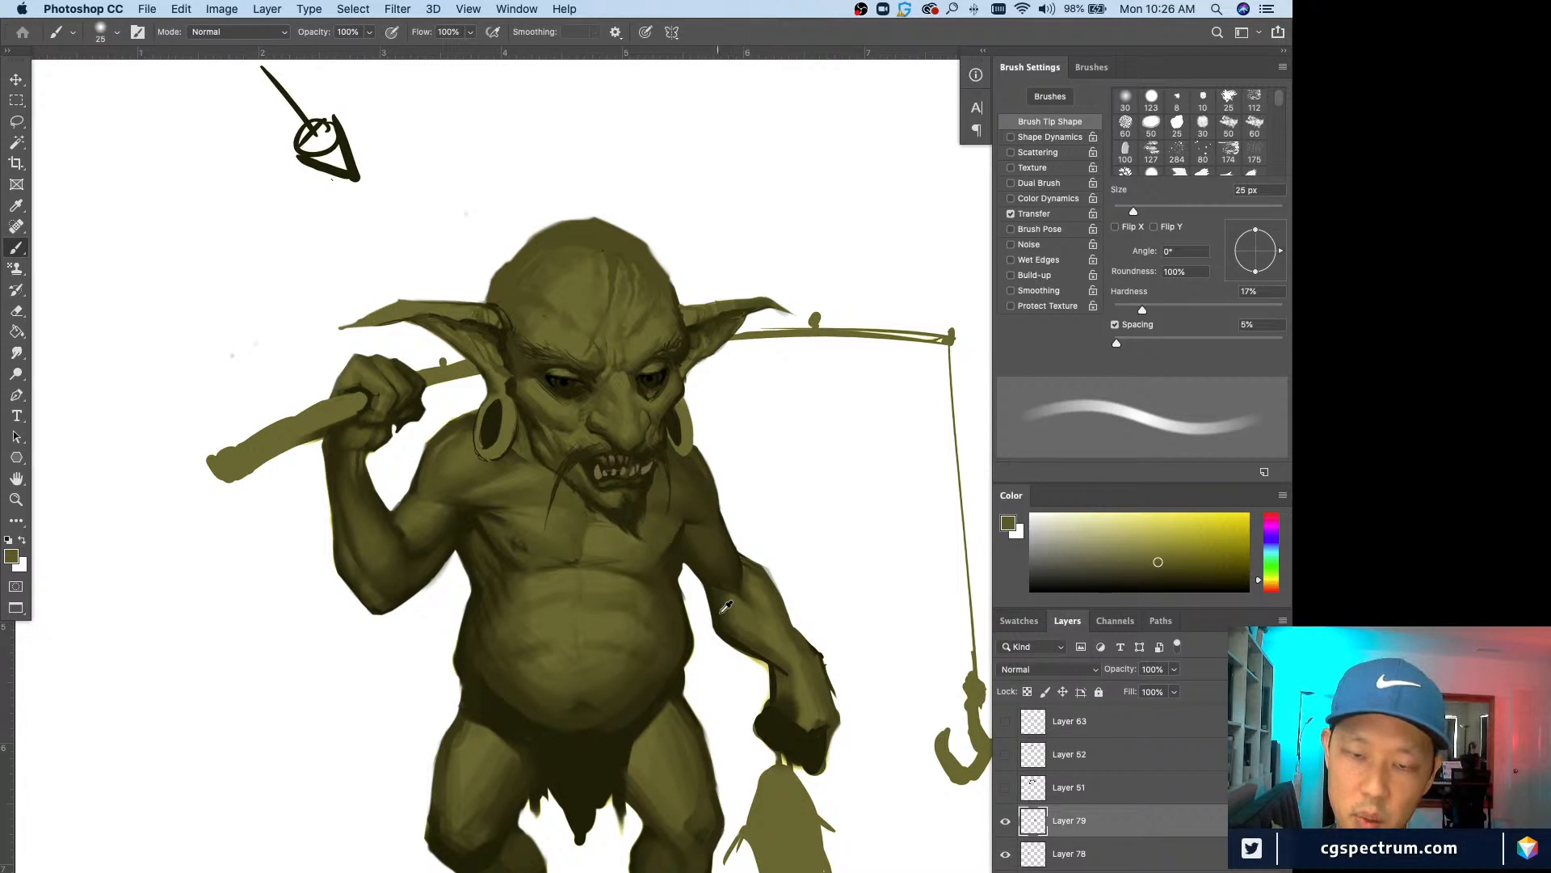
left_click(723, 602, "alt")
left_click(731, 603, "alt")
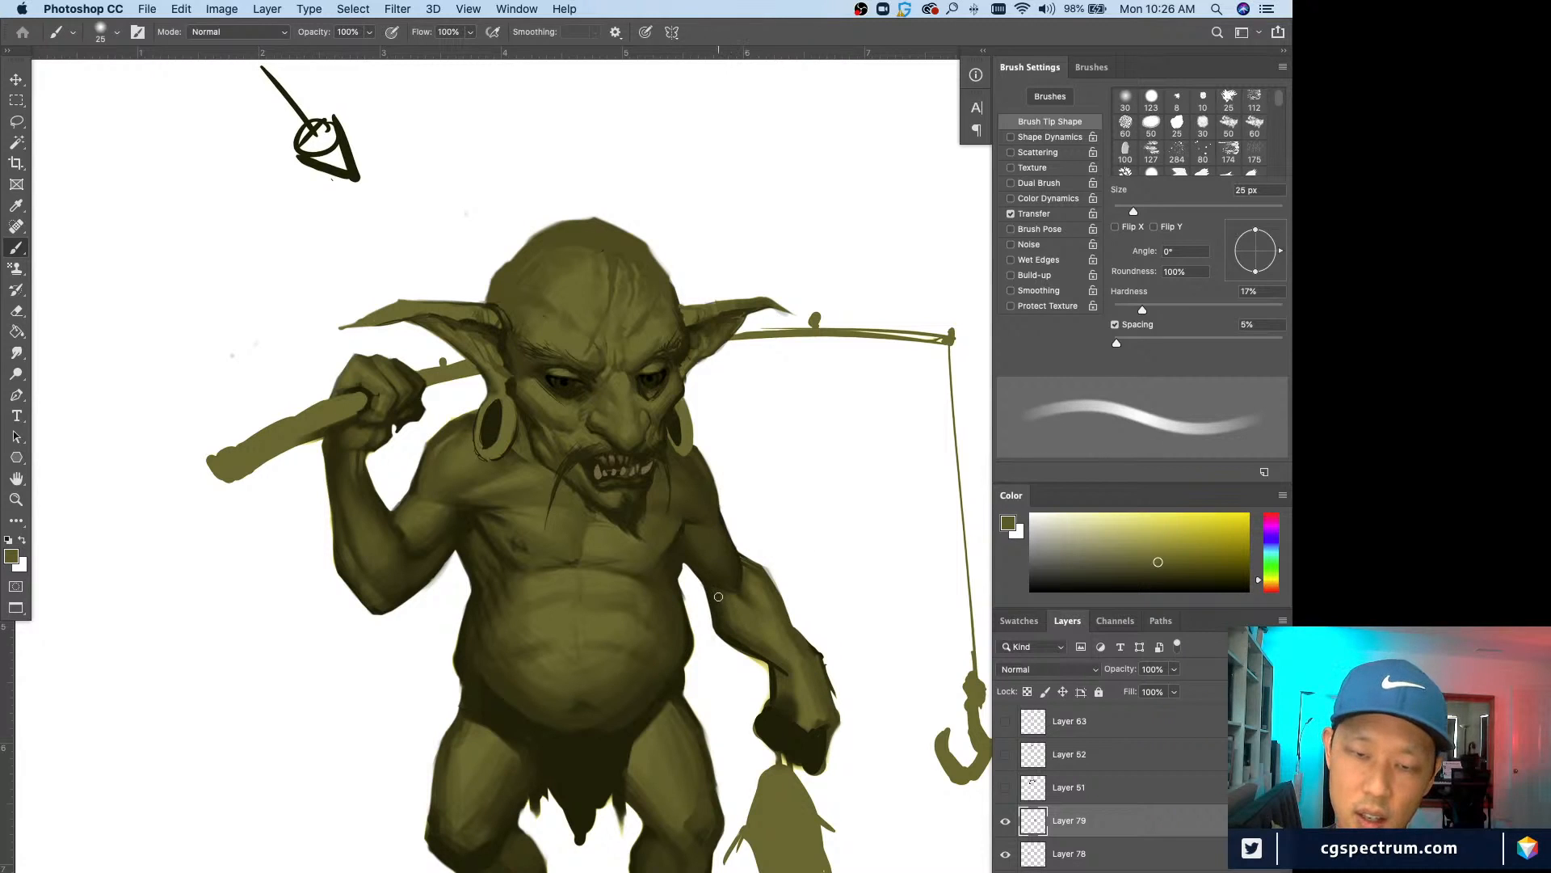
left_click(731, 600, "alt")
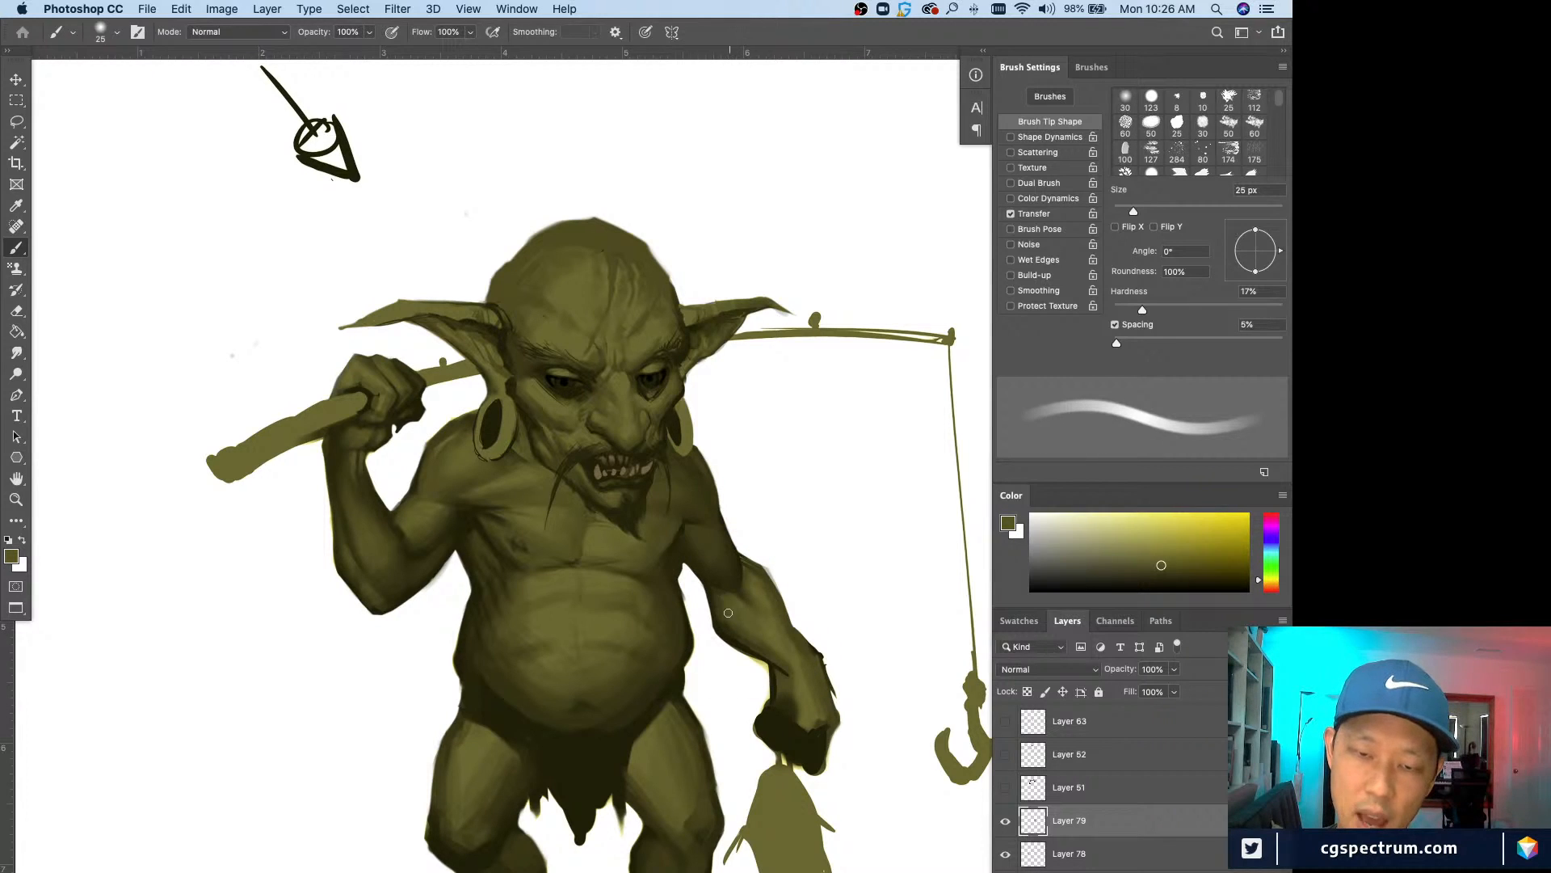
left_click(727, 632, "alt")
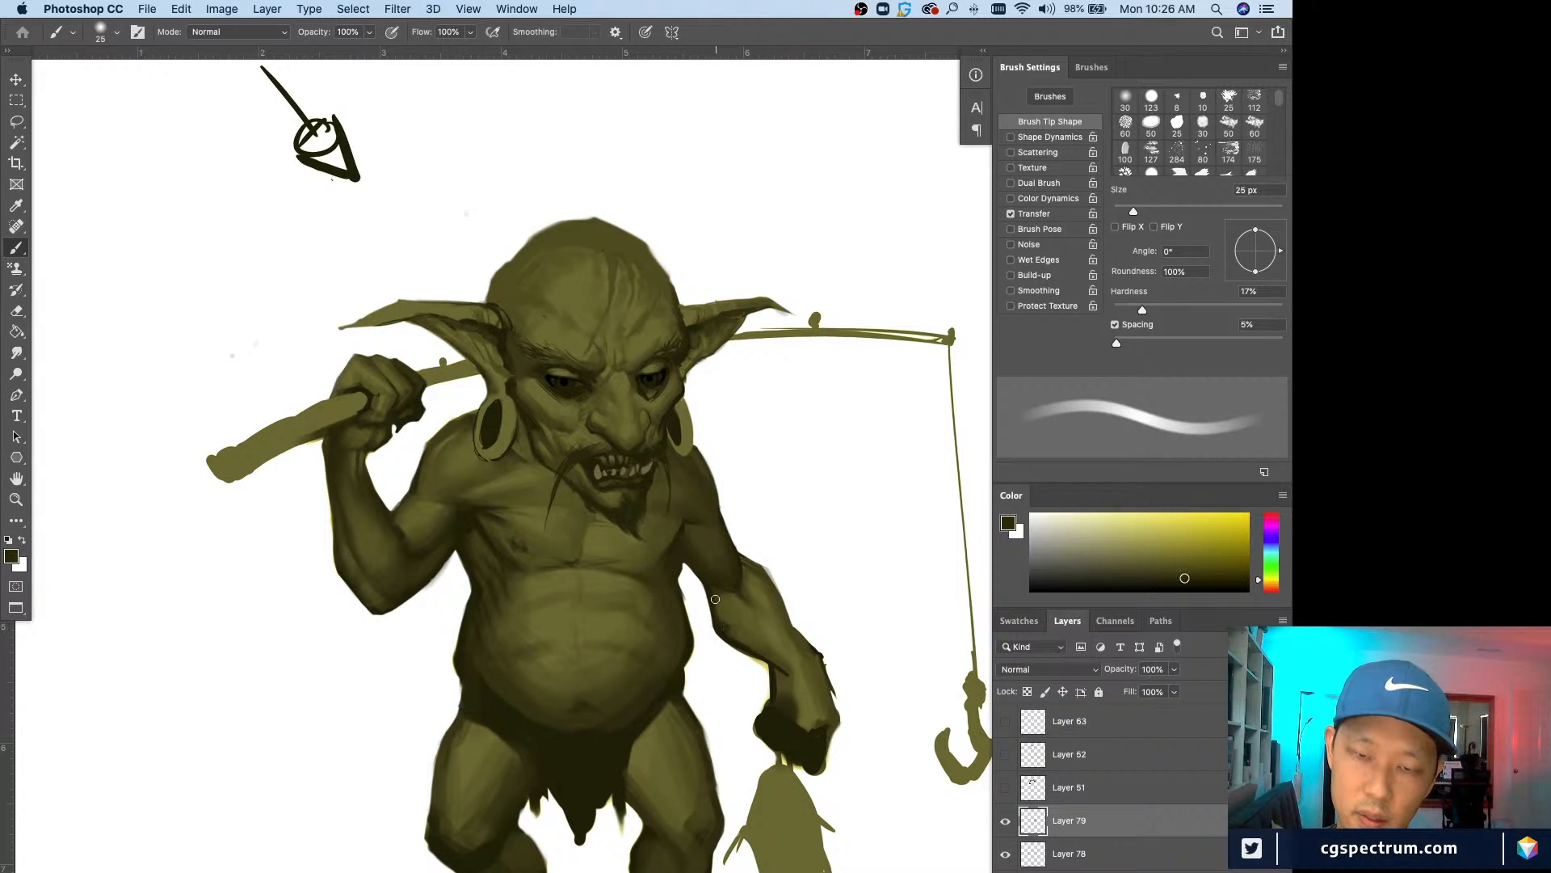
Step: Blend the lowered forearm from wrist to outer elbow with sampled olives, using brush sizes of 15 to 30 px
left_click(766, 647, "alt")
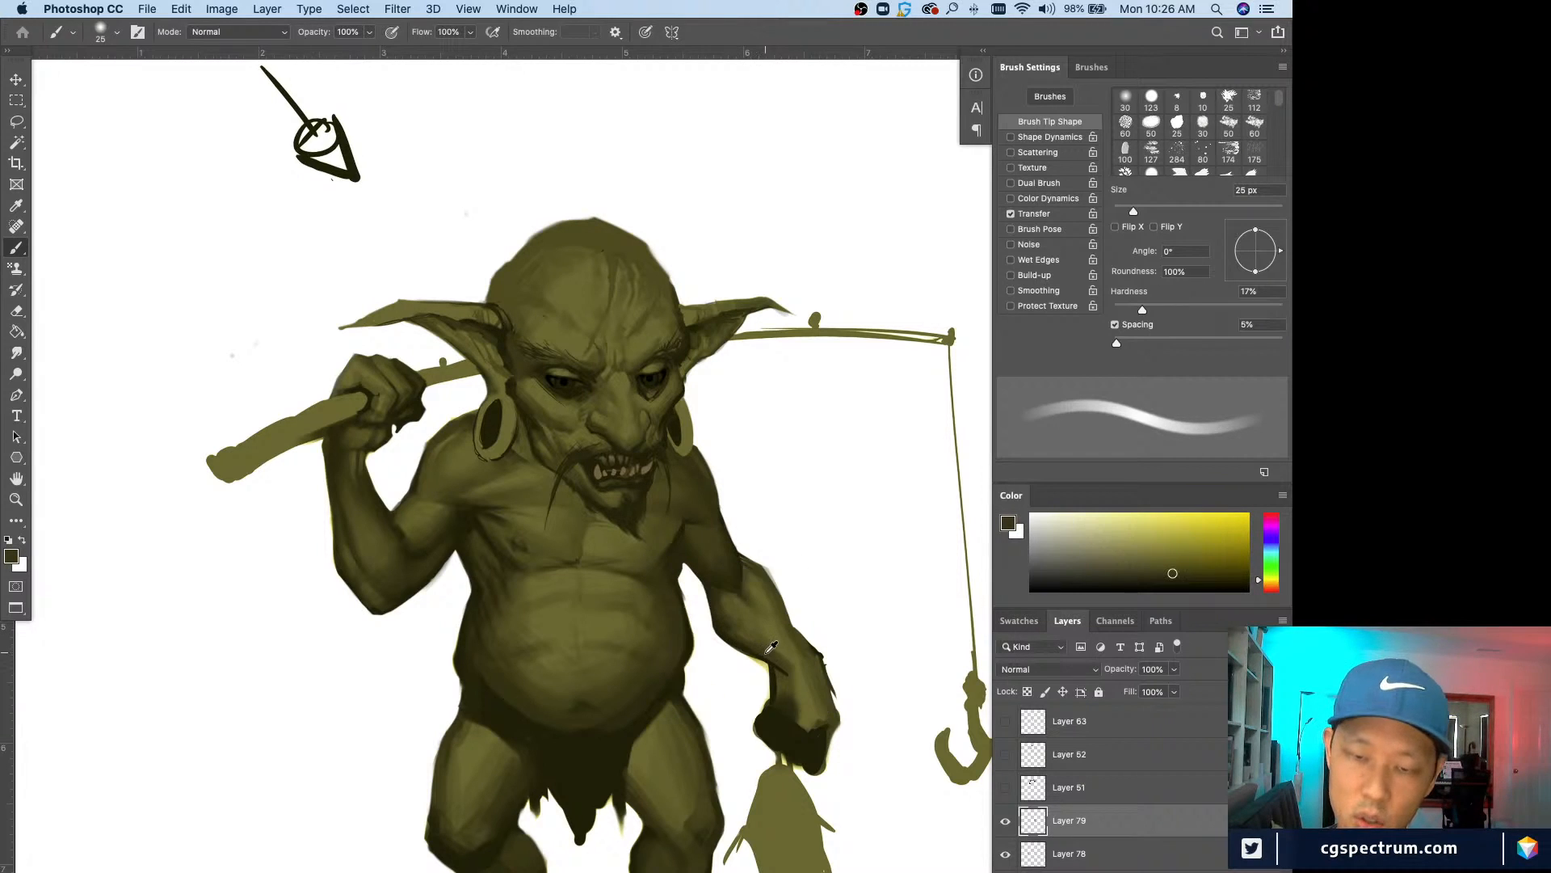
key("bracketleft")
left_click(766, 648, "alt")
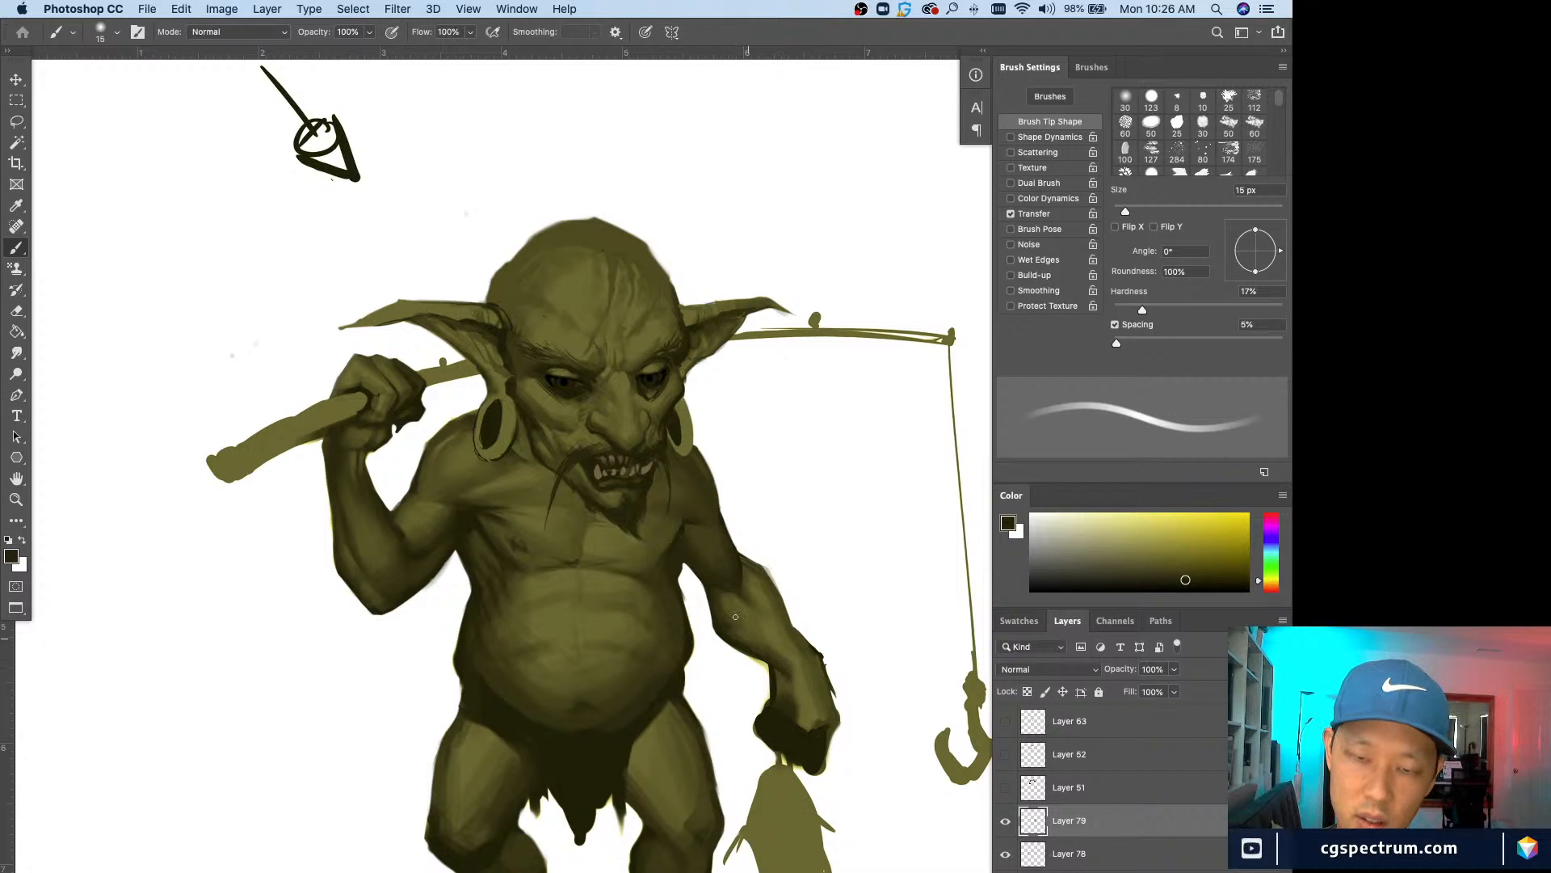
key("bracketright")
key("bracketright")
key("bracketright")
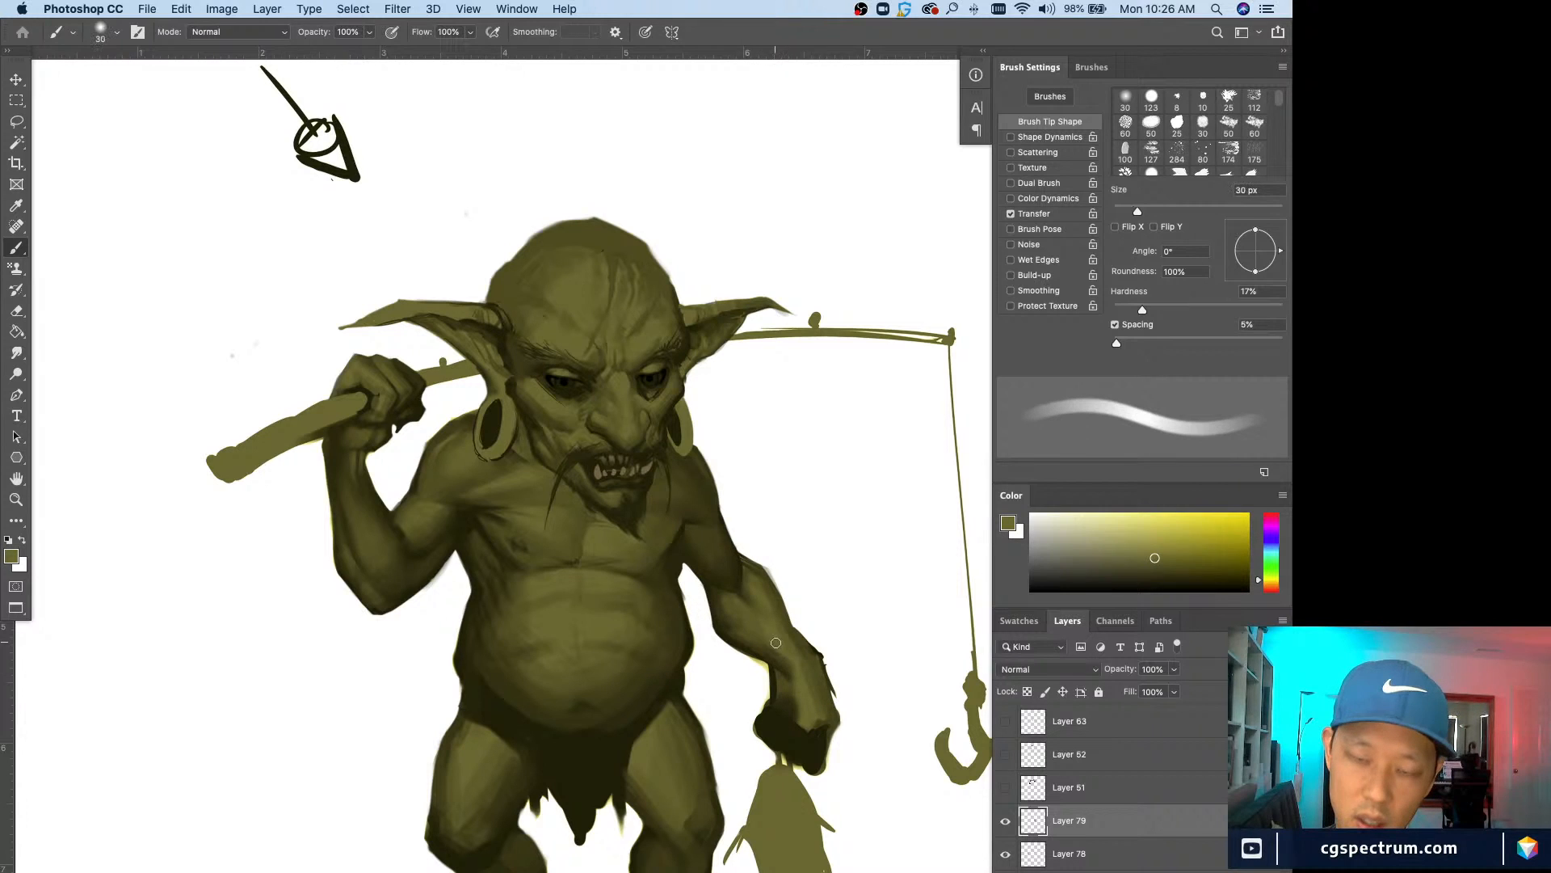
left_click(812, 681, "alt")
left_click(769, 570, "alt")
key("bracketleft")
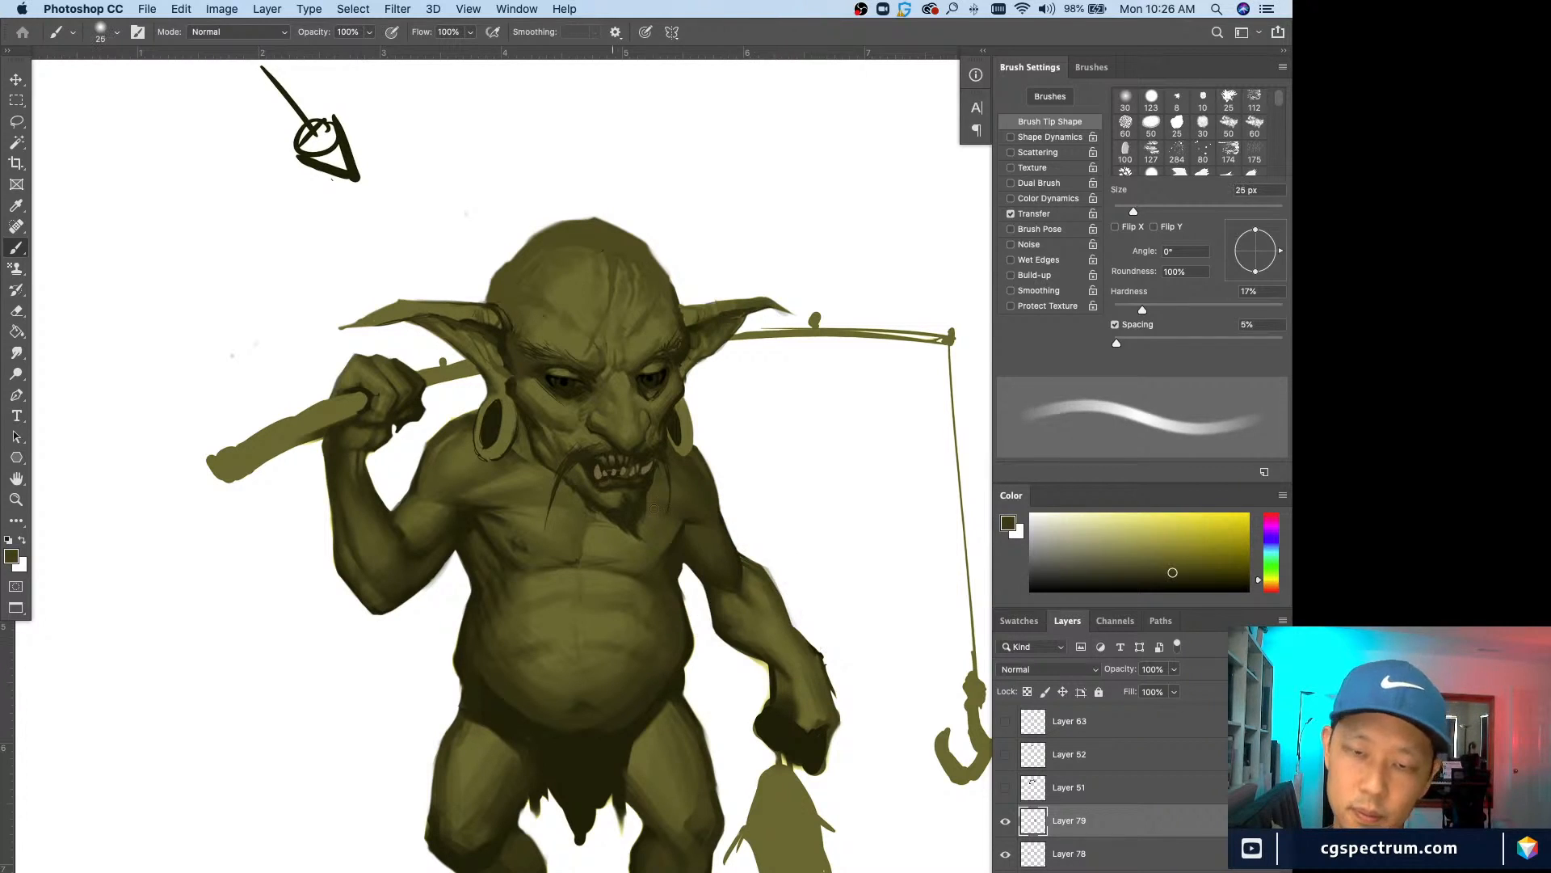
Step: Refine the lowered arm's upper arm and armpit crease with sampled light and dark olives, using brush sizes of 10 to 20 px
left_click(763, 615, "alt")
key("bracketleft")
key("bracketleft")
key("bracketleft")
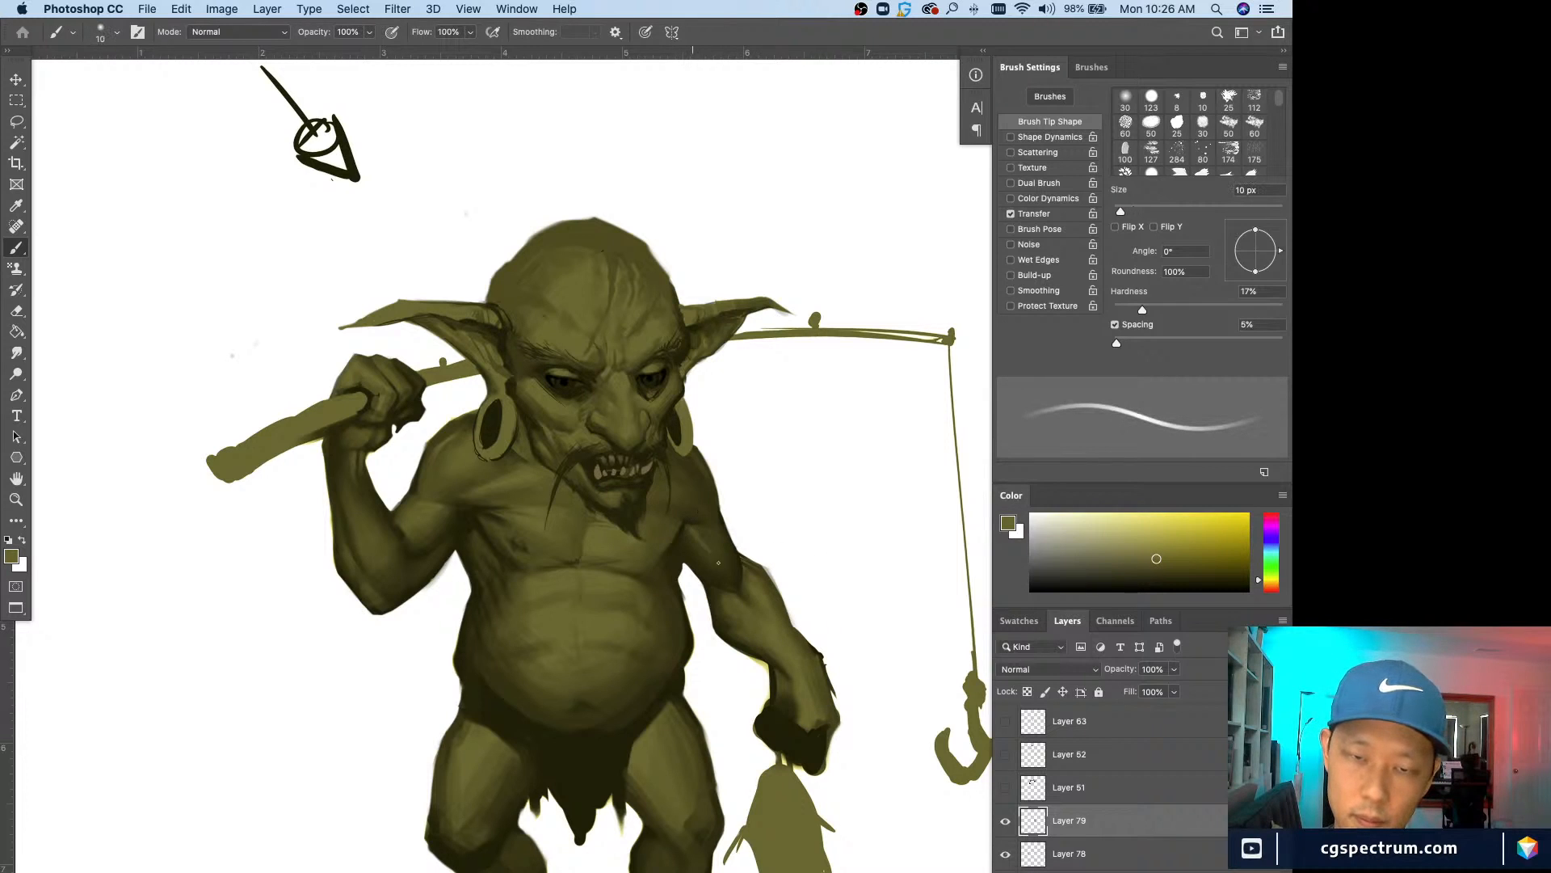
left_click(693, 523, "alt")
key("bracketright")
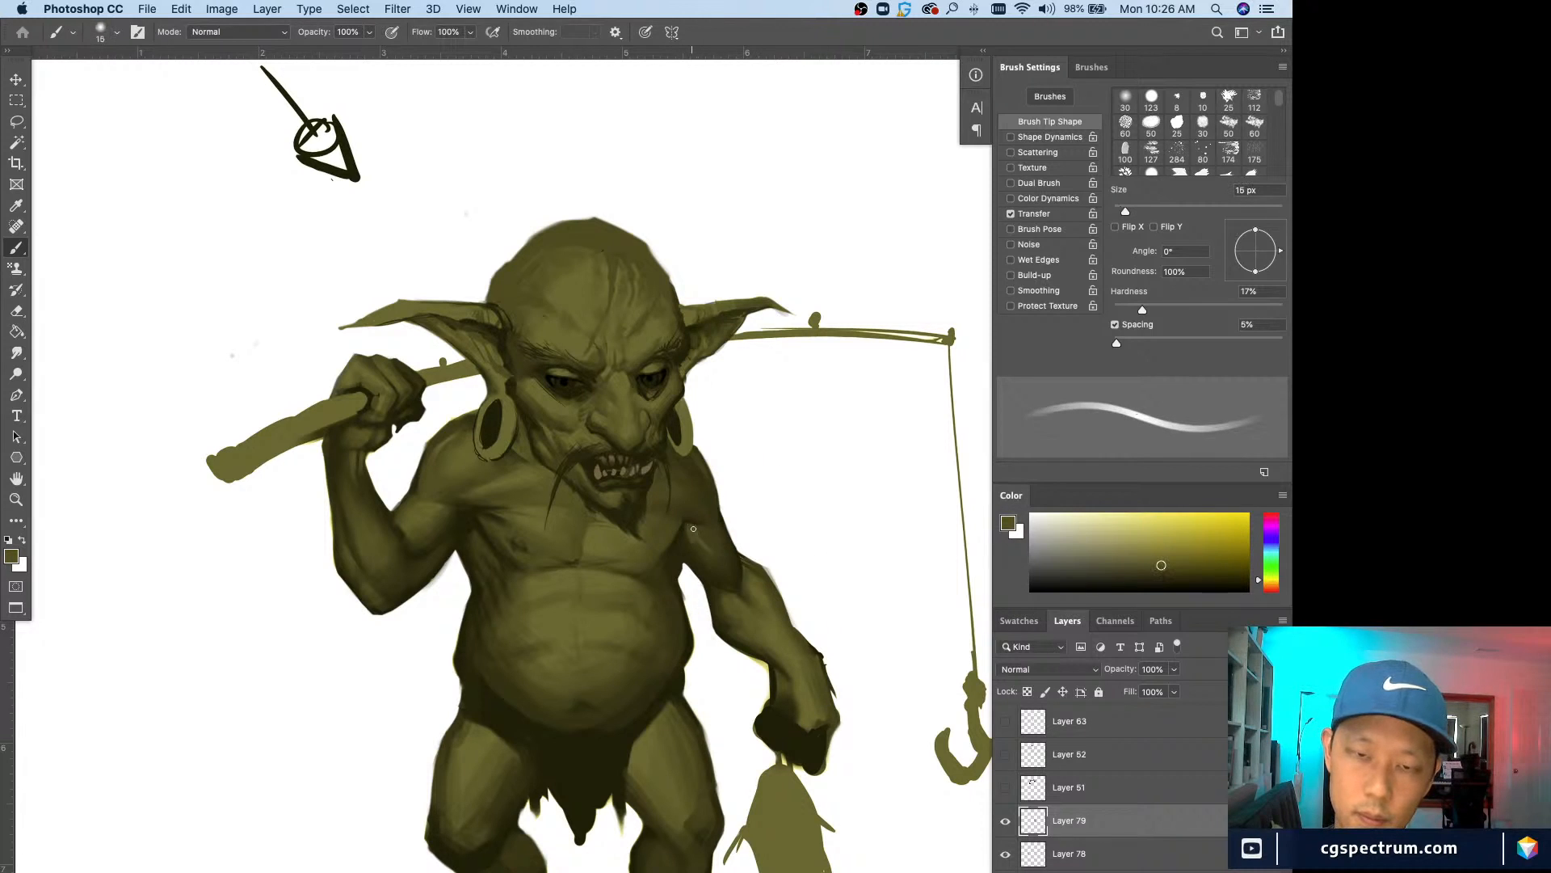
left_click(688, 524, "alt")
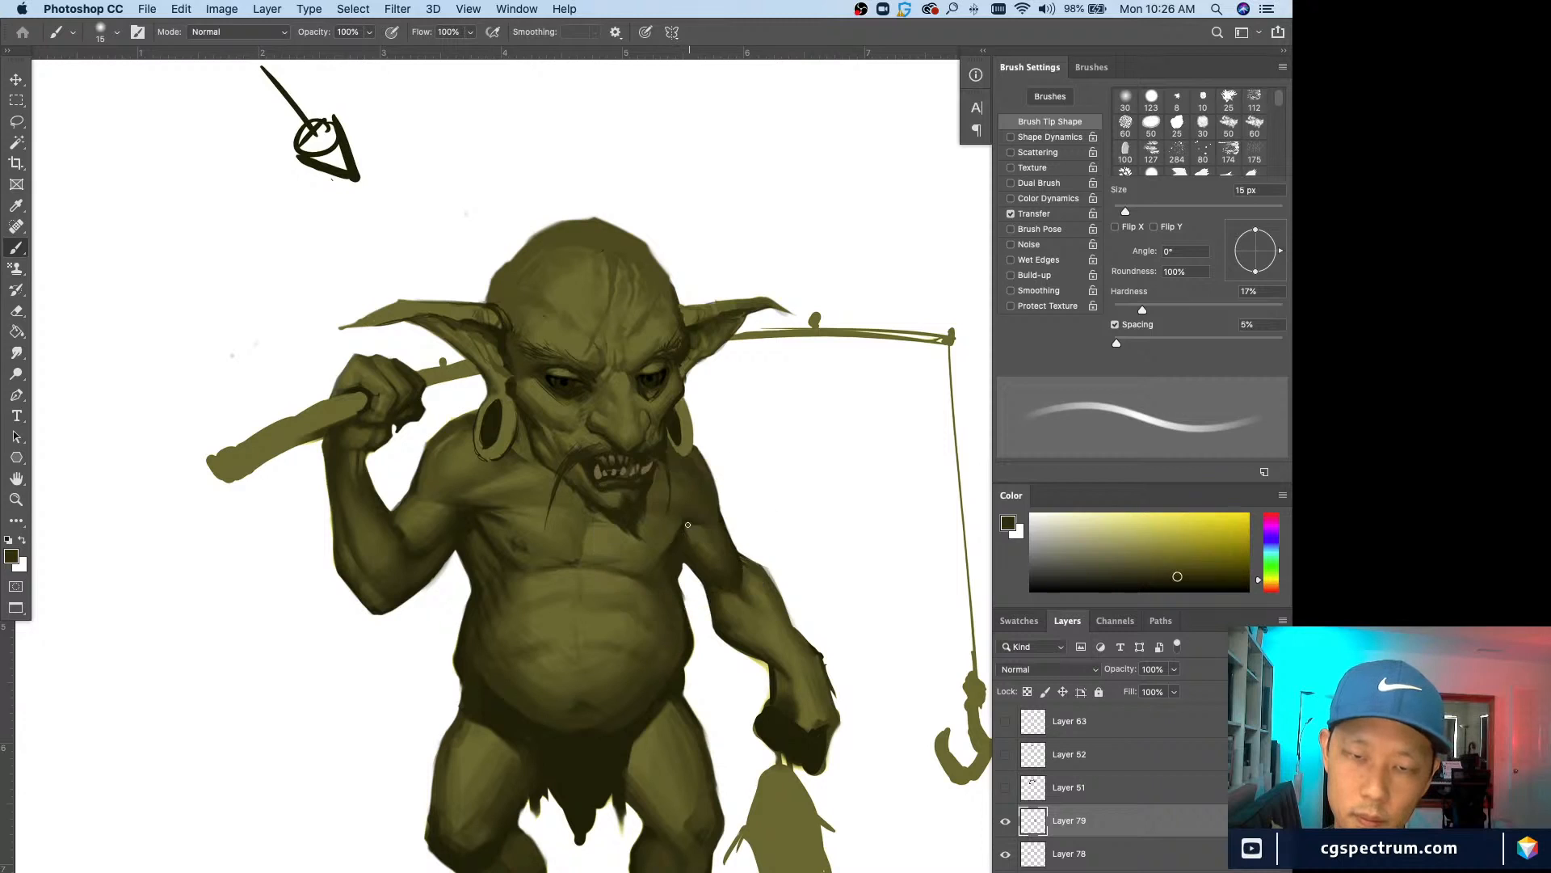
left_click(693, 543, "alt")
key("bracketright")
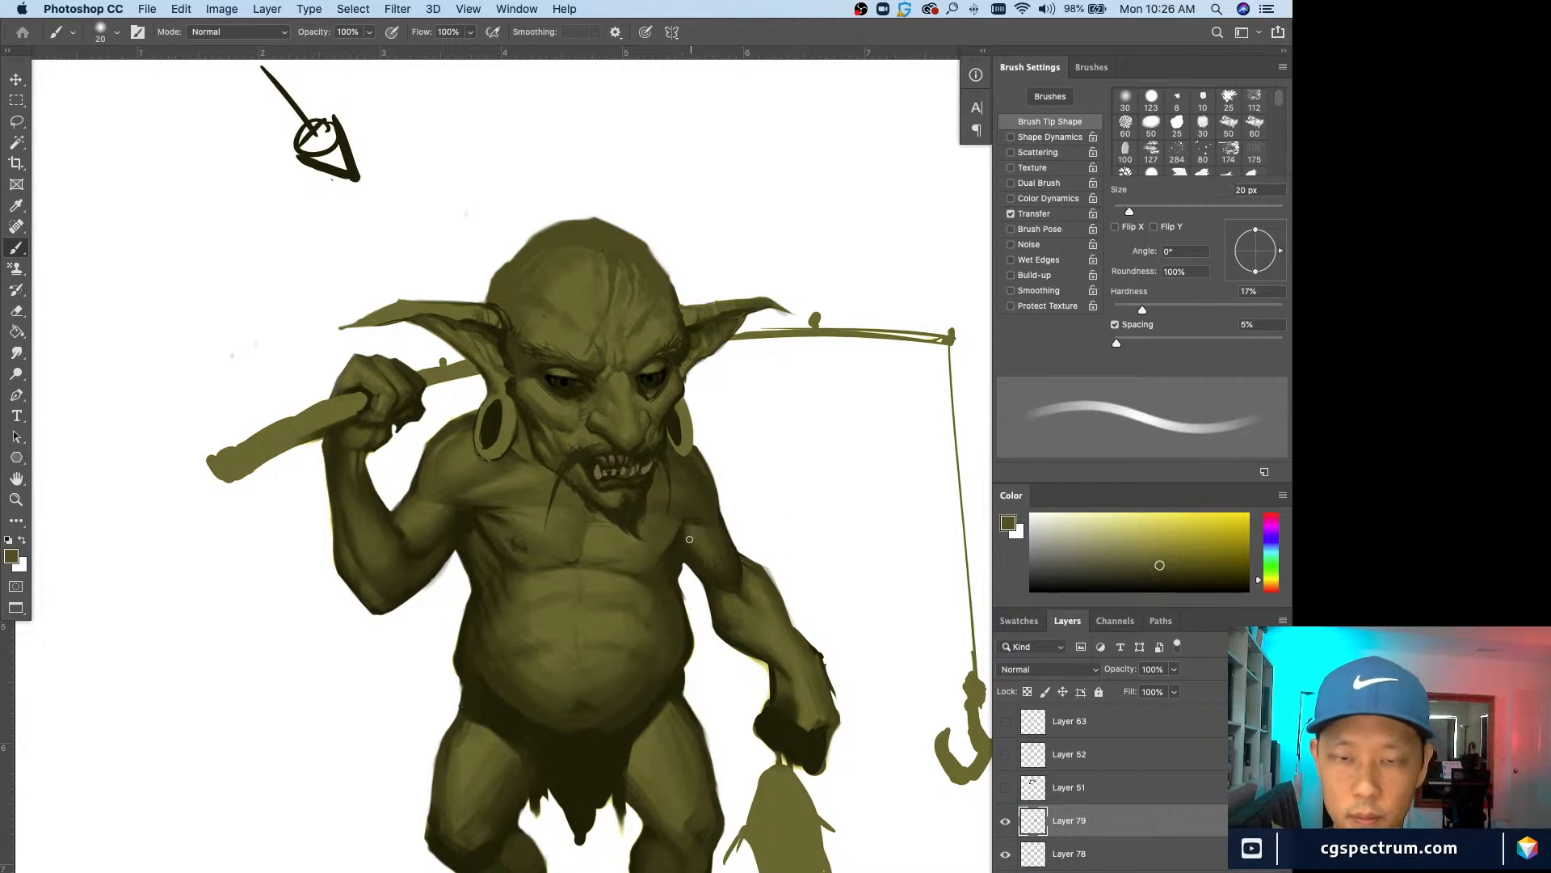
Step: Blend the lowered arm's upper arm beside the armpit with sampled dark and mid olives, using brush sizes of 15 and 20 px
left_click(684, 525, "alt")
key("bracketleft")
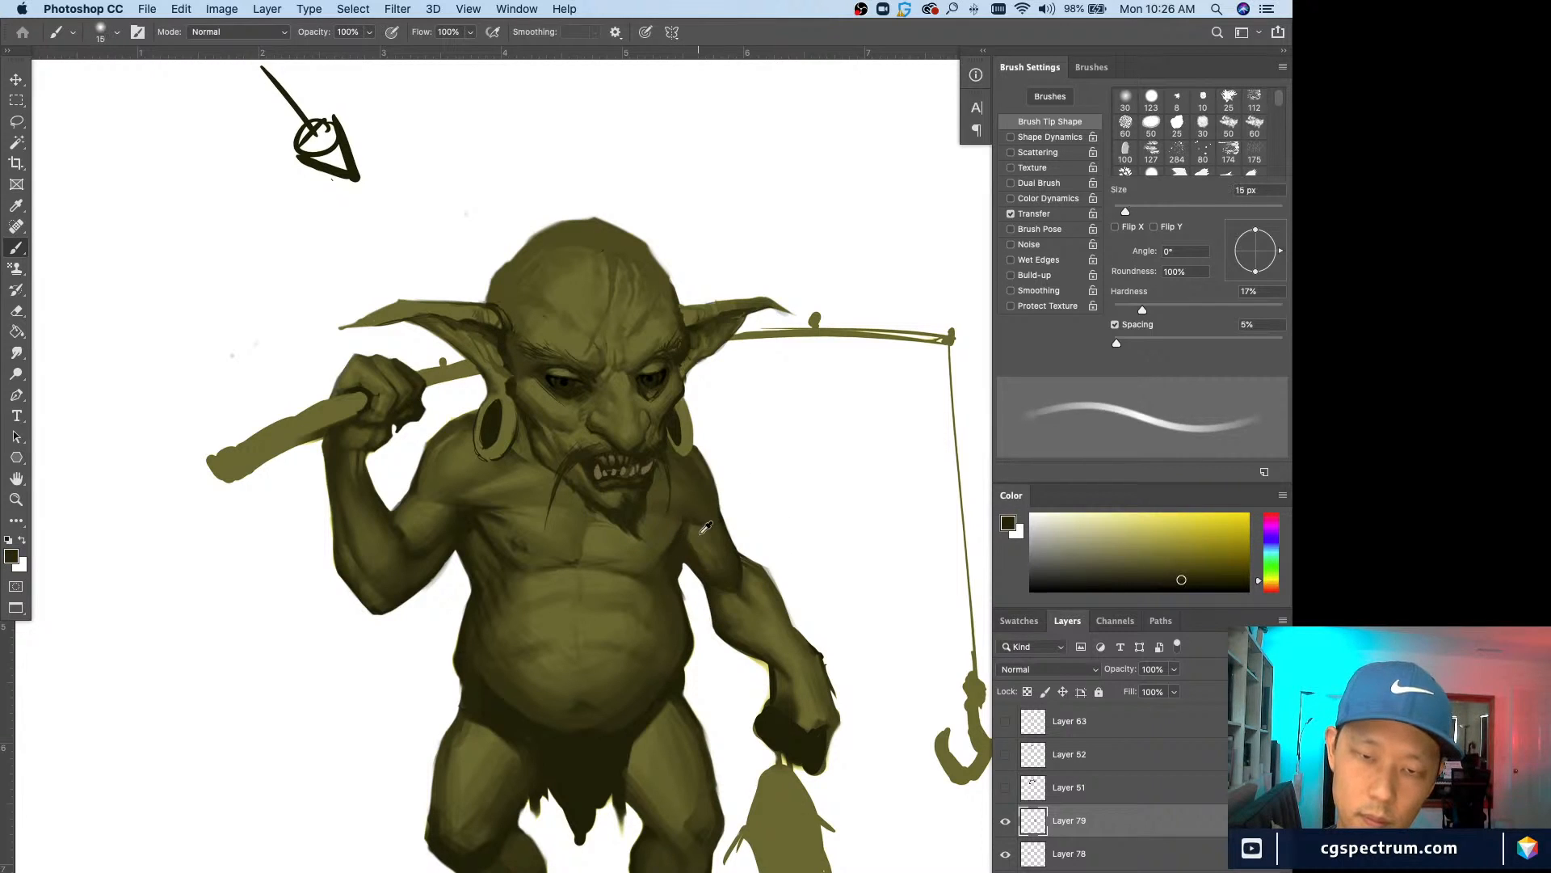
left_click(706, 527, "alt")
key("bracketright")
left_click(699, 548, "alt")
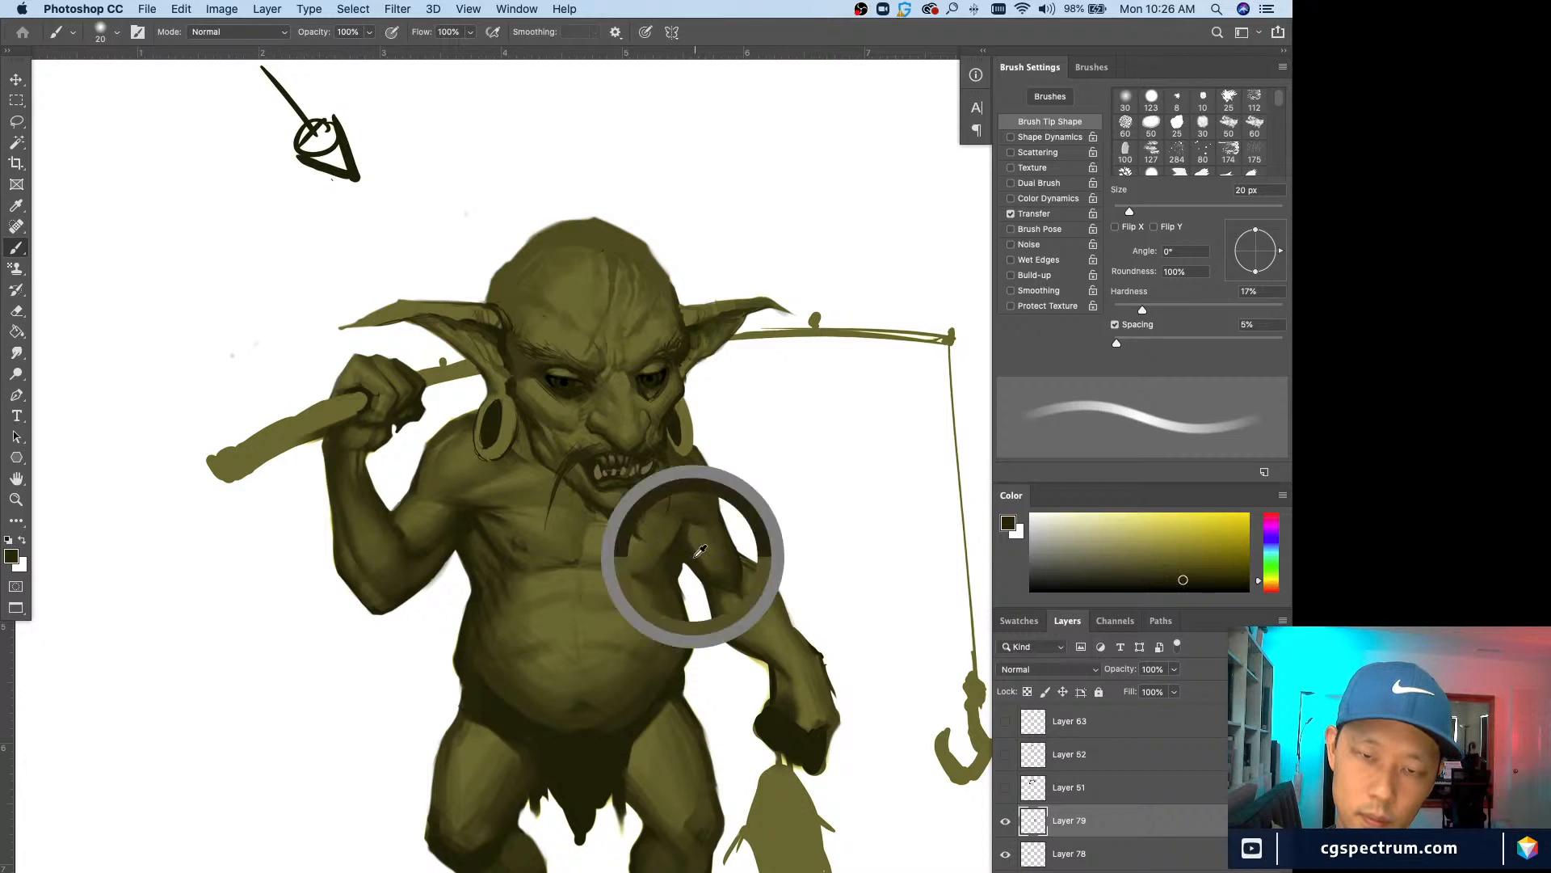
left_click(710, 528, "alt")
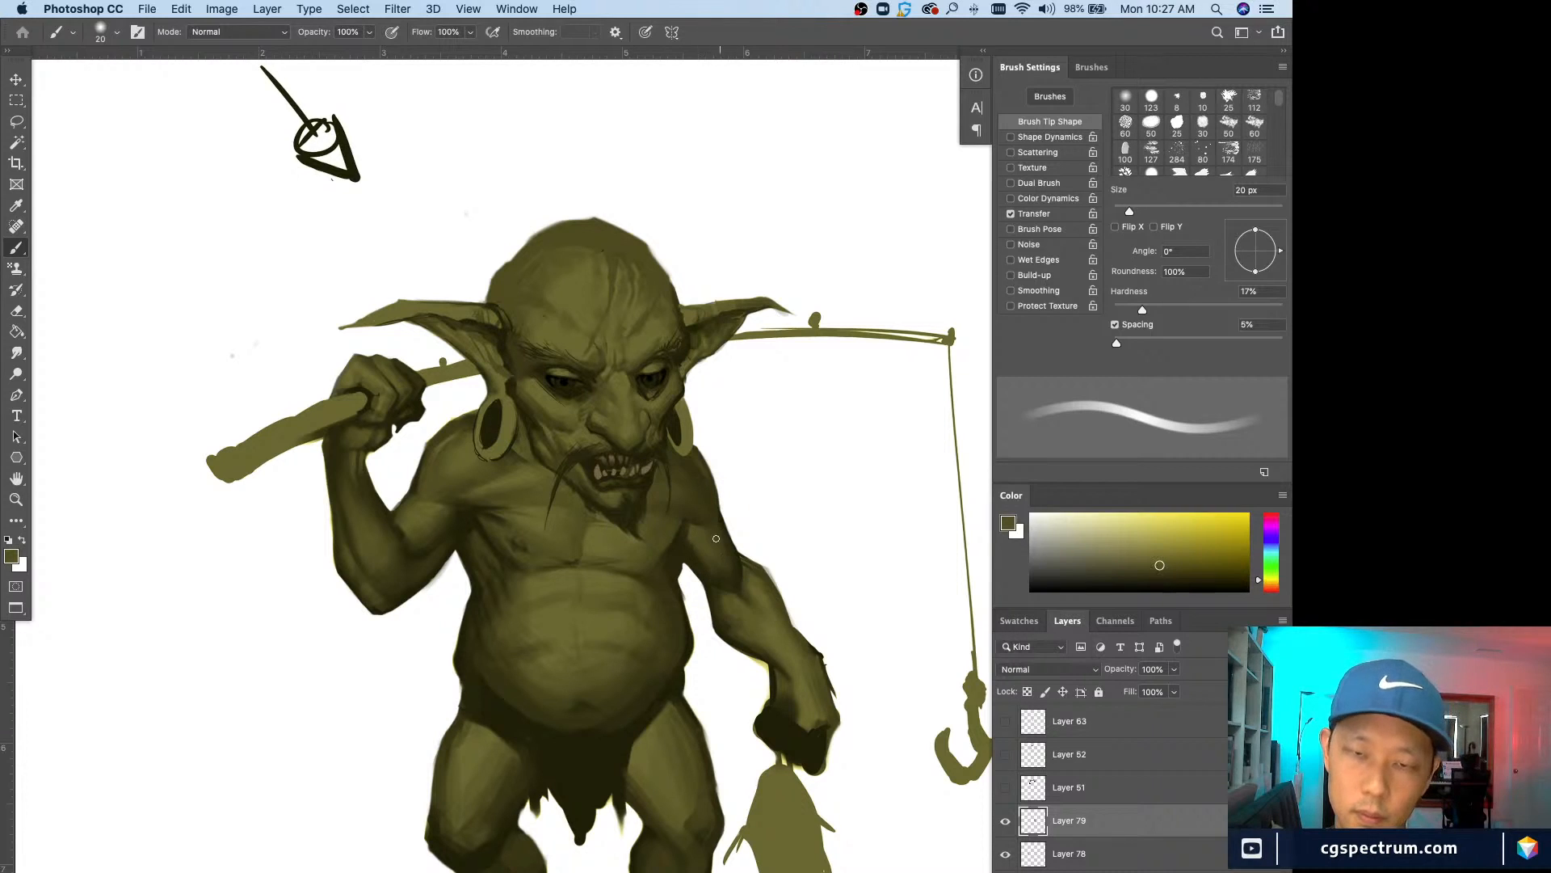
left_click(714, 560, "alt")
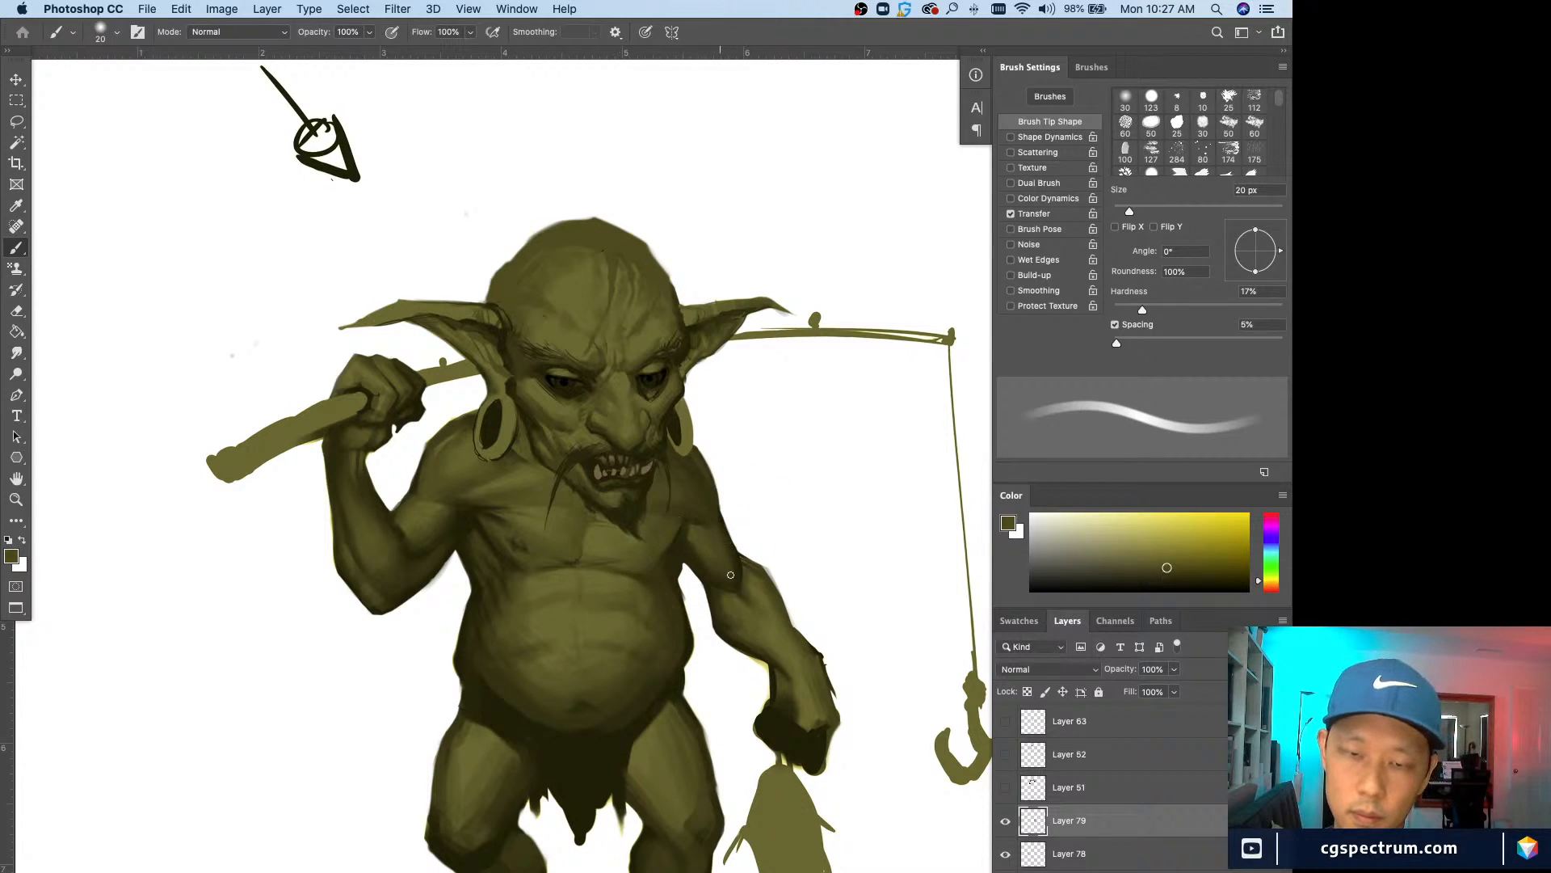
Step: Soften the shading between the lowered arm's biceps and elbow with sampled mid olives, using brush sizes of 25 and 30 px
left_click(731, 570, "alt")
key("bracketright")
left_click(695, 546, "alt")
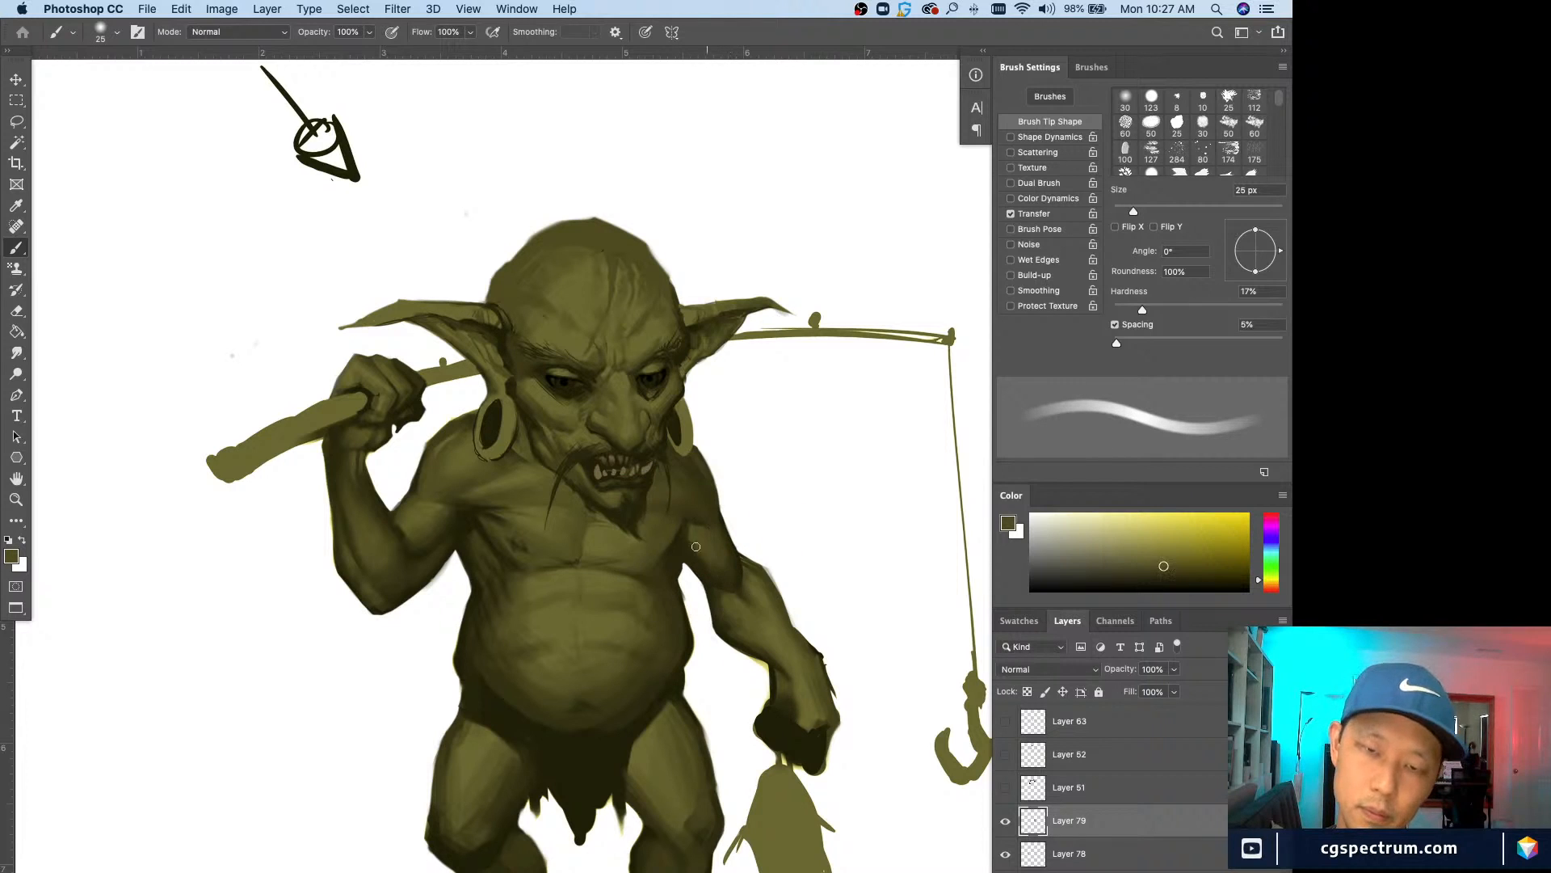
left_click(716, 550, "alt")
key("bracketright")
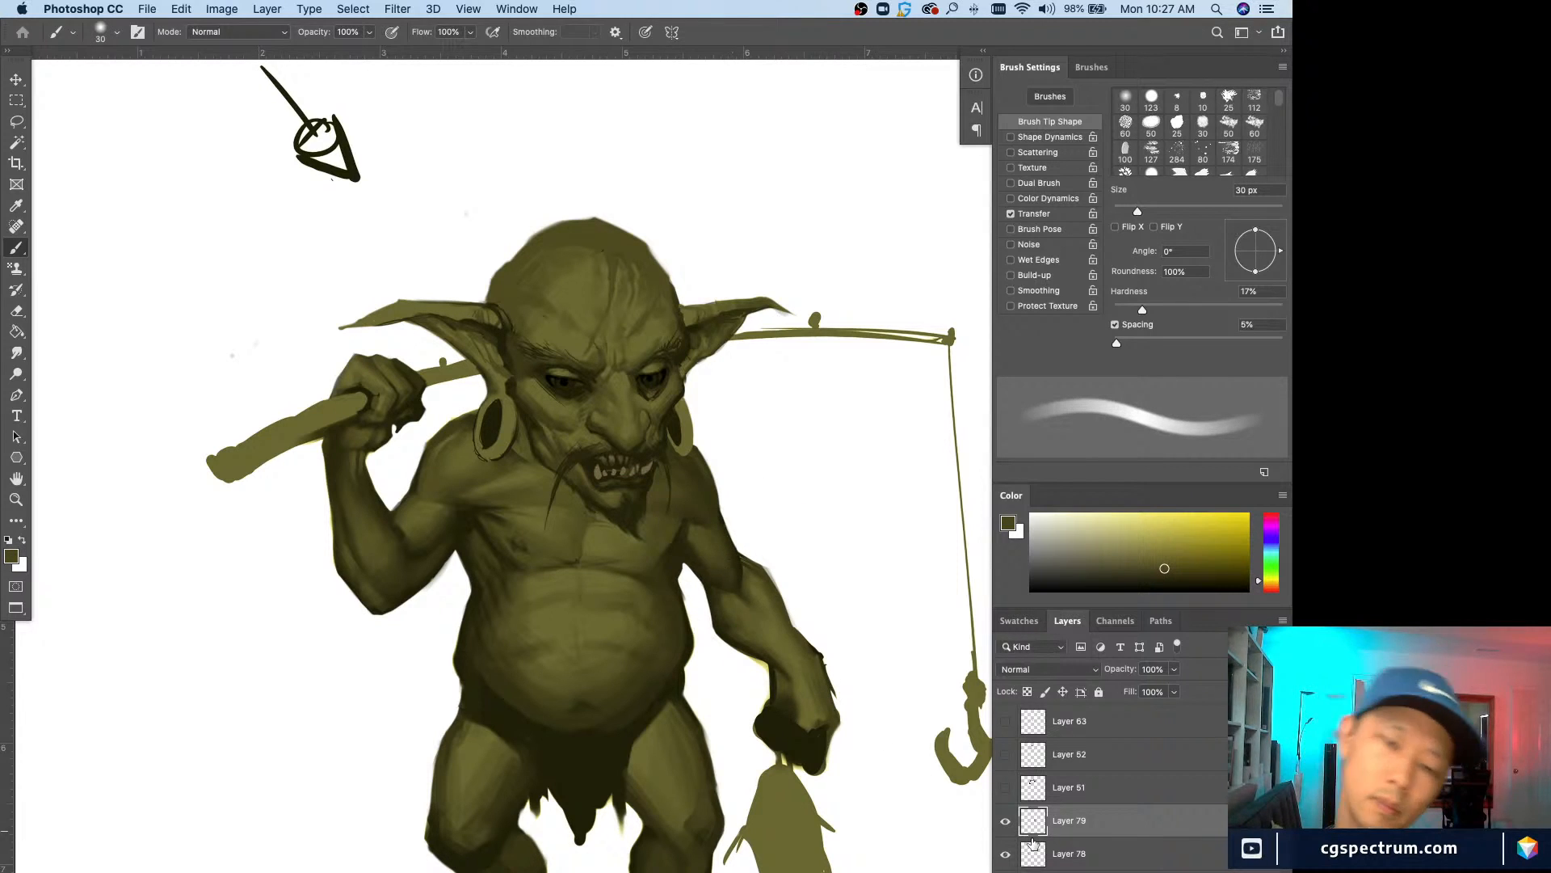
Step: Paint the back of the lowered hand and its thumb-side edge with sampled light and dark olives, using brush sizes of 10 to 20 px
left_click(796, 665, "alt")
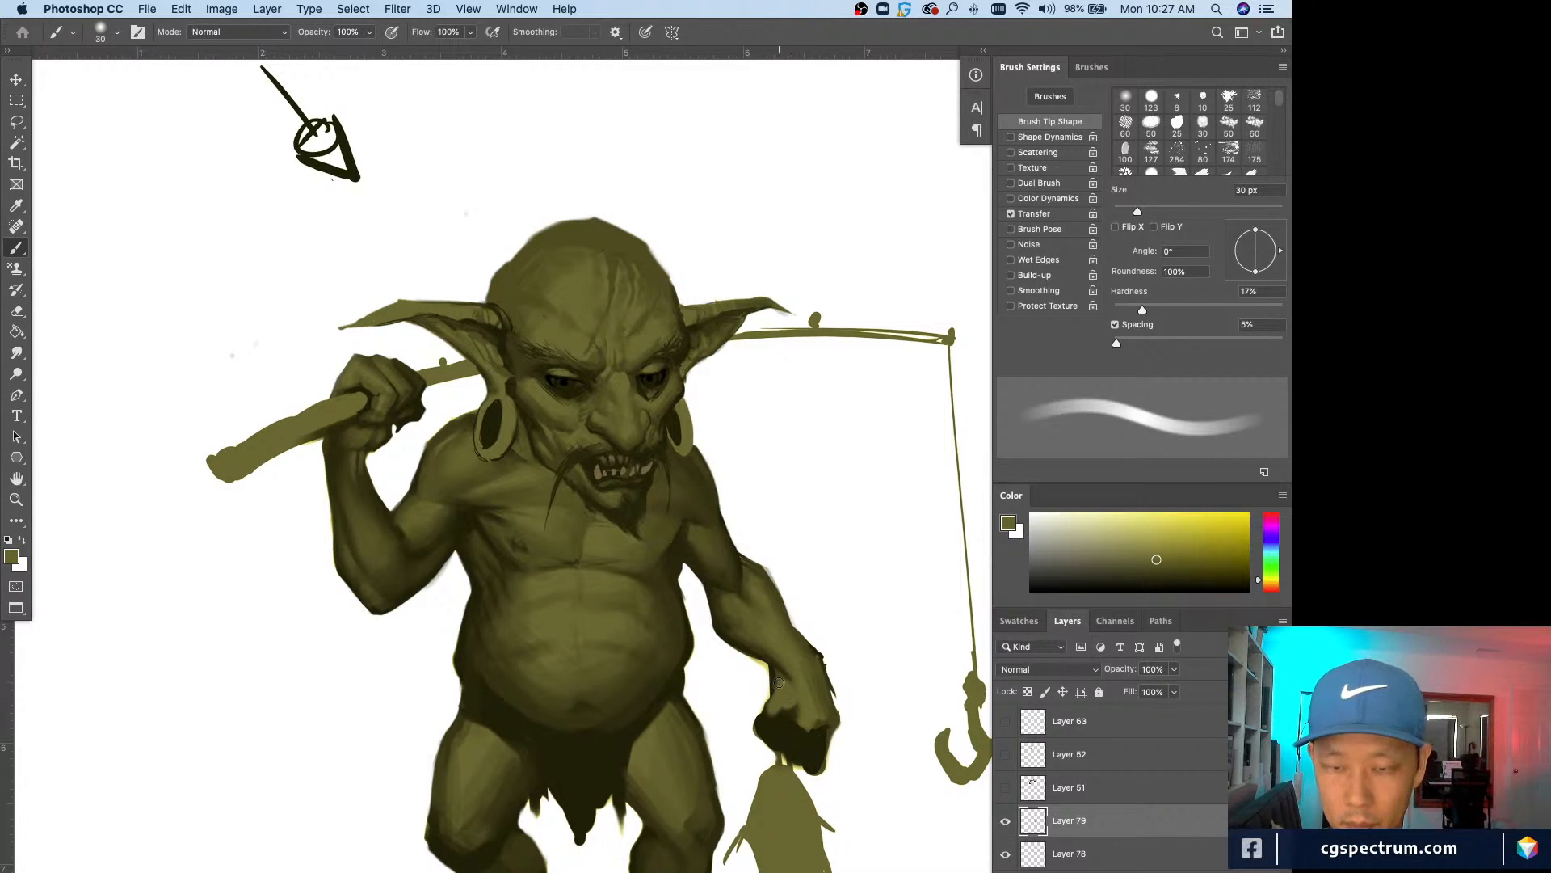
key("bracketleft")
key("bracketleft")
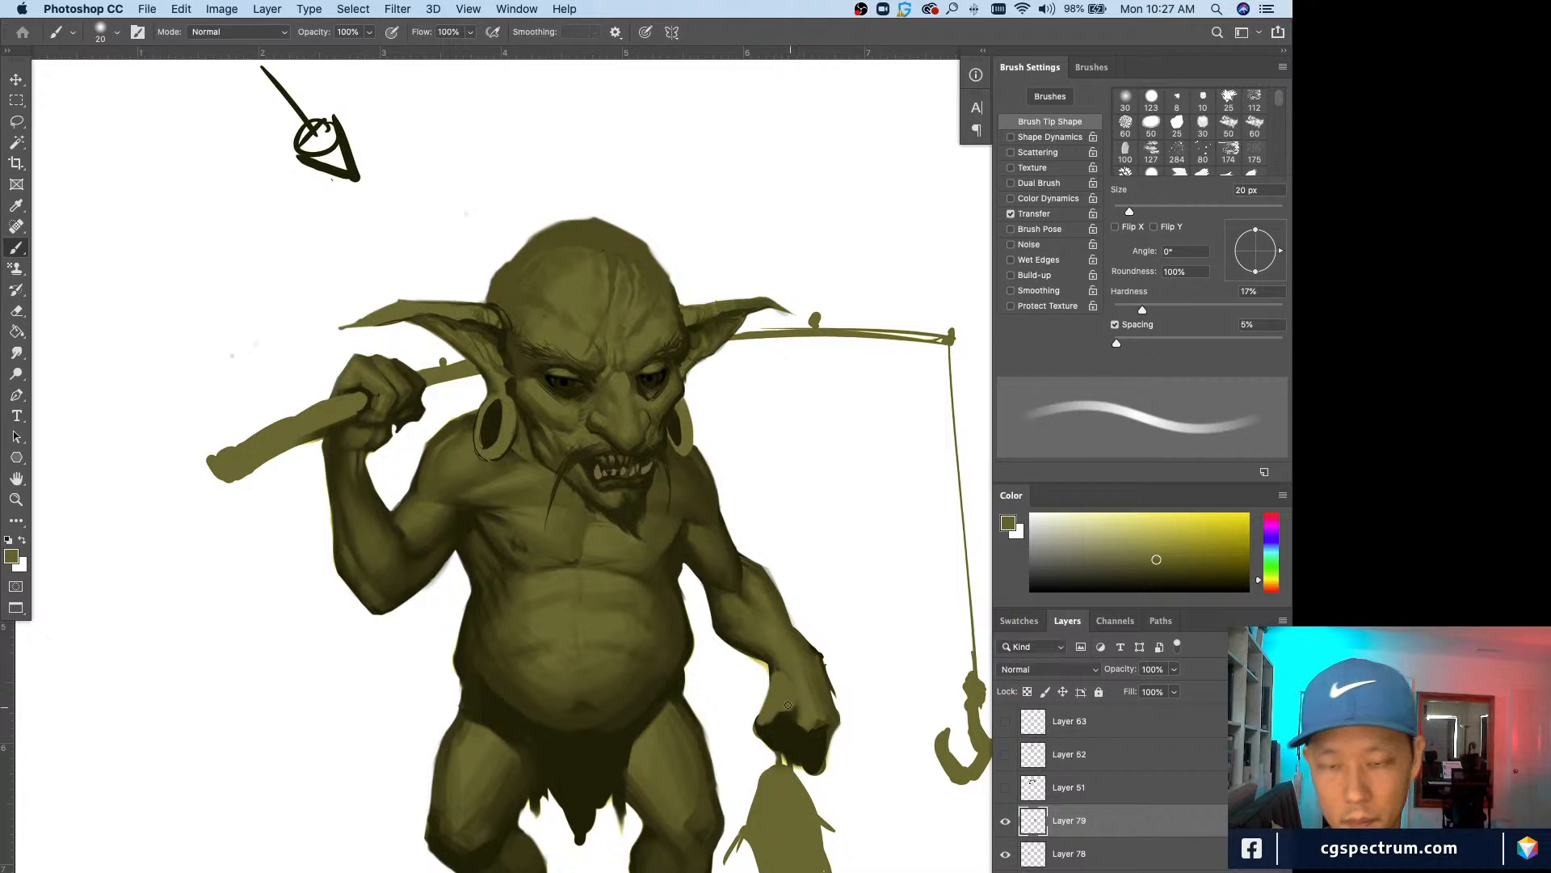
left_click(800, 714, "alt")
key("bracketleft")
key("bracketleft")
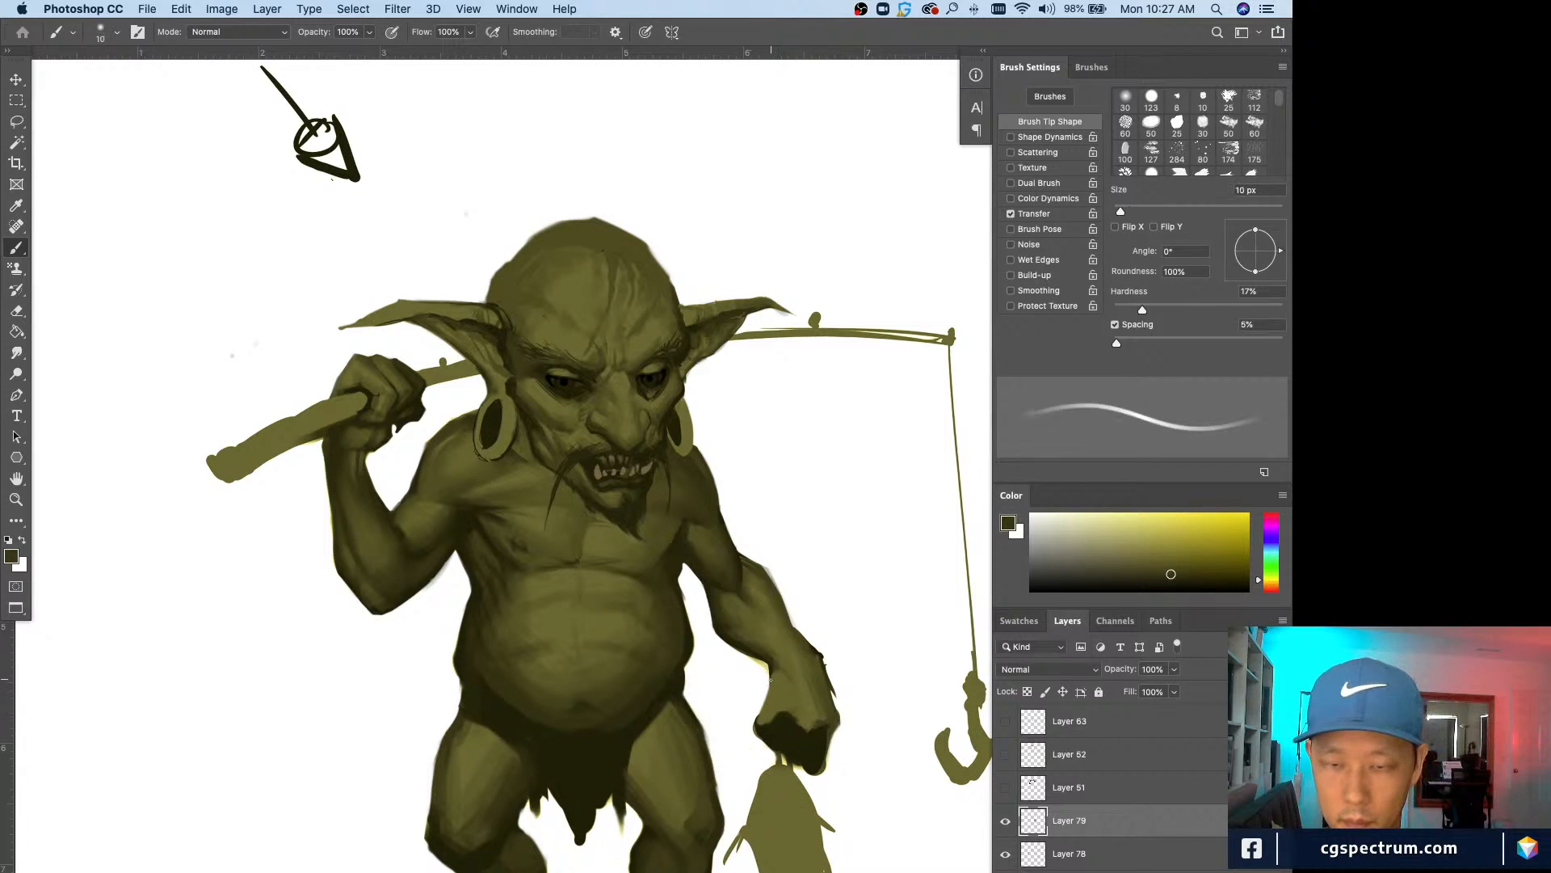
left_click_drag(766, 705, 770, 675)
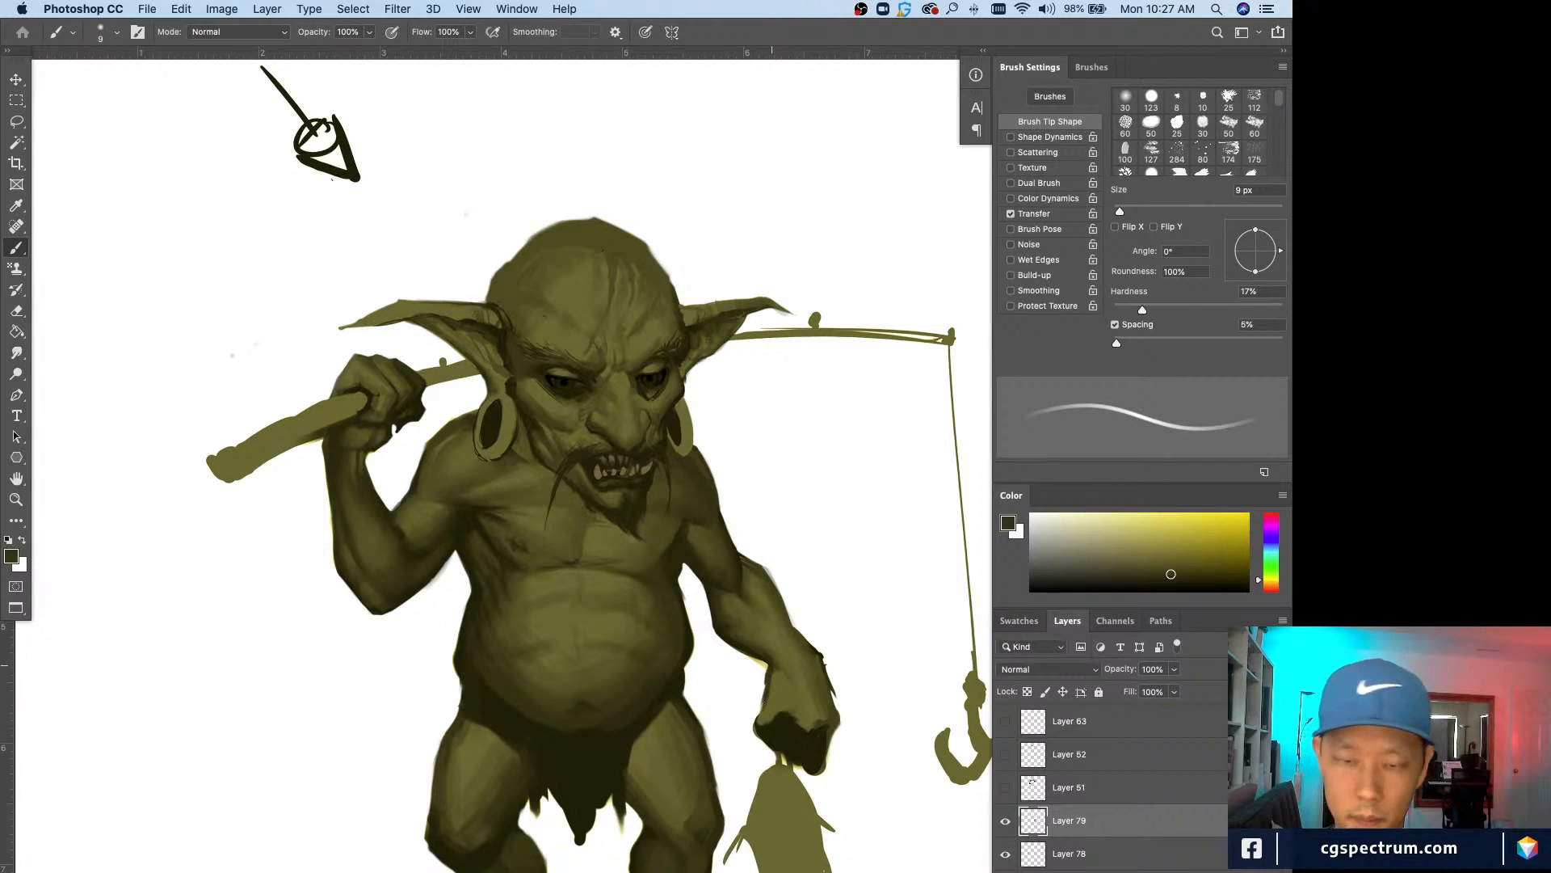
Step: Clean up the inner contour of the lowered wrist with sampled background white and dark olives, using brush sizes of 9 and 10 px
left_click(749, 662, "alt")
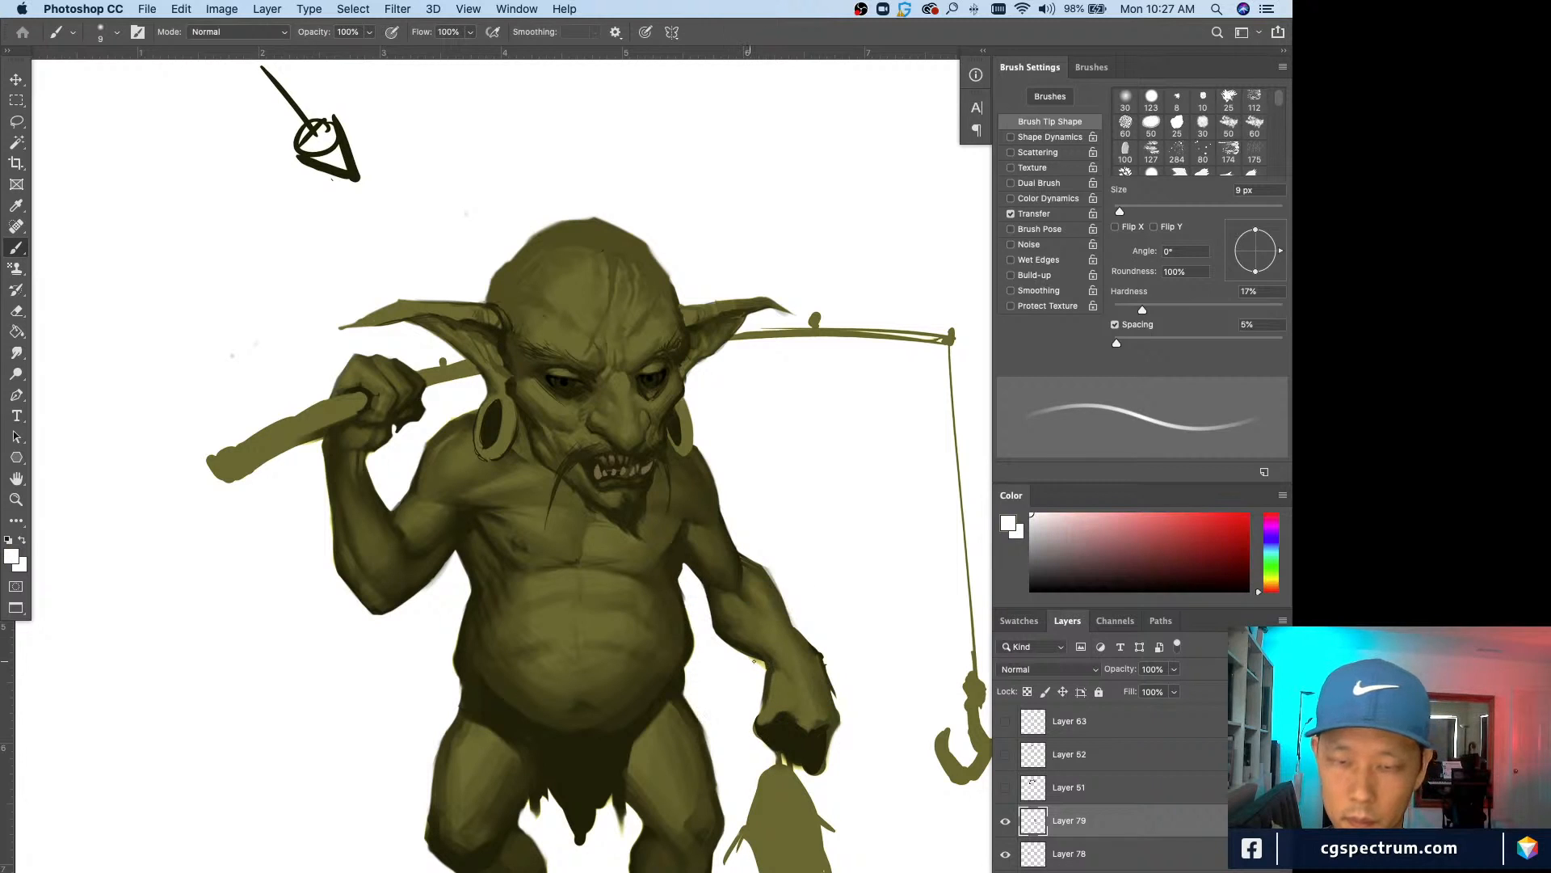
key("bracketright")
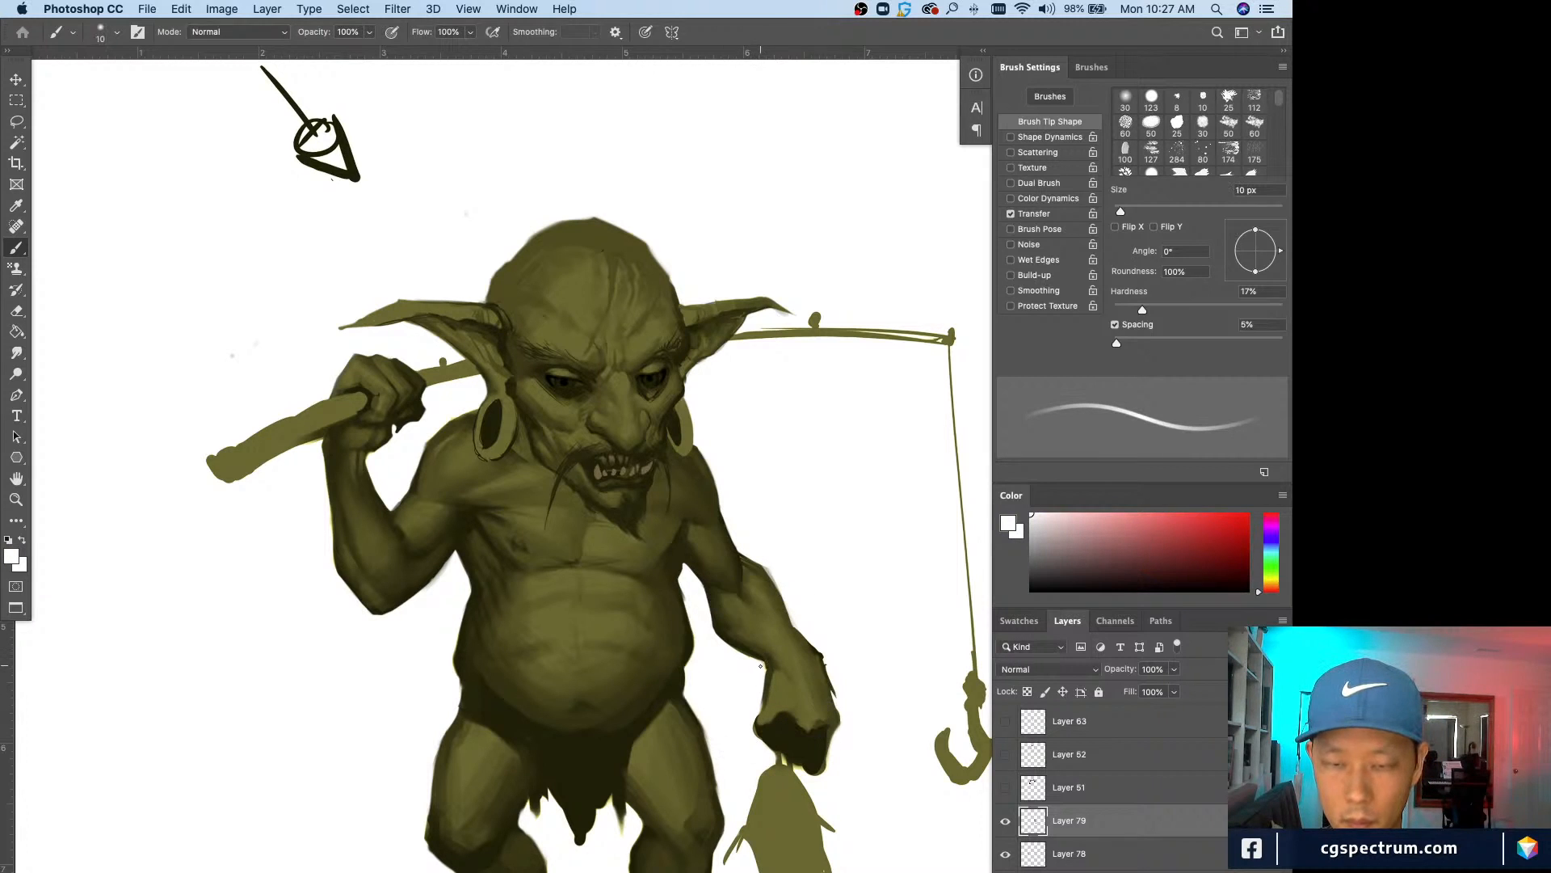
left_click(760, 645, "alt")
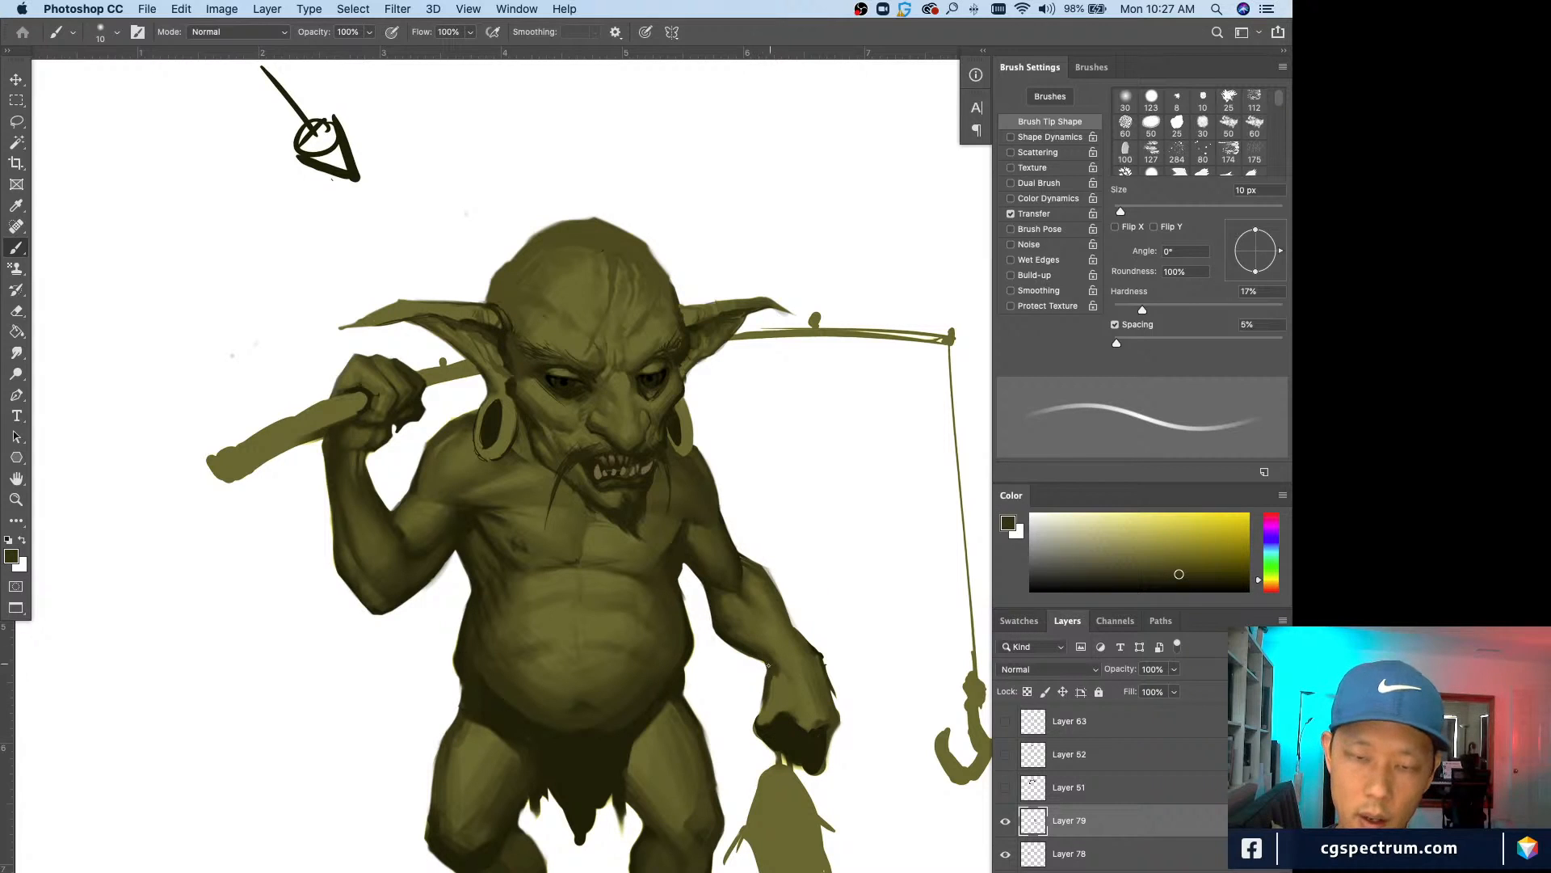
left_click(754, 650, "alt")
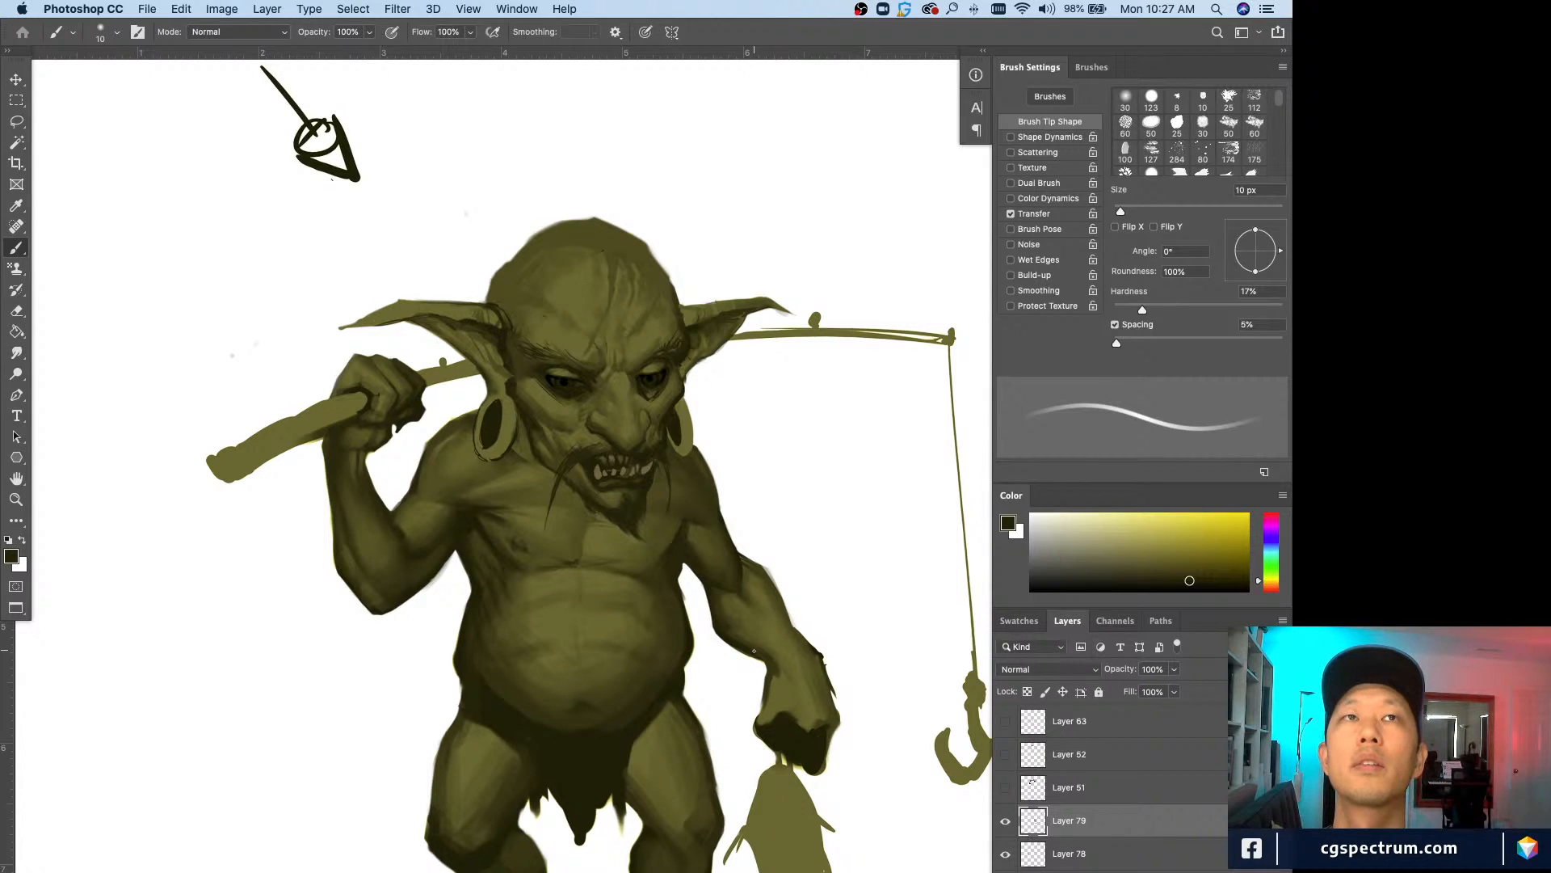
left_click(758, 659, "alt")
left_click(759, 661, "alt")
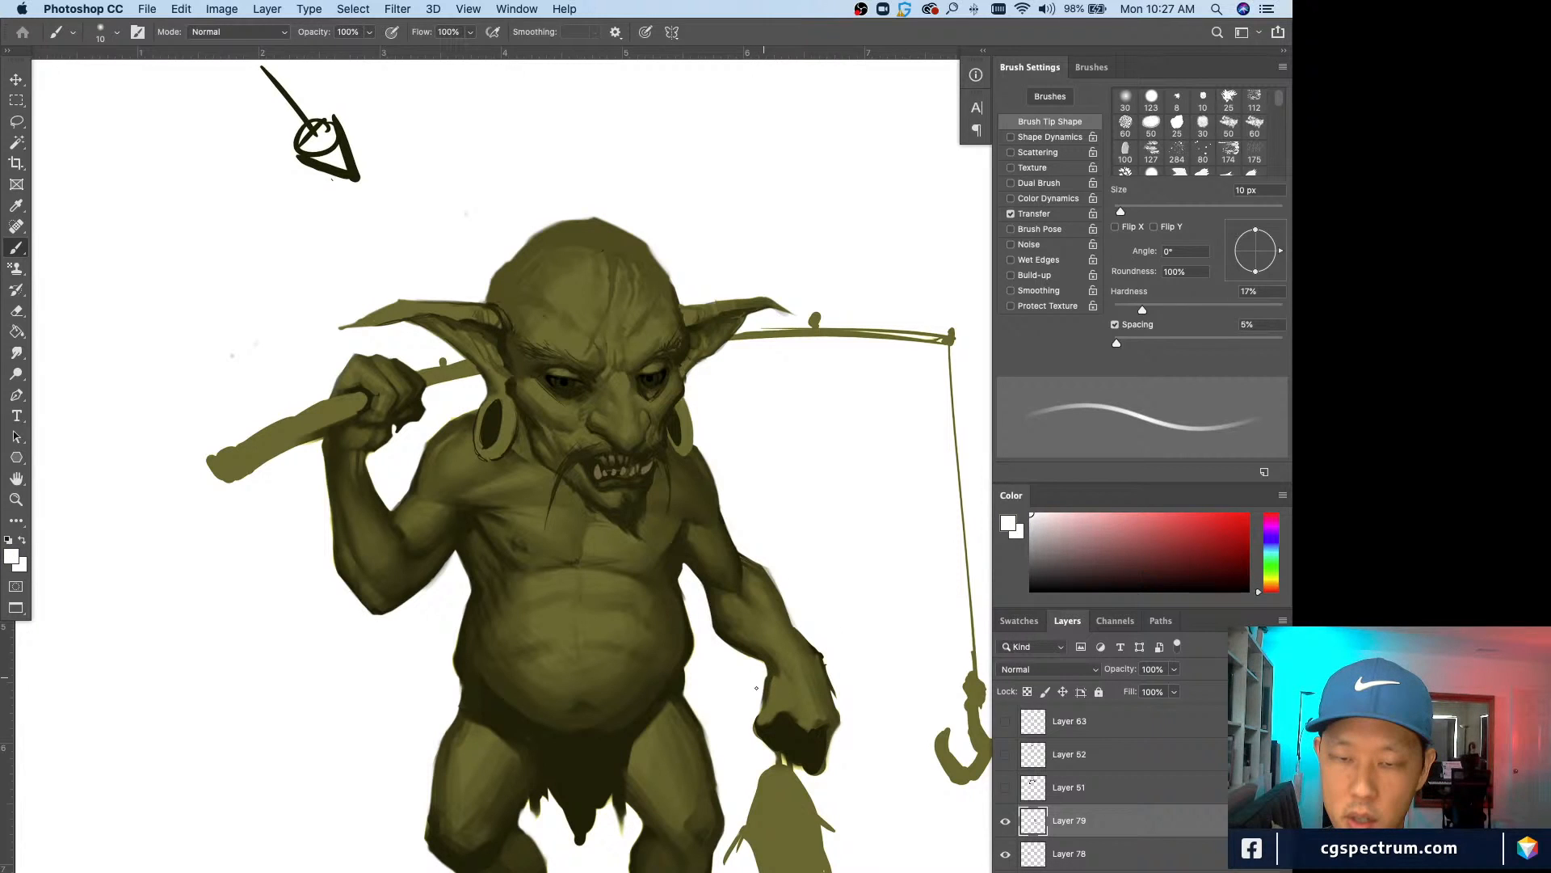
Step: Reshape the thumb-side edge of the lowered hand below the wrist with sampled dark olive and white, using brush sizes of 9 to 15 px
left_click(764, 683, "alt")
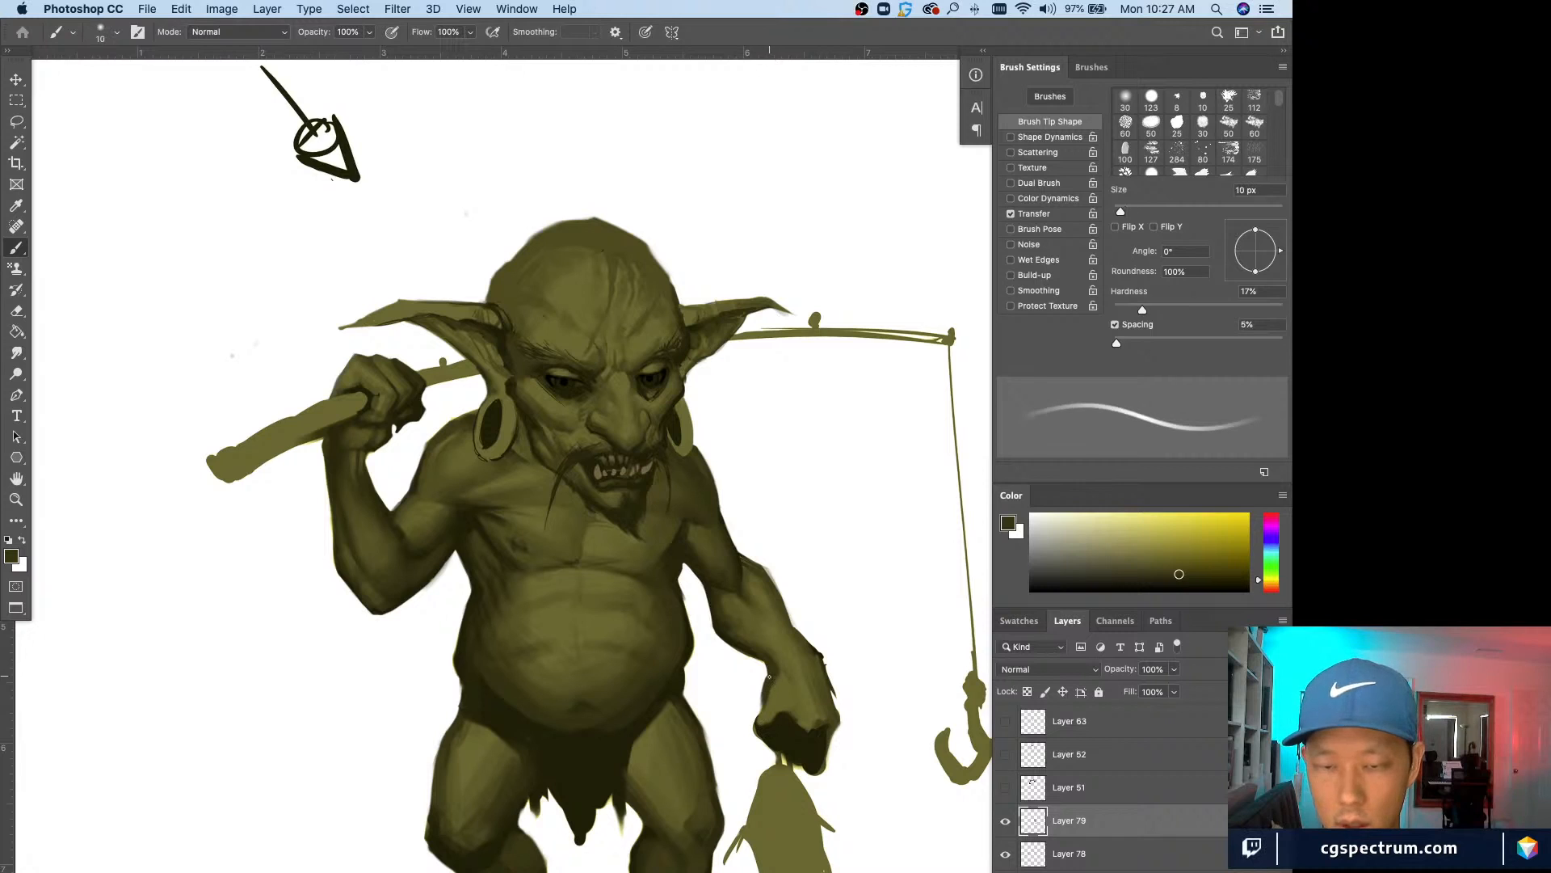
left_click(764, 663, "alt")
key("bracketleft")
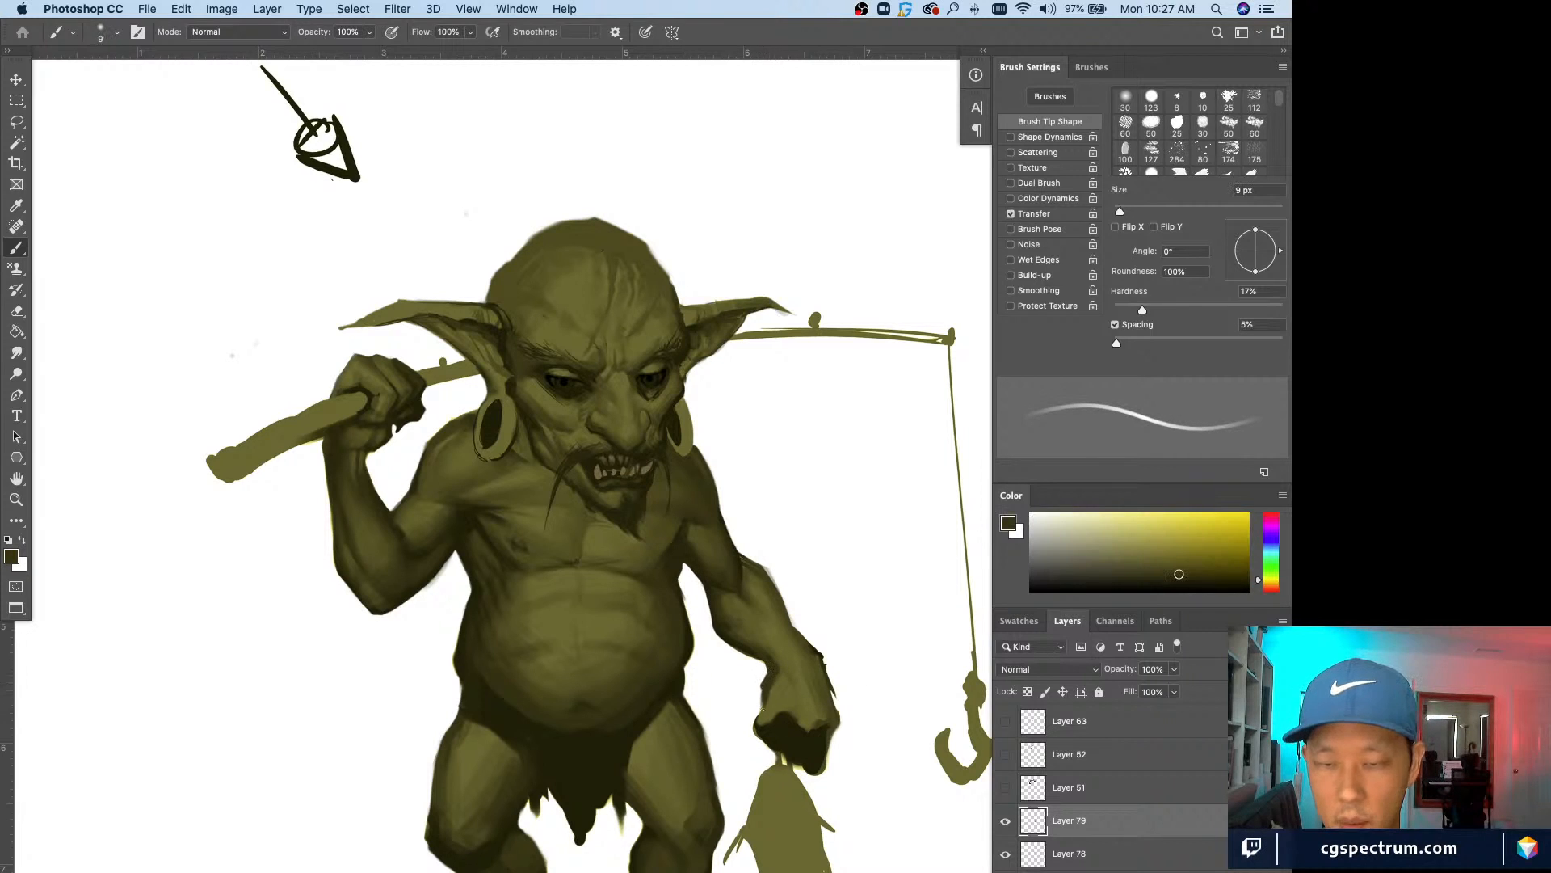
key("bracketright")
key("bracketright")
left_click_drag(762, 682, 759, 716)
left_click(753, 680, "alt")
left_click(767, 690, "alt")
left_click(749, 691, "alt")
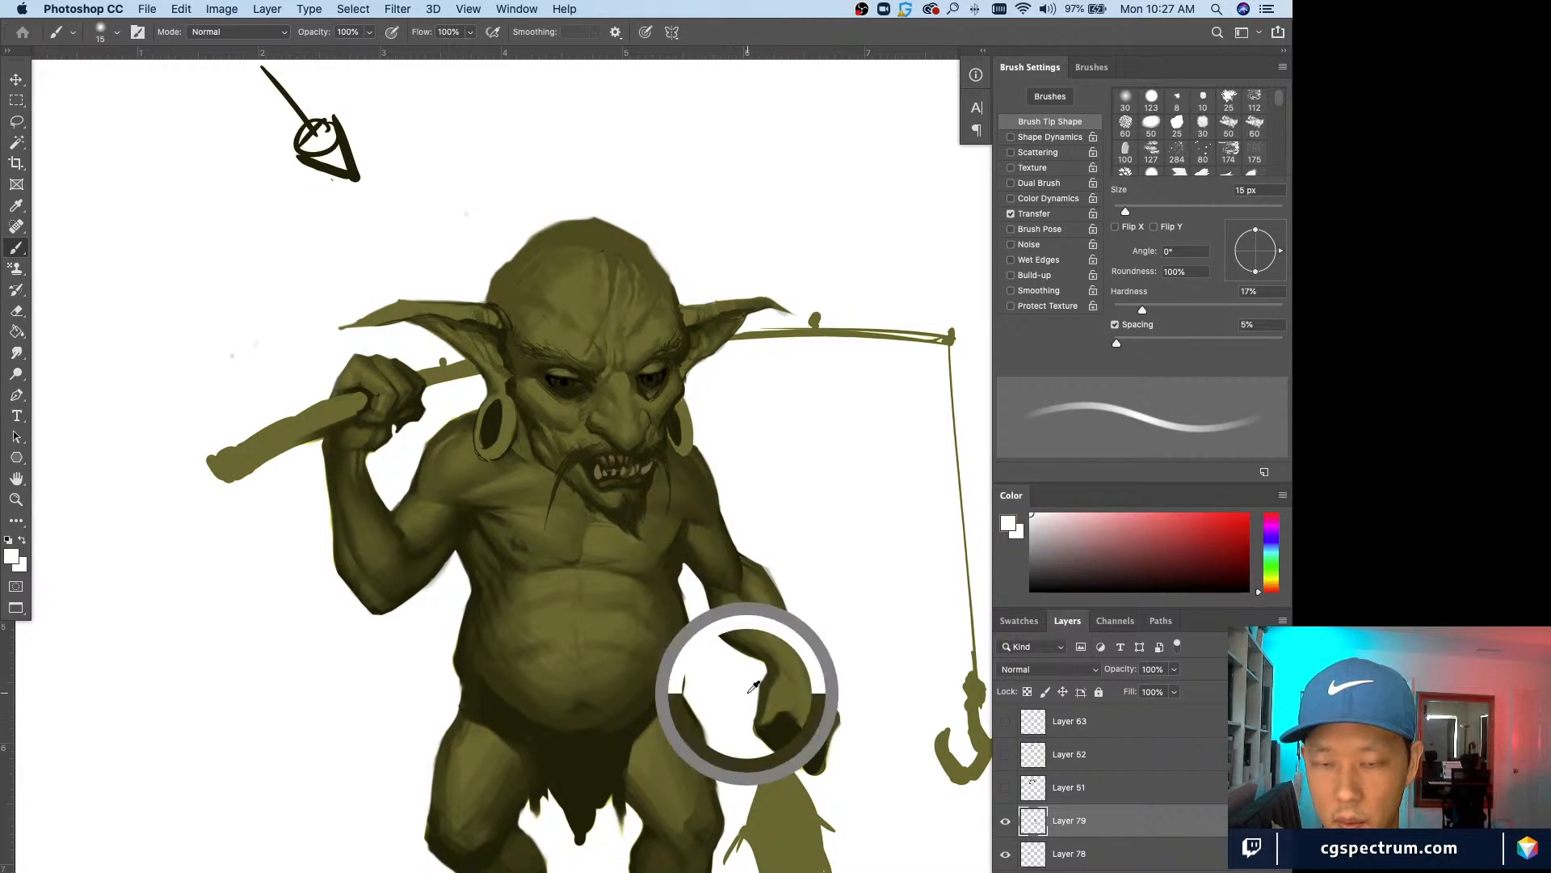
Step: Blend the shading across the lowered wrist with sampled dark and light olives, using brush sizes of 15 to 25 px
left_click(783, 652, "alt")
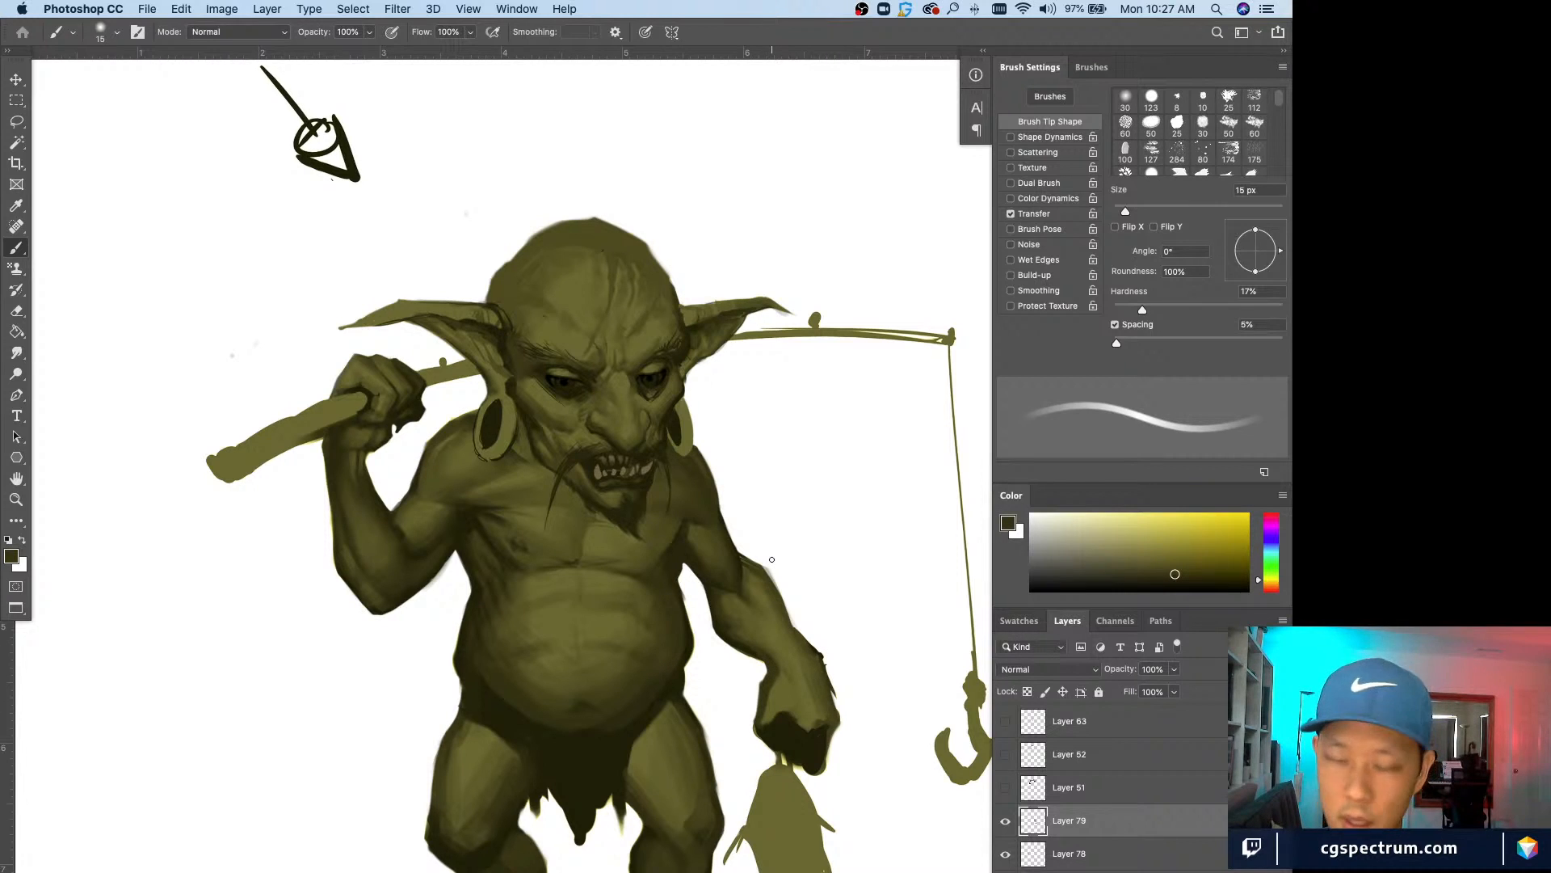
left_click(775, 664, "alt")
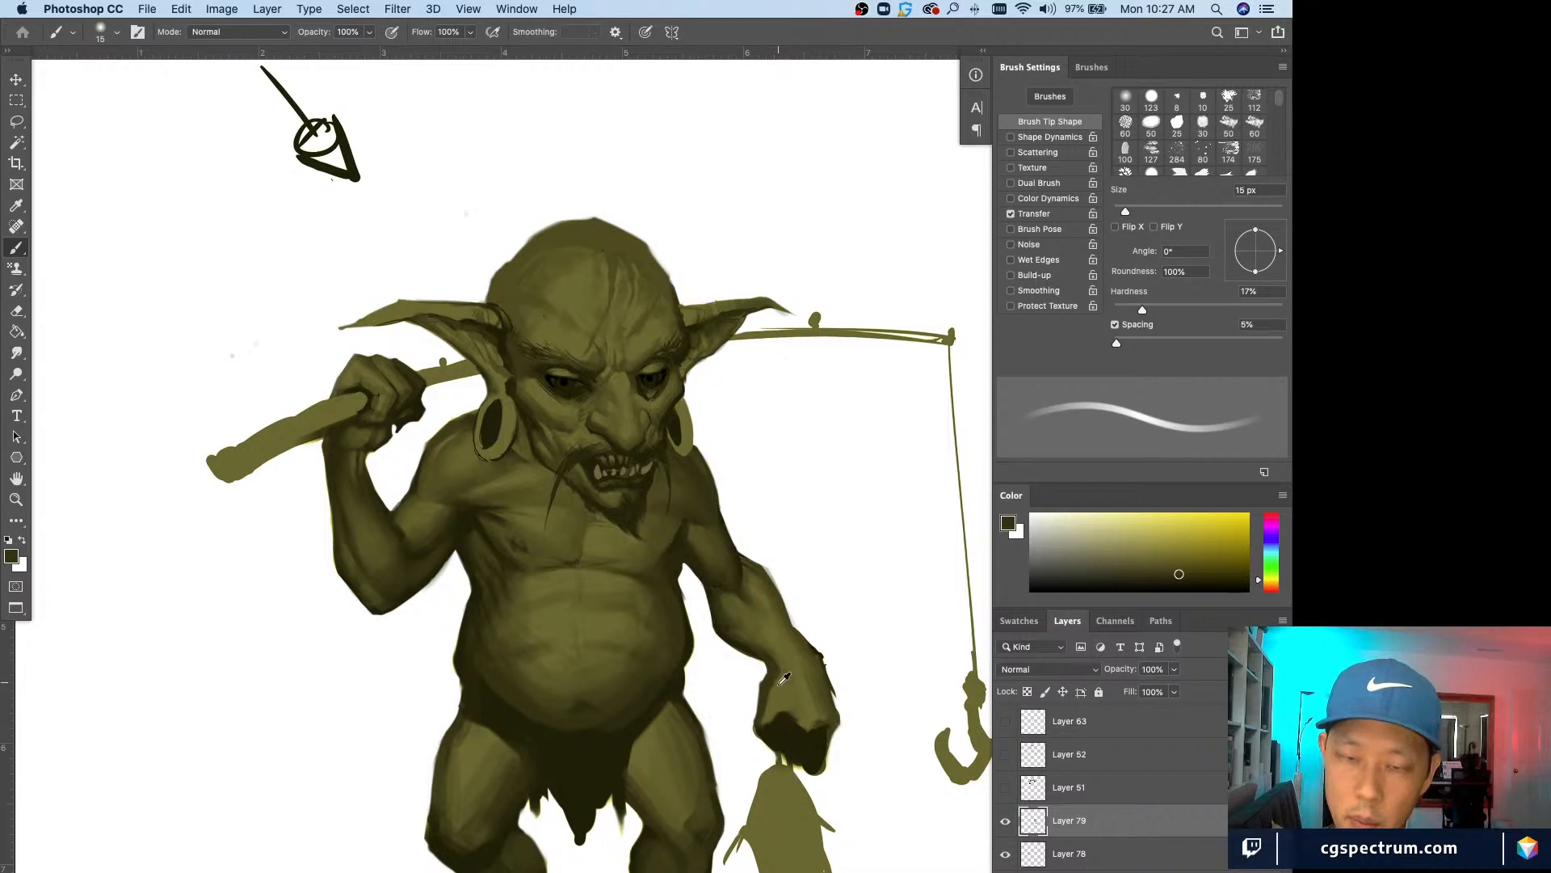
left_click(777, 671, "alt")
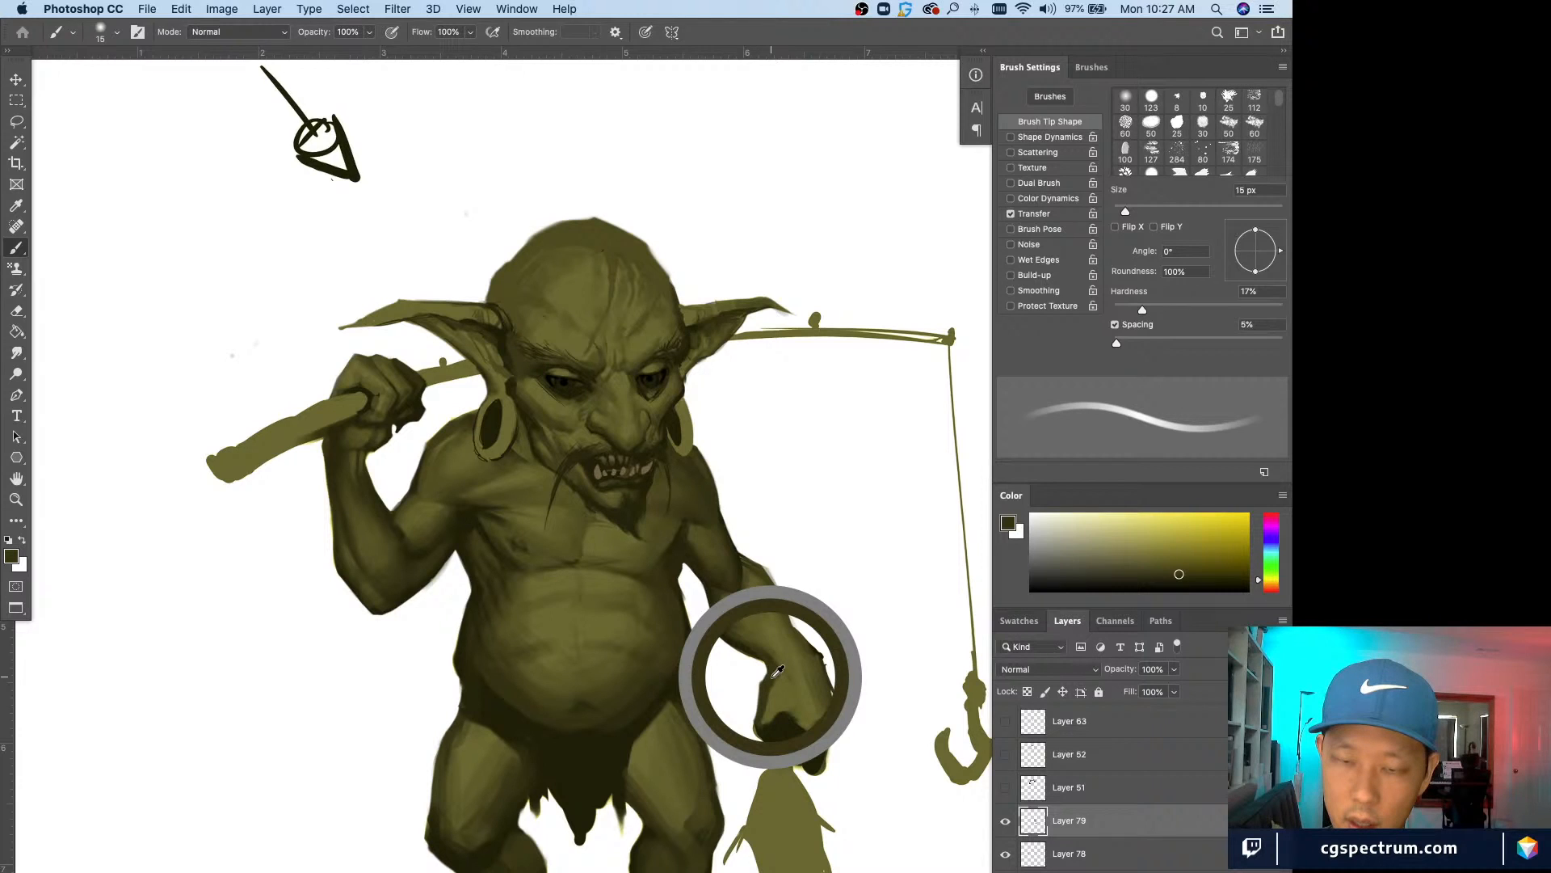
key("bracketright")
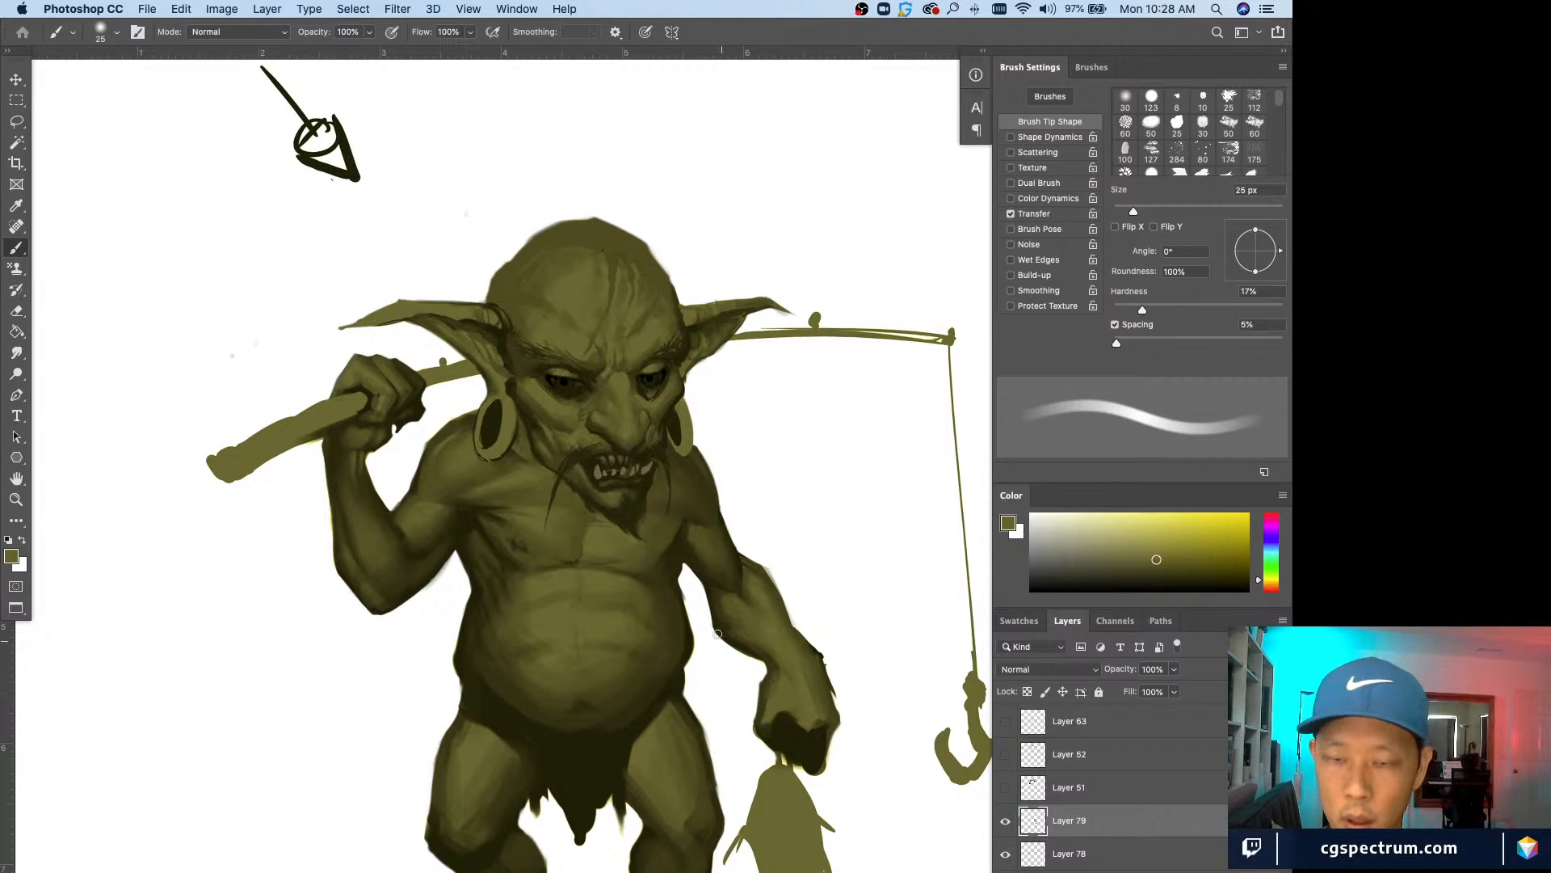
Step: Trim the stray dark marks off the outer wrist with background white and smooth the outer forearm edge with sampled olive, at 8 to 15 px
left_click(851, 670, "alt")
key("bracketleft")
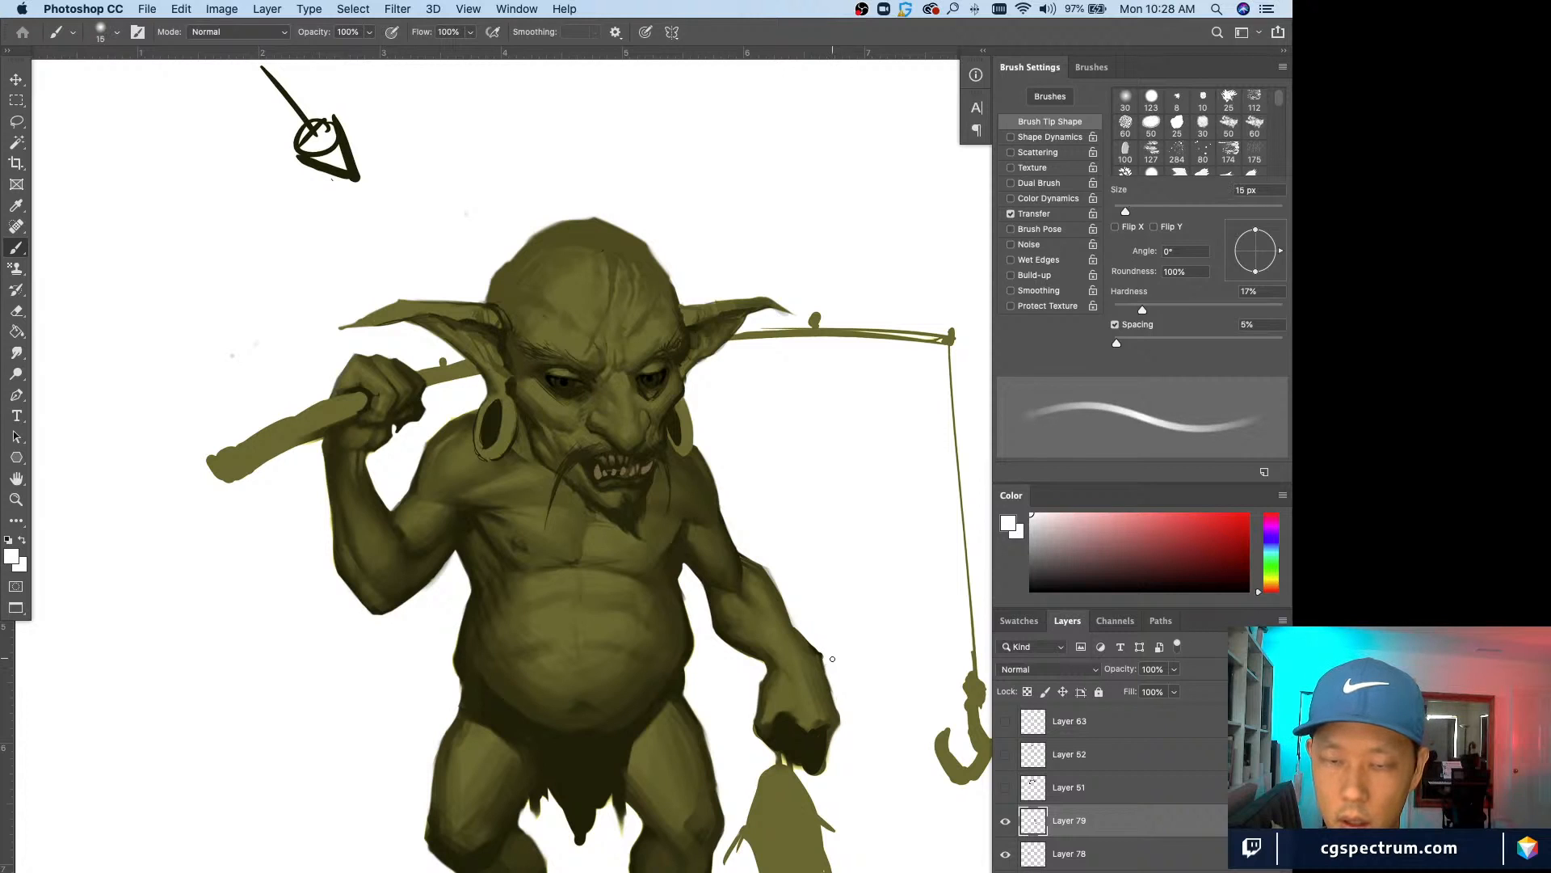
key("bracketleft")
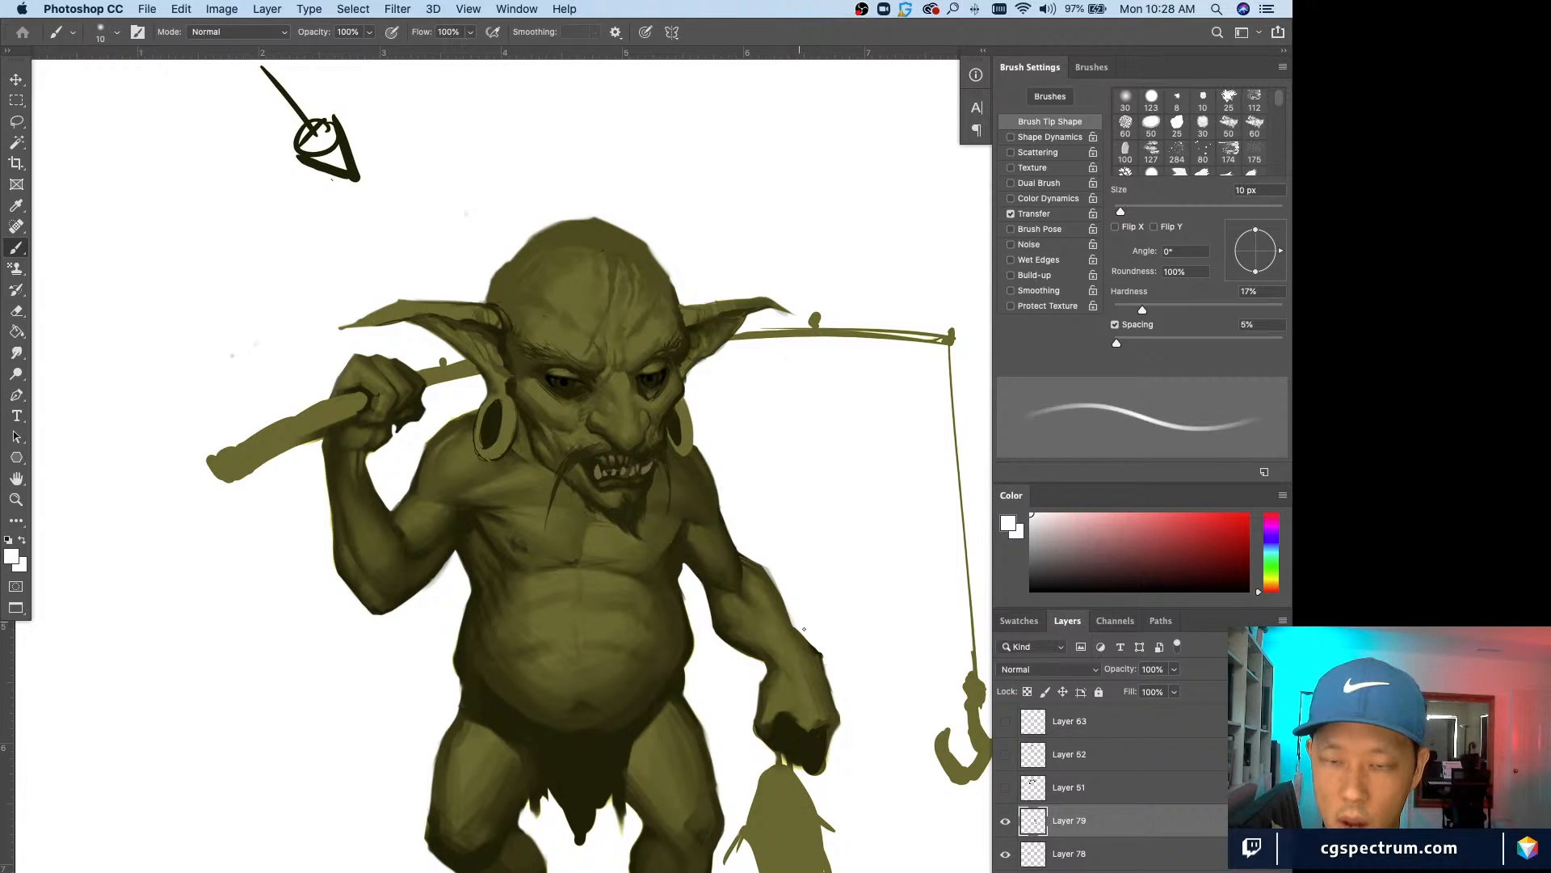
left_click(780, 593, "alt")
key("bracketleft")
key("bracketleft")
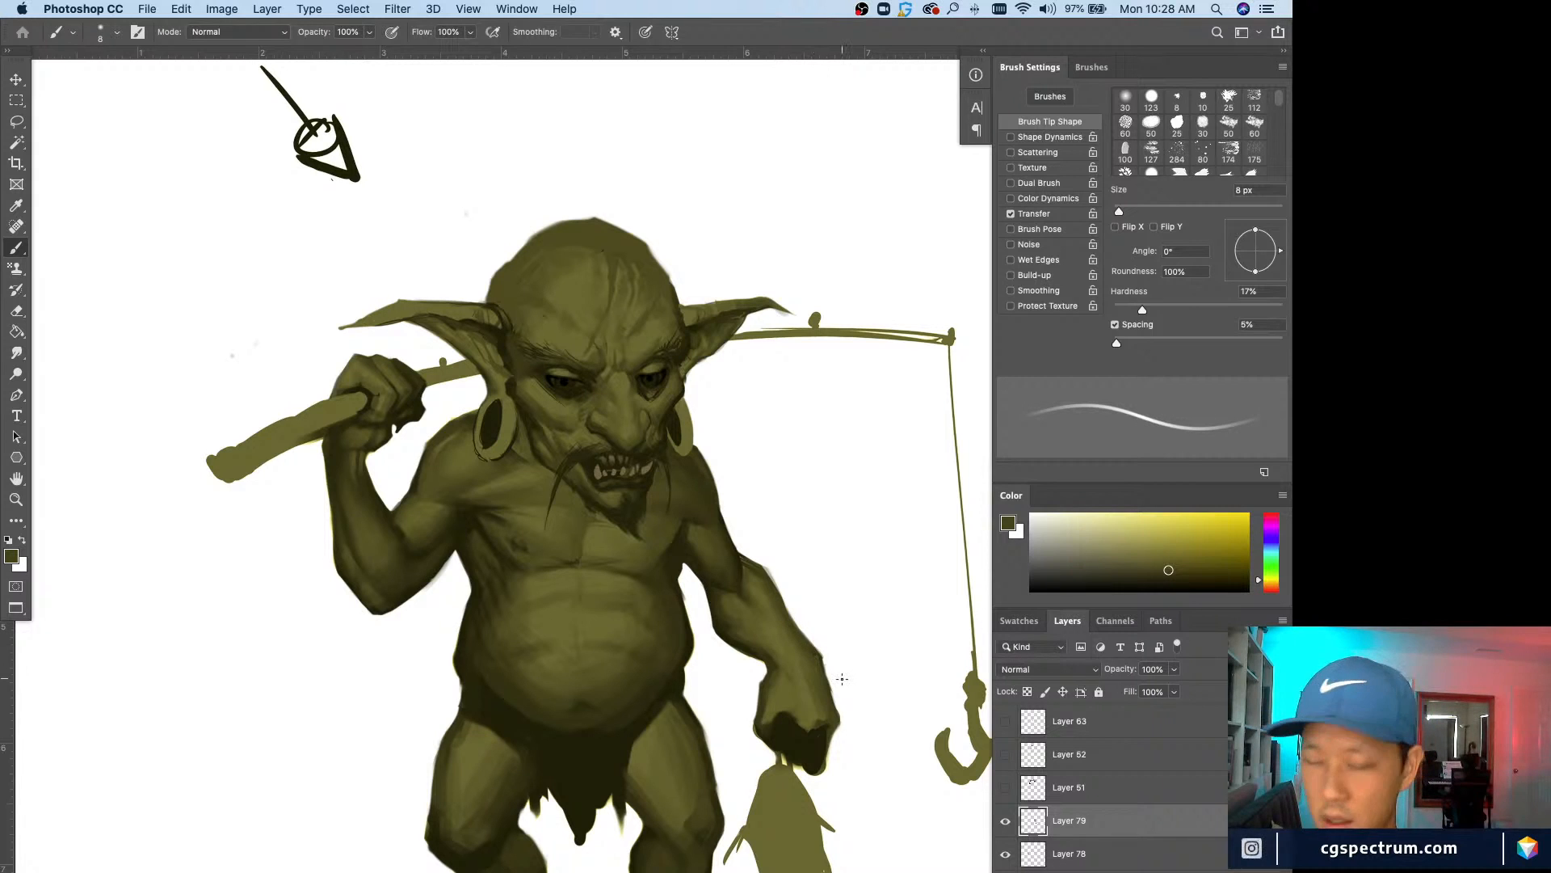
Step: Refine the outer edge of the lowered arm's elbow with sampled mid and dark olives at 8 px
left_click(754, 564, "alt")
left_click(755, 564, "alt")
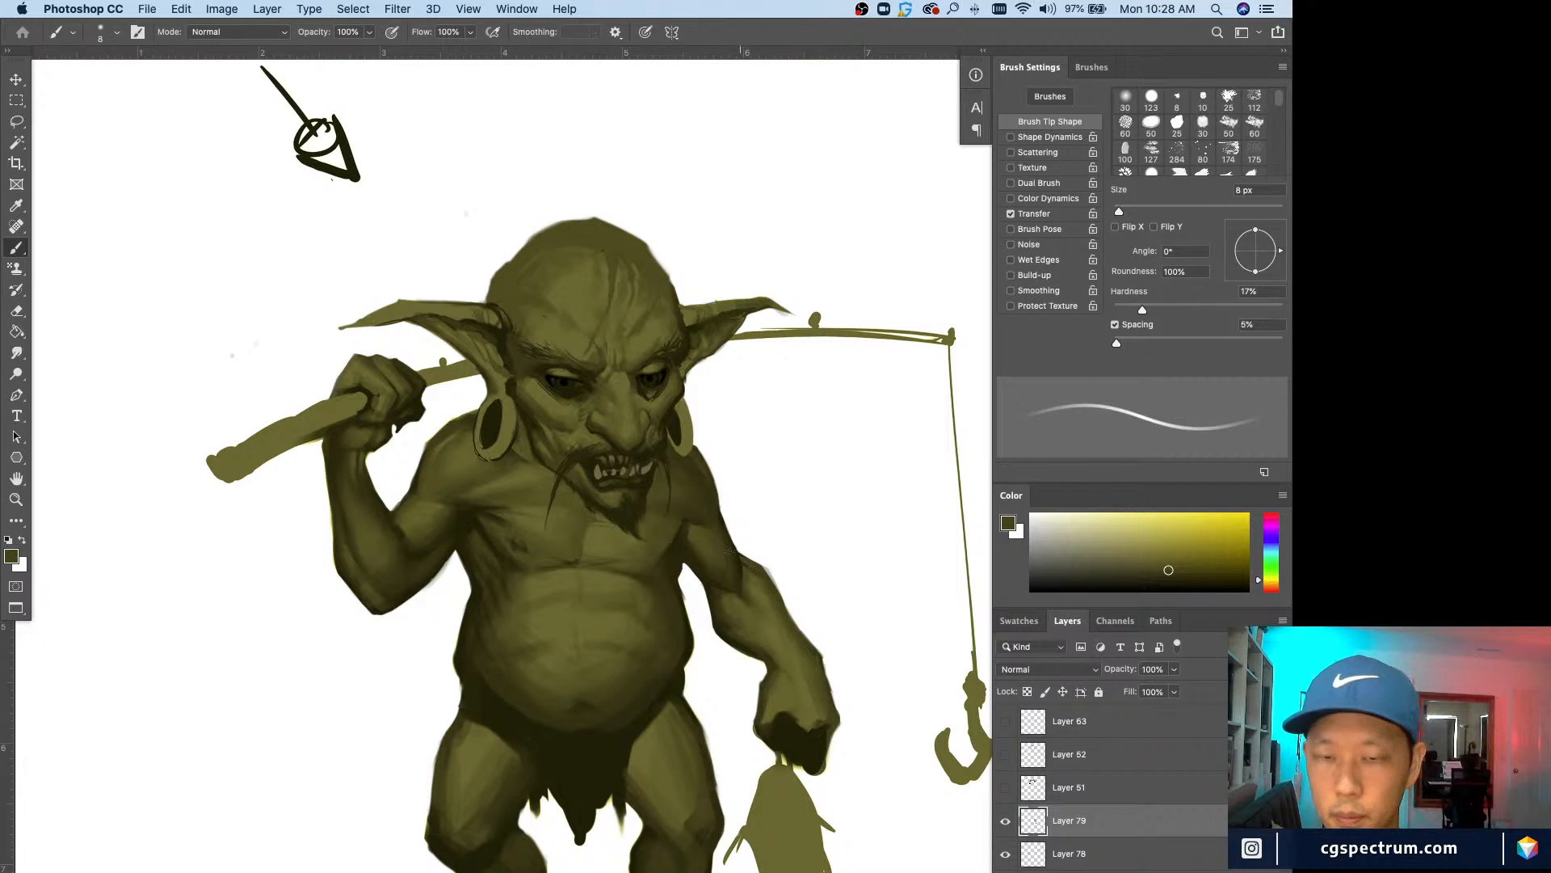
left_click(735, 547, "alt")
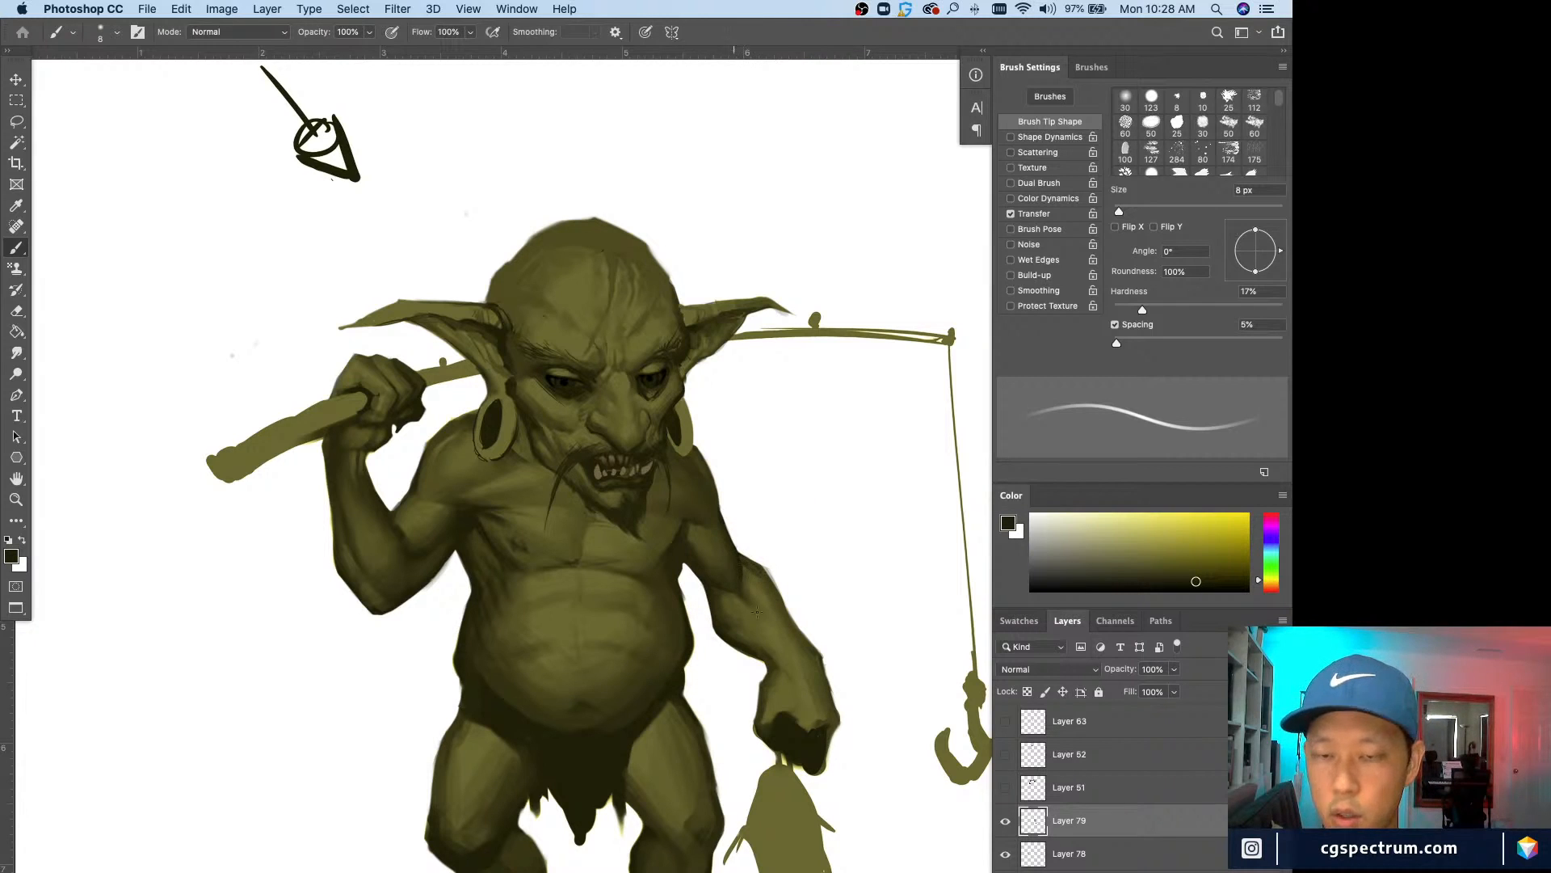
Step: Tidy the outer contour of the lowered wrist with sampled white and dark olive, using brush sizes of 8 and 10 px
scroll(807, 676, "down", 2)
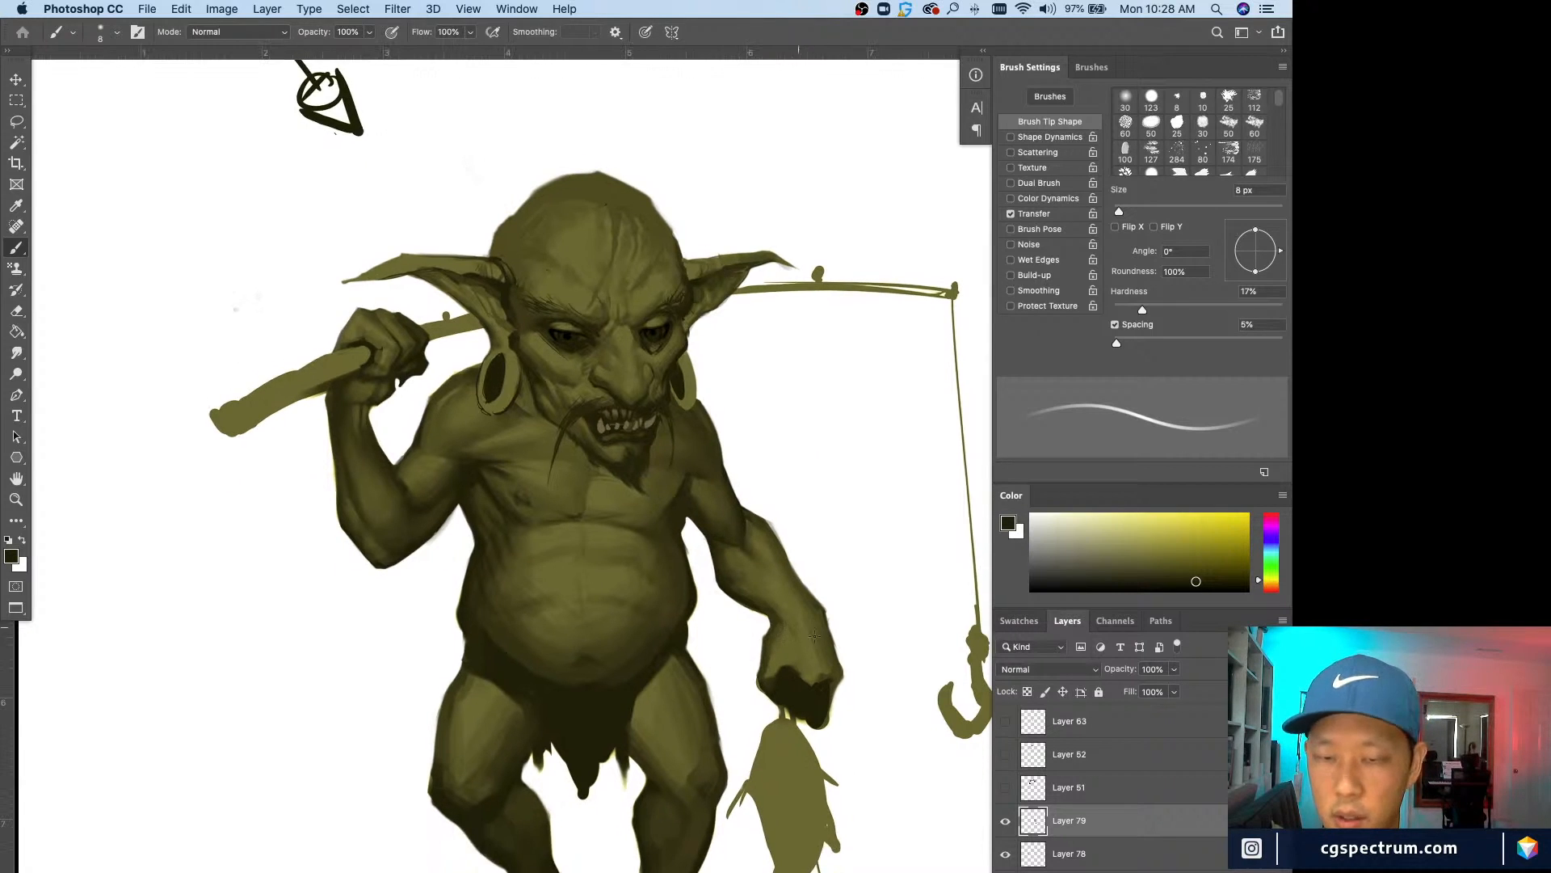
left_click(827, 602, "alt")
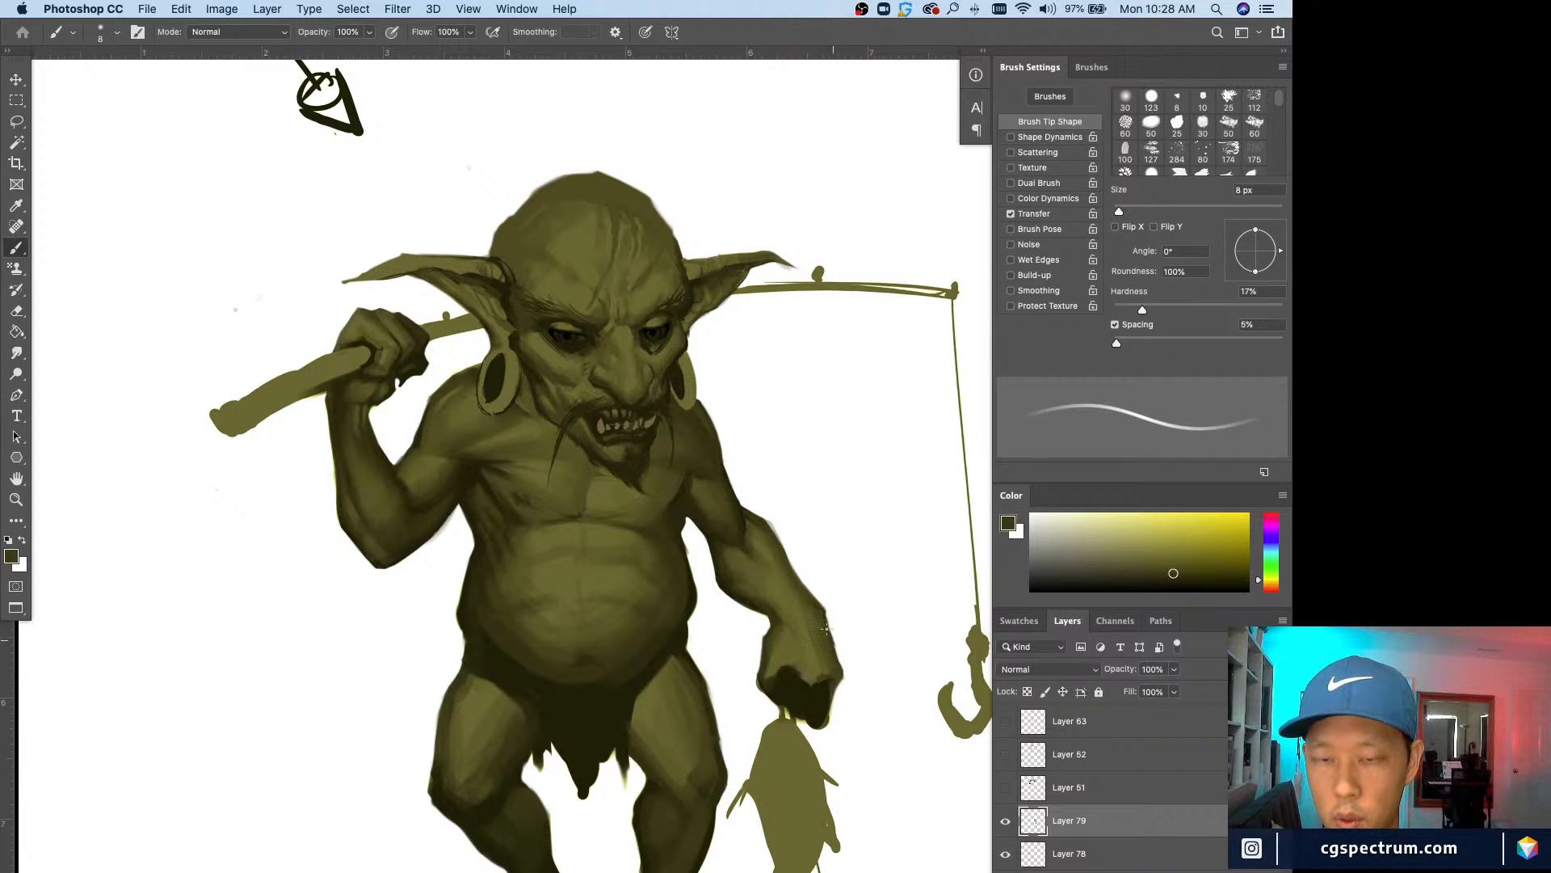
key("bracketright")
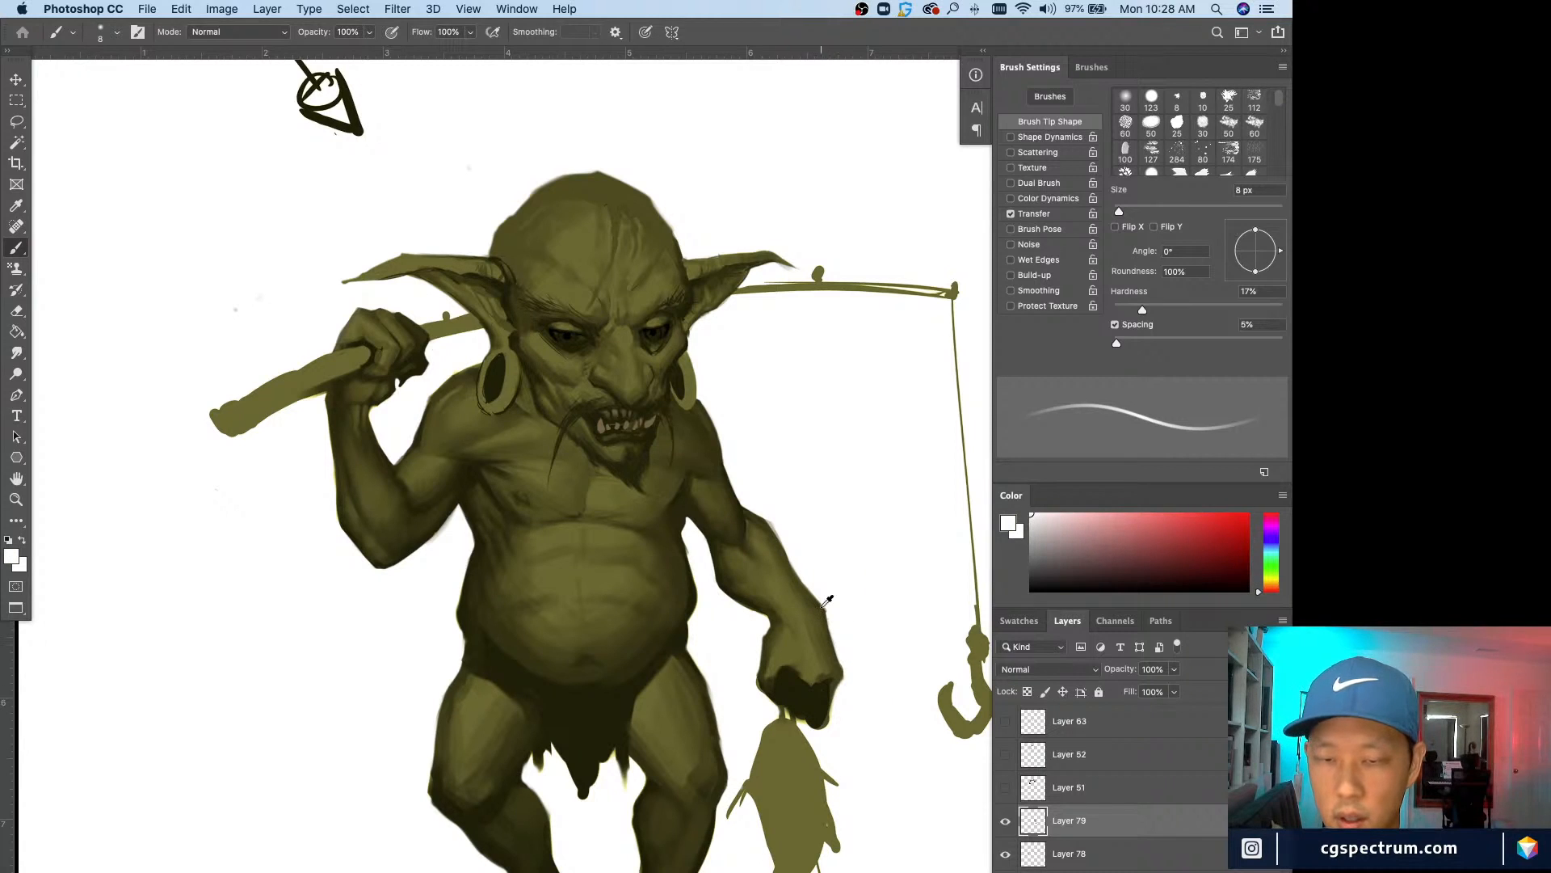
left_click(824, 602, "alt")
left_click(823, 612, "alt")
key("bracketright")
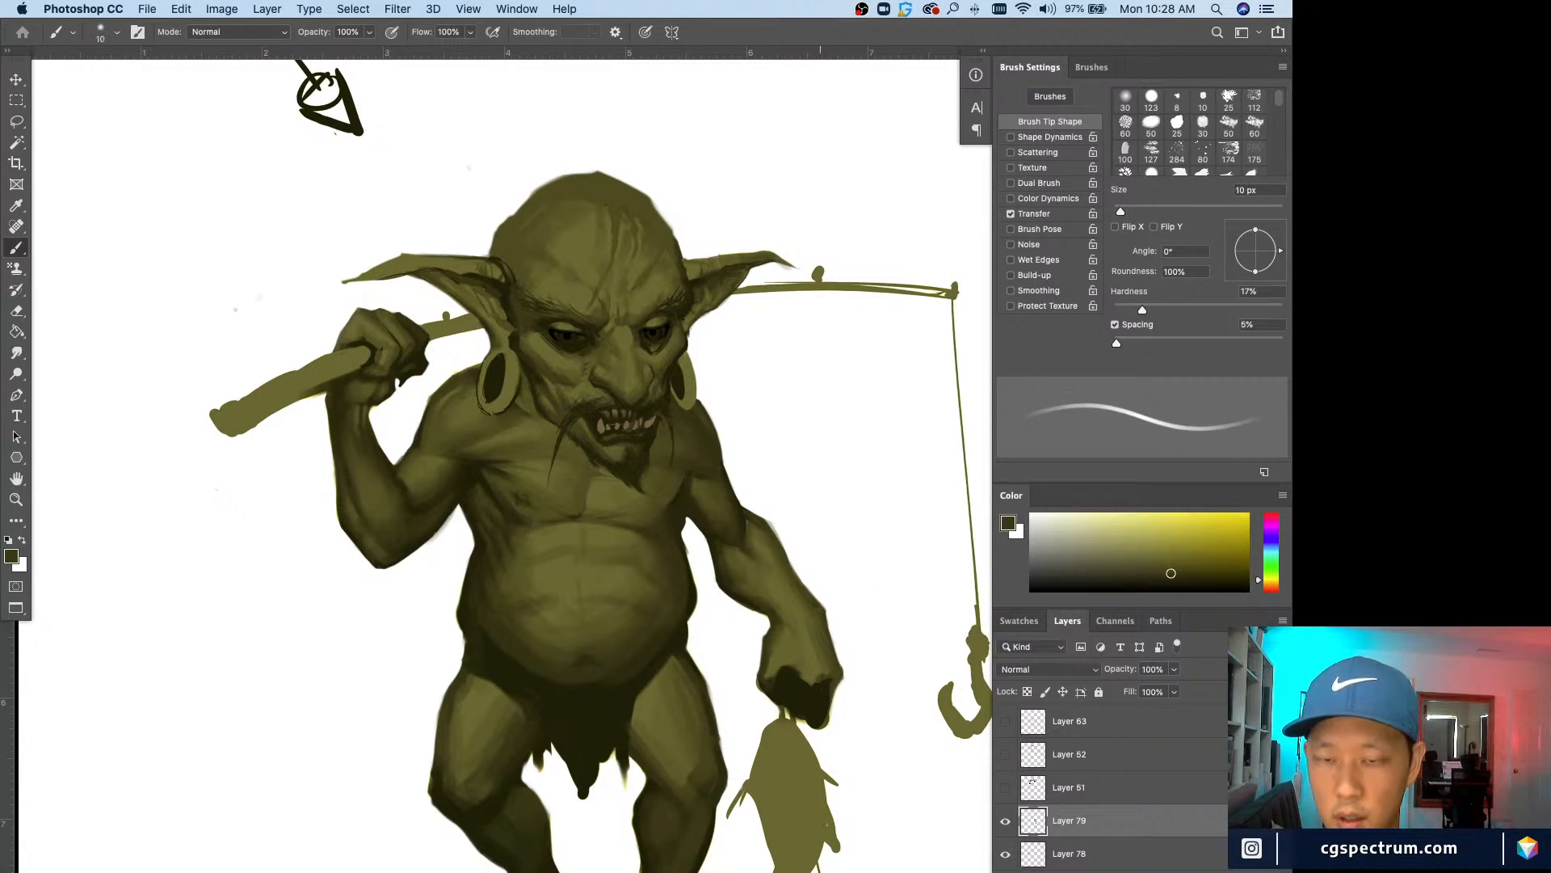
Step: Reselect Layer 79 and refine the outer edge of the lowered hand with sampled mid and dark olives at 15 px
left_click(810, 600, "alt")
key("bracketright")
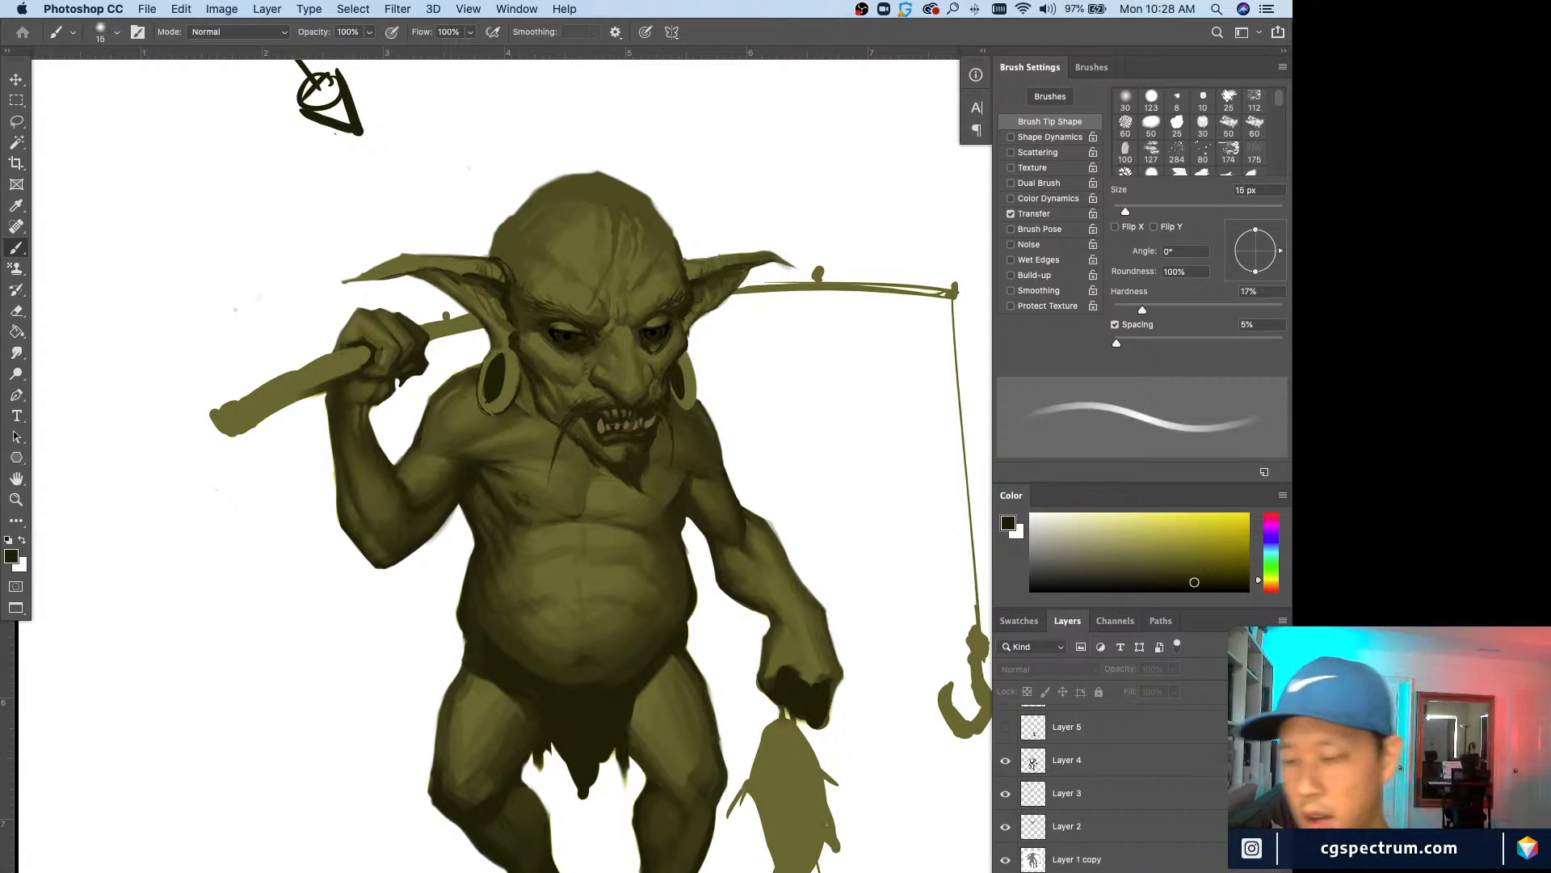
scroll(1088, 808, "up", 10)
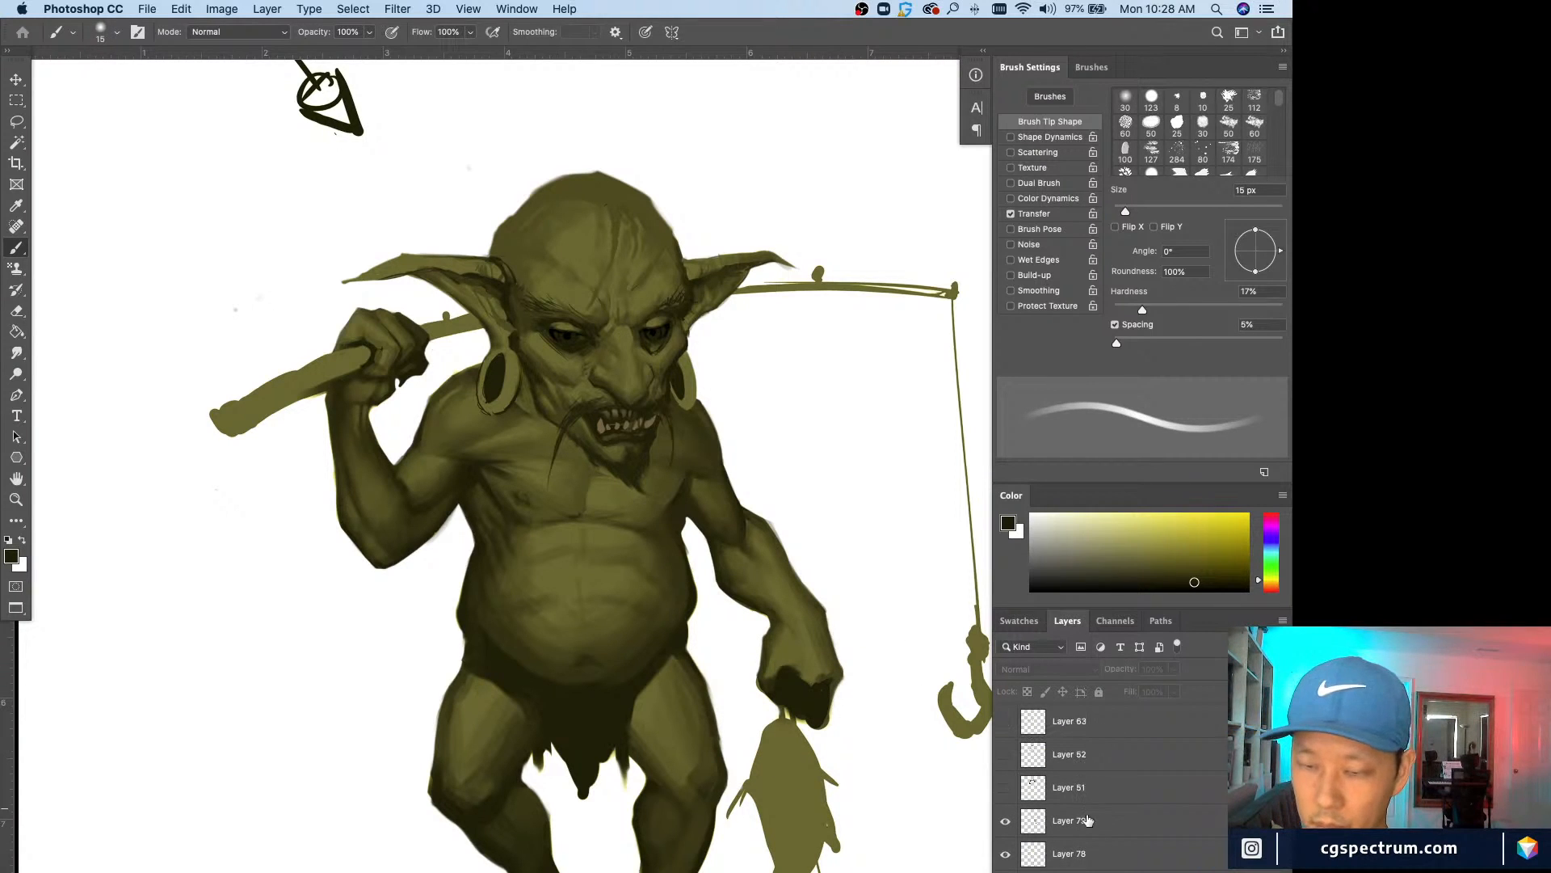
left_click(1083, 820)
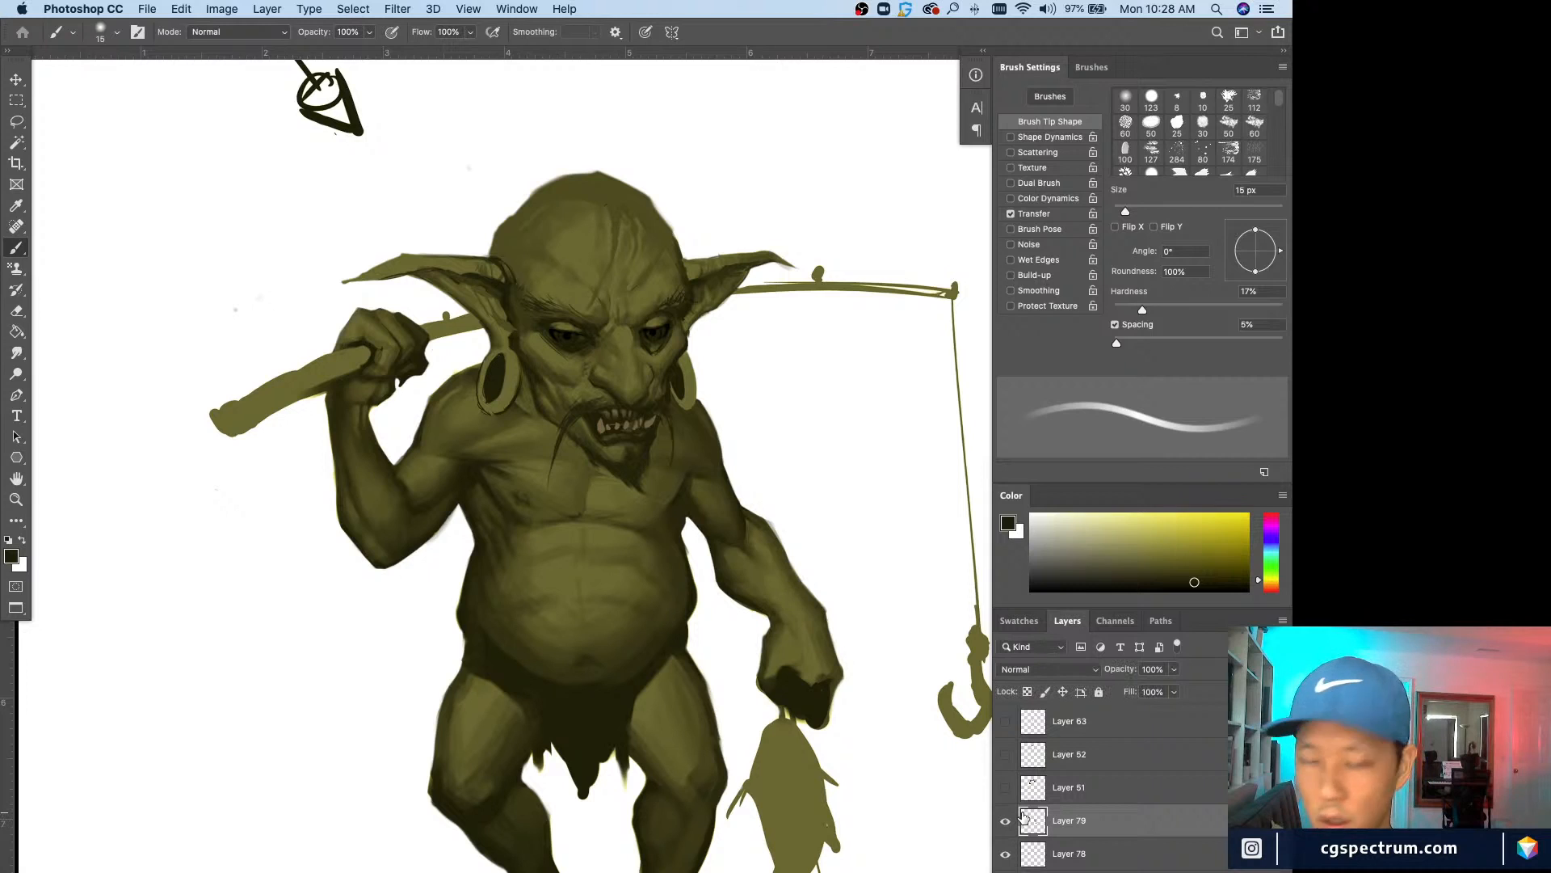
left_click(817, 609, "alt")
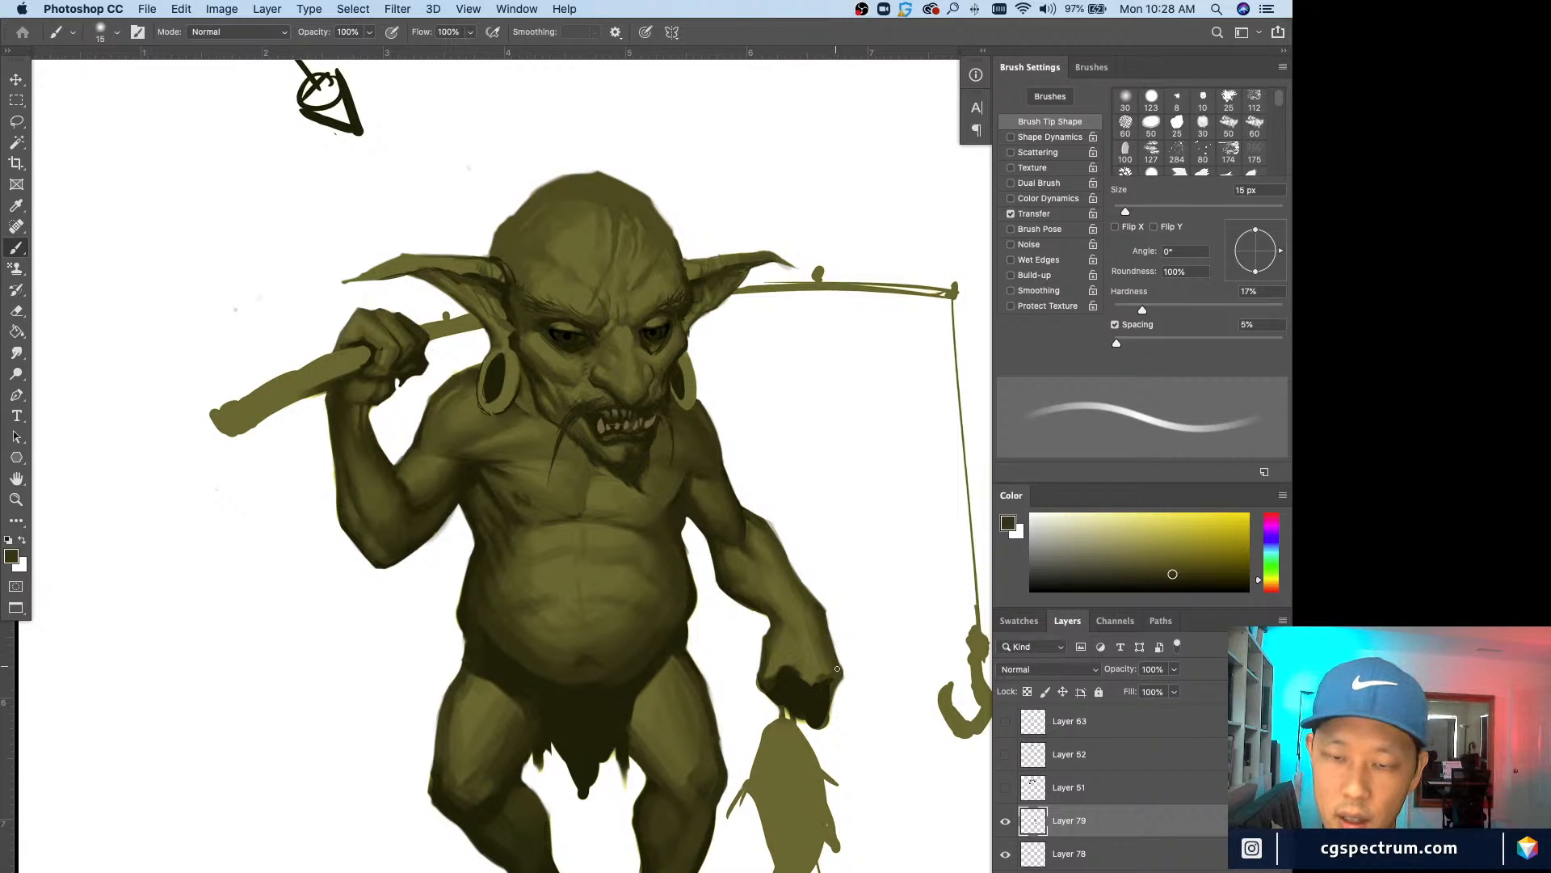
left_click(829, 693, "alt")
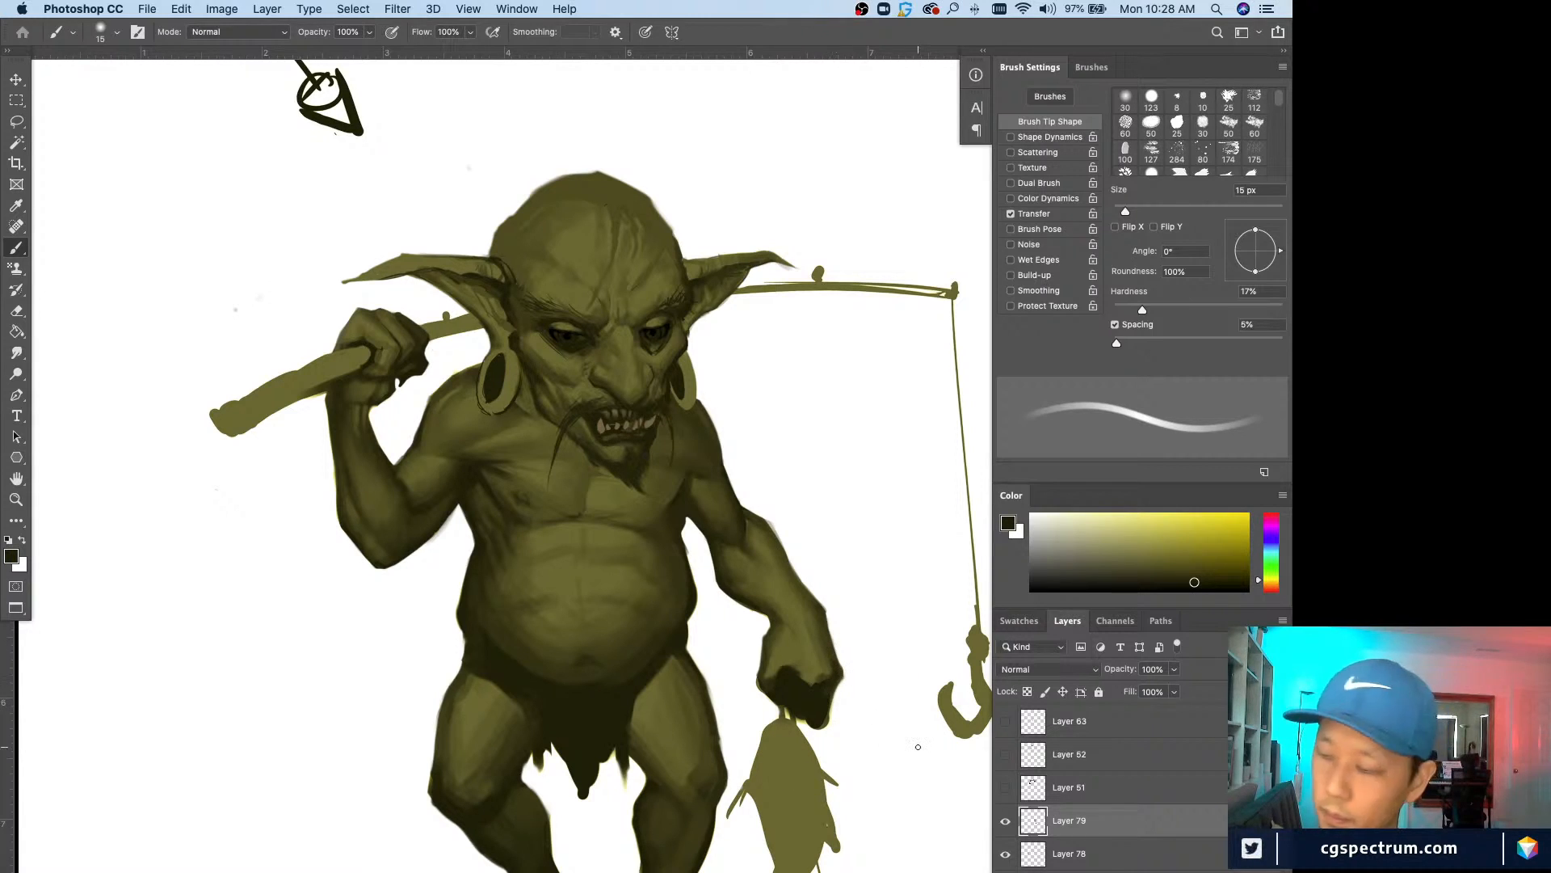
Step: Blend the back of the lowered hand above the dark palm area with sampled light and dark olives, at 15 to 25 px
left_click(785, 664, "alt")
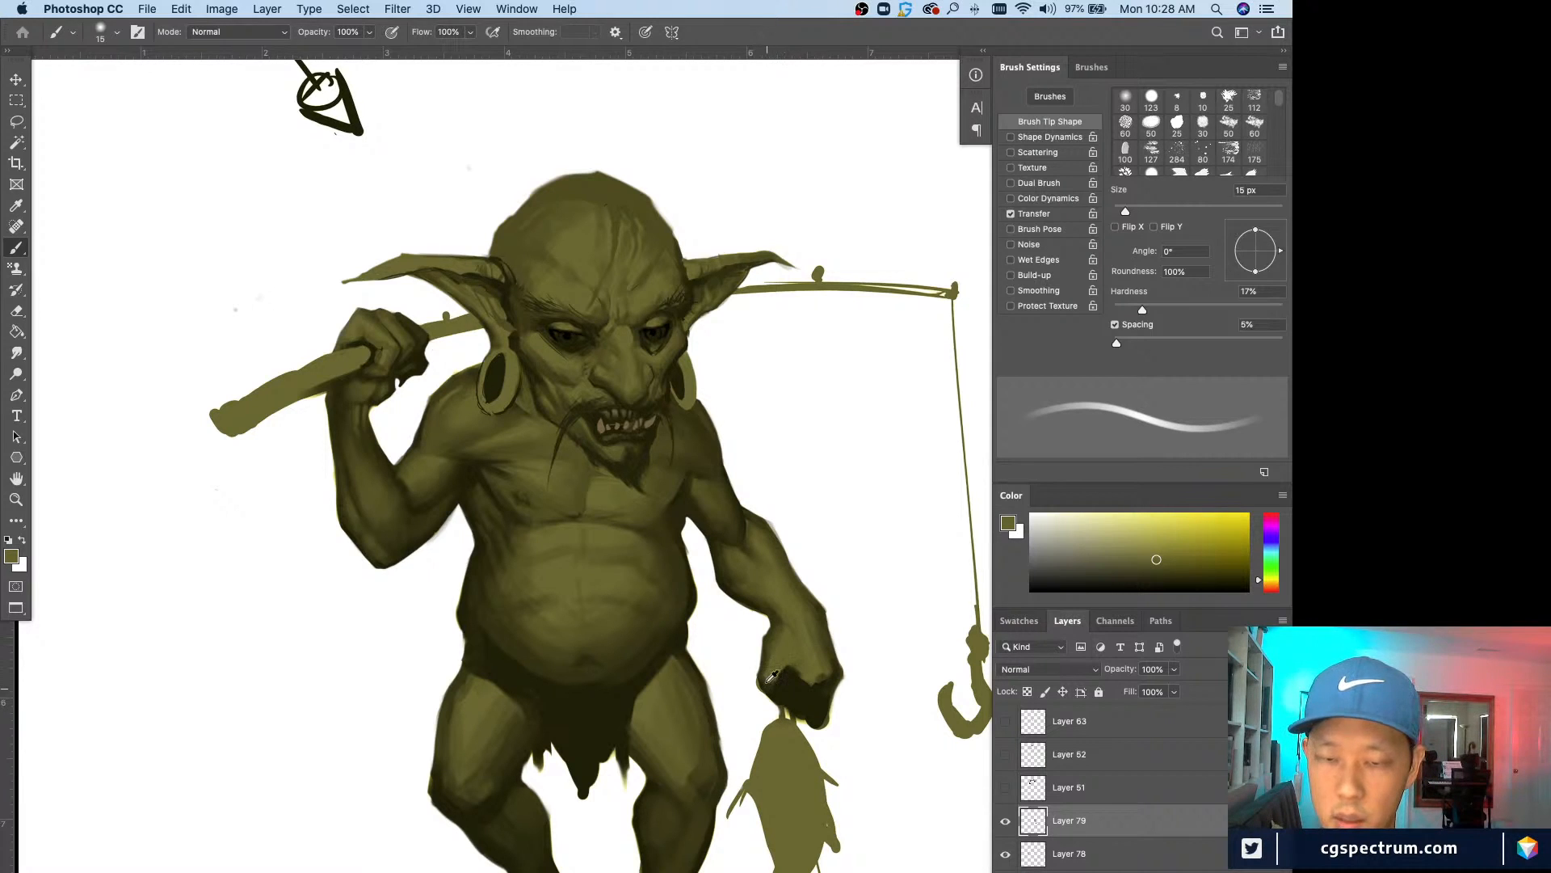
left_click(776, 661, "alt")
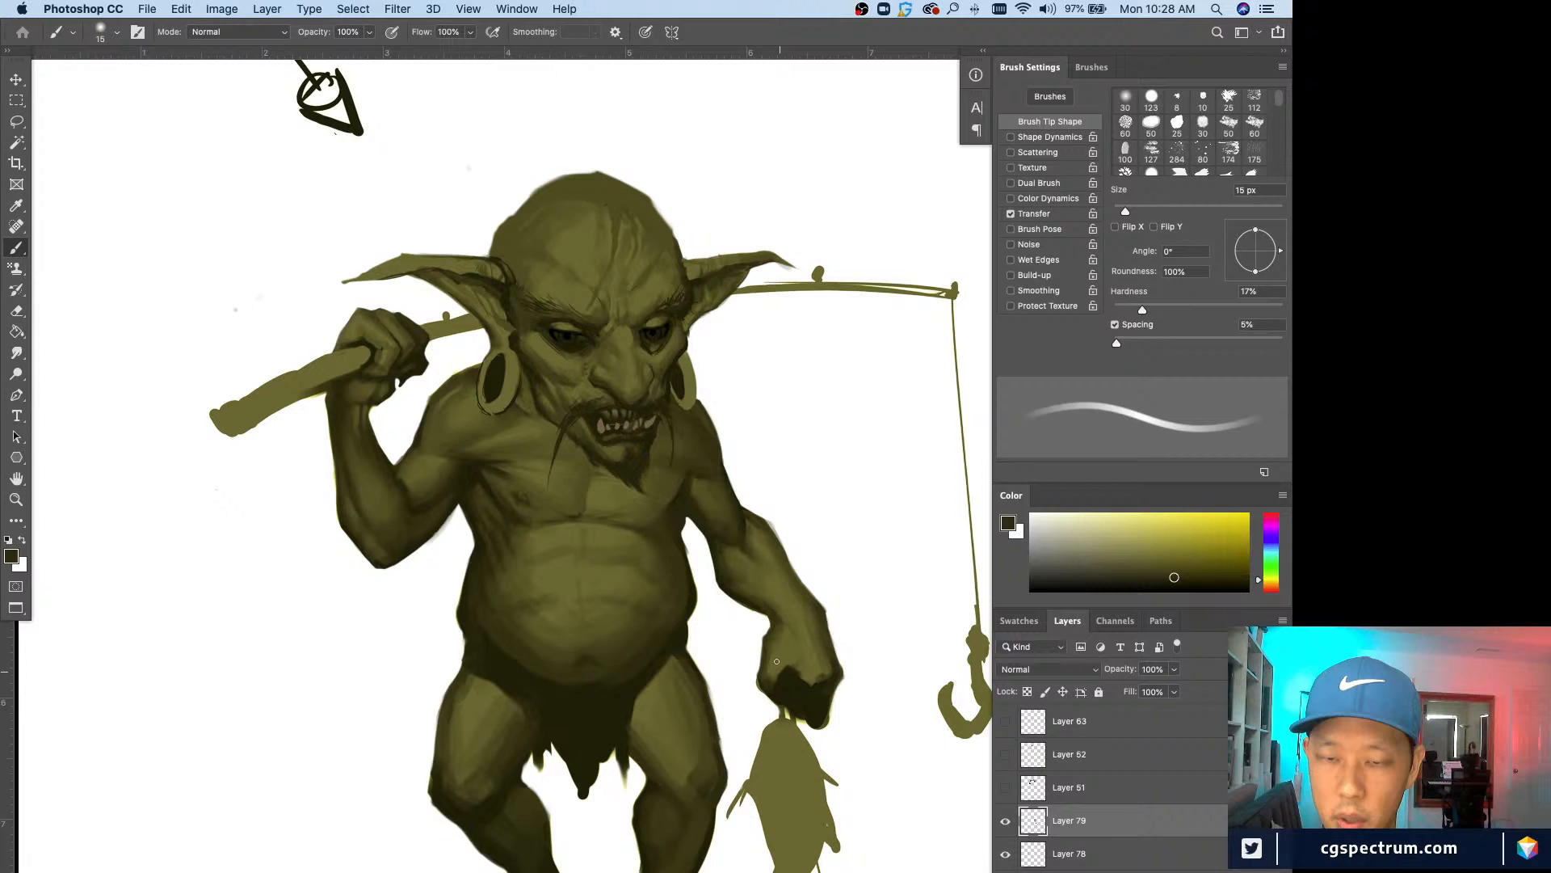
left_click(796, 663, "alt")
key("bracketright")
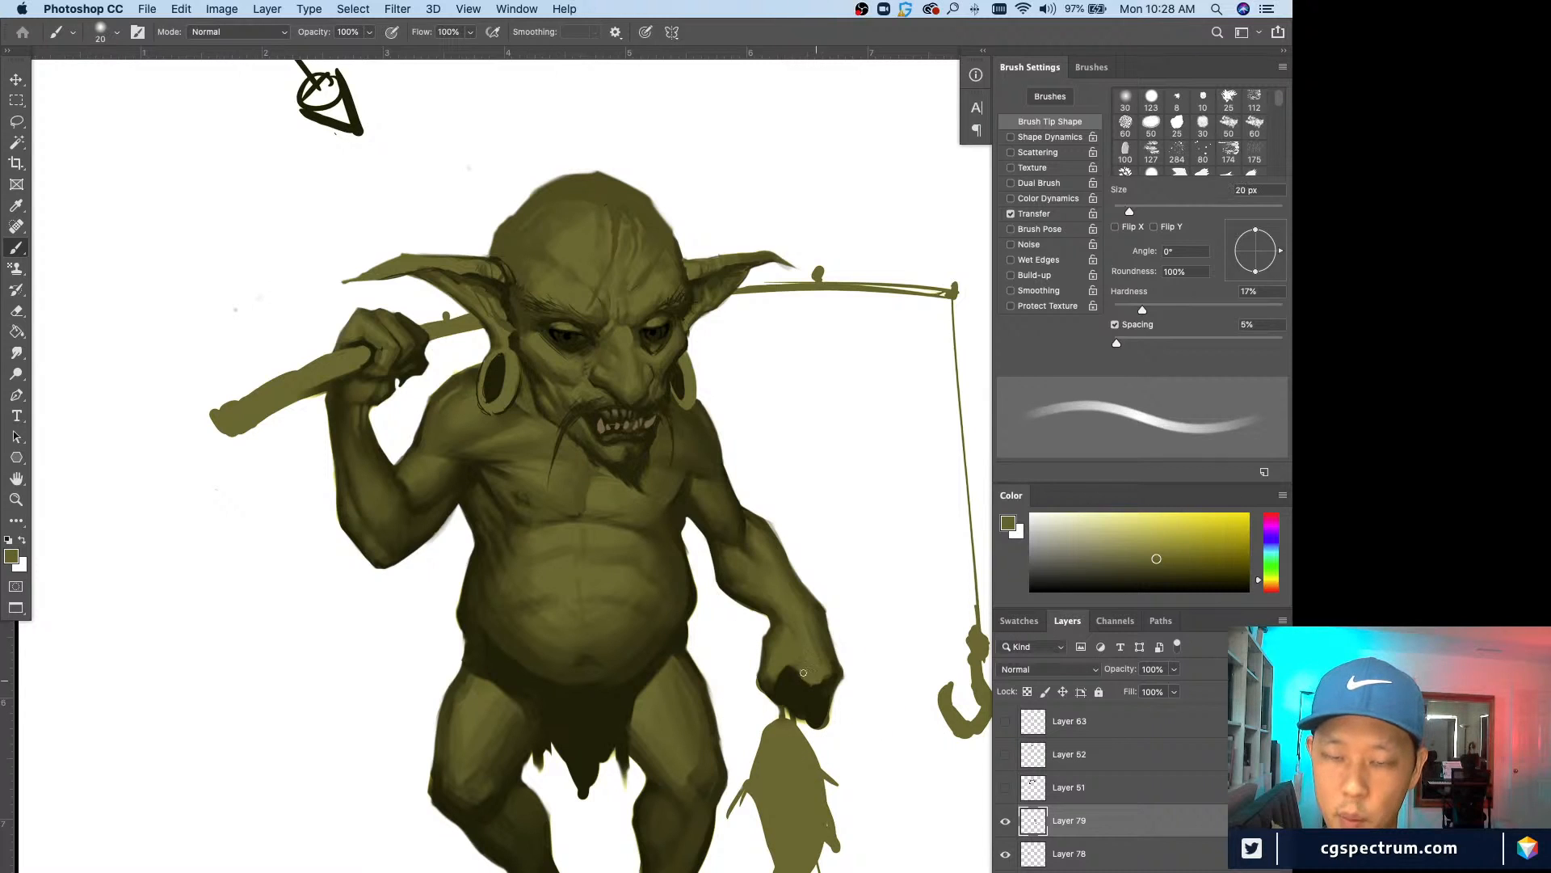
key("bracketright")
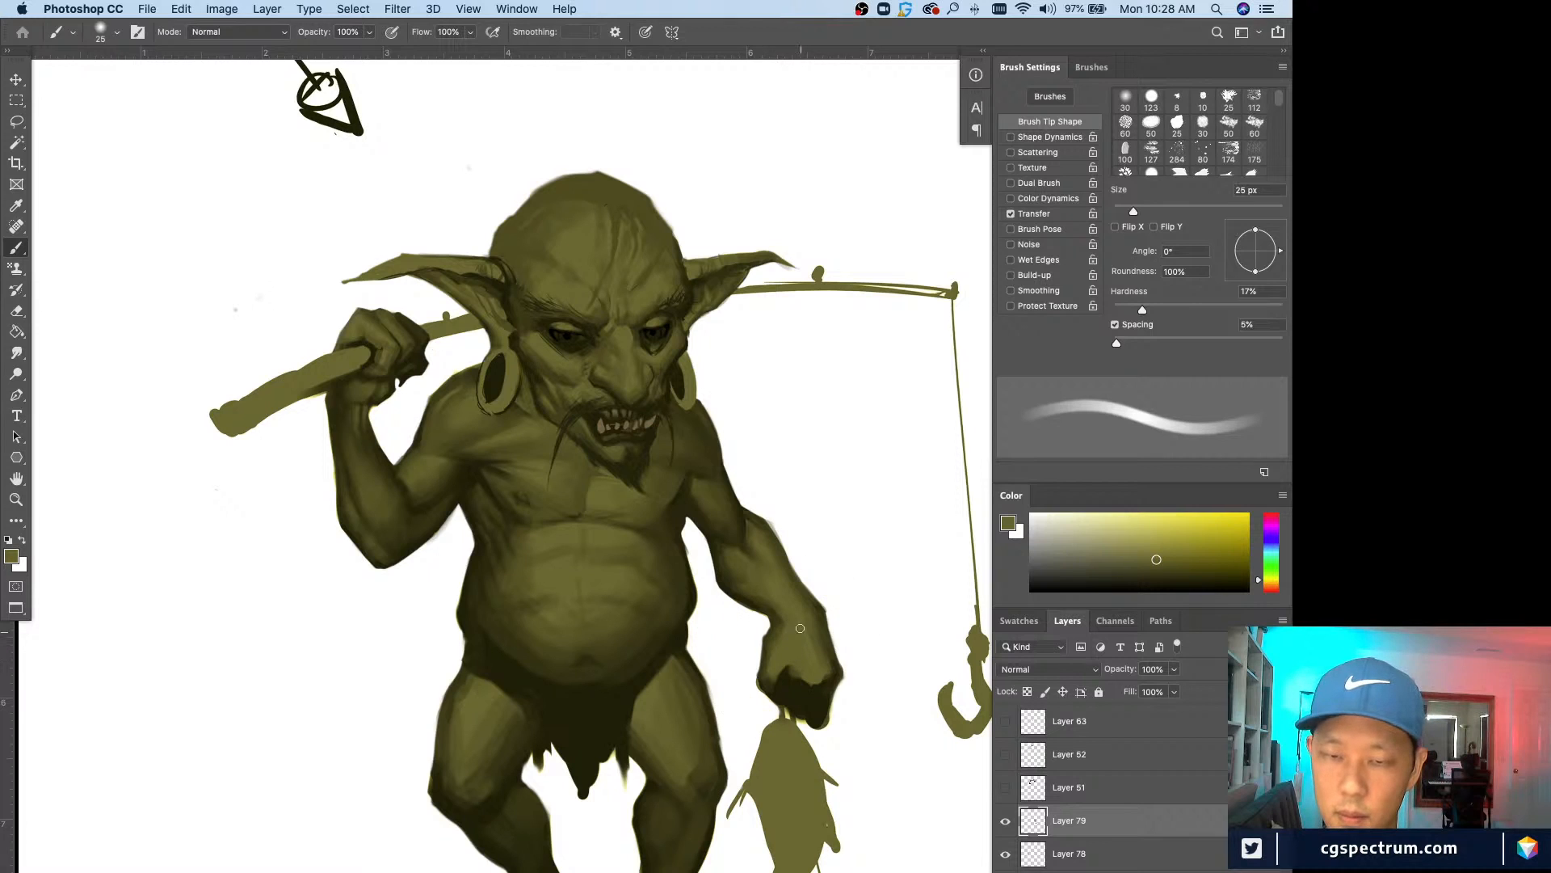
left_click(786, 593, "alt")
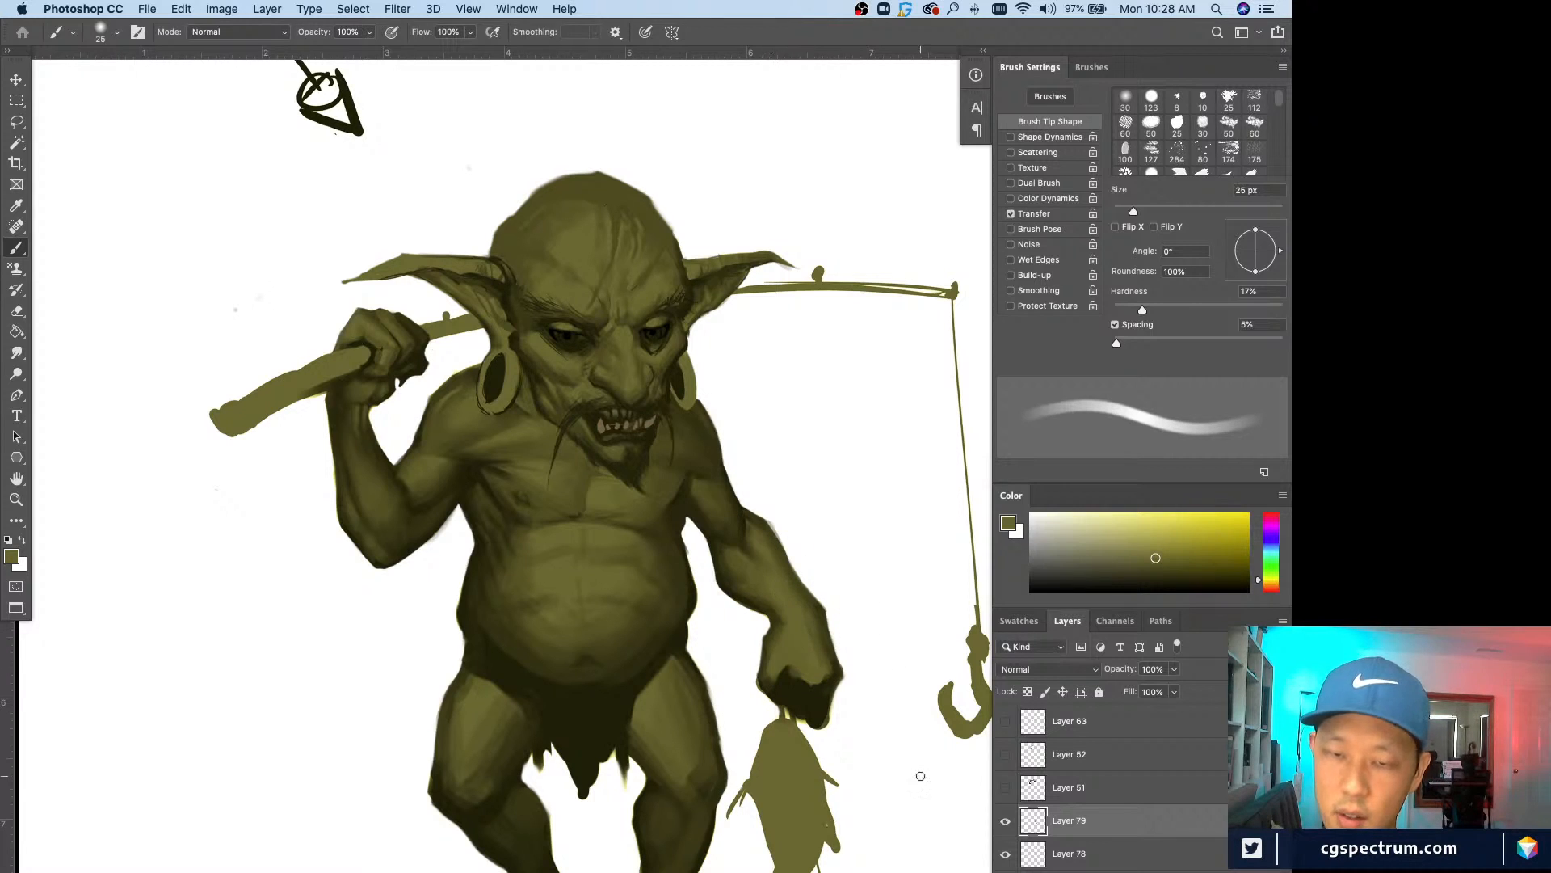
Step: Shade the outer side and knuckles of the lowered hand with sampled olives, using brush sizes of 10 to 25 px
key("bracketleft")
key("bracketleft")
key("bracketleft")
key("bracketleft")
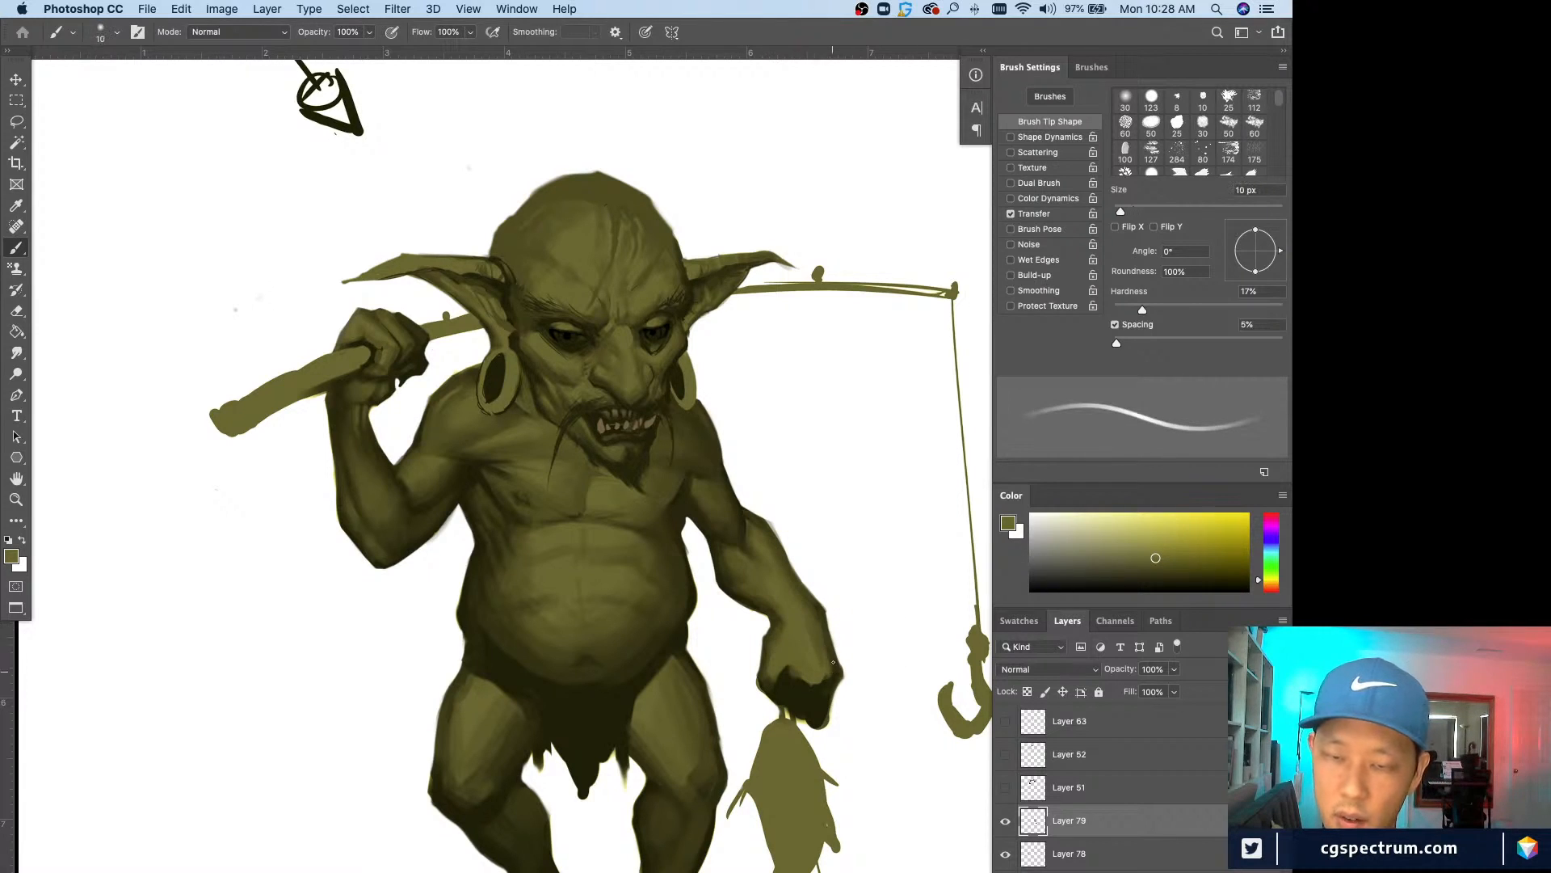
left_click(812, 626, "alt")
key("bracketright")
key("bracketright")
key("bracketright")
left_click(811, 626, "alt")
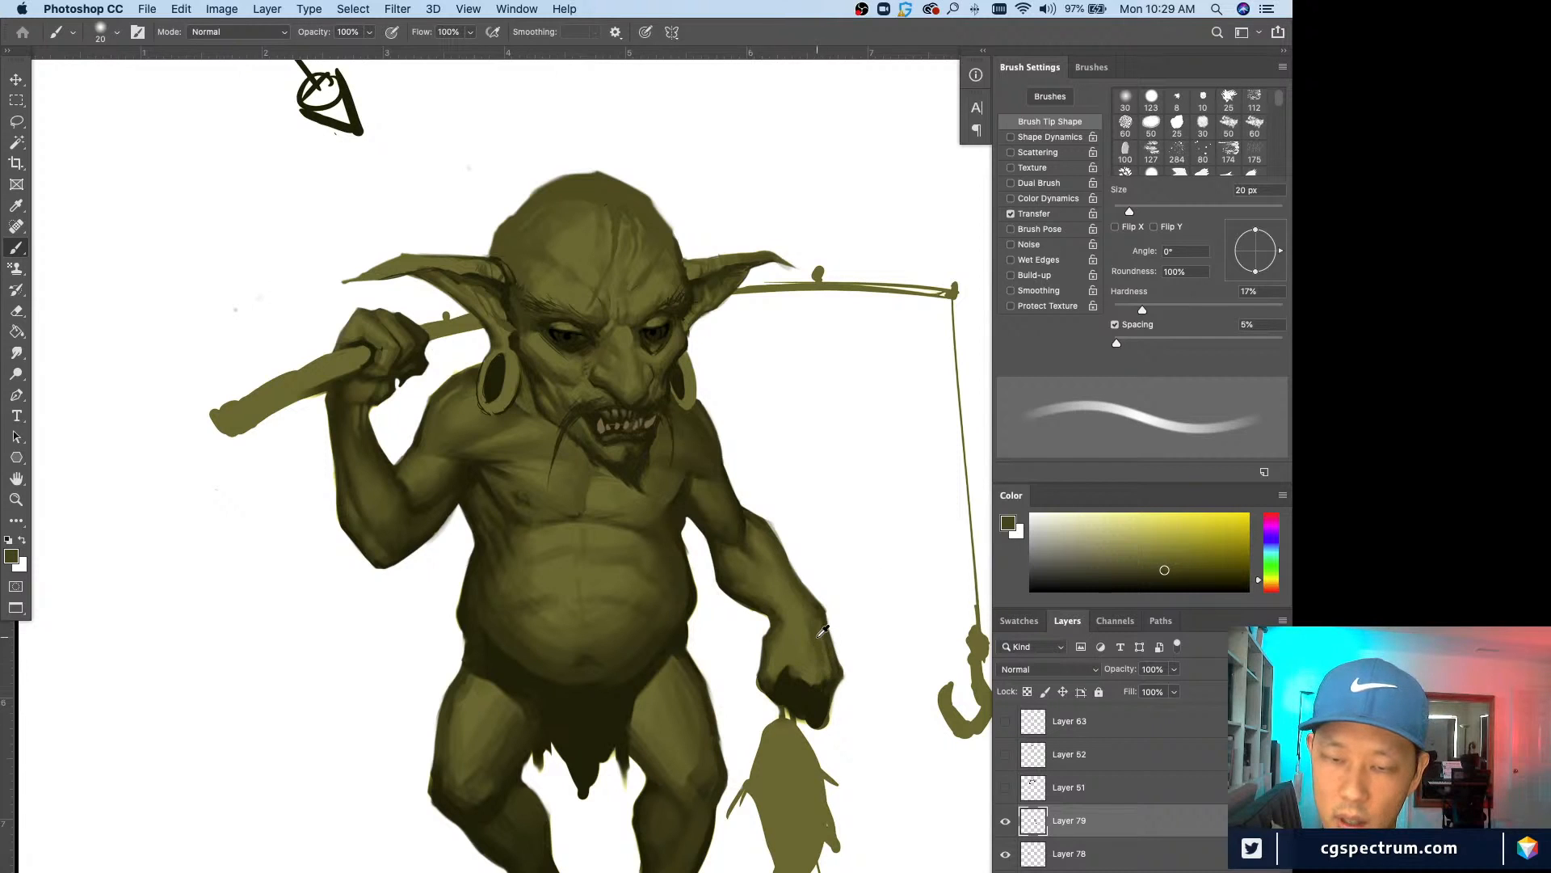
left_click(823, 634, "alt")
key("bracketright")
left_click(805, 678, "alt")
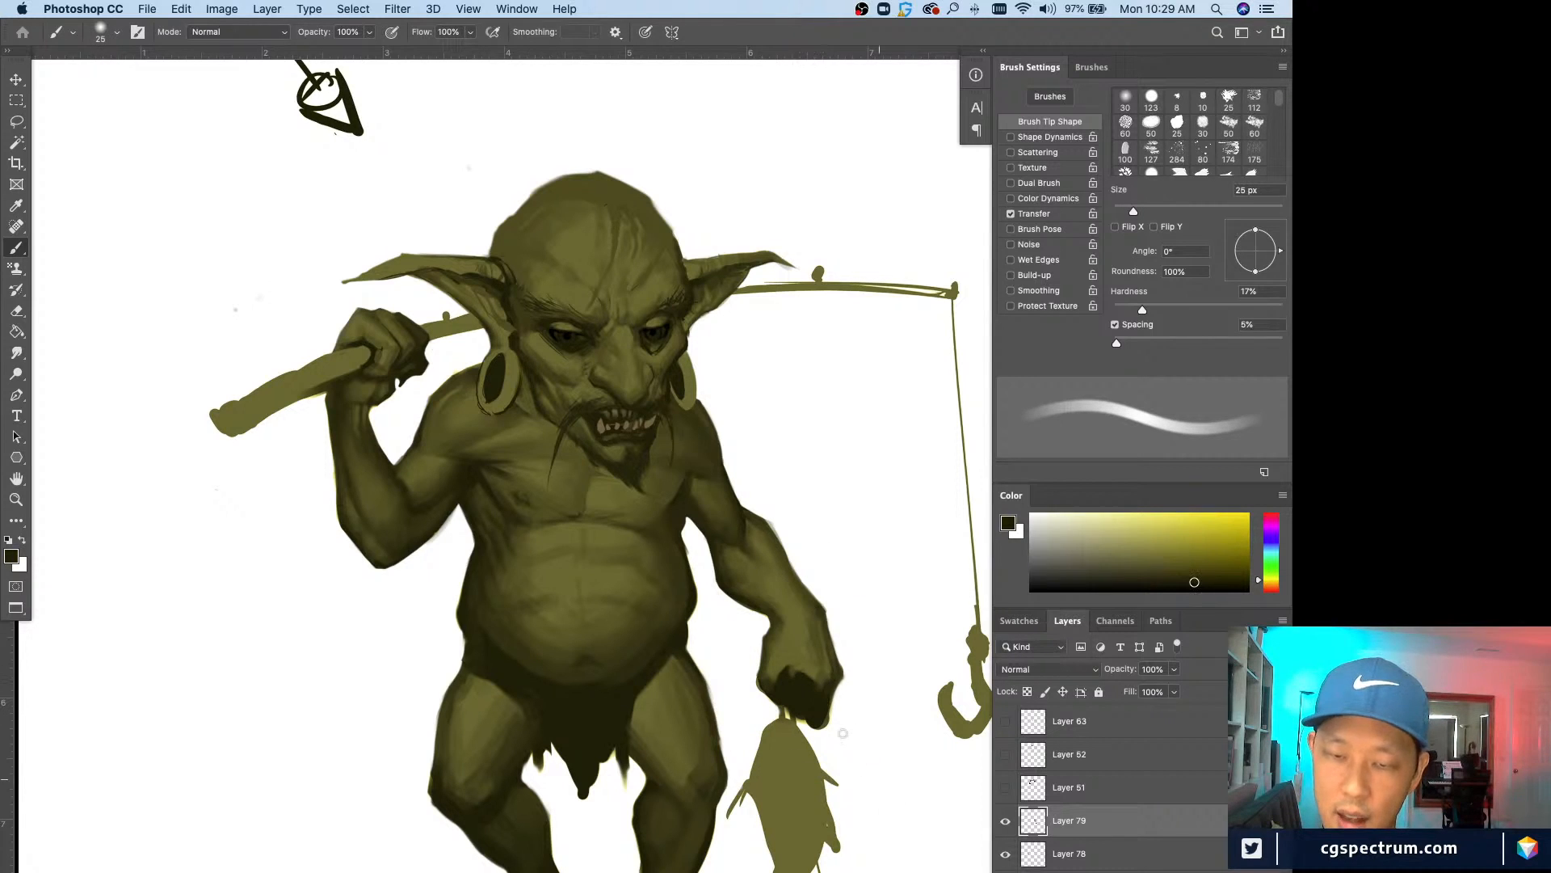
Step: Build up the thumb of the lowered hand with sampled olives and trim its outline with background white at 25 px
left_click(778, 651, "alt")
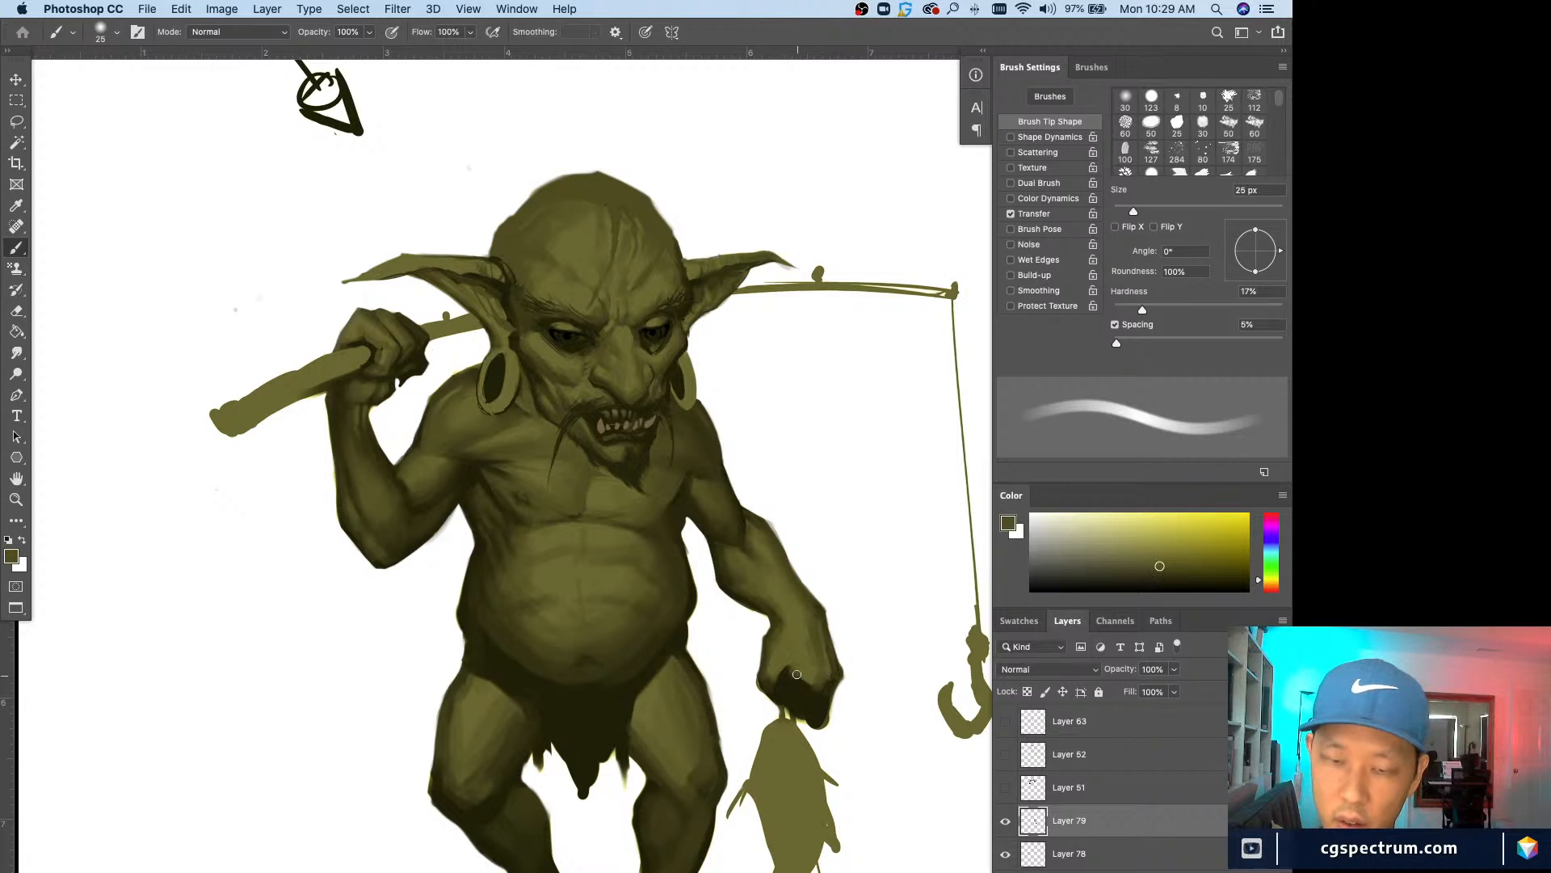
left_click(789, 669, "alt")
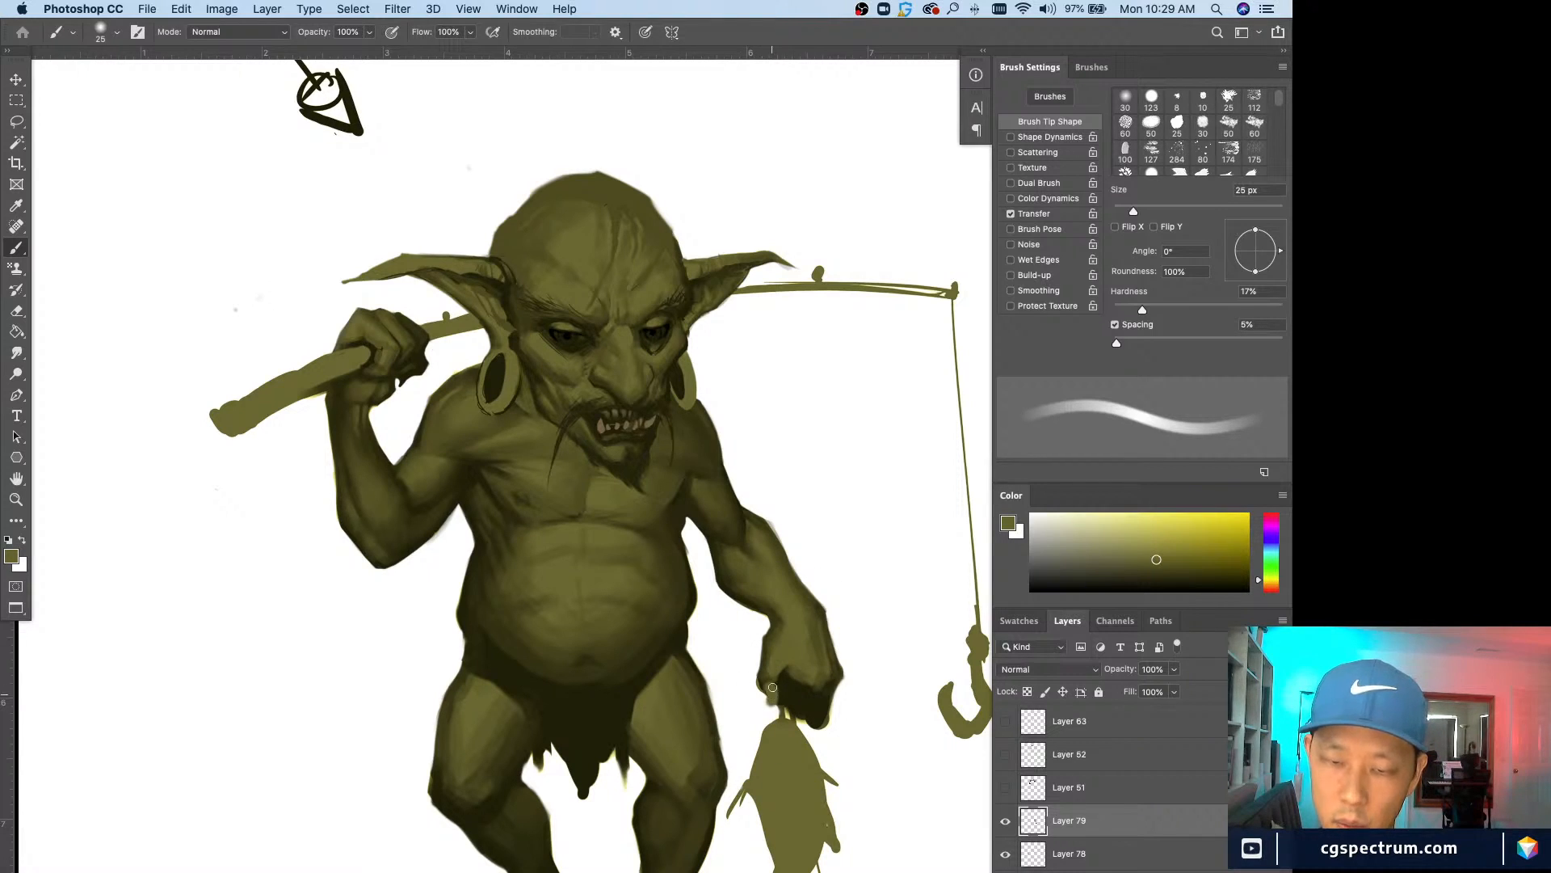
left_click(768, 686, "alt")
left_click(767, 689, "alt")
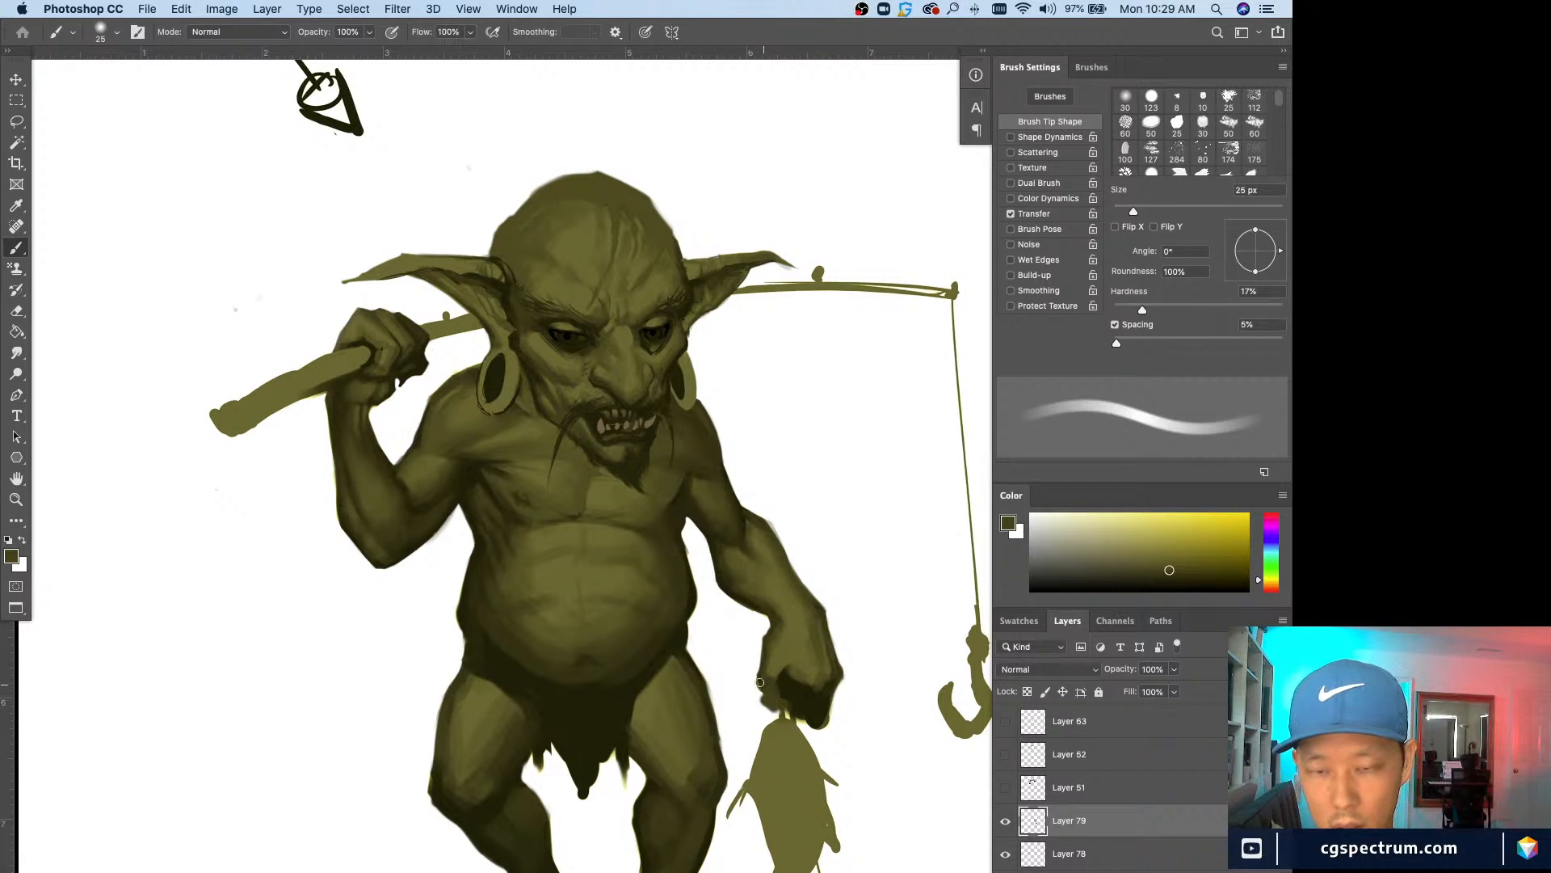
left_click(754, 690, "alt")
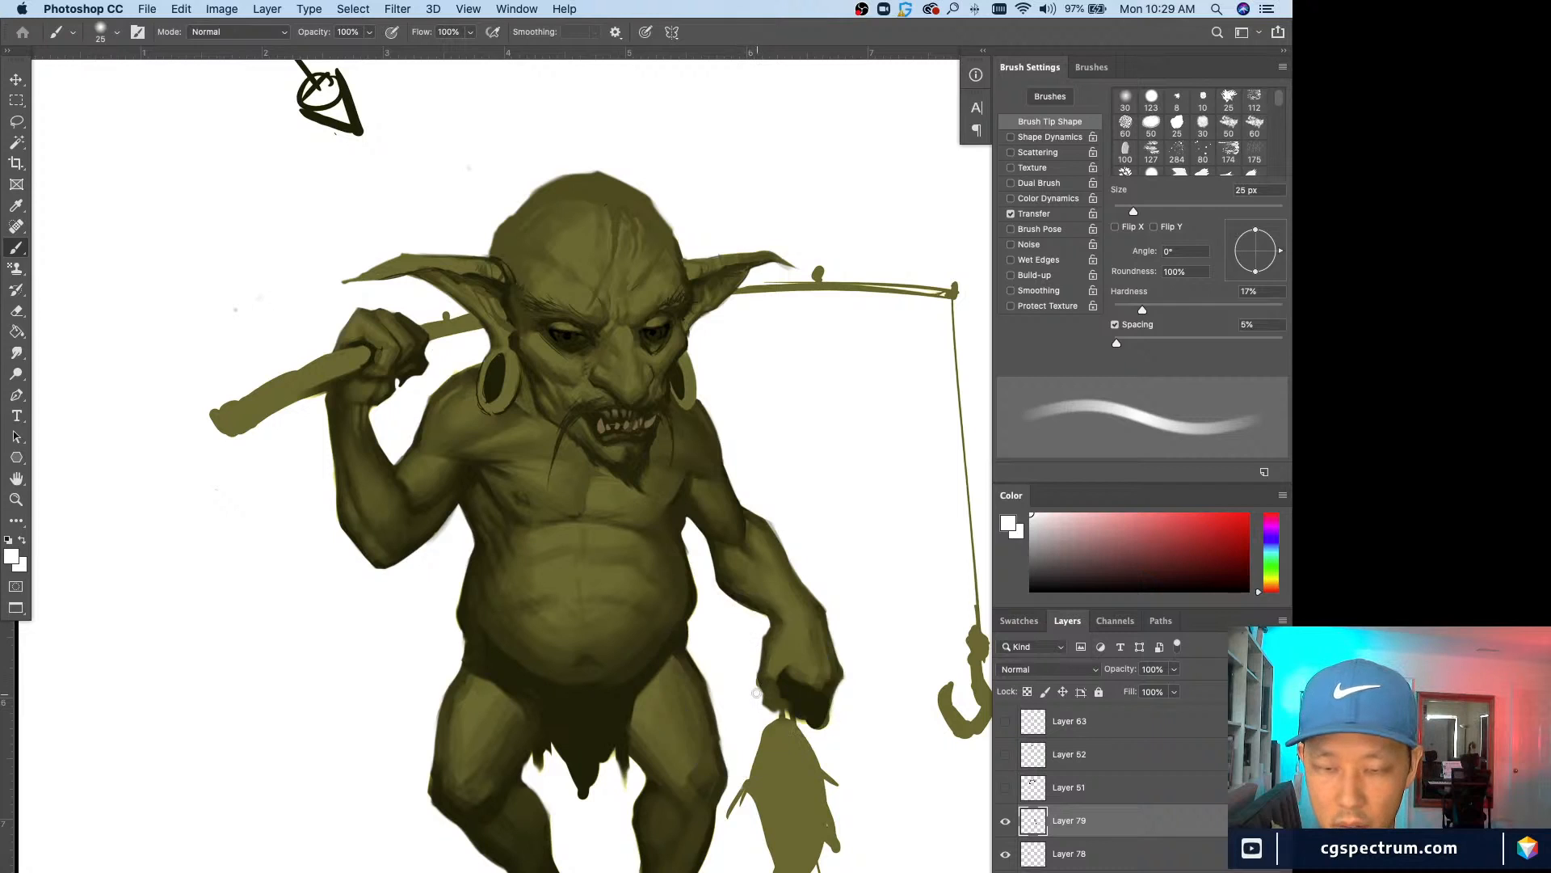
left_click(764, 701, "alt")
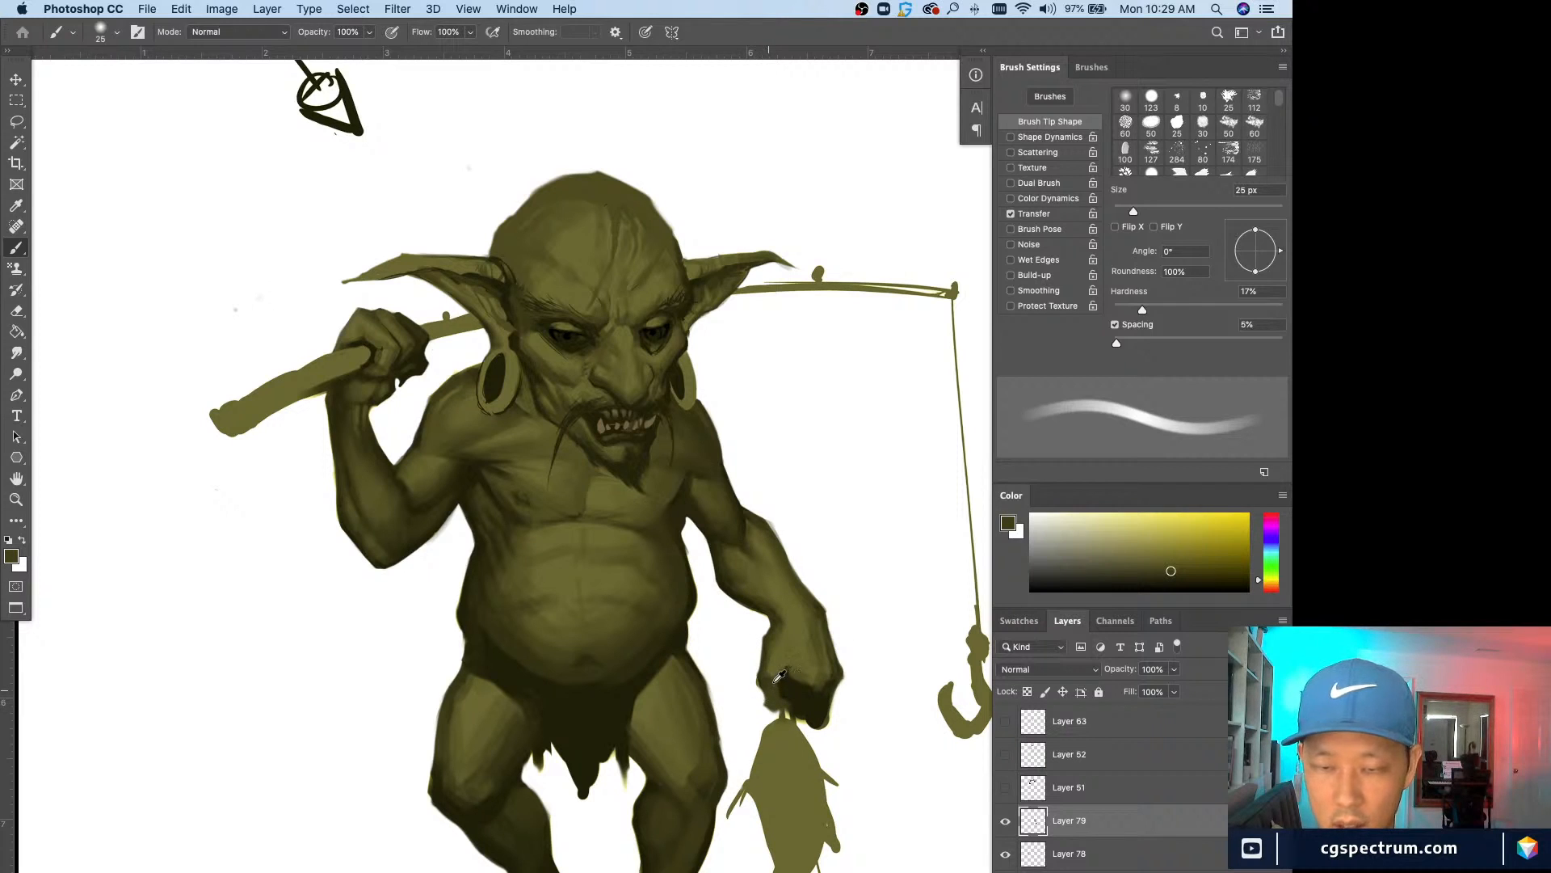
Step: Tidy the inner contour of the lowered hand beside the thumb with sampled dark olive and white, at 20 and 10 px
key("bracketleft")
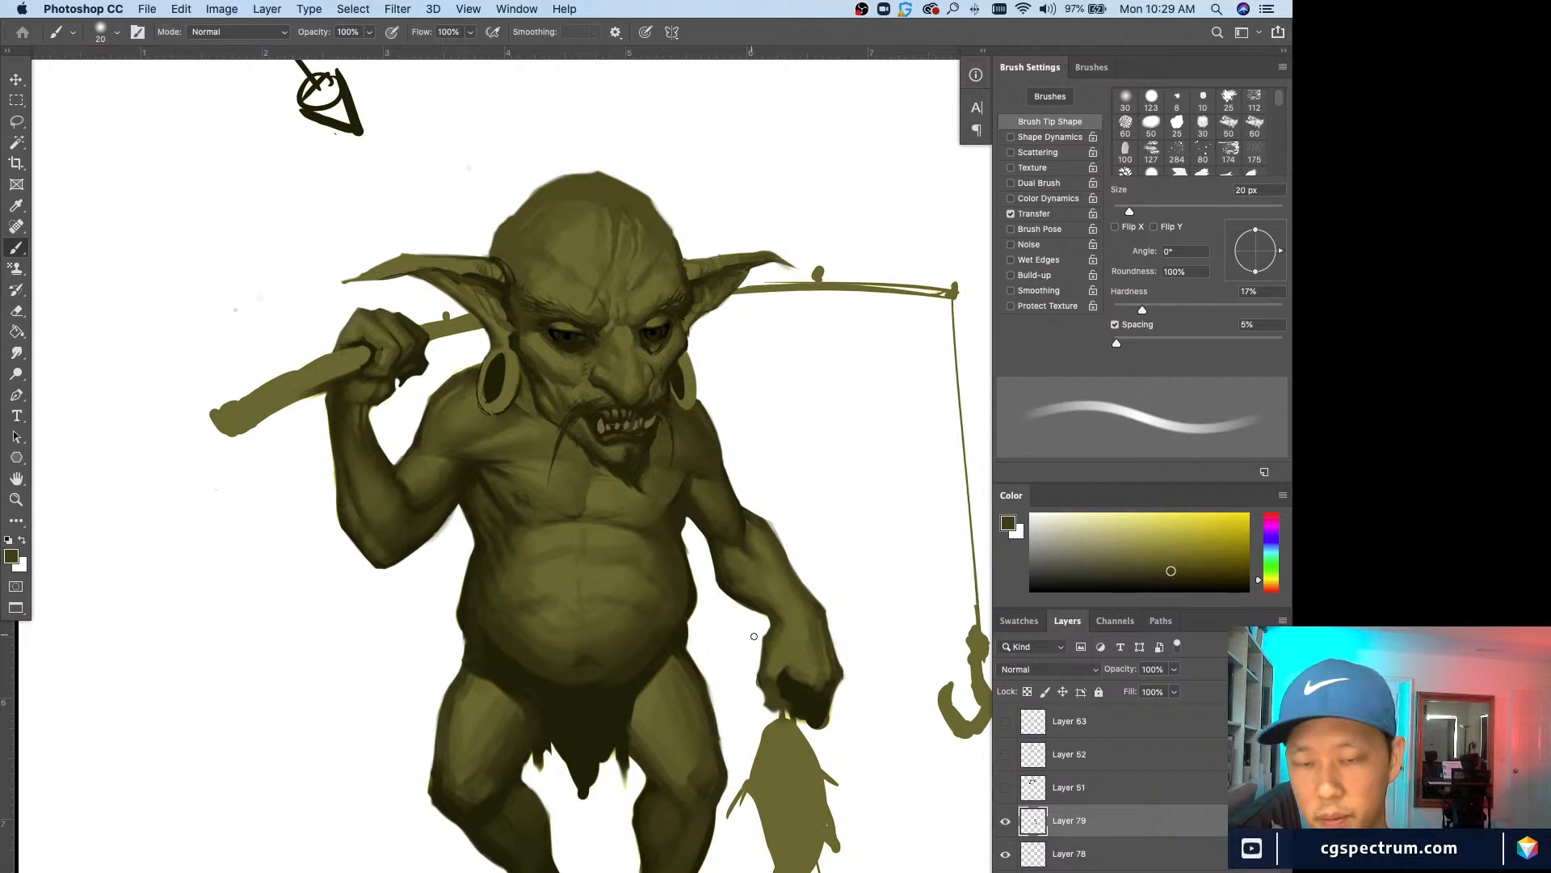
left_click(760, 685, "alt")
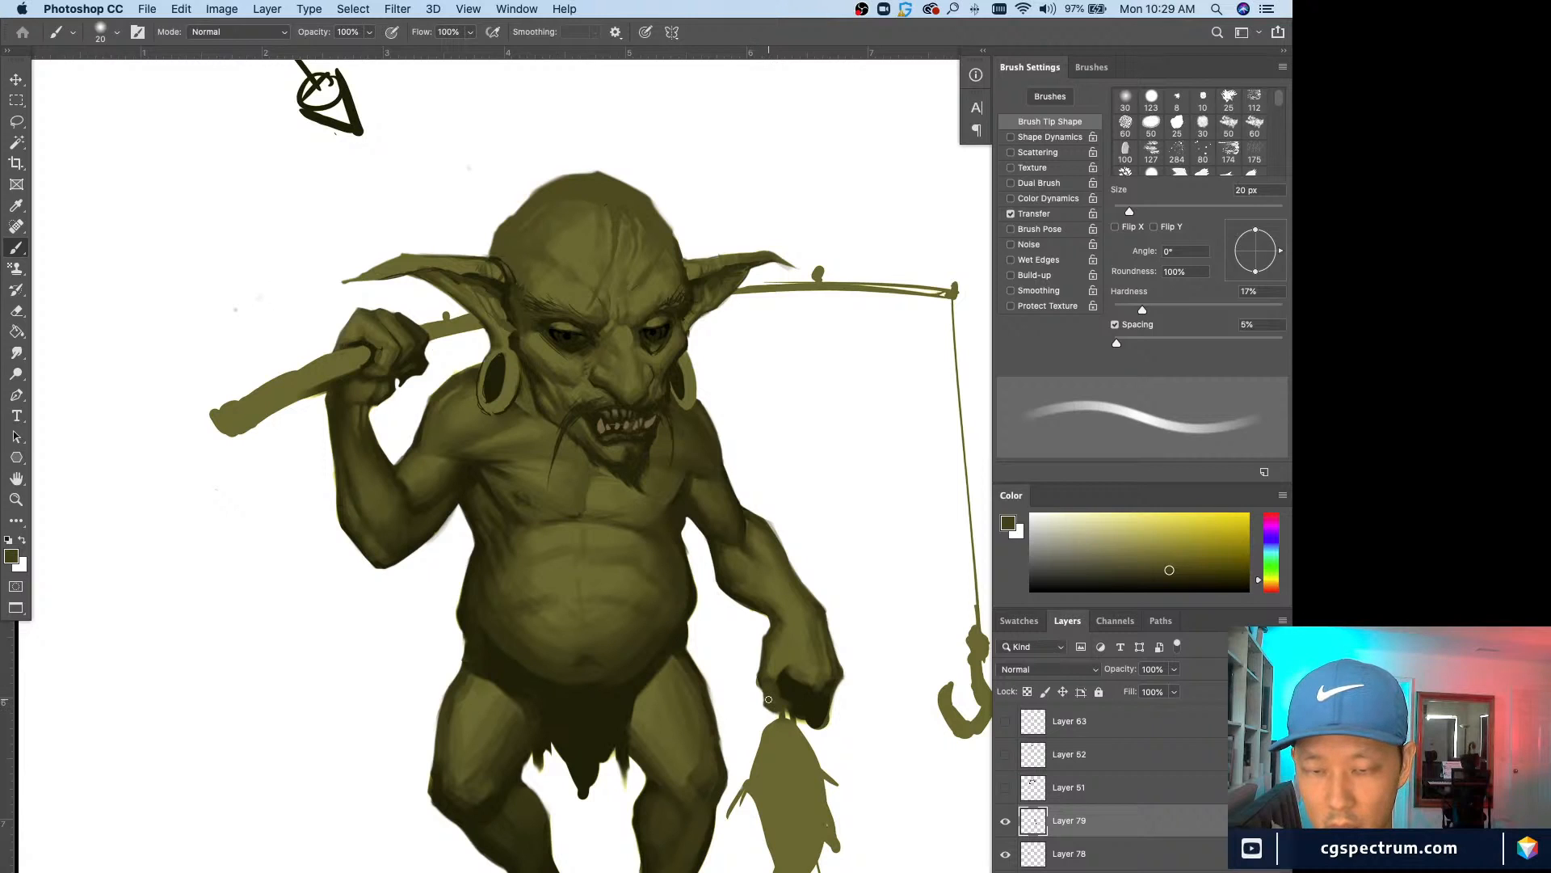
key("bracketleft")
key("bracketleft")
left_click(762, 650, "alt")
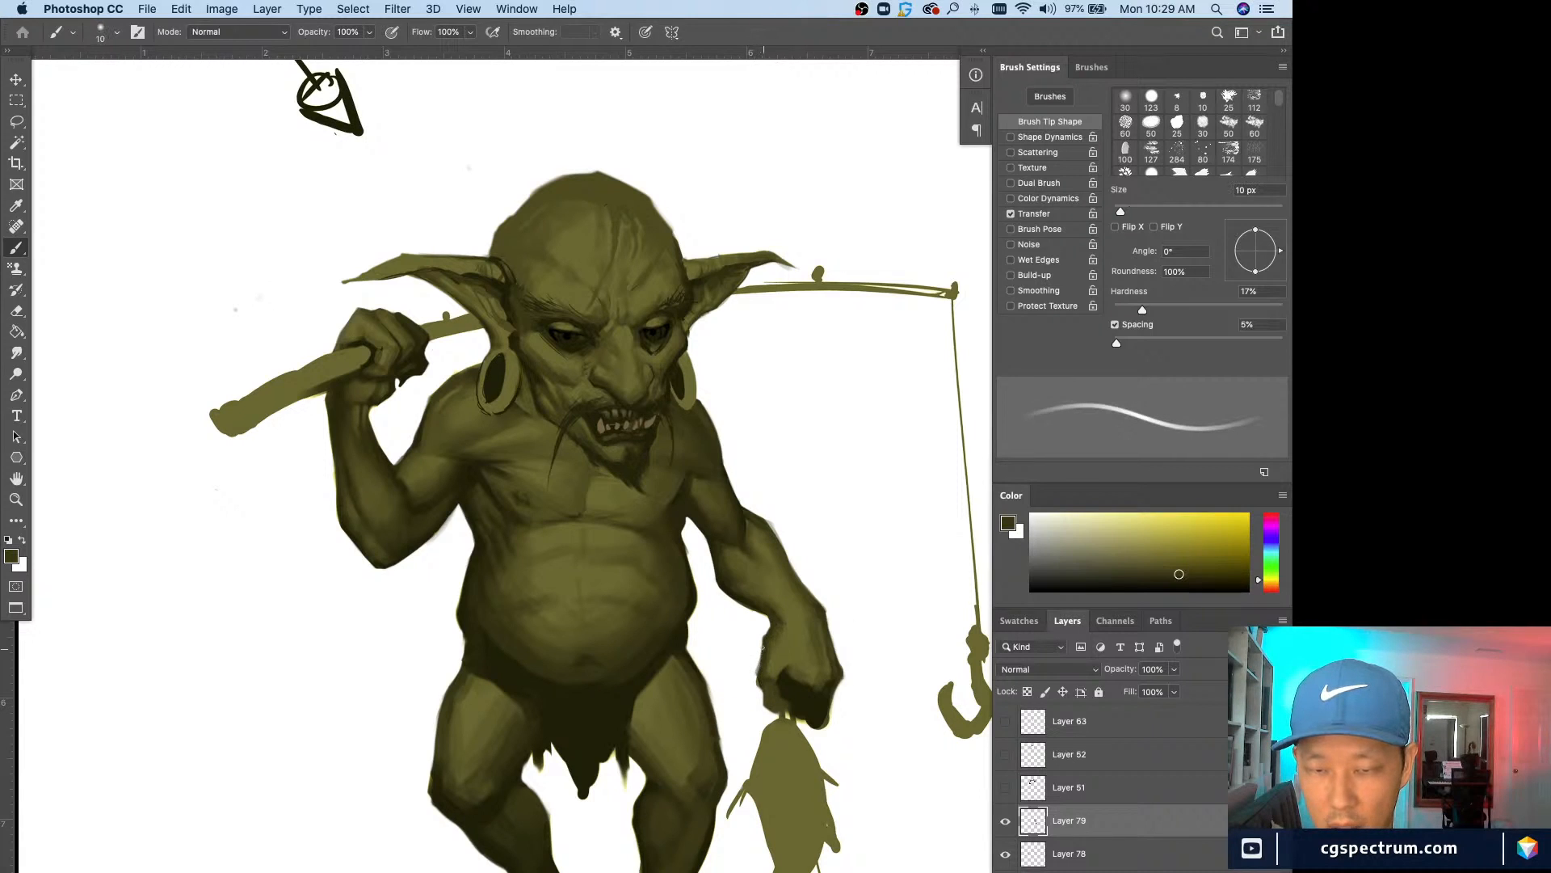
left_click_drag(761, 646, 756, 670)
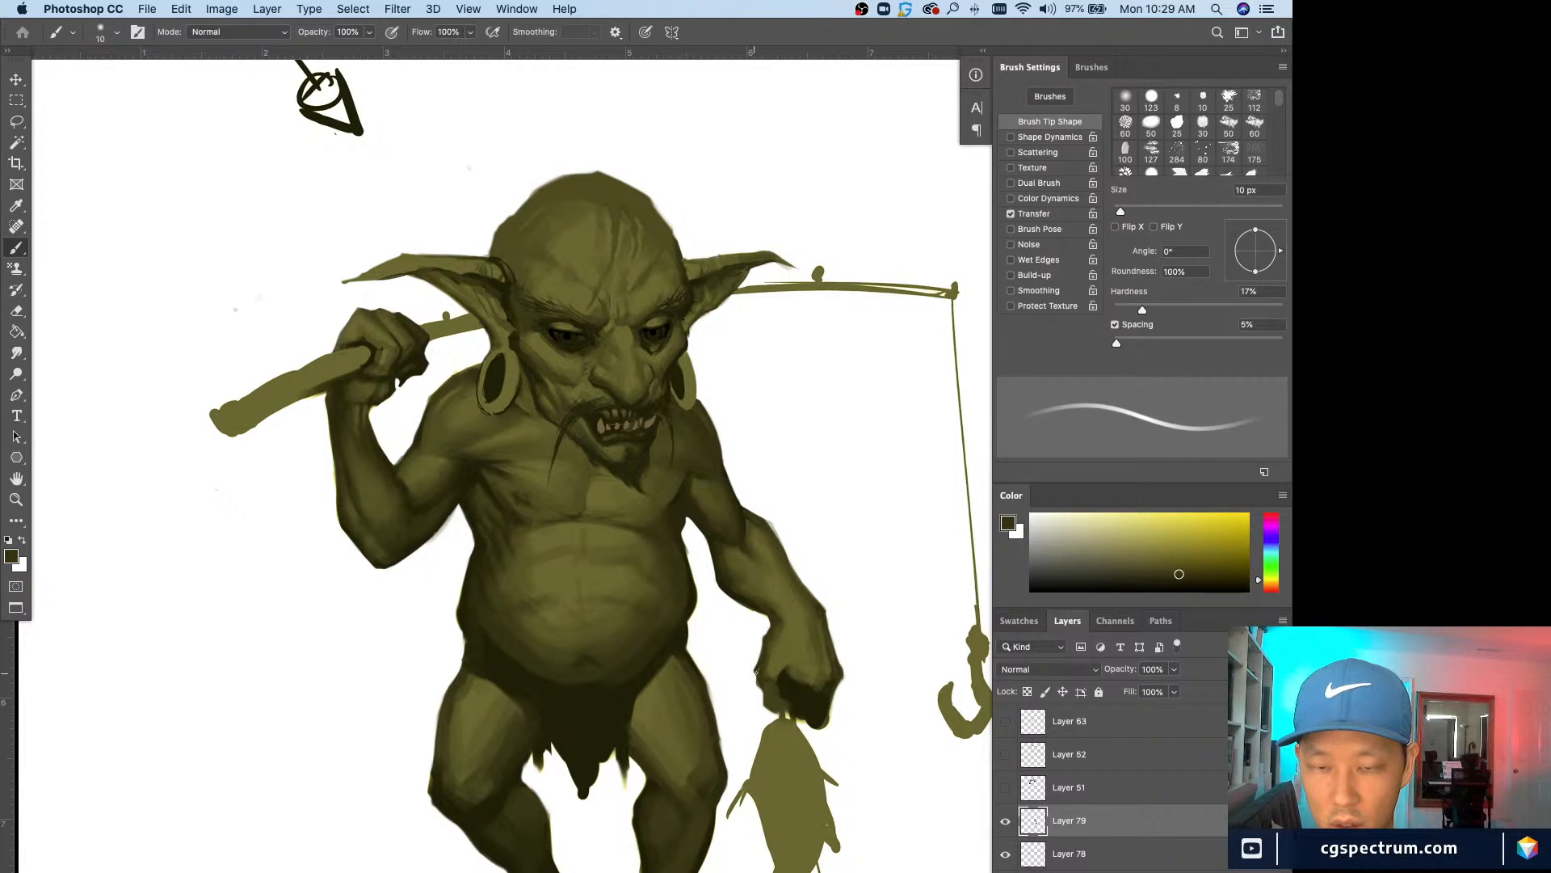
left_click(753, 682, "alt")
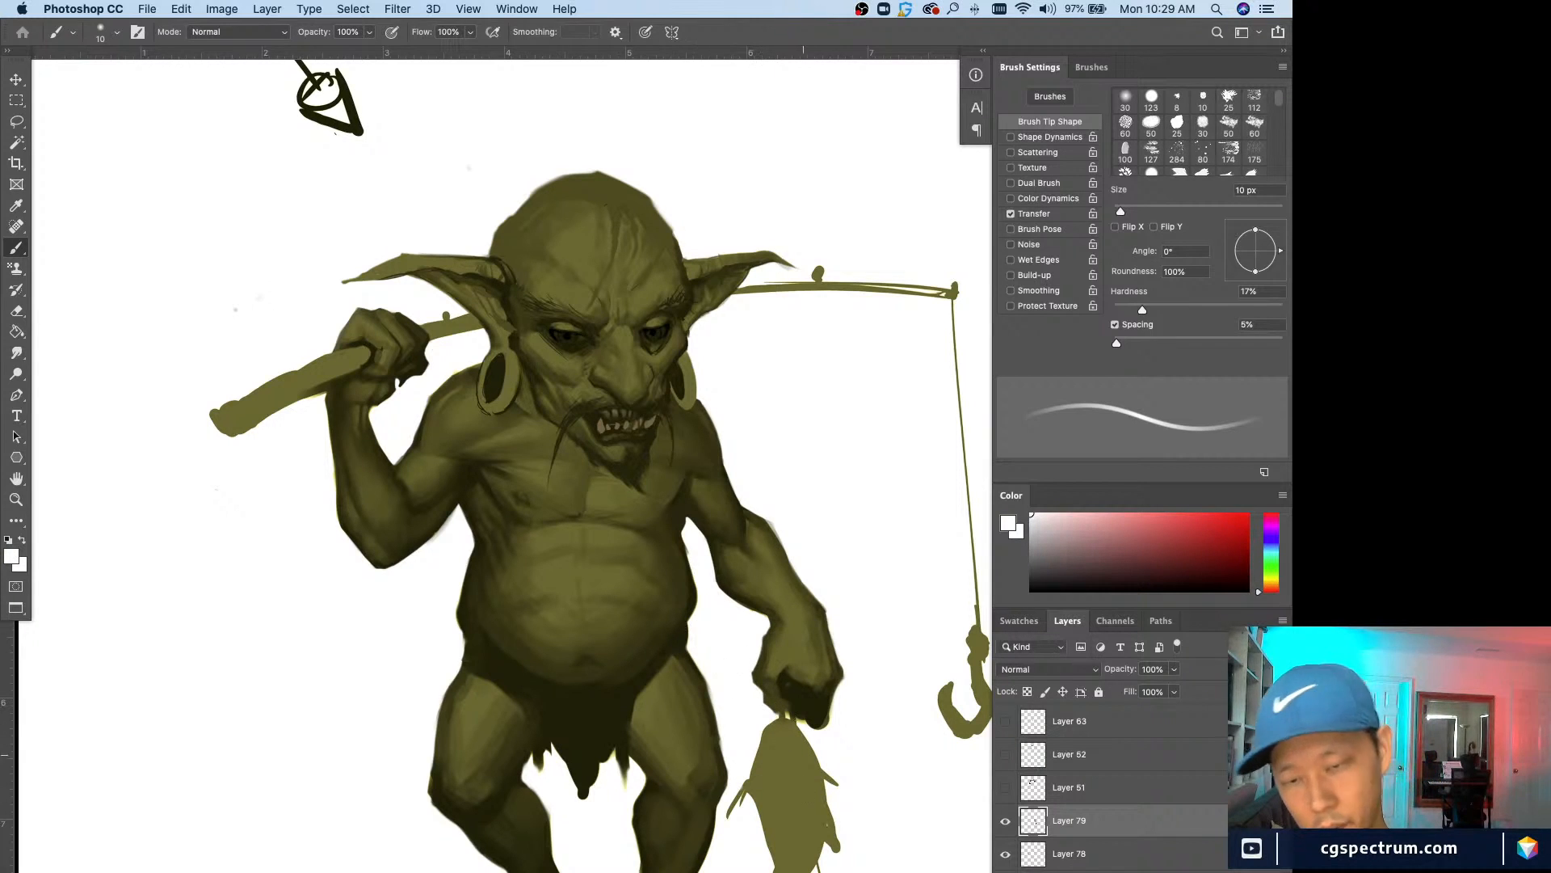
Step: Blend the thumb and curled fingers of the lowered fist with sampled dark and light olives at 20 and 25 px
left_click(767, 676, "alt")
key("bracketright")
key("bracketright")
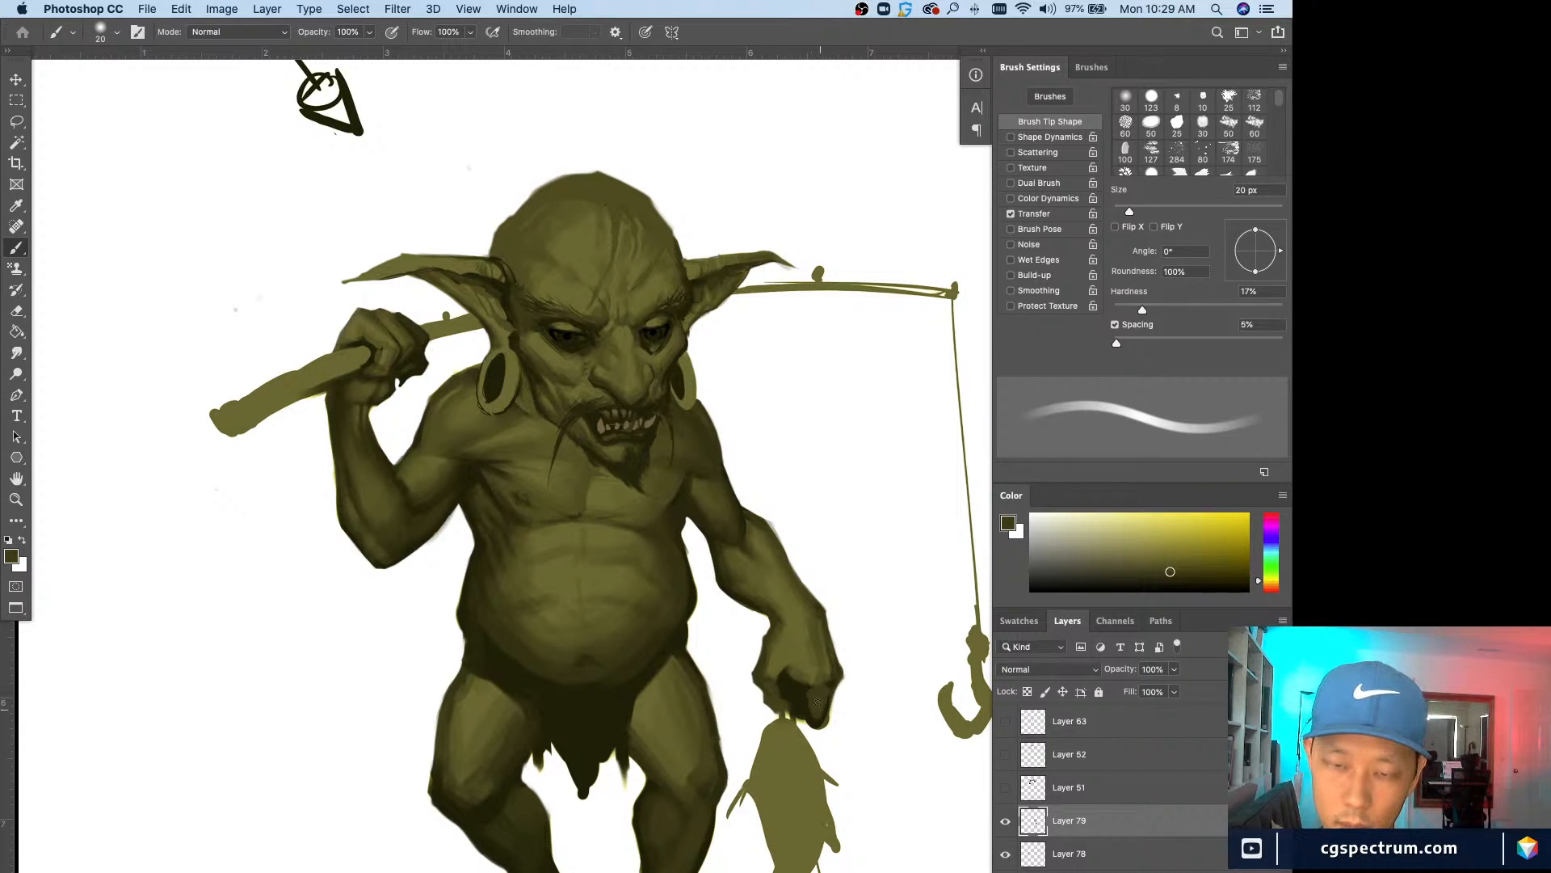
left_click(800, 679, "alt")
left_click(804, 685, "alt")
key("bracketright")
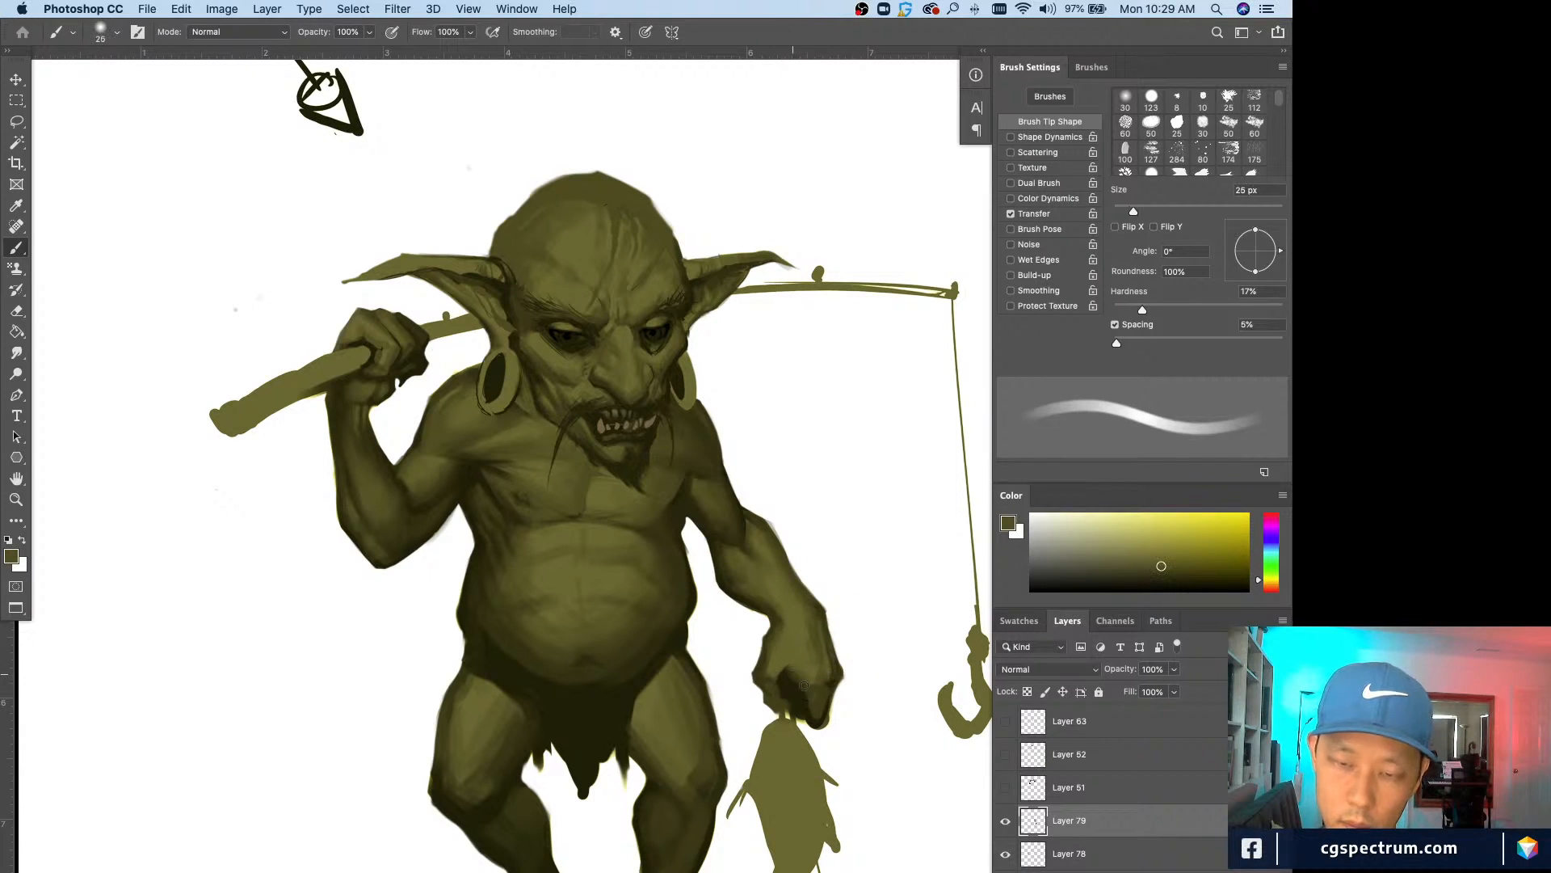
left_click(816, 681, "alt")
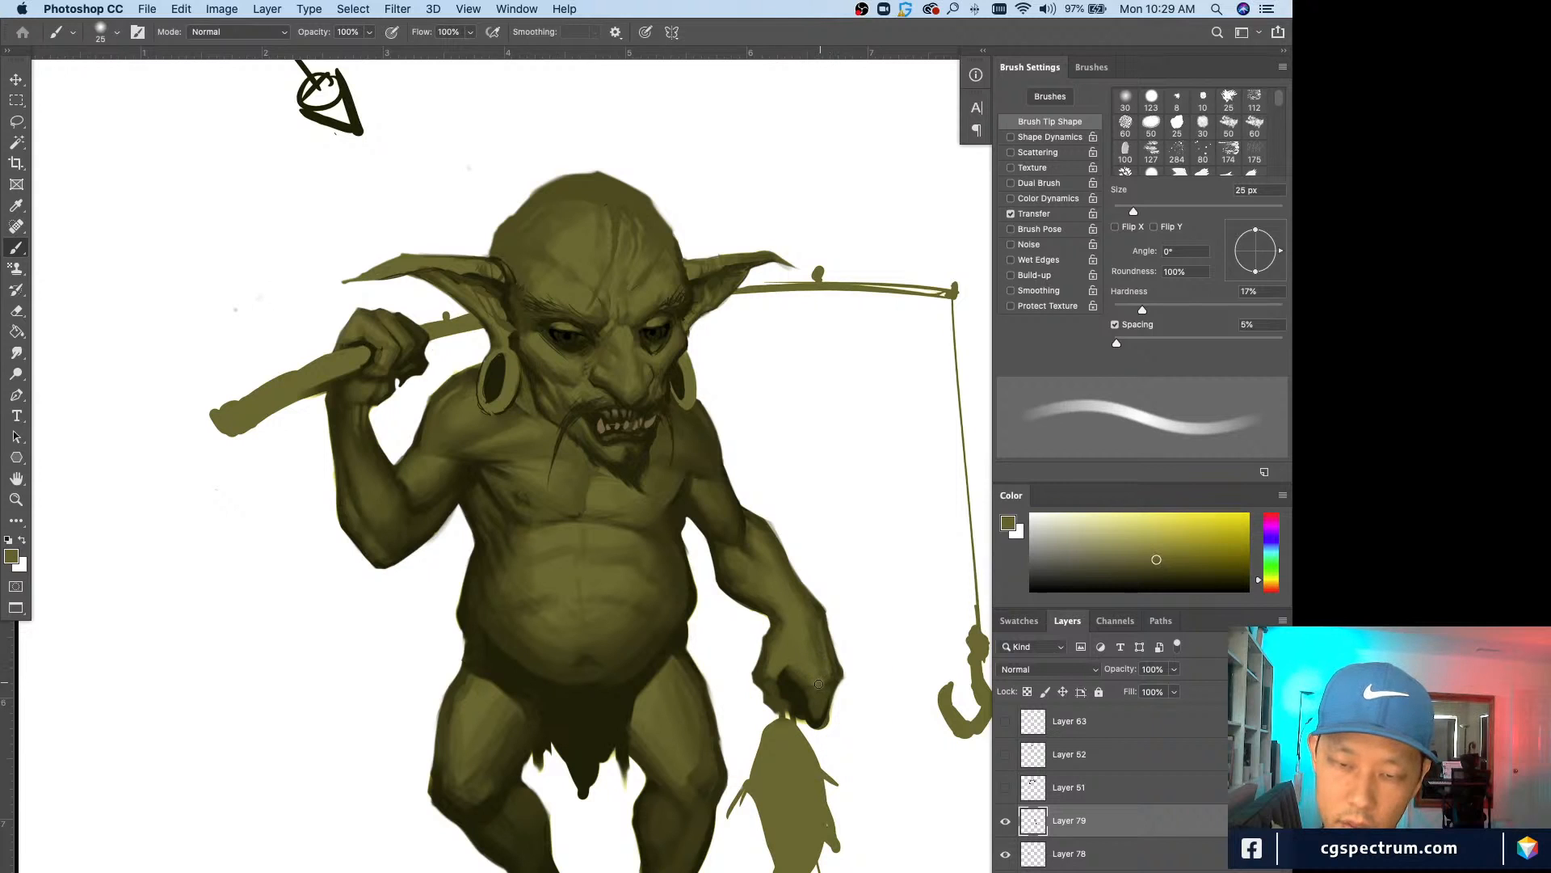
Step: Reshape the outer knuckles of the lowered fist with sampled olives and background white, using brush sizes of 15 and 20 px
key("bracketleft")
key("bracketleft")
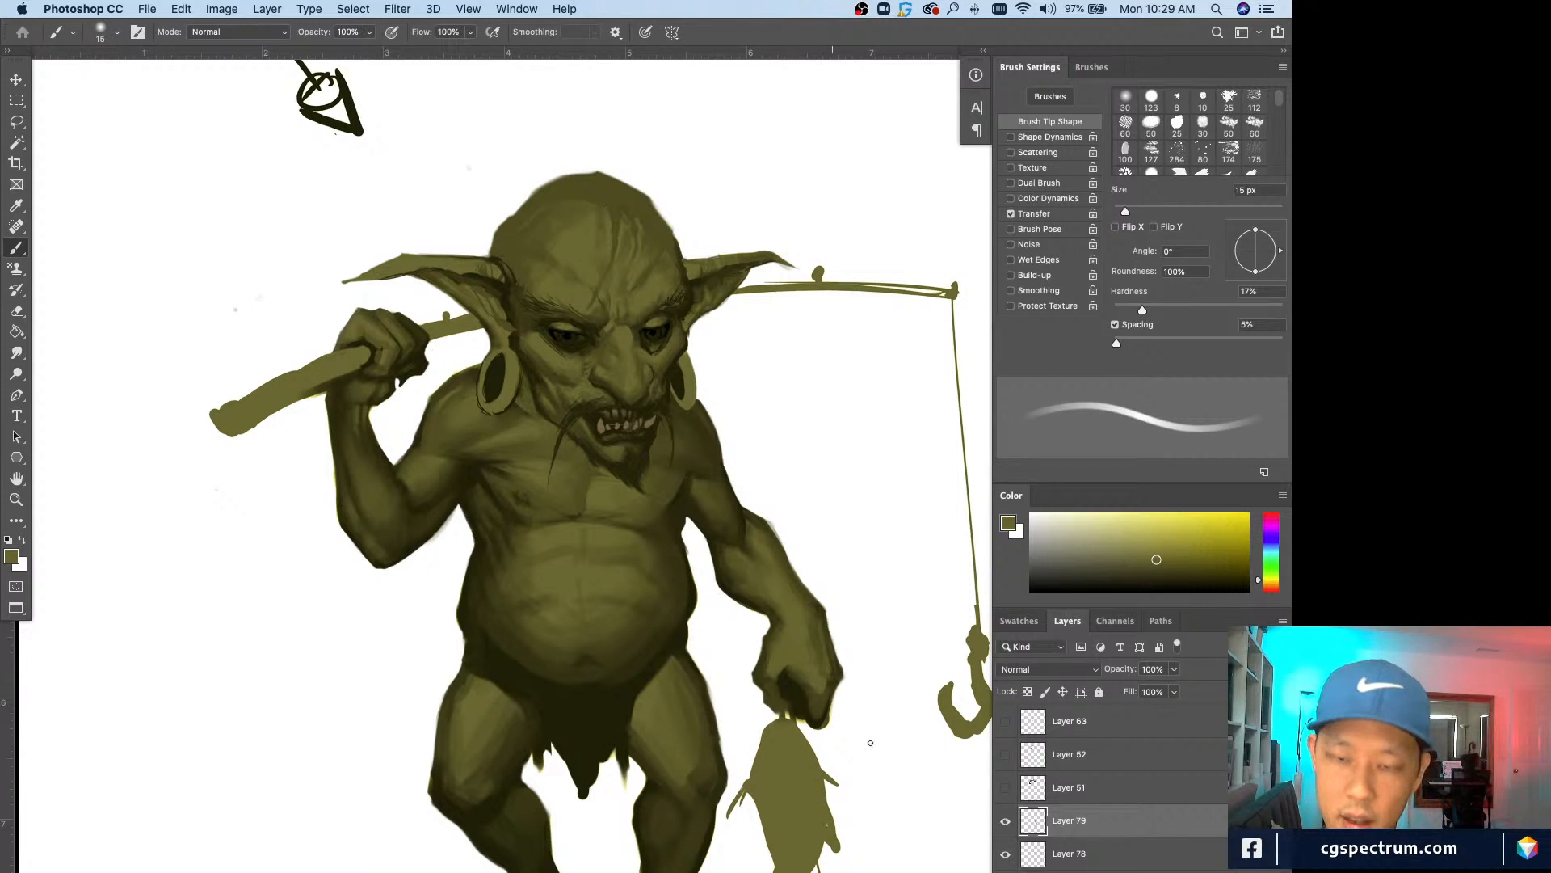
left_click(838, 679, "alt")
key("bracketright")
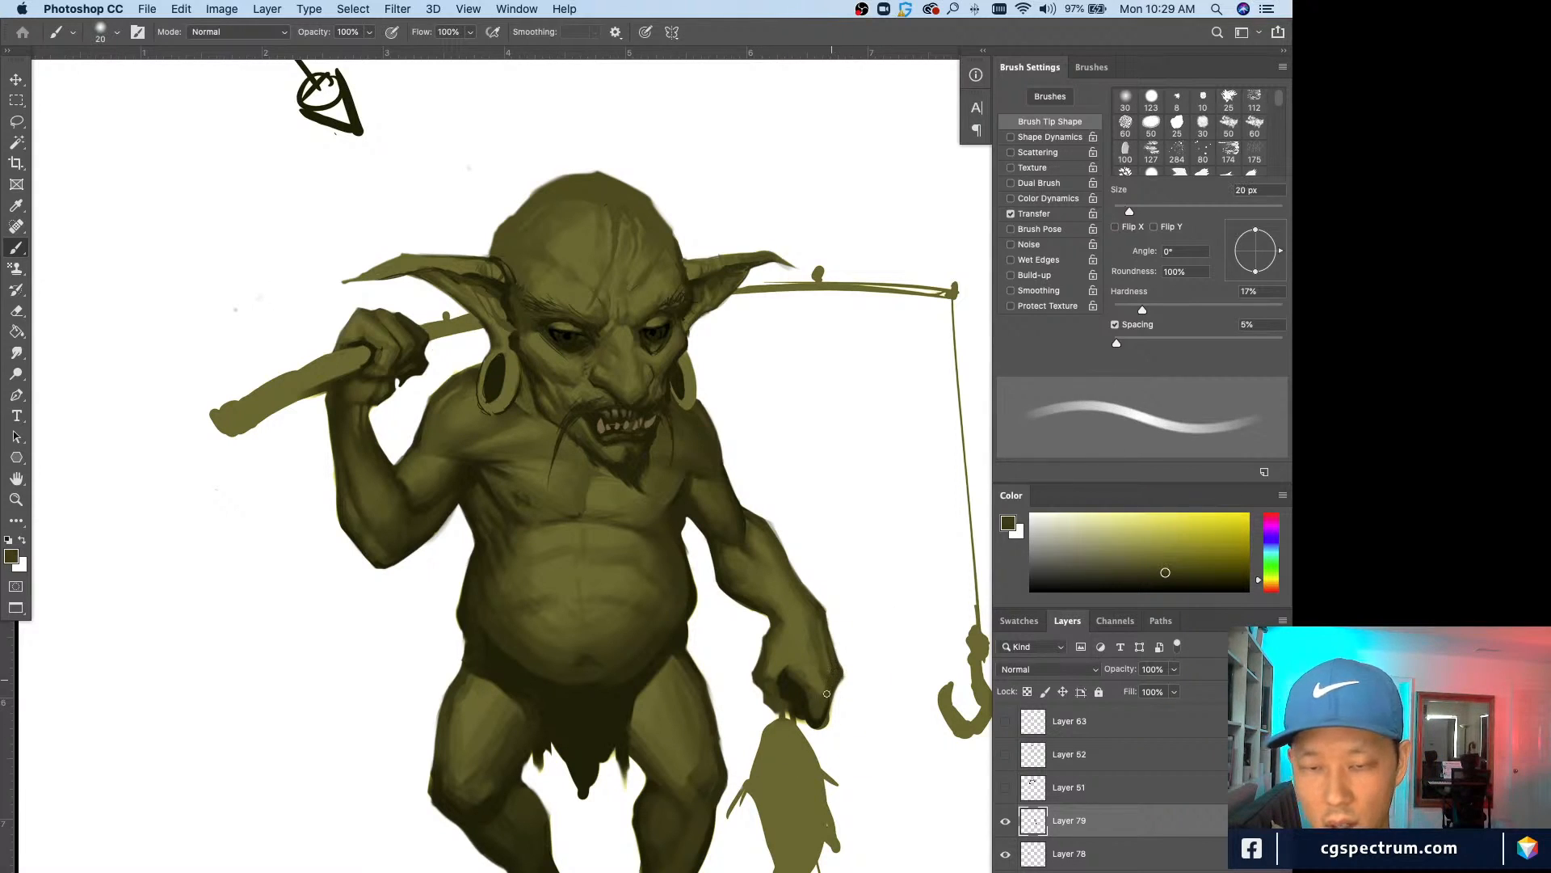
left_click(851, 695, "alt")
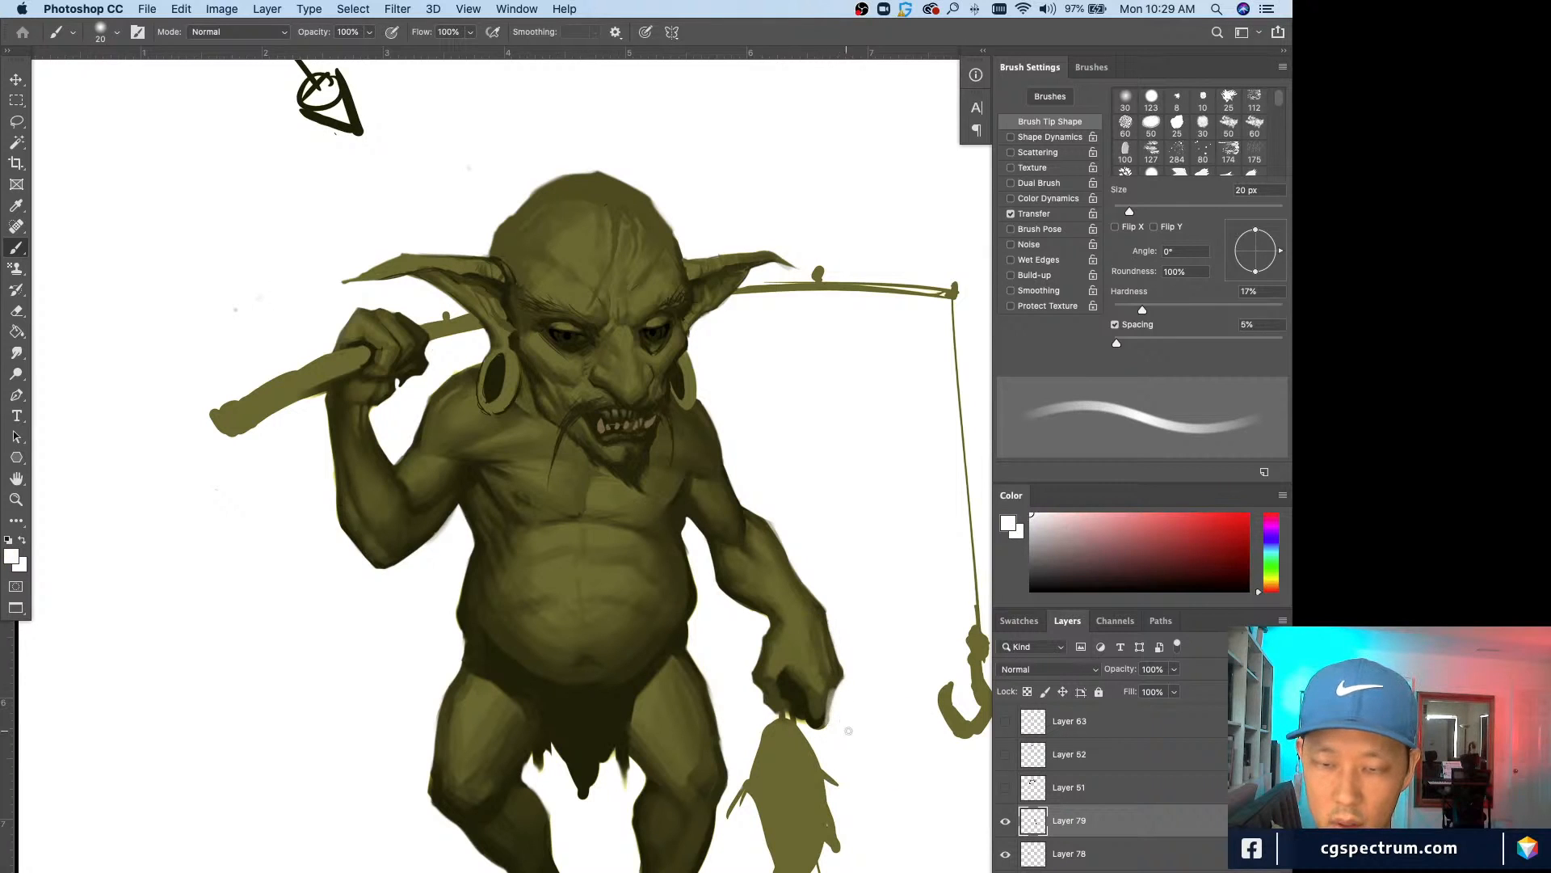
left_click(829, 684, "alt")
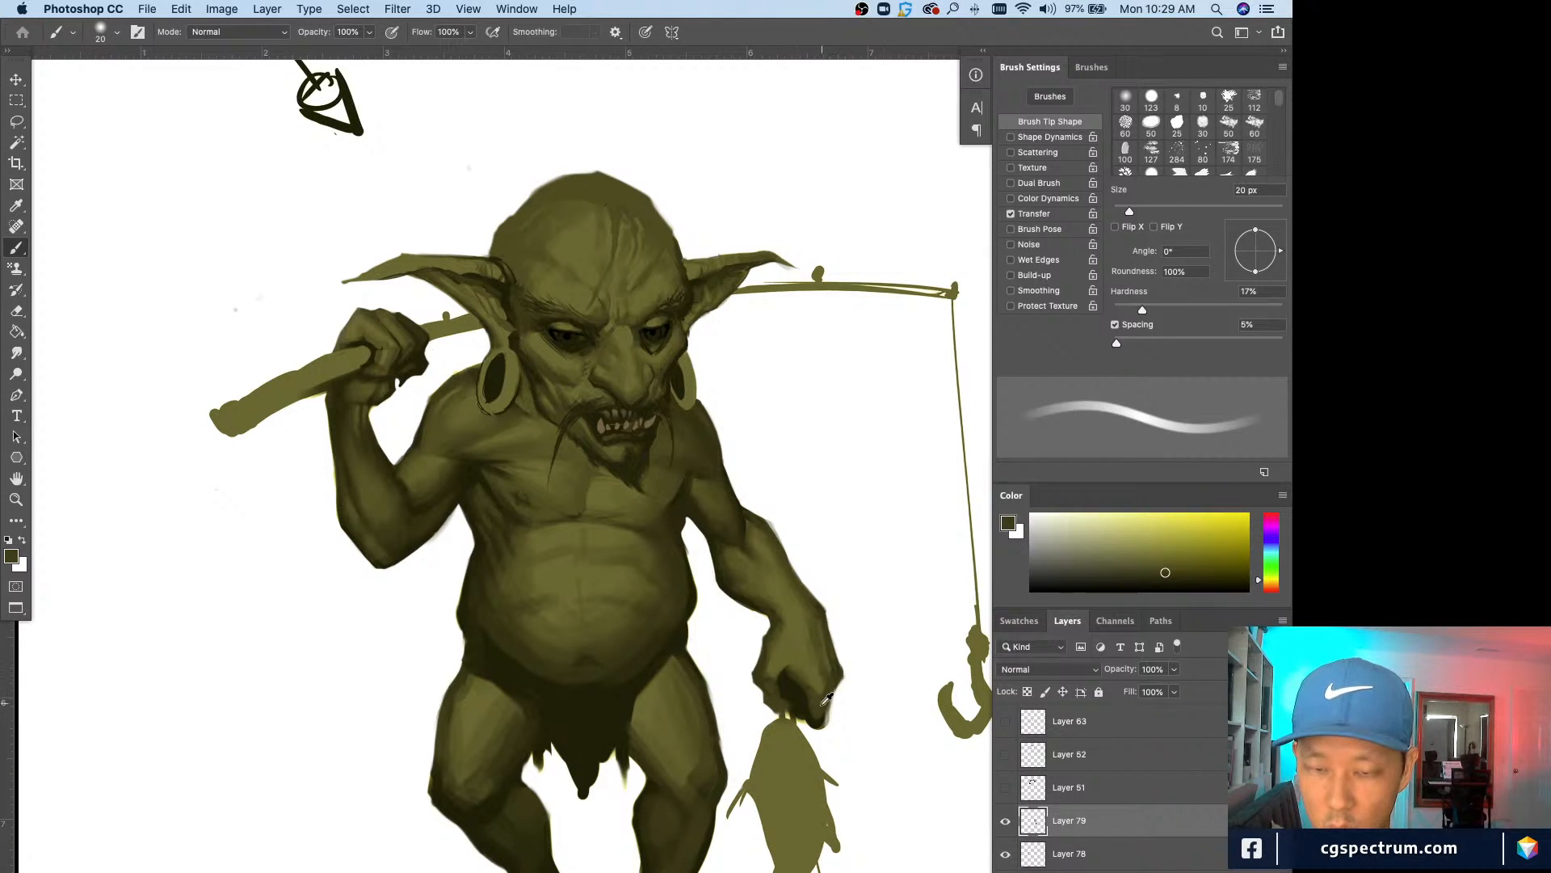
left_click(827, 699, "alt")
left_click(825, 700, "alt")
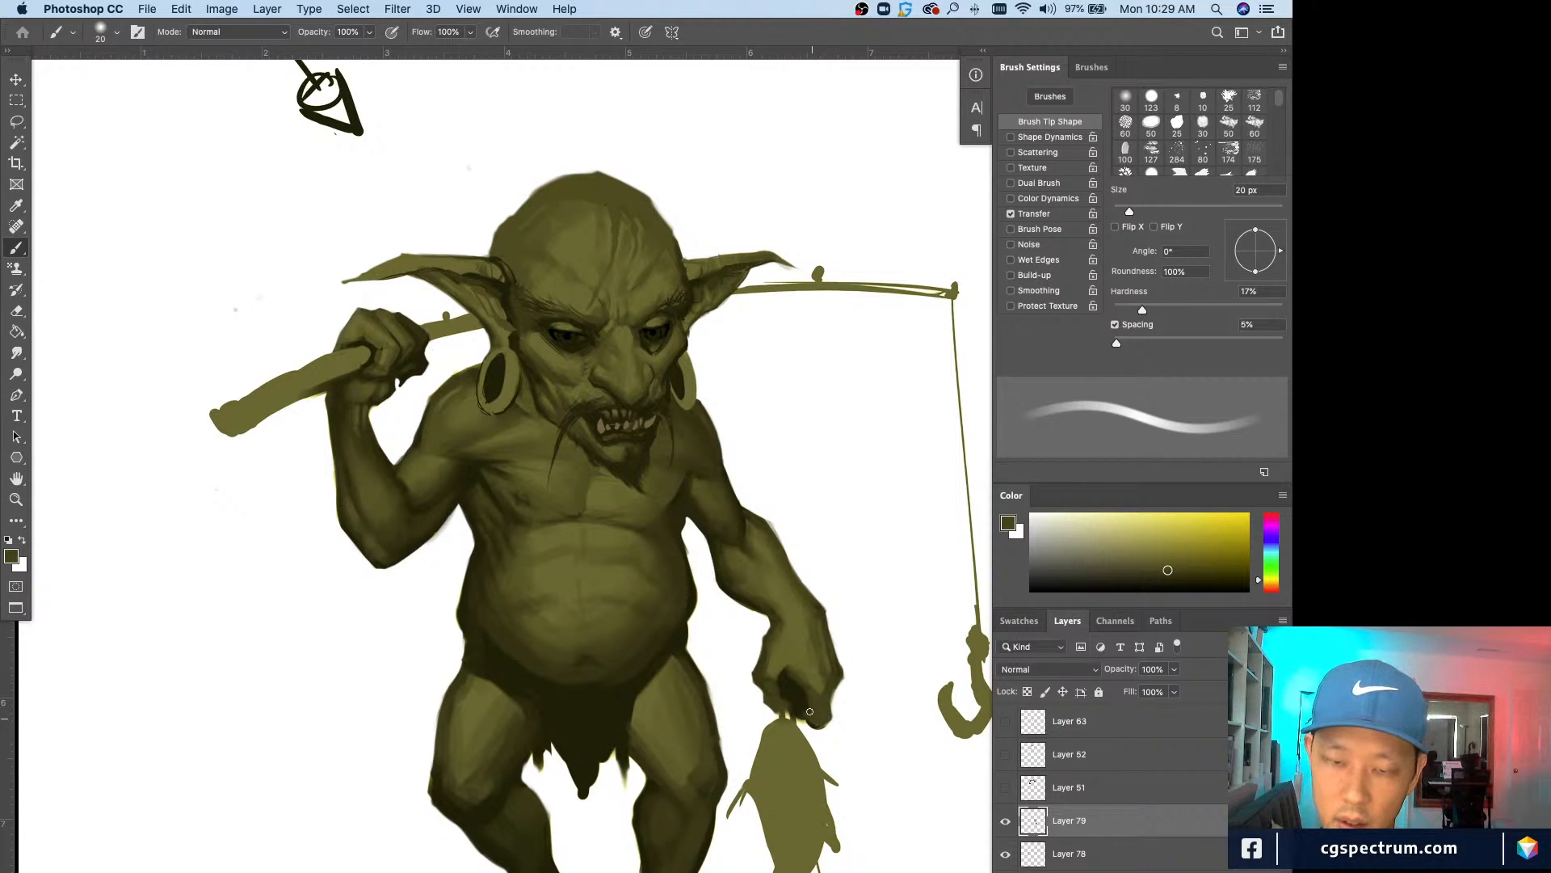
Step: Paint the outer edge of the lowered fist from the knuckle down to the fingertips with sampled olive at 10 px
left_click(837, 677, "alt")
key("bracketleft")
key("bracketleft")
left_click_drag(836, 683, 827, 717)
Step: Define the underside of the lowered fist with sampled shadow olive and background white, using brush sizes of 8 and 6 px
left_click(799, 684, "alt")
key("bracketleft")
key("bracketleft")
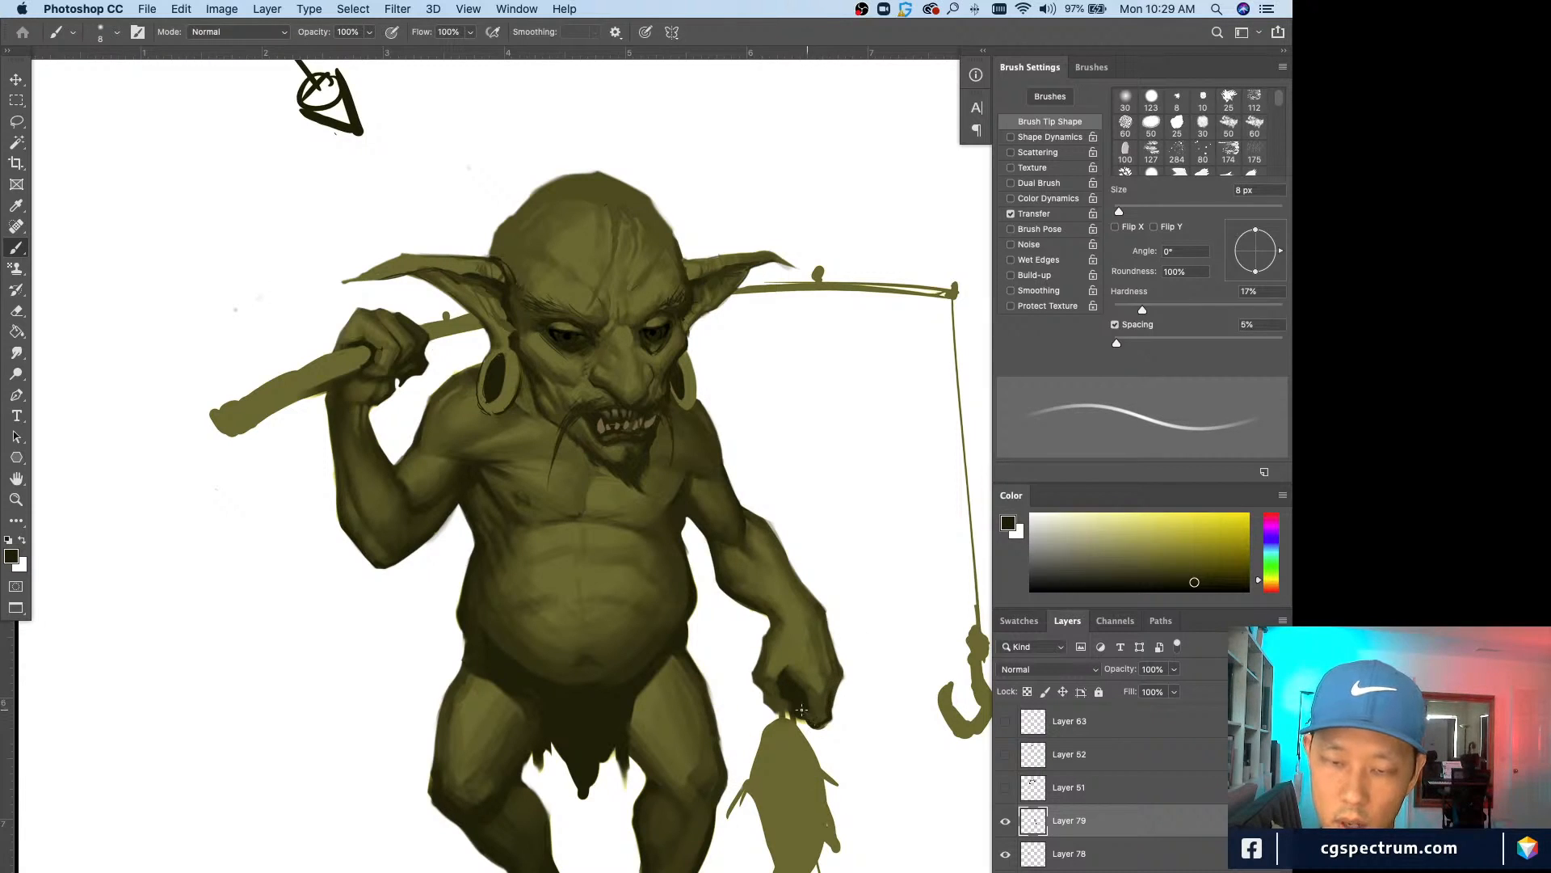
left_click(825, 730, "alt")
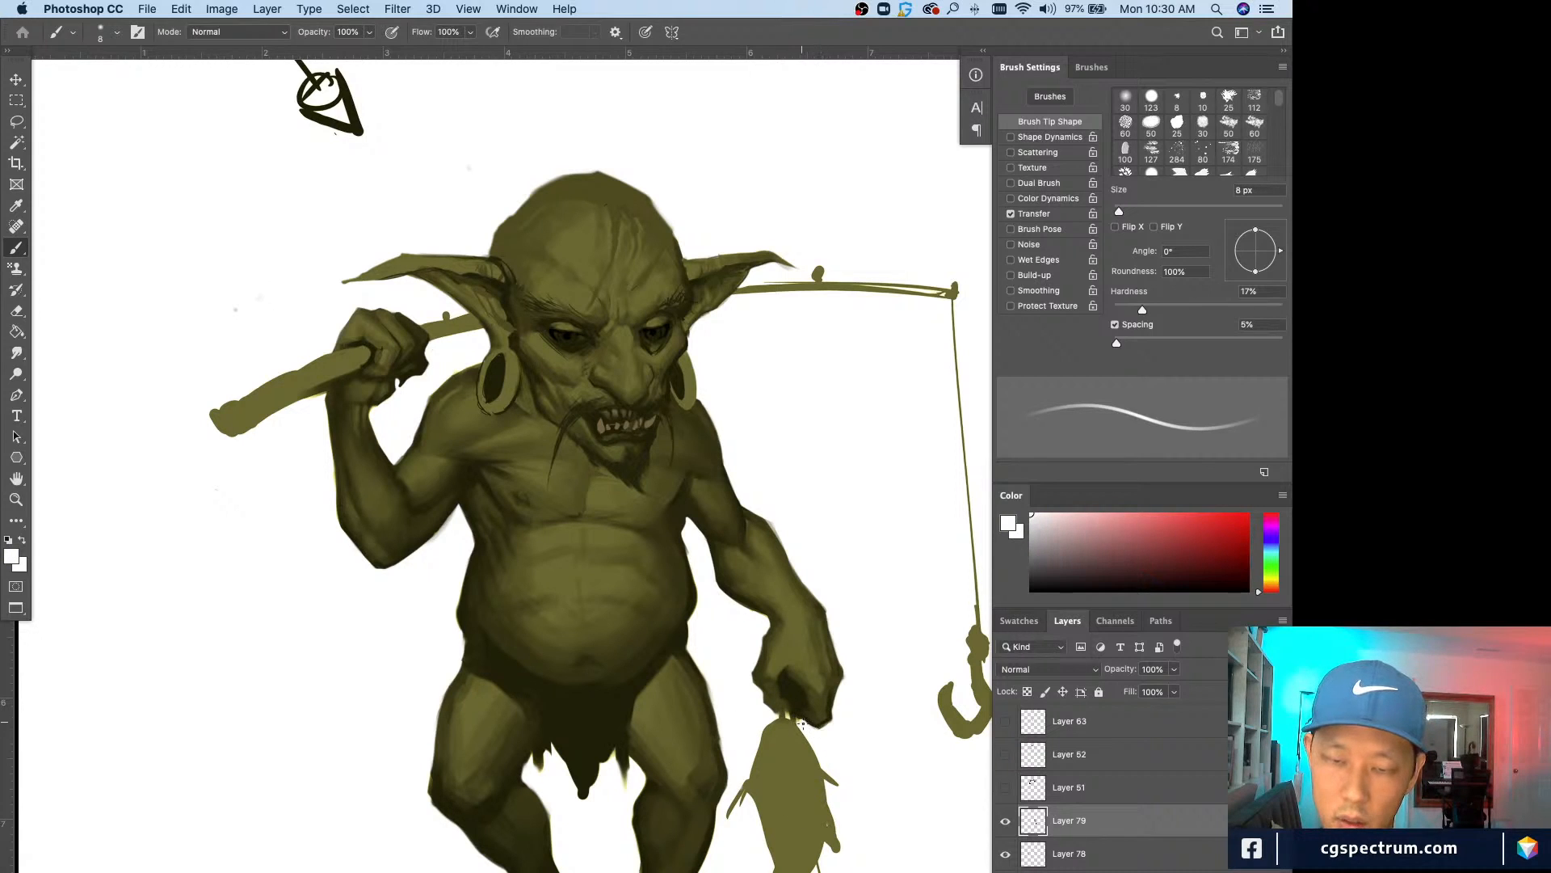
left_click(796, 683, "alt")
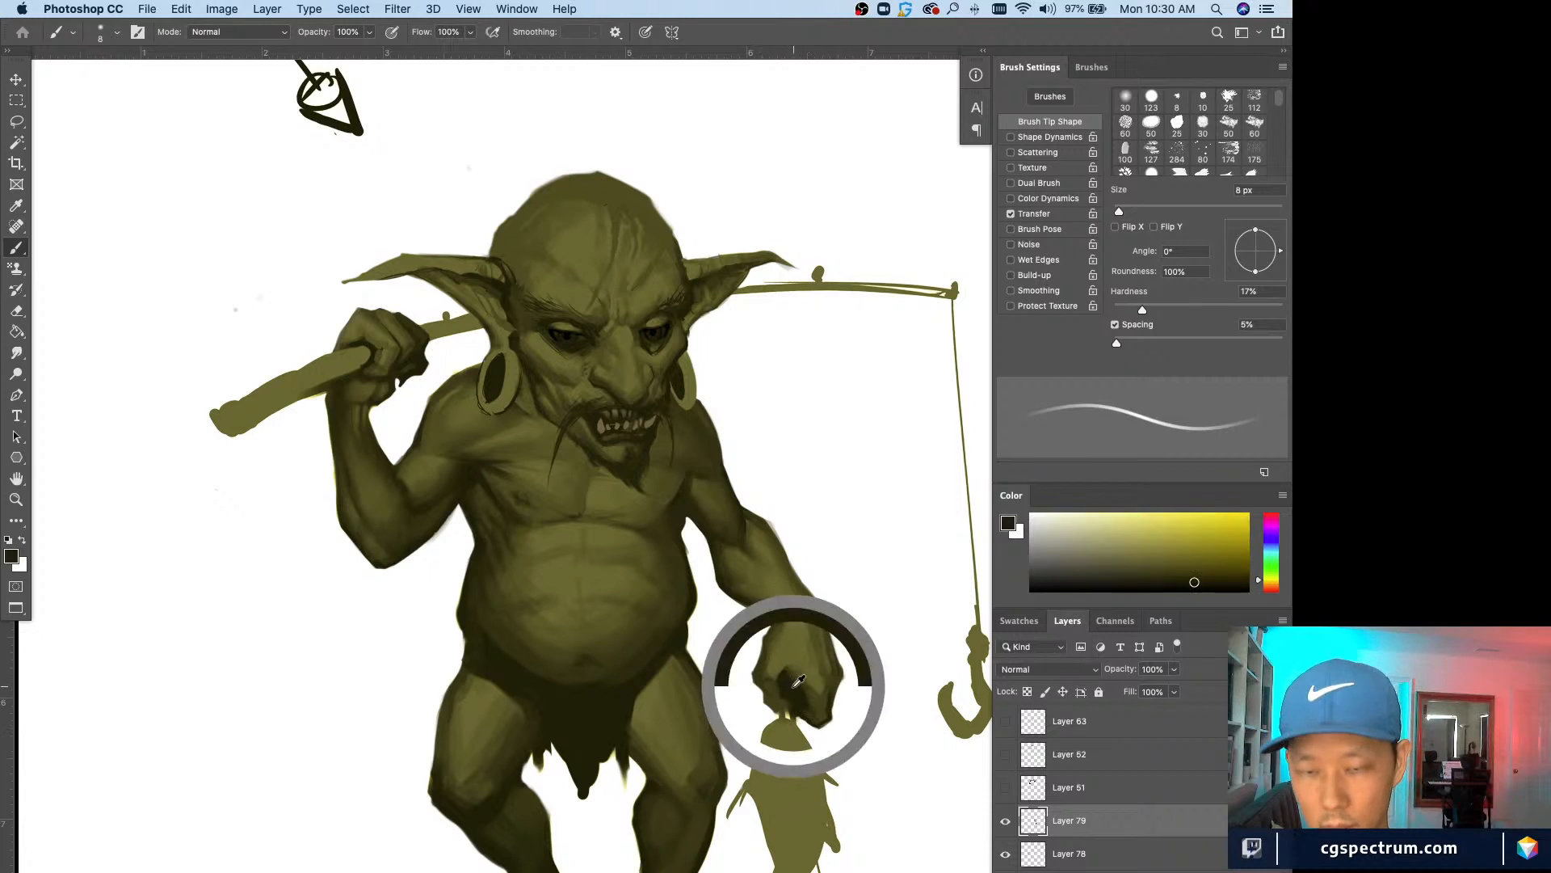
key("bracketleft")
key("bracketleft")
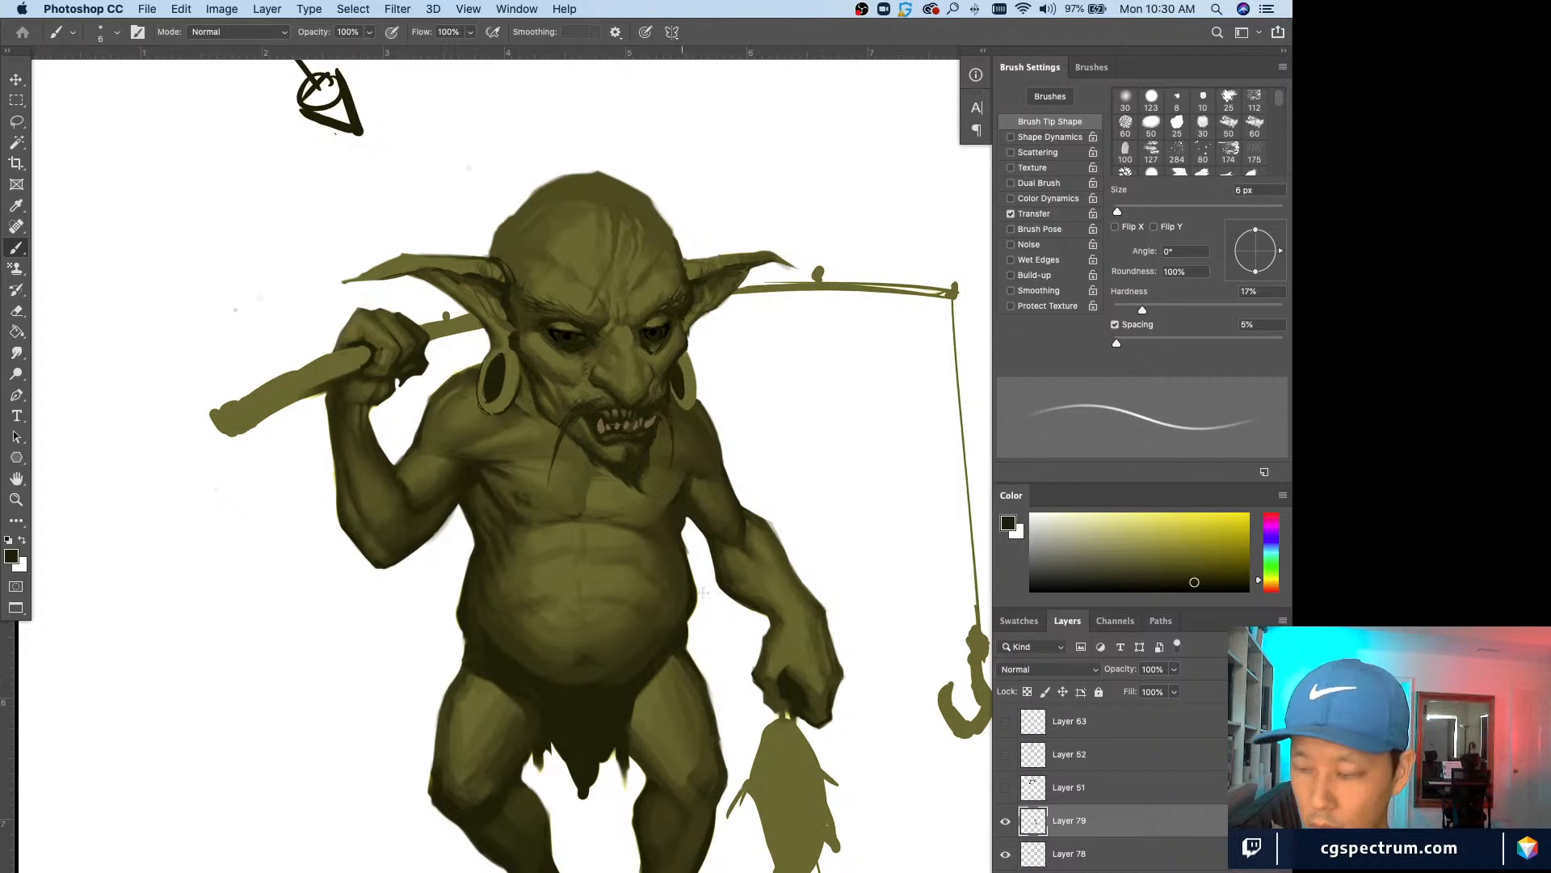
Step: Shade between the thumb and curled fingers of the lowered fist with sampled dark and mid olives at 15 px
left_click(775, 684, "alt")
key("bracketright")
key("bracketright")
key("bracketright")
key("bracketright")
key("bracketright")
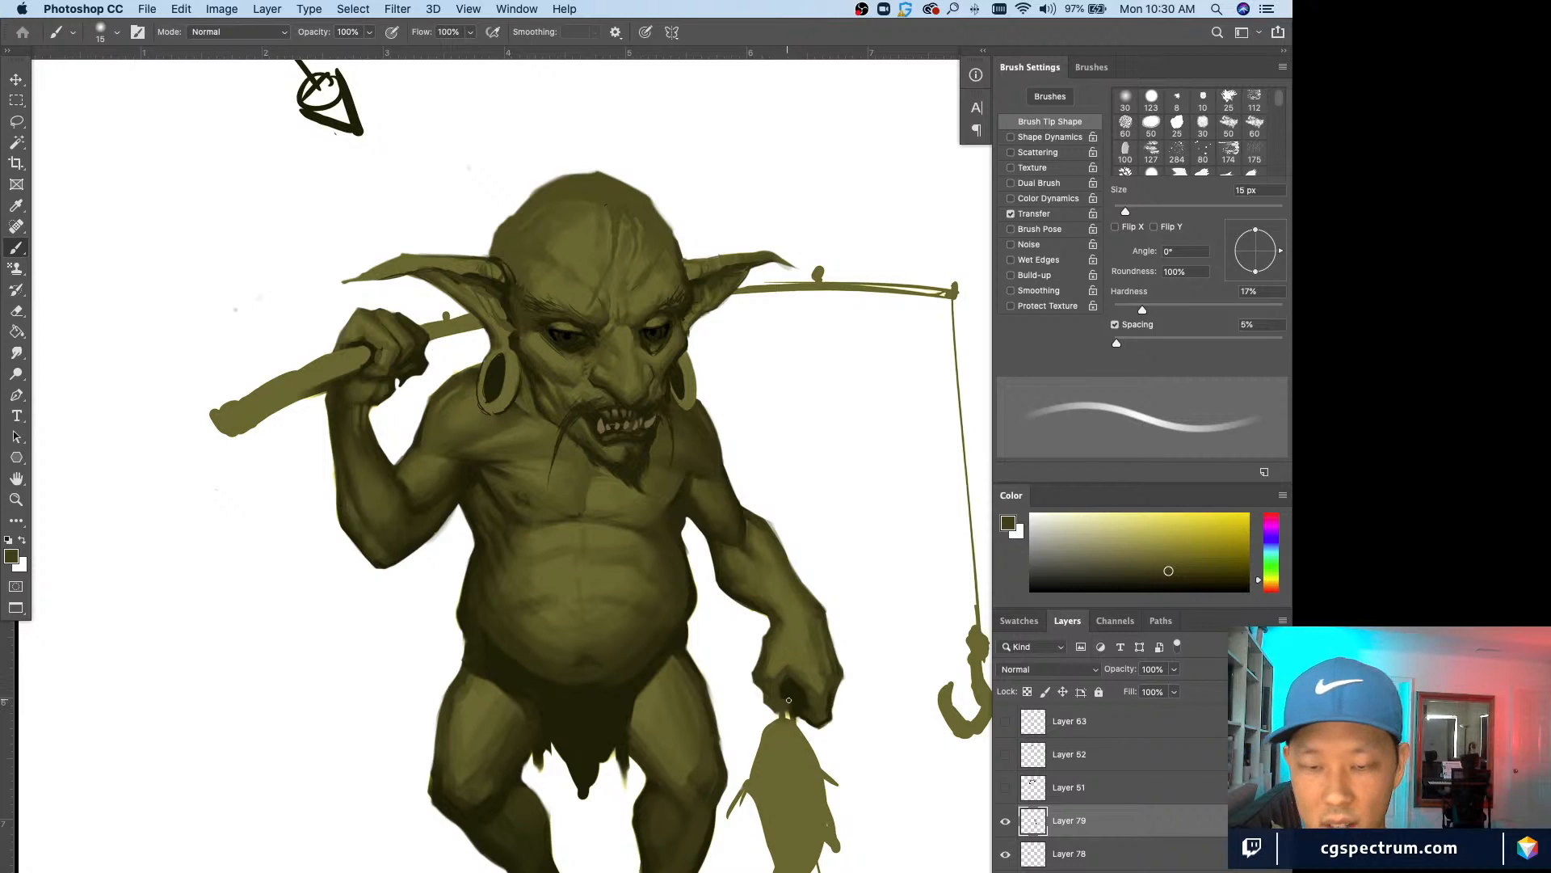
left_click(788, 658, "alt")
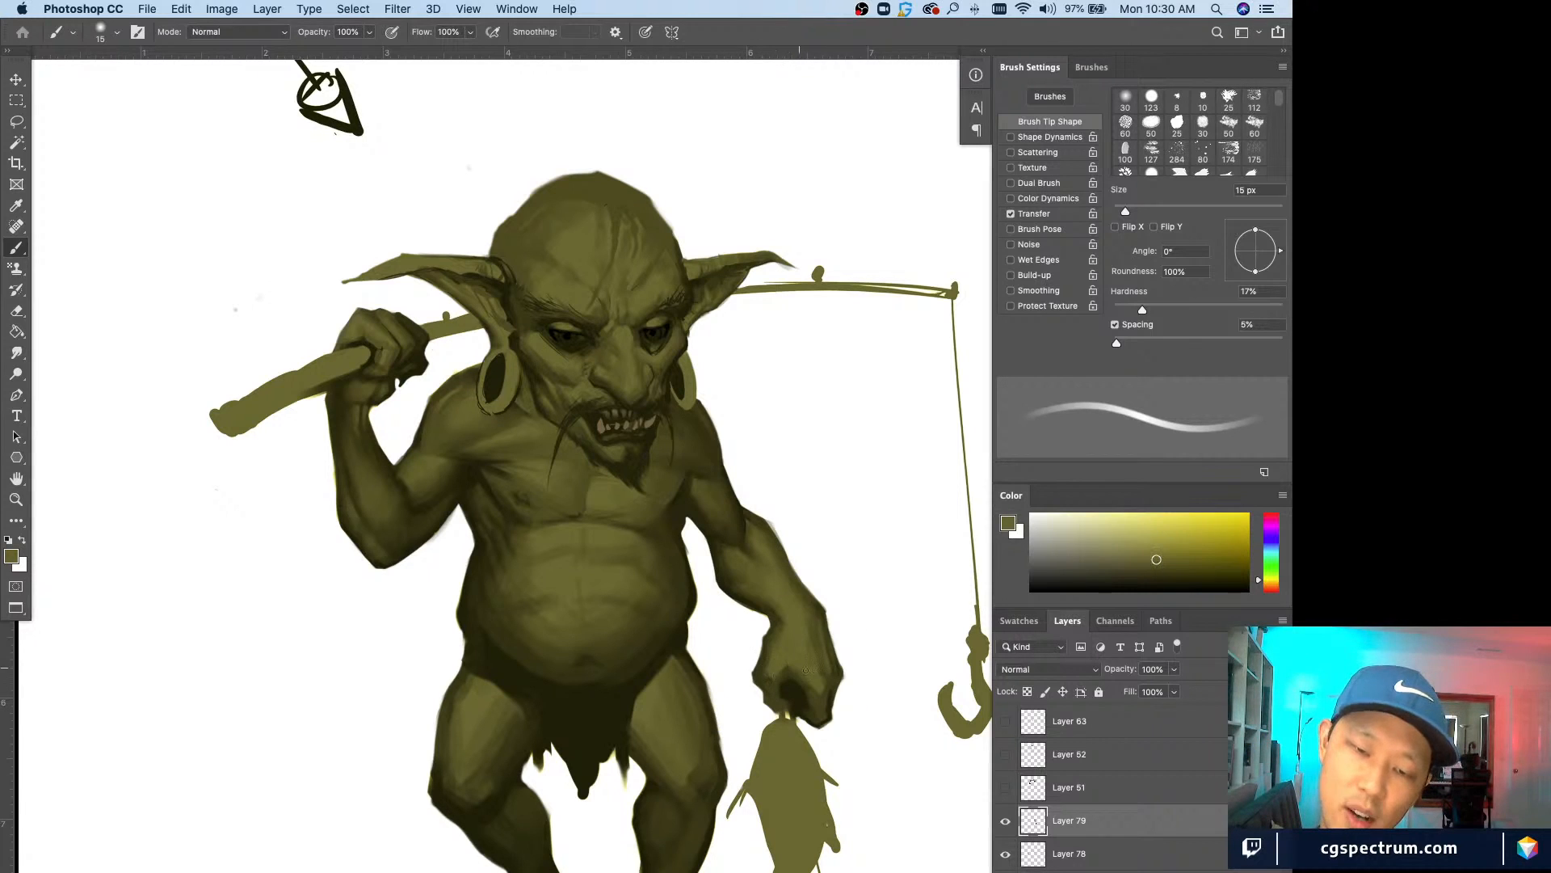
left_click(802, 664, "alt")
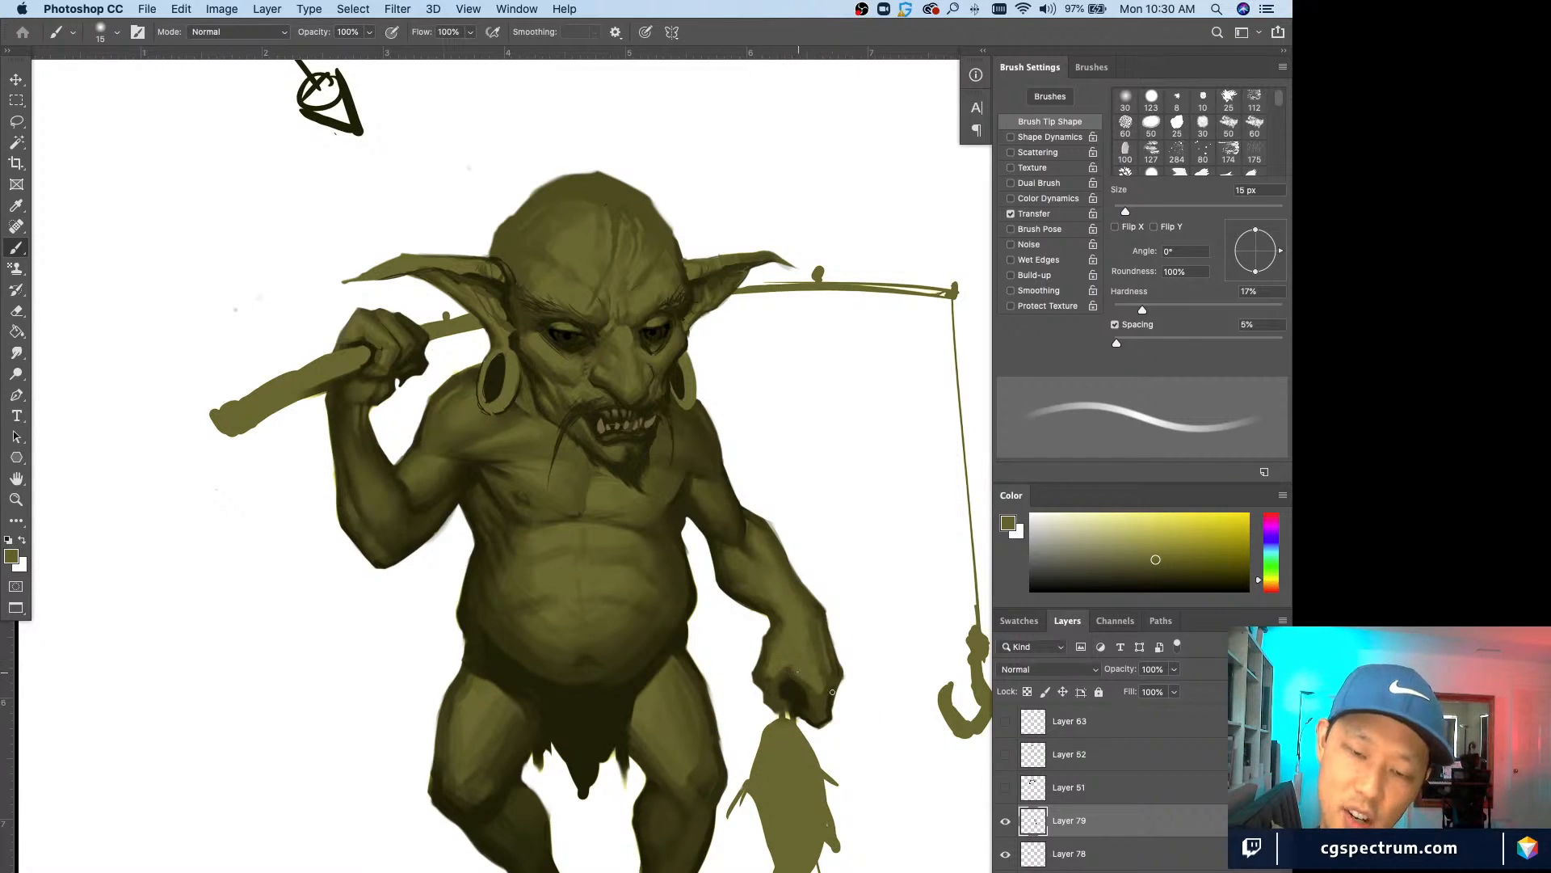
Step: Blend the back of the lowered hand below the wrist with sampled olives at 20 and 30 px
key("bracketright")
left_click(816, 623, "alt")
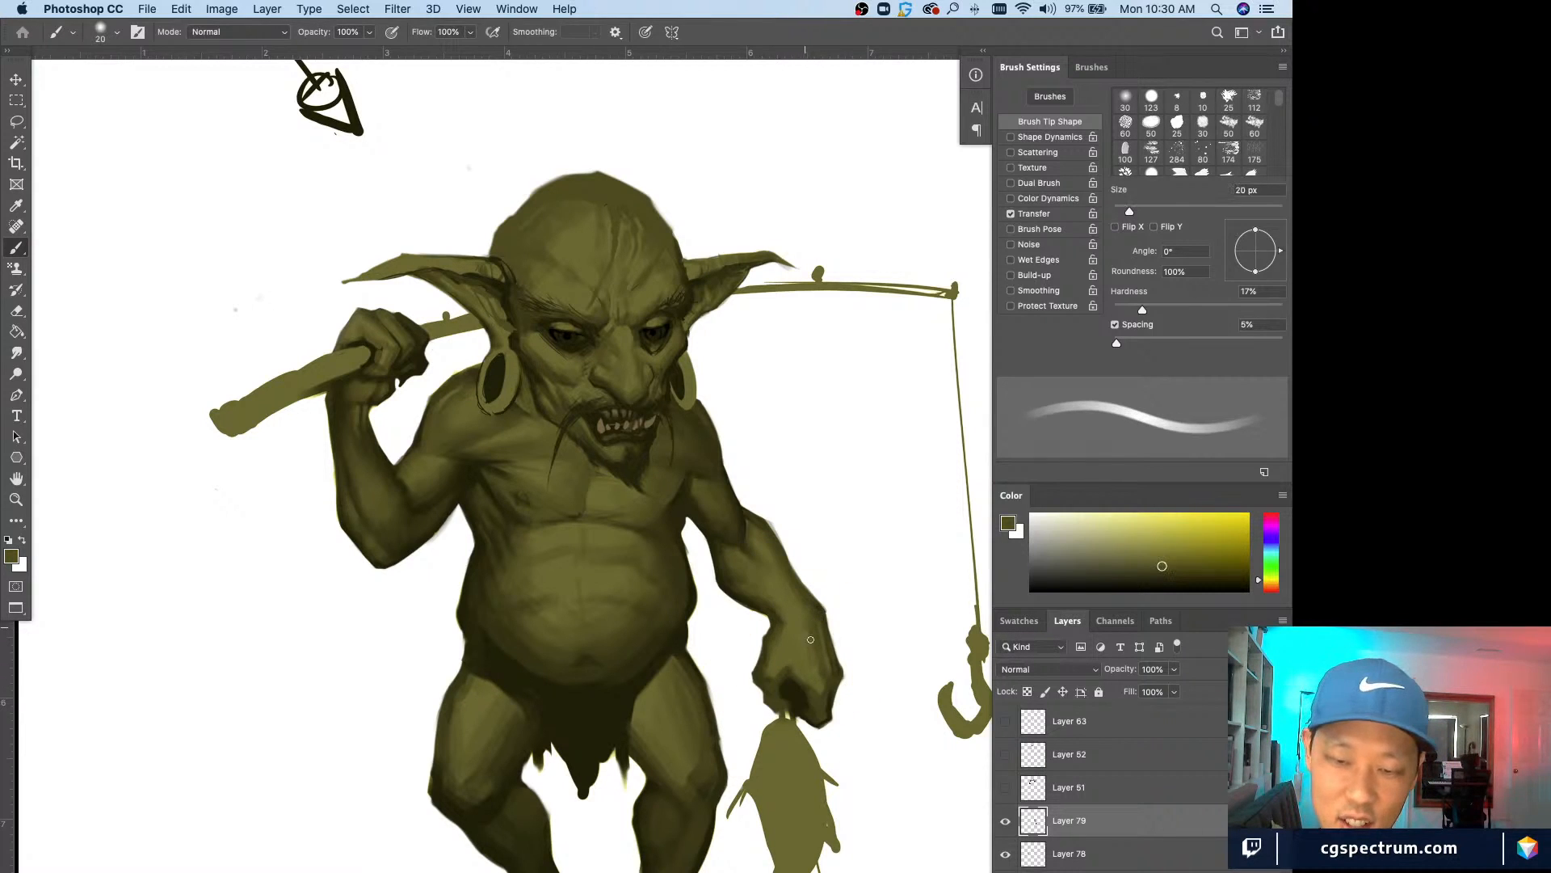
left_click(802, 627, "alt")
key("bracketright")
key("bracketright")
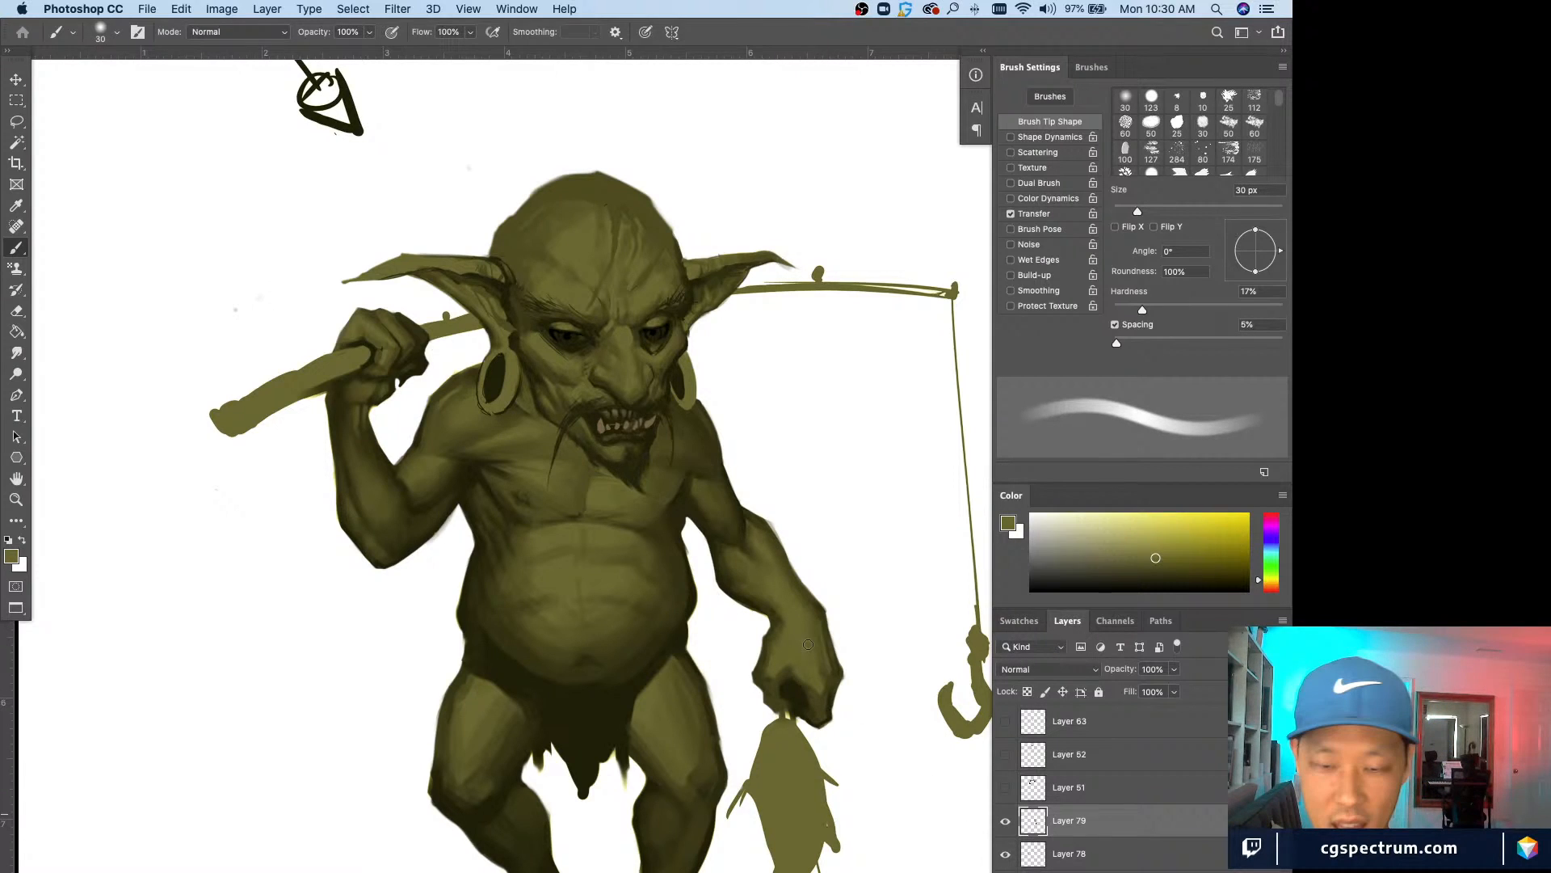
key("bracketleft")
Step: Refine the base of the thumb on the lowered fist with sampled olives, using brush sizes of 20, 8 and 9 px
left_click(792, 663, "alt")
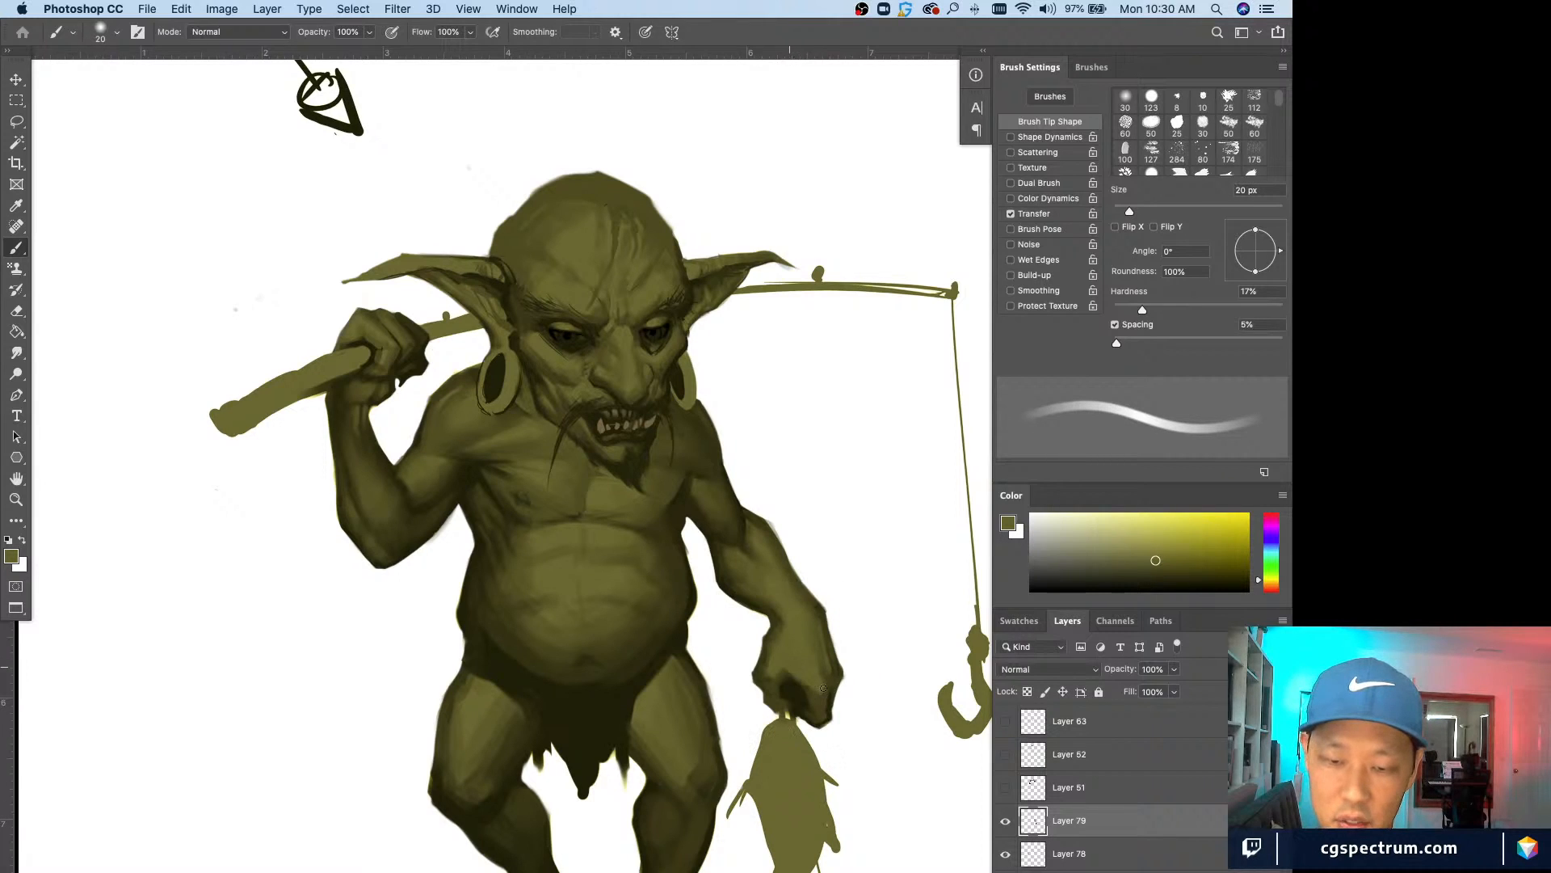
left_click(781, 662, "alt")
key("bracketleft")
key("bracketleft")
key("bracketleft")
key("bracketleft")
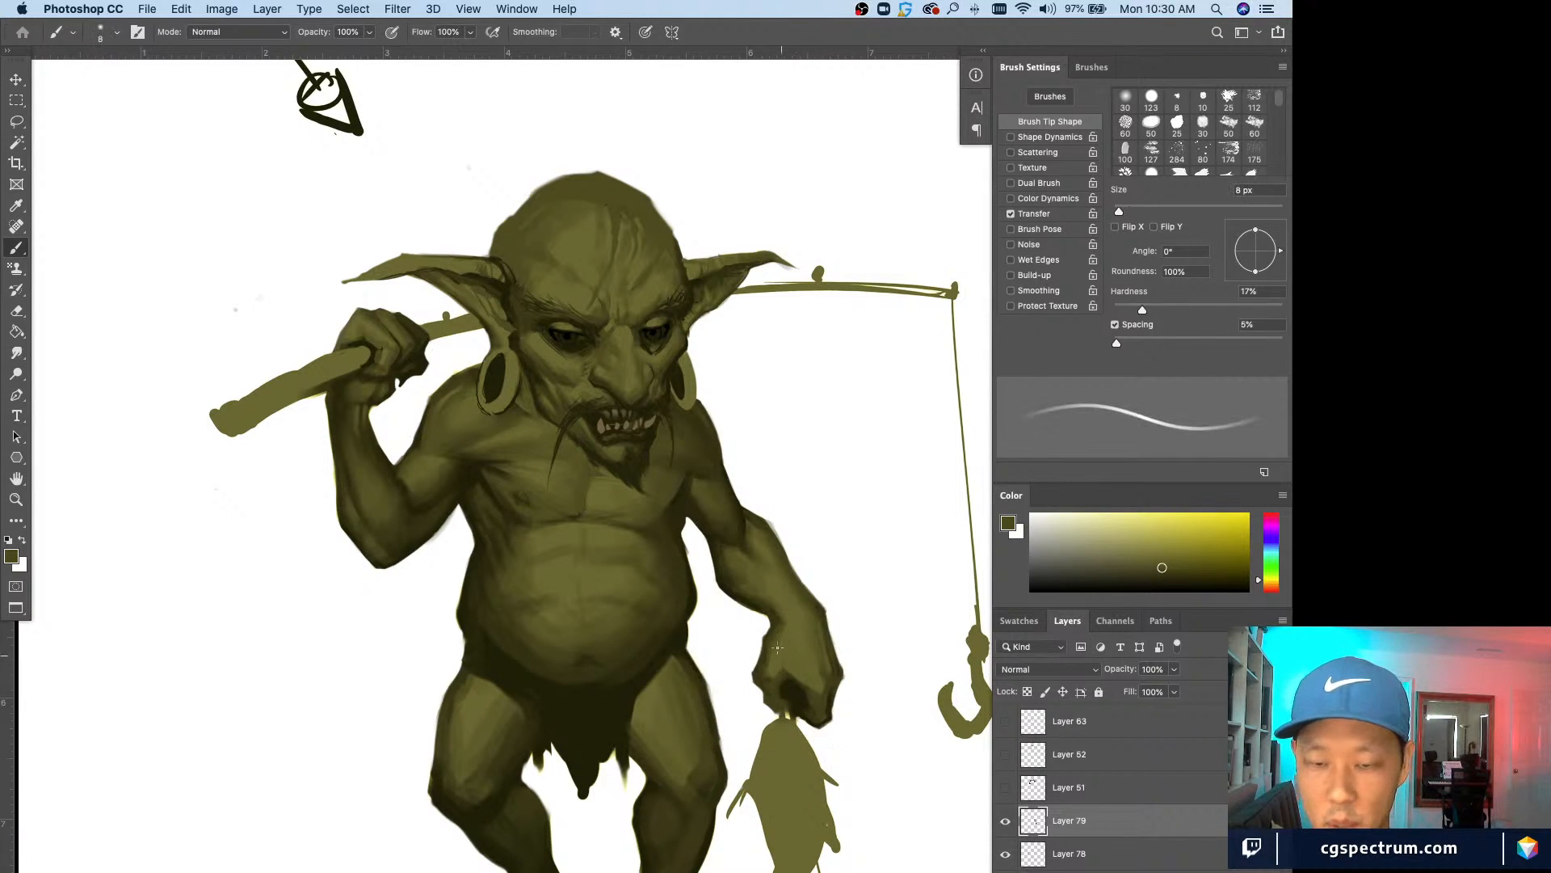
left_click(784, 653, "alt")
key("bracketright")
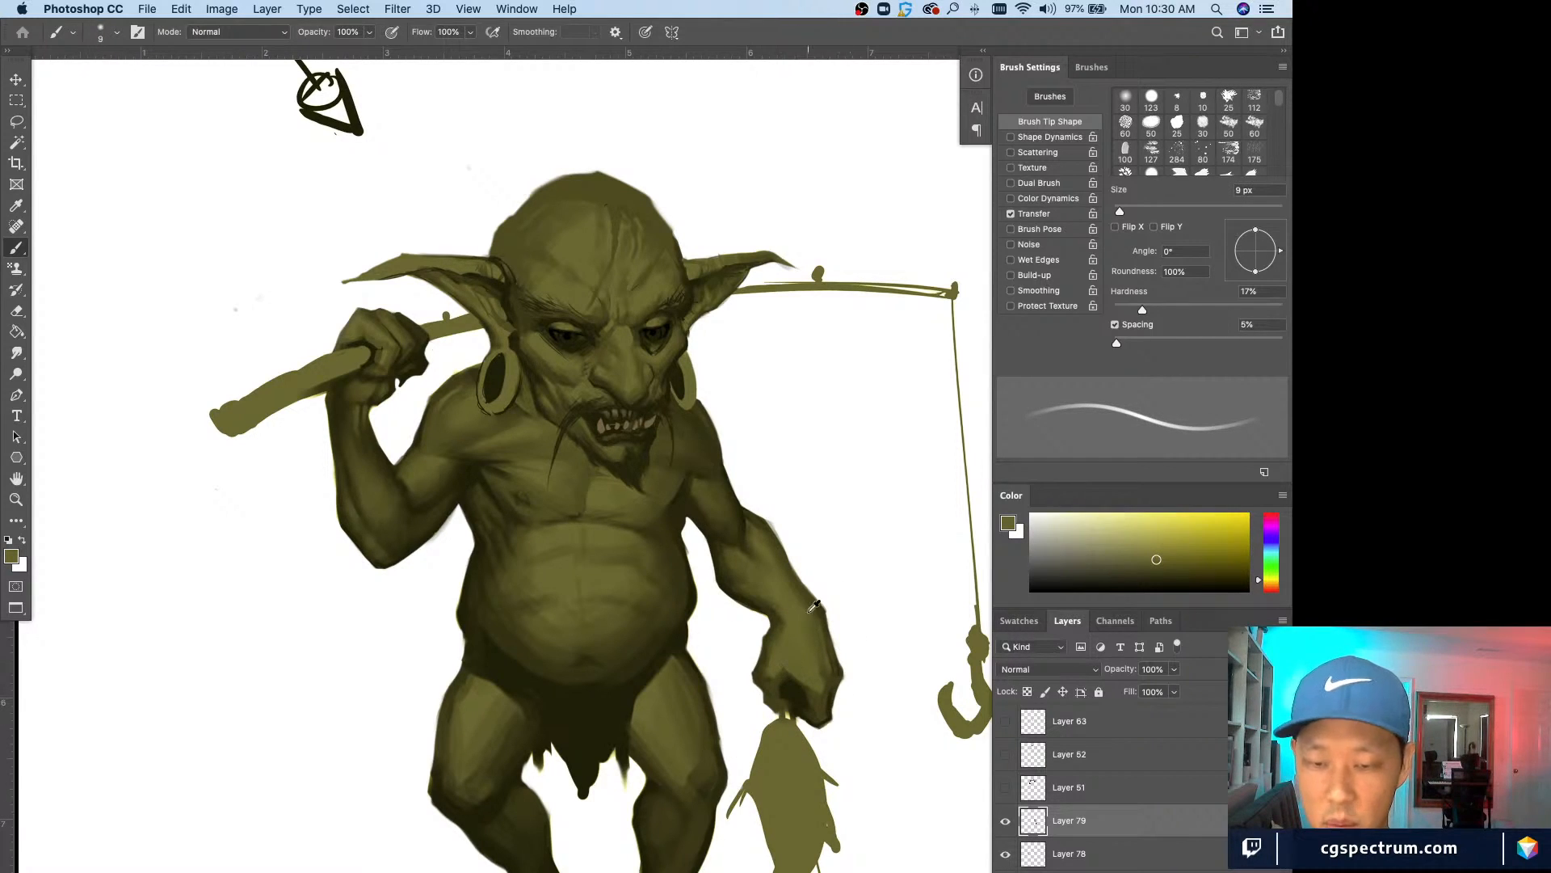
Step: Blend the shadowed hollow and curled fingers of the lowered fist with sampled olives at 10 and 20 px
left_click(791, 673, "alt")
key("bracketright")
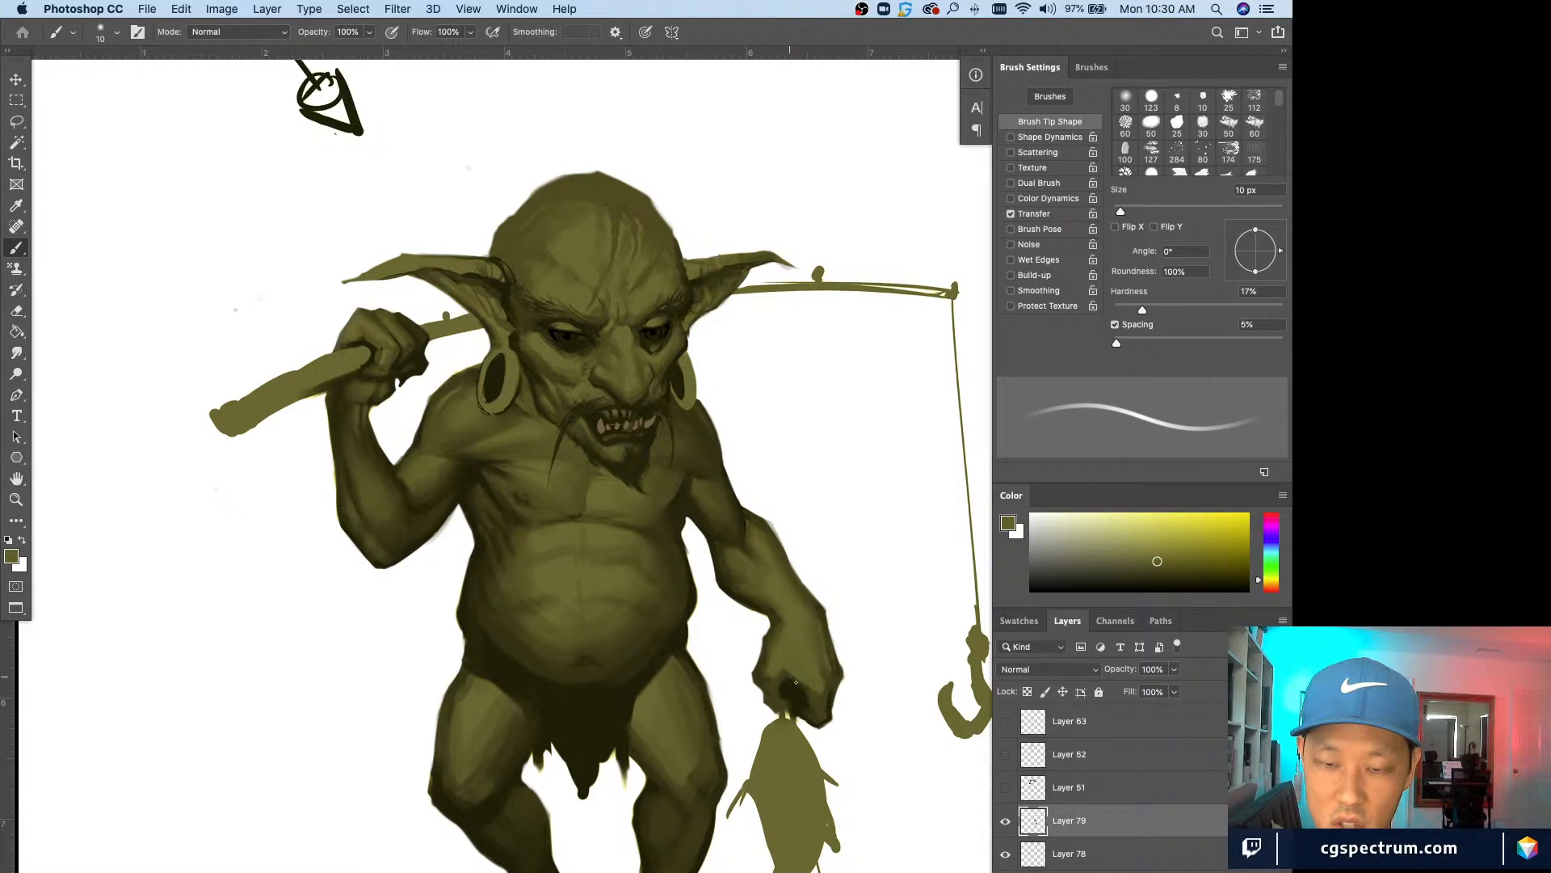
left_click(792, 681, "alt")
key("bracketright")
key("bracketright")
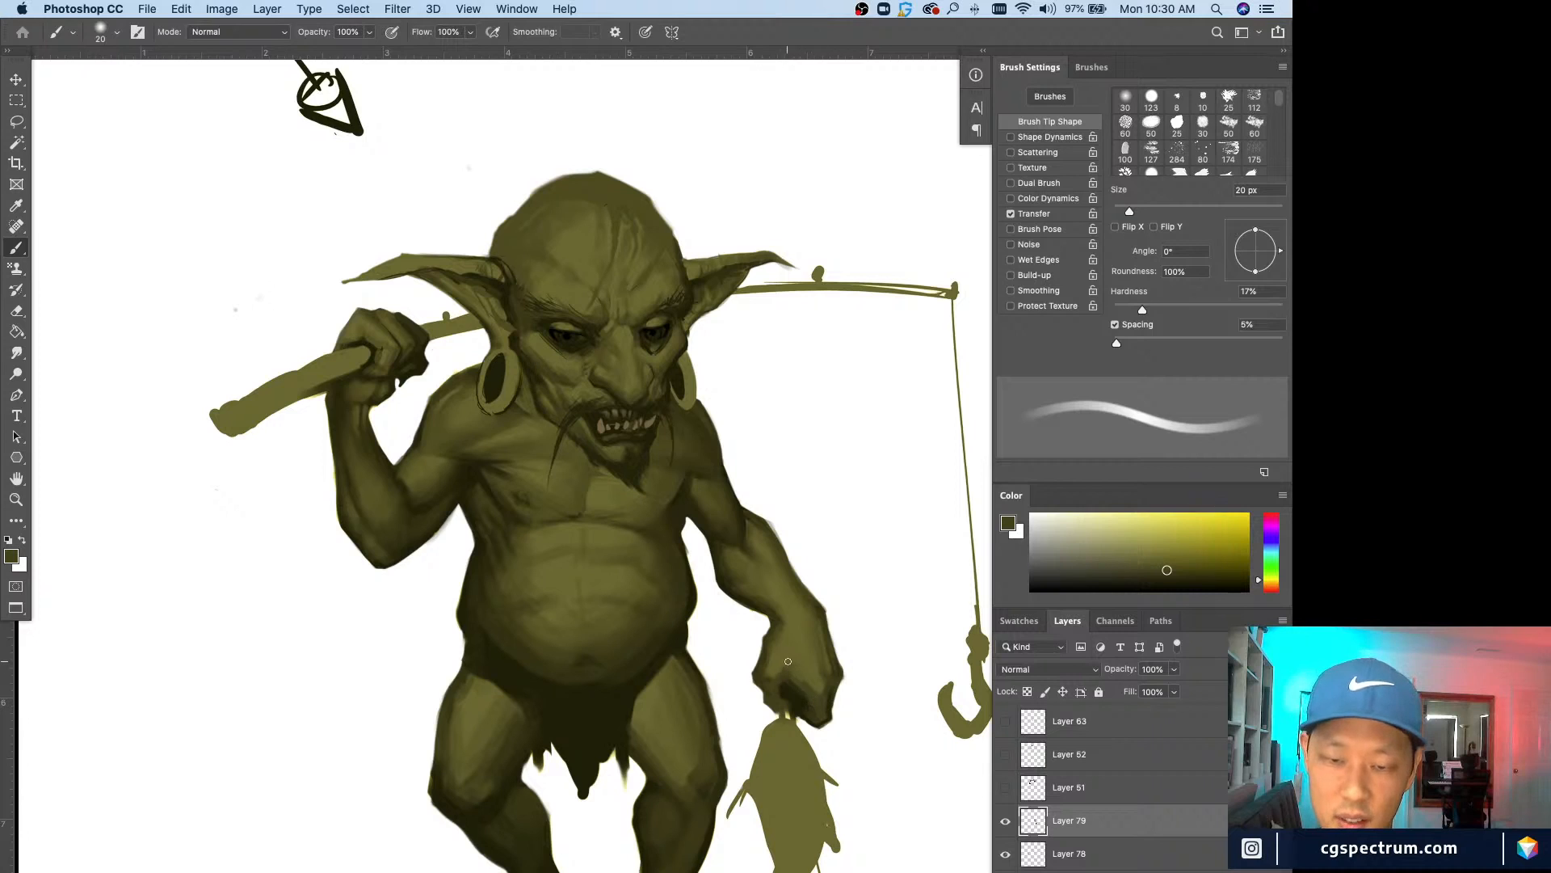
left_click(819, 698, "alt")
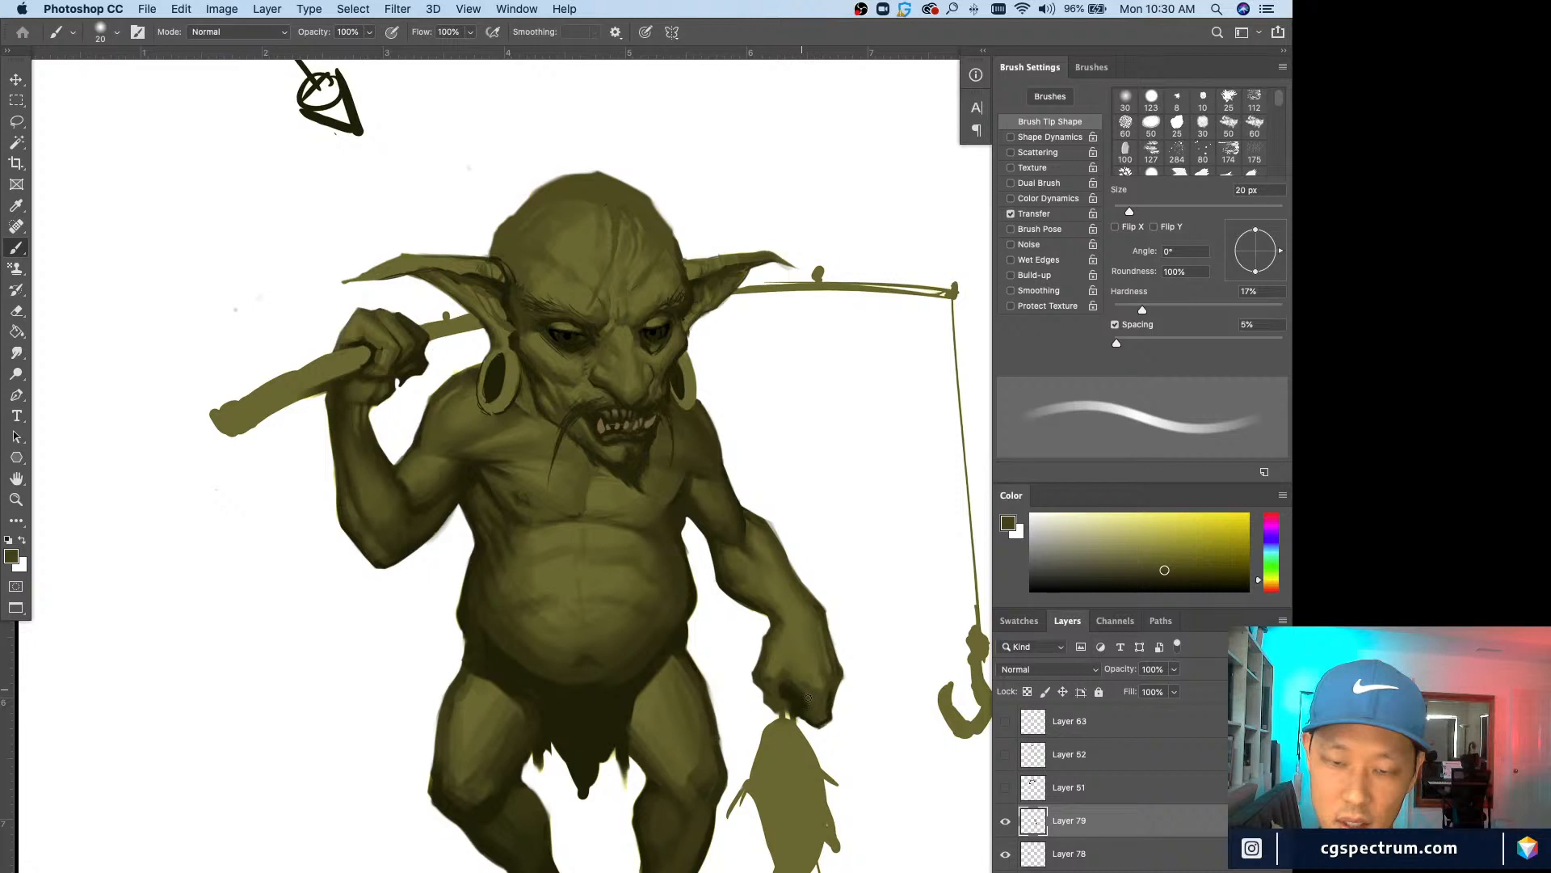
left_click(800, 688, "alt")
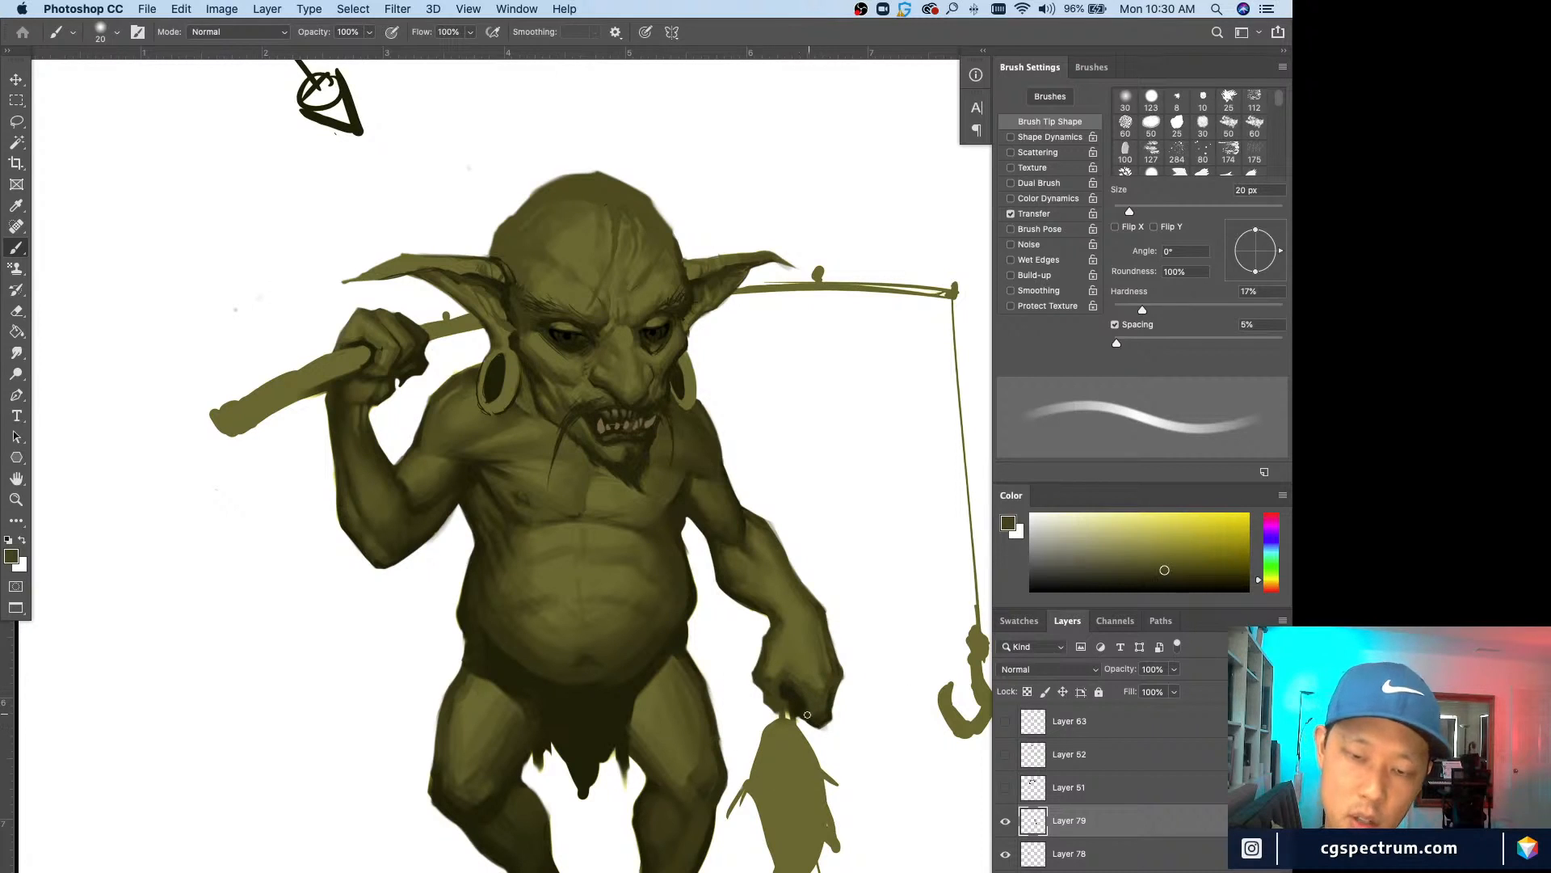
Step: Soften the transition from the thumb to the knuckles of the lowered fist with sampled shadow and light olives at 20 px
left_click(780, 679, "alt")
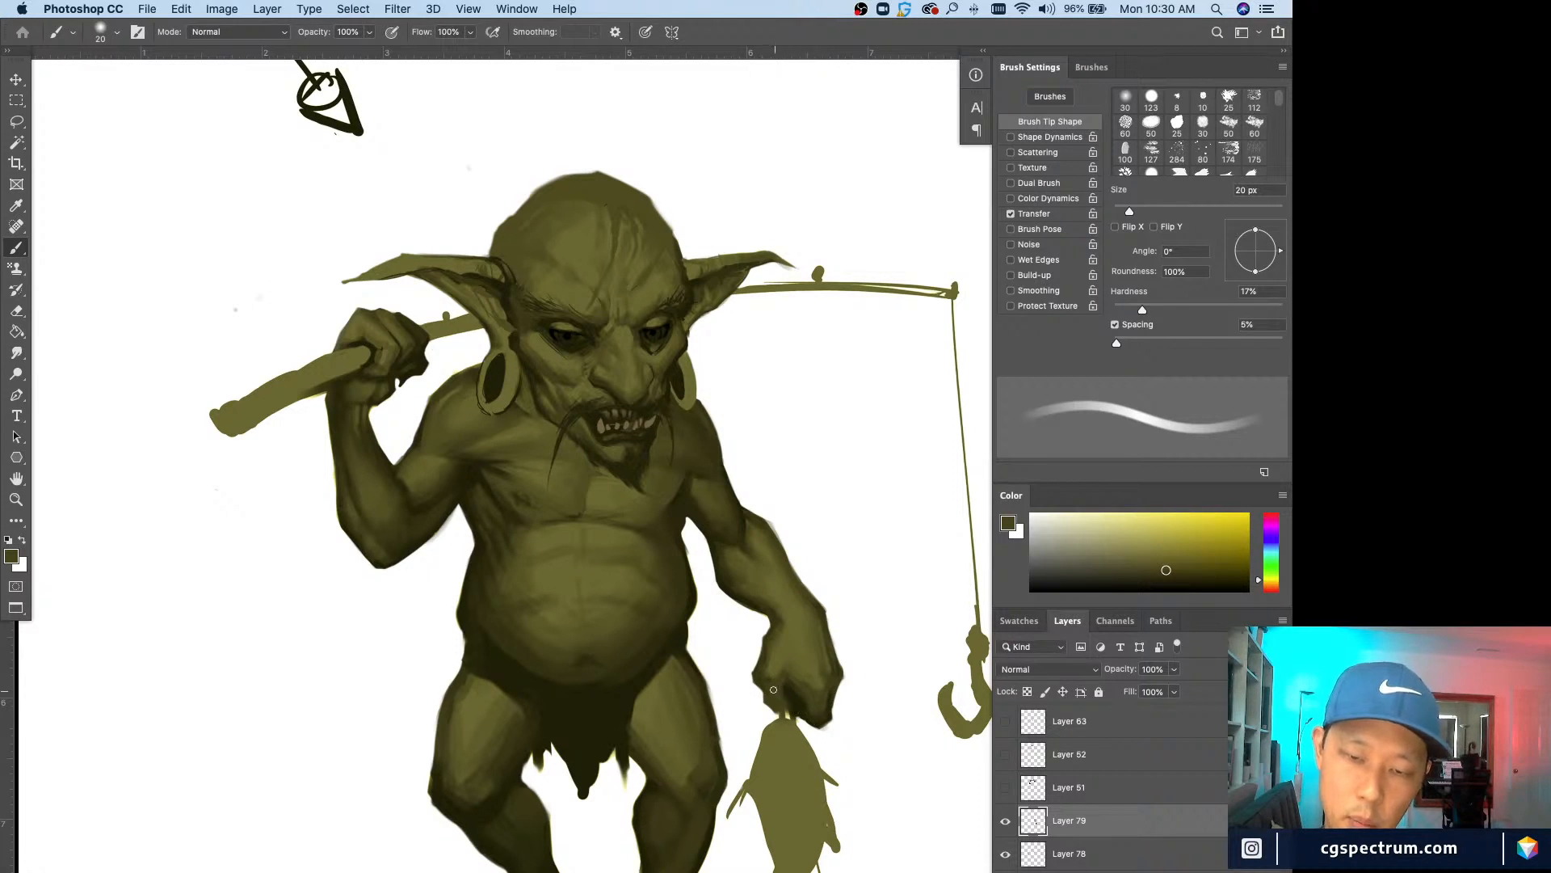
left_click(785, 686, "alt")
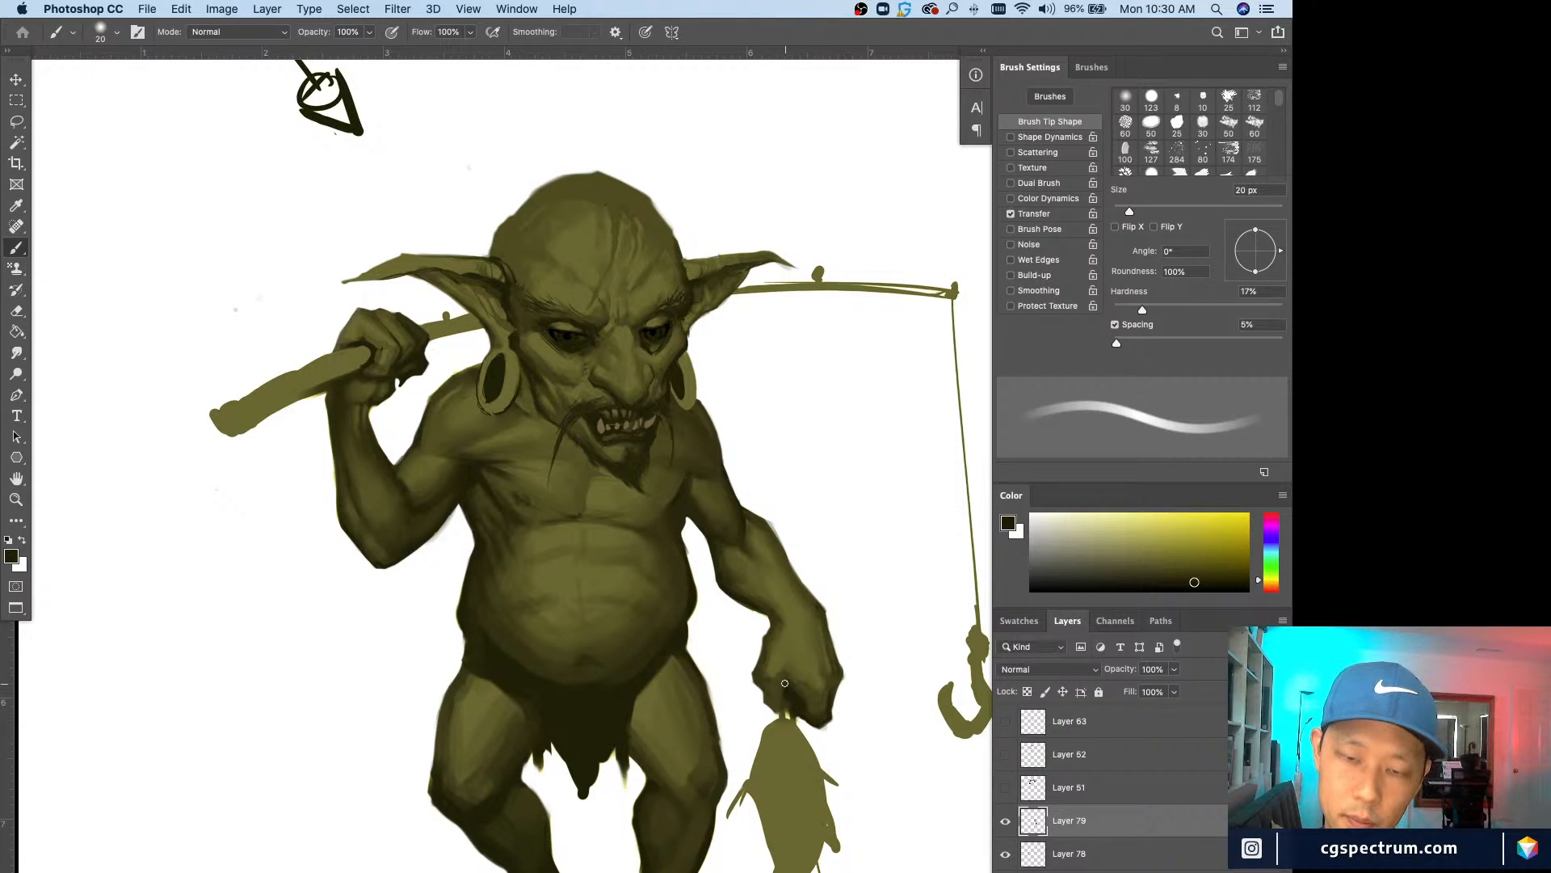
left_click(779, 680, "alt")
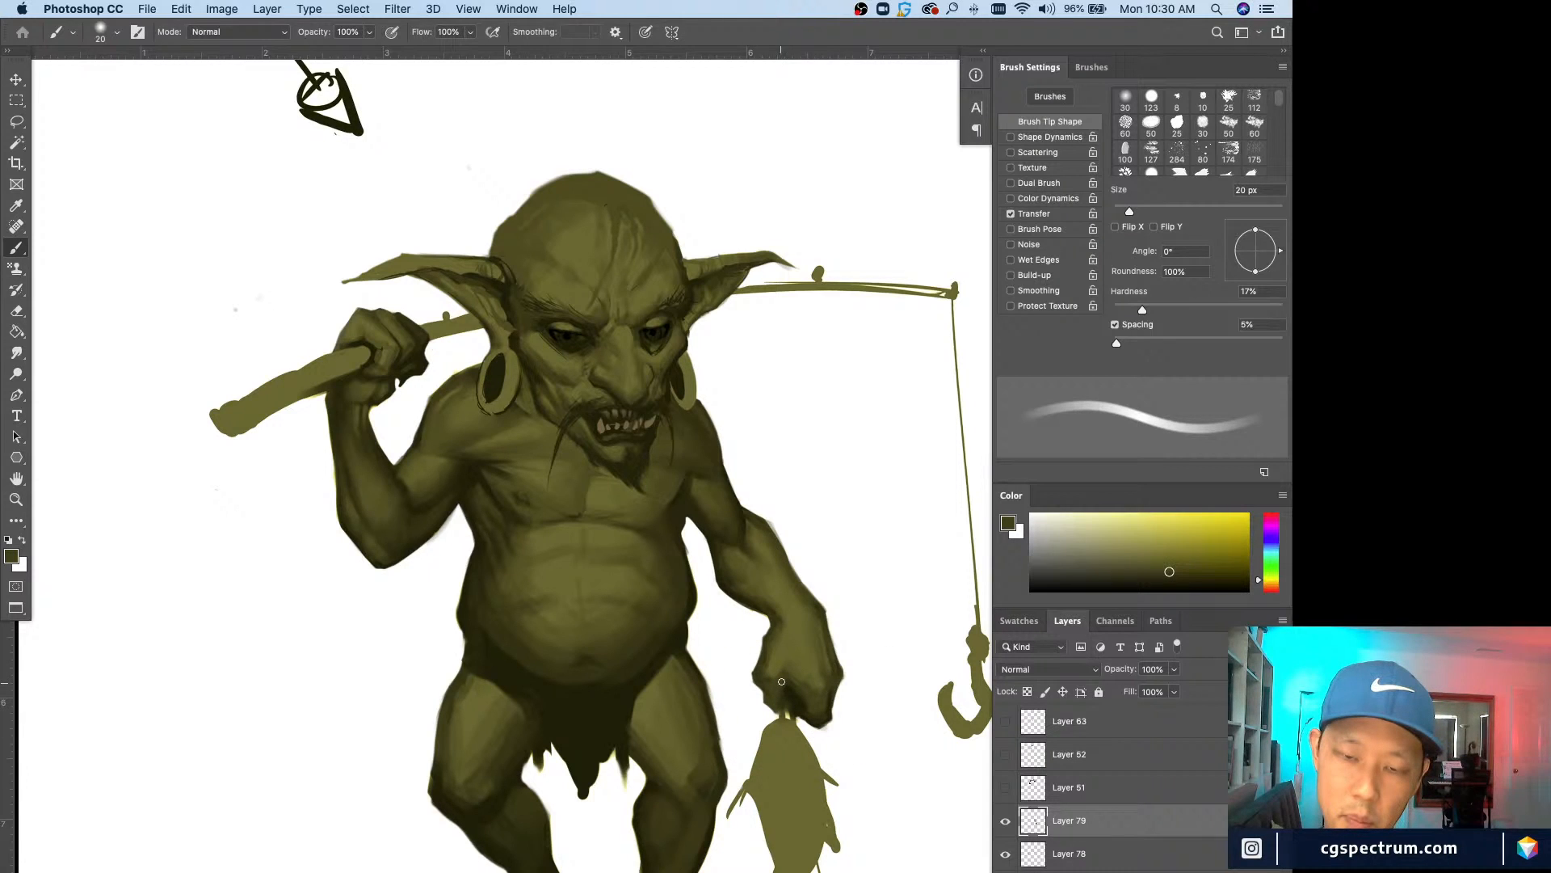
left_click(782, 678, "alt")
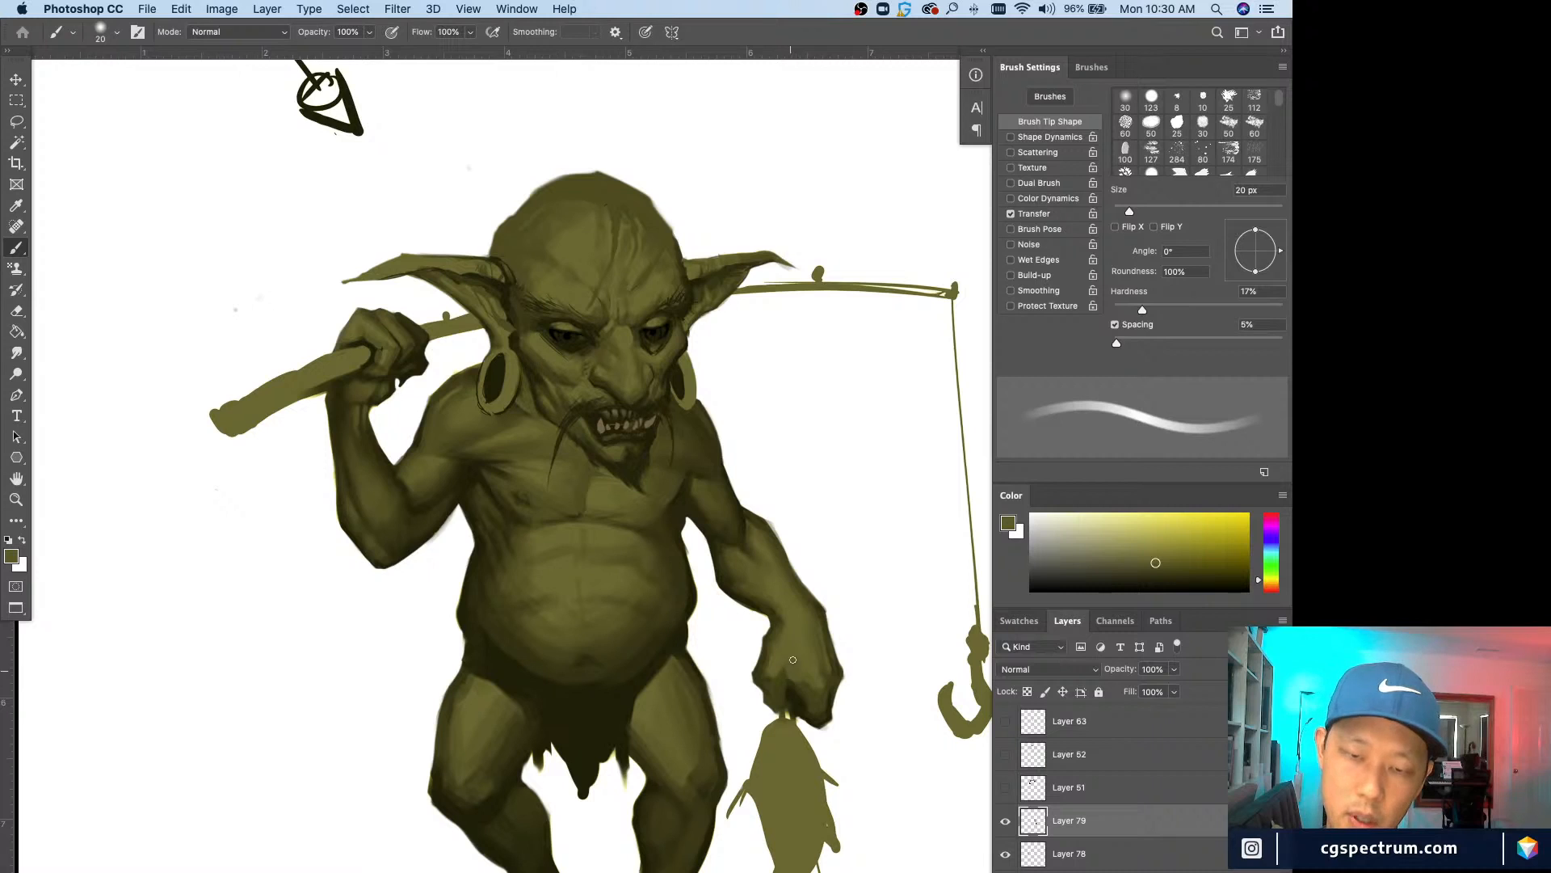
left_click(787, 644, "alt")
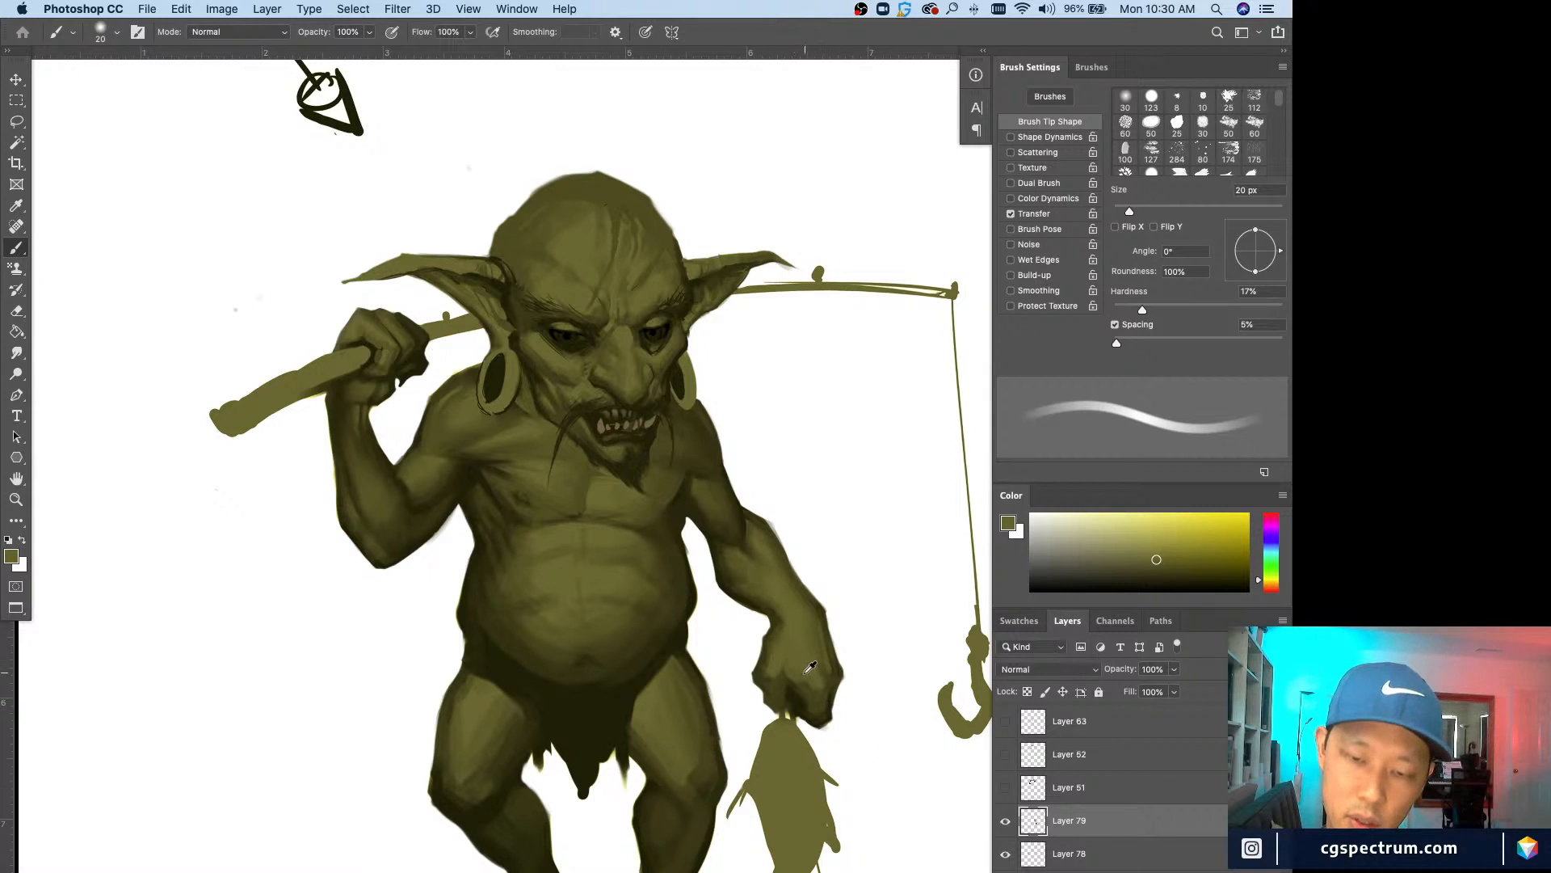
left_click(793, 669, "alt")
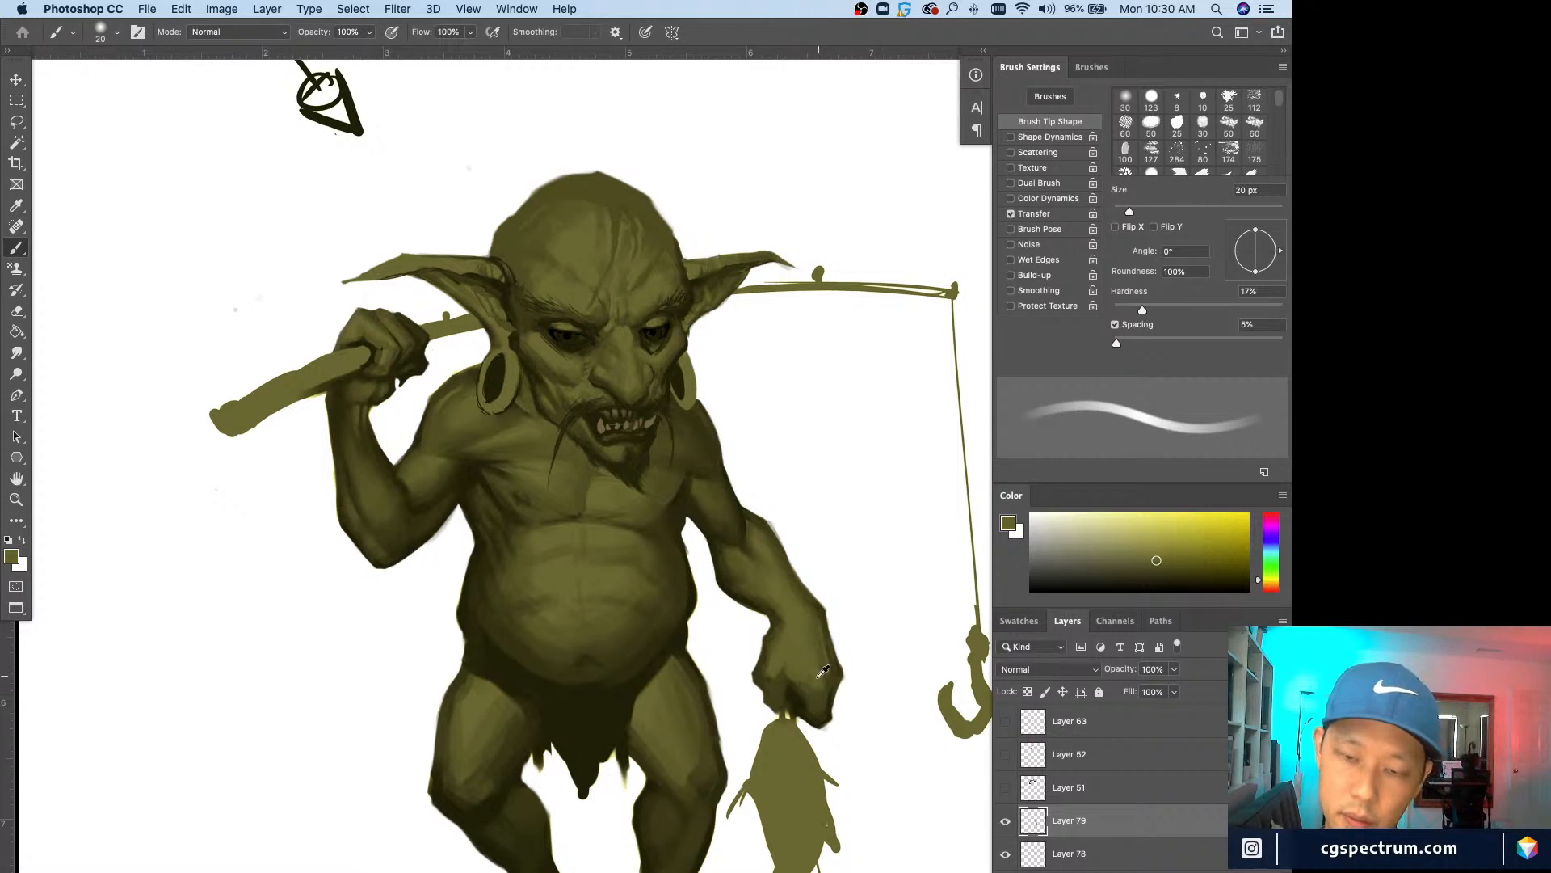
left_click(787, 675, "alt")
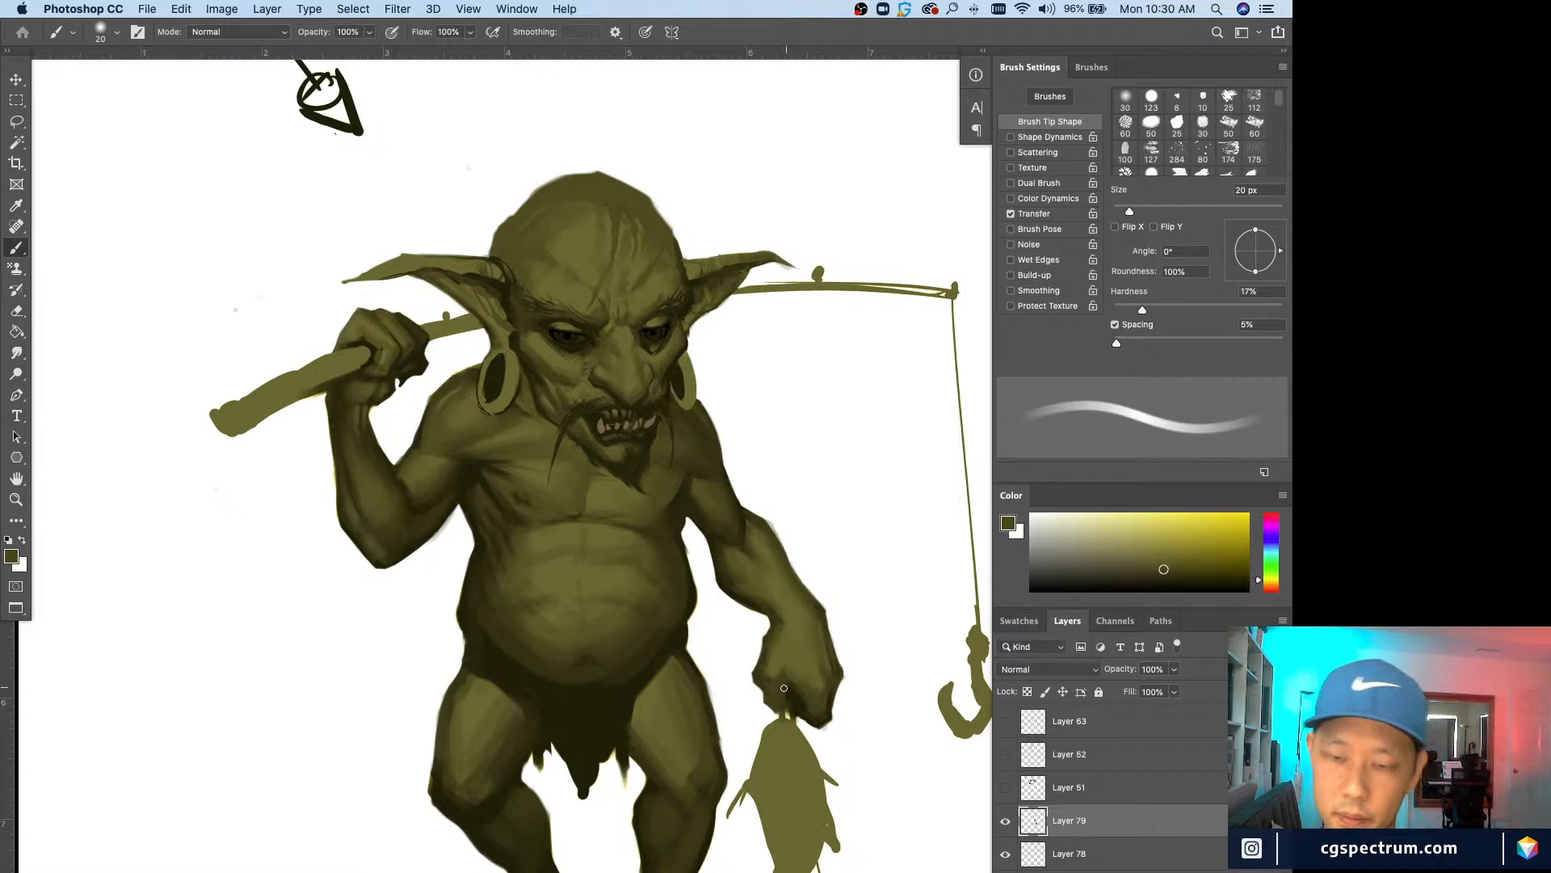
left_click(785, 683, "alt")
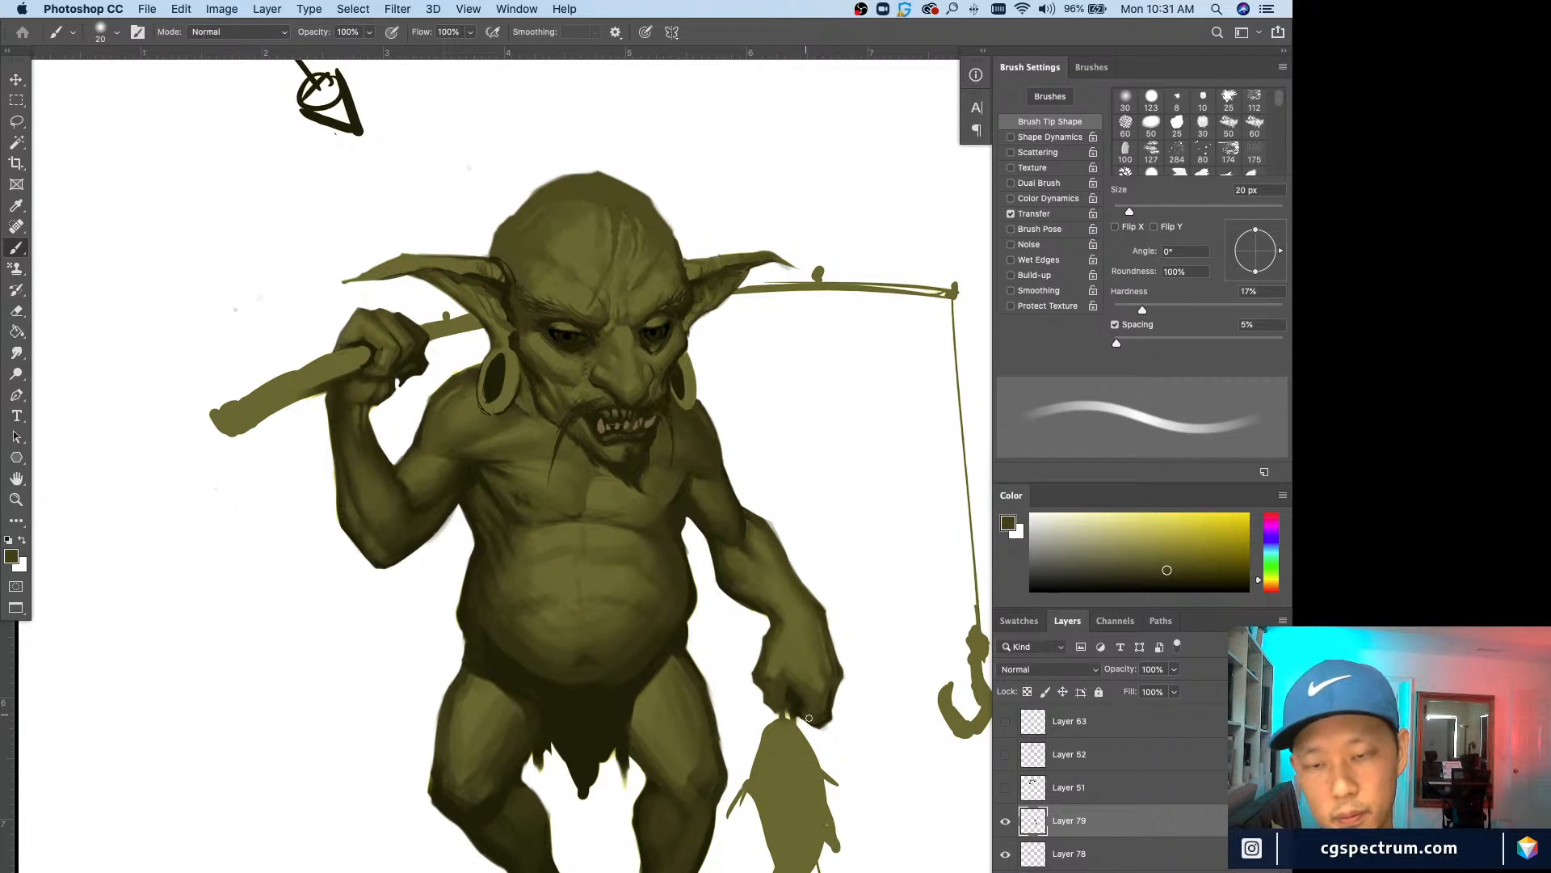
Step: Paint the thumb tip hanging below the lowered fist with sampled shadow olive and background white at 9 px
left_click(781, 695, "alt")
key("[")
key("[")
key("[")
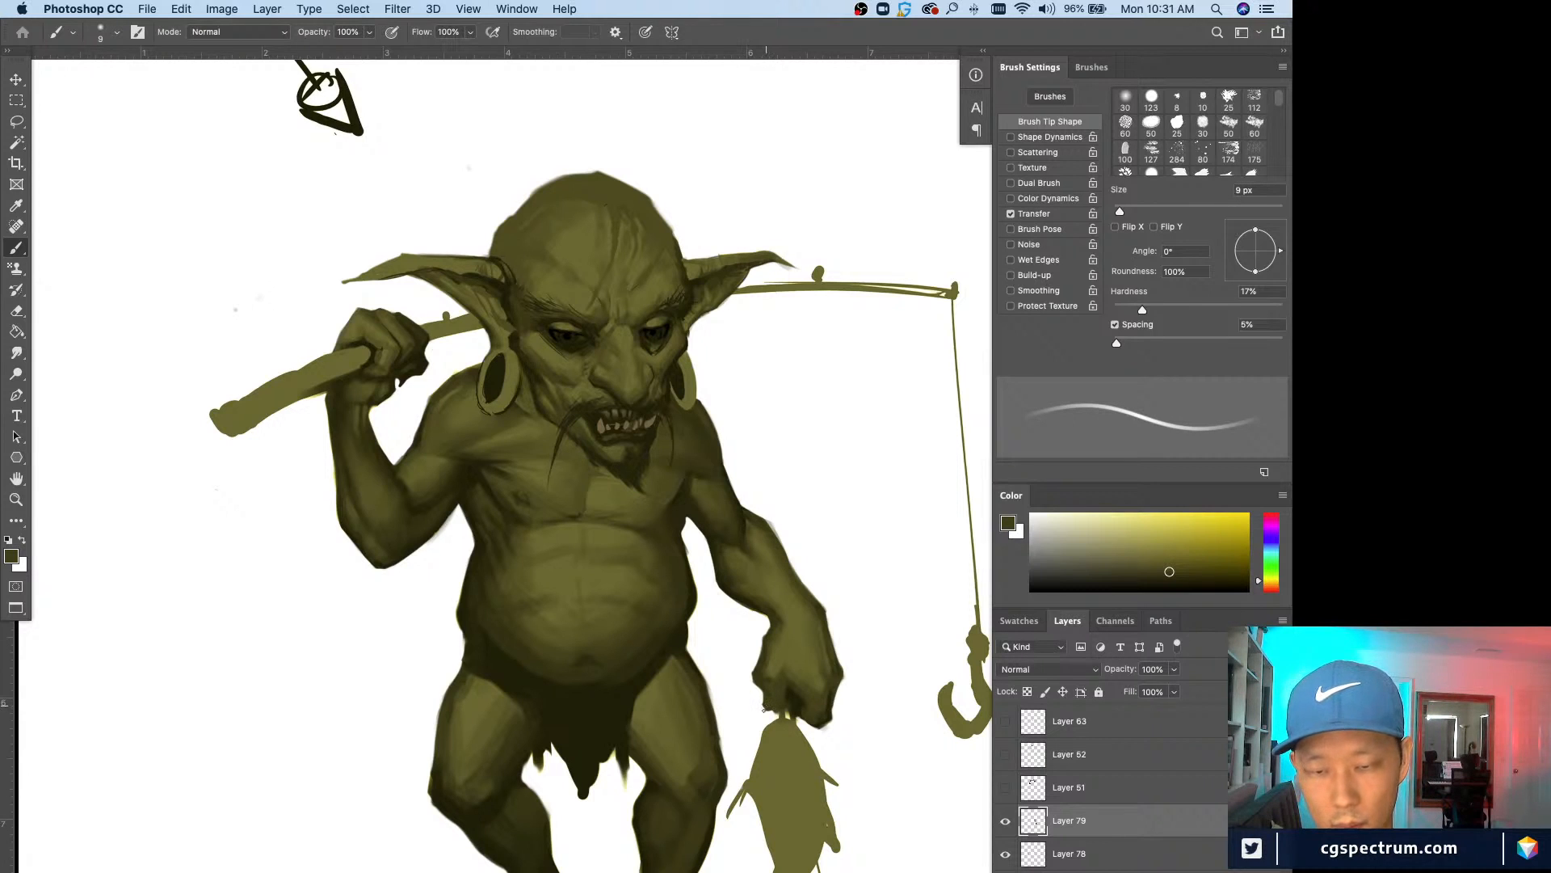
left_click_drag(764, 708, 764, 720)
left_click(761, 700, "alt")
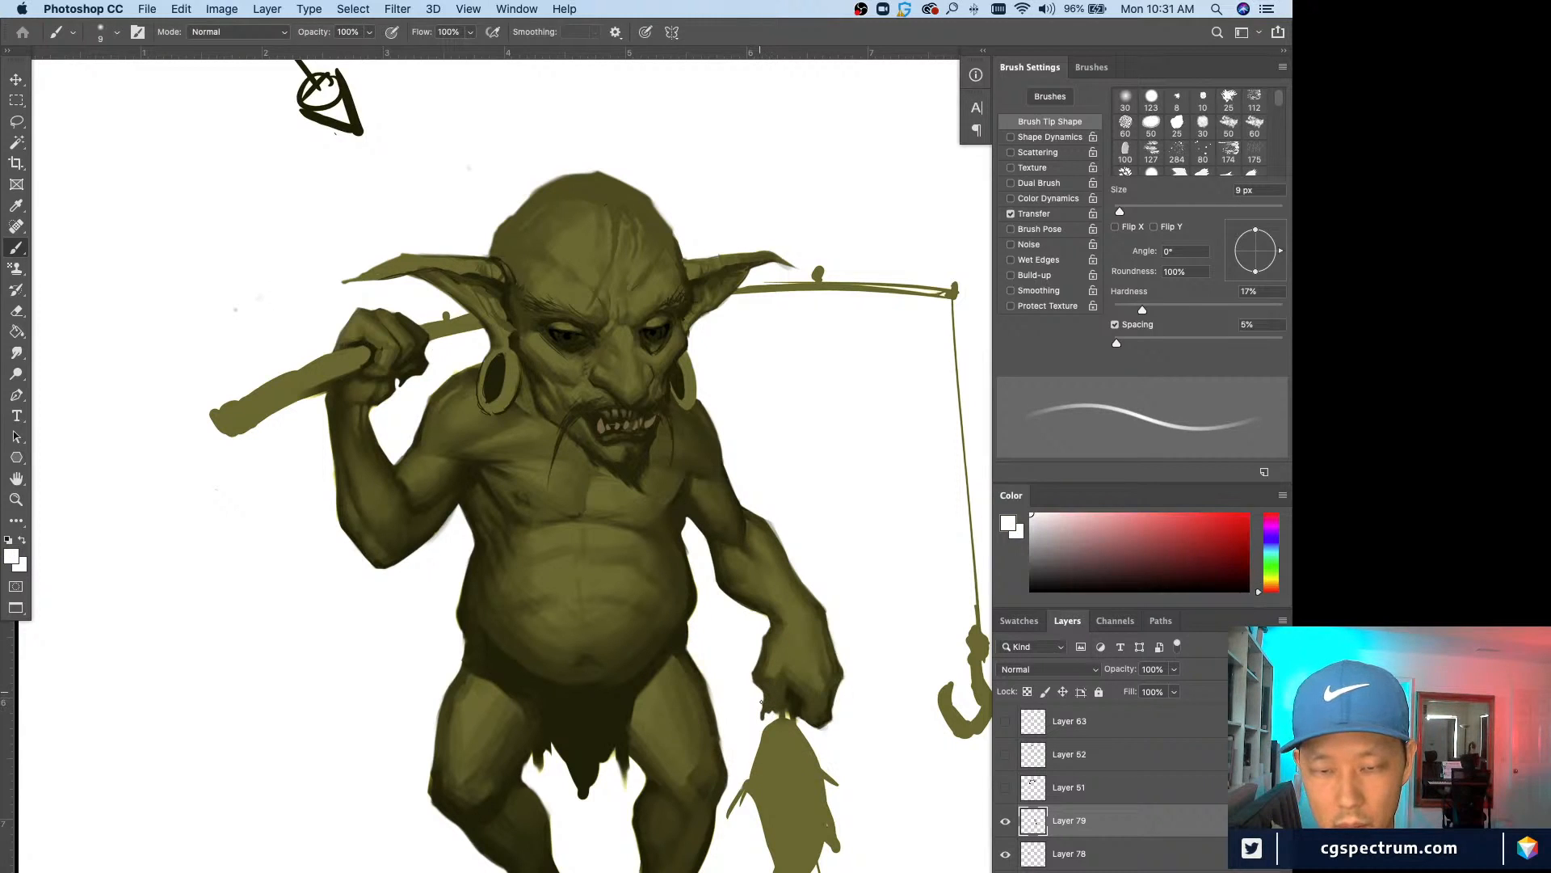
left_click(771, 701, "alt")
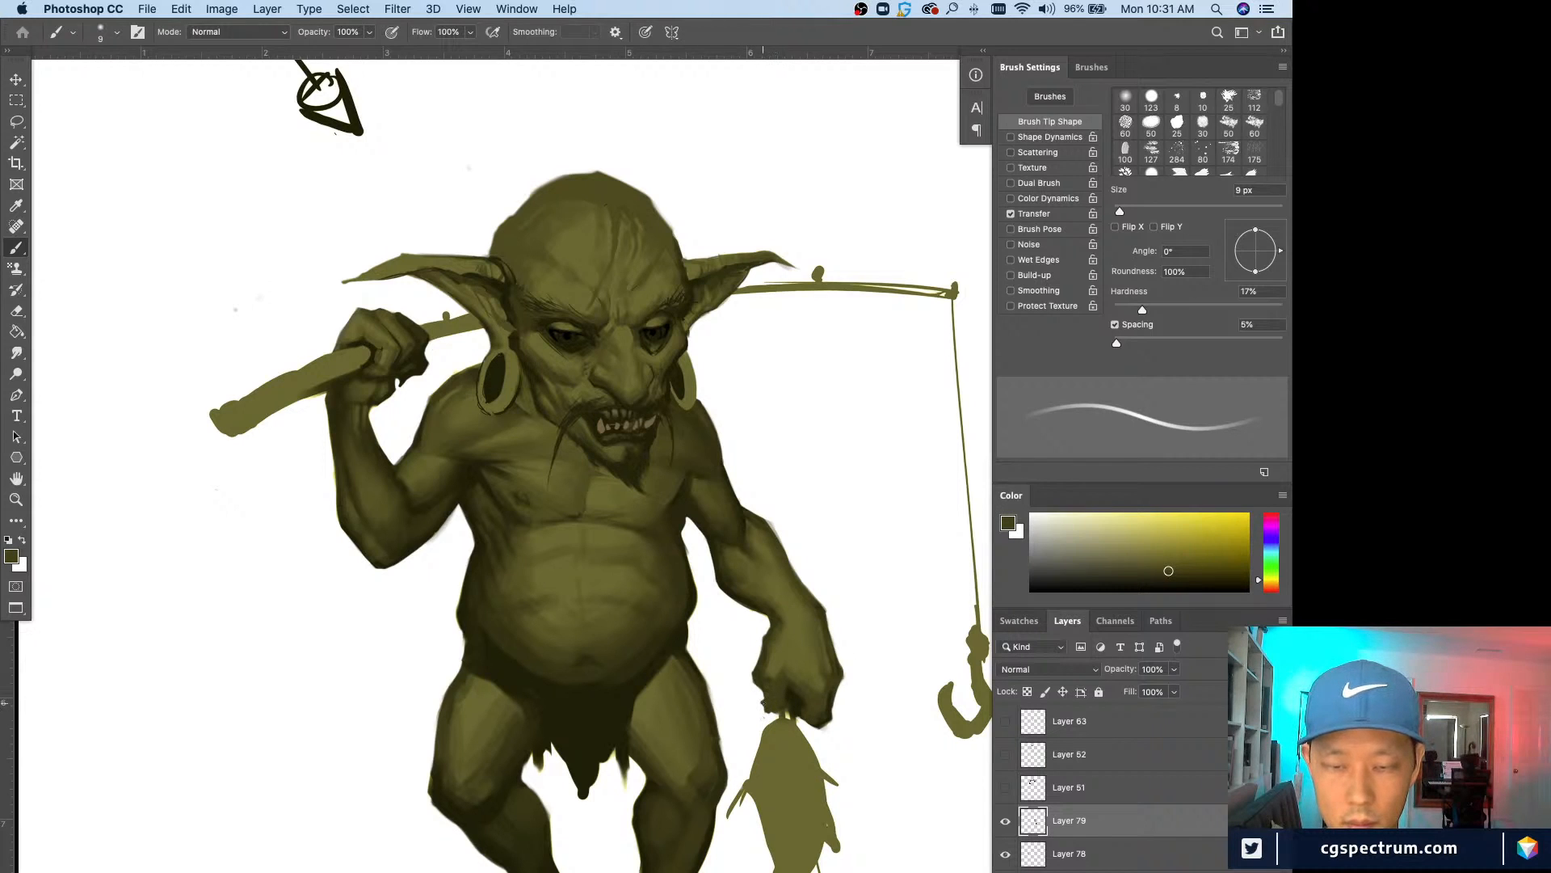
left_click_drag(764, 711, 766, 722)
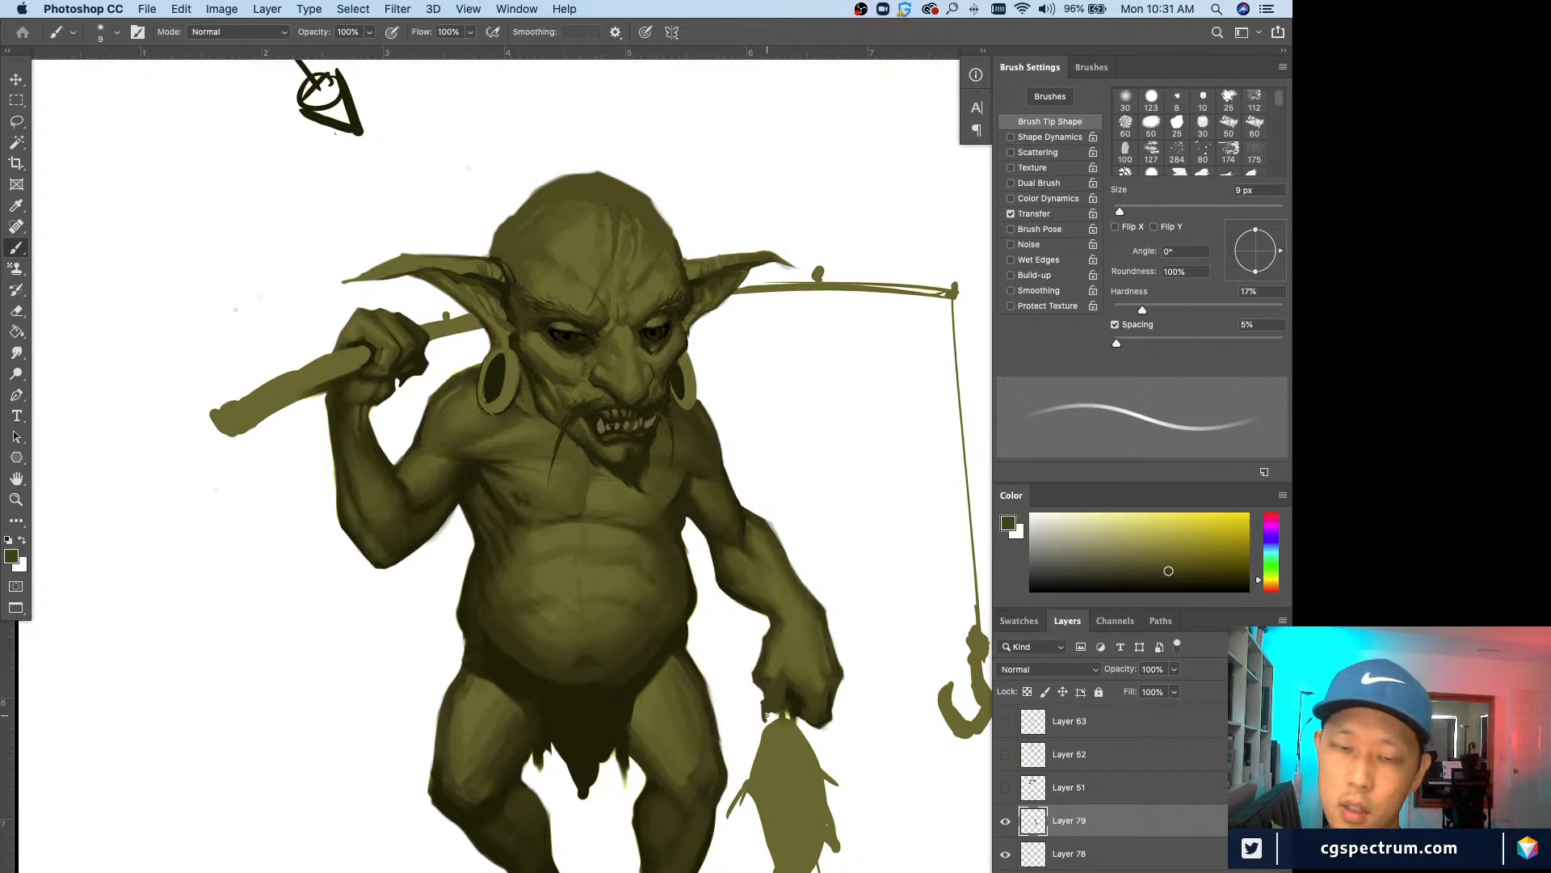
Step: Clean up the edge between the thumb tip and the fish with background white and sampled shadow olive at 10 and 9 px
left_click(767, 714, "alt")
key("bracketright")
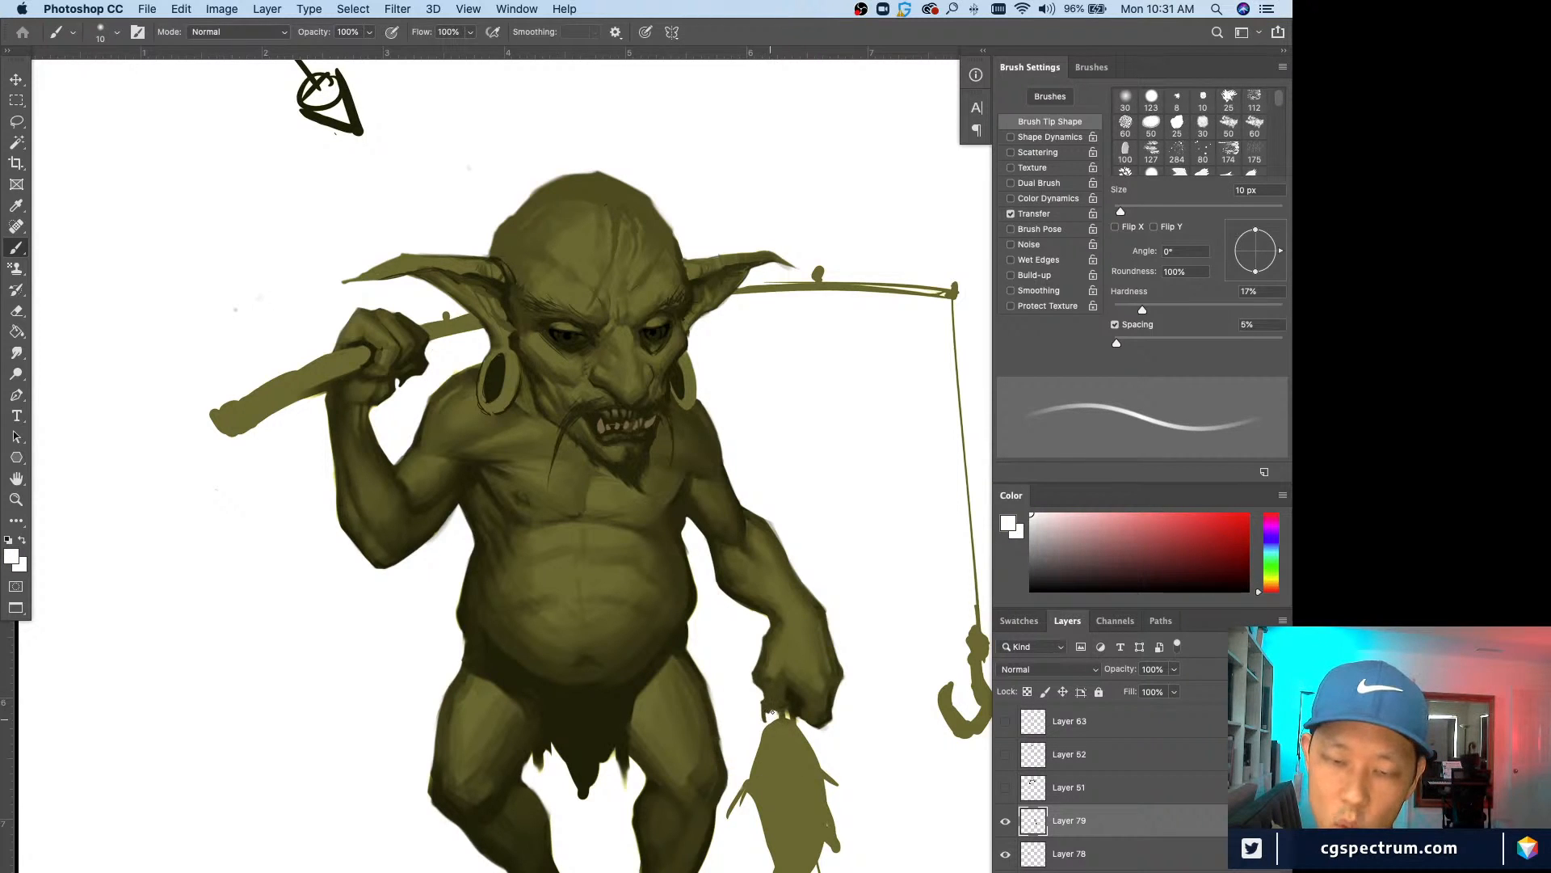
left_click(765, 711, "alt")
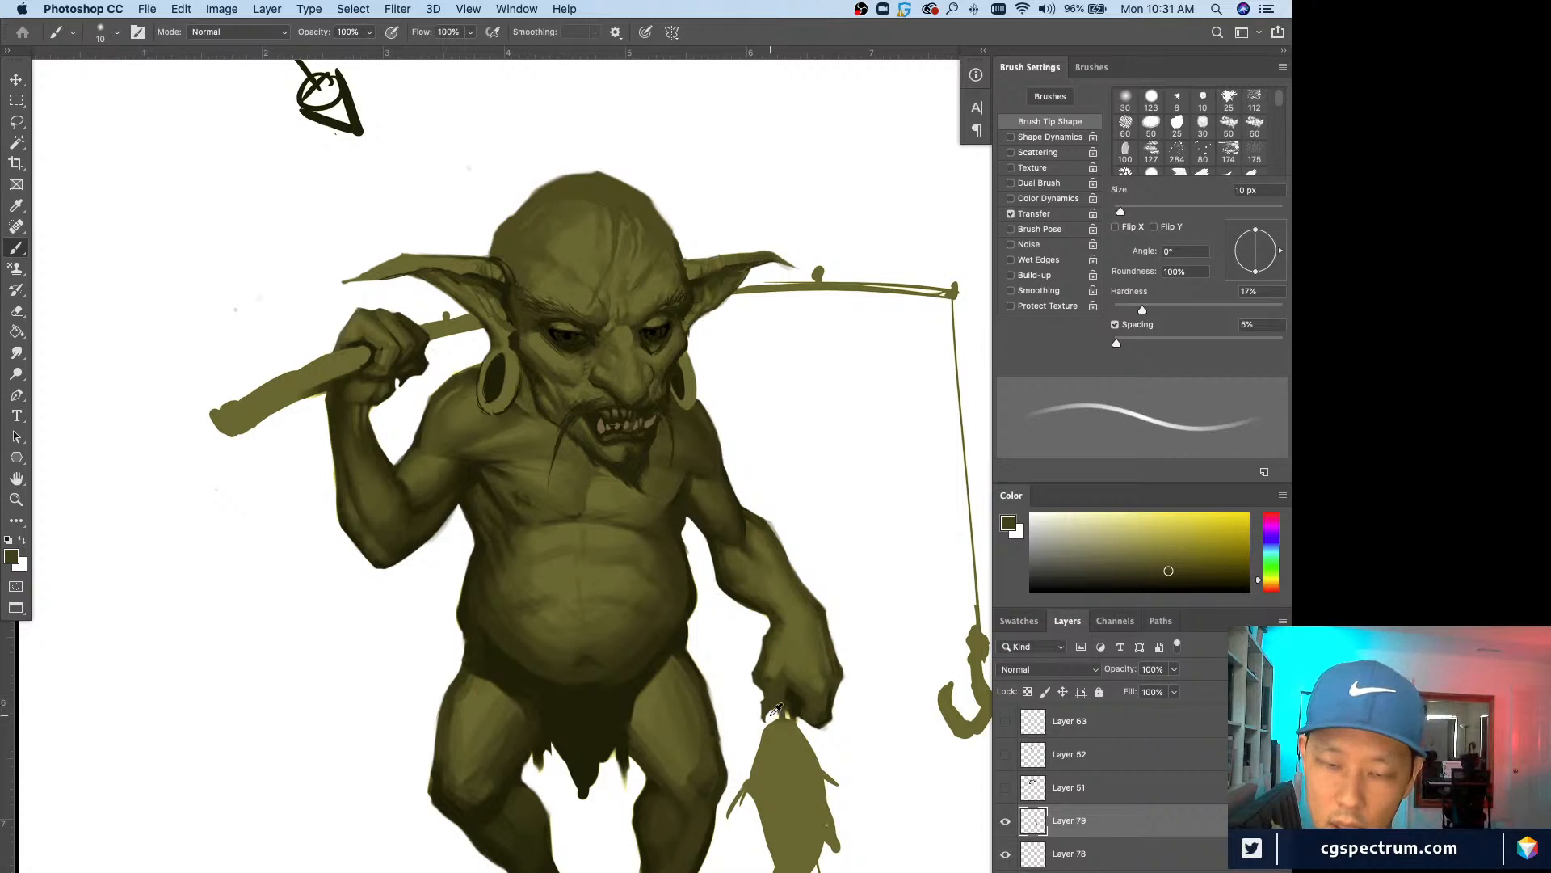
left_click(774, 711, "alt")
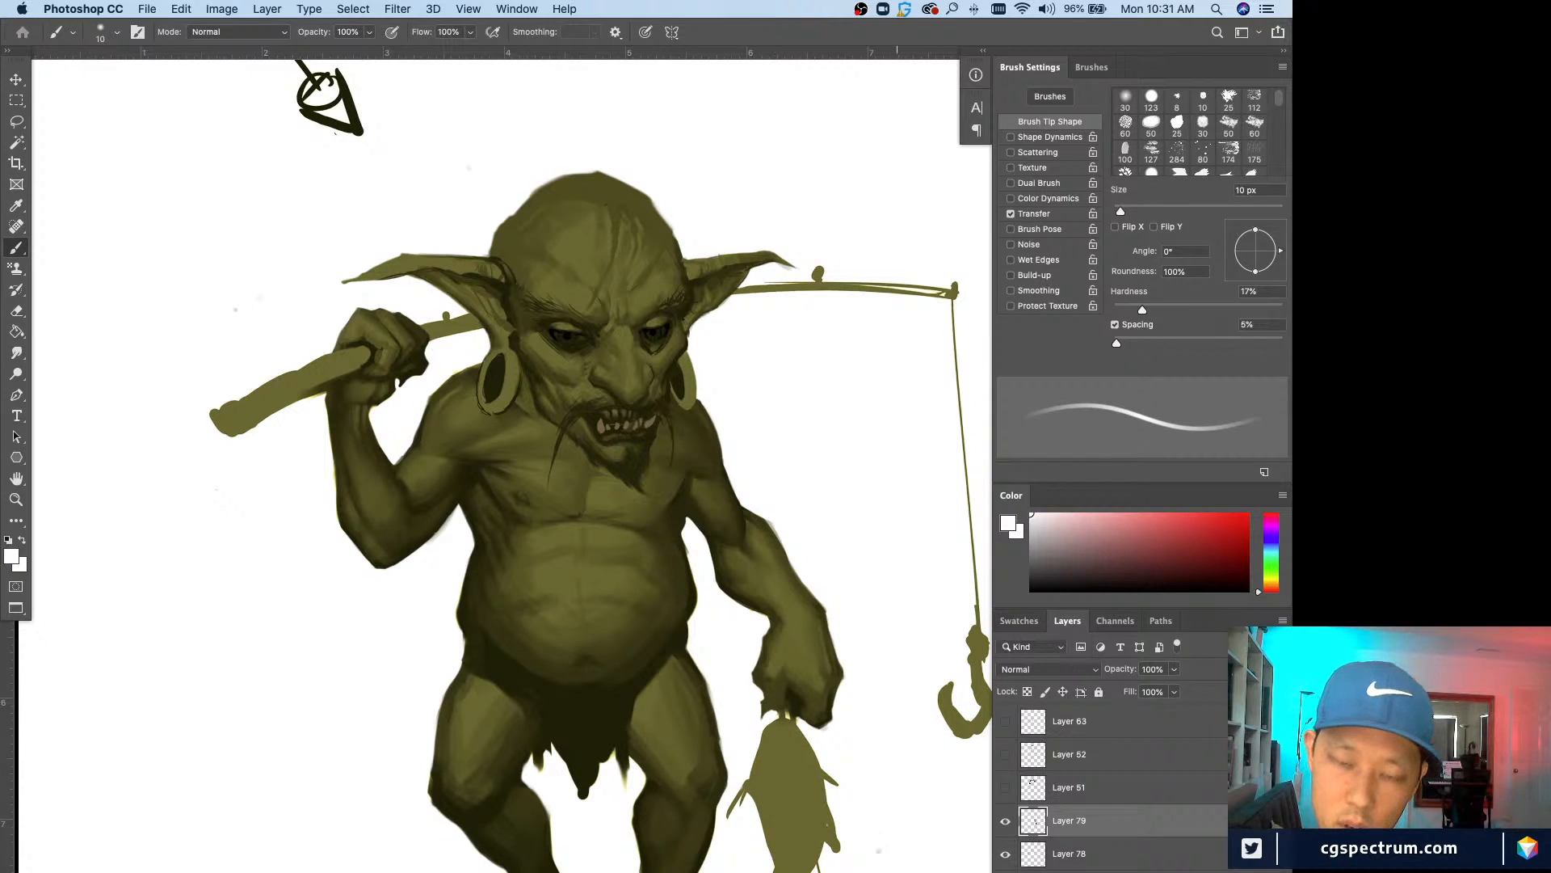
left_click(774, 701, "alt")
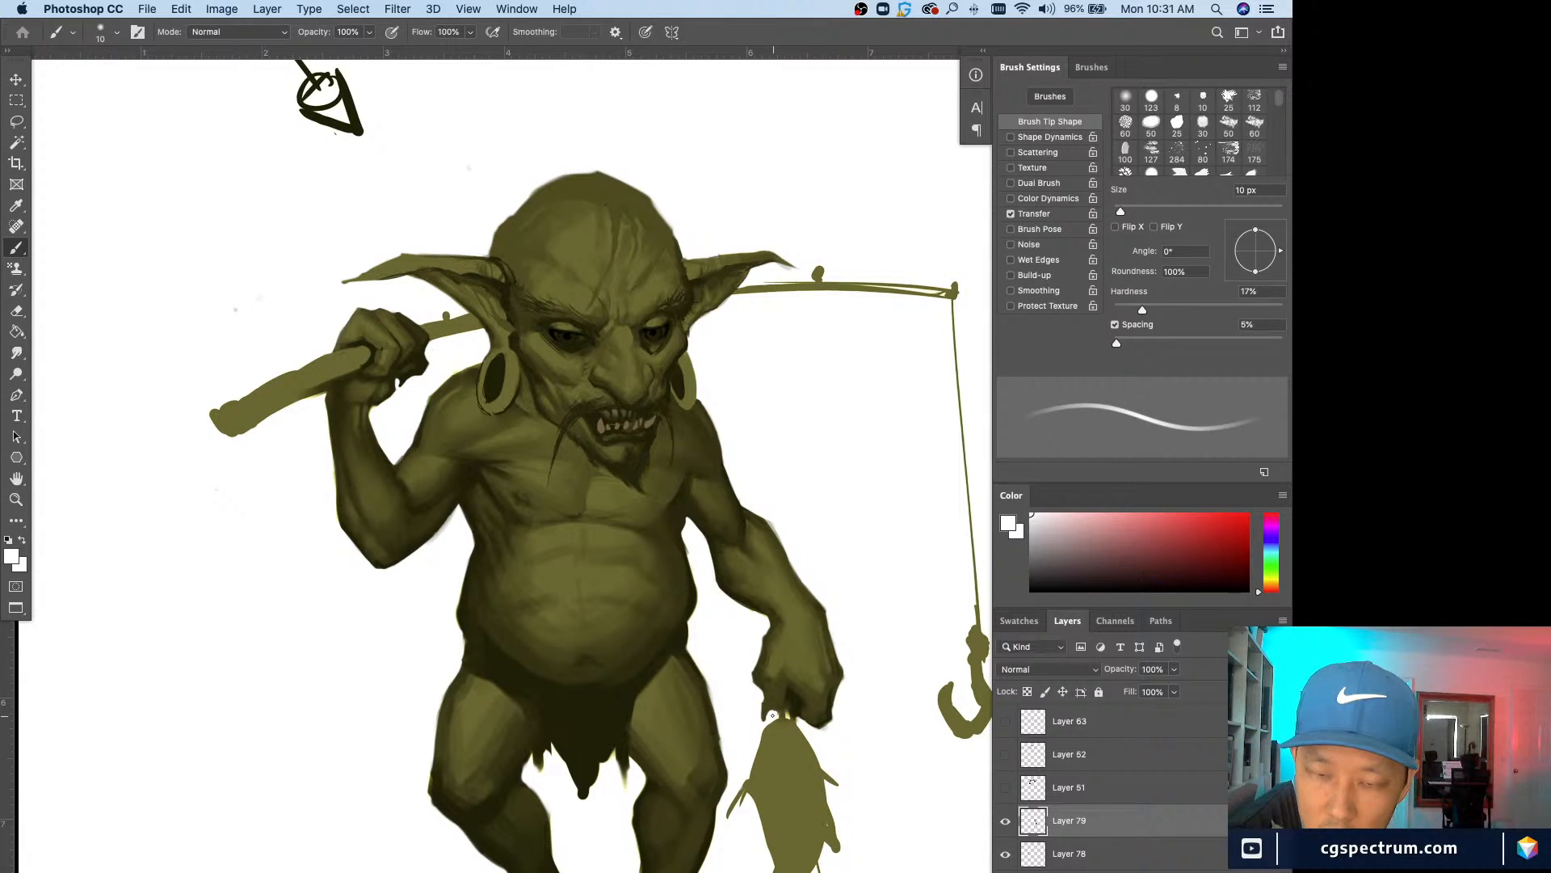
key("bracketleft")
left_click(801, 714, "alt")
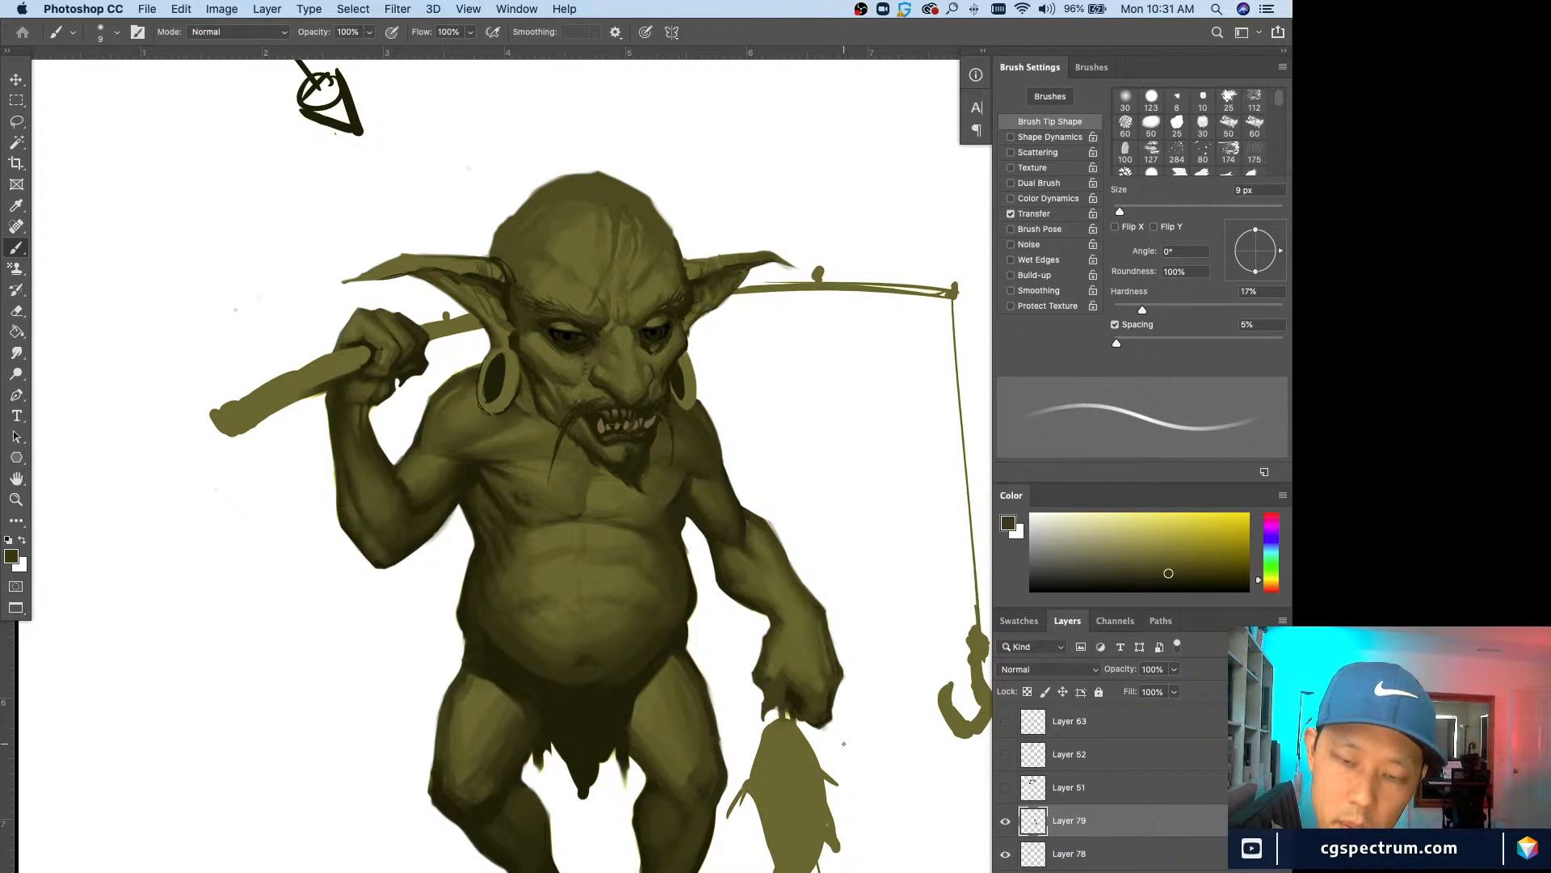
Step: Add a new blank layer directly above Layer 79
key("super+minus")
key("super+minus")
key("super+plus")
key("super+plus")
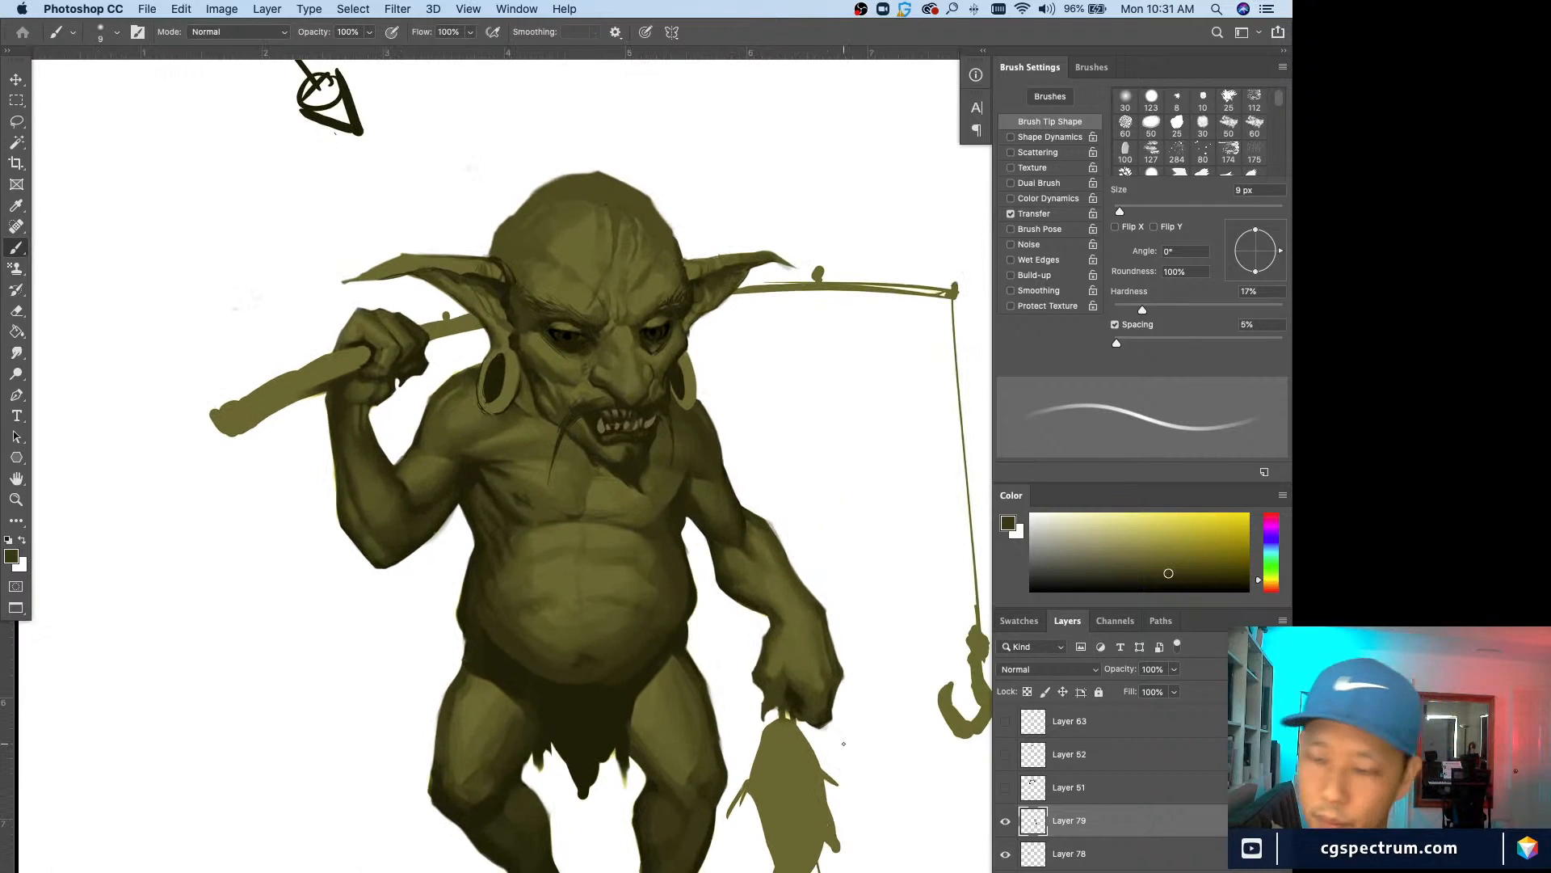
key("super+shift+alt+n")
key("super+minus")
key("super+minus")
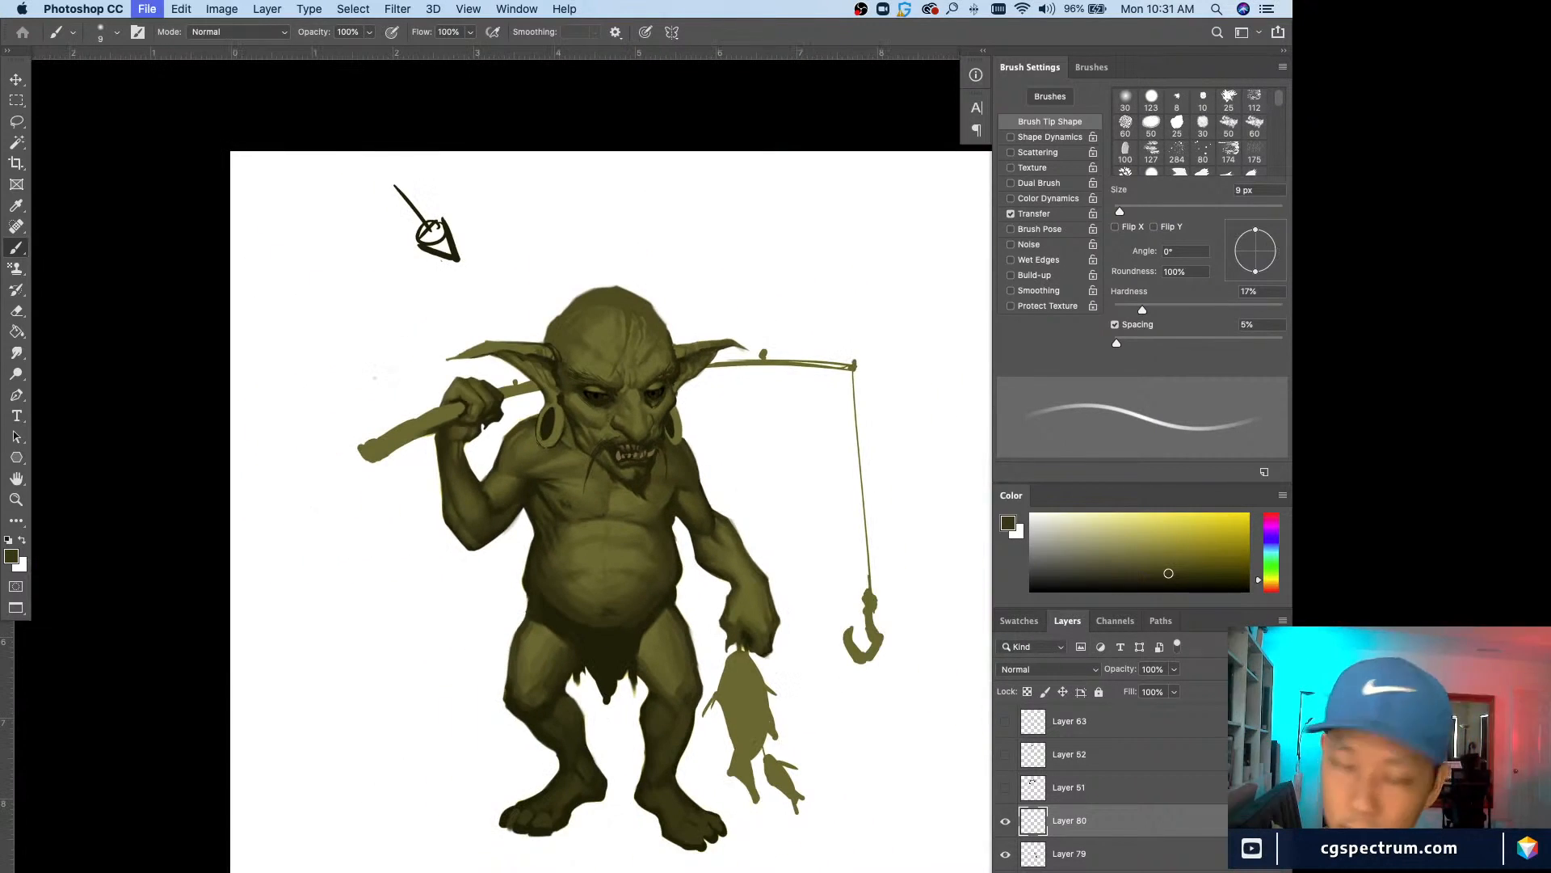
key("super+minus")
key("super+plus")
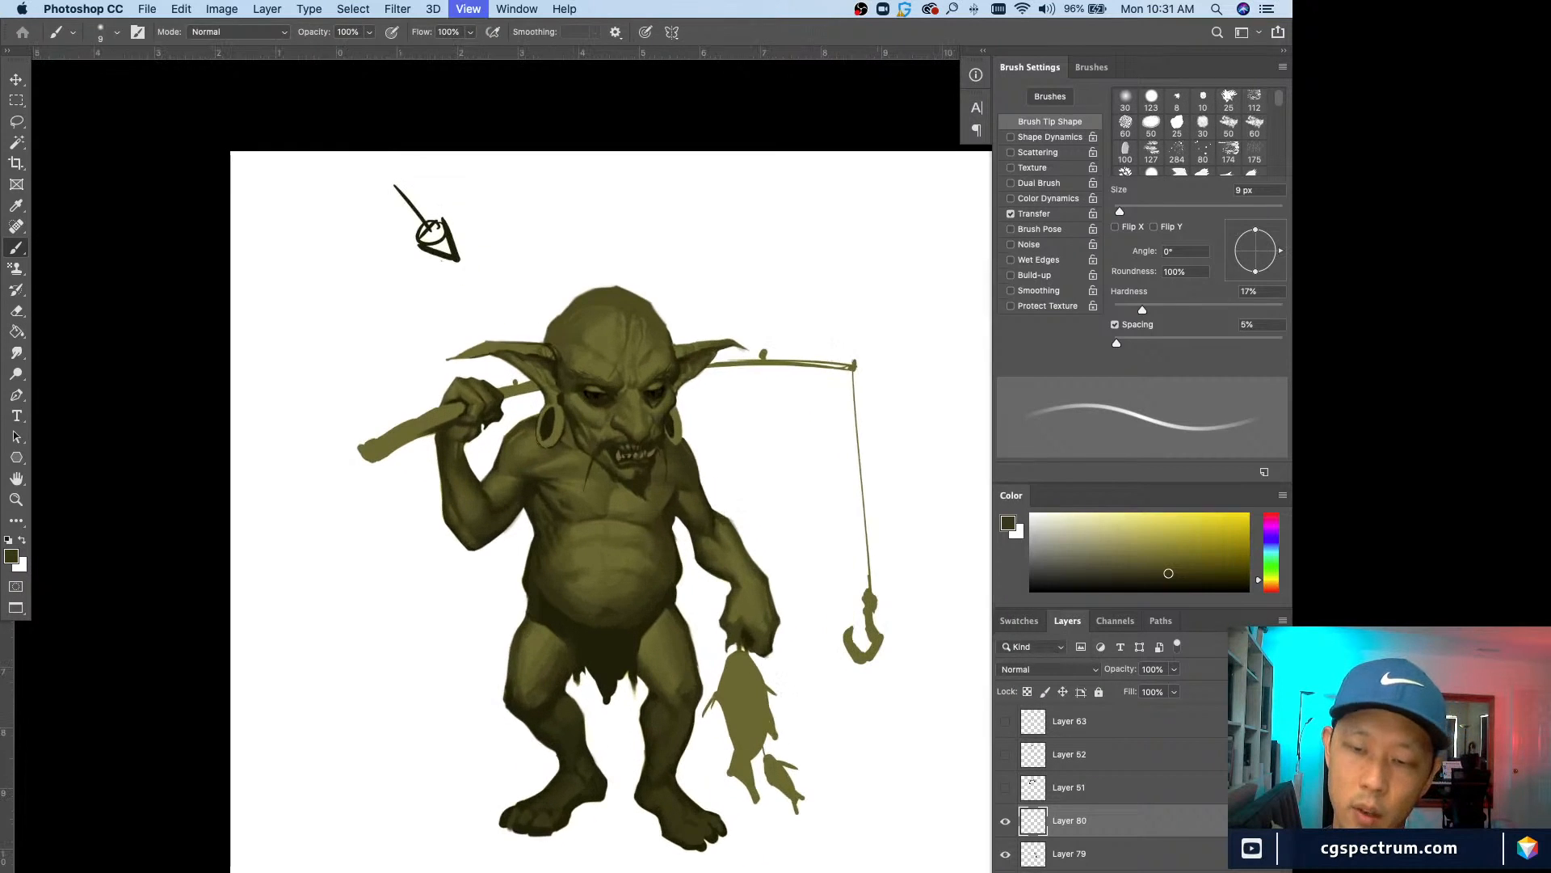
Step: Compare the goblin painting with Layer 79 hidden and shown
left_click(1004, 822)
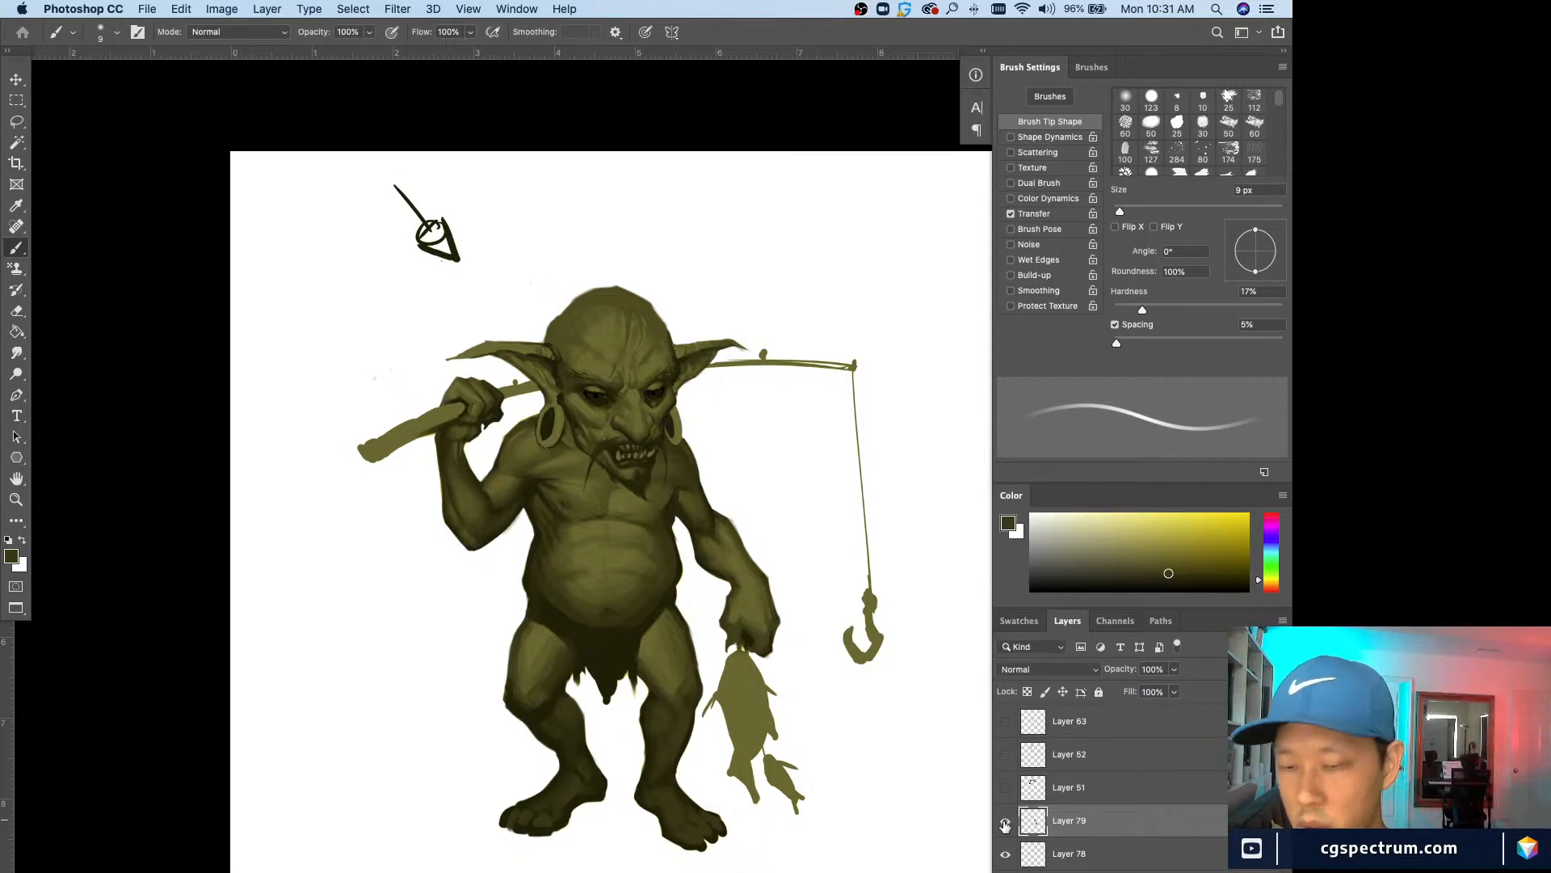
left_click(1005, 821)
left_click(1006, 821)
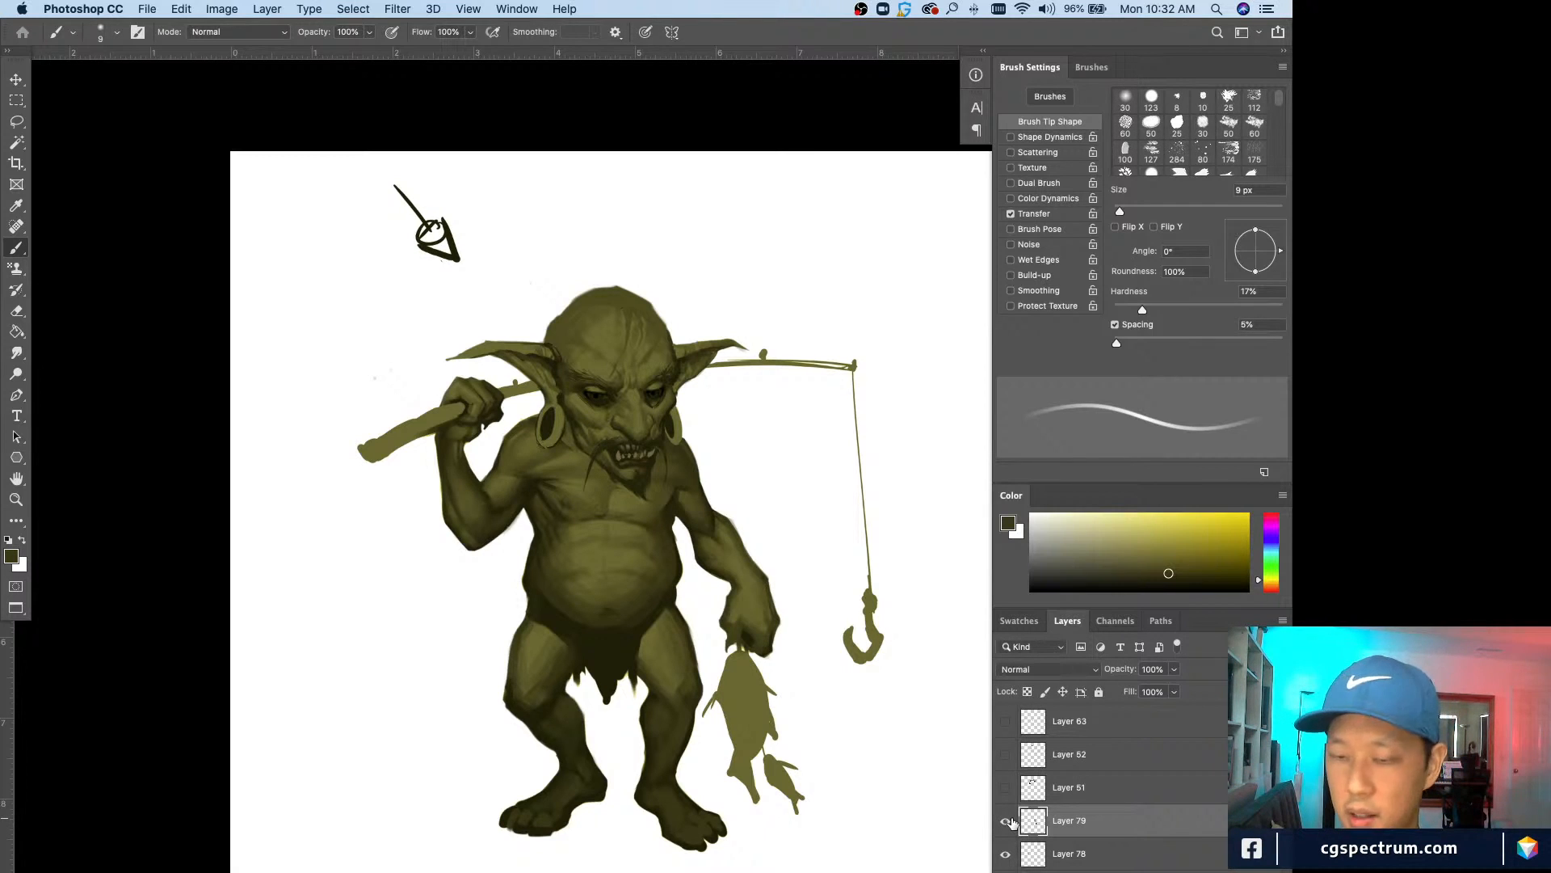
left_click(1005, 821)
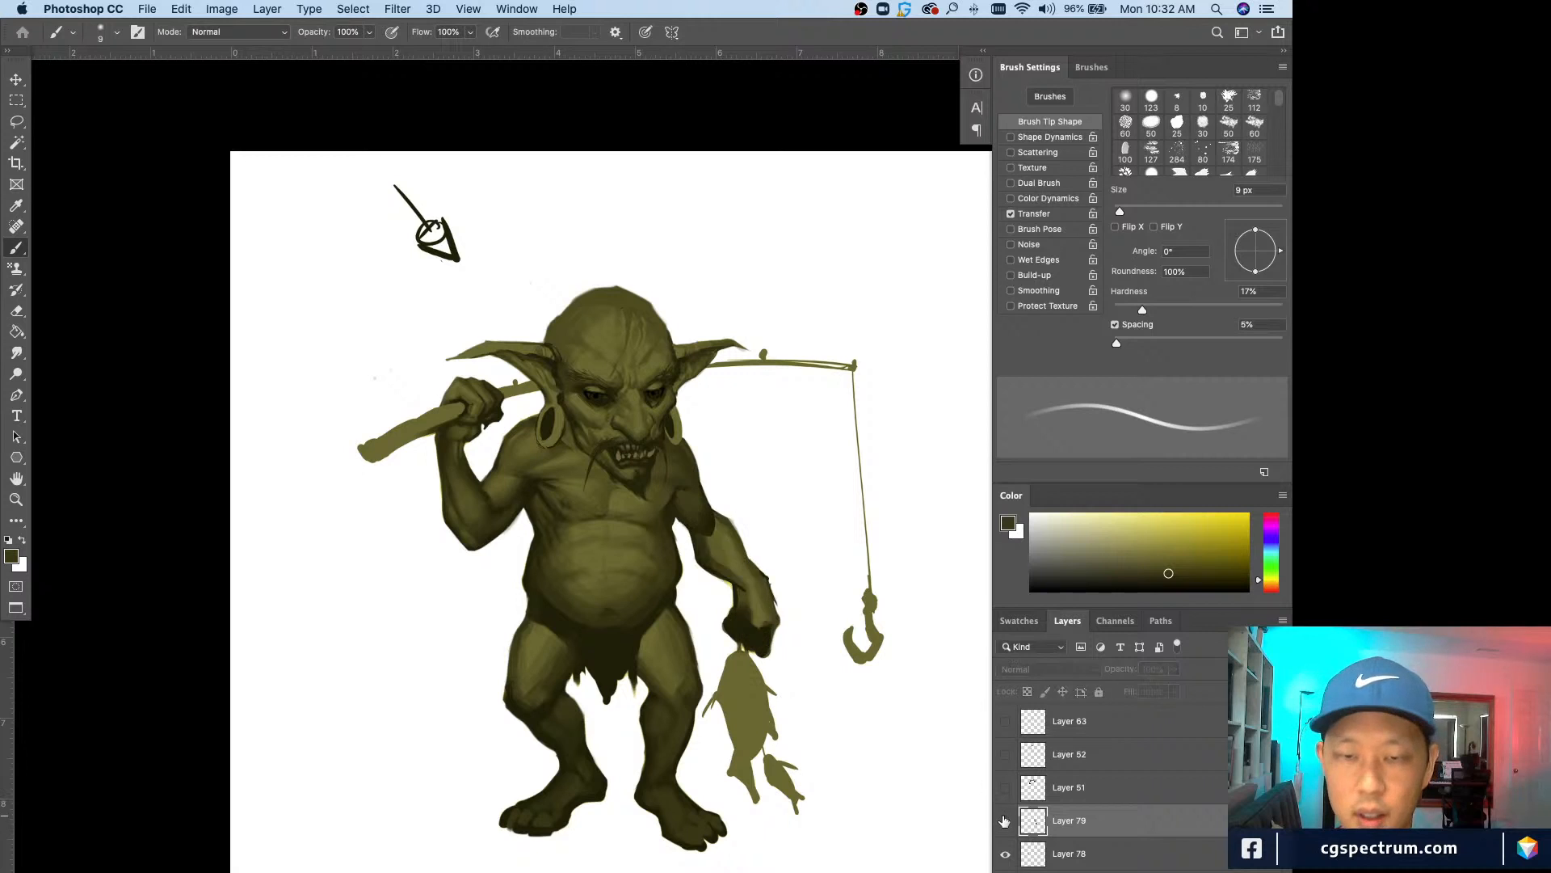
left_click(1005, 821)
key("super+minus")
key("super+equal")
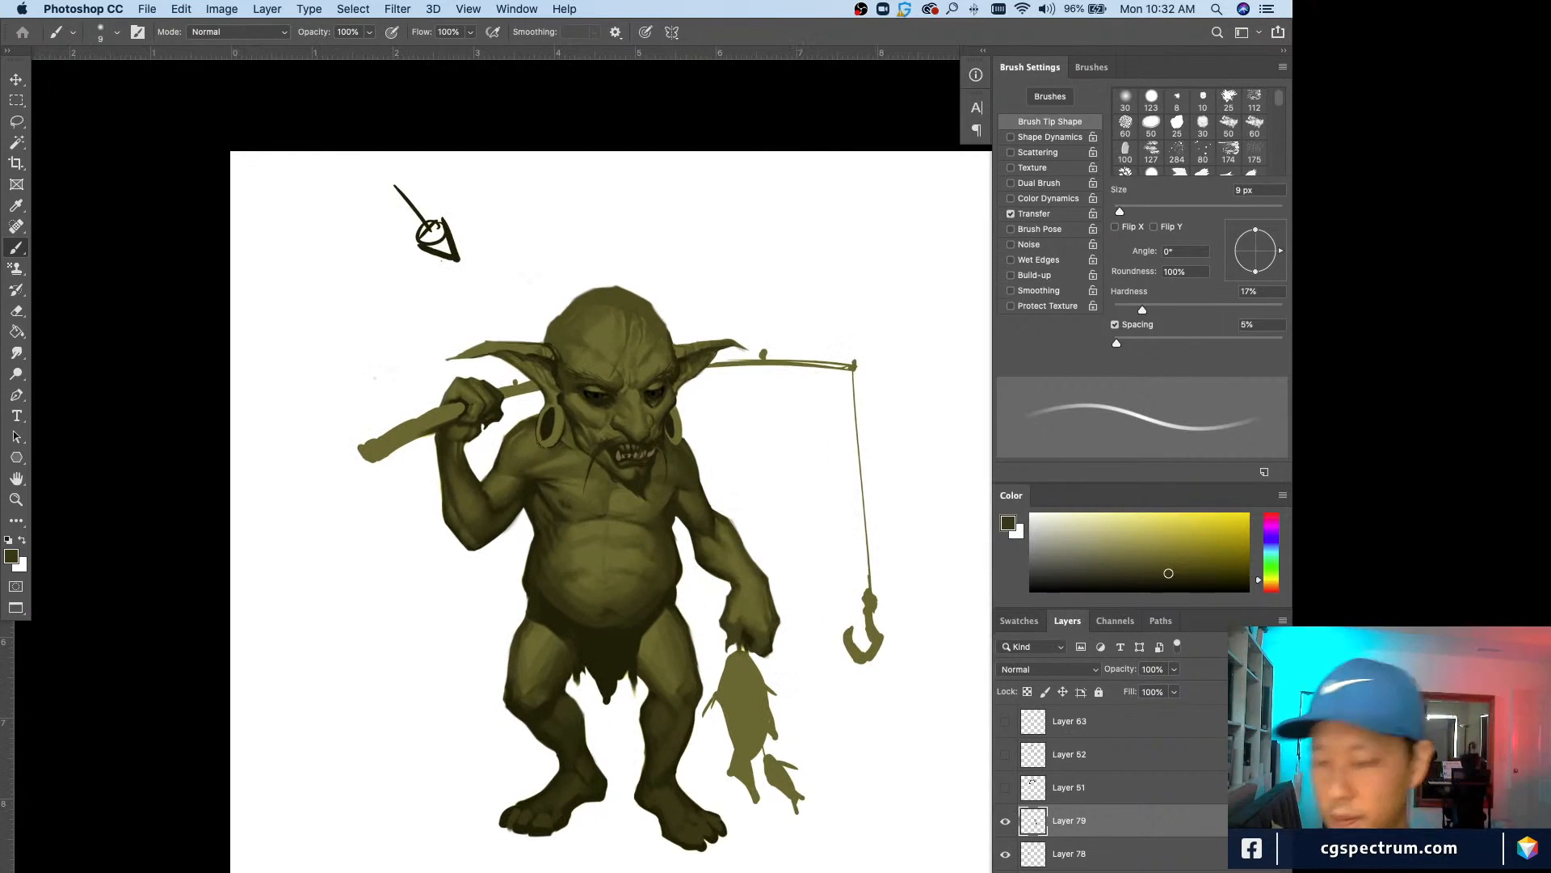
Step: Add a new blank layer above Layer 79 and prepare a 10 px brush with mid olive sampled from the torso
key("alt+shift+super+n")
key("super+equal")
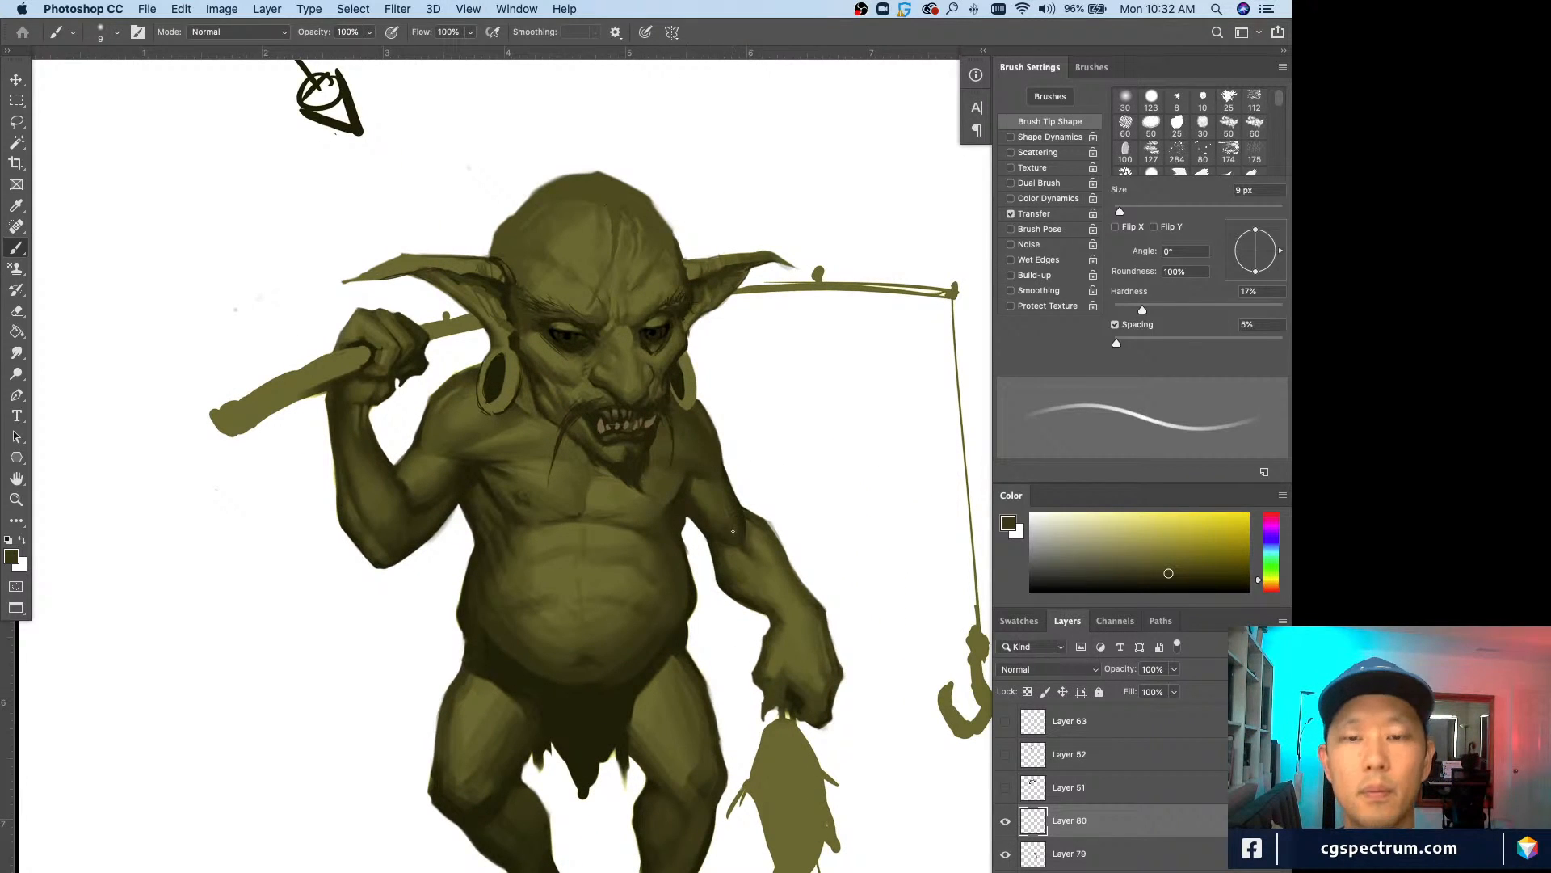
key("super+minus")
key("super+minus")
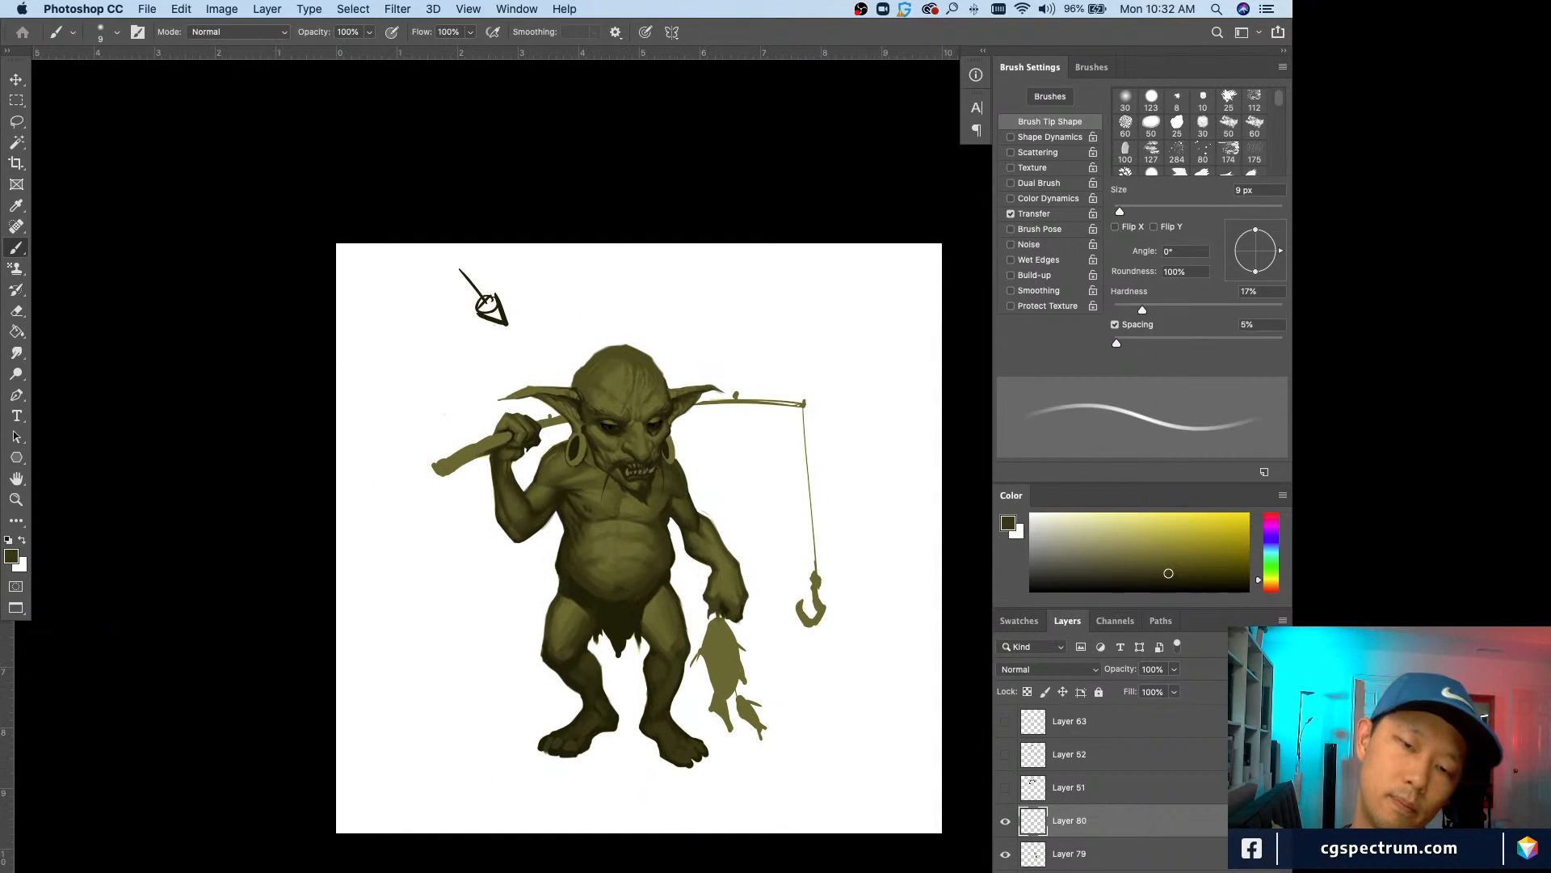
key("super+equal")
key("super+equal")
left_click(631, 487, "alt")
key("bracketright")
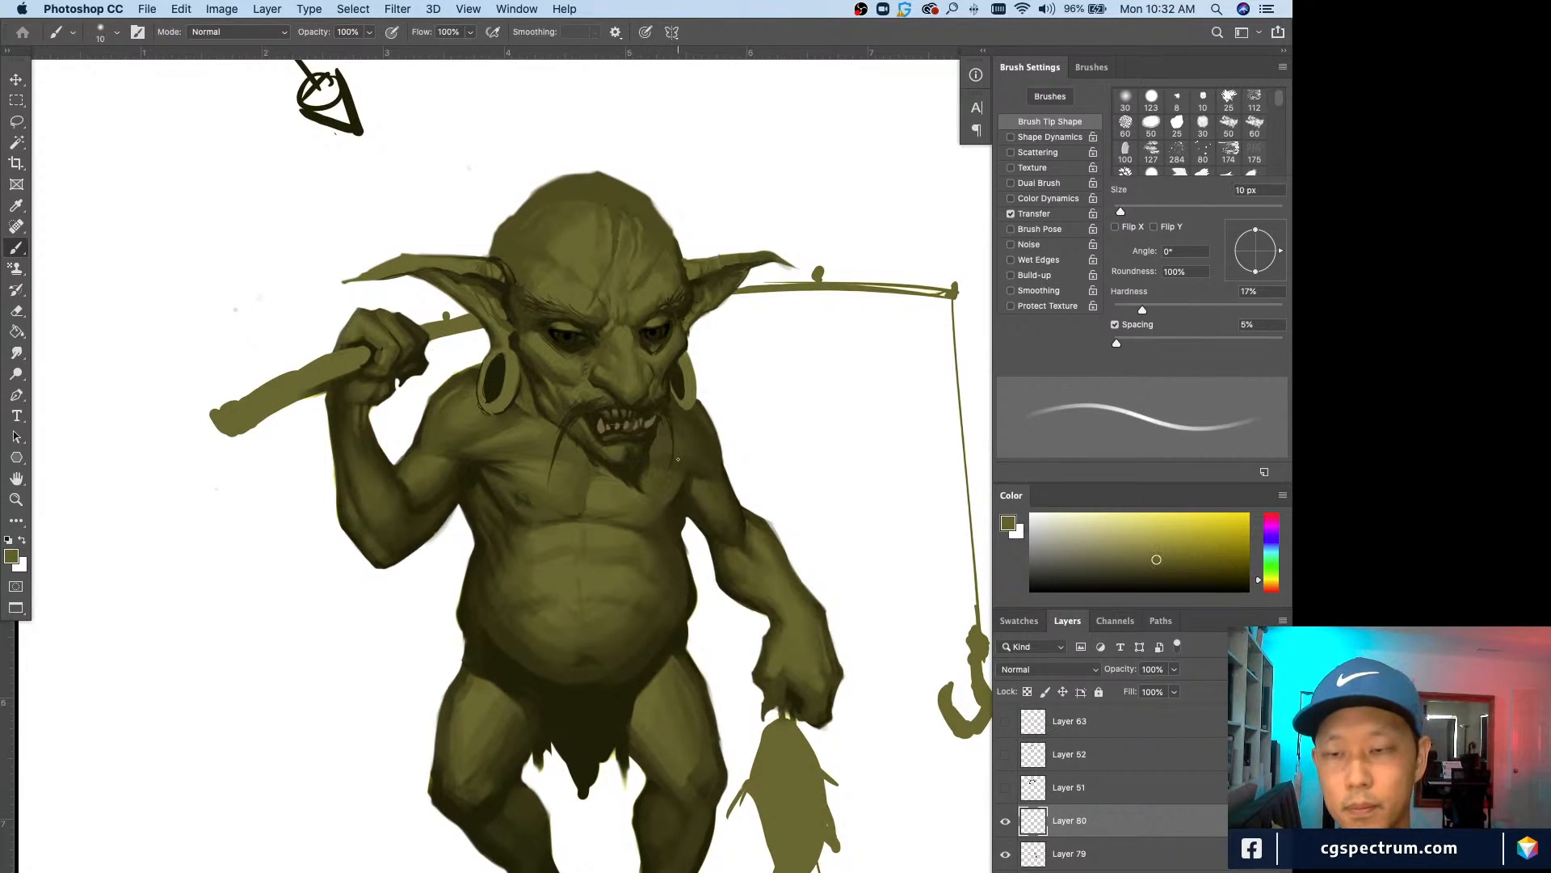
key("super+minus")
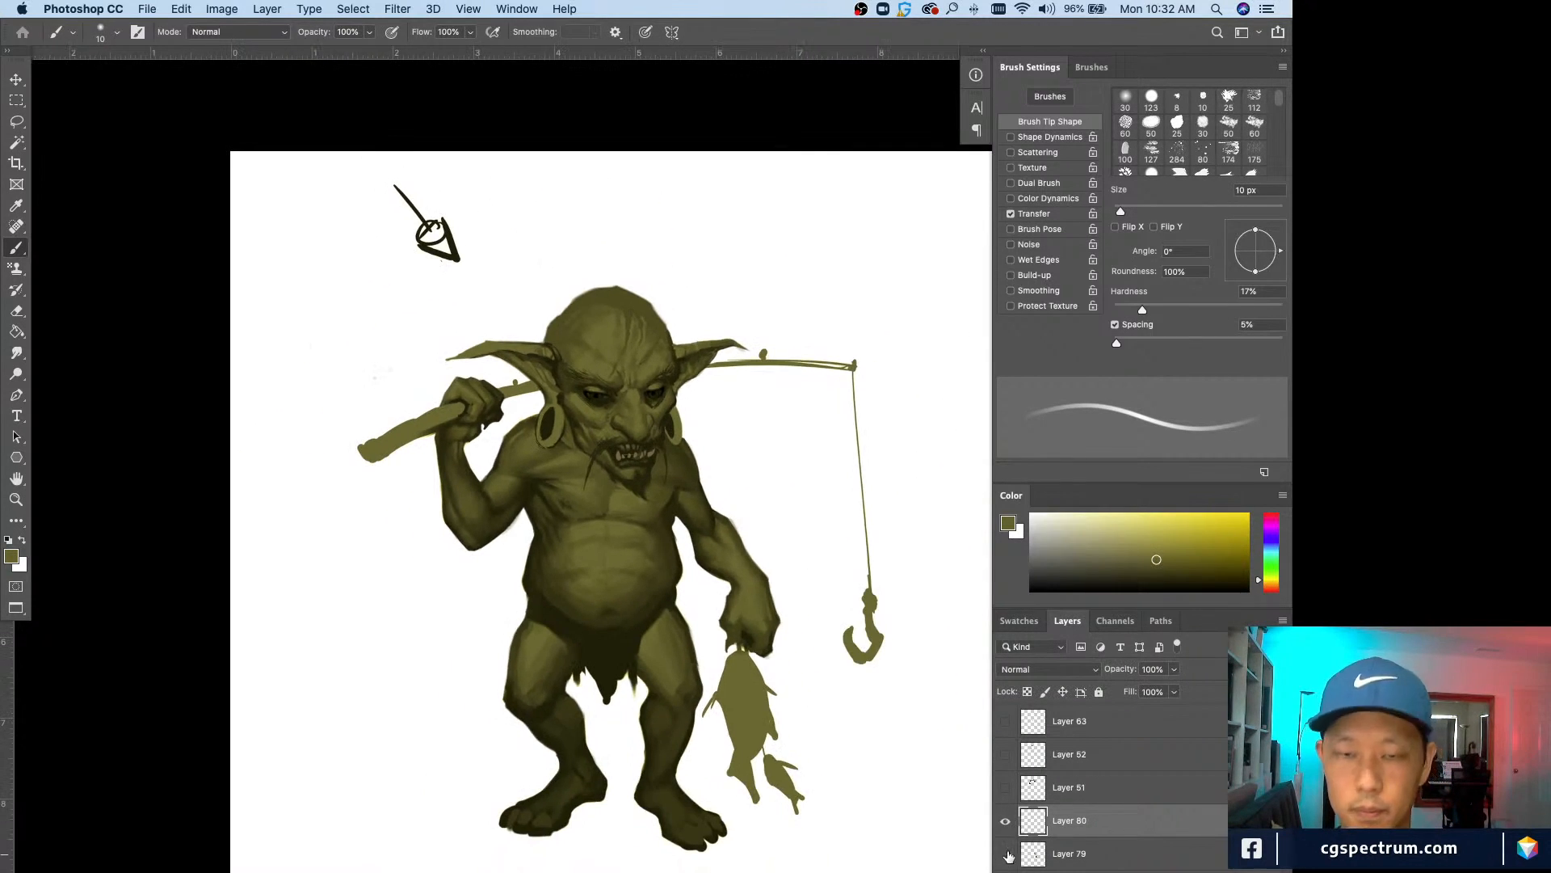
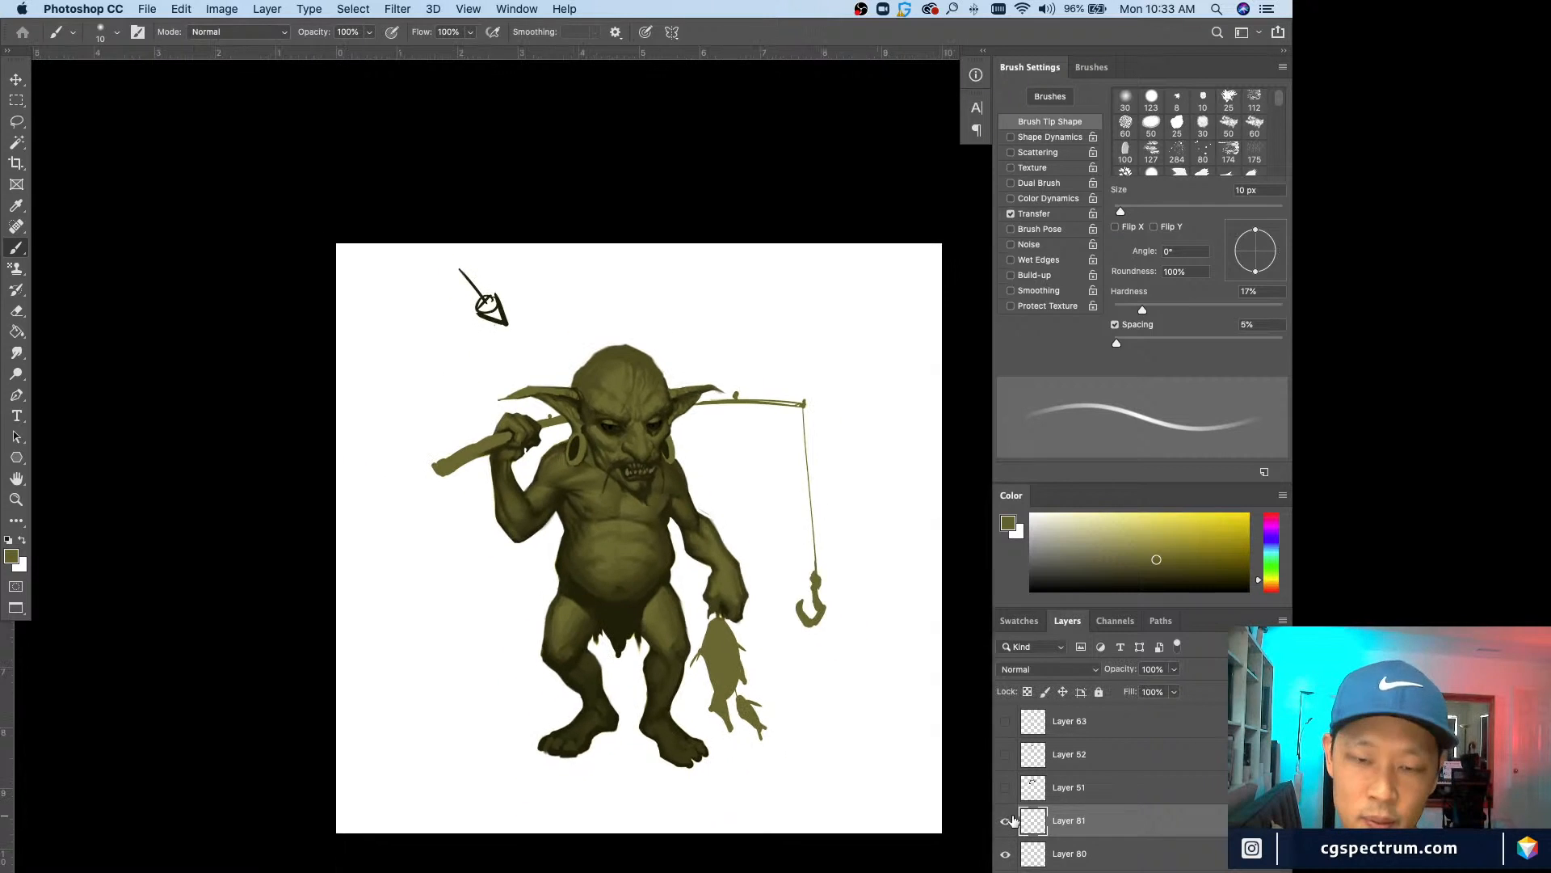
key("super+equal")
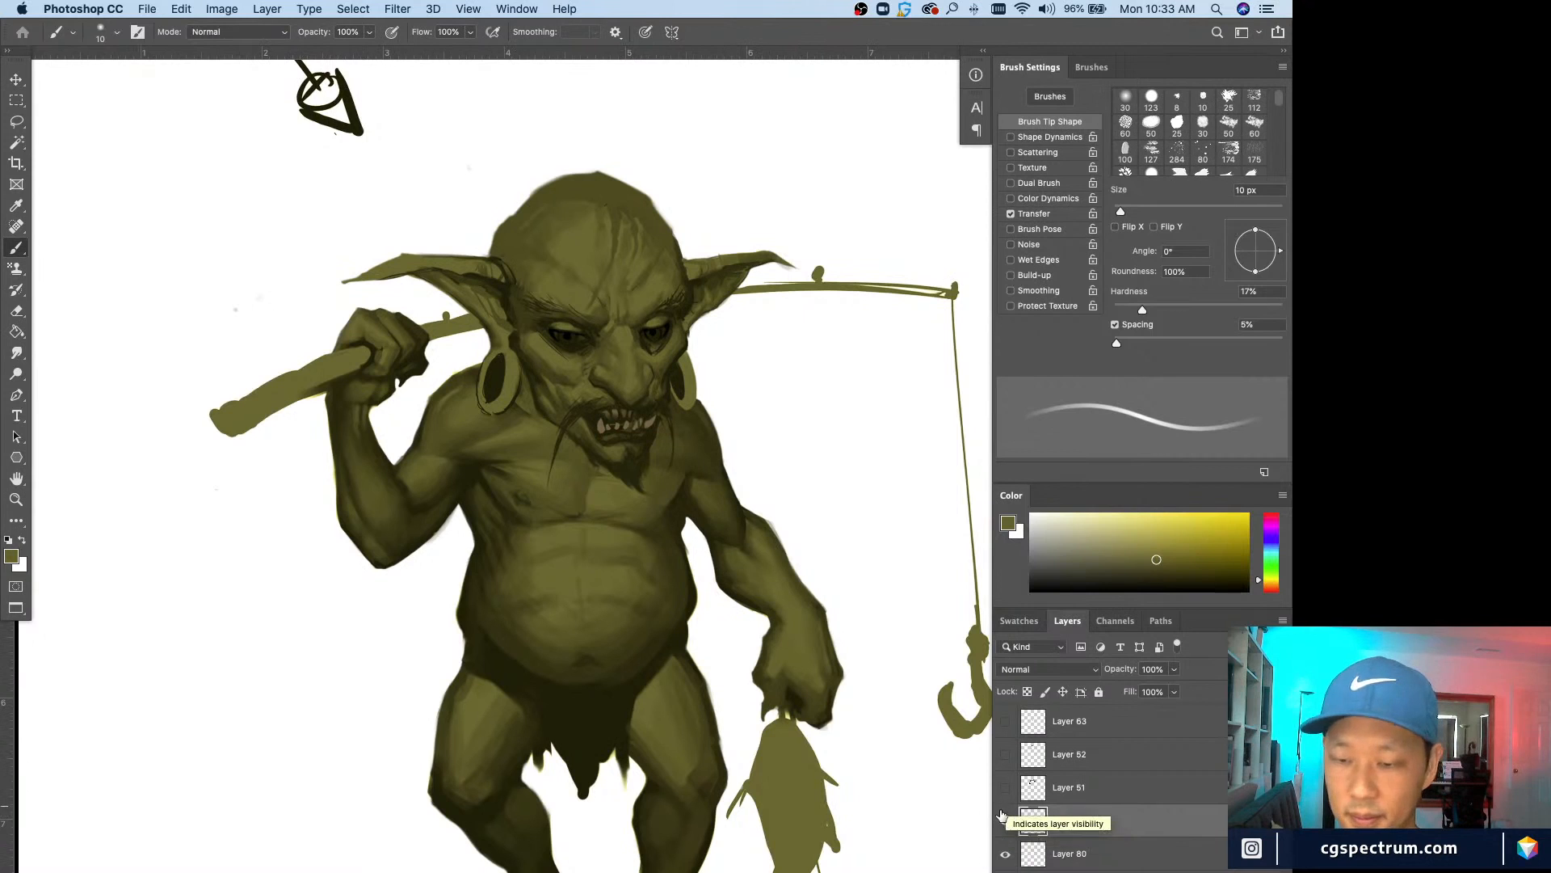
key("super+equal")
key("super+minus")
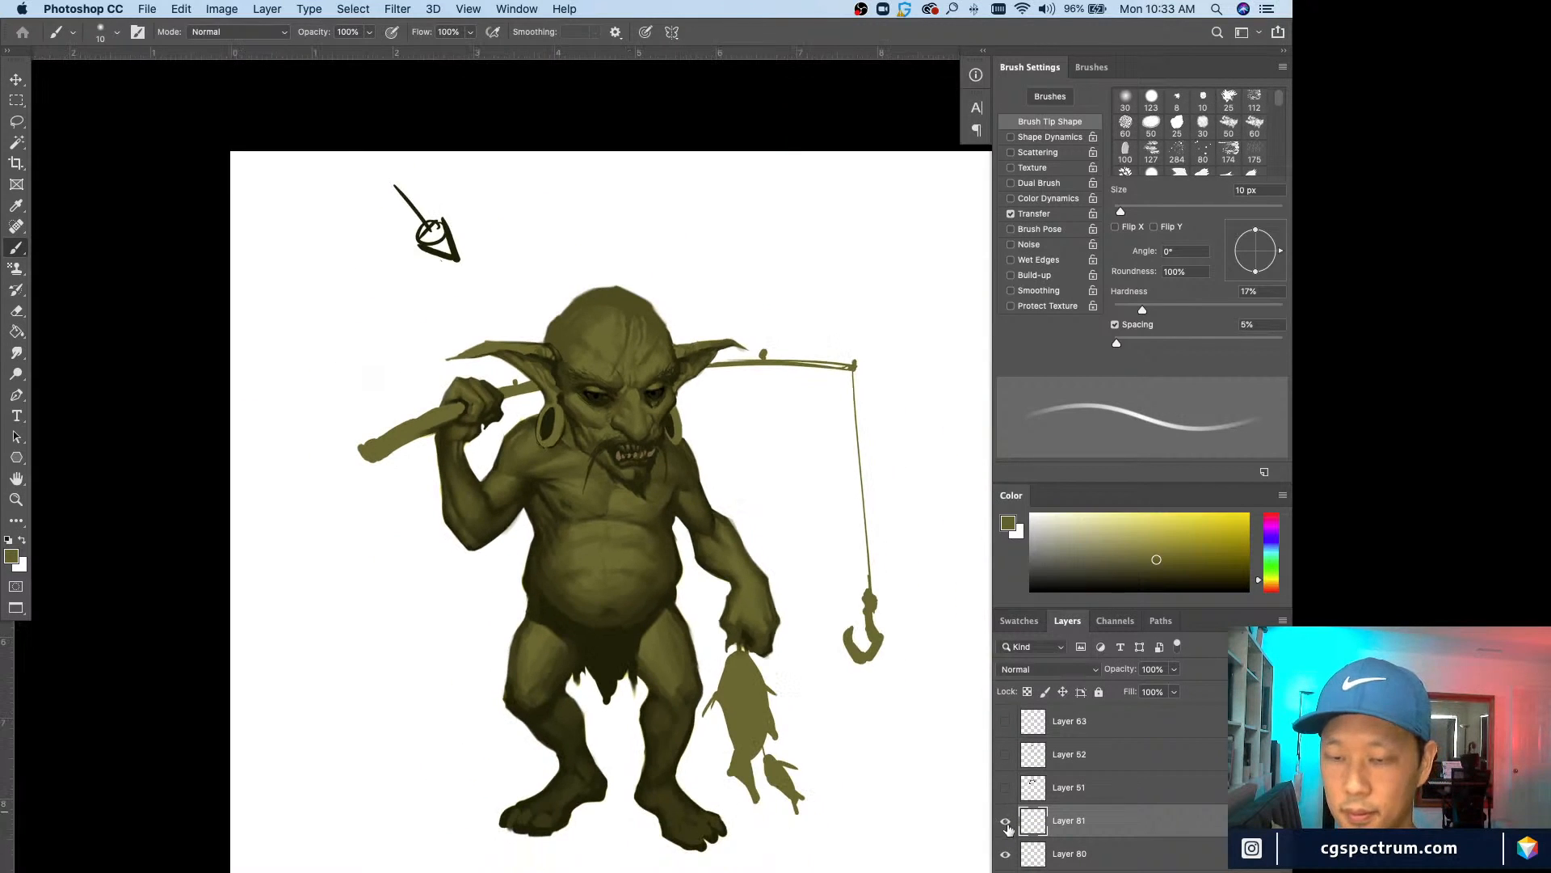
key("super+equal")
key("super+equal")
key("super+minus")
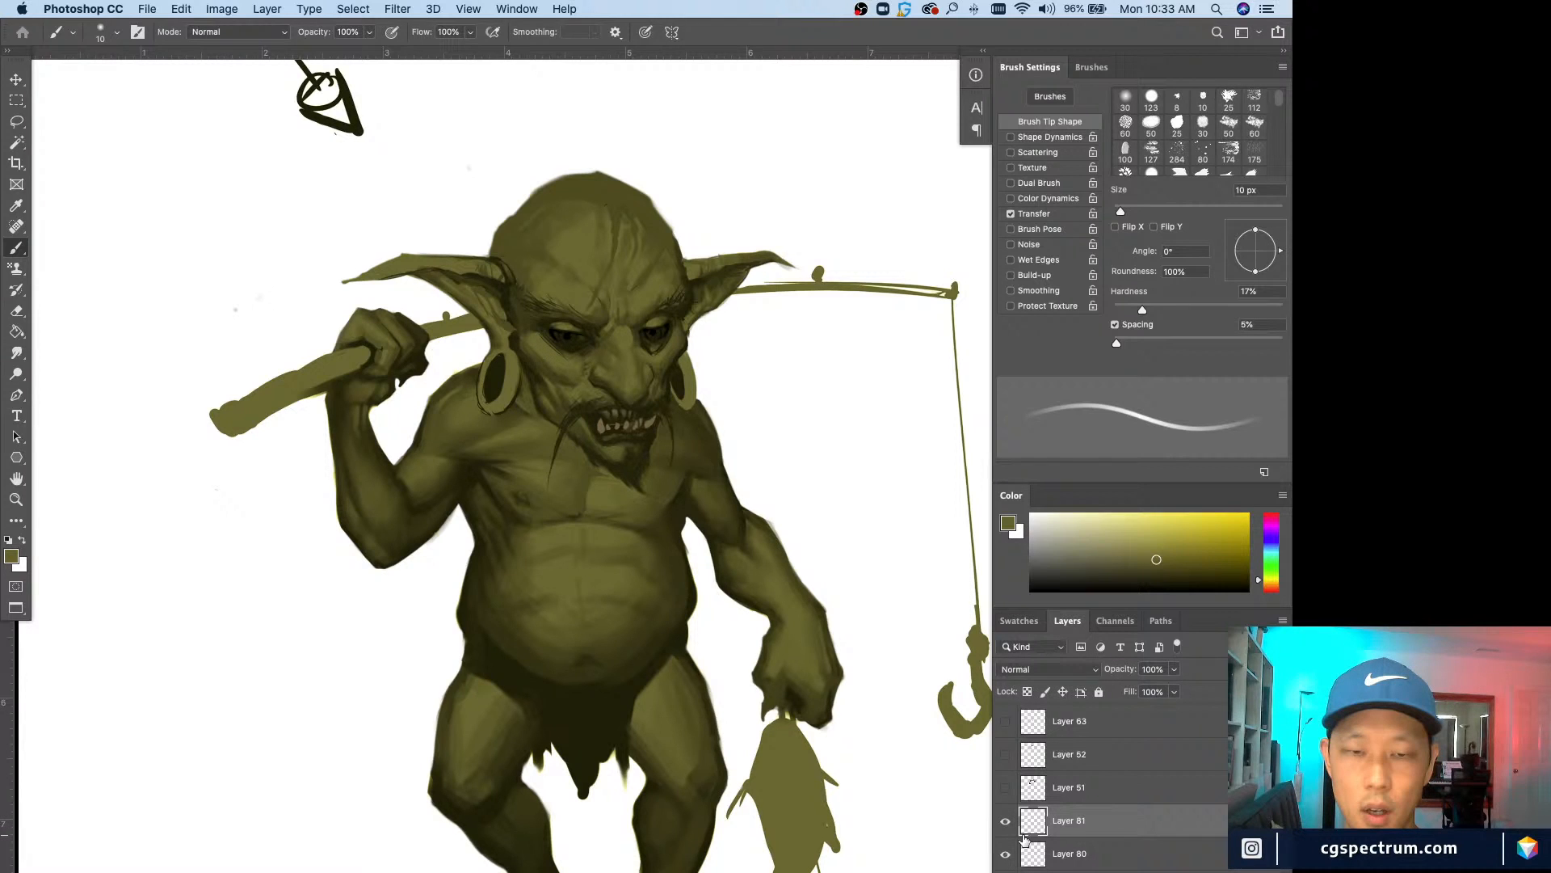
Step: Deepen the shadow between the chest and ribs beside the lowered arm with sampled dark olives at 10, 9 and 8 px
scroll(372, 587, "down", 3)
left_click(672, 446, "alt")
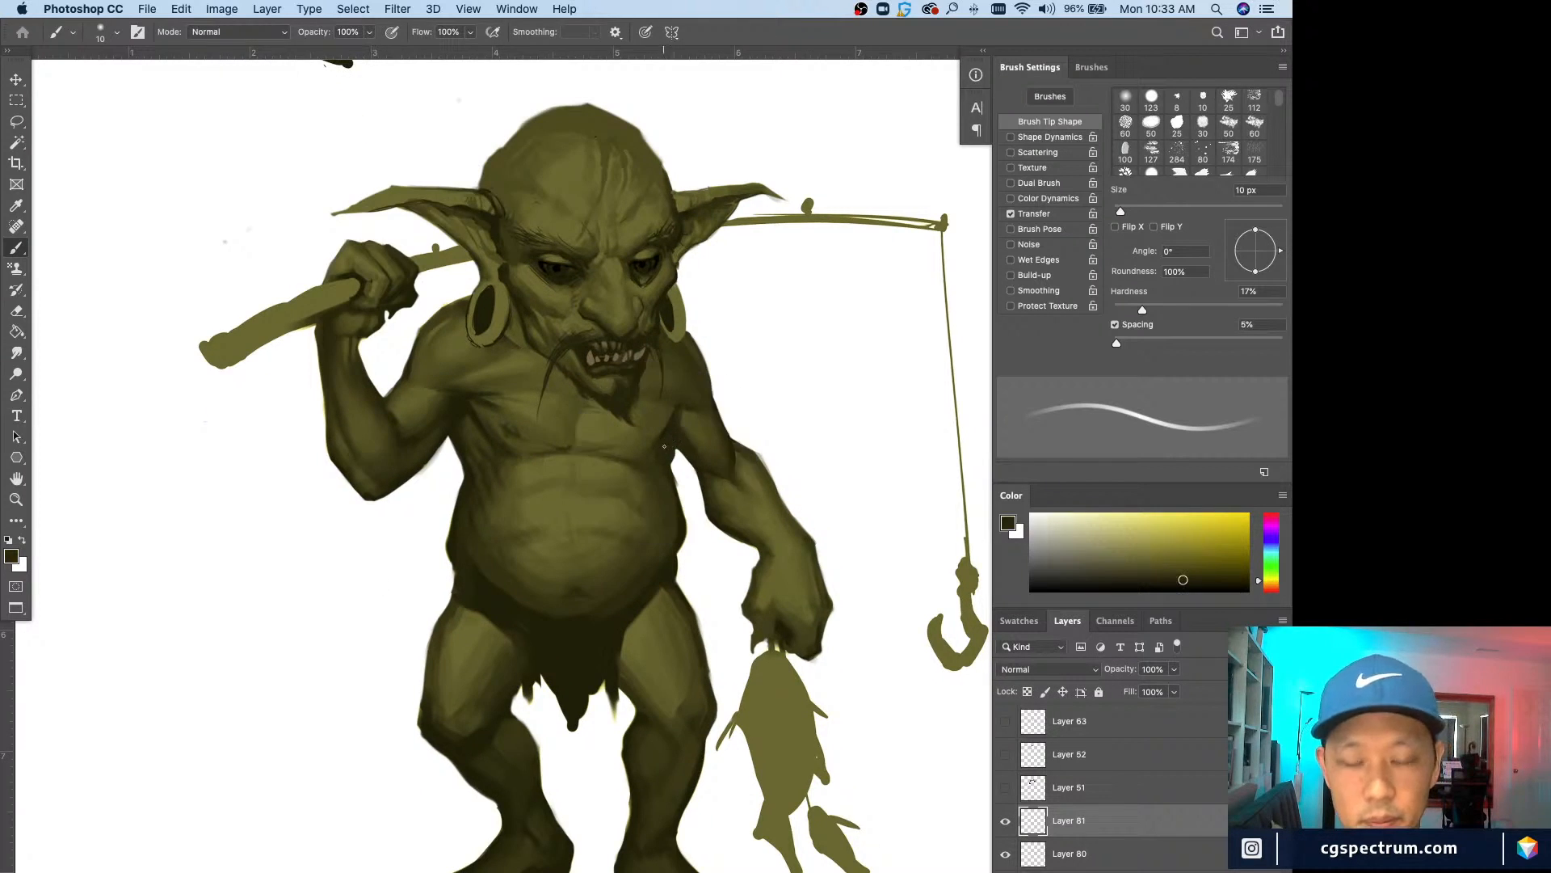
scroll(677, 404, "up", 3)
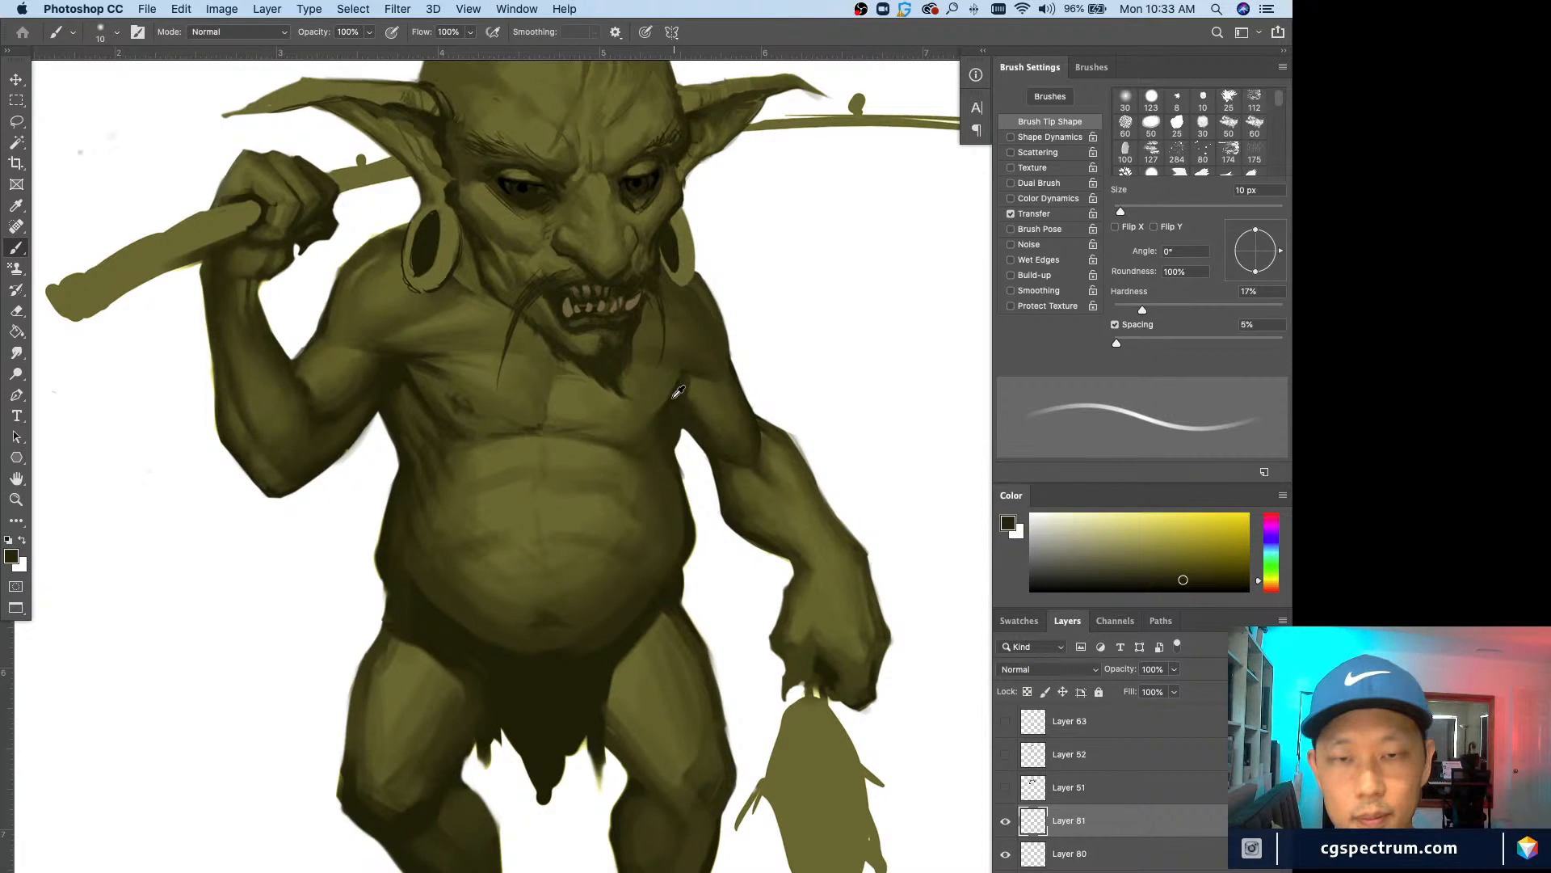
left_click(675, 395, "alt")
key("bracketleft")
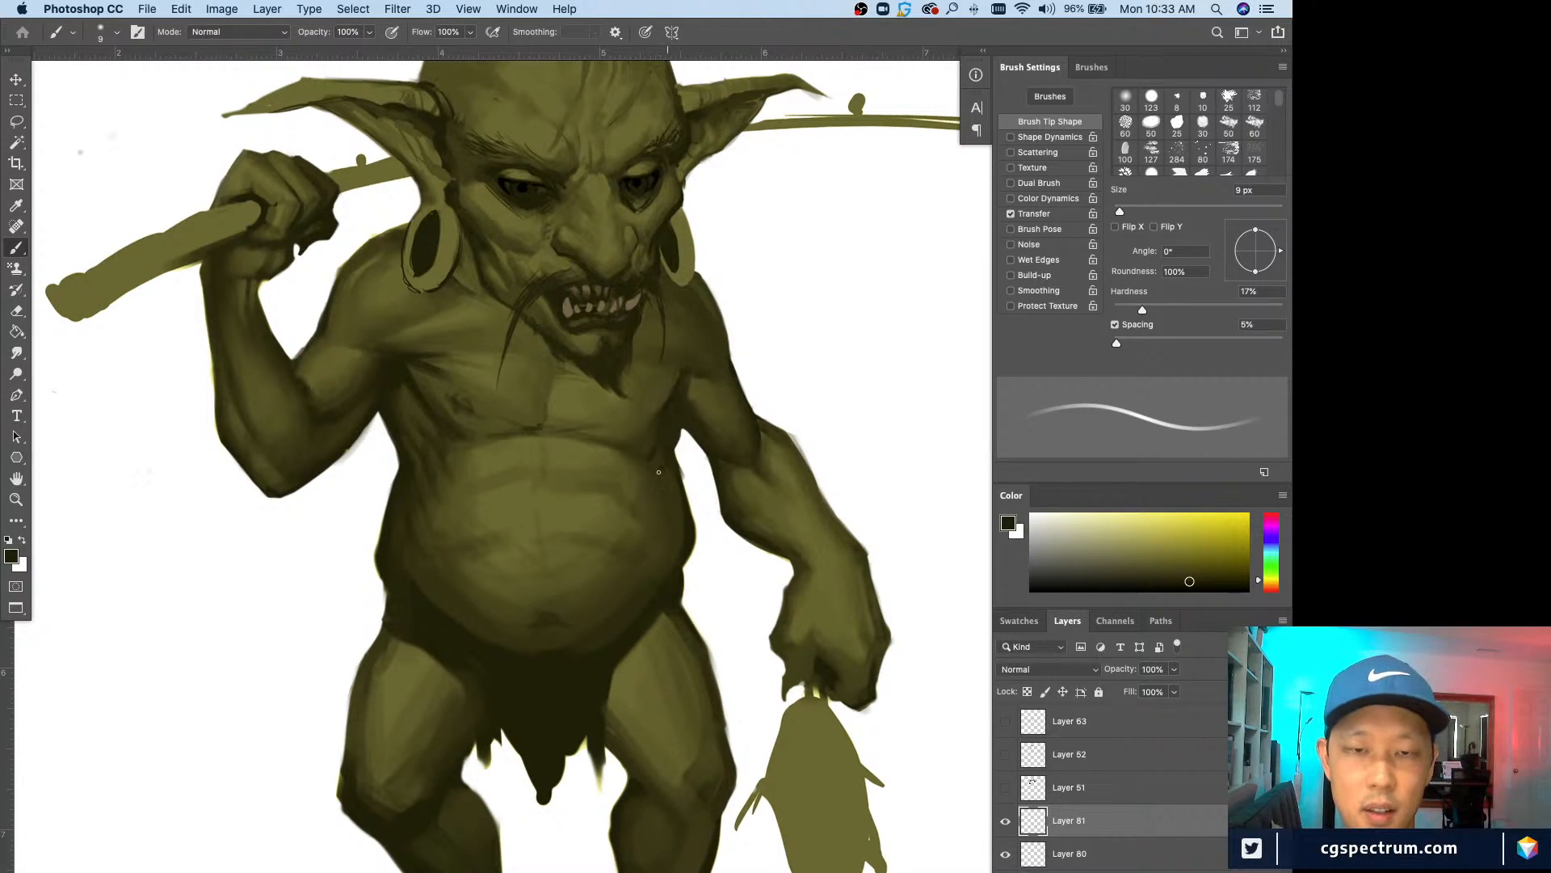
key("bracketleft")
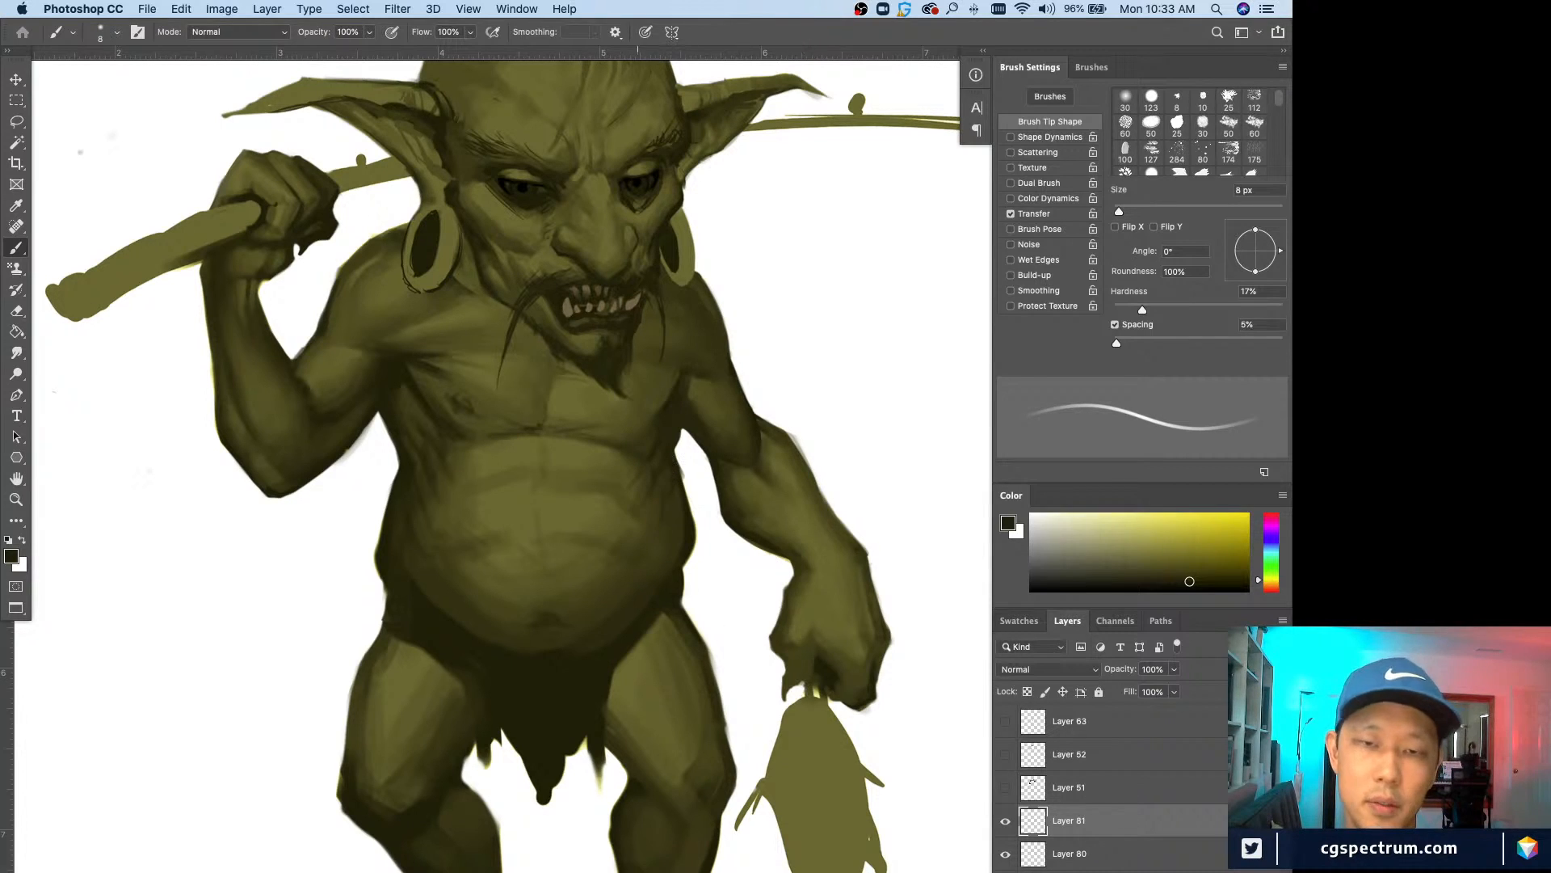
Step: Refine the outer corner of the chest muscle beside the lowered arm with sampled mid and dark olives at 9 px
left_click(644, 419, "alt")
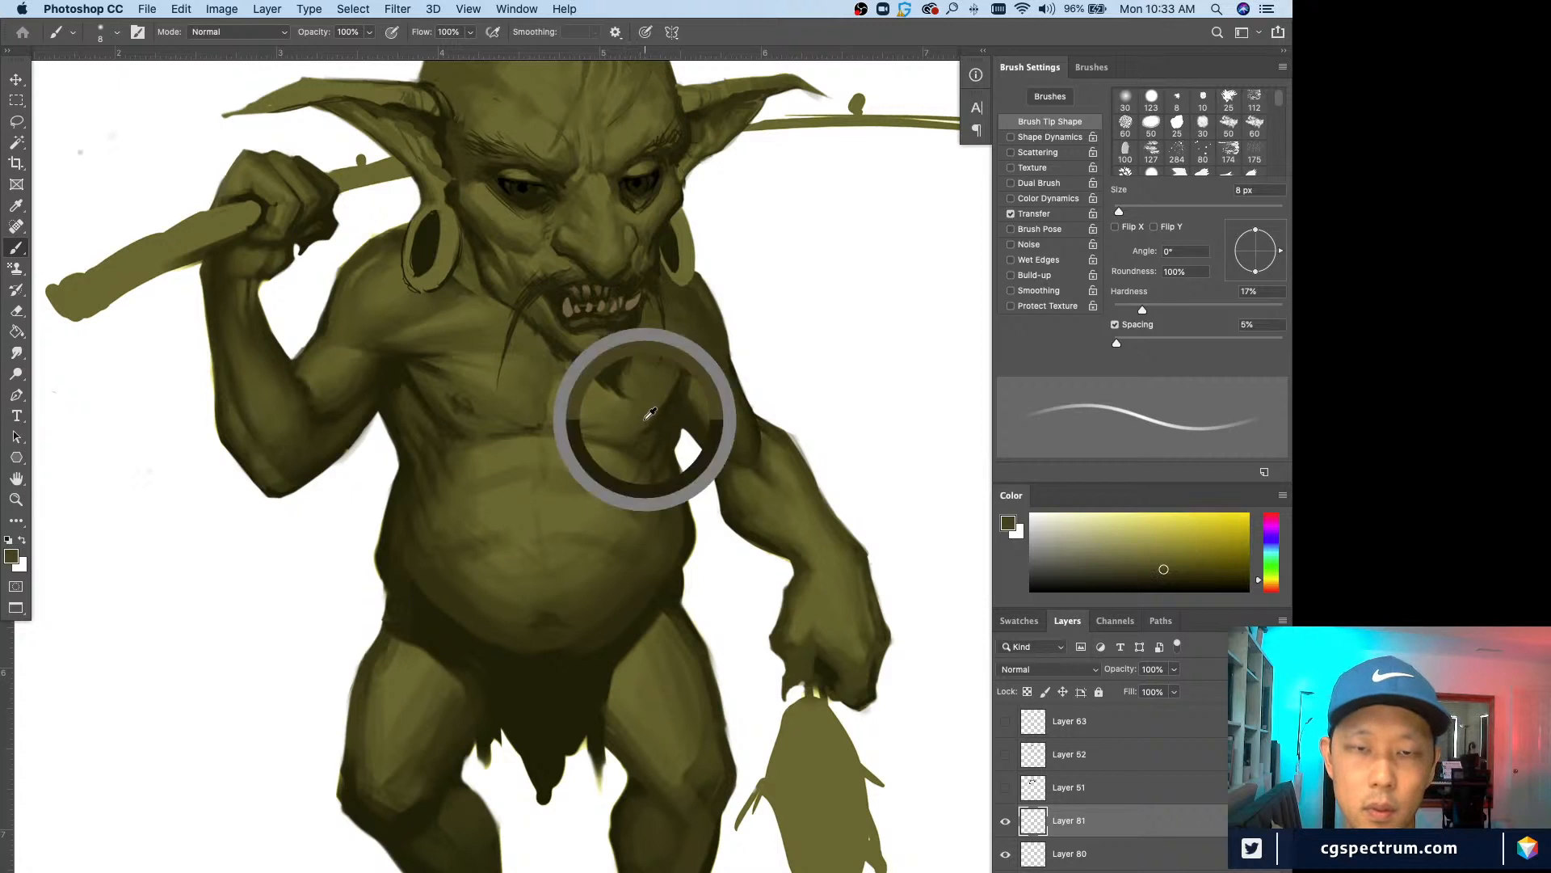
key("bracketright")
left_click(643, 433, "alt")
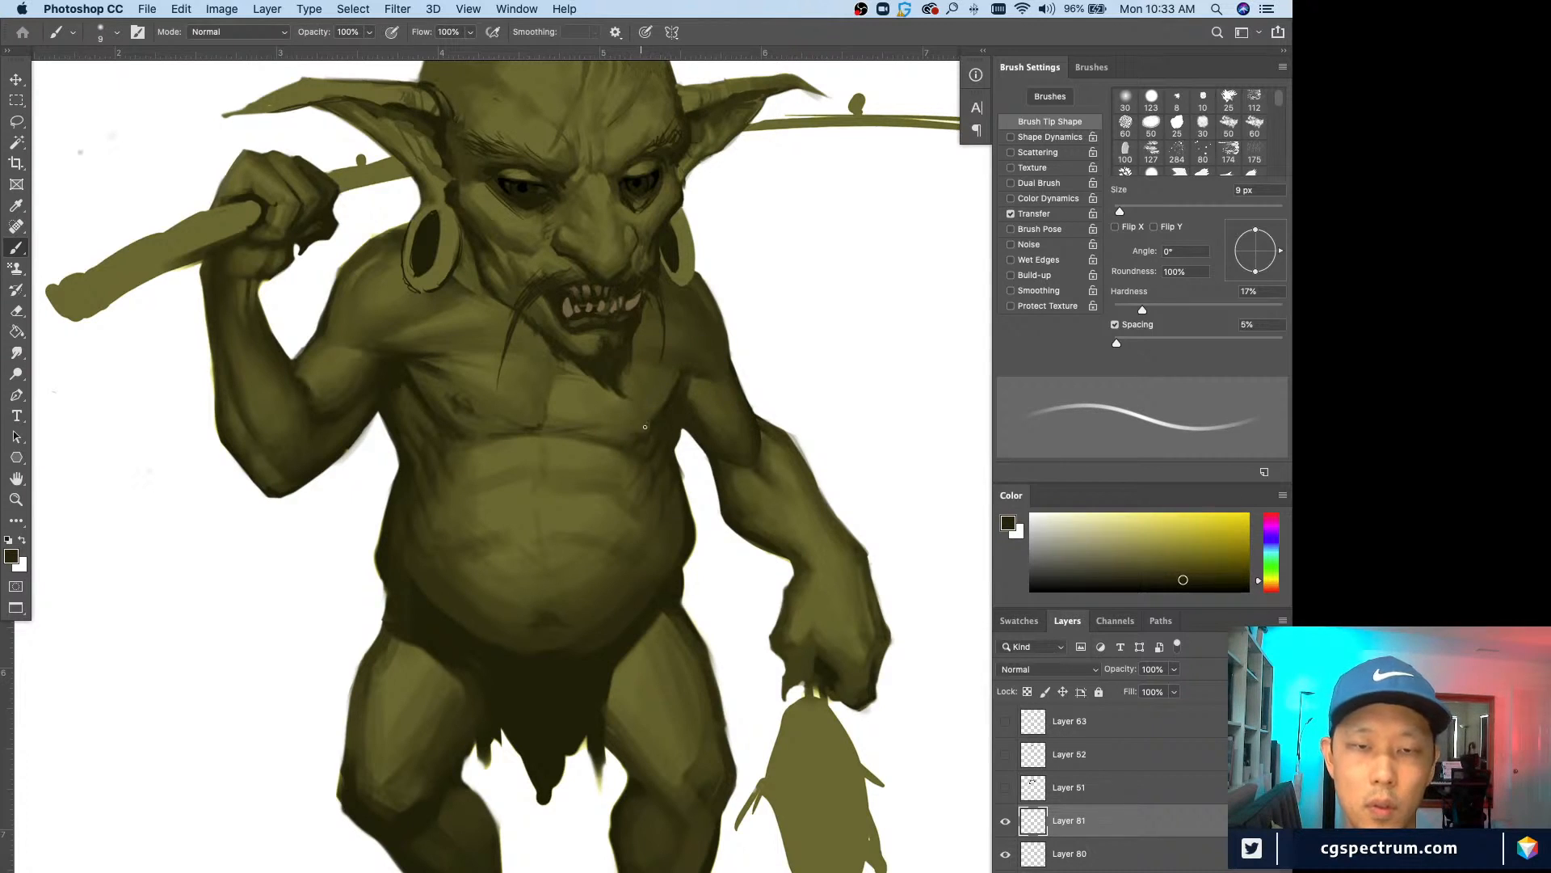
left_click(650, 421, "alt")
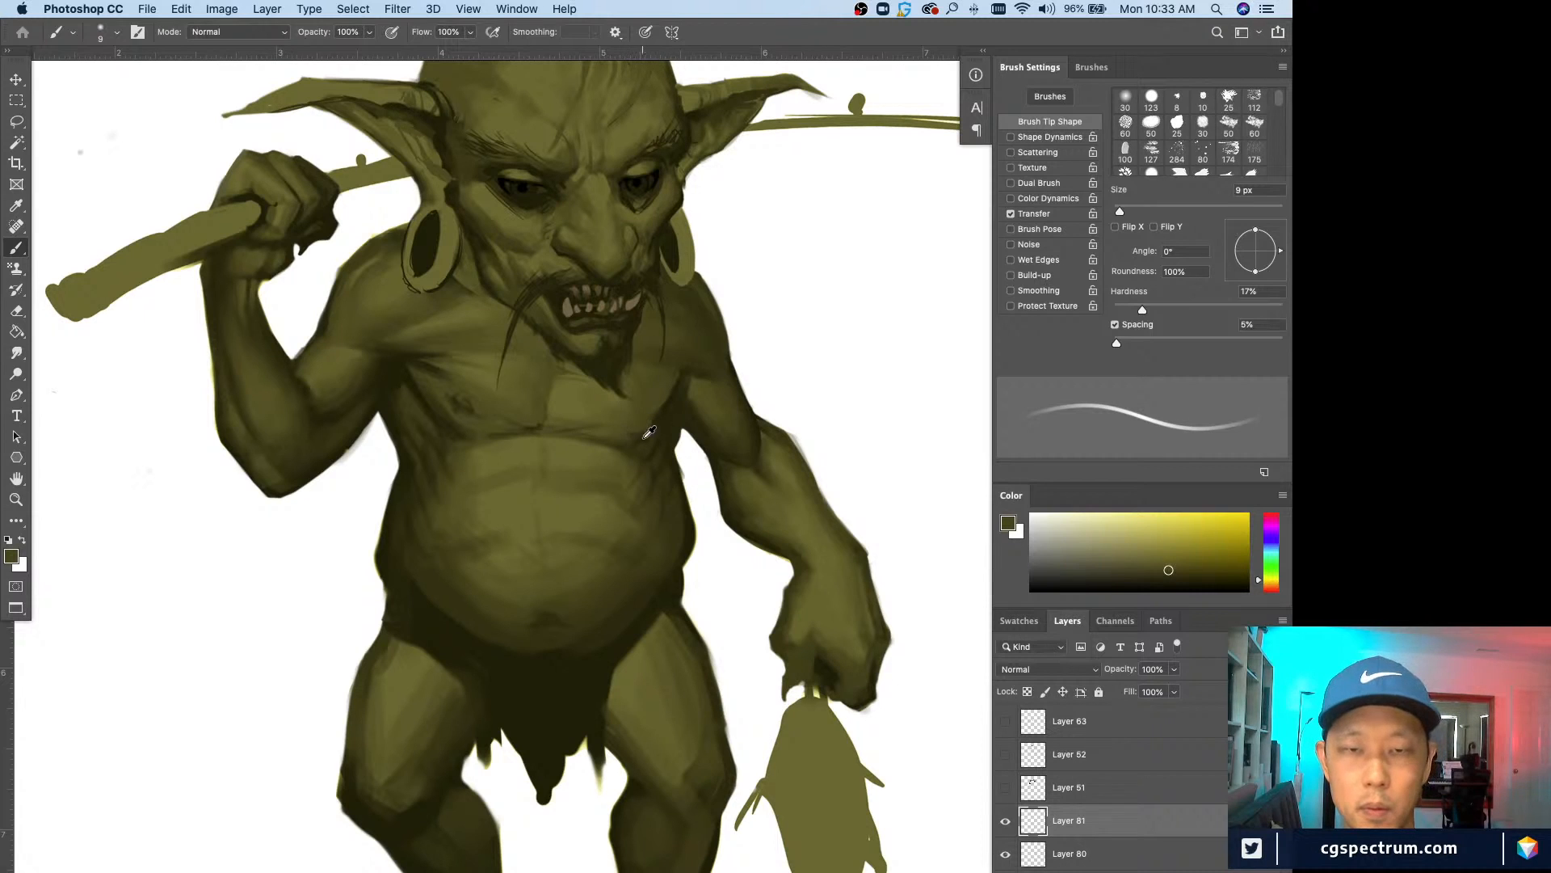
left_click(640, 430, "alt")
left_click(642, 422, "alt")
left_click(661, 425, "alt")
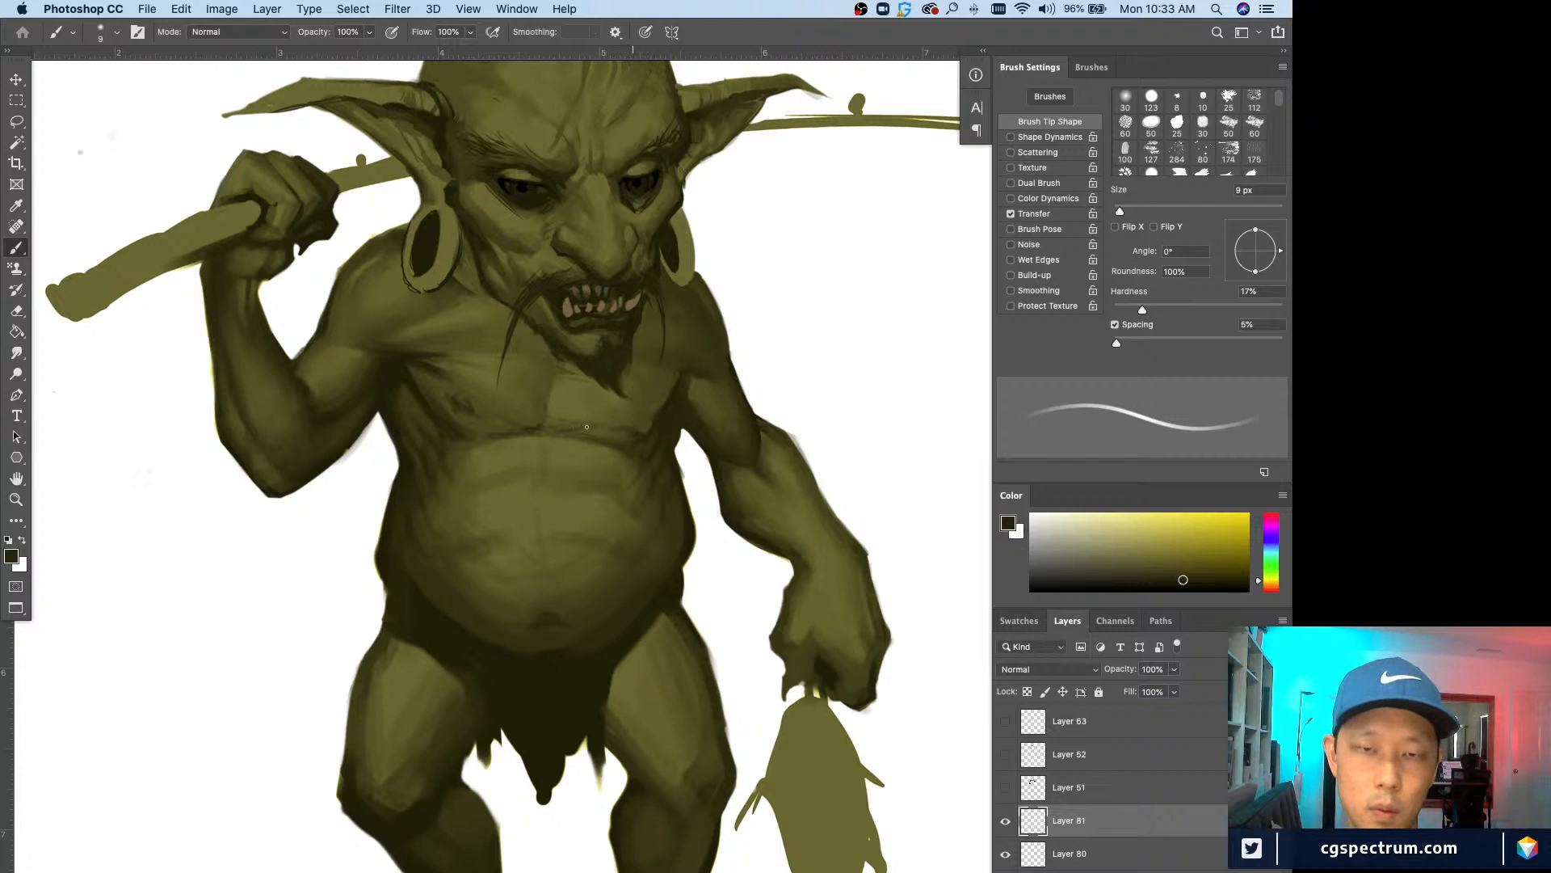
Step: Blend the crease under the chest muscle into the upper belly with sampled mid and shadow olives at 9 and 10 px
left_click(646, 432, "alt")
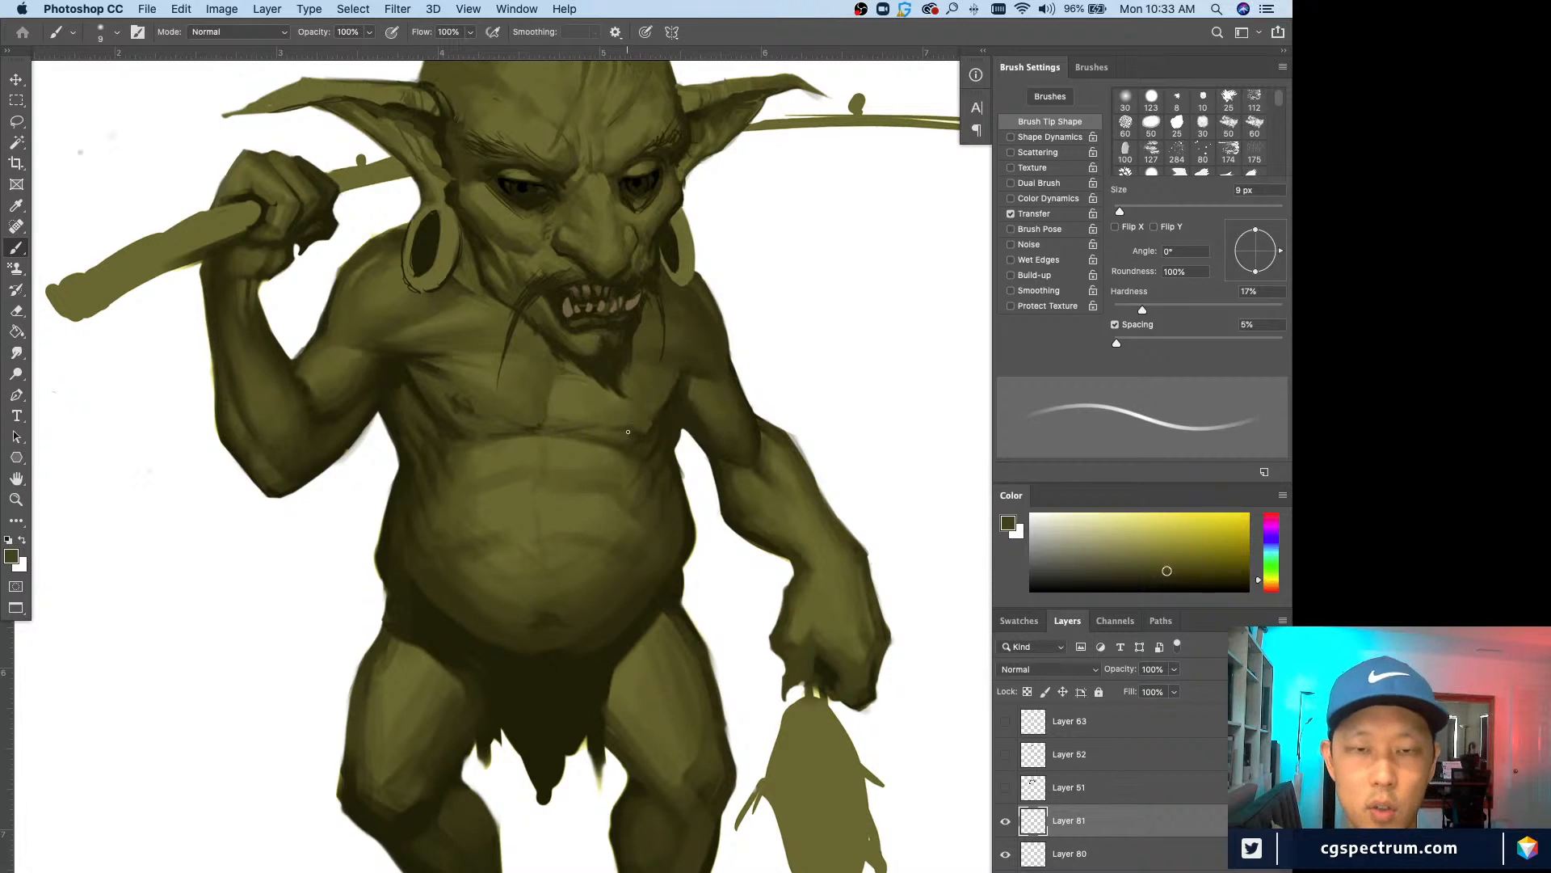
left_click(653, 416, "alt")
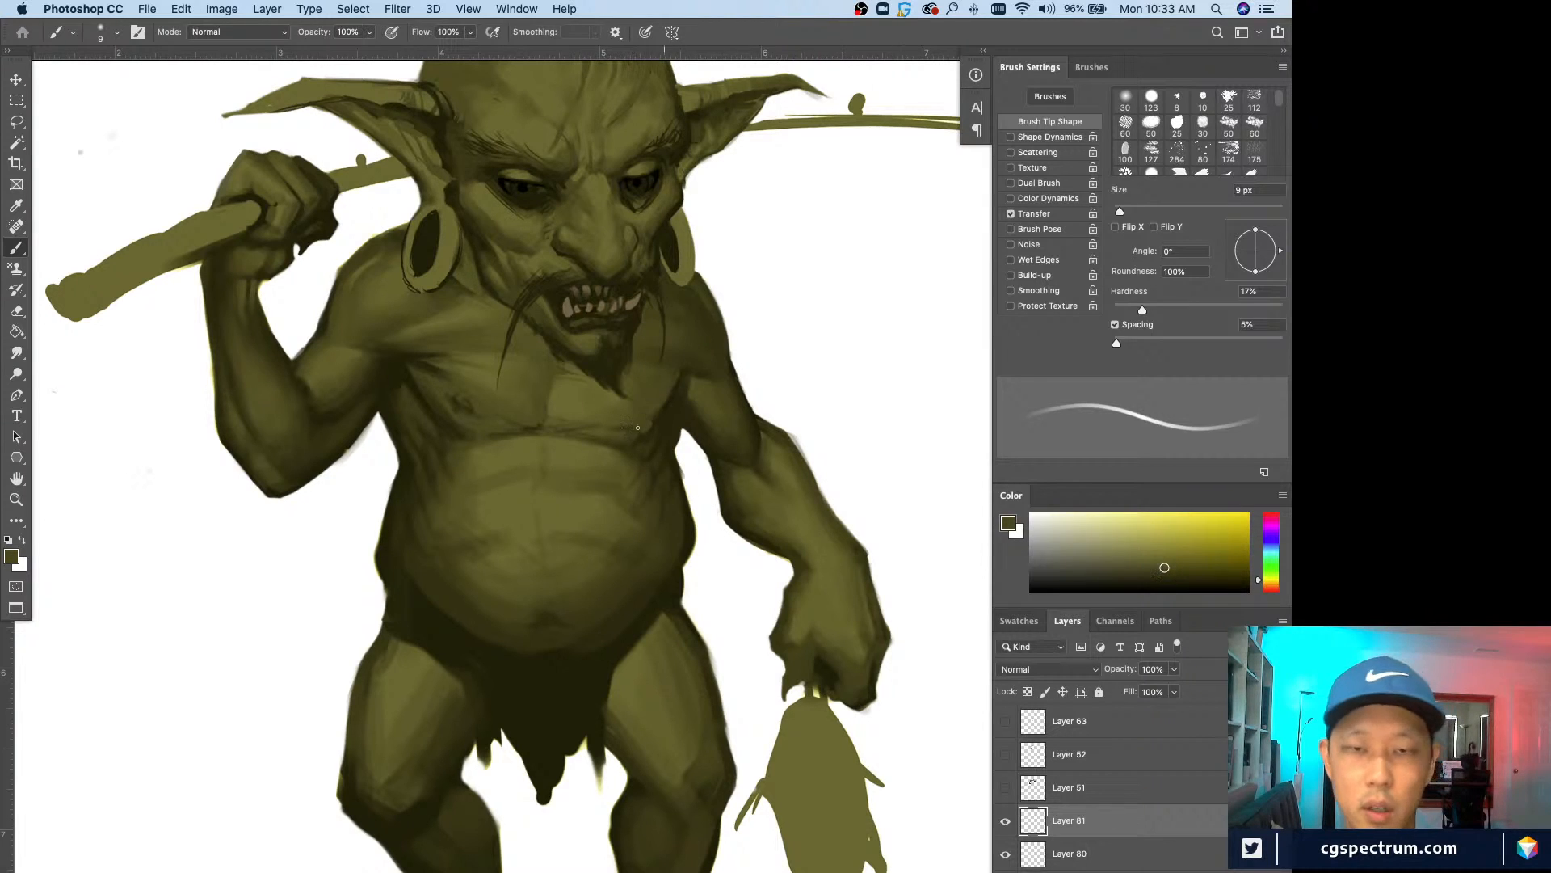
left_click(646, 430, "alt")
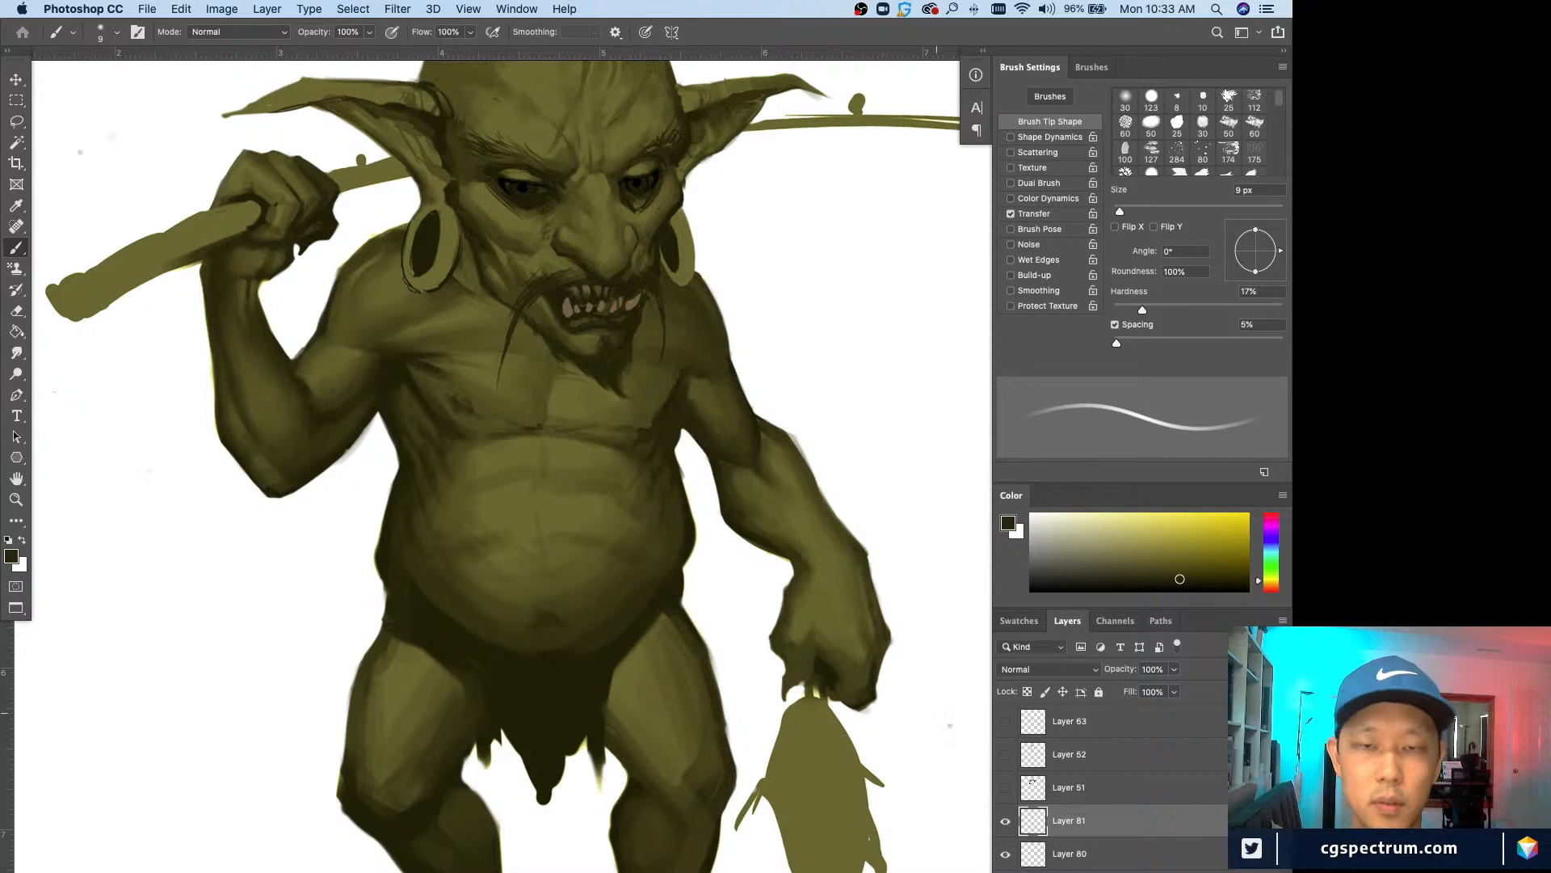
left_click(646, 409, "alt")
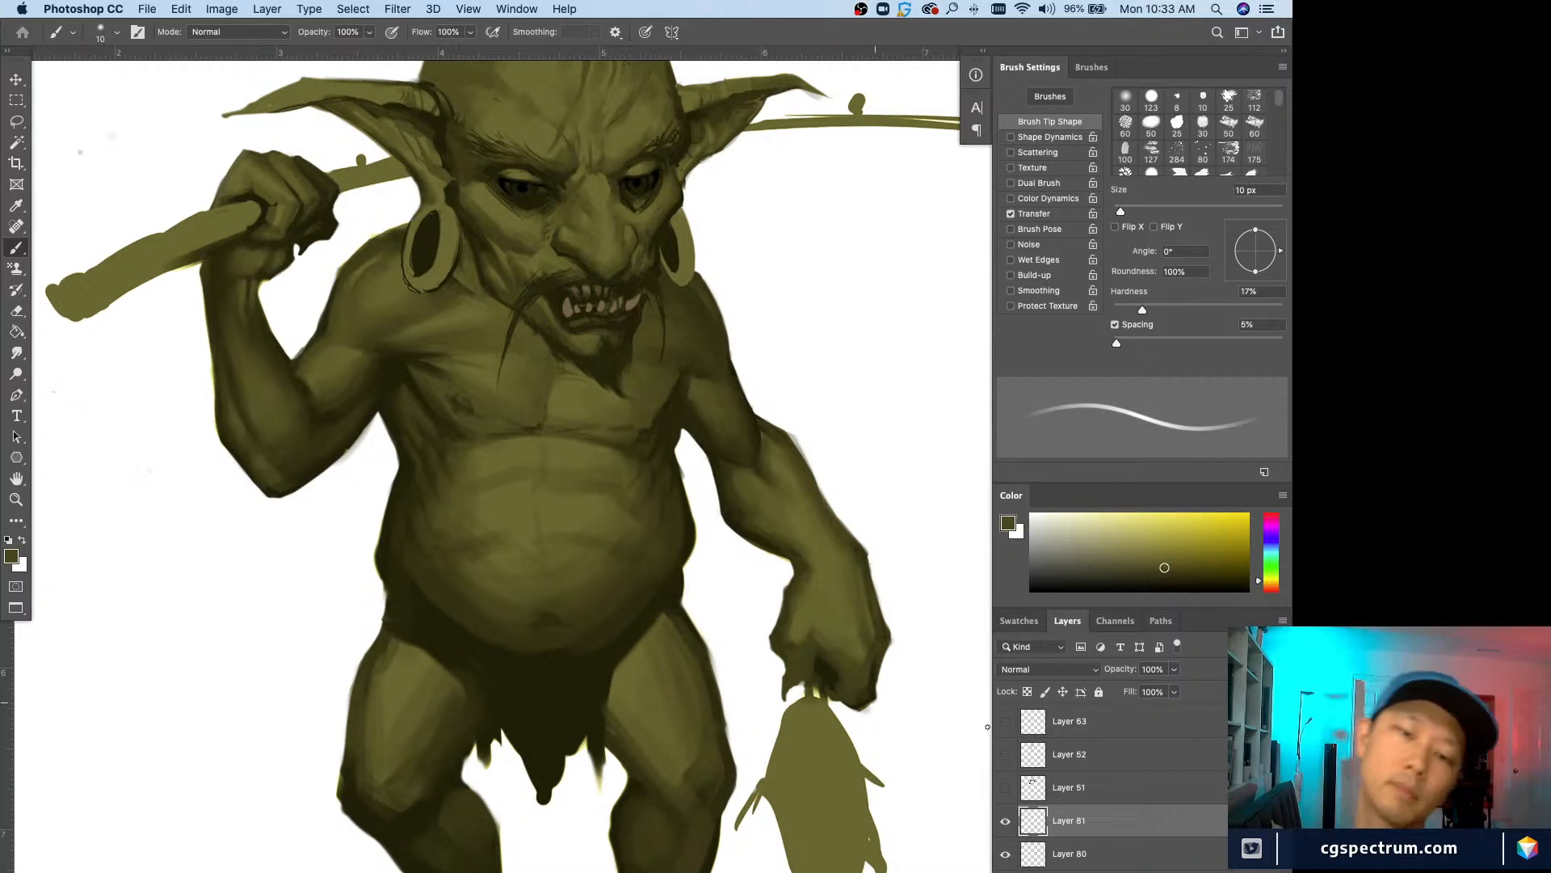
key("bracketright")
left_click(643, 439, "alt")
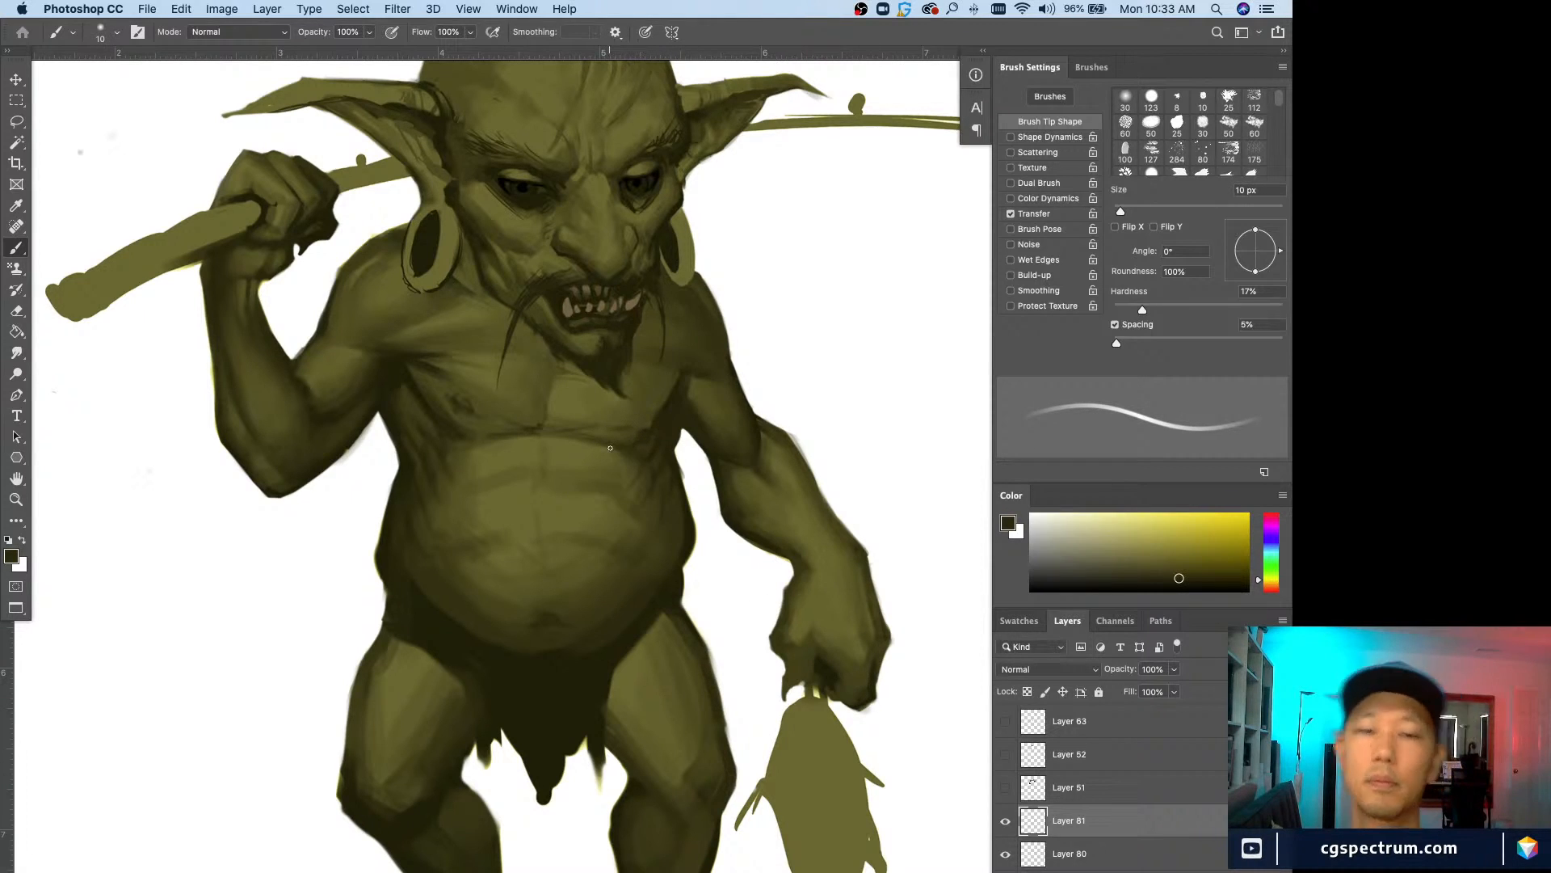
Step: Review the whole goblin figure from a distance to check the chest and arm shading
key("super+minus")
key("super+equal")
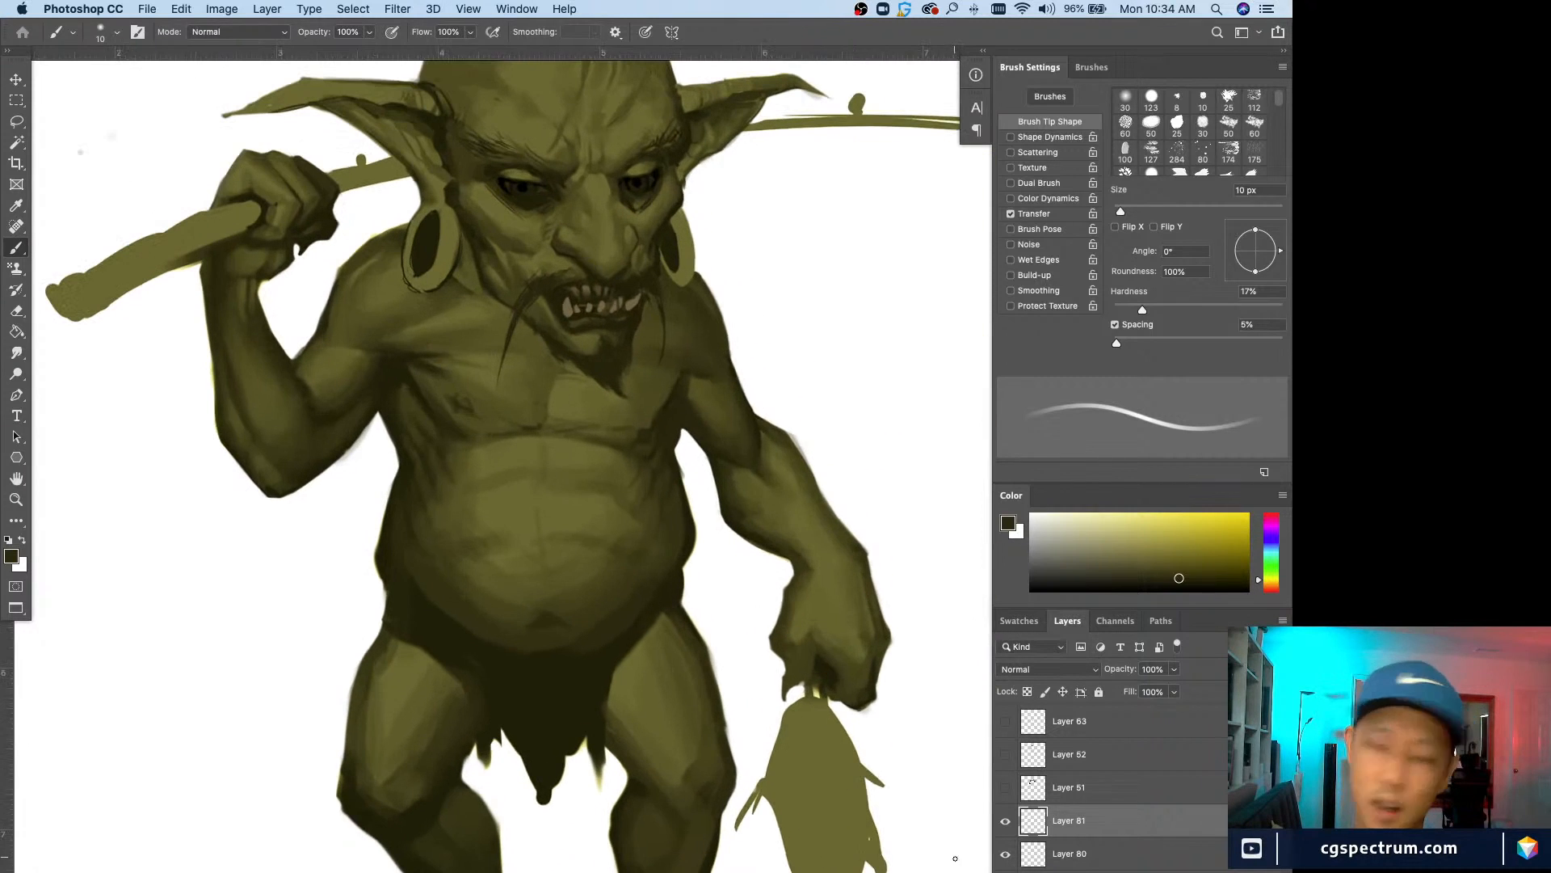
key("super+minus")
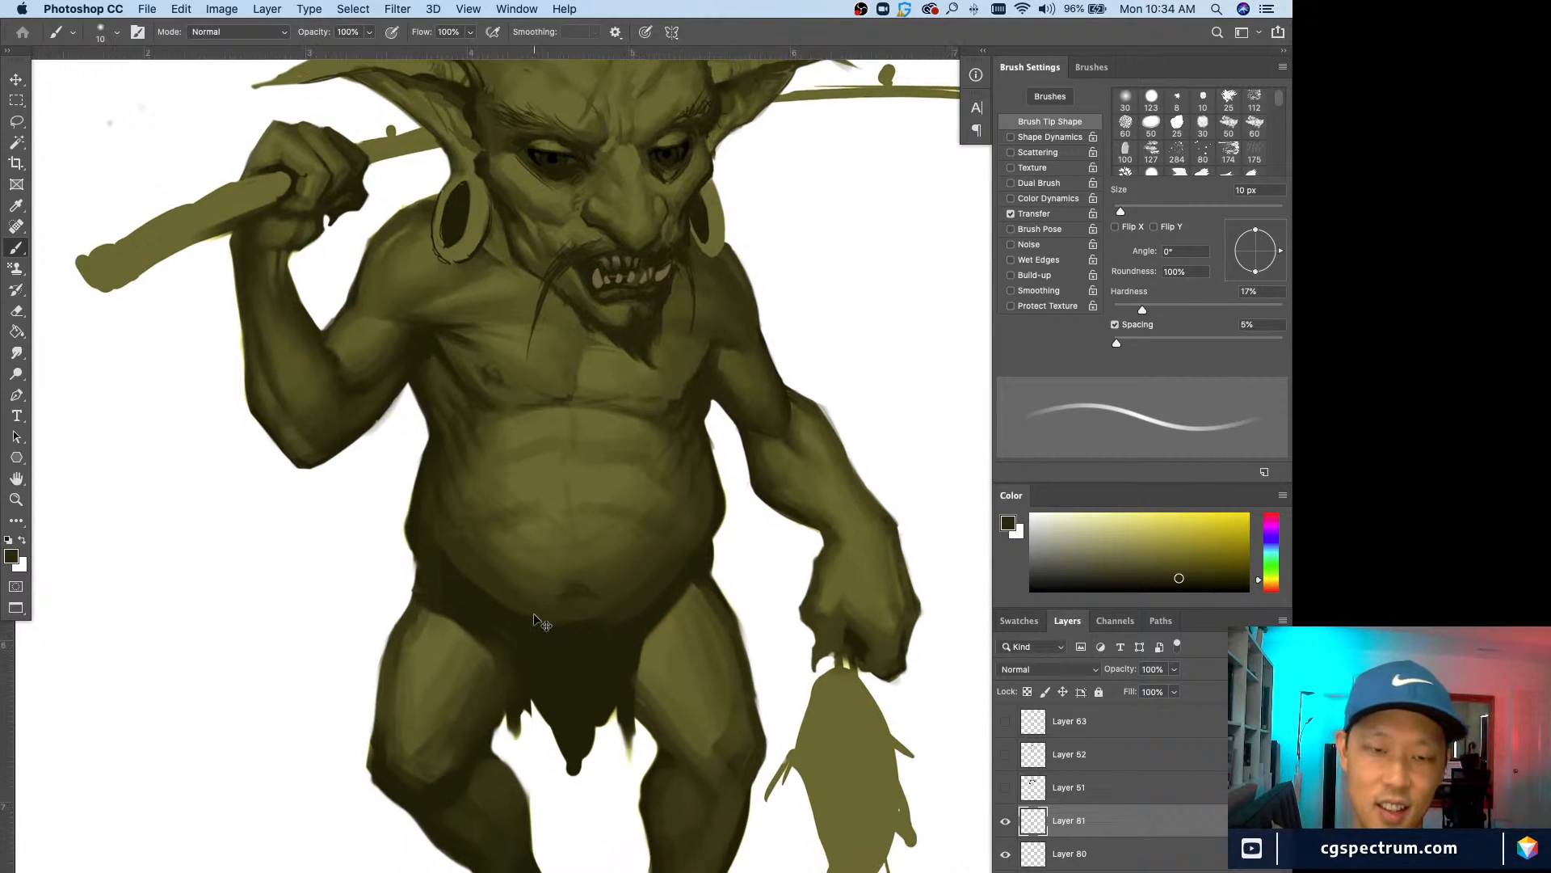
key("super+minus")
key("super+minus")
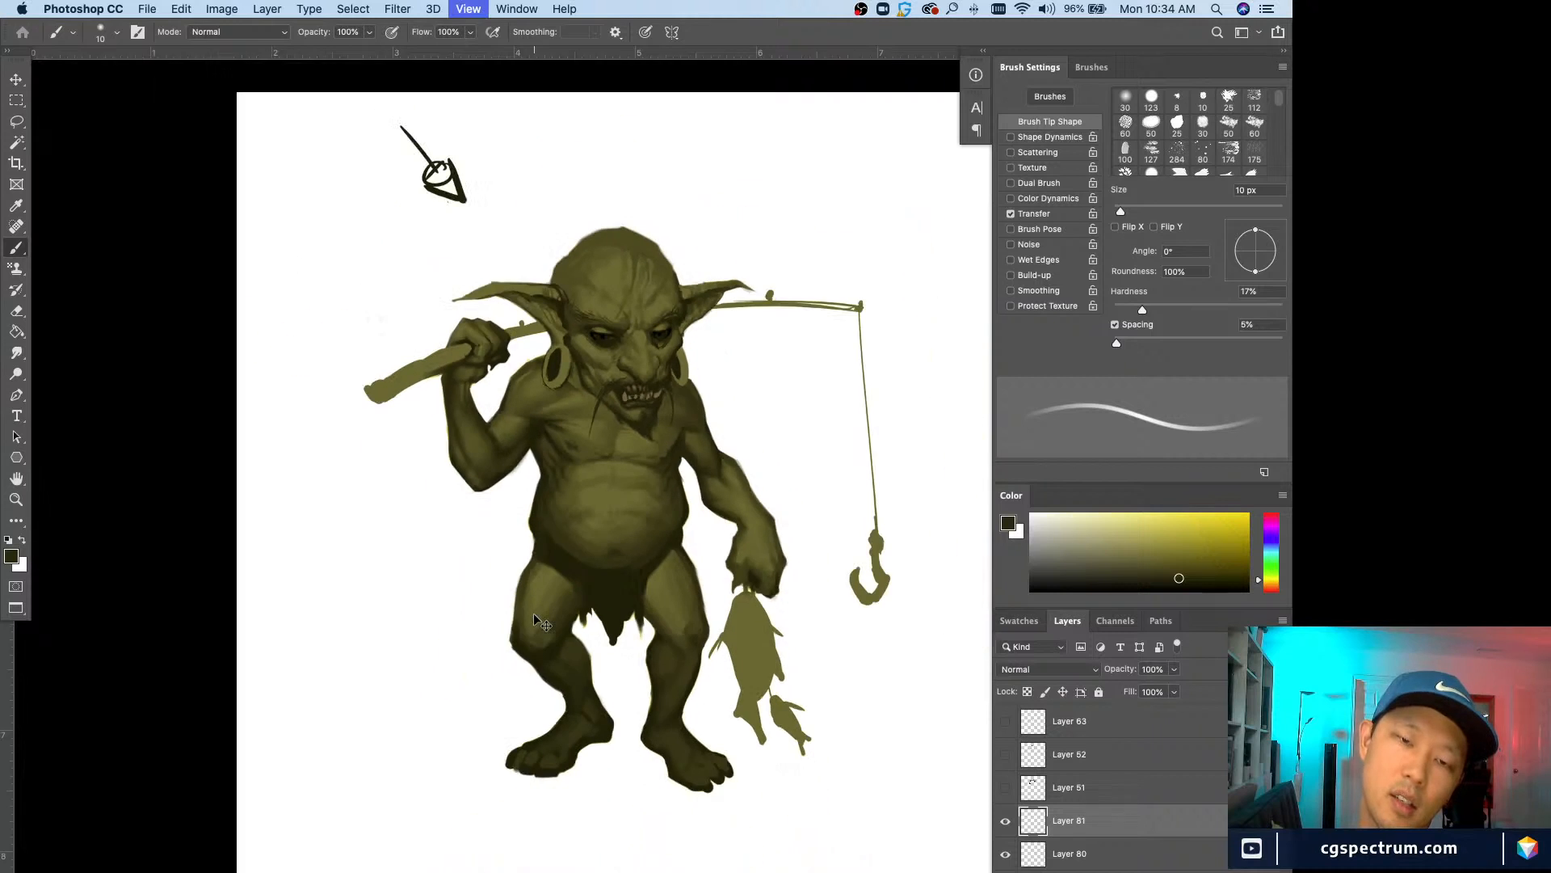
key("super+minus")
key("super+equal")
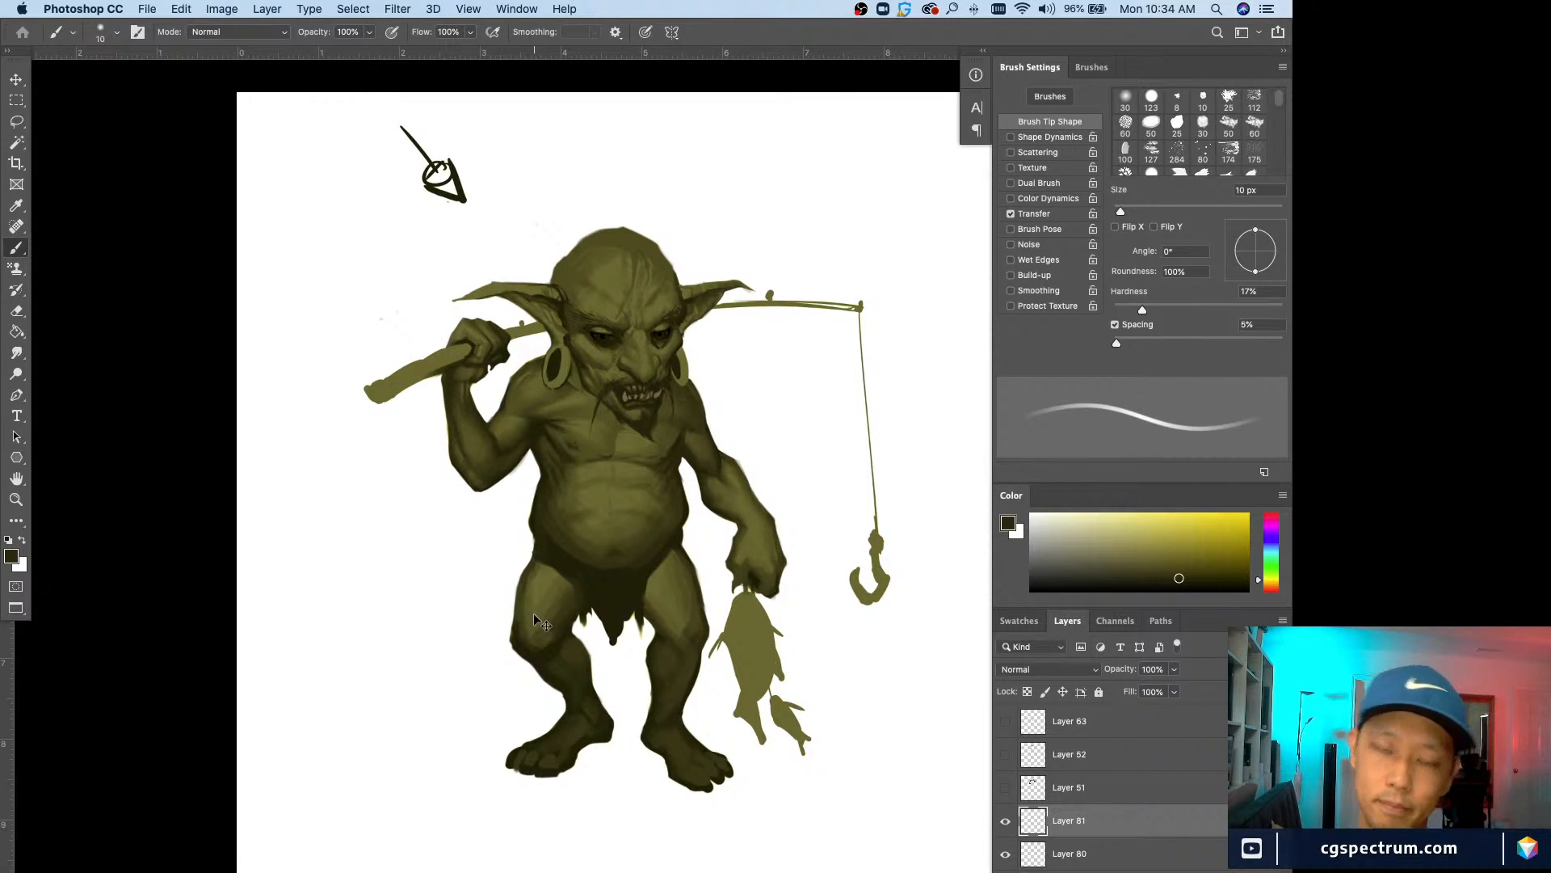
key("super+equal")
key("super+equal")
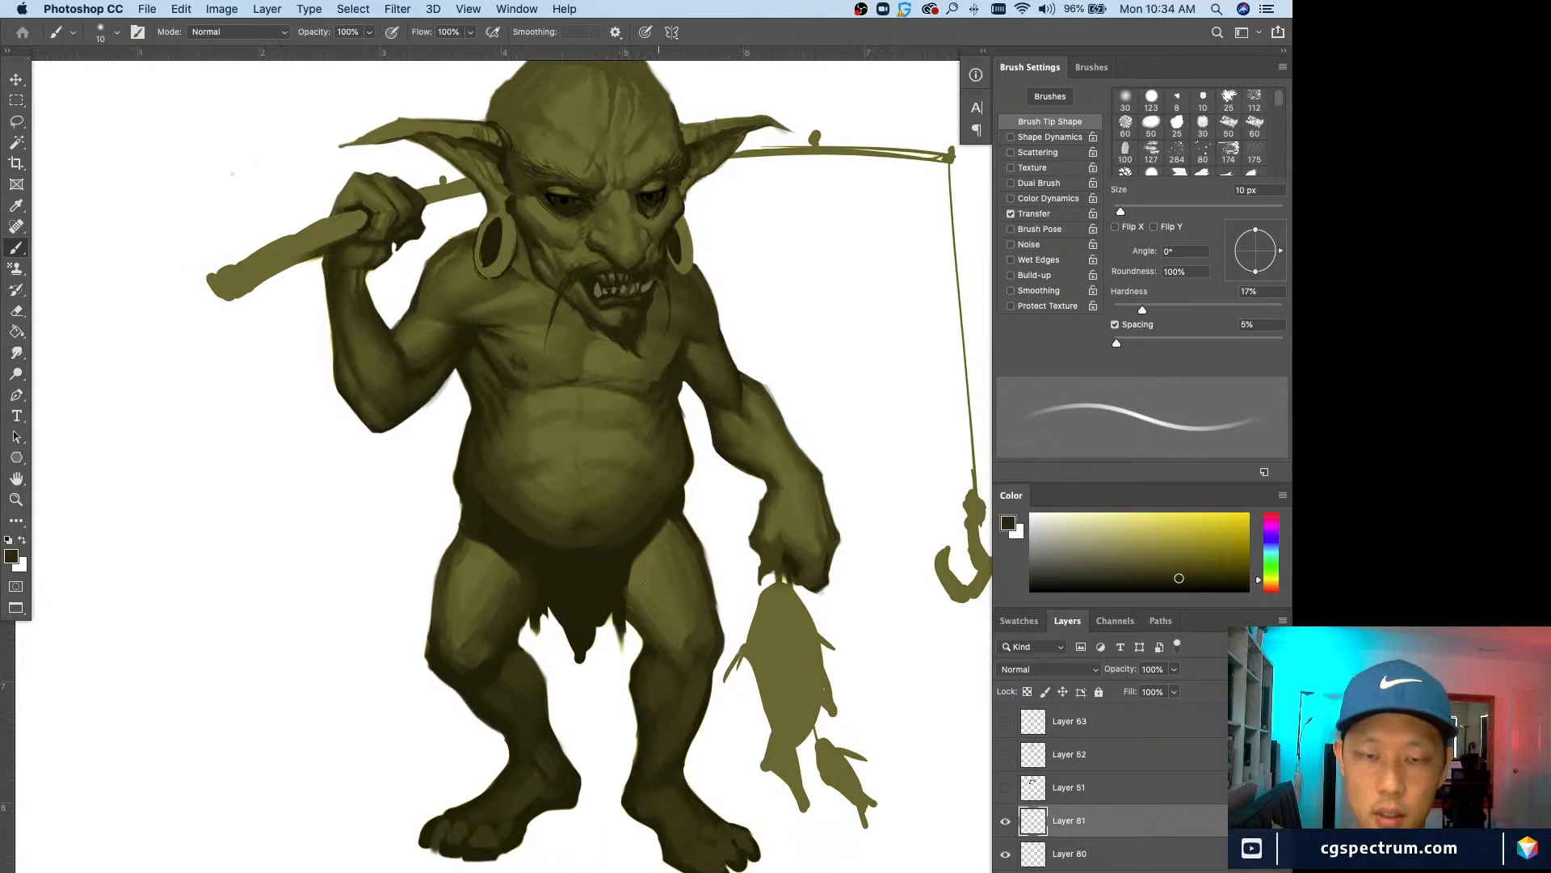
Step: Sample dark olive from the inner thigh beside the fish for a 15 px brush and add a new blank layer above Layer 81
left_click(634, 621, "alt")
key("bracketright")
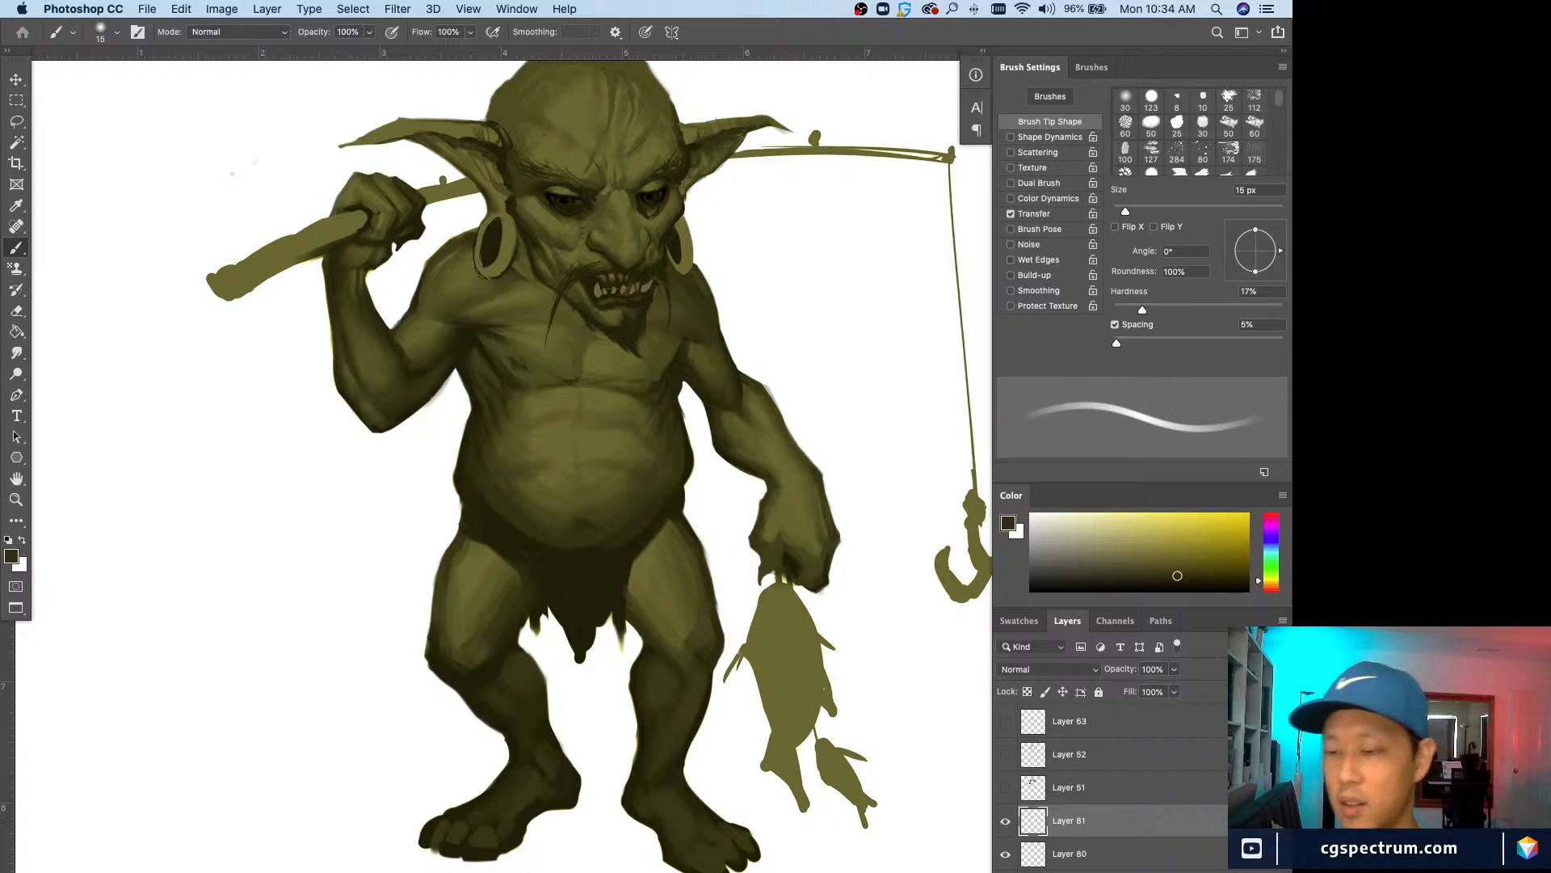
key("super+shift+alt+n")
scroll(769, 773, "right", 3)
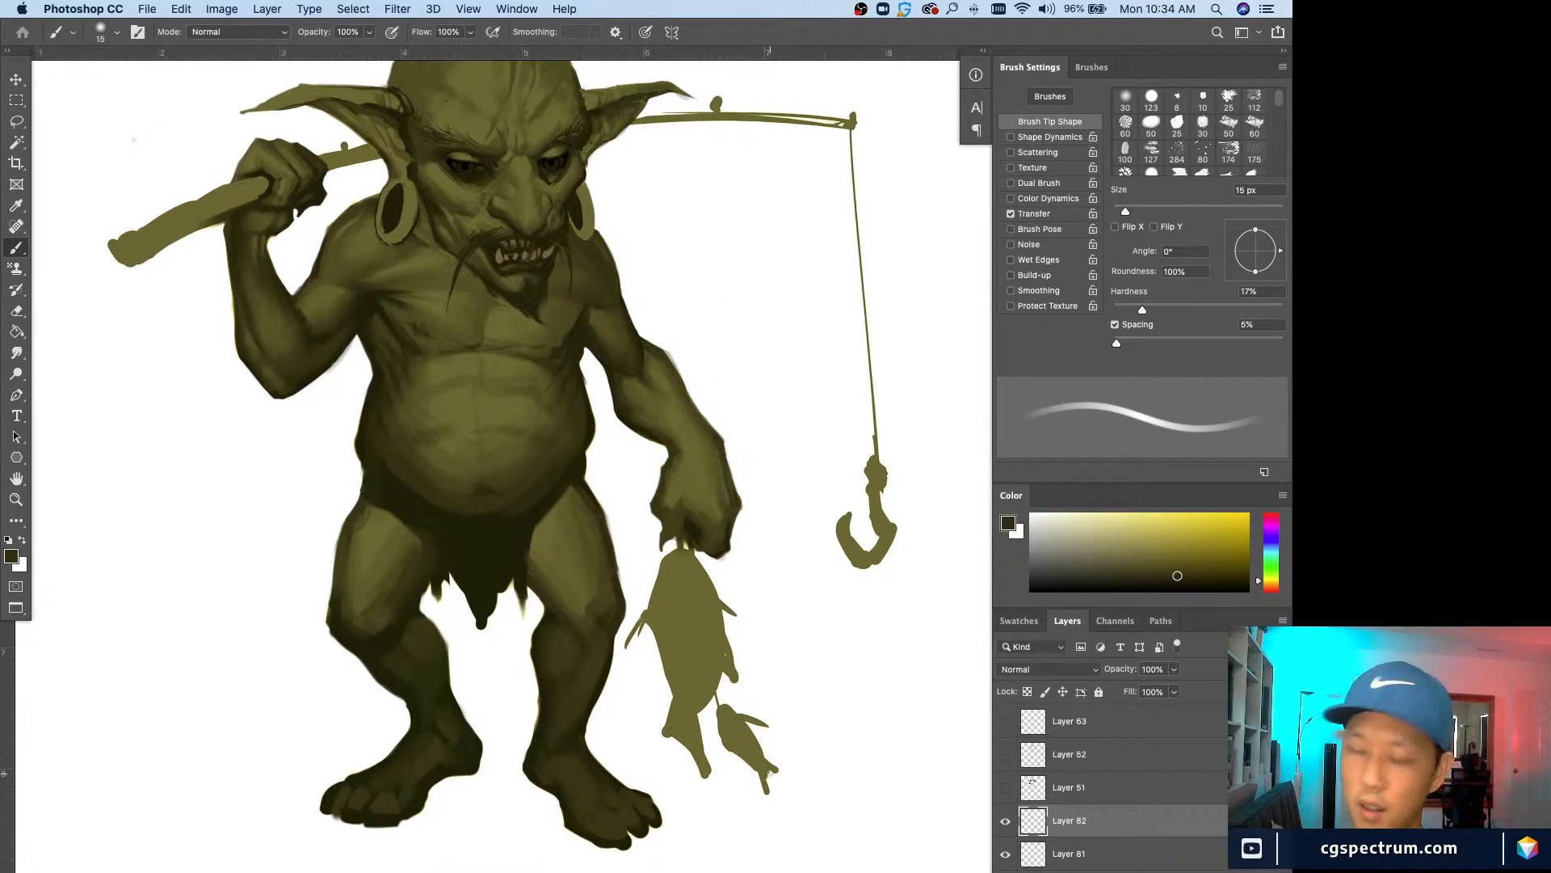
scroll(505, 561, "up", 3)
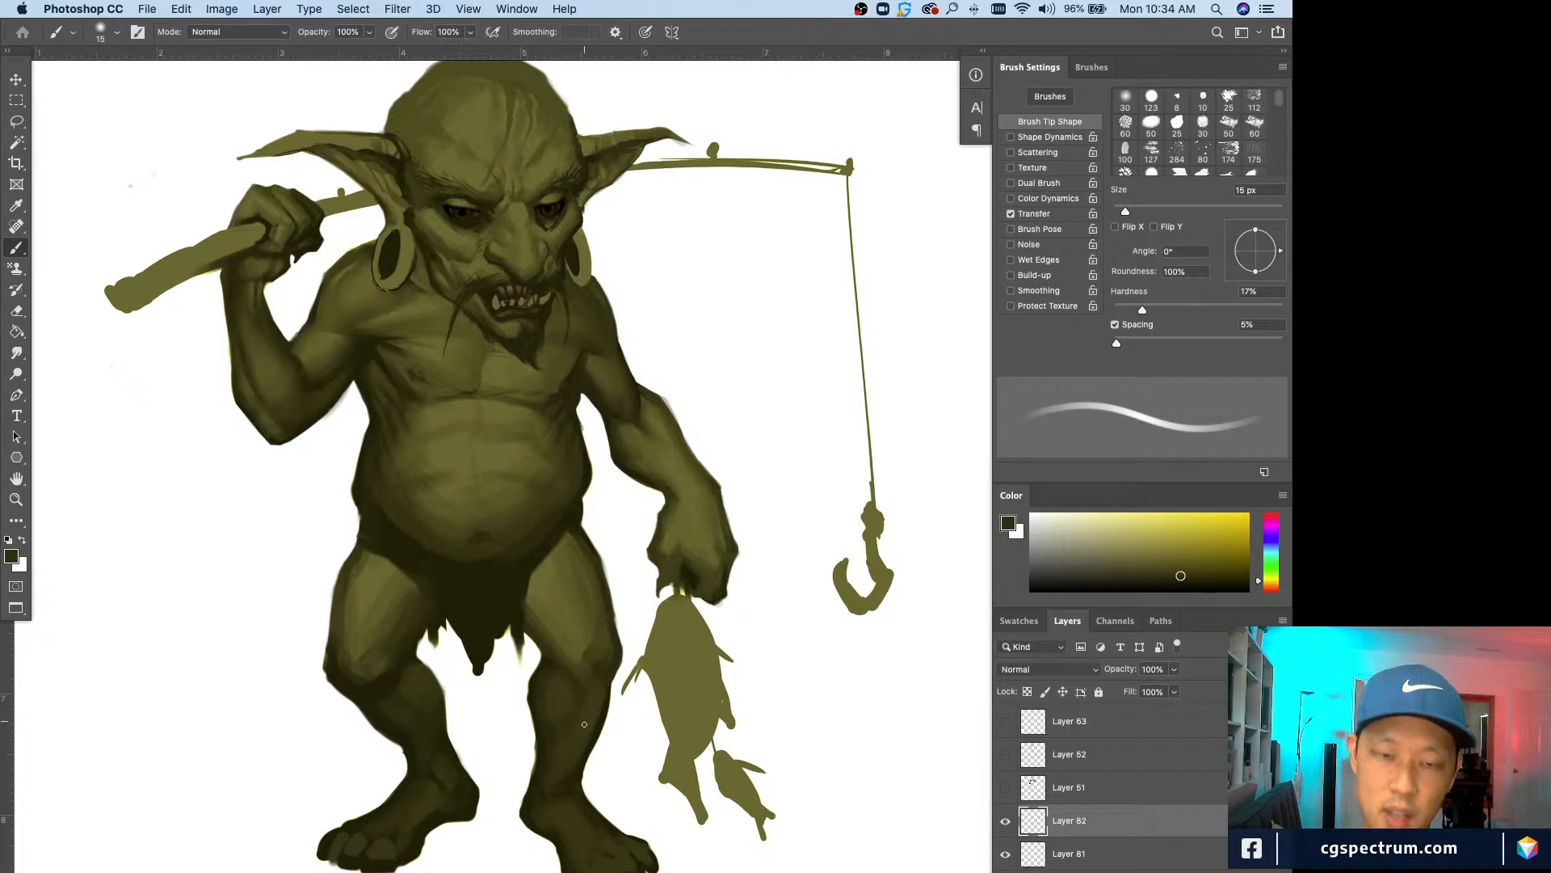
Step: Blend the inner and upper thigh beside the fish with sampled dark and light olives at 20 and 25 px
key("bracketright")
key("bracketright")
key("bracketright")
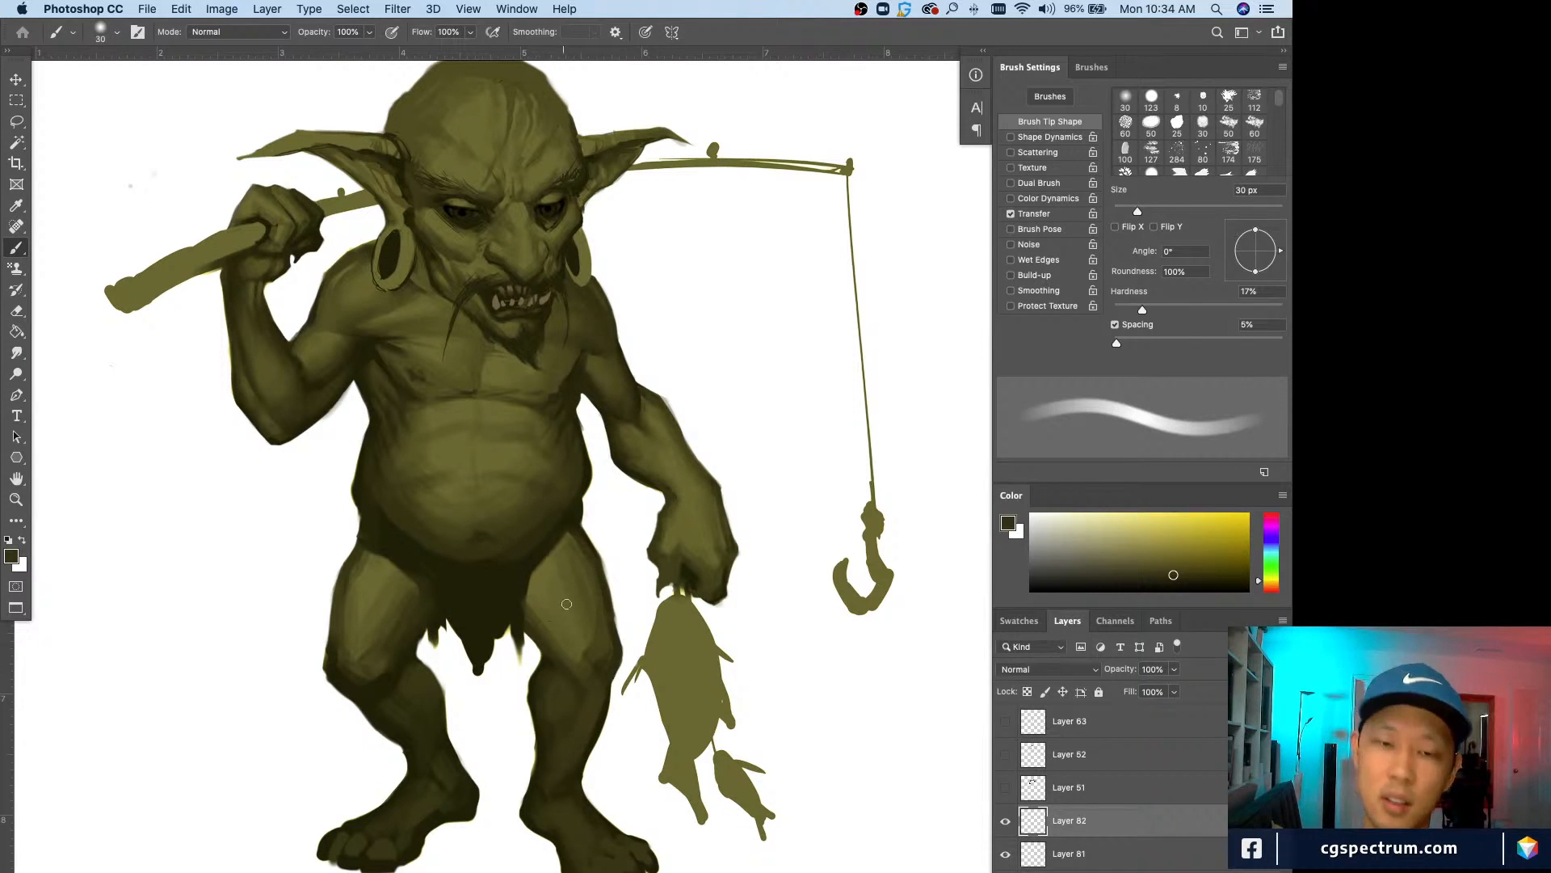
key("bracketleft")
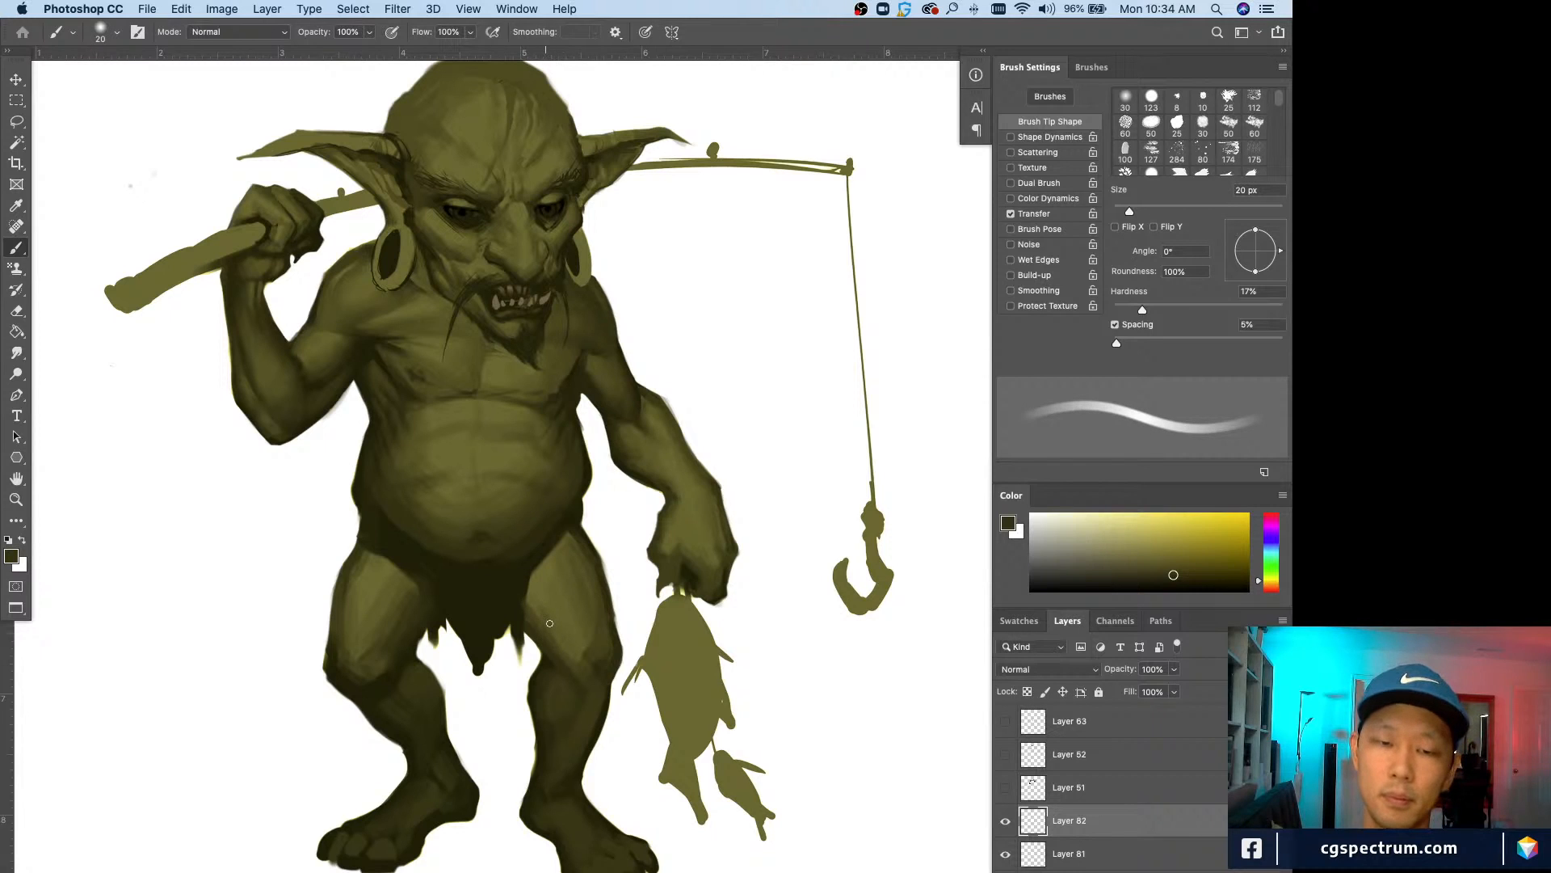
left_click(546, 622, "alt")
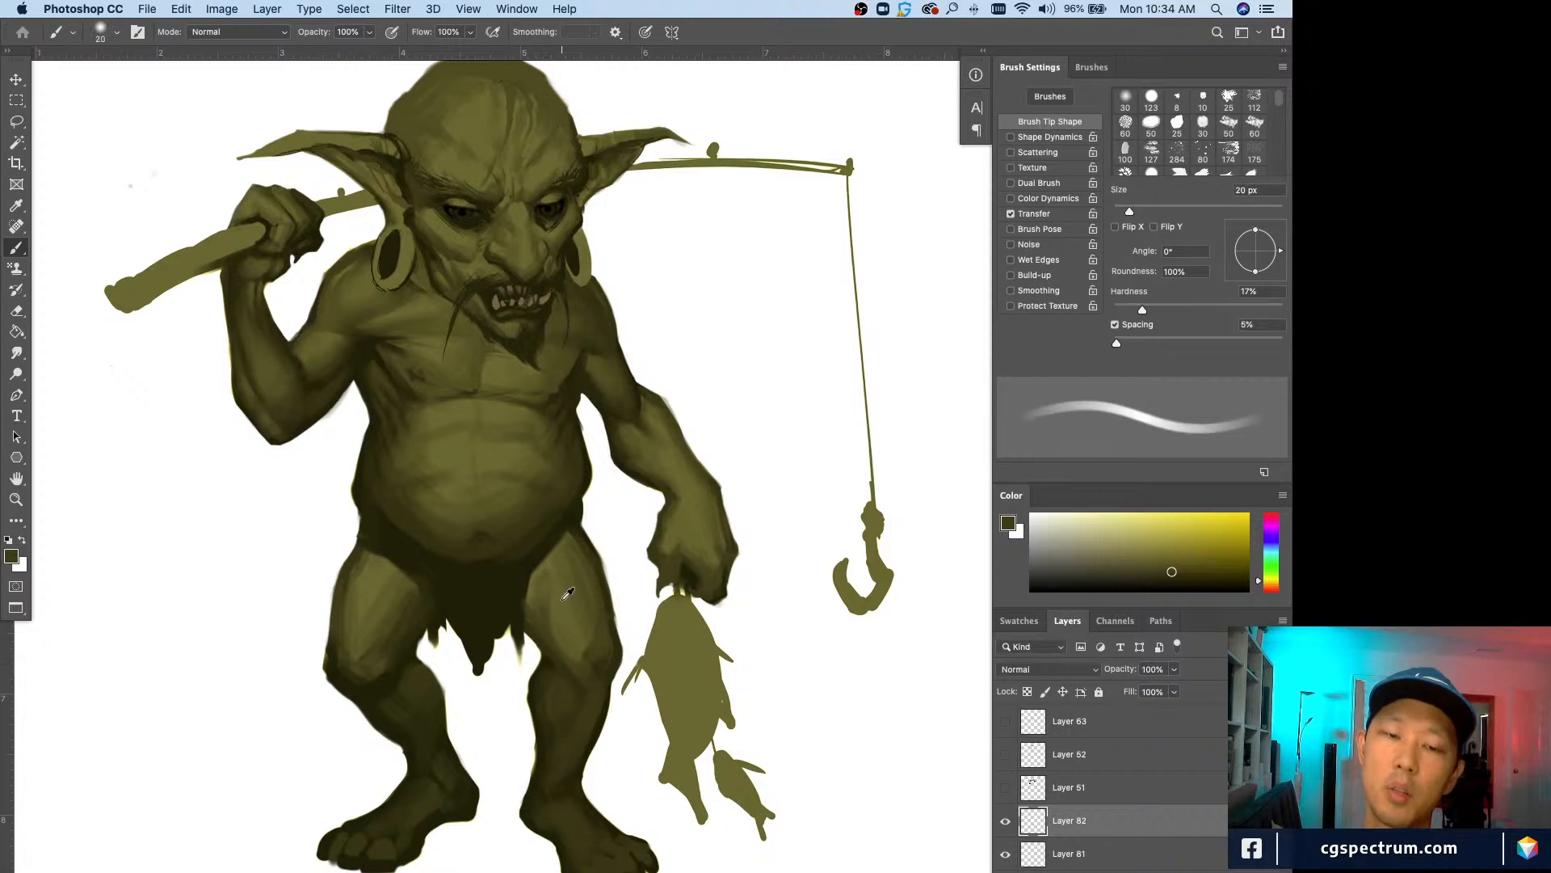
left_click(580, 599, "alt")
key("bracketright")
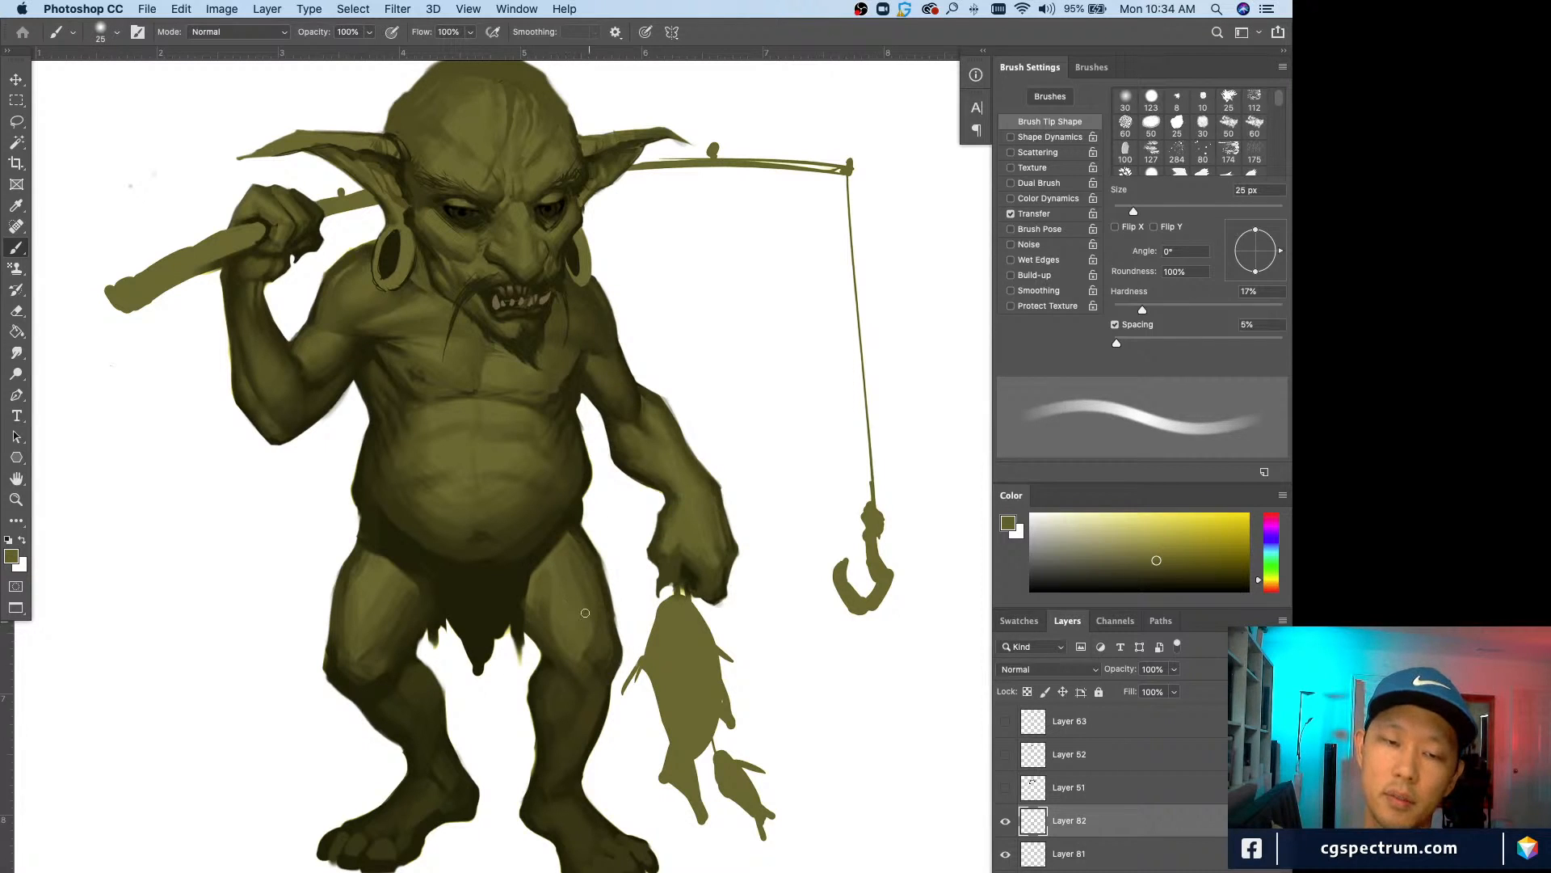
left_click(557, 577, "alt")
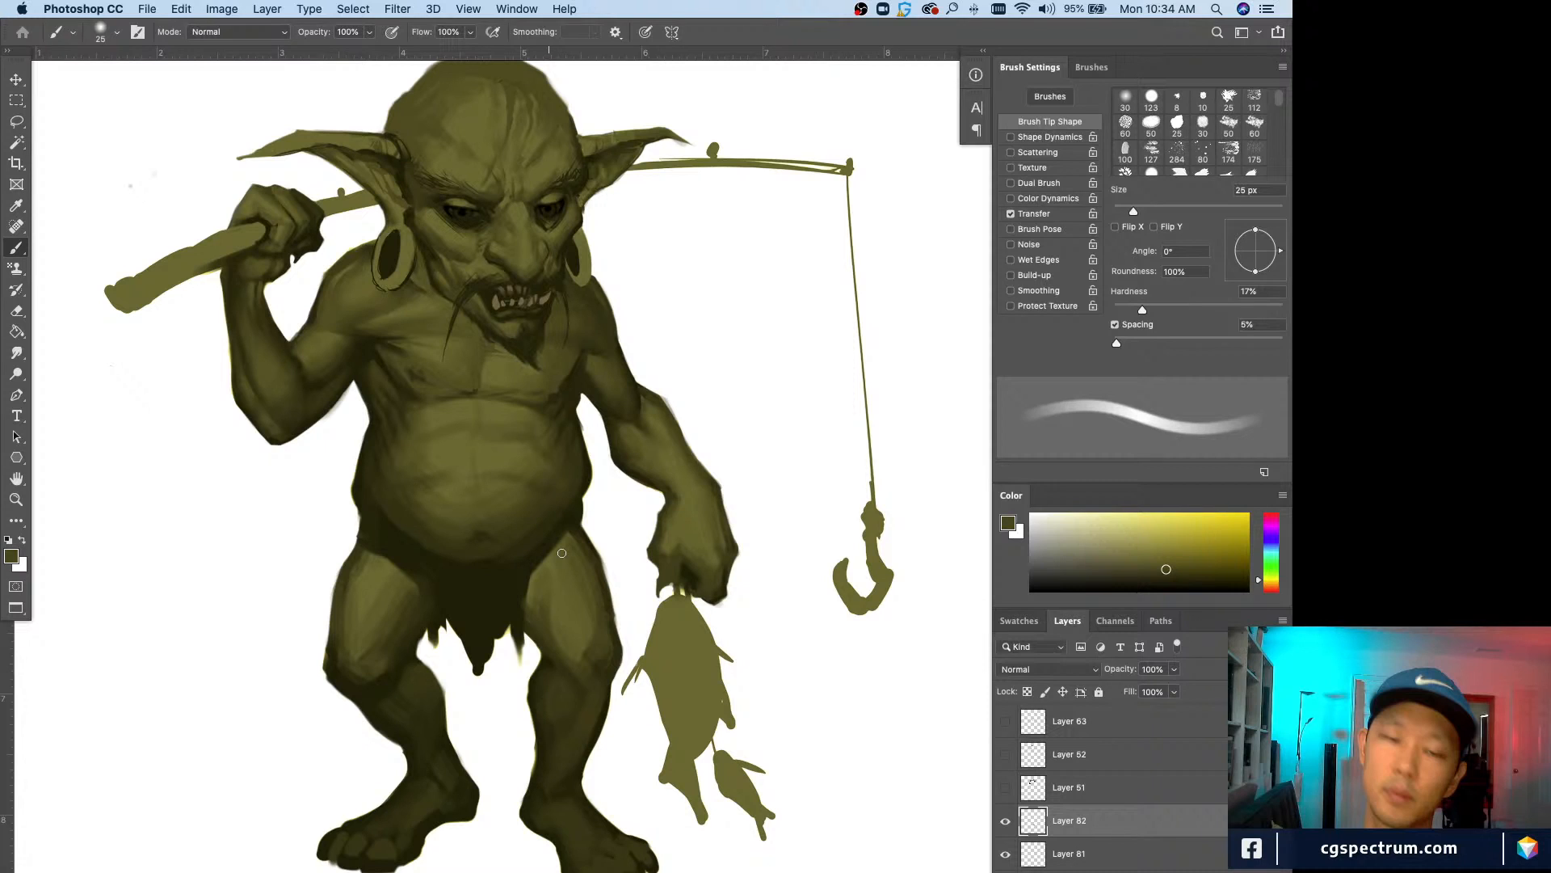
left_click(566, 559, "alt")
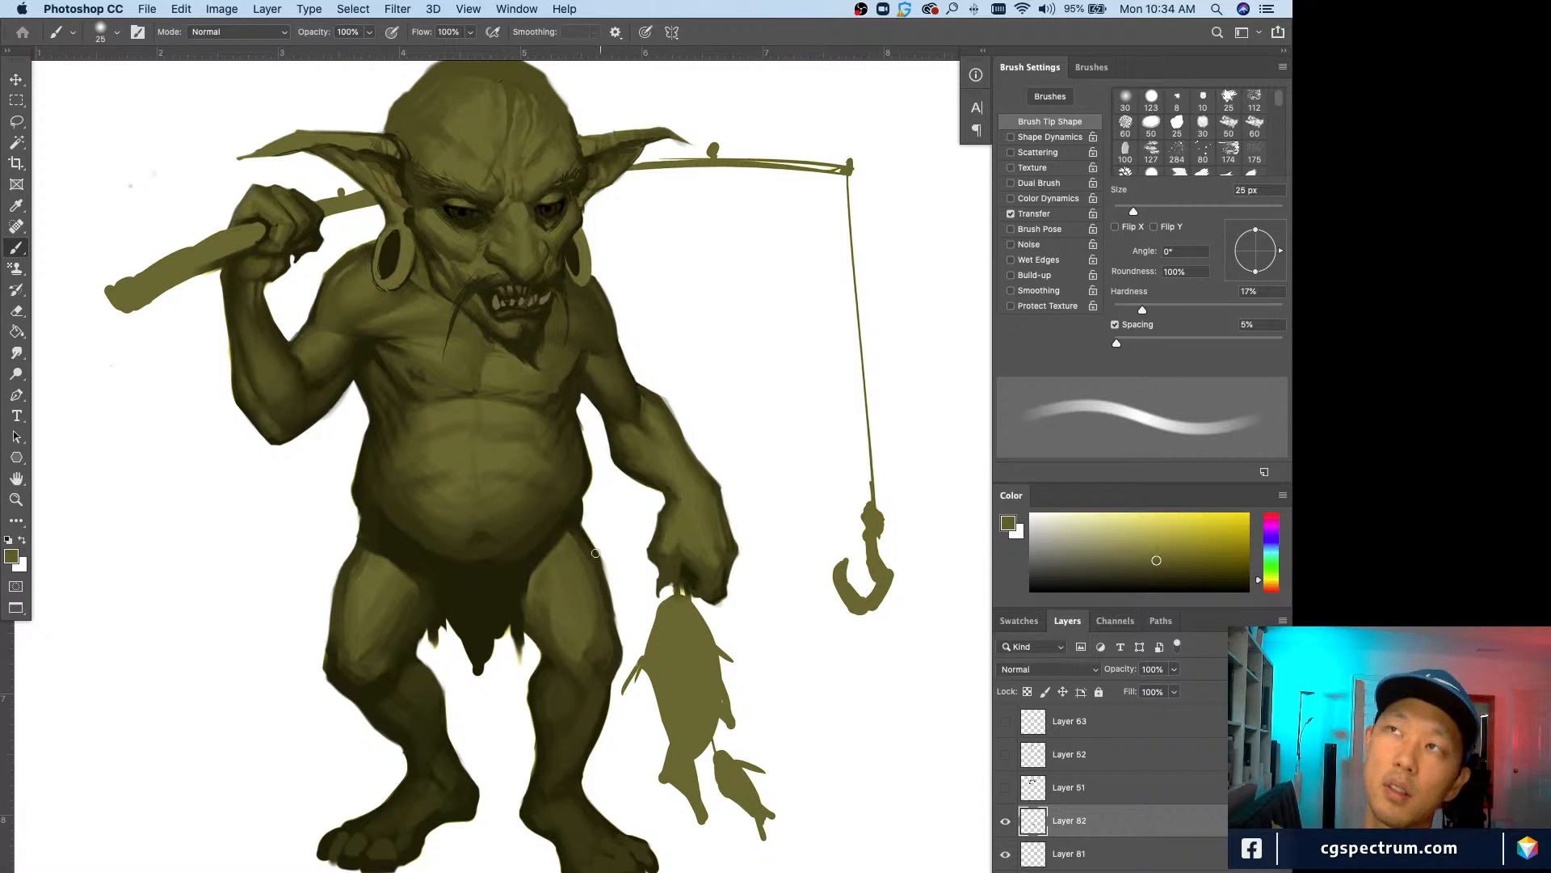
Step: Refine the outer edge of the upper thigh below the belly with sampled dark olive at 10 px
key("bracketleft")
key("bracketleft")
key("bracketleft")
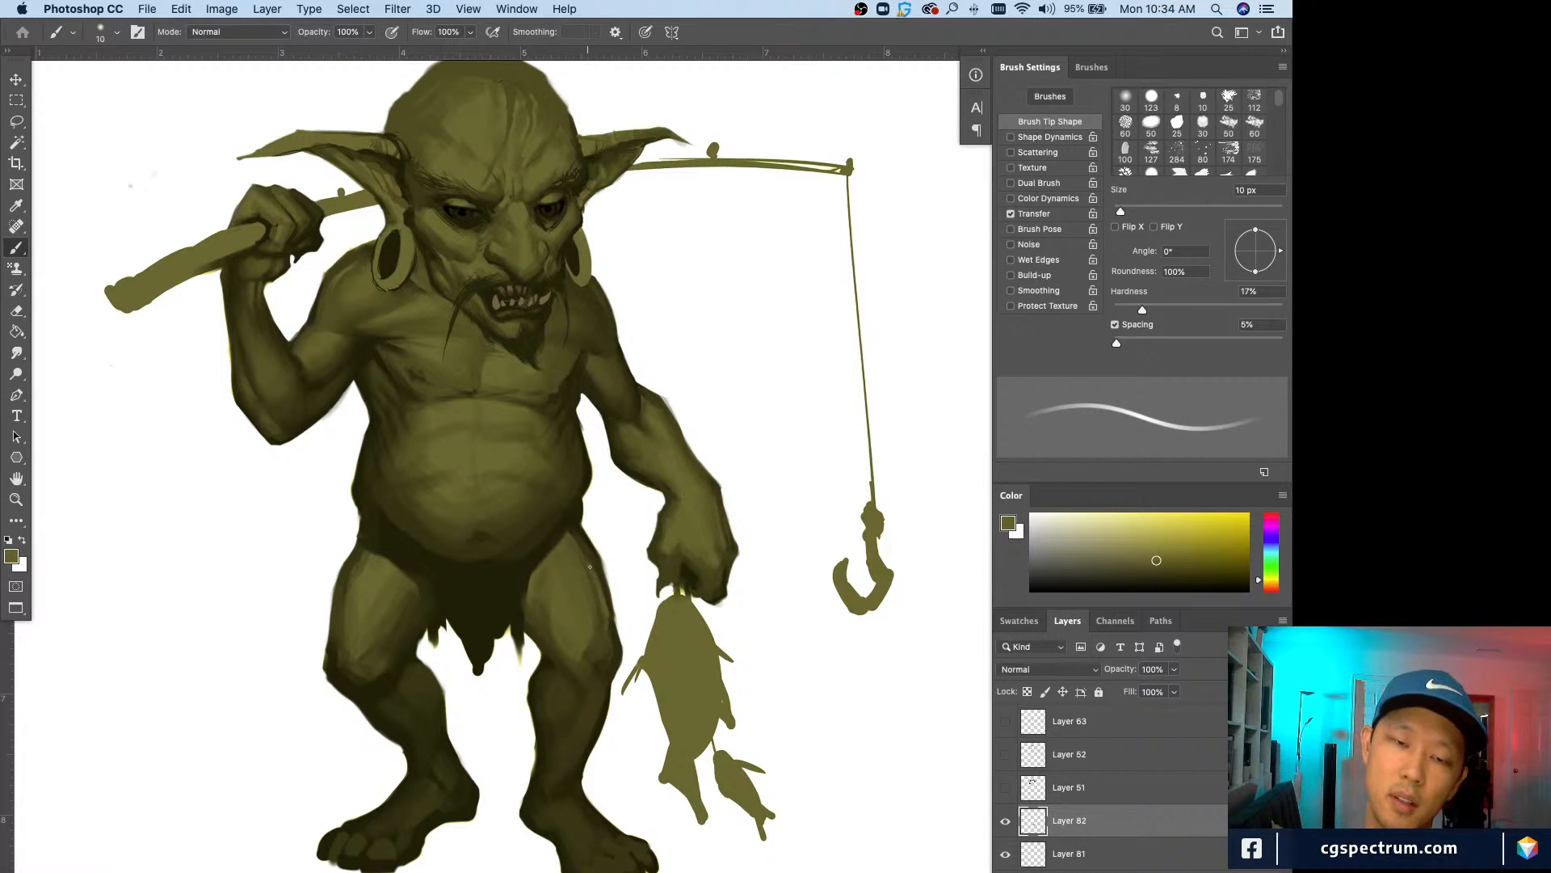
key("bracketright")
left_click(595, 555, "alt")
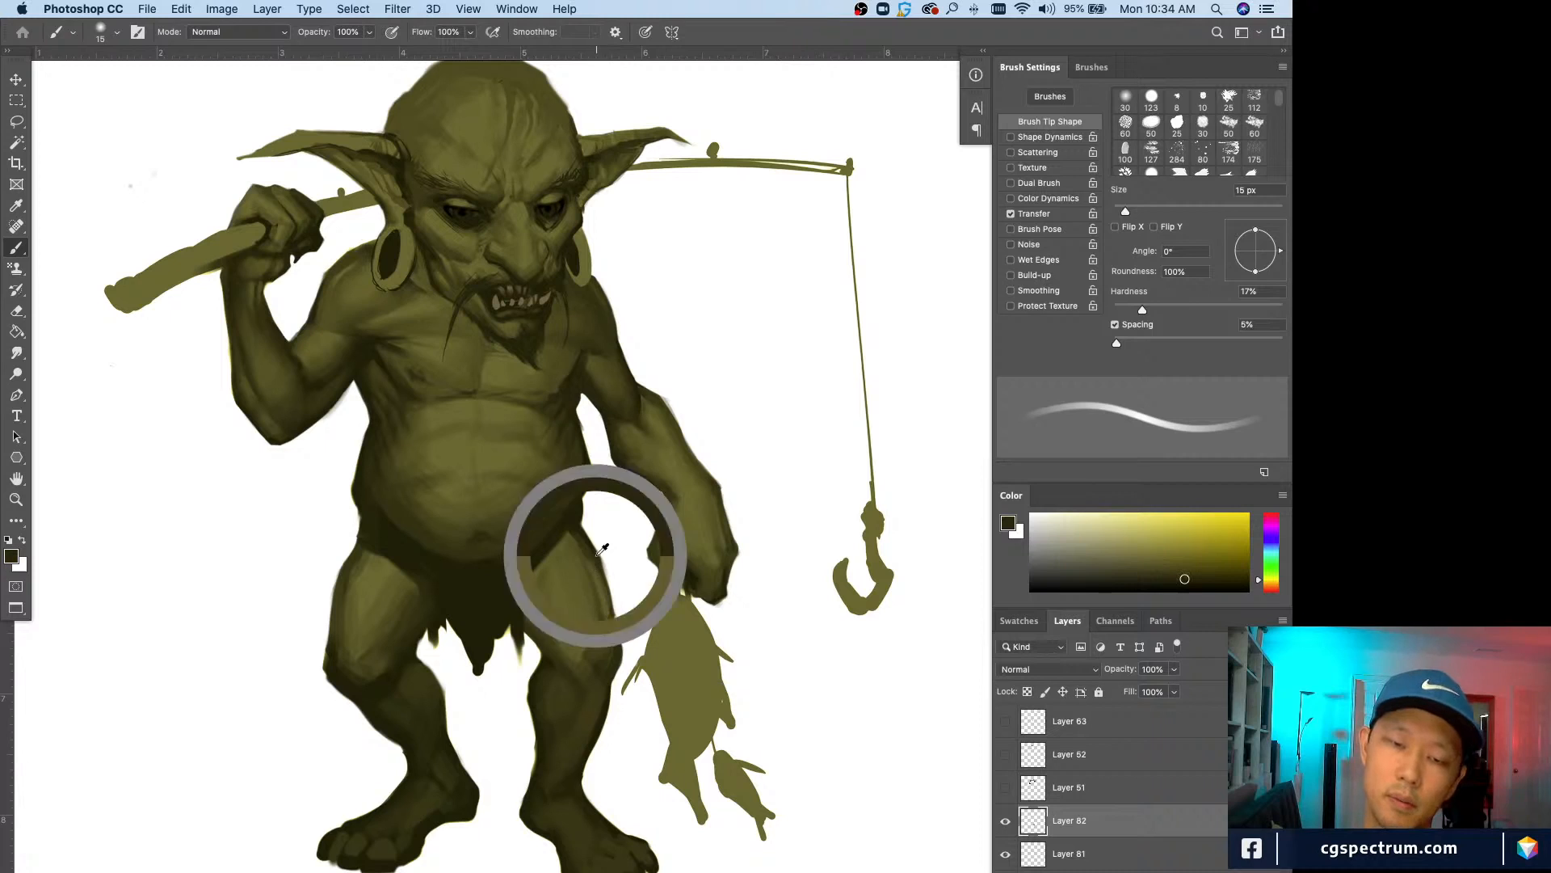
key("bracketleft")
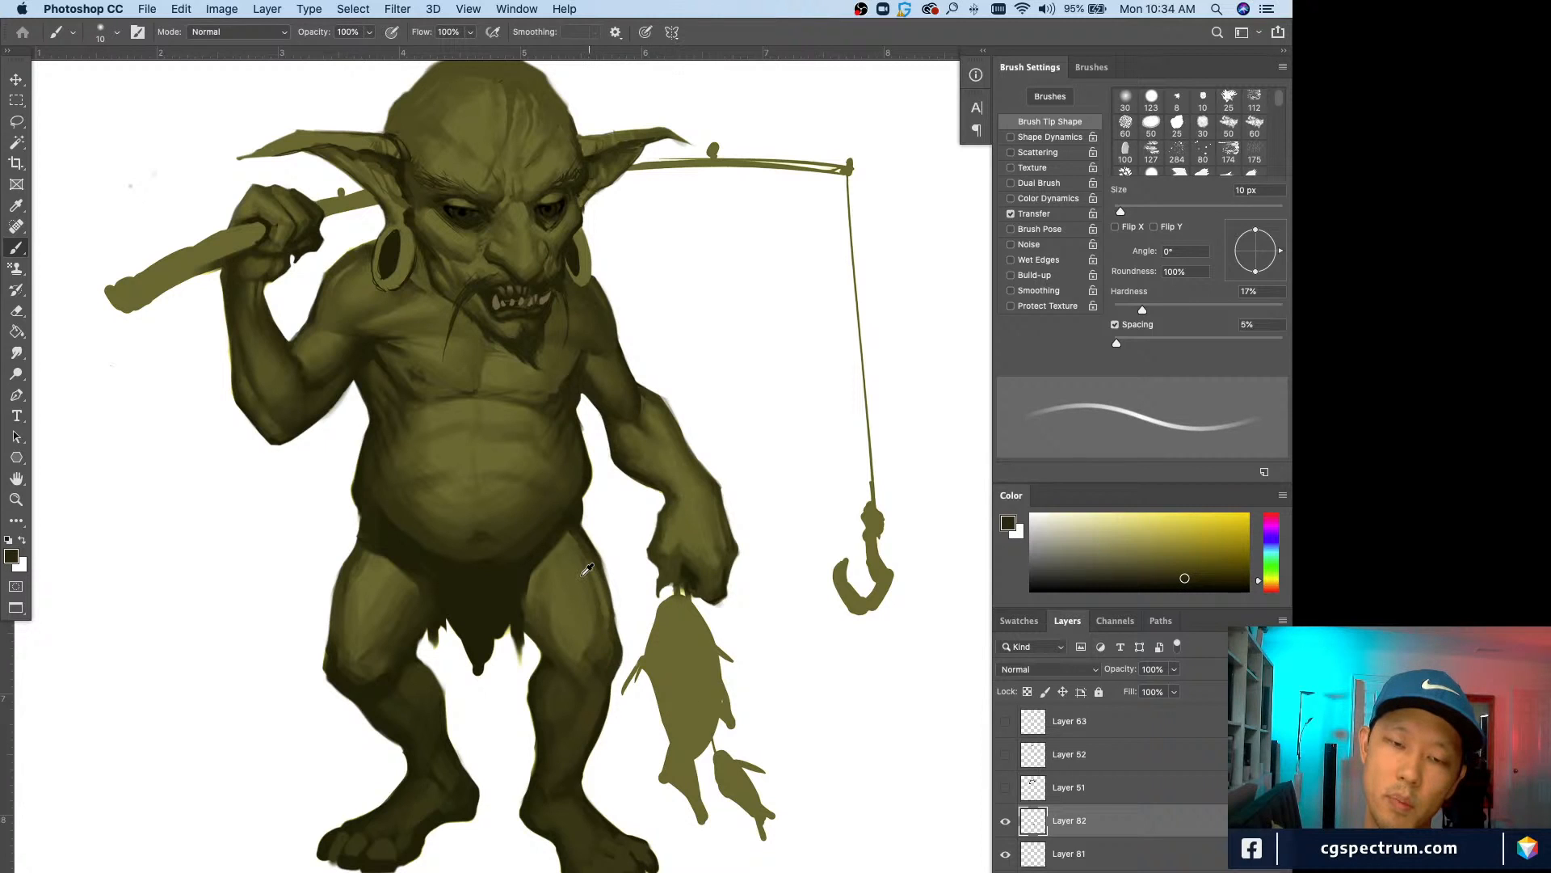
Step: Soften the shading on the front of the upper thigh with sampled mid olives at 10 and 15 px
left_click(611, 649, "alt")
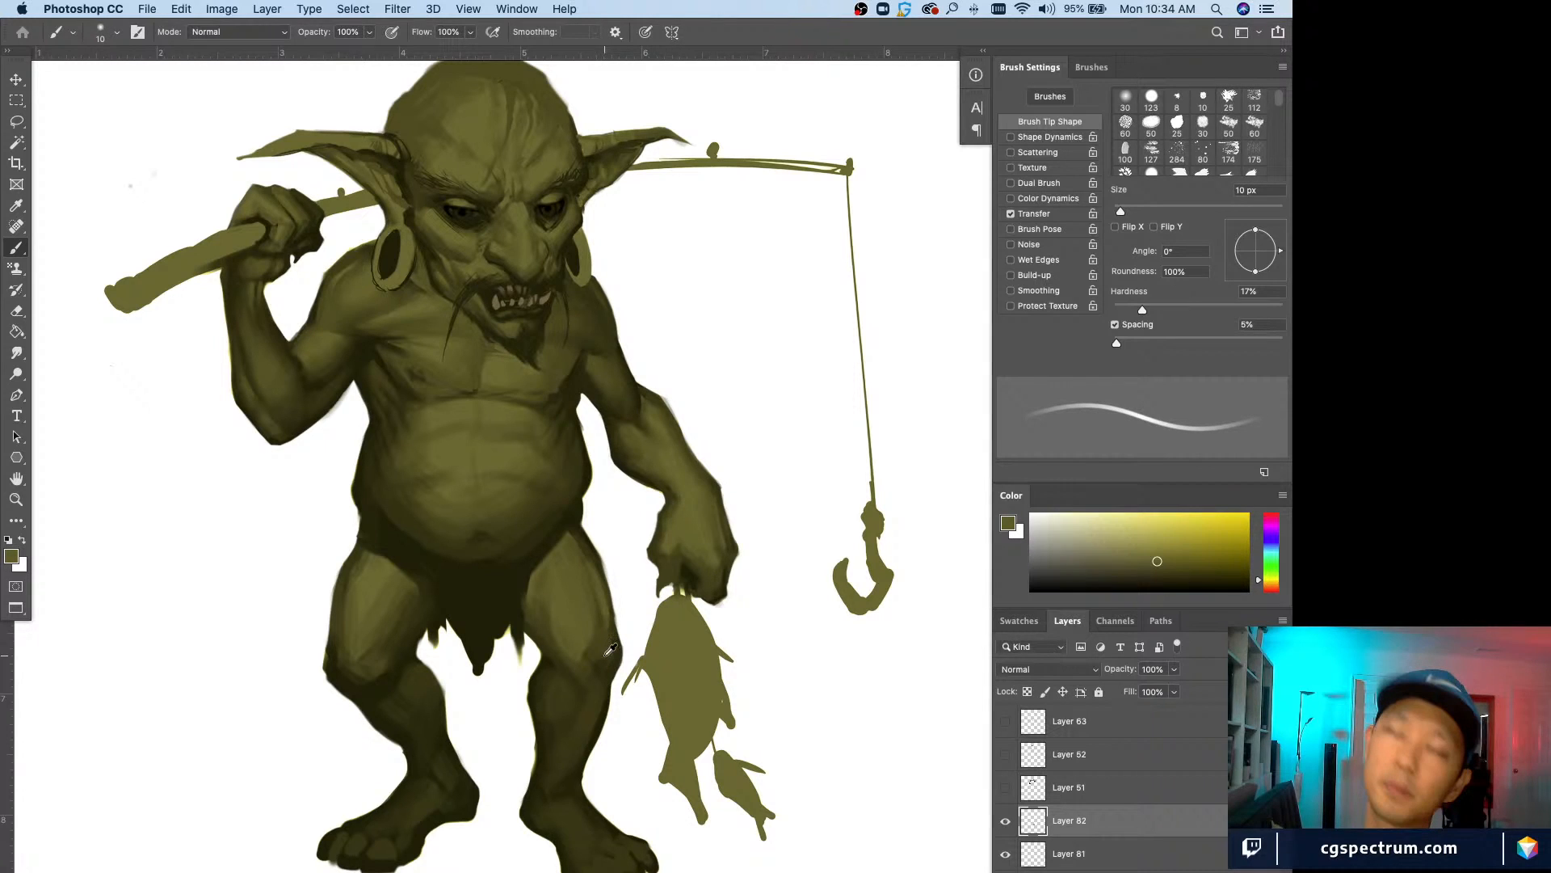
left_click(602, 629, "alt")
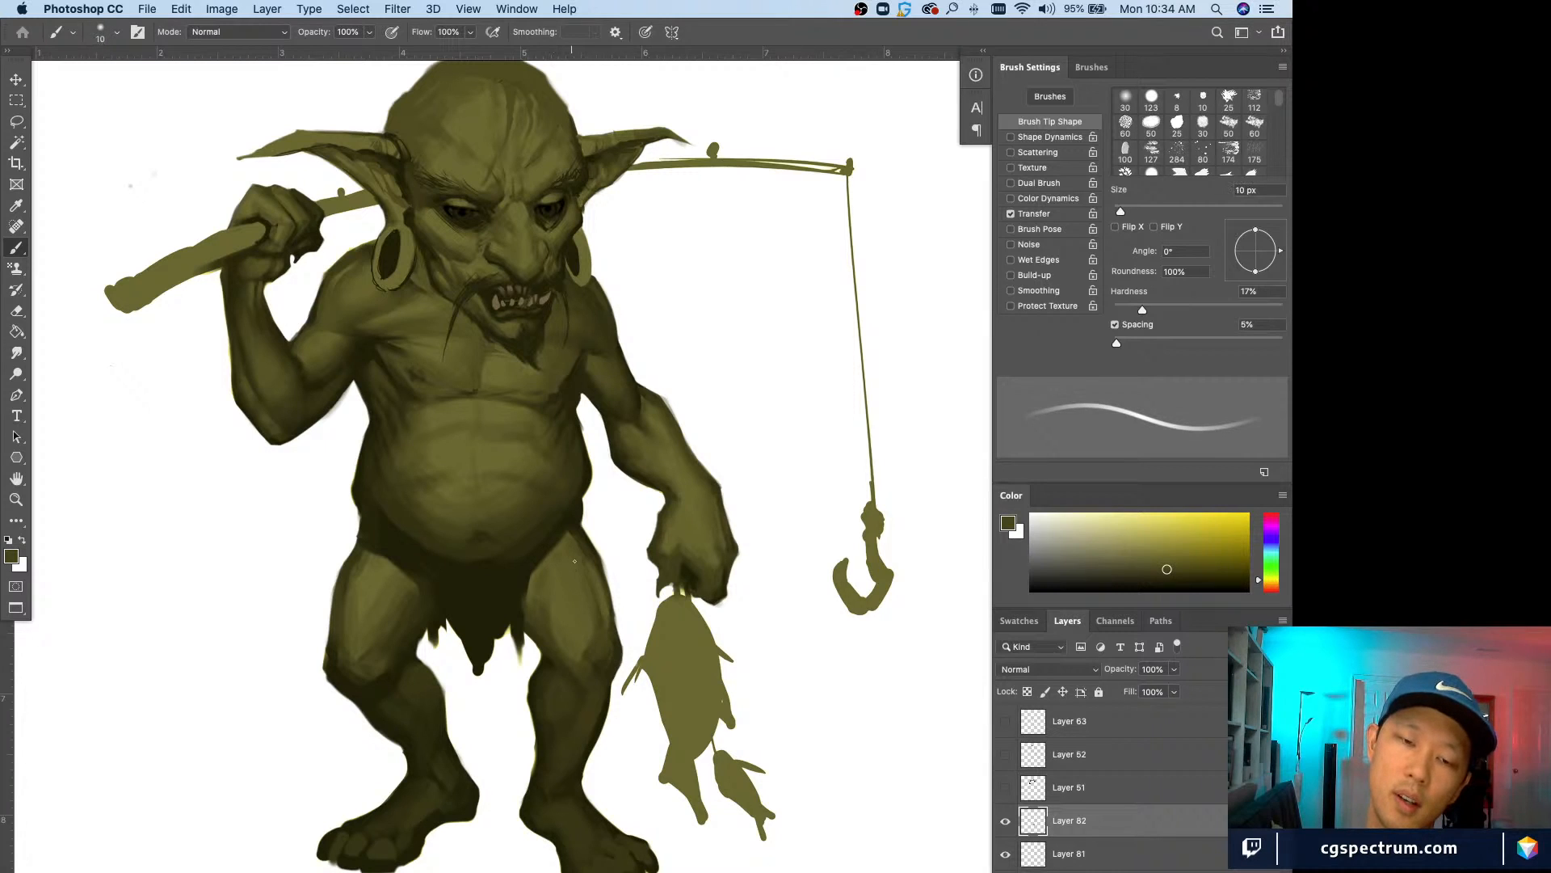
key("bracketright")
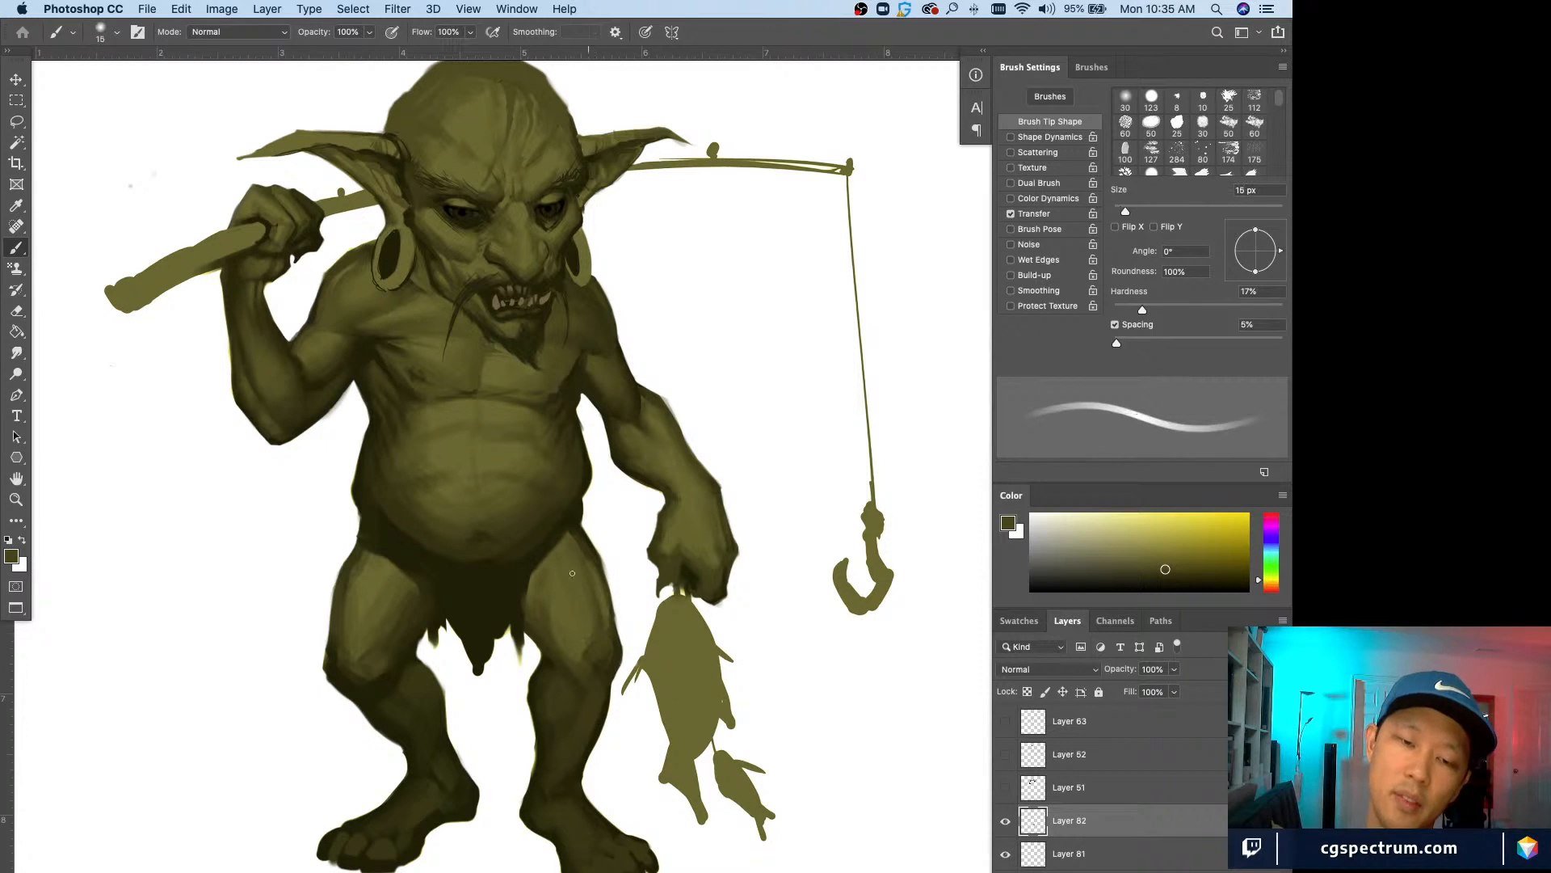
left_click(592, 559, "alt")
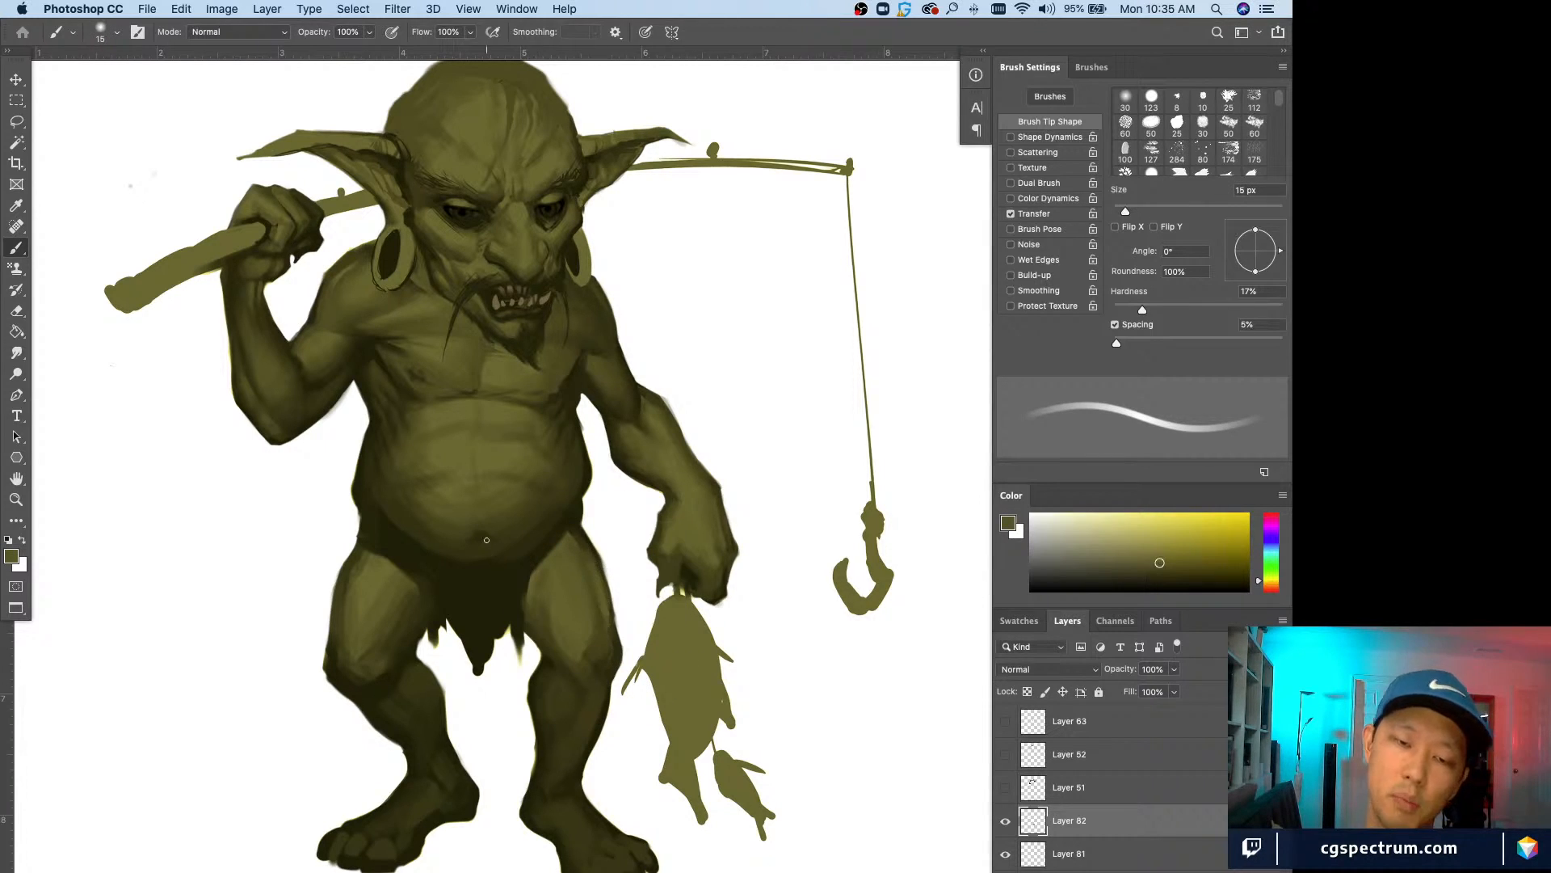
Step: Refine the outer side of the thigh down to the knee with sampled light and darker olives at 10 and 15 px
left_click(607, 575, "alt")
key("bracketleft")
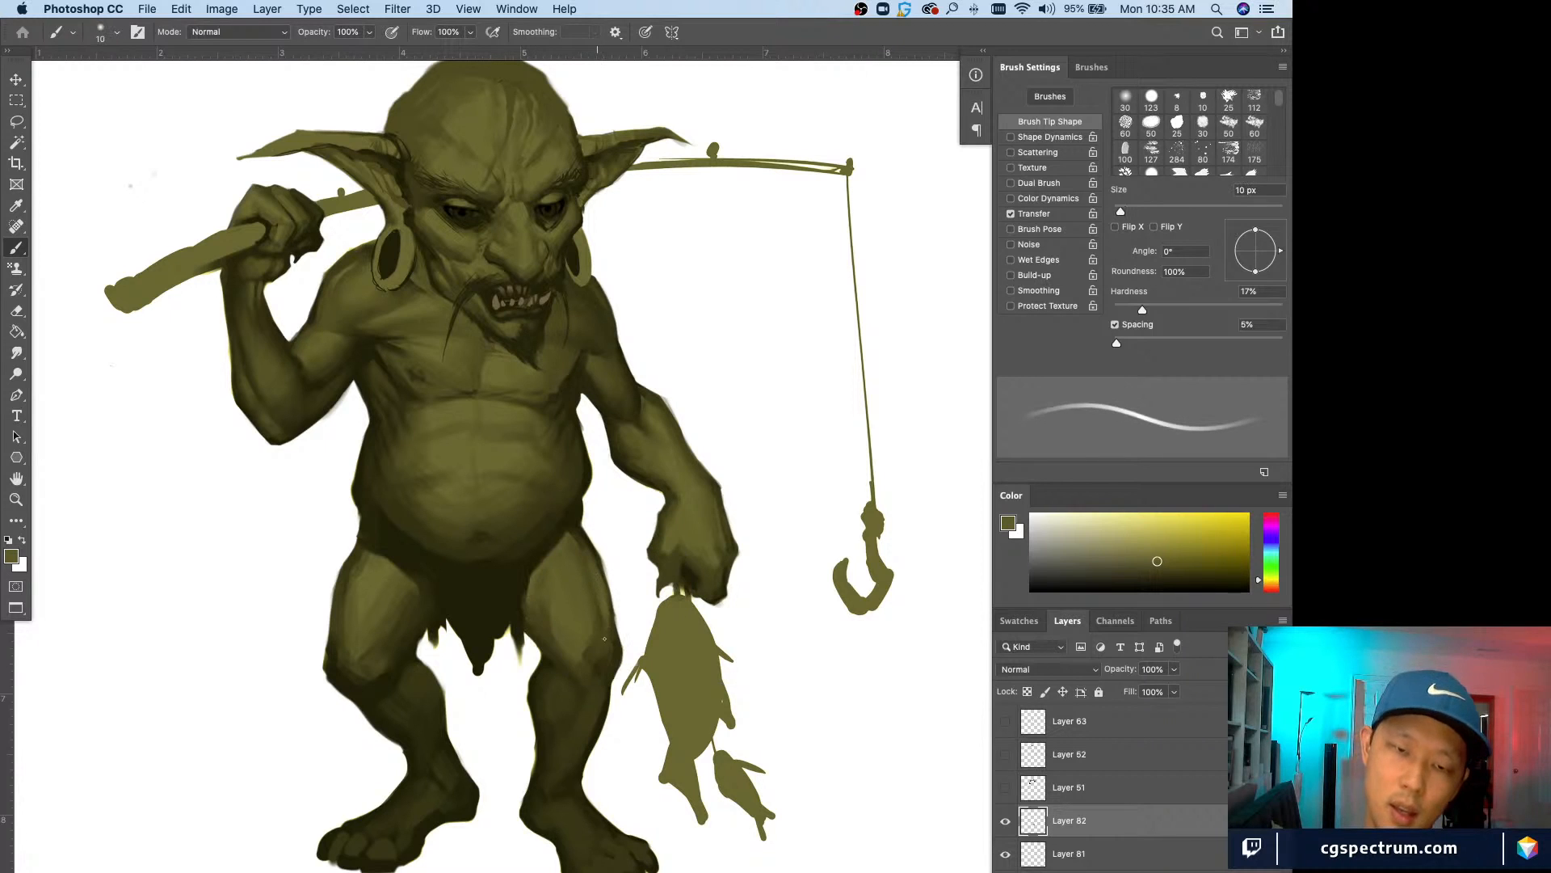
left_click(612, 634, "alt")
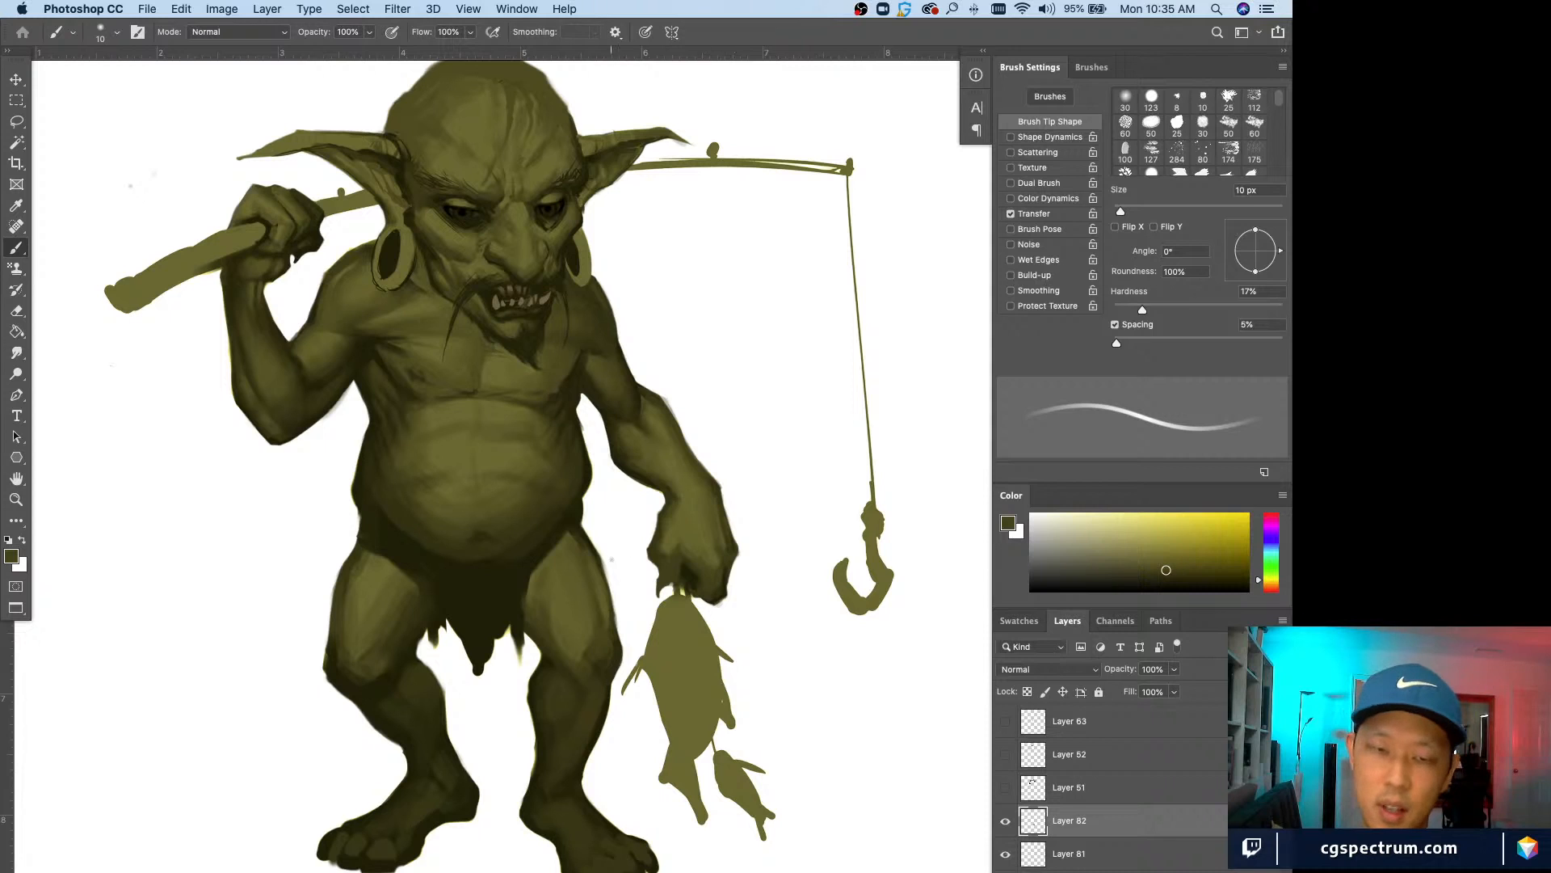
left_click(604, 577, "alt")
key("bracketright")
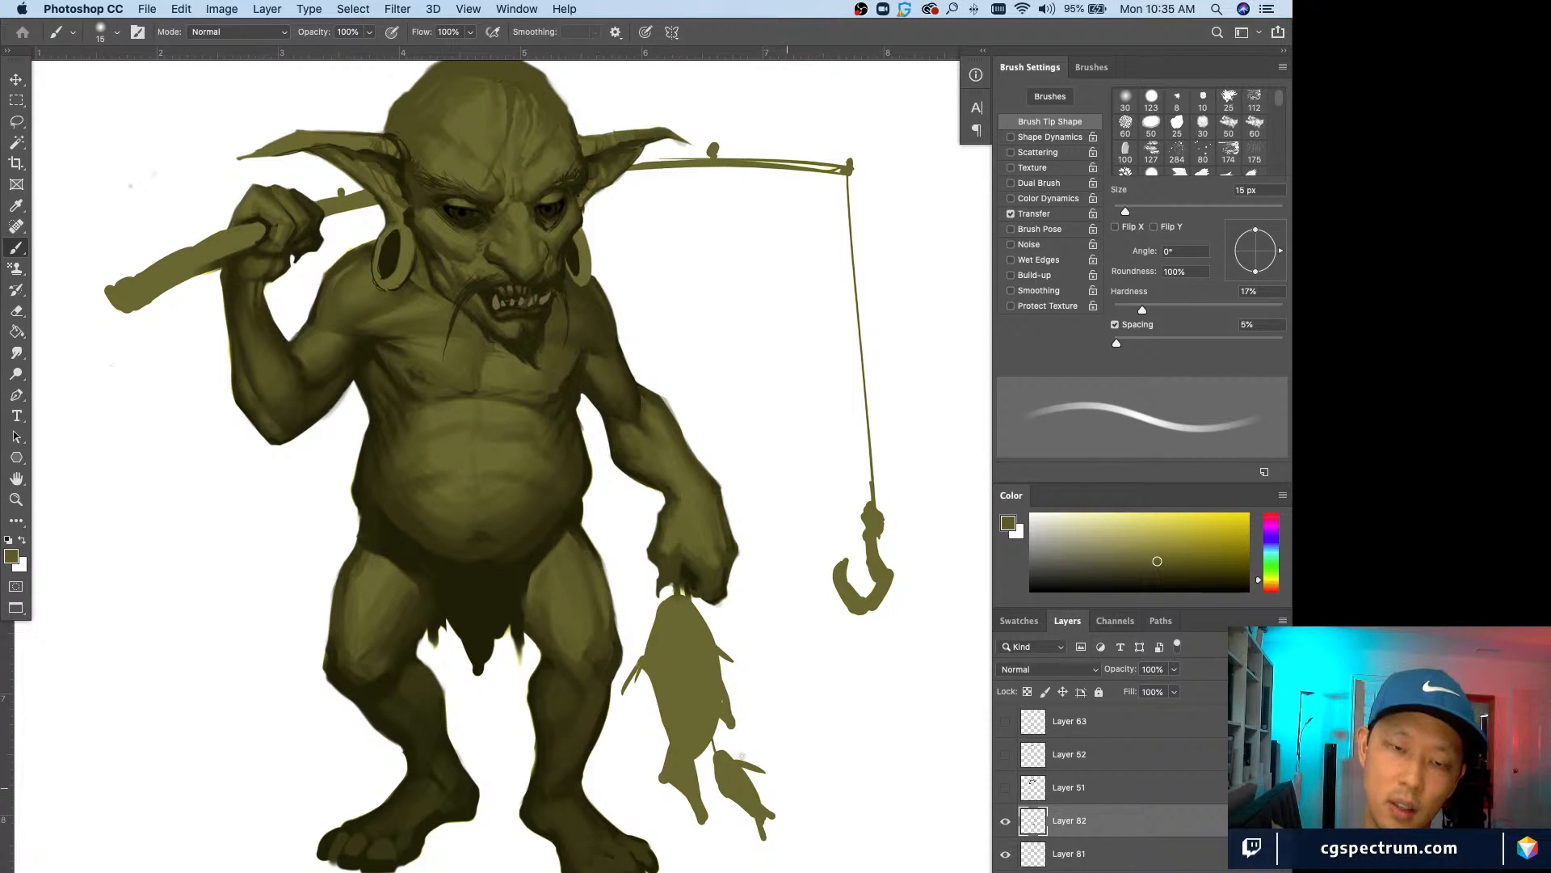
Step: Darken the outer contour of the thigh beside the fish with sampled olive at 8 px and clean its edge with sampled white
left_click_drag(580, 696, 565, 635)
left_click(595, 578, "alt")
key("bracketleft")
key("bracketleft")
key("bracketleft")
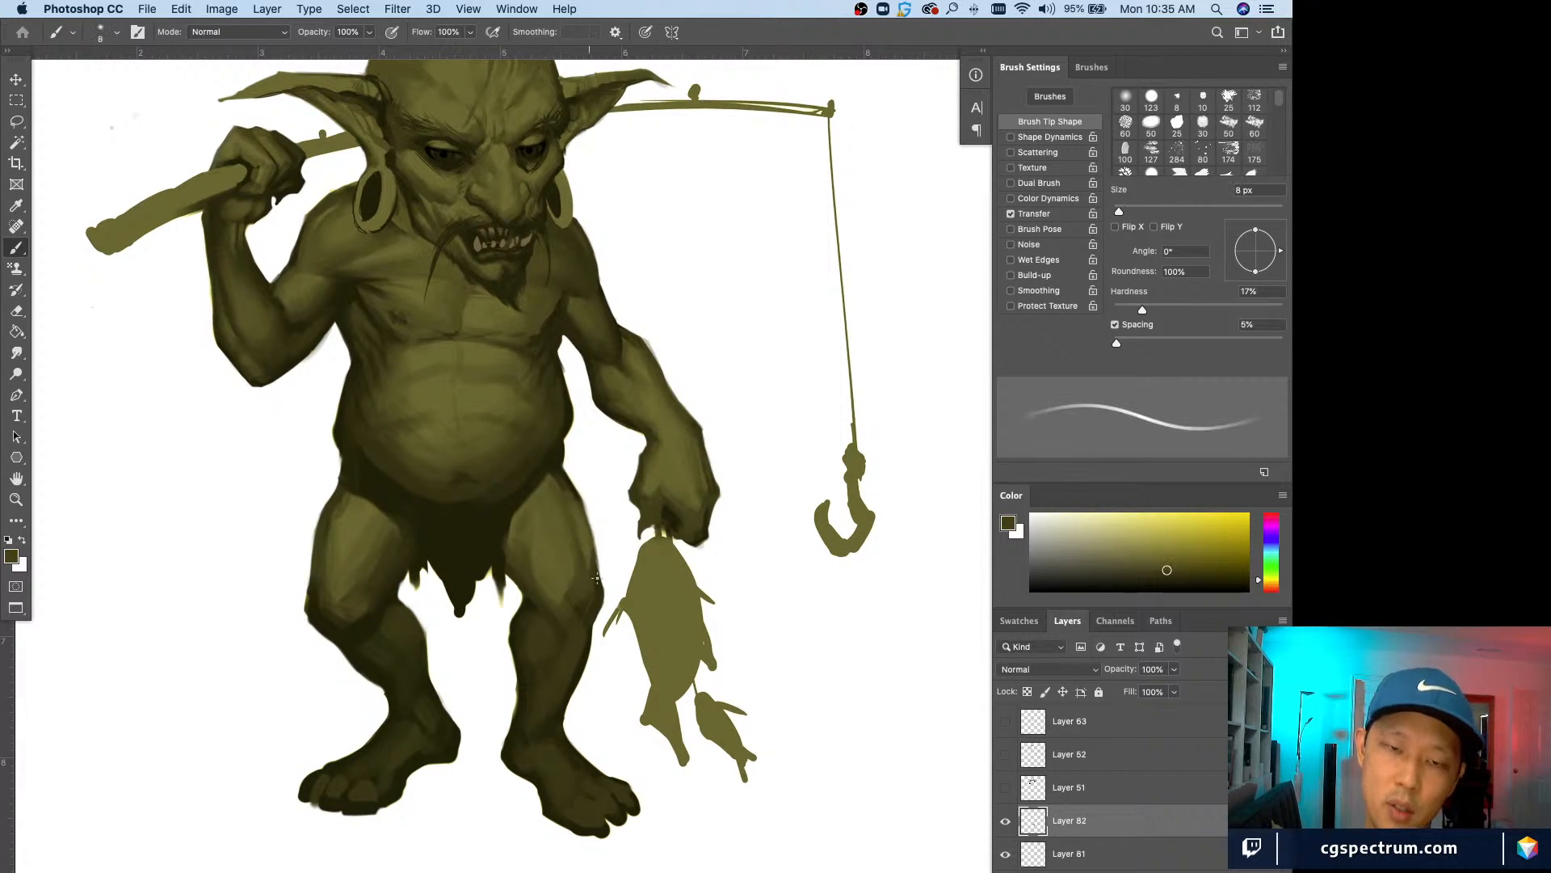
left_click_drag(579, 500, 599, 572)
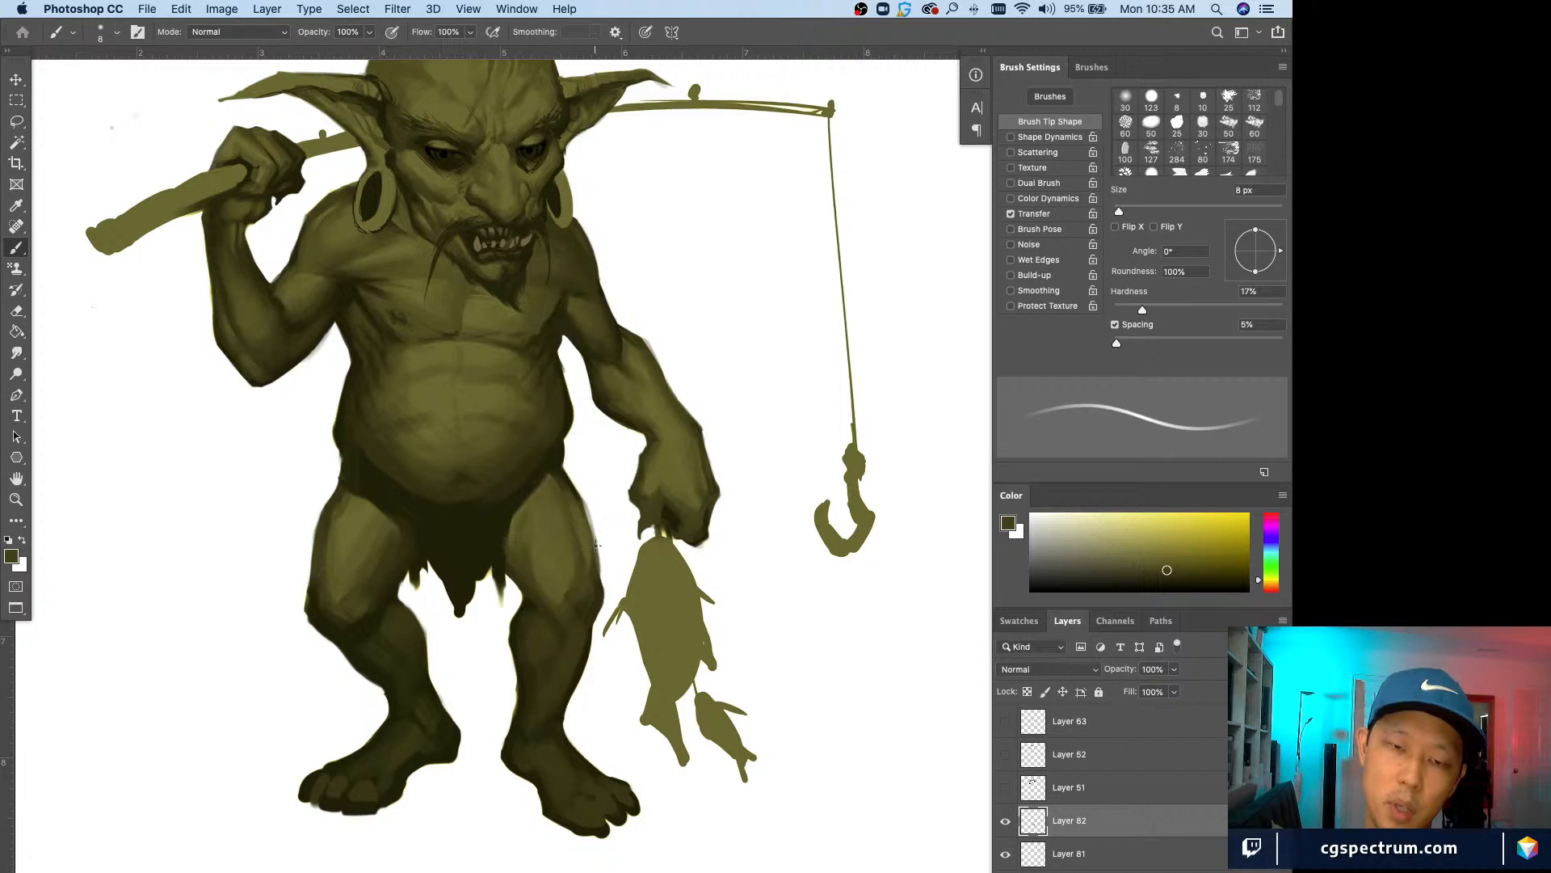
left_click(599, 490, "alt")
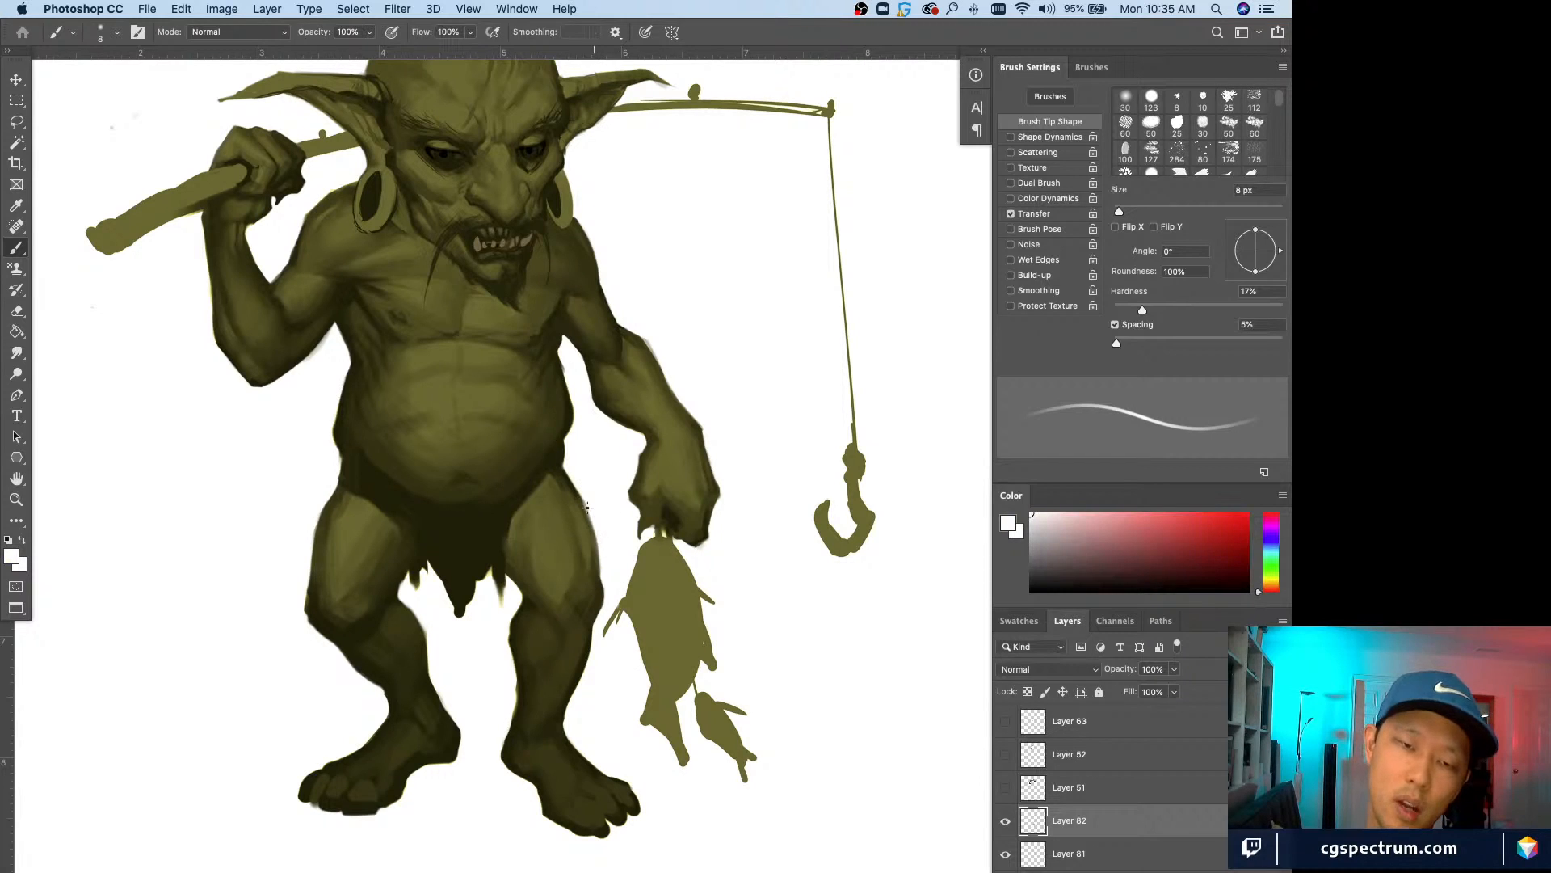
Step: Paint a light olive highlight on the outer top of the knee beside the fish with a 20 px brush
left_click(564, 552, "alt")
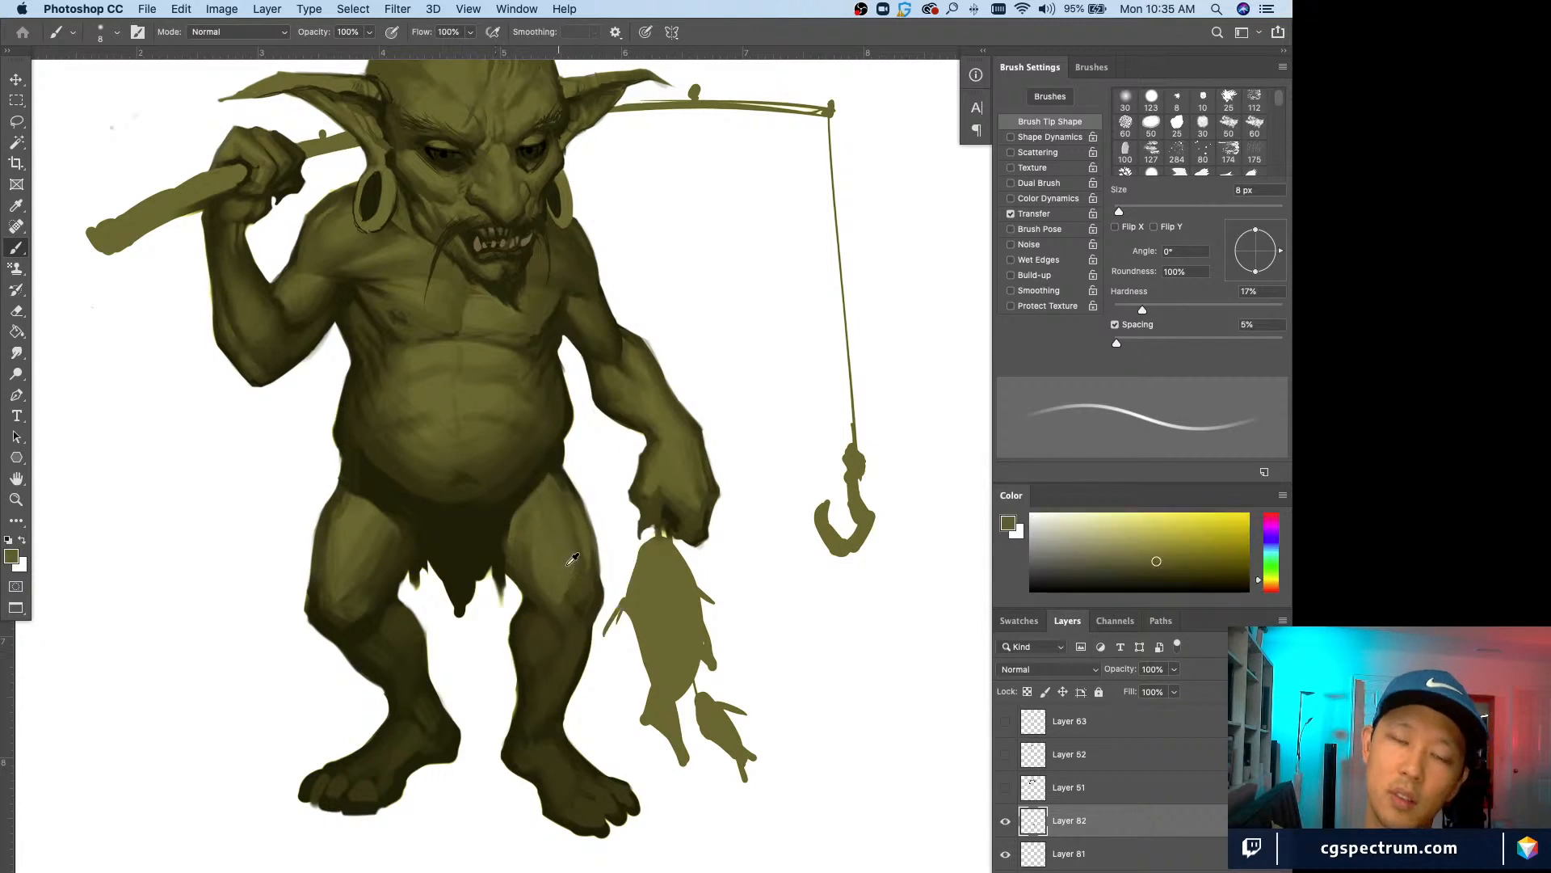
key("bracketright")
key("bracketright")
key("bracketright")
key("bracketright")
left_click_drag(575, 591, 580, 599)
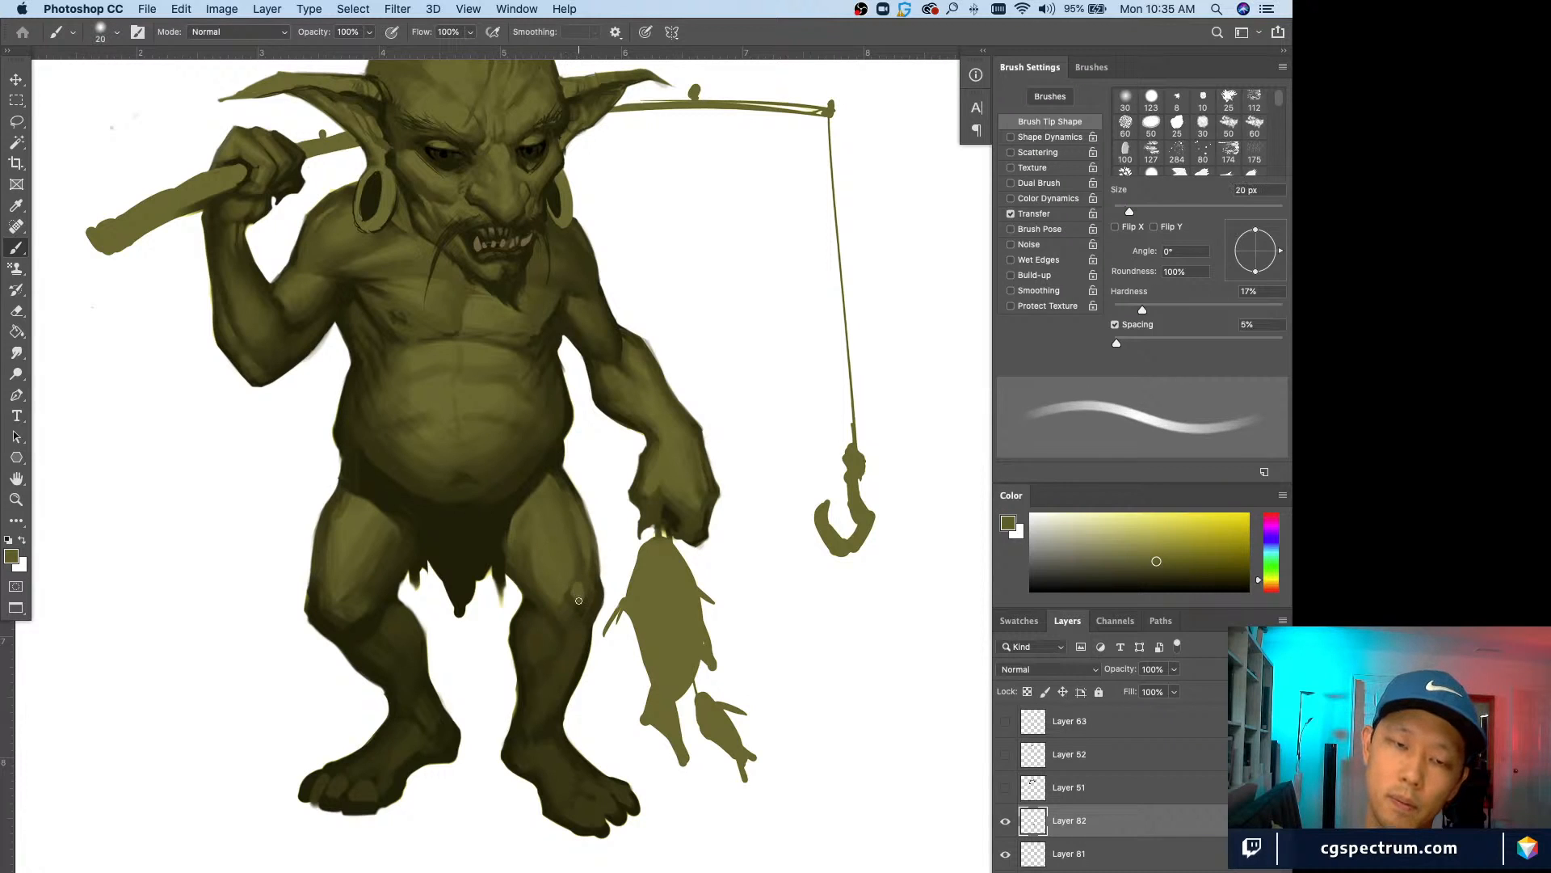
Step: Blend the knee highlight into the surrounding lower thigh with sampled dark and light olives at 20 and 25 px
left_click(584, 567, "alt")
key("bracketright")
left_click(531, 561, "alt")
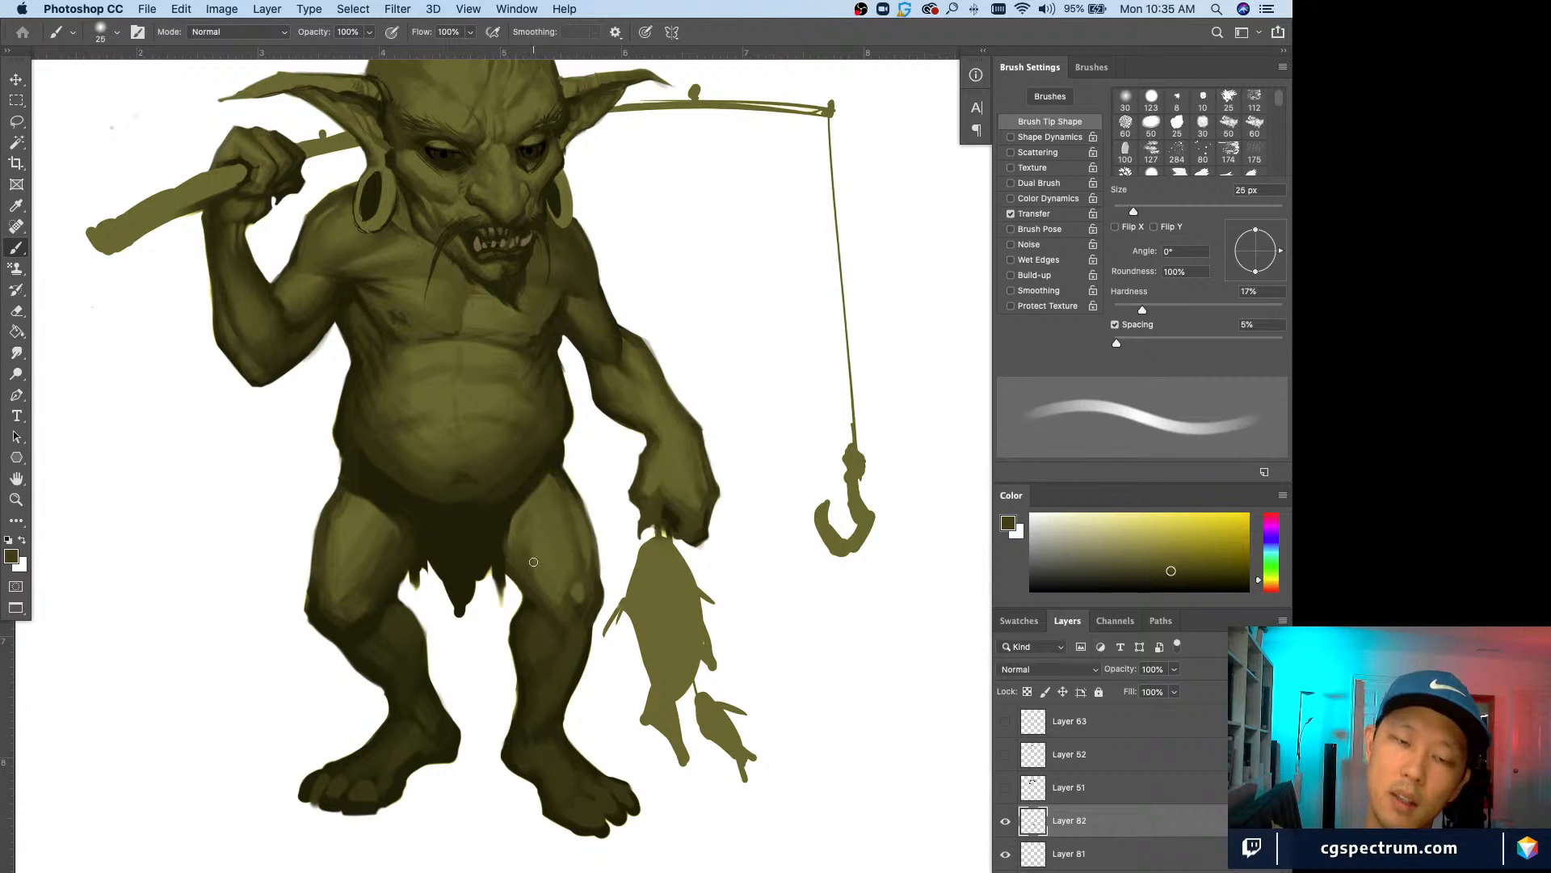
key("bracketright")
key("bracketleft")
key("bracketleft")
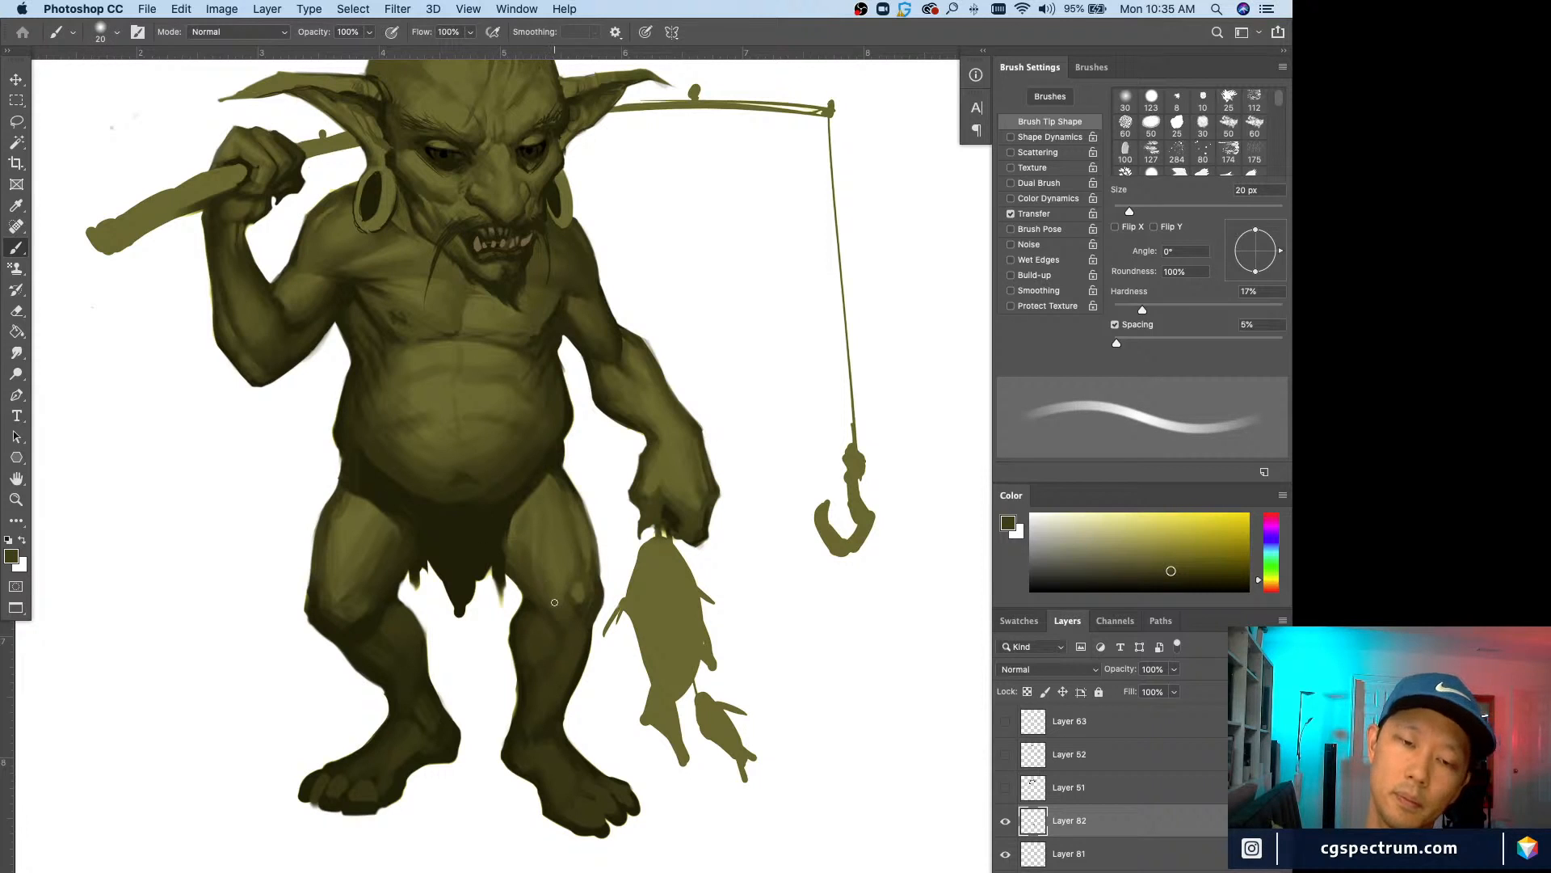
left_click(533, 566, "alt")
key("bracketright")
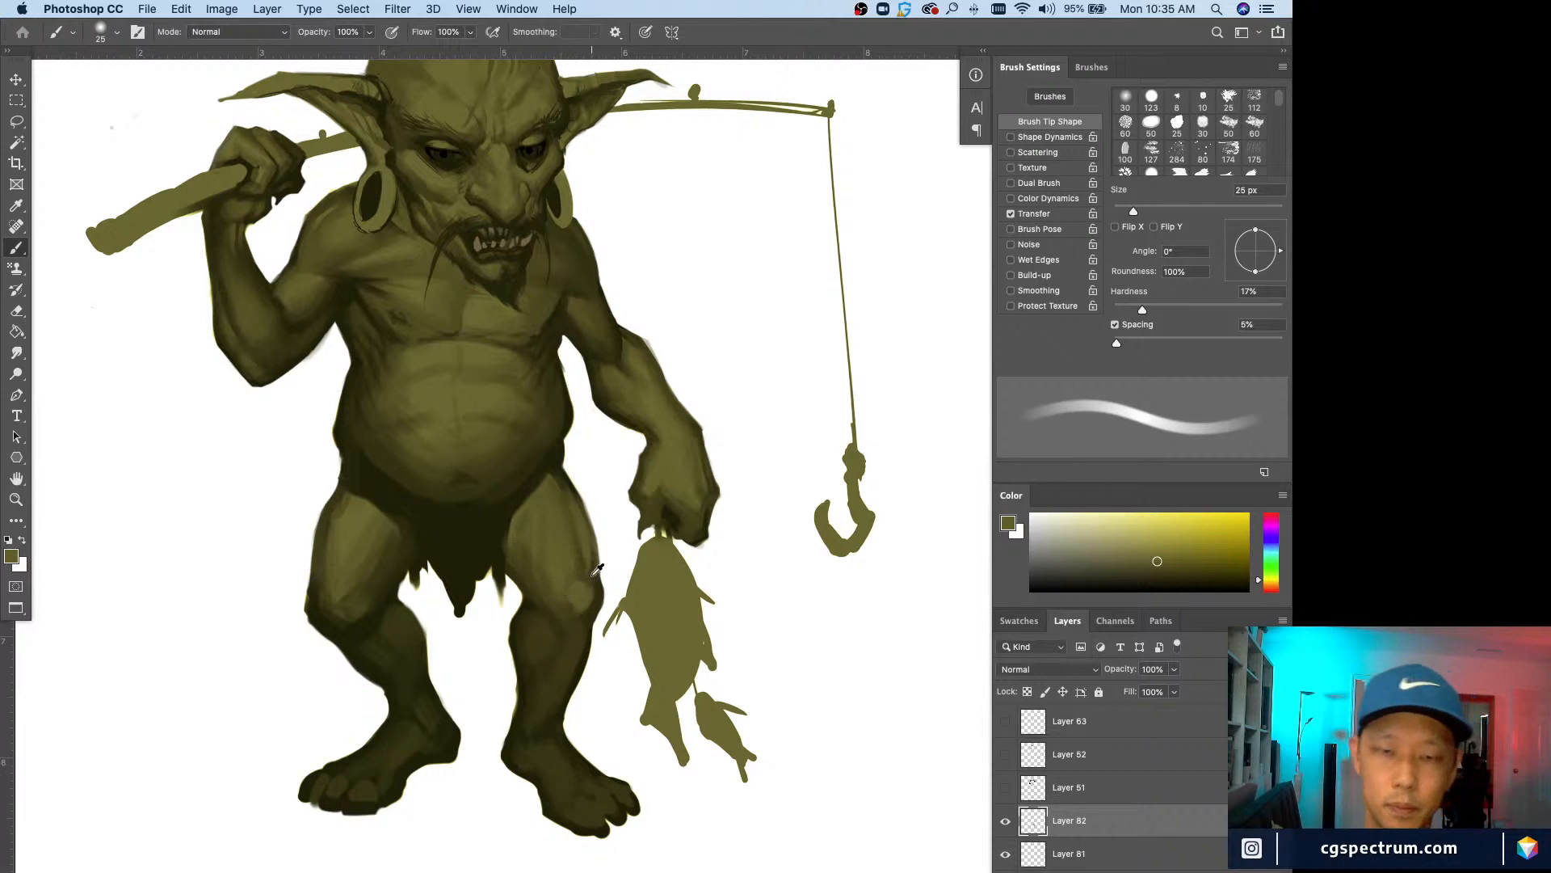
Step: Smooth the transition from the lower thigh to the outer knee with sampled light and dark olives at 25 and 30 px
left_click(592, 579, "alt")
left_click(579, 578, "alt")
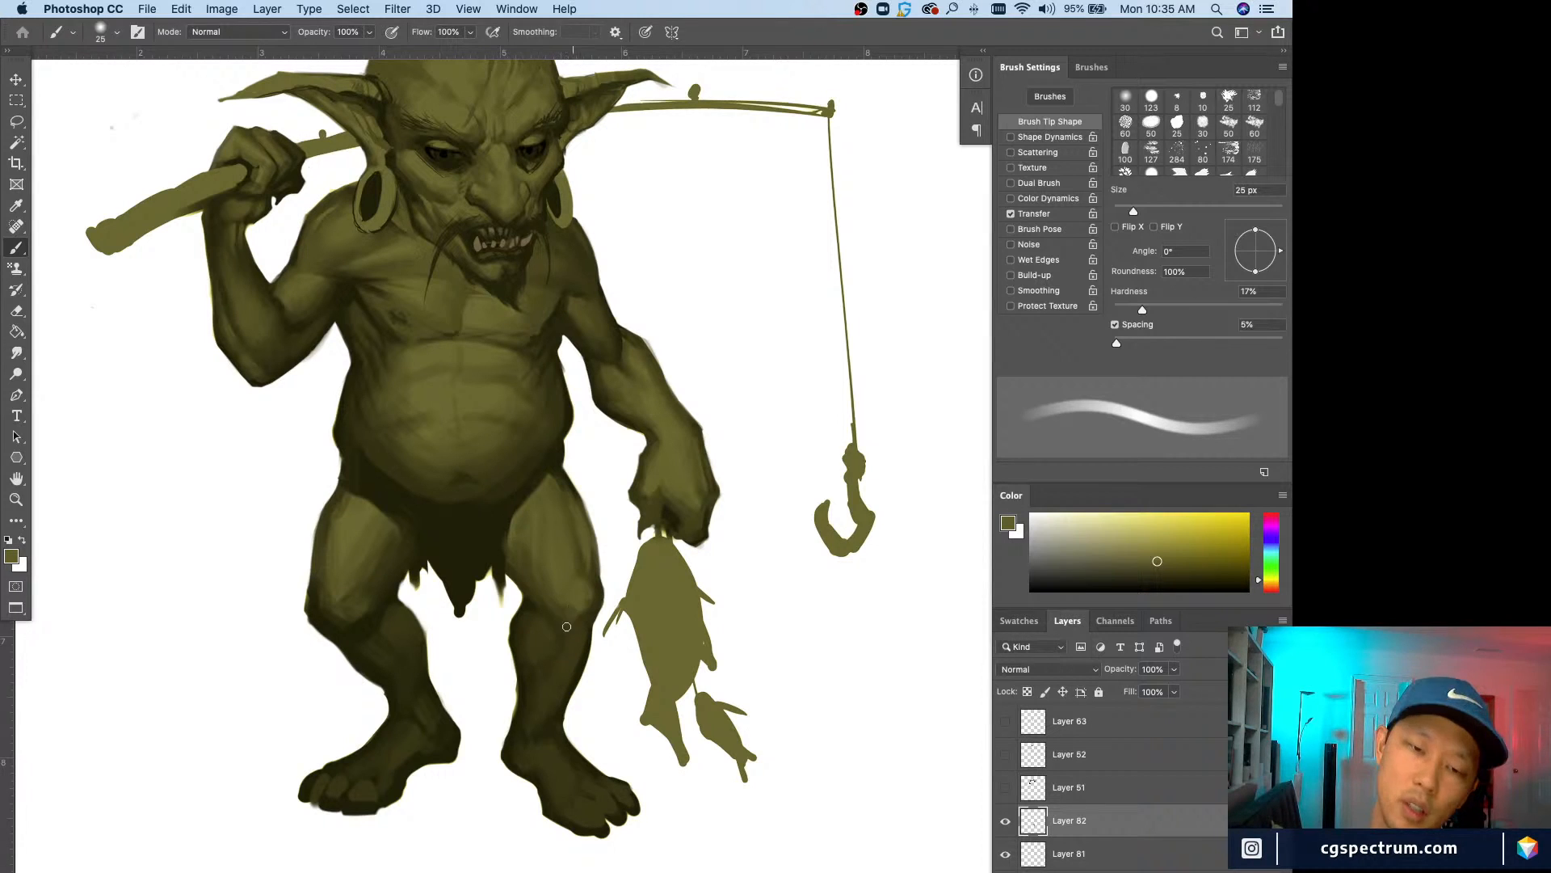
key("bracketright")
left_click(585, 609, "alt")
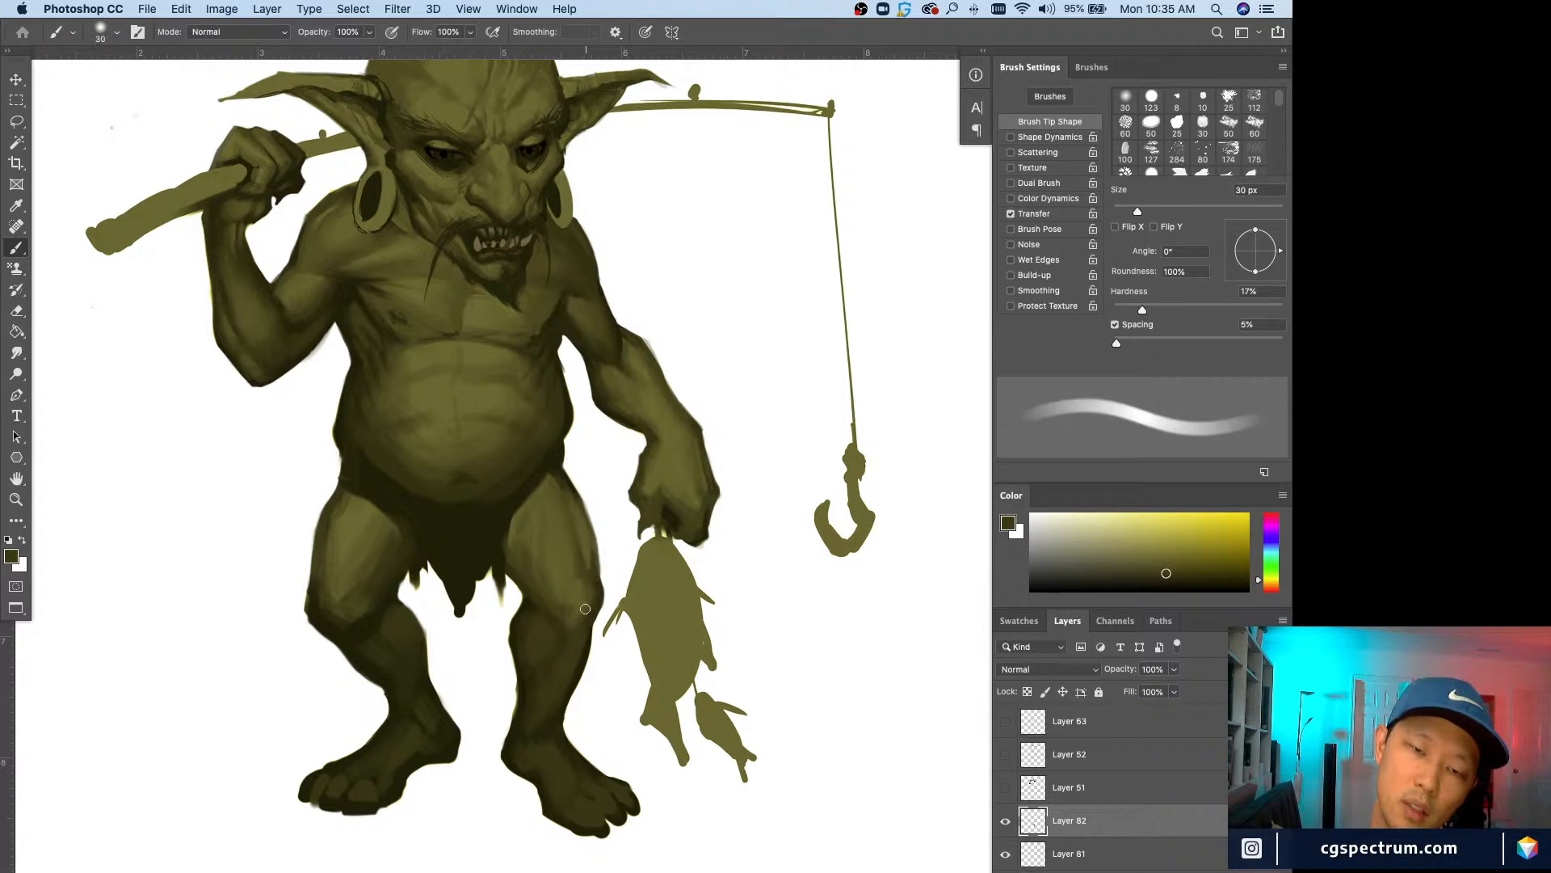
left_click(574, 585, "alt")
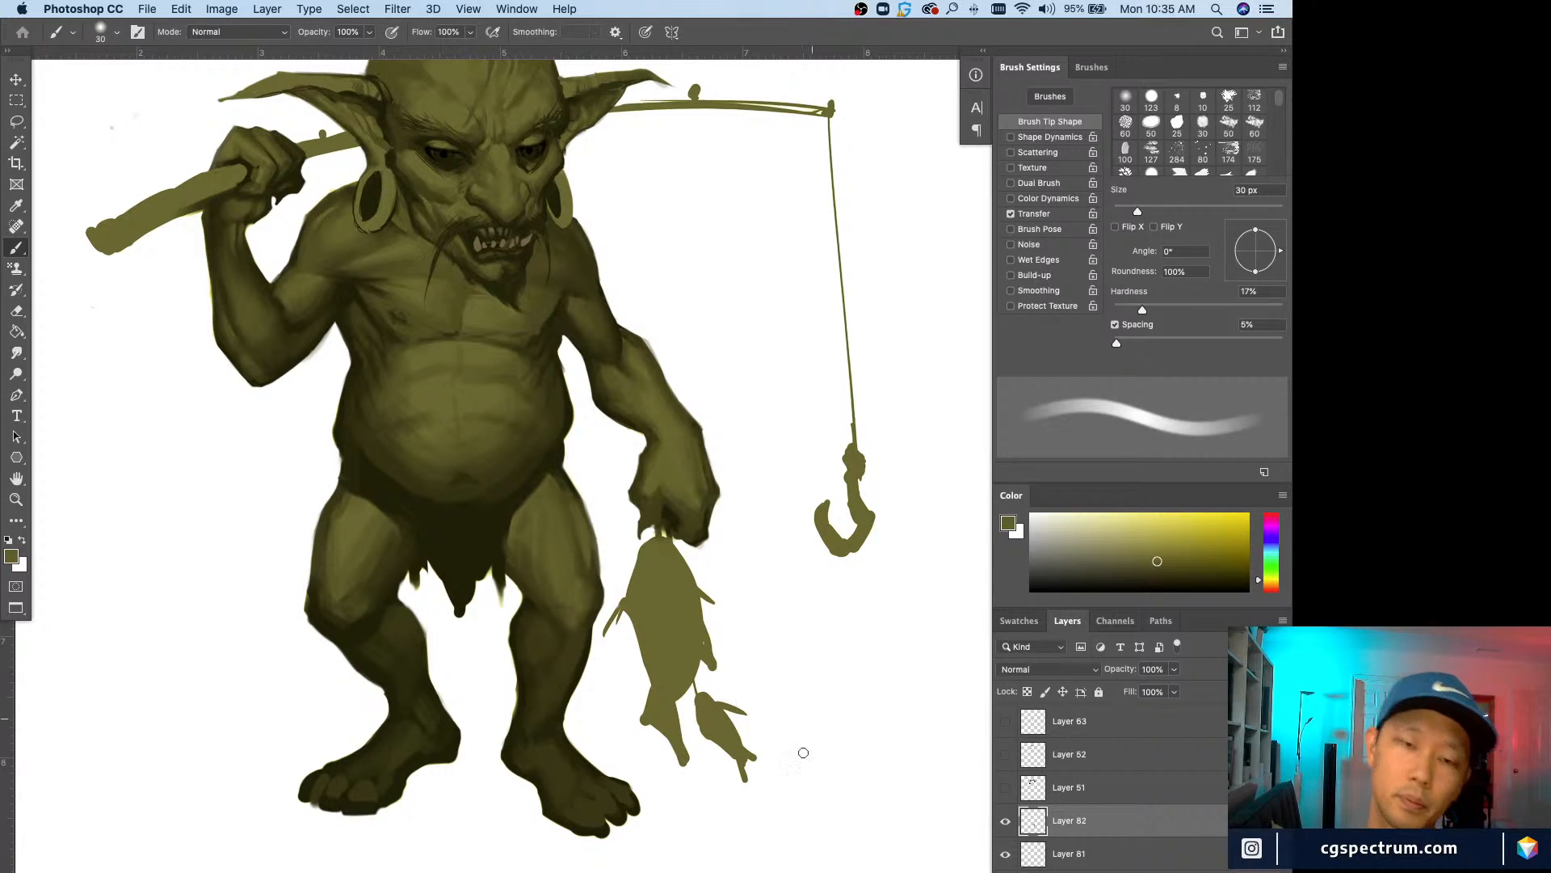
Step: Try darkening the inner thigh edge beside the loincloth with sampled dark olive and a larger brush
left_click(563, 582, "alt")
key("bracketright")
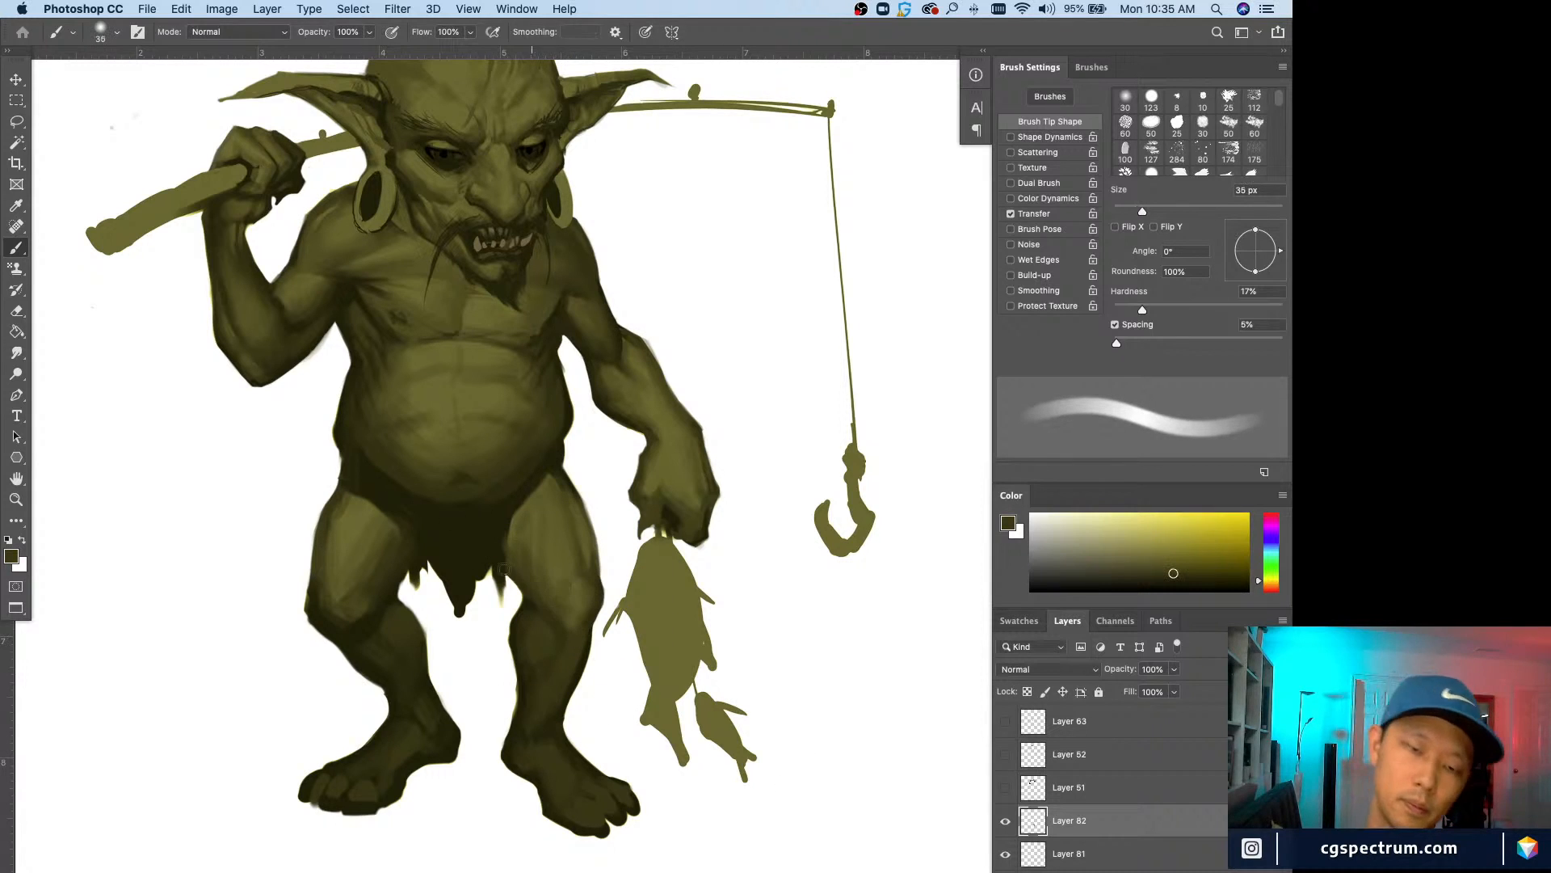
key("bracketright")
key("super+z")
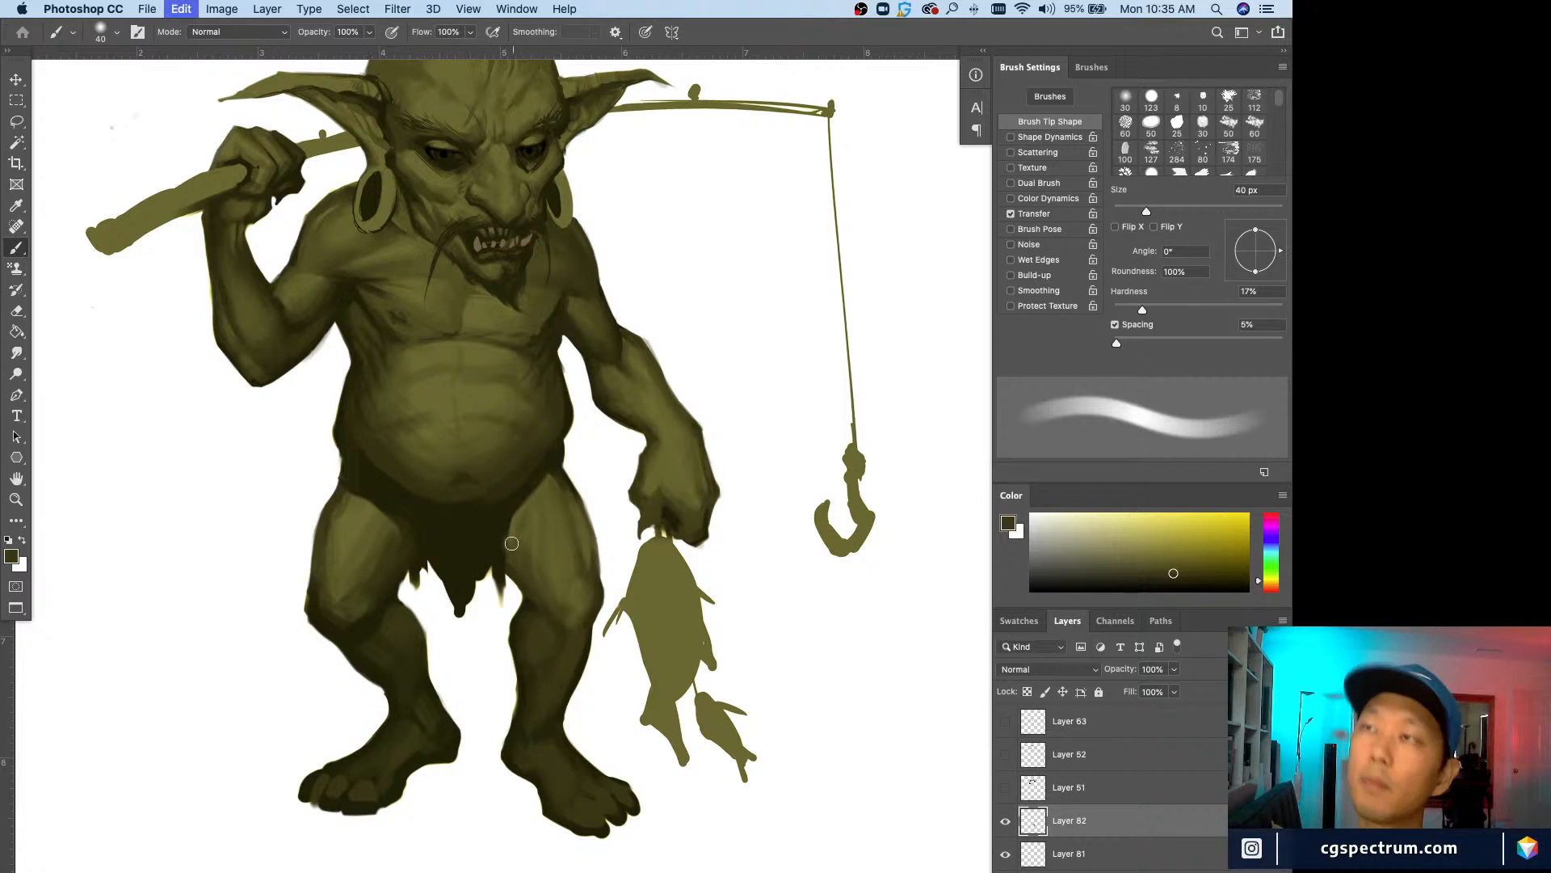
Step: Blend the inner knee into the upper shin with sampled light, mid and dark olives at 40 and 35 px
left_click(561, 575, "alt")
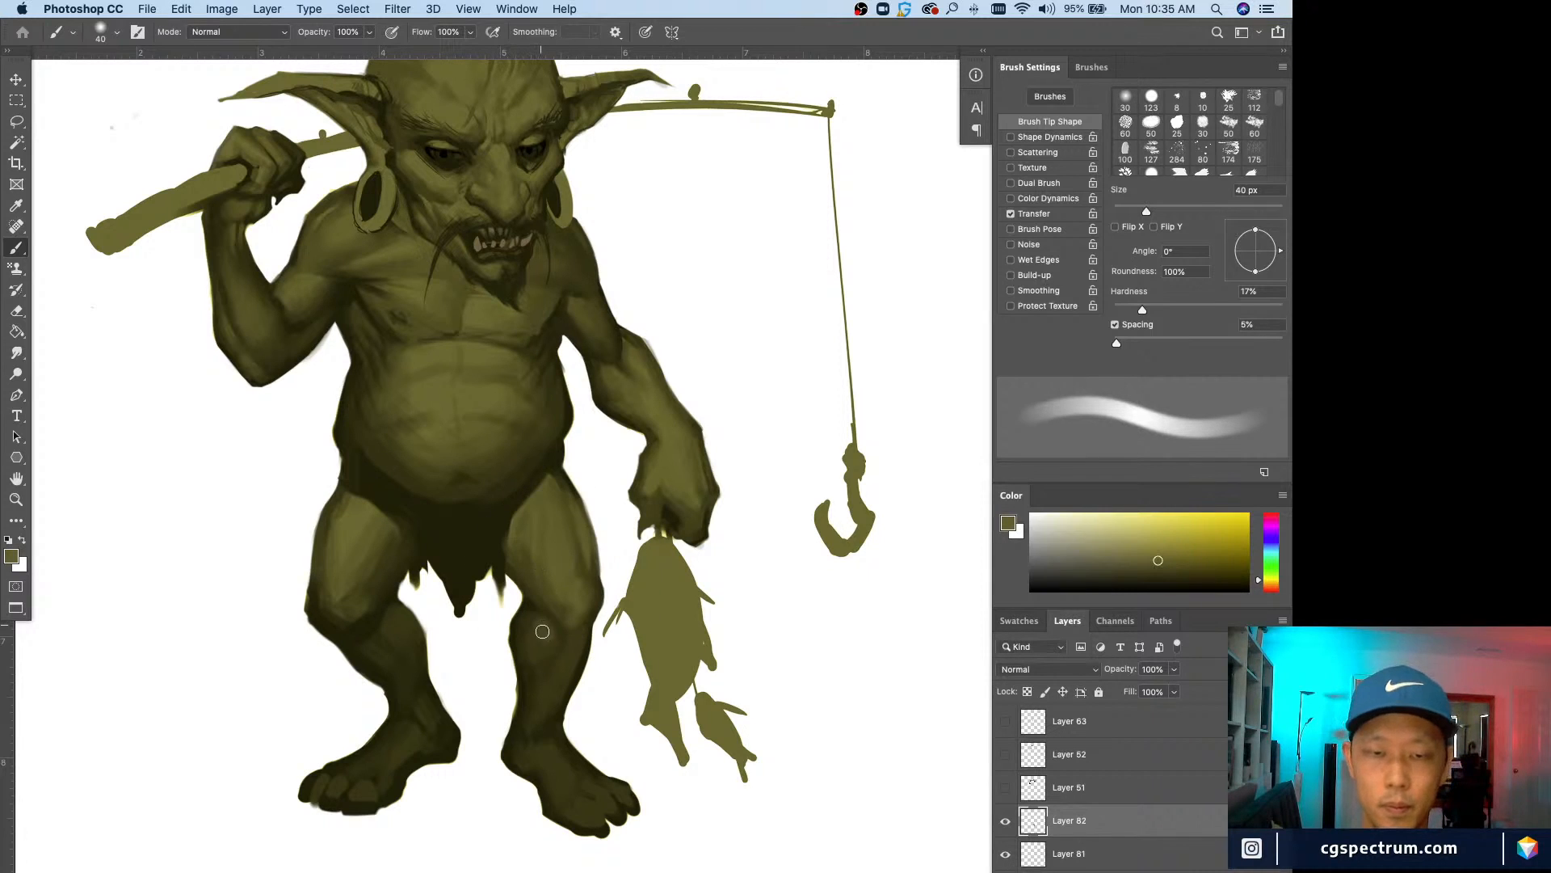
left_click(545, 623, "alt")
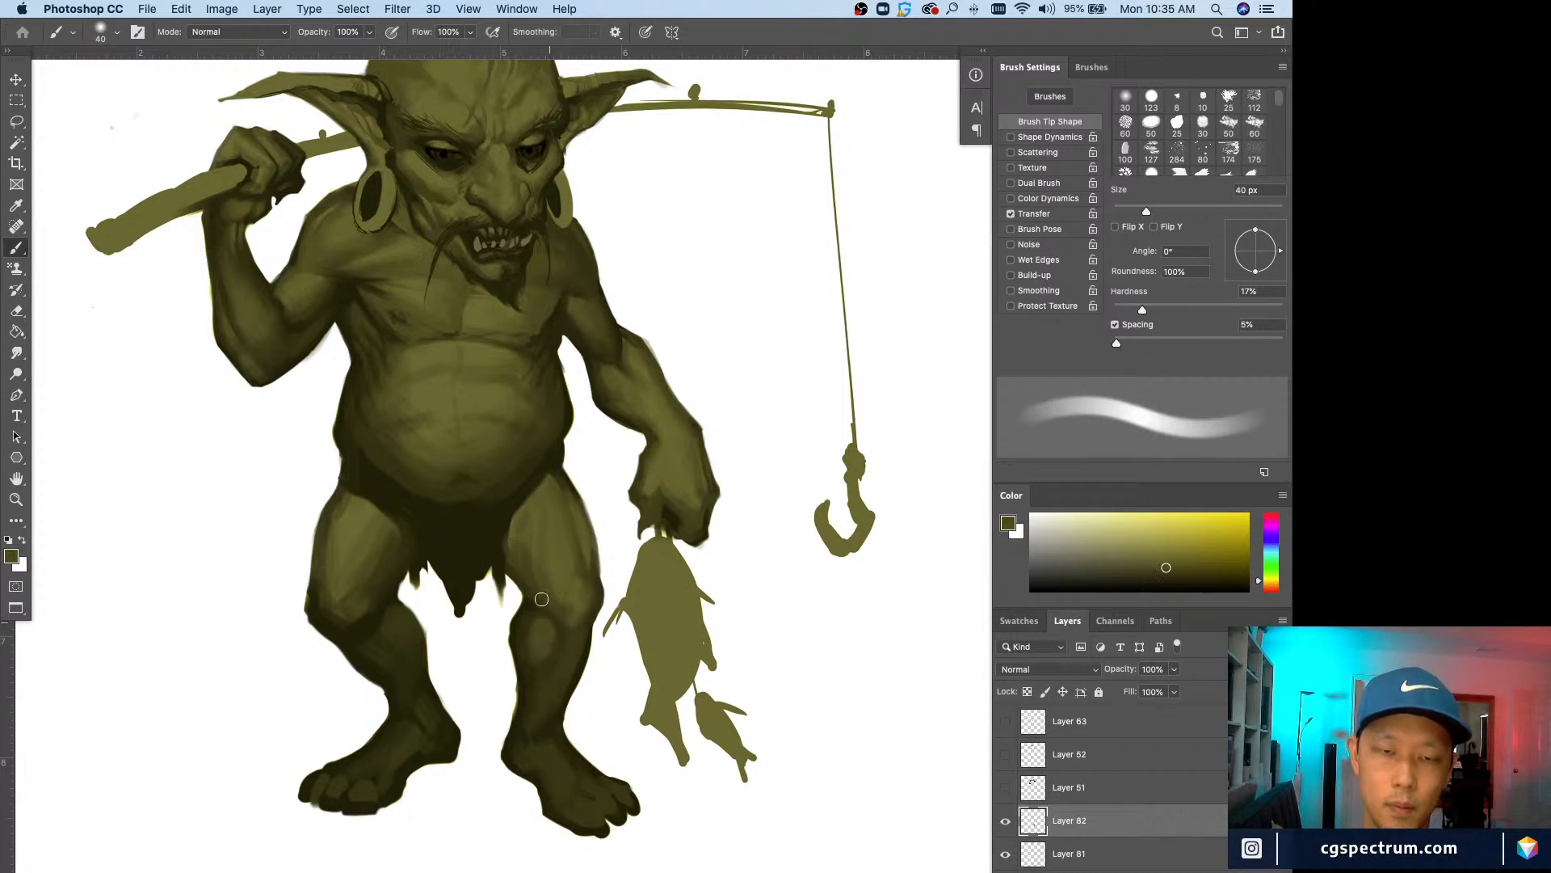
left_click(544, 611, "alt")
key("bracketleft")
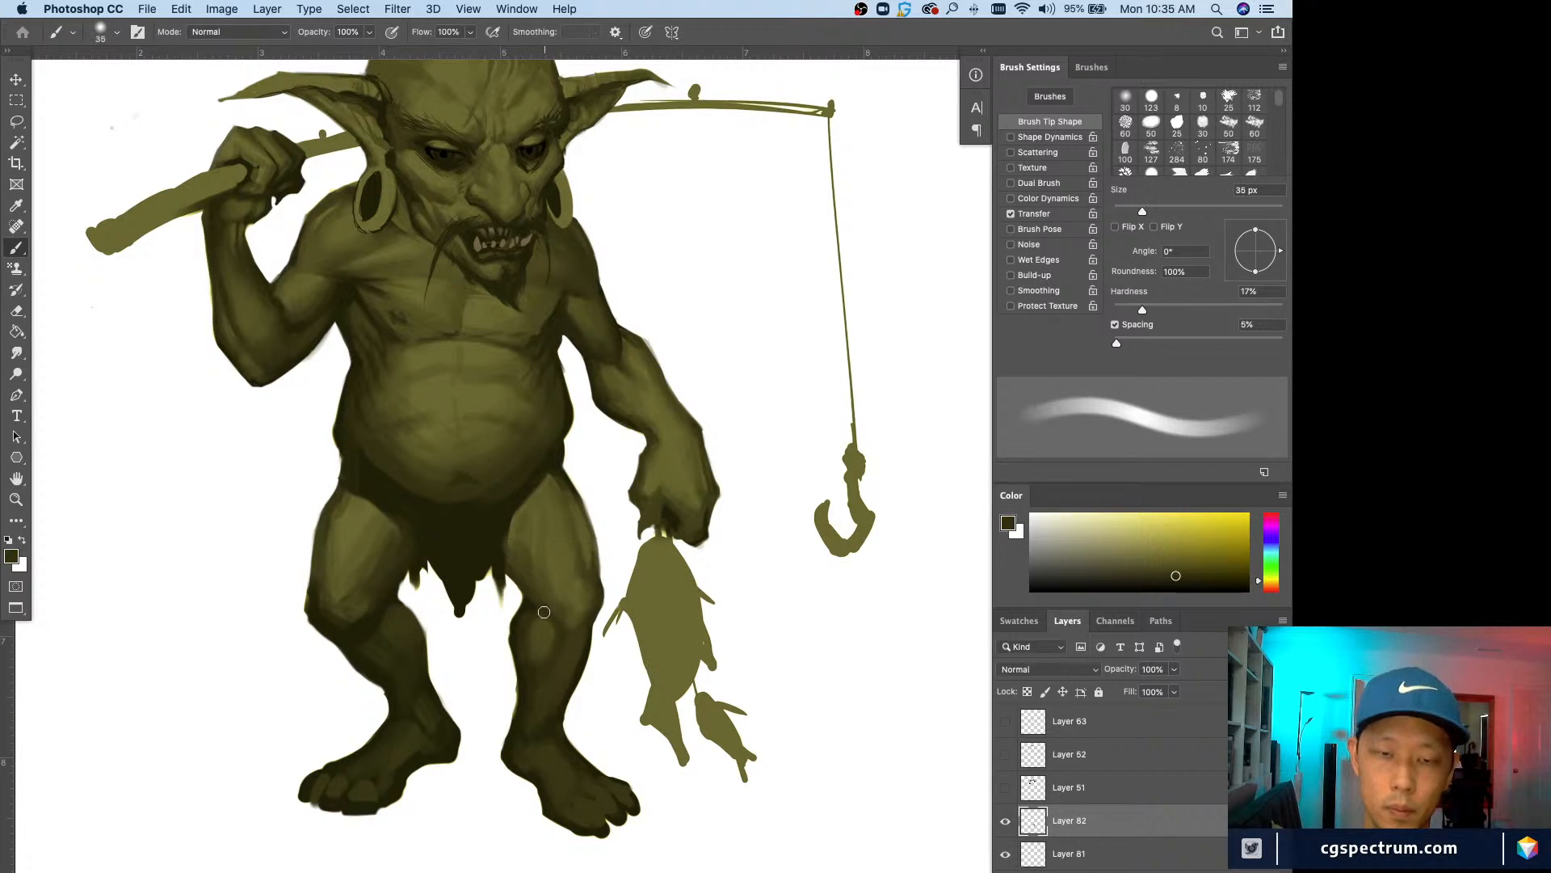
left_click(550, 634, "alt")
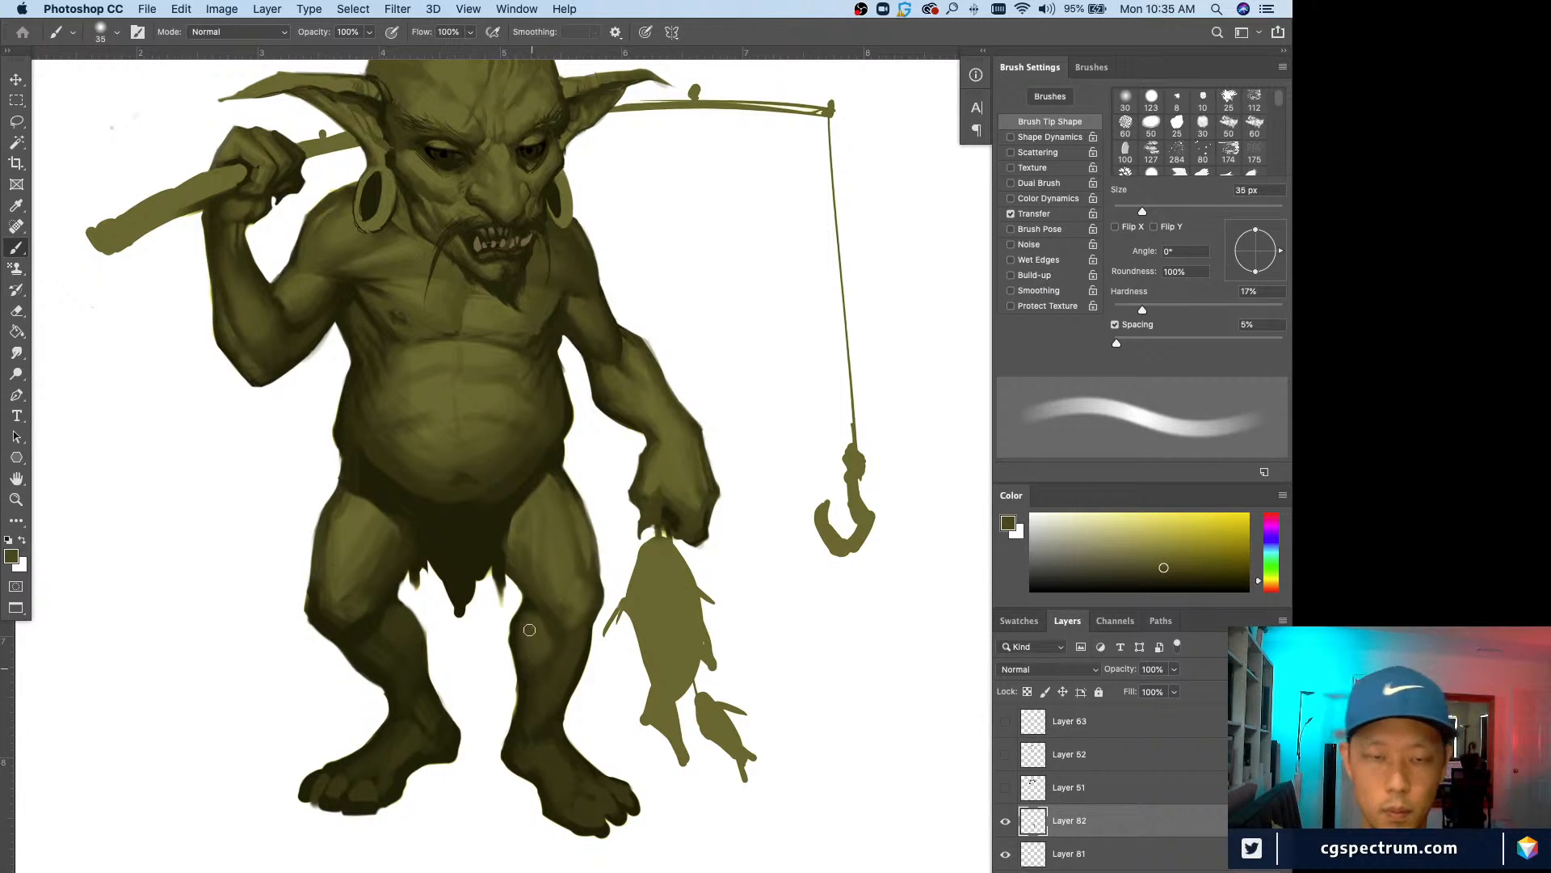
Step: Refine the shading between the upper shin and outer knee of the fish-side leg with 20 and 15 px brushes
key("bracketleft")
key("bracketleft")
key("bracketleft")
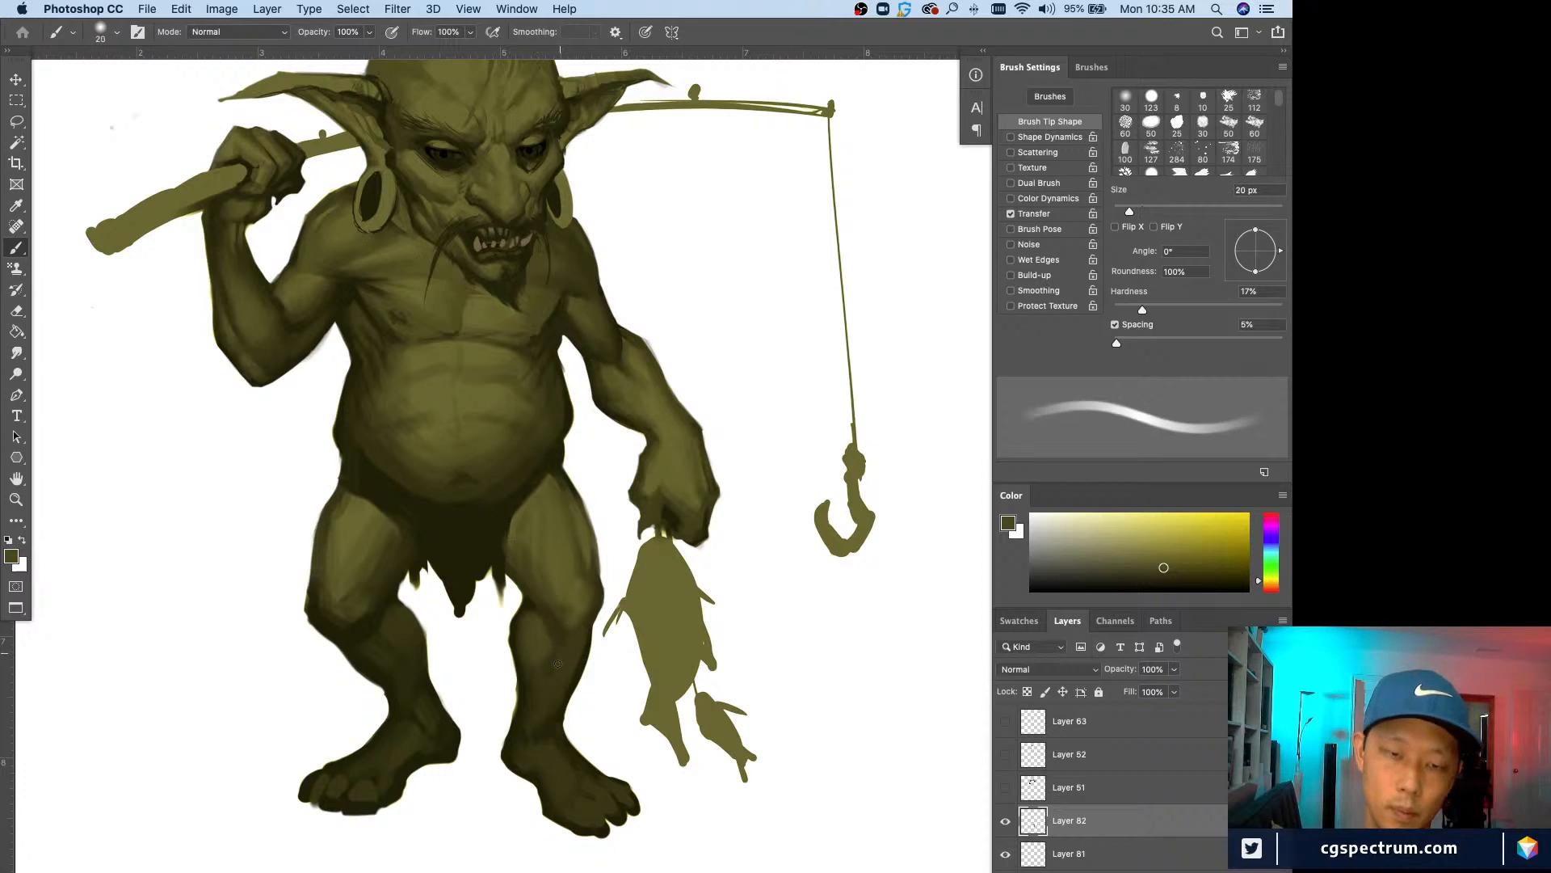
key("bracketleft")
left_click(578, 608, "alt")
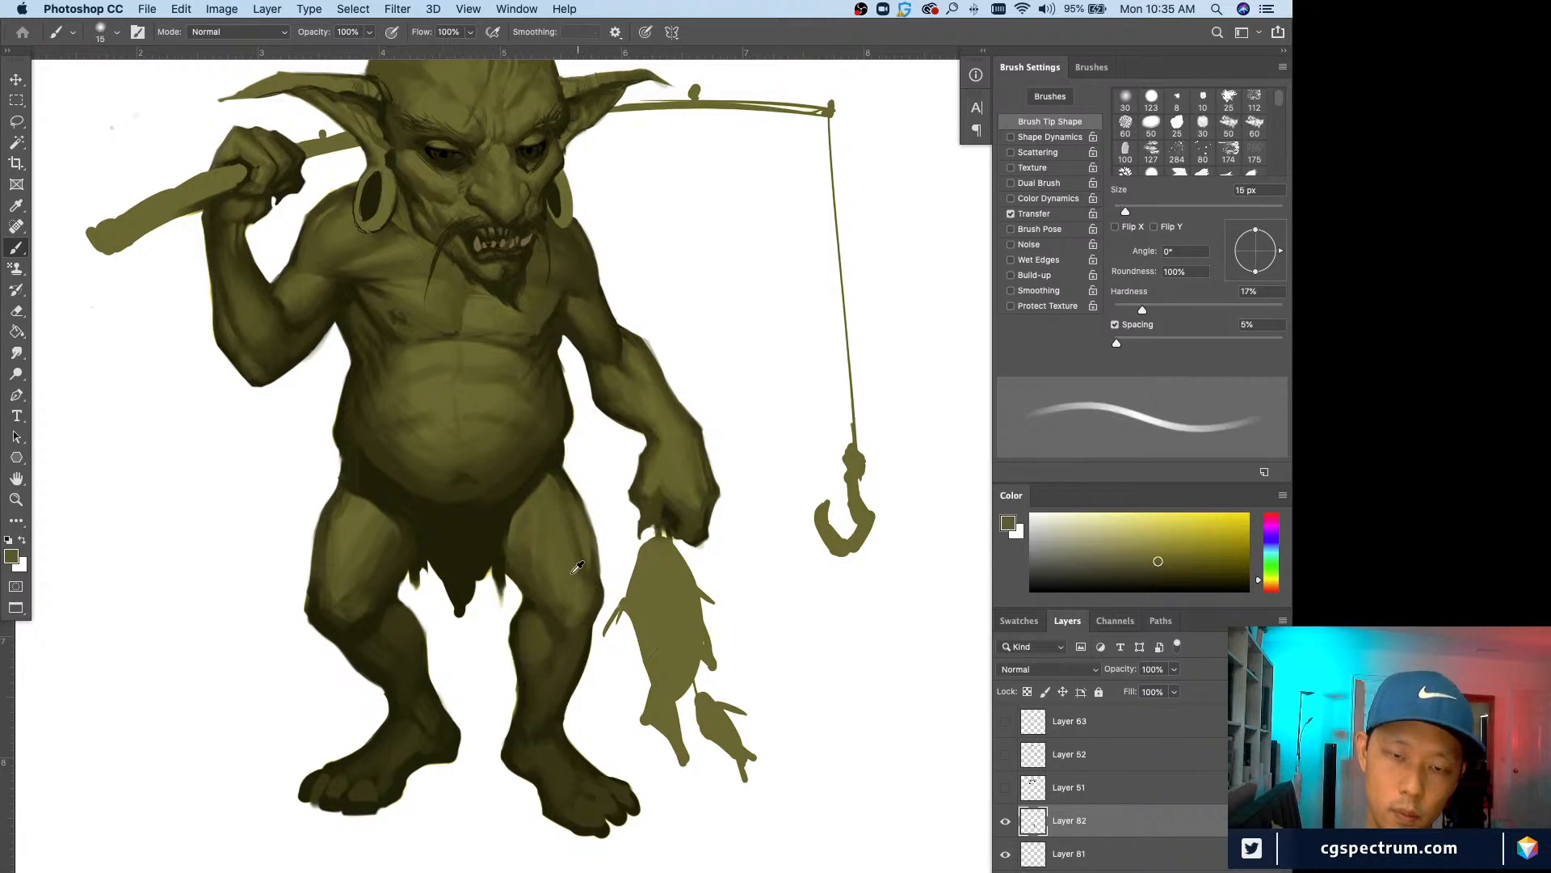
Step: Soften the outer lower thigh above the fish-side knee with sampled mid and dark olives at 40 px
key("bracketright")
key("bracketright")
key("bracketright")
key("bracketright")
key("bracketright")
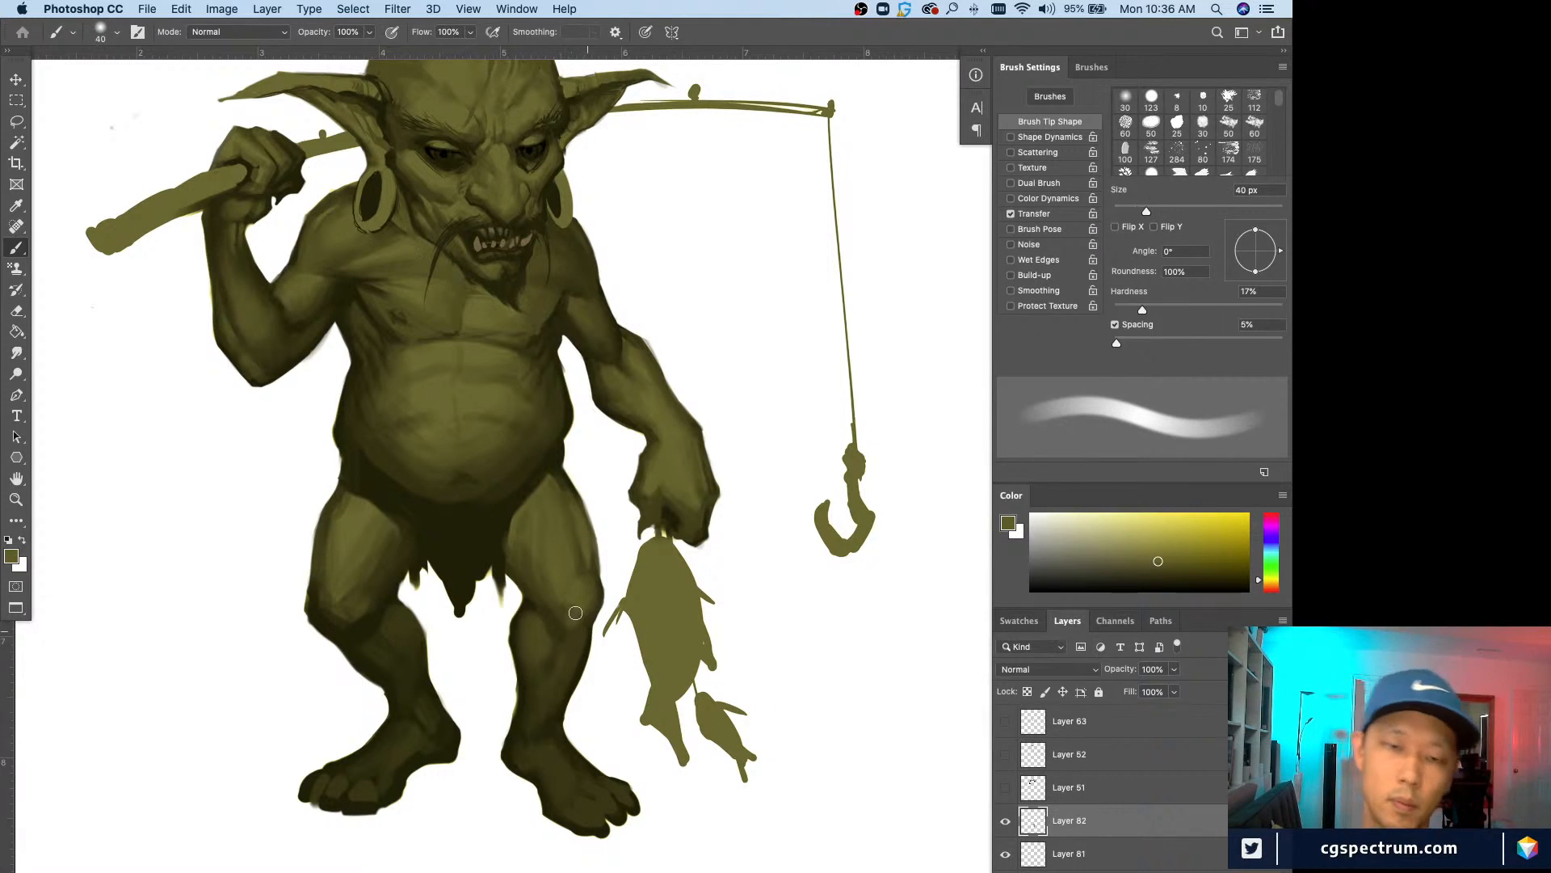
left_click(582, 559, "alt")
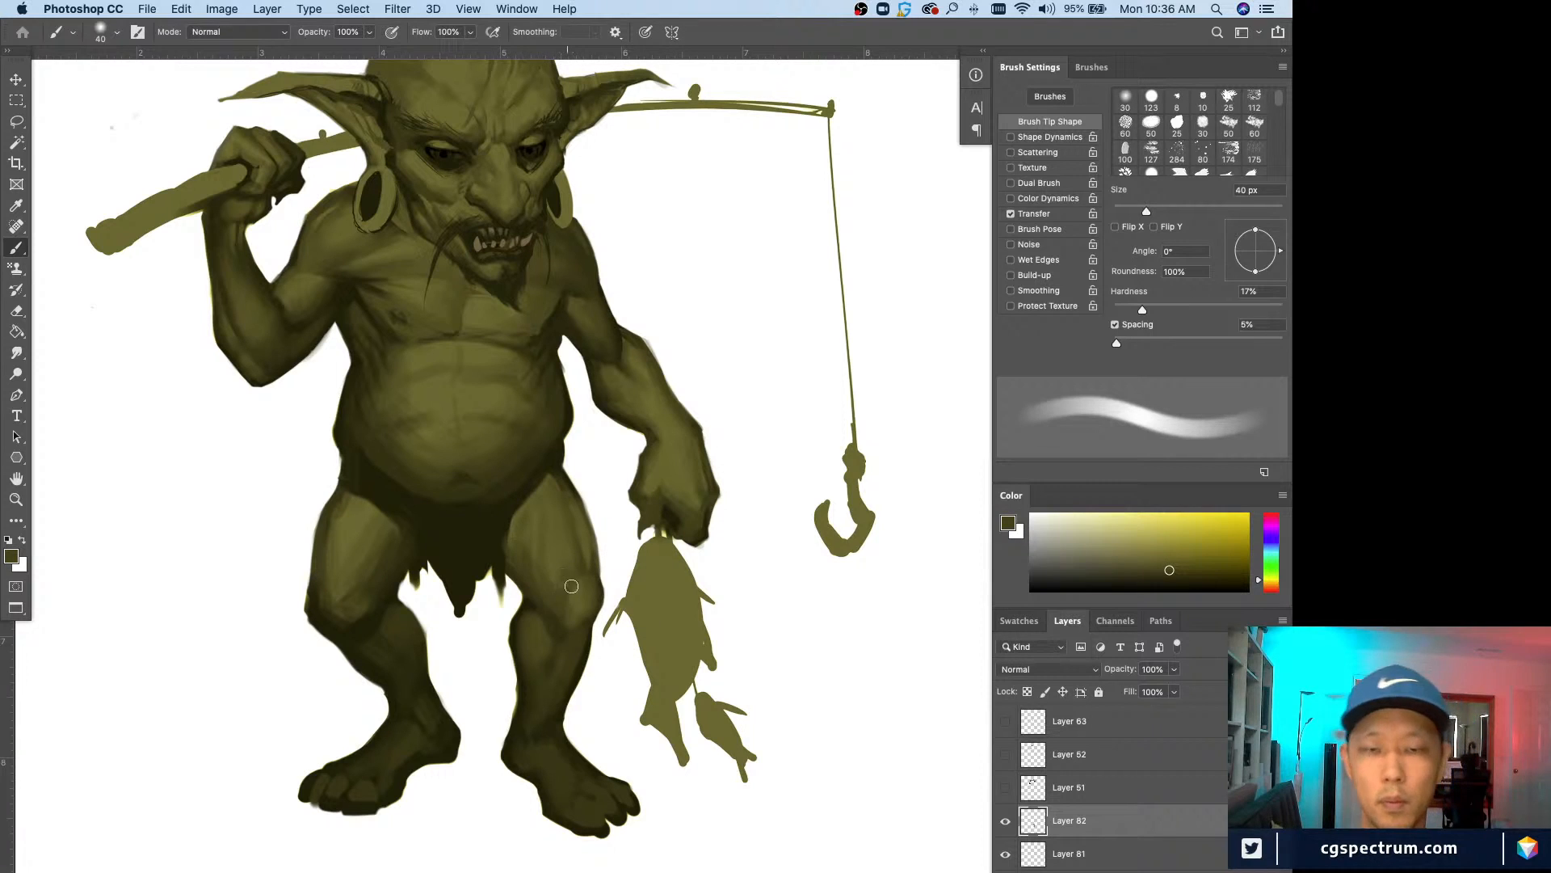
left_click(596, 589, "alt")
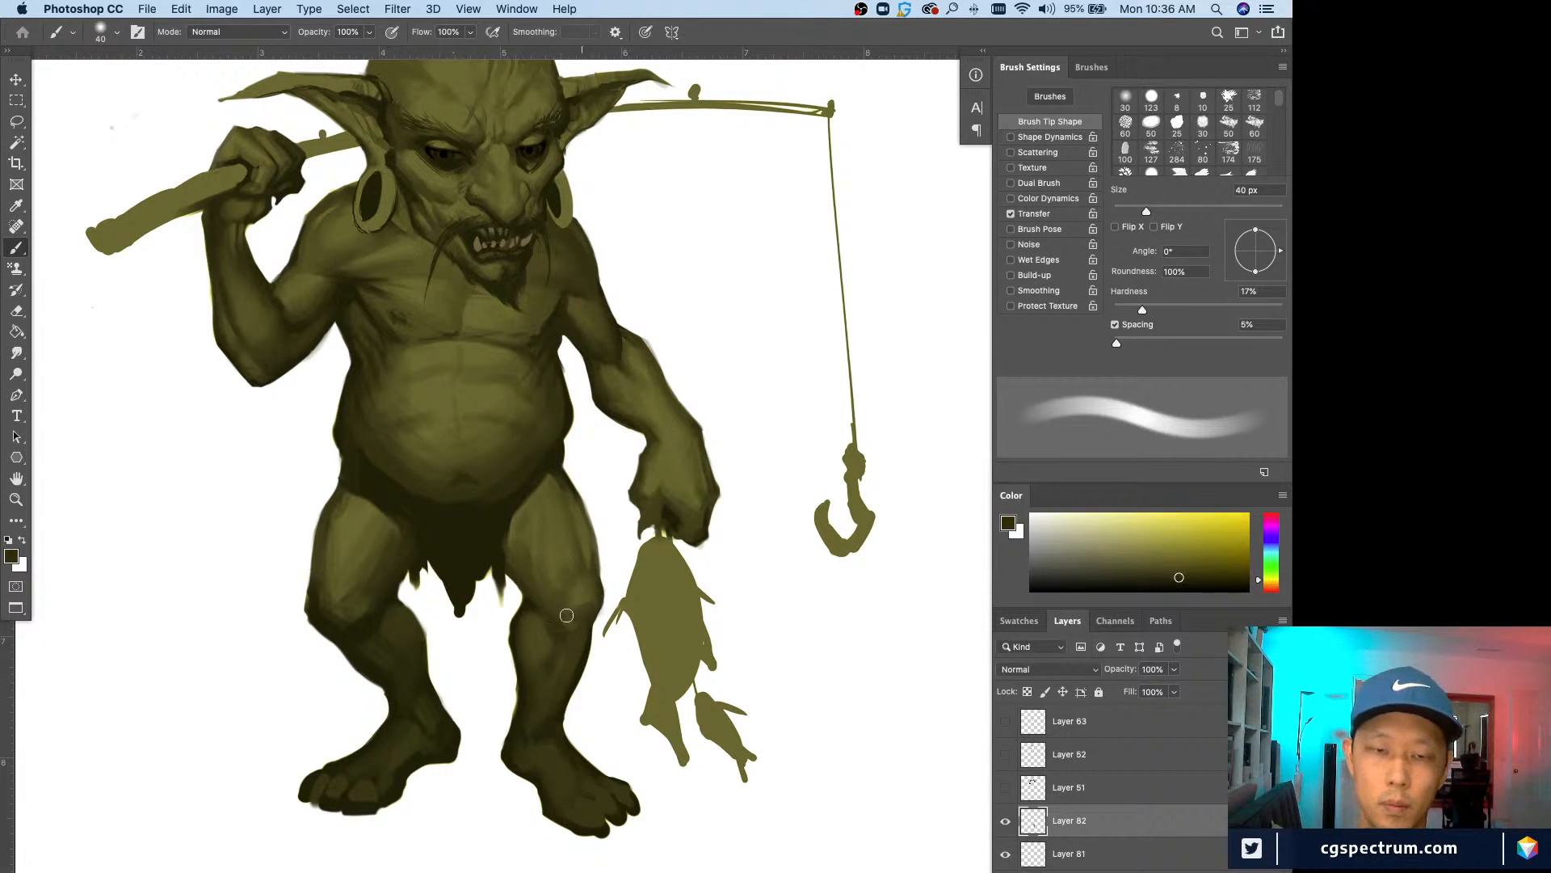
Step: Blend the kneecap into the lower thigh with alternating sampled light and dark olives at 45 and 40 px
left_click(566, 547, "alt")
key("bracketright")
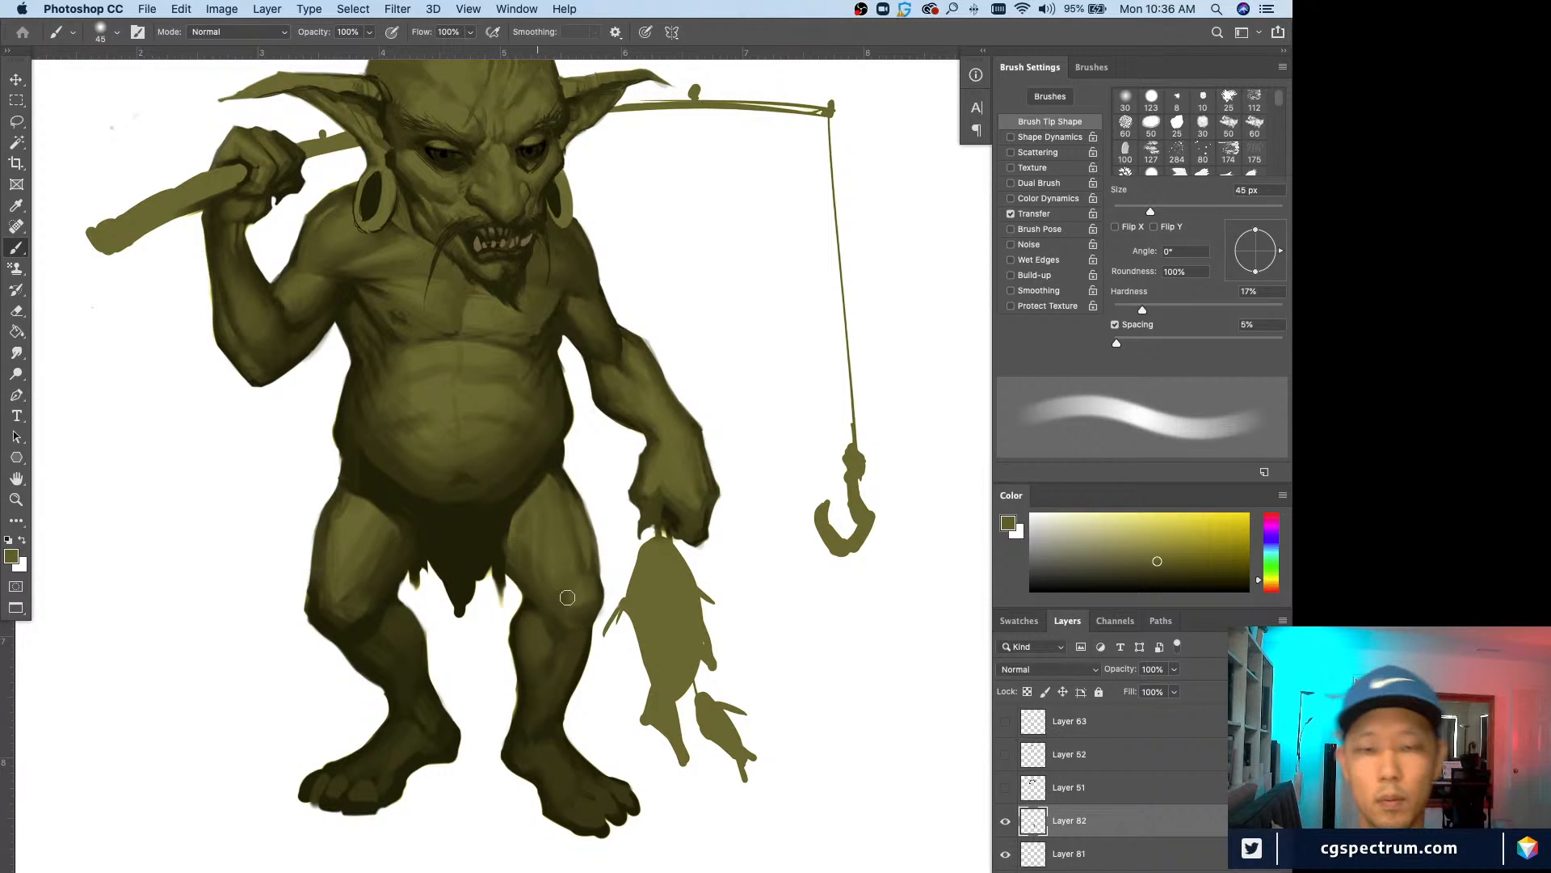
left_click(567, 597, "alt")
key("bracketleft")
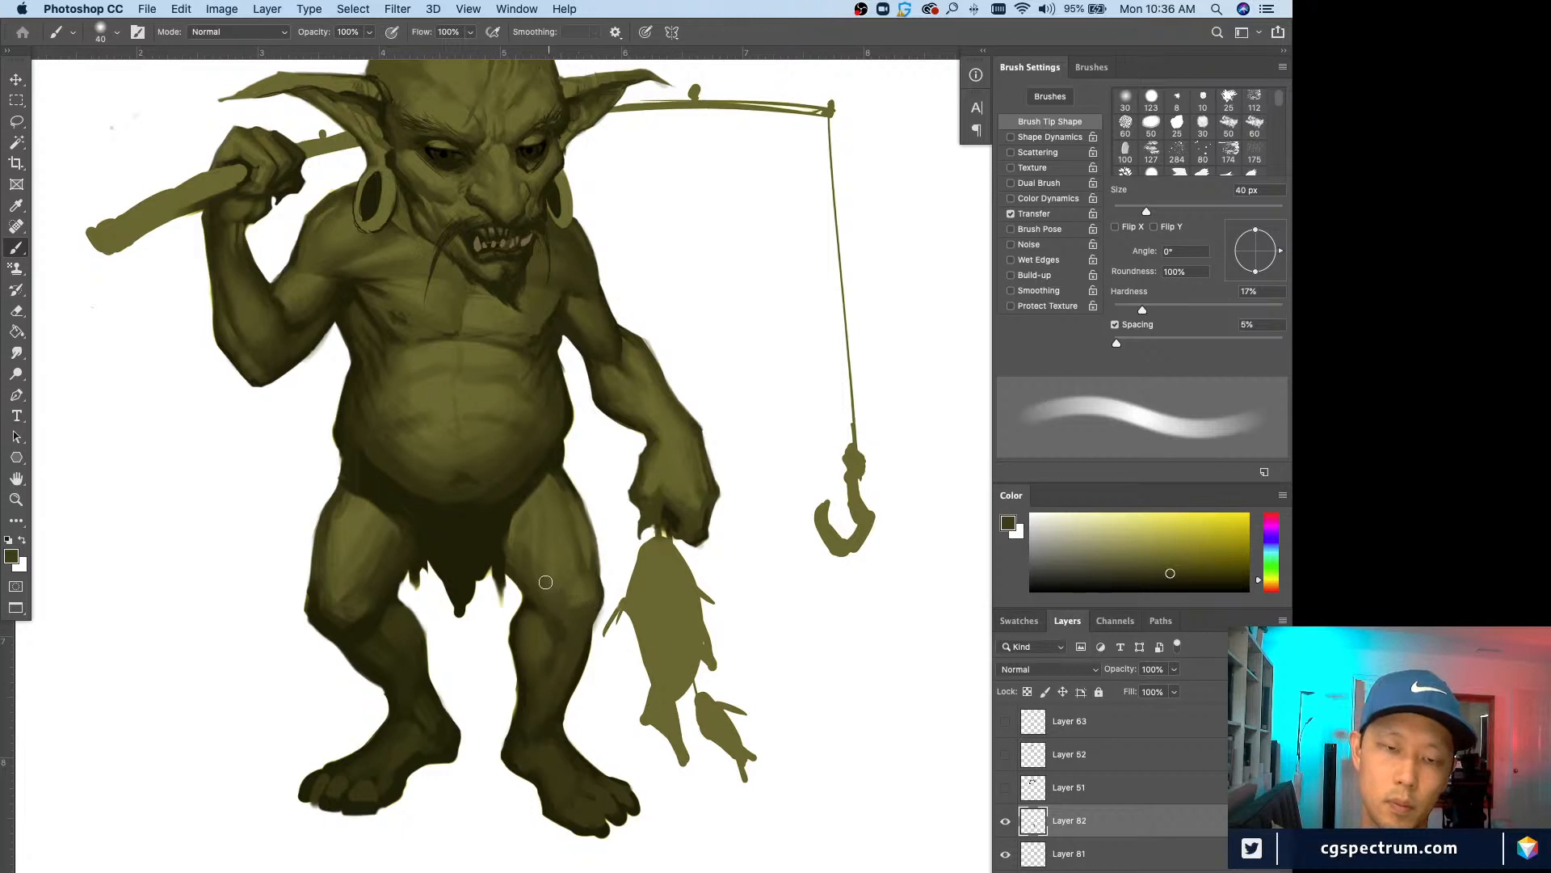
left_click(567, 560, "alt")
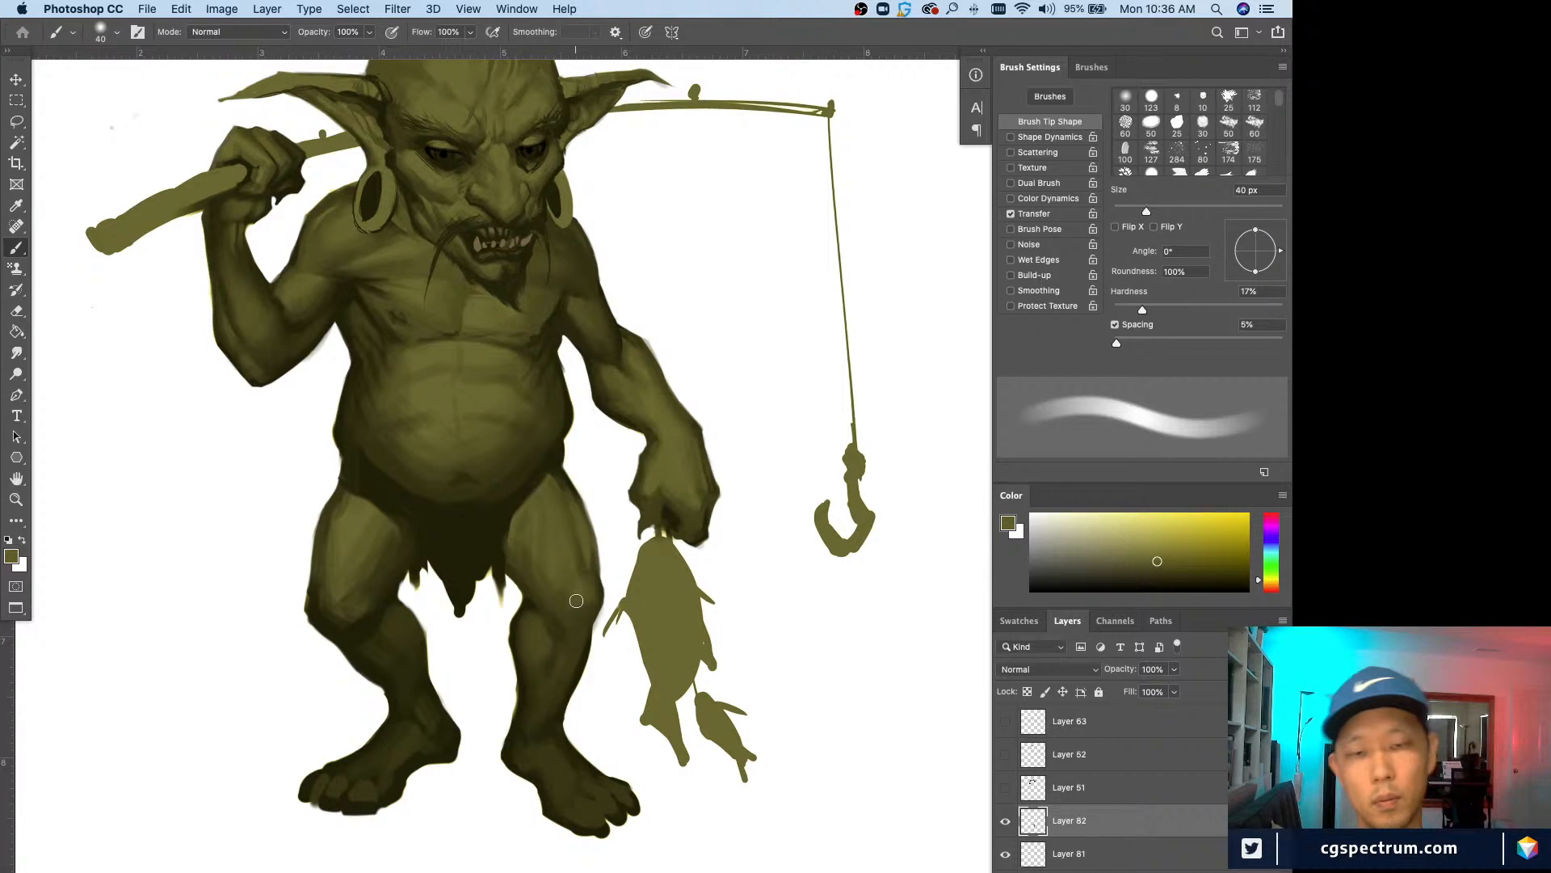
left_click(576, 601, "alt")
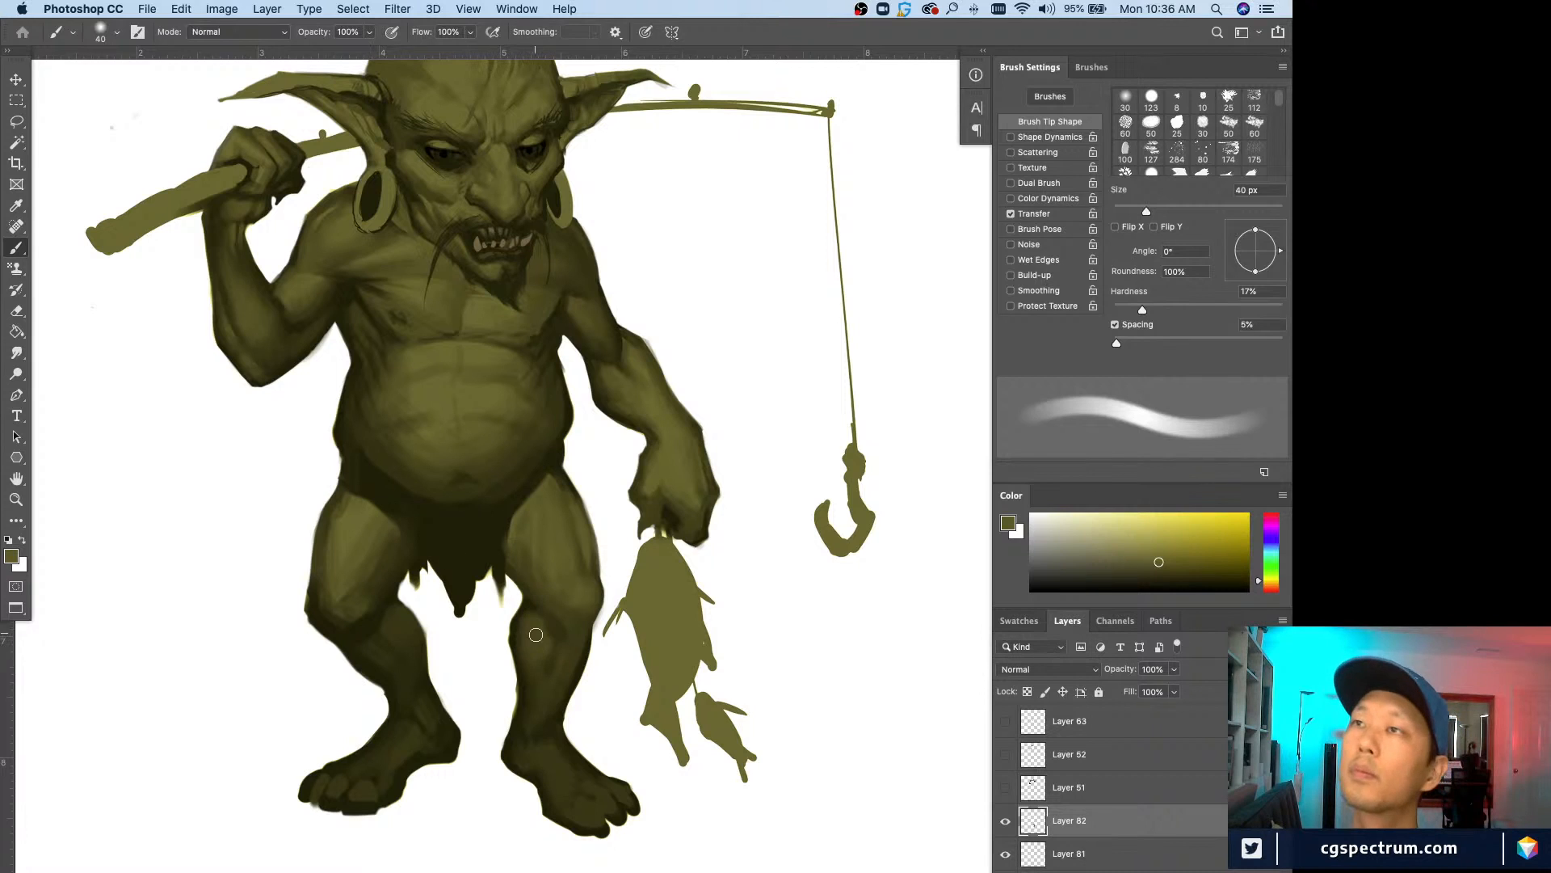
Step: Shade the upper shin just below the knee with sampled olives, using a fine 15 to 20 px brush
key("bracketleft")
key("bracketleft")
left_click(578, 639, "alt")
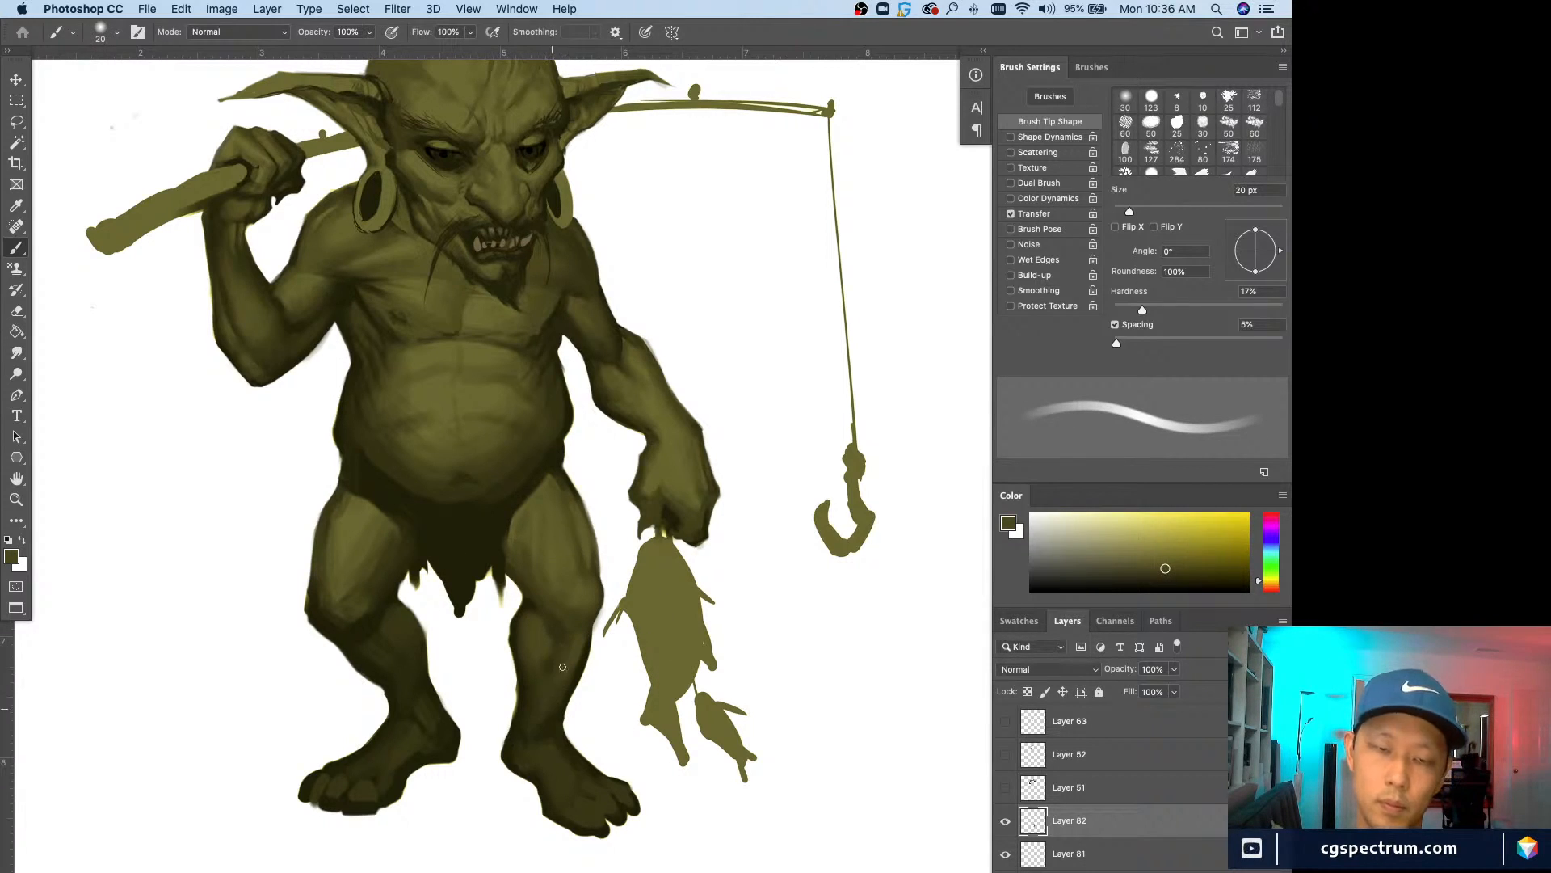
key("bracketleft")
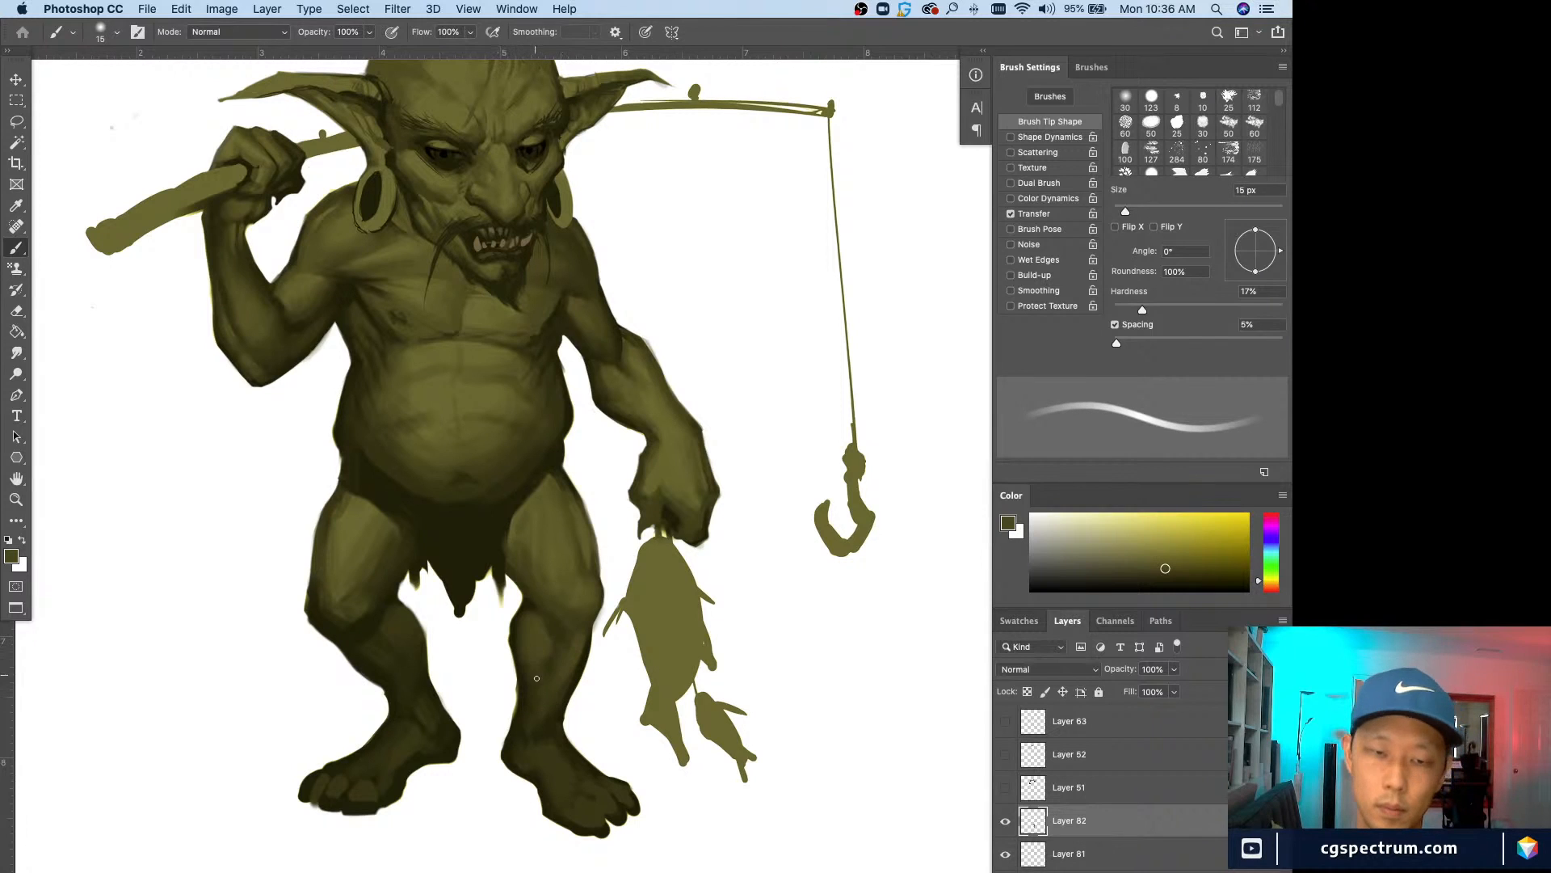
left_click(537, 666, "alt")
key("bracketright")
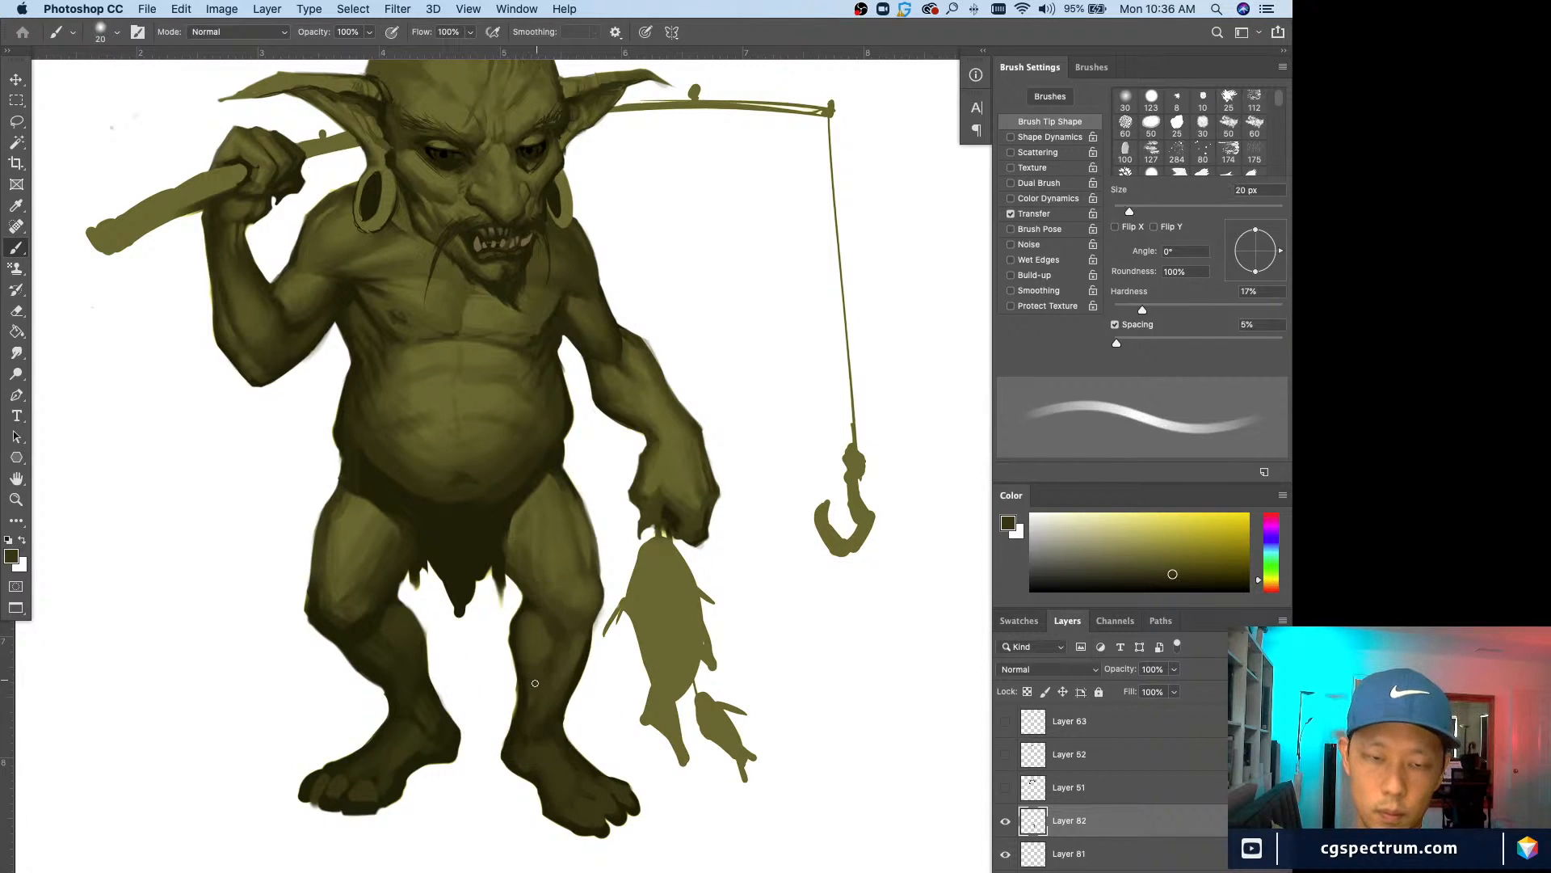
Step: Darken the middle and lower shin down toward the ankle with sampled dark olives at 25 and 30 px
left_click(537, 691, "alt")
key("bracketright")
left_click_drag(531, 696, 531, 725)
left_click(529, 722, "alt")
key("bracketright")
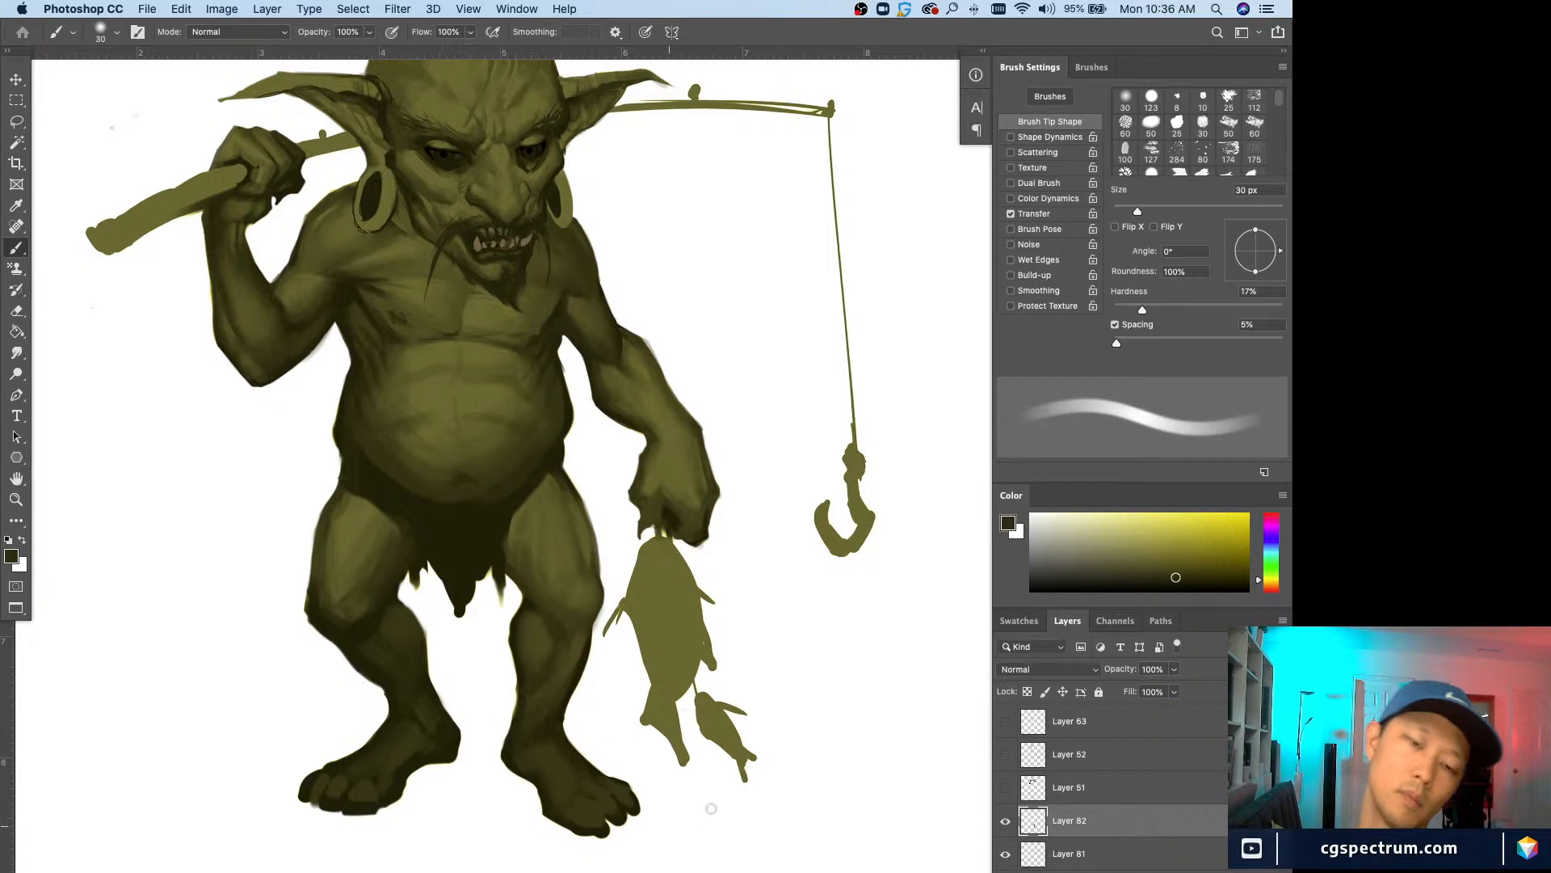
Step: Blend the inner knee and the inner thigh beside the loincloth with sampled olives at 30 and 25 px
left_click(576, 652, "alt")
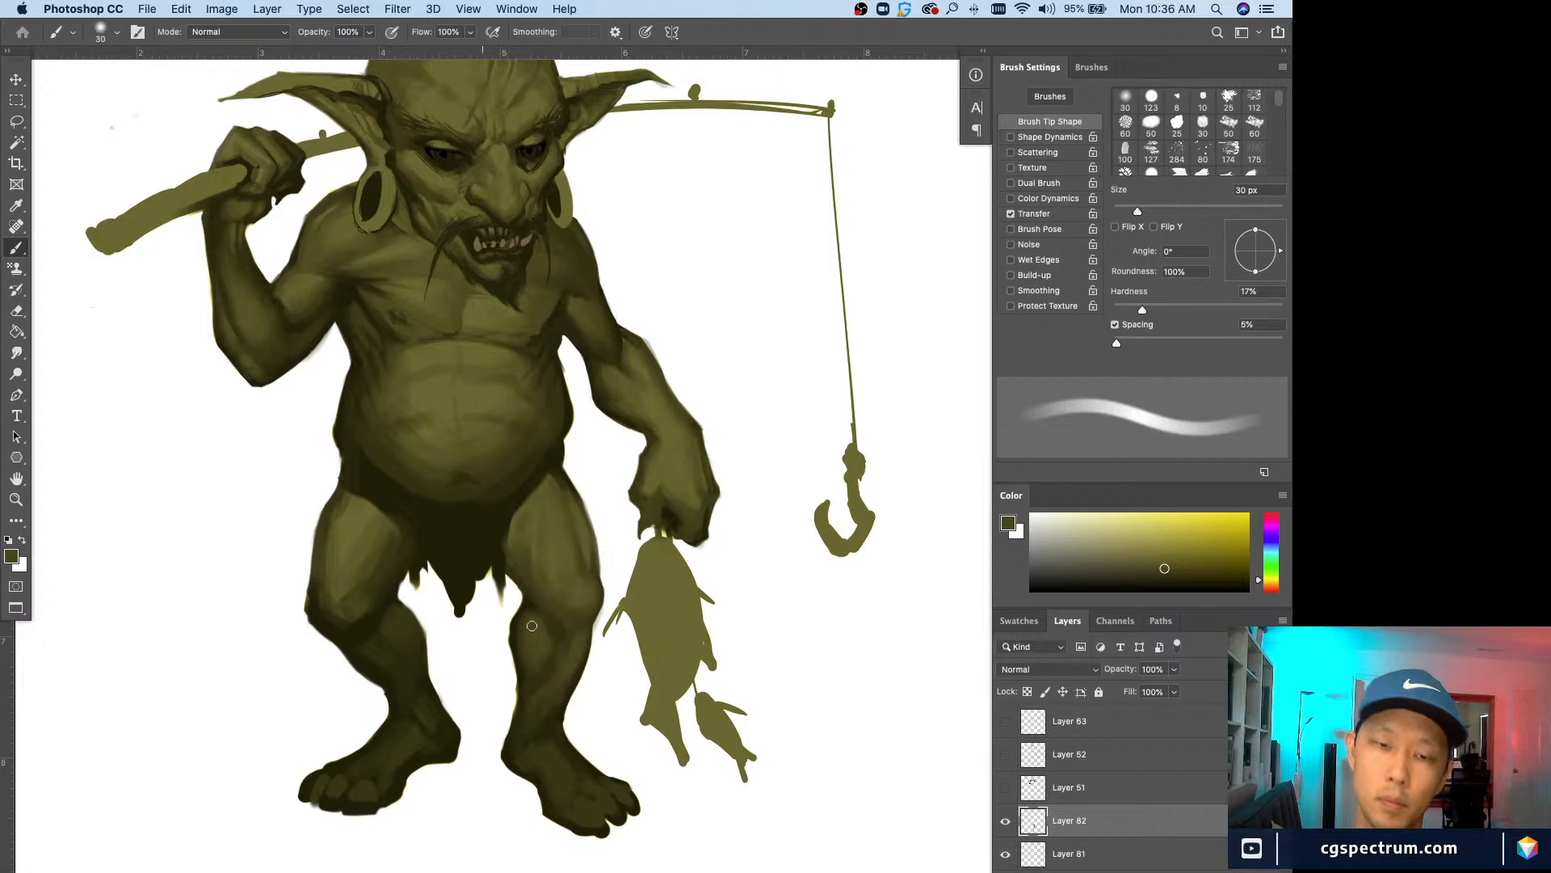
left_click(553, 610, "alt")
key("bracketleft")
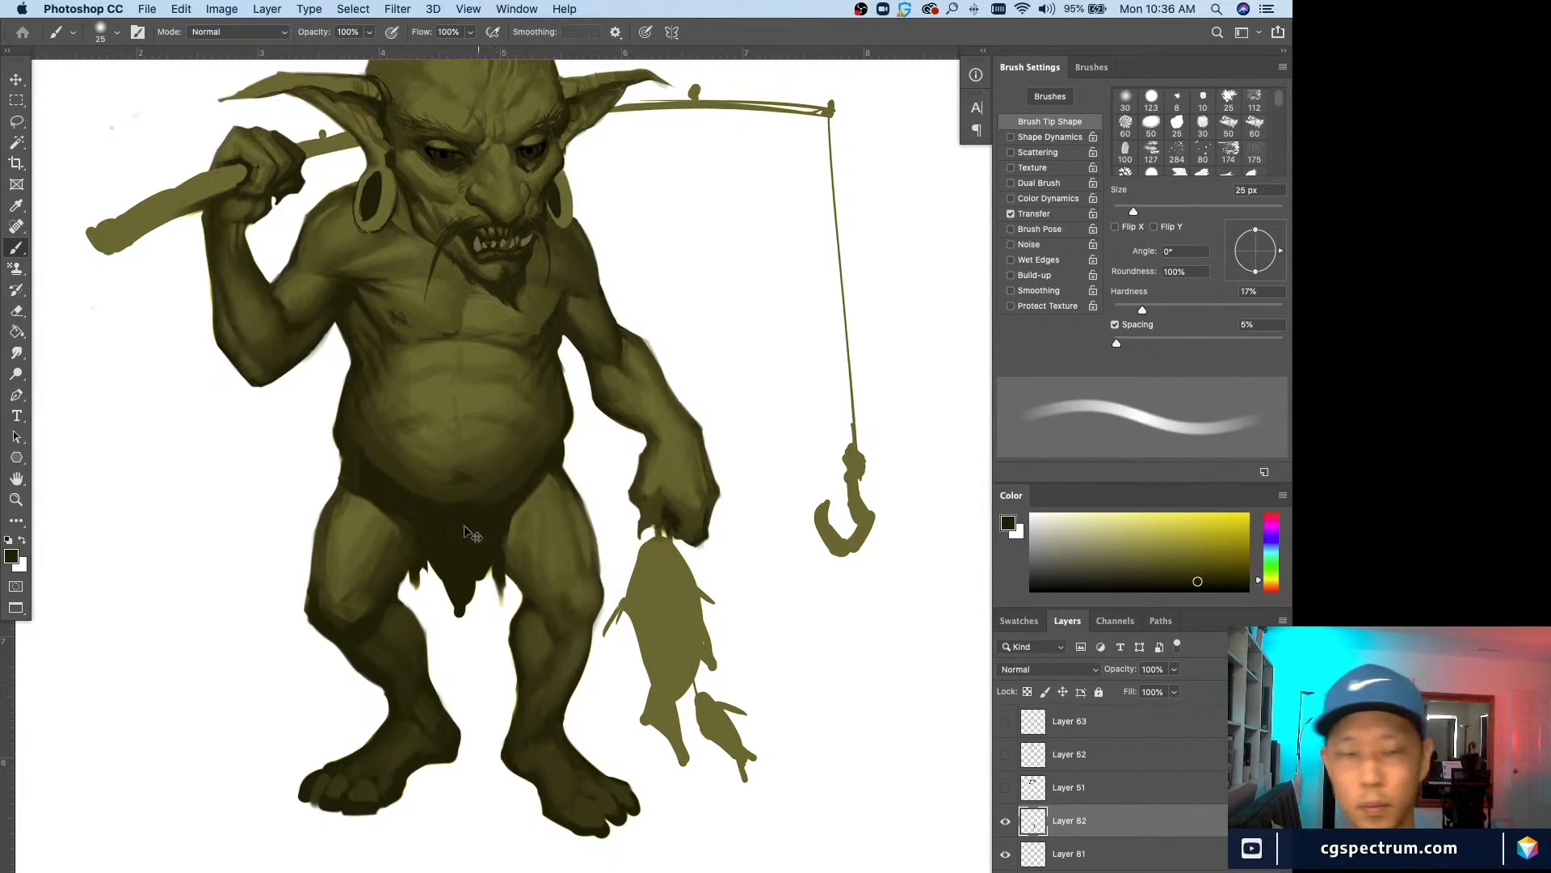
left_click(521, 564, "alt")
key("bracketright")
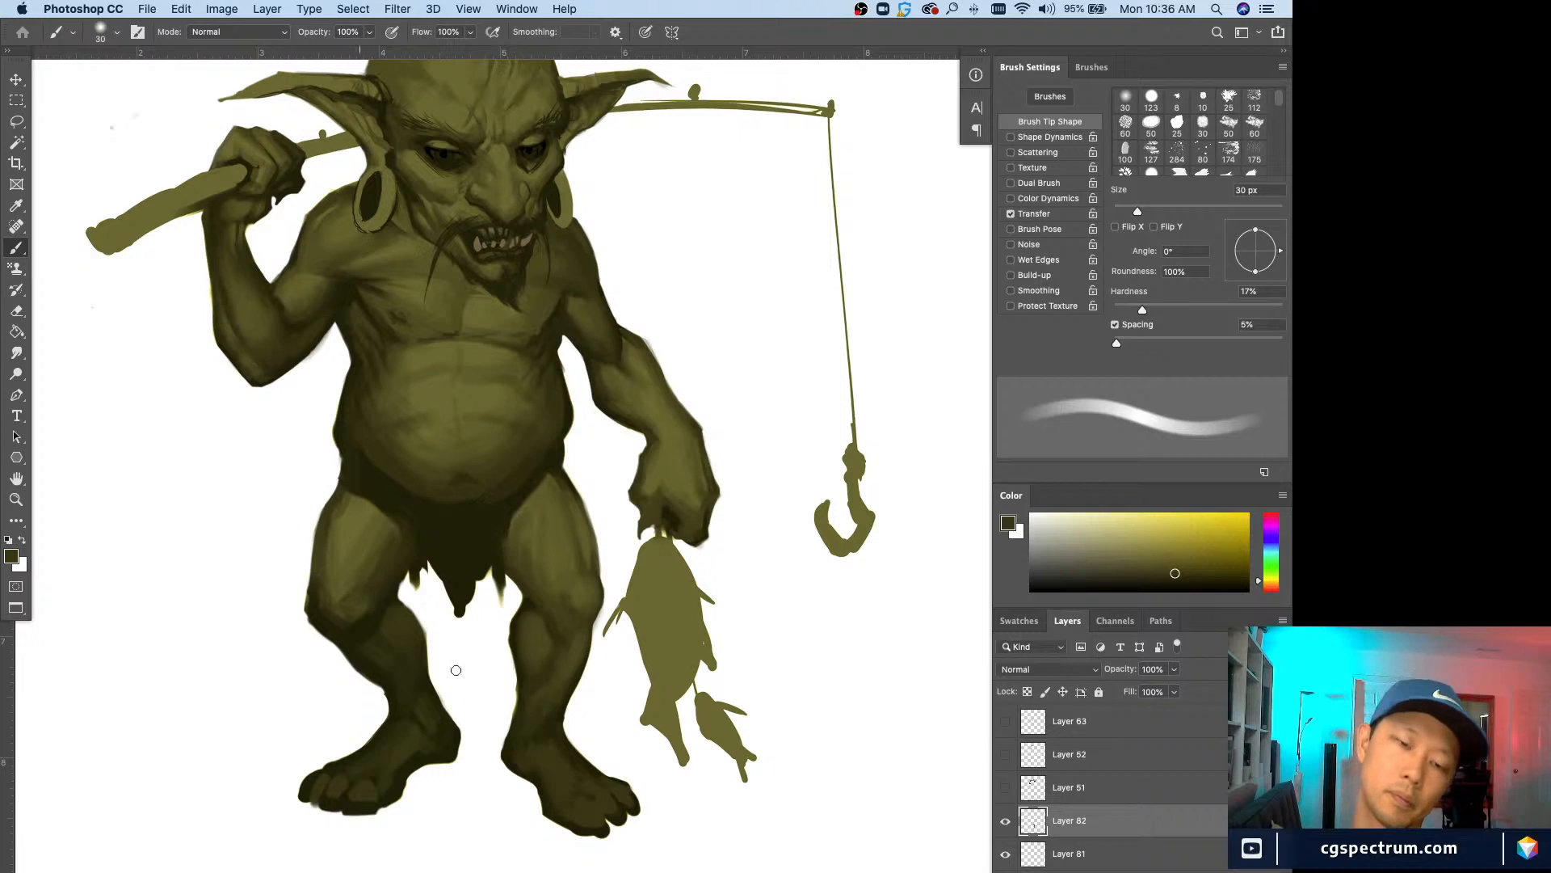
Step: Even out the shin and darken the outer edge of the knee with sampled olives, reducing the brush from 35 to 20 px
left_click(541, 691, "alt")
key("bracketright")
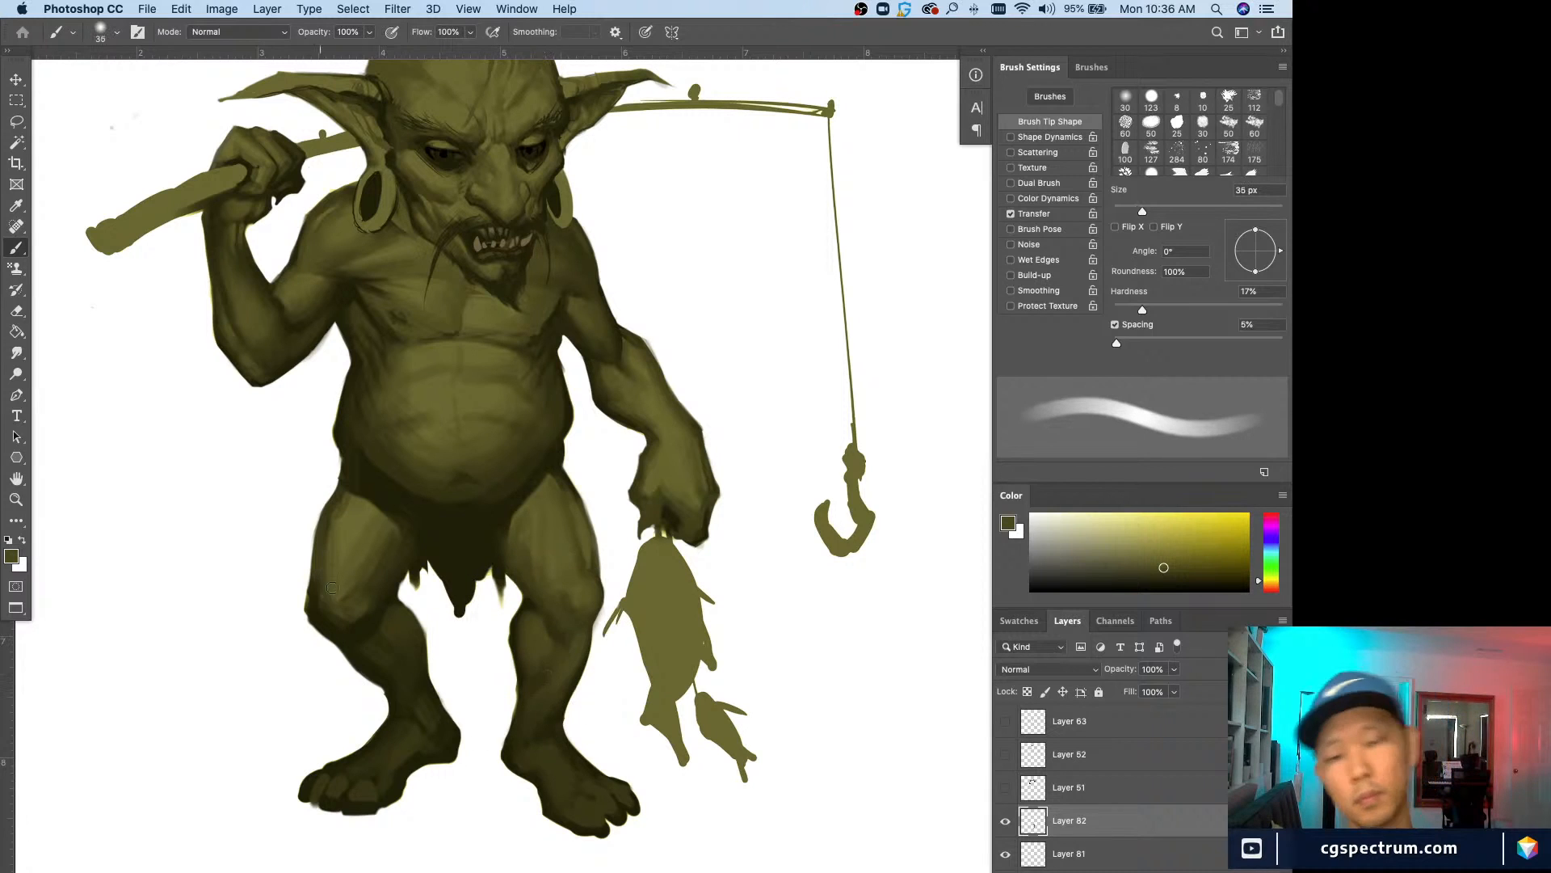
left_click(578, 627, "alt")
key("bracketleft")
key("bracketleft")
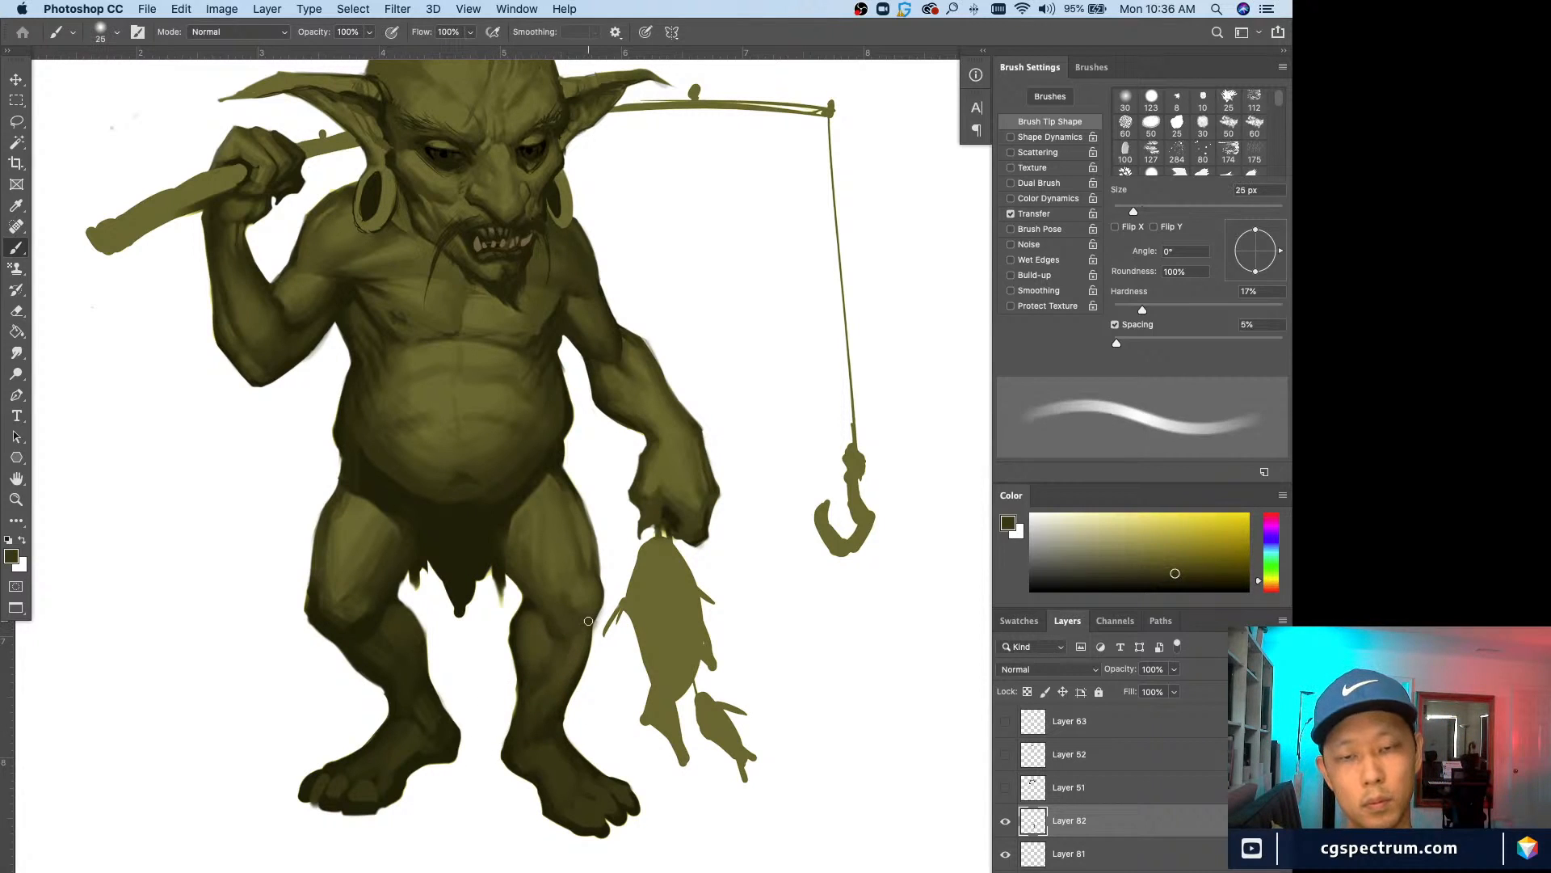
key("bracketleft")
Step: Touch up the top of the kneecap with sampled light and dark olives at 20 and 30 px
key("super+minus")
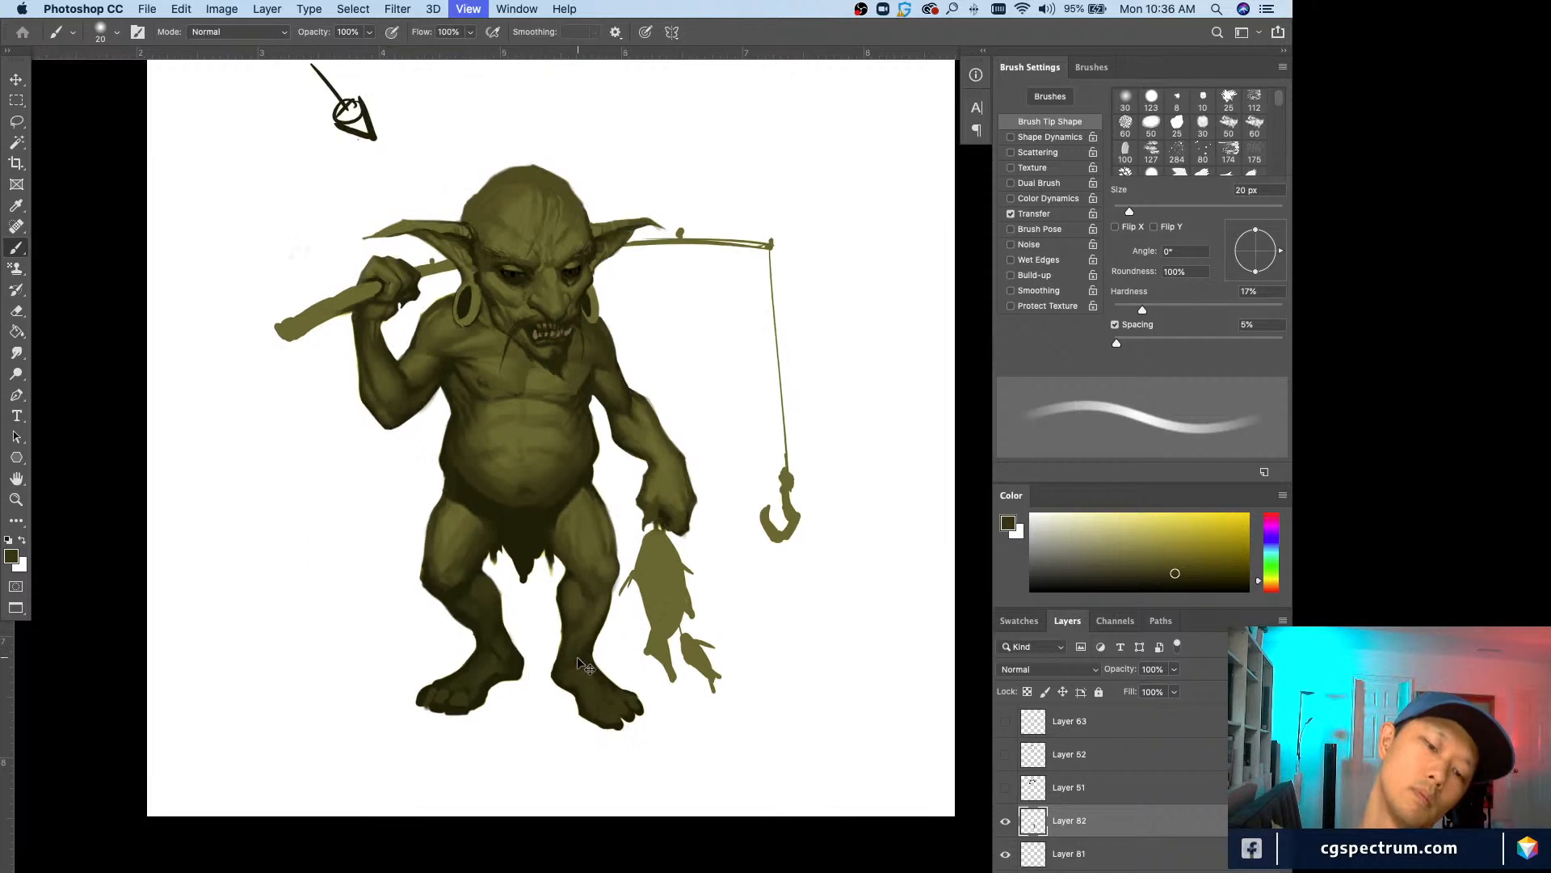
key("super+plus")
left_click(571, 581, "alt")
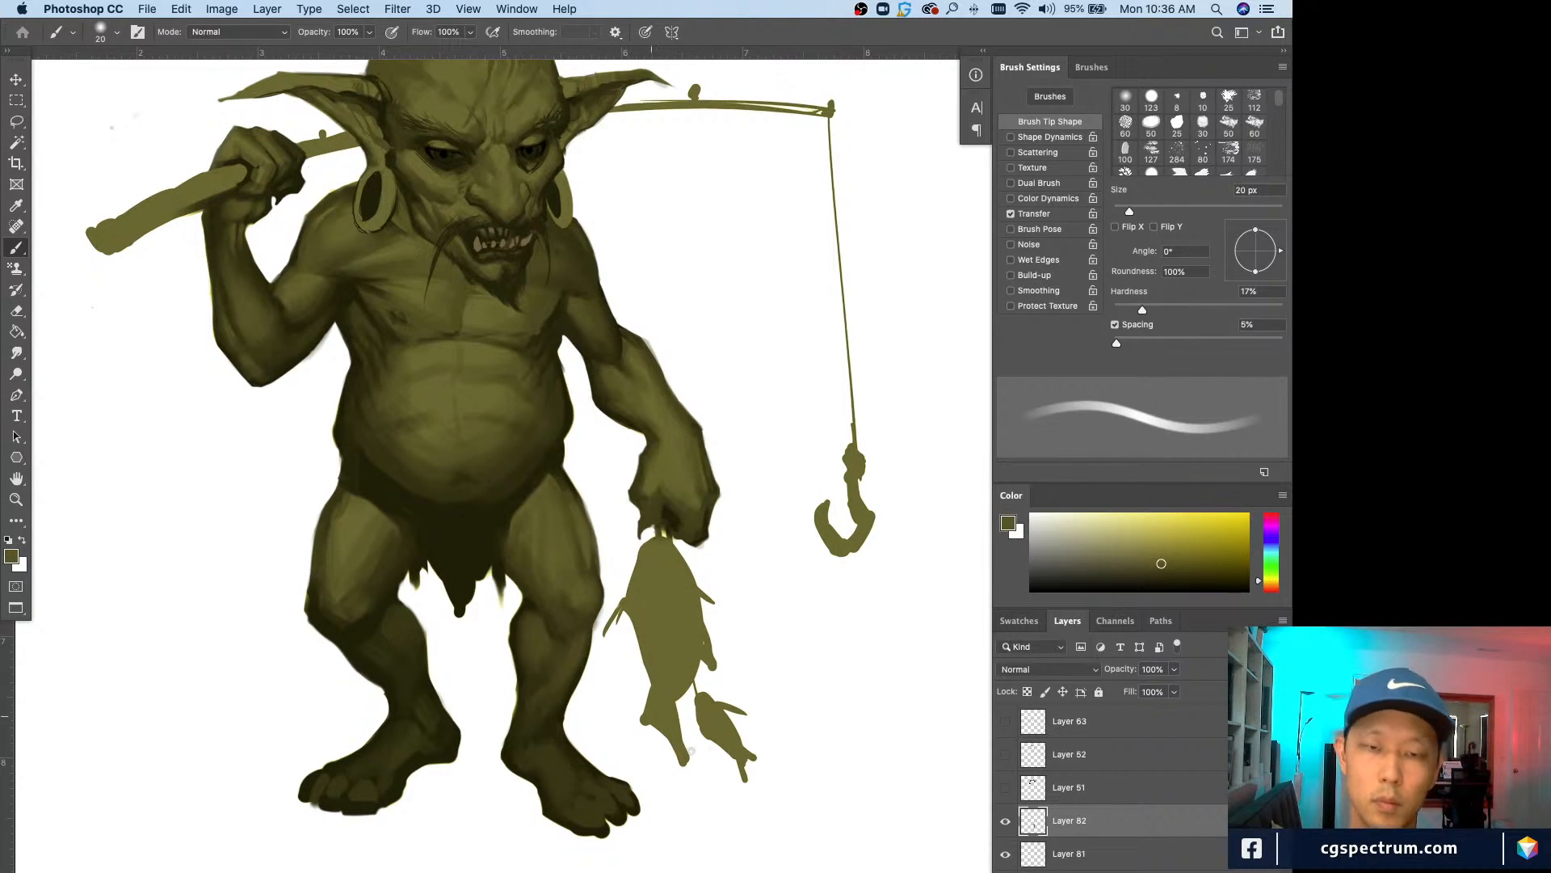
left_click(565, 597, "alt")
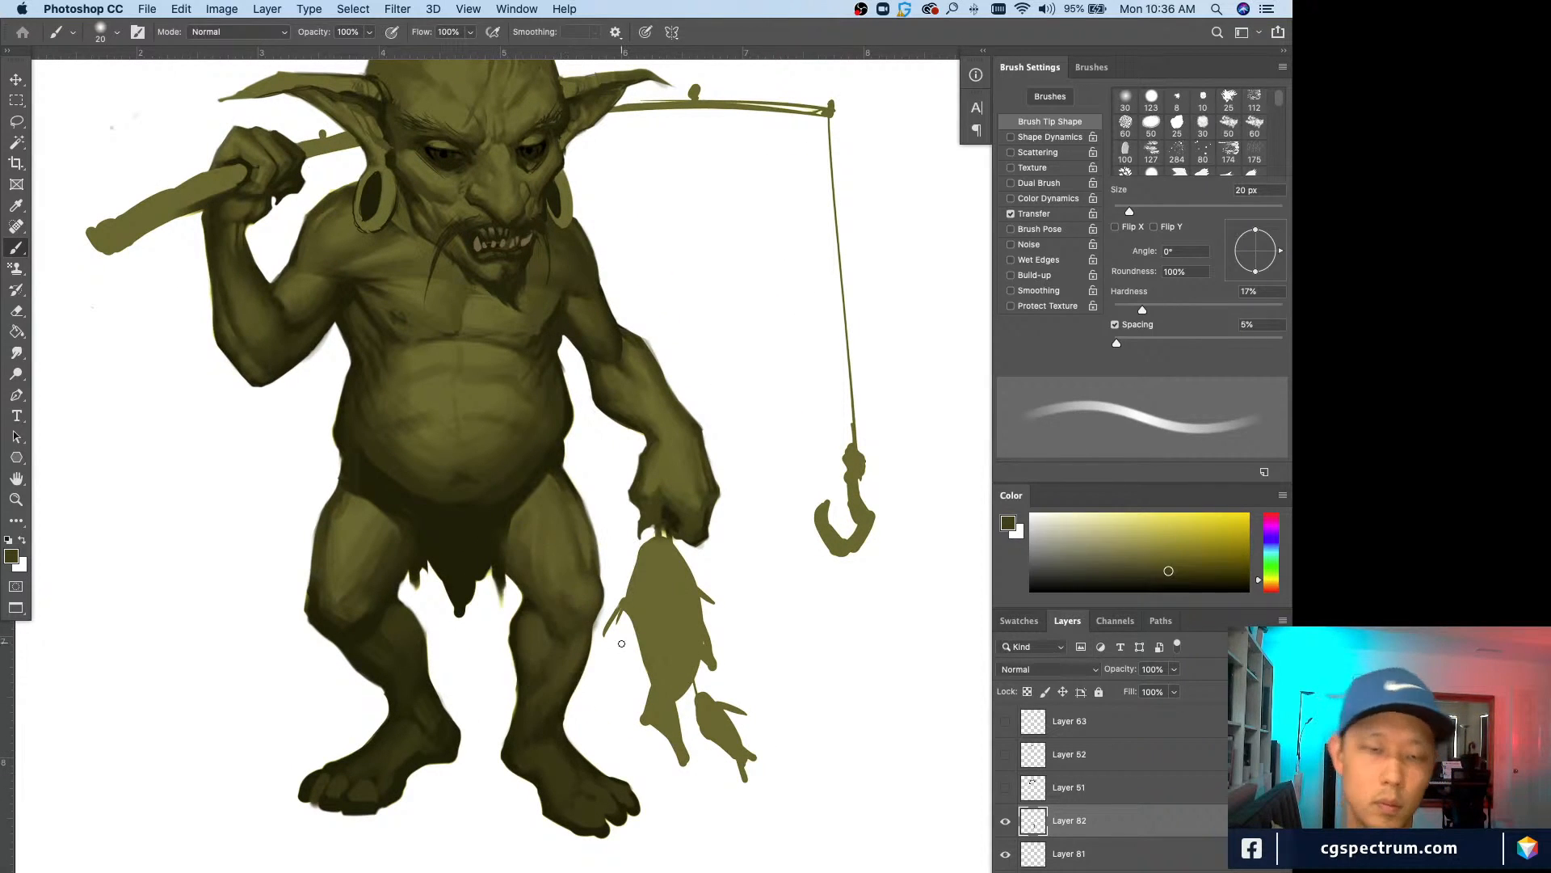
left_click(563, 580, "alt")
key("bracketright")
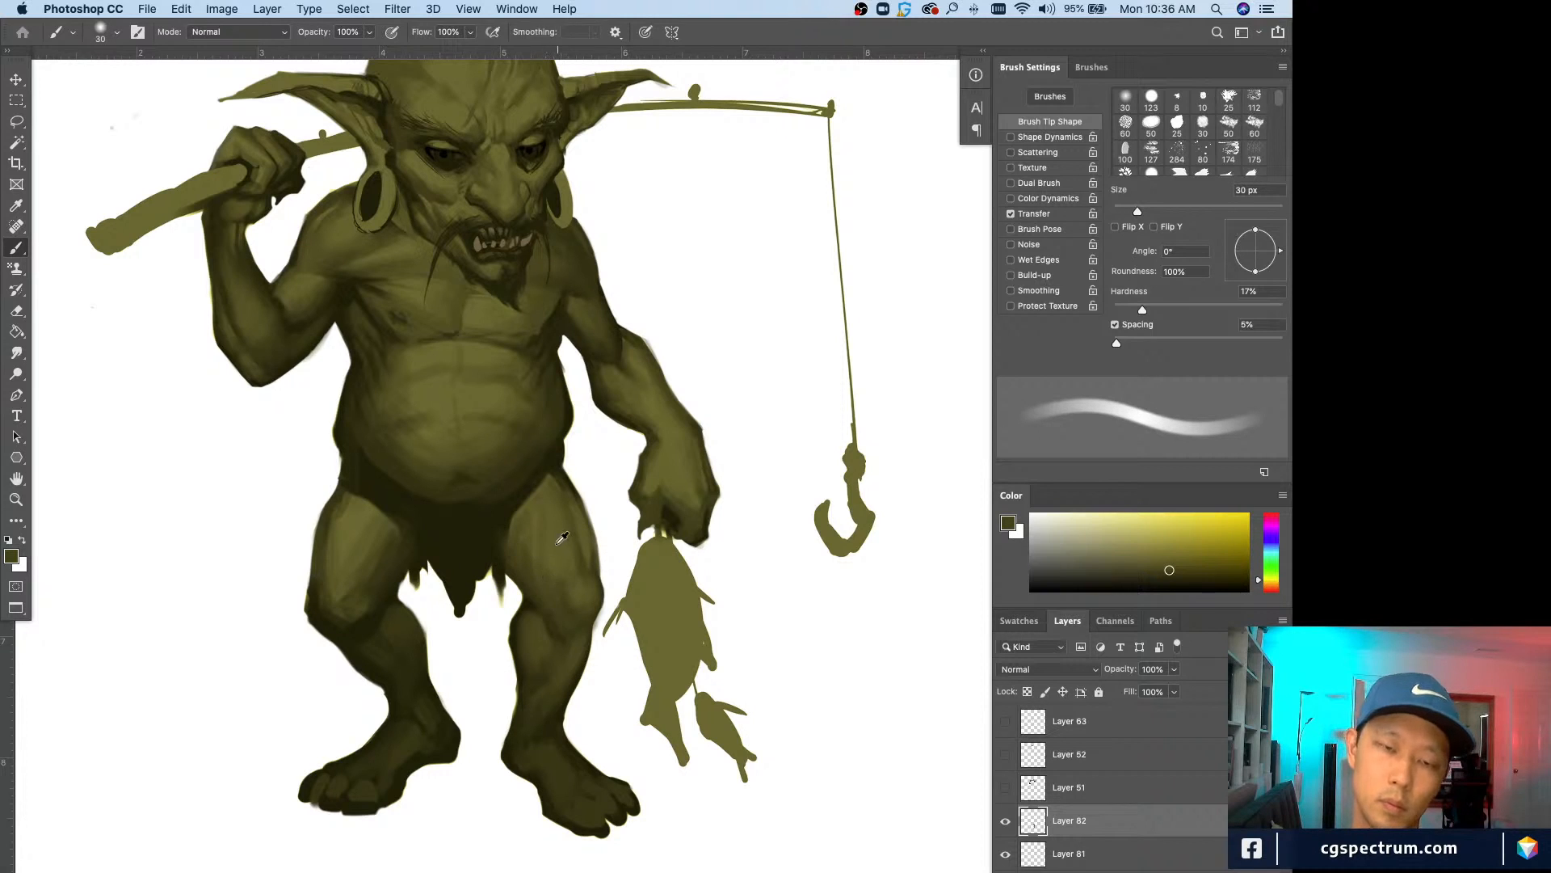
Step: Smooth the lit front of the fish-side thigh with sampled light olives at 35 and 40 px, checking the whole figure
left_click(560, 543, "alt")
key("bracketright")
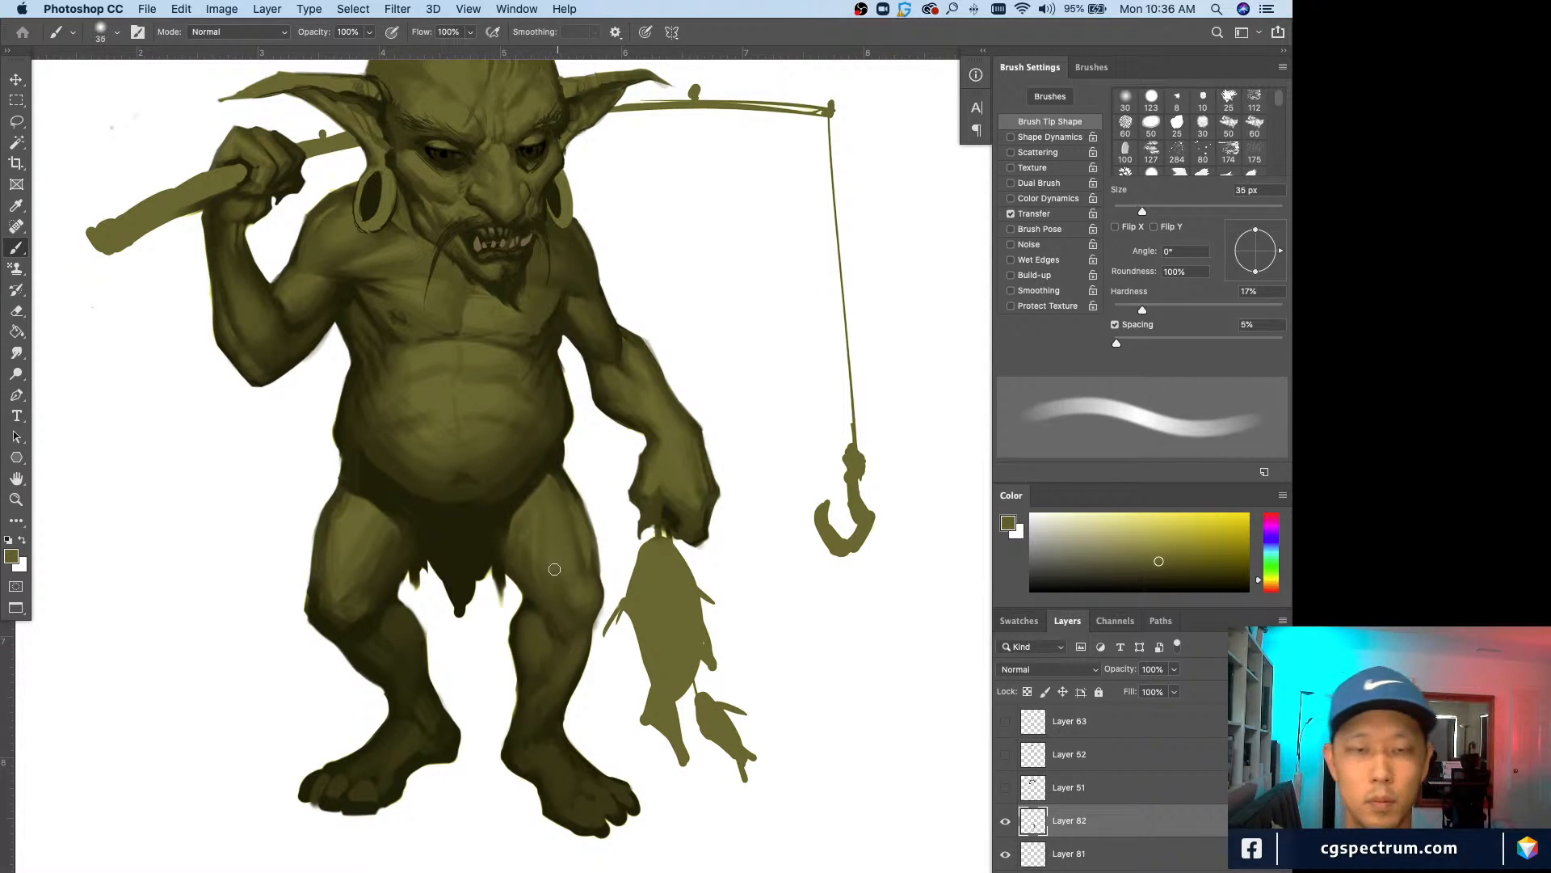
left_click(566, 518, "alt")
key("bracketright")
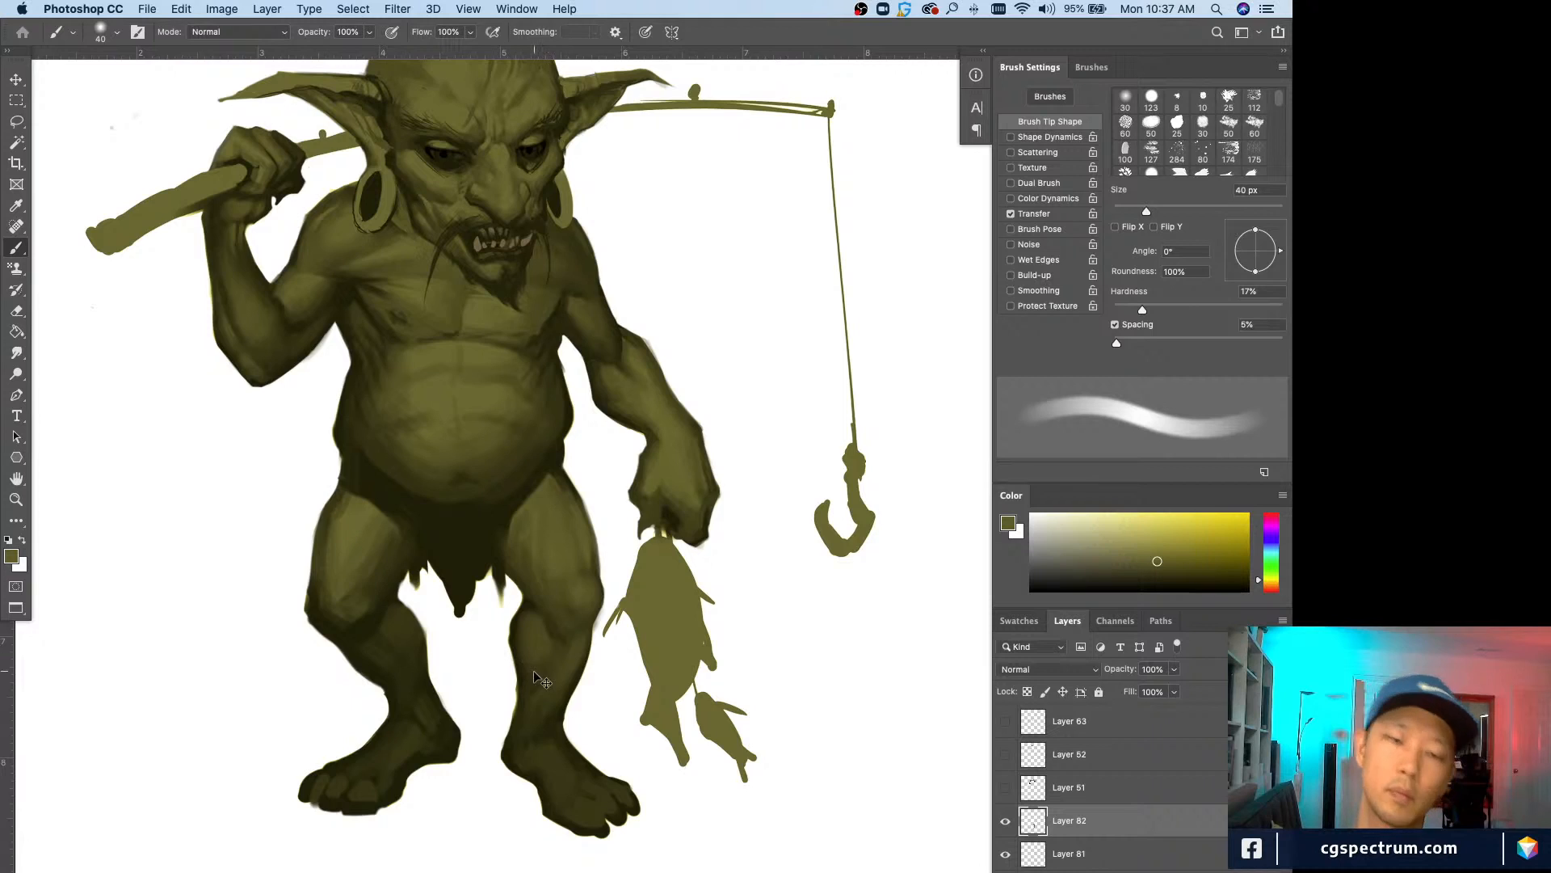
key("super+minus")
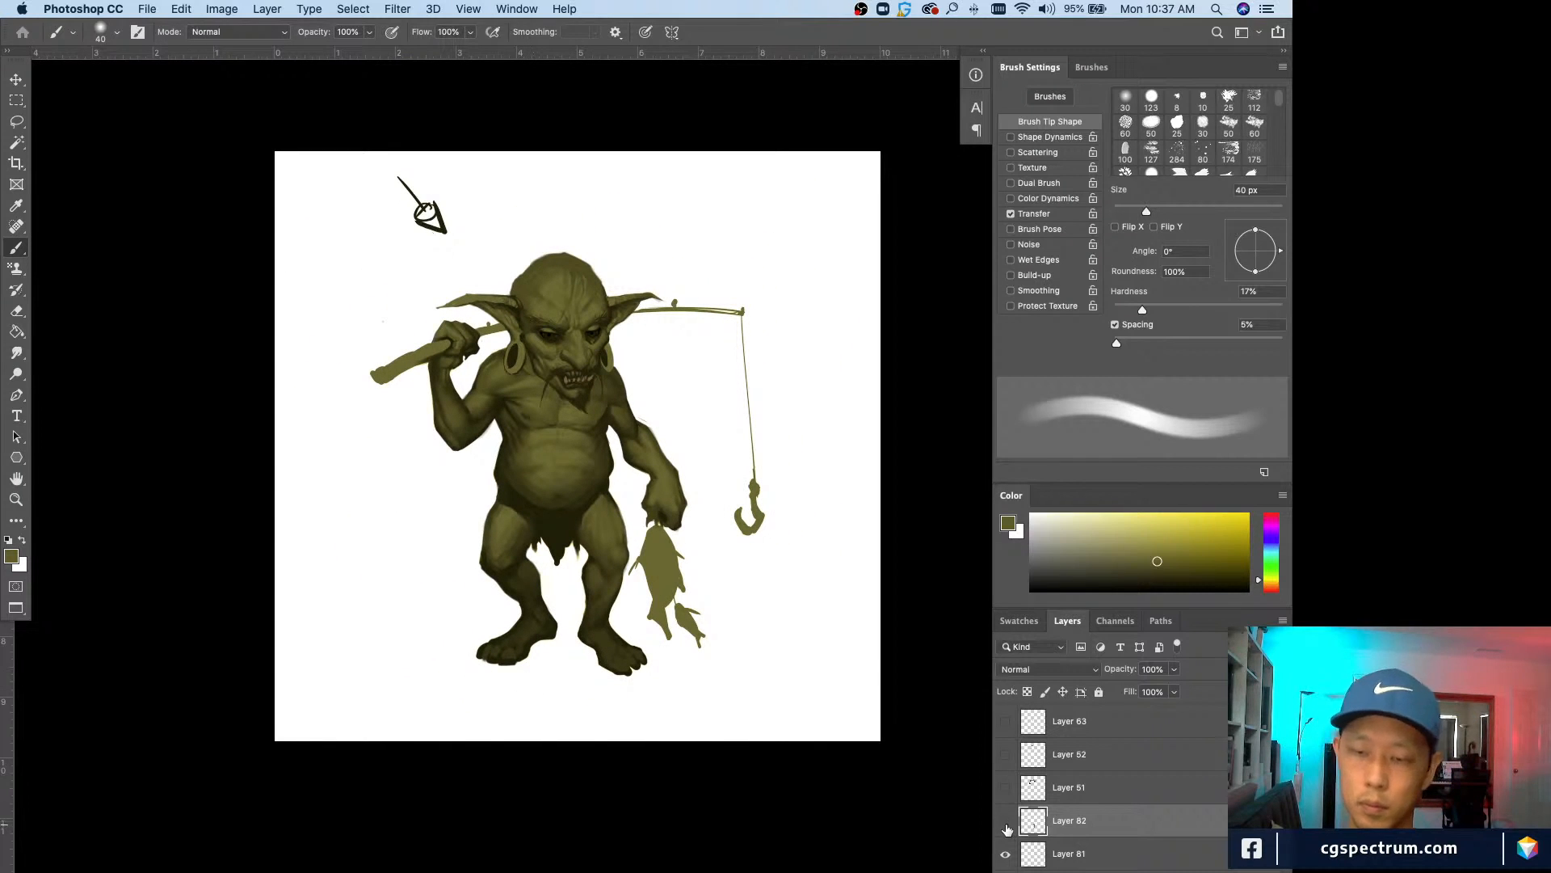
key("super+equal")
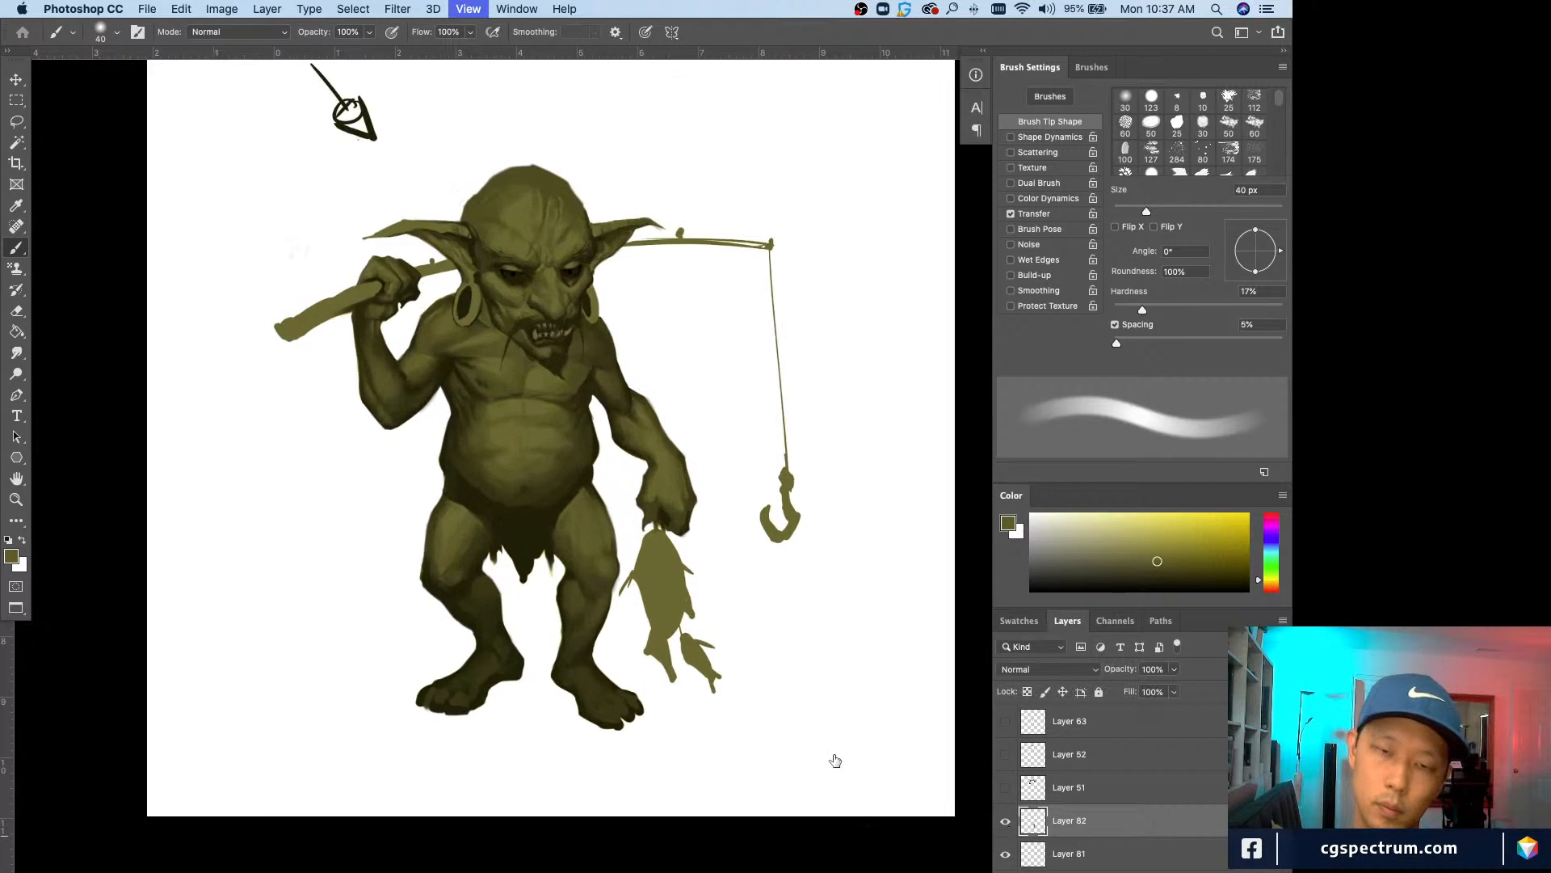
Step: Blend the fish-side upper shin below the knee with sampled mid and dark olives at 45 and 40 px
left_click(574, 598, "alt")
key("bracketright")
left_click(579, 604, "alt")
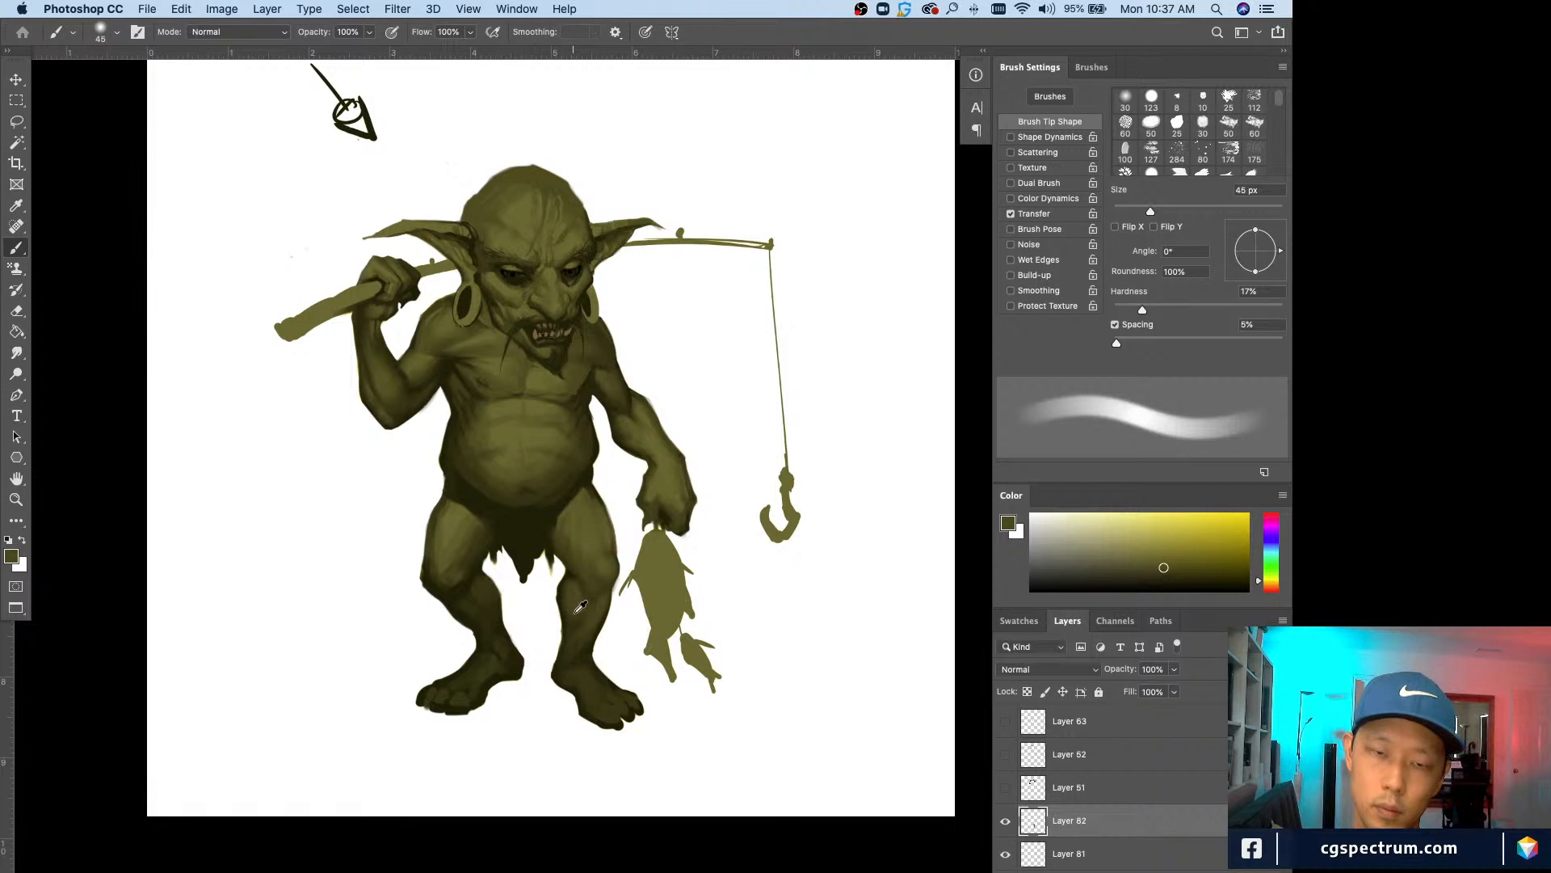
left_click(566, 618, "alt")
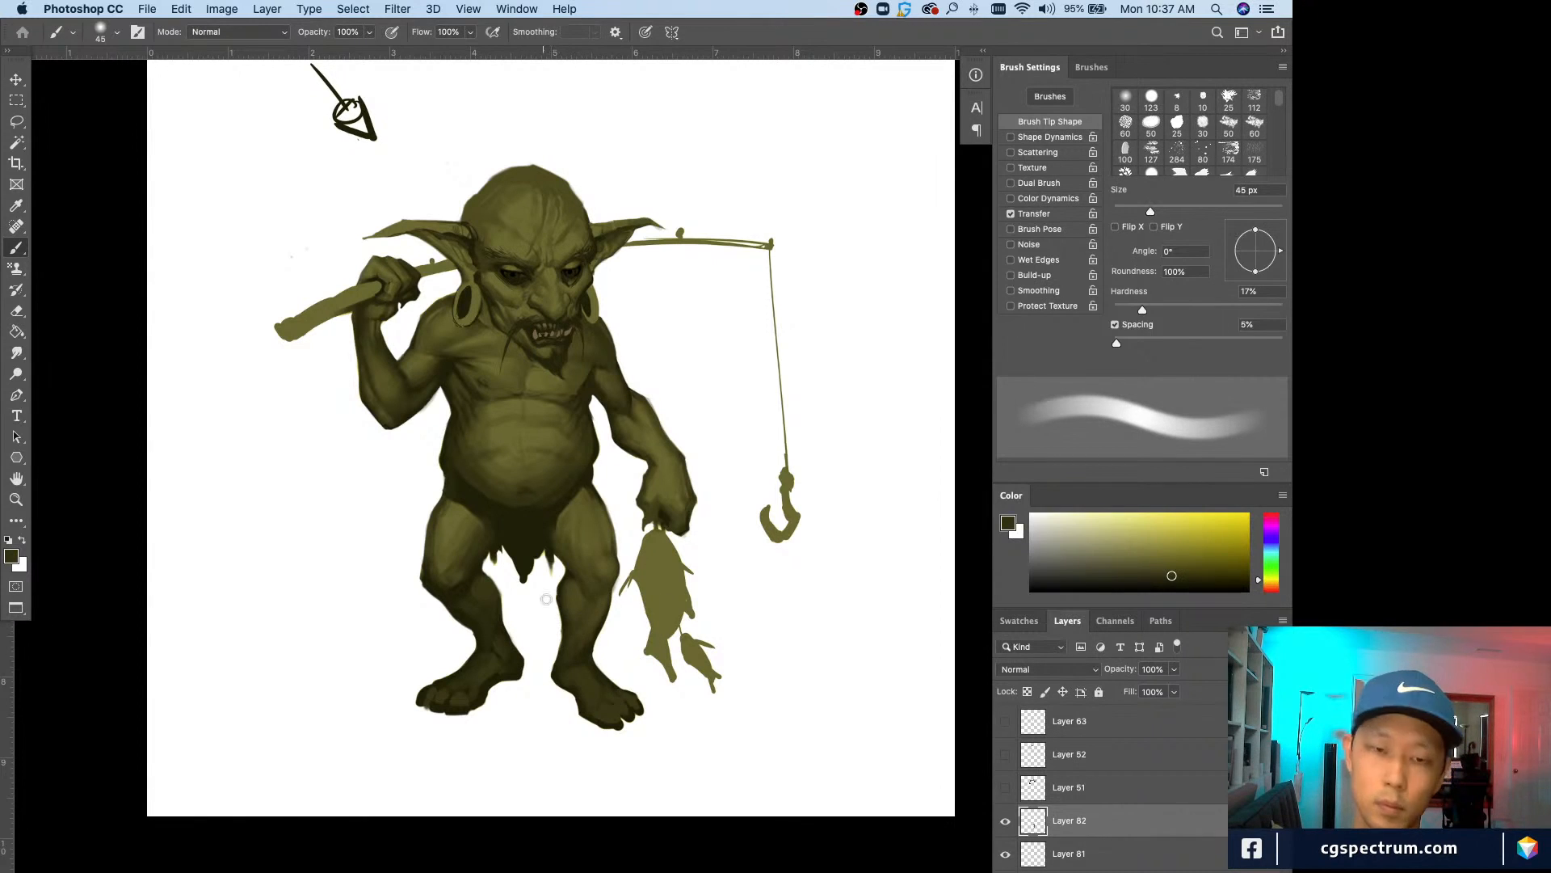
key("bracketleft")
left_click(564, 615, "alt")
key("super+equal")
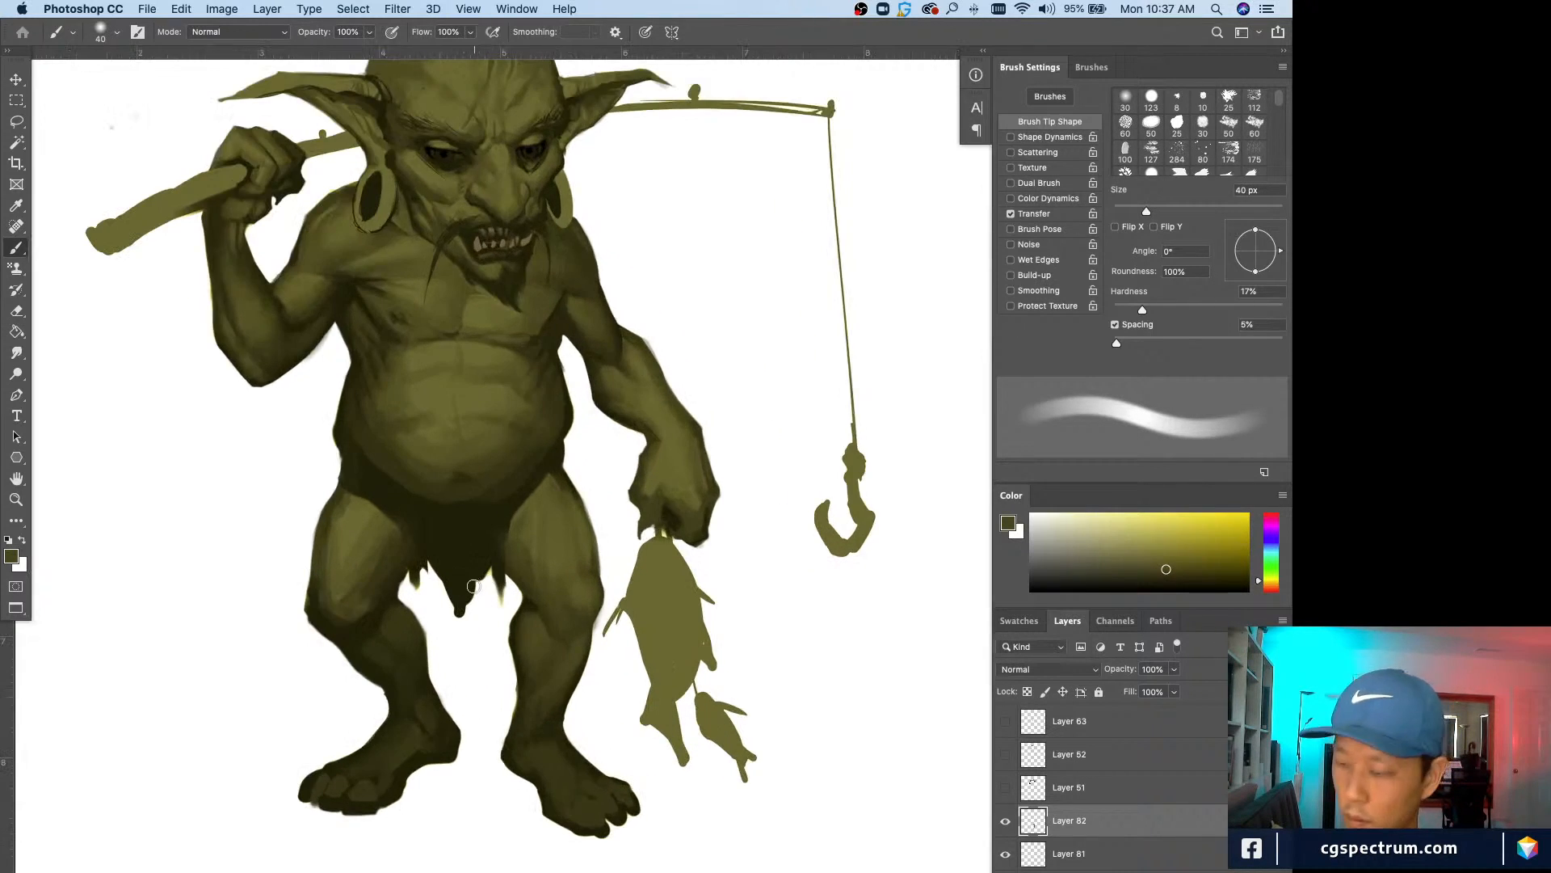
Step: Trim the inner knee and upper shin contour with the sampled white background colour at 9 px, redoing the first stroke
left_click(509, 607, "alt")
key("bracketleft")
key("bracketleft")
key("bracketleft")
key("bracketleft")
key("bracketleft")
key("bracketleft")
key("bracketleft")
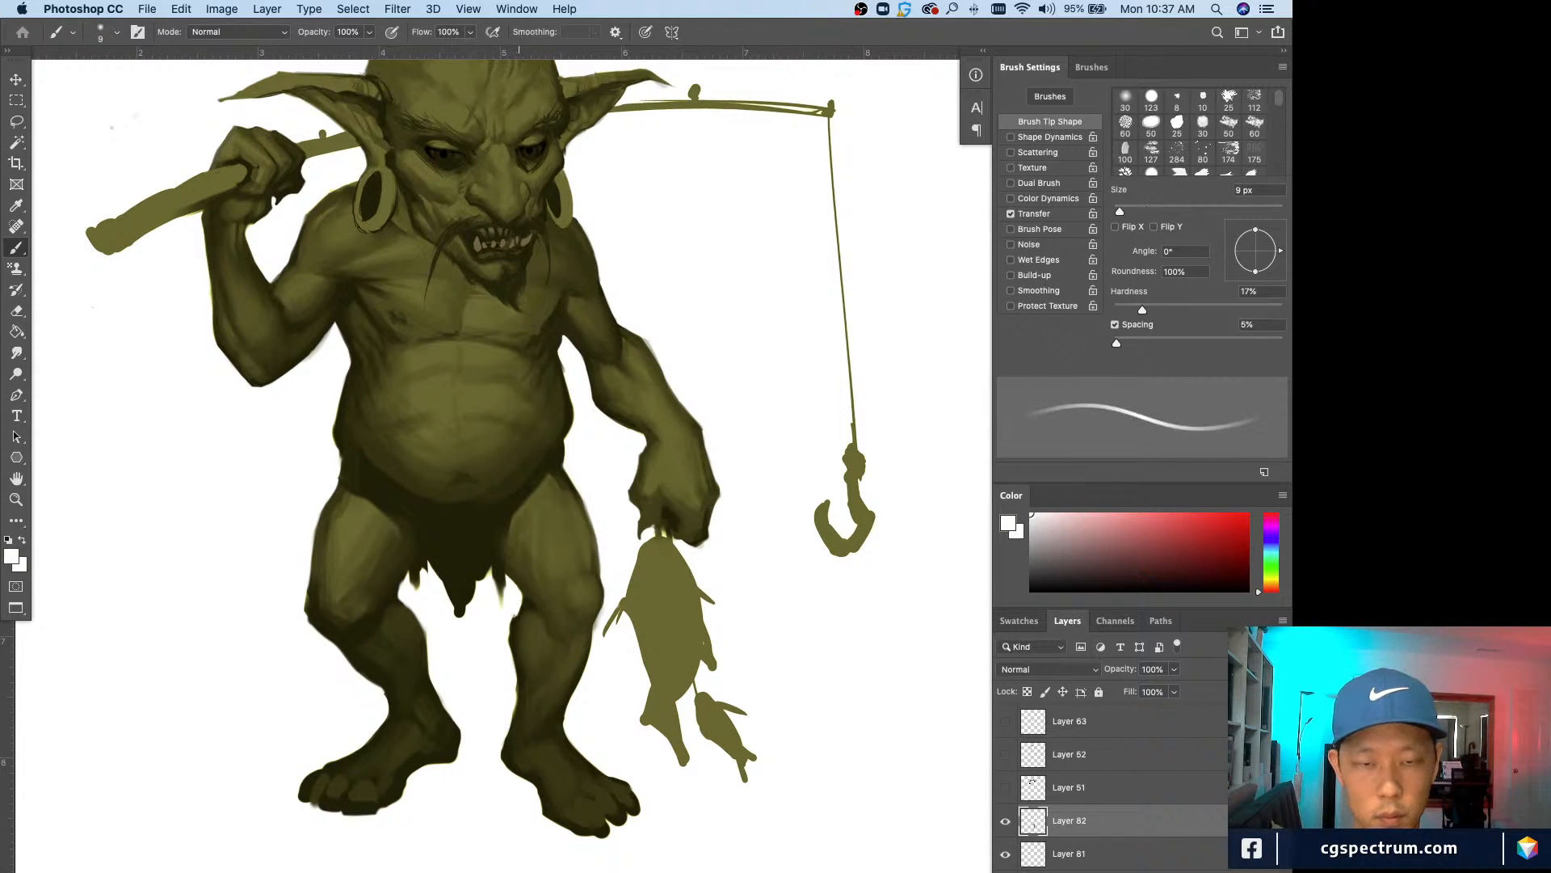
key("super+z")
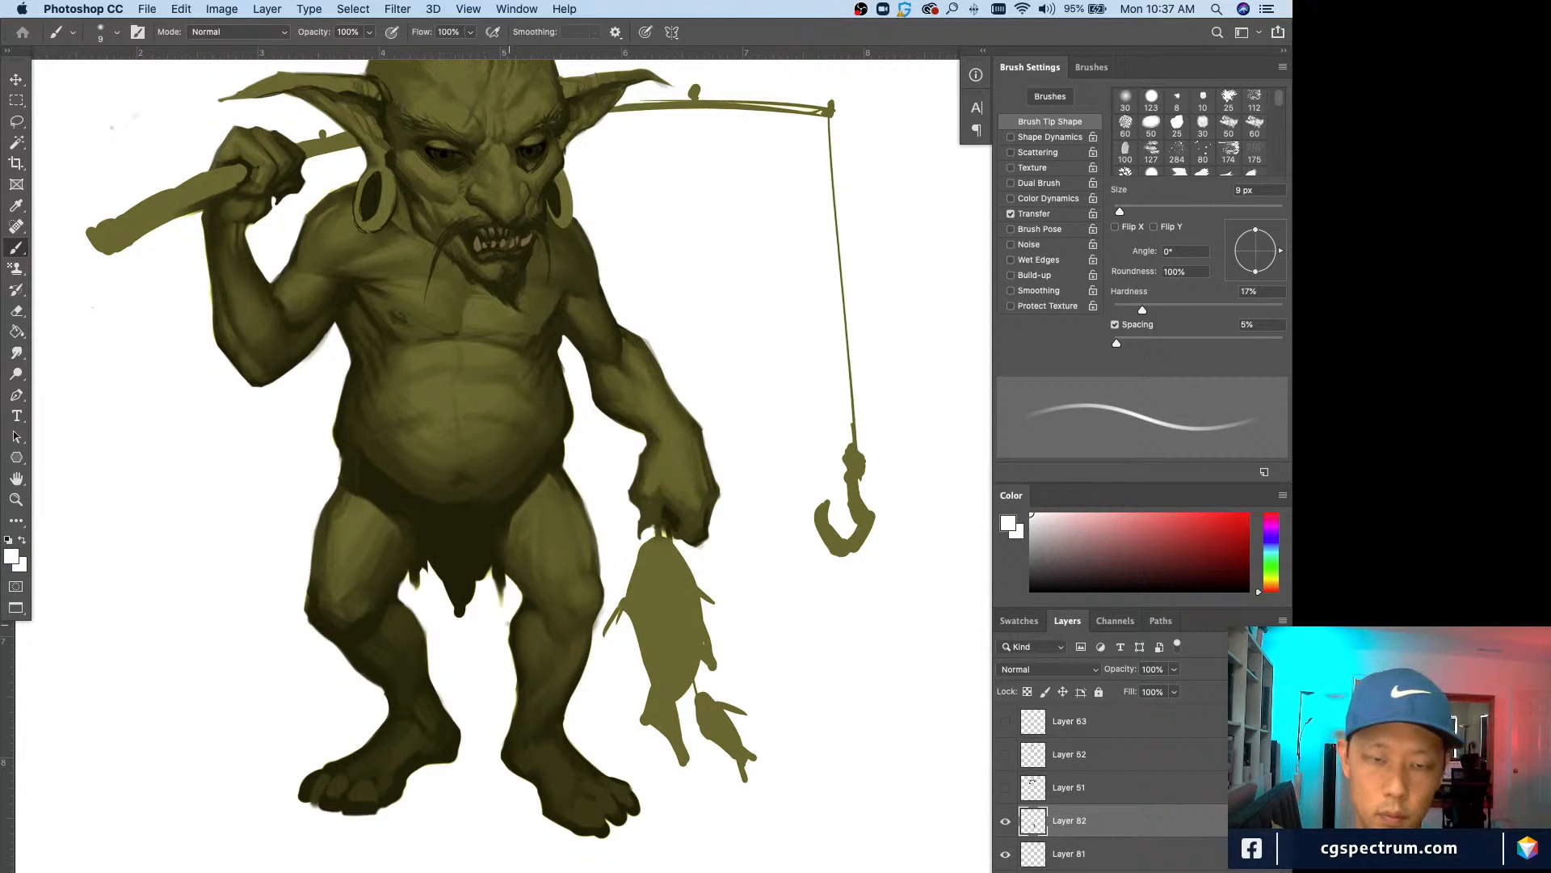
left_click_drag(508, 621, 509, 648)
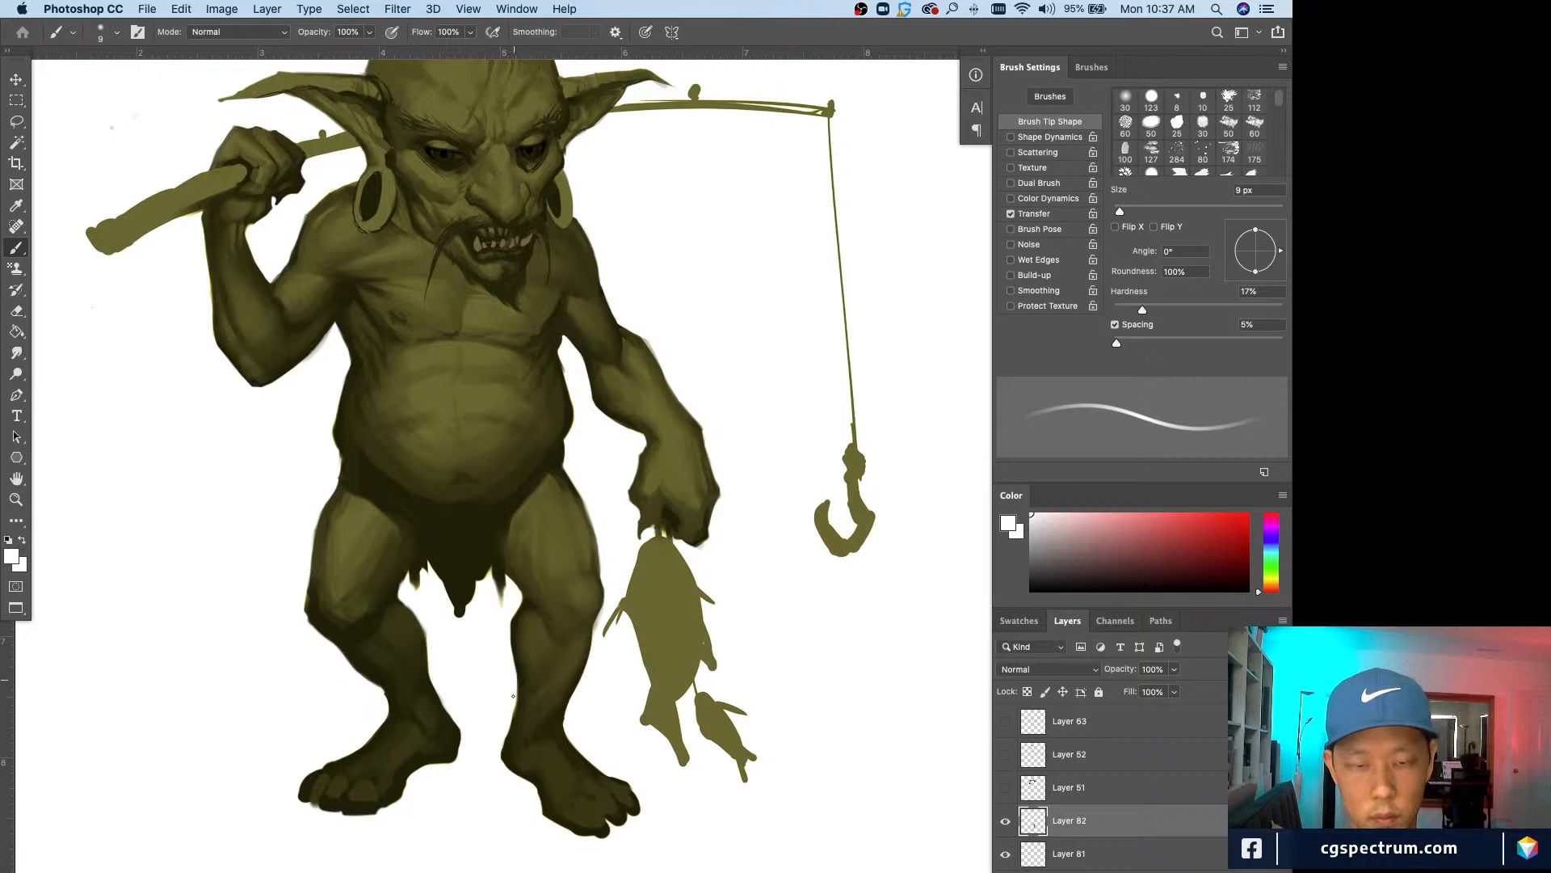
Step: Define the inner edge of the knee and upper shin with sampled dark olives at 9 and 10 px
left_click(521, 633, "alt")
key("super+minus")
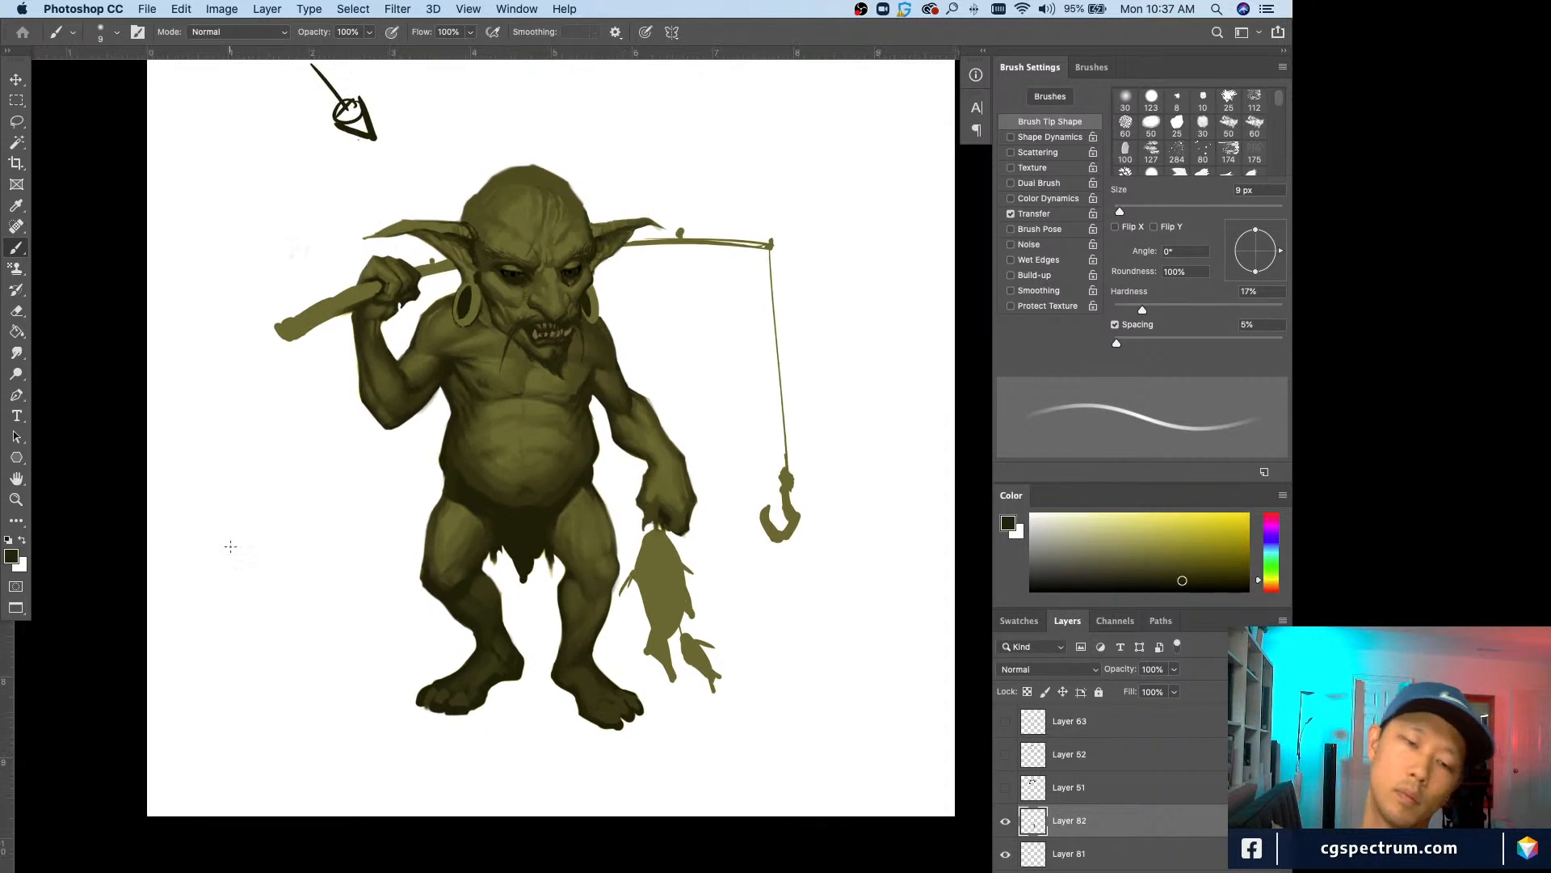
key("super+plus")
left_click_drag(519, 620, 528, 623)
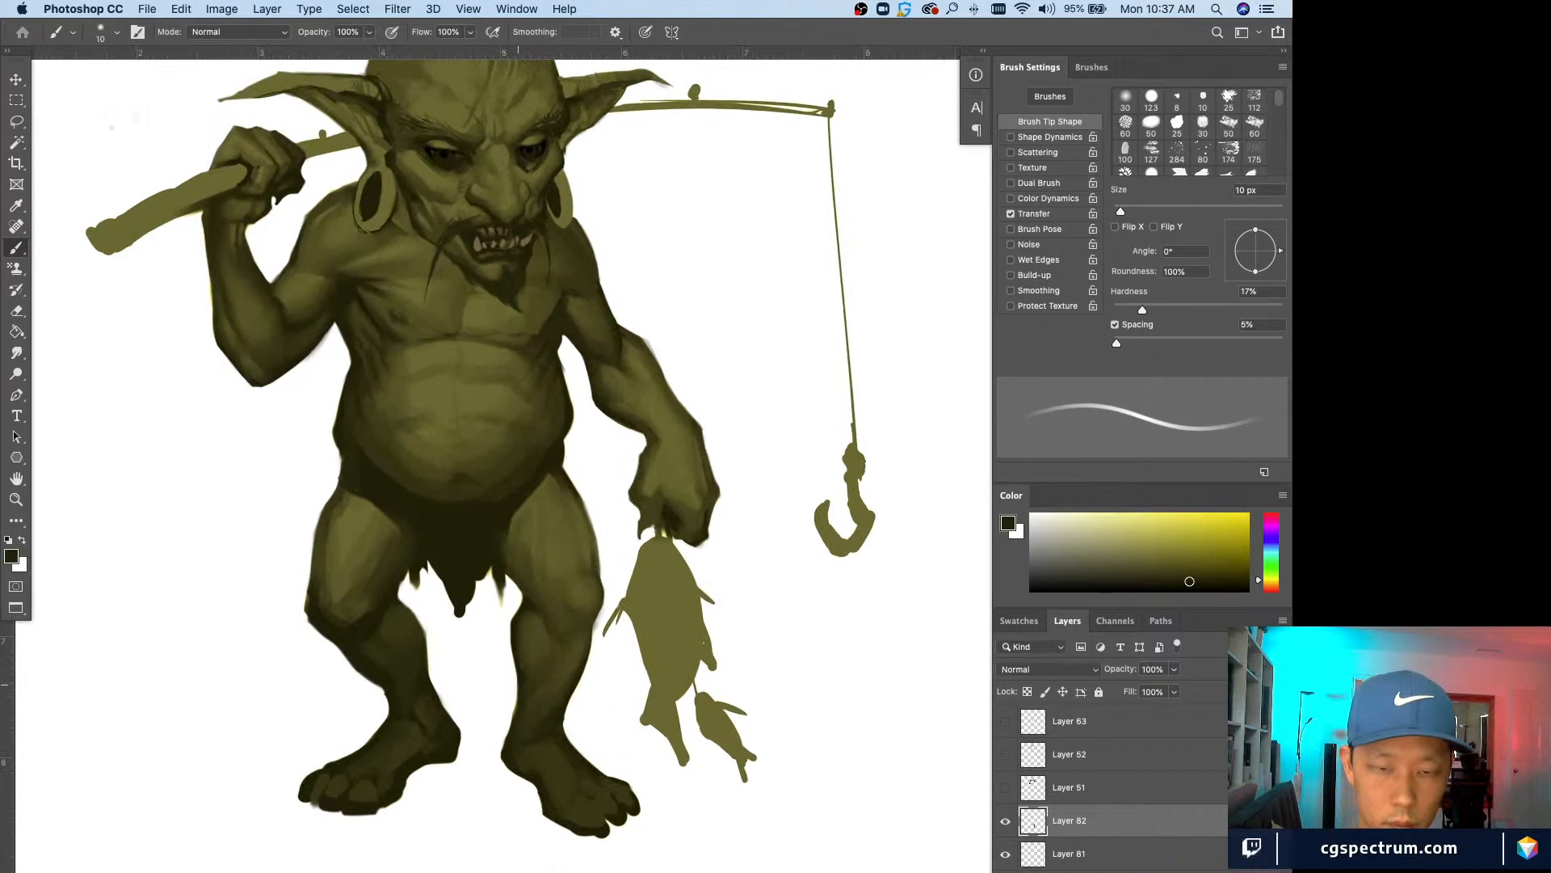
key("bracketright")
key("super+minus")
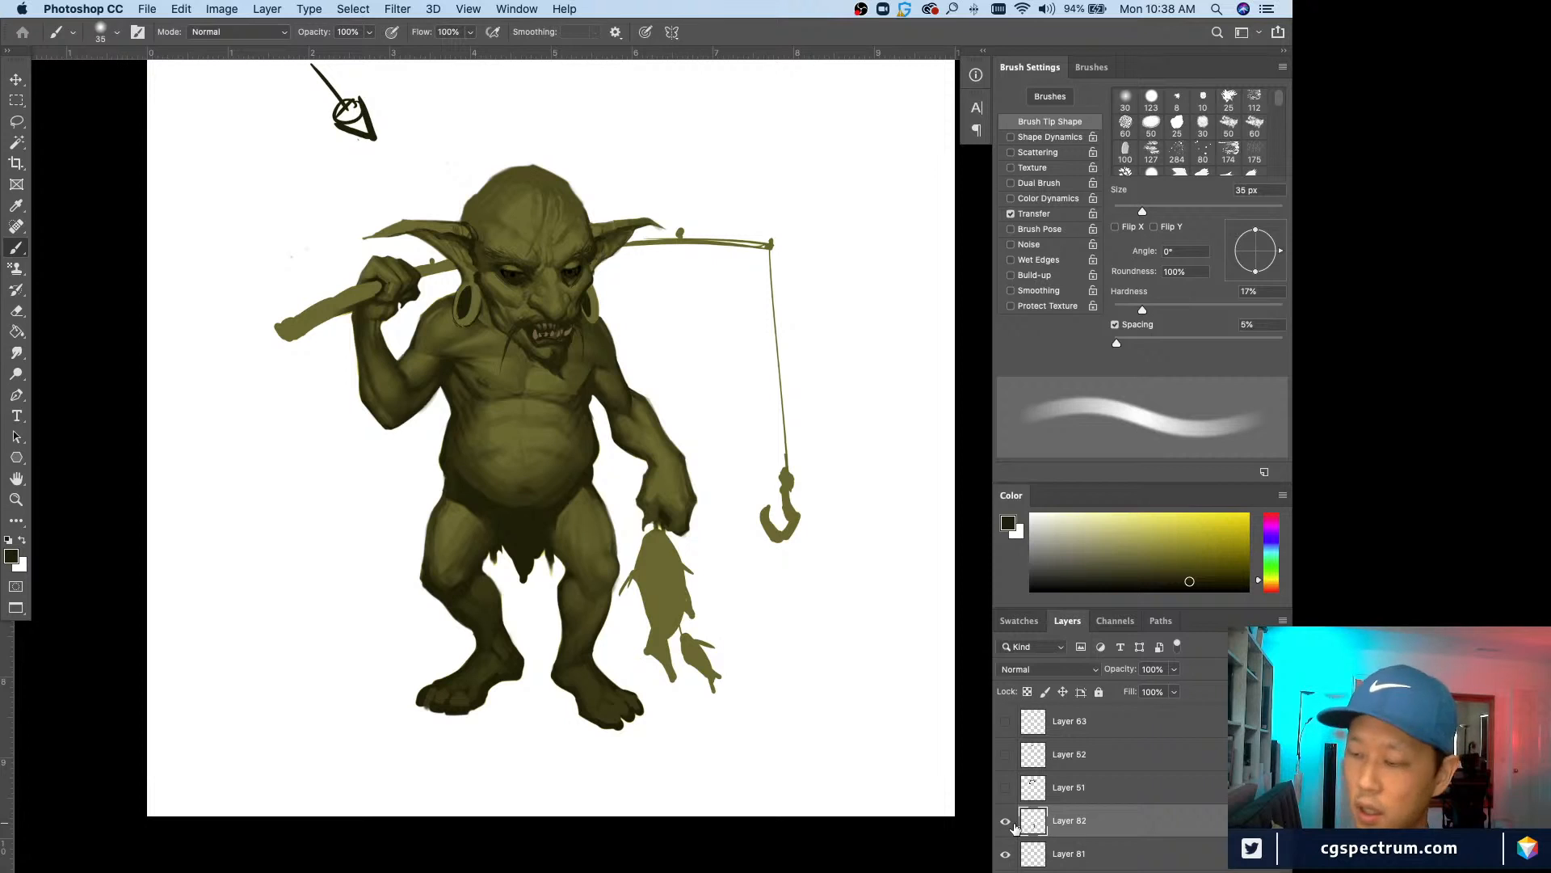
Step: Compare the leg shading with Layer 82 hidden and shown
key("super+plus")
left_click_drag(888, 749, 874, 769)
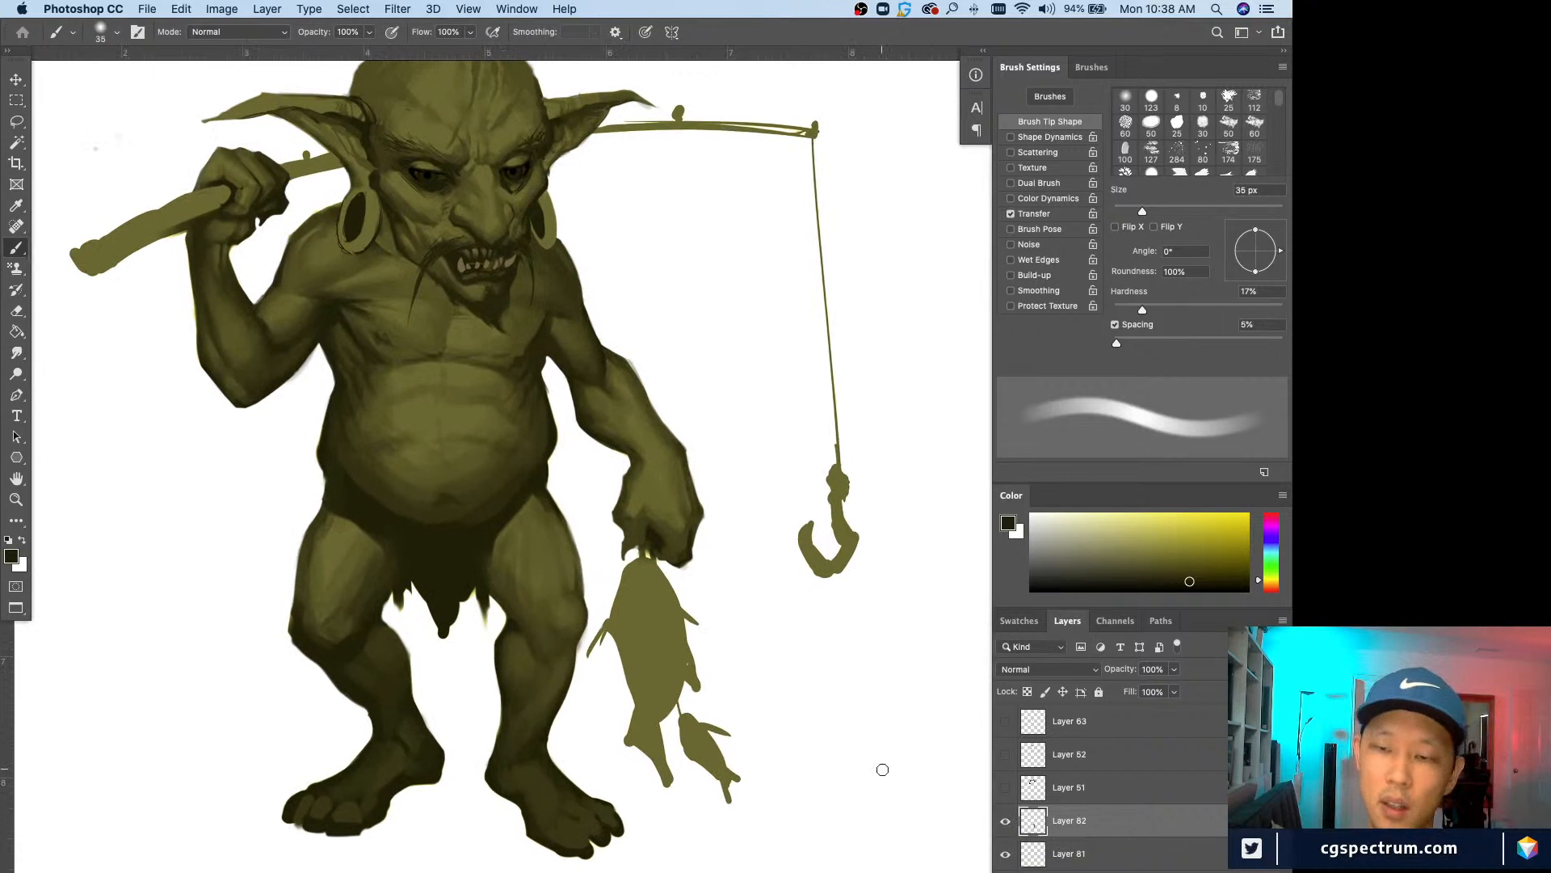
left_click(1008, 821)
left_click(1007, 822)
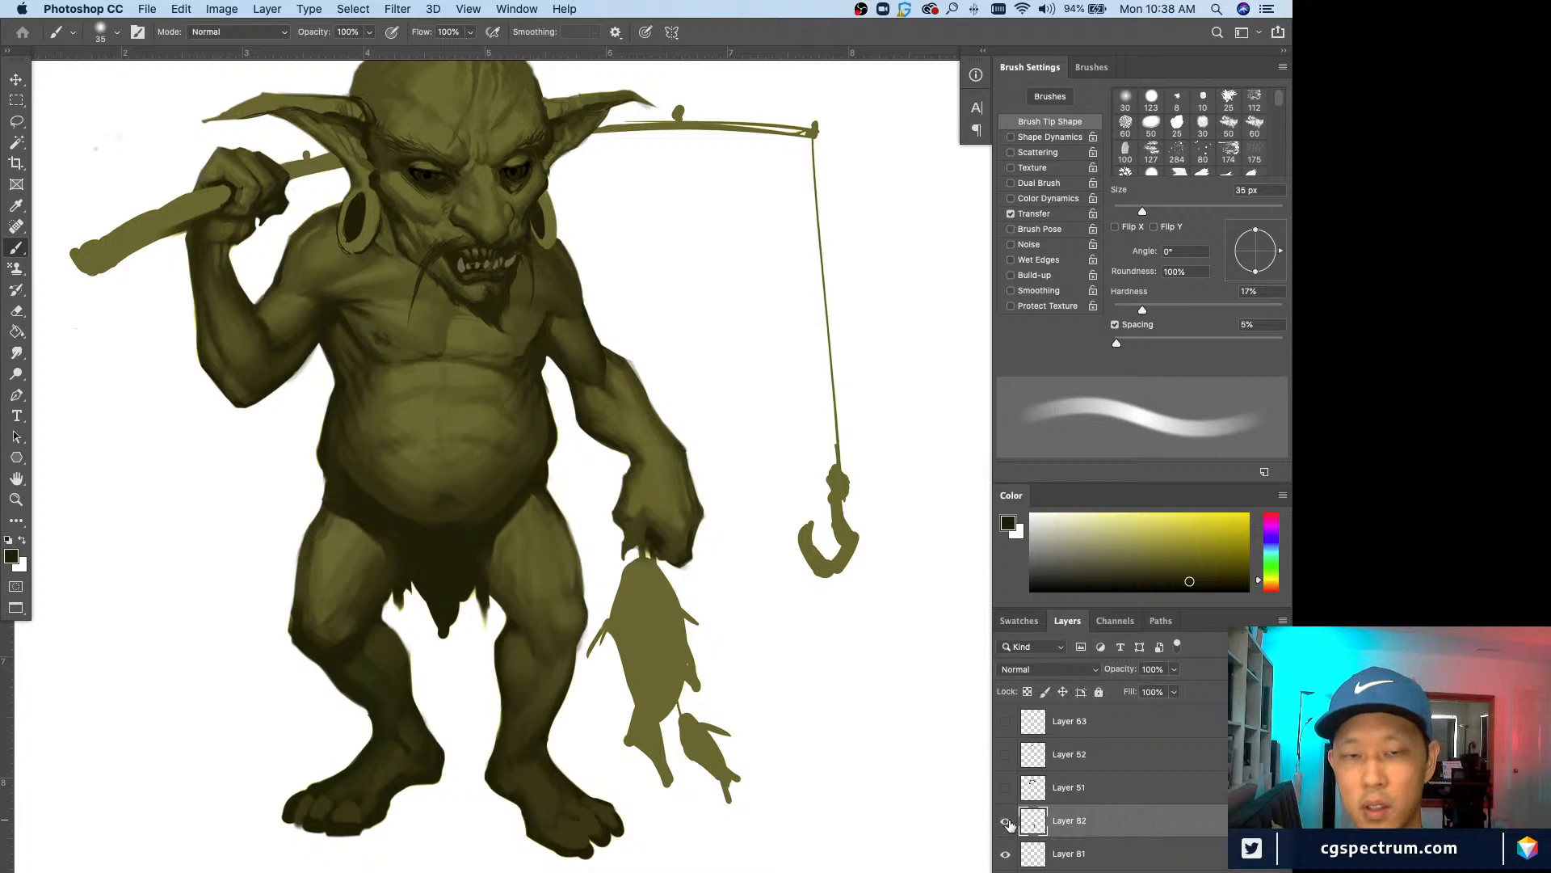
Step: Add a new layer above Layer 82 and define the outer contour of the fish-side thigh with sampled dark olive at 7 and 9 px
key("alt+shift+super+n")
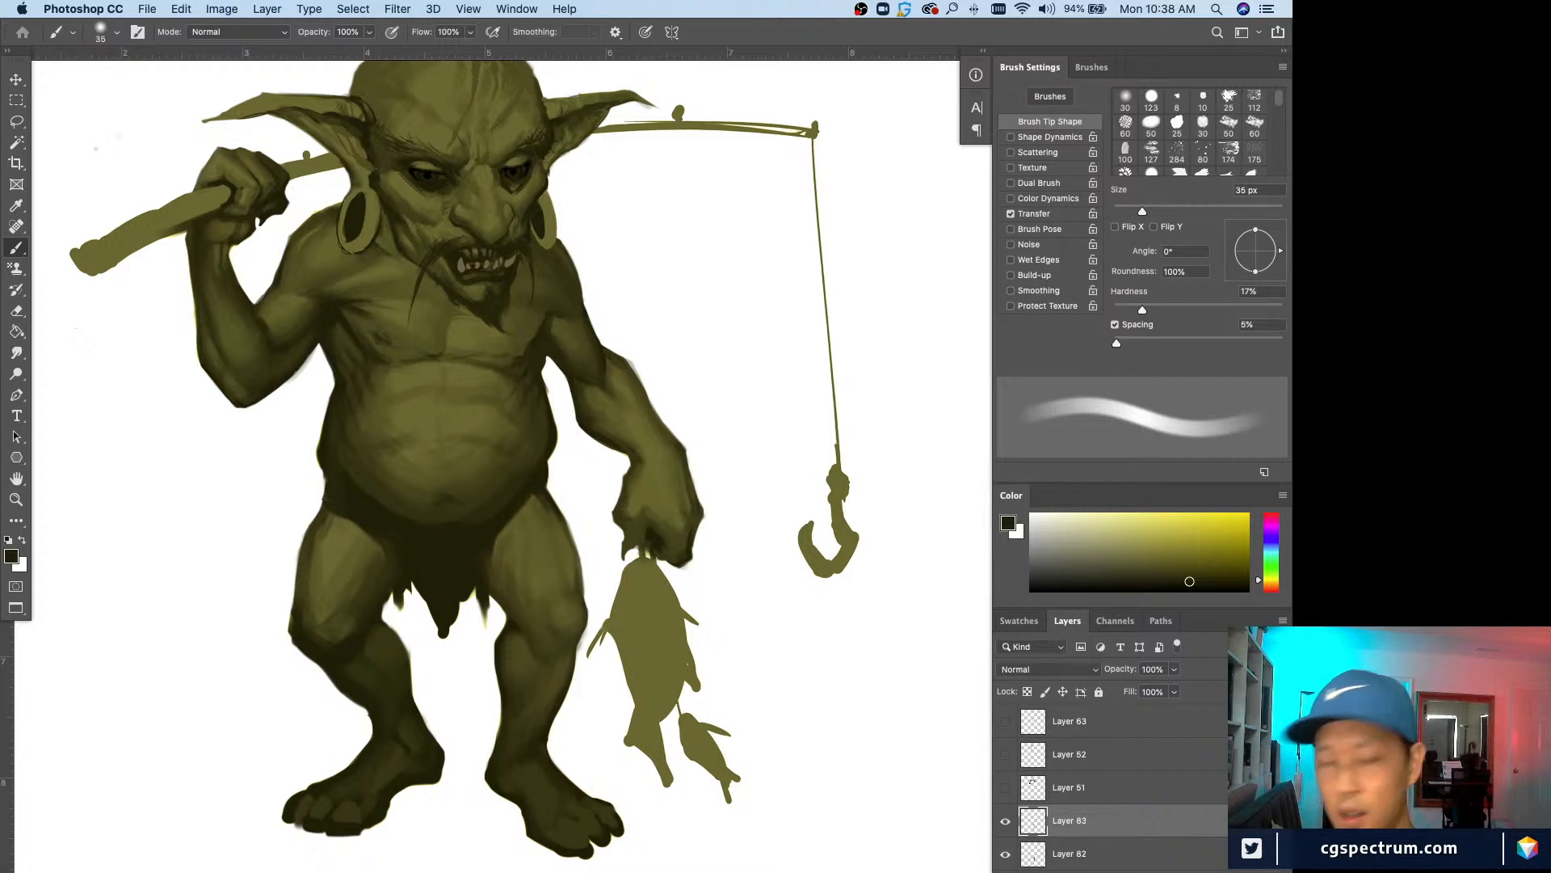
left_click(555, 500, "alt")
key("bracketleft")
key("bracketleft")
key("bracketleft")
key("bracketleft")
key("bracketleft")
key("bracketleft")
key("bracketleft")
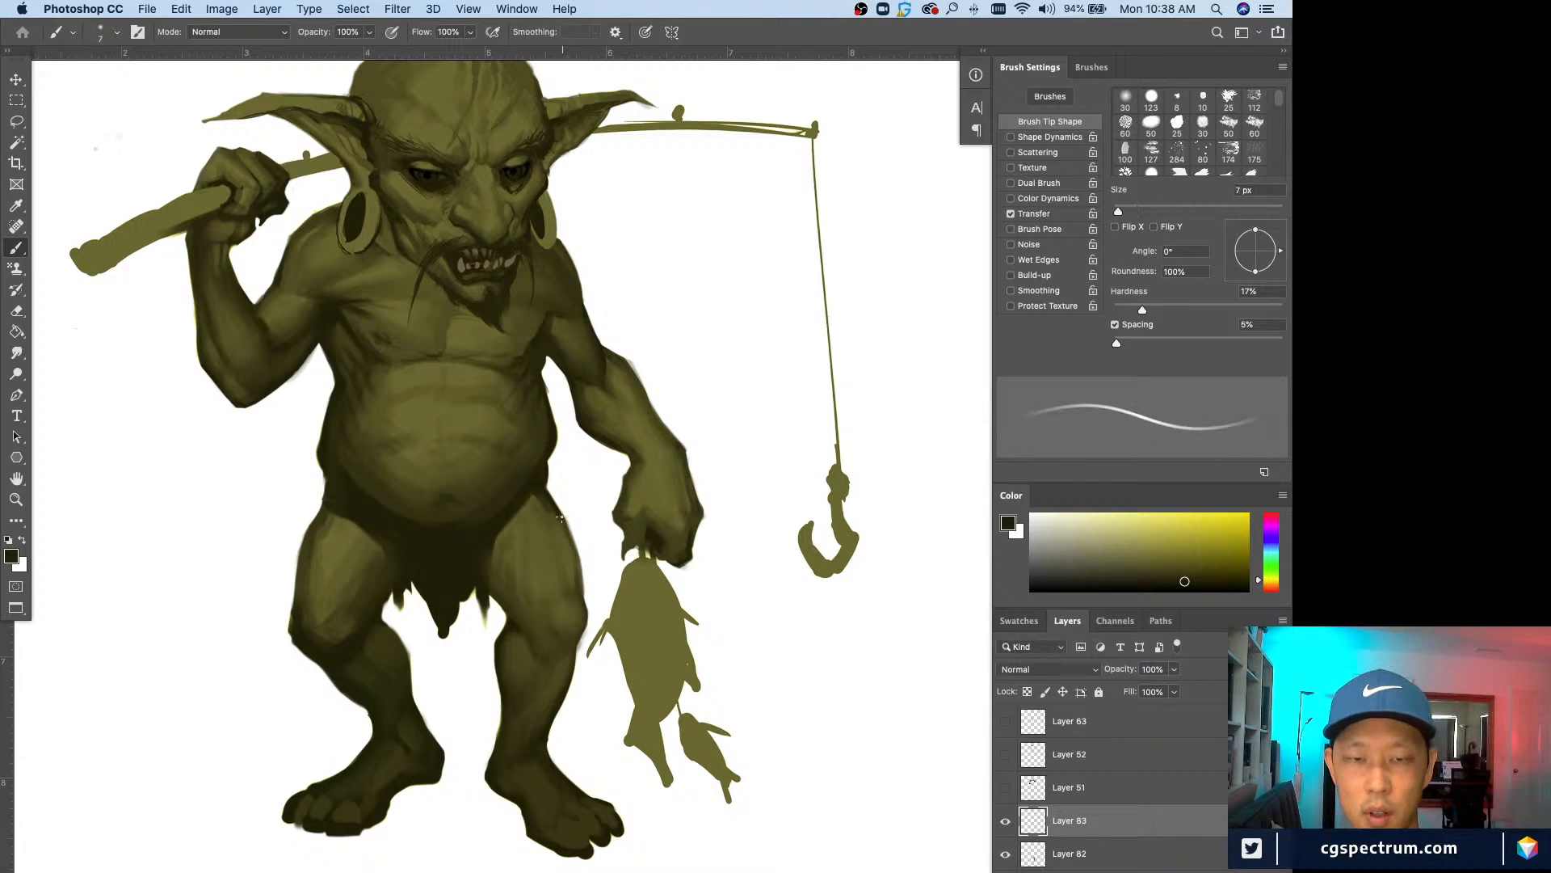
key("bracketright")
key("bracketright")
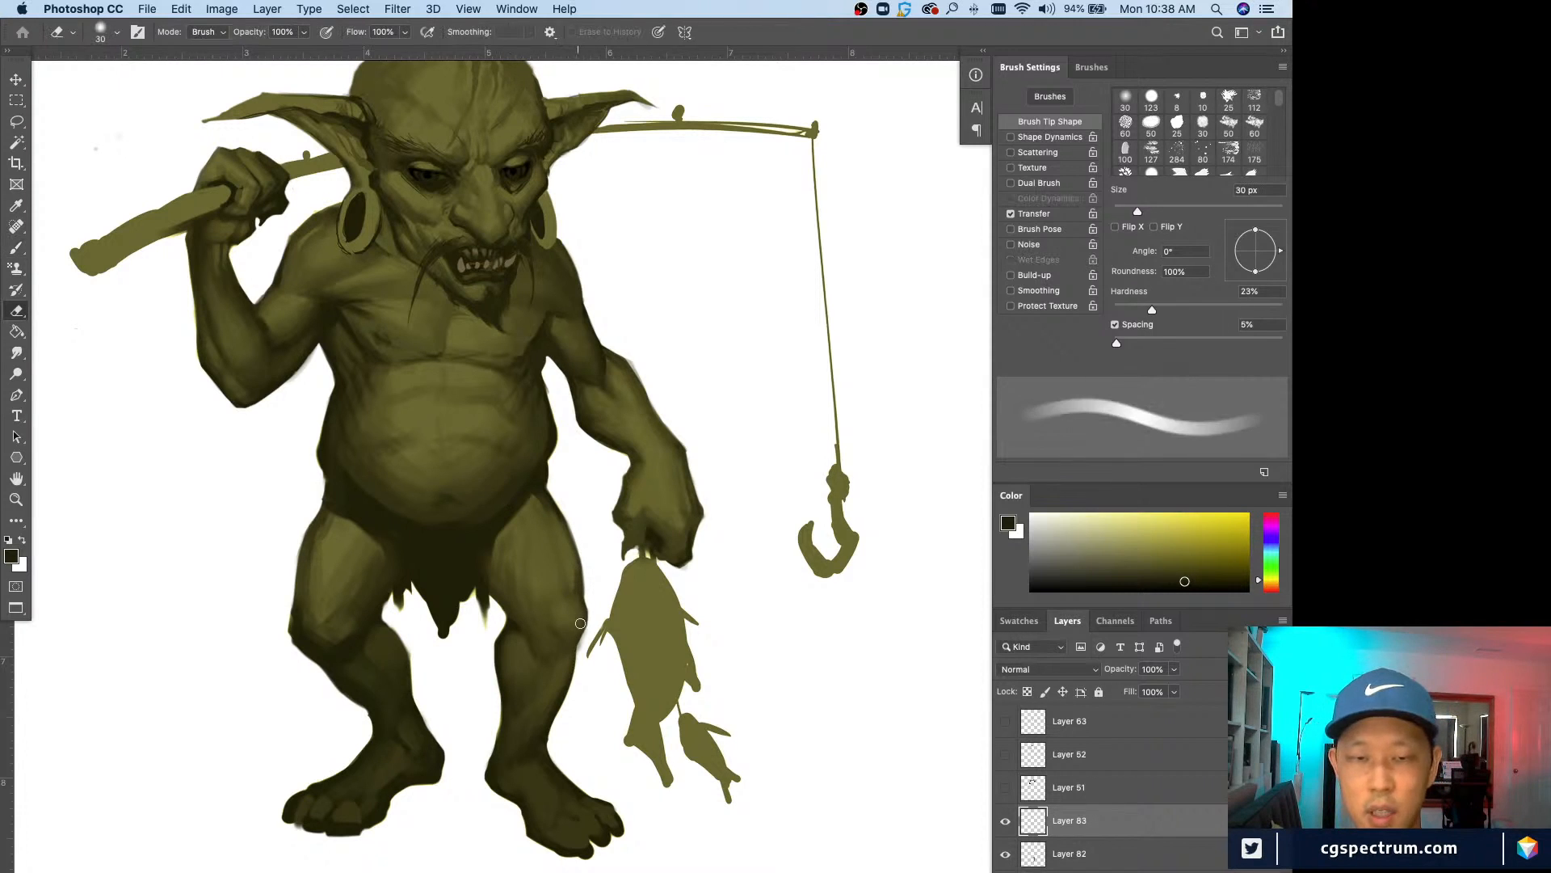
Step: Deepen the outer edge of the fish-side thigh with dark olive sampled at the hip, at 15 and 9 px
left_click(548, 489, "alt")
key("bracketright")
key("bracketright")
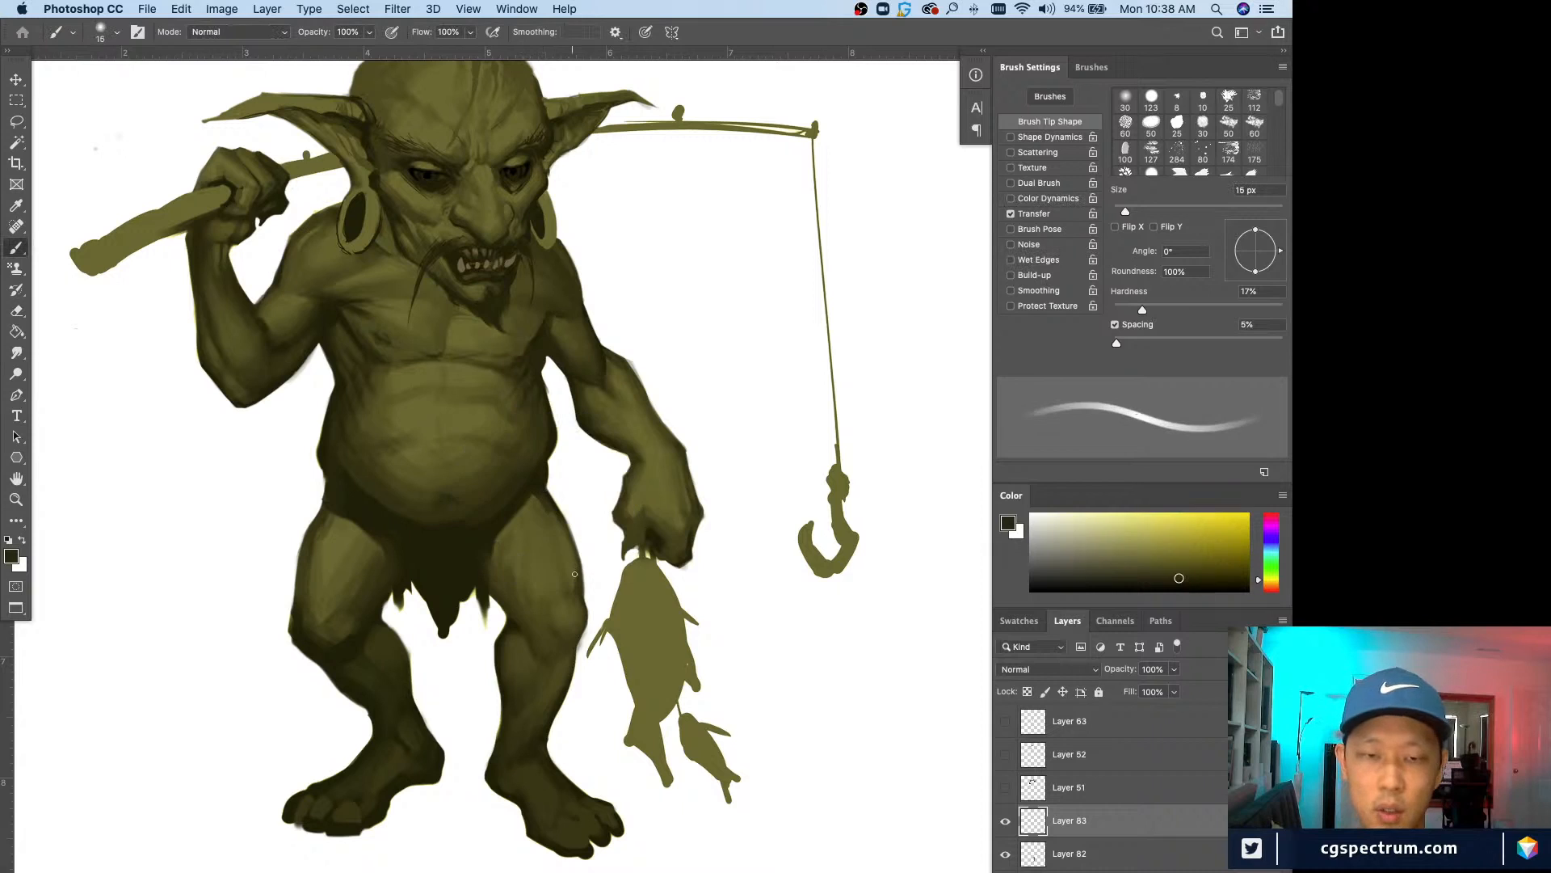
key("bracketleft")
key("bracketleft")
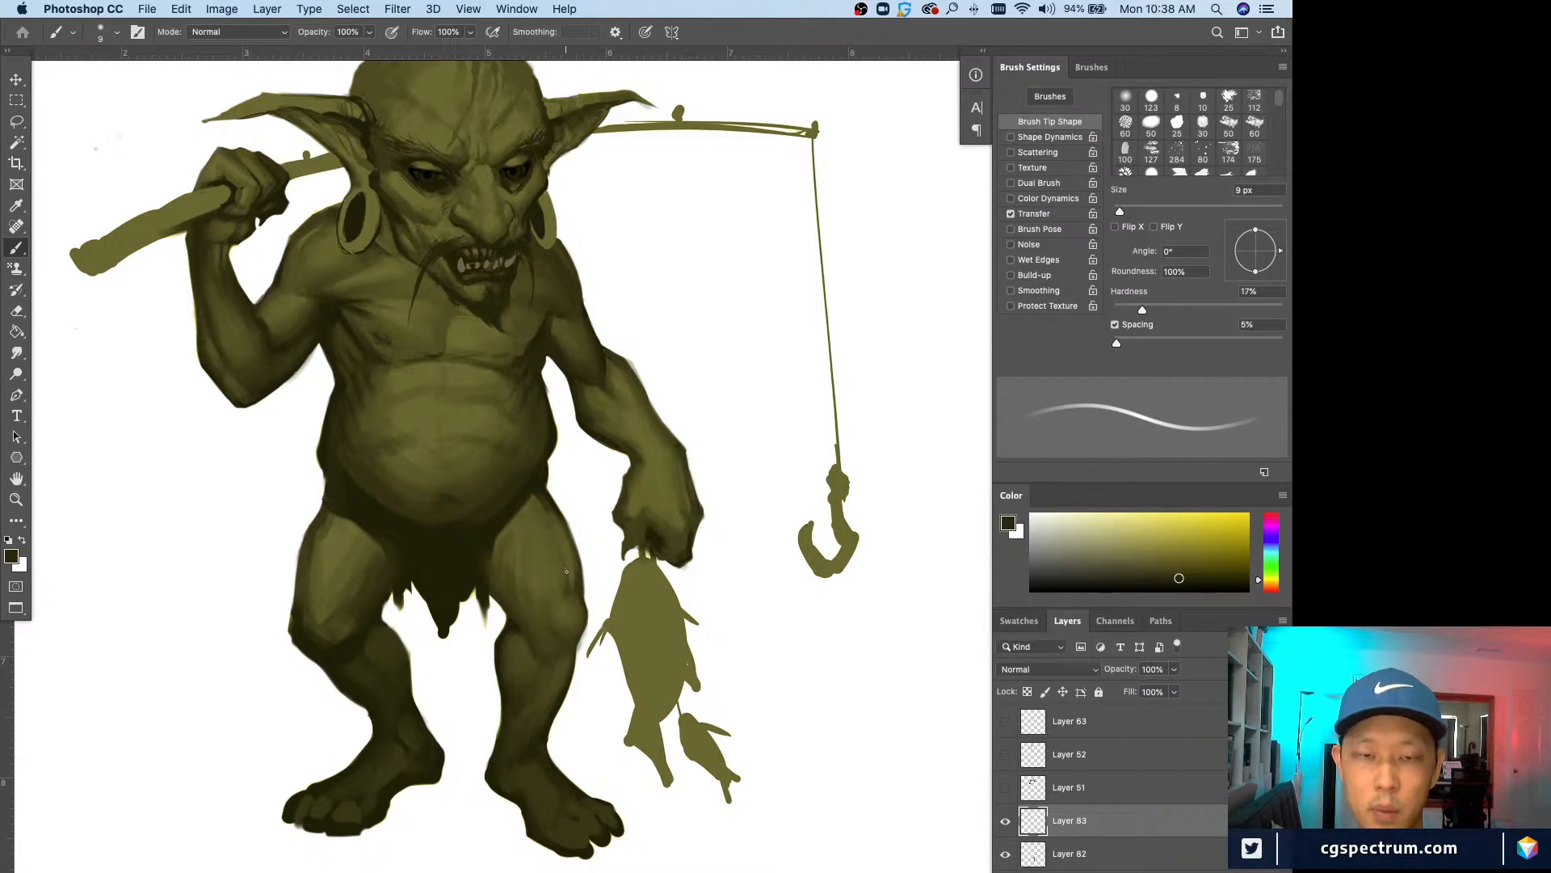
key("bracketright")
key("bracketright")
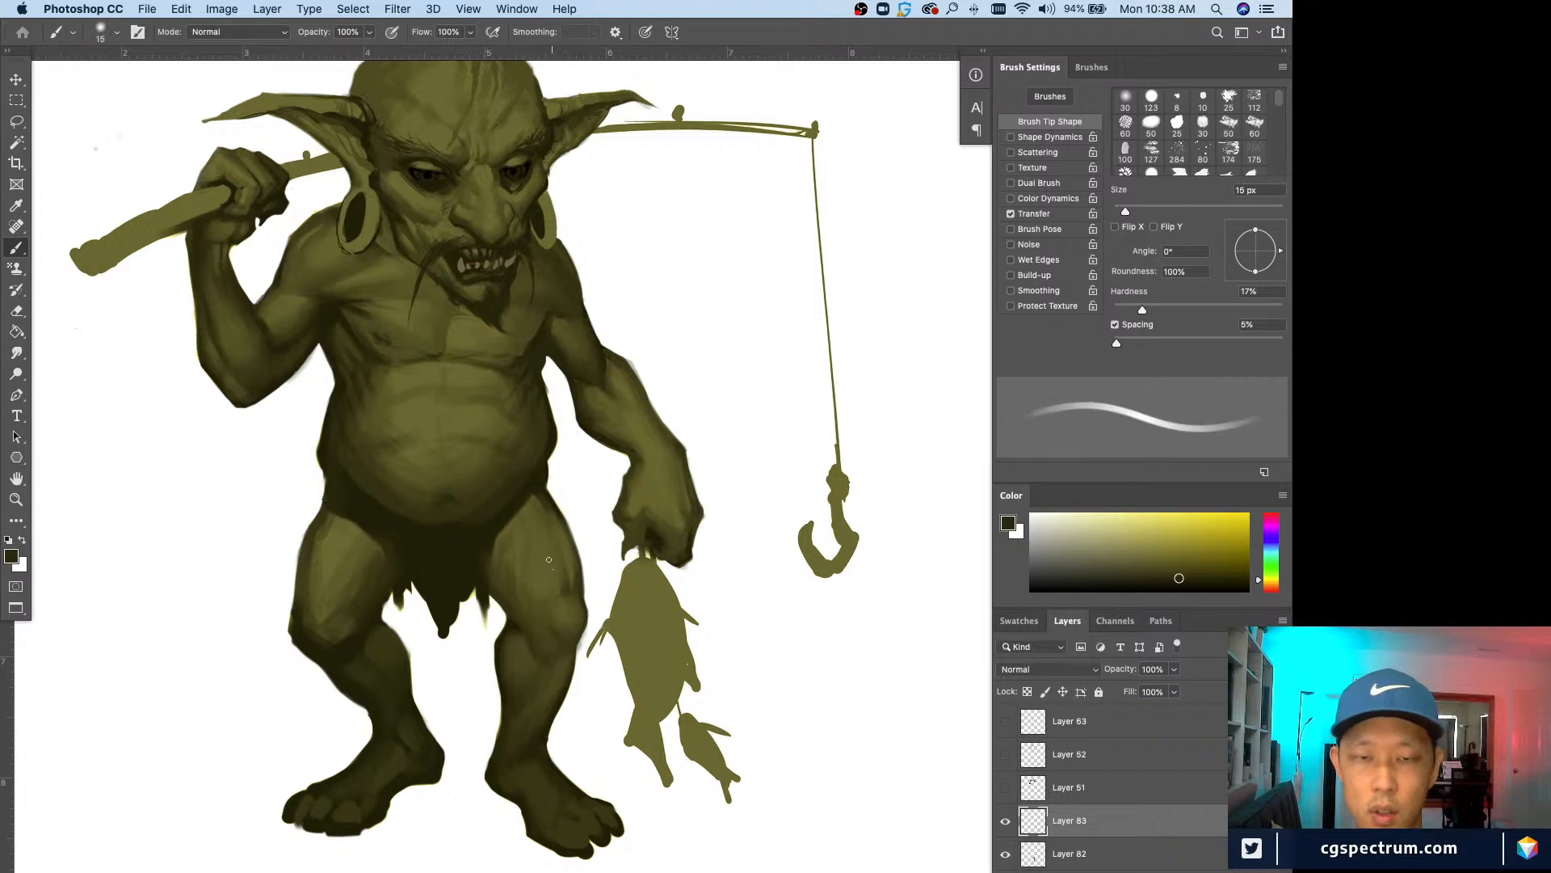
Step: Blend the outer side of the fish-side thigh with sampled light, mid and dark olives at 25 px
key("bracketright")
left_click(569, 588, "alt")
key("bracketright")
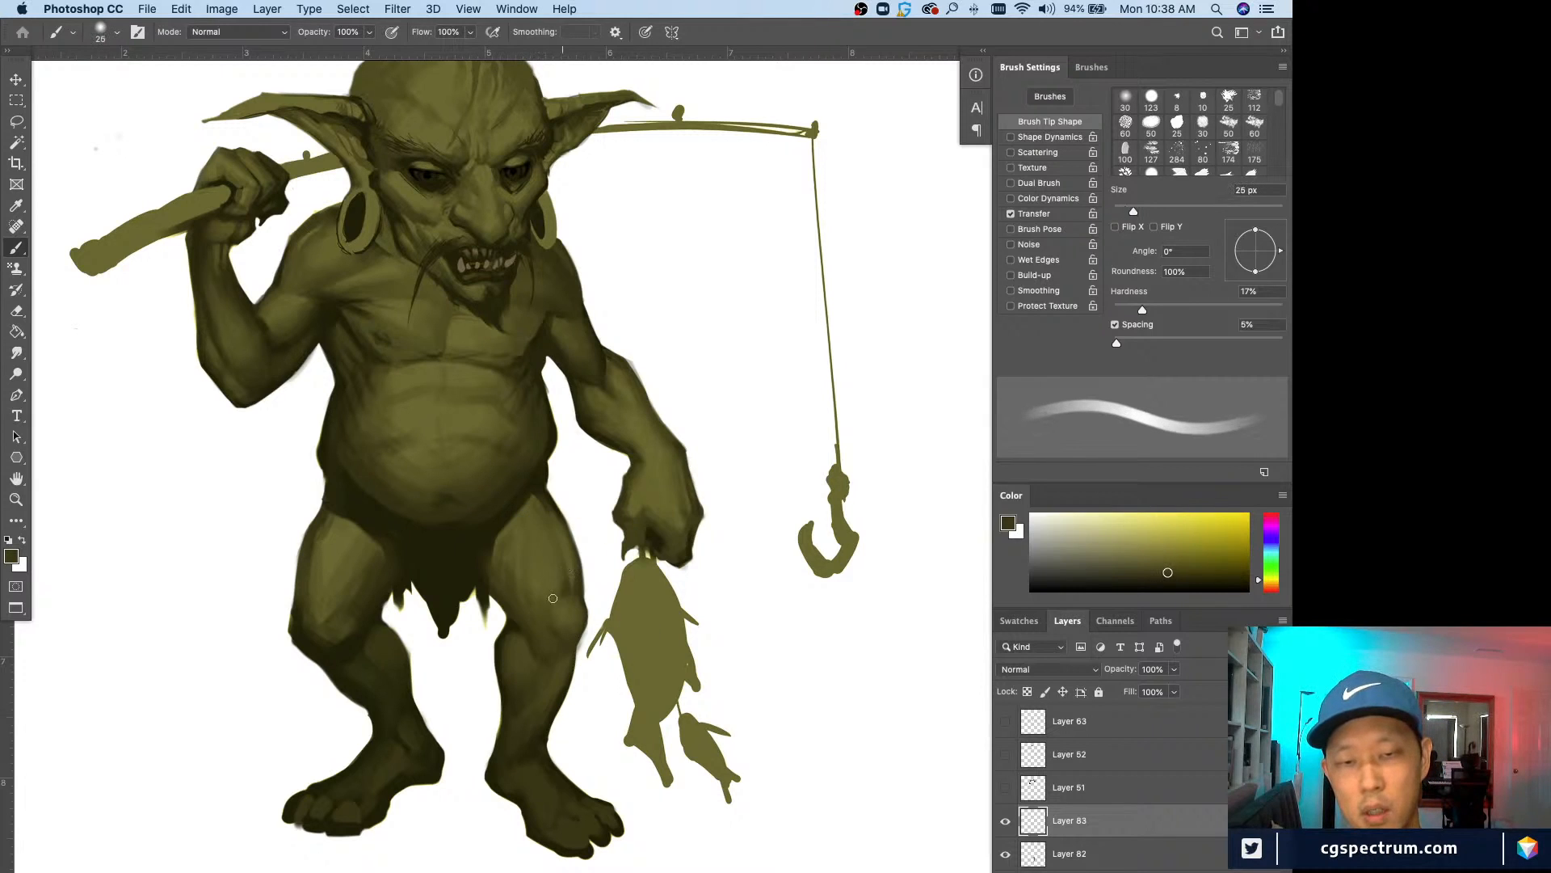
left_click(555, 545, "alt")
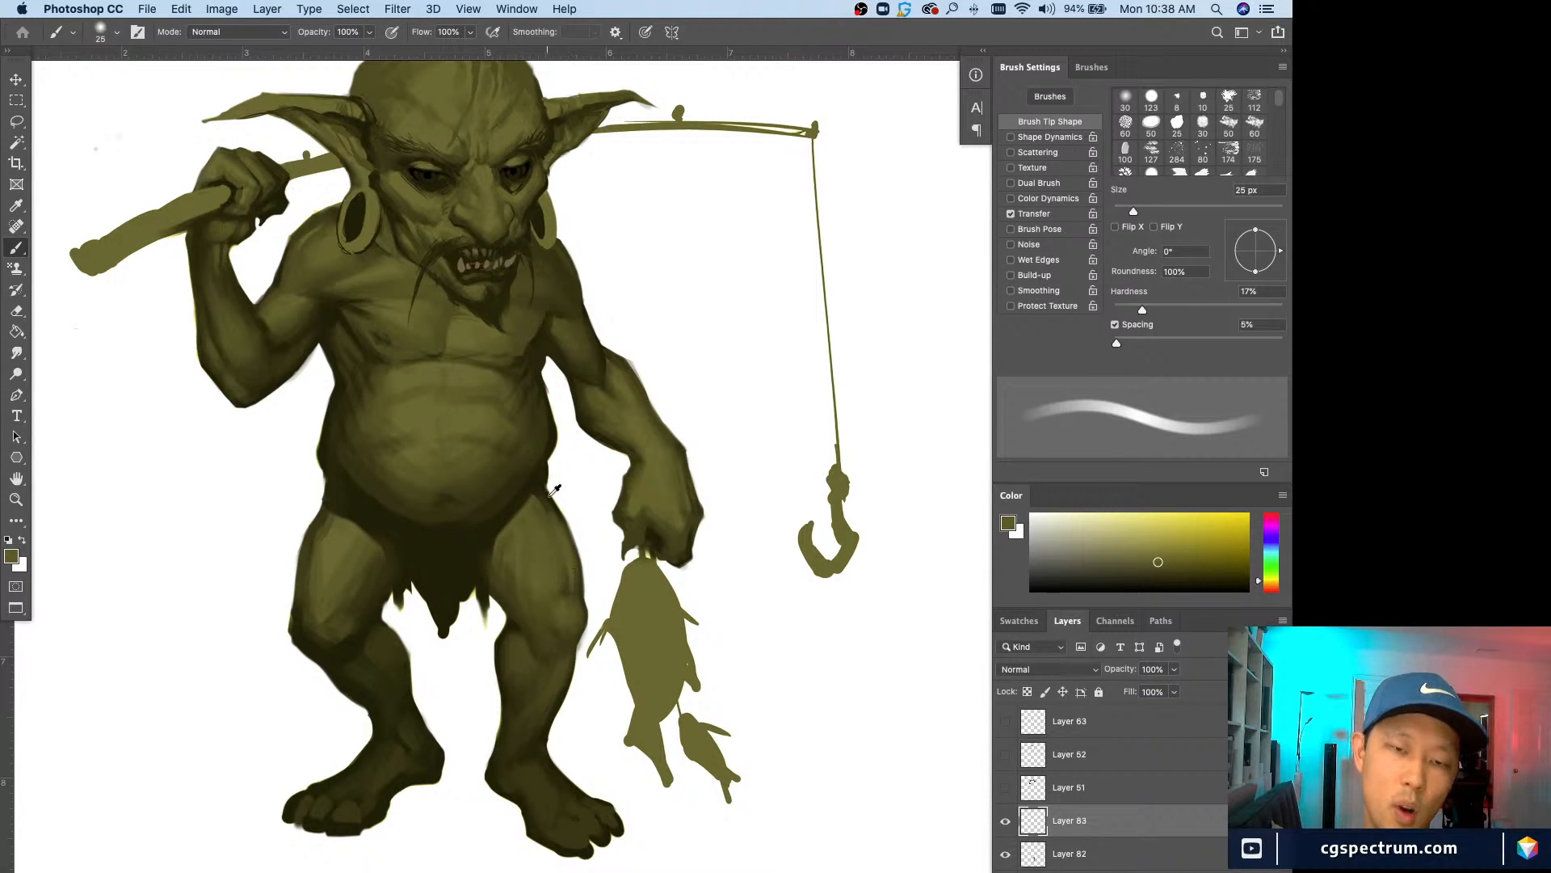
left_click(558, 524, "alt")
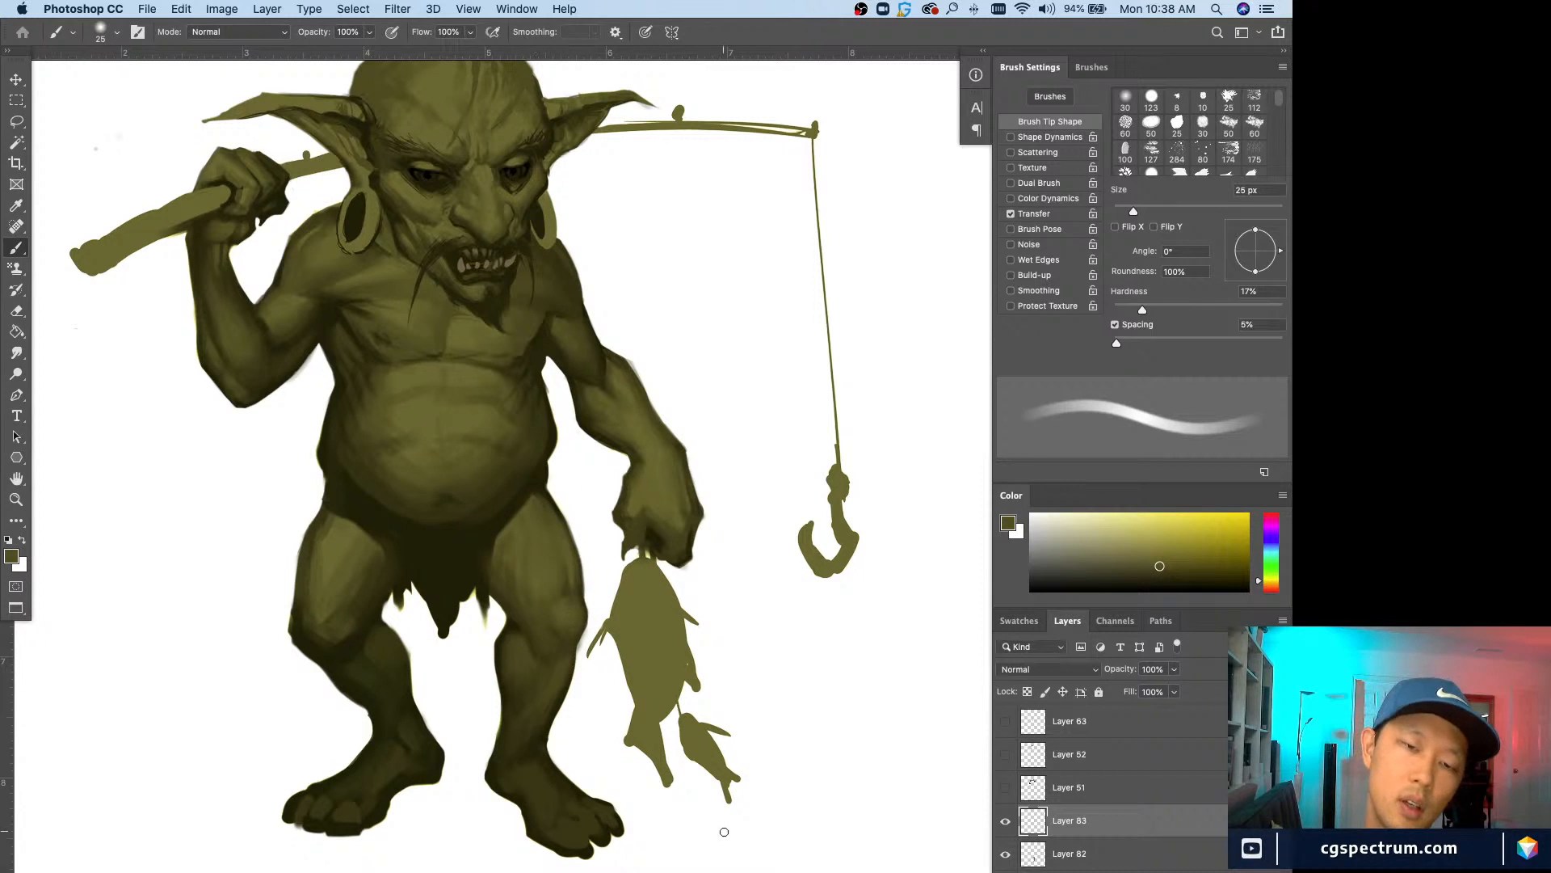
left_click(556, 546, "alt")
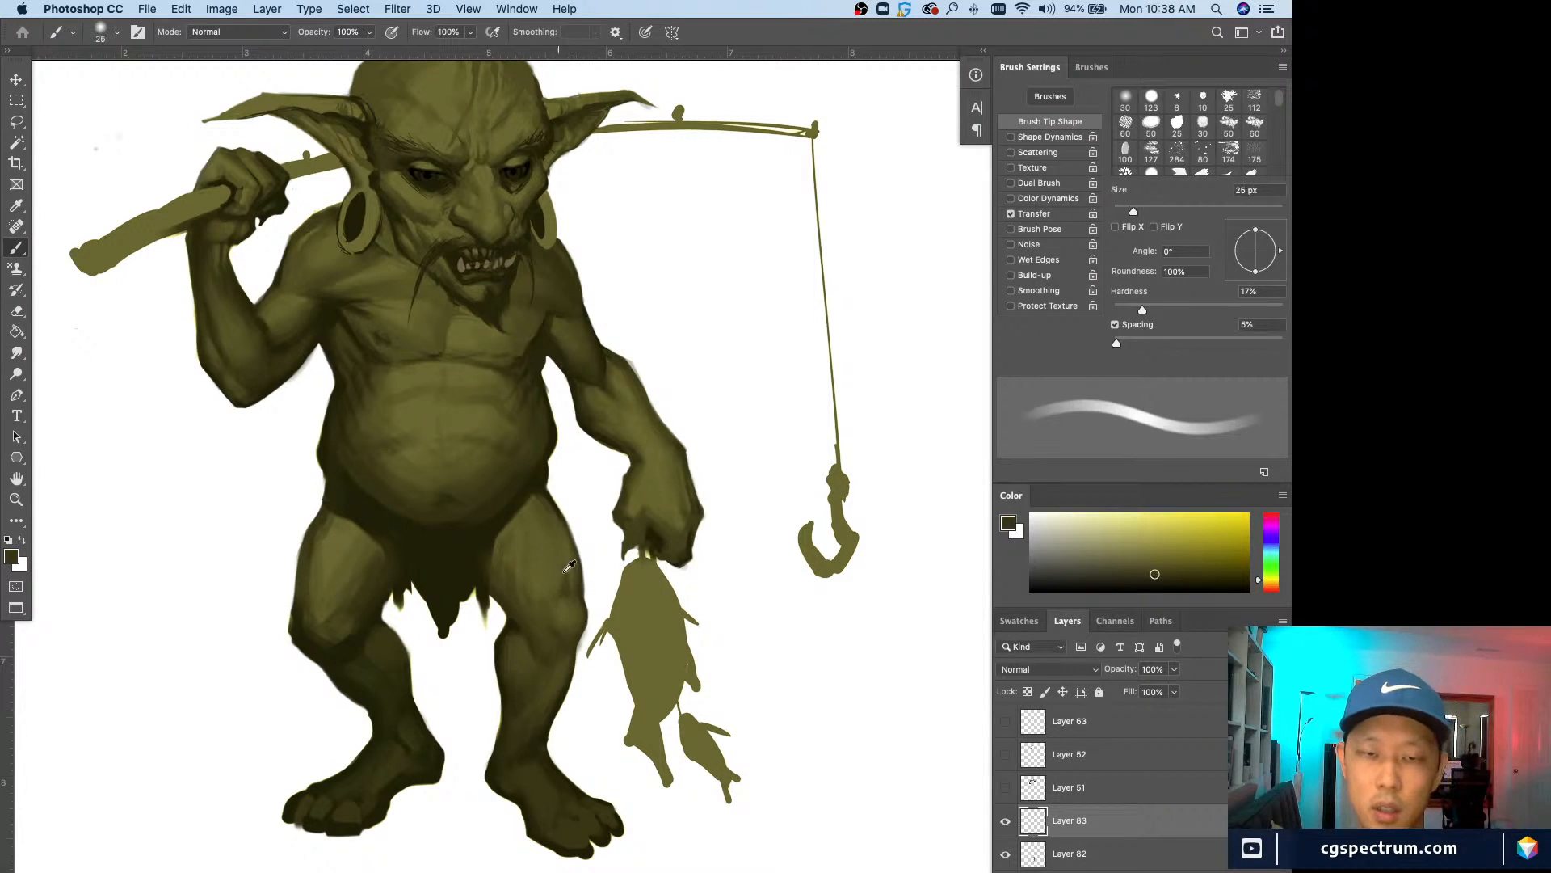
left_click(573, 578, "alt")
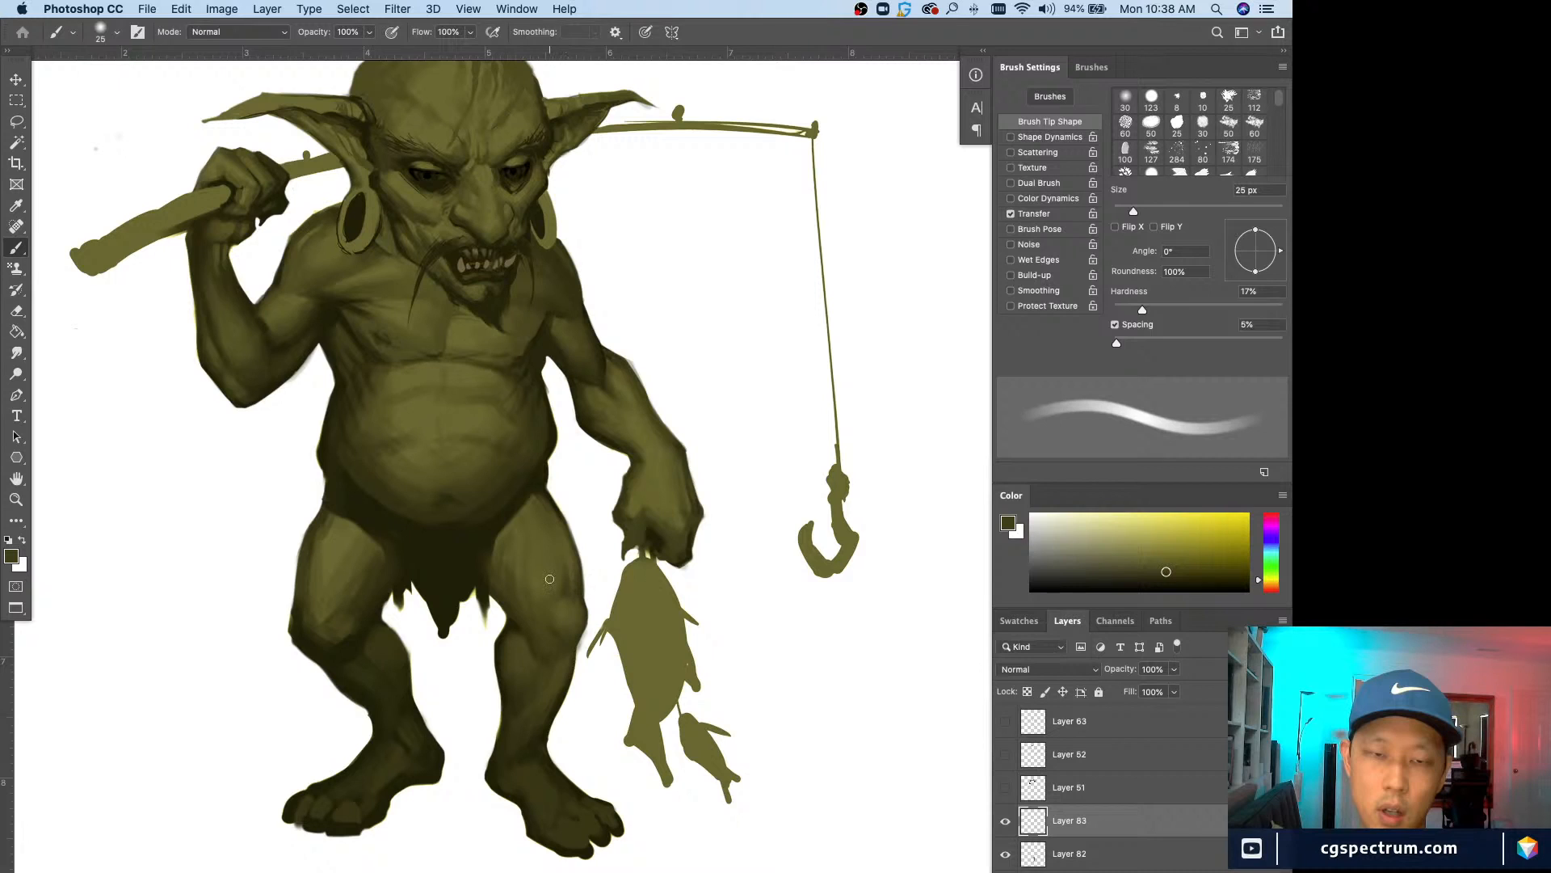
Step: Refine the upper outer thigh below the belly with sampled light and dark olives at 15 and 25 px
key("bracketleft")
left_click(561, 549, "alt")
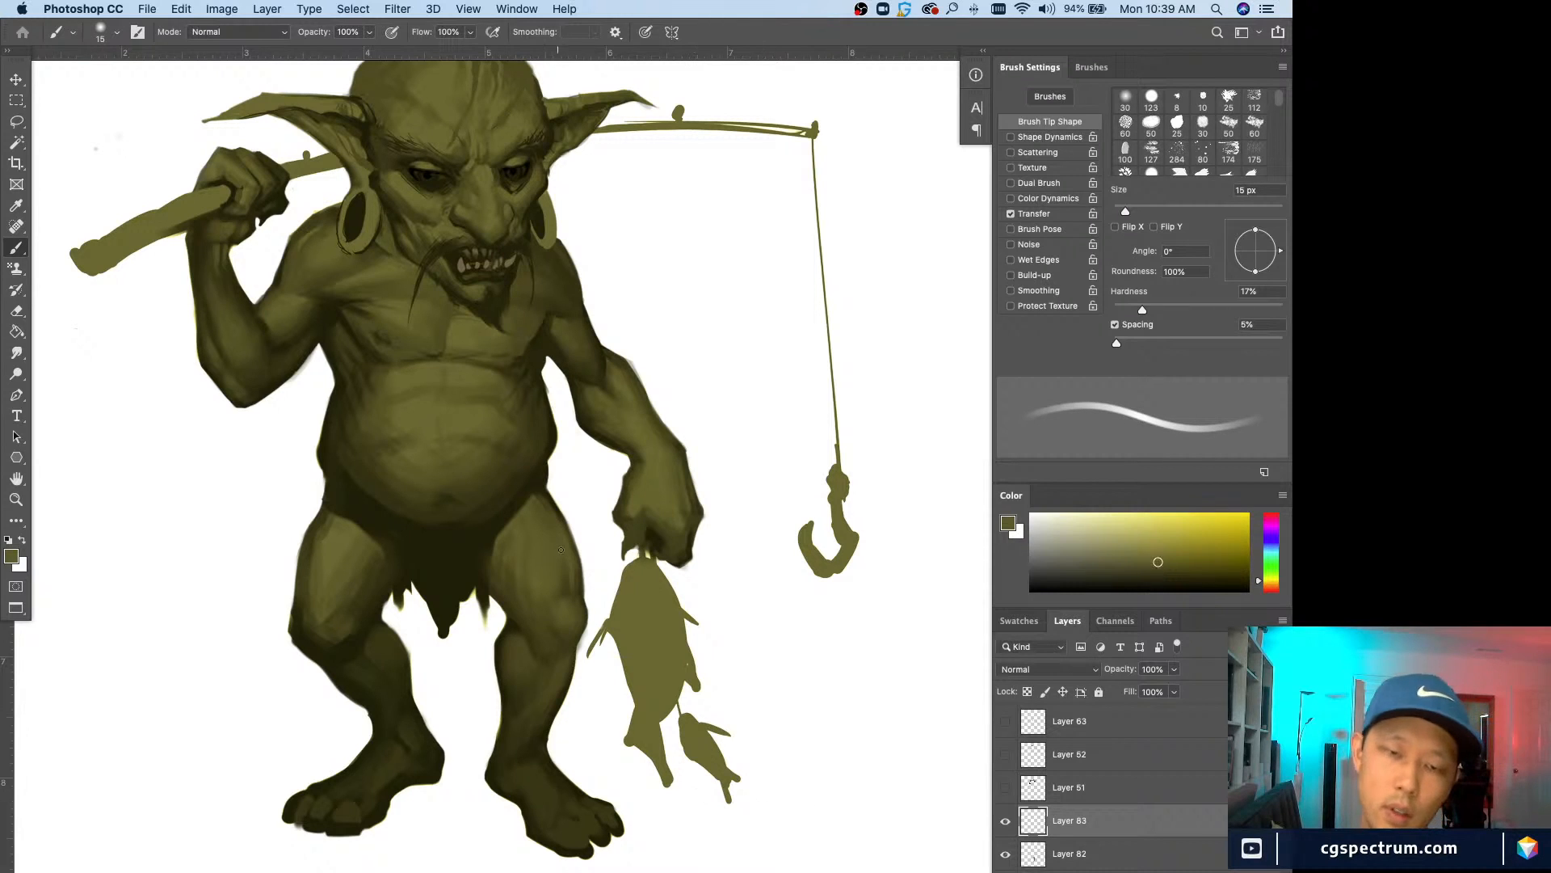
left_click(545, 485, "alt")
key("bracketright")
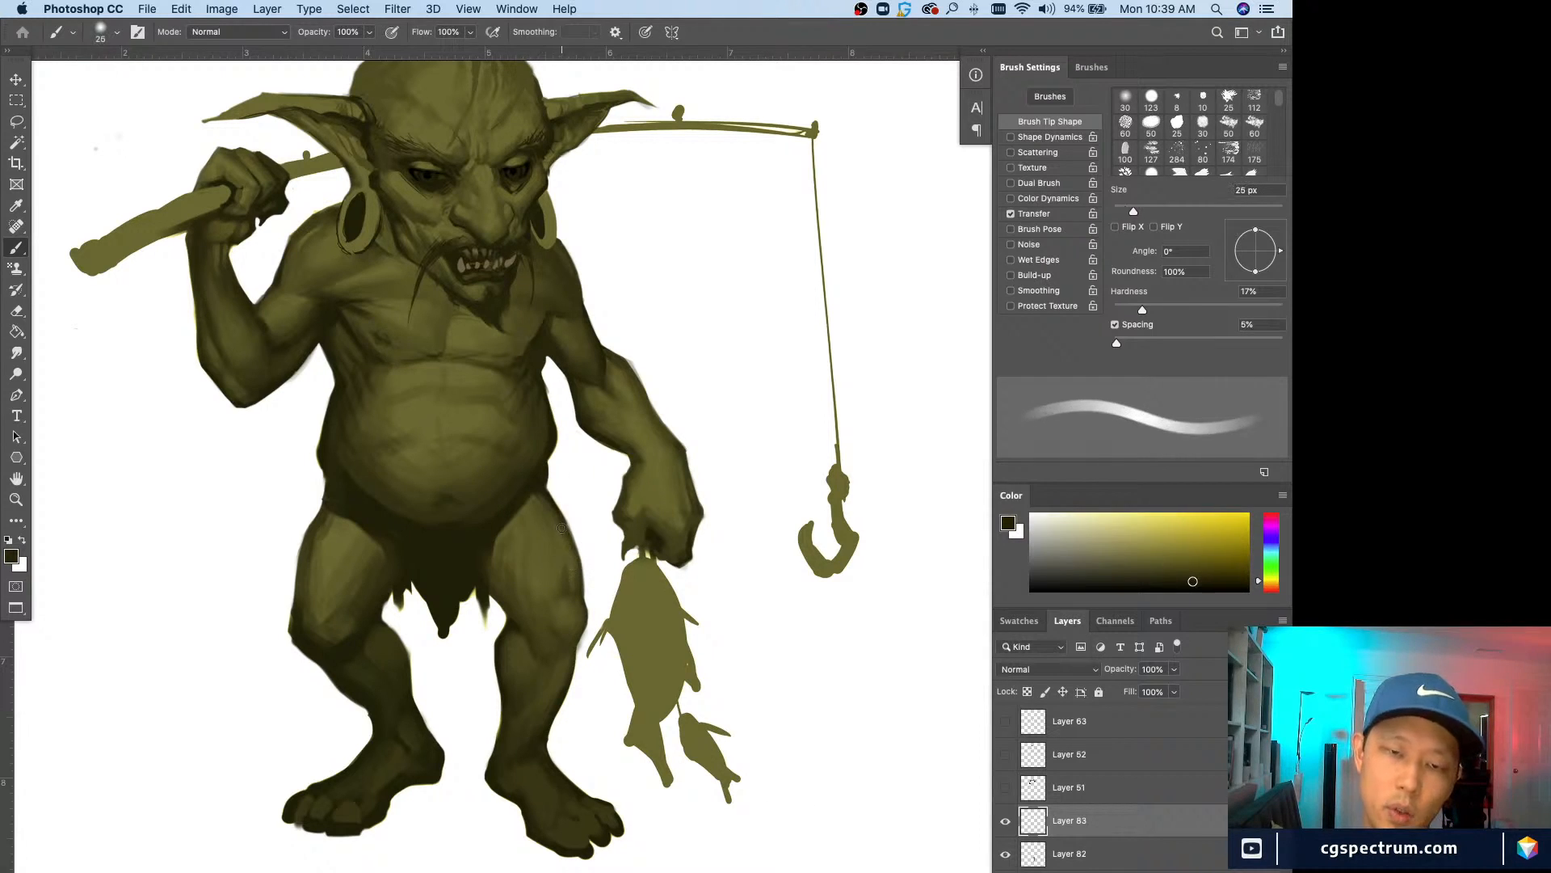
key("bracketleft")
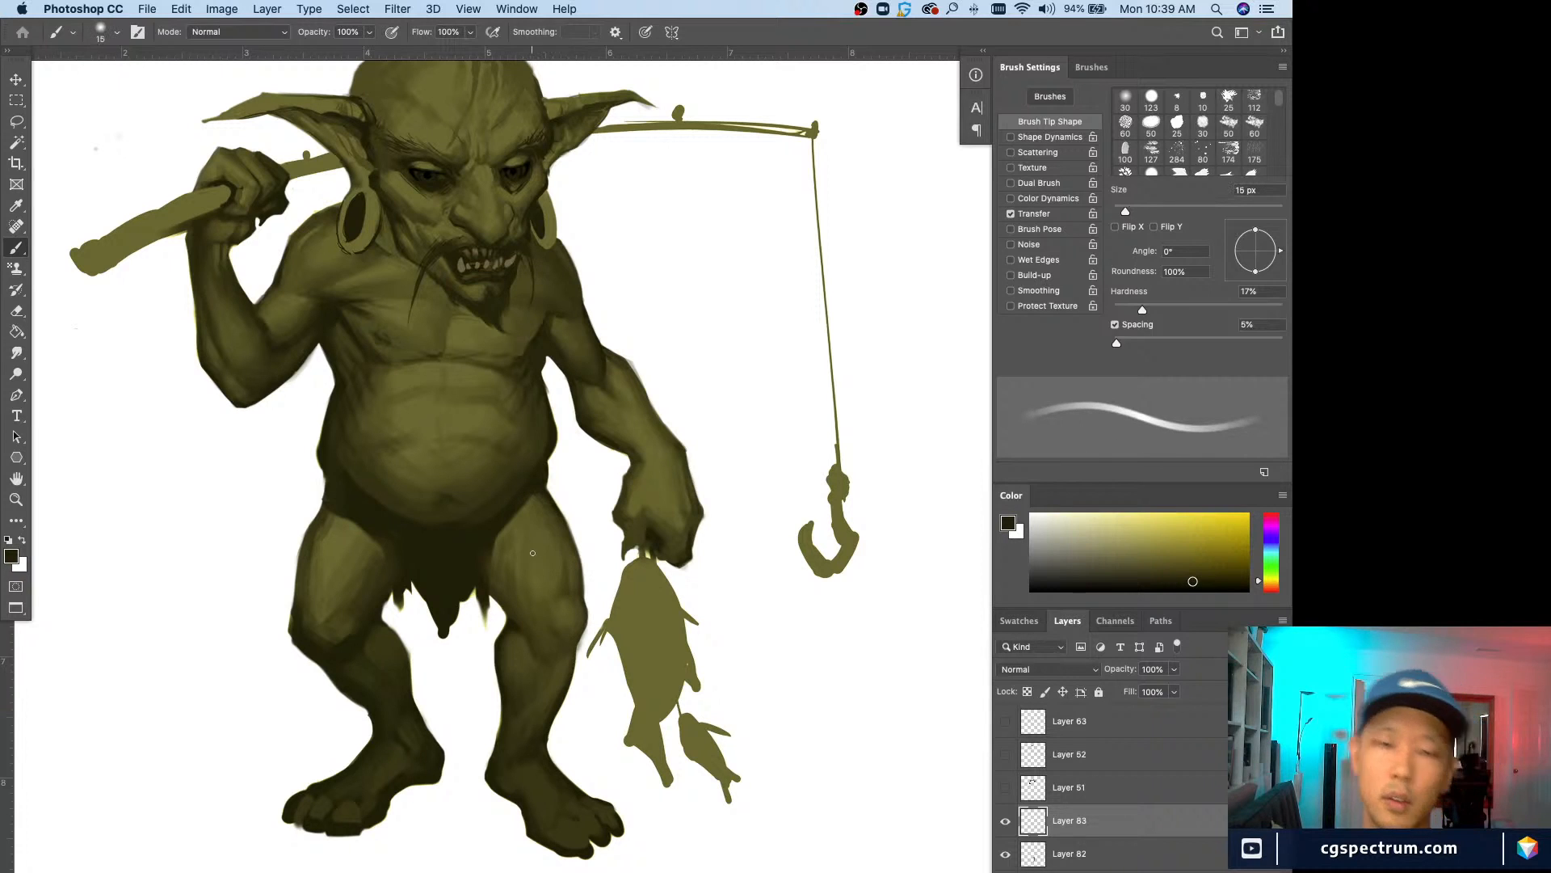
left_click(562, 550, "alt")
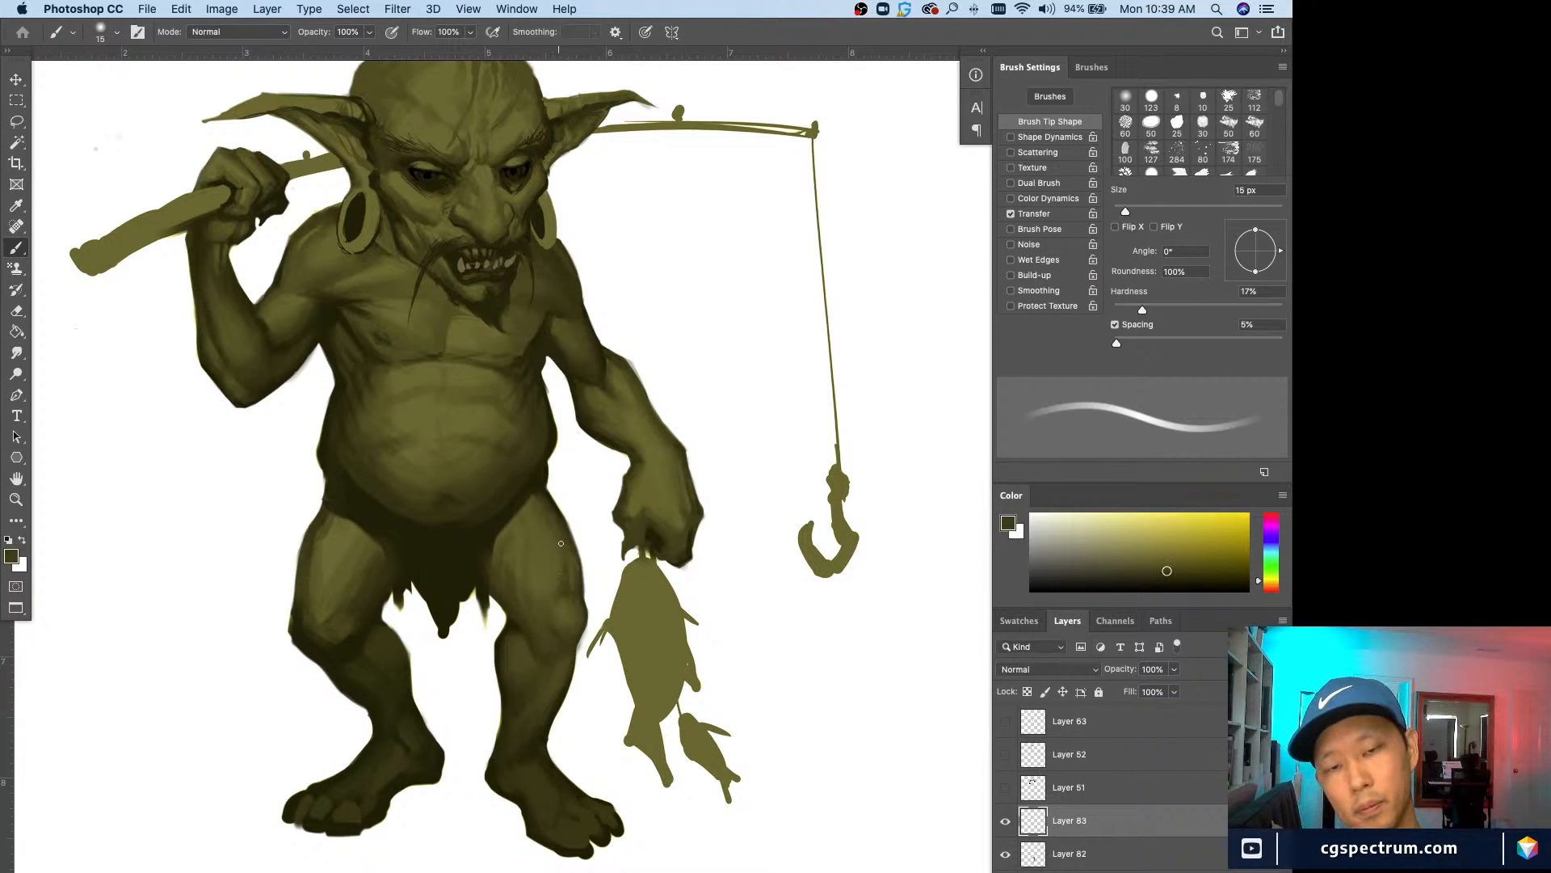
Step: Check the whole figure and touch up the fish-side thigh and hip crease with sampled olives at 15 and 20 px
key("super+minus")
key("super+minus")
key("super+equal")
key("super+equal")
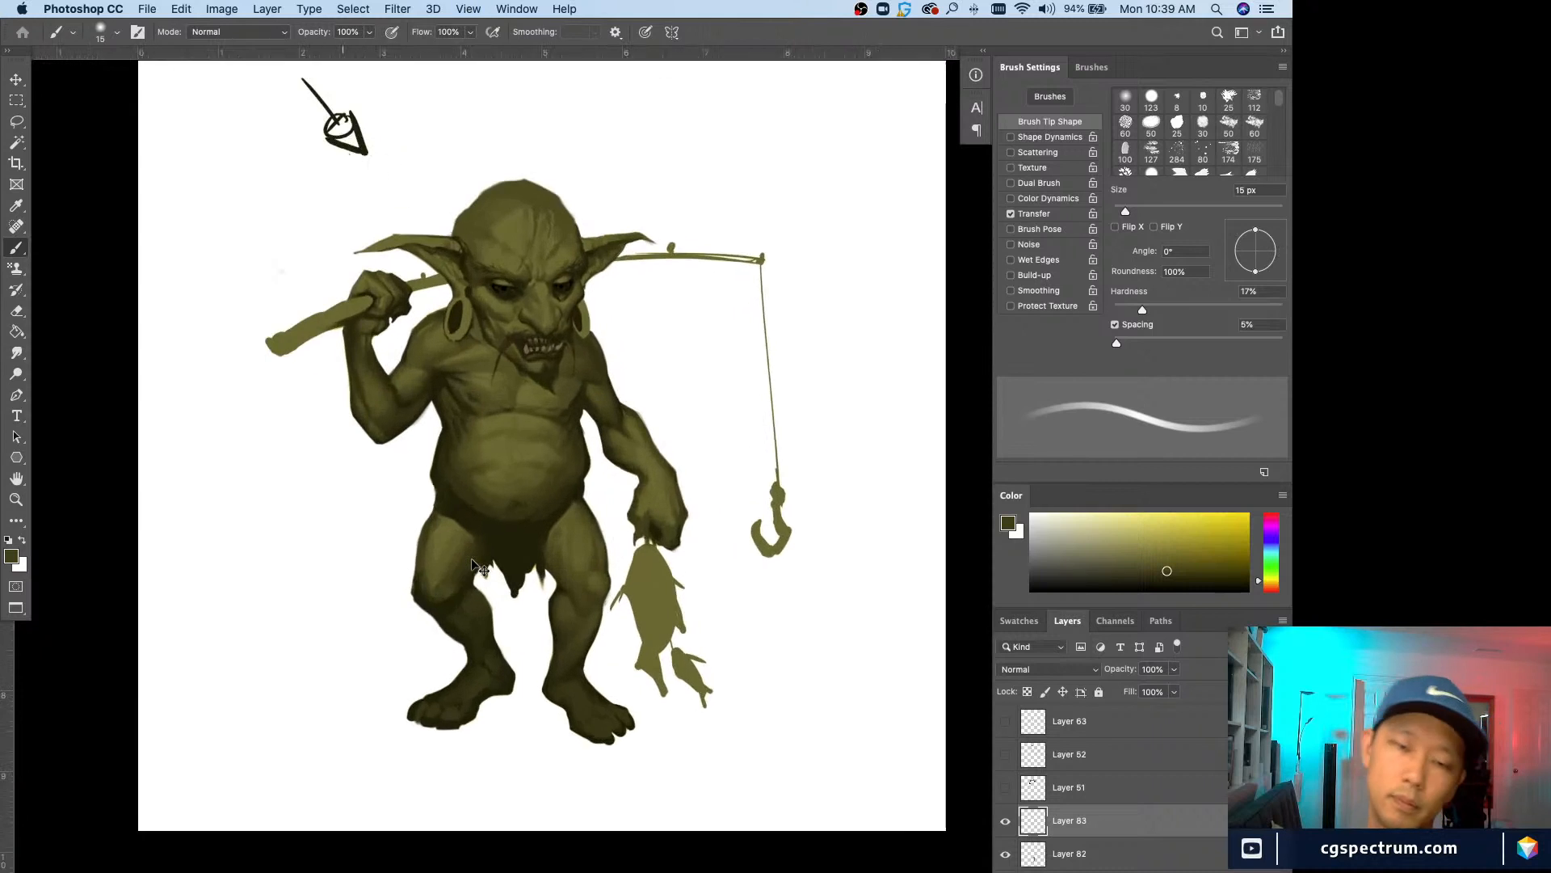
left_click(556, 558, "alt")
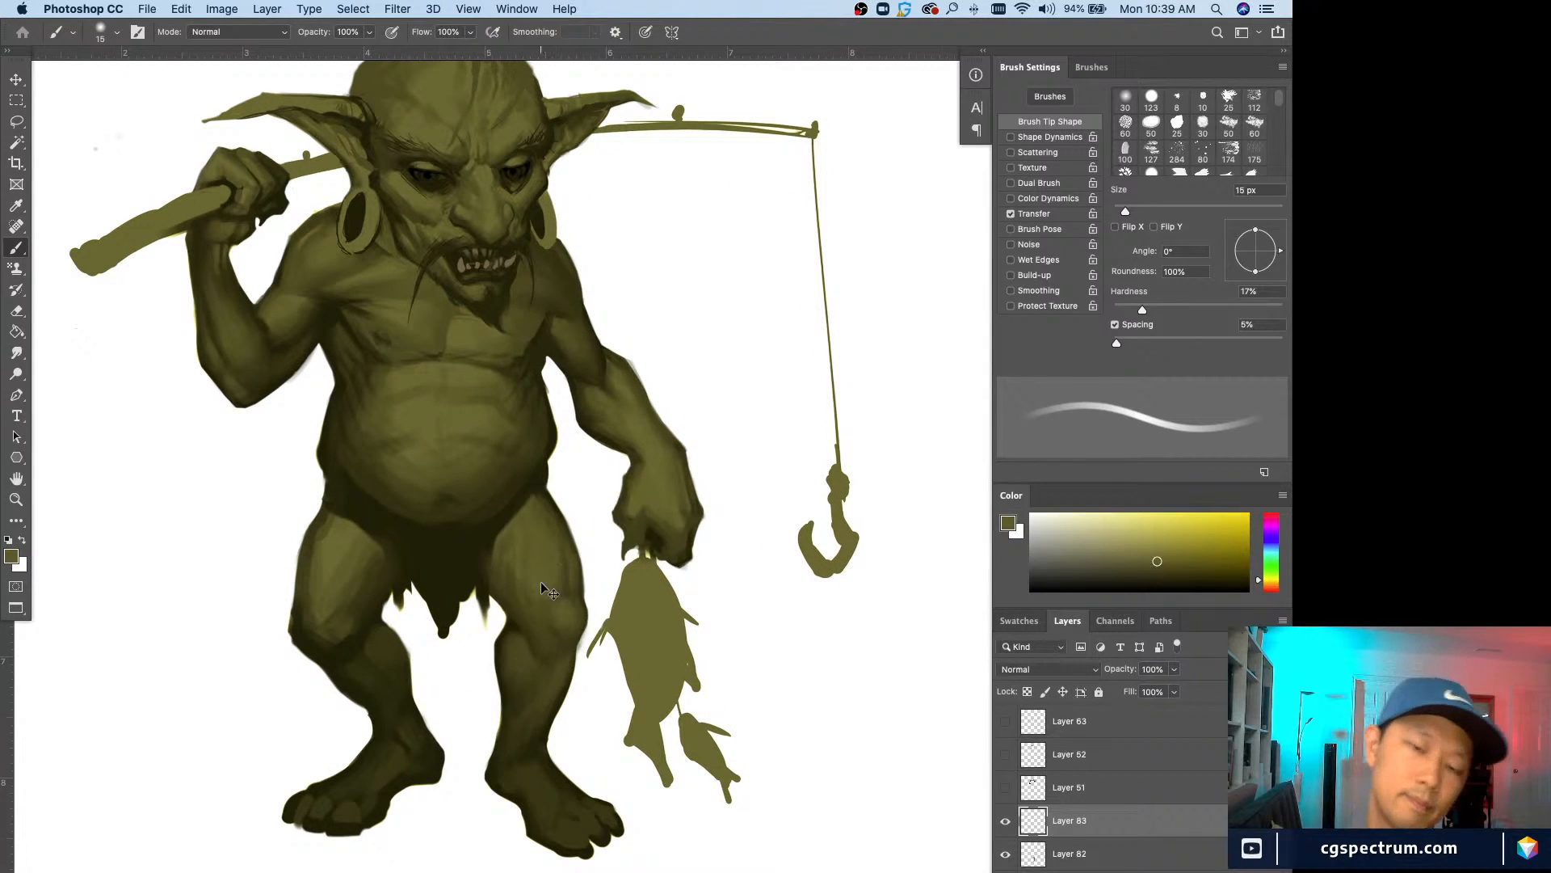
key("super+minus")
key("super+equal")
left_click(533, 493, "alt")
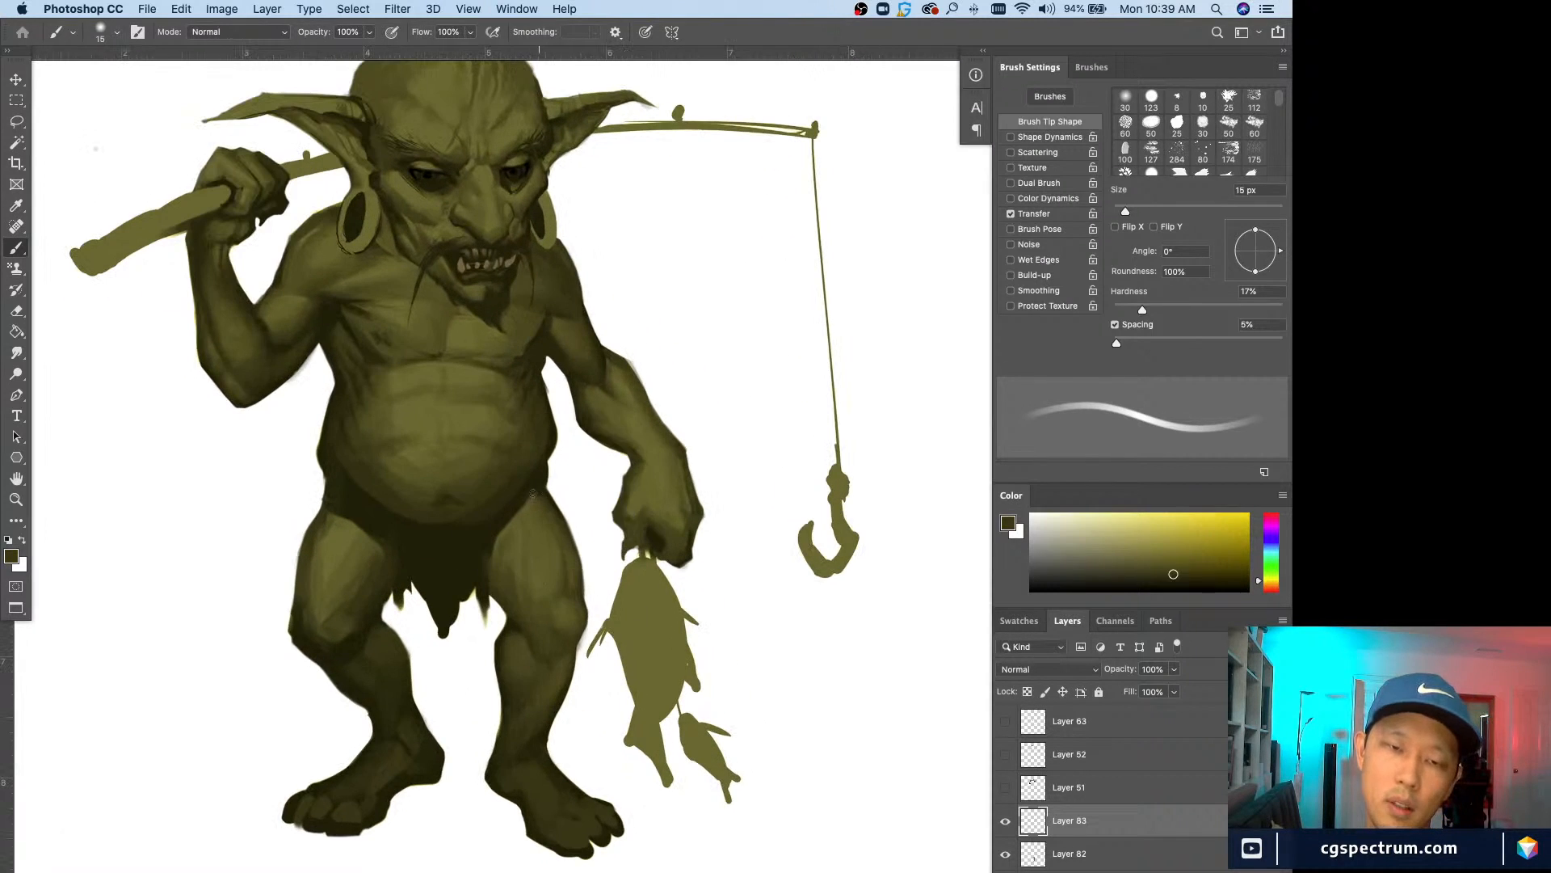
key("bracketright")
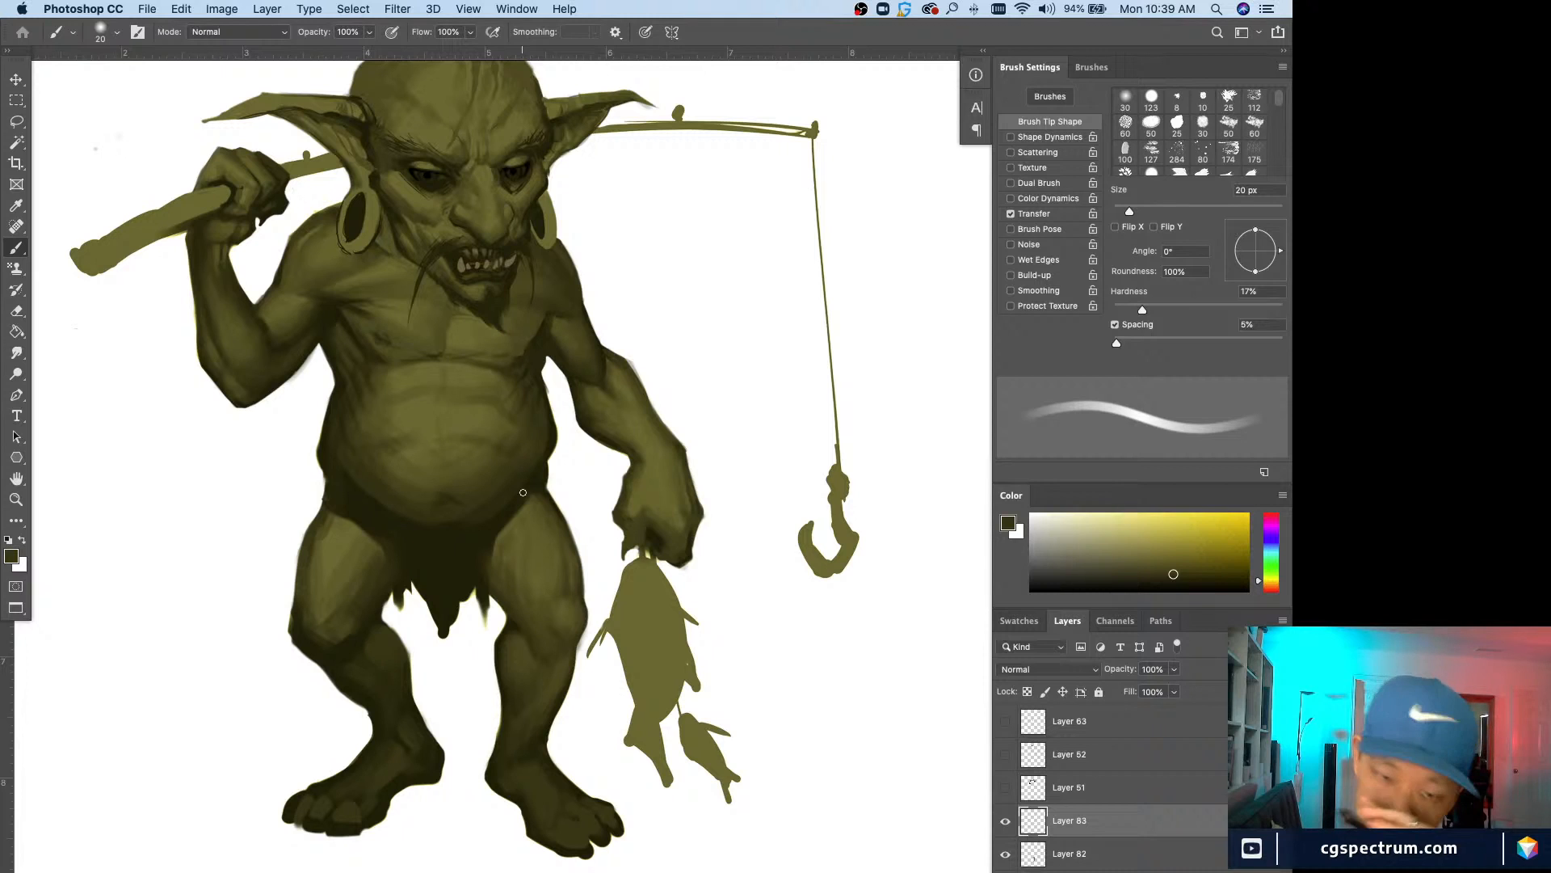
Step: Shade the inner side of the fish-side thigh beside the loincloth with sampled dark and mid olives at 25 to 35 px
left_click(512, 626, "alt")
key("bracketright")
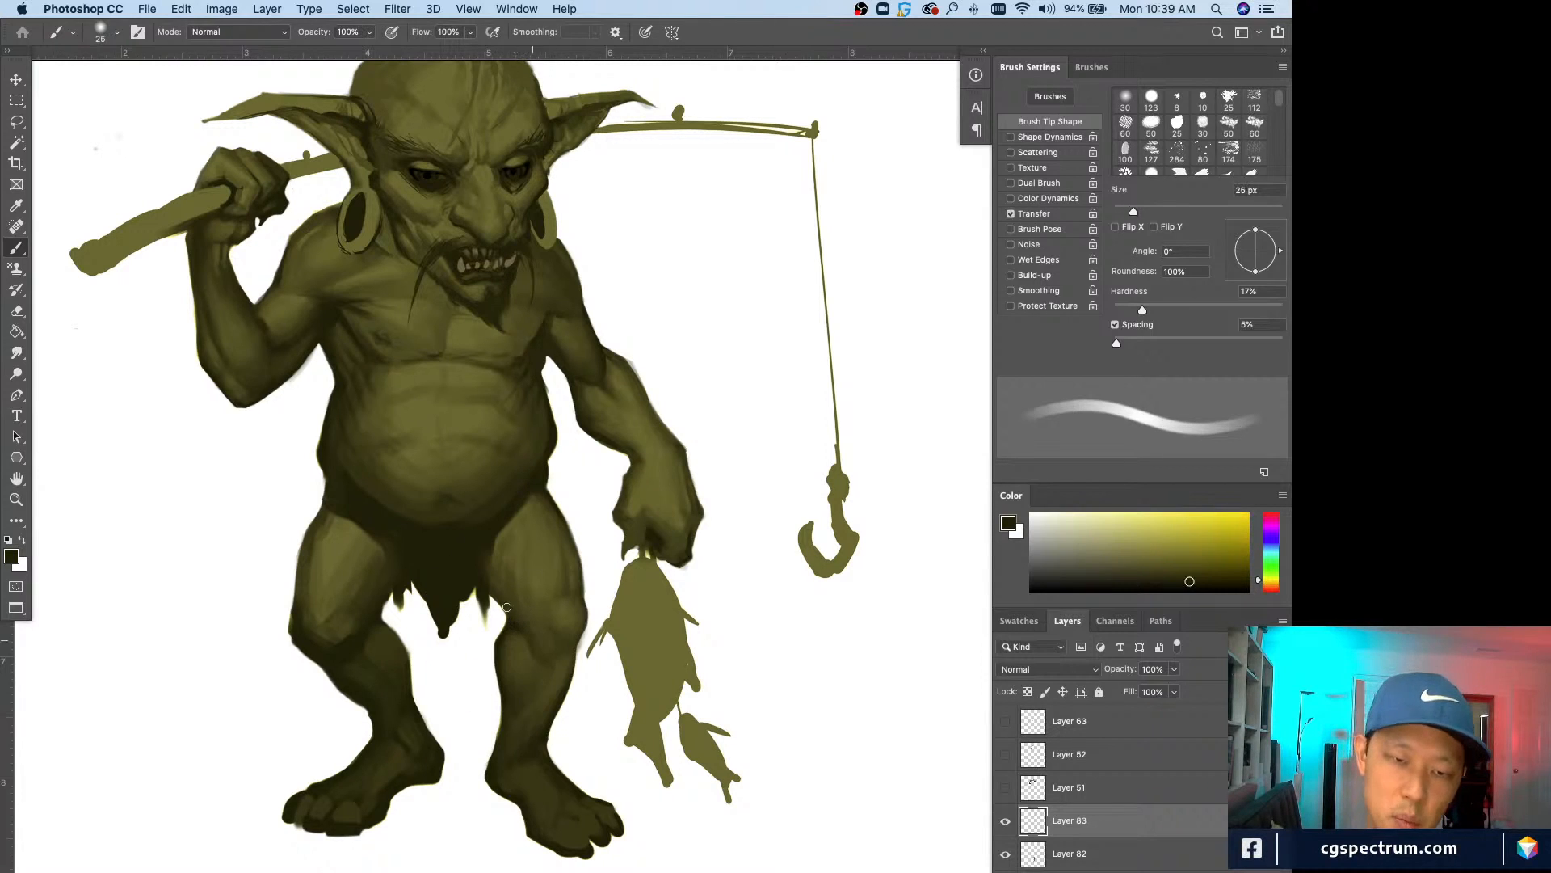
left_click(482, 565, "alt")
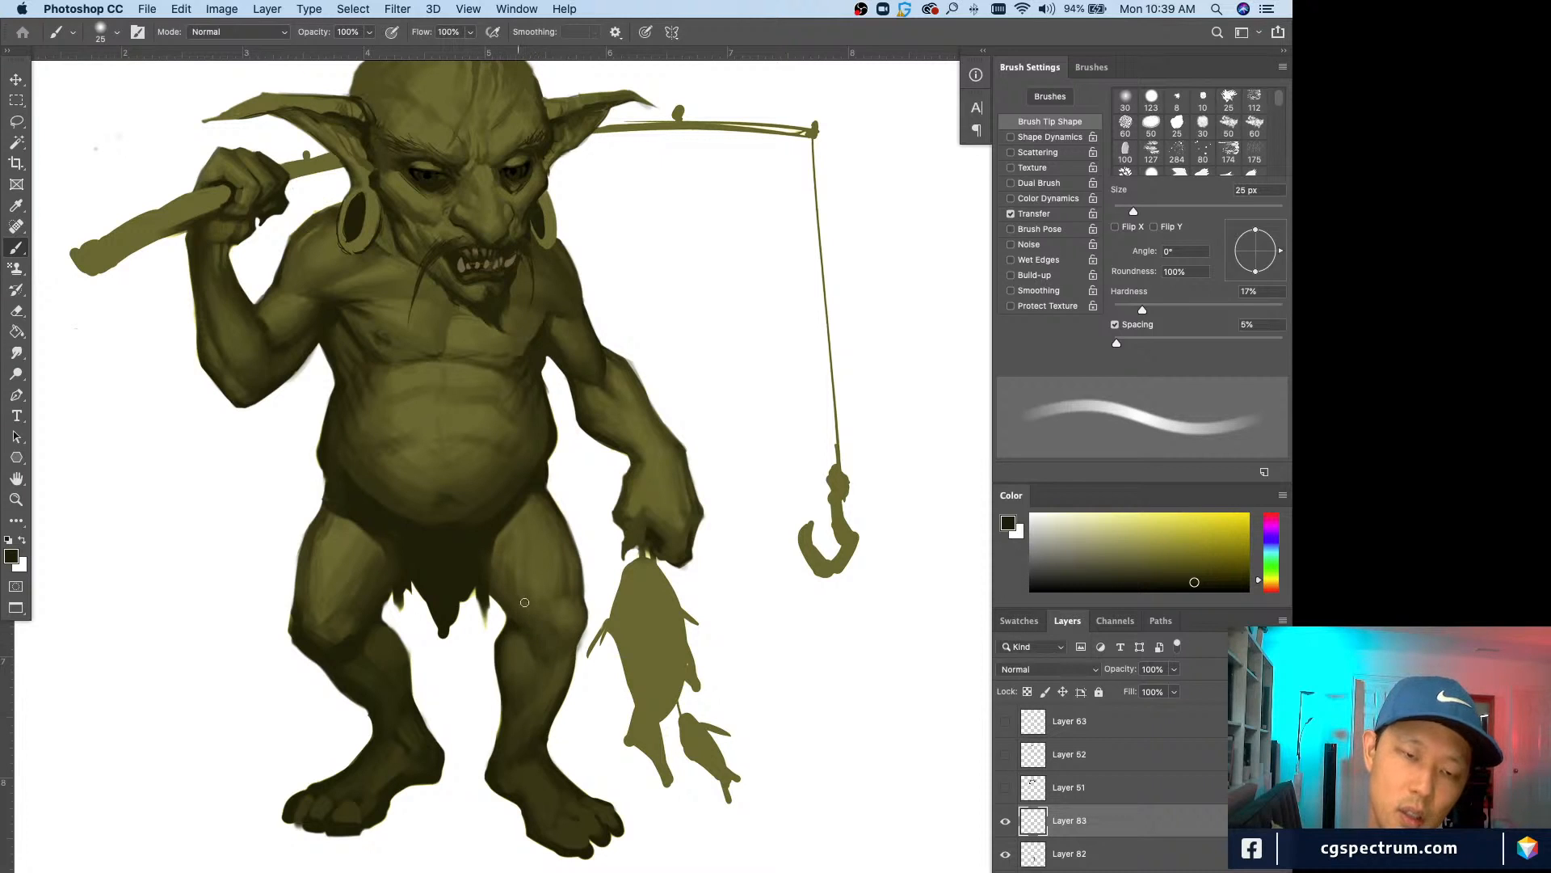
left_click(522, 598, "alt")
key("bracketright")
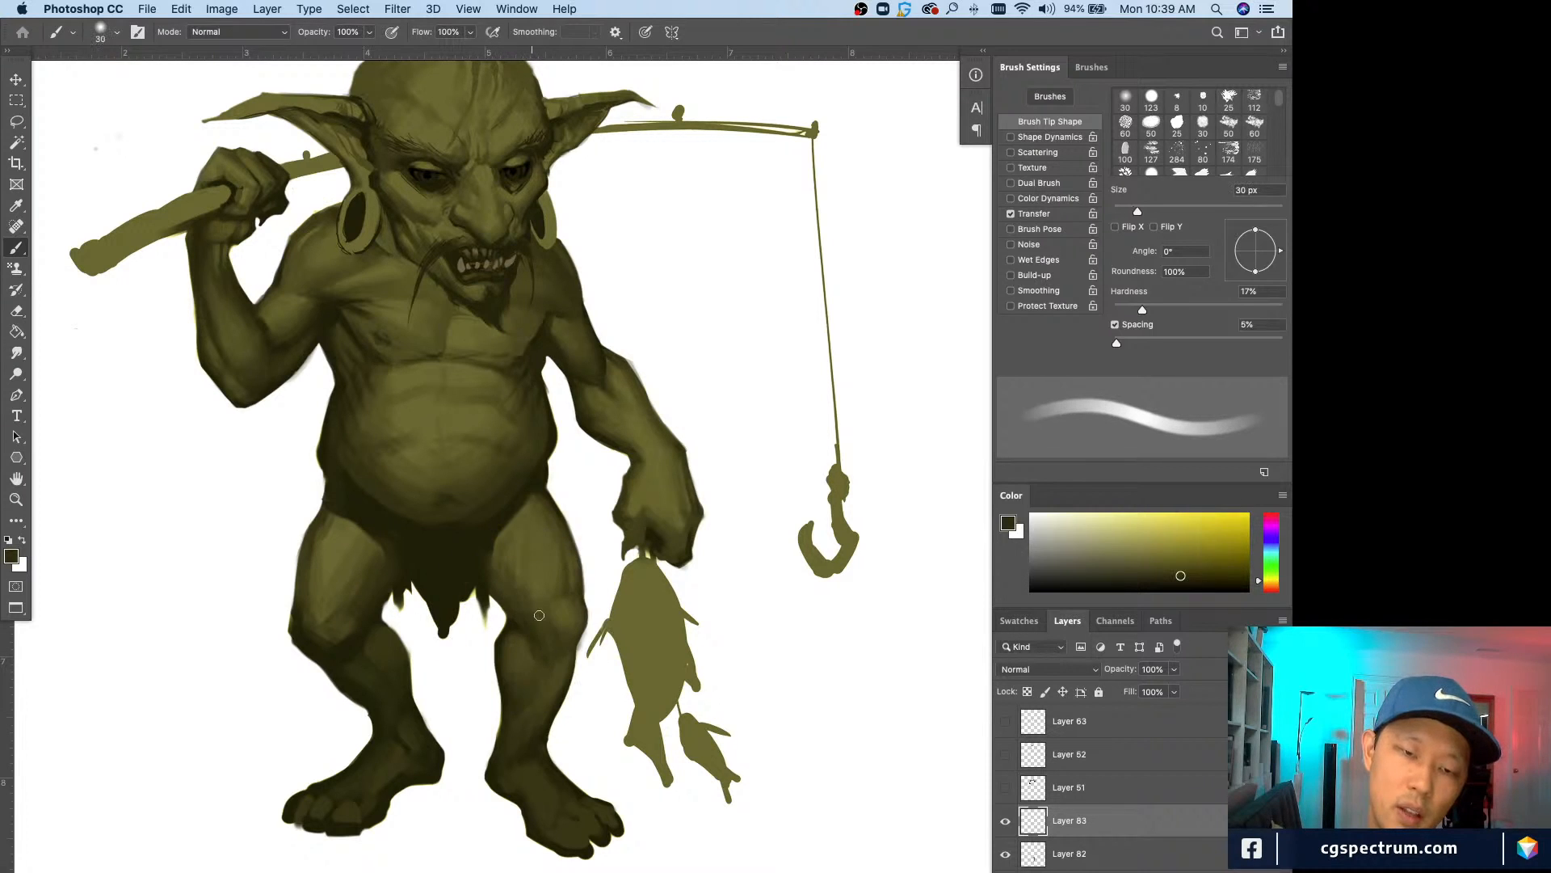
left_click(513, 574, "alt")
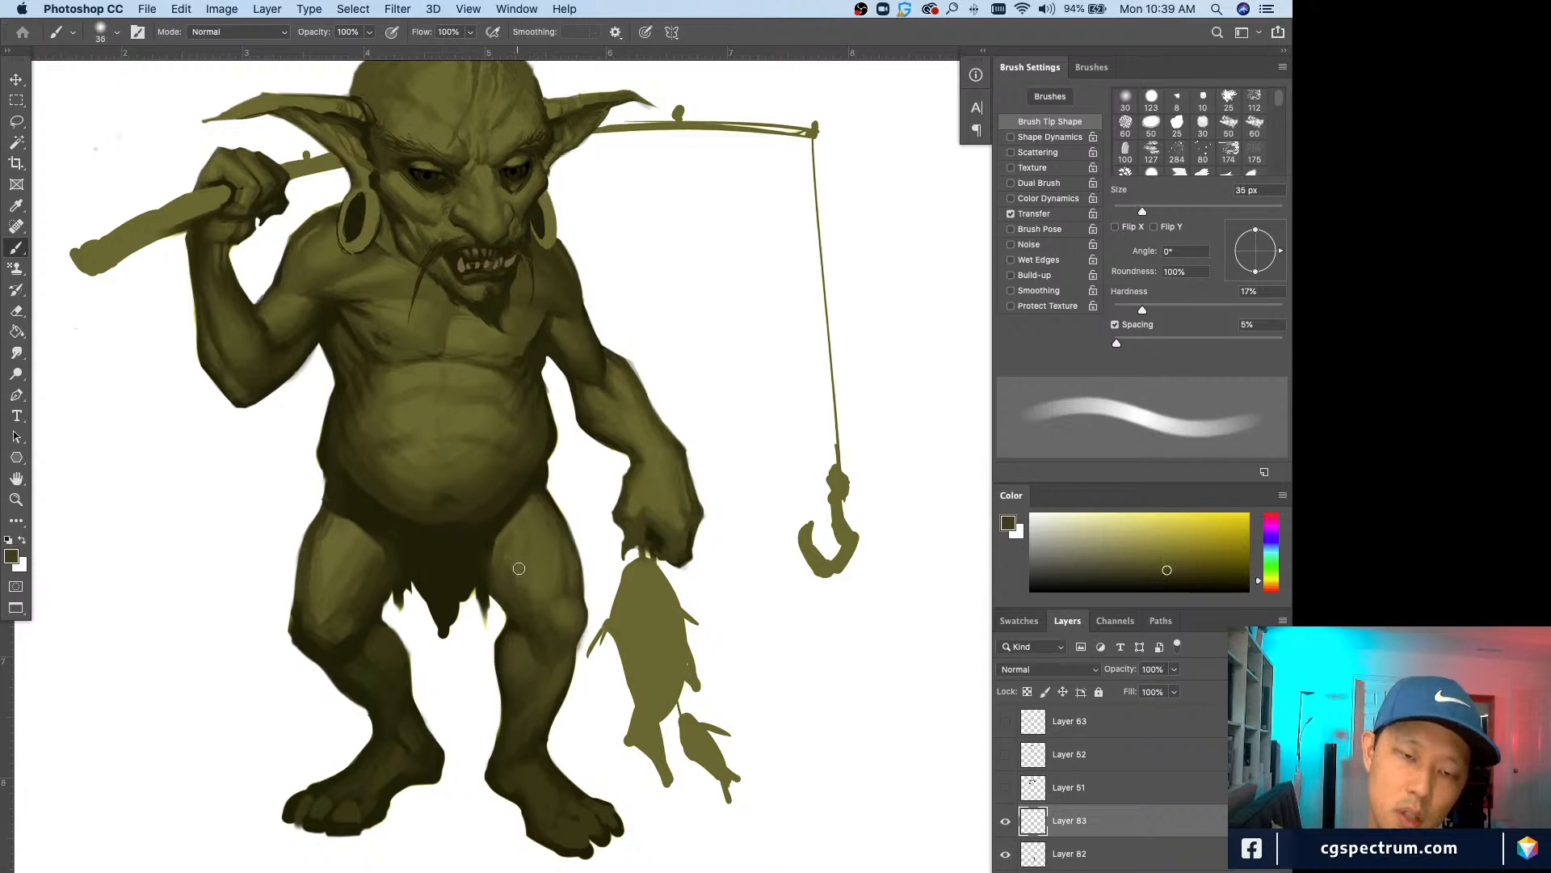
key("bracketleft")
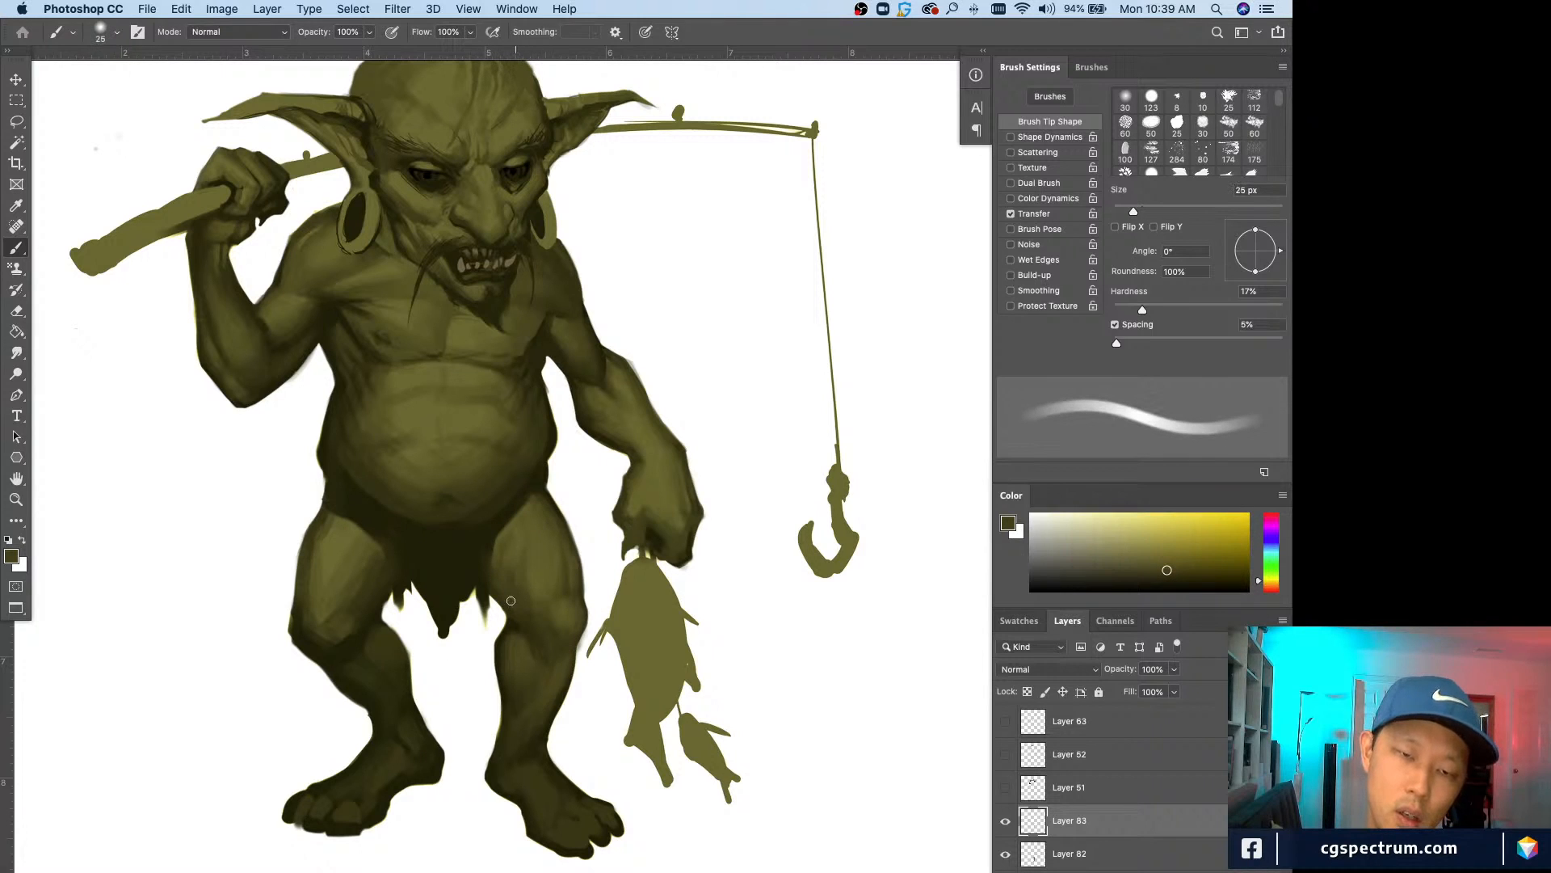
Step: Smooth the upper inner part of the fish-side thigh with sampled light and mid olives at 35 and 40 px
left_click(515, 552, "alt")
key("bracketright")
key("bracketright")
left_click(513, 523, "alt")
key("bracketright")
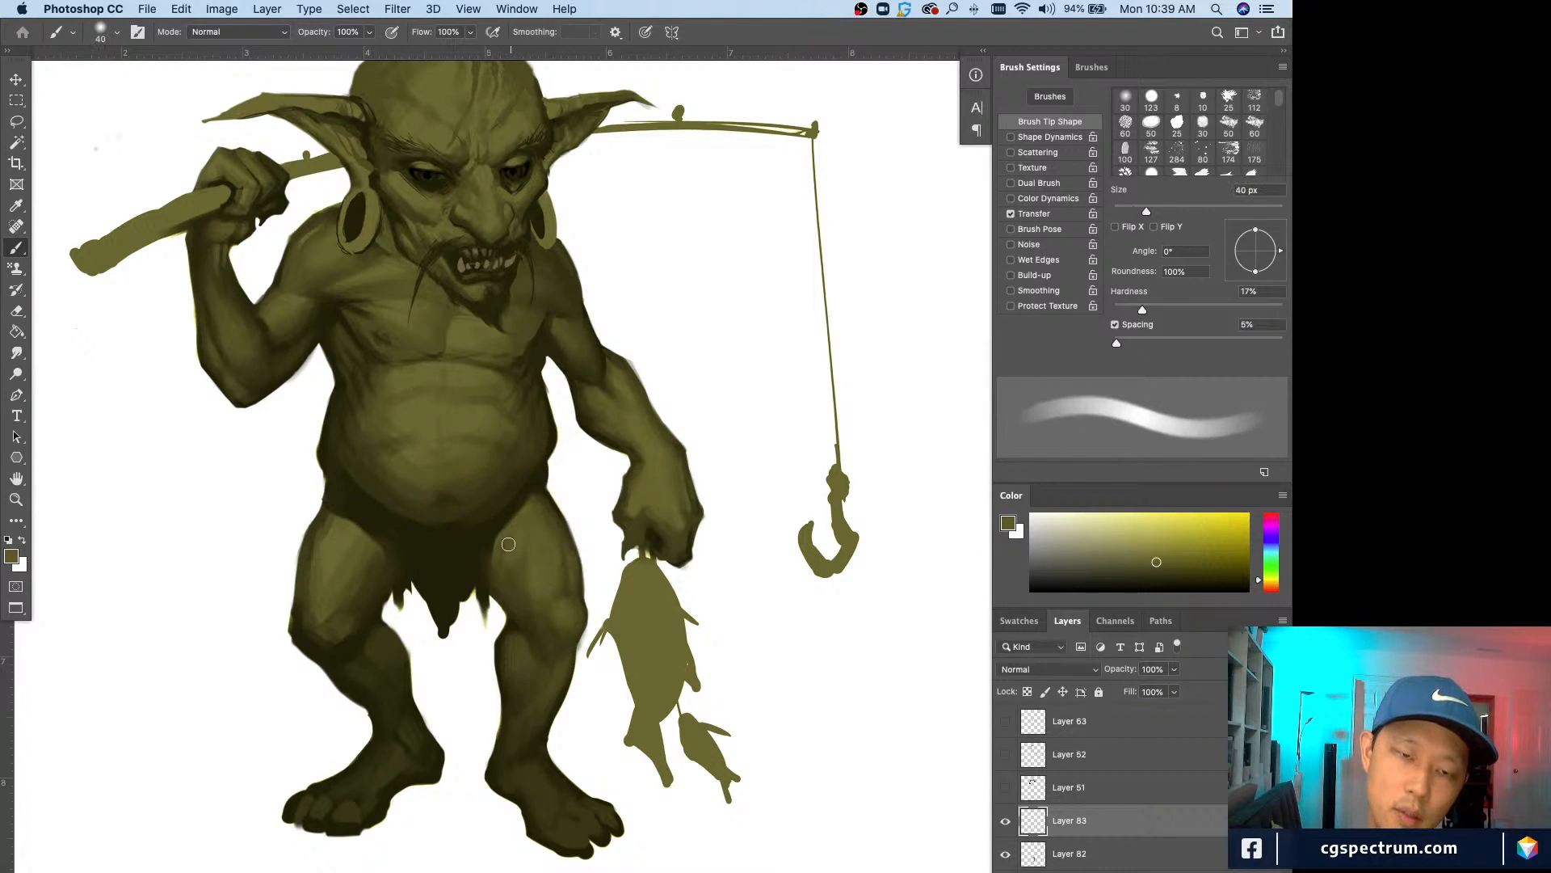
key("bracketleft")
left_click(513, 546, "alt")
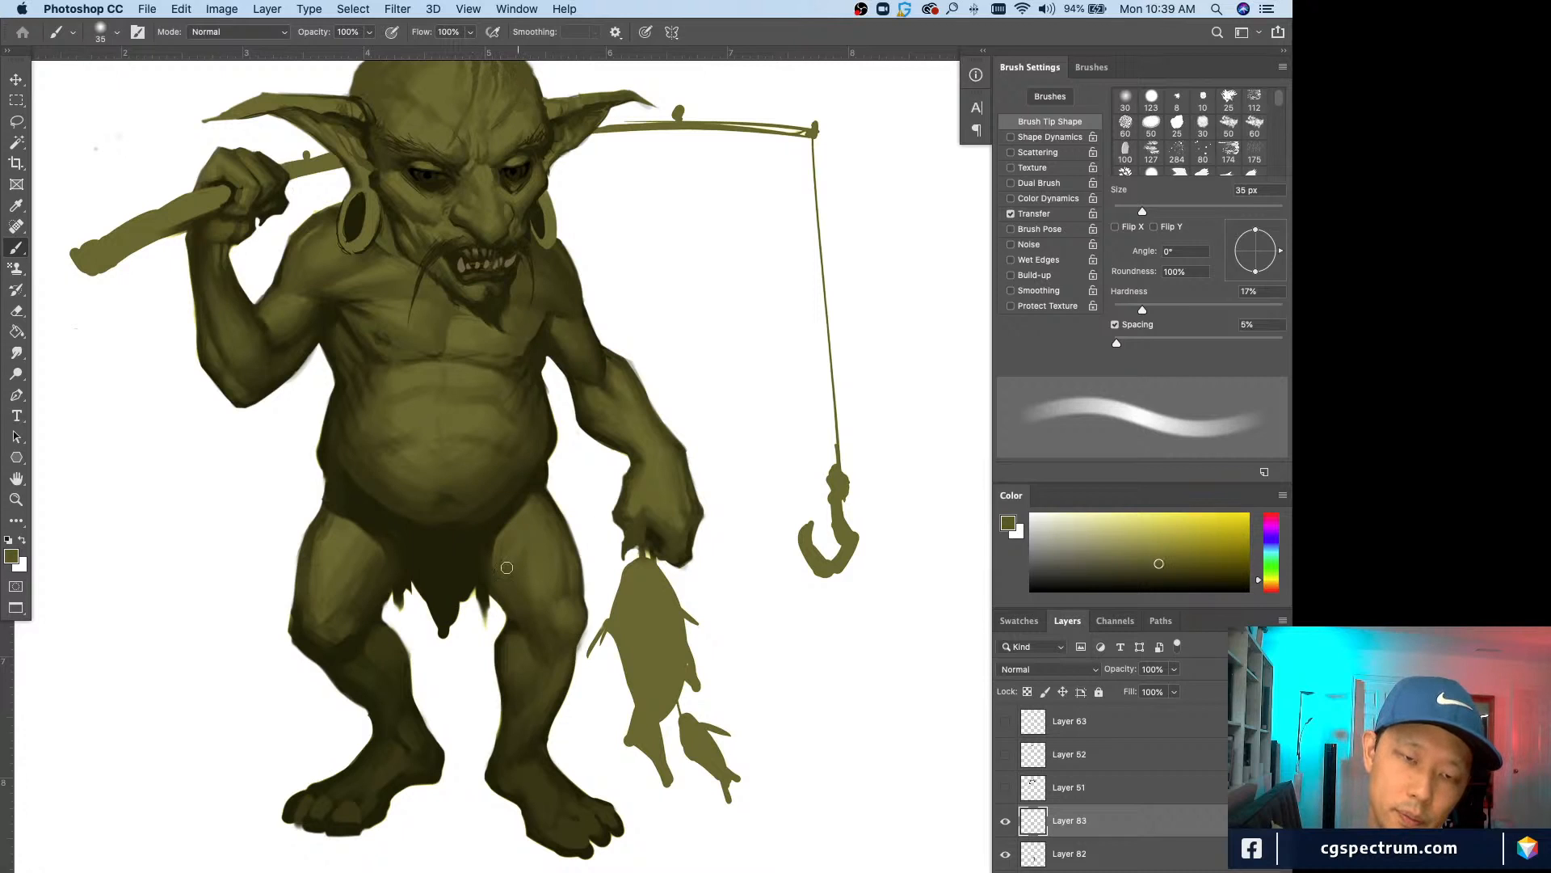
left_click(515, 544, "alt")
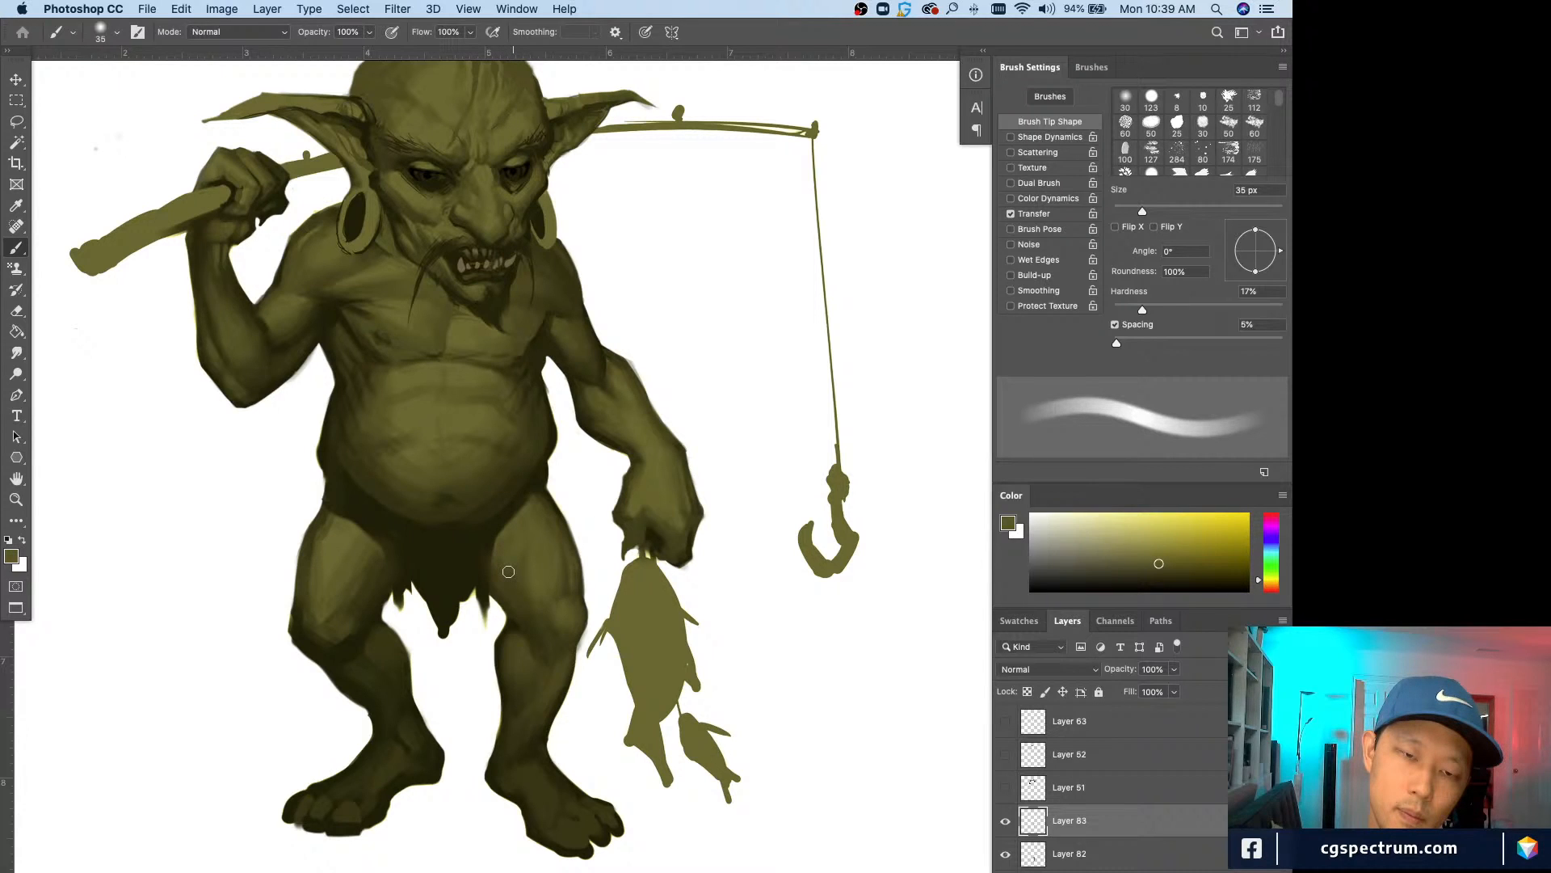
left_click(507, 553, "alt")
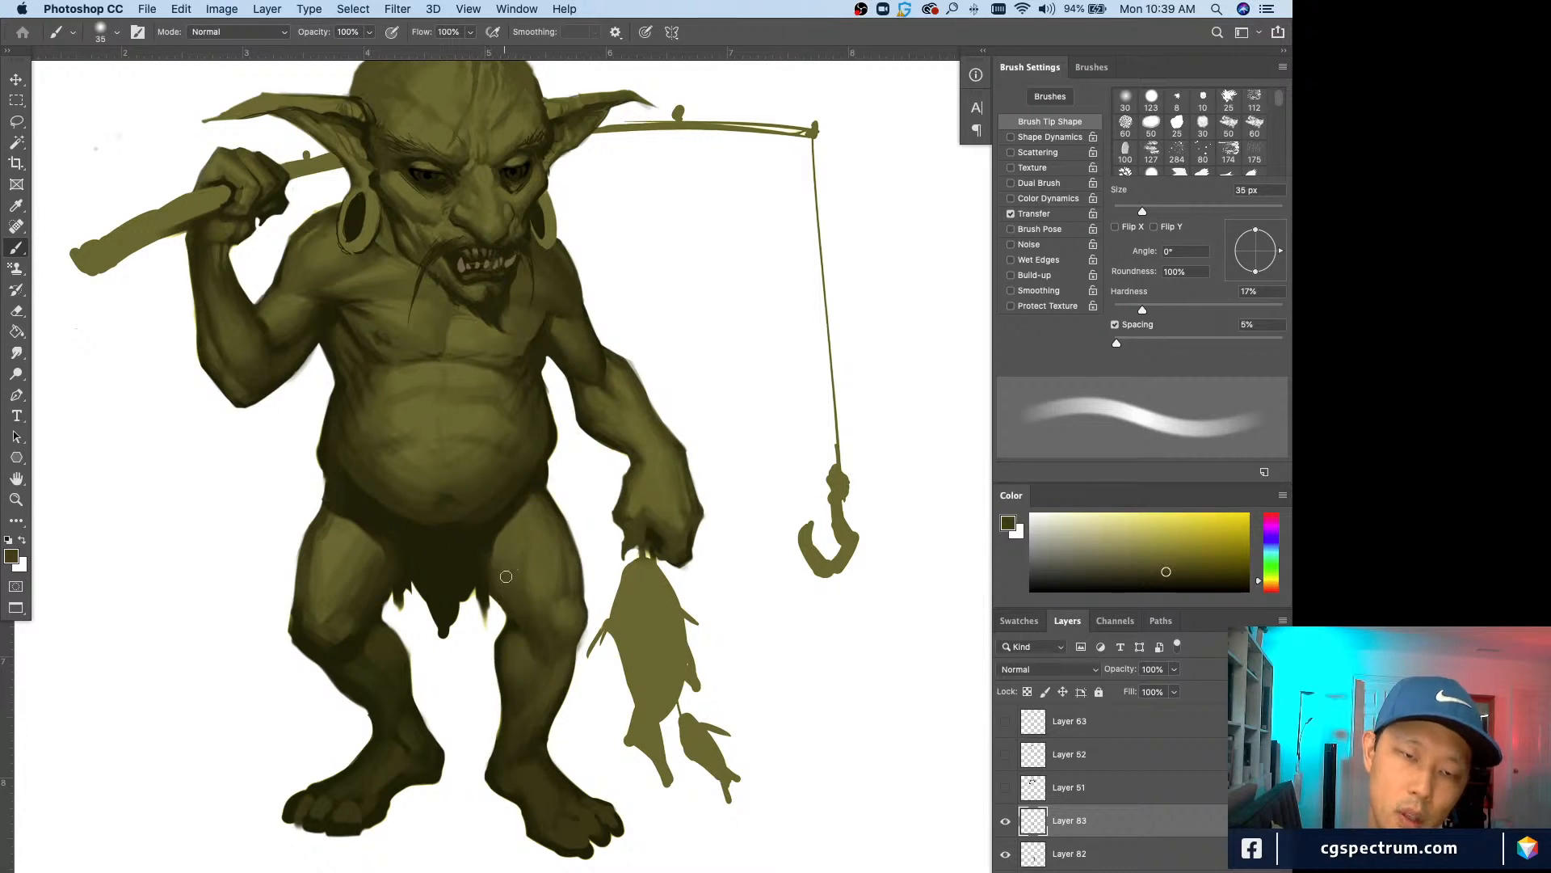
Step: Blend the fish-side thigh from the belly to above the knee with sampled dark and light olives at 30 and 35 px
left_click(519, 606, "alt")
key("bracketleft")
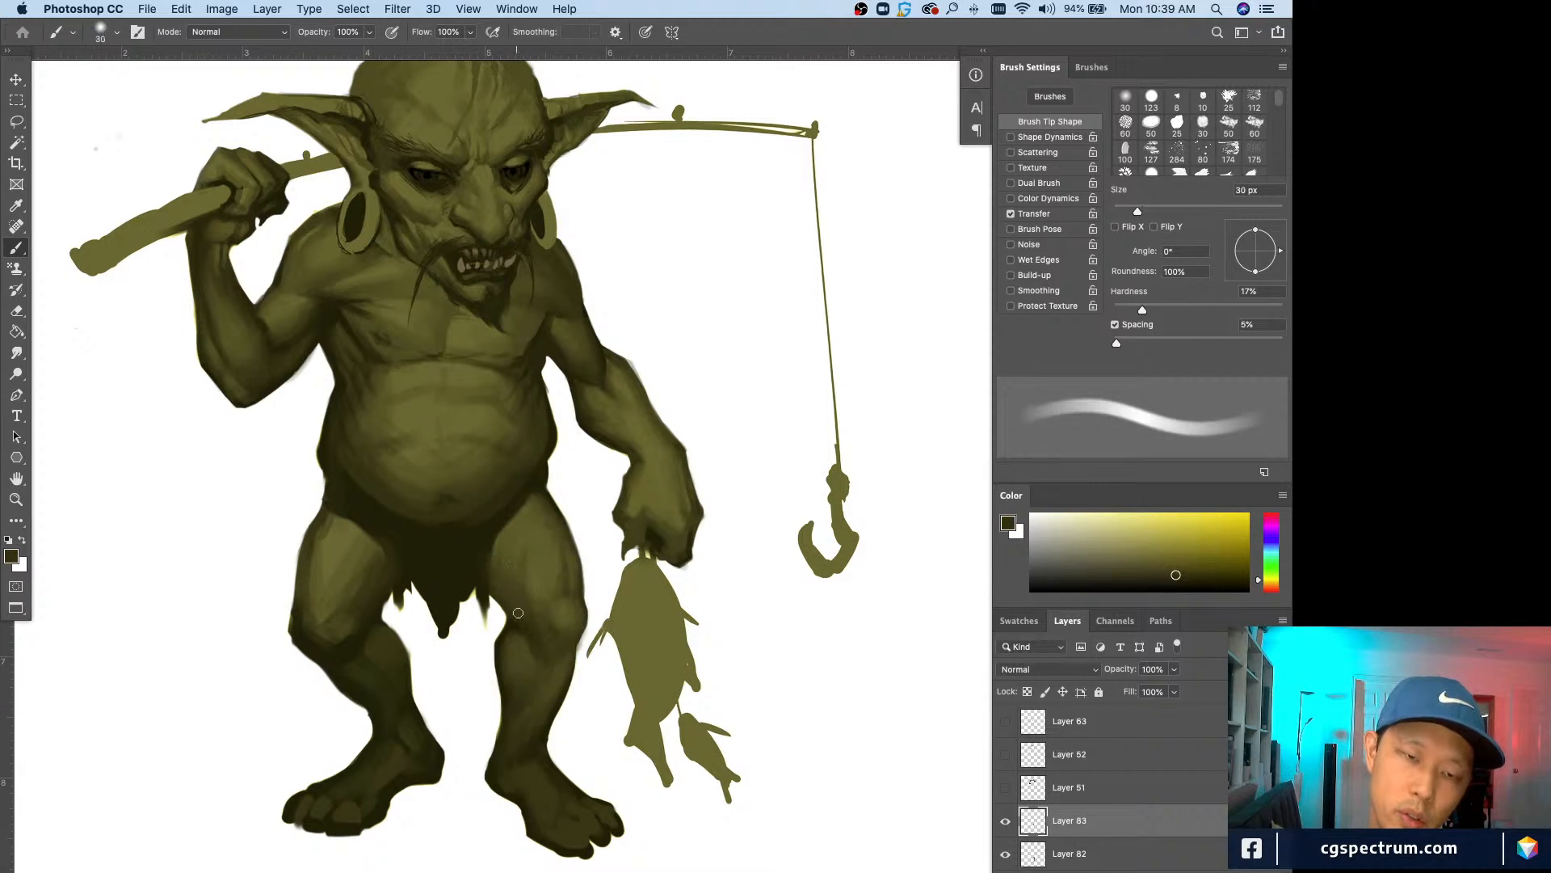
left_click(521, 521, "alt")
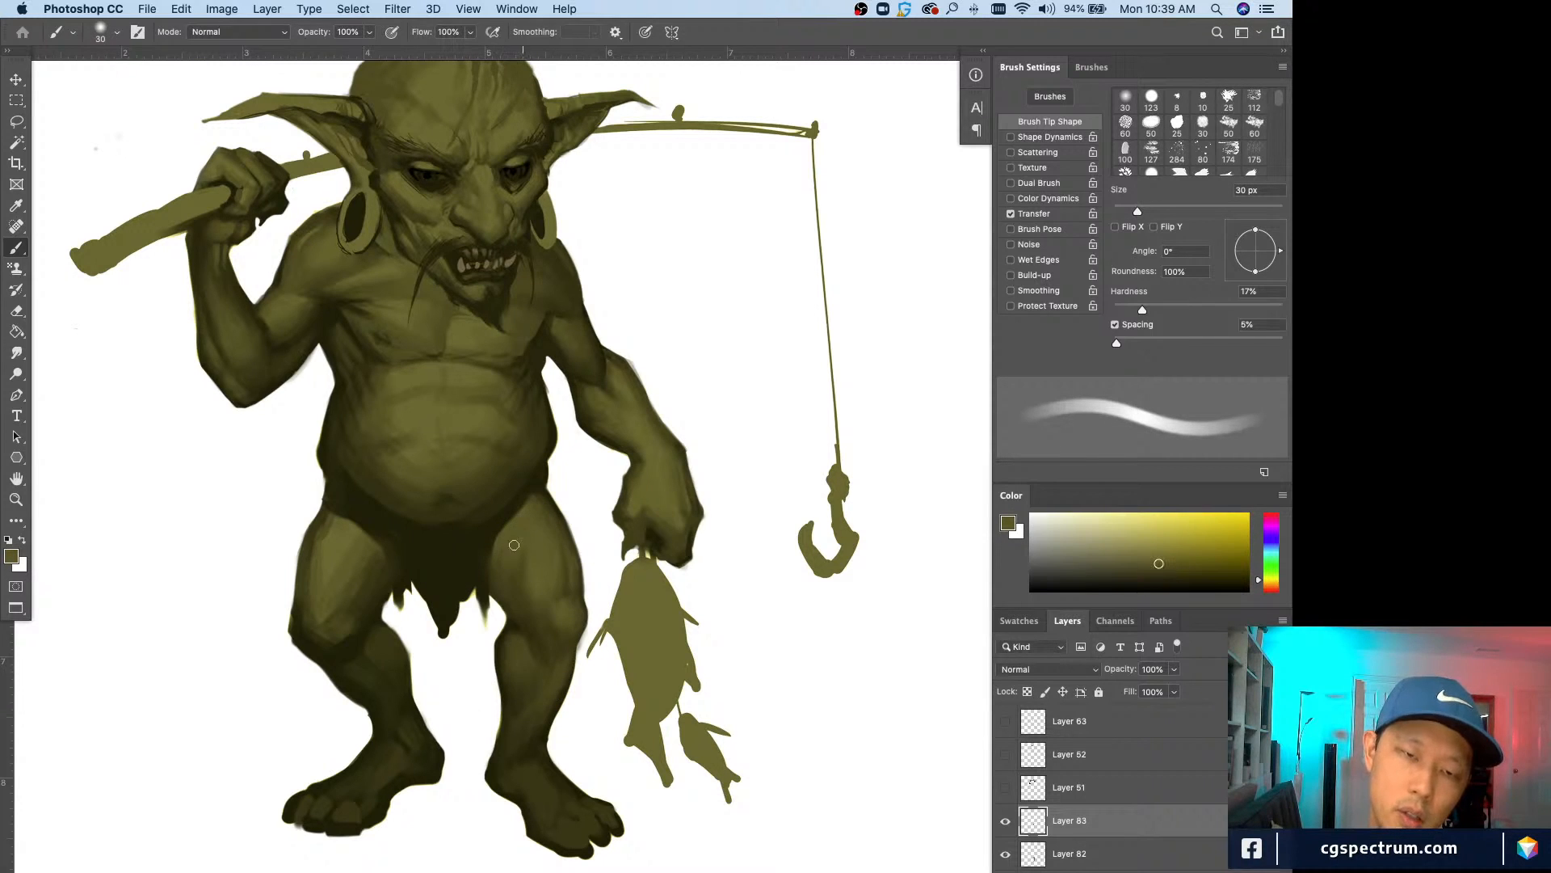
left_click(539, 561, "alt")
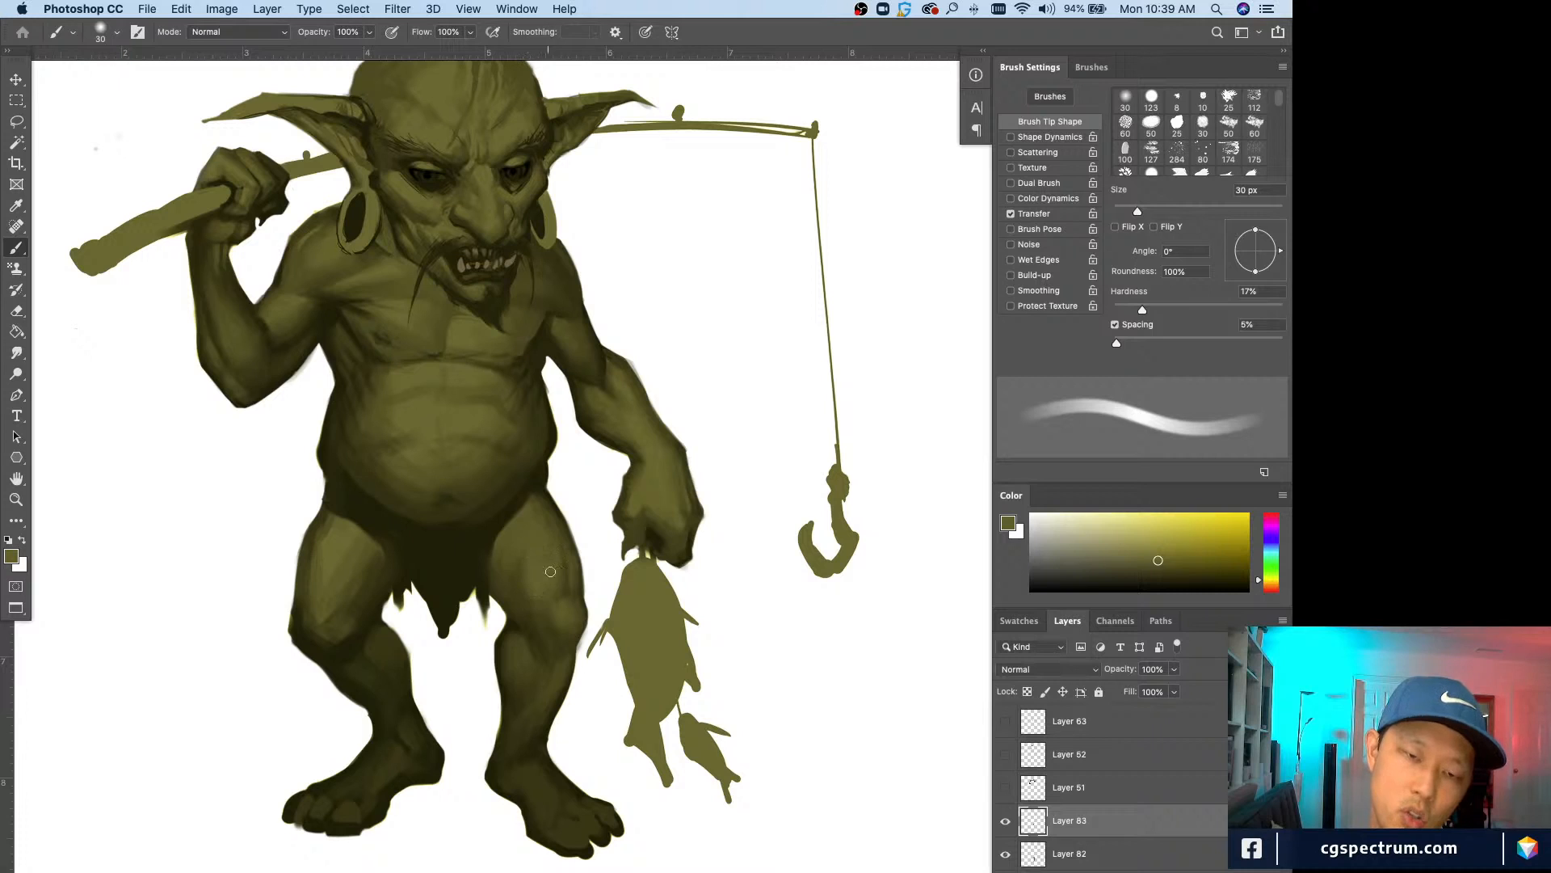
left_click(520, 591, "alt")
key("bracketright")
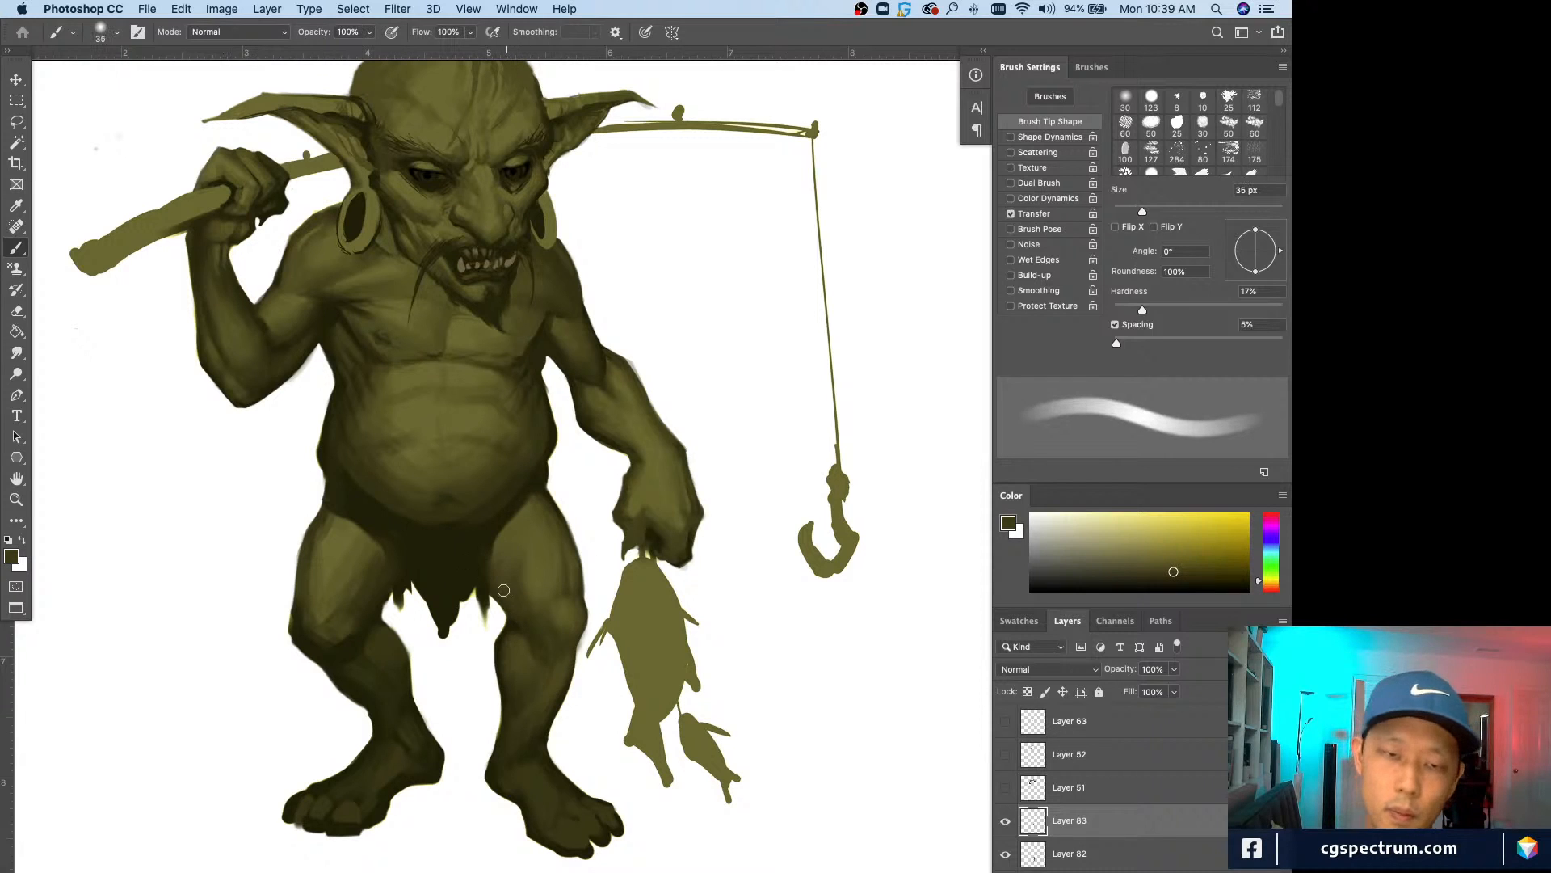
key("h")
left_click(293, 489)
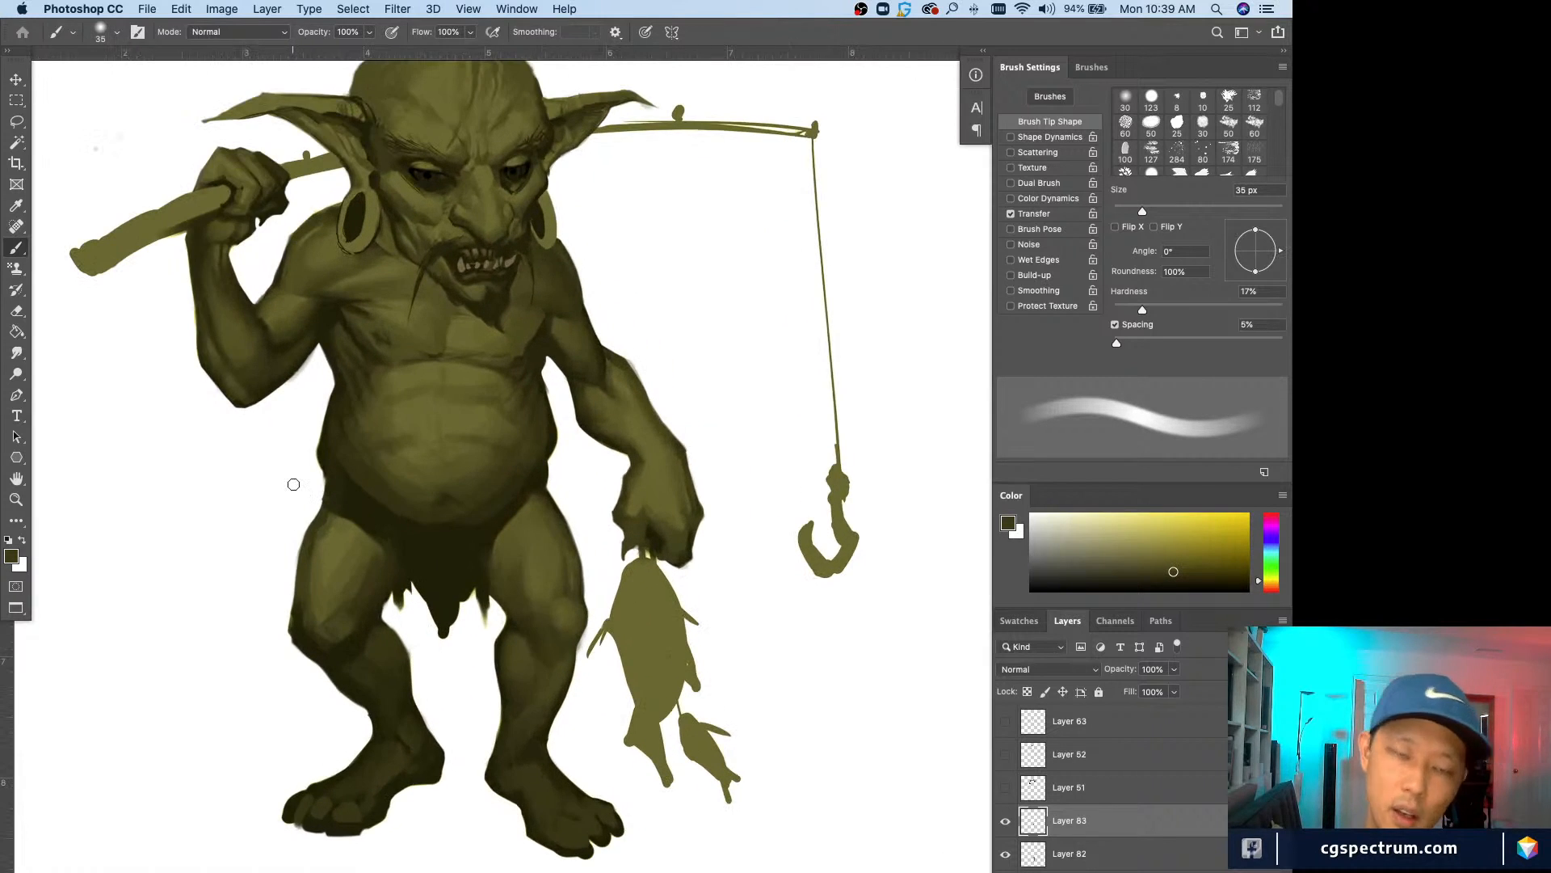
Step: Darken the inner side of the fish-side thigh beside the loincloth with a sampled dark olive at 25 px
key("h")
left_click(293, 484)
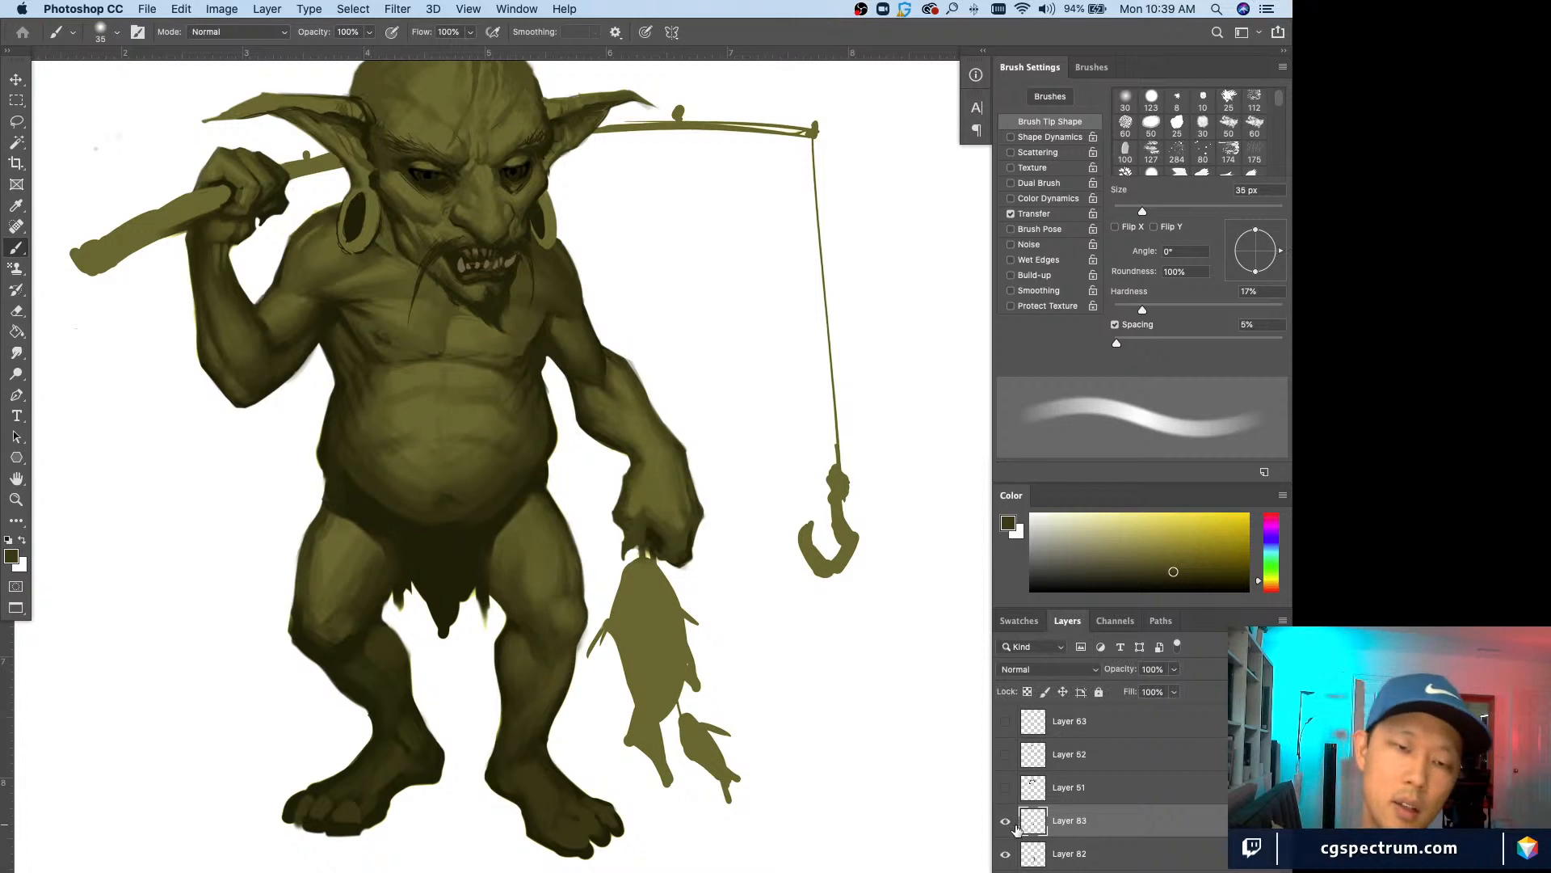
left_click(519, 606, "alt")
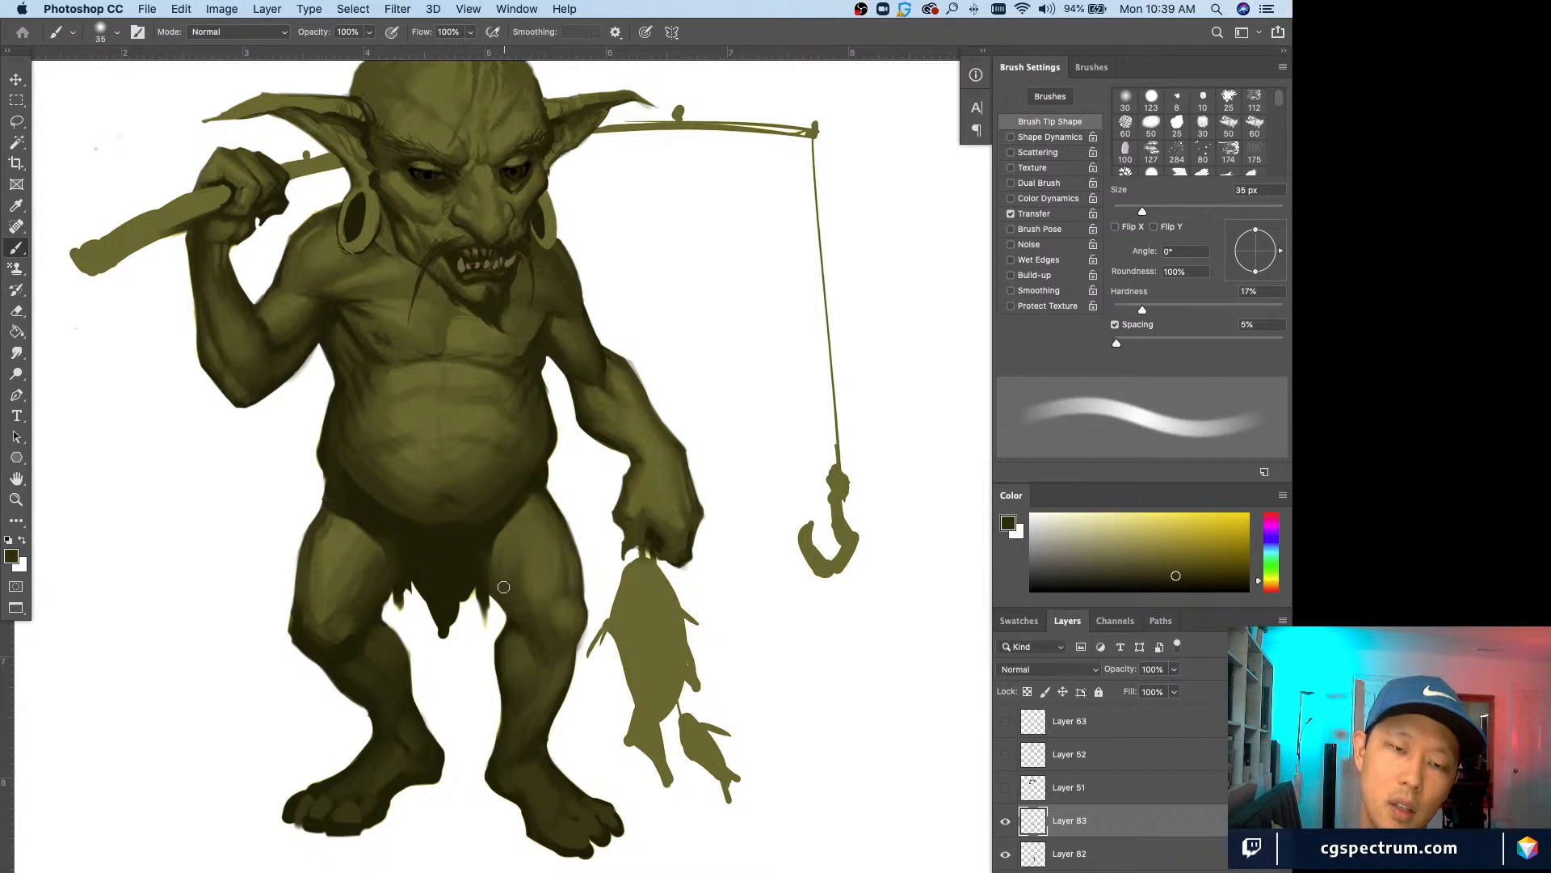
key("bracketleft")
key("bracketleft")
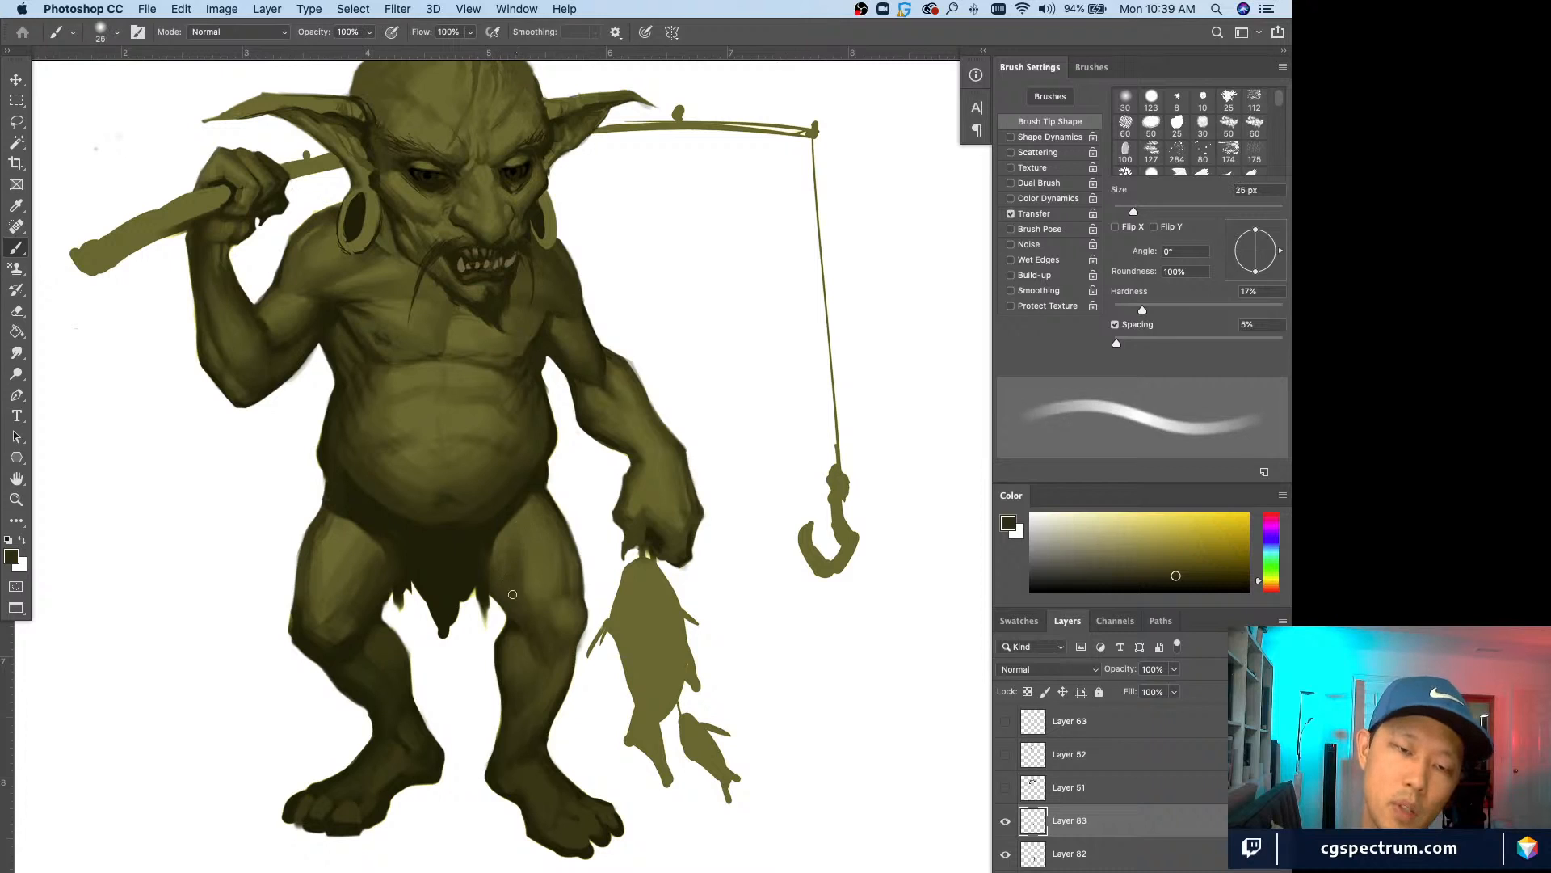
Step: Lighten the upper inner part of the fish-side thigh with a sampled light olive at 35, 9 and 30 px
left_click(546, 550, "alt")
key("bracketleft")
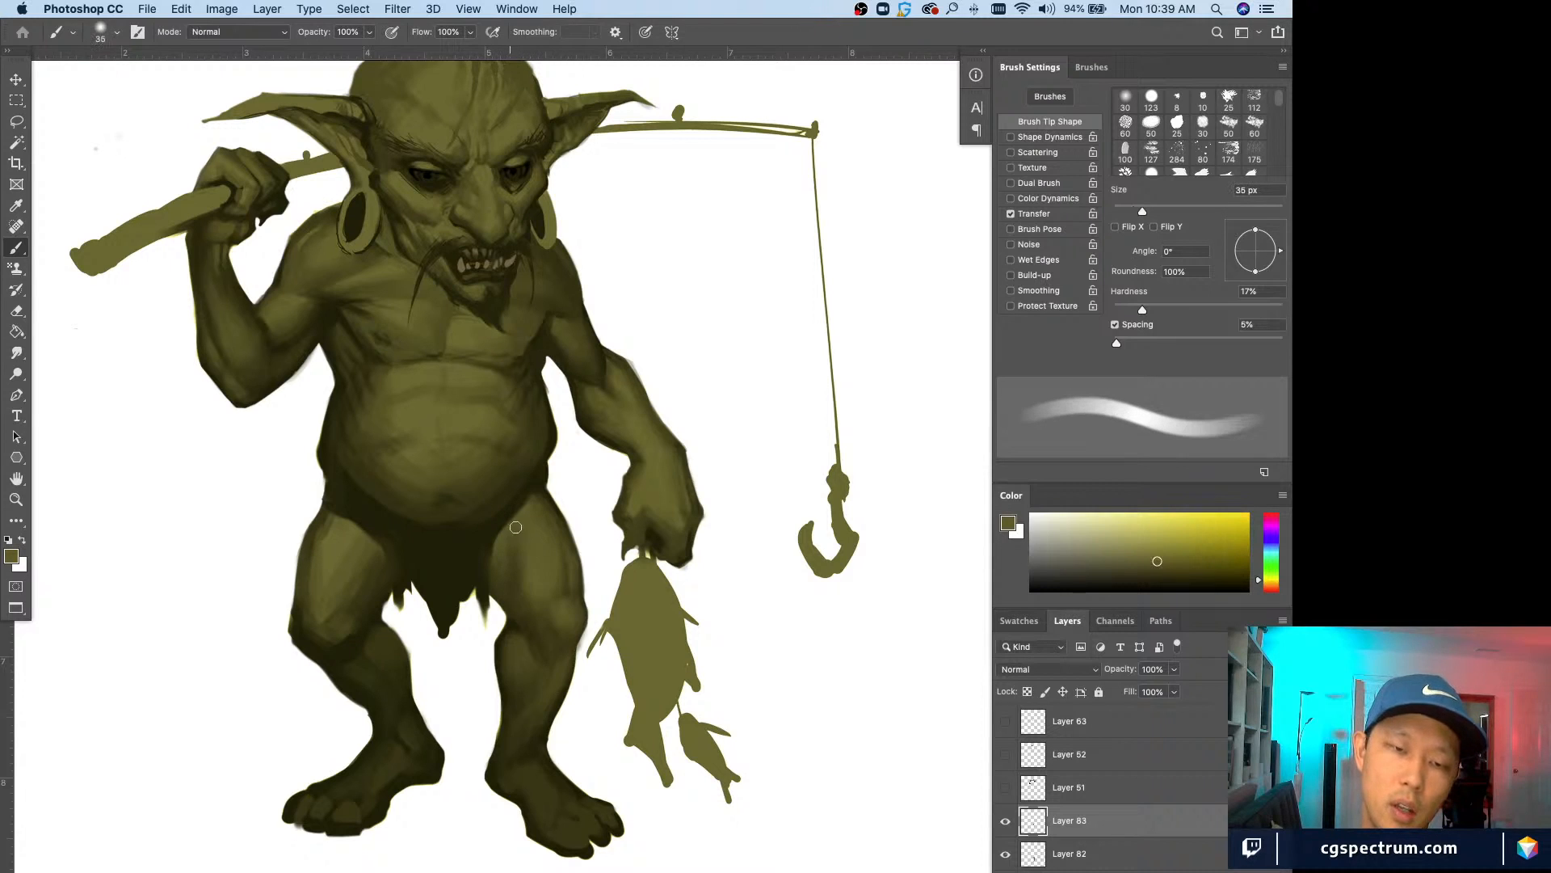
key("bracketleft")
key("bracketleft")
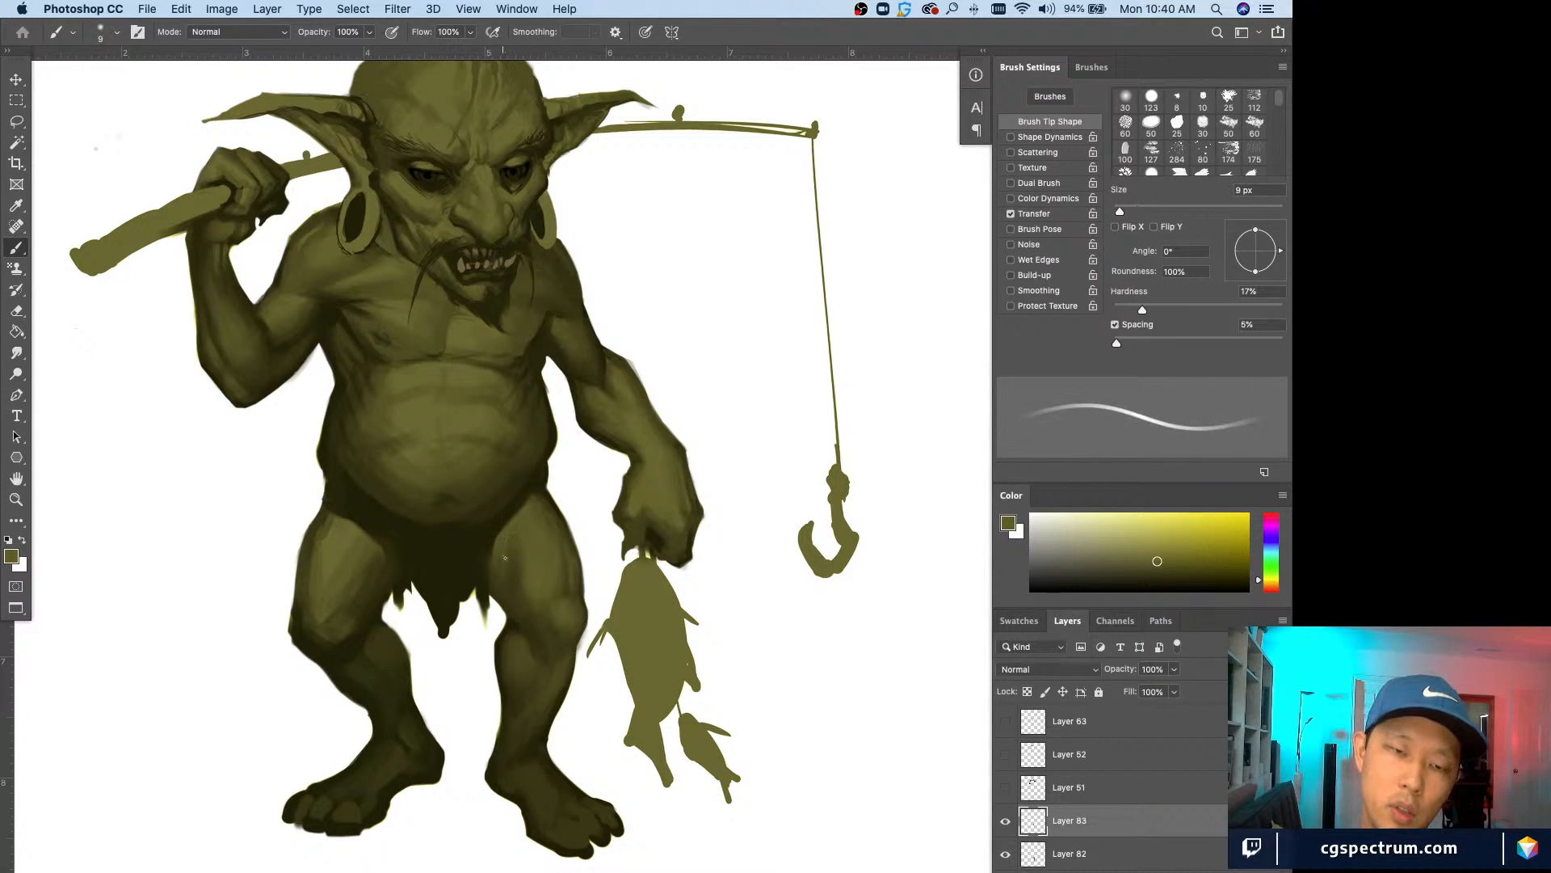
key("bracketright")
key("bracketright")
key("bracketright")
key("bracketright")
key("bracketright")
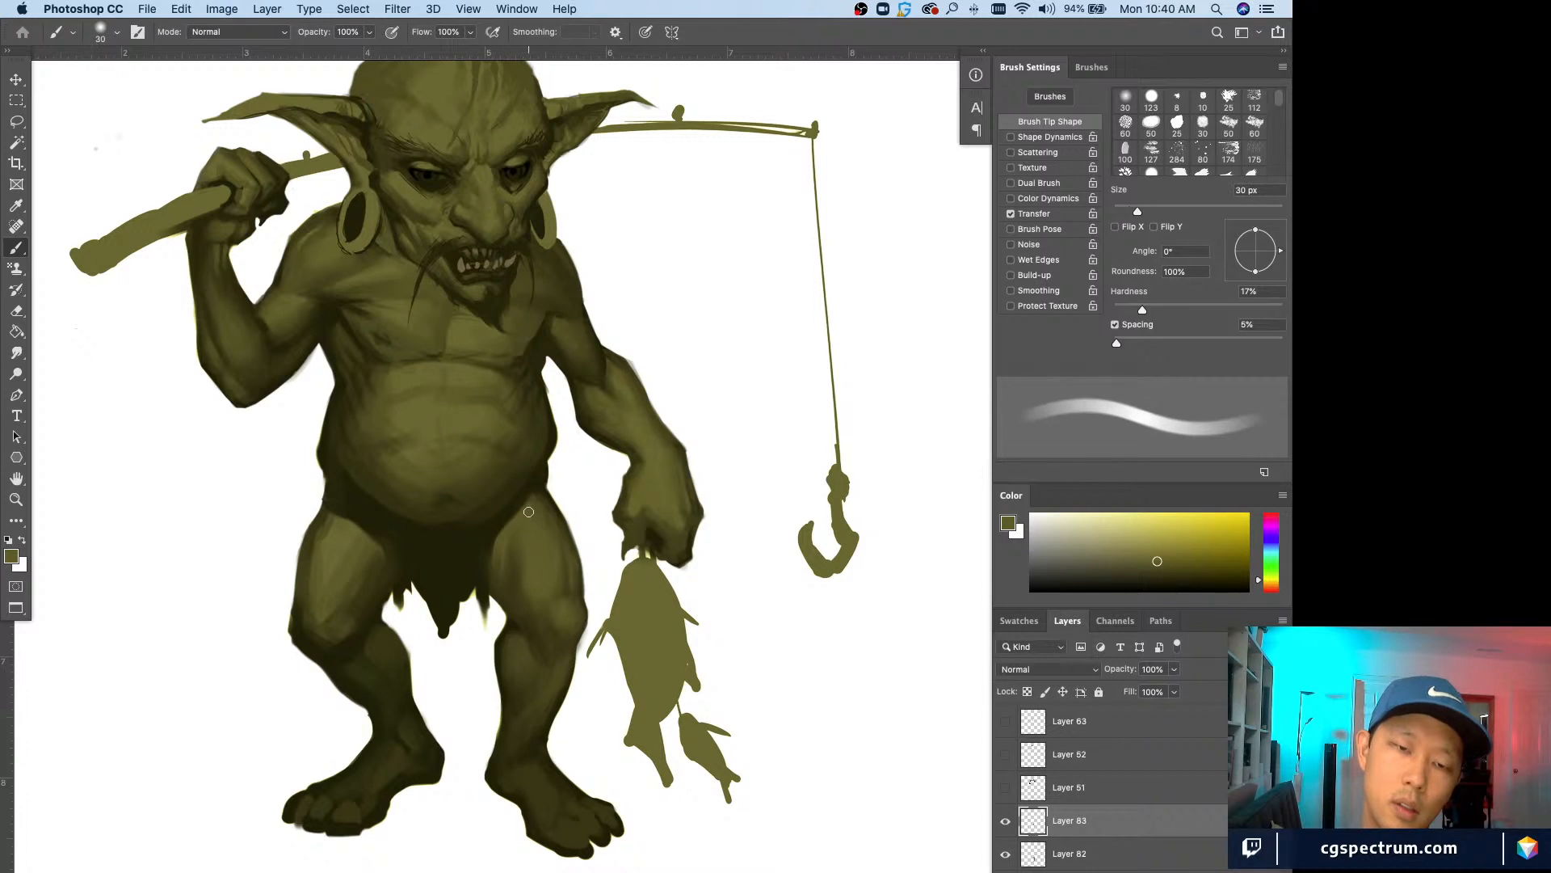
Step: Blend the inner edge of the fish-side thigh along the loincloth with sampled mid and dark olives at 25 px
left_click(498, 543, "alt")
key("bracketleft")
left_click(502, 539, "alt")
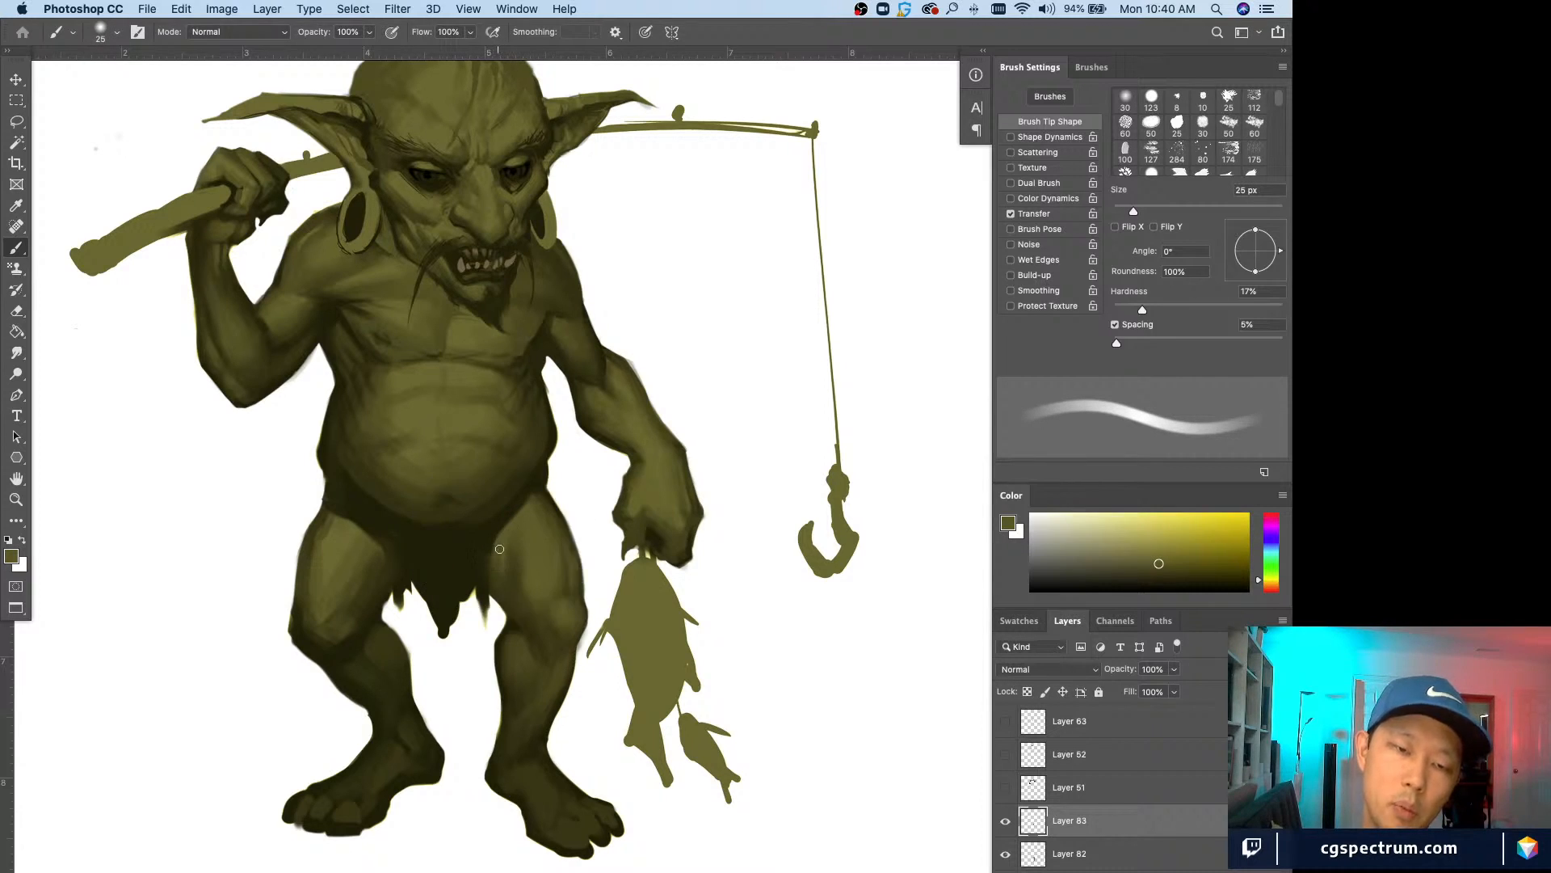
mouse_move(499, 550)
left_mouse_down()
mouse_move(512, 587)
mouse_move(496, 551)
mouse_move(502, 579)
left_mouse_up()
left_click(499, 550, "alt")
left_click(505, 540, "alt")
left_click(497, 551, "alt")
left_click(505, 585, "alt")
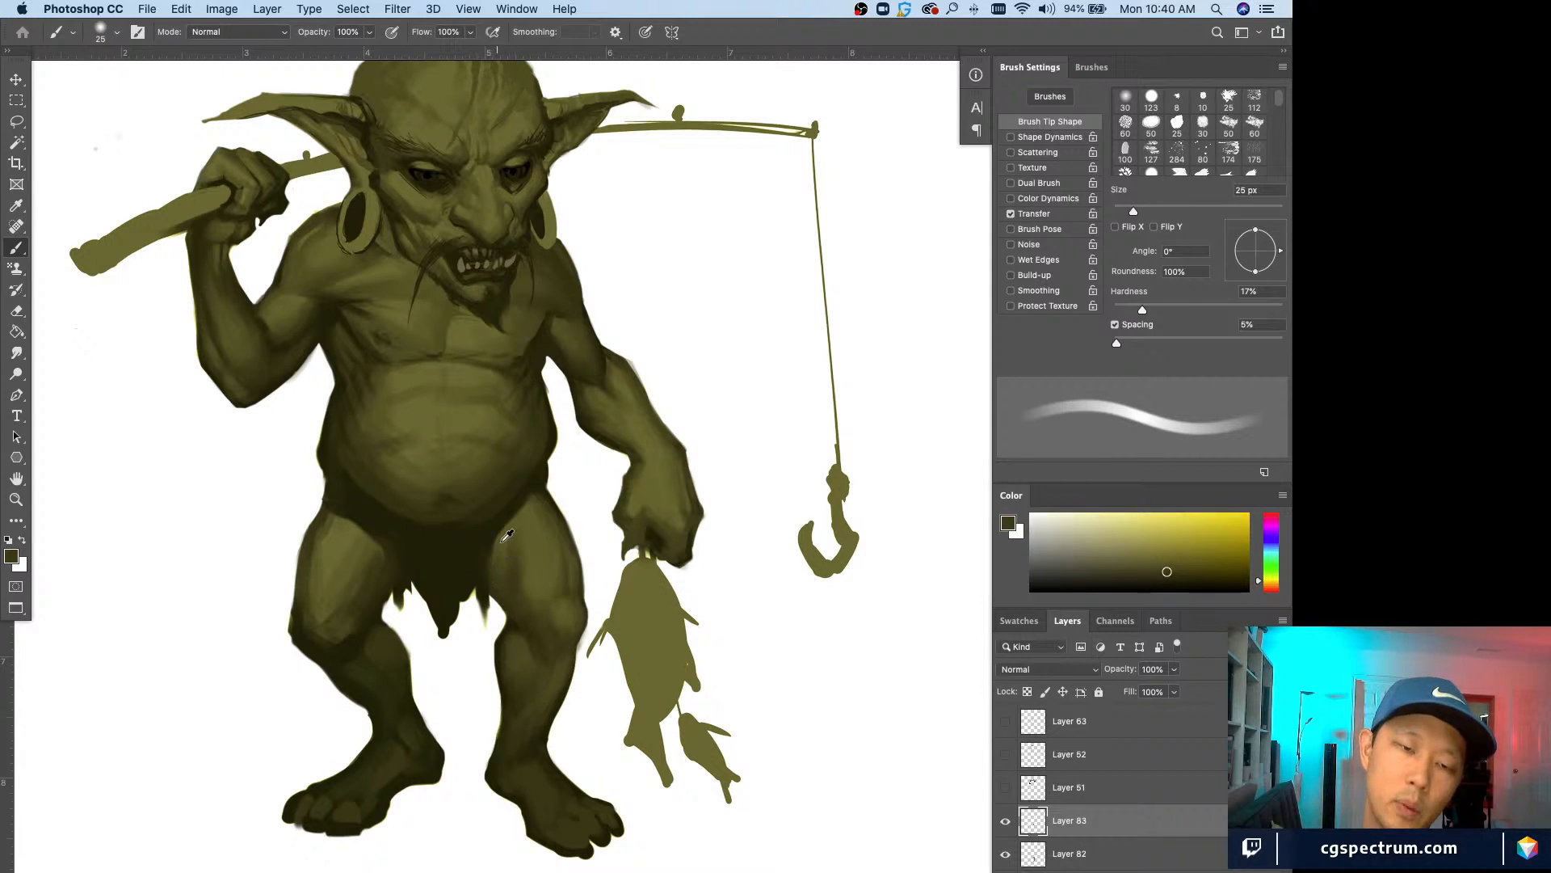
left_click(500, 544, "alt")
left_click(512, 570, "alt")
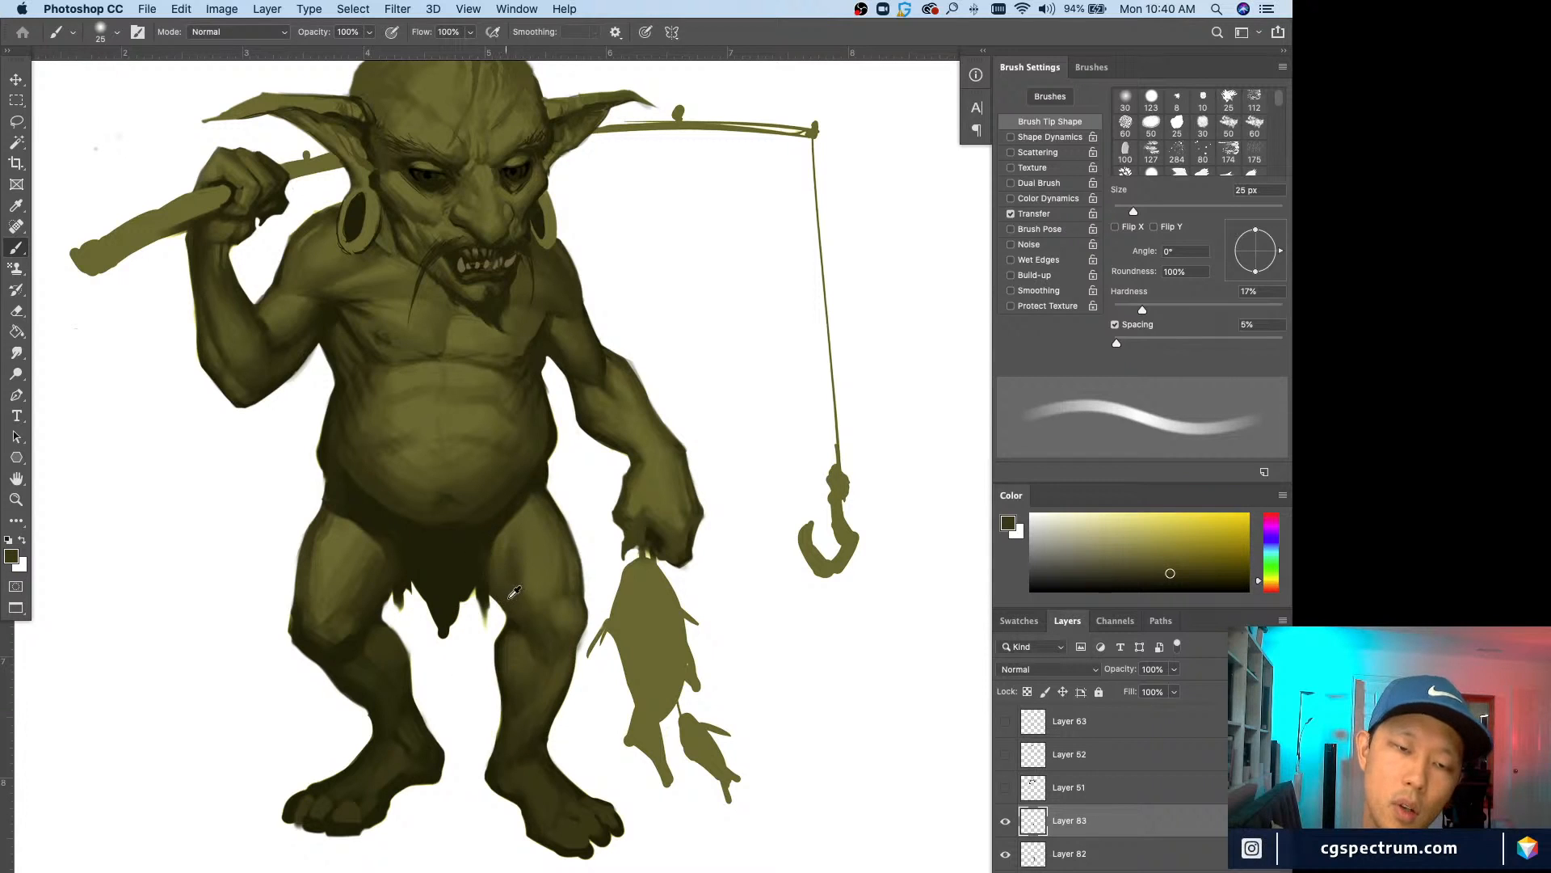
left_click(498, 582, "alt")
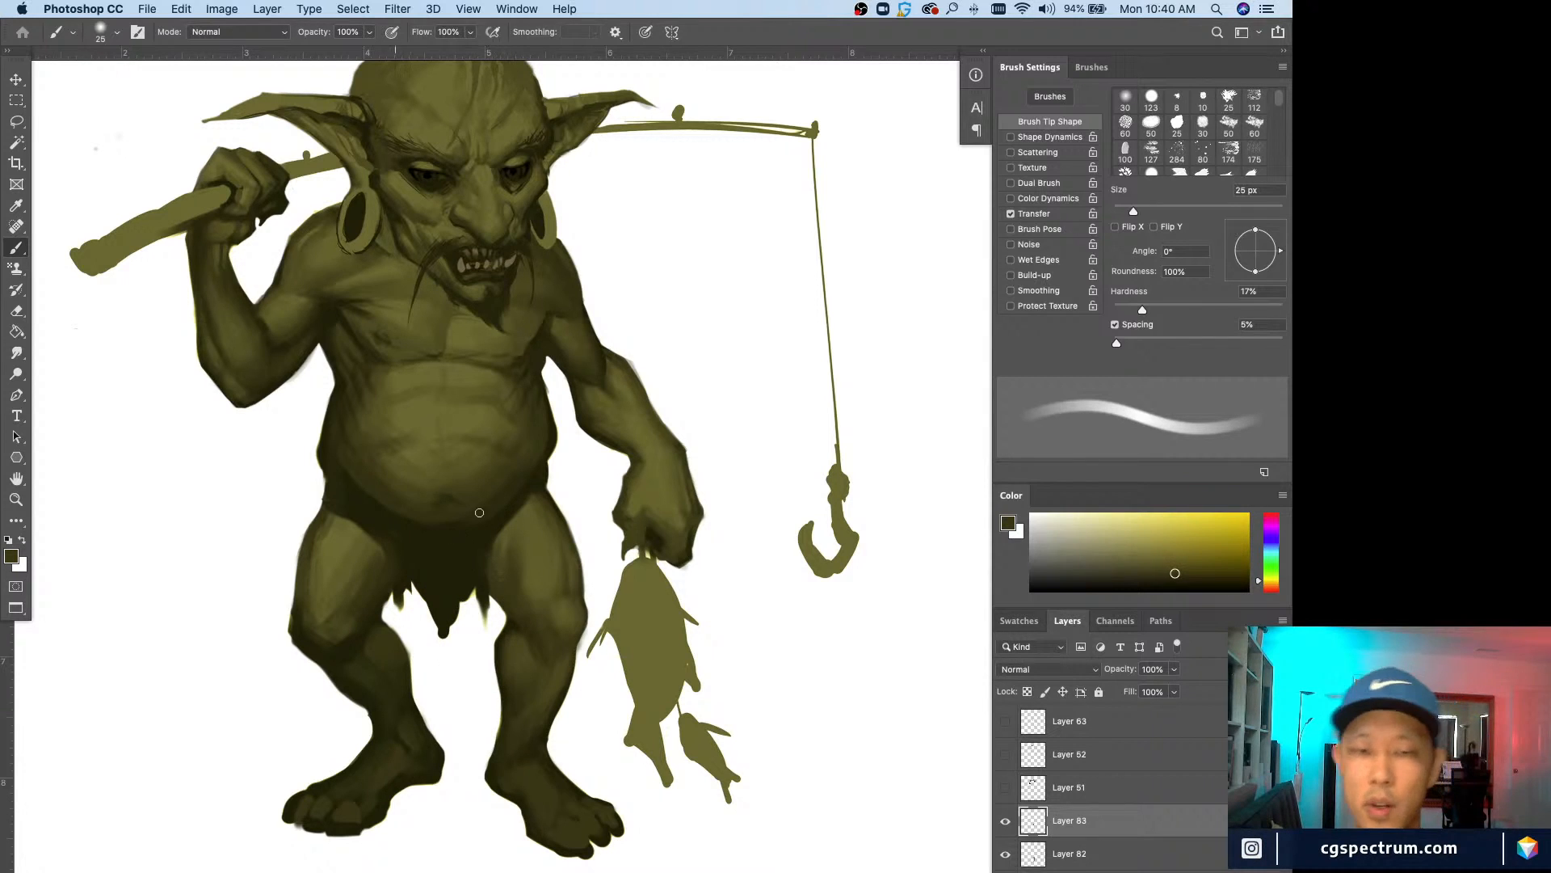
Step: Add a fine light accent at the top of the inner fish-side thigh with a sampled light olive at 10 px
left_click(513, 526, "alt")
key("bracketleft")
key("bracketleft")
key("bracketleft")
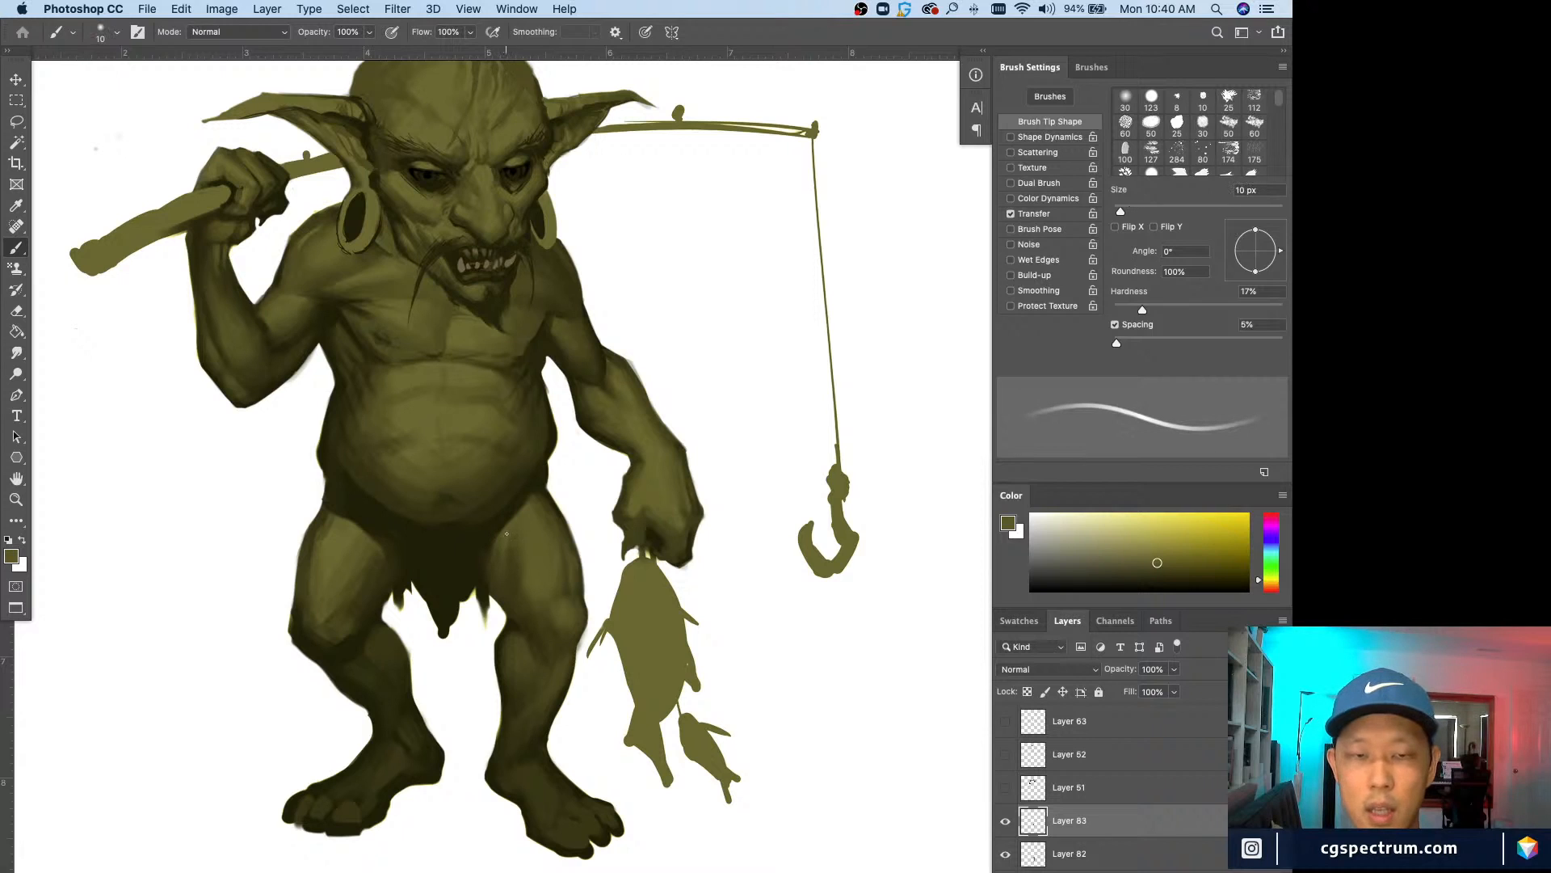
left_click_drag(500, 530, 508, 527)
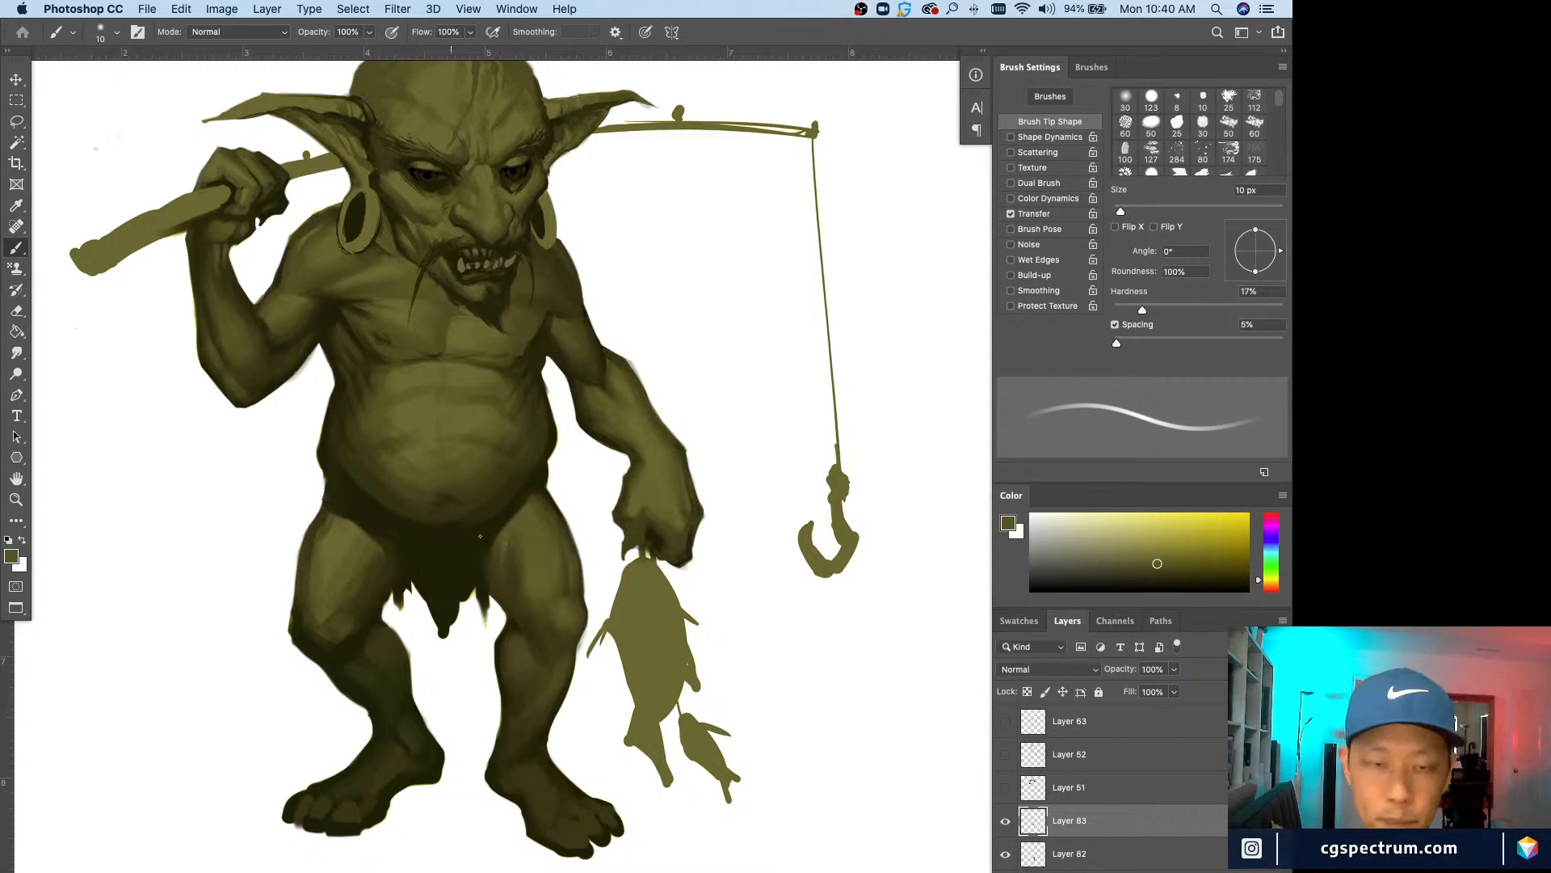
Step: Shade the lower inner part of the fish-side thigh above the knee with sampled dark olives at 35 and 25 px
left_click(518, 561, "alt")
key("bracketright")
key("bracketright")
key("bracketright")
key("bracketright")
key("bracketright")
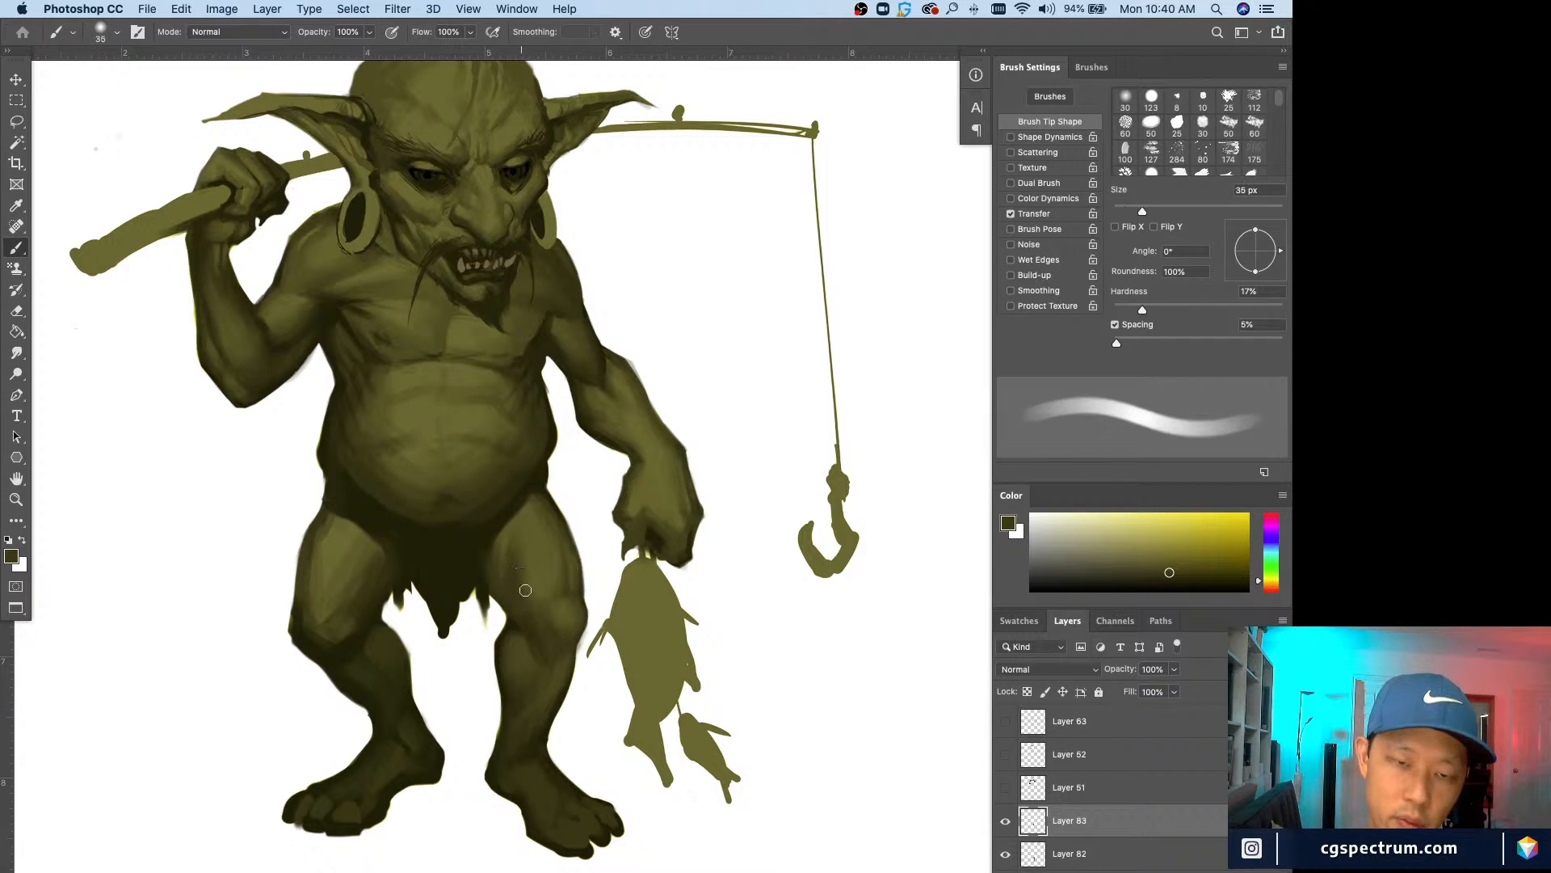
left_click(514, 598, "alt")
key("bracketleft")
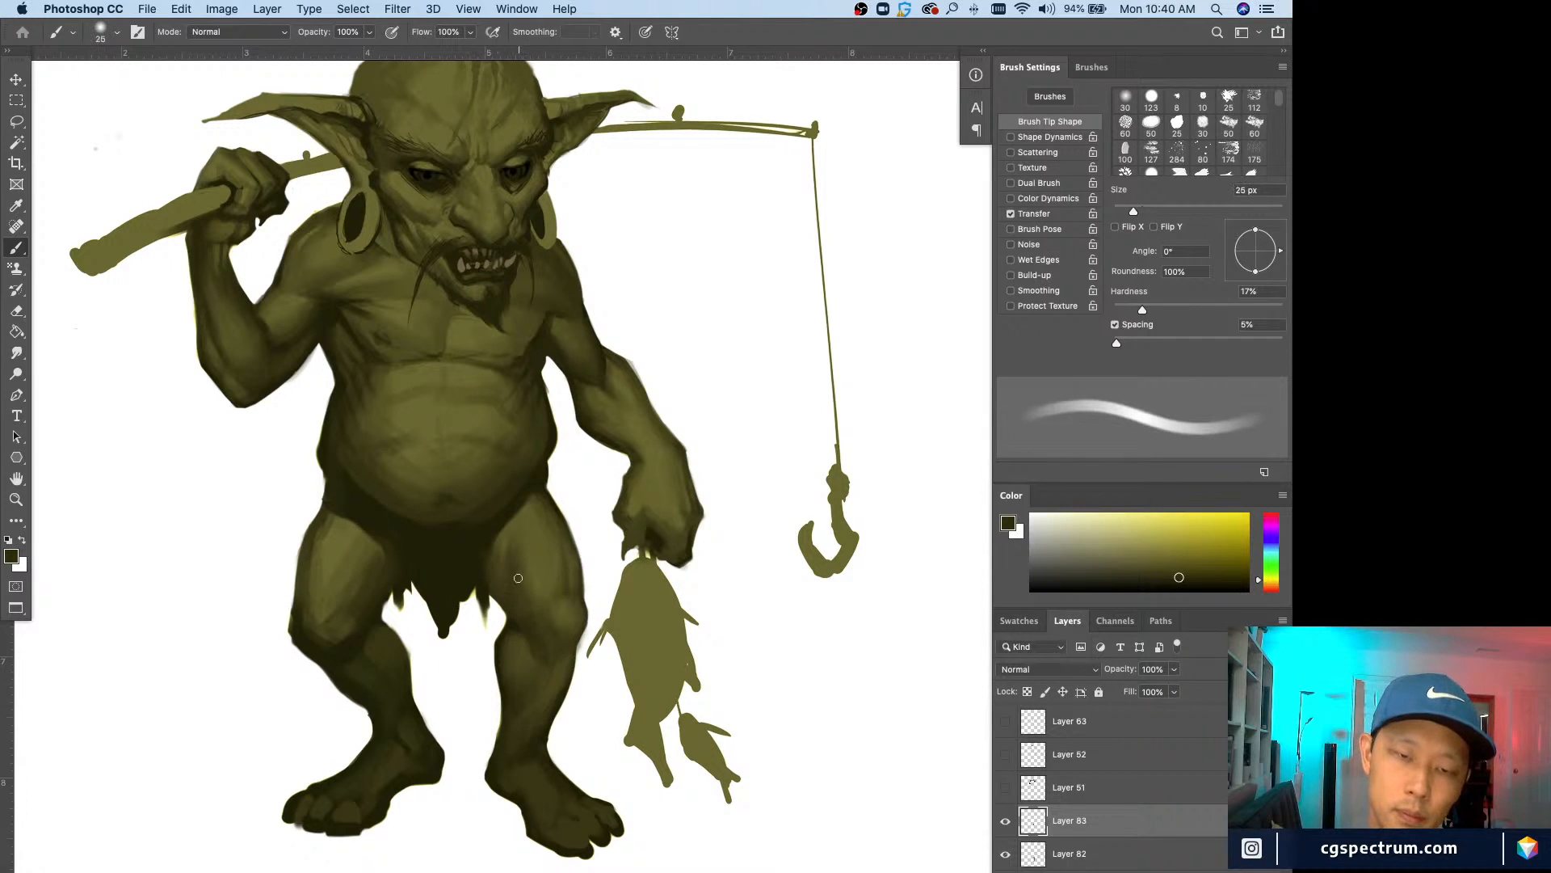
key("bracketright")
key("bracketright")
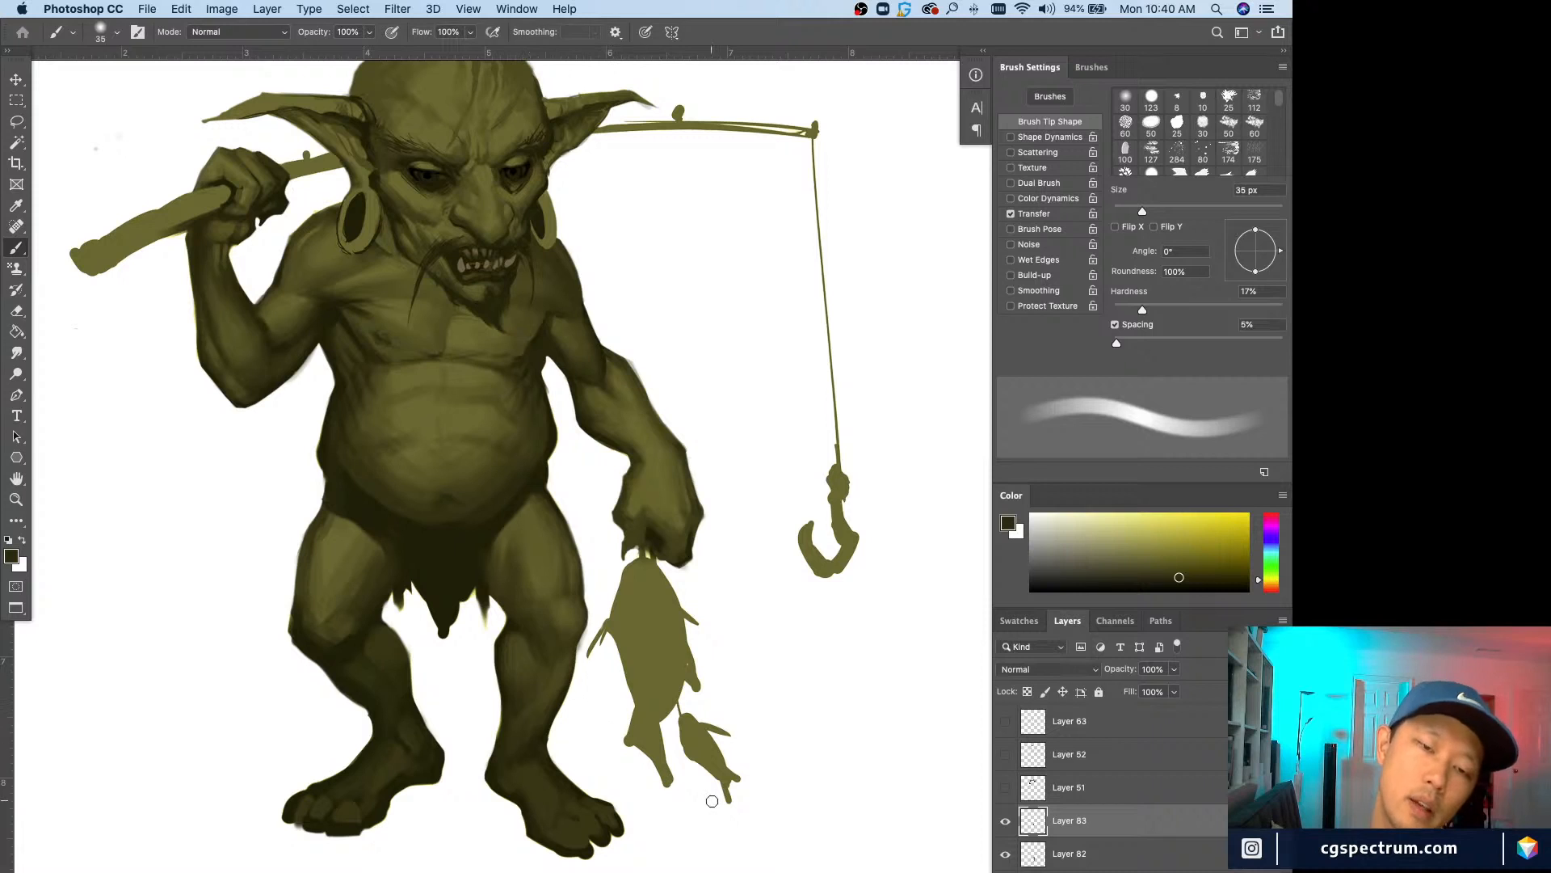
Step: Refine the fish-side leg's dark shading with the loincloth's darkest olive at 35 and 6 px, and check the whole figure
left_click(485, 562, "alt")
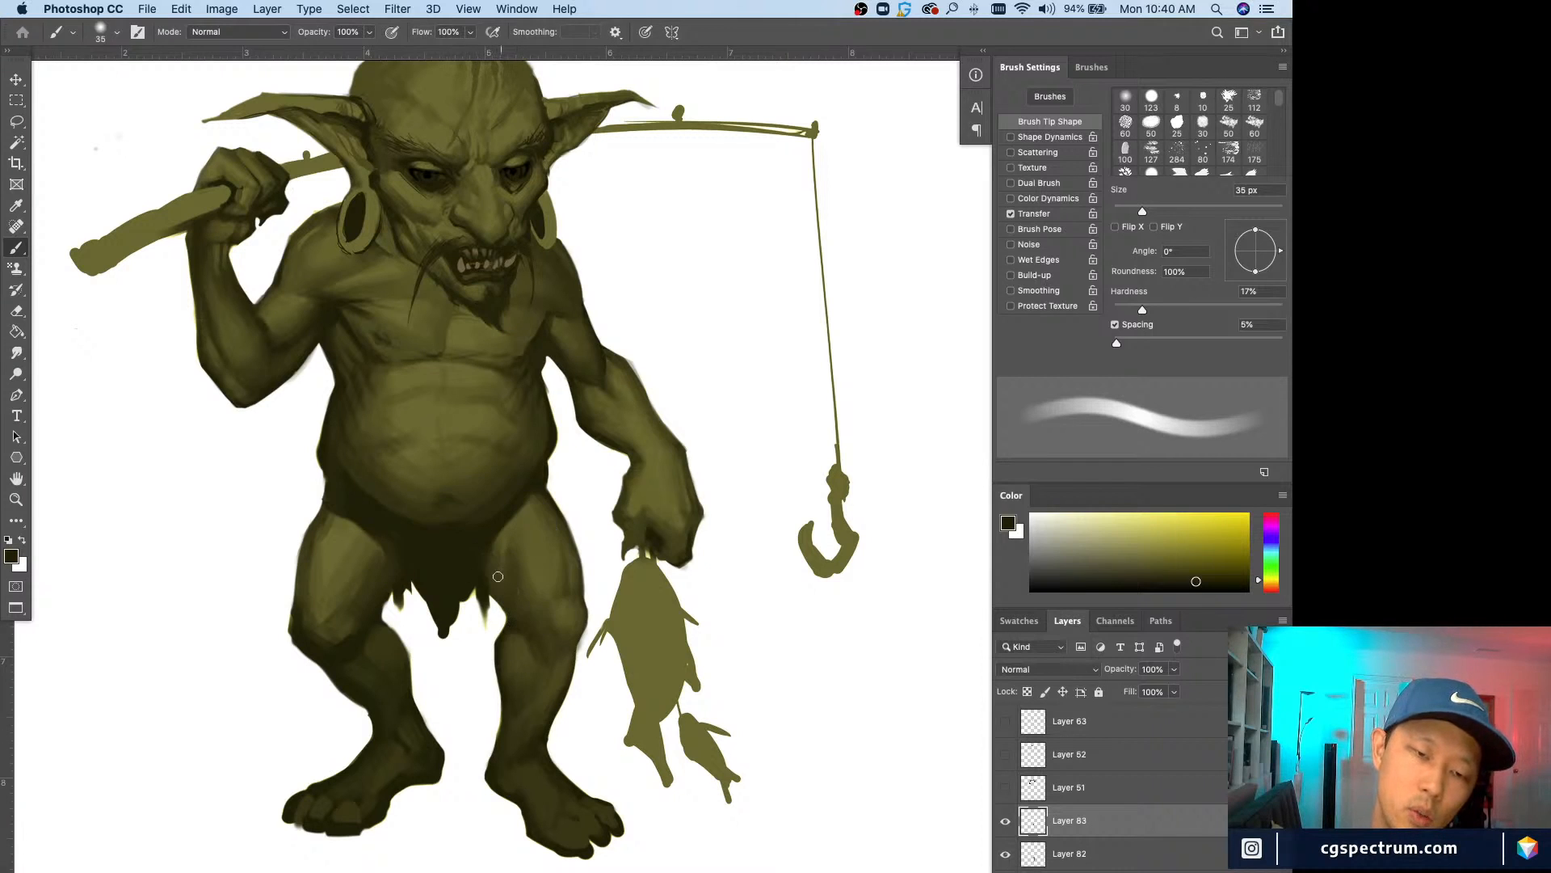
key("bracketleft")
key("bracketleft")
key("bracketleft")
key("bracketleft")
key("bracketleft")
key("bracketleft")
key("bracketleft")
key("bracketleft")
key("bracketleft")
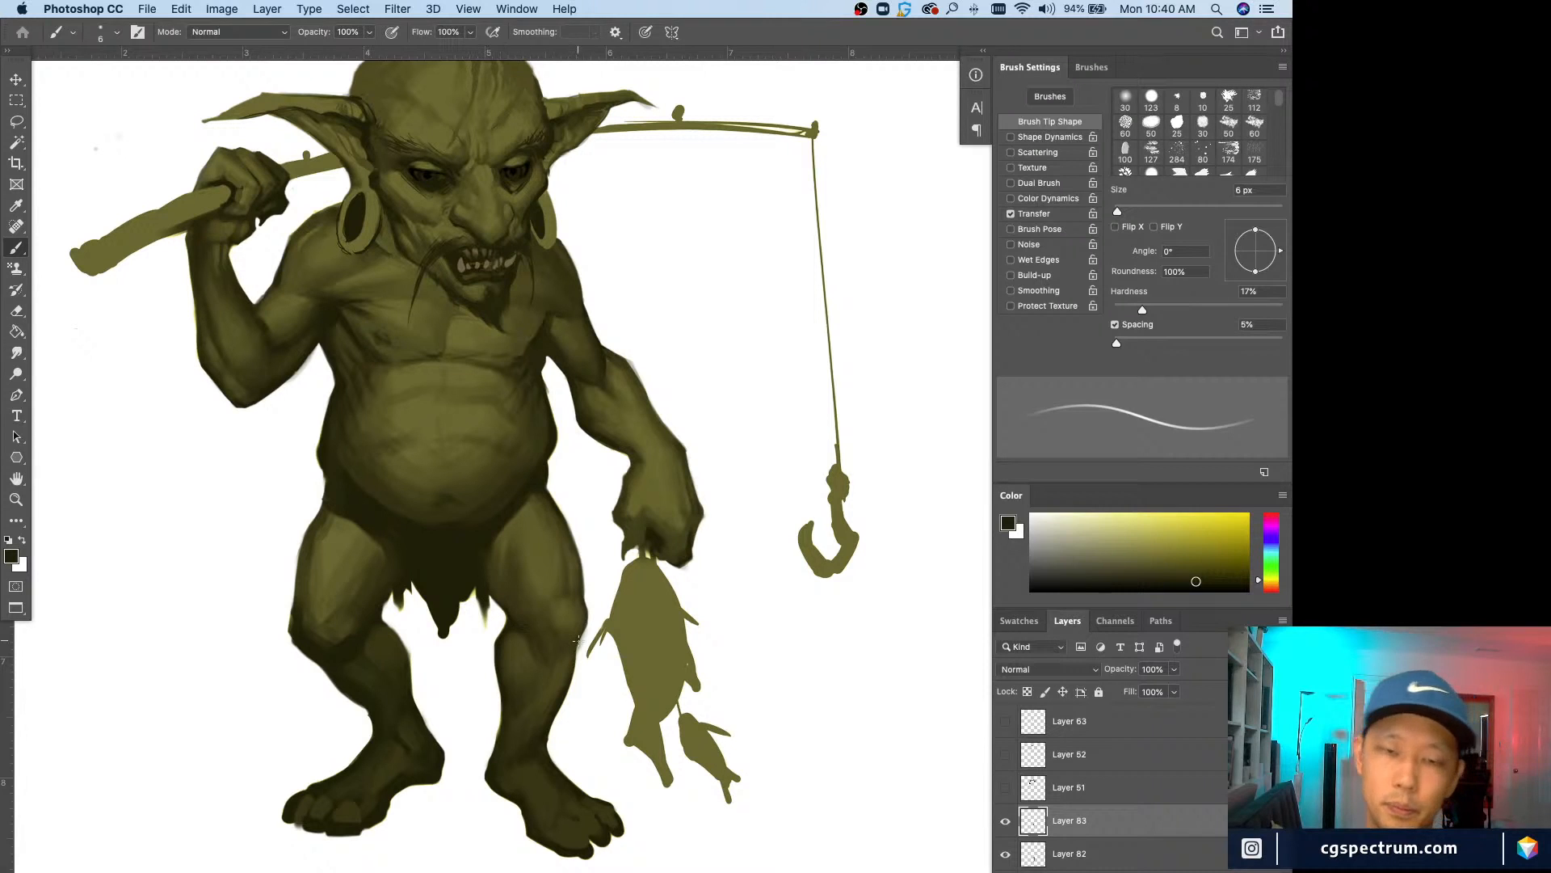
key("super+0")
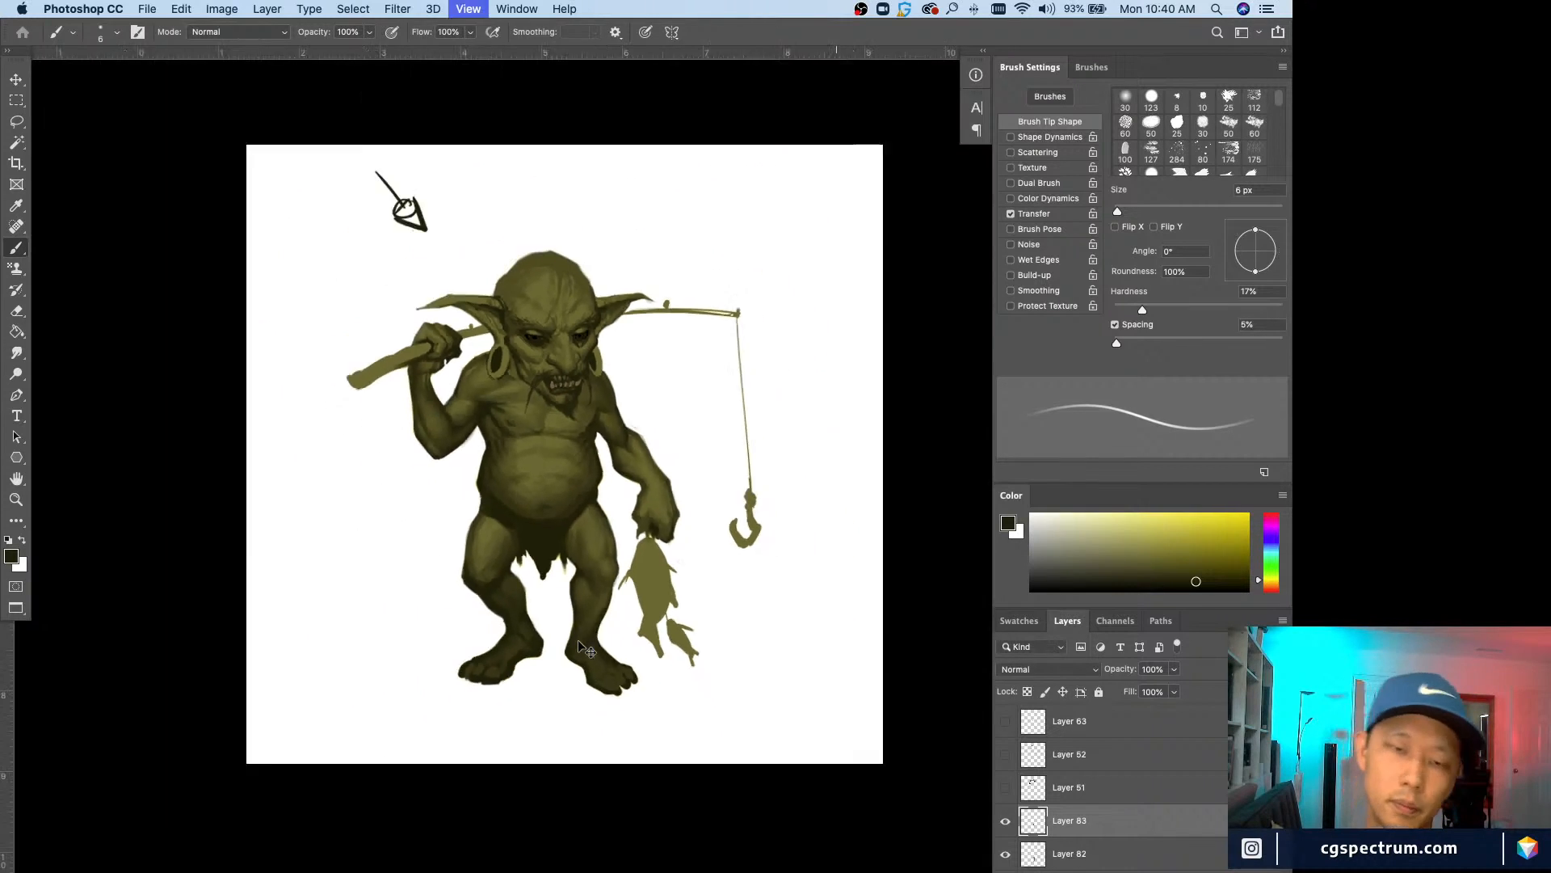
key("super+equal")
key("super+equal")
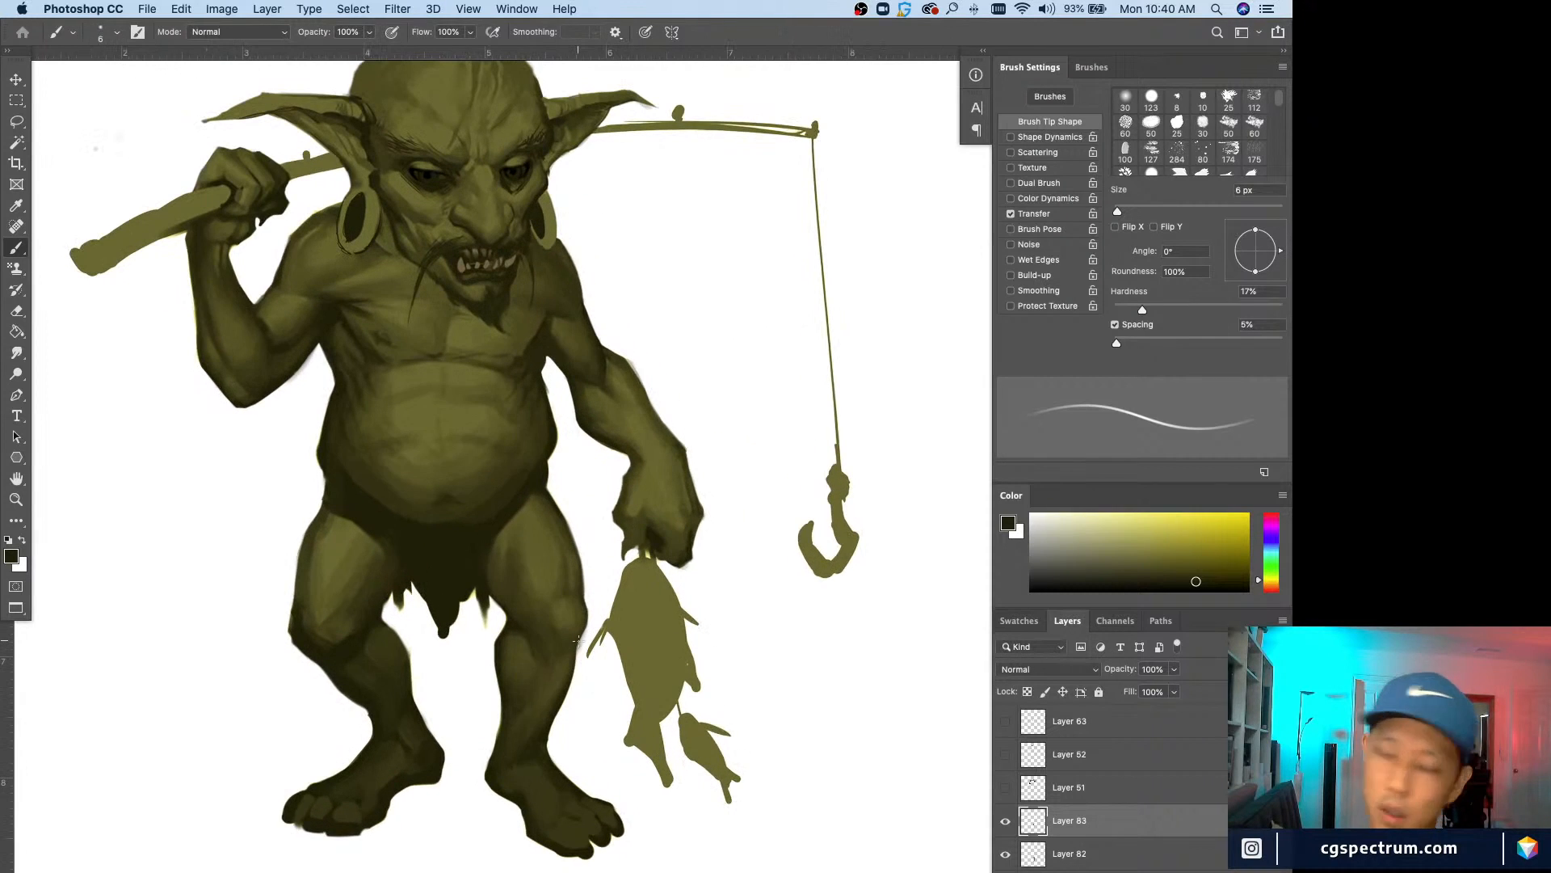
Step: Soften the transition between the lower belly and the fish-side thigh with a sampled mid olive at 35 px
left_click(534, 502, "alt")
key("bracketright")
key("bracketright")
key("bracketright")
key("bracketright")
key("bracketright")
key("bracketright")
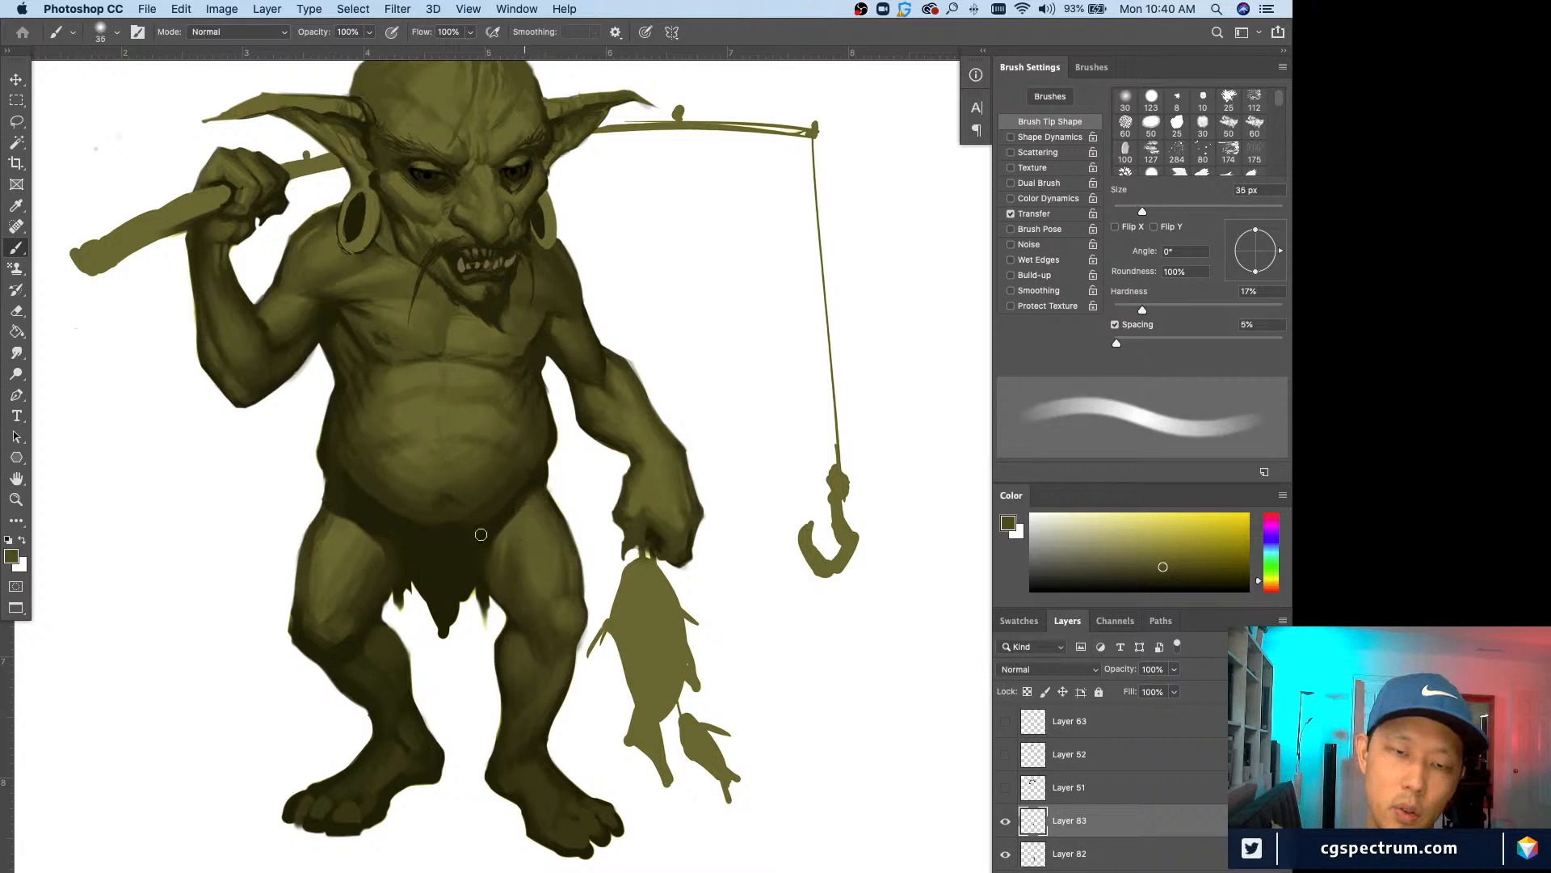
Step: Sample the dark olive at the lower edge of the belly and add a new layer above Layer 83
left_click(543, 493, "alt")
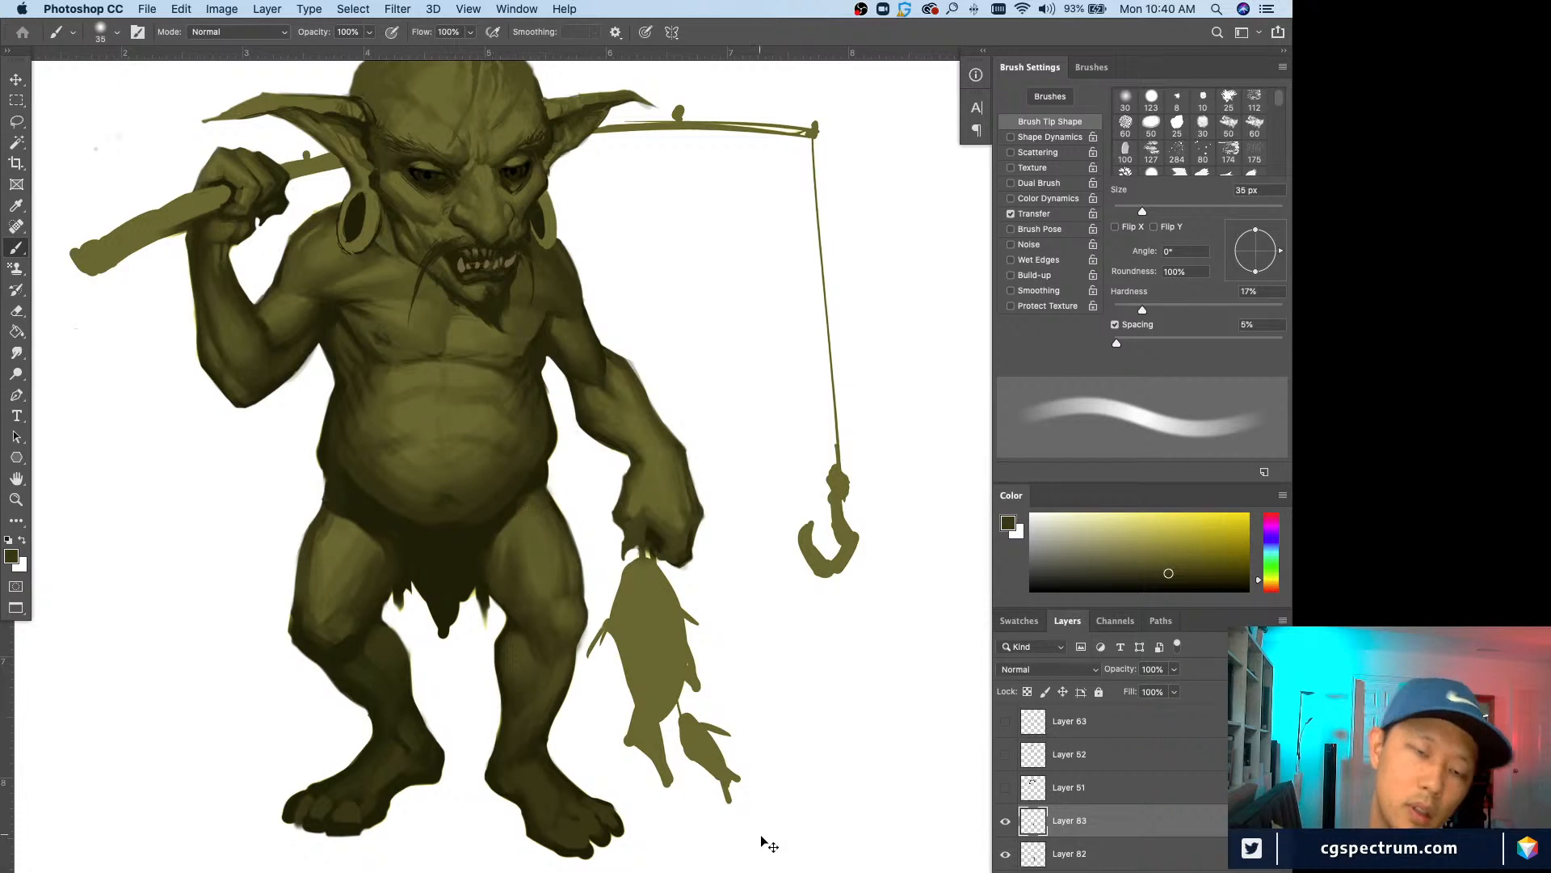
key("super+minus")
key("super+minus")
key("super+minus")
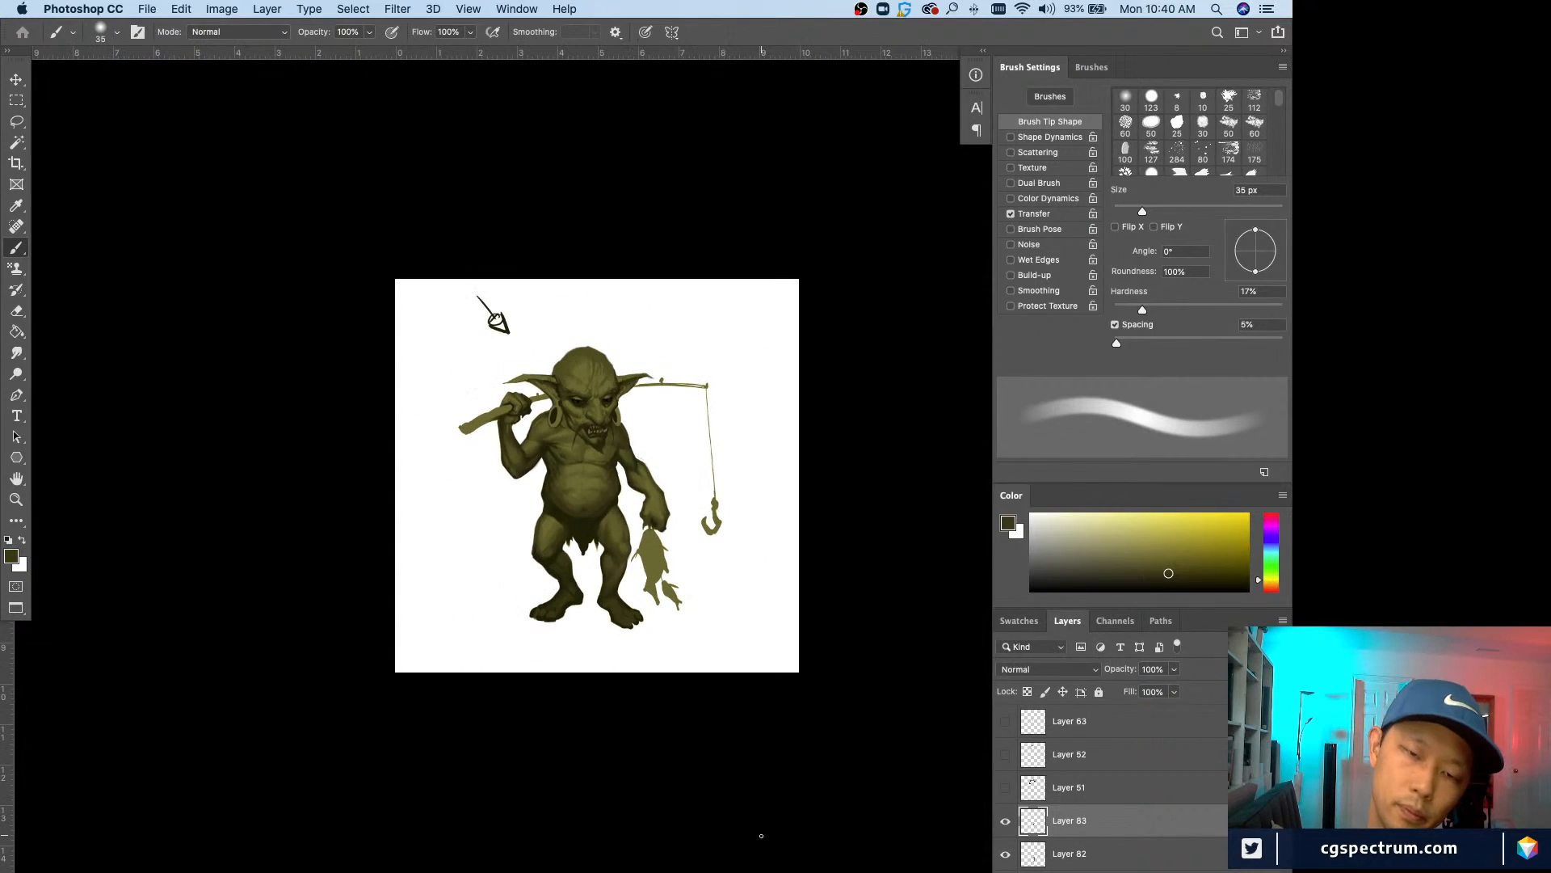
key("super+plus")
key("super+plus")
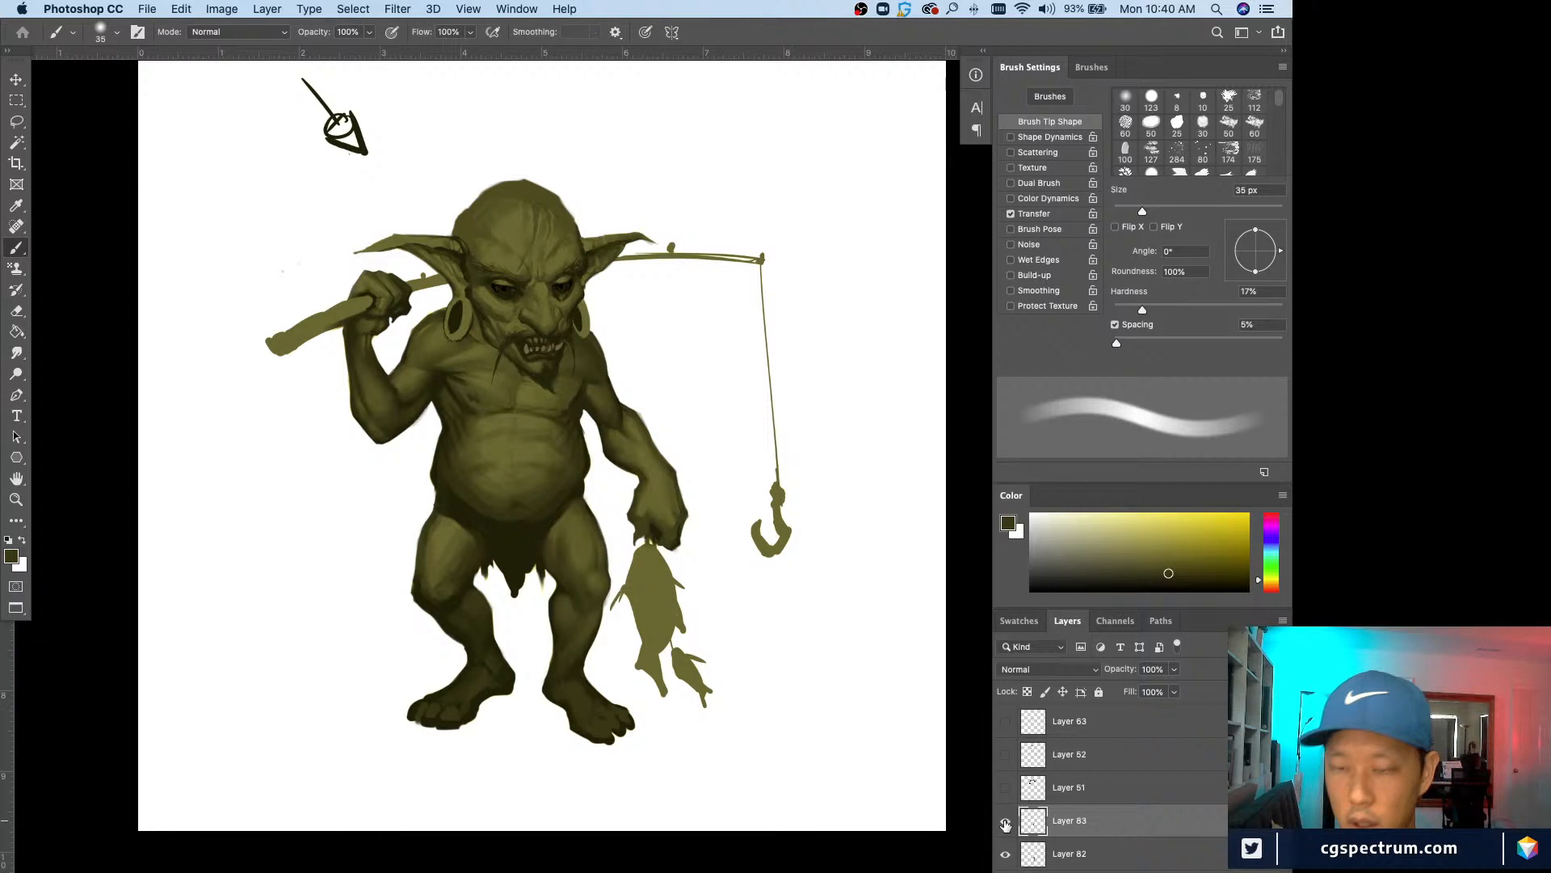
key("super+shift+alt+n")
Step: Soften the shading on the thigh and knee beside the fish, using sampled mid-olive tones and a 30 px brush
key("super+plus")
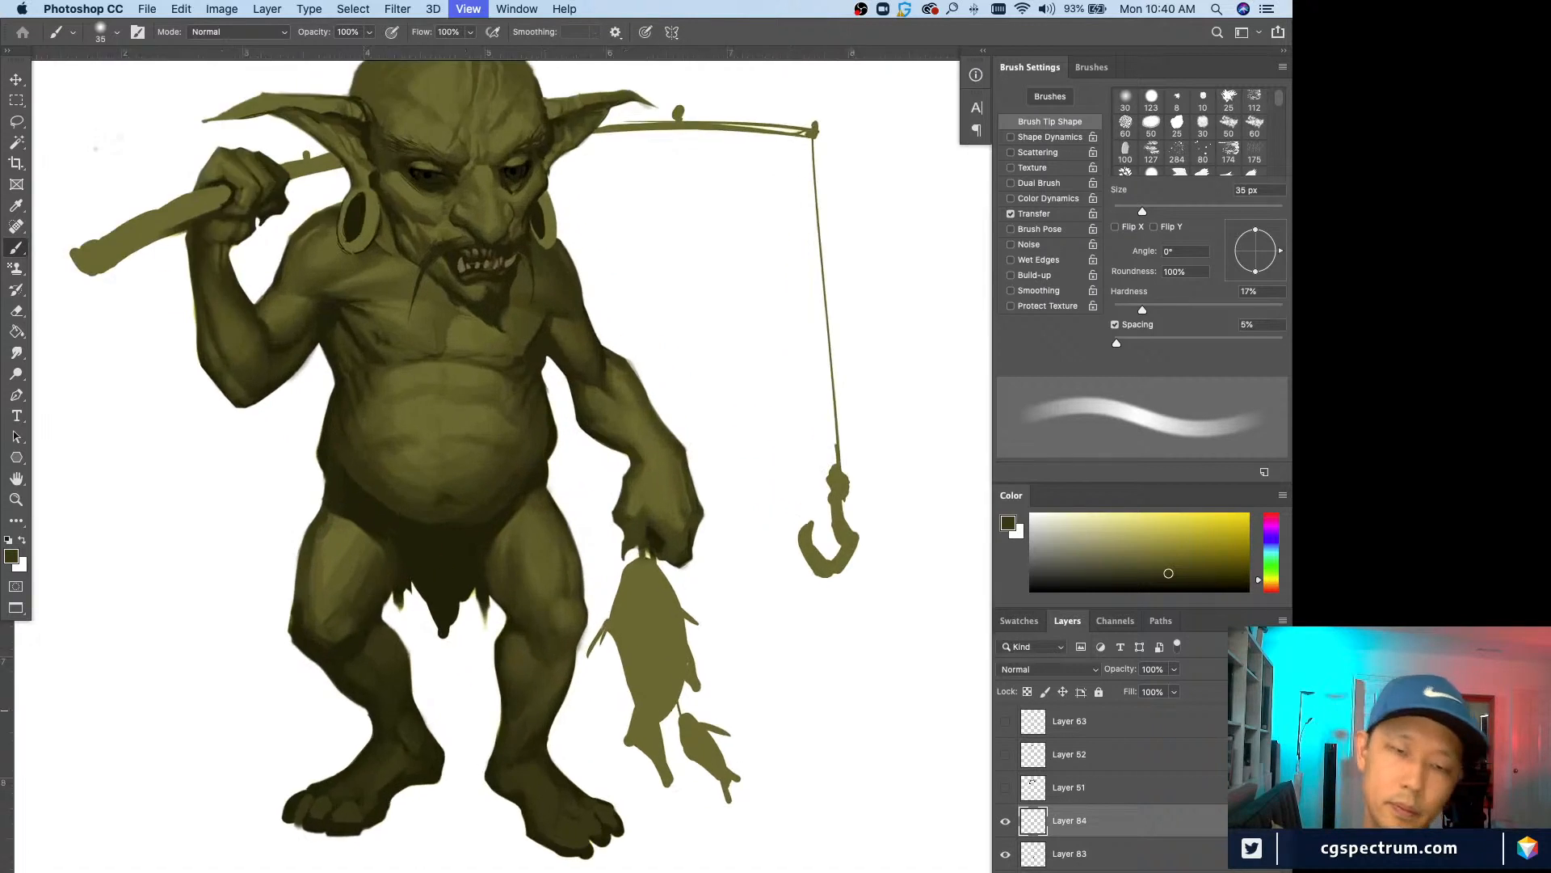
key("super+plus")
left_click_drag(650, 805, 654, 820)
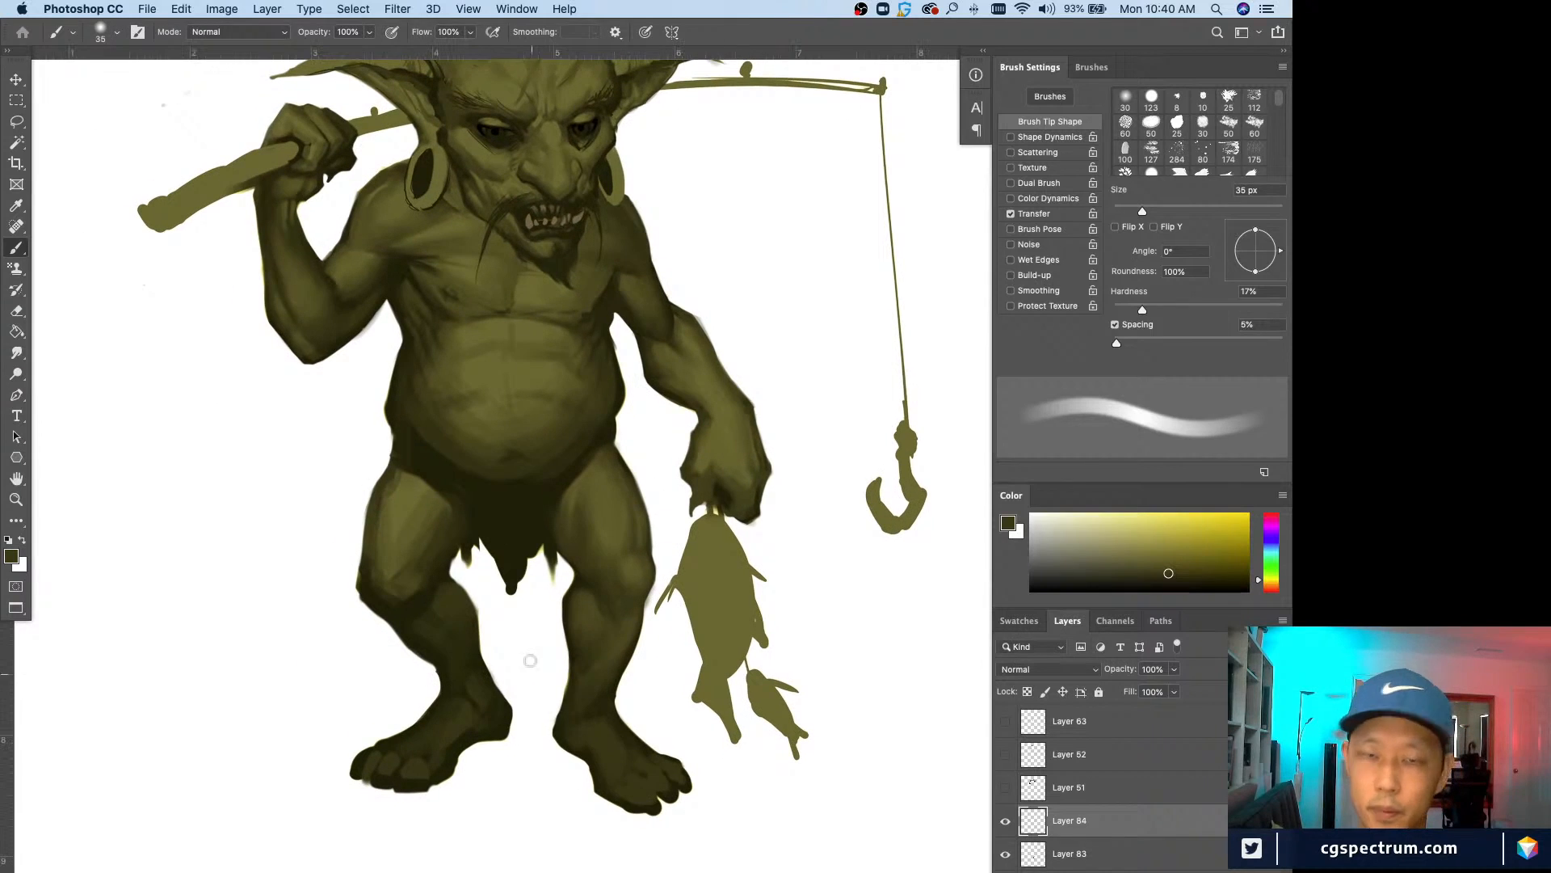
left_click(635, 527, "alt")
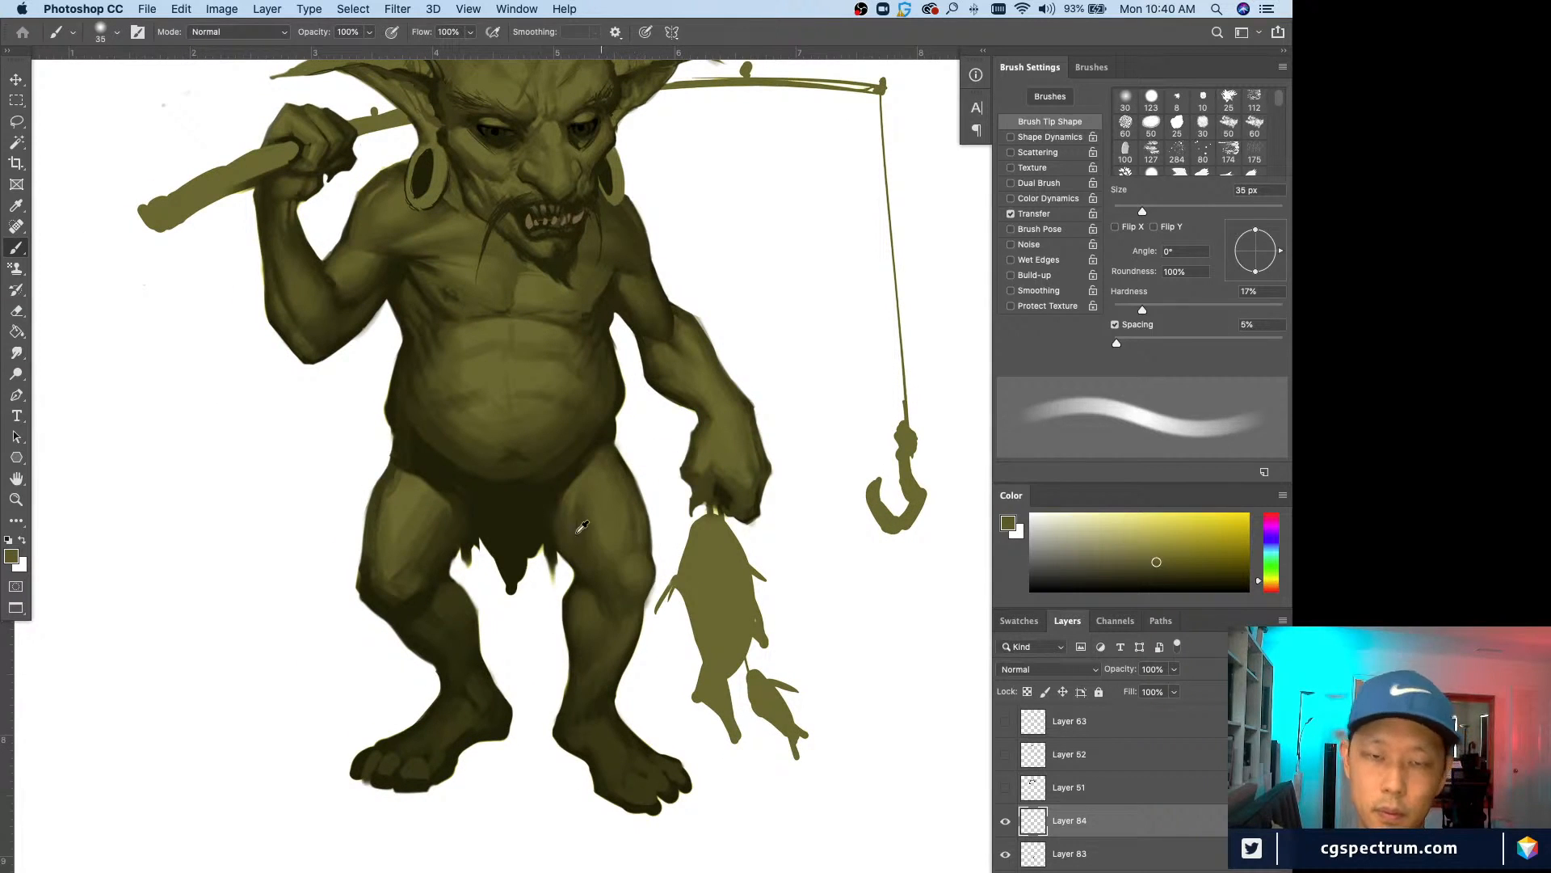
left_click(614, 558, "alt")
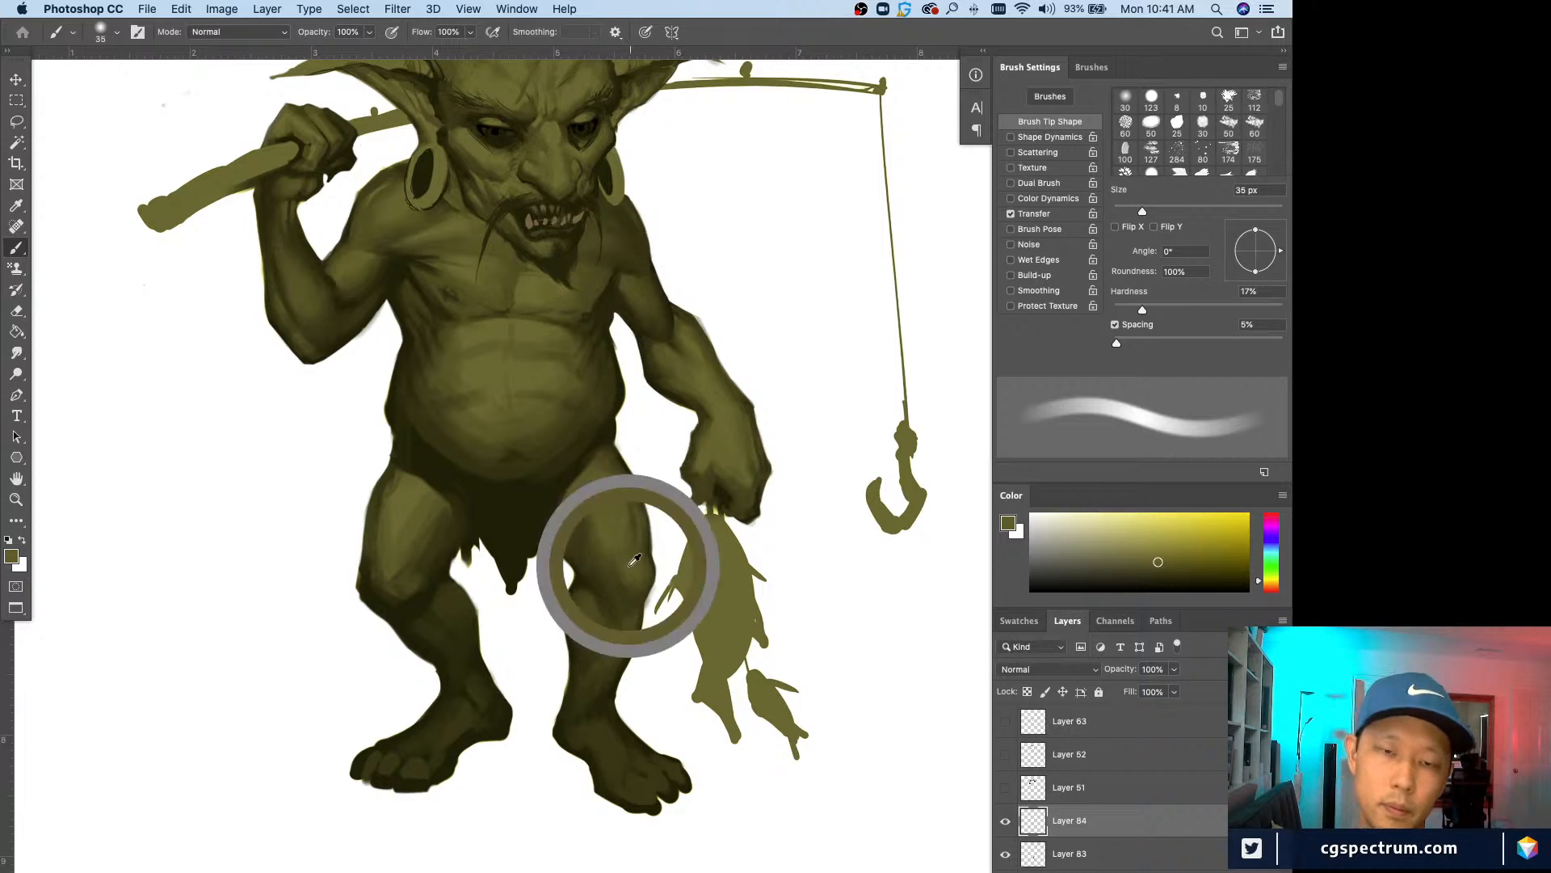
key("bracketleft")
scroll(538, 528, "down", 3)
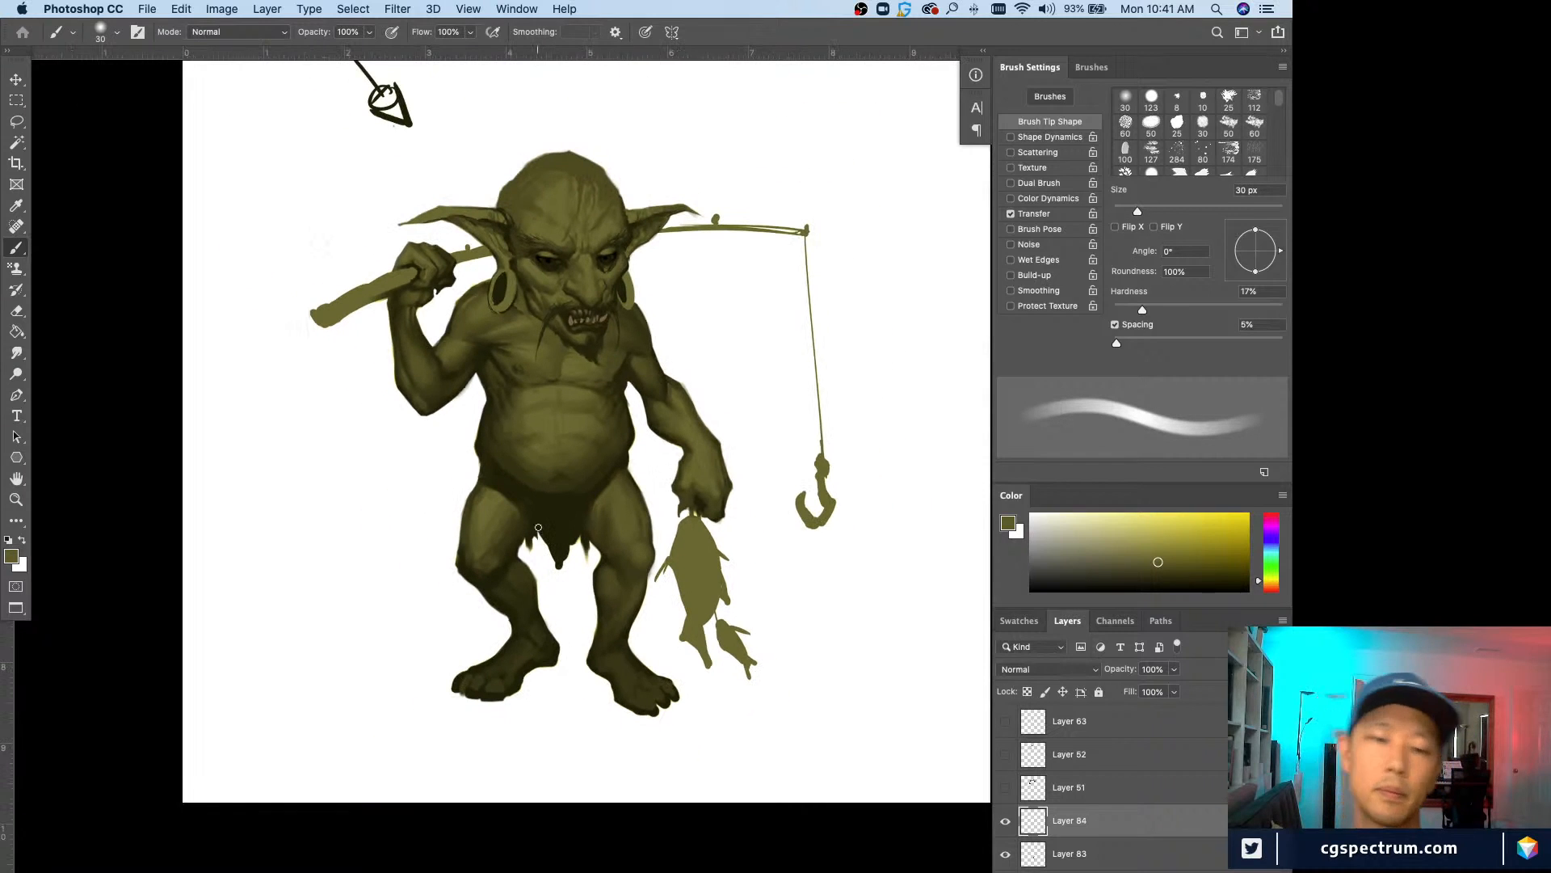
Step: Try merging Layer 84 down into Layer 83
key("super+e")
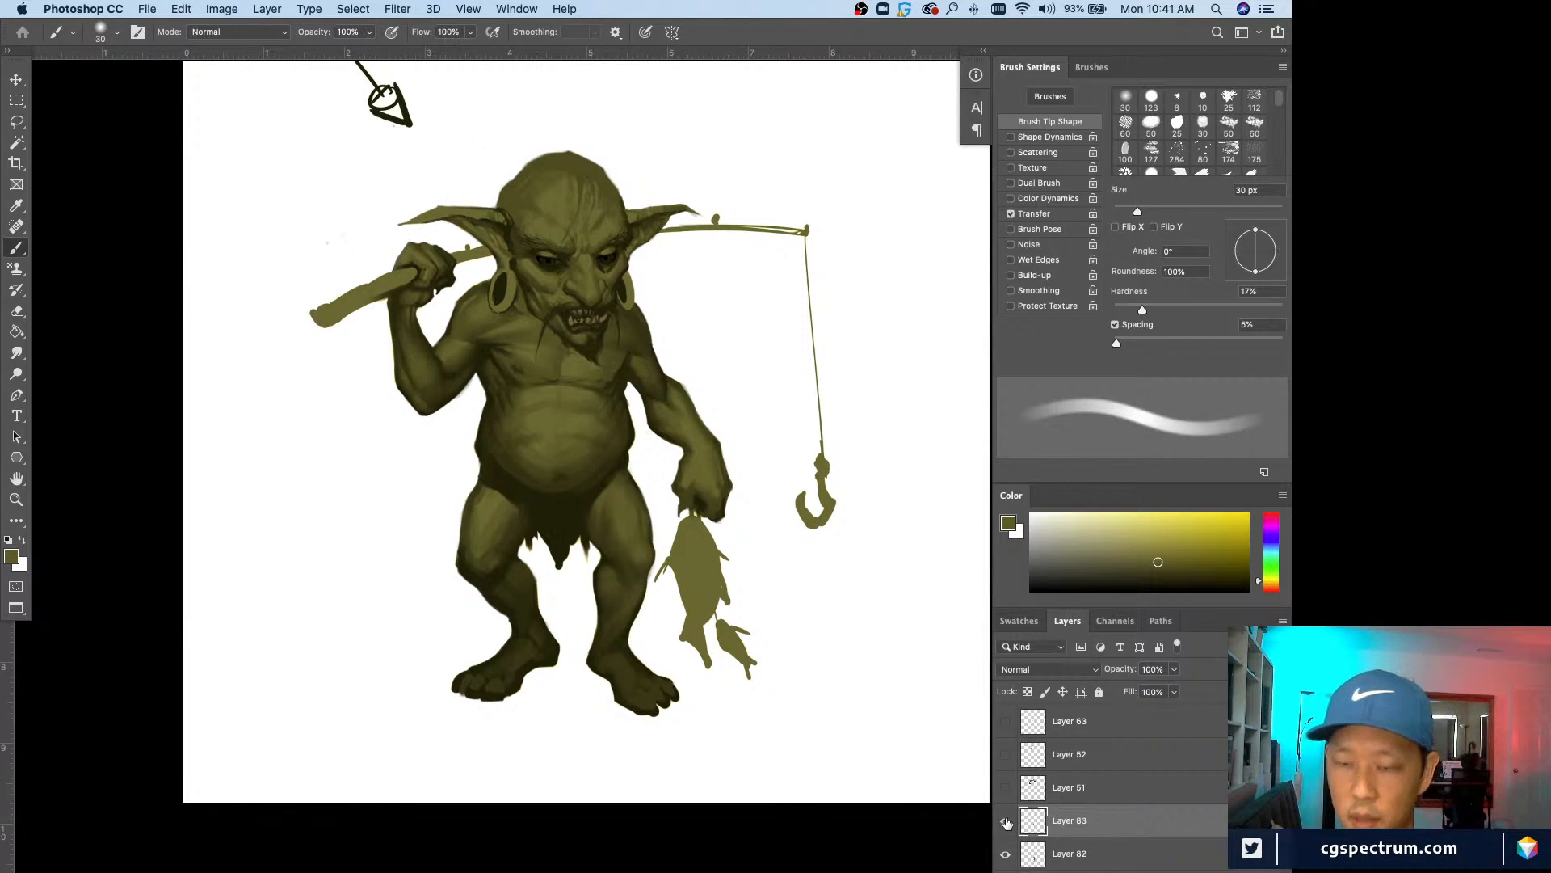
key("super+z")
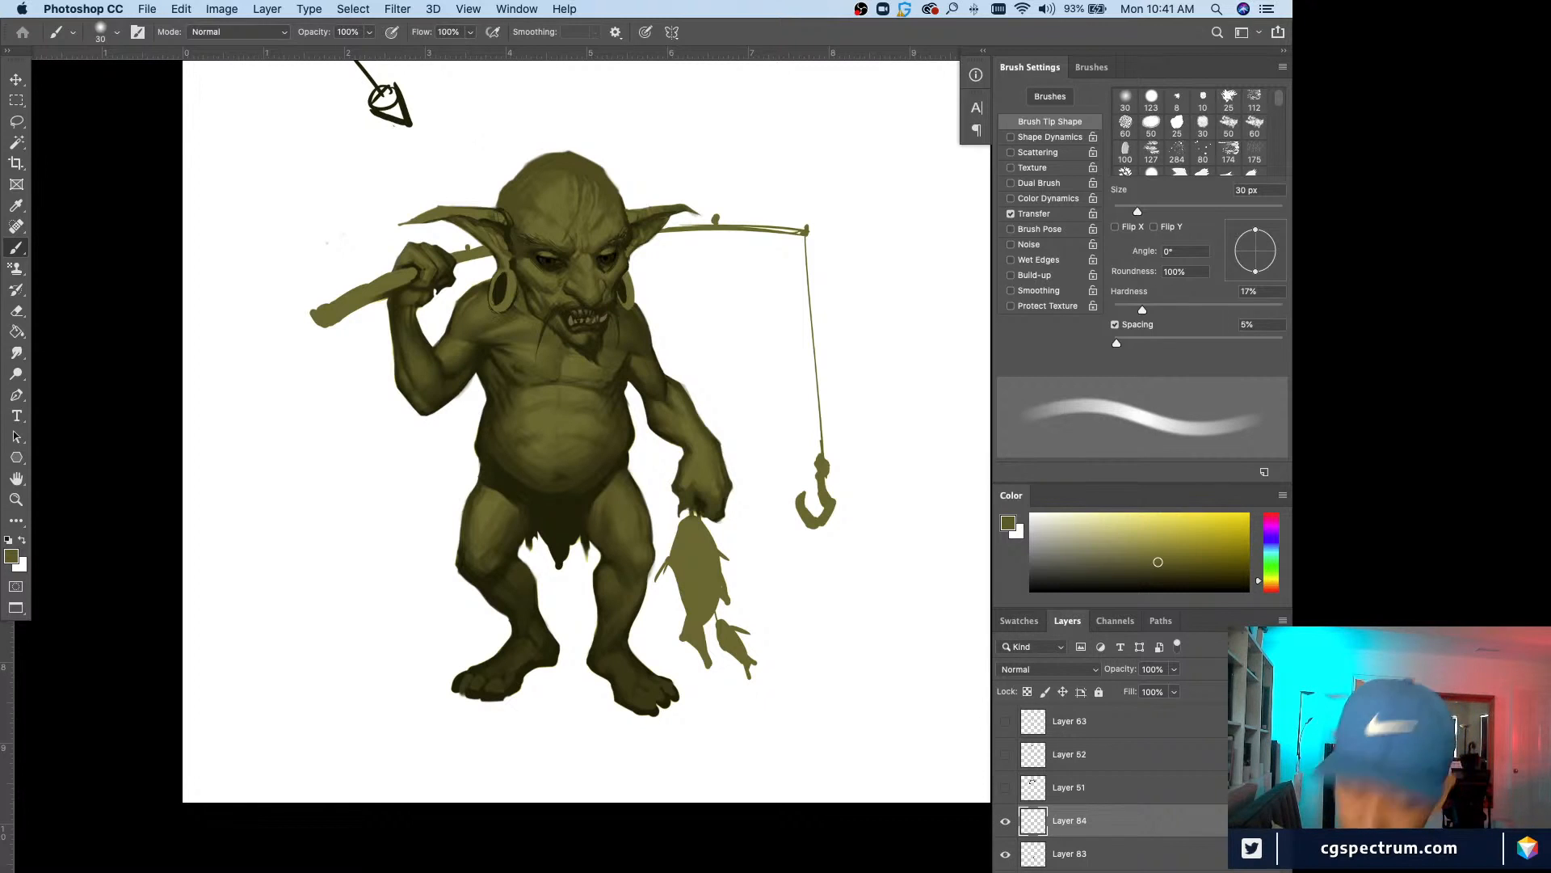
key("super+minus")
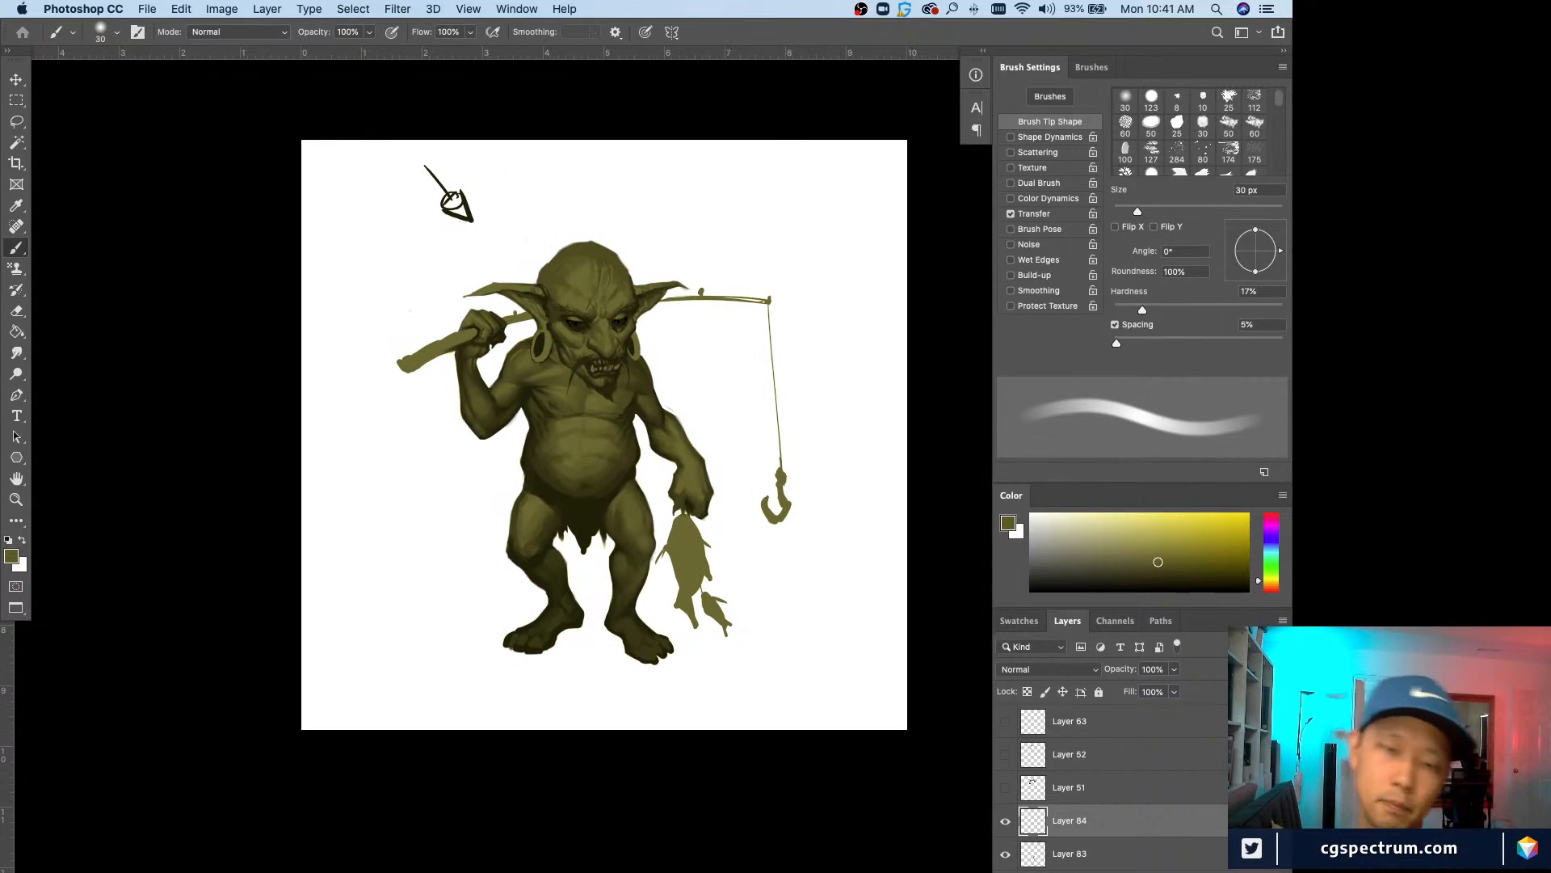
key("super+plus")
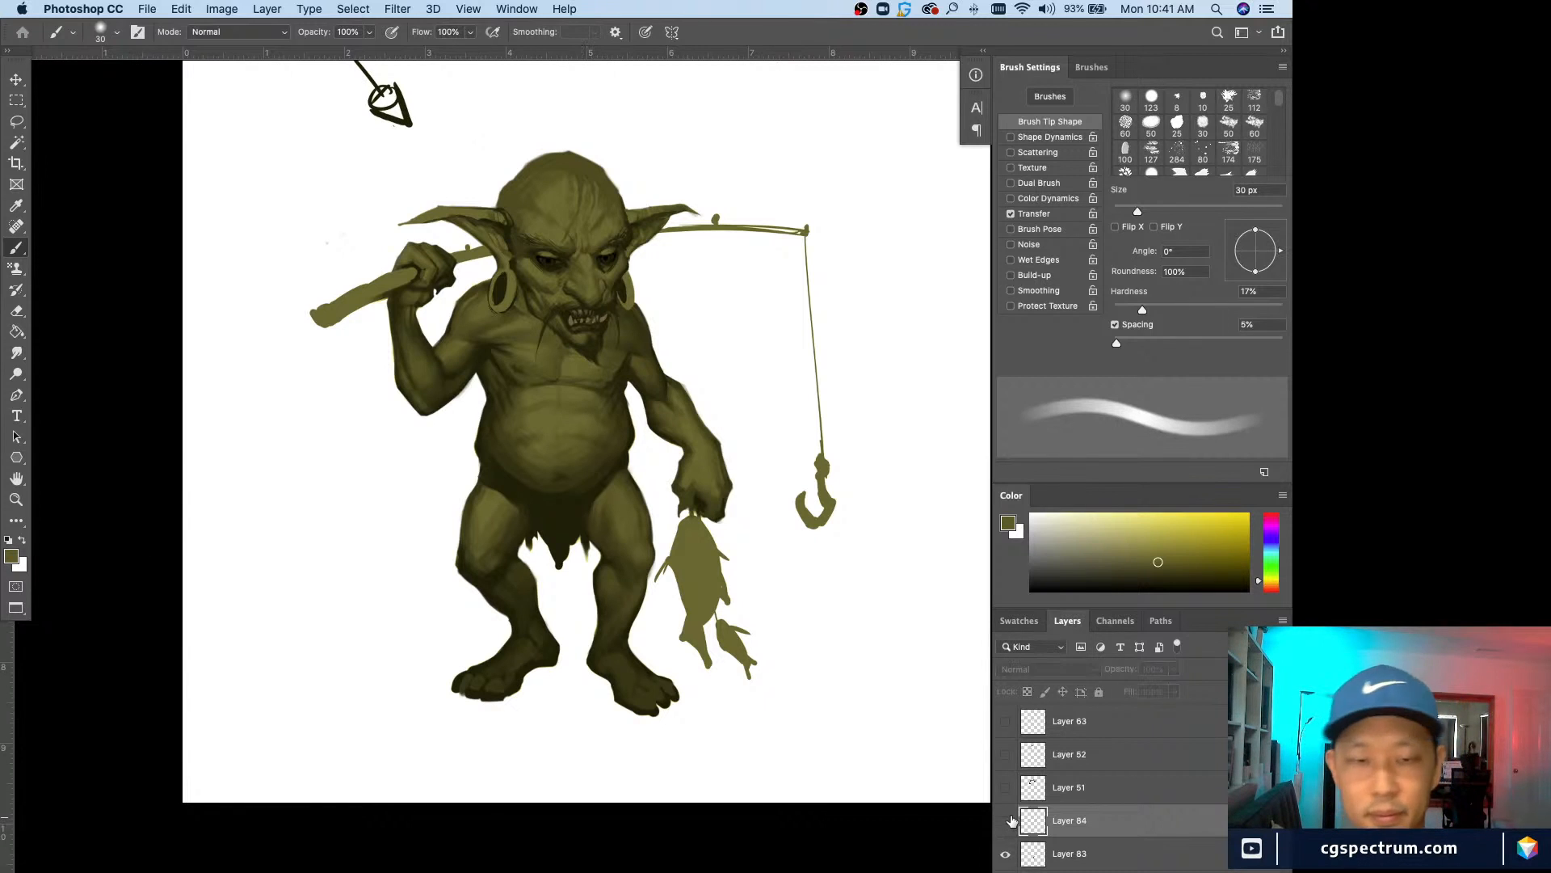
Step: Refine the thigh and knee shading on the leg under the raised arm with sampled olives, enlarging the brush to 35 px
key("super+plus")
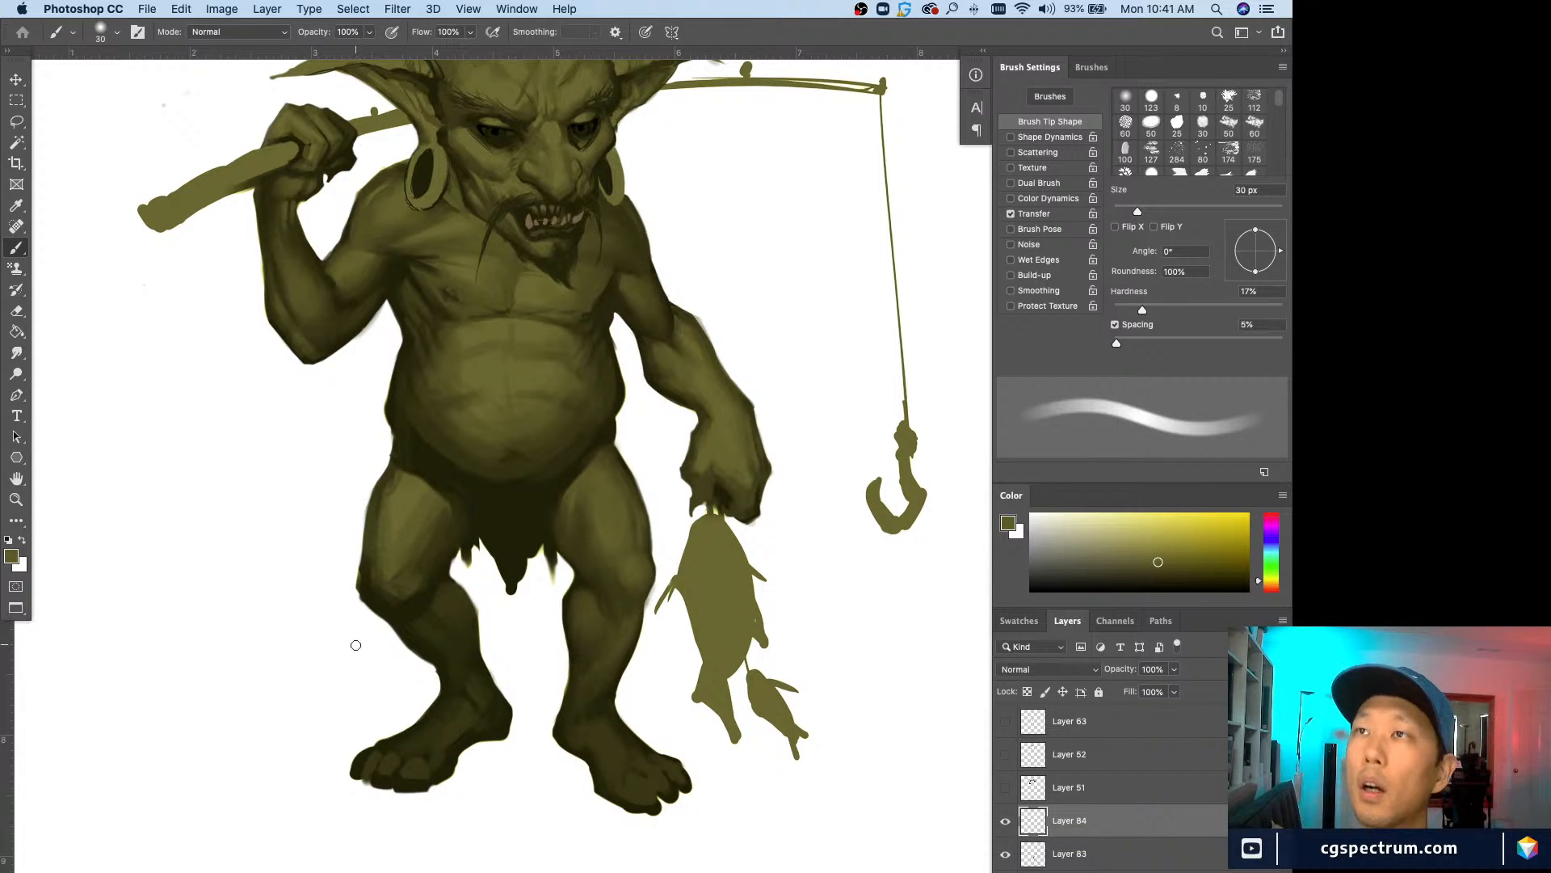
left_click(416, 488, "alt")
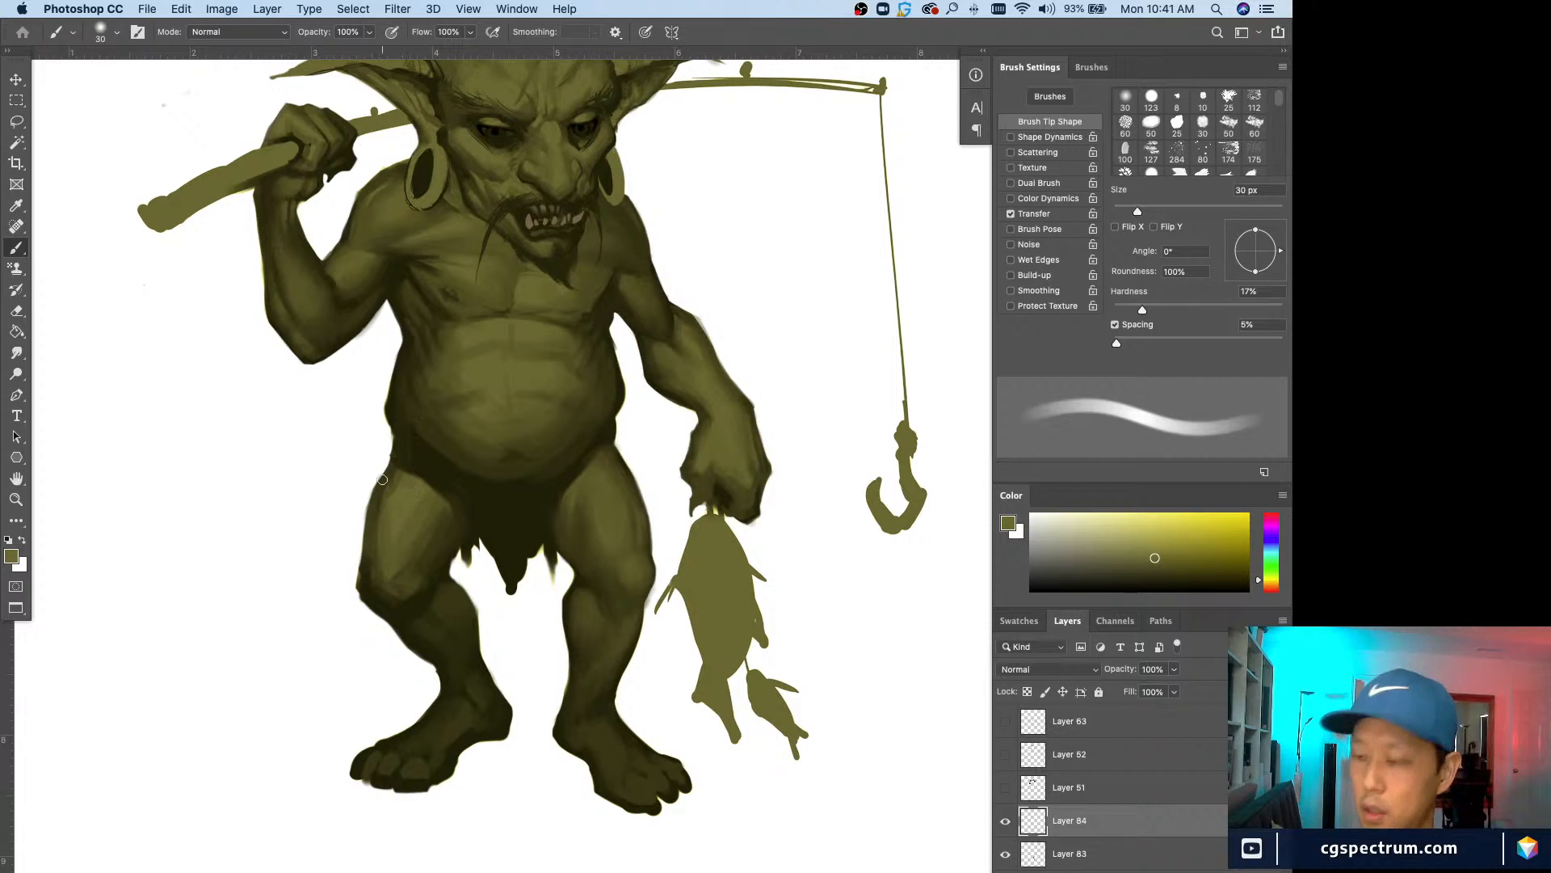
left_click(436, 564, "alt")
key("bracketright")
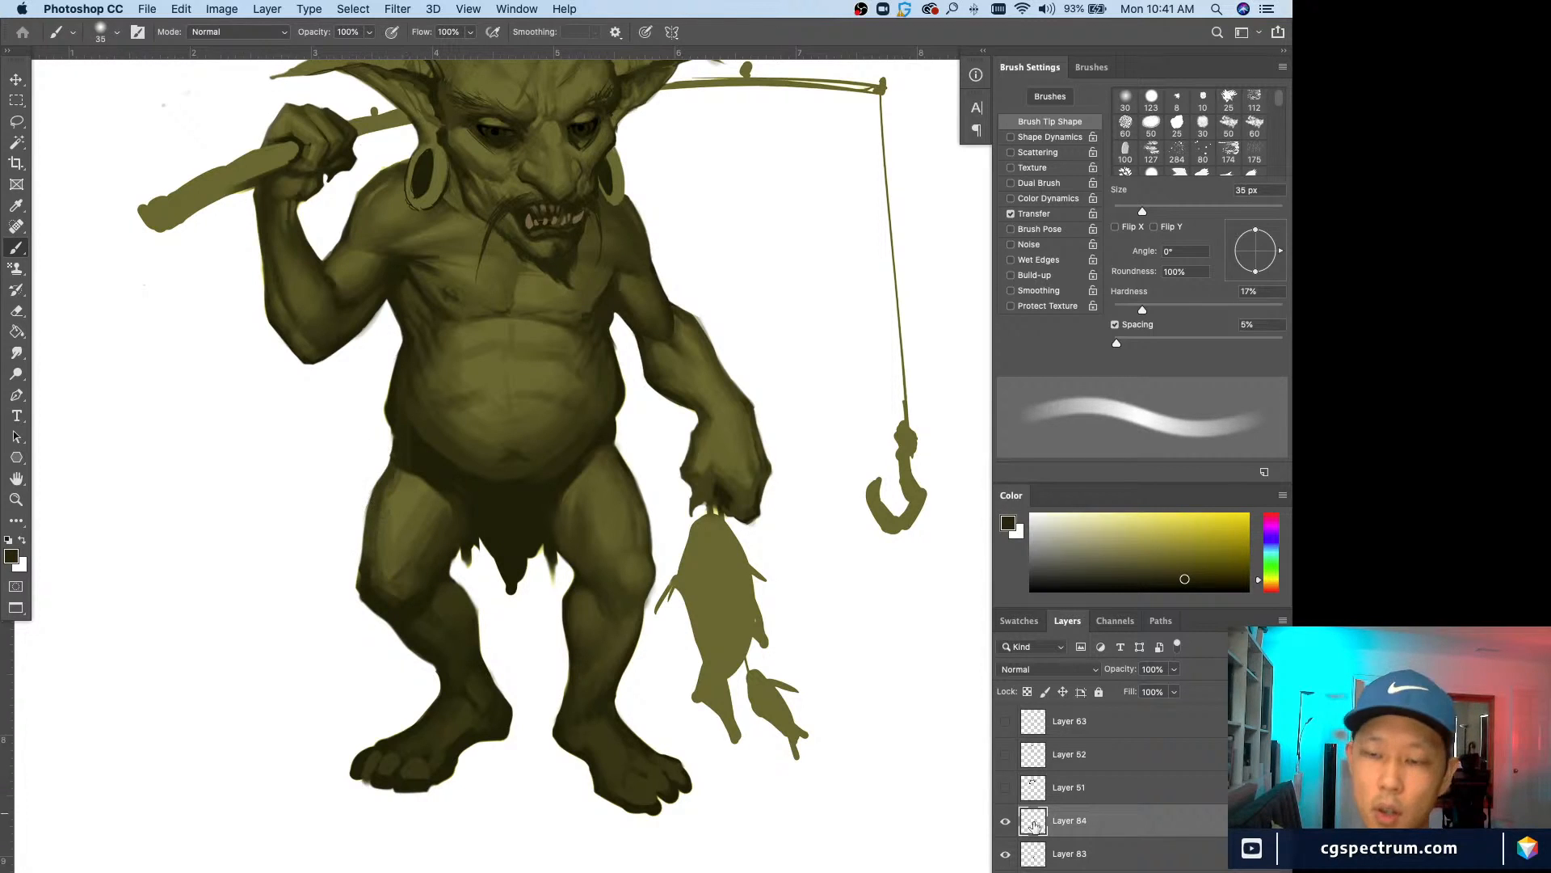
Step: Preview Layer 83 hidden and shown, and merge it into Layer 82
left_click(1032, 853)
left_click(1005, 854)
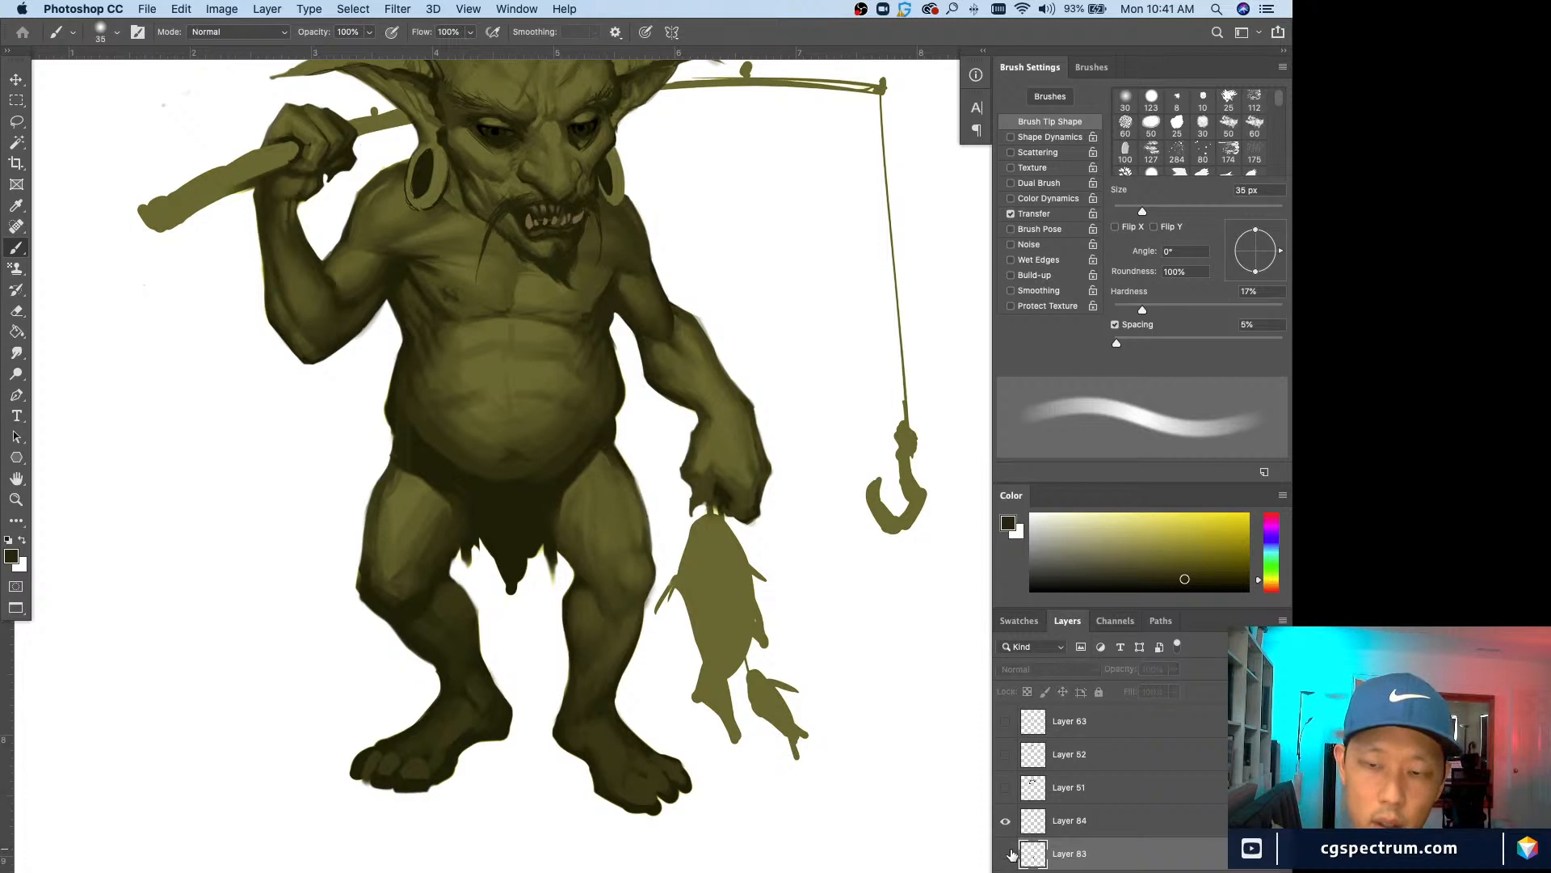
left_click(1006, 854)
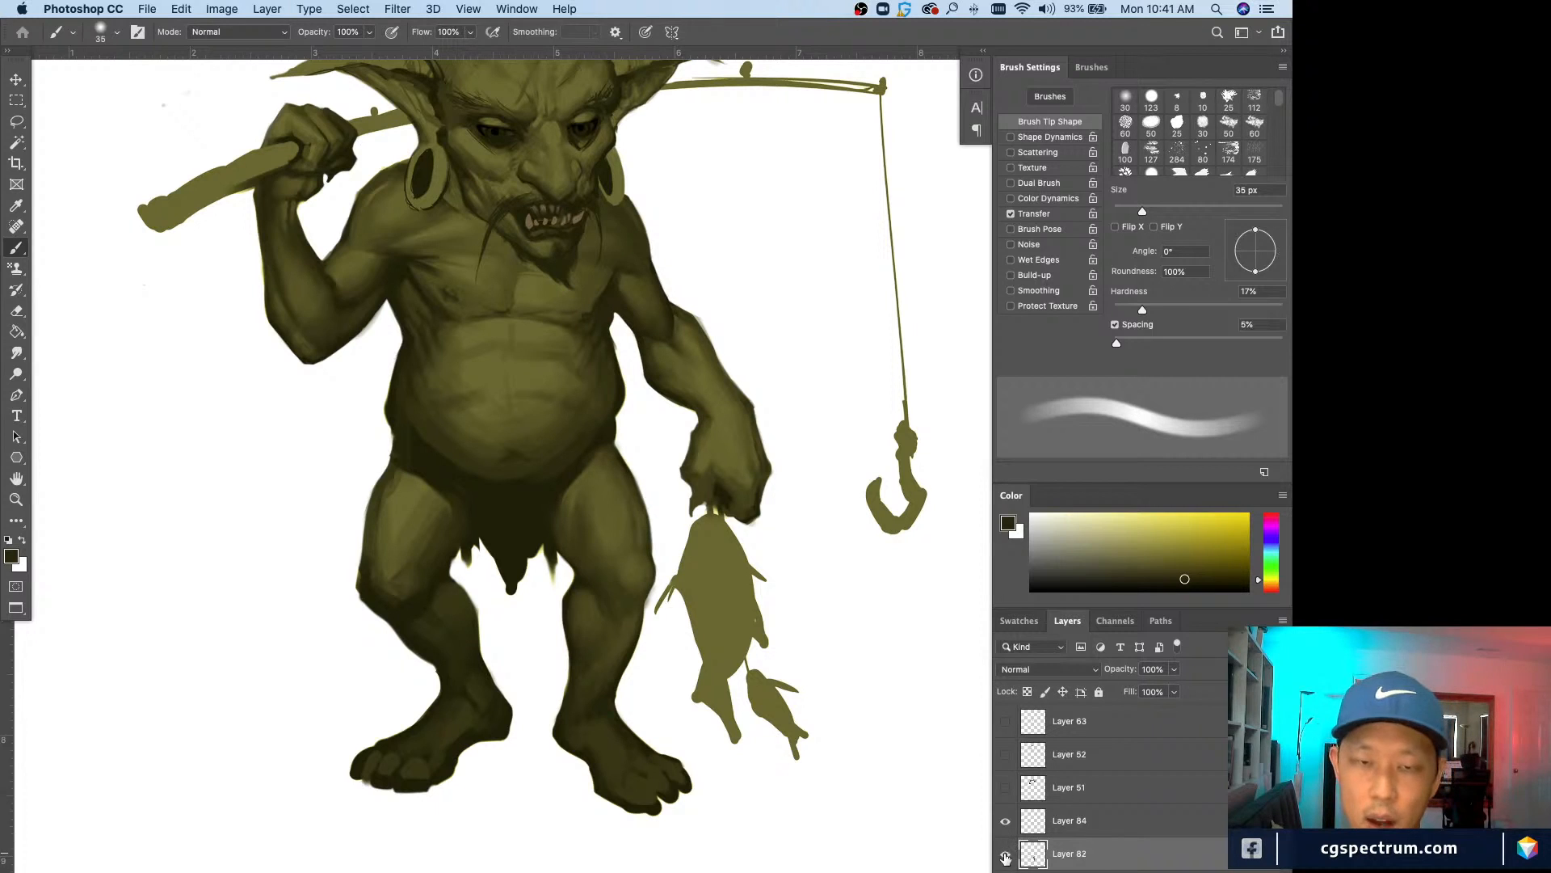
Step: Compare the goblin's leg shading with and without Layer 82, both close up and with the whole figure in view
left_click(1006, 854)
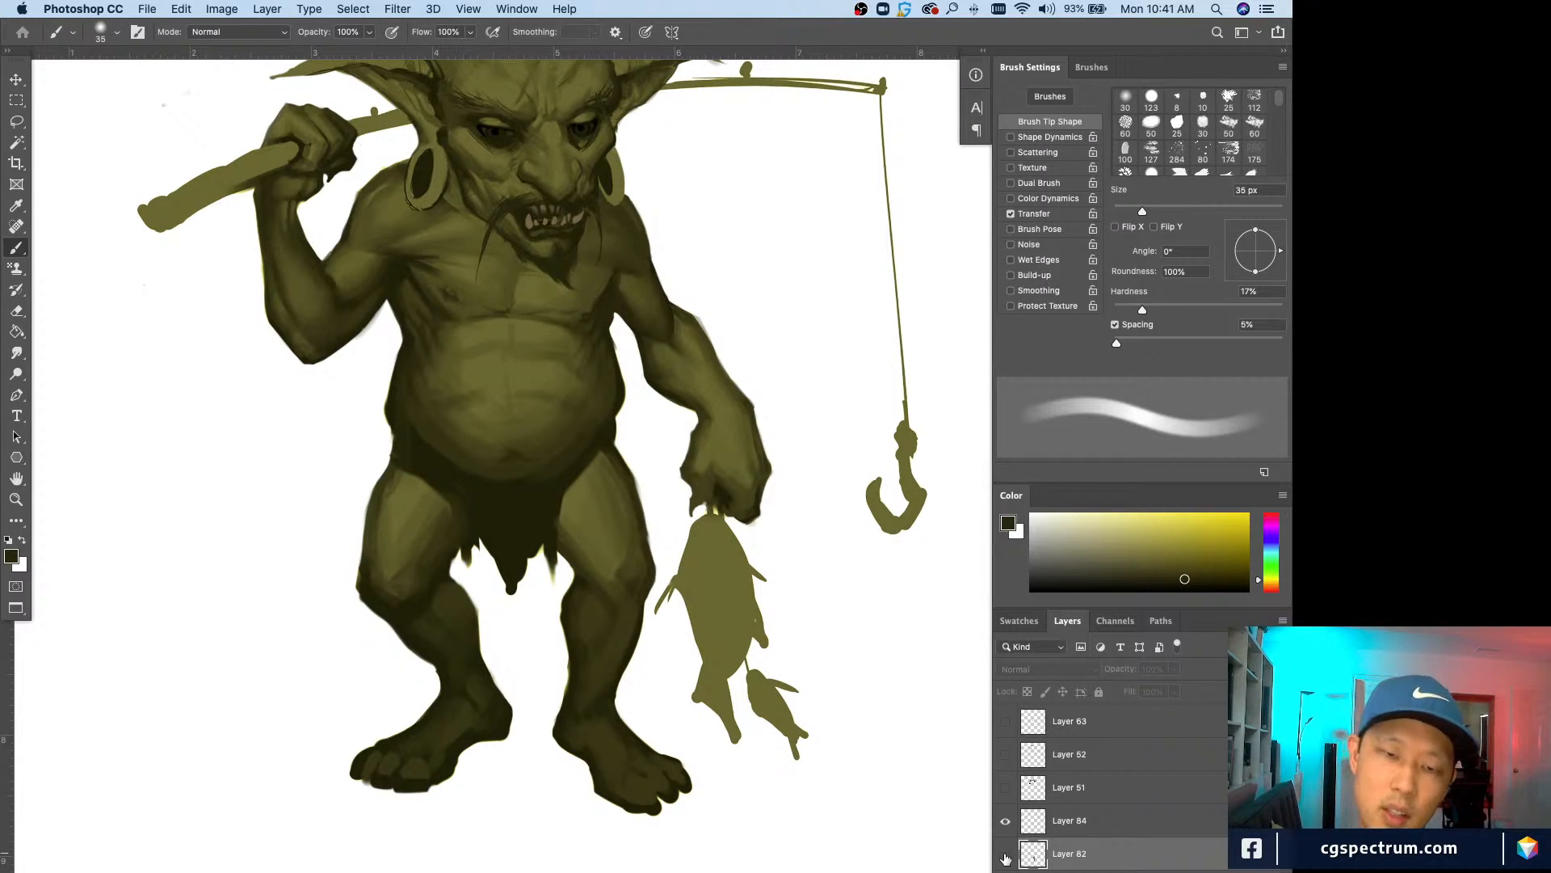
left_click(1006, 855)
left_click(1008, 855)
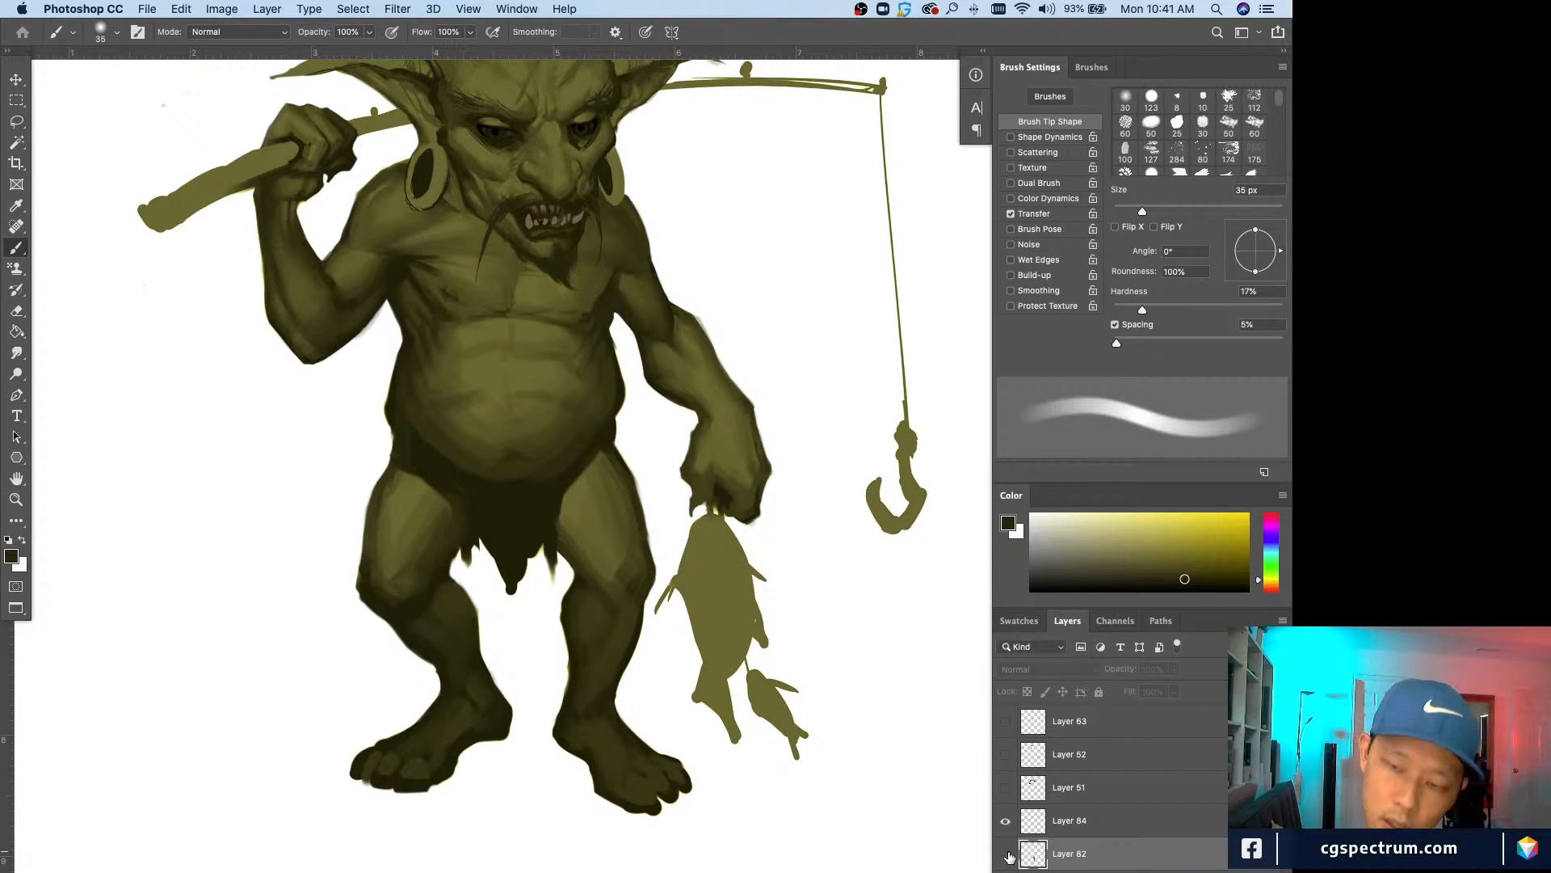
left_click(1007, 855)
left_click(1008, 855)
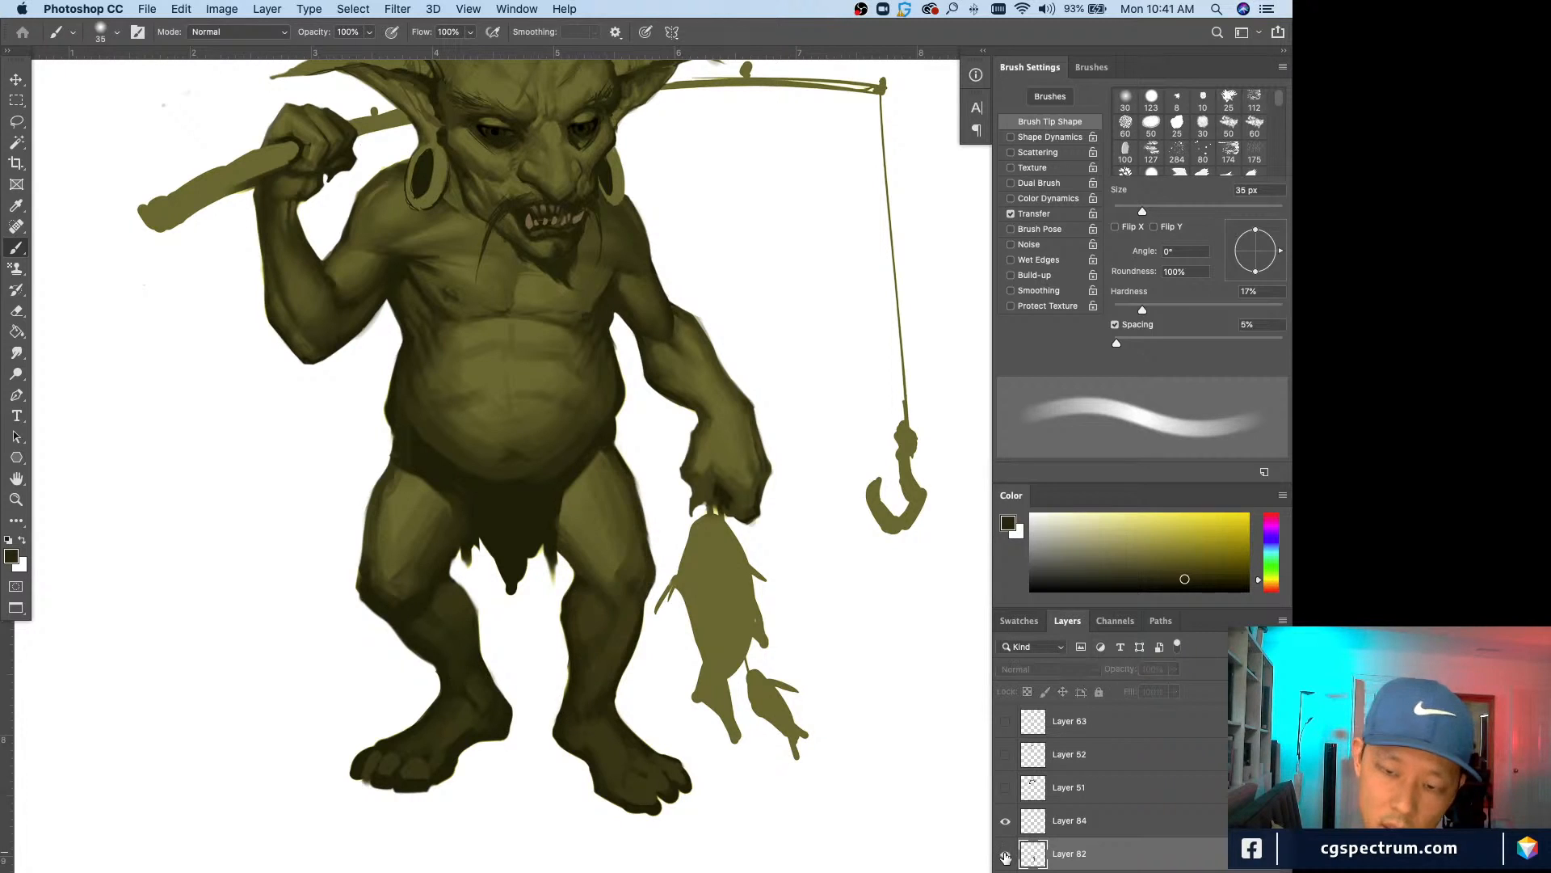
left_click(1007, 855)
left_click(1005, 856)
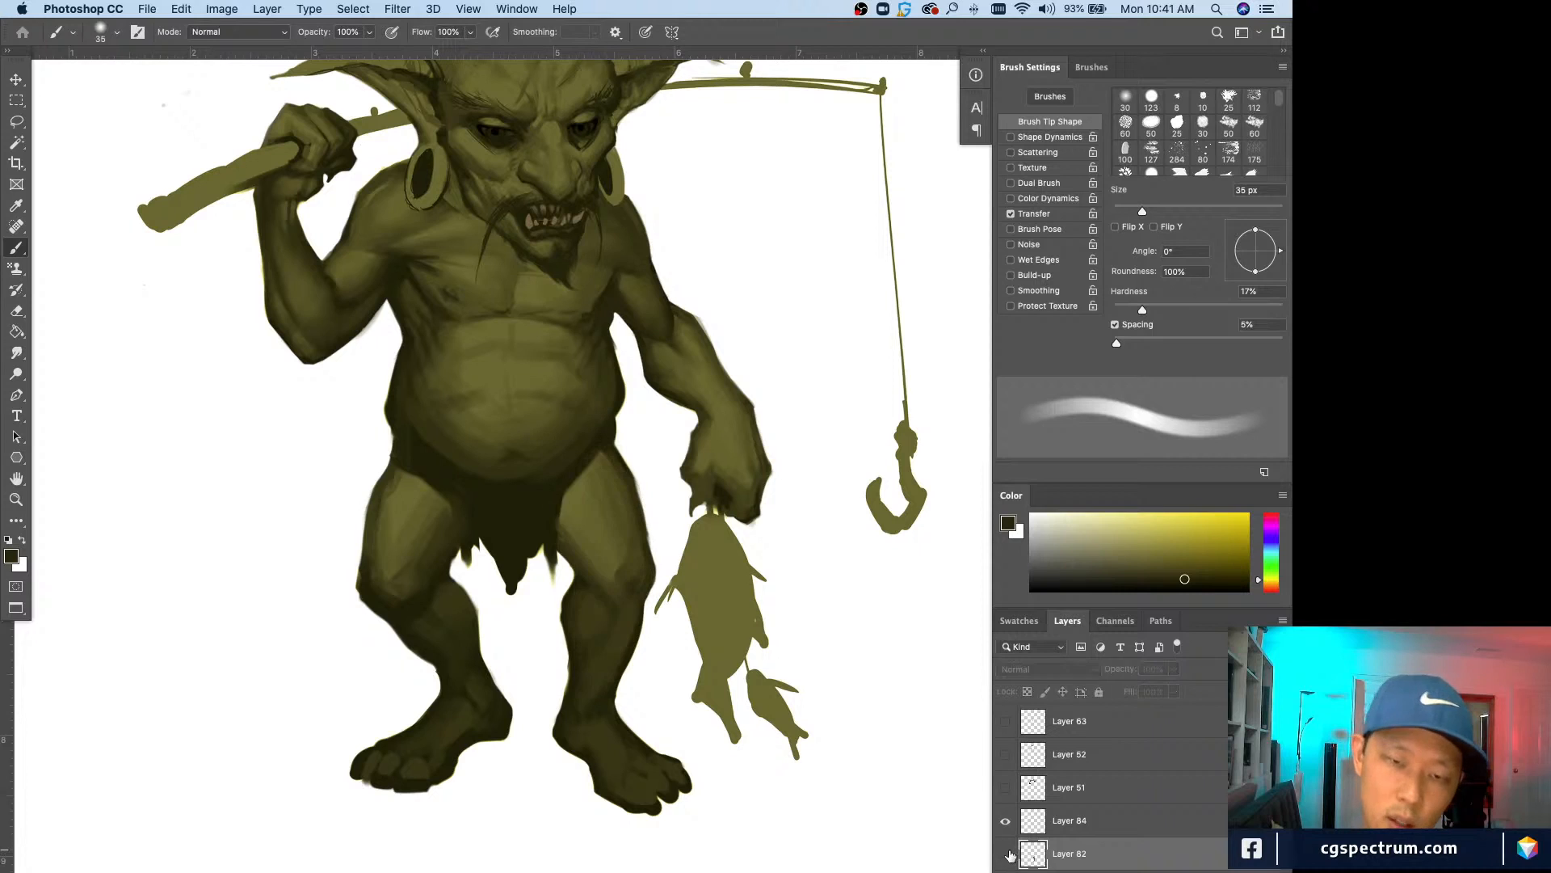
left_click(1008, 855)
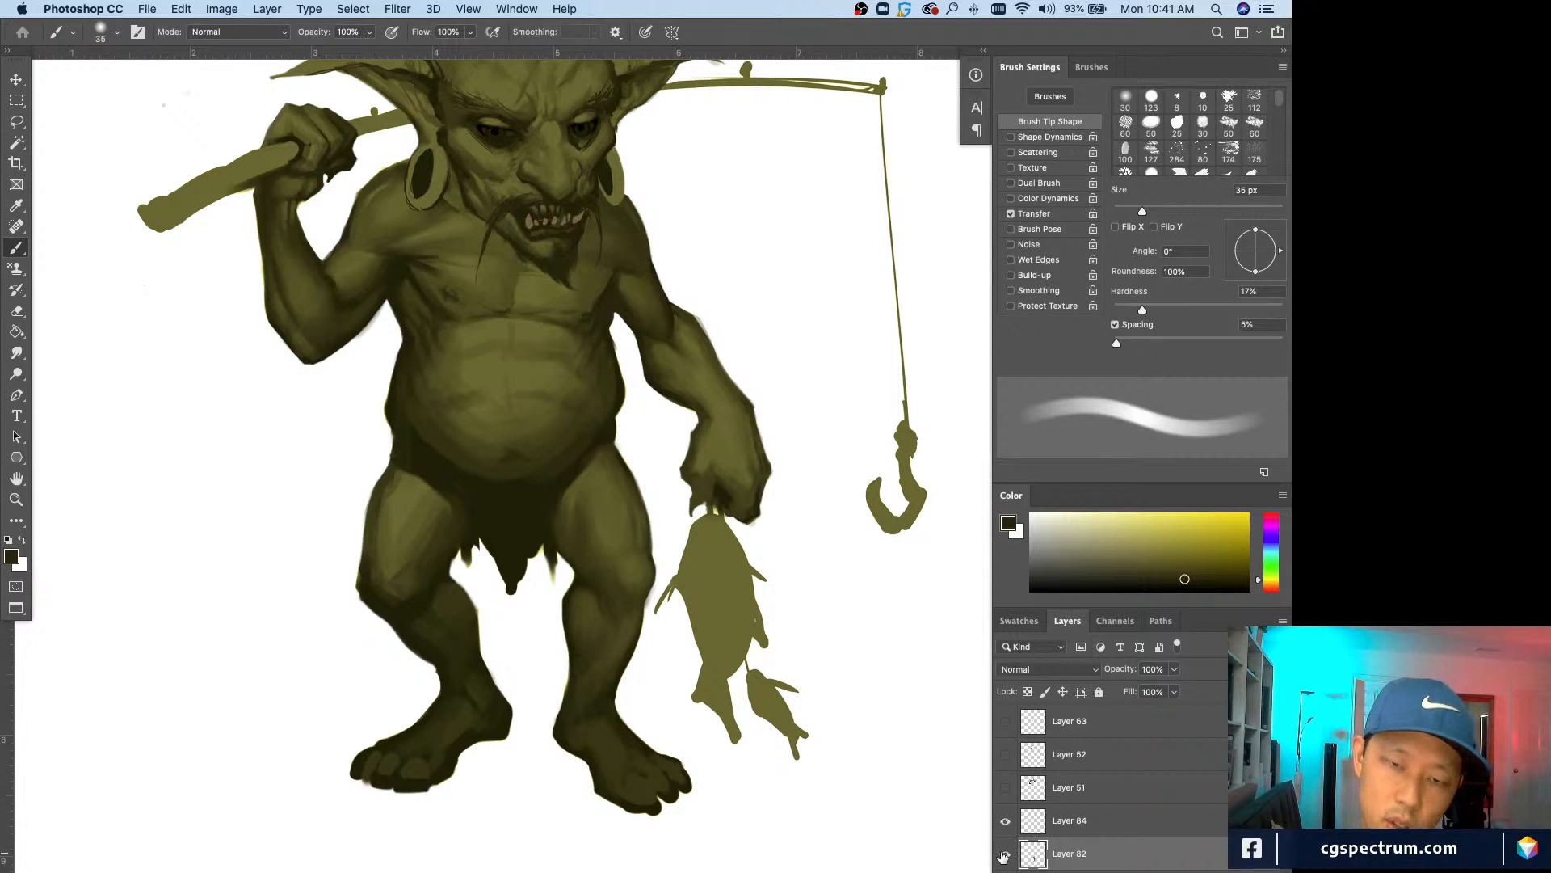
left_click(1004, 855)
left_click(1005, 855)
left_click(1005, 856)
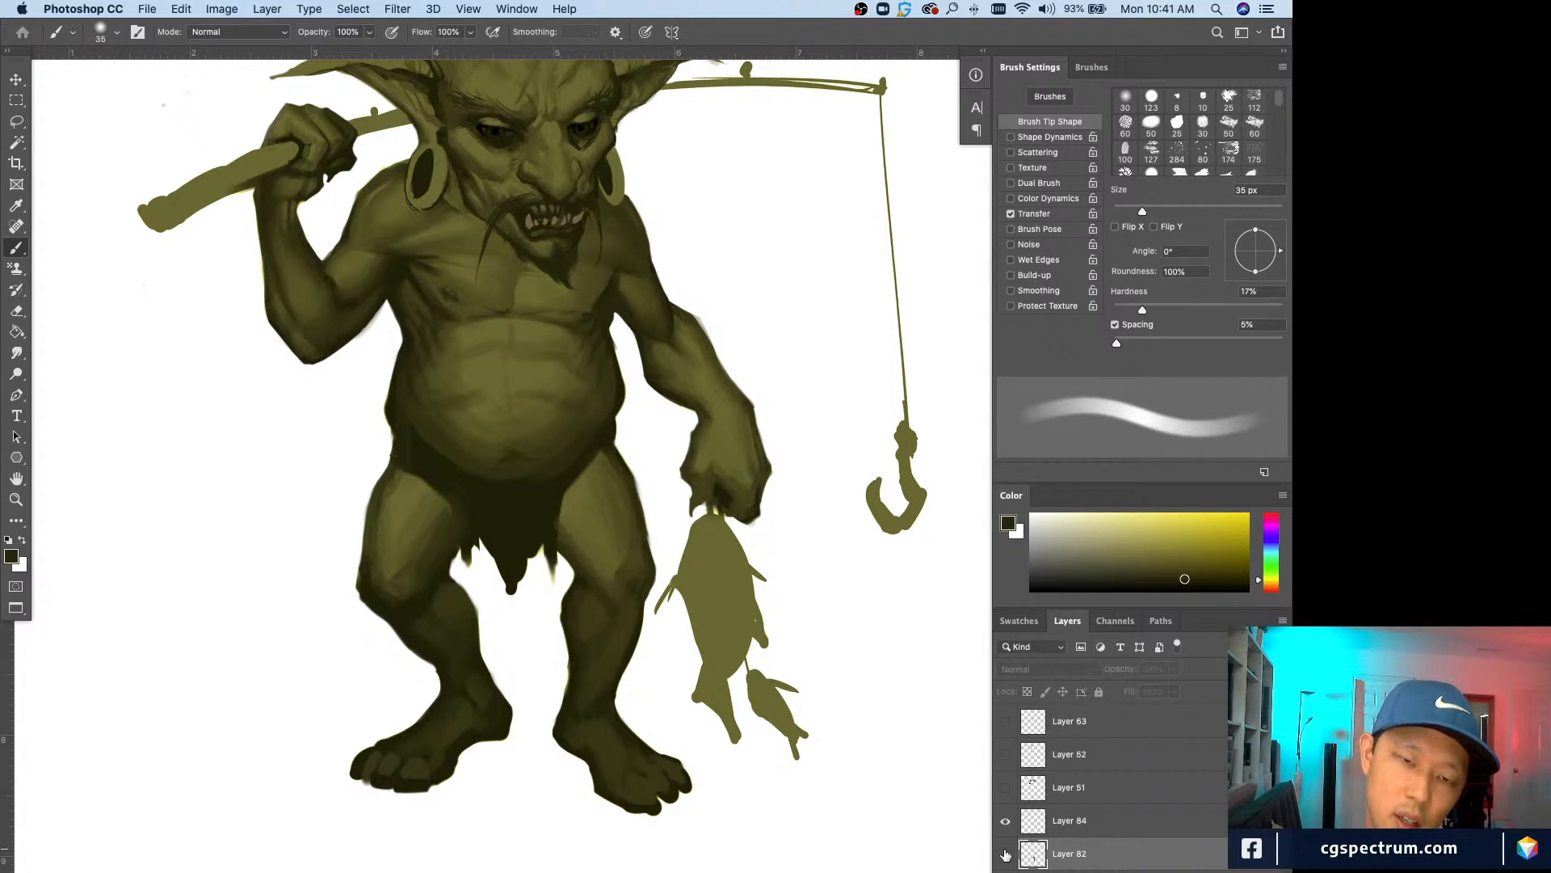
left_click(1004, 854)
left_click(1004, 854)
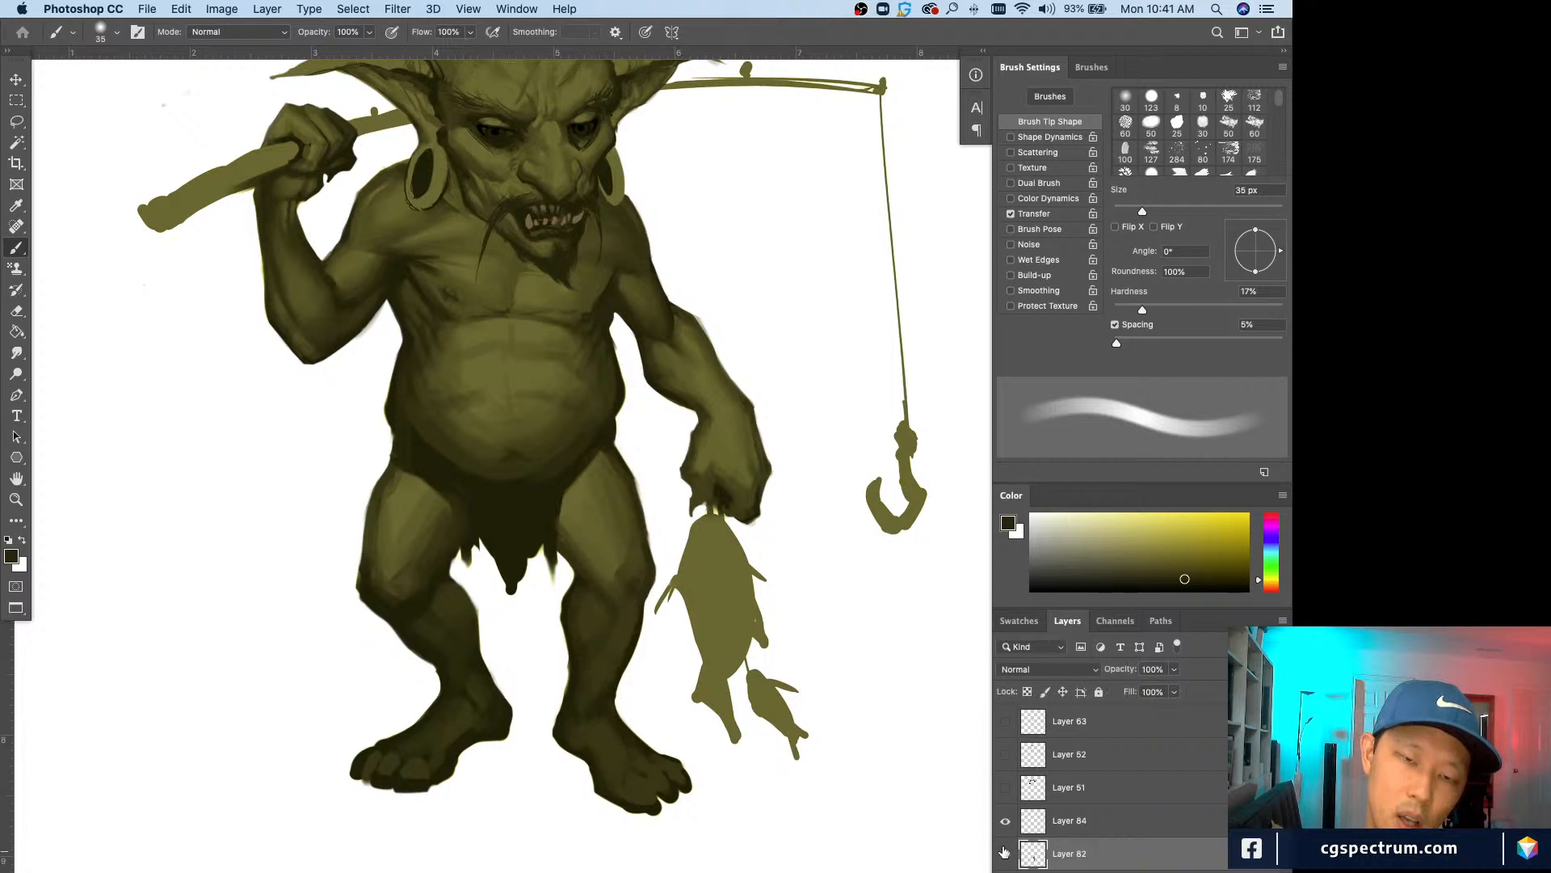
left_click(1005, 853)
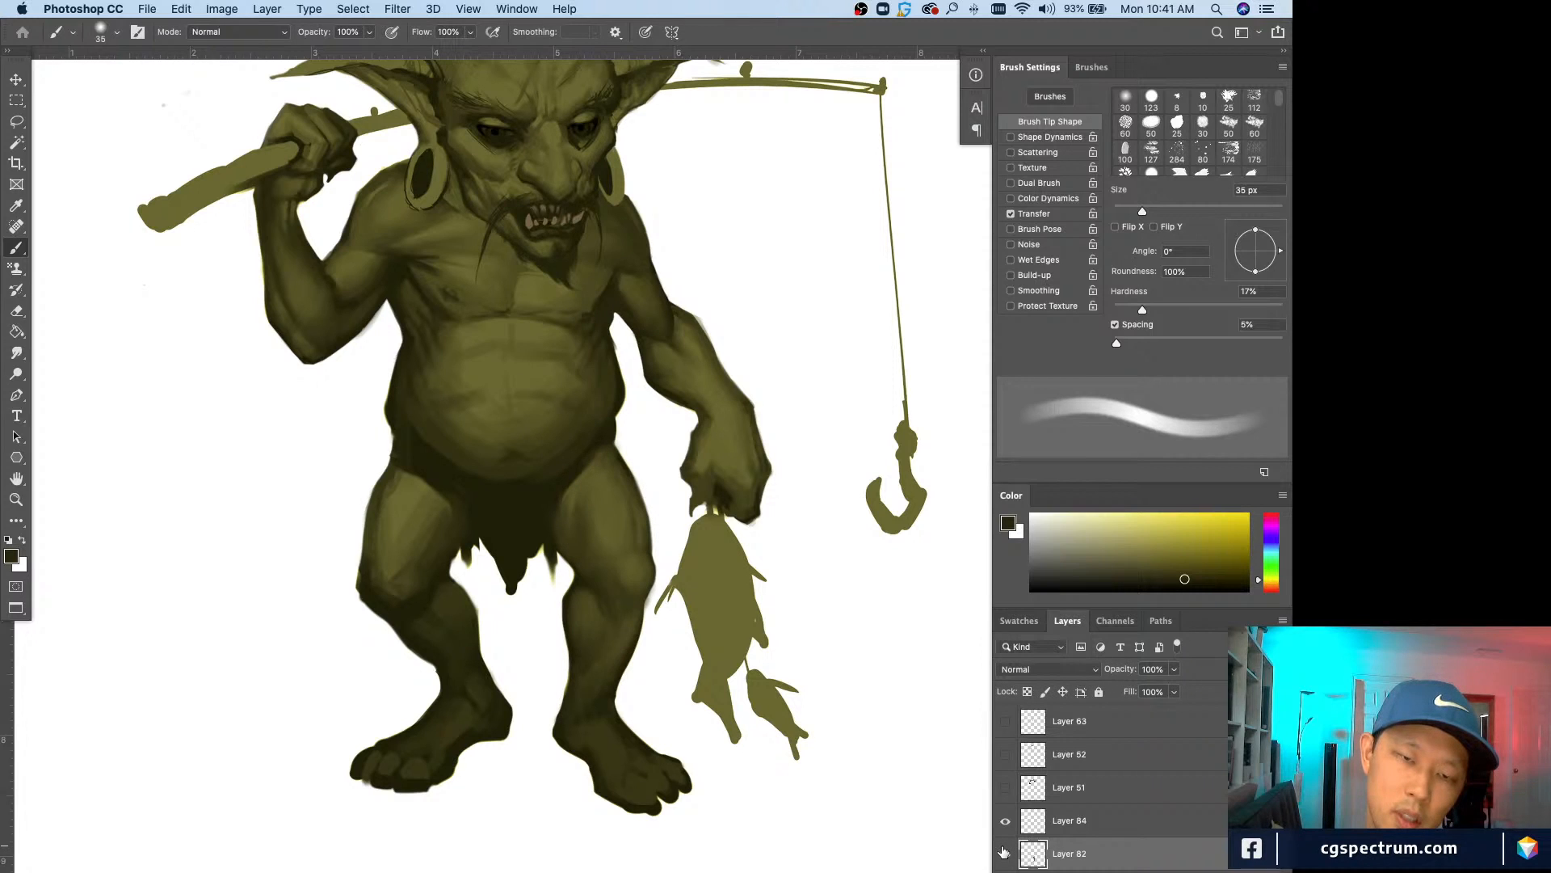
key("super+minus")
left_click(1004, 853)
left_click(1005, 853)
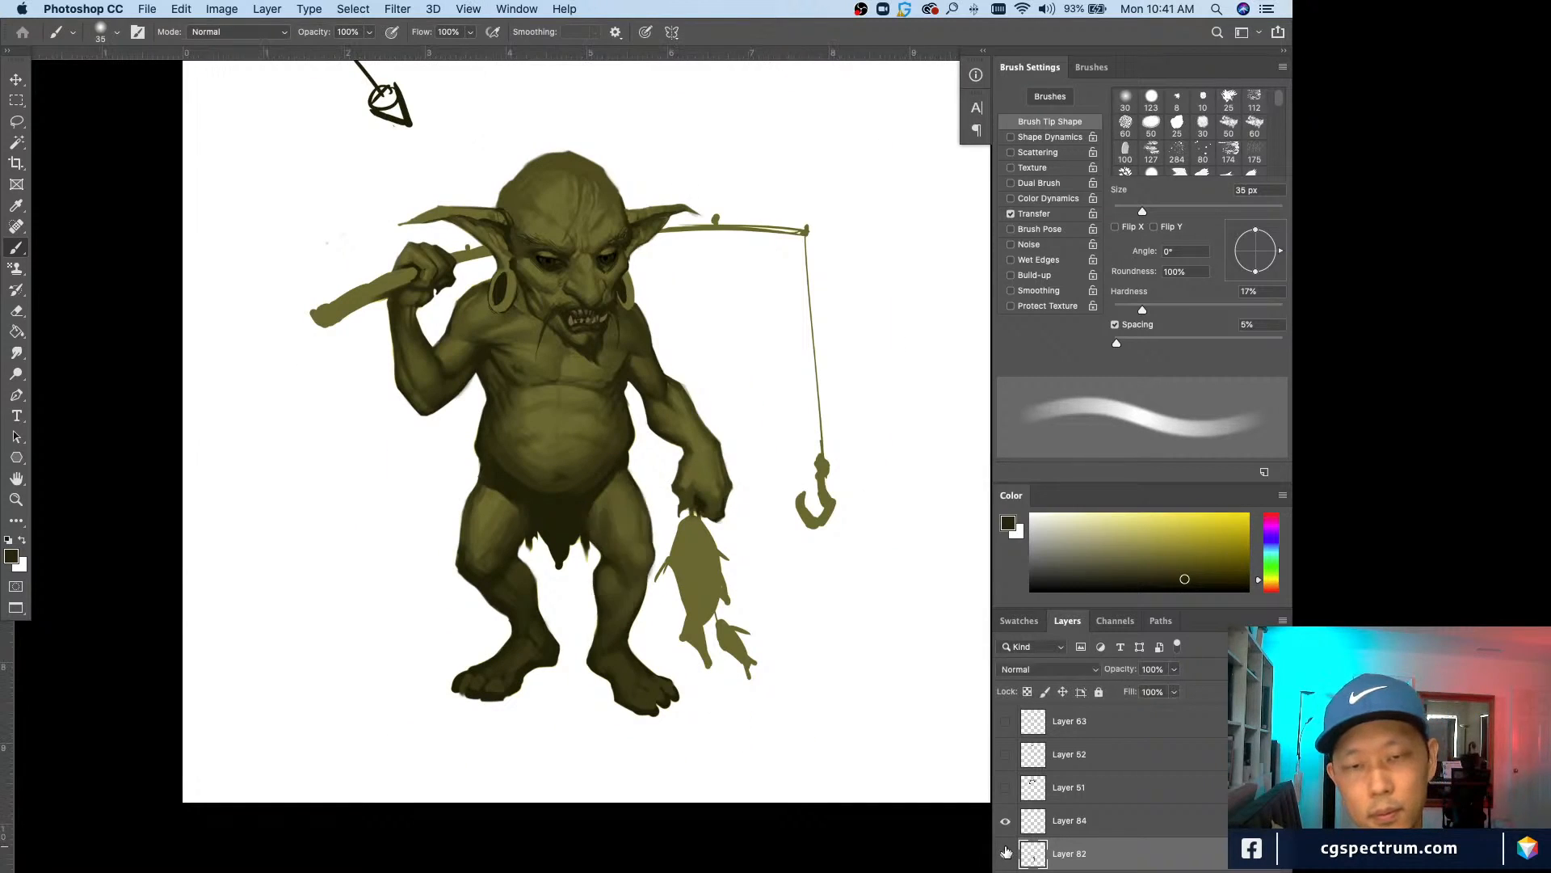
left_click(1005, 853)
left_click(1005, 853)
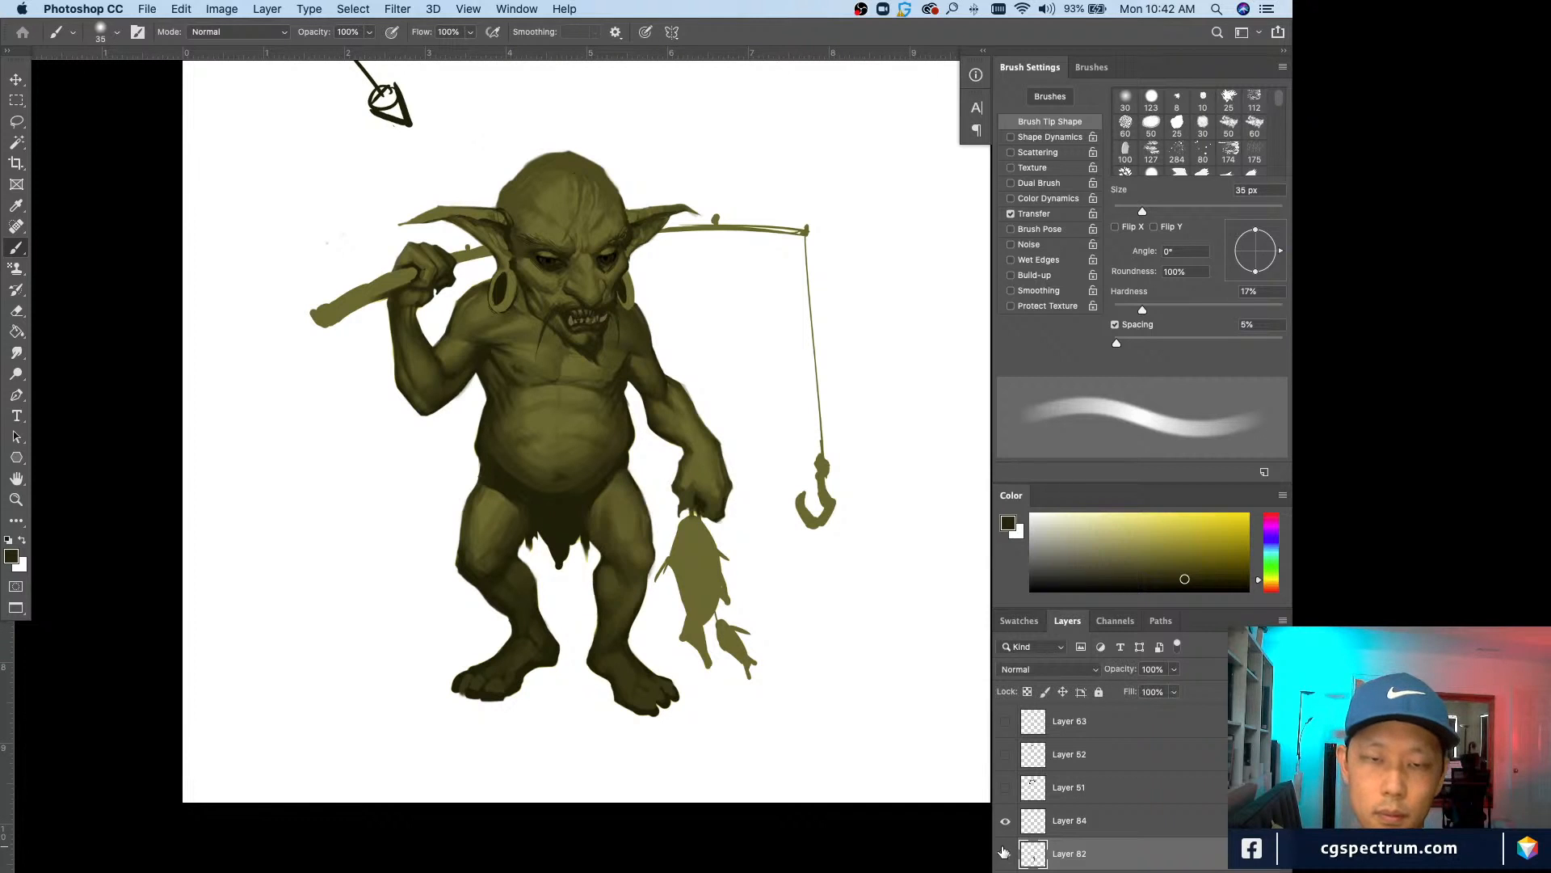
Step: Make Layer 84 the active painting layer again and sample a dark olive from below the knee under the raised arm
key("super+plus")
key("super+minus")
left_click(1035, 832)
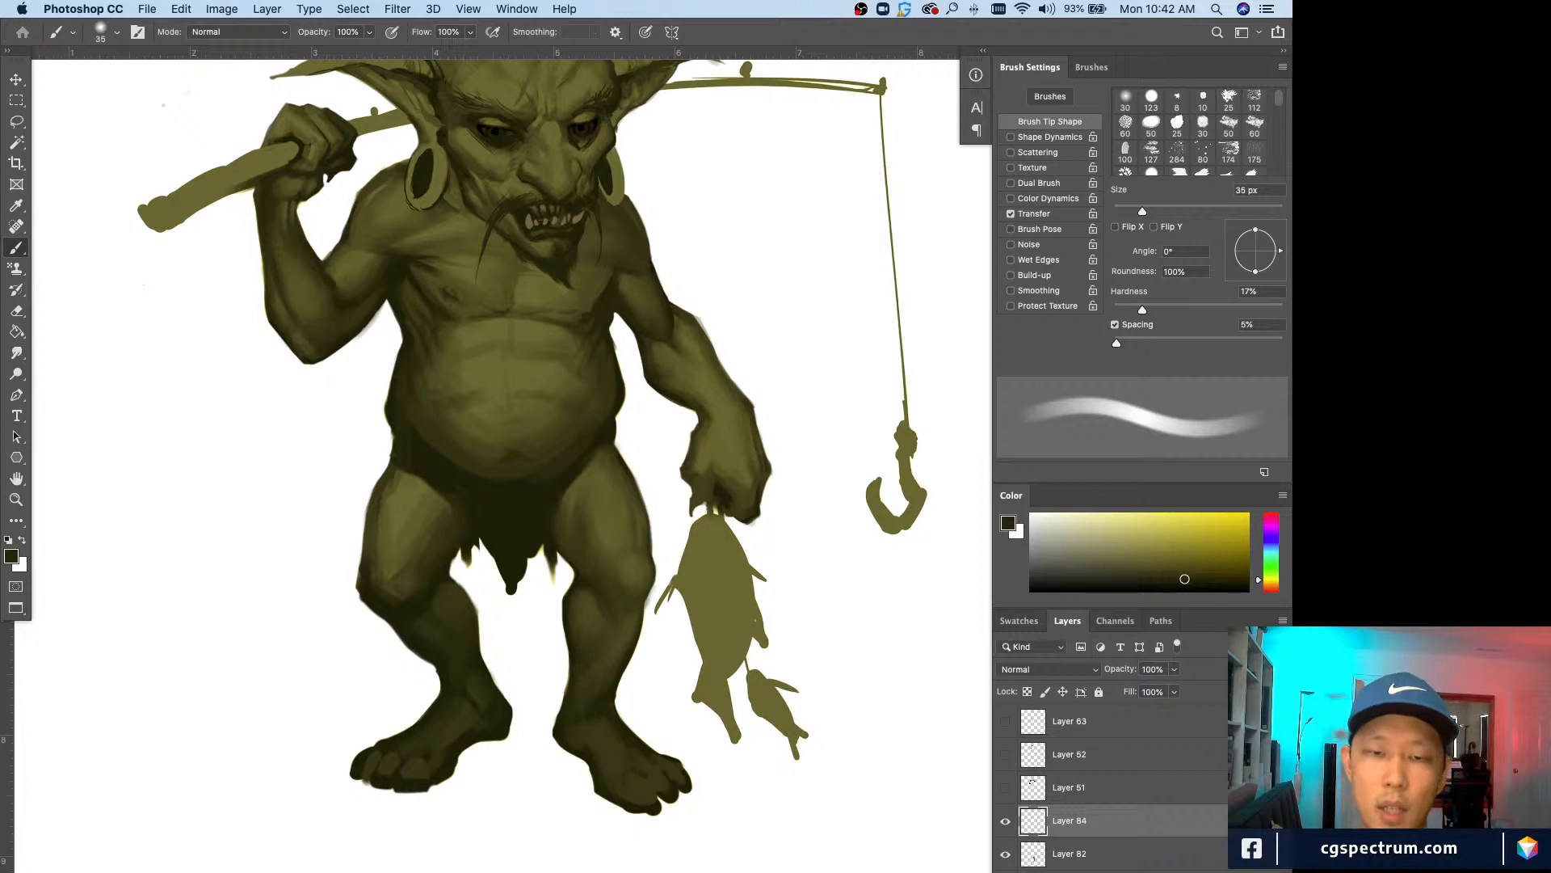
left_click_drag(299, 575, 307, 652)
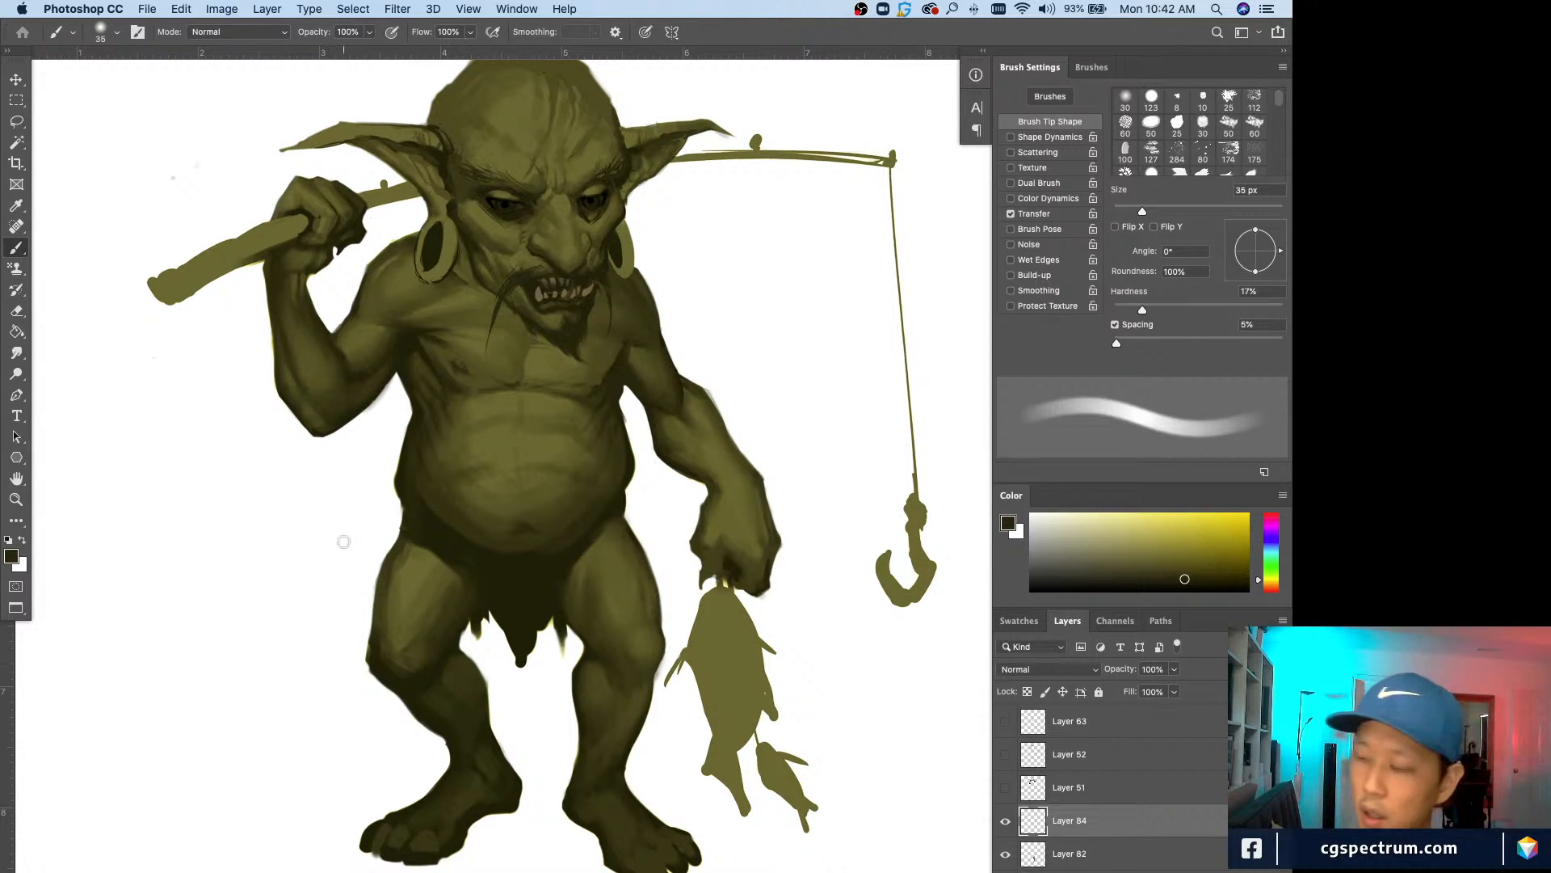
left_click(450, 676, "alt")
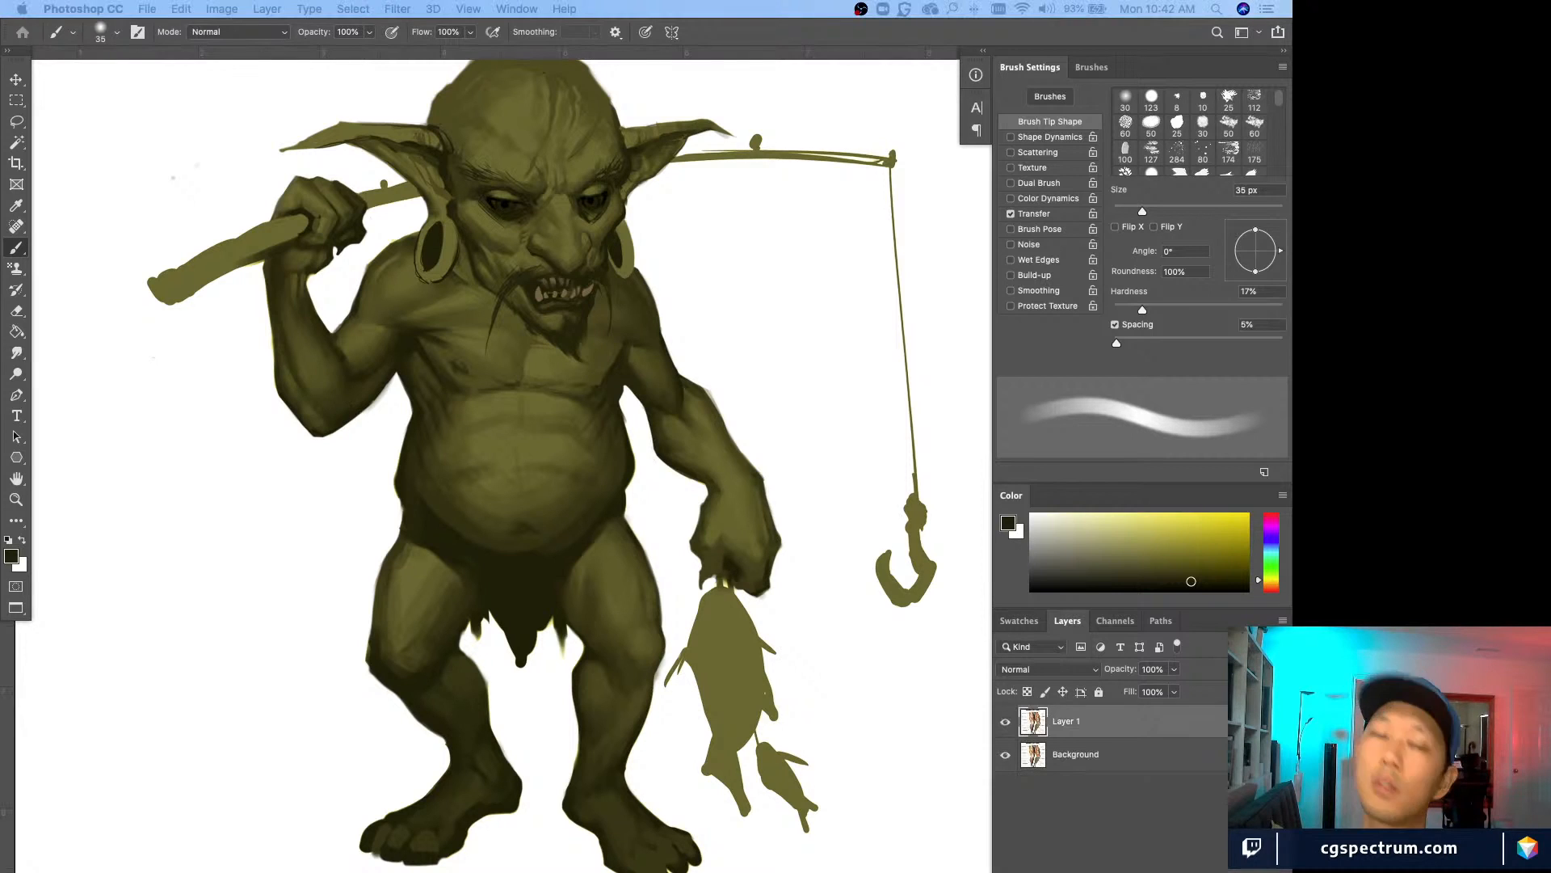
key("f")
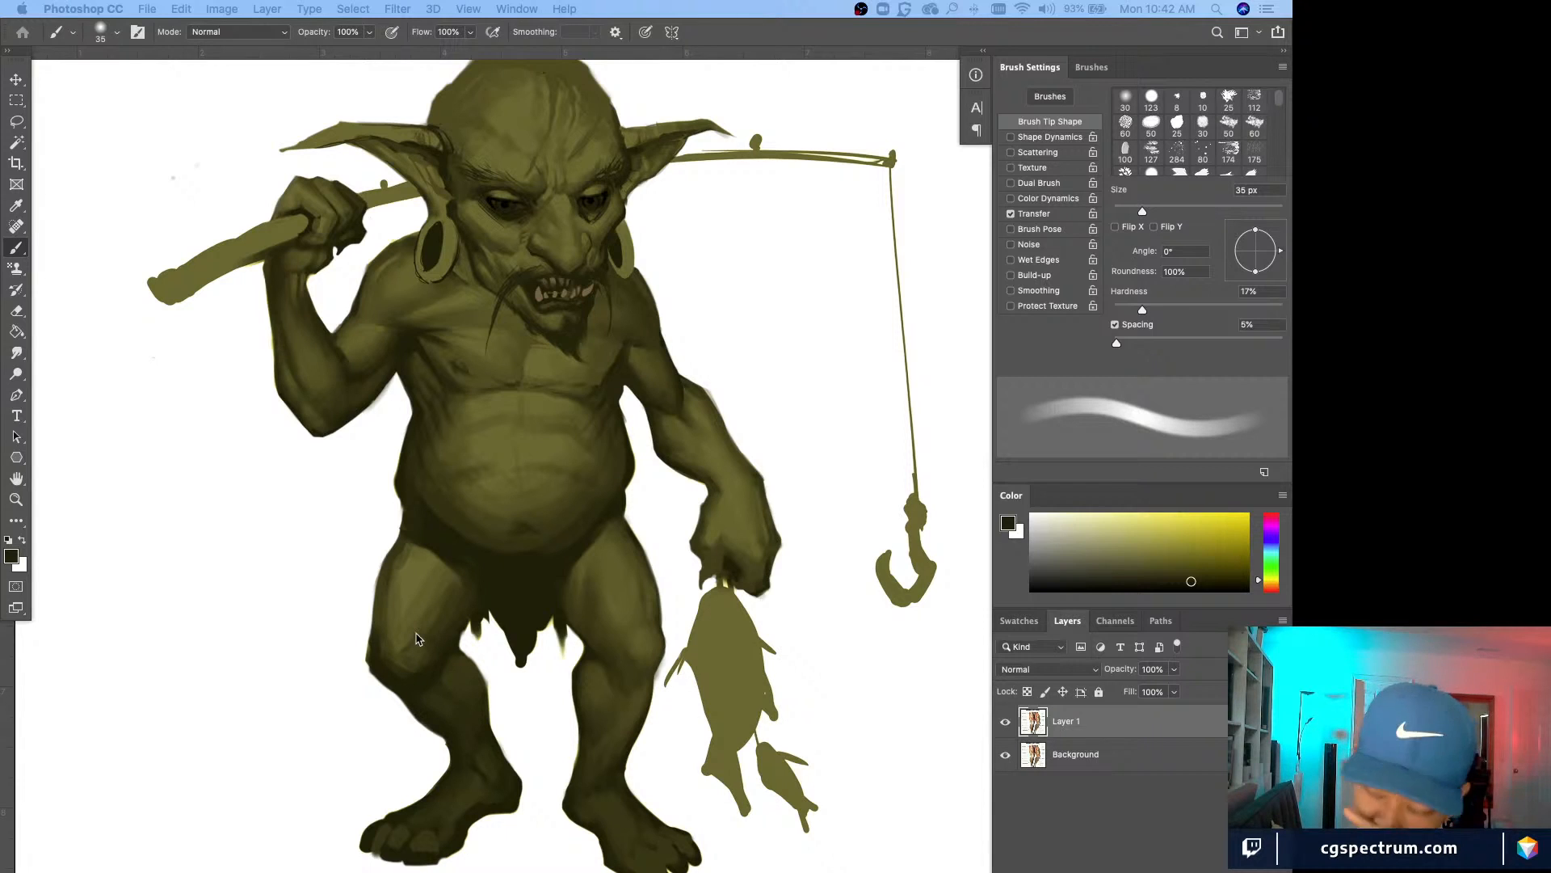
left_click(452, 636)
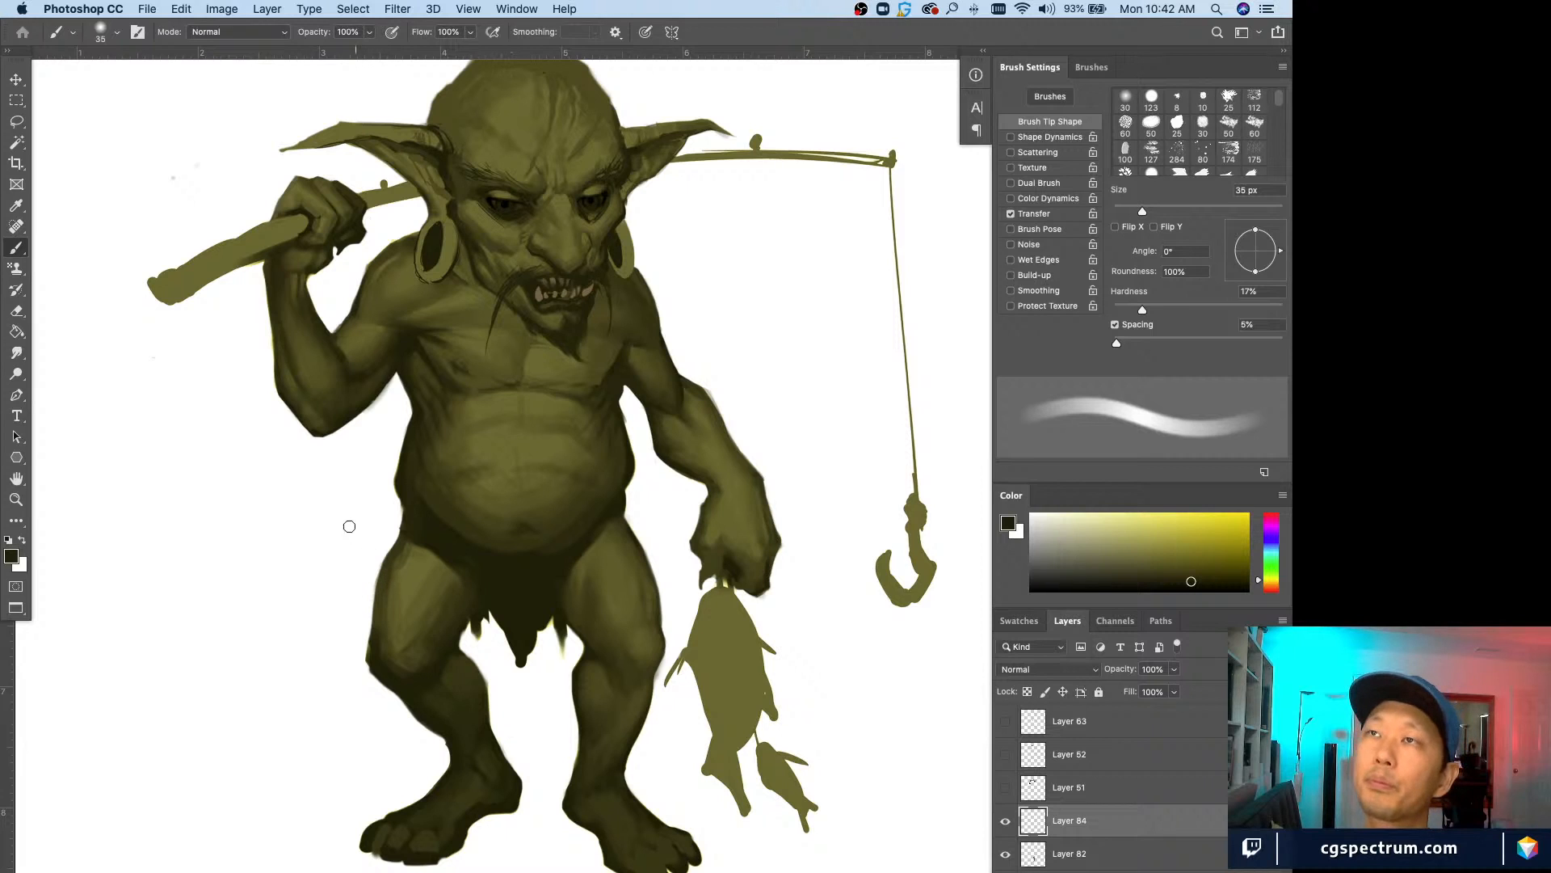
left_click(430, 557, "alt")
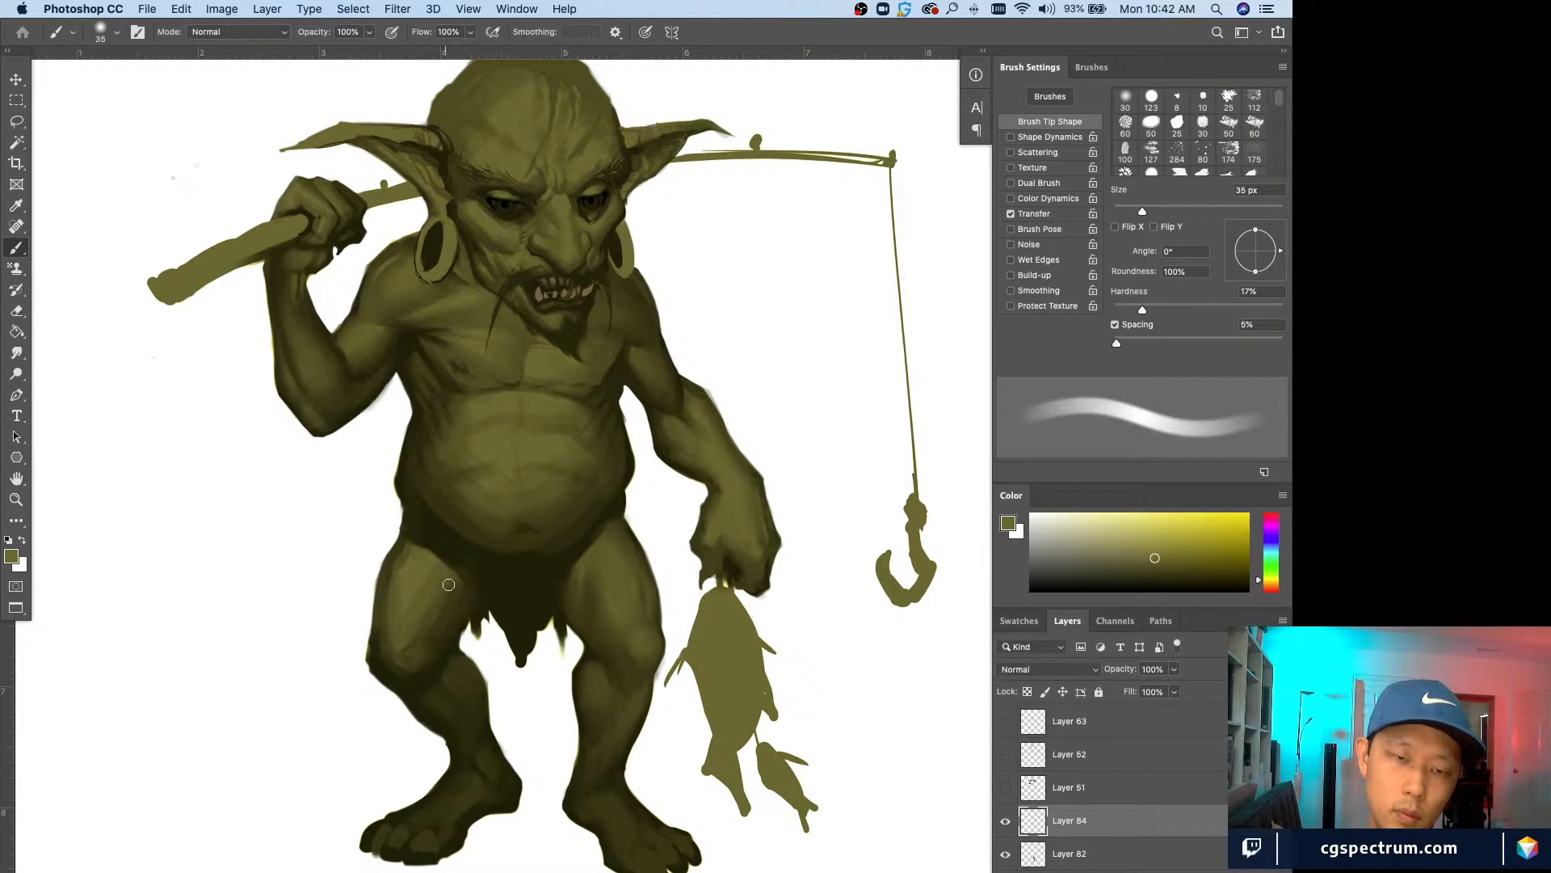
left_click_drag(457, 575, 447, 604)
key("super+z")
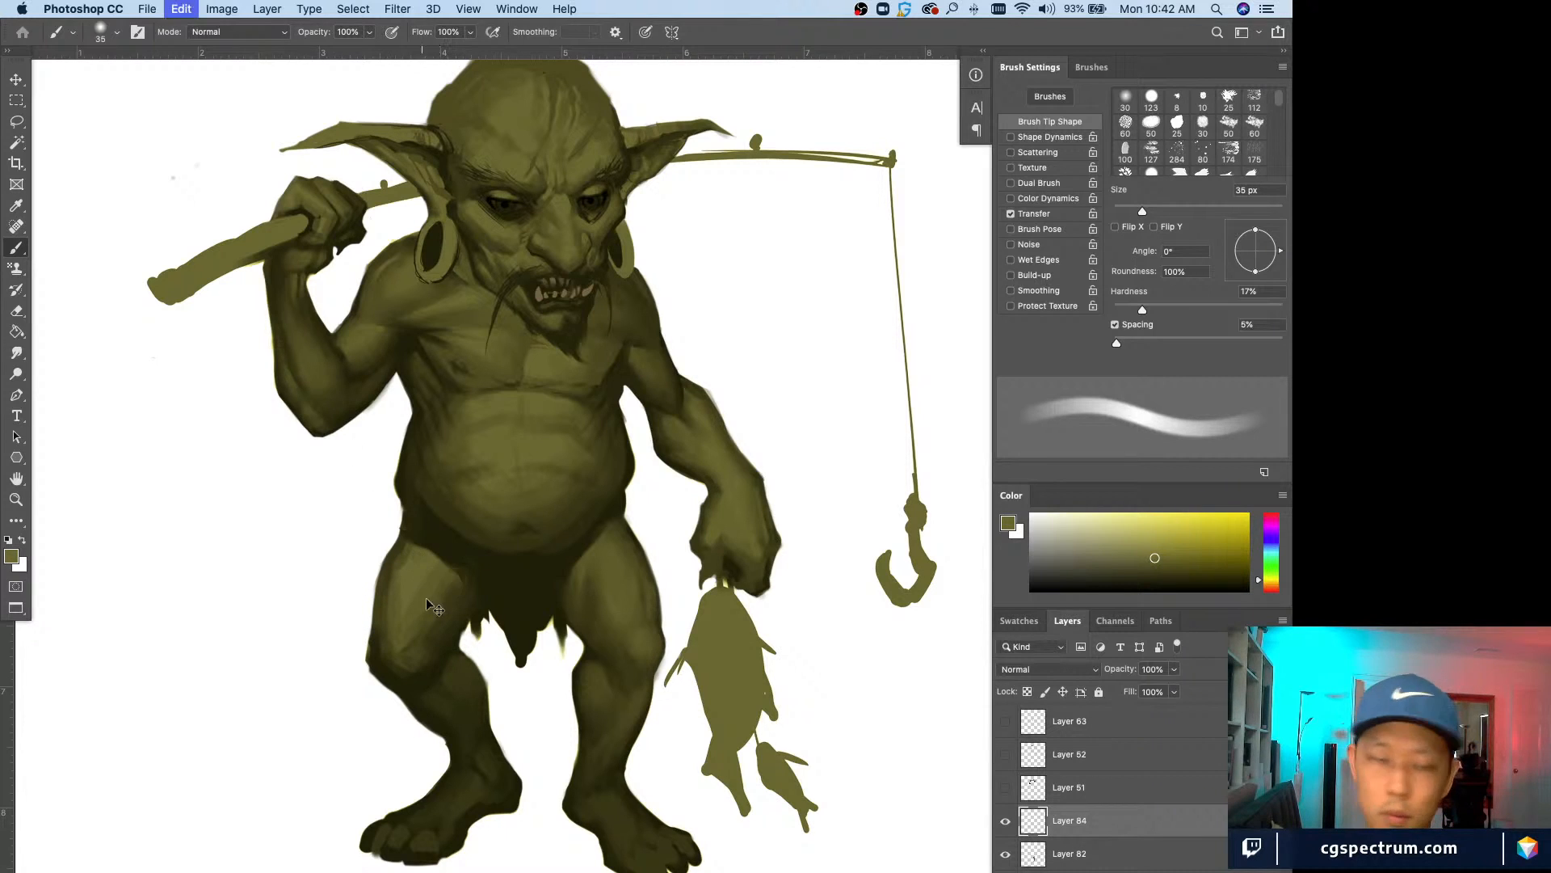
Step: Darken the inner thigh of the leg under the raised arm with sampled dark olives, using 40 px and 30 px brush sizes
left_click(468, 585, "alt")
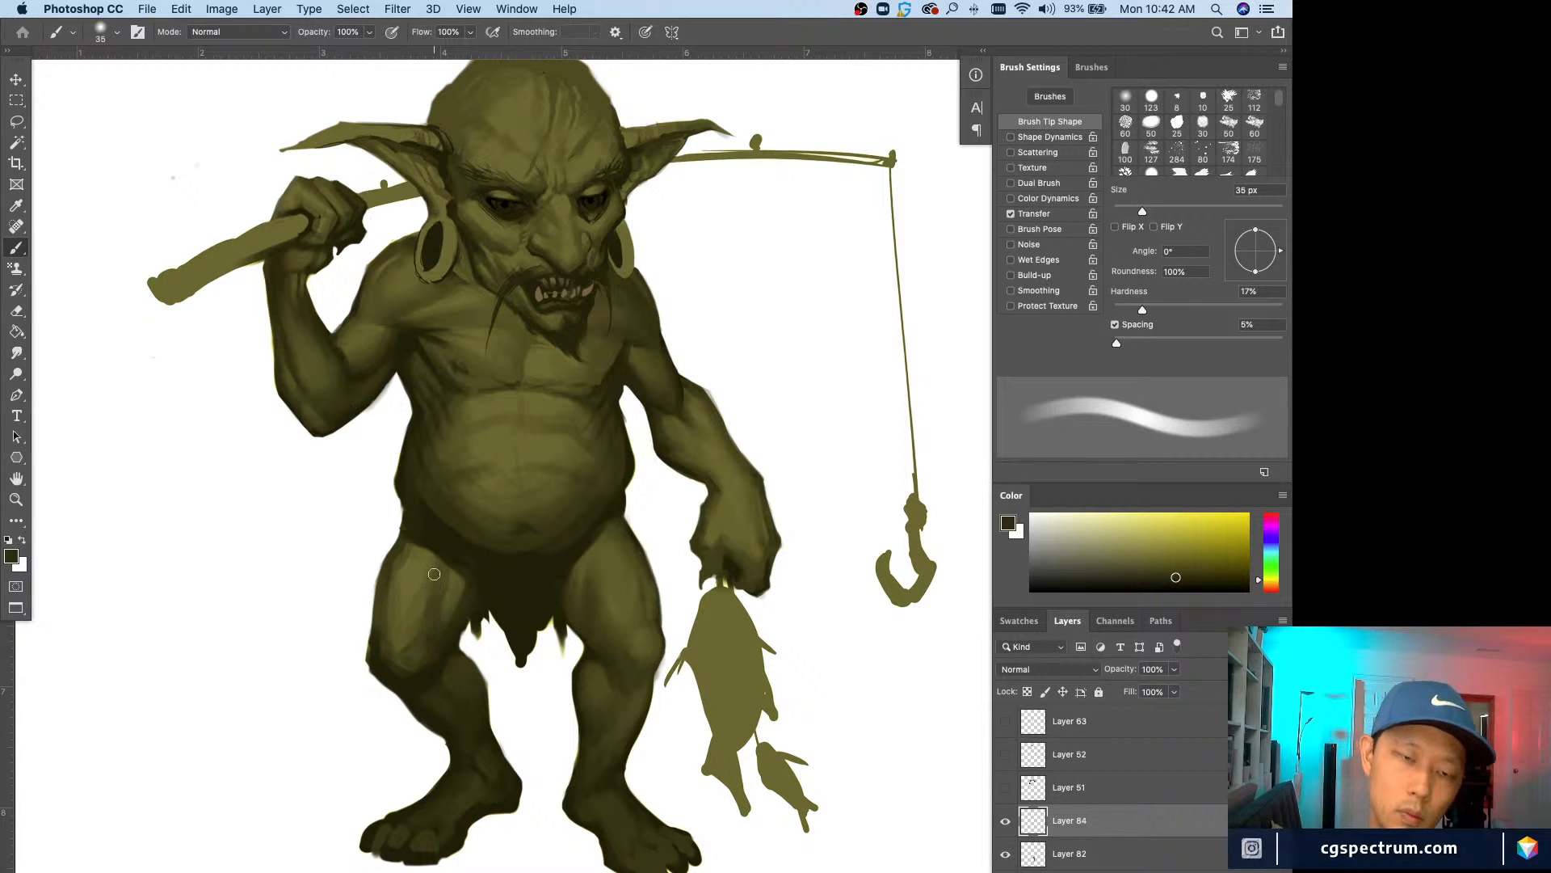
left_click(429, 594, "alt")
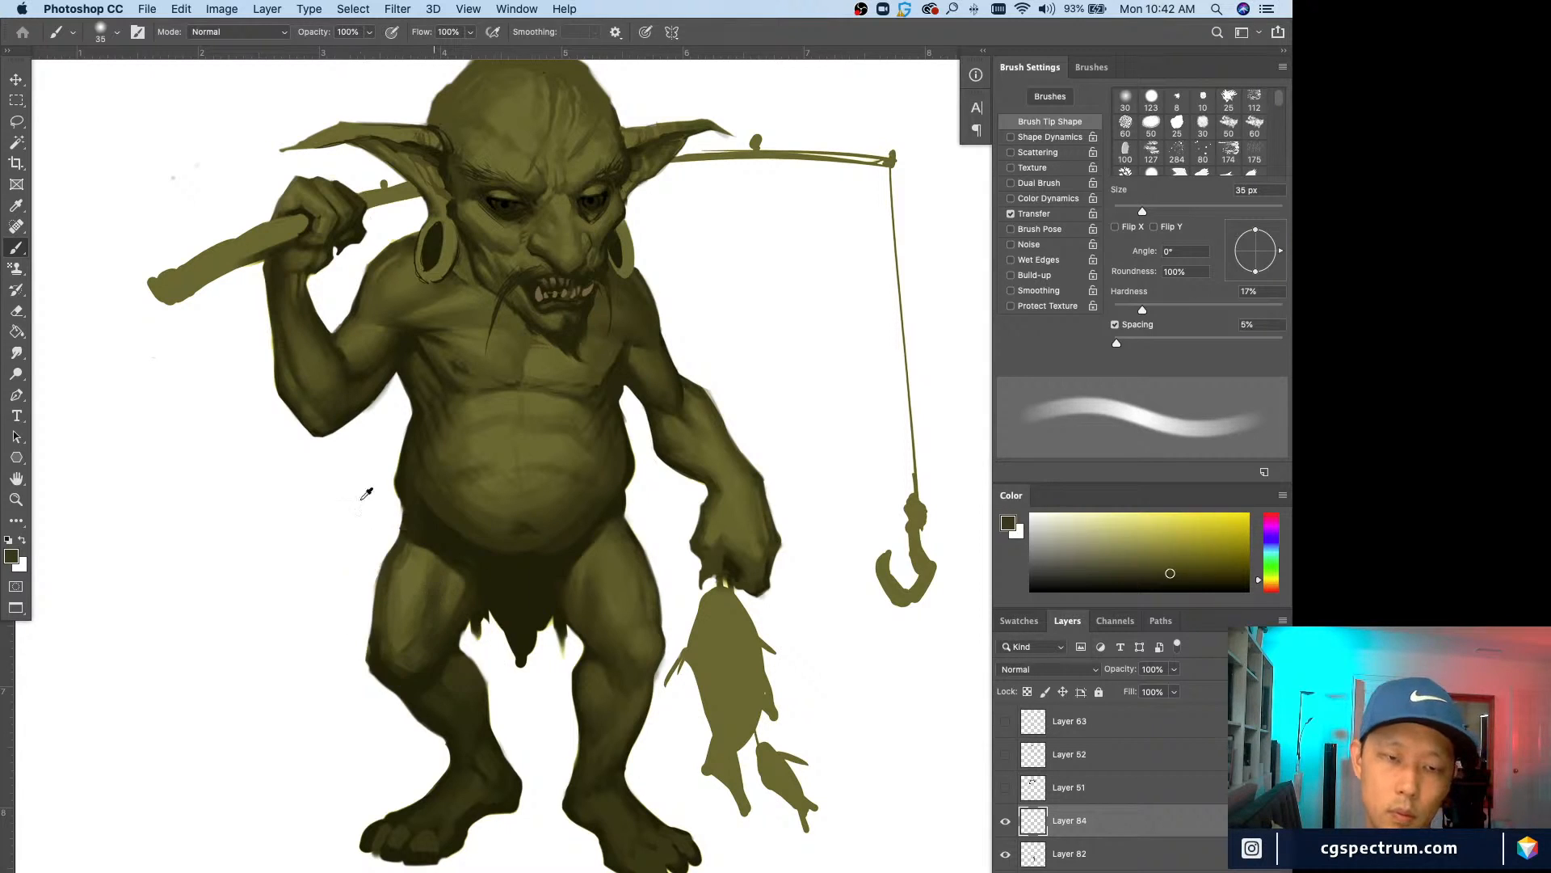
key("bracketright")
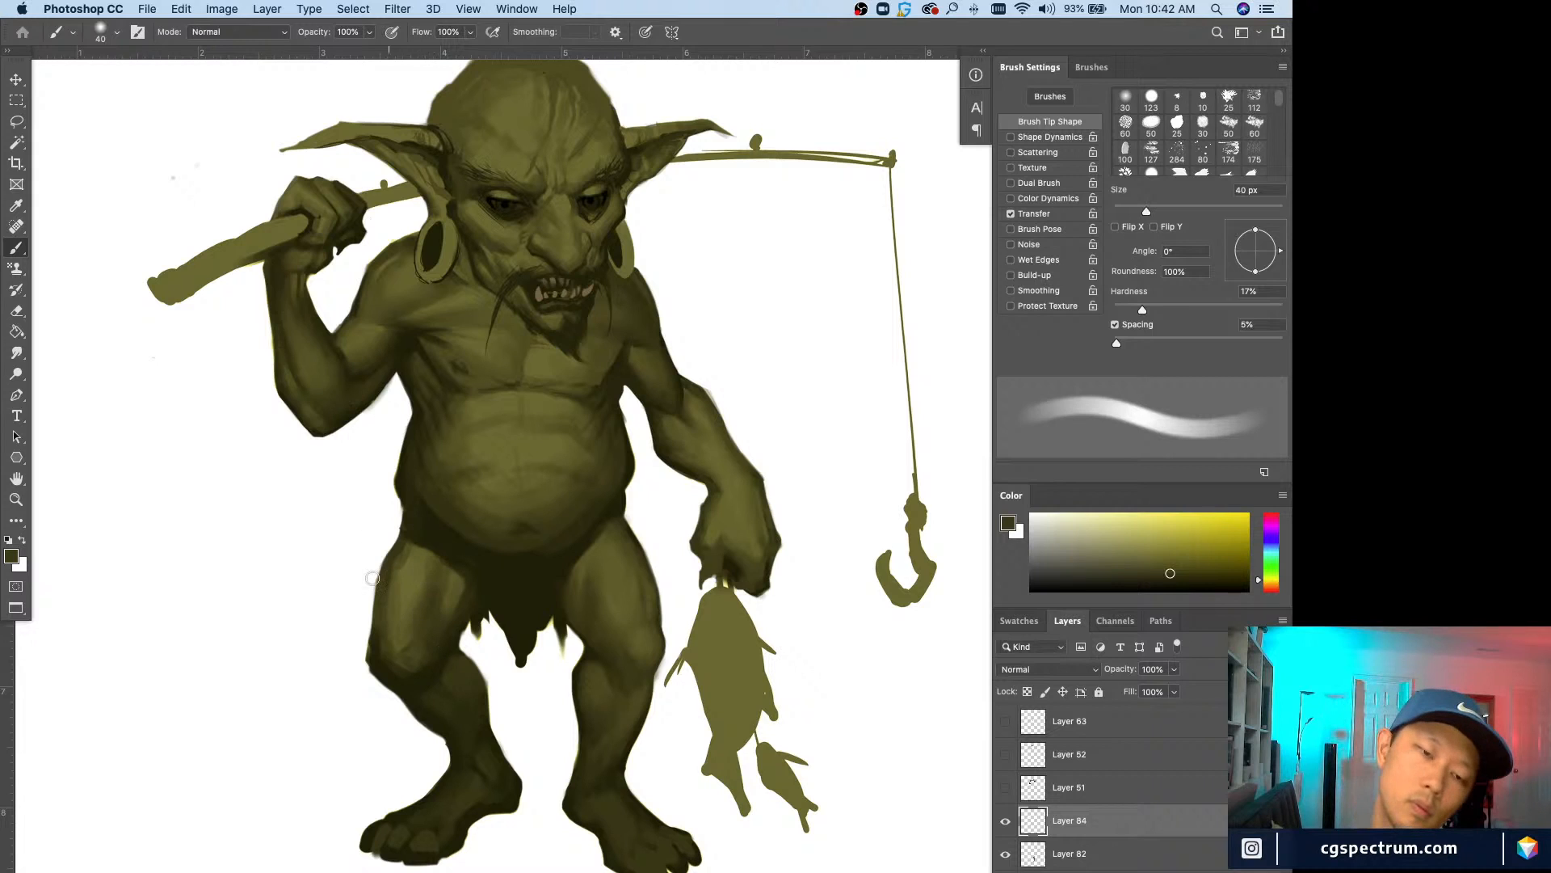
left_click(465, 598, "alt")
key("bracketleft")
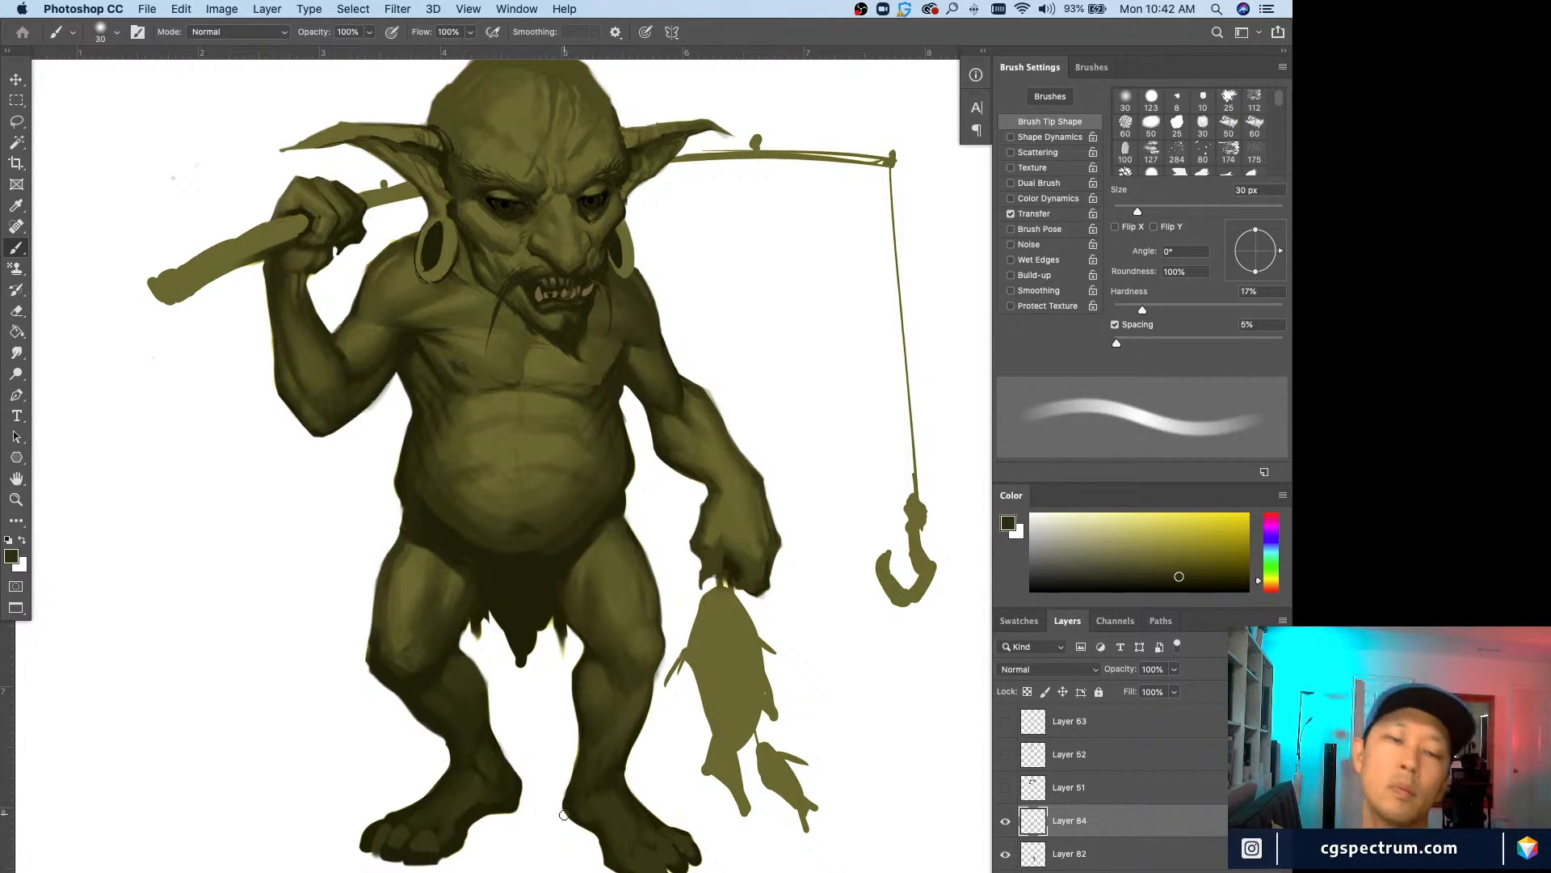
Step: Blend the lower thigh and kneecap of the leg under the raised arm with sampled olives, varying the brush from 35 to 25 px
left_click(406, 611, "alt")
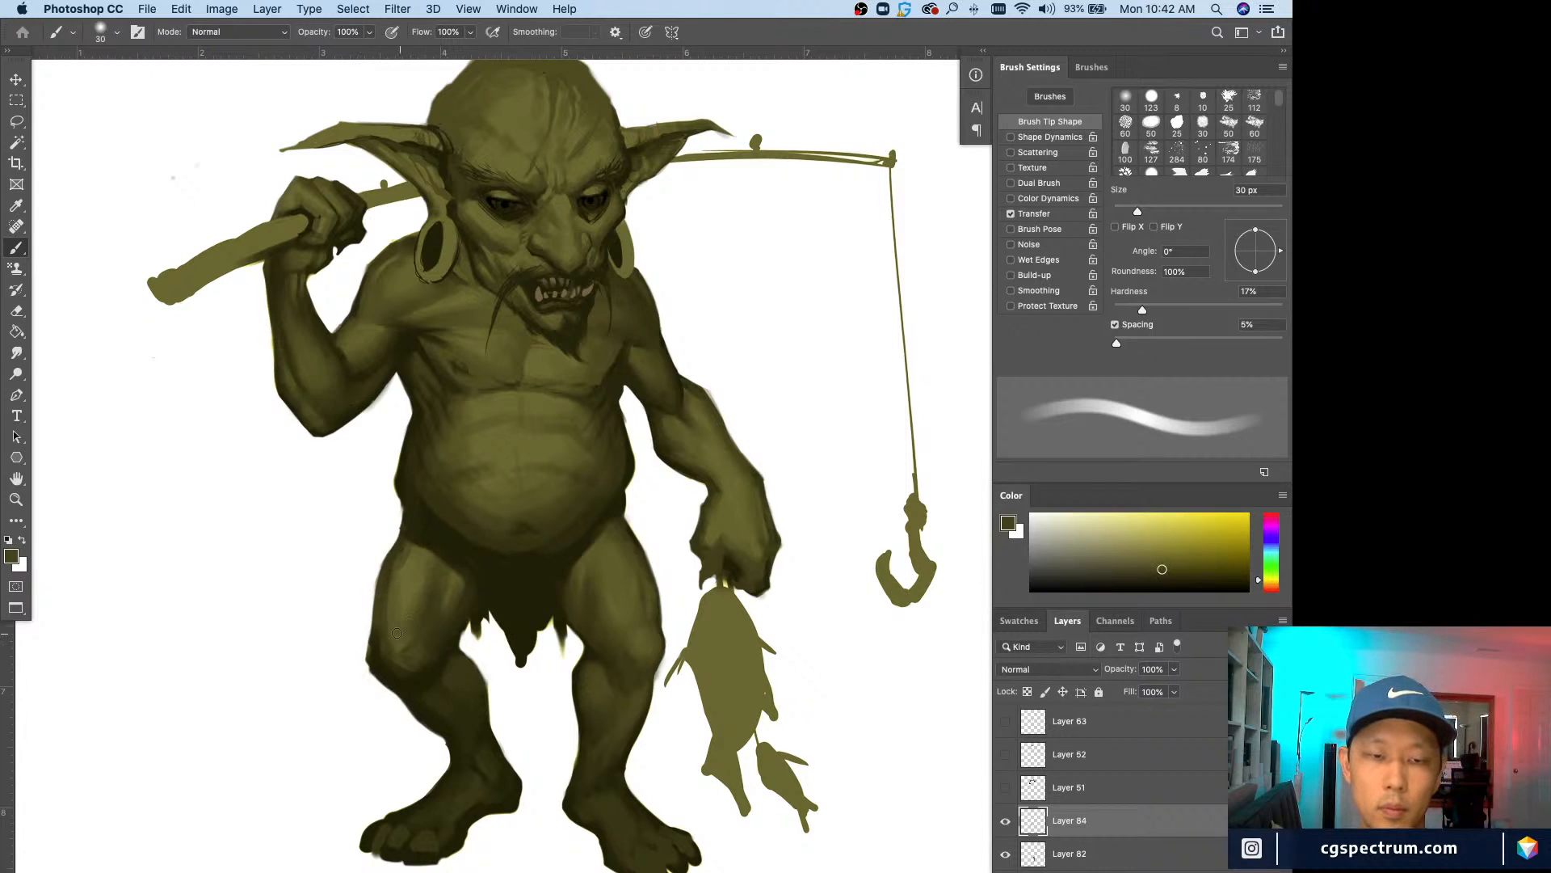
left_click(381, 641, "alt")
left_click(401, 645, "alt")
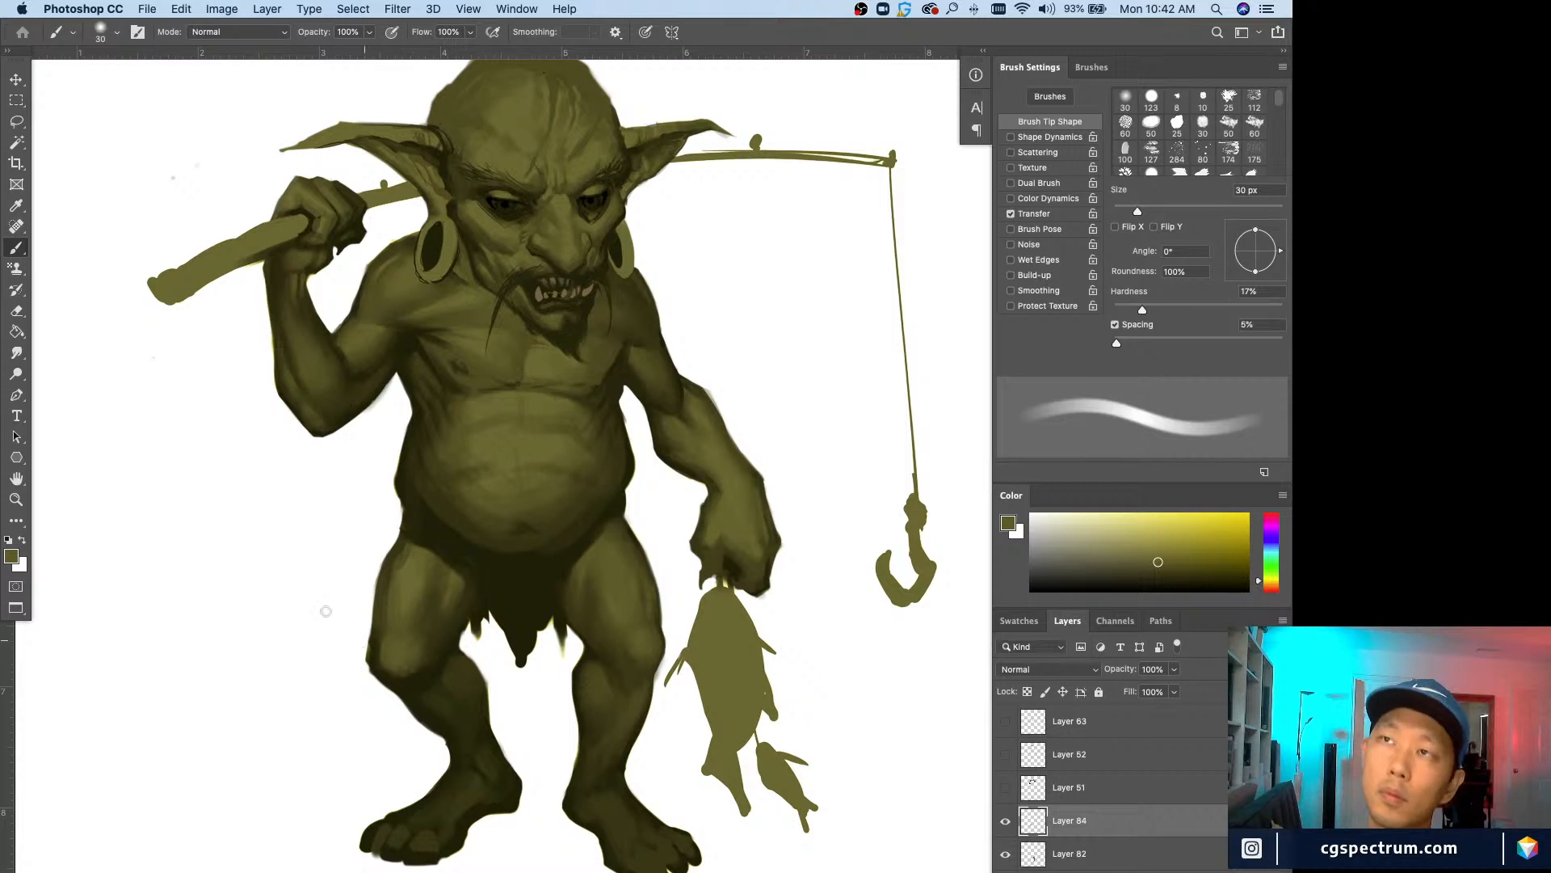
left_click(386, 650, "alt")
key("bracketright")
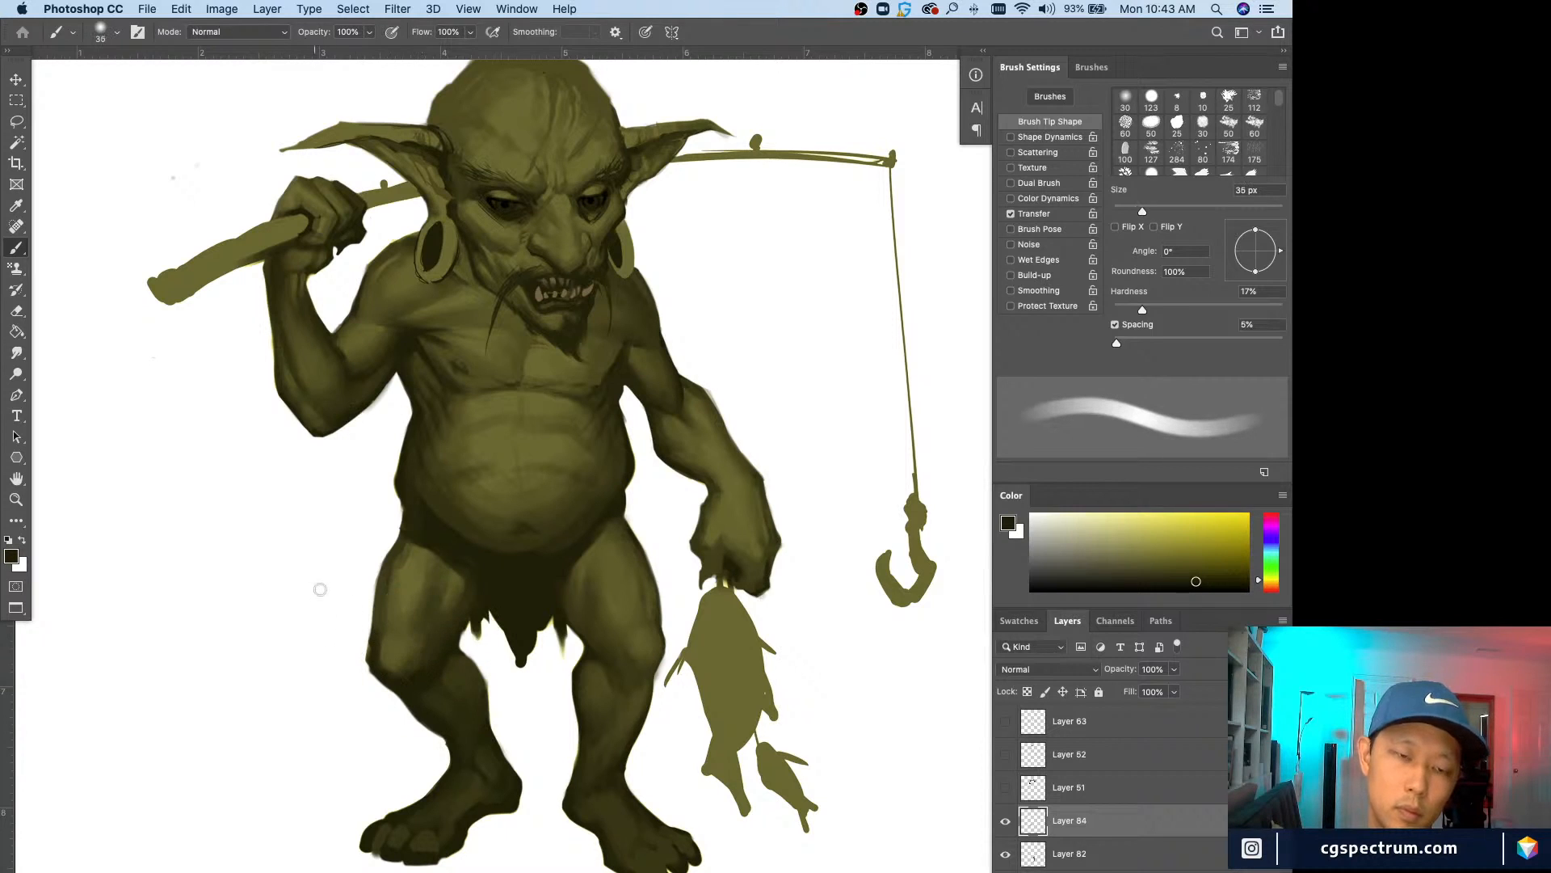
left_click(394, 646, "alt")
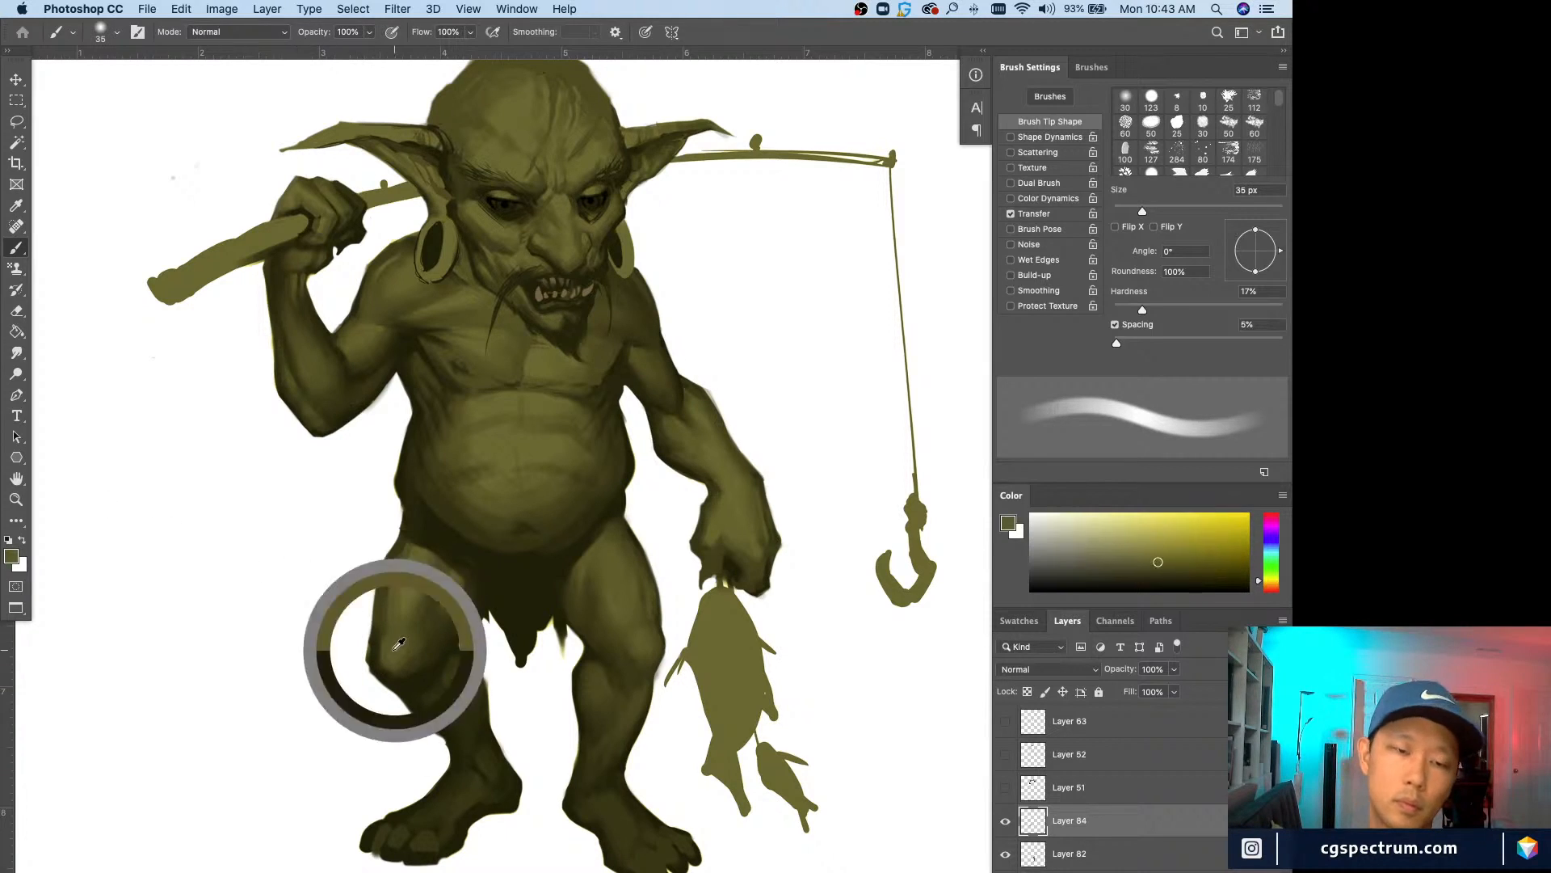
key("bracketleft")
key("bracketleft")
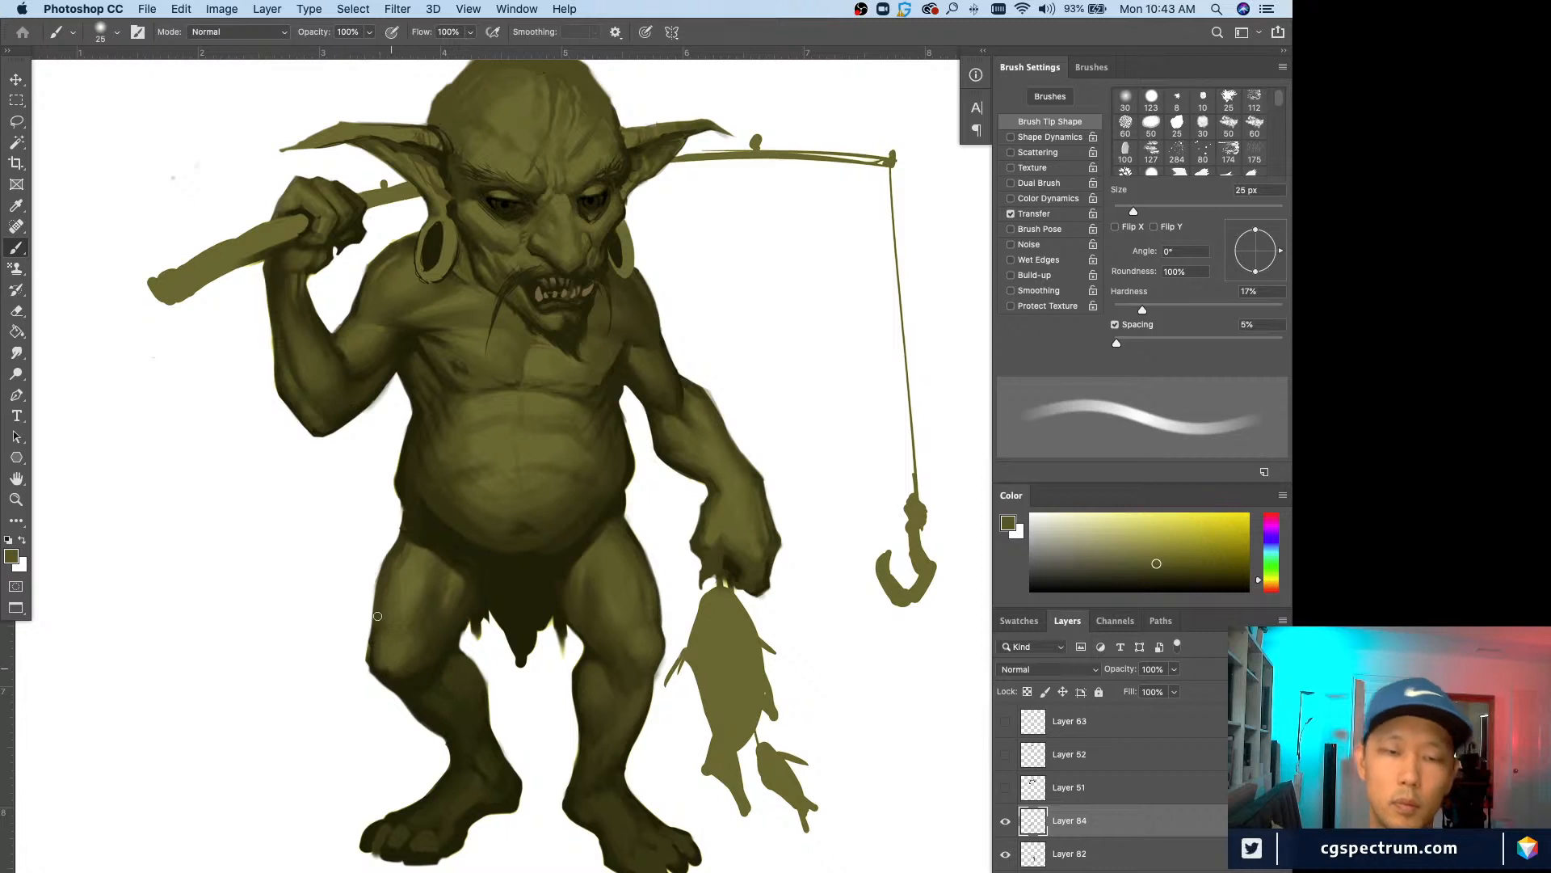
Step: Lighten the upper outer thigh with a light olive sampled near the hip, enlarging the brush to 45 px
left_click(397, 546, "alt")
key("bracketright")
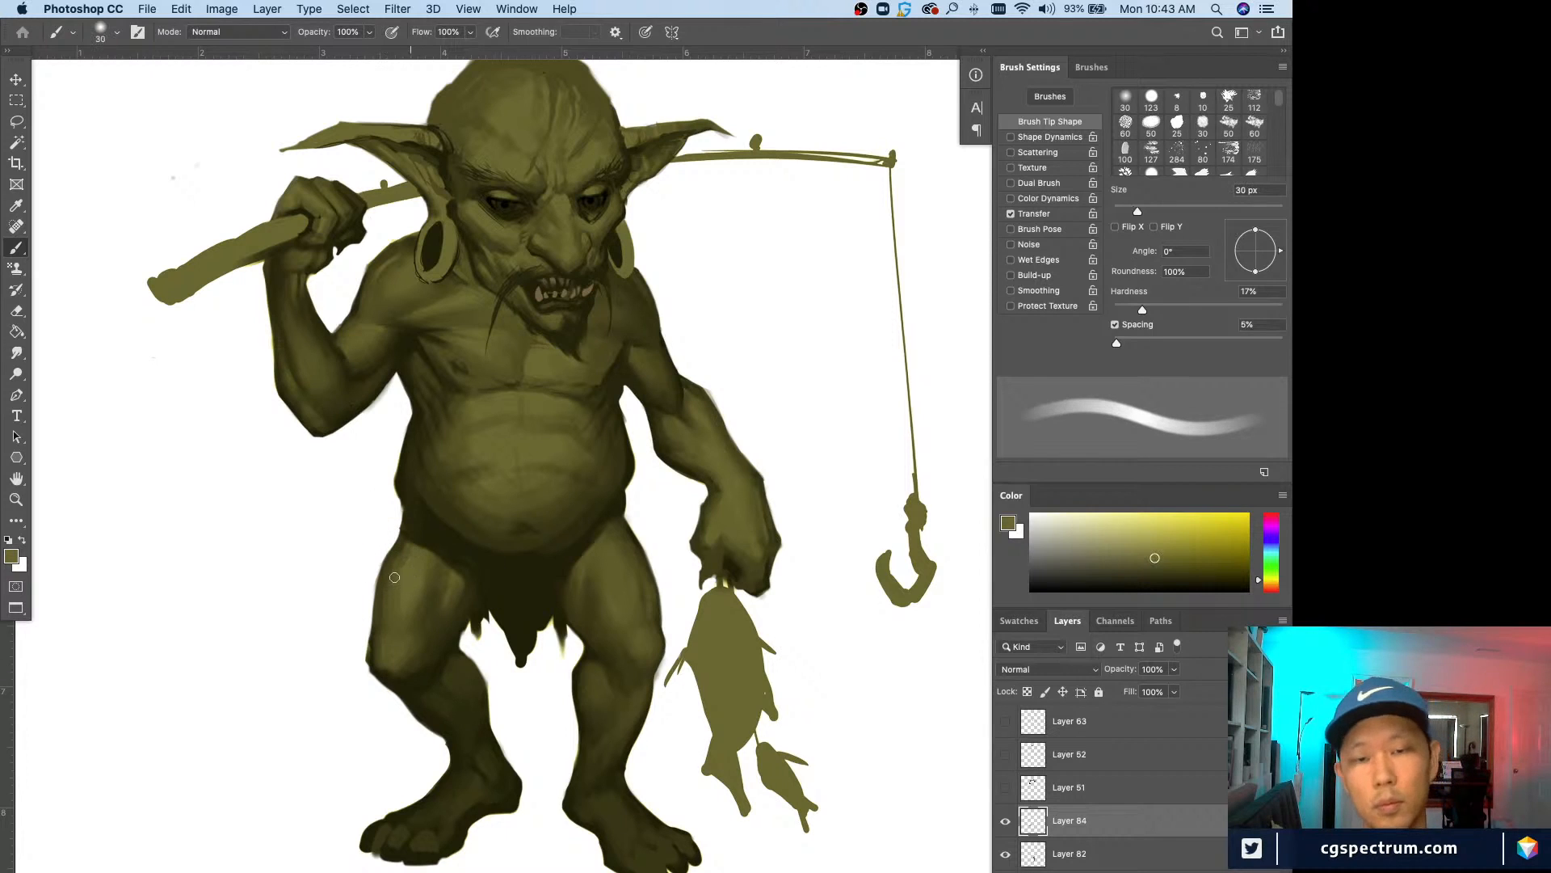
key("bracketright")
key("bracketright")
key("bracketright")
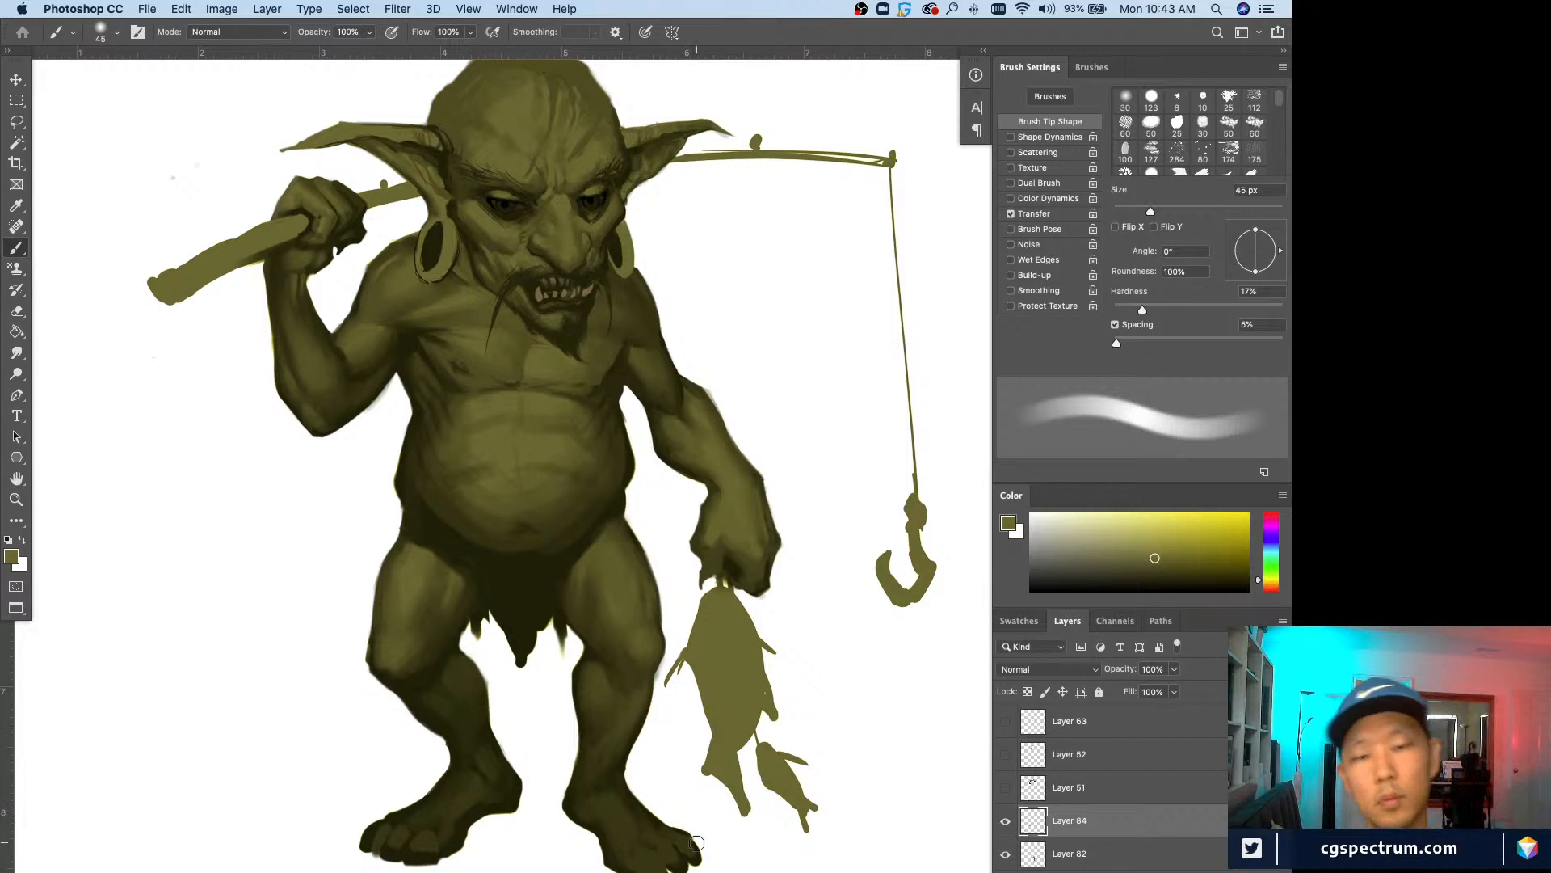
Step: Soften the light on the same leg's kneecap with sampled mid olives, reducing the brush gradually to 15 px
left_click(328, 611, "alt")
key("bracketleft")
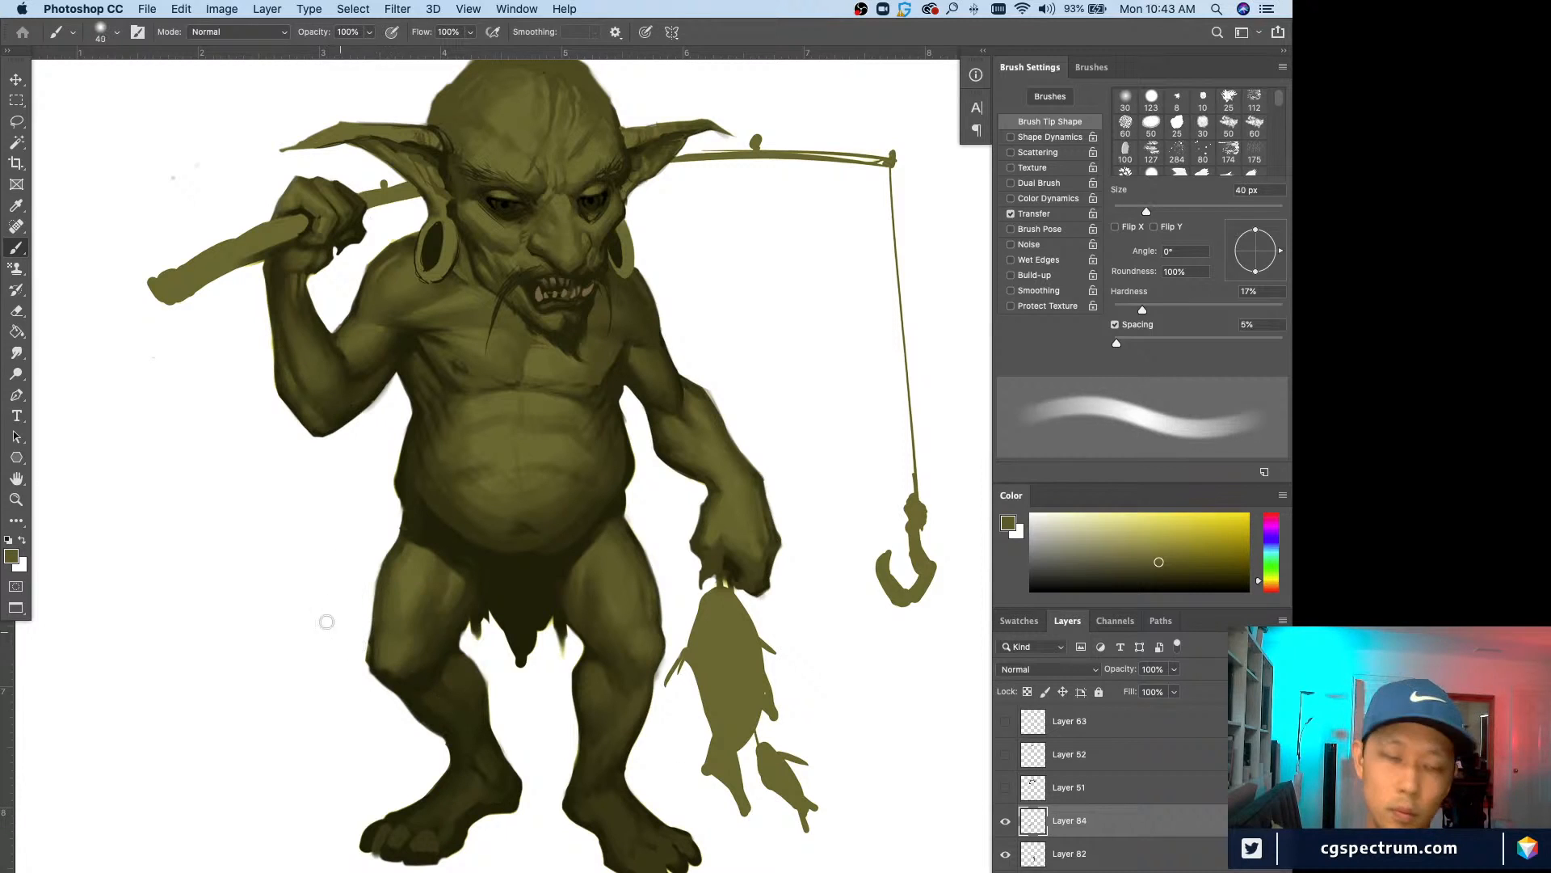
key("bracketleft")
left_click(400, 646, "alt")
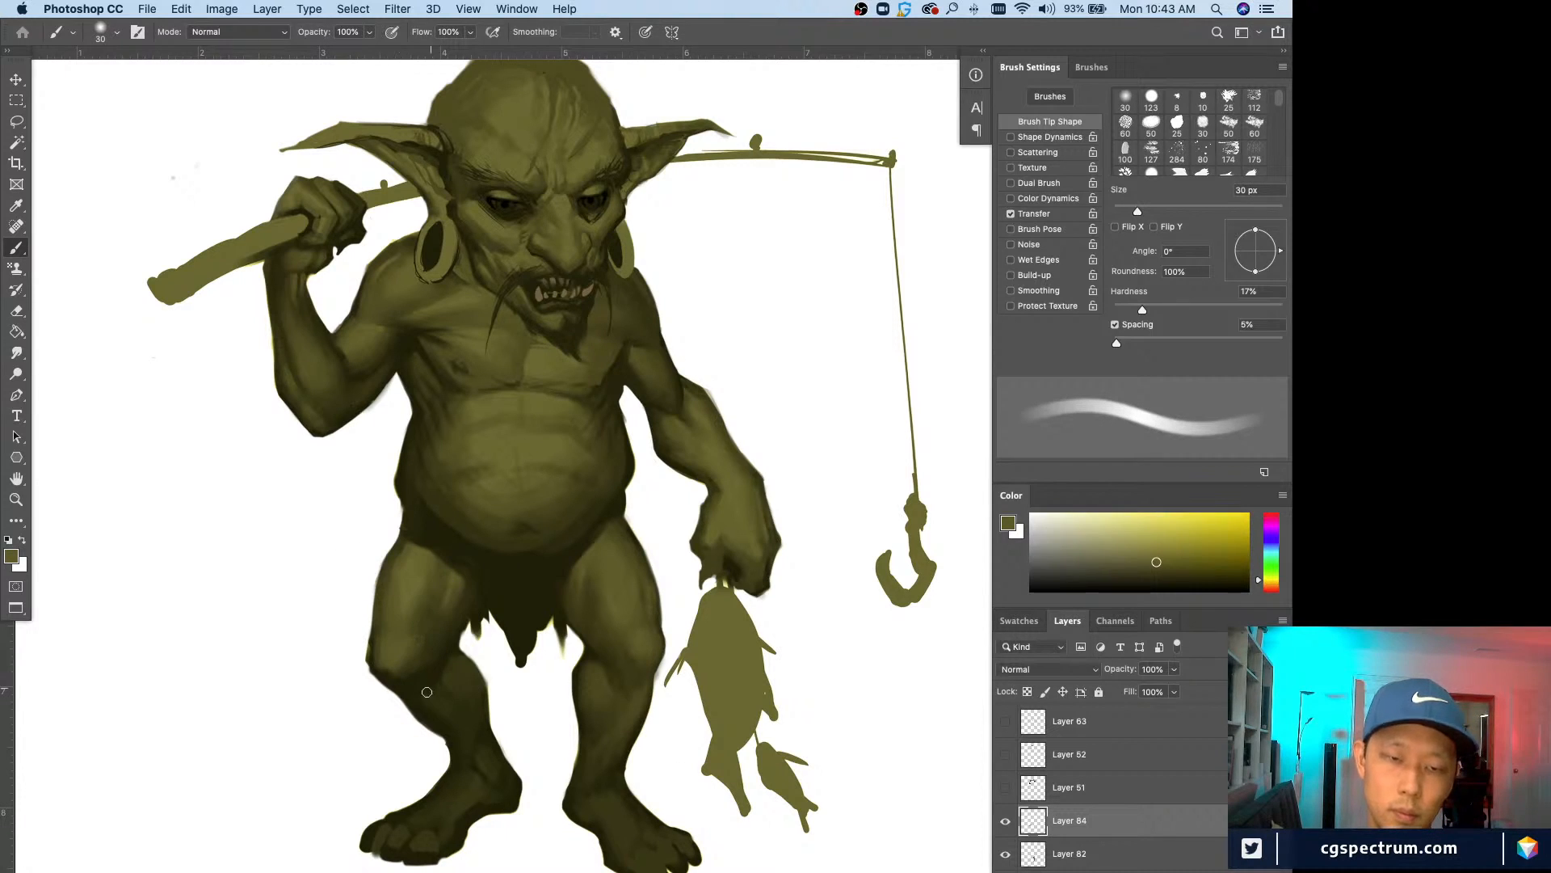
left_click(414, 644, "alt")
key("bracketleft")
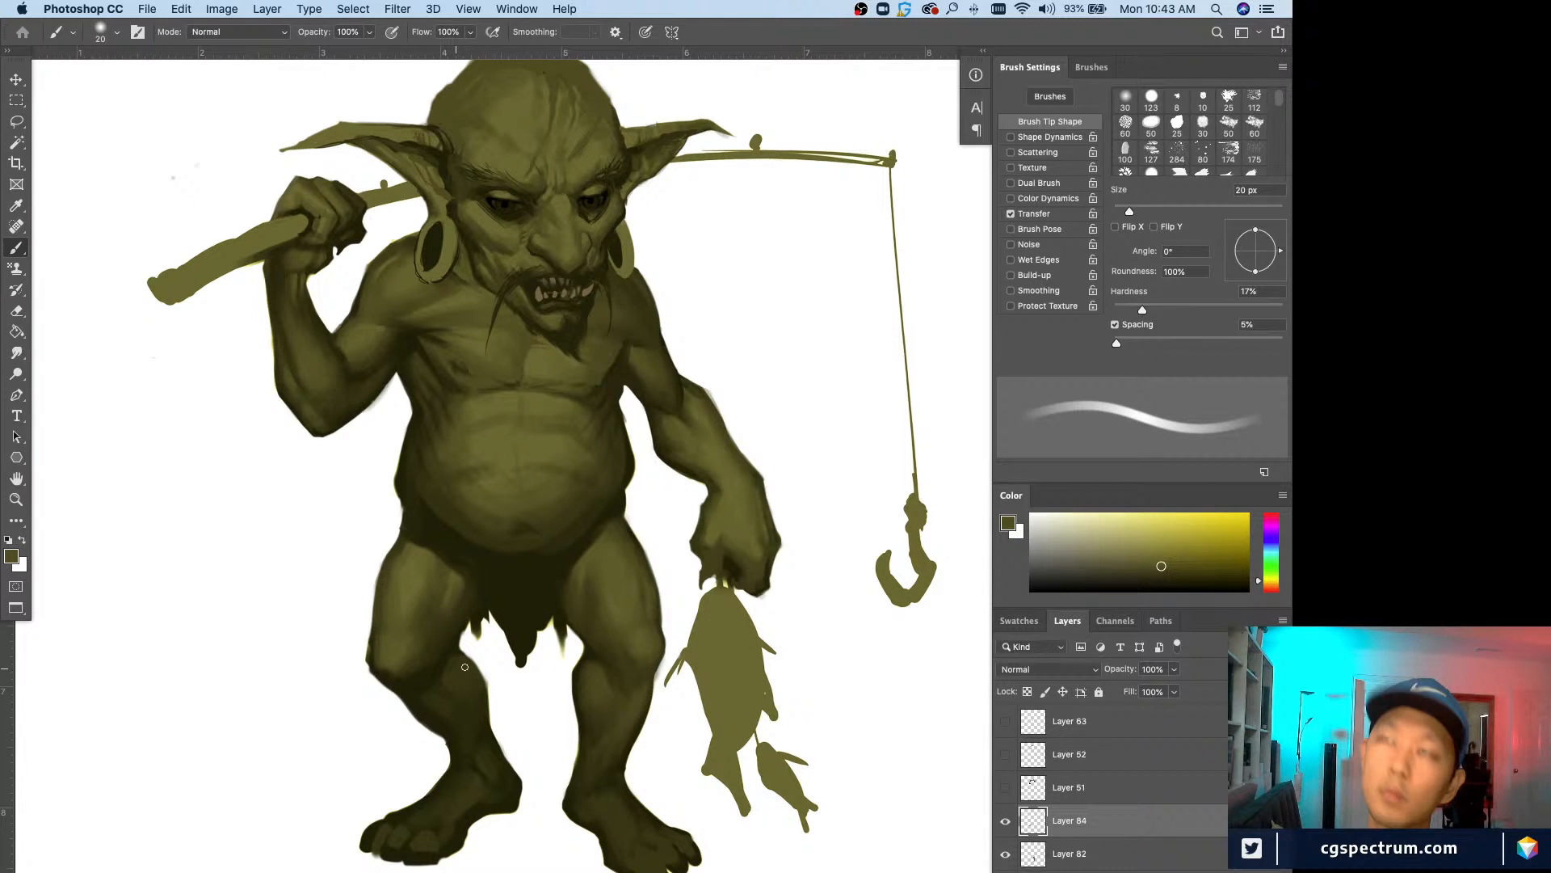
key("bracketleft")
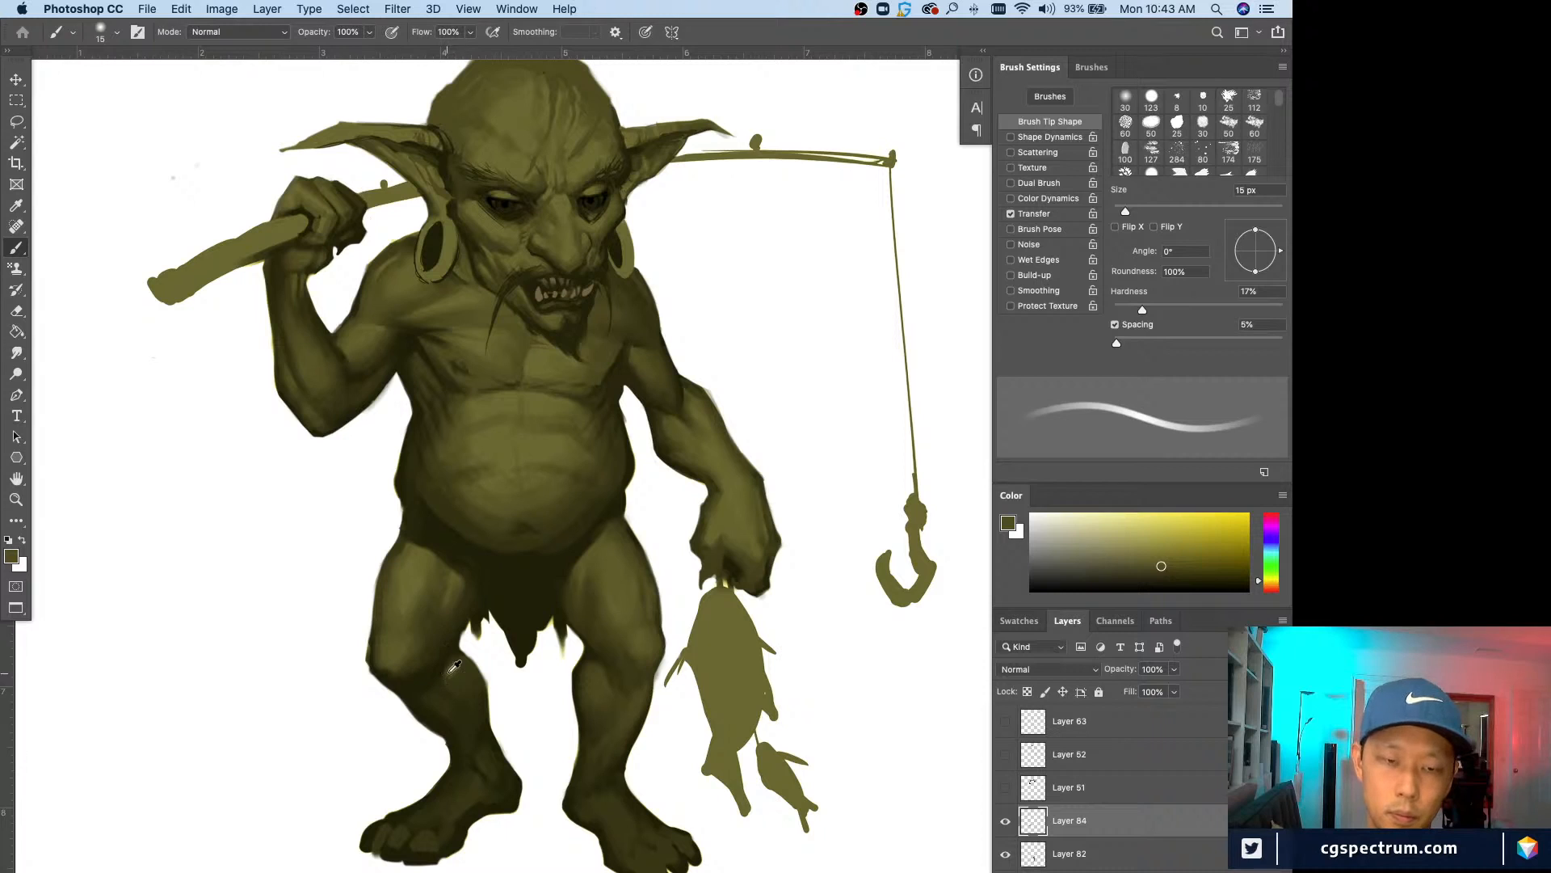
Step: Shade the inner side just below the knee with mid and dark olives sampled there, using a 25 px brush
left_click(453, 667, "alt")
key("bracketright")
key("bracketright")
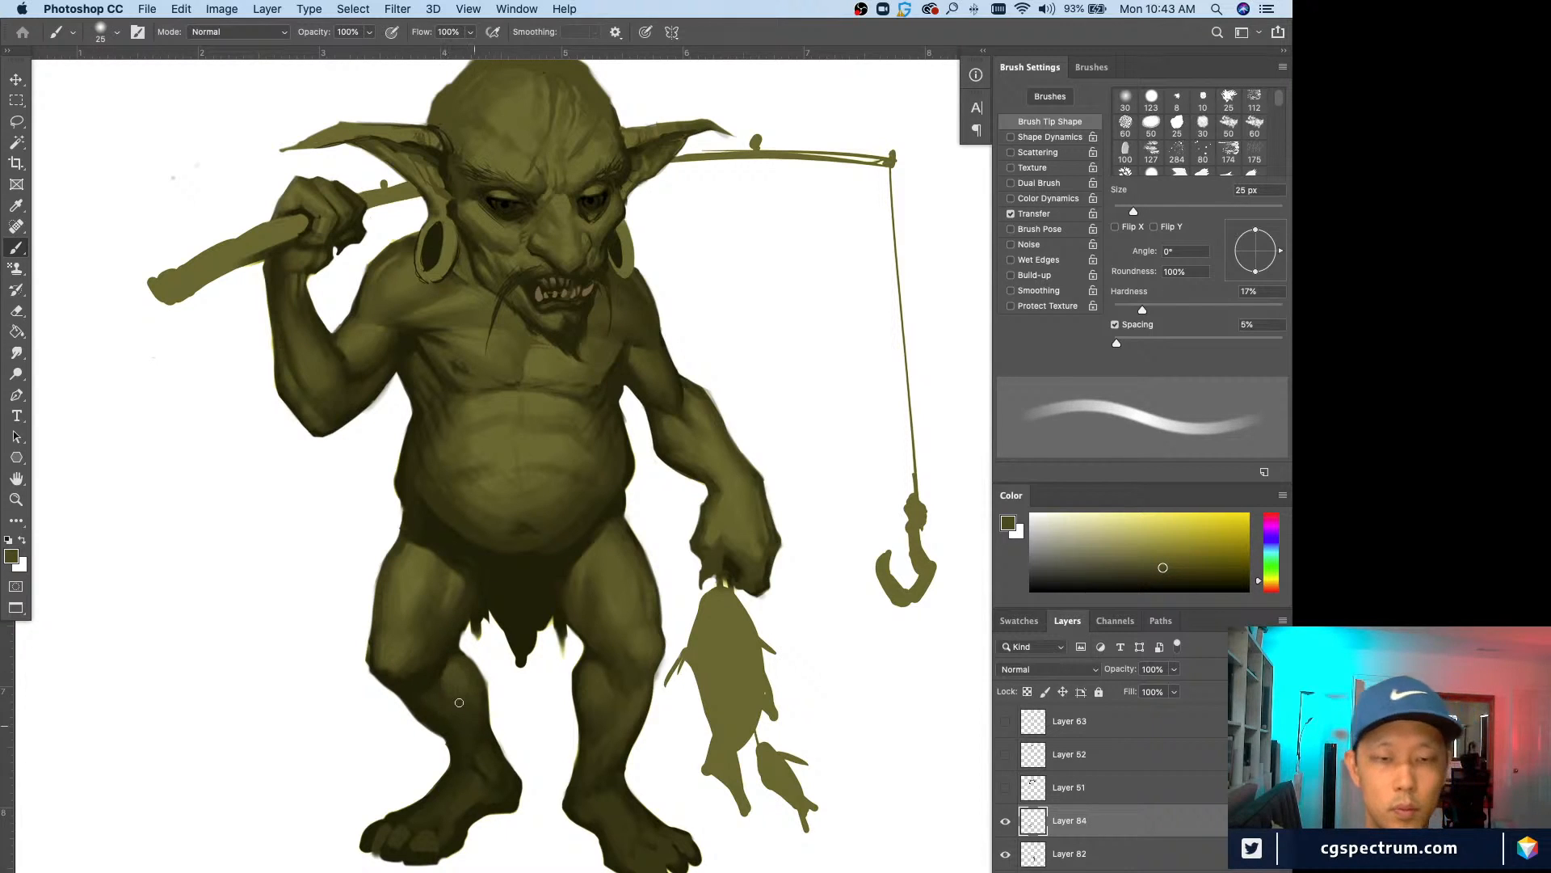
left_click(472, 656, "alt")
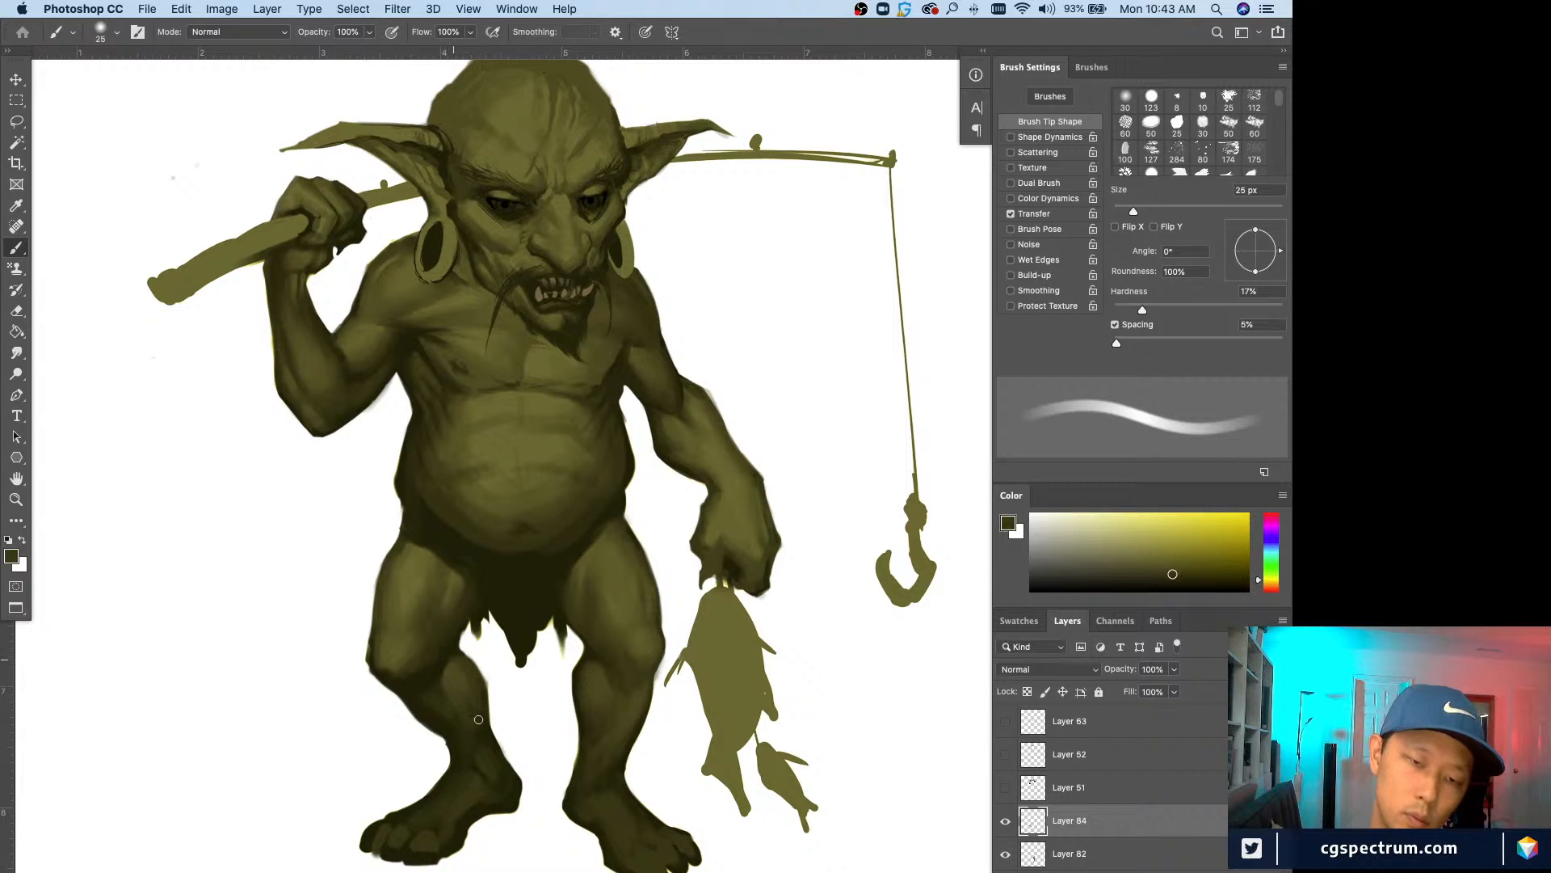
Step: Refine the shin below the knee with a sampled olive, starting with a 10 px brush and enlarging it to 25 px
left_click(454, 674, "alt")
key("bracketleft")
key("bracketleft")
key("bracketleft")
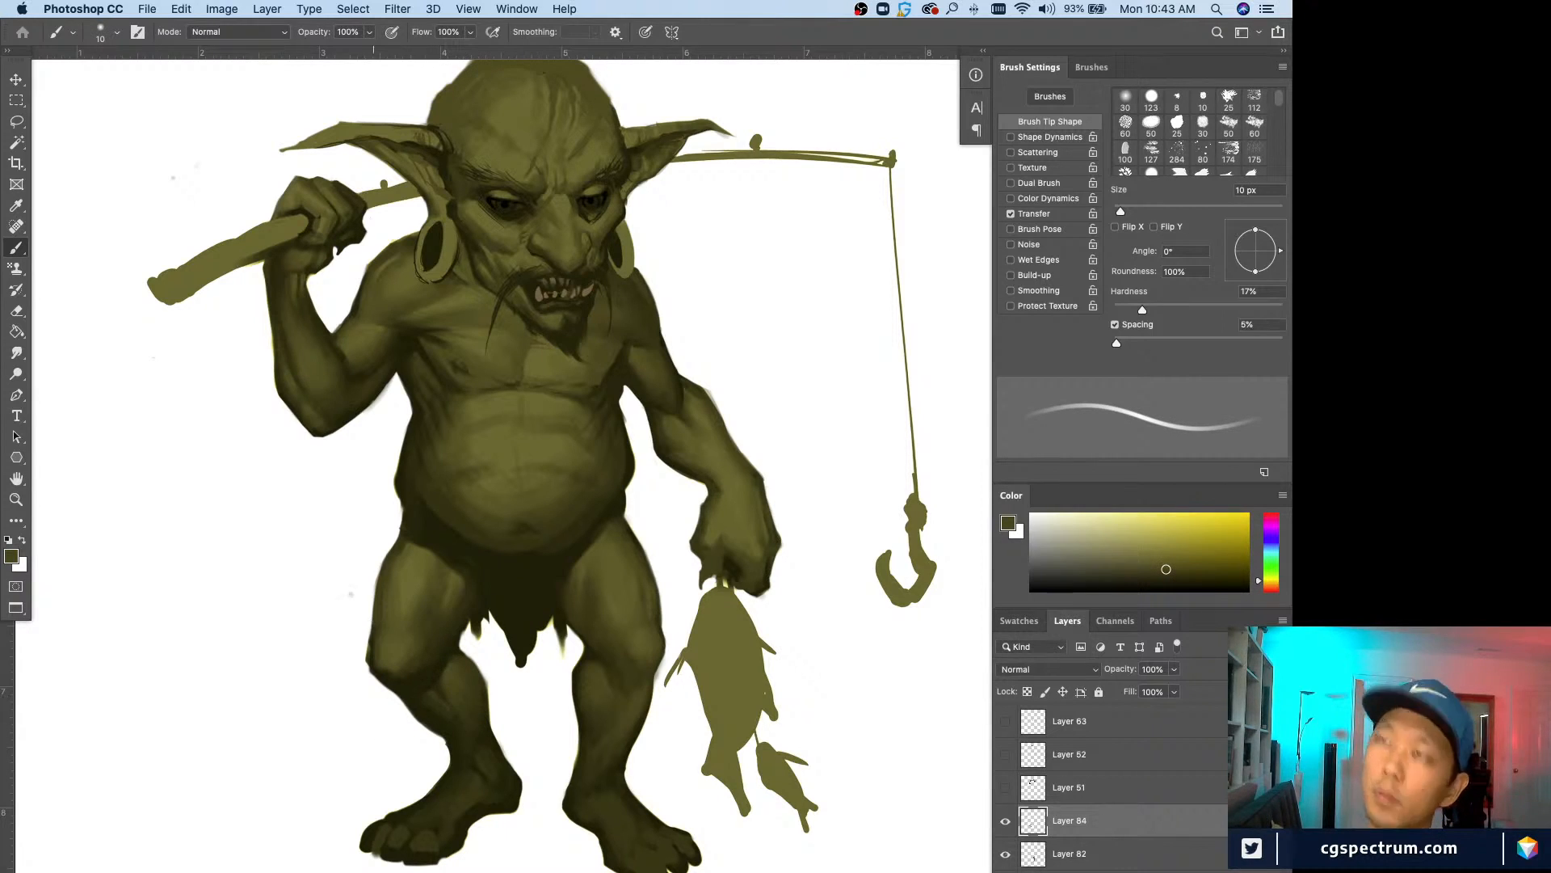
key("bracketright")
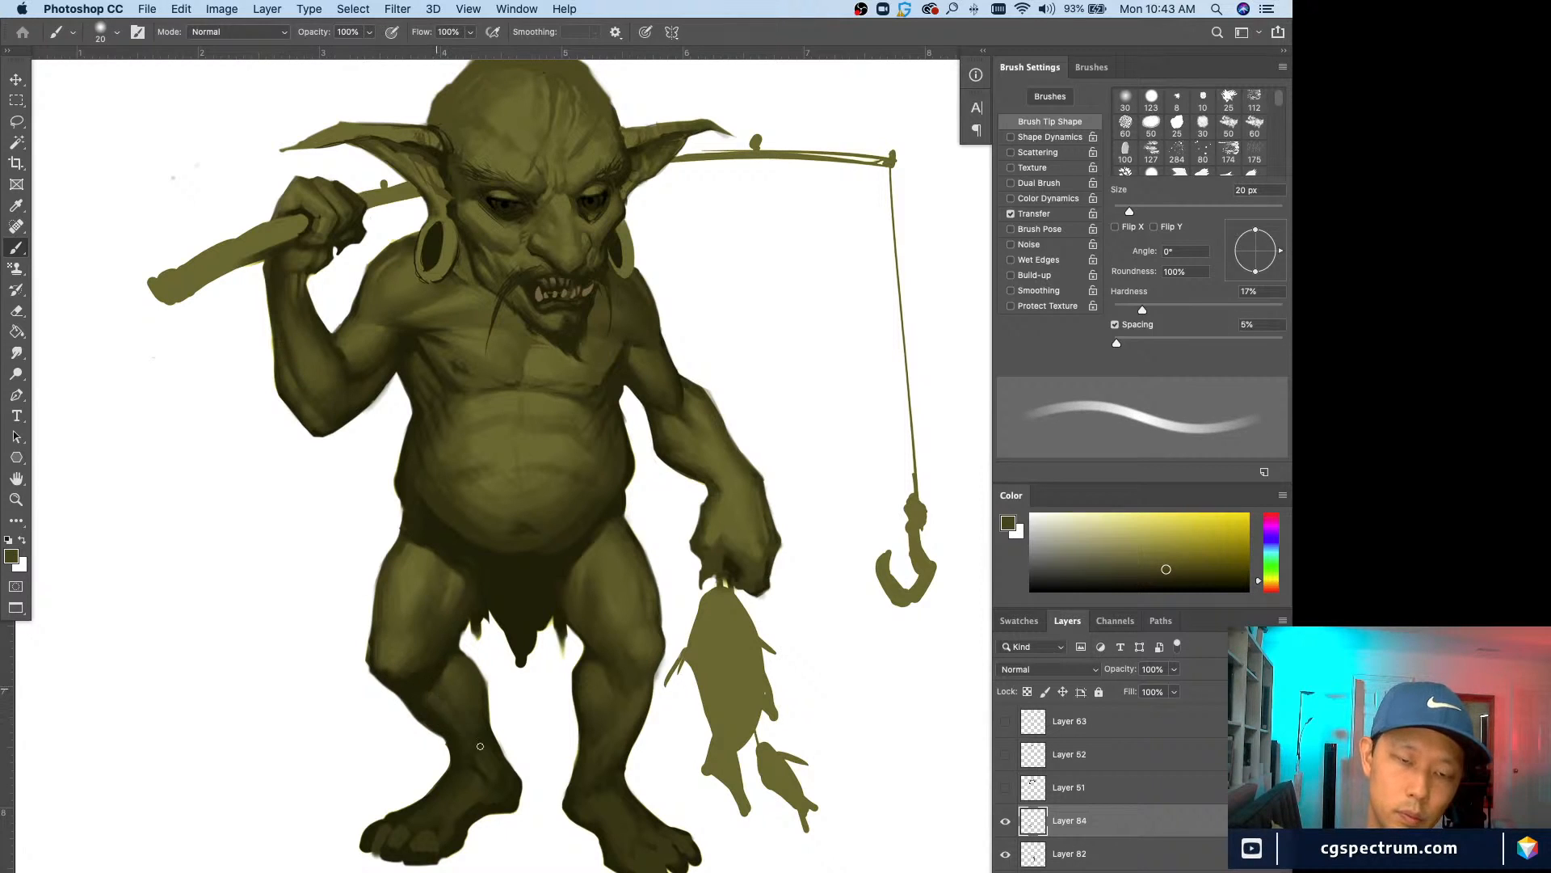
key("bracketright")
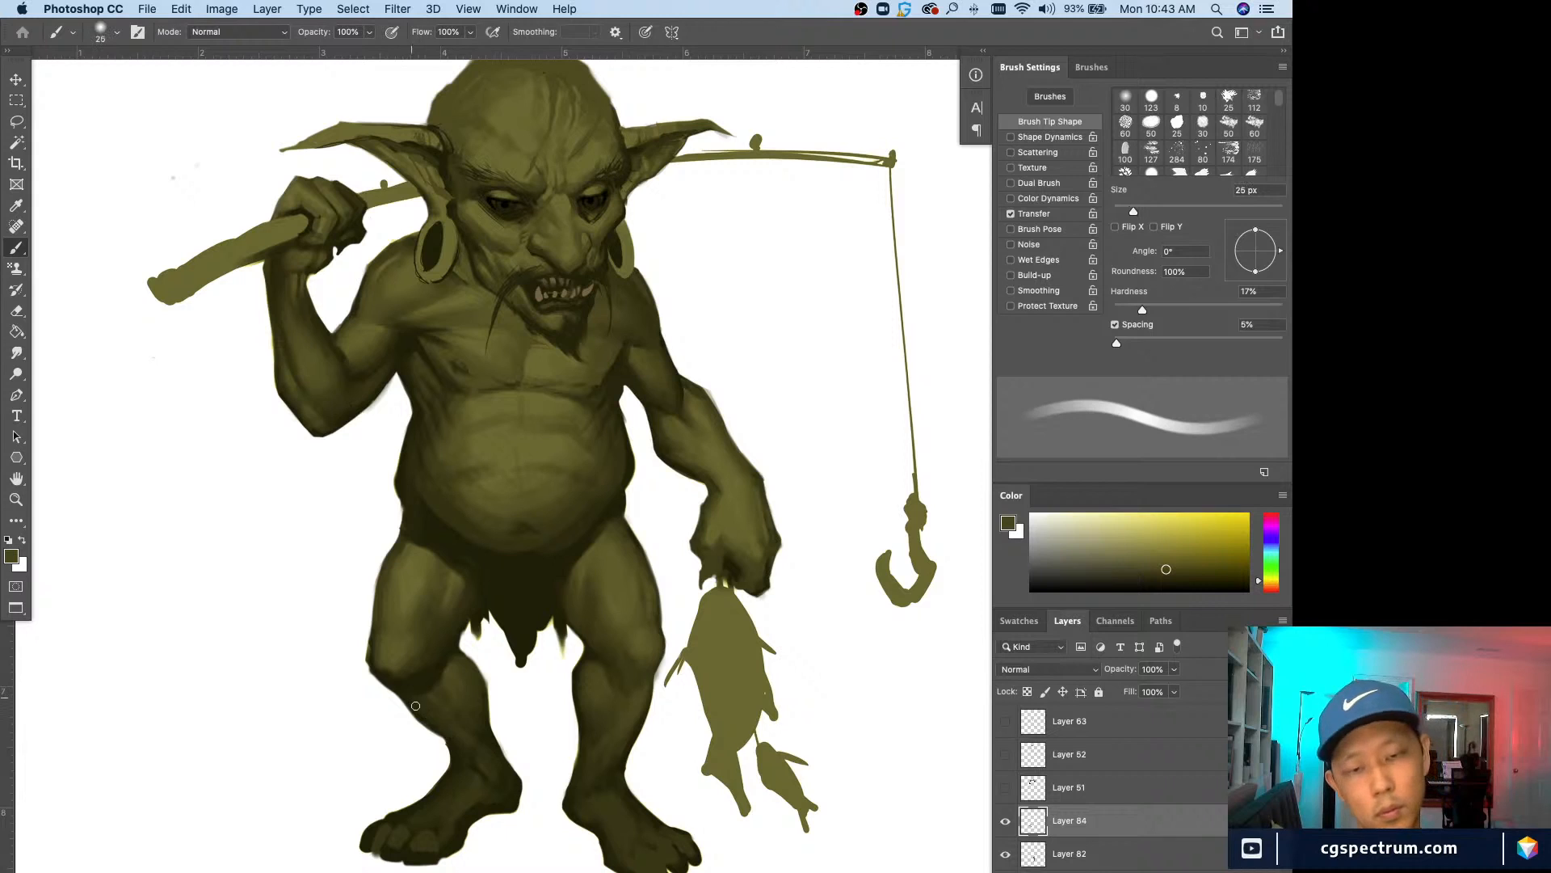
Step: Blend the knee's underside and inner edge into the thigh with sampled dark and mid olives, enlarging the brush to 30 px
left_click(428, 675, "alt")
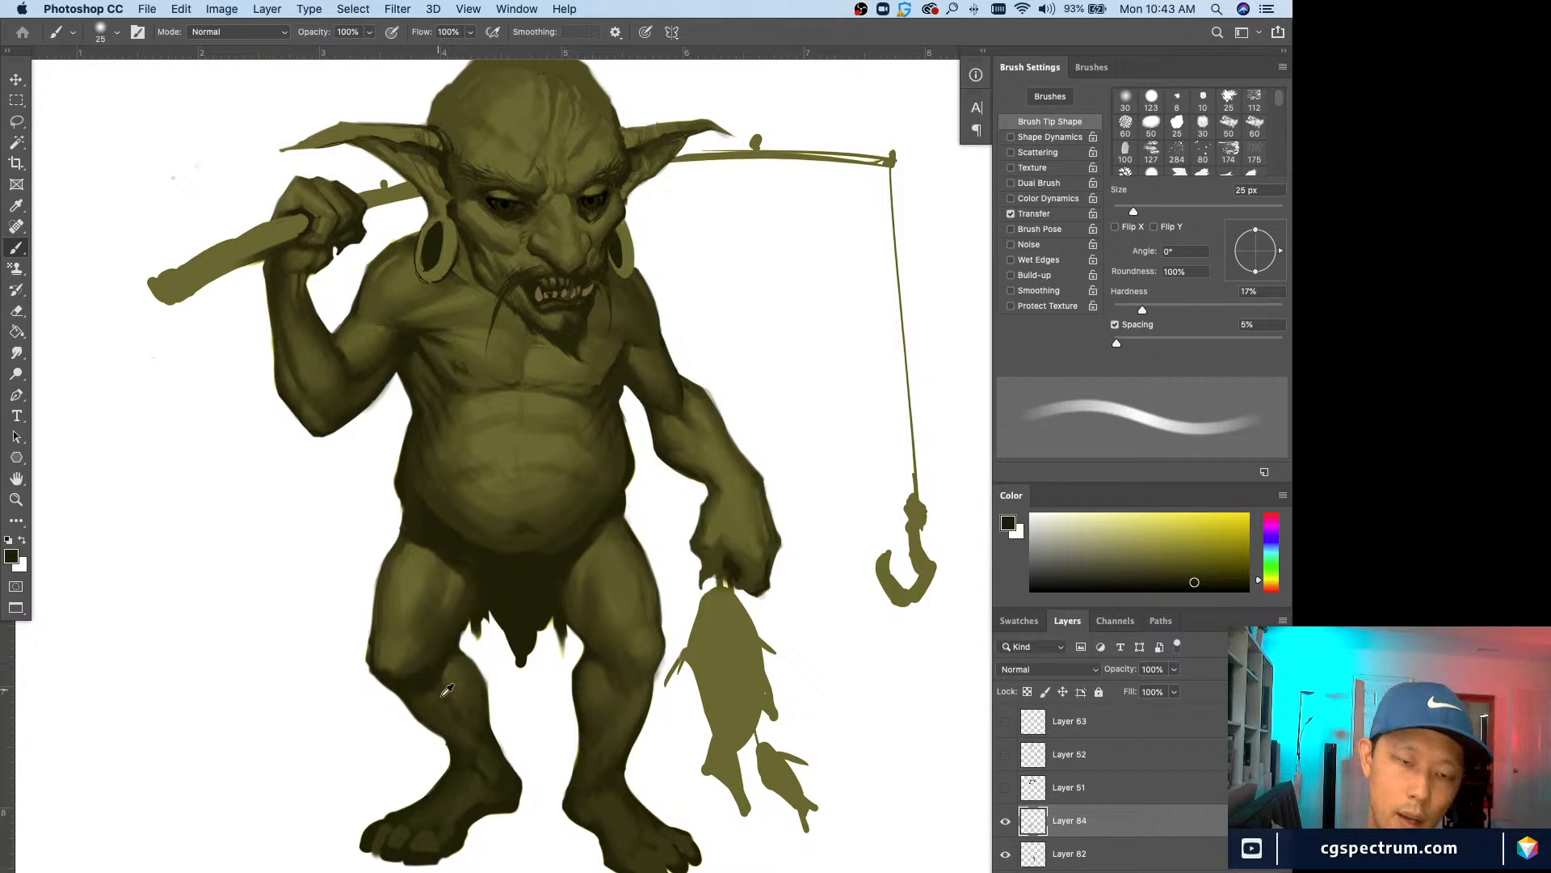
left_click(457, 681, "alt")
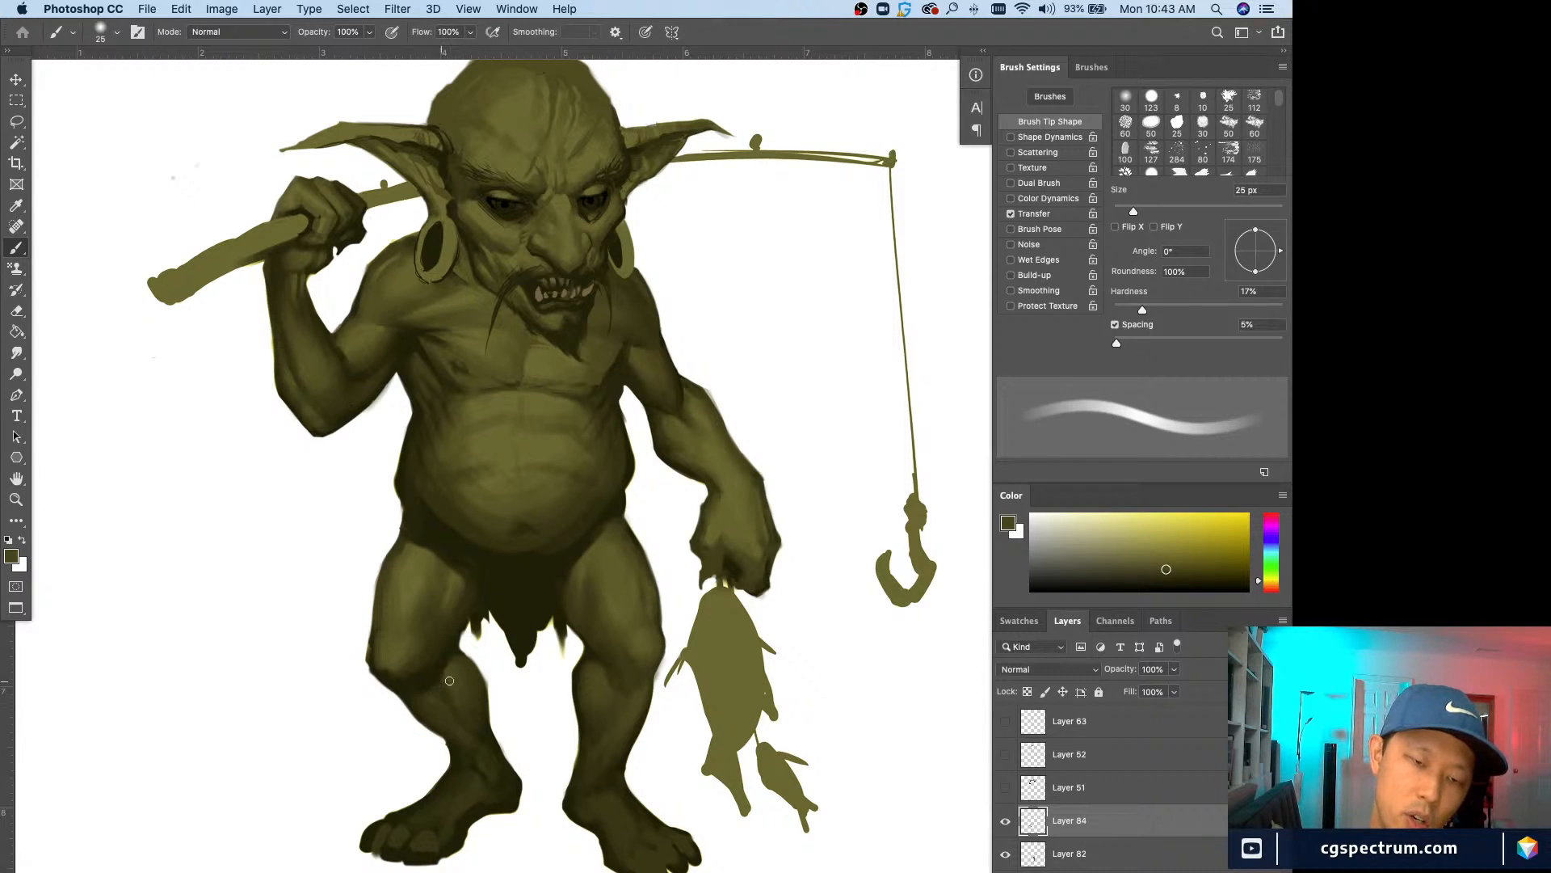
left_click(440, 653, "alt")
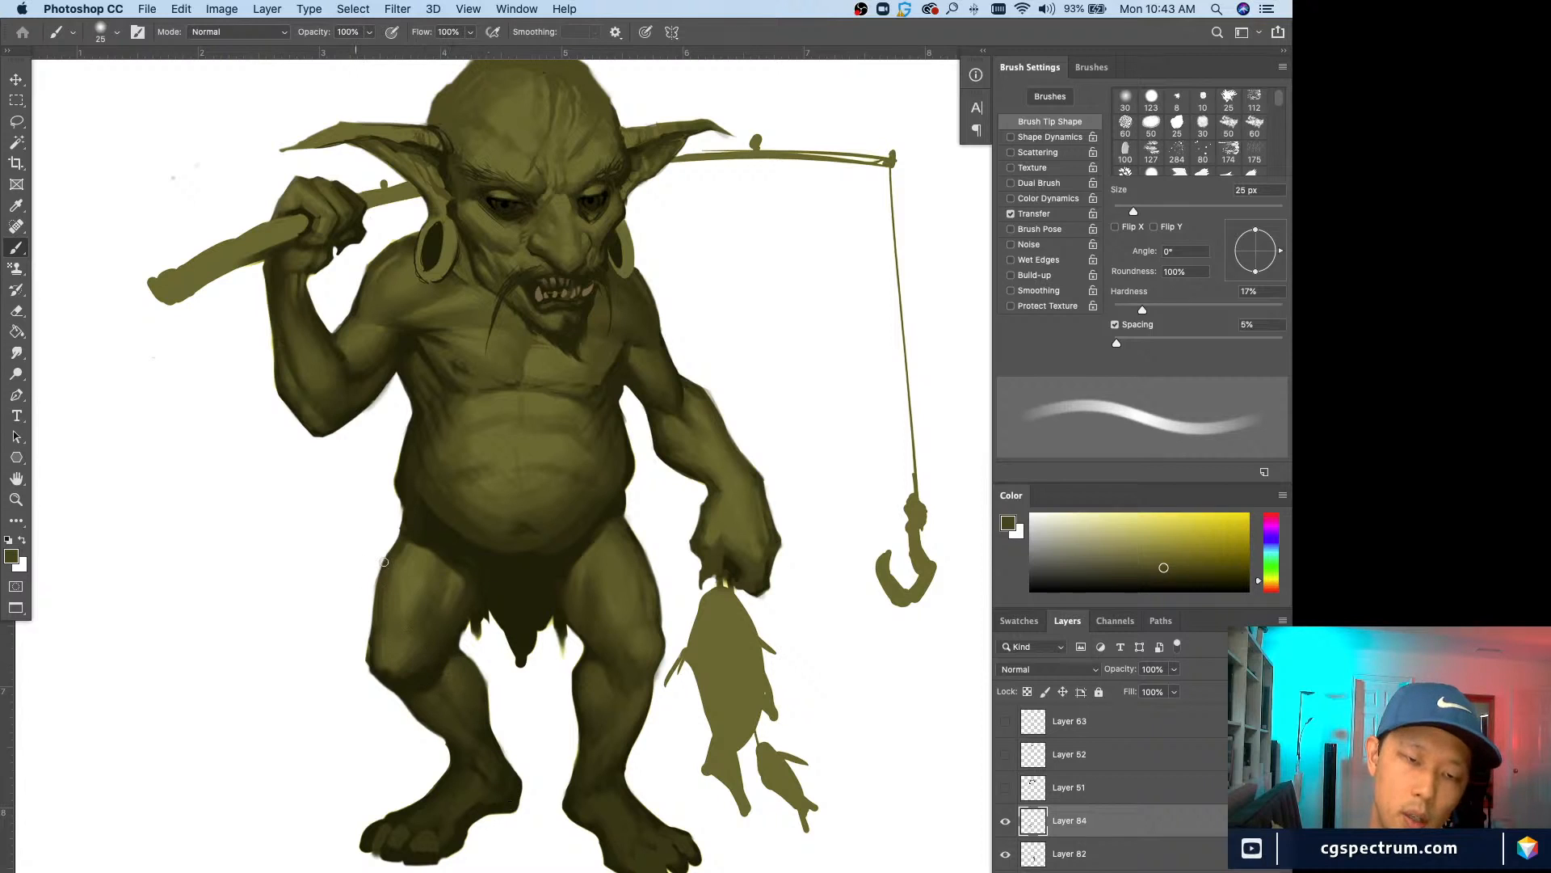
key("]")
left_click(454, 633, "alt")
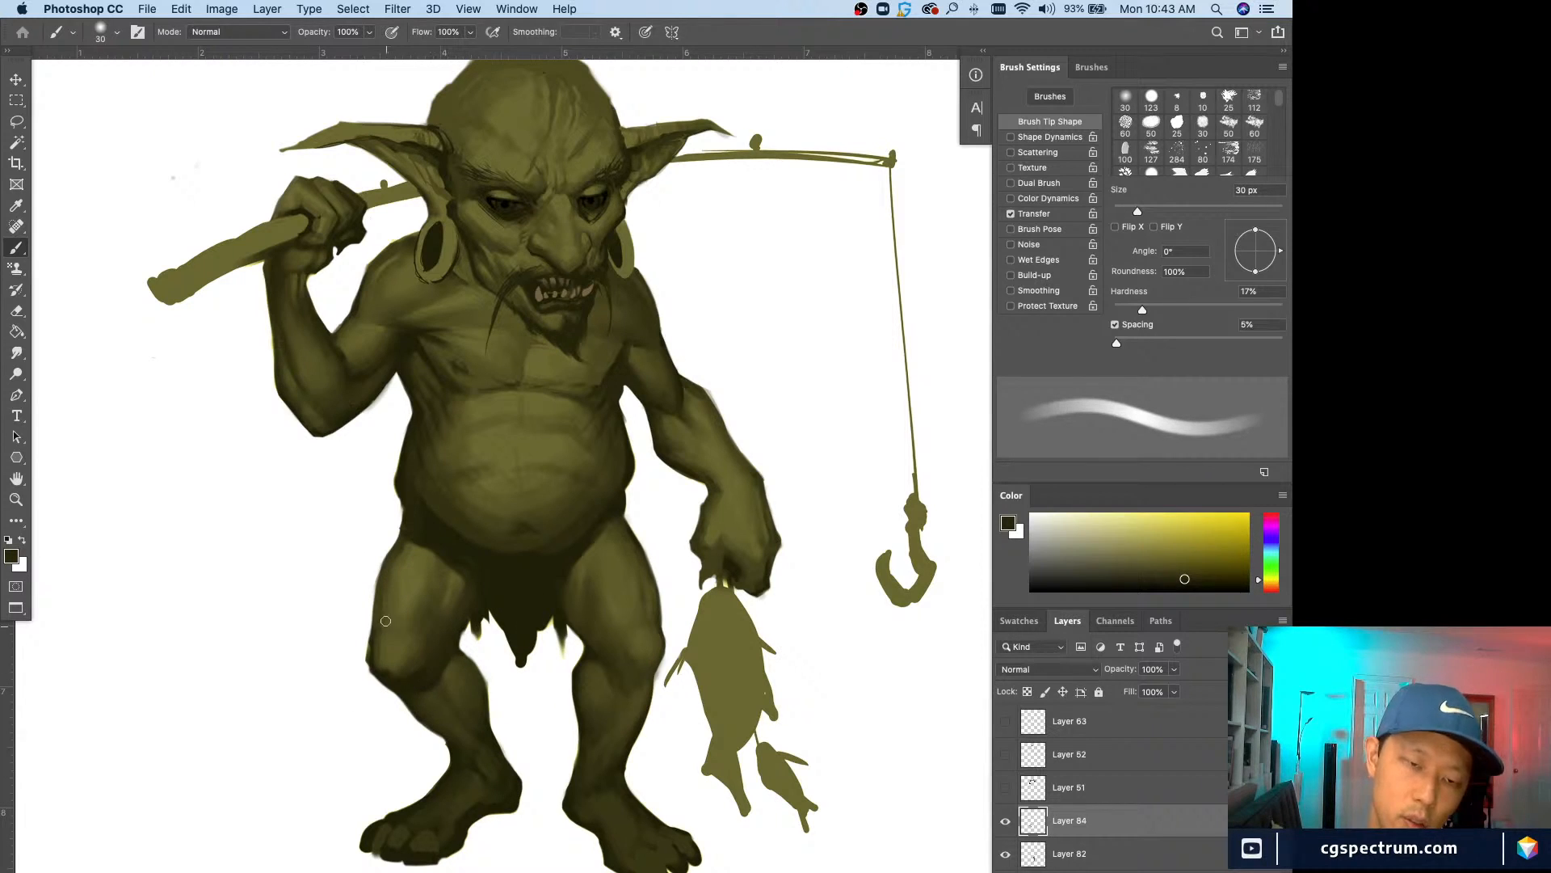
left_click(449, 642, "alt")
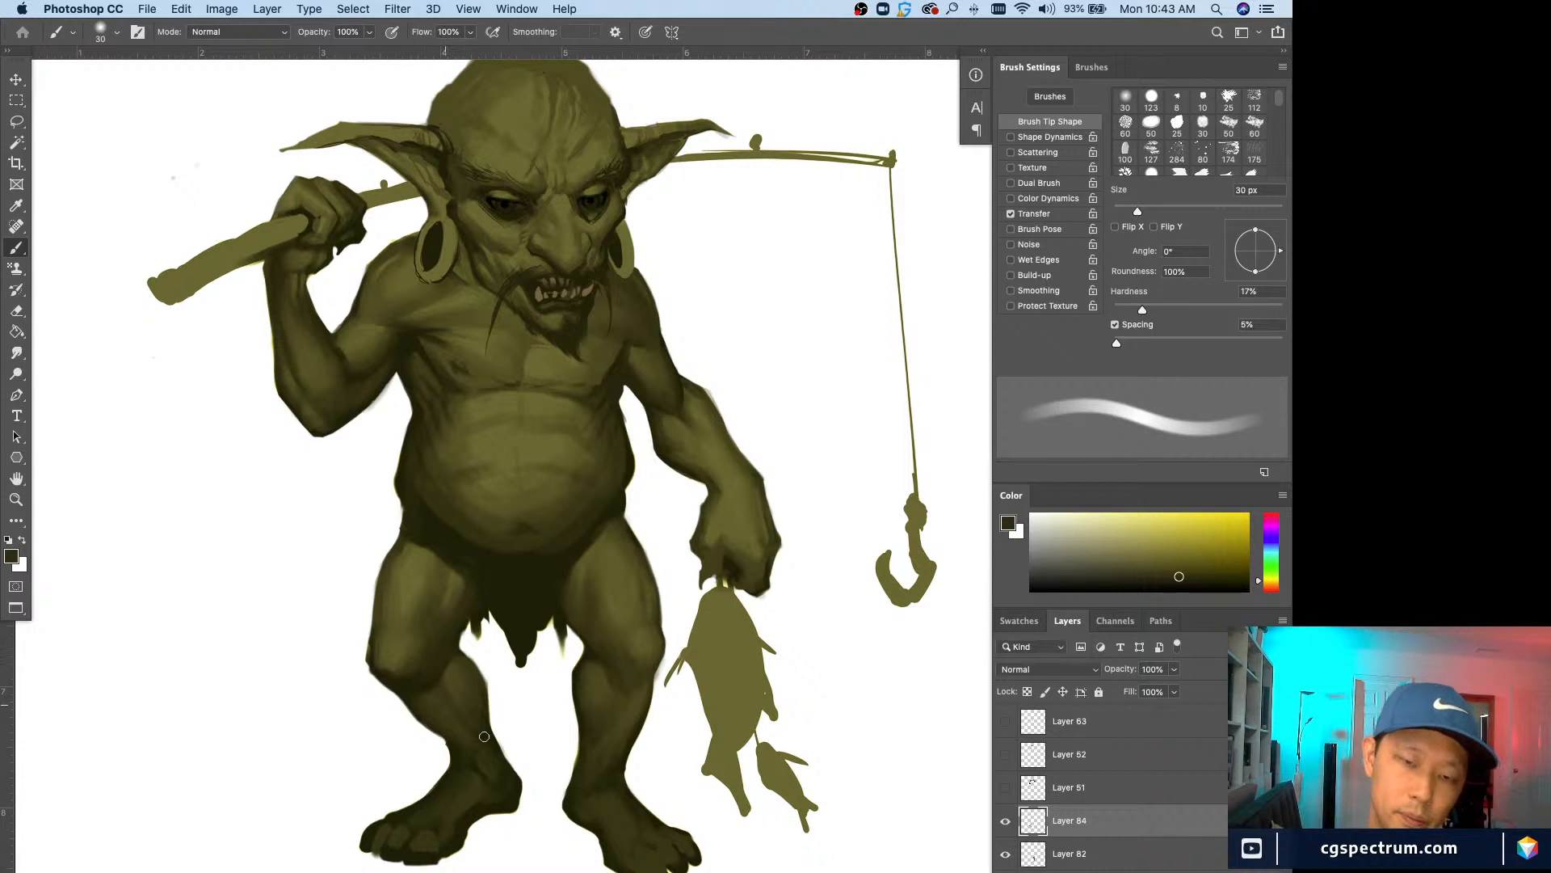
left_click(459, 656, "alt")
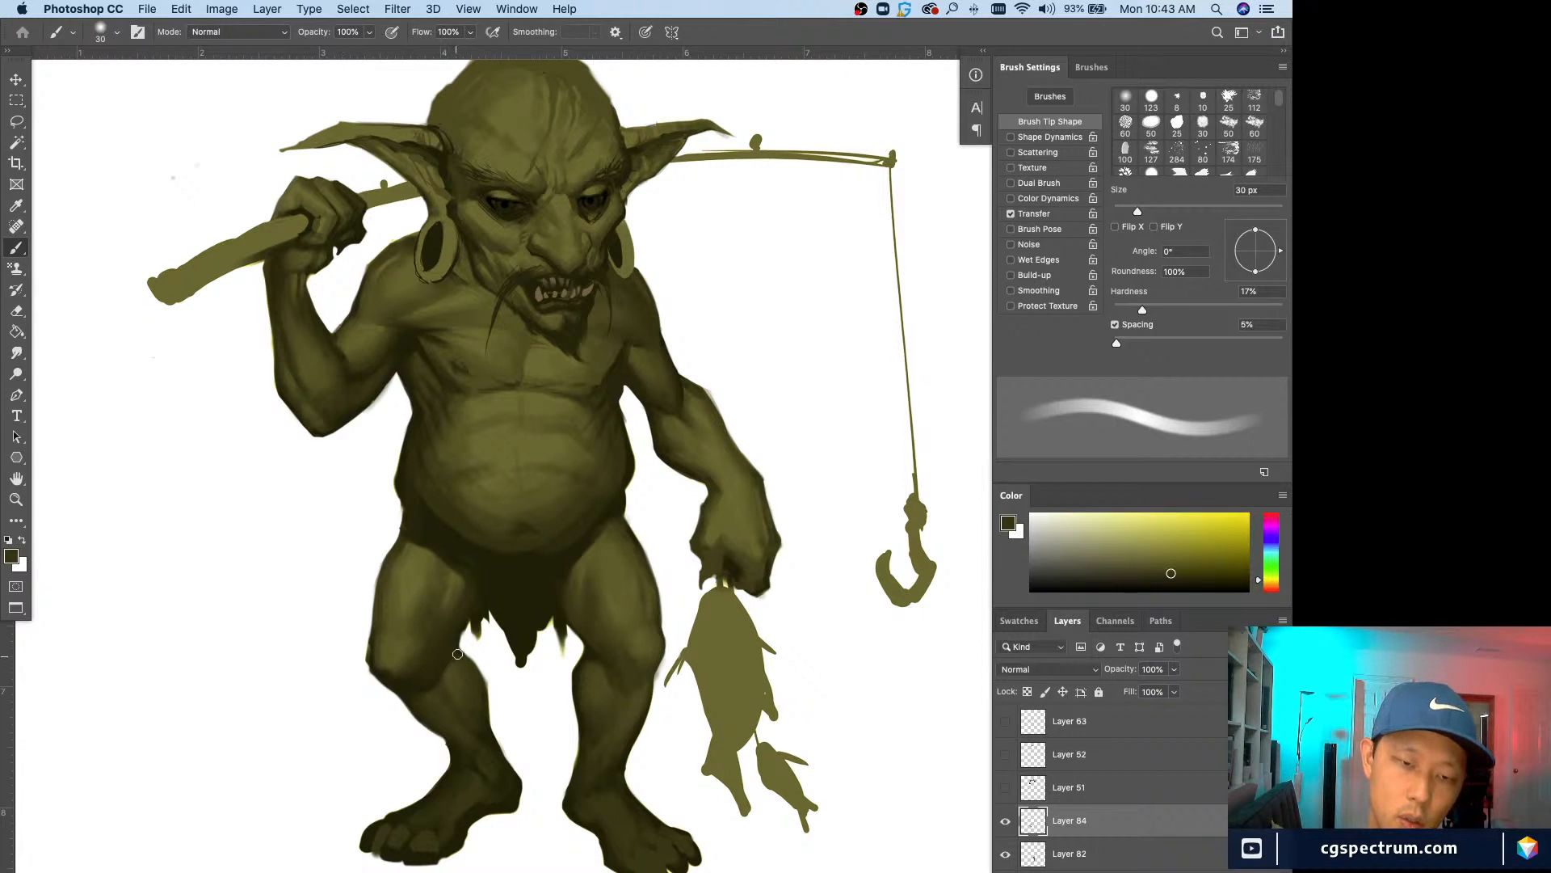
Step: Model the transition from knee to upper shin with alternating sampled dark and mid olives, using a 25 px brush
left_click(432, 696, "alt")
key("bracketleft")
left_click(436, 682, "alt")
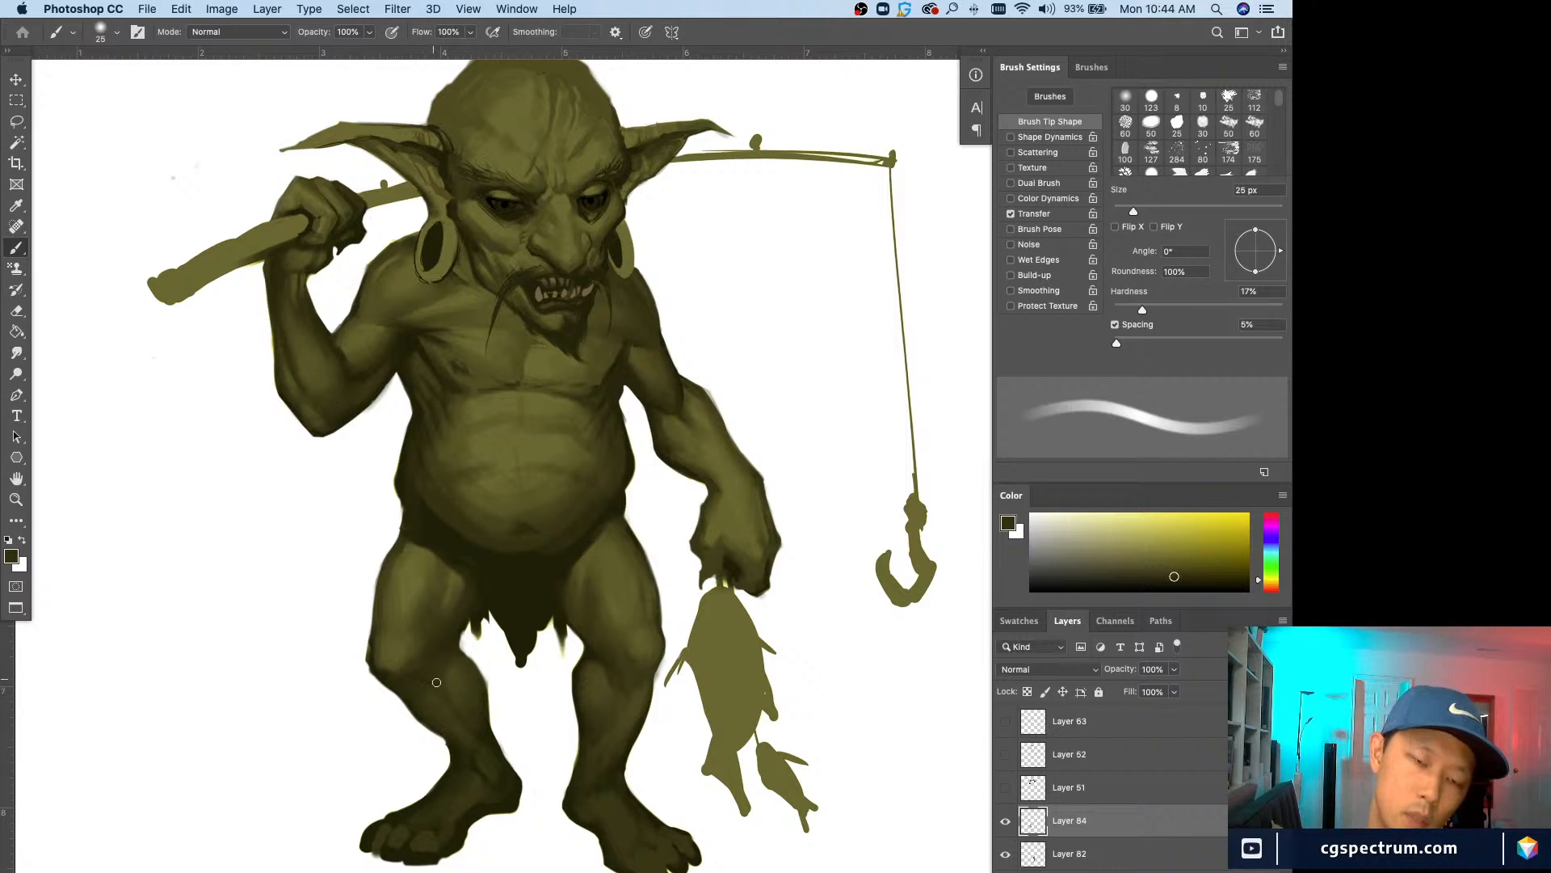
left_click(408, 681, "alt")
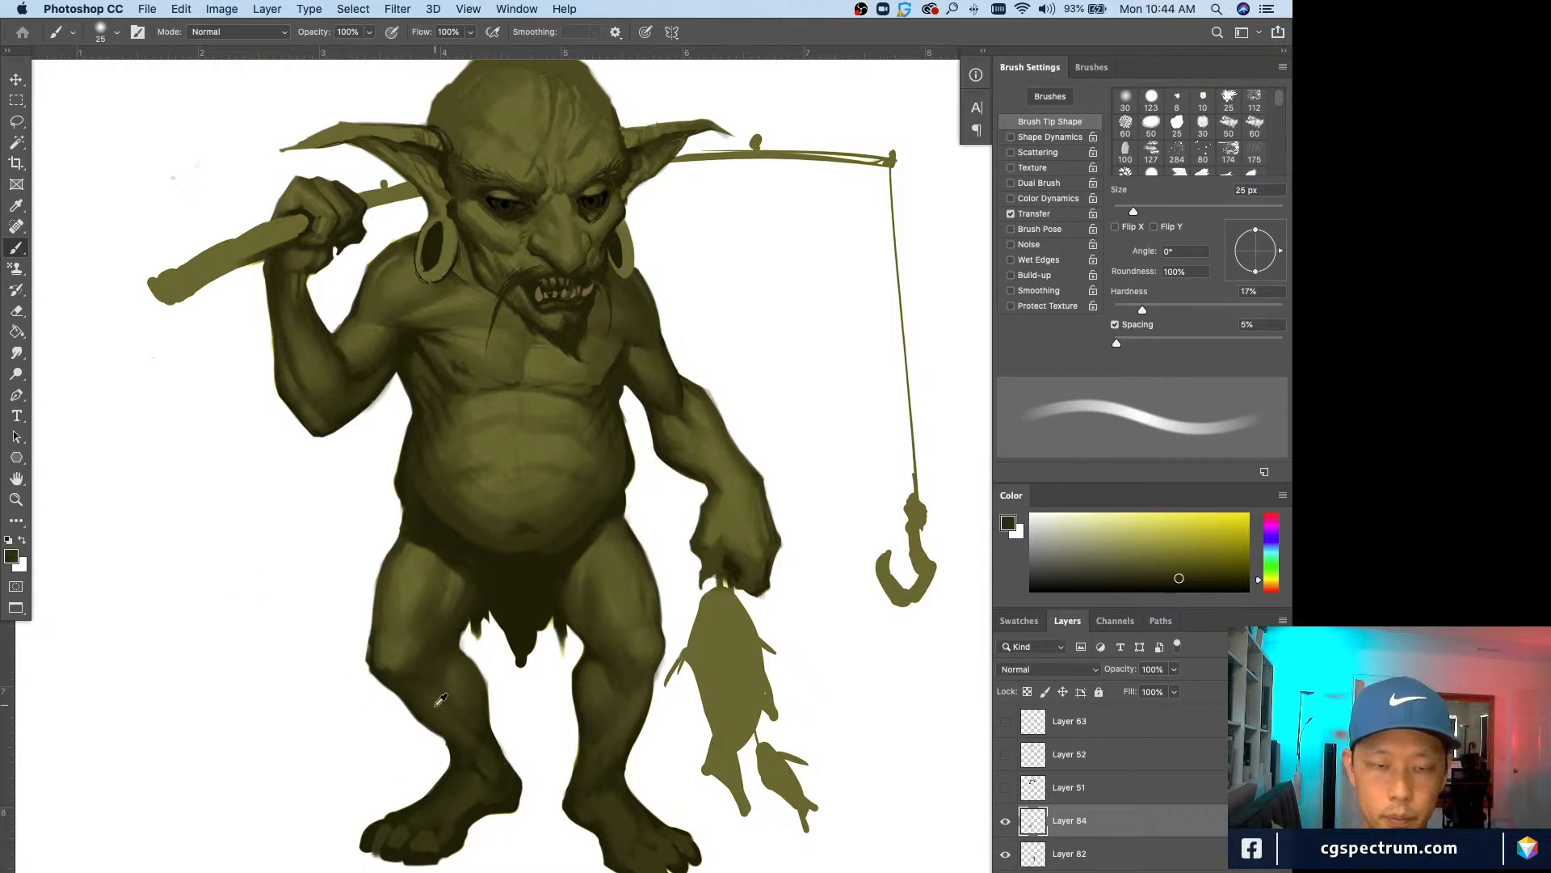
left_click(441, 699, "alt")
left_click(448, 674, "alt")
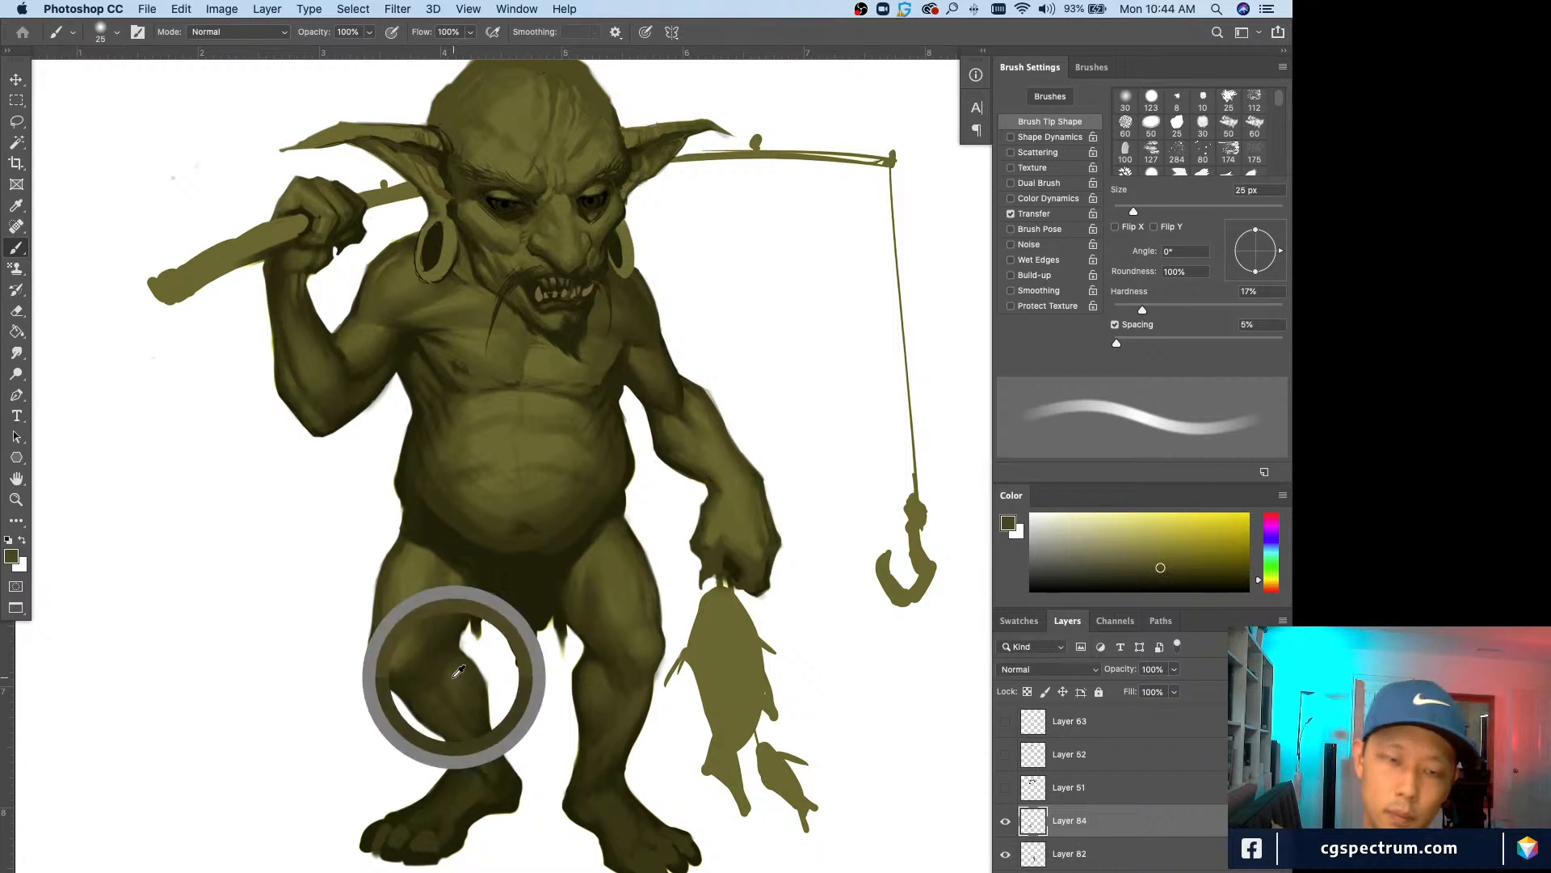
left_click(437, 659, "alt")
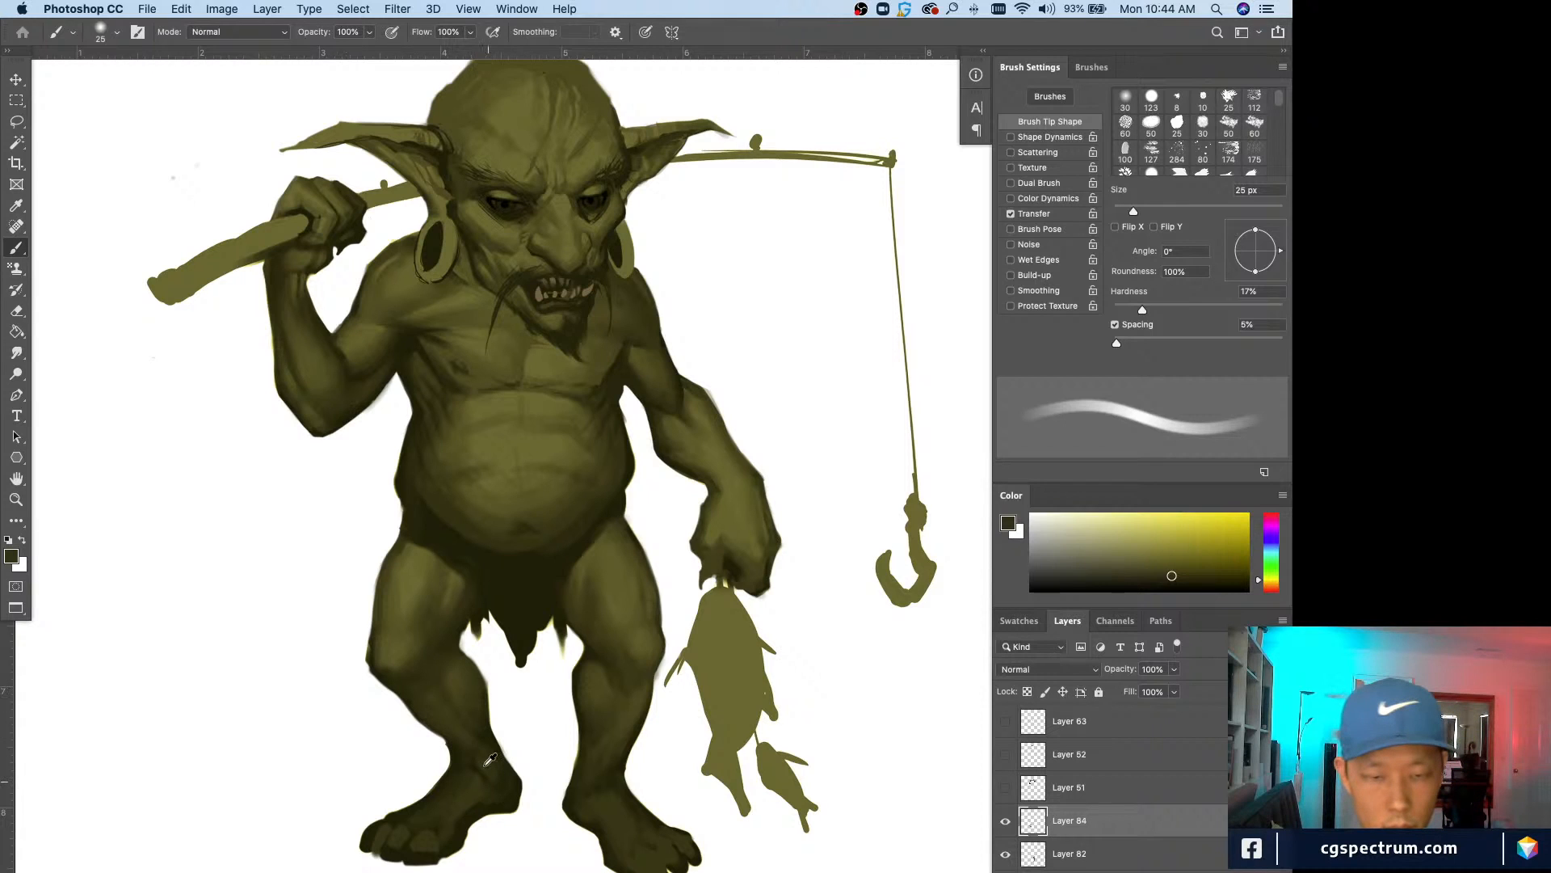
Step: Deepen the shading on the lower shin above the ankle with dark olives sampled there, using a 25 px brush
left_click(473, 760, "alt")
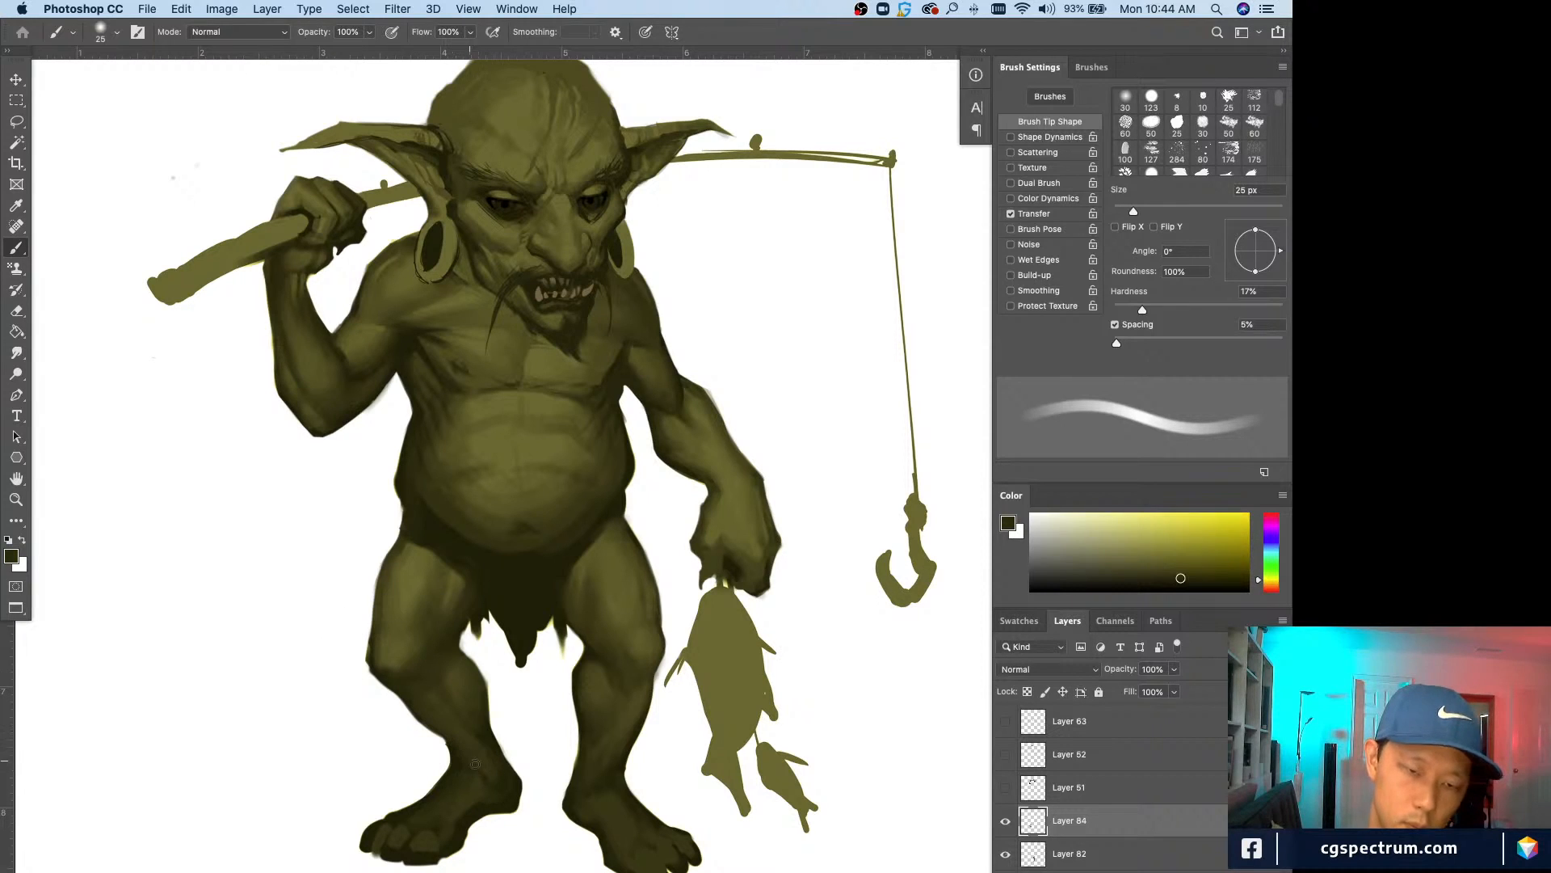
left_click(478, 740, "alt")
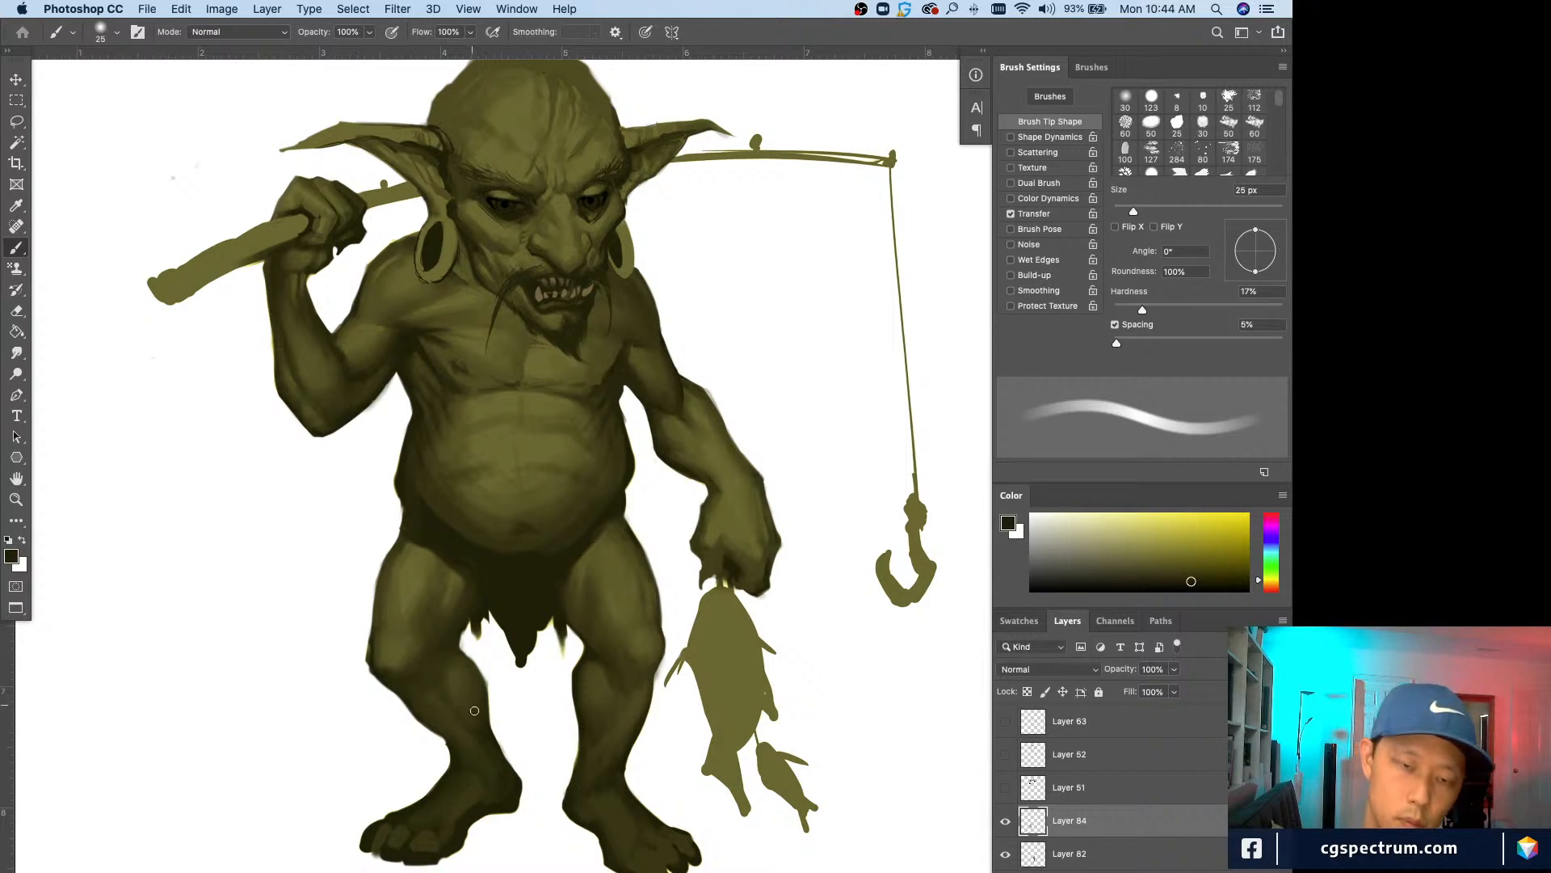
key("super+minus")
key("super+plus")
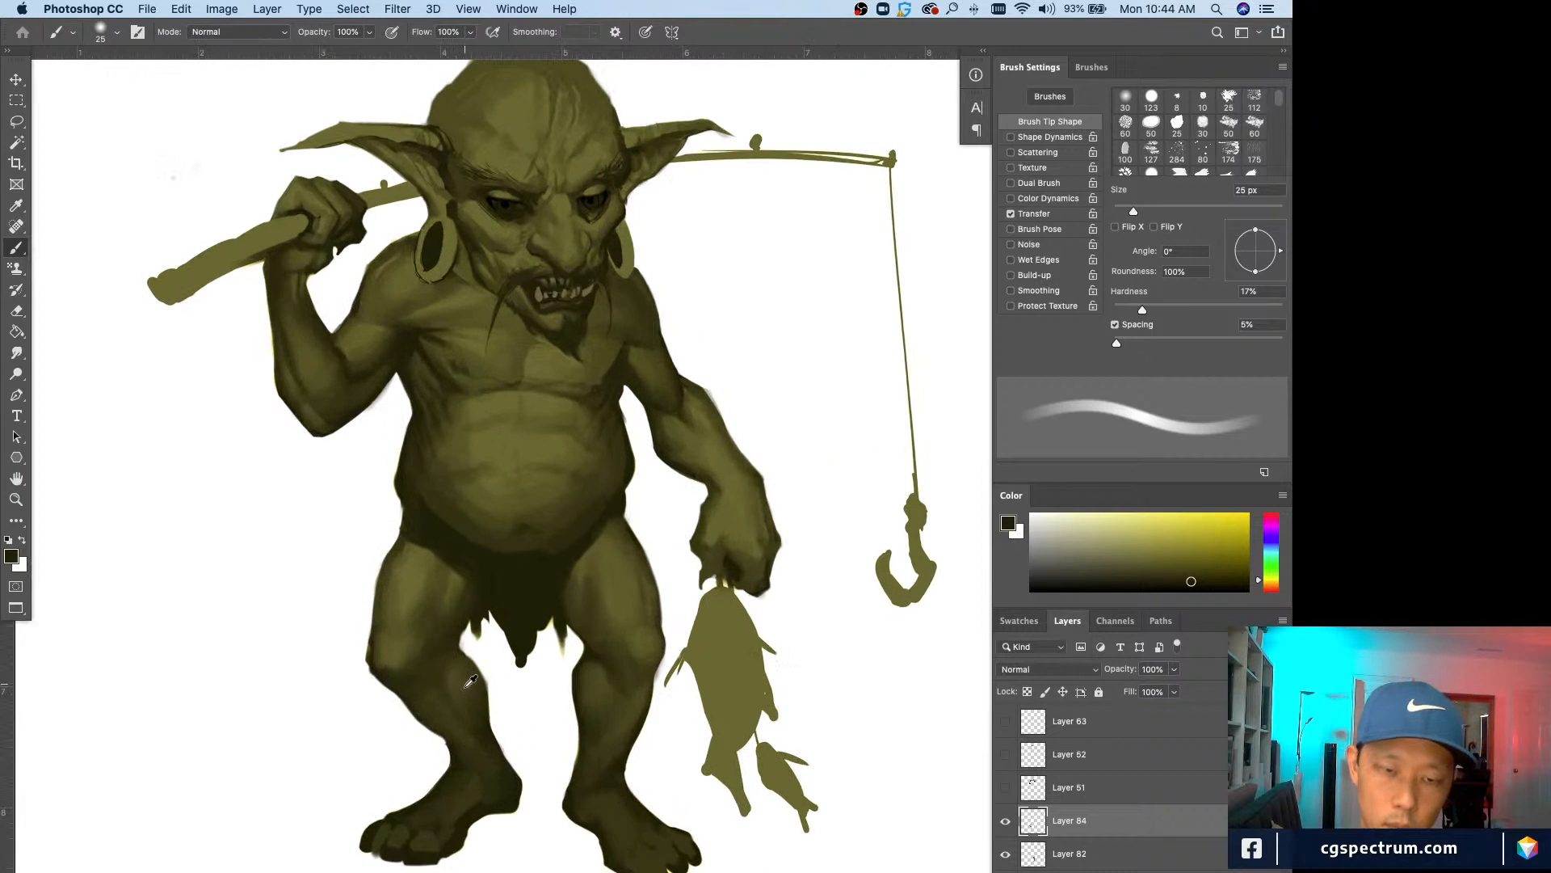
Step: Soften the shading on the shin below the knee with olives sampled there, using a 30 px brush
left_click(467, 686, "alt")
key("bracketright")
left_click(485, 729, "alt")
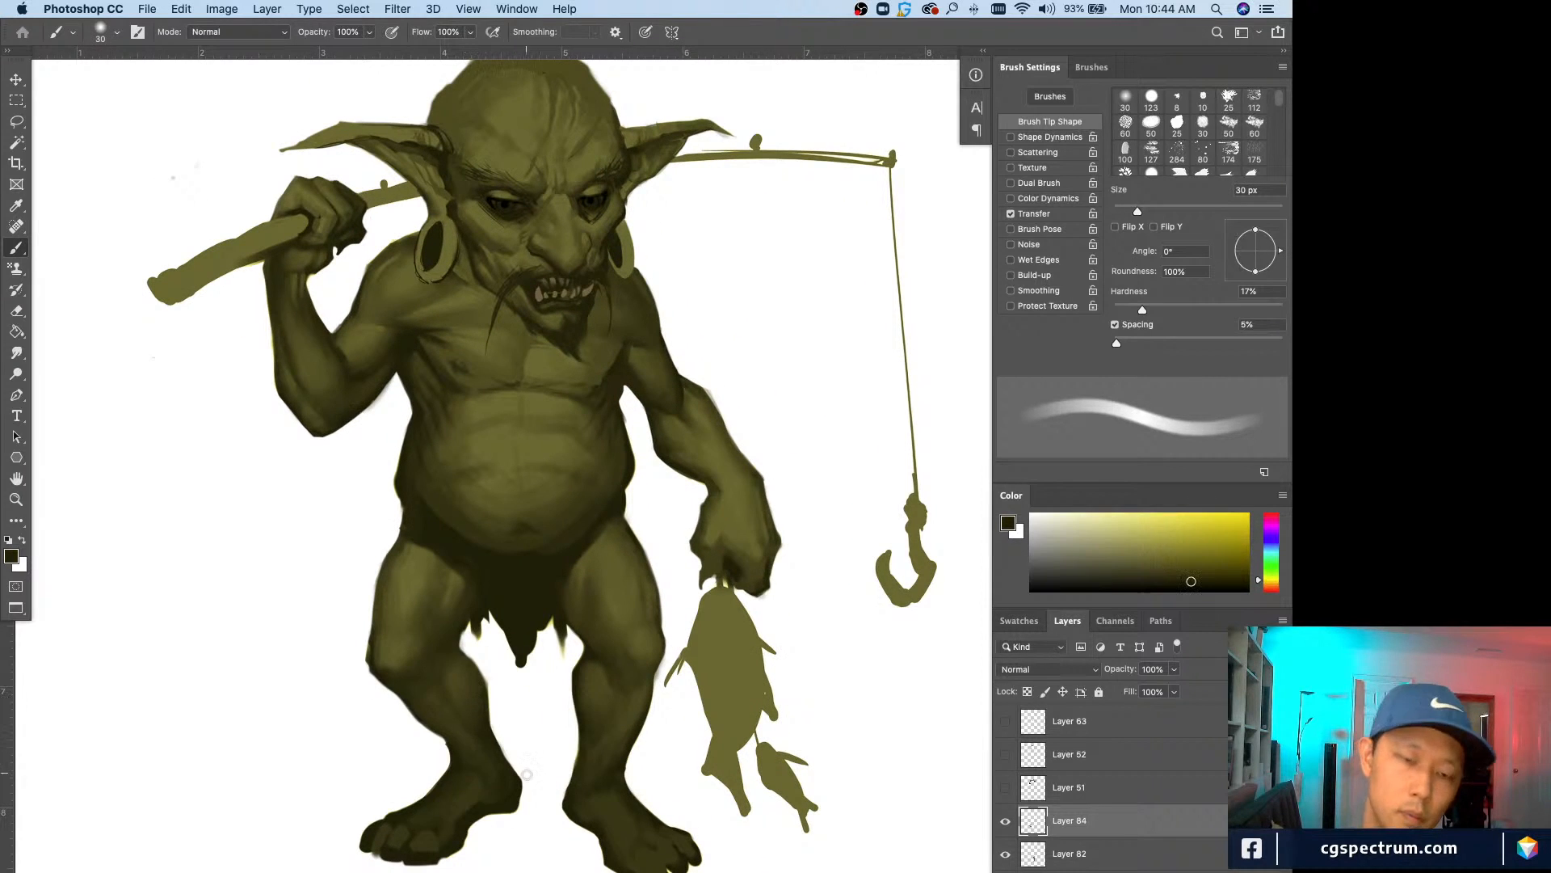
key("super+minus")
key("super+minus")
key("super+minus")
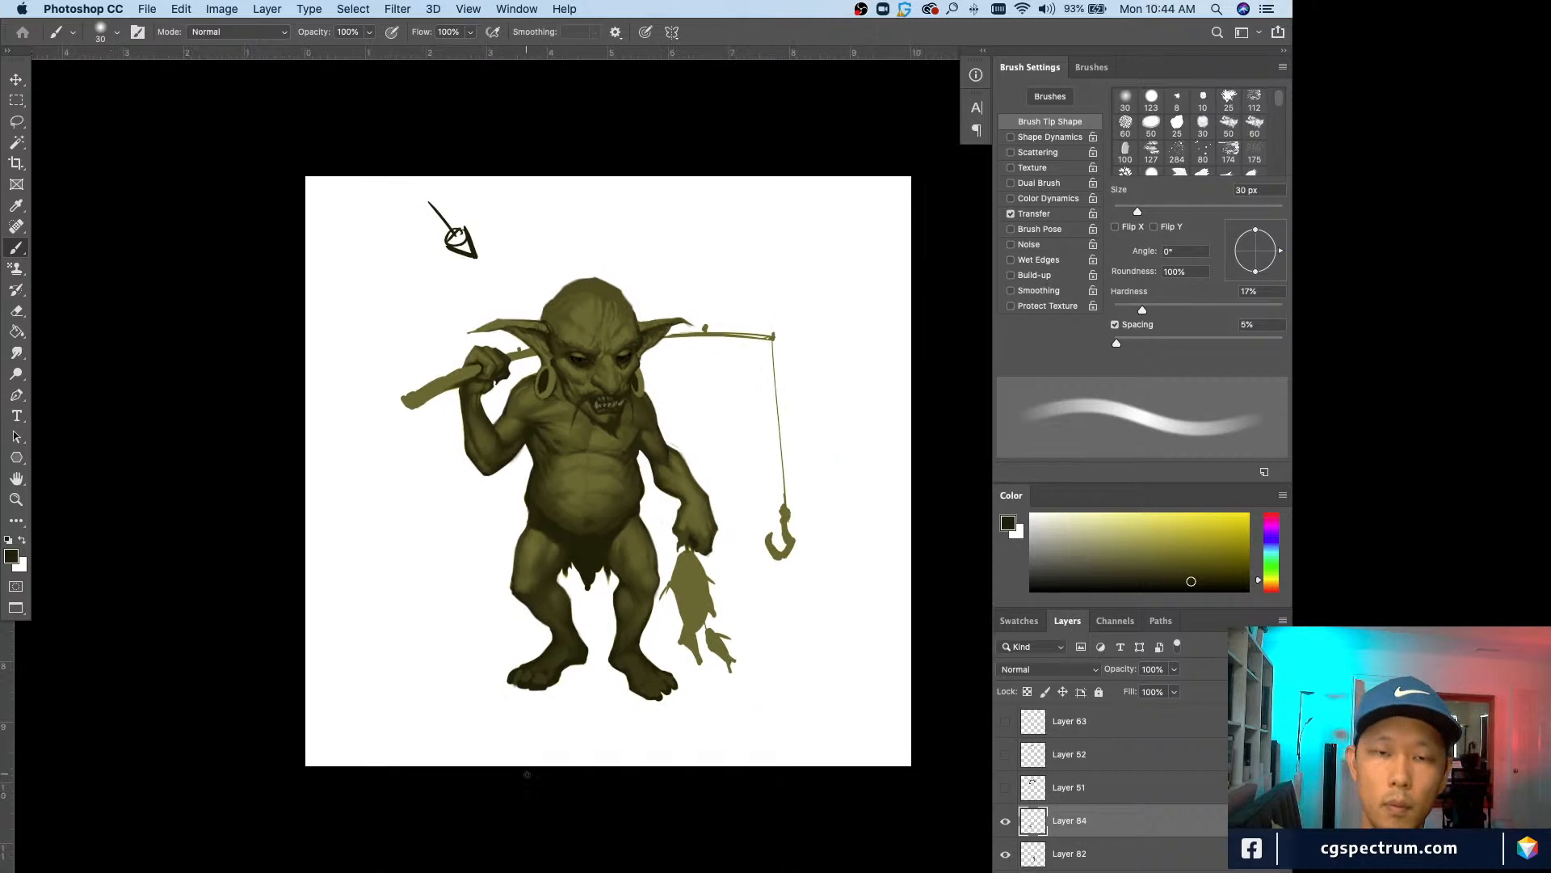
key("super+plus")
key("super+plus")
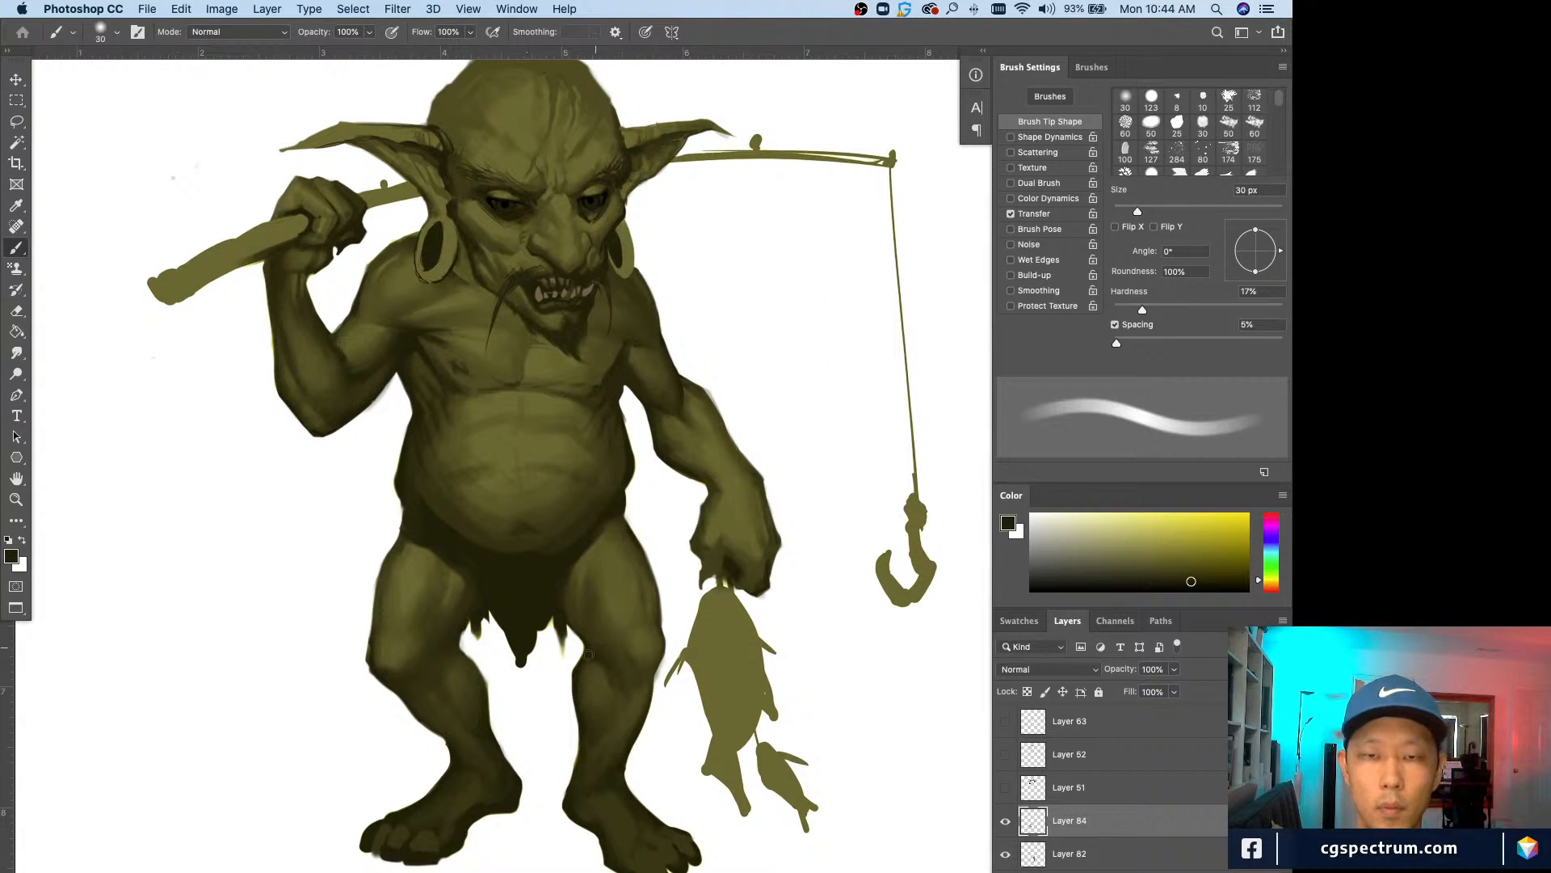
Step: Refine the raised forearm and wrist with sampled olives, using a 40 px brush and reducing it to 25 px
scroll(555, 697, "up", 5)
scroll(555, 697, "left", 2)
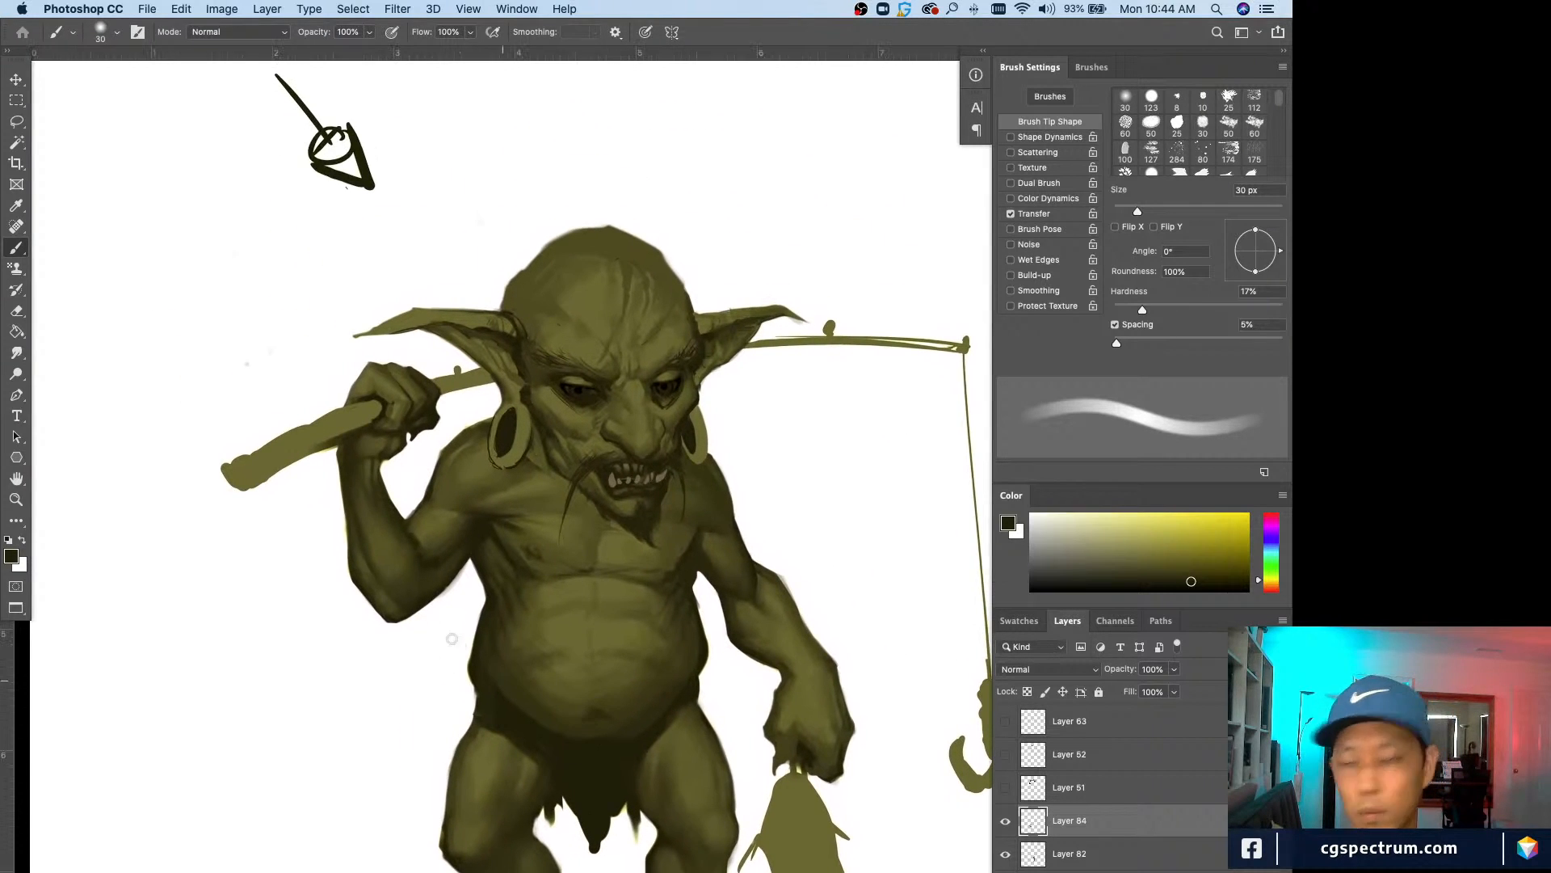
left_click(386, 518, "alt")
key("bracketright")
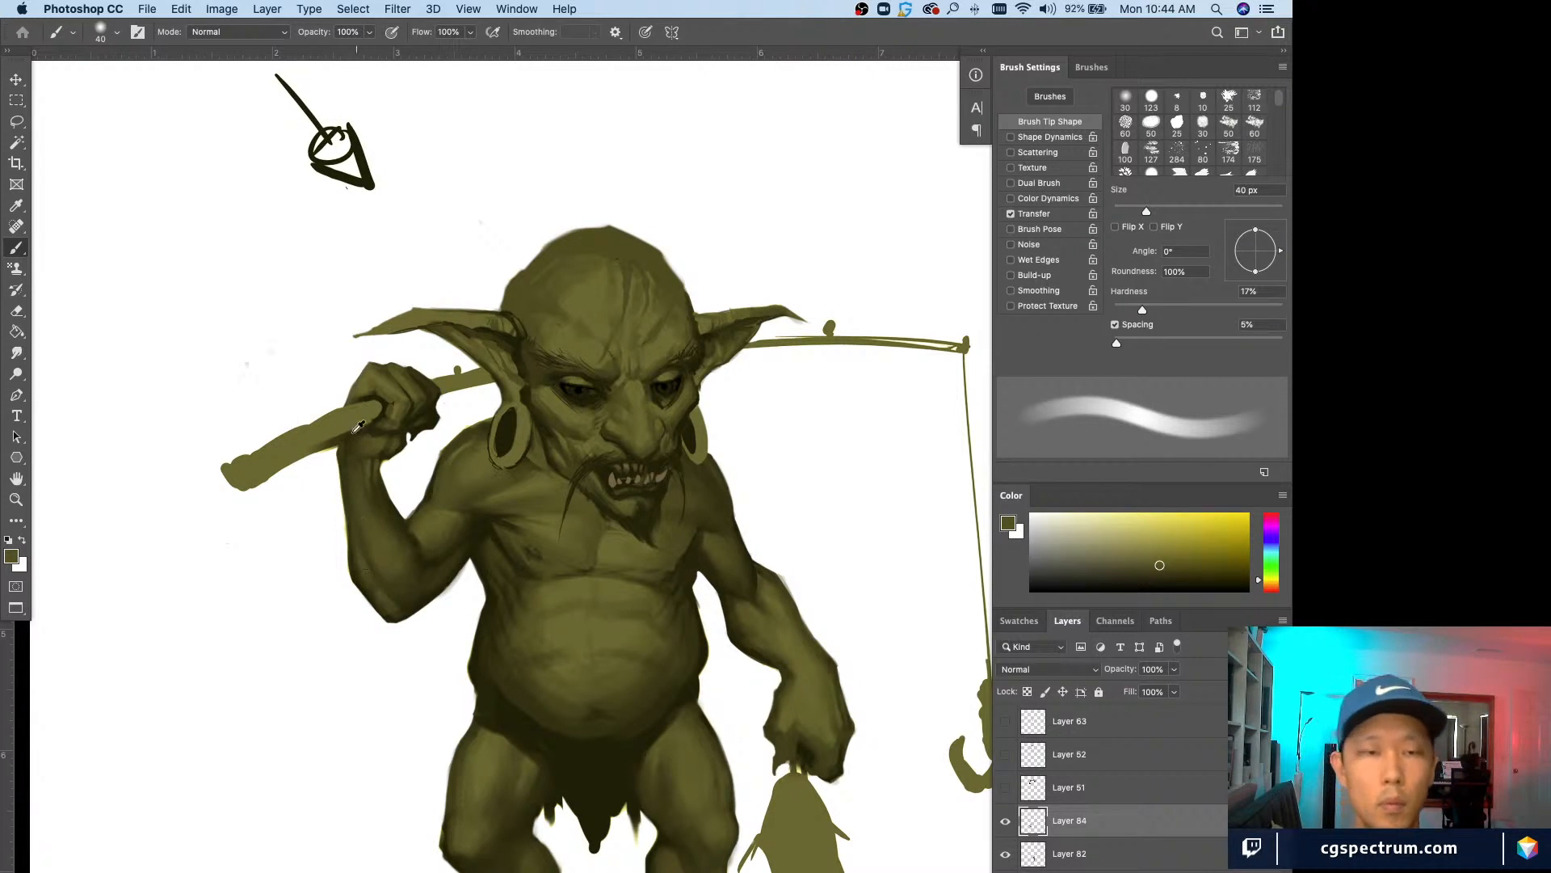
left_click(383, 443, "alt")
key("bracketleft")
key("bracketleft")
key("super+minus")
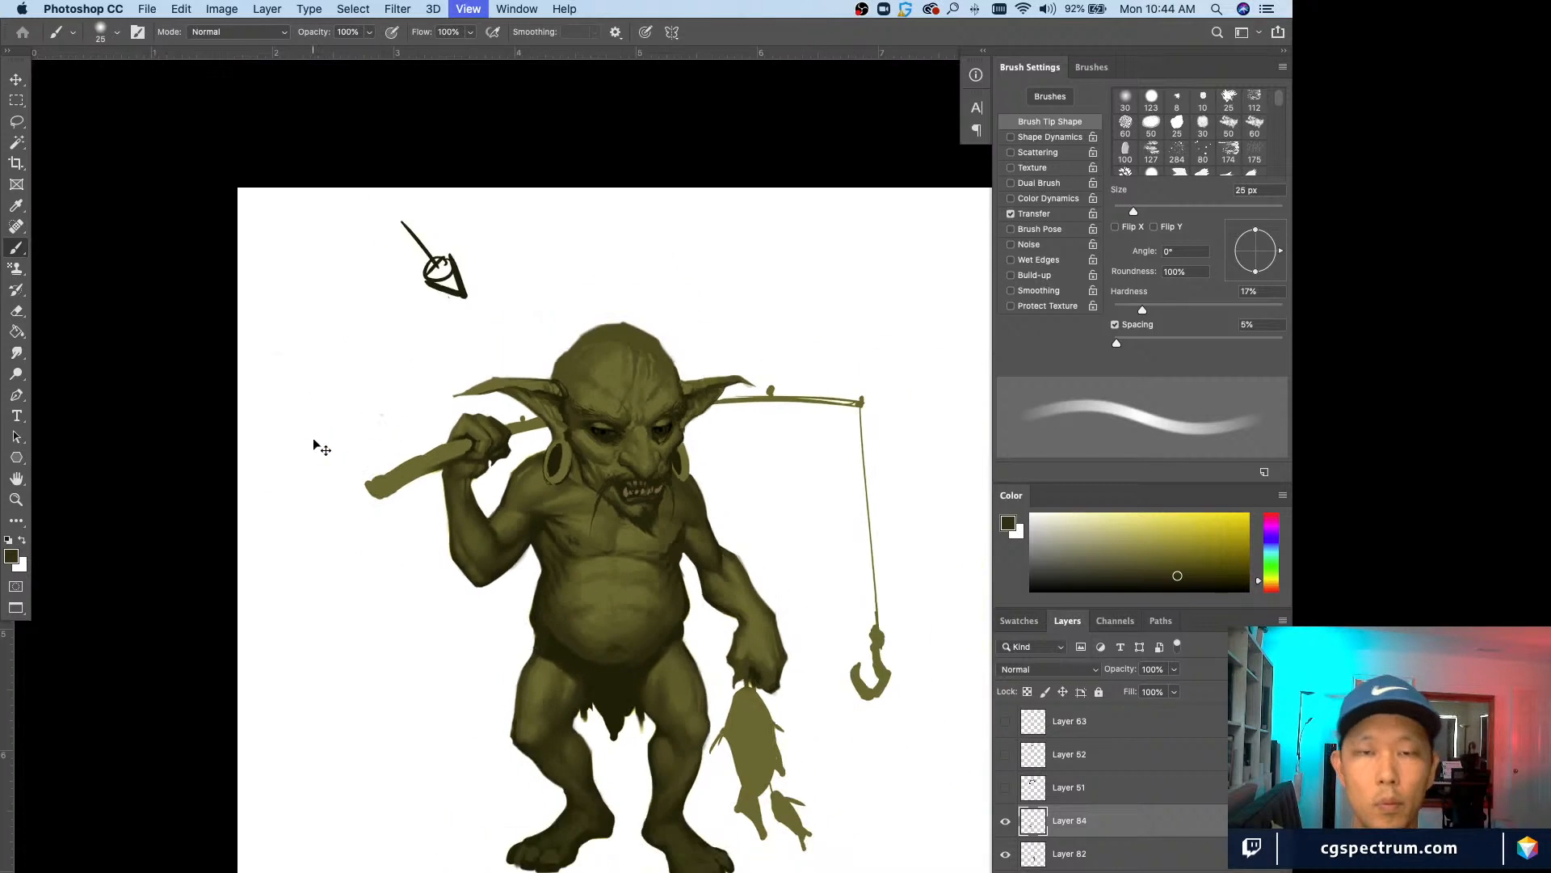
key("super+minus")
key("super+equal")
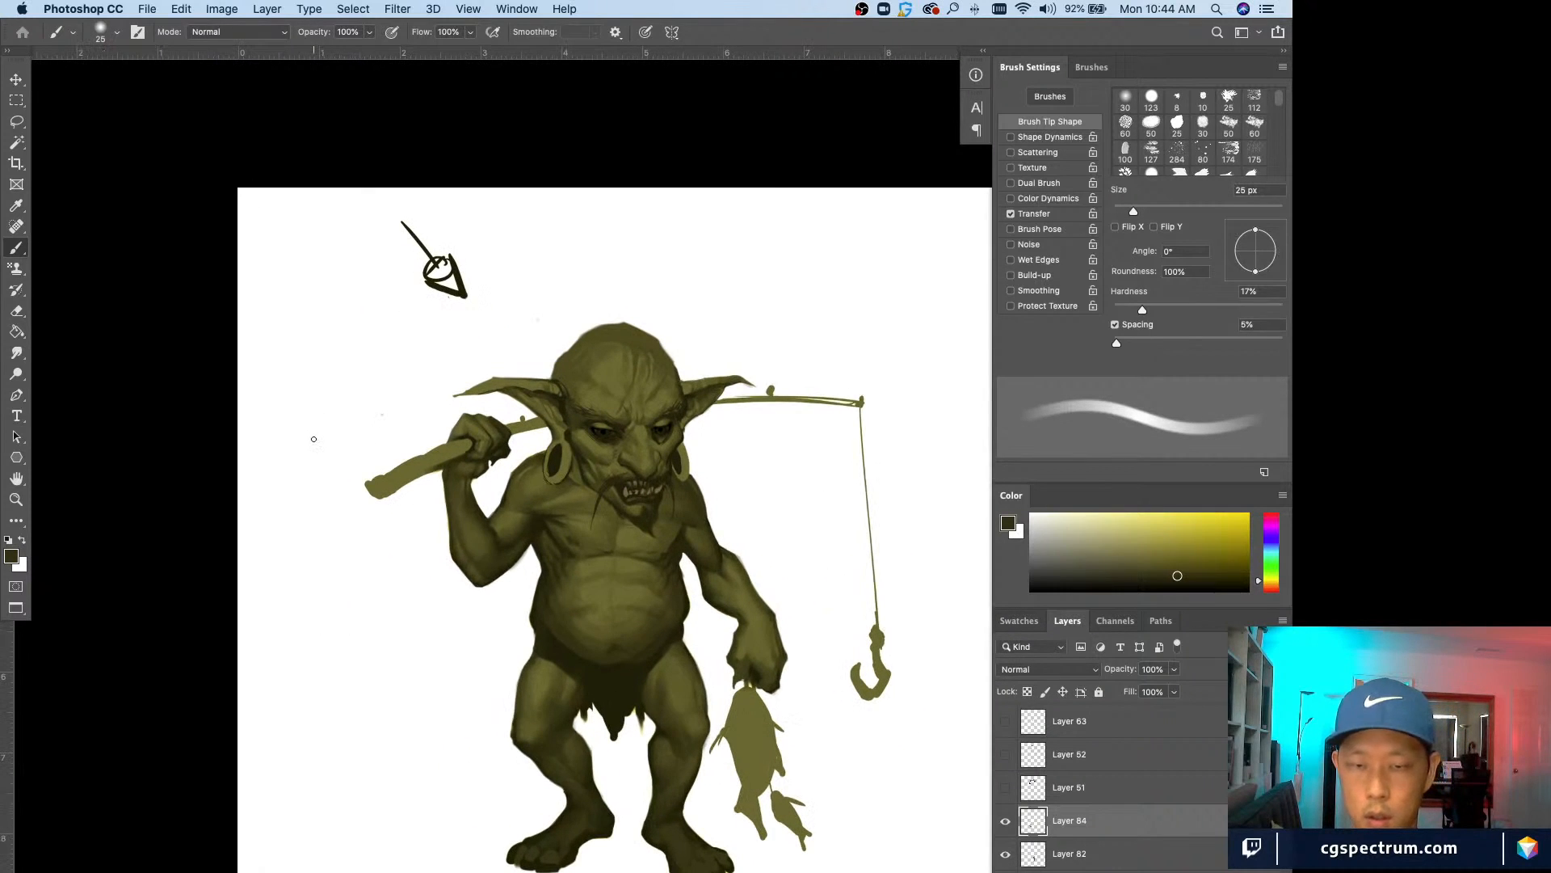
Step: Merge Layer 84 down into Layer 82 and toggle the merged layer's visibility to compare the shading
key("super+e")
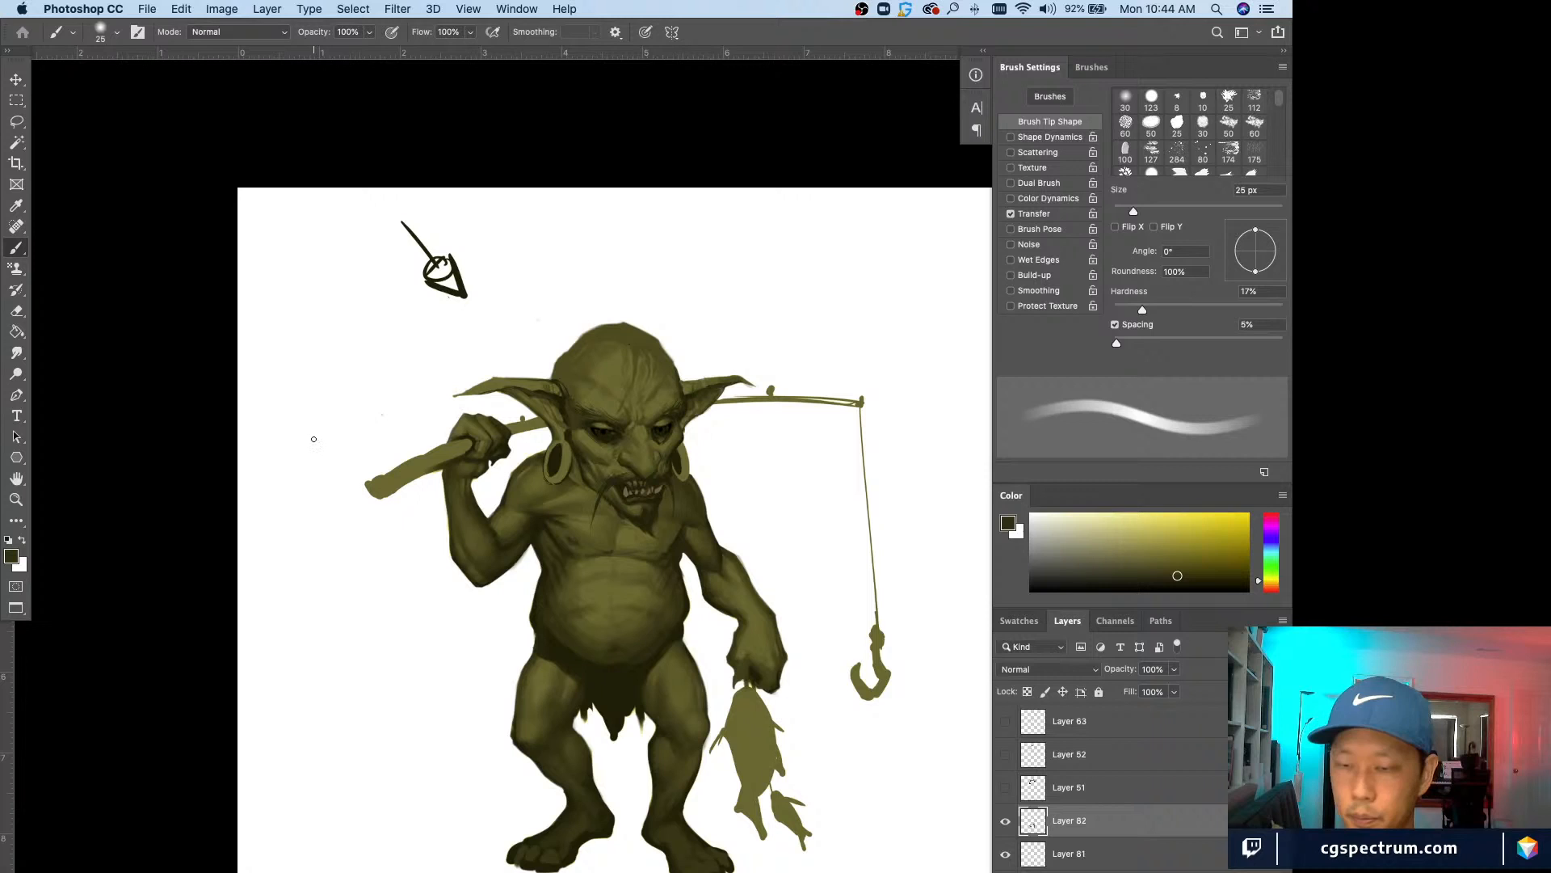
left_click(1006, 820)
left_click(1006, 820)
left_click(1006, 820)
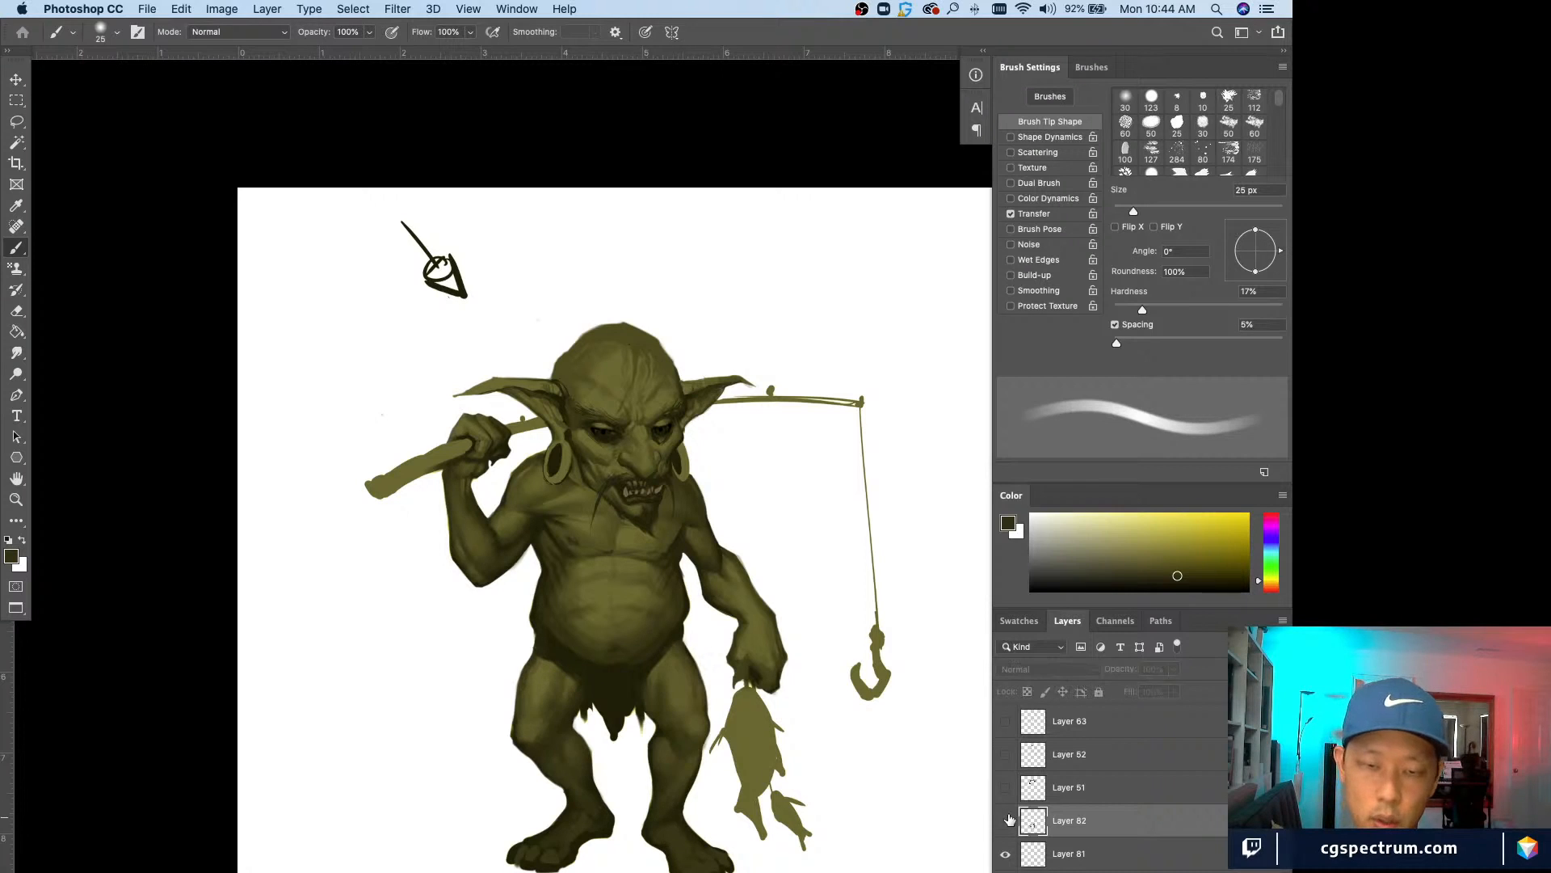
left_click(1006, 820)
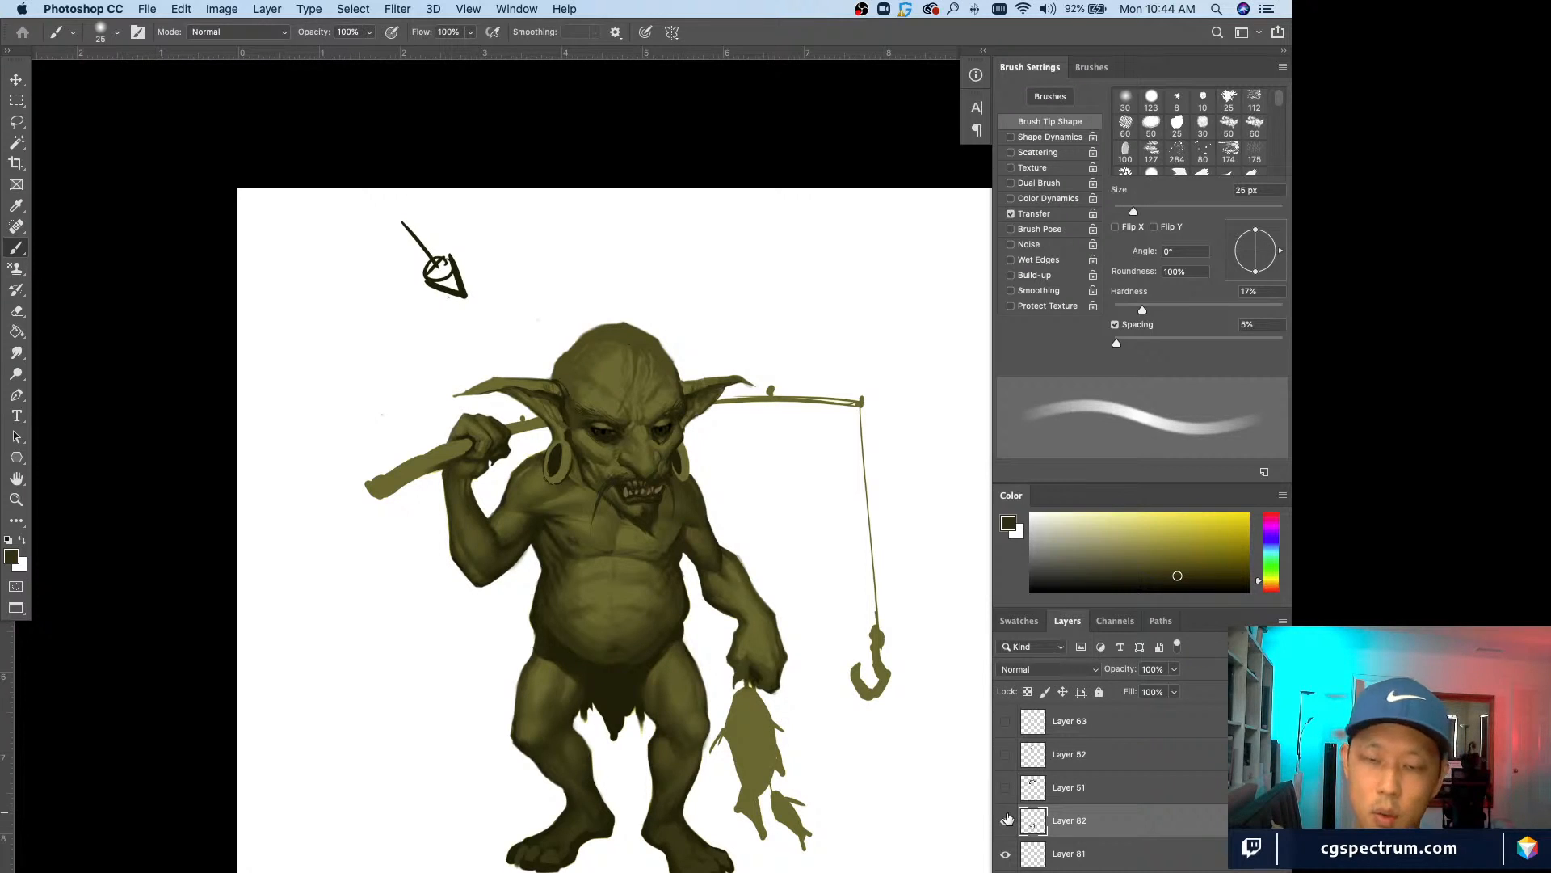
left_click(1006, 820)
left_click(1006, 820)
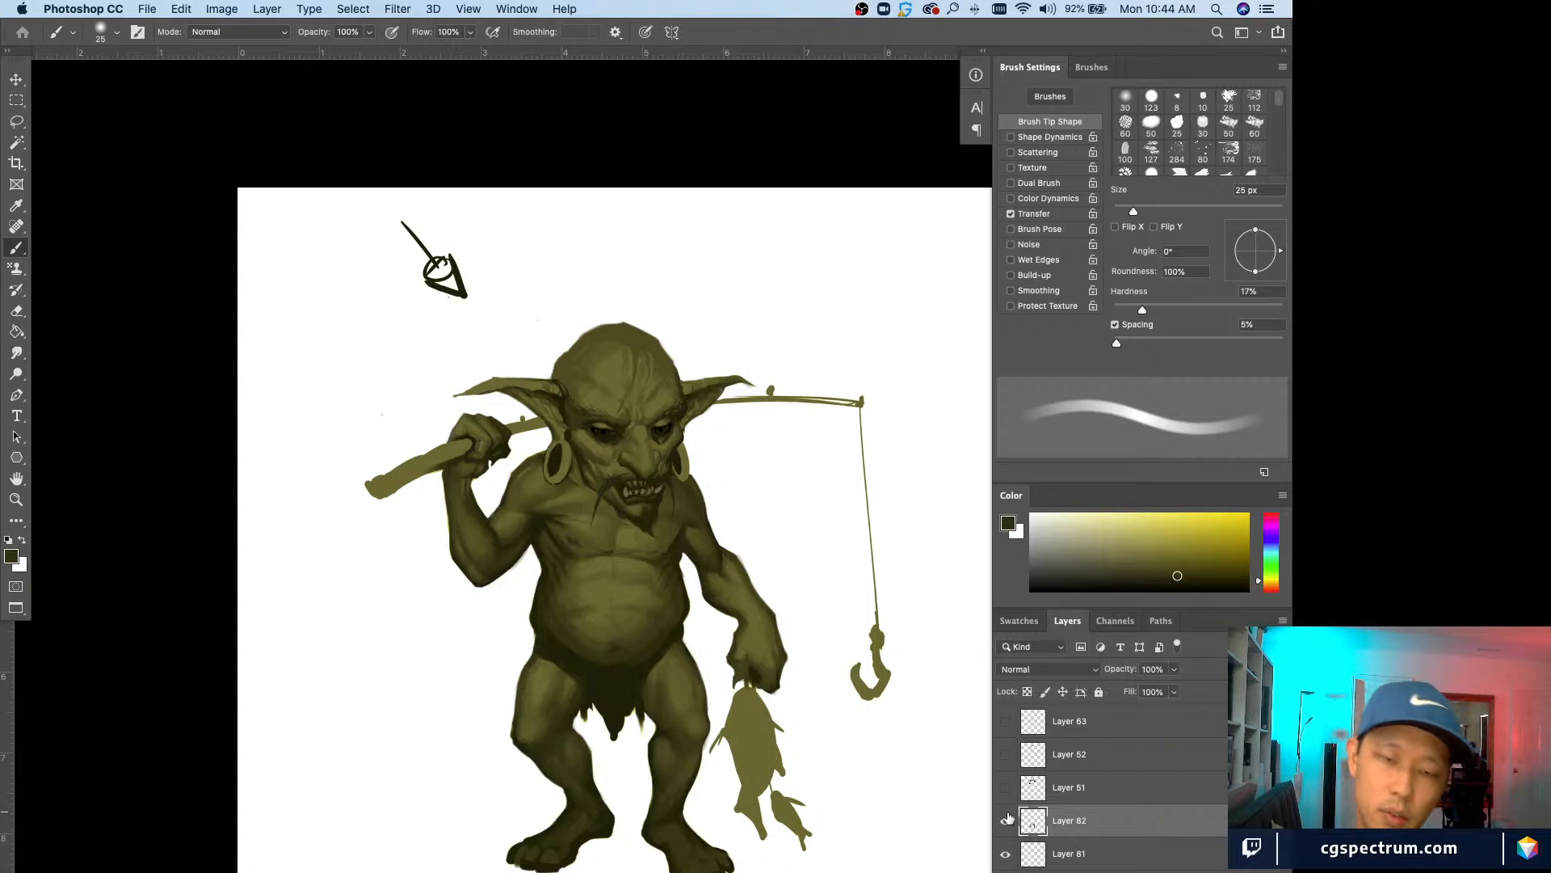
left_click(1006, 820)
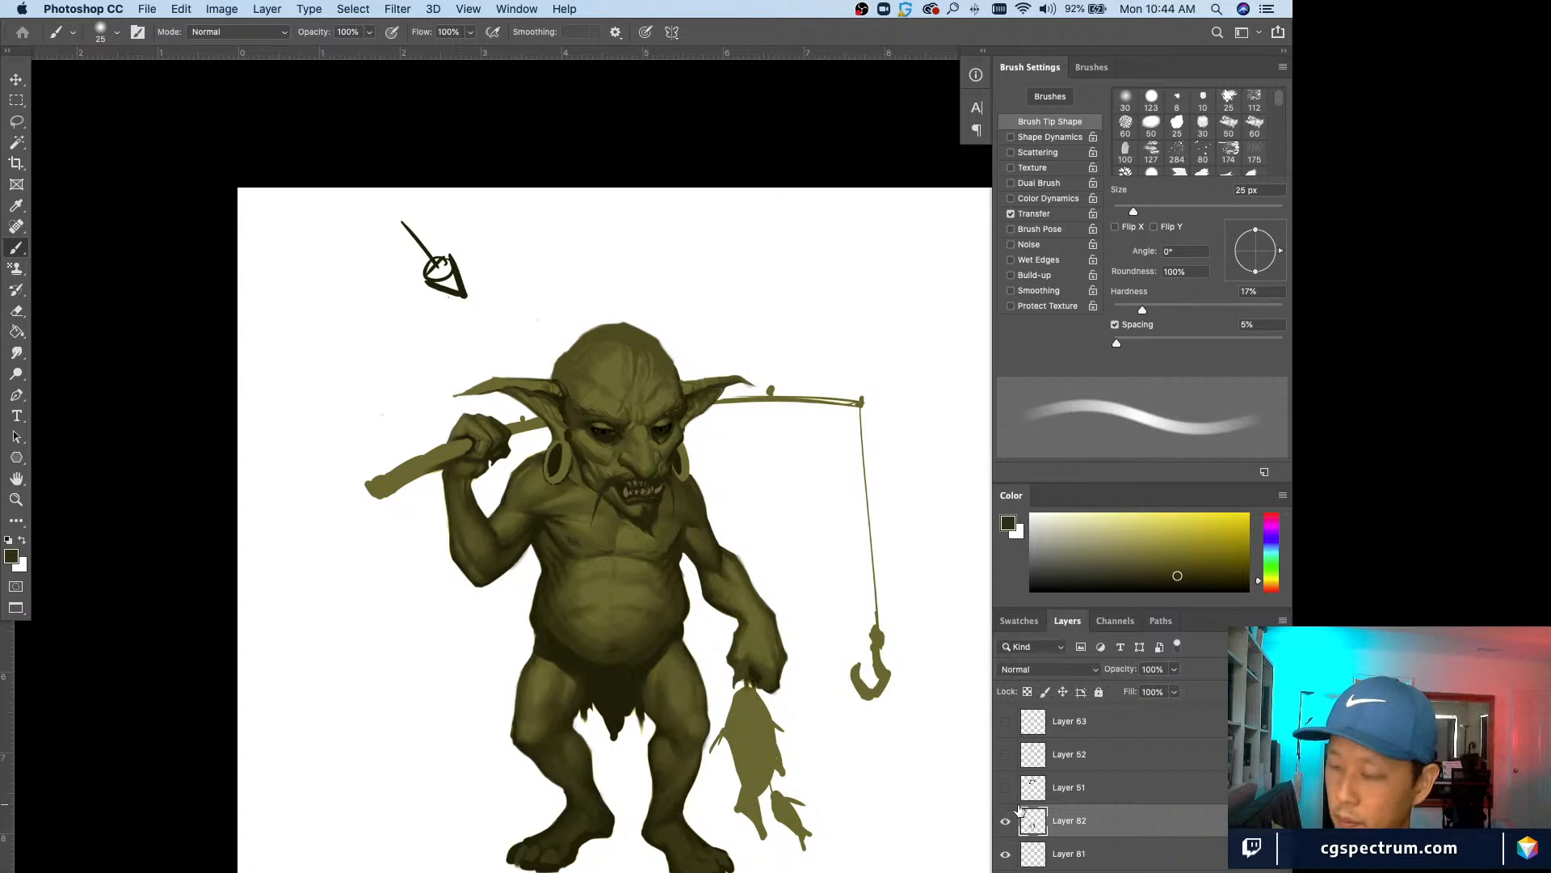
Step: Add a new layer above Layer 82 and deepen the belly's side under the raised arm with sampled dark olives, using 25 to 30 px brushes
key("super+plus")
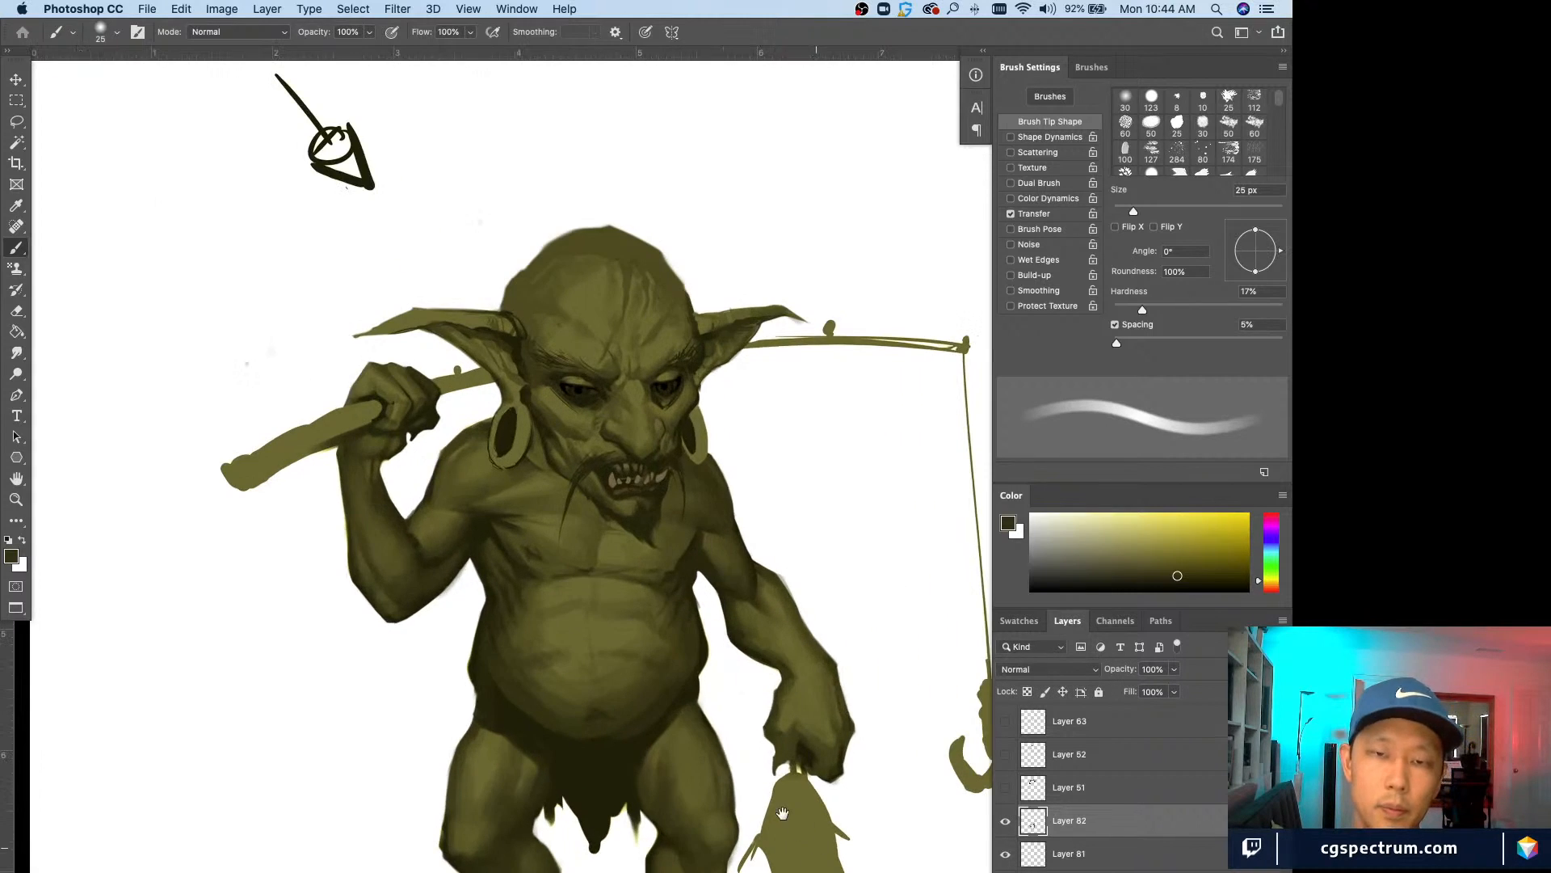
left_click_drag(783, 814, 740, 769)
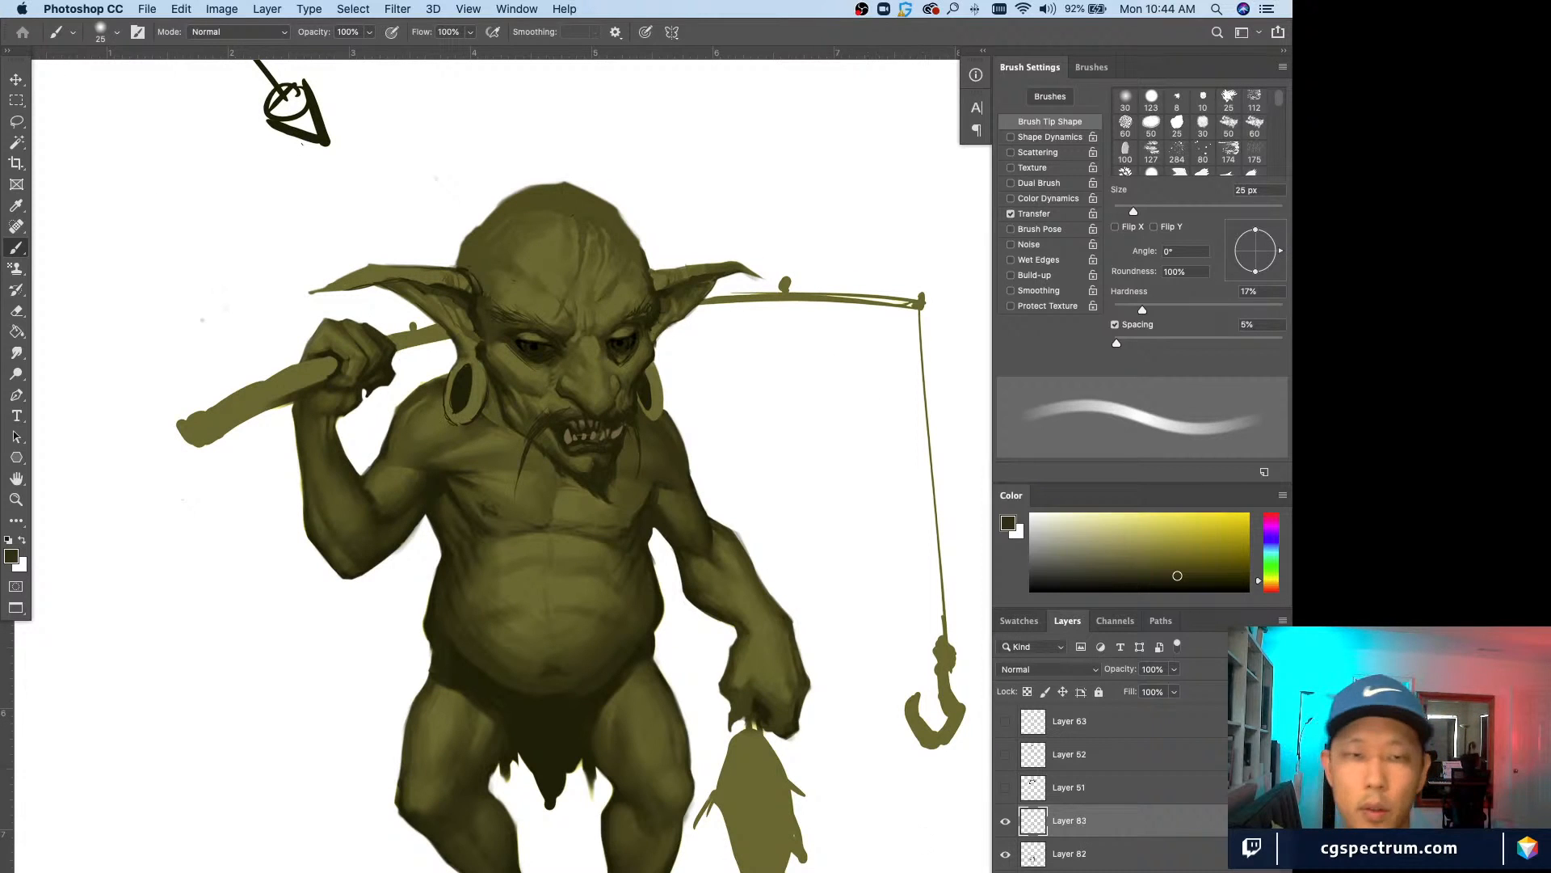
key("super+minus")
key("super+plus")
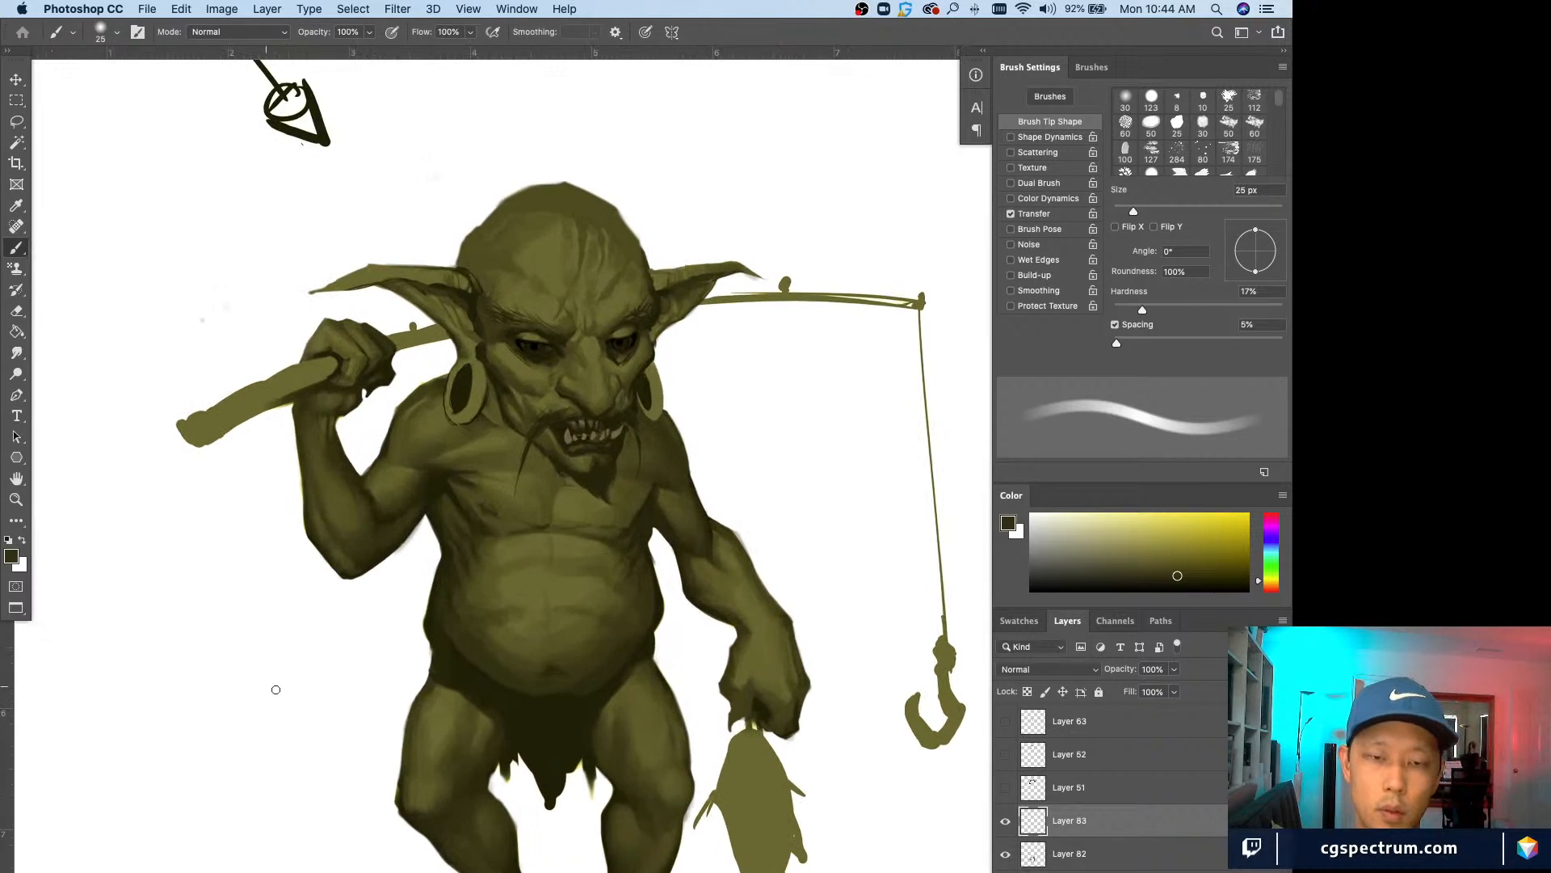
left_click(446, 587, "alt")
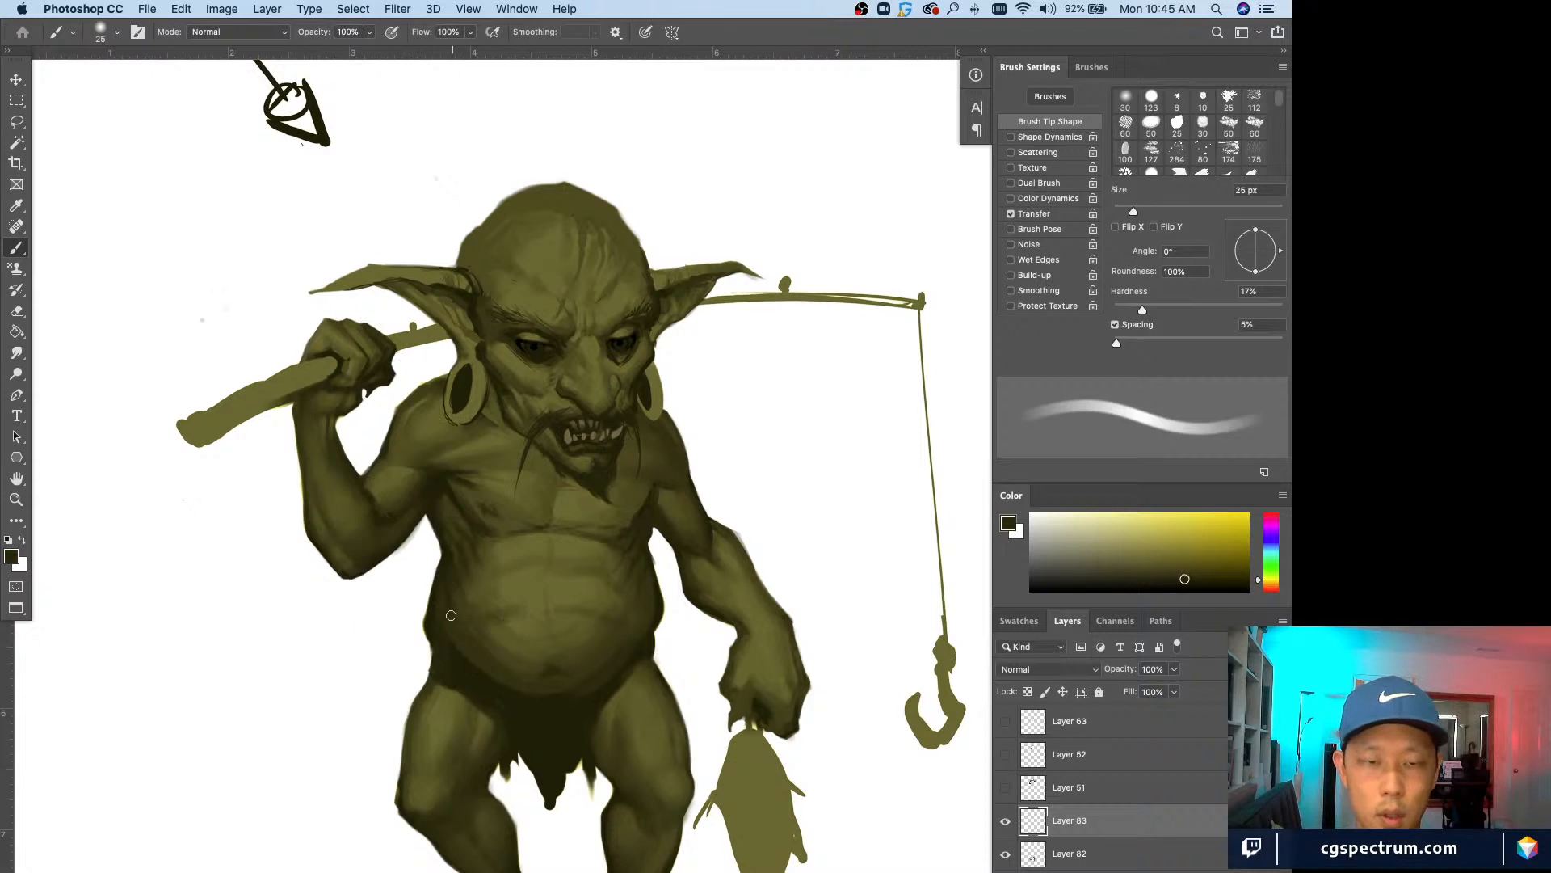
key("bracketright")
left_click(454, 568, "alt")
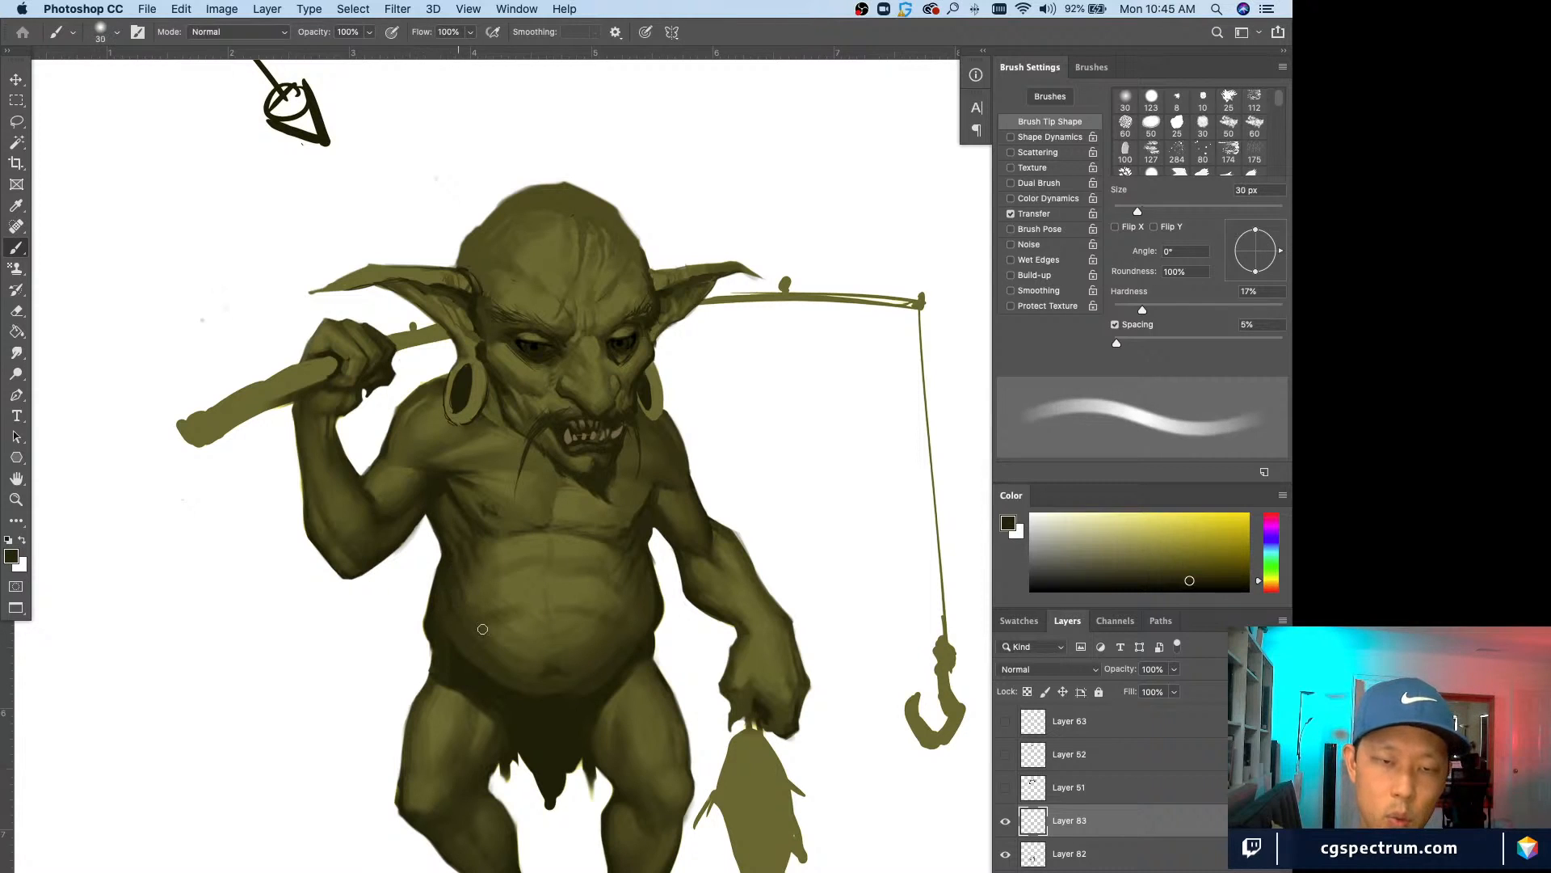
key("bracketleft")
left_click(445, 574, "alt")
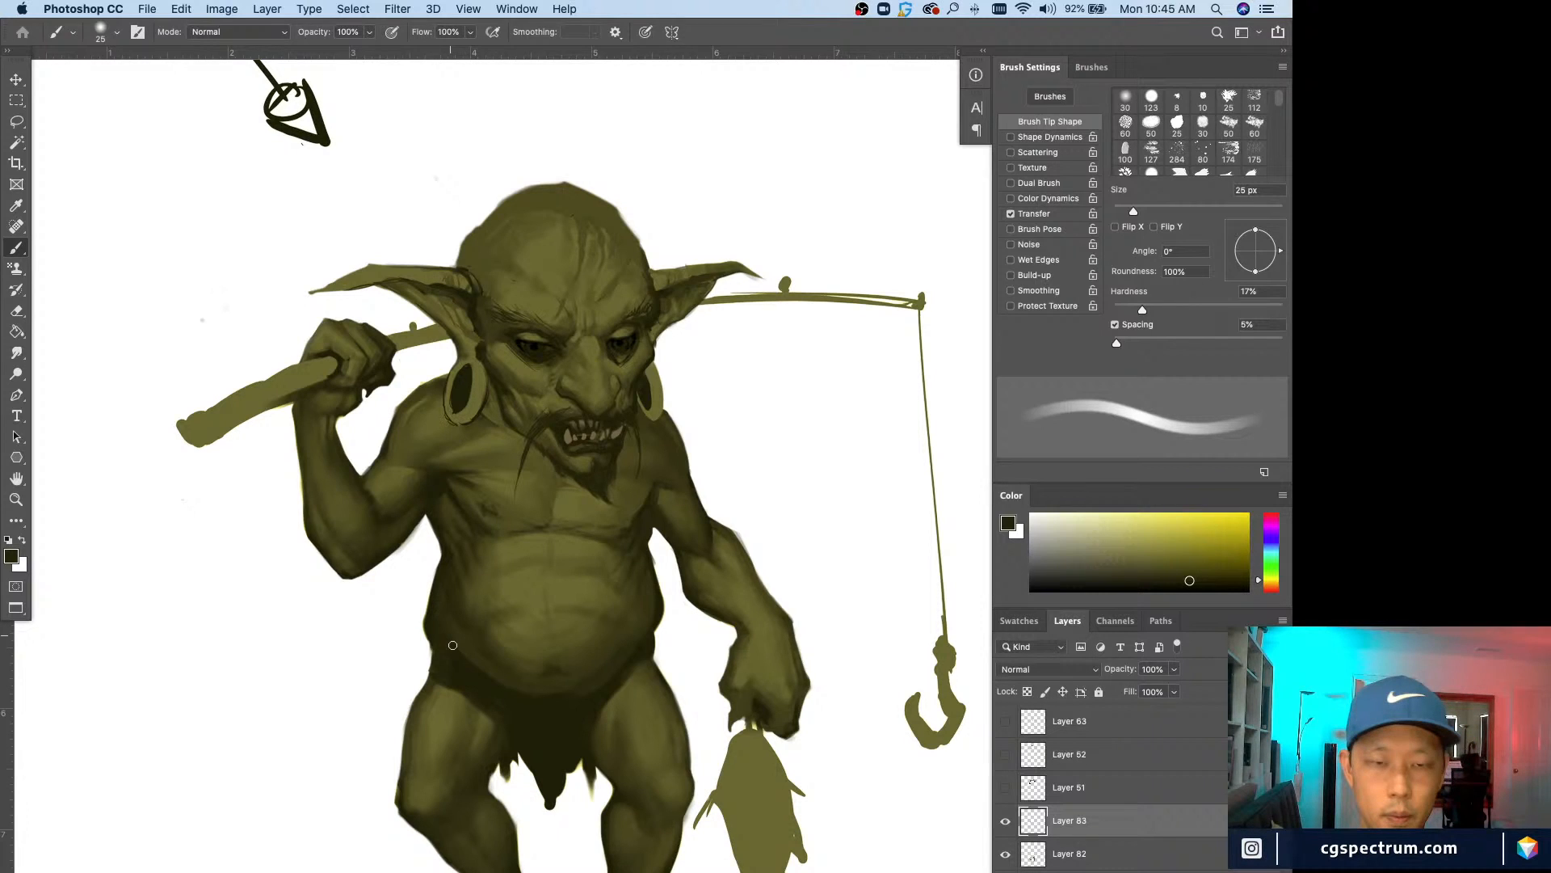
Step: Define the belly's lower edge above the hip with sampled mid and dark olives, using a 15 px brush enlarged to 20 px
key("bracketleft")
key("bracketleft")
key("bracketleft")
left_click(466, 636, "alt")
key("bracketright")
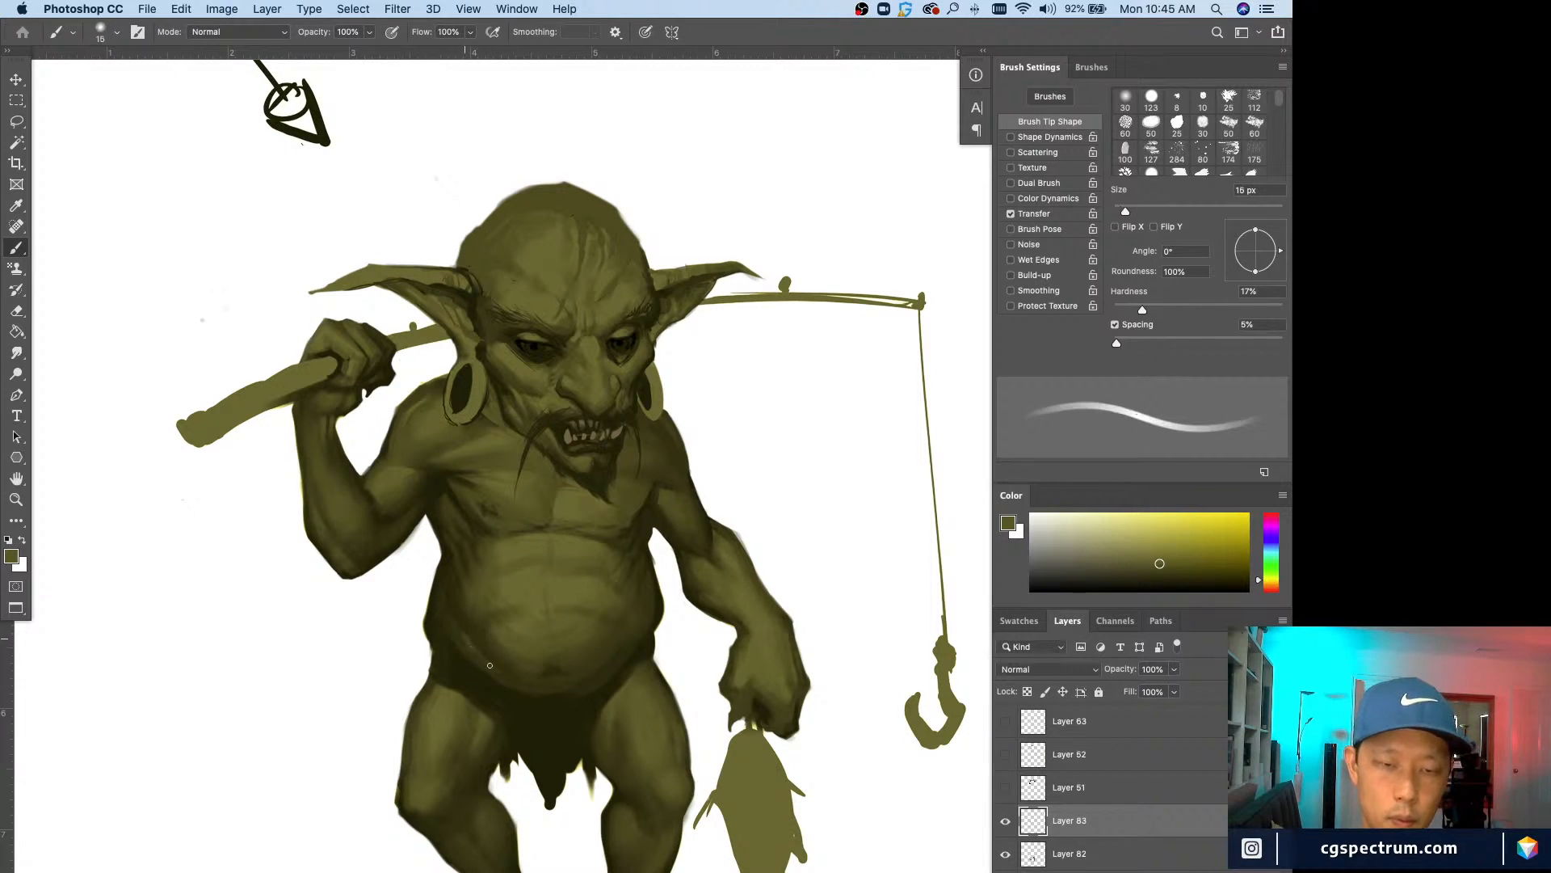
left_click(464, 638, "alt")
key("bracketright")
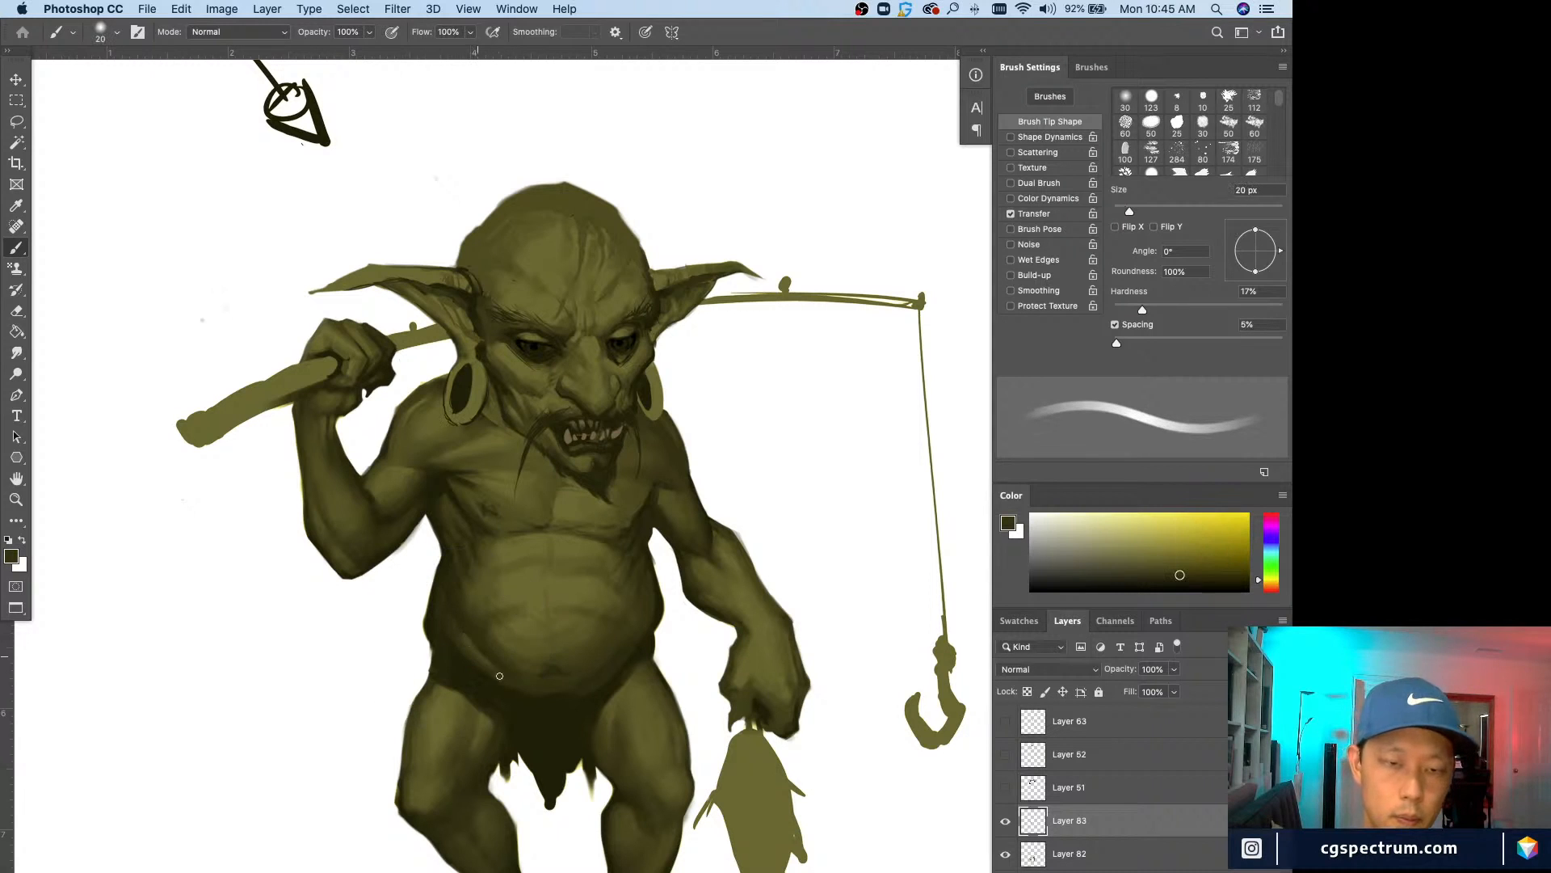
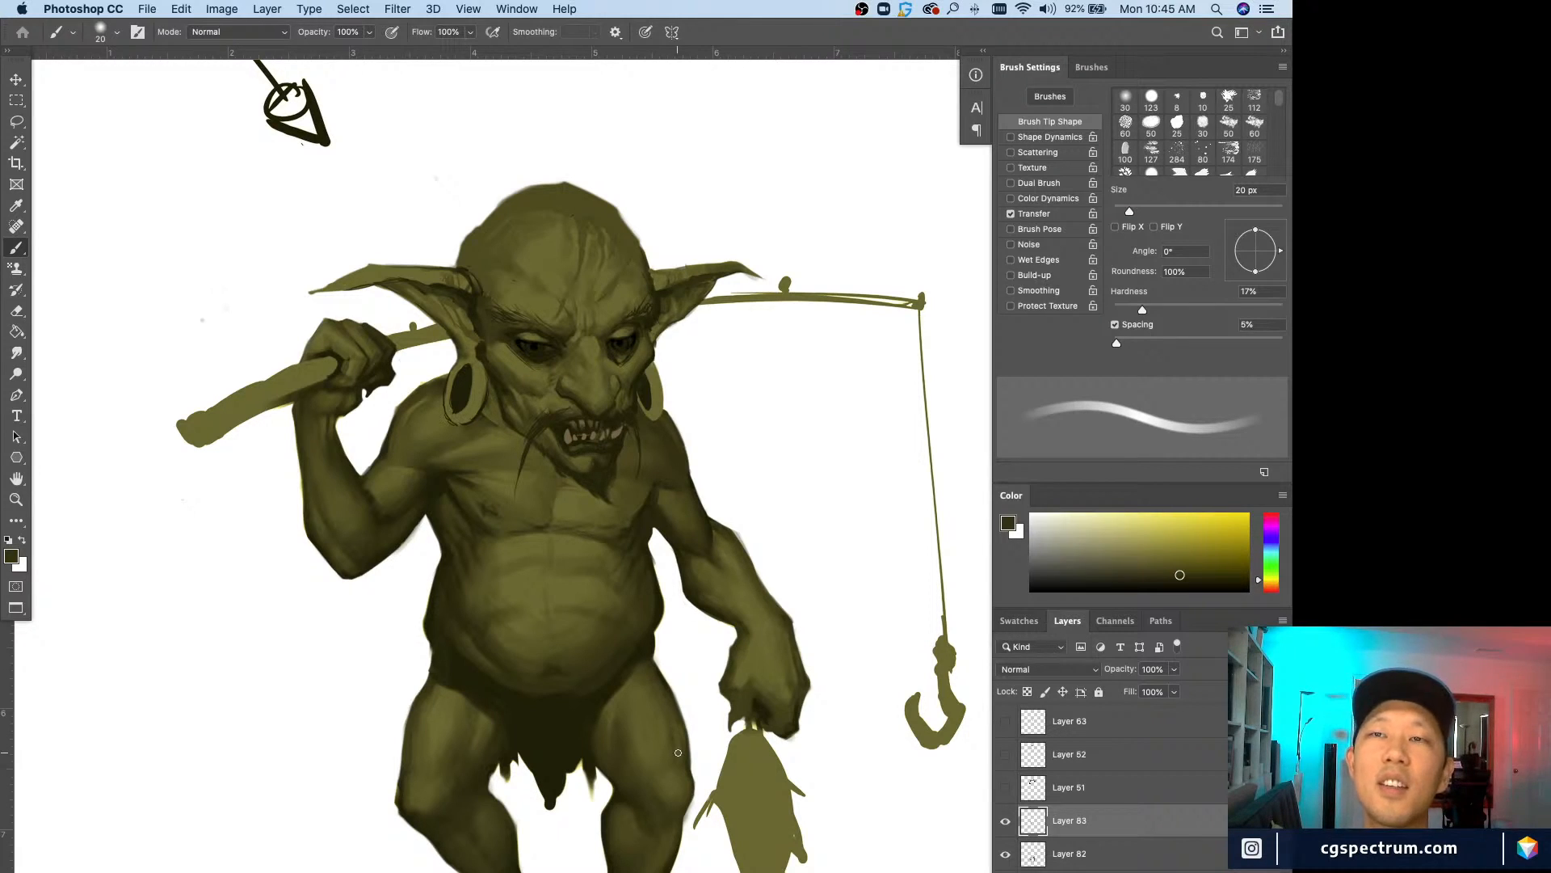
Step: Blend the belly's lower curve toward the navel with alternating sampled mid and dark olives, using a 20 px brush
left_click(475, 646, "alt")
left_click(475, 647, "alt")
left_click_drag(468, 645, 510, 683)
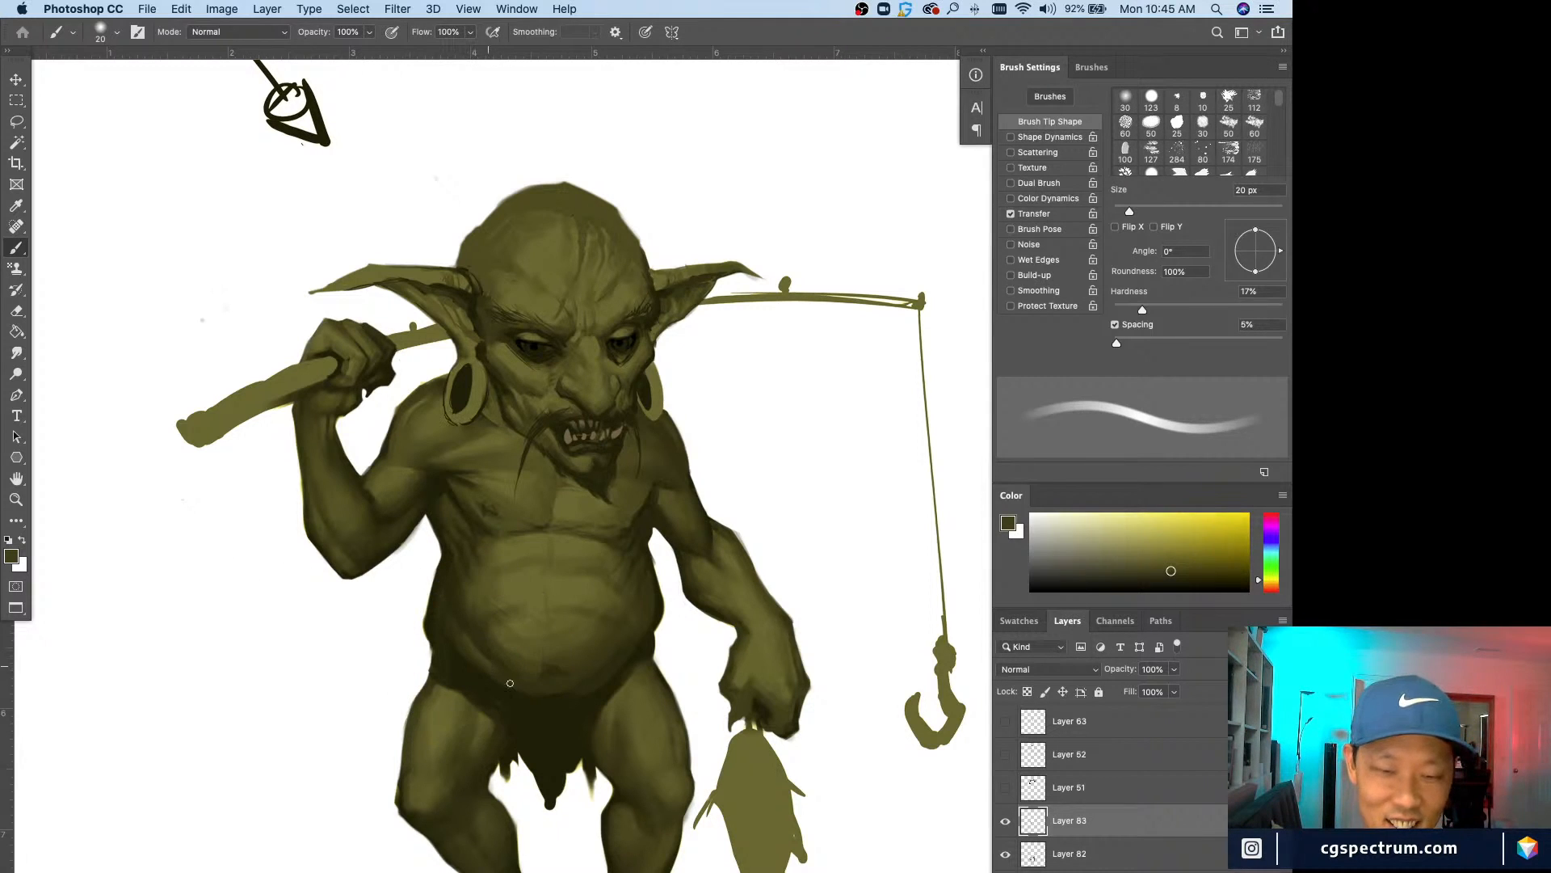
left_click(452, 619, "alt")
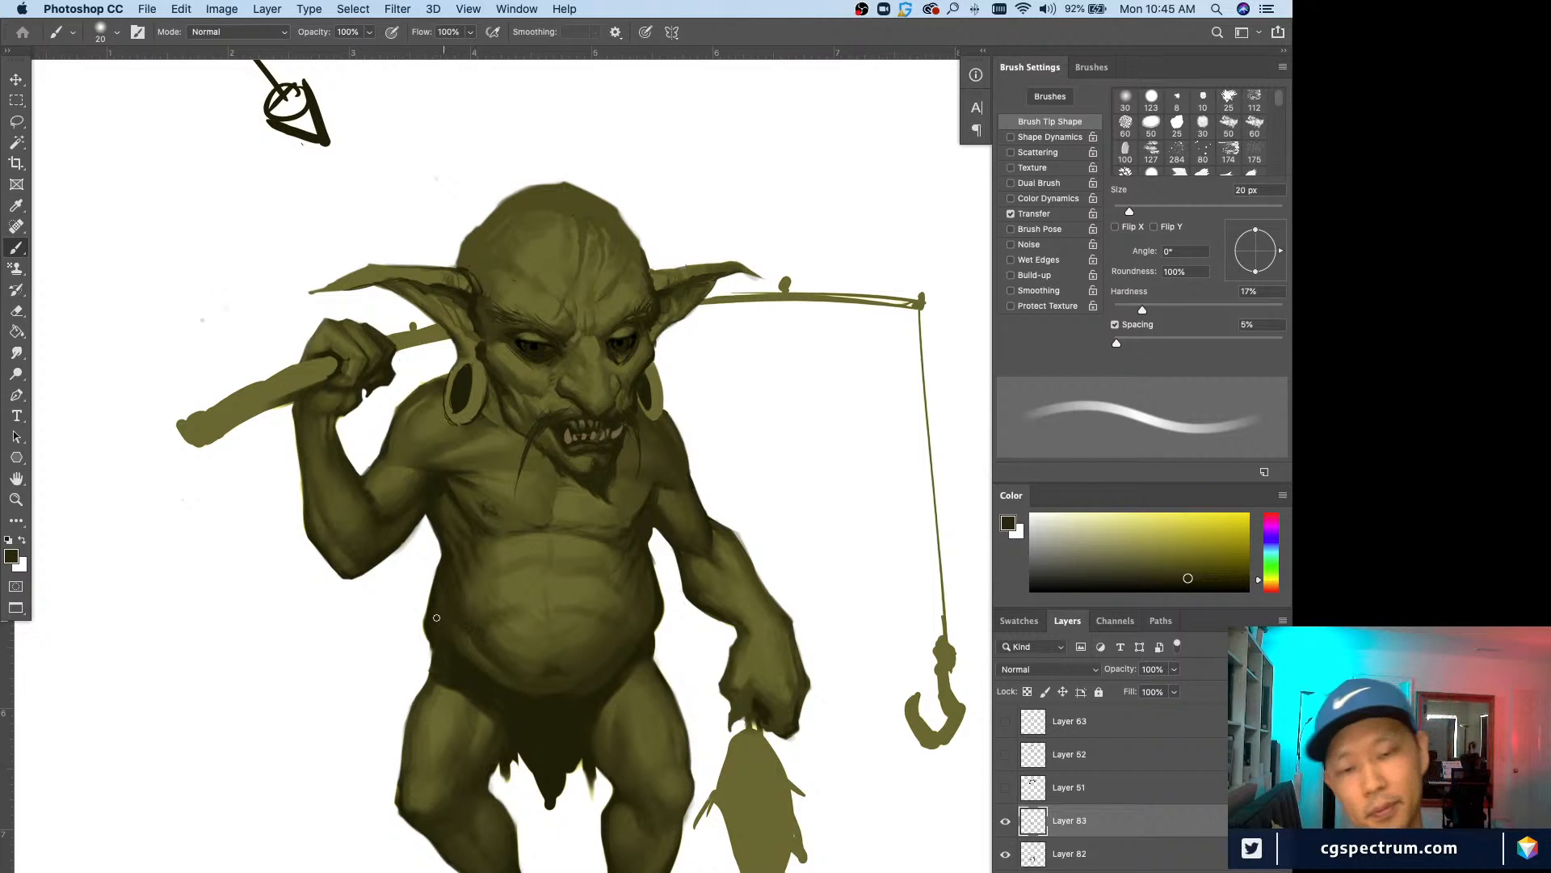
left_click(475, 635, "alt")
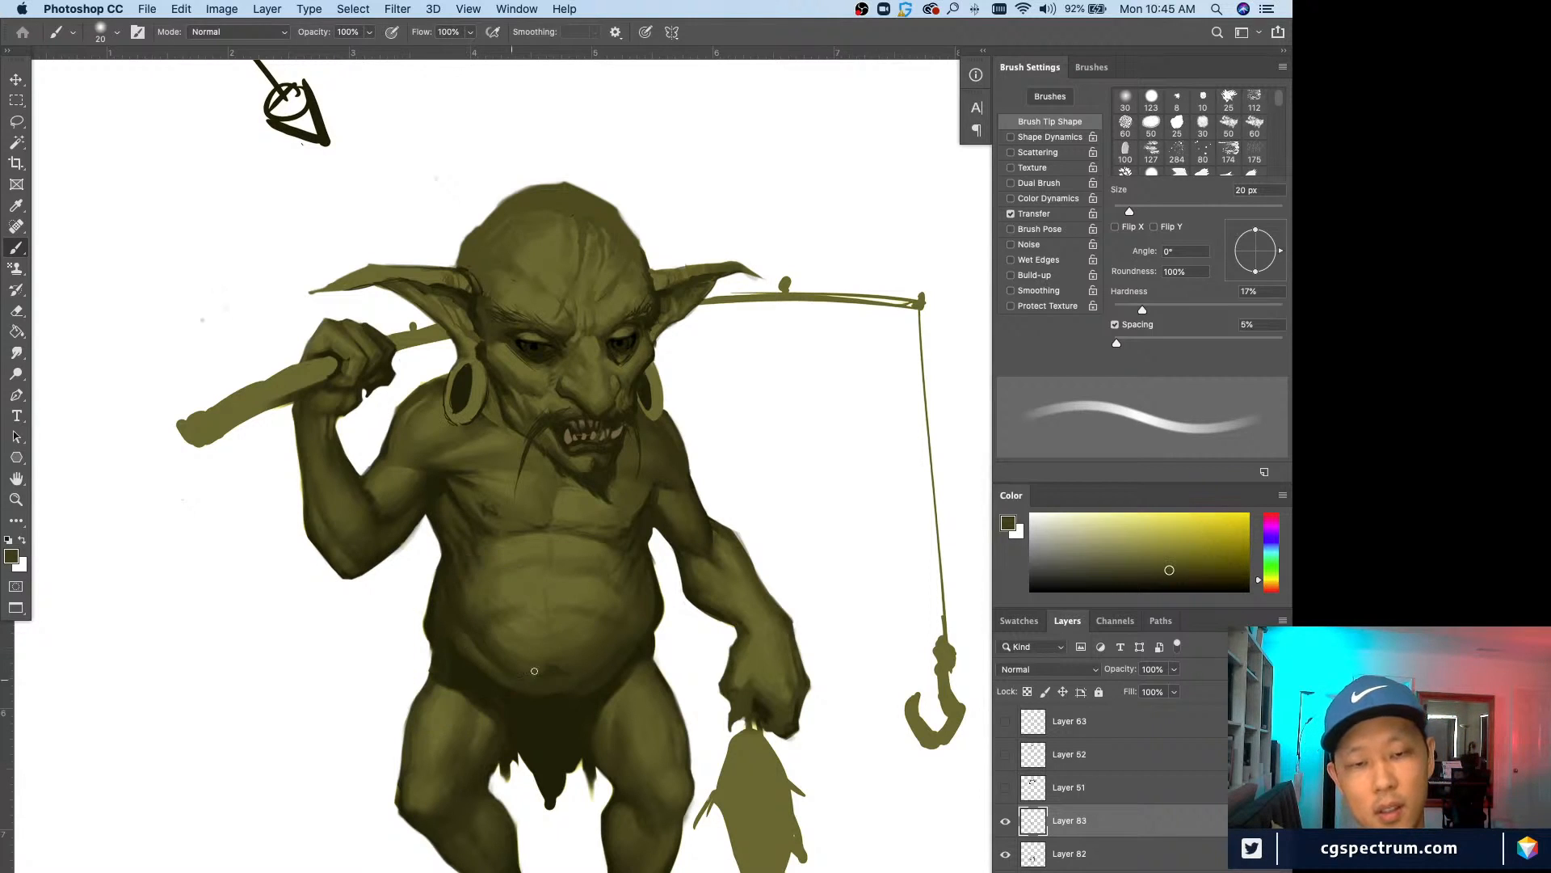
Step: Darken the waist beside the upper belly with dark olives sampled there, using a 25 px brush reduced to 20 px
left_click(456, 590, "alt")
key("bracketright")
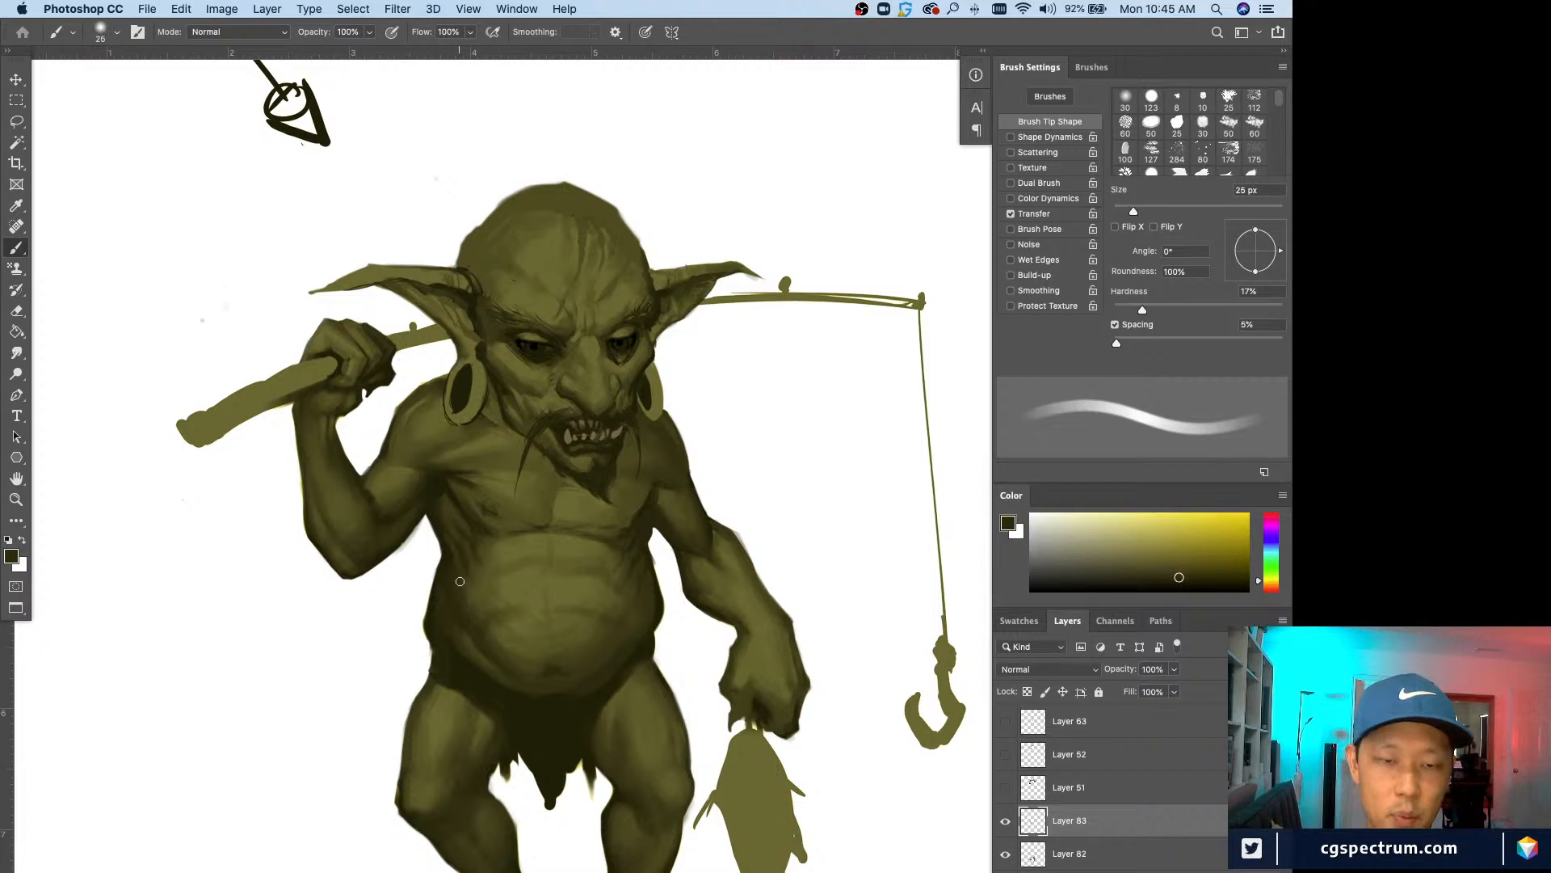
left_click(460, 580, "alt")
key("bracketleft")
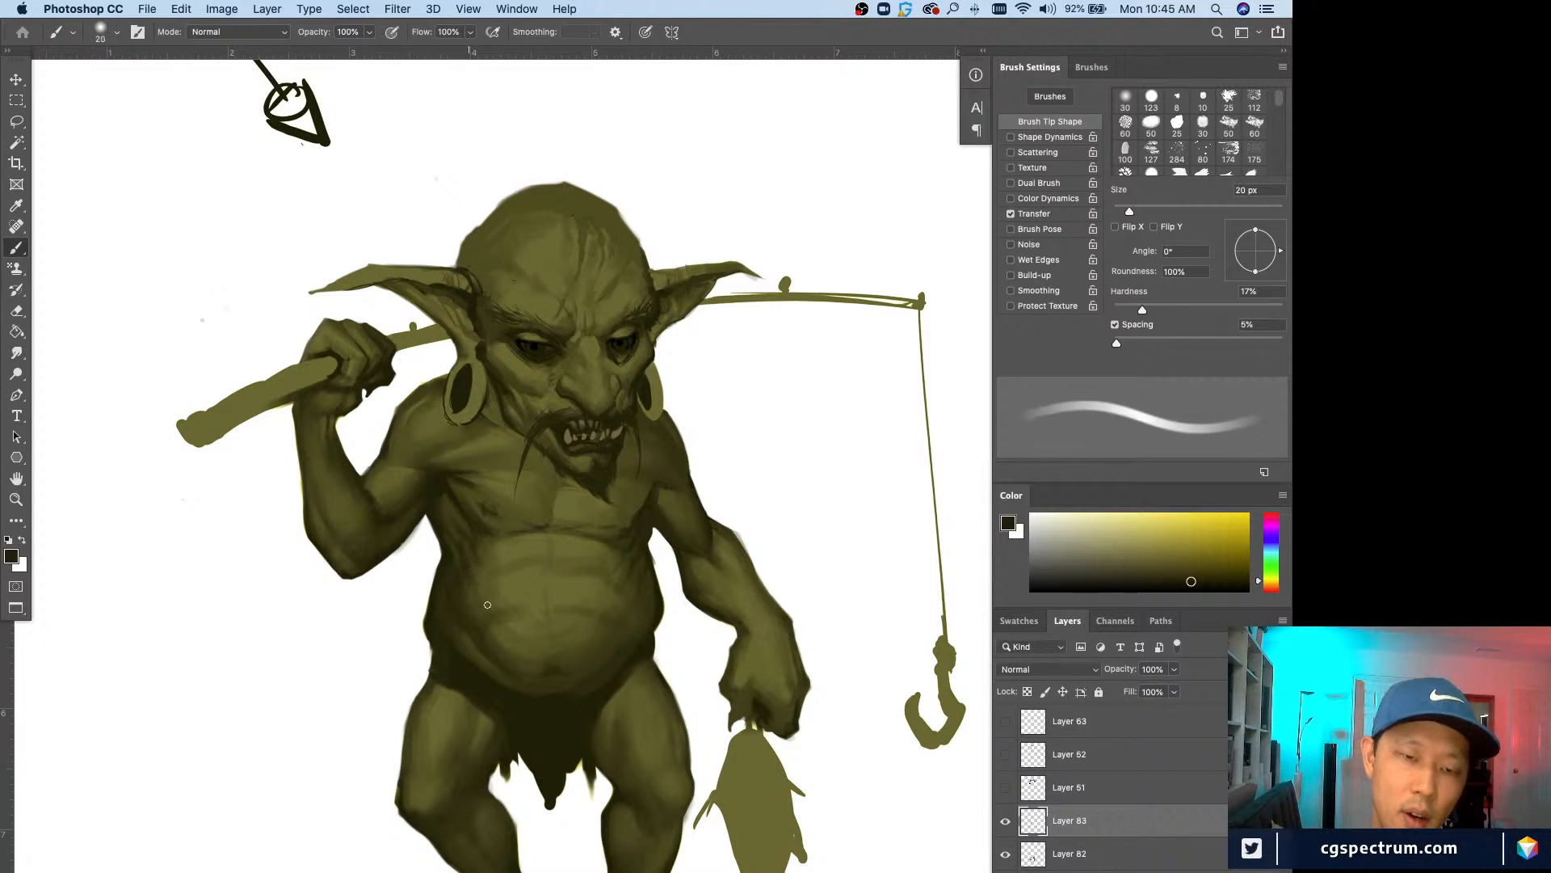
Step: Smooth the transition from the shadowed waist to the belly's front with sampled mid olives, using a 15 px brush enlarged to 20 px
key("bracketleft")
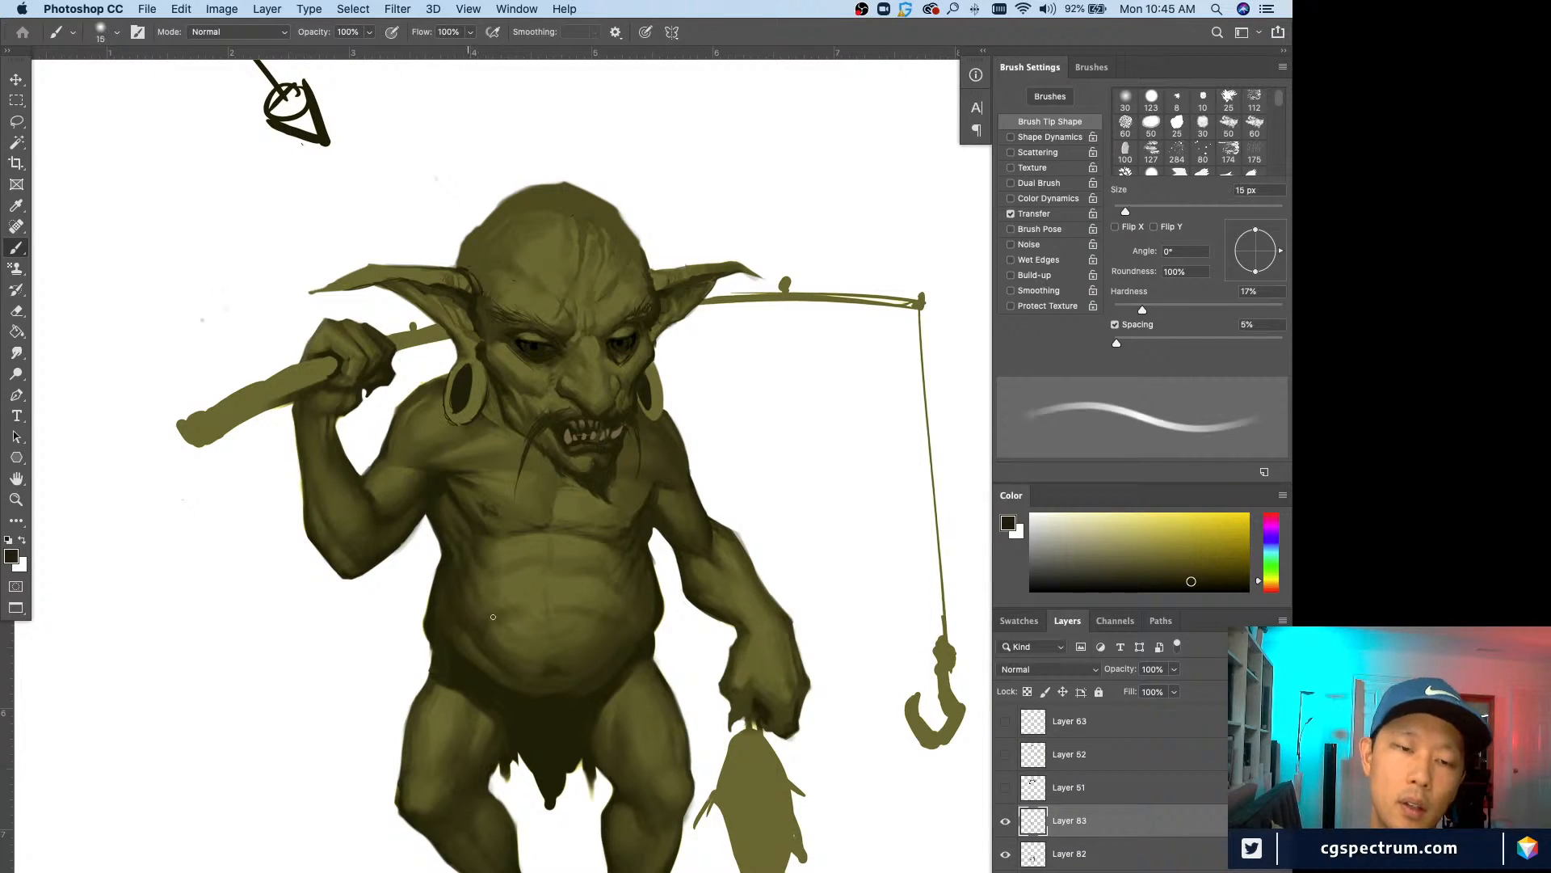
left_click(476, 598, "alt")
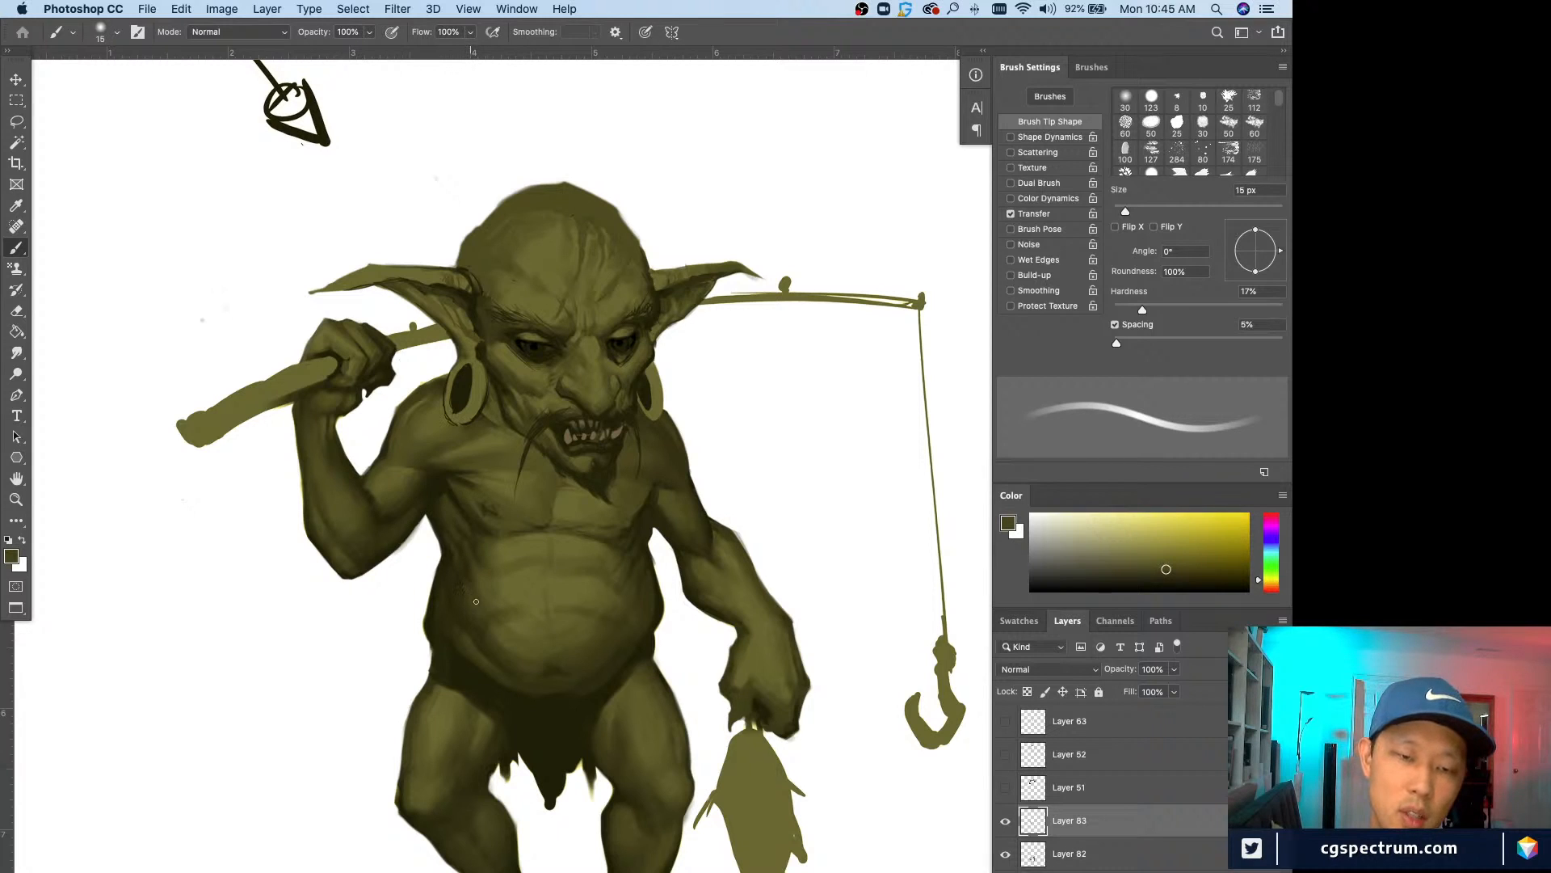
left_click(475, 600, "alt")
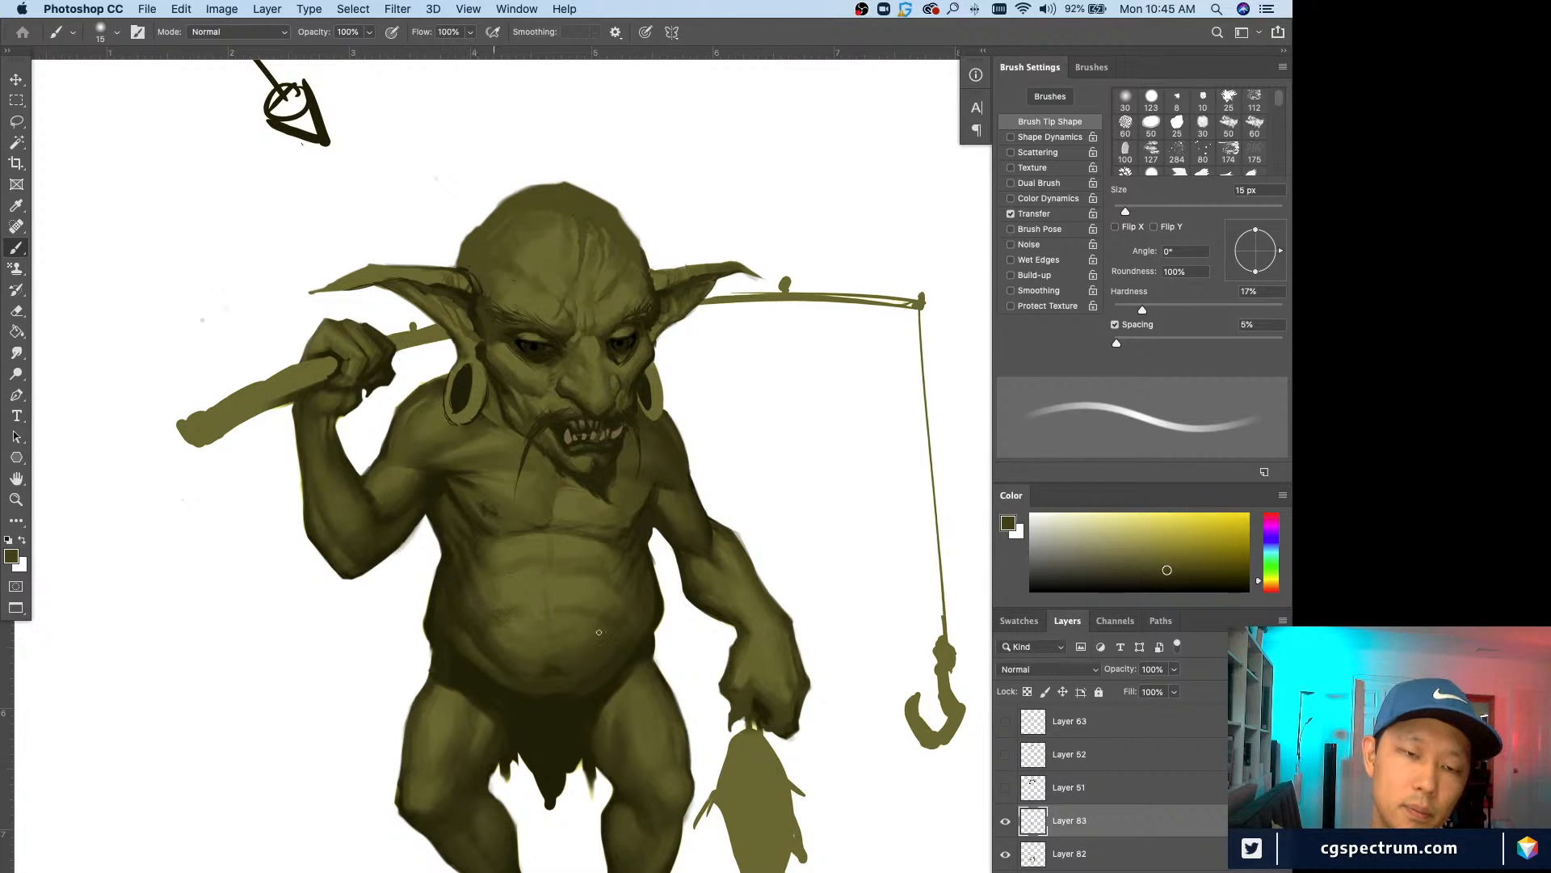
left_click(486, 606, "alt")
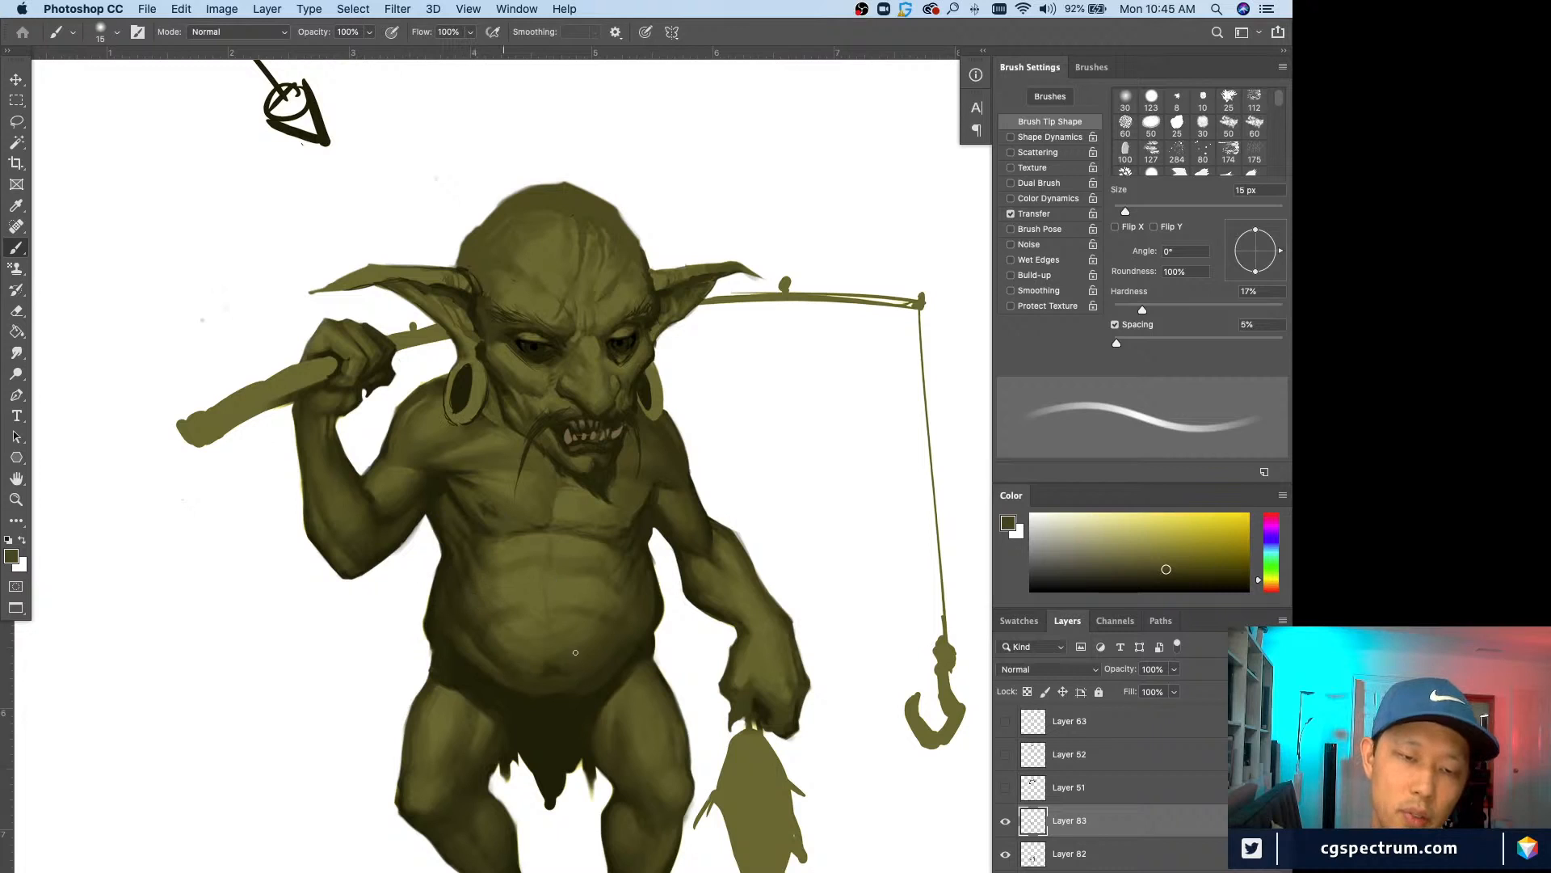
left_click(479, 594, "alt")
key("bracketright")
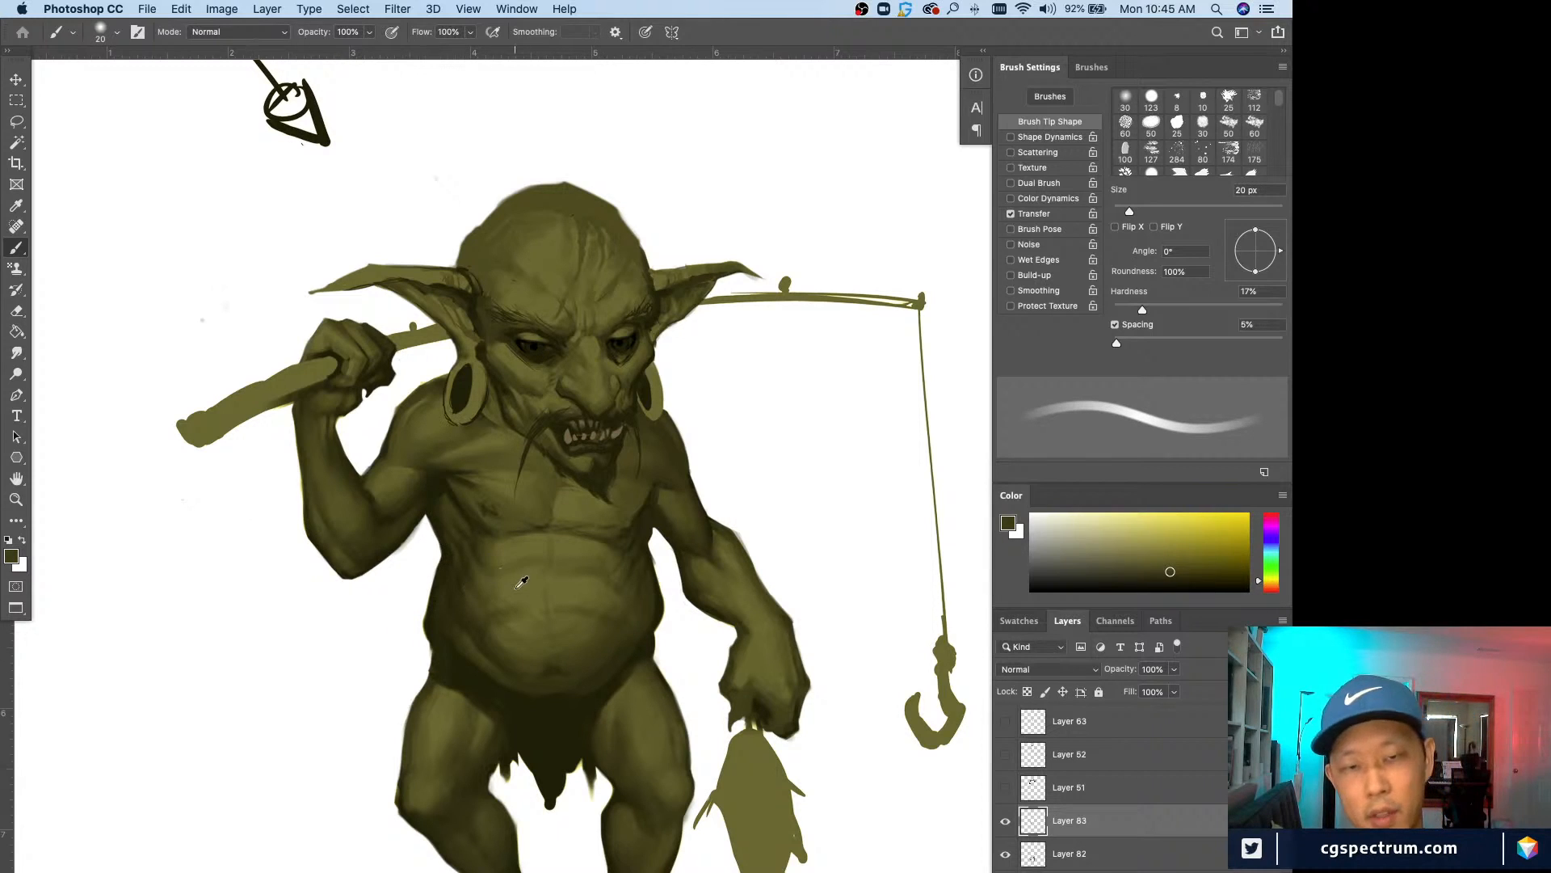
Step: Refine the small folds along the belly's shadowed side with sampled light and dark olives, using 10 and 15 px brushes
left_click(484, 577, "alt")
key("bracketleft")
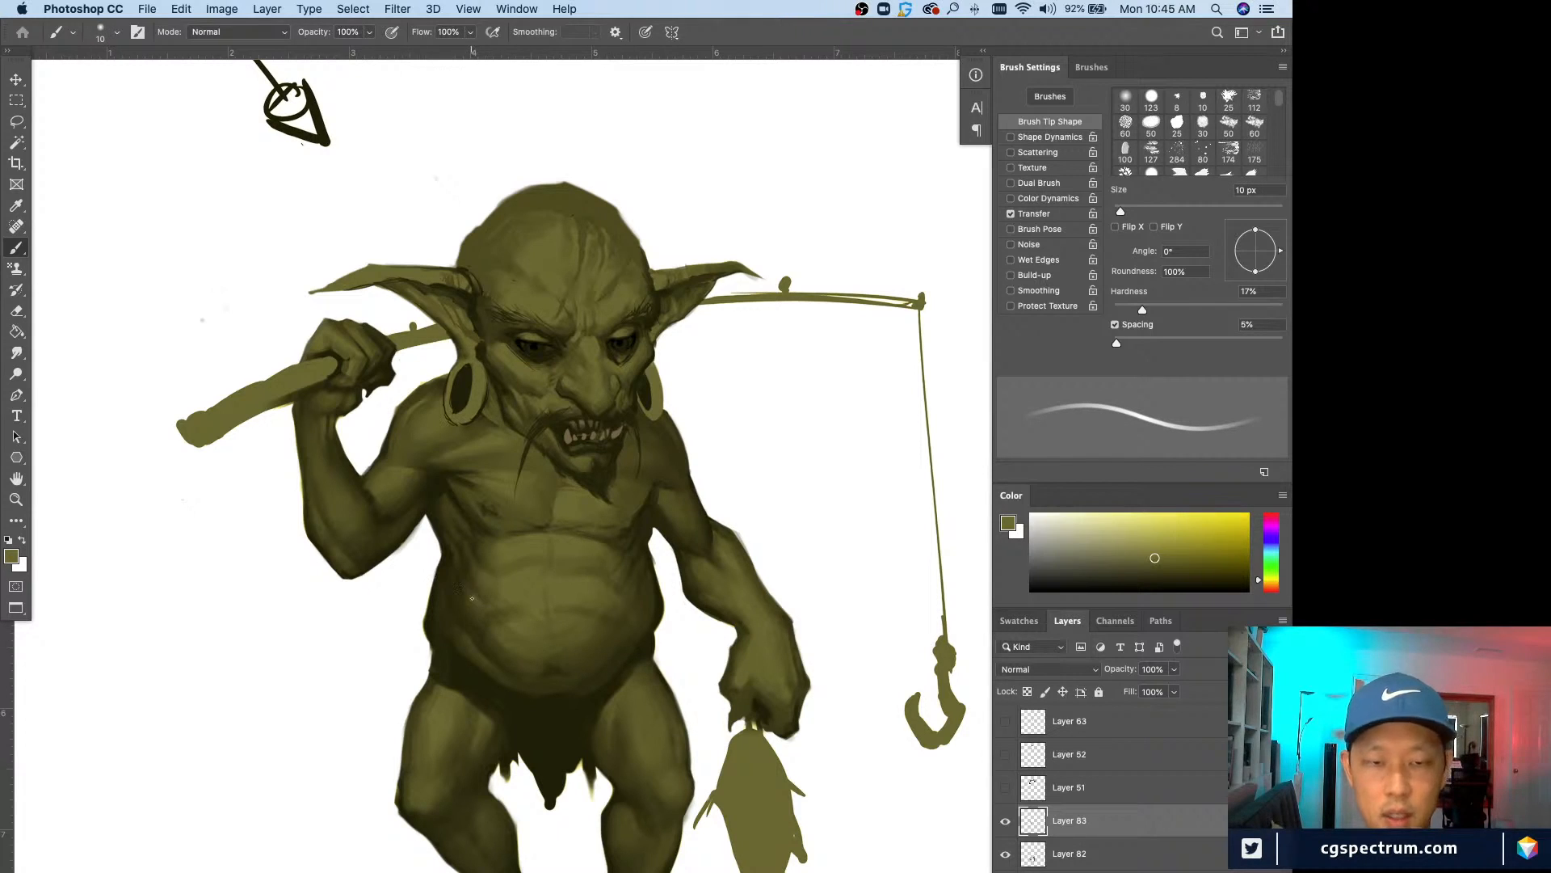
left_click(472, 598, "alt")
key("bracketright")
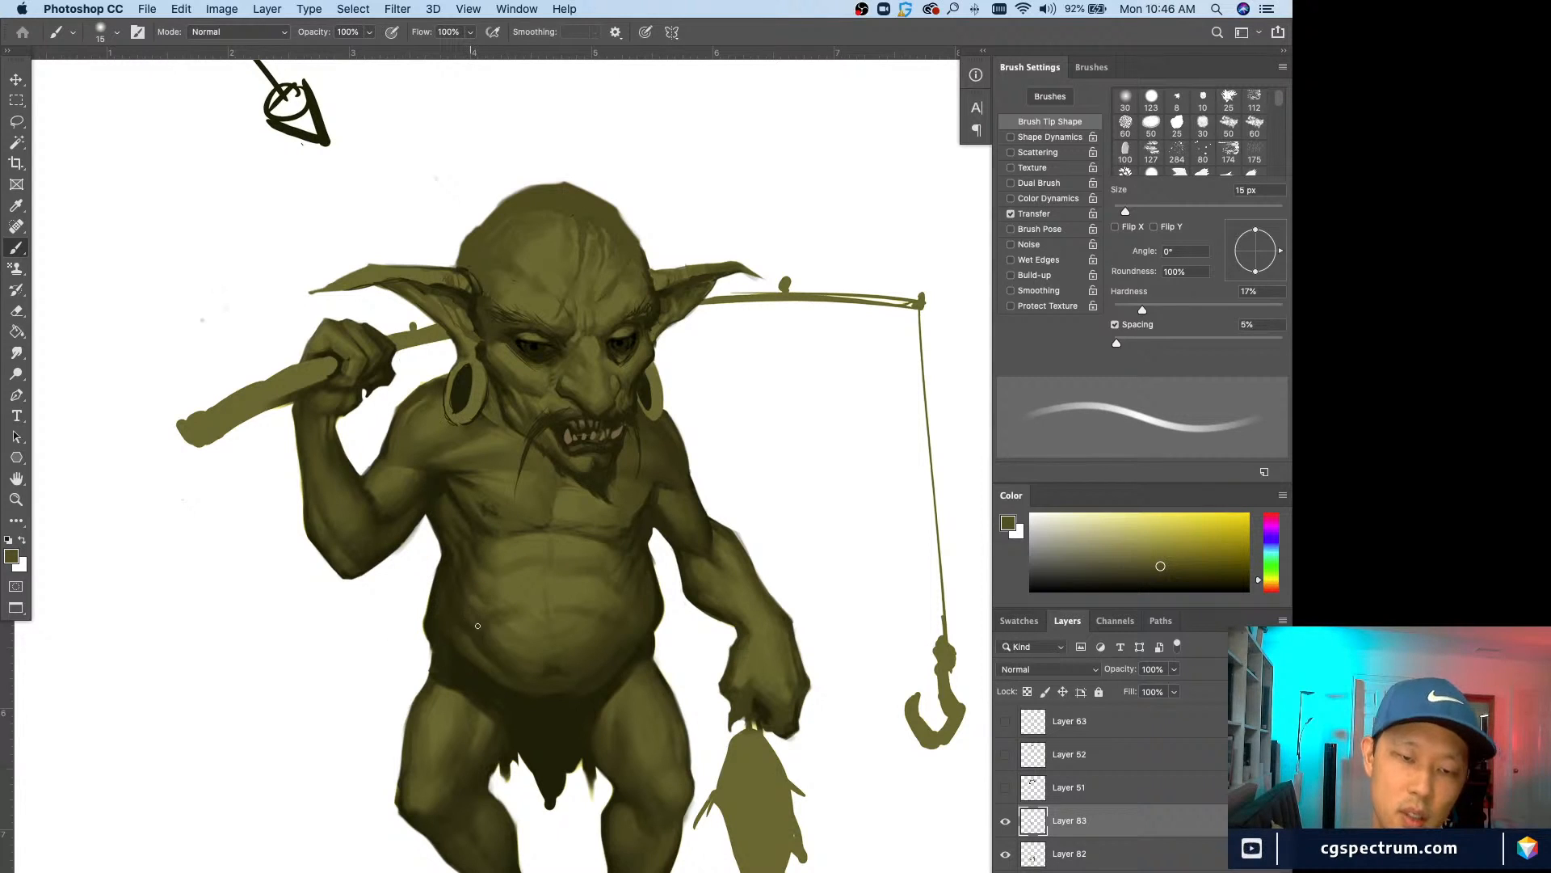
left_click(465, 610, "alt")
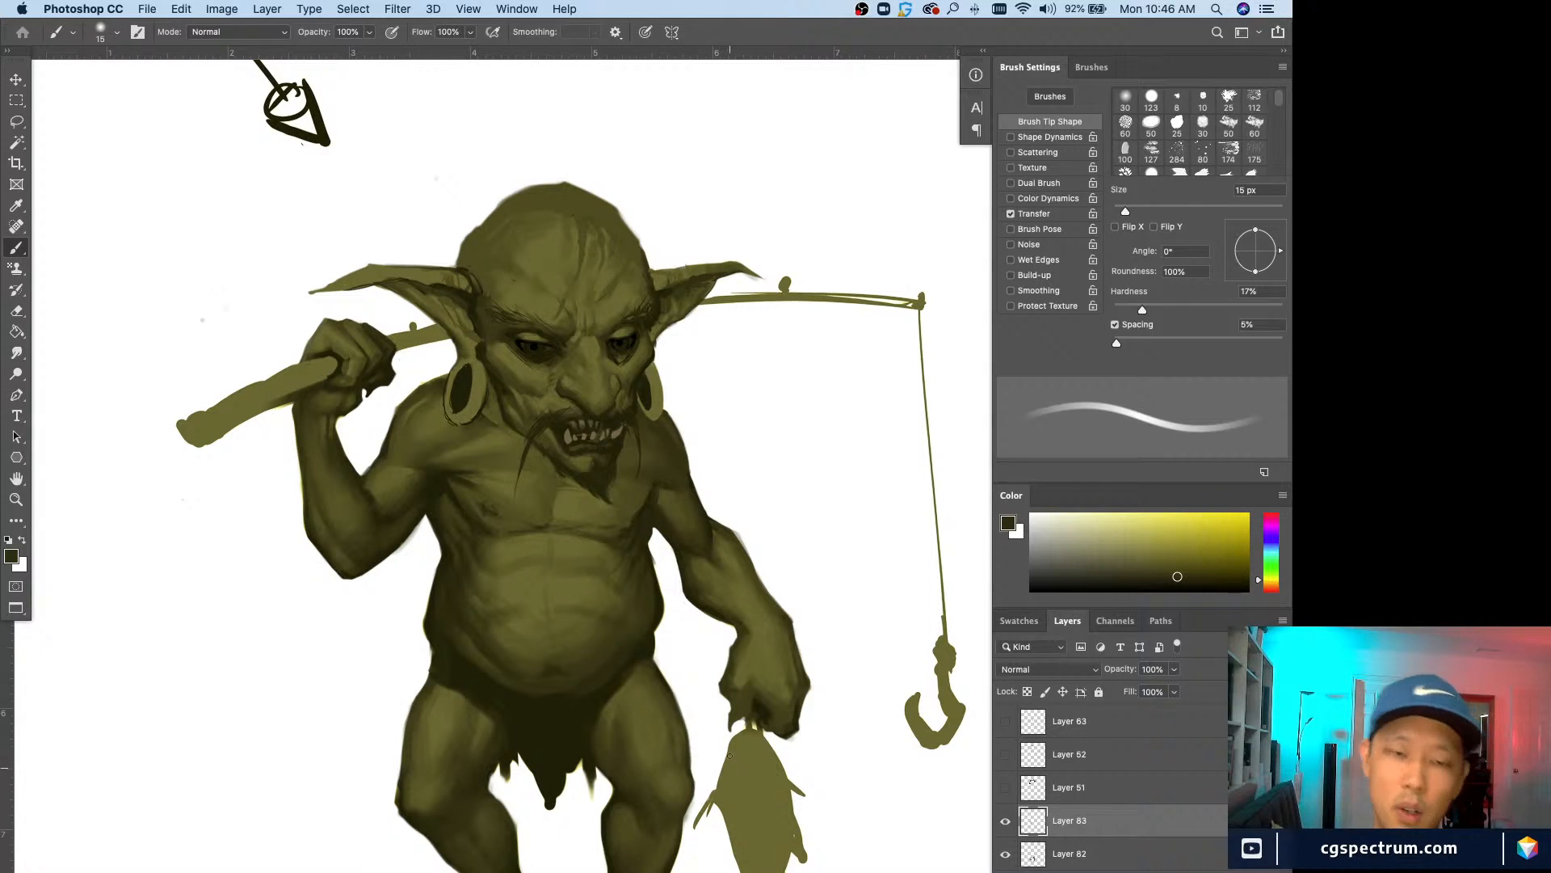
left_click(467, 637, "alt")
key("bracketleft")
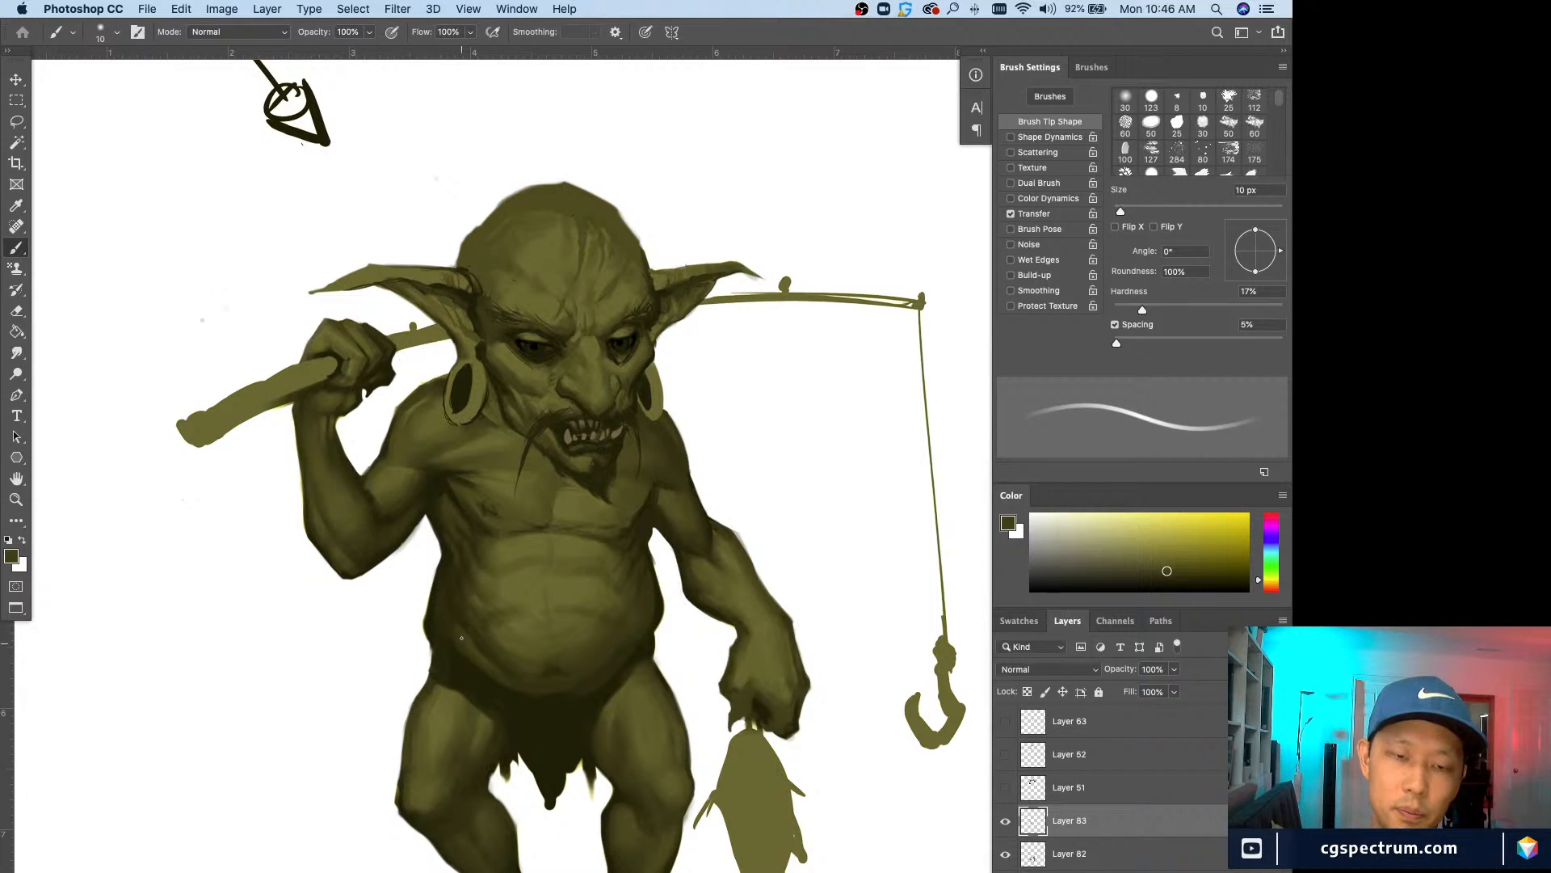
Step: Deepen the shadow at the waist's outer edge with dark olives sampled there, using a 25 px brush reduced to 9 px
left_click(444, 615, "alt")
key("bracketright")
key("bracketright")
key("bracketright")
left_click(441, 631, "alt")
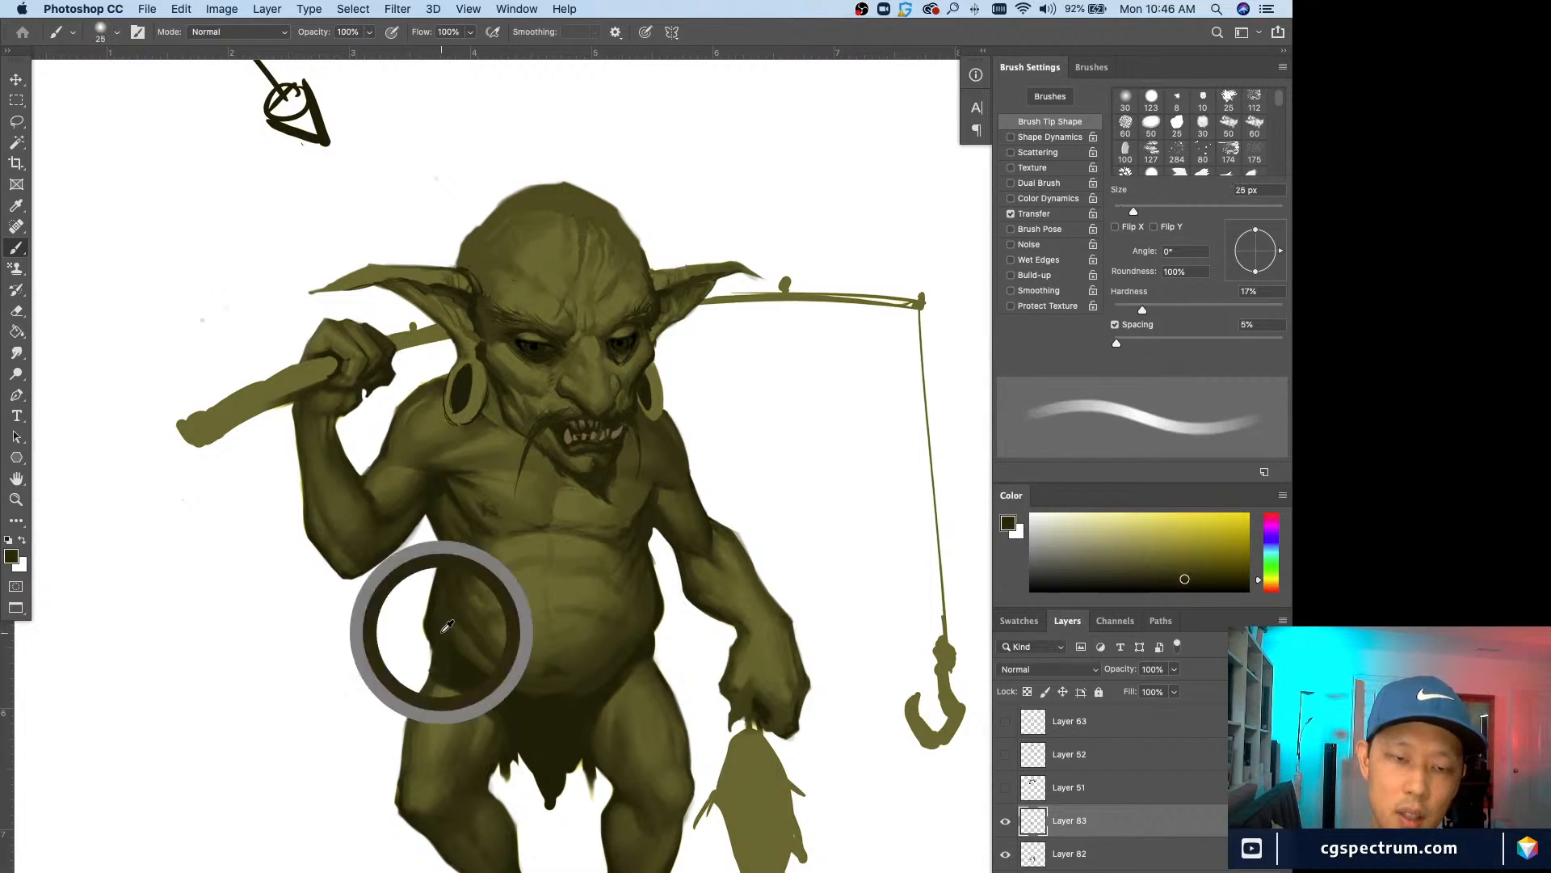
key("bracketleft")
key("bracketleft")
key("bracketleft")
key("bracketleft")
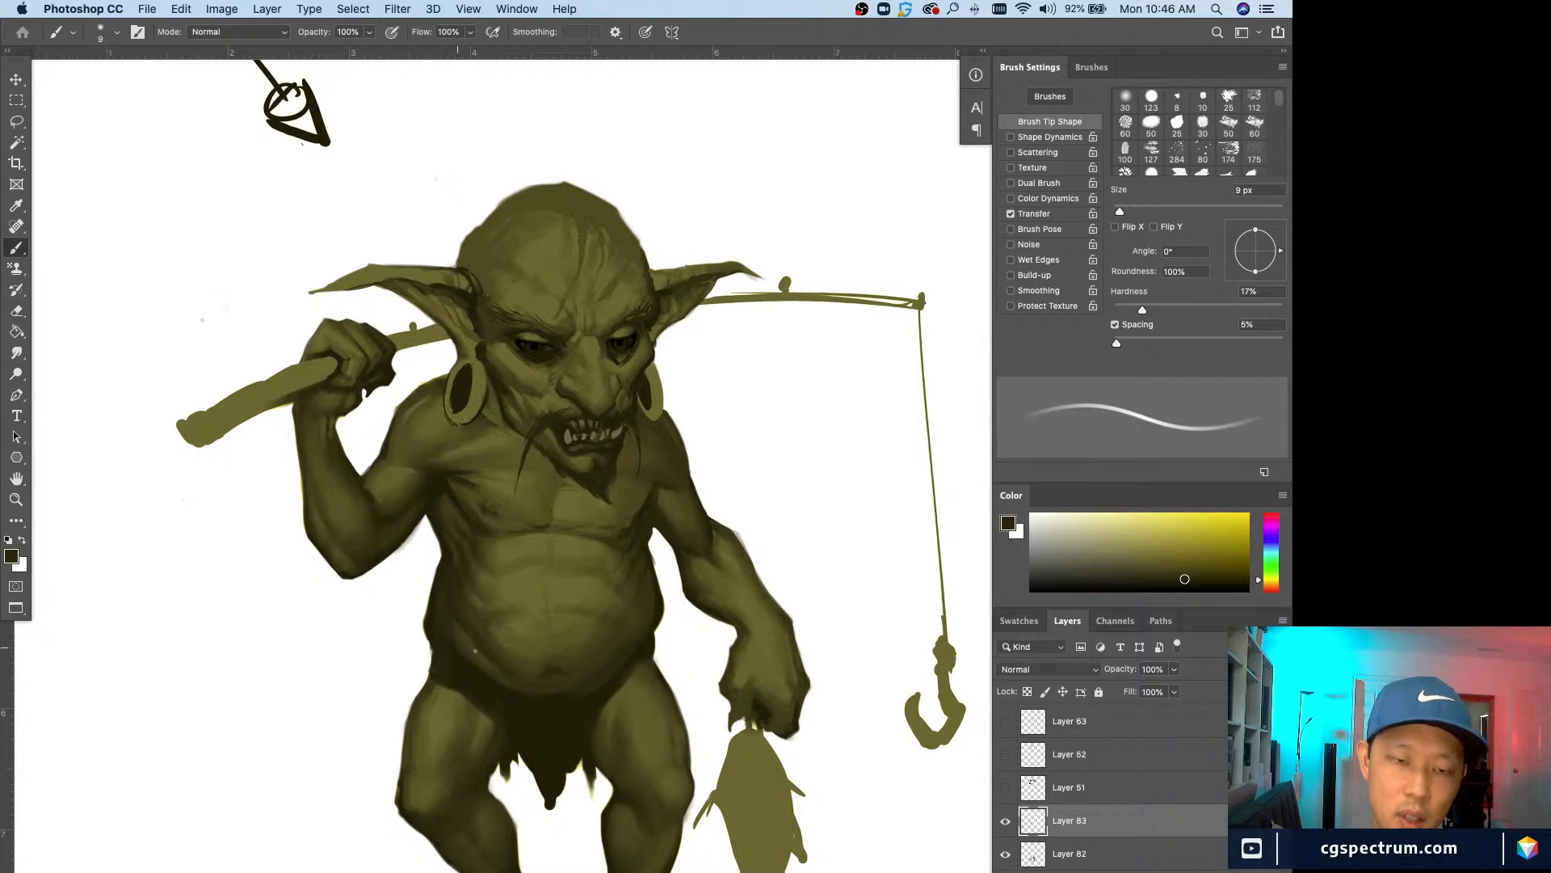
Step: Blend the fold between the waist and belly side with olives sampled along it, enlarging the brush from 10 to 20 px
left_click(451, 635, "alt")
key("bracketright")
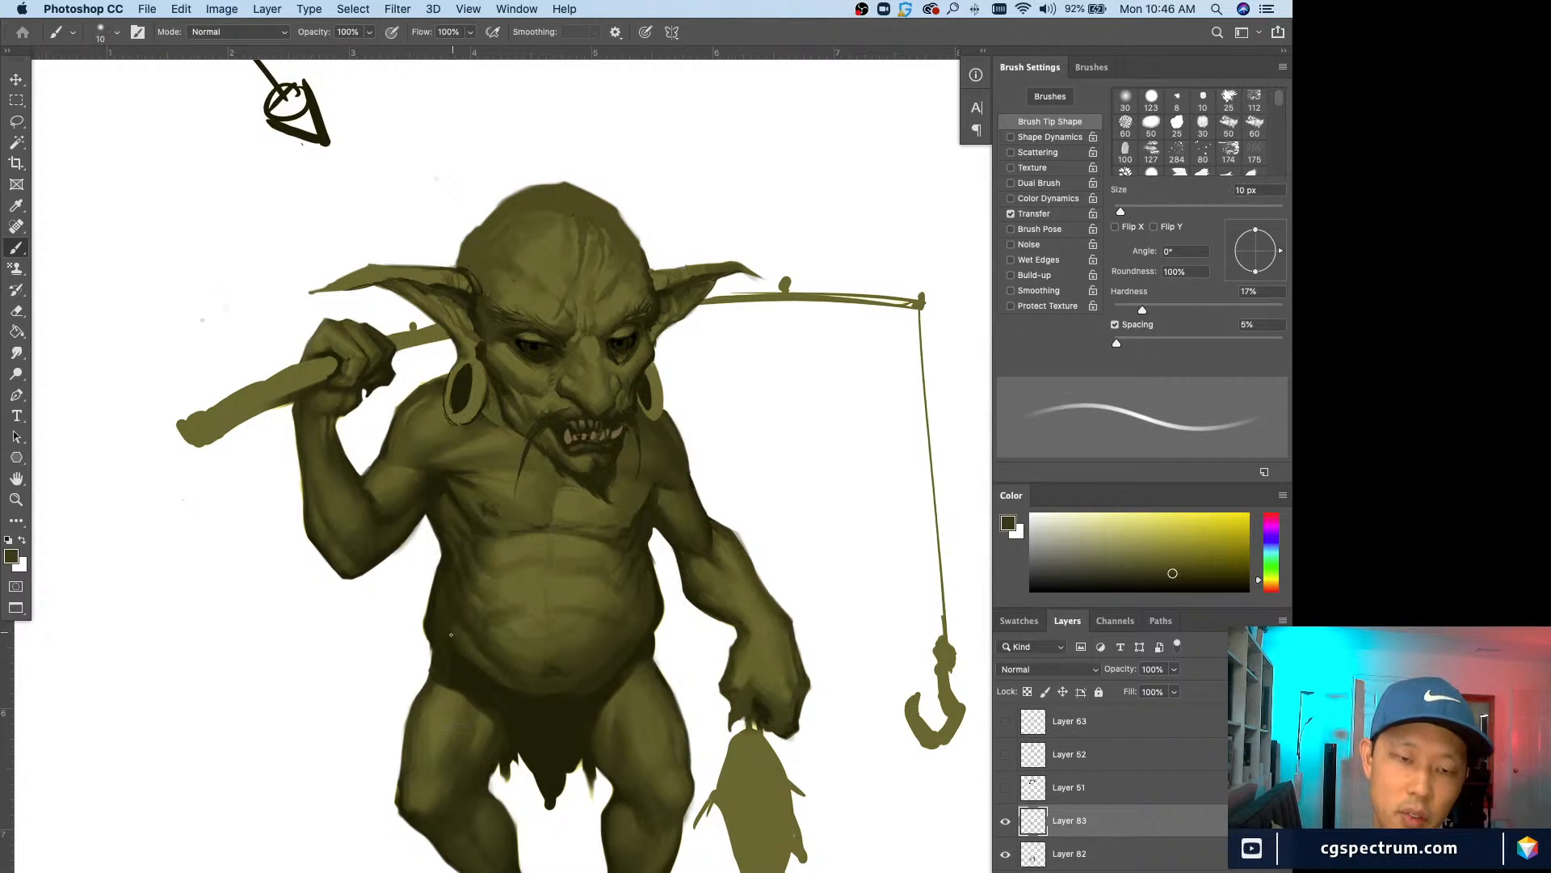
left_click(454, 625, "alt")
key("bracketright")
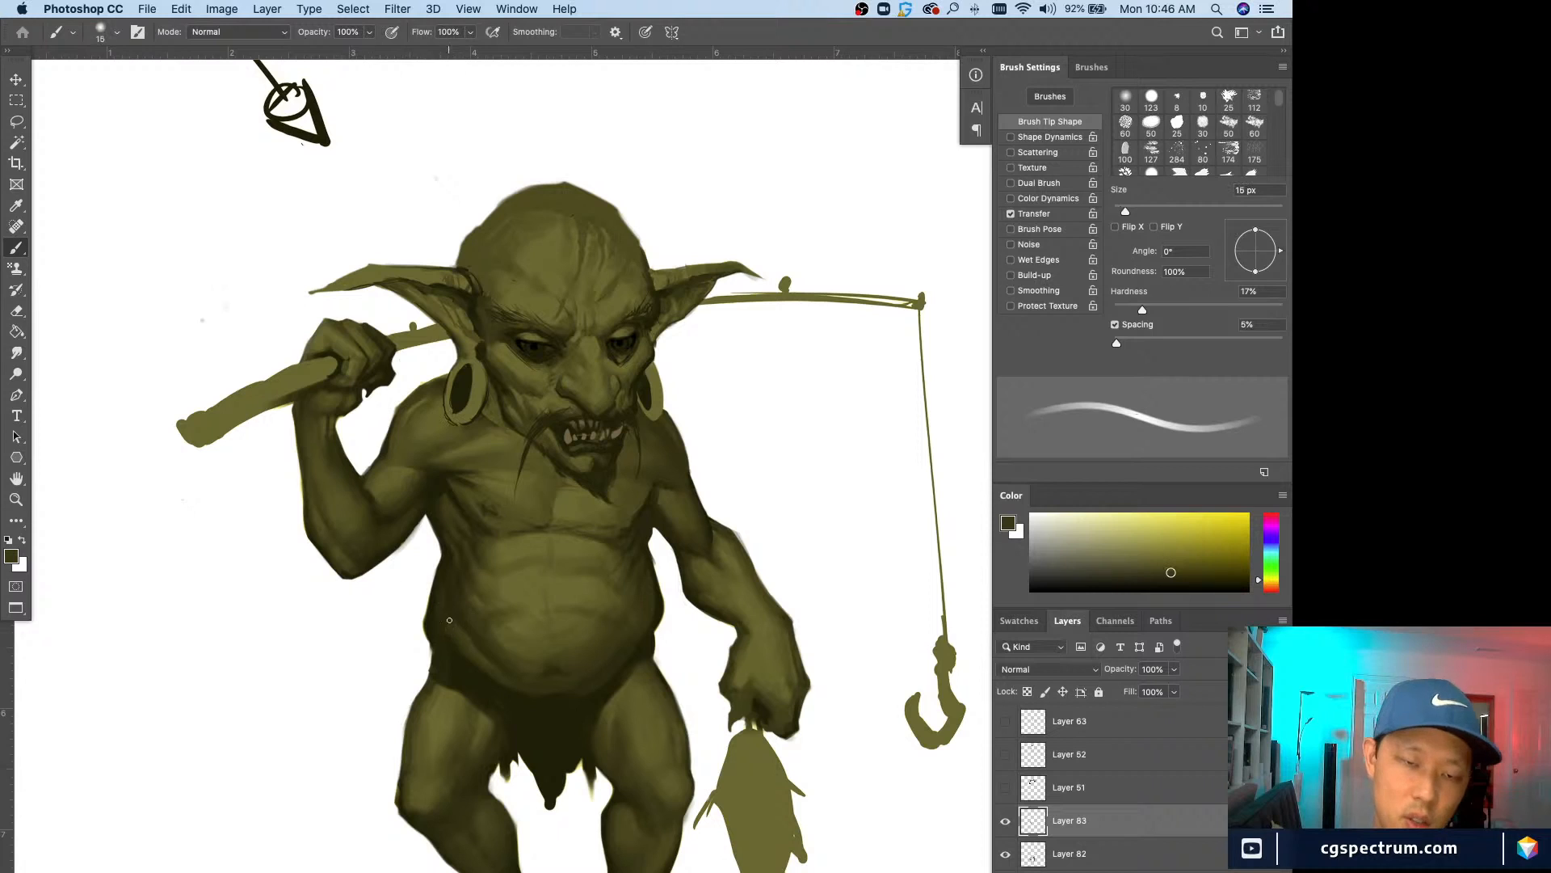
left_click(444, 622, "alt")
key("bracketright")
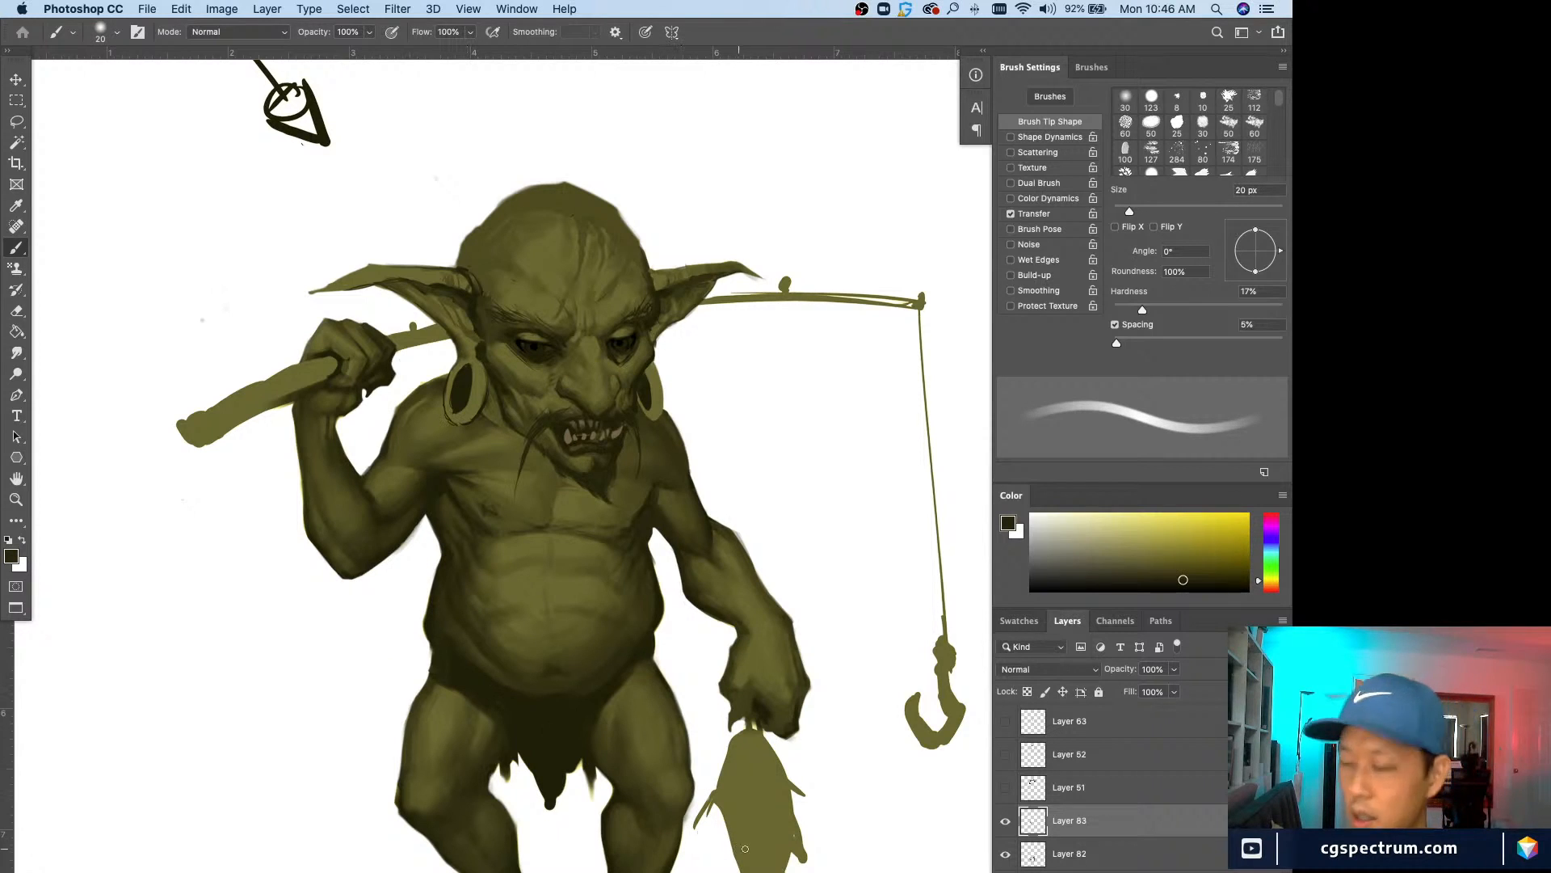
Step: Model the belly's lower shadowed curve with sampled mid and dark olives, using a 10 px brush enlarged to 25 and 30 px
left_click(490, 656, "alt")
key("bracketleft")
key("bracketleft")
key("bracketleft")
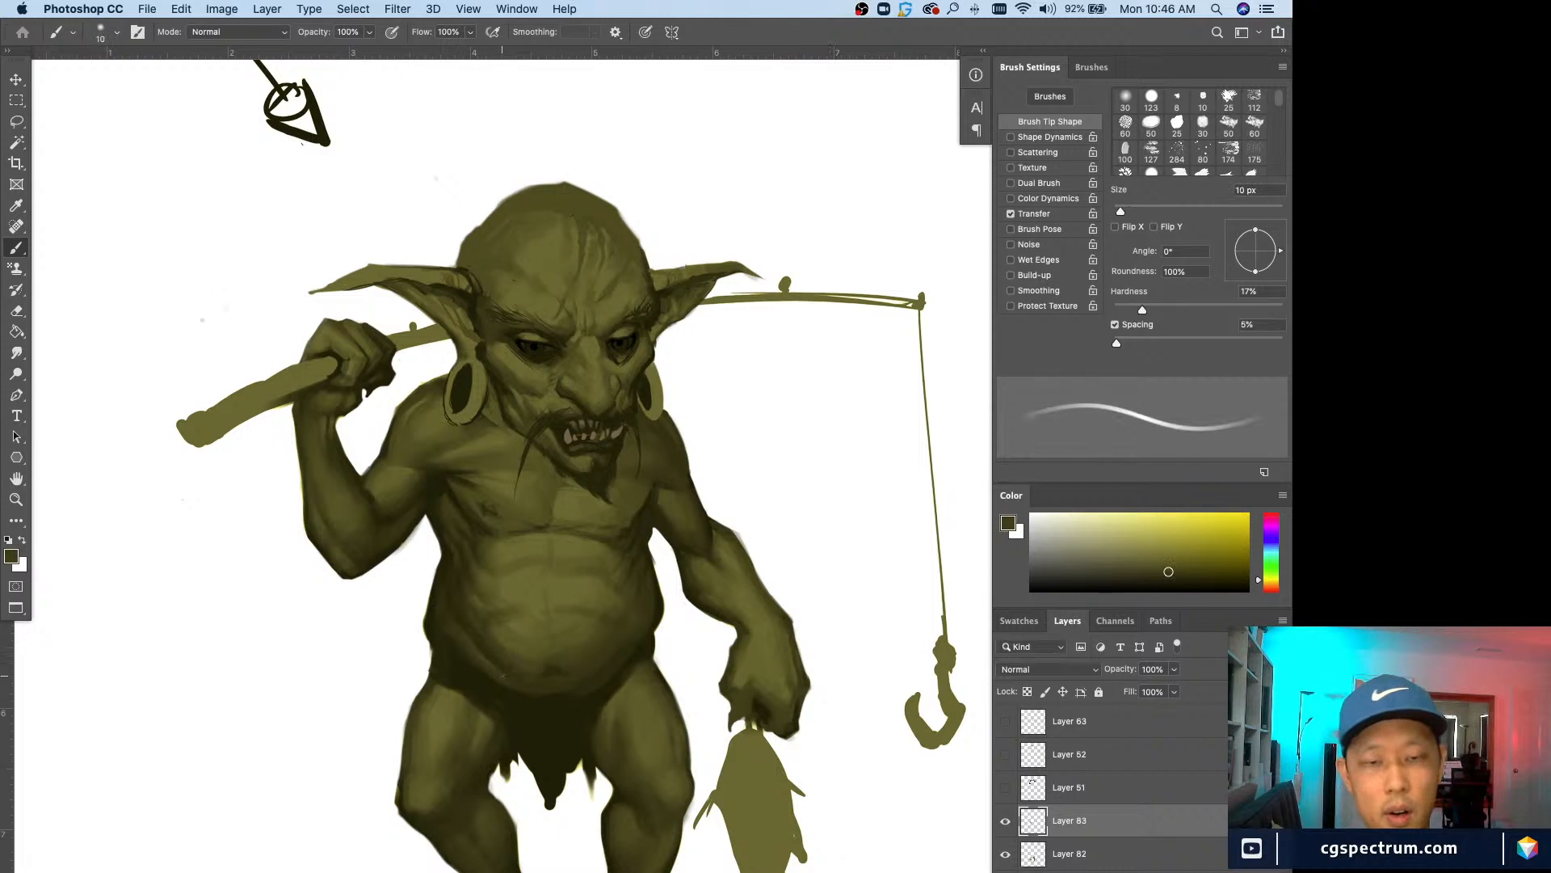
left_click(493, 654, "alt")
key("bracketright")
key("bracketright")
key("bracketright")
key("bracketright")
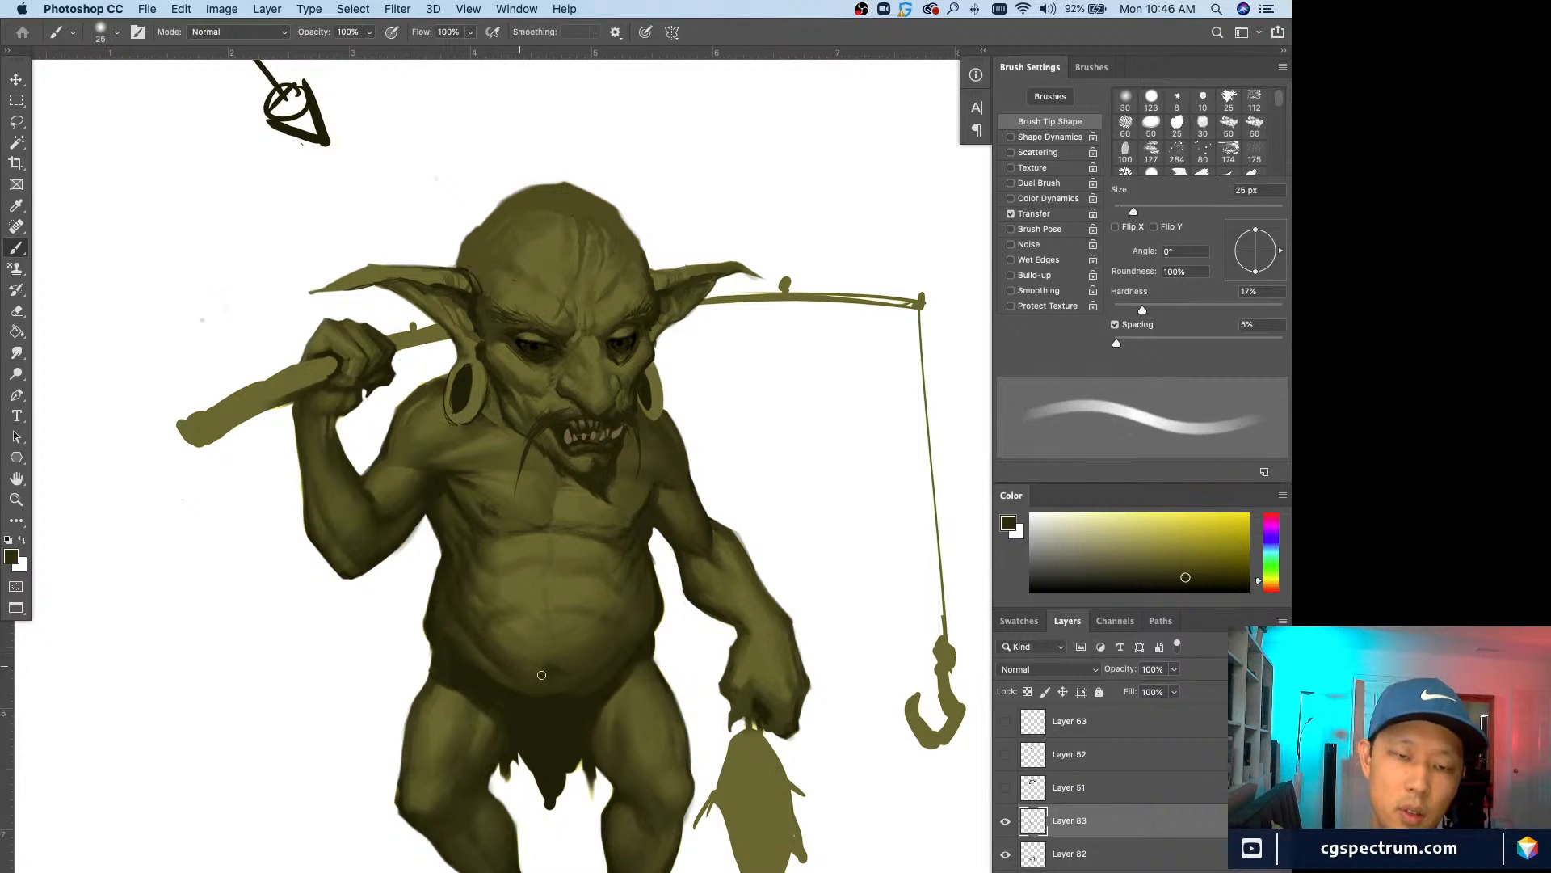
key("bracketright")
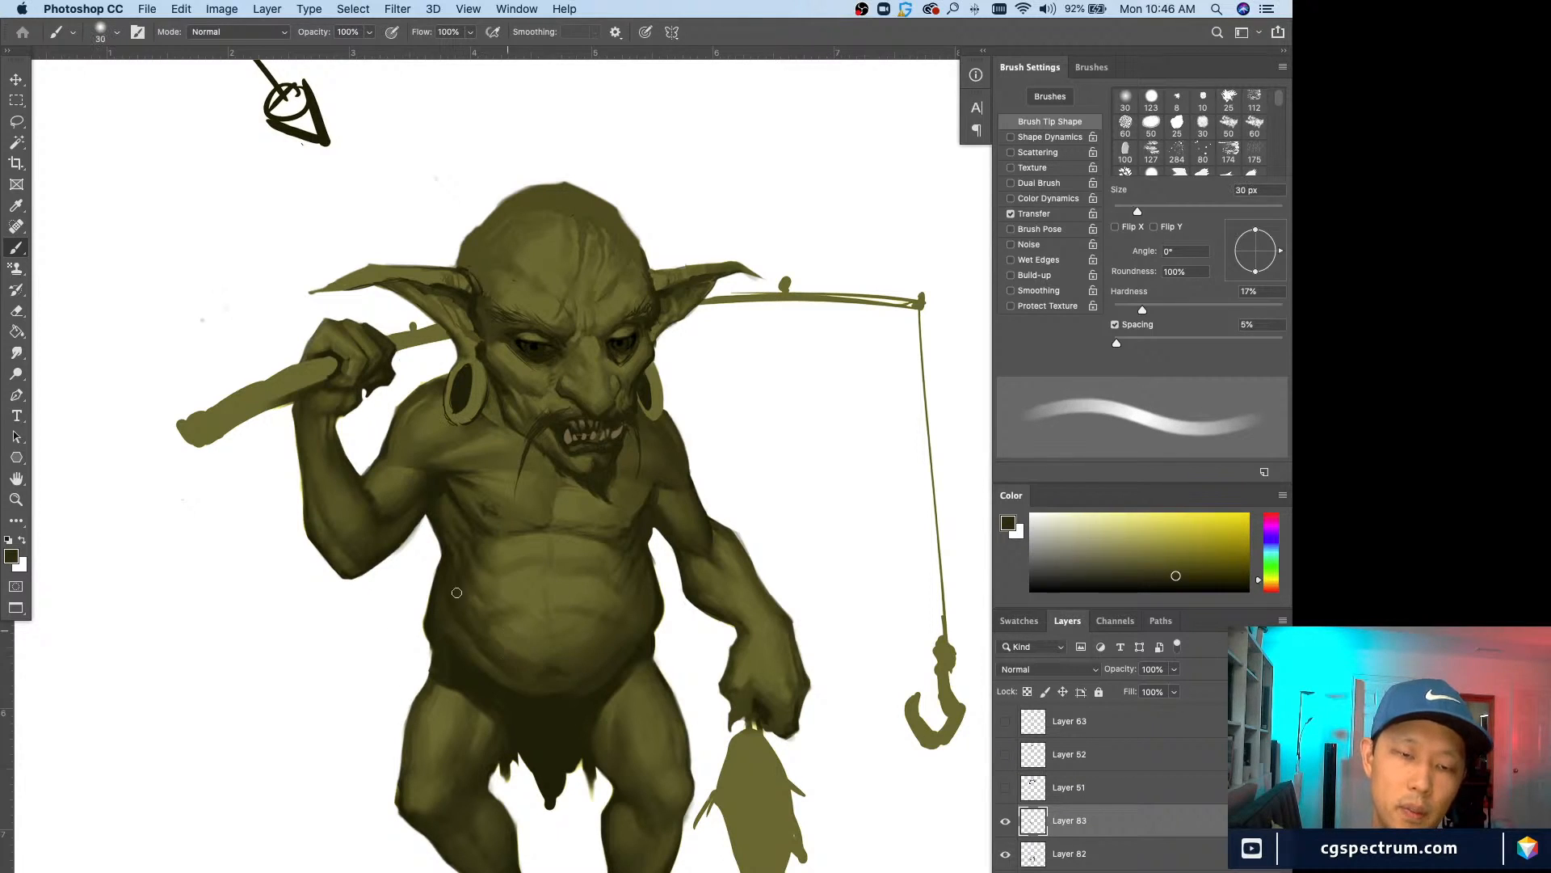
Step: Smooth the lit front of the belly above the navel with sampled lighter olives, using 30 and 25 px brushes
left_click(521, 638, "alt")
left_click(517, 622, "alt")
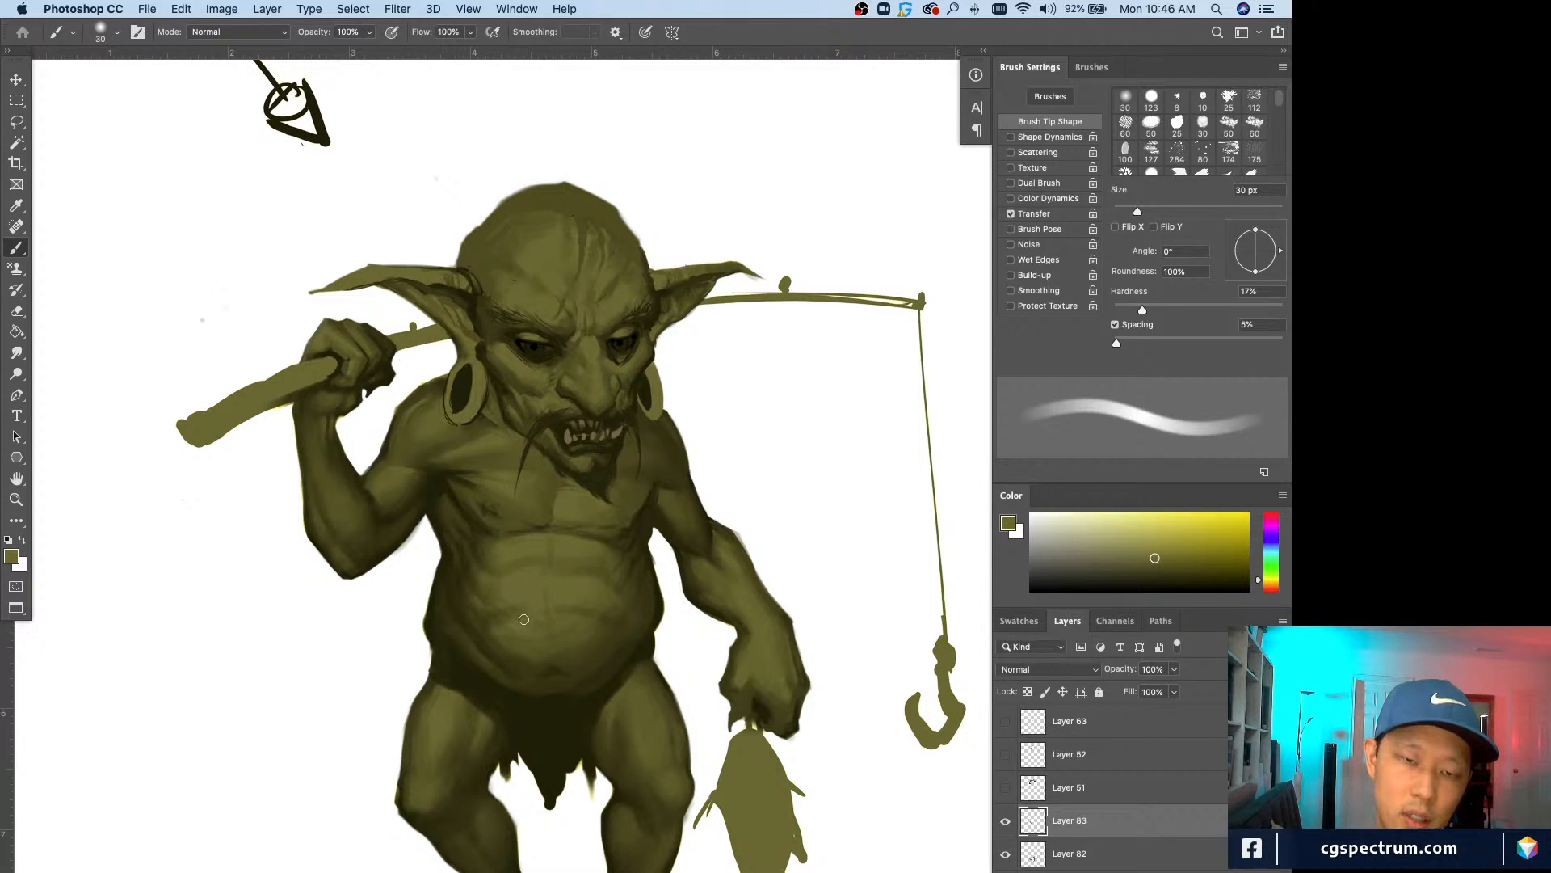
key("bracketleft")
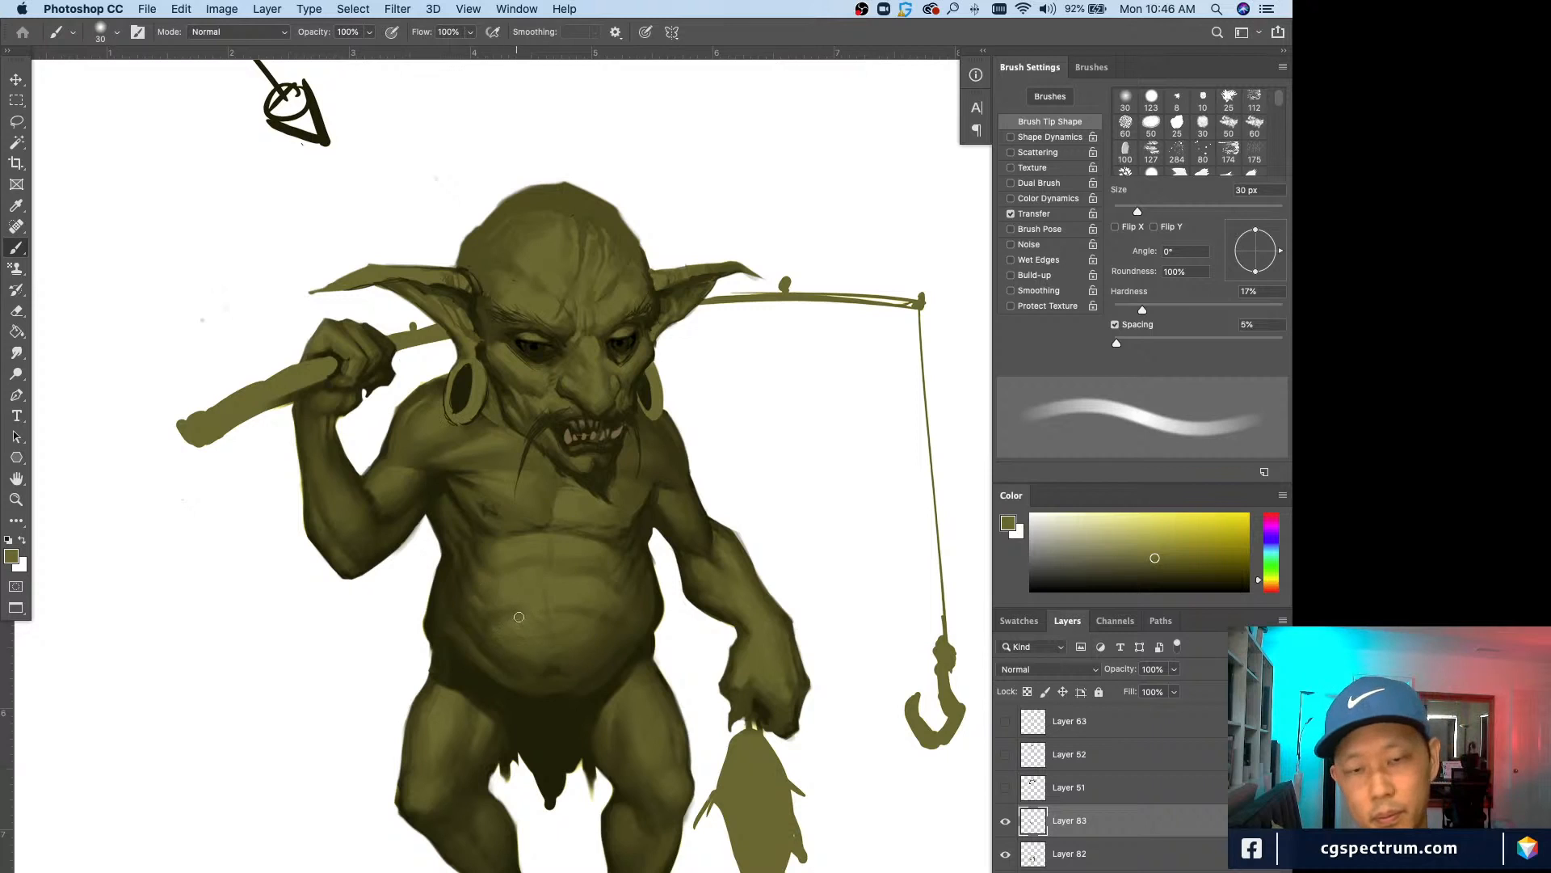
left_click(516, 584, "alt")
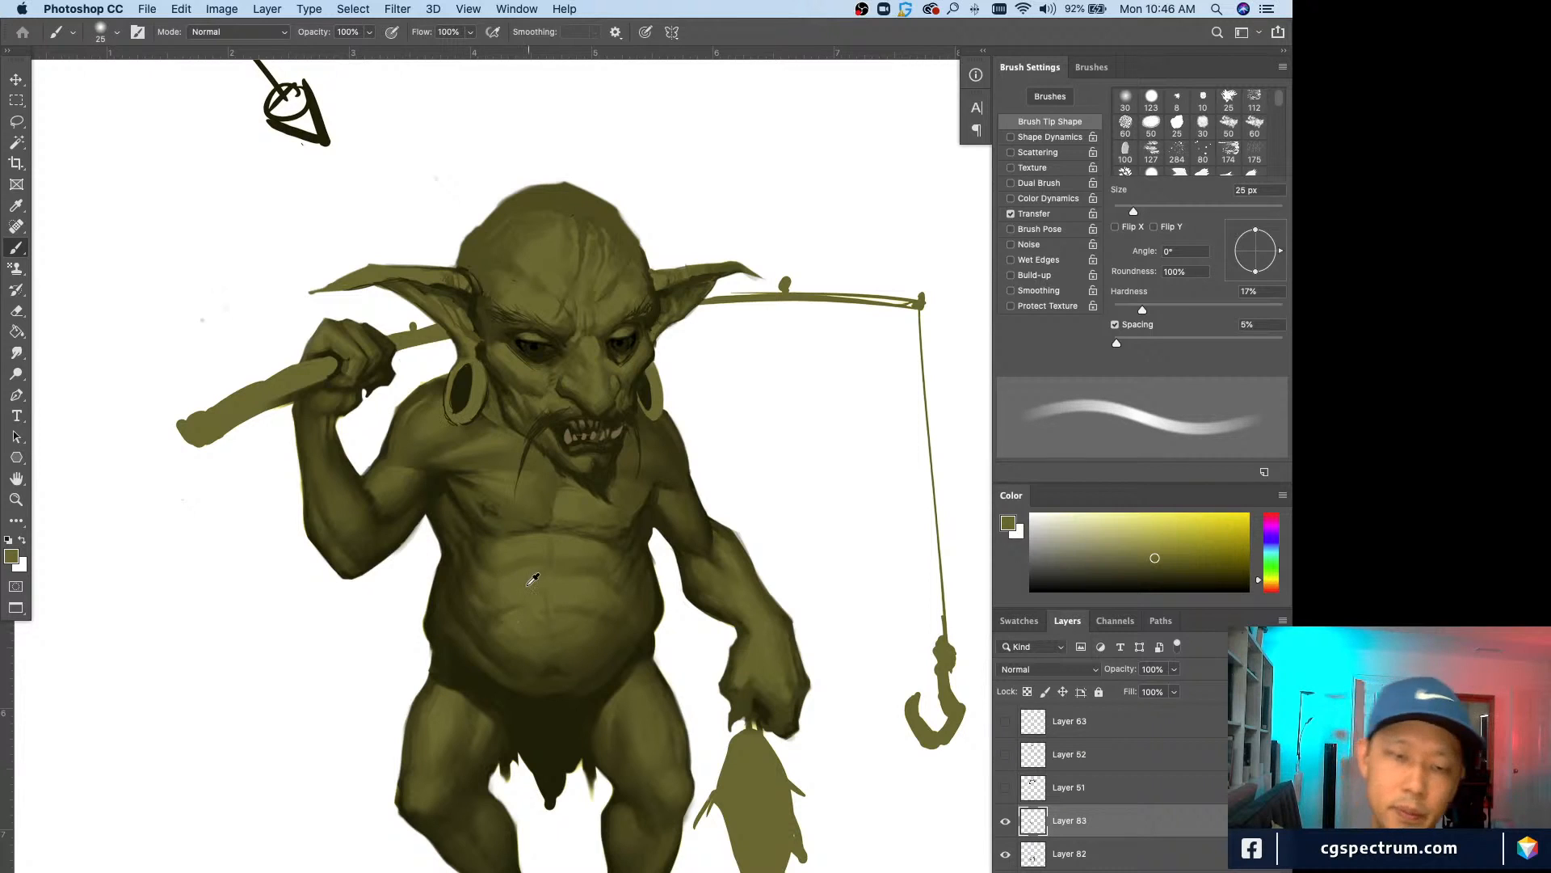
left_click(498, 610, "alt")
key("bracketright")
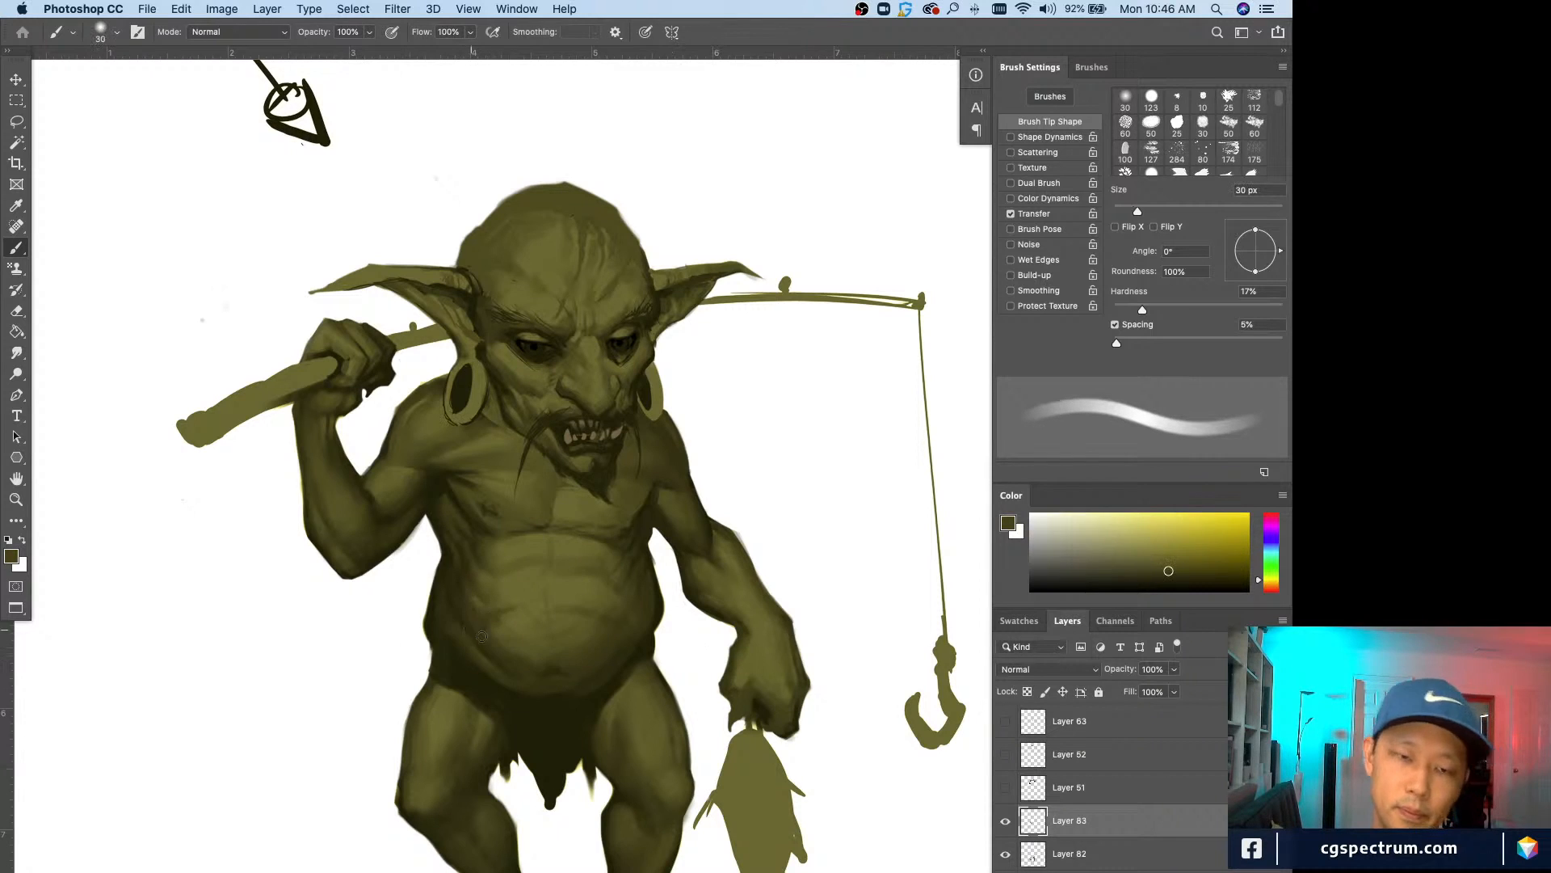
left_click(513, 618, "alt")
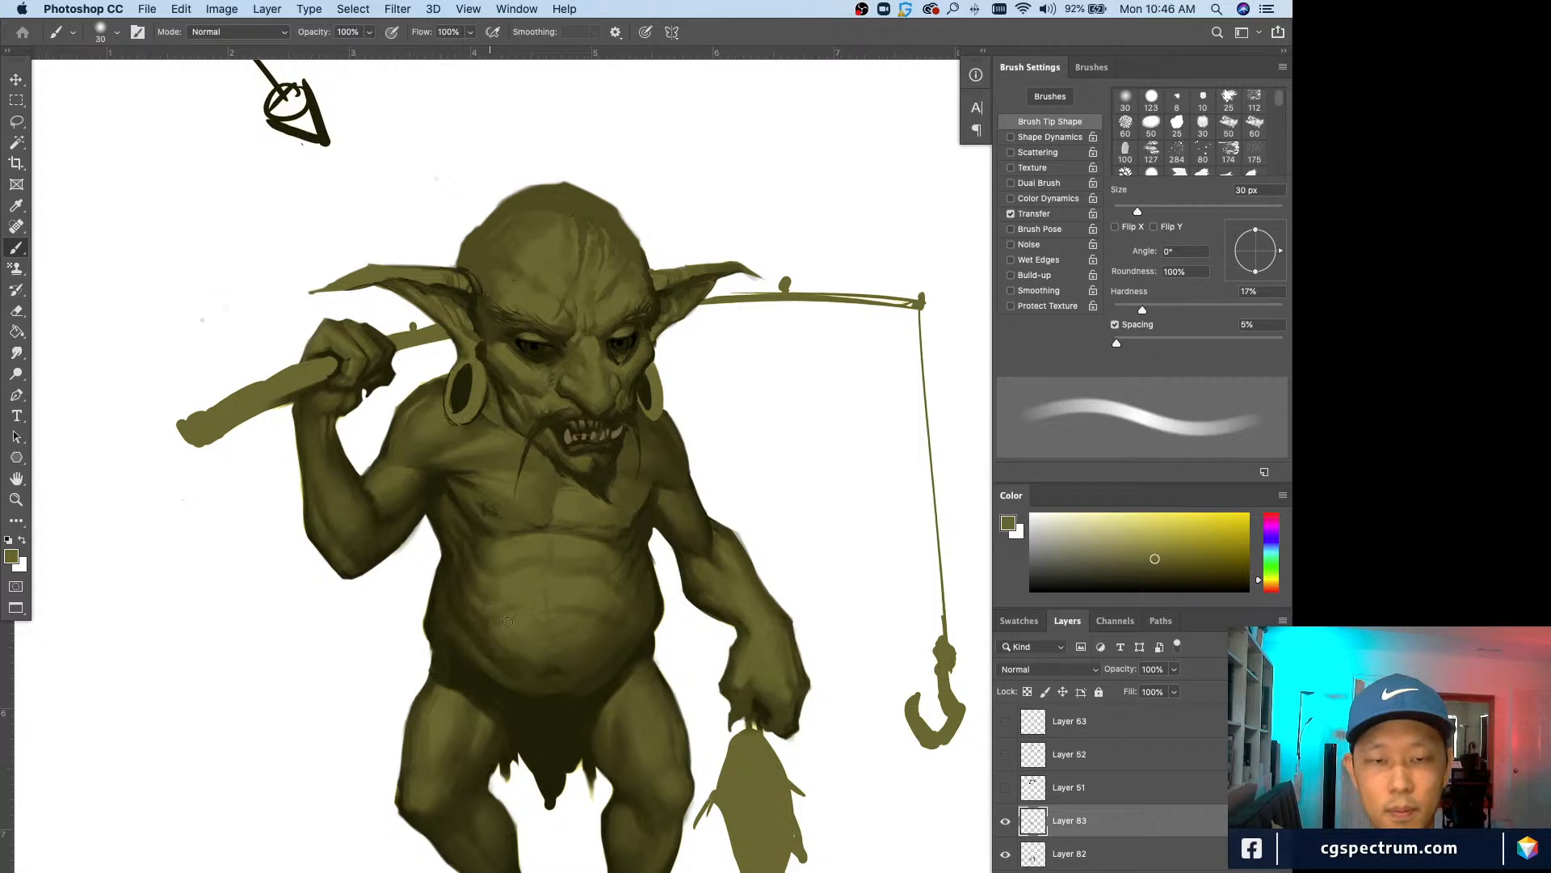
left_click(513, 602, "alt")
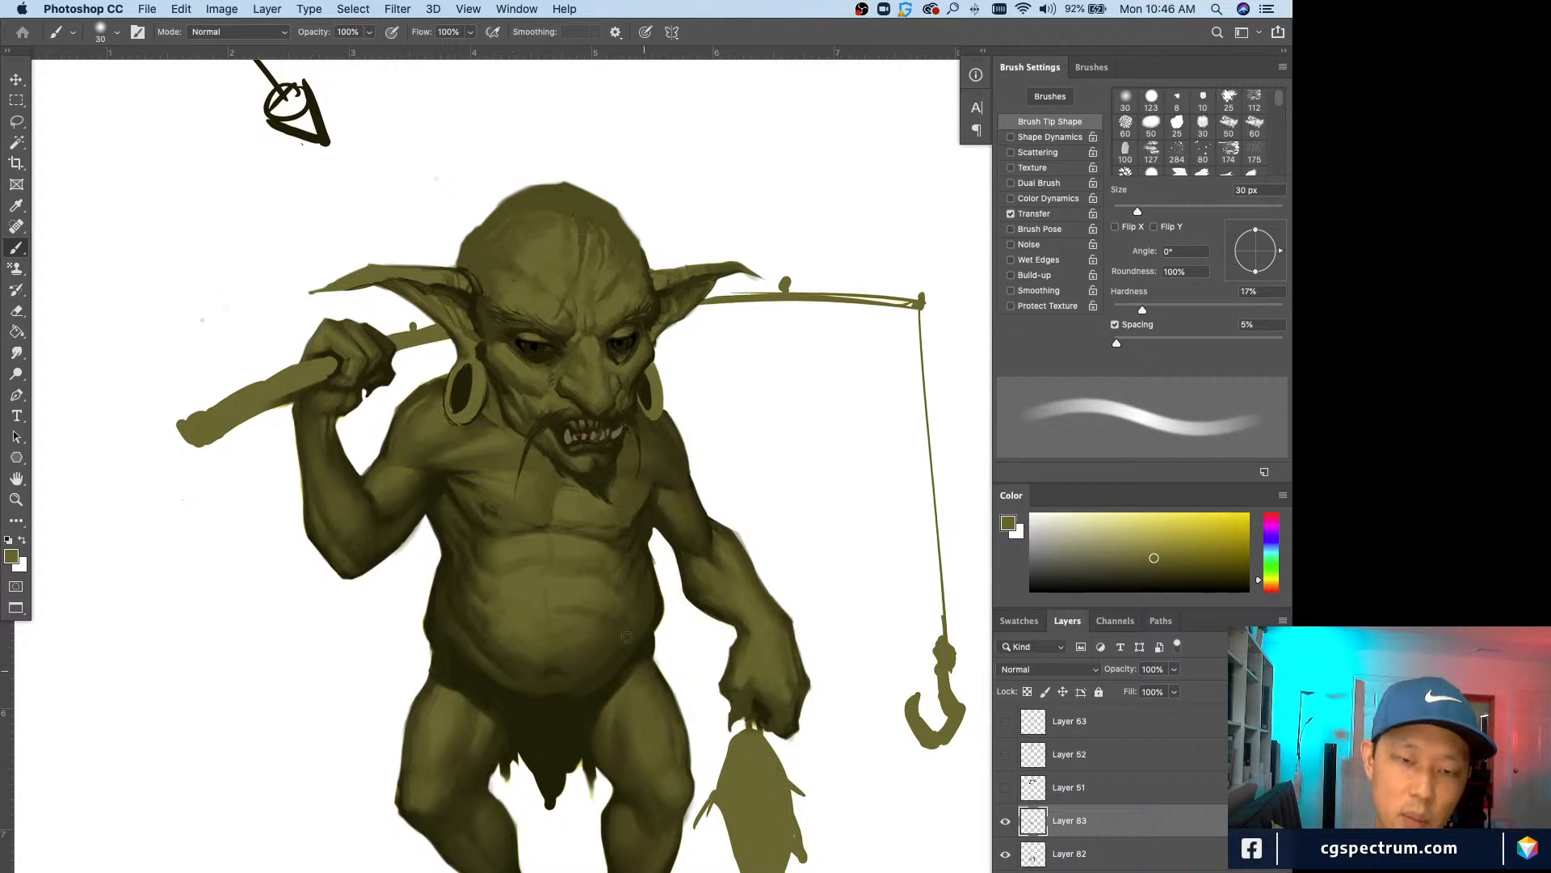
Step: Soften the transition from the belly's lit center to its lower side with sampled olives, using a 25 px brush enlarged to 35 px
left_click(530, 561, "alt")
key("bracketleft")
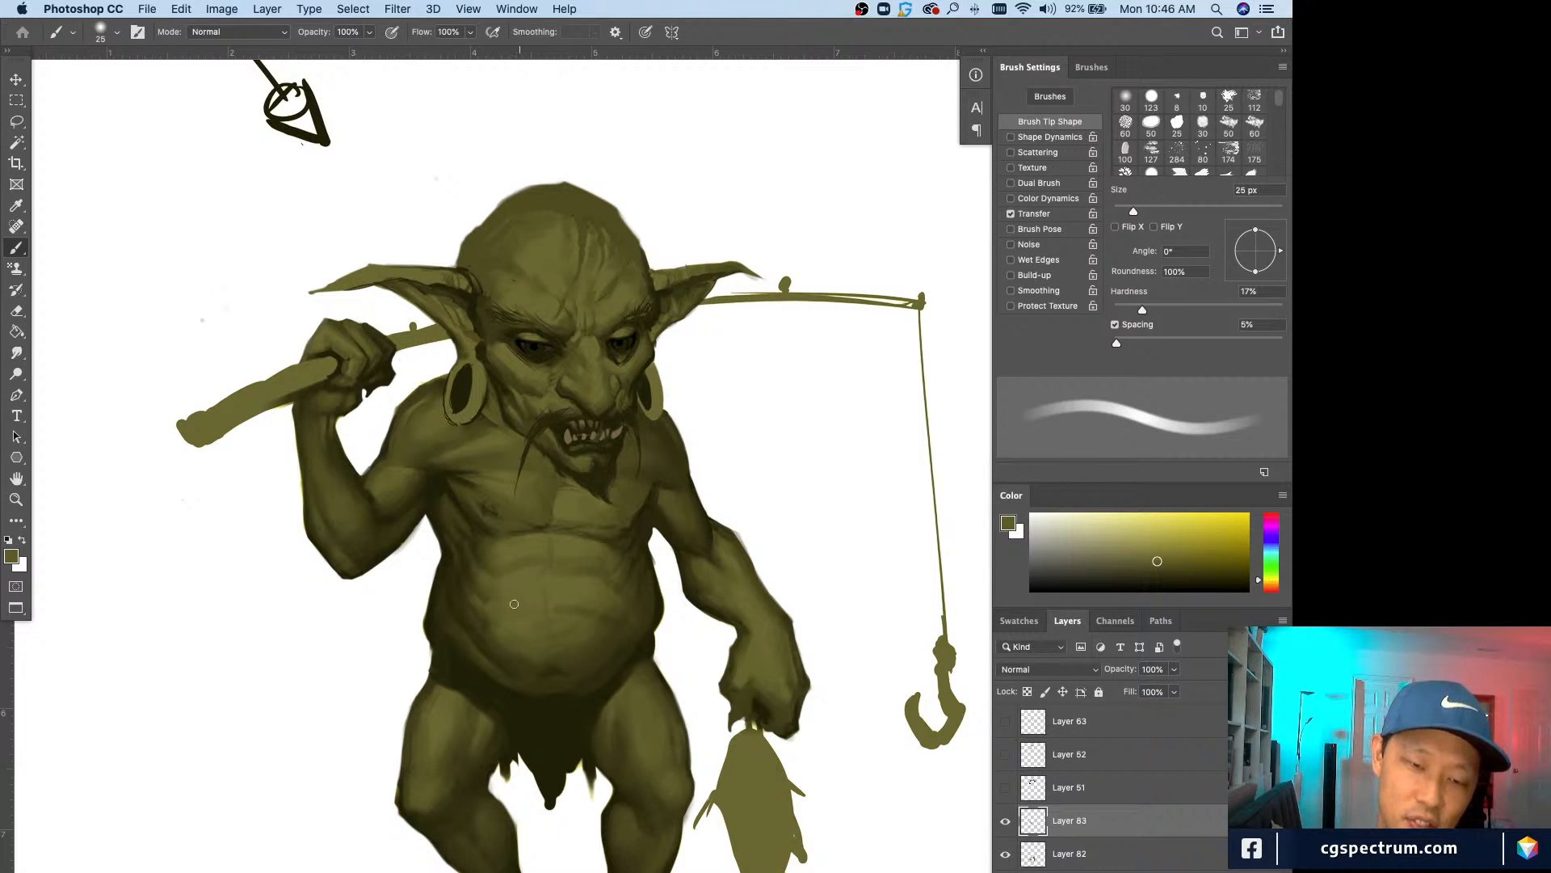
left_click(527, 582, "alt")
key("bracketright")
key("bracketright")
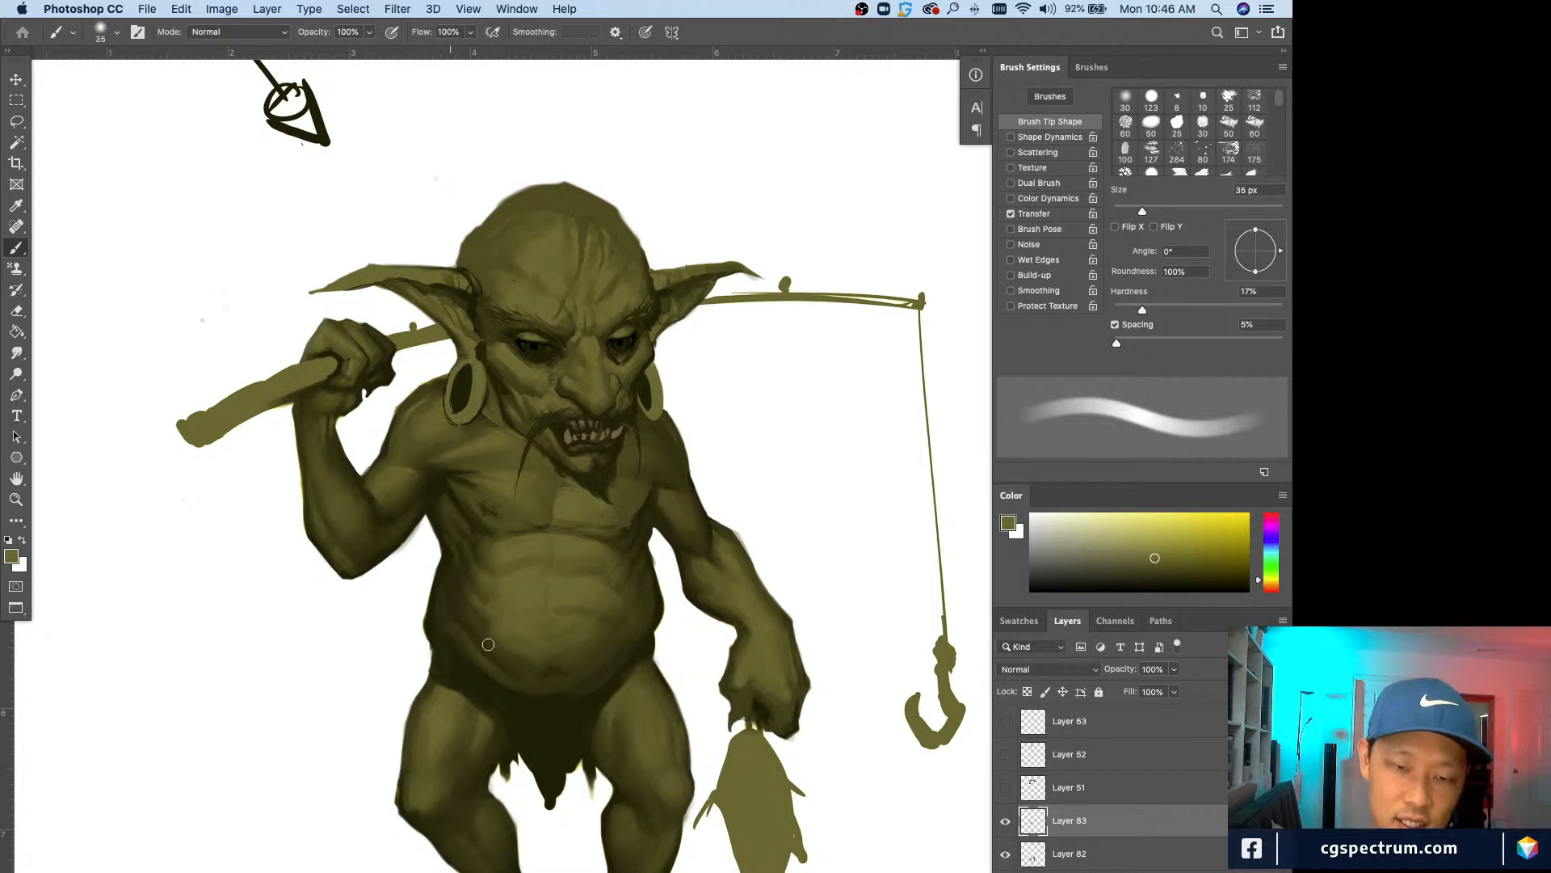
left_click(525, 654, "alt")
left_click(507, 640, "alt")
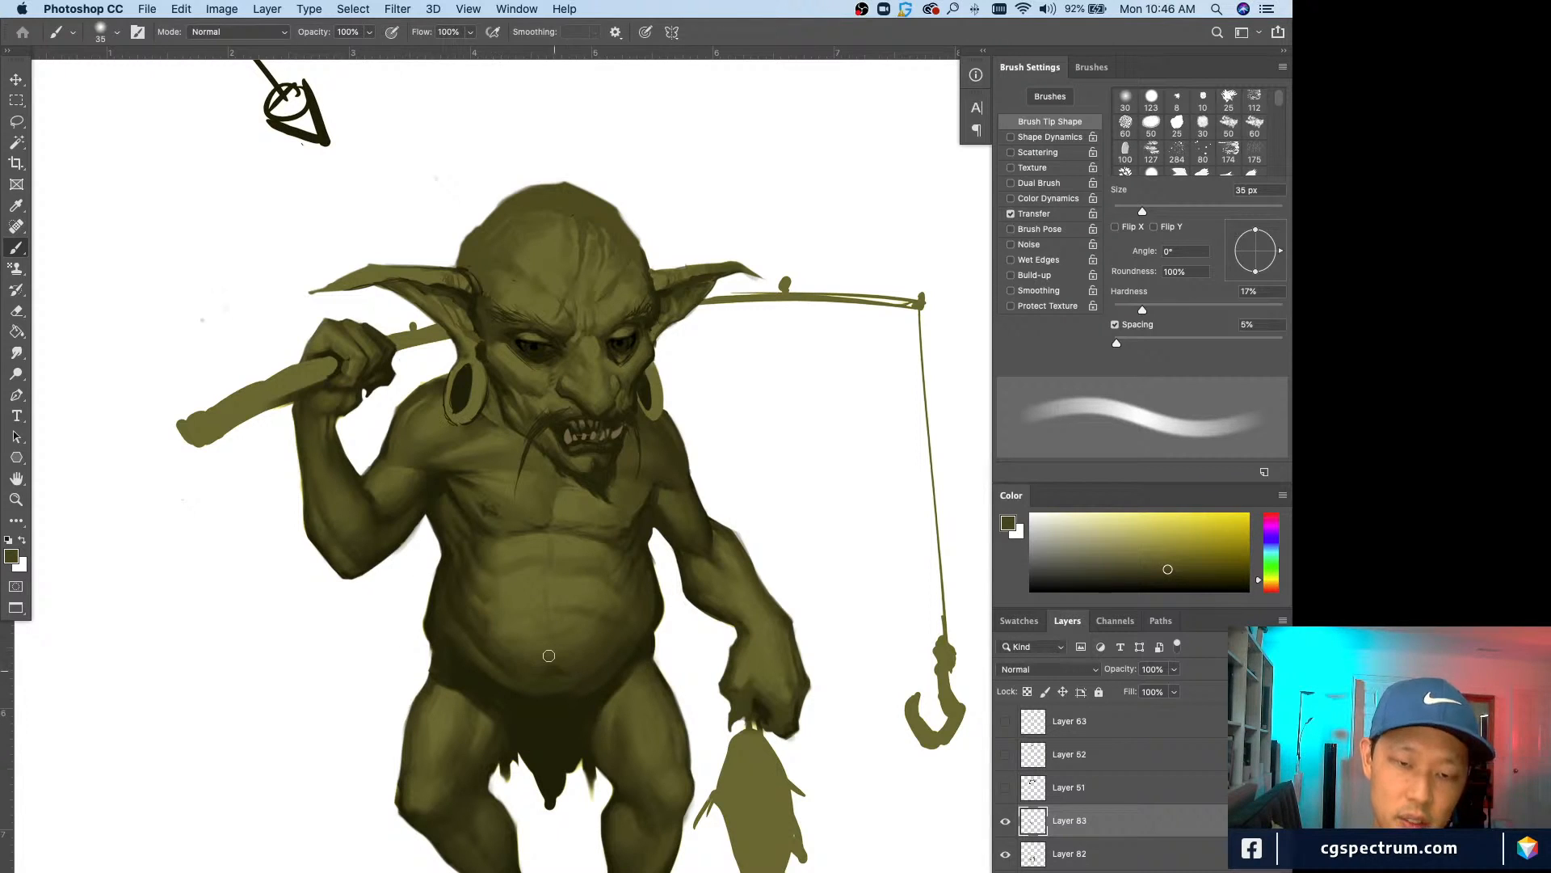
Step: Shade the area beneath and beside the navel with dark olives sampled there, using a 25 px brush reduced to 20 px
left_click(519, 670, "alt")
key("bracketleft")
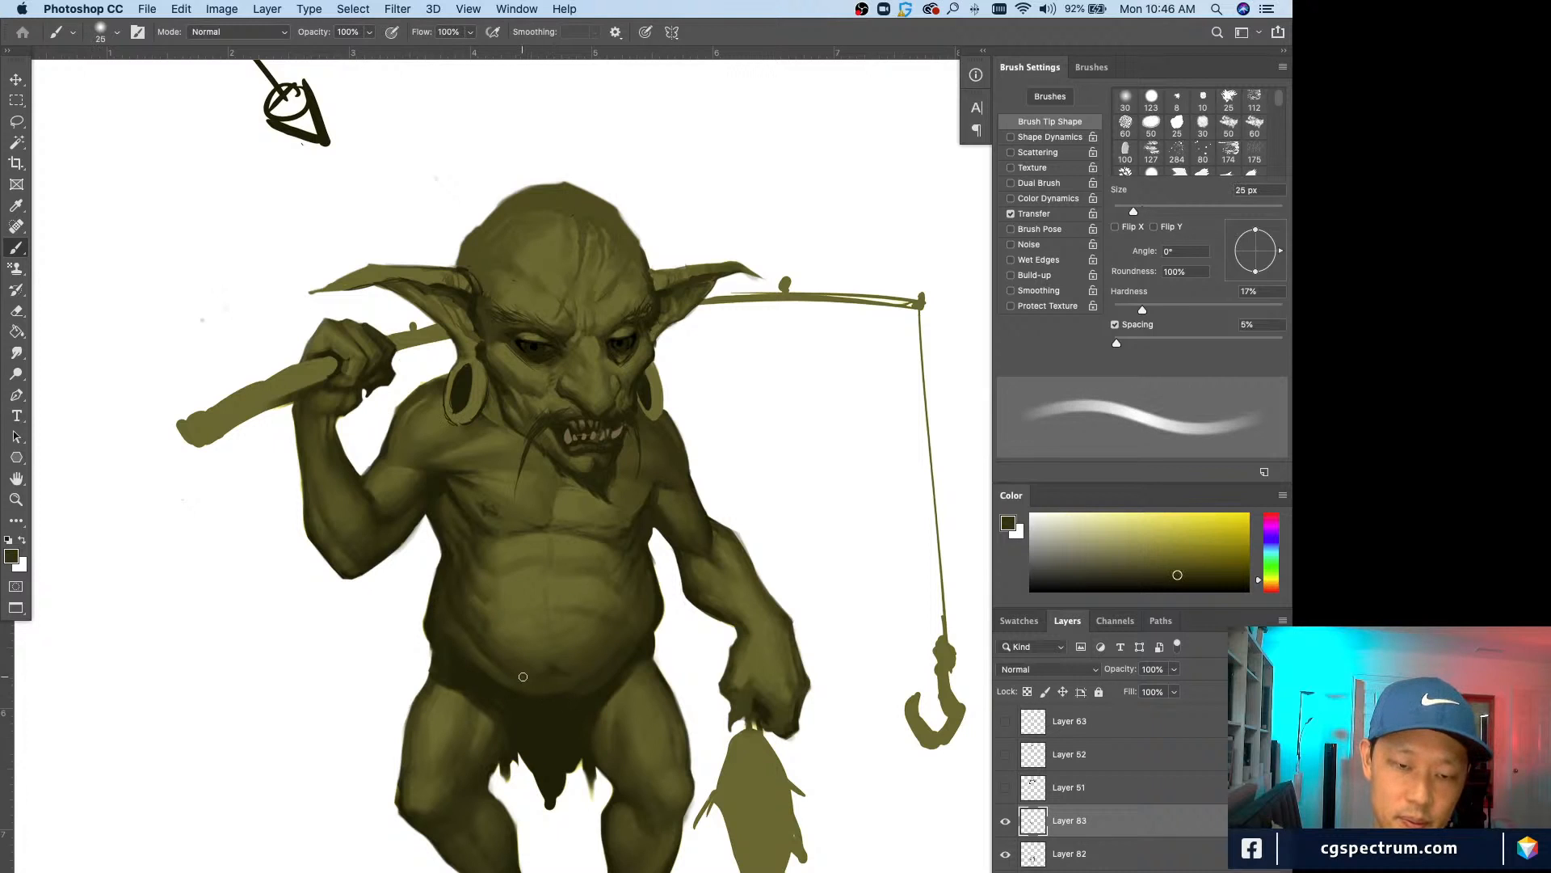
left_click(558, 671, "alt")
key("bracketleft")
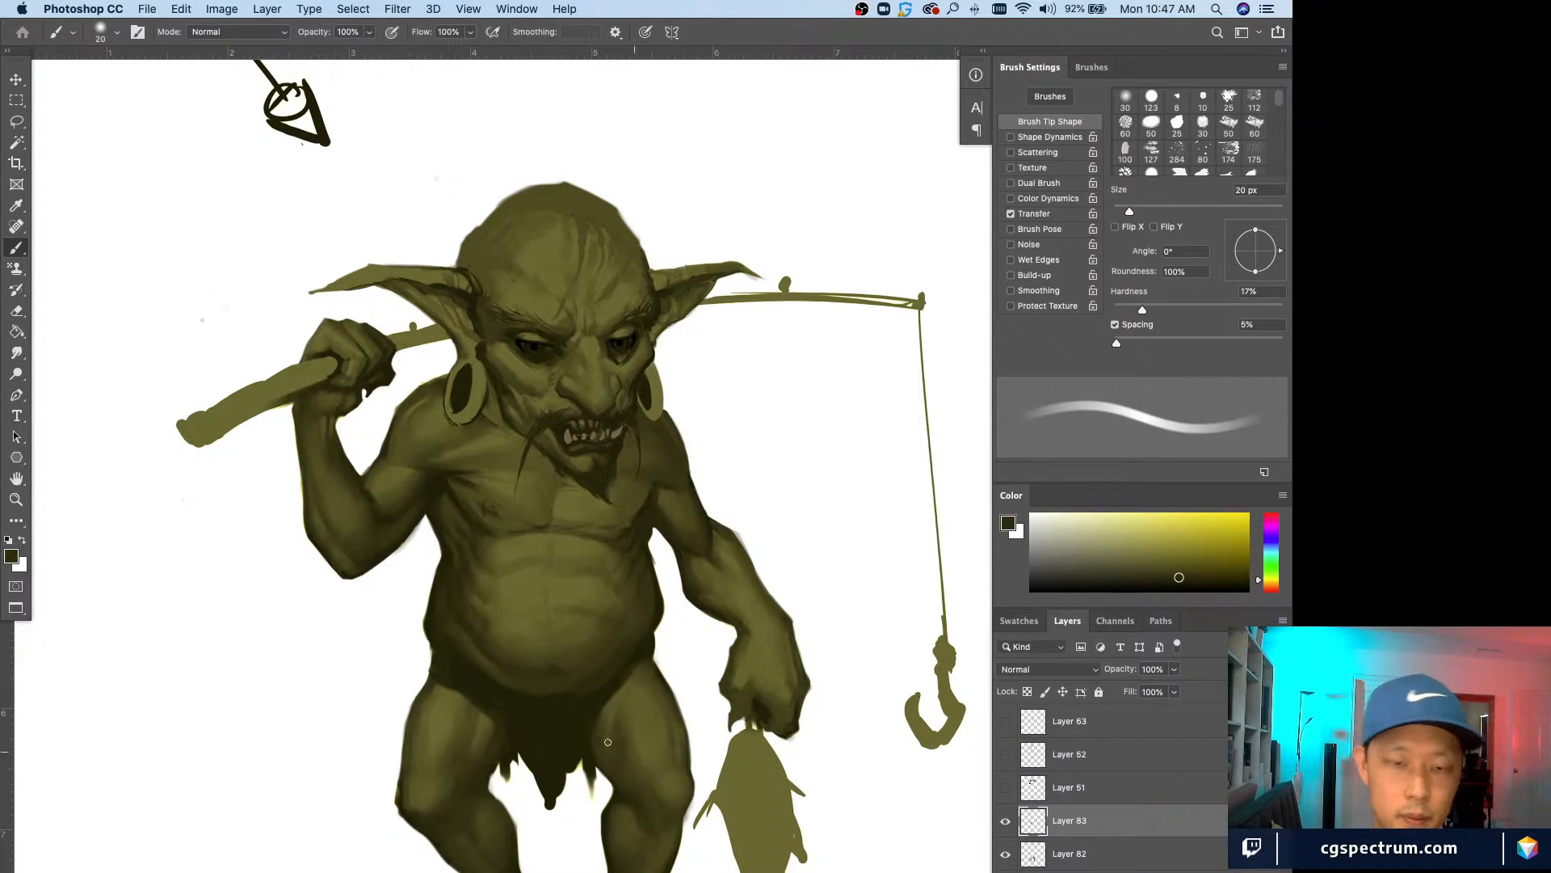
left_click(529, 682, "alt")
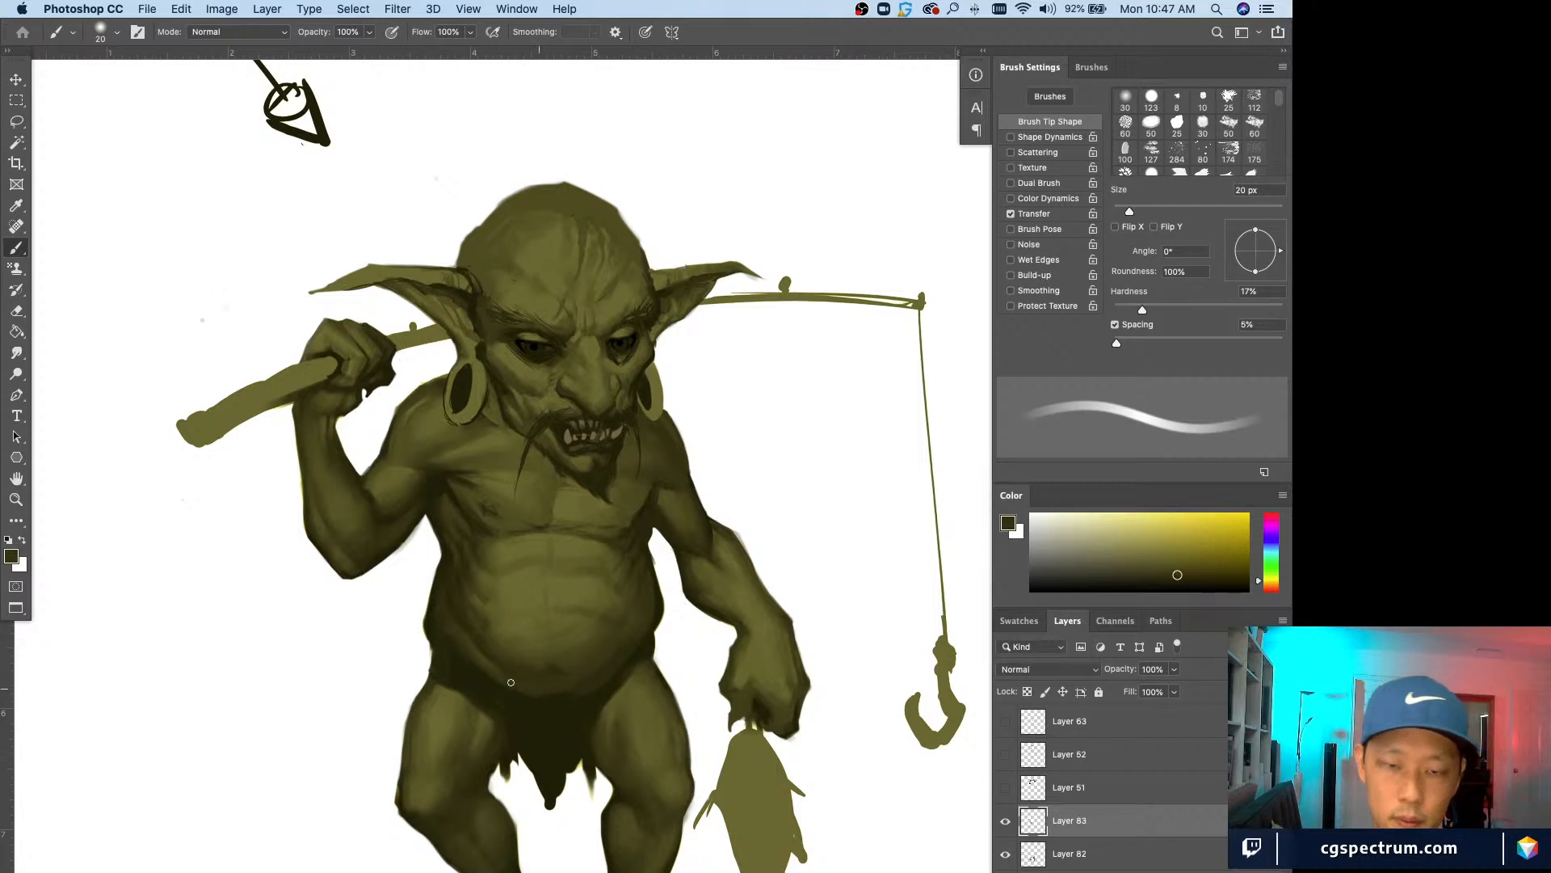
Step: Darken the belly's underside above the loincloth with sampled deep olives, using a 20 px brush
left_click(562, 696, "alt")
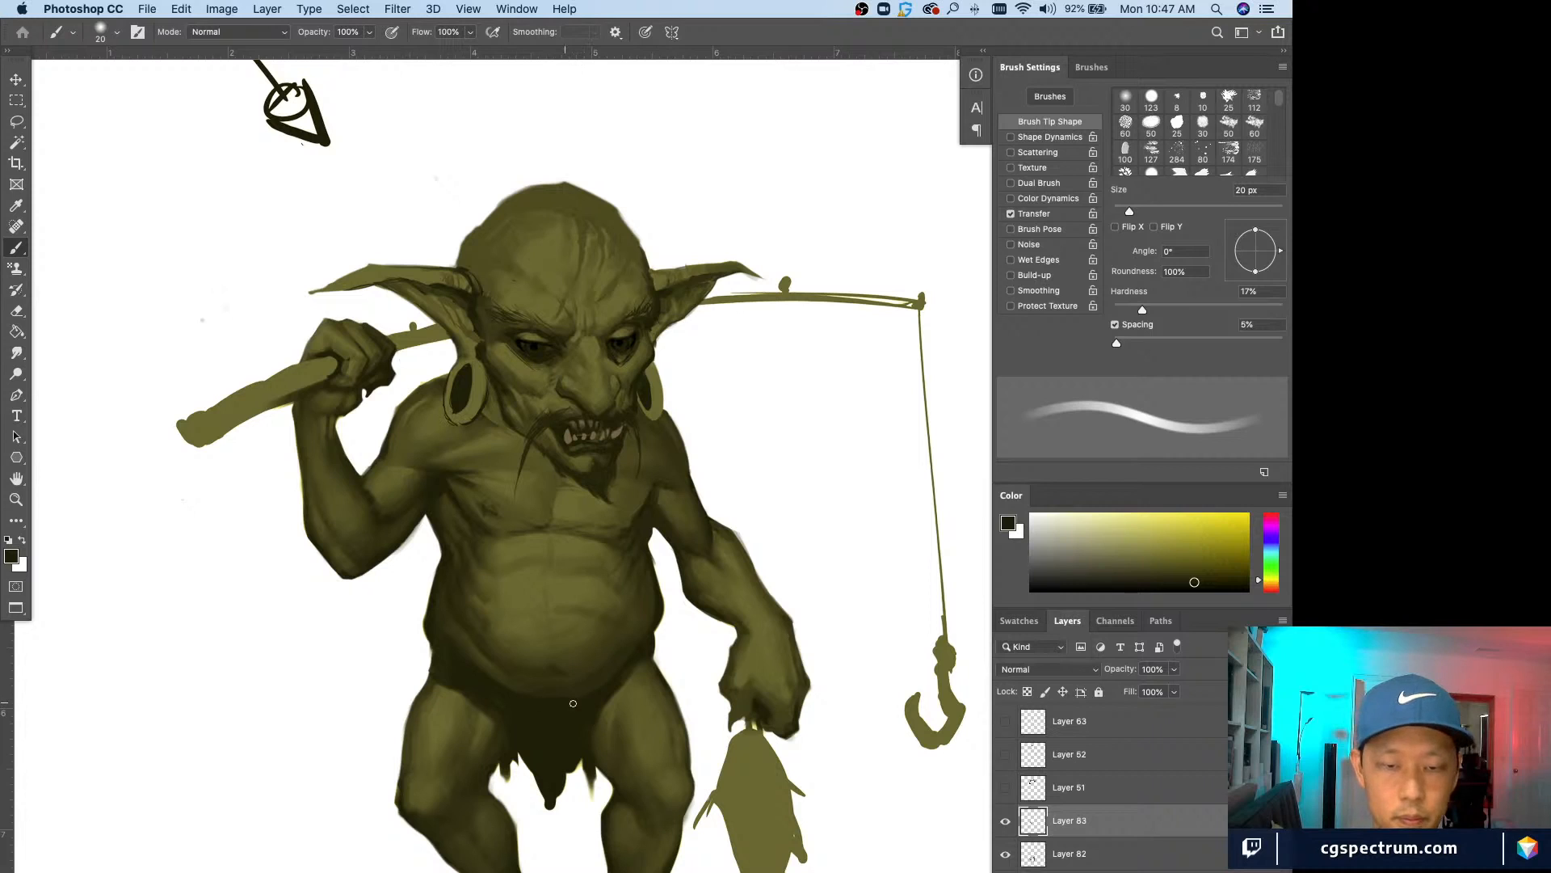
left_click(472, 610, "alt")
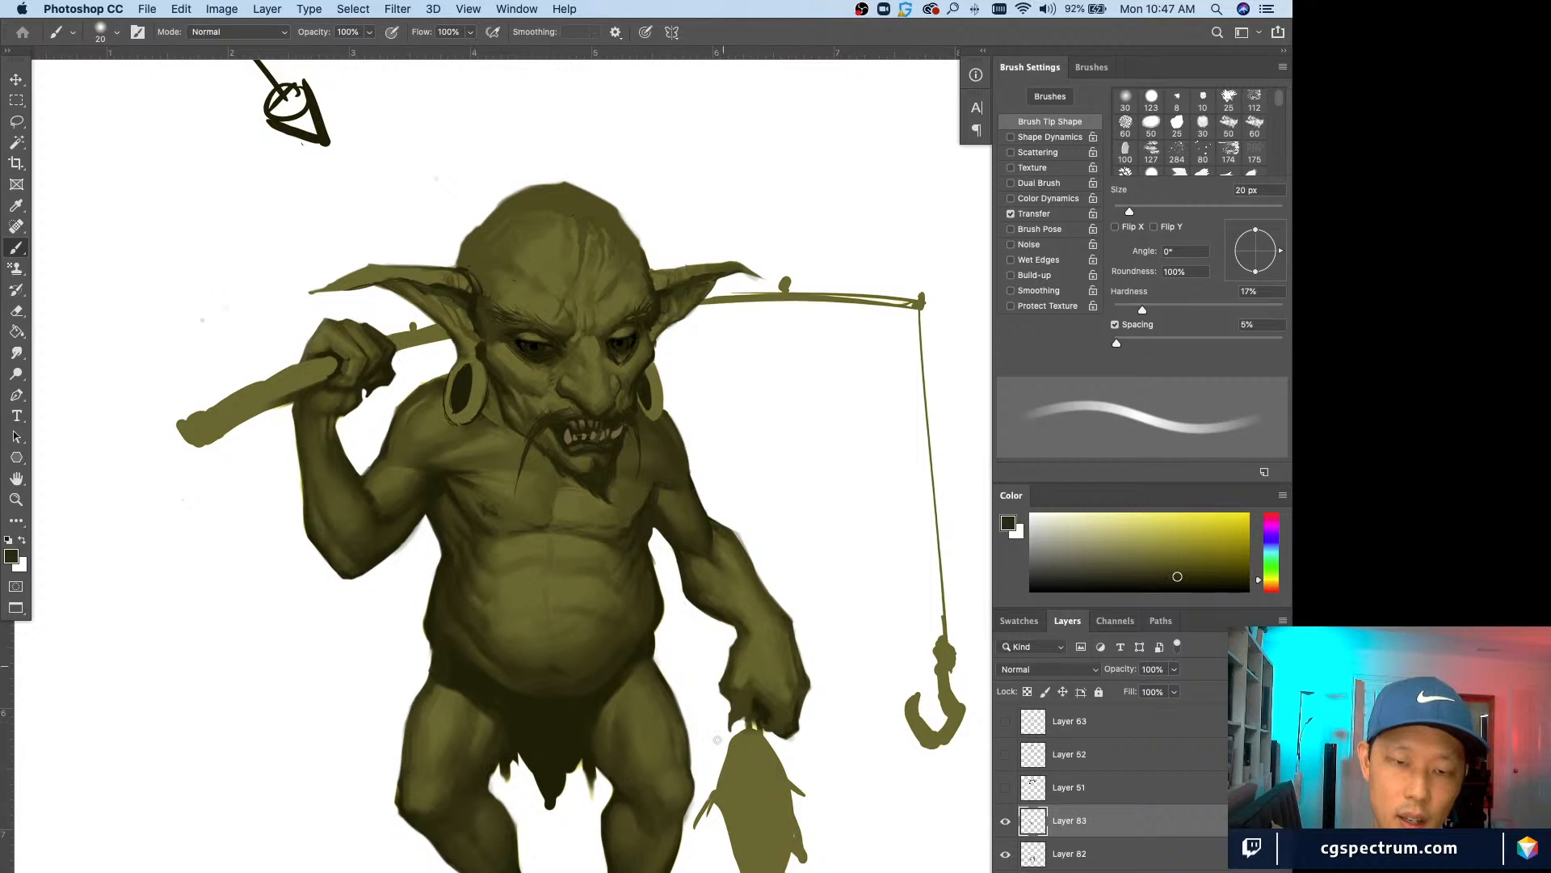
left_click(571, 699, "alt")
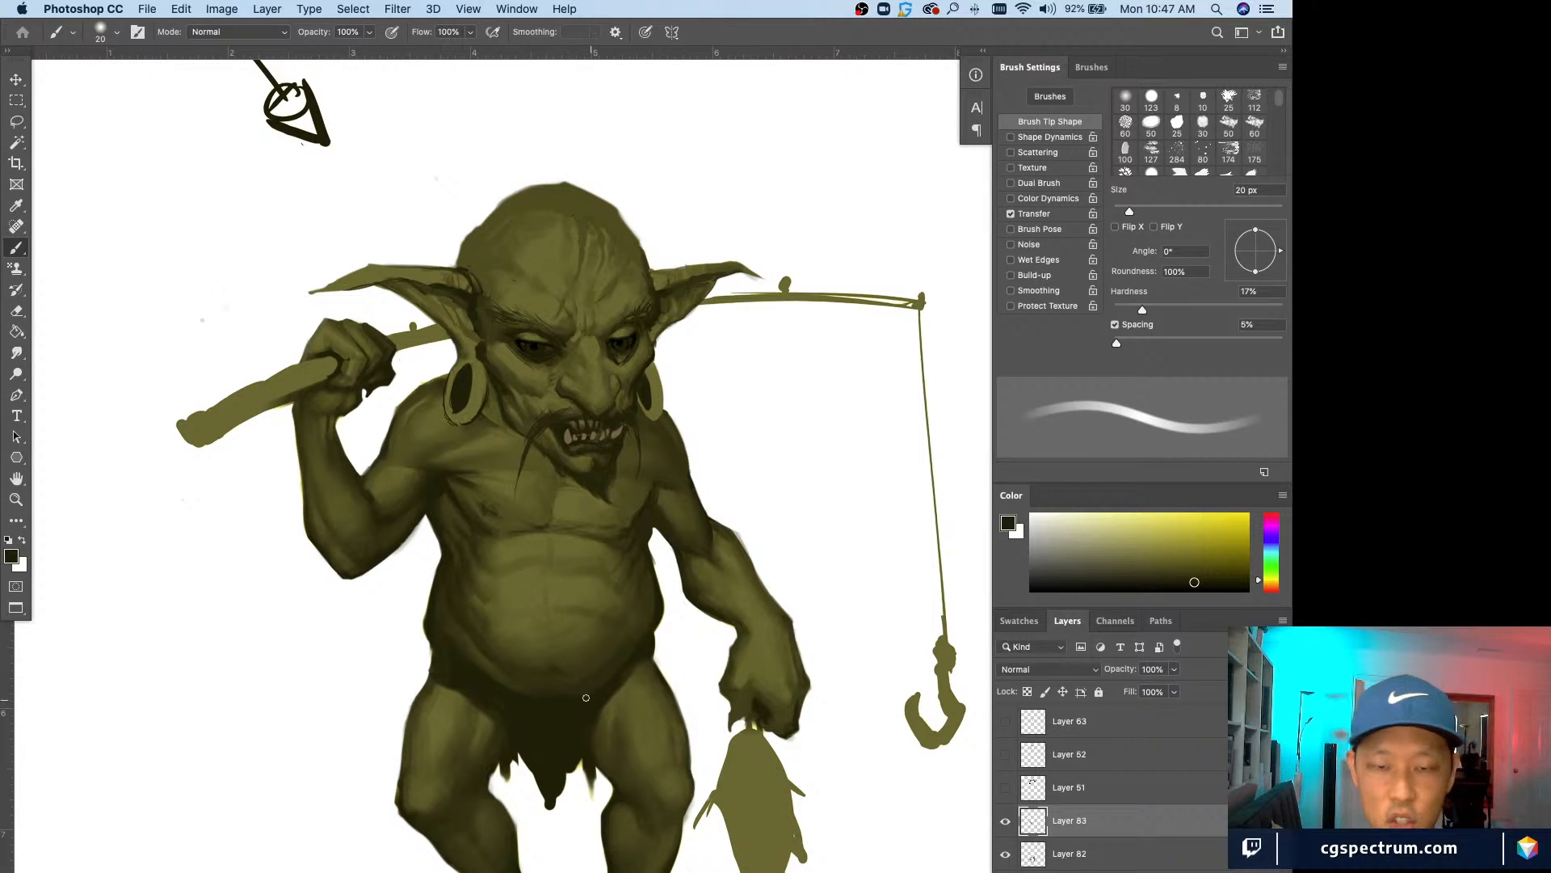
left_click(636, 653, "alt")
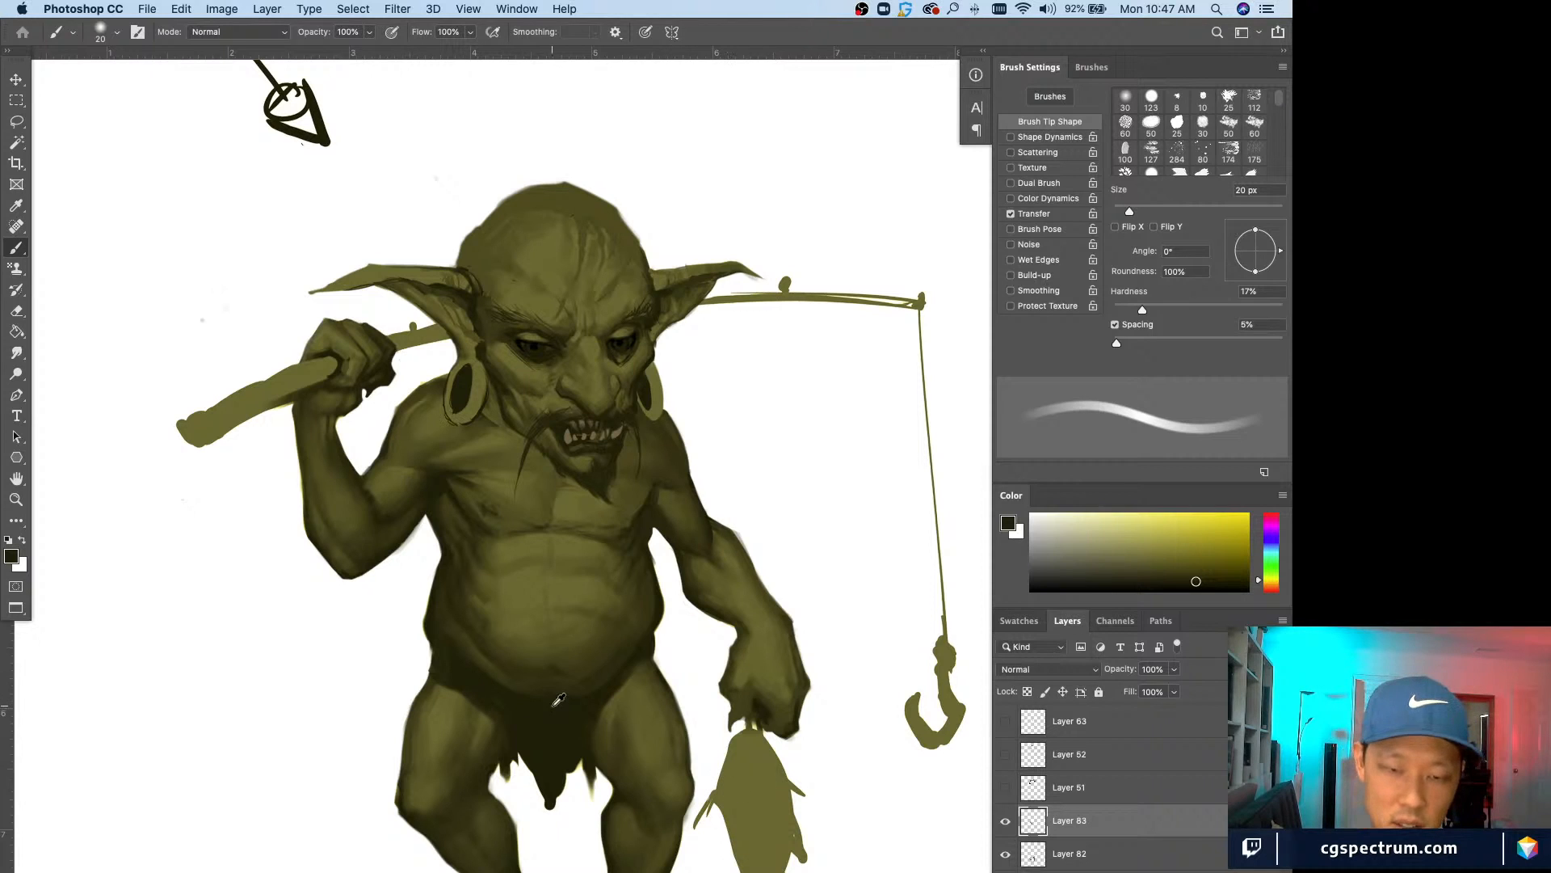
left_click(558, 699, "alt")
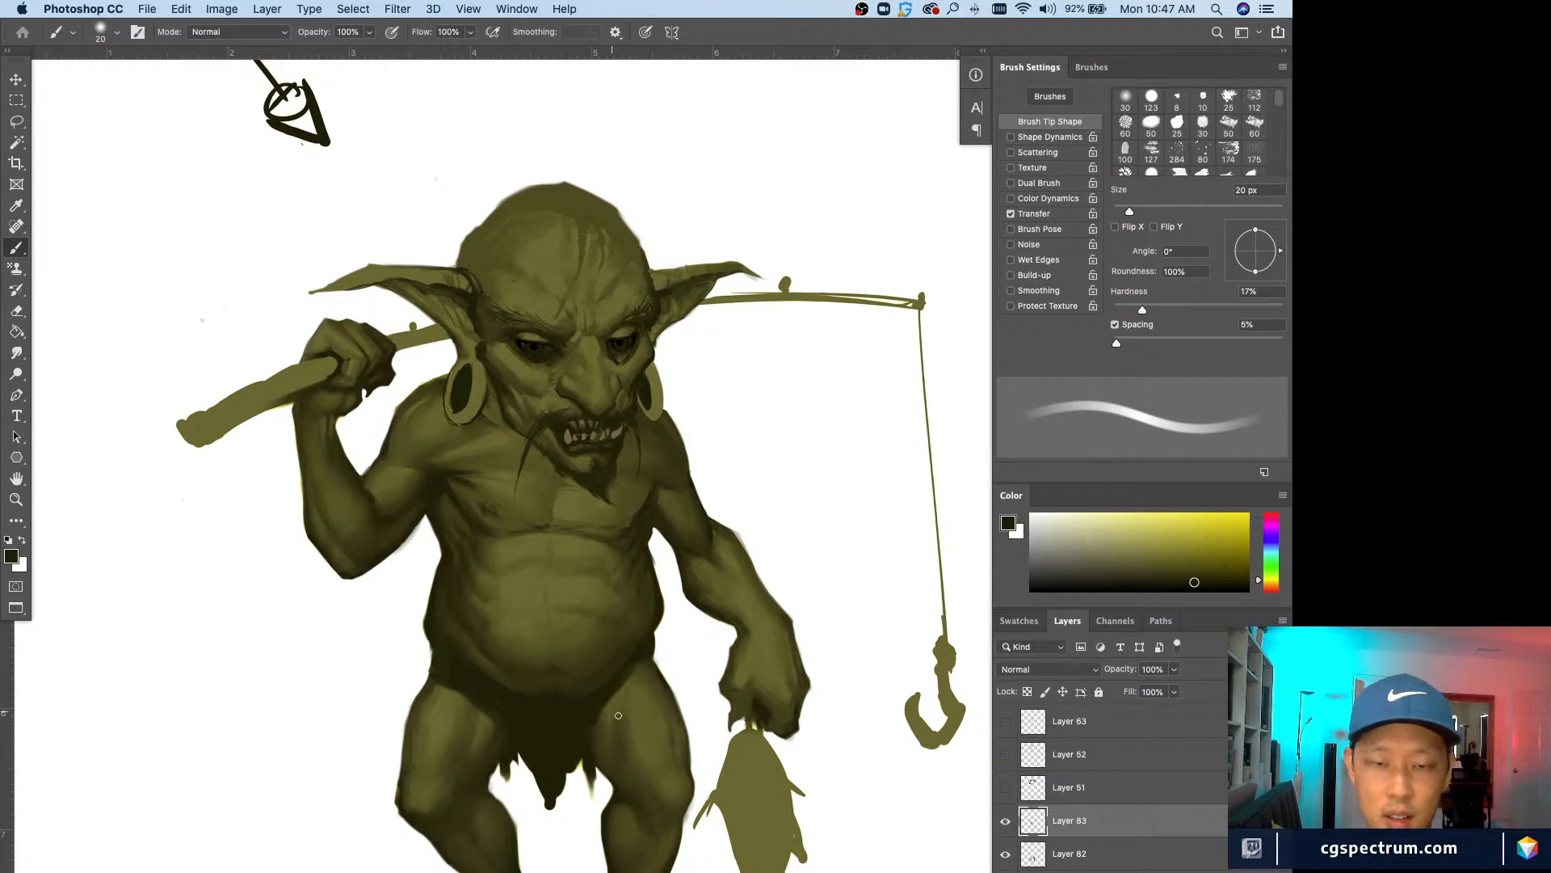
Step: Blend the skin around the navel with sampled dark and mid olives, using 15, 30 and 25 px brushes
left_click(555, 667, "alt")
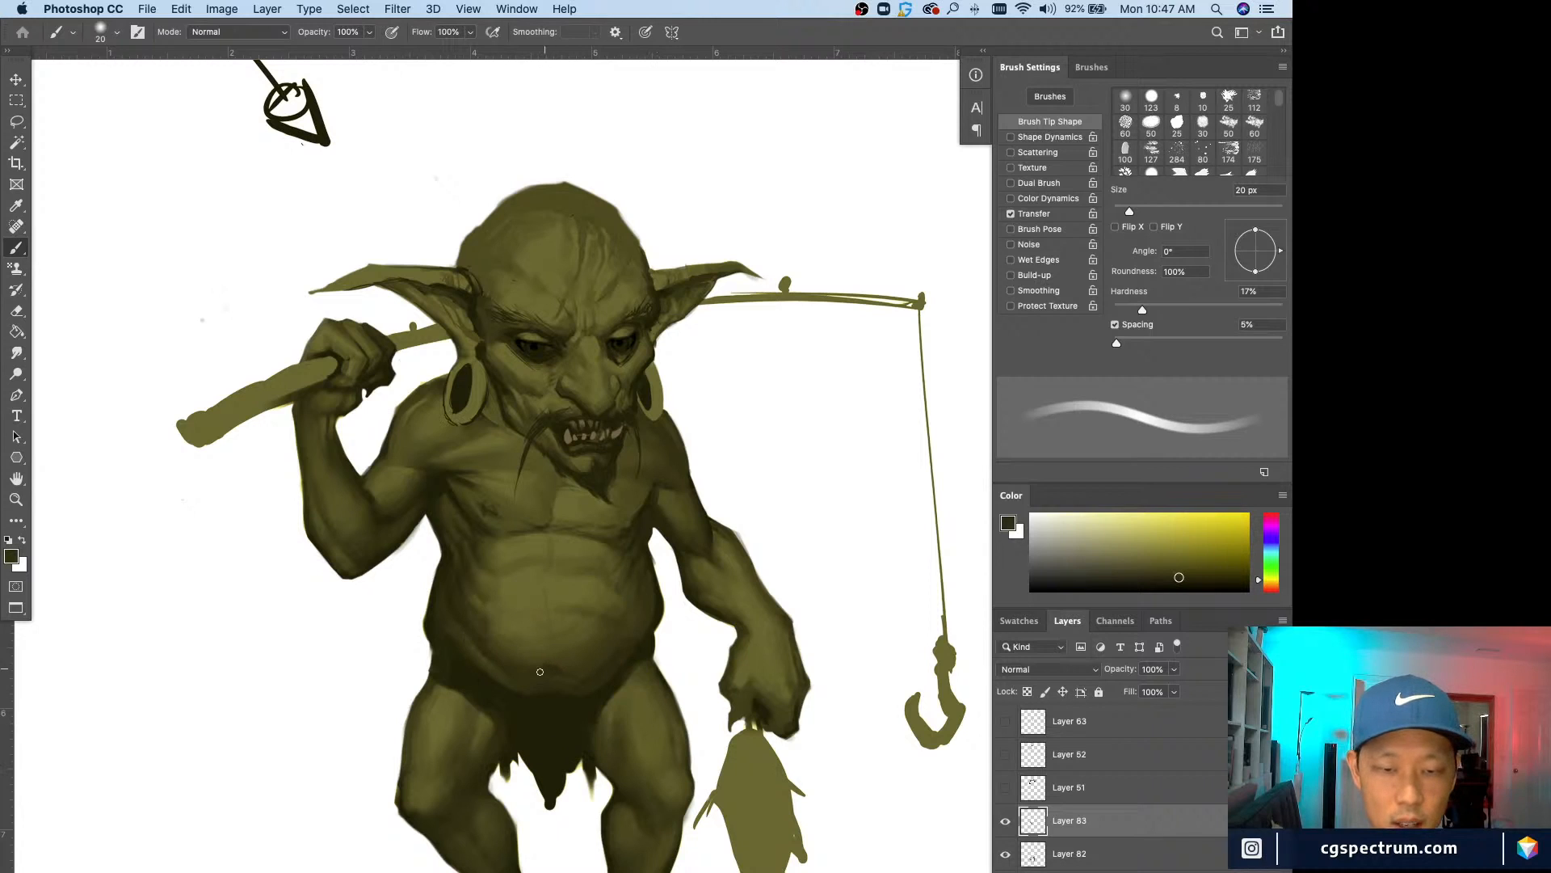
key("bracketleft")
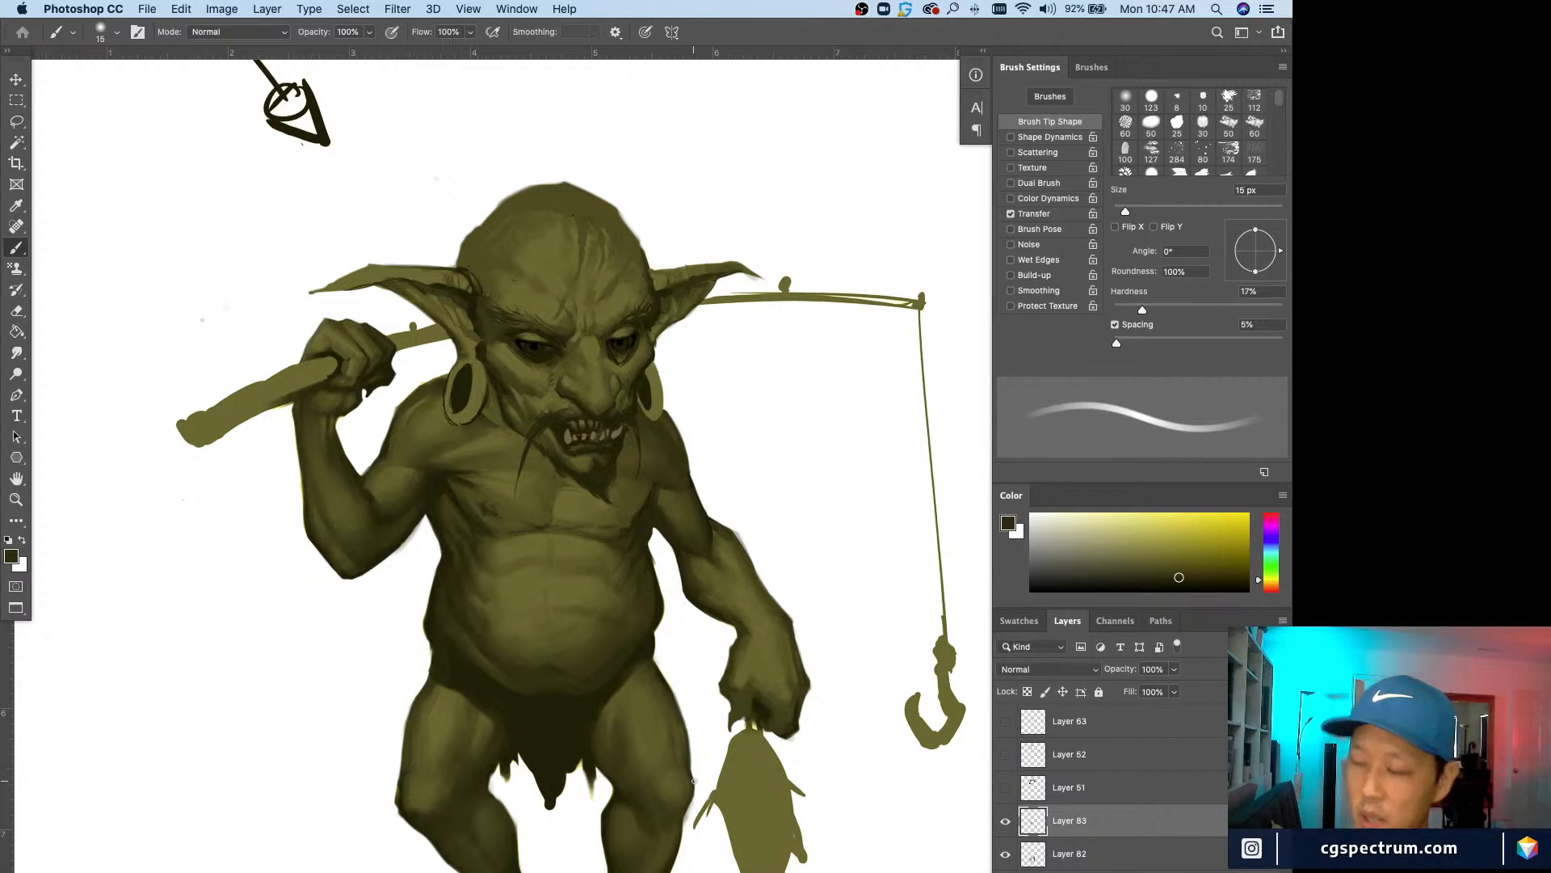
key("super+plus")
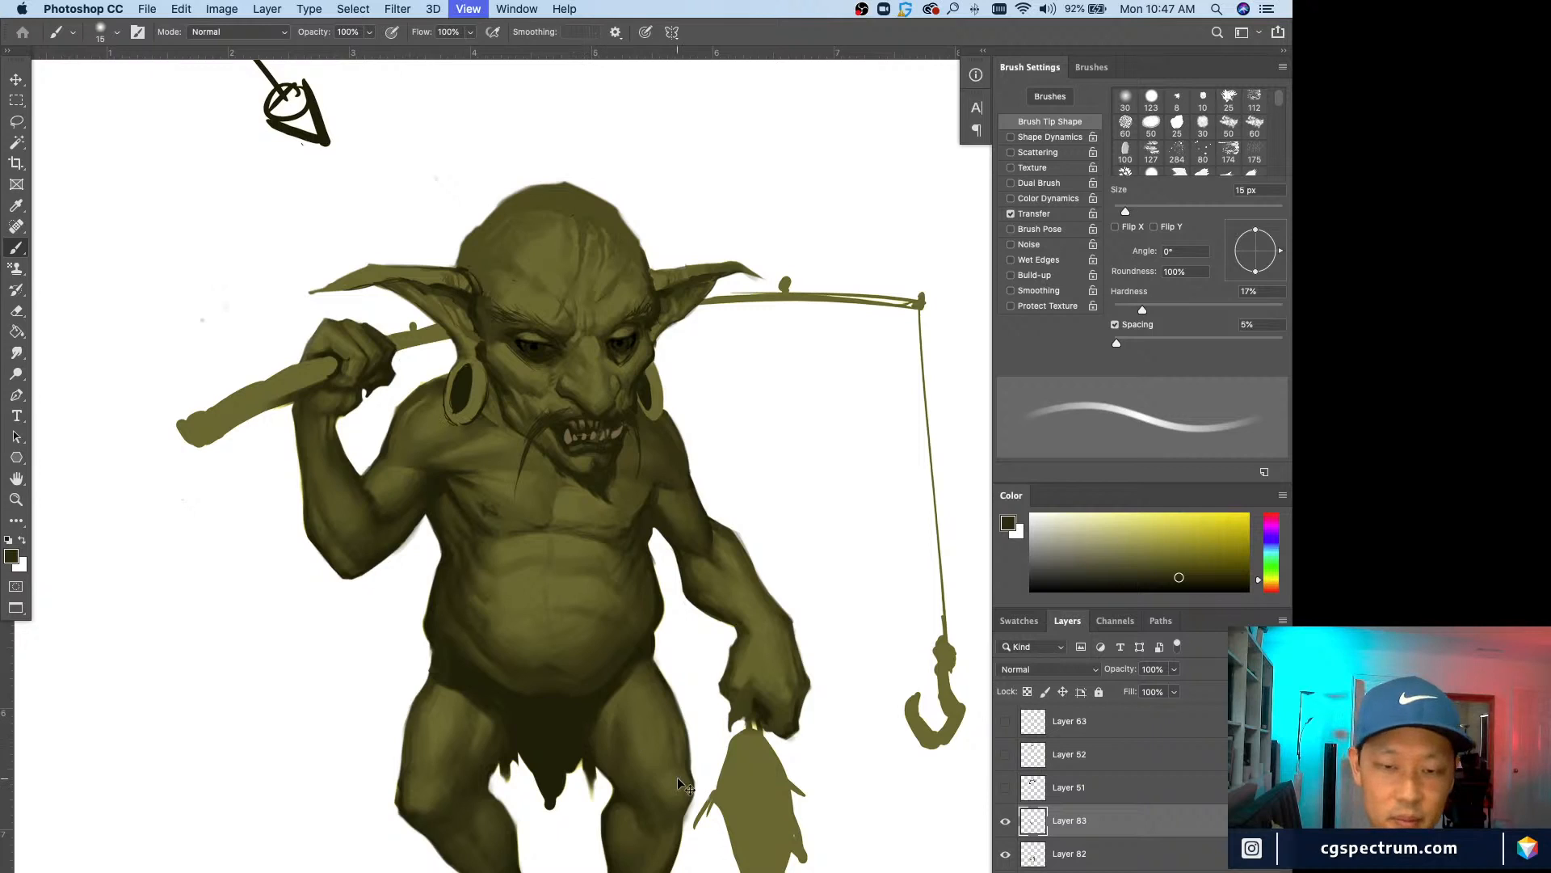
key("super+minus")
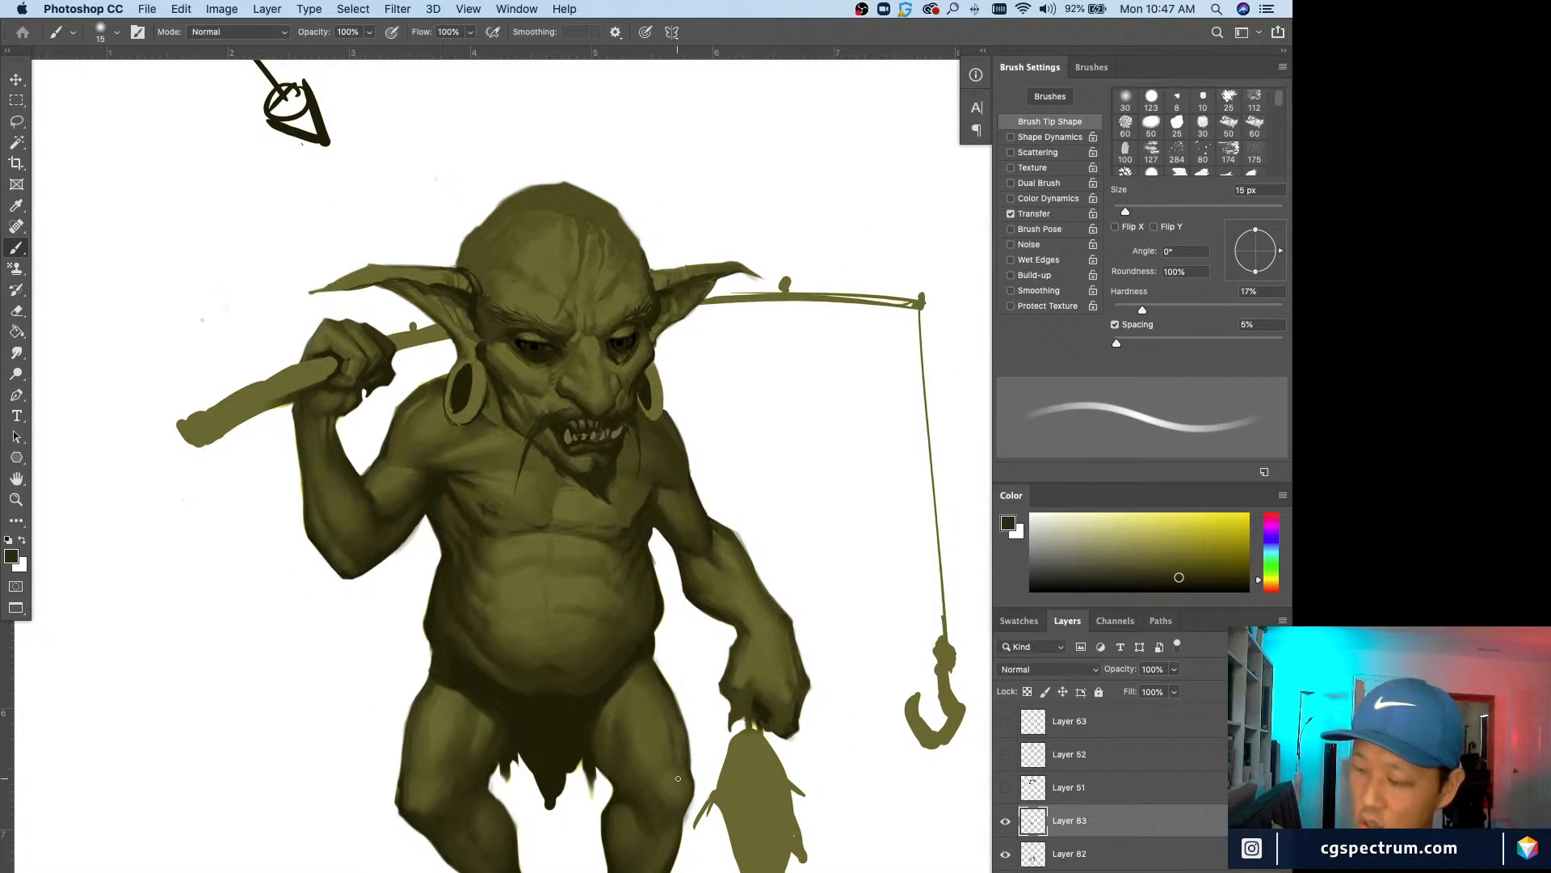
key("super+plus")
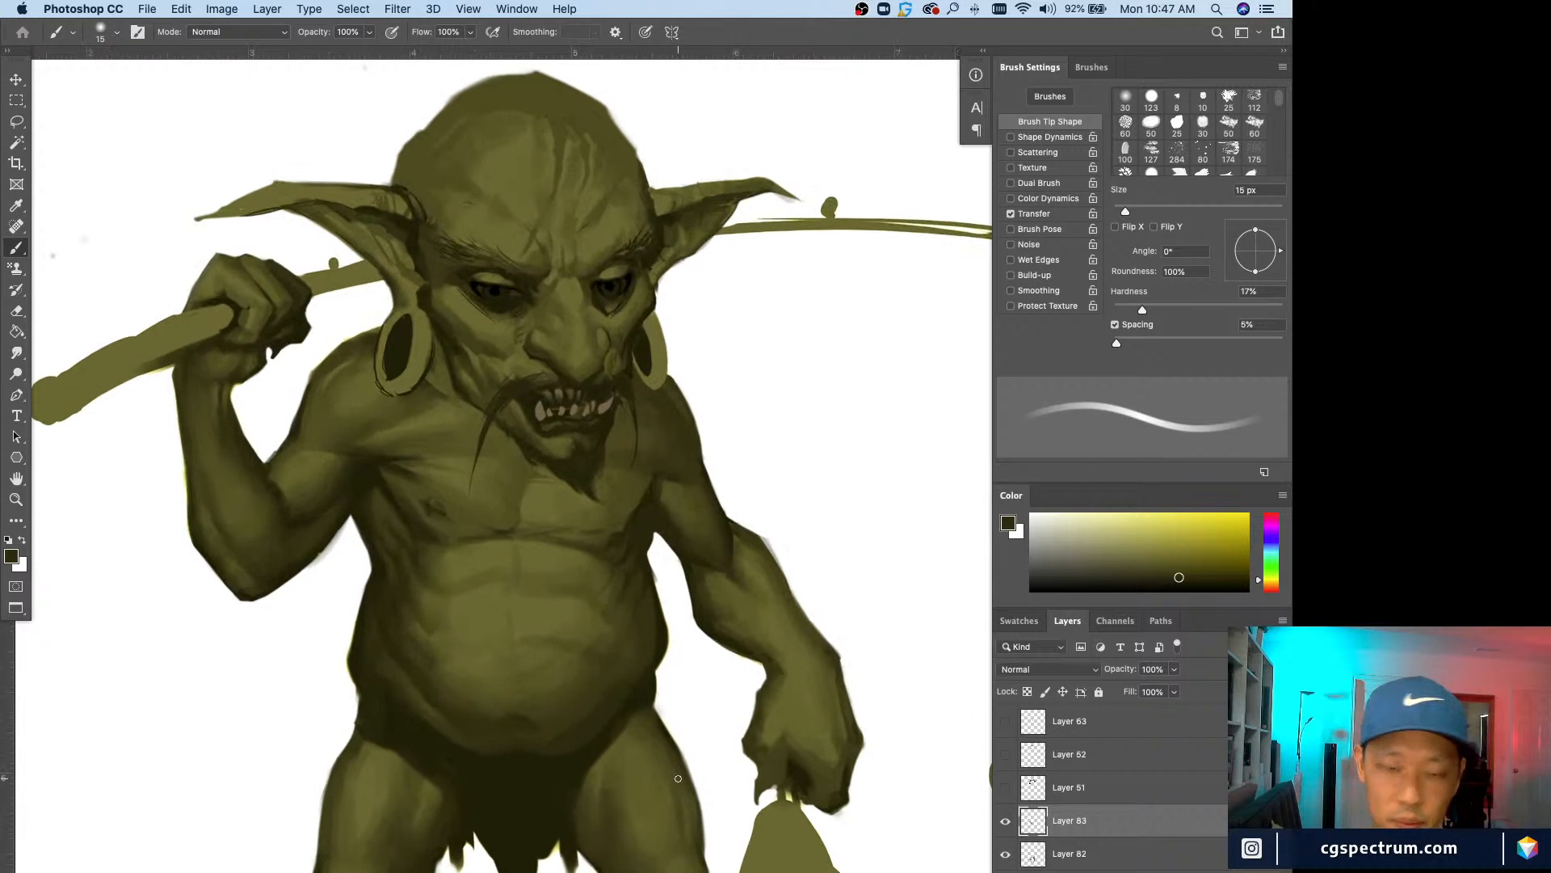
left_click(485, 700, "alt")
key("bracketright")
key("bracketright")
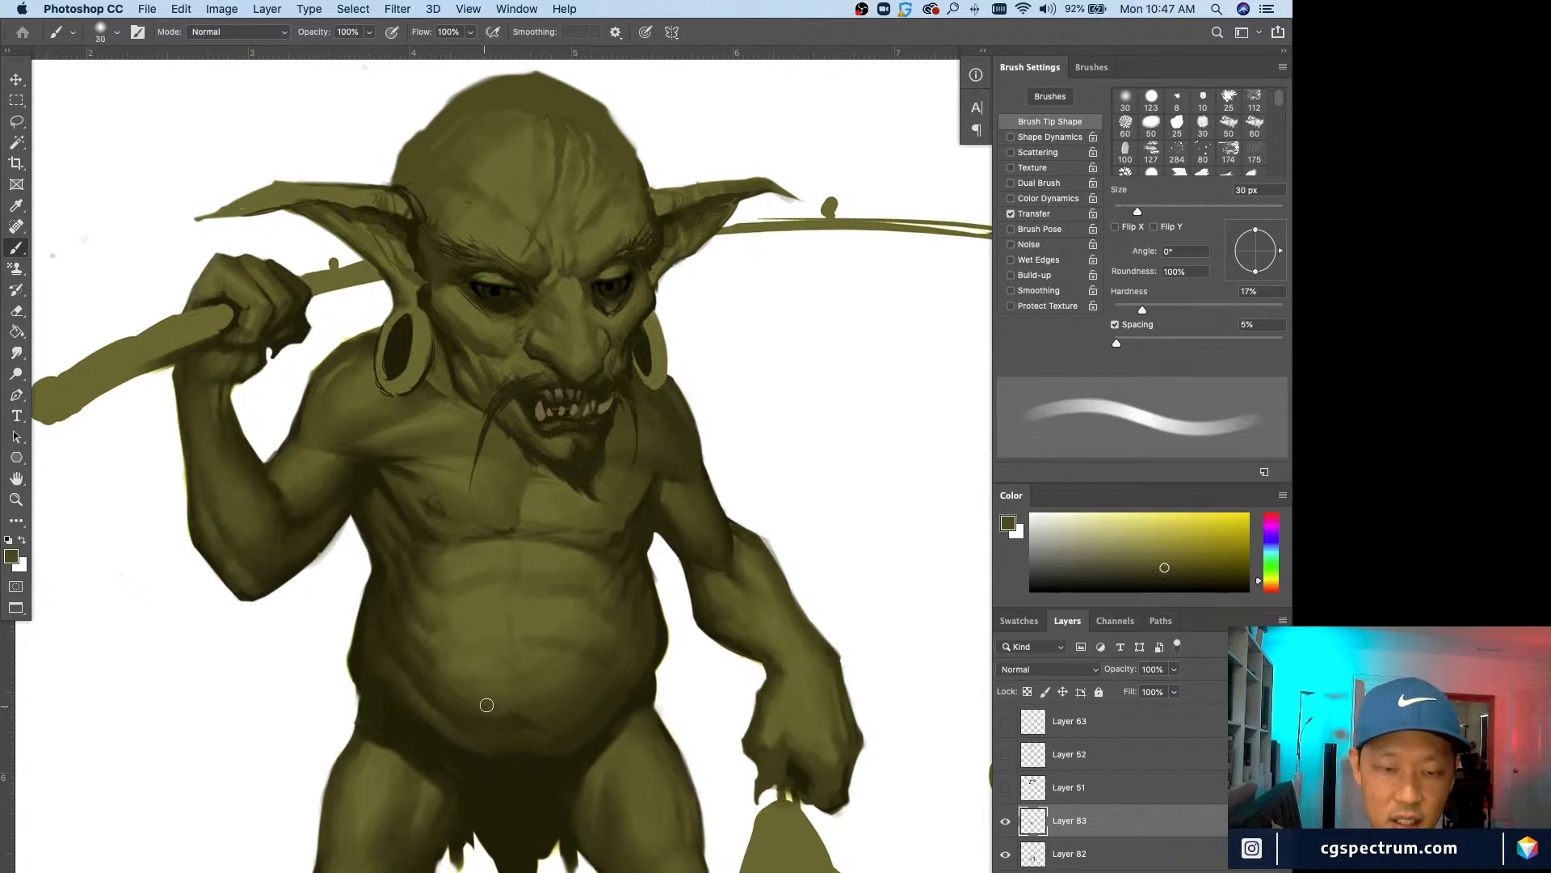
mouse_move(490, 711)
left_mouse_down()
mouse_move(430, 702)
mouse_move(477, 695)
mouse_move(526, 716)
left_mouse_up()
left_click(459, 723, "alt")
key("bracketleft")
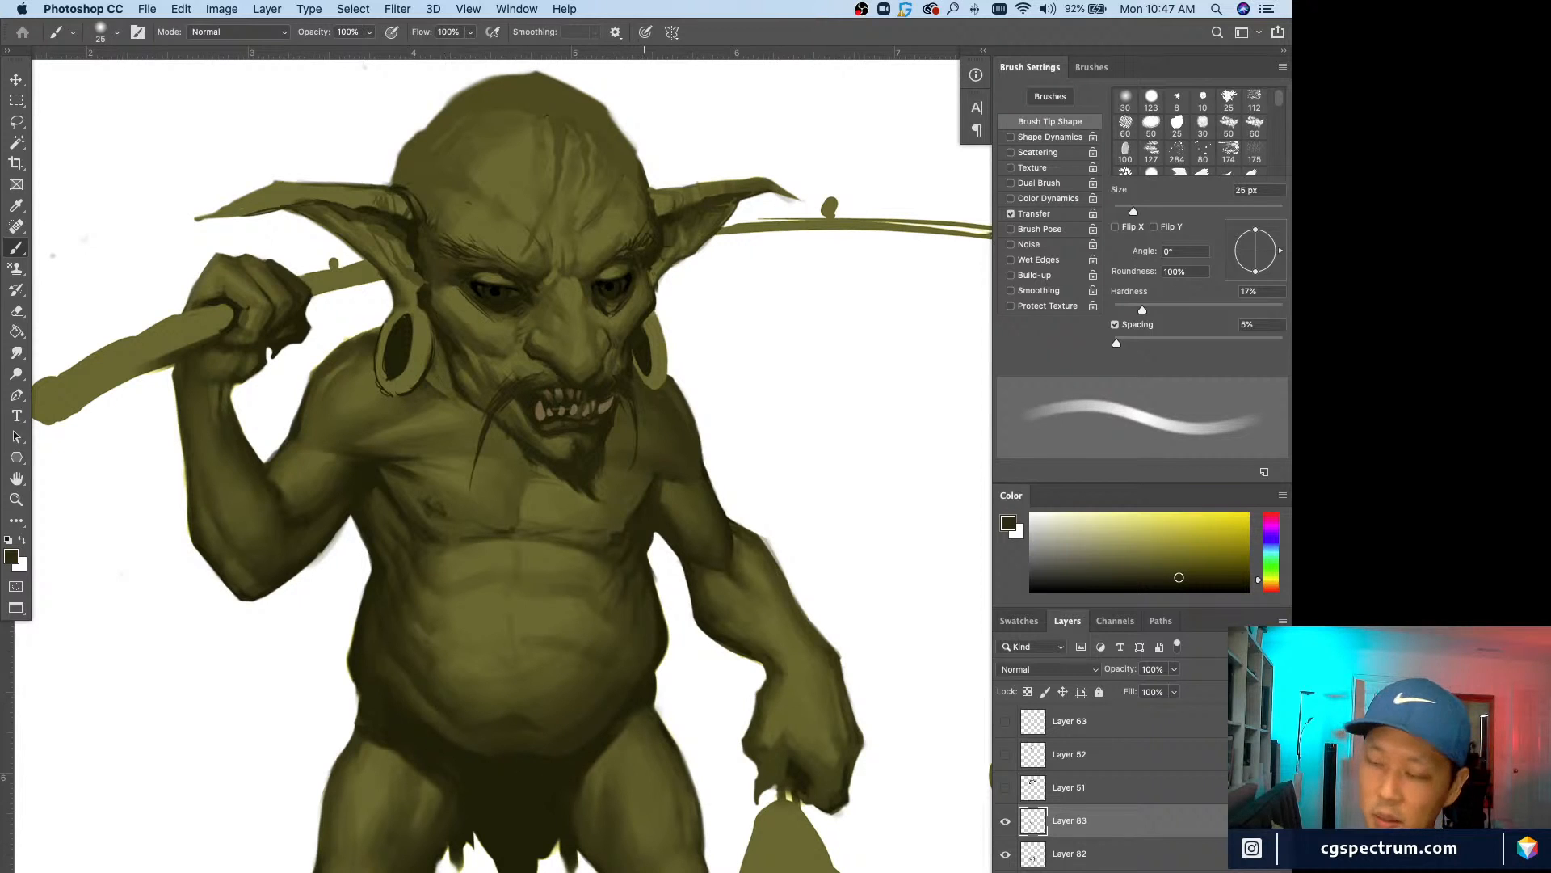
Step: Define the navel with a very dark olive, using a fine 6 px brush
key("super+minus")
key("super+equal")
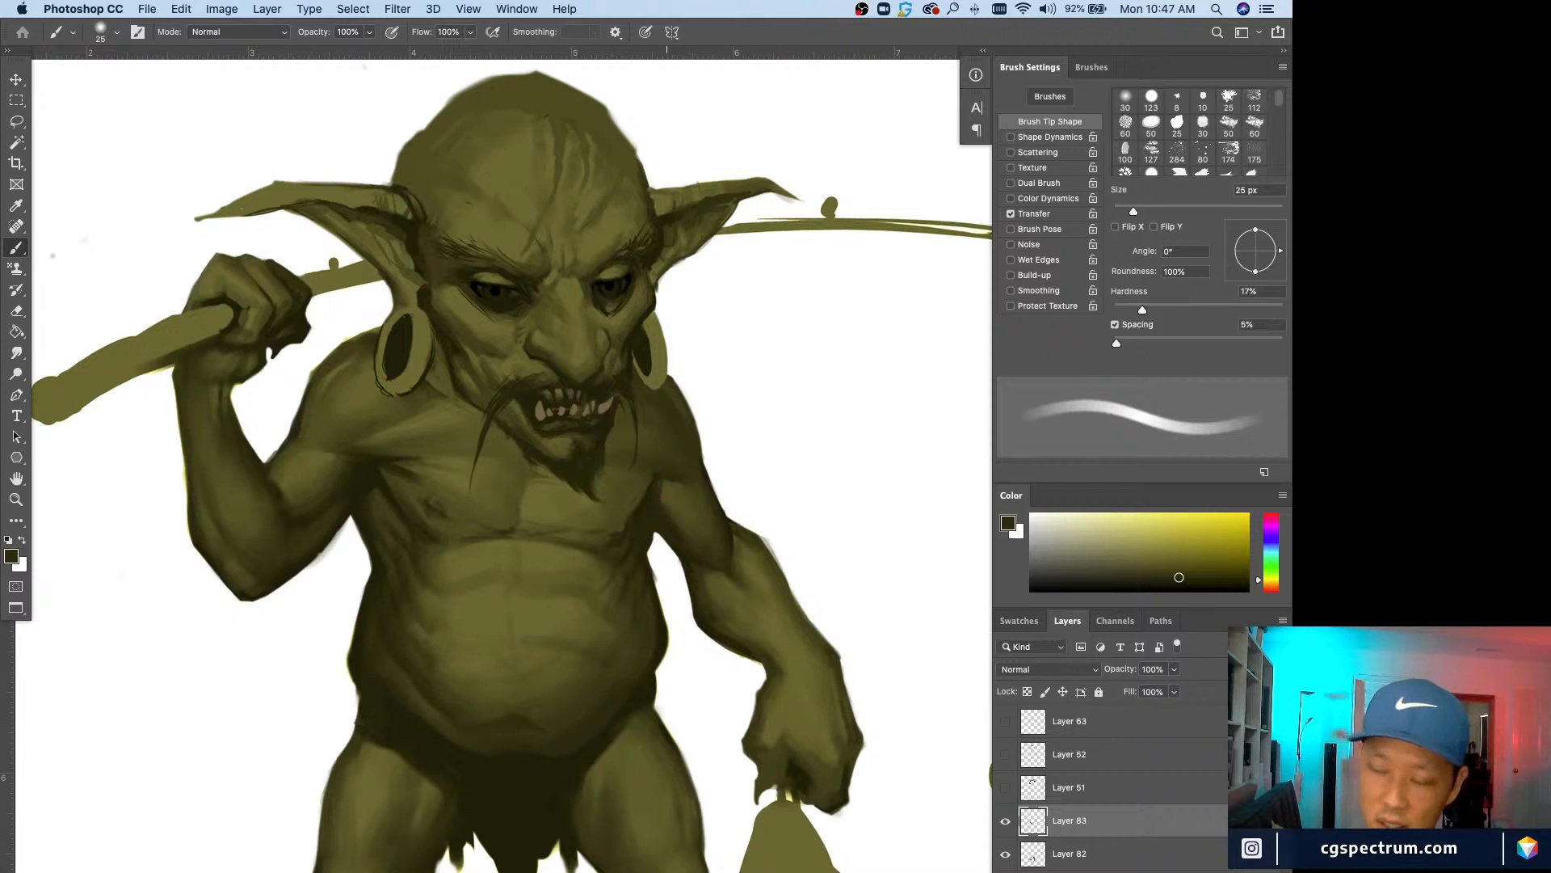
left_click(501, 675, "alt")
key("bracketleft")
key("bracketleft")
key("bracketleft")
key("bracketleft")
key("bracketleft")
key("bracketleft")
key("bracketleft")
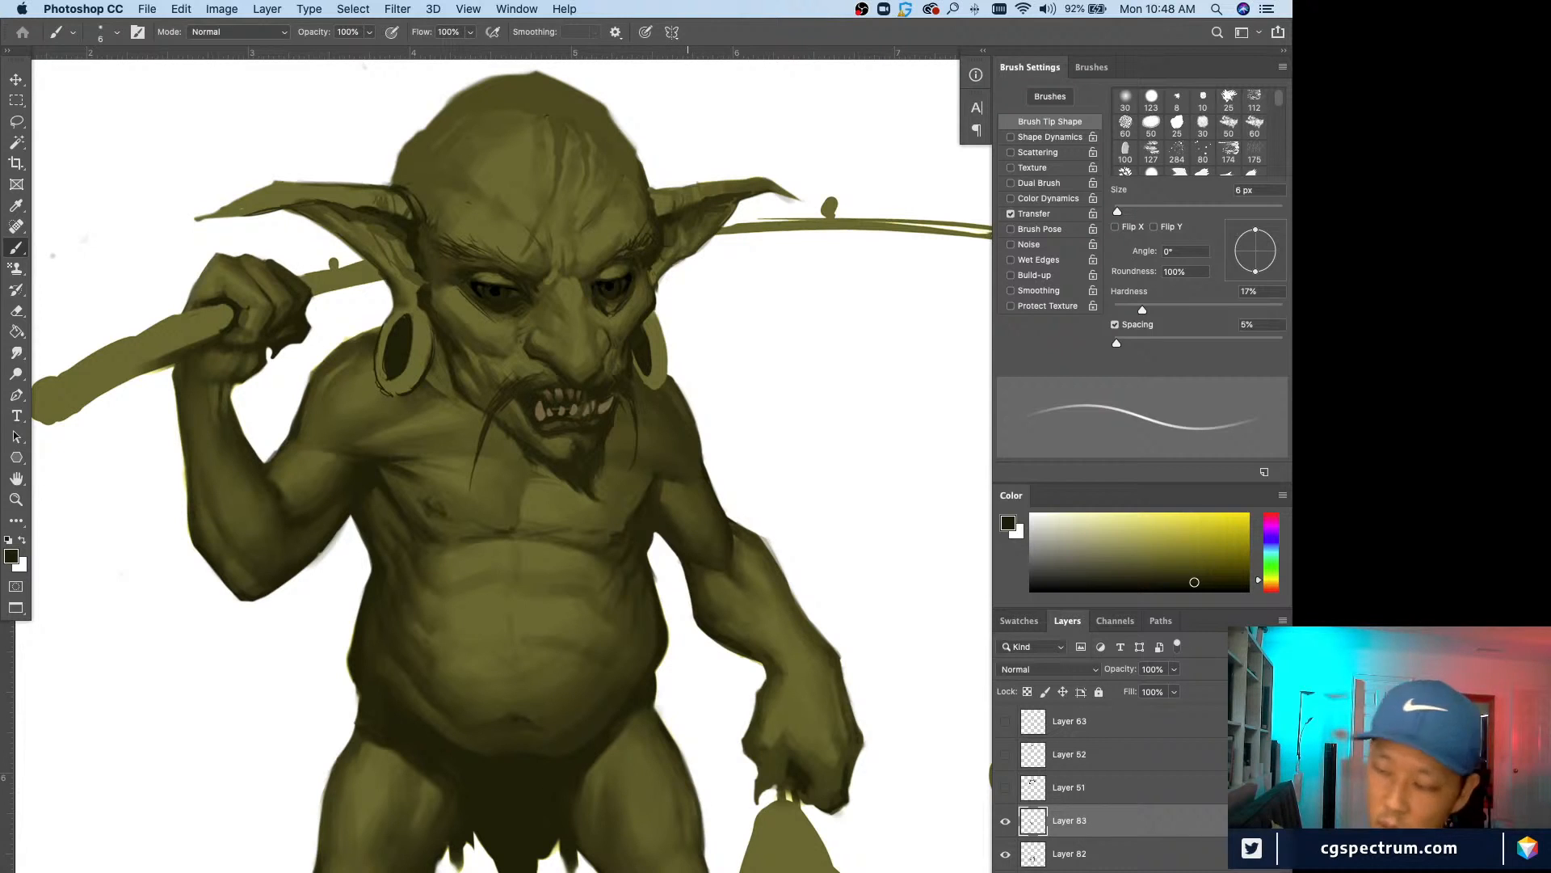
key("super+minus")
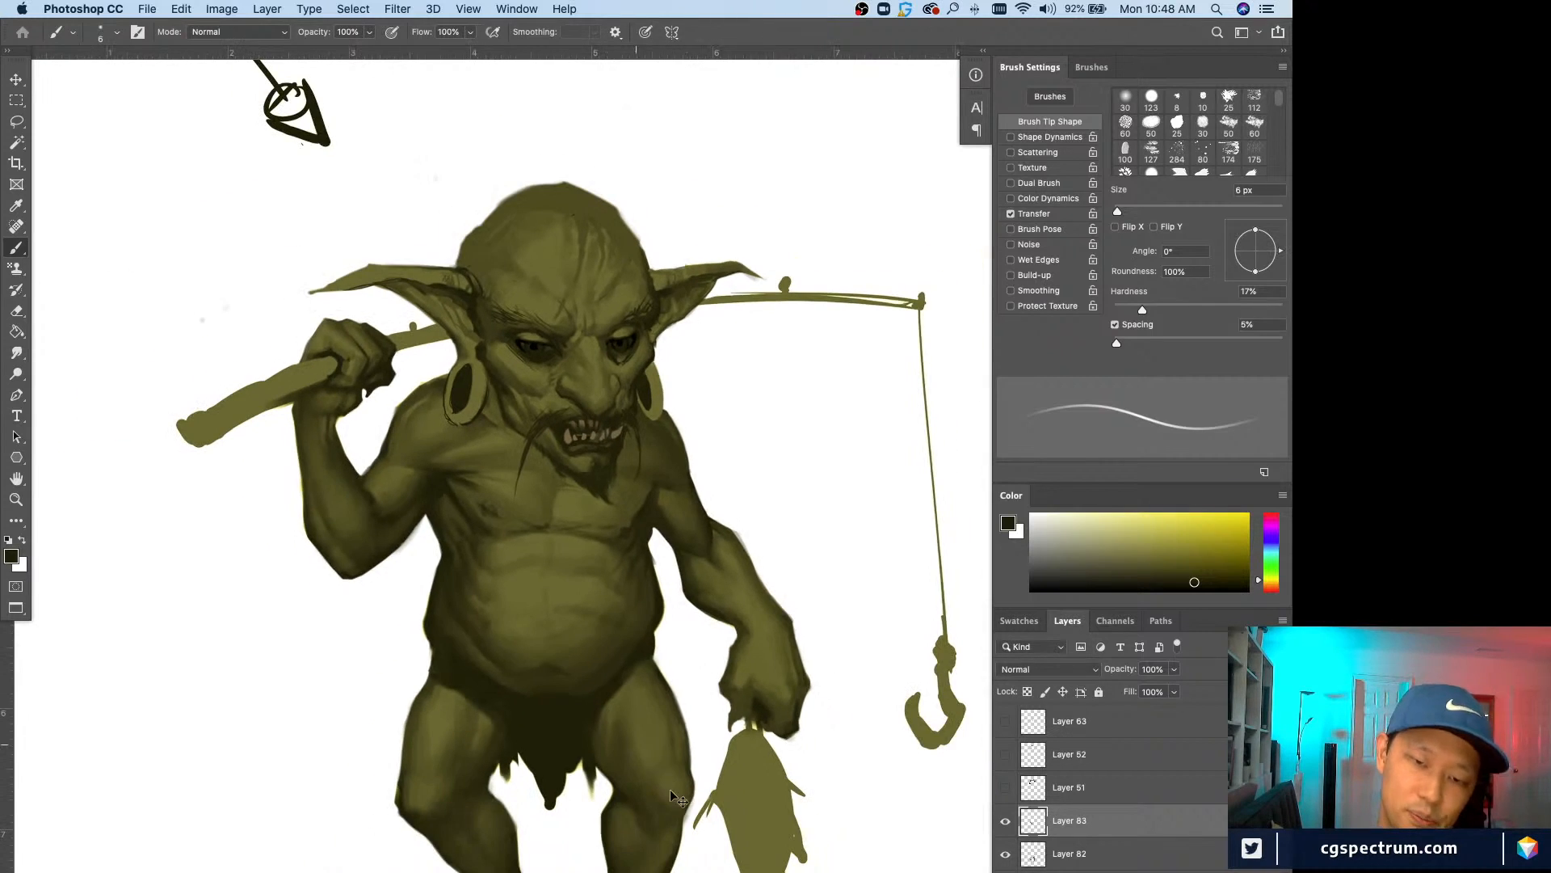
Step: Add a new layer and rework the navel with a dark olive sampled beside it, using a 15 px brush
key("super+equal")
key("super+minus")
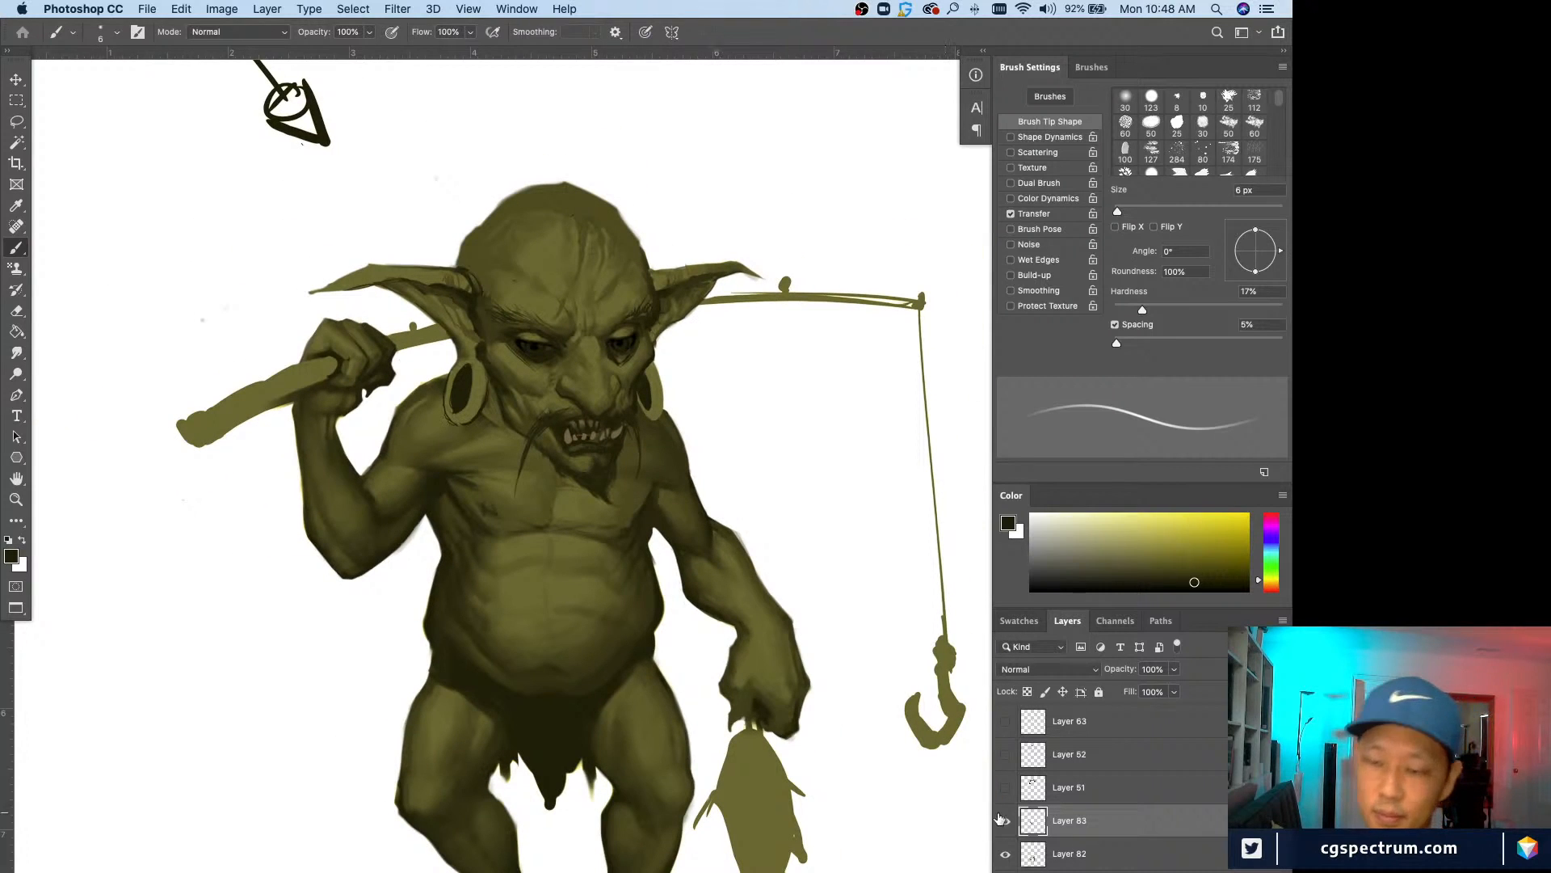
key("super+shift+alt+n")
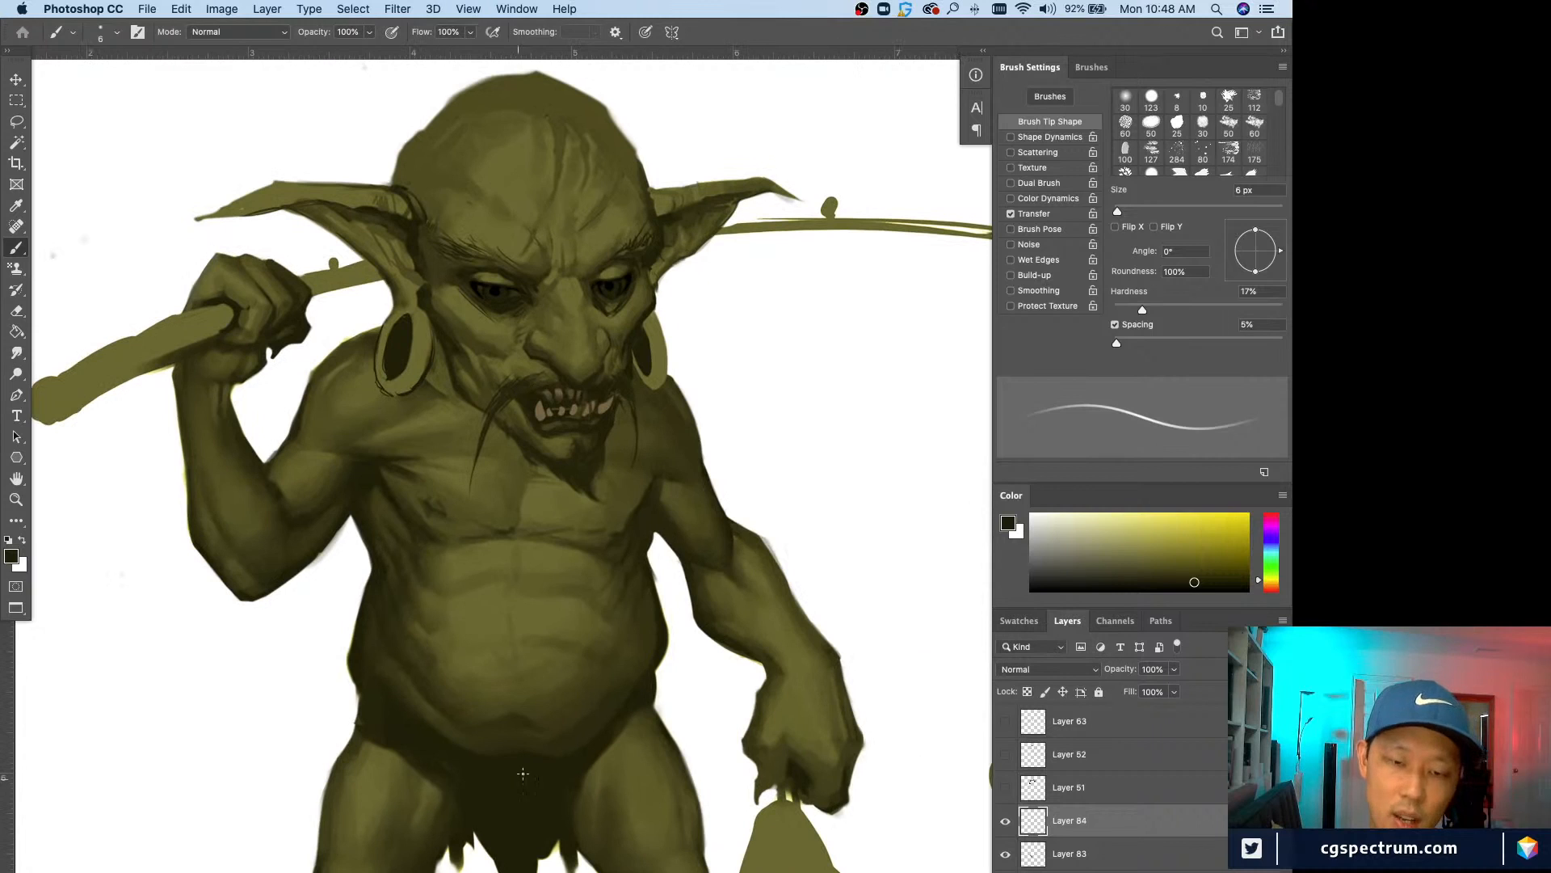
left_click(546, 712, "alt")
key("bracketright")
key("bracketright")
key("bracketright")
key("bracketright")
key("bracketright")
key("bracketright")
key("bracketright")
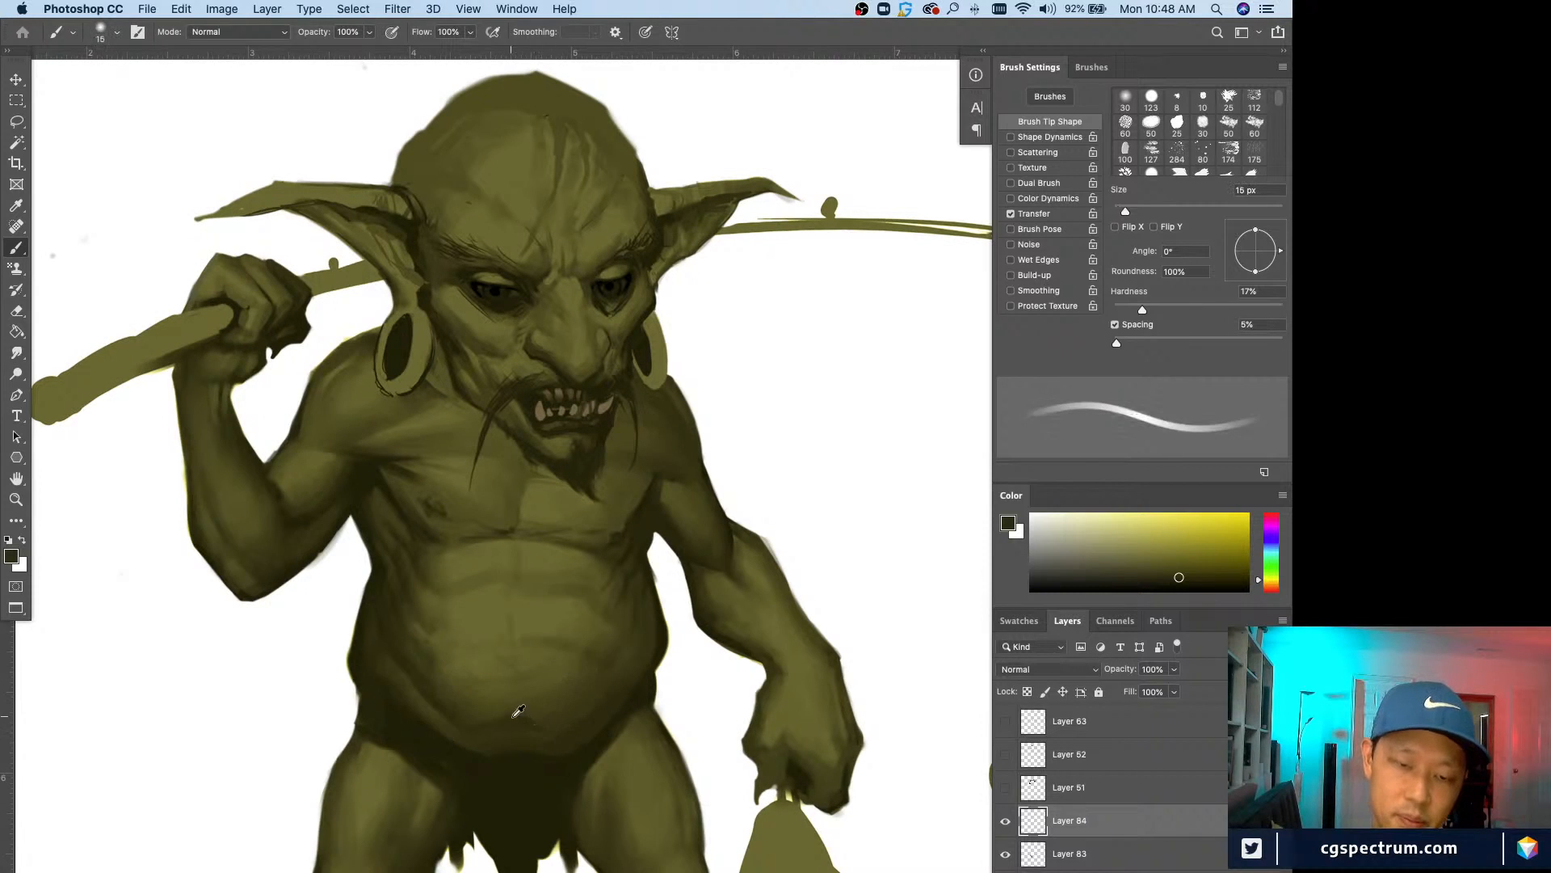
mouse_move(536, 727)
left_mouse_down()
mouse_move(578, 729)
mouse_move(537, 729)
mouse_move(594, 723)
mouse_move(611, 696)
mouse_move(544, 727)
left_mouse_up()
Step: Blend the lower belly around the navel with sampled dark and mid olives, using 30 and 25 px brushes
left_click(519, 714, "alt")
left_click(508, 715, "alt")
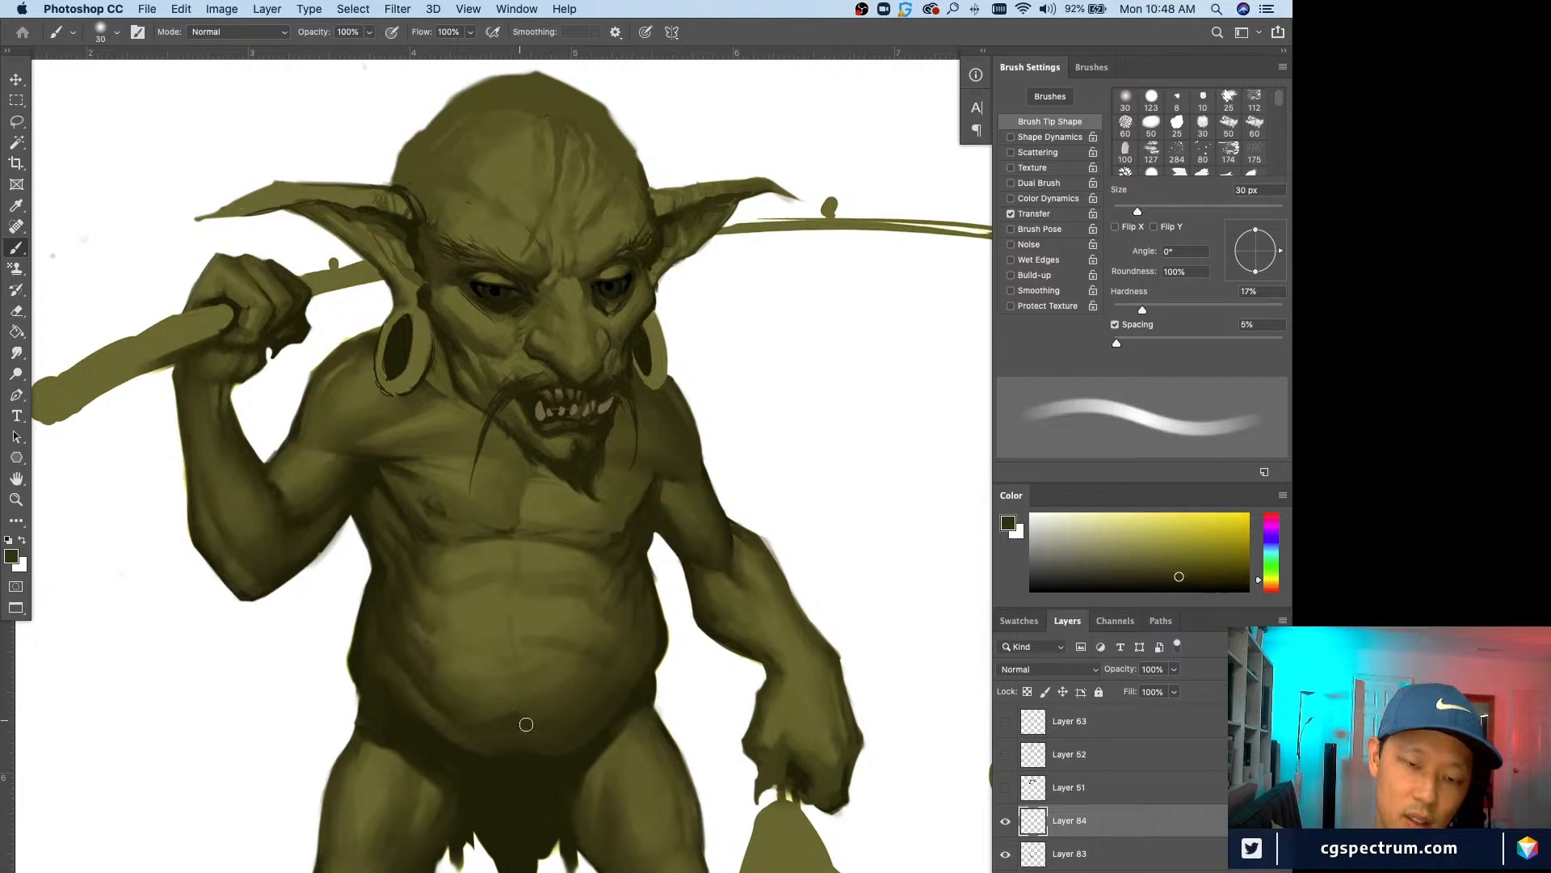
left_click(520, 712, "alt")
key("bracketleft")
left_click_drag(520, 723, 582, 727)
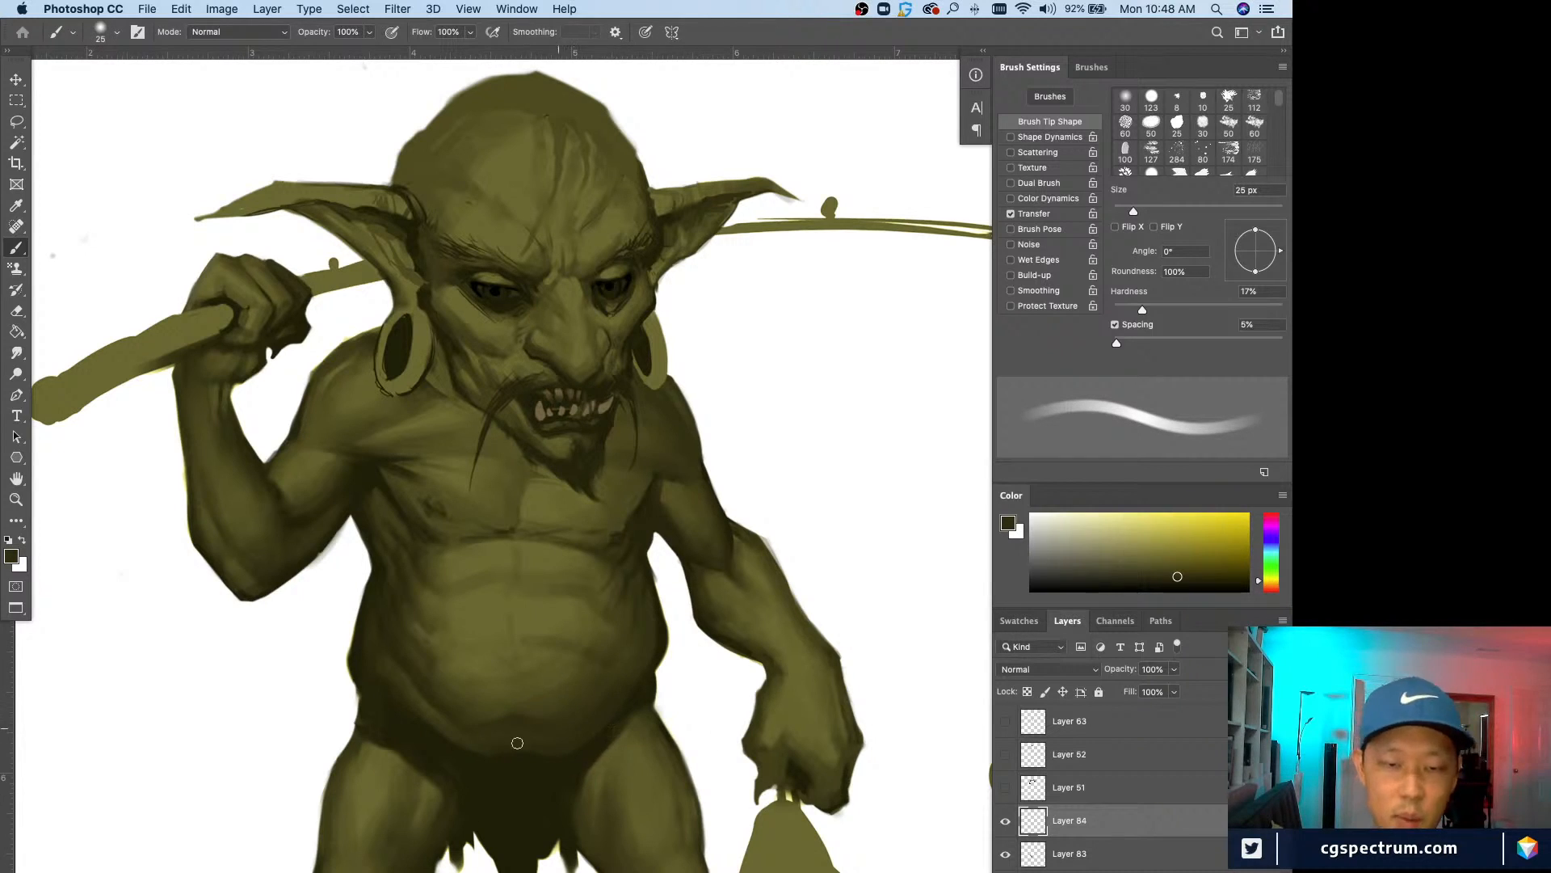
left_click(490, 706, "alt")
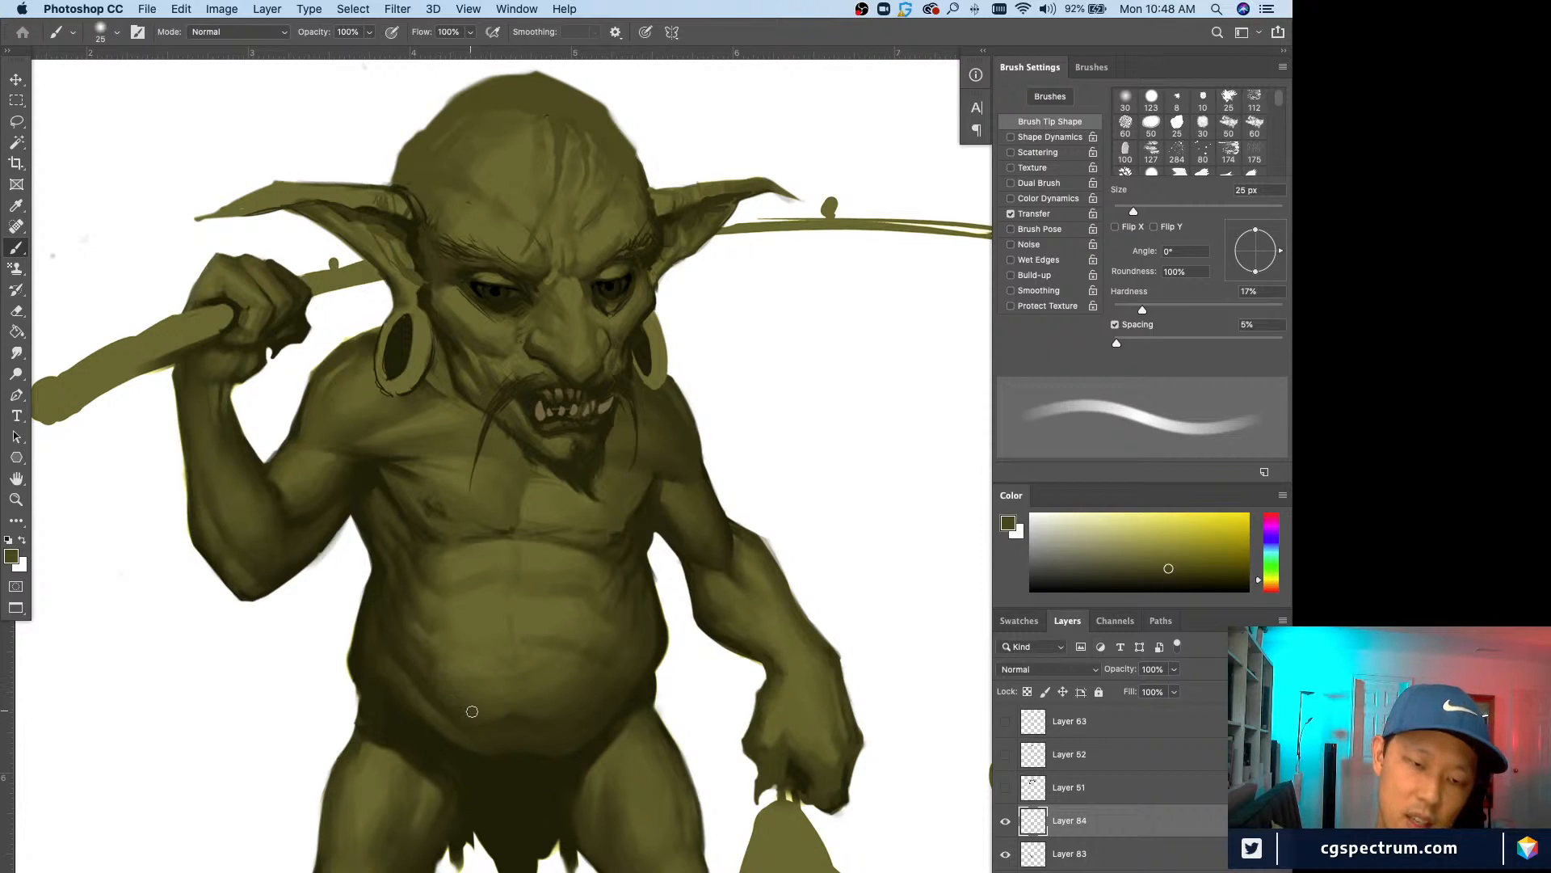
key("bracketright")
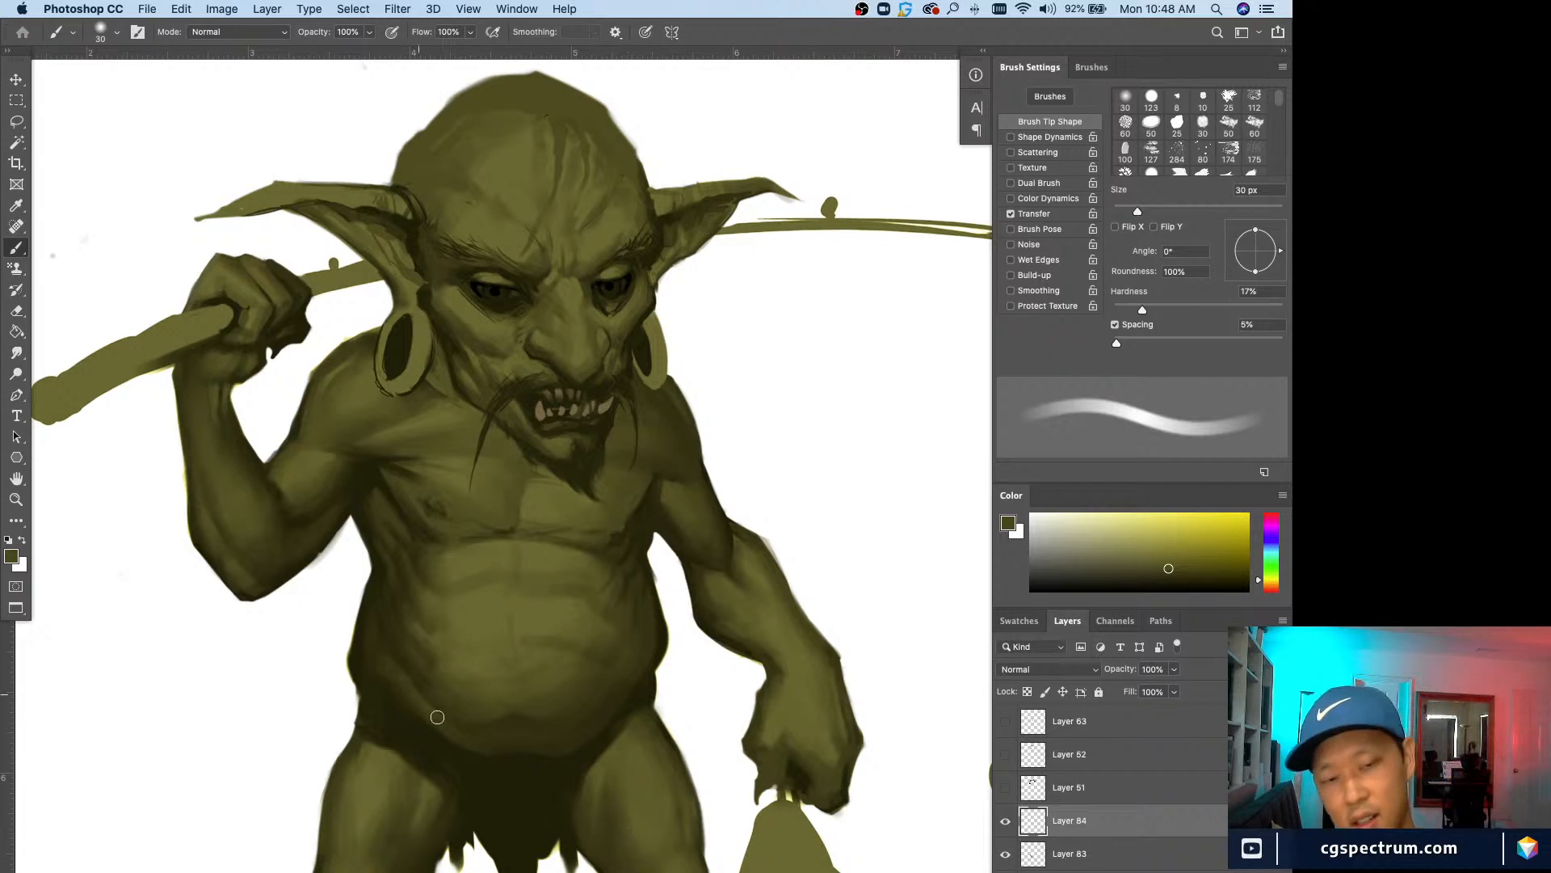
Step: Examine the belly shading up close and at full-figure view, comparing the painting with and without the newest layer
left_click(1006, 821)
left_click(1006, 820)
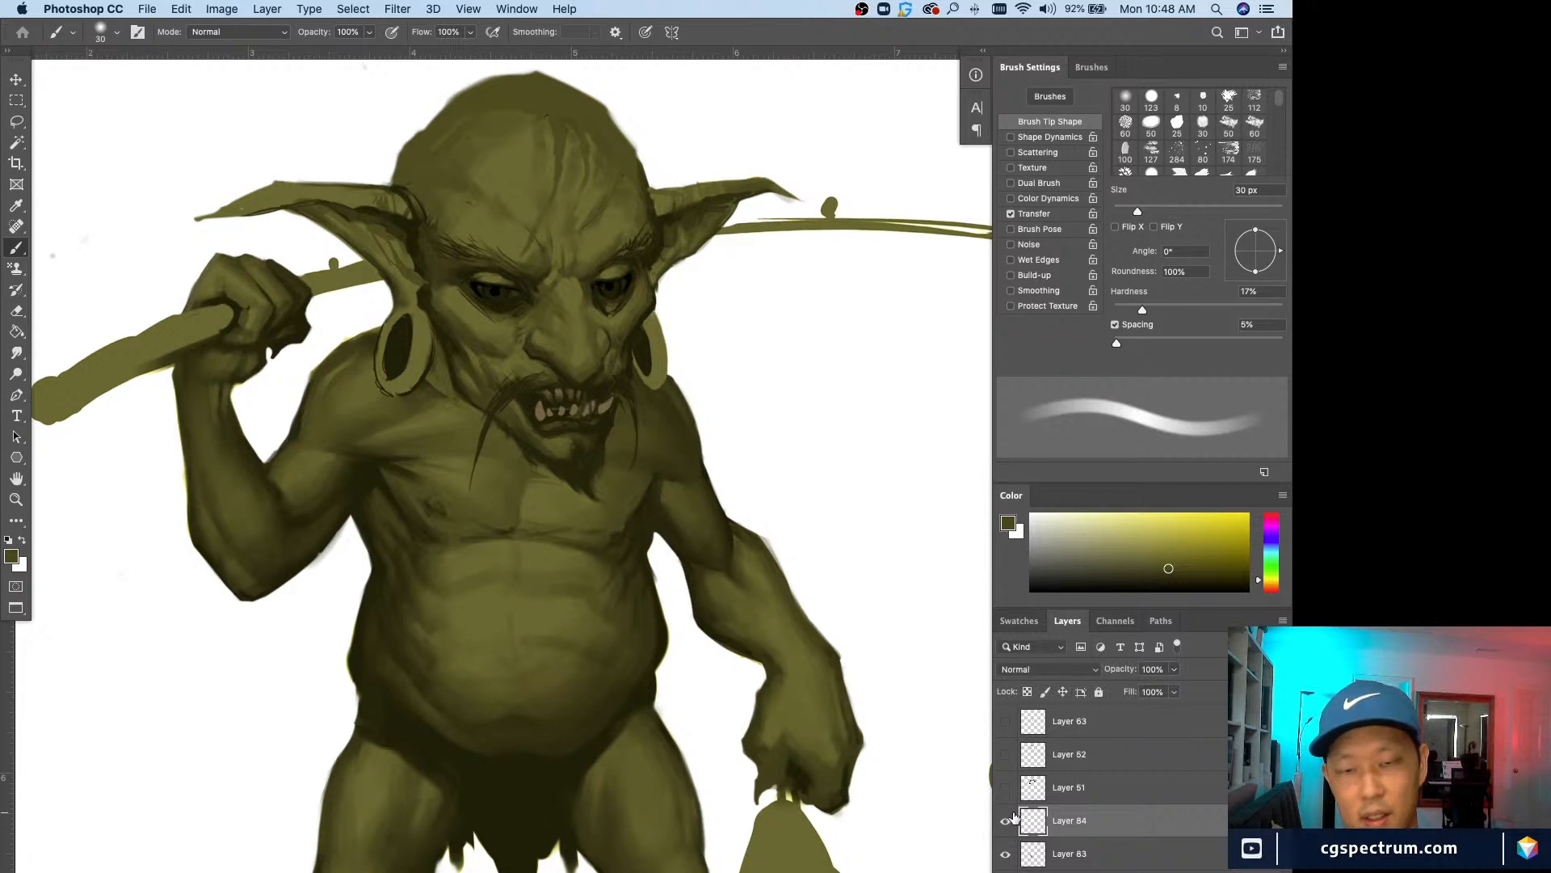
key("super+minus")
key("super+minus")
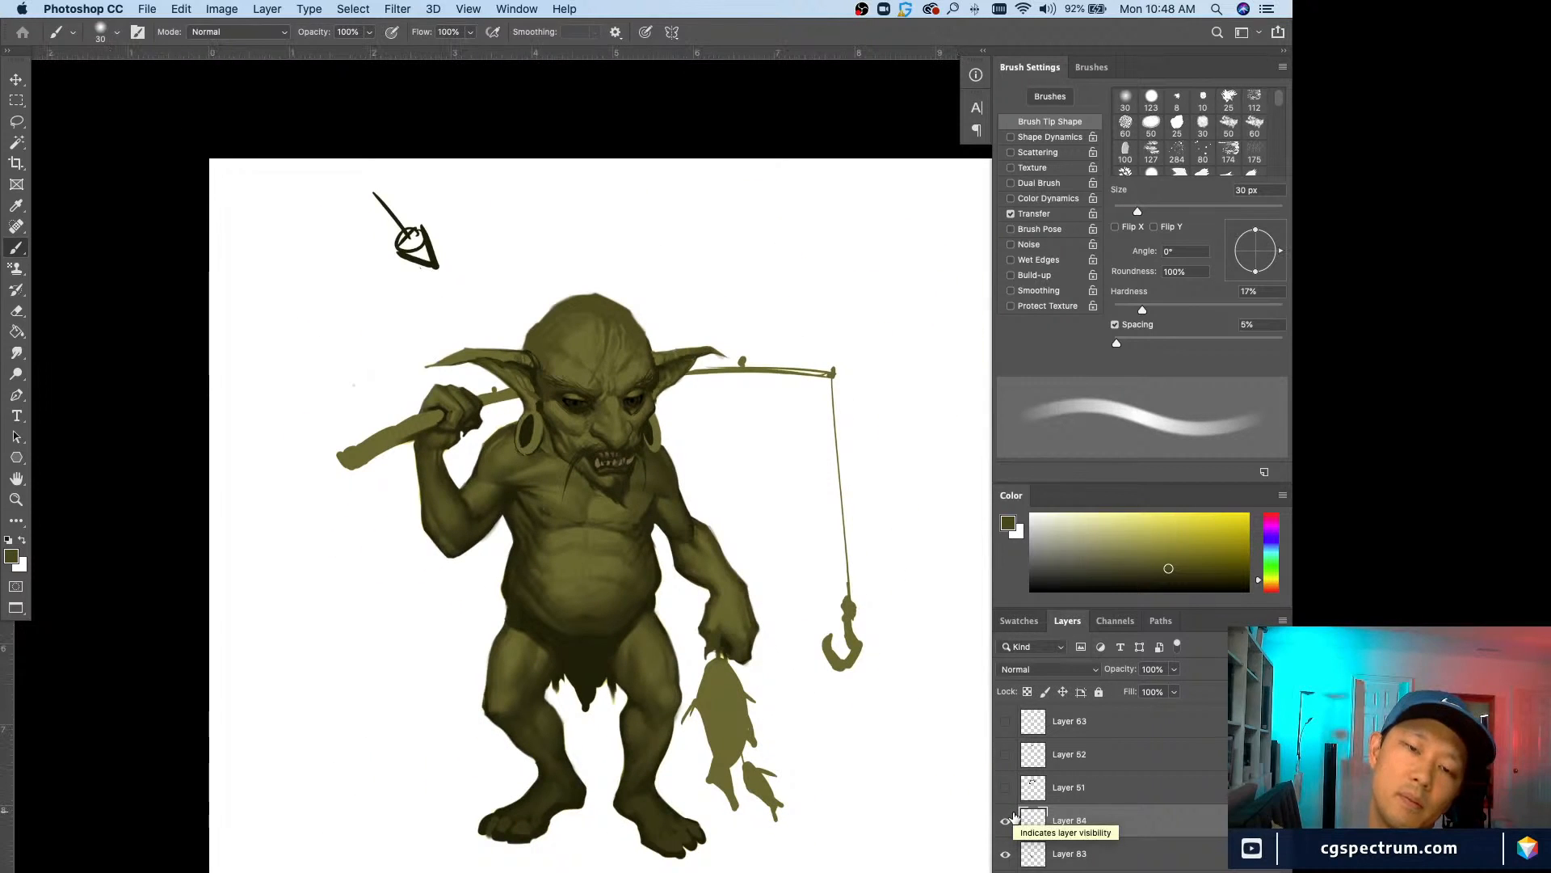
key("super+equal")
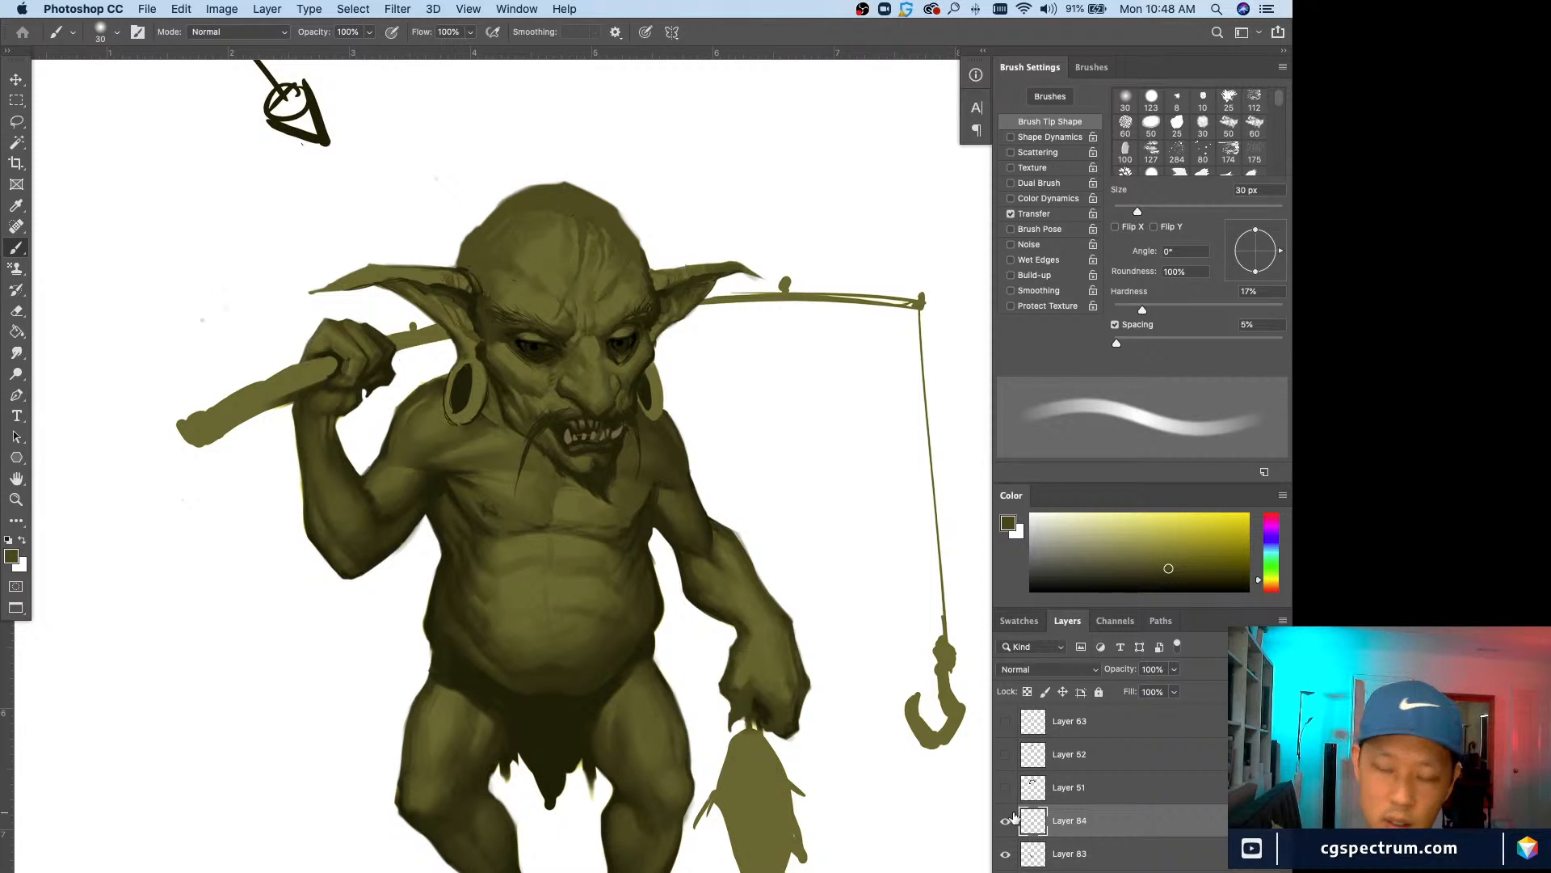
key("super+minus")
key("super+equal")
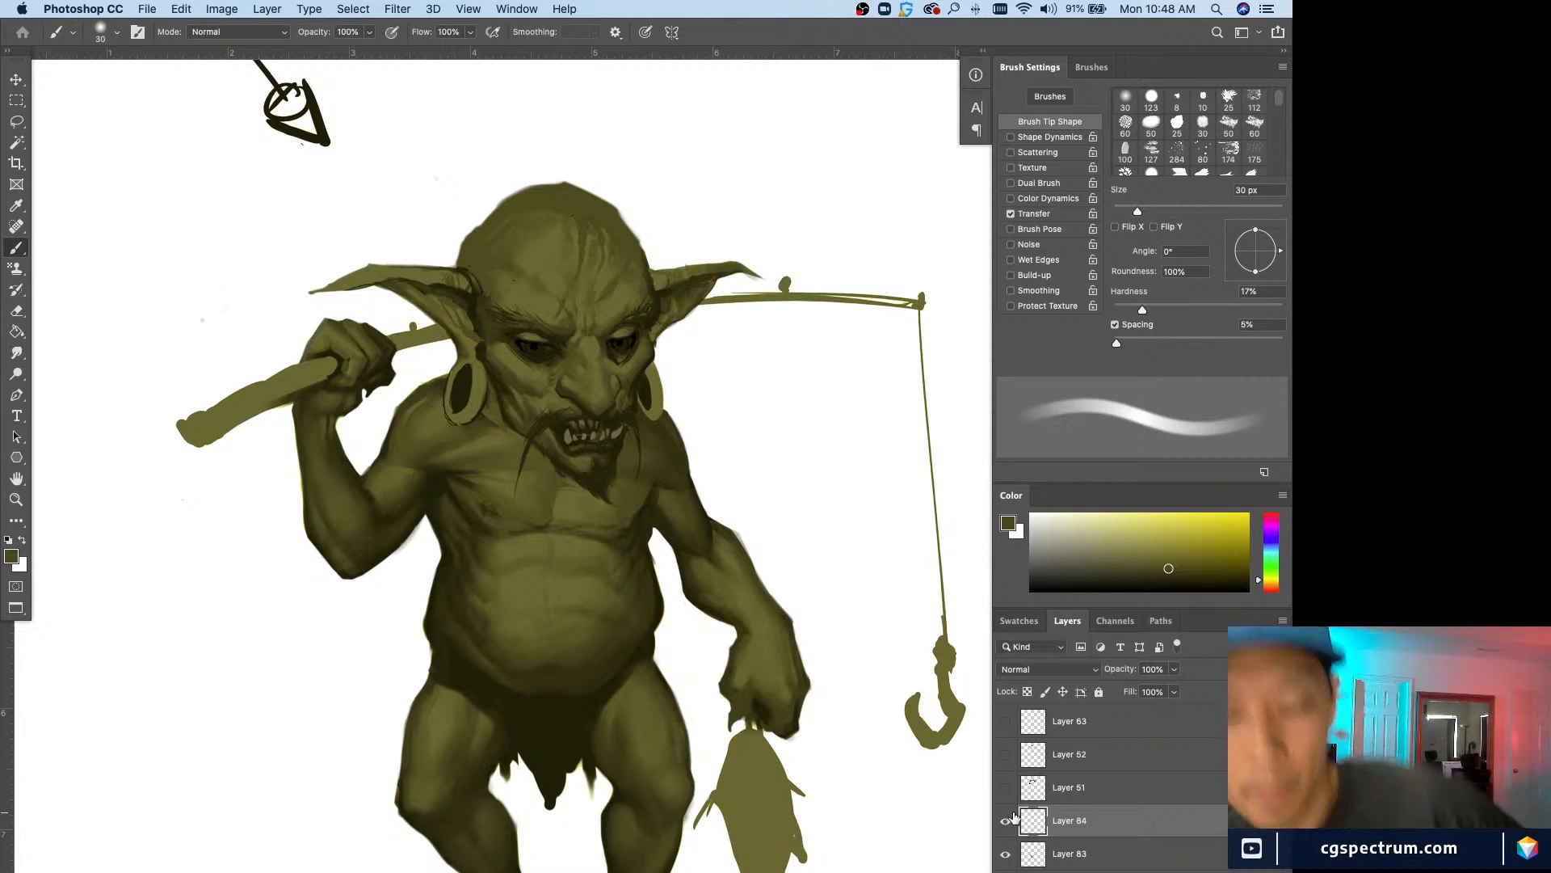
key("super+equal")
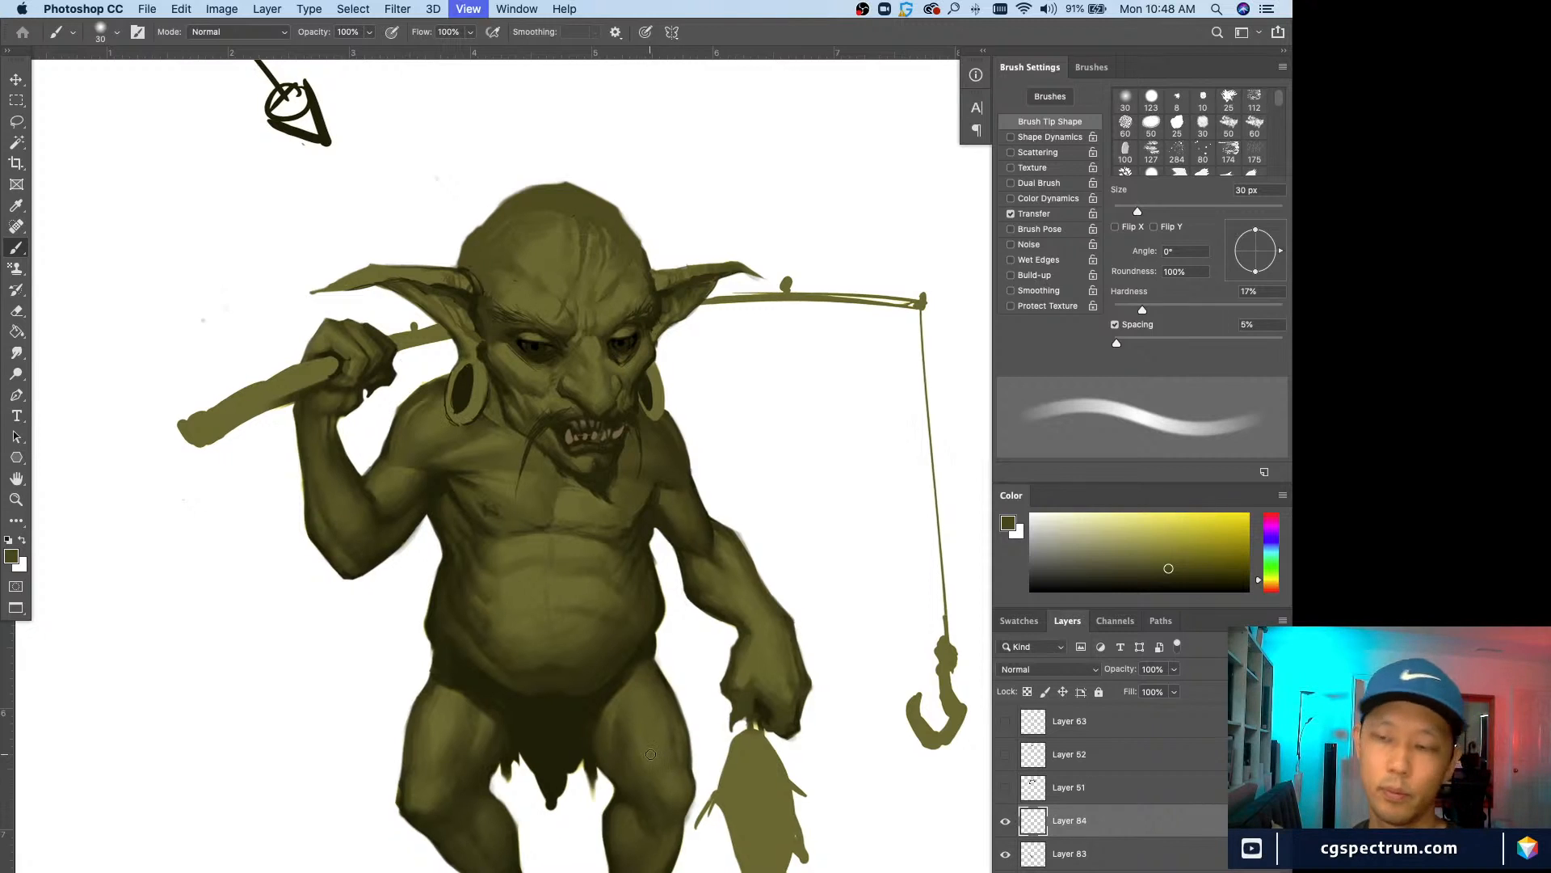
left_click_drag(634, 842, 626, 777)
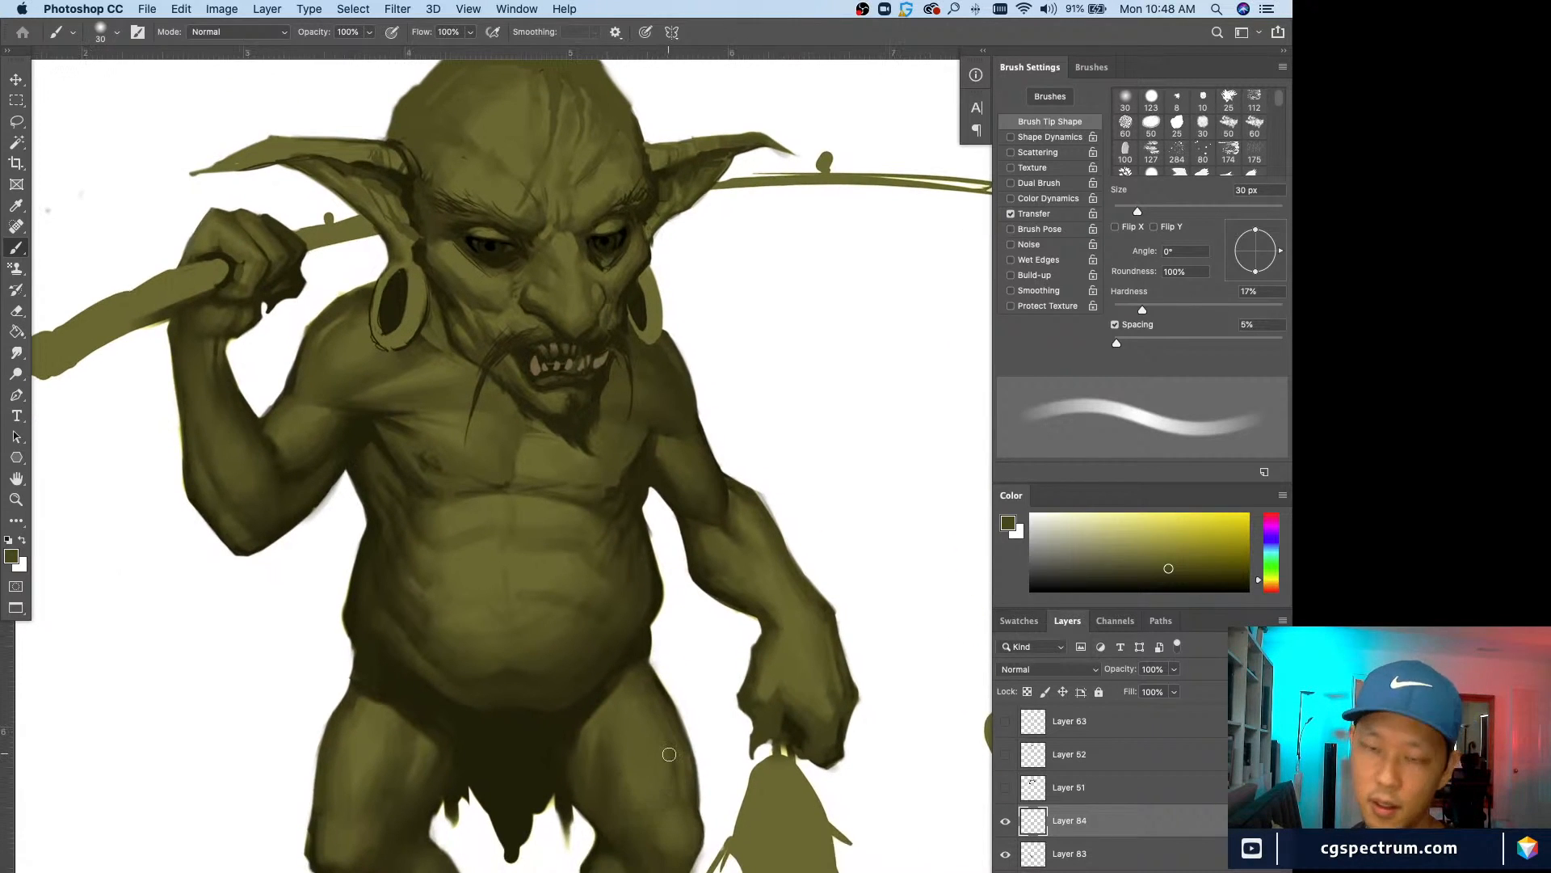
left_click(1007, 821)
left_click(1007, 821)
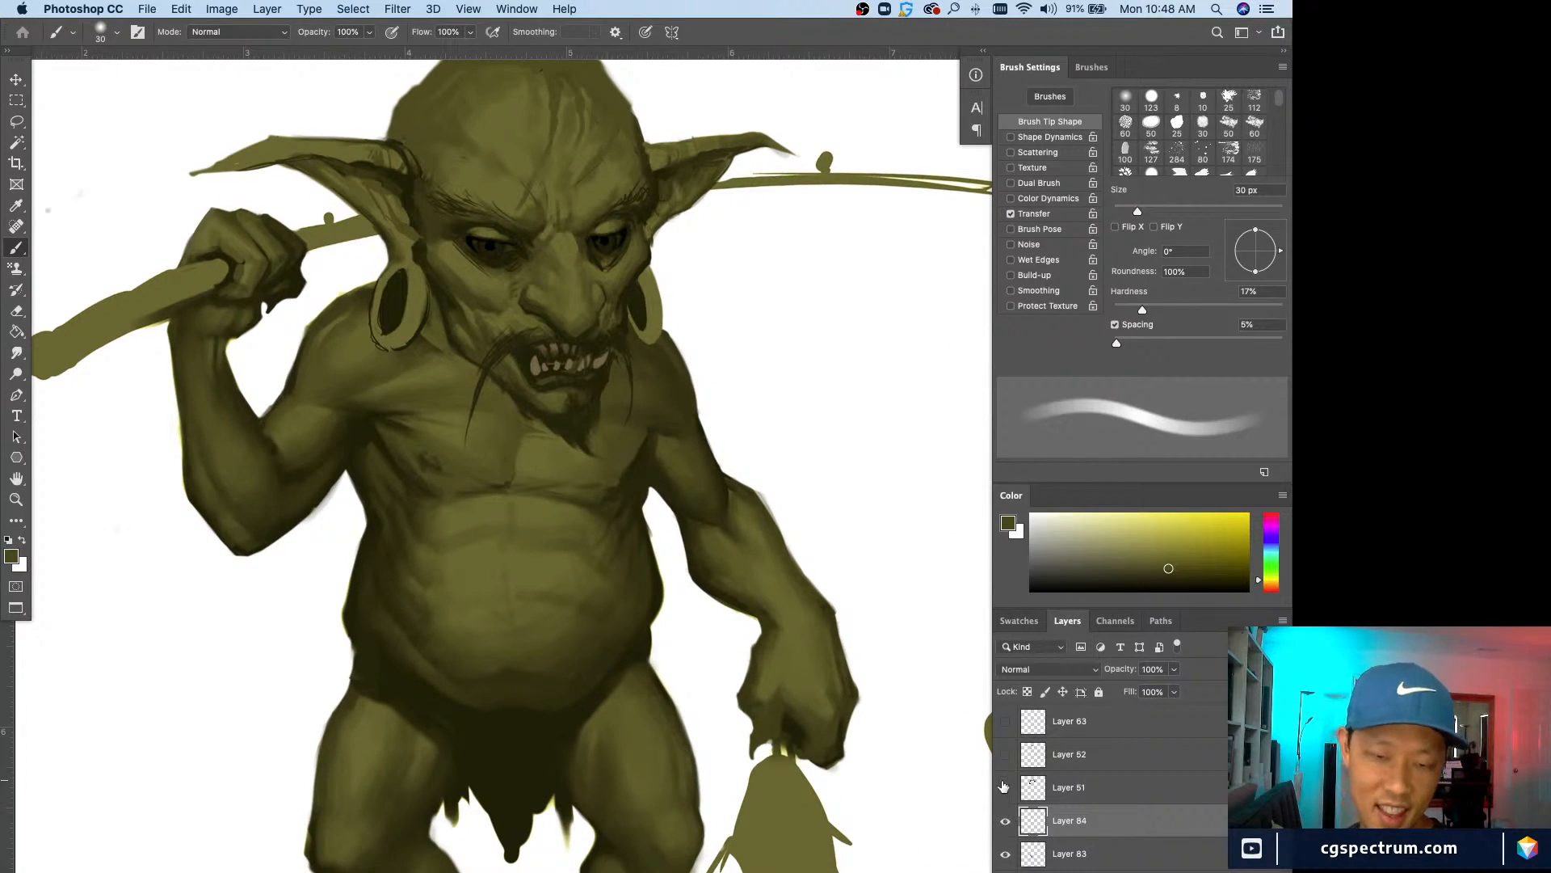
left_click(415, 633, "alt")
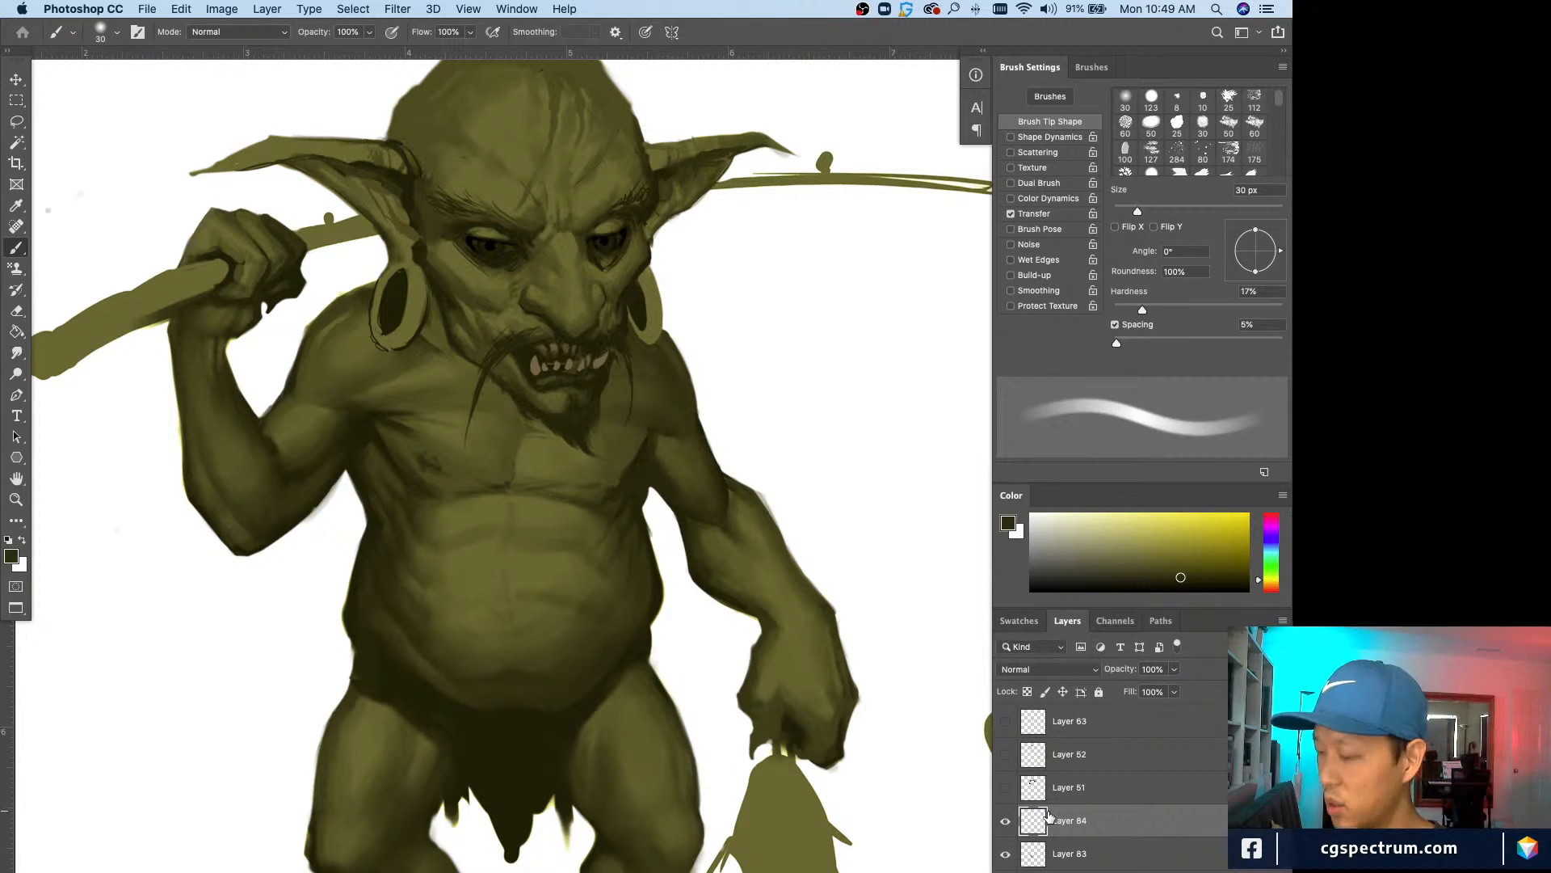
key("super+minus")
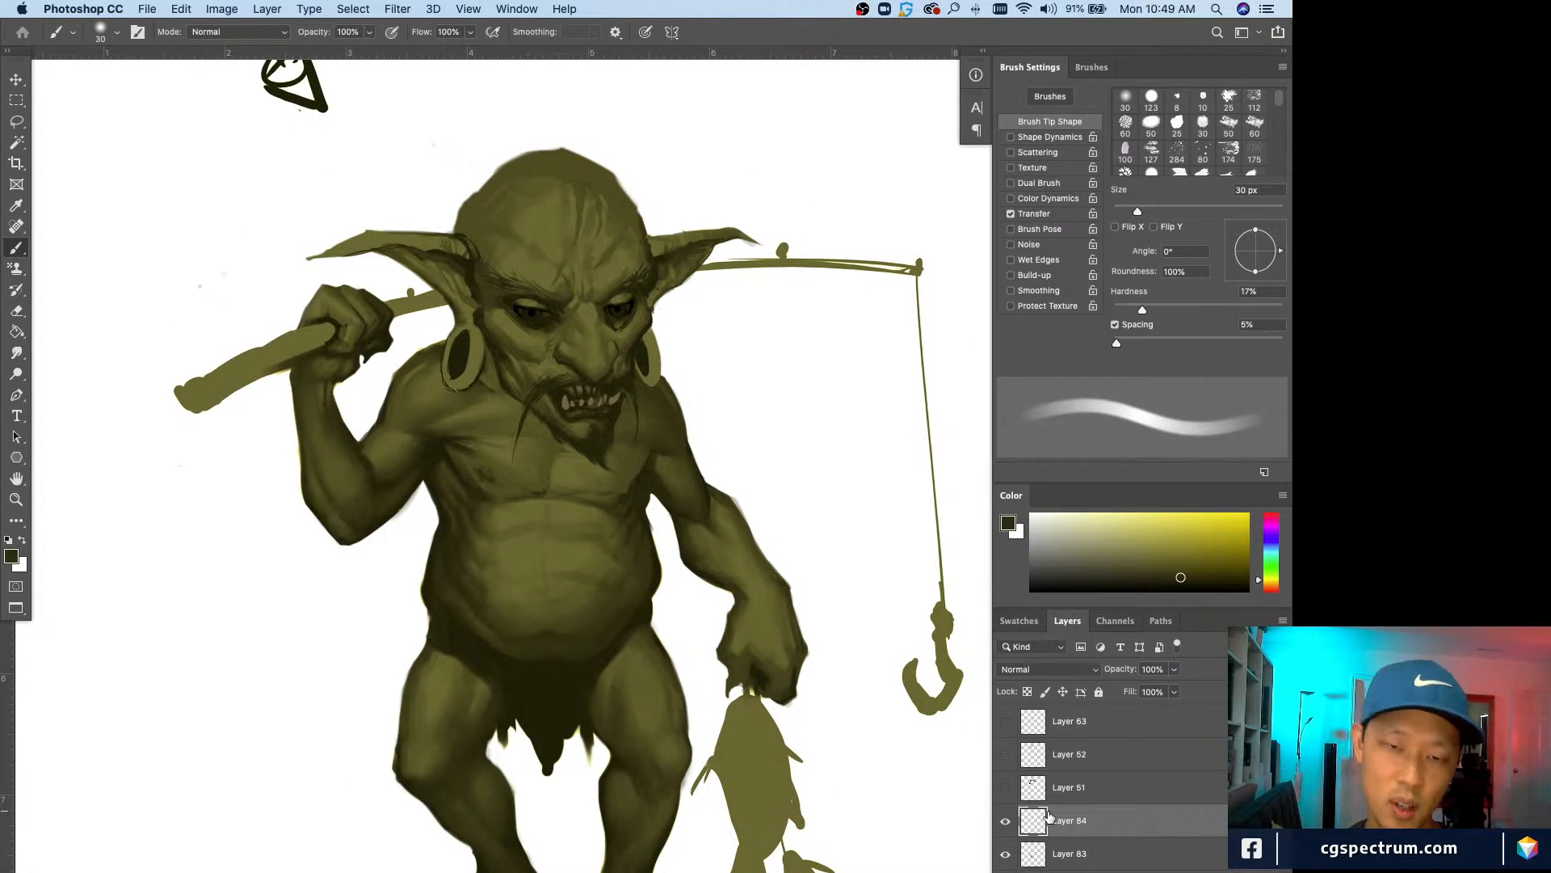
key("super+plus")
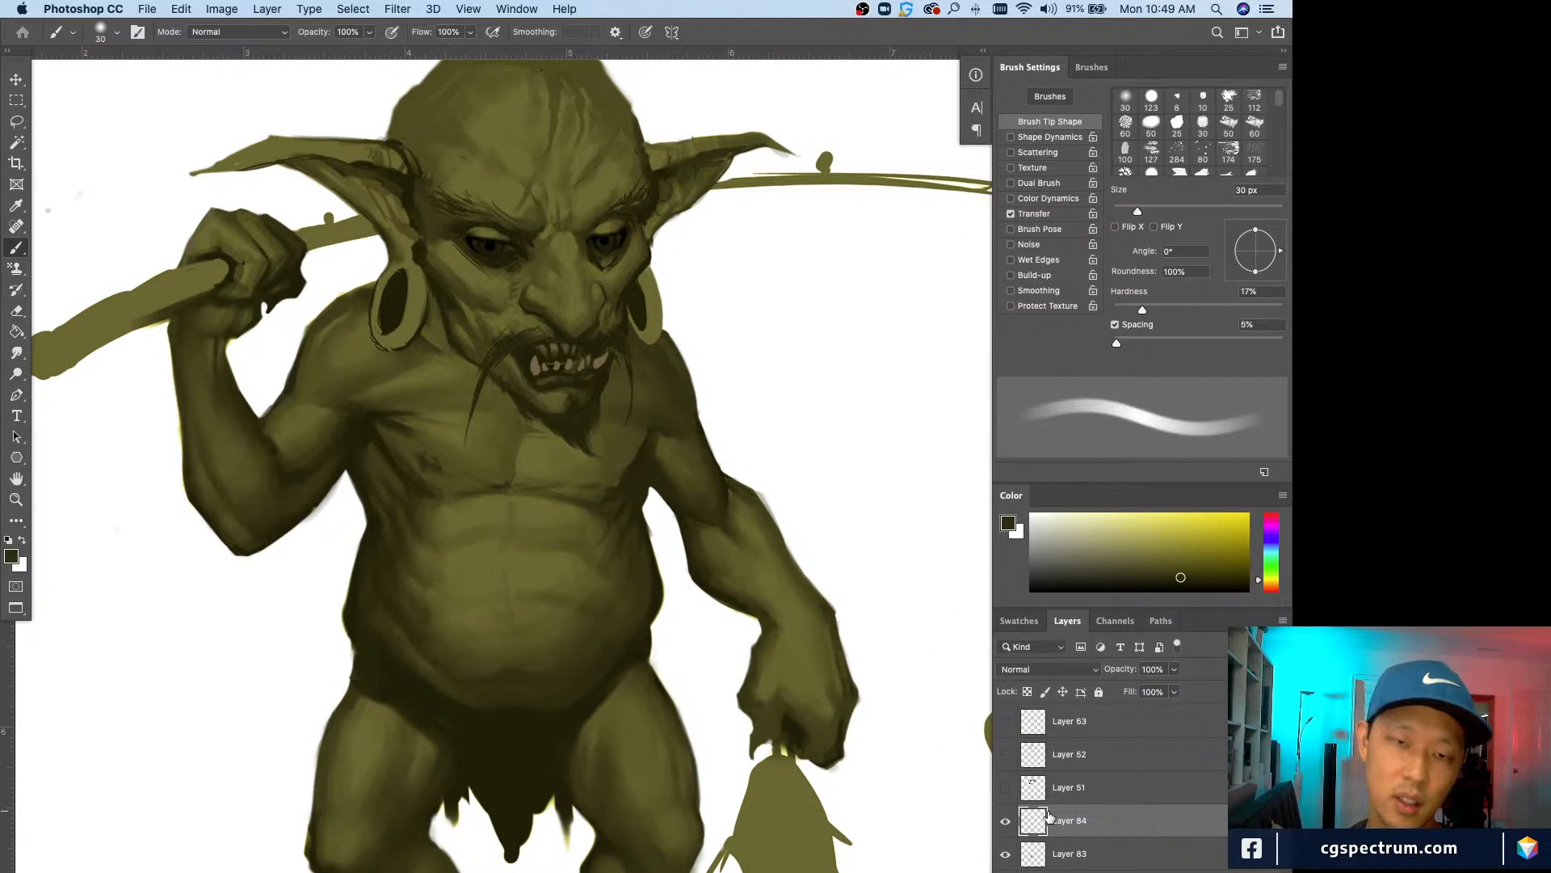
key("super+minus")
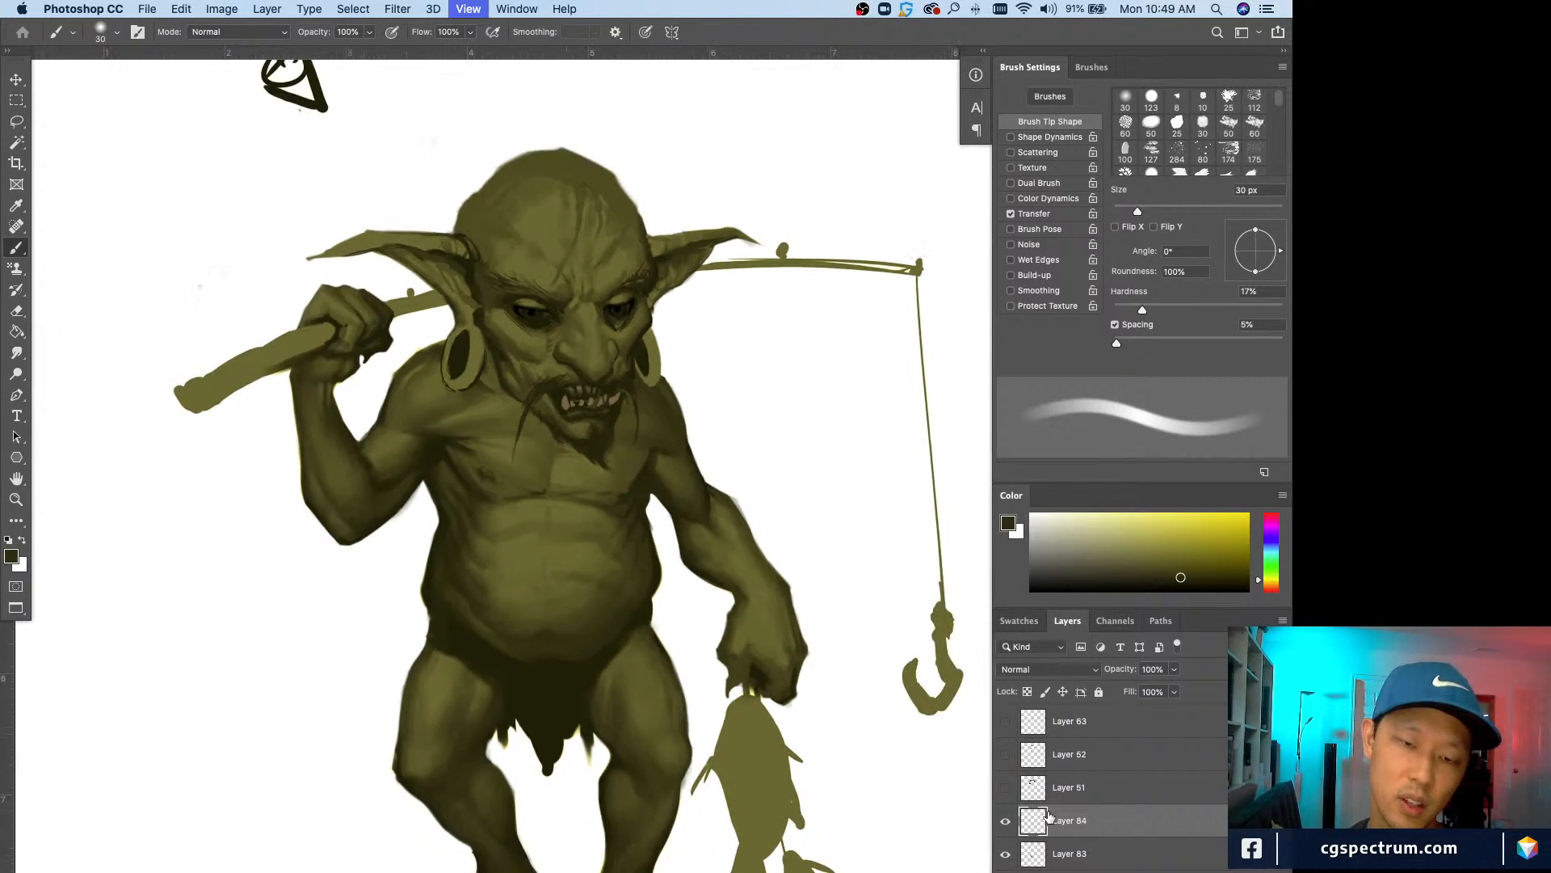
left_click(1006, 821)
left_click(1006, 821)
key("super+minus")
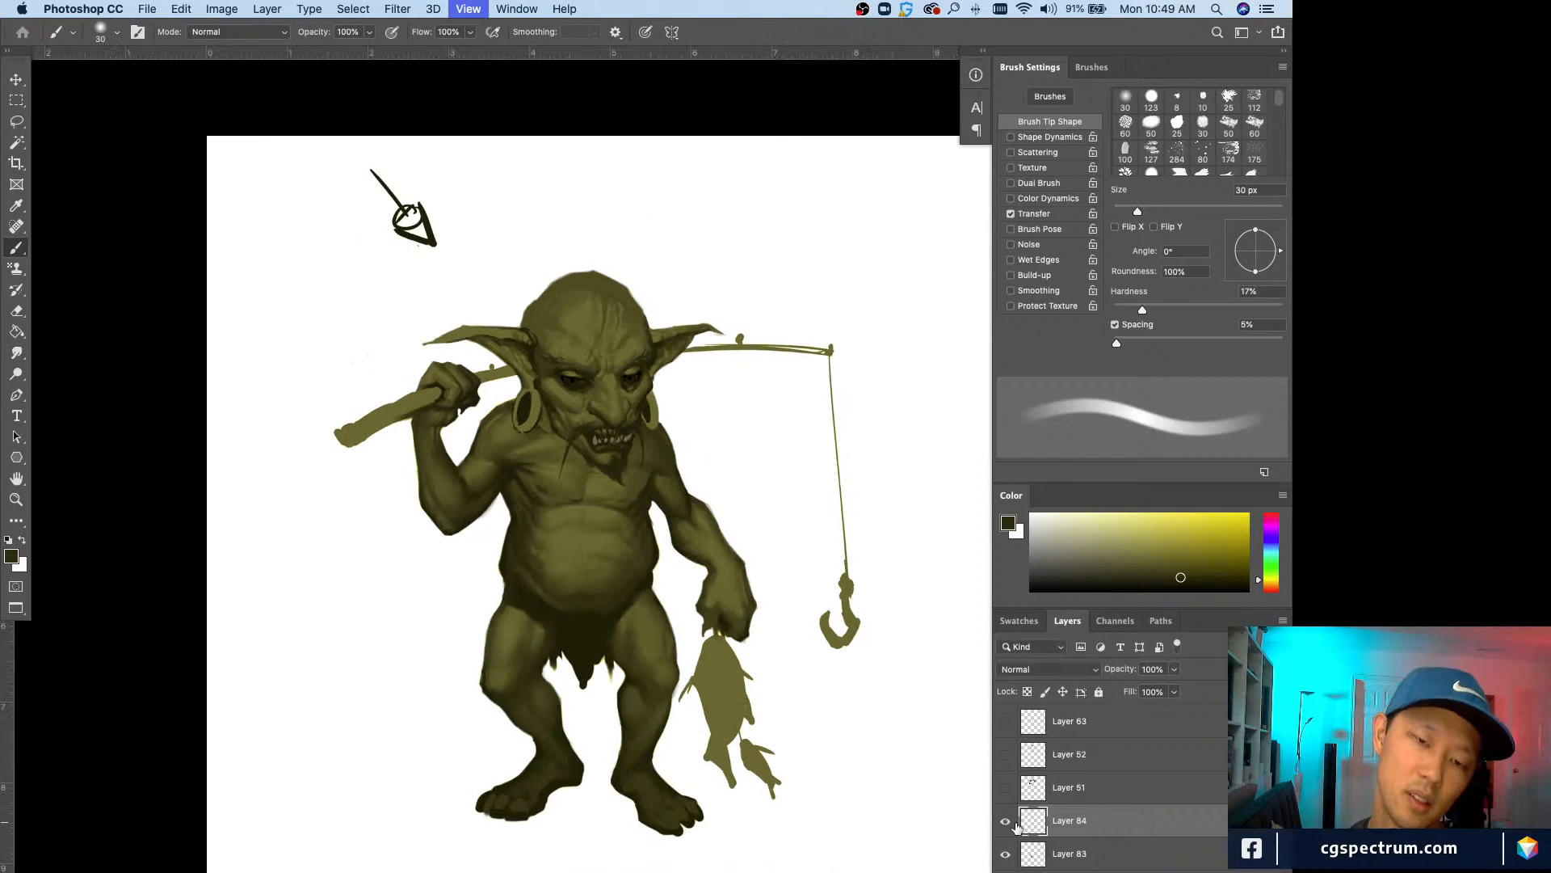
key("super+plus")
key("super+minus")
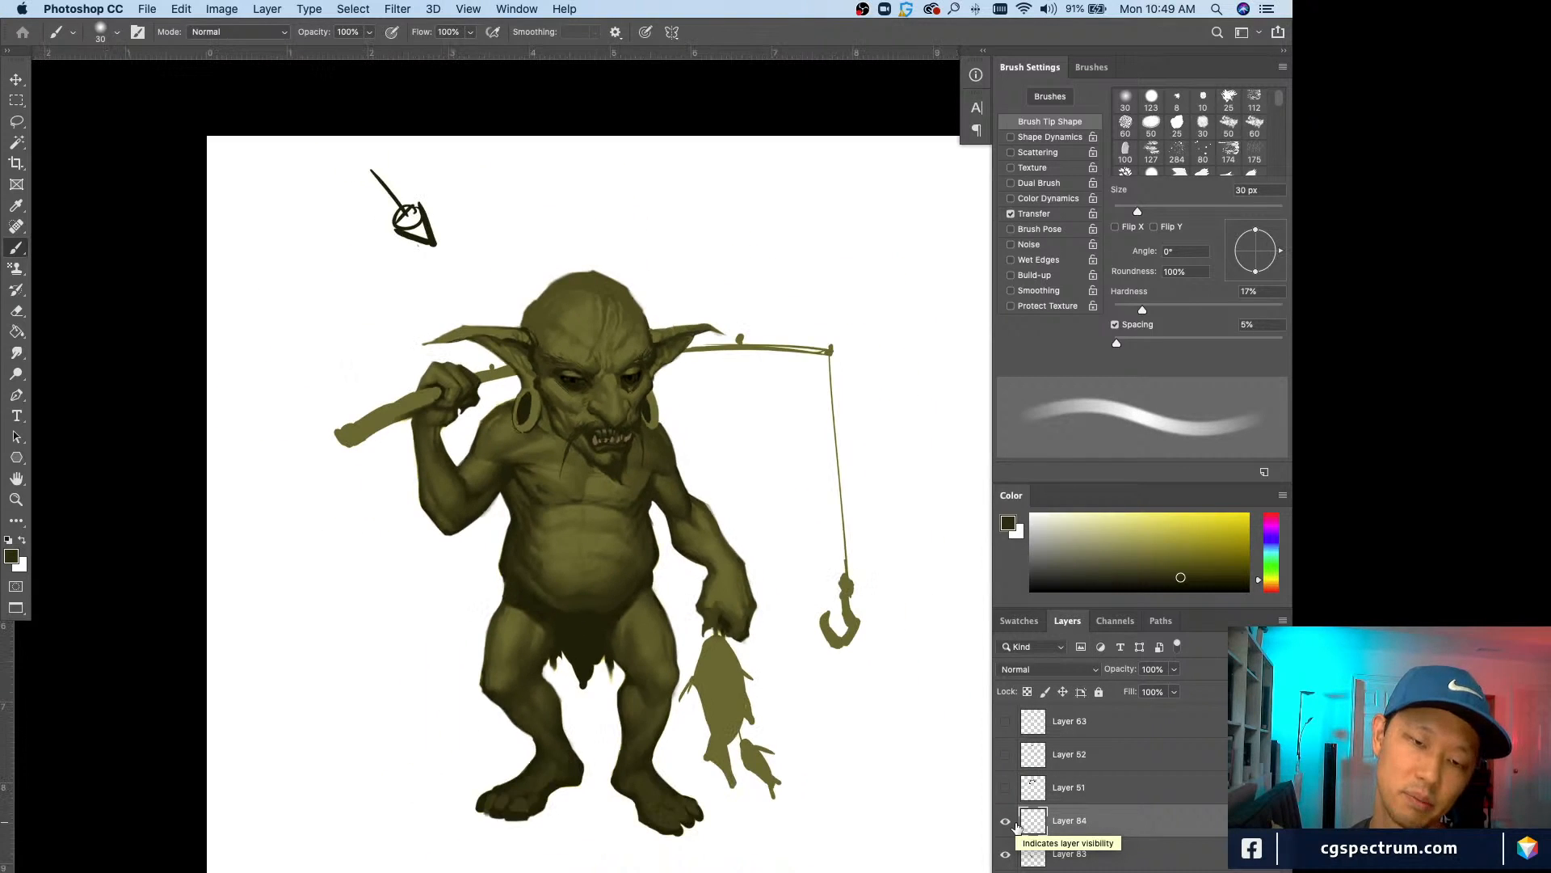
key("super+plus")
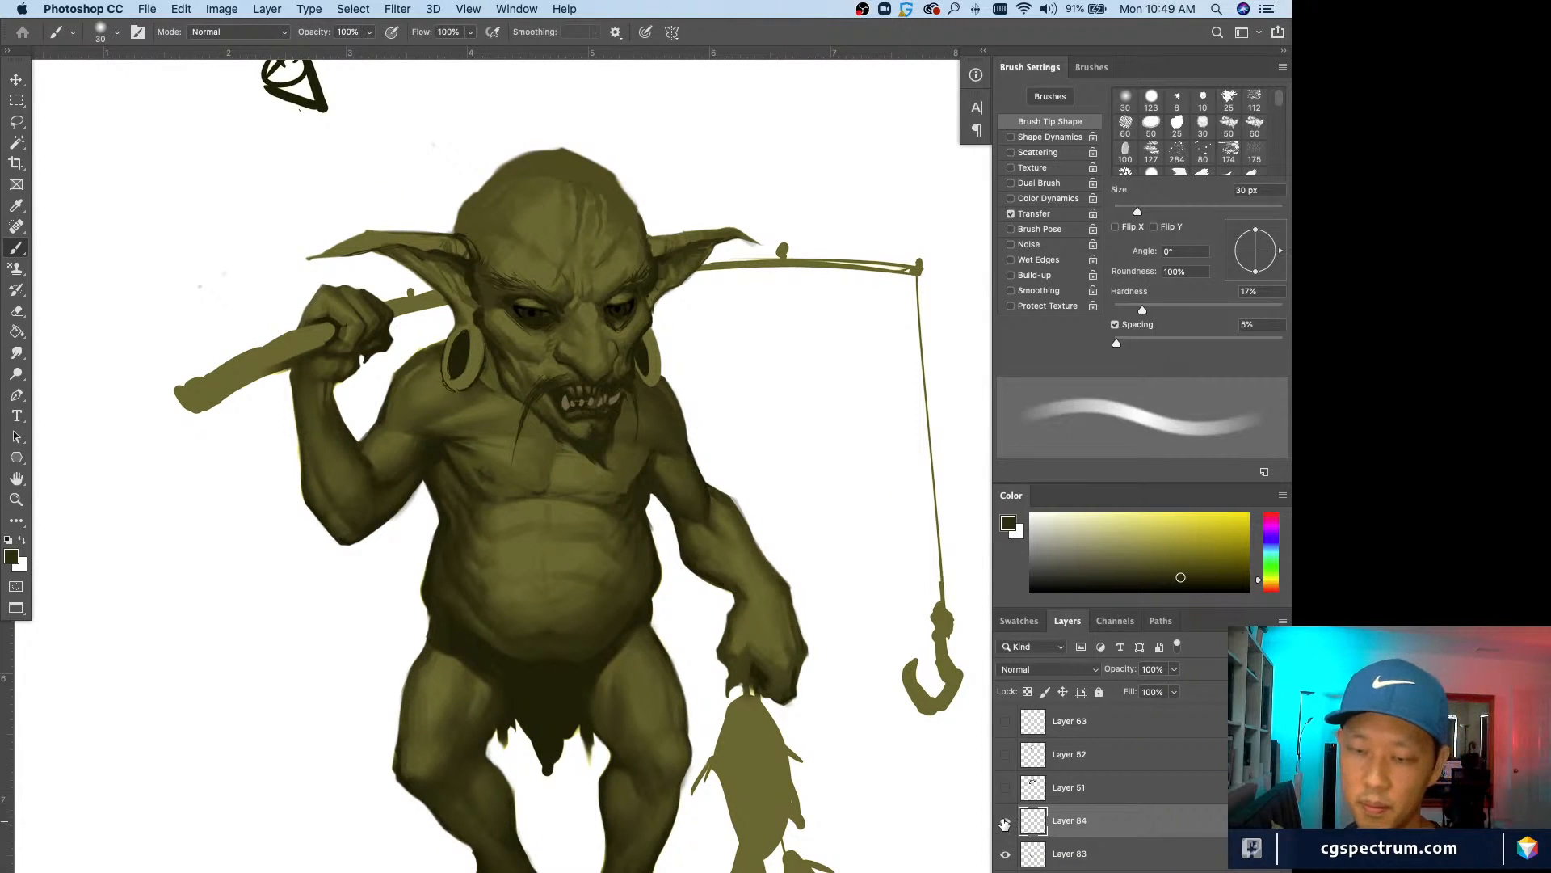
Step: Add another new layer and shade the side of the torso below the raised arm with sampled olives, using a 30 px brush
key("super+shift+alt+n")
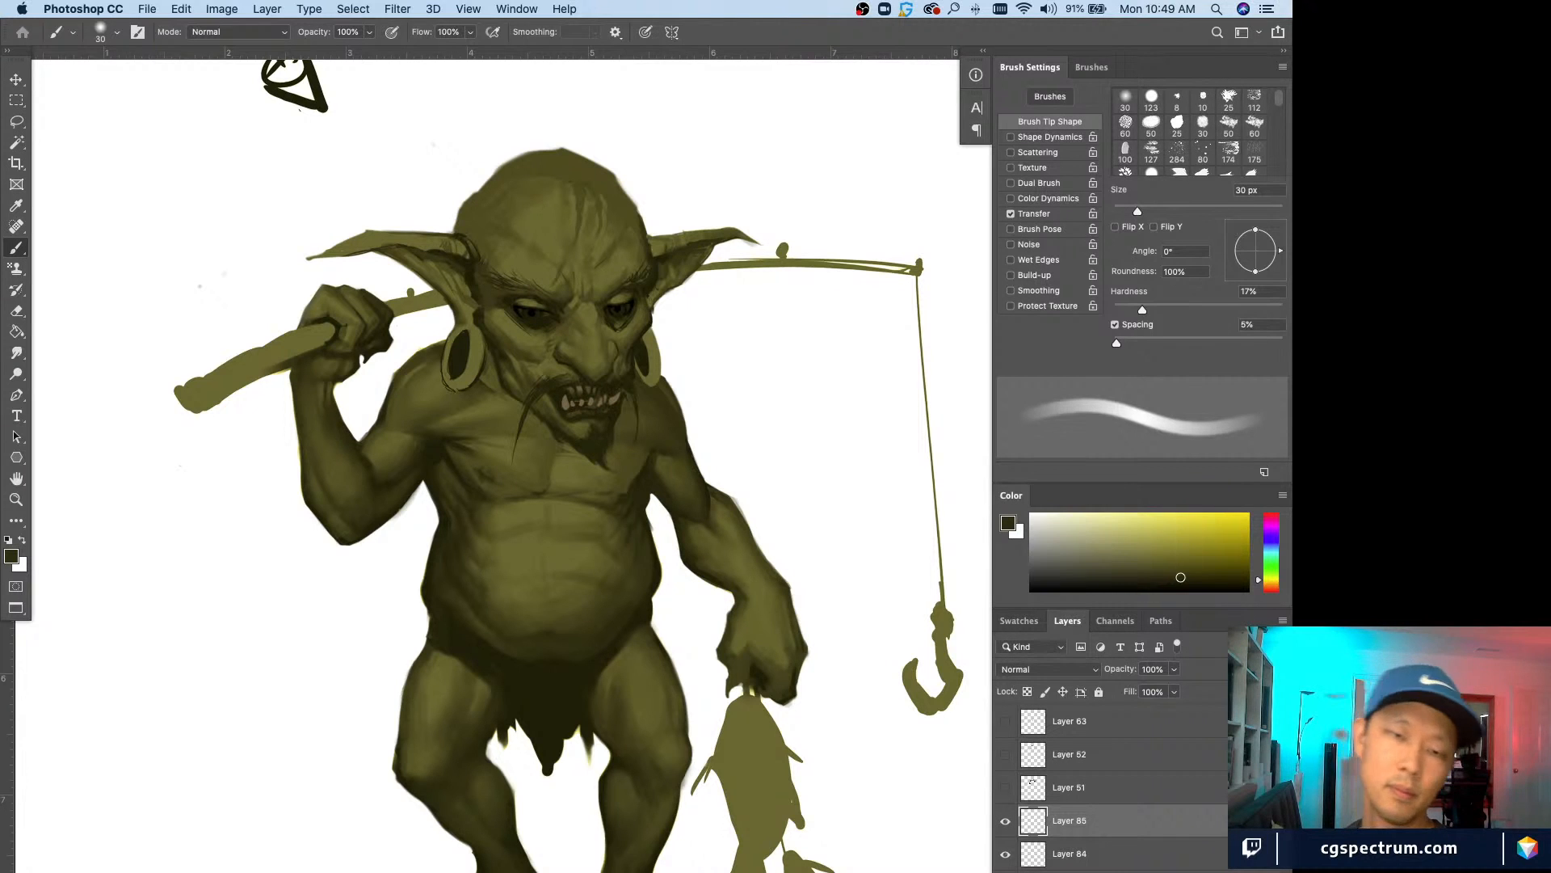
key("super+minus")
key("super+minus")
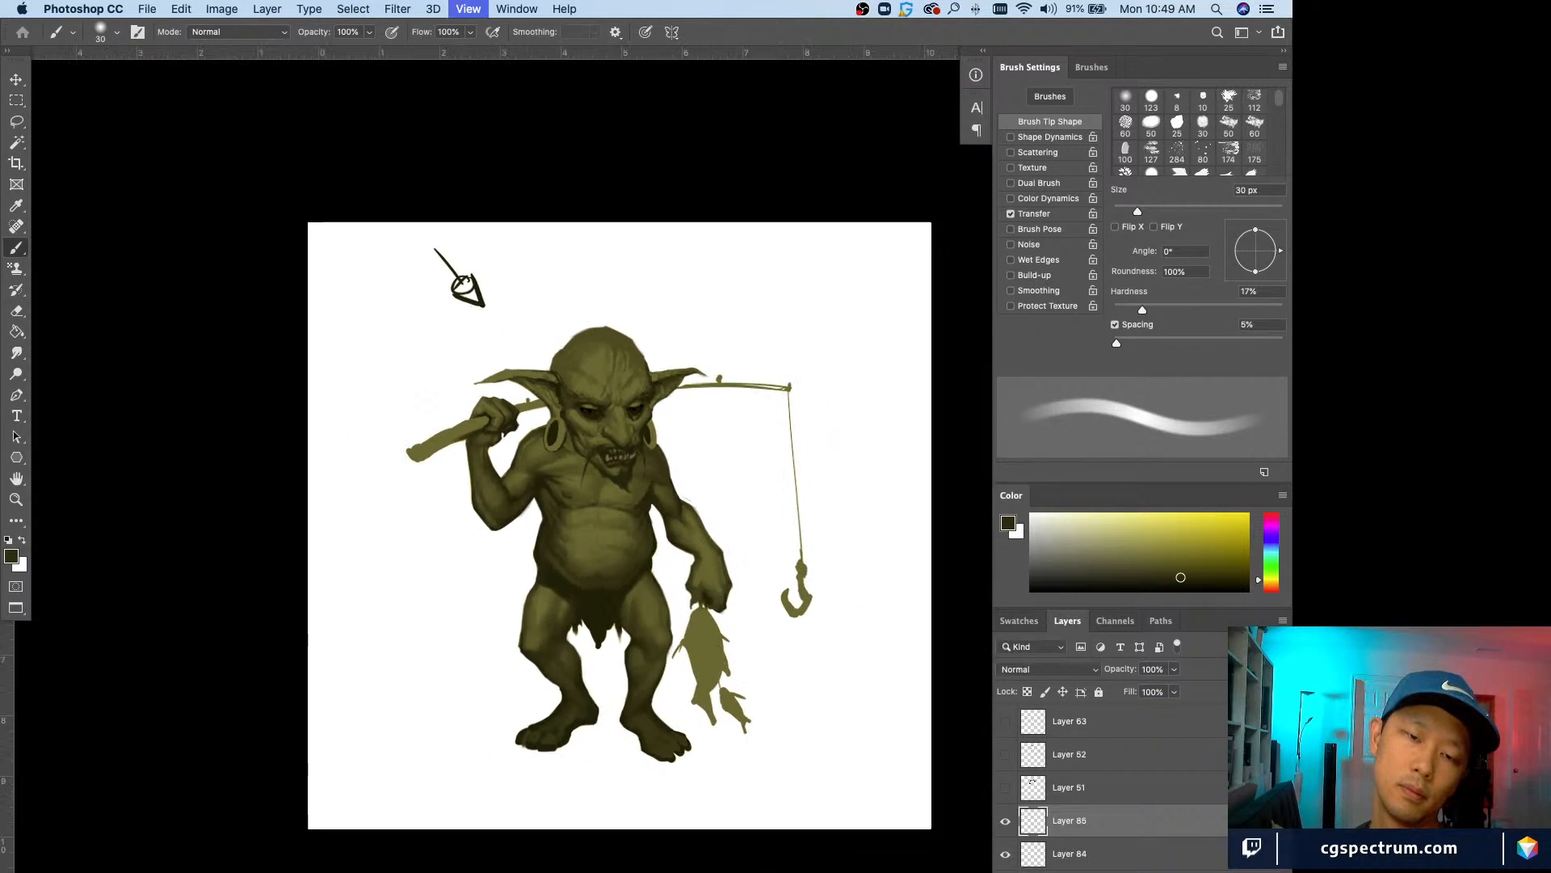
key("super+plus")
key("super+plus")
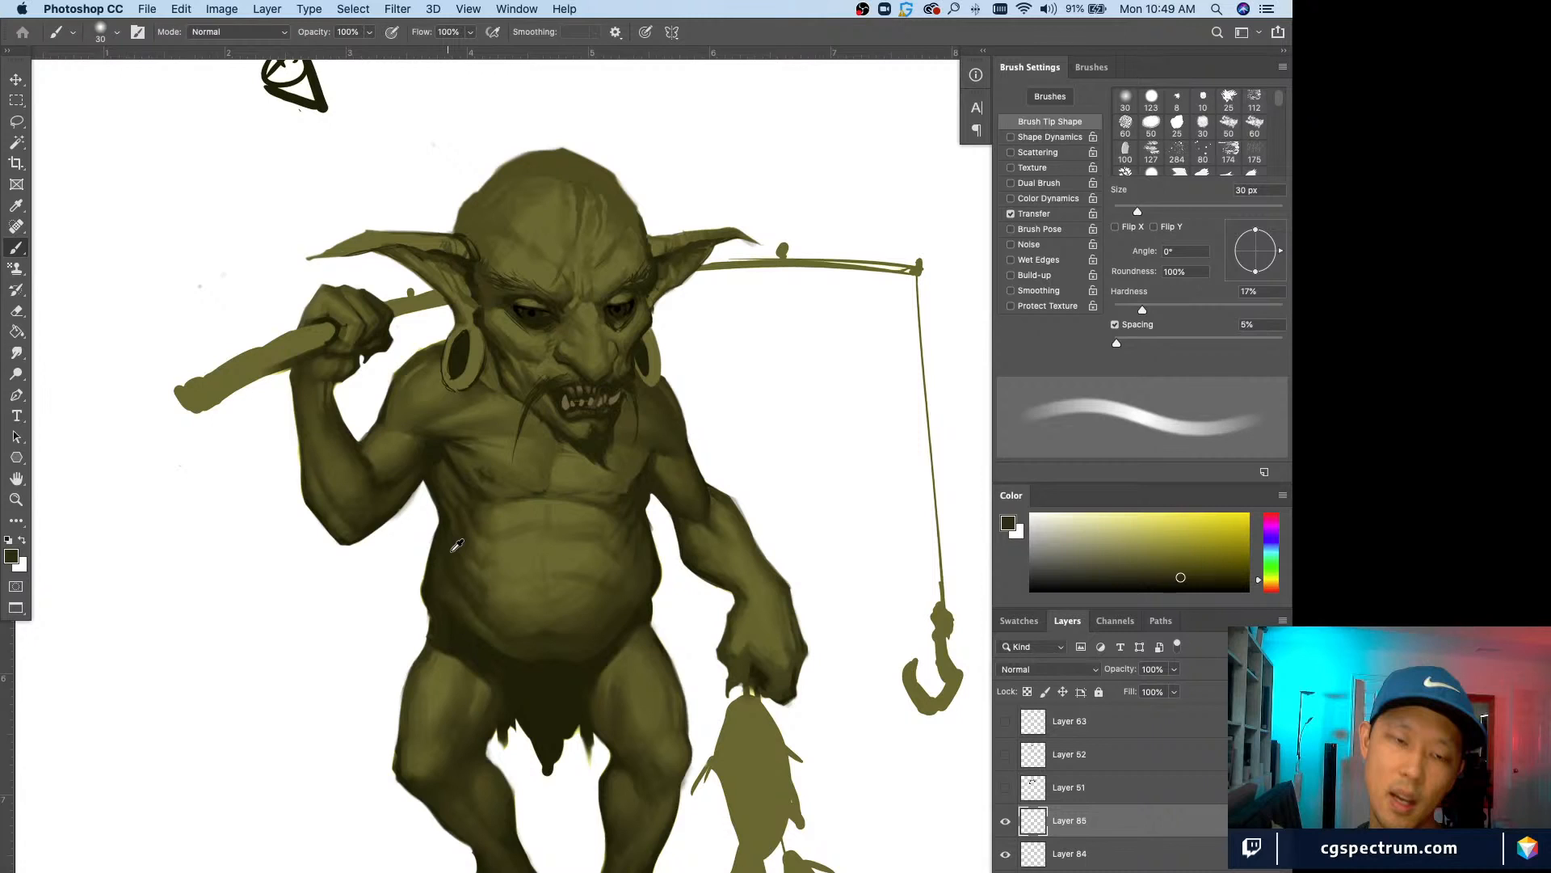
left_click(456, 545, "alt")
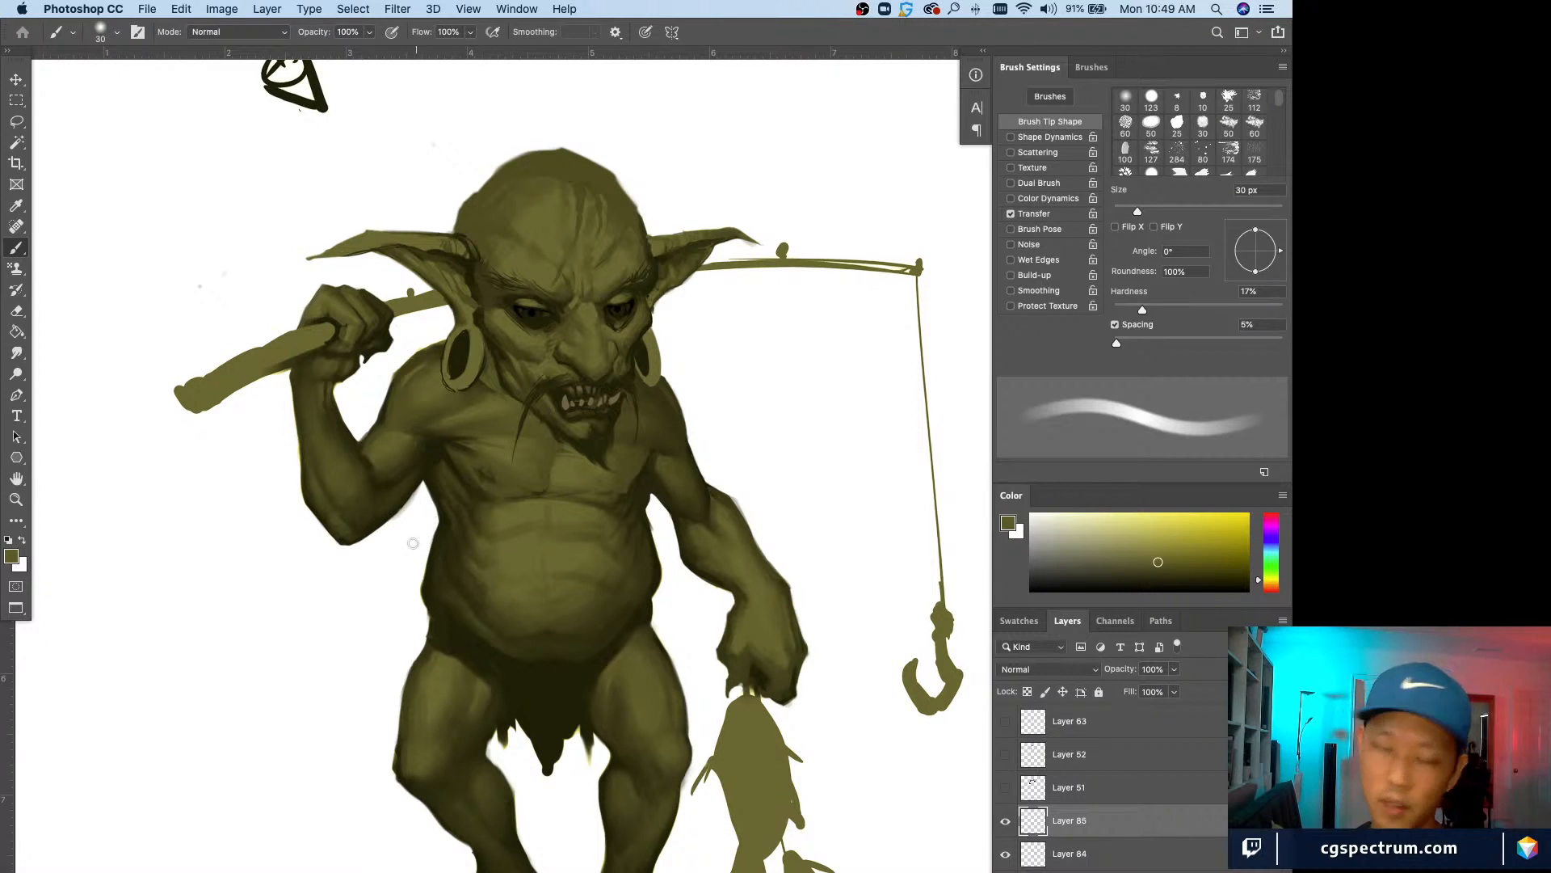
left_click(445, 548, "alt")
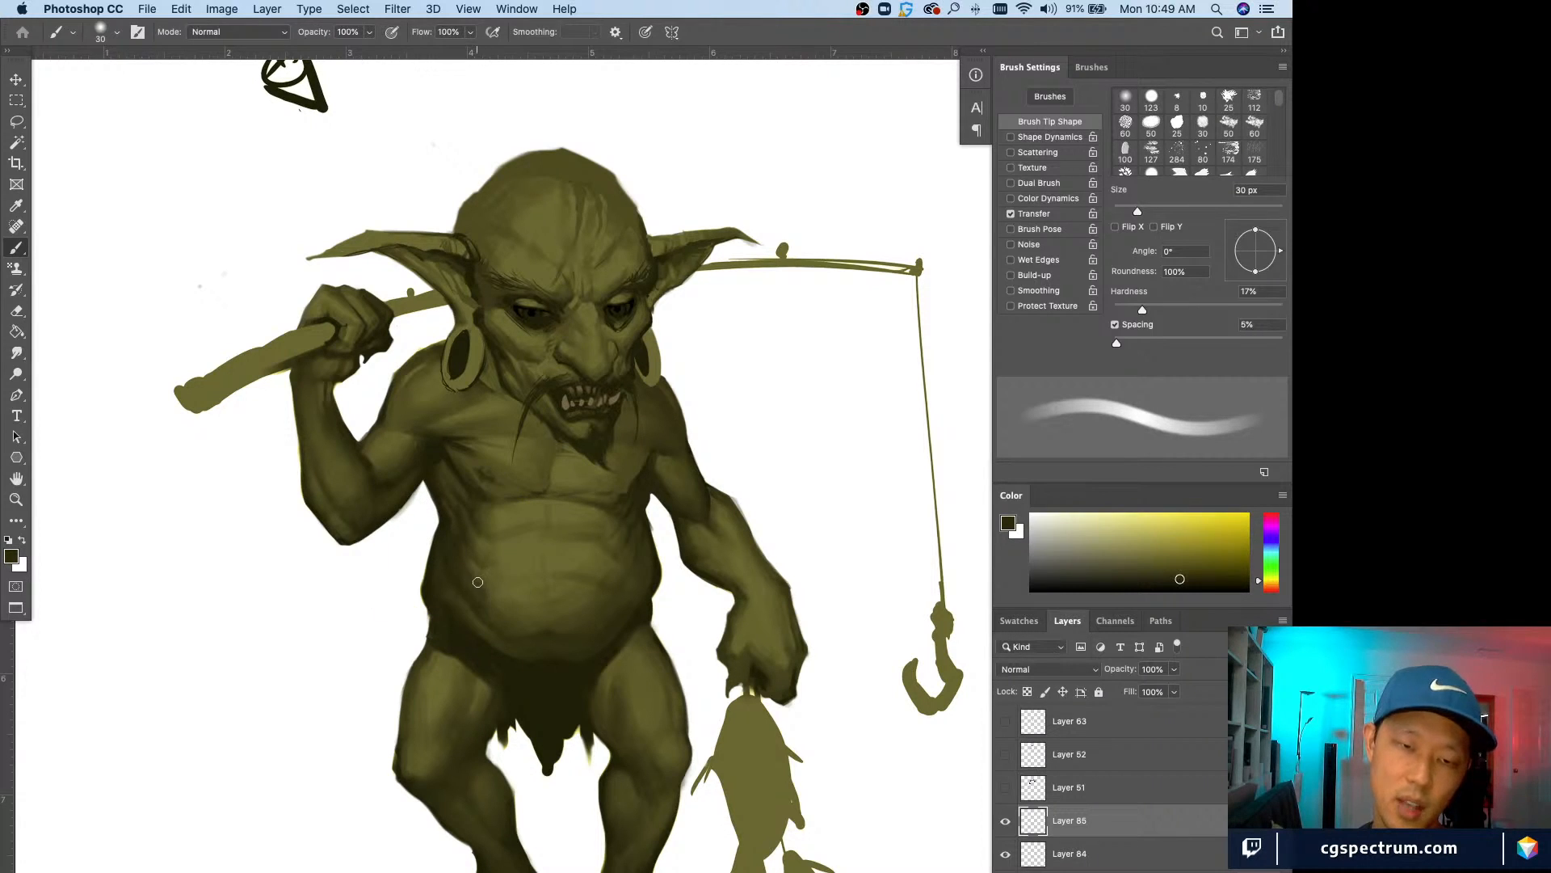
Step: Blend the folds across the belly's front and upper edge with sampled light, mid and dark olives, using a 30 px brush
left_click(538, 595, "alt")
left_click(511, 582, "alt")
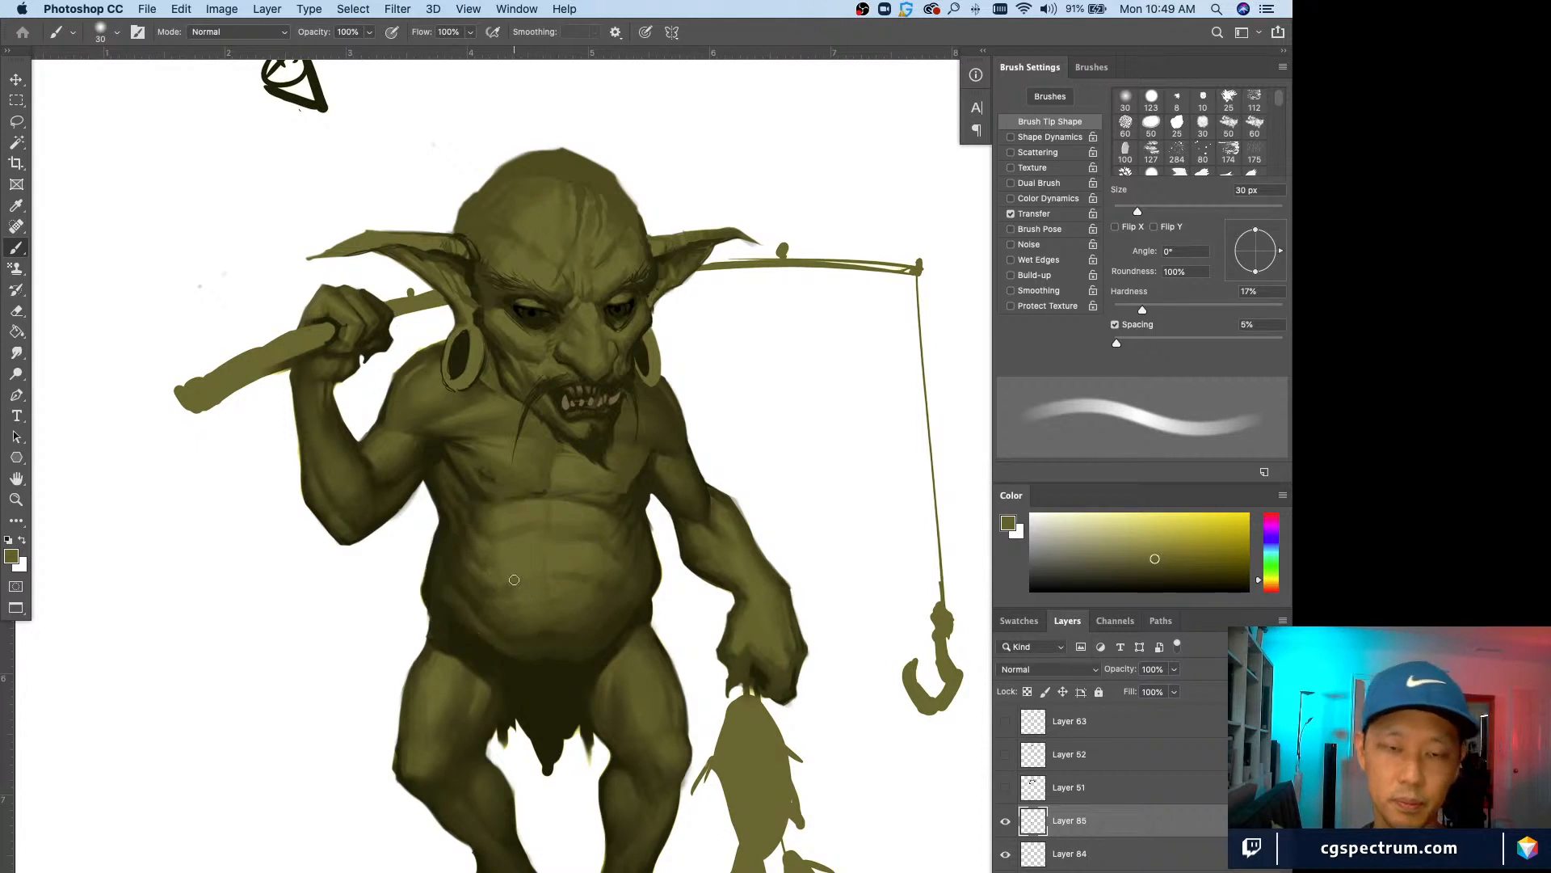
left_click(493, 592, "alt")
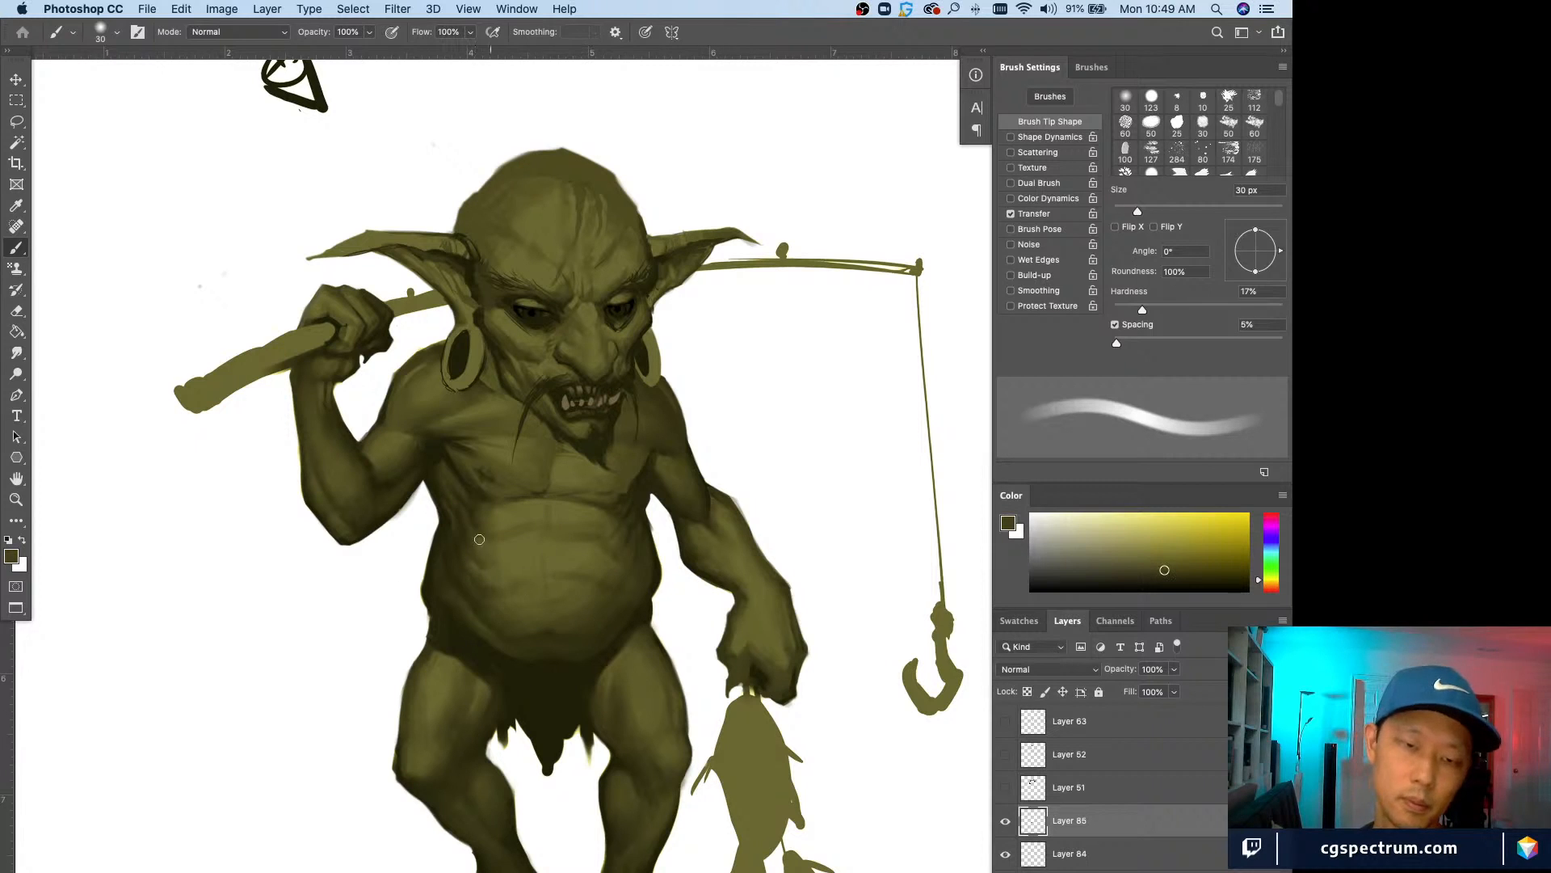
left_click(494, 552, "alt")
left_click(474, 520, "alt")
left_click_drag(481, 516, 514, 539)
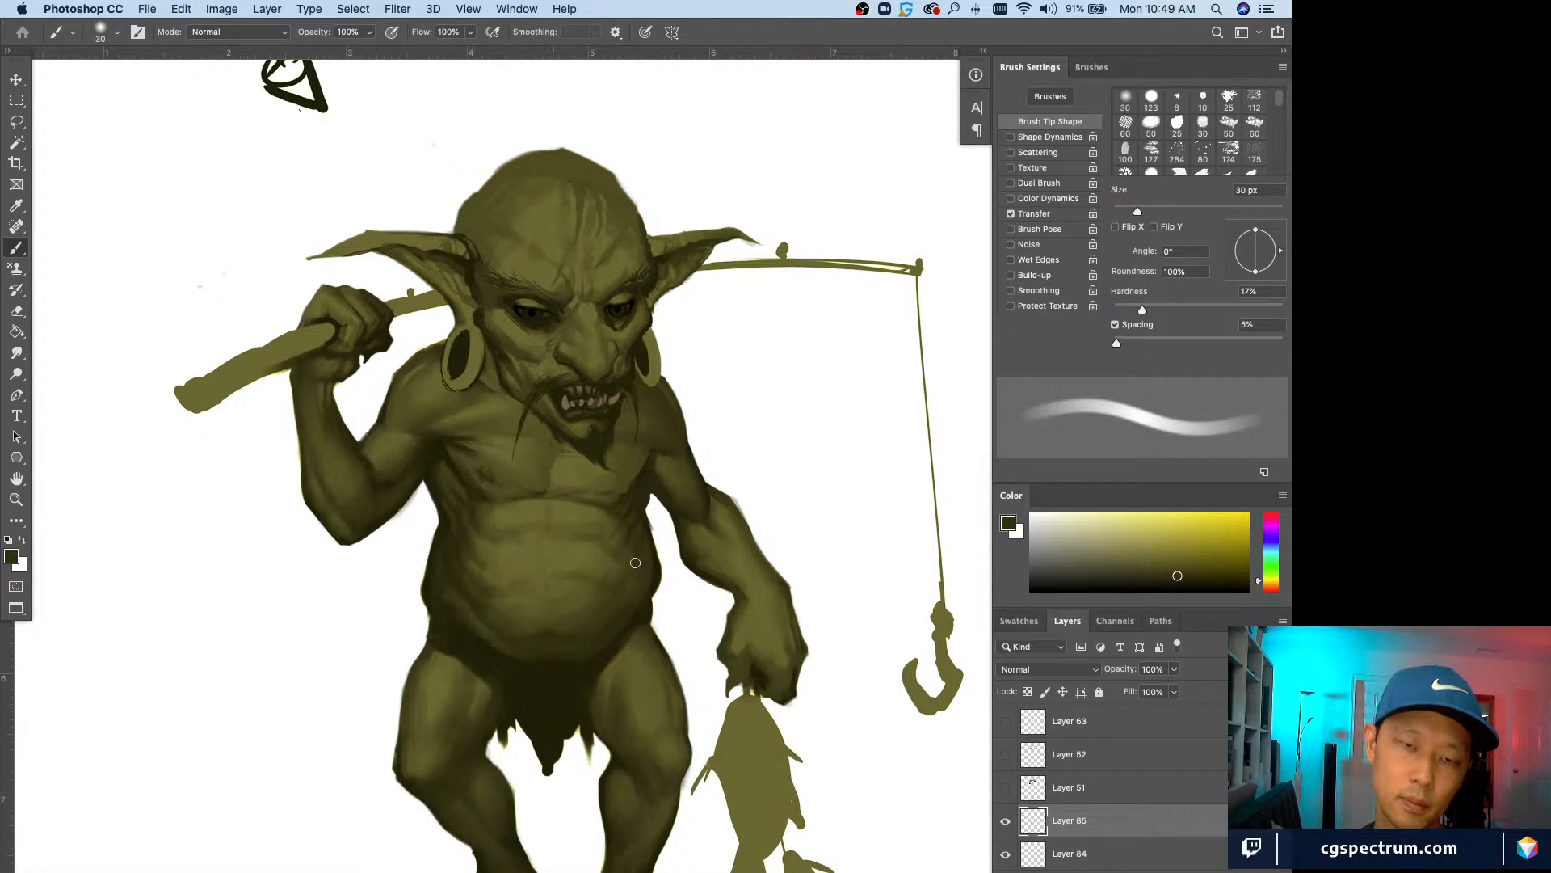
left_click(536, 540, "alt")
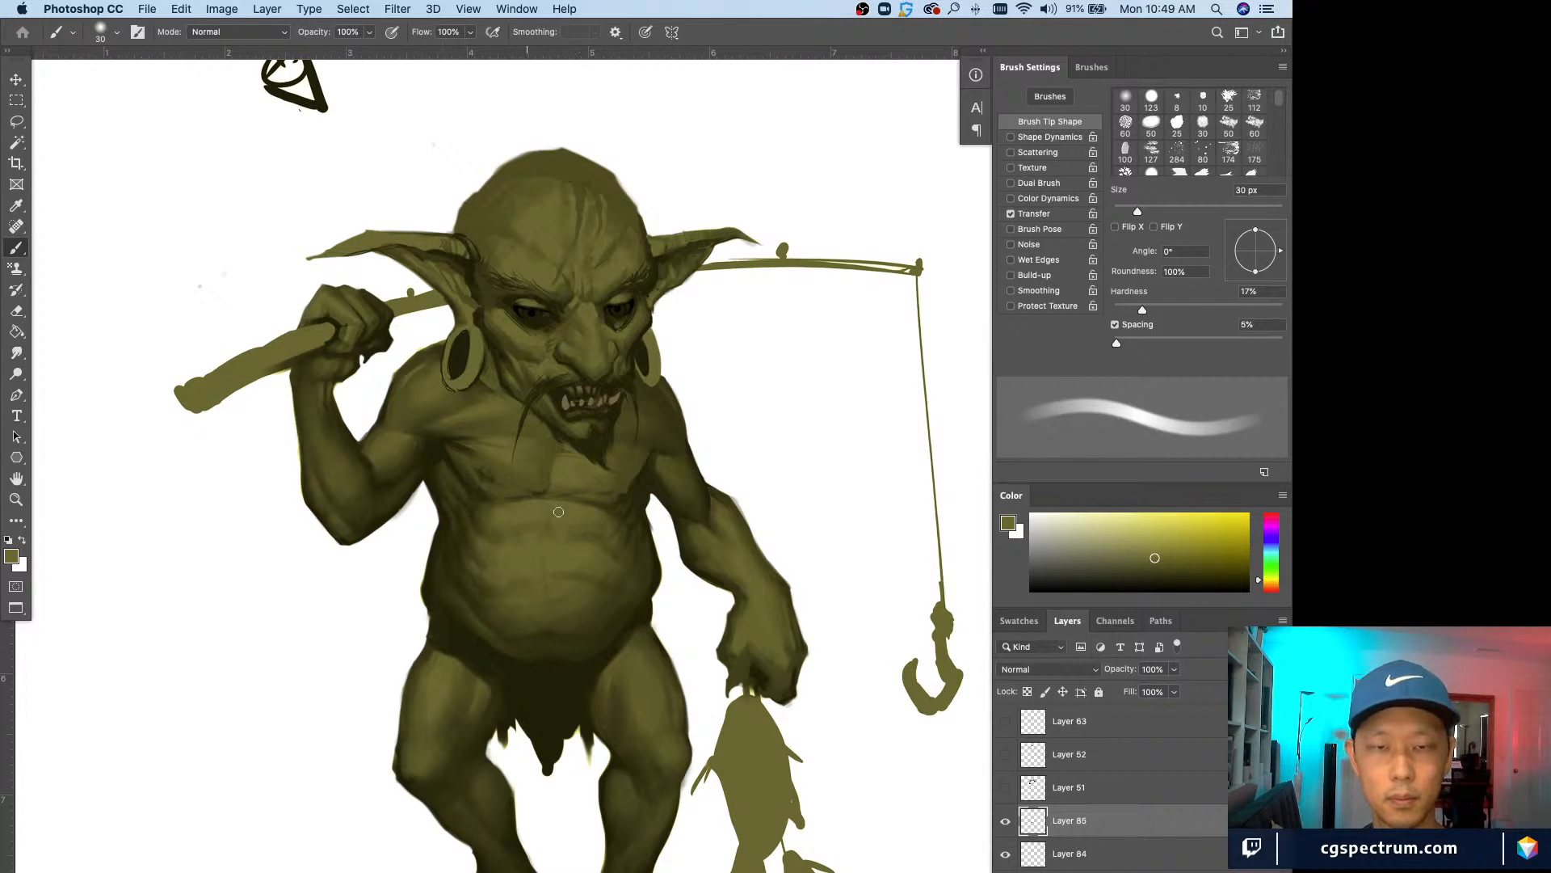
Step: Darken the folds on the belly's side nearest the fish-holding arm with a sampled very dark olive, varying the brush between 15 and 25 px
left_click(613, 503, "alt")
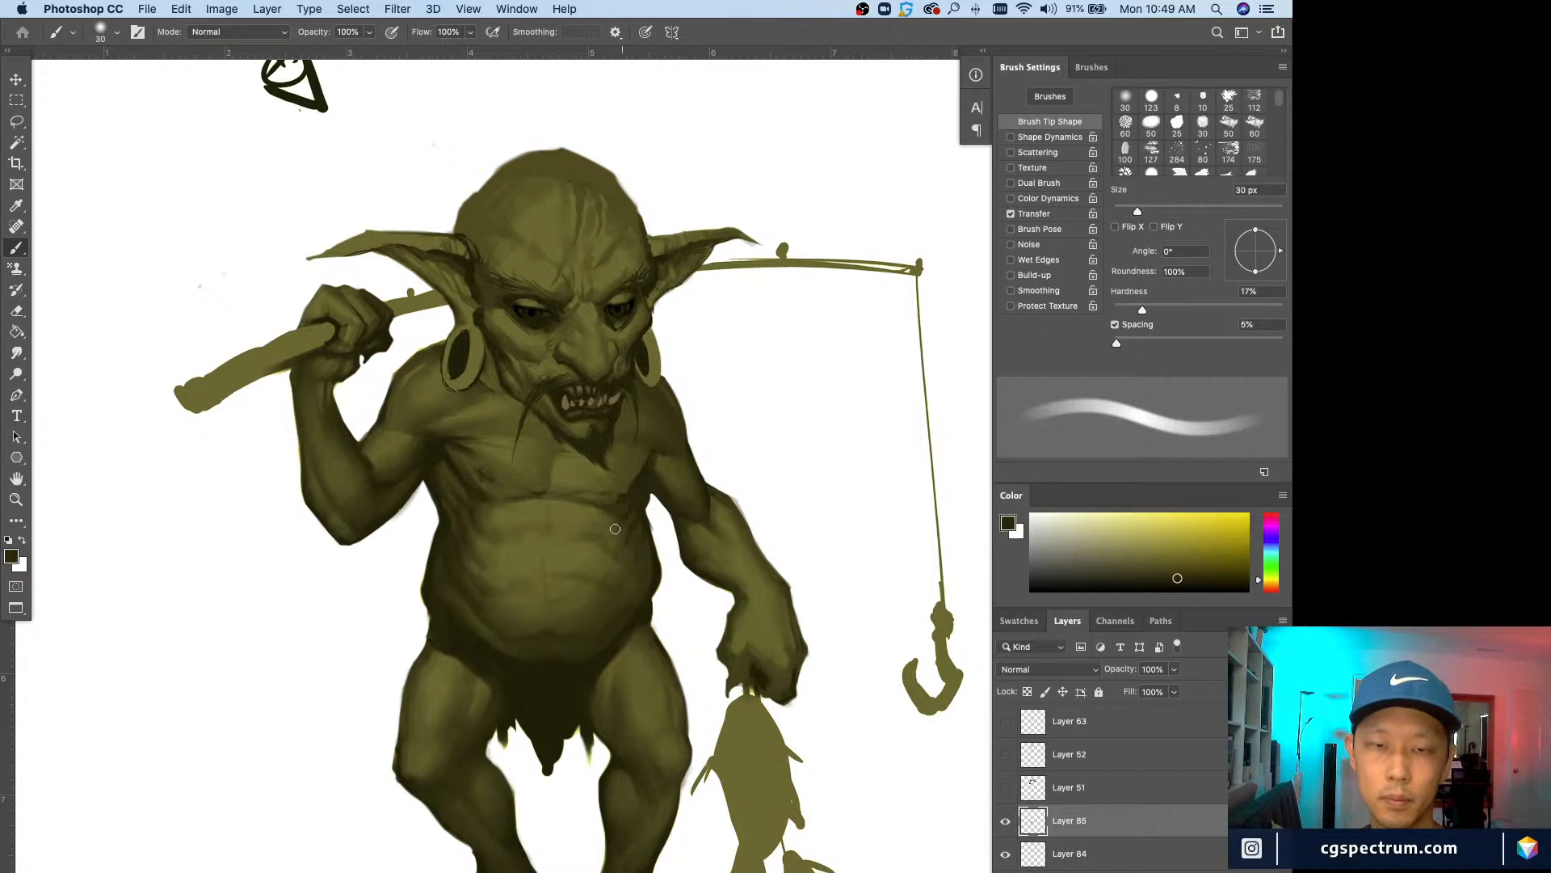
key("bracketleft")
key("bracketleft")
key("bracketleft")
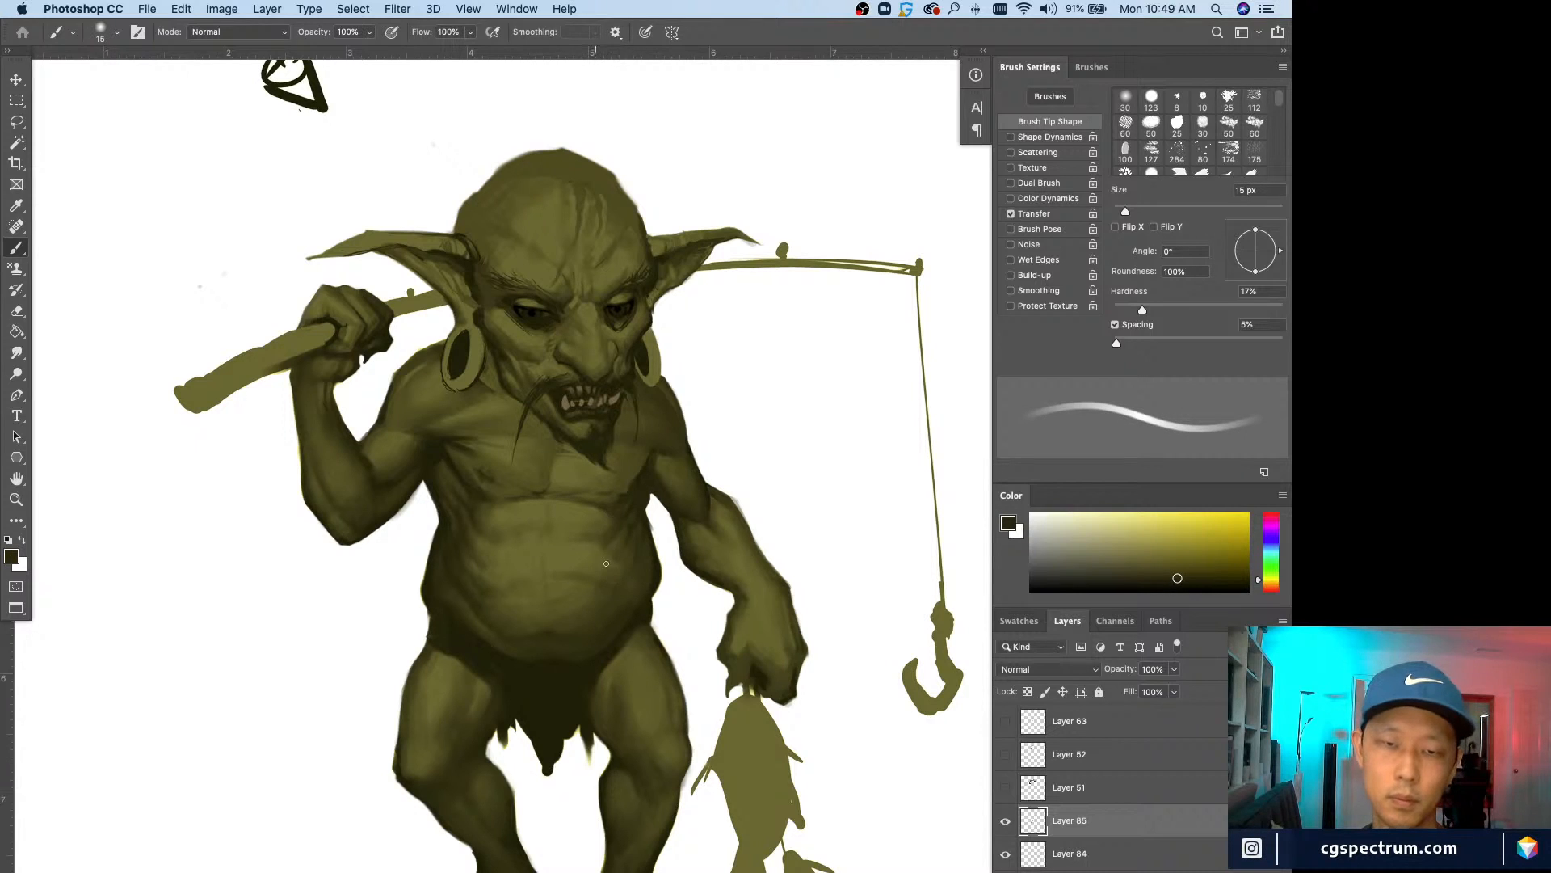
key("bracketright")
key("bracketright")
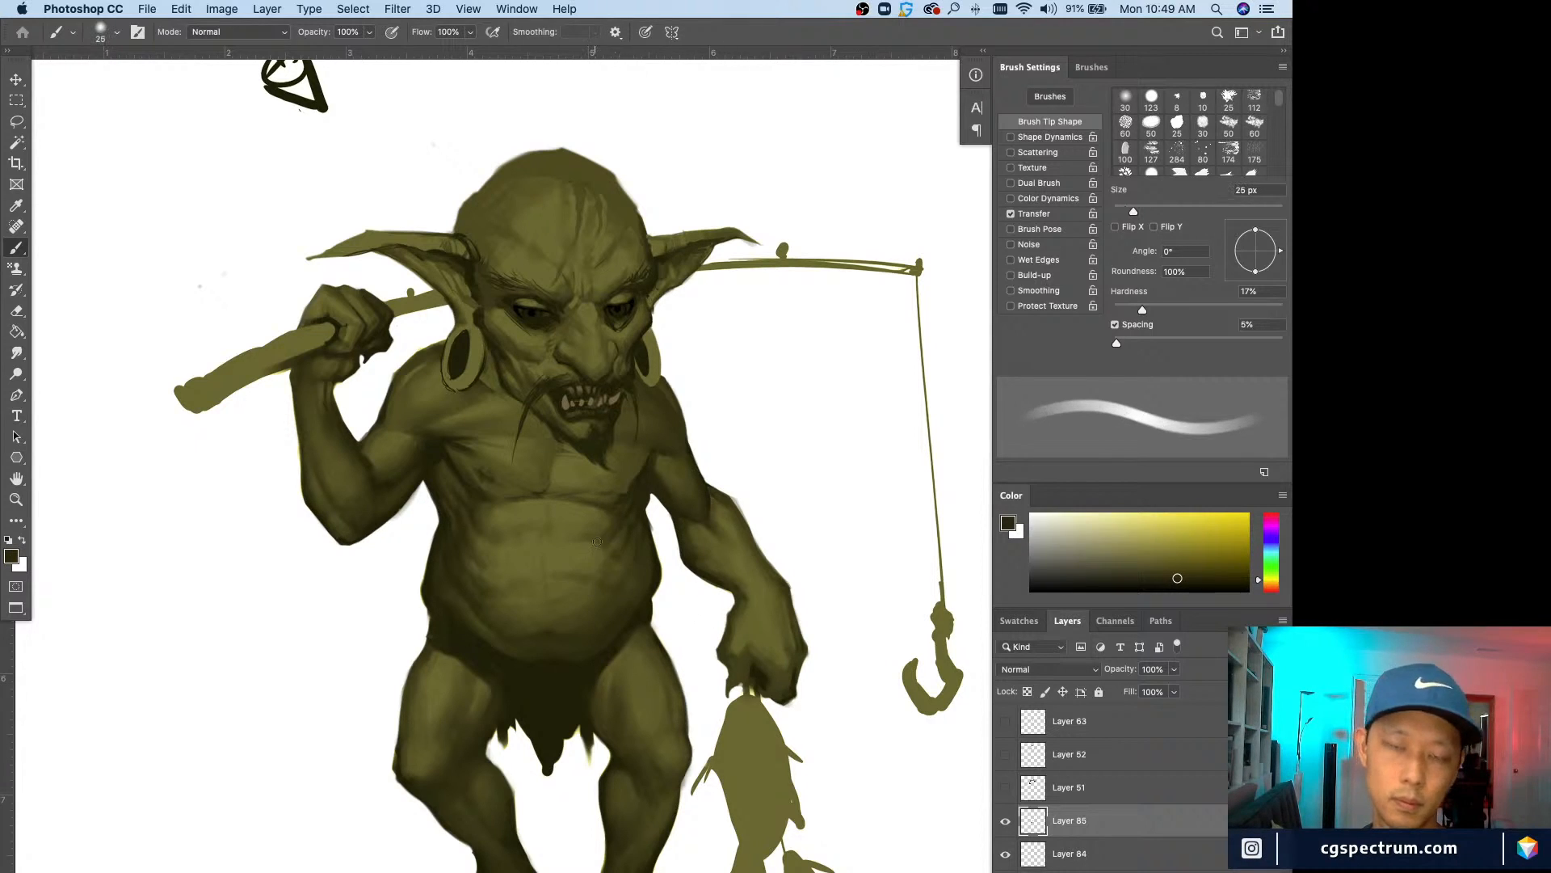
key("bracketleft")
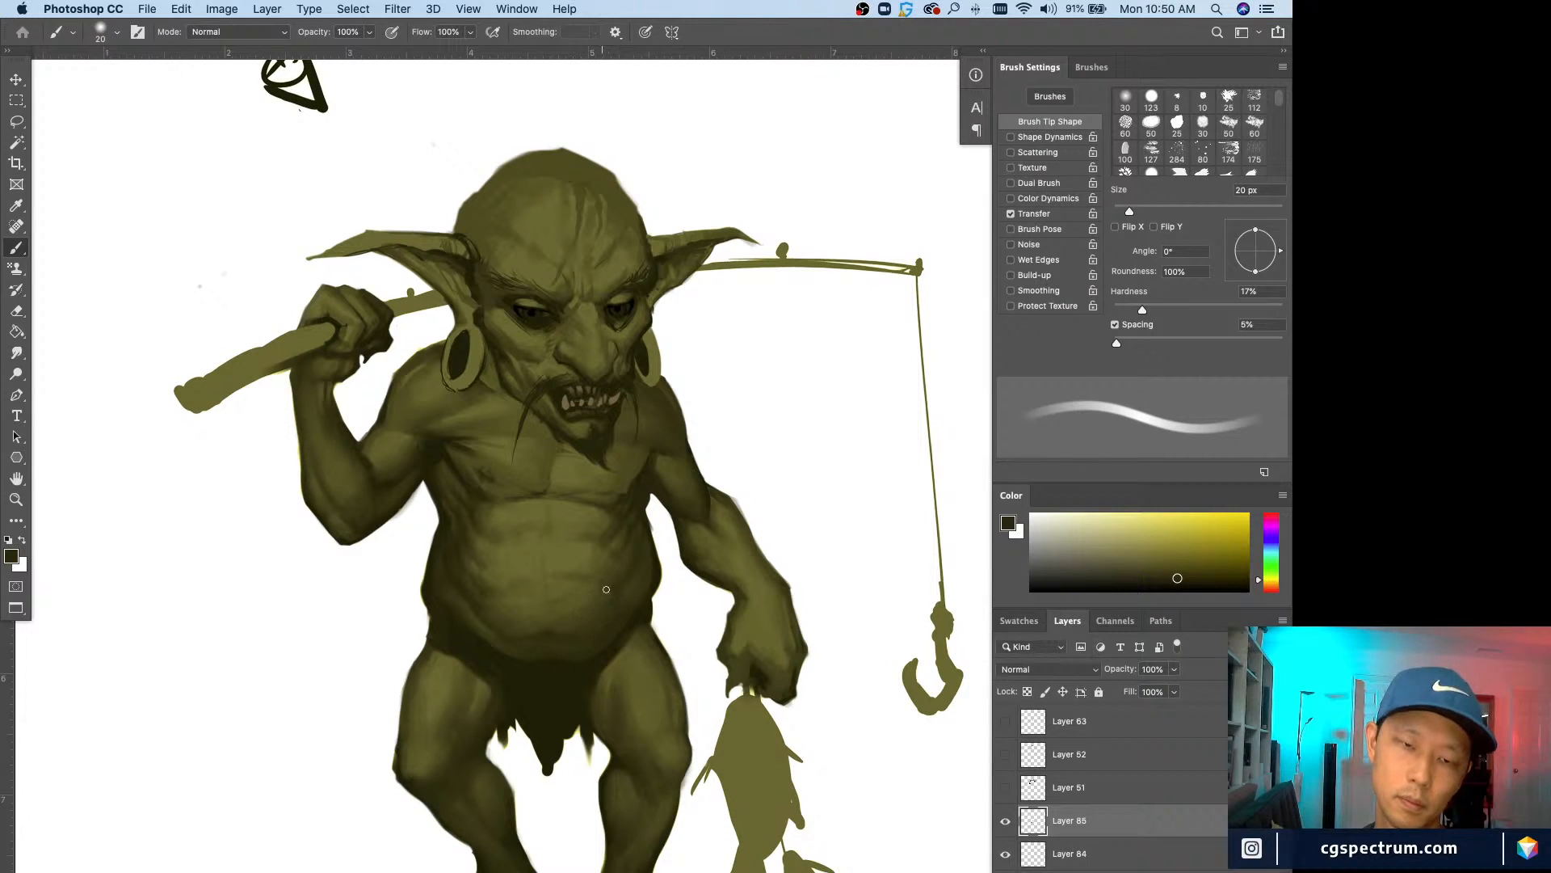
key("bracketleft")
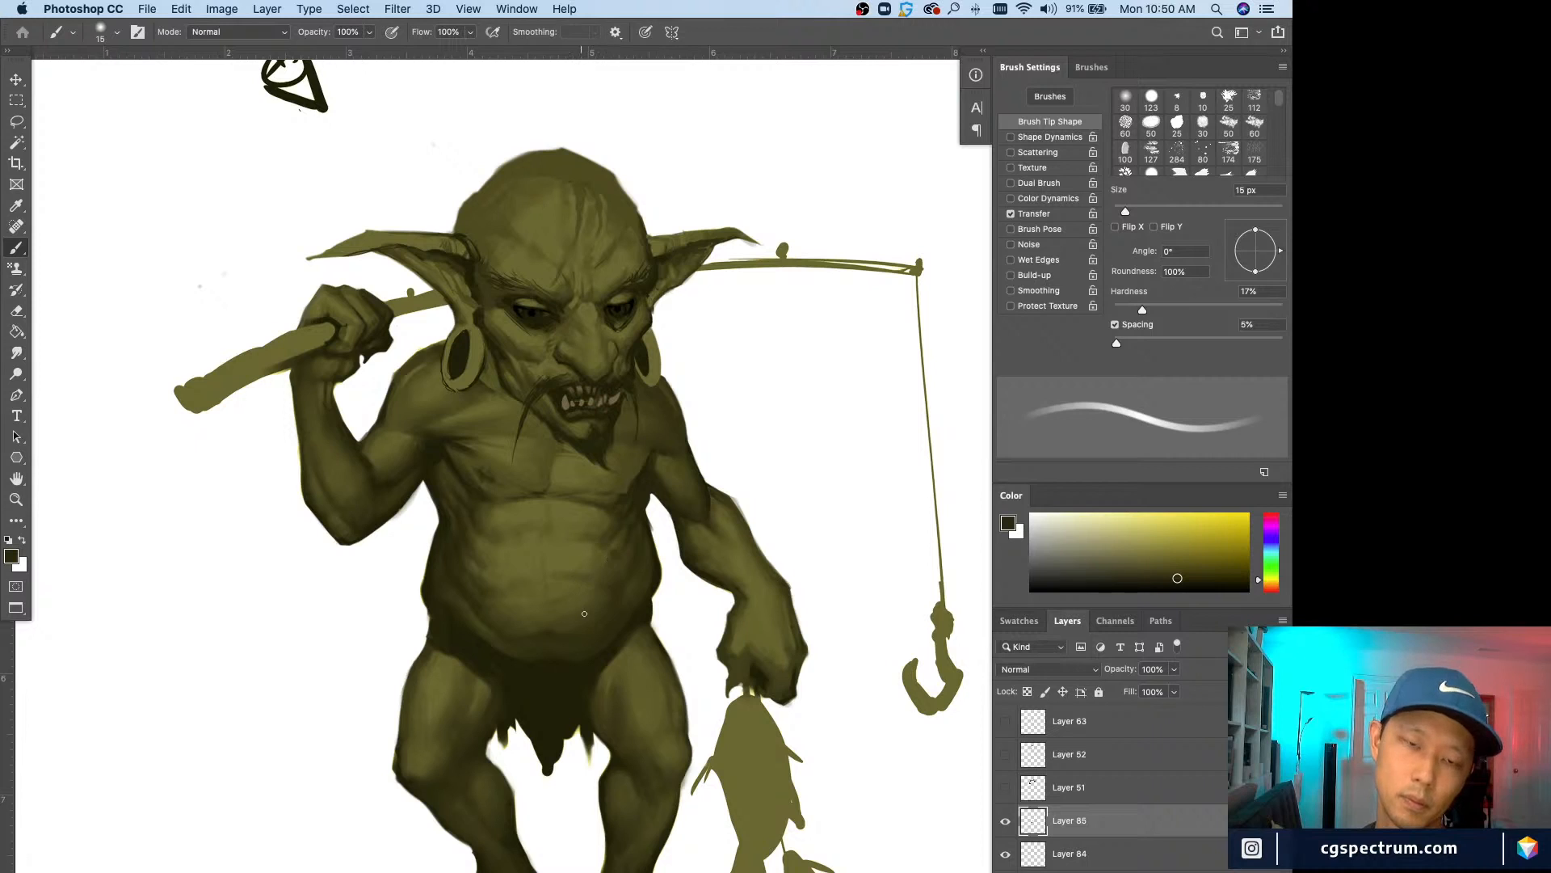
Step: Shade the lower belly around the navel with sampled dark and mid olives, using a 25 px brush
left_click(483, 570, "alt")
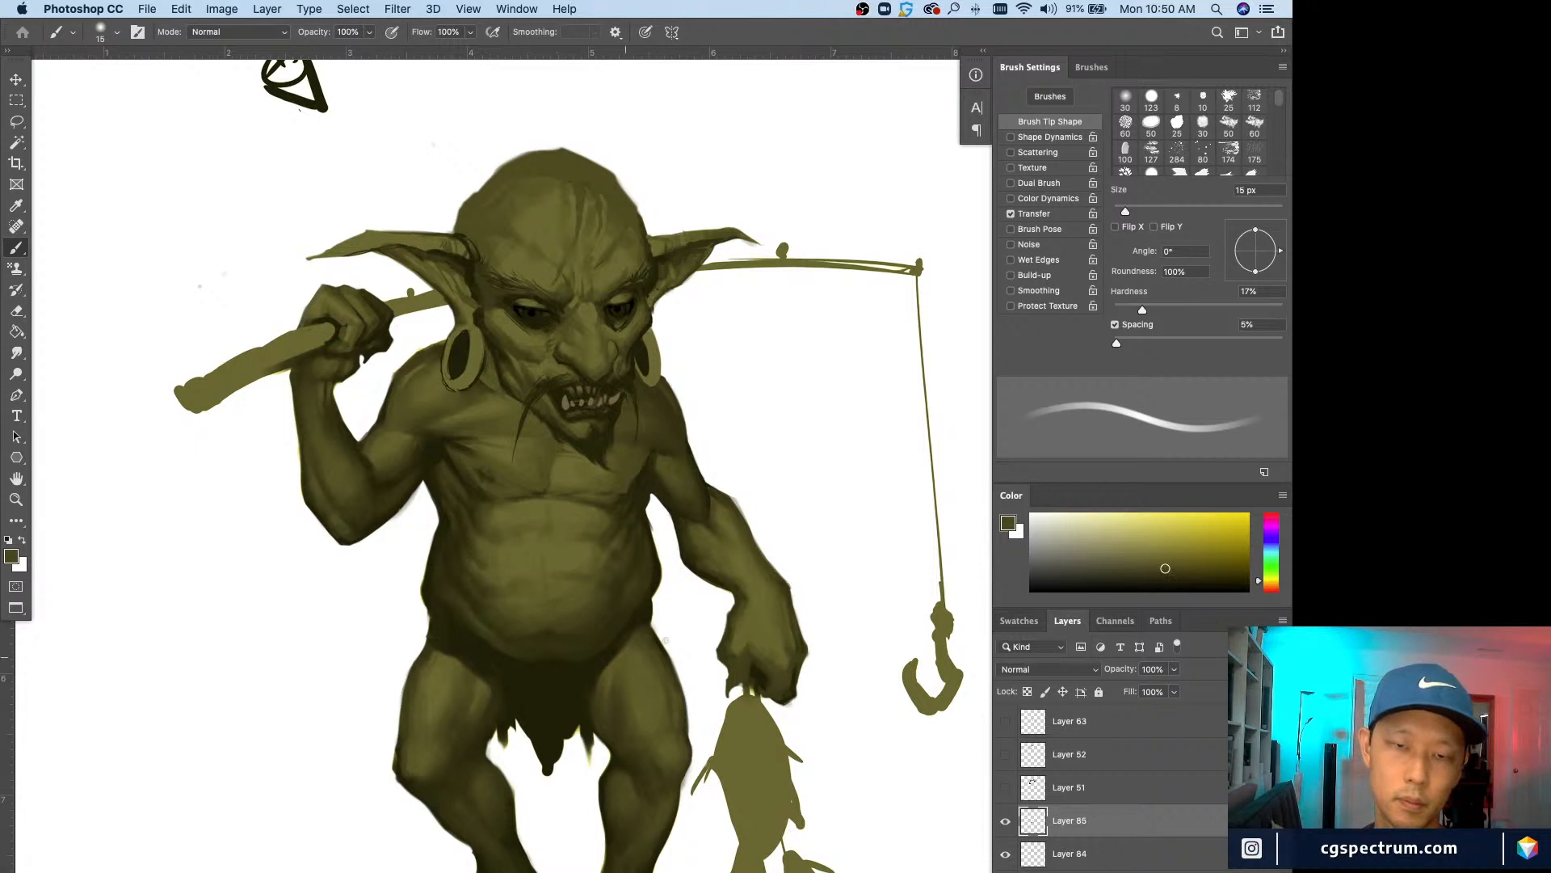
key("bracketright")
key("bracketright")
left_click(545, 627, "alt")
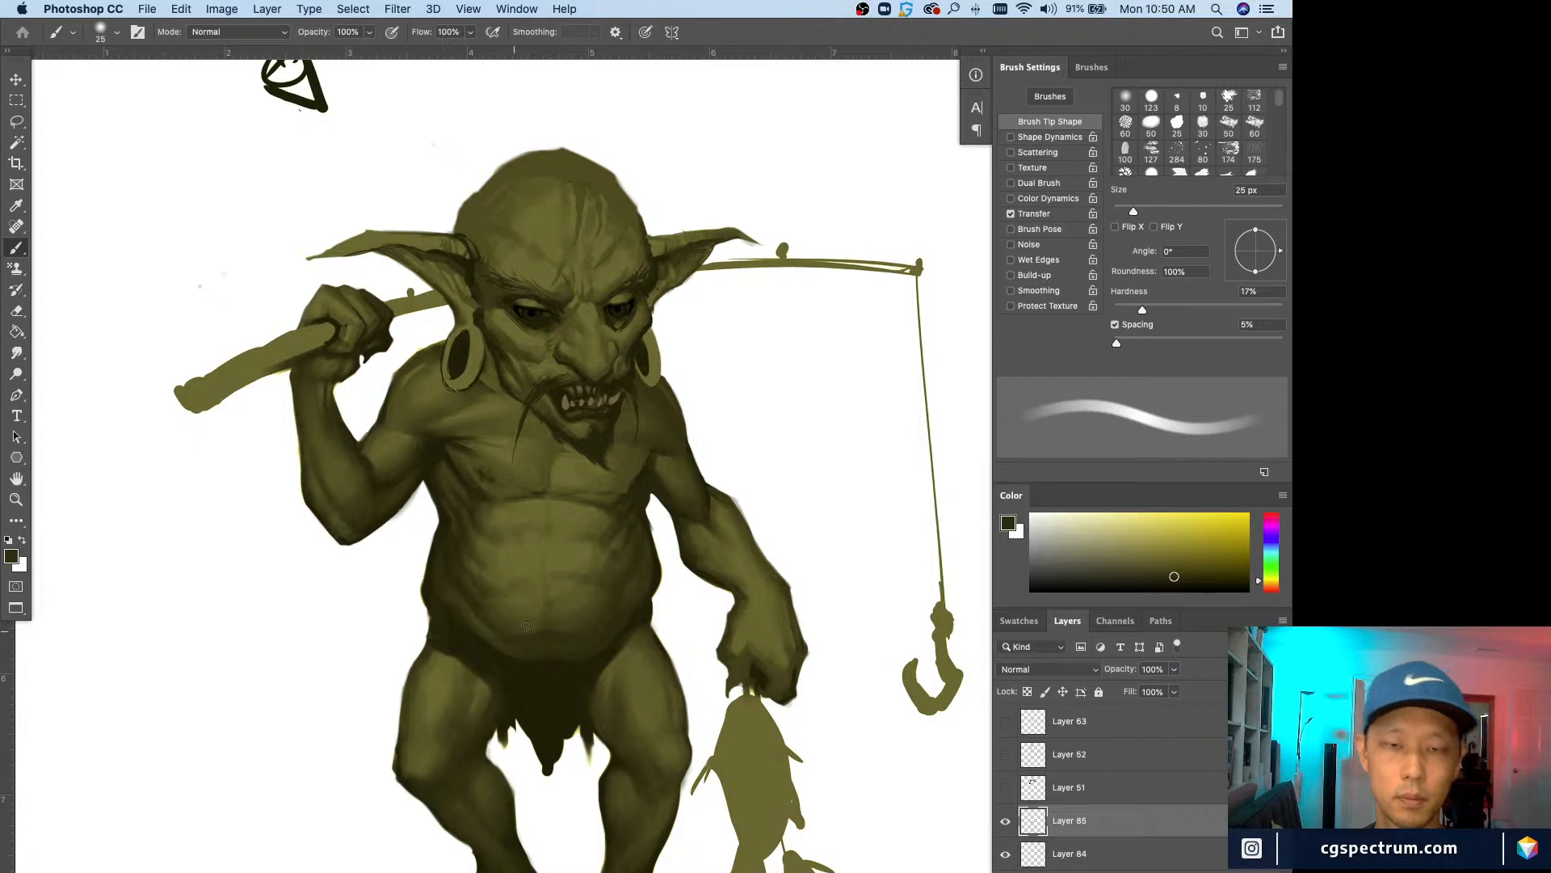
left_click(546, 590, "alt")
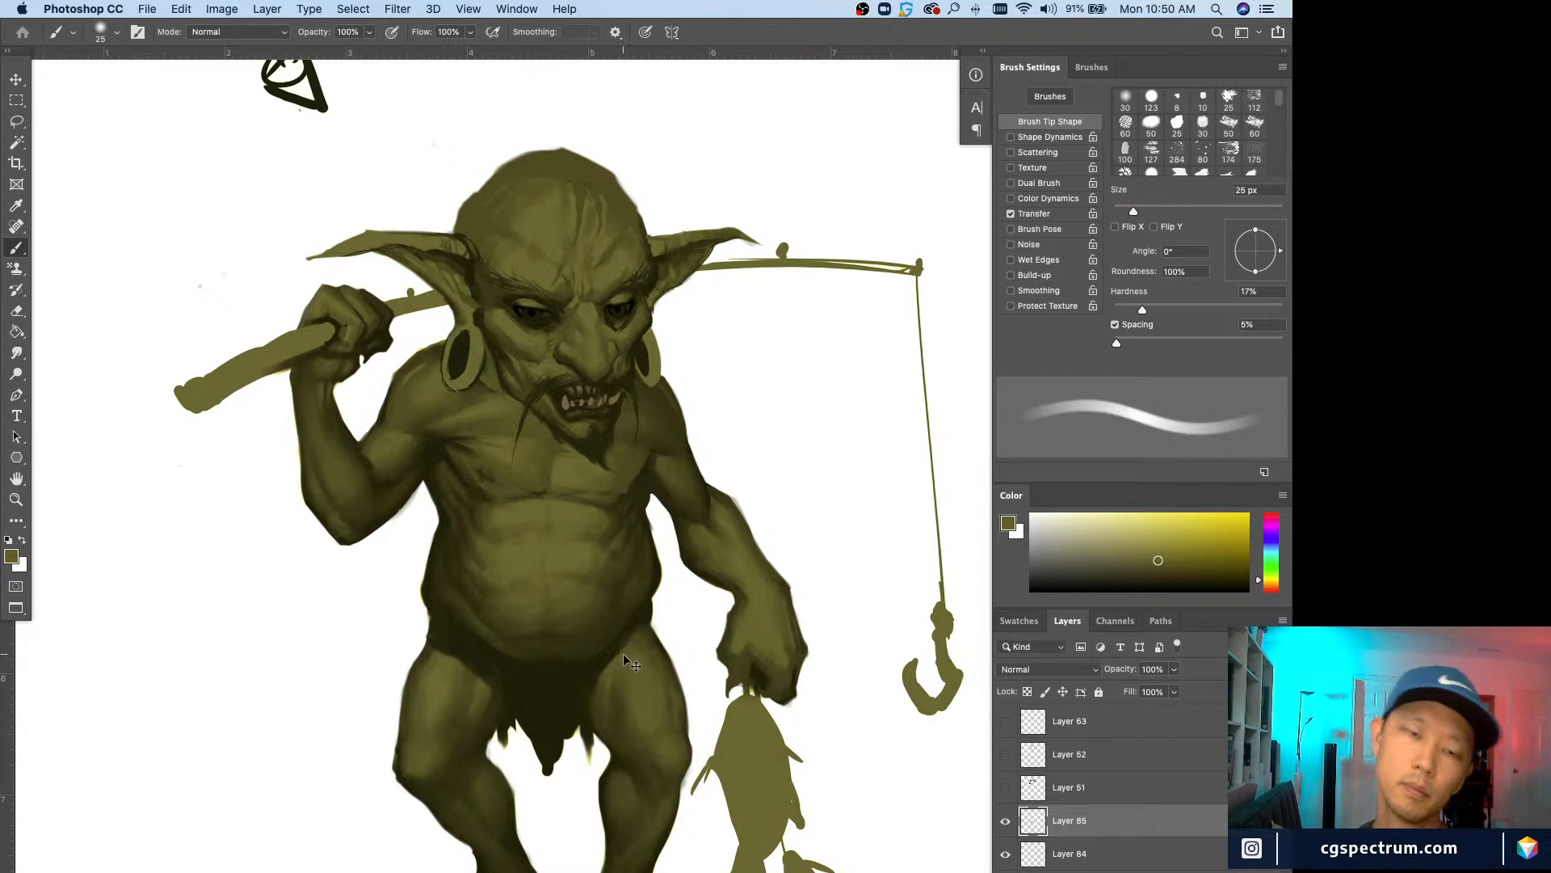
Step: Compare the painting with and without the newest belly layers, merging Layer 85 and Layer 84 down into Layer 83
key("super+minus")
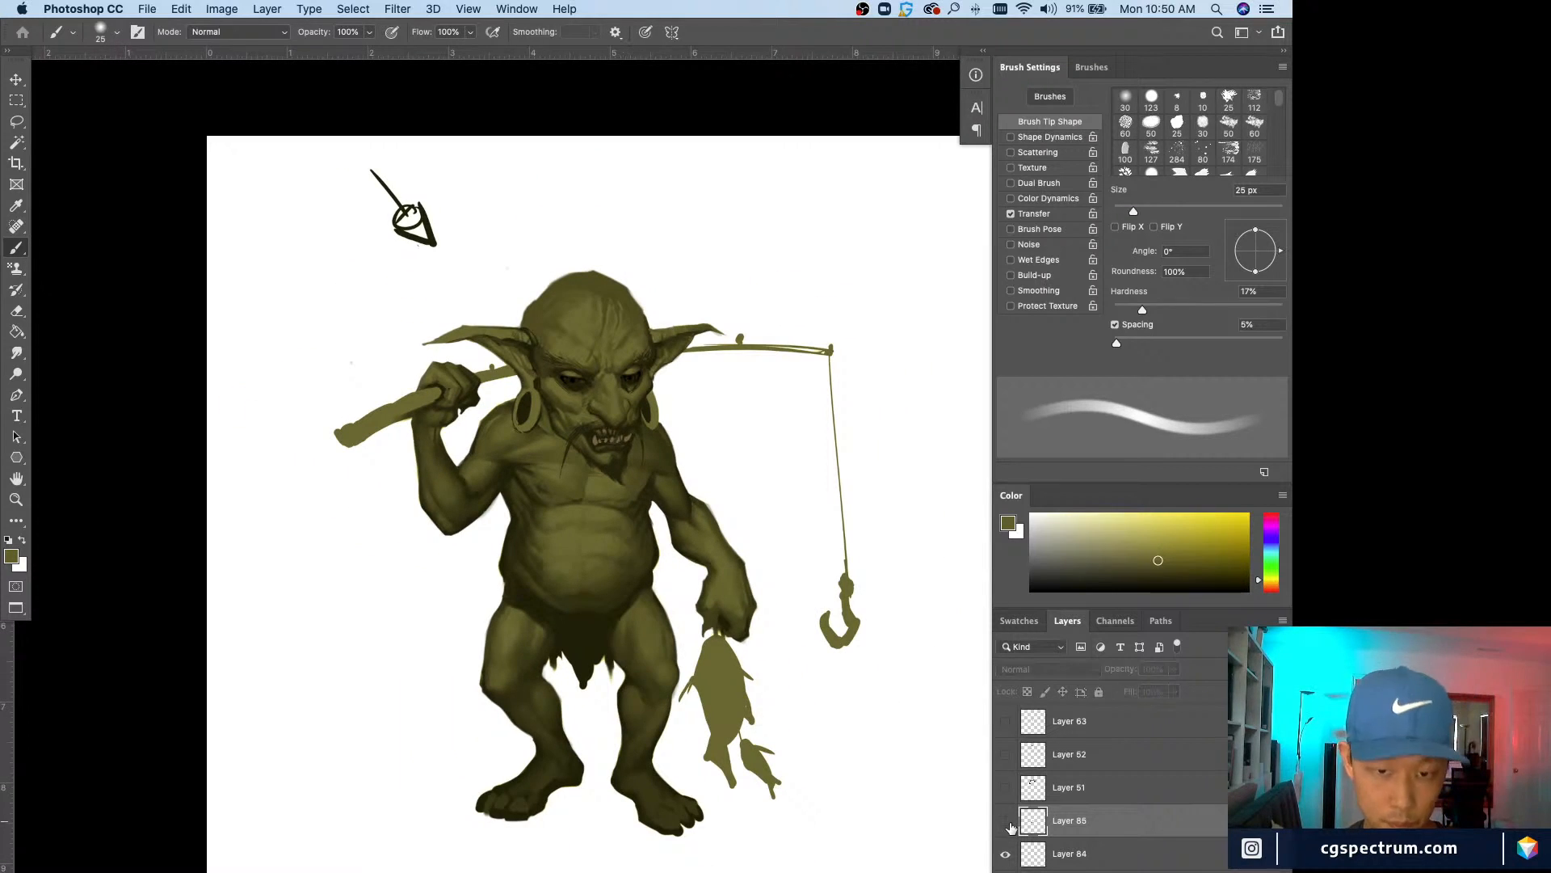
left_click(1006, 822)
left_click(1005, 822)
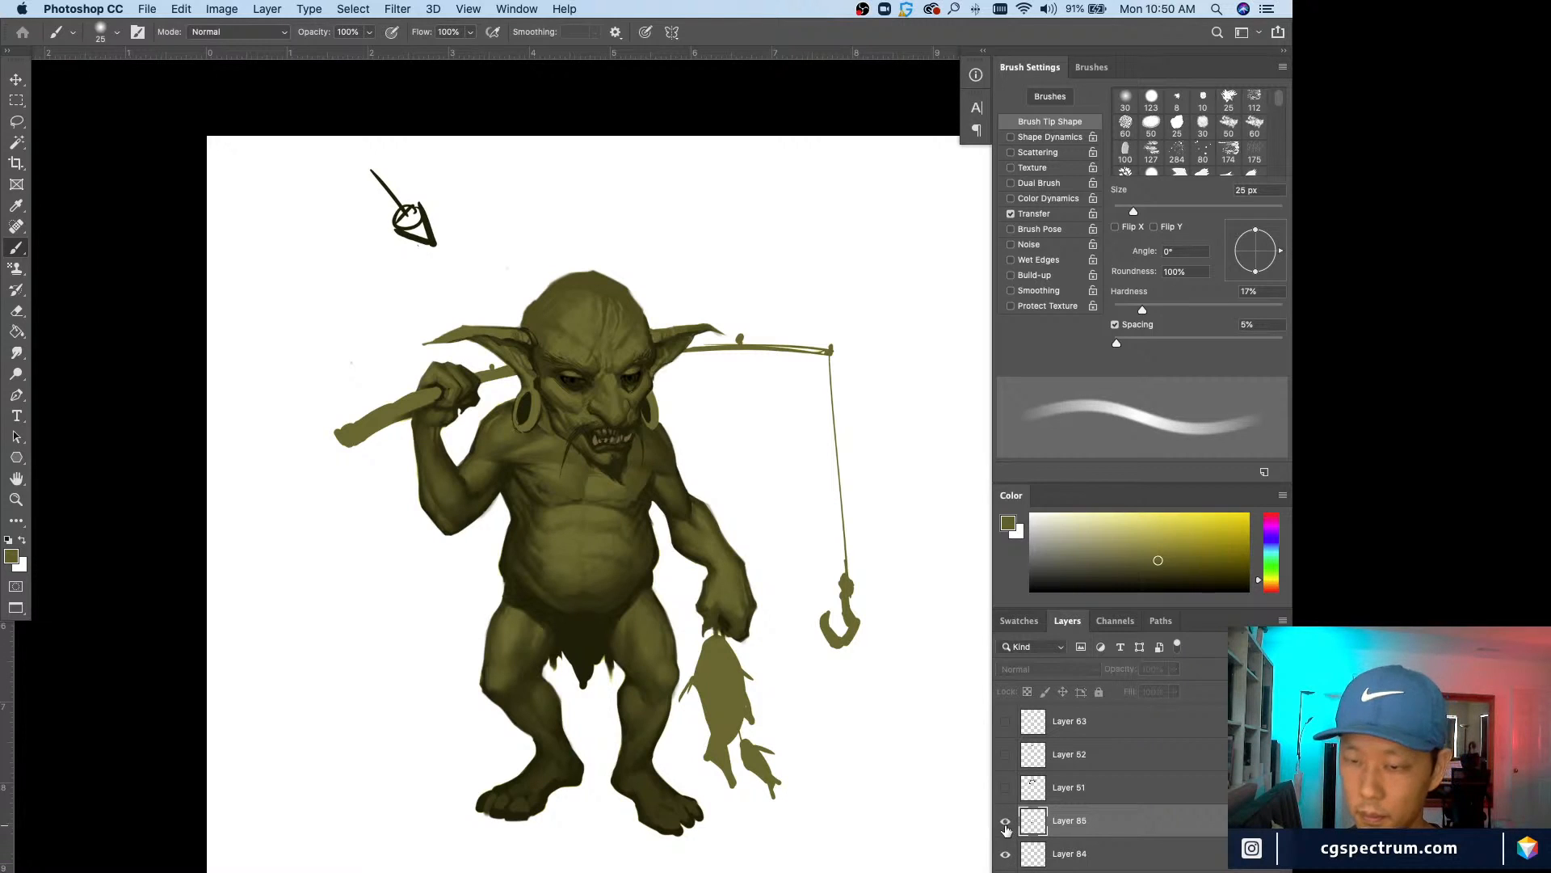
key("super+e")
left_click(1008, 821)
left_click(1005, 822)
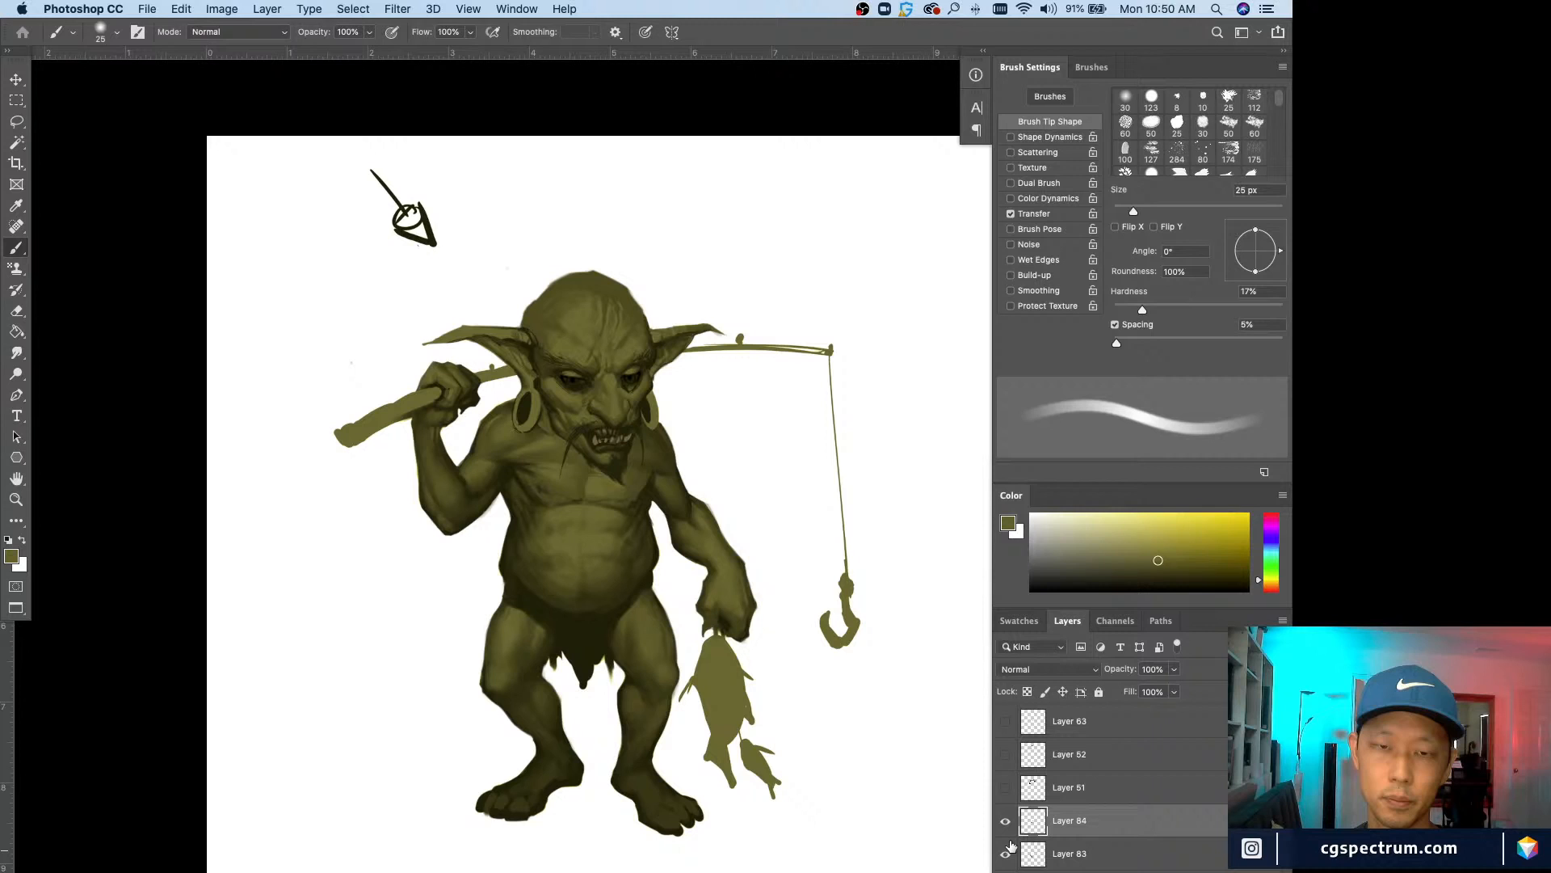
key("super+e")
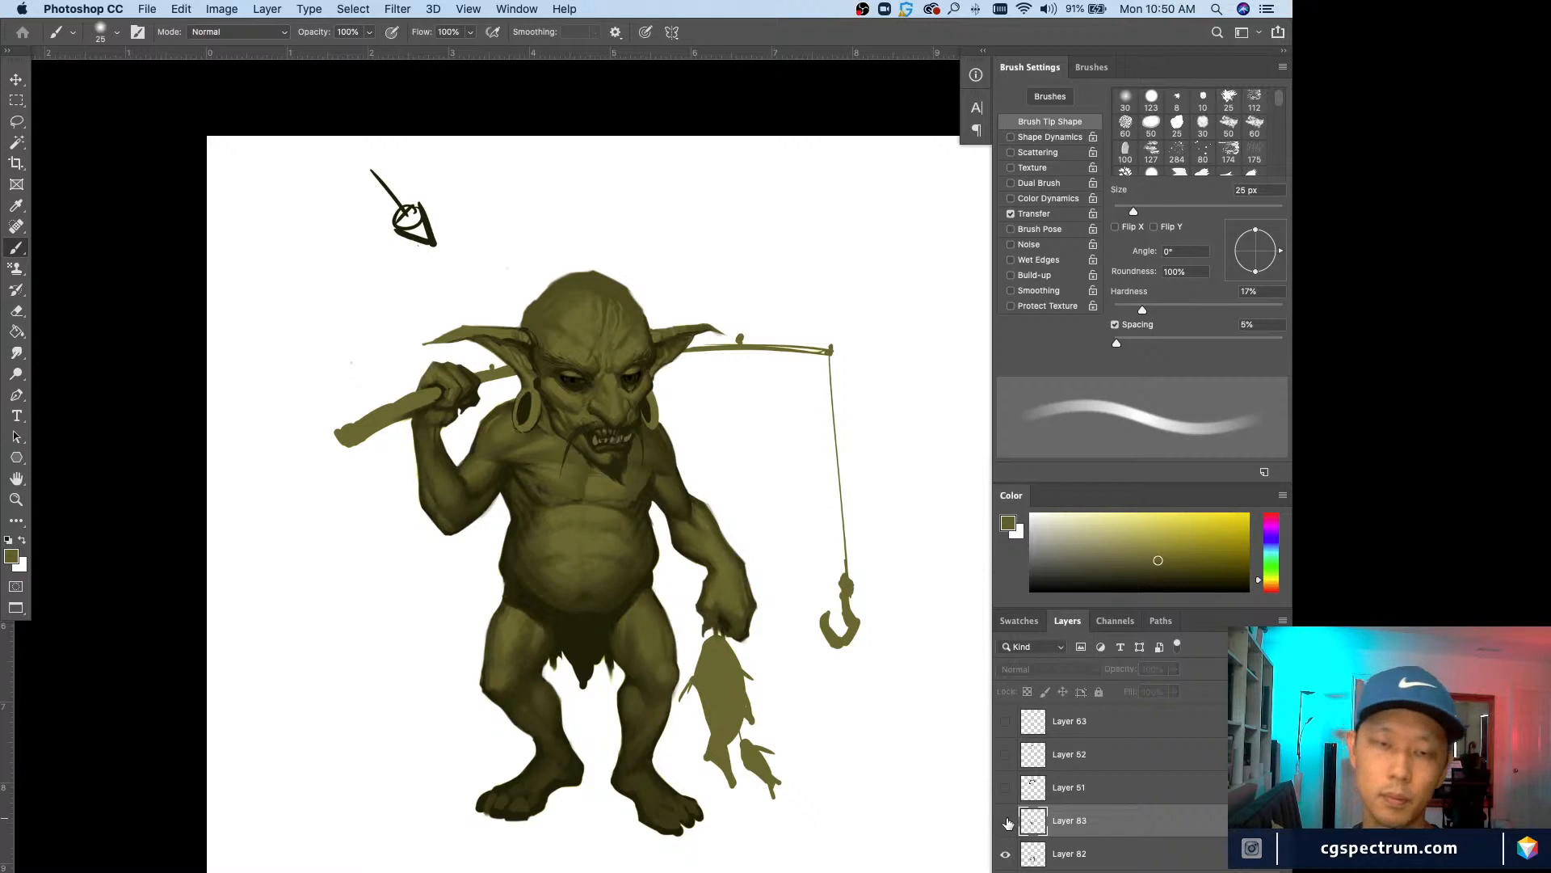
Step: Examine the merged belly shading at close and full-figure views, comparing the painting with and without Layer 83
left_click(1006, 822)
key("super+equal")
left_click(1006, 823)
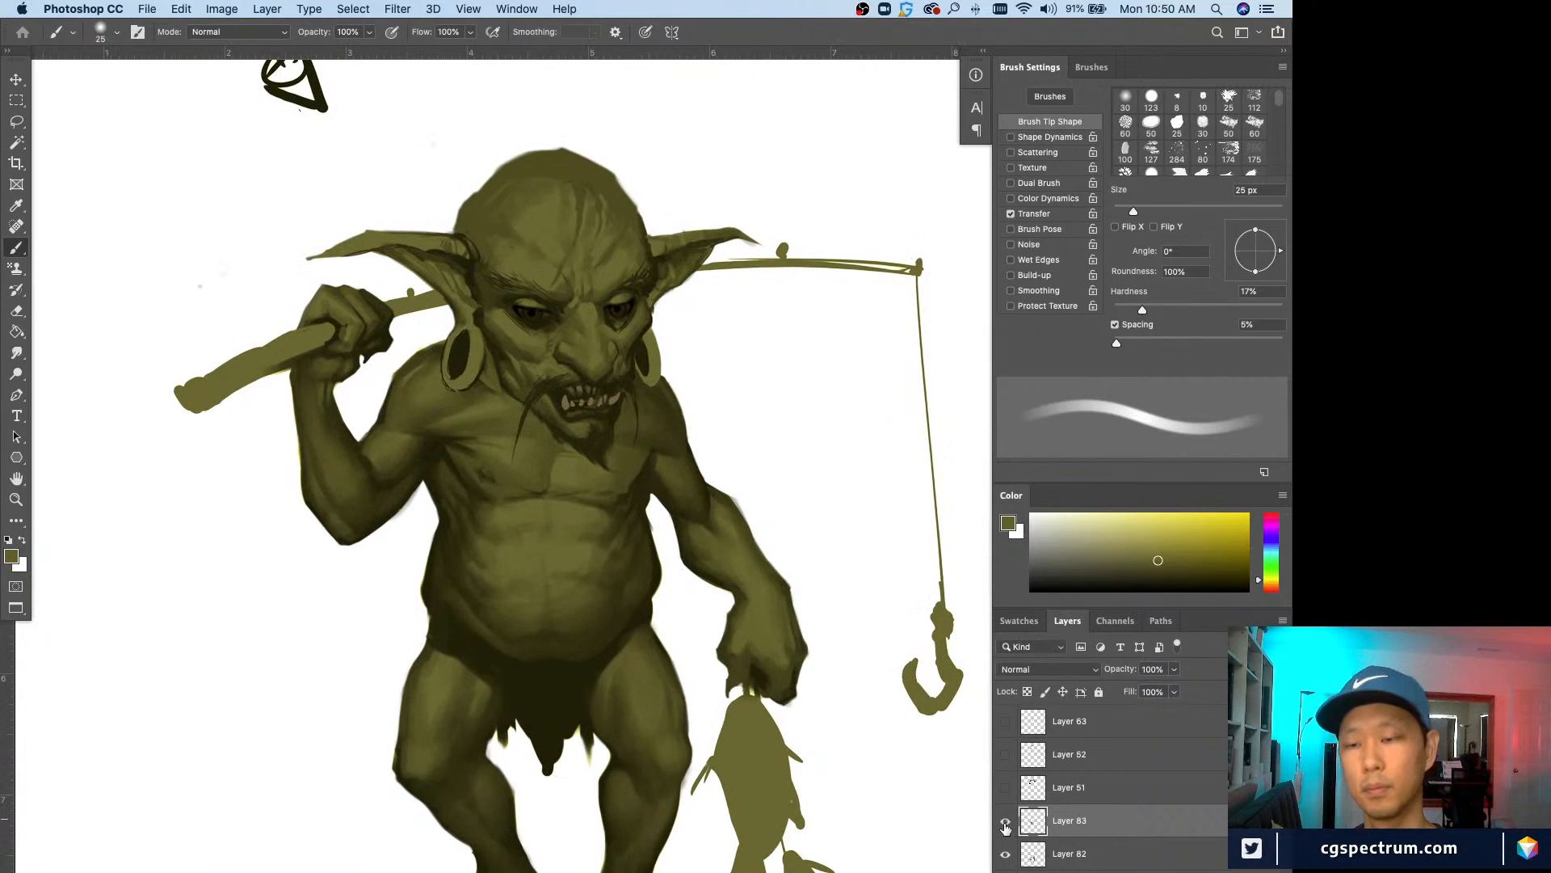
left_click(1006, 823)
left_click(1005, 822)
key("super+minus")
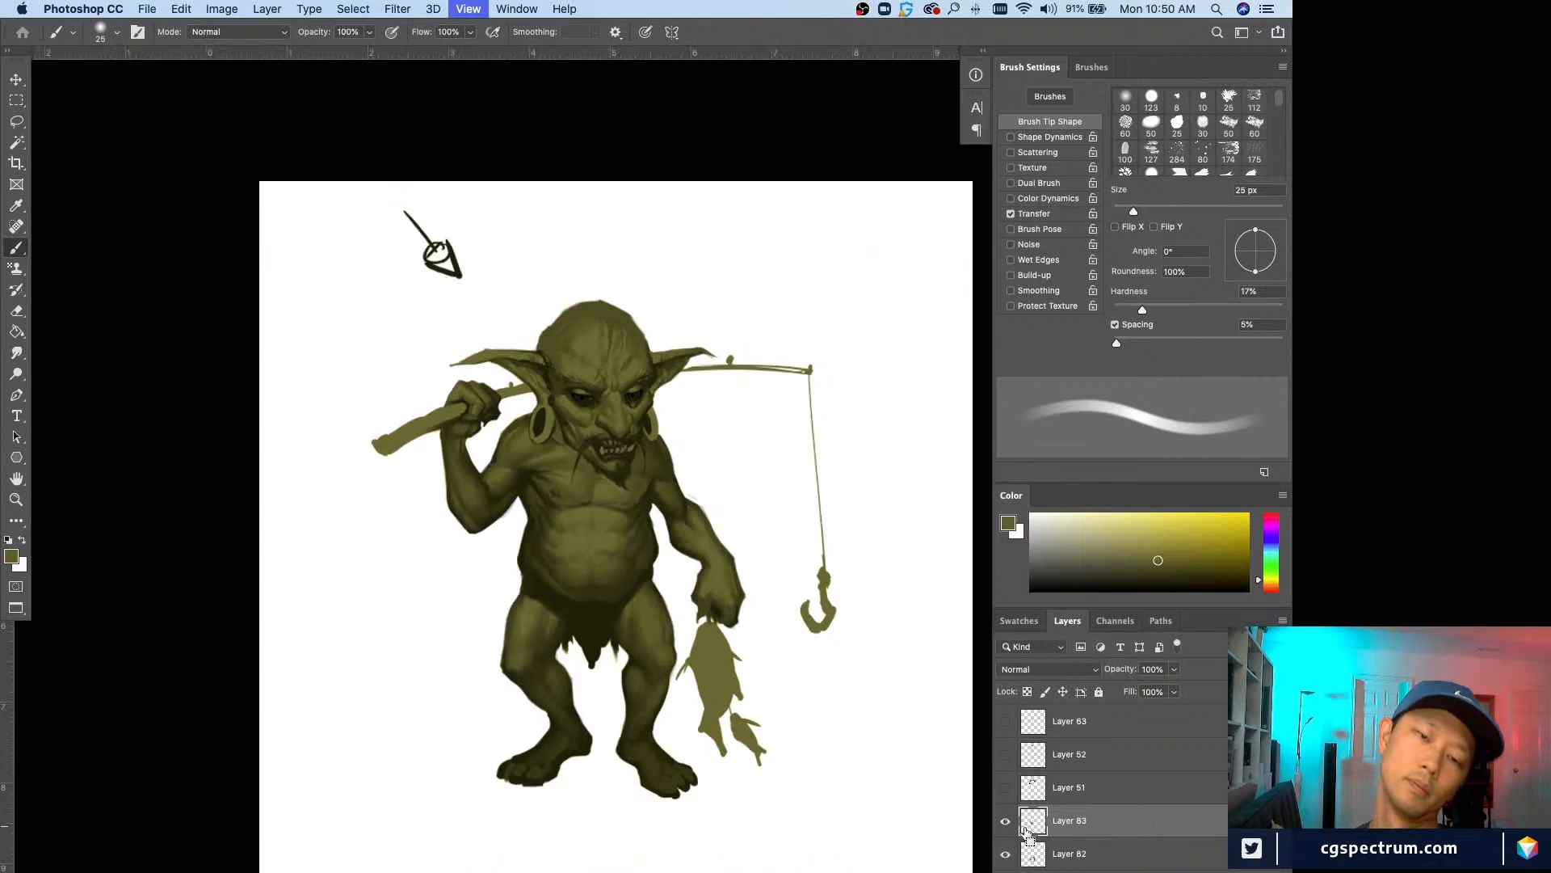
left_click(1006, 821)
left_click(1005, 821)
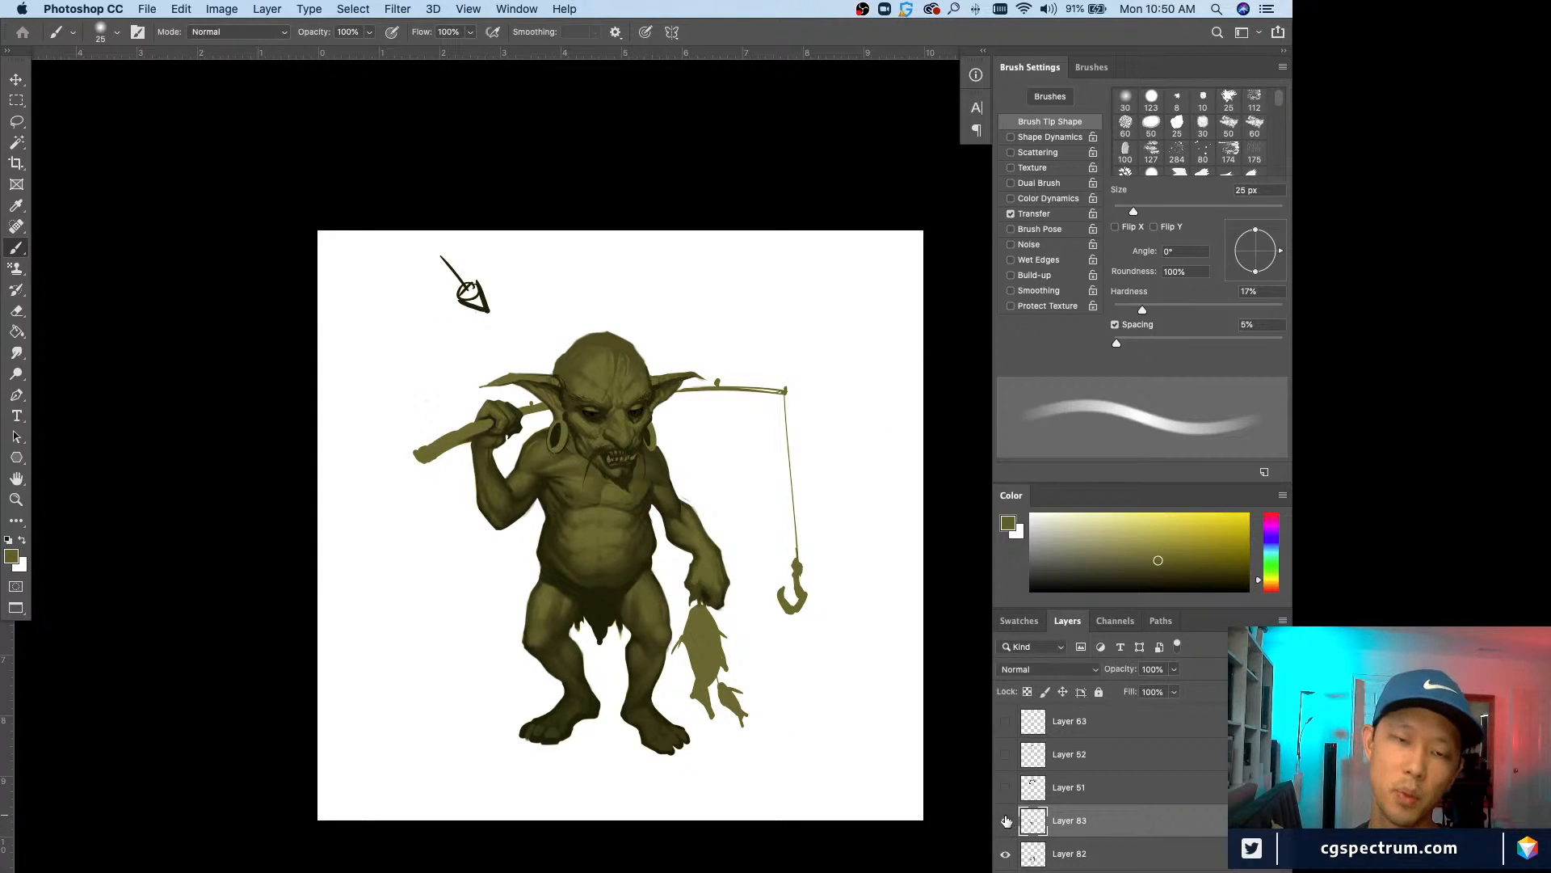
left_click(1006, 820)
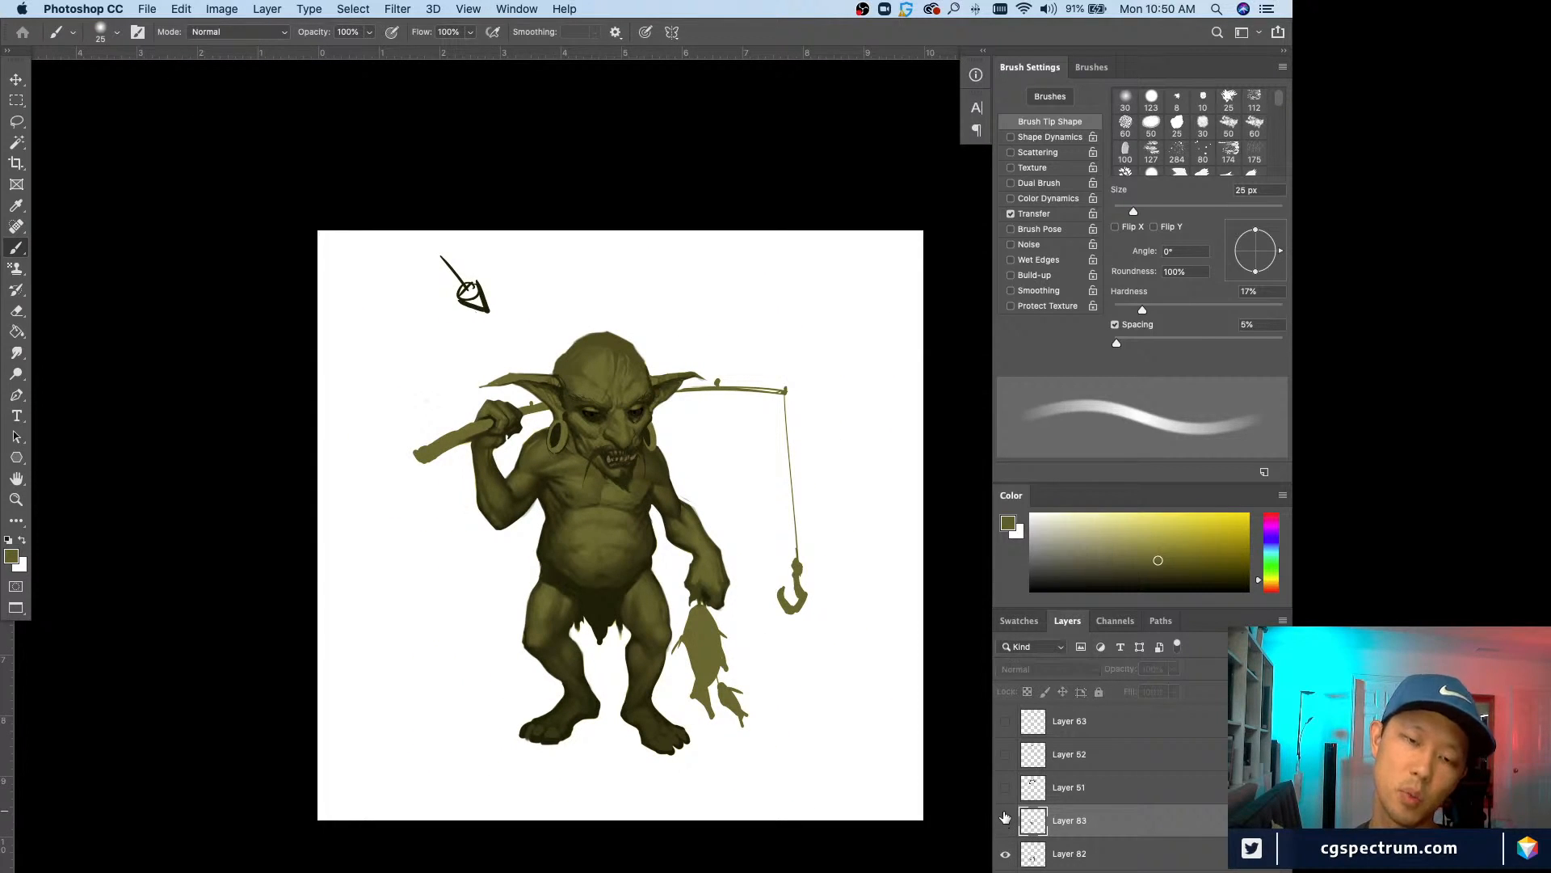
left_click(1006, 820)
key("super+plus")
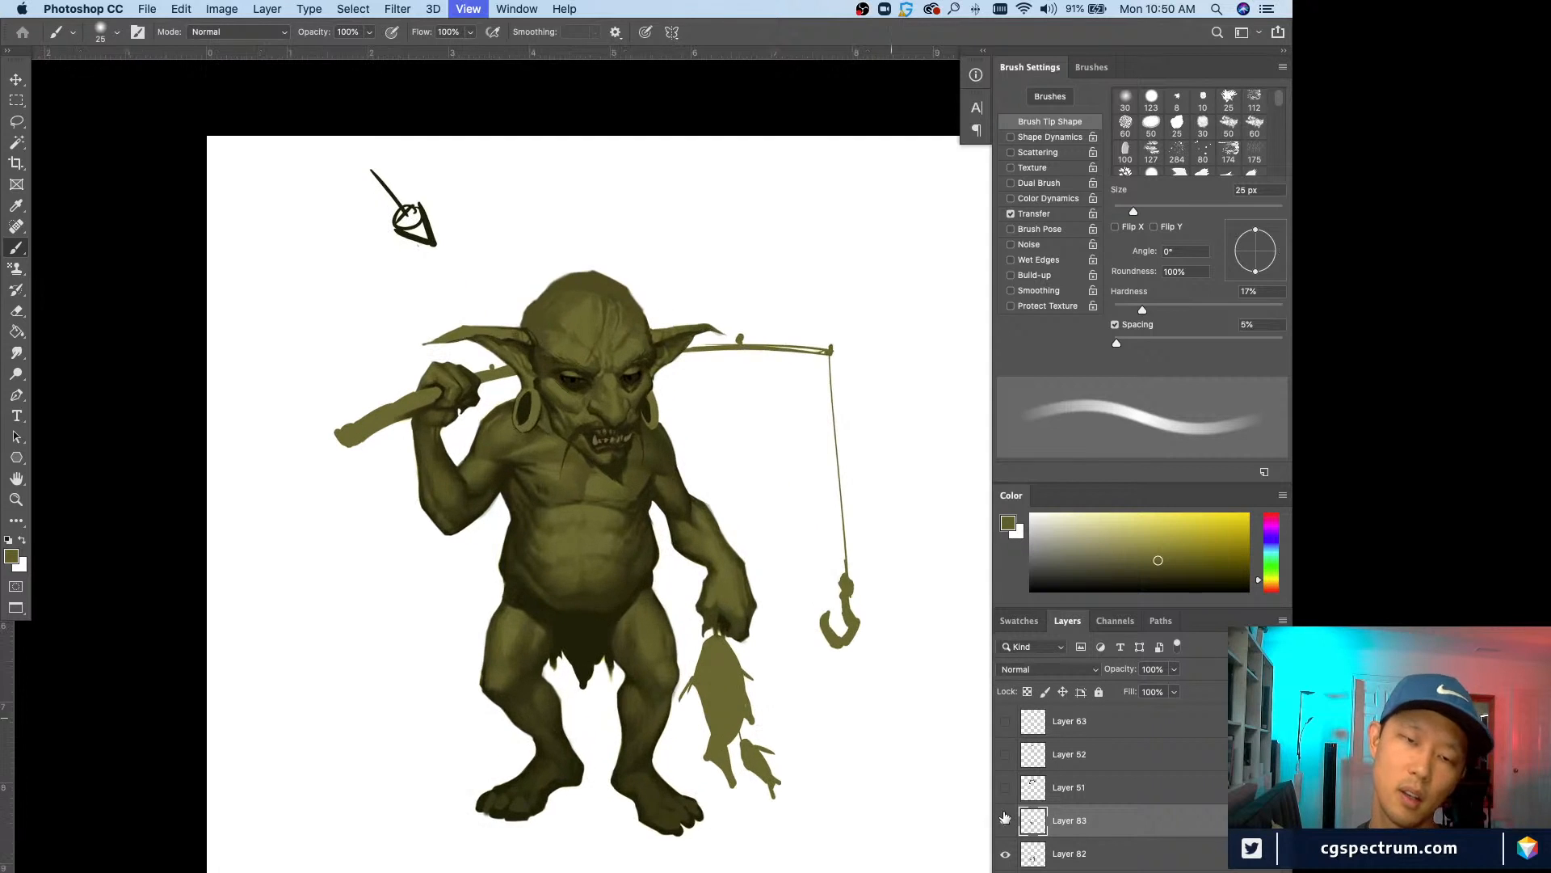
key("super+plus")
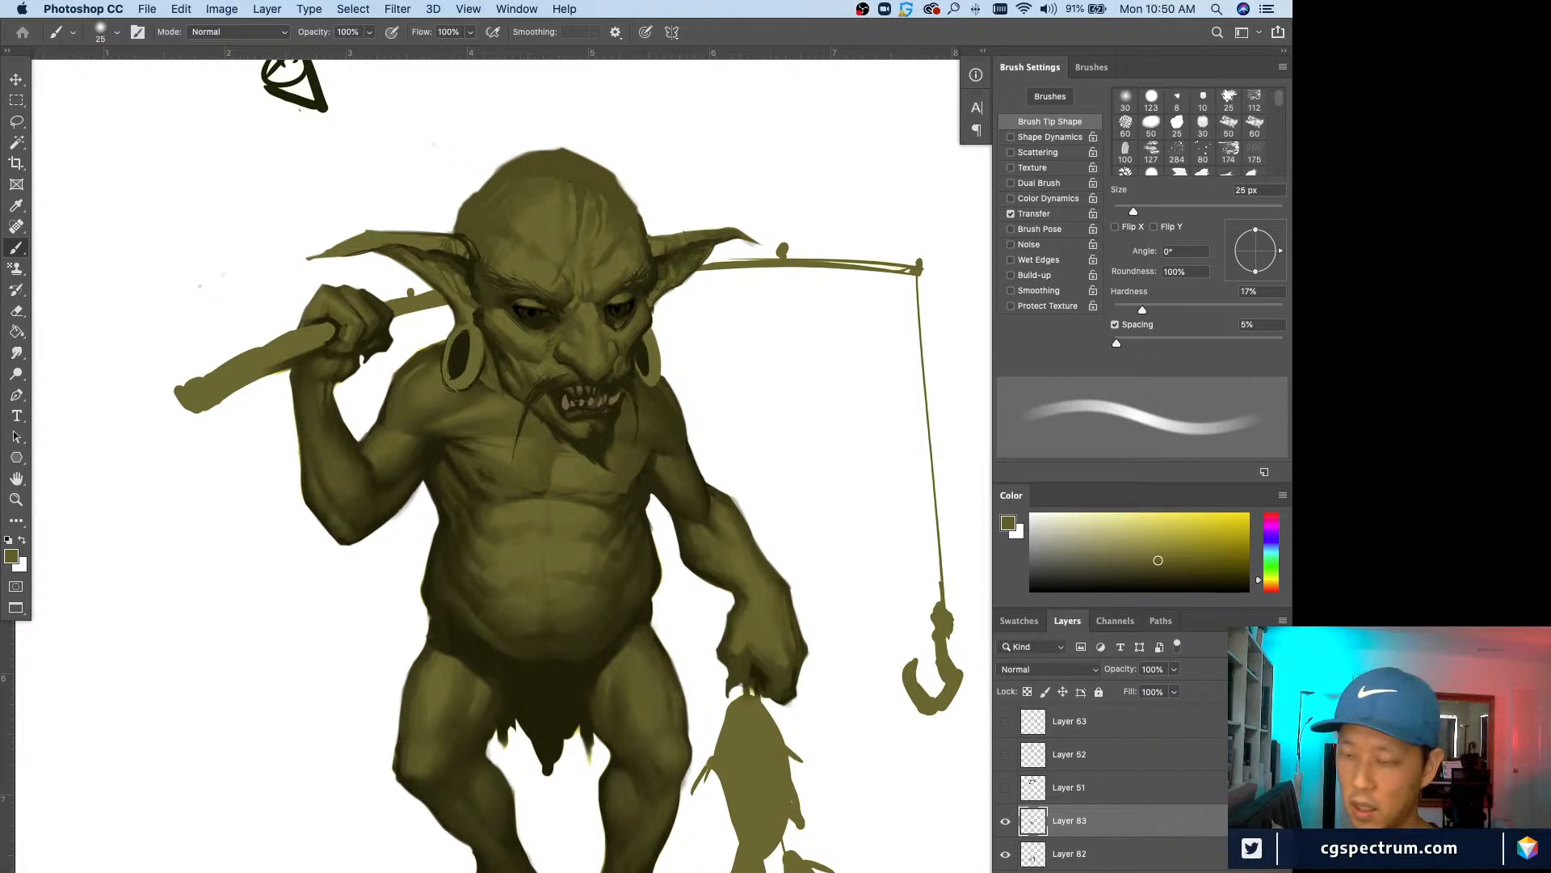
Step: Blend the belly with a sampled light olive and a 30 px brush, and make Layer 84 the active layer
left_click(485, 550, "alt")
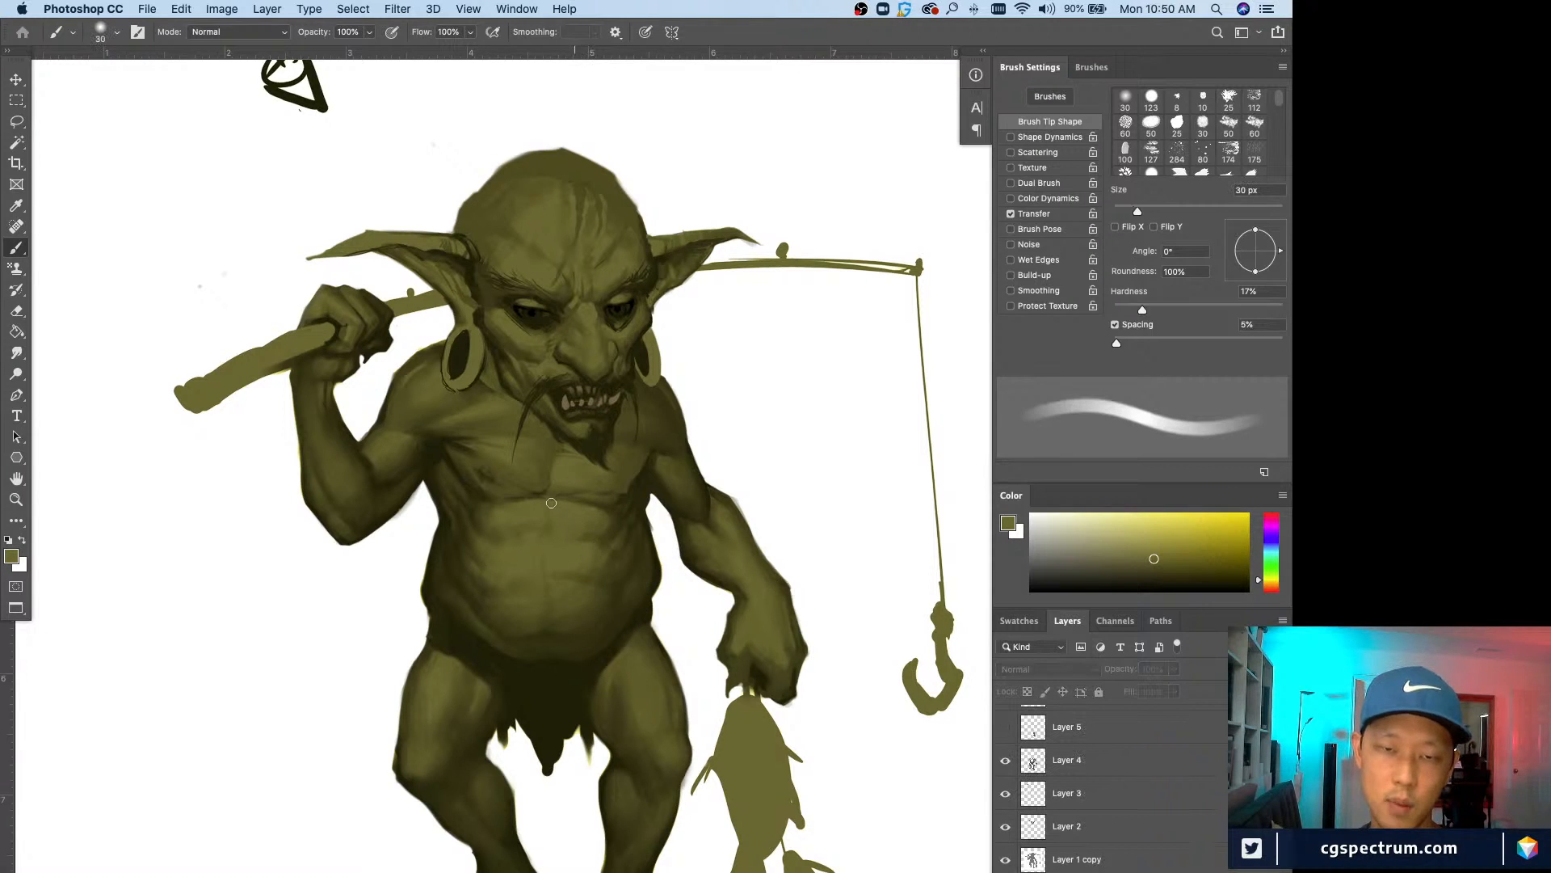
left_click_drag(1285, 841, 1285, 709)
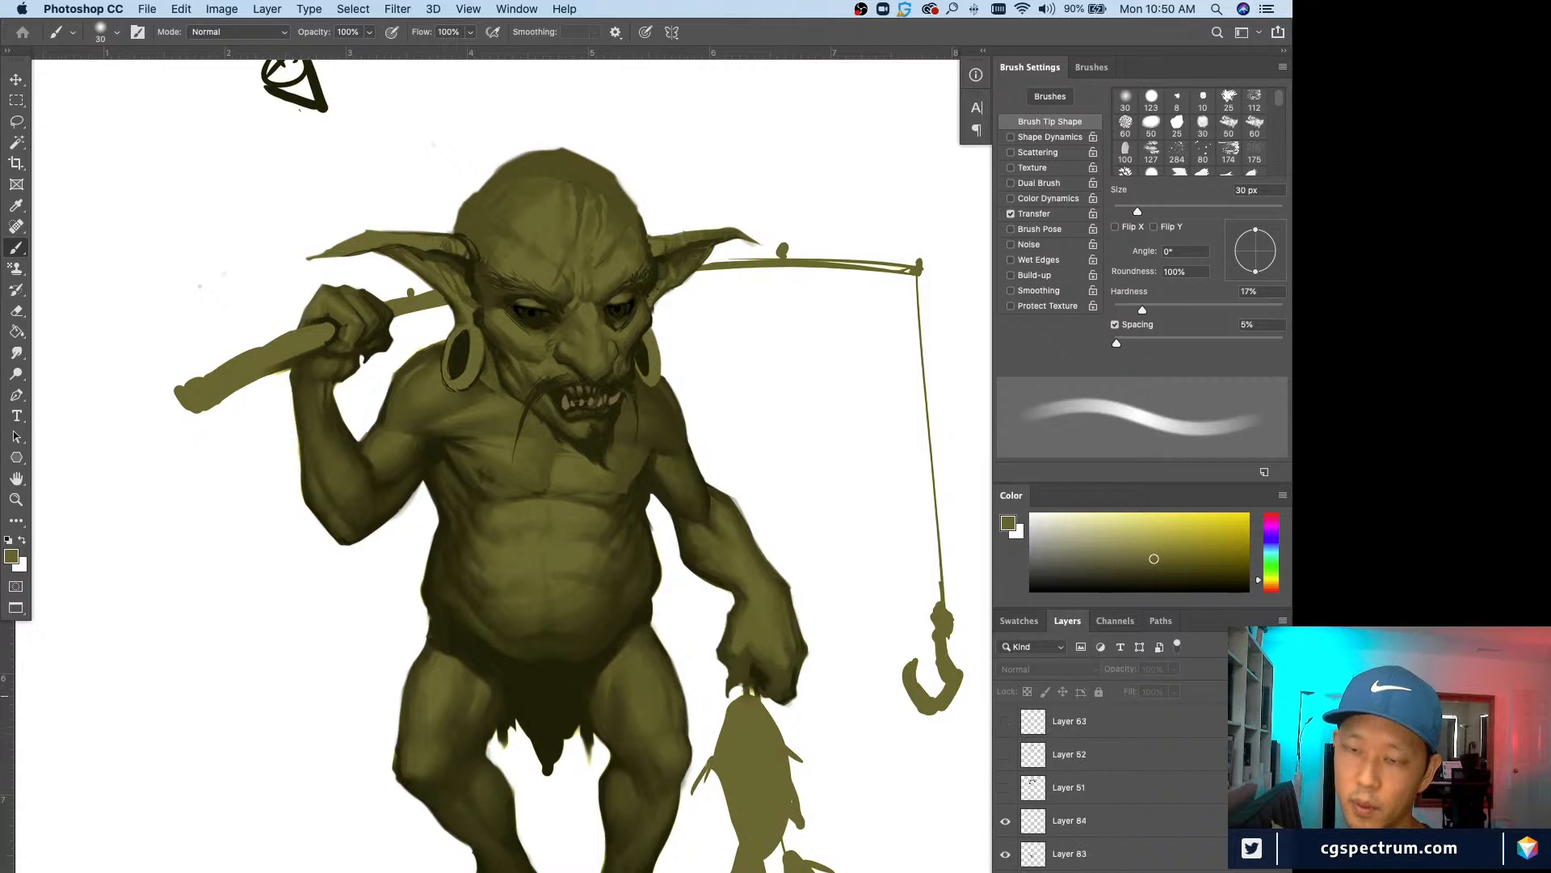
left_click(1076, 824)
Step: Compare the belly with and without Layer 84 and Layer 83, up close and at full-figure view
left_click(1005, 822)
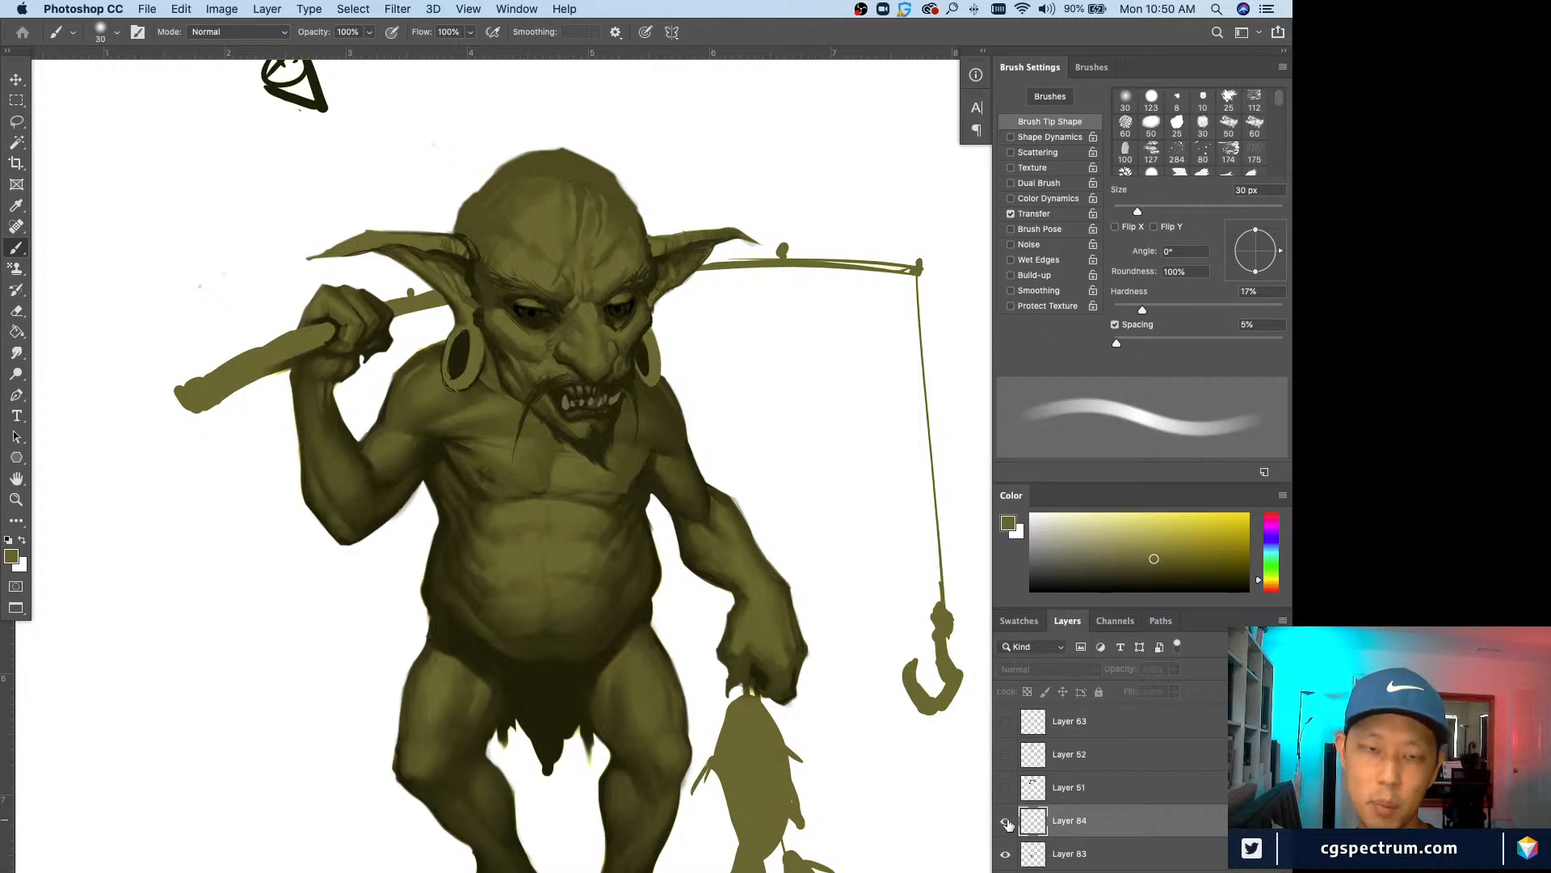
left_click(1006, 822)
left_click(1005, 854)
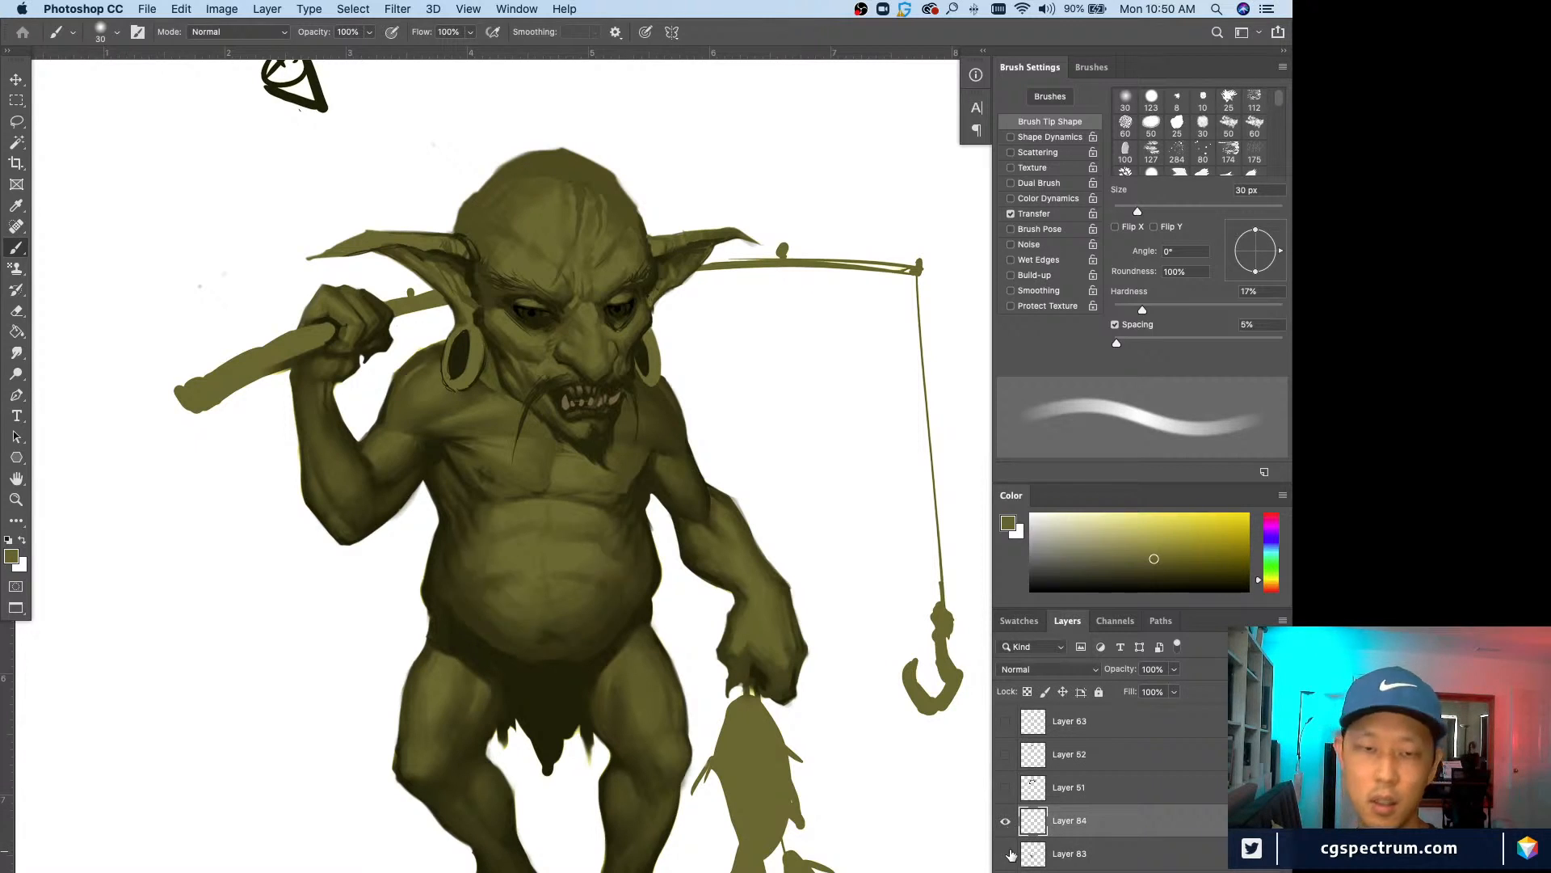
left_click(1005, 854)
key("super+minus")
key("super+minus")
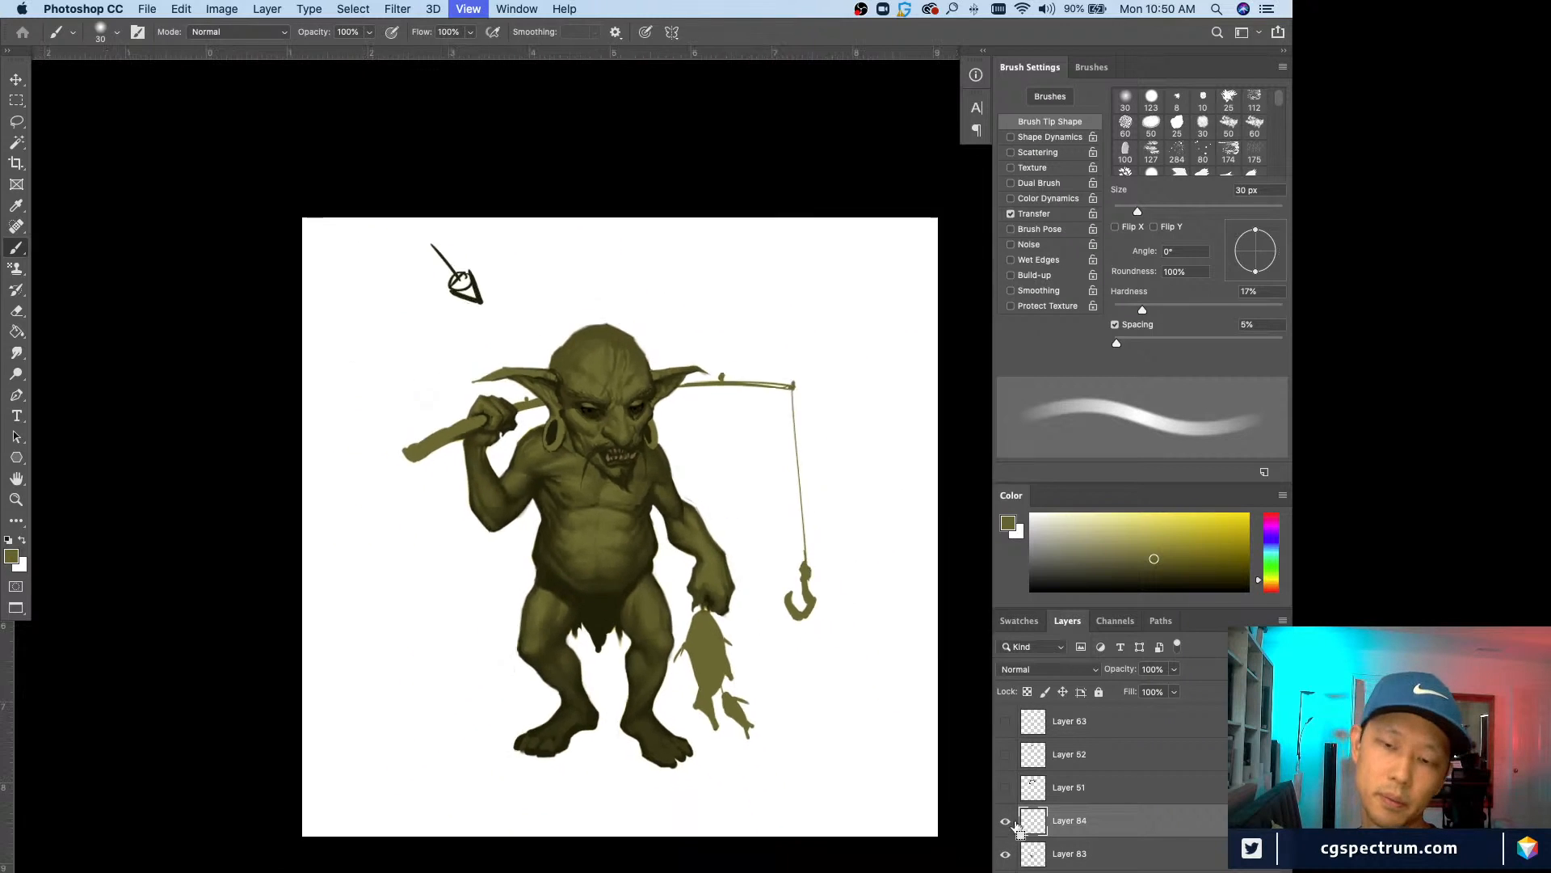
left_click(1006, 821)
left_click(1006, 822)
key("super+plus")
key("super+plus")
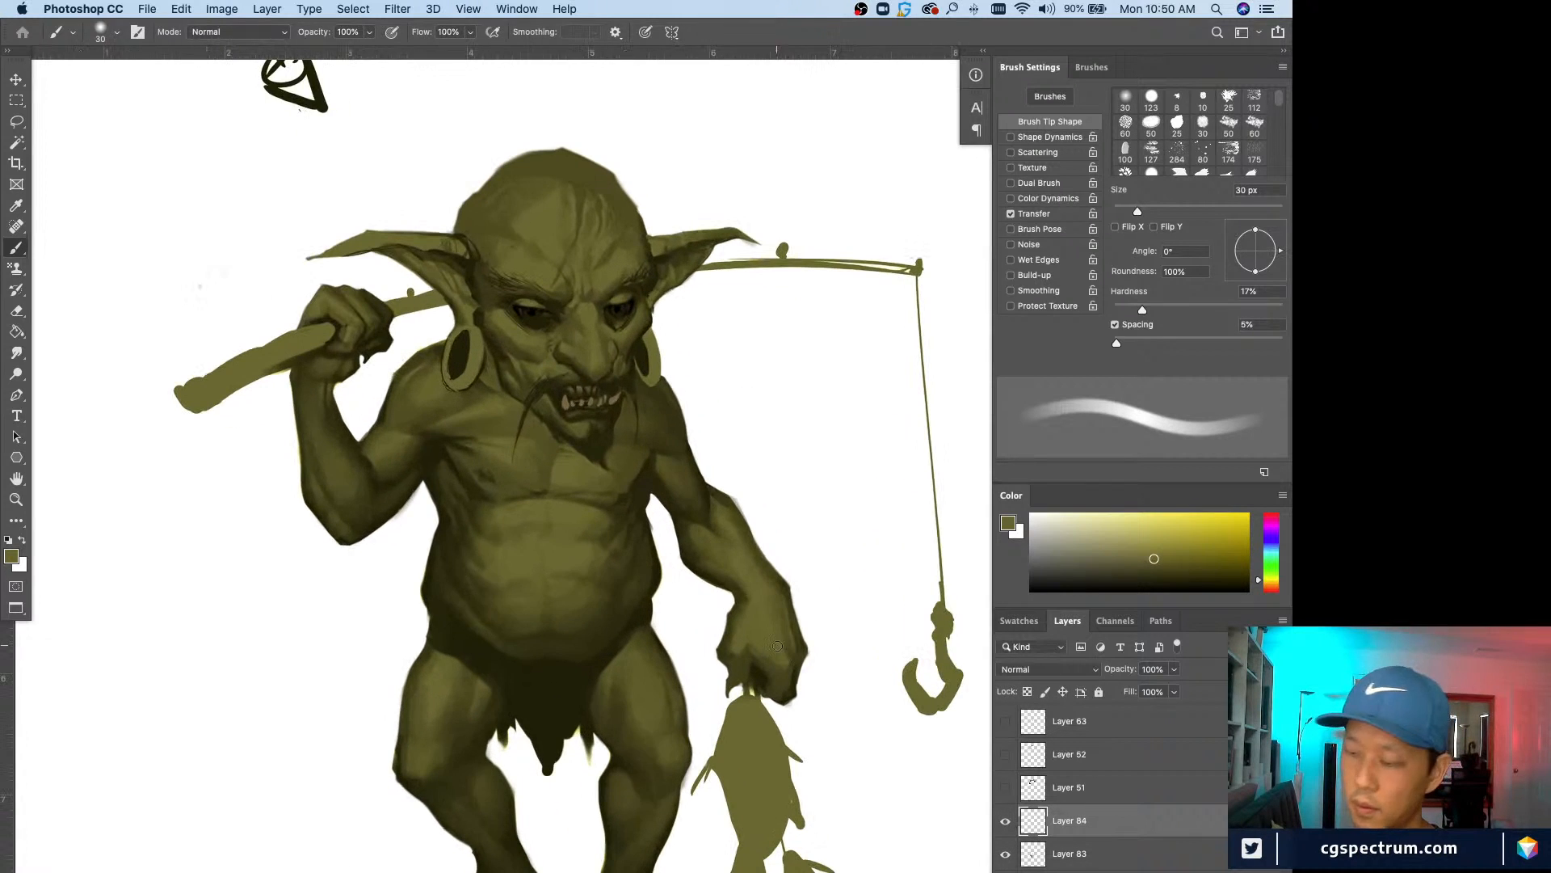
Step: Lighten the fold across the middle of the belly with a sampled light olive, varying the brush between 15 and 25 px
left_click(482, 579, "alt")
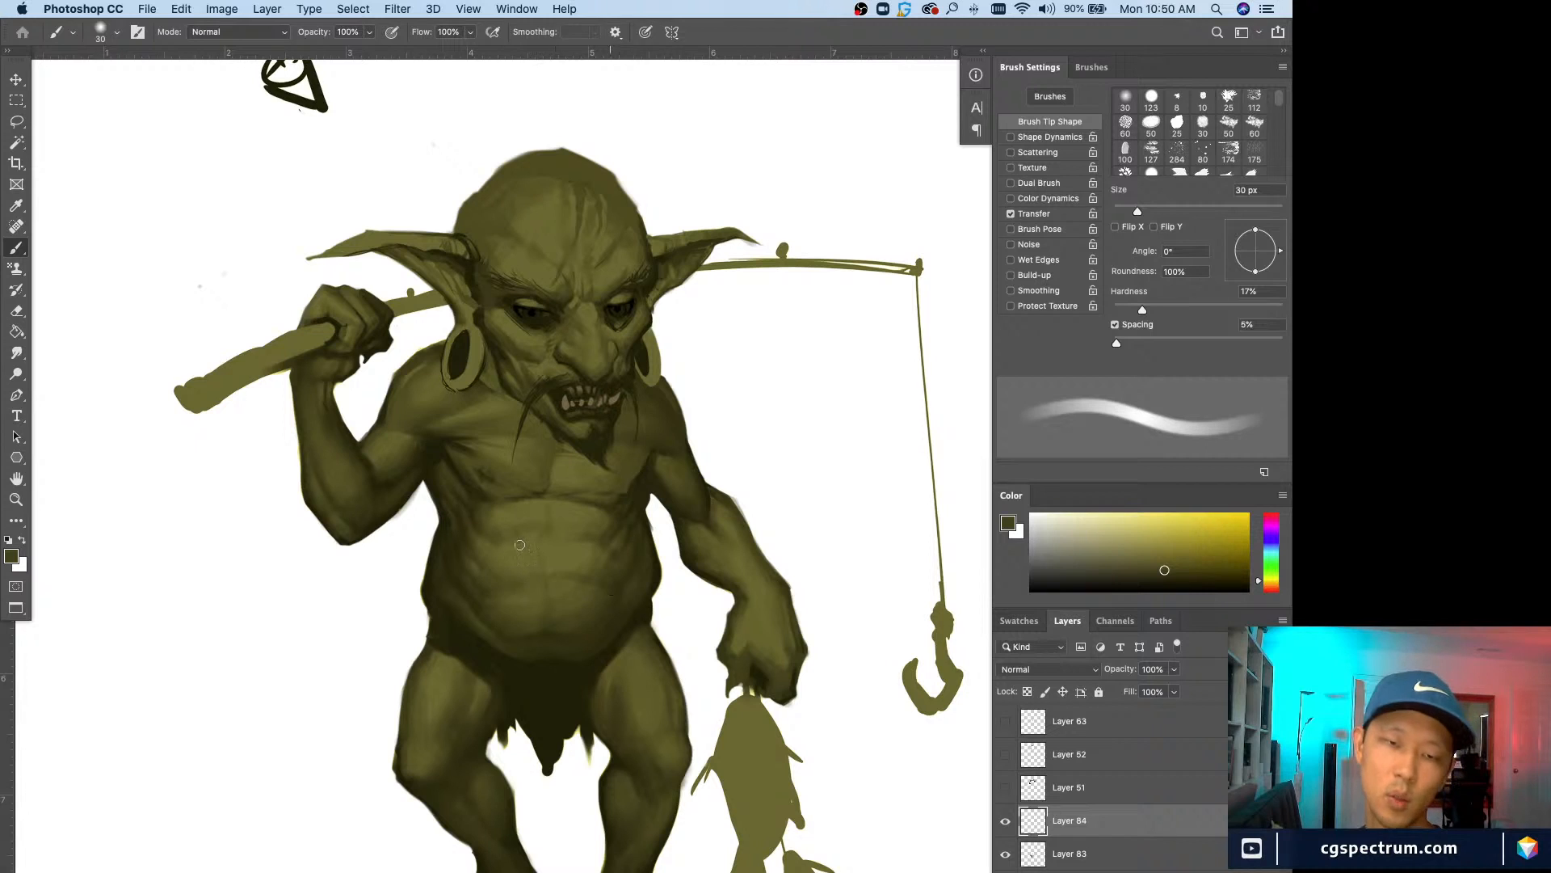
left_click(526, 552, "alt")
key("bracketleft")
key("bracketleft")
key("bracketleft")
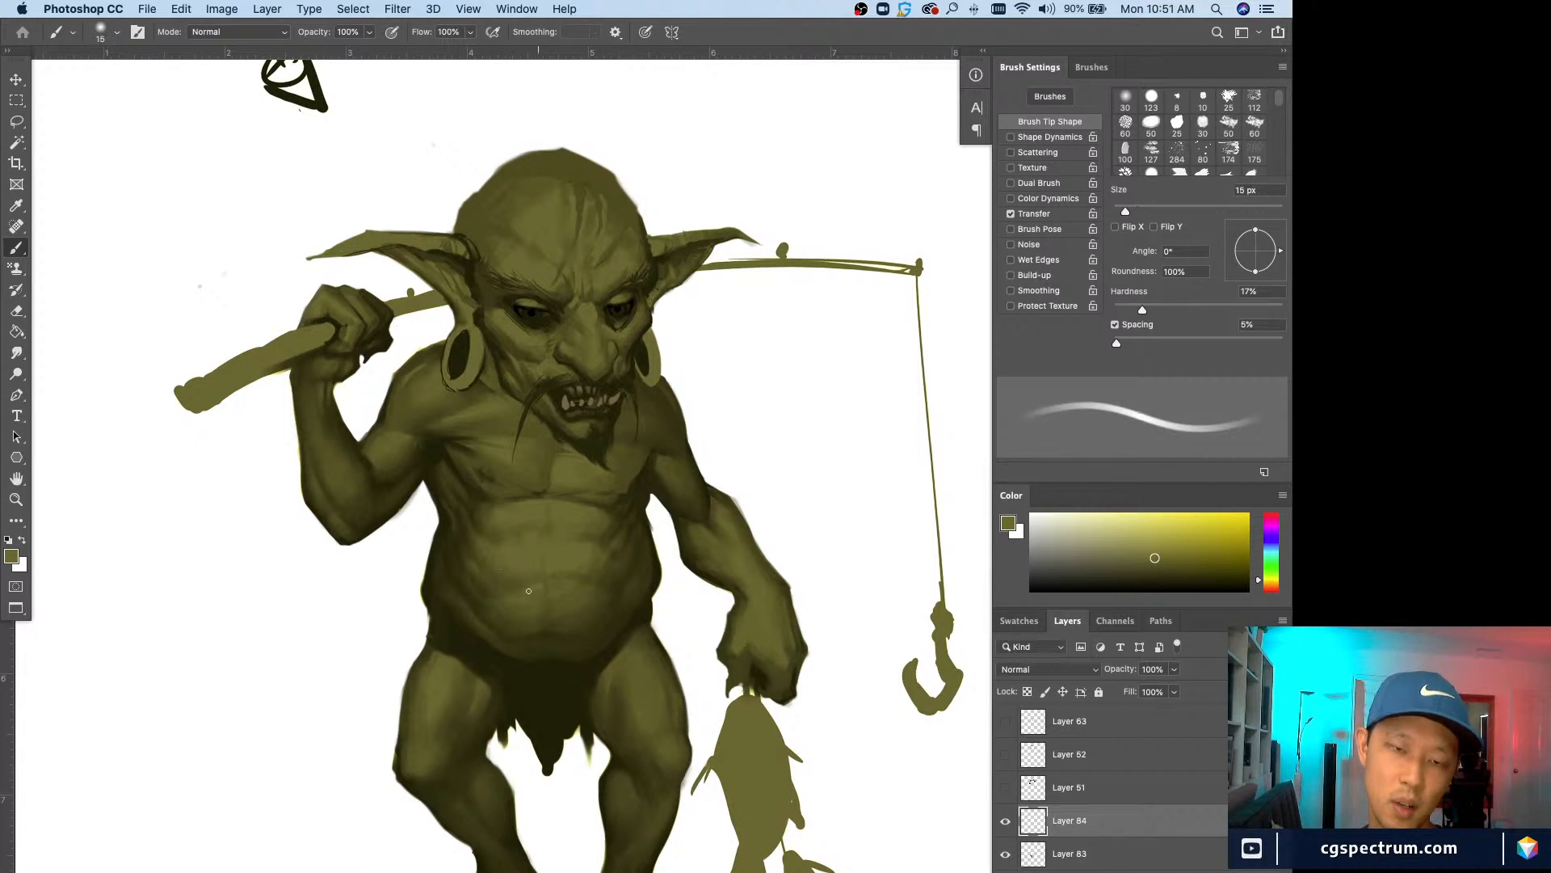
key("bracketright")
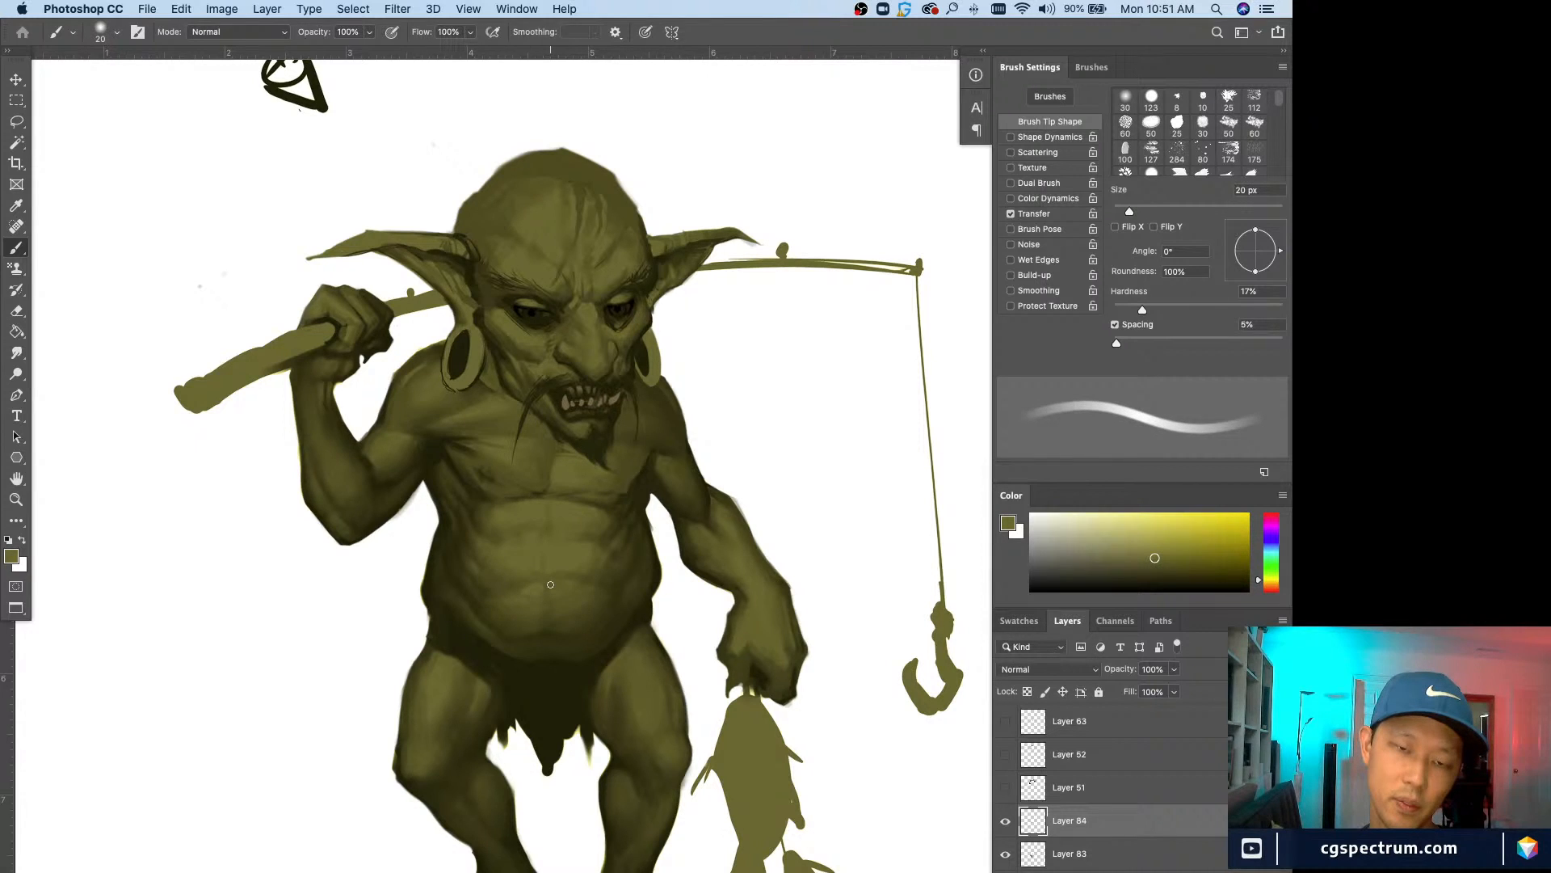
key("bracketright")
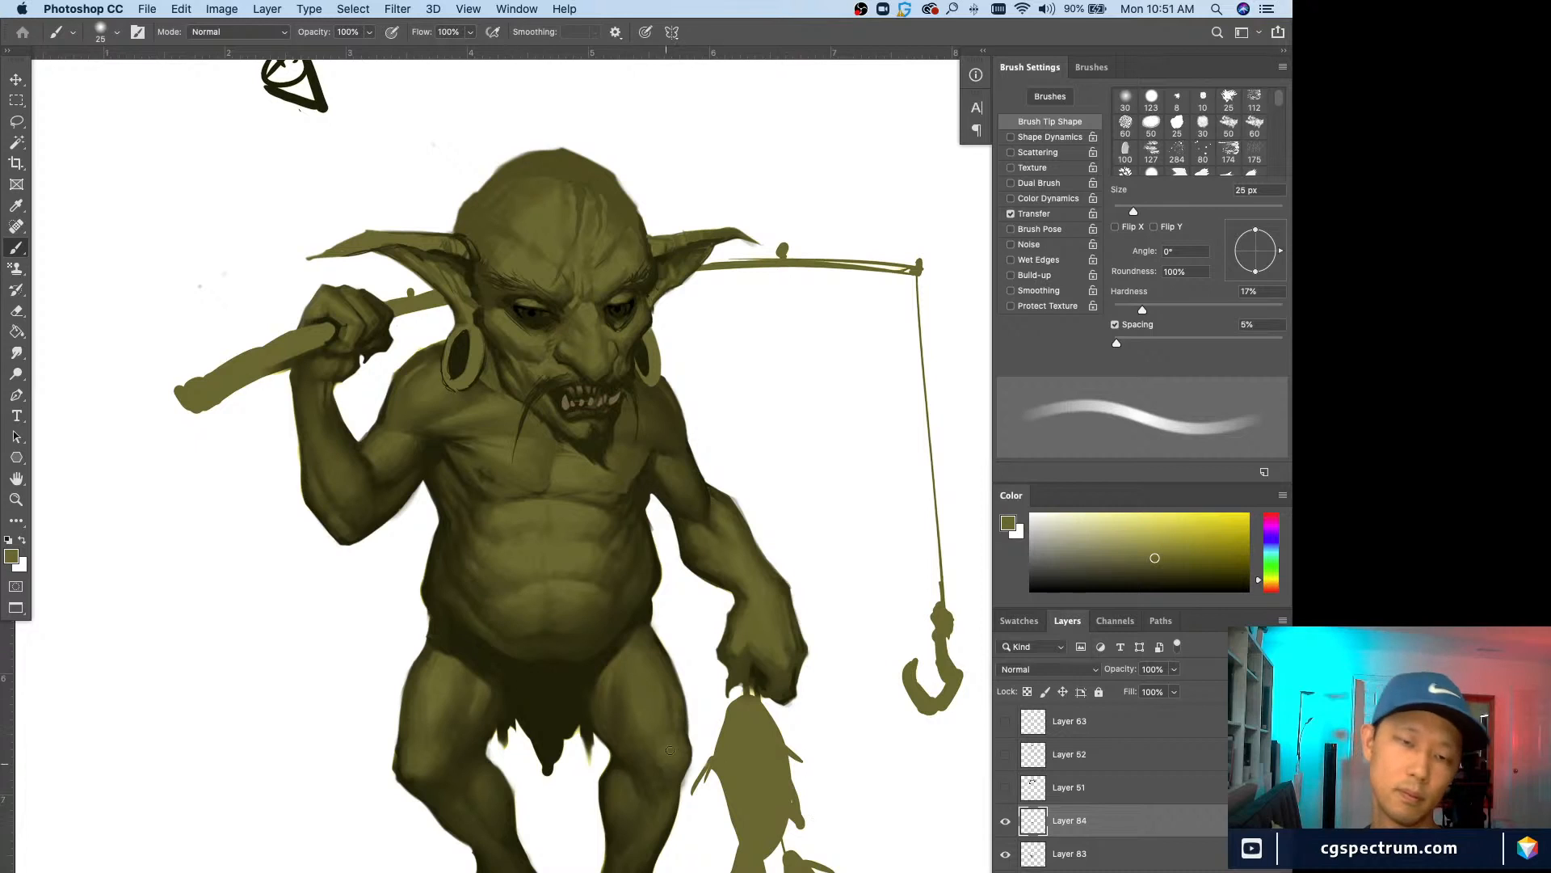
Step: Build up the light on the lower belly around the navel with the same olive, enlarging the brush from 15 to 40 px
key("bracketleft")
key("bracketleft")
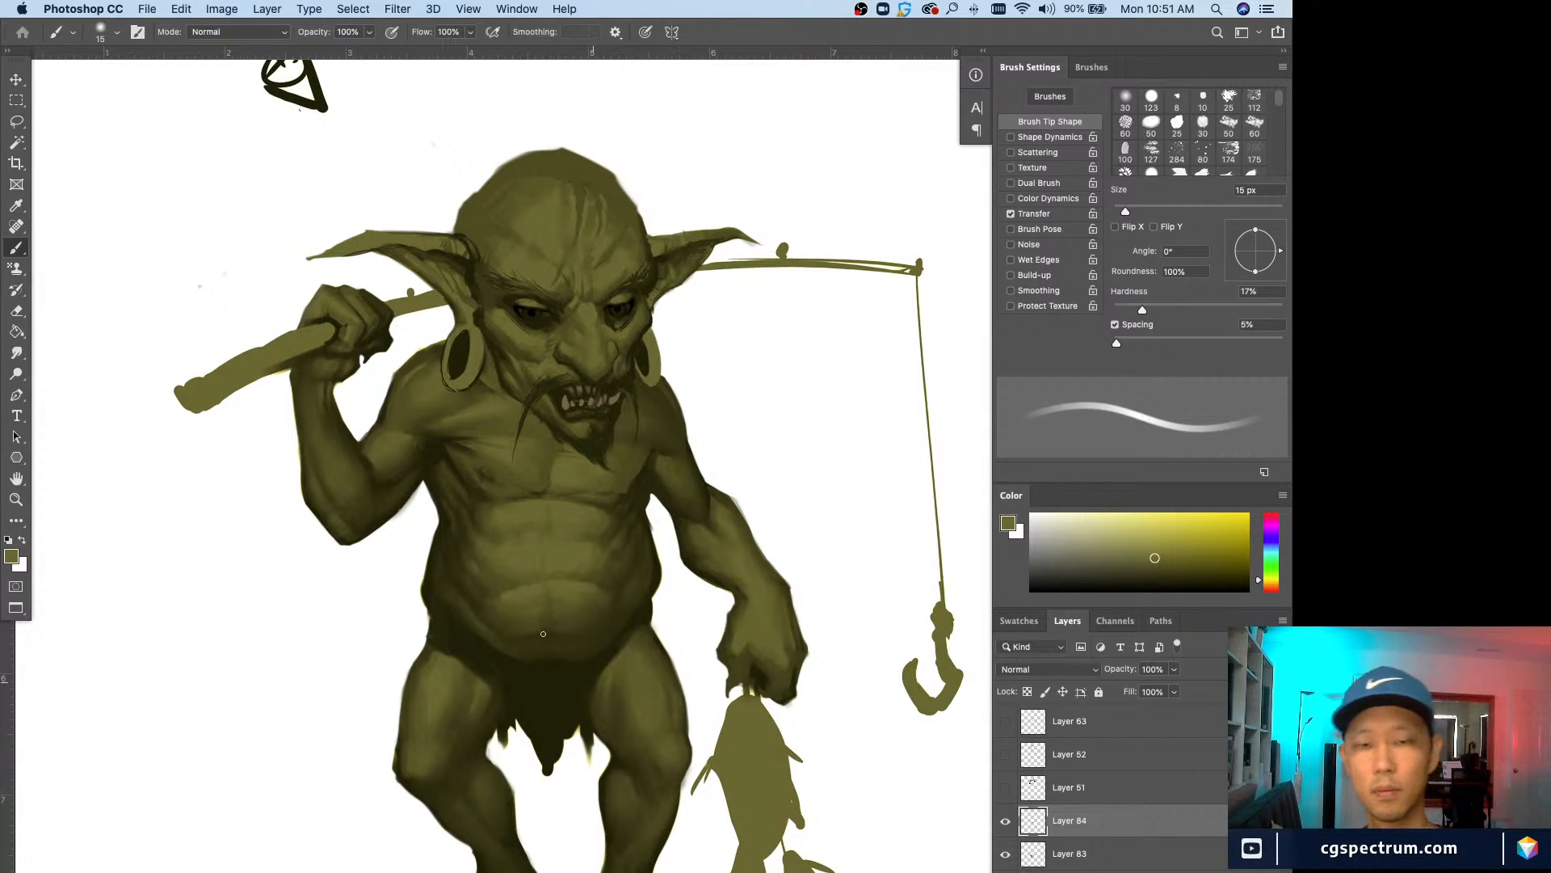
key("bracketright")
key("bracketright")
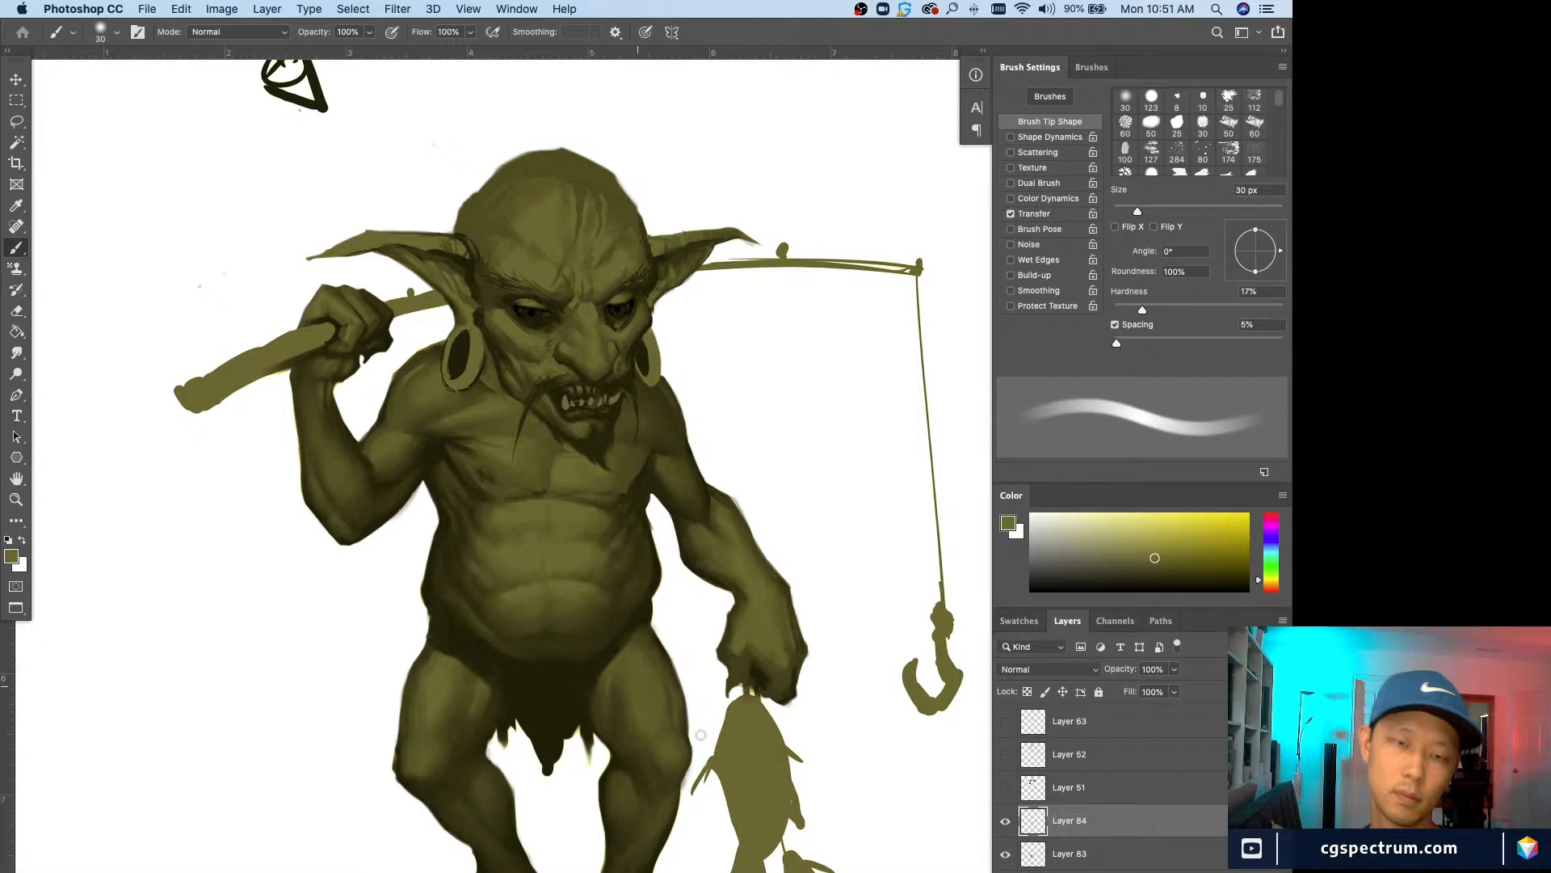
key("bracketright")
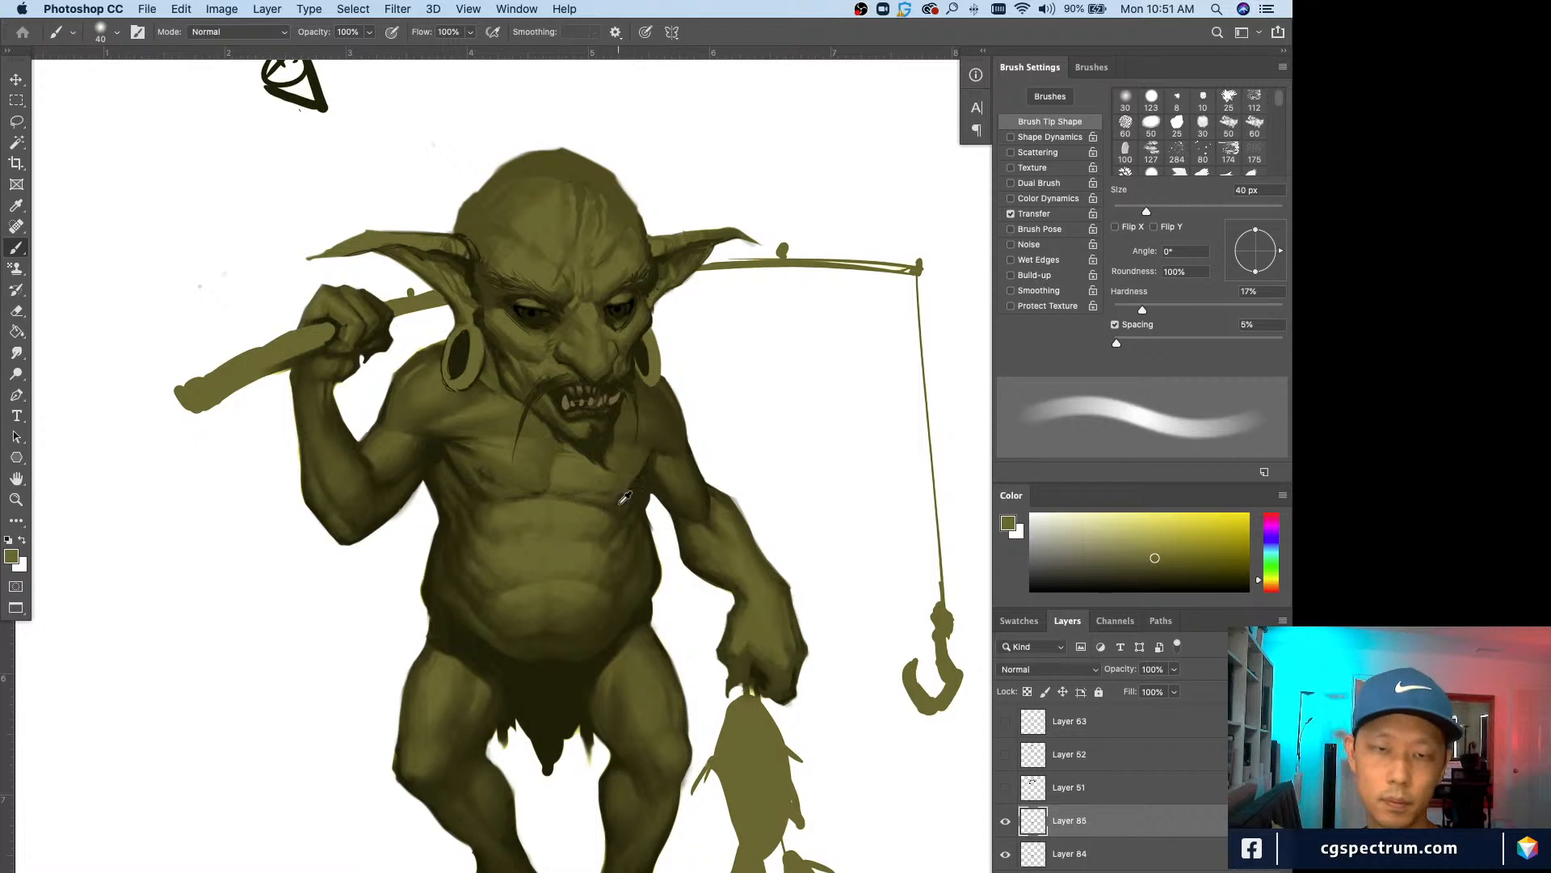
Step: On new Layer 85, darken the chest detail beneath the raised arm with a sampled dark olive, reducing the brush to 9 px
left_click(599, 459, "alt")
key("bracketleft")
key("bracketleft")
key("bracketleft")
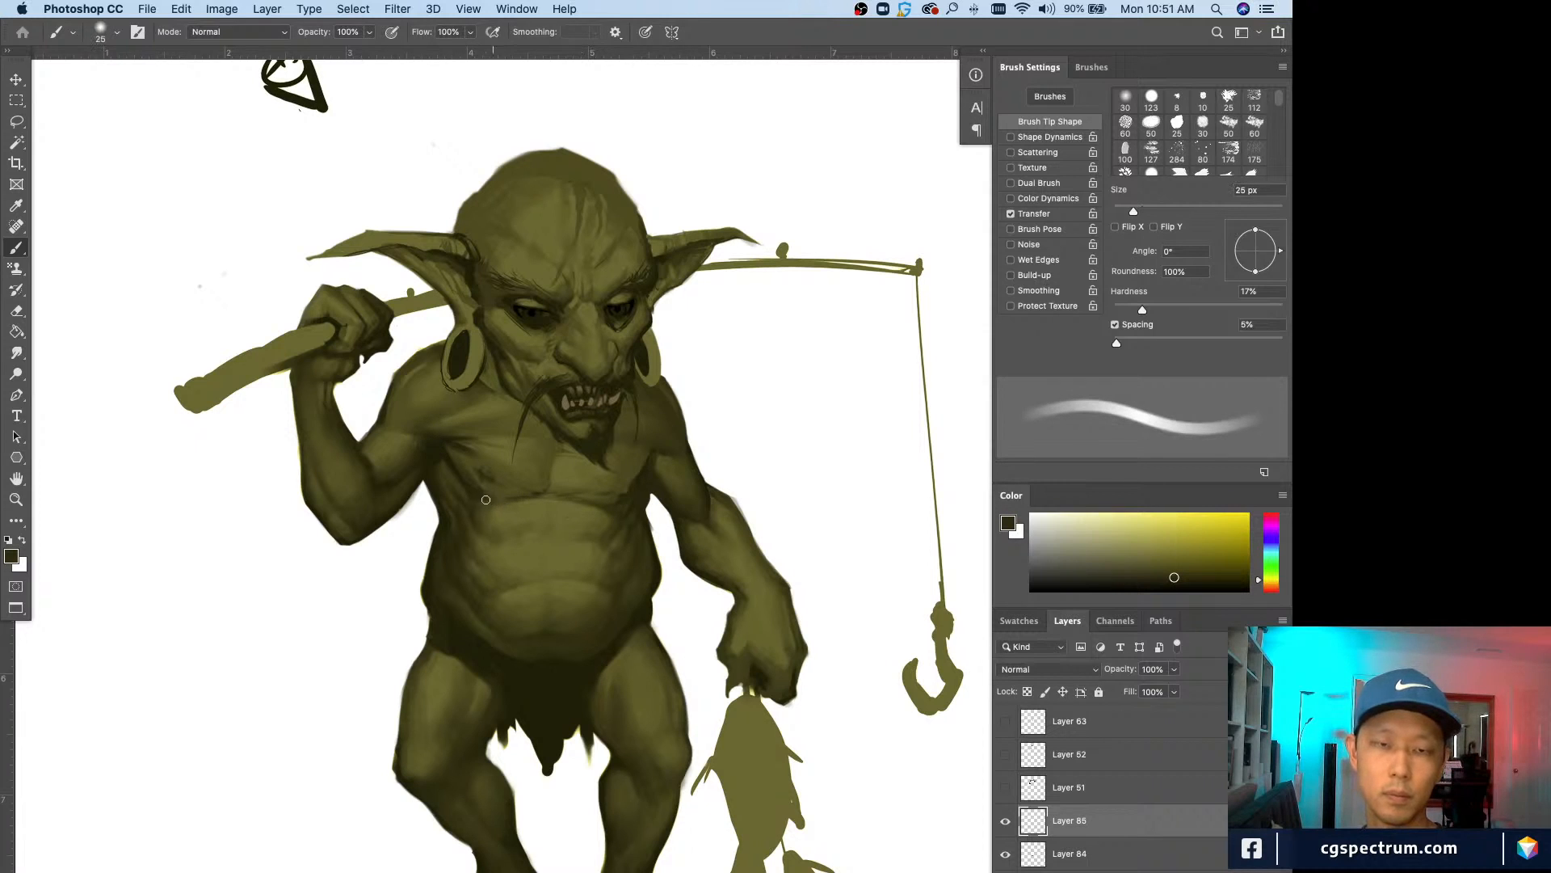
key("bracketleft")
key("bracketleft")
key("bracketleft")
key("bracketleft")
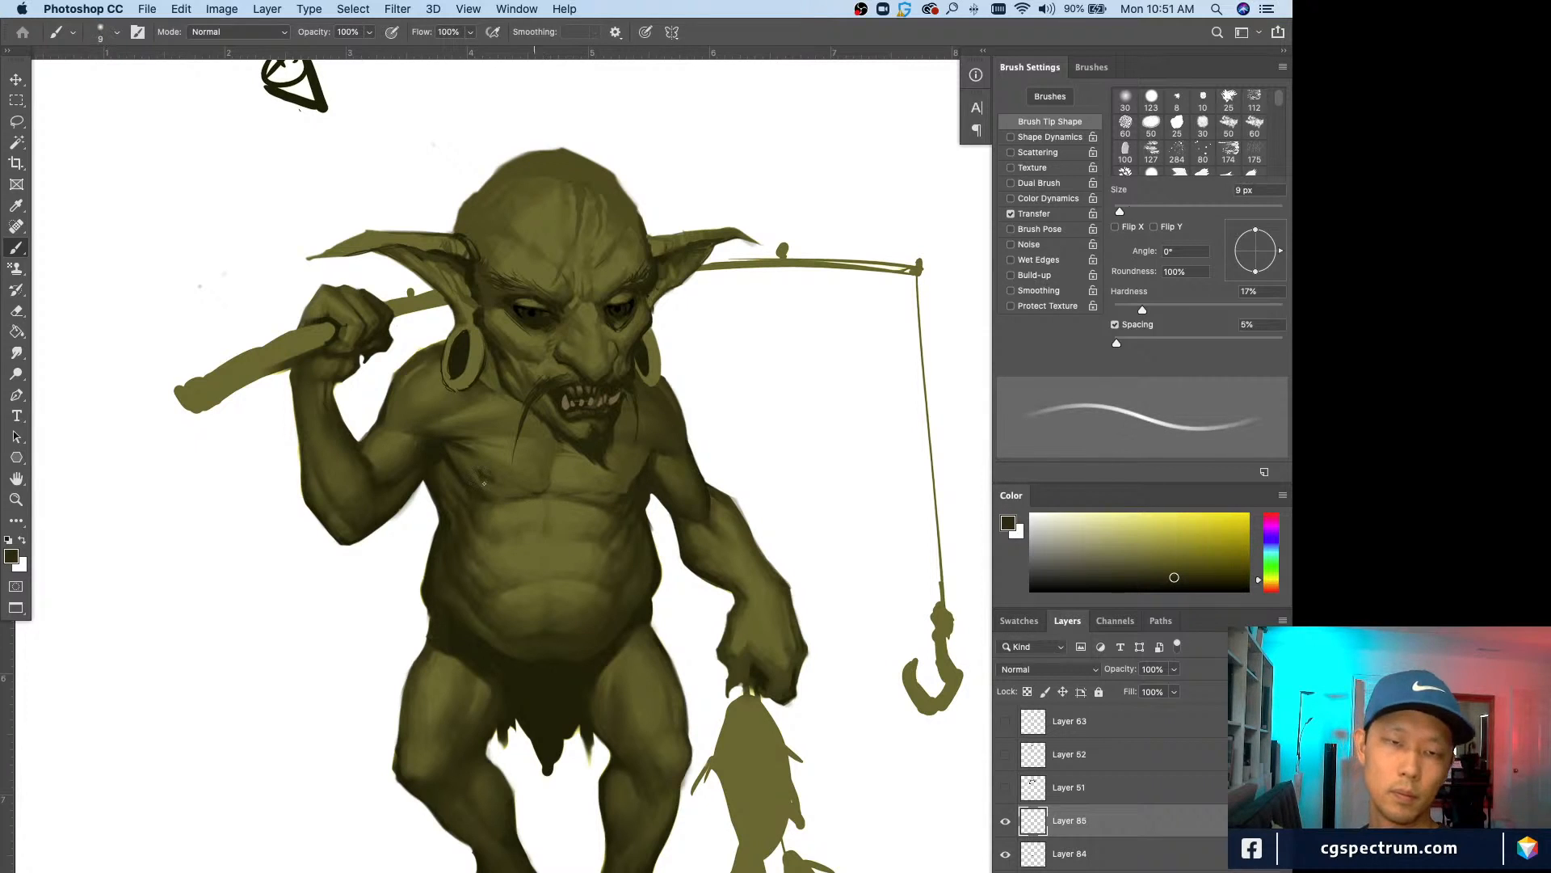
Step: Darken the upper belly folds below the chest with a 20 to 25 px brush, and switch to the 35 px eraser
key("bracketright")
key("bracketright")
key("bracketright")
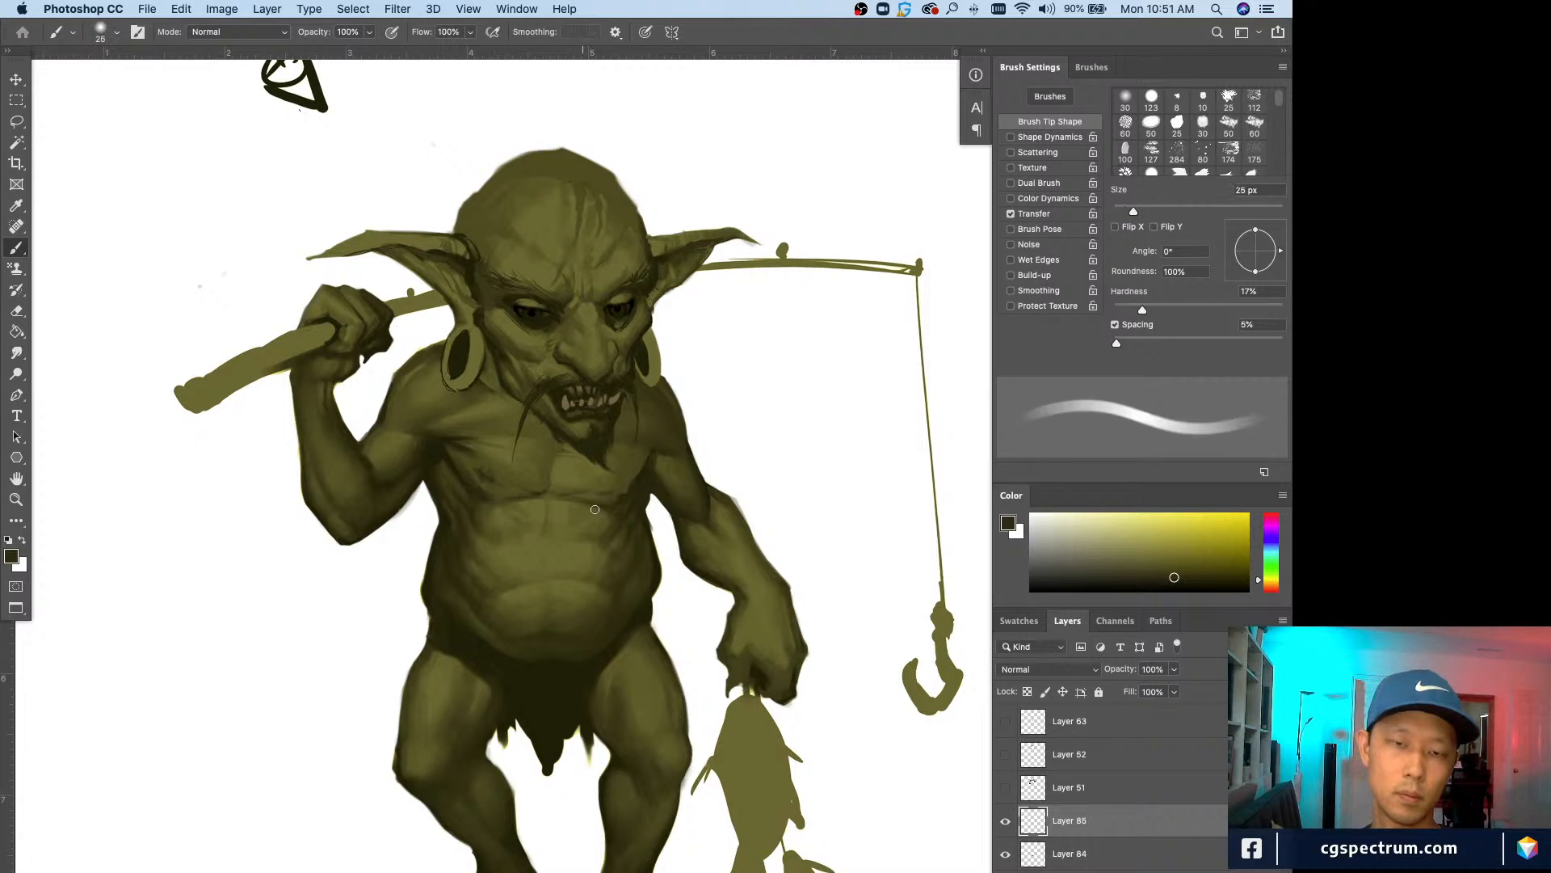
left_click_drag(485, 501, 511, 515)
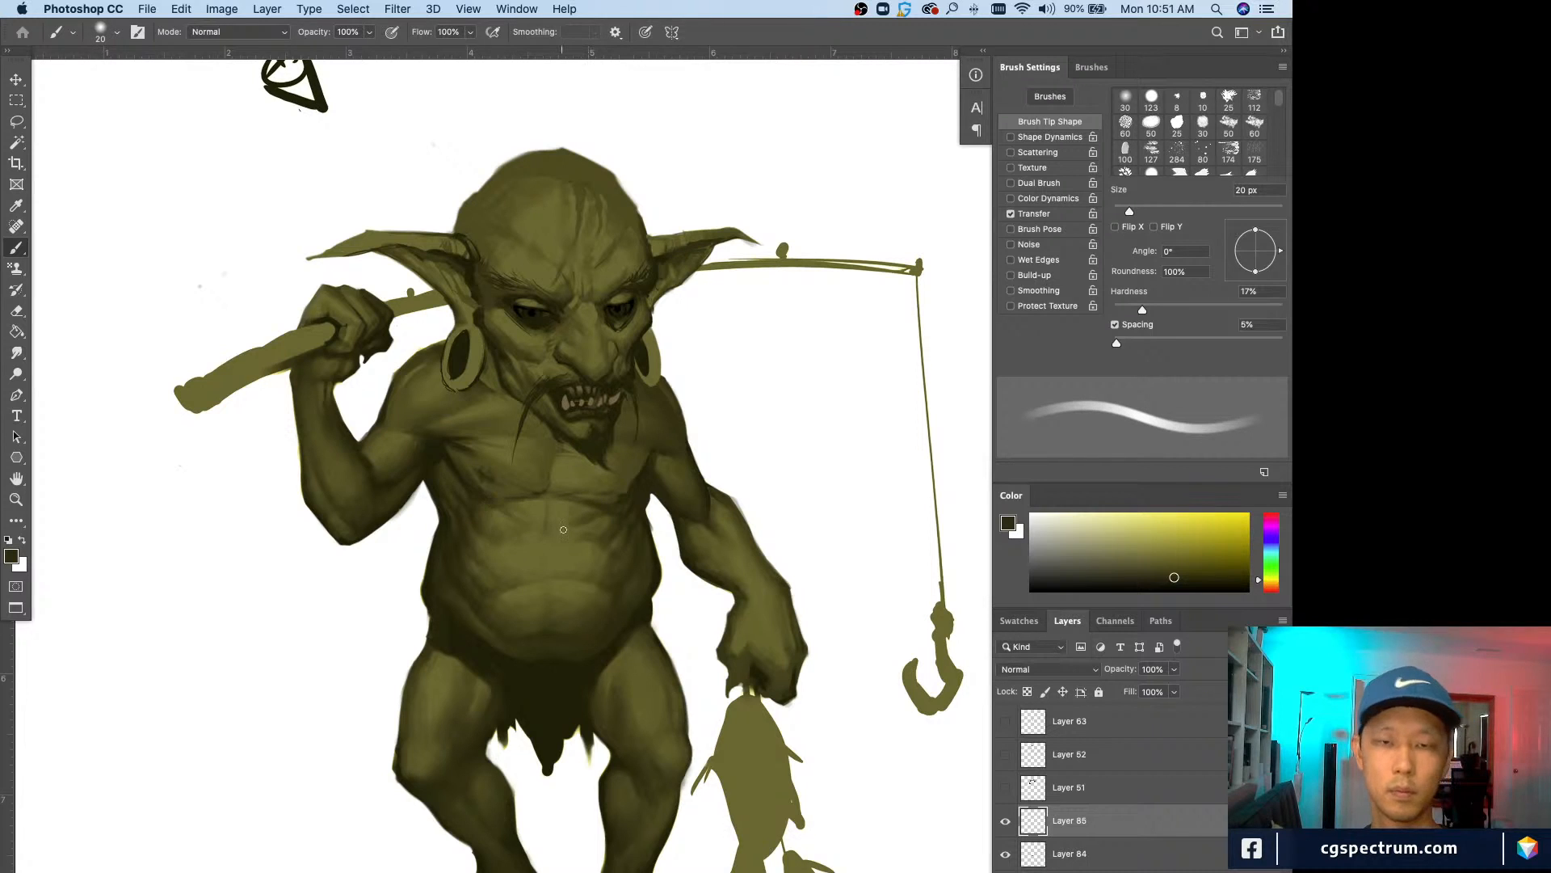
key("e")
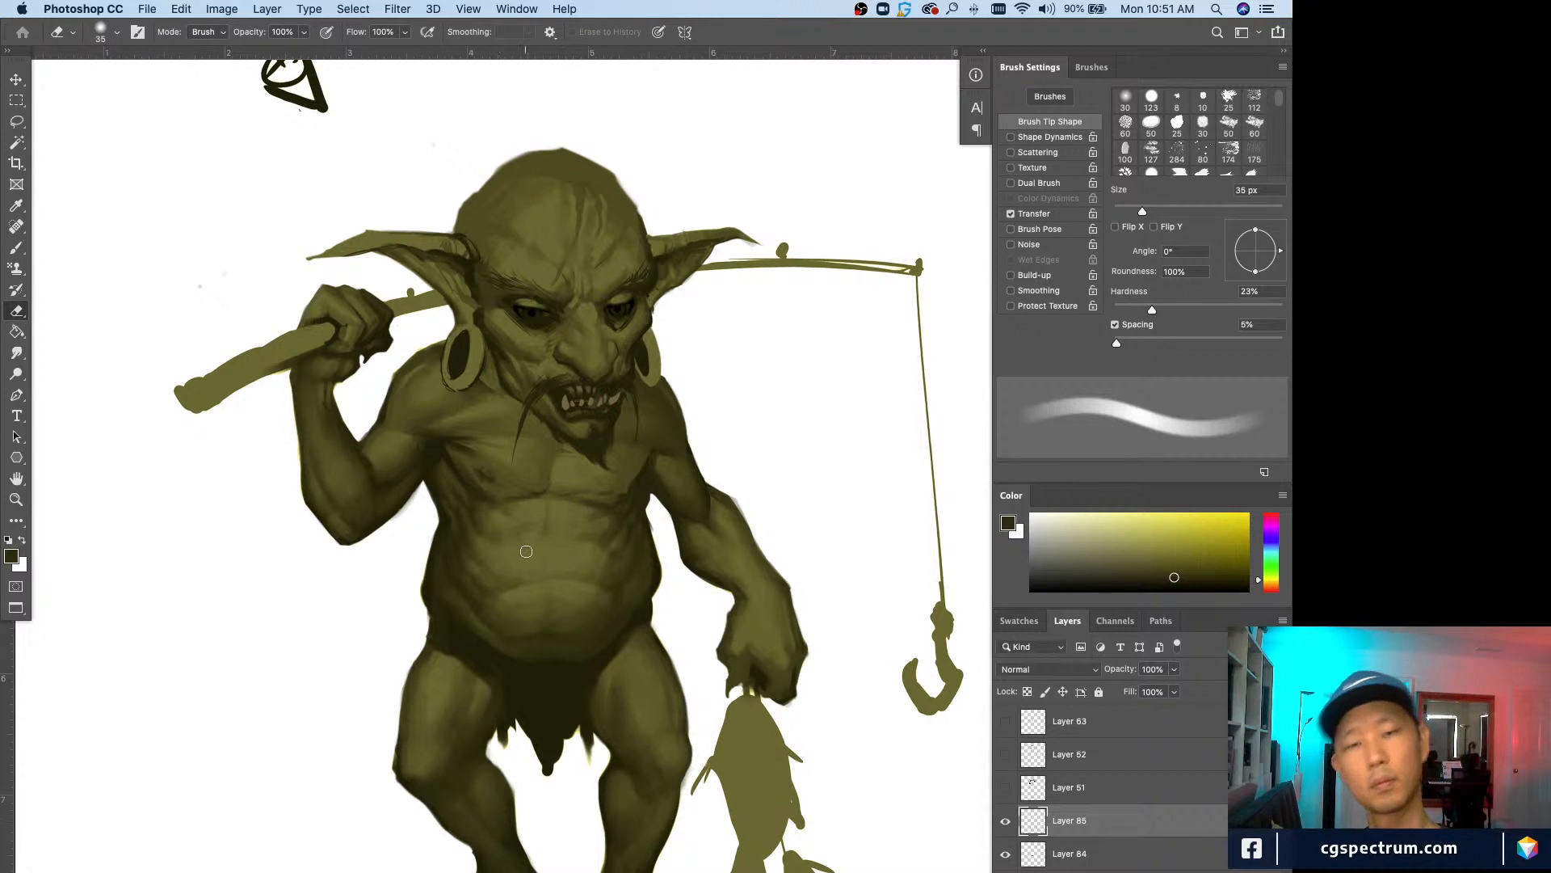
Step: Merge Layer 85 down into Layer 84 and check the belly shading at full-figure view
key("super+minus")
key("super+equal")
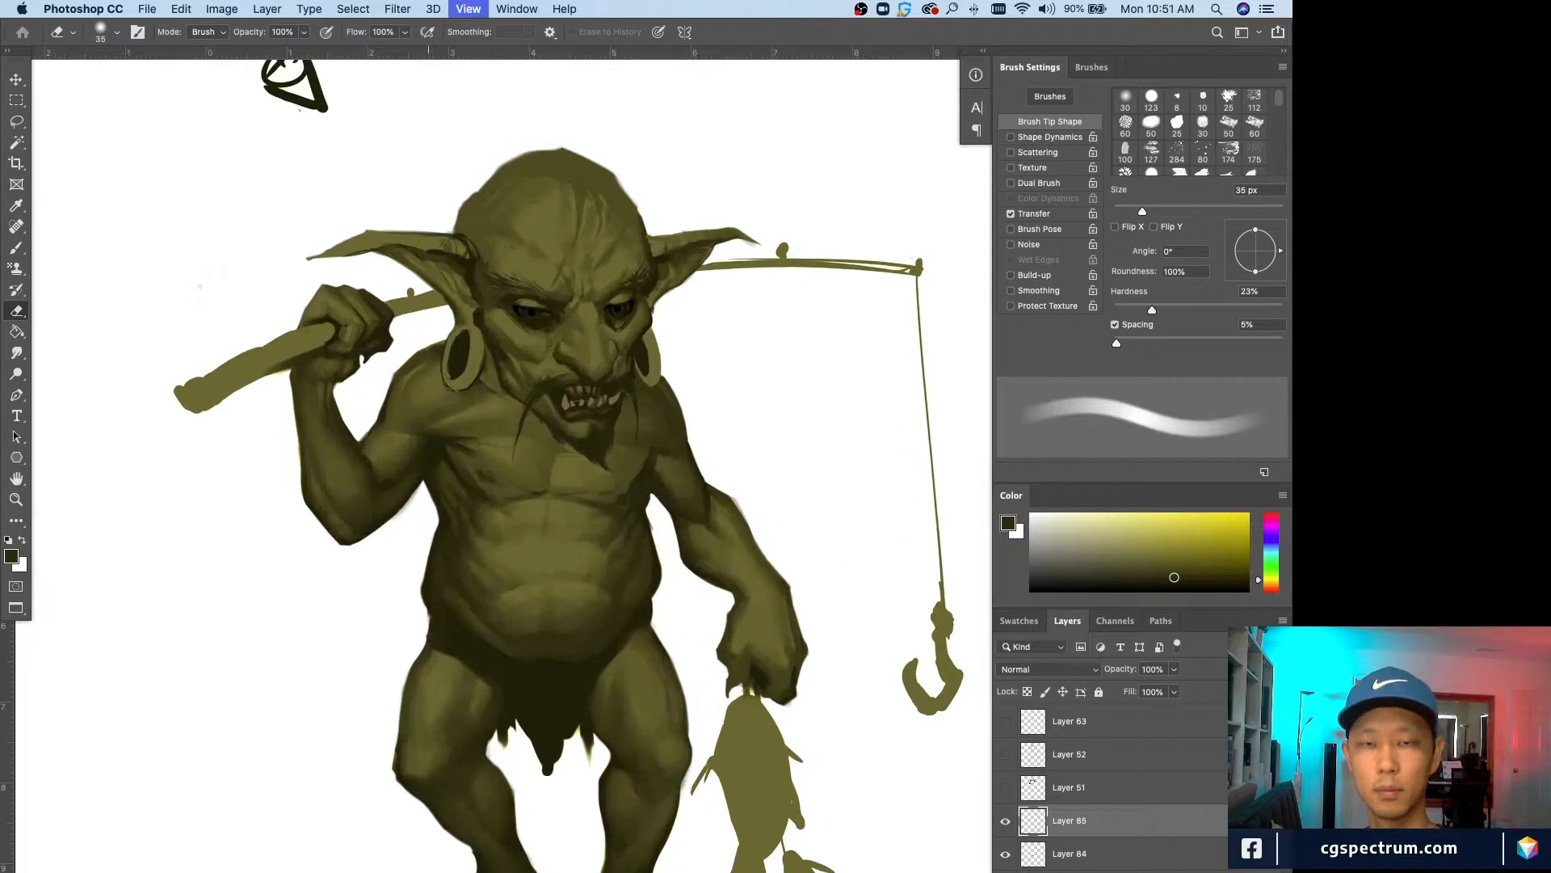
key("super+e")
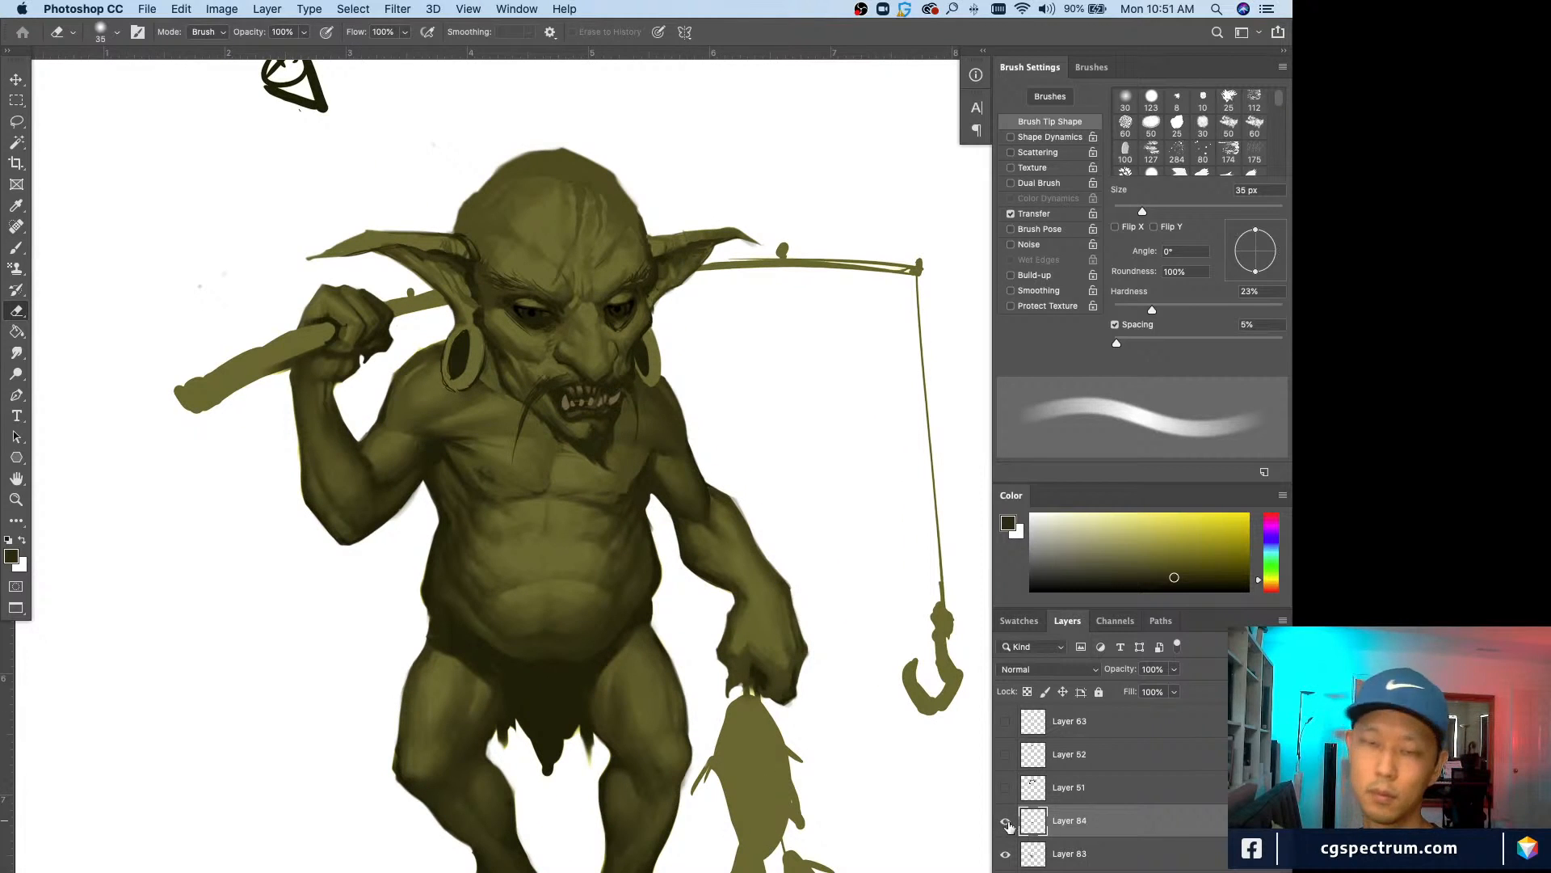
key("super+minus")
key("super+minus")
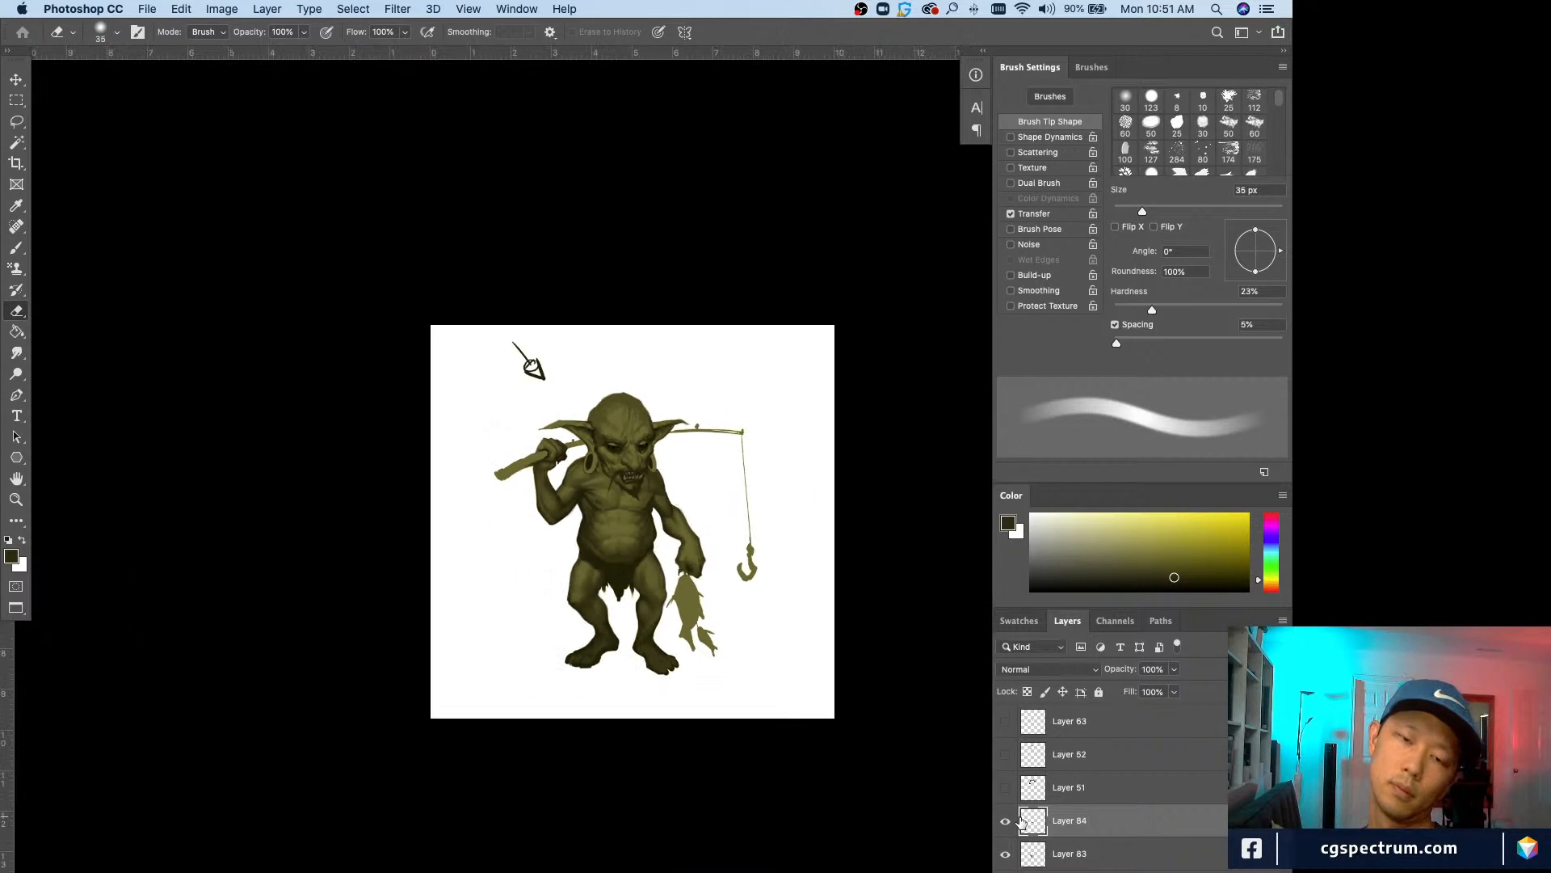
key("super+equal")
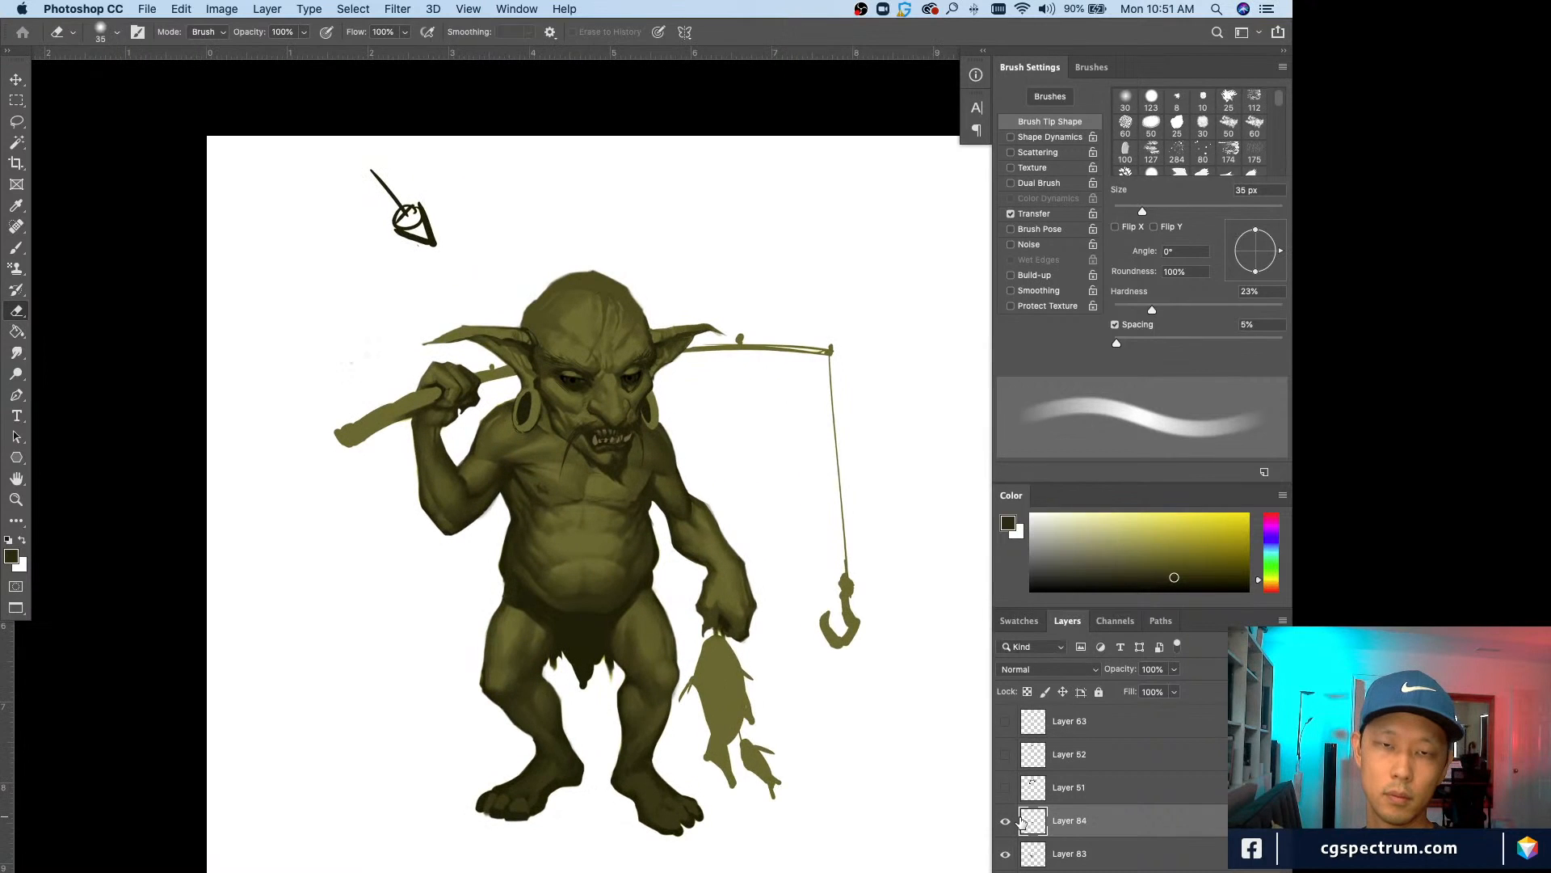
Step: On new Layer 85, darken the earring nearest the raised arm with a soft 15 to 20 px brush
key("super+equal")
key("super+shift+alt+n")
key("super+equal")
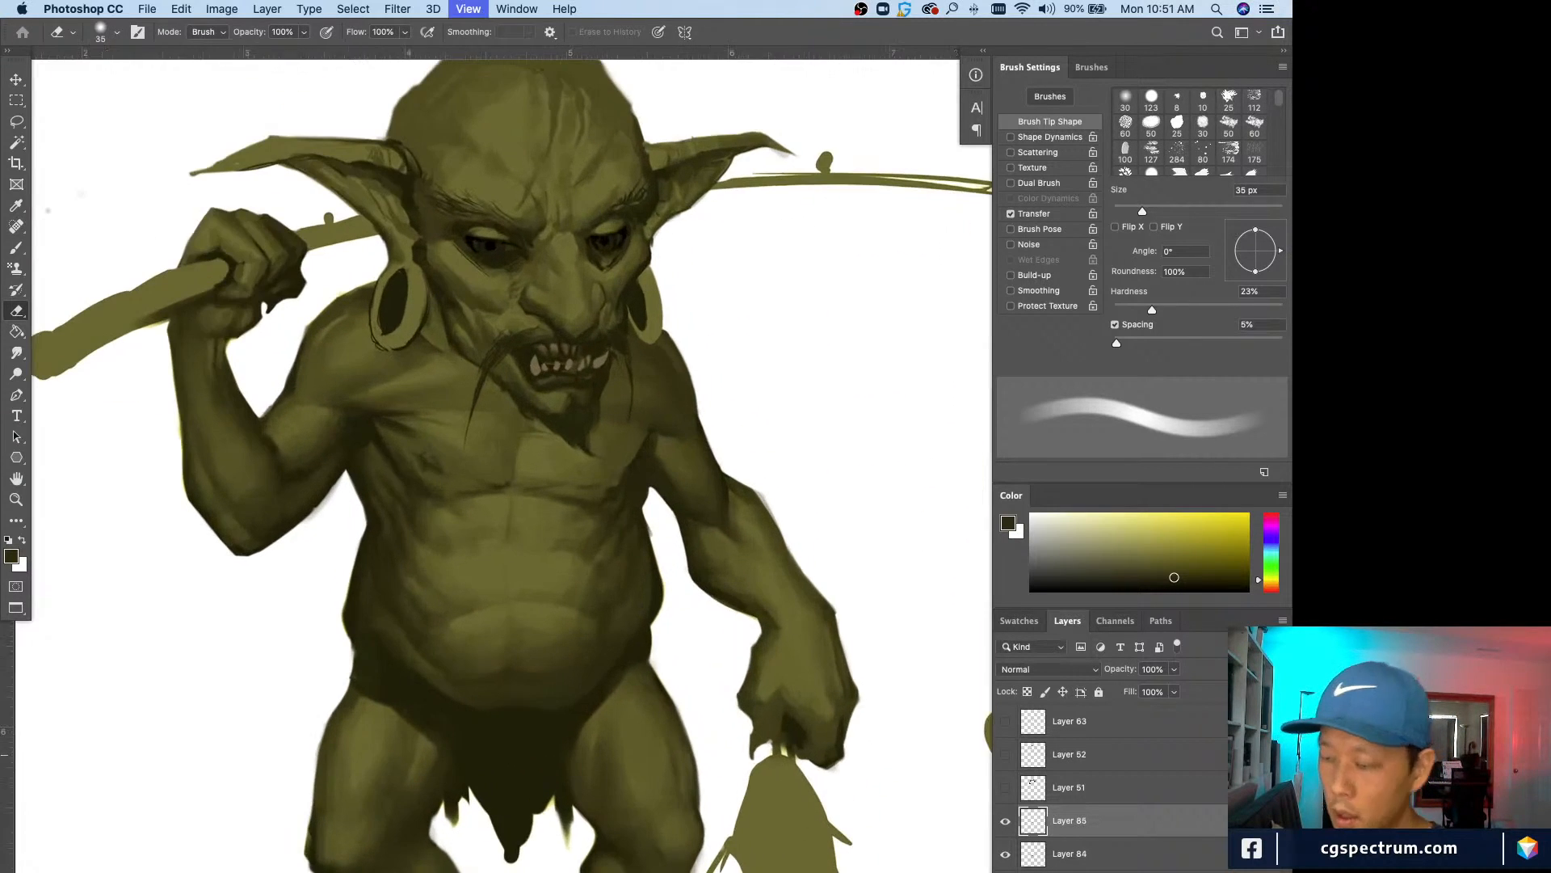
key("b")
scroll(269, 238, "up", 5)
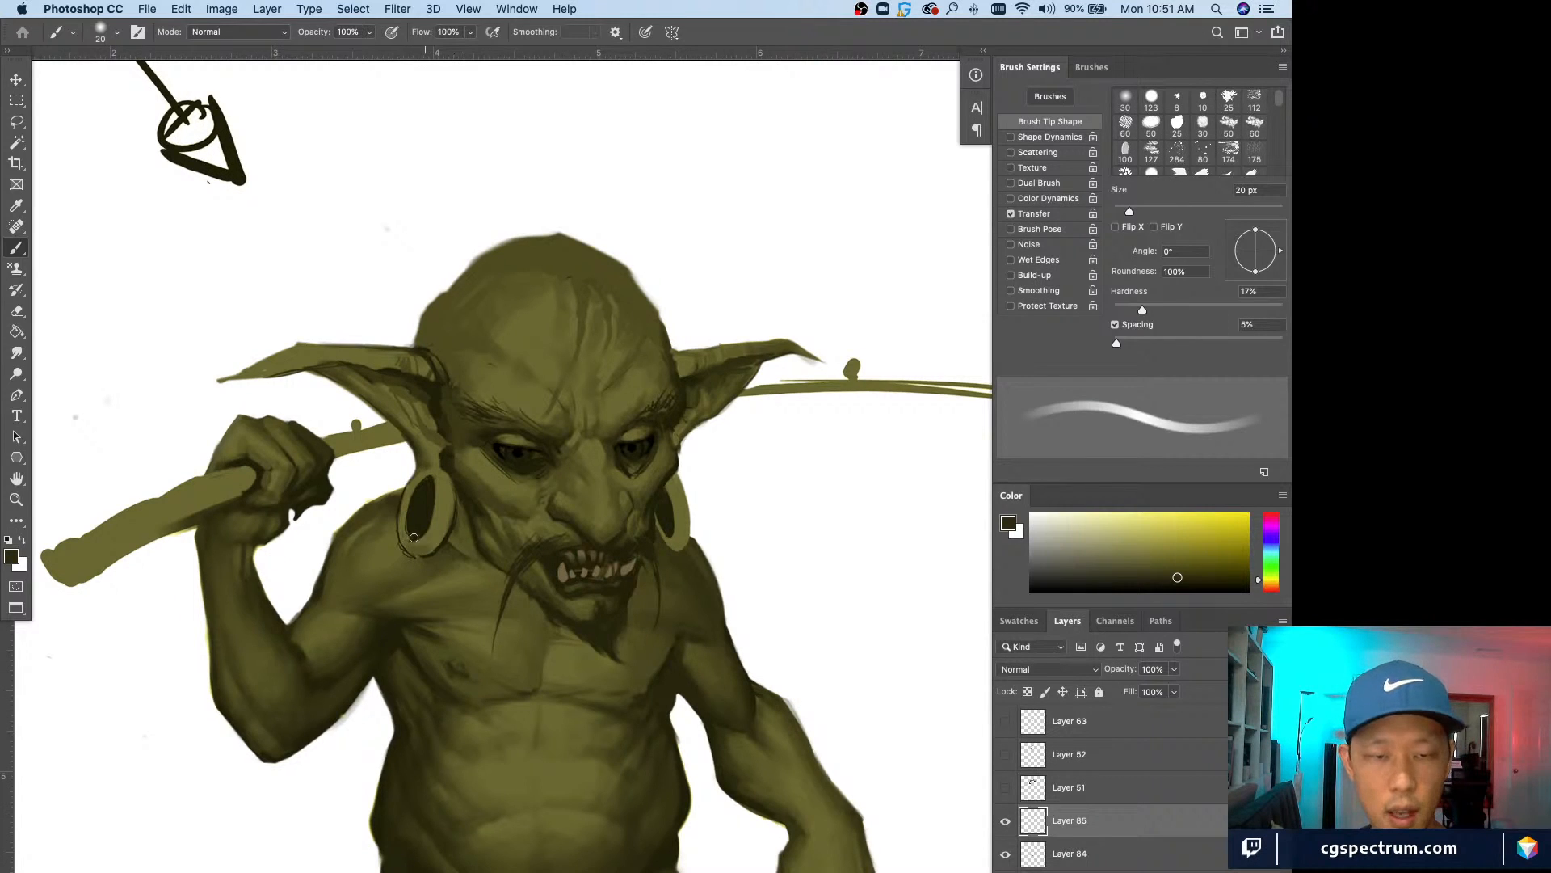
key("bracketleft")
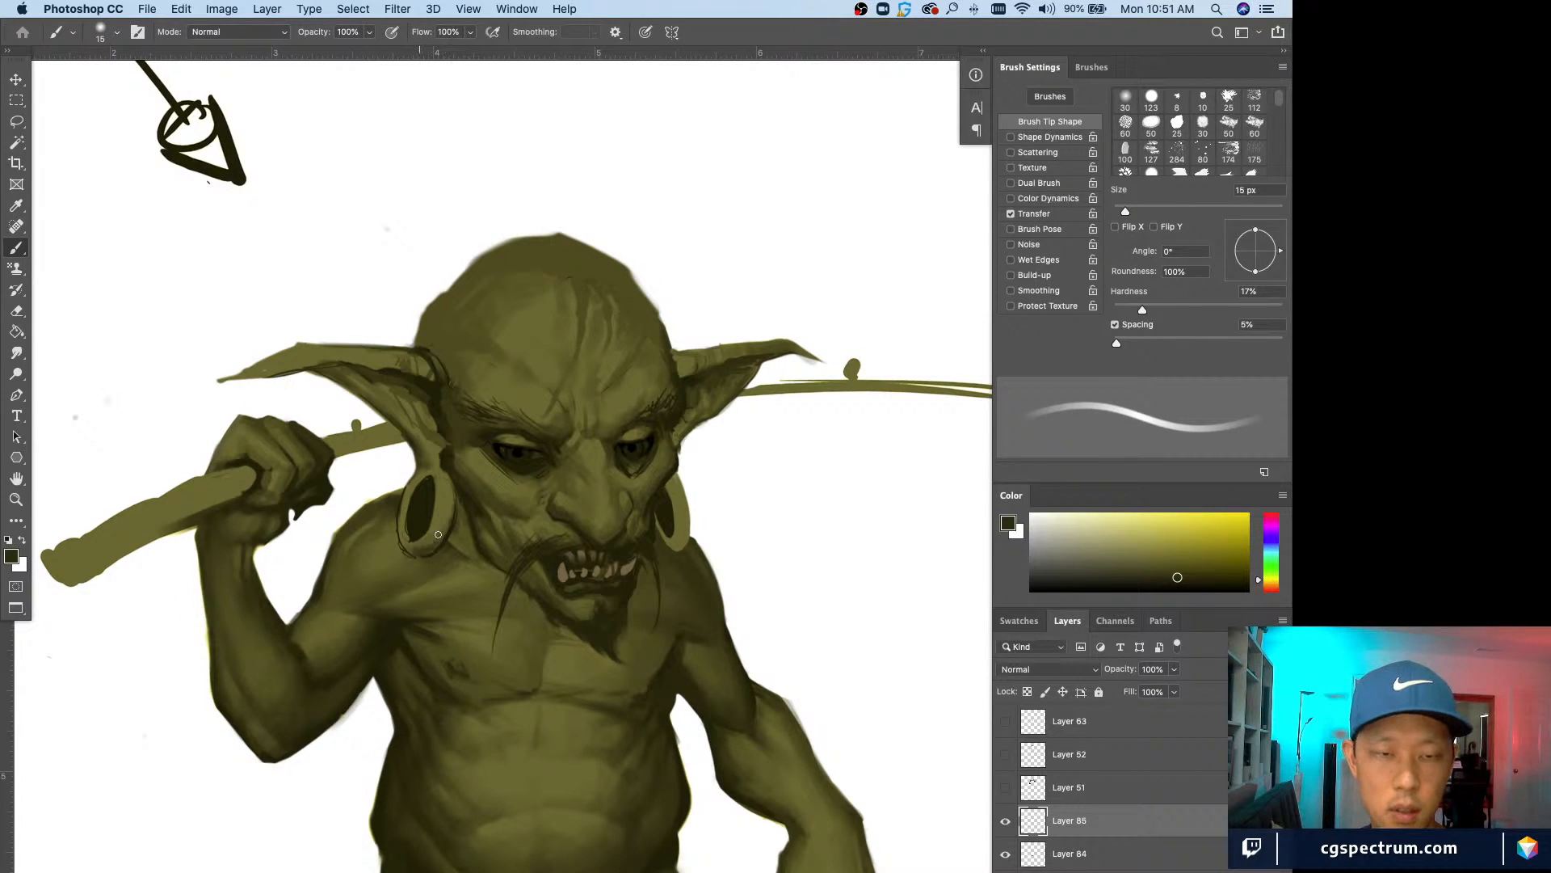
key("bracketright")
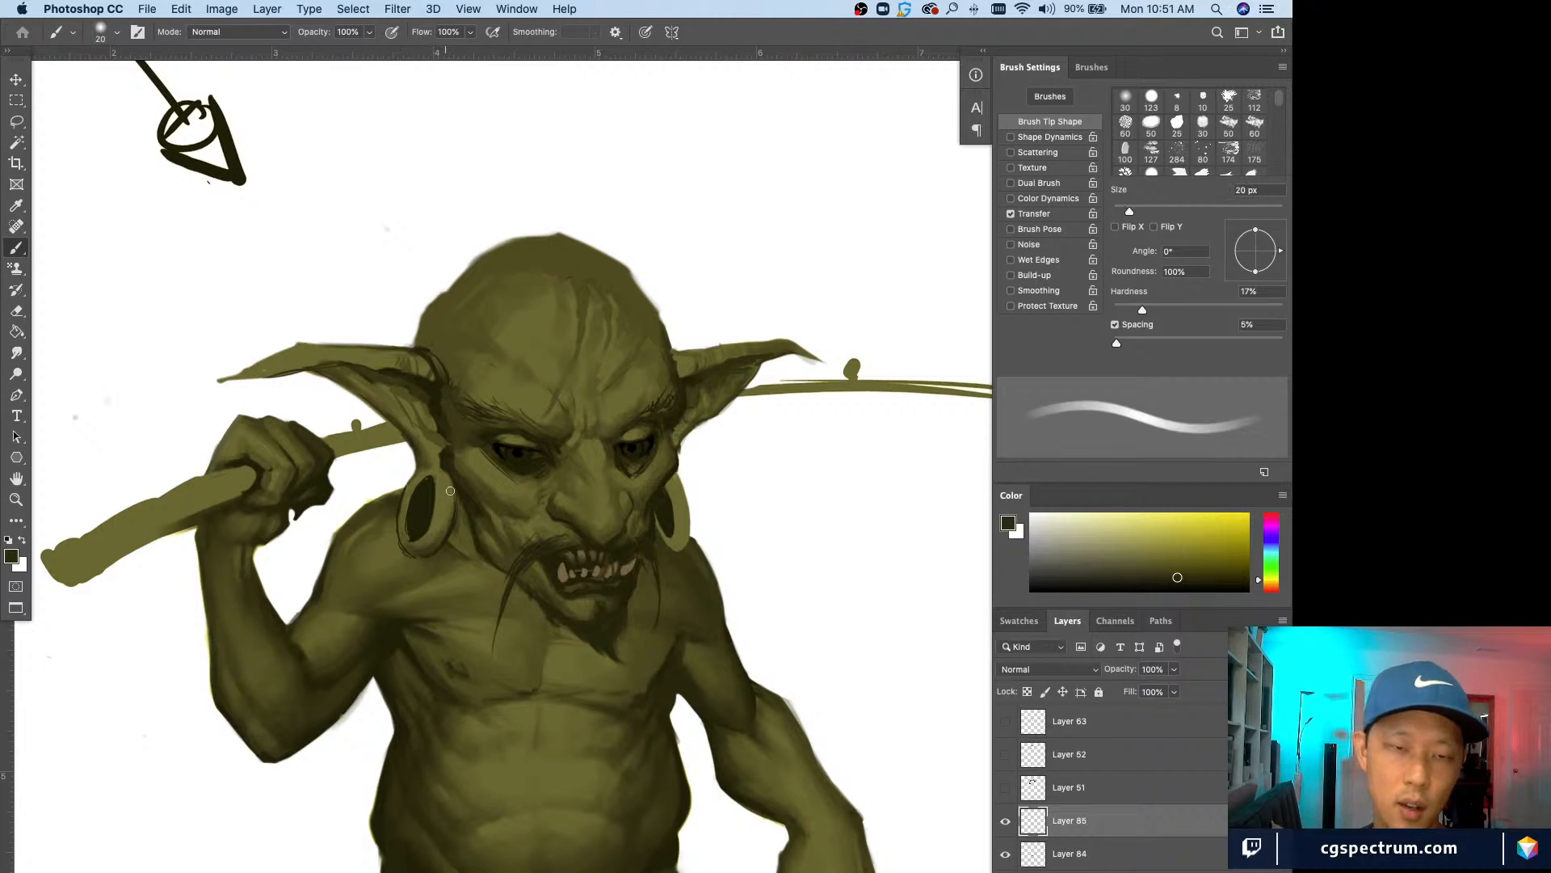
Step: Shade the earring on the fishing-line side with the same dark olive, using a 9 to 15 px brush
key("bracketleft")
key("bracketleft")
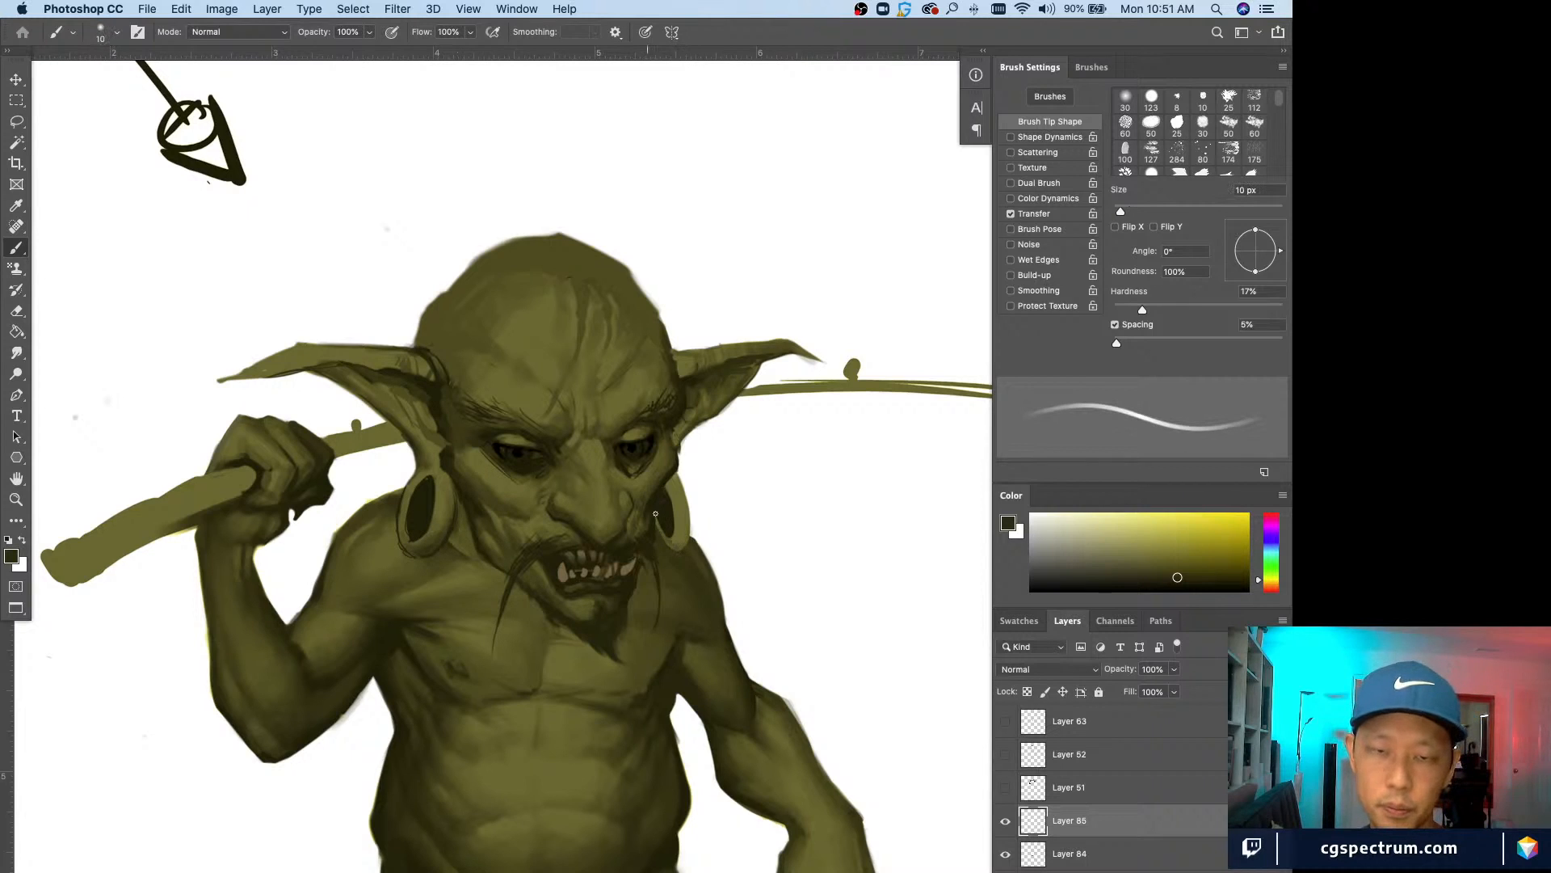
key("bracketleft")
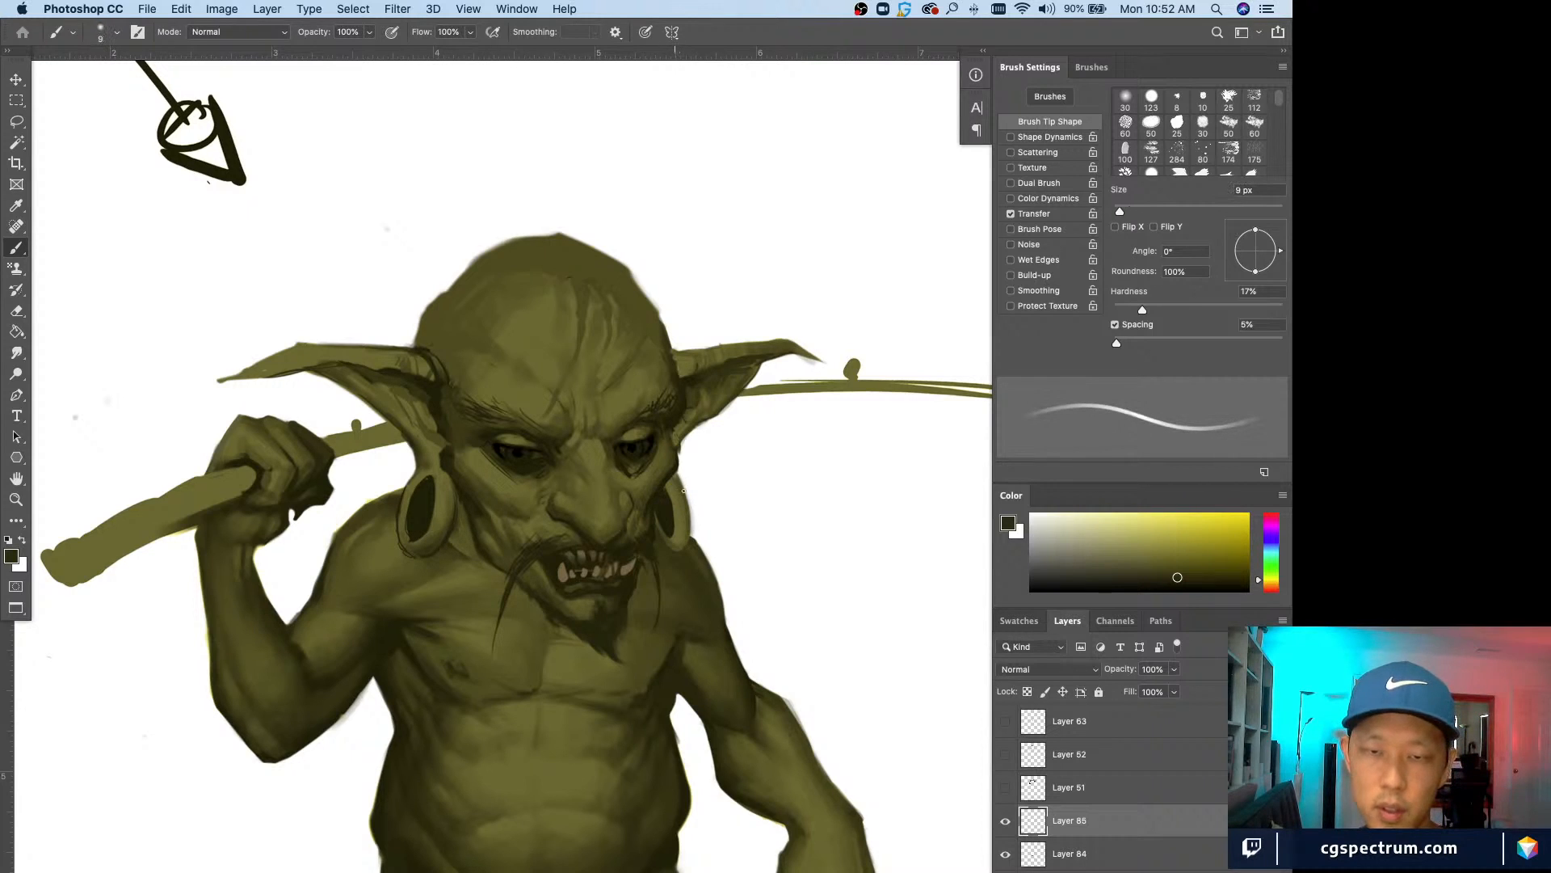
key("bracketright")
key("bracketright")
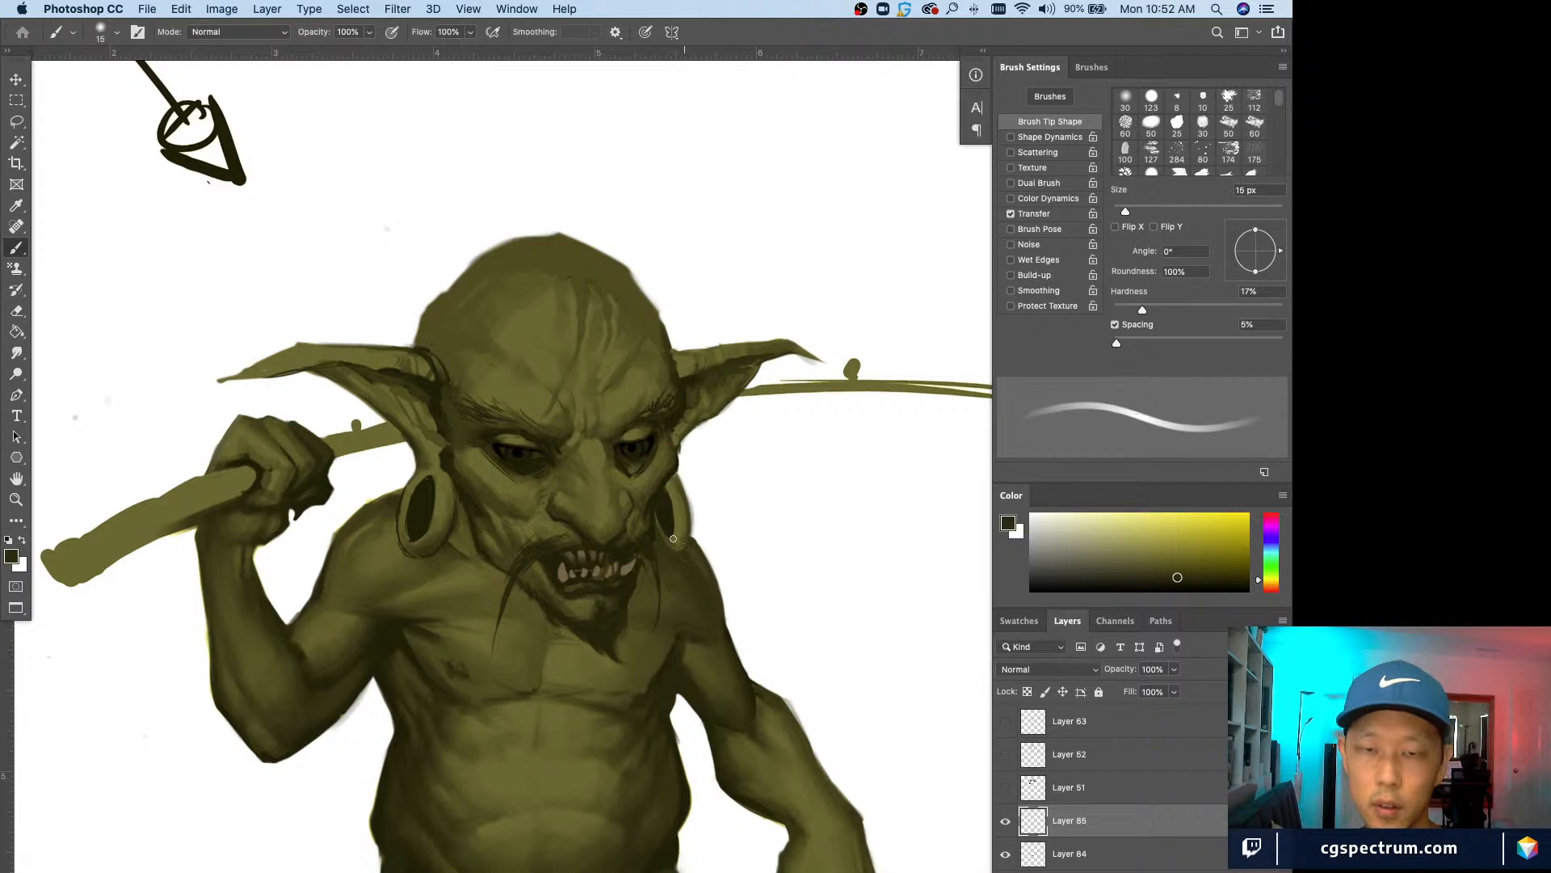
Step: Deepen the shading inside and around the raised-arm-side earring, varying the brush between 9 and 20 px
key("bracketright")
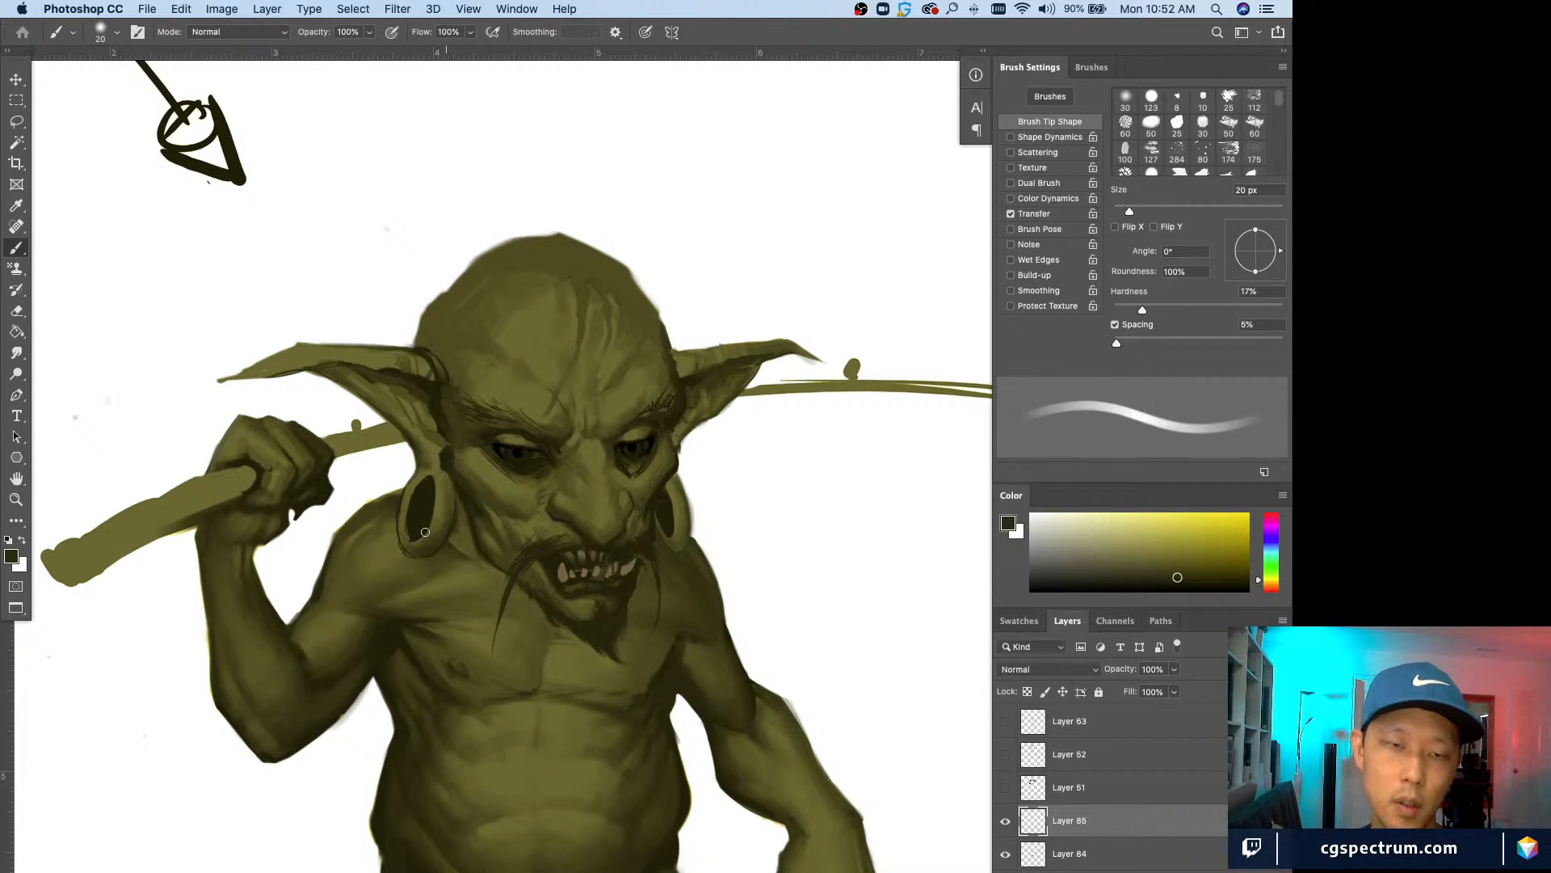
key("bracketleft")
key("bracketleft")
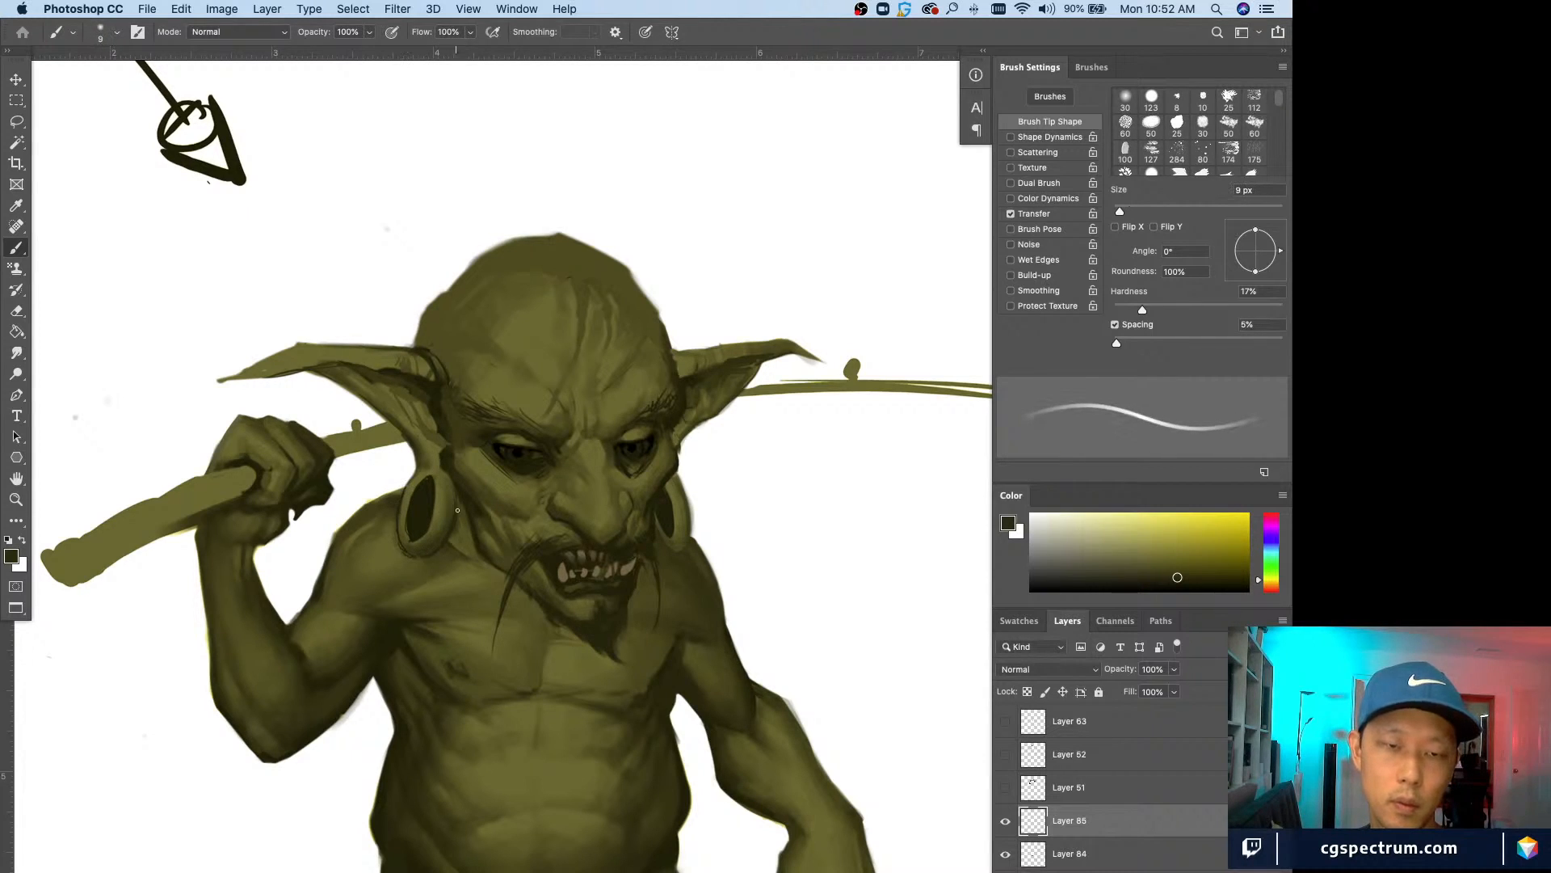
key("bracketright")
key("bracketright")
key("bracketright")
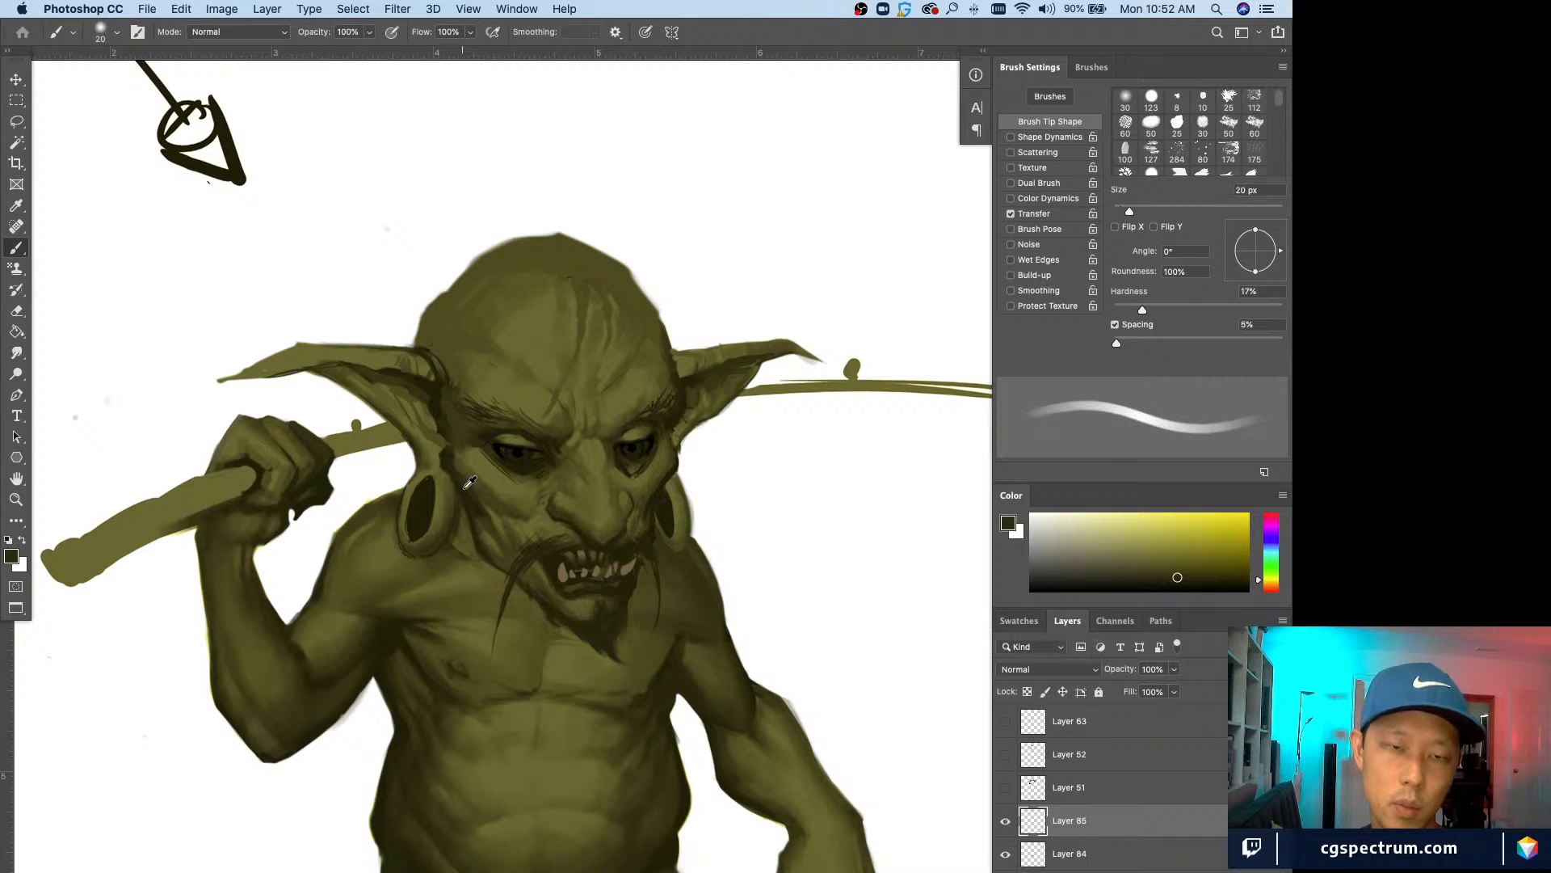
Step: Deepen the shadow between the jaw and that earring with darker sampled olives, reducing the brush from 20 to 7 px
left_click(461, 490, "alt")
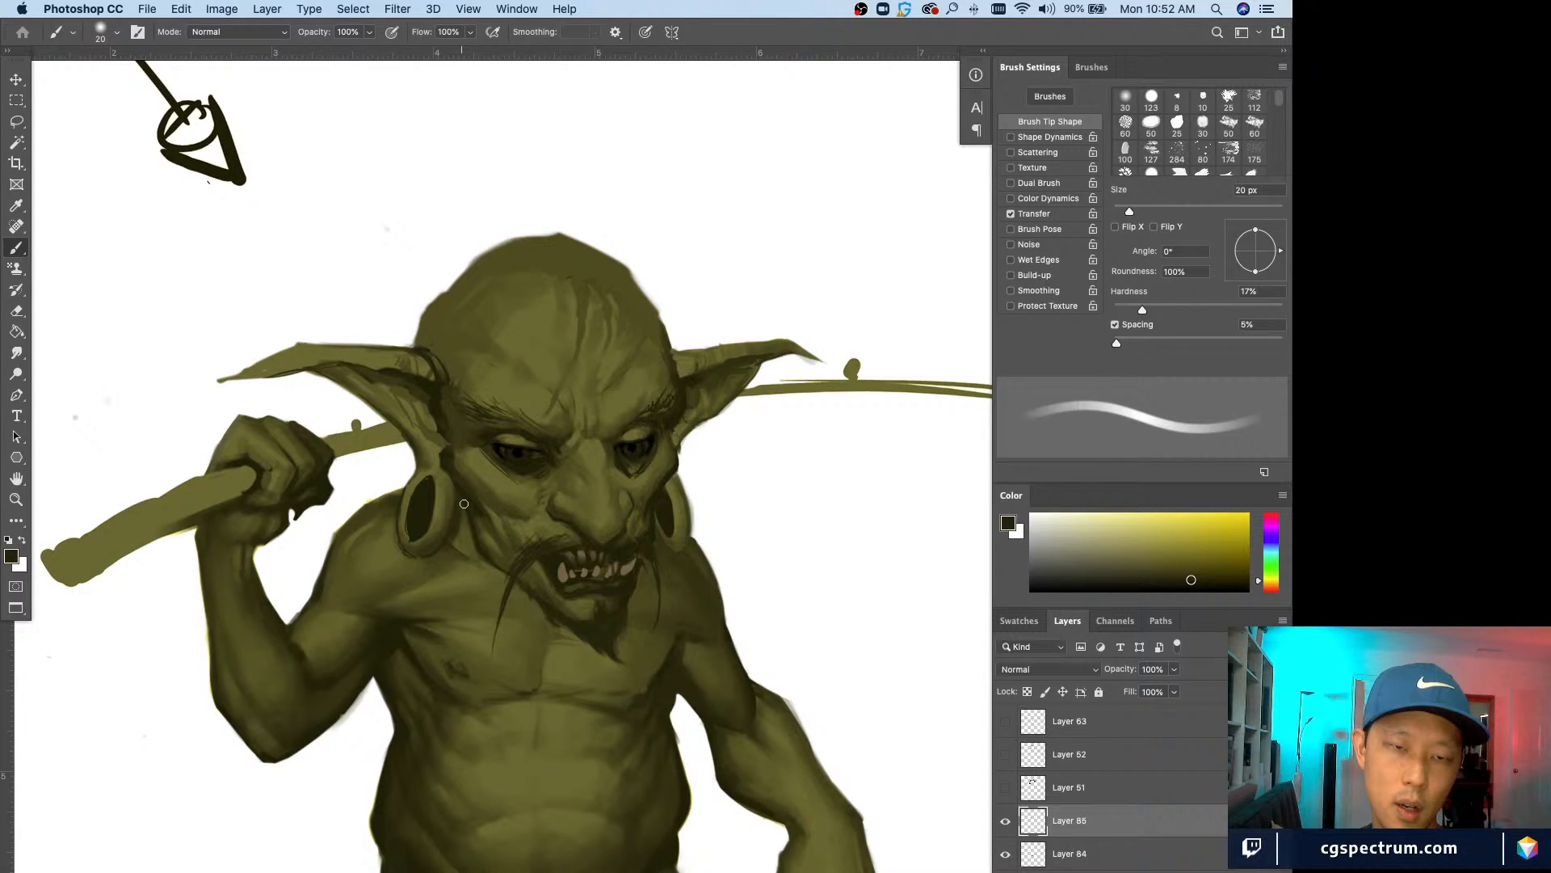
key("bracketleft")
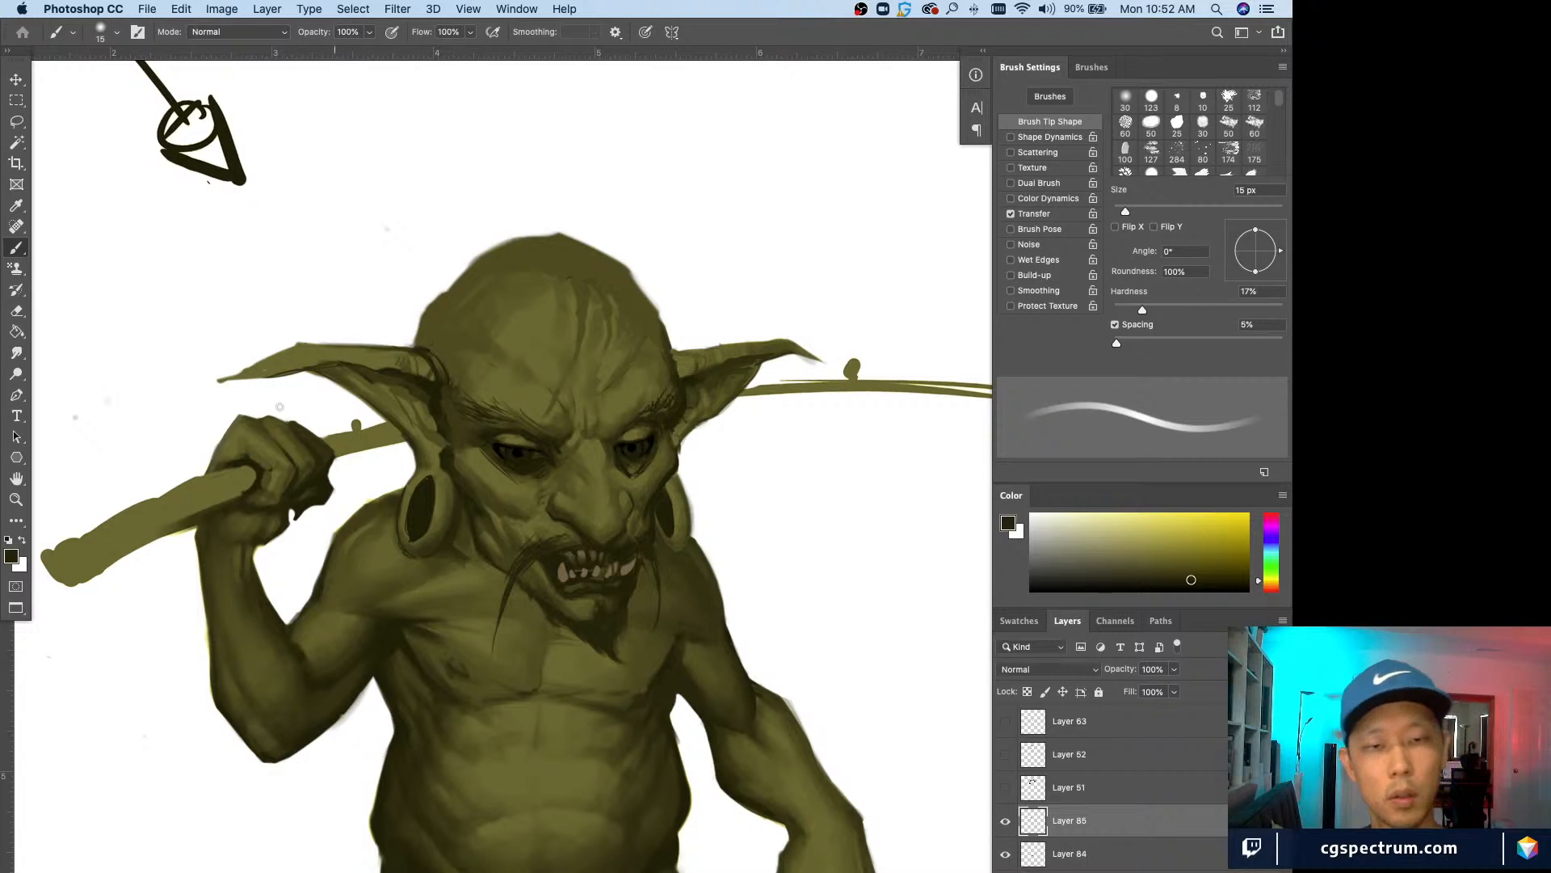
key("bracketleft")
key("bracketleft")
key("bracketleft")
key("bracketleft")
left_click(456, 492, "alt")
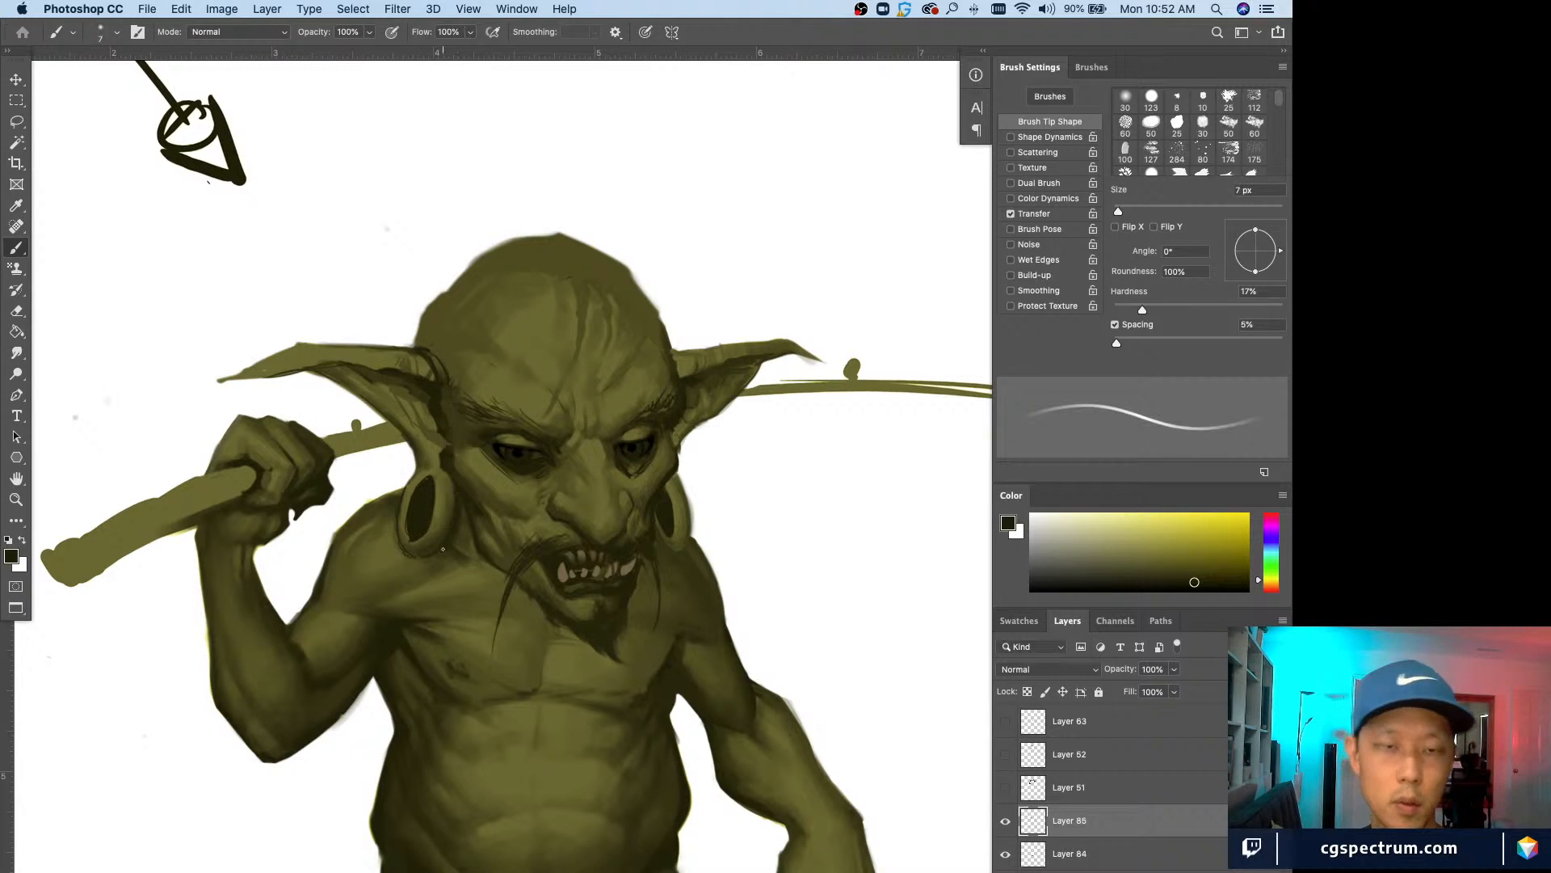
key("bracketright")
key("bracketright")
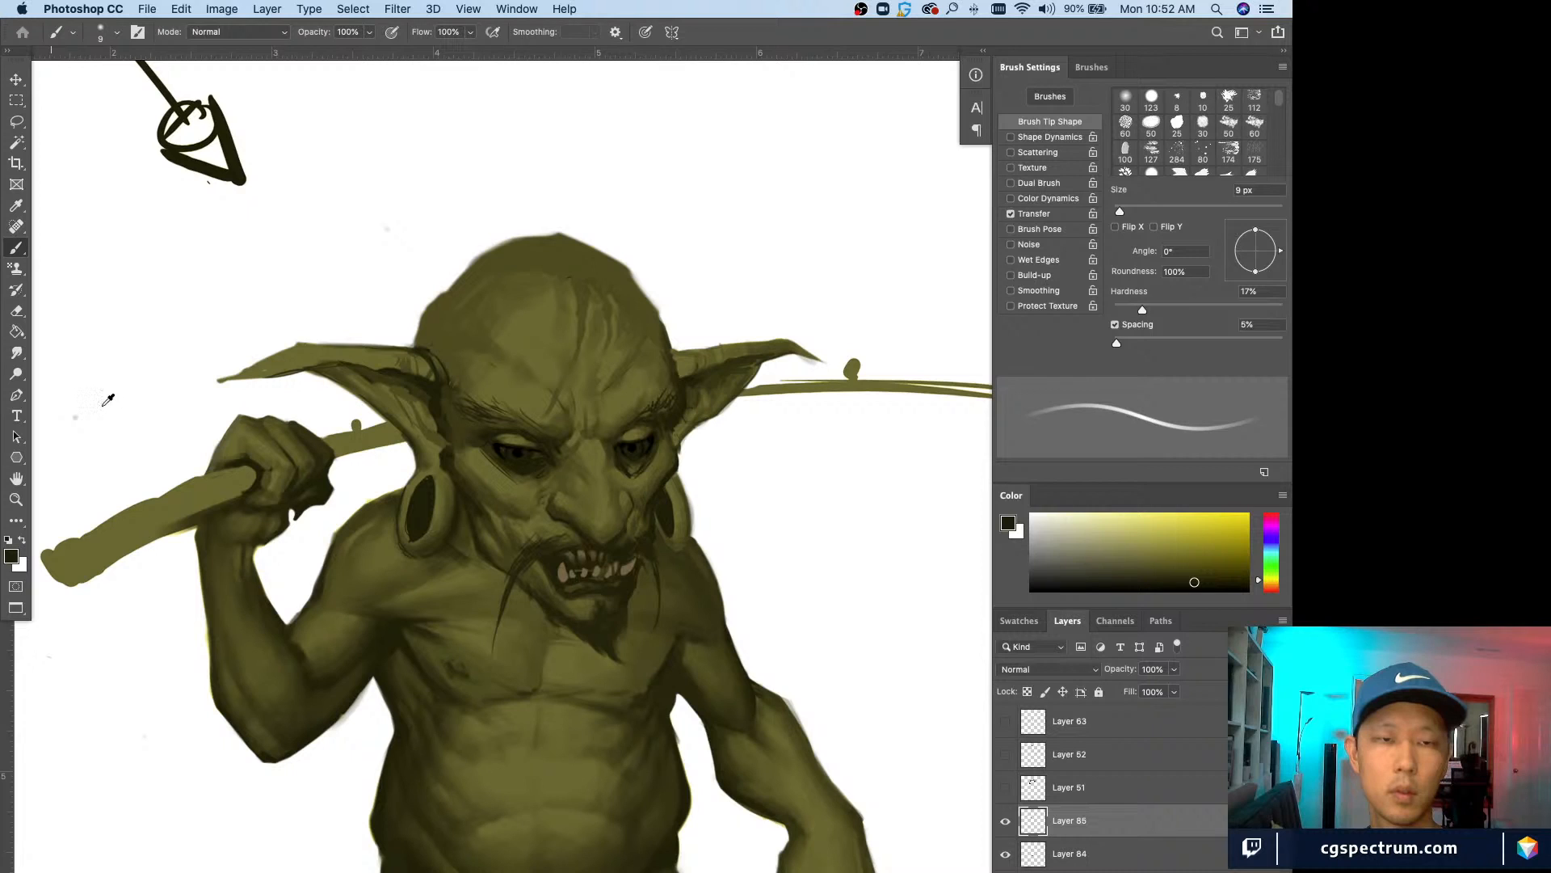
Step: Darken the tip and upper edge of the raised-arm-side ear with a sampled dark olive, using a 30 then 20 px brush
key("bracketright")
key("bracketright")
key("bracketright")
key("bracketright")
key("bracketright")
left_click(293, 373, "alt")
mouse_move(244, 375)
left_mouse_down()
mouse_move(304, 353)
mouse_move(216, 384)
left_mouse_up()
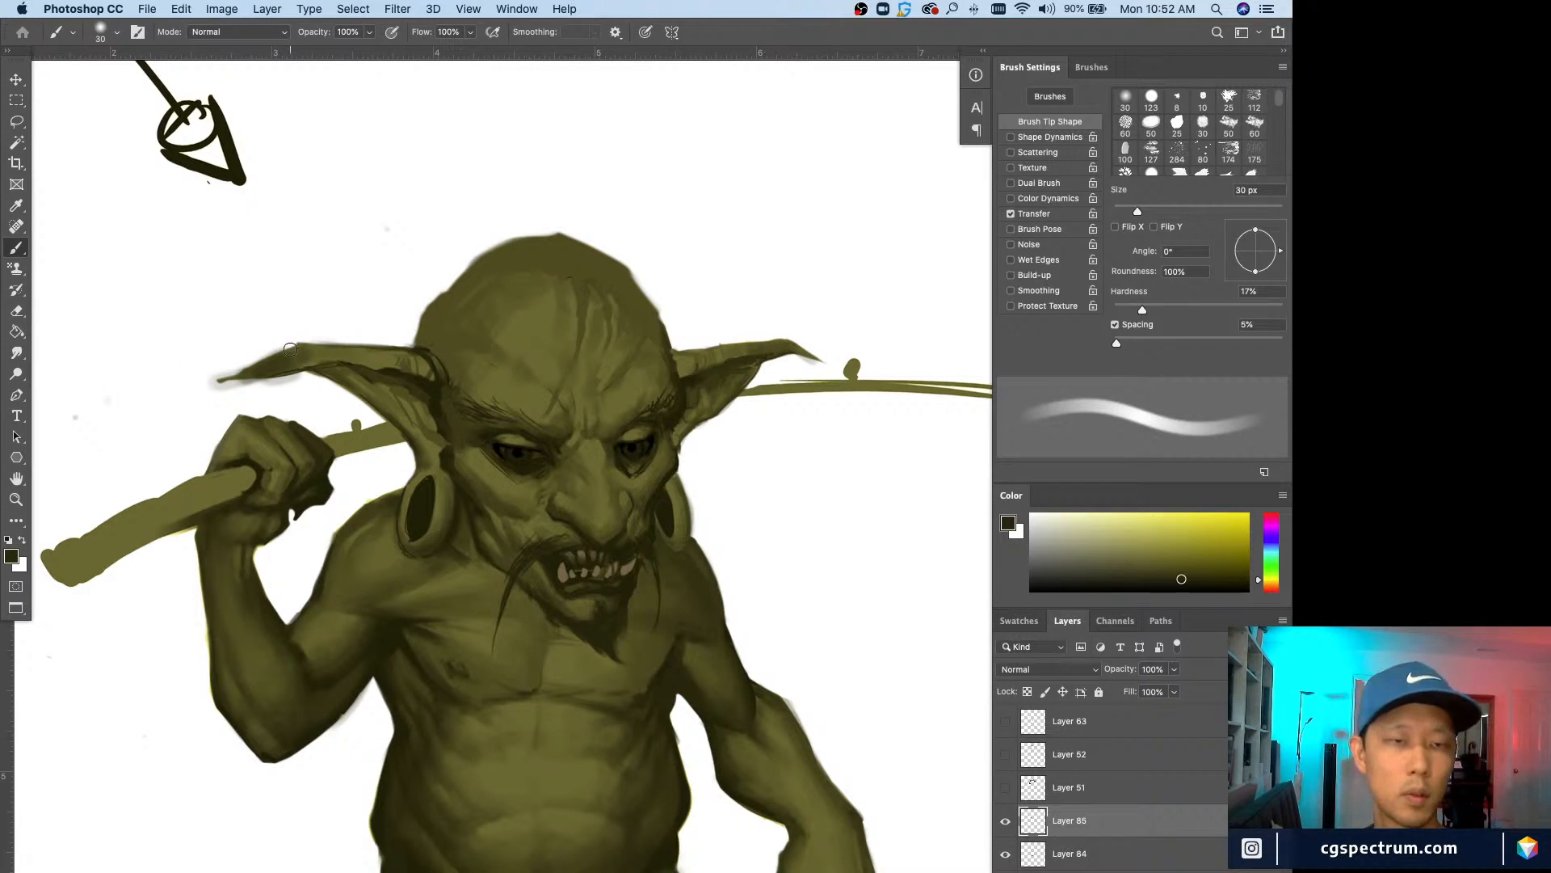
key("bracketleft")
key("bracketleft")
left_click_drag(312, 350, 410, 354)
Step: Erase a lighter rim back into the new dark paint along the ear's upper edge with an 8 px eraser
key("e")
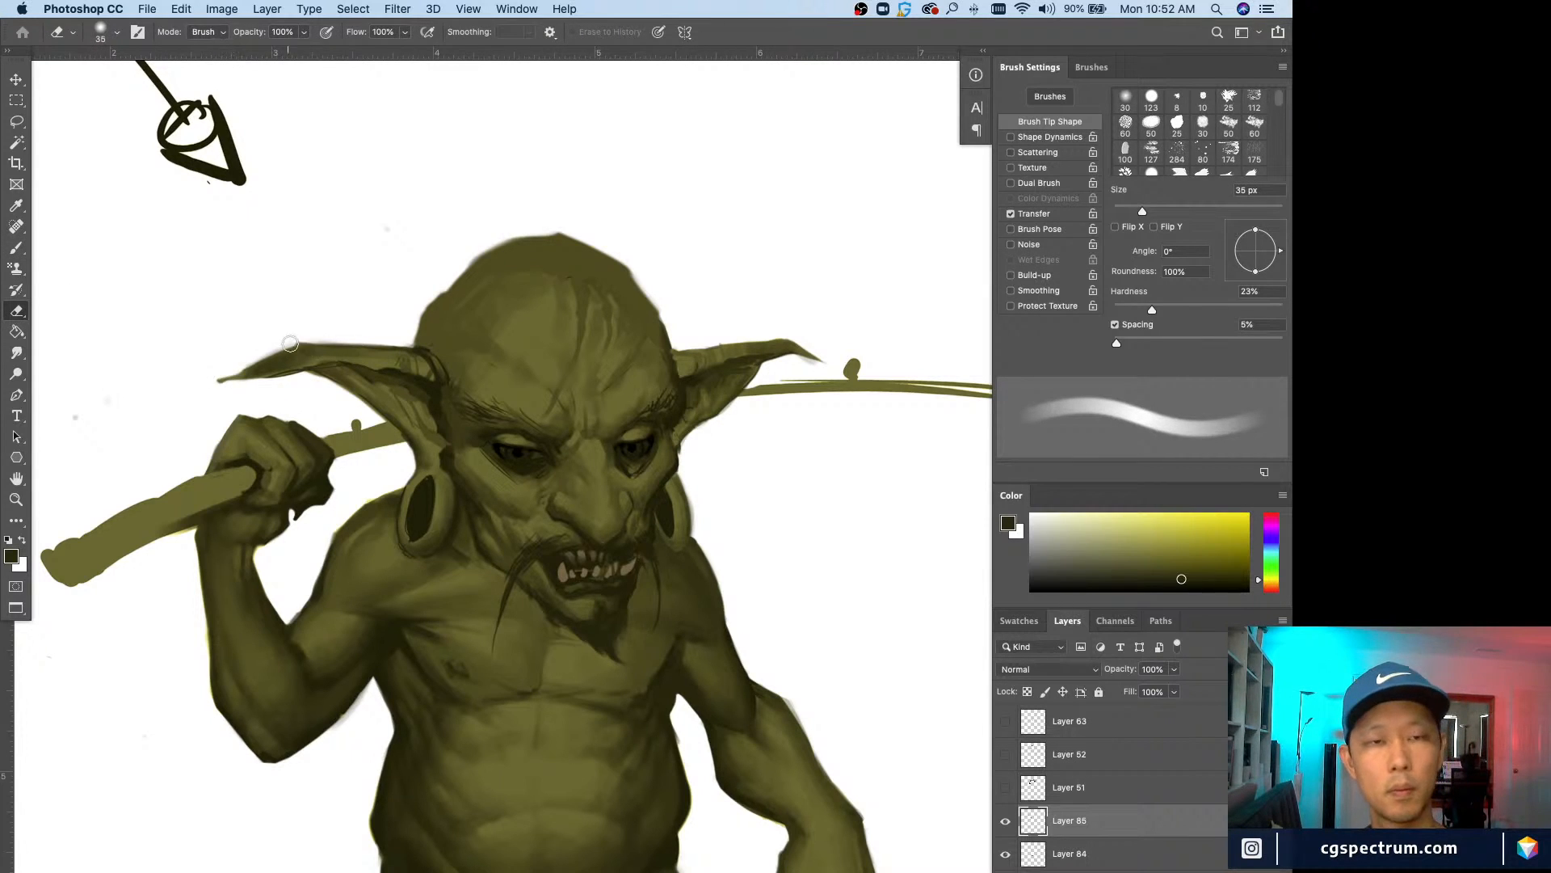
key("bracketleft")
key("bracketleft")
key("bracketleft")
key("bracketleft")
key("bracketleft")
key("bracketleft")
key("bracketleft")
left_click_drag(278, 357, 359, 354)
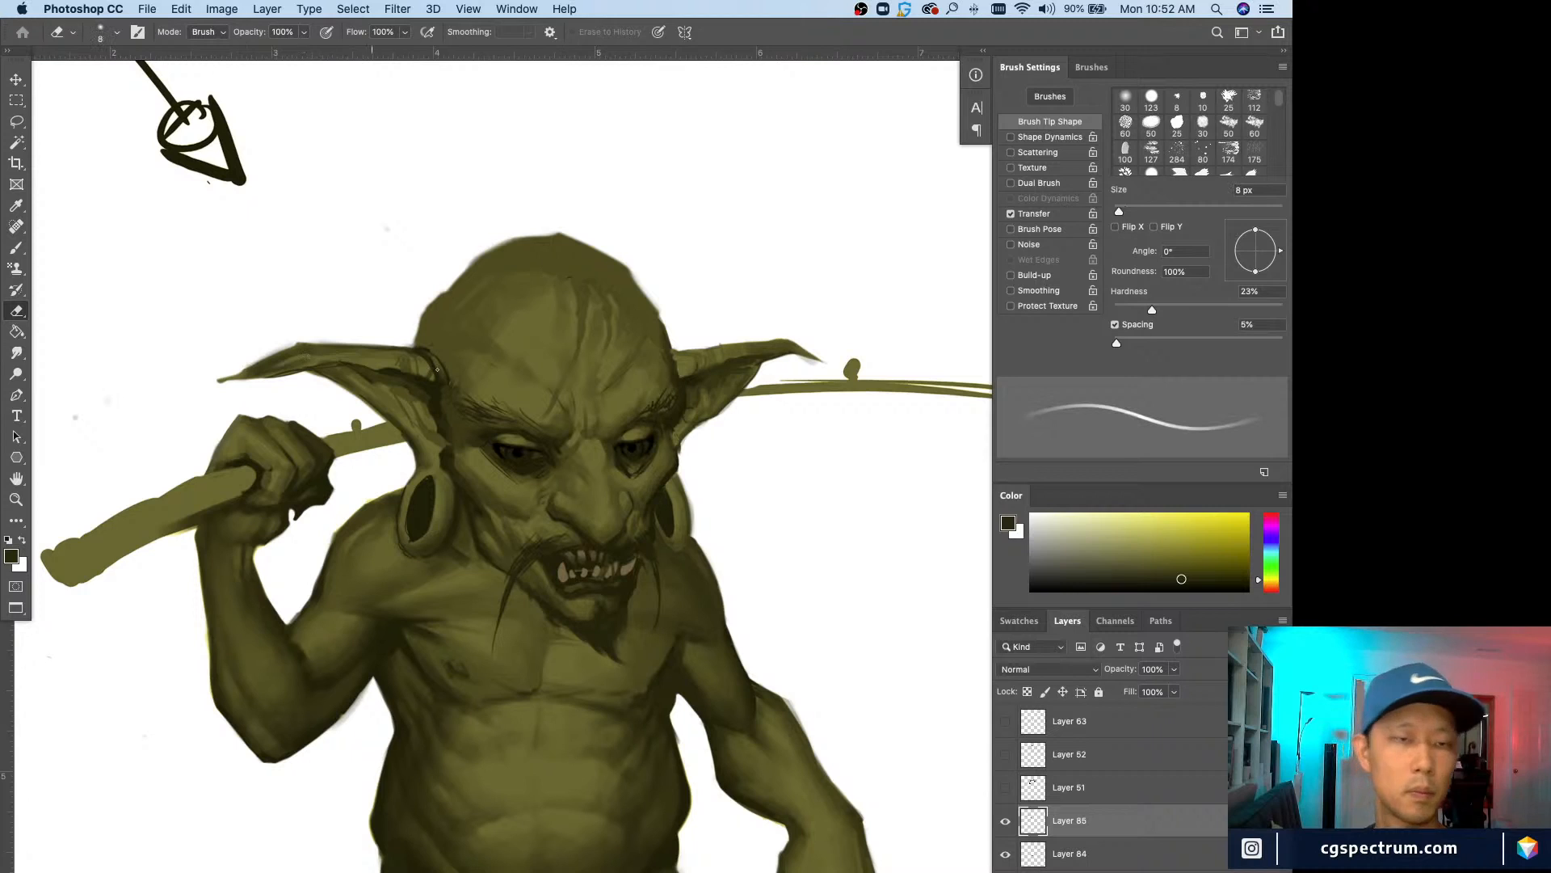
key("super+minus")
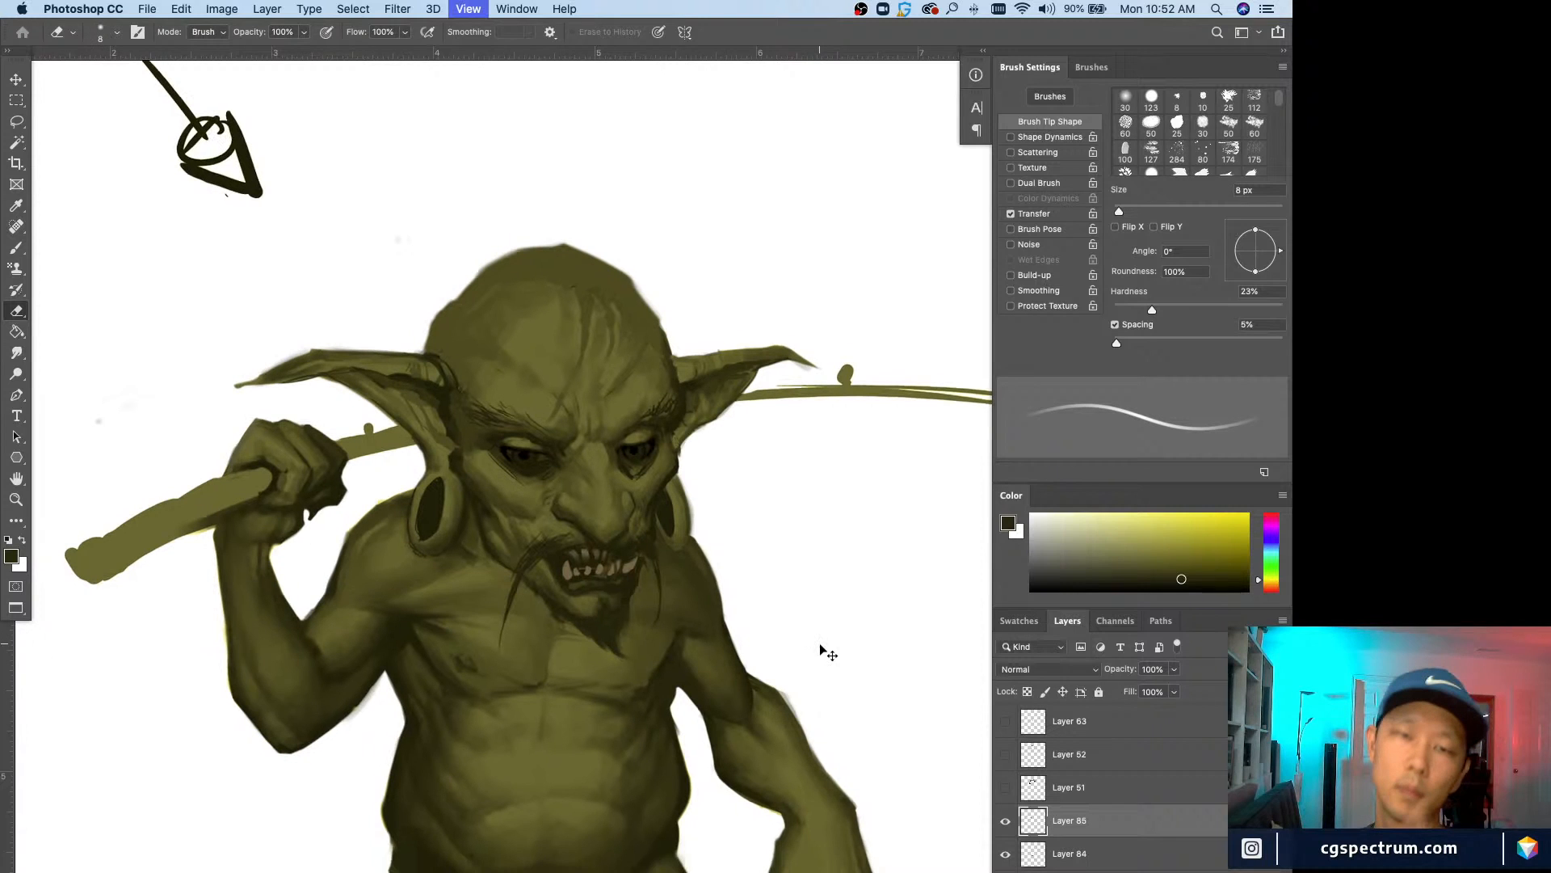
Step: Darken the lower part of that ear at 20 px and the skull's edge above the opposite ear at 7 px
key("b")
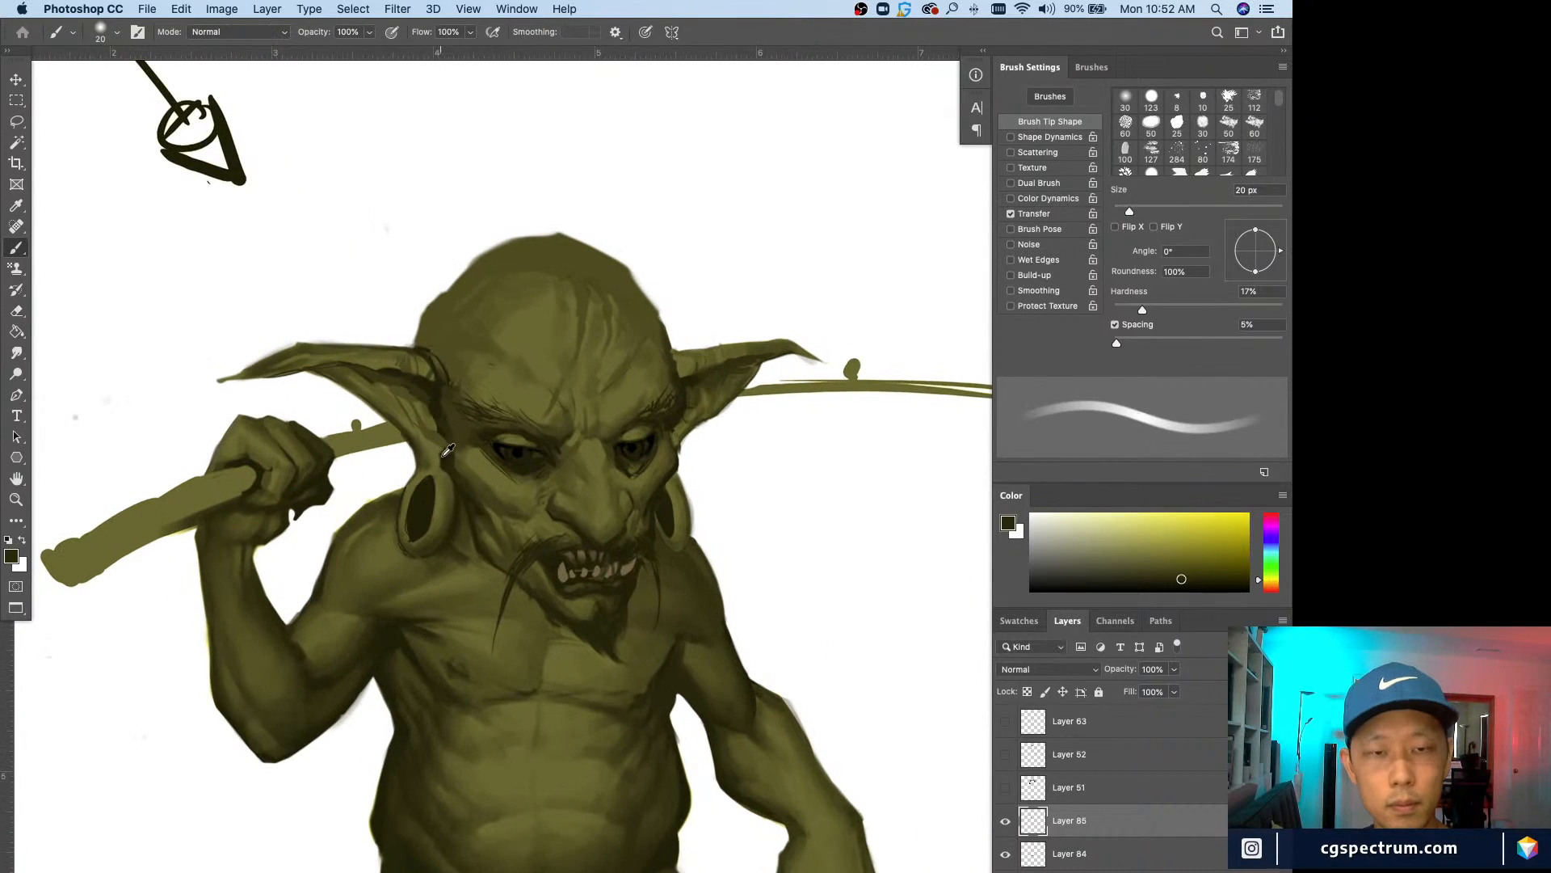
mouse_move(403, 390)
left_mouse_down()
mouse_move(390, 475)
mouse_move(432, 390)
mouse_move(411, 426)
left_mouse_up()
key("bracketleft")
key("bracketleft")
key("bracketleft")
key("bracketleft")
left_click_drag(647, 415, 668, 477)
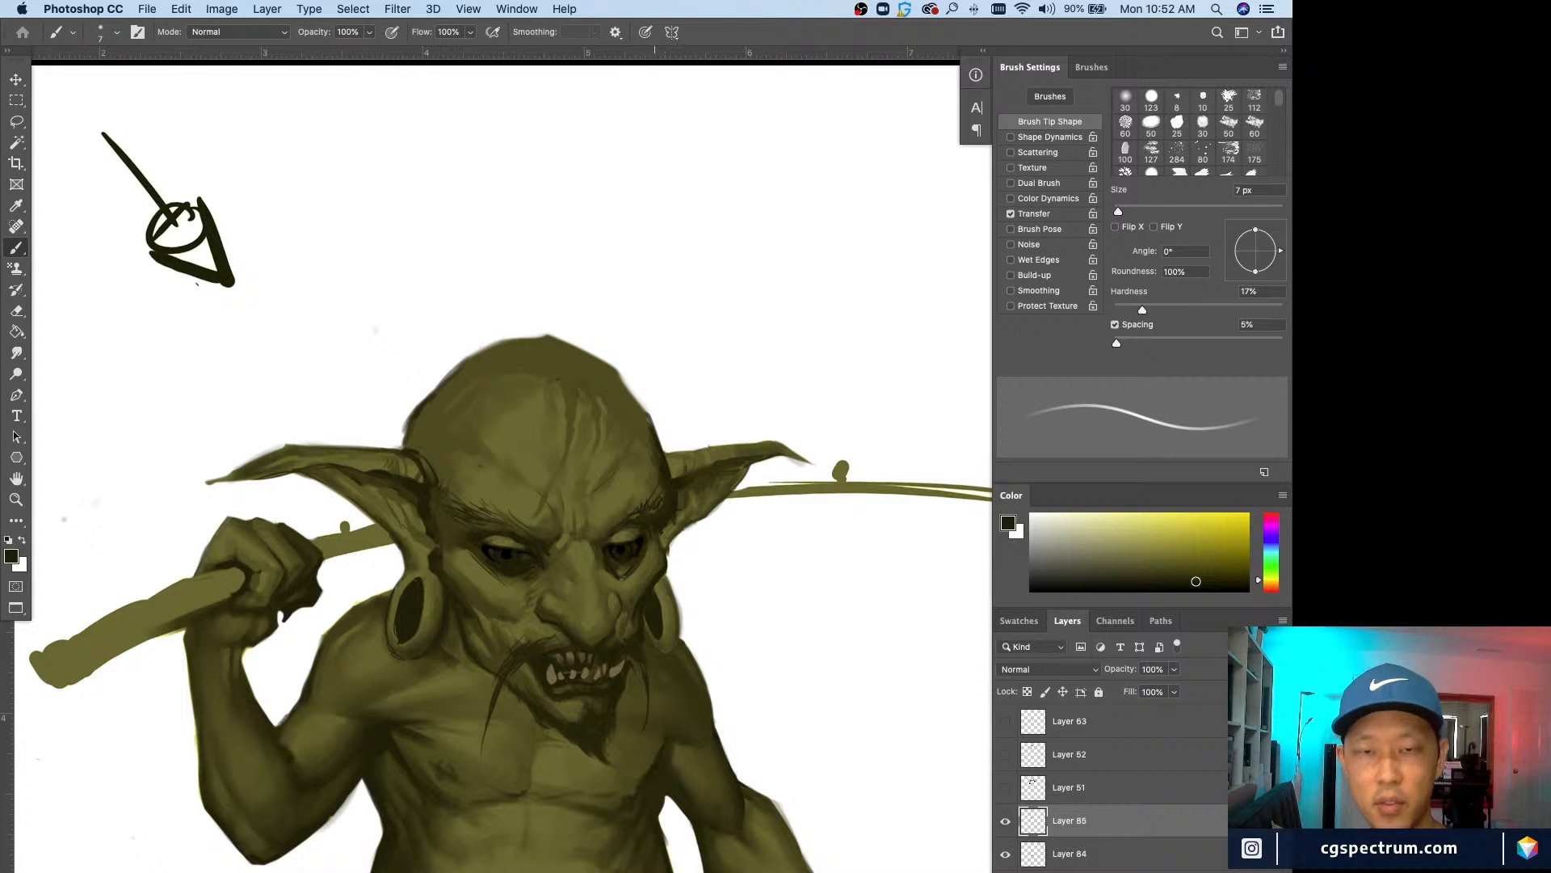
mouse_move(649, 421)
left_mouse_down()
mouse_move(640, 404)
mouse_move(663, 445)
left_mouse_up()
key("bracketright")
key("bracketright")
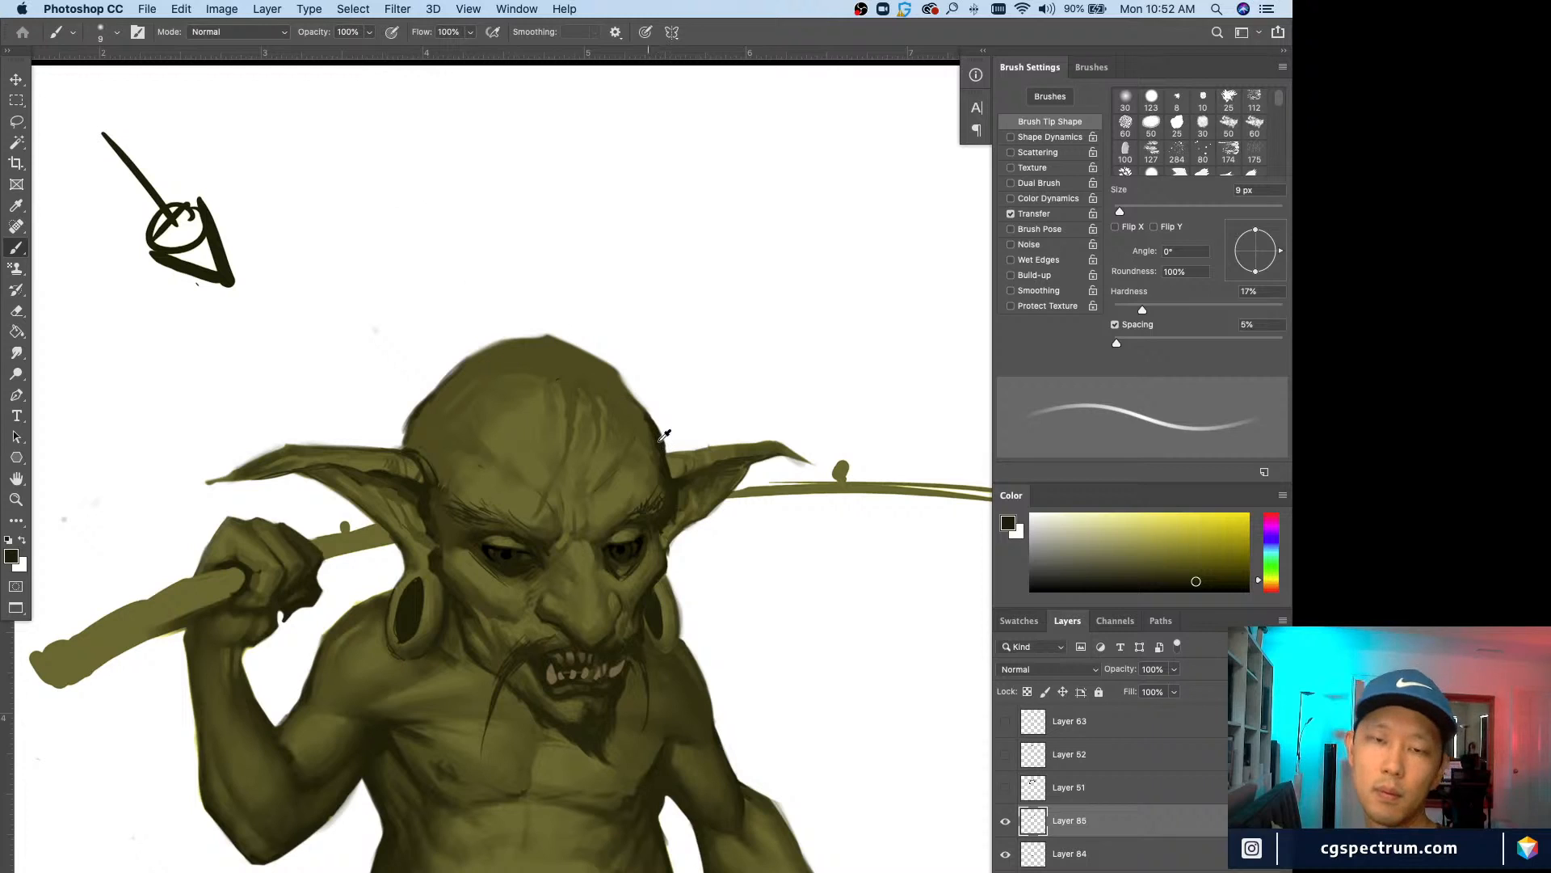
Step: Shade and blend the skull's side above the fishing-line-side ear with sampled mid and dark olives, using 10 to 20 px brushes
left_click(647, 416, "alt")
key("bracketright")
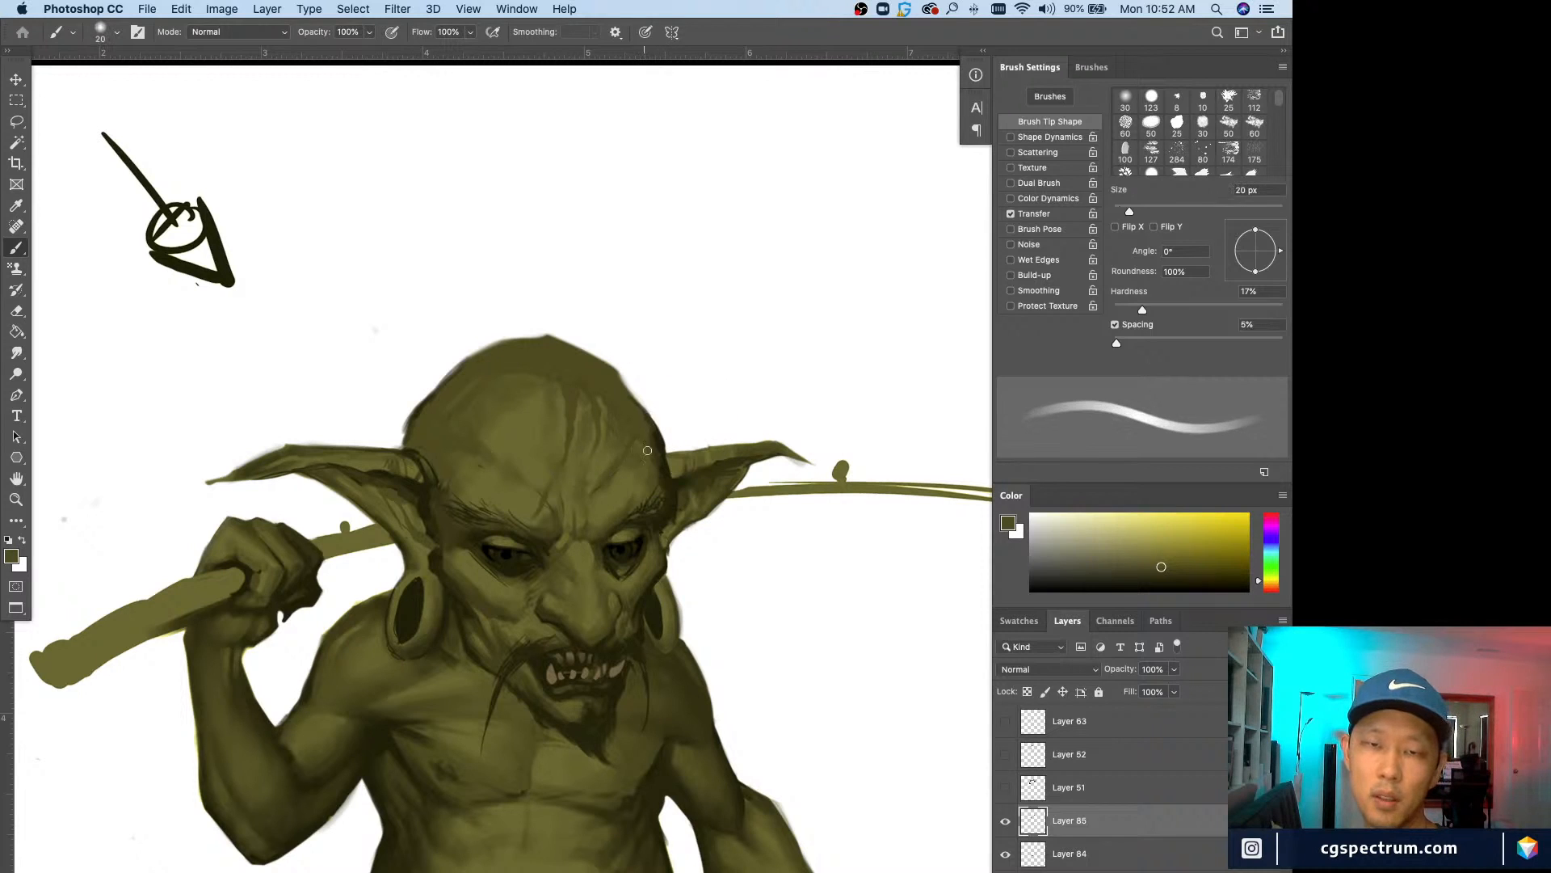
left_click(677, 476, "alt")
key("bracketleft")
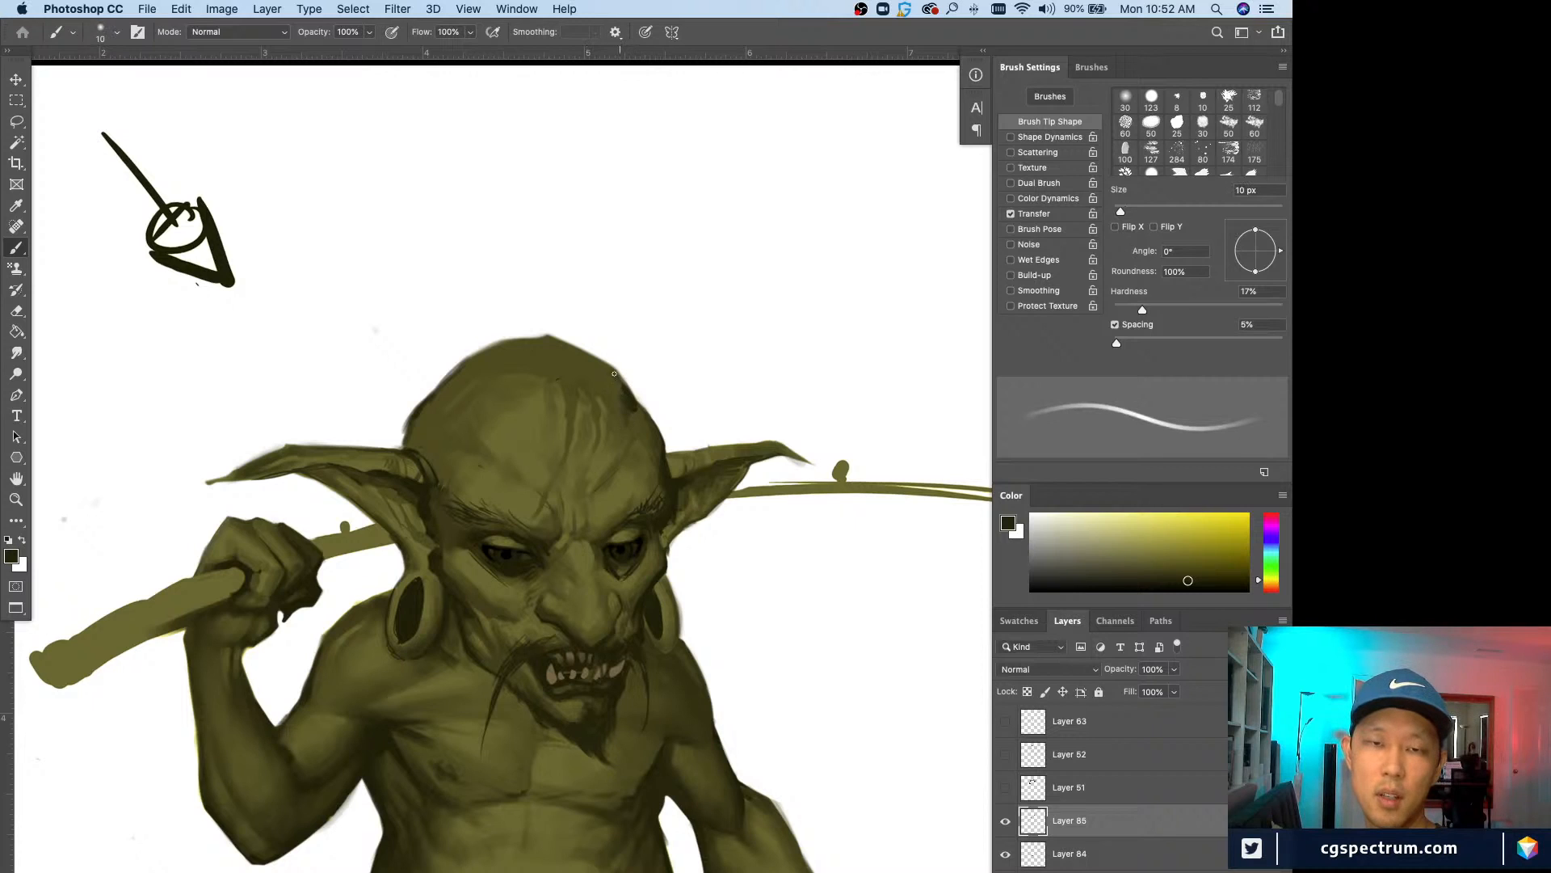
left_click(617, 398, "alt")
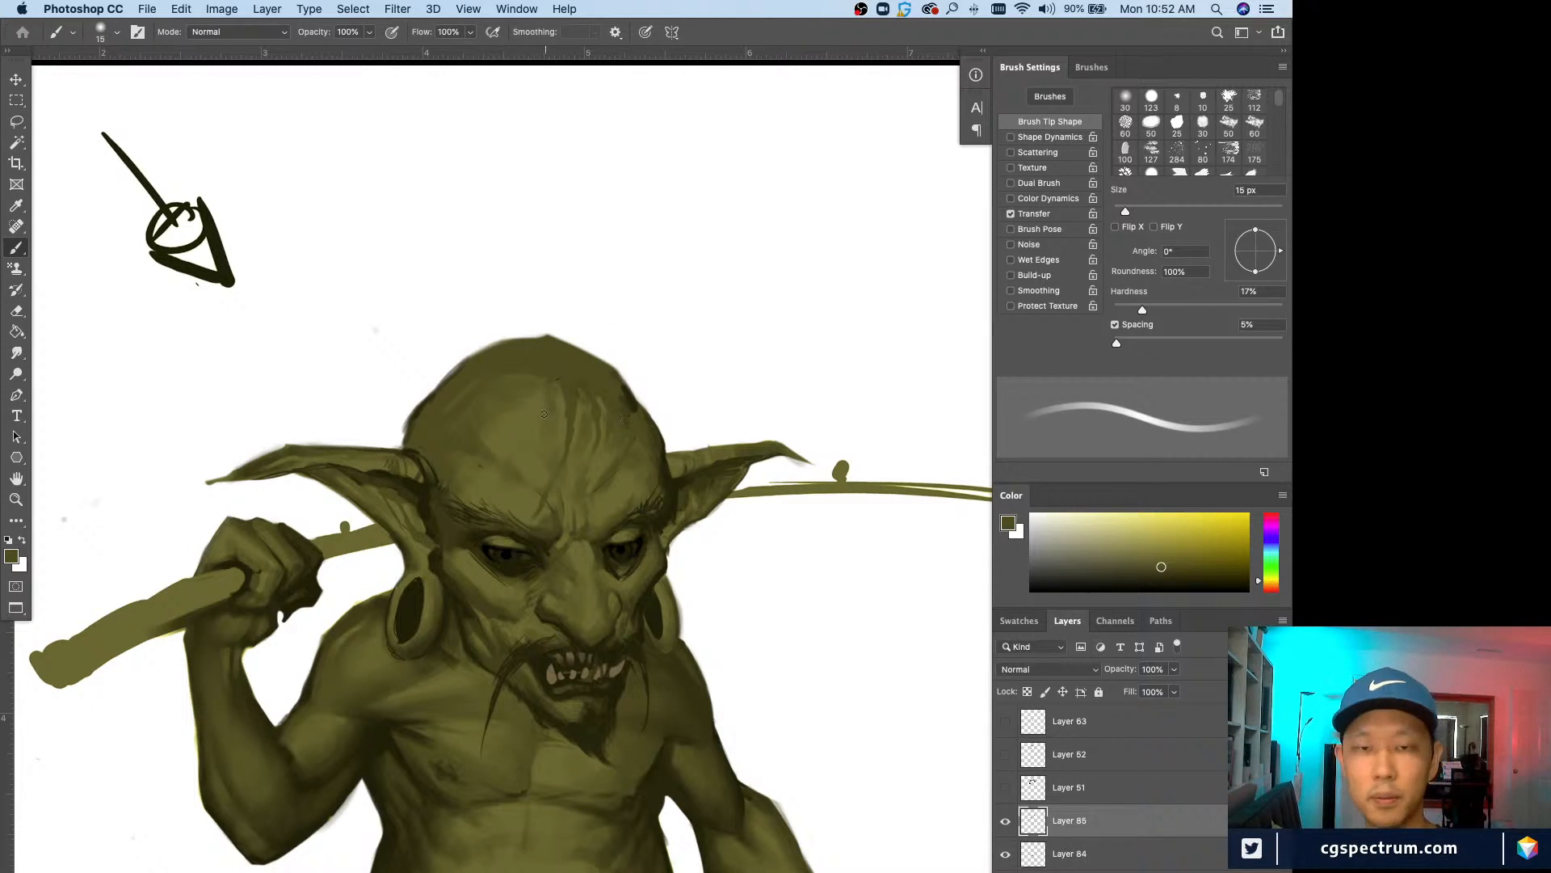
key("bracketright")
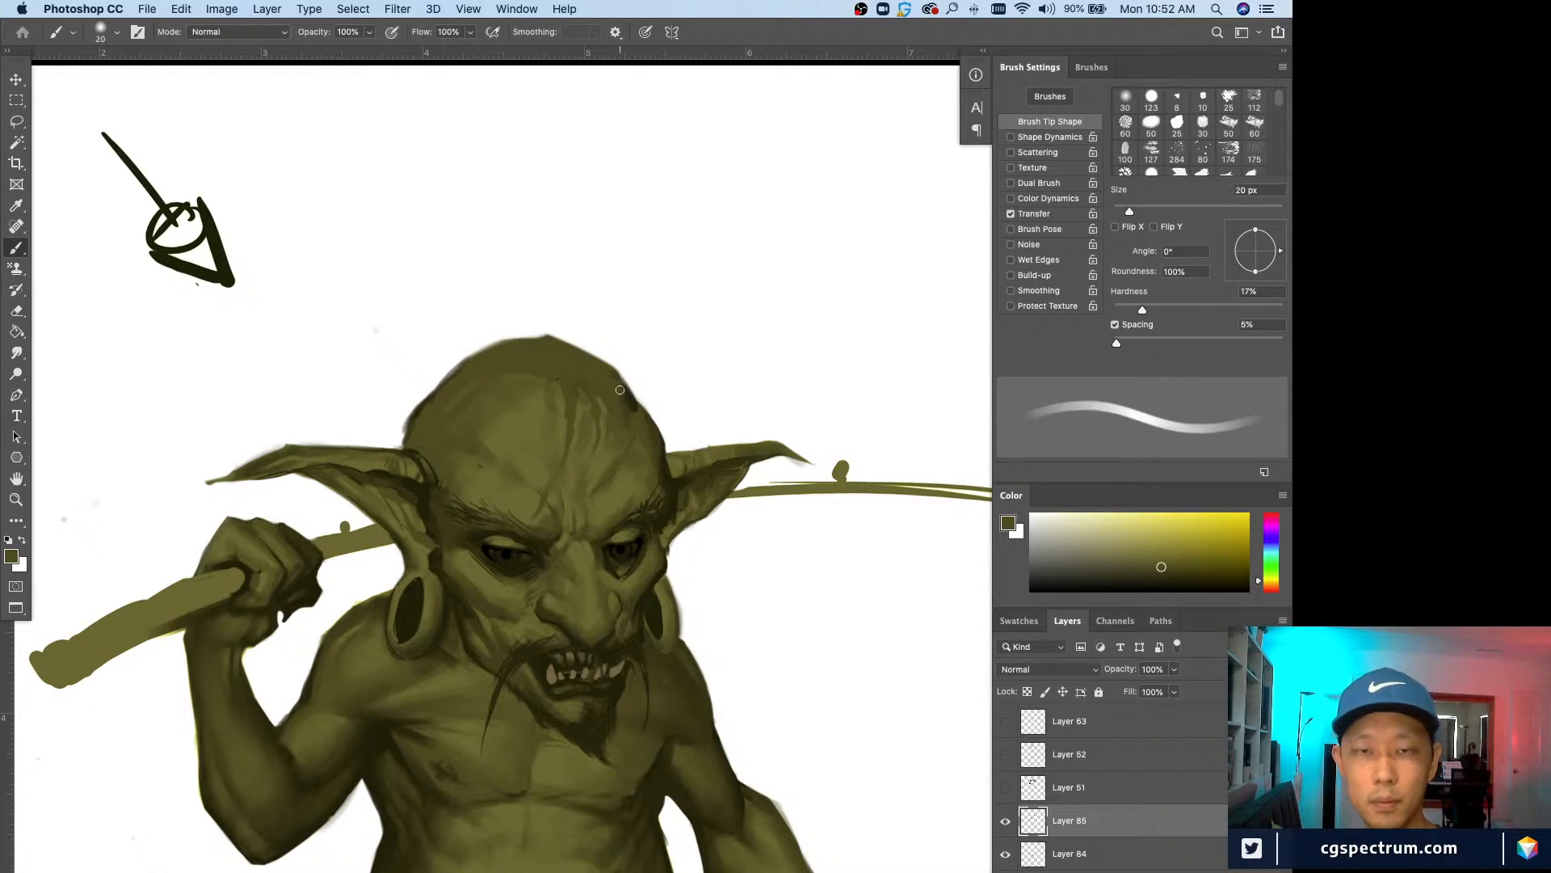
Step: Darken the crown's edge with a dark olive sampled from the skull's side, reducing the brush from 15 to 8 px
left_click(637, 394, "alt")
key("bracketleft")
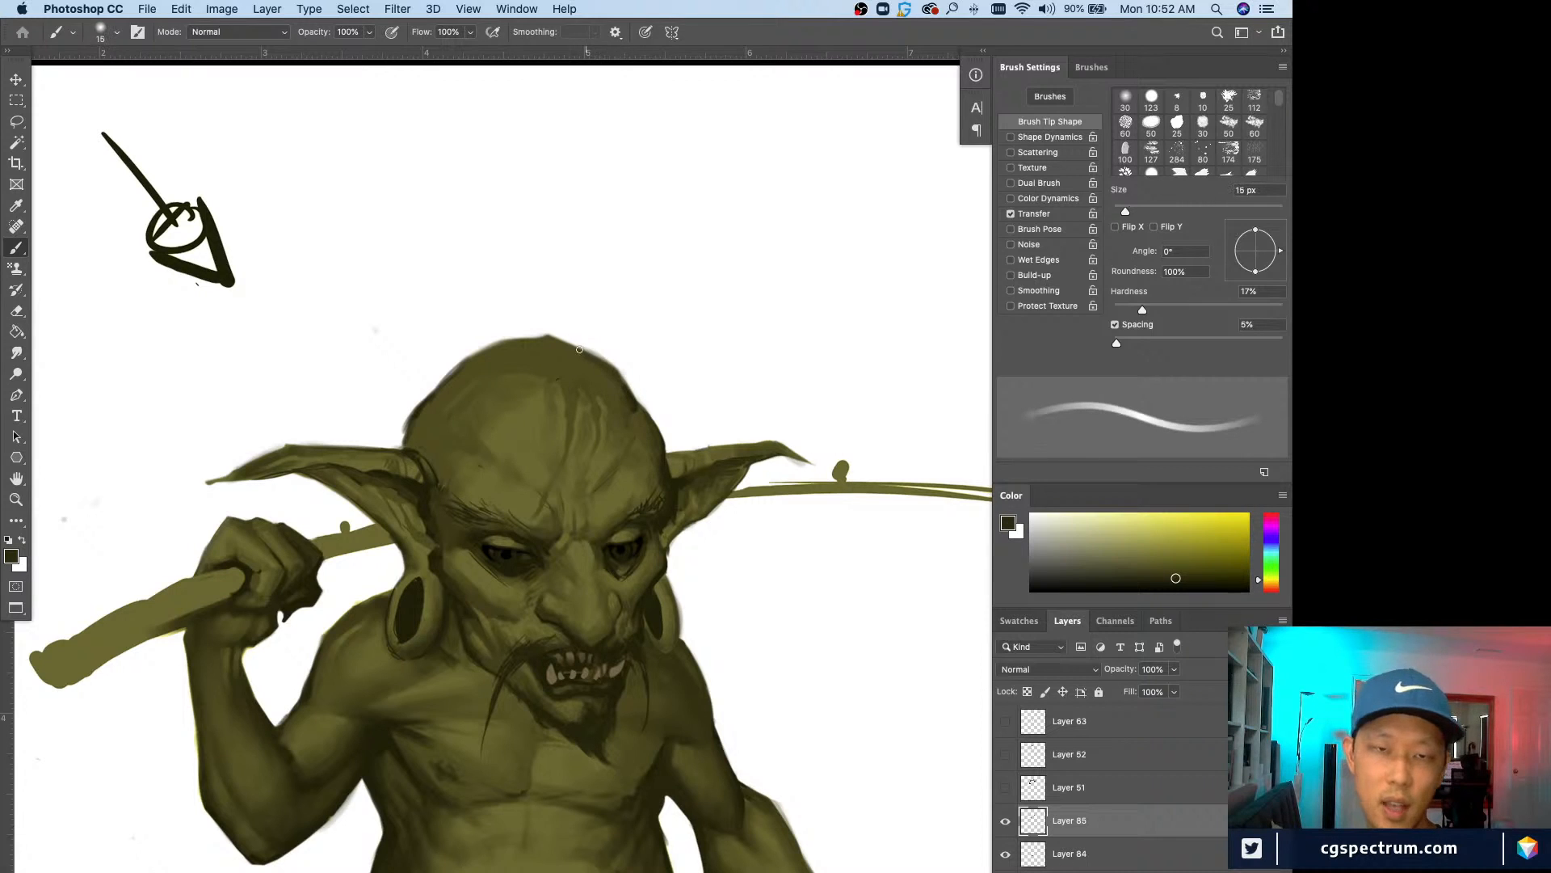
key("bracketleft")
key("bracketleft")
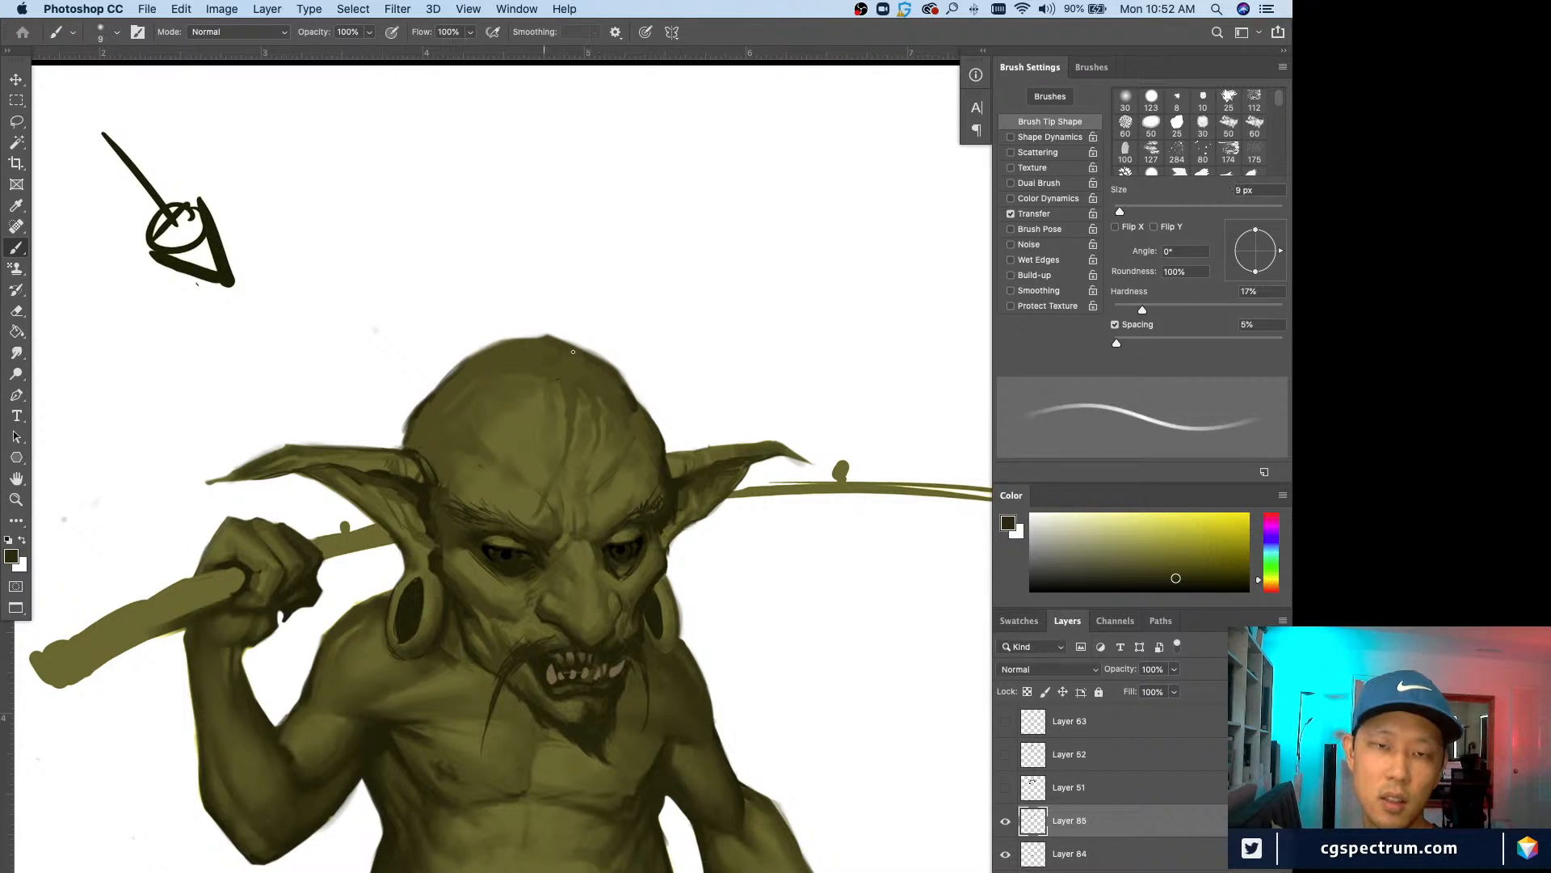
key("bracketleft")
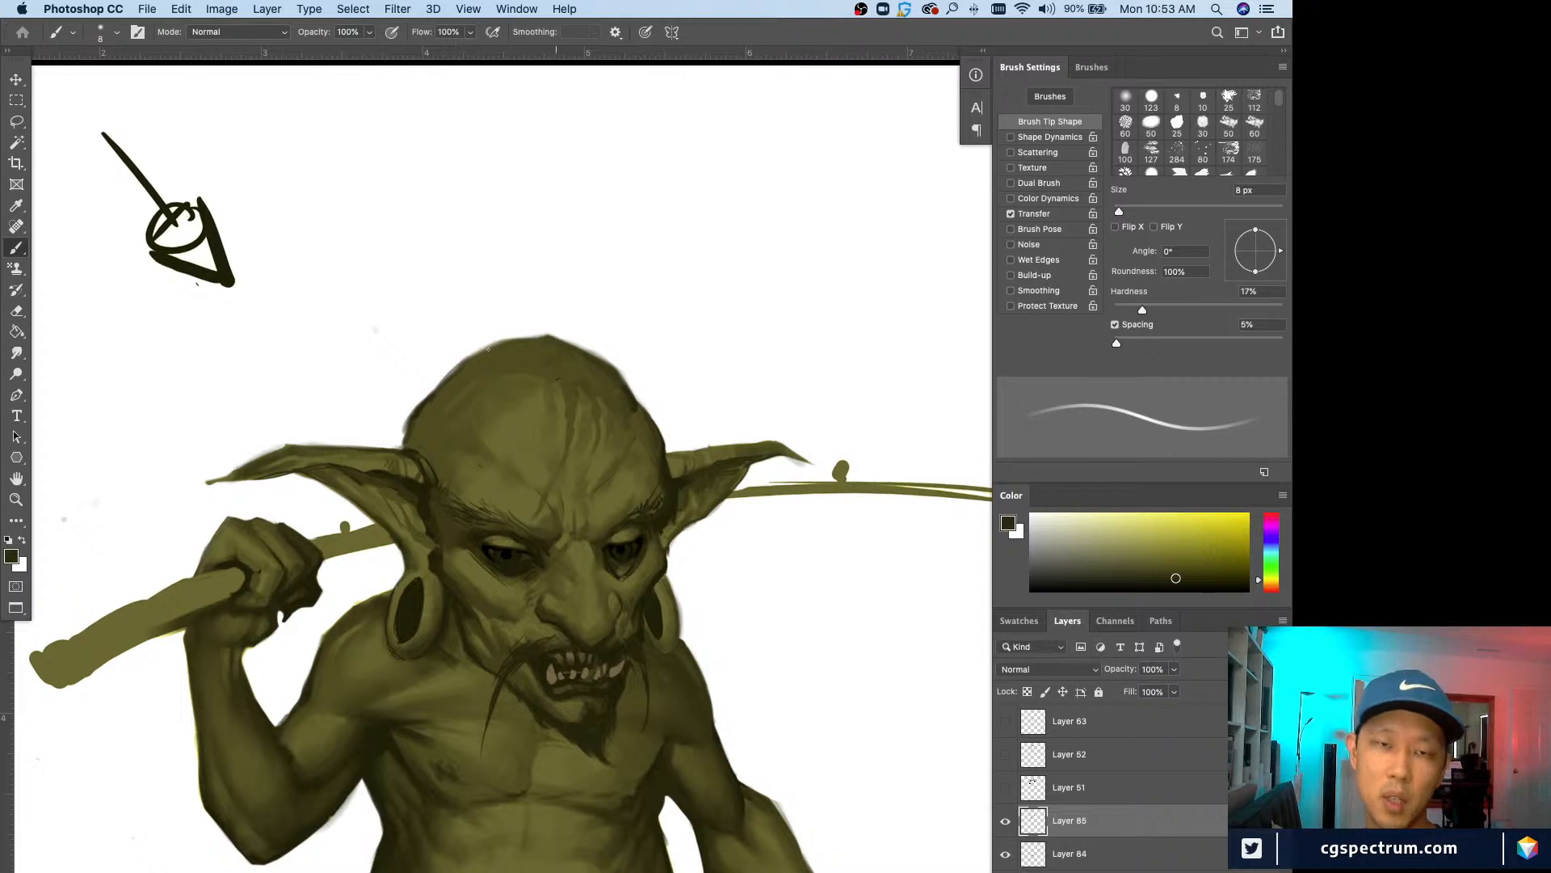
Step: Darken the skull's edge above the raised-arm-side ear with sampled dark olive, using a 9 to 15 px brush
key("bracketright")
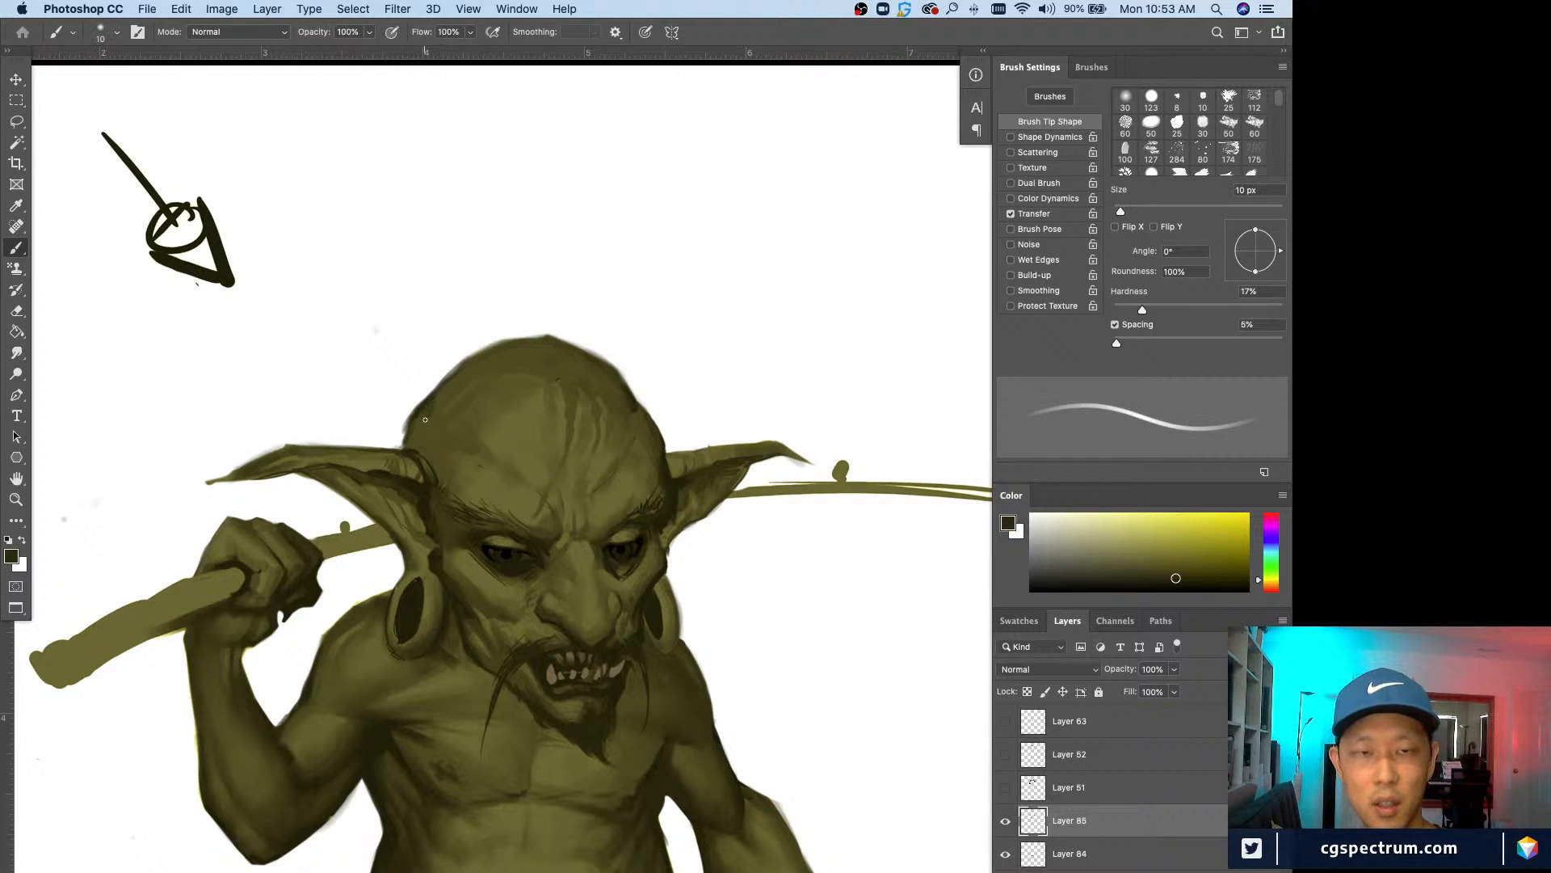
key("bracketright")
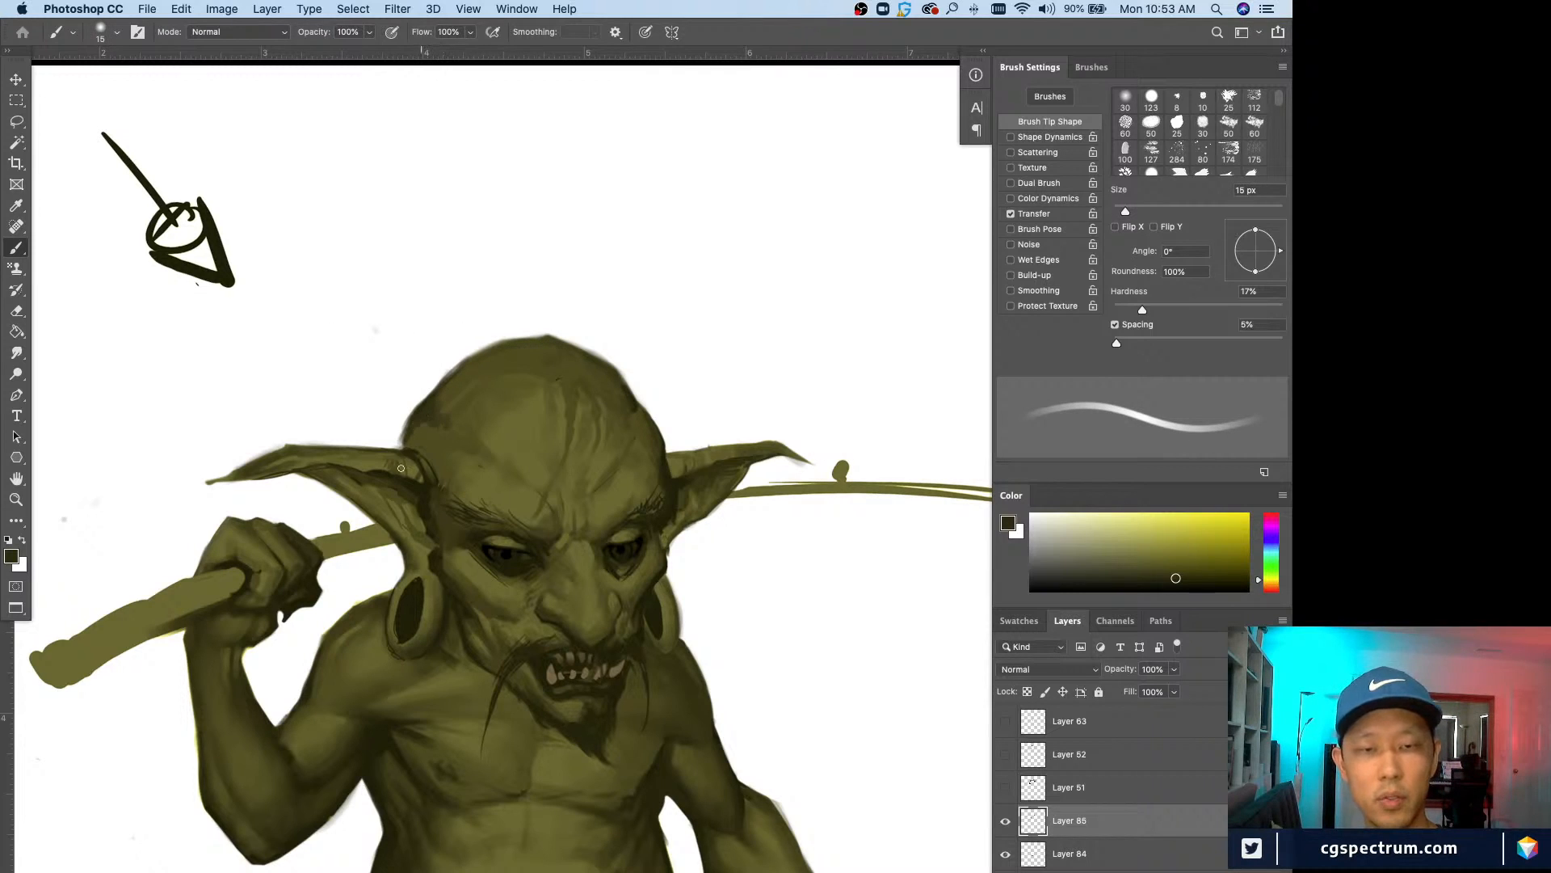
left_click(415, 392, "alt")
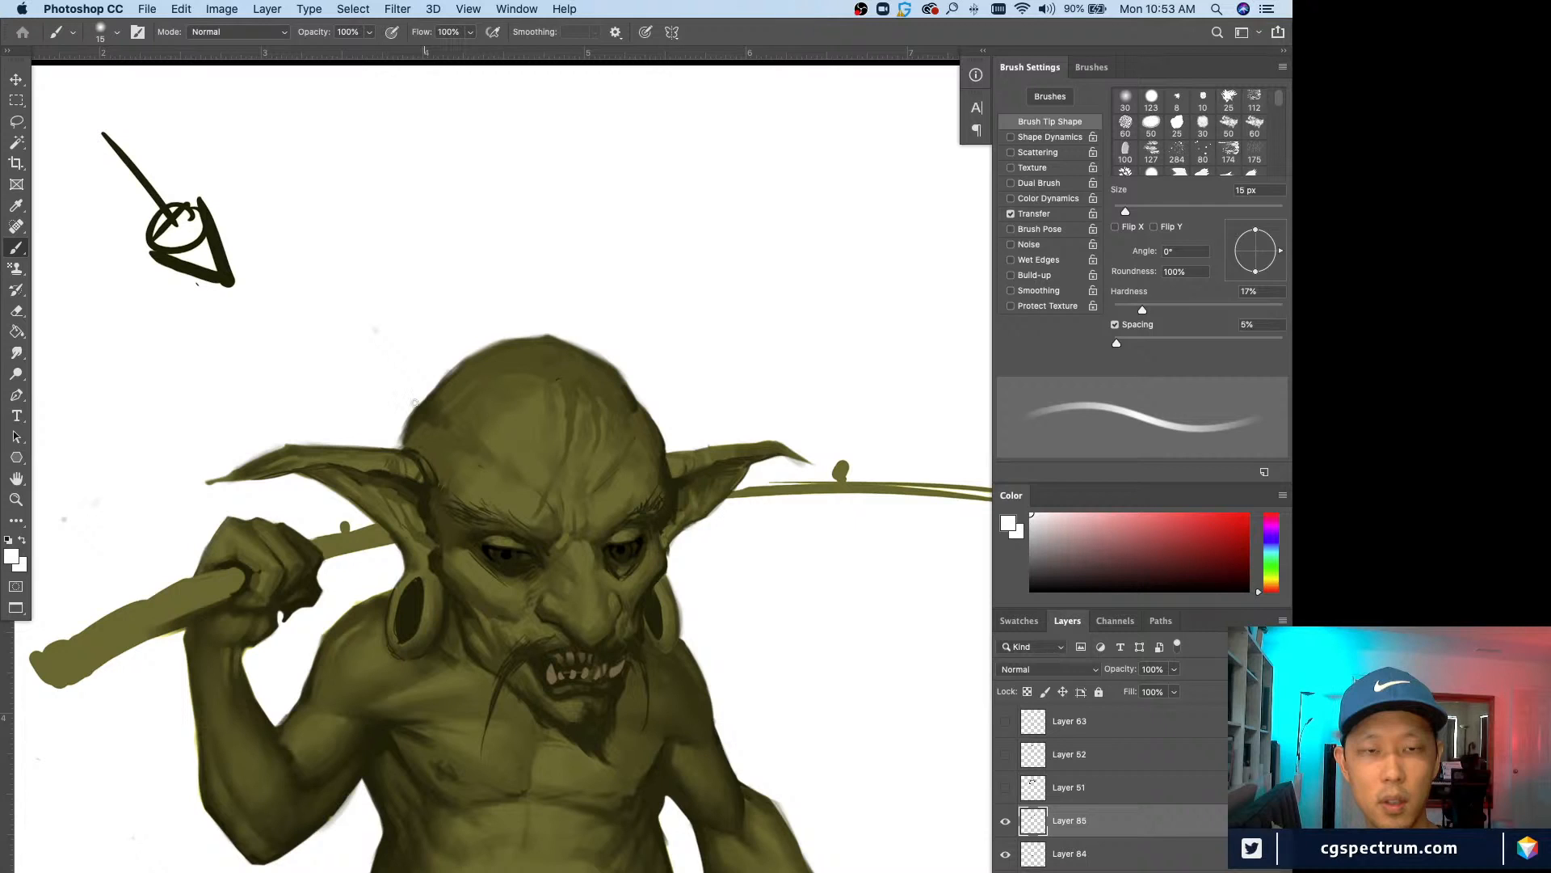
left_click(406, 434, "alt")
key("bracketleft")
key("bracketleft")
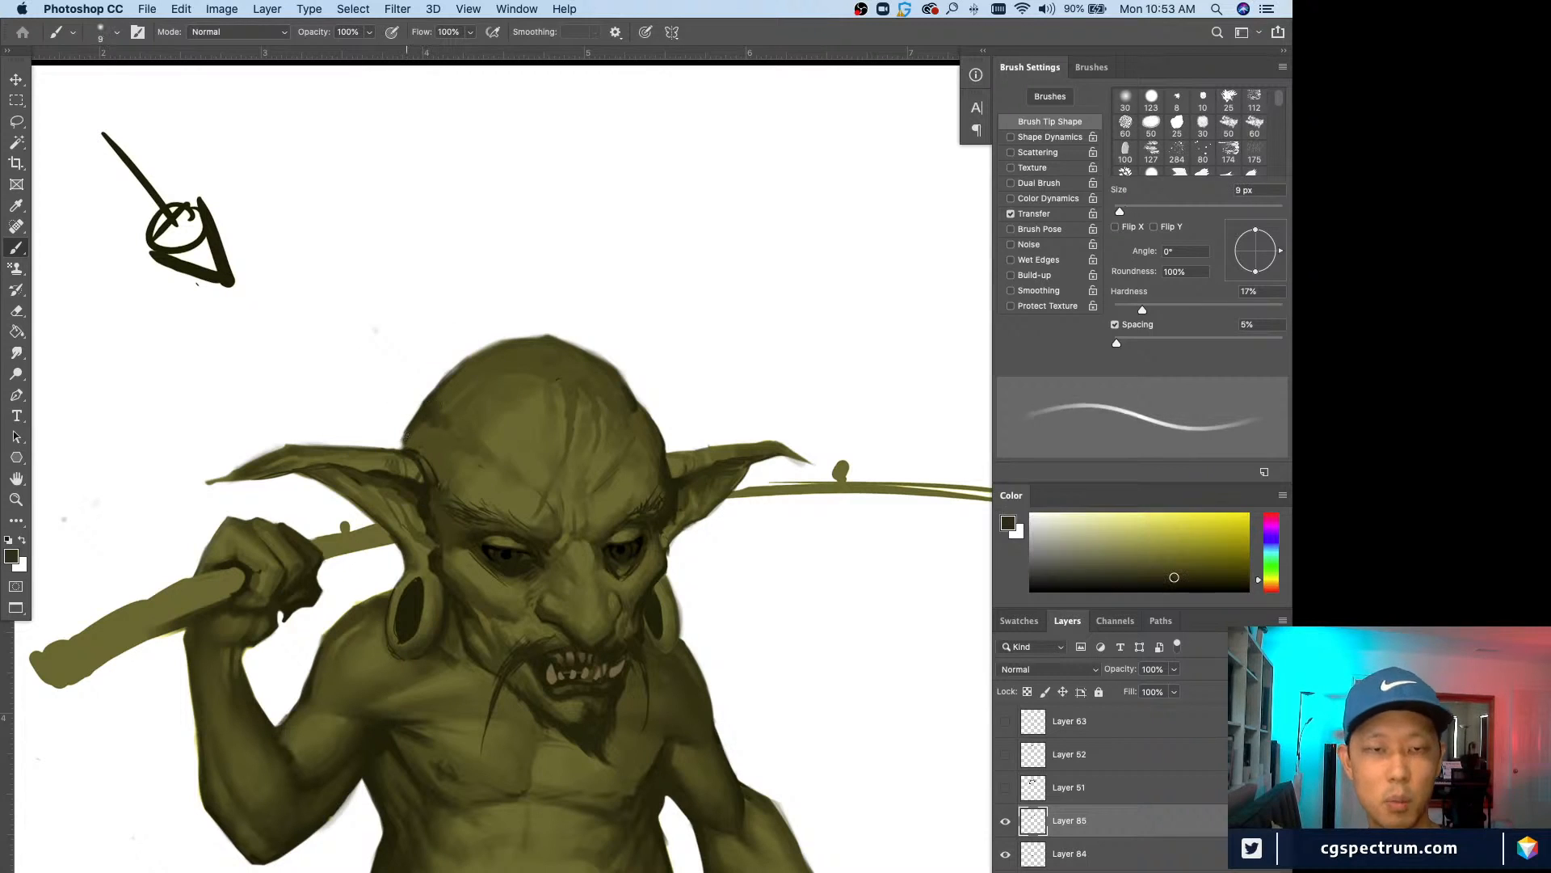
key("bracketright")
key("bracketright")
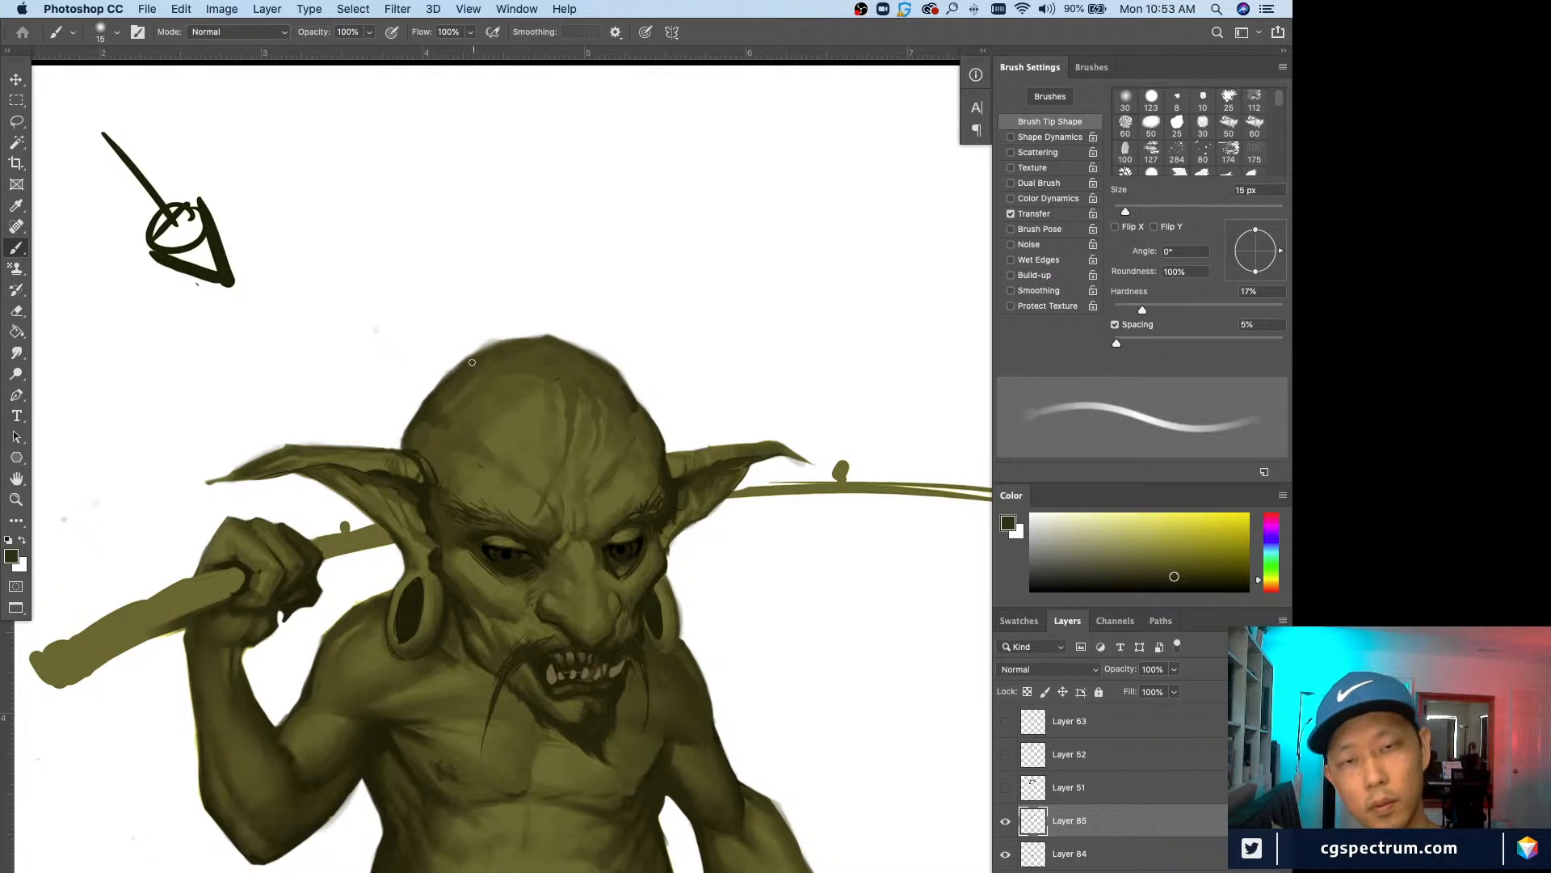
key("super+minus")
key("super+minus")
key("super+minus")
key("super+minus")
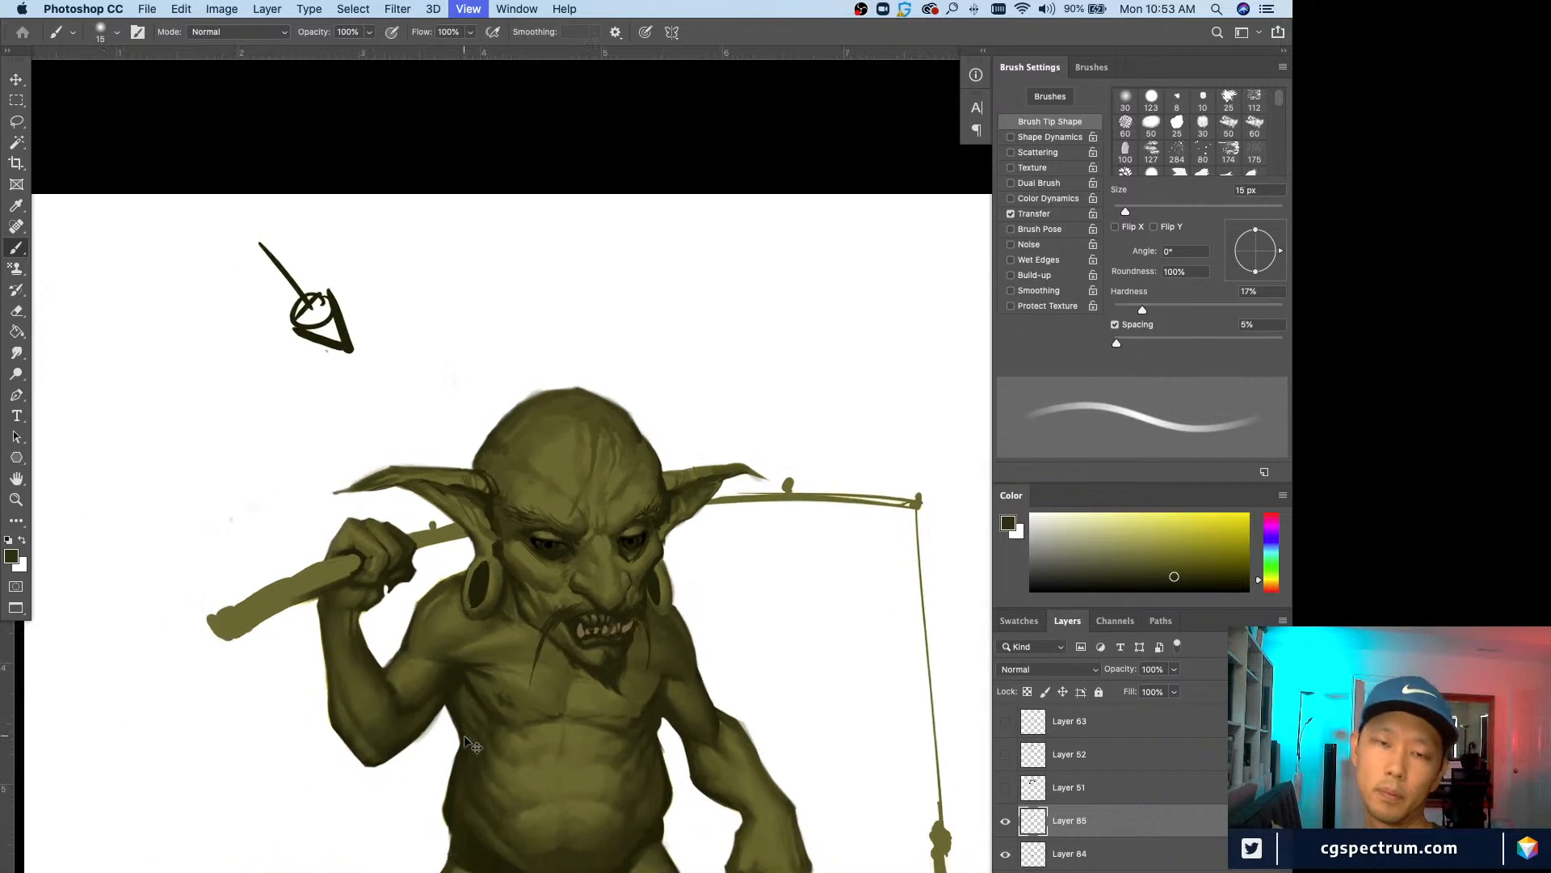
key("super+equal")
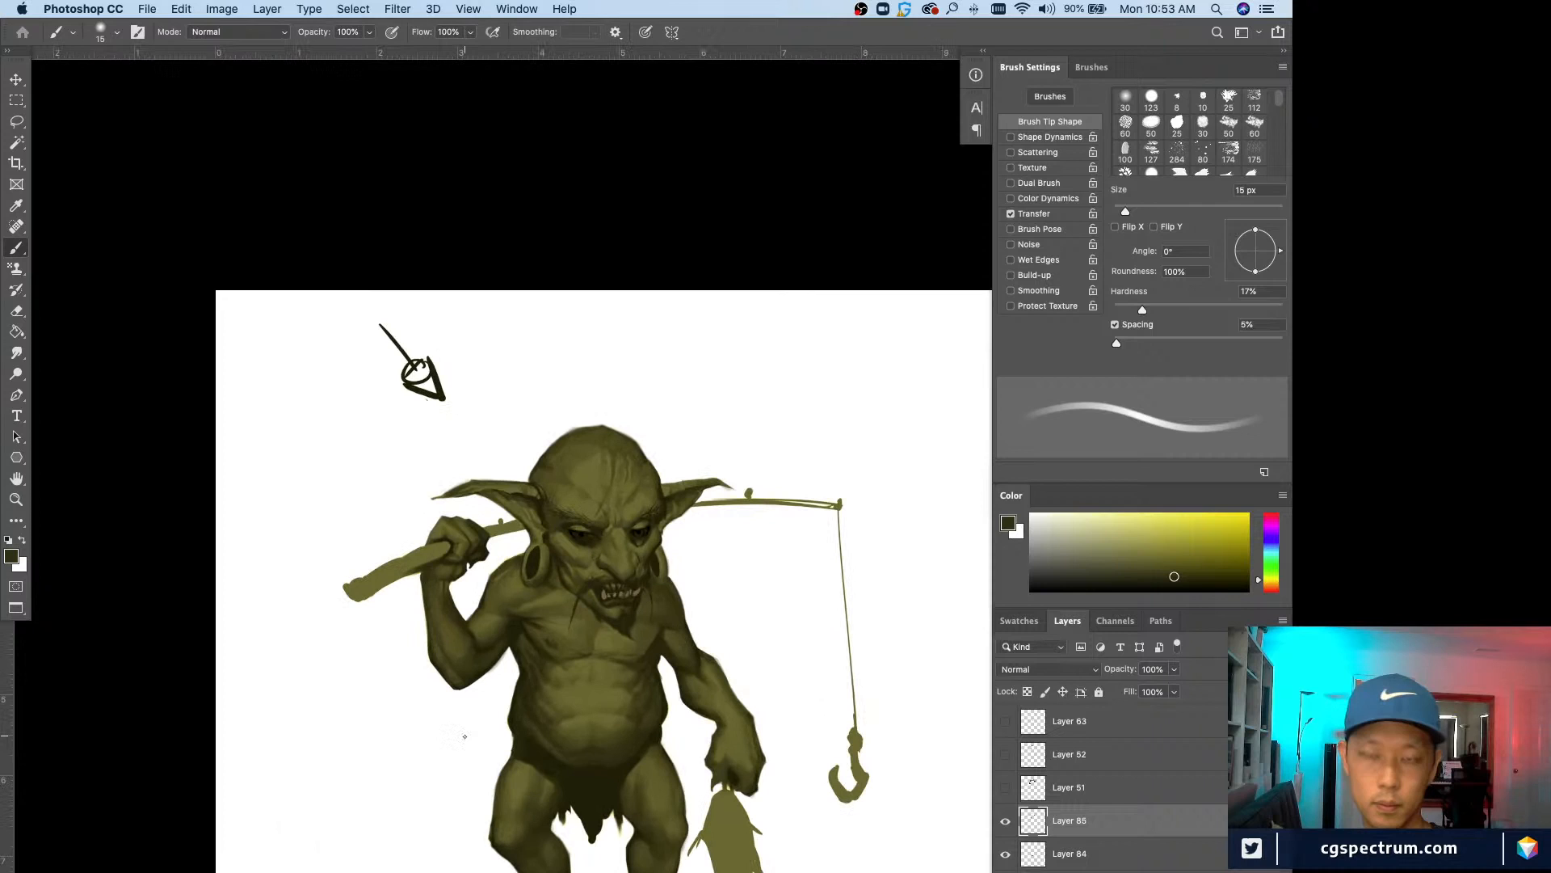
Step: Compare the figure with and without the latest paint layer and save the document
left_click(1006, 821)
left_click(1006, 820)
key("super+minus")
key("super+minus")
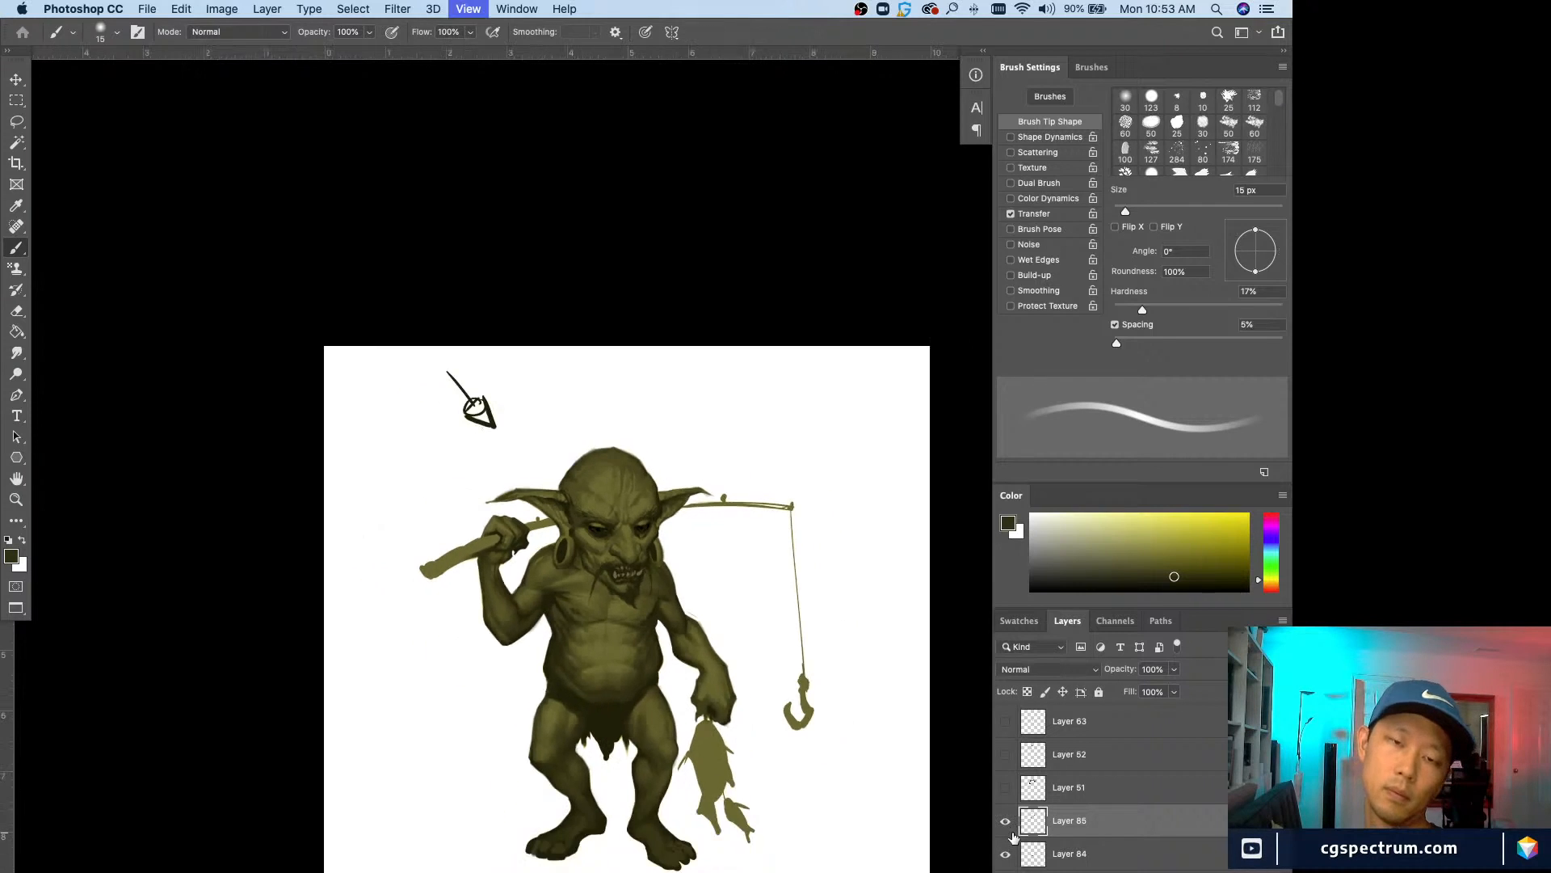
key("super+equal")
key("super+equal")
key("super+s")
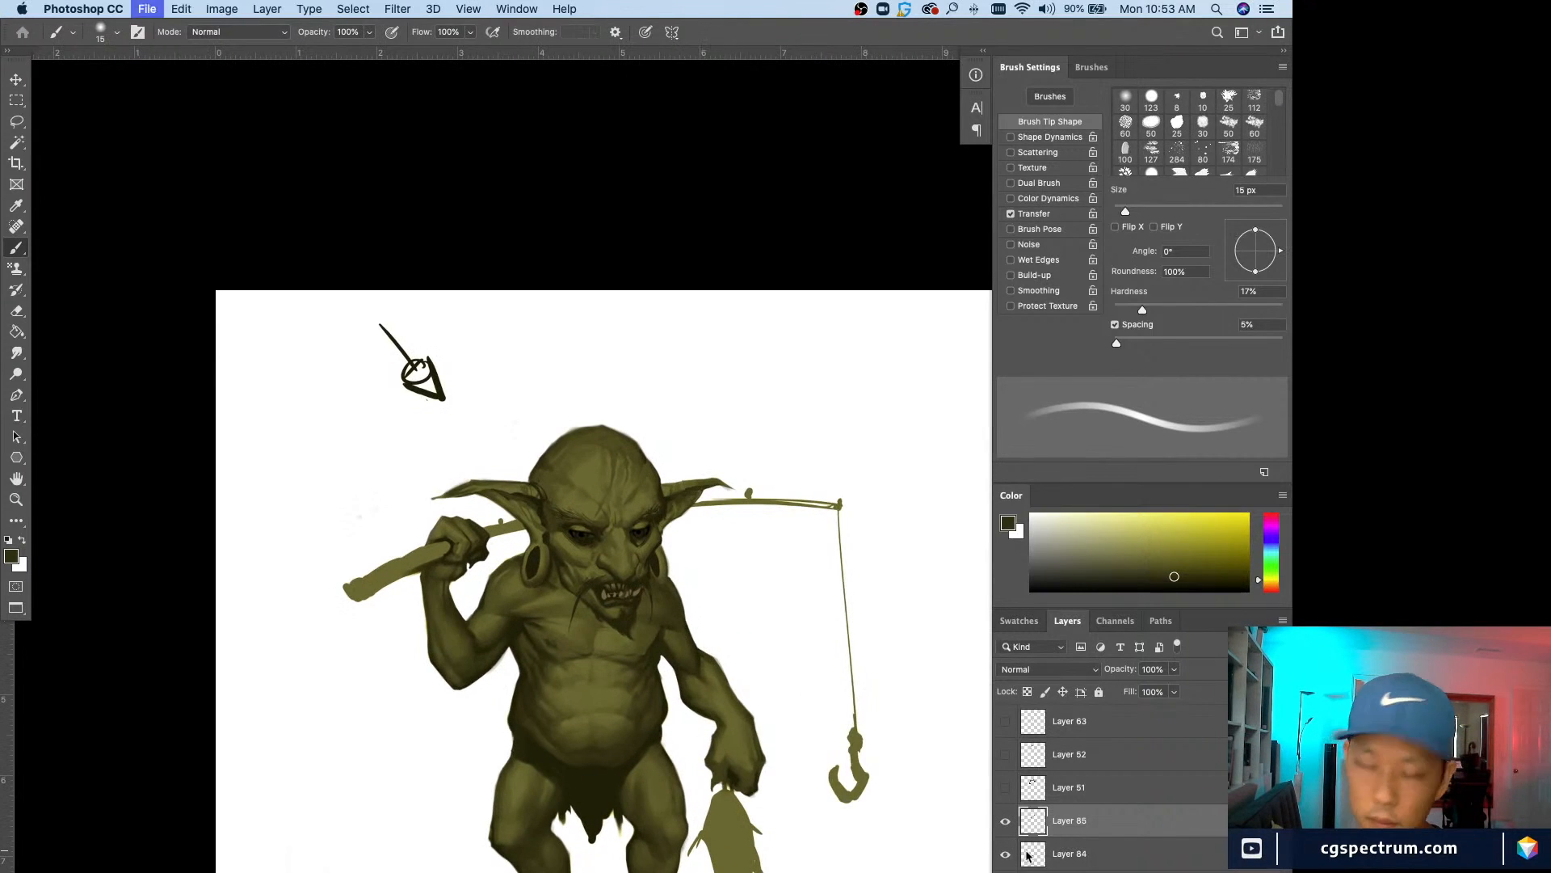
key("super+minus")
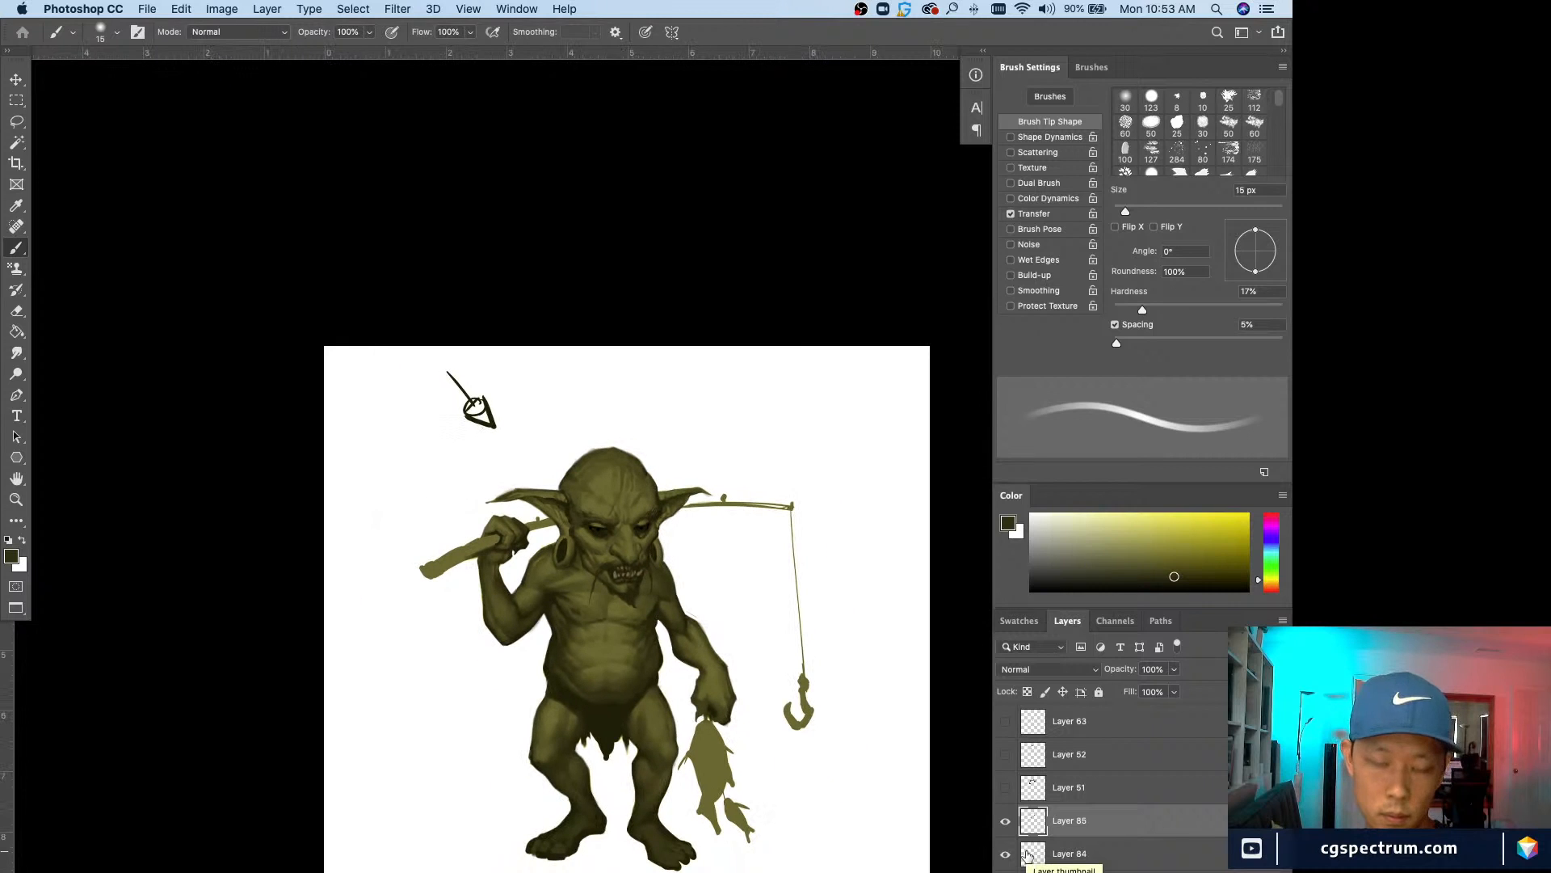
key("super+equal")
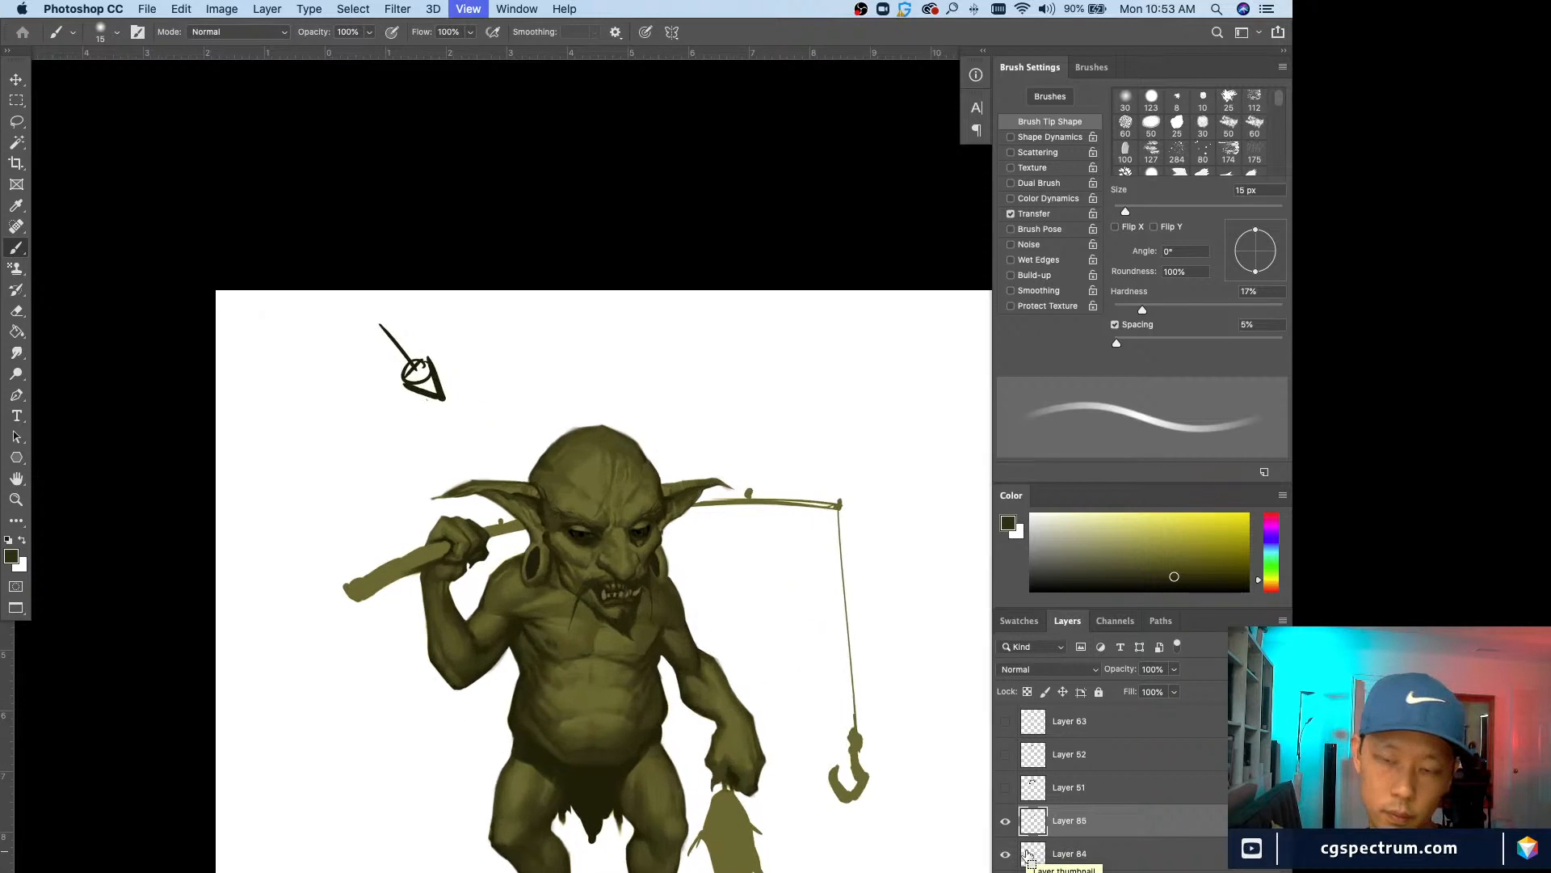
Step: Add a new layer and trim the underside of the fish-side foot's big toe with white, using a 9 to 8 px brush
scroll(566, 452, "down", 5)
key("super+shift+alt+n")
key("super+equal")
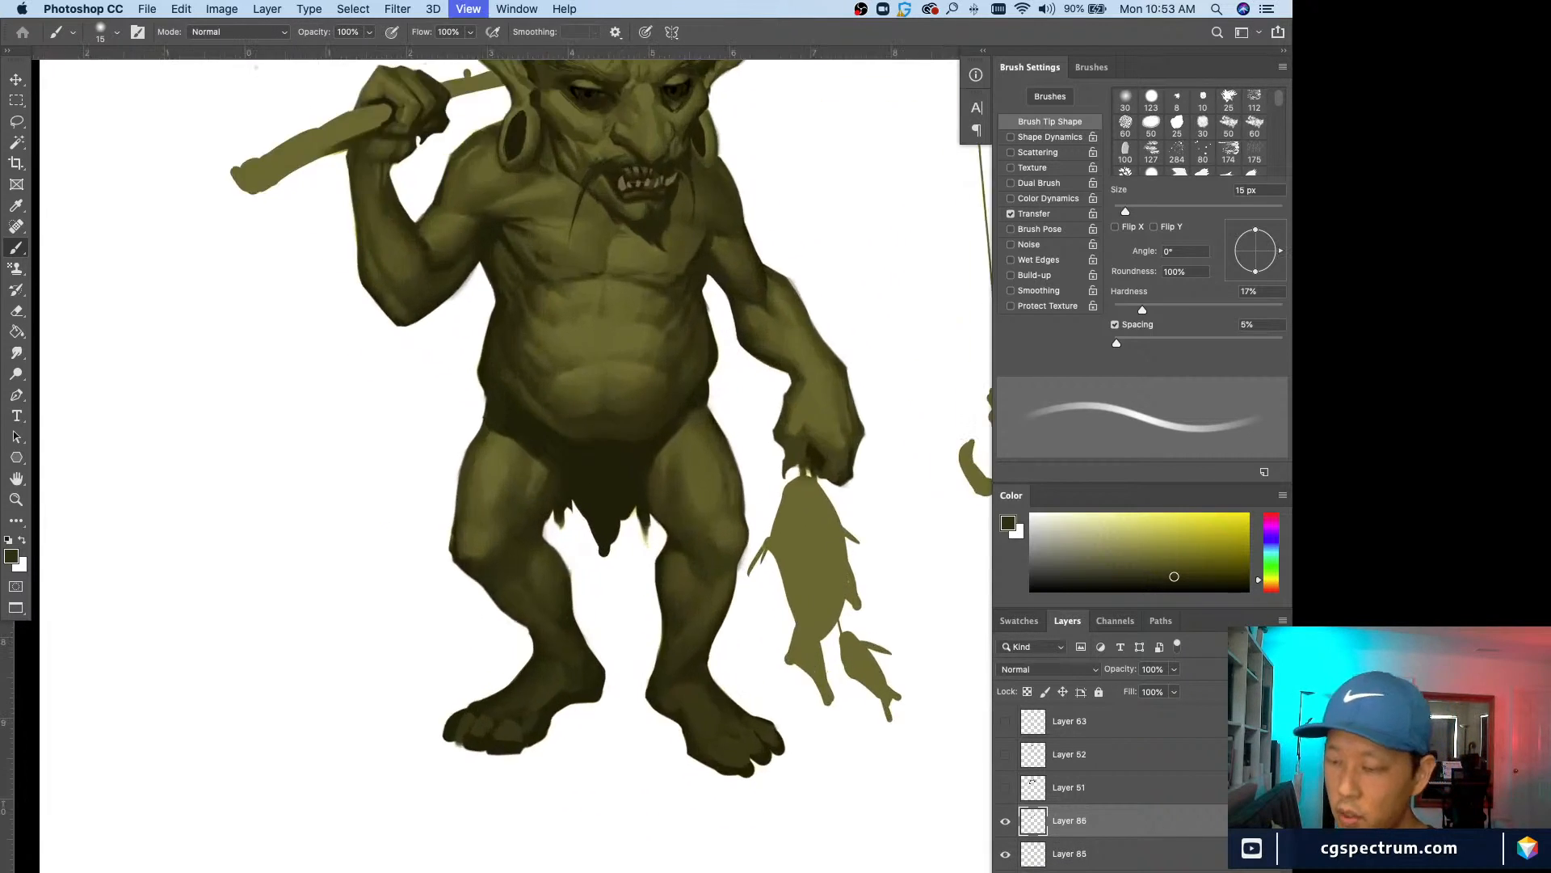
left_click_drag(538, 790, 484, 668)
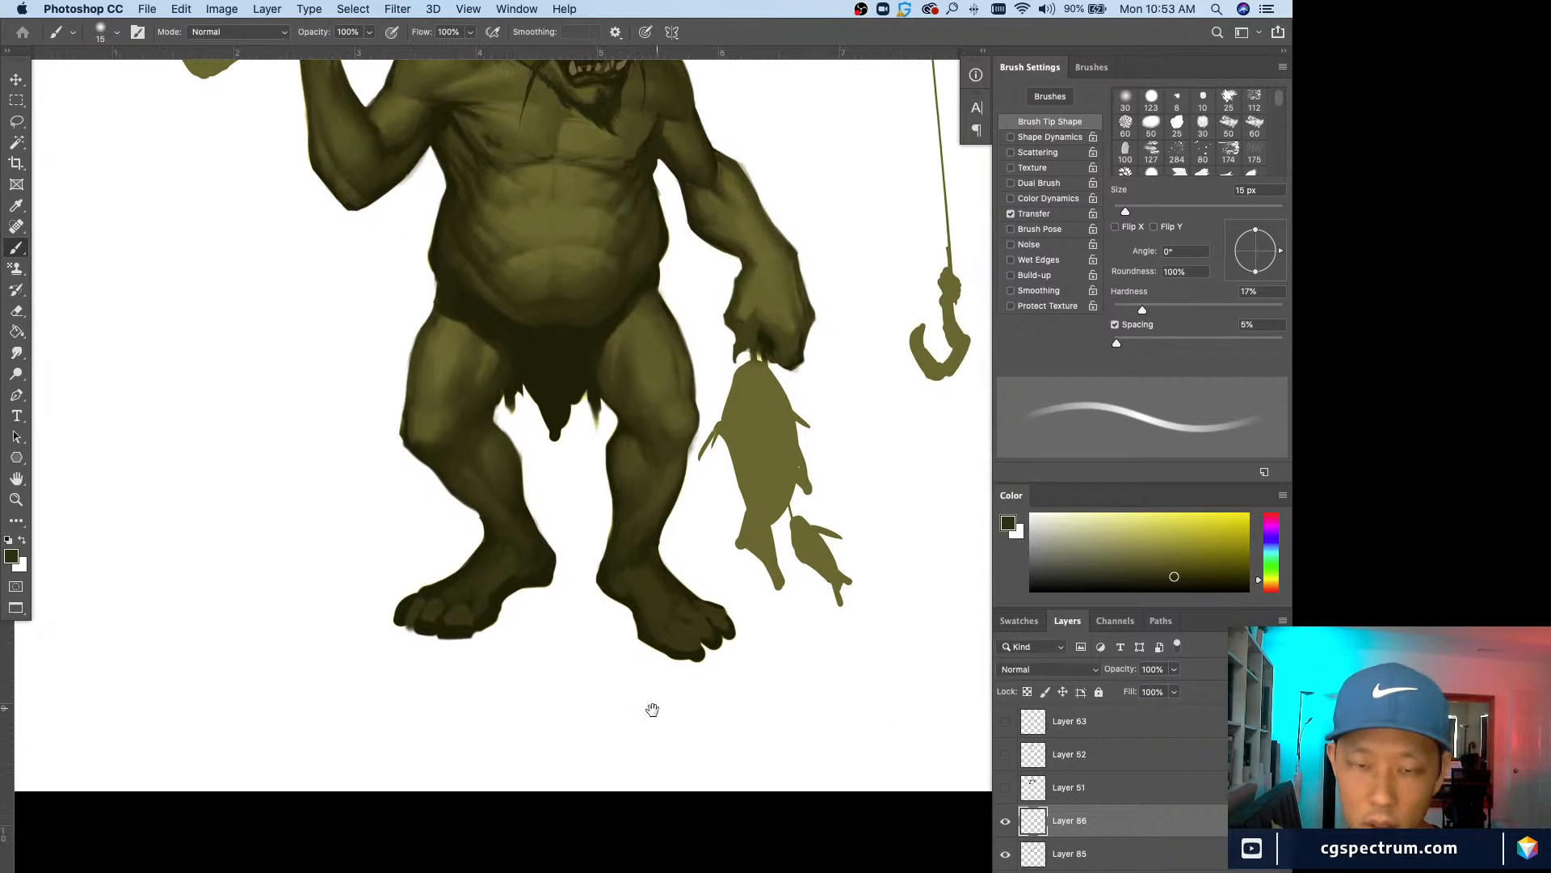
left_click_drag(652, 710, 617, 622)
key("super+equal")
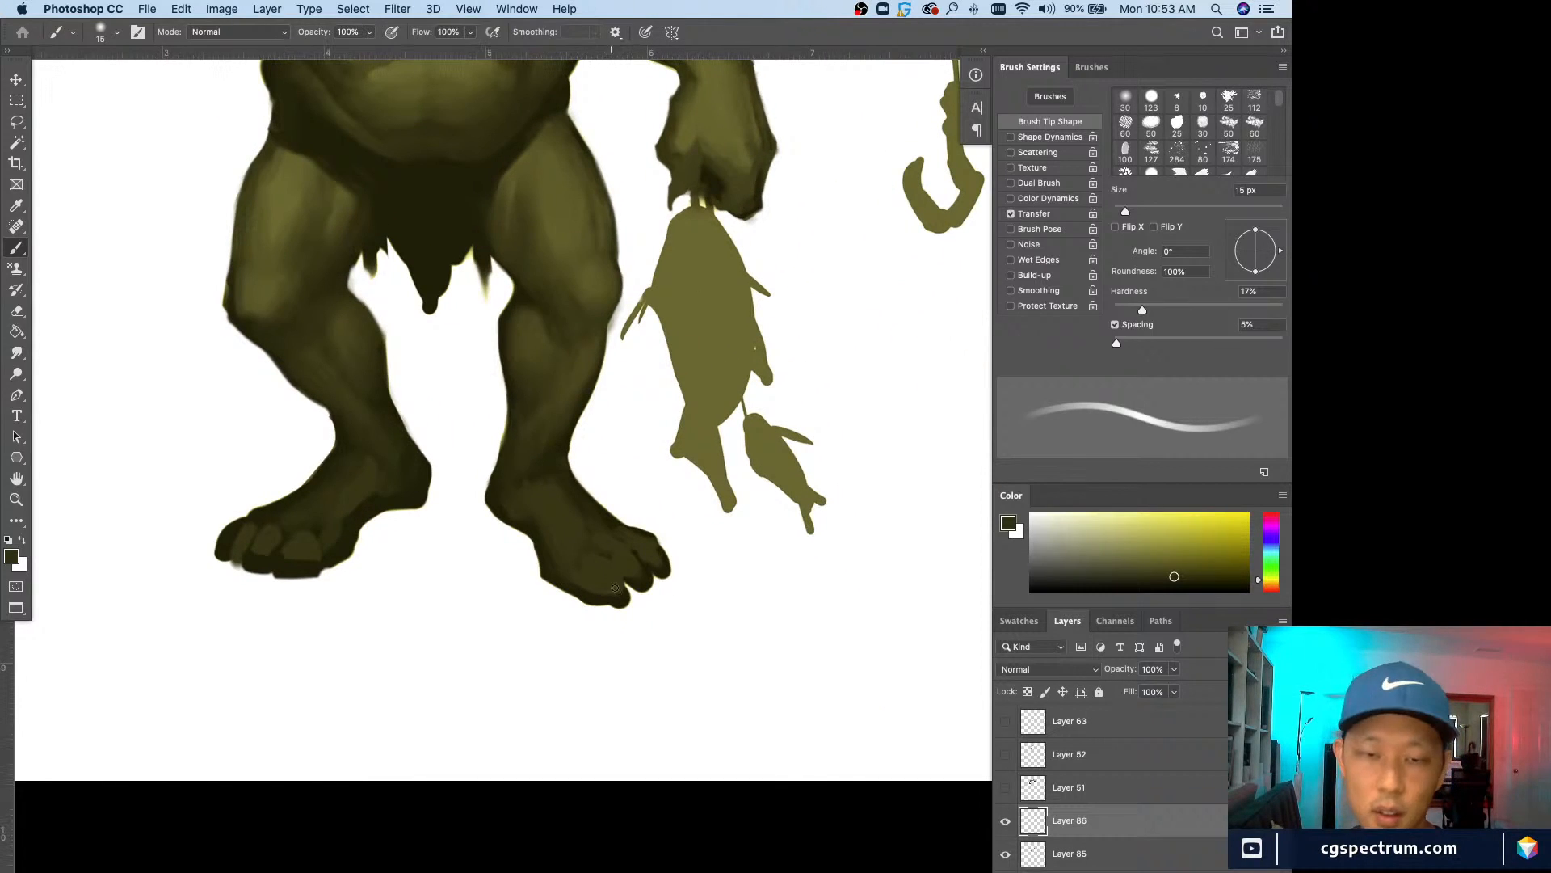
key("d")
key("x")
key("bracketleft")
key("bracketleft")
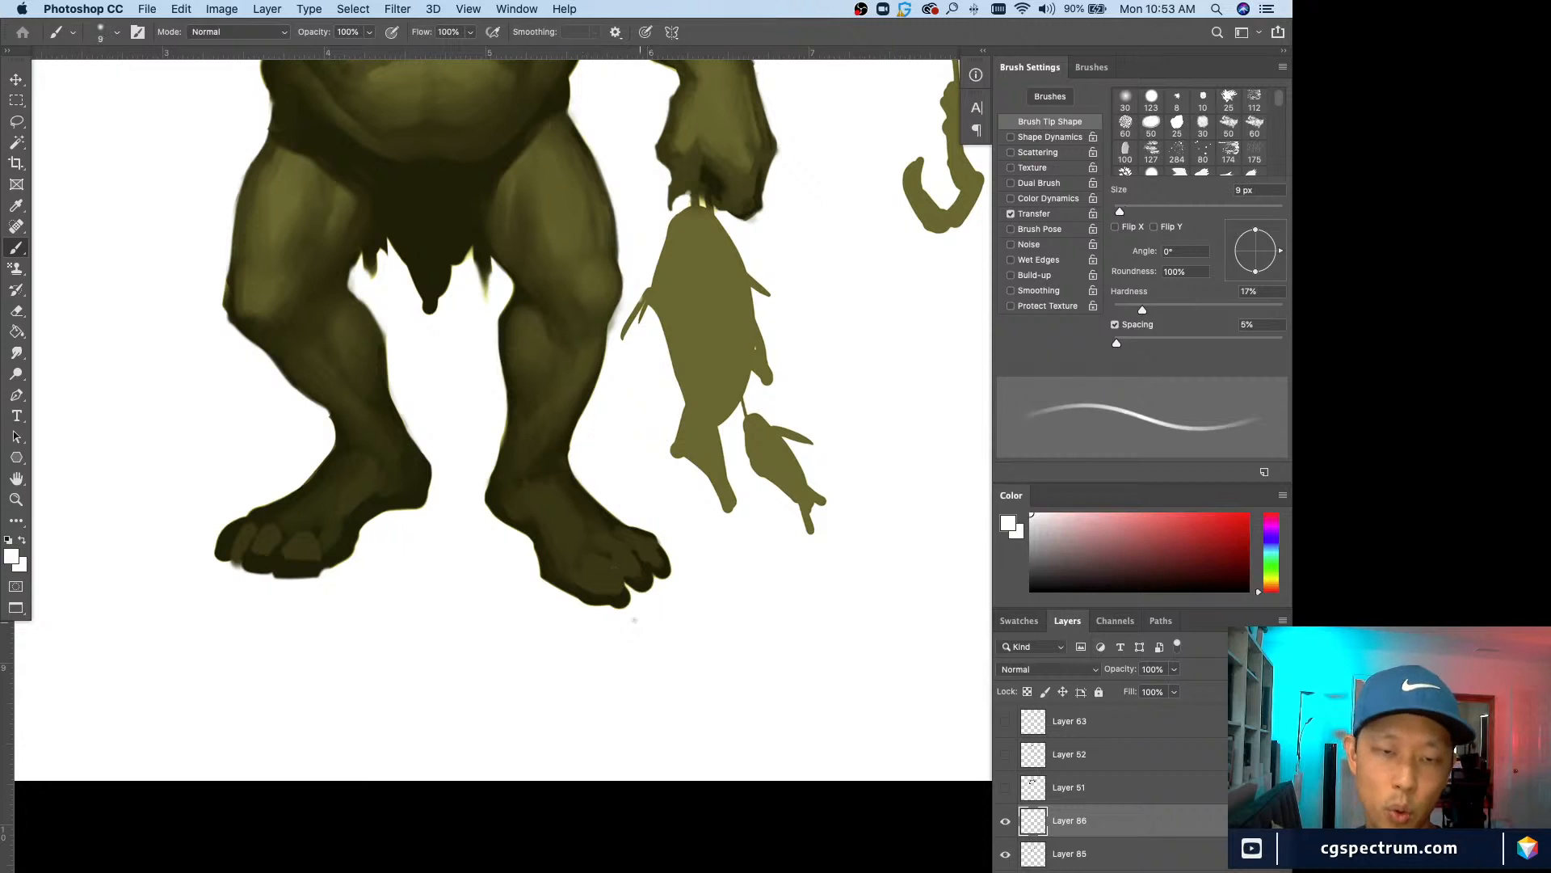
key("bracketleft")
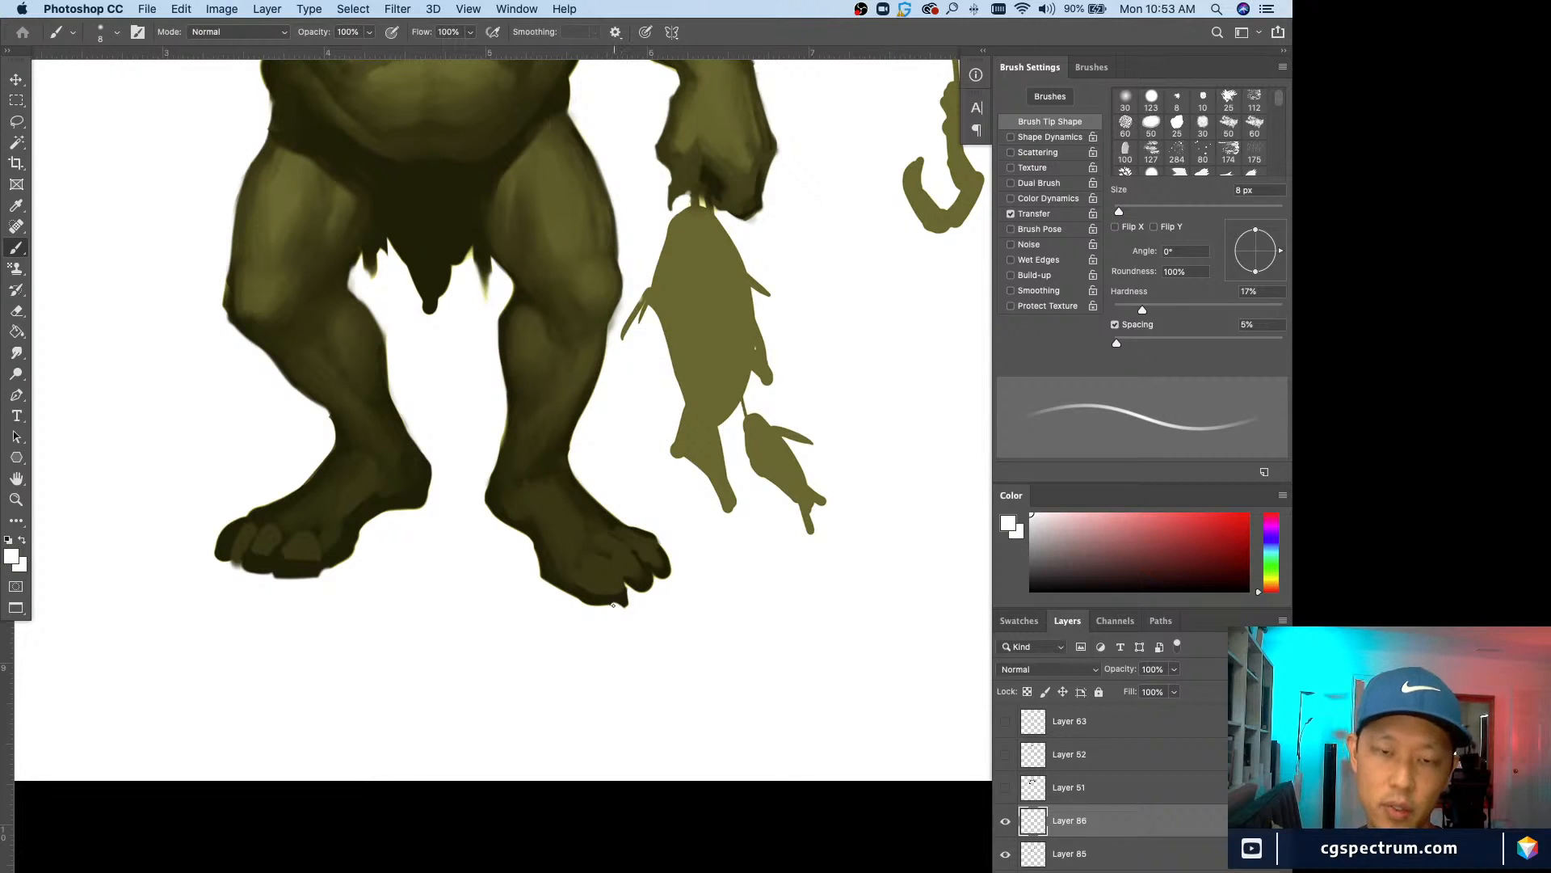
Step: Define the big toe's claw and lower edge with a very dark olive sampled from the foot, reducing the brush from 8 to 6 px
left_click(598, 597, "alt")
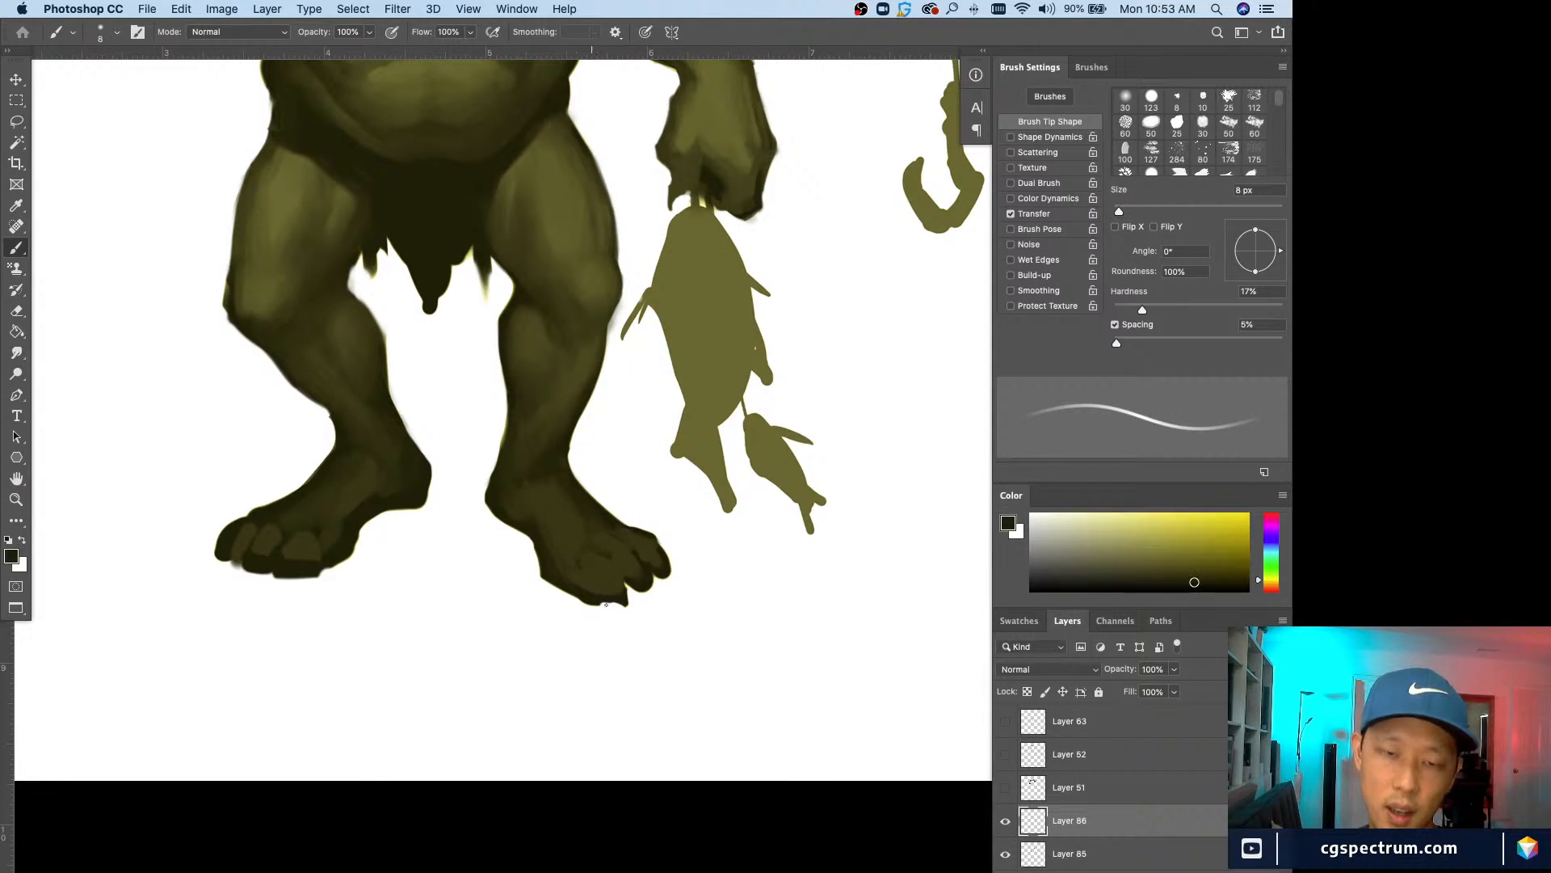
left_click(596, 598, "alt")
key("bracketleft")
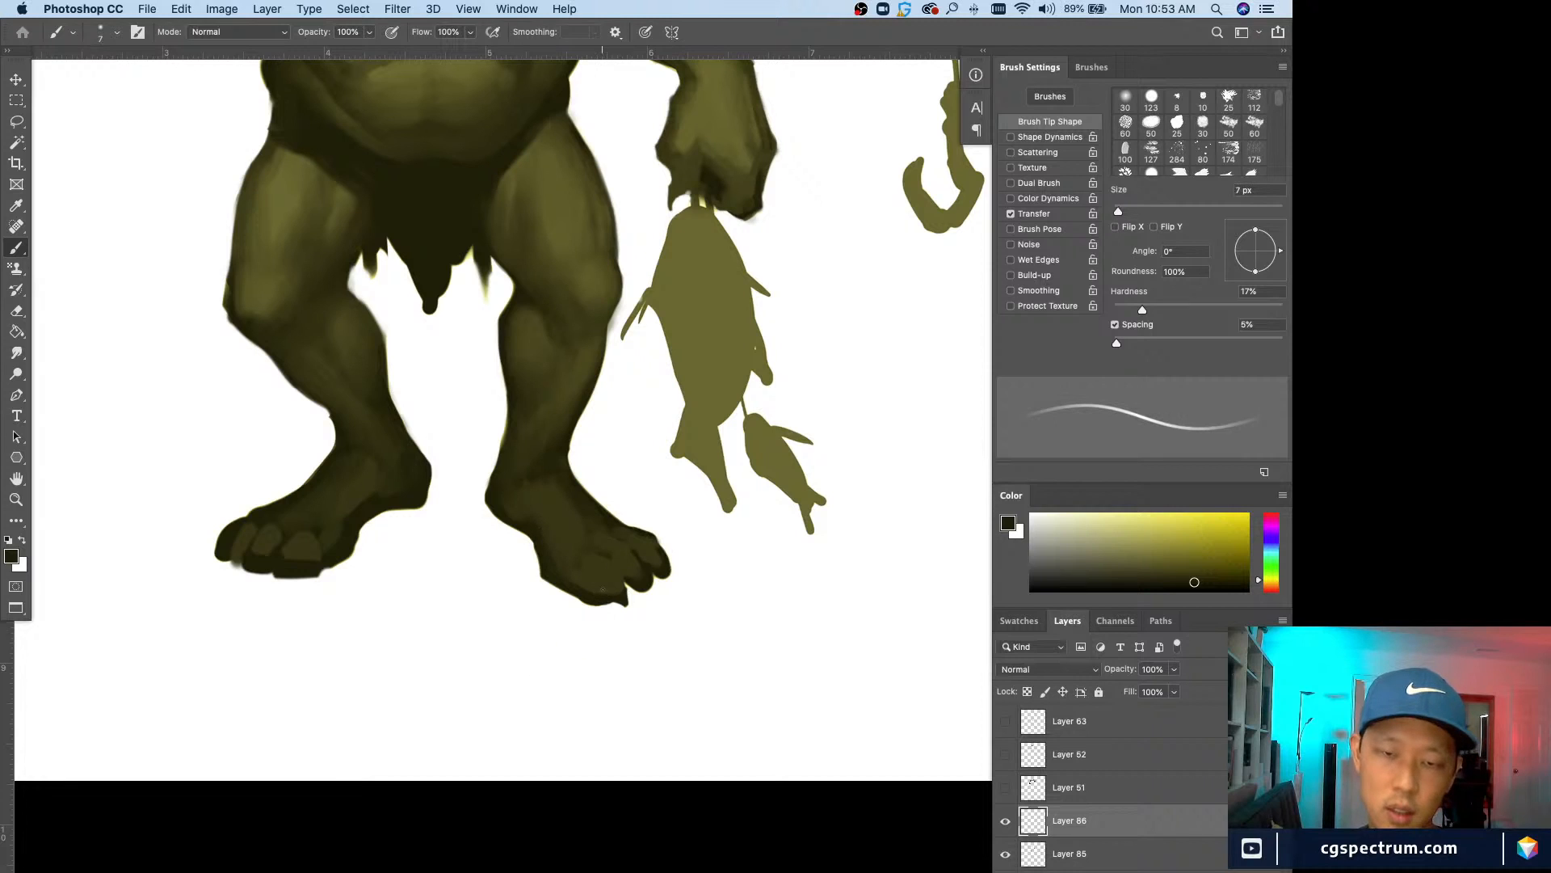
key("bracketleft")
mouse_move(616, 596)
left_mouse_down()
mouse_move(600, 563)
mouse_move(621, 599)
left_mouse_up()
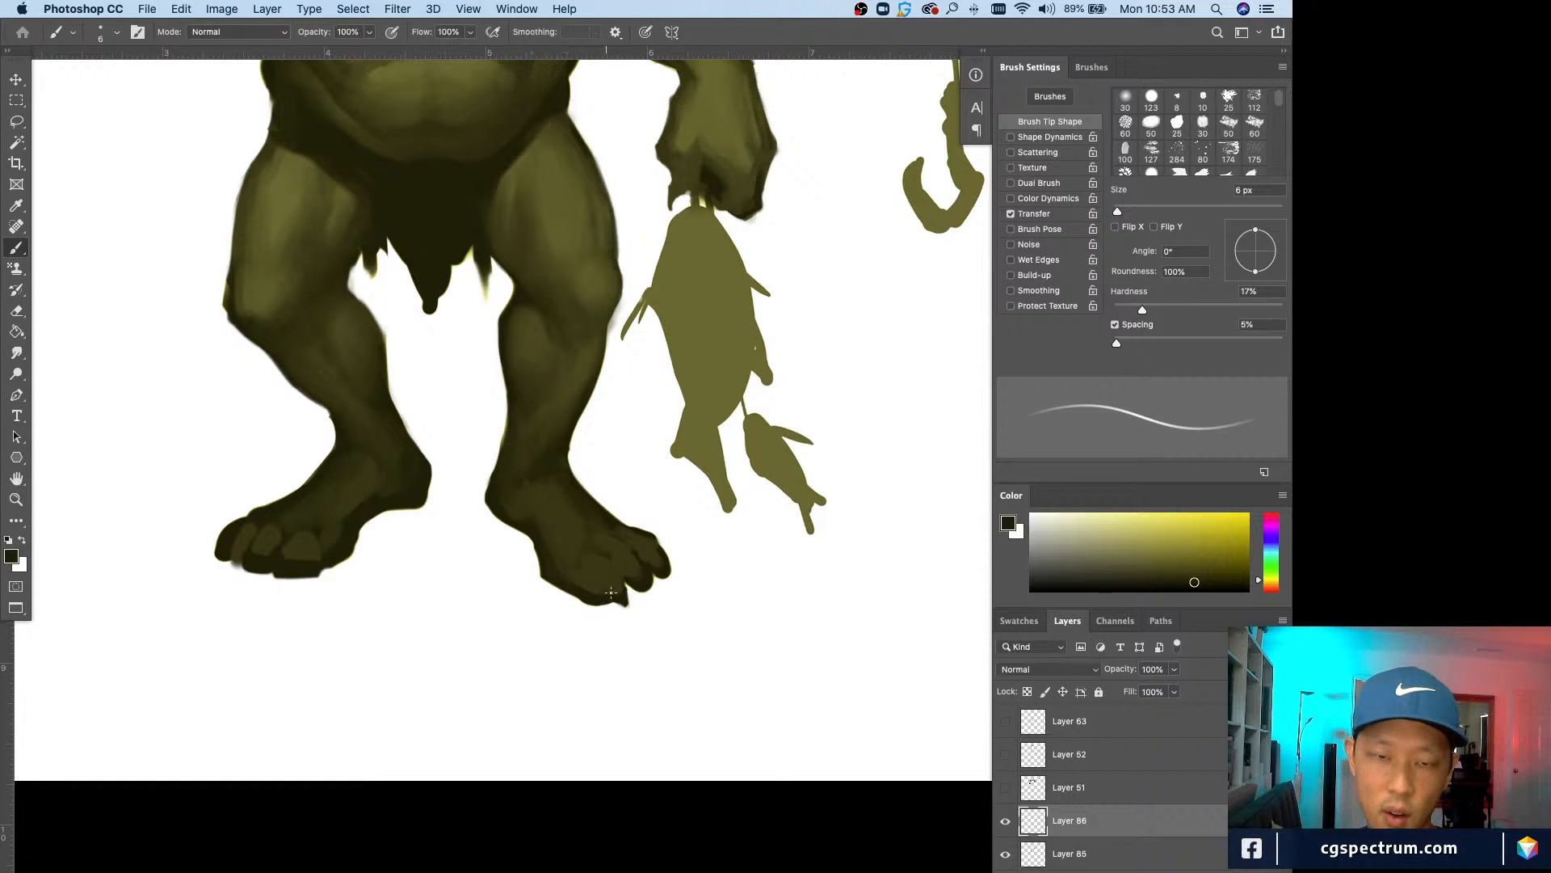
key("super+minus")
key("super+equal")
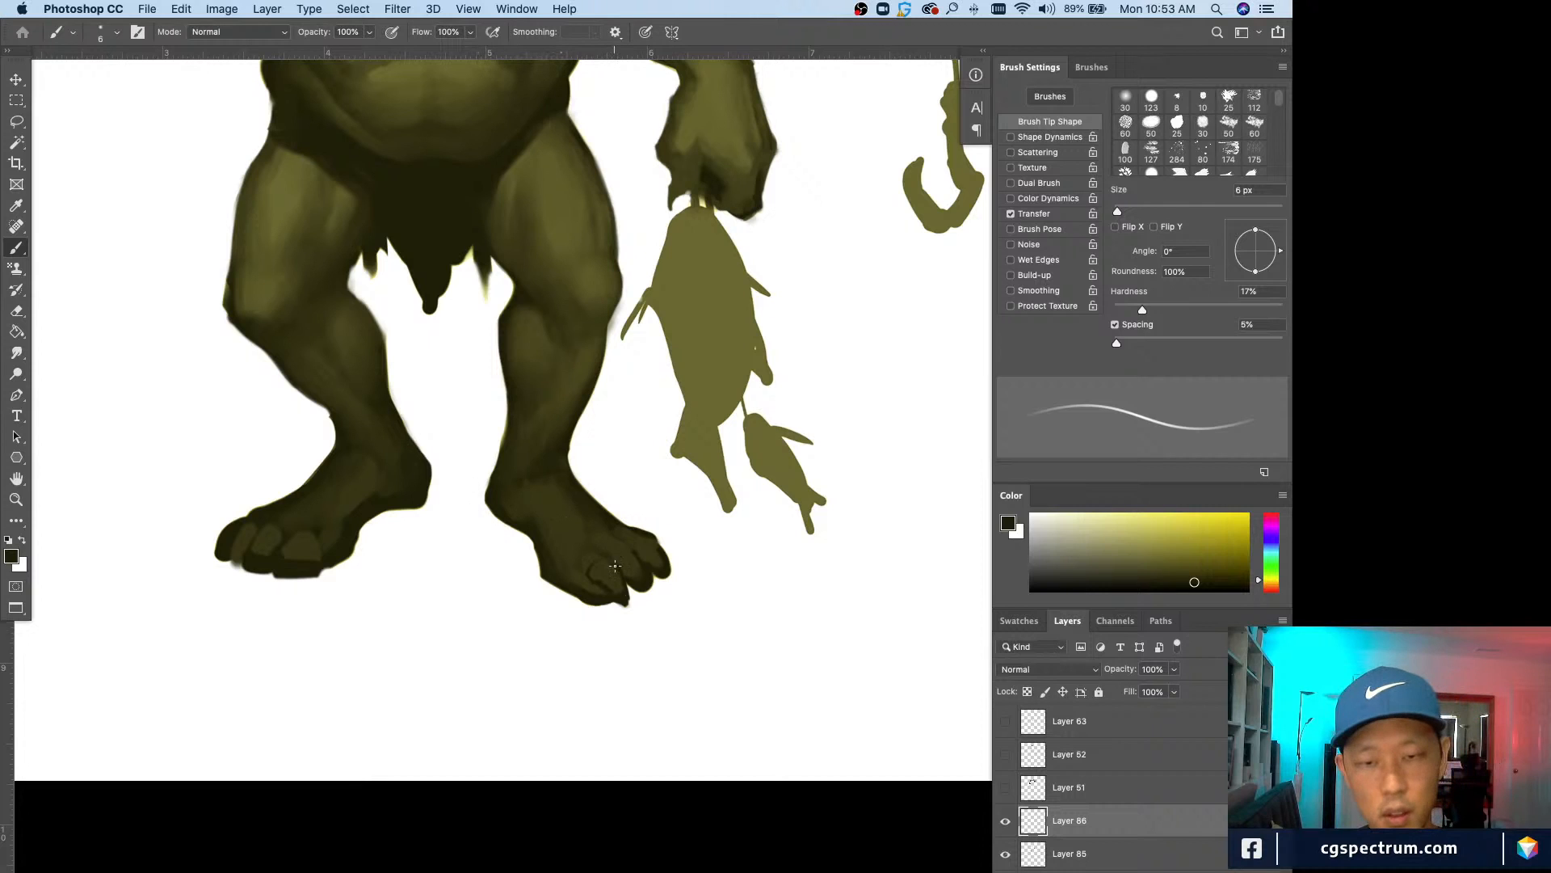
Step: Clean up the big toe's tip with white and darken around its nail with sampled dark olive at 7 px
key("x")
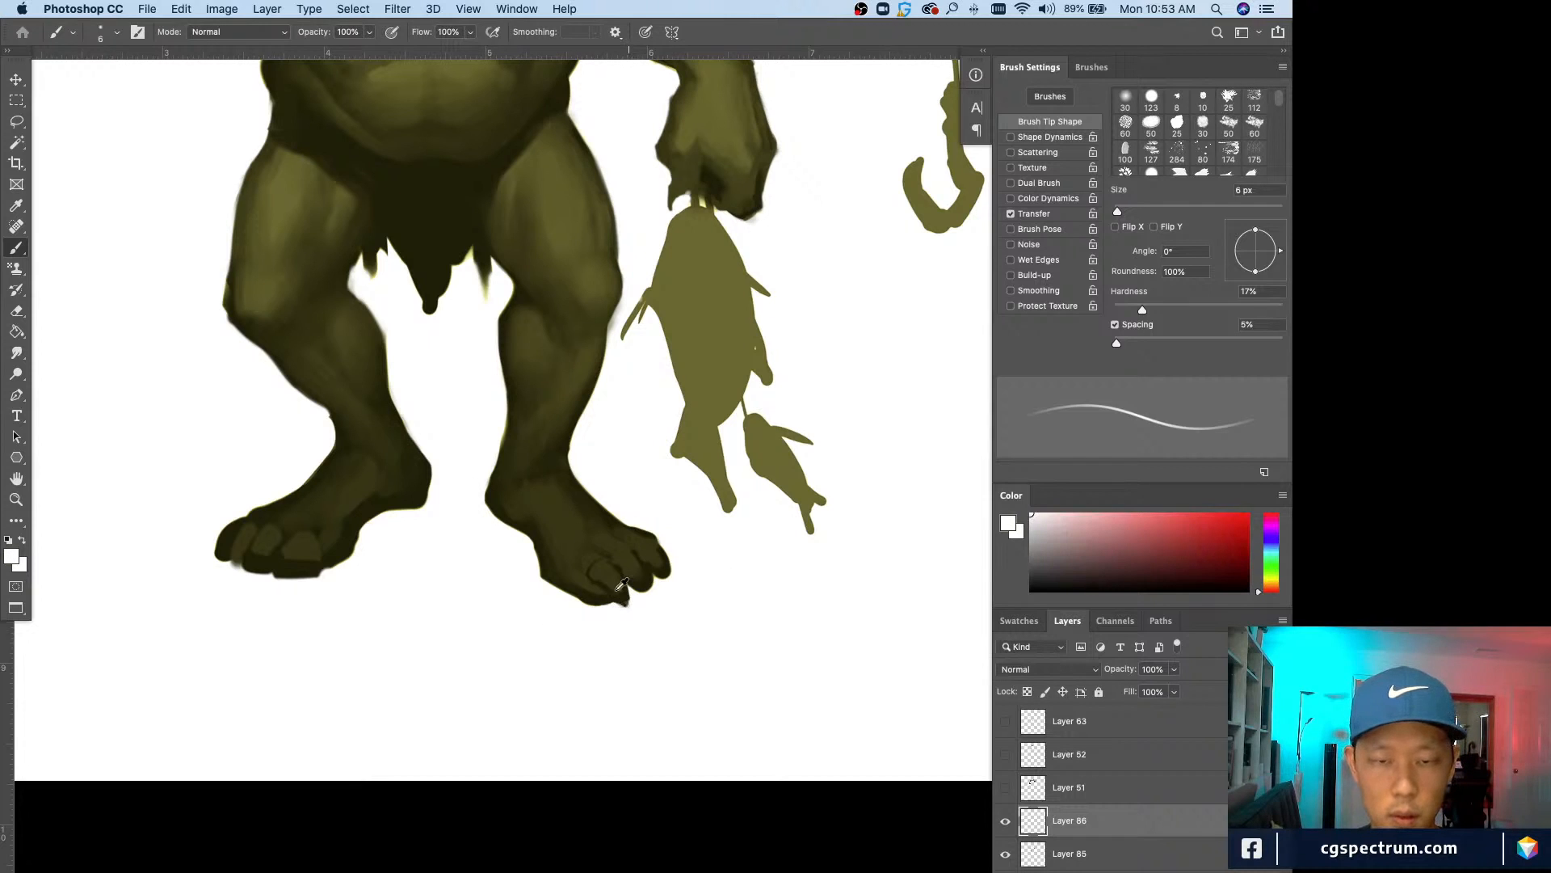
key("bracketright")
key("bracketright")
left_click(607, 563, "alt")
key("bracketleft")
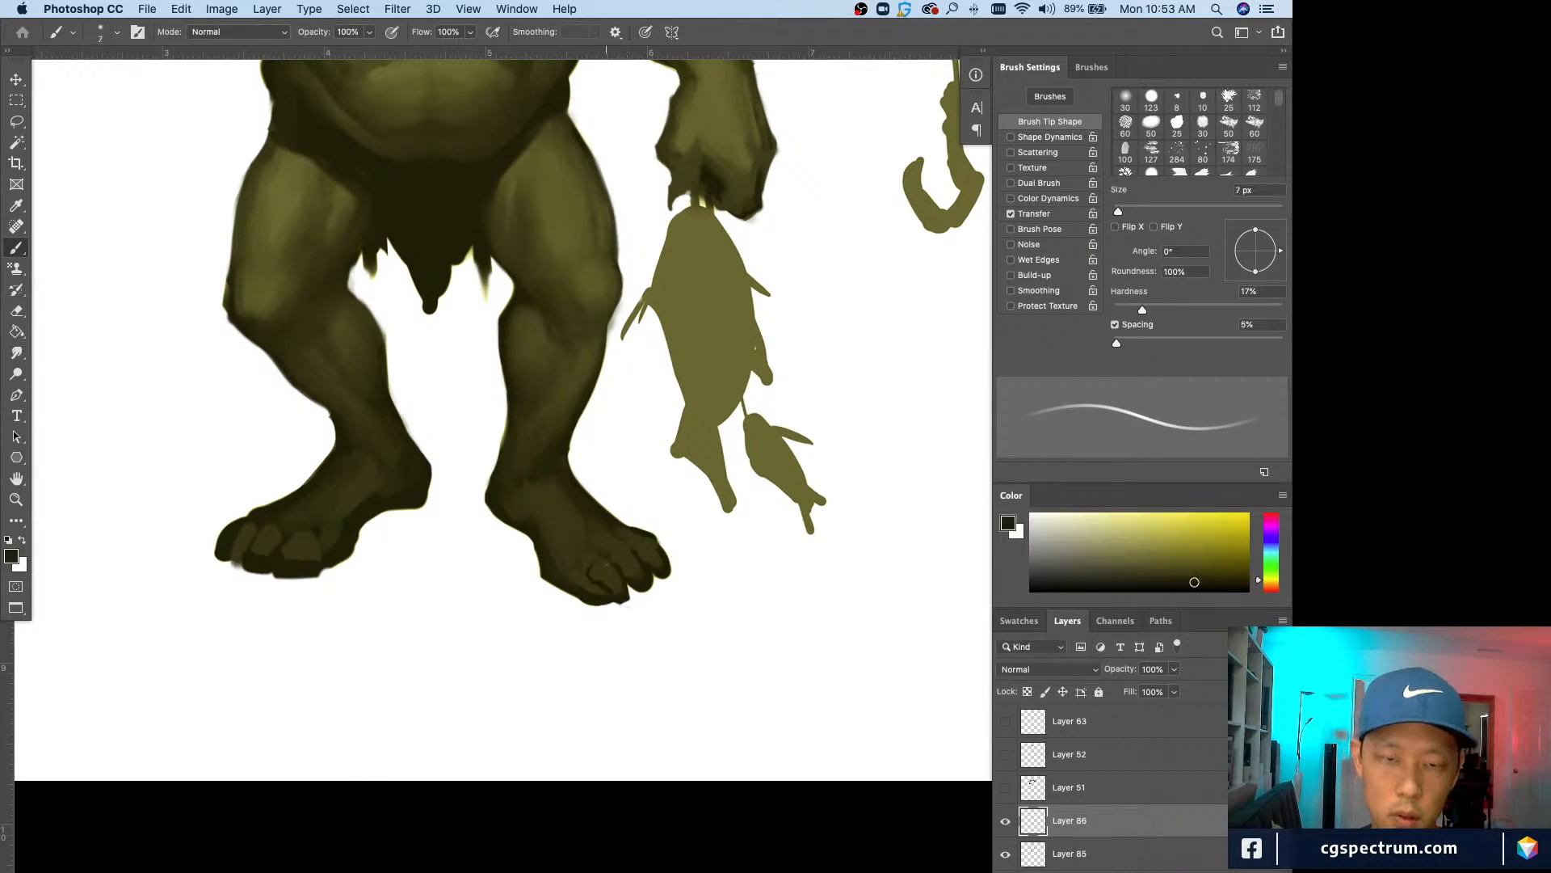
Step: Shape the middle toes beside the big toe with sampled dark and mid olives, using a 7 to 9 px brush
left_click(648, 577, "alt")
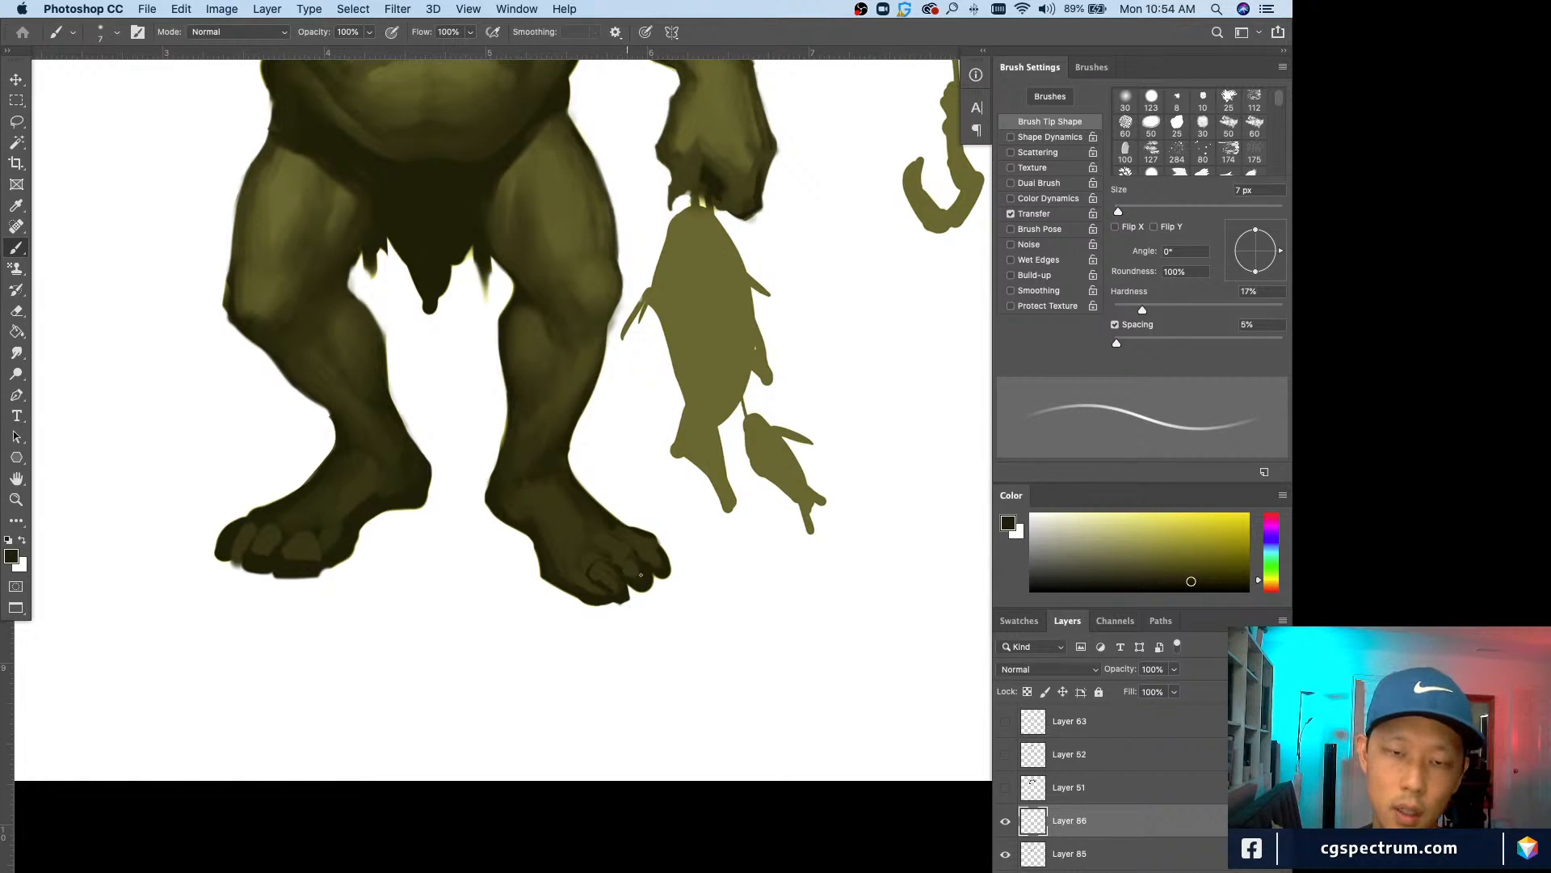
left_click(625, 552, "alt")
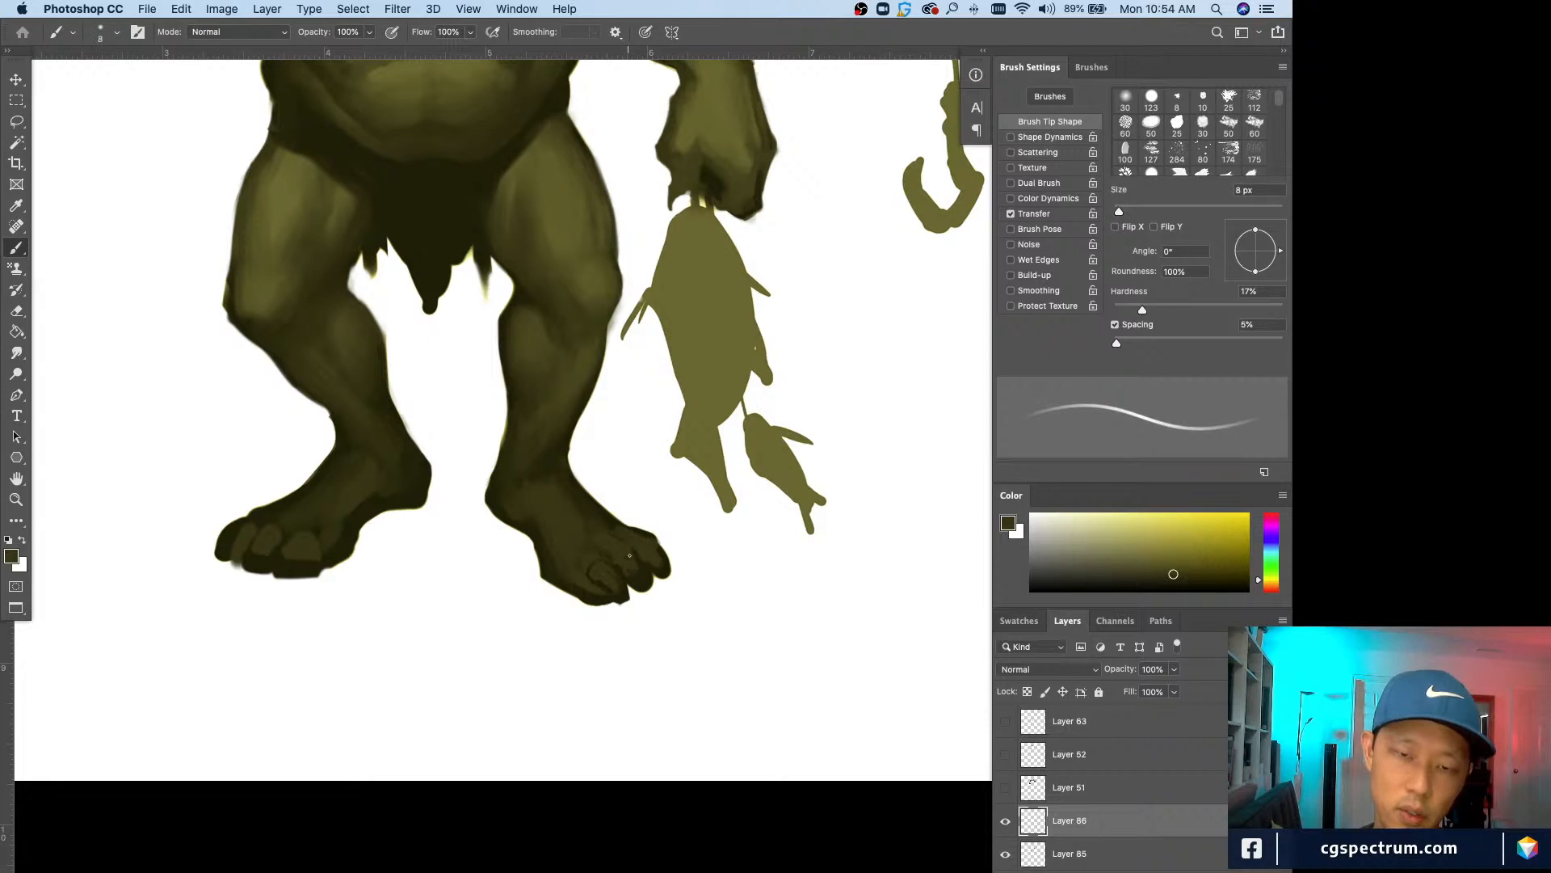
key("bracketright")
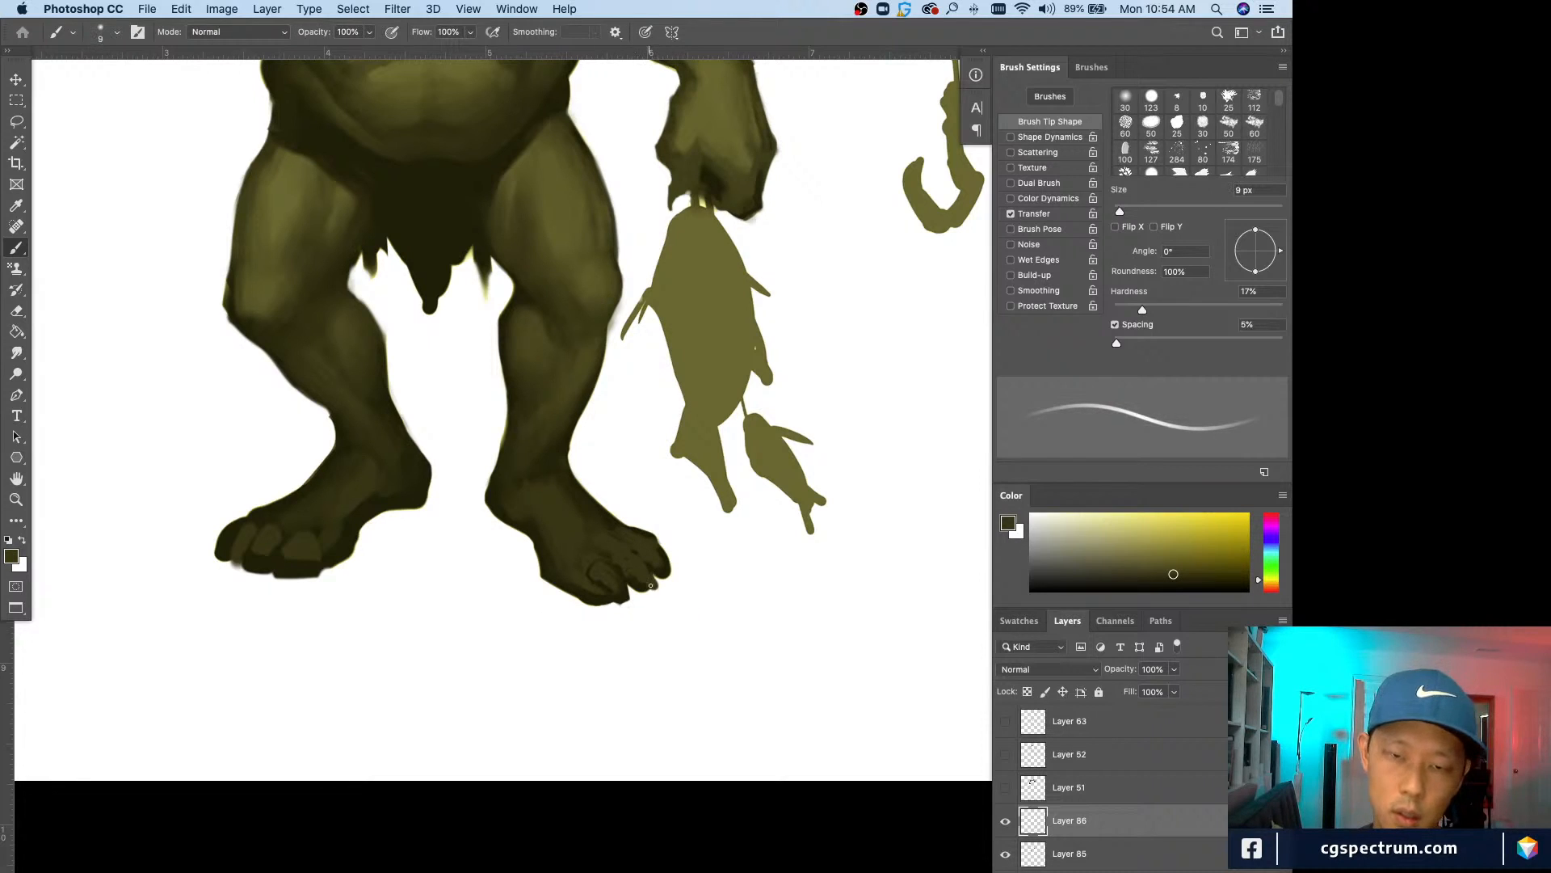
left_click(650, 572, "alt")
key("bracketleft")
key("bracketleft")
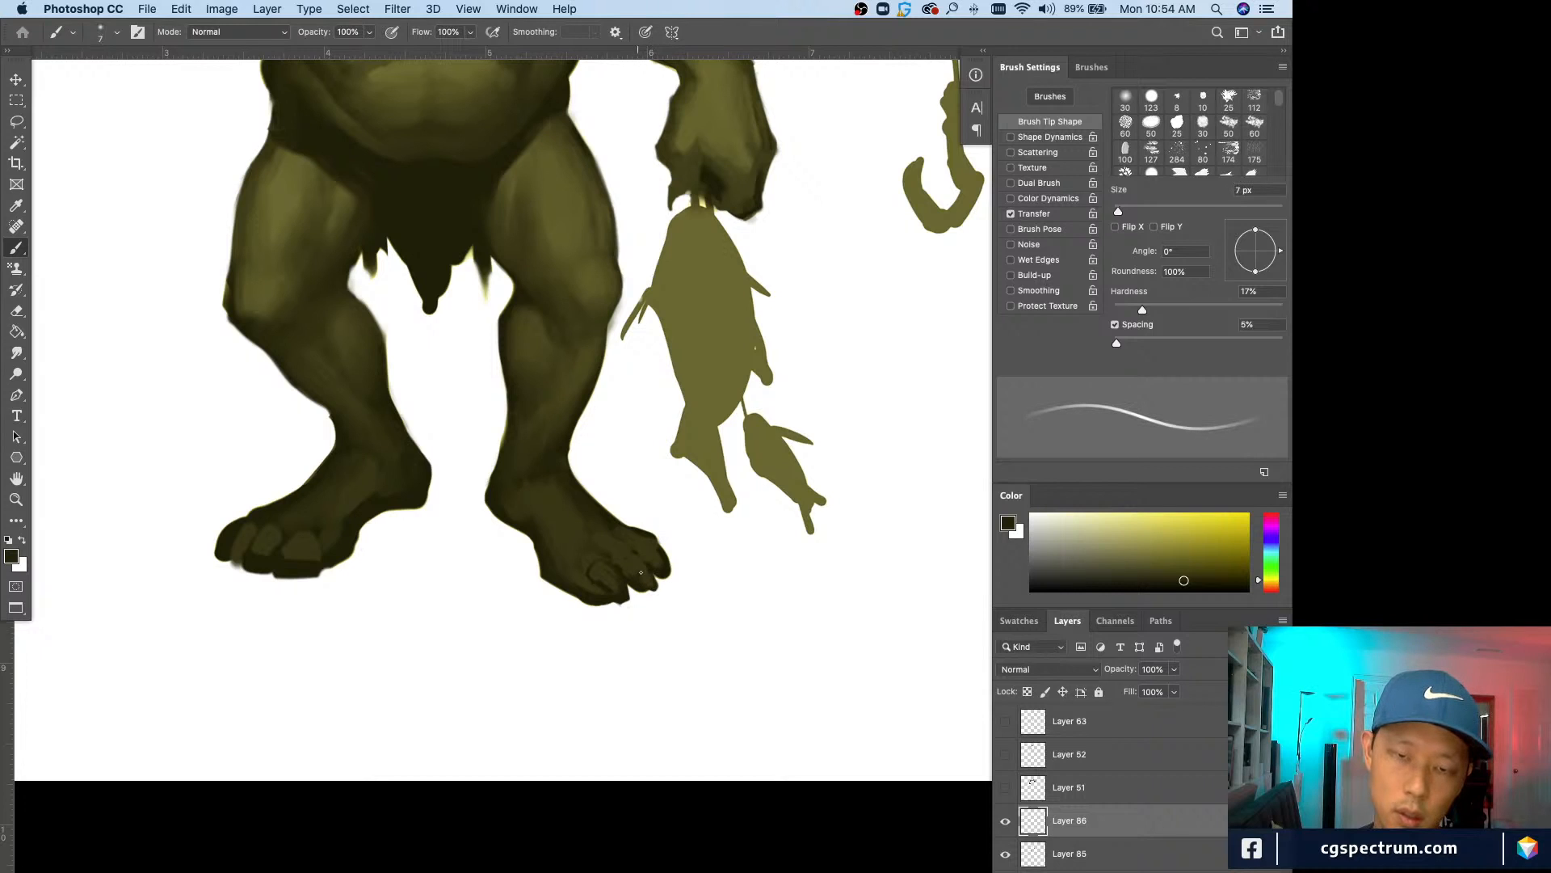
Step: Cut the outer toes into pointed claws with sampled white and rebuild them with dark and mid olives at 8 px
left_click(672, 553, "alt")
key("bracketright")
left_click_drag(661, 542, 673, 577)
left_click(664, 570, "alt")
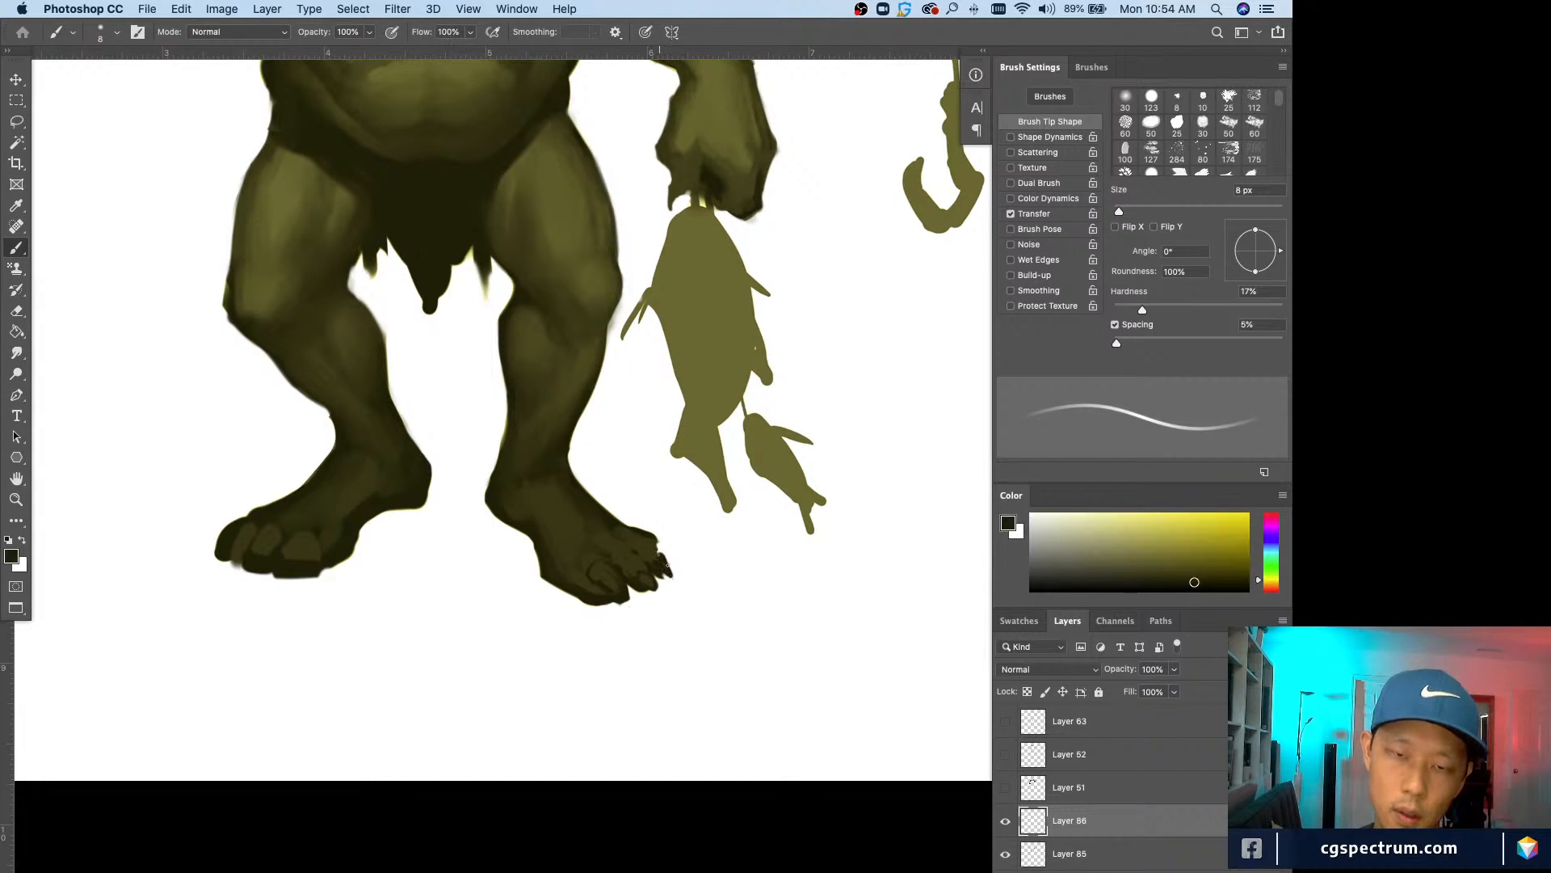
left_click(667, 521, "alt")
left_click(652, 531, "alt")
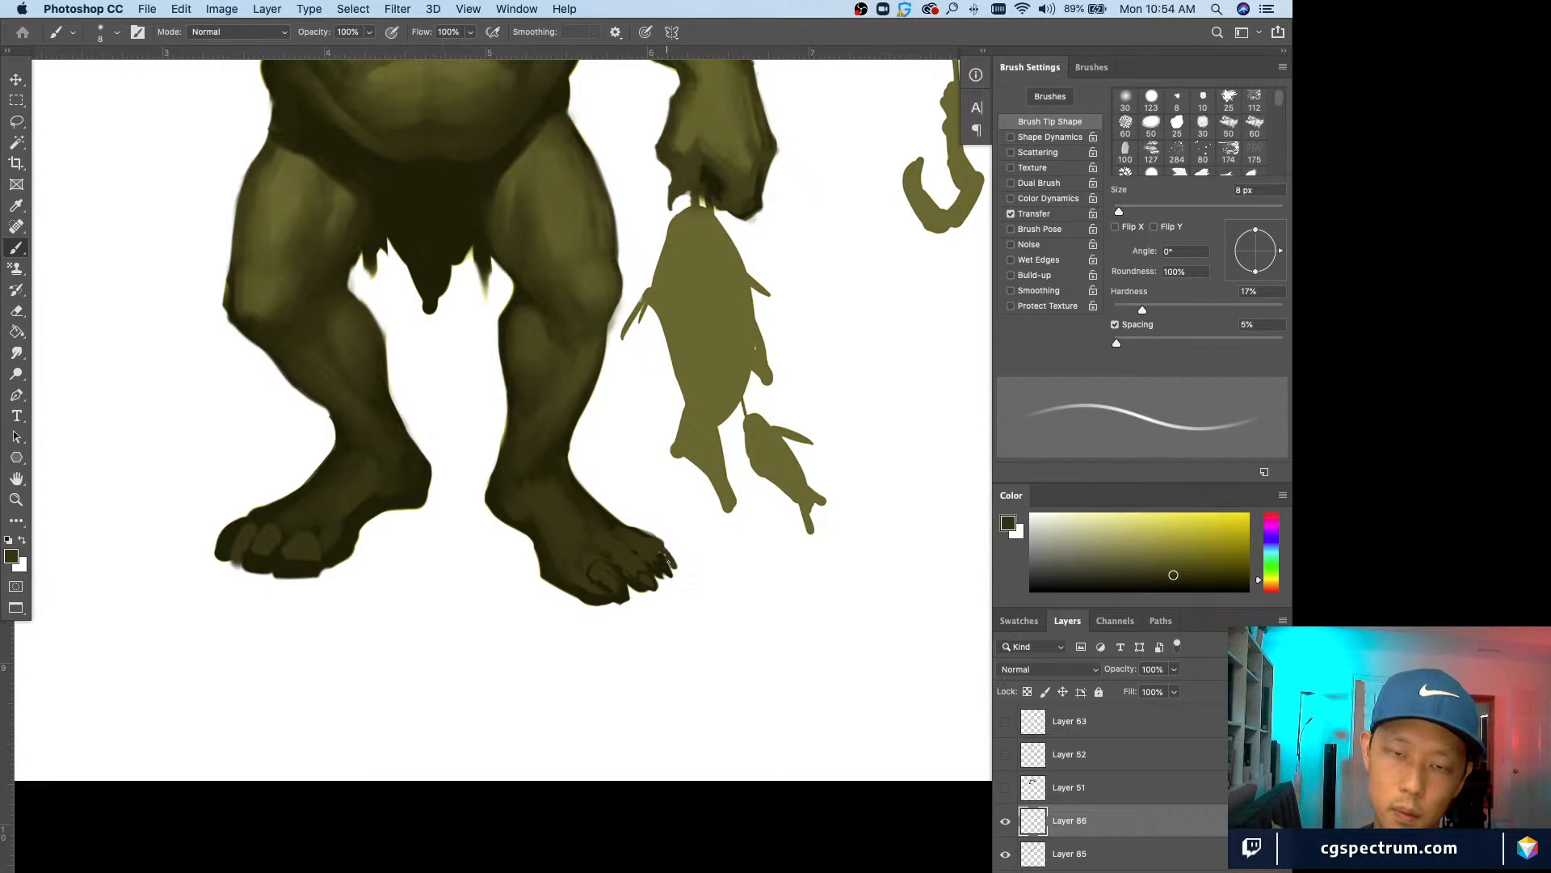
left_click(659, 559, "alt")
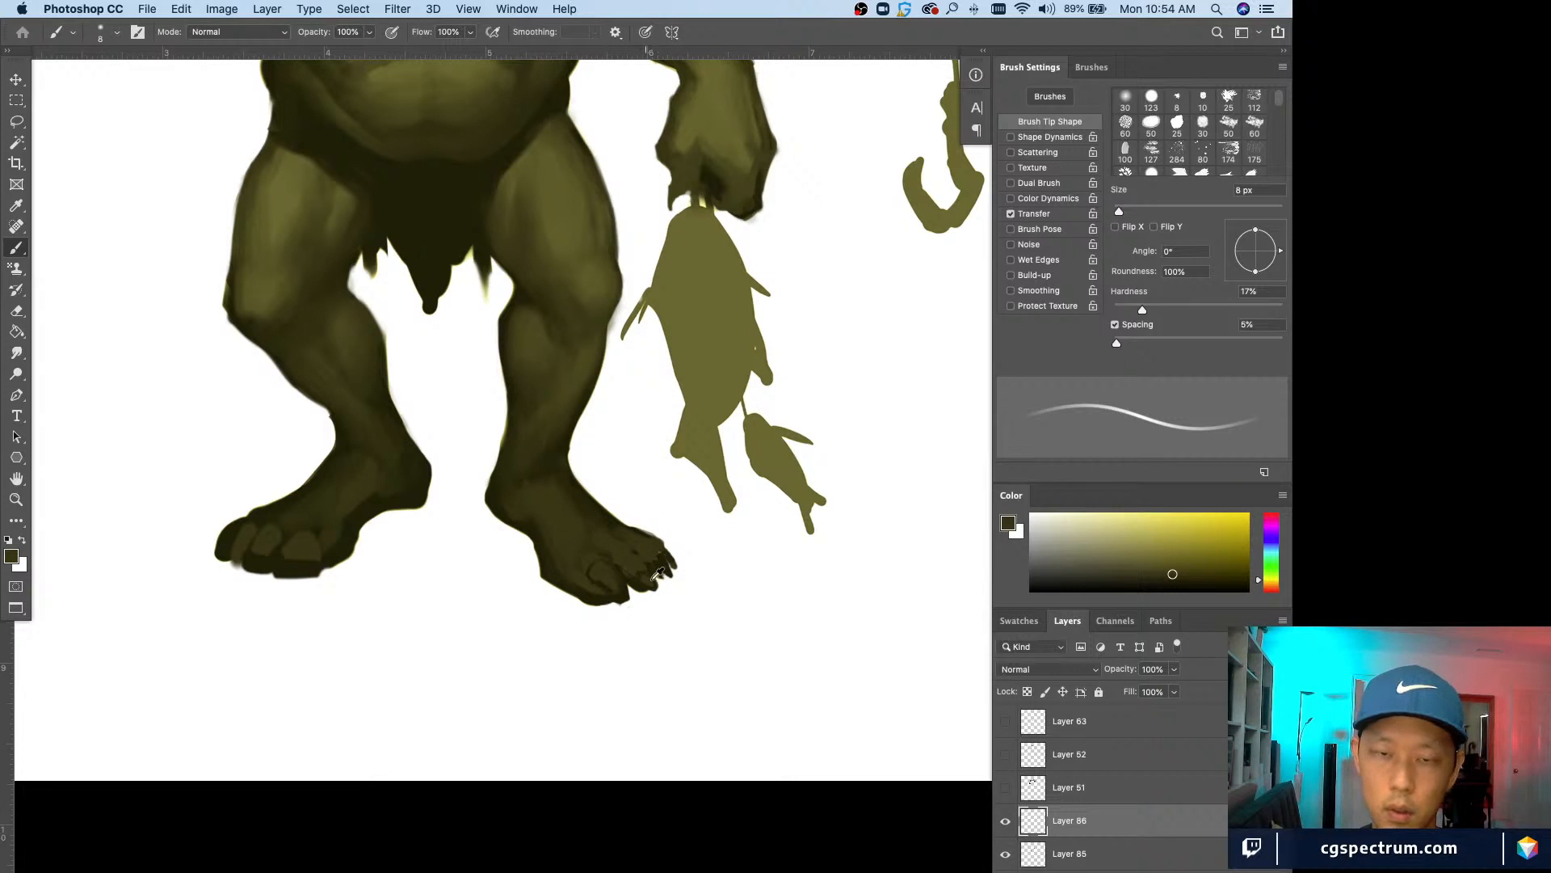
Step: Sharpen the outer toes' claw tips at 8 px, alternating white with a sampled very dark olive
left_click(709, 593, "alt")
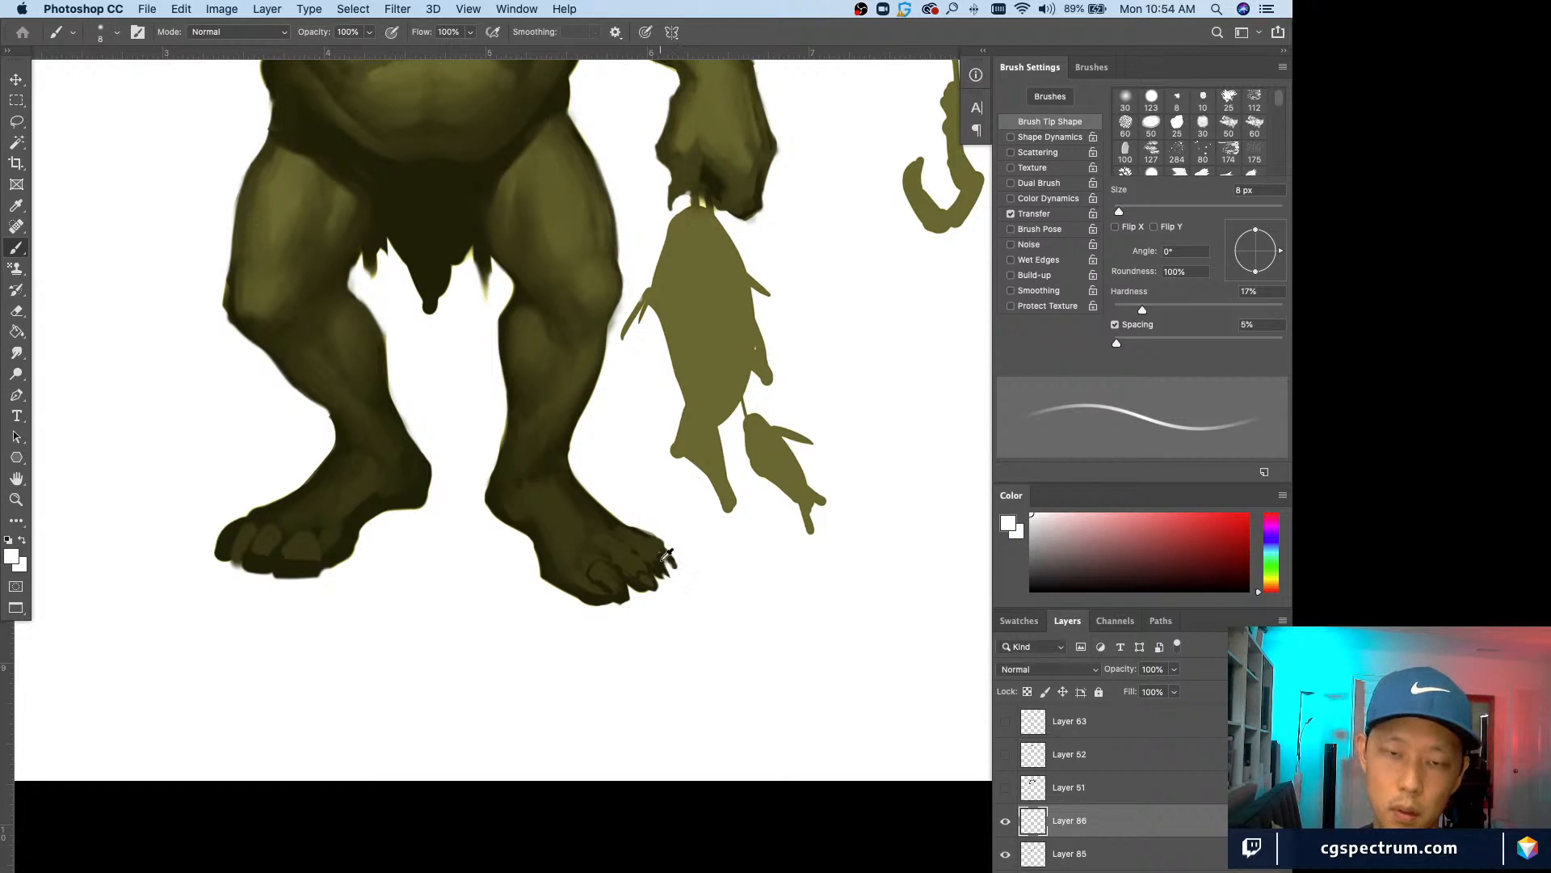
left_click(665, 566, "alt")
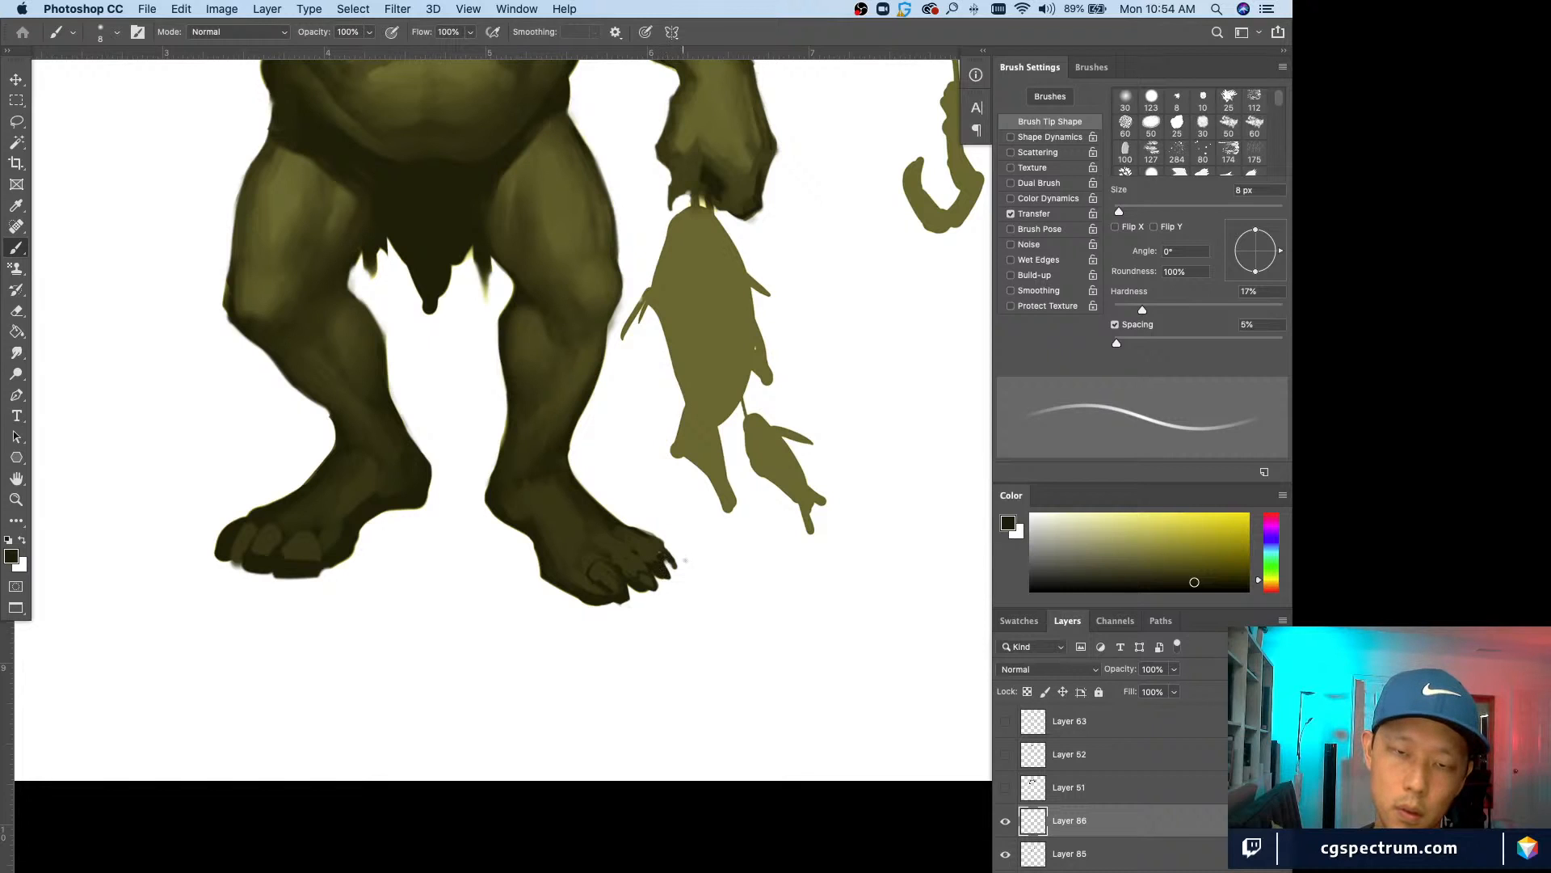
left_click(683, 569, "alt")
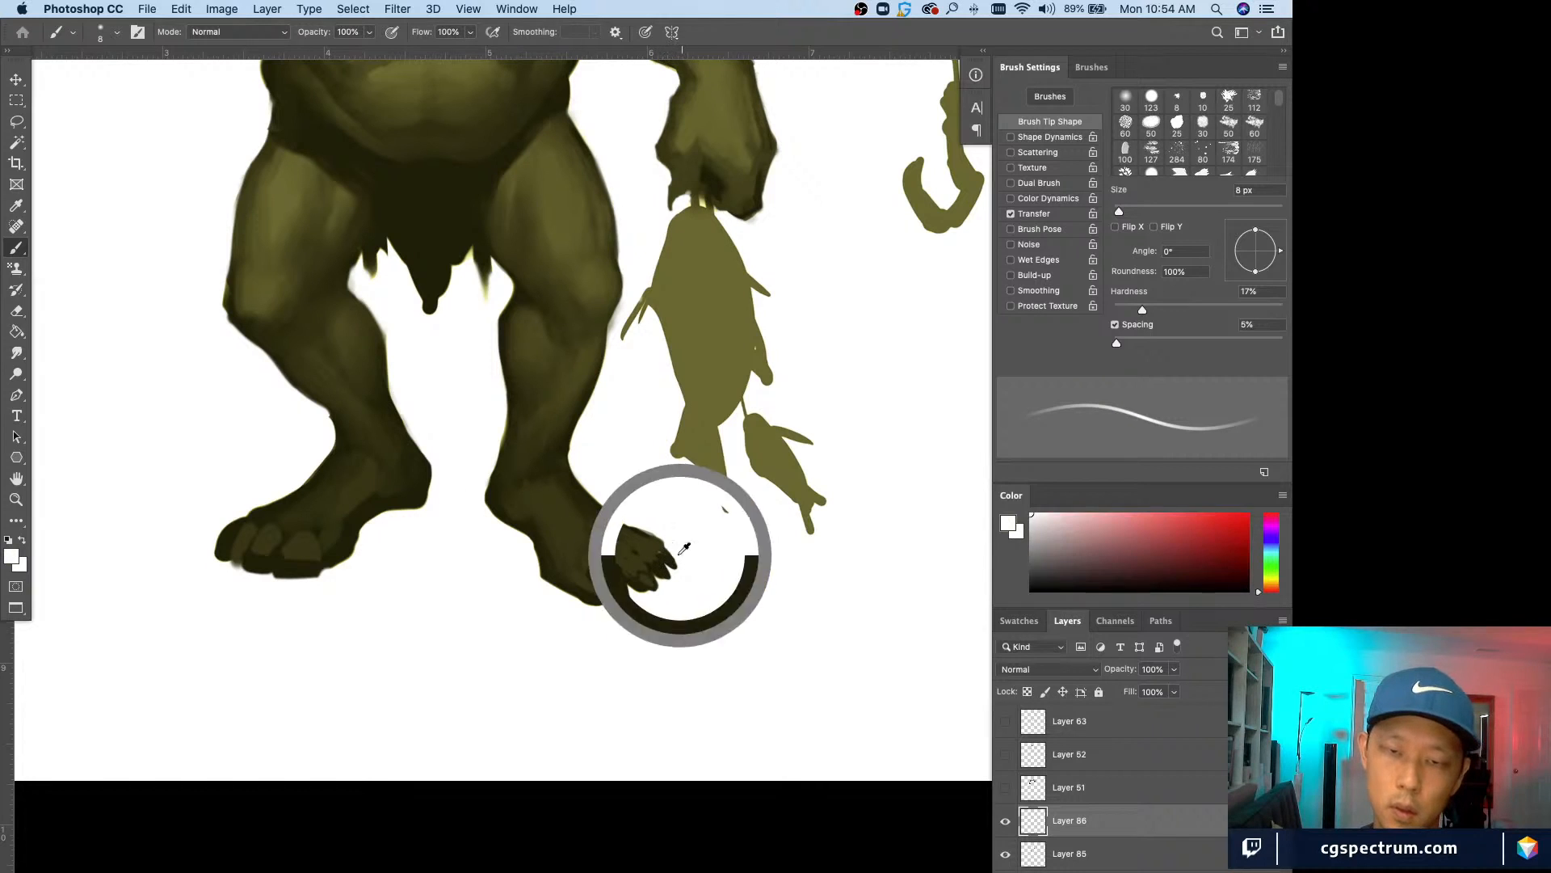
left_click(664, 562, "alt")
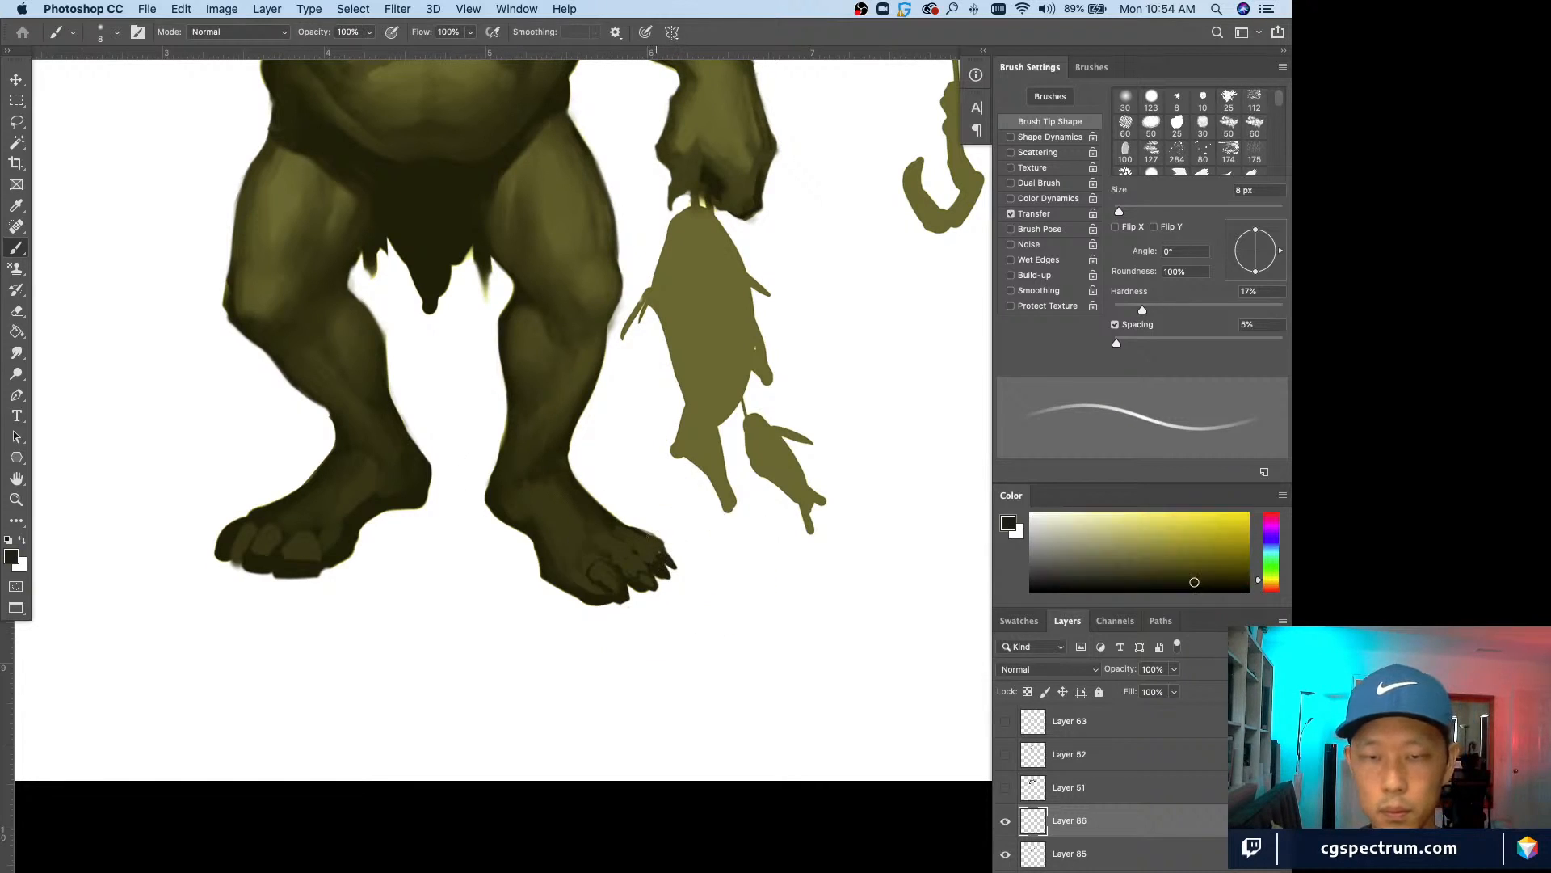
left_click(660, 536, "alt")
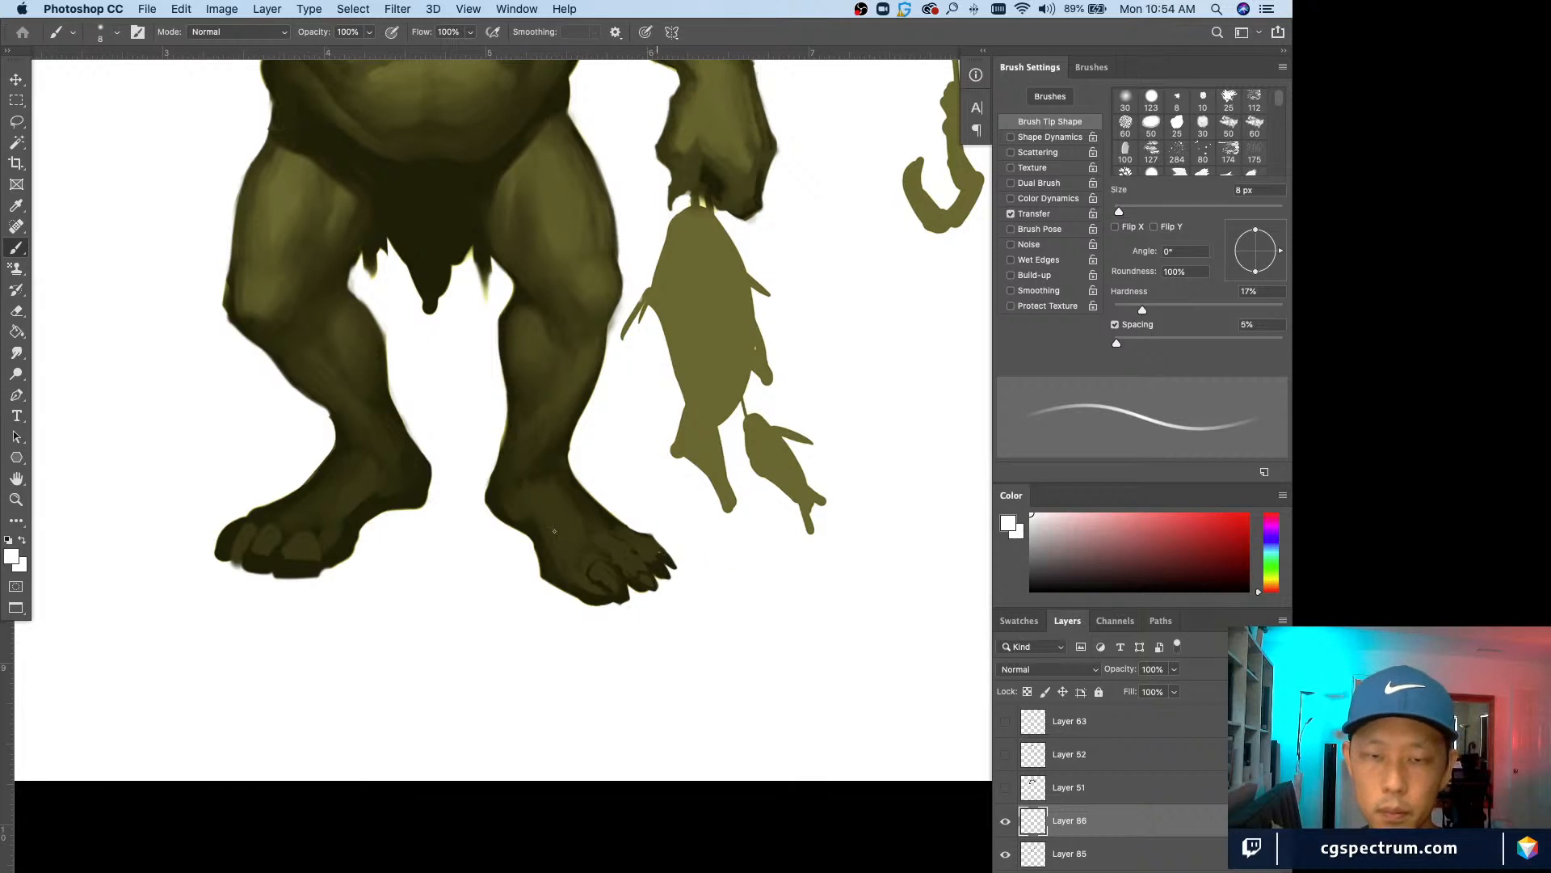
Step: Darken the top of the fish-side foot behind the toes with sampled dark olive, using a 10 to 15 px brush
left_click(650, 572, "alt")
key("bracketright")
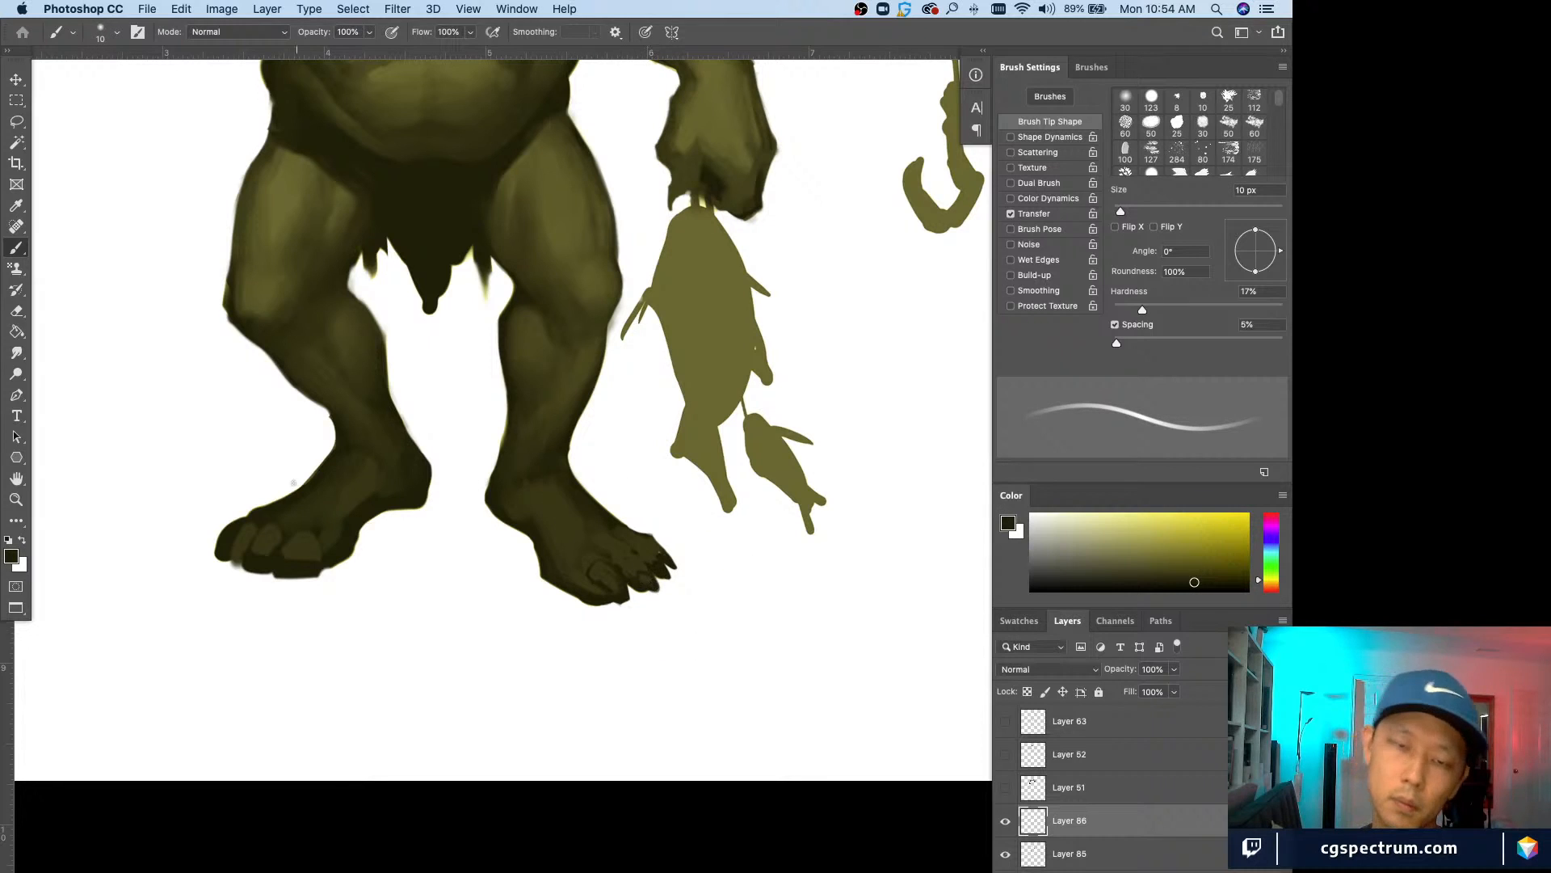
key("bracketright")
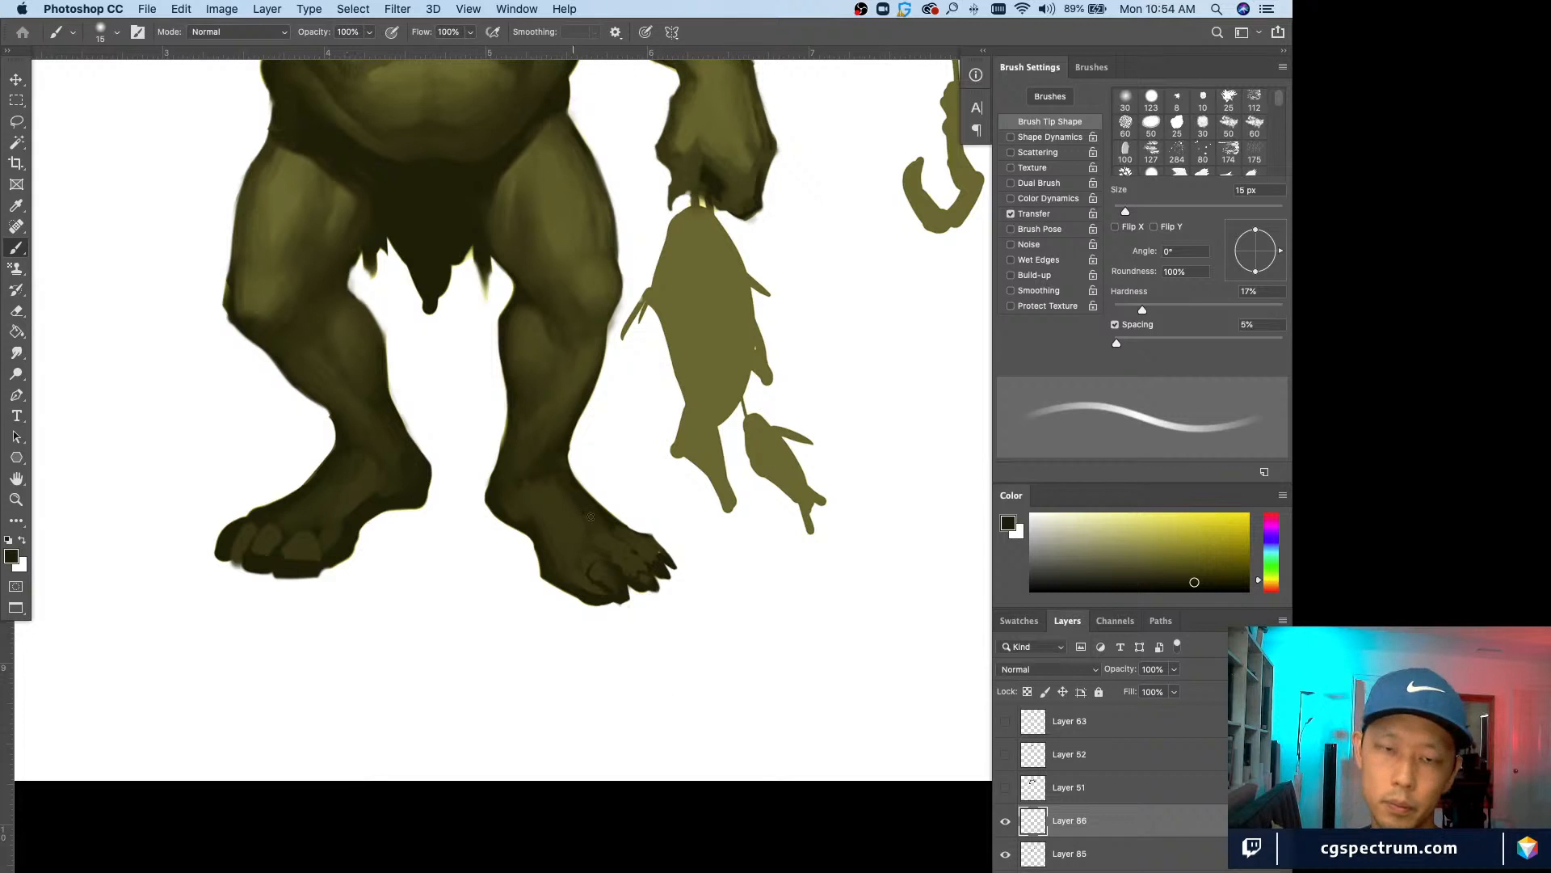
Step: Define the tendons along the top of the fish-side foot on a new layer with sampled olives, using a 9 to 15 px brush
key("bracketleft")
key("bracketleft")
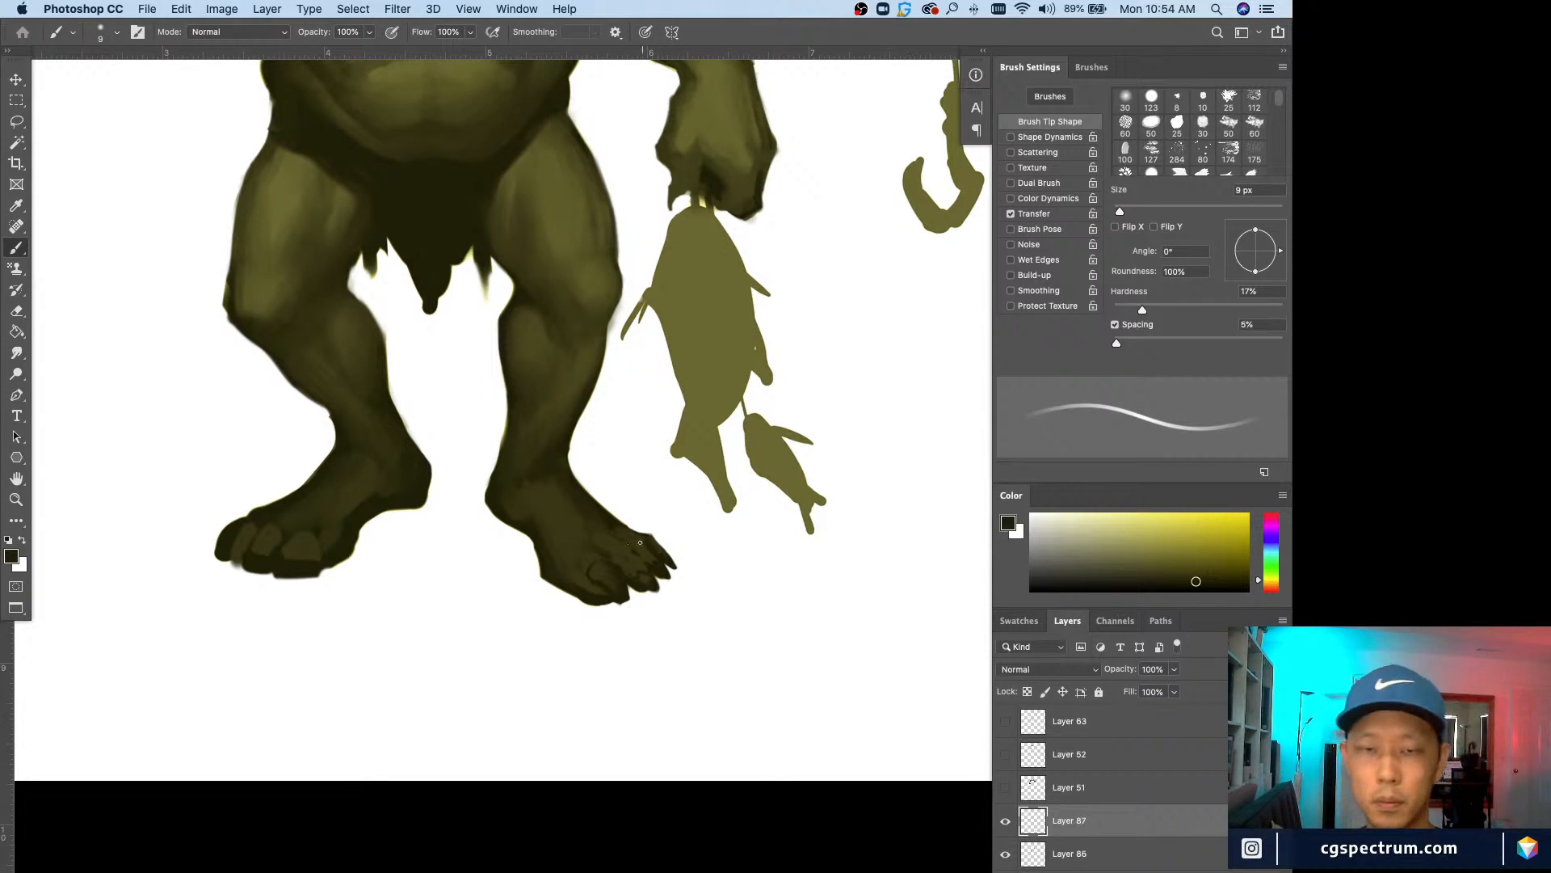
key("bracketright")
left_click(565, 502, "alt")
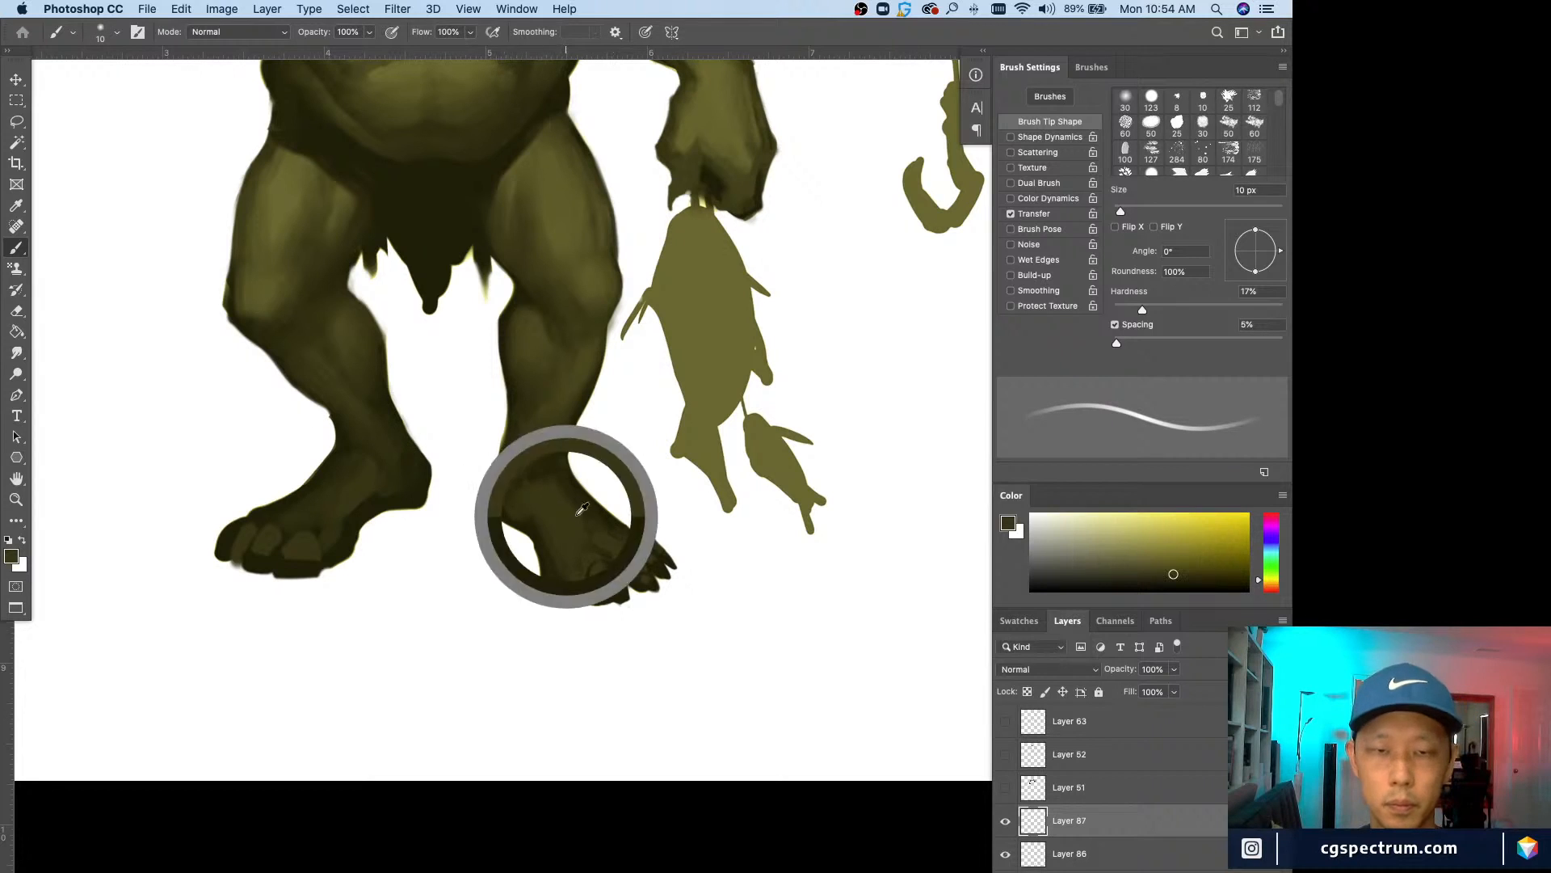
key("bracketleft")
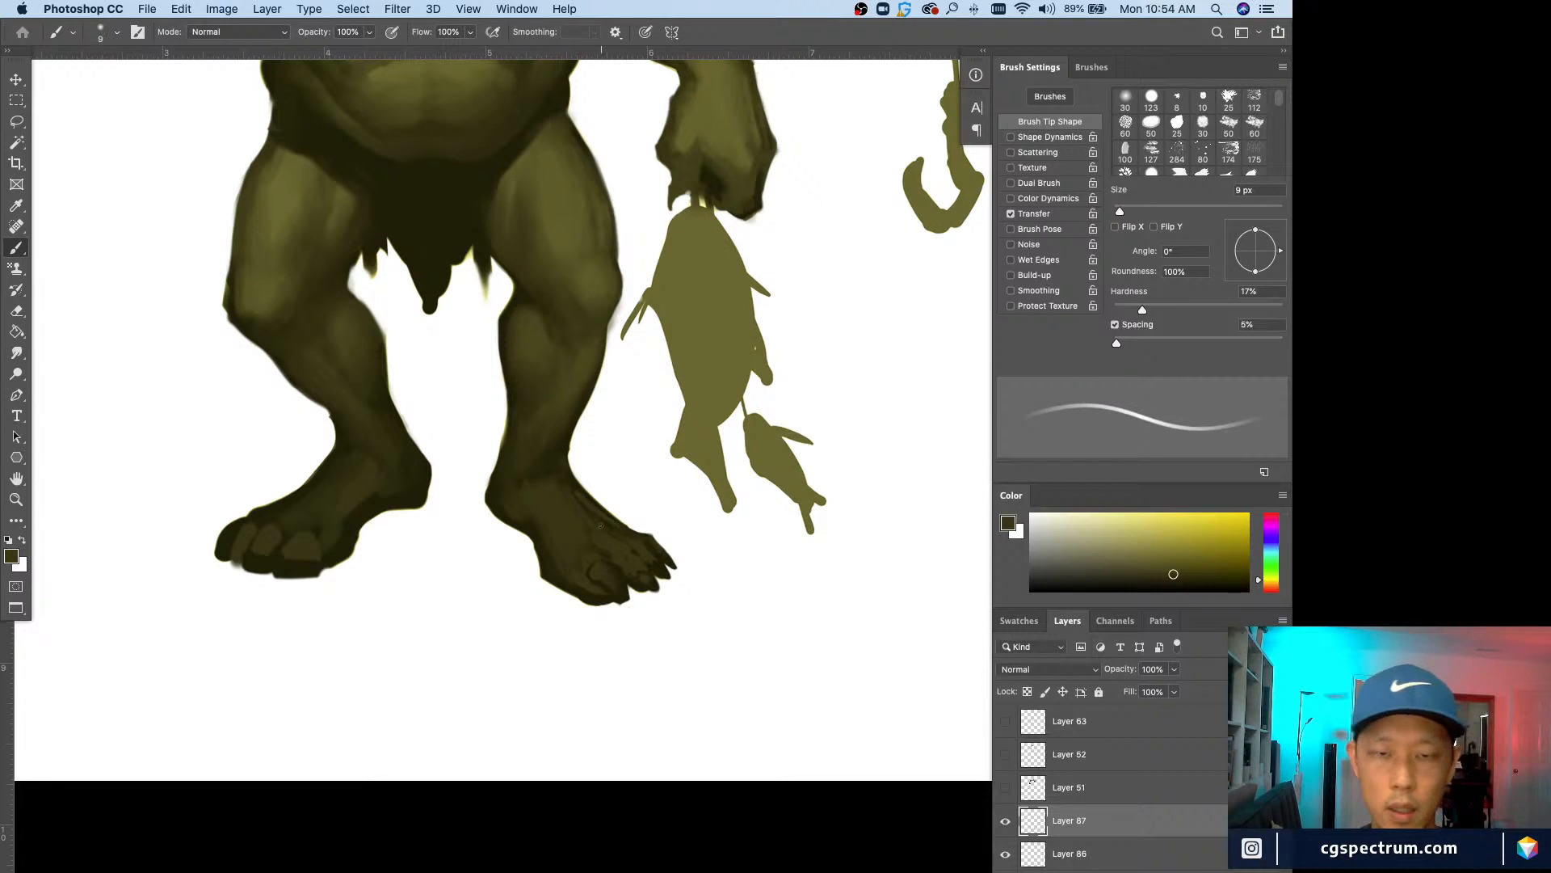
key("bracketright")
key("bracketright")
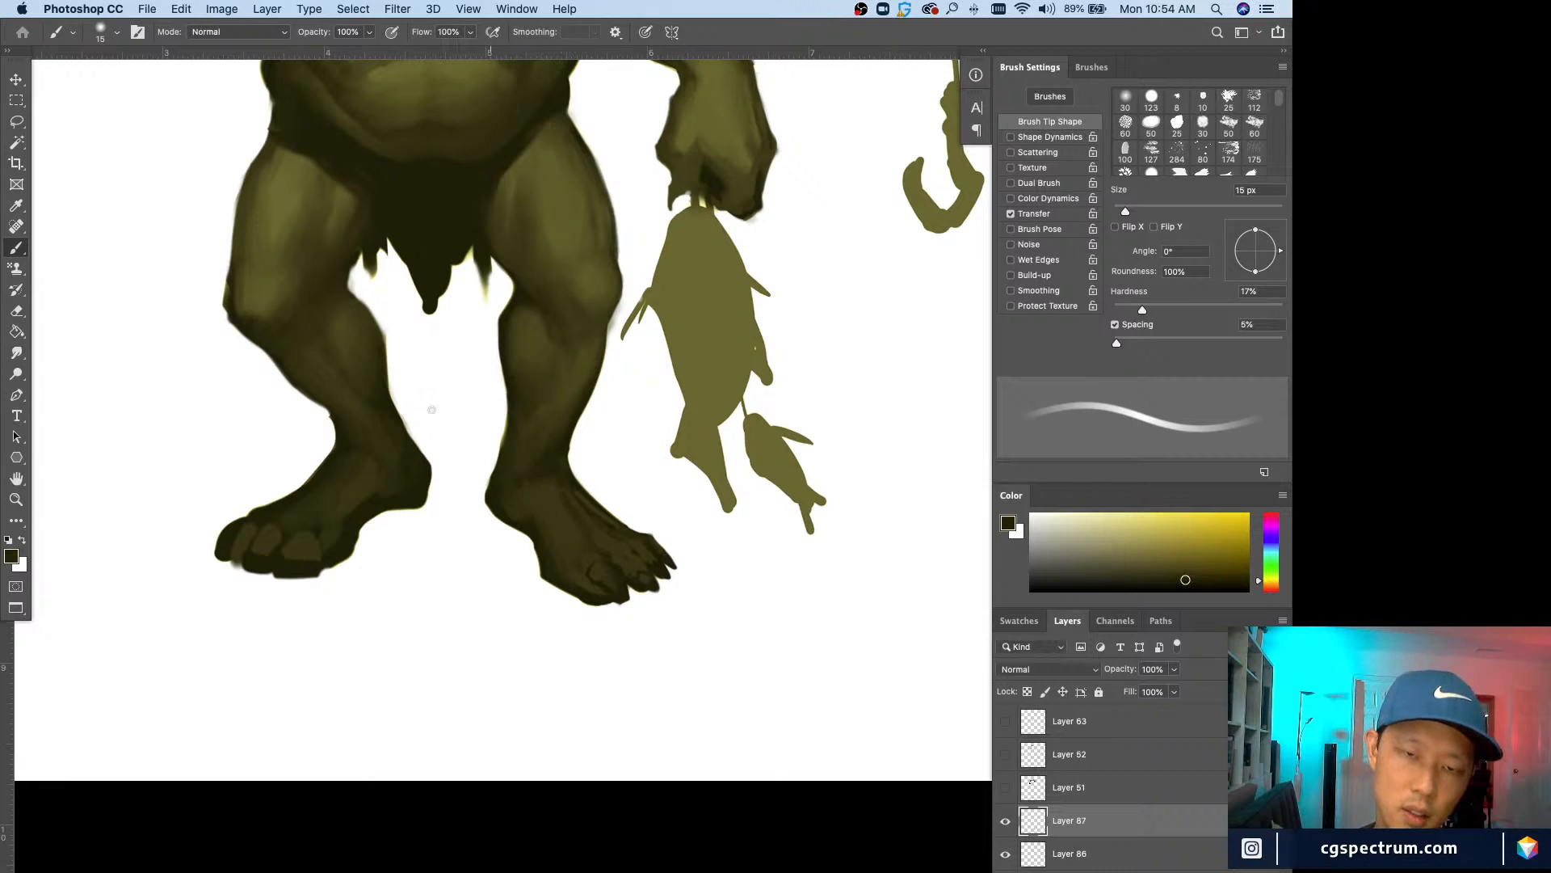
Step: Shade the front of the fish-side ankle and the upper foot at 20 px with olives sampled from the lower leg
key("bracketright")
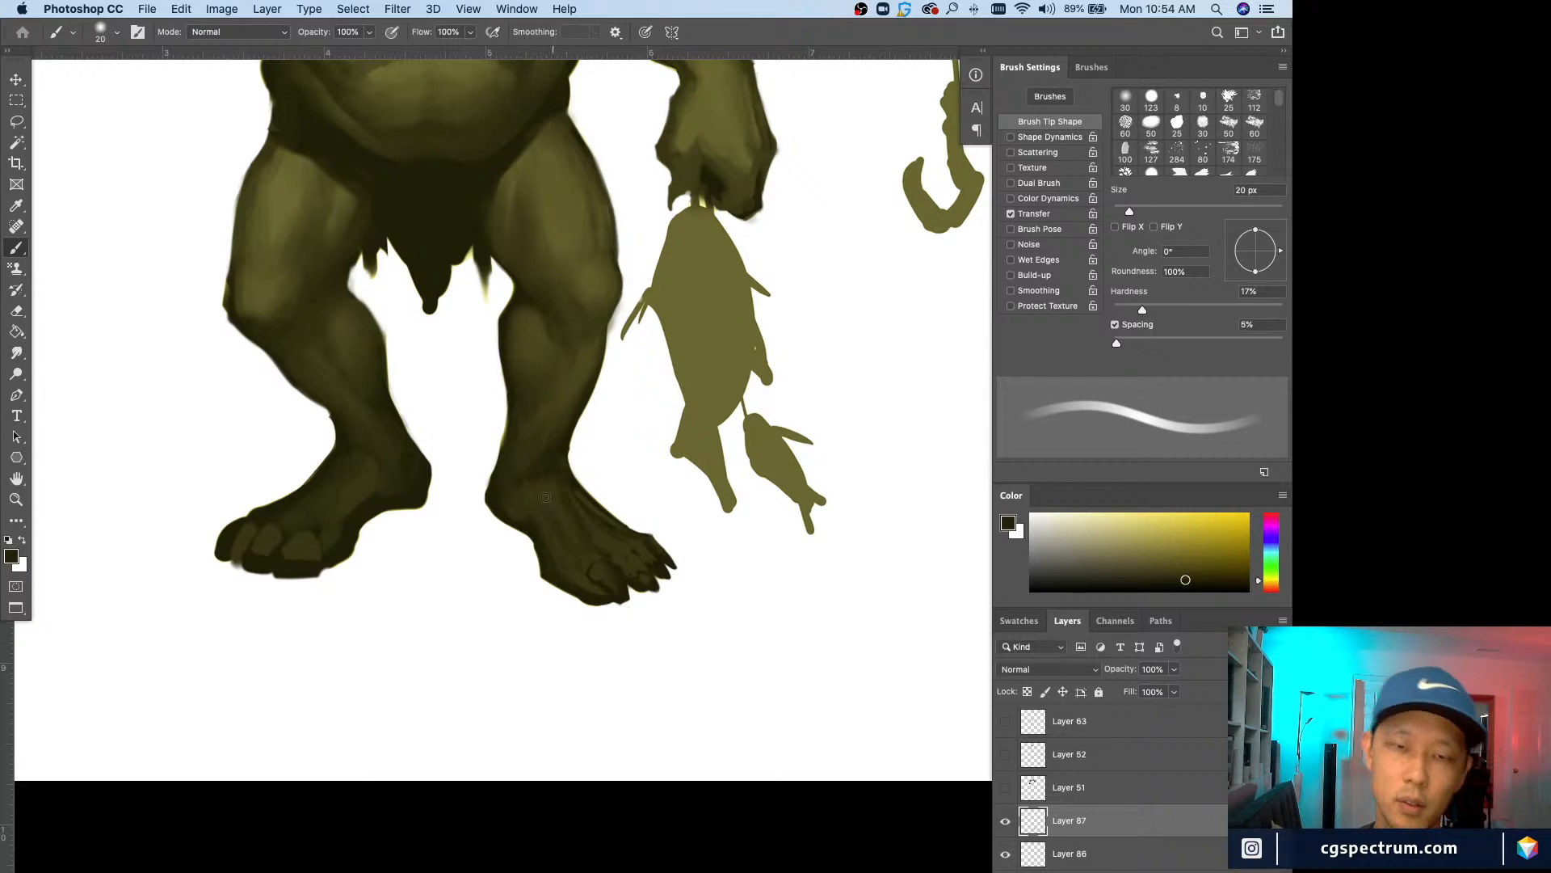
left_click(556, 425, "alt")
mouse_move(554, 442)
left_mouse_down()
mouse_move(564, 483)
mouse_move(574, 467)
left_mouse_up()
left_click(557, 450, "alt")
left_click(566, 413, "alt")
left_click(568, 406, "alt")
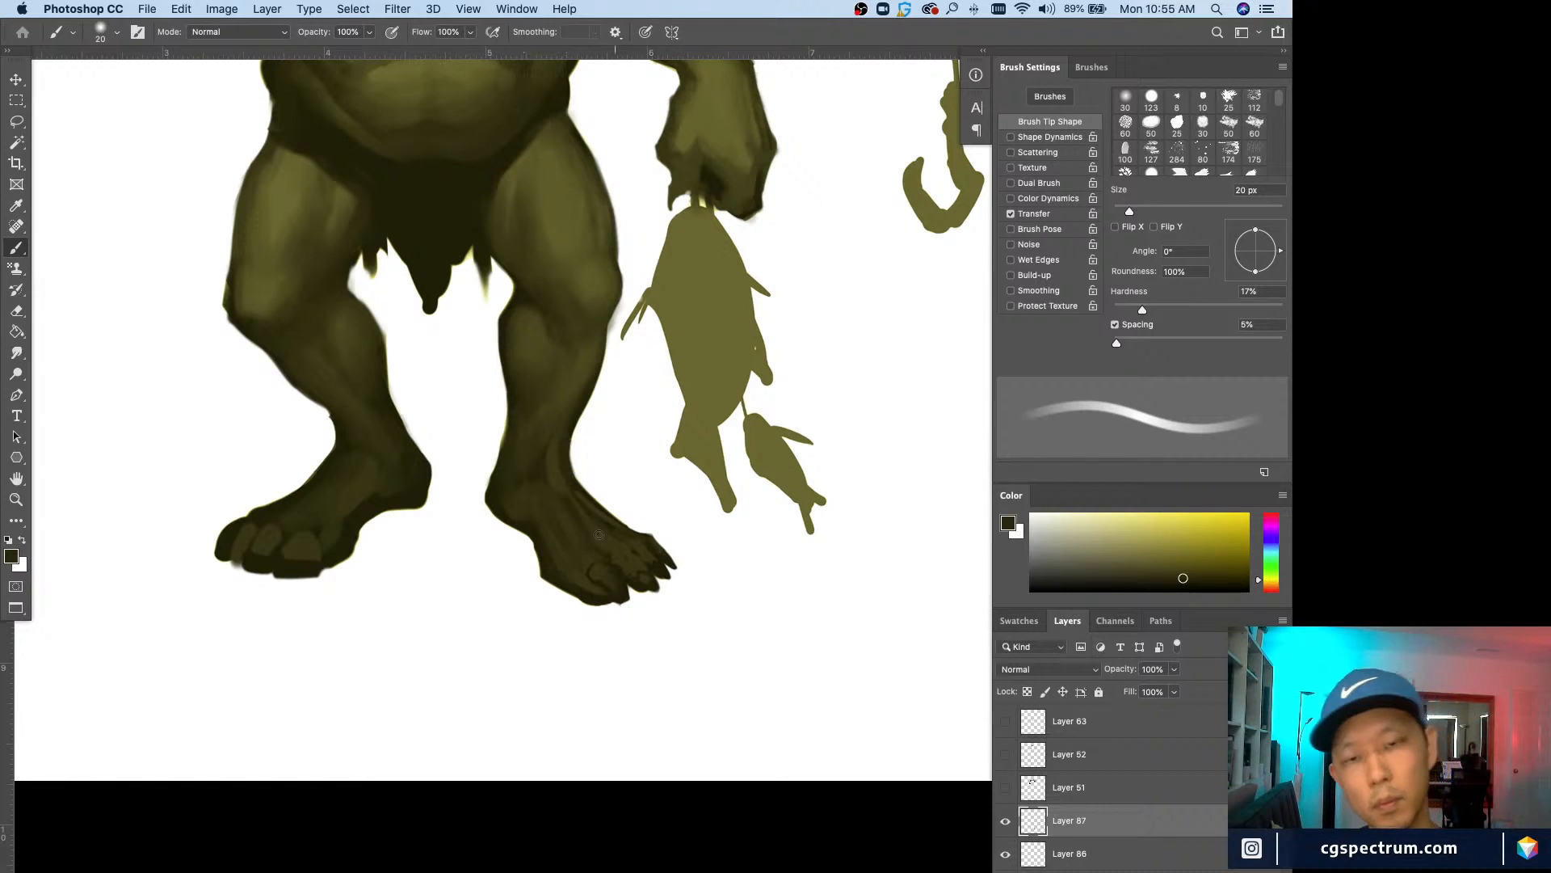
Step: Shade the ankle of the fish-side foot with sampled dark olives, reducing the brush from 20 to 10 px
left_click(555, 461, "alt")
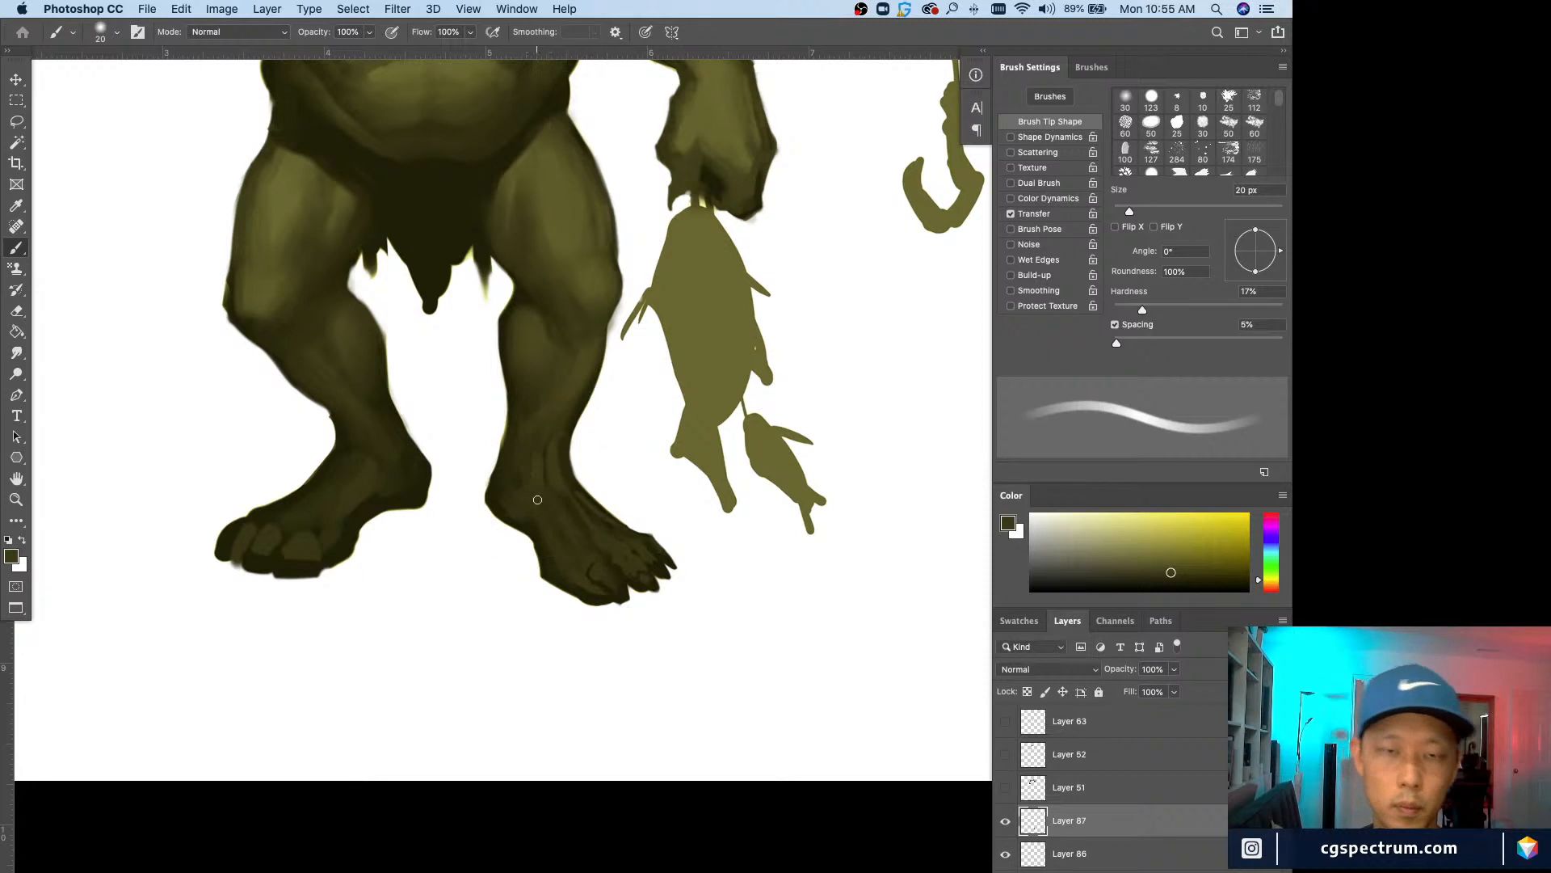
scroll(403, 638, "up", 3)
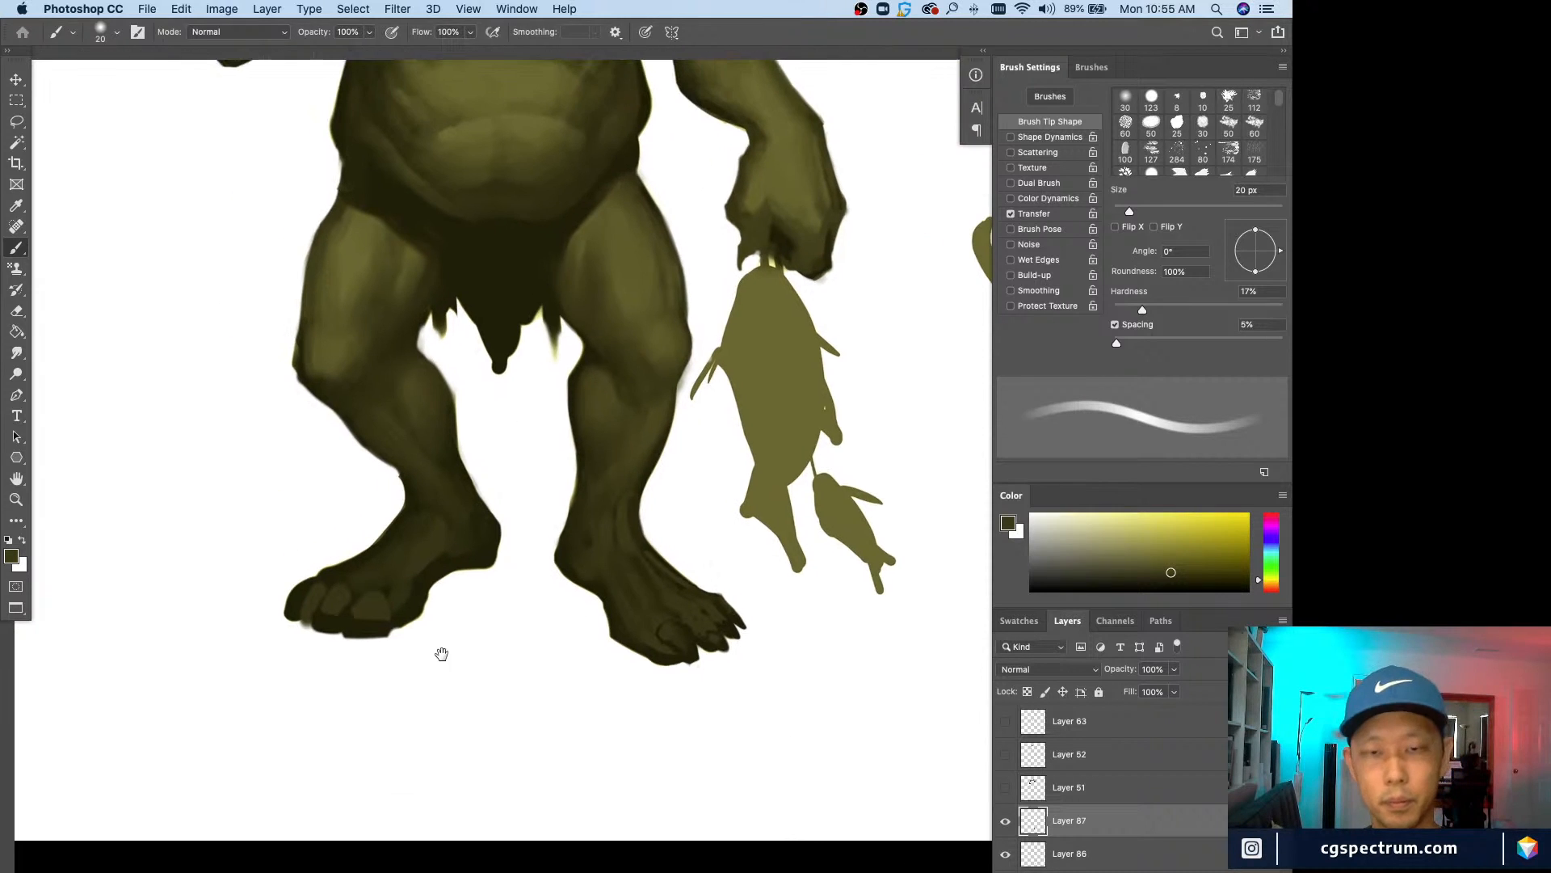
left_click(598, 546, "alt")
left_click(645, 490, "alt")
key("[")
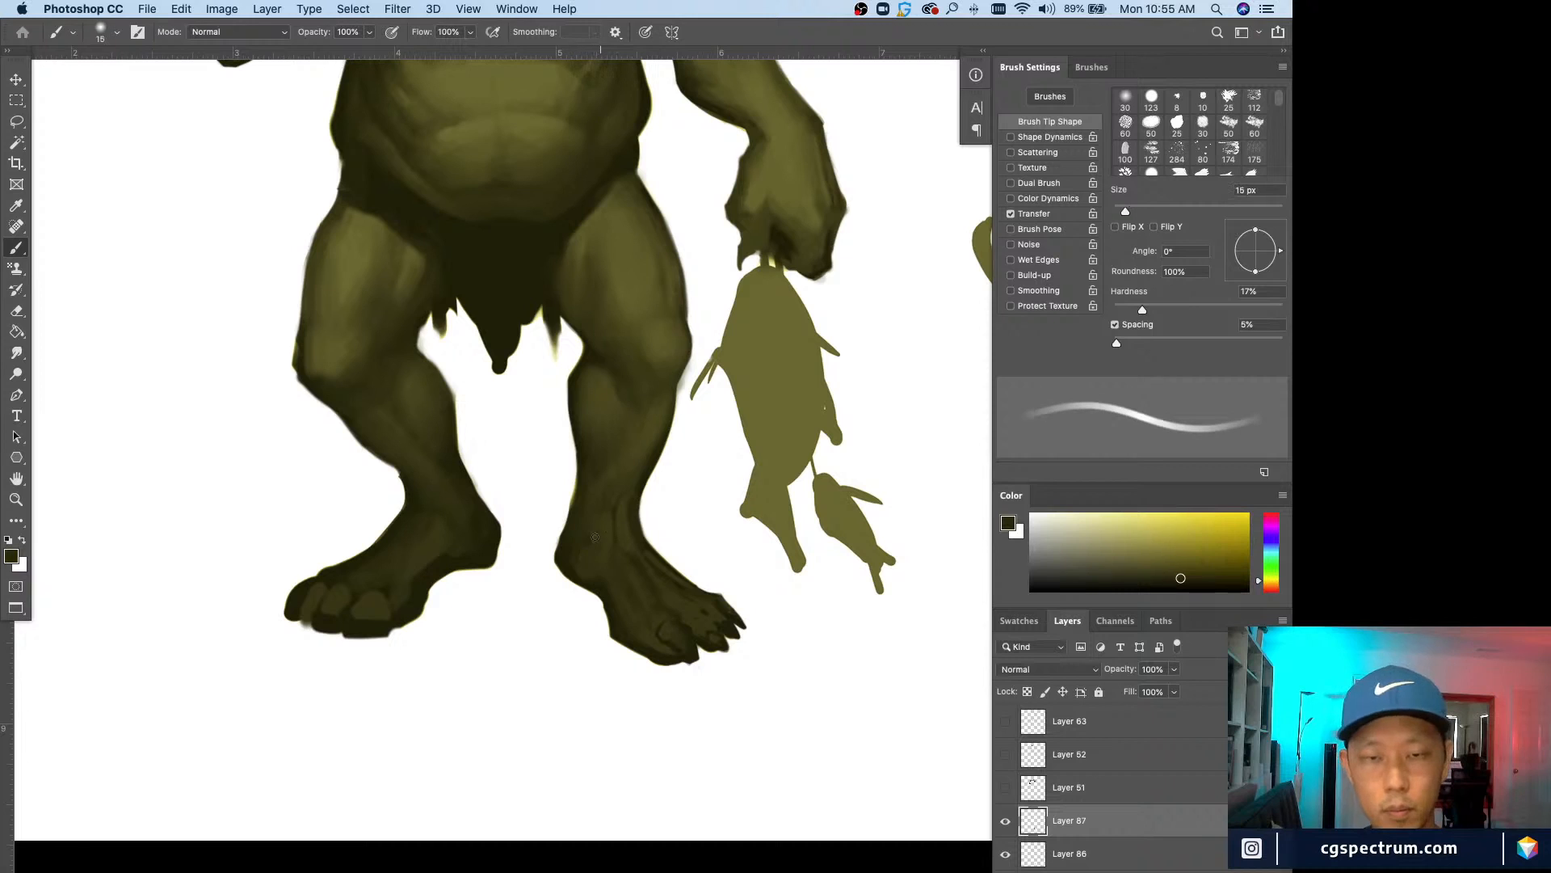
left_click(638, 488, "alt")
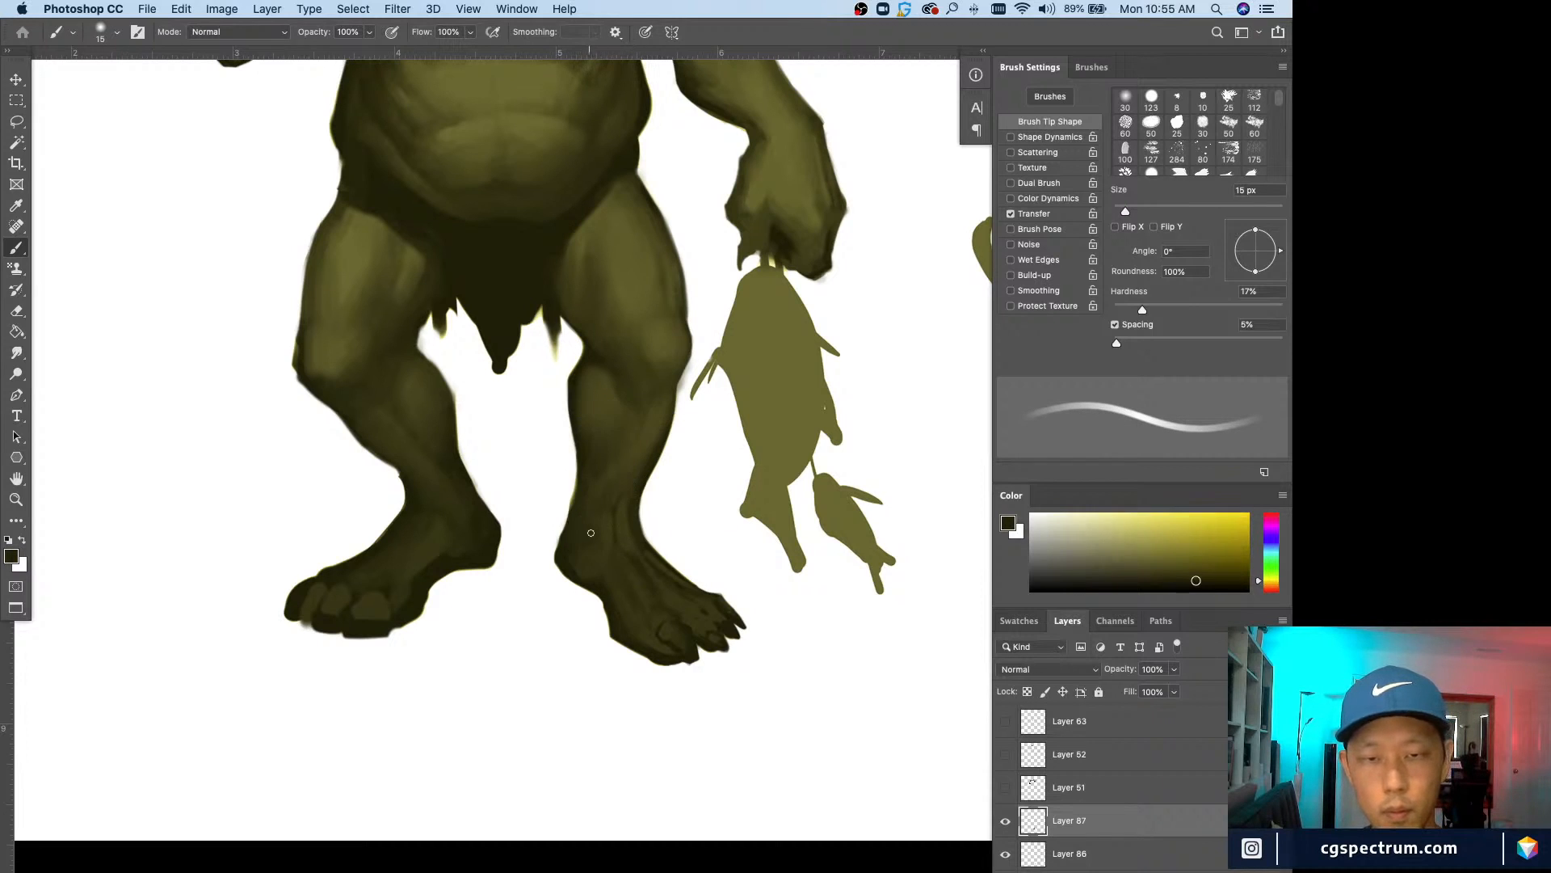
key("bracketleft")
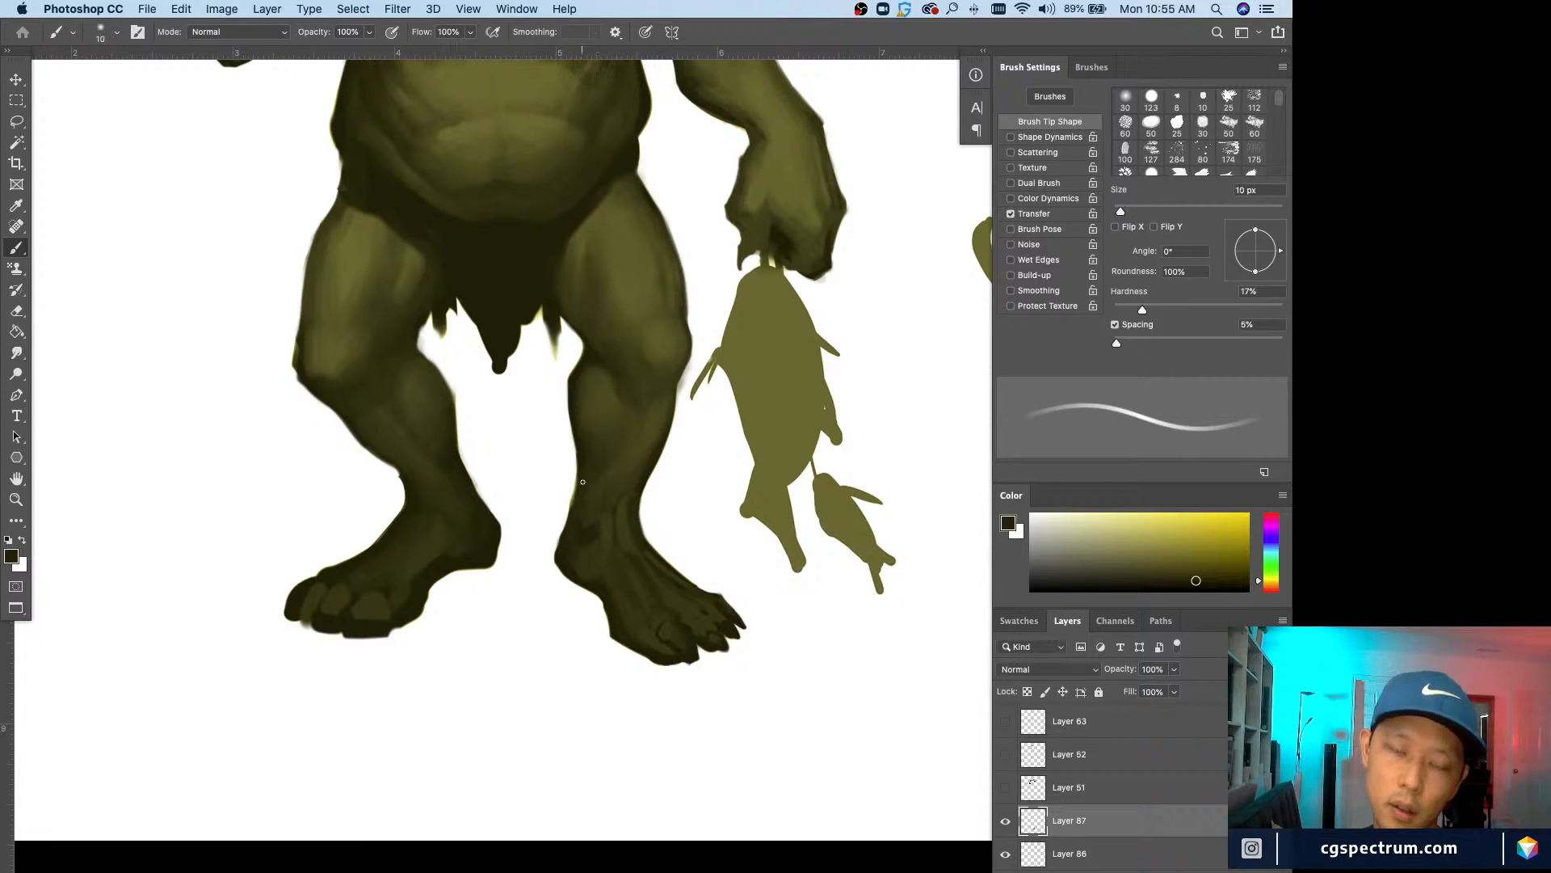
Step: Reshape the heel edge of the fish-side foot, alternating sampled very dark olive and white with a 20 to 25 px brush
left_click(602, 573, "alt")
key("bracketright")
key("bracketright")
key("bracketright")
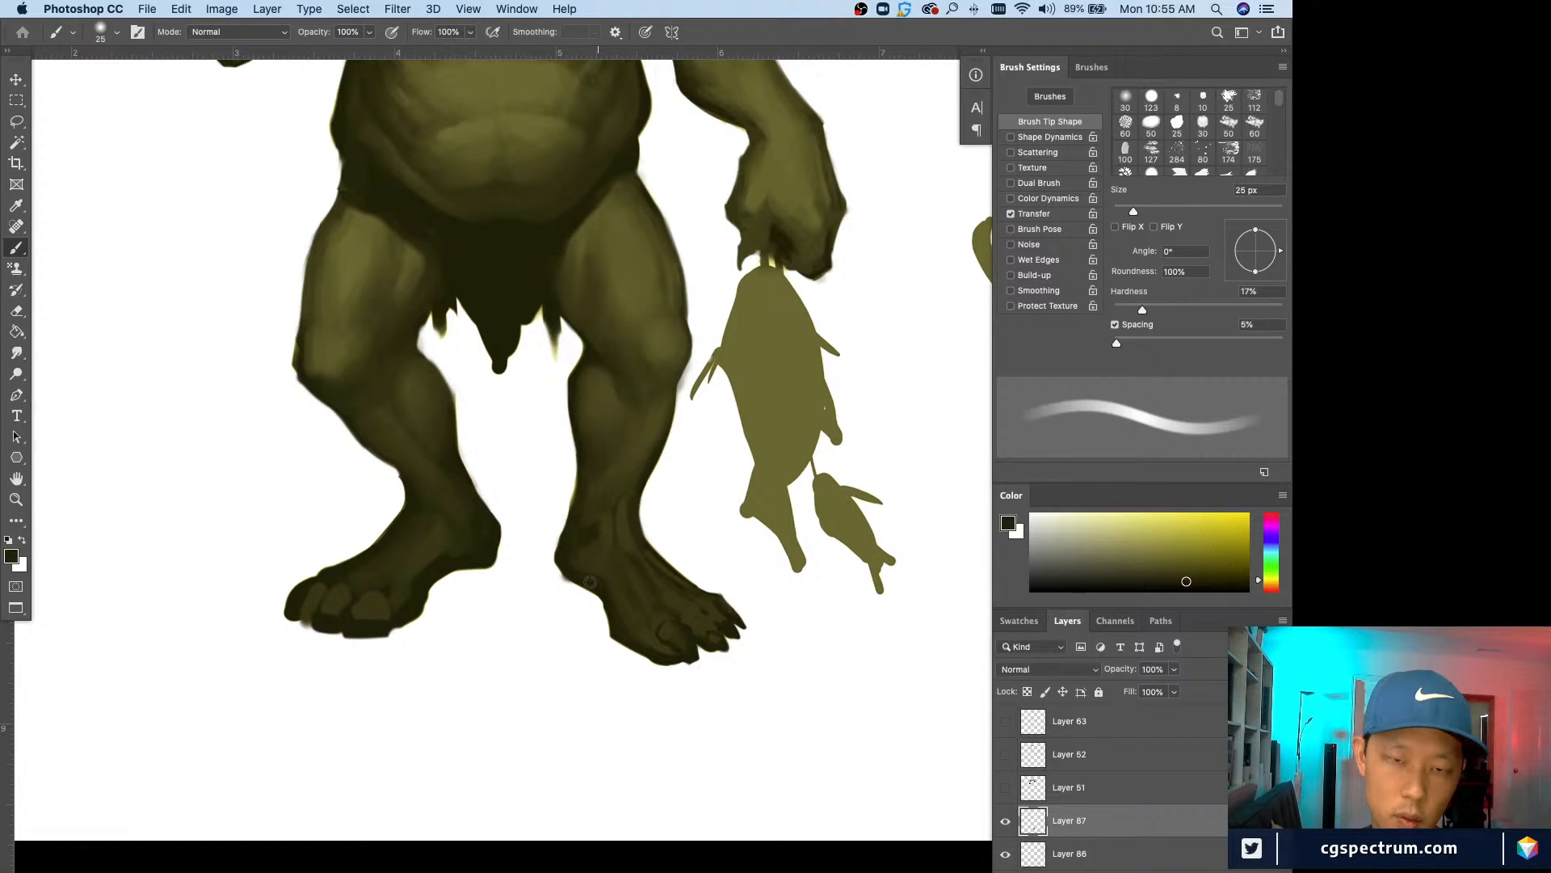
left_click(565, 505, "alt")
key("bracketleft")
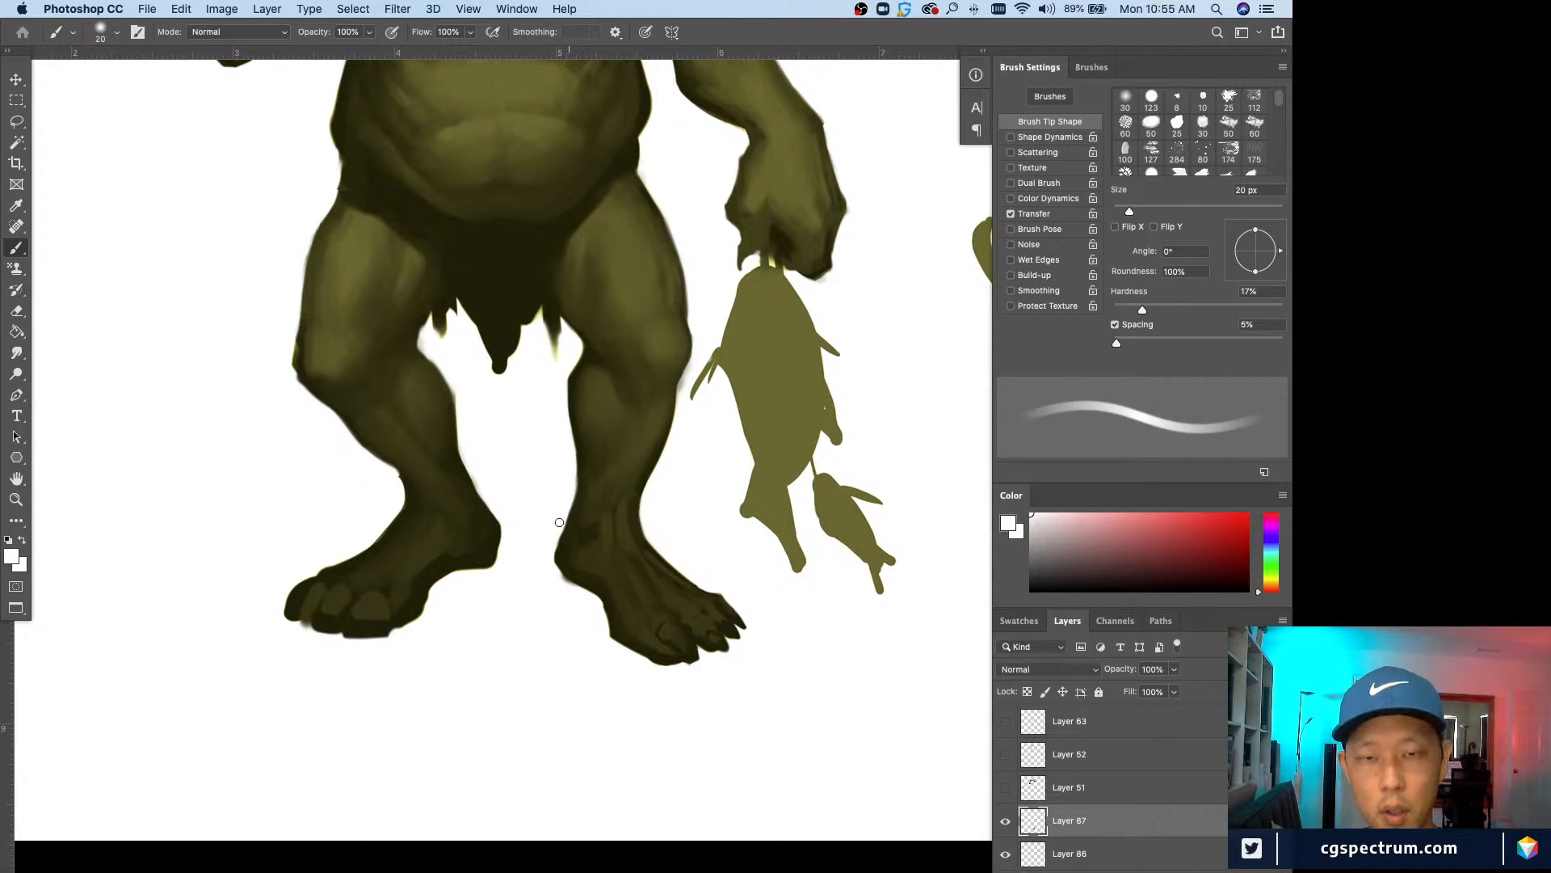
left_click(561, 564, "alt")
left_click(548, 565, "alt")
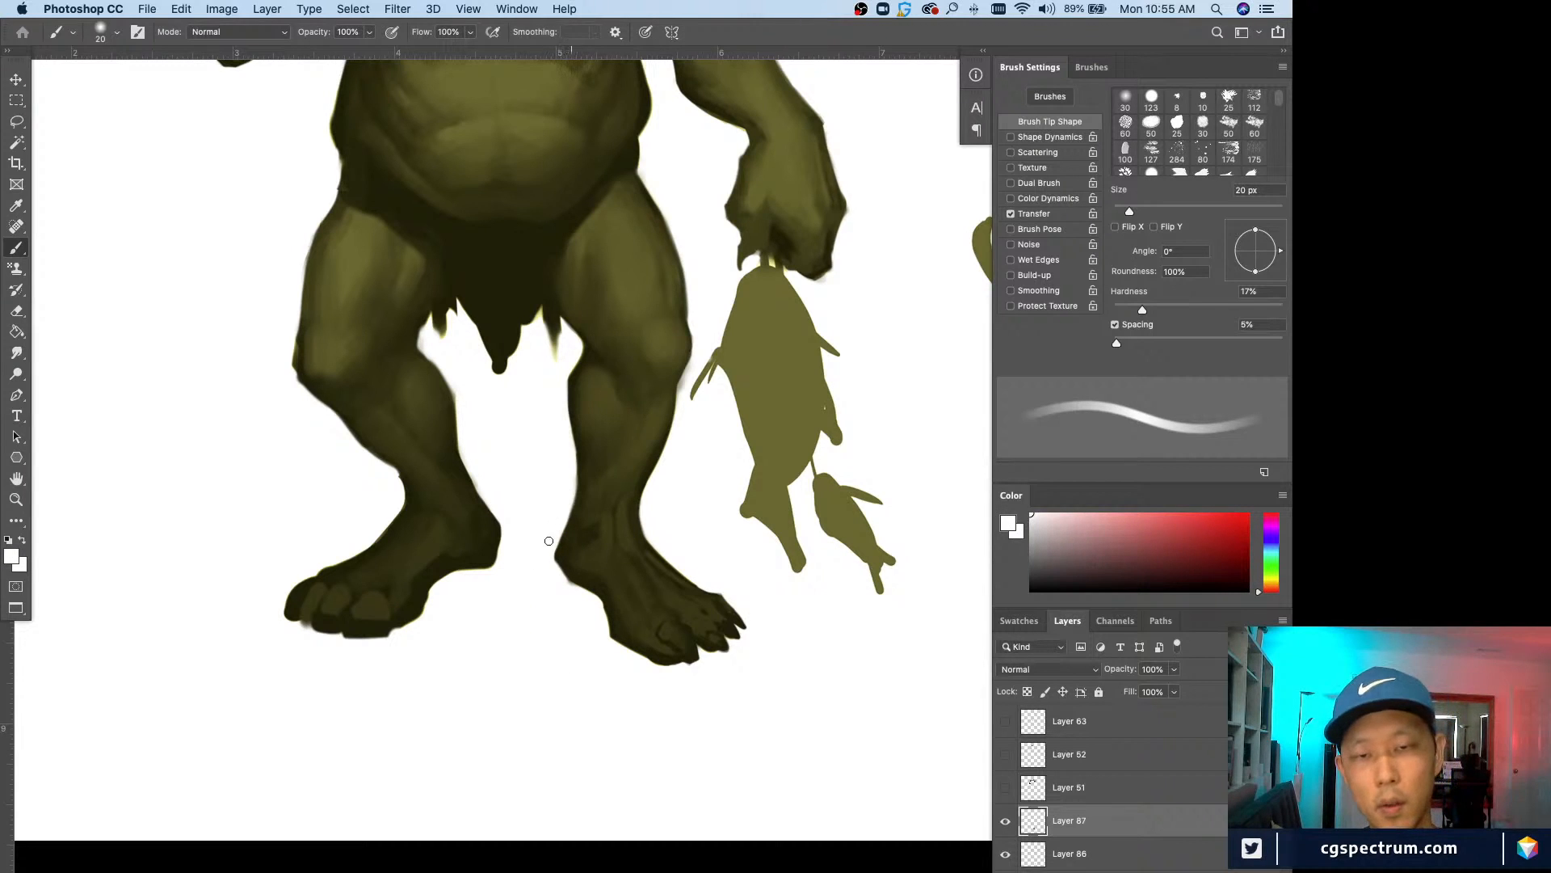
left_click(560, 560, "alt")
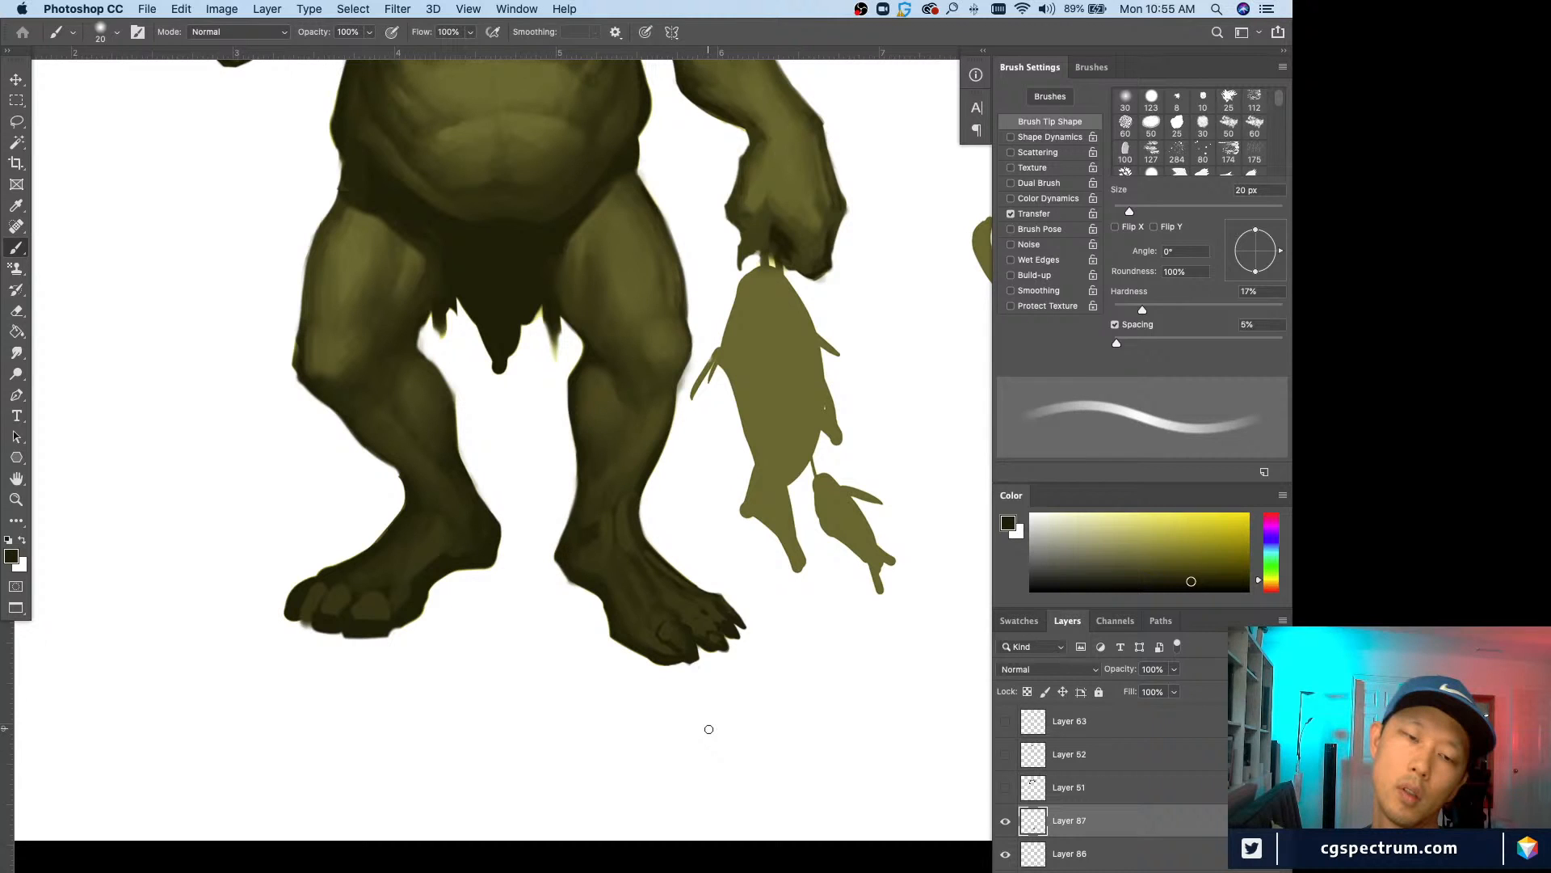
Step: Compare the foot with Layer 87 hidden and shown, and merge that layer down into Layer 86
key("super+minus")
left_click(1005, 822)
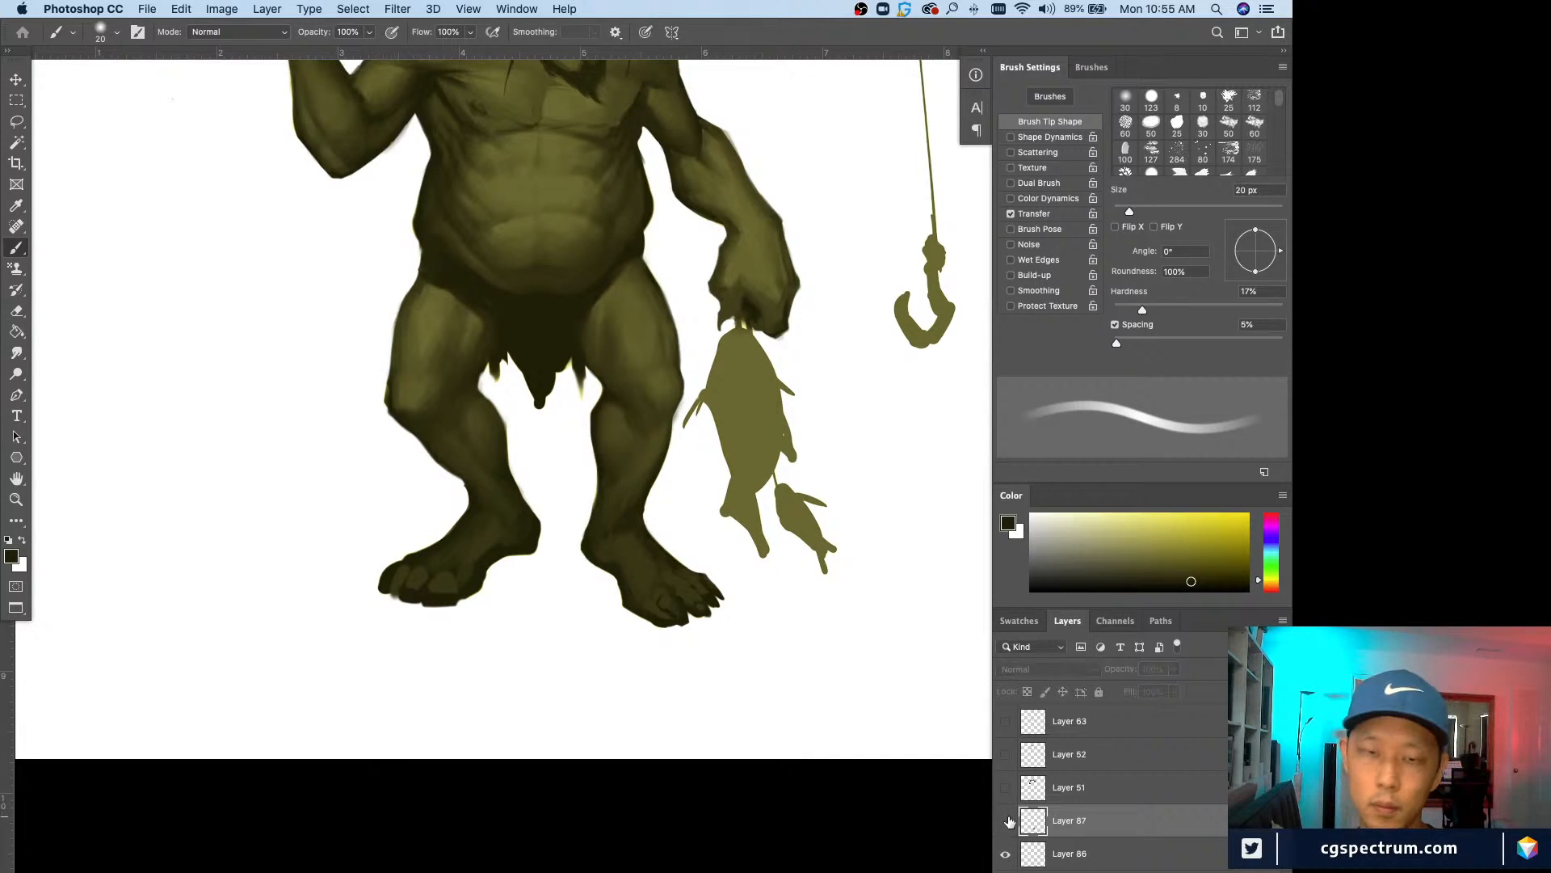
left_click(1005, 823)
left_click(1005, 822)
left_click(1005, 822)
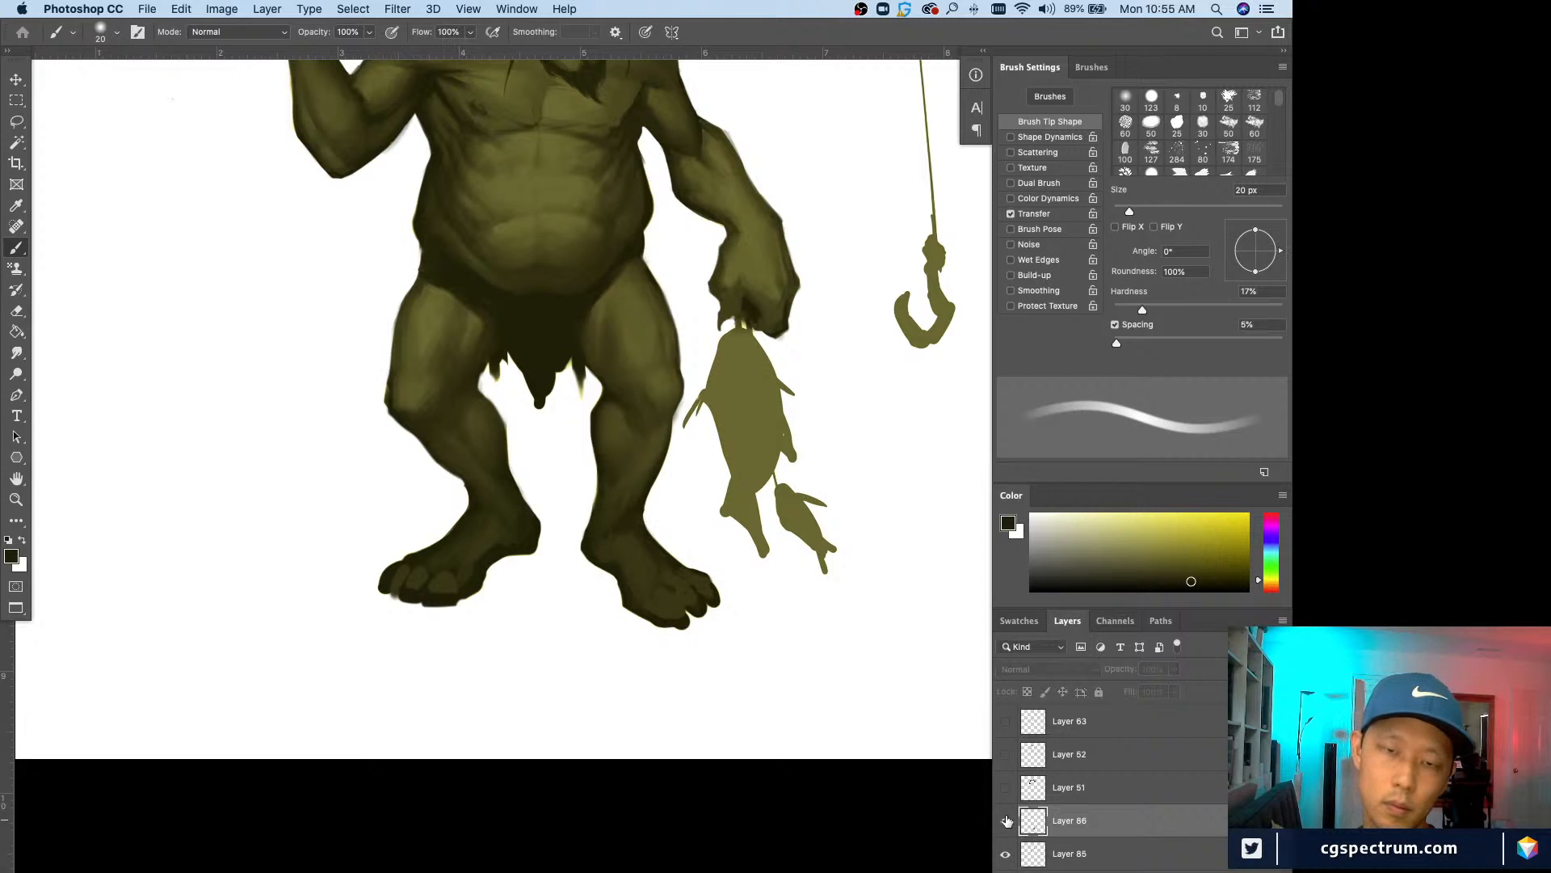
key("super+e")
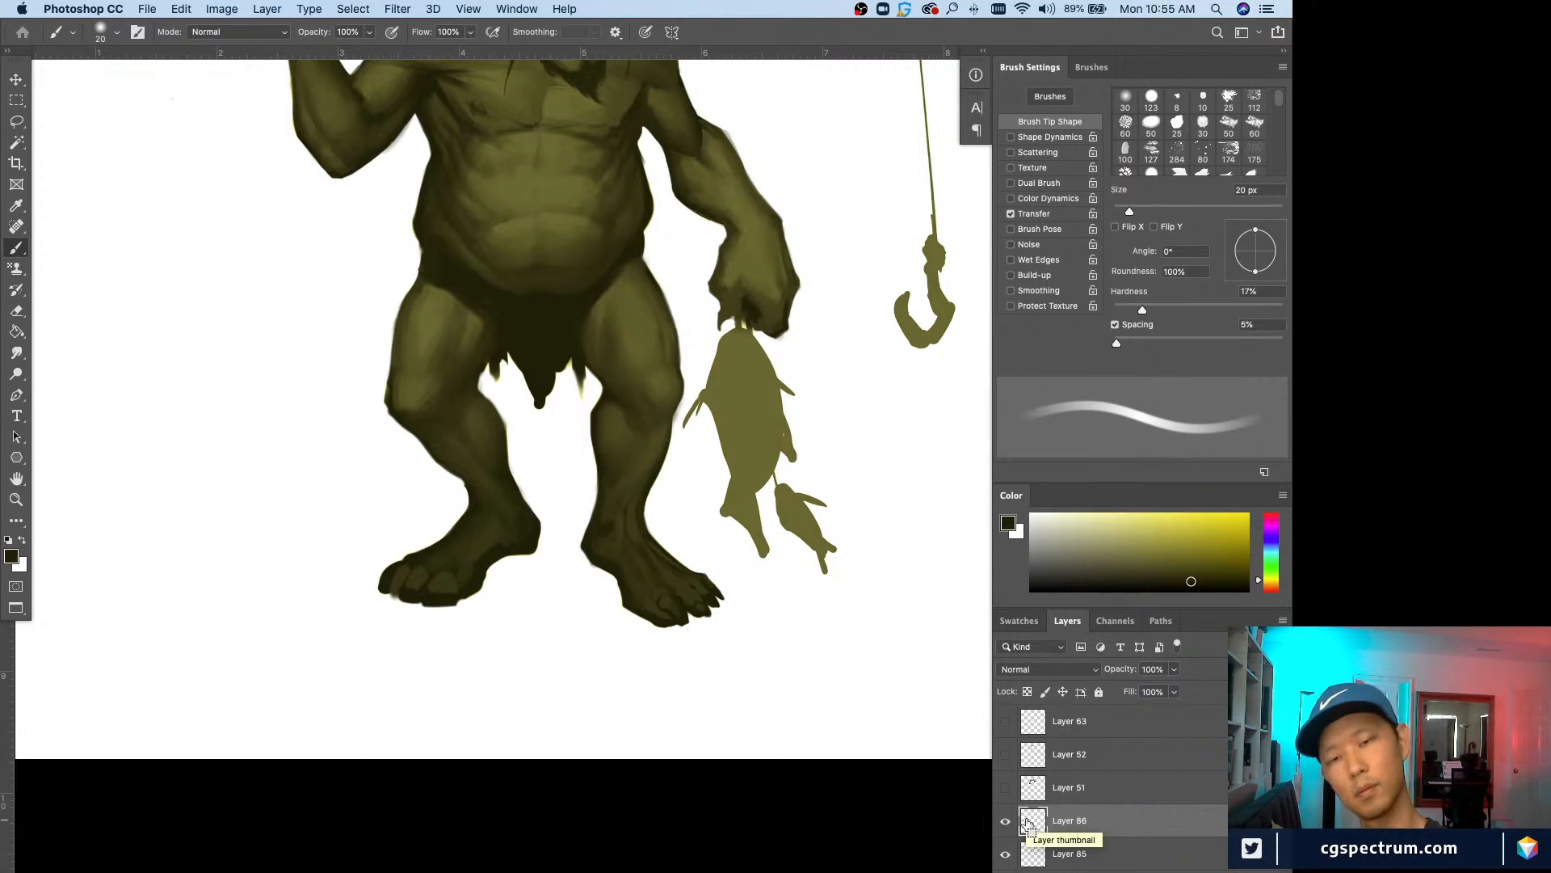
key("super+minus")
key("super+plus")
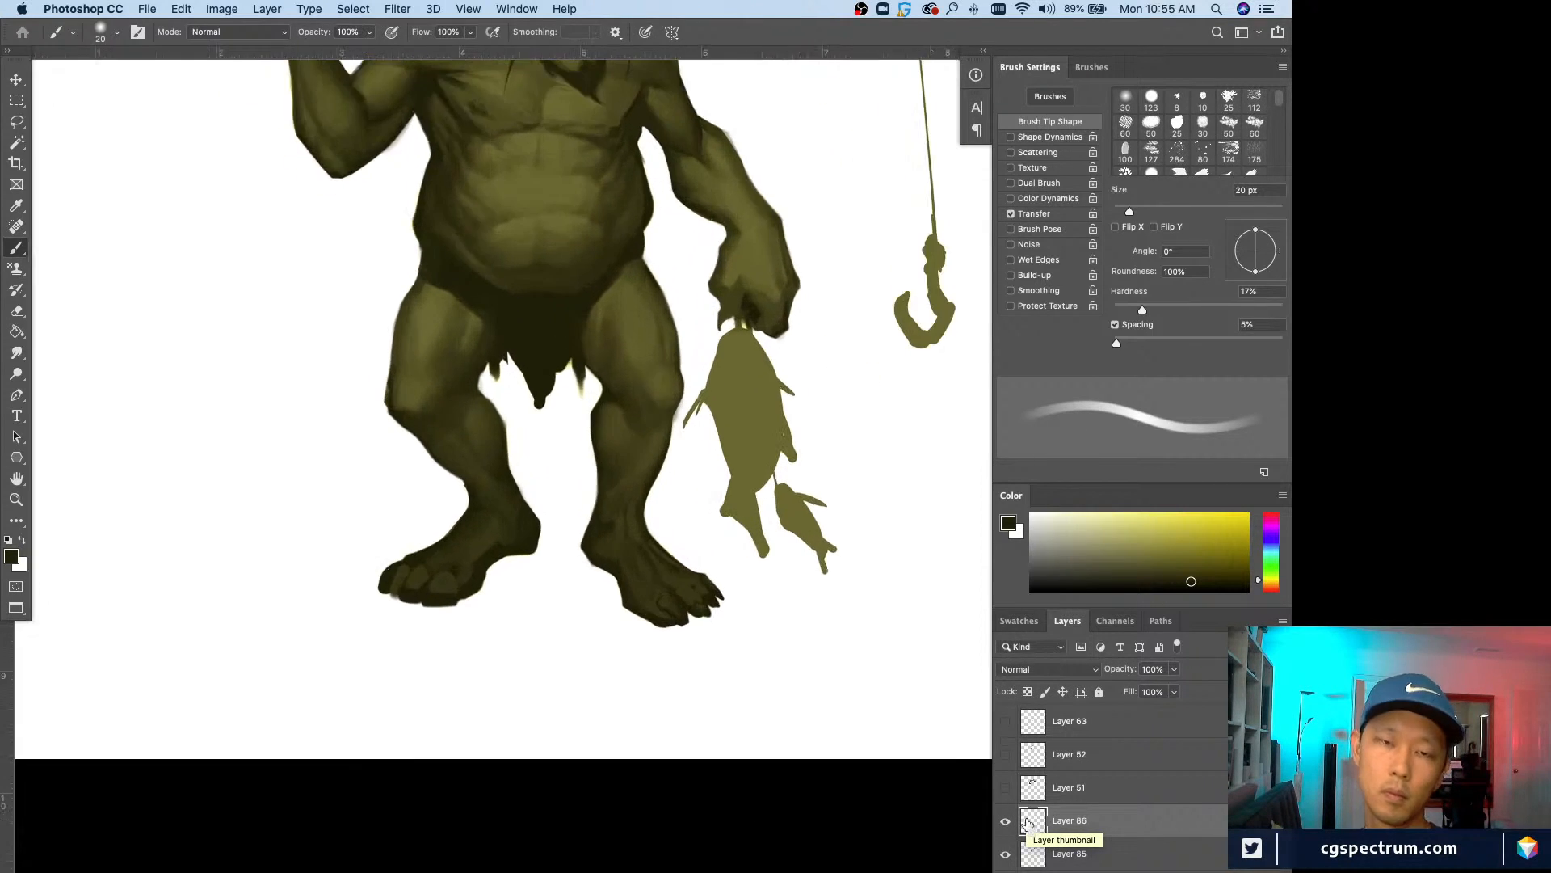
Step: Paint the big toe of the other foot on a new layer with sampled light and dark olives, using a 20 to 9 px brush
left_click_drag(472, 555, 340, 577)
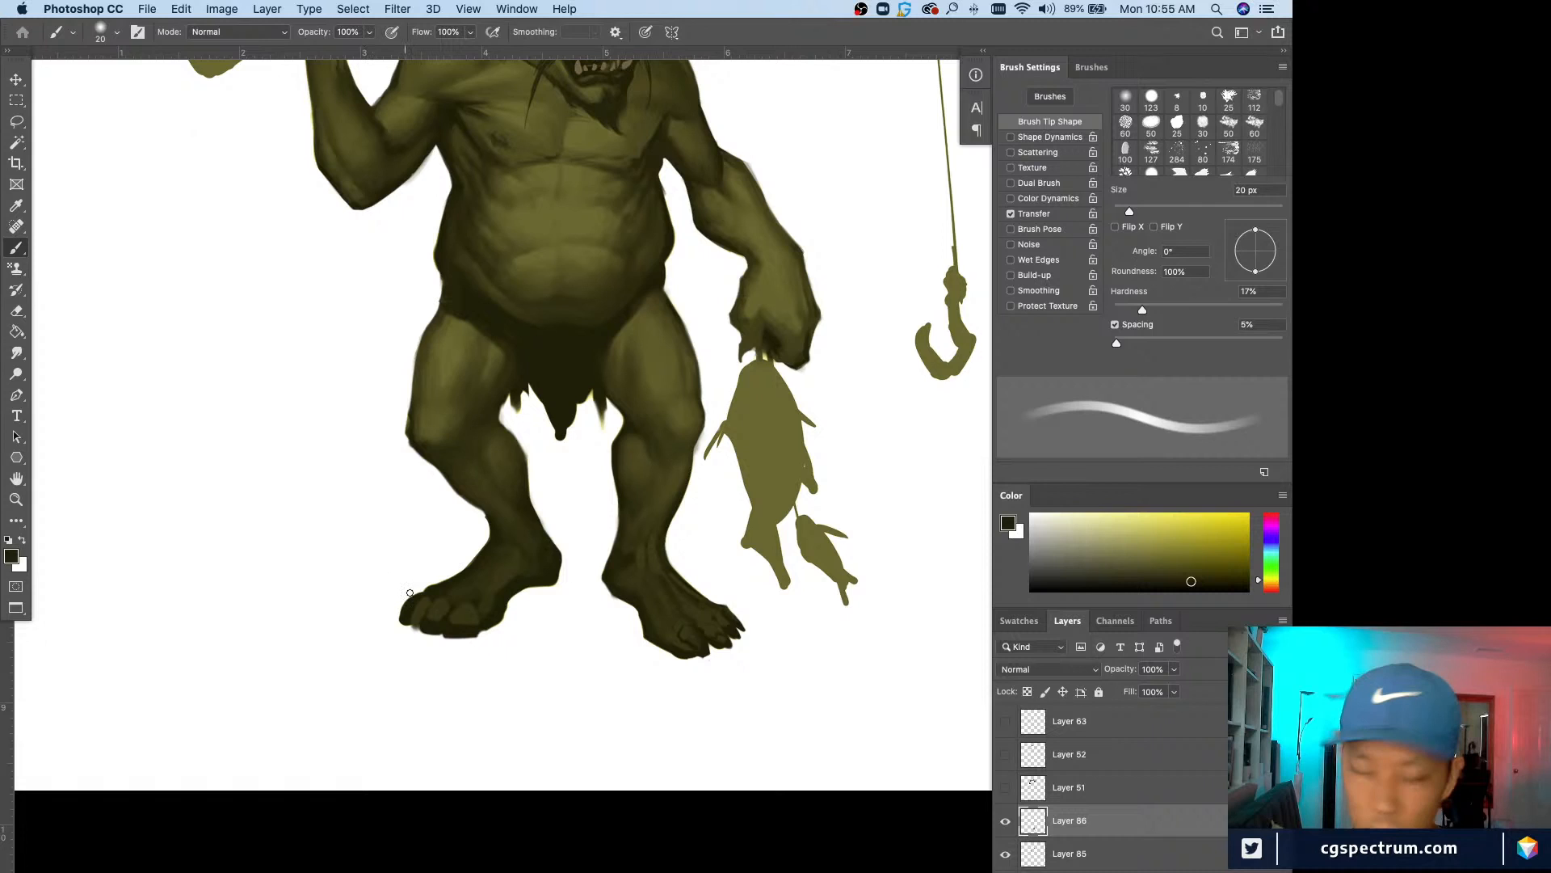
key("alt+shift+super+n")
left_click(465, 610, "alt")
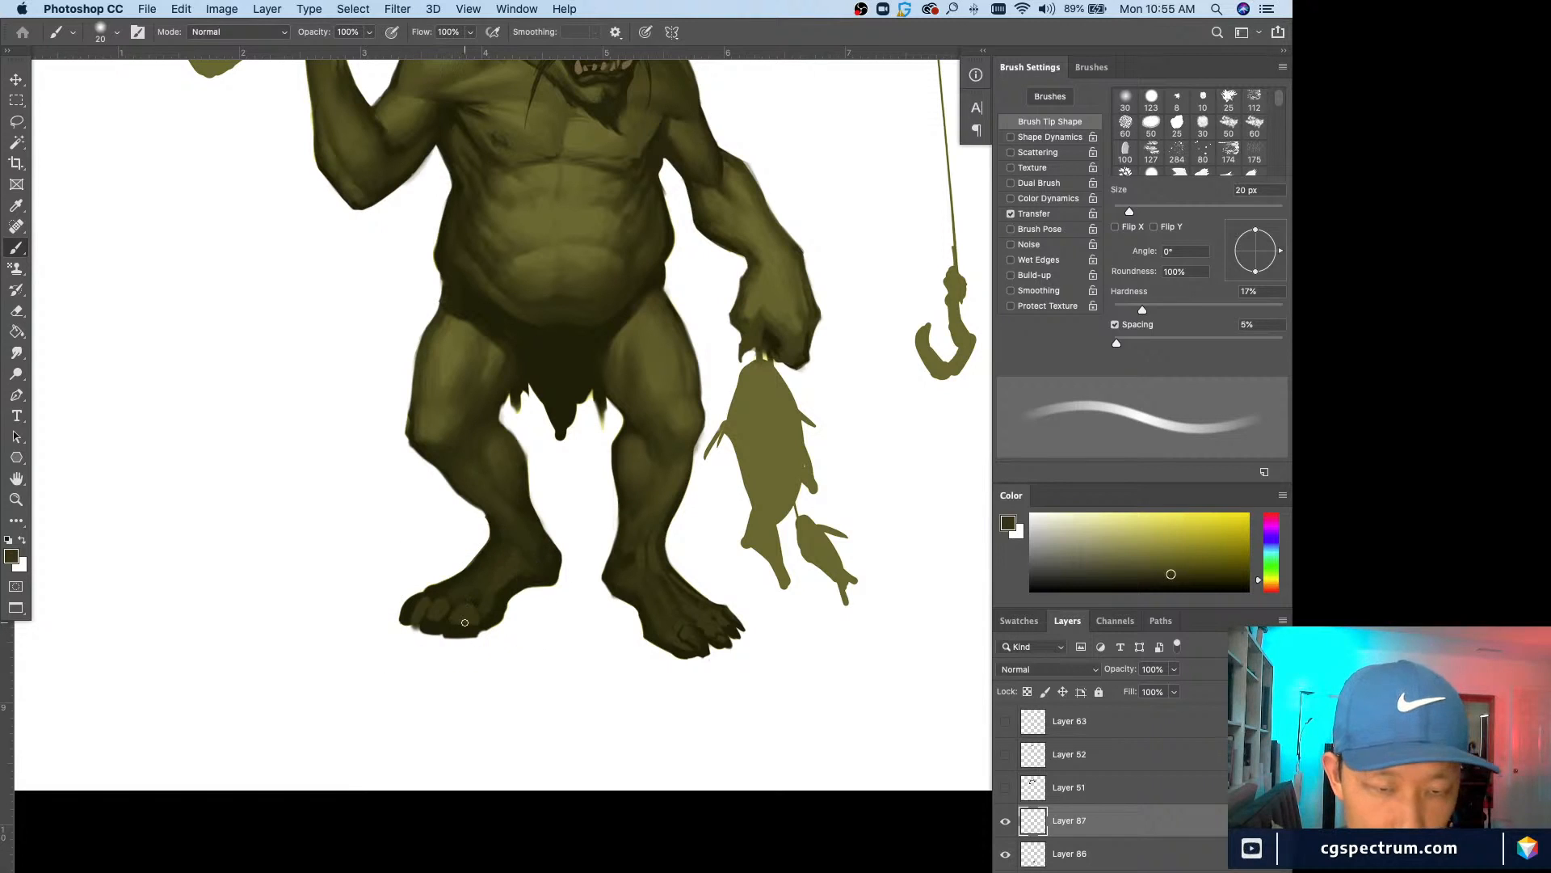
mouse_move(466, 622)
left_mouse_down()
mouse_move(454, 631)
mouse_move(467, 627)
left_mouse_up()
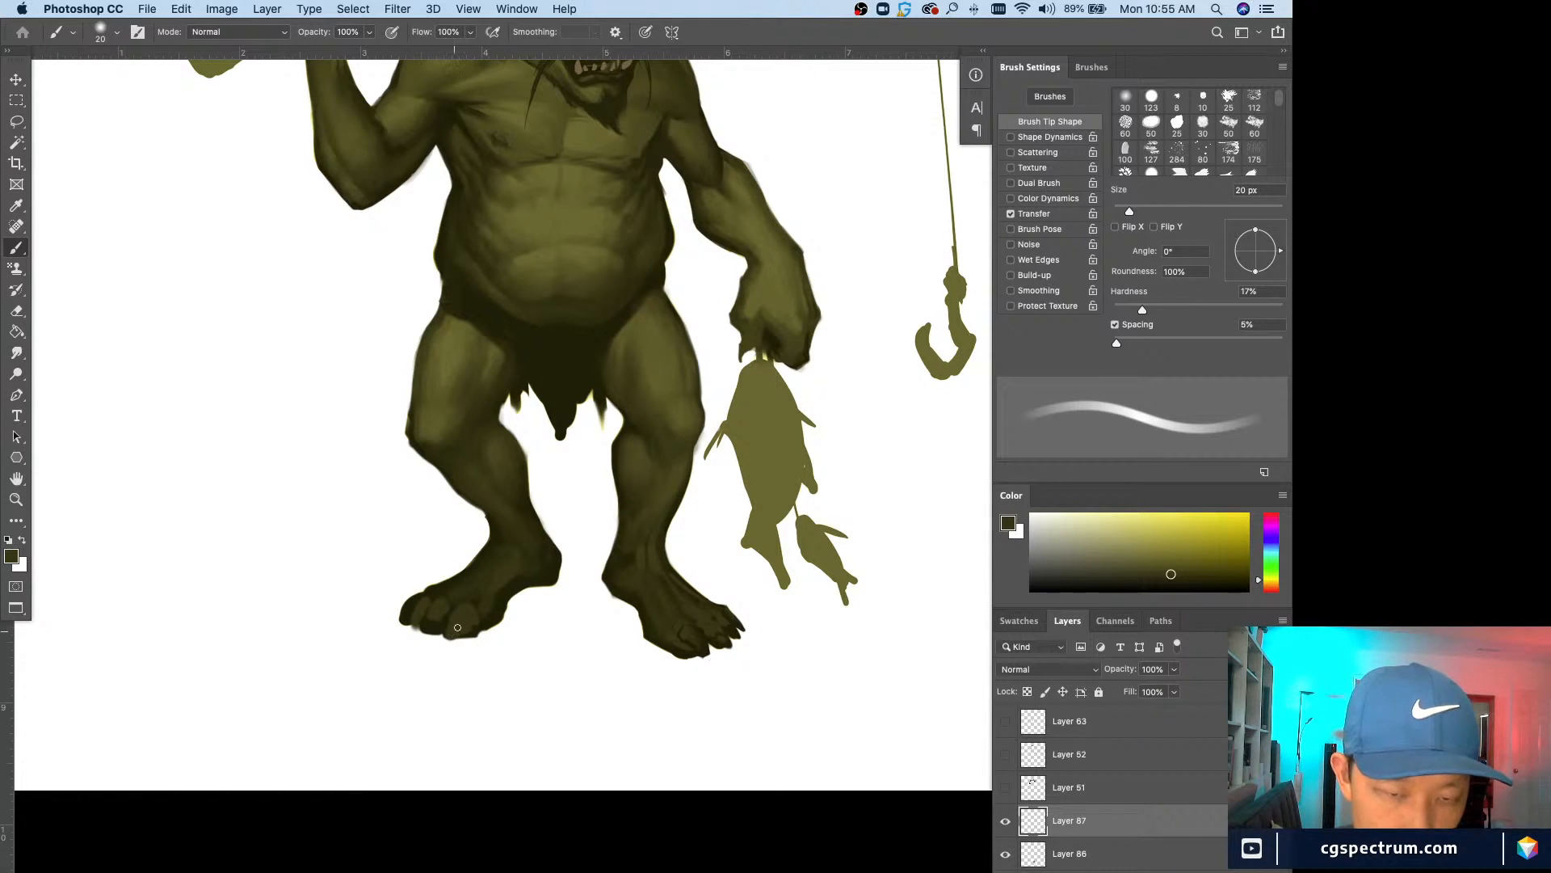
left_click(451, 623, "alt")
key("bracketleft")
key("bracketleft")
key("bracketleft")
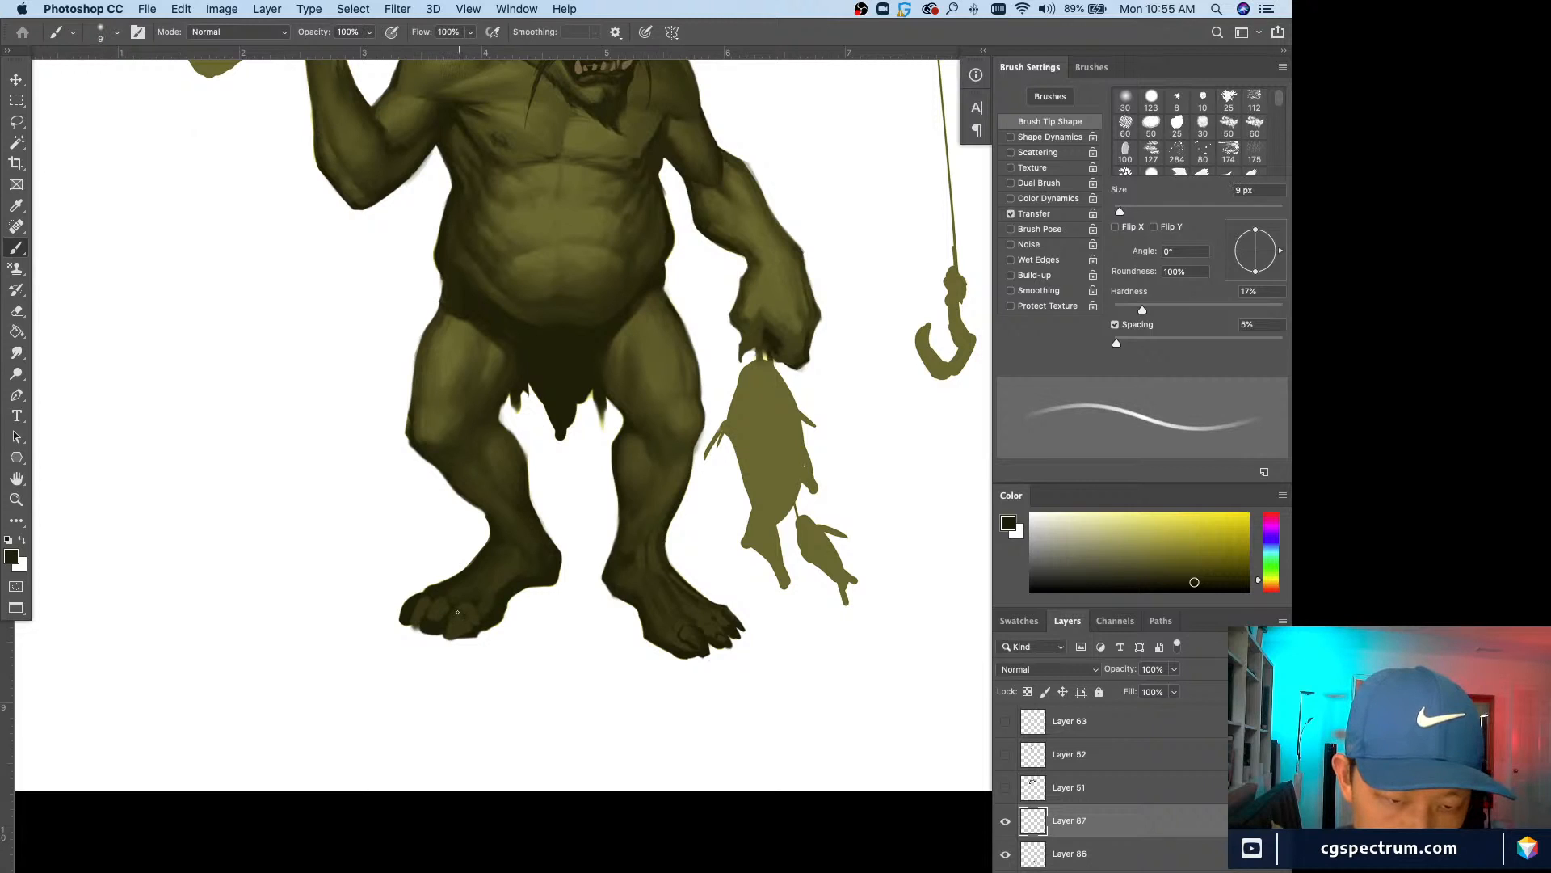
Step: Model the smaller toes of that foot in a sampled lighter olive, using a 10 to 15 px brush
left_click(441, 606, "alt")
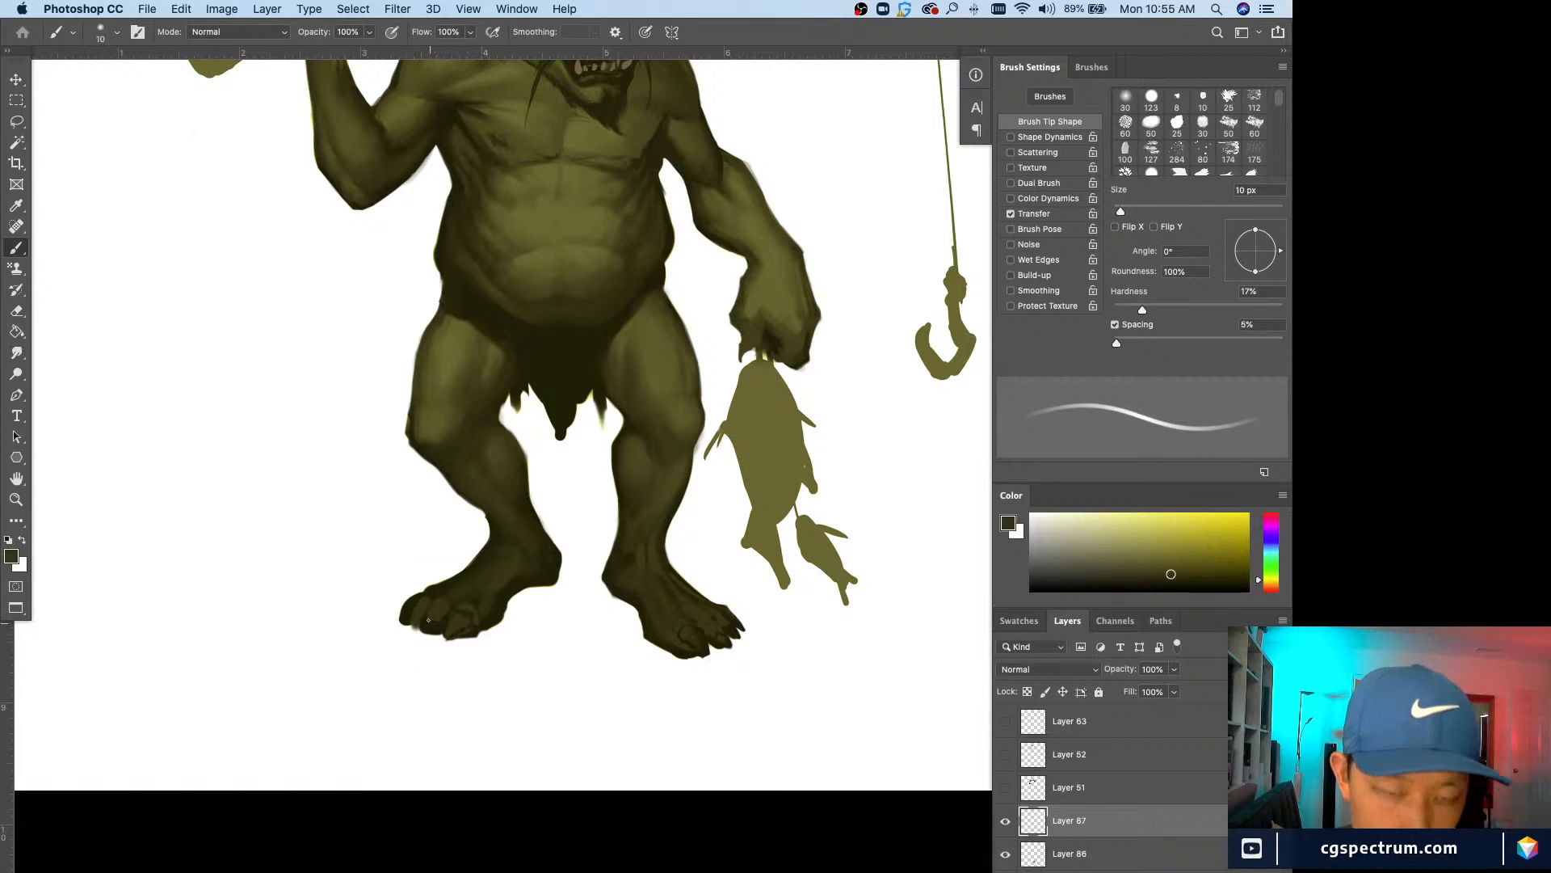
key("bracketright")
key("bracketright")
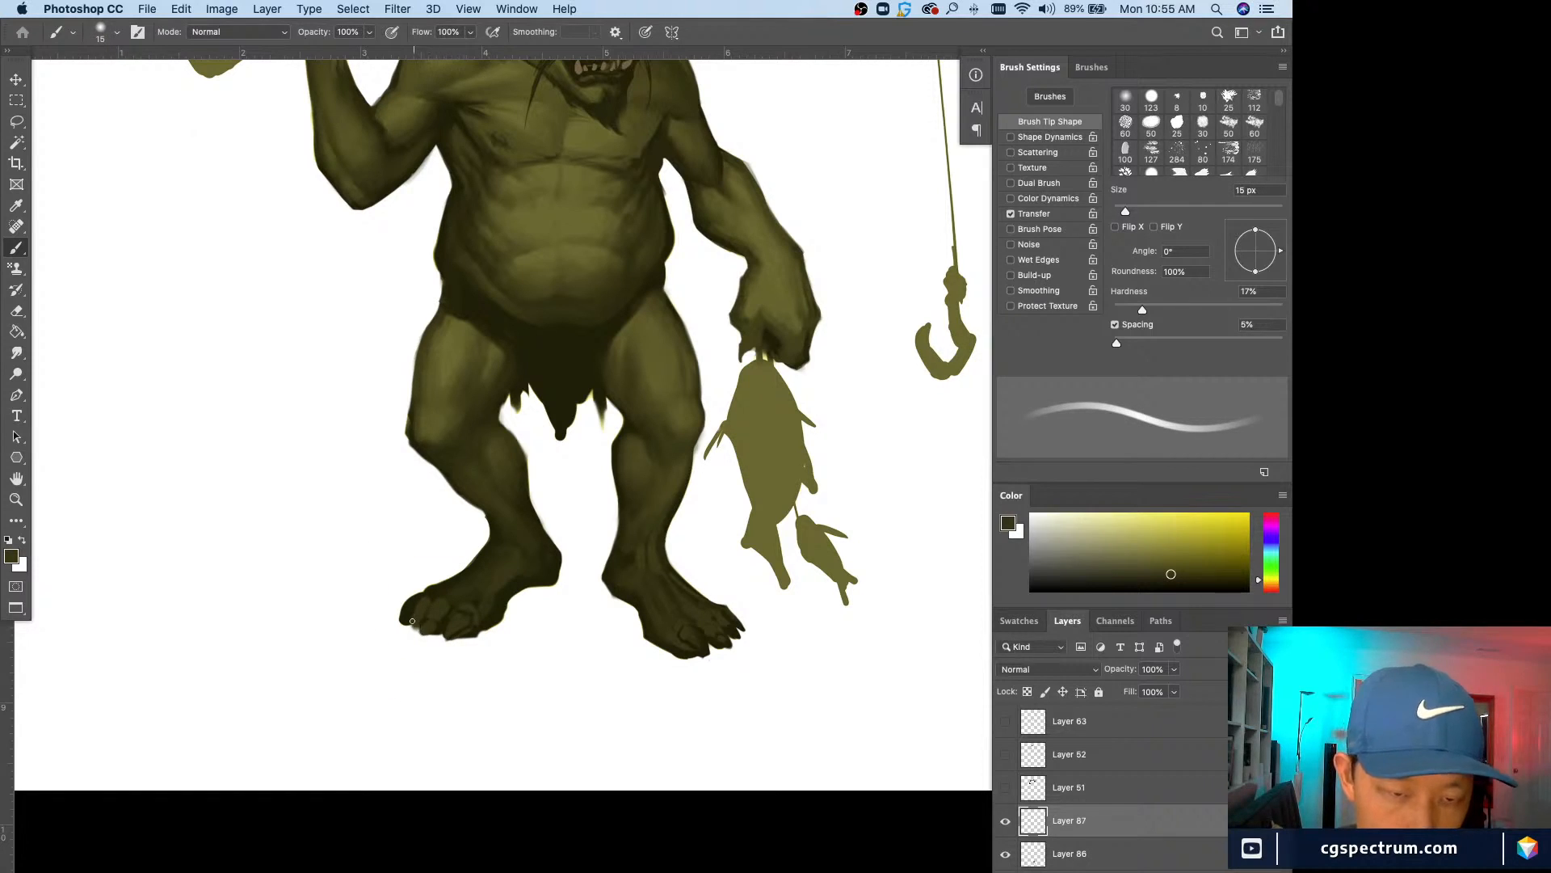
left_click_drag(402, 616, 397, 622)
Step: Sharpen the outermost toe's claw at 8 to 9 px, alternating sampled white and dark olive
key("bracketleft")
key("bracketleft")
key("bracketleft")
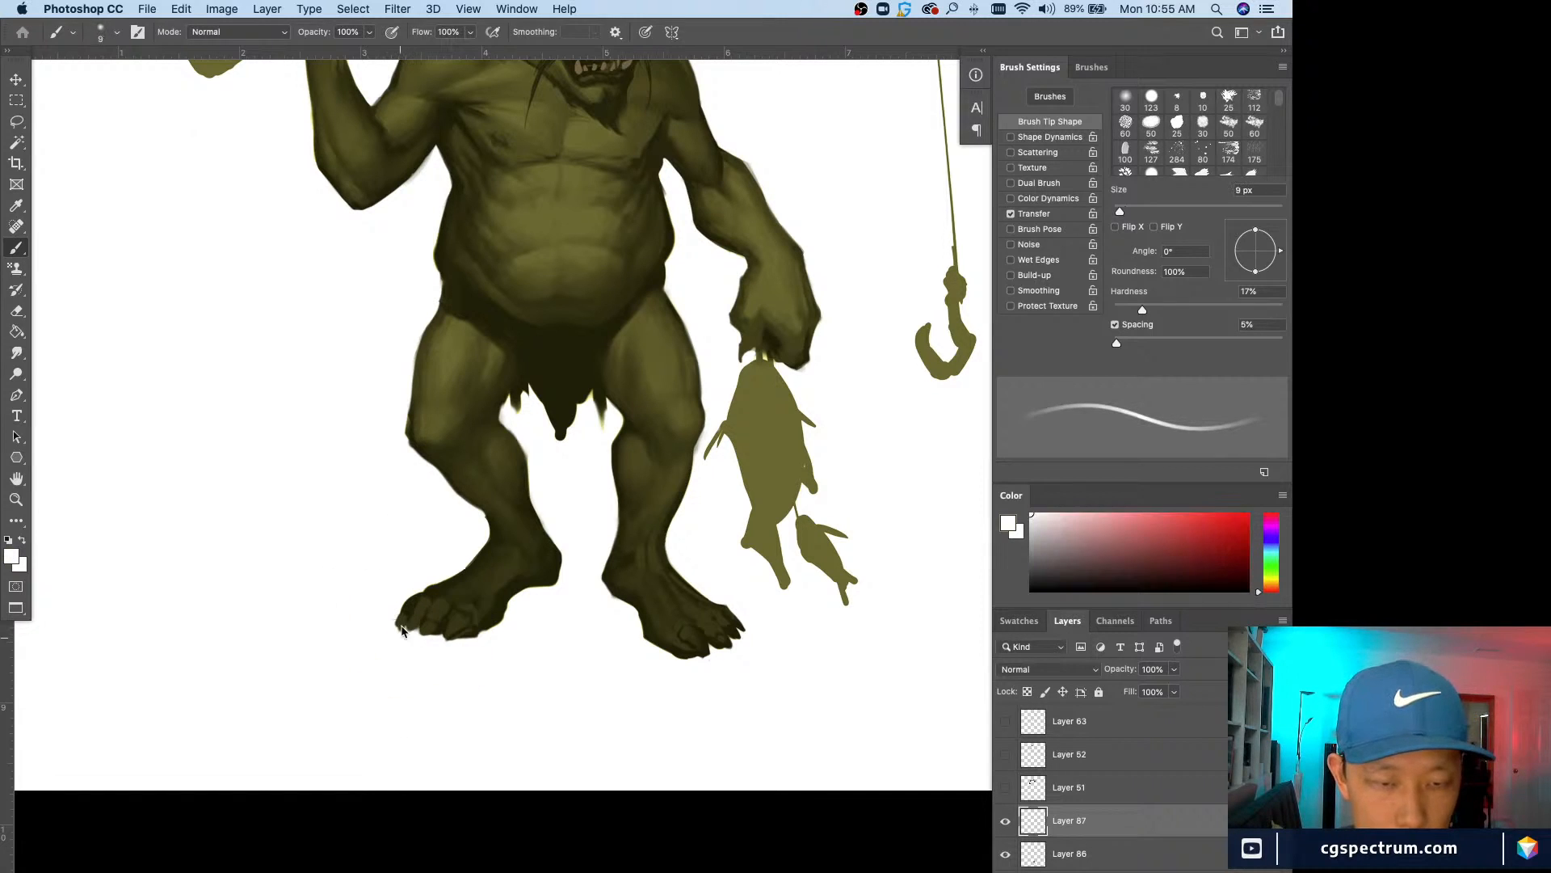
left_click(400, 622, "alt")
left_click(404, 621, "alt")
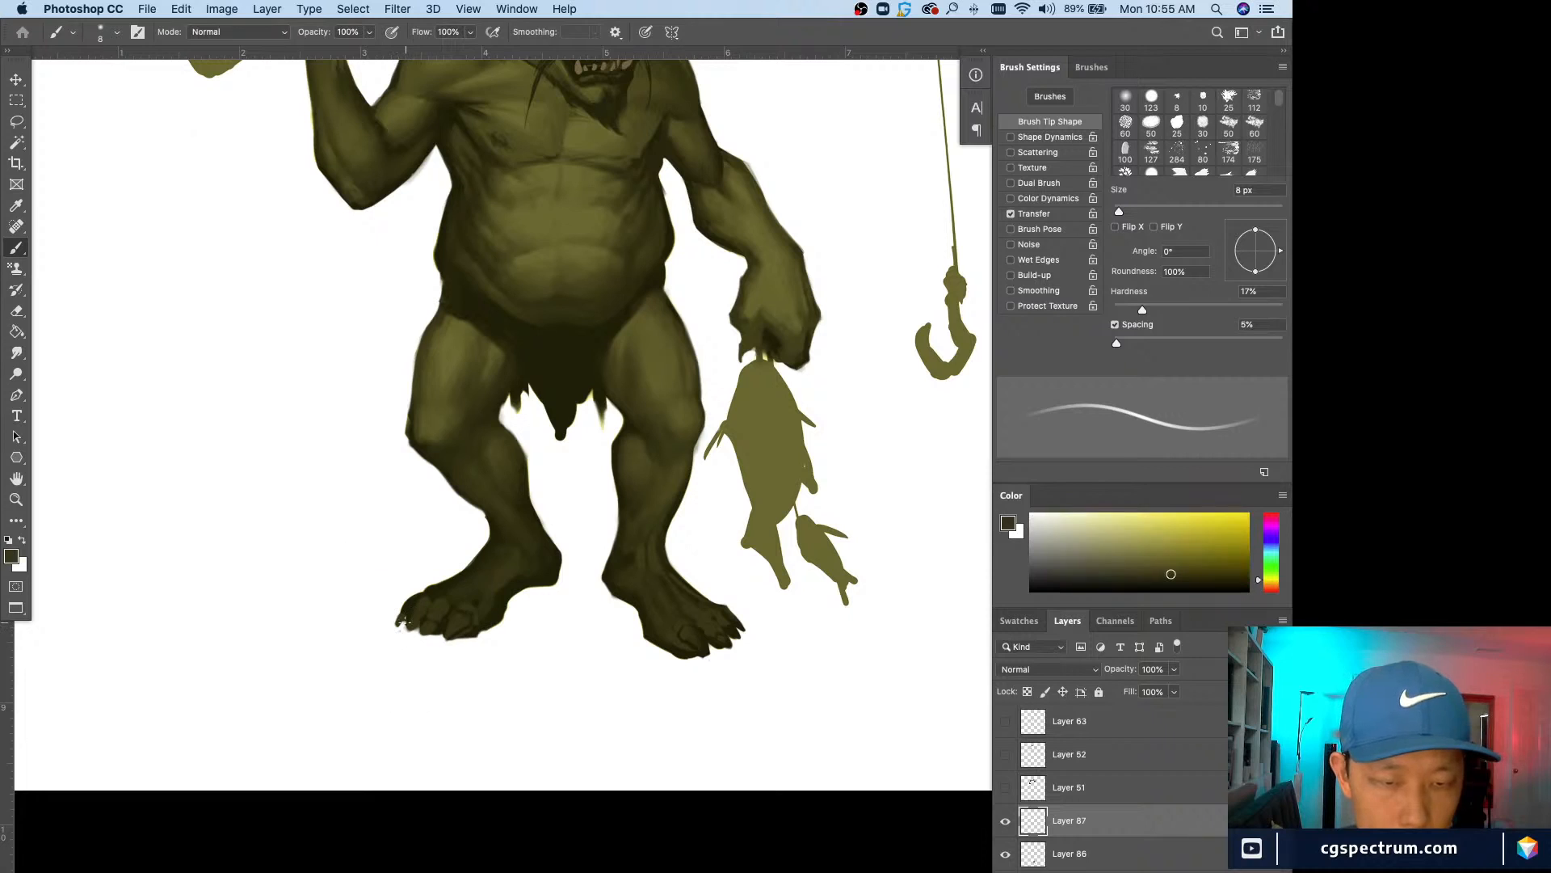
left_click(401, 595, "alt")
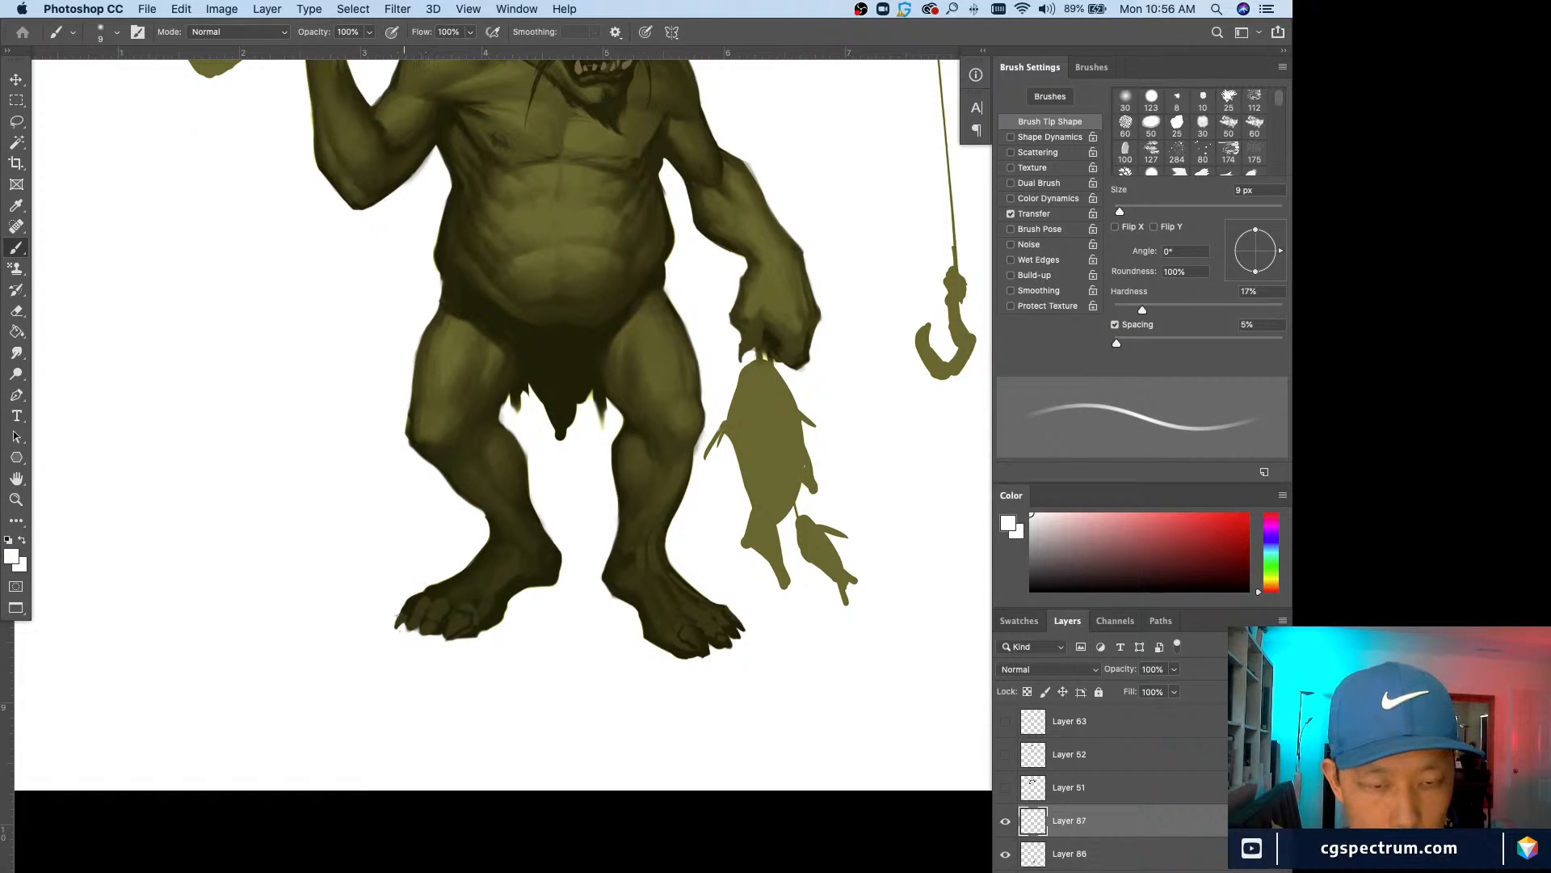
Step: Darken the gaps between the toes with sampled very dark olive and trim the toes' lower edge with white at 9 px
left_click(416, 623, "alt")
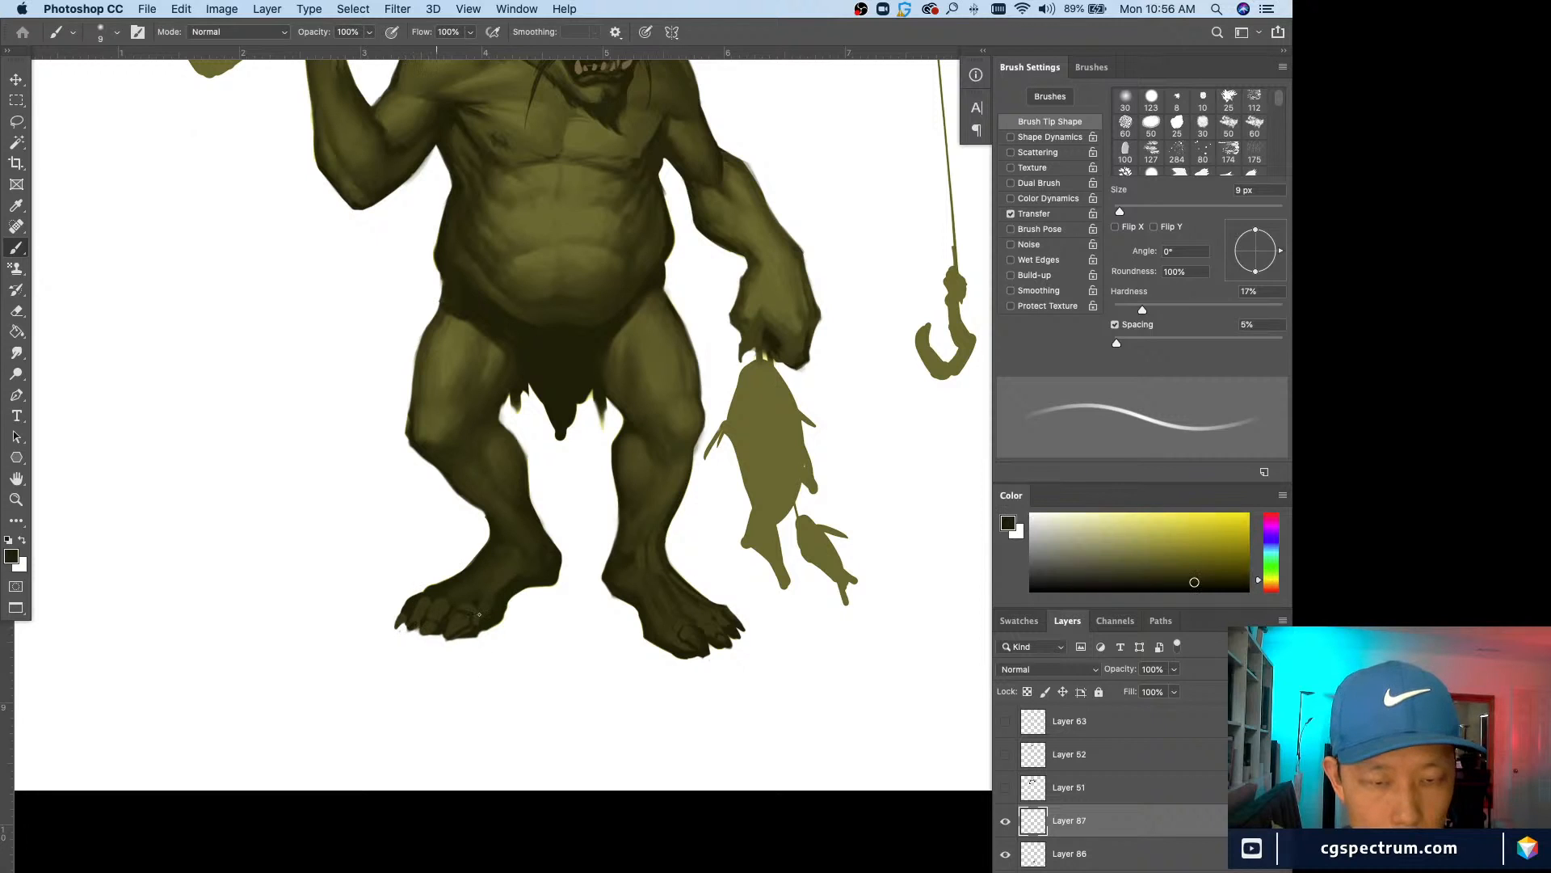
left_click(487, 630, "alt")
left_click(440, 636, "alt")
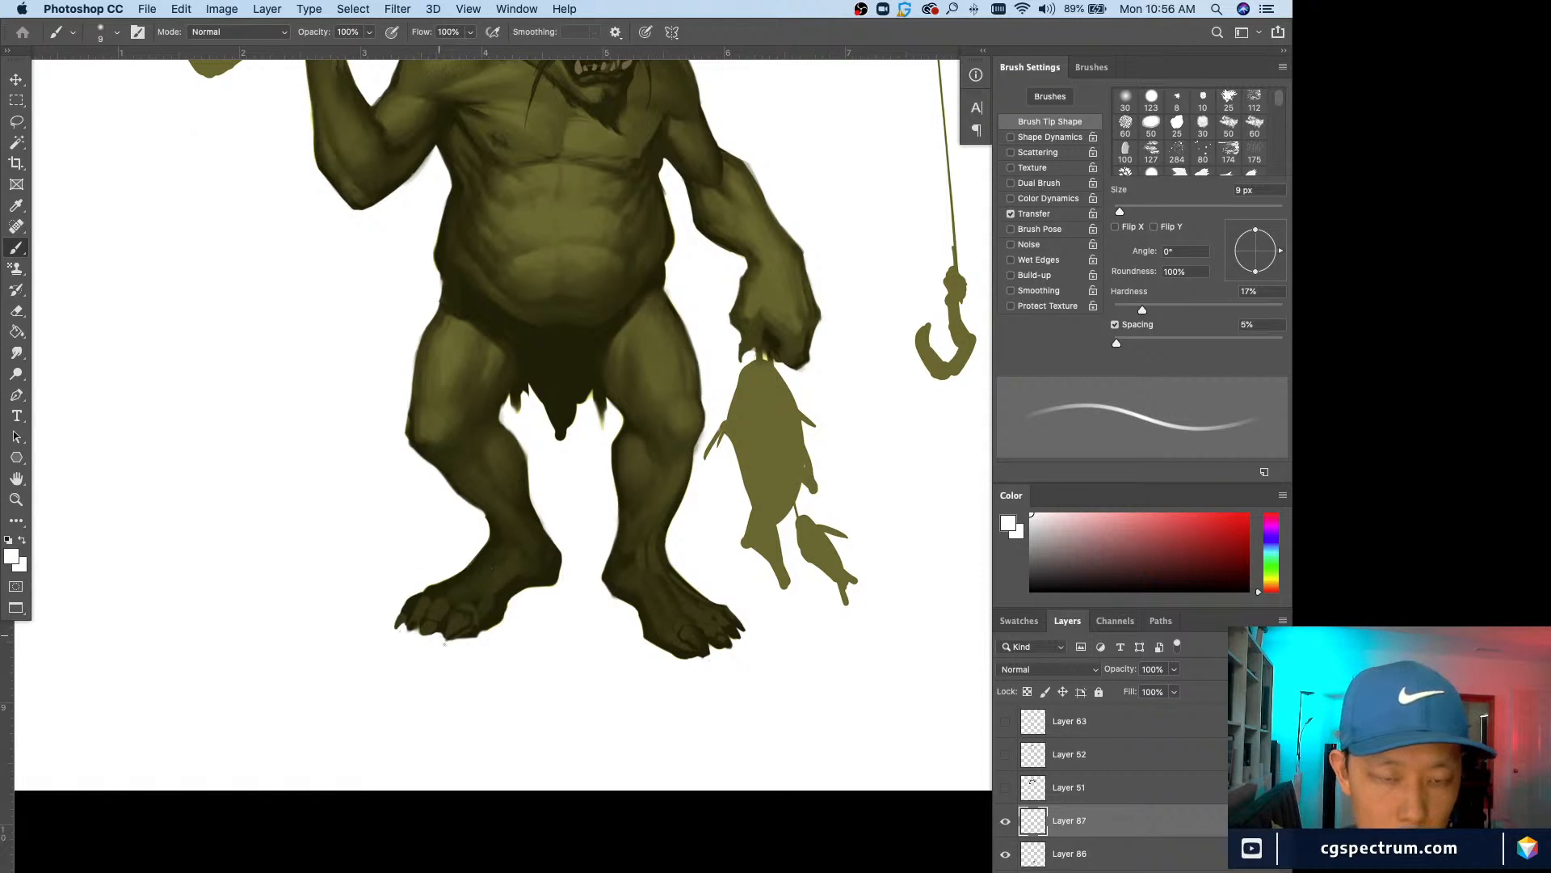
Step: Shade the top of the foot behind the toes with sampled dark olives, using a 20 to 30 px brush
left_click(436, 586, "alt")
key("bracketright")
key("bracketright")
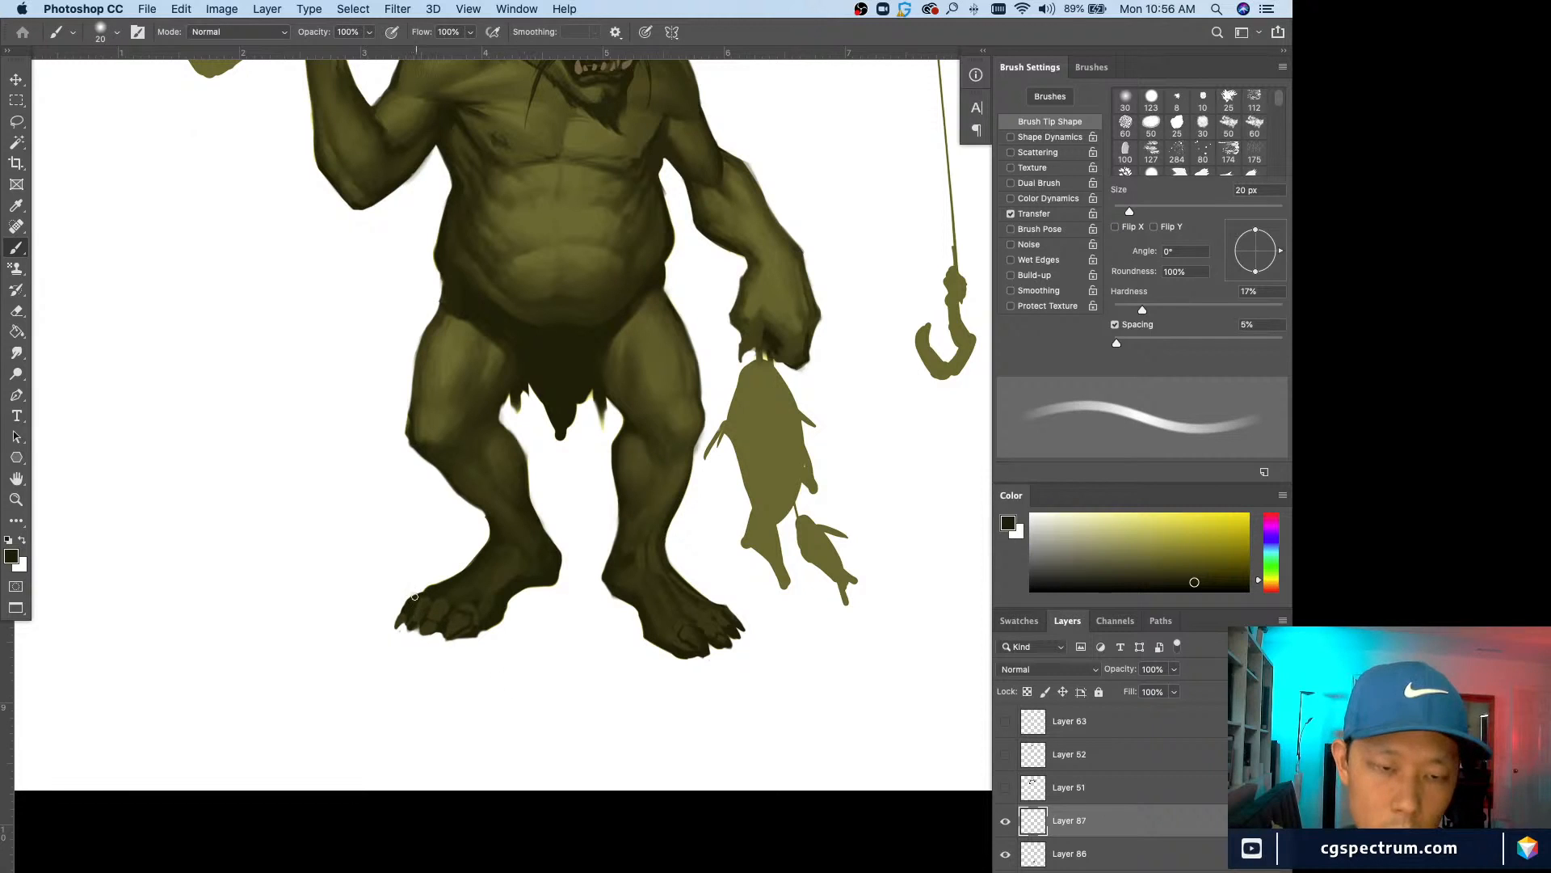
left_click(467, 581, "alt")
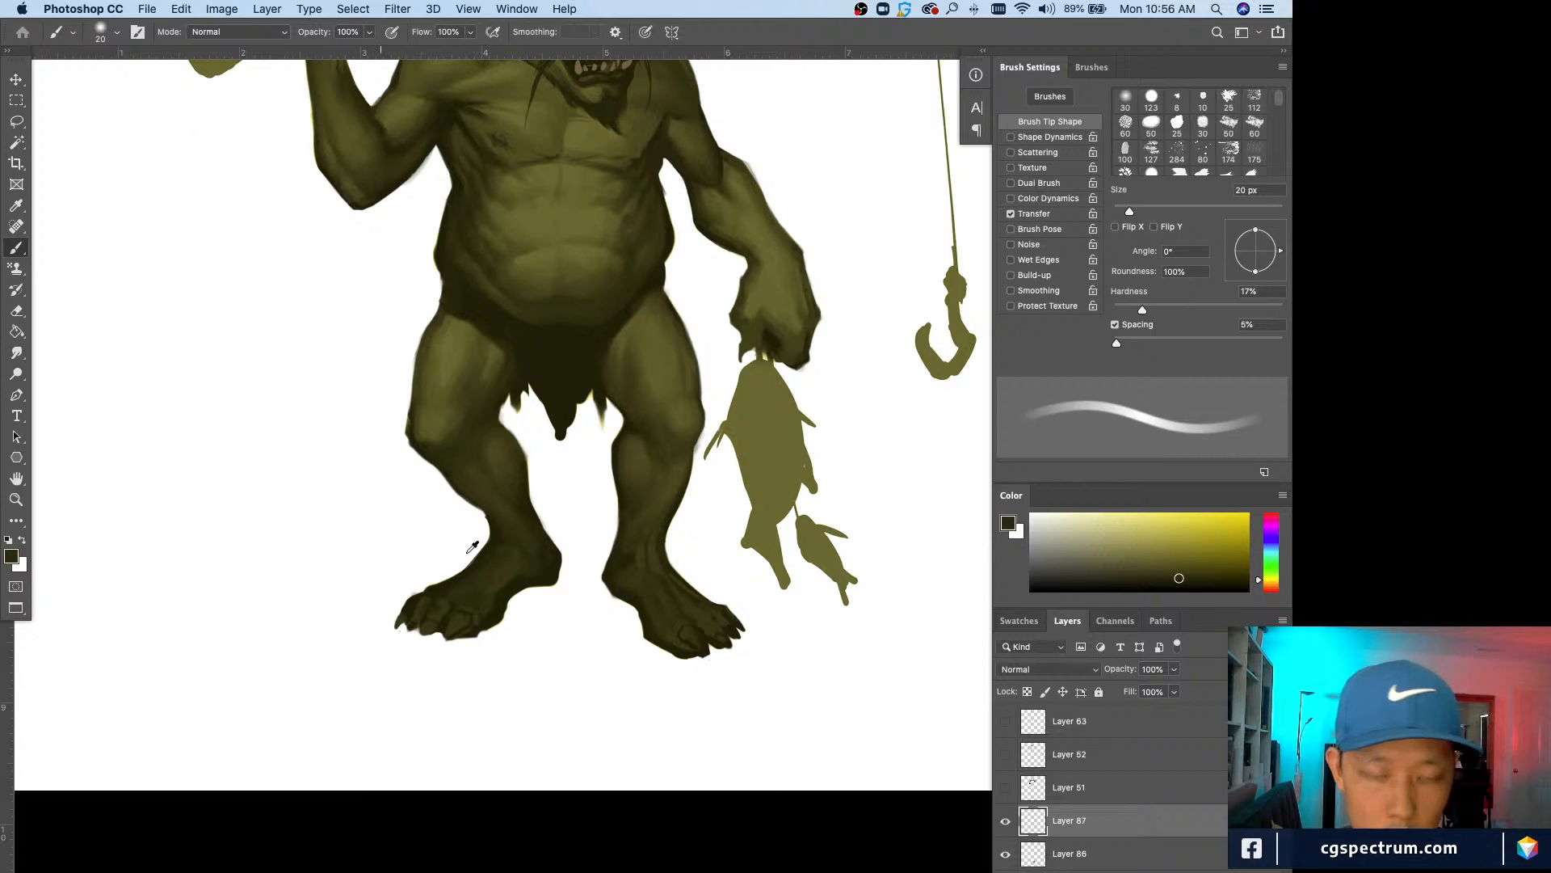
left_click(505, 576, "alt")
key("bracketright")
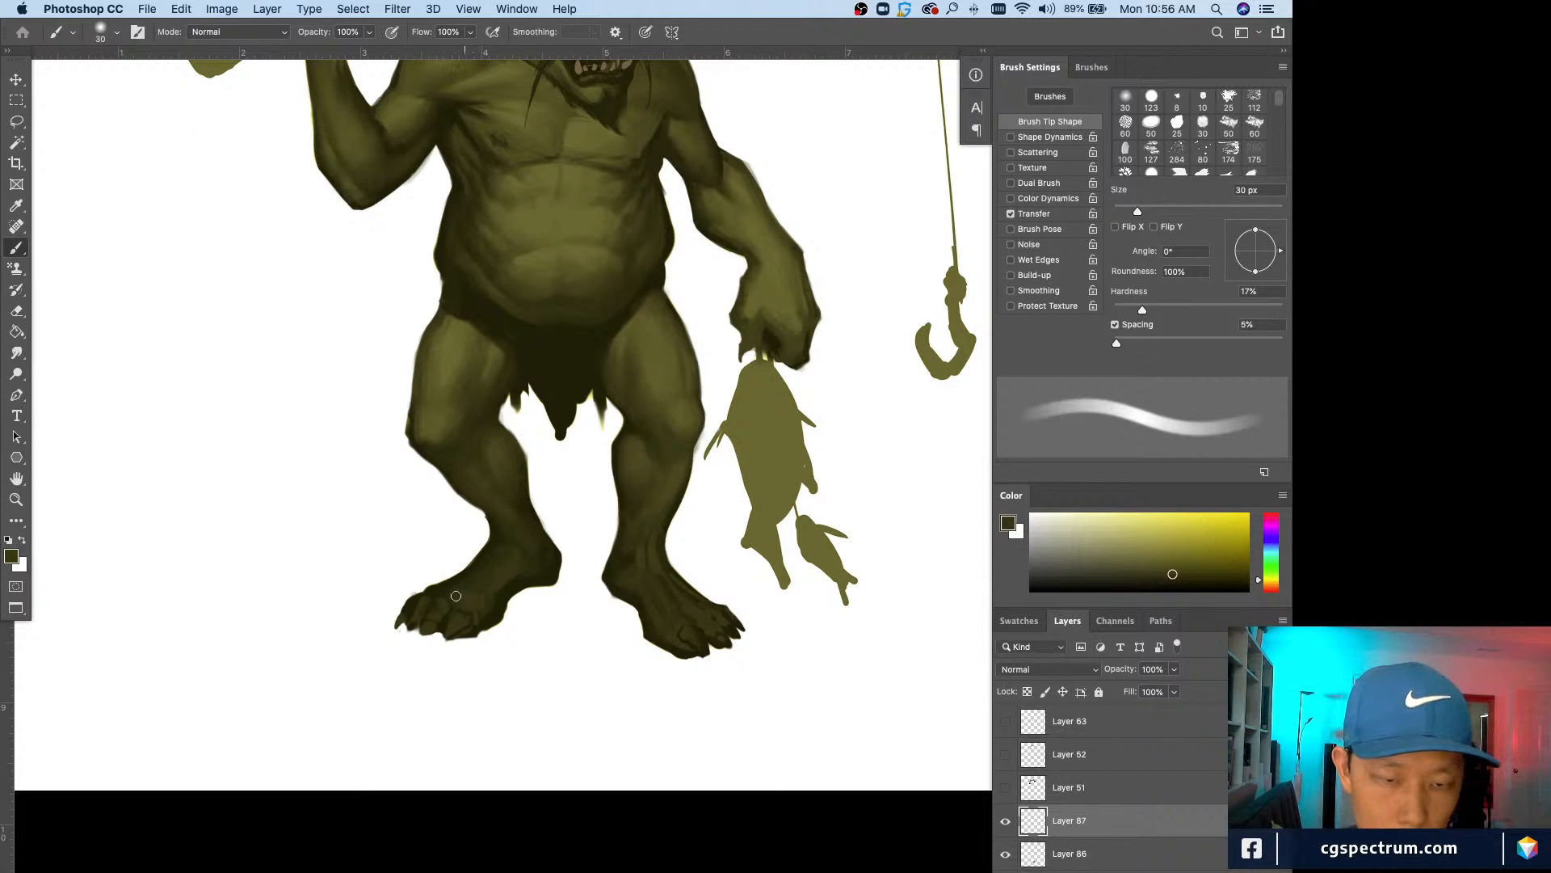
left_click(457, 602, "alt")
key("bracketleft")
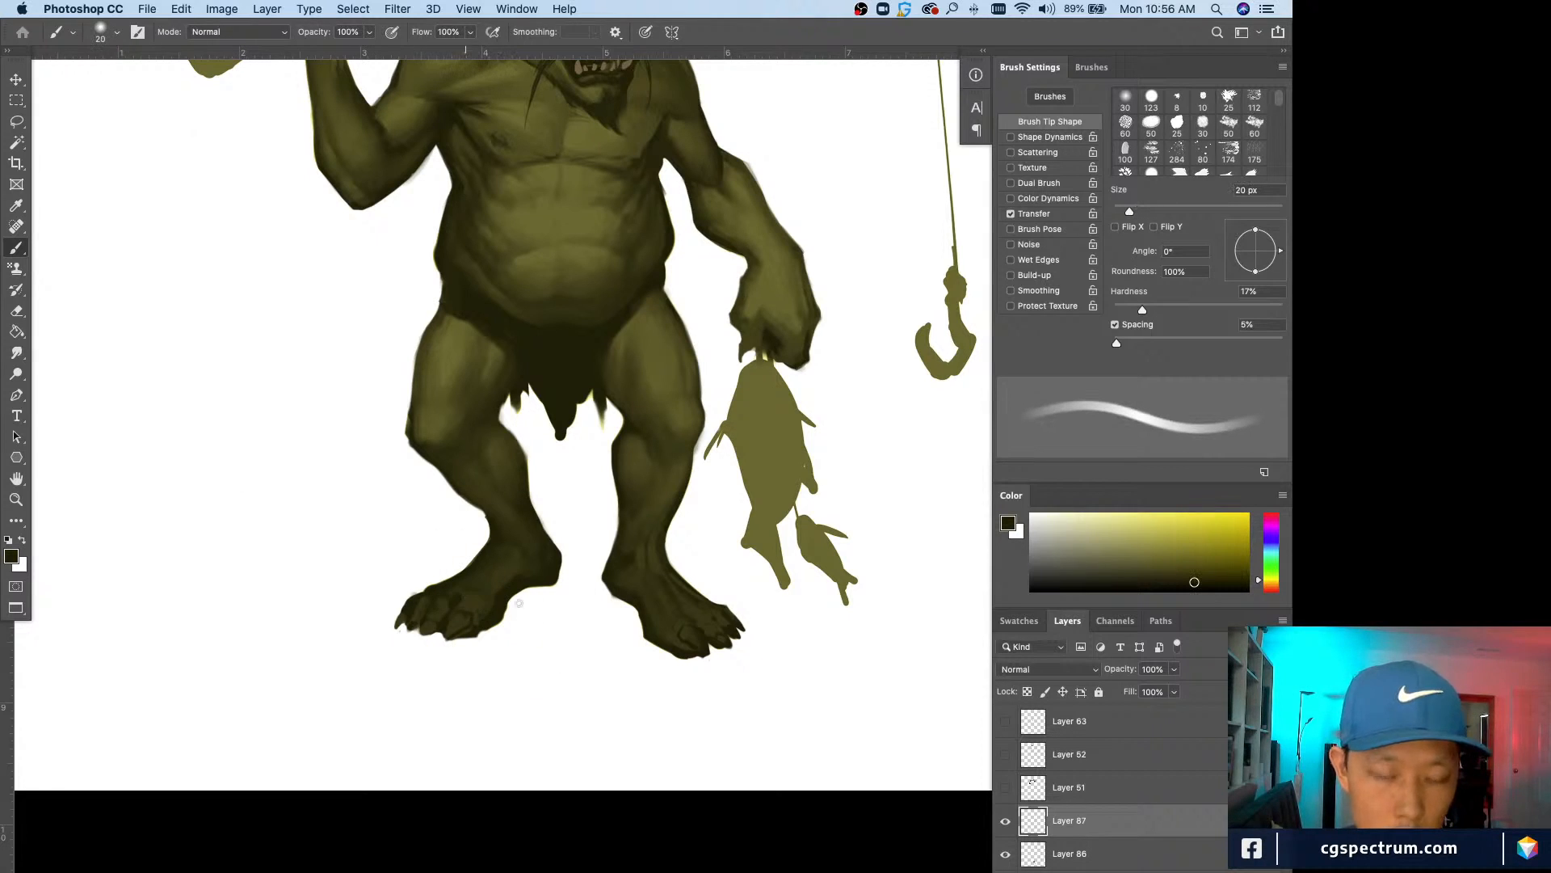
Step: Define the tendons along the top of the foot on a new layer with sampled olives at 7 to 8 px
left_click(505, 568, "alt")
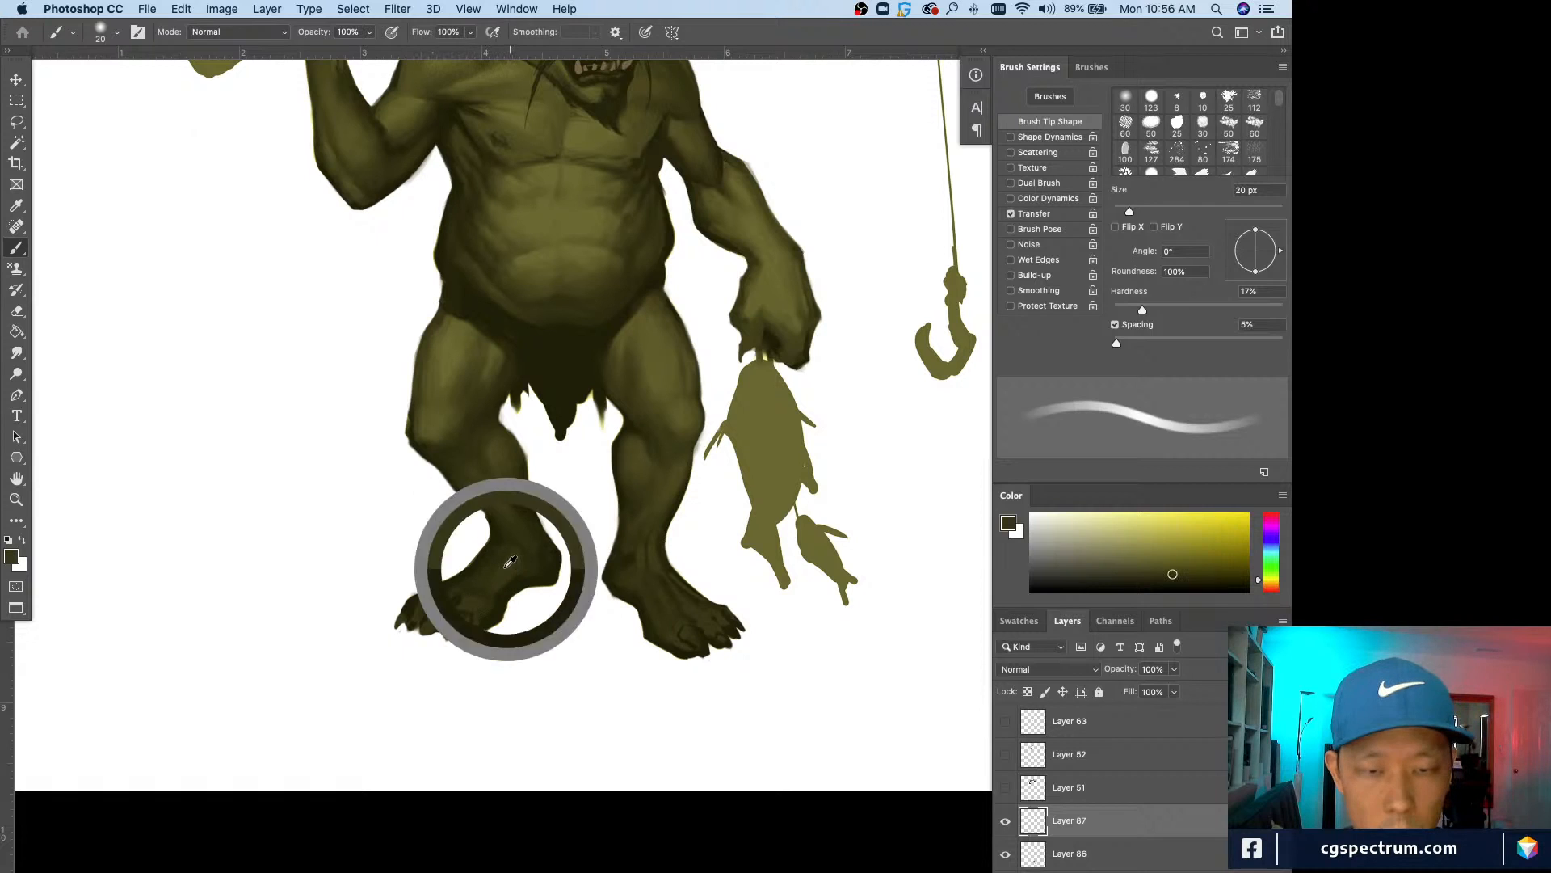
key("bracketleft")
key("super+shift+alt+n")
key("bracketleft")
key("bracketleft")
key("bracketleft")
key("bracketleft")
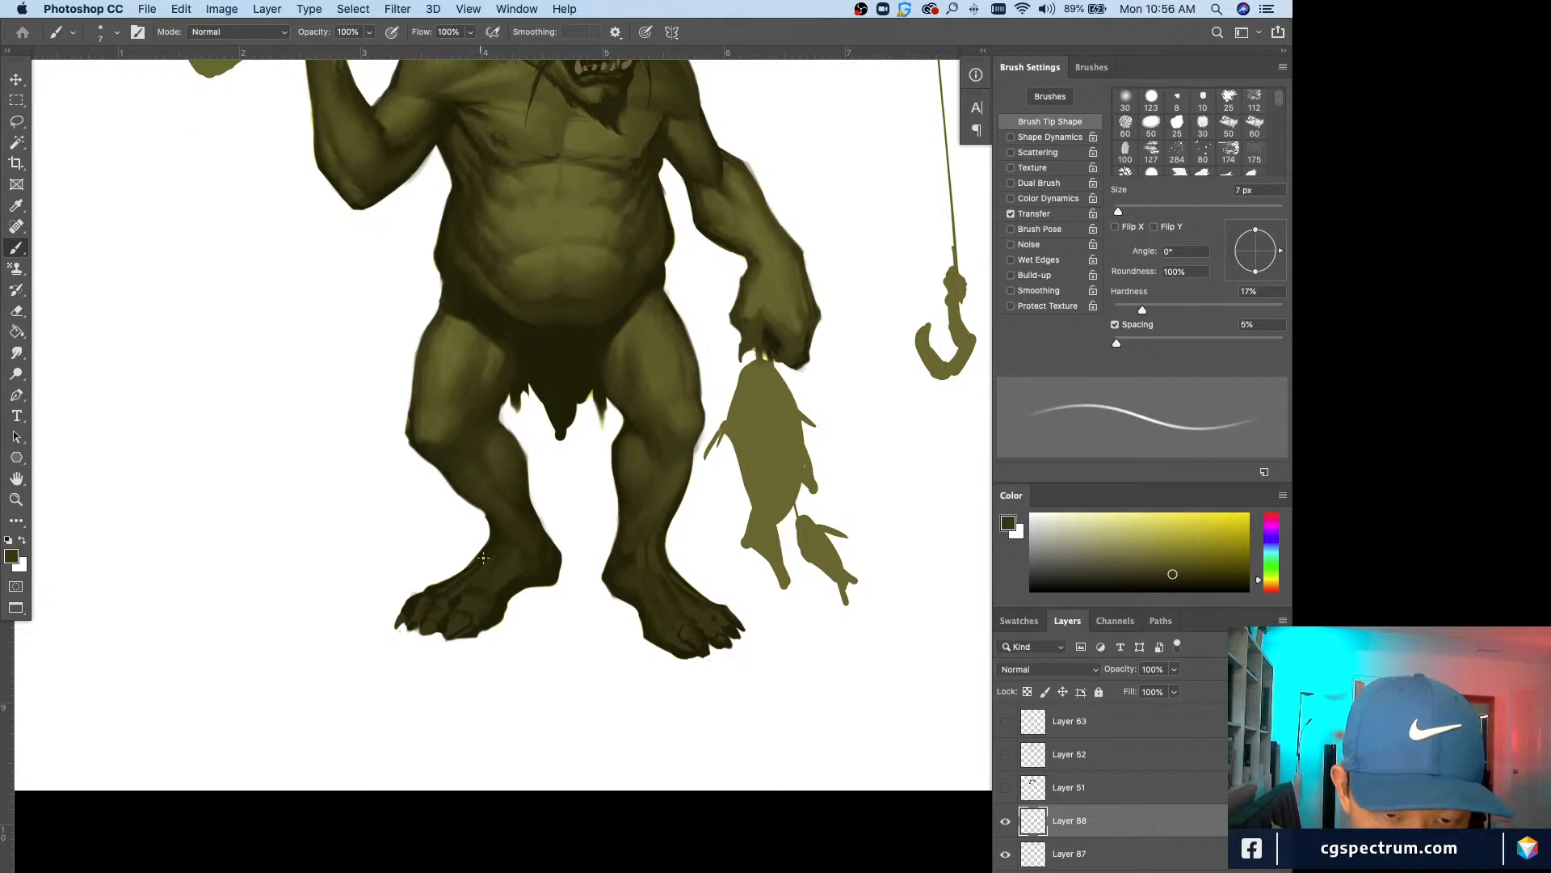
left_click(492, 554, "alt")
key("bracketright")
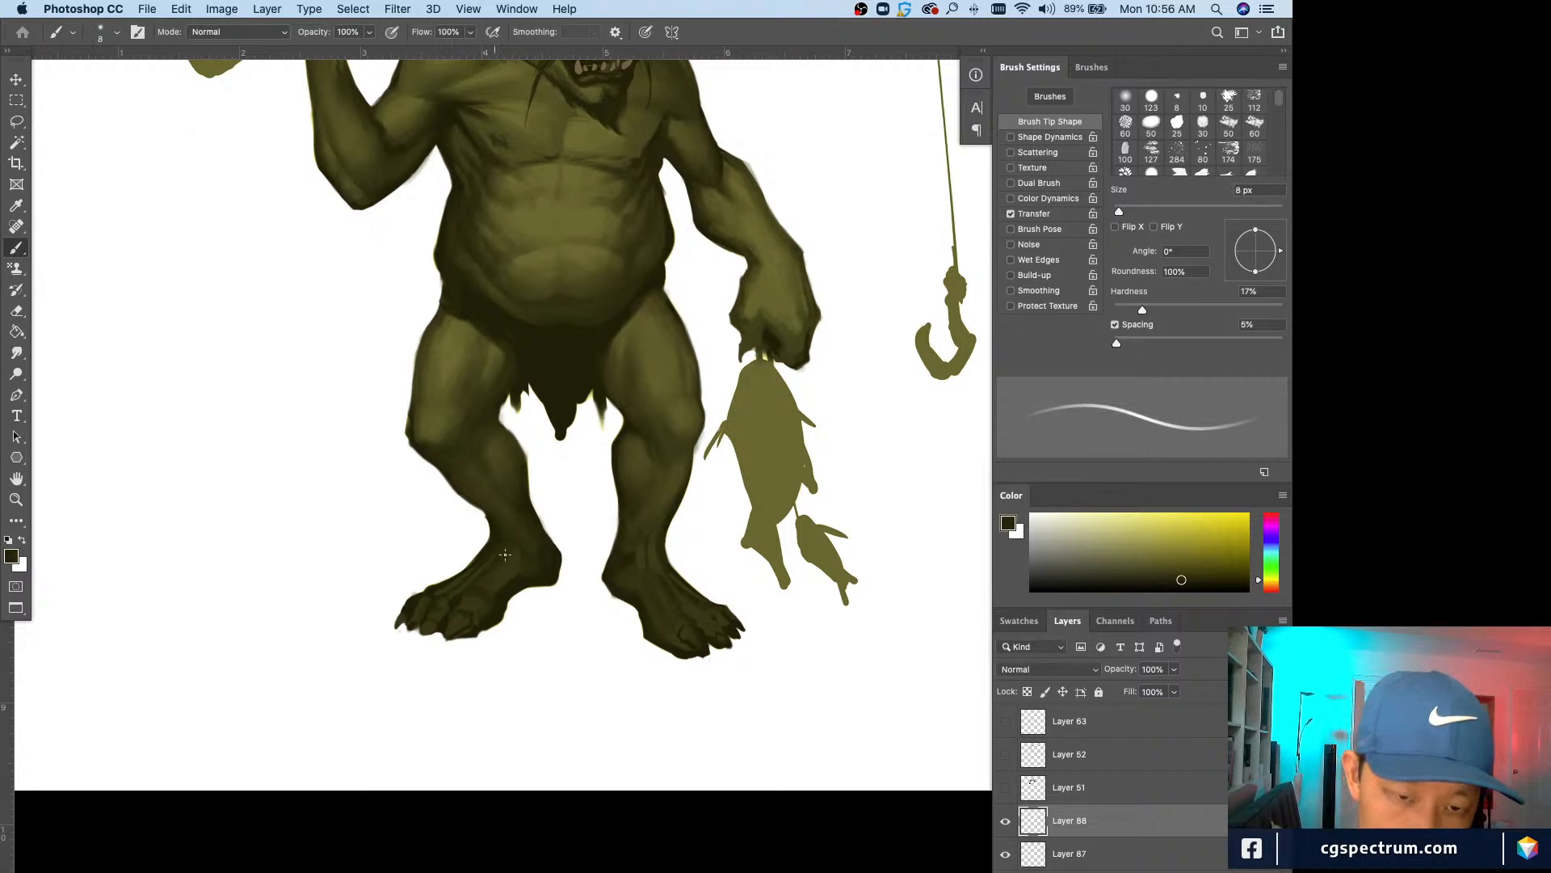
Step: Shade the inner side of the foot from the ankle and heel to the big toe with sampled olives at 10 to 20 px
left_click(524, 564, "alt")
key("bracketright")
key("bracketright")
key("bracketright")
key("bracketright")
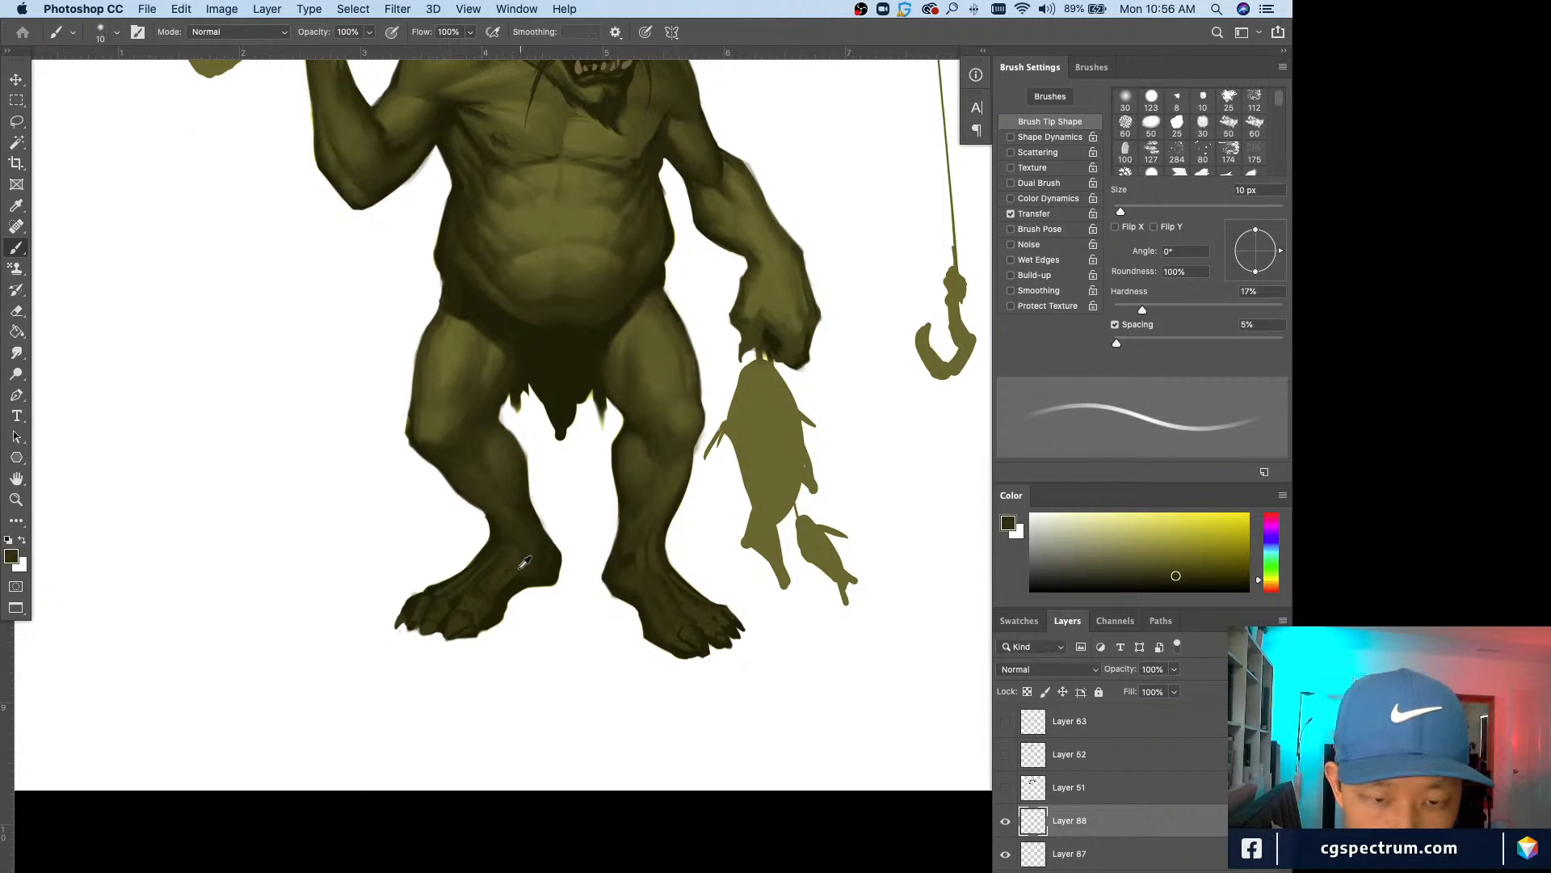
left_click(525, 572, "alt")
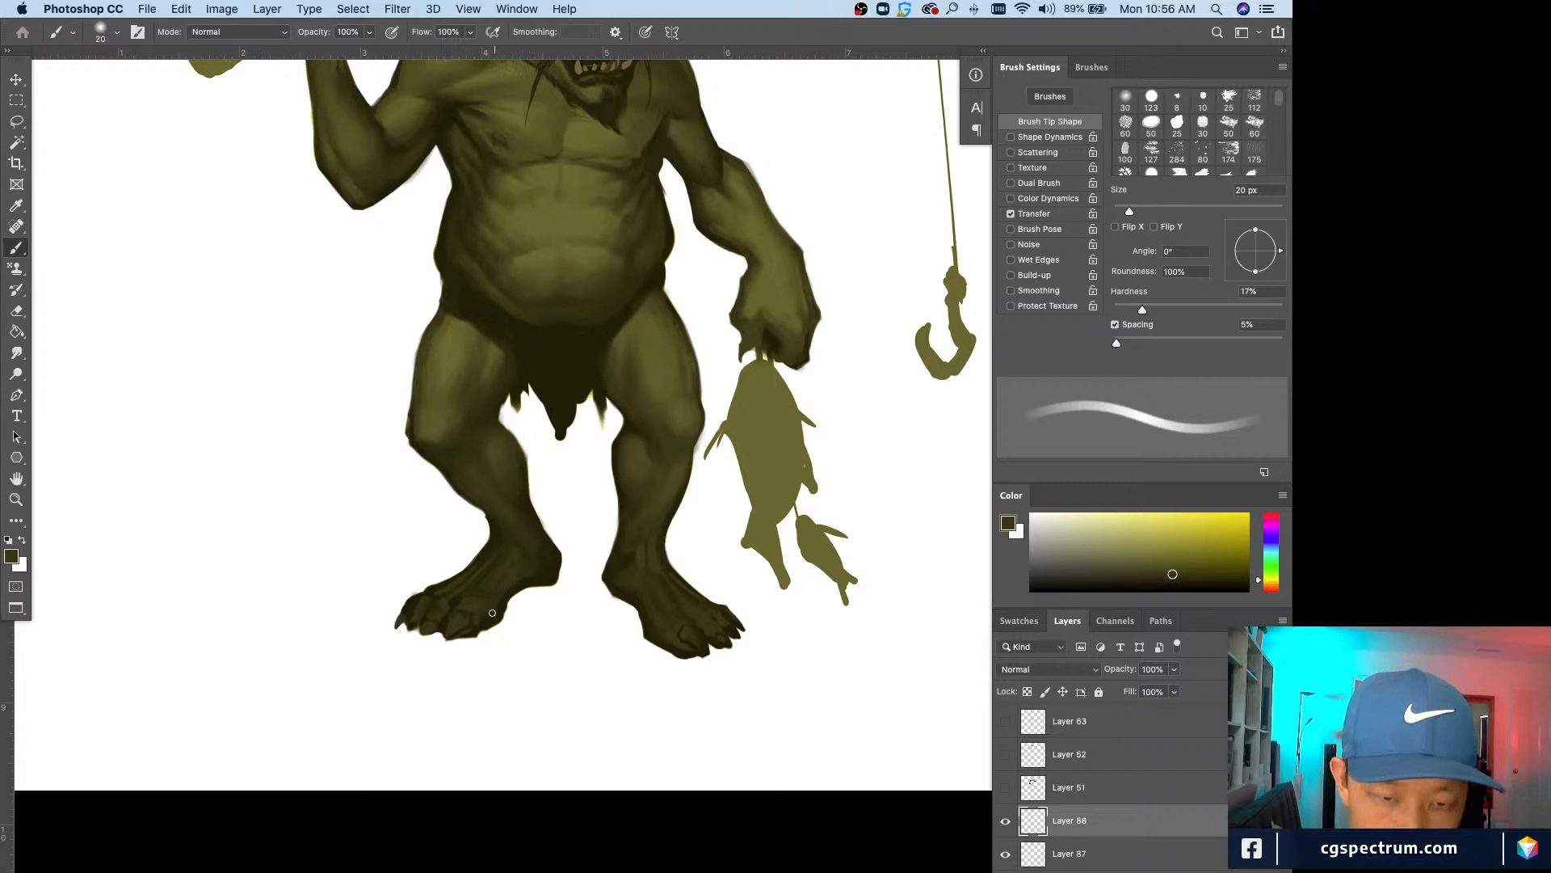
left_click_drag(496, 601, 487, 620)
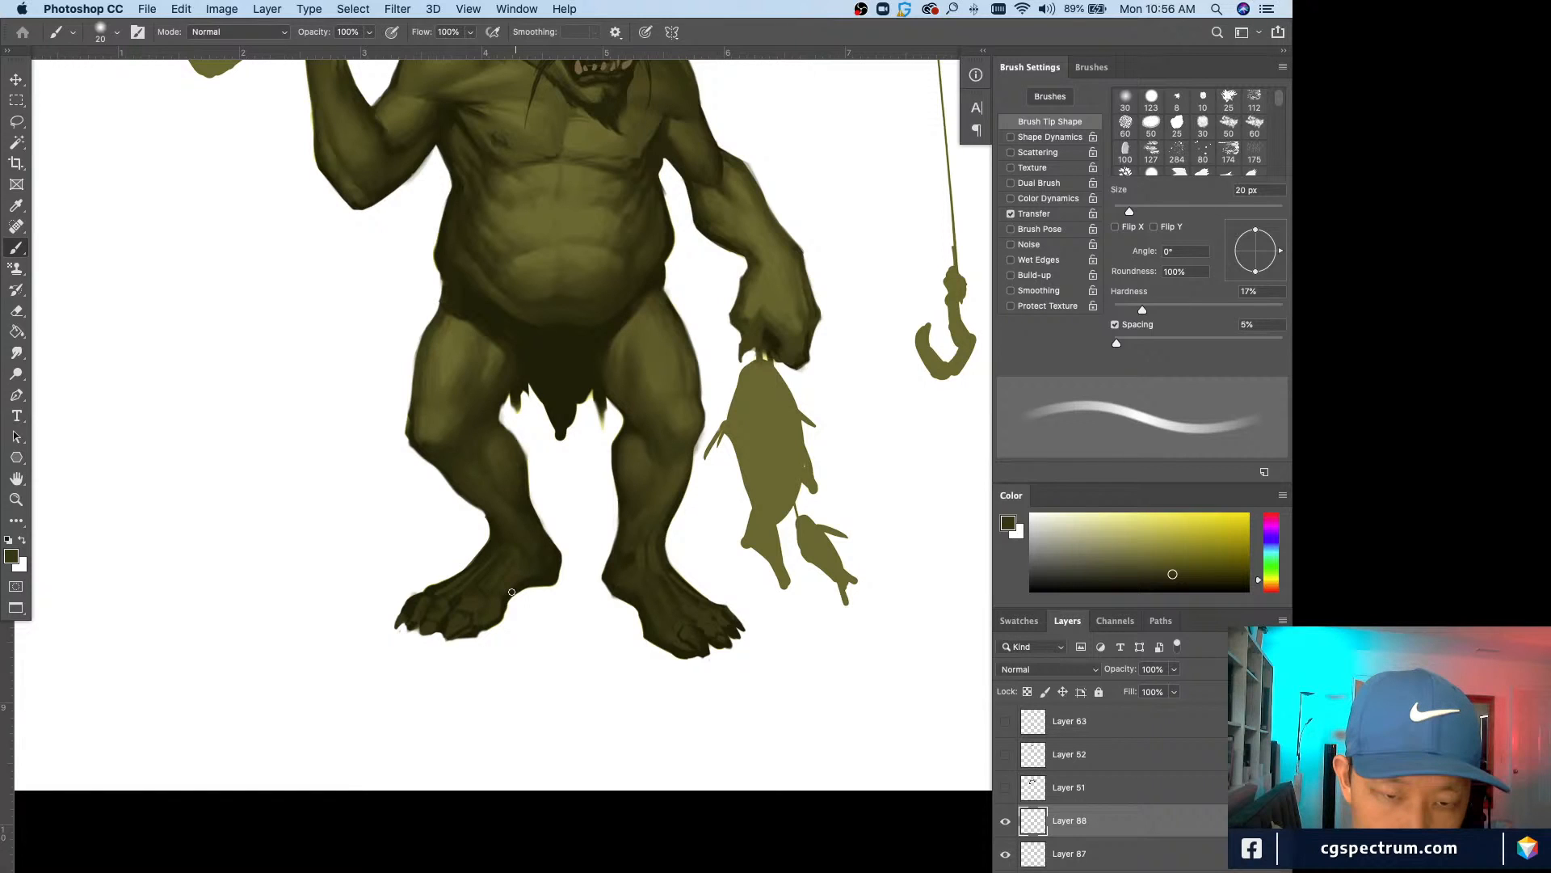
key("bracketleft")
left_click(533, 575, "alt")
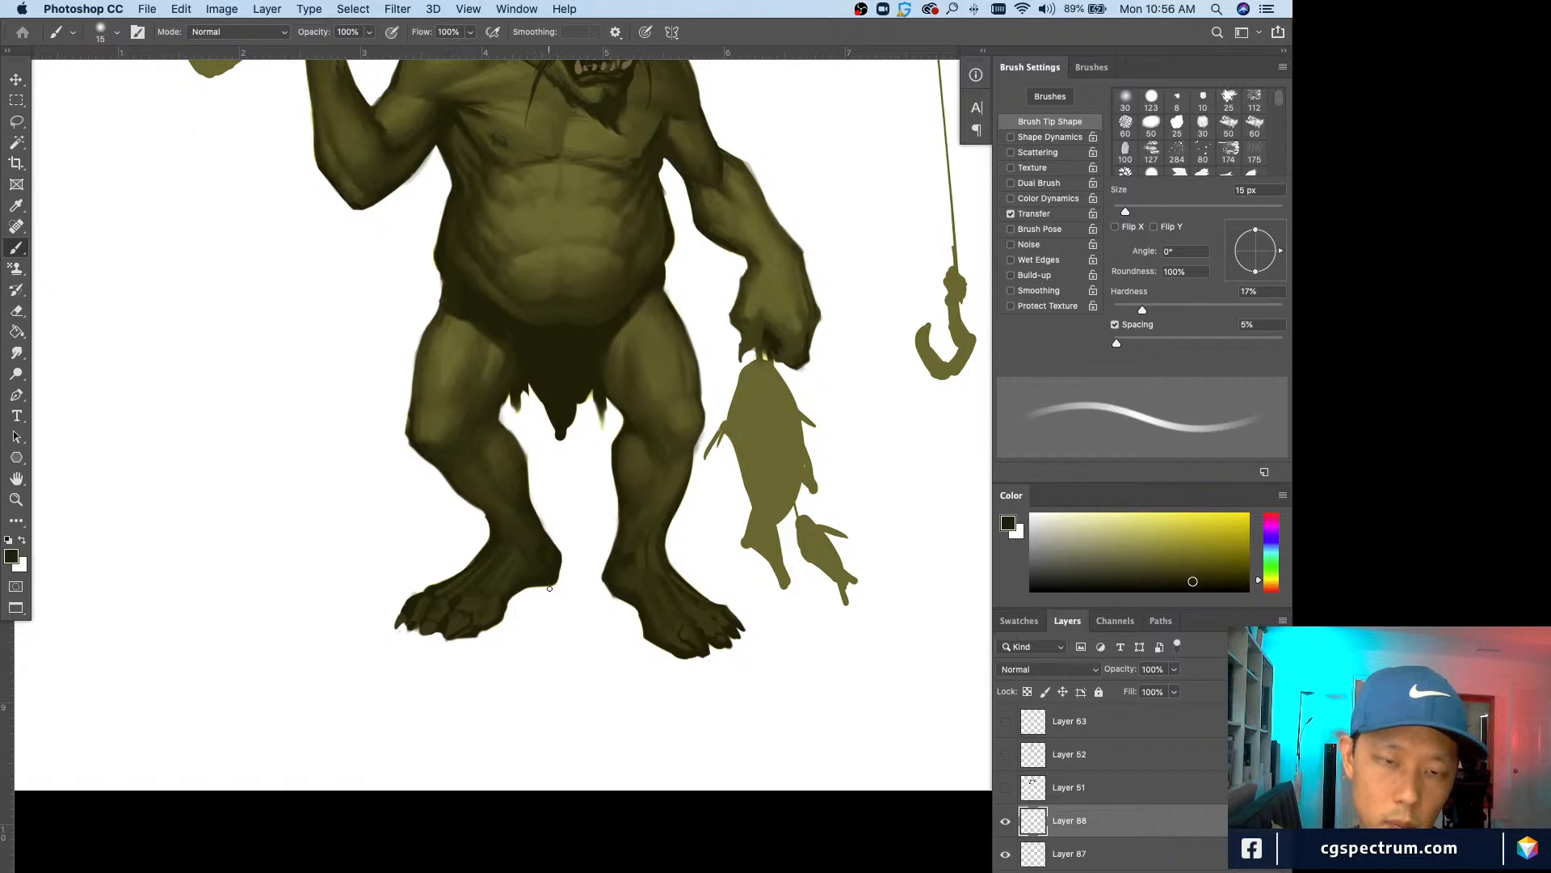
Step: Touch up the heel with sampled very dark olive at 15 px and merge the foot detail layers into one
left_click_drag(550, 588, 555, 589)
left_click(462, 616, "alt")
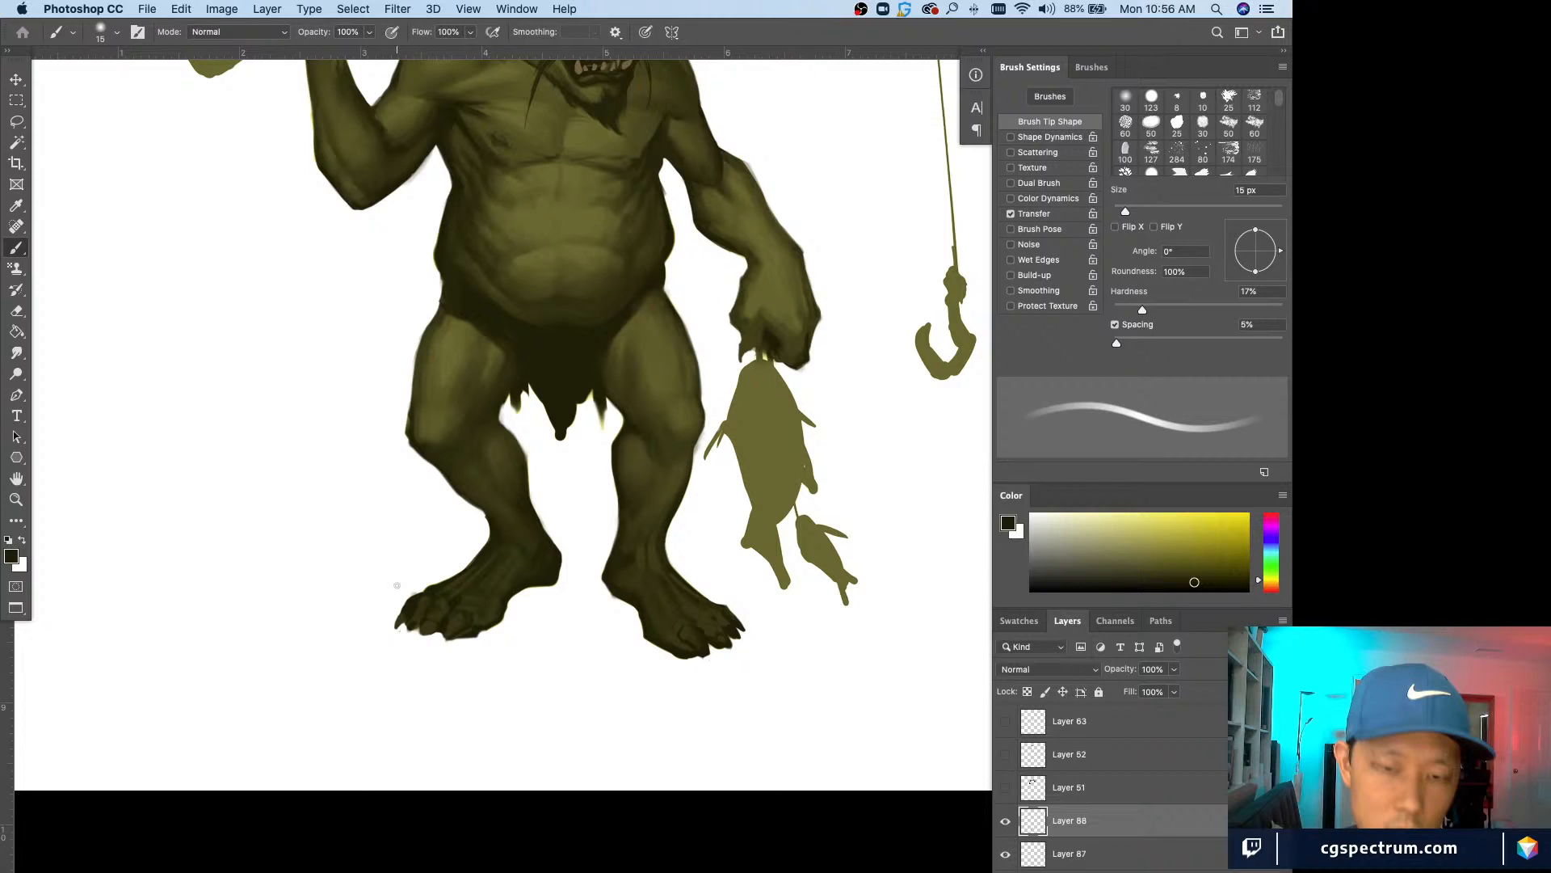
left_click(1006, 824)
left_click(1006, 824)
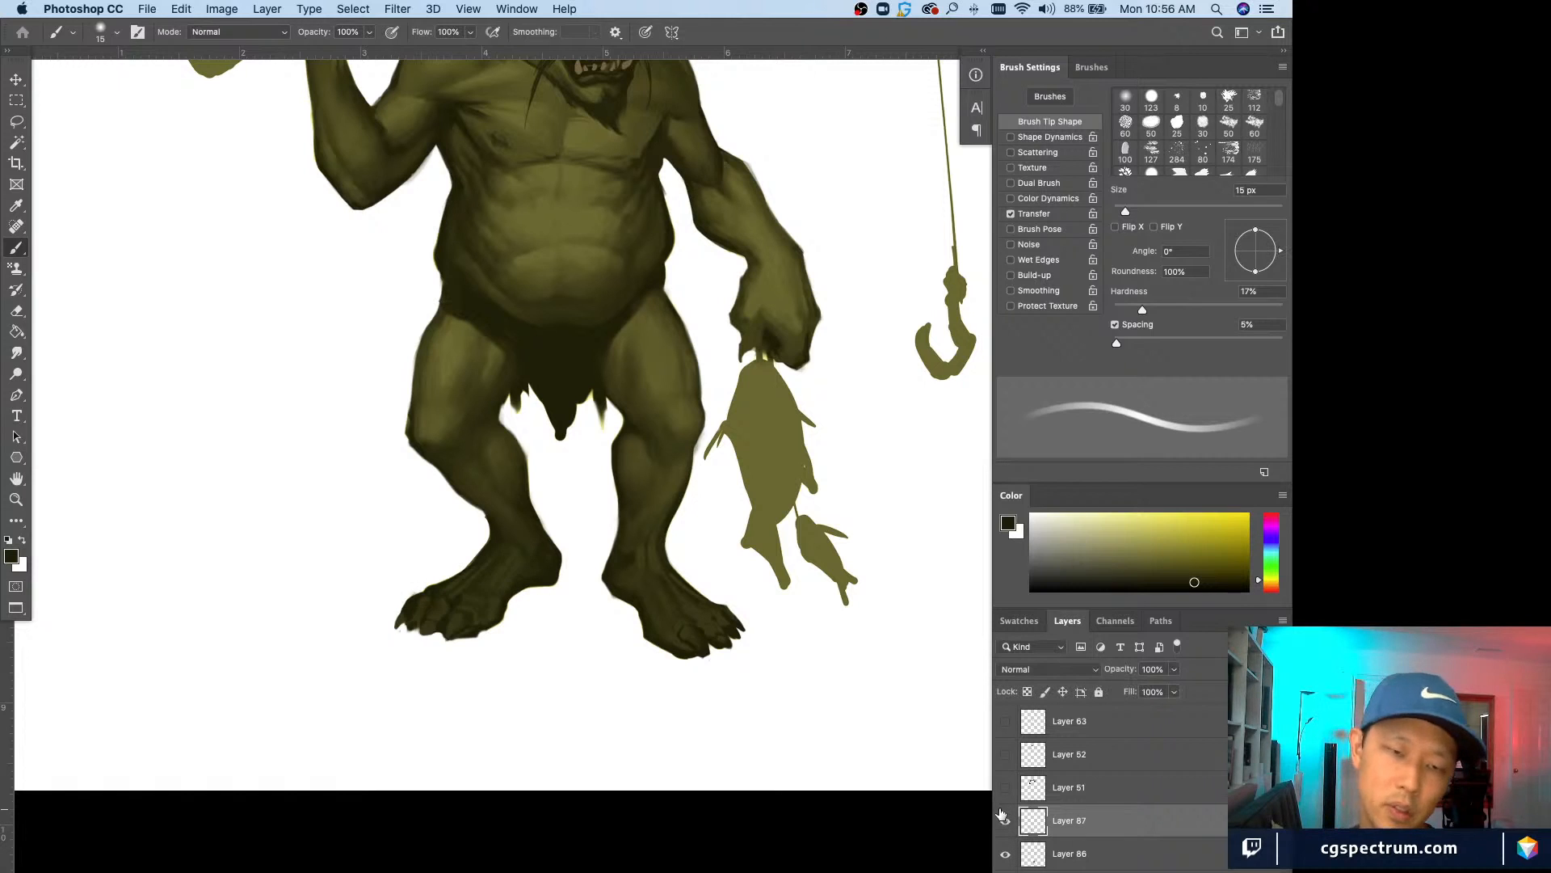
key("super+e")
Step: Compare the goblin's feet with and without the merged detail layer, viewing the whole figure
left_click(1006, 823)
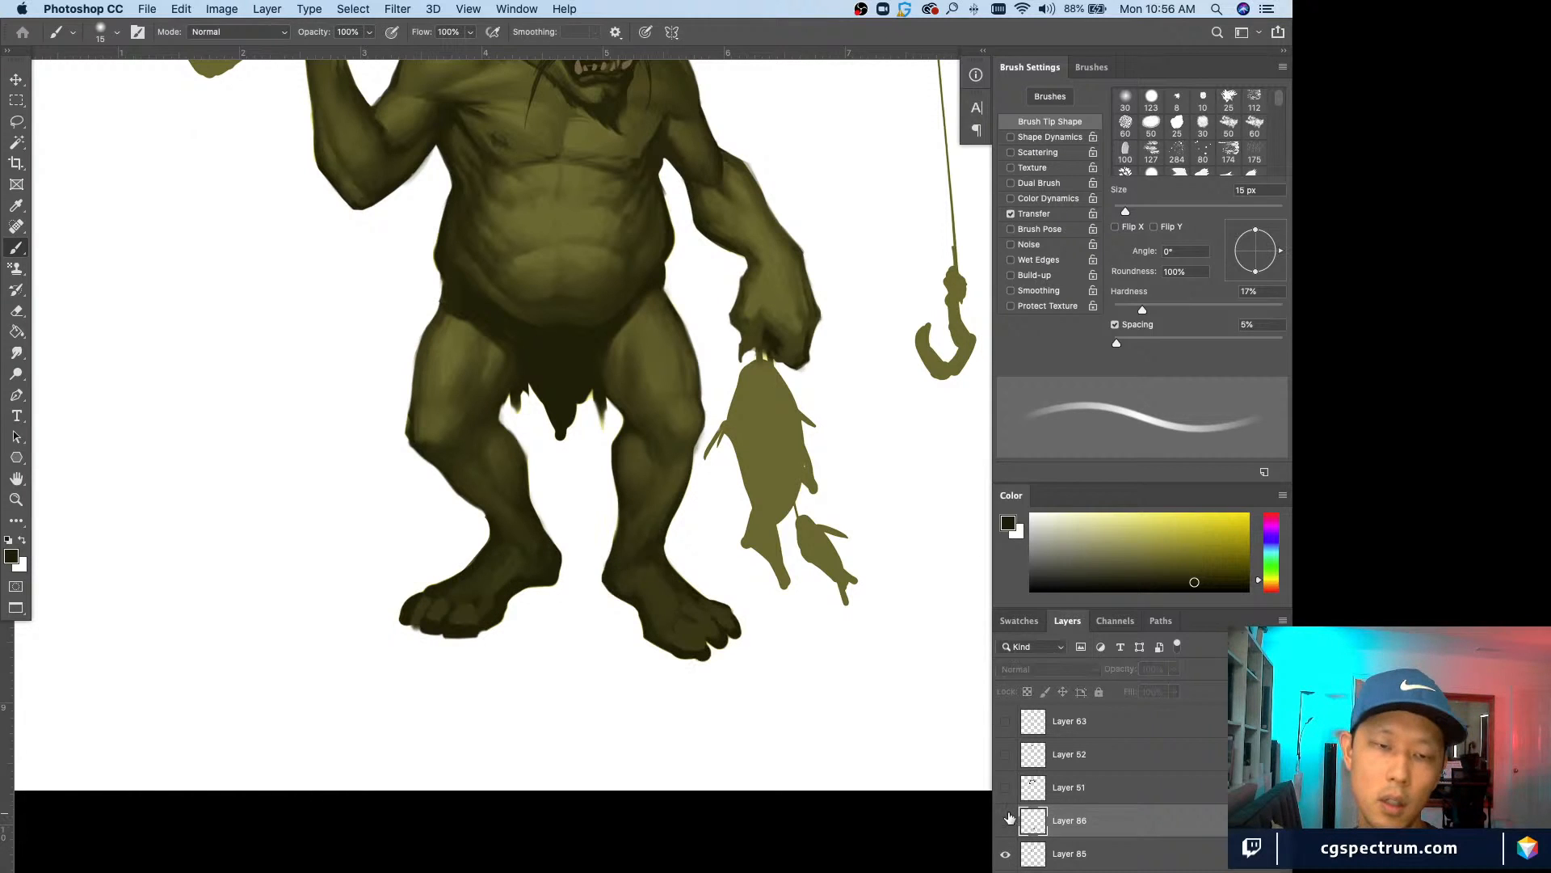
key("super+minus")
key("super+minus")
left_click(1006, 822)
left_click(1006, 823)
left_click(1006, 823)
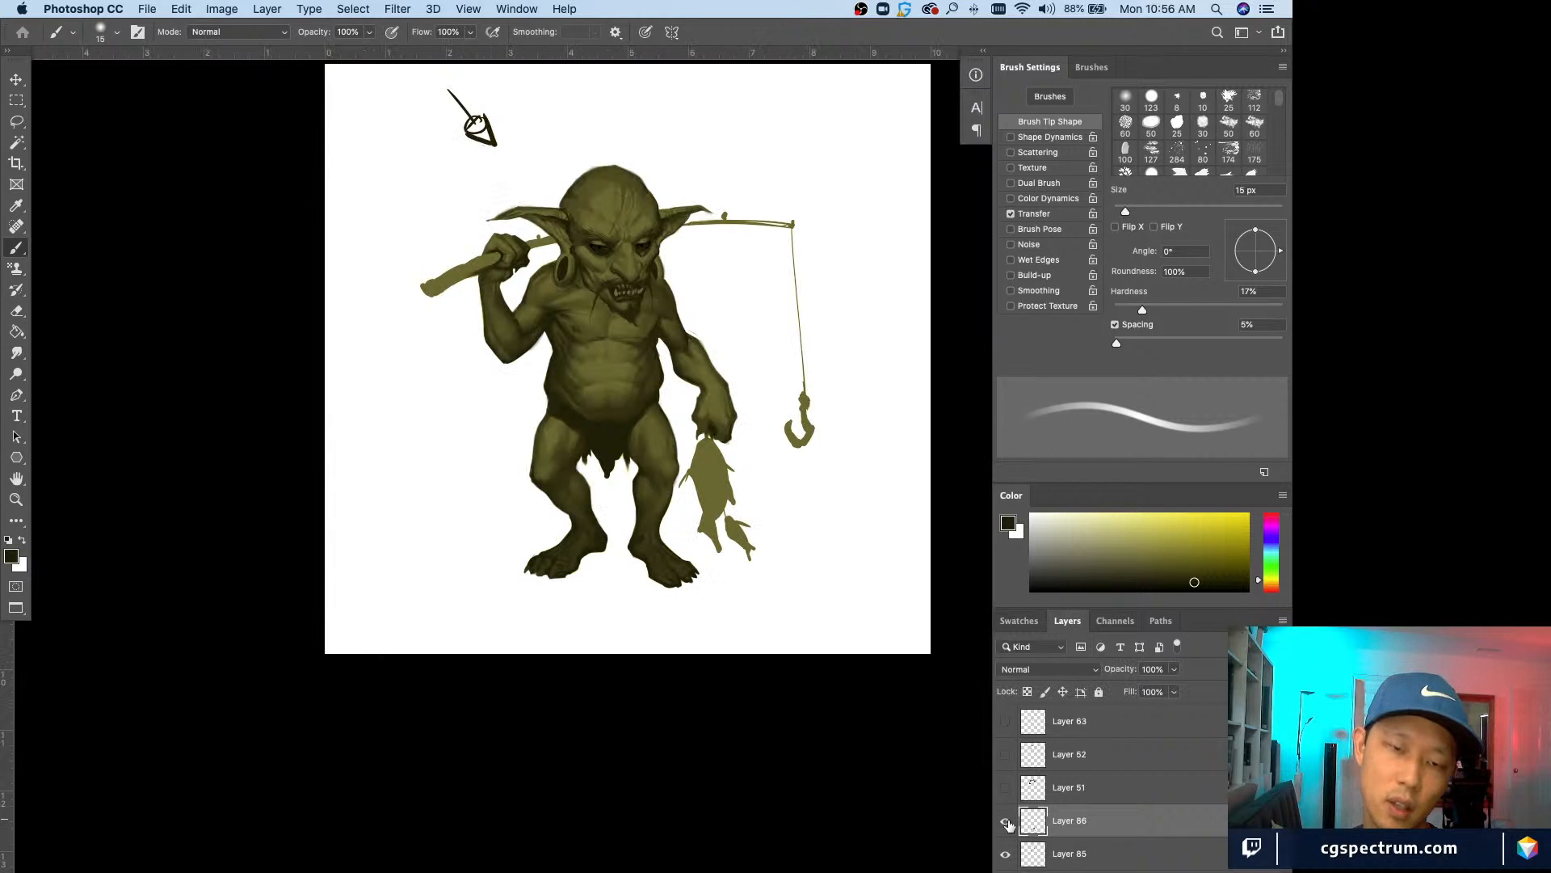
left_click(1006, 822)
left_click(1006, 823)
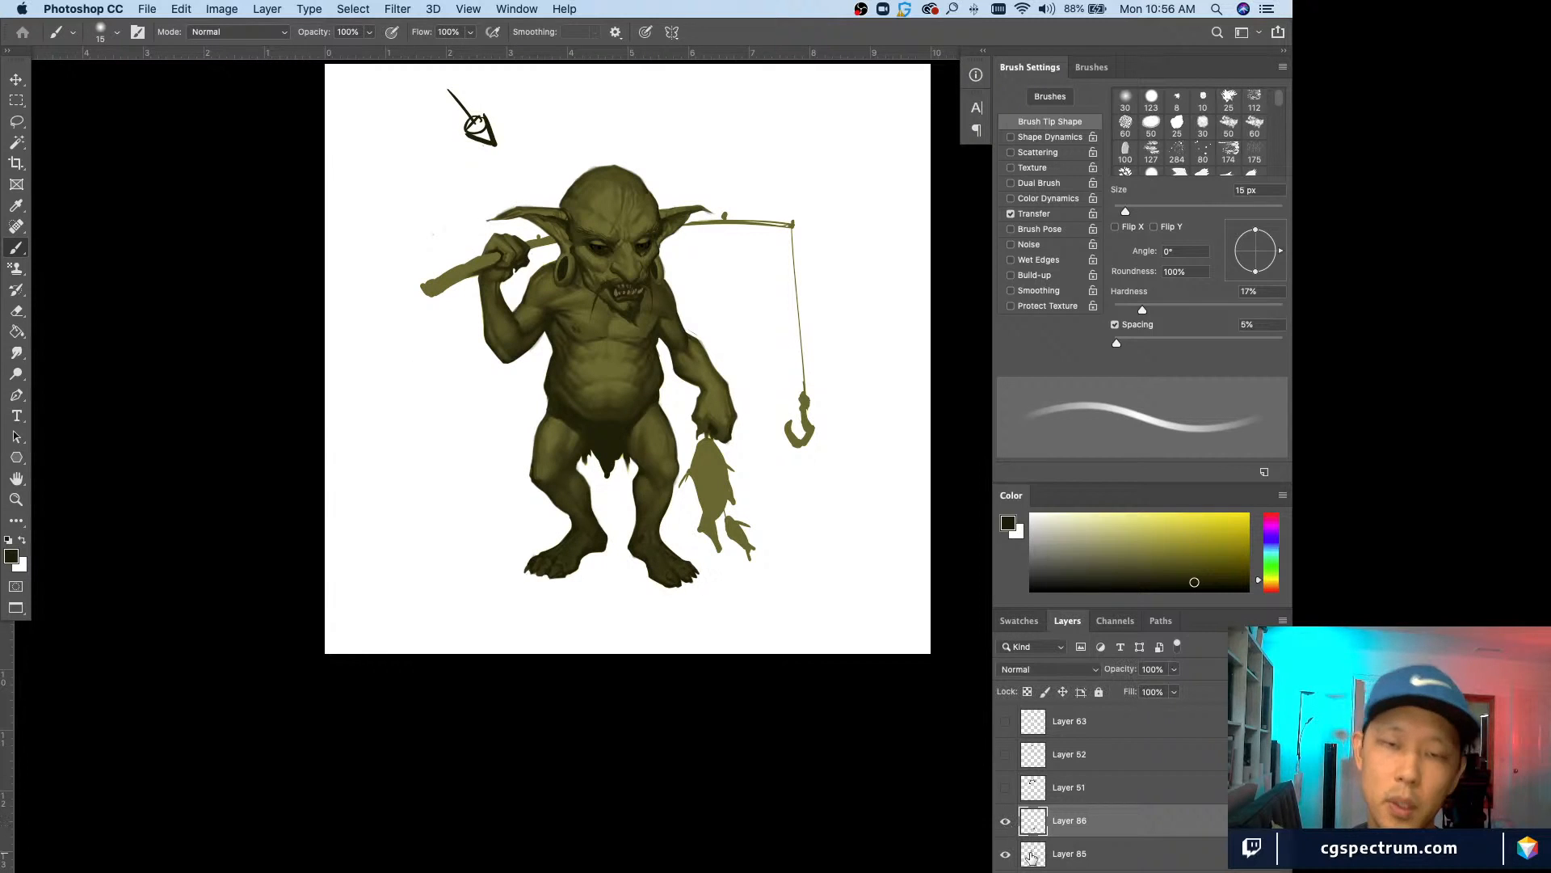
key("super+plus")
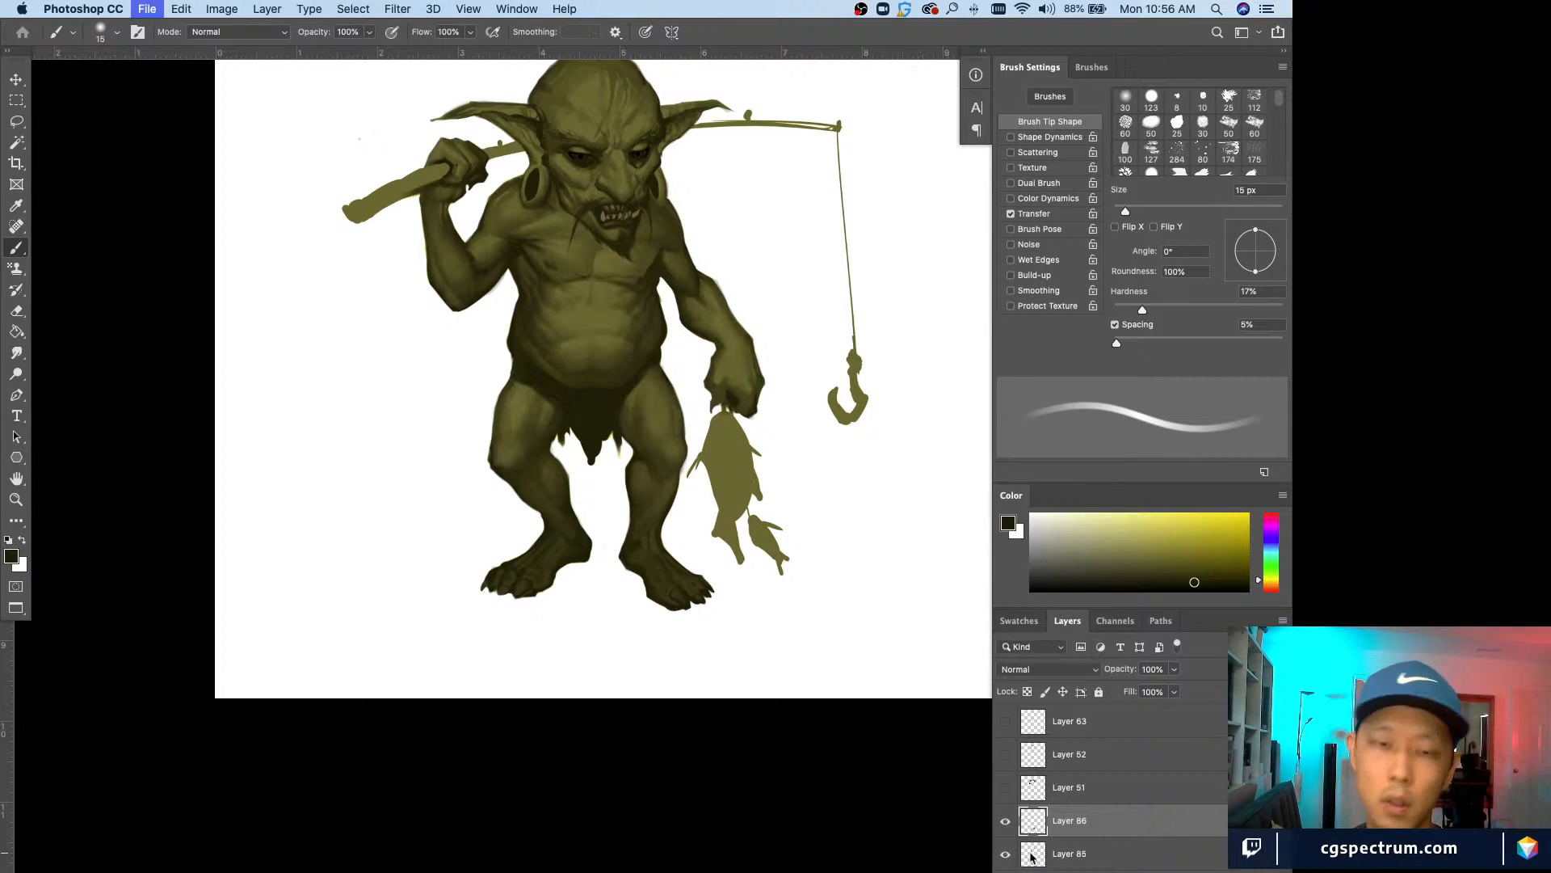
left_click_drag(415, 505, 404, 657)
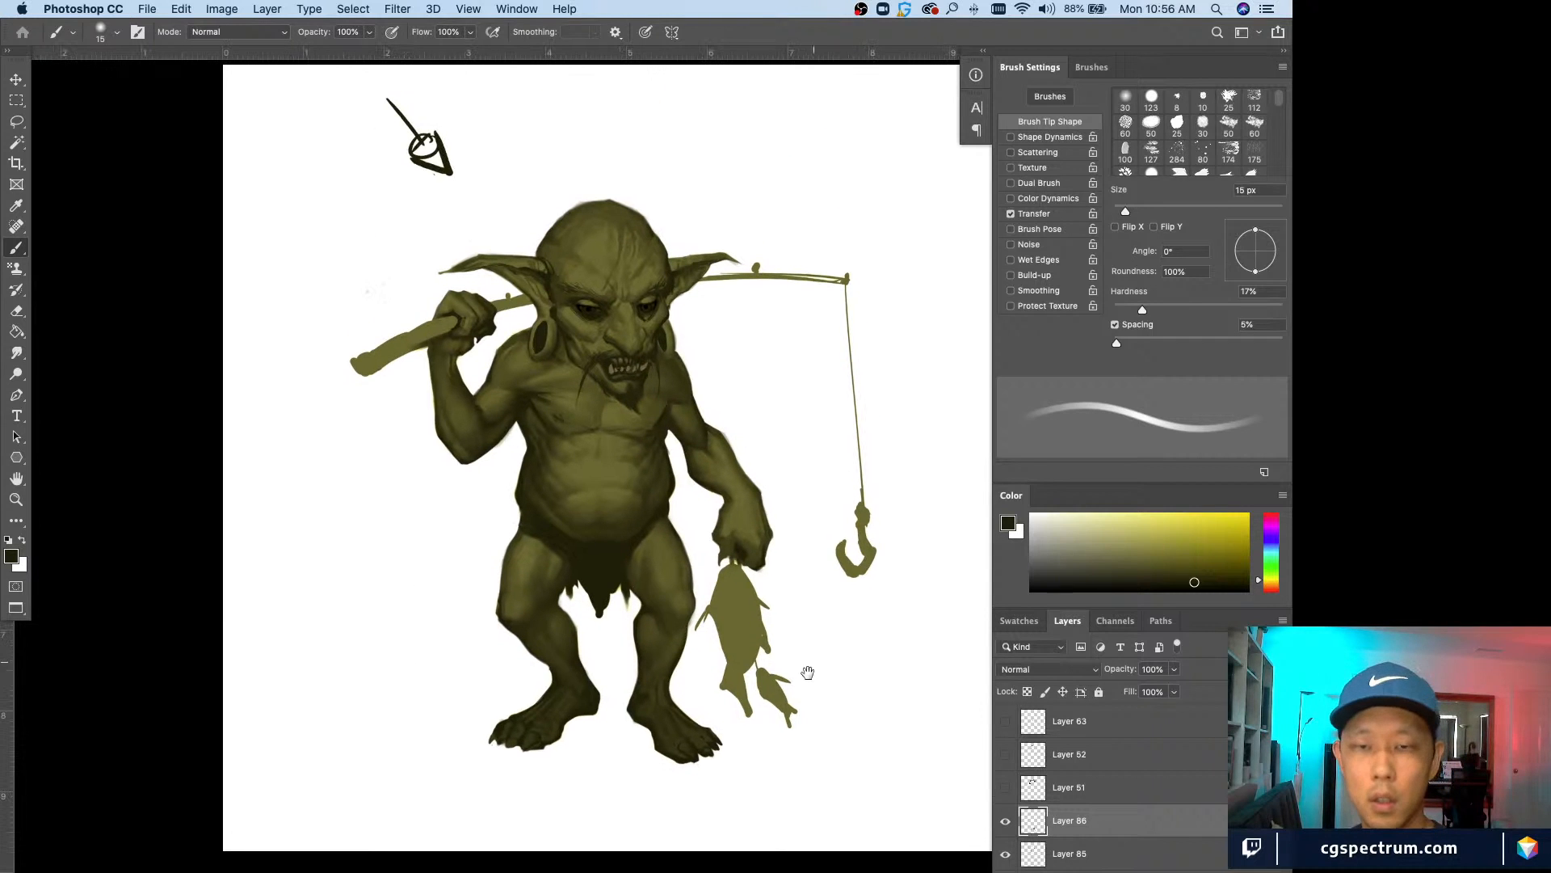
left_click_drag(807, 671, 761, 701)
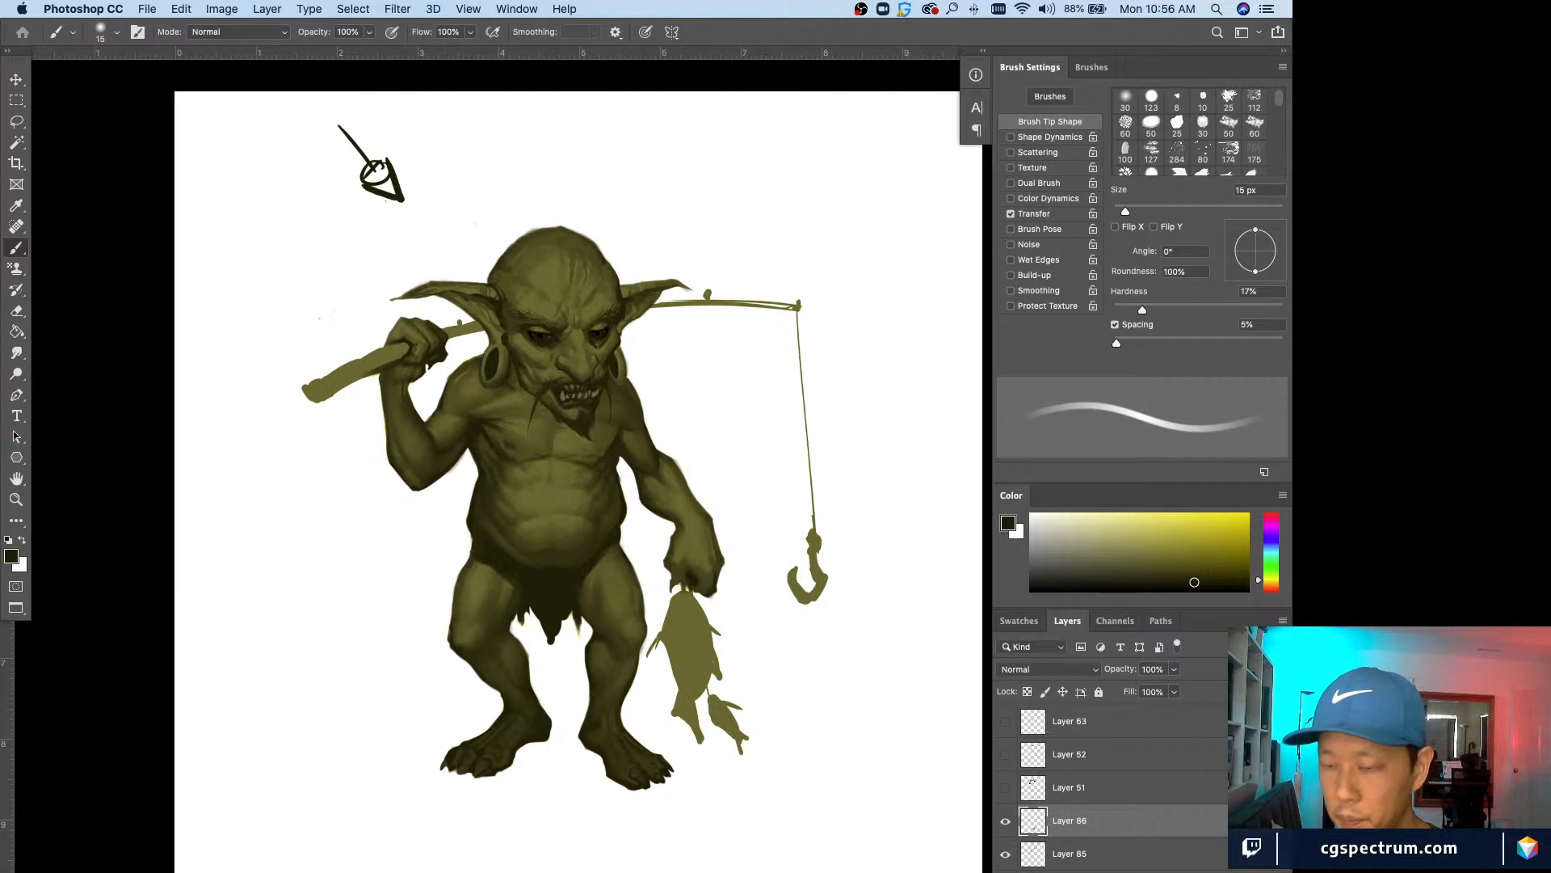
Step: Clean the outer edge of the foot and lower shin on a new layer with sampled white at 9 px and dark olive at 7 px
key("super+shift+alt+n")
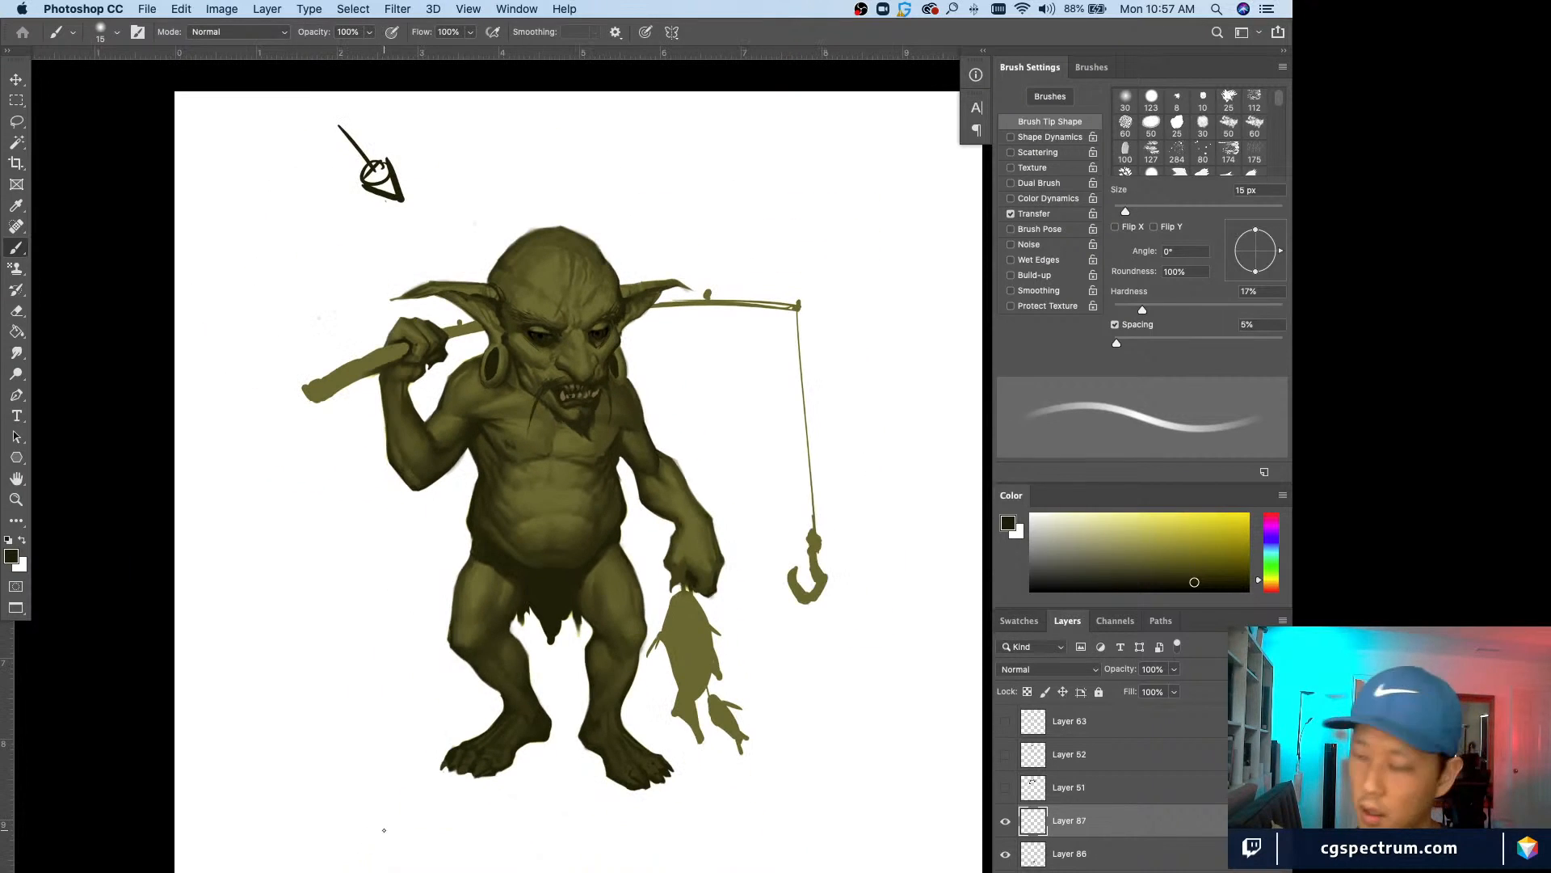
key("super+plus")
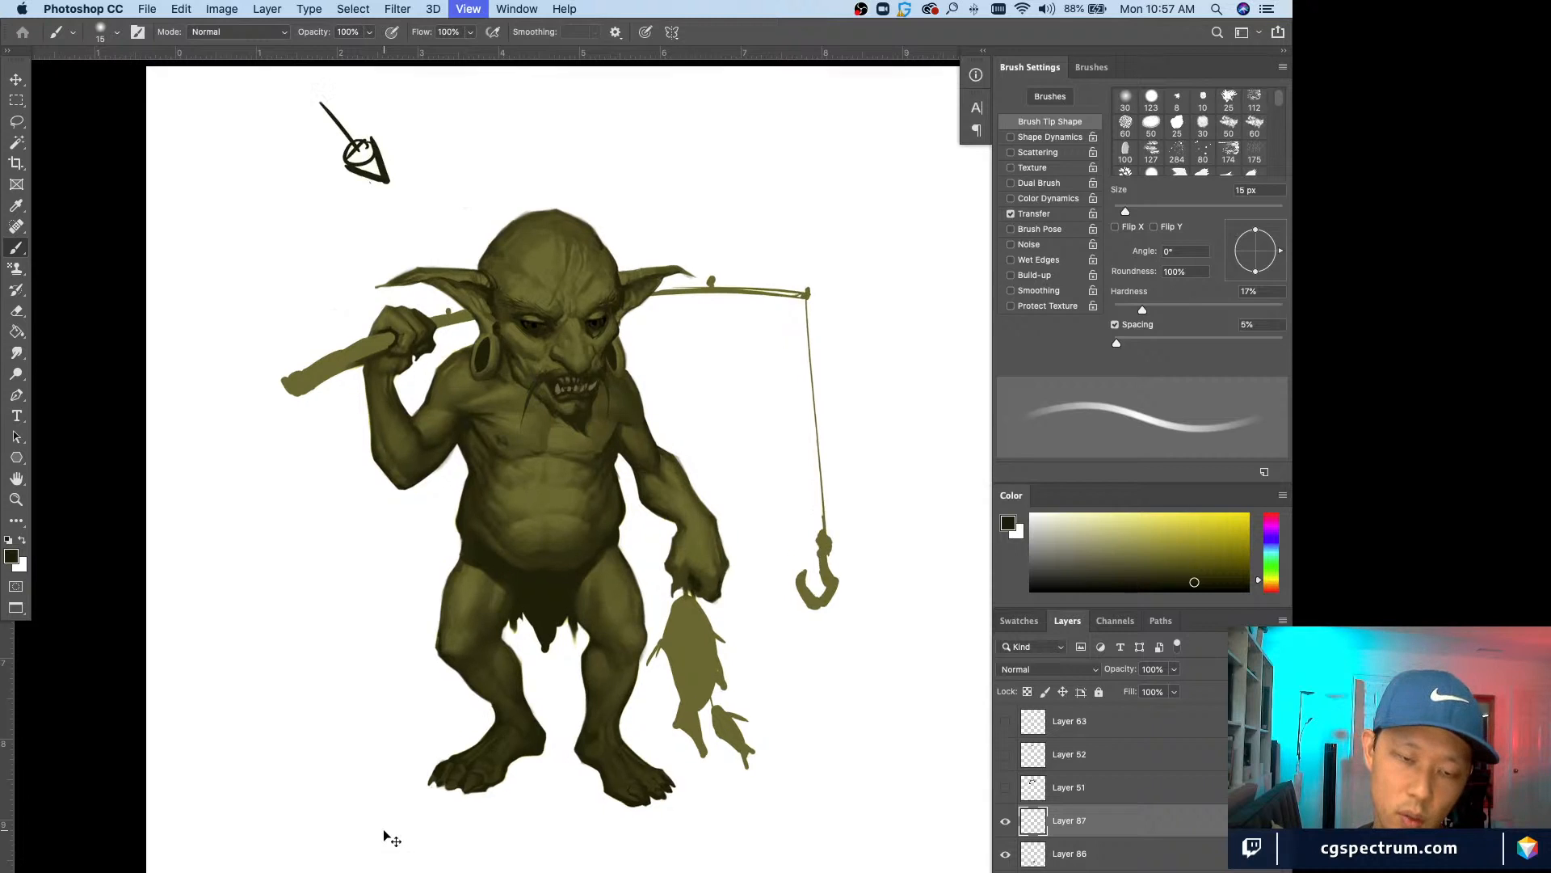
left_click_drag(390, 751, 457, 627)
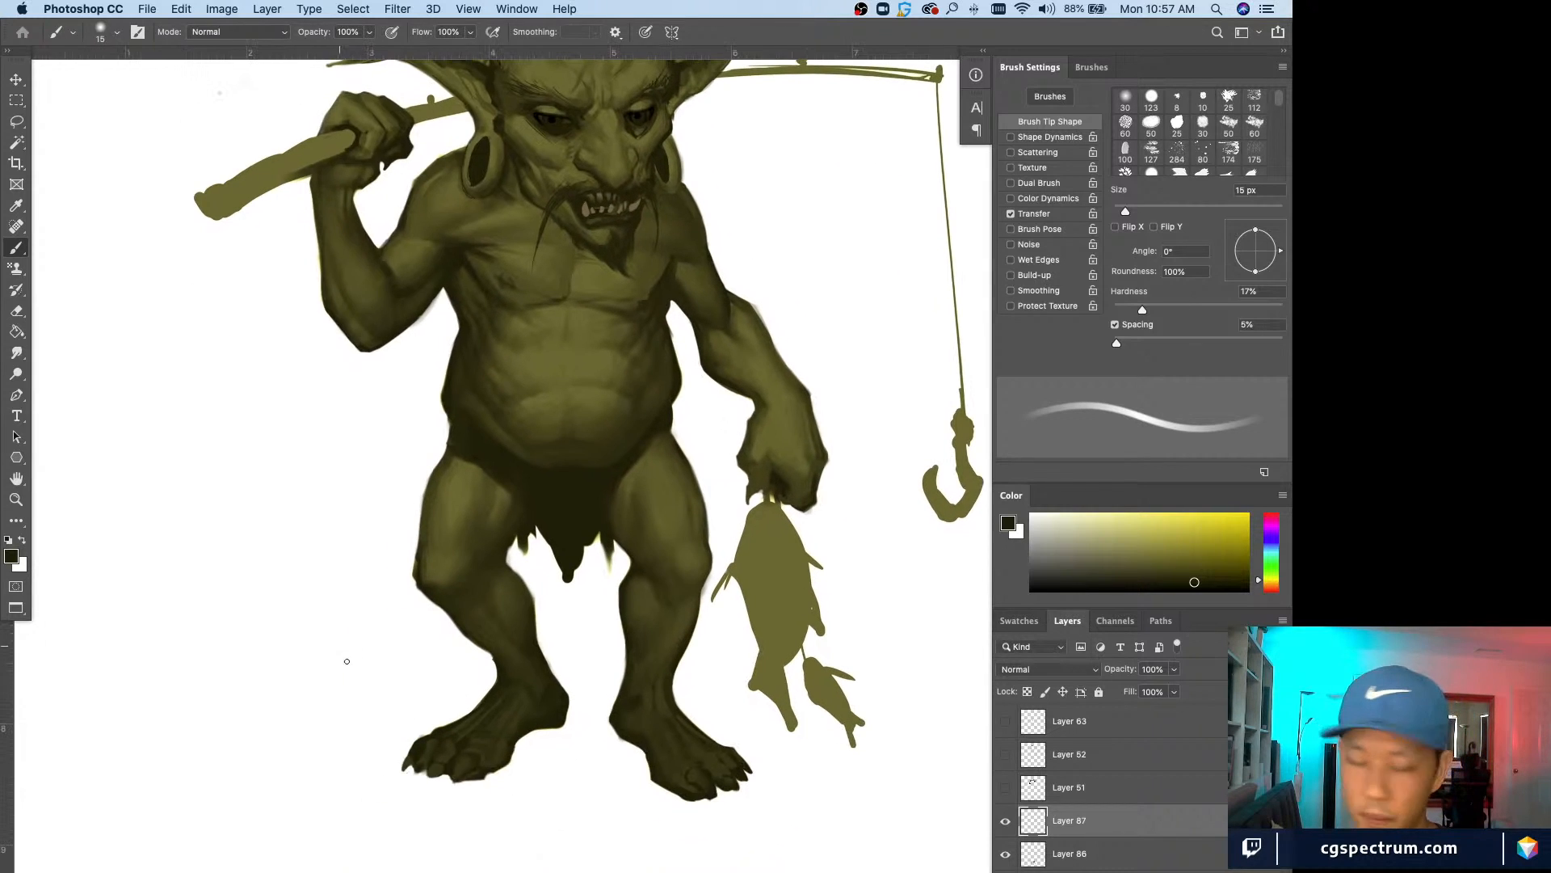
left_click(411, 723, "alt")
key("bracketleft")
key("bracketleft")
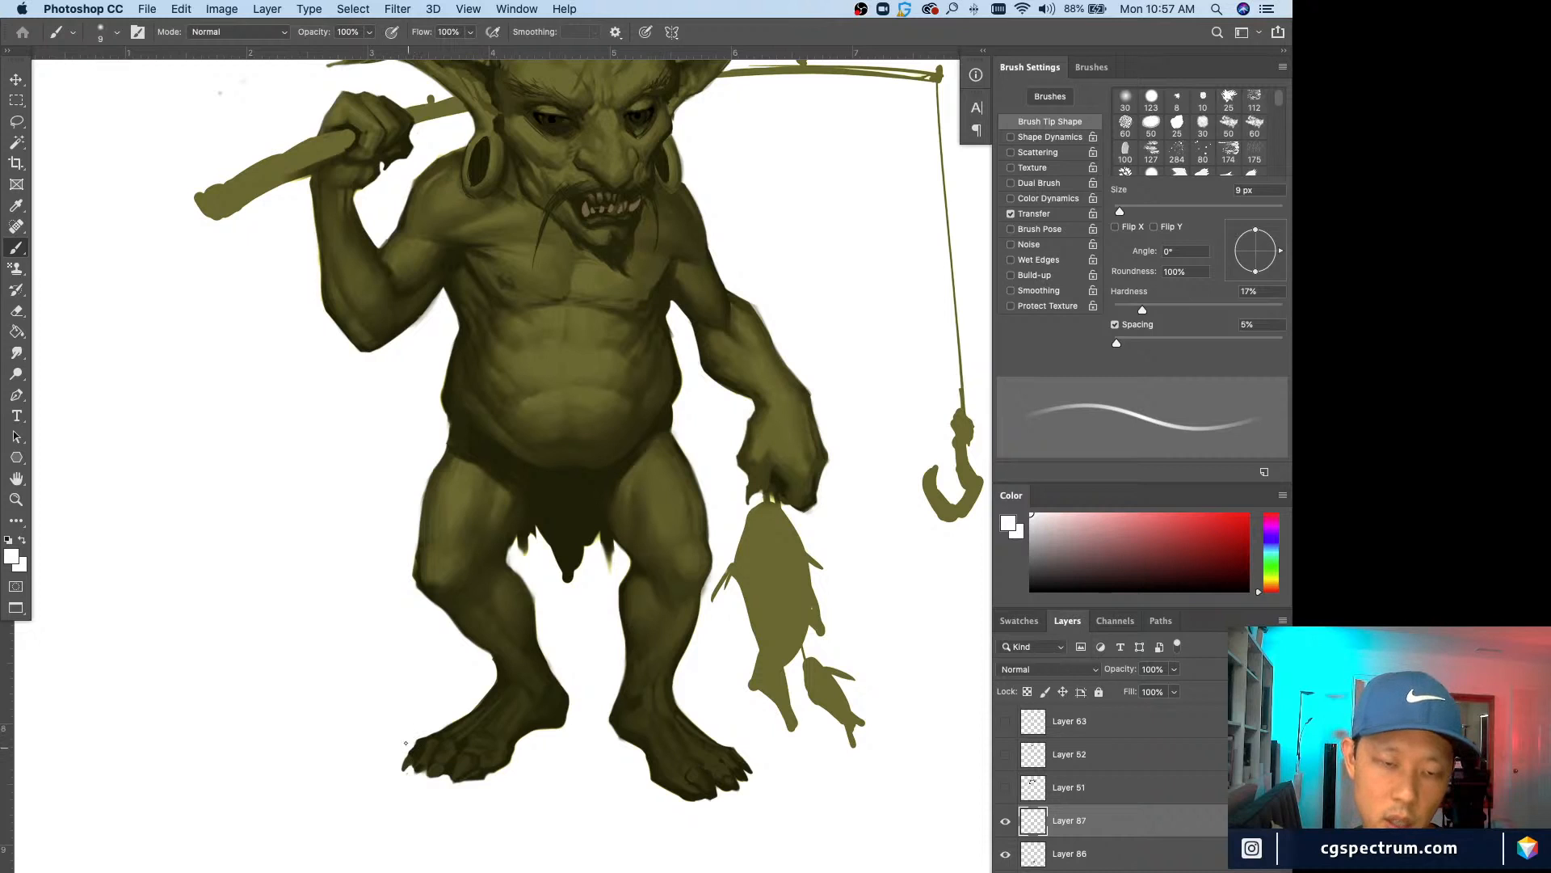
left_click(484, 656, "alt")
key("bracketleft")
key("bracketleft")
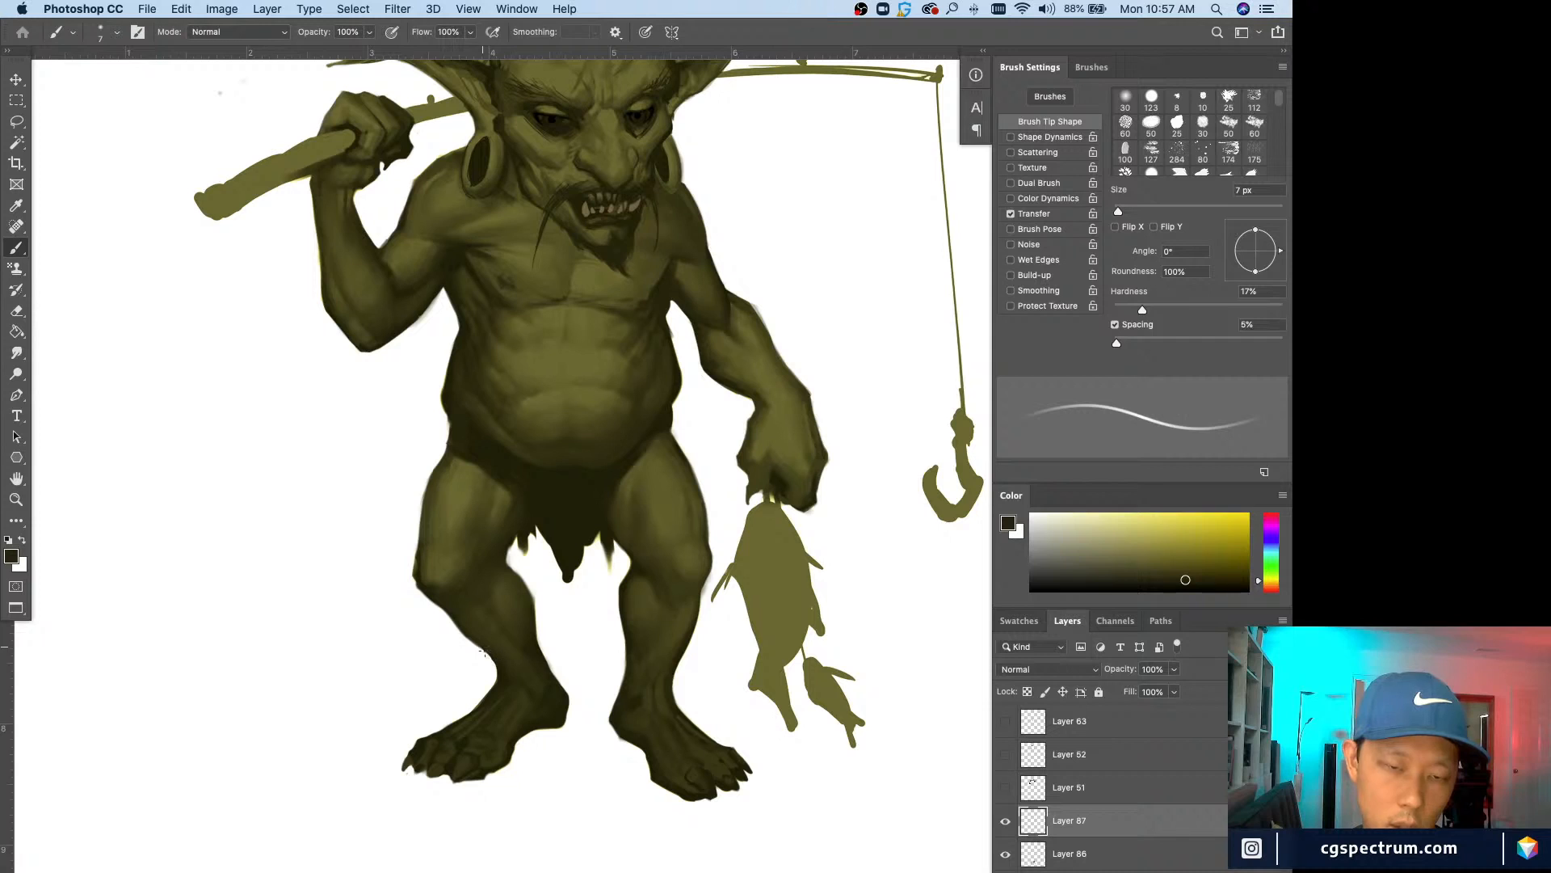
Step: Trim the outer knee edge with white at 7 px and touch up the inner thigh beside the loincloth with sampled dark olive at 8 px
left_click(410, 557, "alt")
left_click_drag(412, 550, 417, 599)
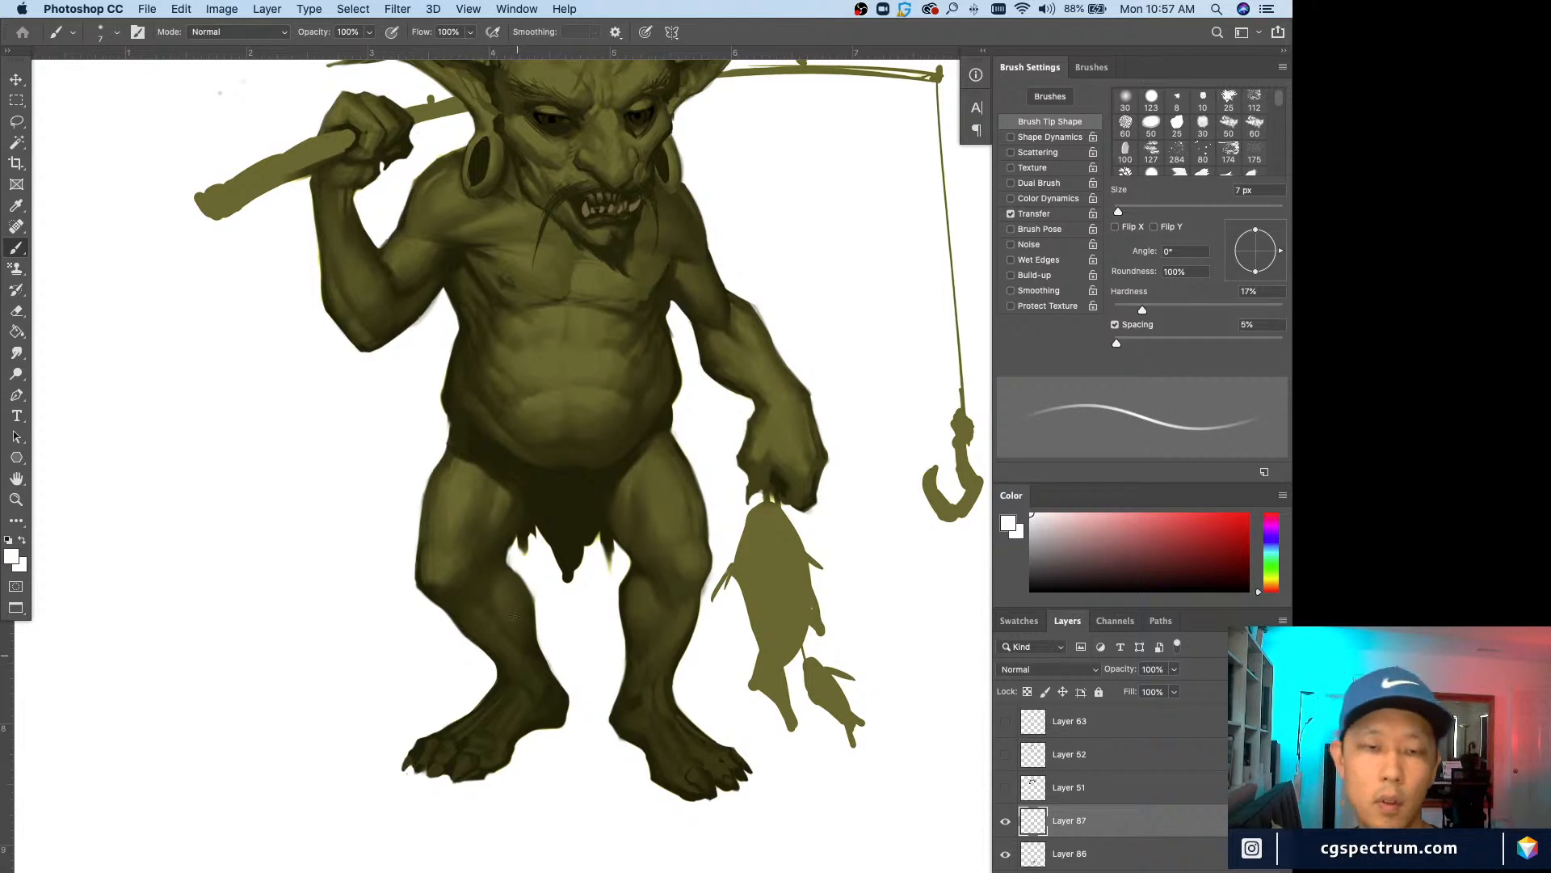
left_click(516, 534, "alt")
key("bracketright")
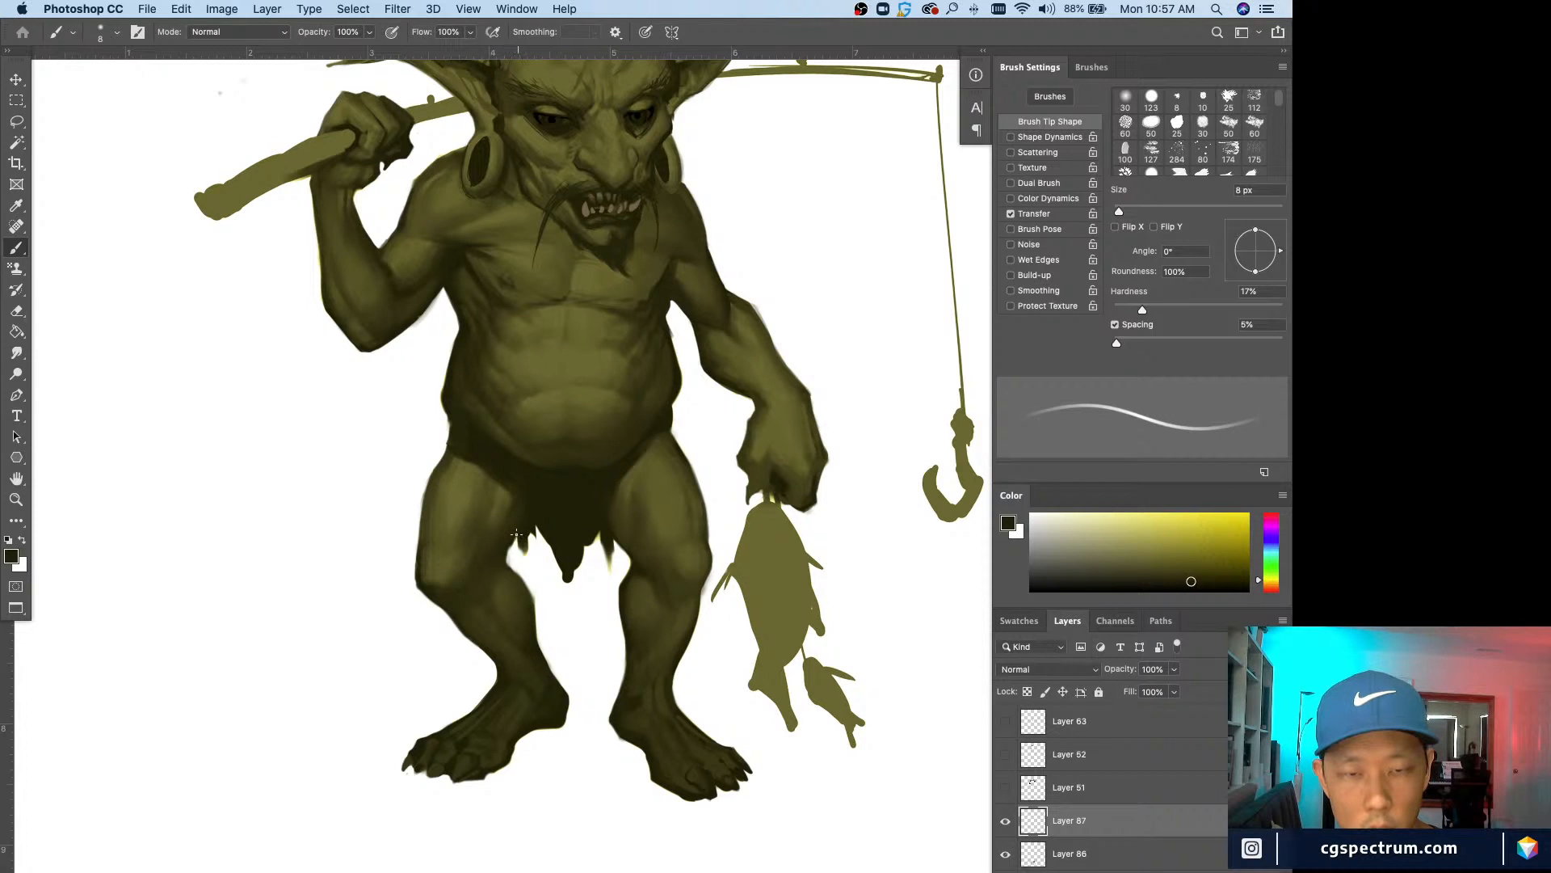
left_click_drag(517, 534, 518, 548)
key("x")
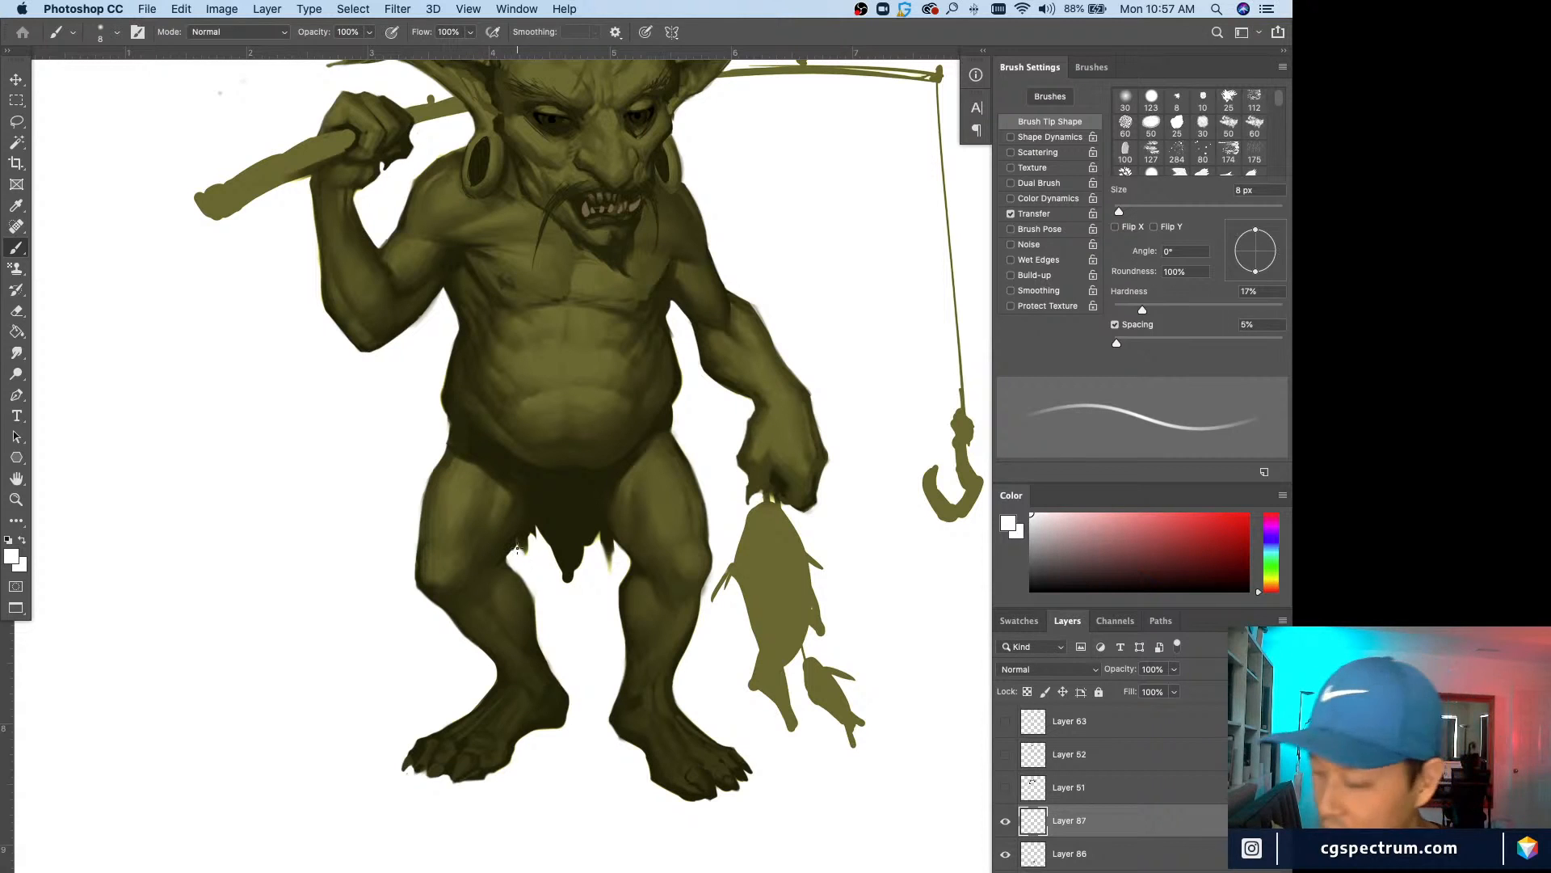
left_click_drag(265, 518, 274, 717)
key("super+minus")
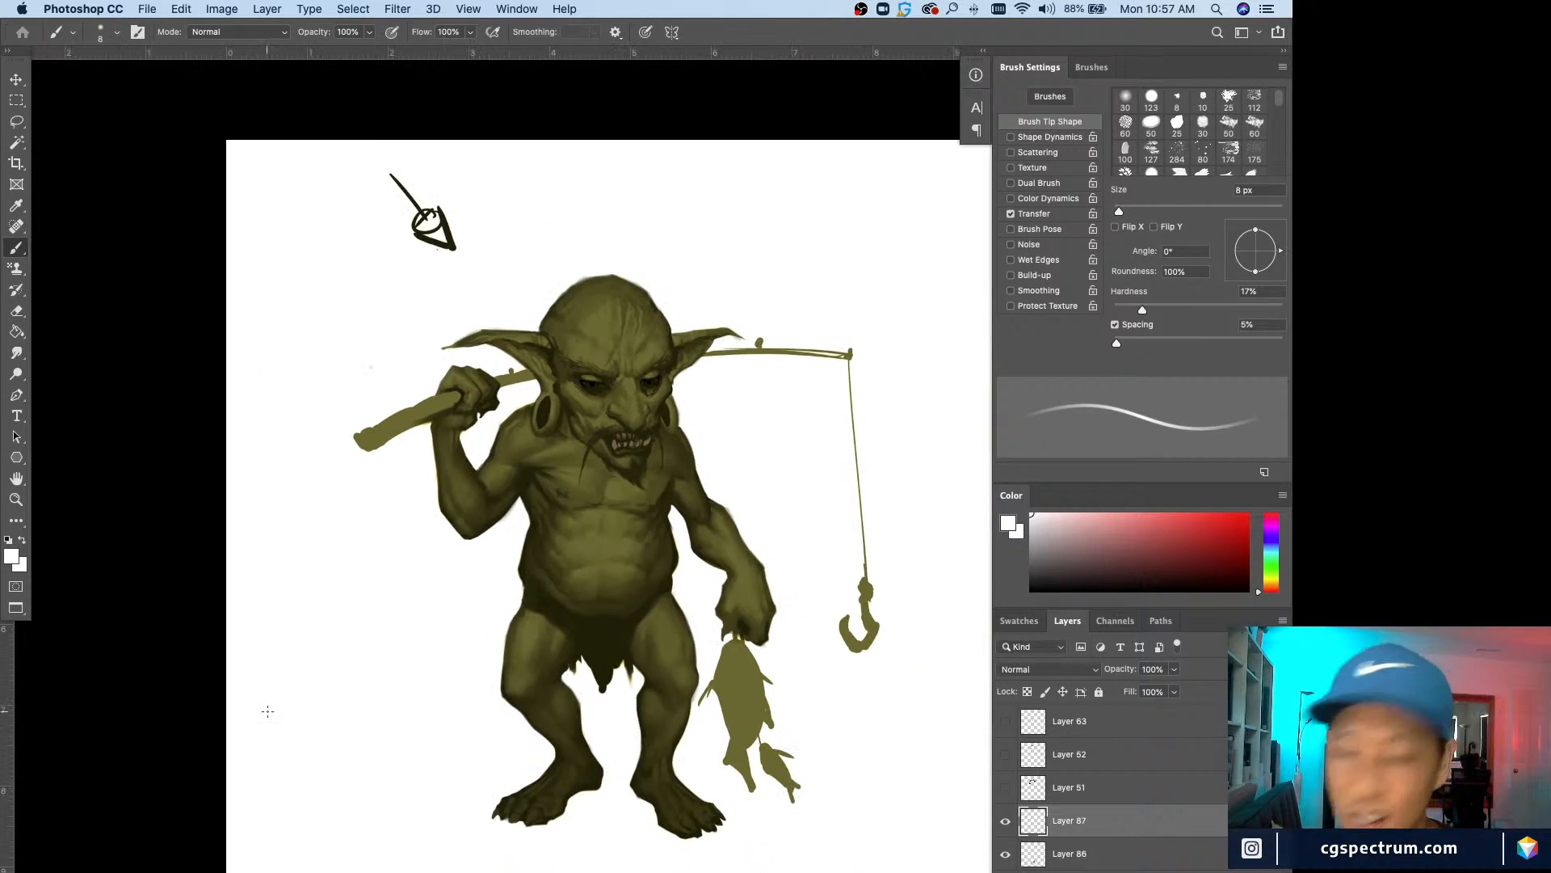
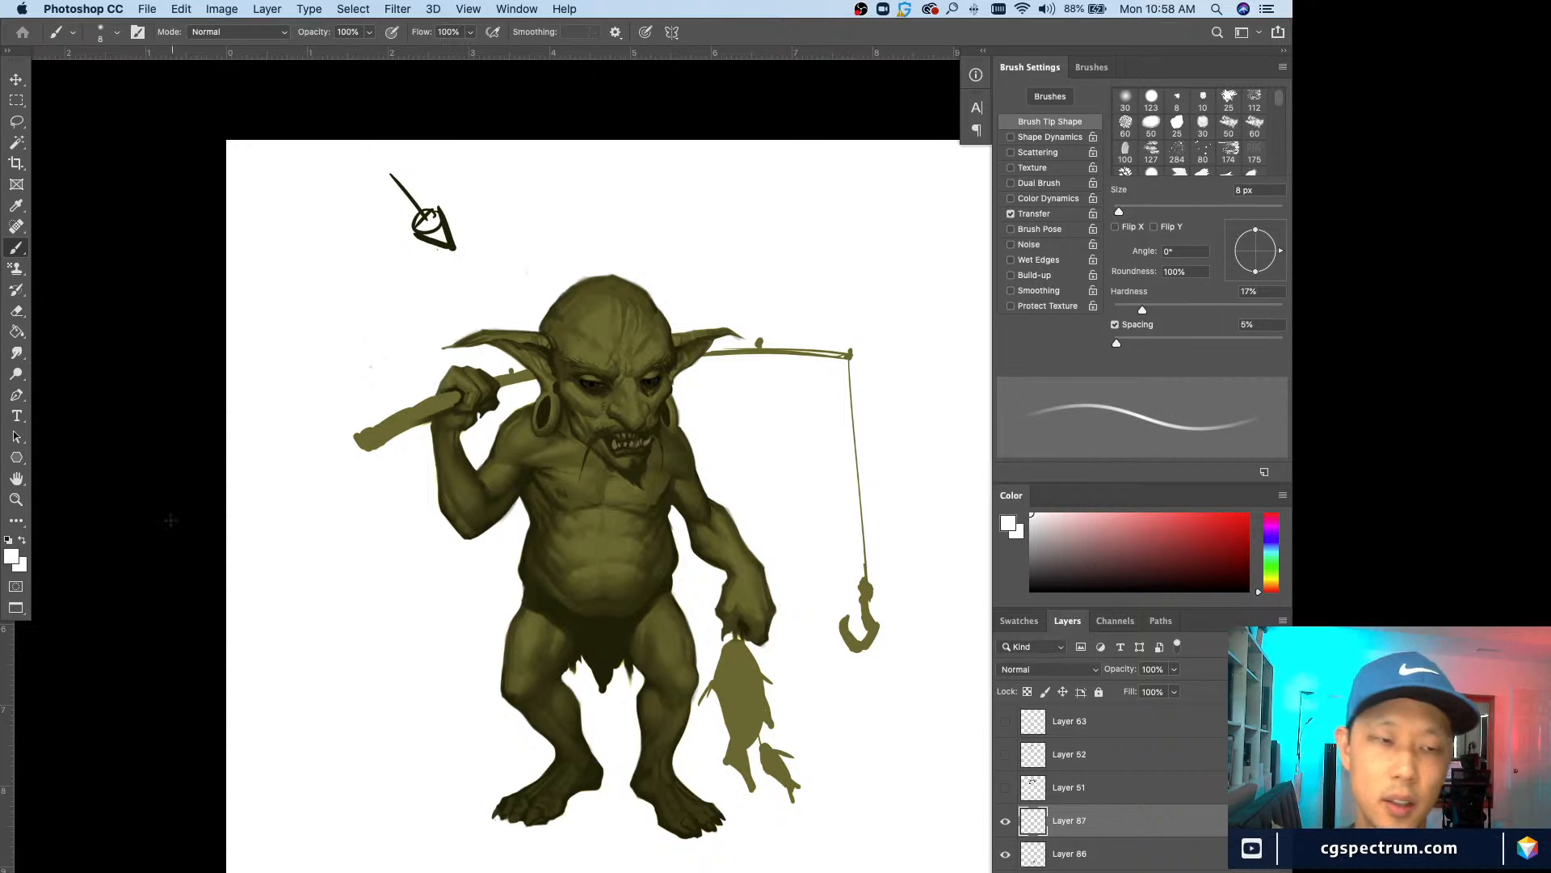
key("super+plus")
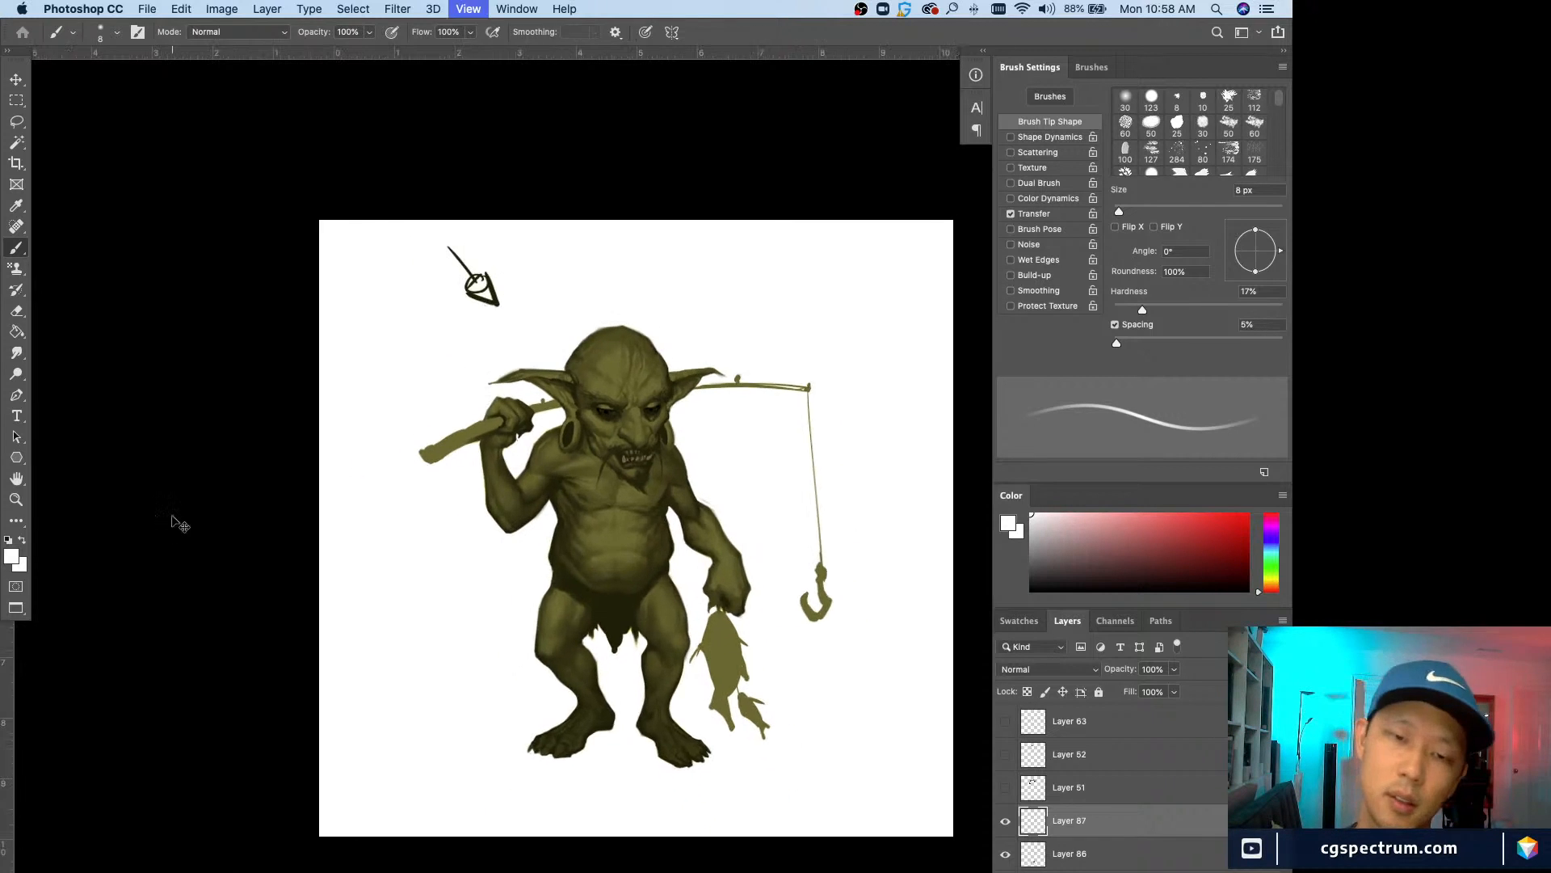
key("super+minus")
key("super+plus")
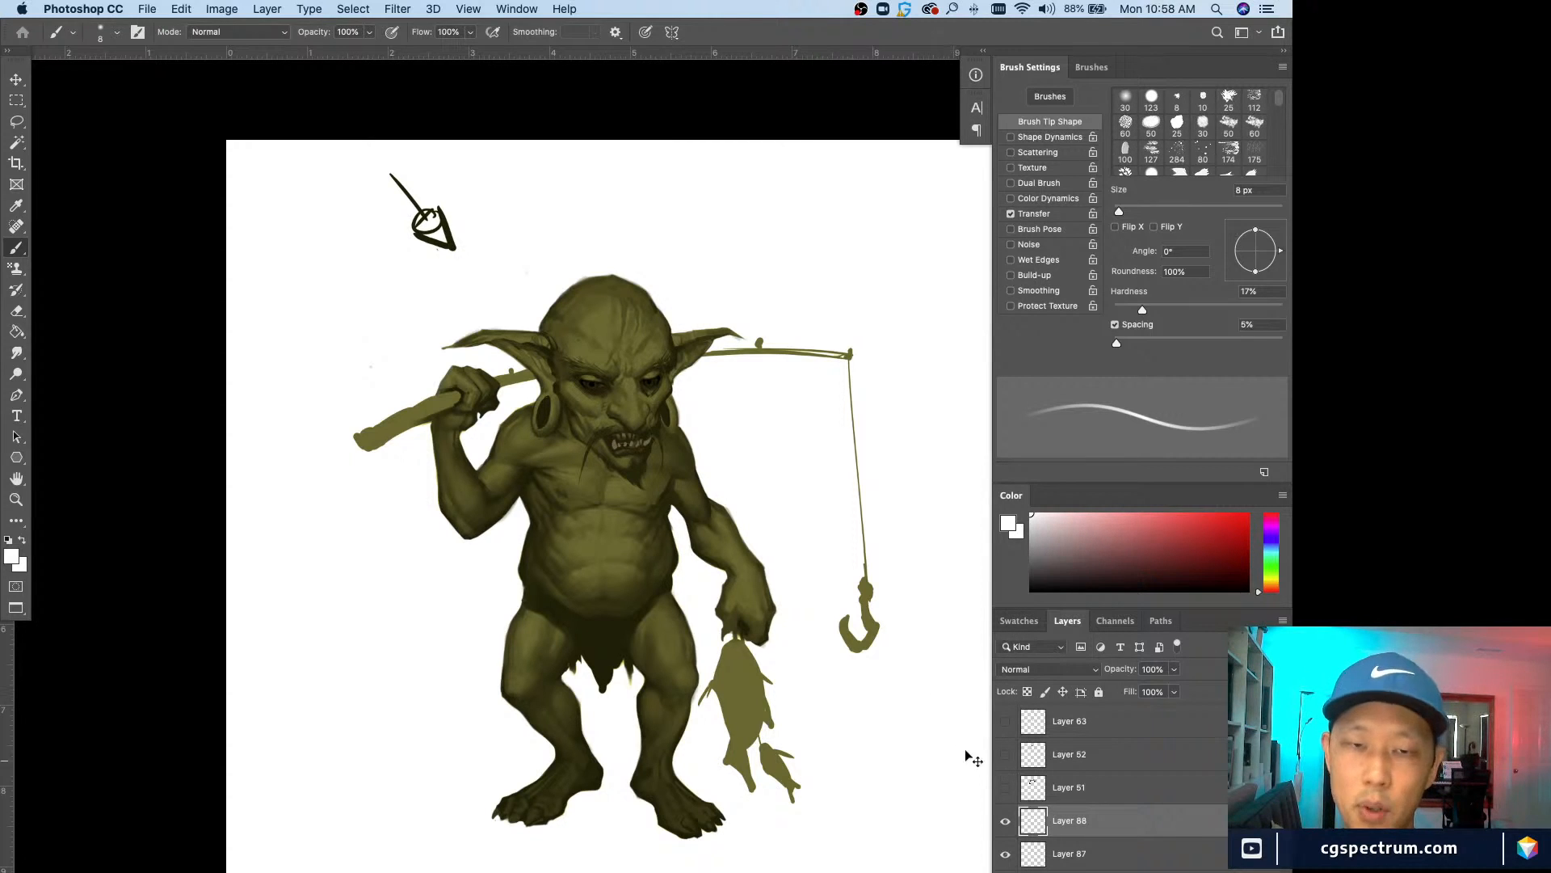
key("super+plus")
key("super+minus")
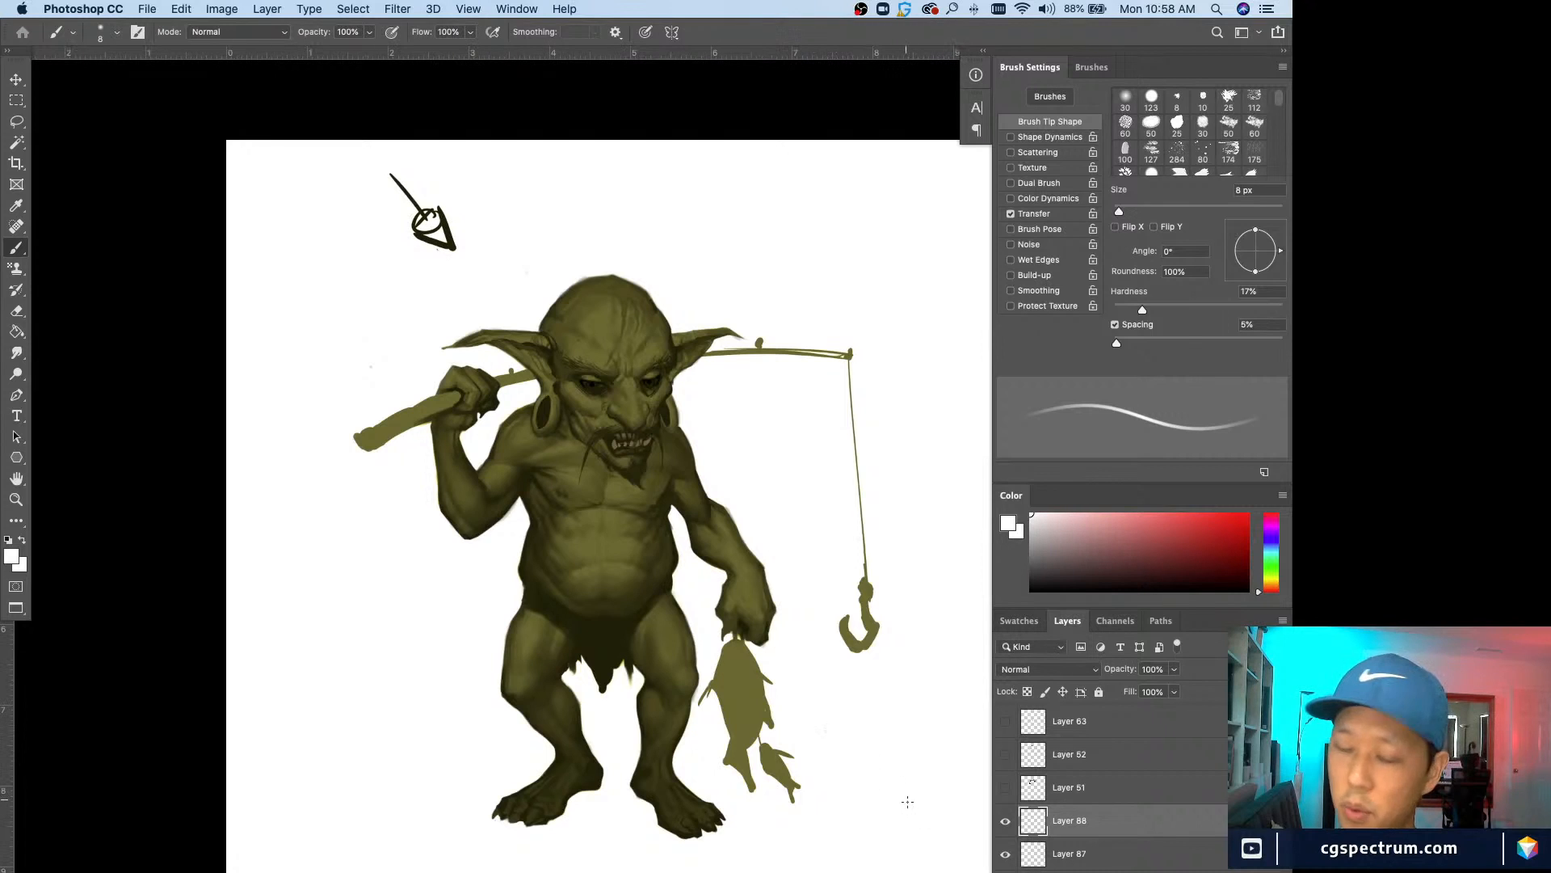
Step: Trim the outline of the shoulder below the raised hand with sampled white at 9 px on a new layer
scroll(913, 803, "up", 3)
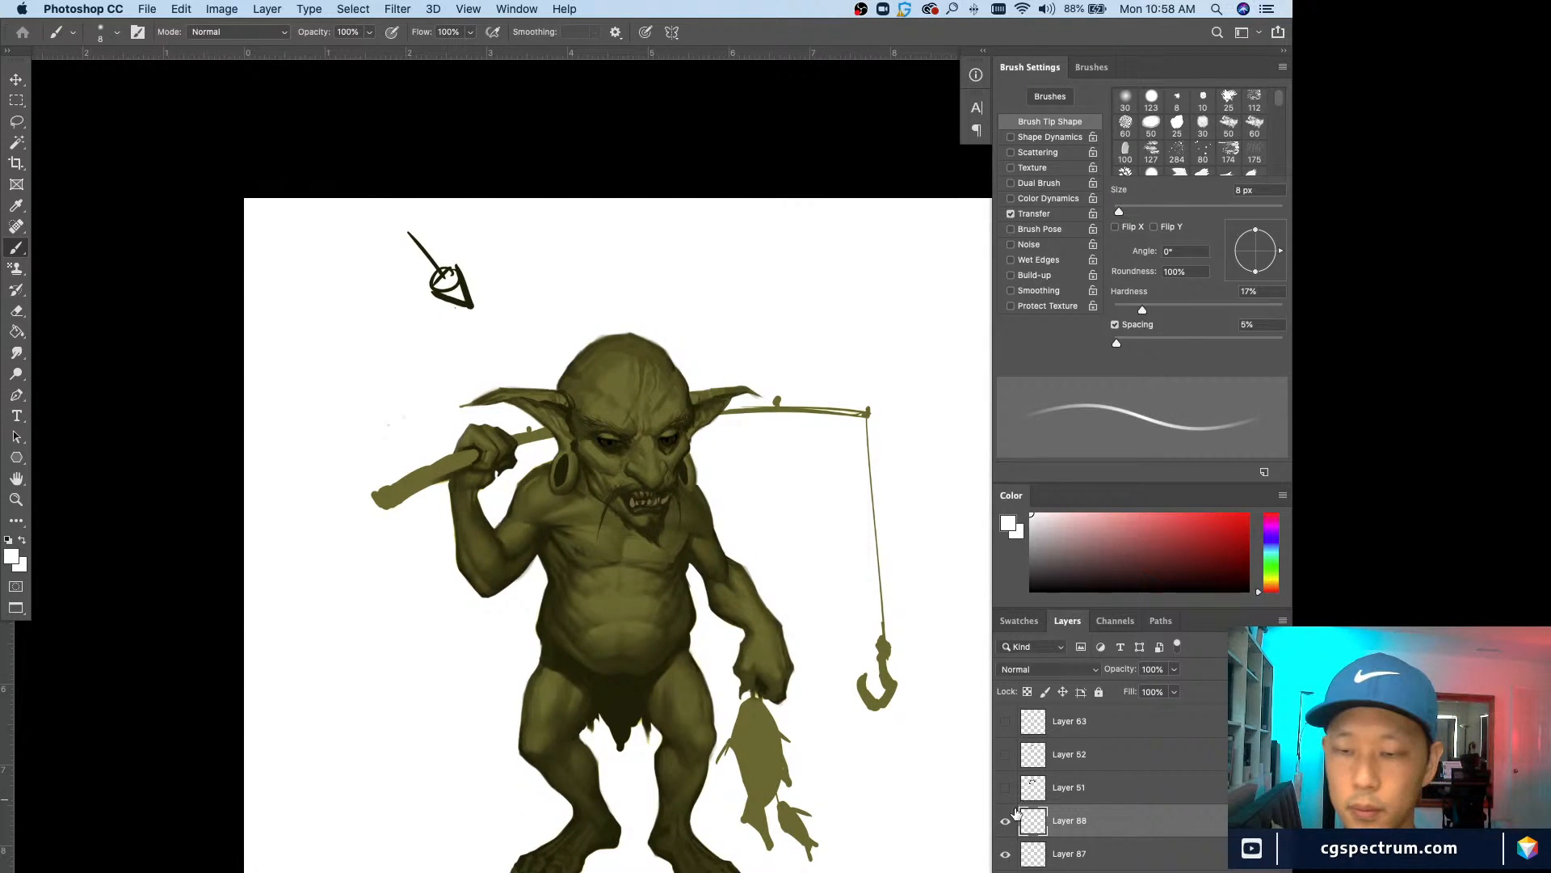
key("super+plus")
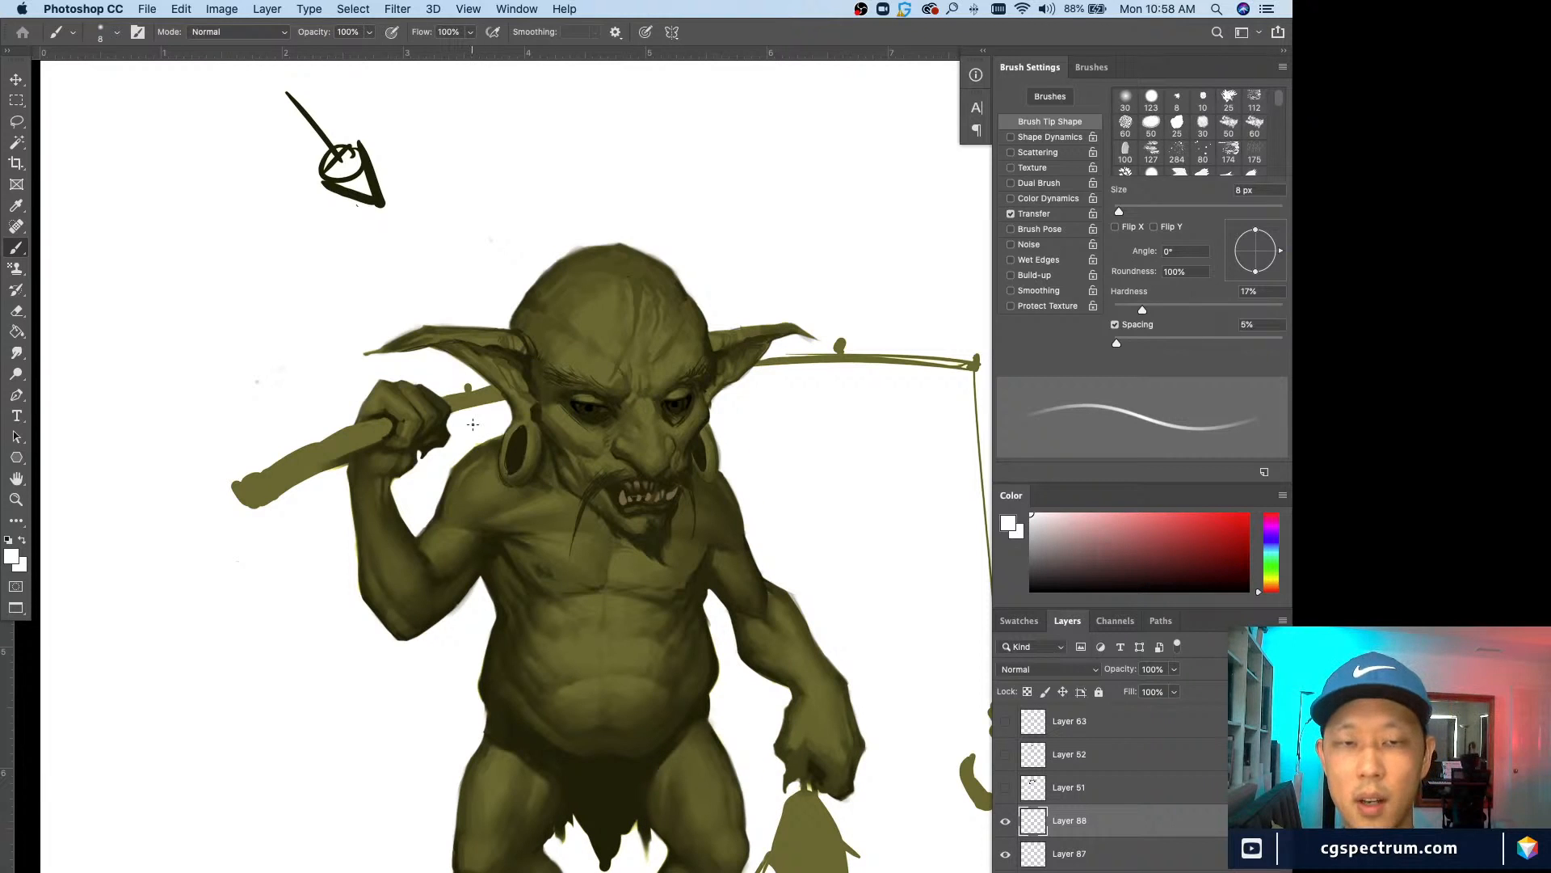
left_click(475, 425, "alt")
key("bracketright")
key("bracketright")
key("bracketright")
key("bracketleft")
key("bracketleft")
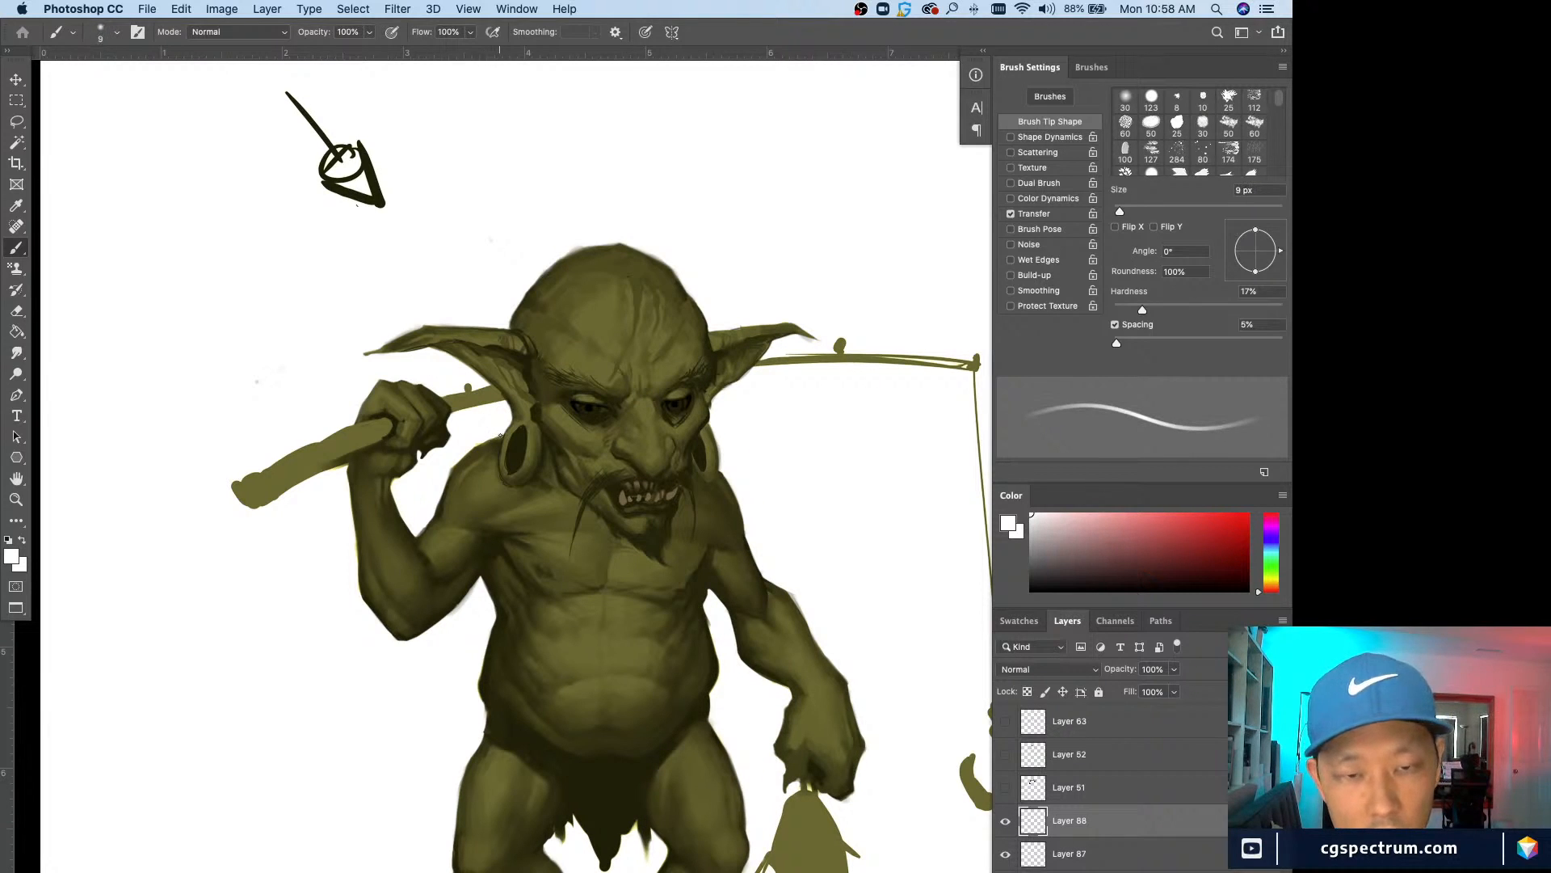
mouse_move(477, 446)
left_mouse_down()
mouse_move(498, 435)
mouse_move(455, 468)
left_mouse_up()
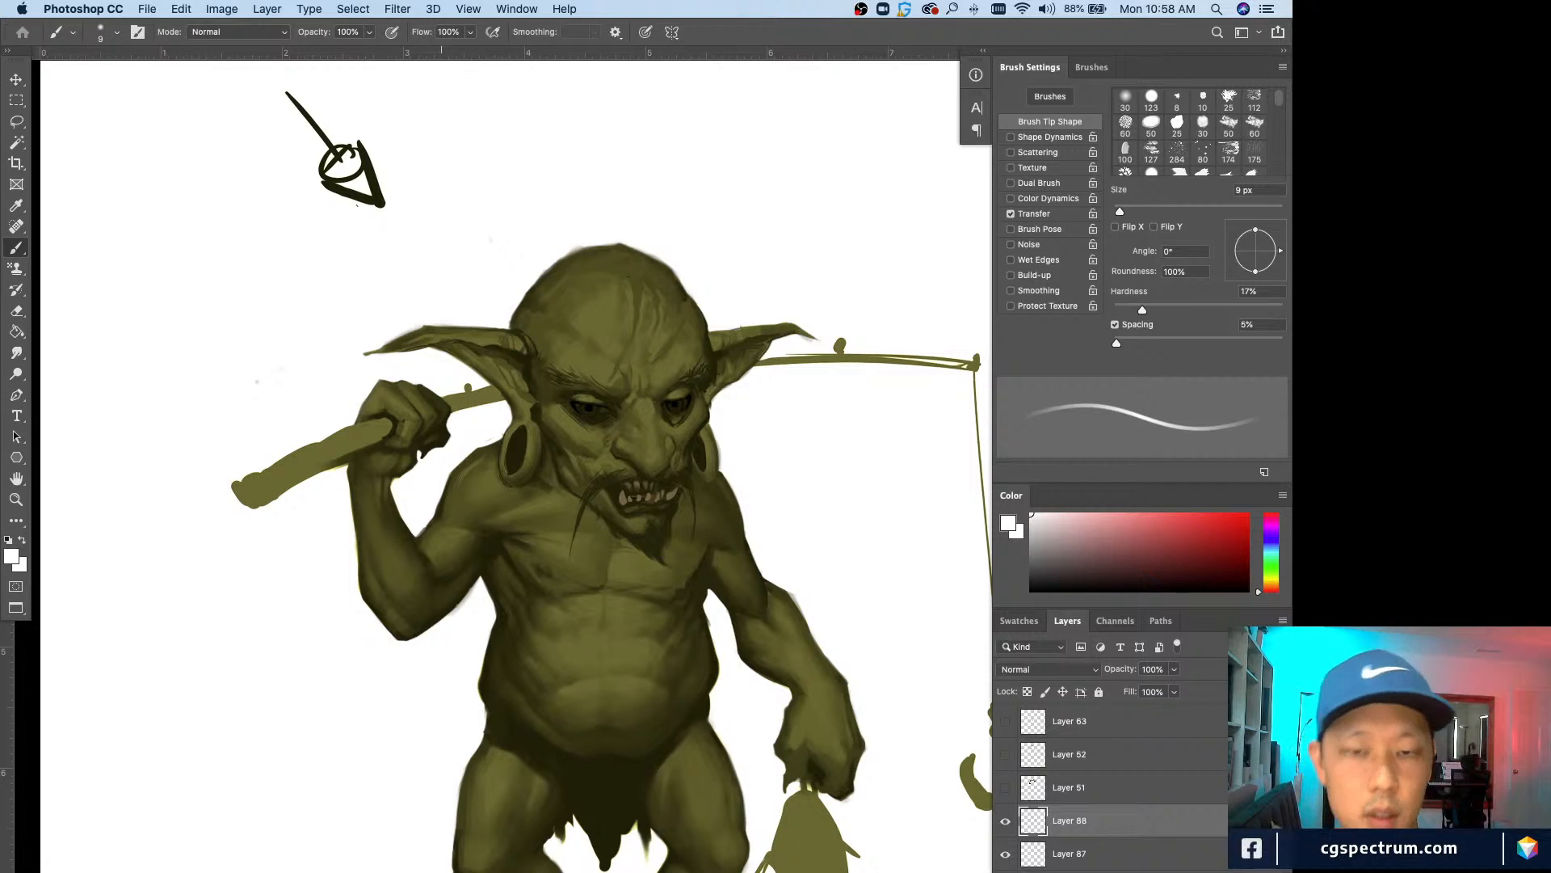
Step: Define the outline of the opposite shoulder, beside the earring, with sampled very dark olive at 7 px
left_click(749, 541, "alt")
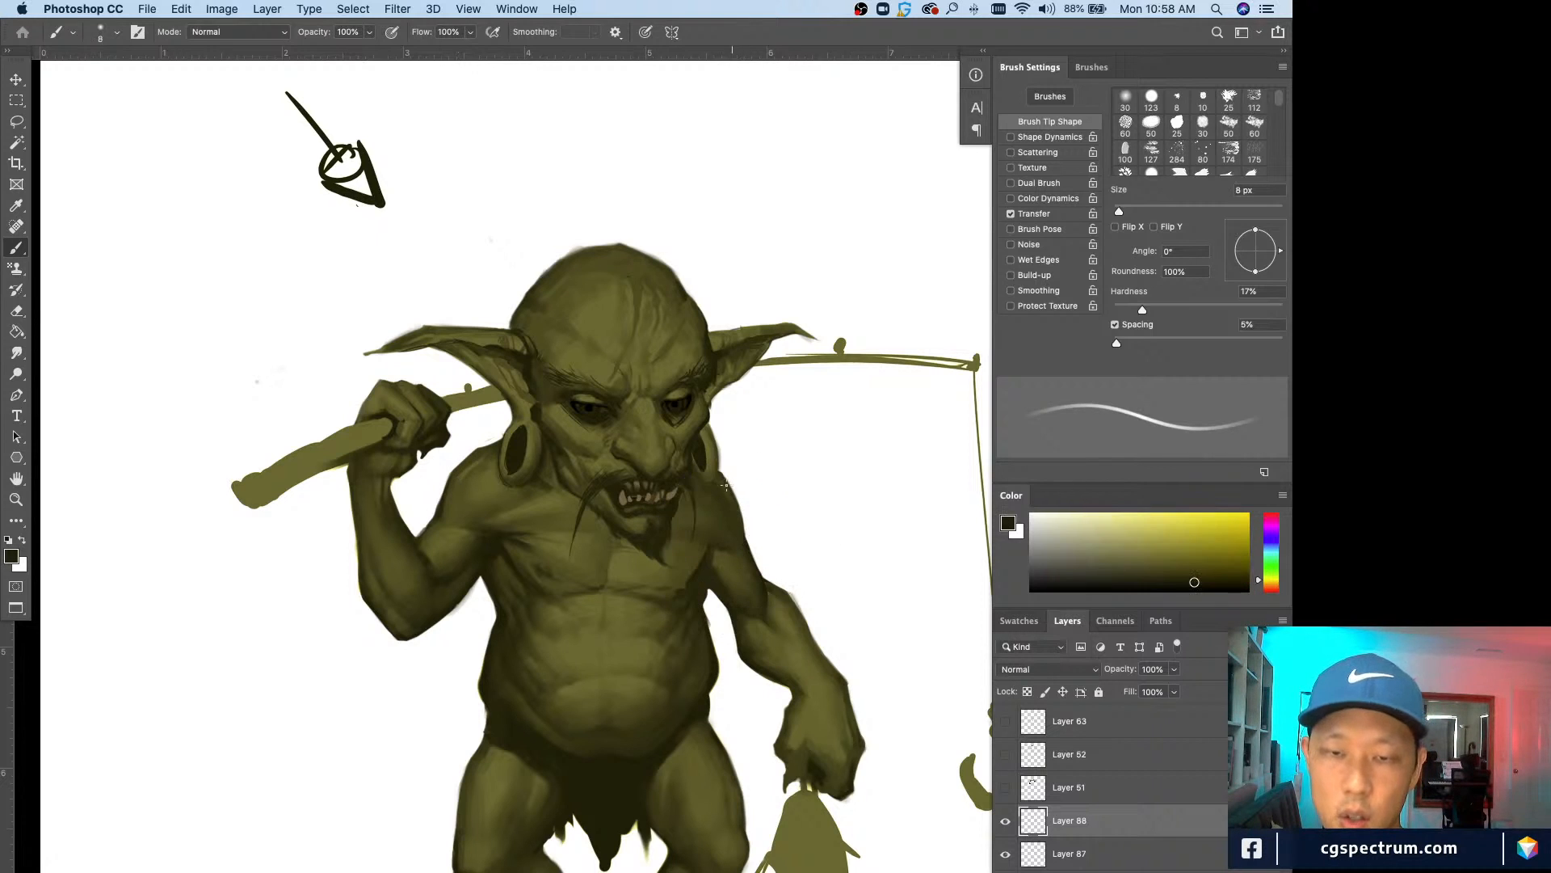
key("bracketleft")
key("bracketleft")
mouse_move(722, 479)
left_mouse_down()
mouse_move(745, 545)
mouse_move(740, 511)
left_mouse_up()
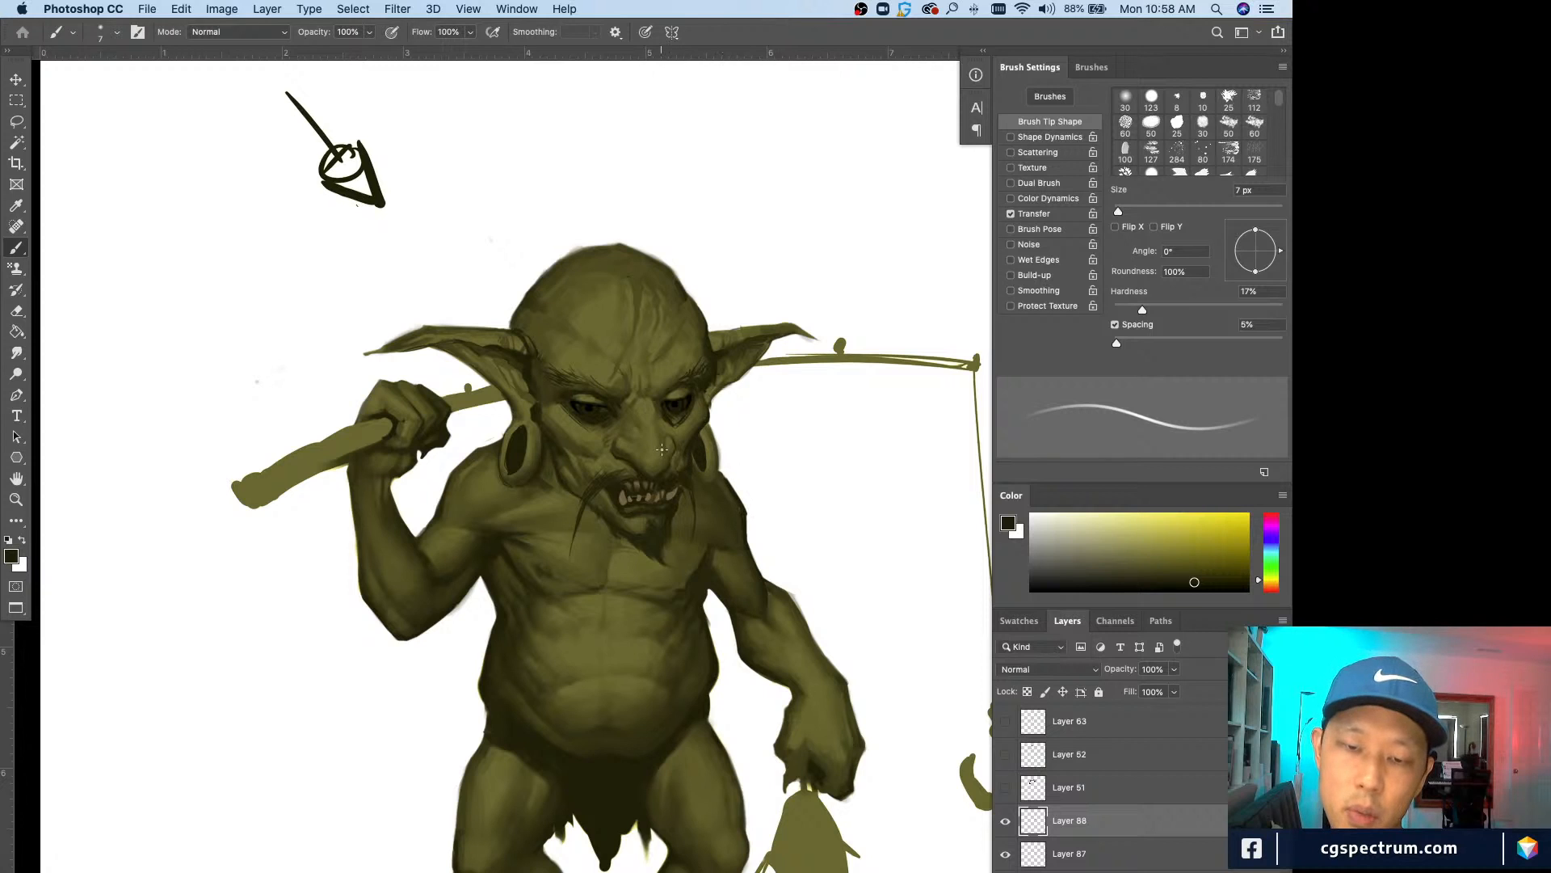
Step: Examine the whole goblin's silhouette and overall light and shadow at several reduced view sizes
key("super+minus")
key("super+minus")
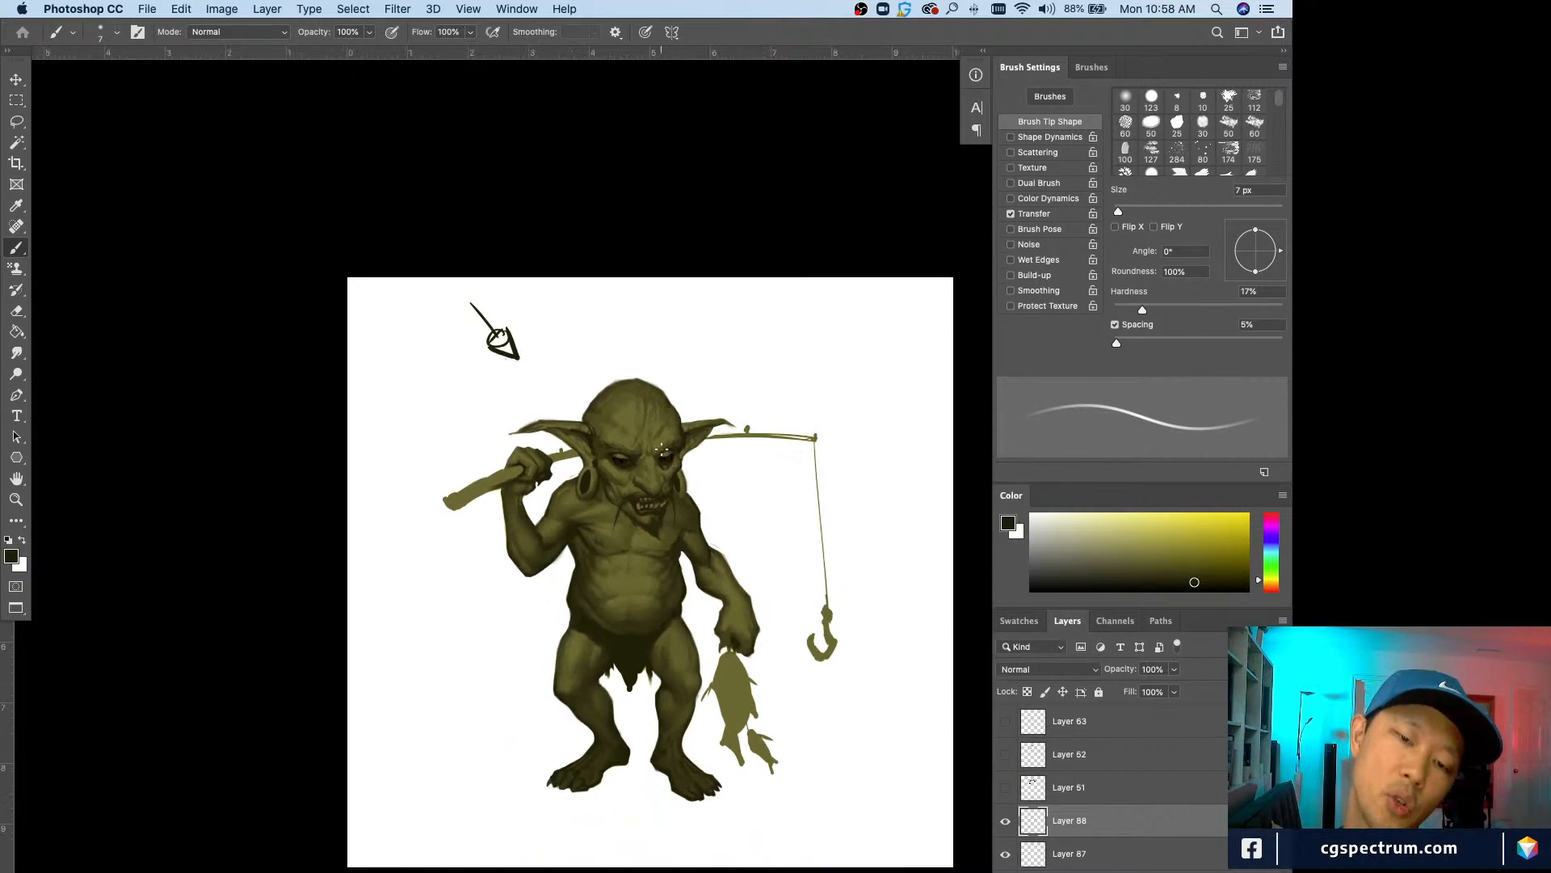
key("super+plus")
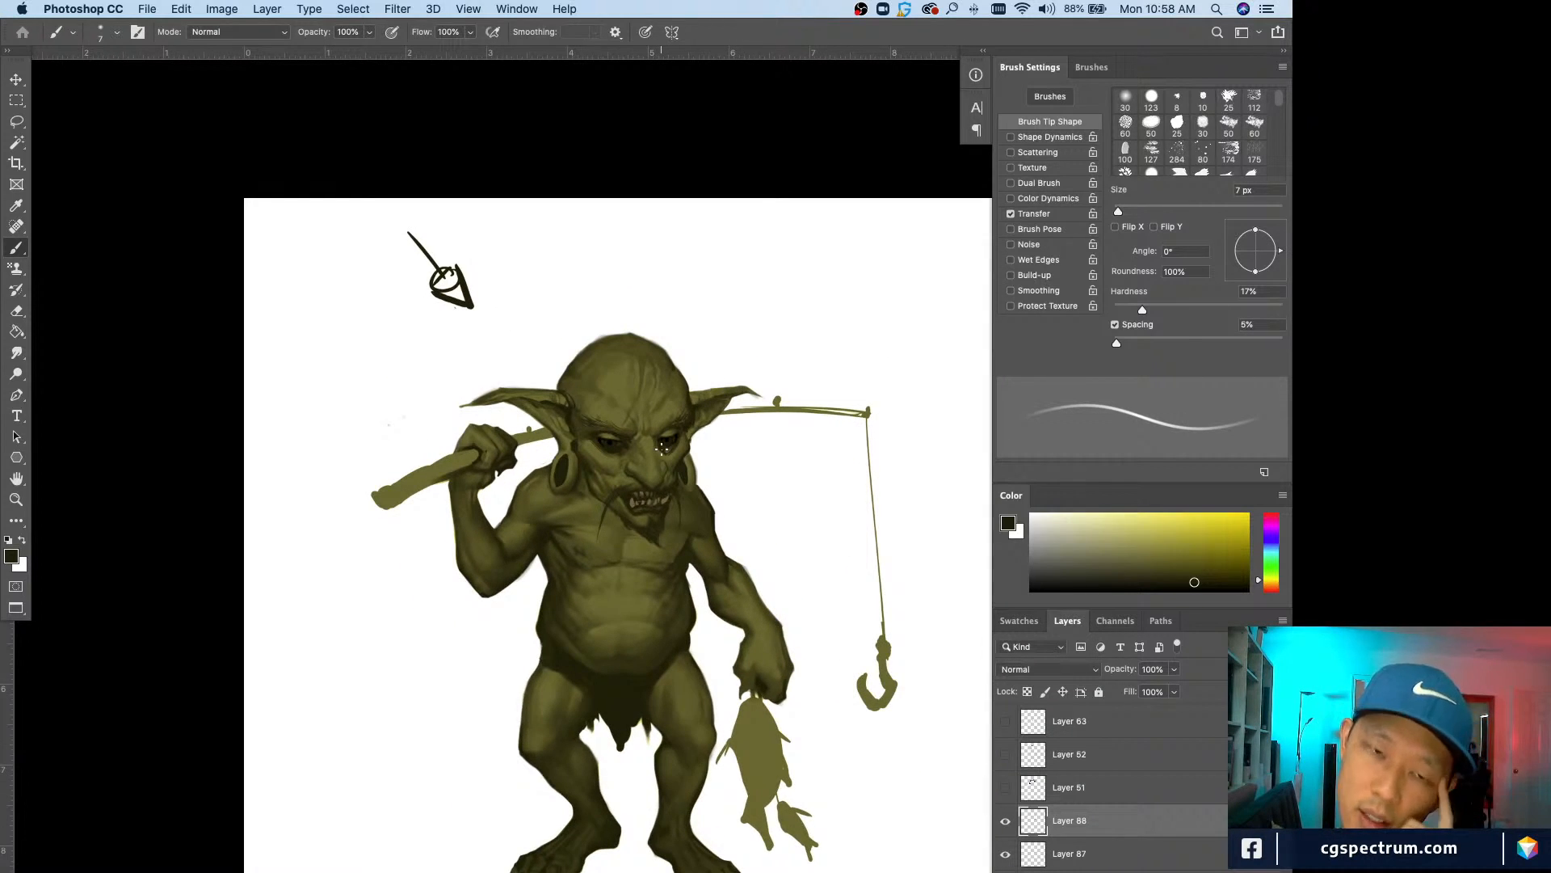
key("super+minus")
key("super+minus")
key("super+plus")
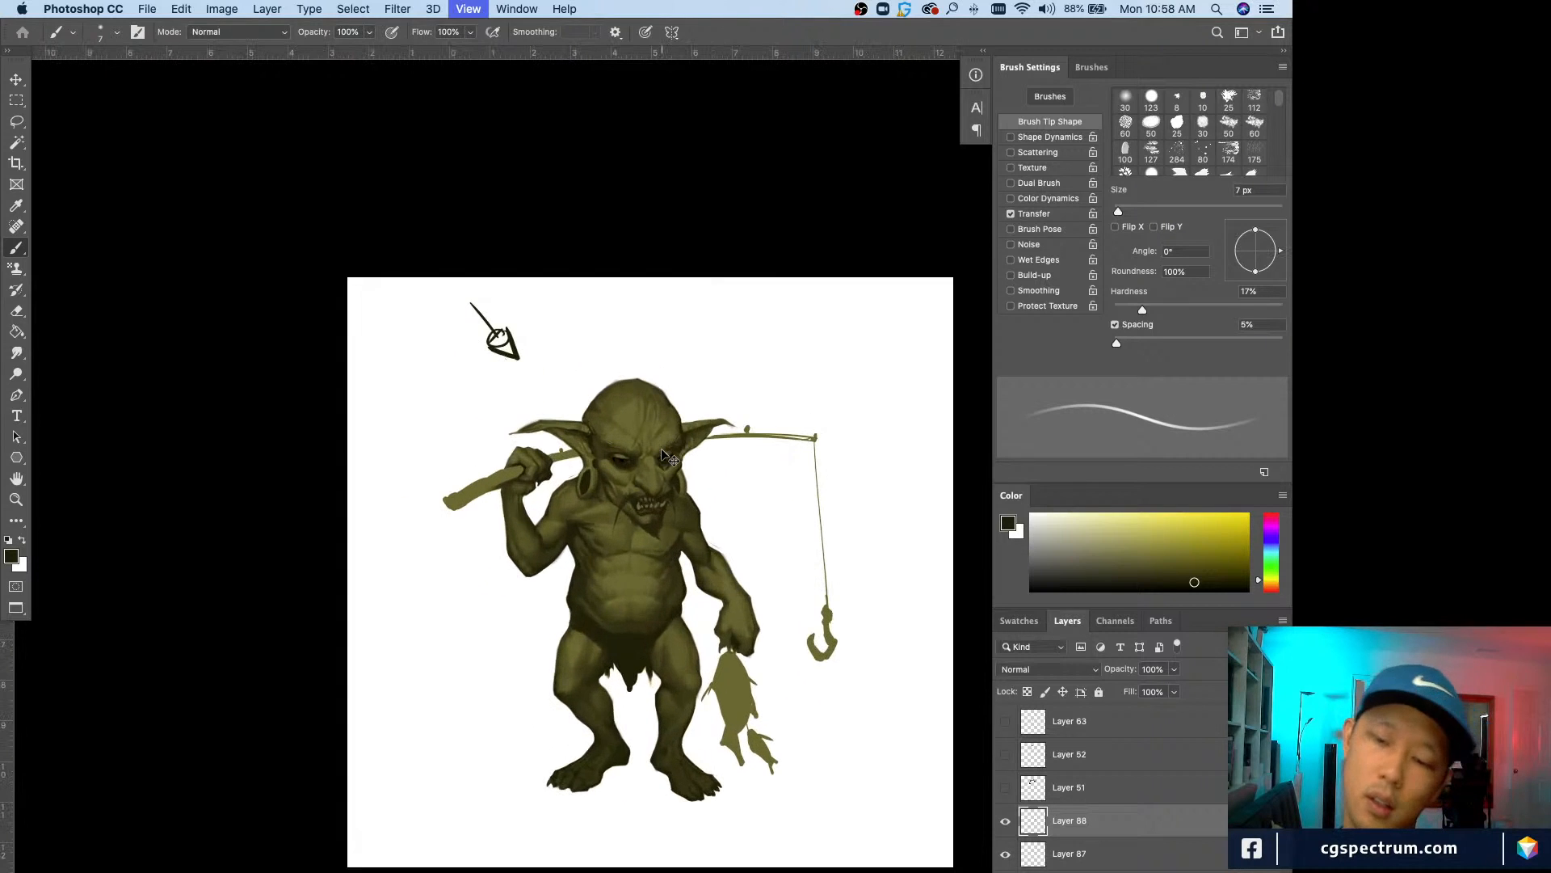
key("super+minus")
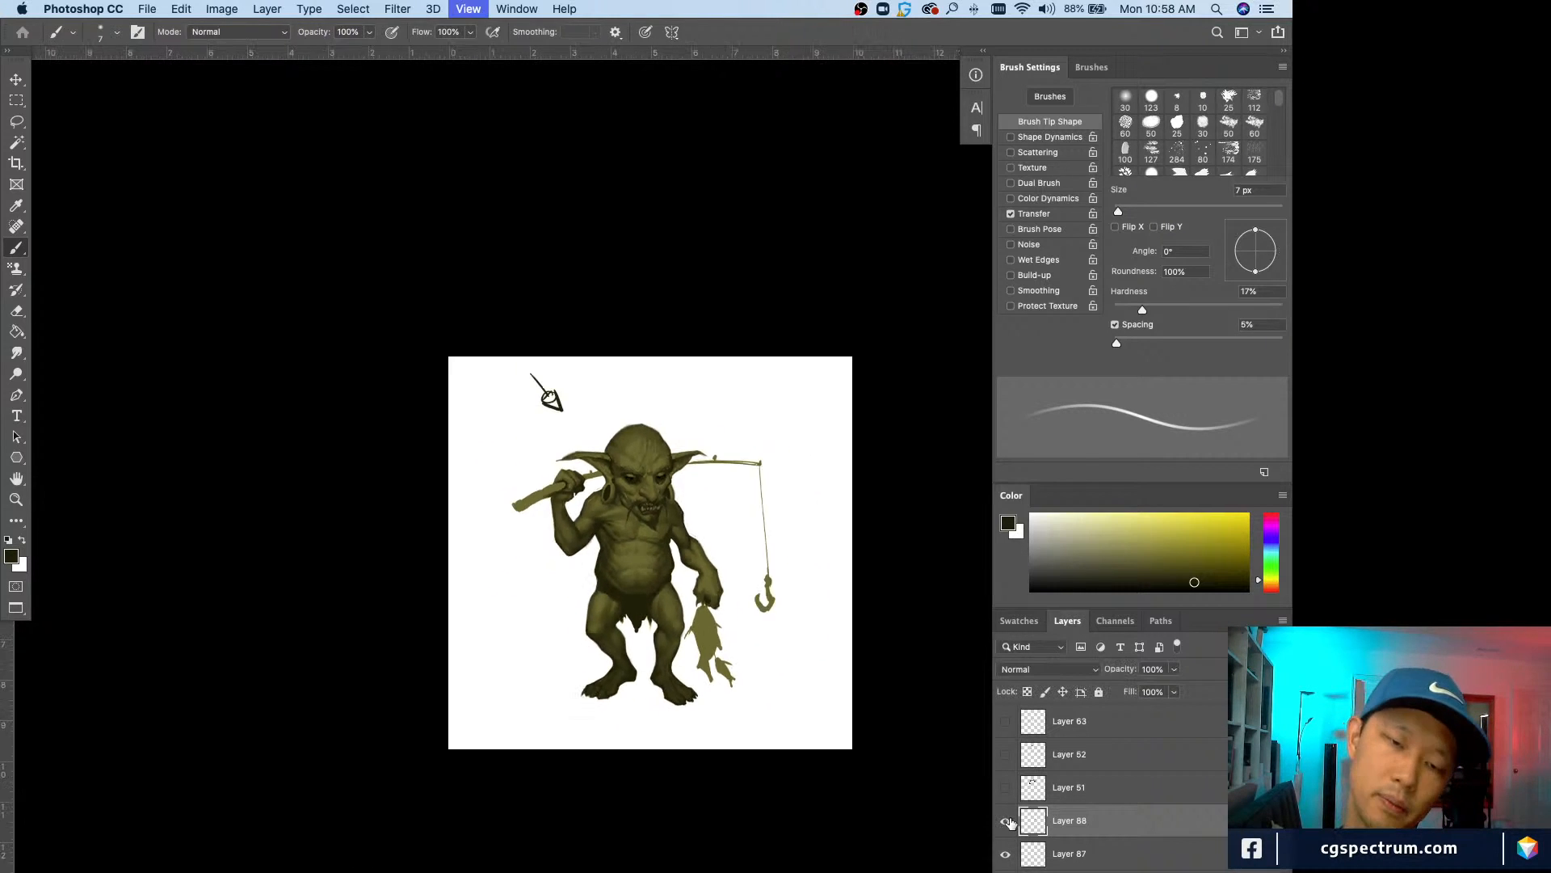
key("super+minus")
key("super+plus")
key("super+plus")
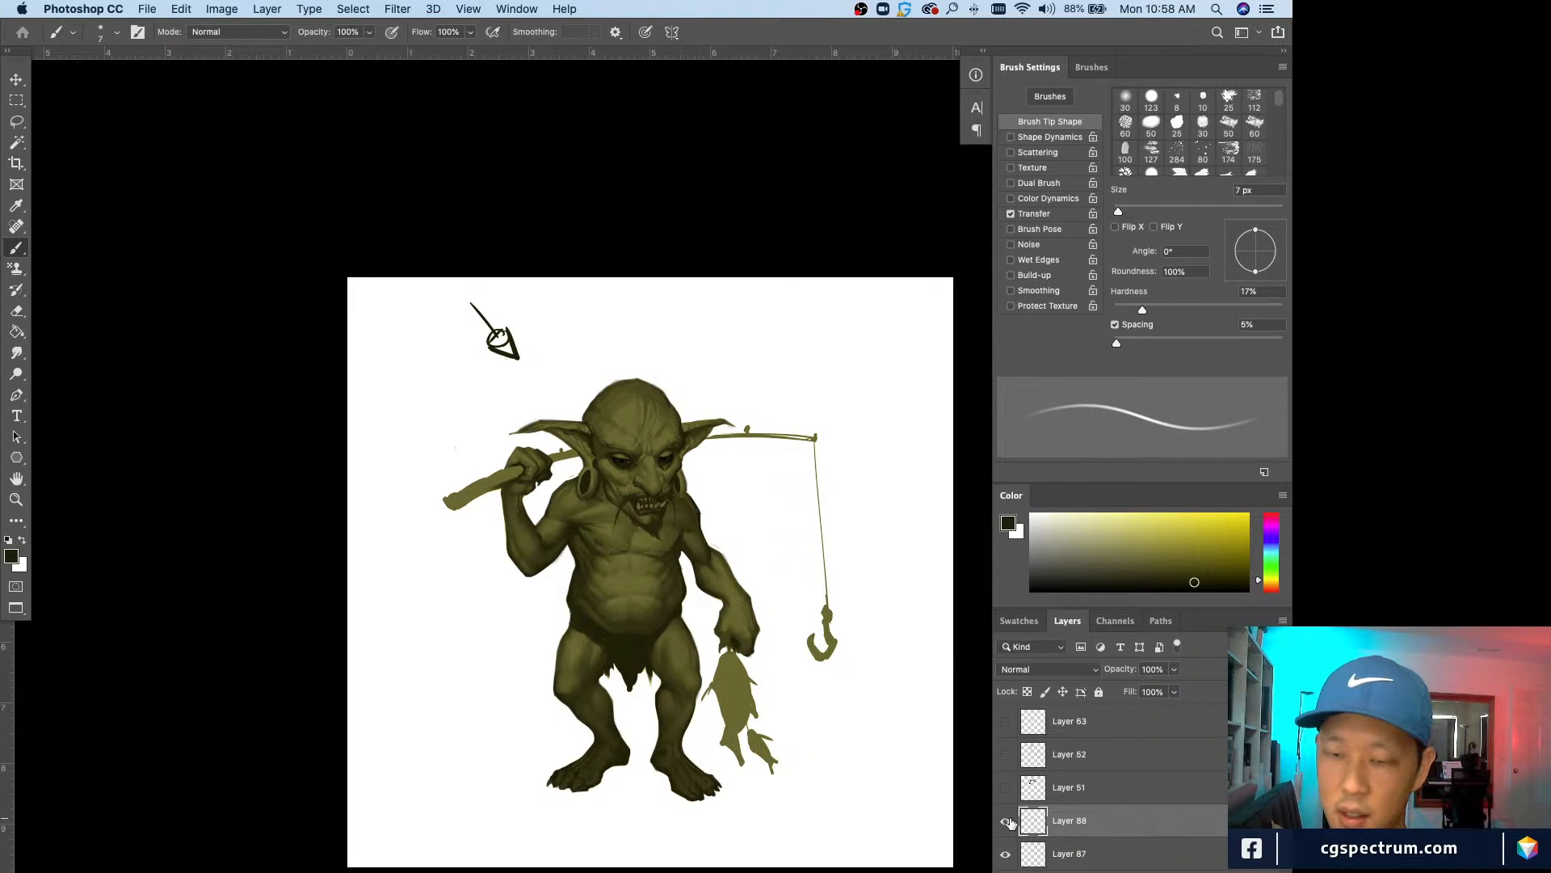
key("super+minus")
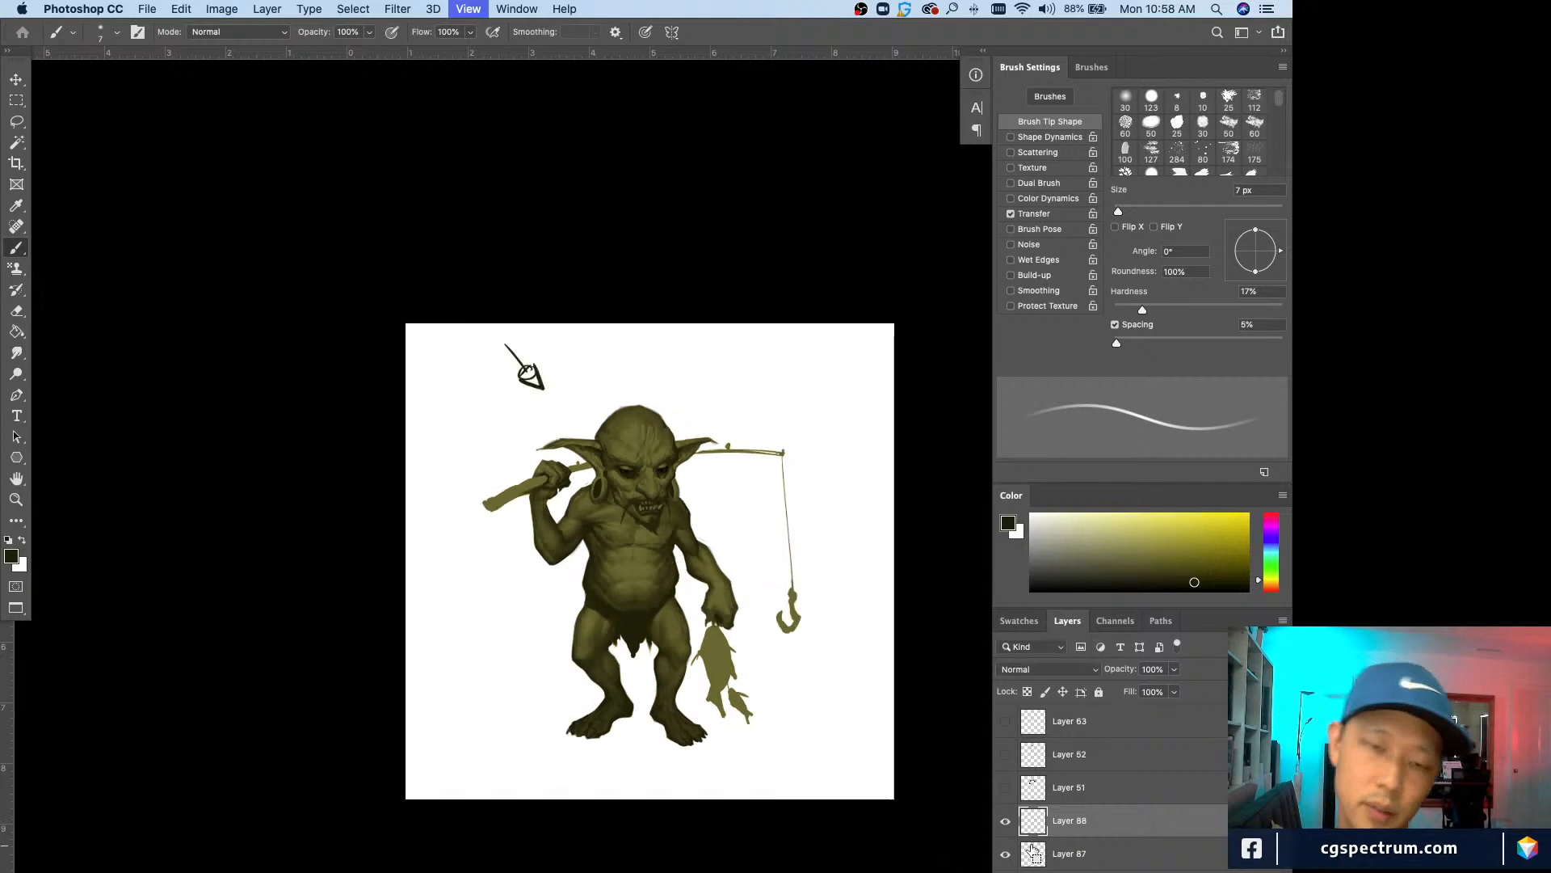
key("super+minus")
key("super+plus")
left_click_drag(829, 815, 809, 760)
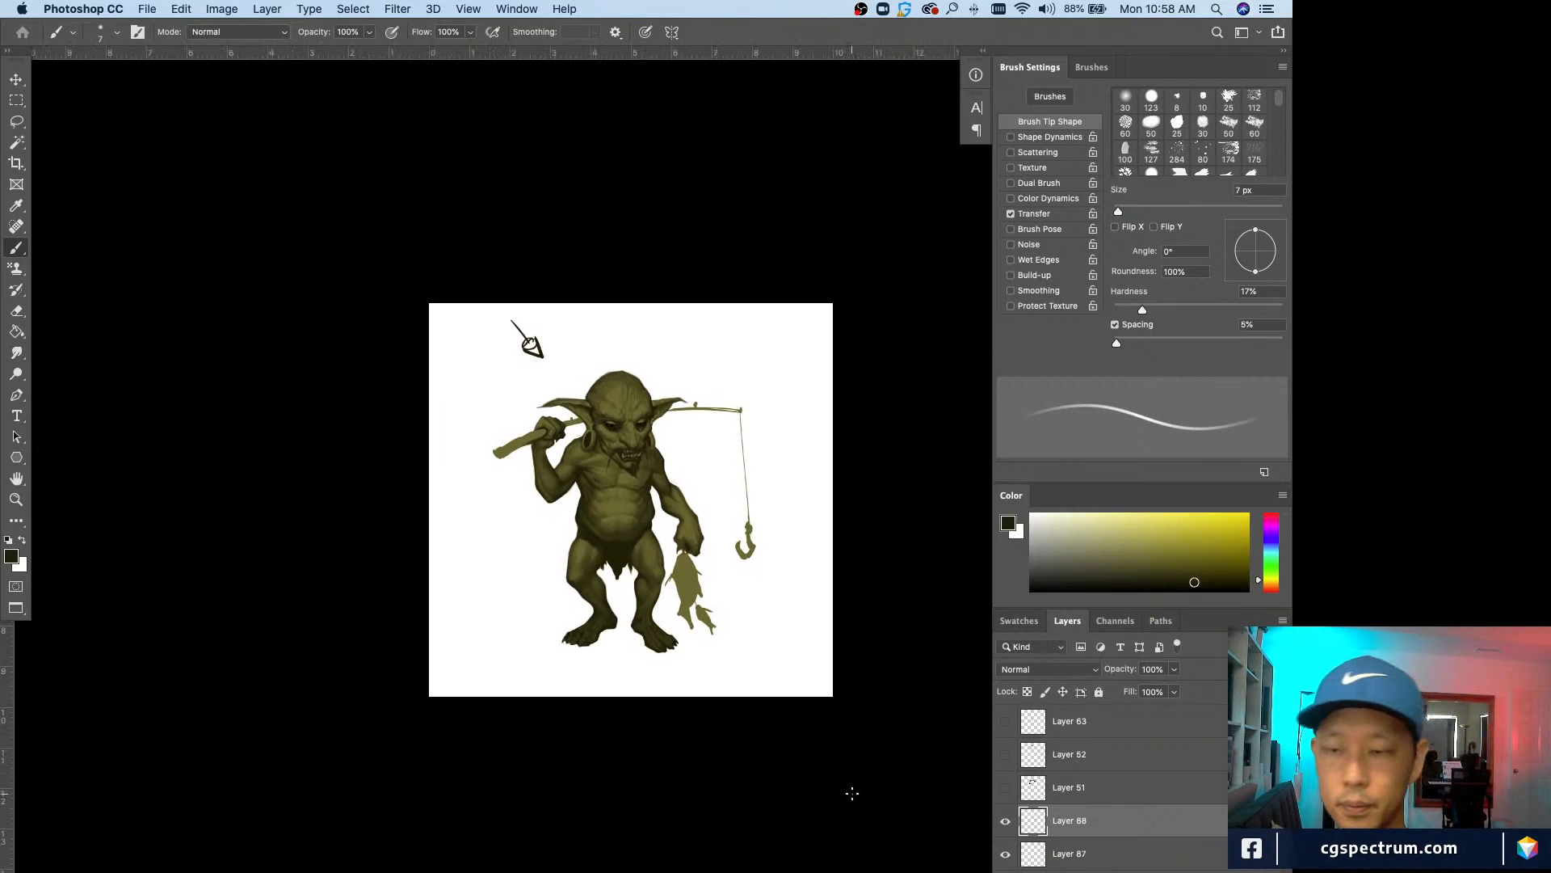
Step: Add a new empty layer above the shoulder touch-up layer
key("super+shift+alt+n")
key("super+plus")
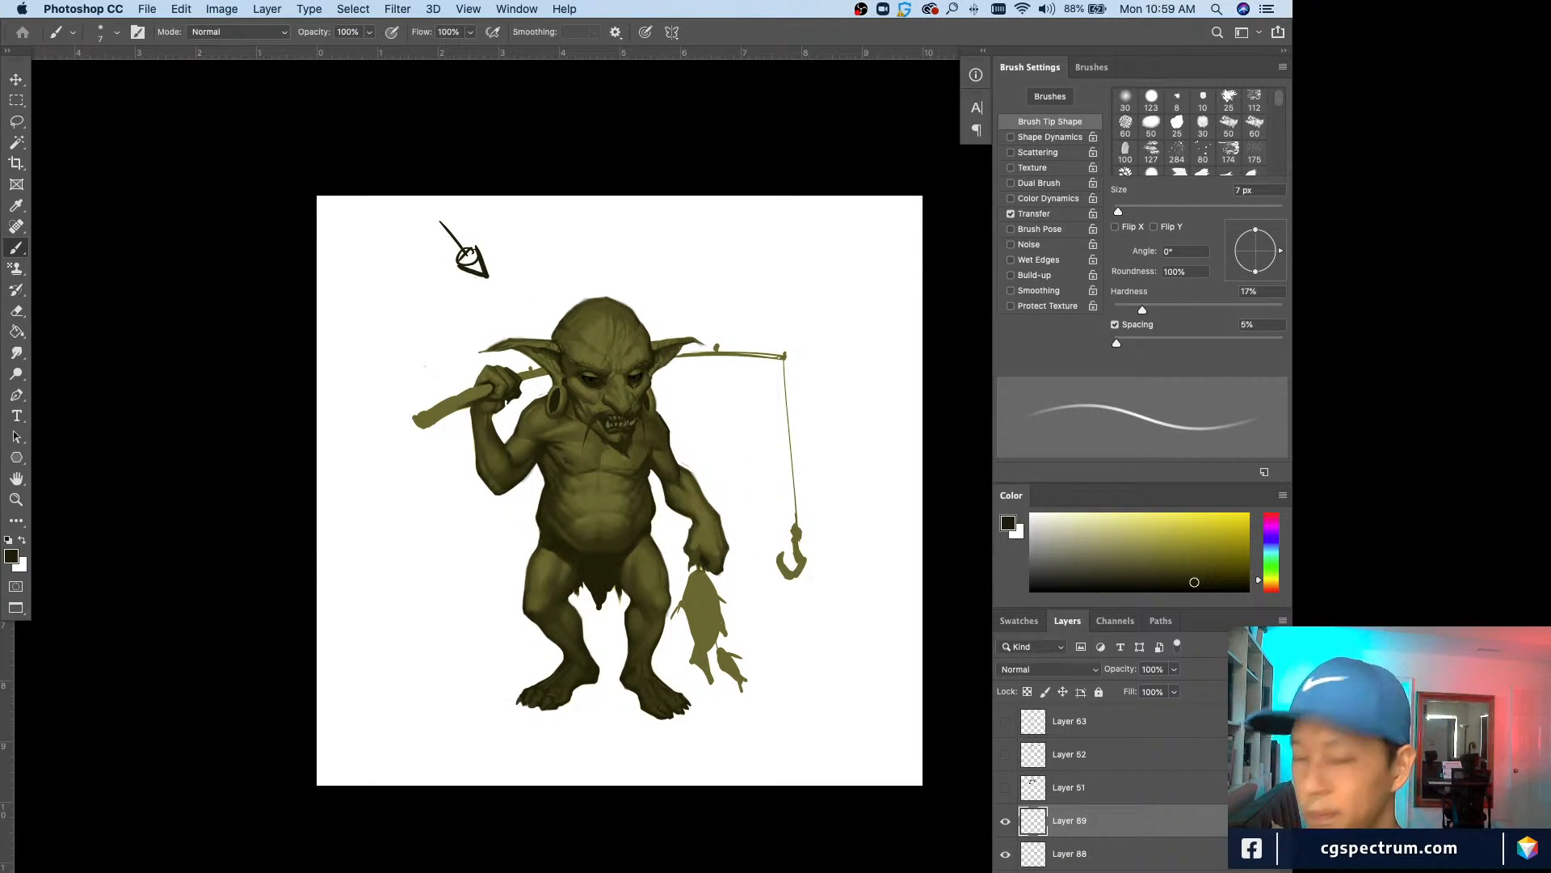
key("super+plus")
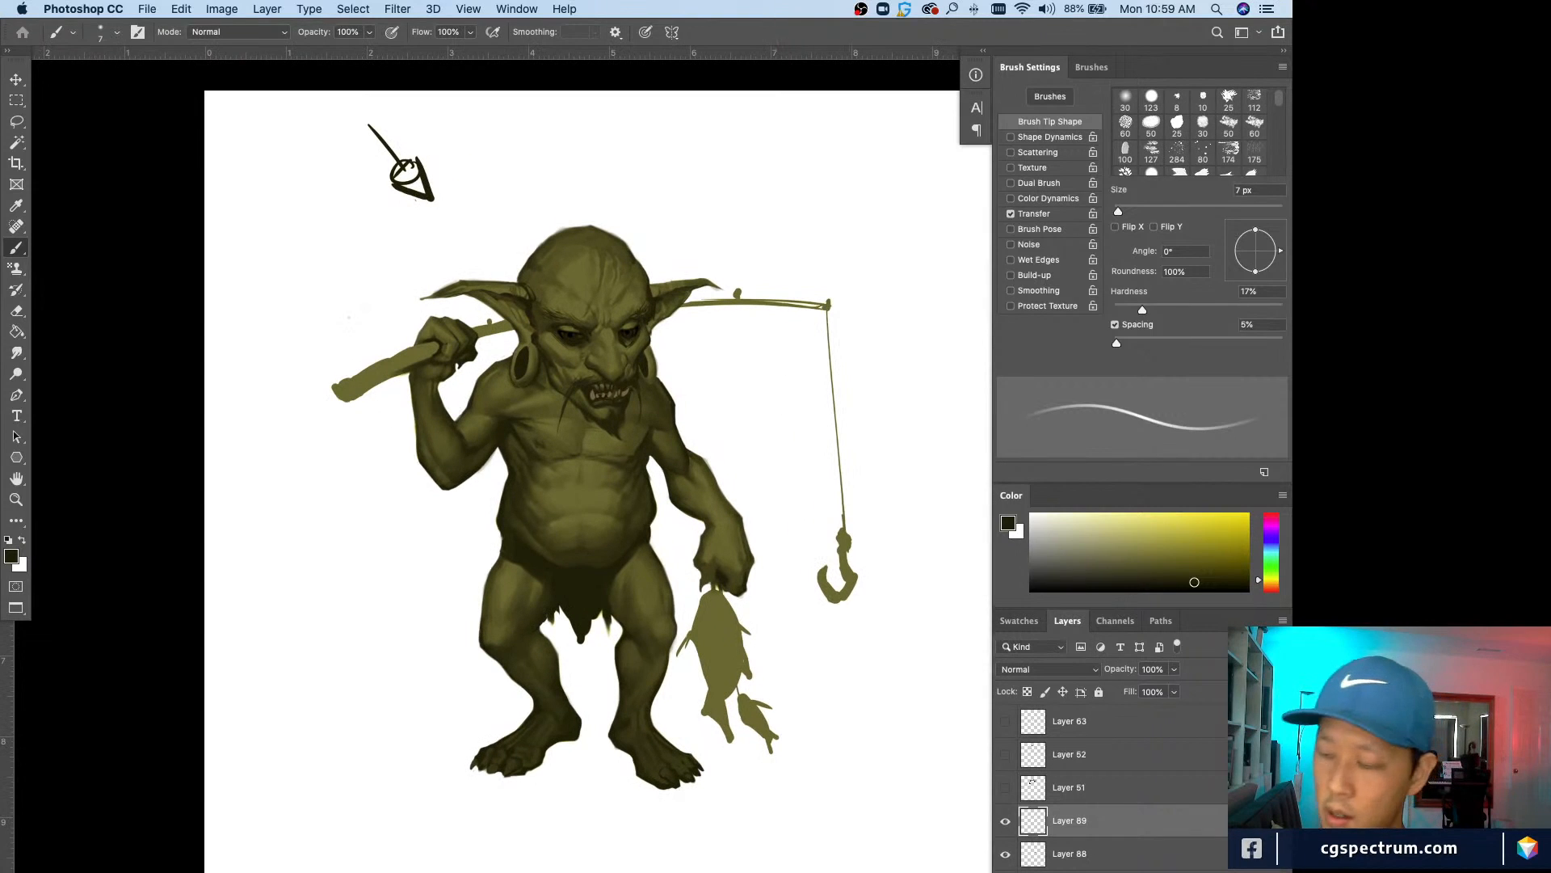
key("super+minus")
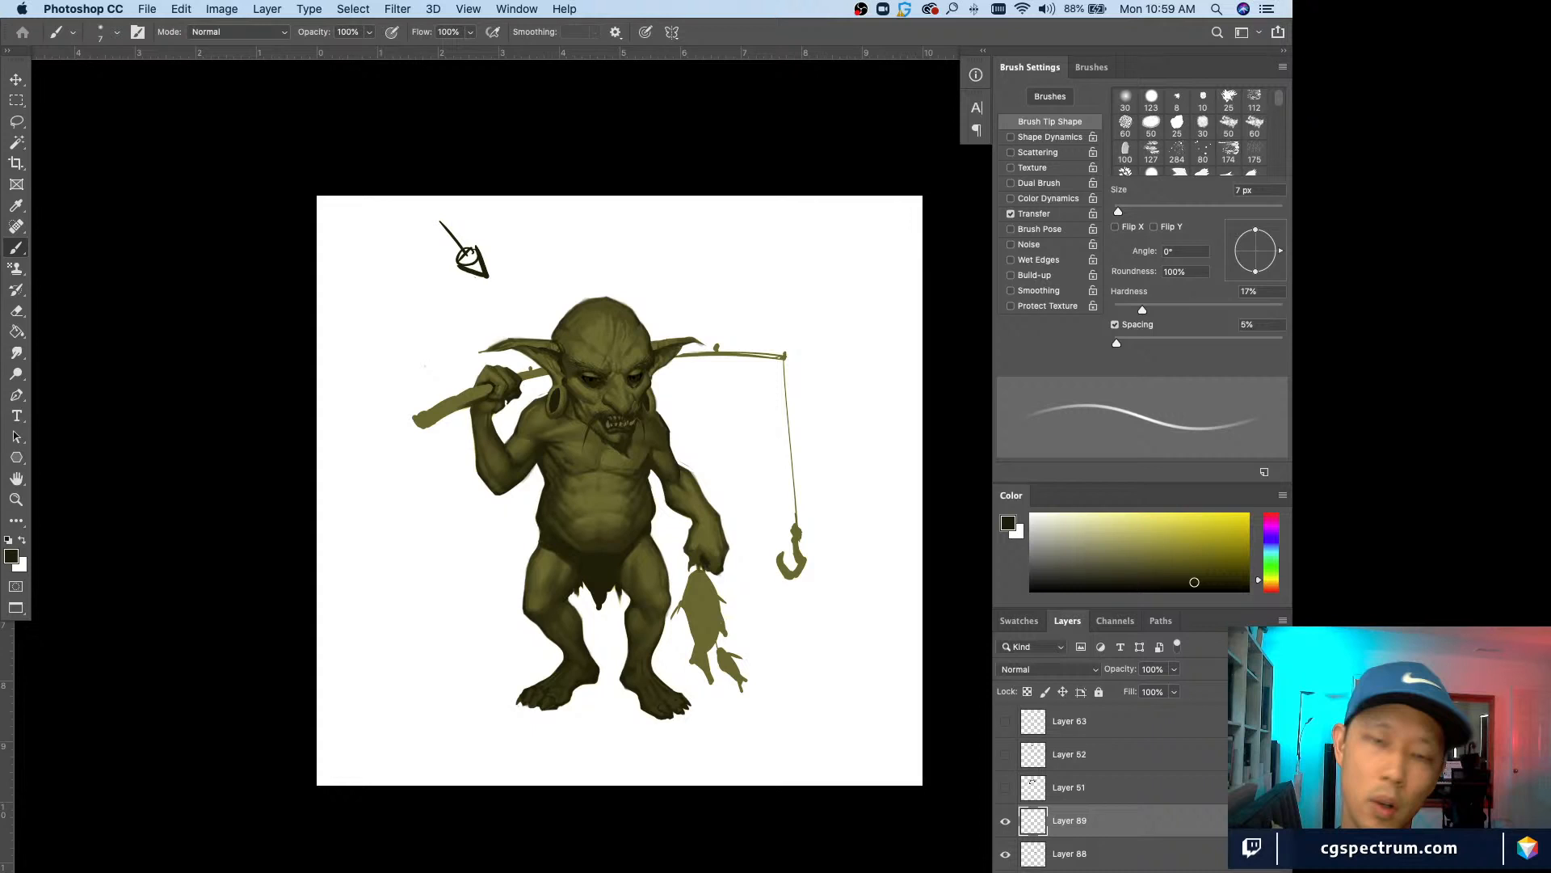
key("super+plus")
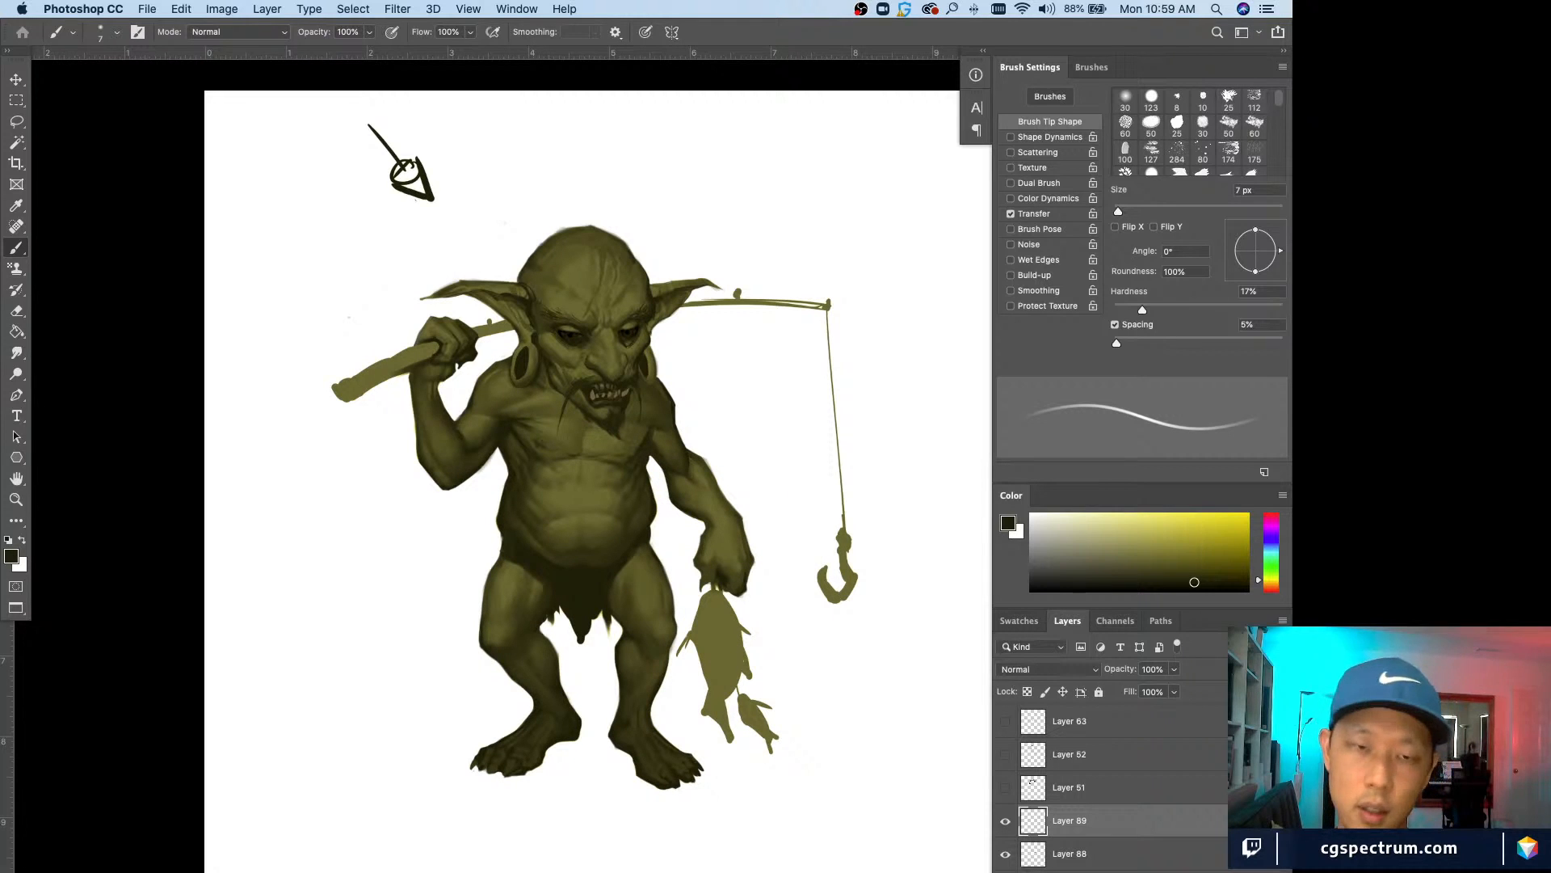
key("super+plus")
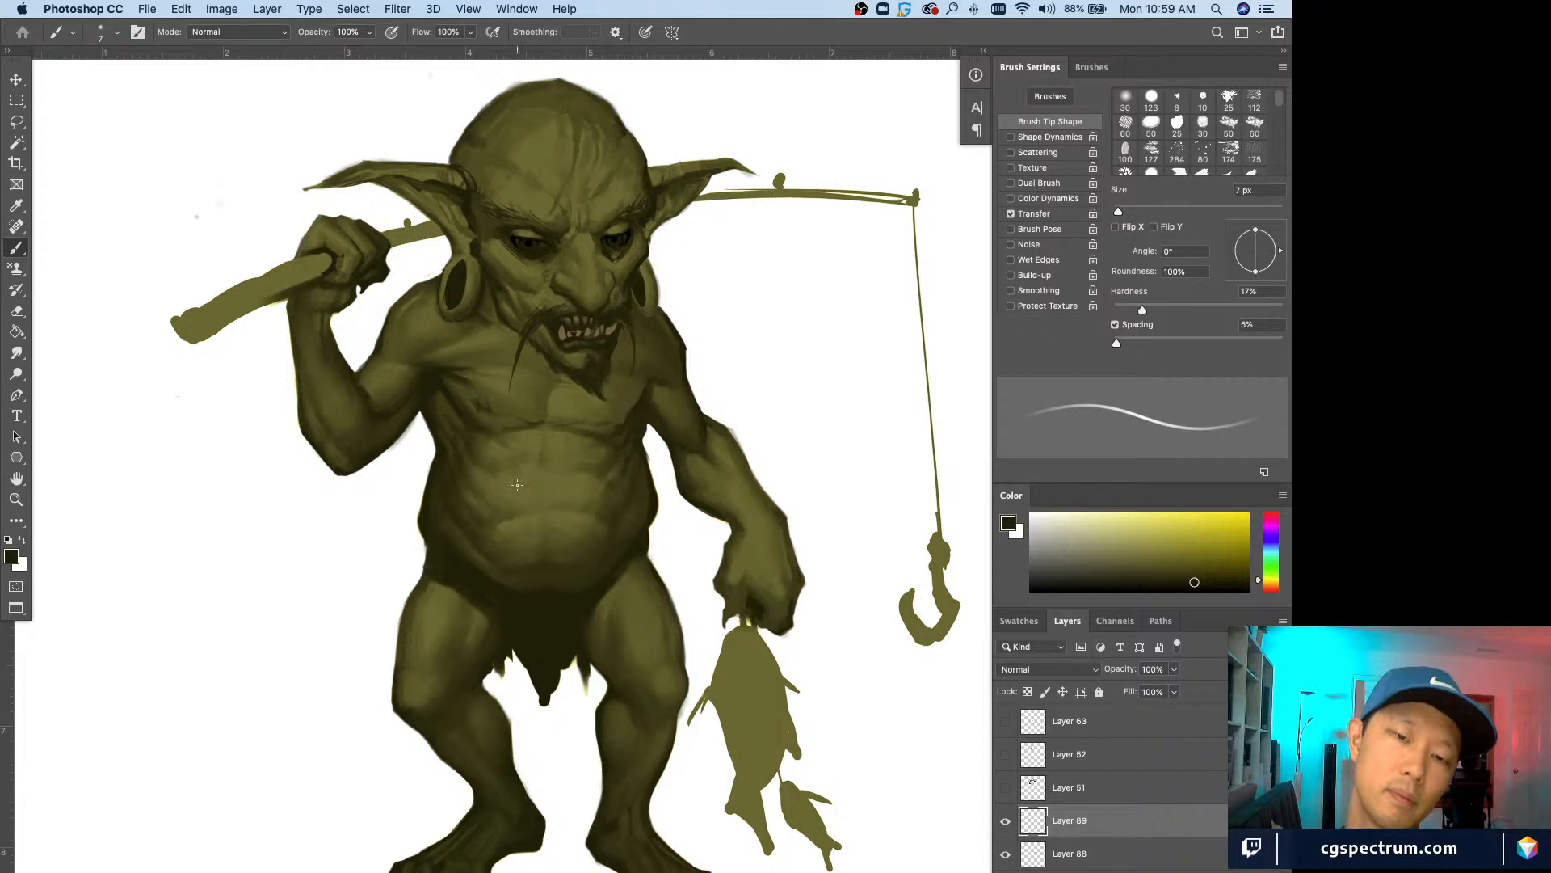
key("super+minus")
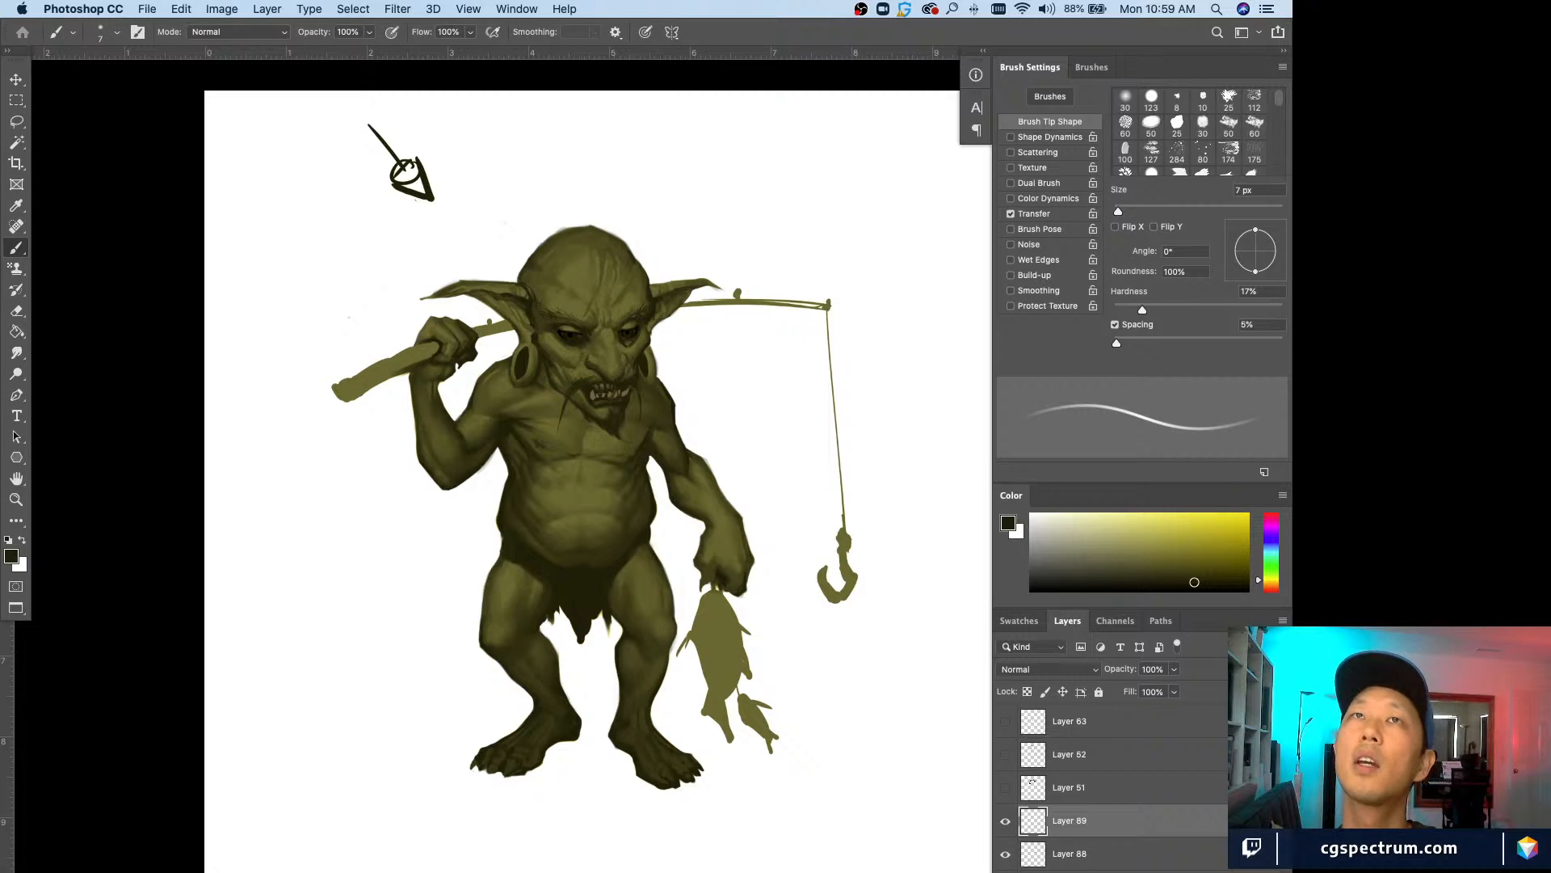
key("Tab")
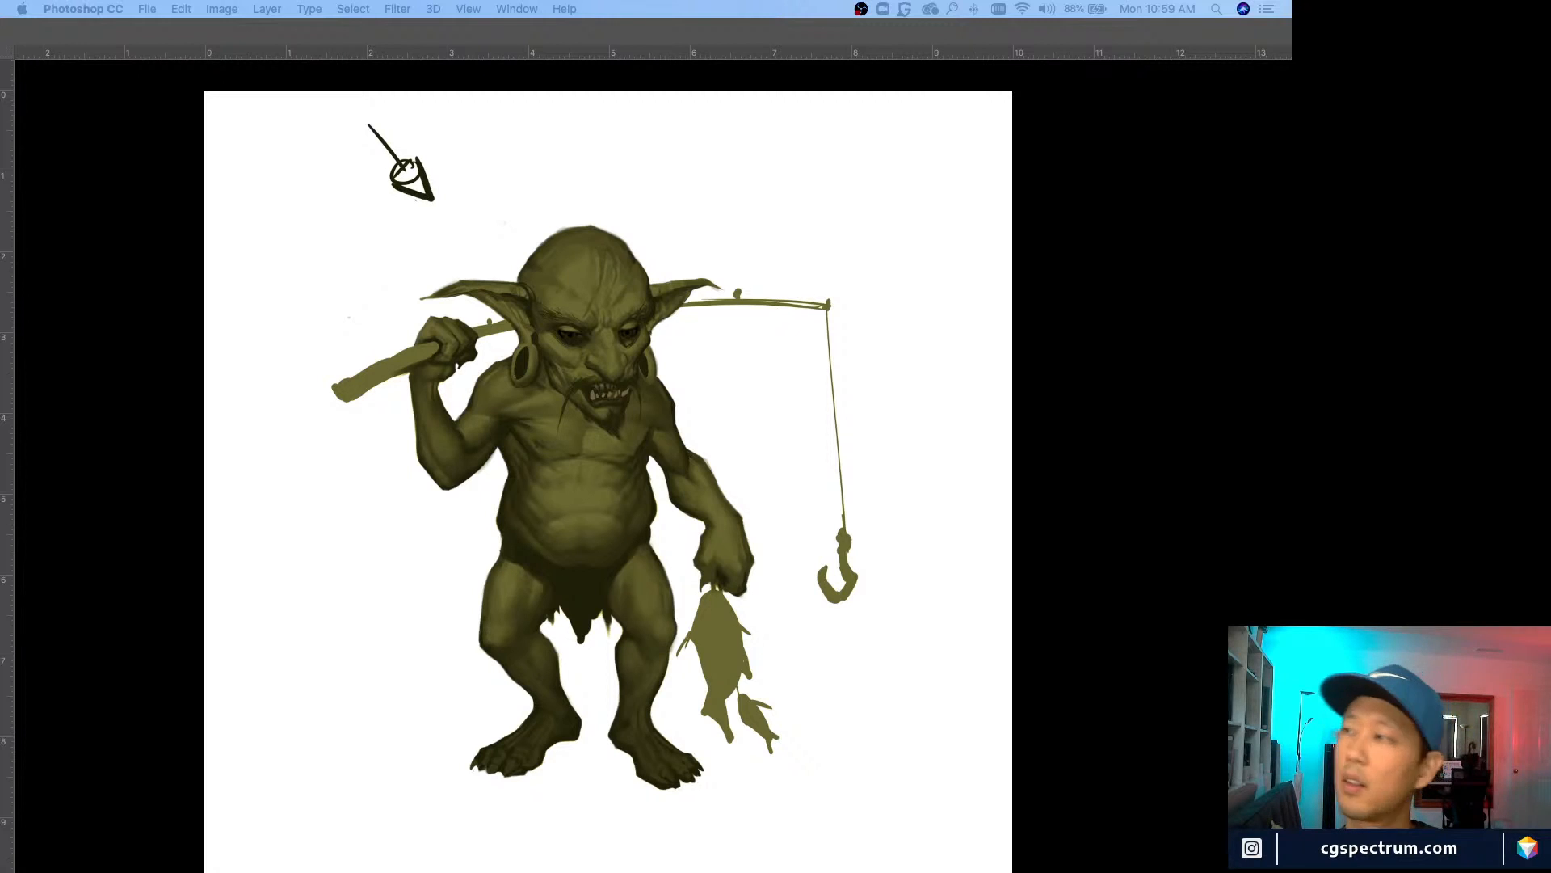
key("Tab")
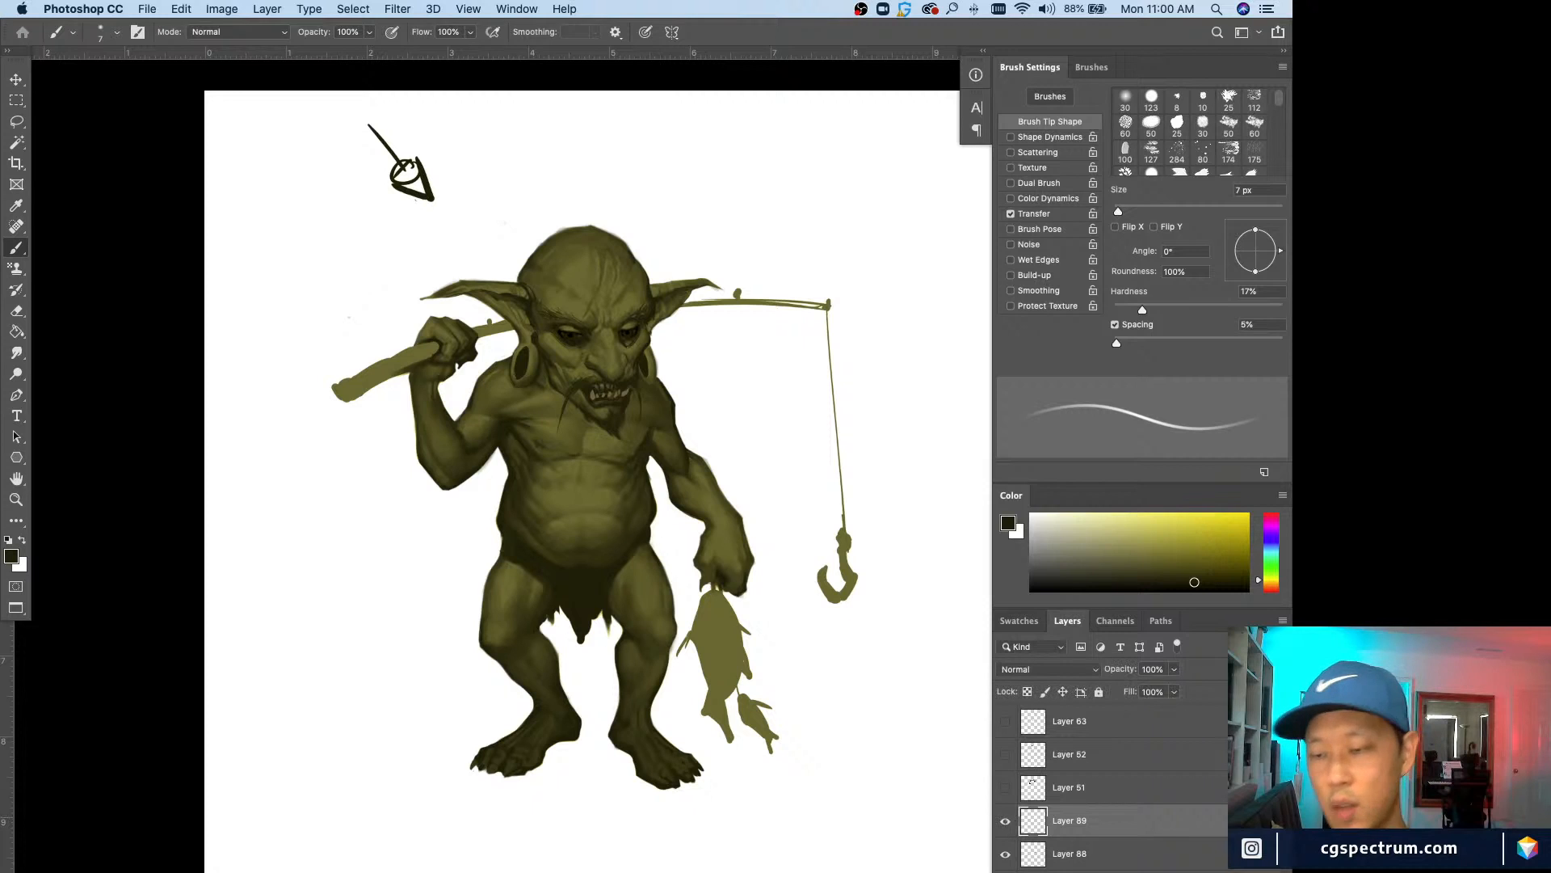
Step: Add a new layer and shade the goblin's left-hand upper thigh in sampled dark olive with a 50 px soft brush
key("super+alt+shift+n")
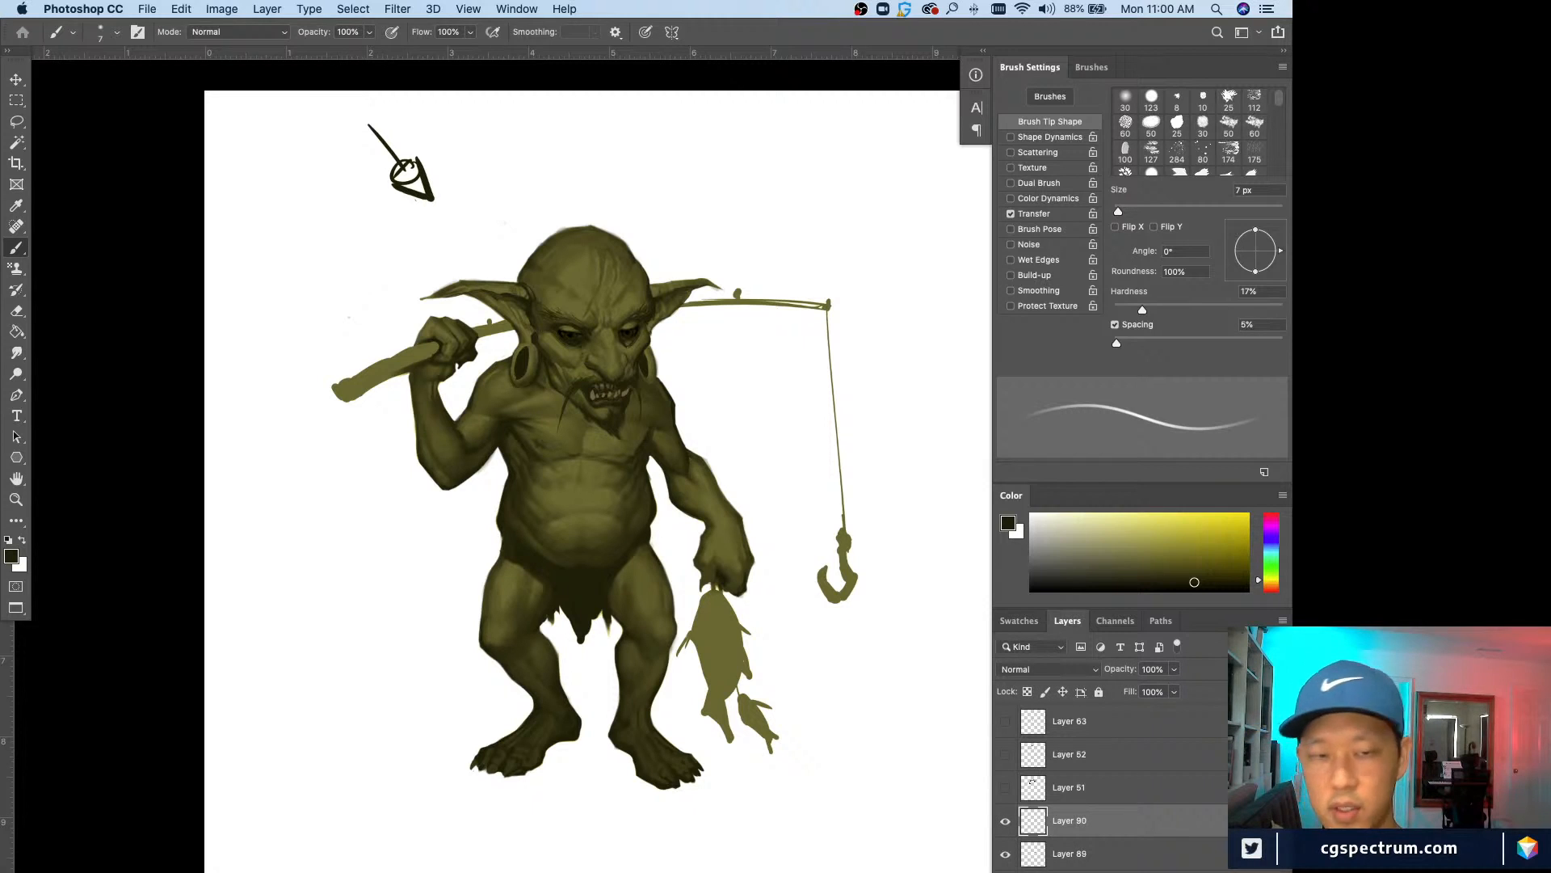
key("bracketright")
left_click(509, 549, "alt")
key("bracketright")
key("bracketright")
key("bracketright")
key("bracketright")
key("bracketright")
key("bracketright")
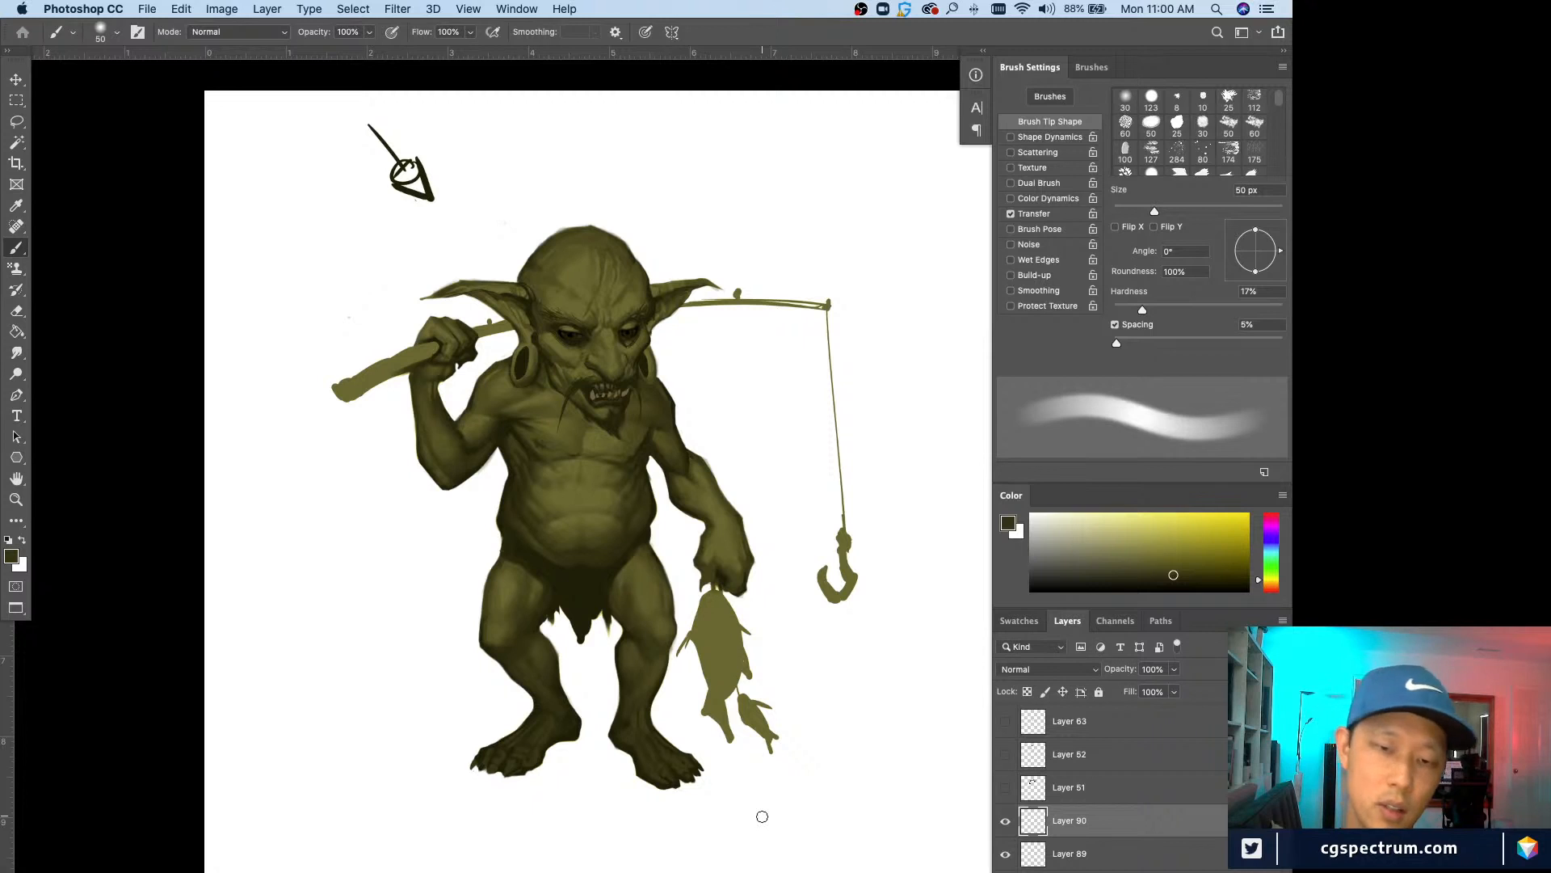
key("super+minus")
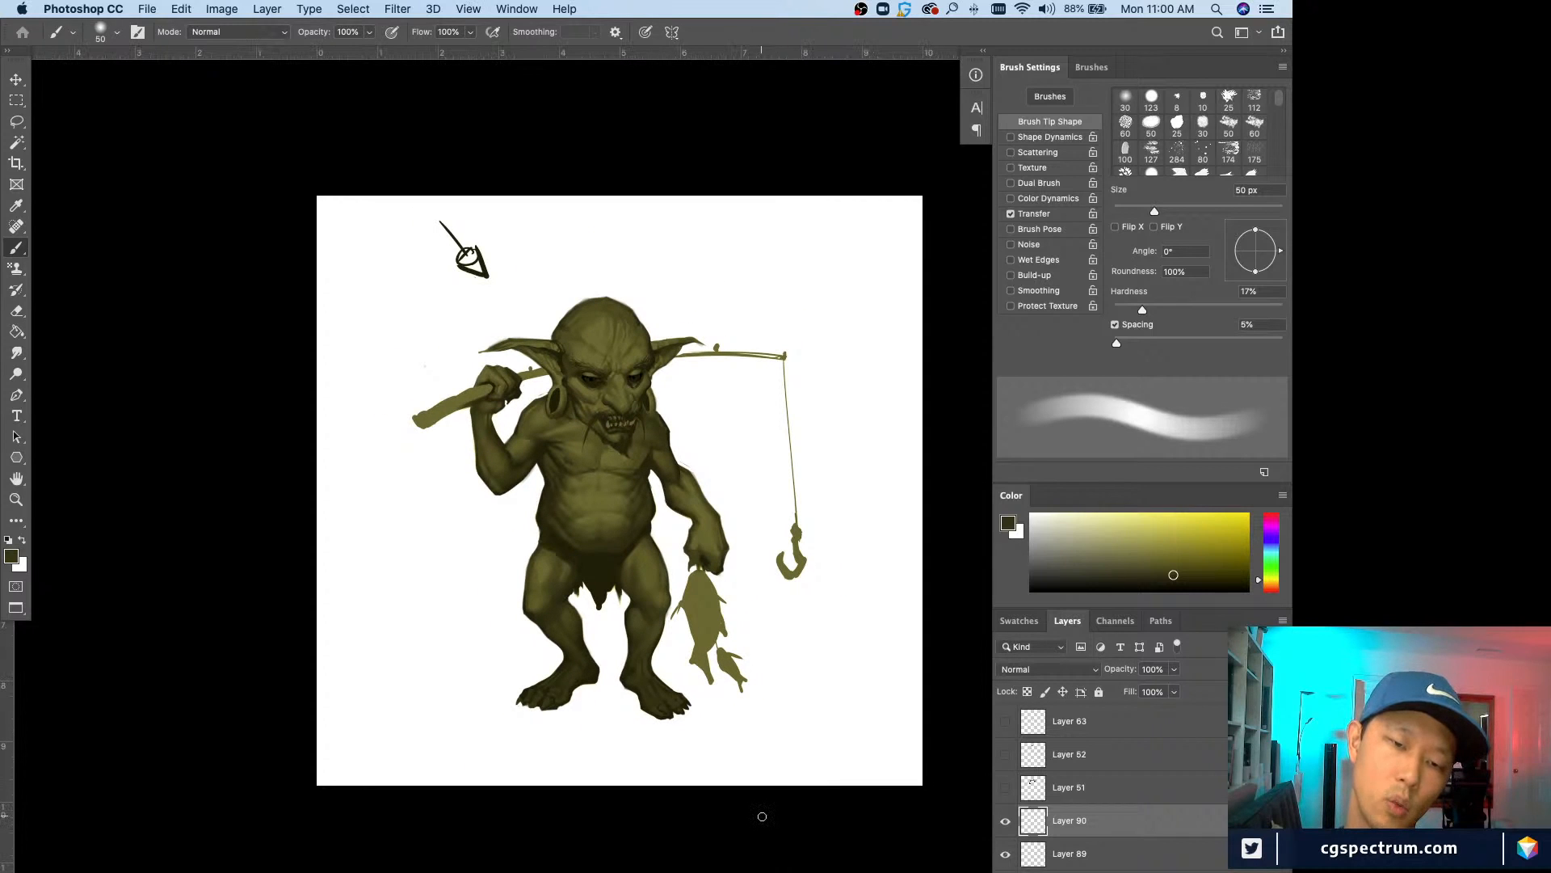
key("super+plus")
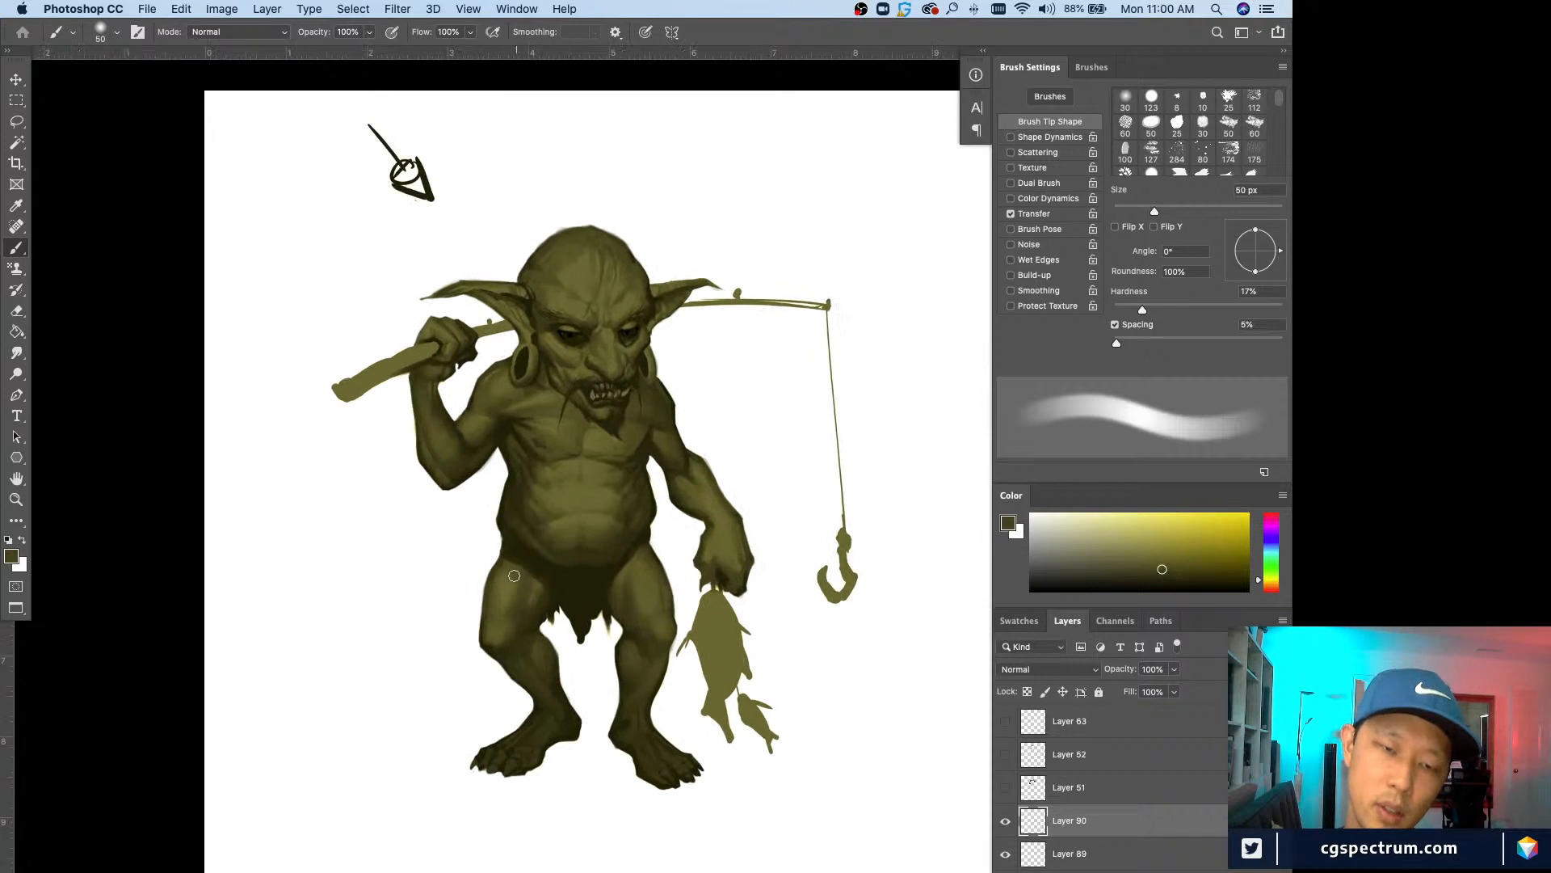
Step: Soften the fresh shading on the left-hand thigh with the Eraser at 50 px
key("super+minus")
key("super+minus")
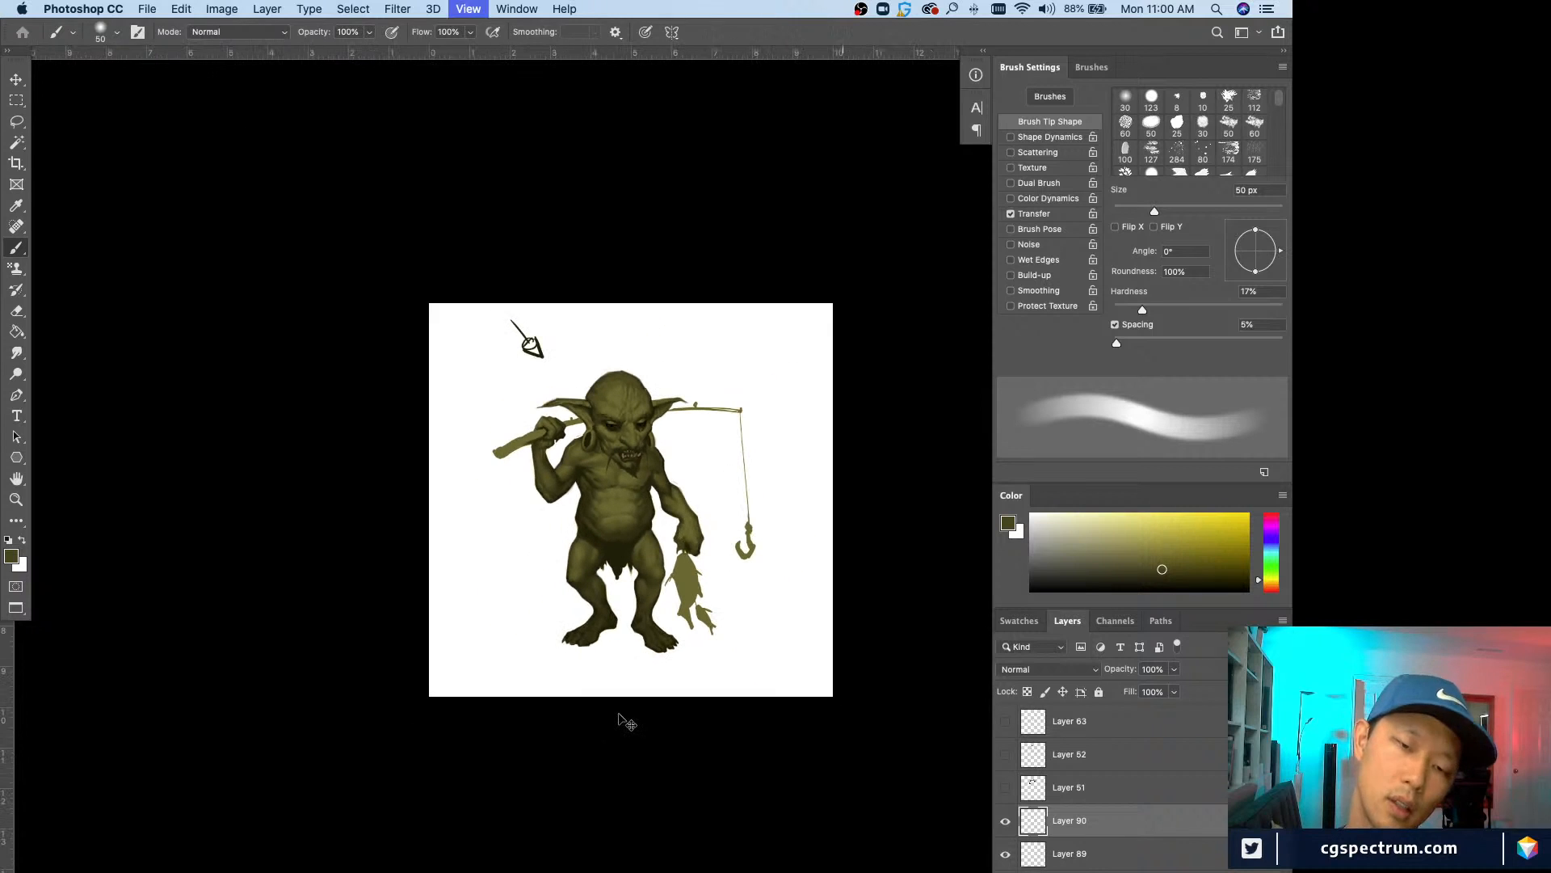
key("super+plus")
key("e")
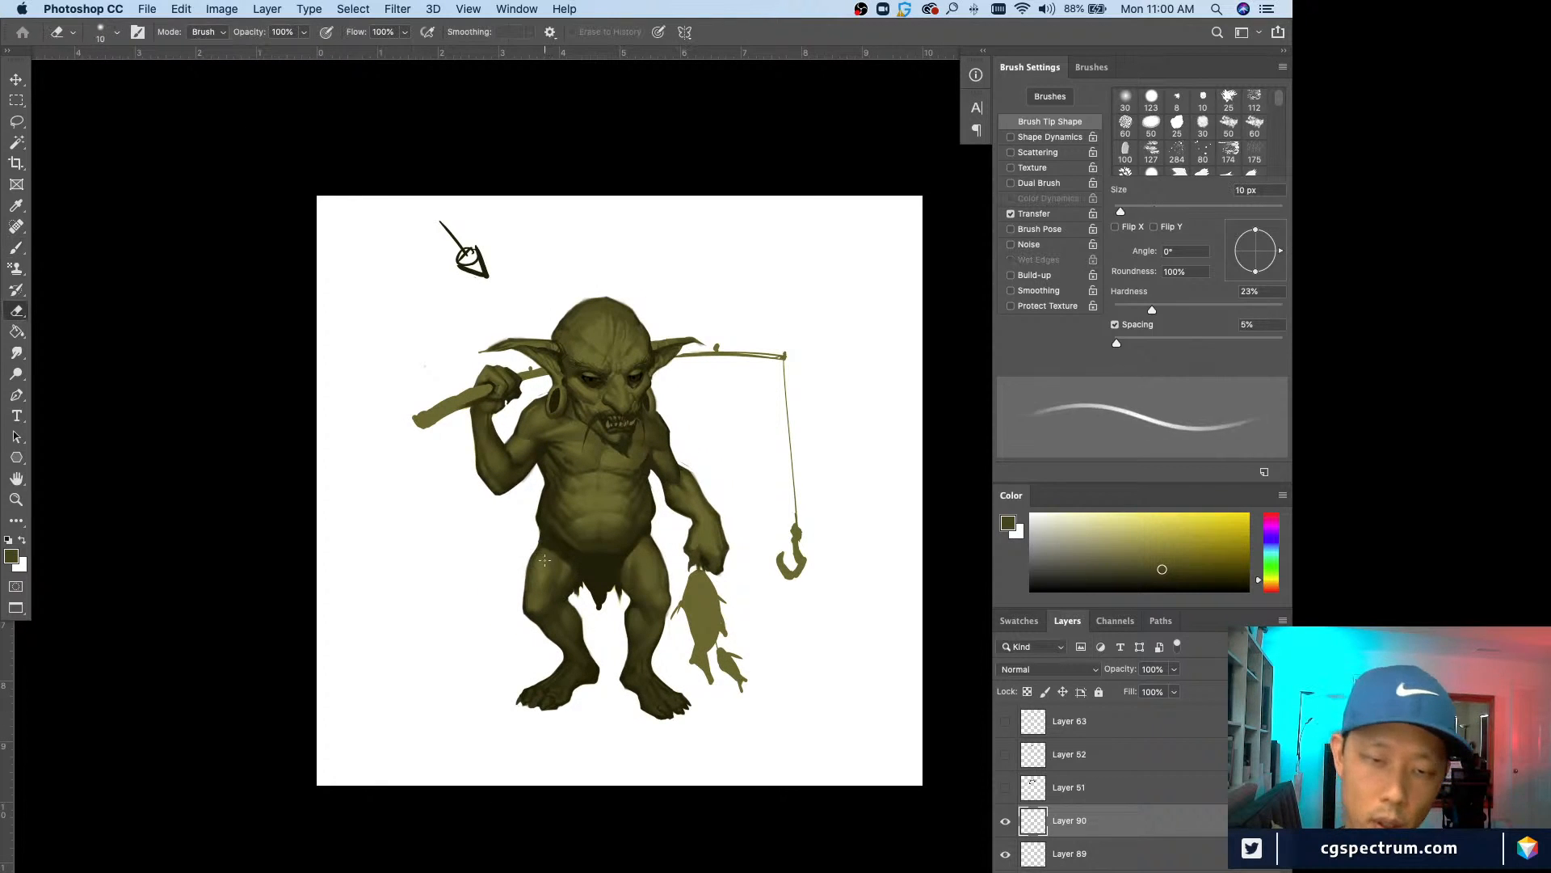
key("bracketright")
key("bracketright")
key("bracketright")
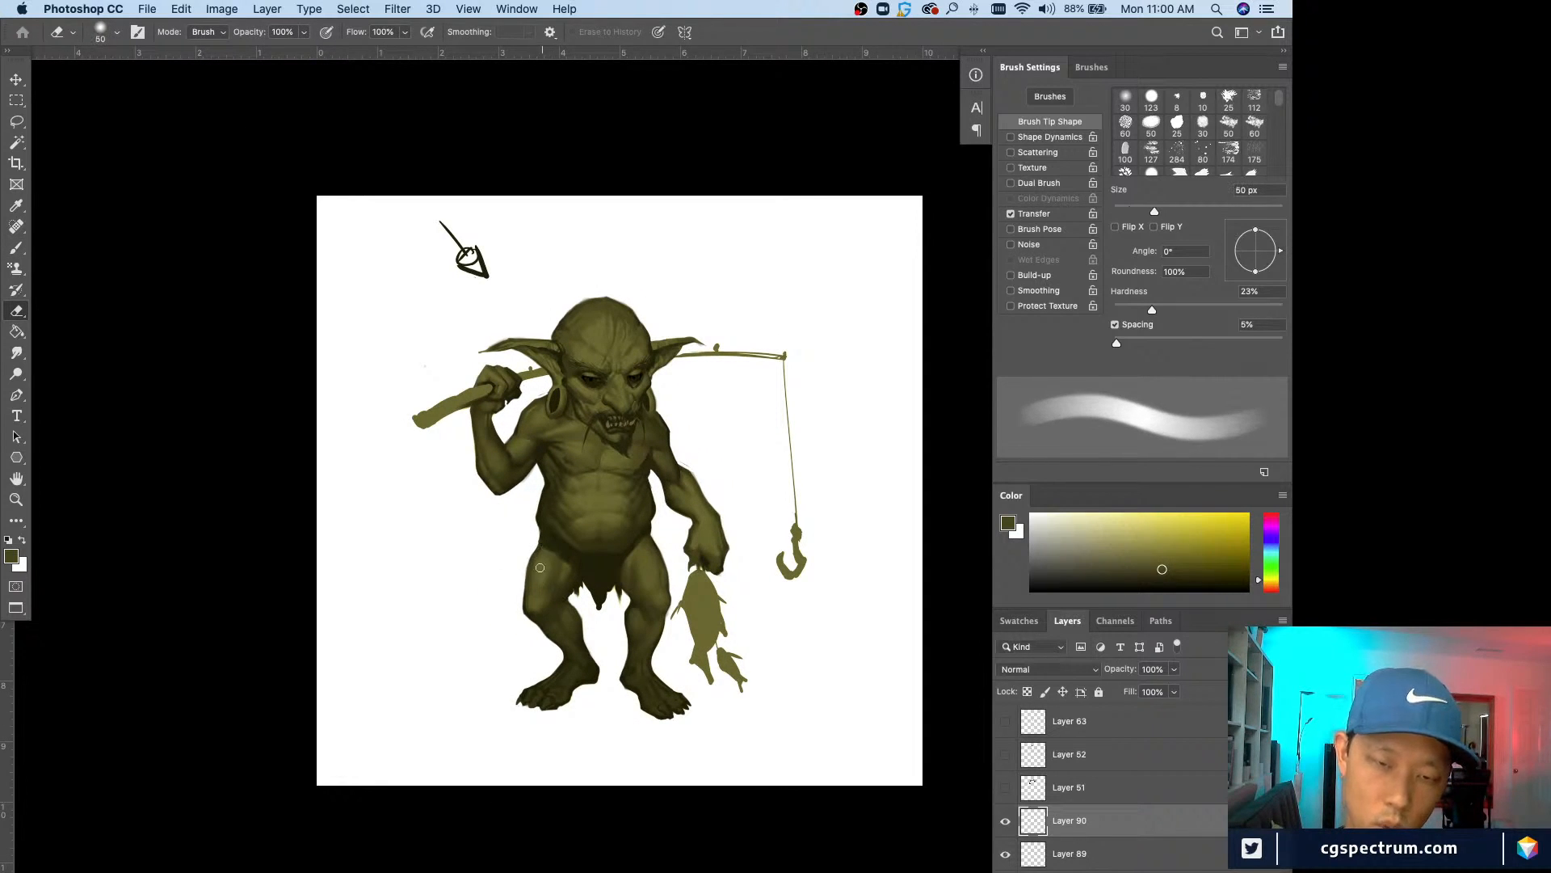
key("b")
key("super+plus")
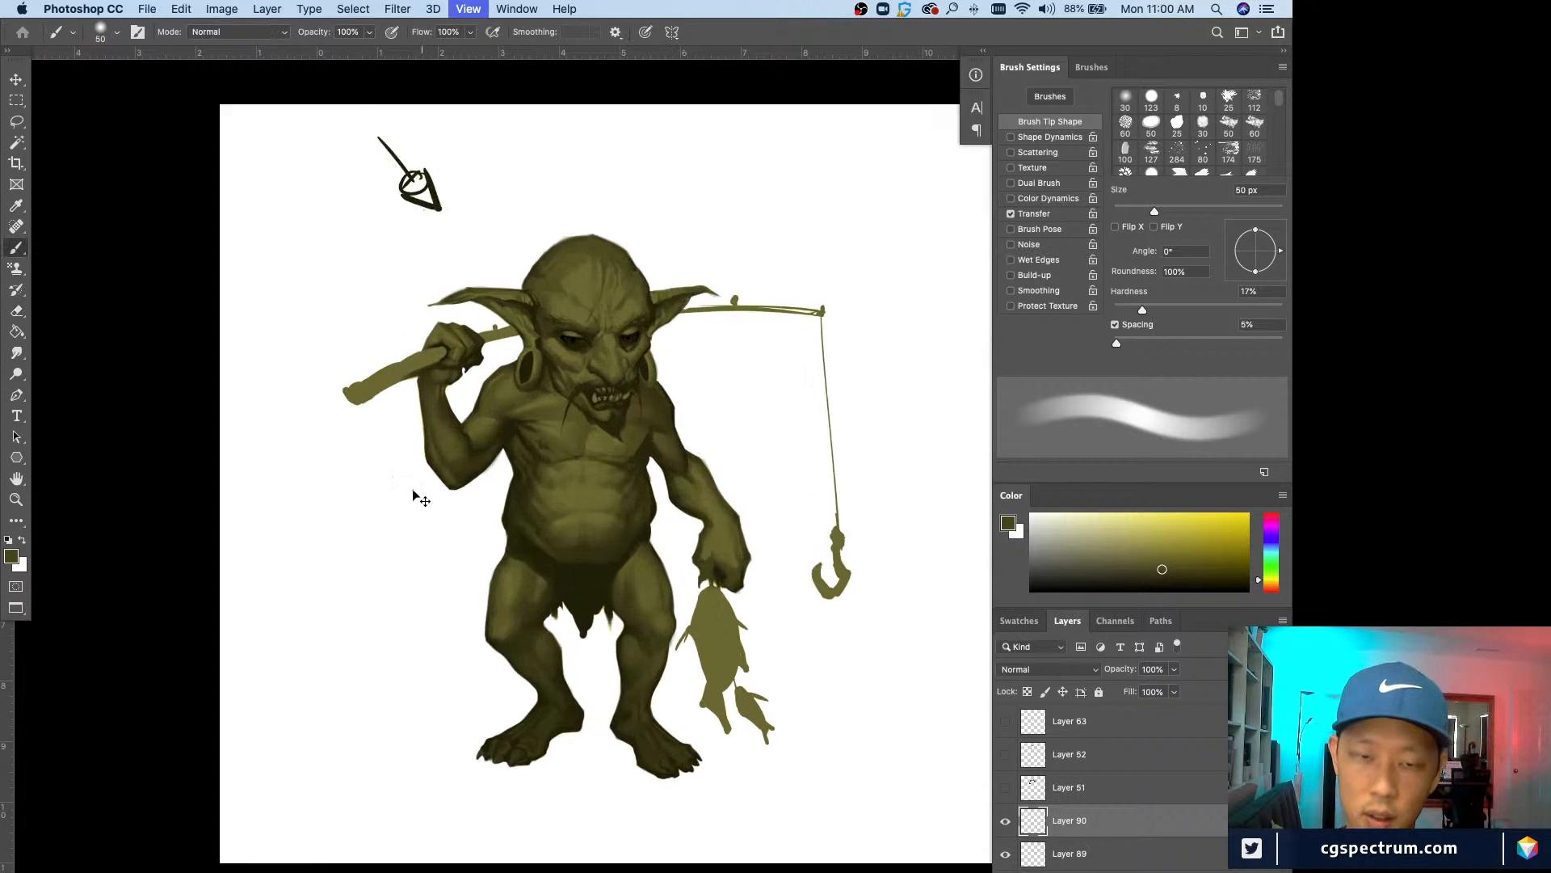
Step: Darken the outer side of the left-hand thigh with a sampled darker olive and a 40 px brush
left_click(492, 575, "alt")
key("bracketleft")
key("bracketleft")
key("bracketleft")
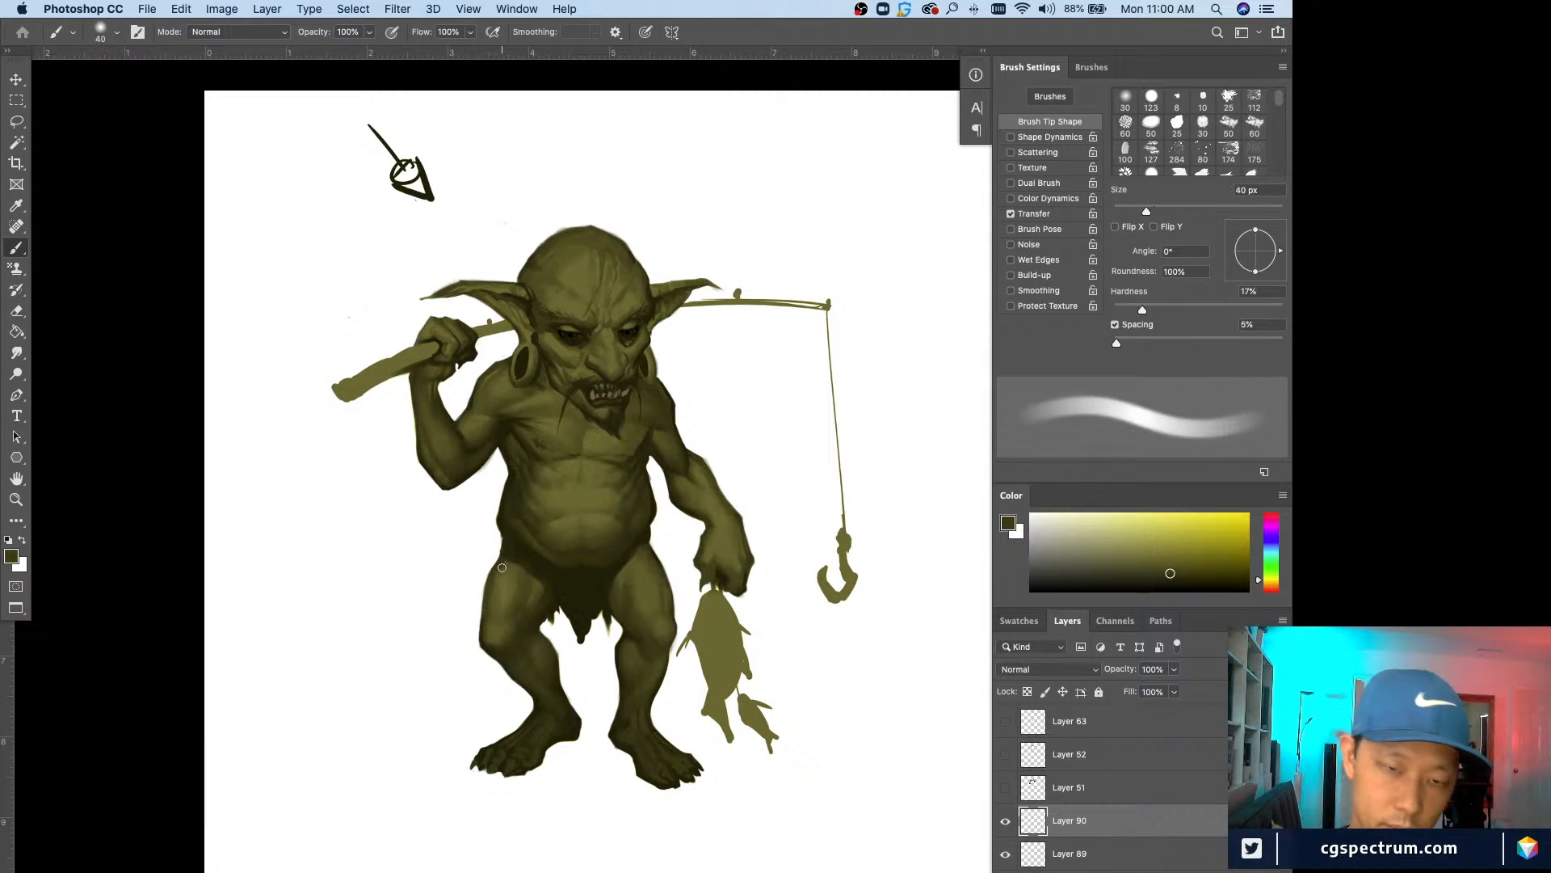
key("bracketright")
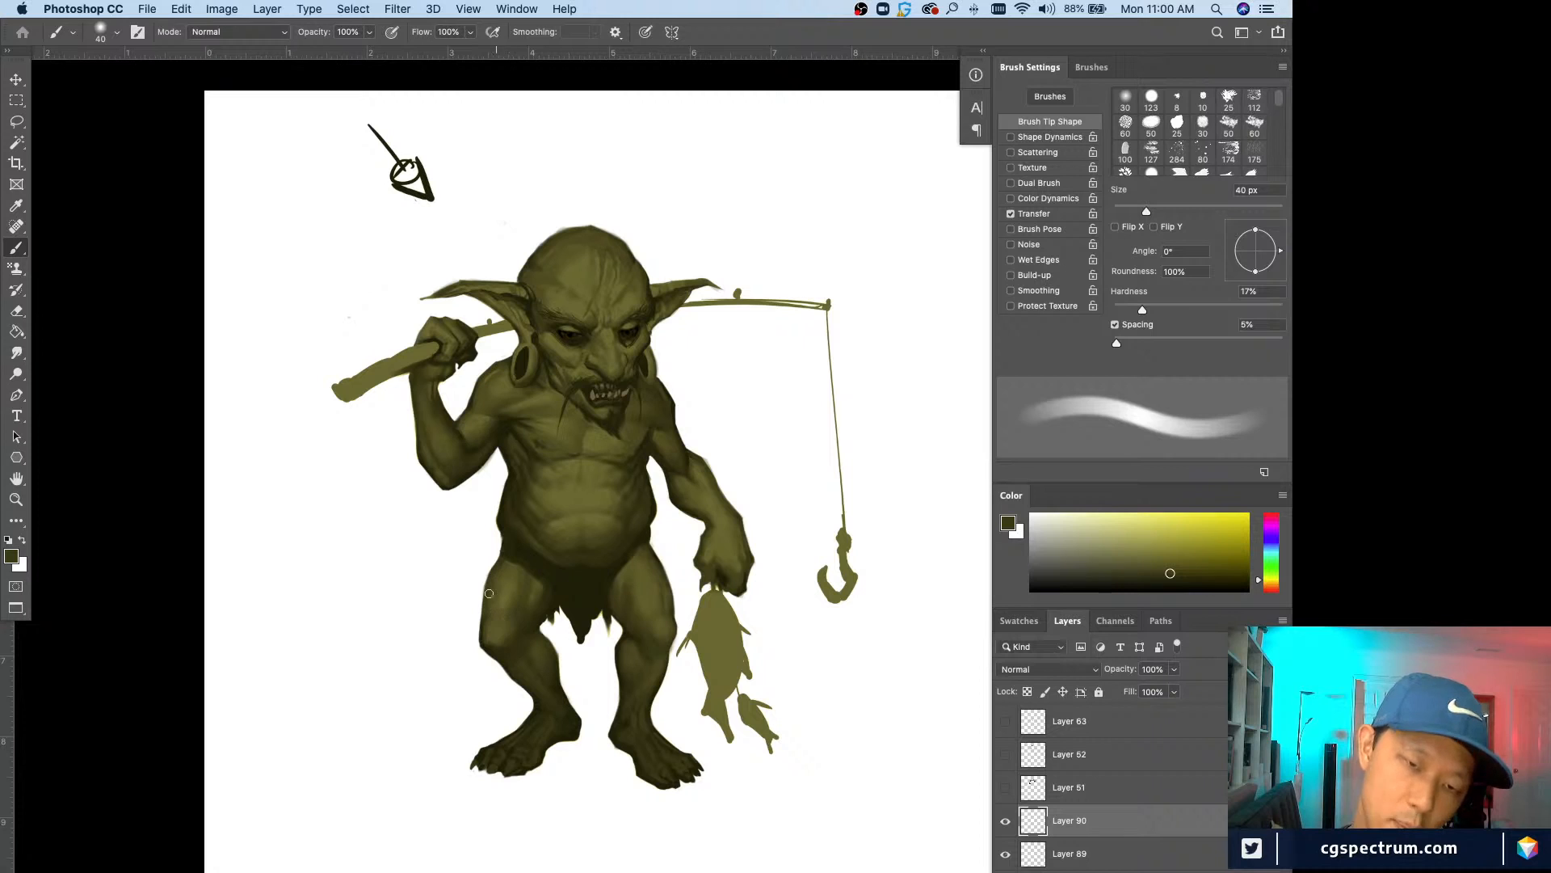
key("super+minus")
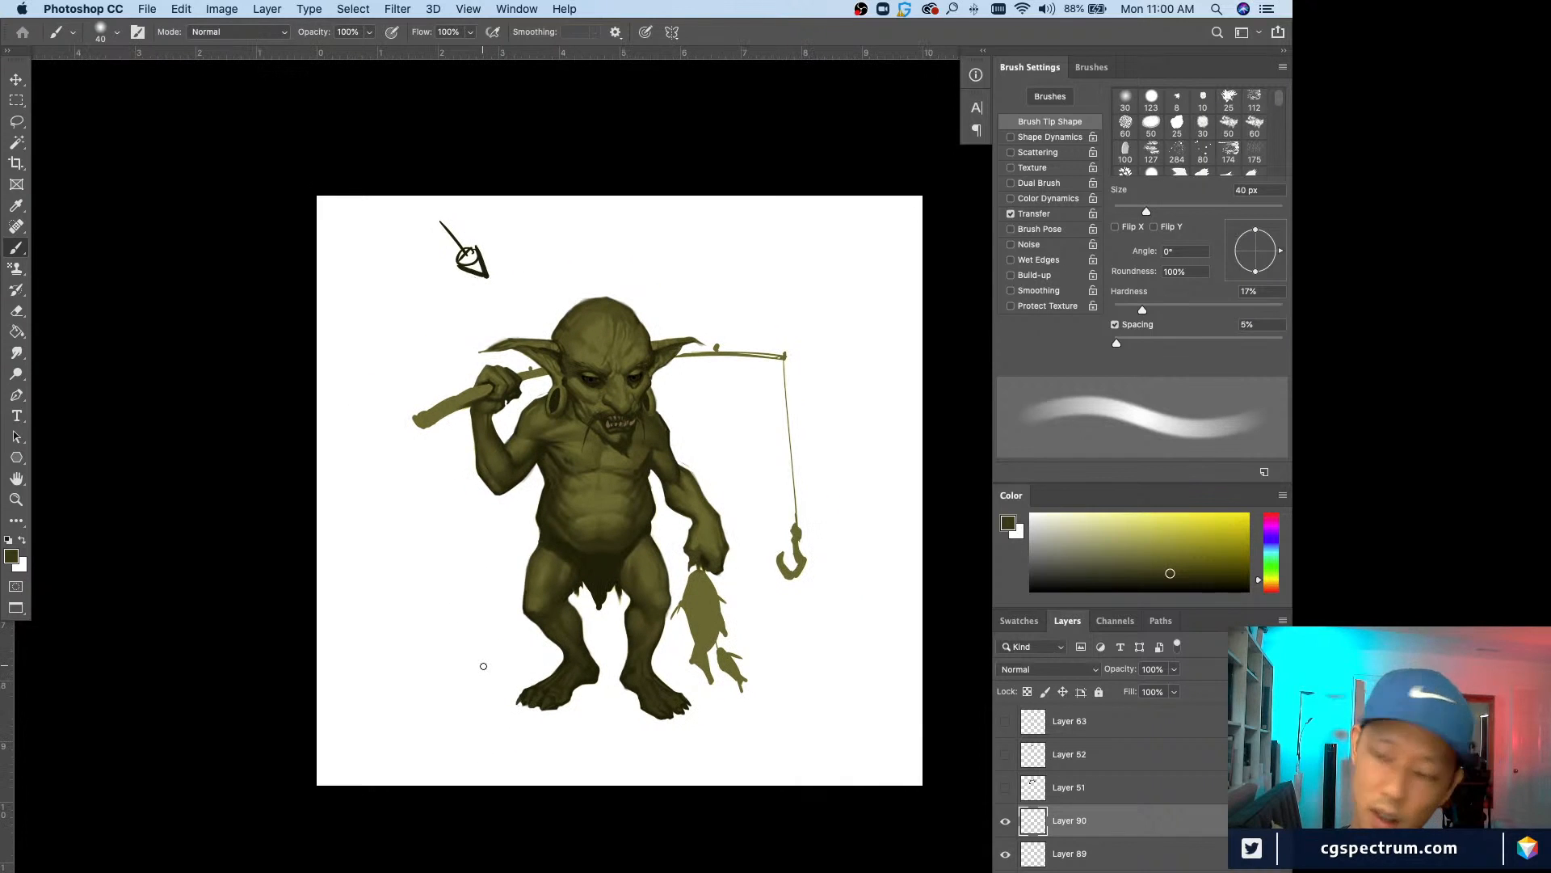
key("super+plus")
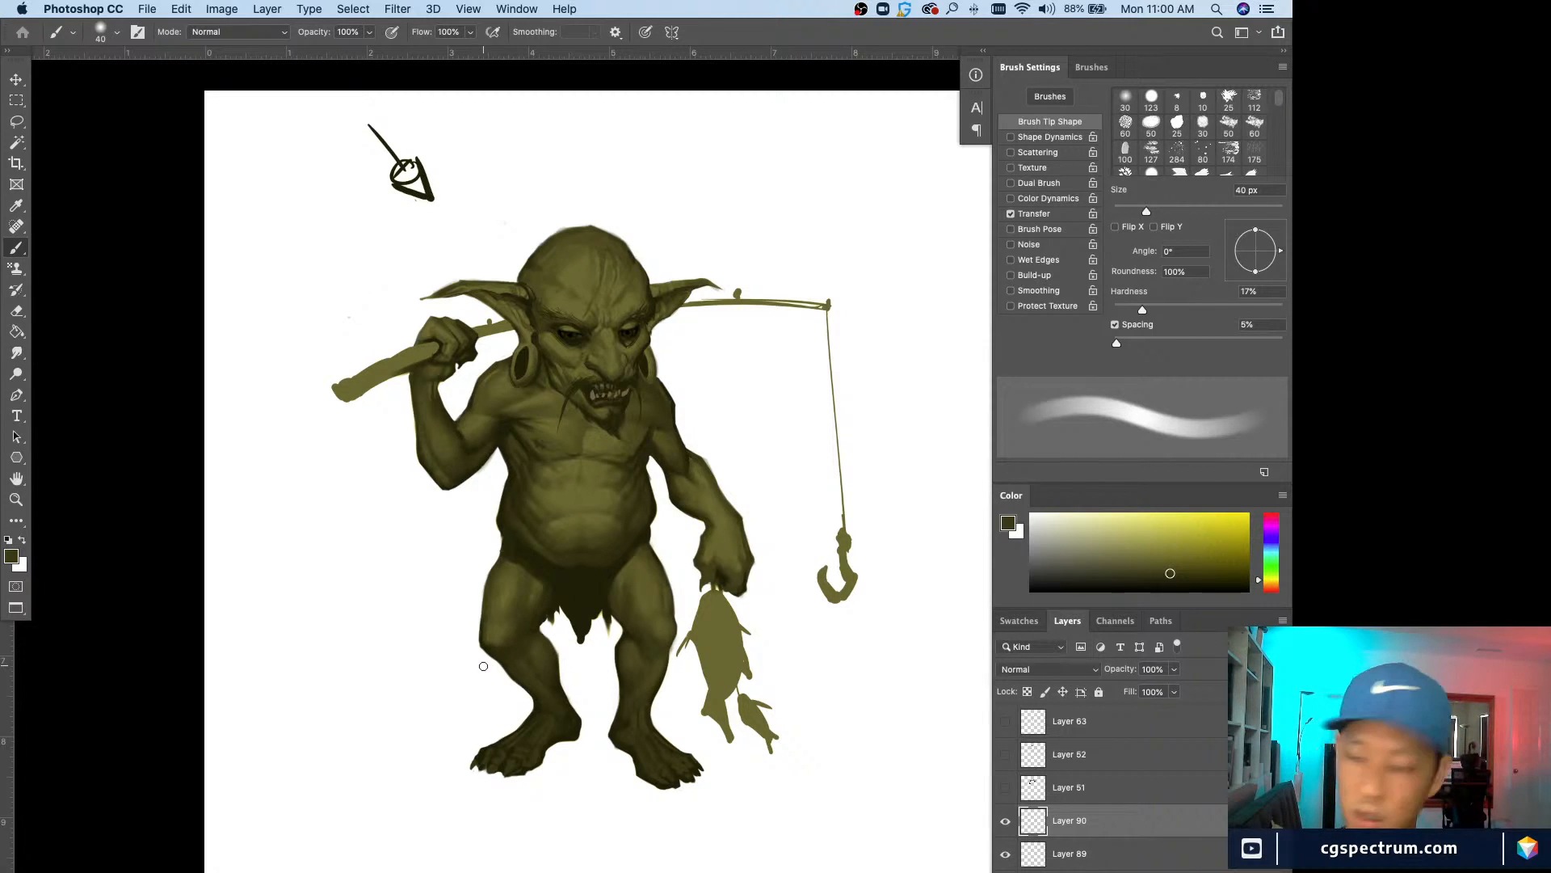
Step: Deepen the shadow around the left-hand knee with a dark olive sampled from its edge and a 45 px brush
left_click(487, 648, "alt")
key("bracketright")
key("bracketright")
key("bracketright")
key("bracketleft")
key("bracketleft")
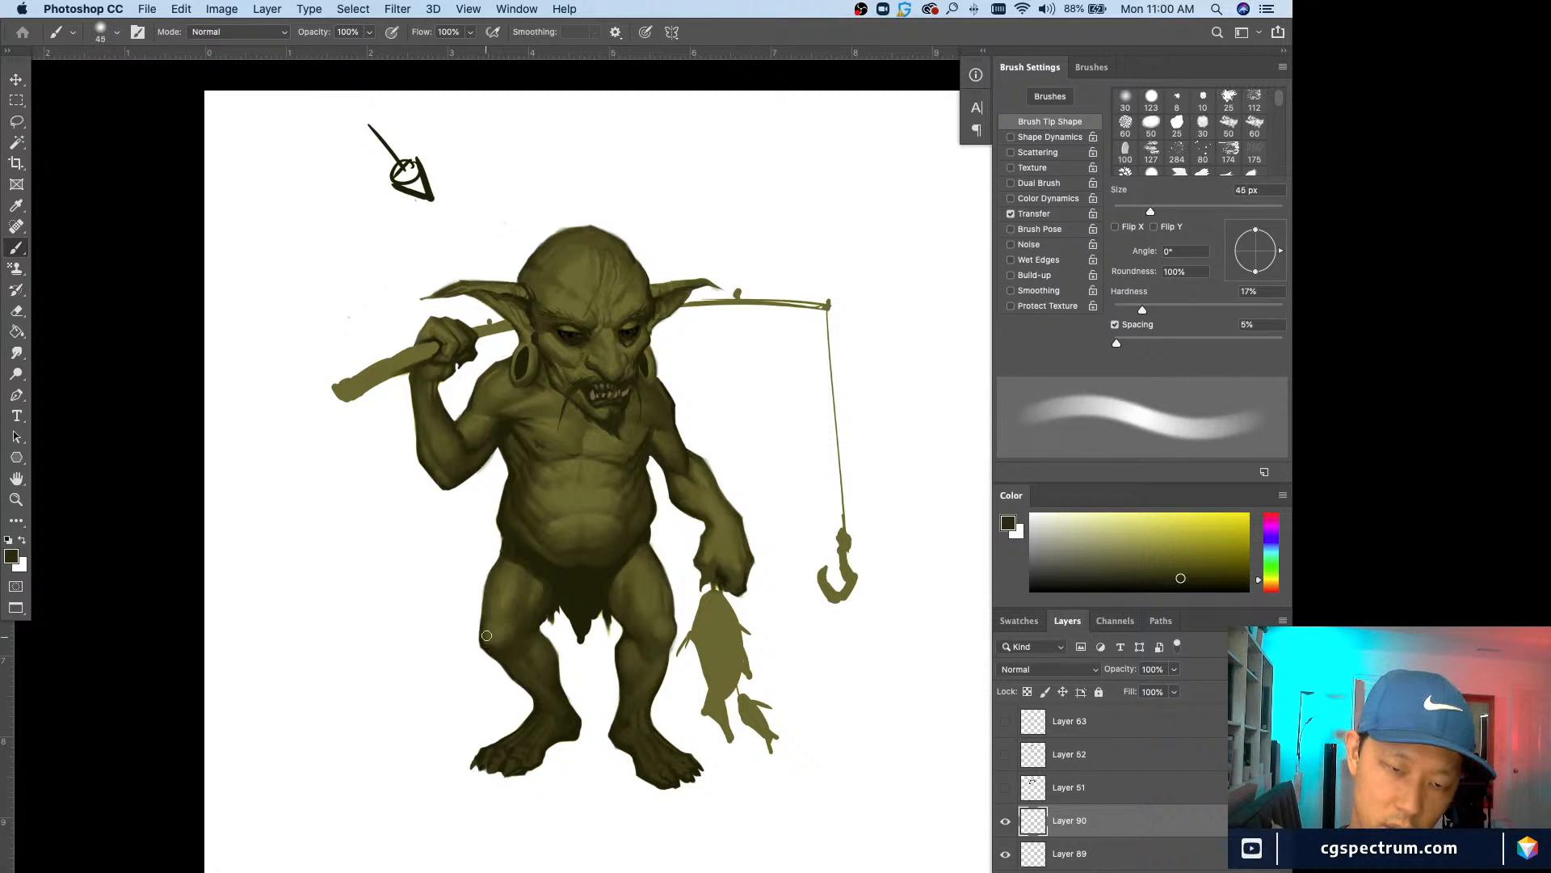
key("super+minus")
key("super+plus")
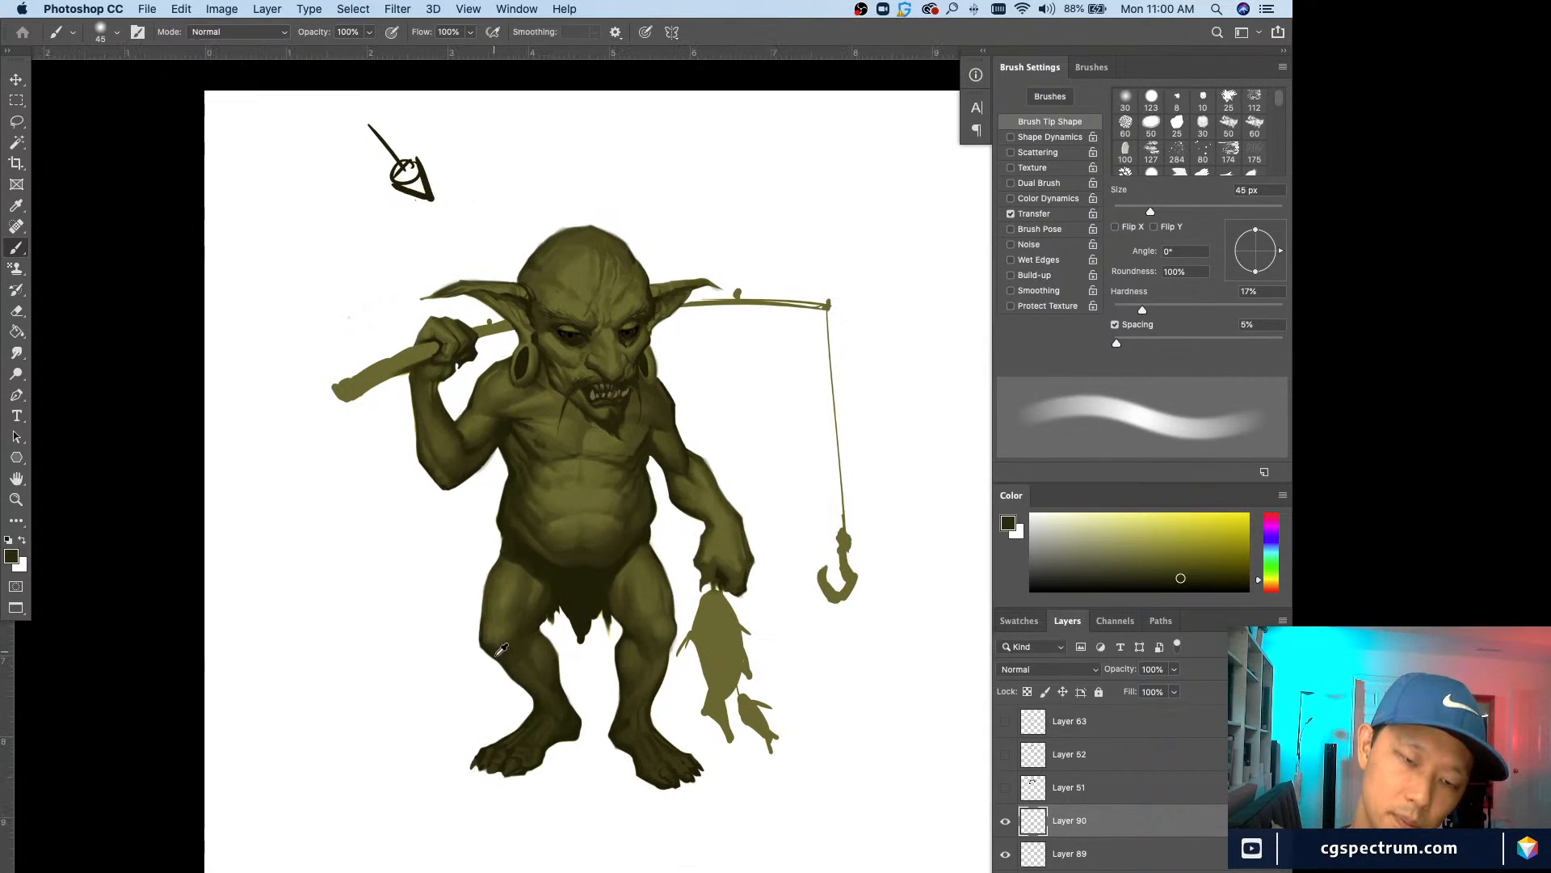
Step: Clean up the outer contour of the left-hand knee with sampled background white and a 25 px brush
left_click(486, 642, "alt")
key("bracketleft")
left_click(467, 637, "alt")
key("bracketleft")
key("bracketleft")
key("bracketleft")
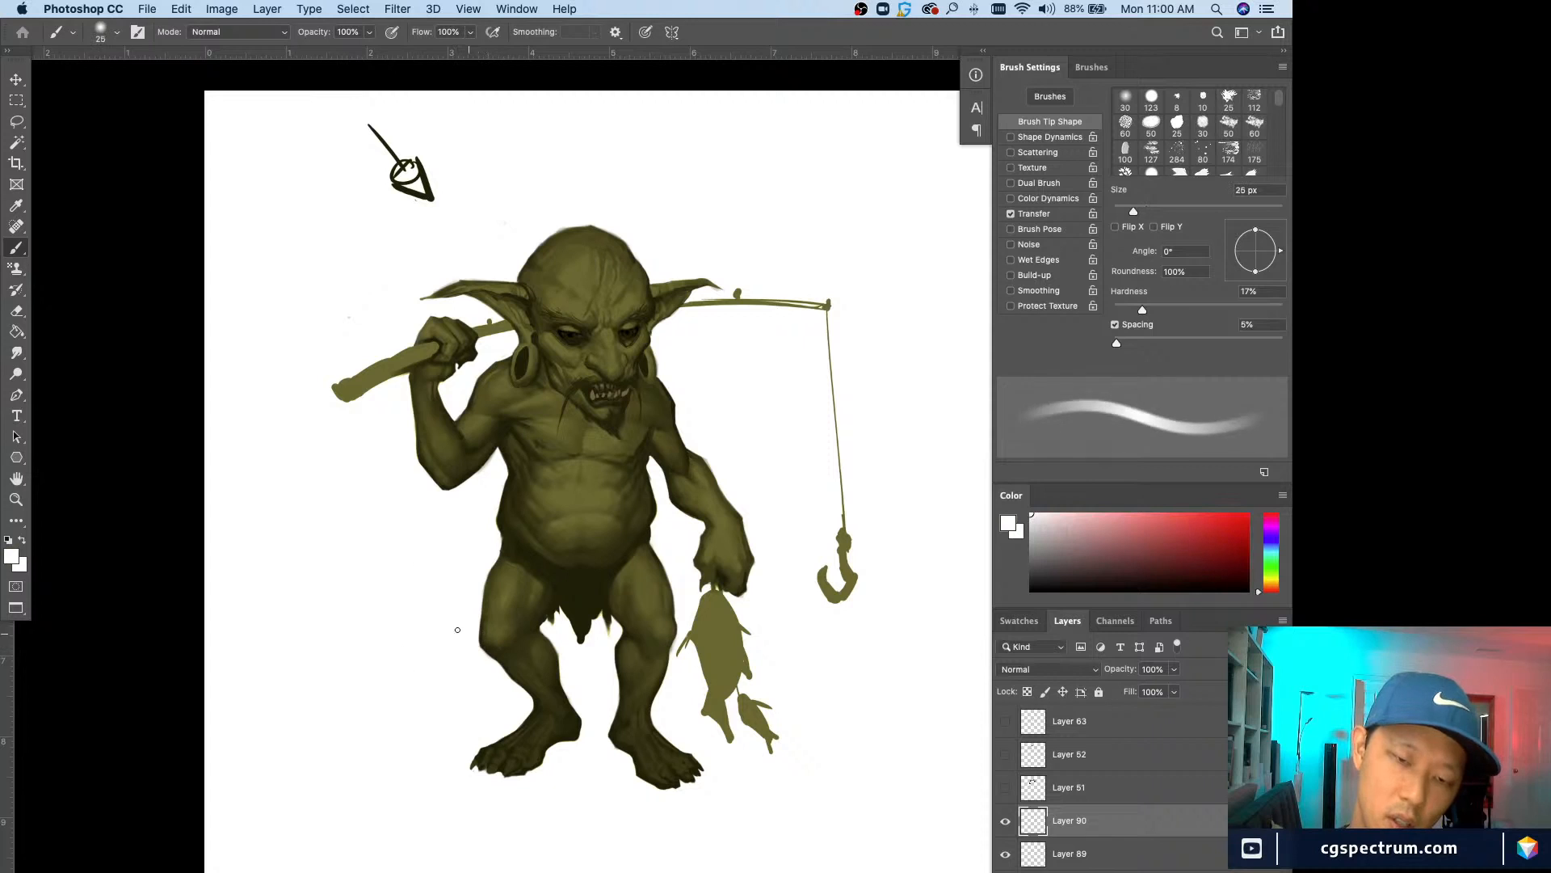
Step: Clean up the ragged left edge of the loincloth with a 9 px brush in sampled dark olive and background white
key("super+plus")
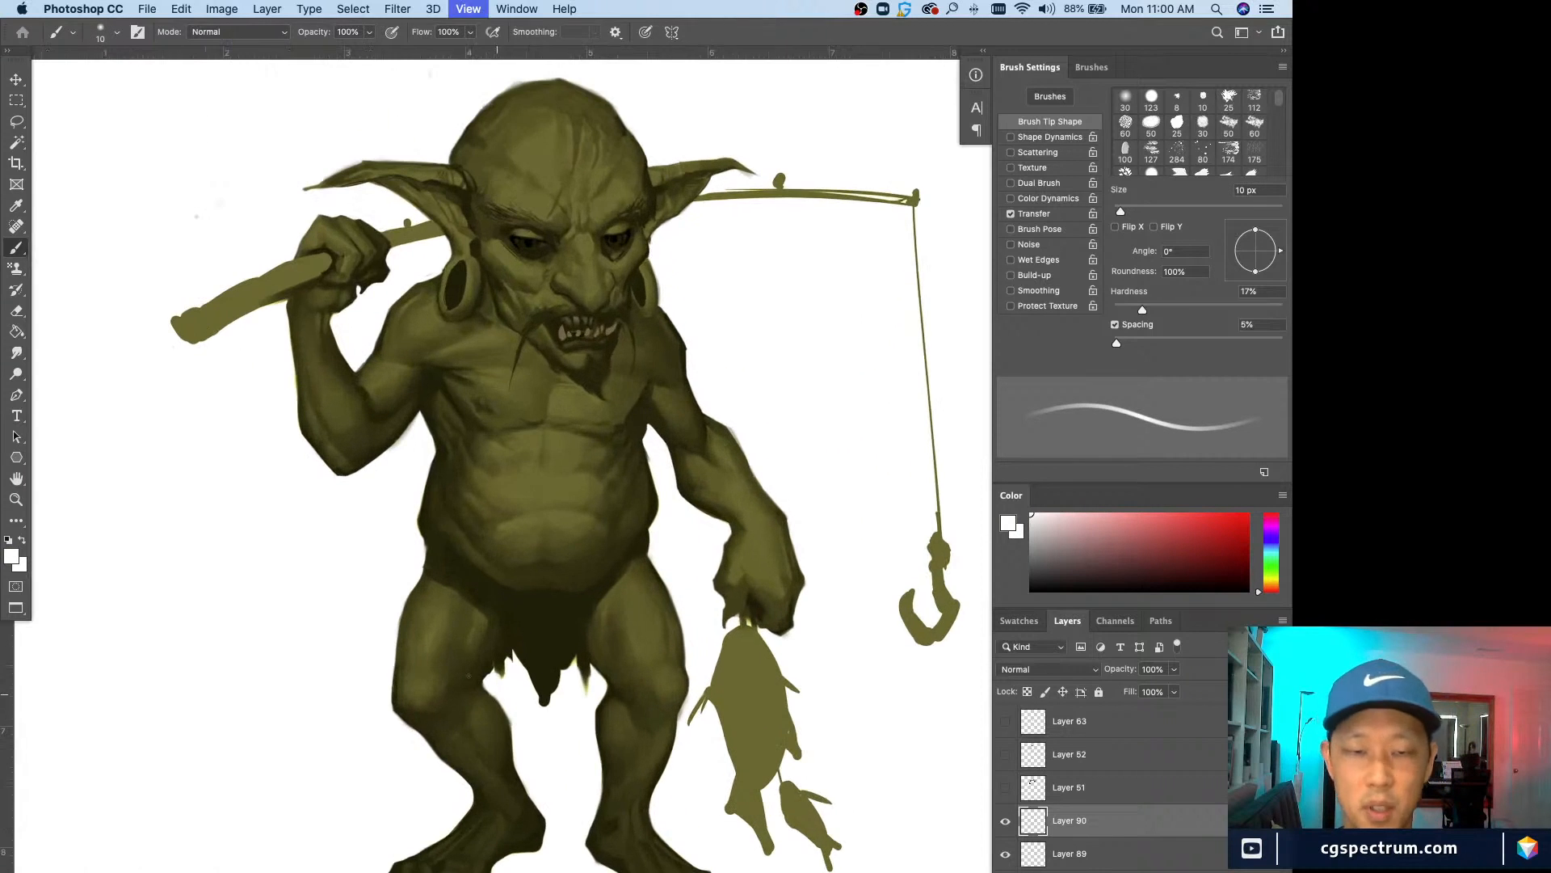
left_click_drag(414, 698, 469, 638)
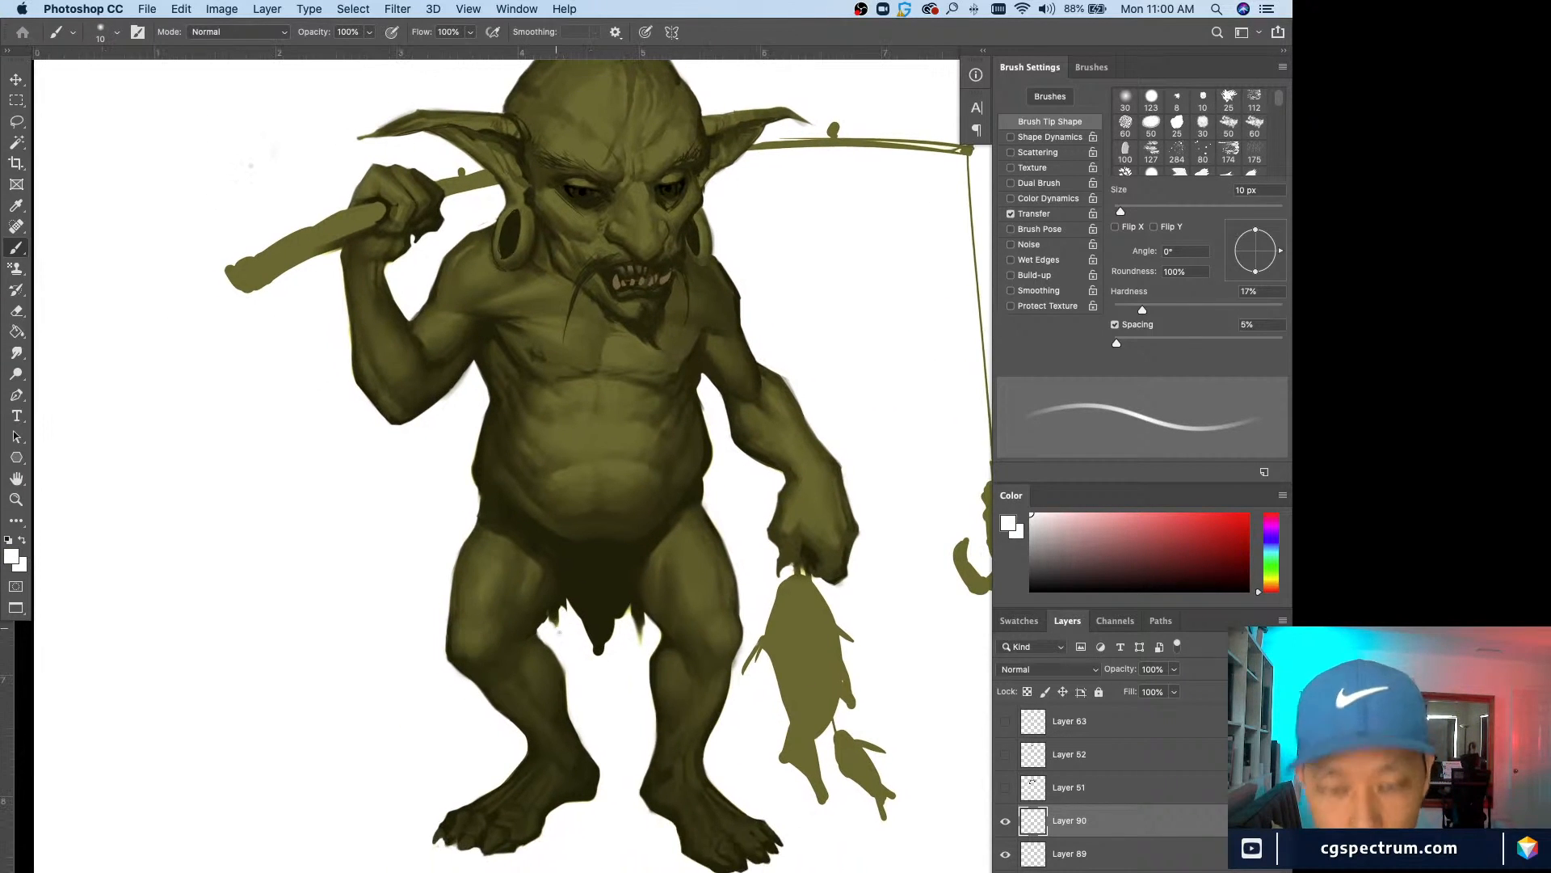
left_click(558, 600, "alt")
key("bracketleft")
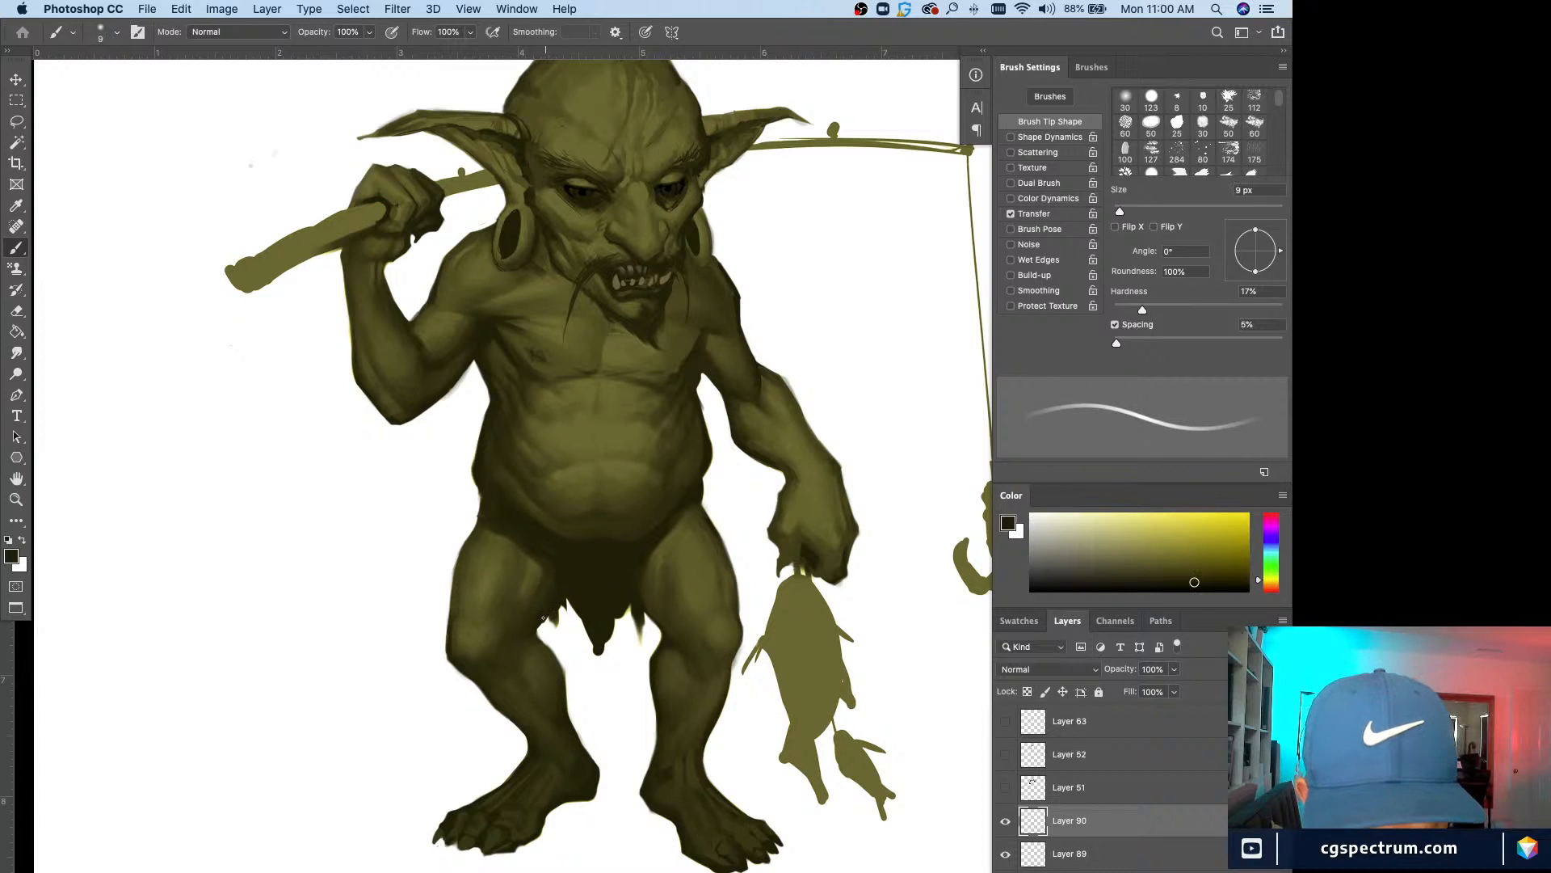
left_click(561, 634, "alt")
left_click(542, 619, "alt")
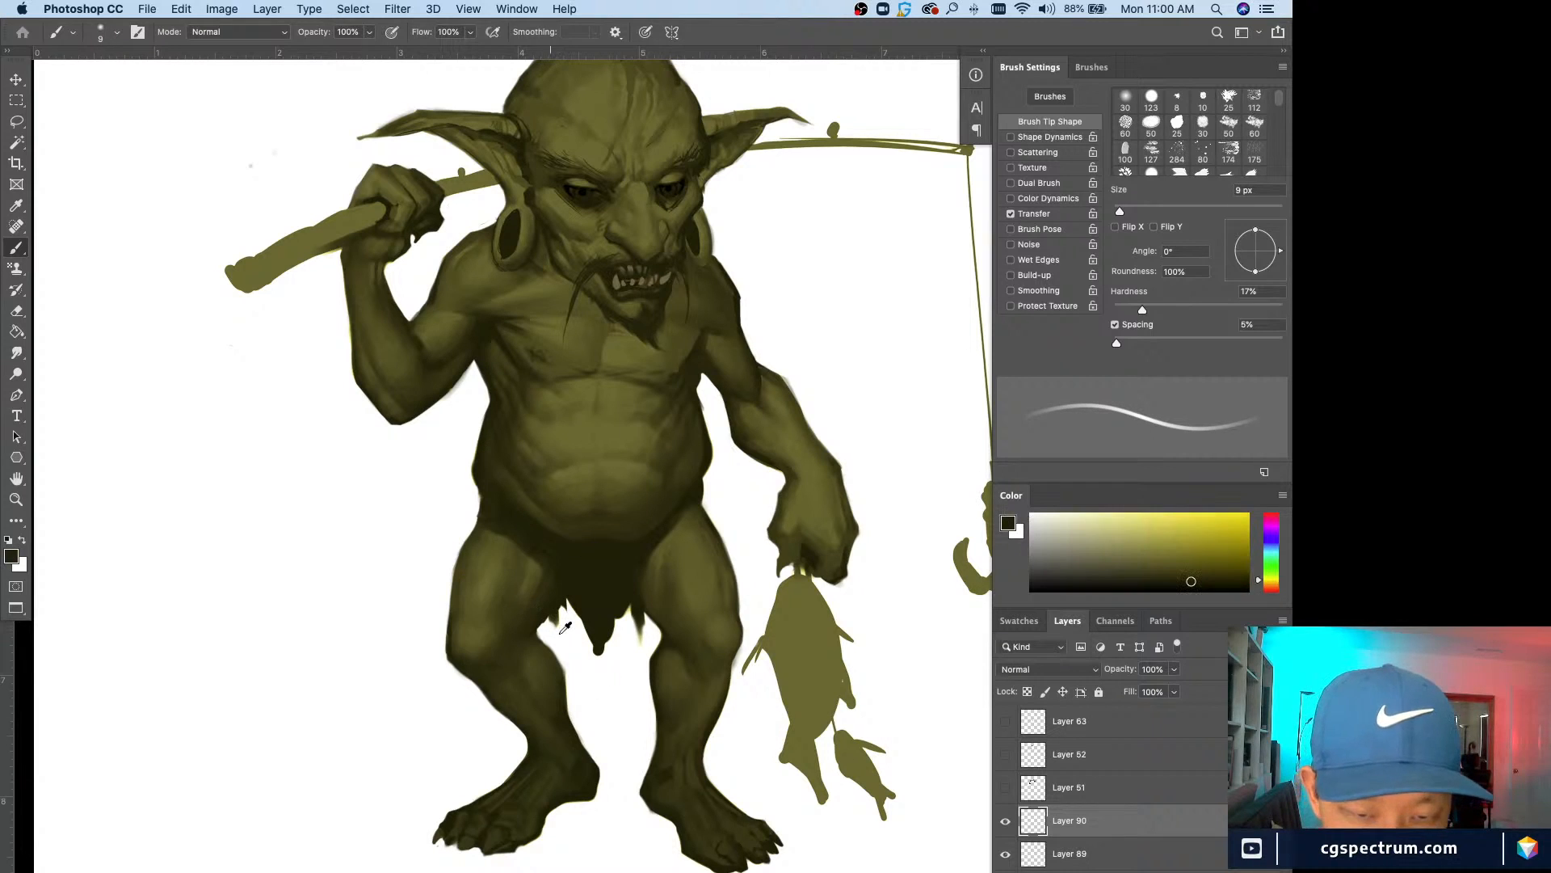
left_click(554, 632, "alt")
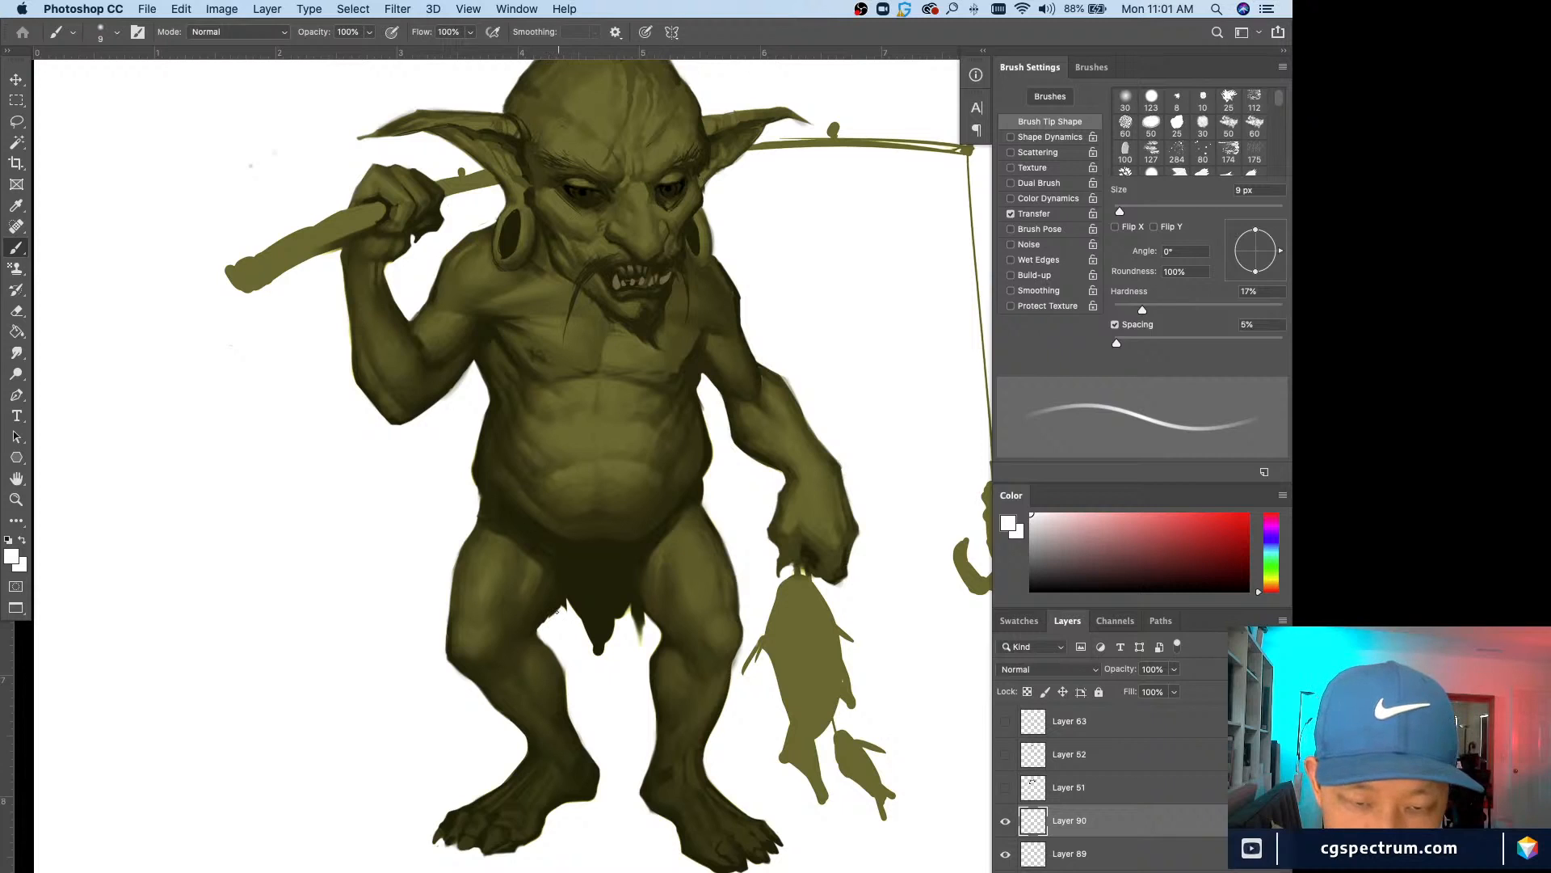
Step: Refine the small torn tip between loincloth and left-hand thigh, alternating sampled dark olive and white at 9 px
left_click(560, 605, "alt")
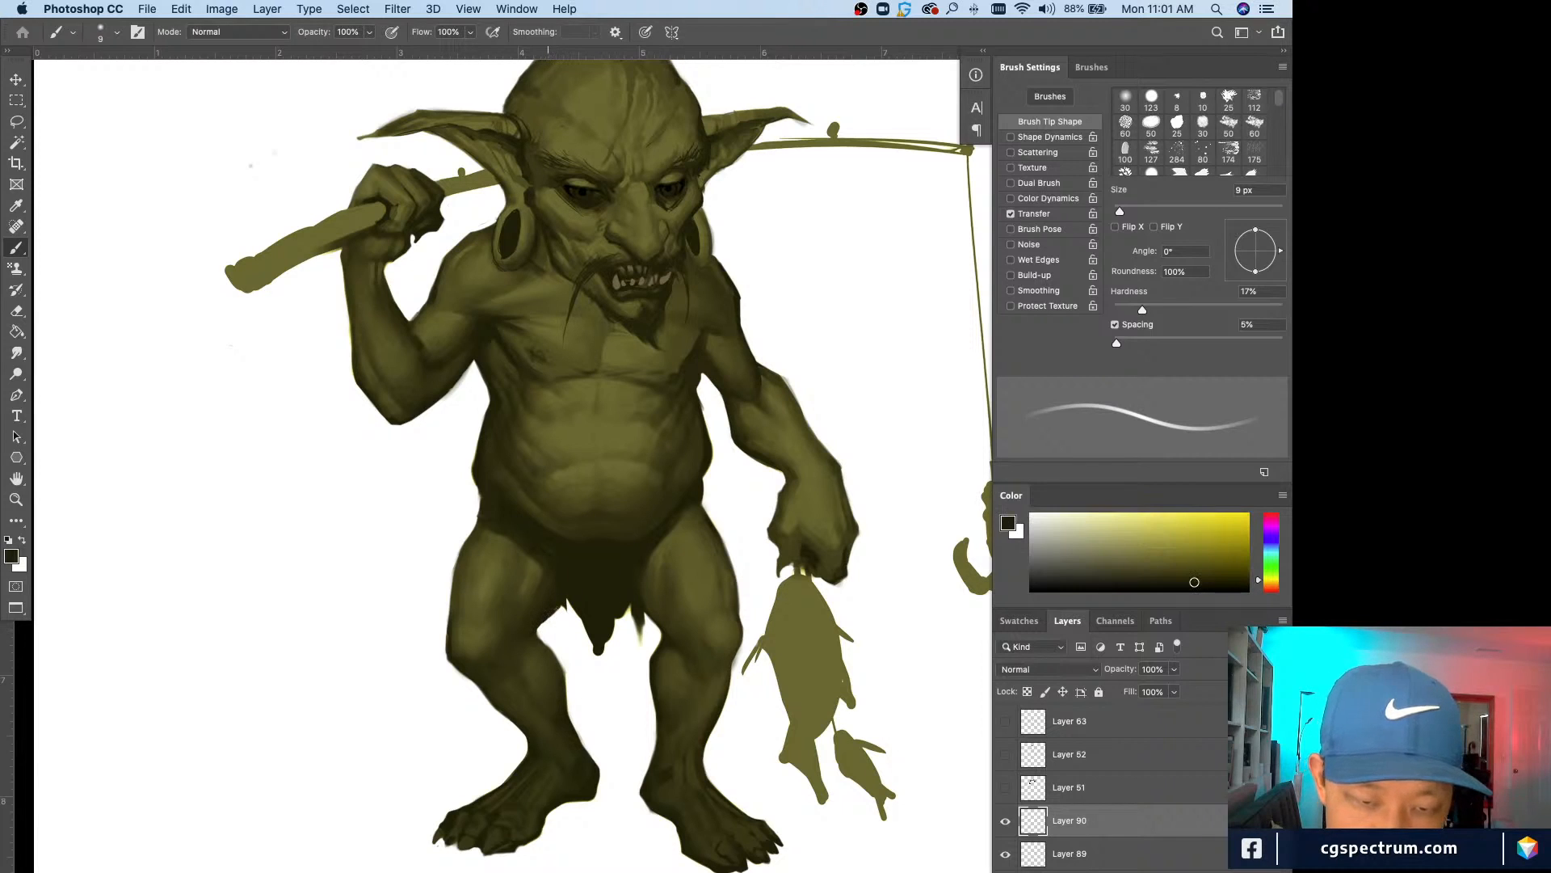
left_click(532, 627, "alt")
left_click(556, 605, "alt")
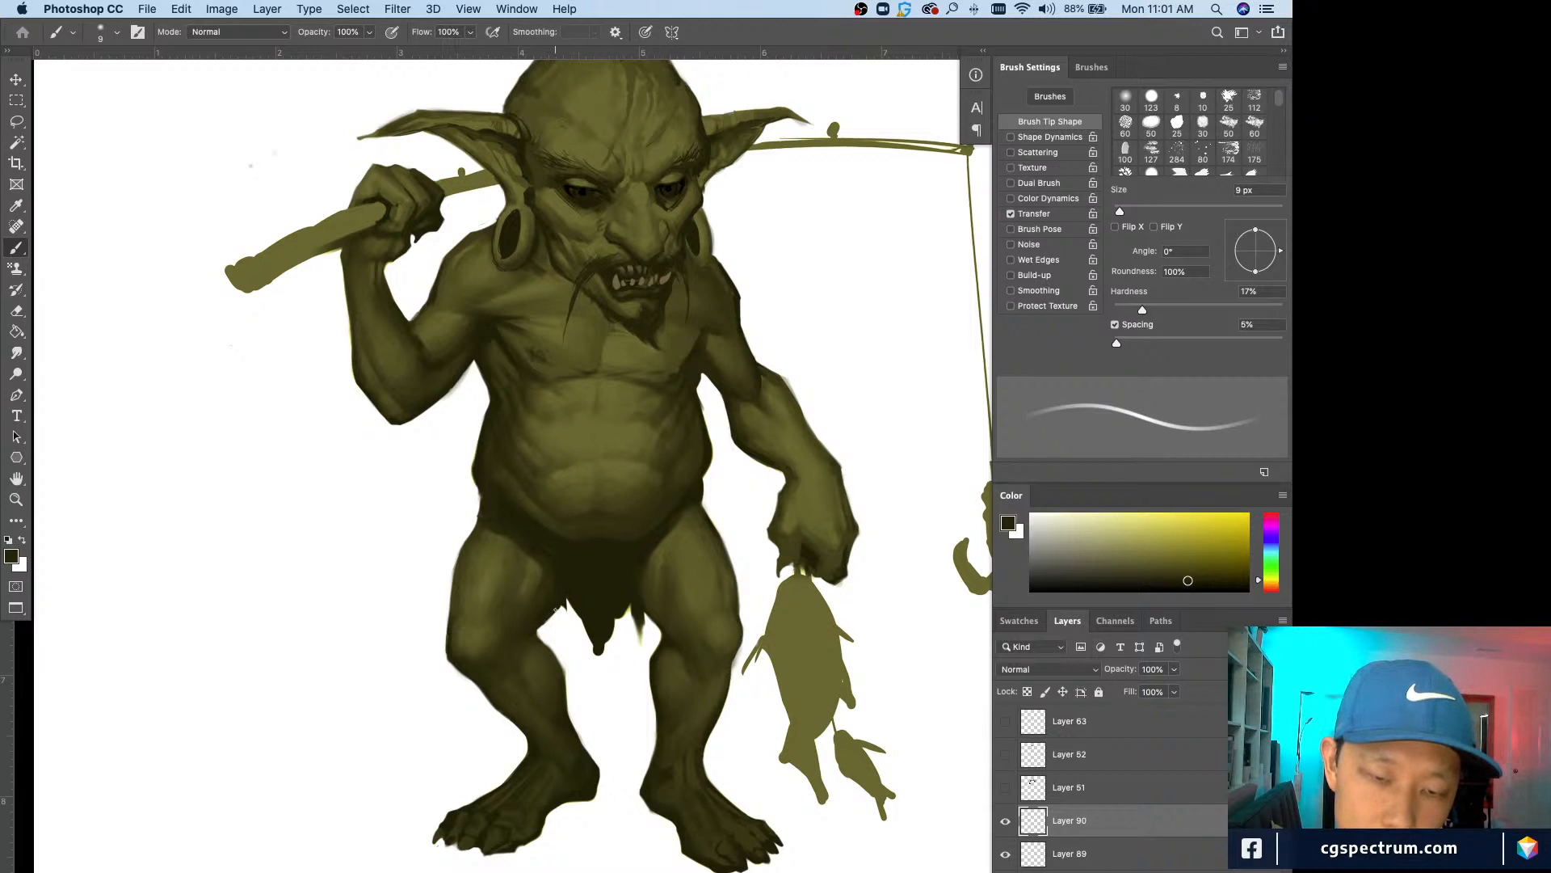
left_click(557, 618, "alt")
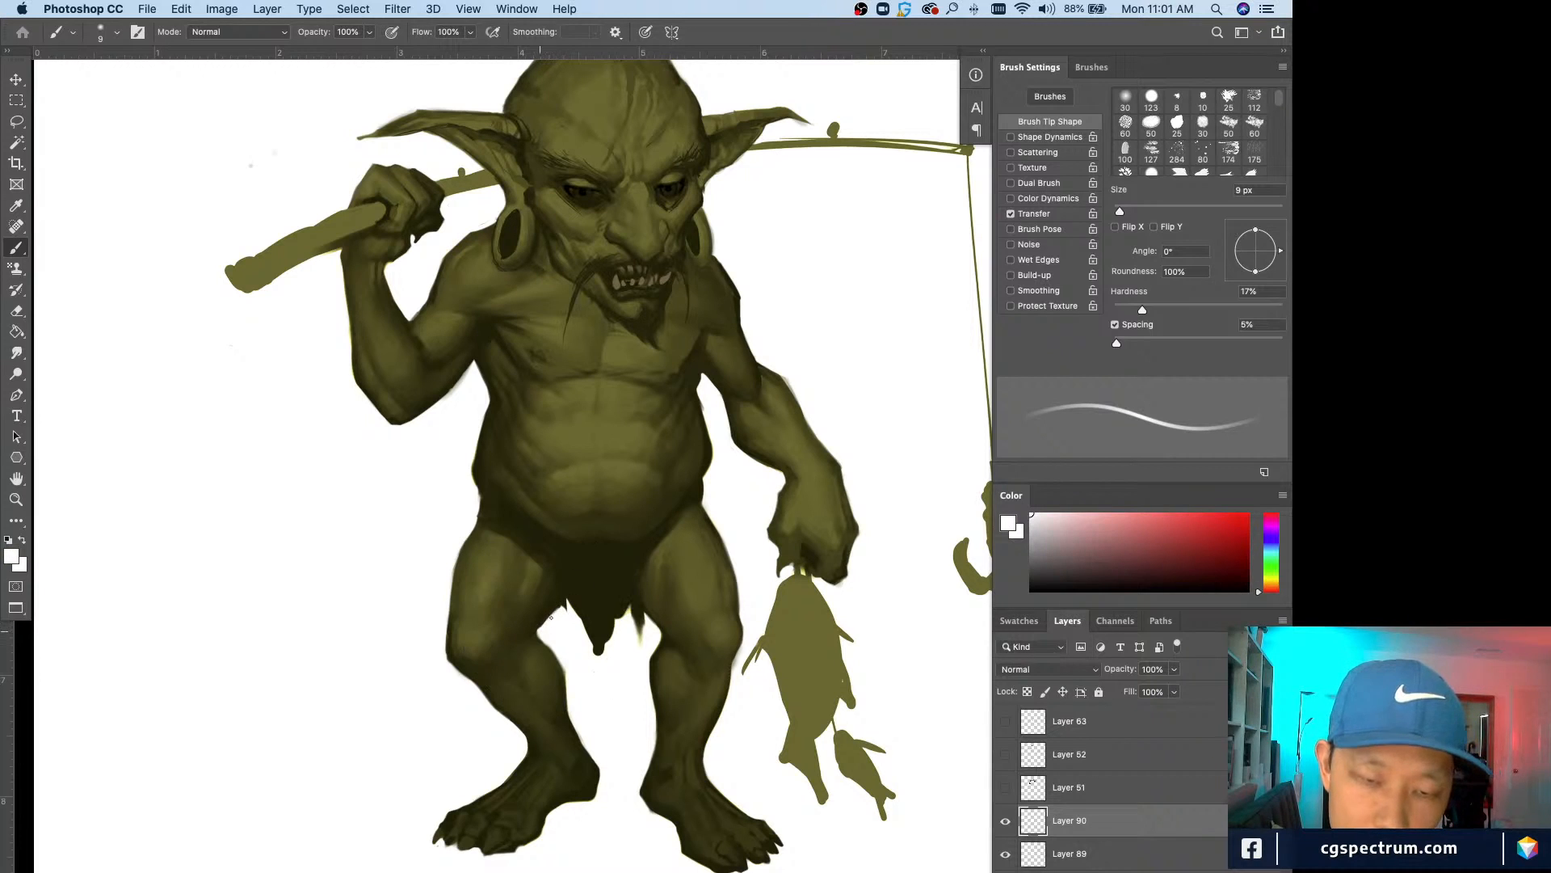
left_click(555, 610, "alt")
left_click(558, 618, "alt")
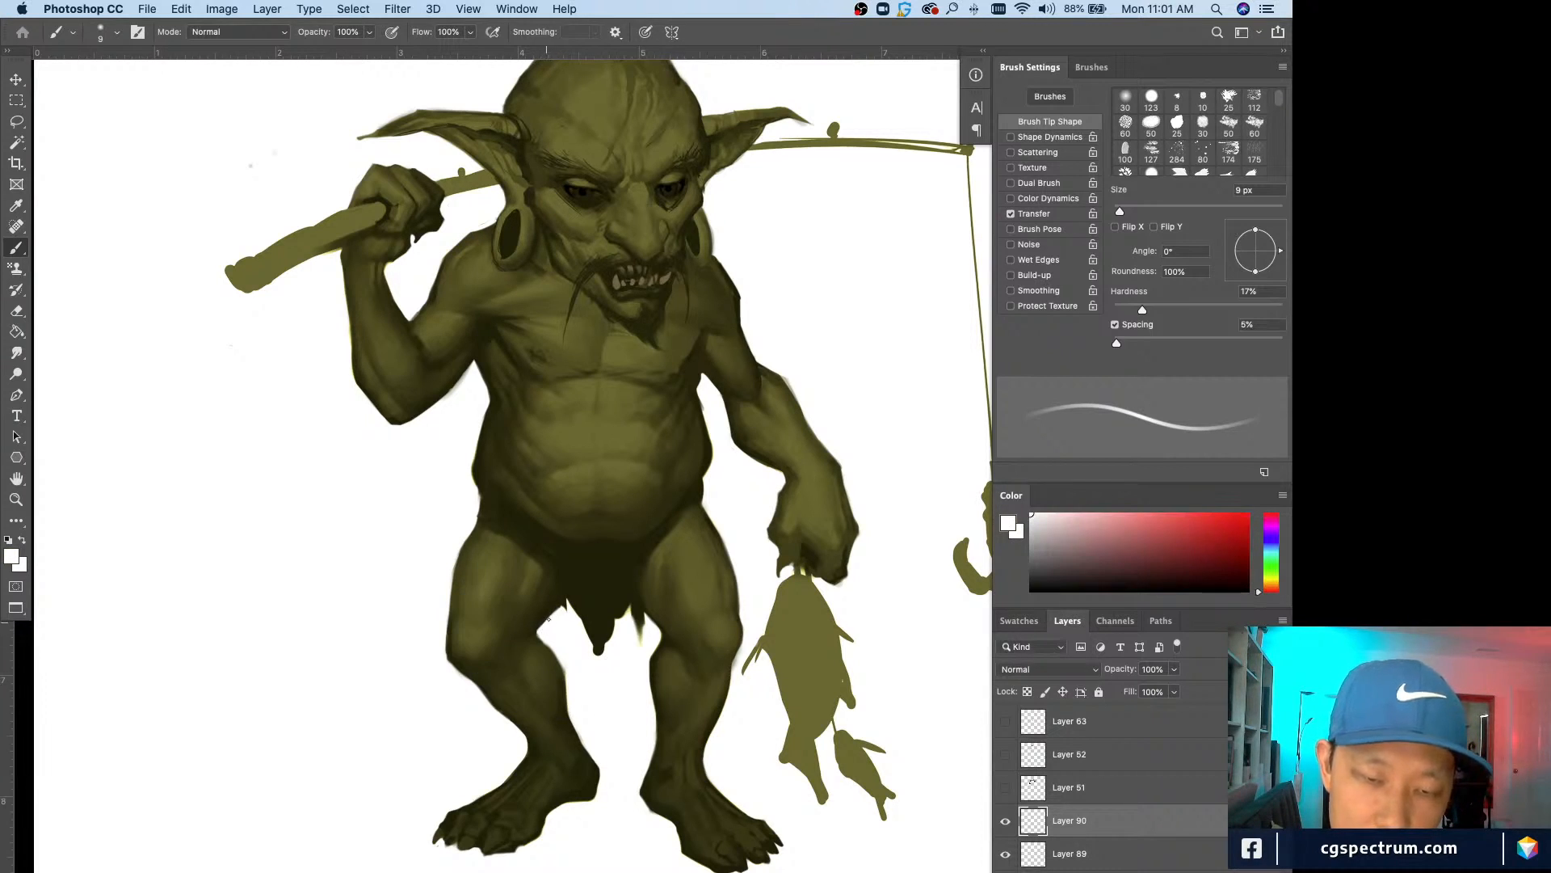
left_click(553, 605, "alt")
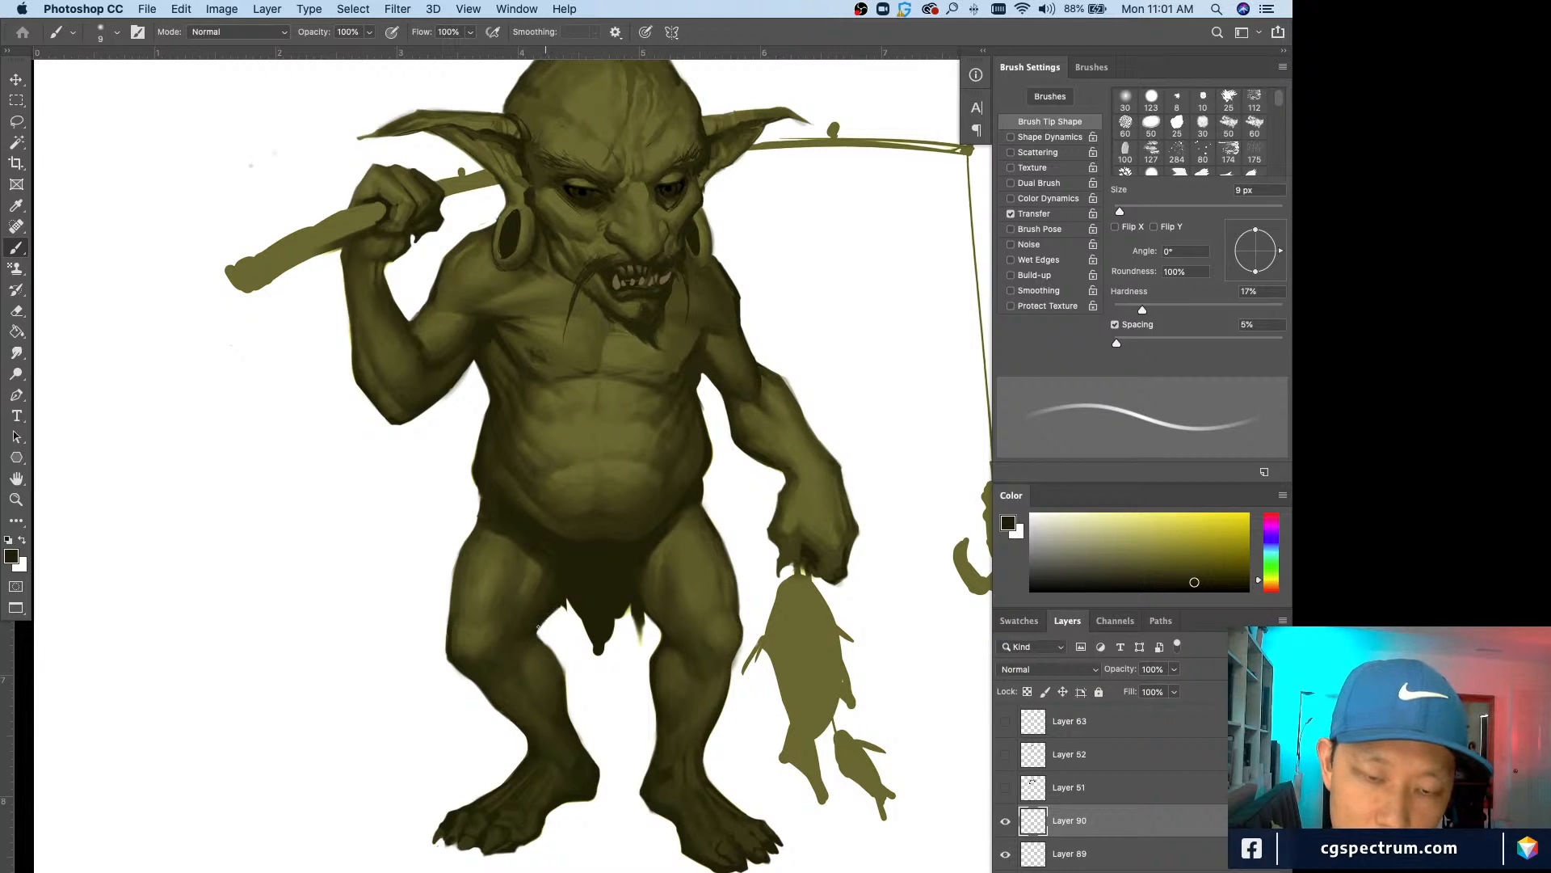
left_click(530, 630, "alt")
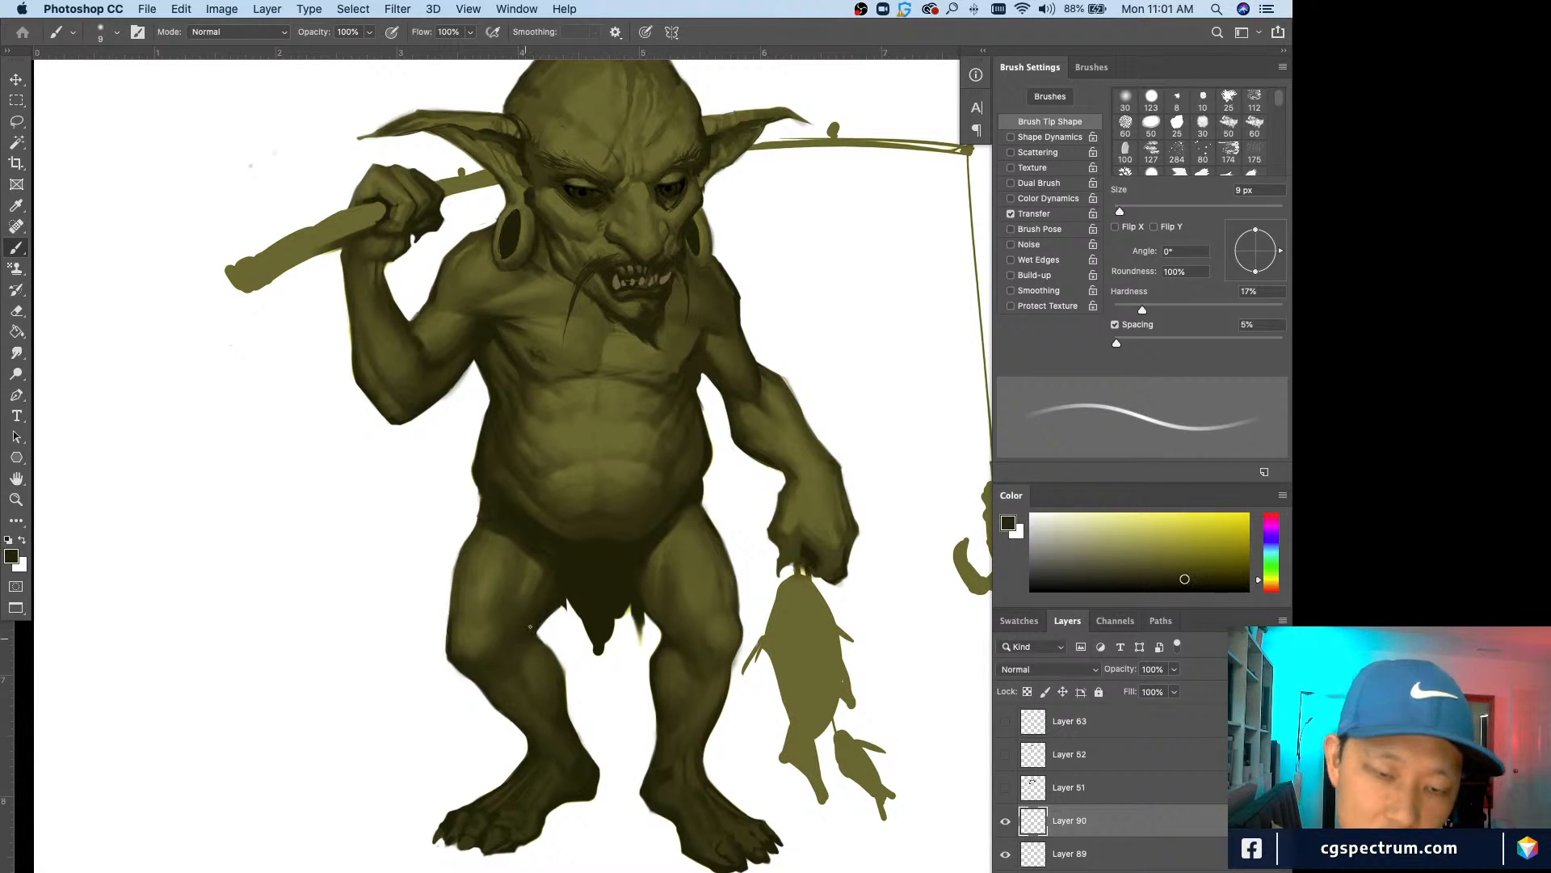
Step: Reshape the torn tip beside the left-hand inner thigh with a 9 px brush, switching between sampled background white and dark olive
key("super+minus")
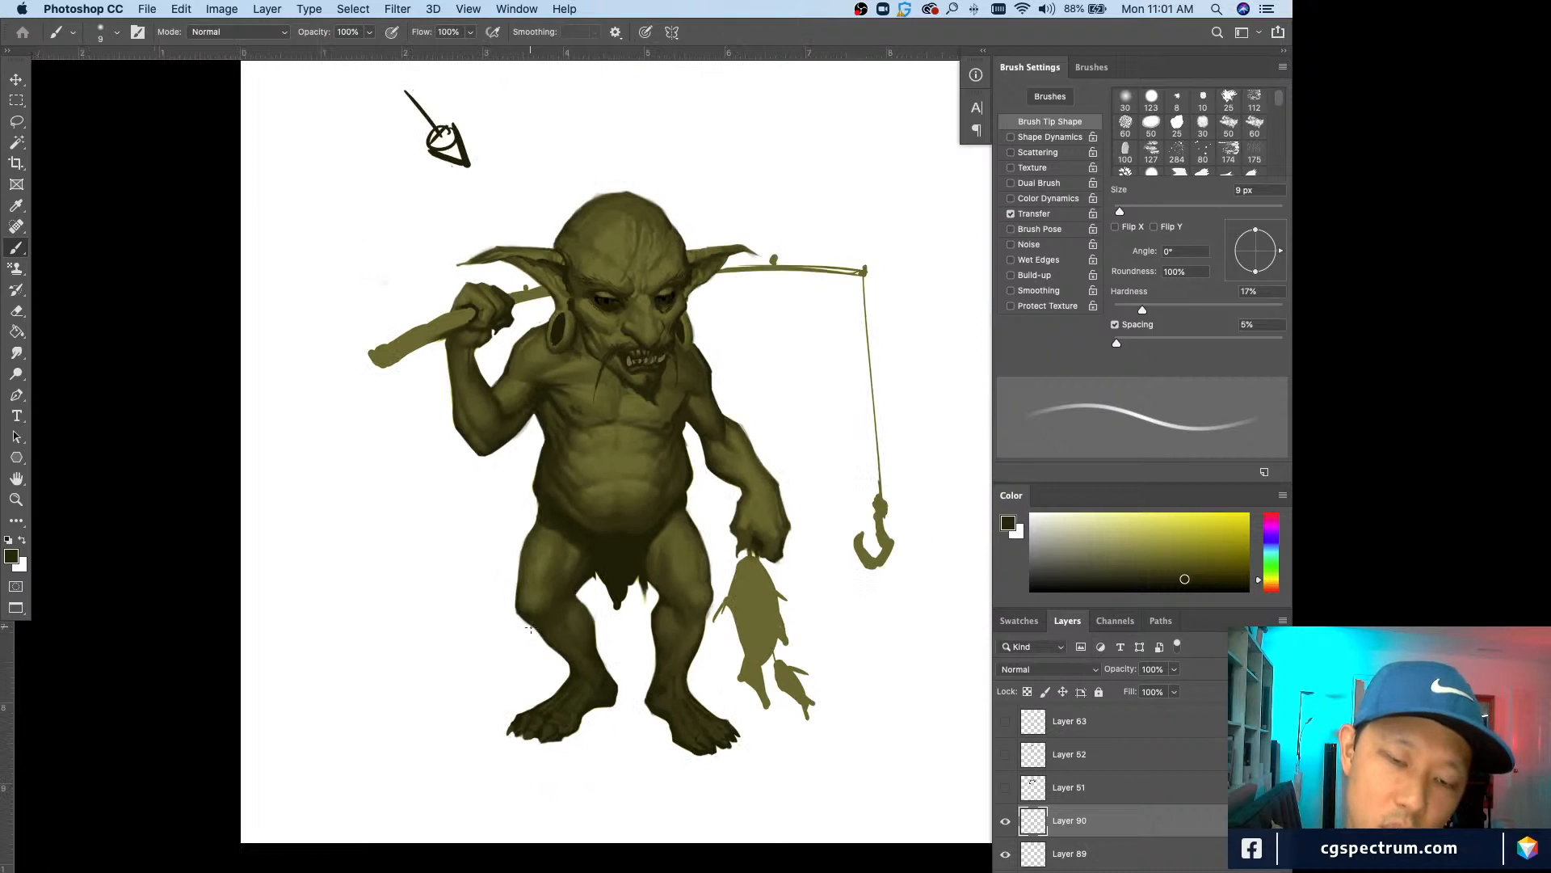
key("super+minus")
key("super+minus")
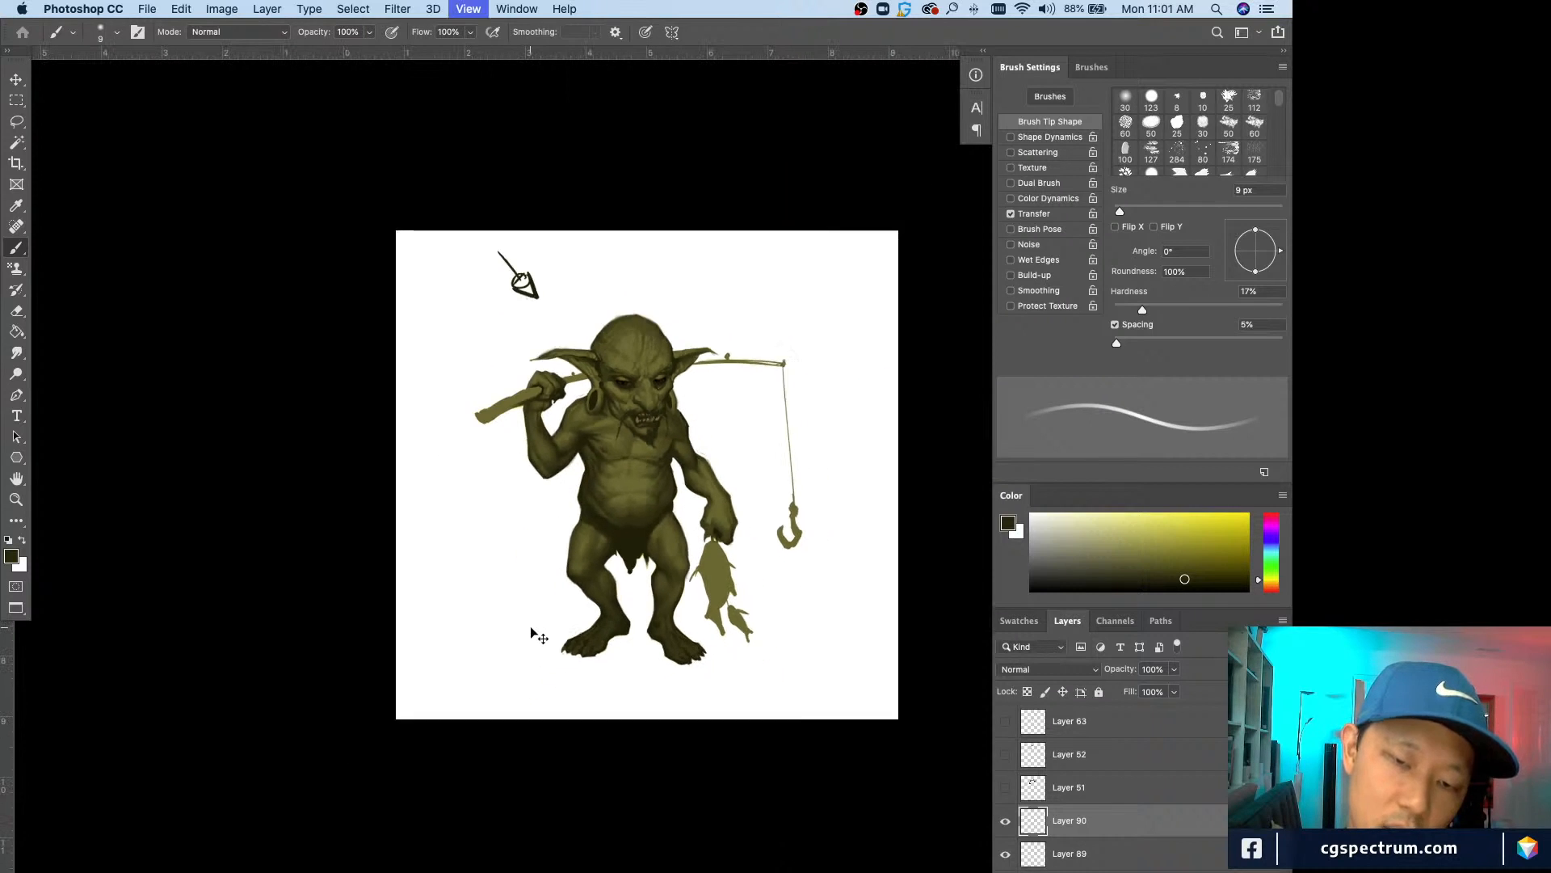
key("super+equal")
key("super+equal")
key("super+equal")
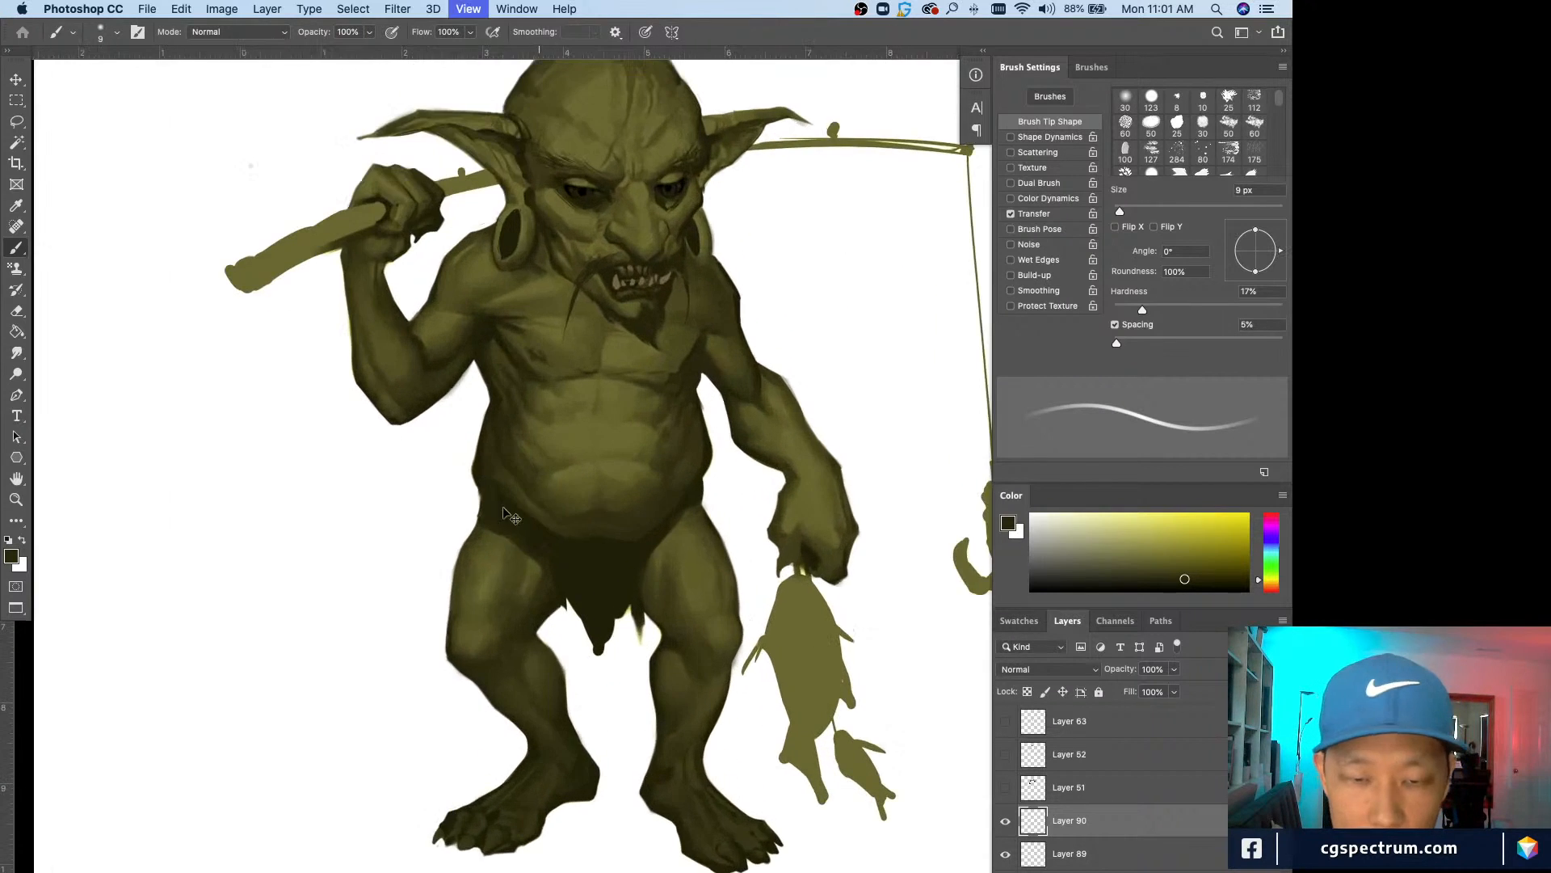
left_click_drag(491, 622, 514, 617)
left_click(575, 606, "alt")
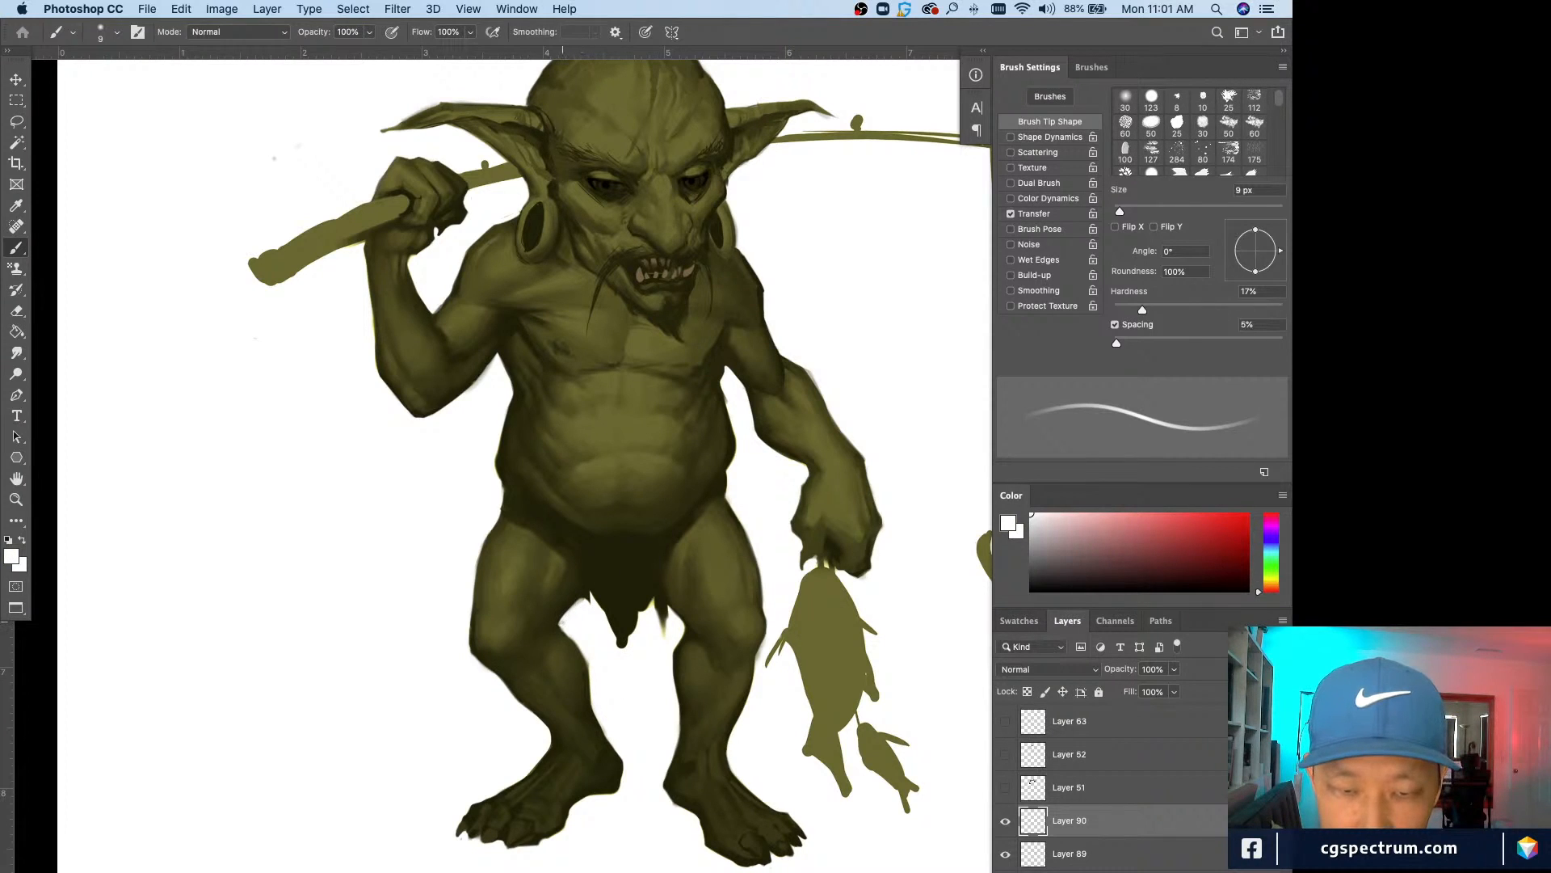
left_click(582, 594, "alt")
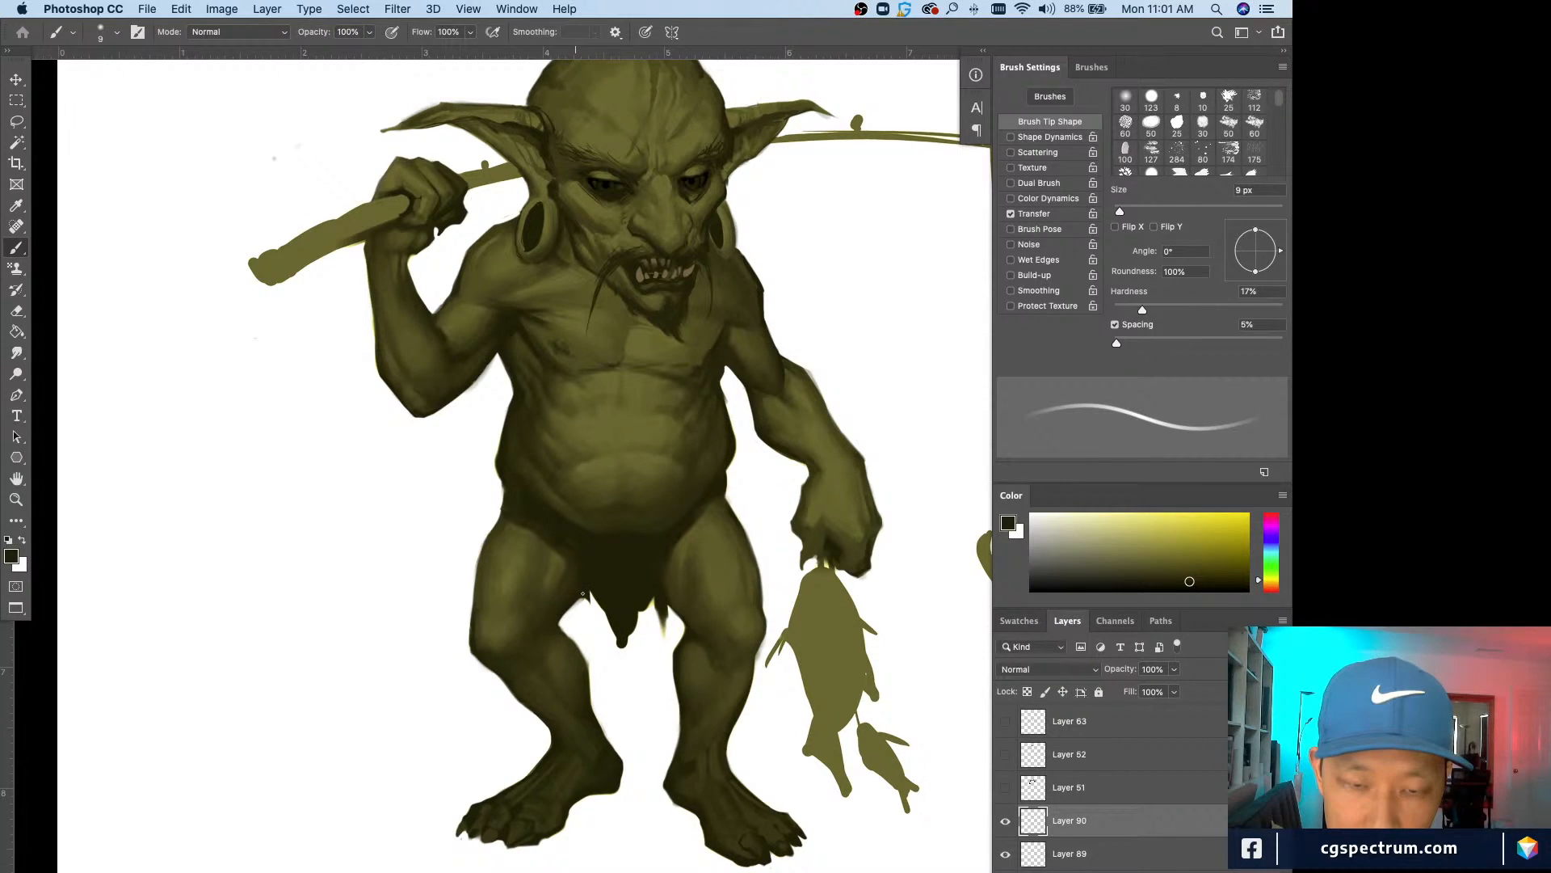
left_click(578, 604, "alt")
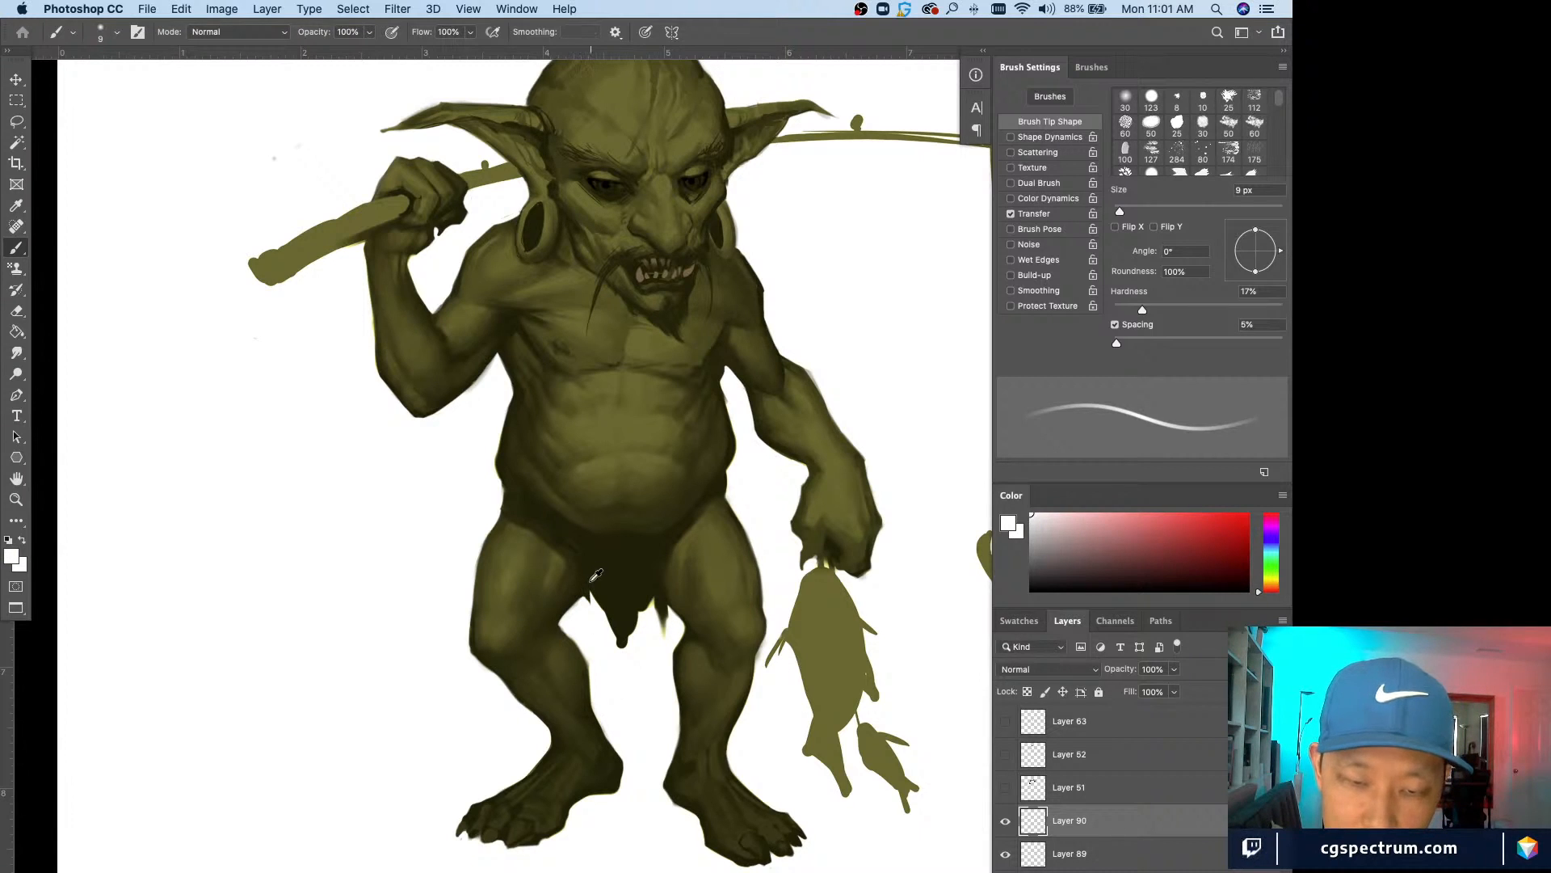
left_click(591, 579, "alt")
left_click(586, 608, "alt")
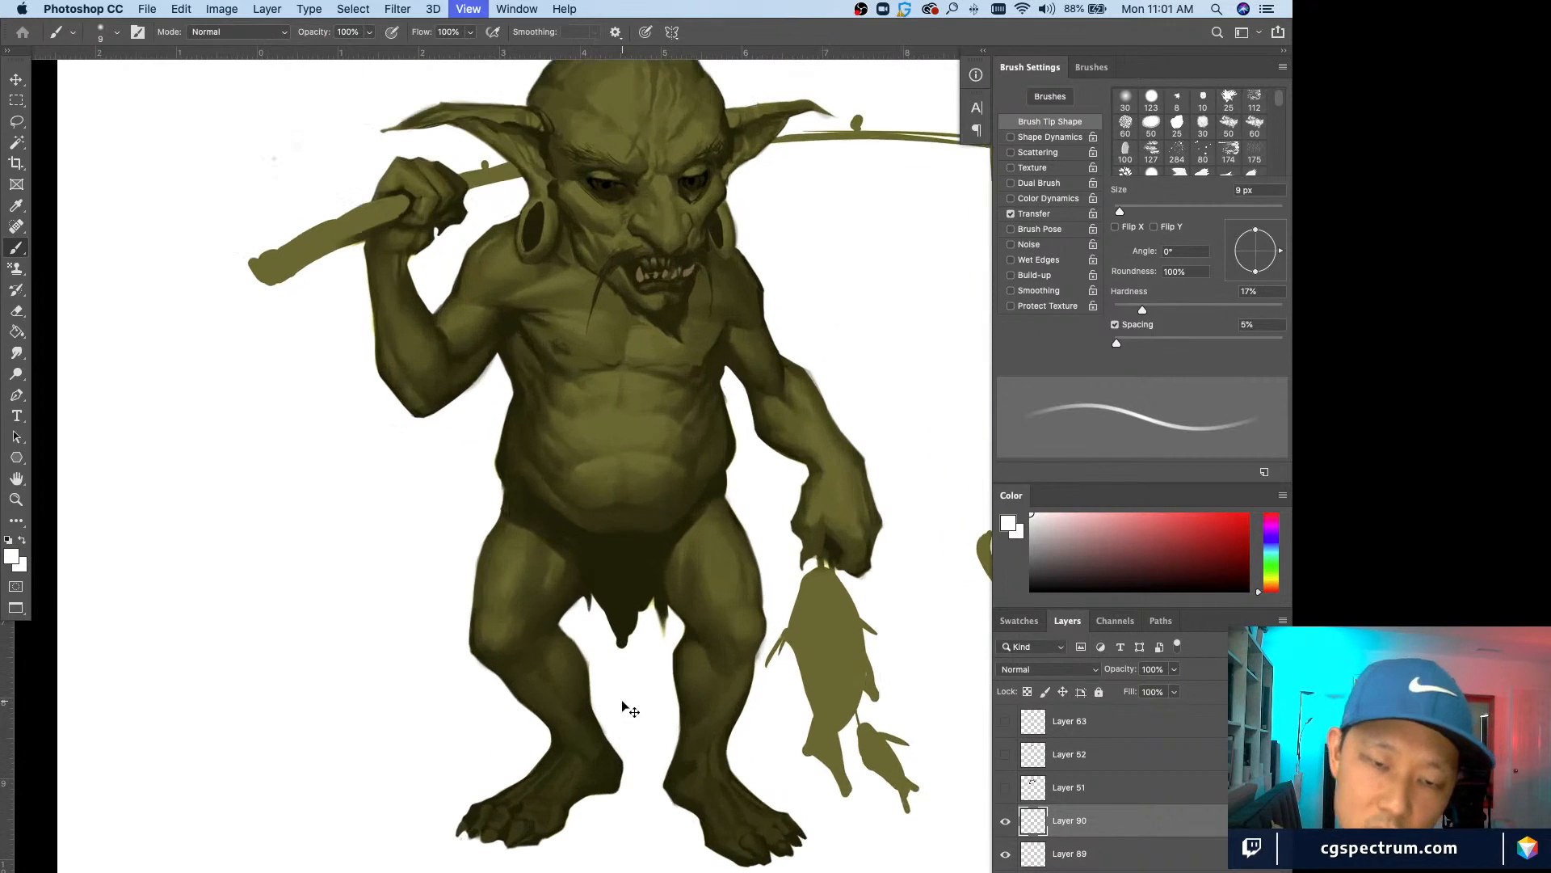
Step: Deepen the shadow where the loincloth meets the left-hand thigh using a sampled dark olive and 10 to 15 px brush sizes
left_click(587, 534, "alt")
key("bracketright")
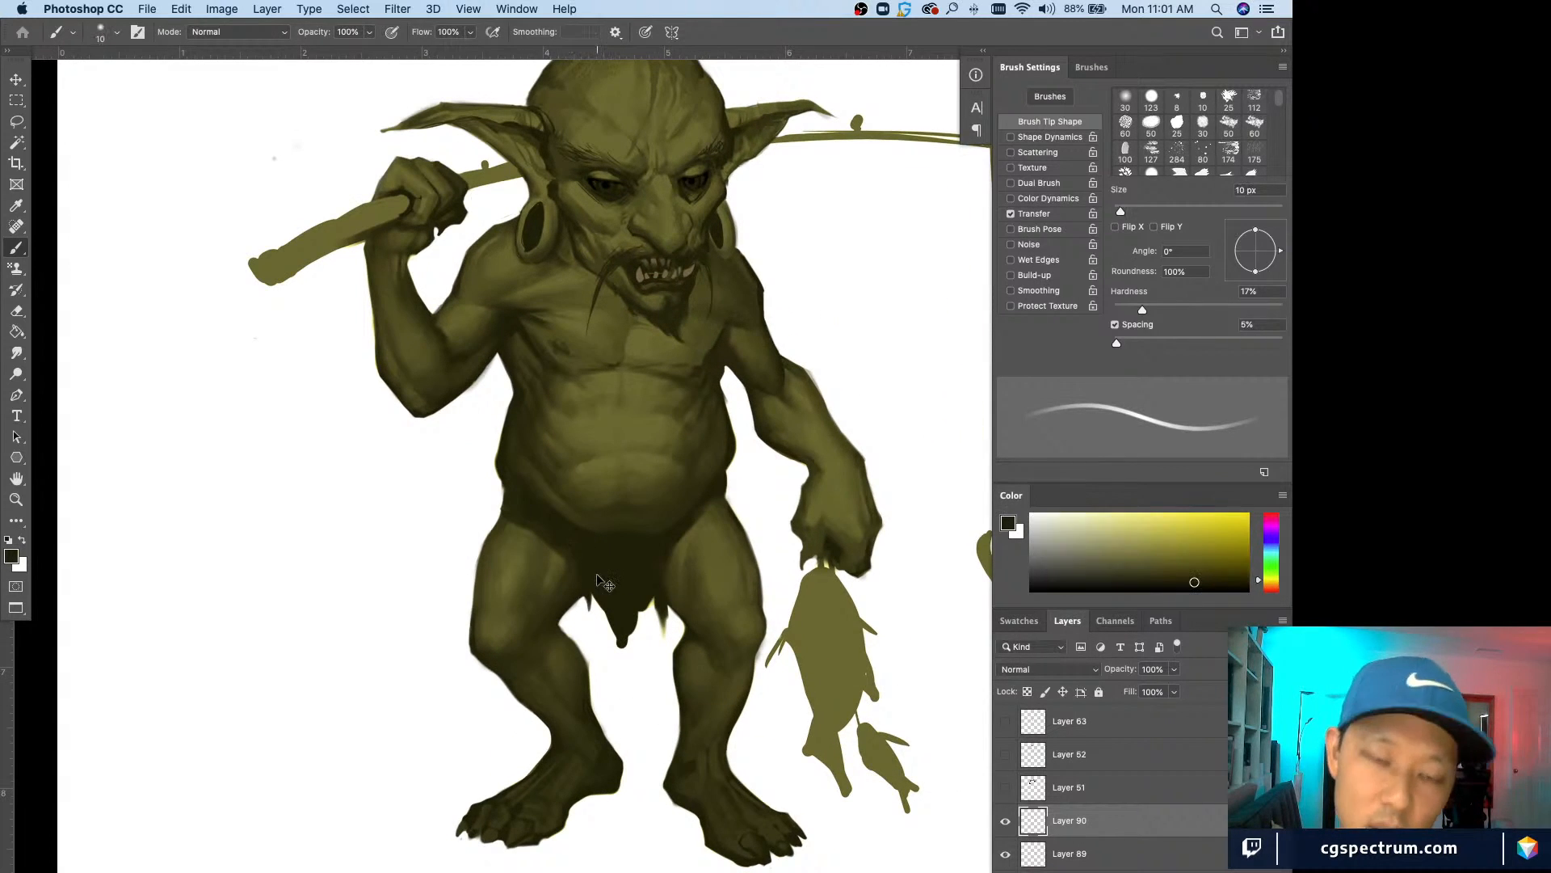
key("super+minus")
key("super+equal")
key("bracketright")
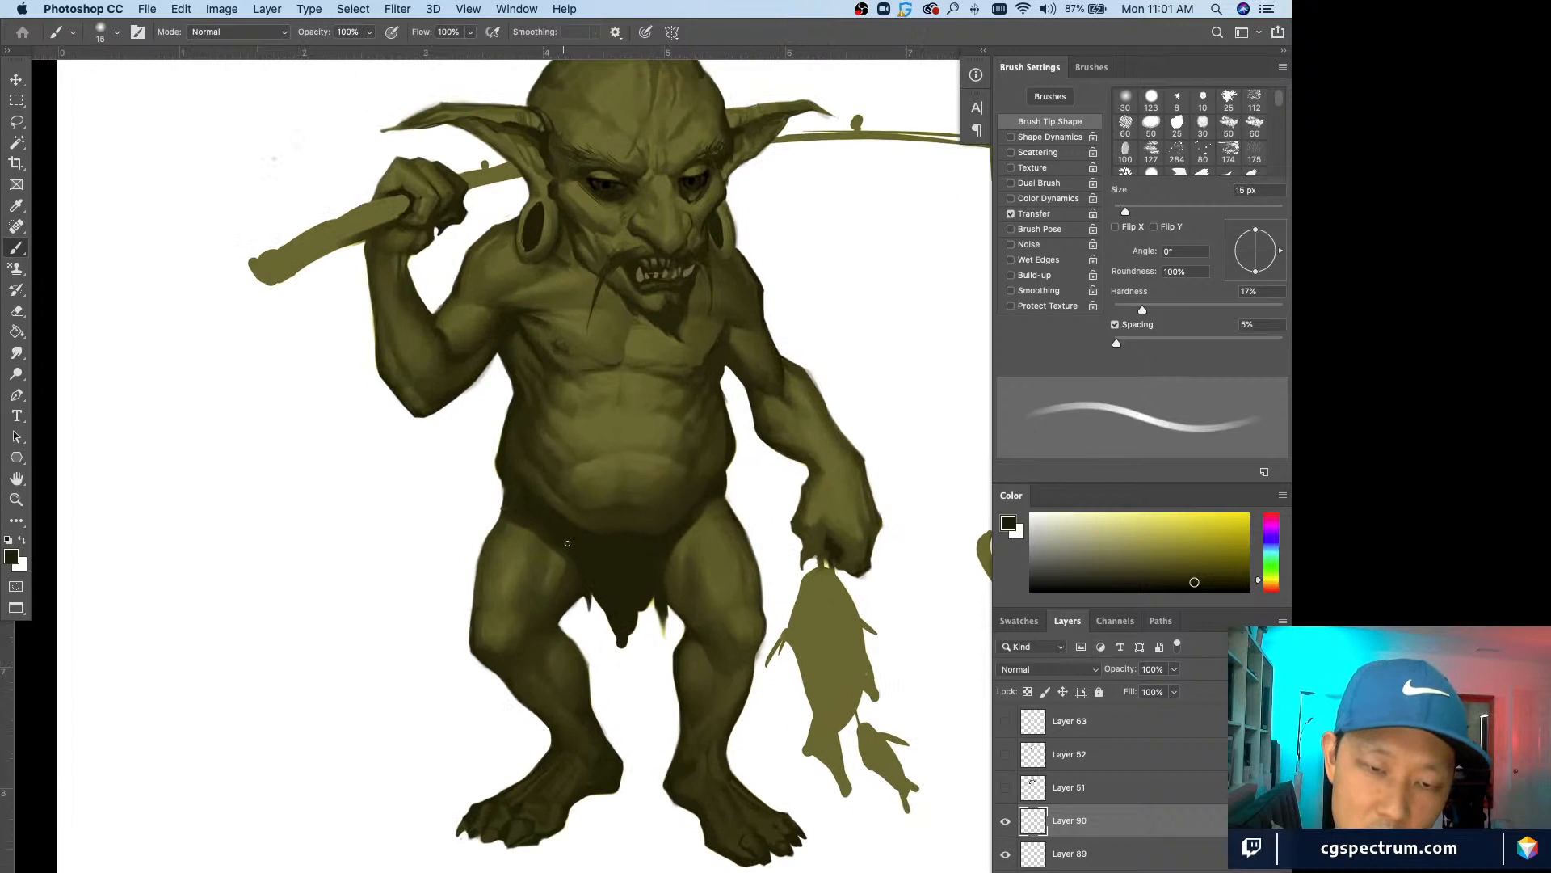
key("super+minus")
key("super+minus")
key("super+equal")
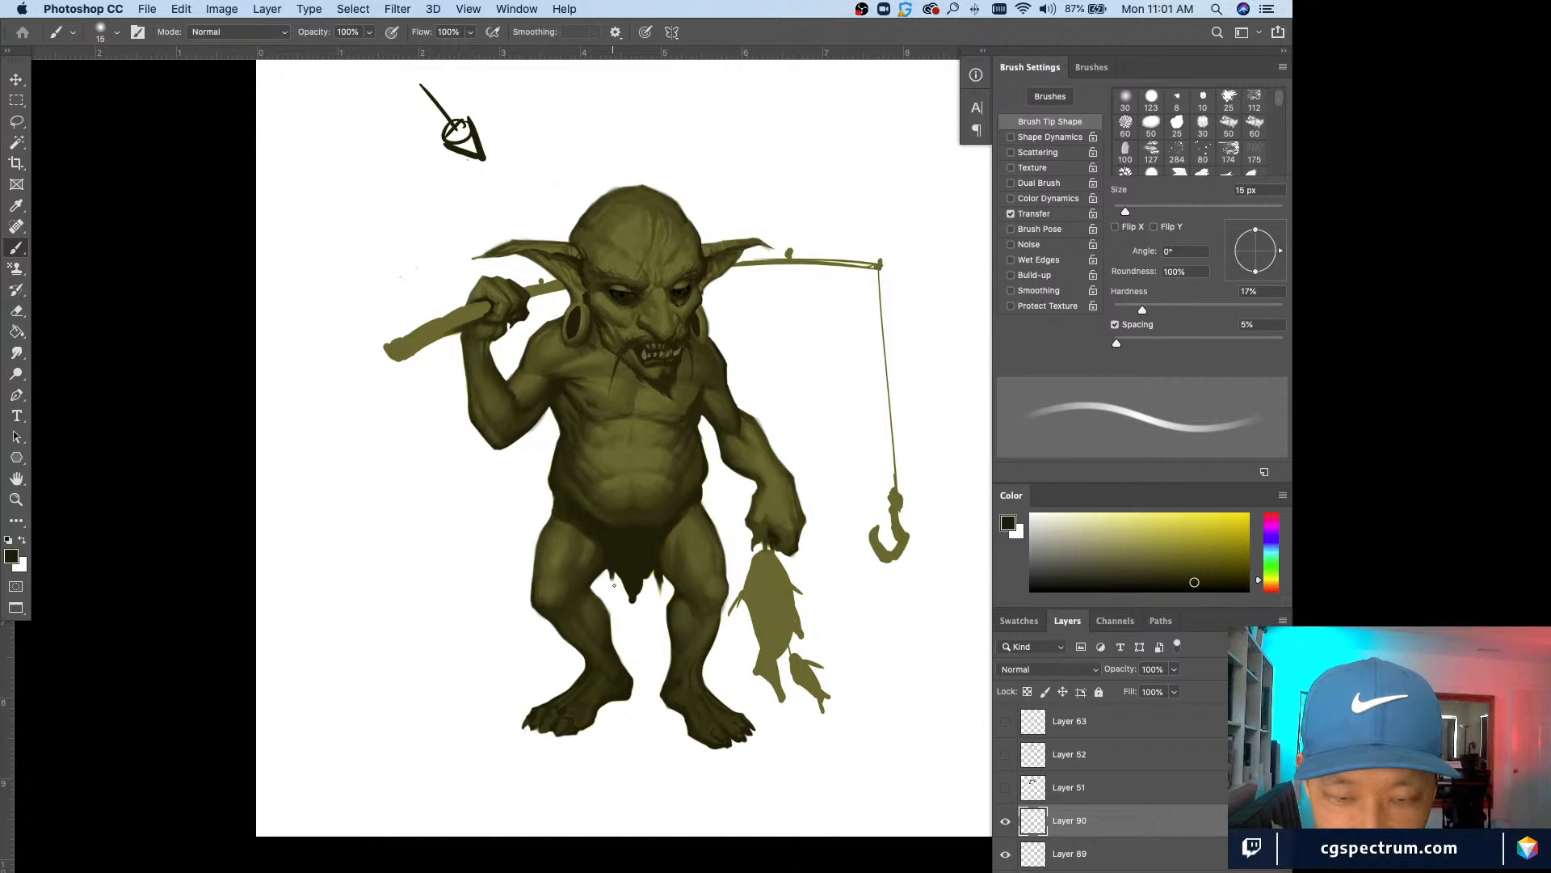
Step: Trim the loincloth's small left-hand tip with sampled background white and a 9 px brush
left_click(614, 585, "alt")
key("bracketleft")
key("bracketleft")
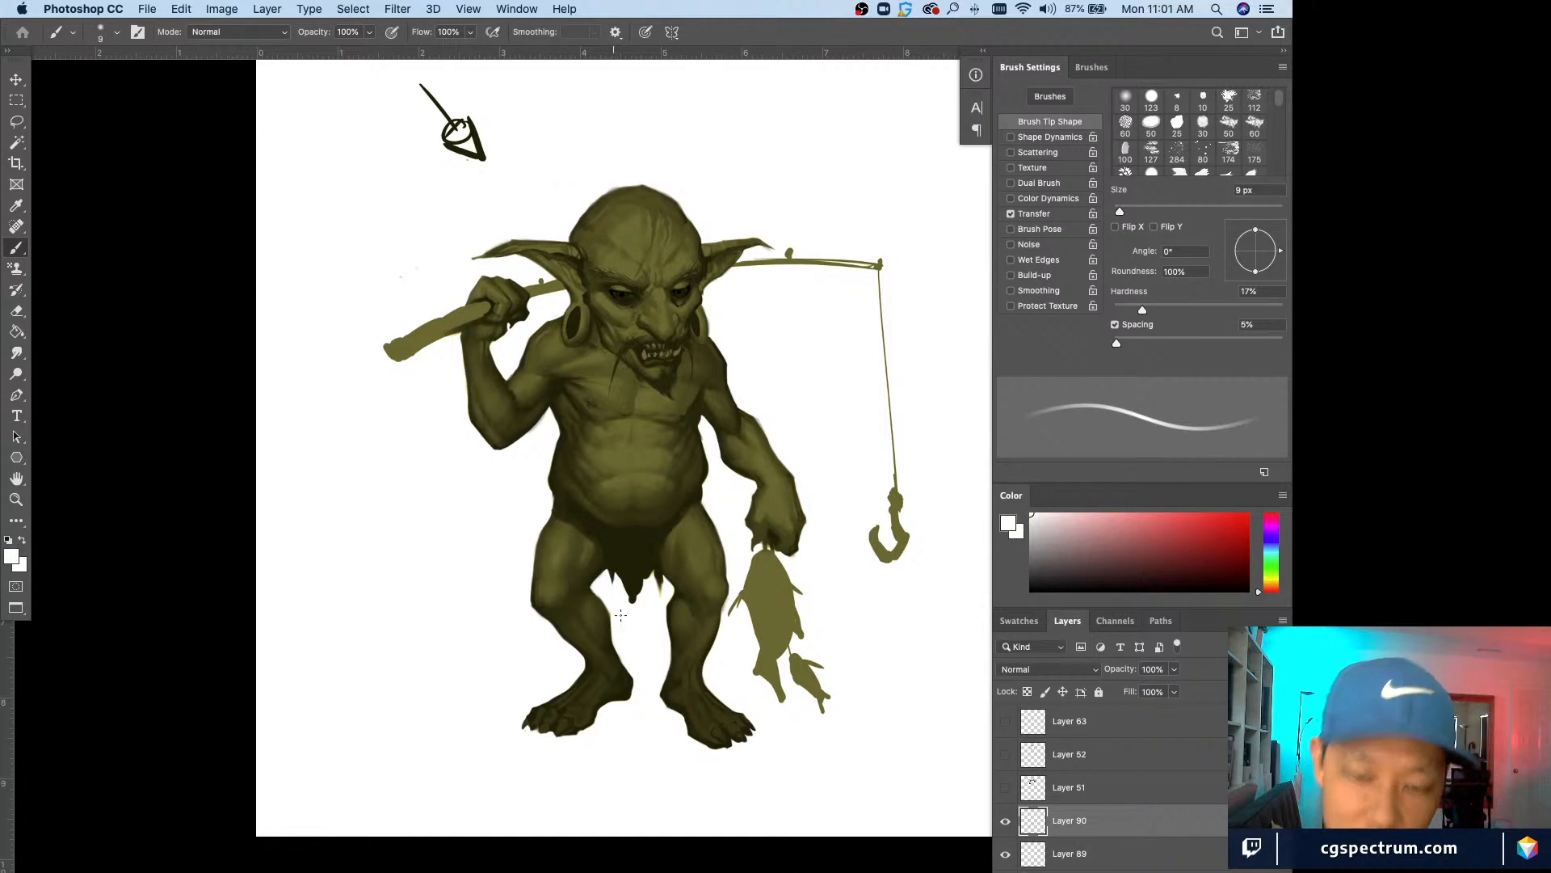
Step: Examine the full figure's silhouette and leg shading at several zoom levels
key("super+minus")
key("super+minus")
key("super+minus")
key("super+equal")
key("super+equal")
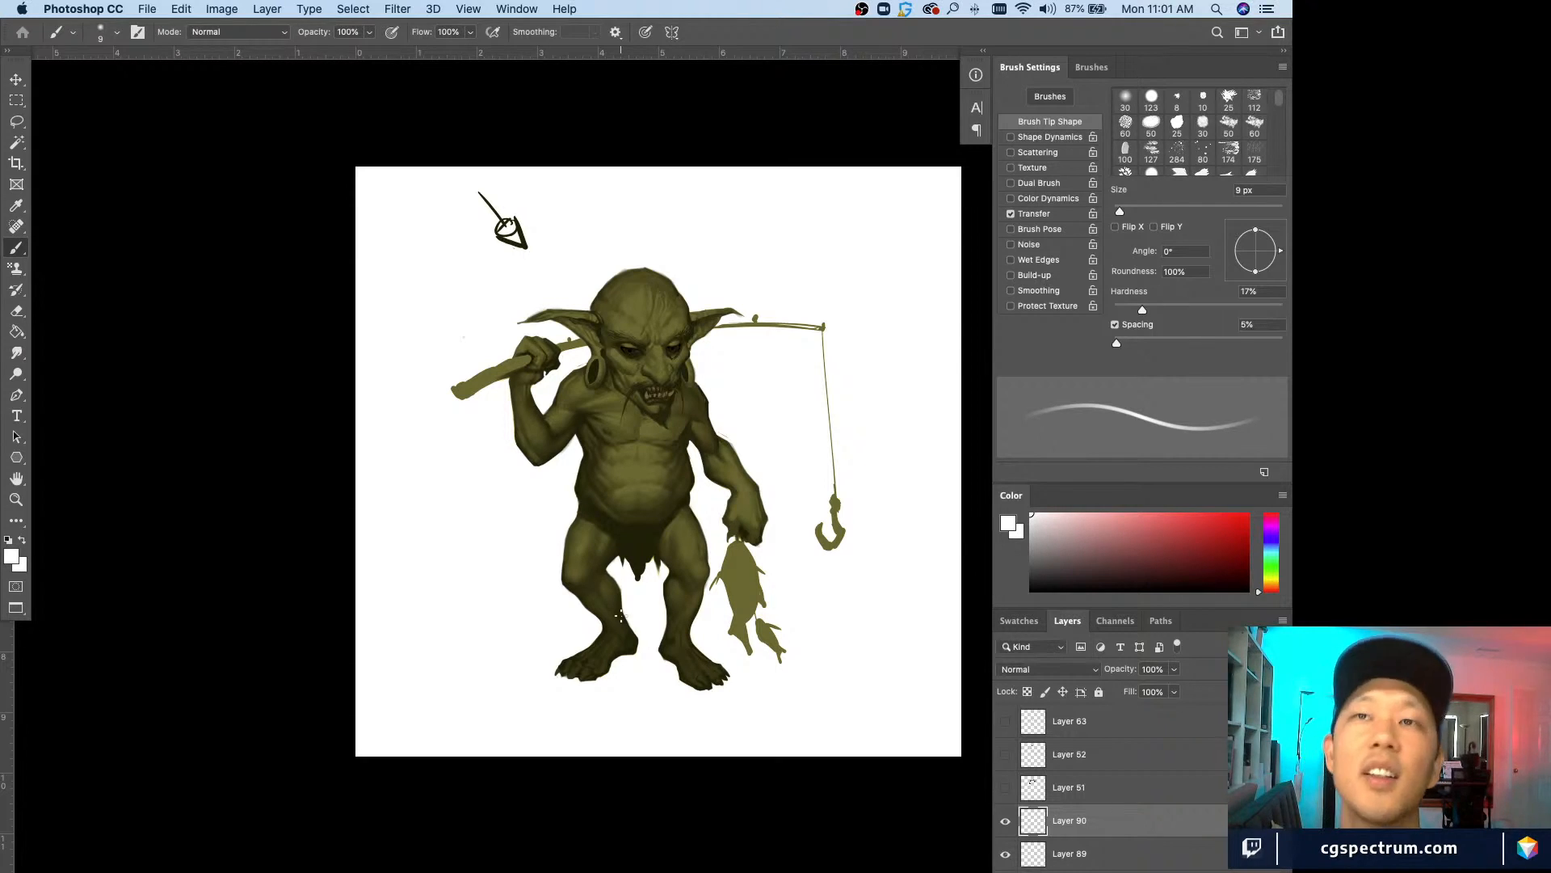
key("super+minus")
key("super+equal")
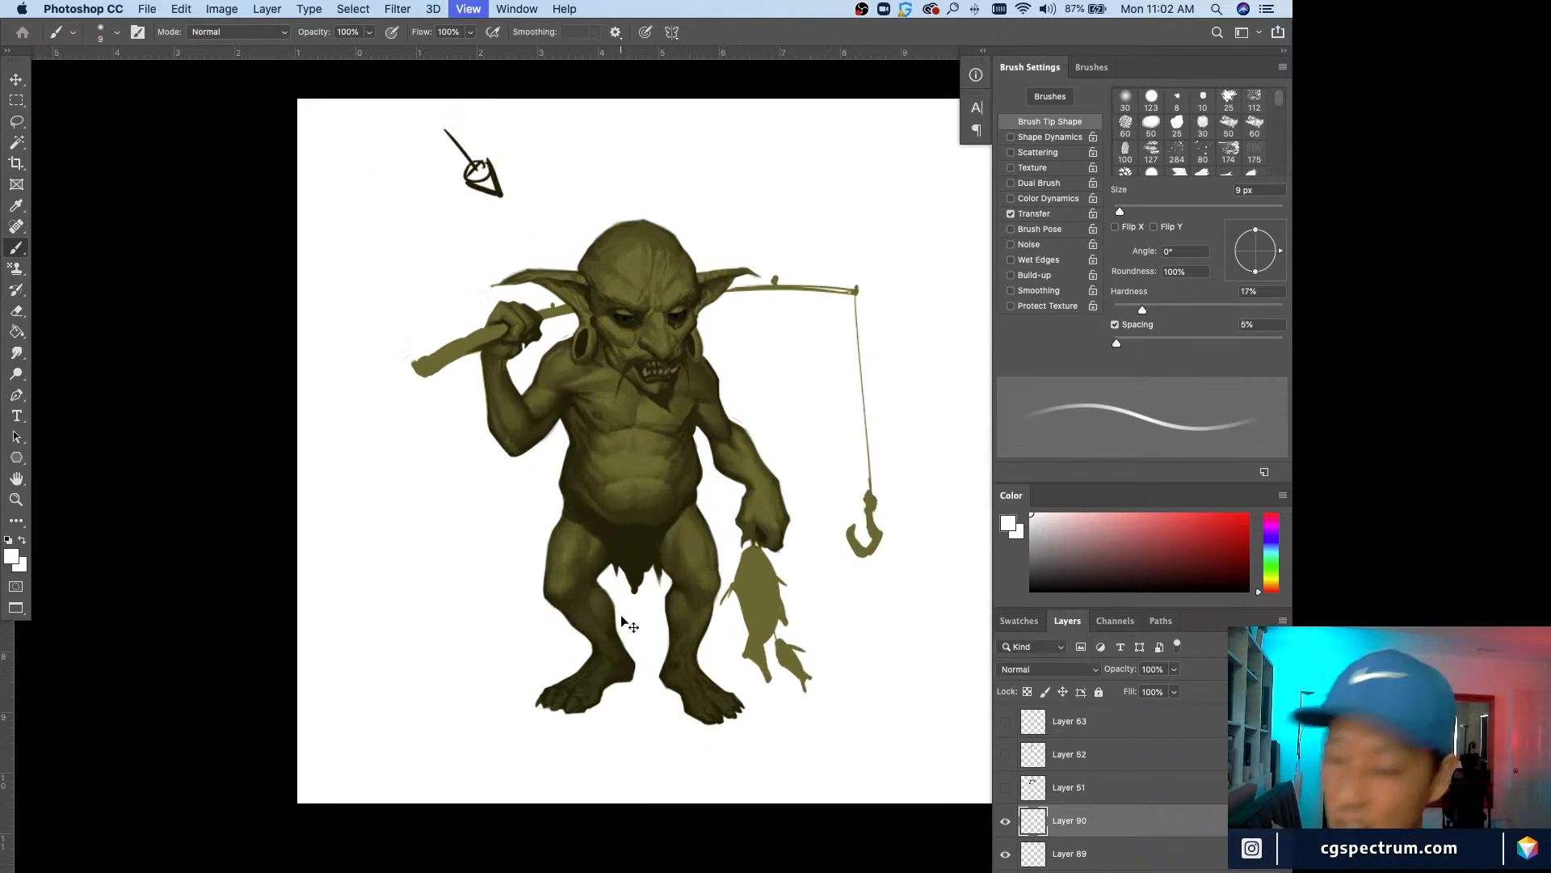
left_click_drag(851, 736, 747, 822)
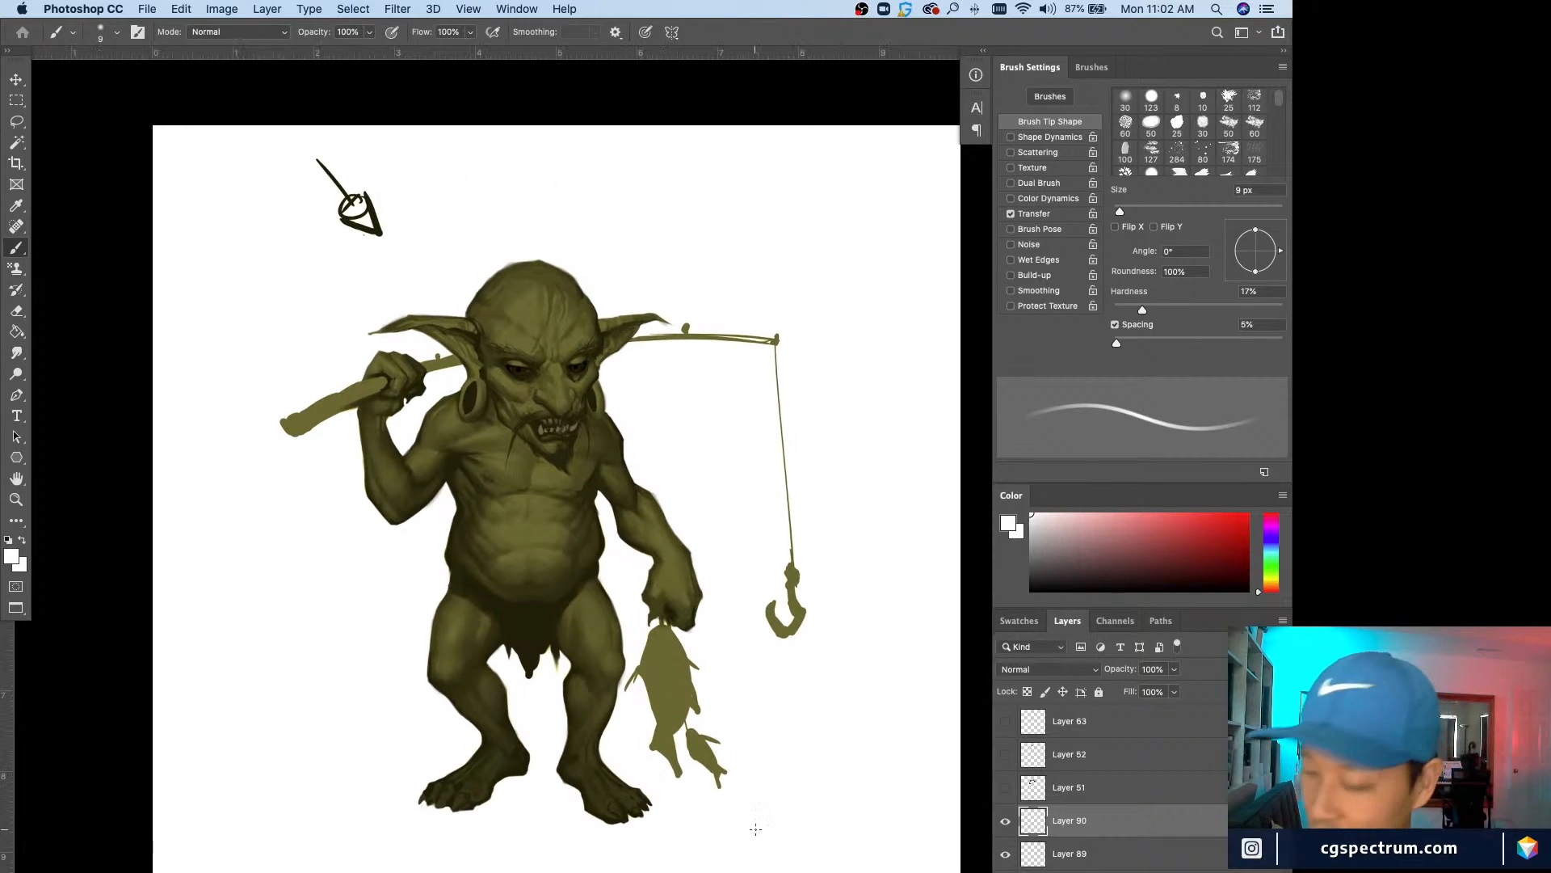
key("super+minus")
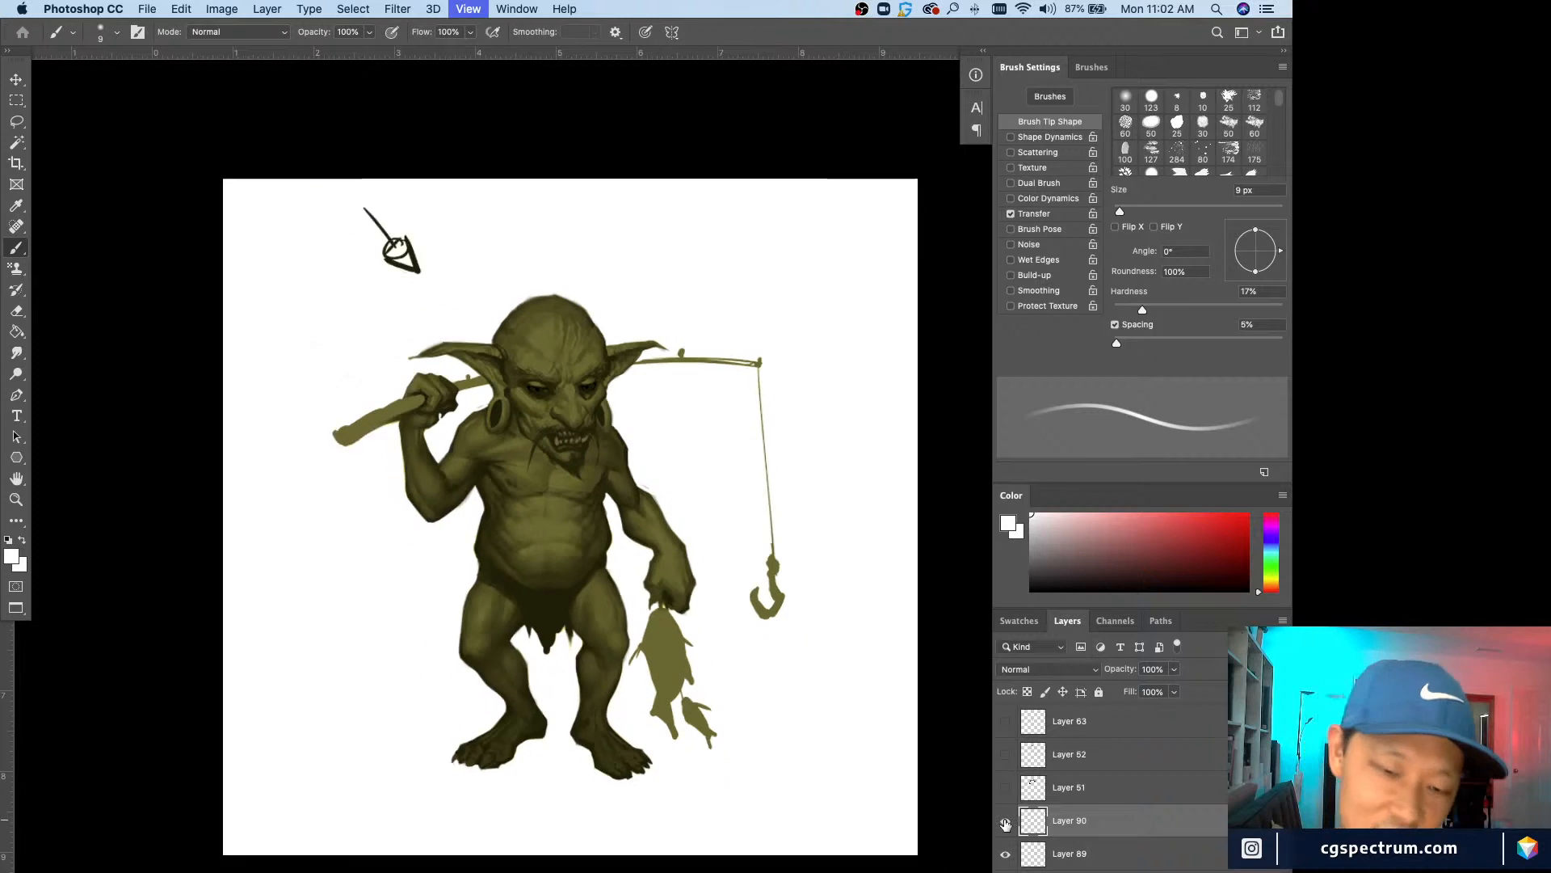
key("super+equal")
Step: Add a new layer and rework the loincloth's central hem with sampled dark olive and background white at 15 px
key("alt+shift+super+n")
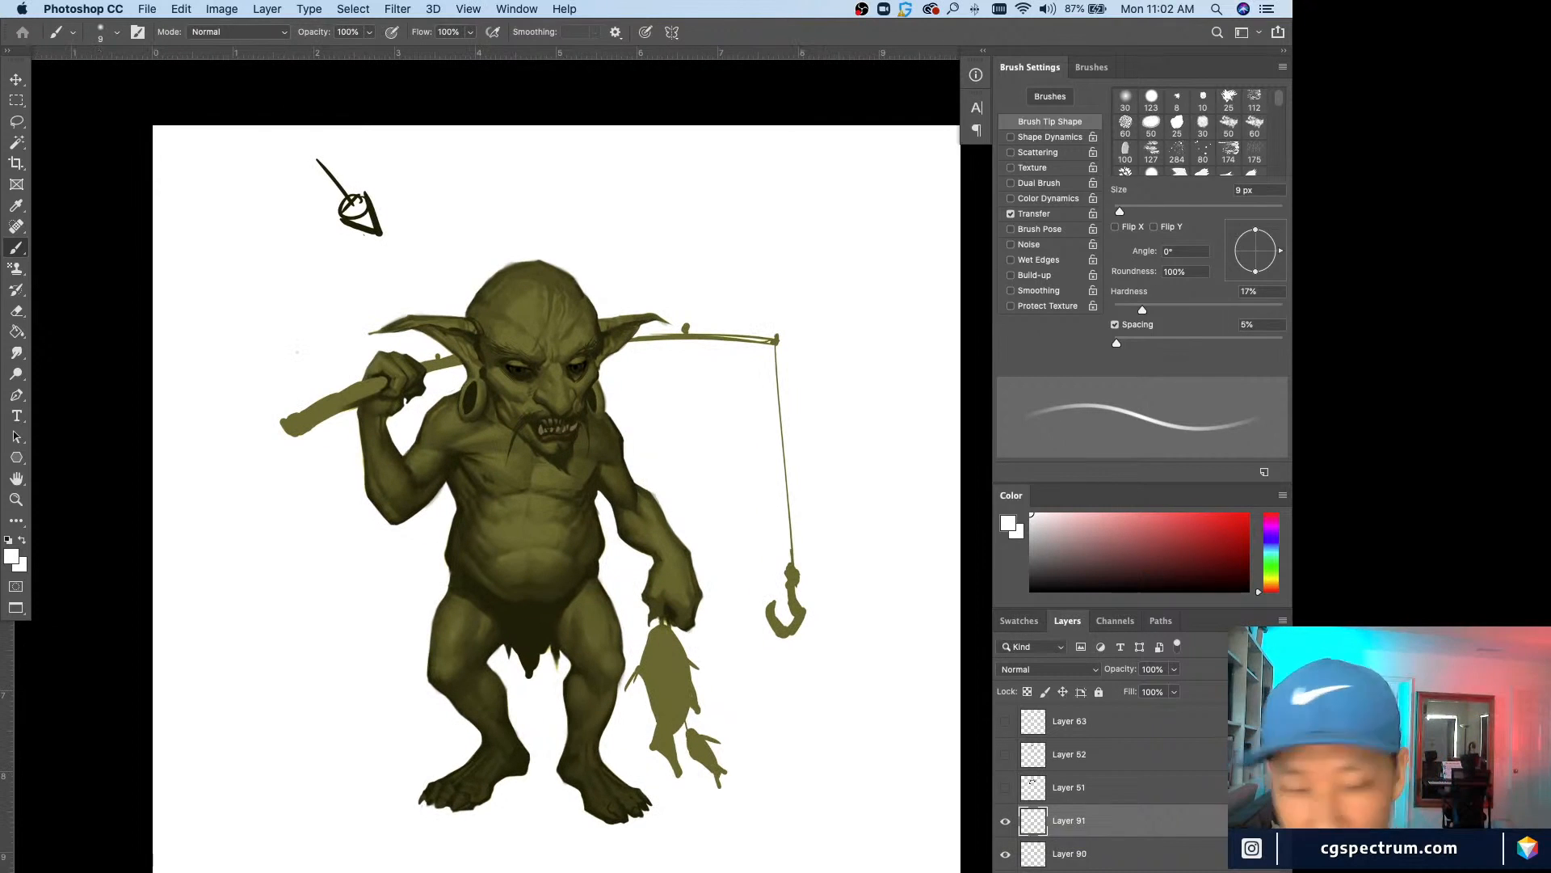
left_click(514, 635, "alt")
key("bracketright")
key("bracketright")
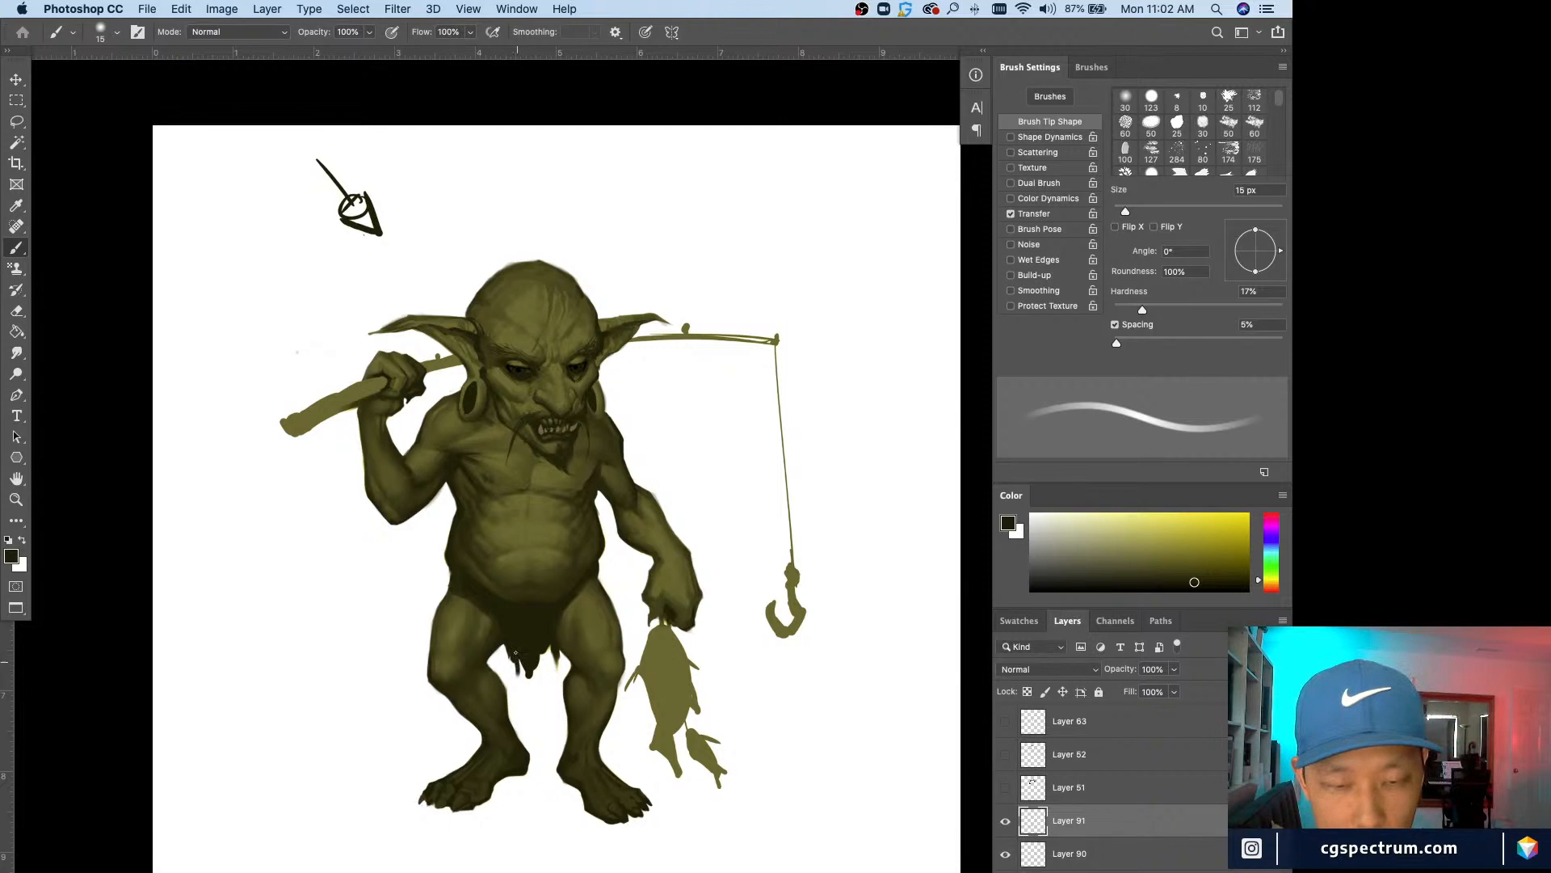
left_click(519, 666, "alt")
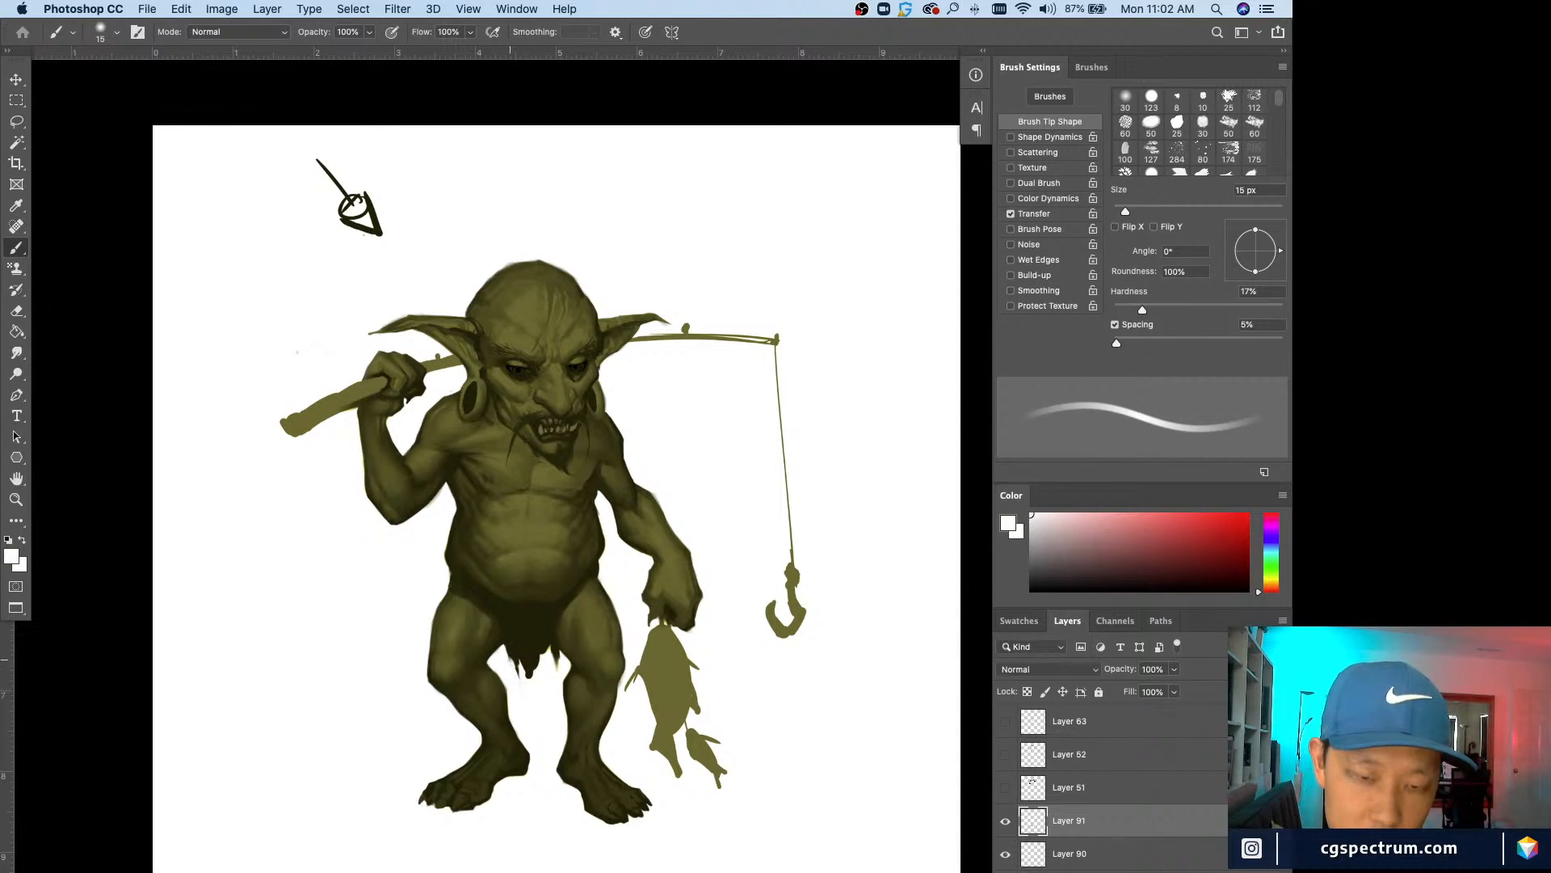
Step: Shape the loincloth's central hem into jagged torn points, alternating sampled dark olive and background white at 15 px
left_click(526, 648, "alt")
mouse_move(535, 642)
left_mouse_down()
mouse_move(531, 693)
mouse_move(529, 665)
left_mouse_up()
left_click(523, 673, "alt")
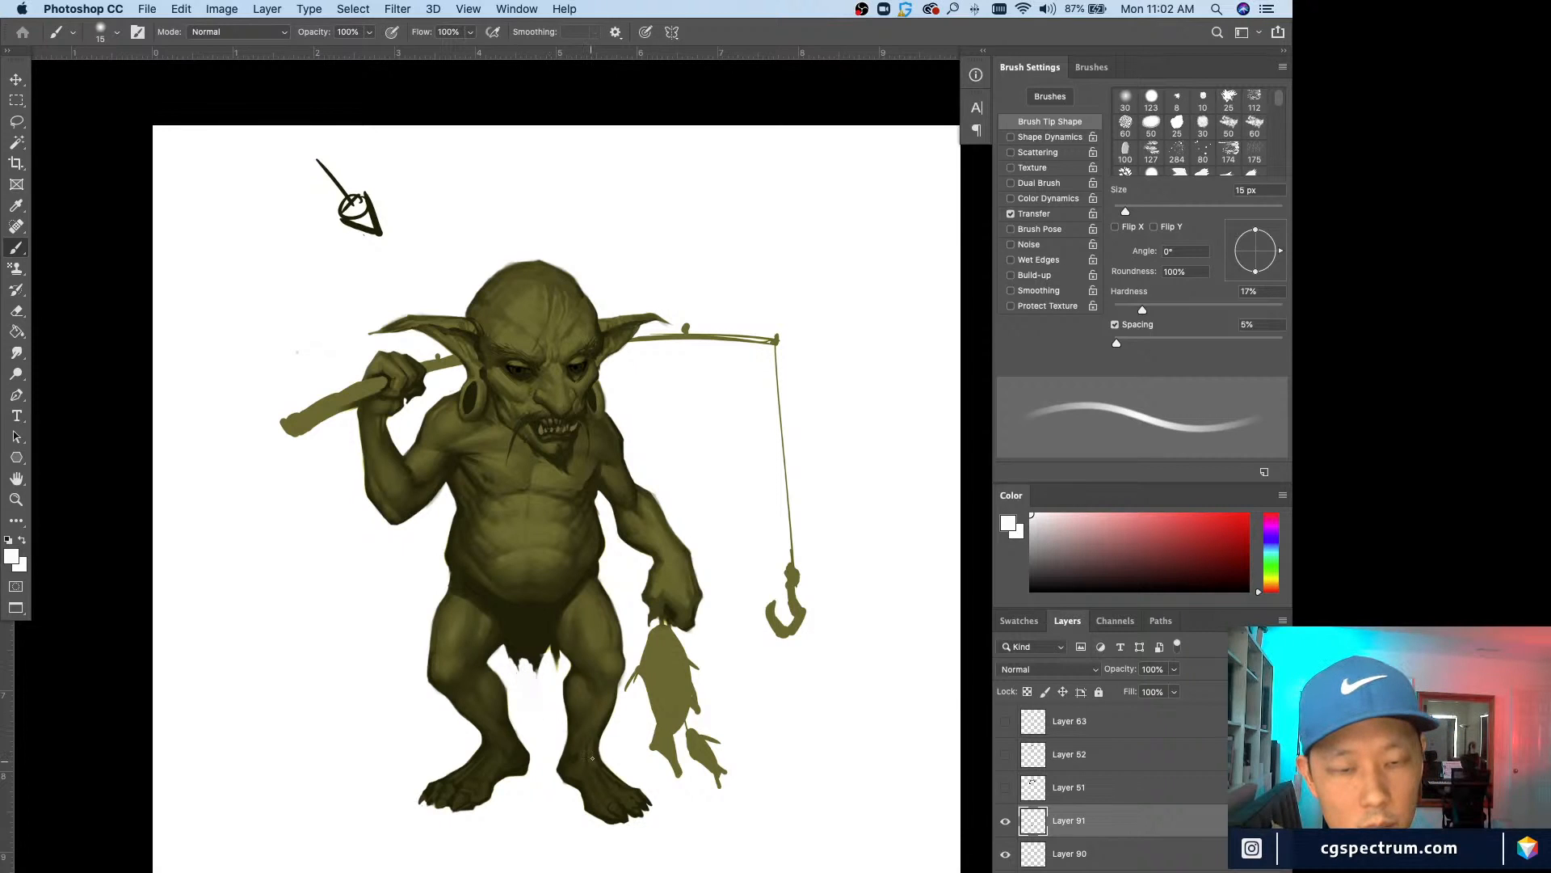
left_click(533, 646, "alt")
left_click_drag(530, 659, 533, 685)
left_click(522, 684, "alt")
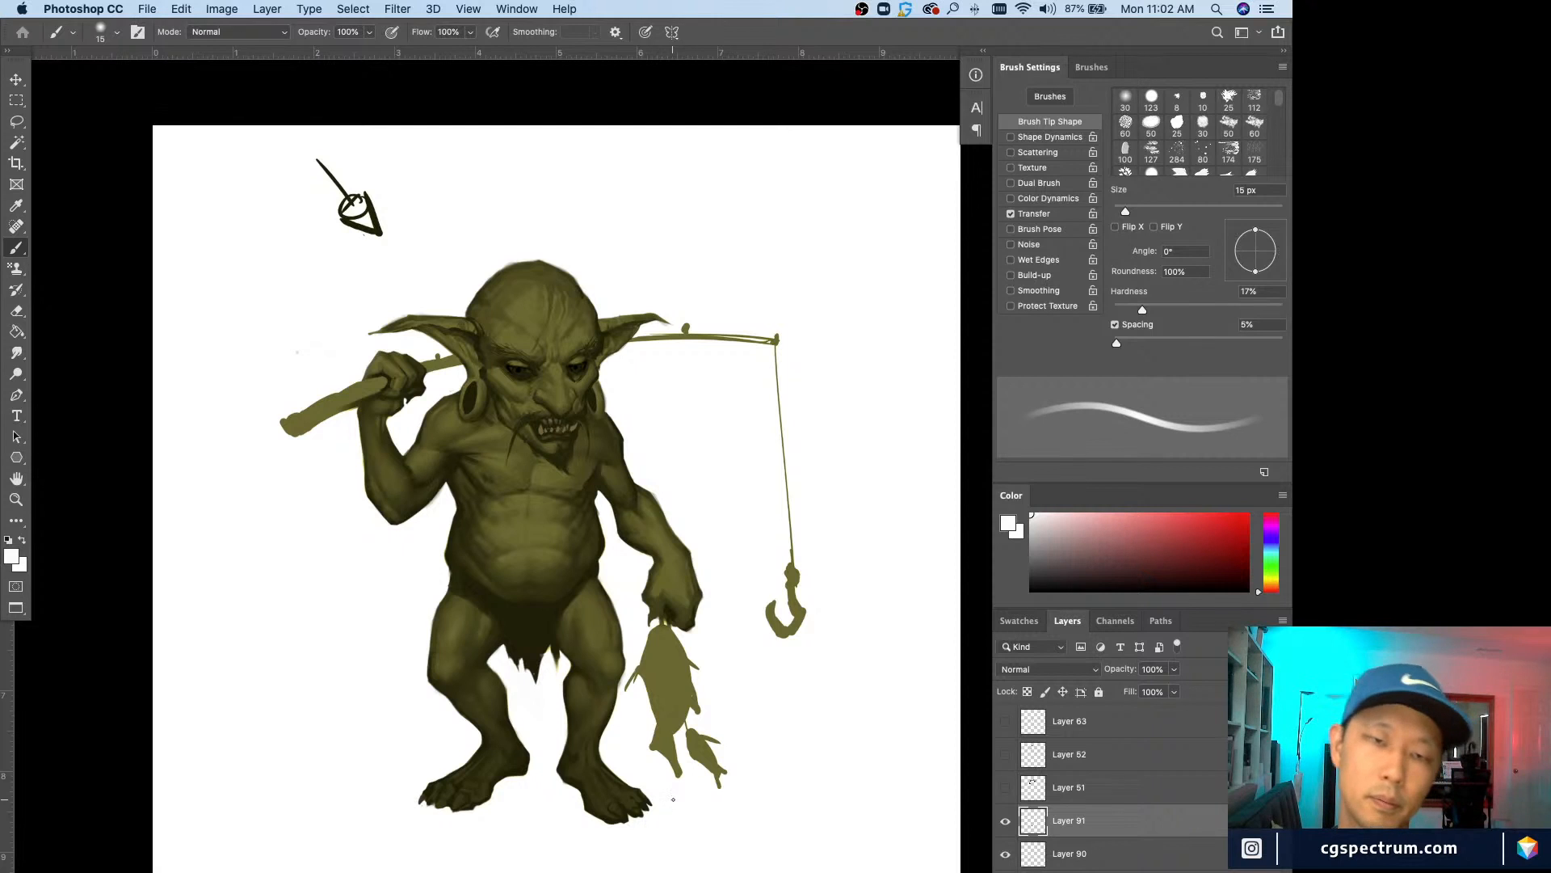
Step: Check how the torn loincloth reads within the whole goblin figure, from a distance and up close
key("super+minus")
key("super+equal")
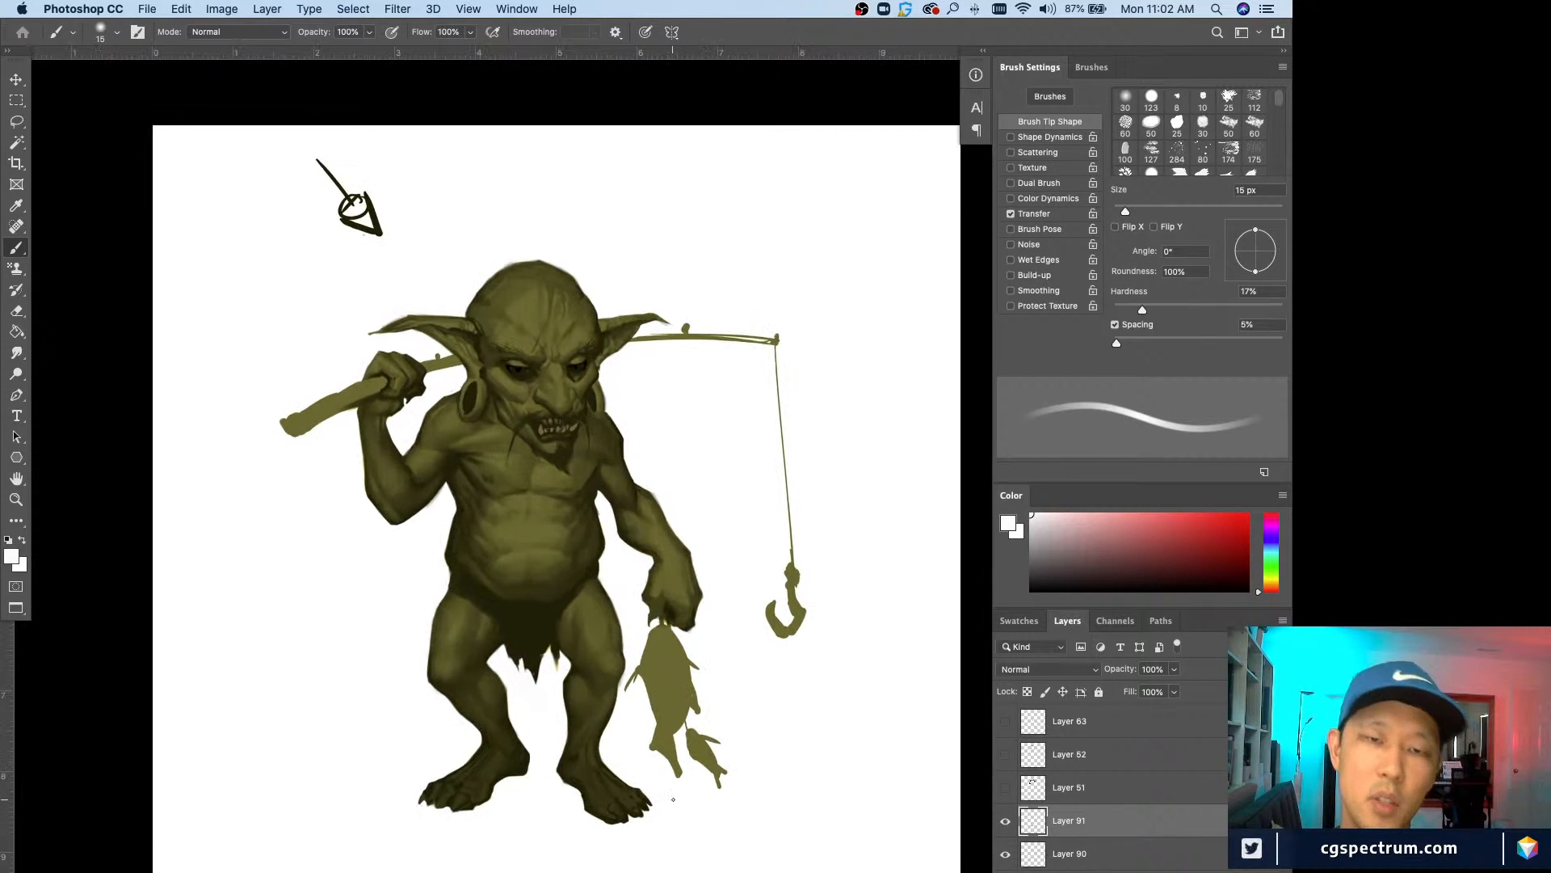
key("super+minus")
key("super+minus")
key("super+minus")
key("super+minus")
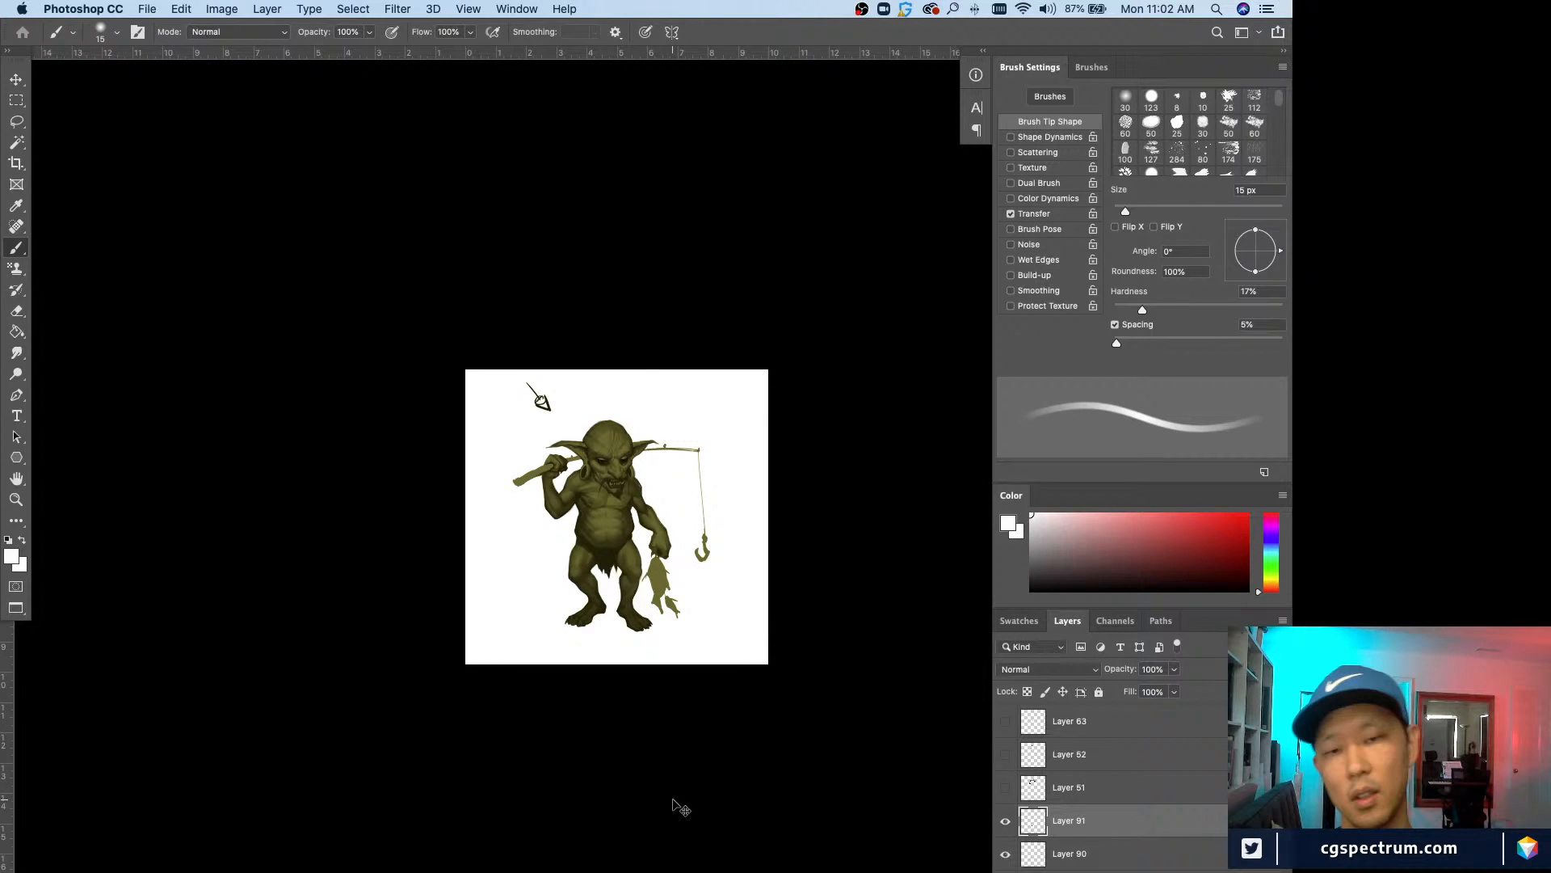
key("super+equal")
key("super+equal")
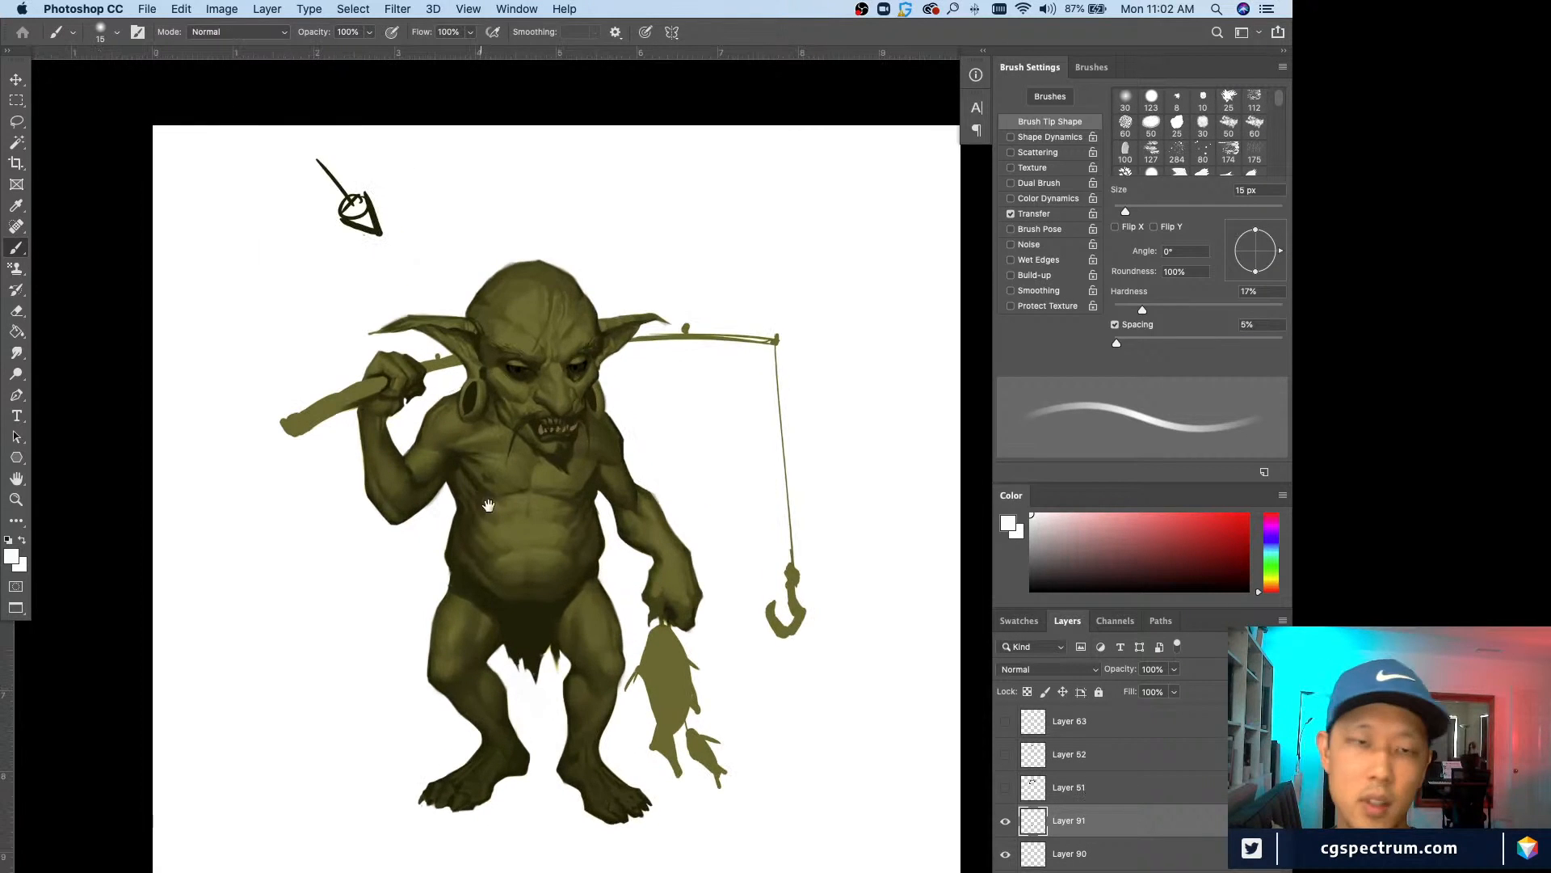
scroll(566, 525, "up", 2)
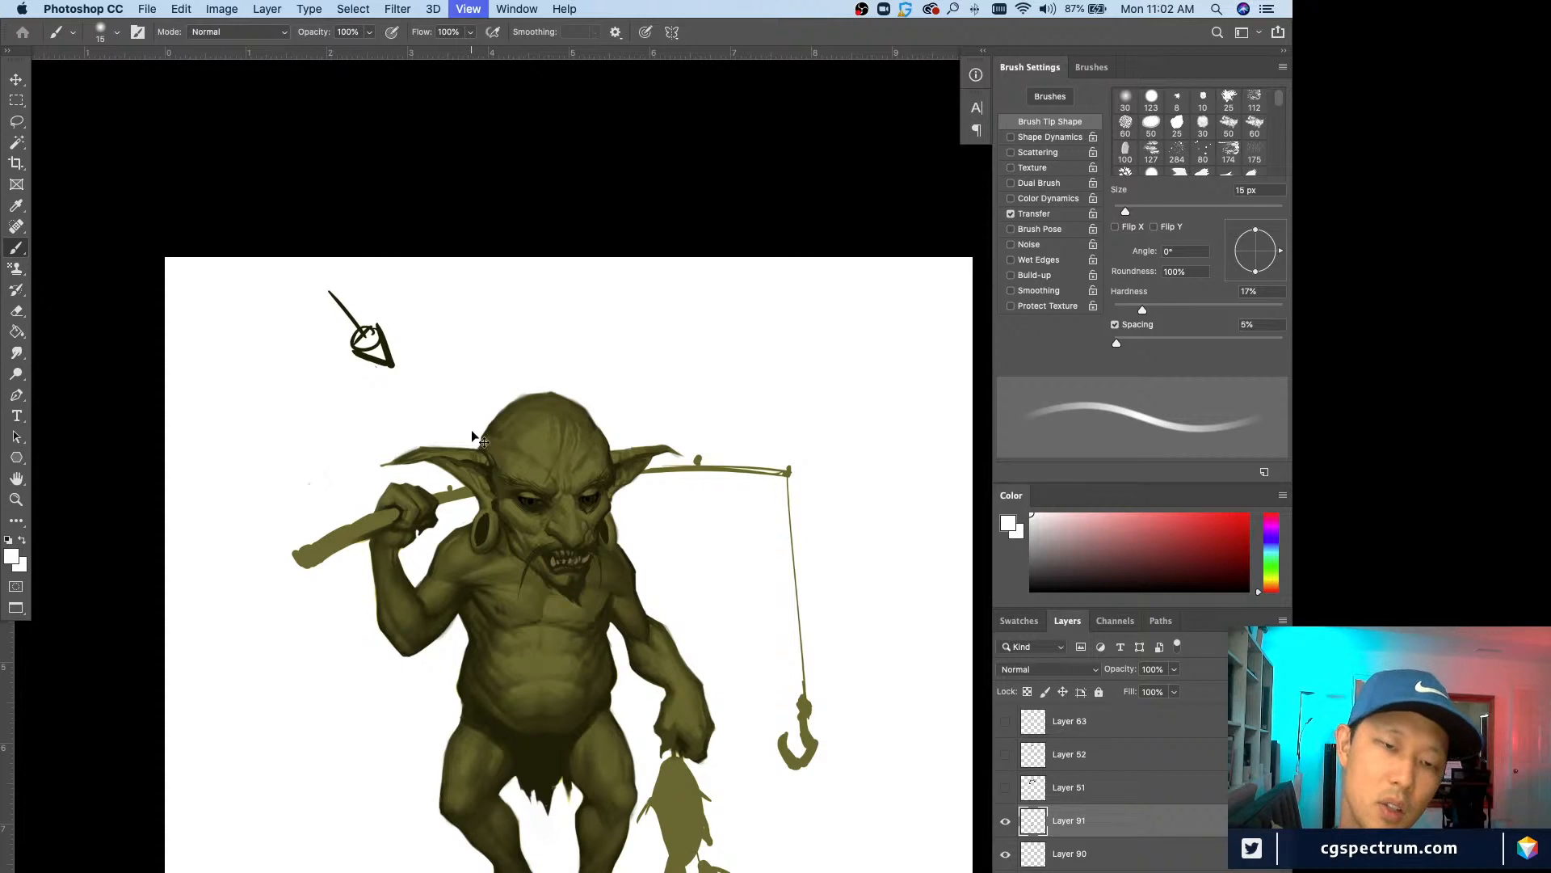
key("super+minus")
key("super+minus")
key("super+equal")
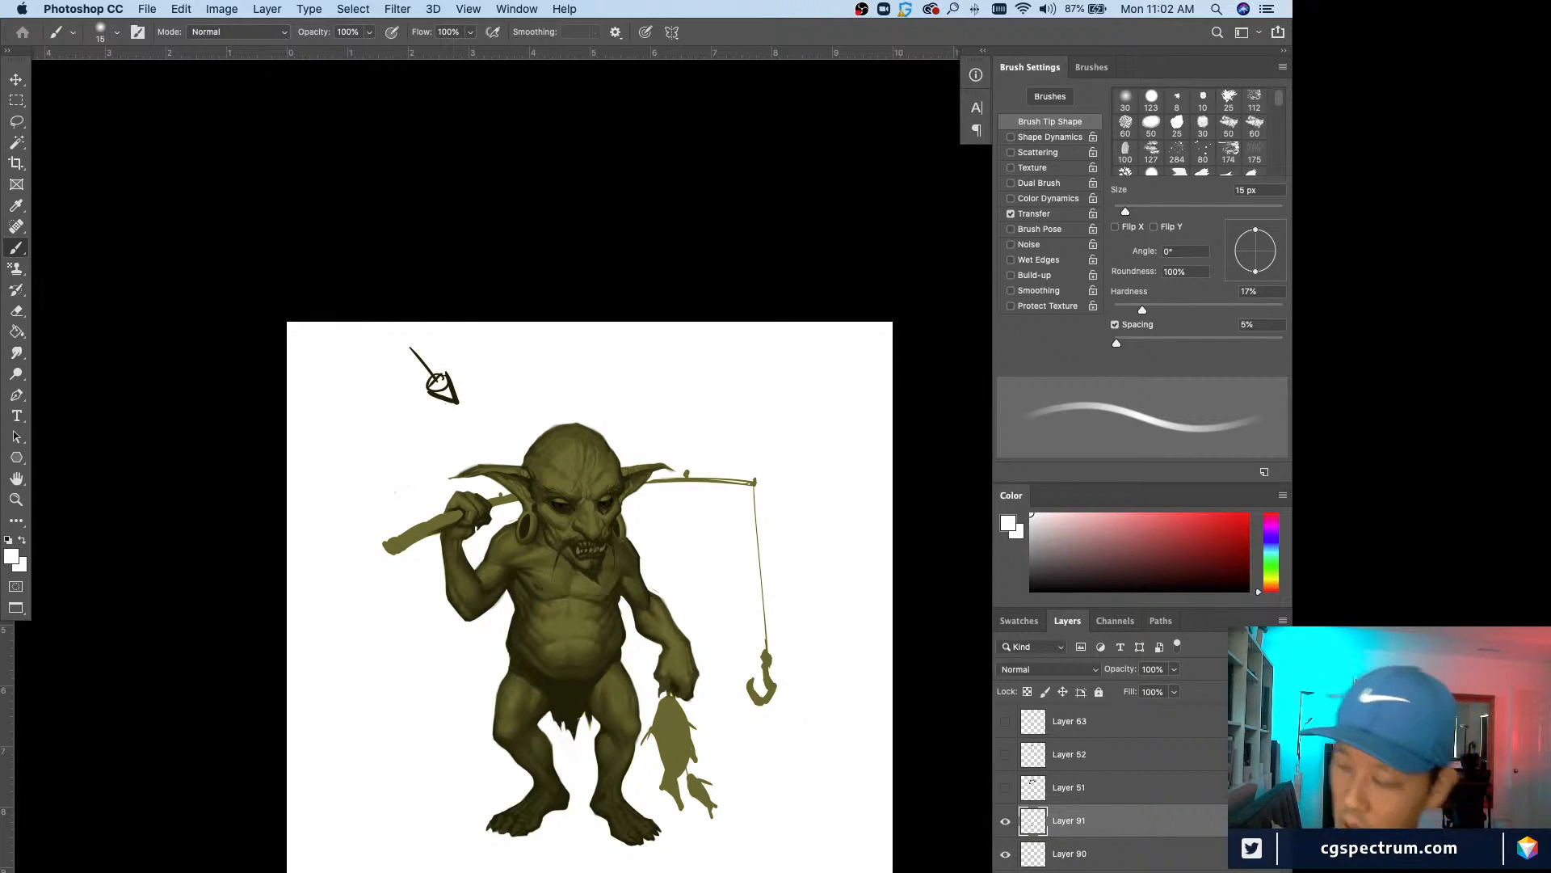
scroll(652, 515, "up", 1)
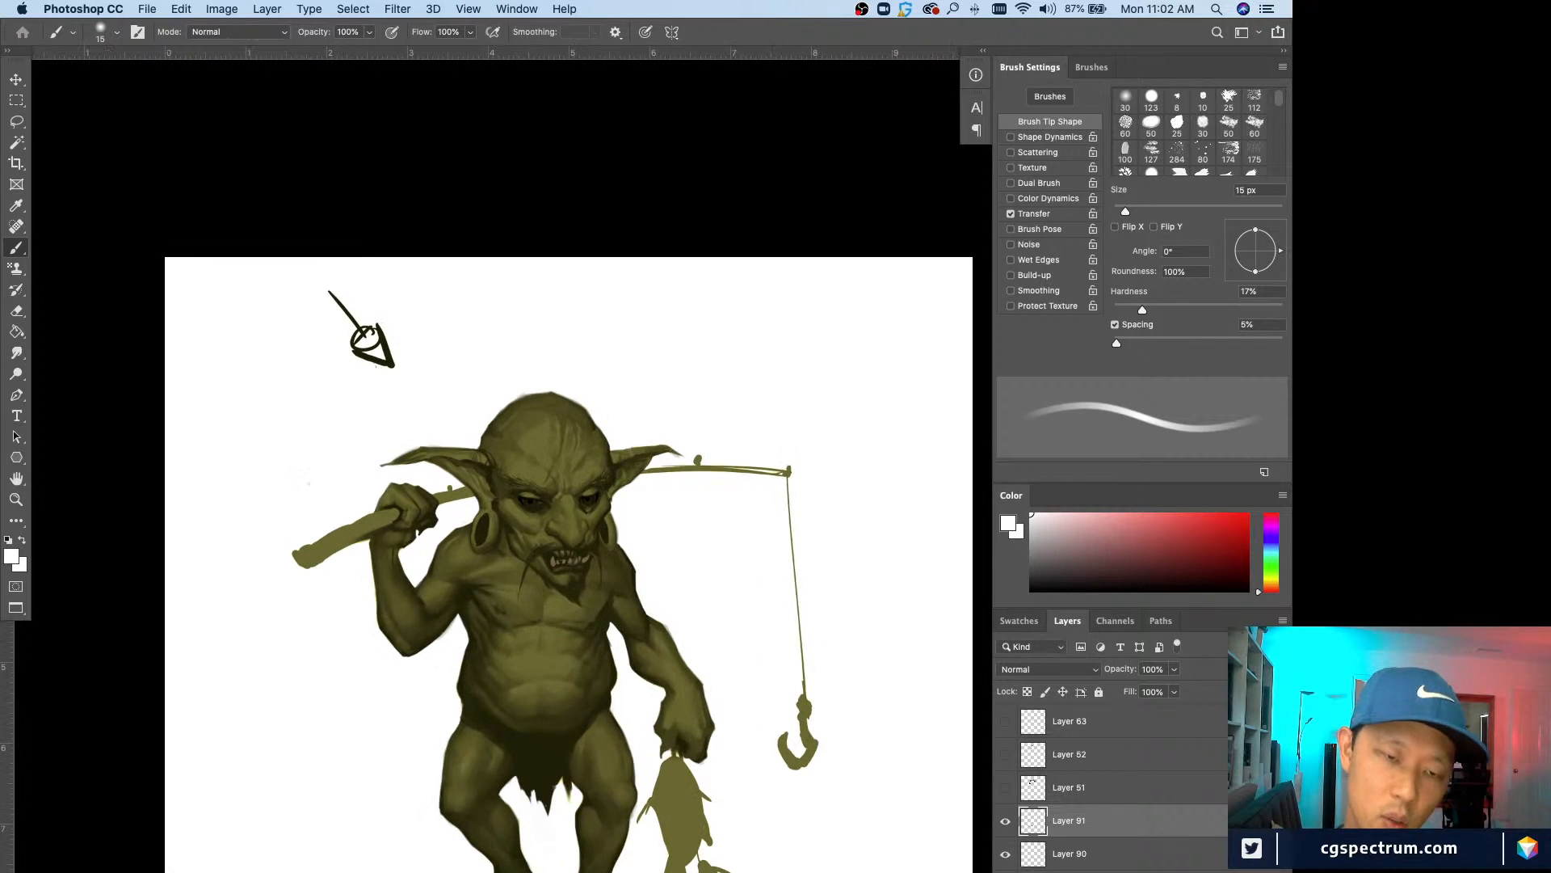
scroll(653, 515, "down", 1)
scroll(653, 515, "up", 1)
Step: Compare the loincloth with Layer 91 hidden and shown, and add a new layer above it
left_click(1005, 820)
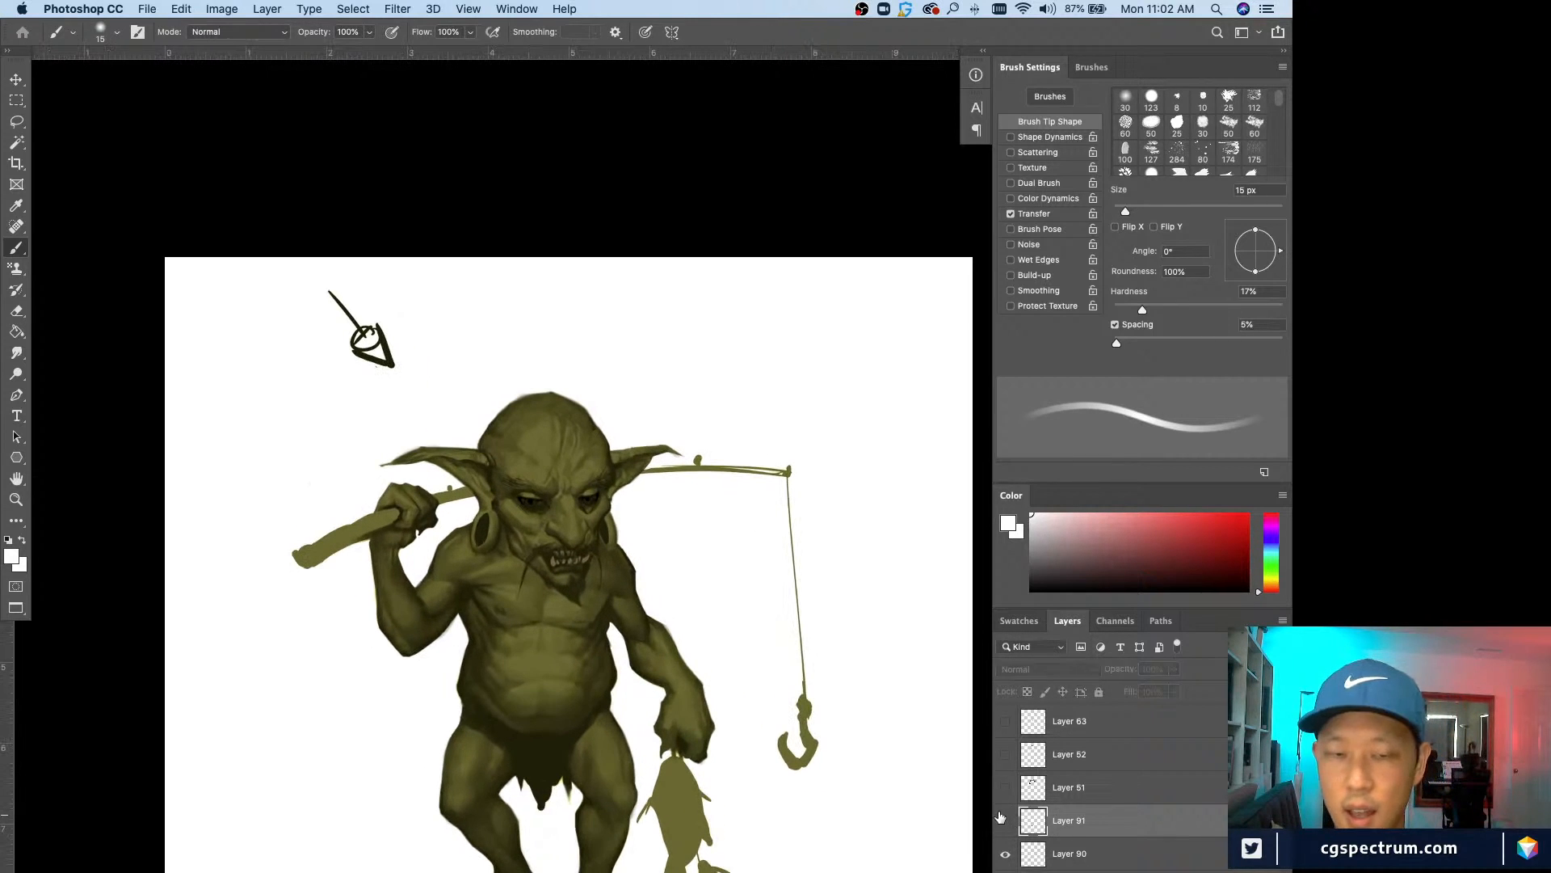
left_click(1004, 820)
key("super+shift+alt+n")
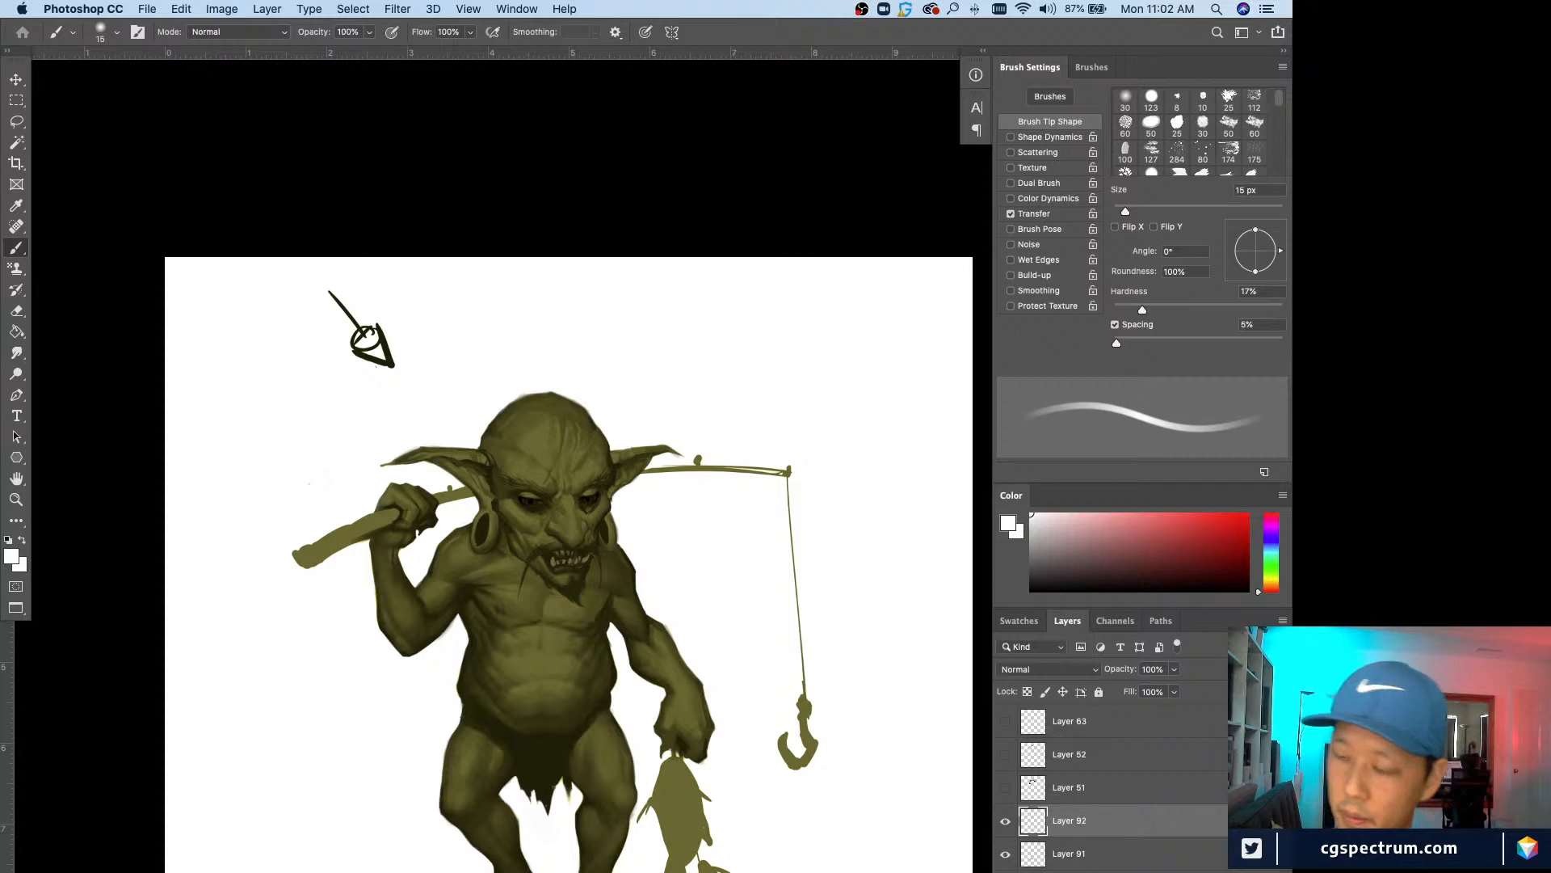
Step: Examine the goblin's face and mouth up close and against the full figure
key("super+plus")
key("super+plus")
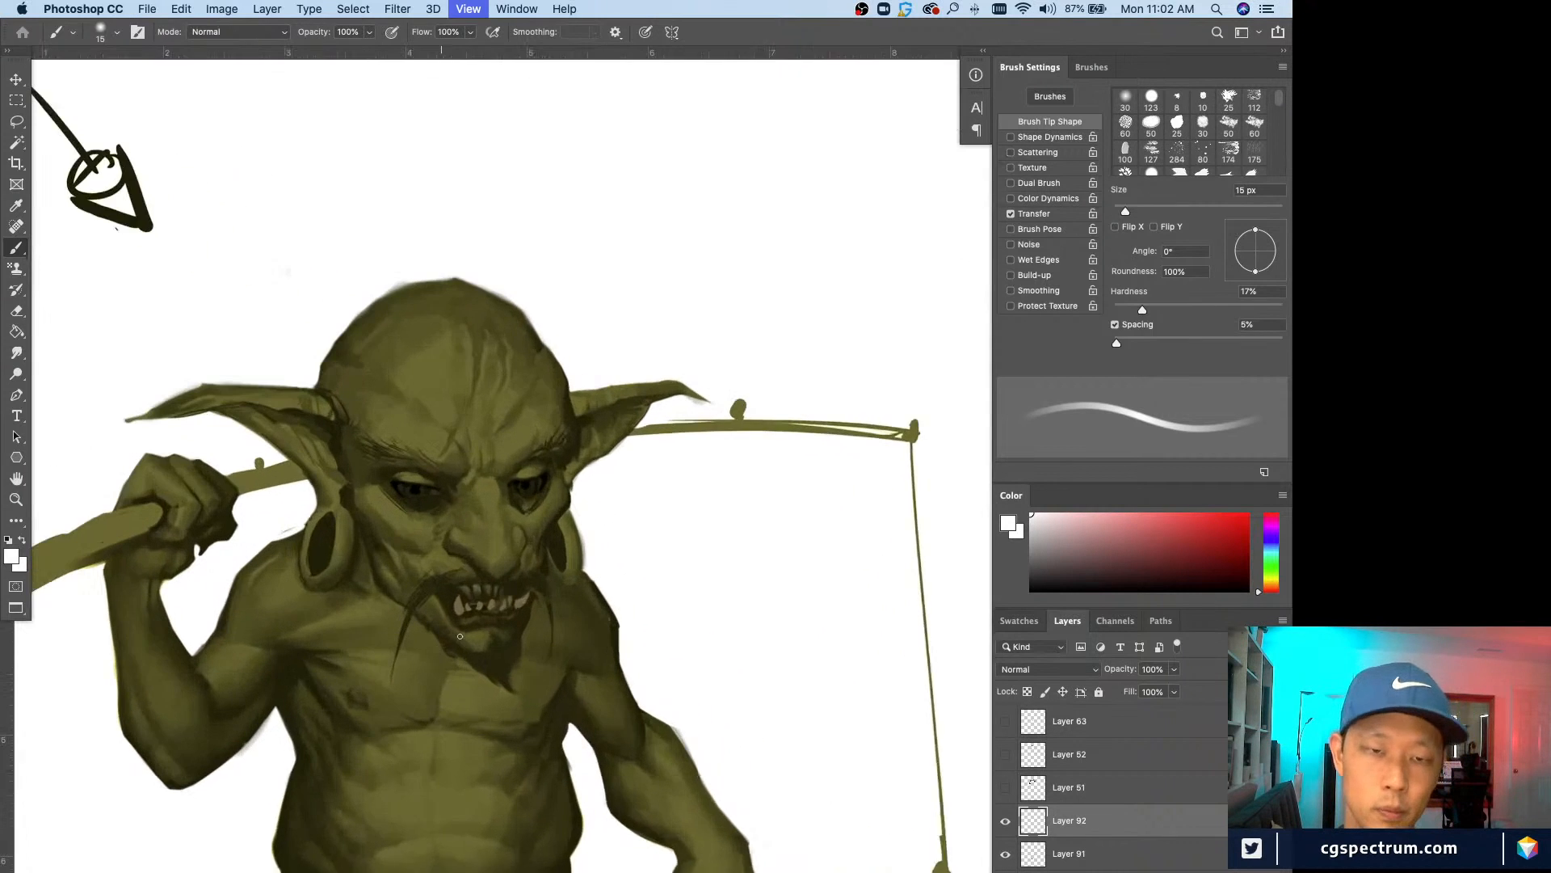
left_click_drag(461, 646, 547, 666)
key("super+plus")
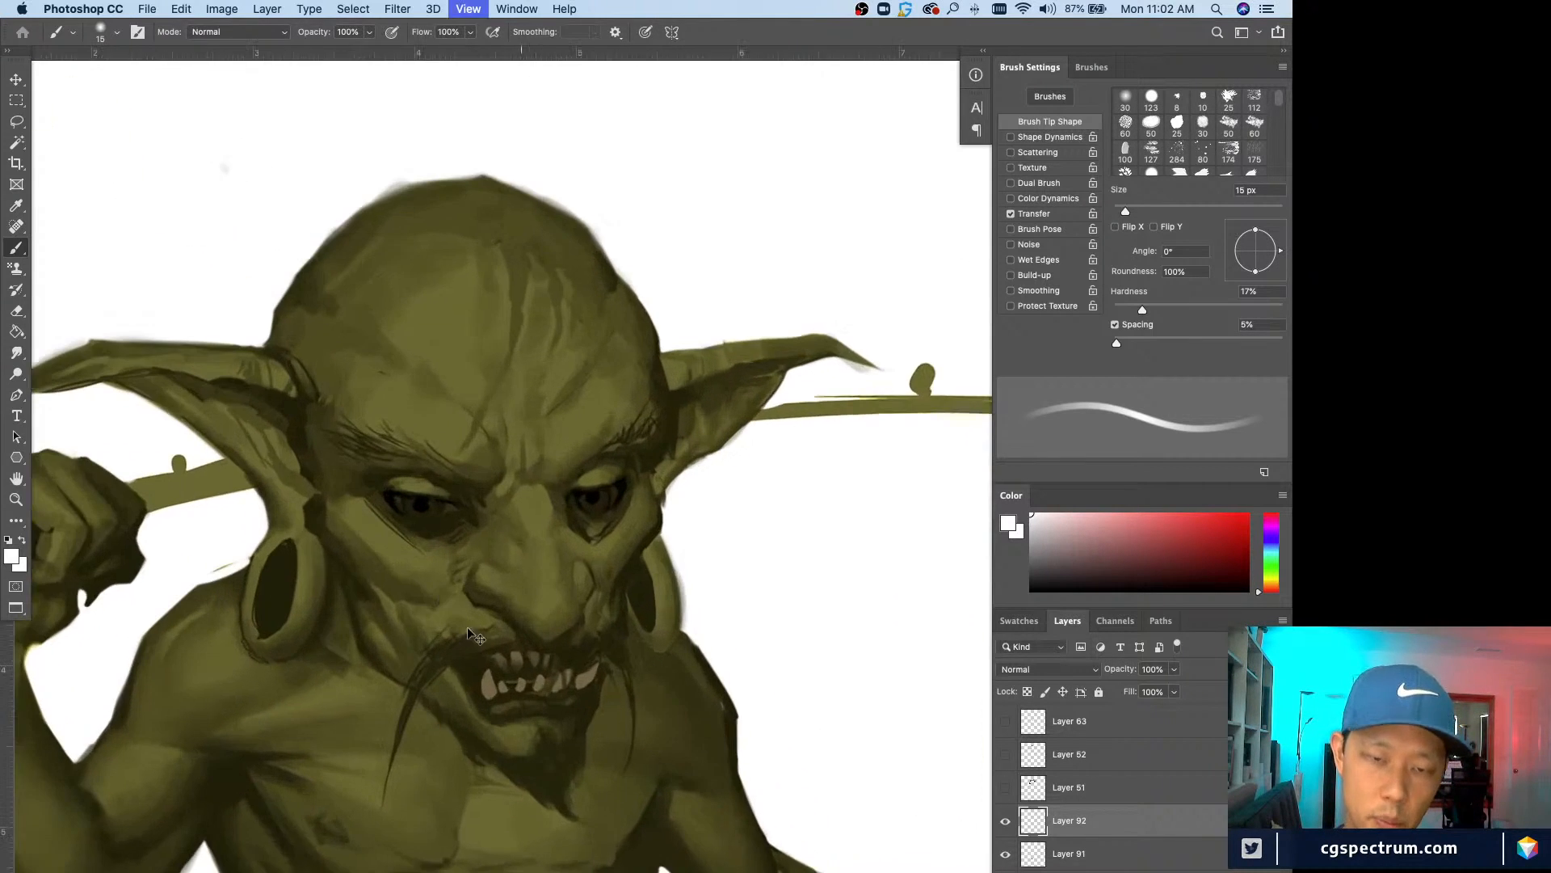
left_click_drag(436, 652, 545, 695)
key("super+minus")
key("super+minus")
key("super+minus")
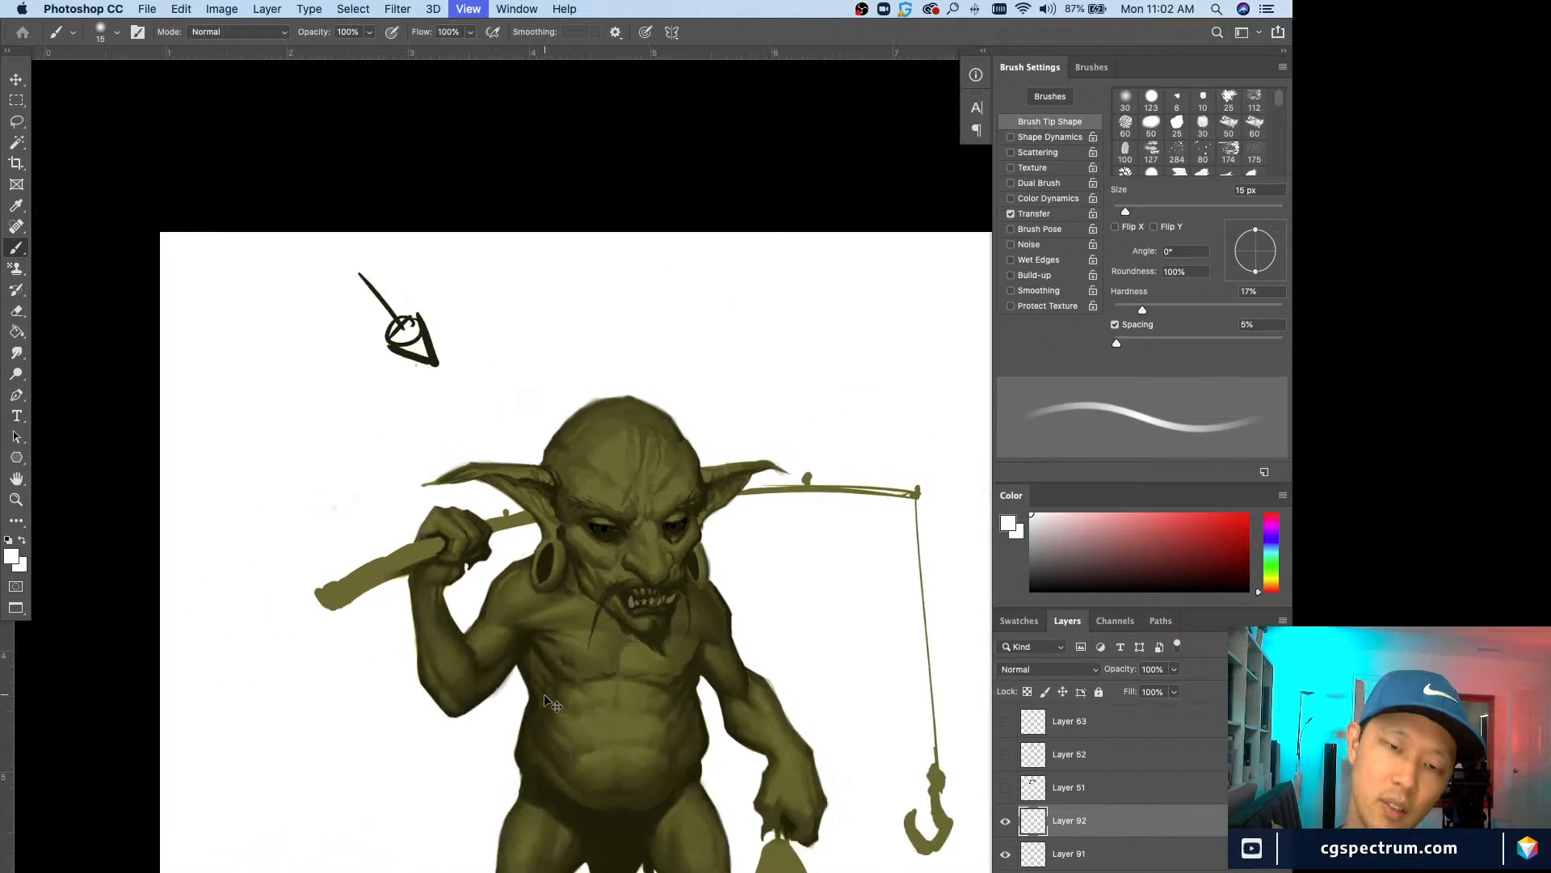
key("super+plus")
key("super+minus")
key("super+minus")
key("super+minus")
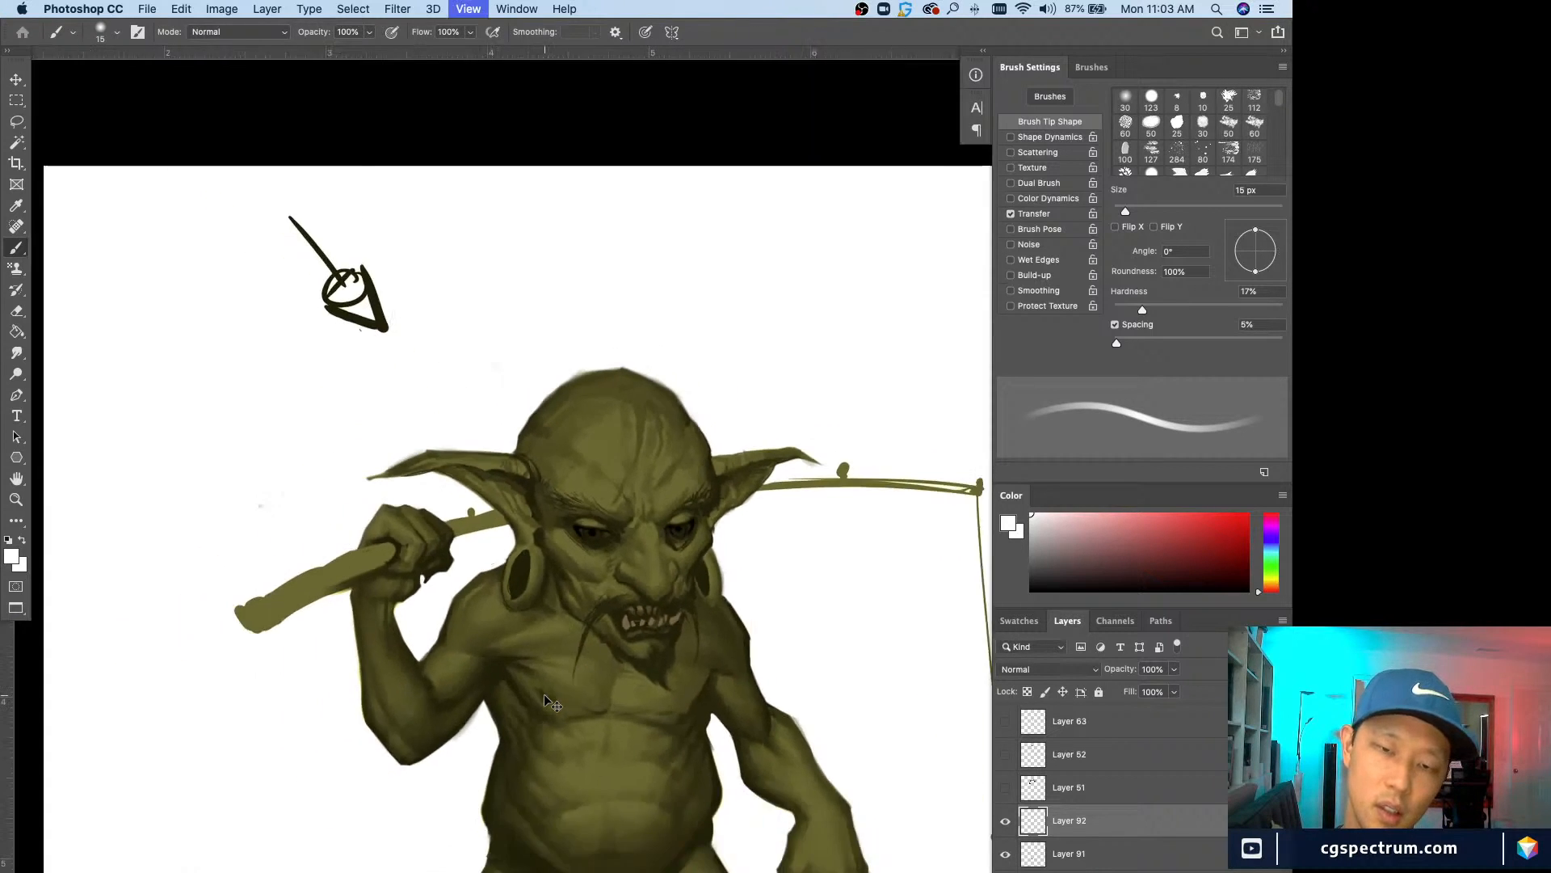
key("super+minus")
key("super+plus")
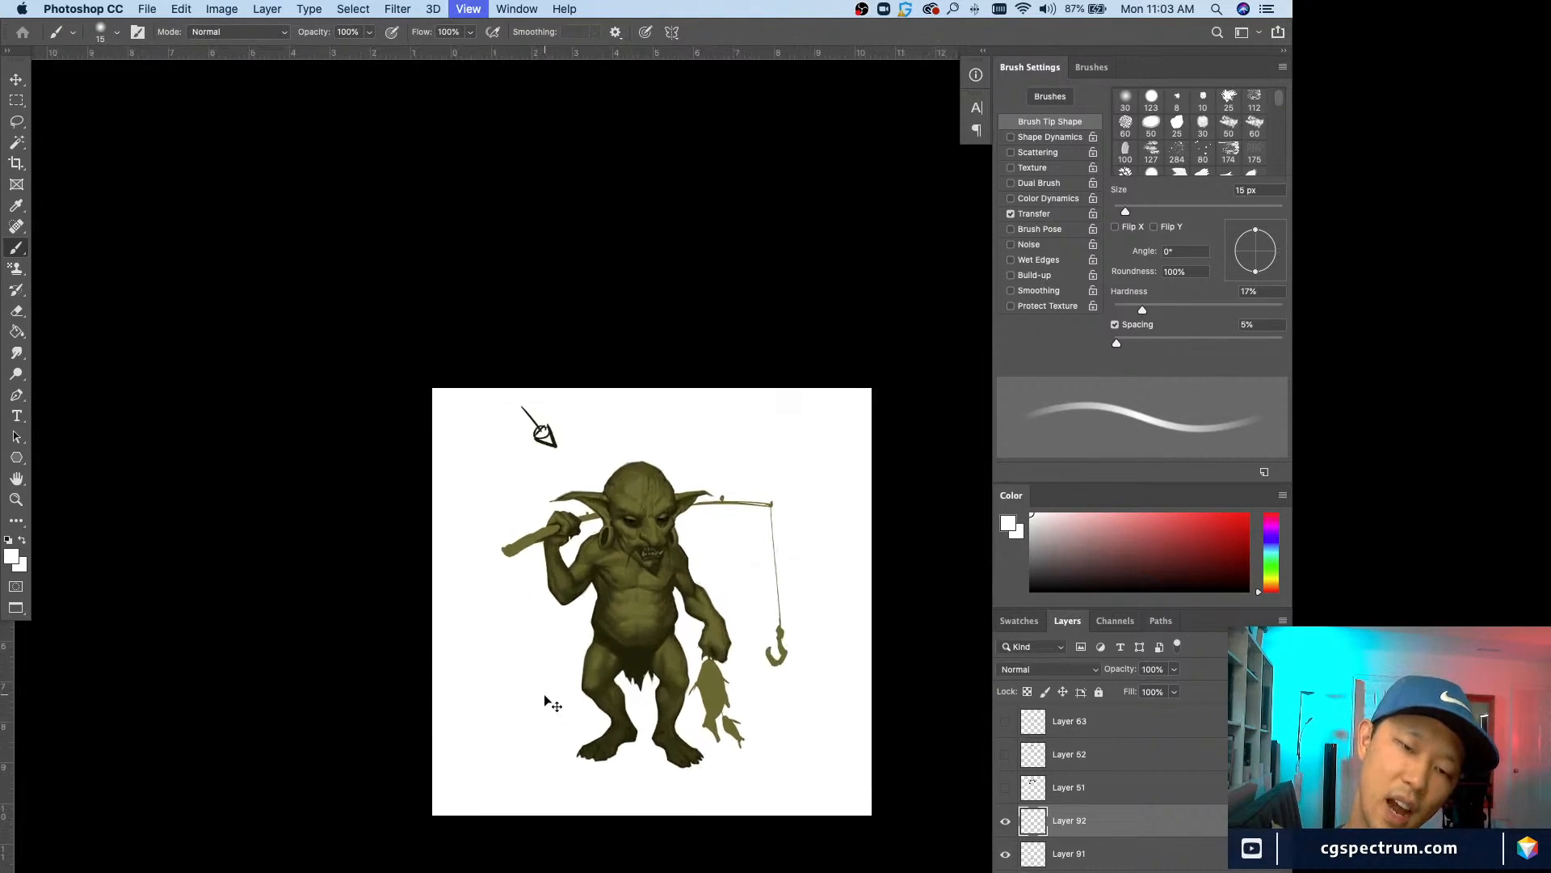
key("super+plus")
key("super+plus")
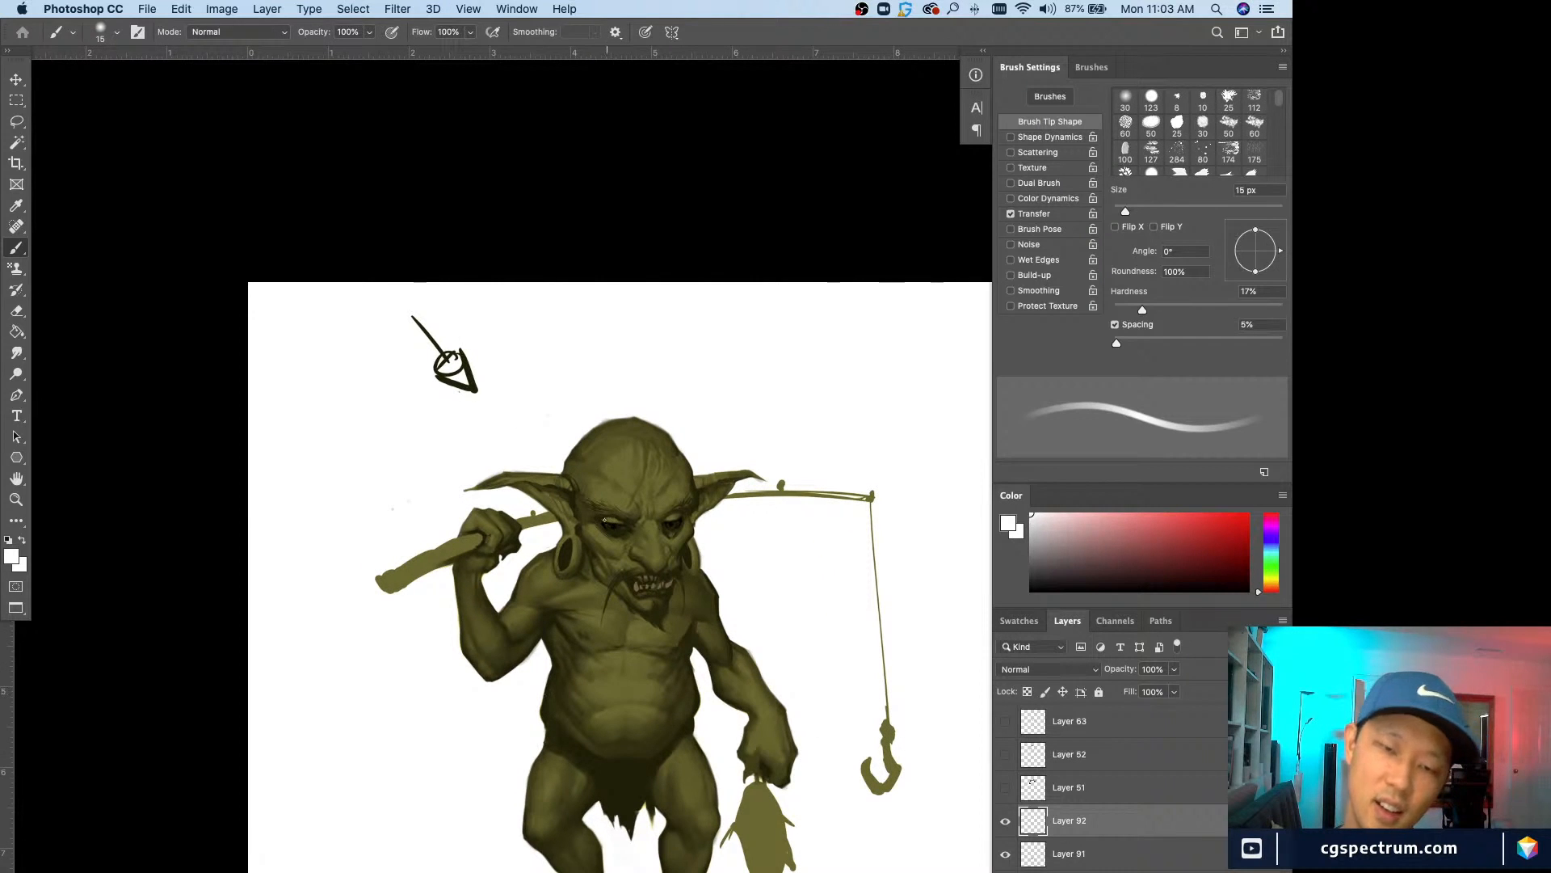
mouse_move(605, 521)
left_mouse_down()
mouse_move(629, 524)
mouse_move(587, 528)
mouse_move(627, 529)
mouse_move(601, 525)
left_mouse_up()
key("super+z")
key("super+z")
key("super+equal")
key("super+equal")
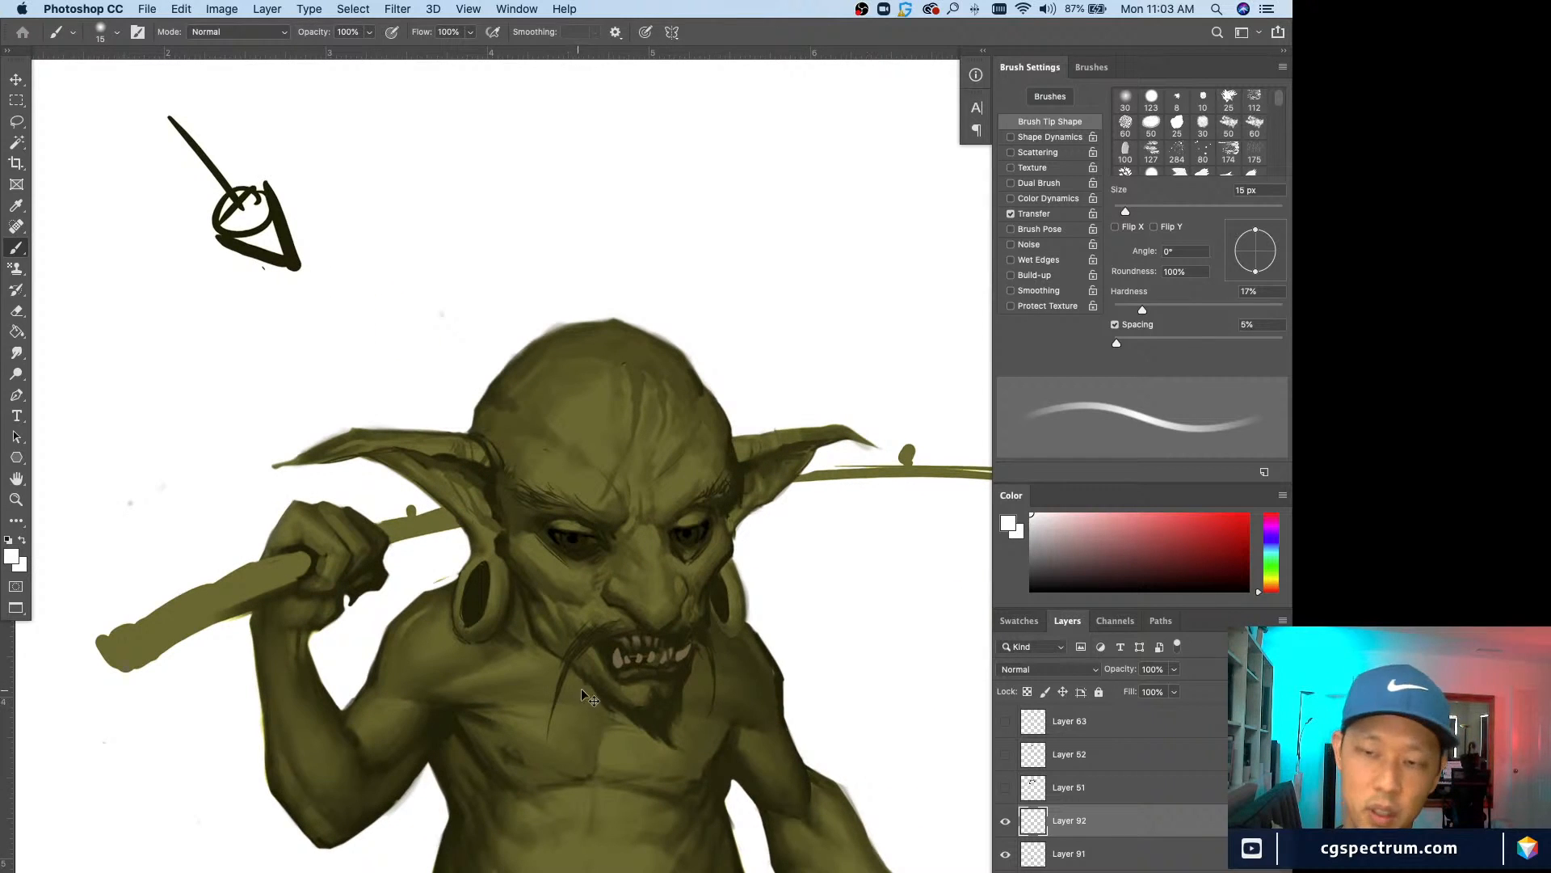
Step: Choose a medium muted teal as the foreground colour for the goblin's eyes
key("super+equal")
key("super+minus")
left_click(1269, 556)
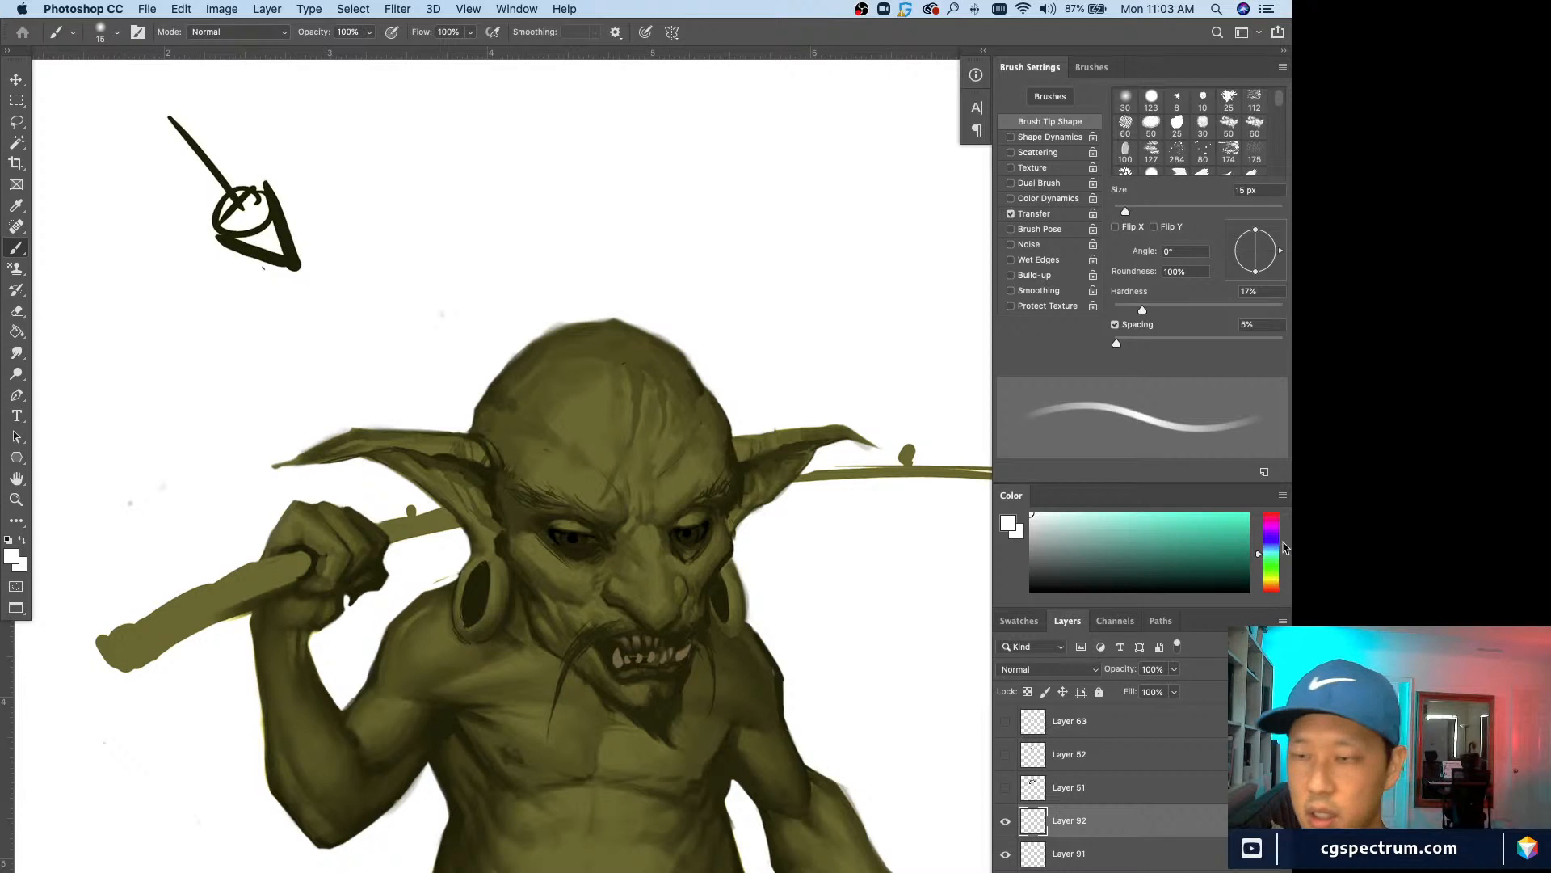
left_click(1274, 550)
left_click_drag(1273, 553, 1274, 552)
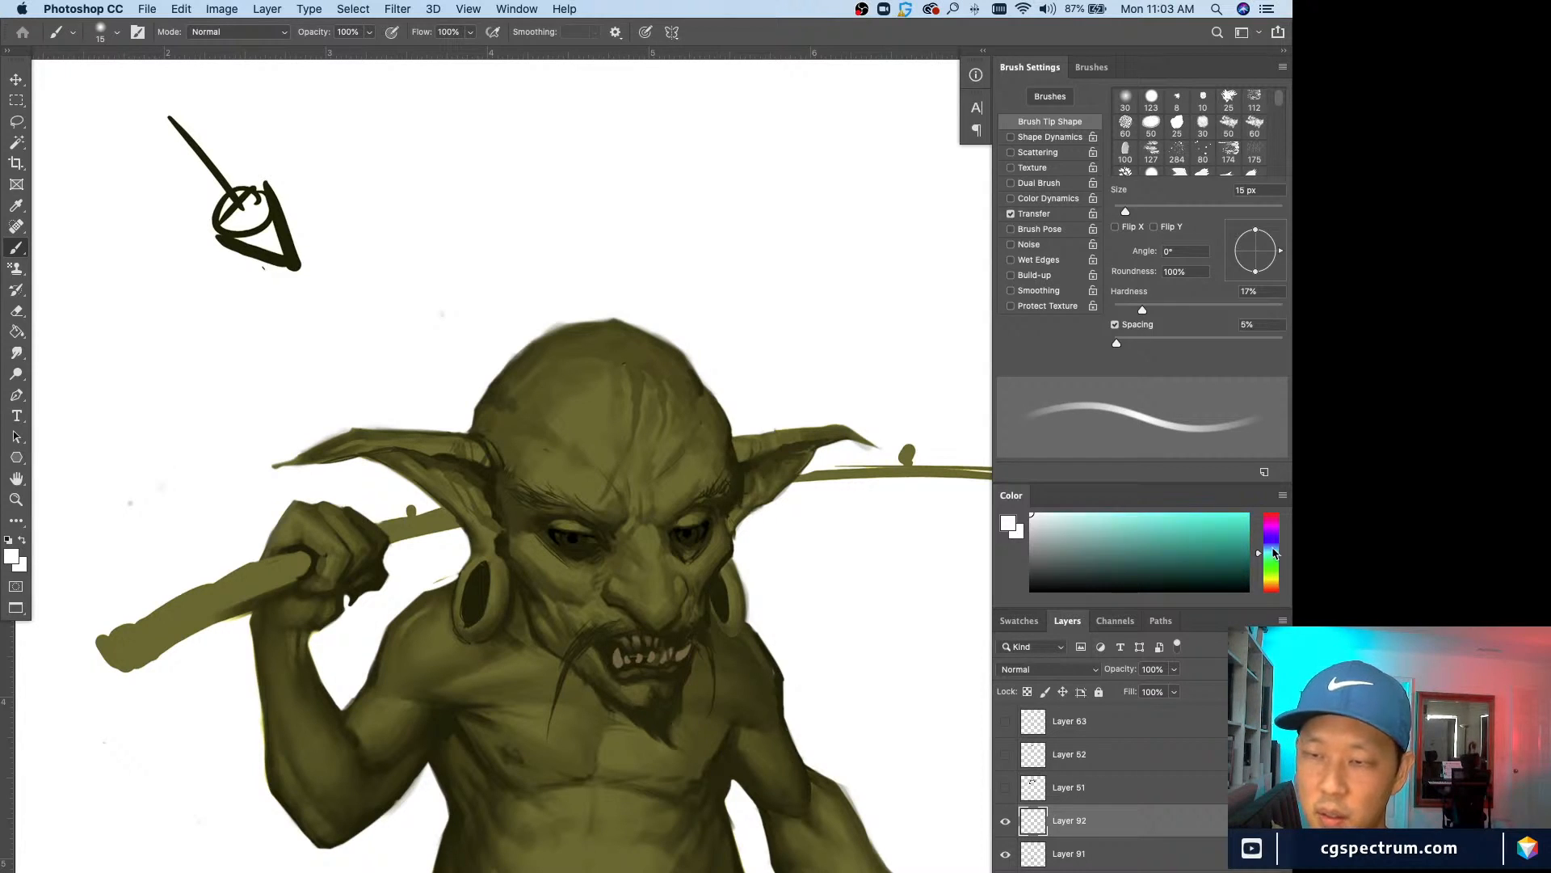
left_click(1201, 541)
Step: Paint a teal iris around the pupil of the eye on the raised-fist side, starting at 7 px and refining at 5 px
key("super+equal")
key("super+equal")
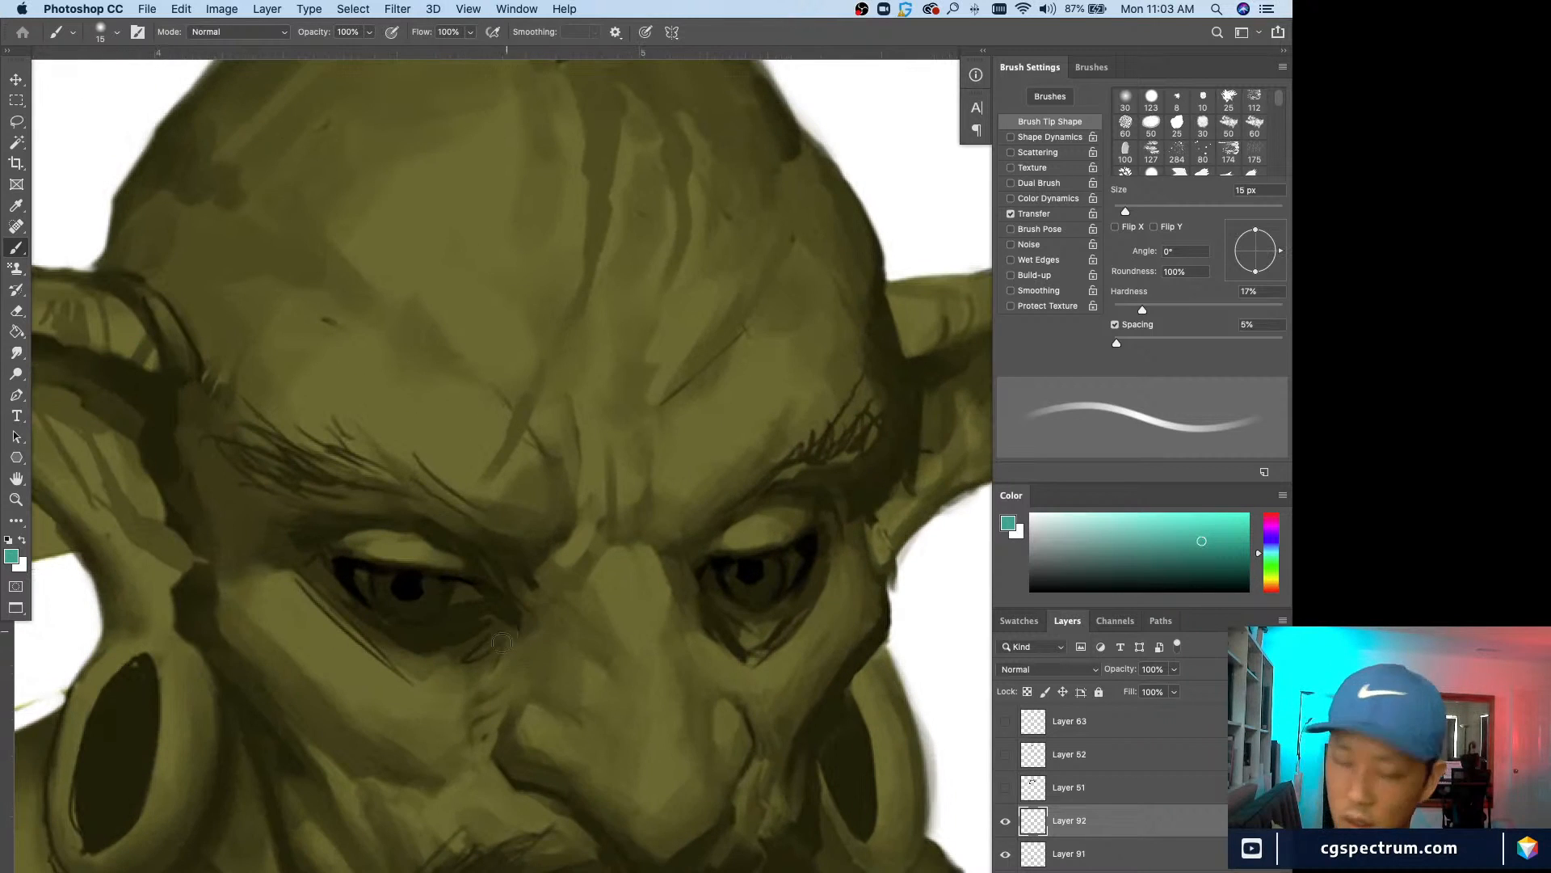
scroll(501, 643, "left", 5)
key("bracketleft")
key("bracketleft")
key("bracketleft")
key("bracketleft")
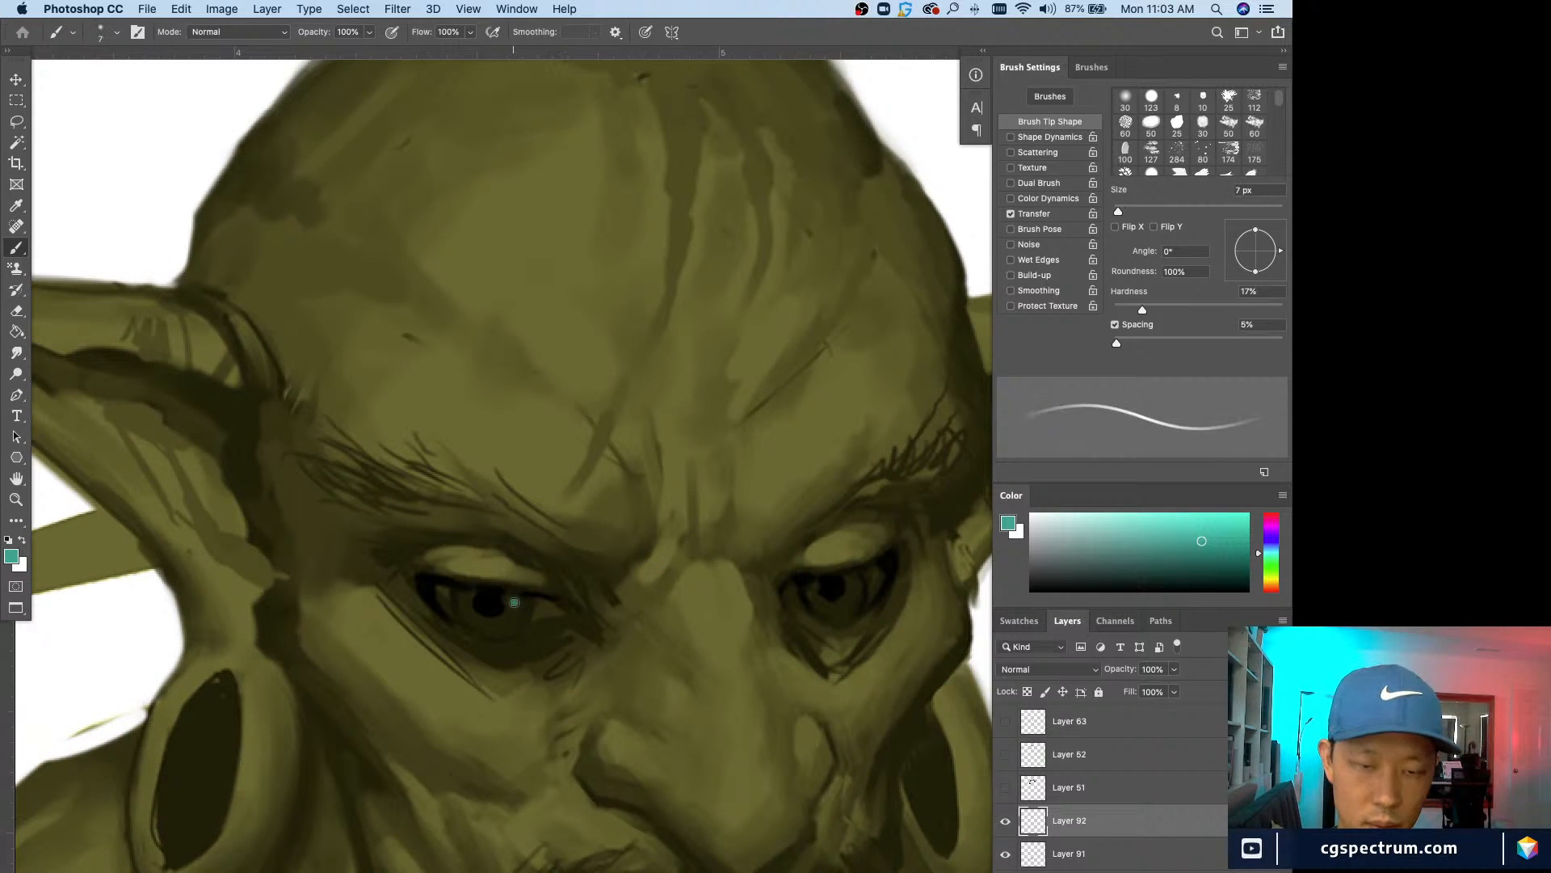
mouse_move(514, 602)
left_mouse_down()
mouse_move(495, 627)
mouse_move(472, 602)
left_mouse_up()
key("bracketleft")
key("bracketleft")
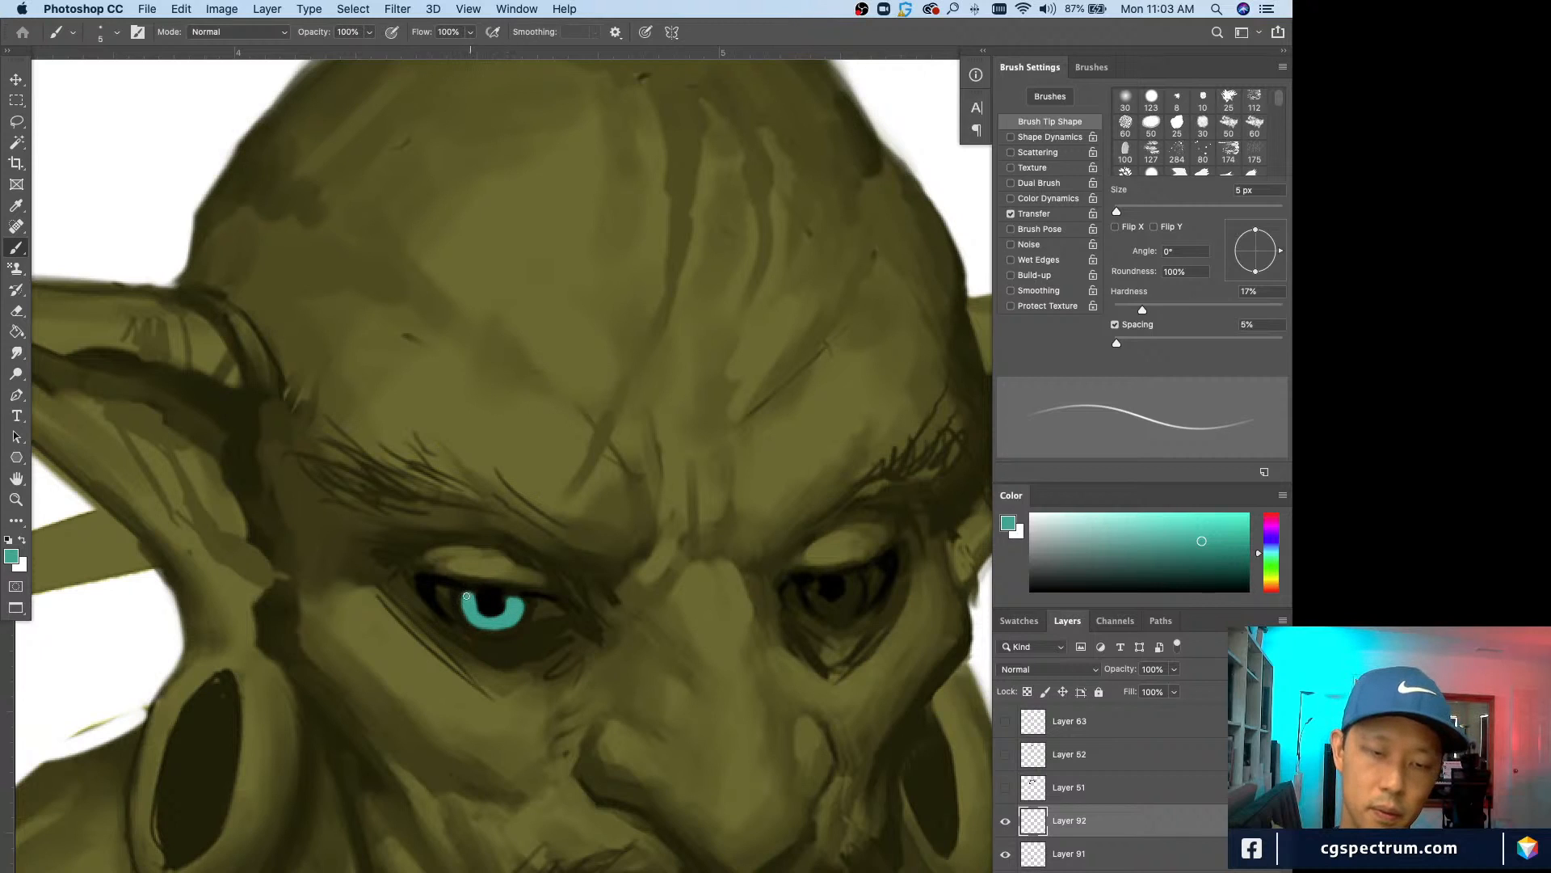
mouse_move(466, 596)
left_mouse_down()
mouse_move(486, 627)
mouse_move(517, 606)
mouse_move(500, 627)
mouse_move(511, 606)
mouse_move(514, 620)
mouse_move(478, 606)
left_mouse_up()
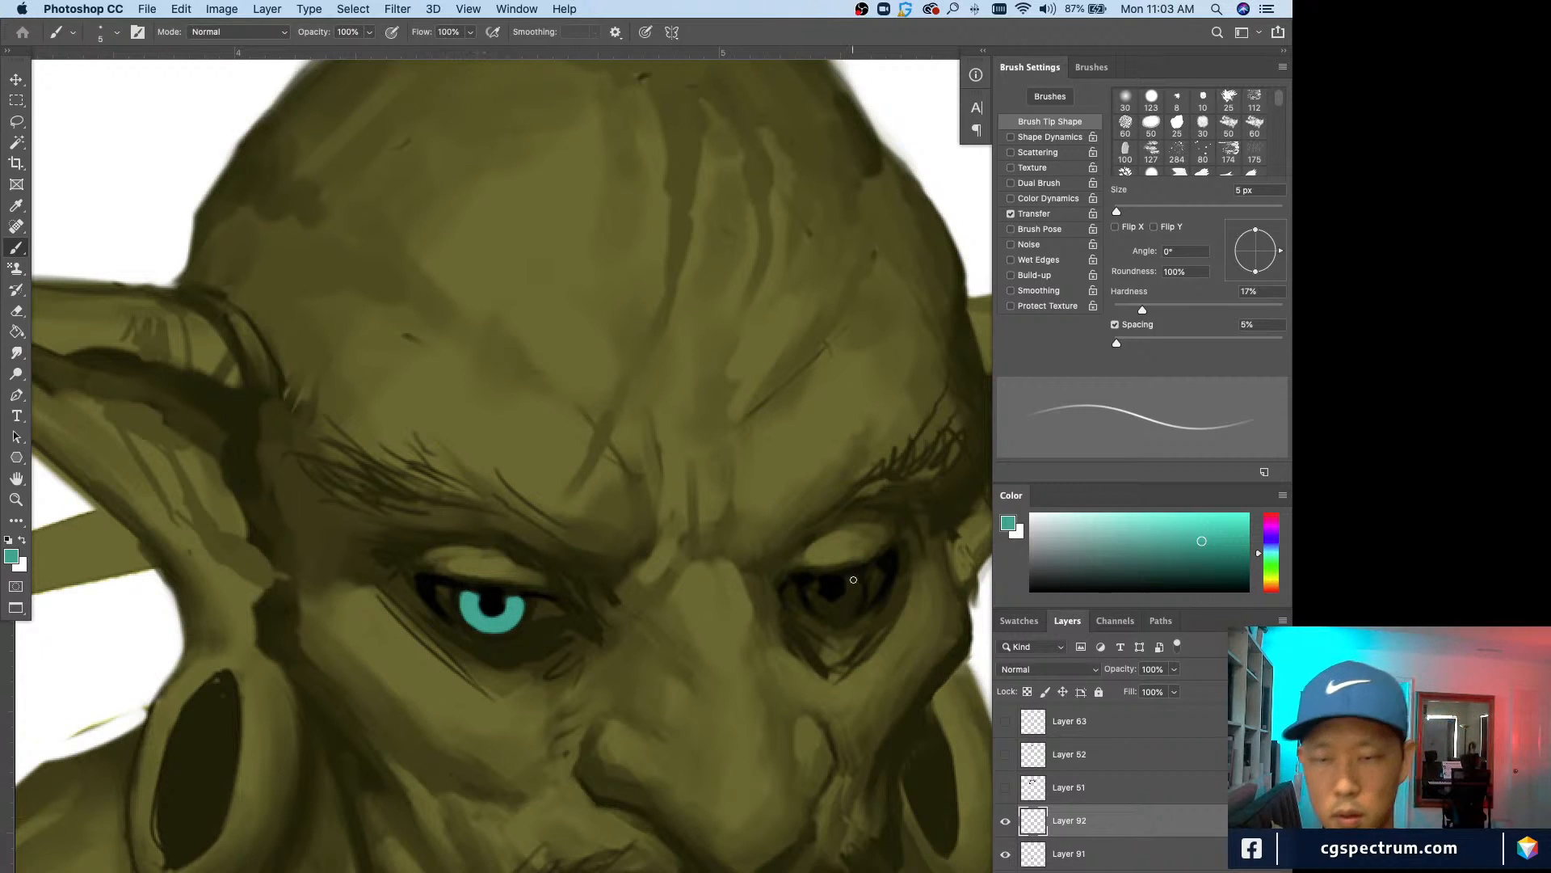
Step: Paint the matching teal iris in the other eye at 5 px and compare the pair from a distance
mouse_move(853, 580)
left_mouse_down()
mouse_move(849, 602)
mouse_move(809, 581)
mouse_move(830, 603)
left_mouse_up()
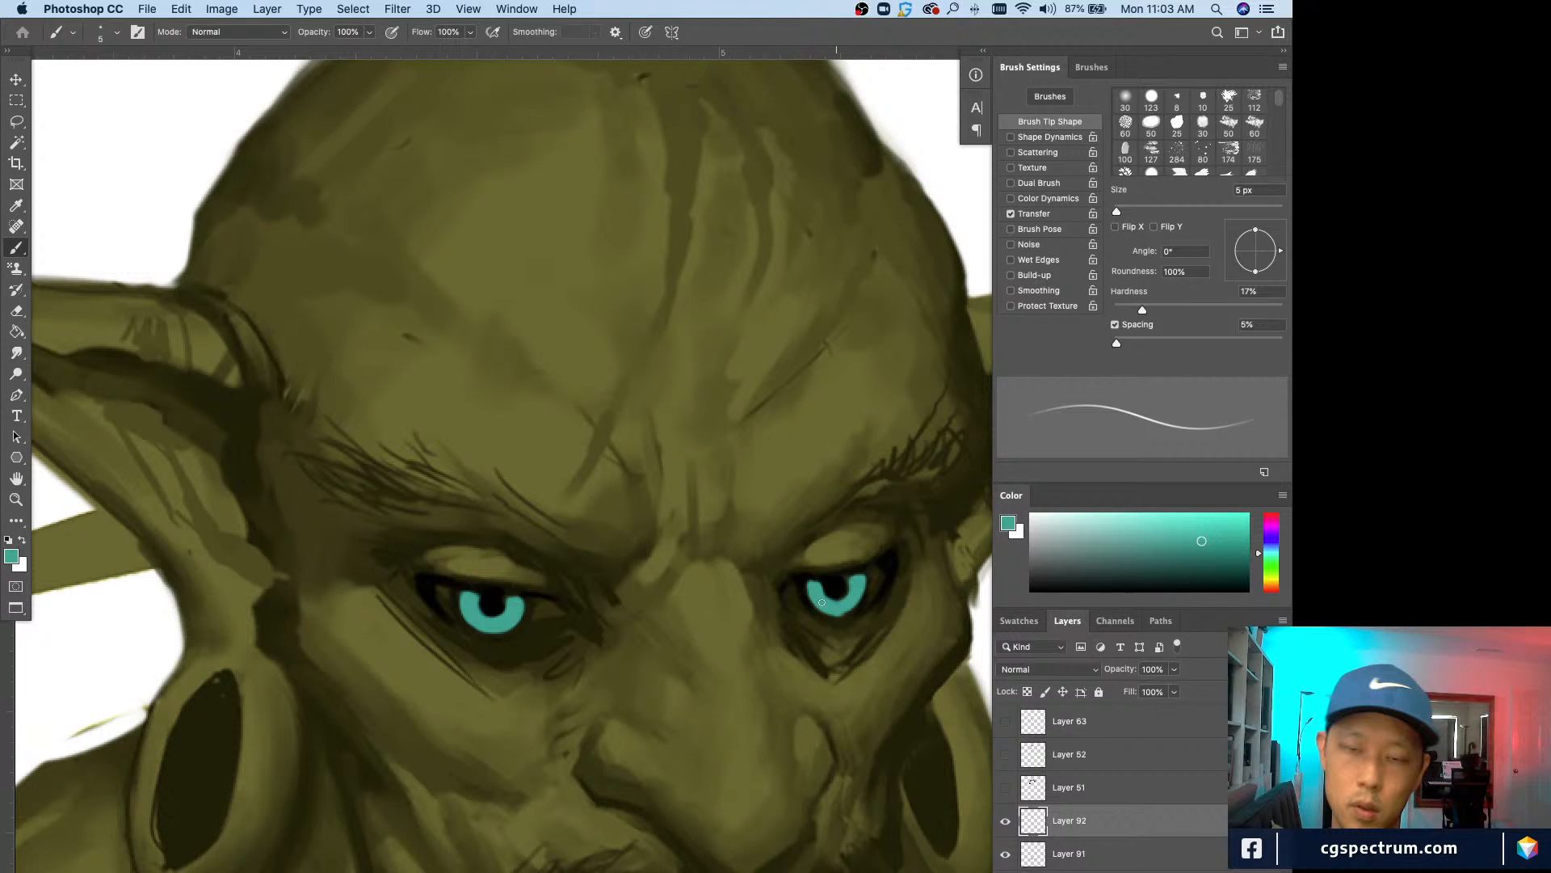
key("super+minus")
key("super+minus")
key("super+equal")
key("super+equal")
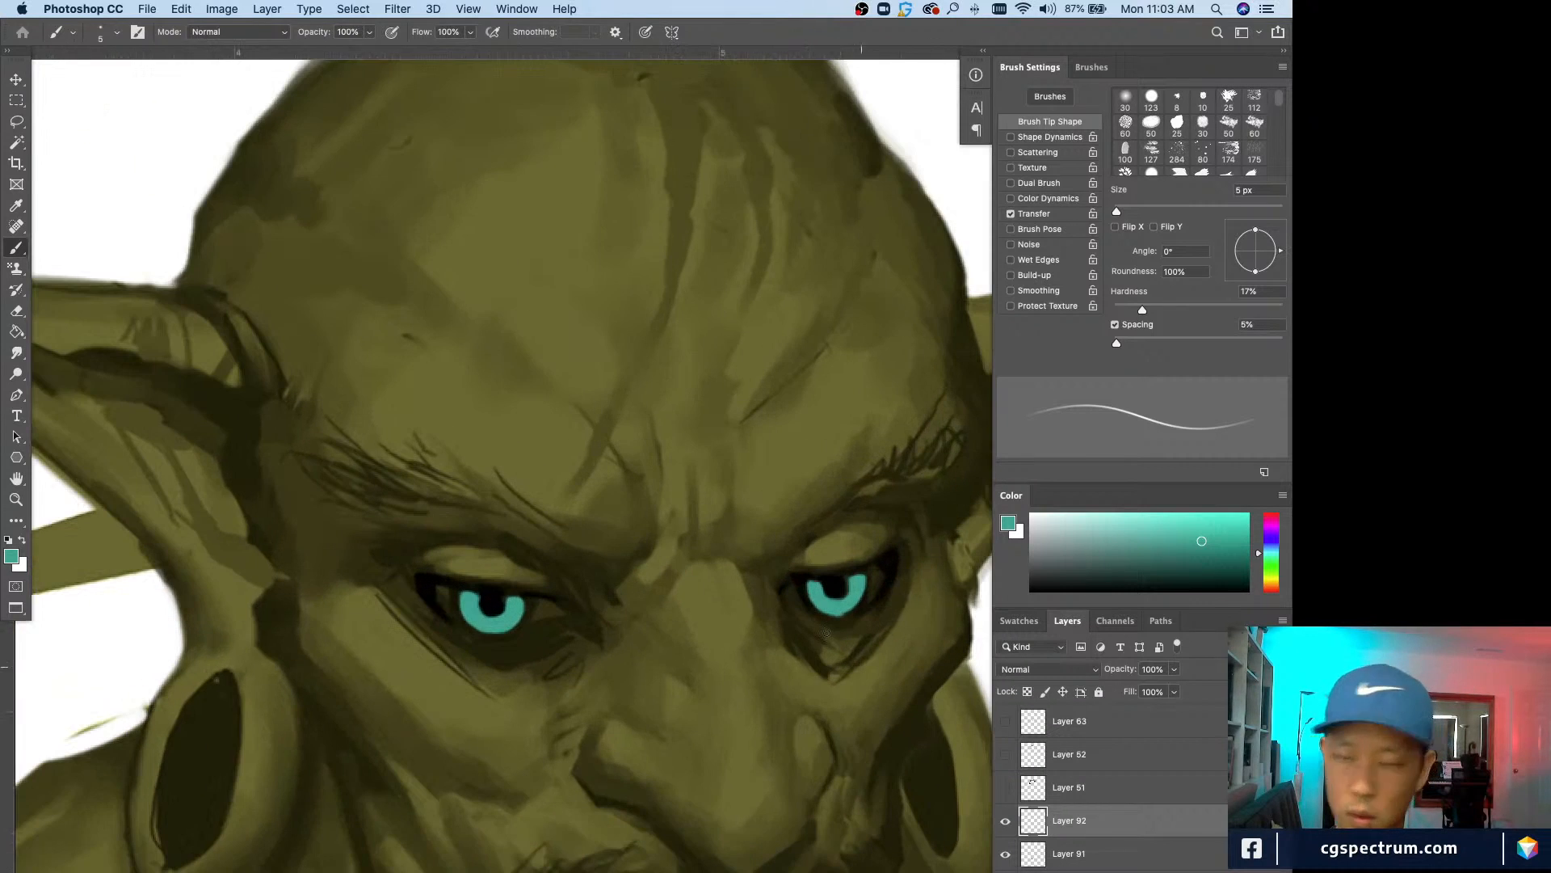
Step: Reduce the eraser to 5 px and check how the teal eyes read against the head and torso
key("e")
key("bracketleft")
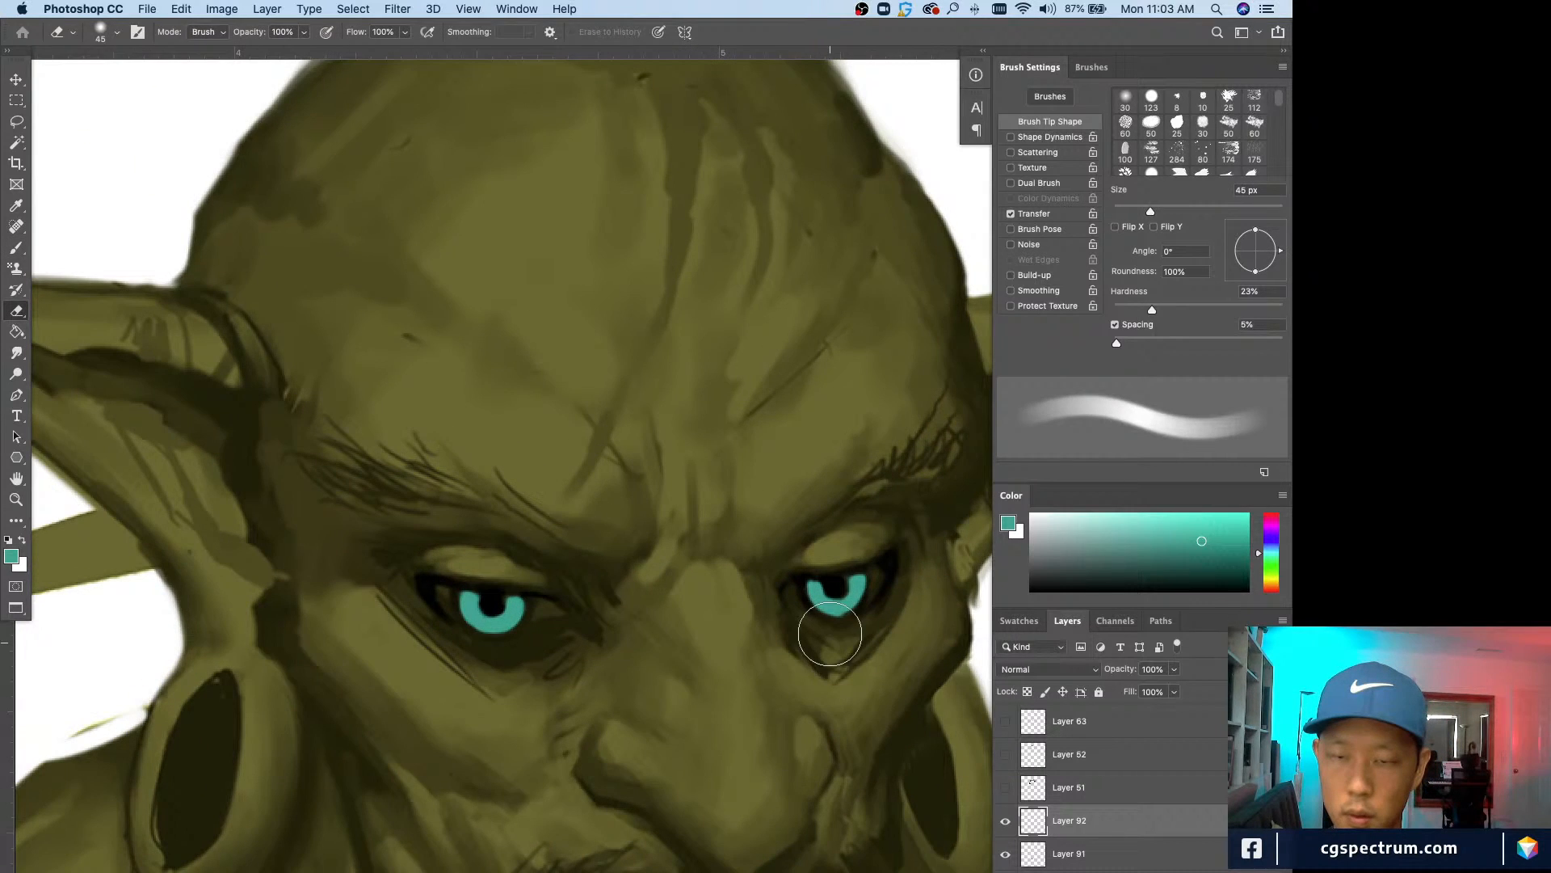
key("bracketleft")
key("bracketleft")
key("bracketleft")
key("bracketleft")
key("bracketleft")
key("bracketleft")
key("bracketleft")
key("bracketleft")
key("bracketleft")
key("bracketleft")
key("bracketleft")
key("bracketleft")
key("super+minus")
key("super+minus")
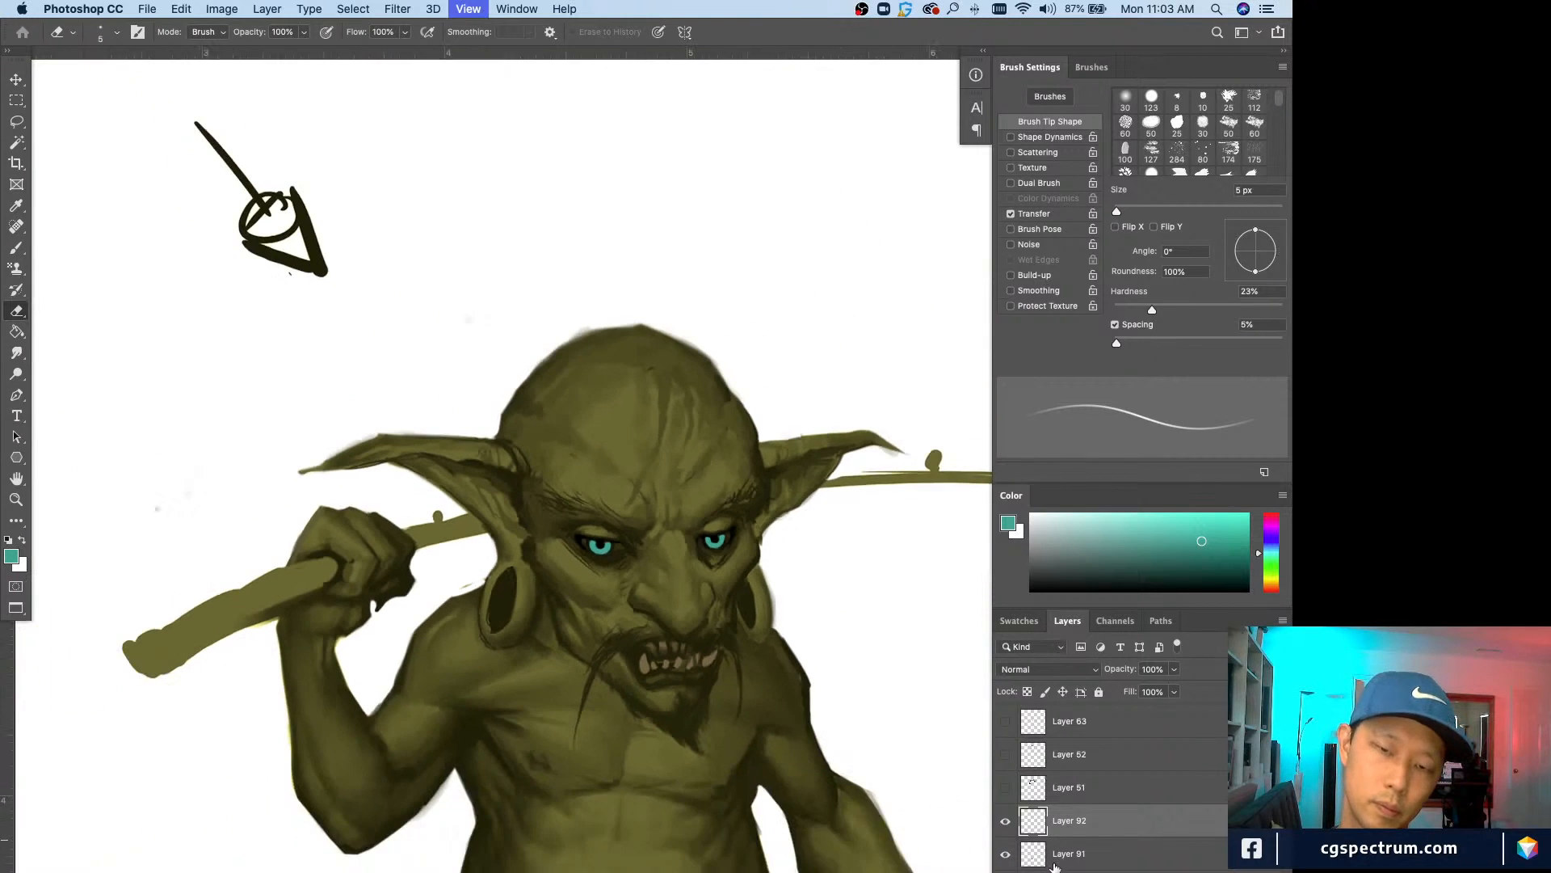
key("super+equal")
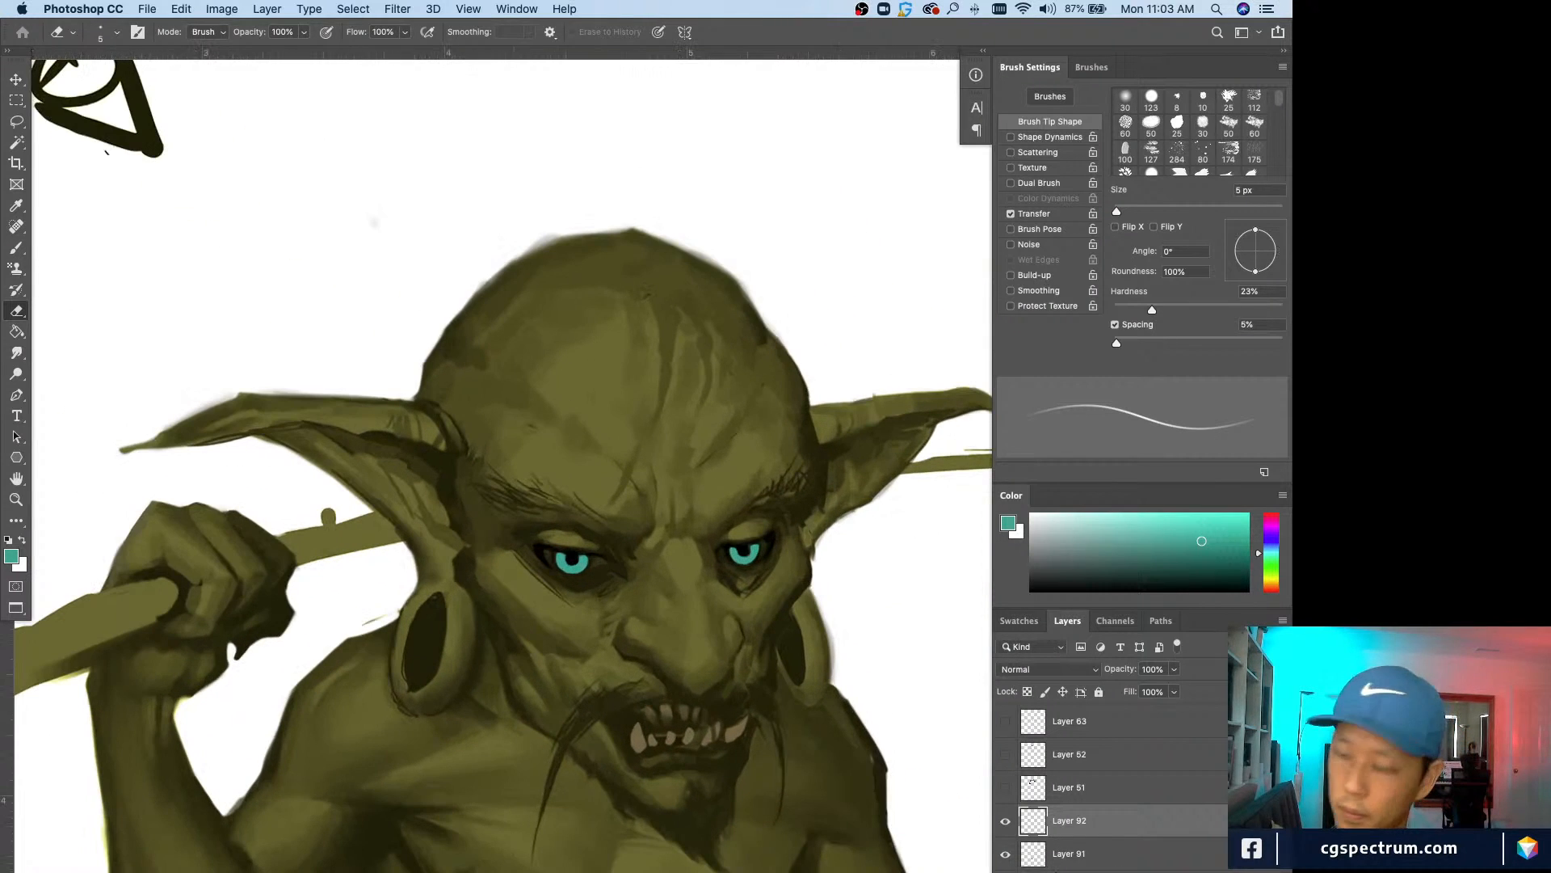
Step: Add a layer clipped to the teal iris layer and load the 30 px soft round brush
key("v")
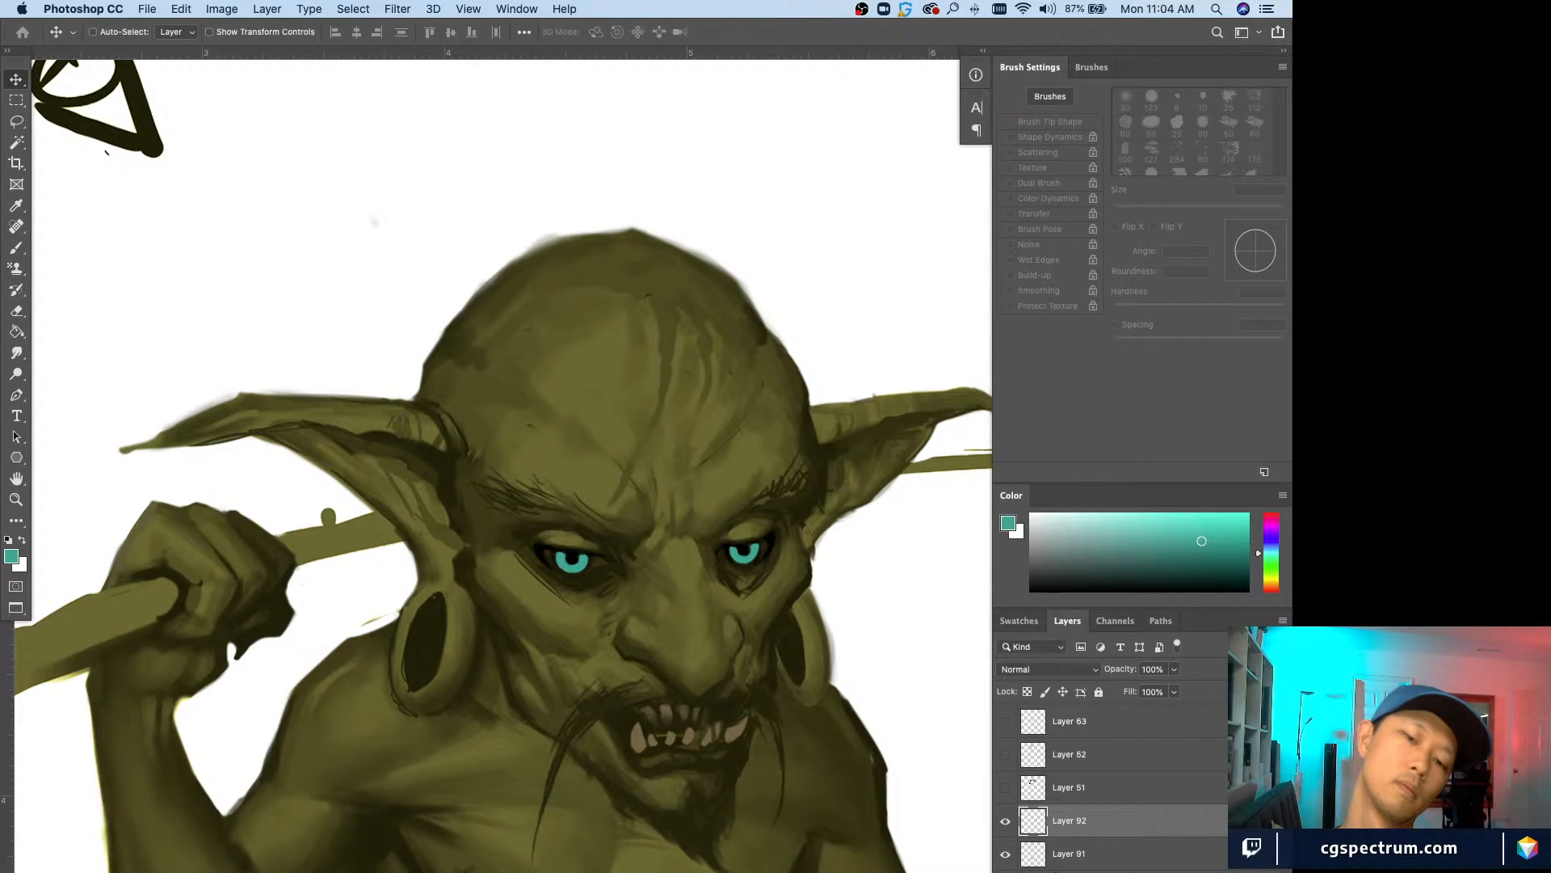
key("b")
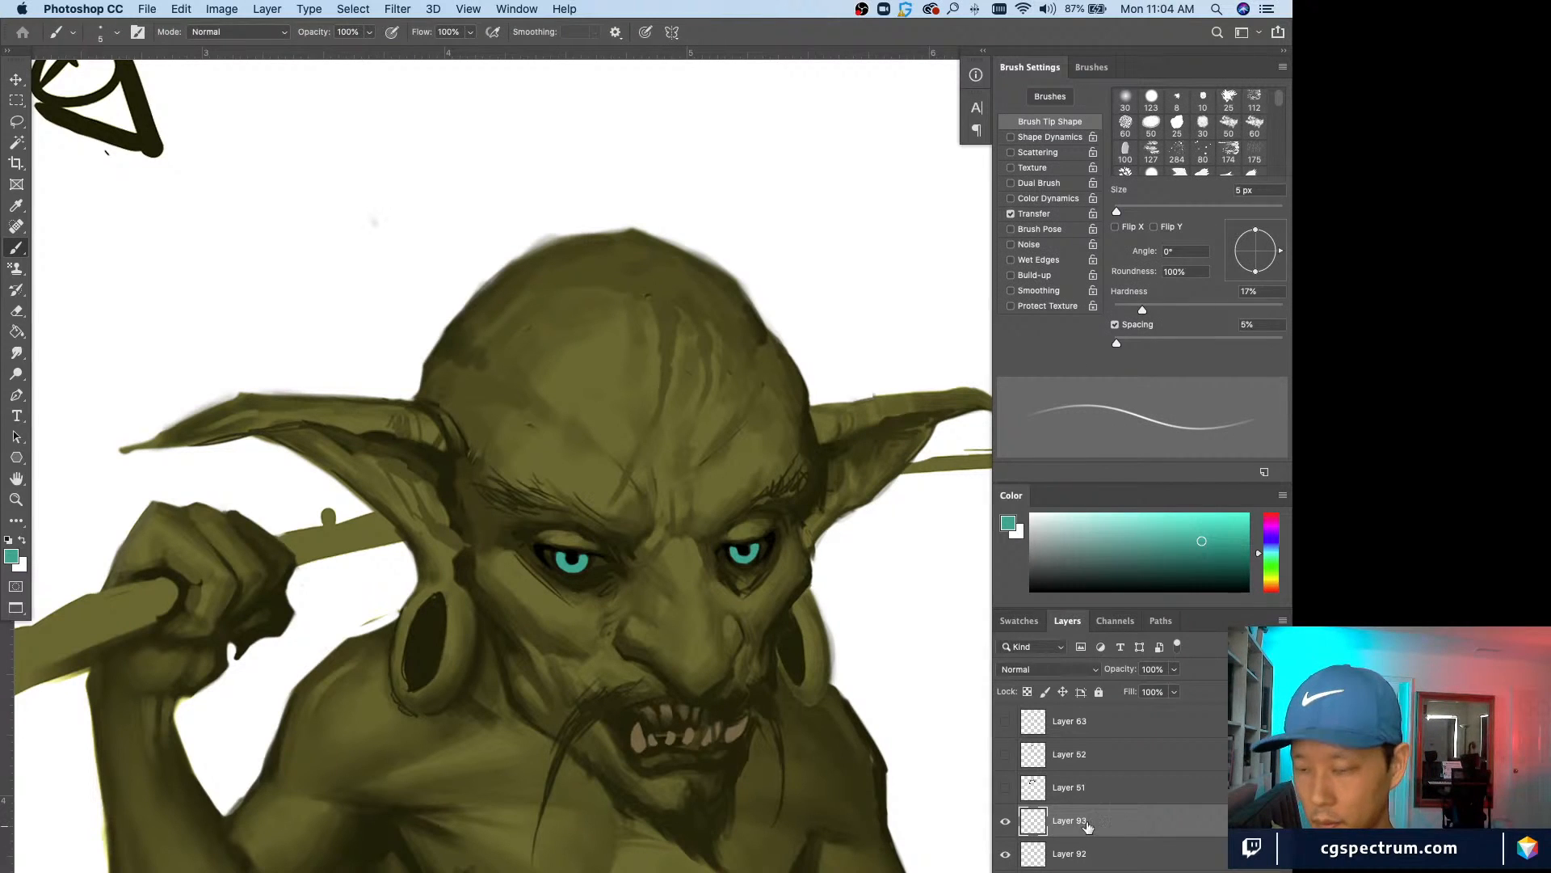
left_click(1134, 837, "alt")
key("d")
key("bracketright")
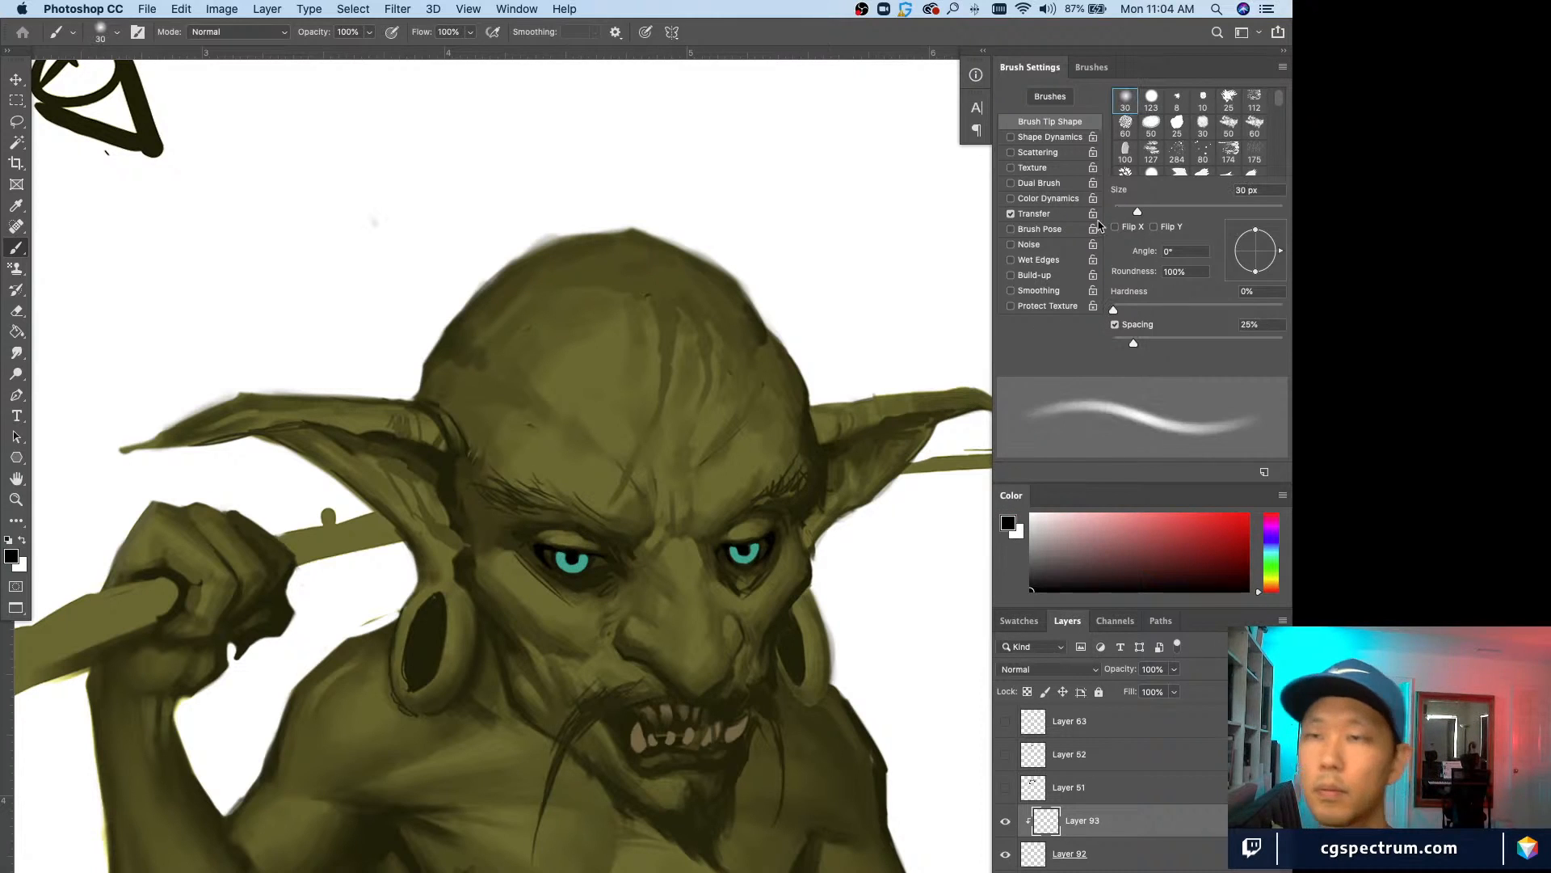
left_click(1153, 97)
left_click(1125, 97)
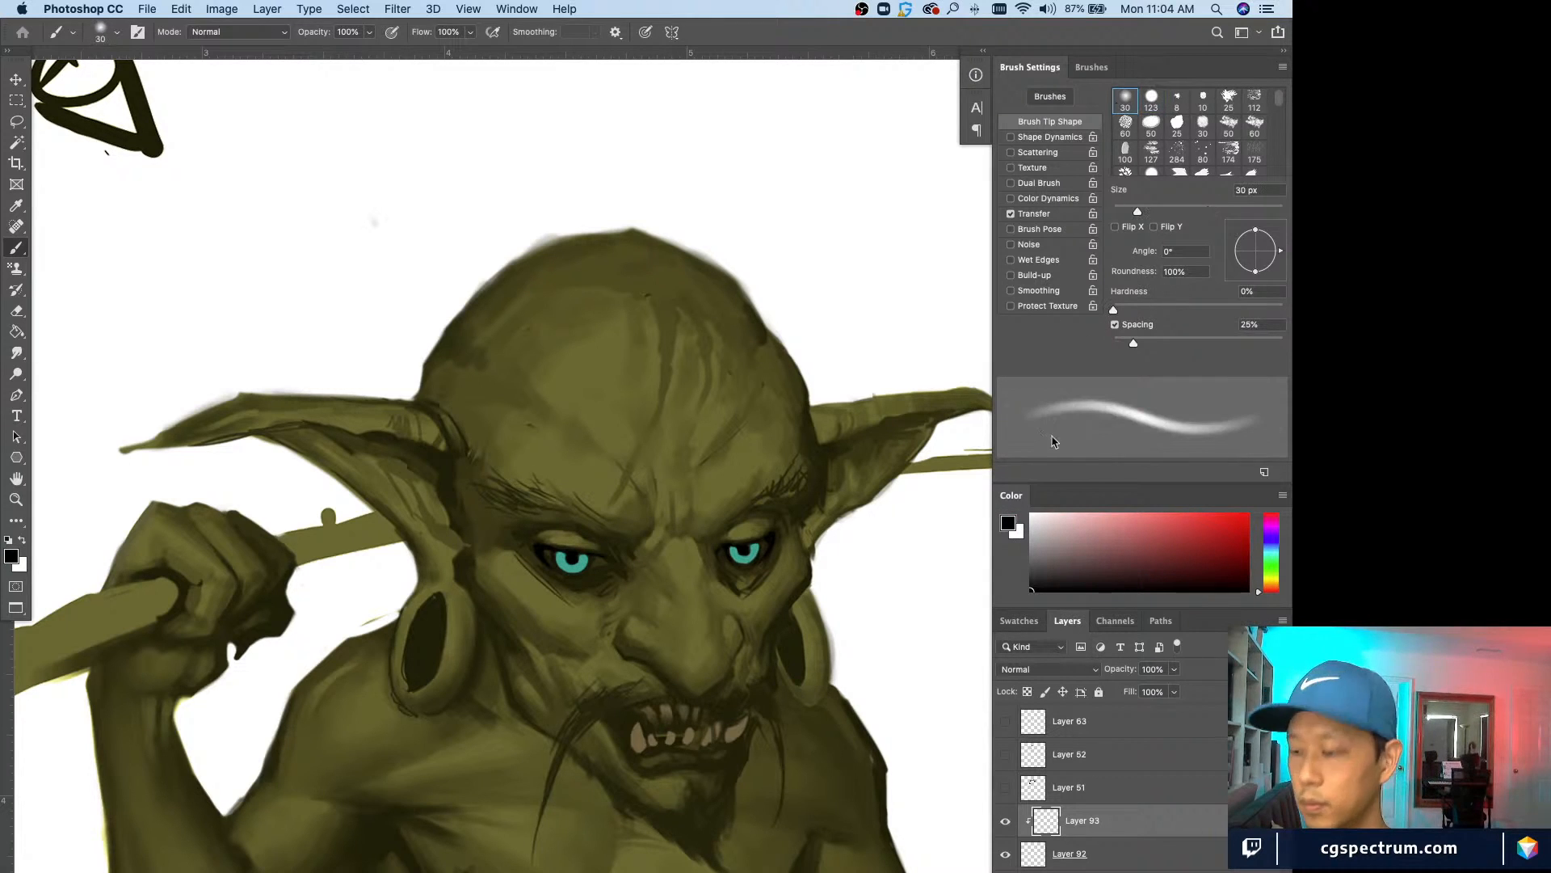
Step: Shade the upper part of both irises with a sampled near-black at 40 px, then check the eyes within the figure
left_click(550, 537, "alt")
key("bracketright")
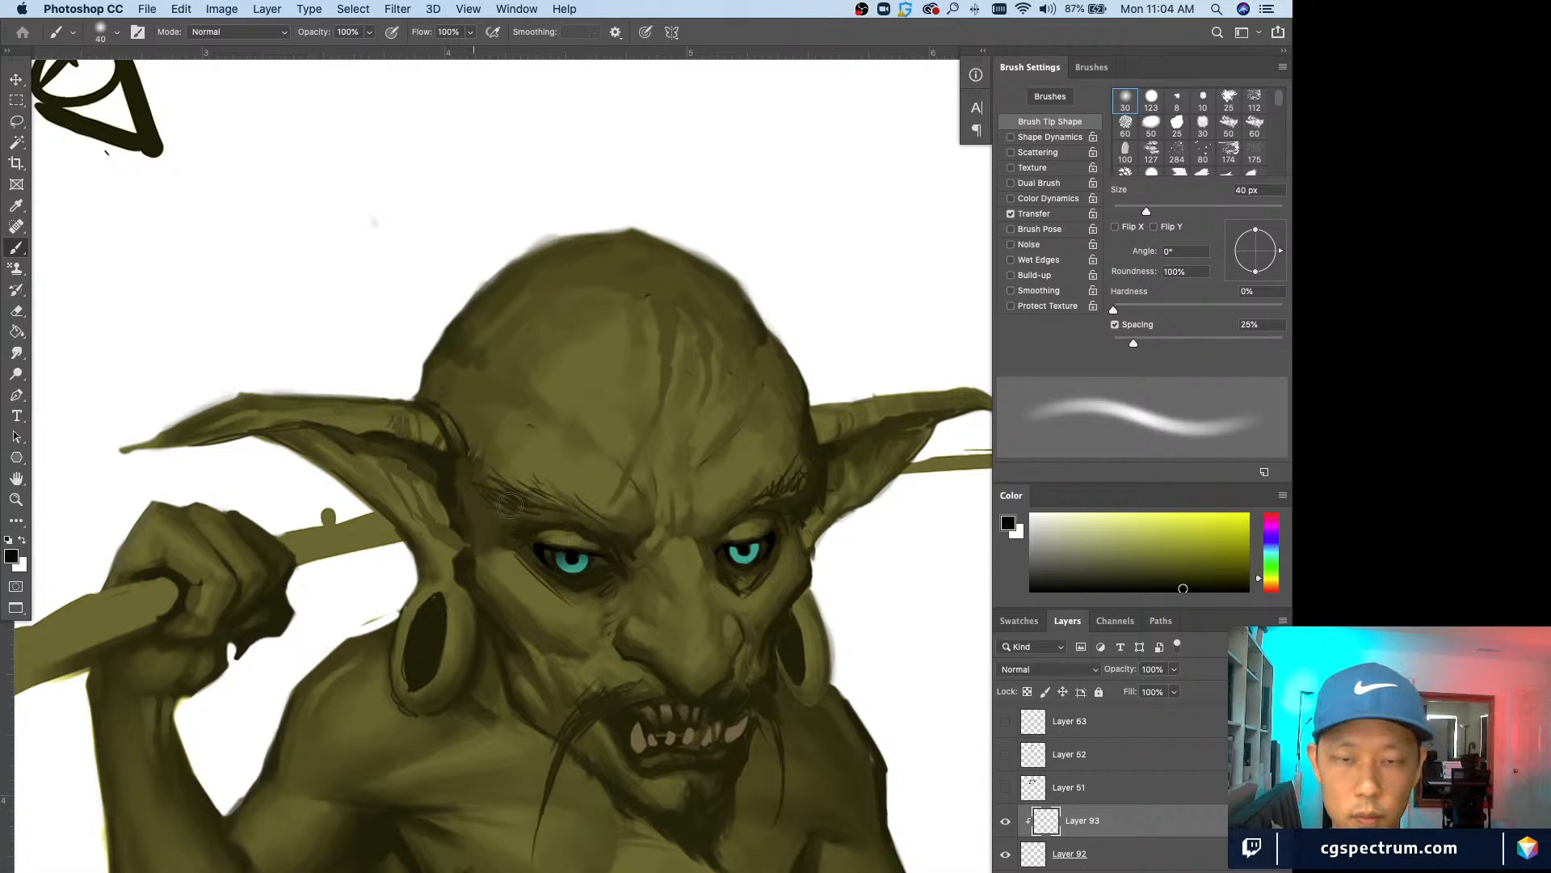
left_click_drag(752, 534, 732, 553)
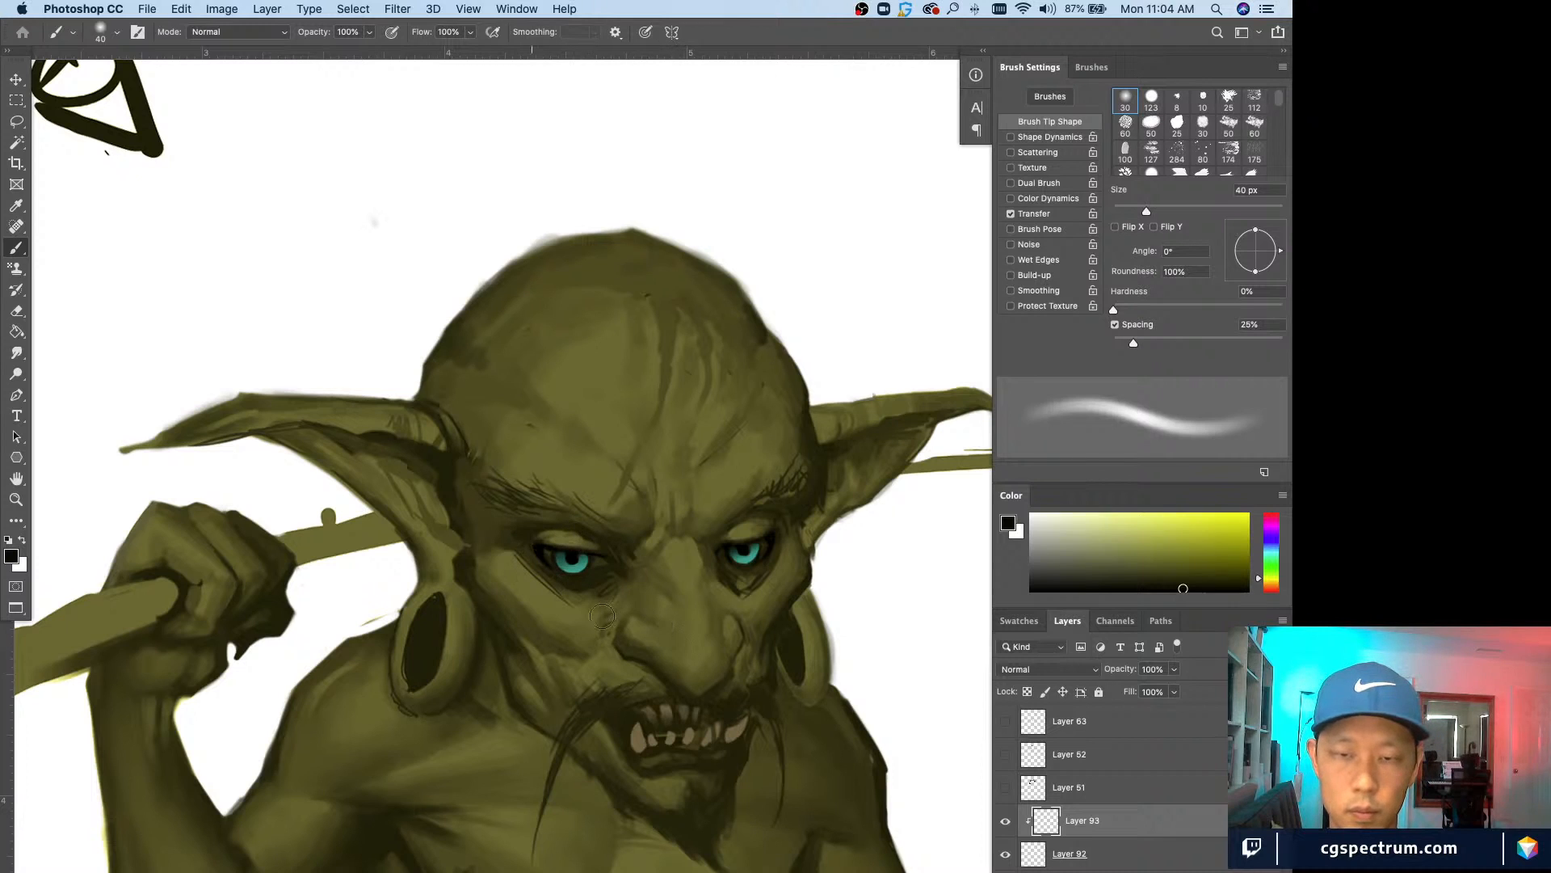
key("e")
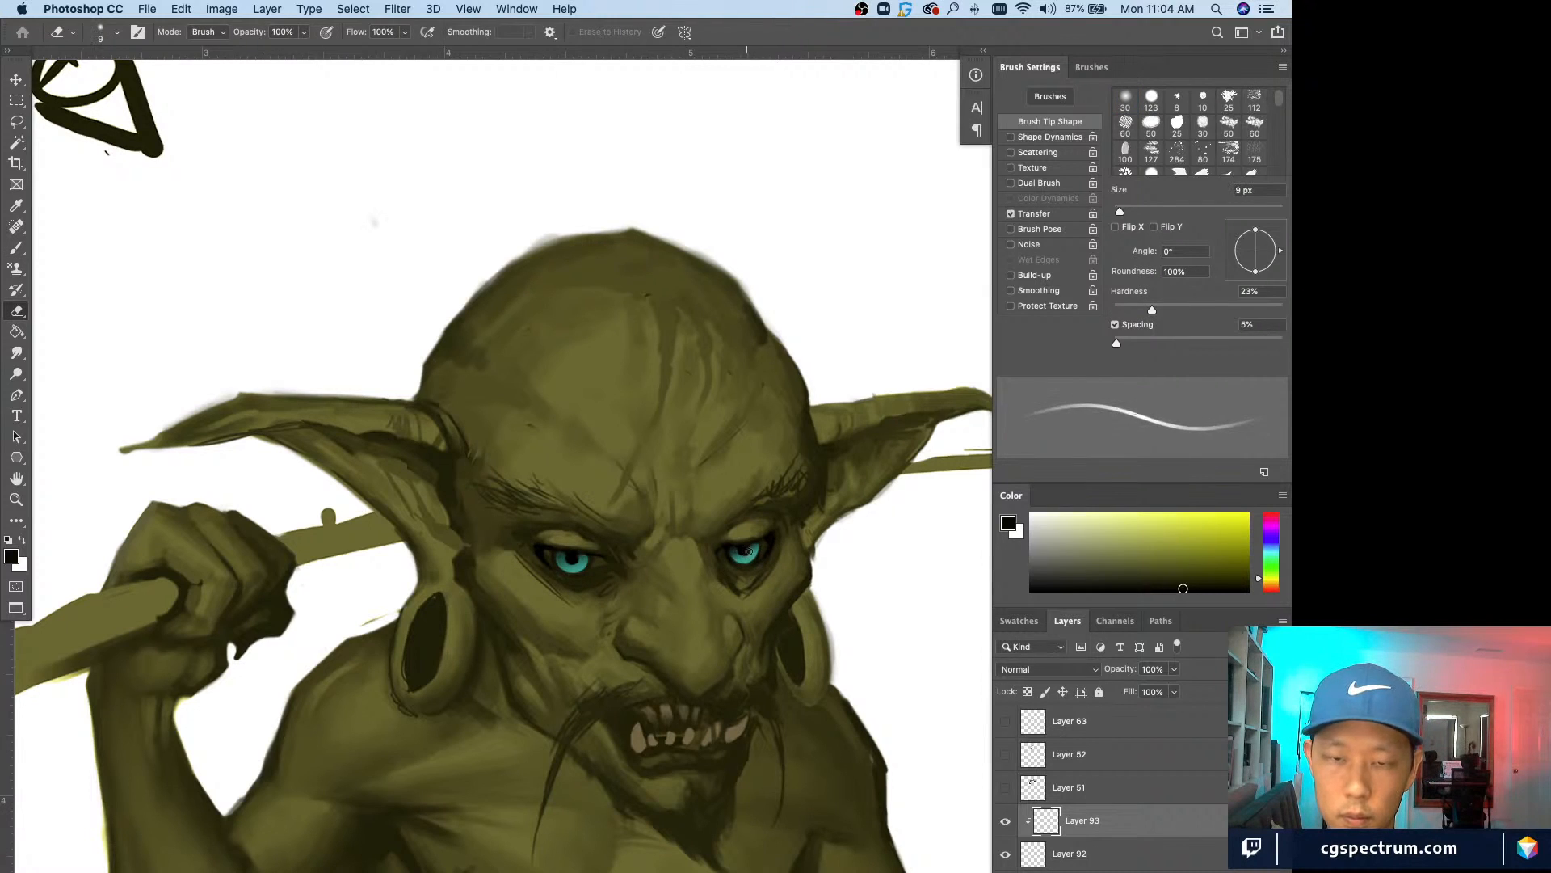
key("b")
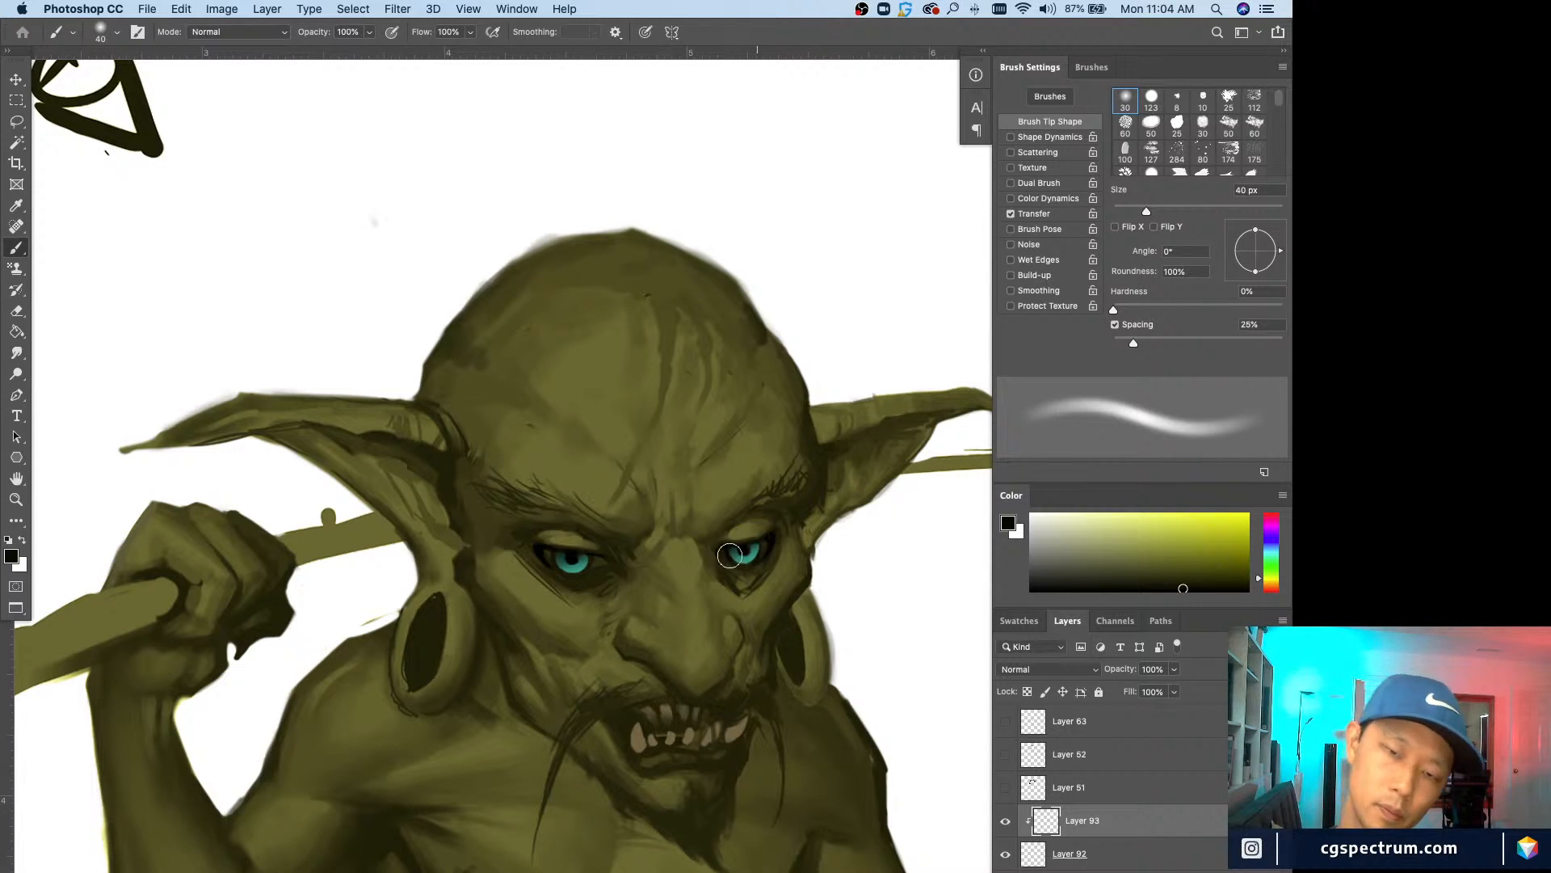
scroll(614, 514, "down", 5)
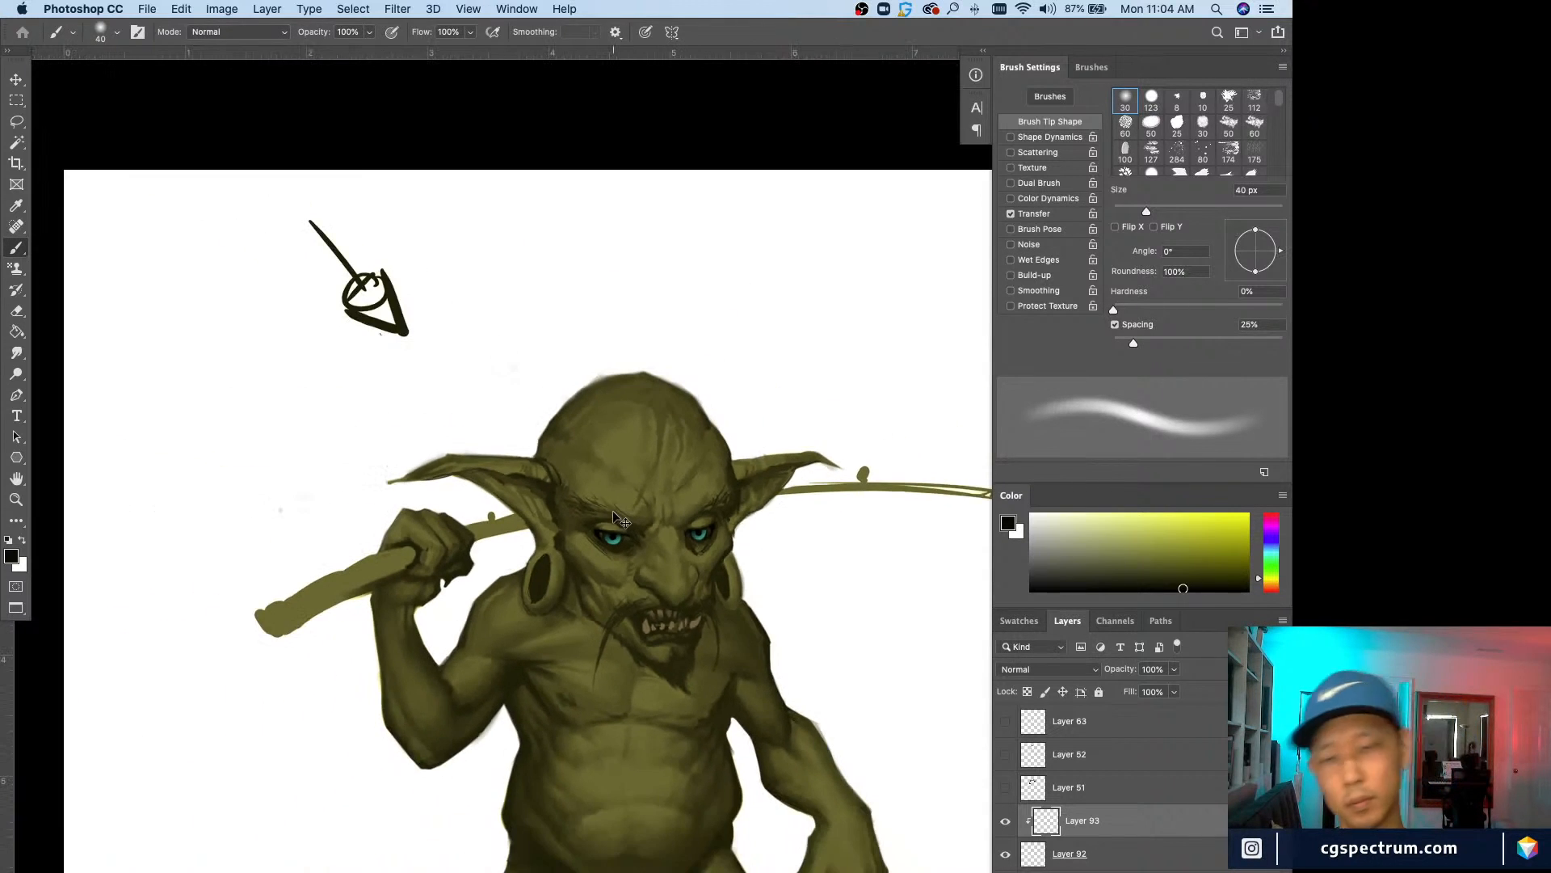
scroll(613, 511, "up", 6)
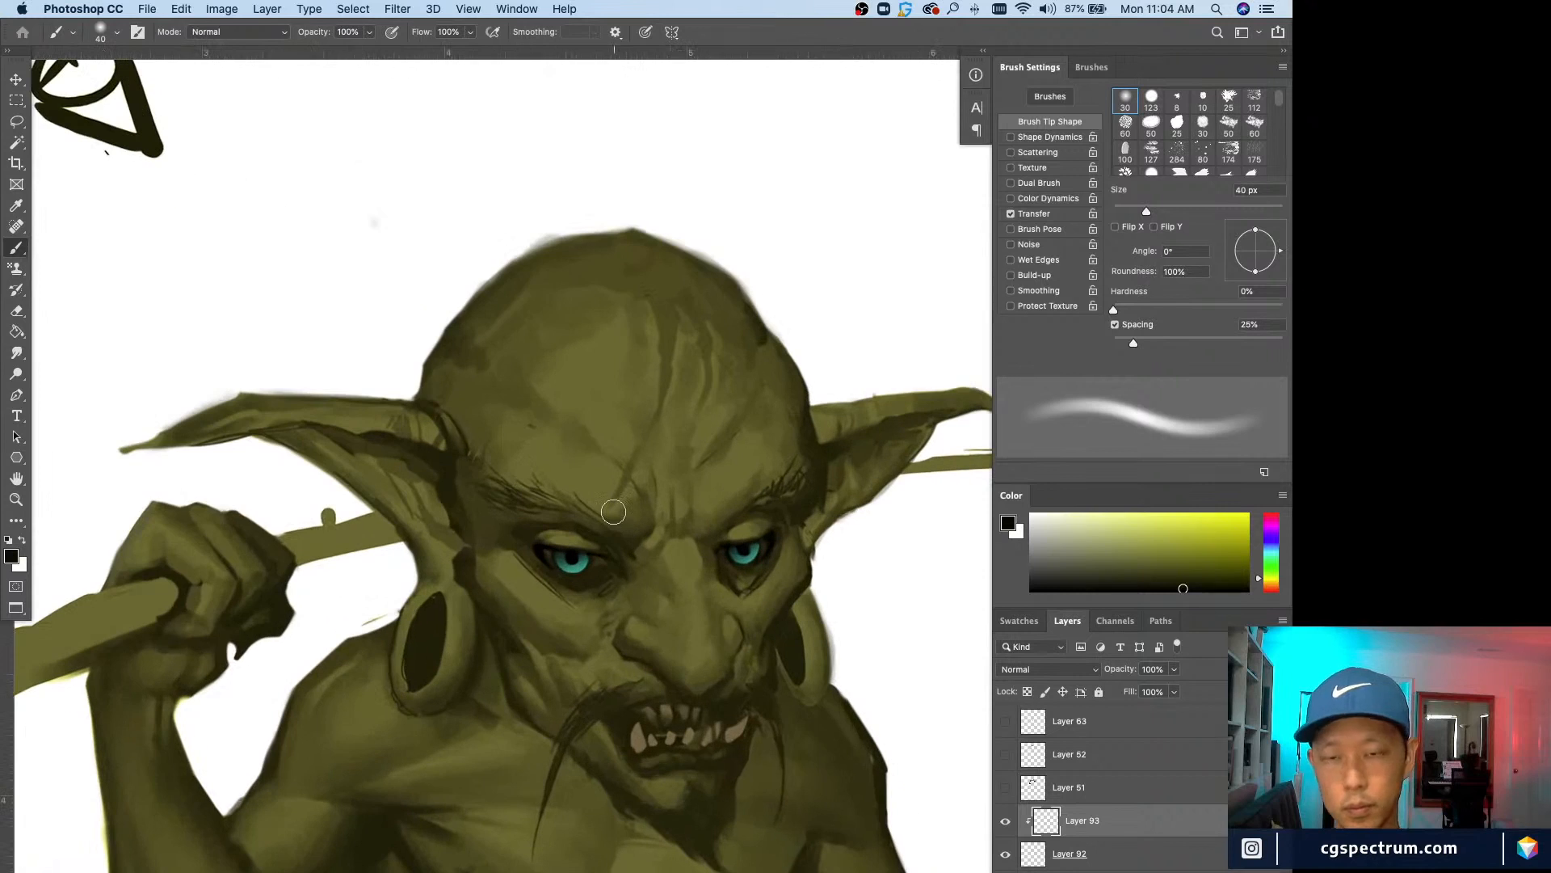
Step: Lower the iris shading layer's opacity to 81% and compare the eyes with the layer hidden and shown
left_click(1174, 669)
left_click_drag(1178, 688, 1145, 688)
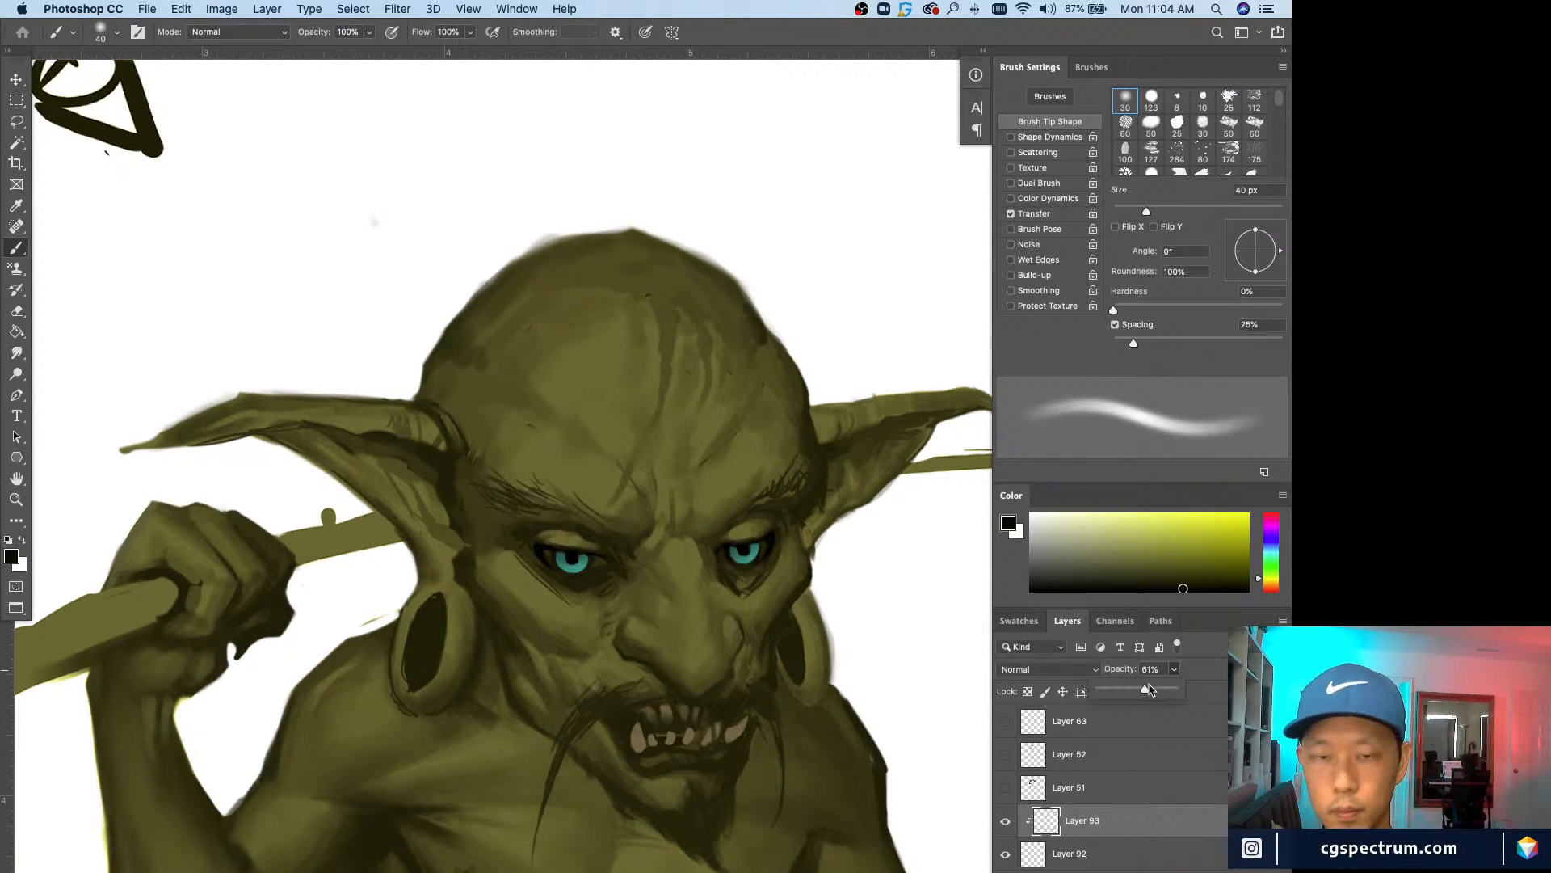
left_click(1006, 820)
left_click(1006, 820)
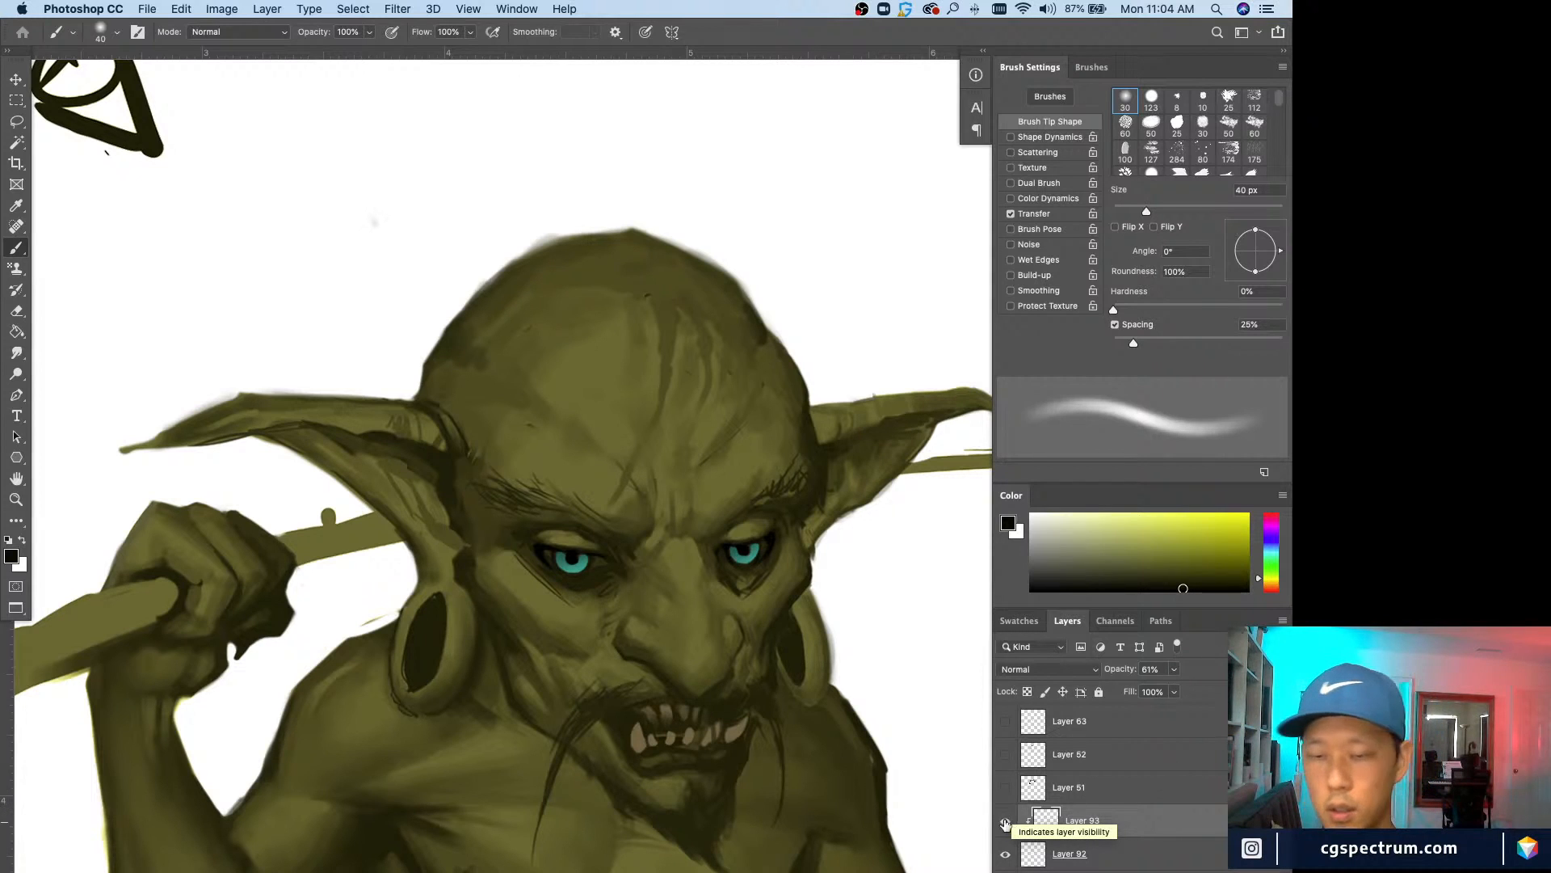
left_click(1006, 820)
left_click(1006, 820)
Step: Add a layer above the iris shading and mix a pale greyish beige from sampled skin for the eye whites
key("super+shift+alt+n")
key("super+equal")
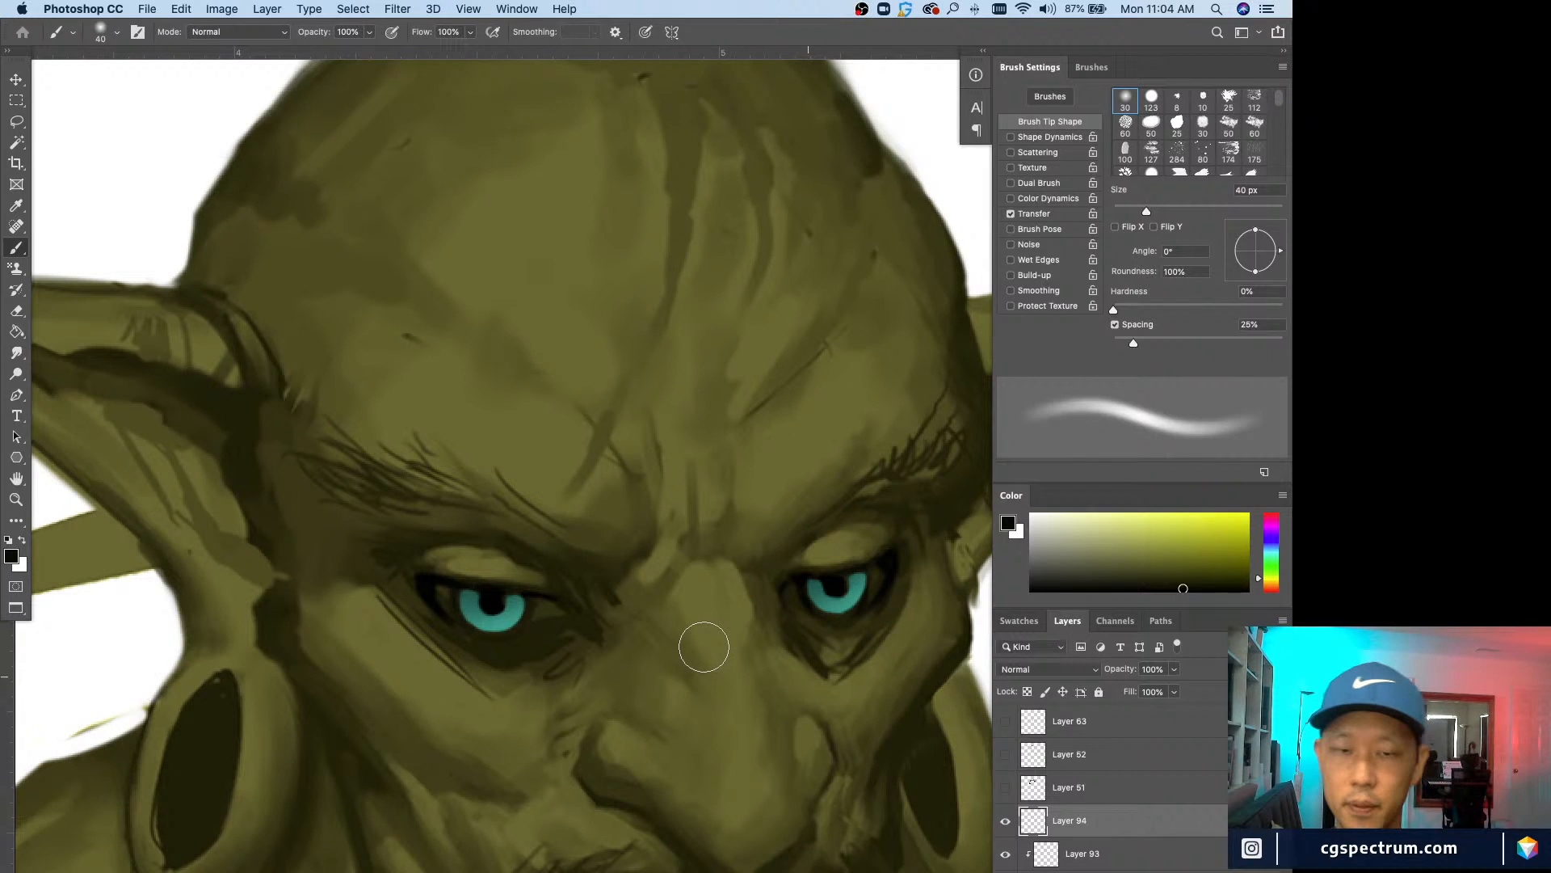
left_click(704, 646, "alt")
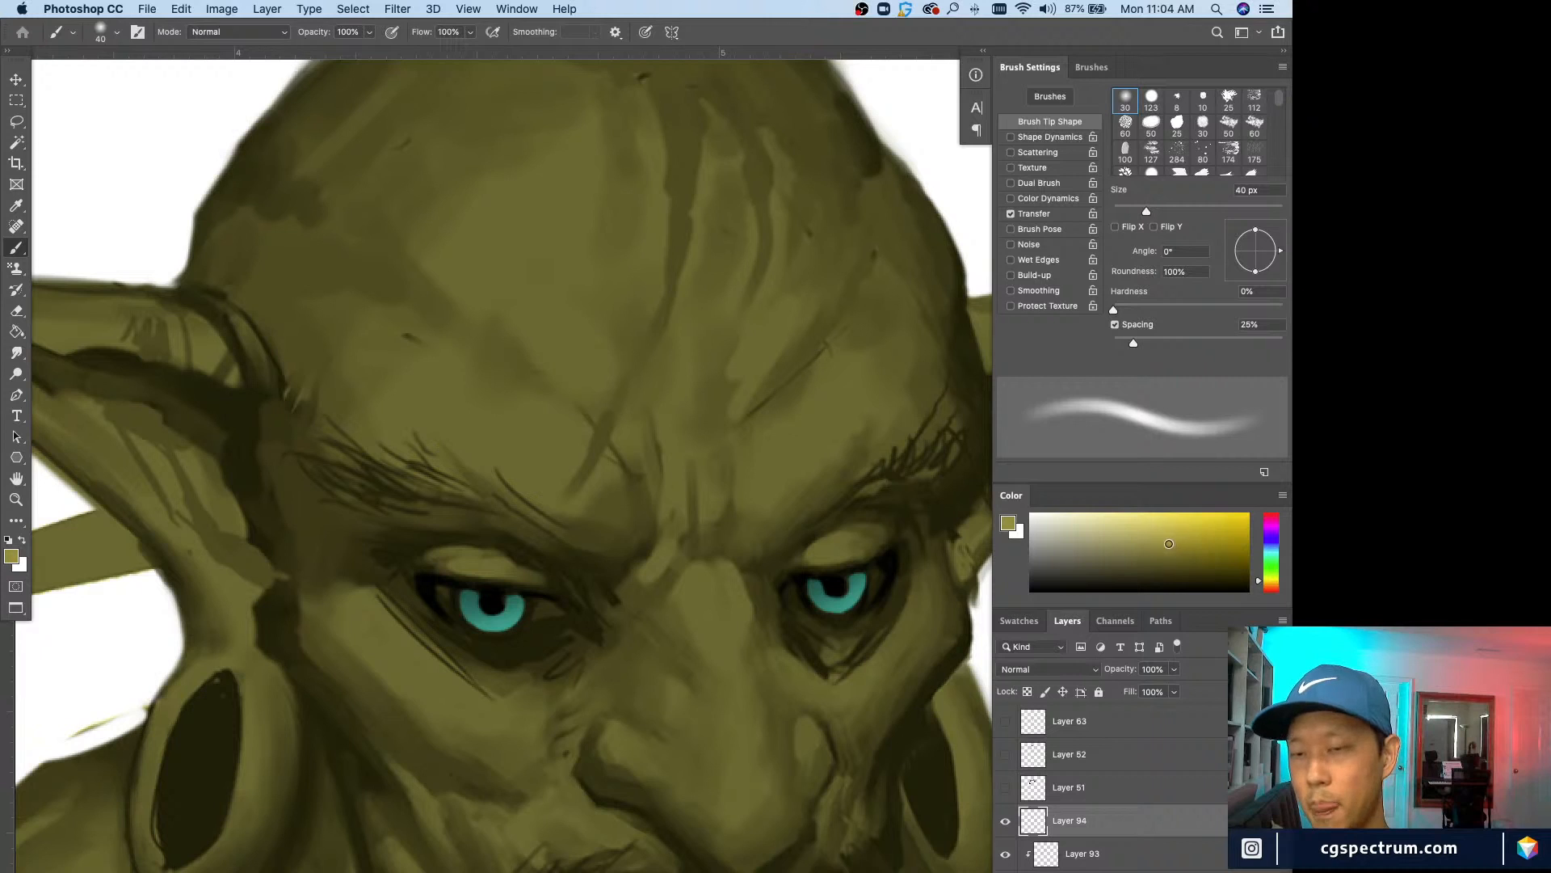
left_click_drag(1260, 588, 1258, 583)
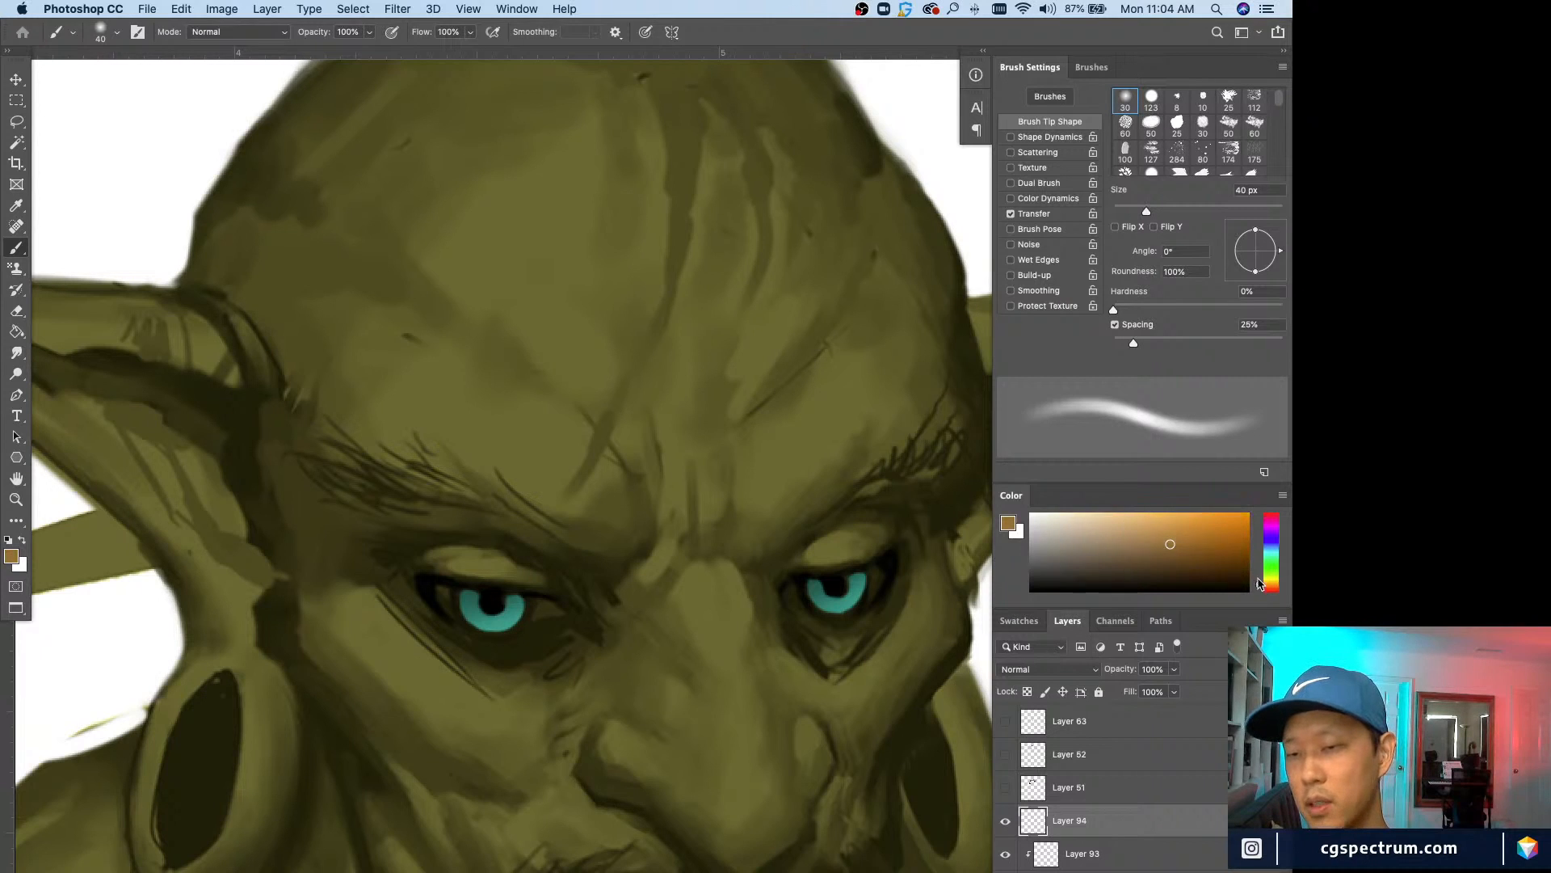
left_click_drag(1153, 525, 1095, 539)
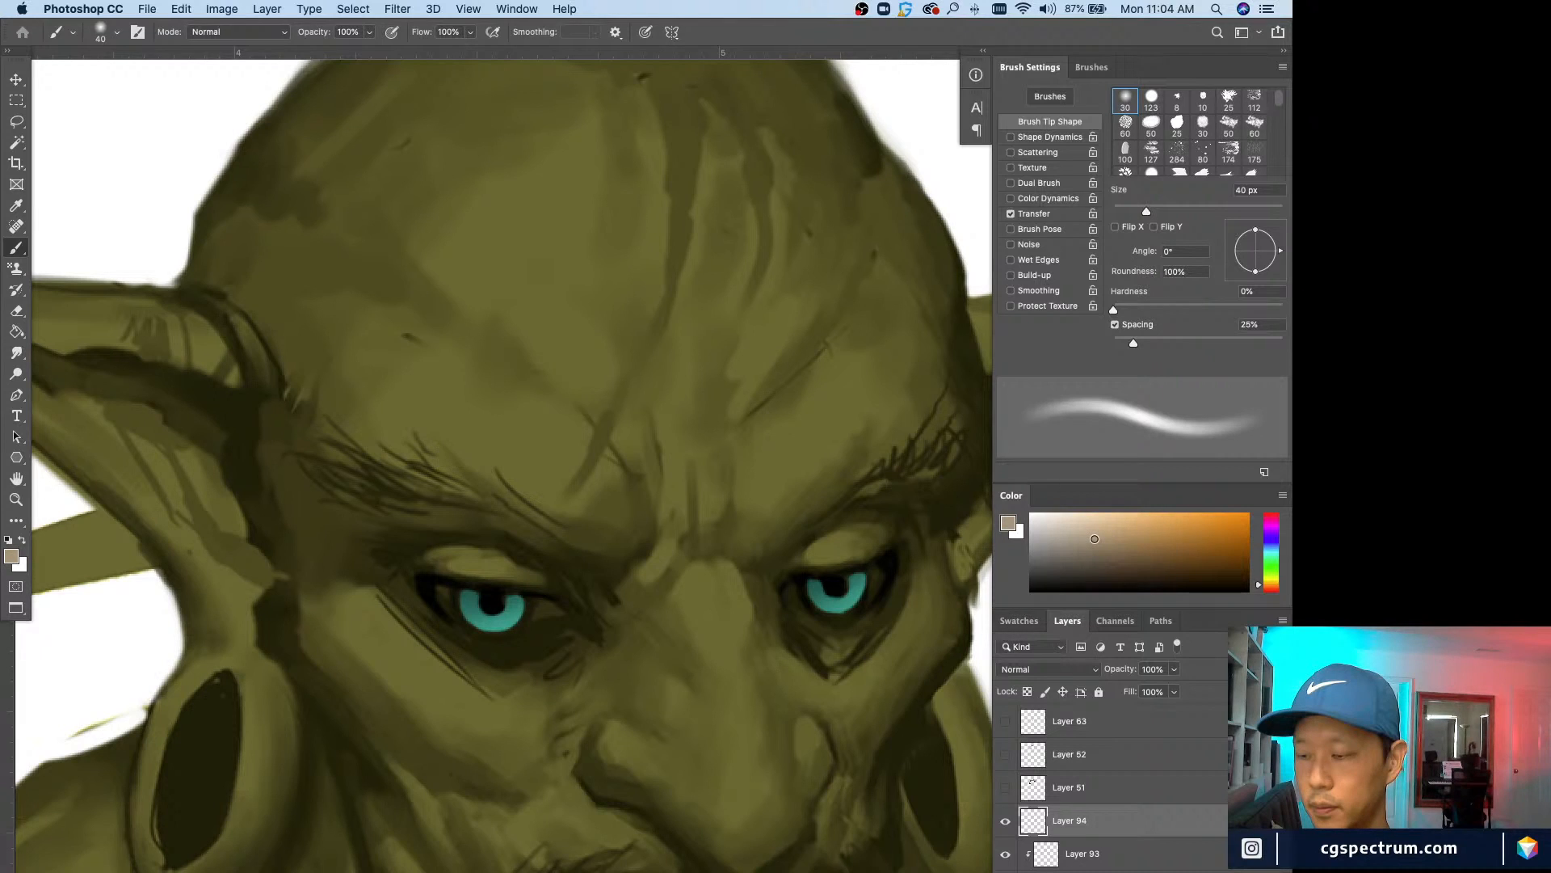
Step: Paint the beige eye white at the outer corner of the raised-fist-side eye, using the soft brush at about 5 px
key("bracketleft")
key("bracketleft")
key("bracketleft")
key("bracketleft")
key("bracketleft")
key("bracketleft")
key("bracketleft")
key("bracketleft")
key("bracketleft")
key("bracketleft")
key("bracketleft")
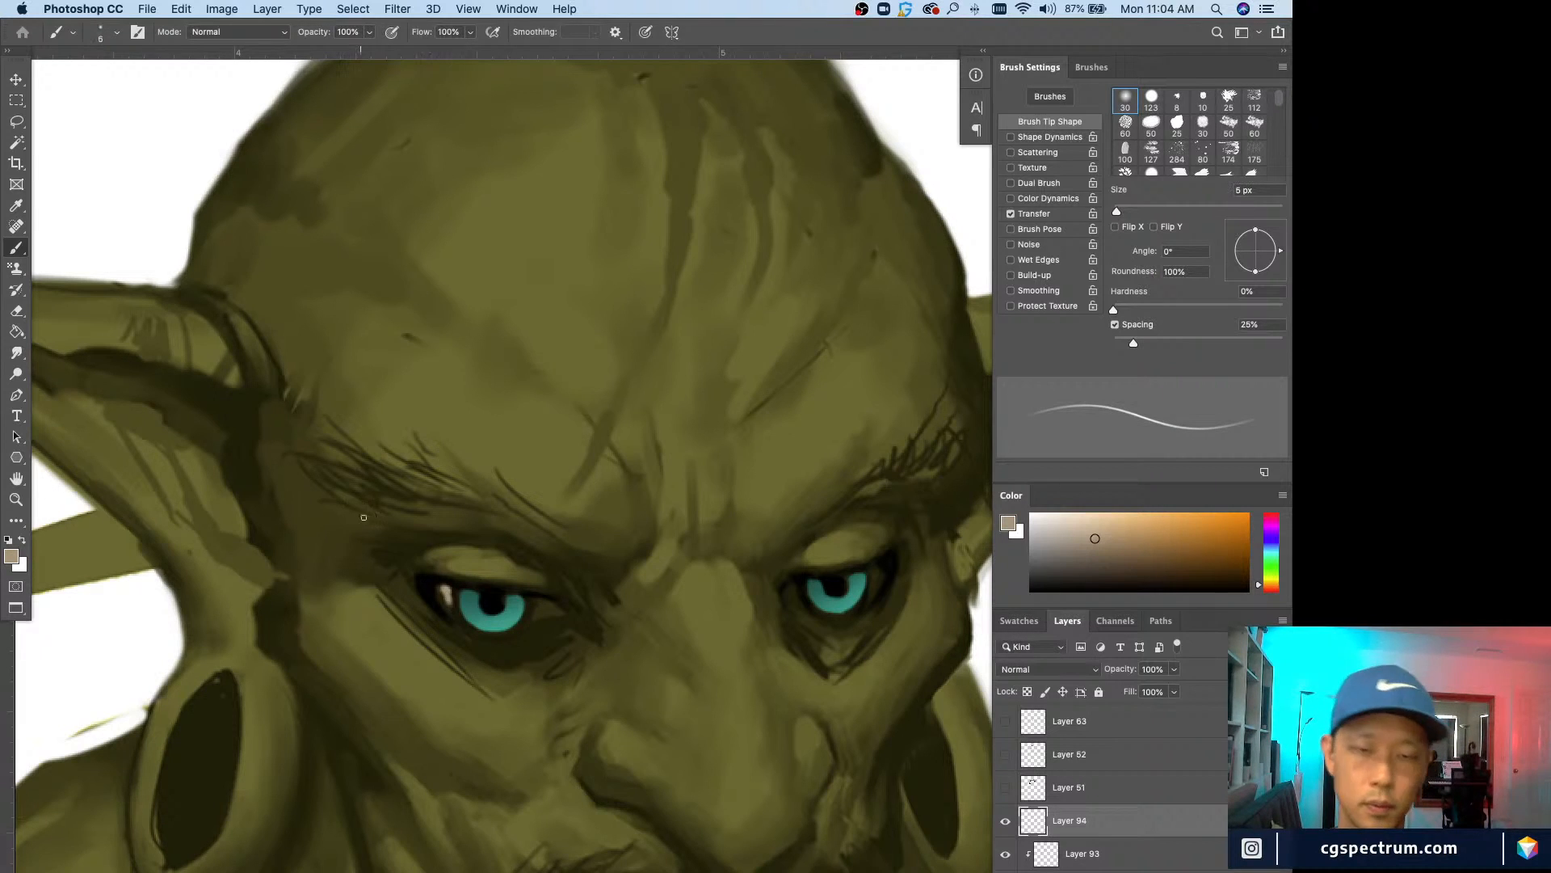
key("bracketleft")
mouse_move(441, 586)
left_mouse_down()
mouse_move(454, 614)
mouse_move(441, 602)
left_mouse_up()
mouse_move(443, 608)
left_mouse_down()
mouse_move(435, 590)
mouse_move(455, 613)
left_mouse_up()
key("bracketright")
key("bracketright")
key("super+minus")
key("super+plus")
key("bracketleft")
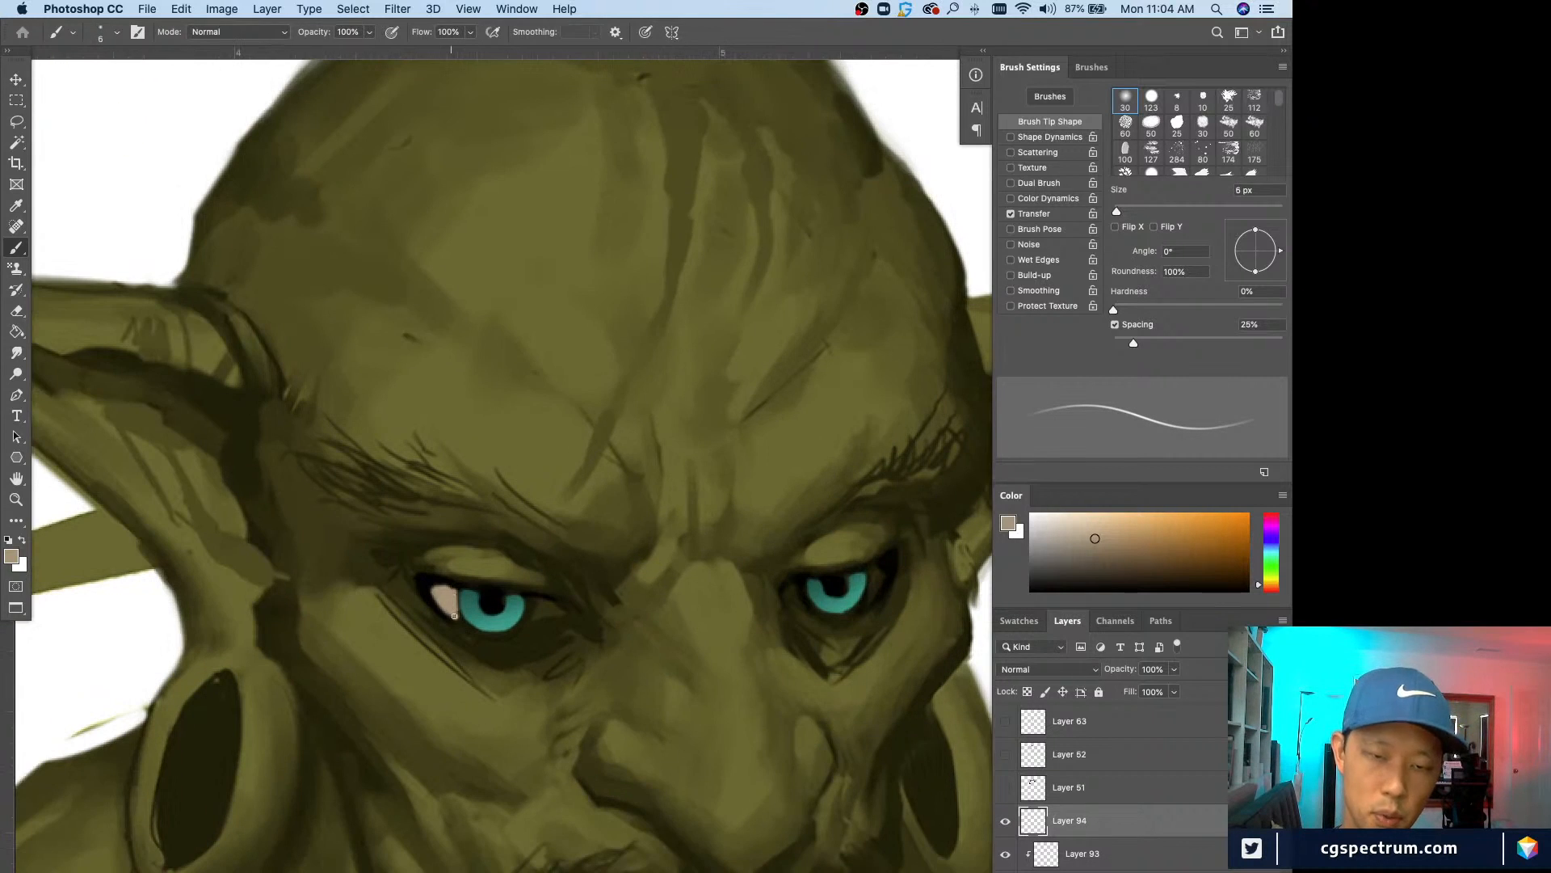
Step: Fill the inner-corner white of the same eye in beige at 6 px and refine the lower edge of its outer white
key("bracketleft")
key("bracketleft")
key("bracketright")
key("bracketright")
mouse_move(539, 601)
left_mouse_down()
mouse_move(522, 627)
mouse_move(537, 620)
left_mouse_up()
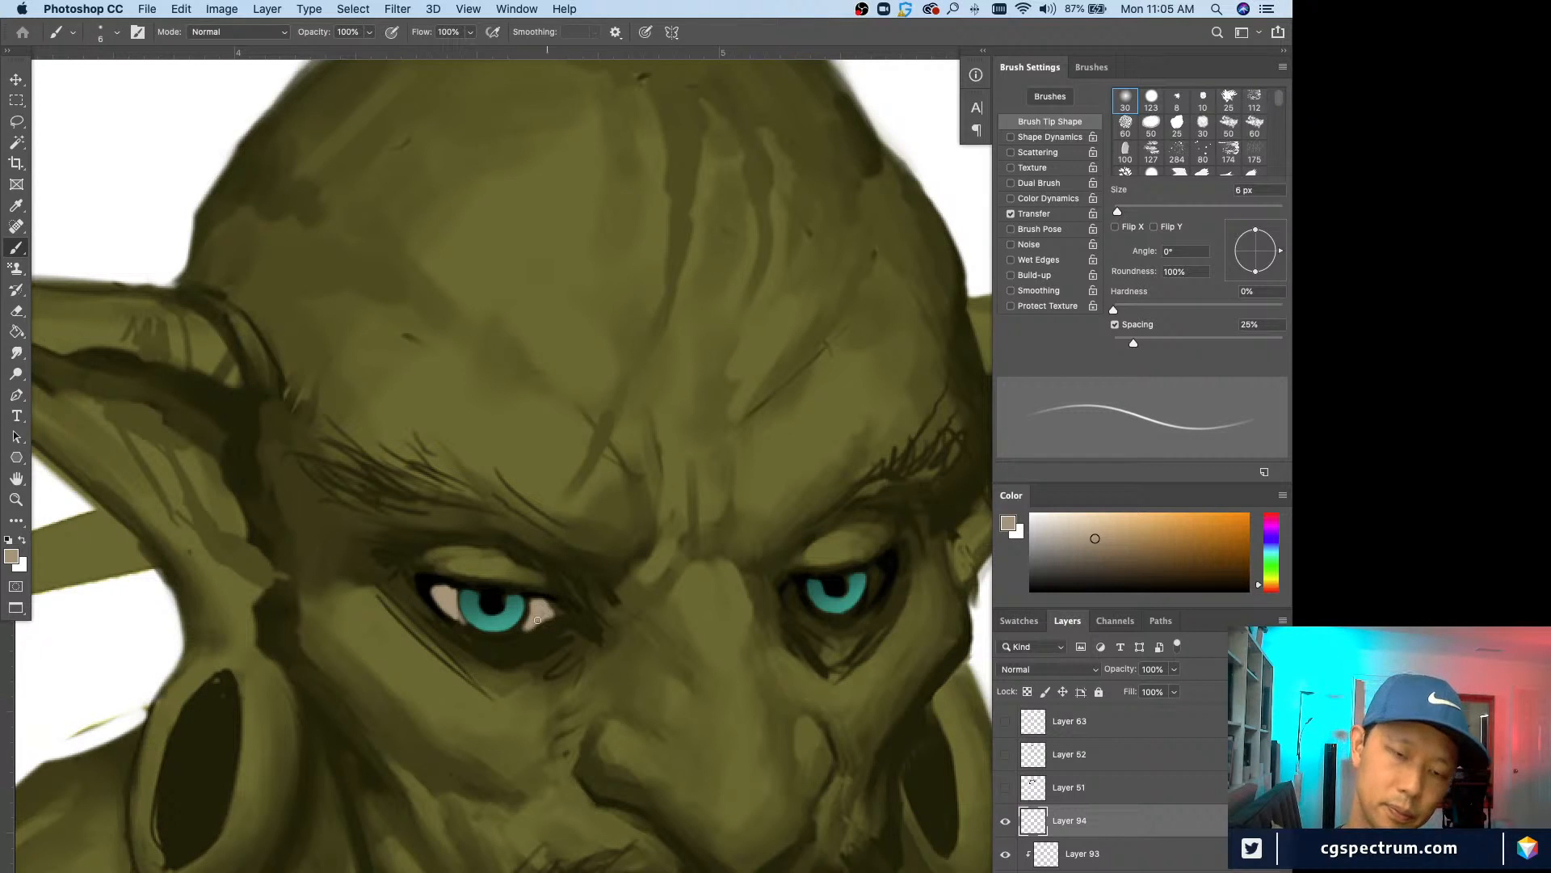
left_click_drag(444, 605, 468, 629)
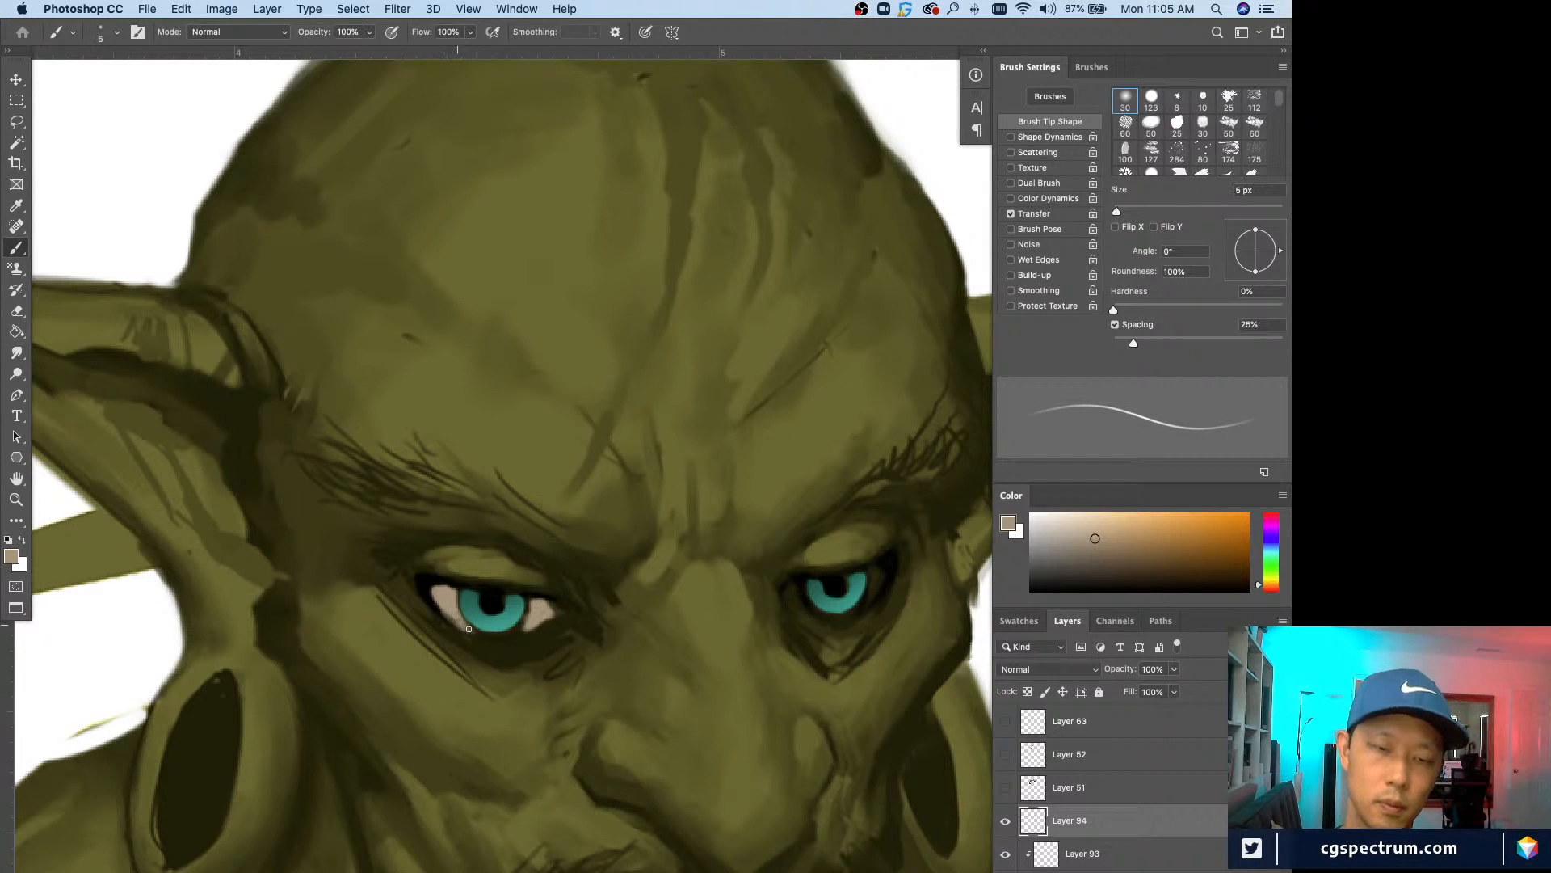
Step: Paint the beige whites on both sides of the other eye's iris with the soft brush at about 5 to 6 px
mouse_move(805, 580)
left_mouse_down()
mouse_move(797, 604)
mouse_move(794, 589)
mouse_move(812, 609)
mouse_move(868, 594)
mouse_move(879, 567)
mouse_move(874, 578)
left_mouse_up()
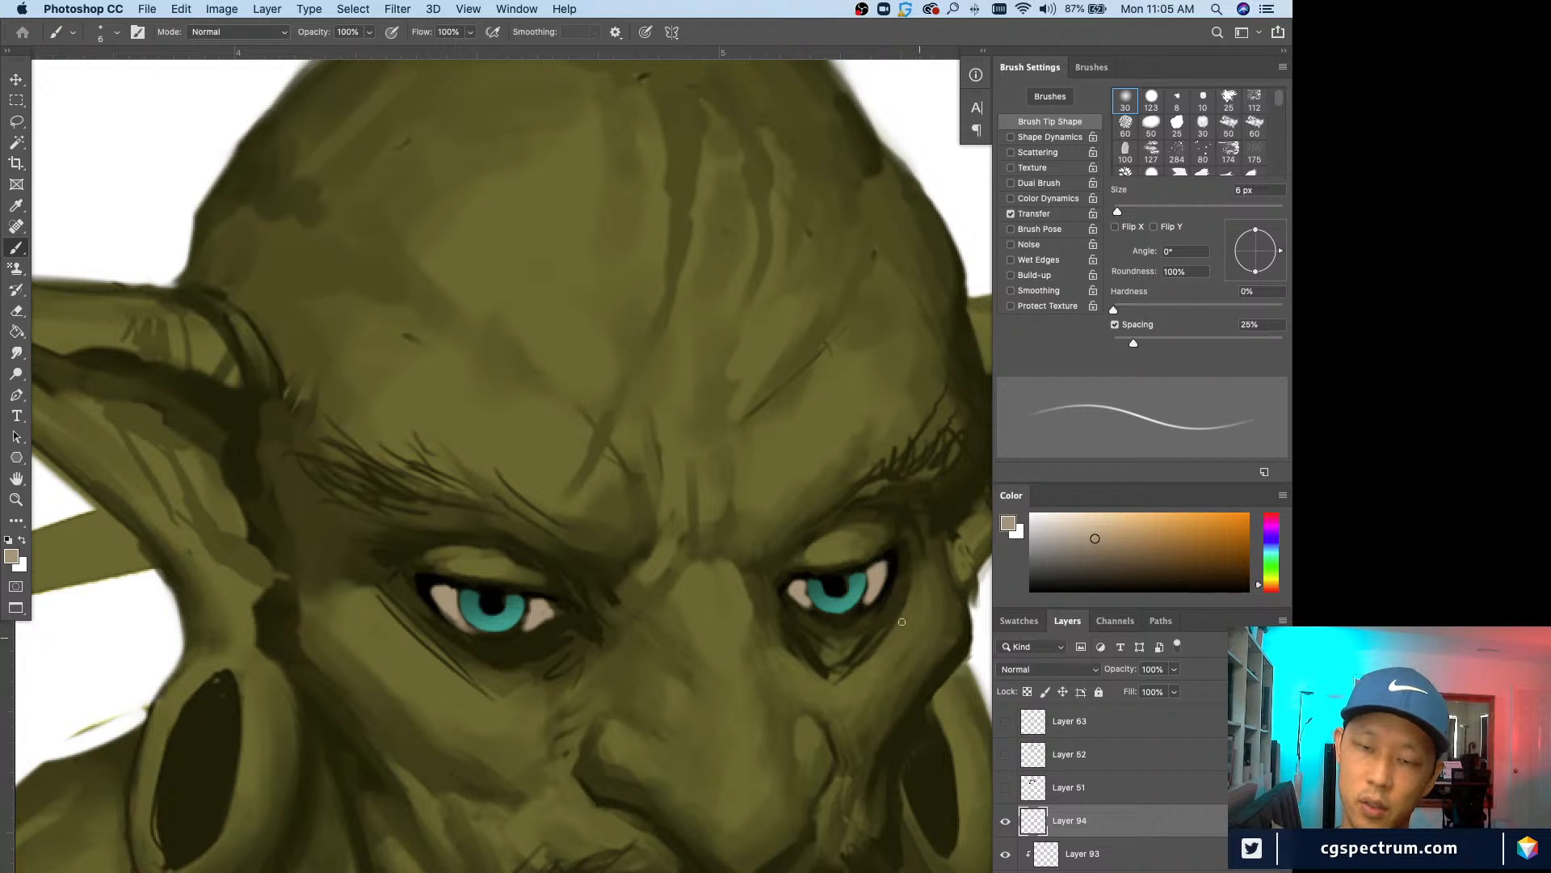
key("super+minus")
key("super+equal")
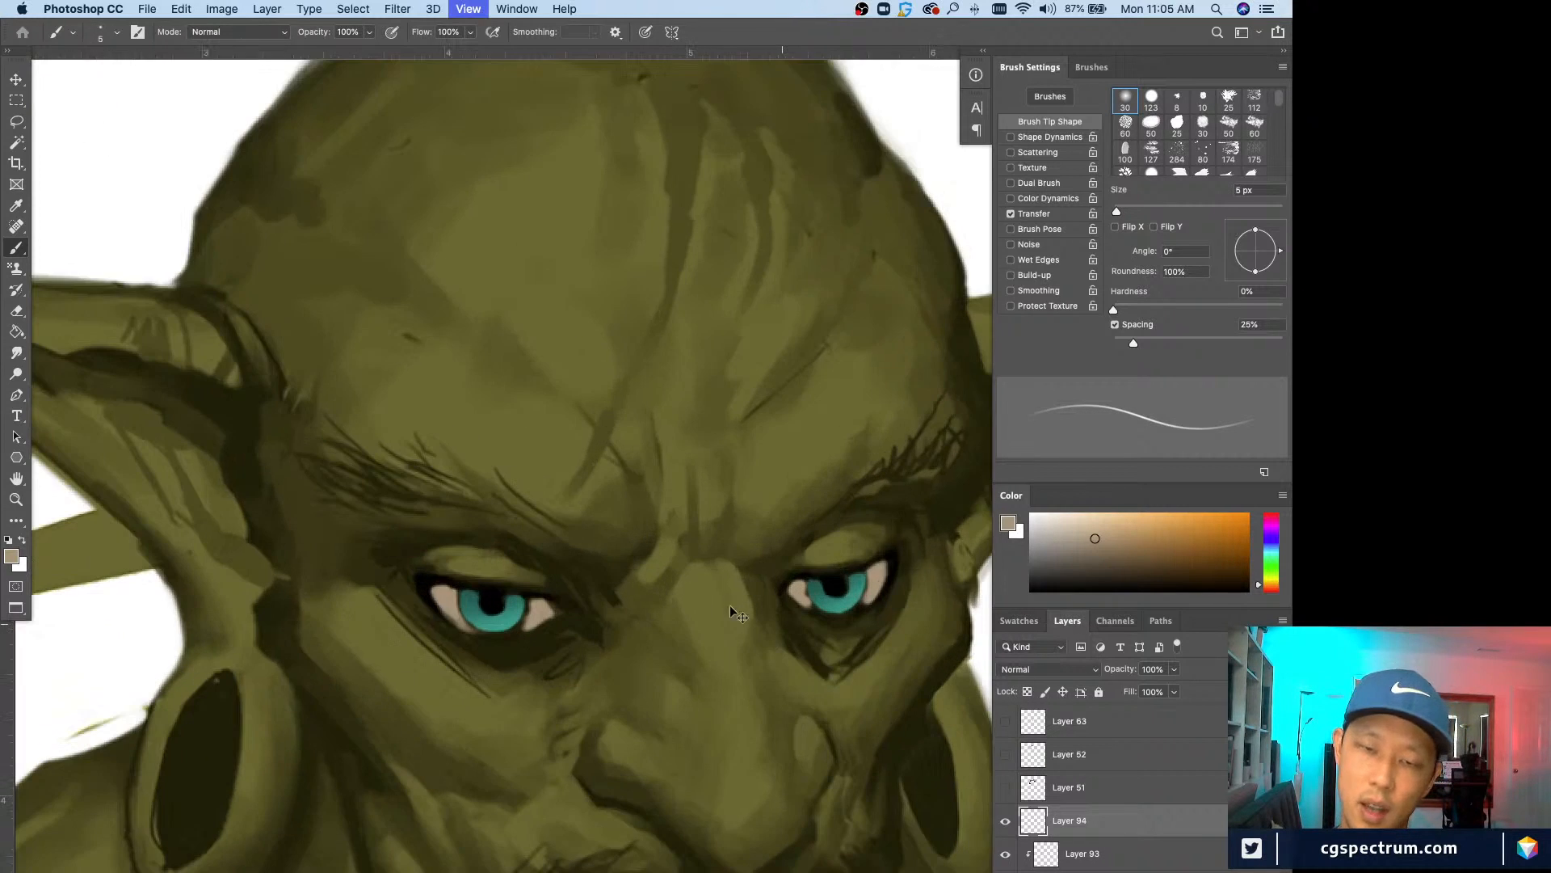
key("bracketleft")
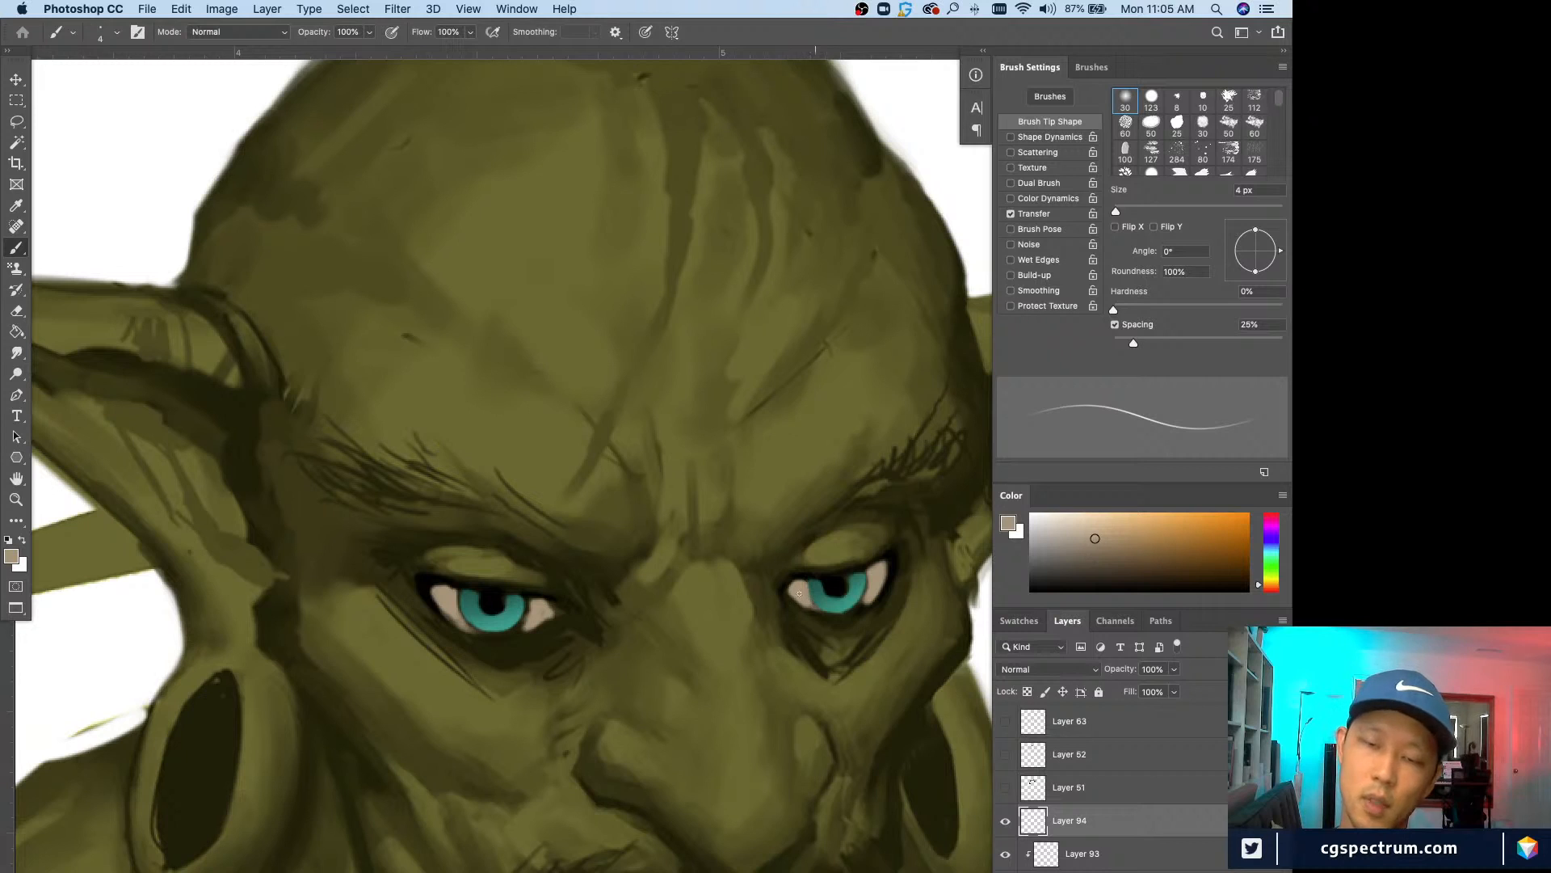
Step: Soften and partly erase the beige whites of both eyes with the Eraser at 10 px, checking the face from farther away
key("e")
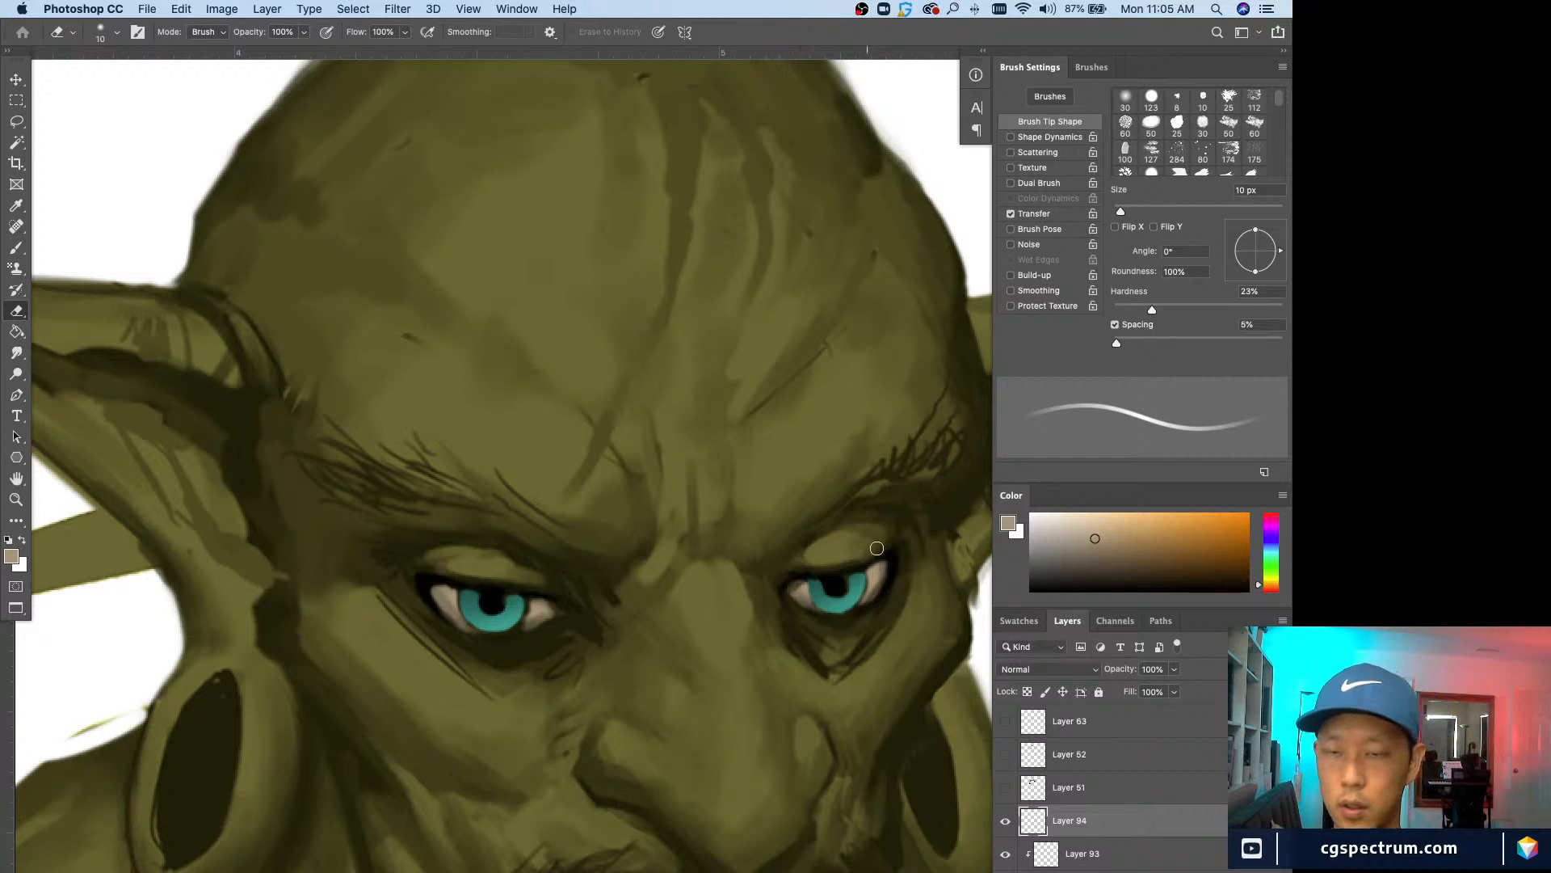
key("super+minus")
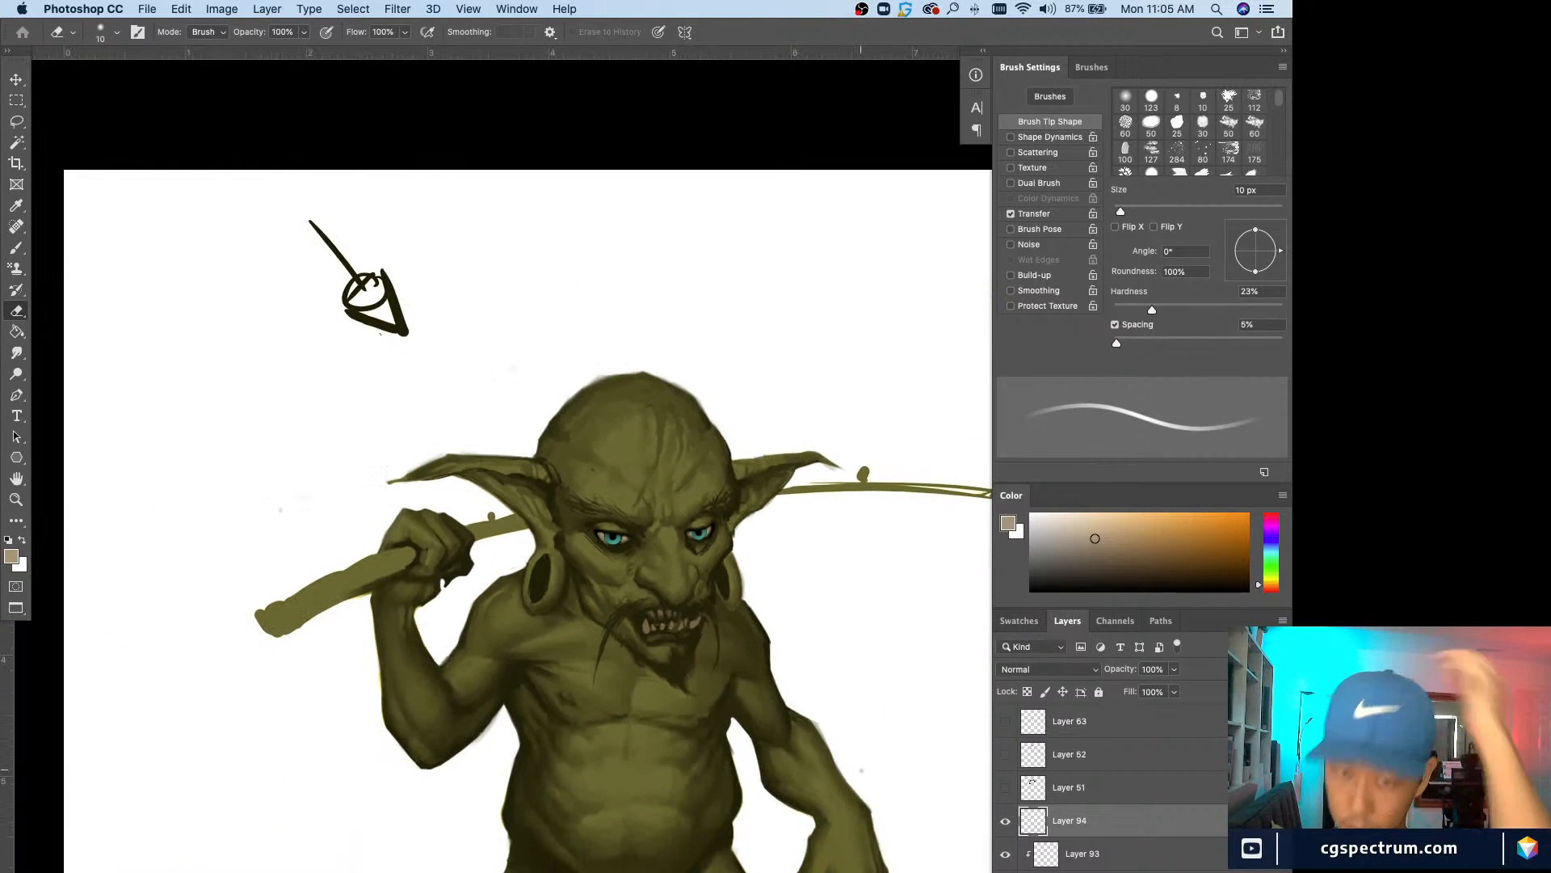
key("super+plus")
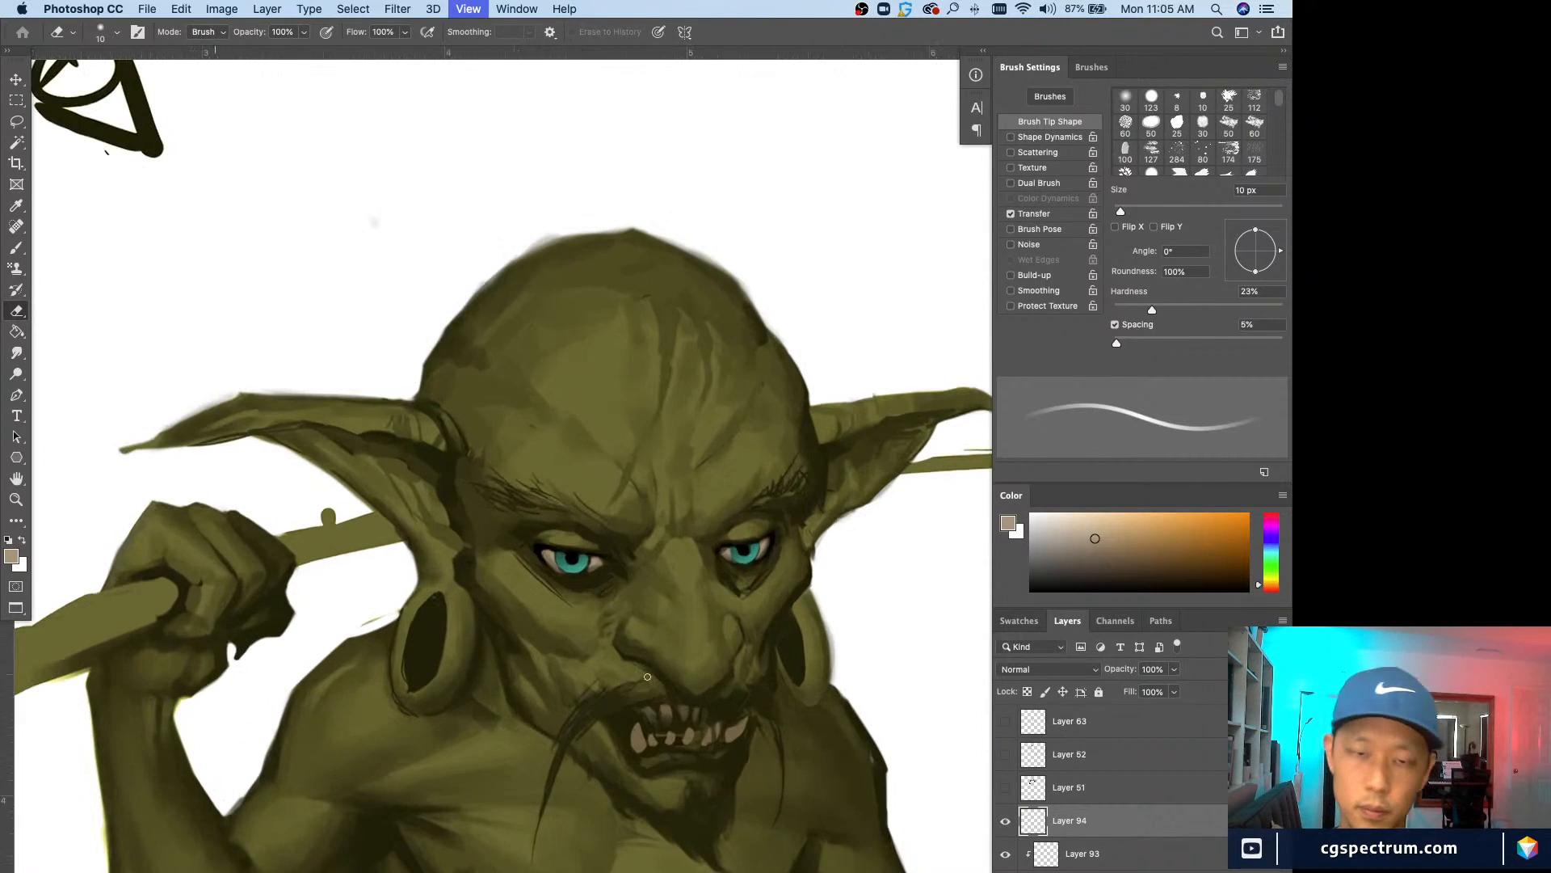
key("super+minus")
key("super+minus")
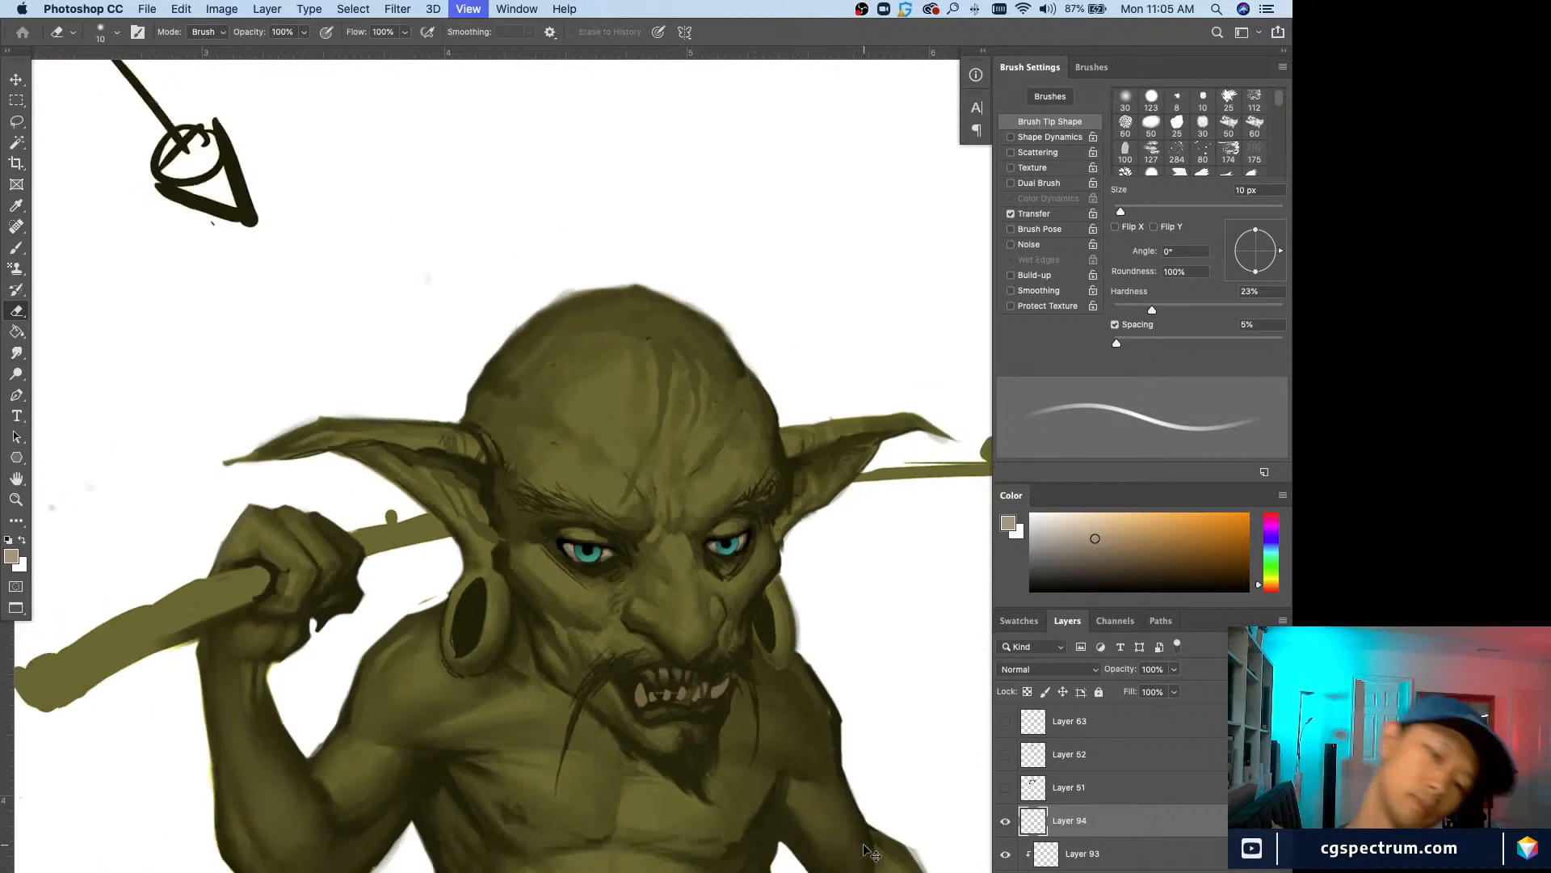
key("super+minus")
key("super+plus")
key("super+plus")
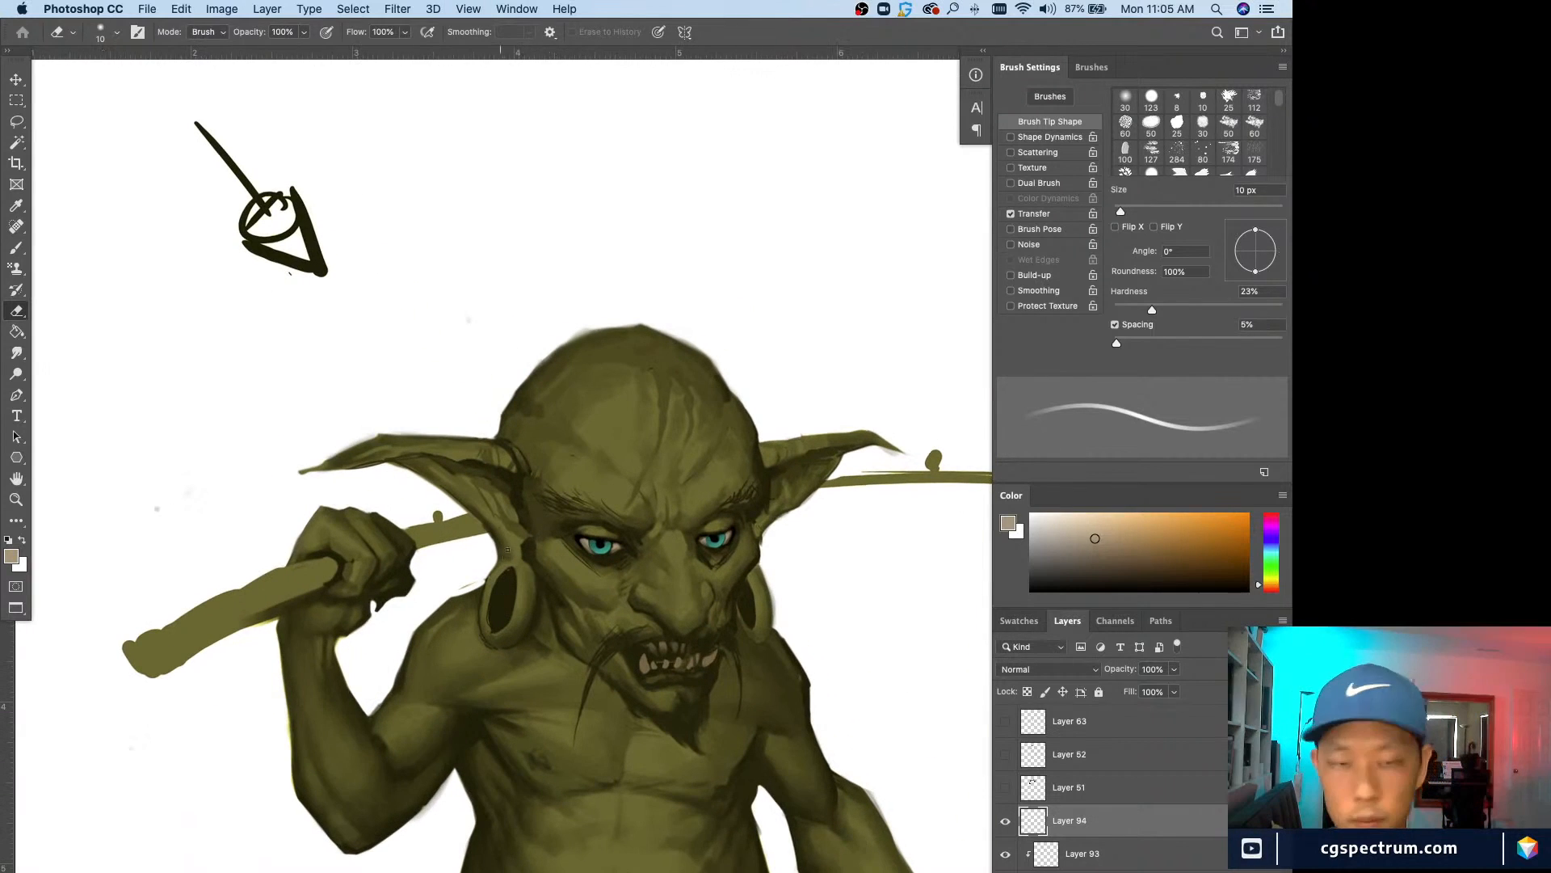
key("bracketright")
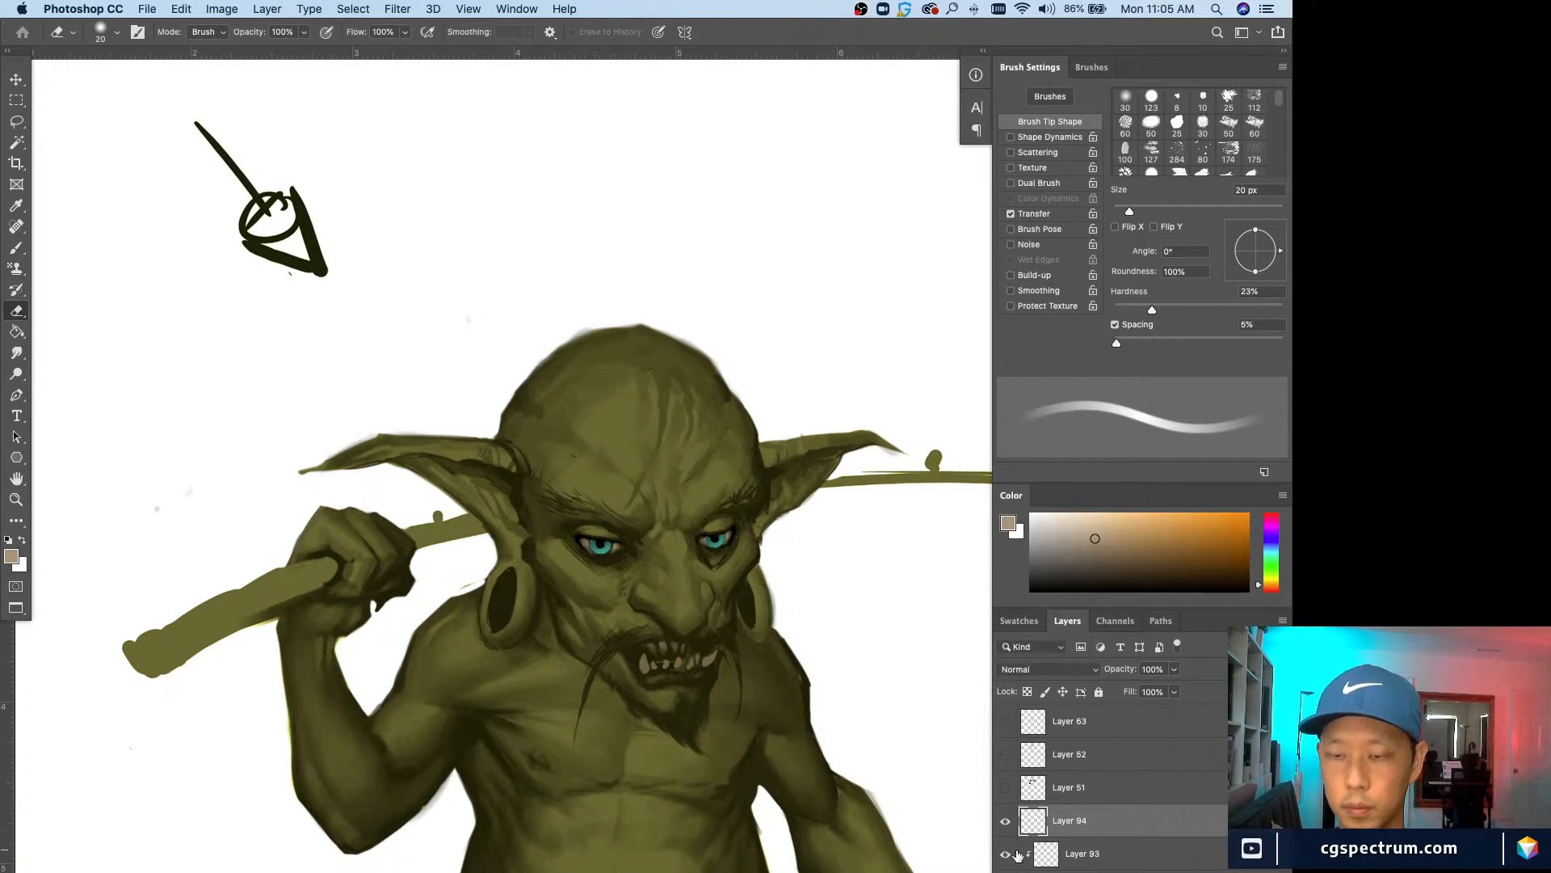
Step: Examine how the eyes read with their new whites, both close up and against the whole goblin figure
left_click(1045, 854)
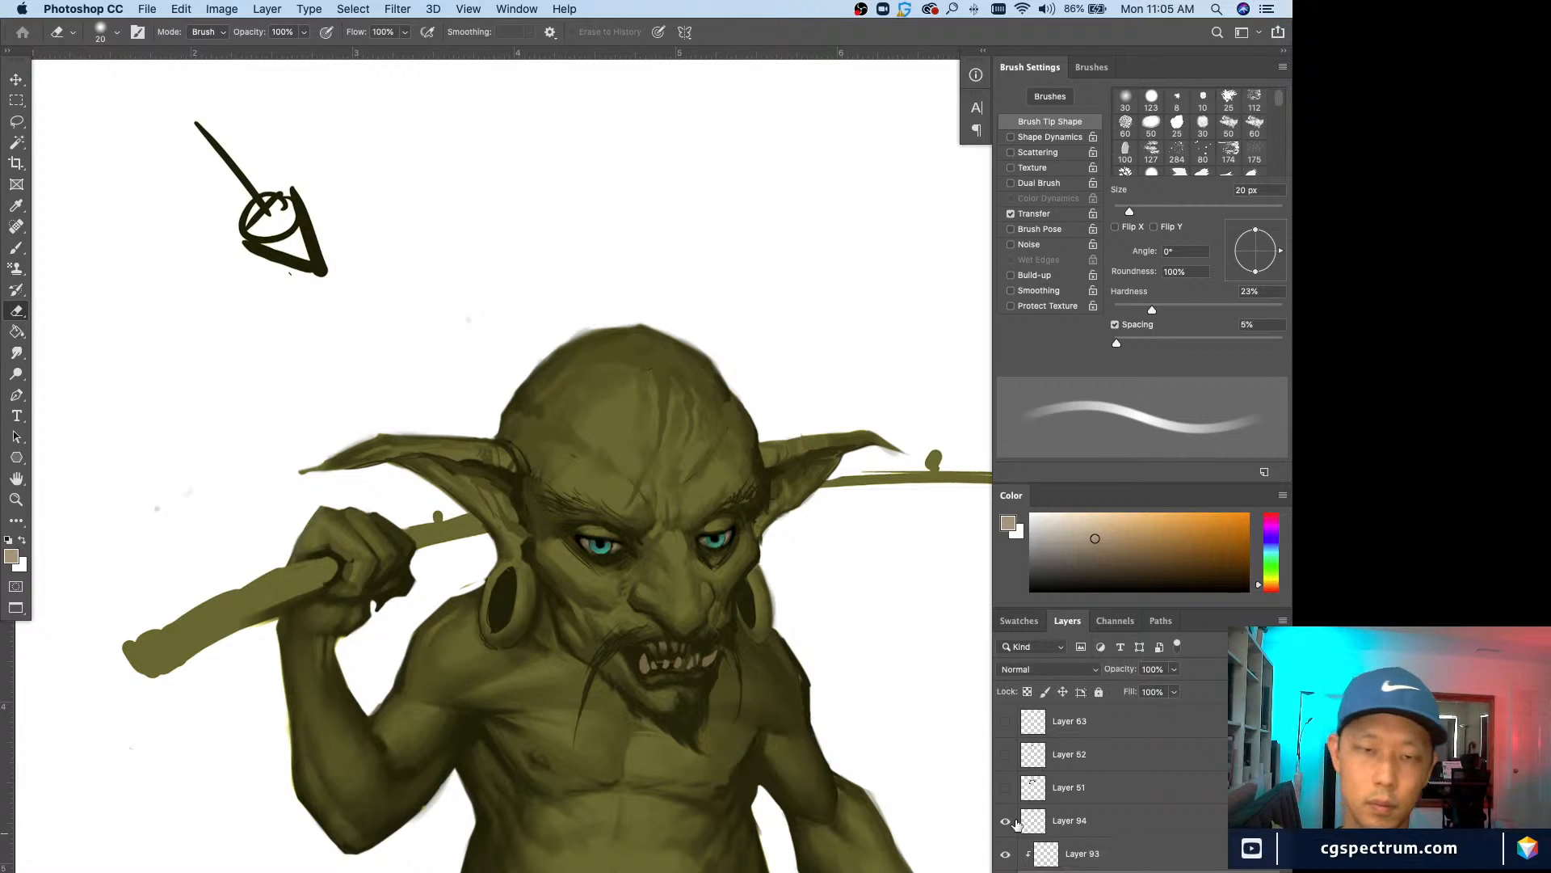
key("super+equal")
key("super+equal")
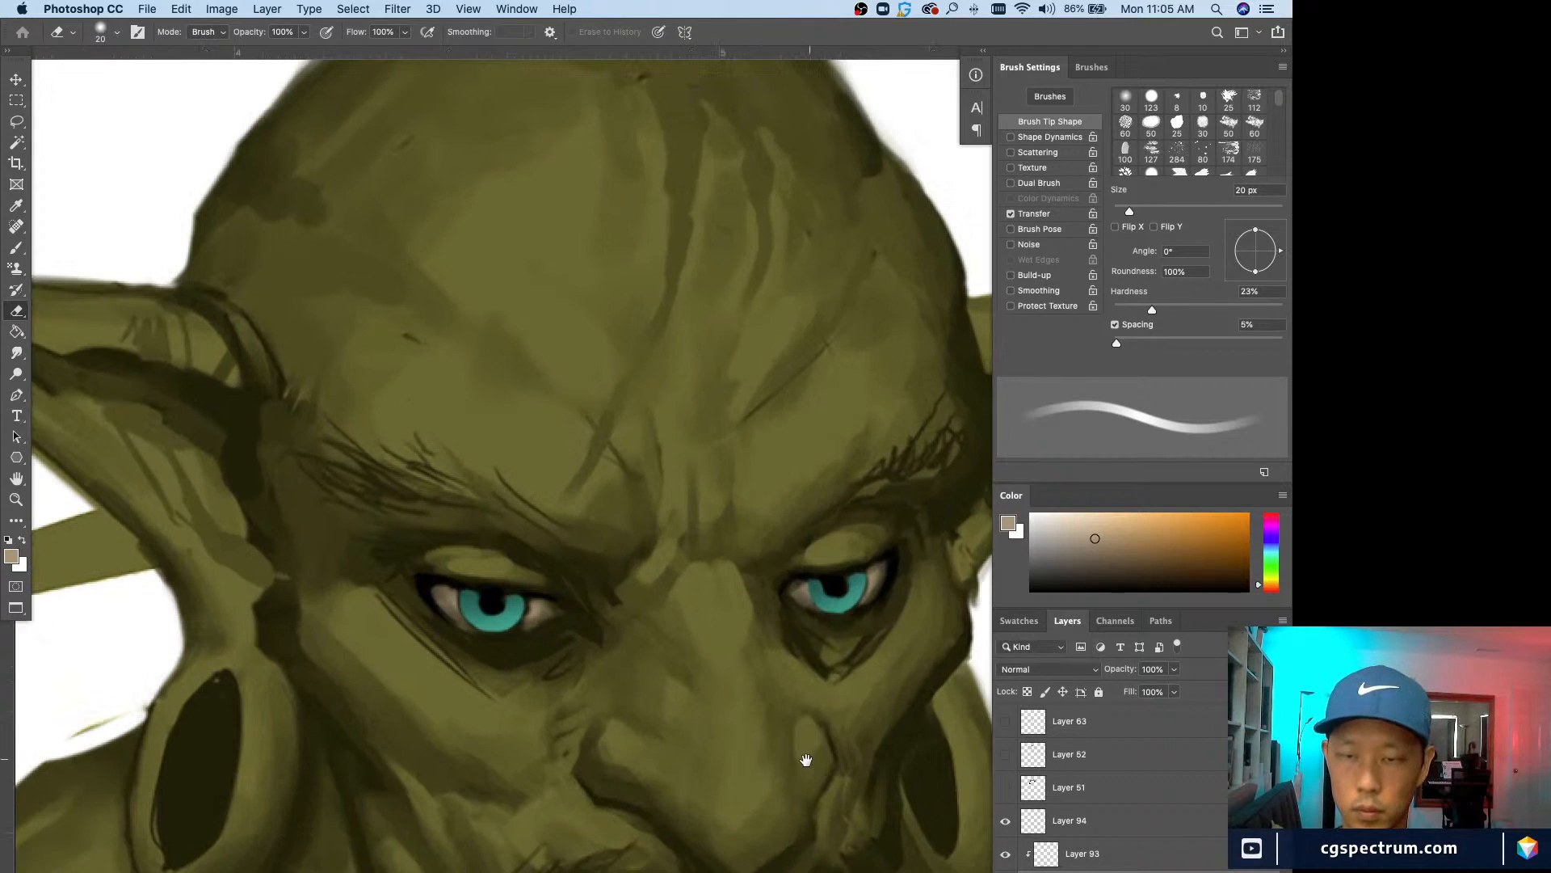
scroll(803, 752, "up", 3)
key("super+minus")
key("super+minus")
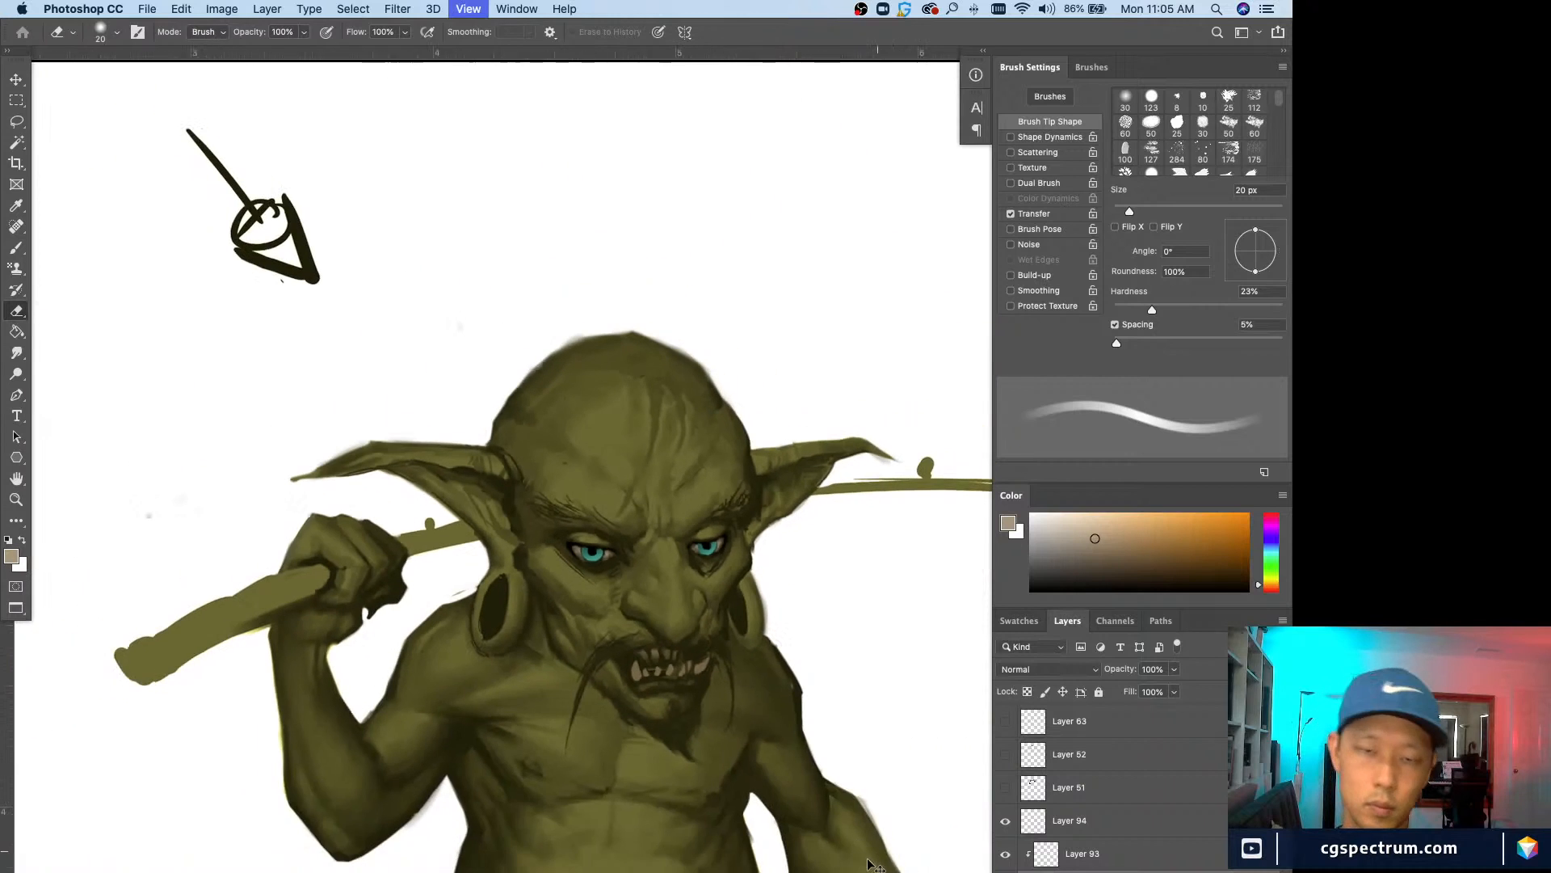
key("super+minus")
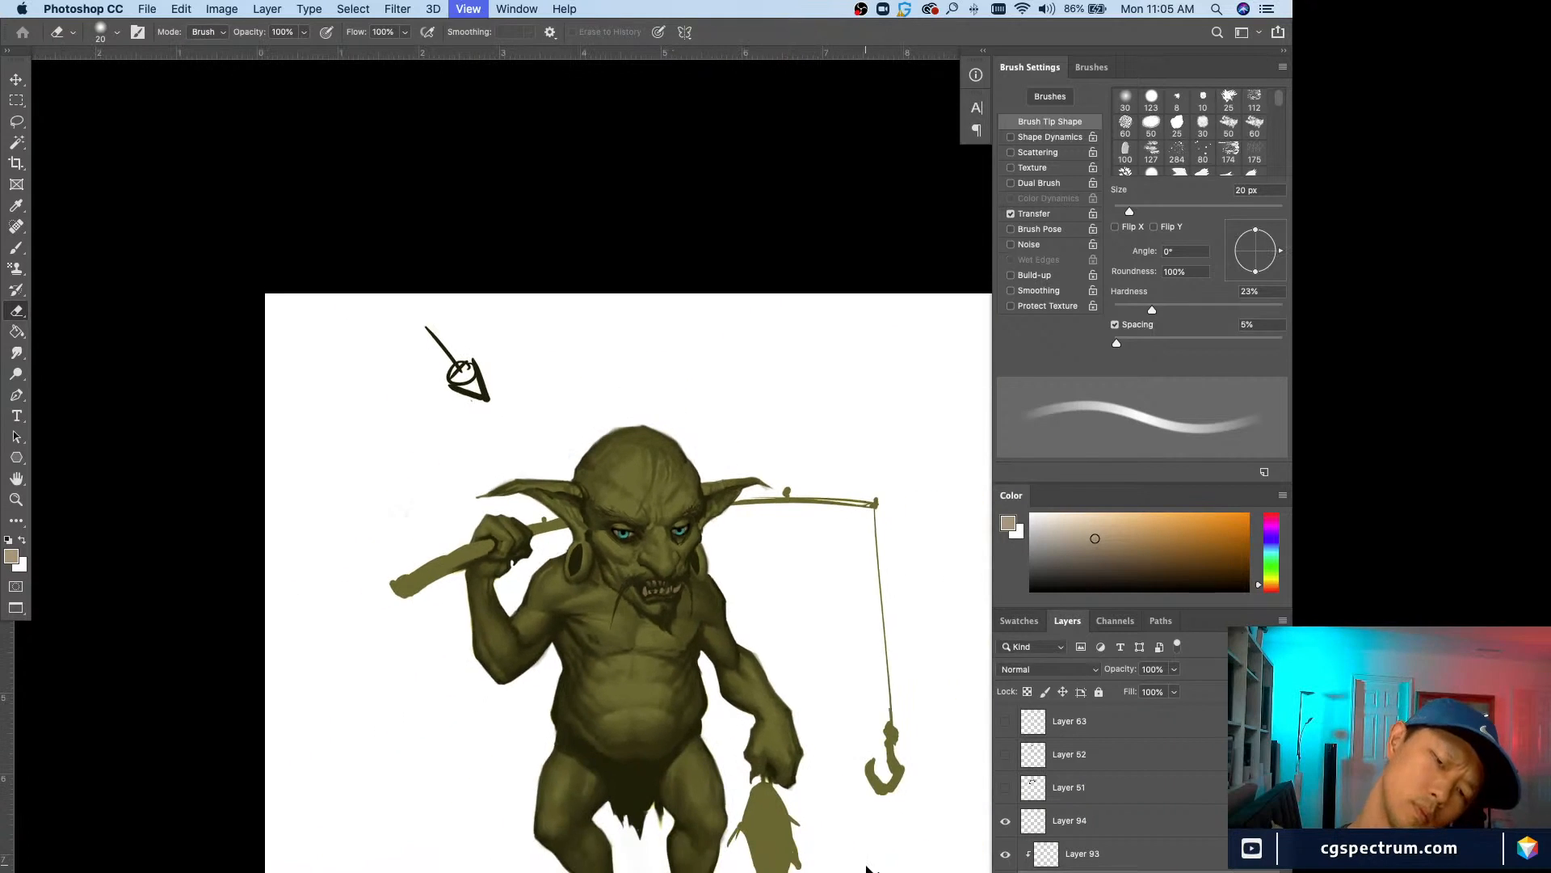
key("super+minus")
key("super+equal")
key("super+equal")
key("super+equal")
key("super+equal")
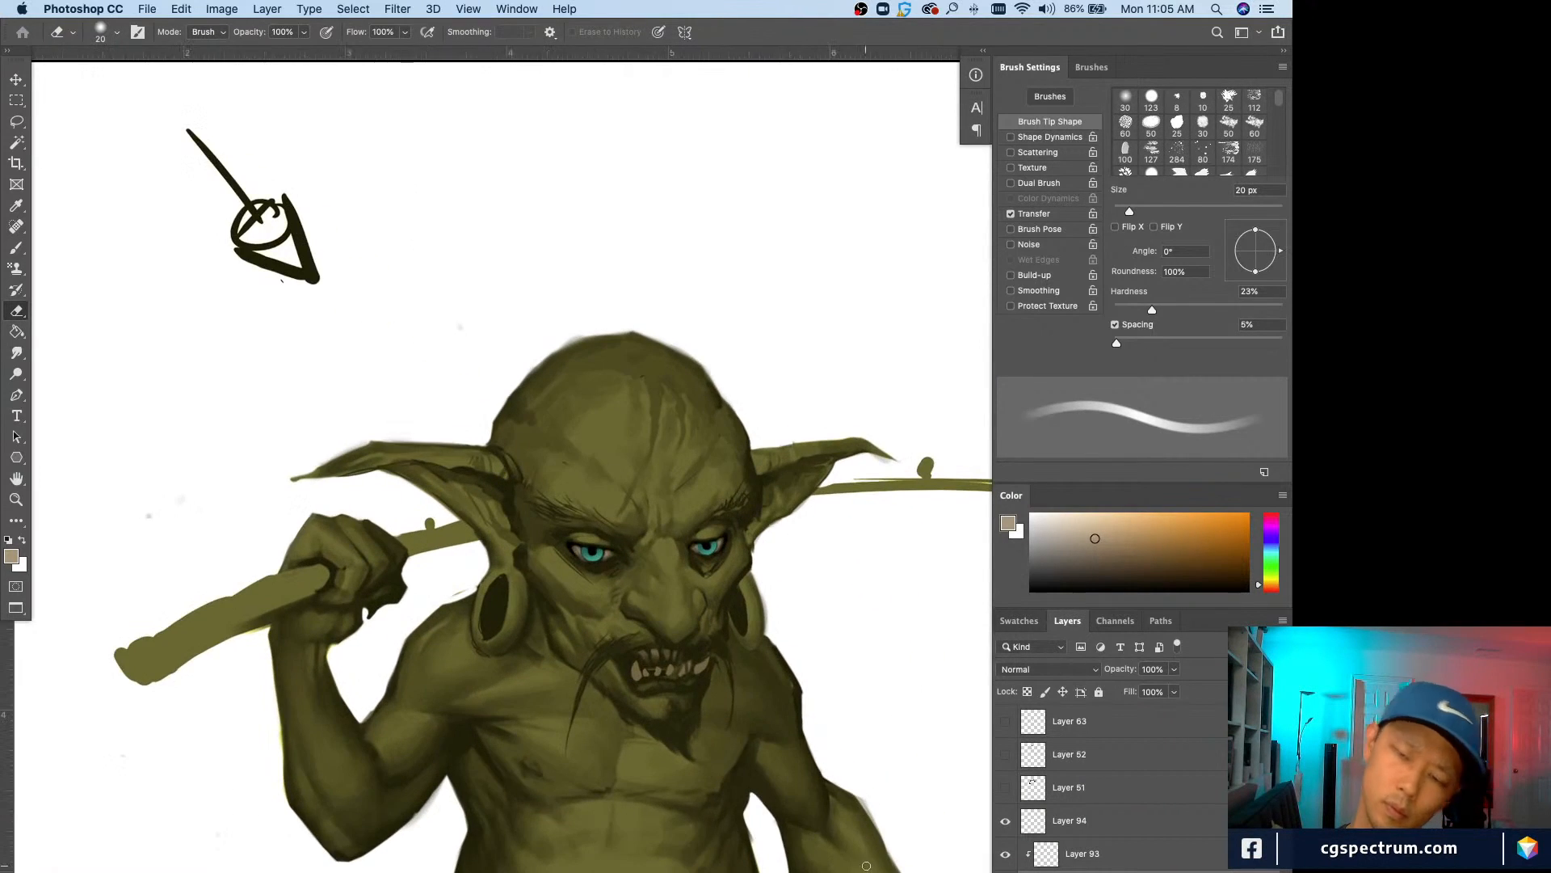
key("super+minus")
key("super+equal")
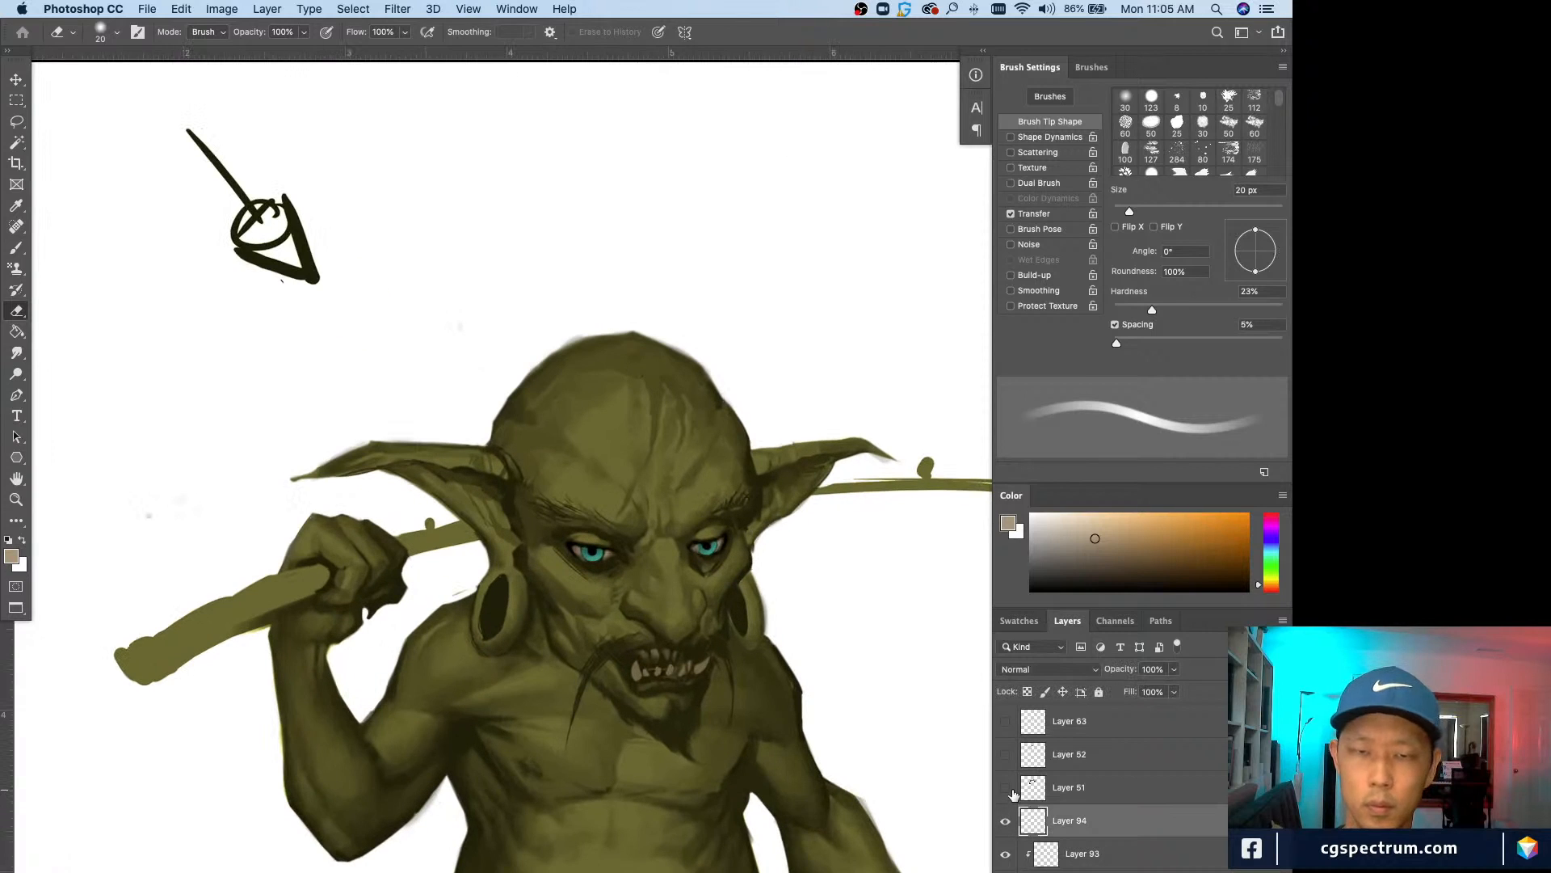
Step: Darken the eye whites layer with a Hue/Saturation adjustment at a Lightness of -15
key("super+u")
left_click_drag(777, 449, 834, 542)
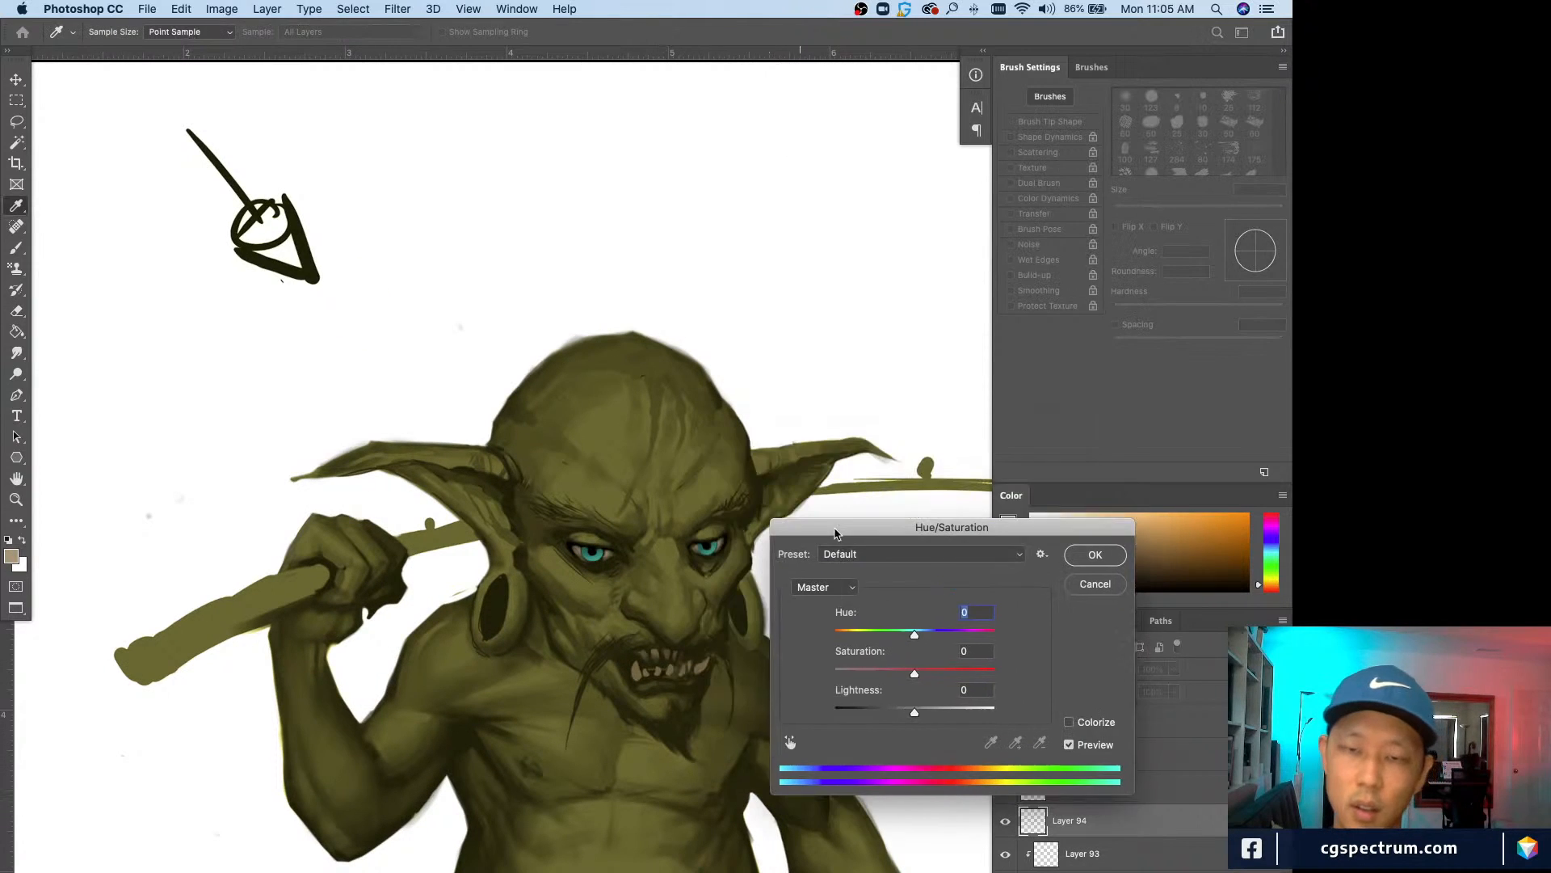
left_click_drag(911, 713, 899, 711)
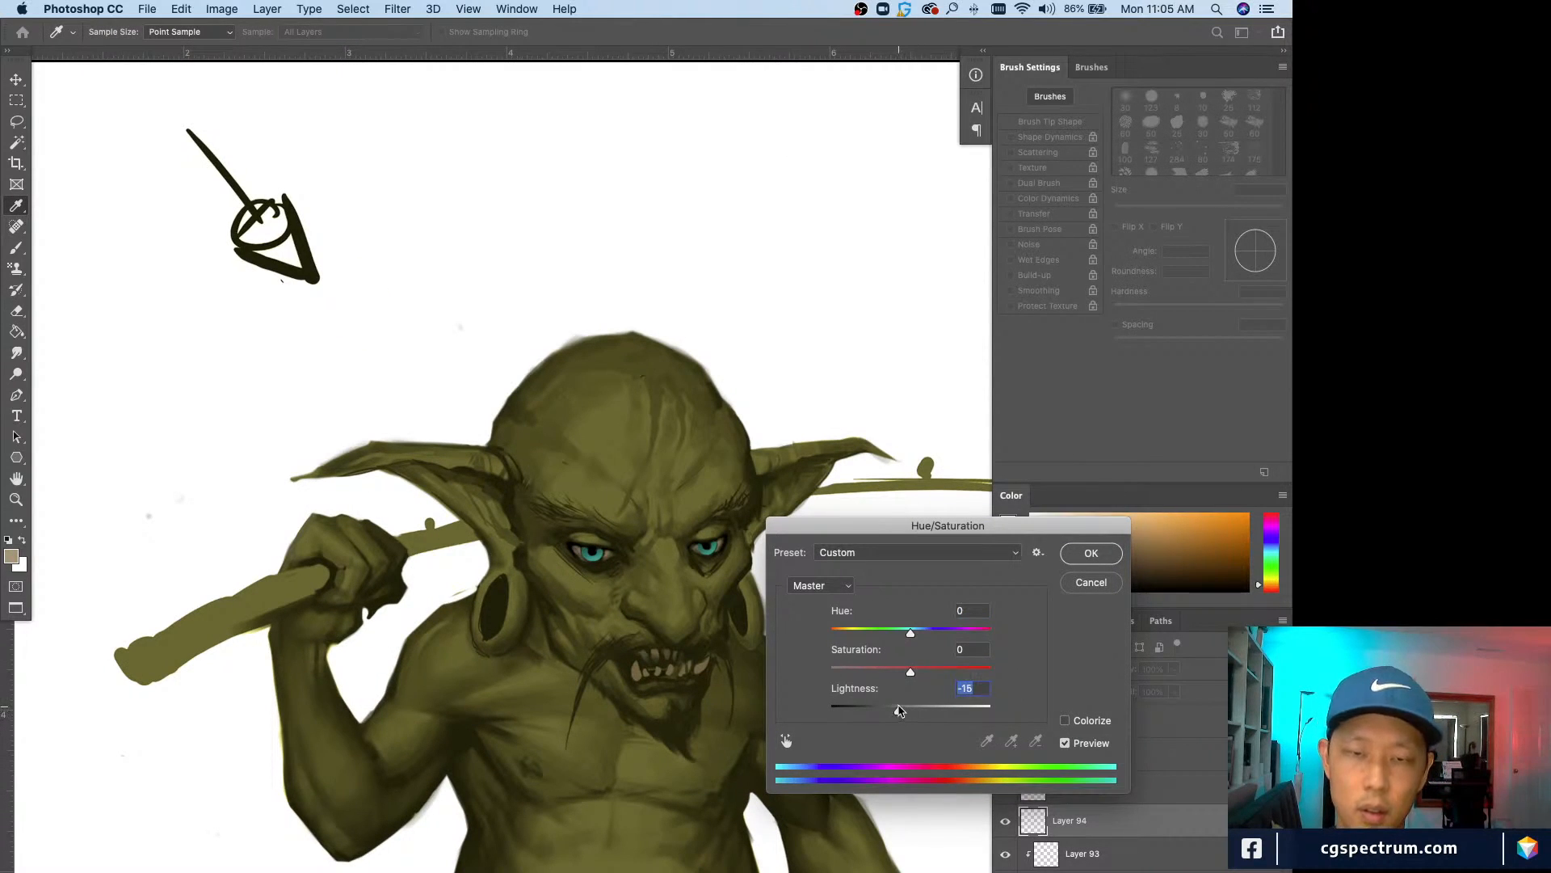
left_click(1088, 552)
key("e")
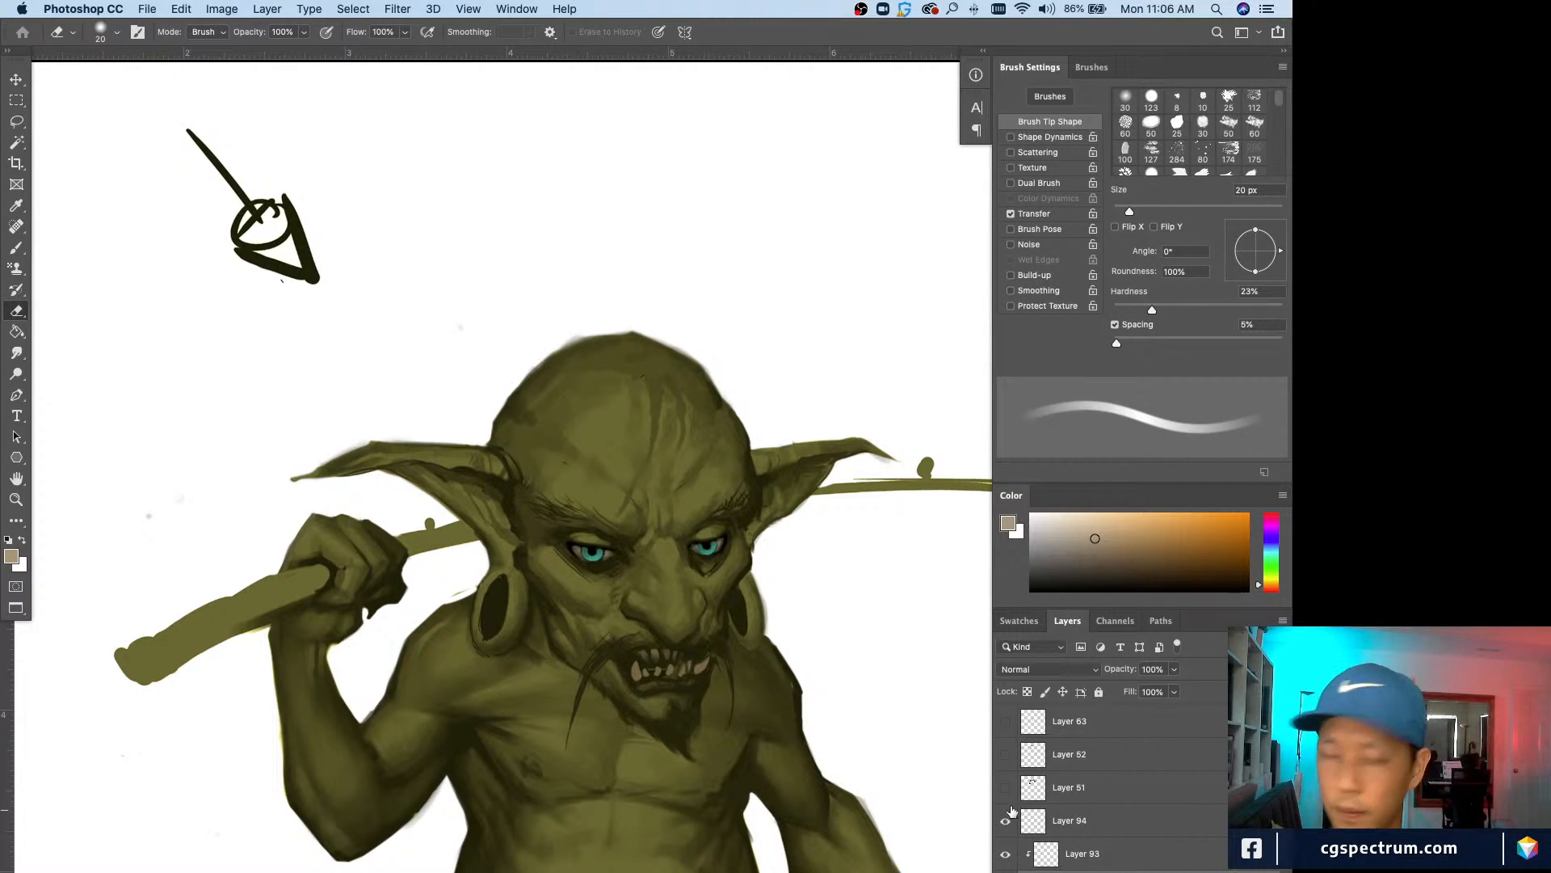
Step: Darken the teal iris layer with a Hue/Saturation adjustment at a Lightness of -16
key("super+u")
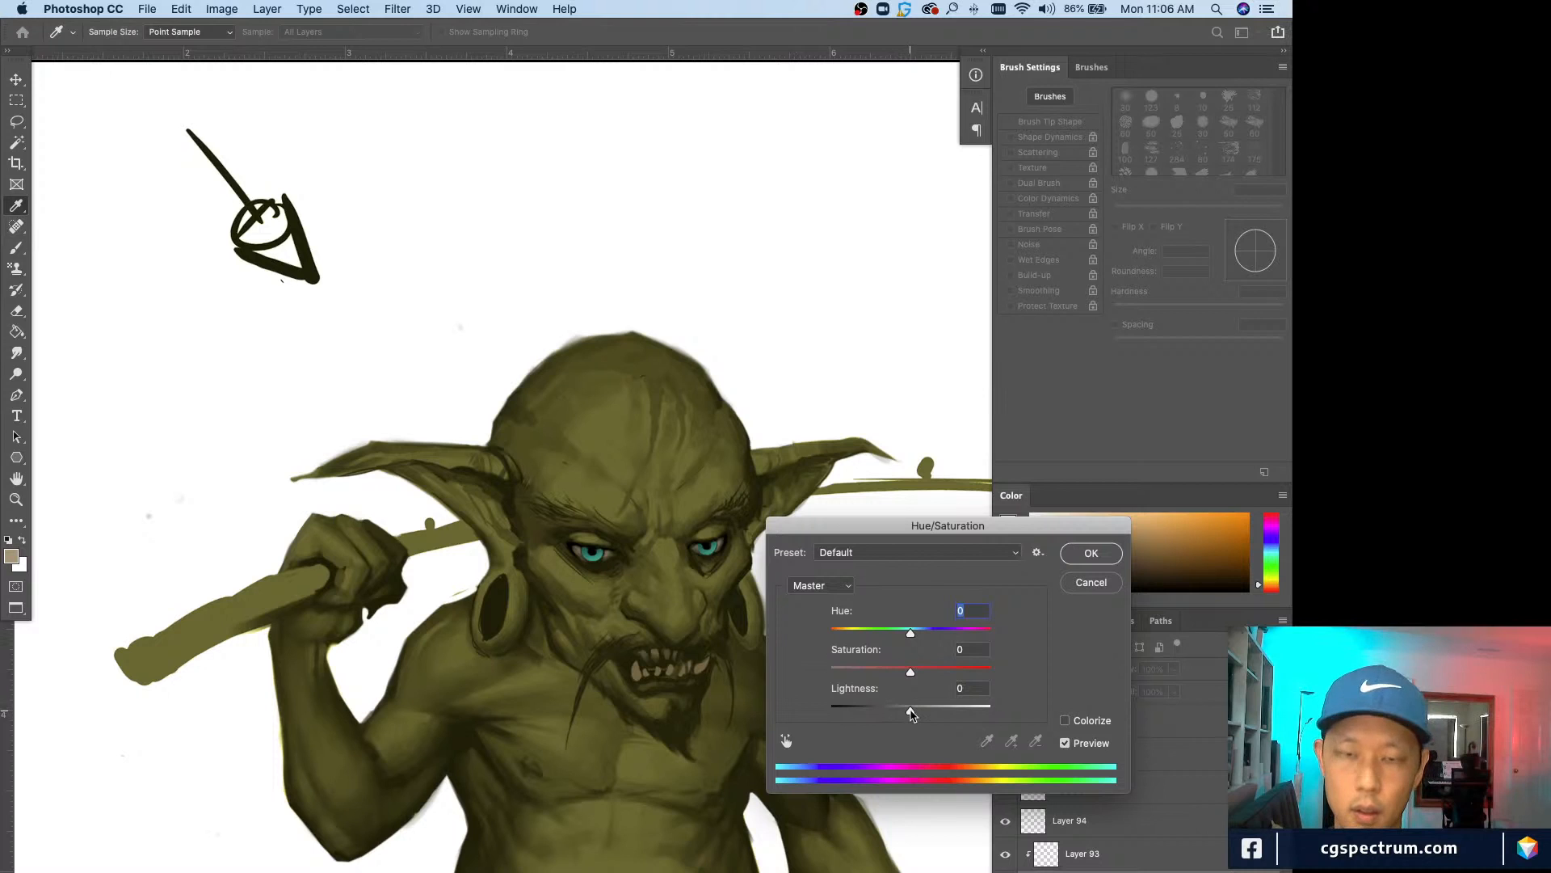
left_click_drag(910, 715, 899, 711)
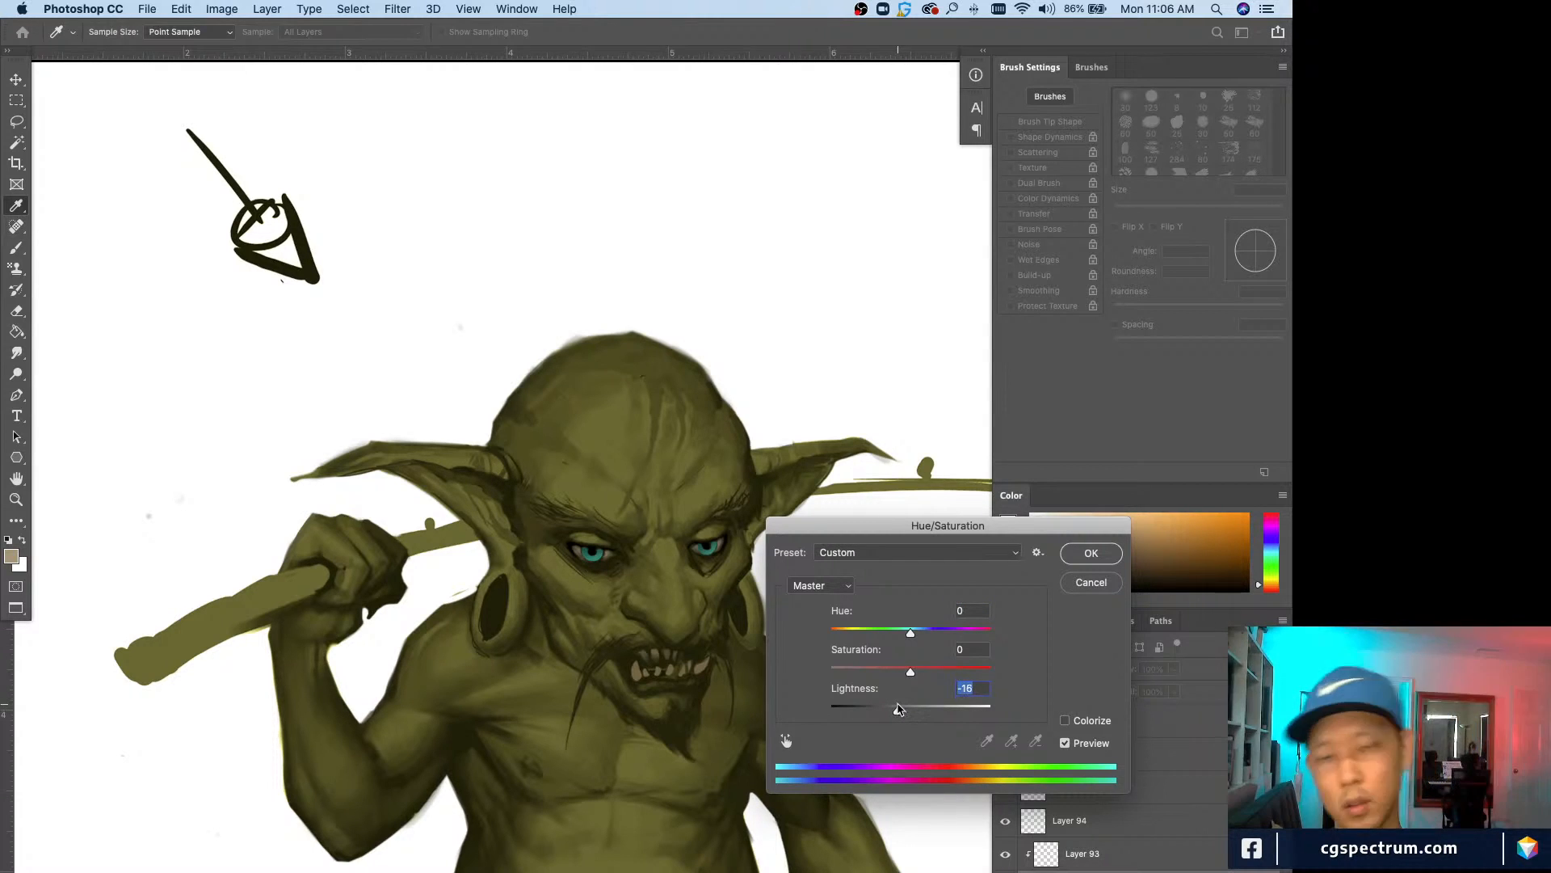
left_click(1091, 552)
key("e")
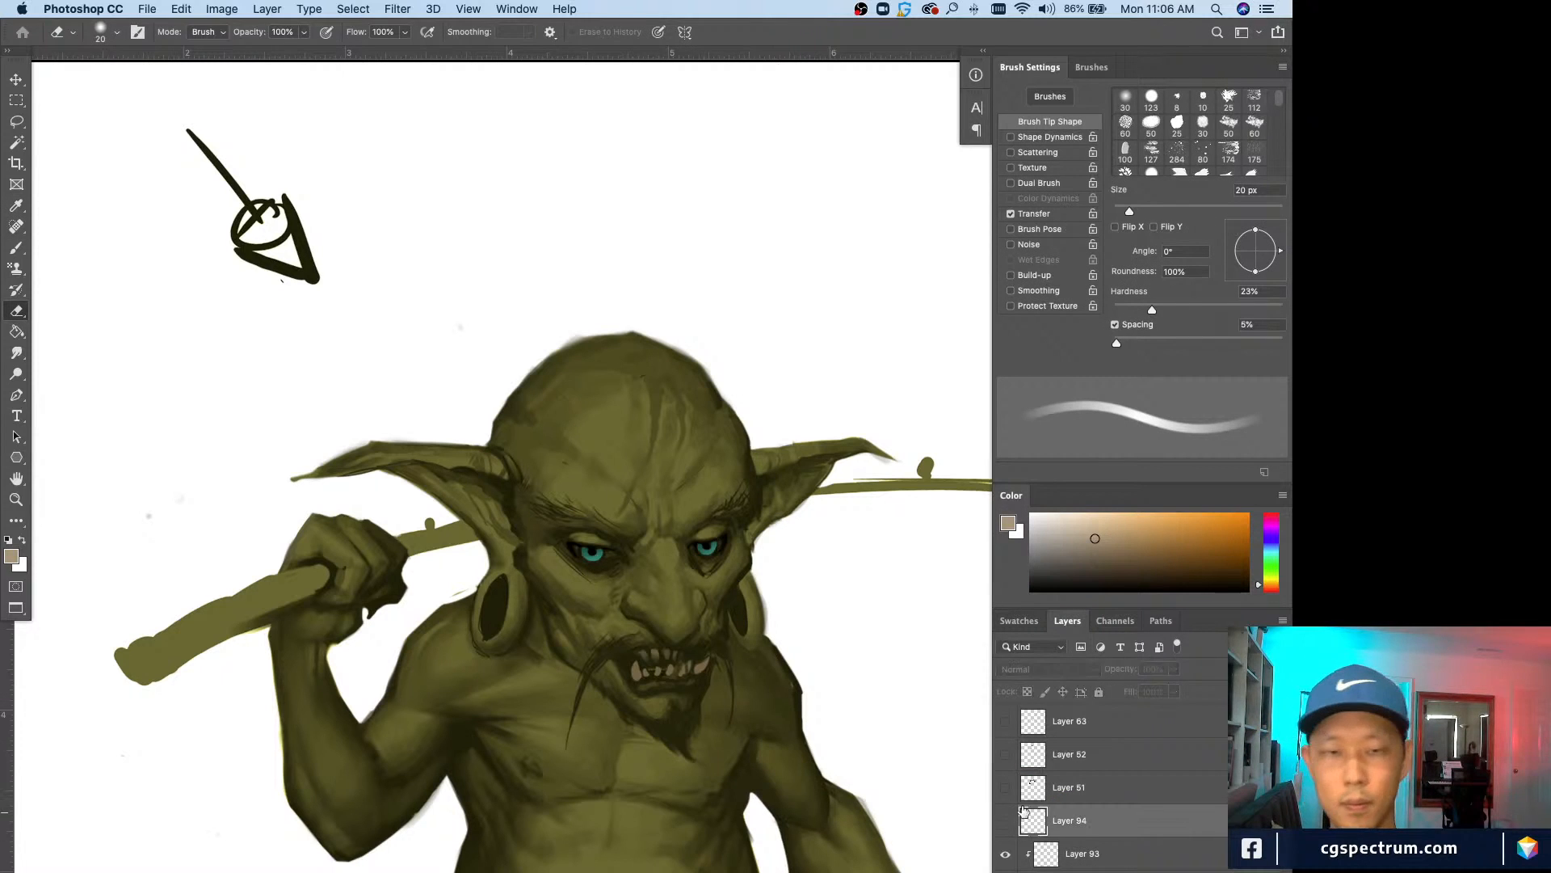
Step: Add a new layer above the eye whites and set up the soft brush in default black at 2 px
key("super+shift+alt+n")
key("super+plus")
key("super+plus")
key("b")
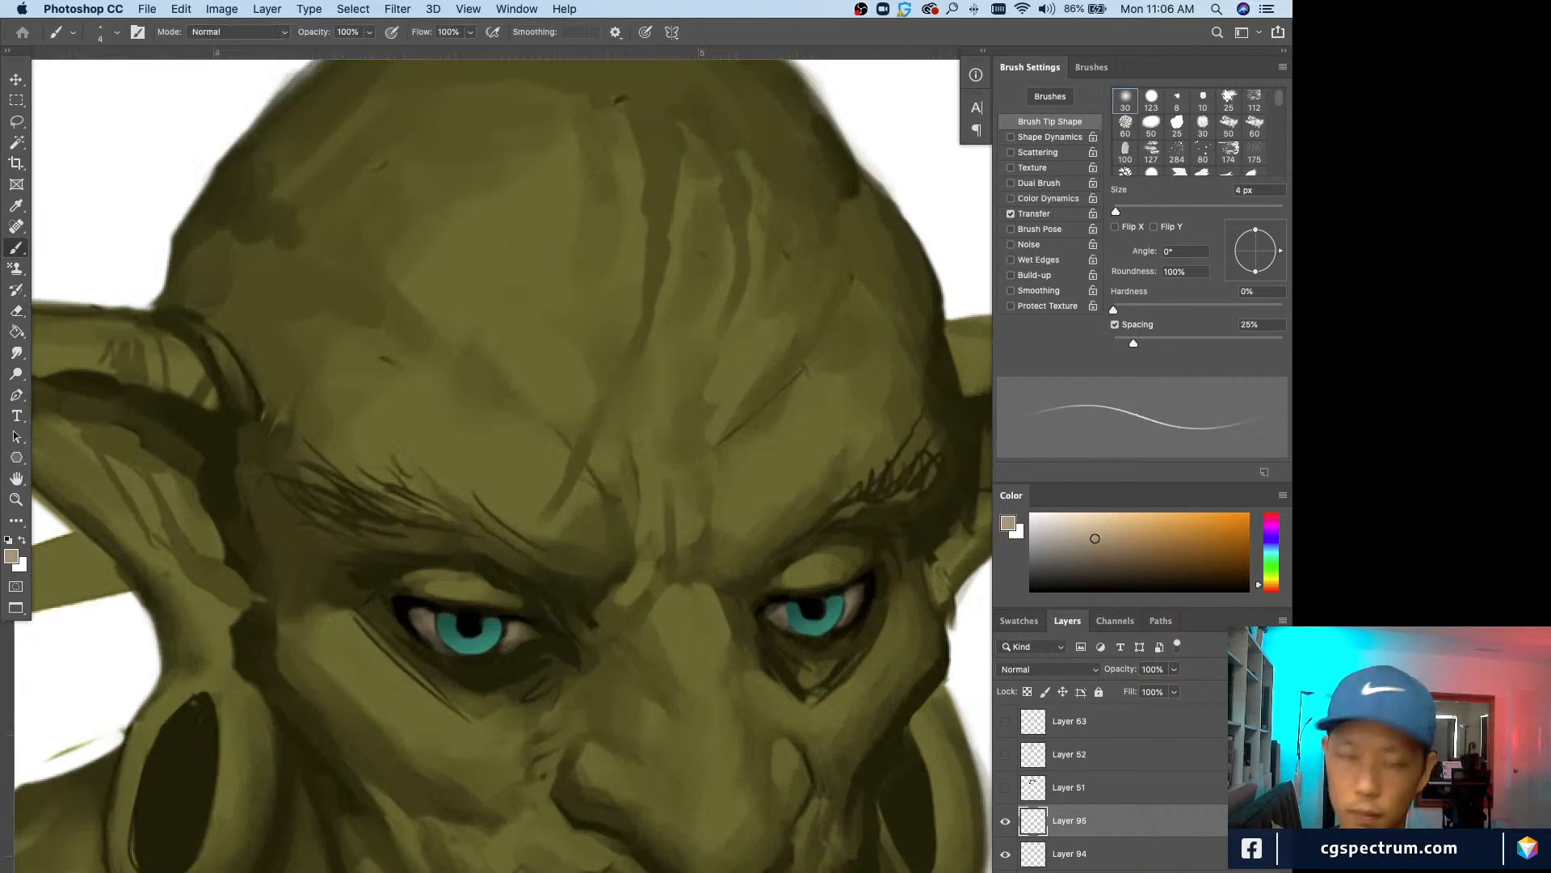
key("d")
key("bracketleft")
key("bracketleft")
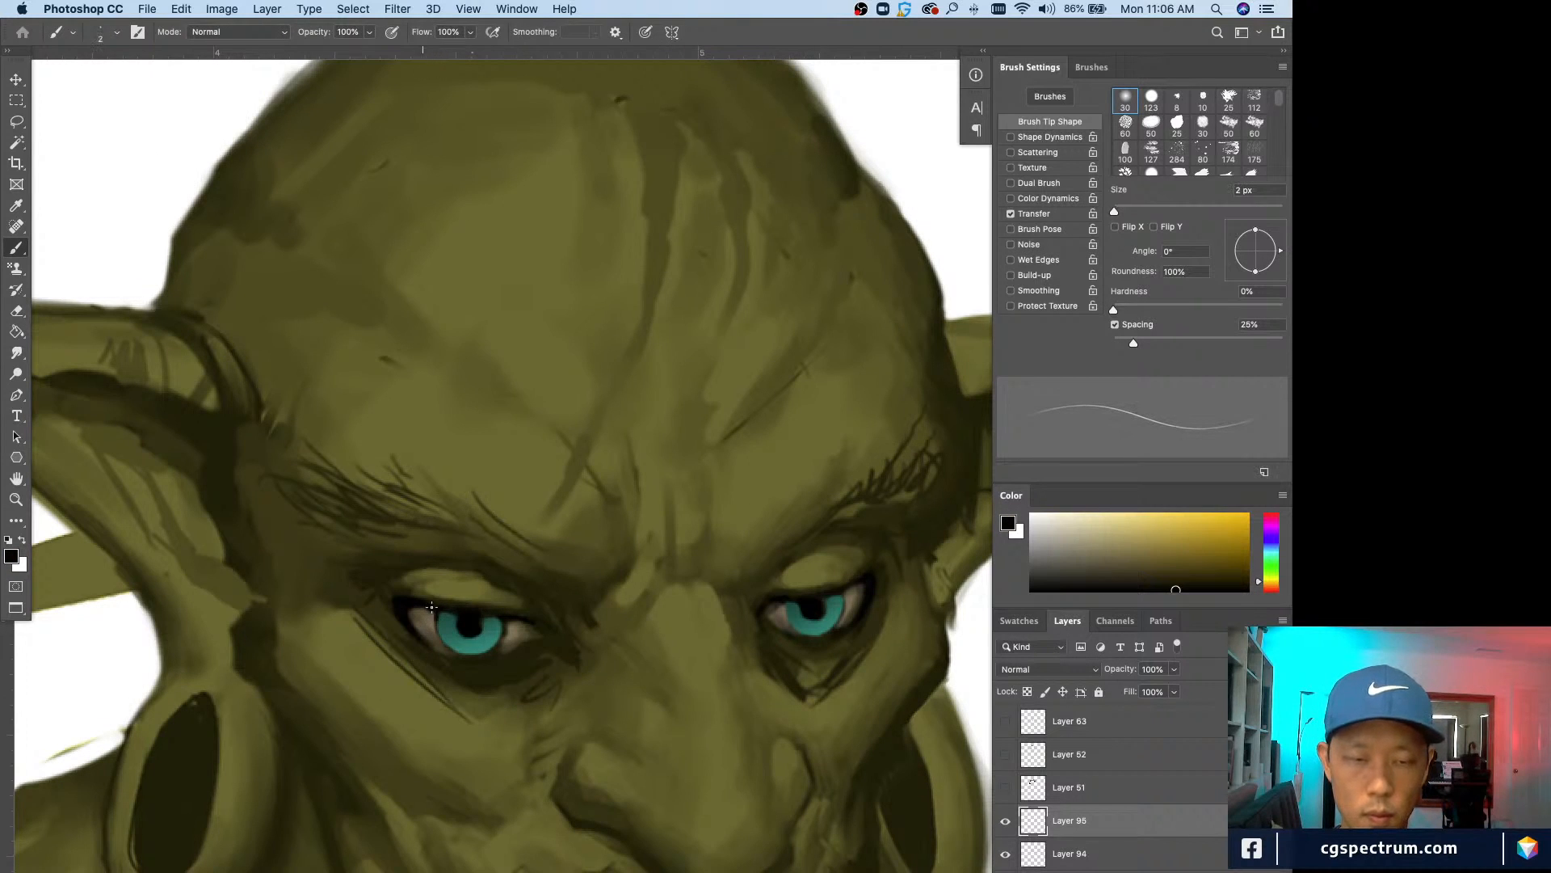
Step: Shade the raised-fist-side iris with fine black strokes around the pupil and rim, using the brush at 3 to 5 px
key("bracketright")
key("bracketright")
key("bracketright")
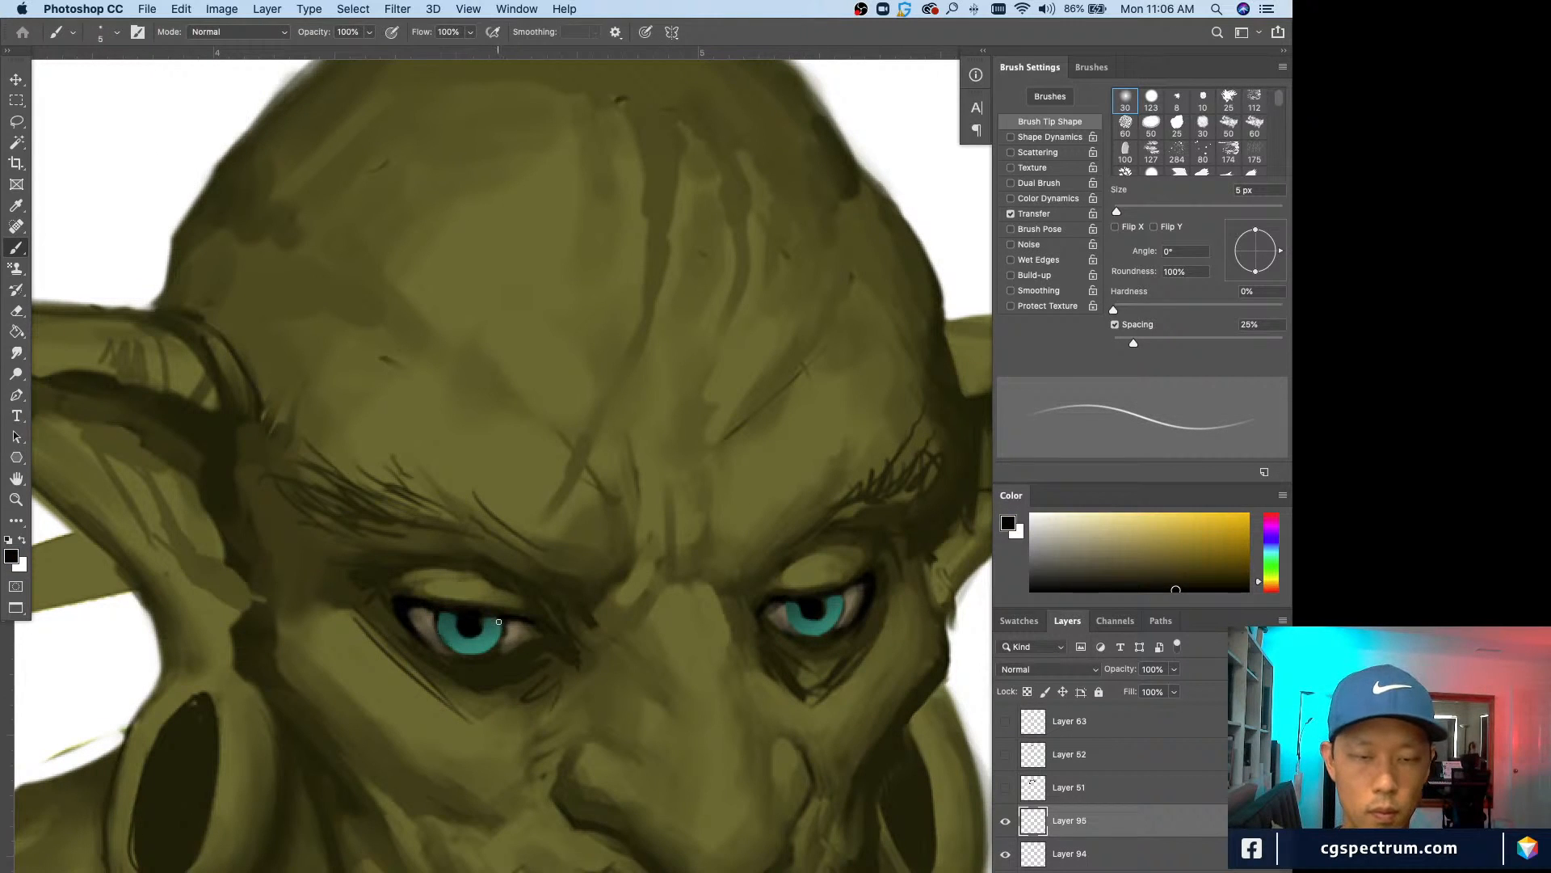
left_click_drag(498, 621, 462, 619)
key("bracketleft")
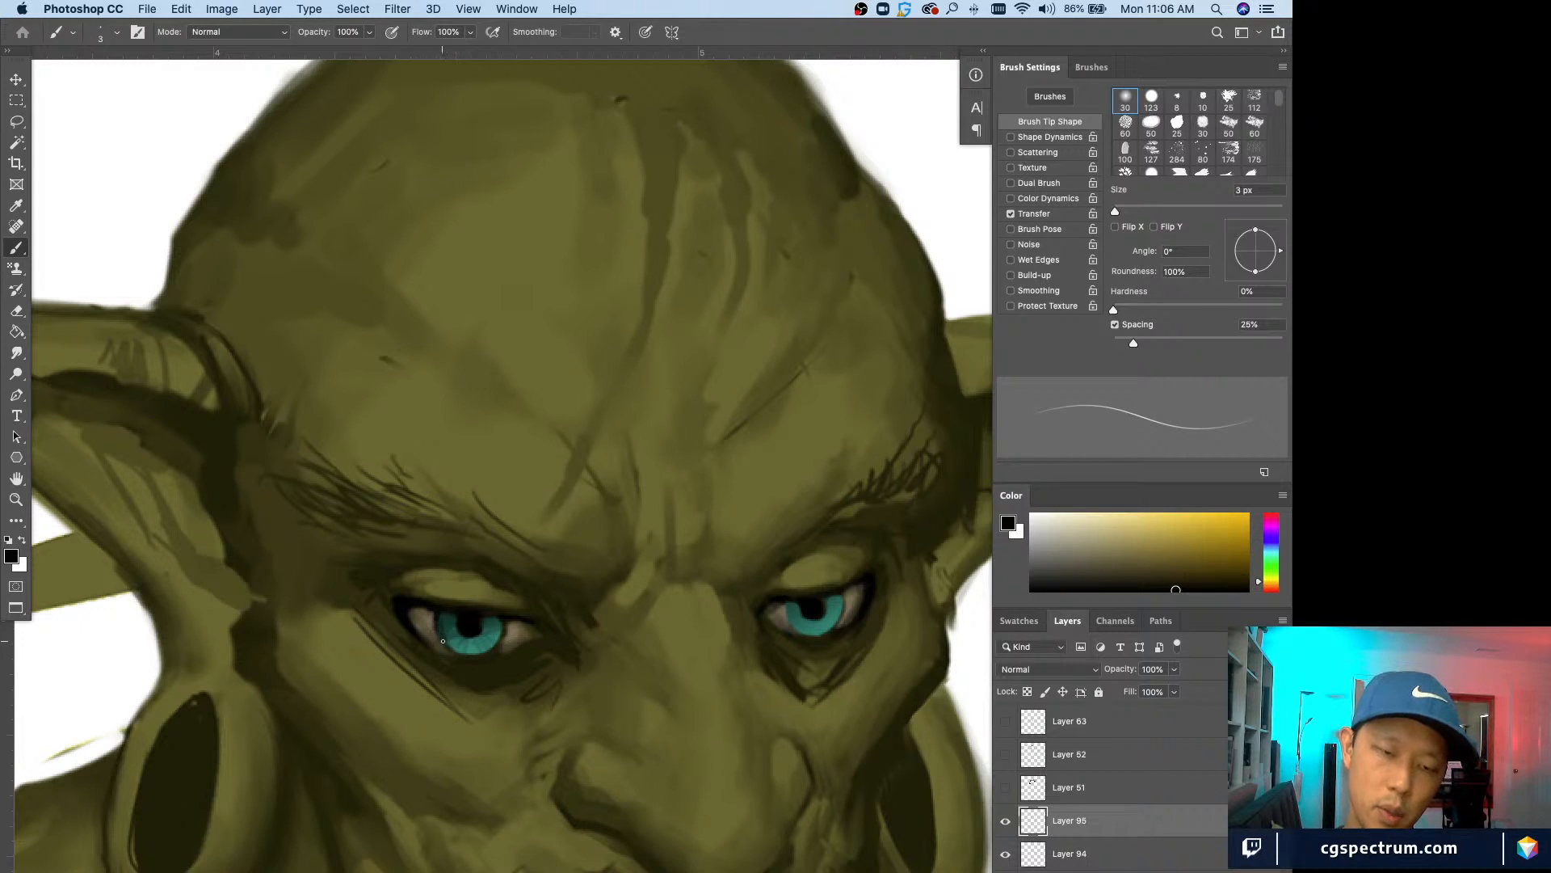
Step: Add matching fine black shading to the iris of the other eye at 3 to 4 px
key("bracketright")
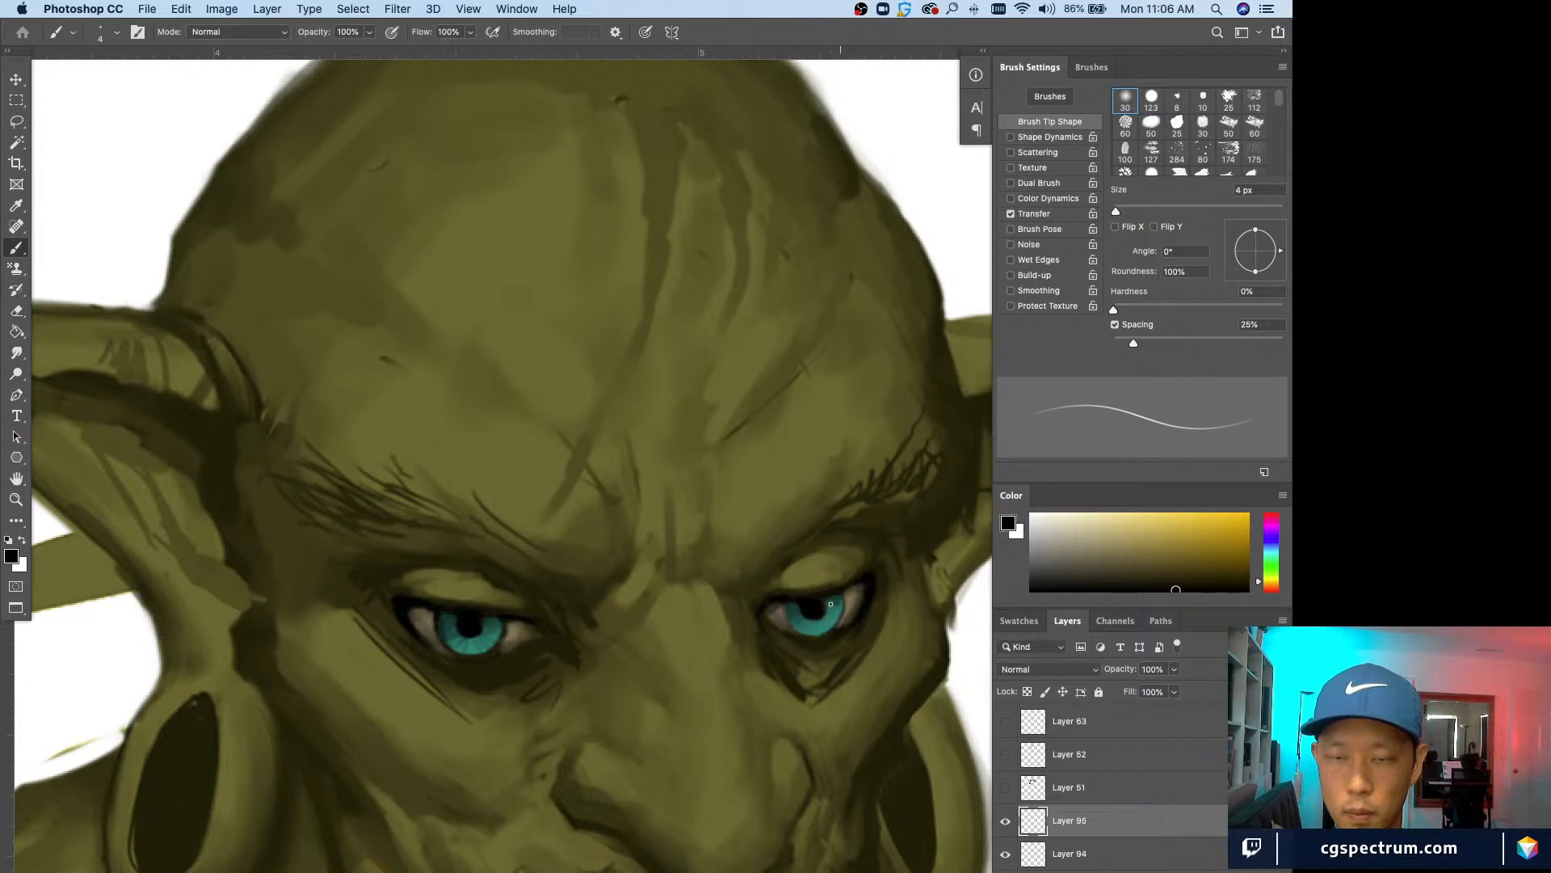
key("bracketleft")
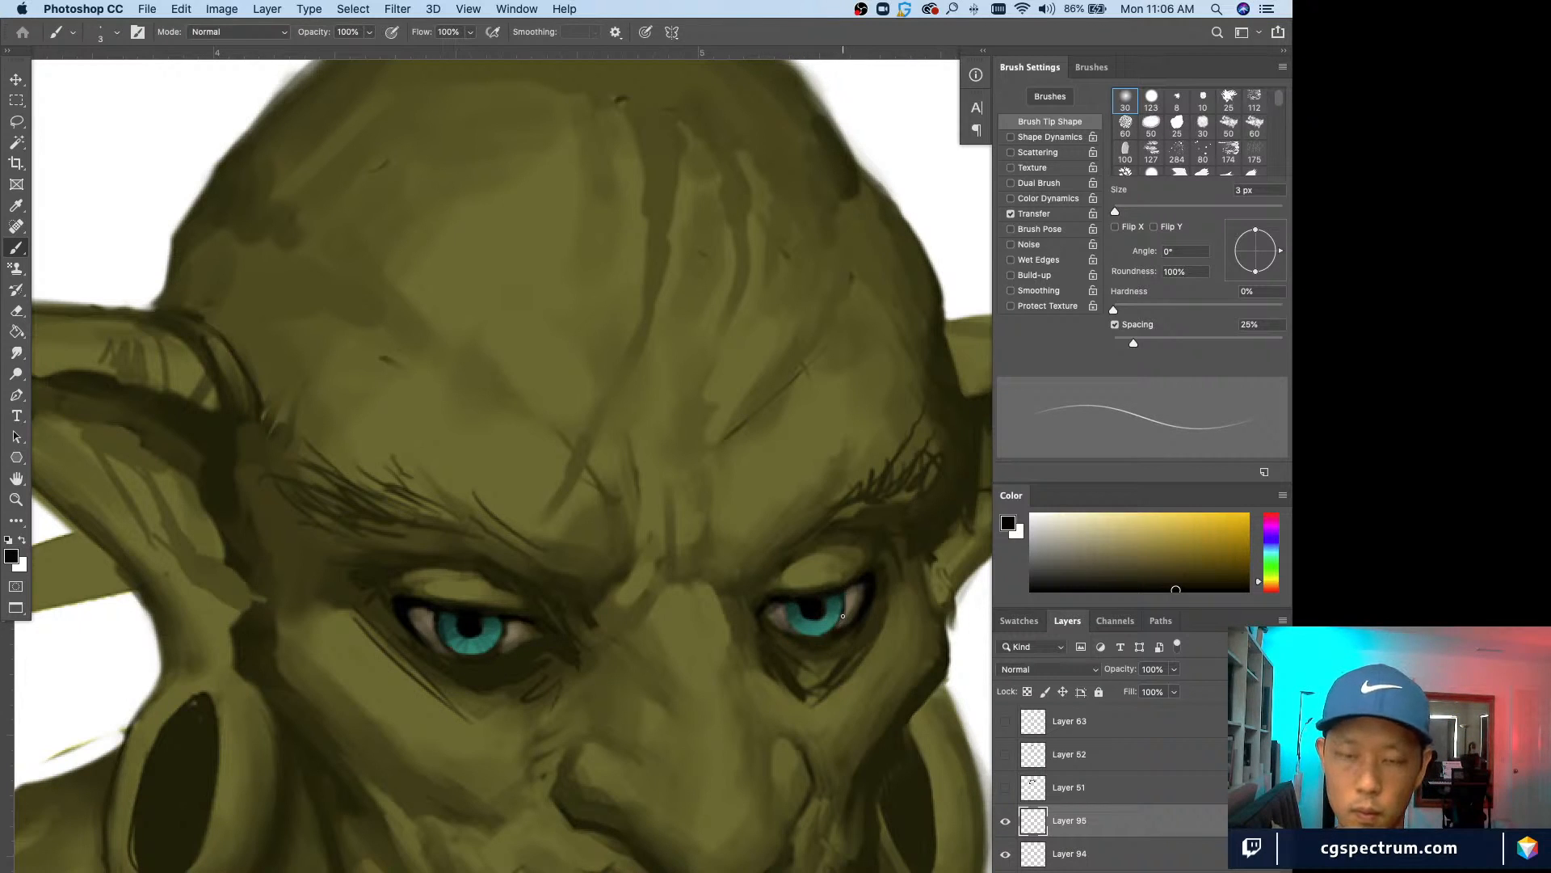
key("bracketright")
key("bracketright")
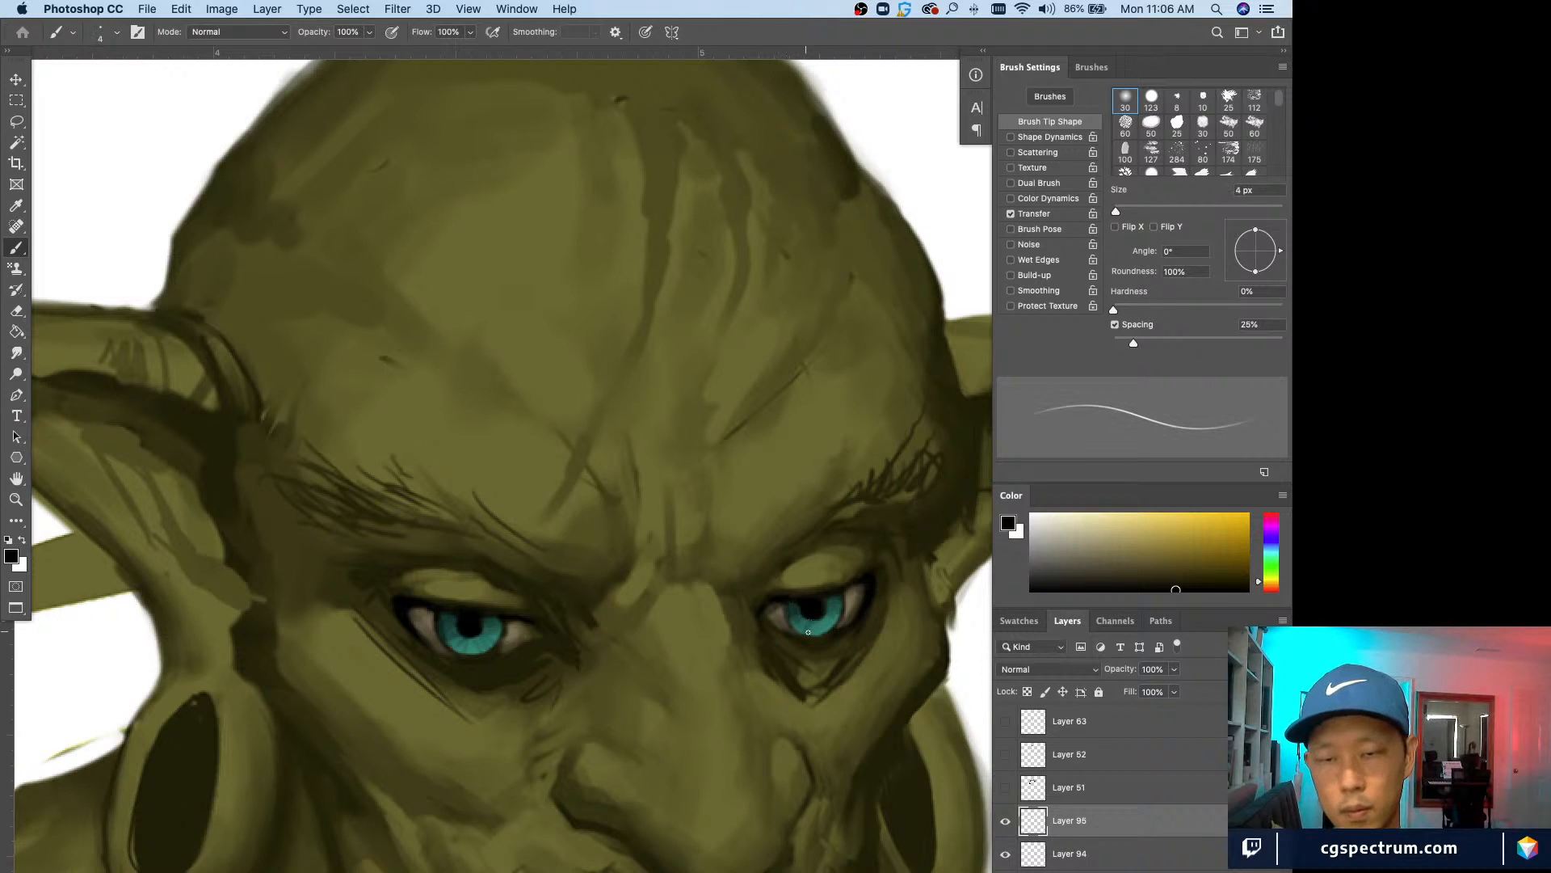
mouse_move(812, 629)
left_mouse_down()
mouse_move(836, 616)
mouse_move(803, 633)
left_mouse_up()
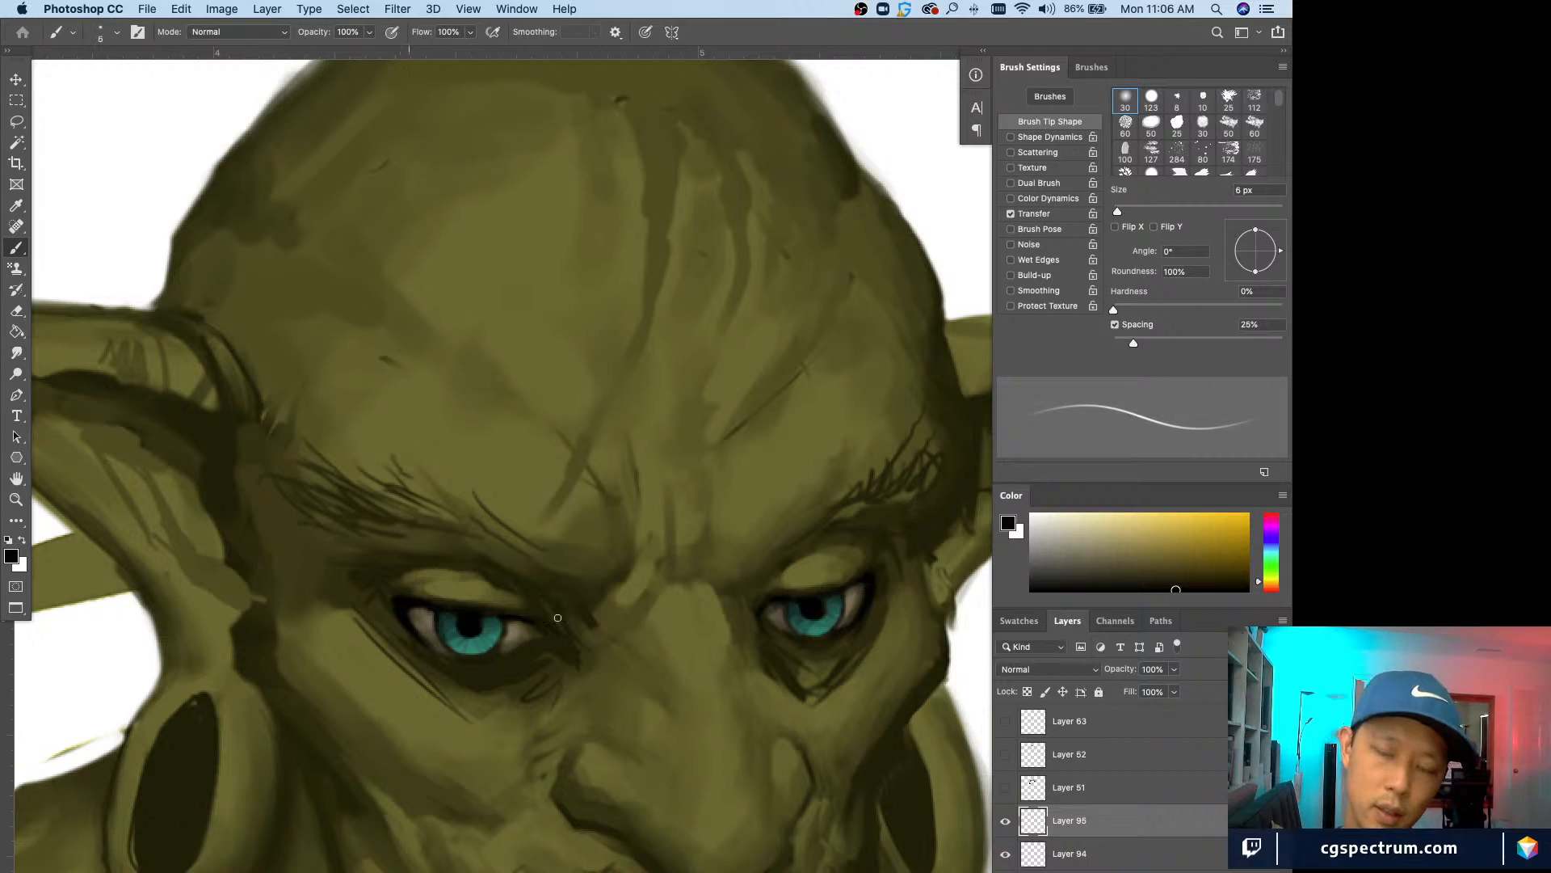
Step: Deepen the black shading beneath the upper lids of both eyes, using the soft brush at about 6 to 9 px
mouse_move(833, 600)
left_mouse_down()
mouse_move(847, 601)
mouse_move(701, 653)
mouse_move(501, 570)
mouse_move(454, 625)
left_mouse_up()
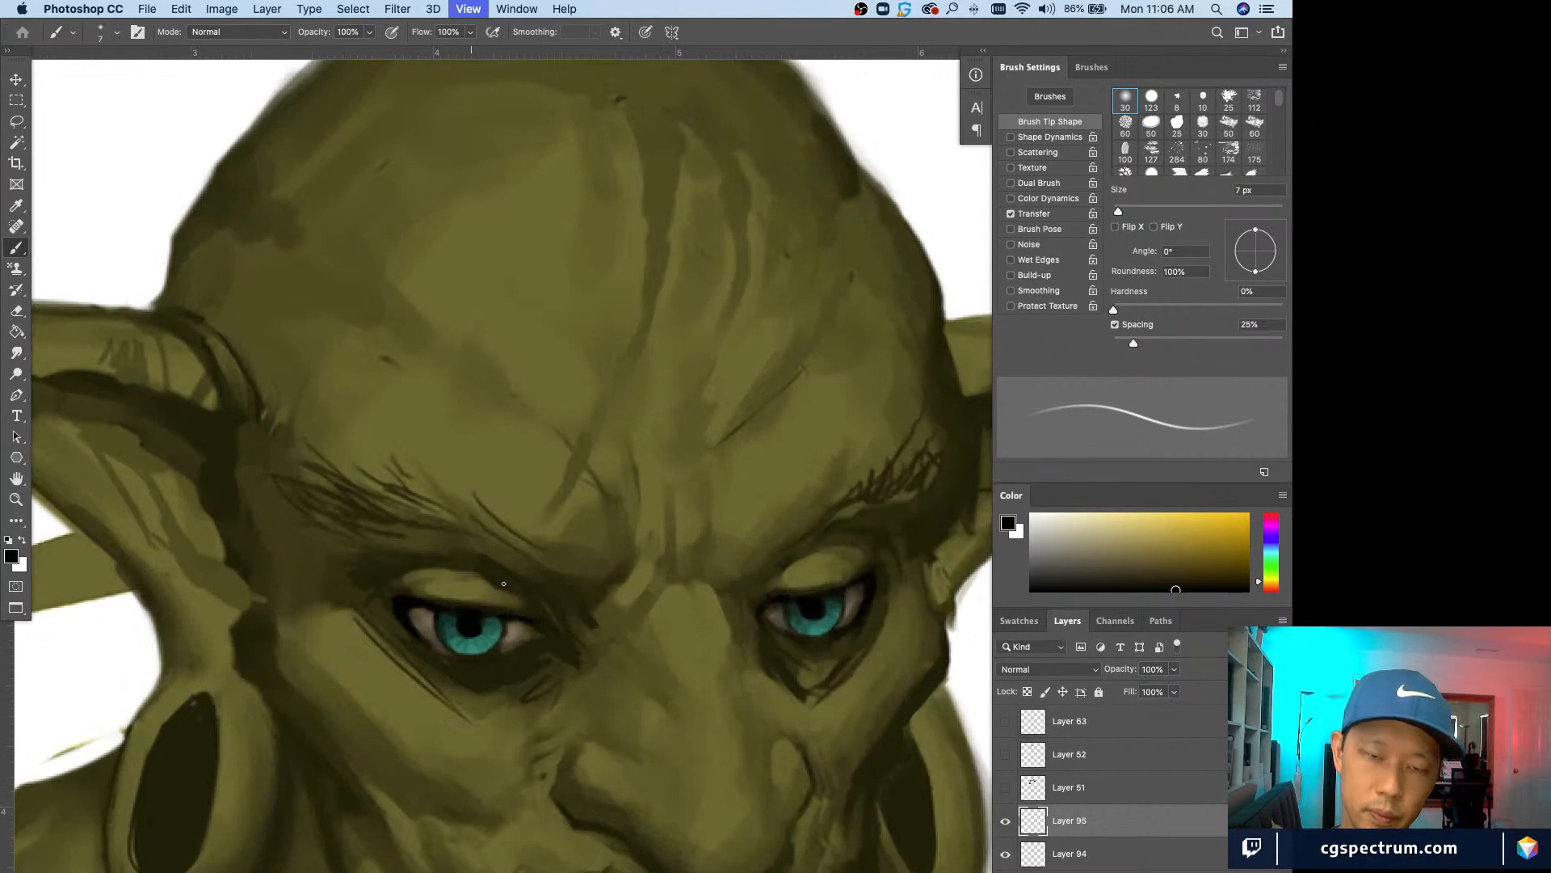
key("bracketright")
key("bracketright")
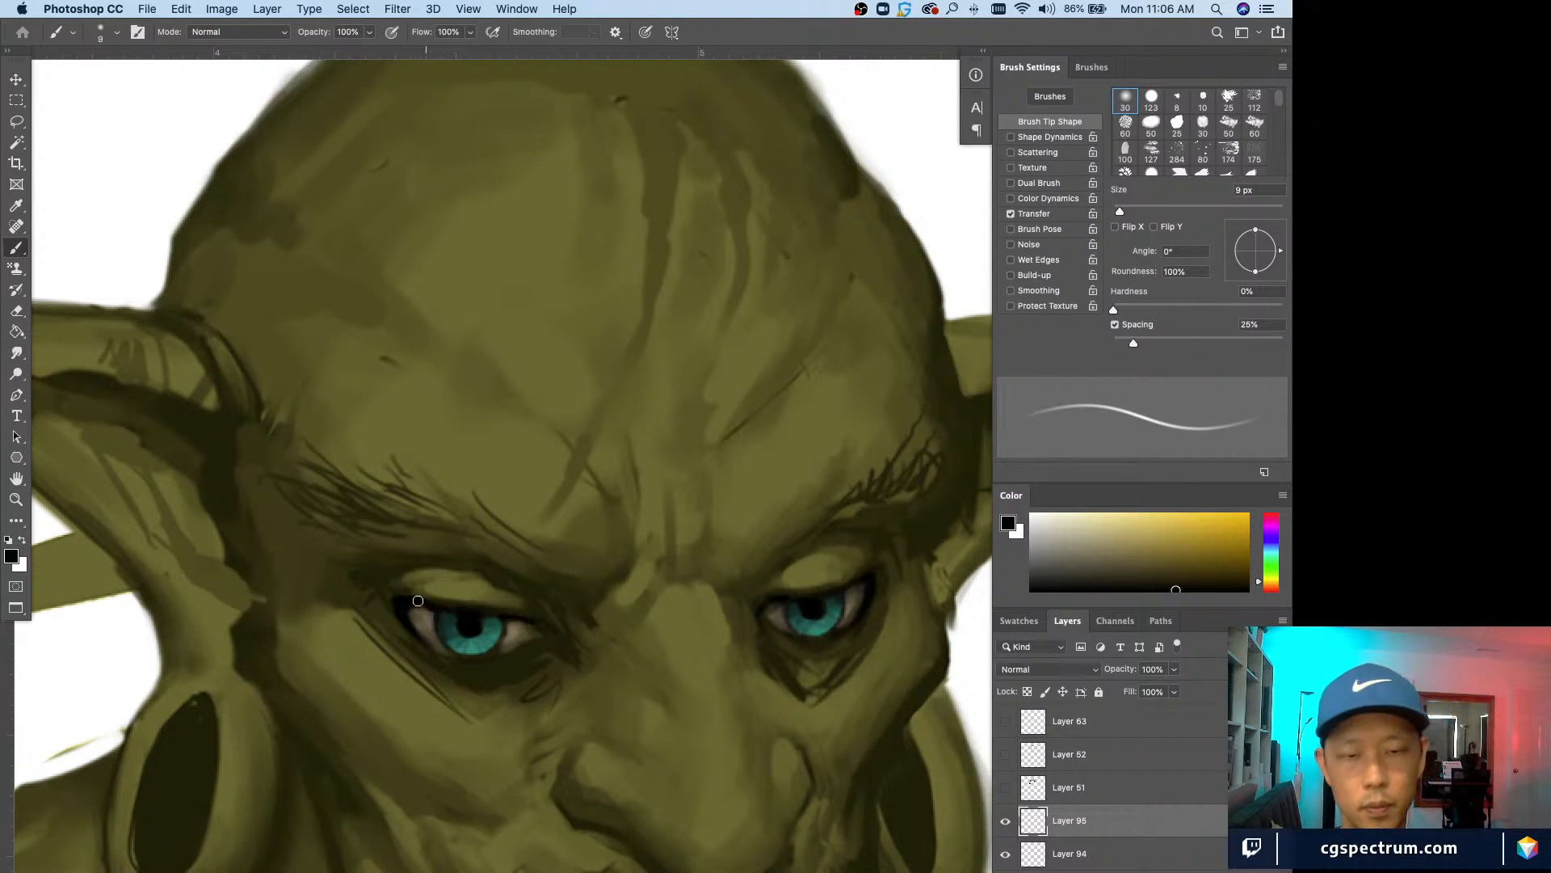
key("bracketleft")
key("bracketleft")
key("bracketleft")
key("bracketleft")
key("bracketleft")
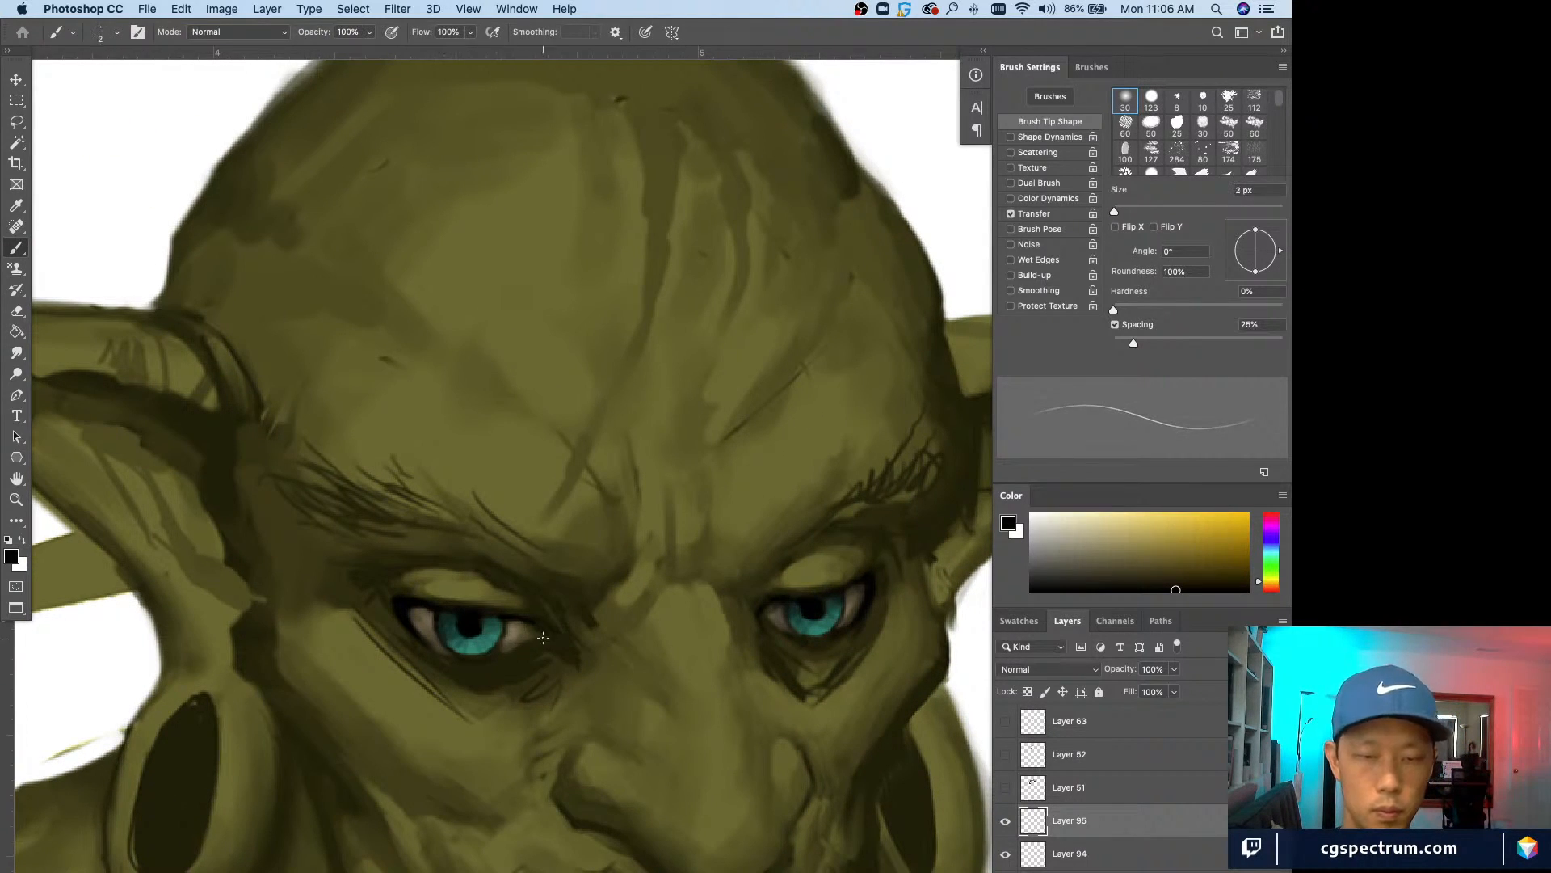
Step: Add another layer and reinforce the eye corners at 3 px with dark tones sampled from the eyelid edges
left_click(445, 587, "alt")
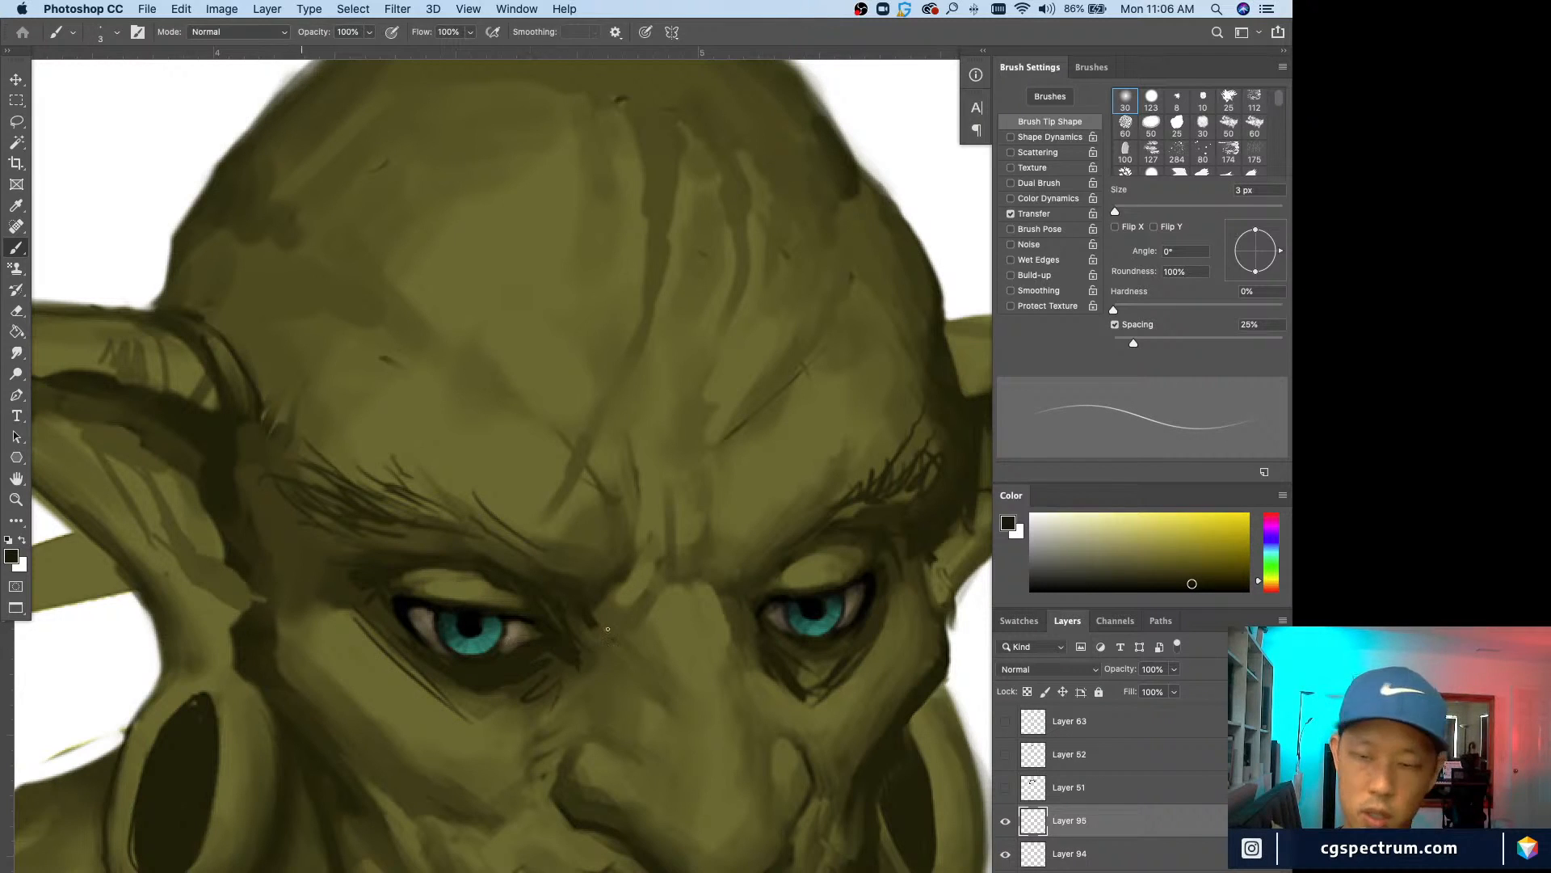
key("alt+shift+super+n")
left_click(406, 596, "alt")
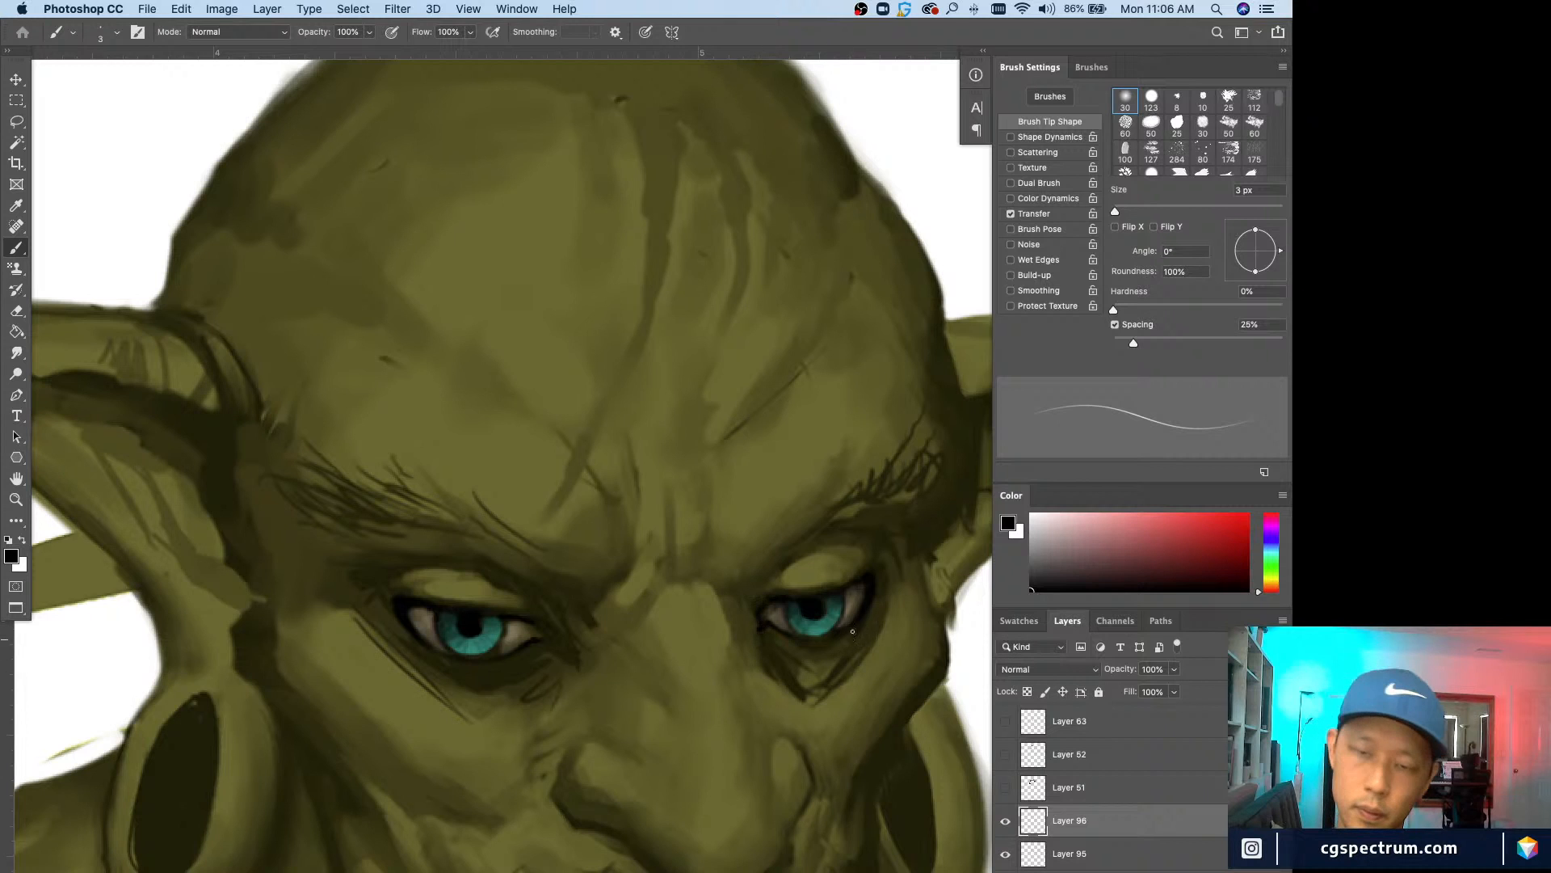
key("super+minus")
key("super+minus")
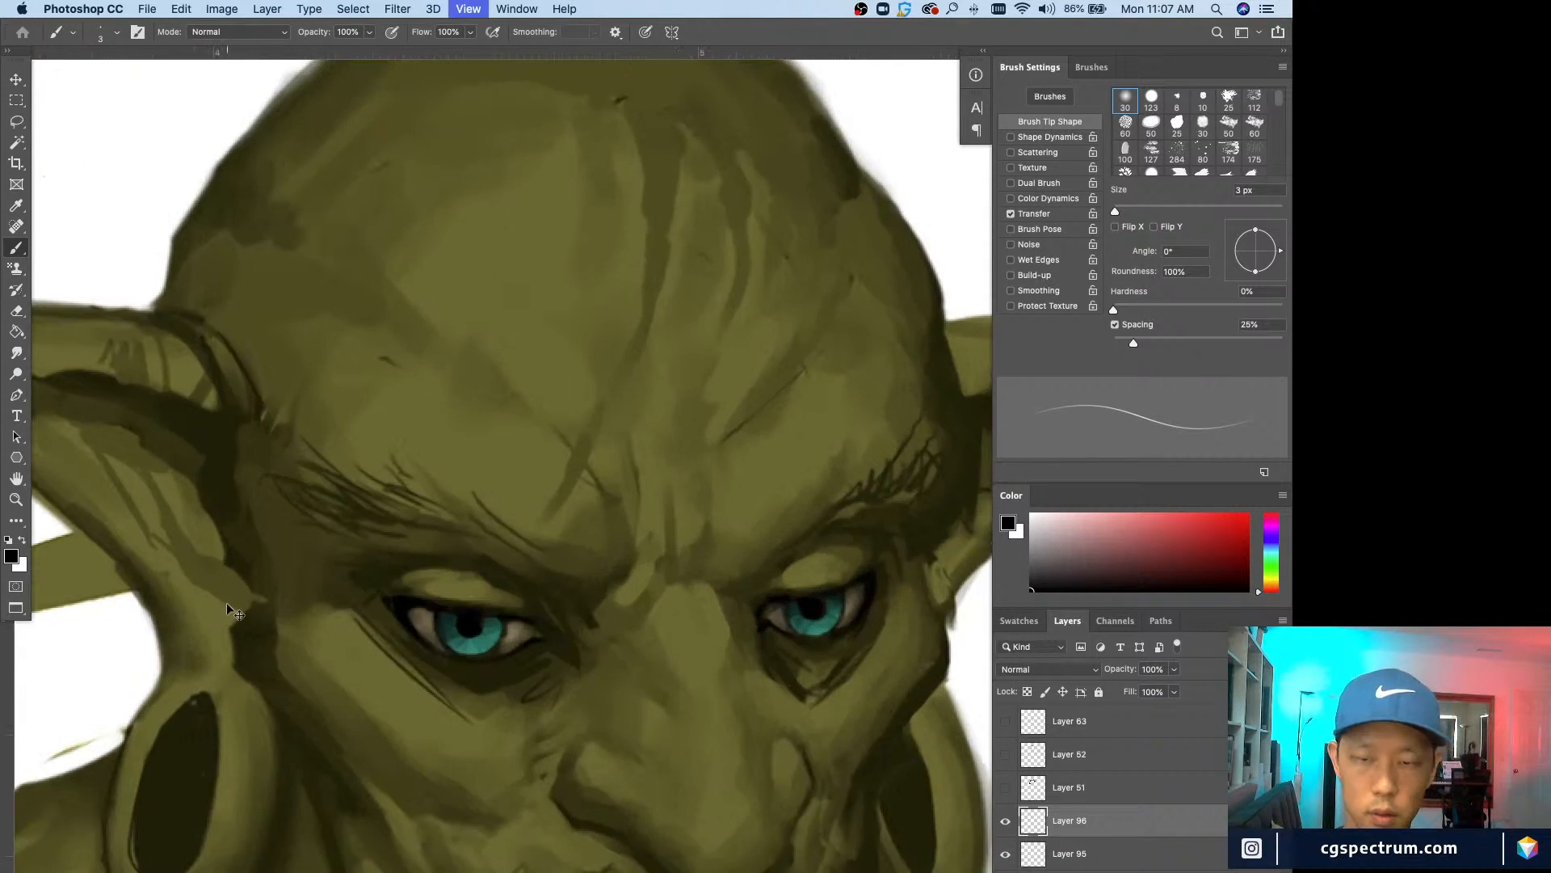
Step: Add a new layer and sample dark olive tones beneath the inner corner of the raised-fist-side eye for 3 px touch-ups
key("super+minus")
key("super+minus")
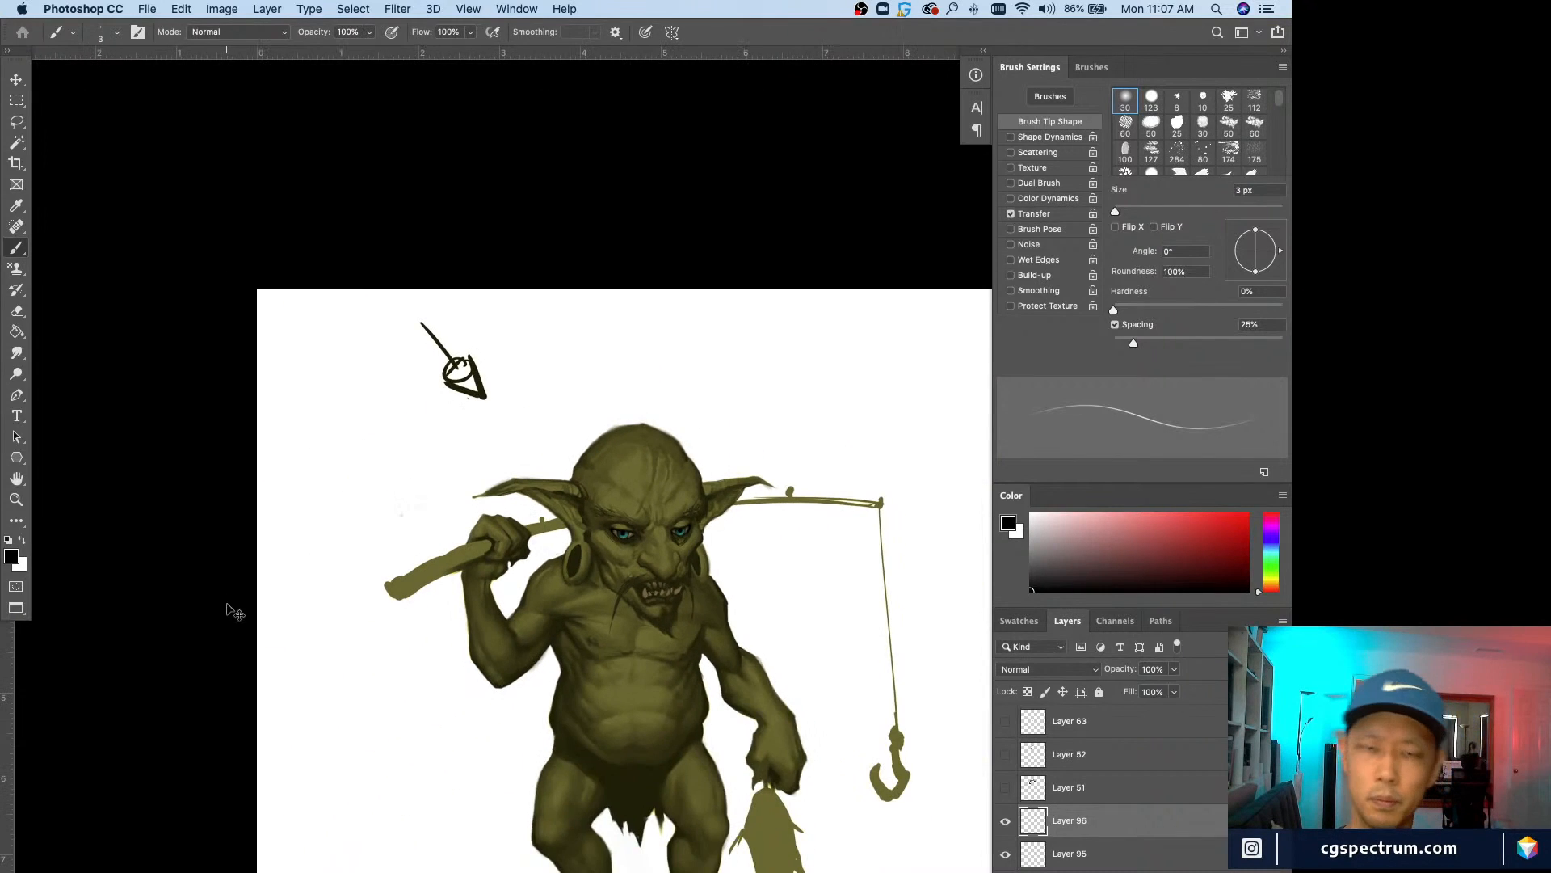
key("super+plus")
key("super+plus")
key("super+plus")
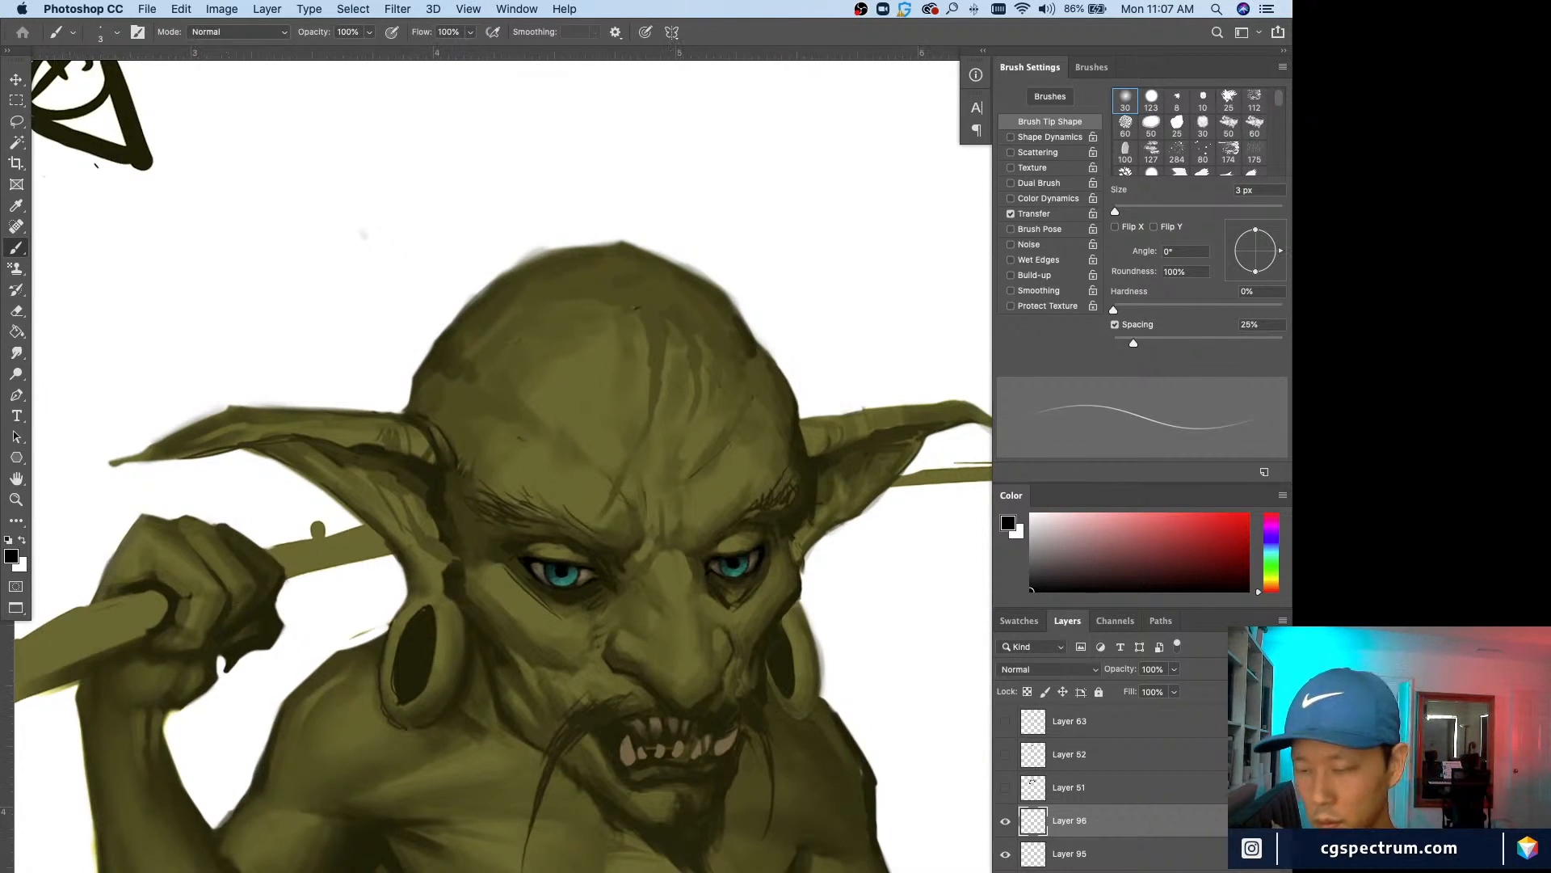
key("super+shift+alt+n")
key("super+plus")
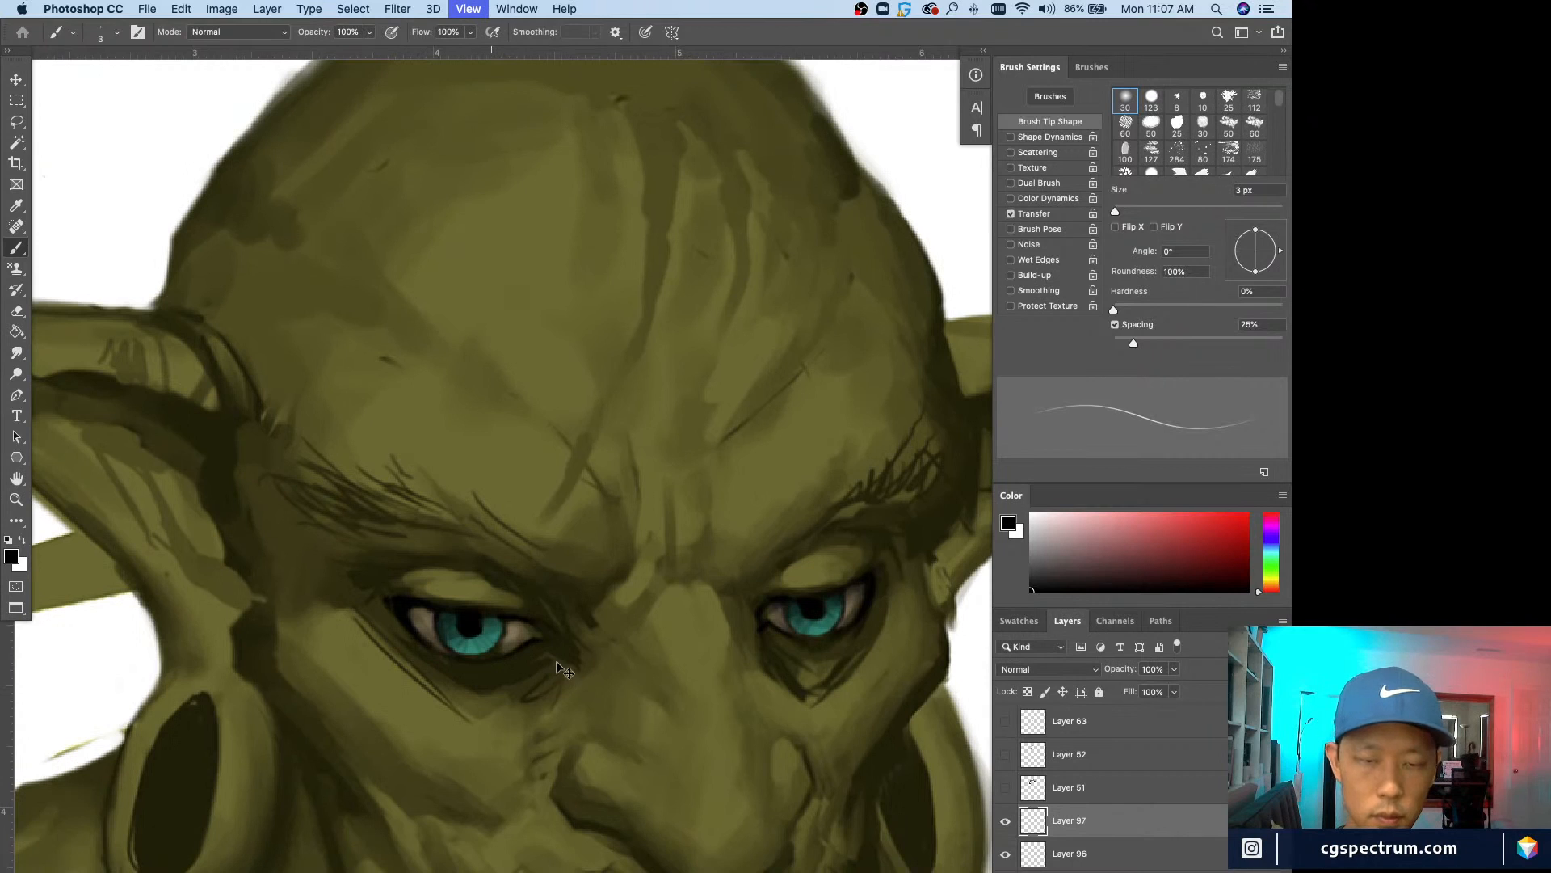
left_click(563, 666, "alt")
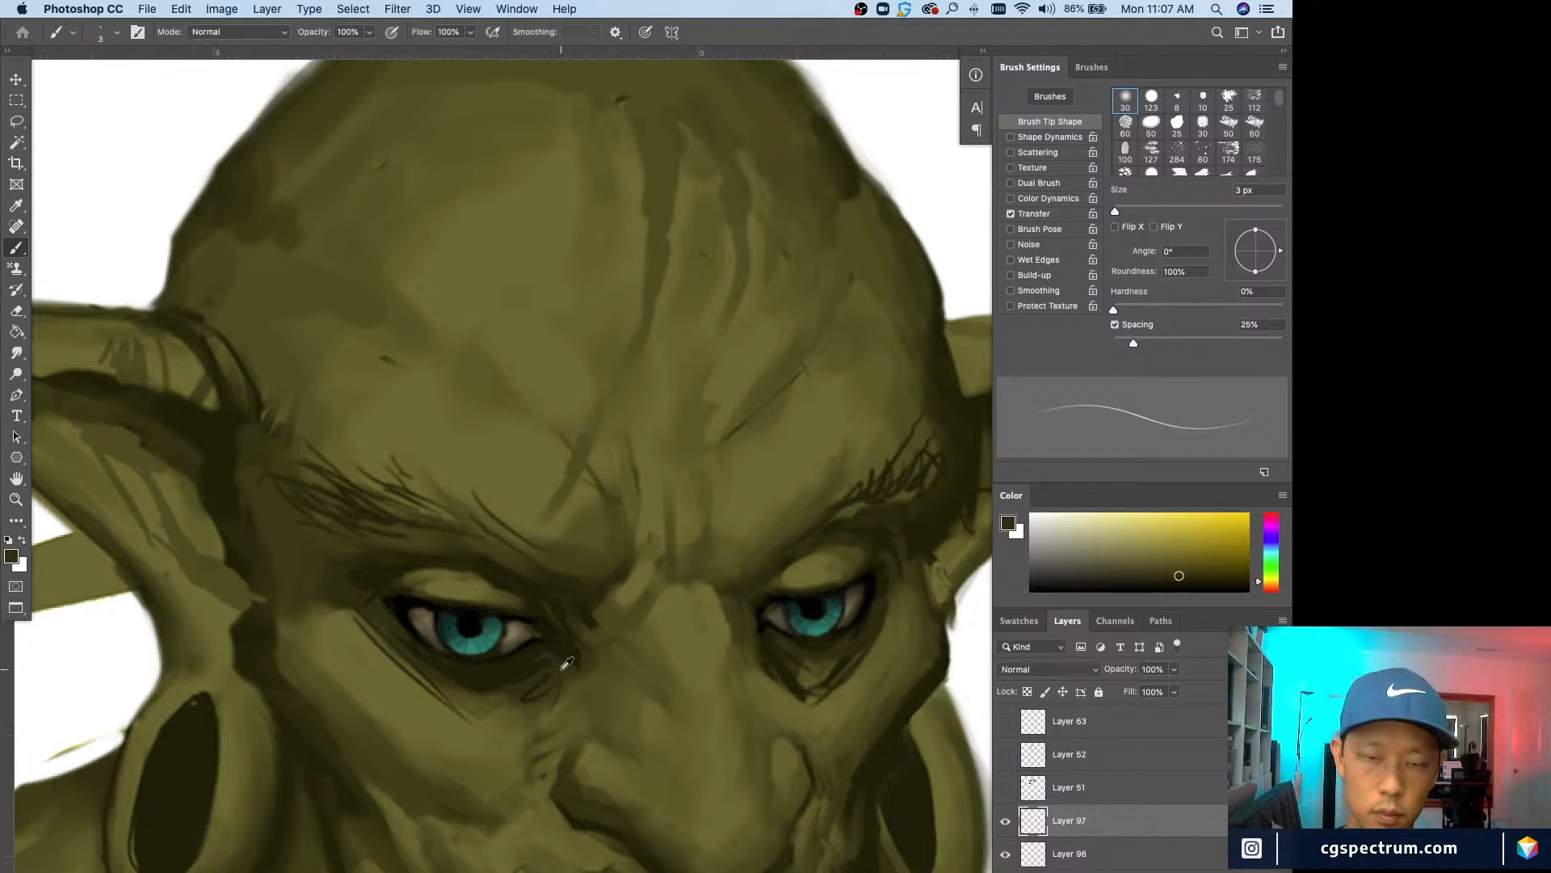
left_click(561, 669, "alt")
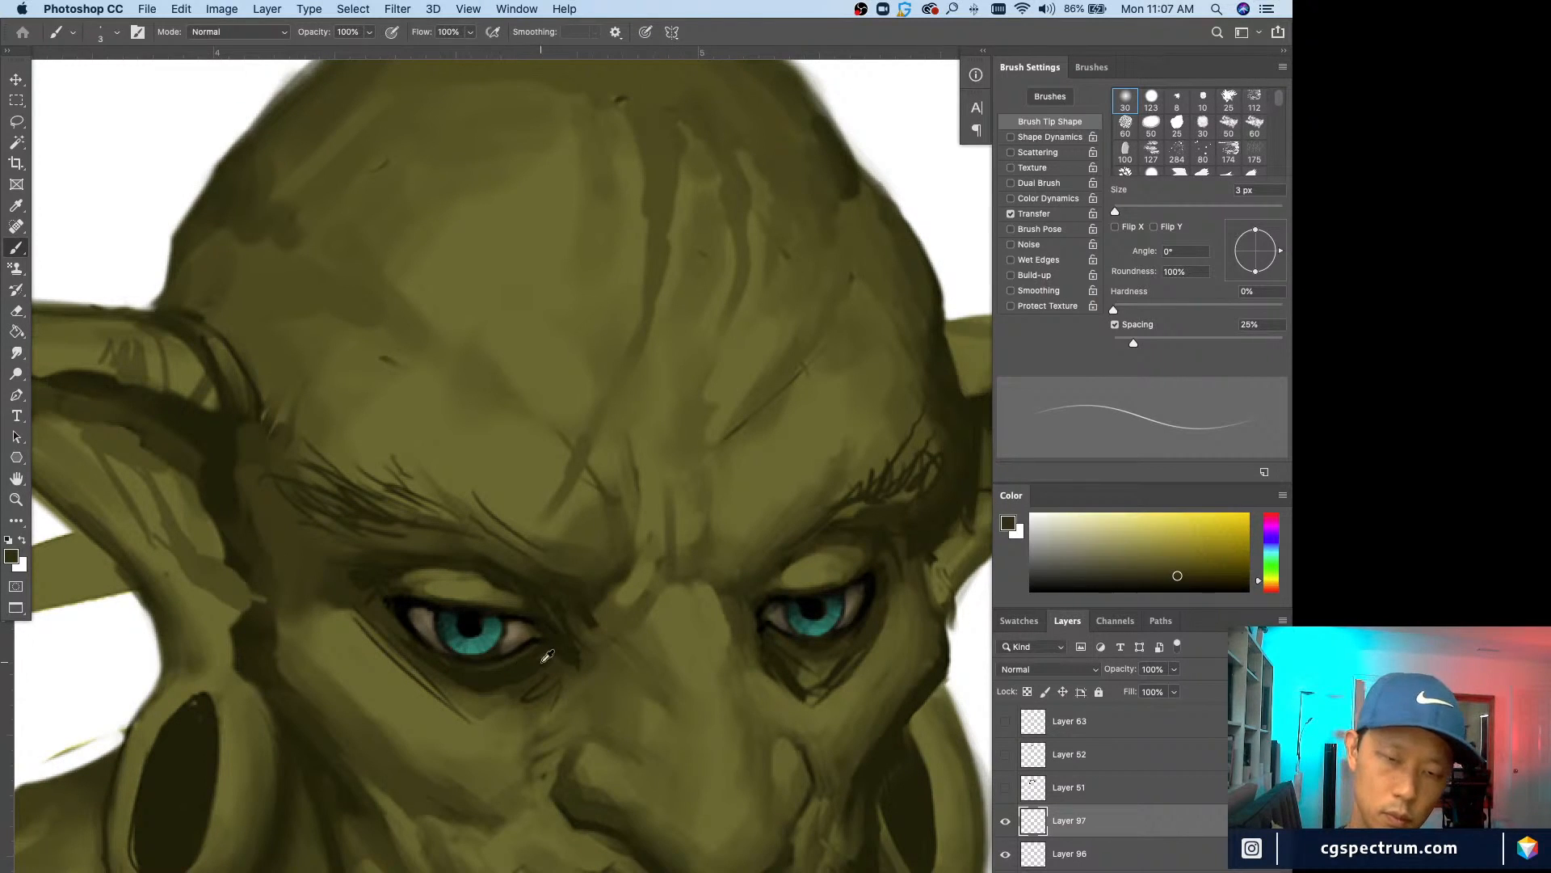
left_click(547, 655, "alt")
Step: Blend the shadow beneath the inner corner of the raised-fist-side eye with sampled dark olives at 5 to 6 px
key("bracketright")
left_click(558, 667, "alt")
key("bracketright")
key("bracketright")
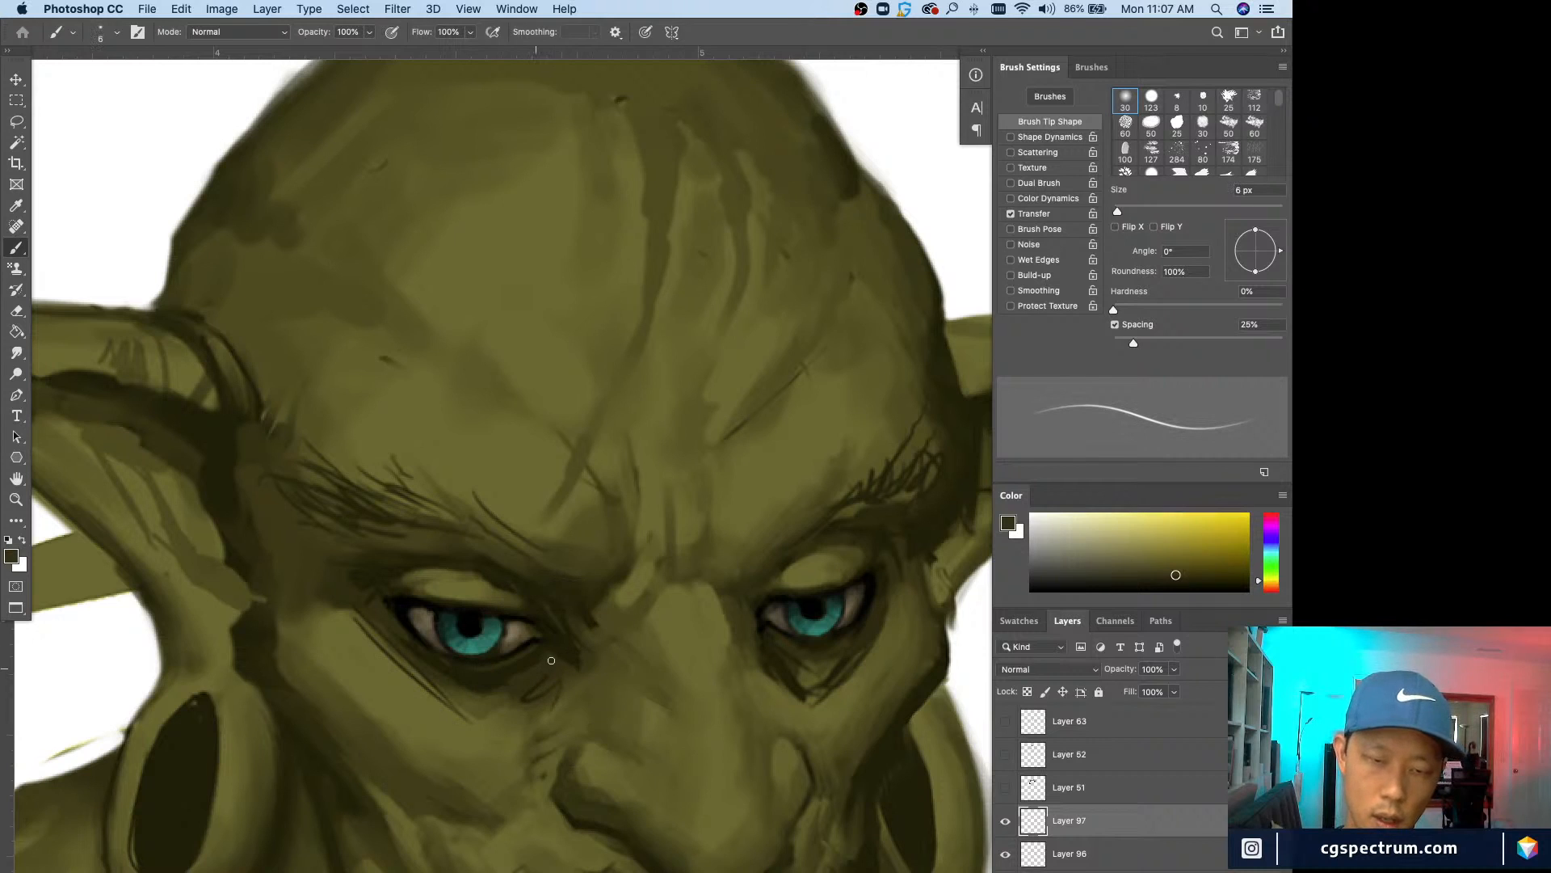
left_click(529, 660, "alt")
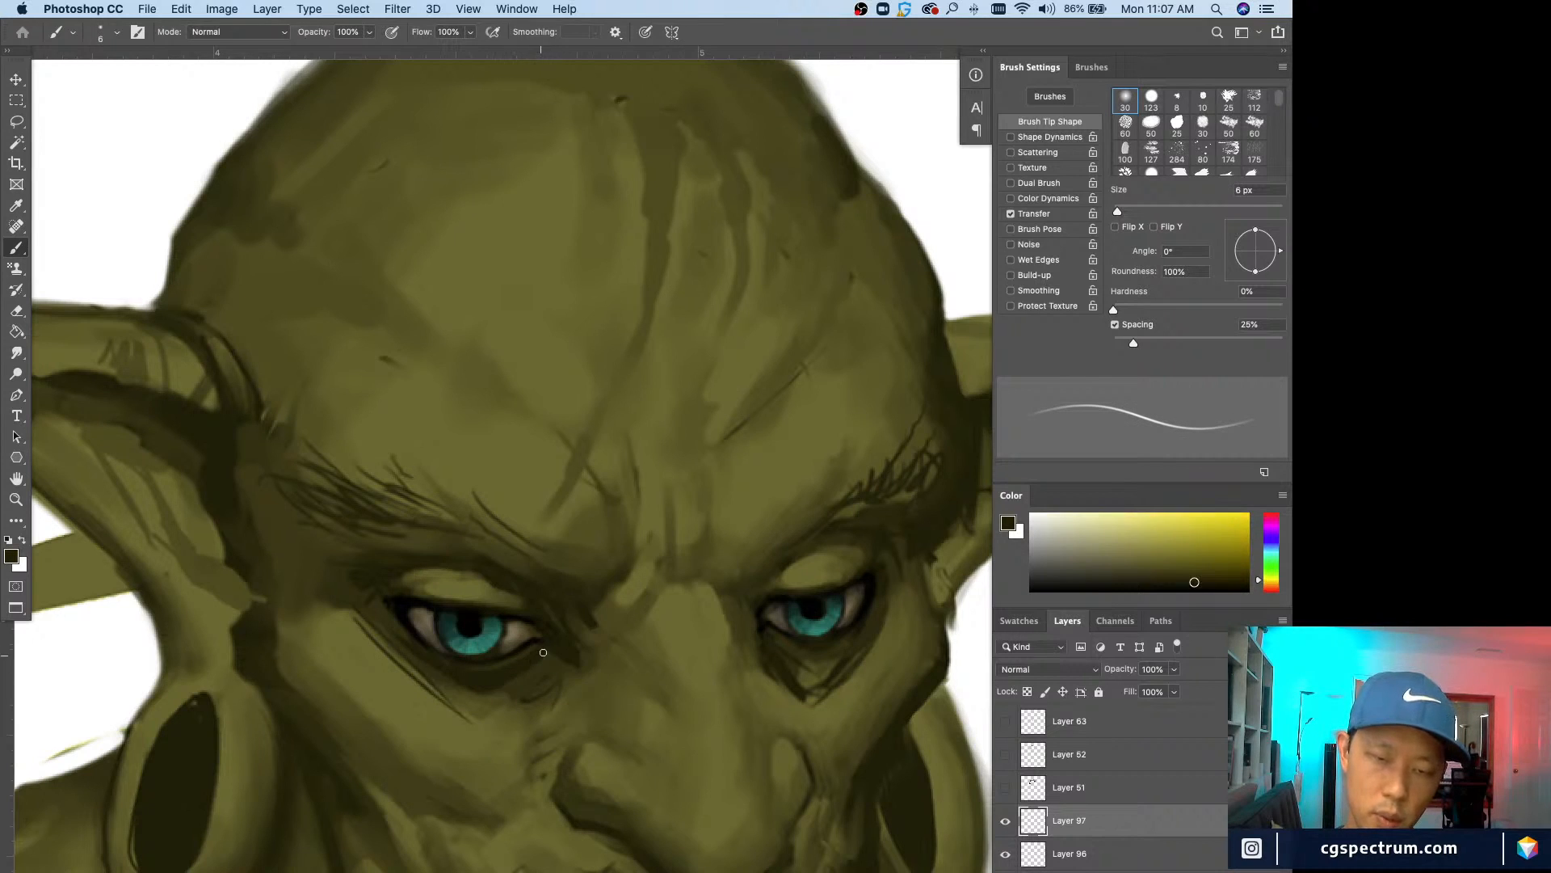
left_click(563, 641, "alt")
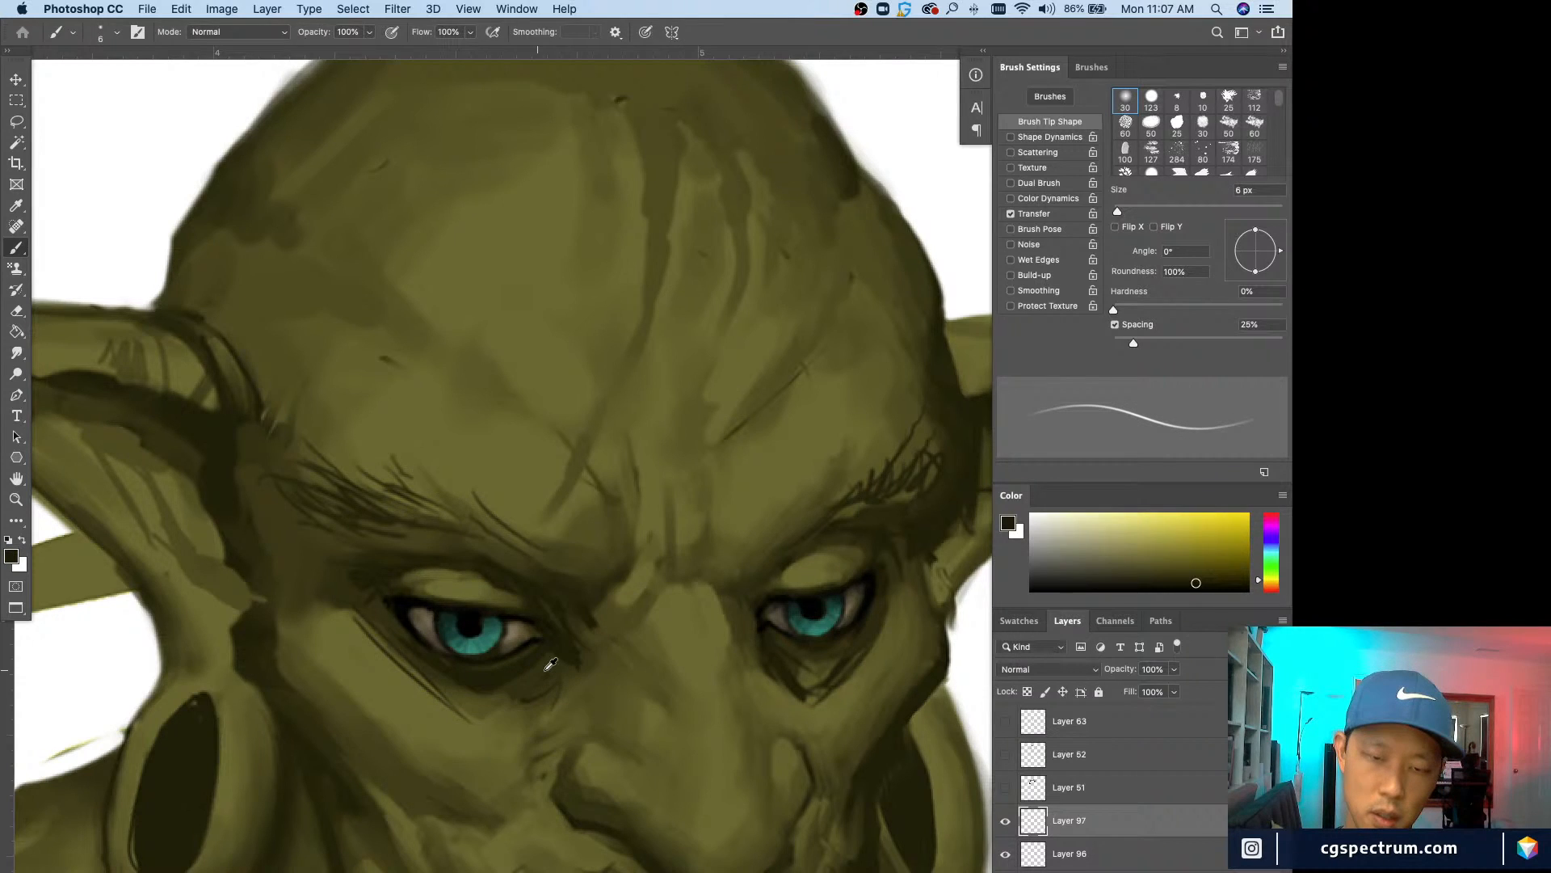
key("bracketleft")
left_click(537, 653, "alt")
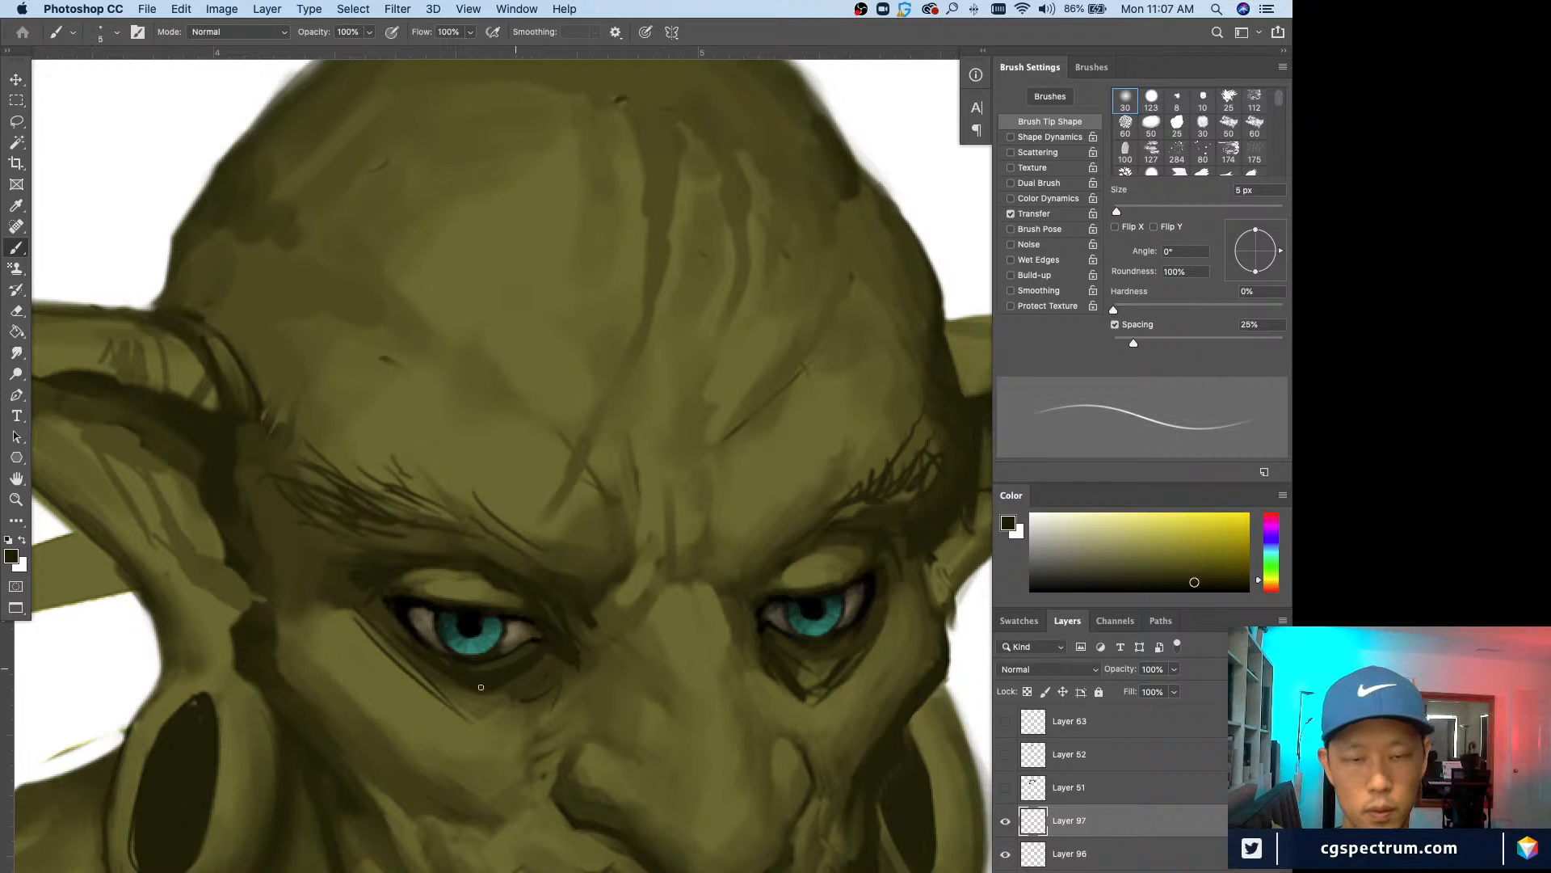
Step: Soften the lower lid of the raised-fist-side eye with olive tones sampled from the cheek and lid edge at 5 to 6 px
left_click(555, 664, "alt")
key("bracketright")
left_click(381, 681, "alt")
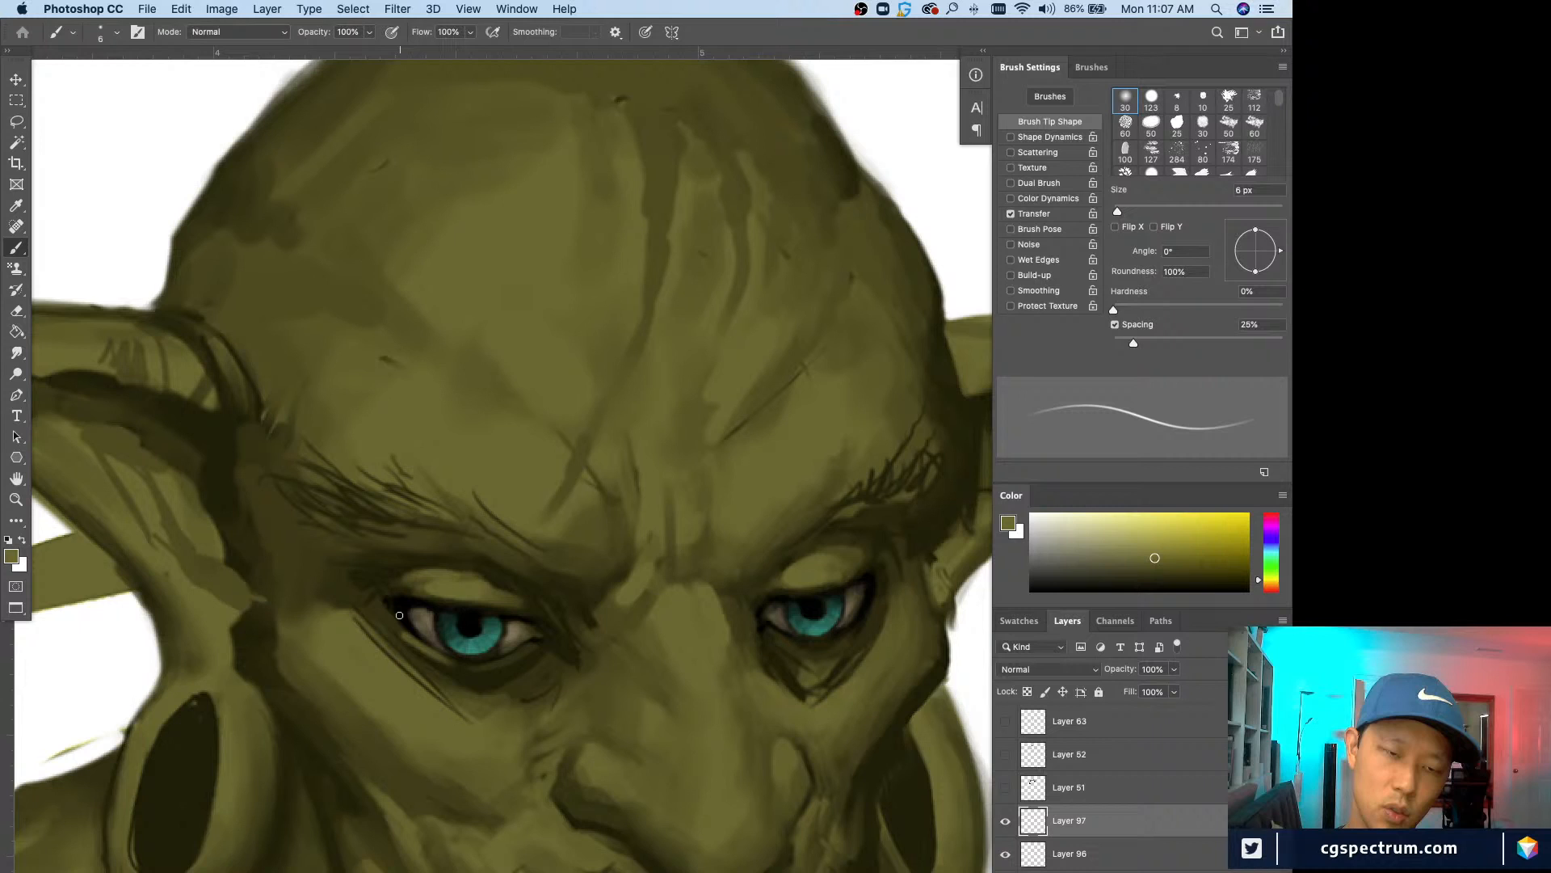
left_click(439, 664, "alt")
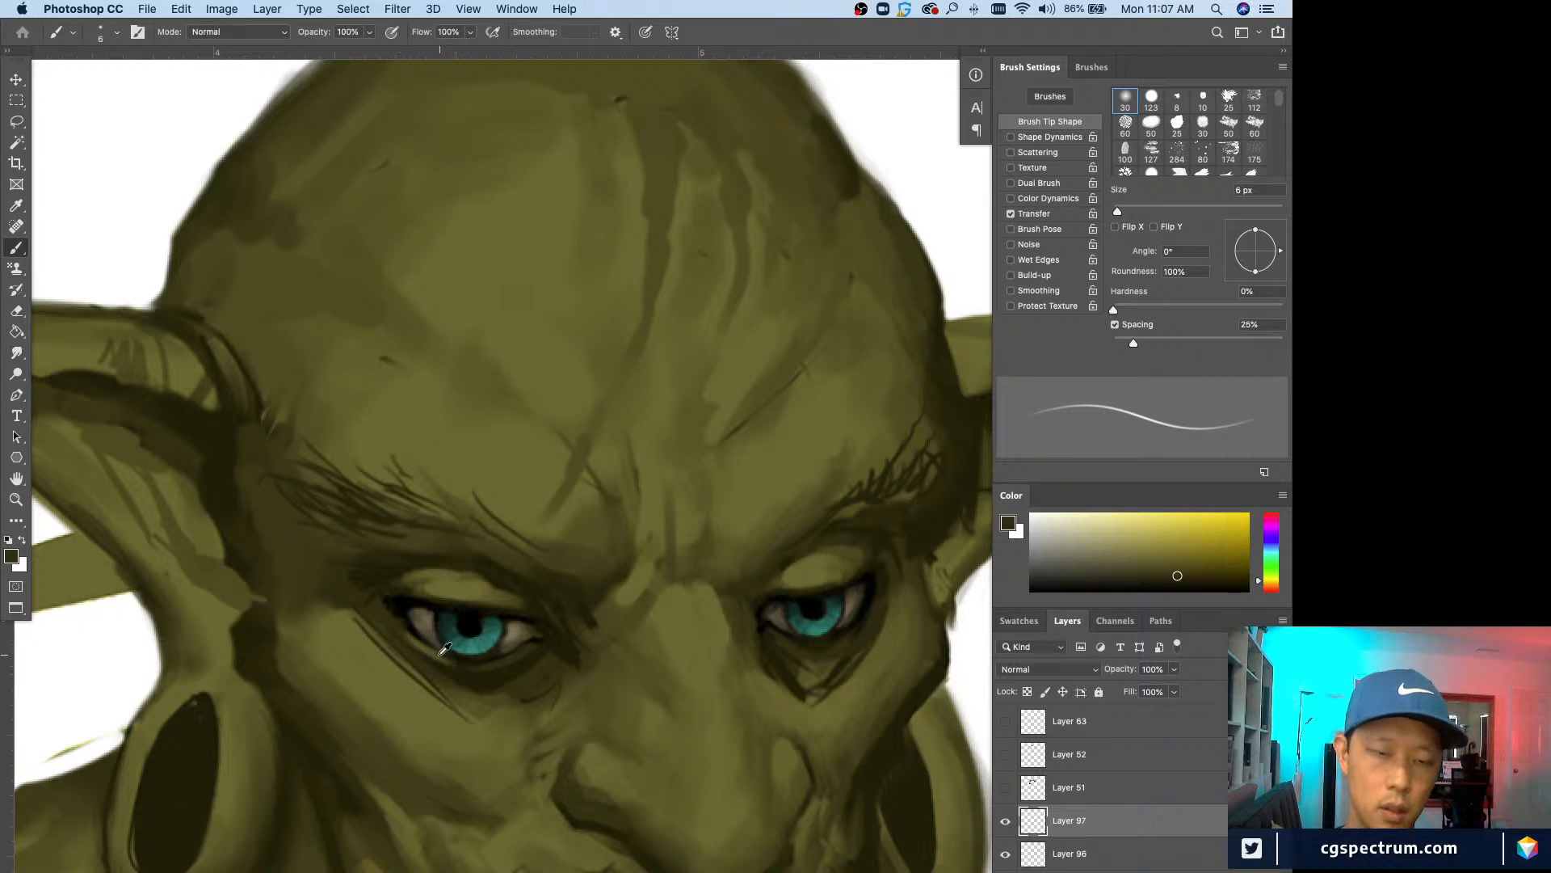
left_click(491, 657, "alt")
key("bracketleft")
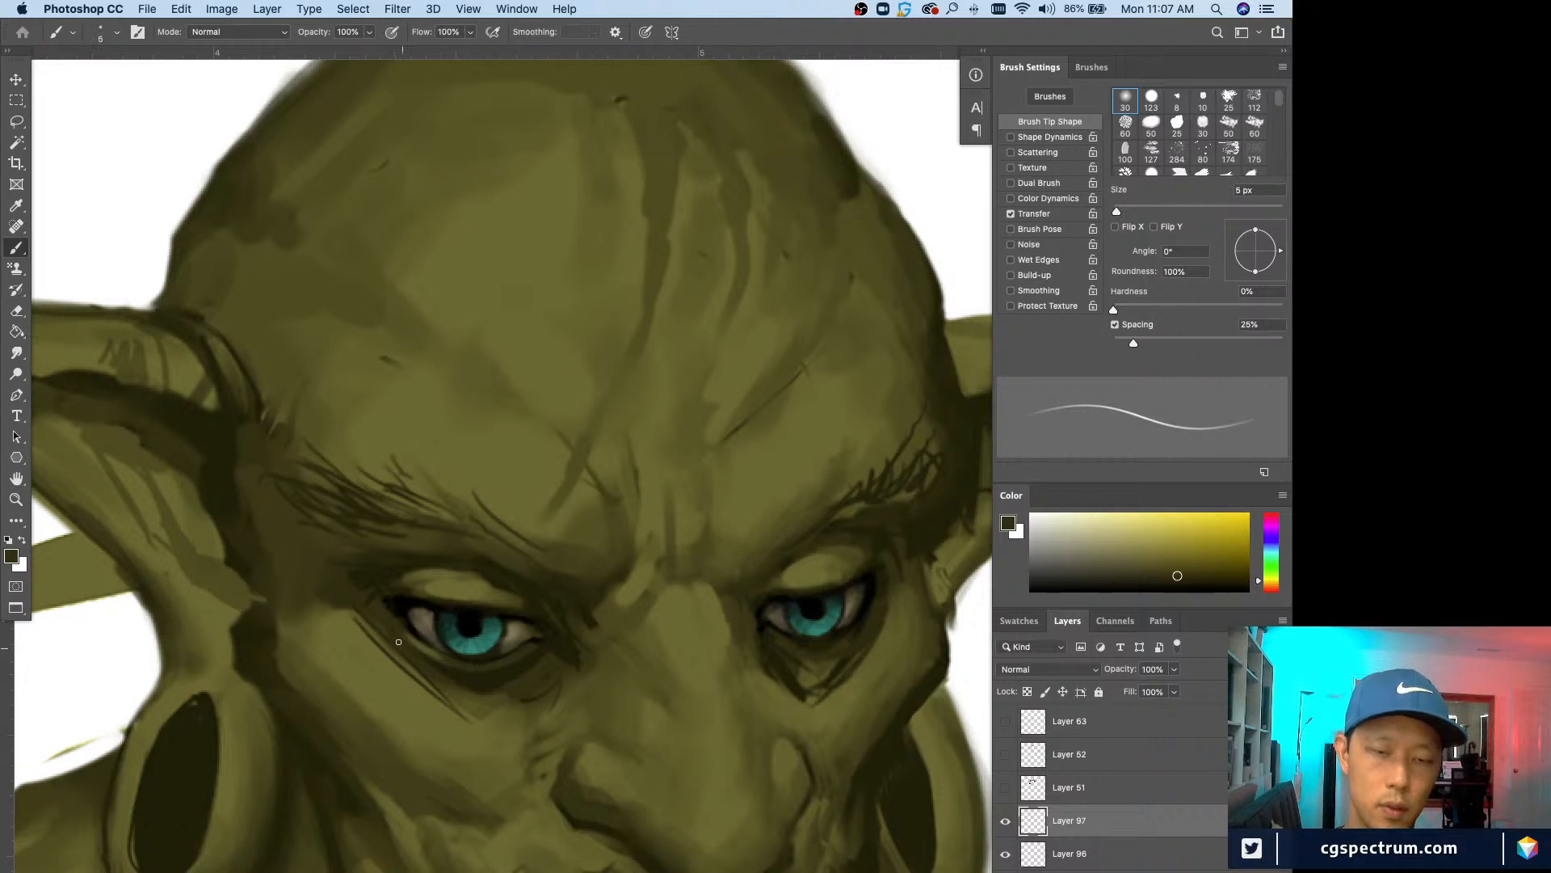
Step: Darken the outer lower lid and the crease of the bag beneath the raised-fist-side eye with sampled dark olive at 6 to 8 px
left_click(398, 641, "alt")
left_click(462, 676, "alt")
key("bracketright")
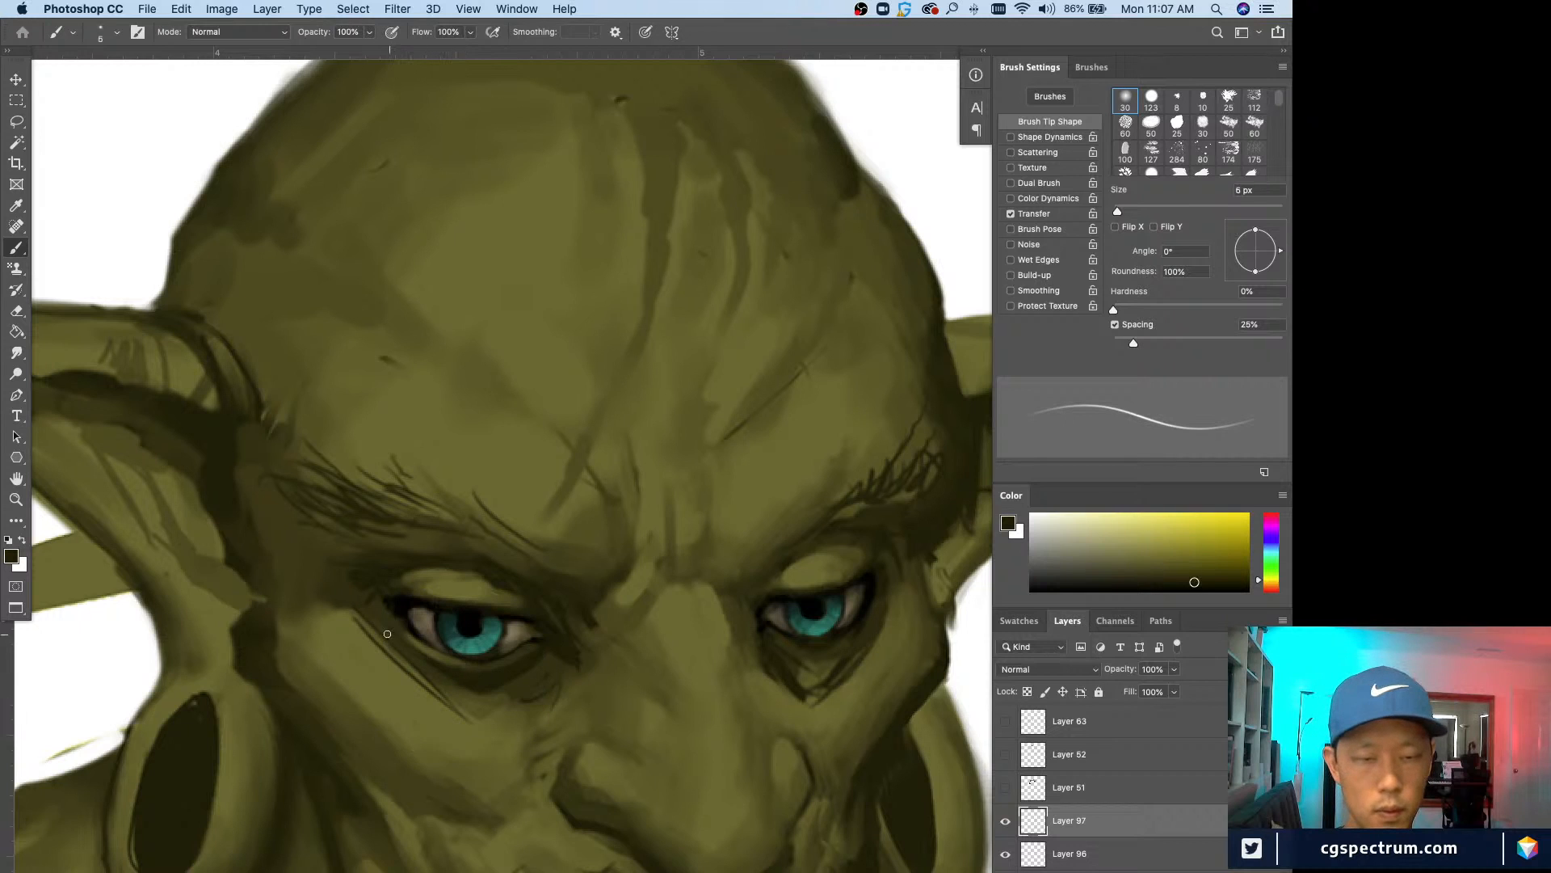
left_click_drag(385, 634, 488, 700)
left_click_drag(382, 618, 450, 668)
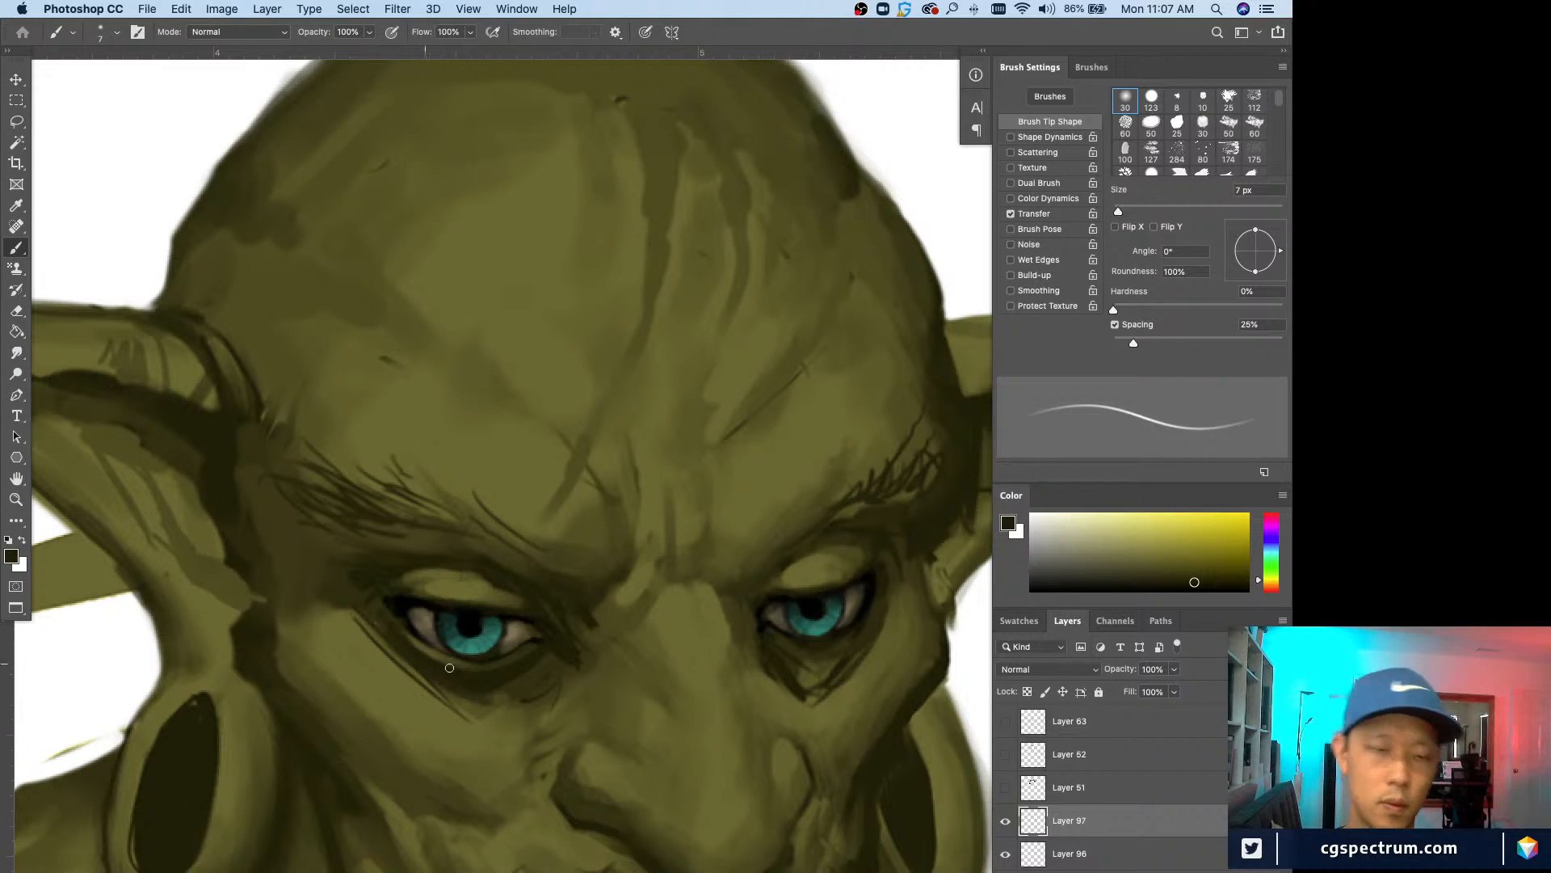
key("bracketright")
Step: Reinforce the short crease below the inner corner of the raised-fist-side eye with sampled dark olive at 5 px
key("super+minus")
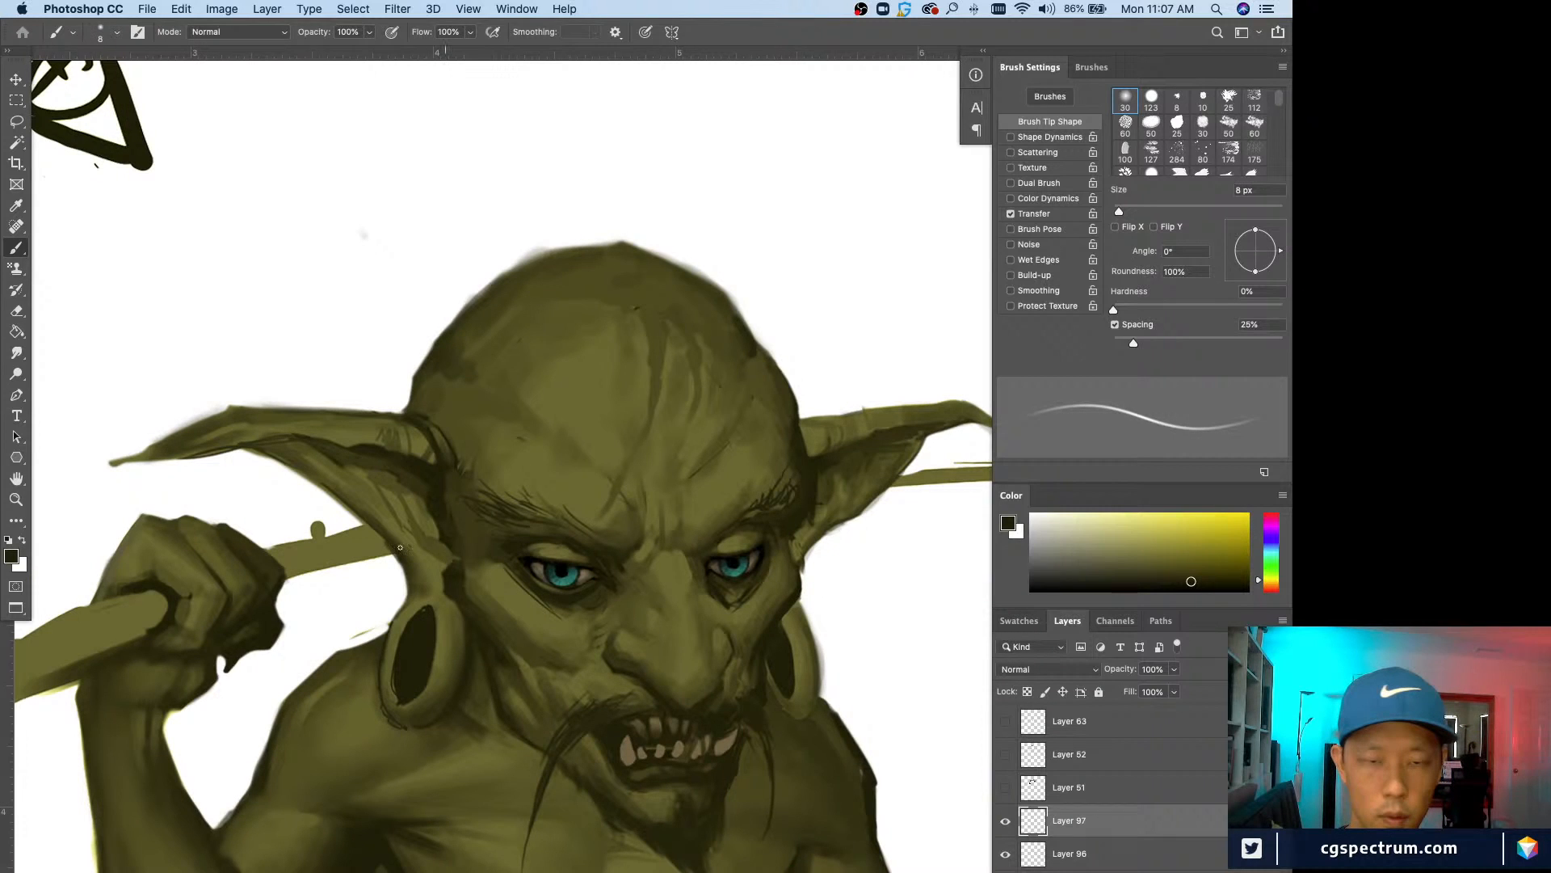
key("super+plus")
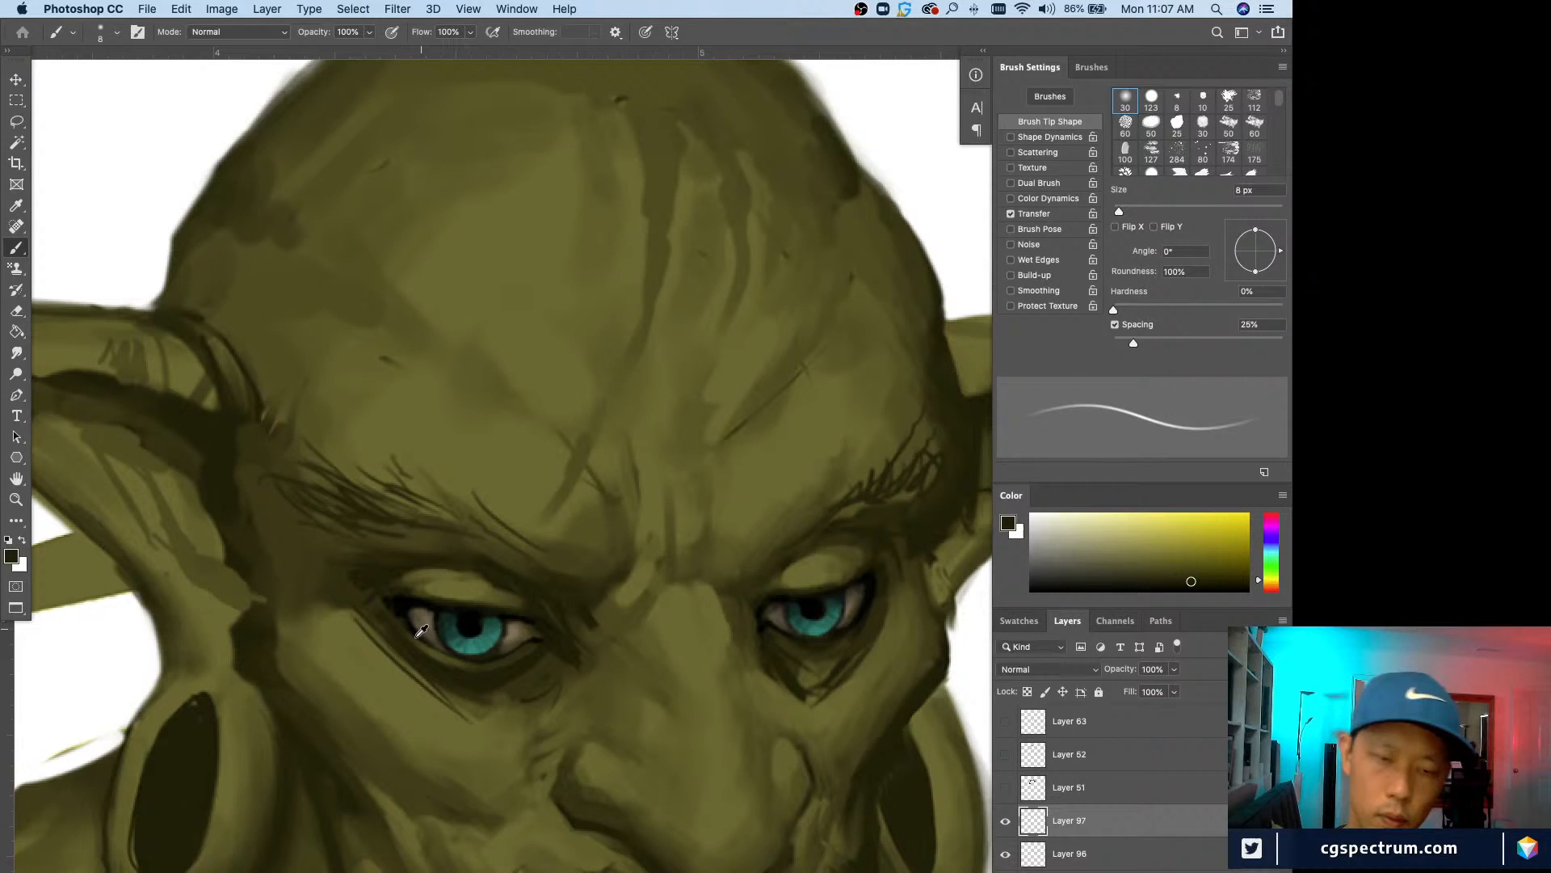
key("super+minus")
key("bracketleft")
key("bracketleft")
key("bracketleft")
left_click(536, 657, "alt")
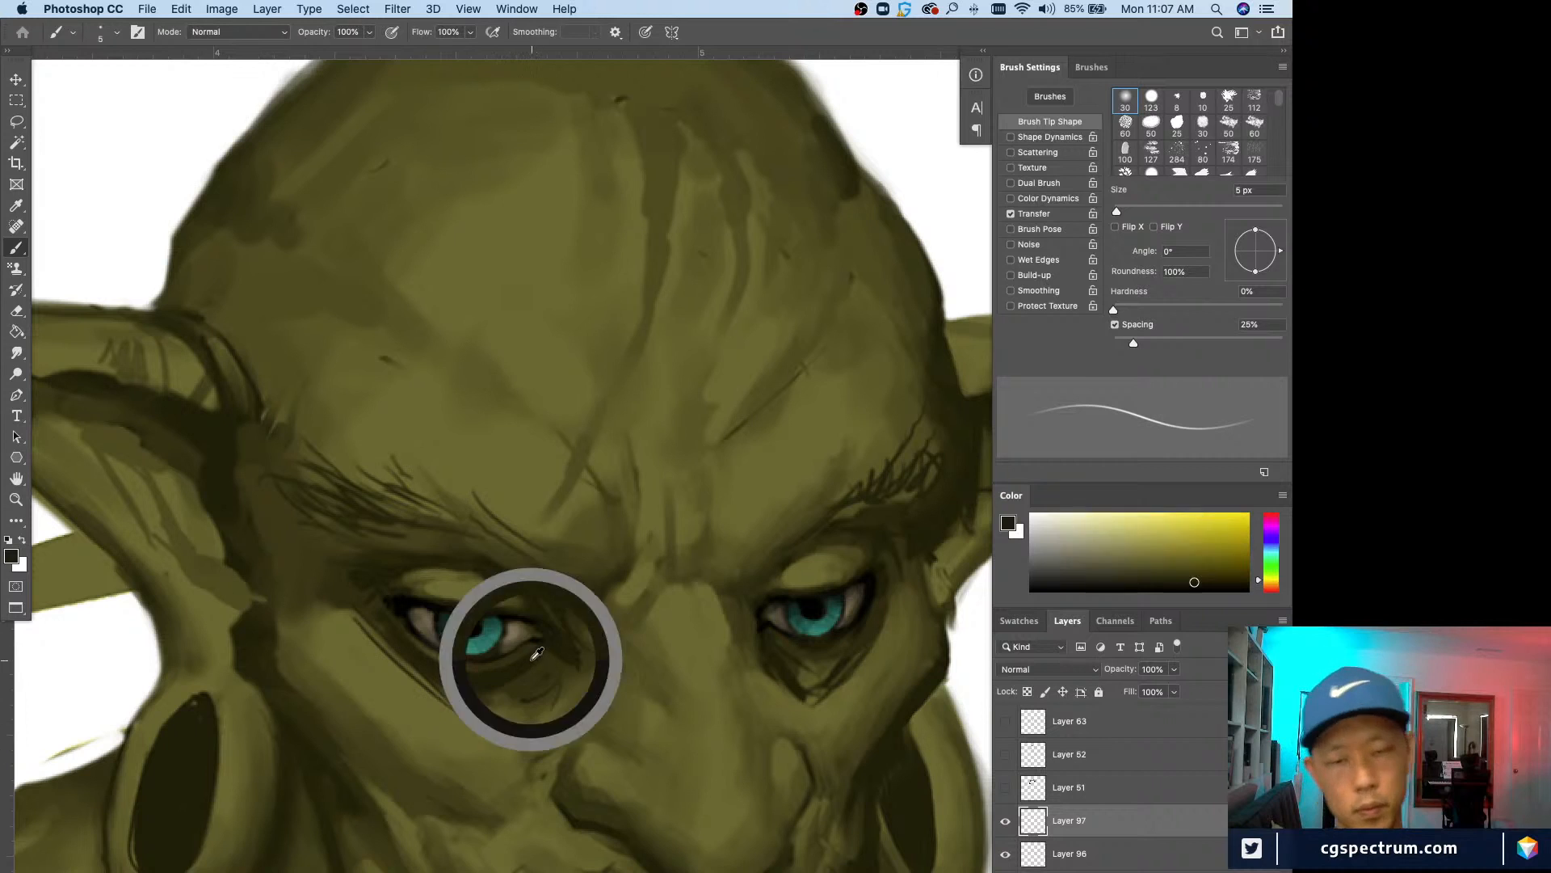
key("super+plus")
left_click_drag(556, 678, 520, 699)
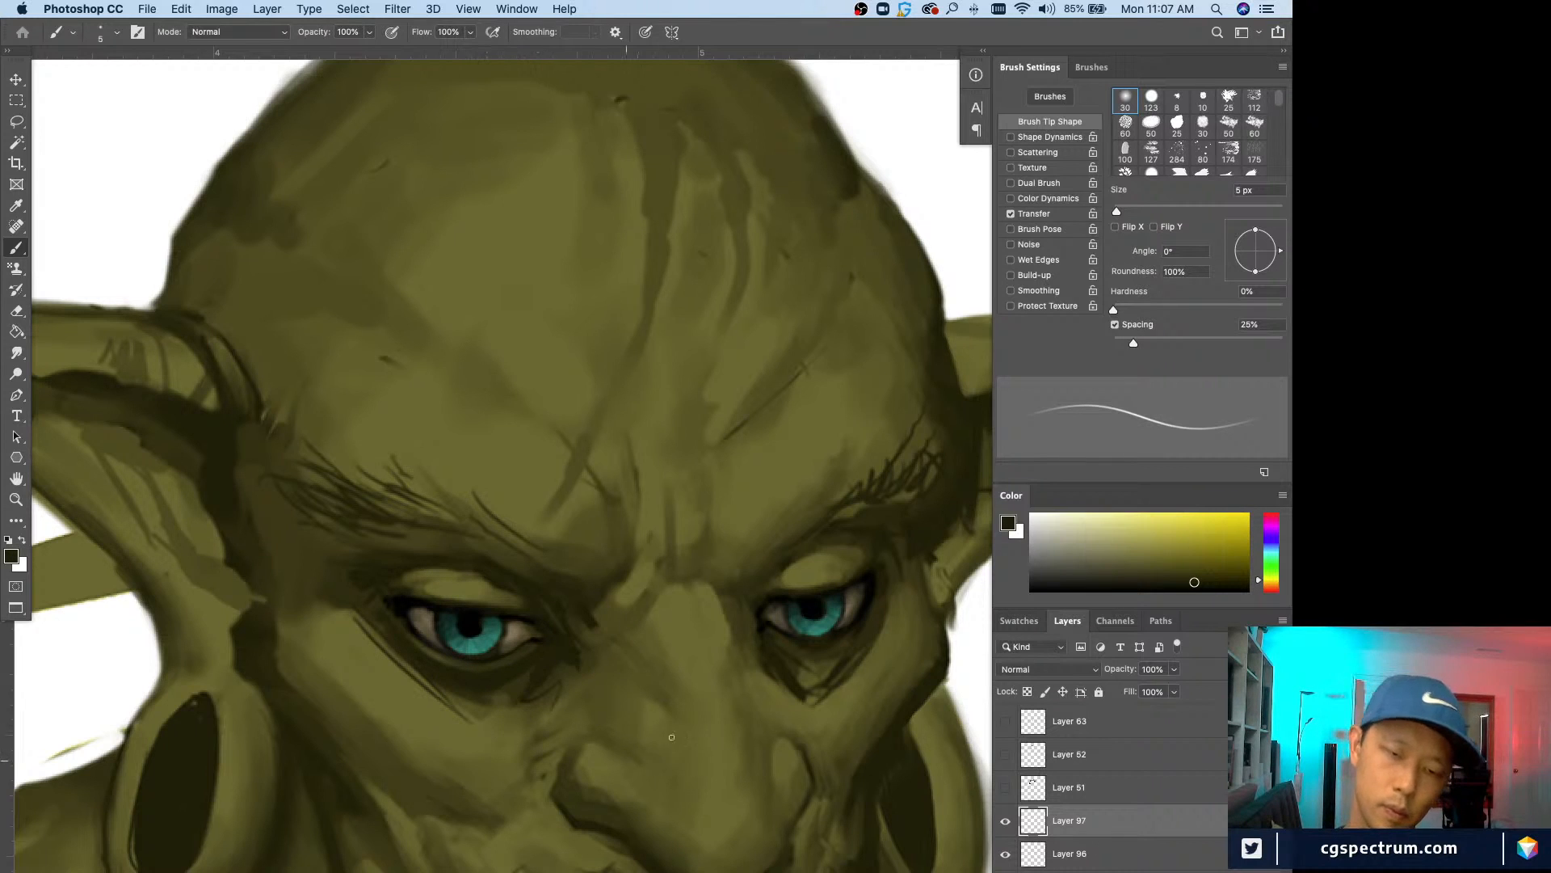
Step: Blend the inner eye corner into the cheek and nose side with sampled light and dark olives at 6 to 10 px
key("super+minus")
left_click(606, 594, "alt")
key("bracketright")
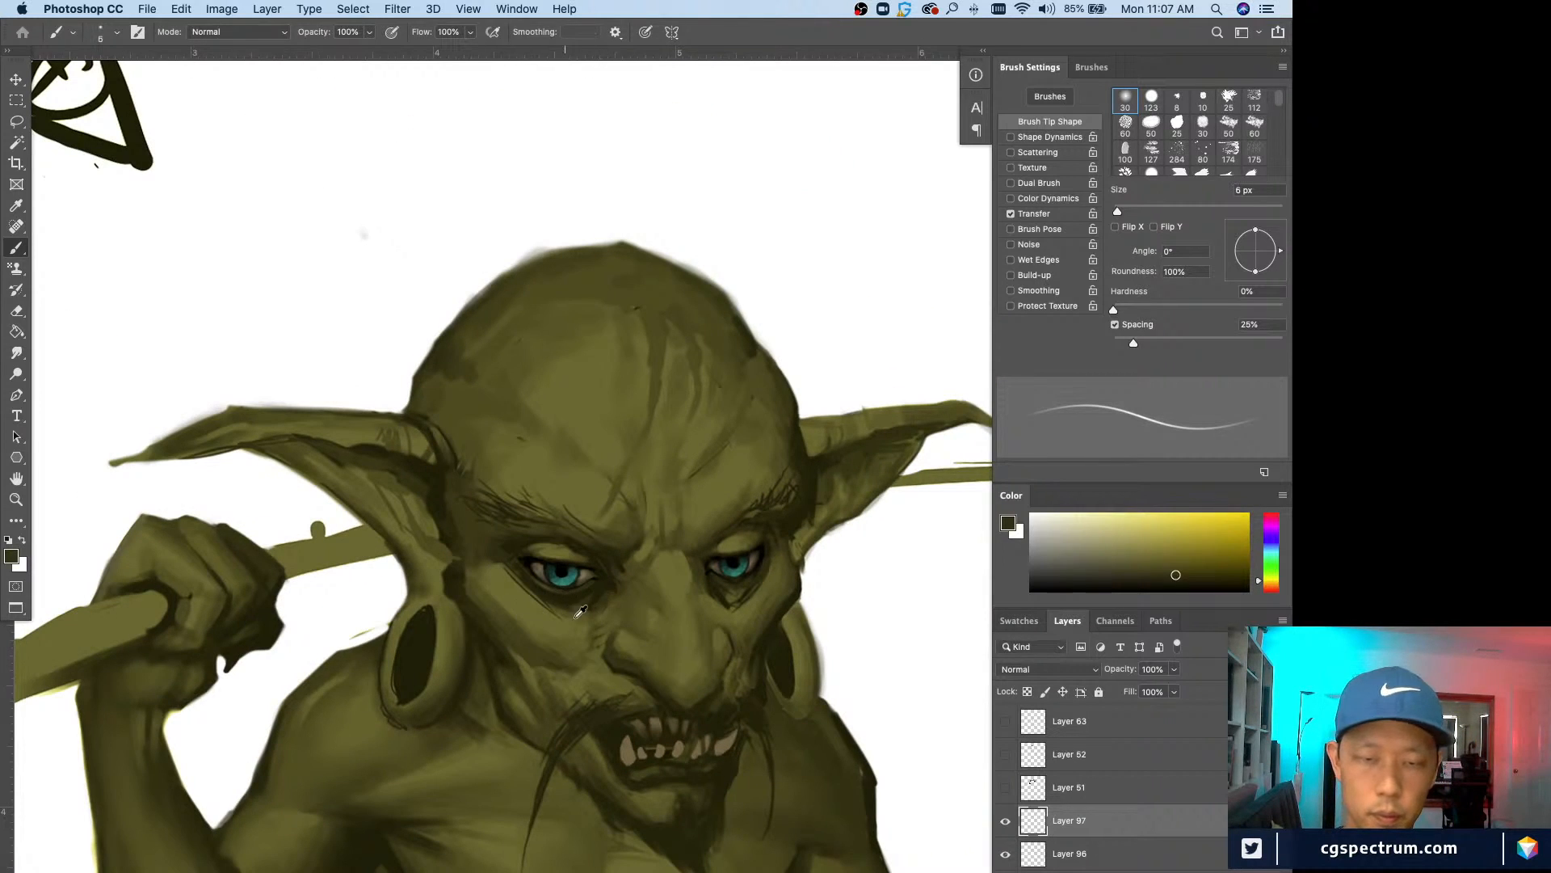
left_click(576, 616, "alt")
key("bracketright")
key("bracketright")
key("bracketright")
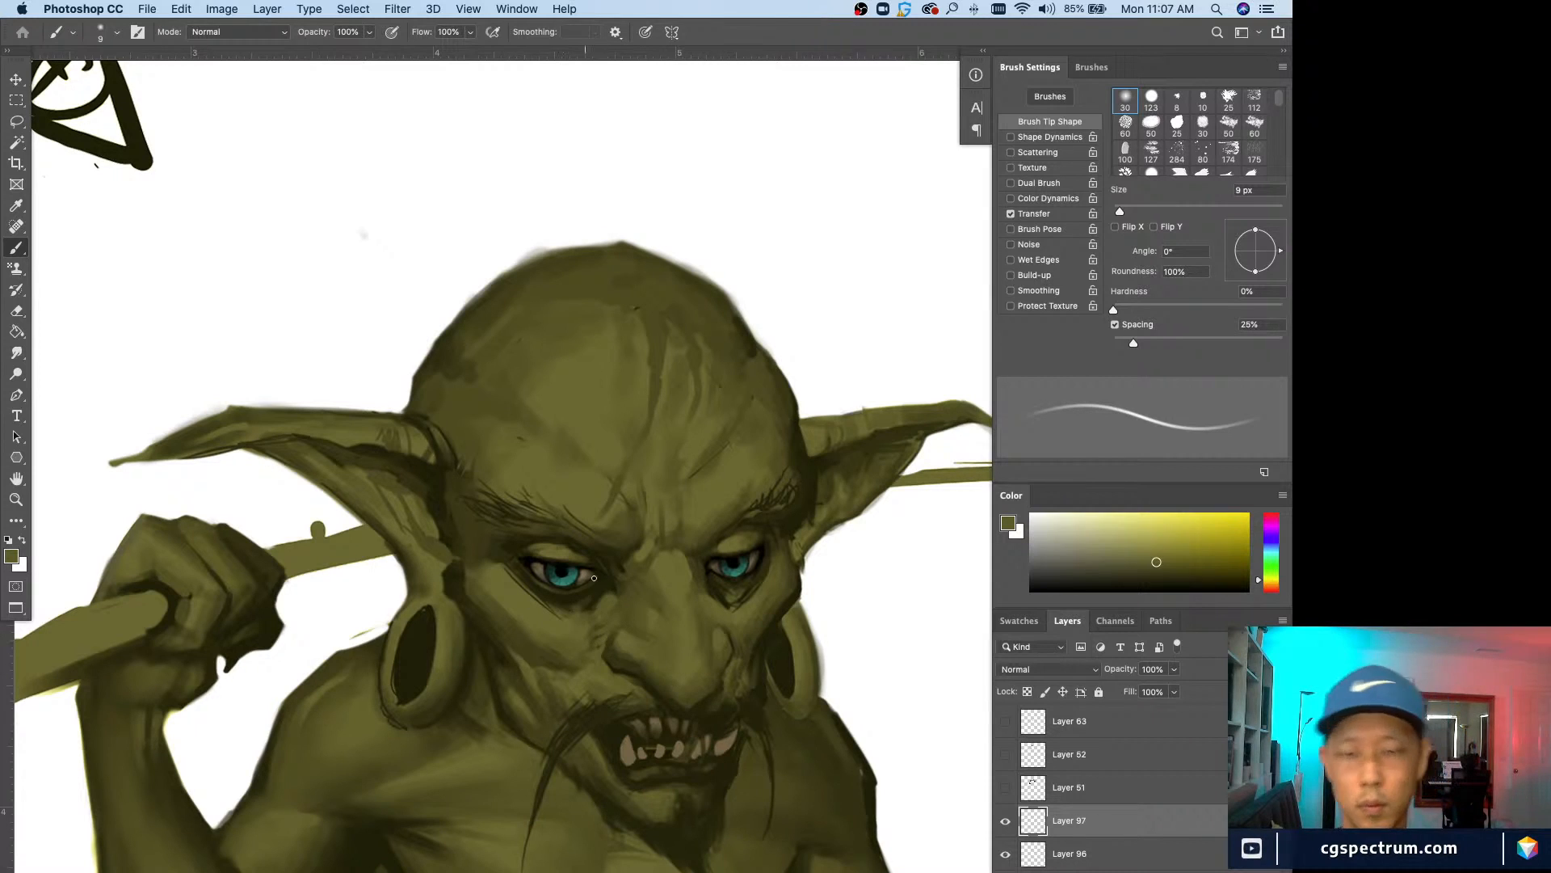
left_click(606, 582, "alt")
key("bracketright")
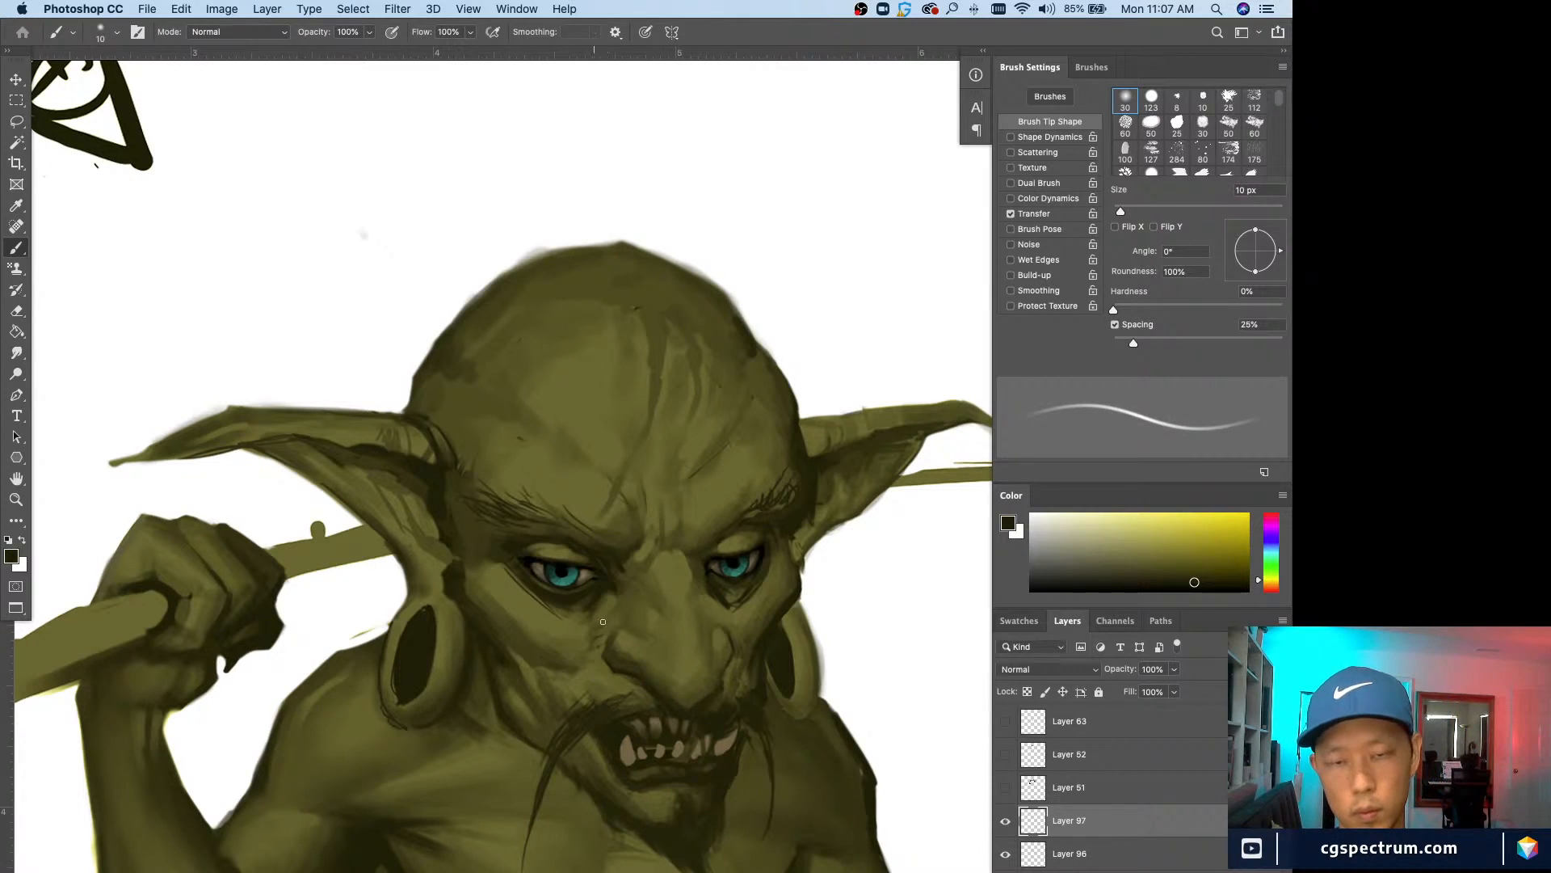
left_click(547, 611, "alt")
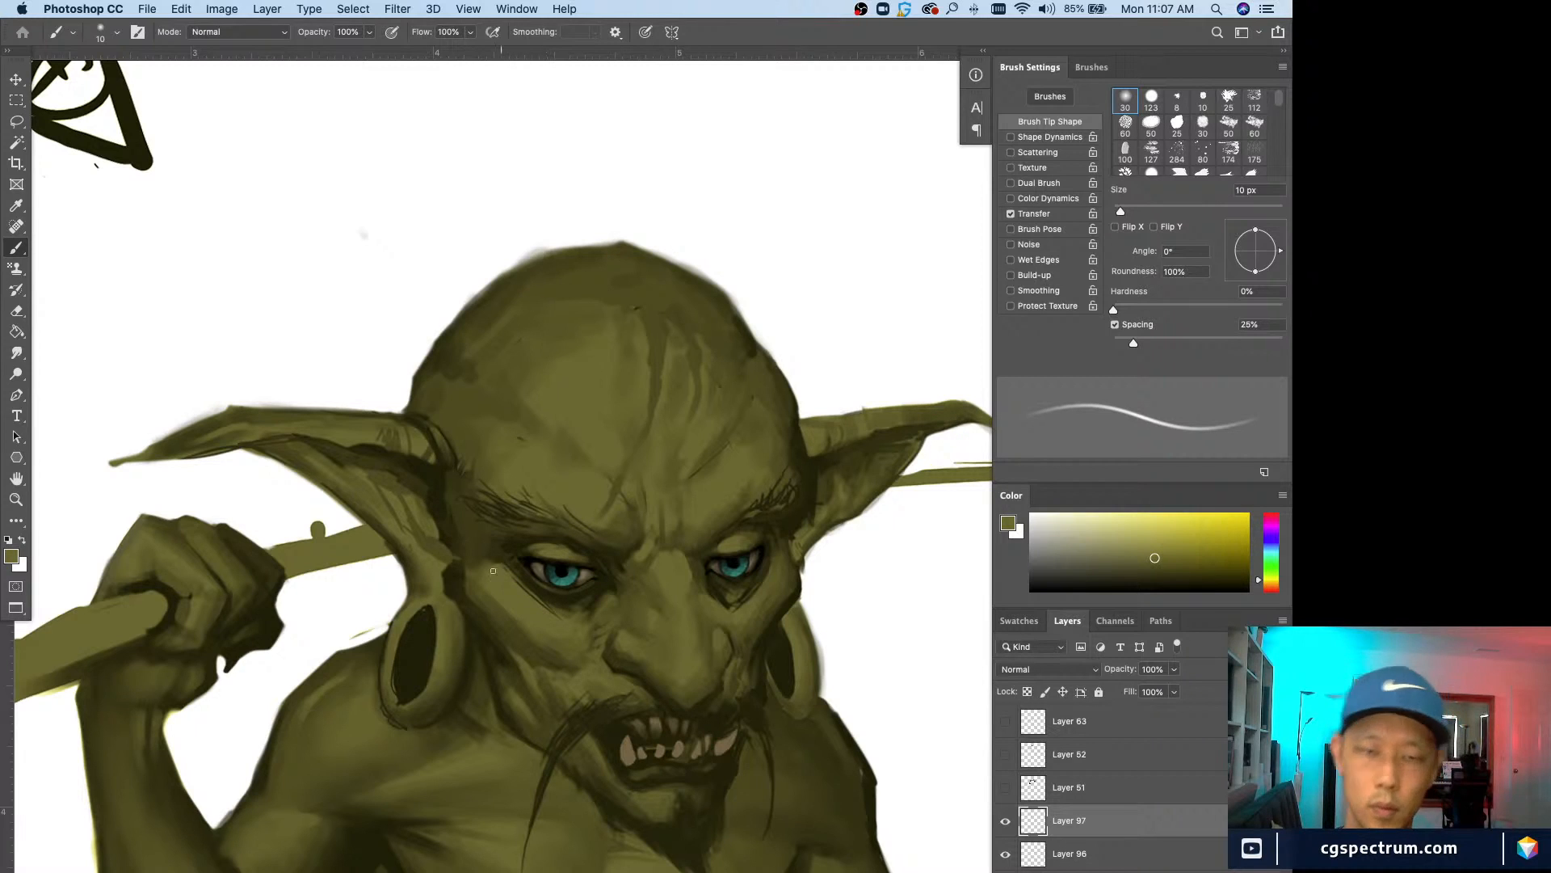
Step: Shade the temple beside the raised-fist-side eye with sampled dark olive, enlarging the soft brush to 35 px
left_click(493, 557, "alt")
key("bracketright")
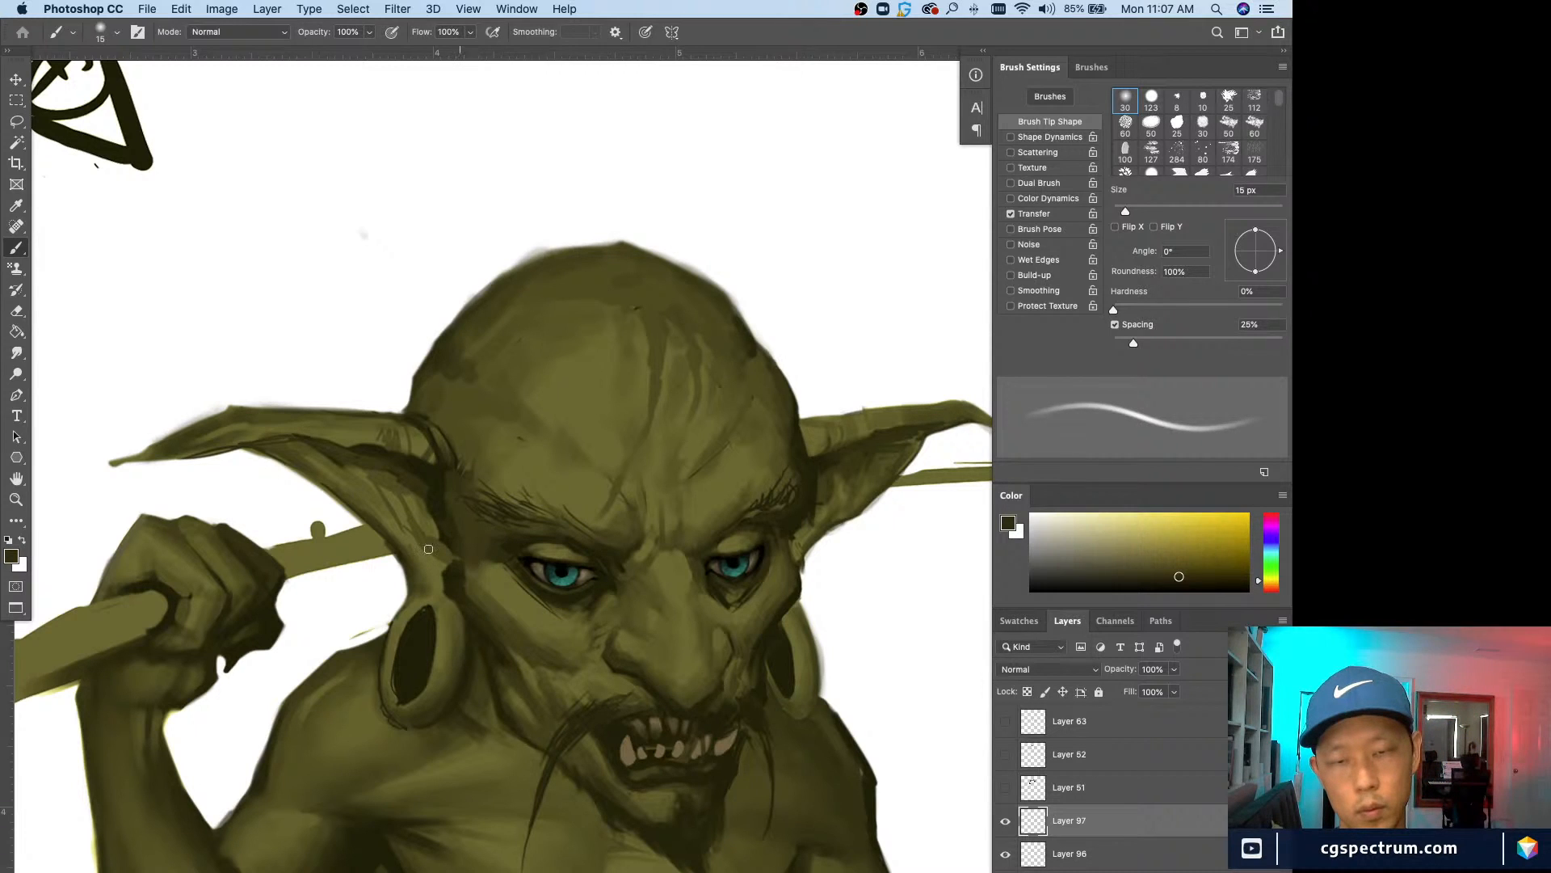
key("bracketright")
key("bracketright")
key("bracketright")
key("bracketright")
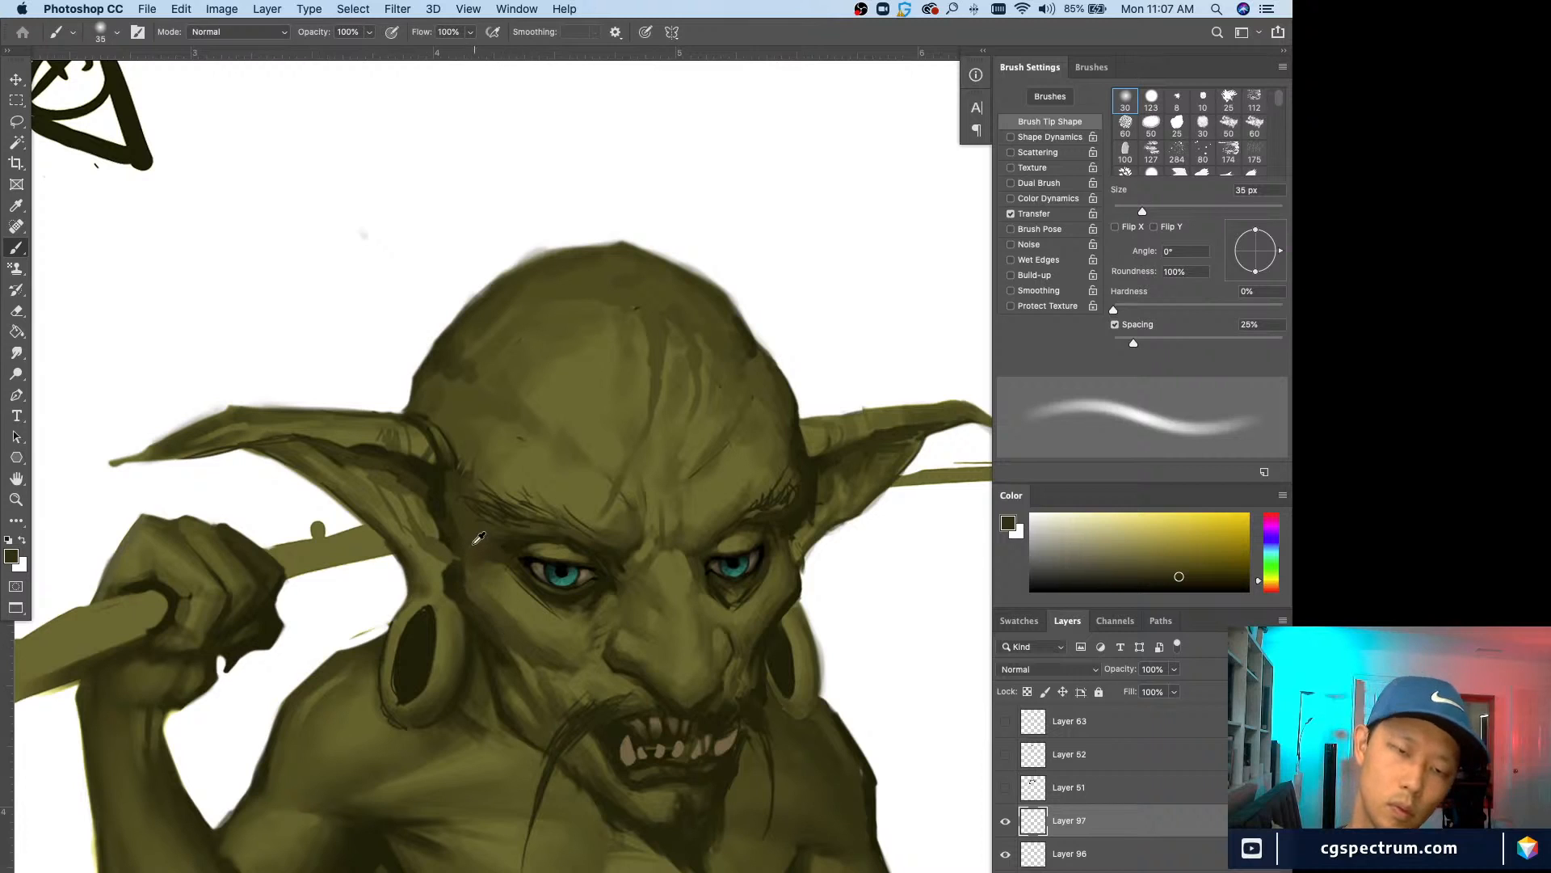
Step: Darken the outer part of the raised-fist-side upper lid with sampled olive tones, working from 35 px down to 7 px
left_click(497, 538, "alt")
key("bracketright")
left_click(527, 552, "alt")
key("bracketleft")
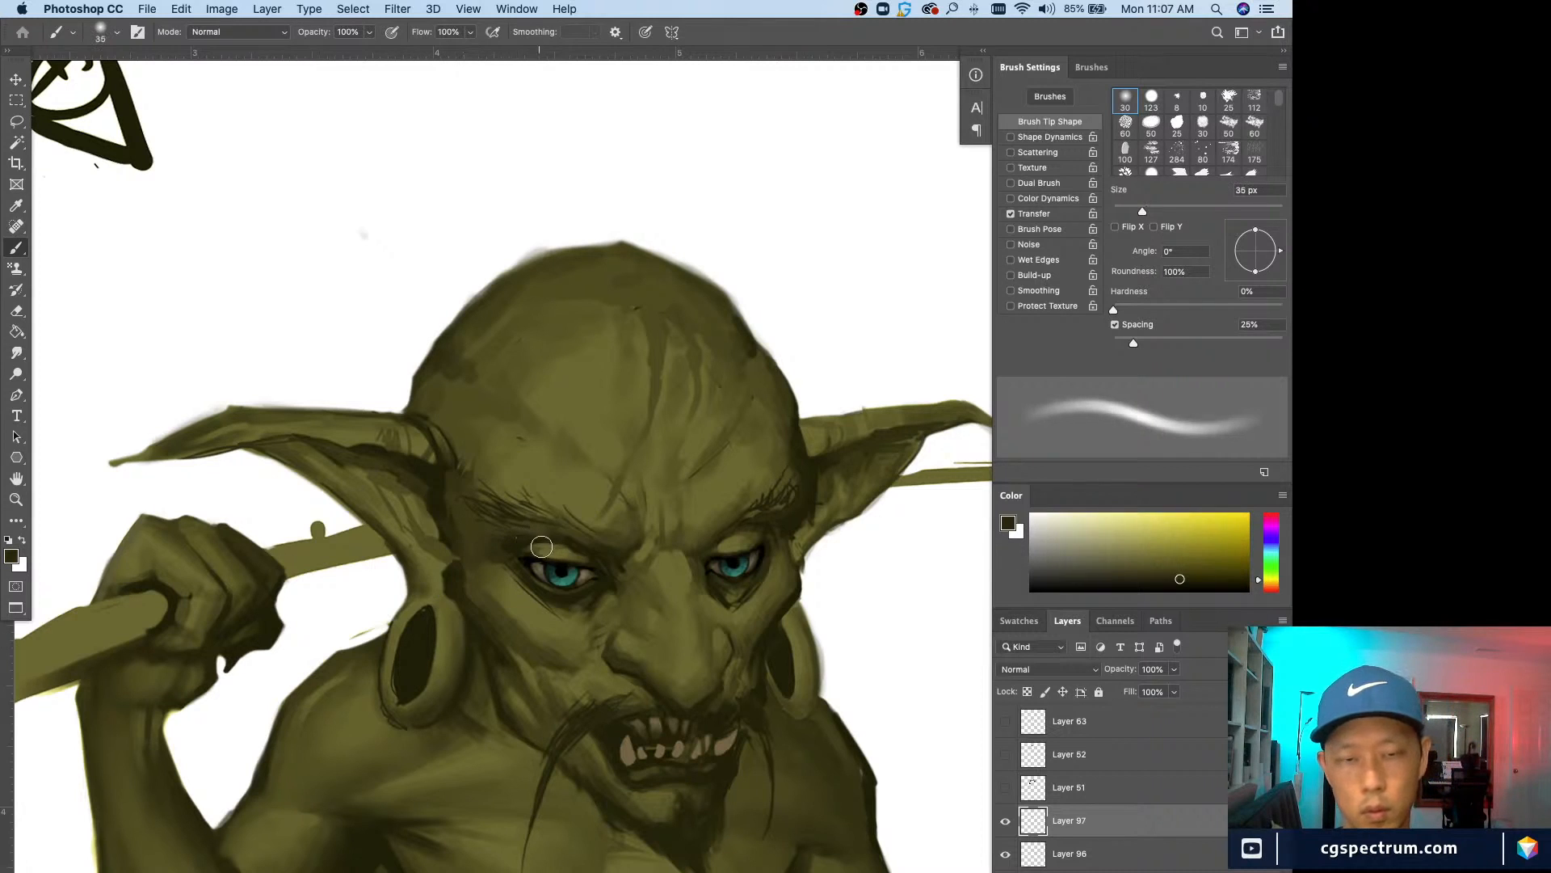
key("bracketleft")
key("bracketleft")
key("bracketleft")
left_click(529, 540, "alt")
key("bracketleft")
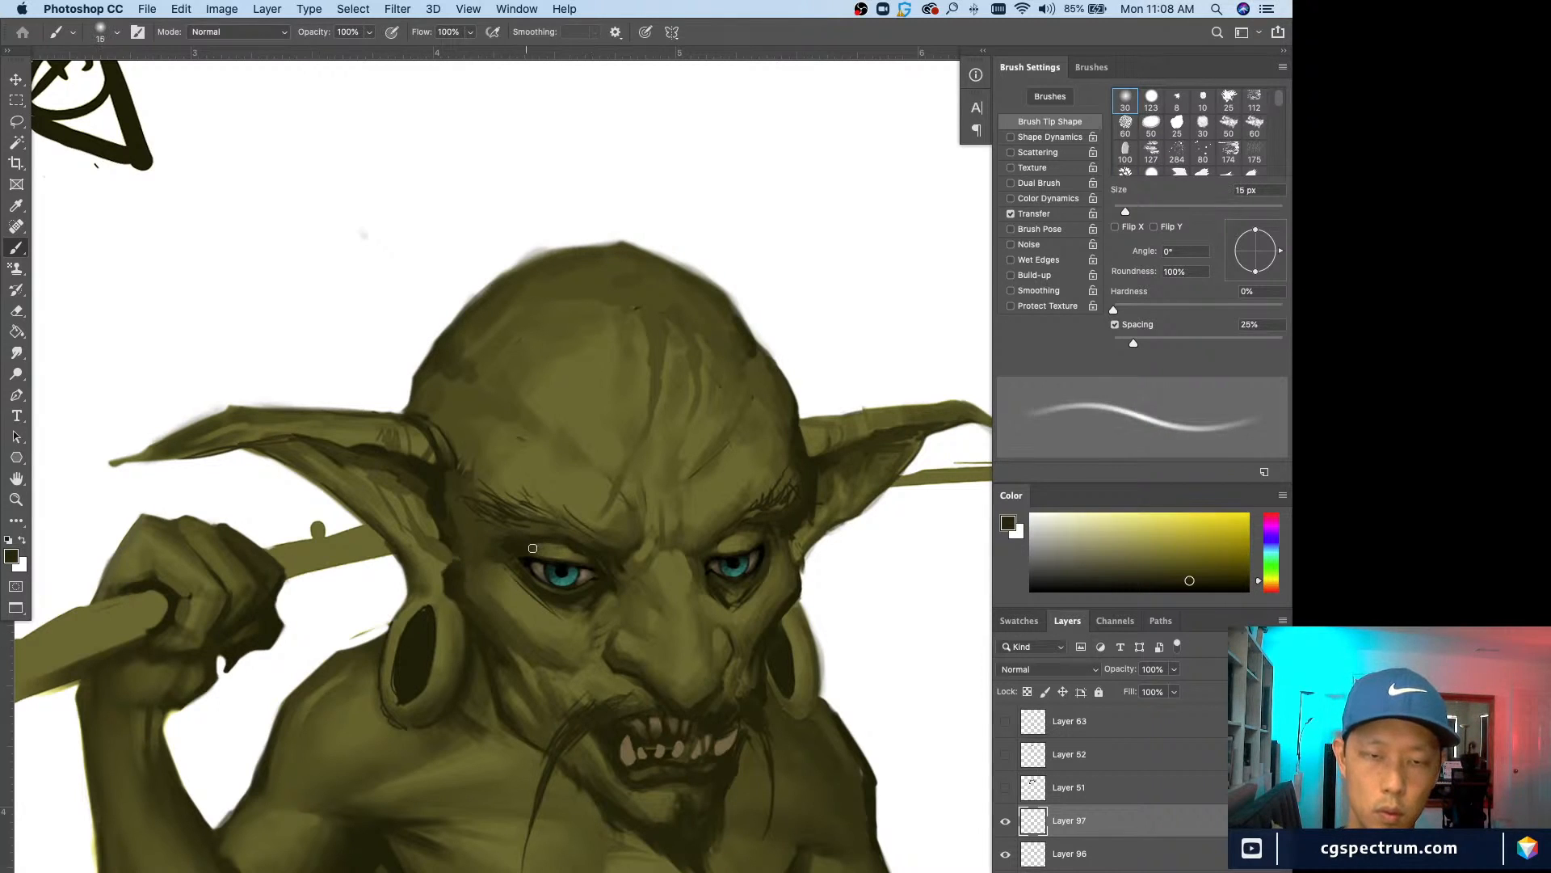
key("bracketleft")
key("bracketleft")
key("bracketleft")
key("bracketleft")
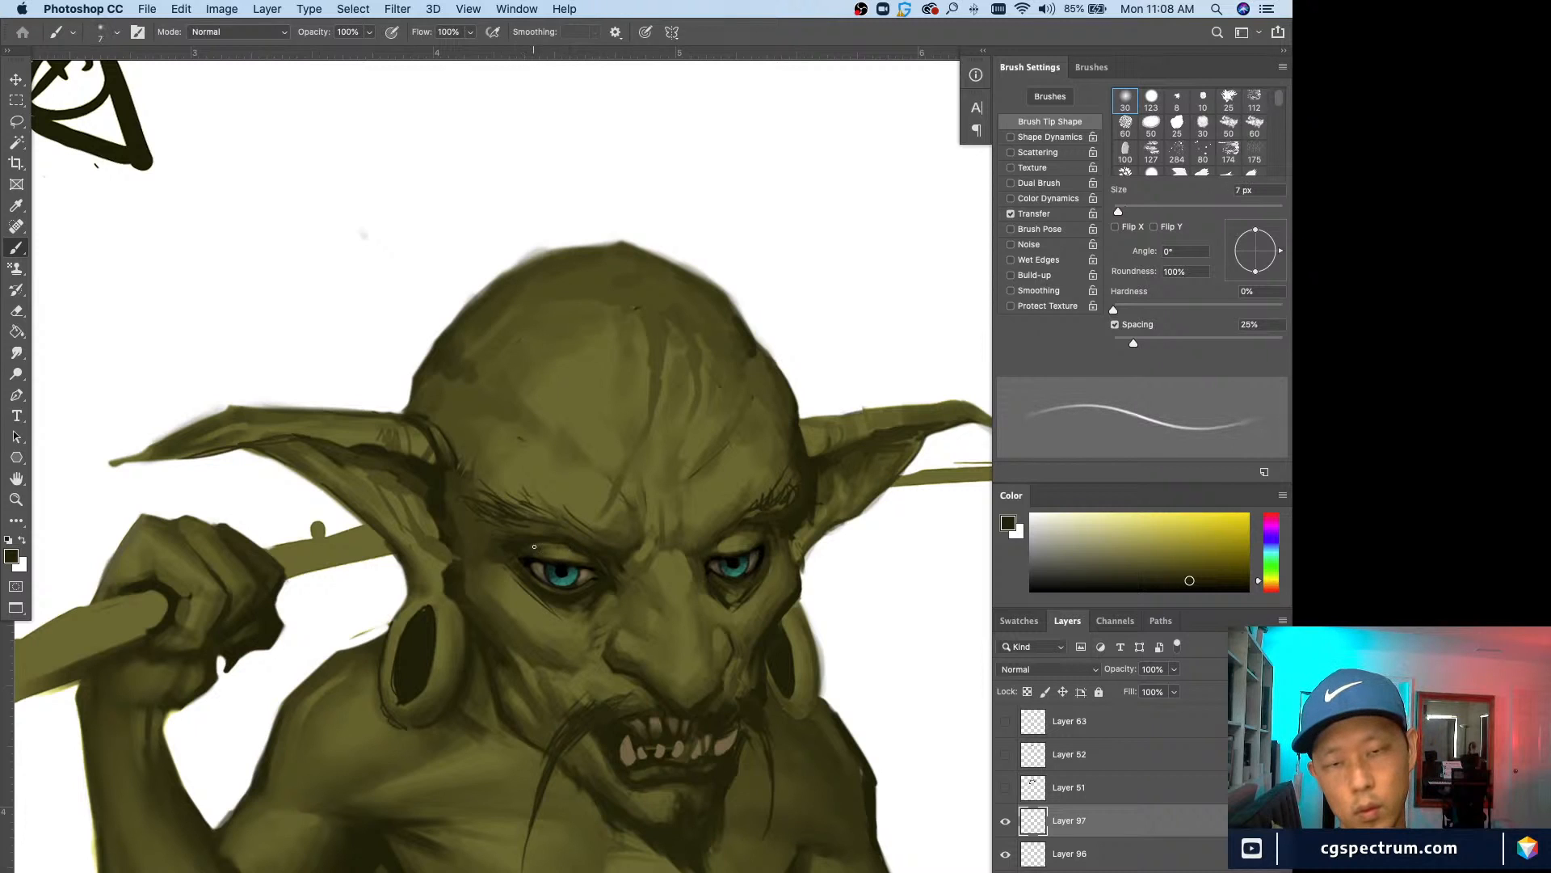
left_click(560, 549, "alt")
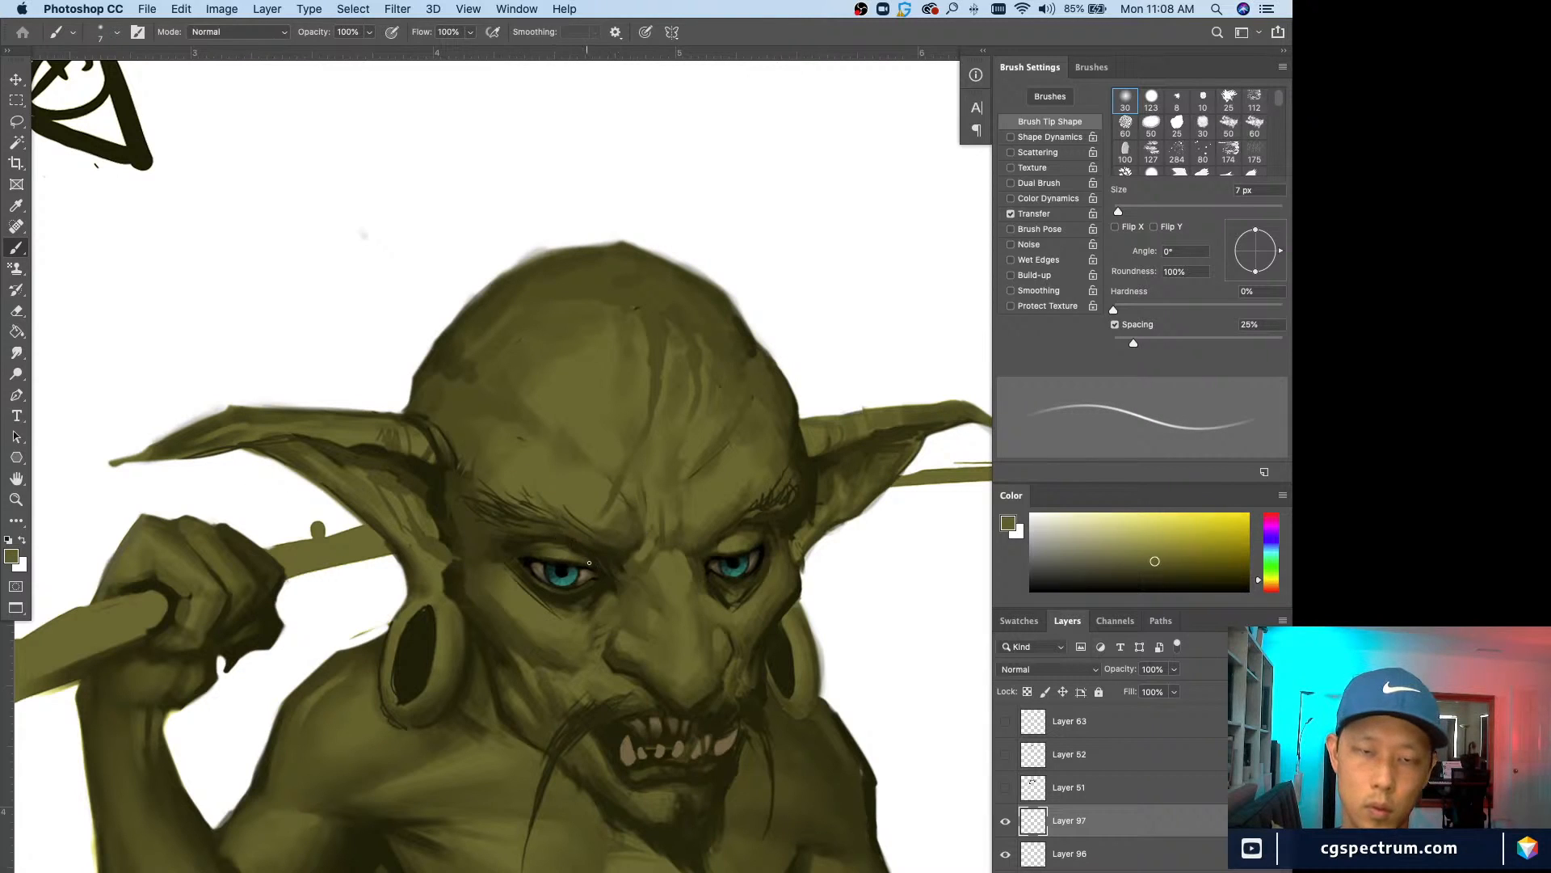
Step: Examine how the eyes and face read within the whole figure
key("super+minus")
key("super+minus")
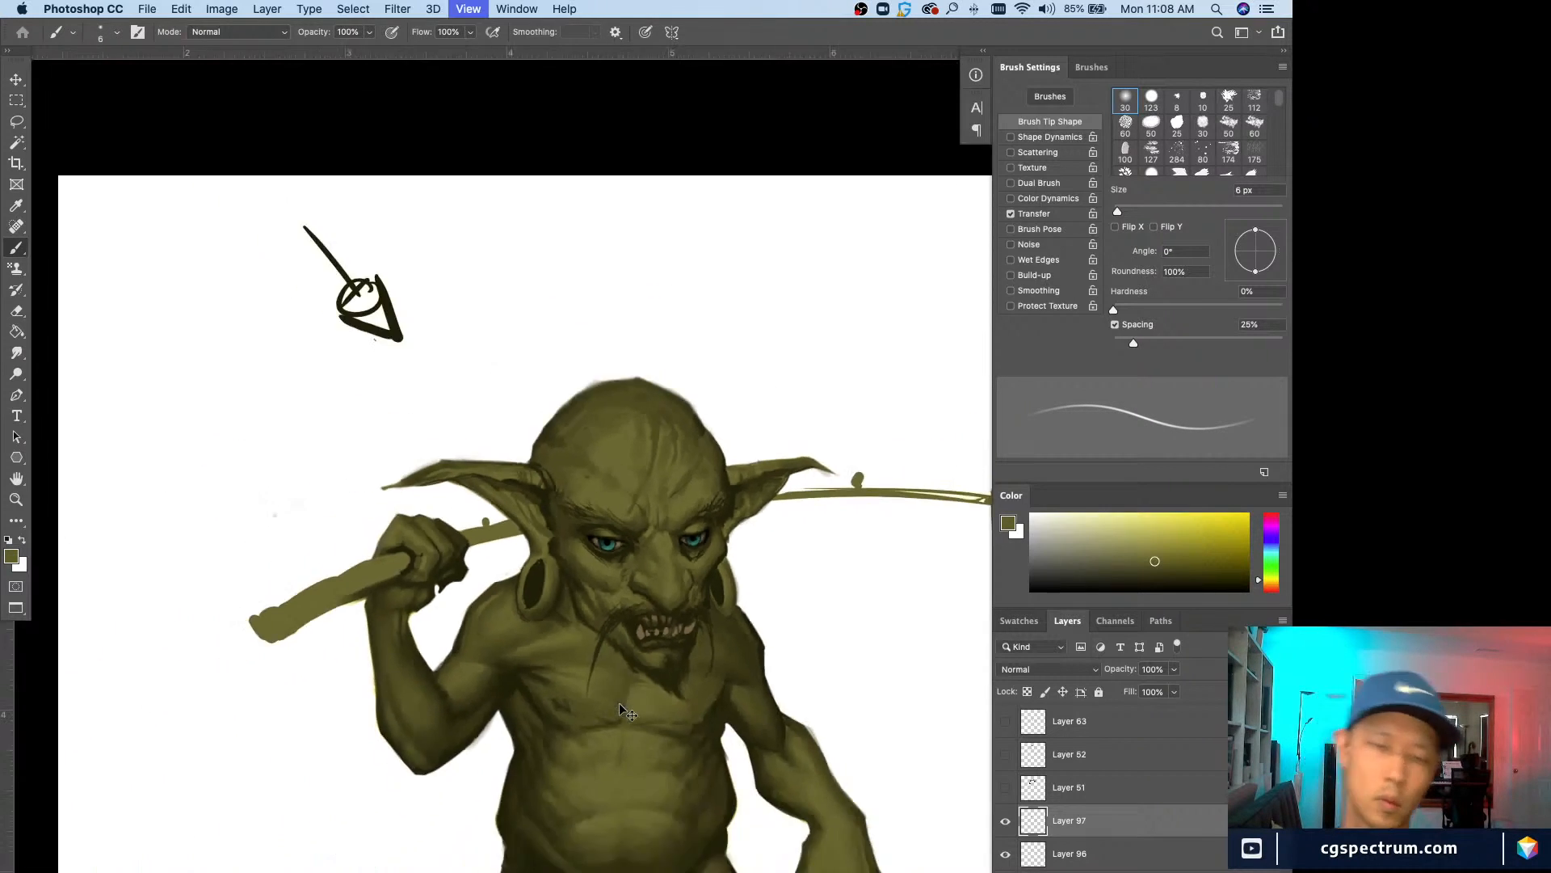
key("super+minus")
key("super+minus")
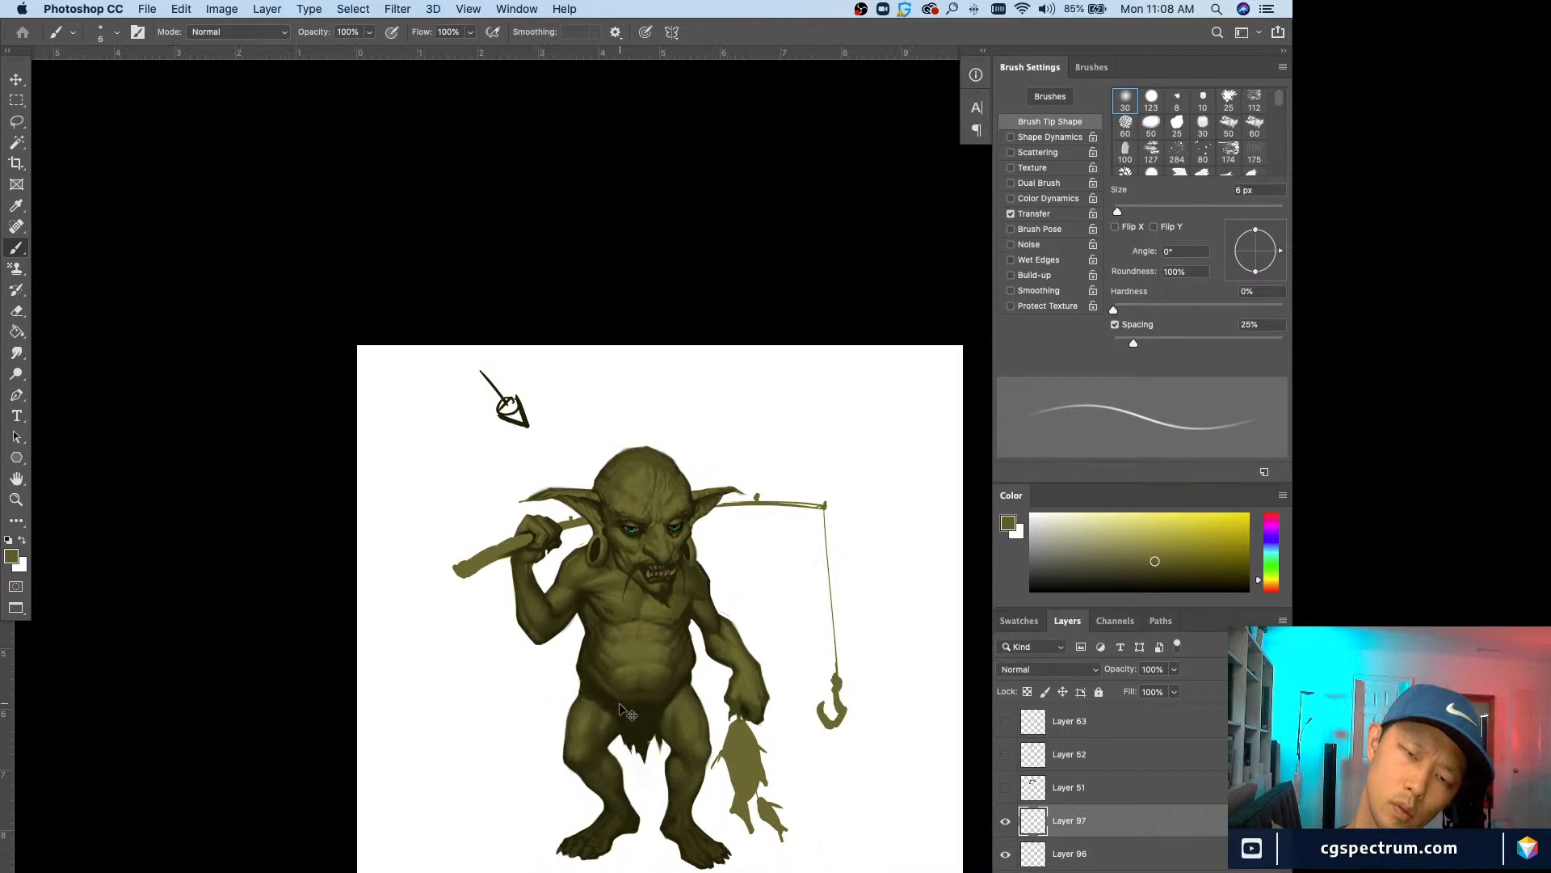
key("super+equal")
key("super+equal")
key("super+equal")
key("super+equal")
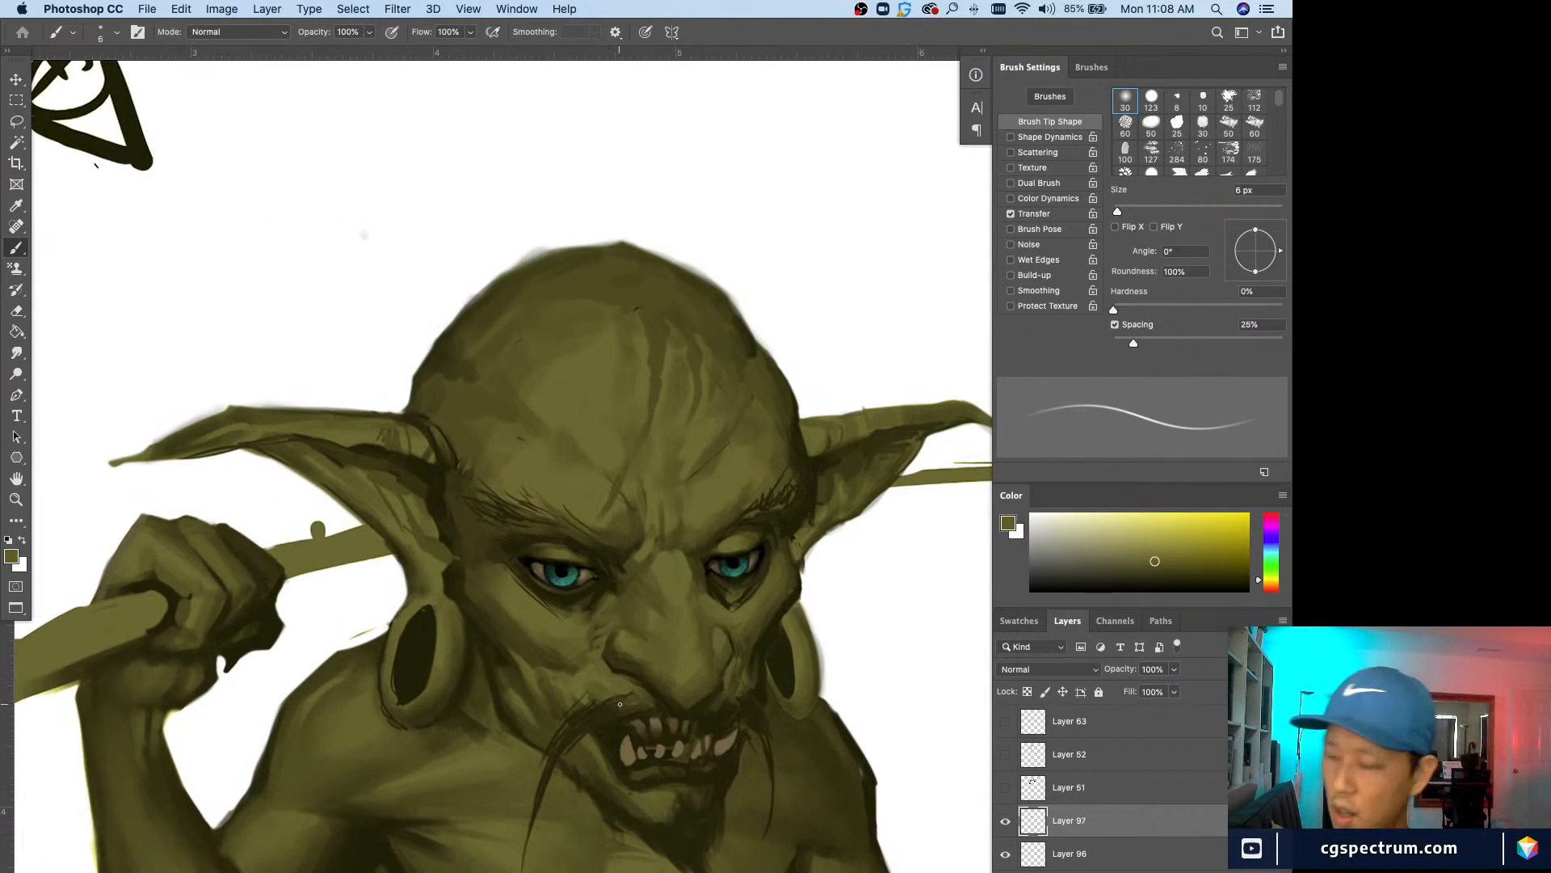
Step: Deepen the temple and outer cheek shadow beside the raised-fist-side eye with sampled dark olive at 20 px
left_click_drag(480, 623, 483, 669)
left_click(516, 594, "alt")
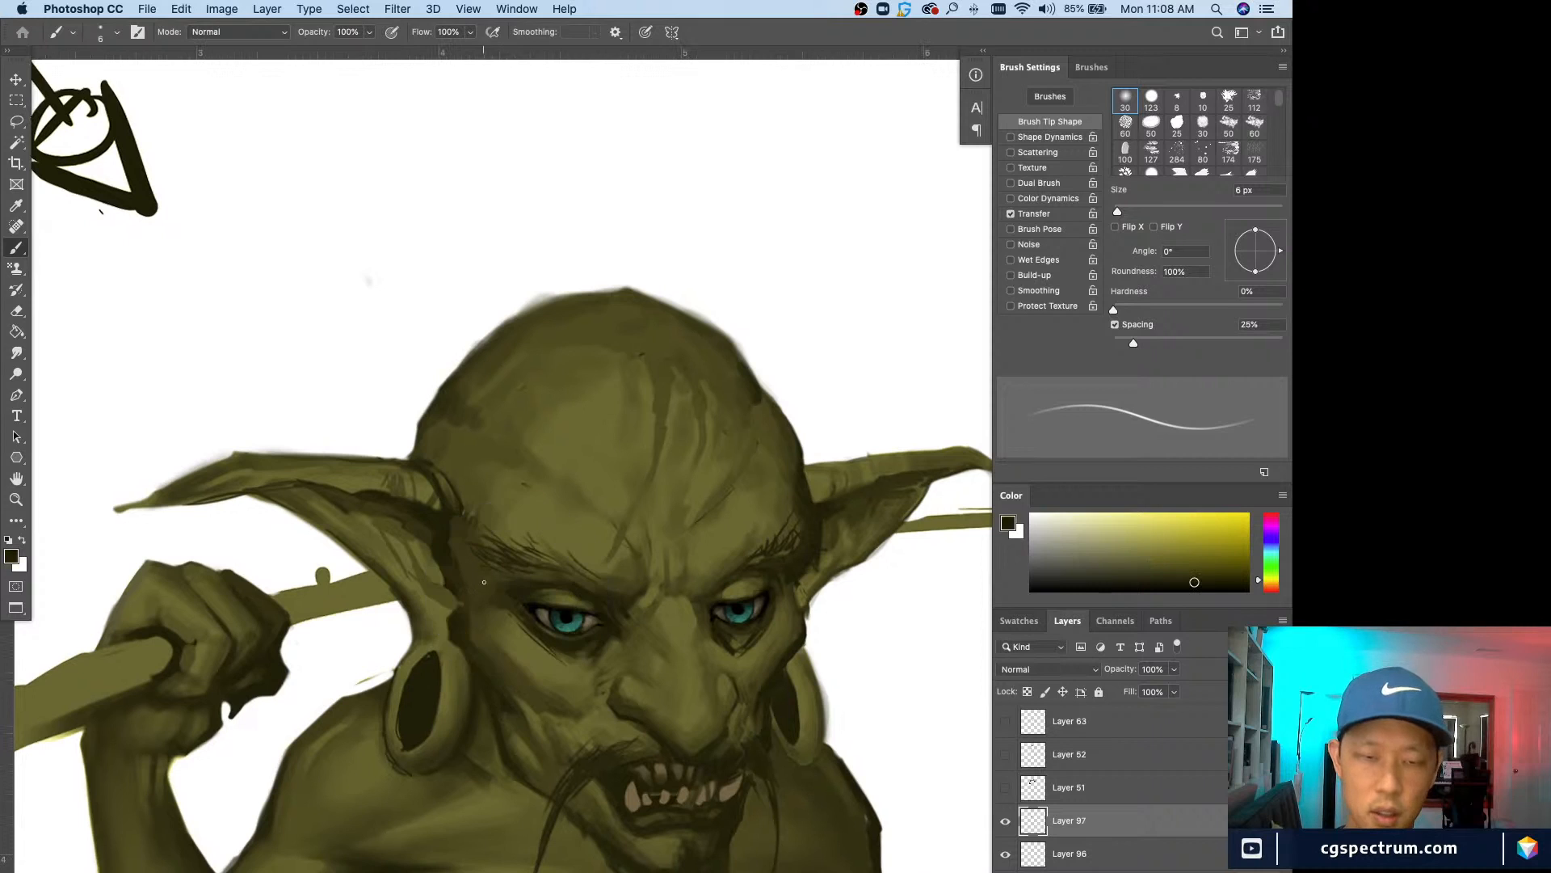
key("bracketright")
key("bracketright")
key("bracketright")
key("bracketright")
key("bracketright")
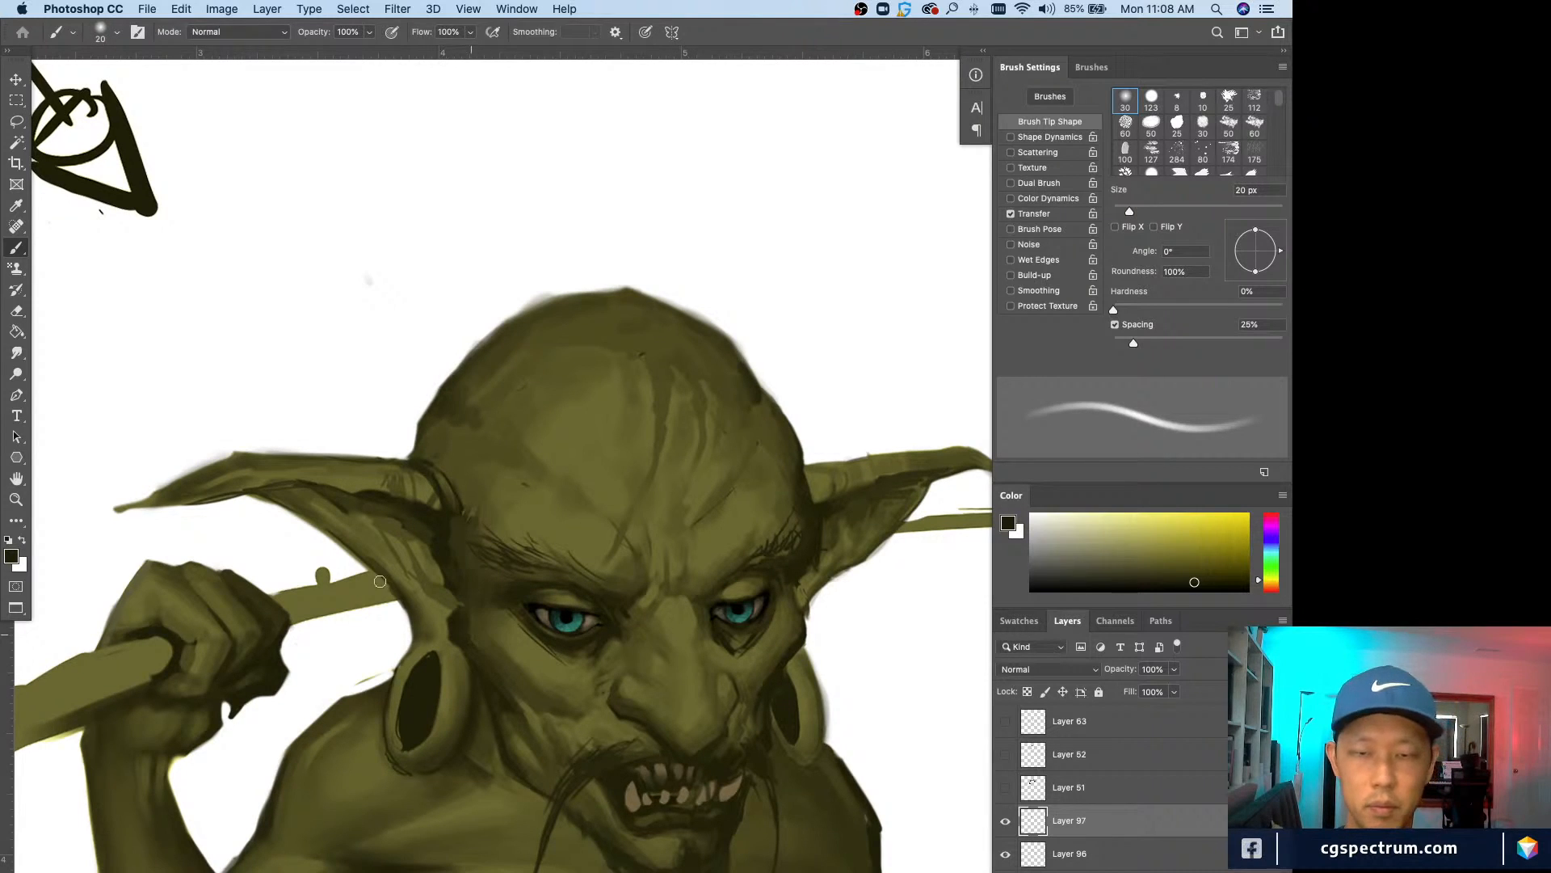
left_click(469, 619, "alt")
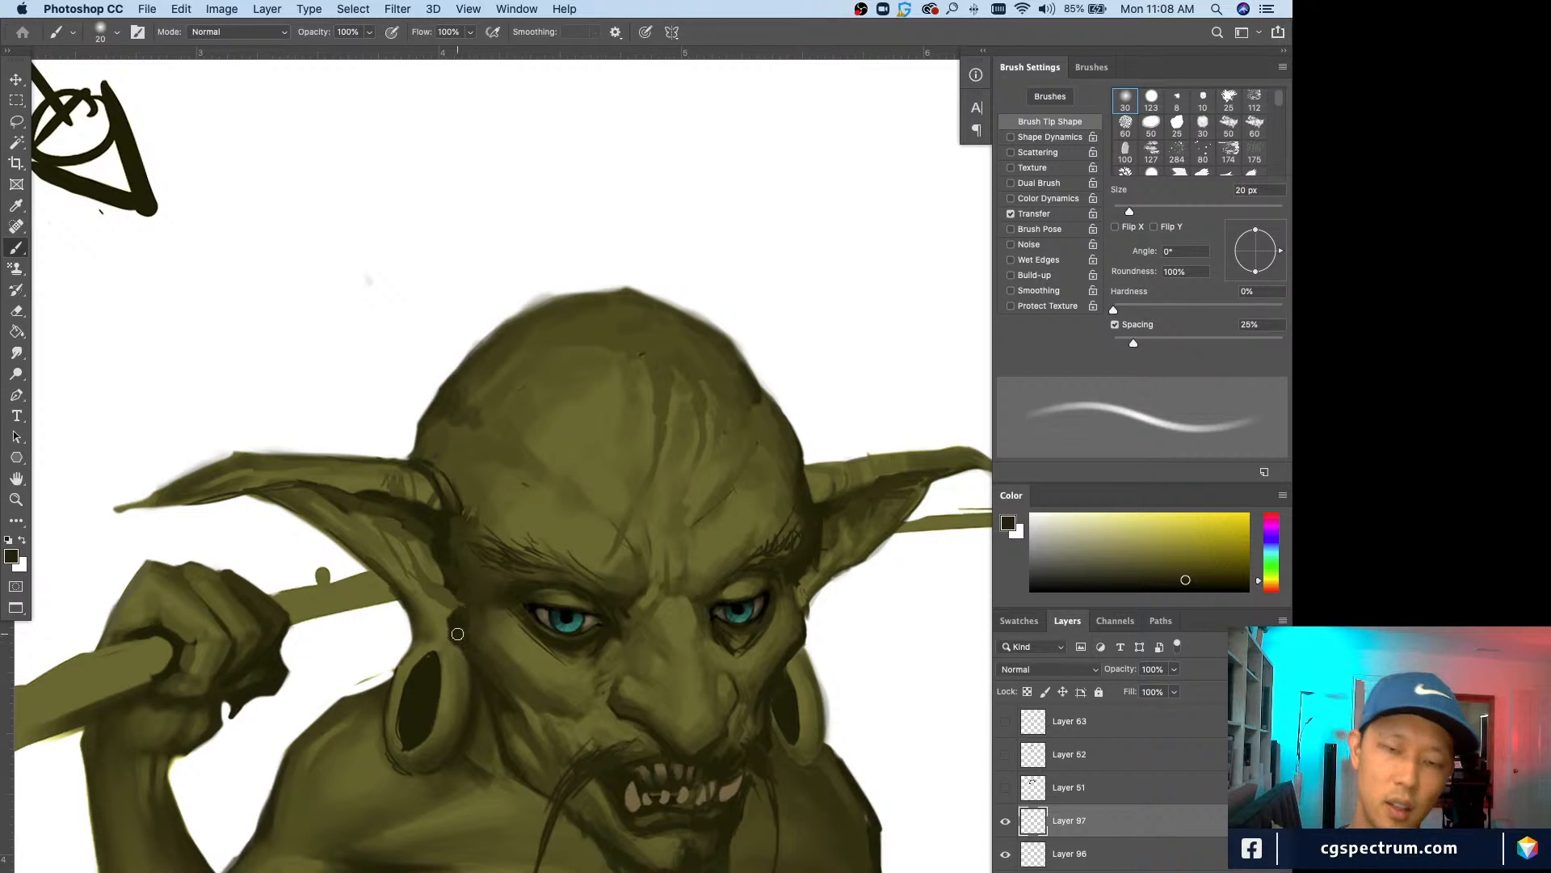
key("super+plus")
key("super+minus")
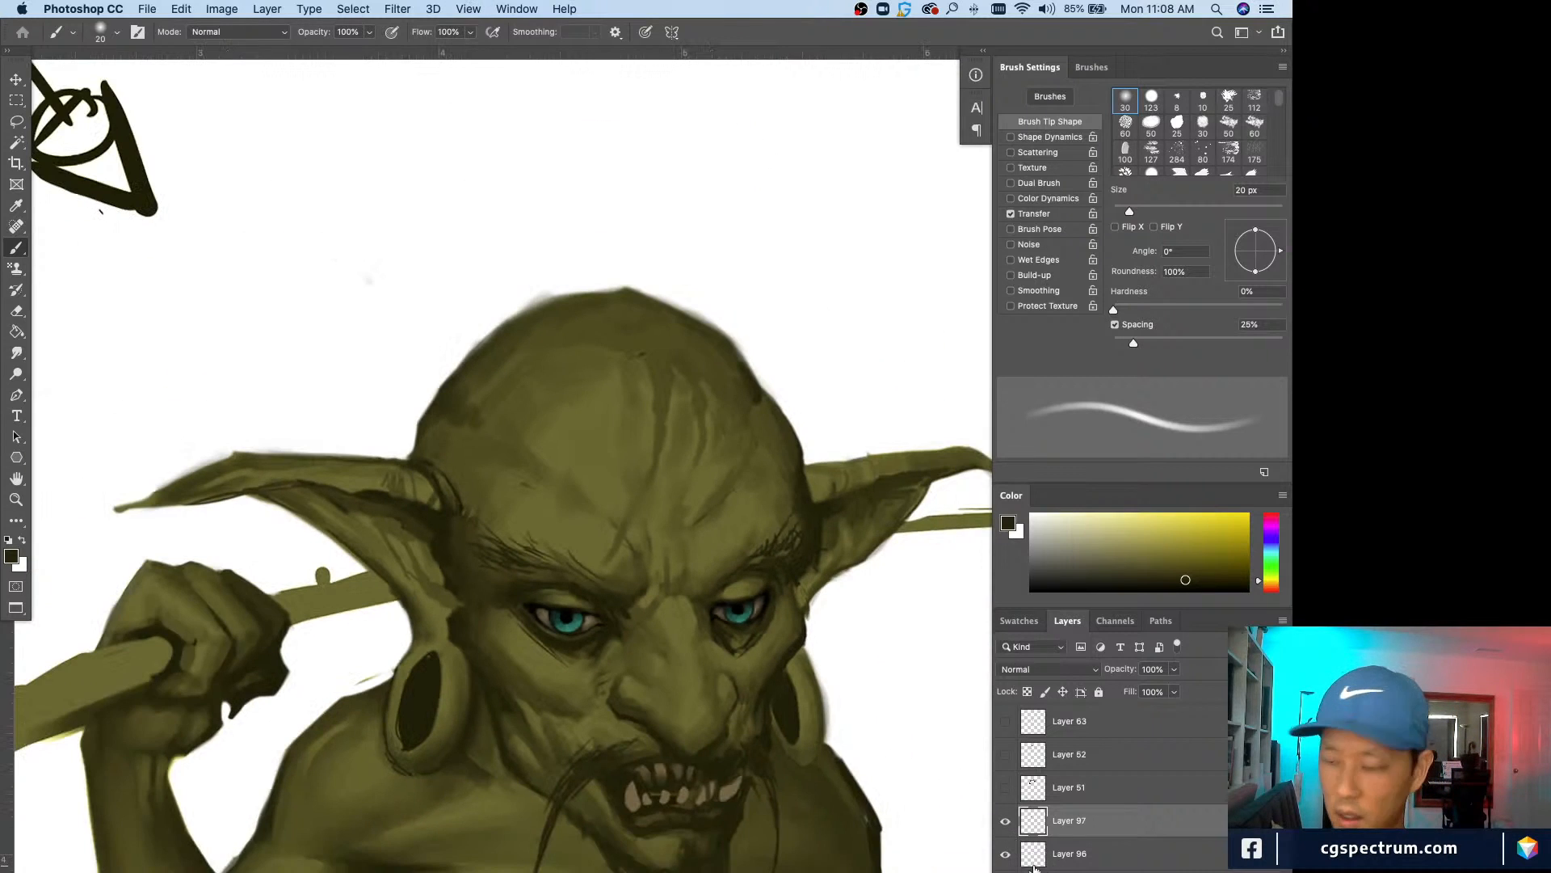
Step: Save the document and compare the face with the newest temple and cheek shading layer hidden and shown
key("super+s")
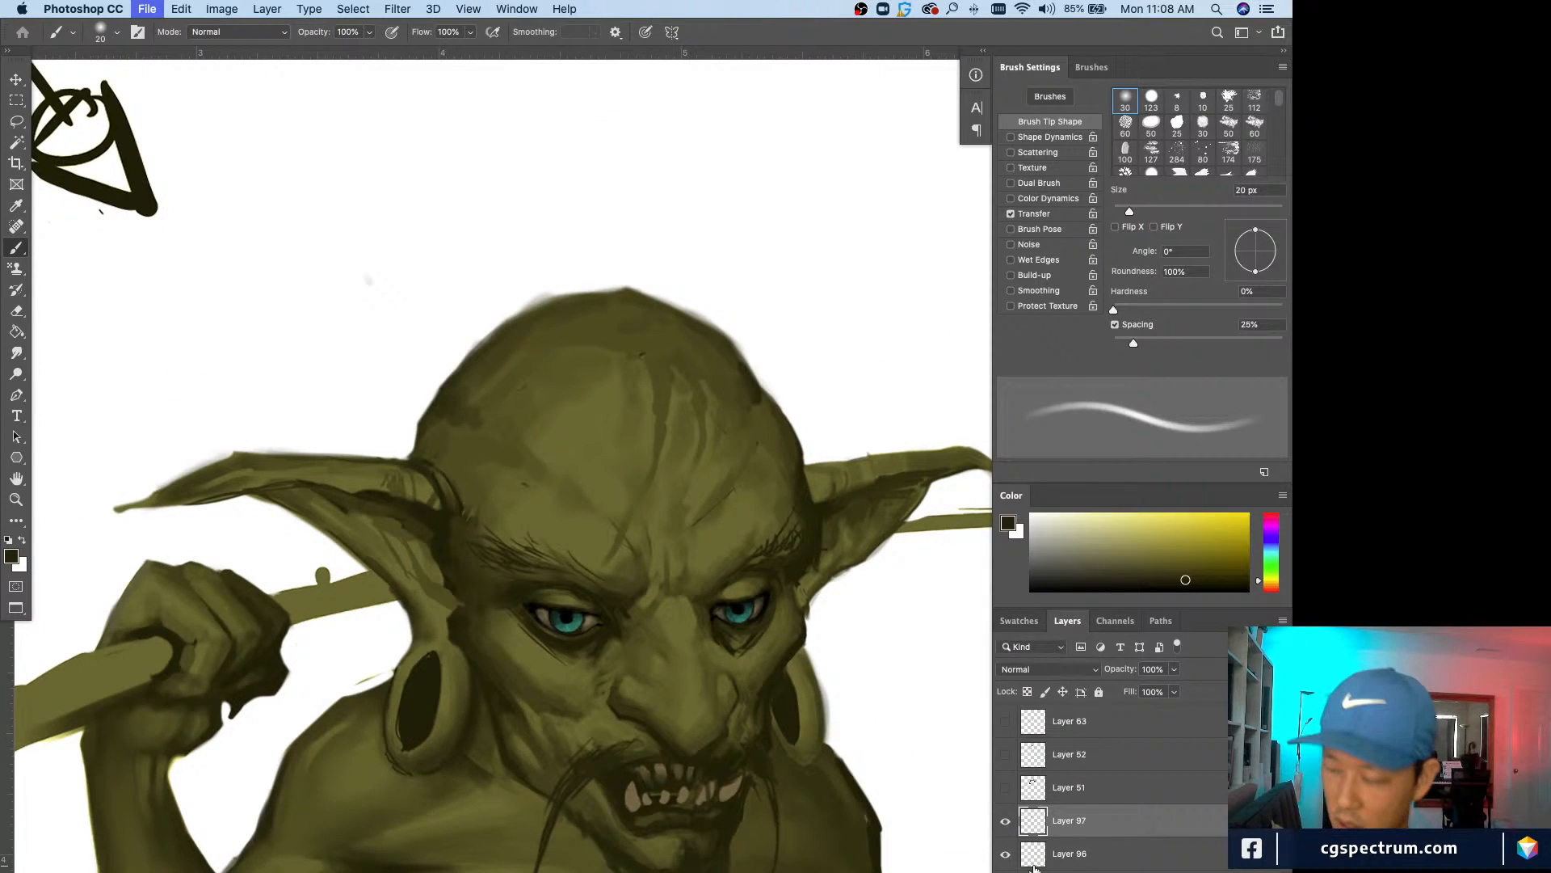
key("super+minus")
key("super+minus")
key("super+plus")
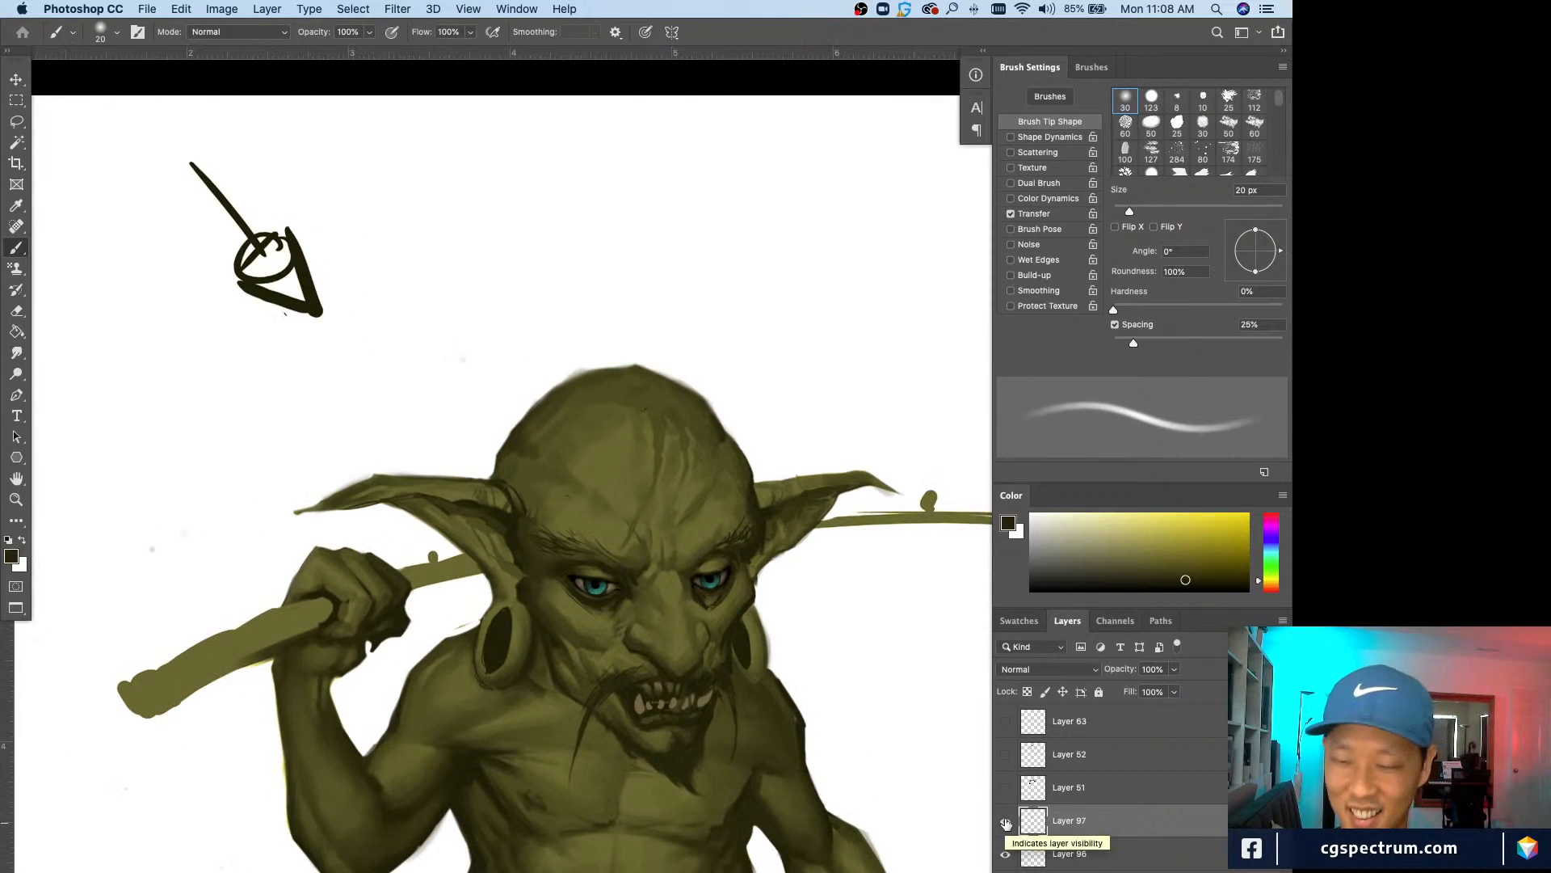
left_click(1006, 821)
left_click(1007, 821)
Step: On a new layer, shade around the outer corner of the eye away from the raised fist with sampled dark olive at 15 px
left_click(1196, 871)
key("super+plus")
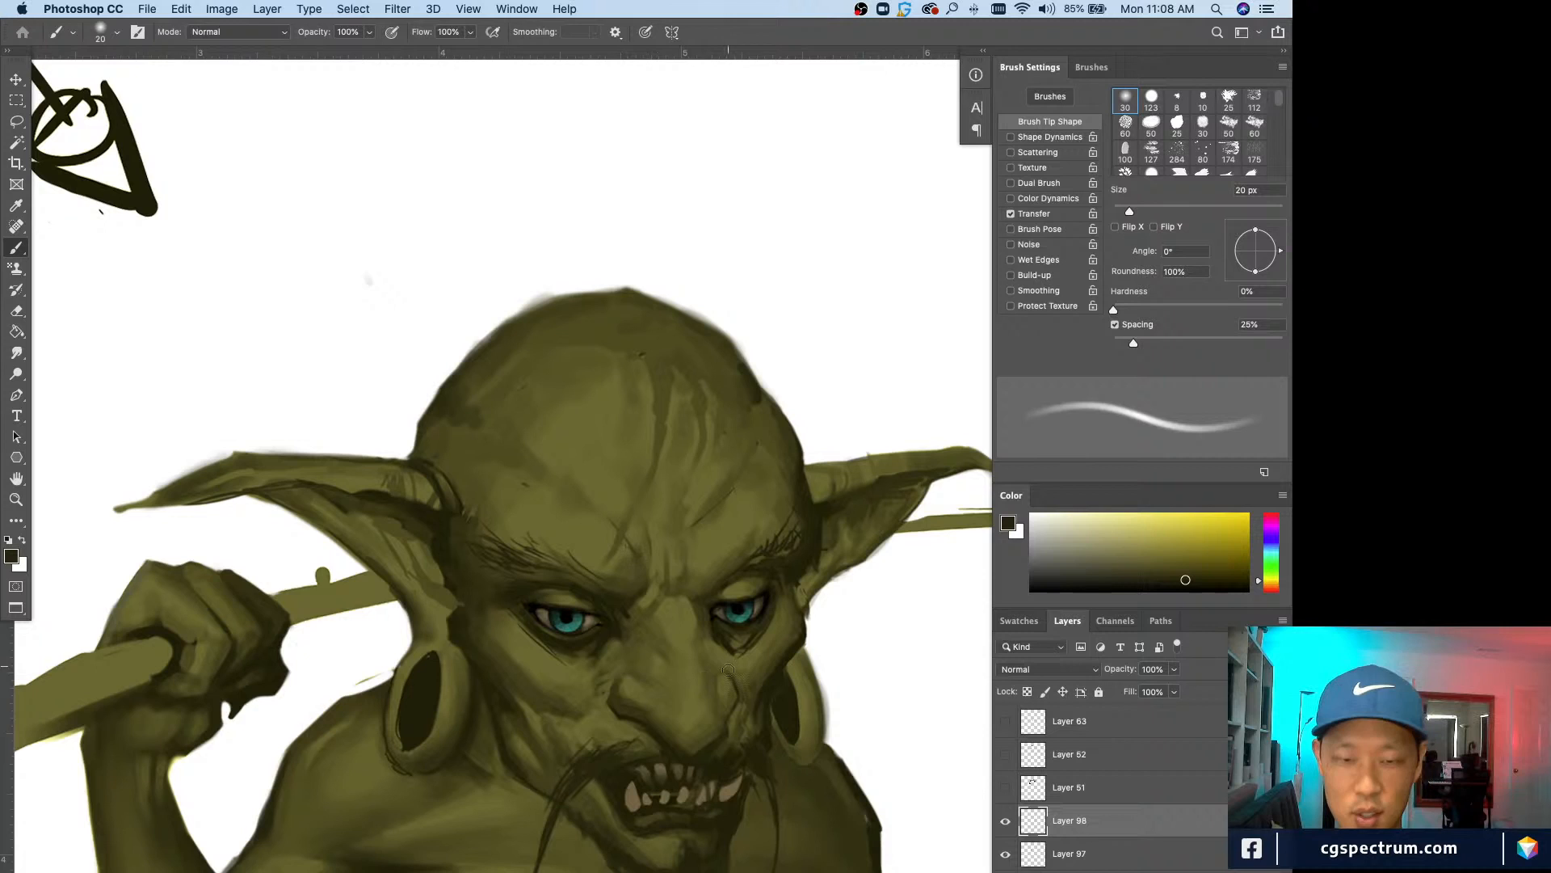
left_click(770, 566, "alt")
key("bracketleft")
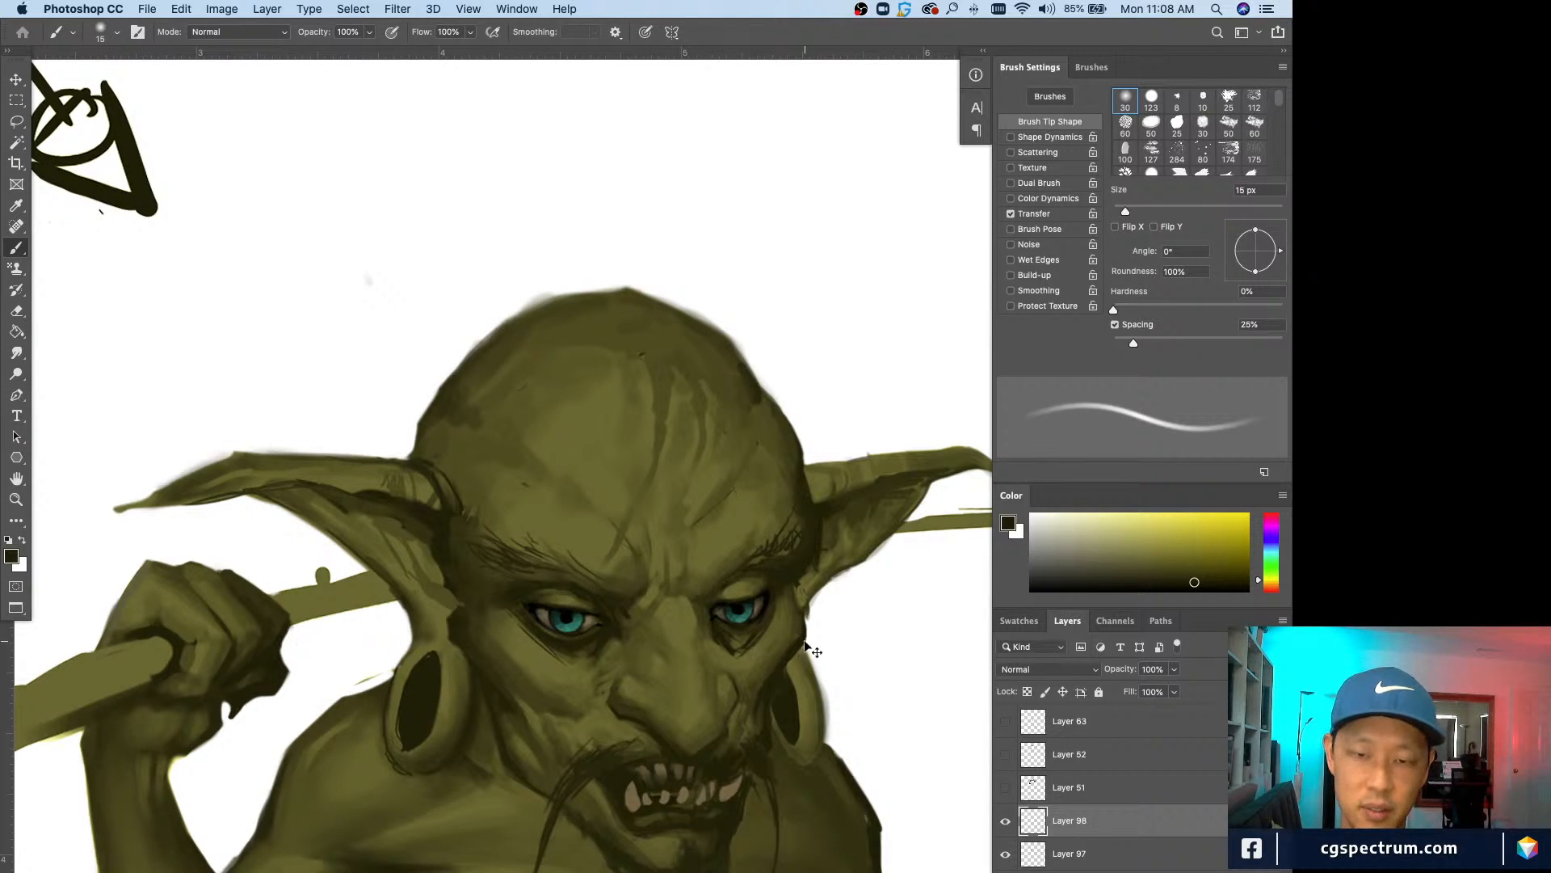
Step: Examine how the face reads at different magnifications and with the newest eye shading hidden and shown
key("super+minus")
key("super+minus")
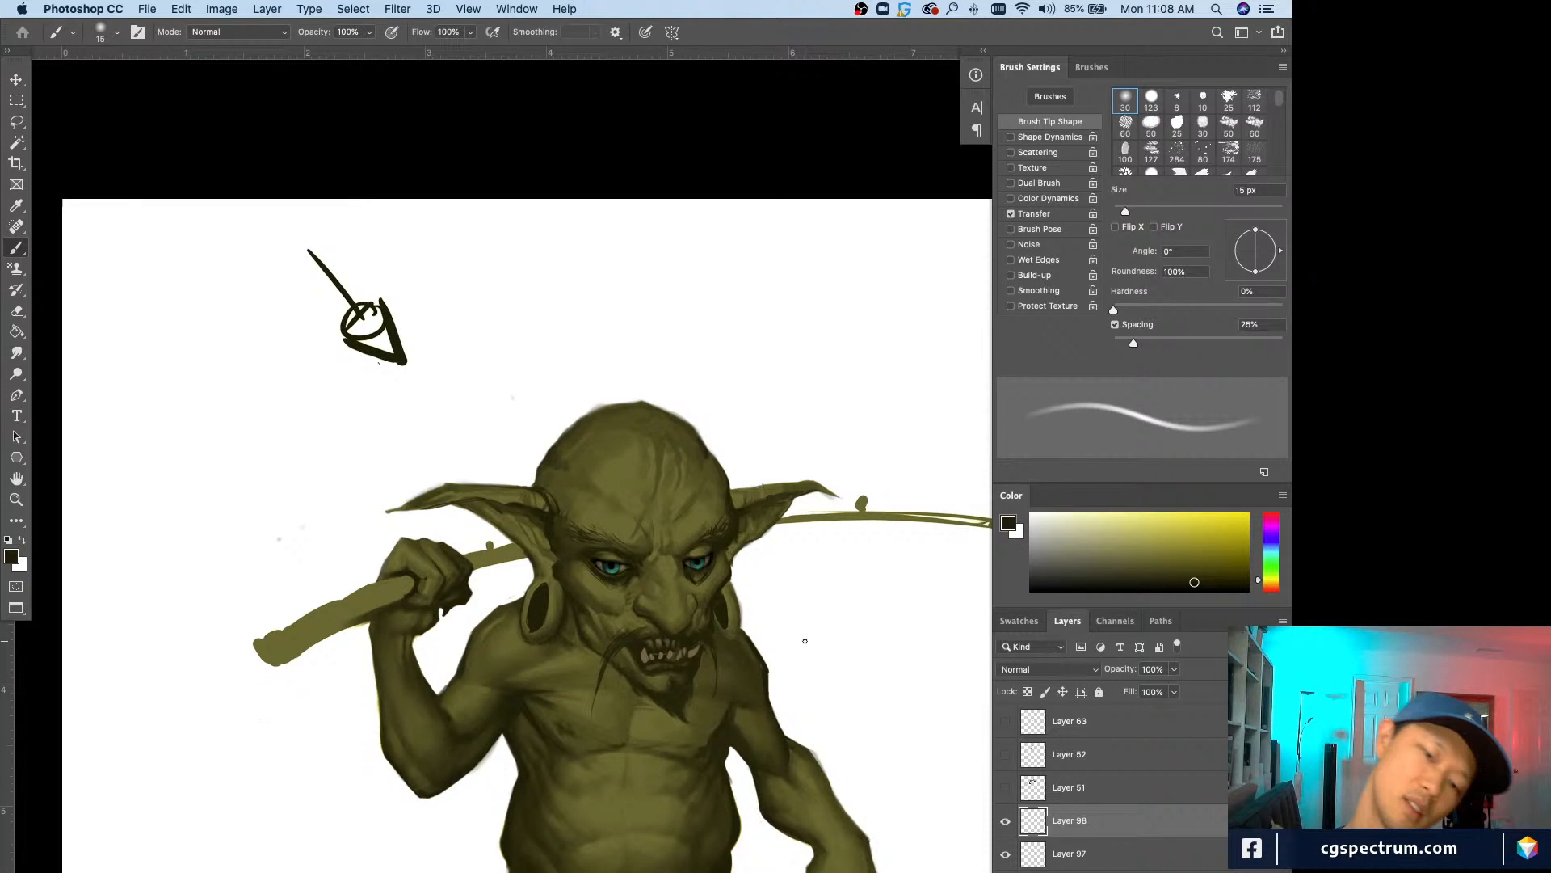
key("super+plus")
key("super+minus")
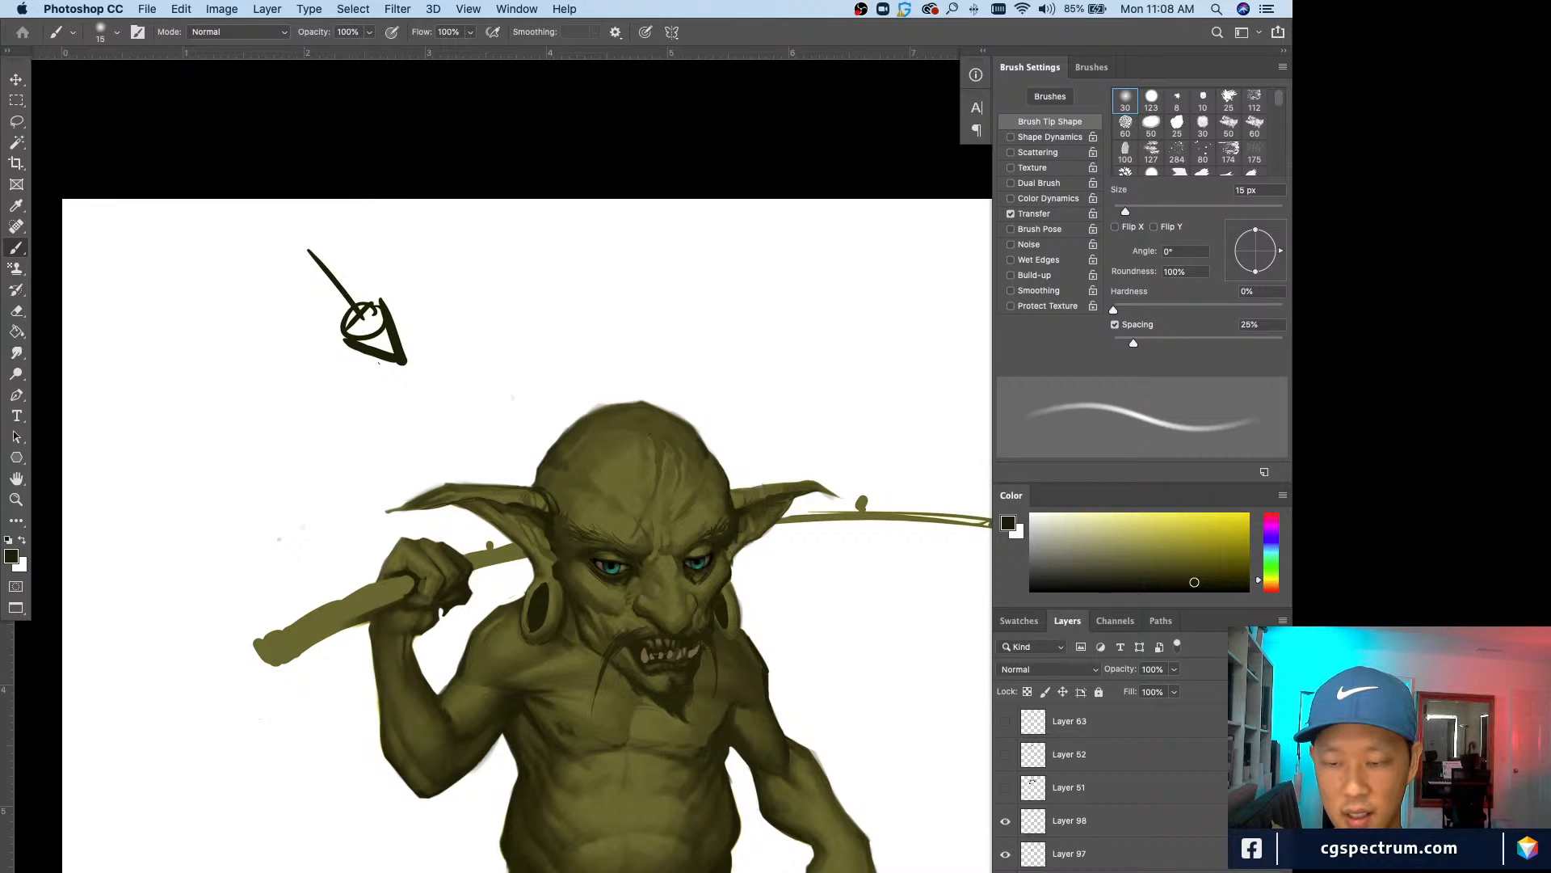
key("super+plus")
key("super+plus")
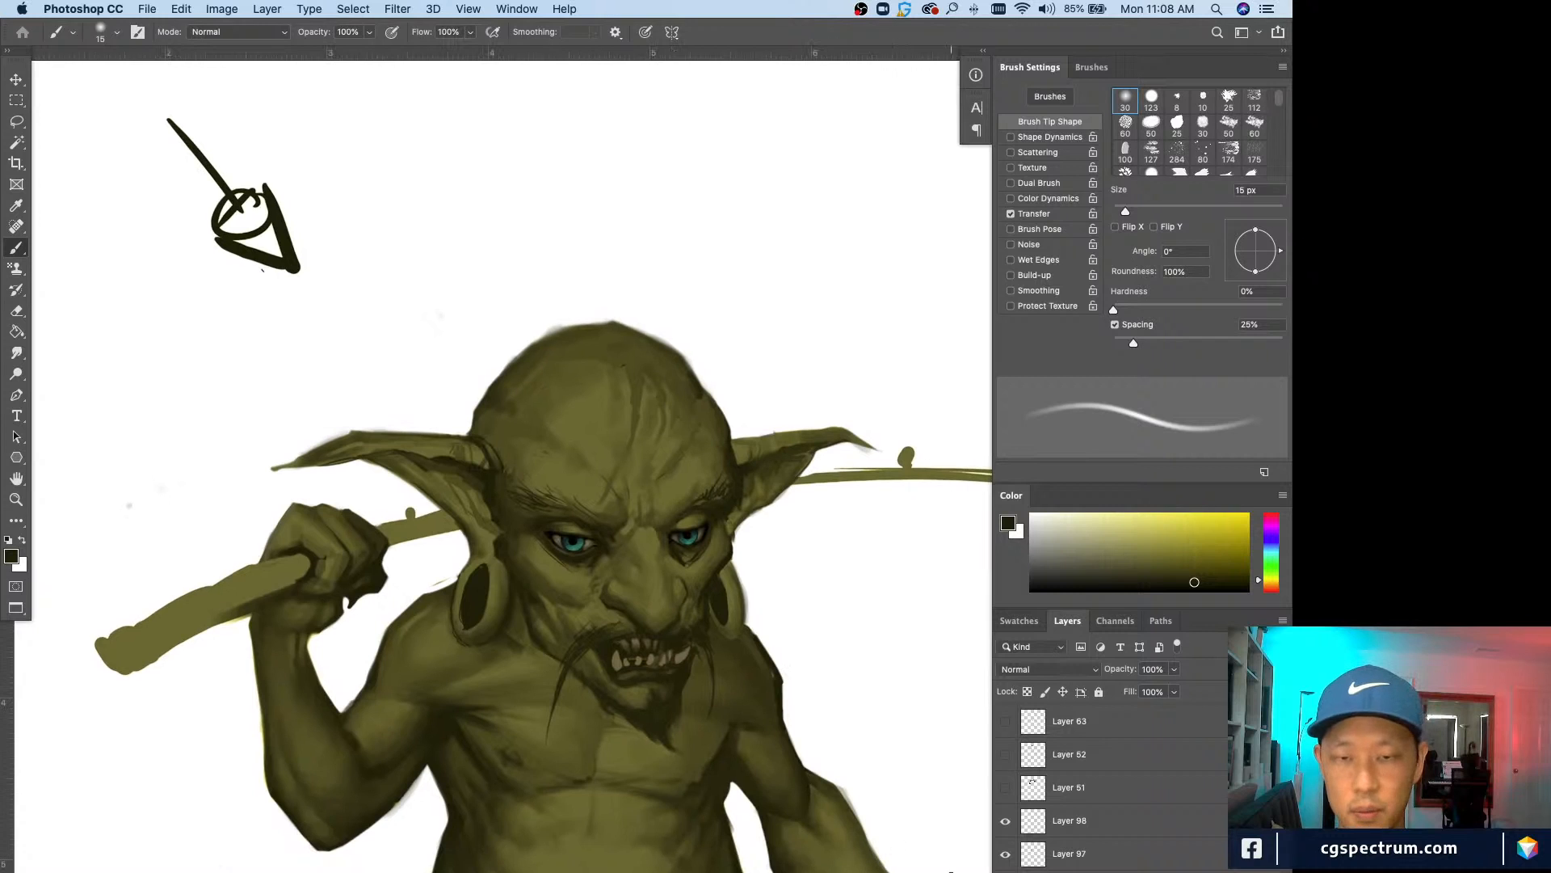
key("super+minus")
key("super+minus")
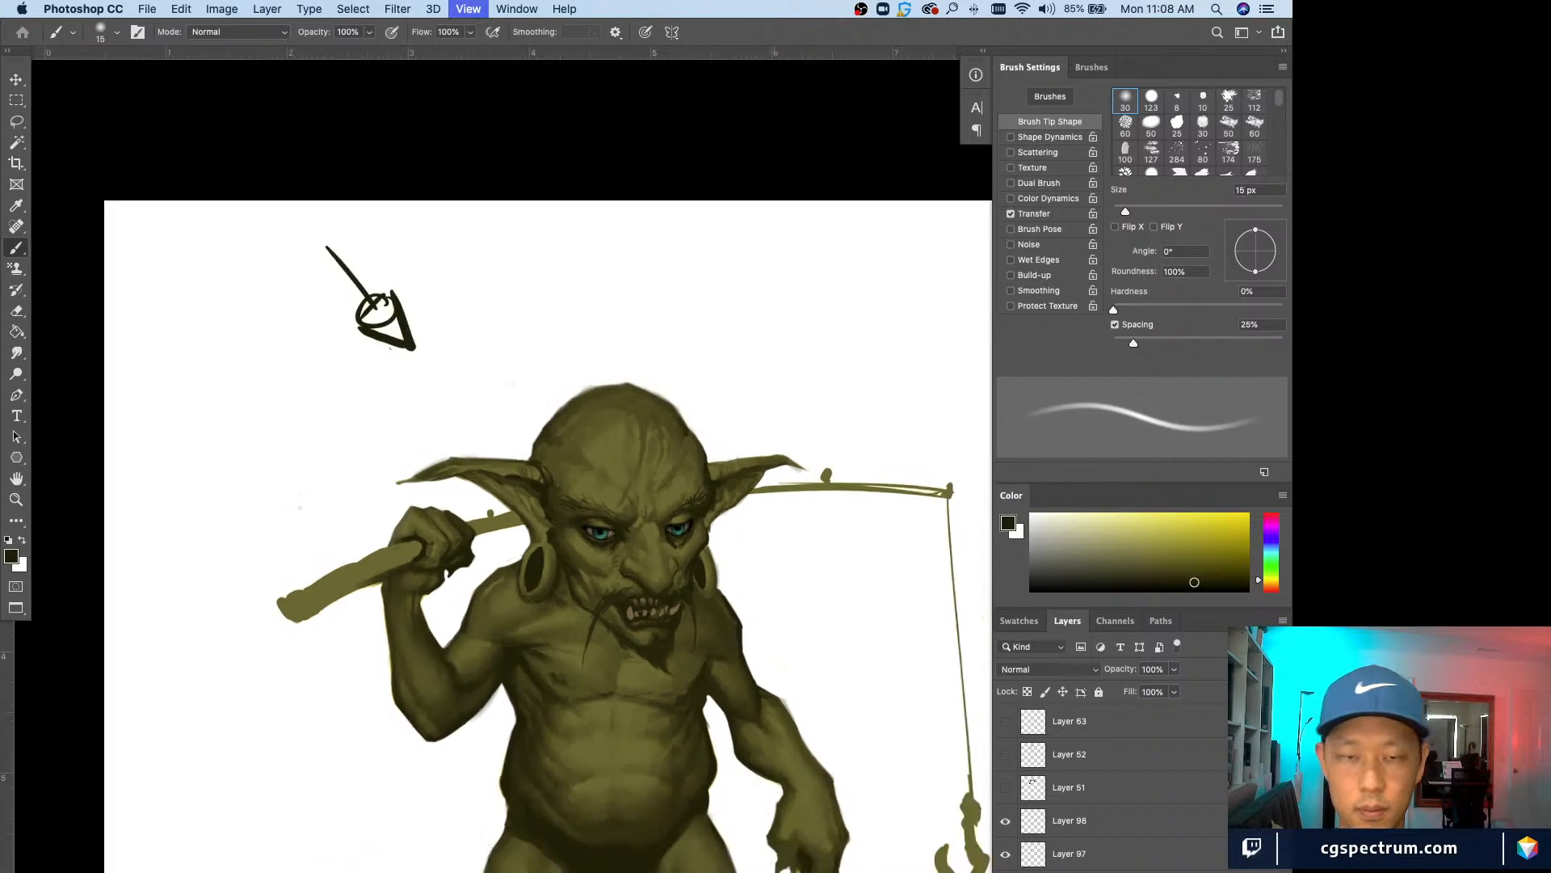
key("super+plus")
key("super+plus")
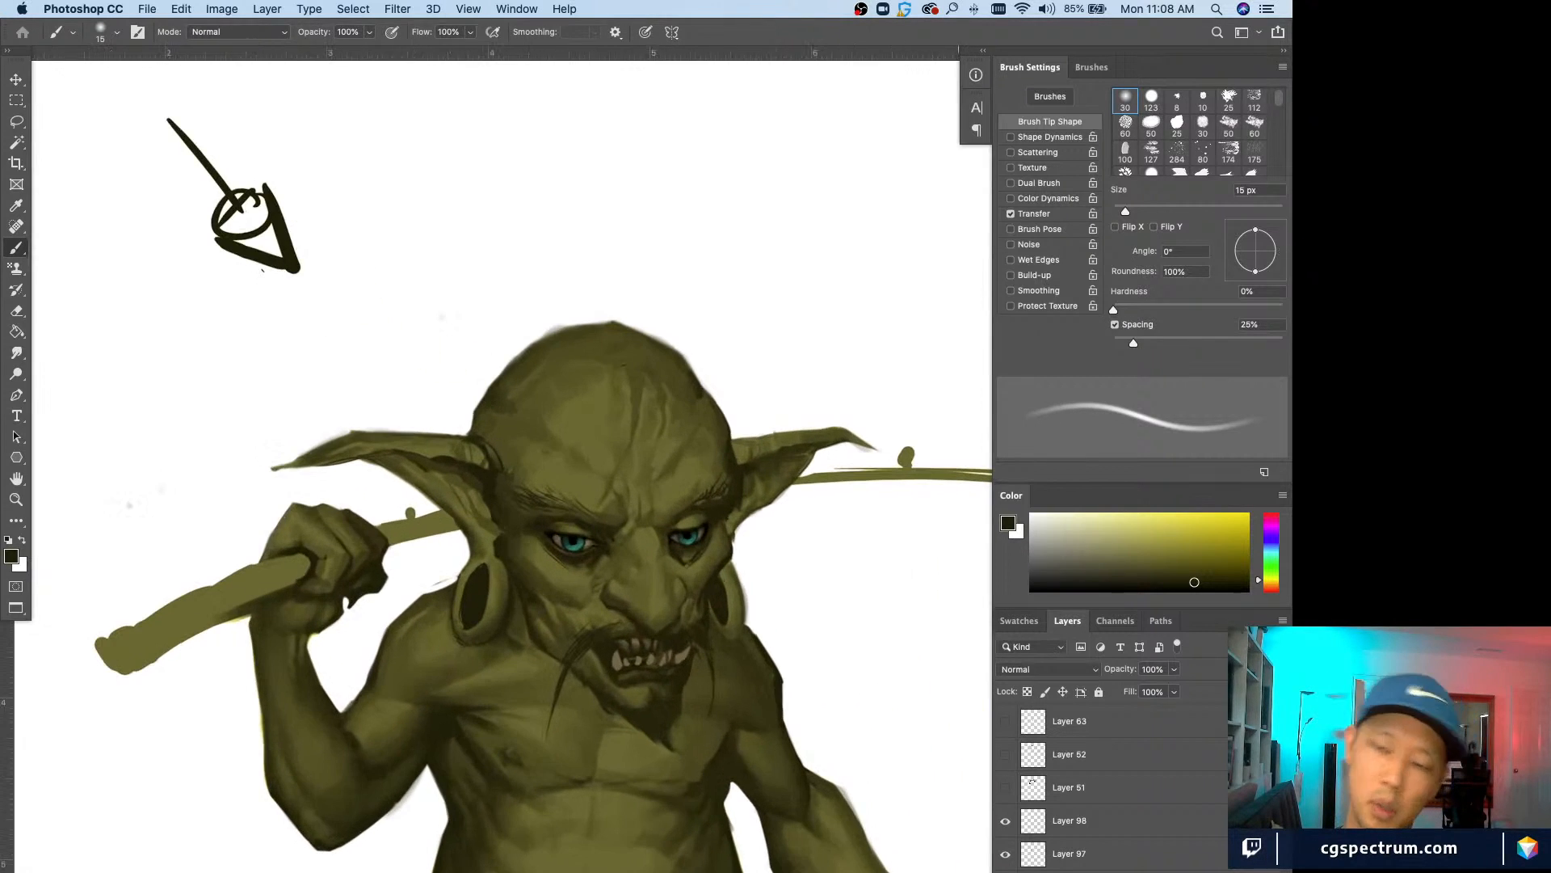
left_click(1006, 821)
left_click(1006, 822)
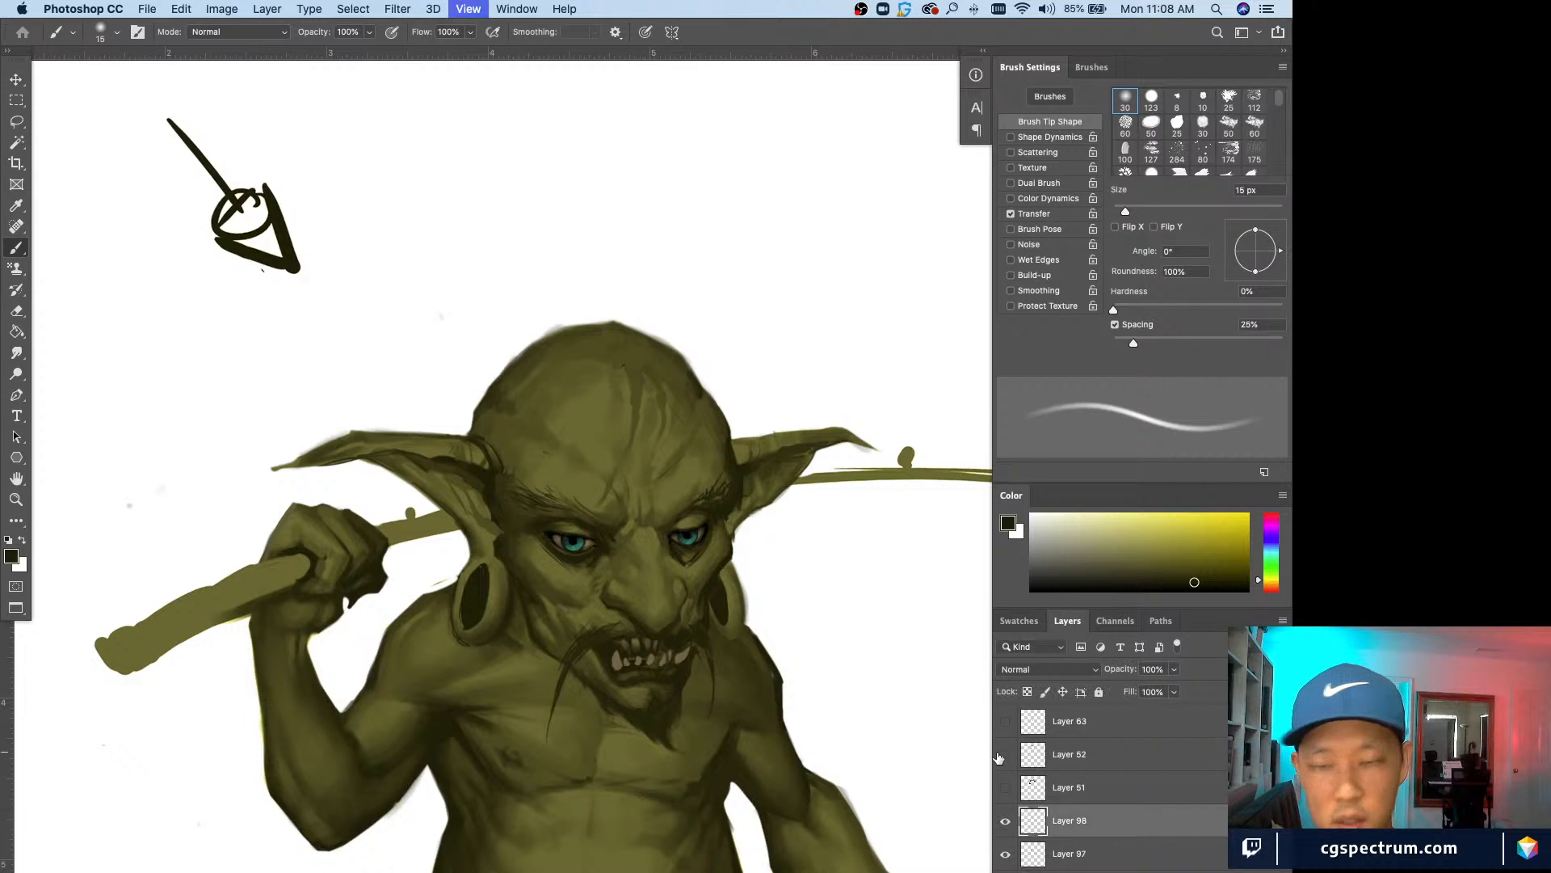
Step: On a new layer, dot a light warm-grey catchlight on the raised-fist side of each pupil with the soft brush at 4 px
key("super+plus")
key("super+plus")
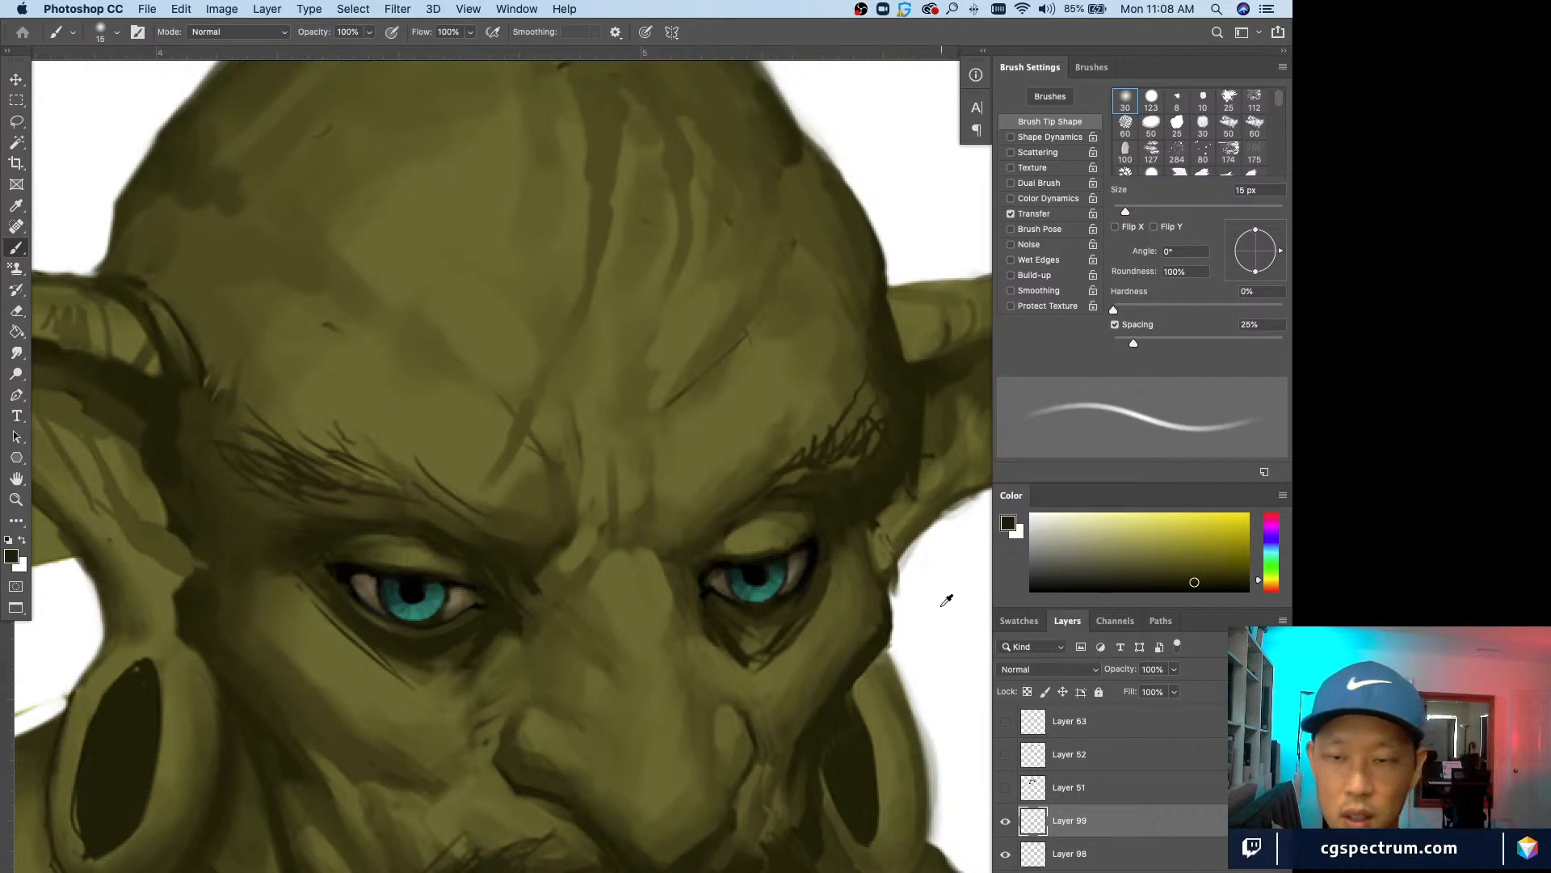
left_click(807, 557, "alt")
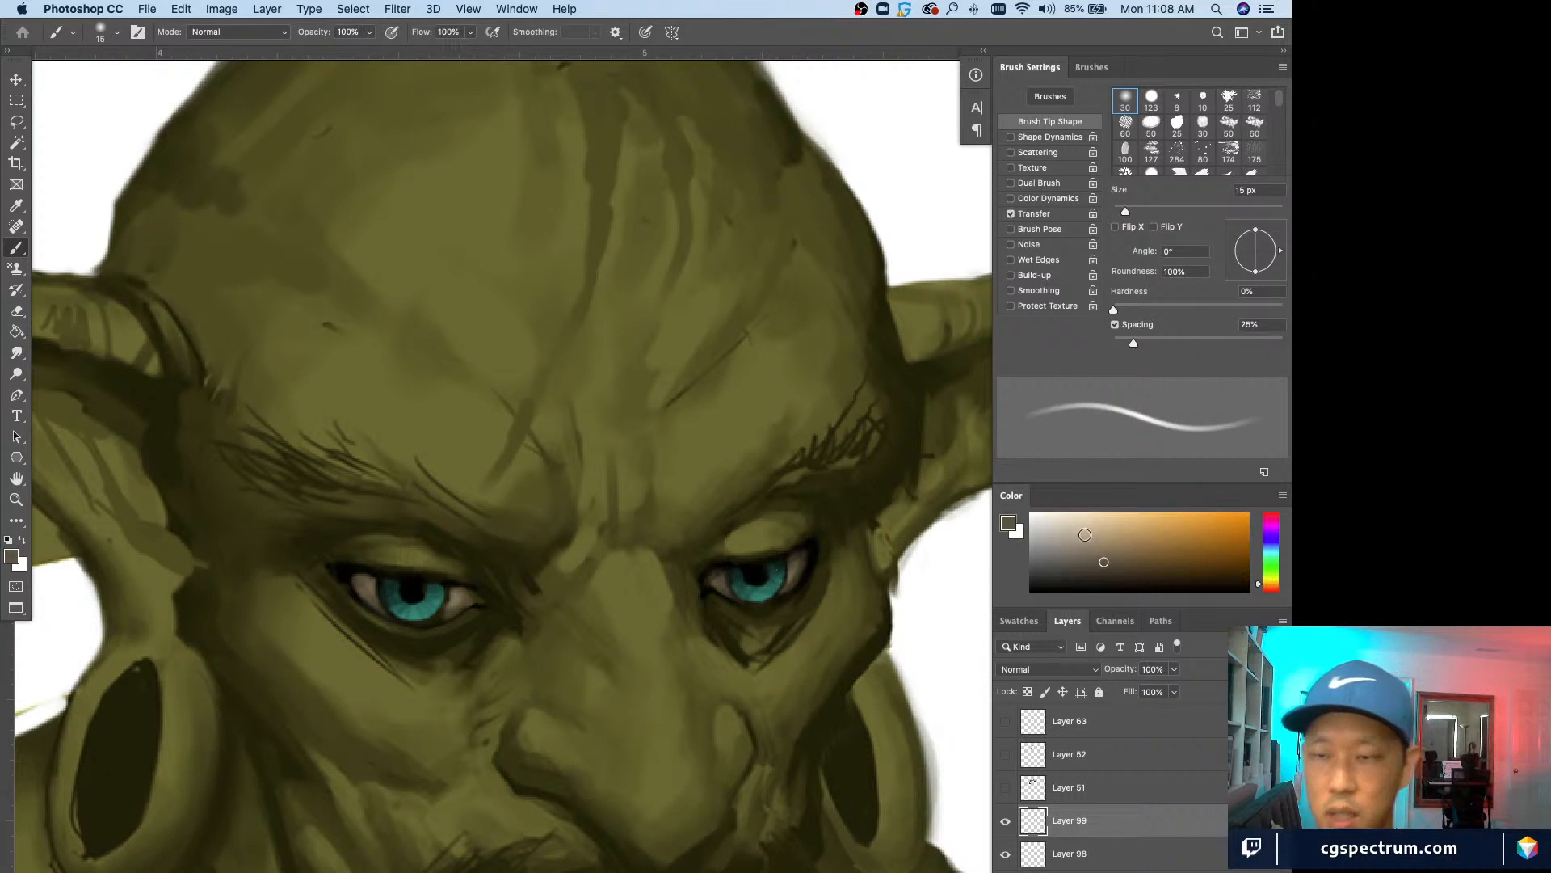
left_click_drag(1070, 522, 1053, 524)
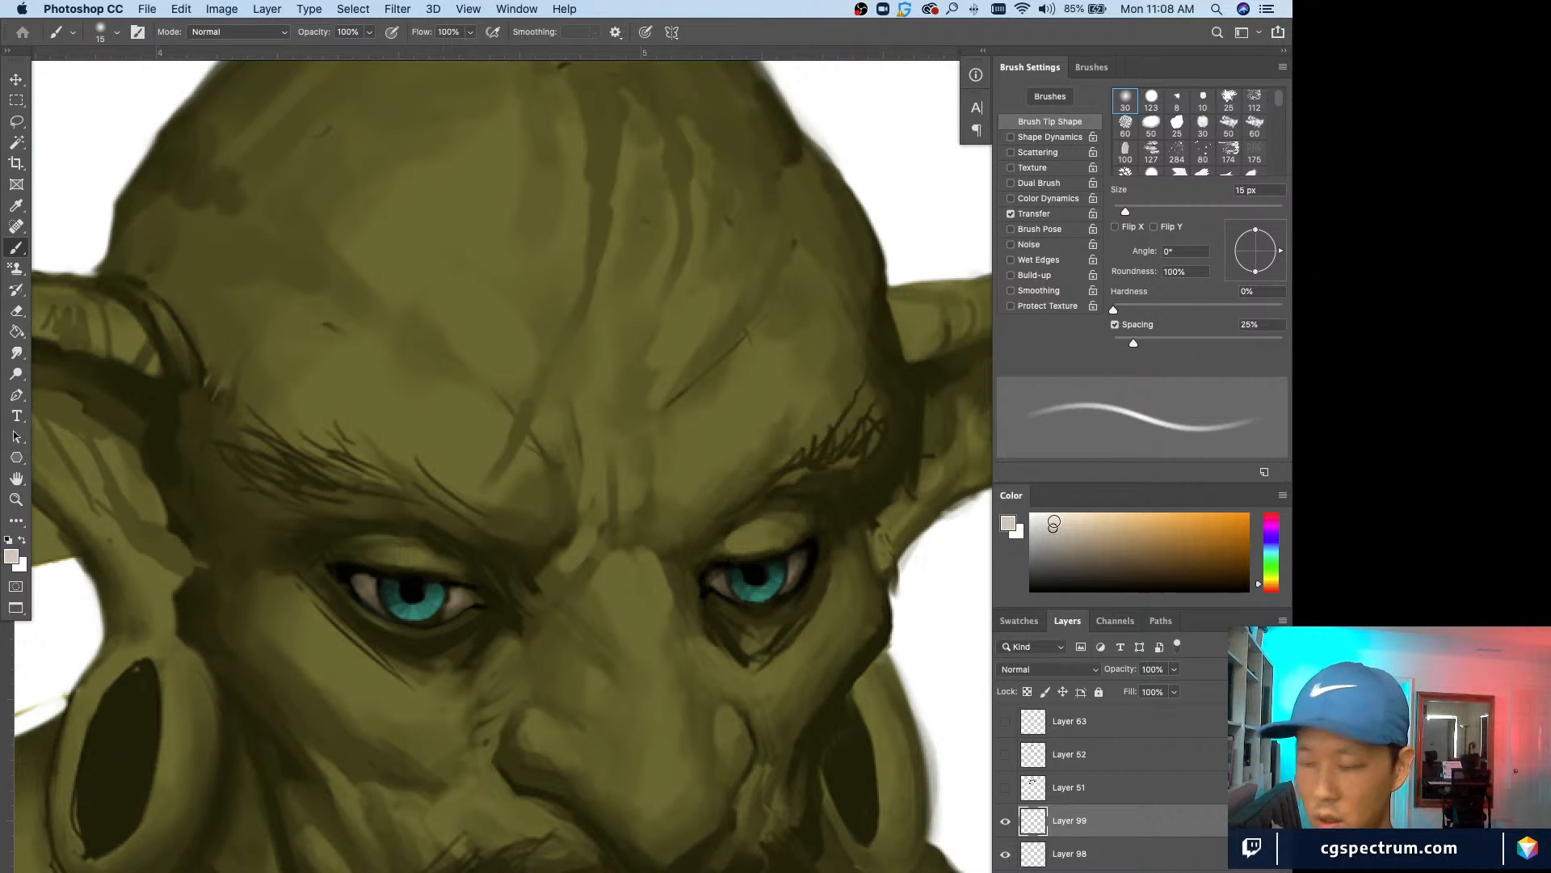
key("bracketleft")
key("bracketleft")
key("bracketleft")
key("bracketleft")
key("bracketleft")
key("bracketleft")
key("bracketleft")
left_click(400, 590)
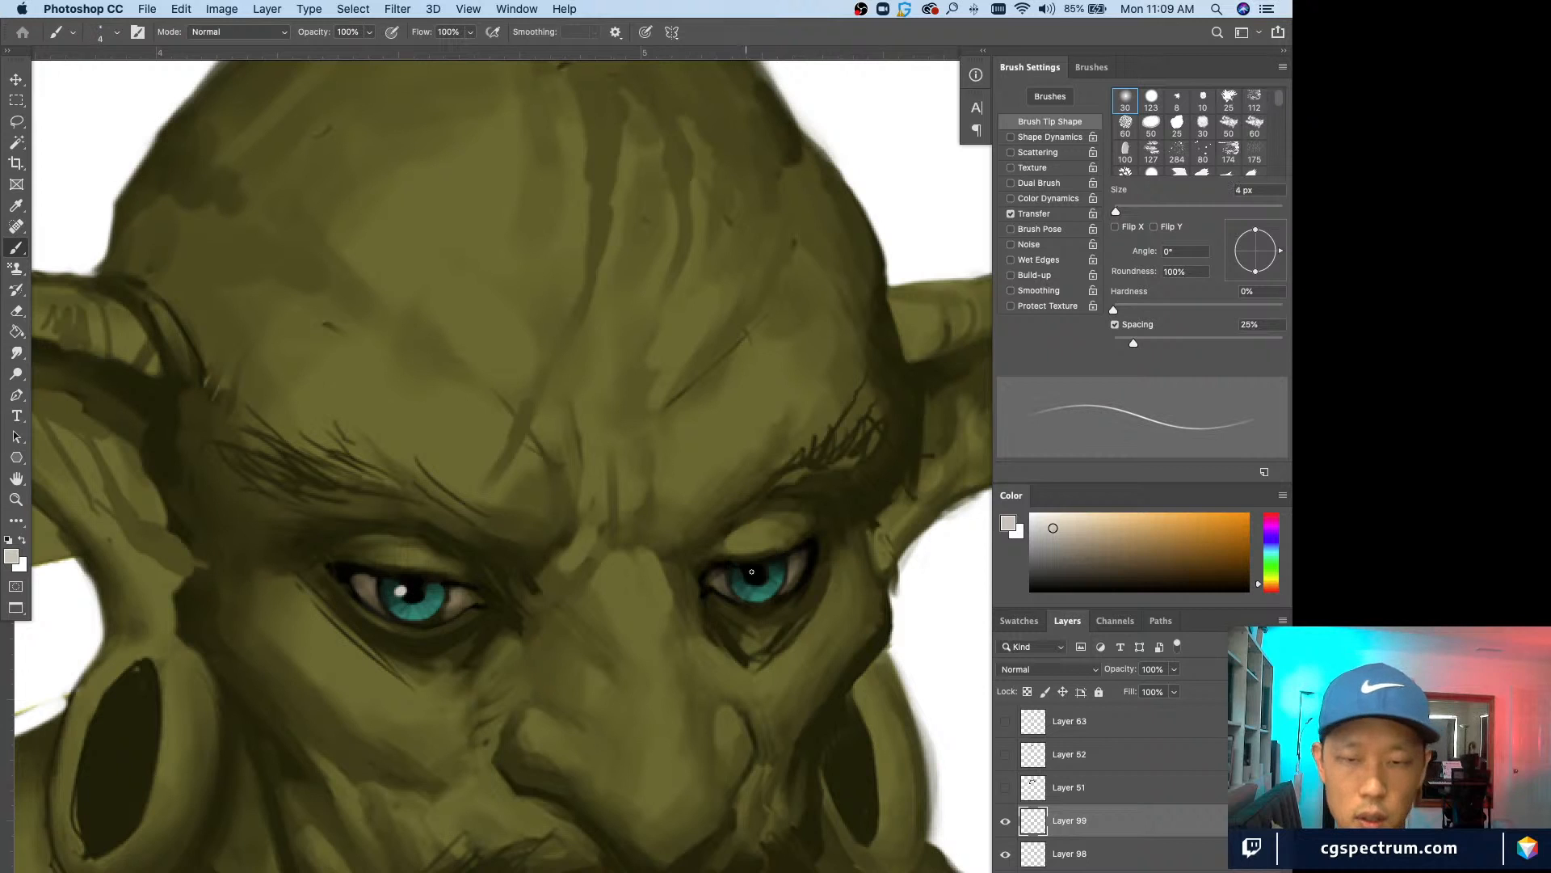
Step: Refine the edges of the pupil catchlights with the Eraser at 5 px
key("super+minus")
key("super+minus")
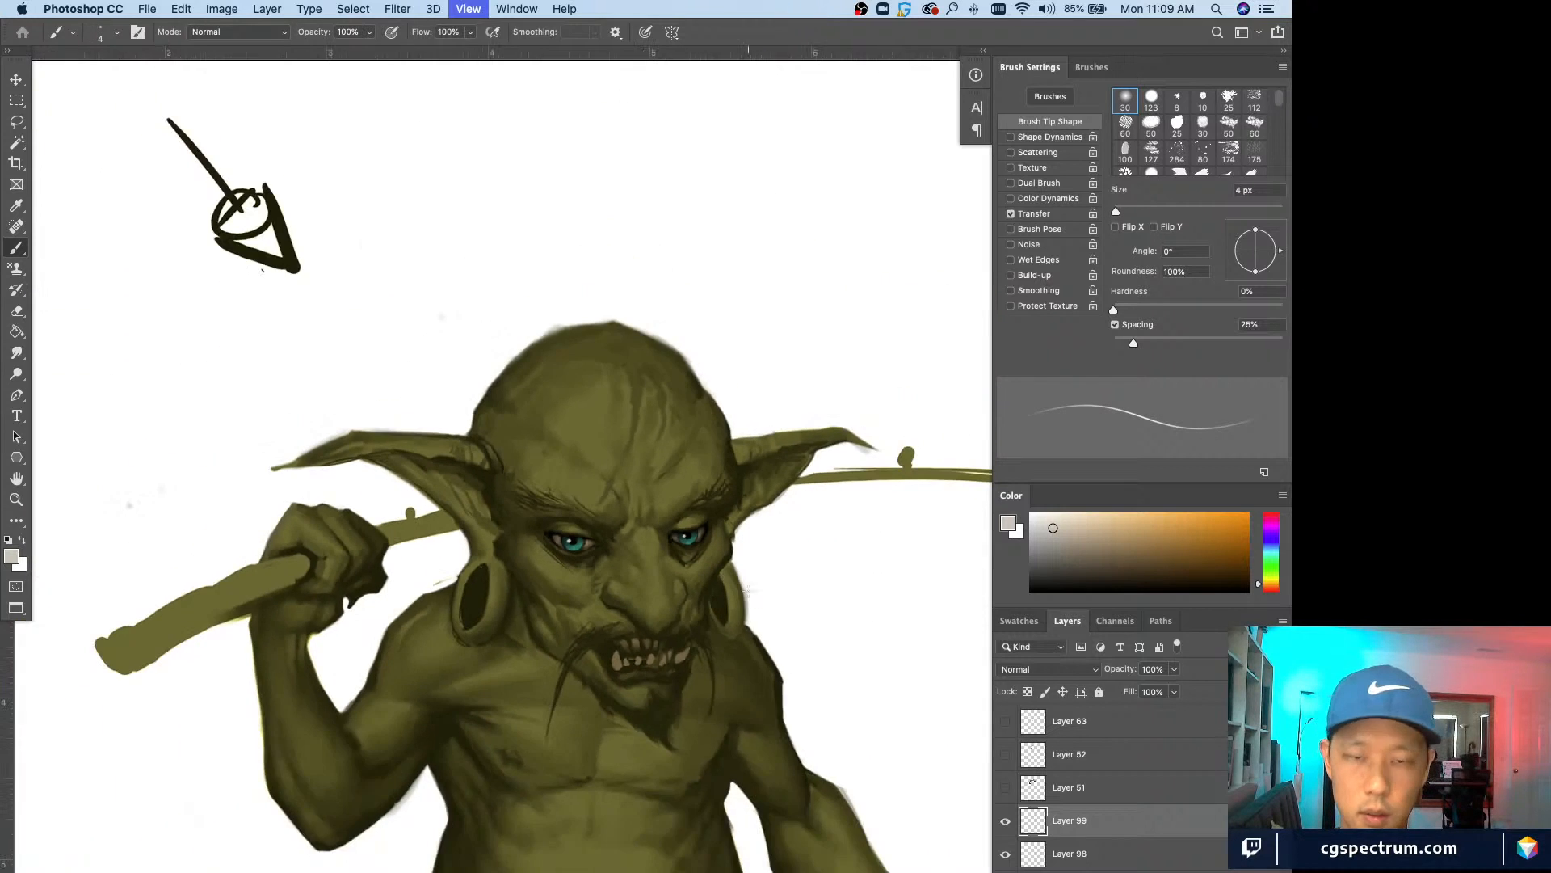
key("super+plus")
key("super+plus")
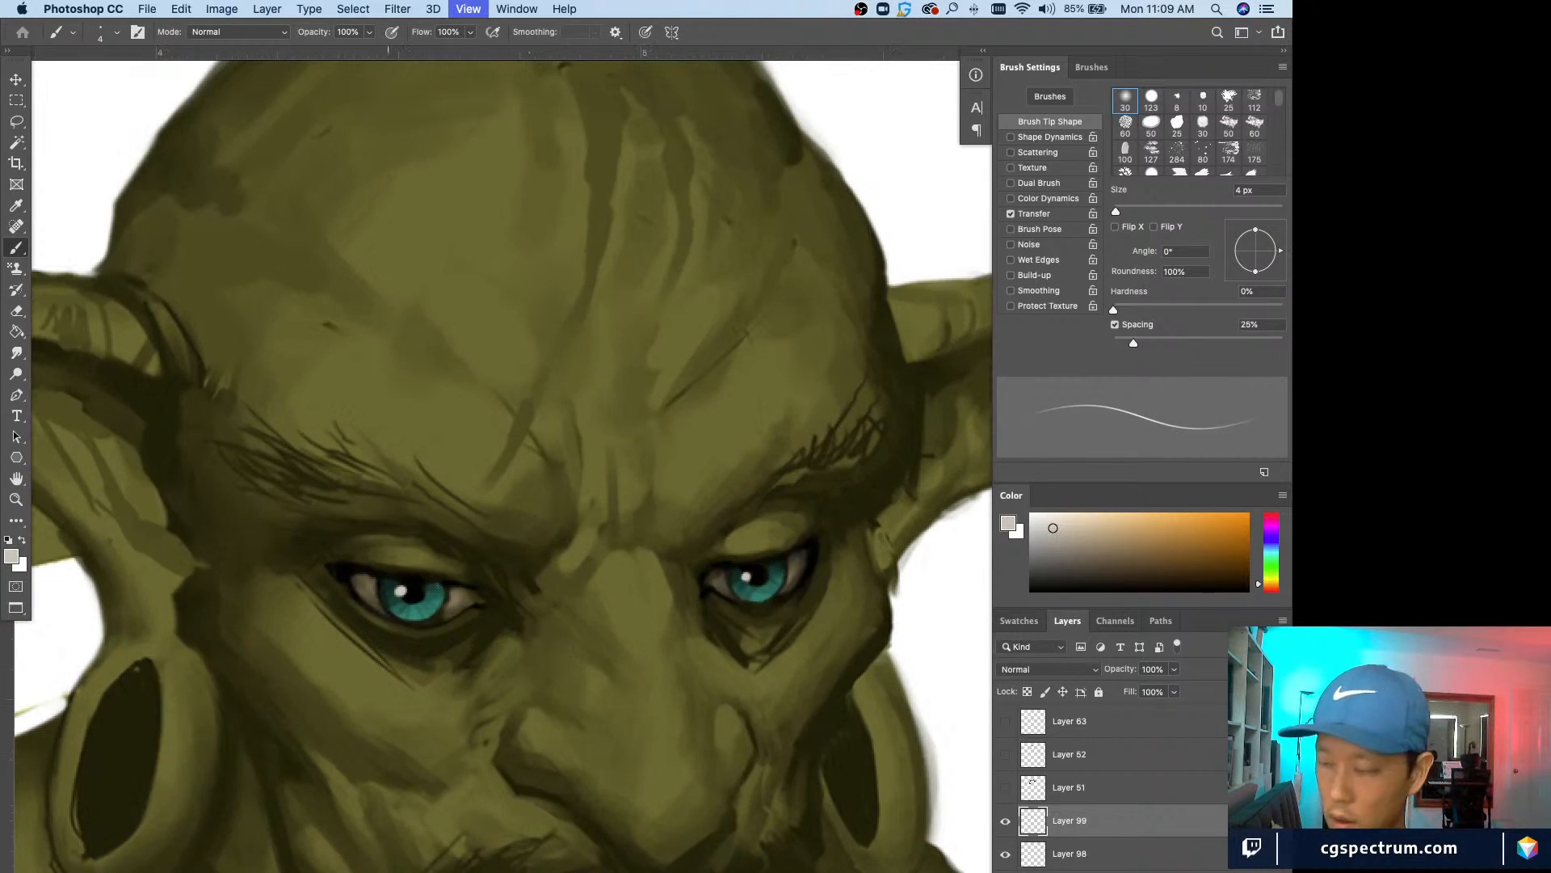
key("e")
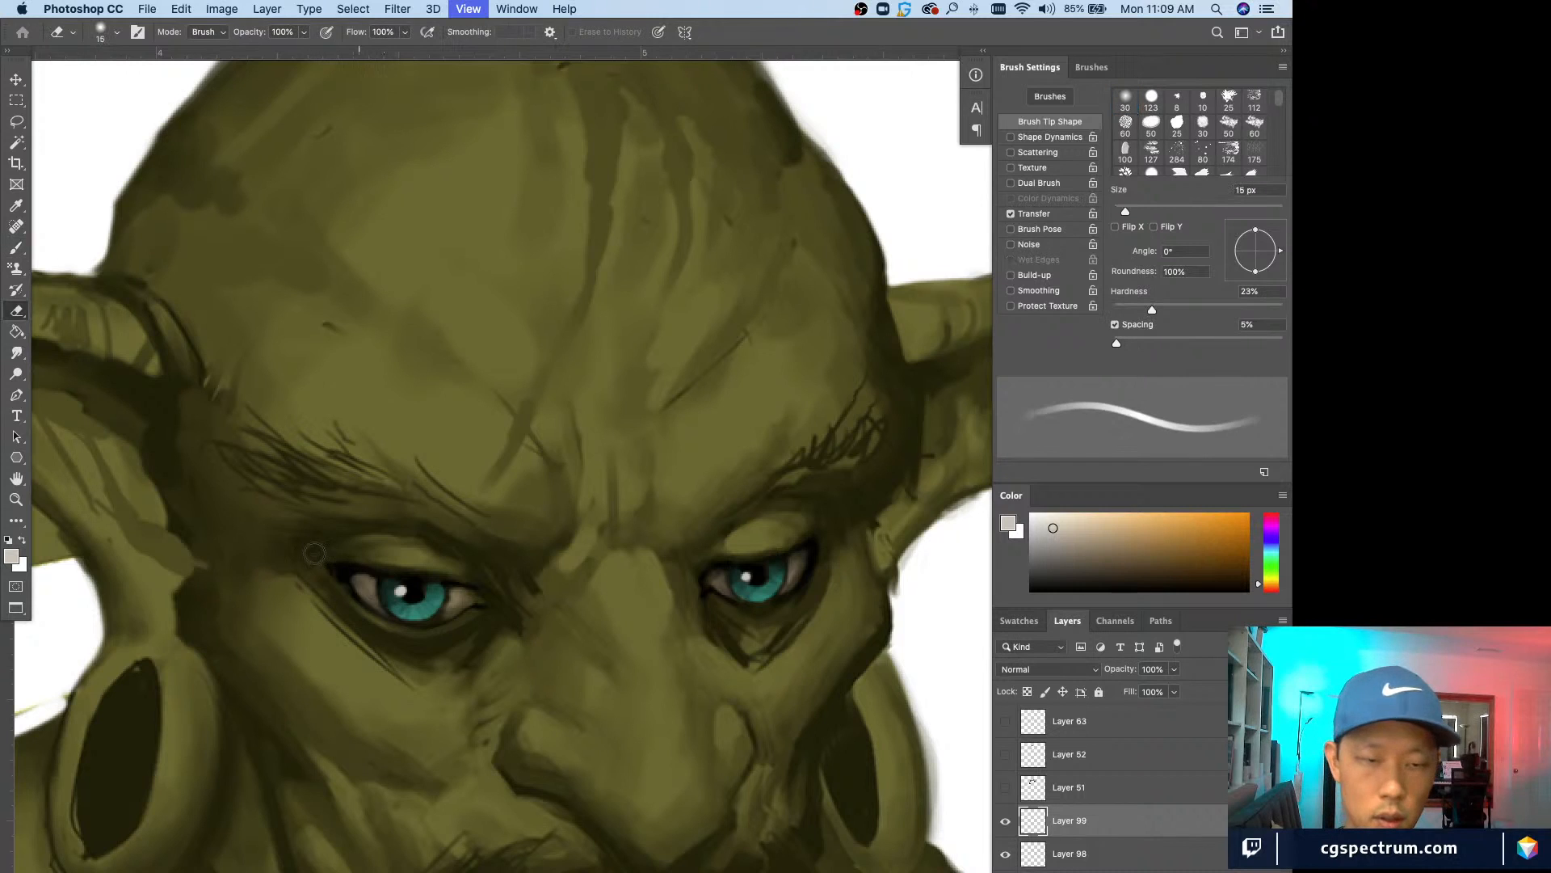
key("bracketleft")
key("bracketleft")
key("bracketleft")
key("bracketleft")
key("bracketleft")
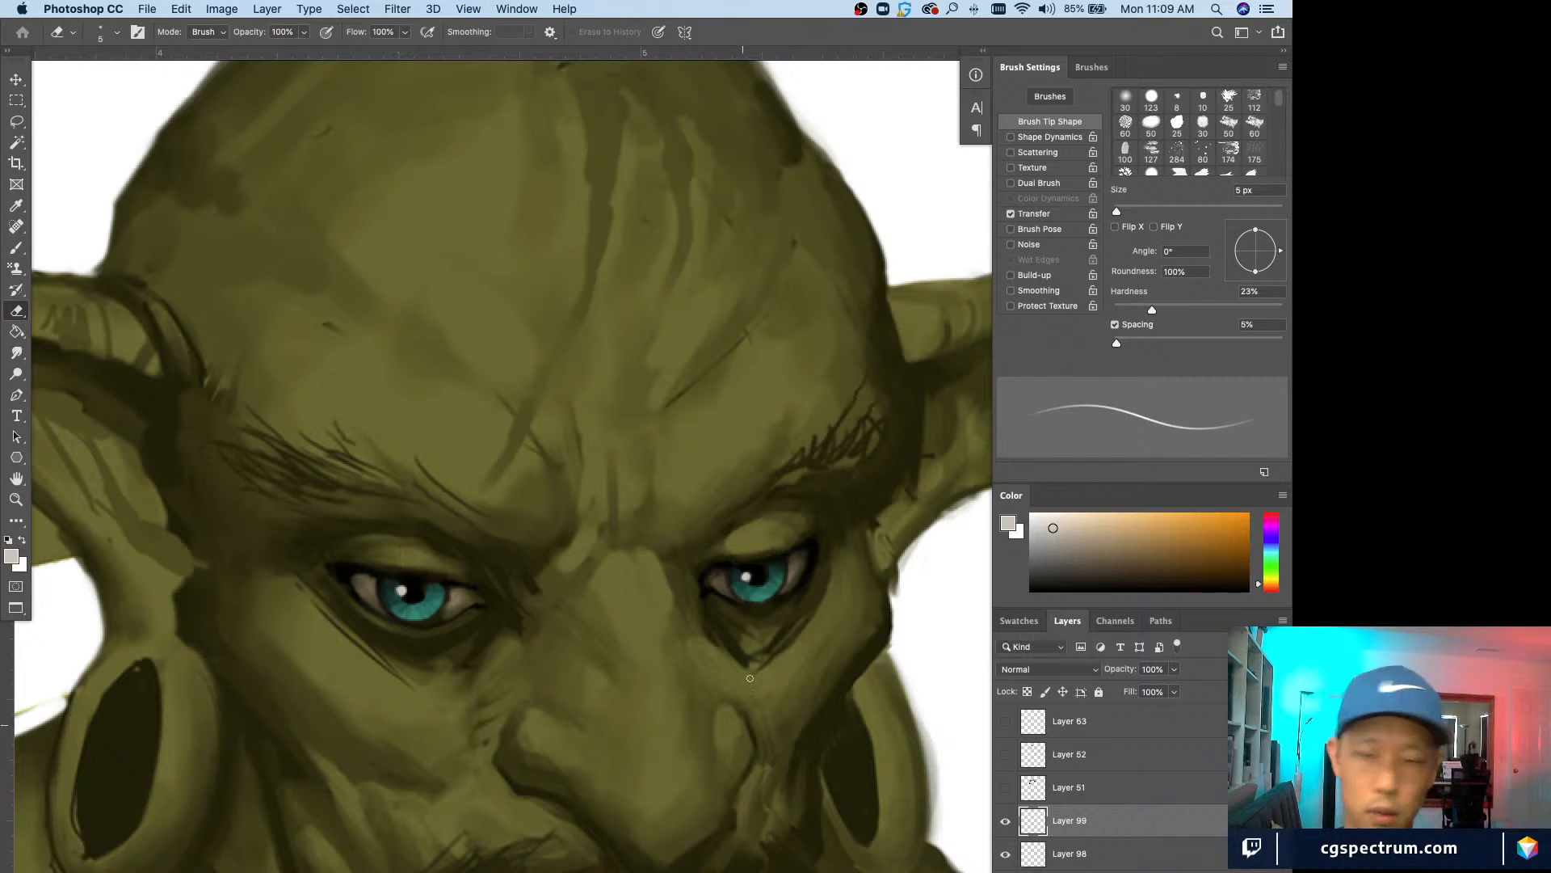
key("b")
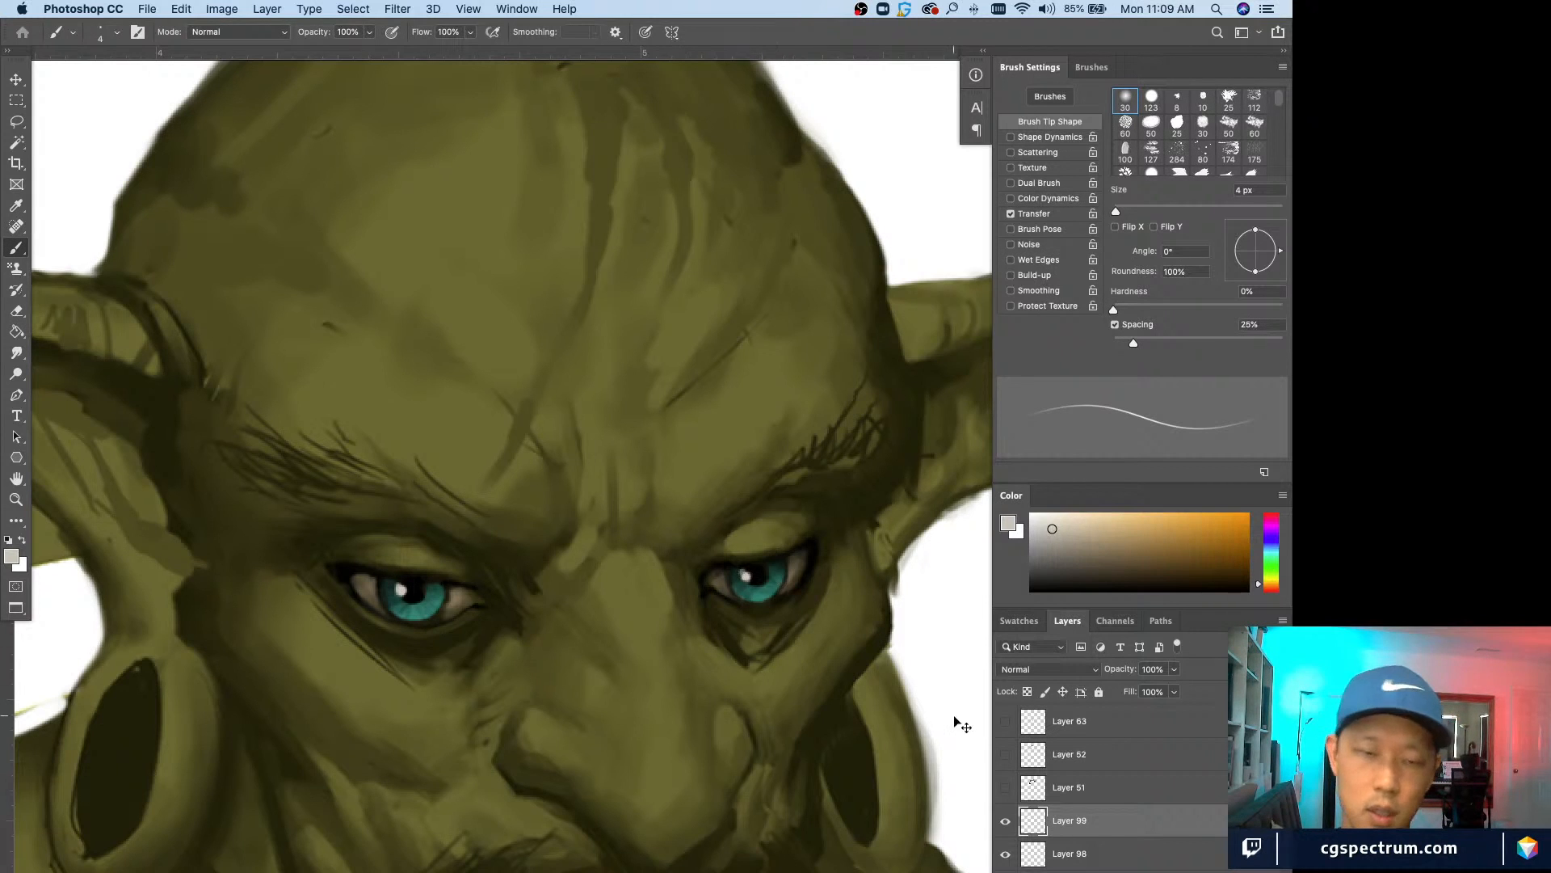
Step: On a new layer, darken the lower part of both irises with sampled near-black at 7 px
key("super+minus")
key("super+minus")
key("super+equal")
key("super+equal")
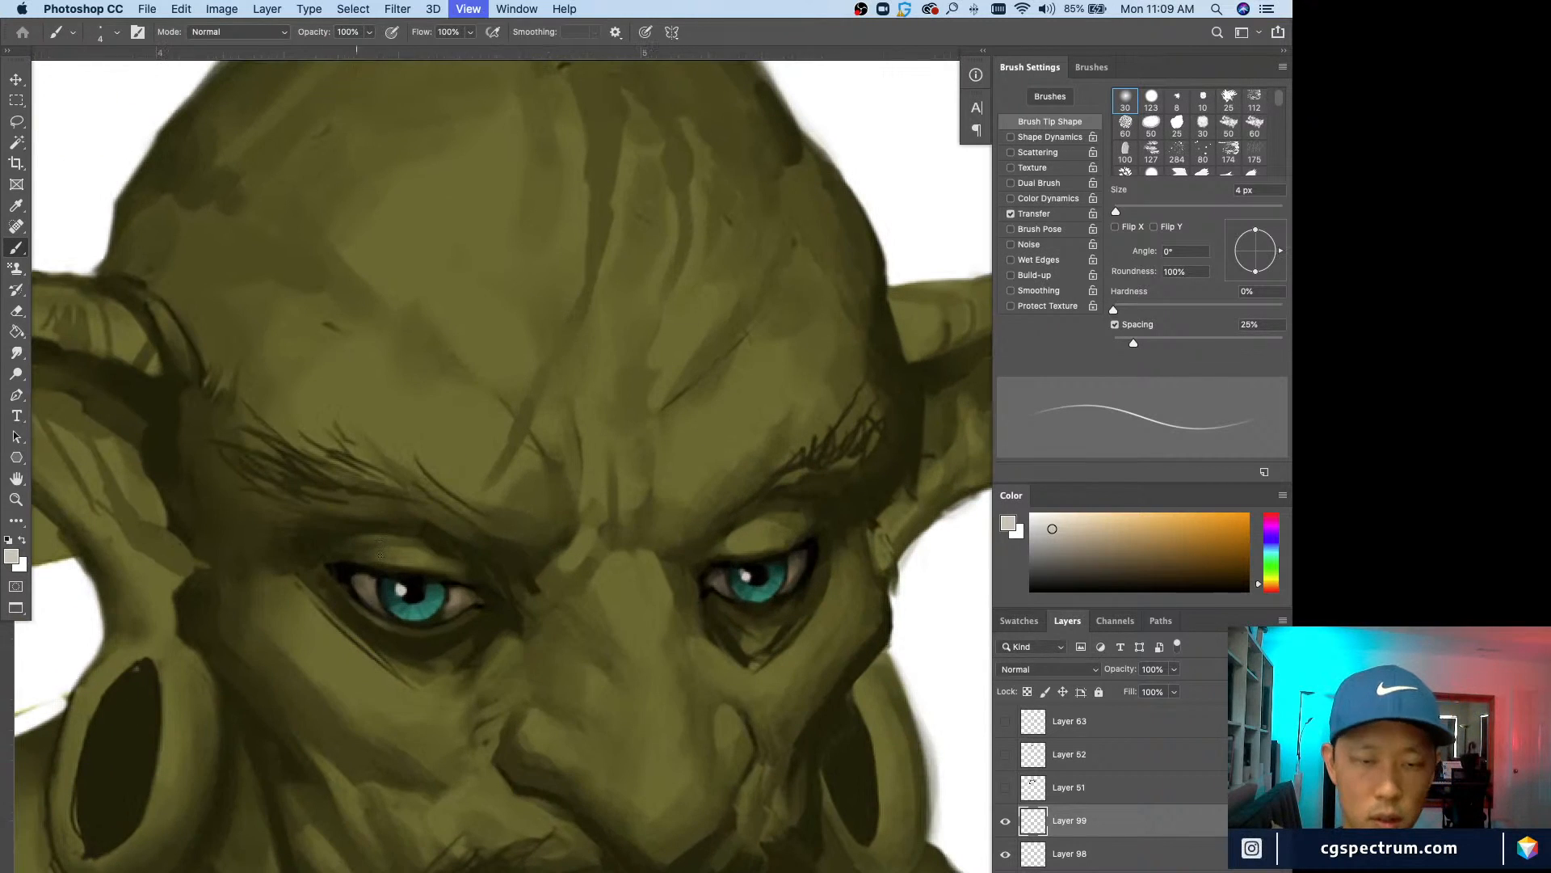
left_click(434, 596, "alt")
key("super+alt+shift+n")
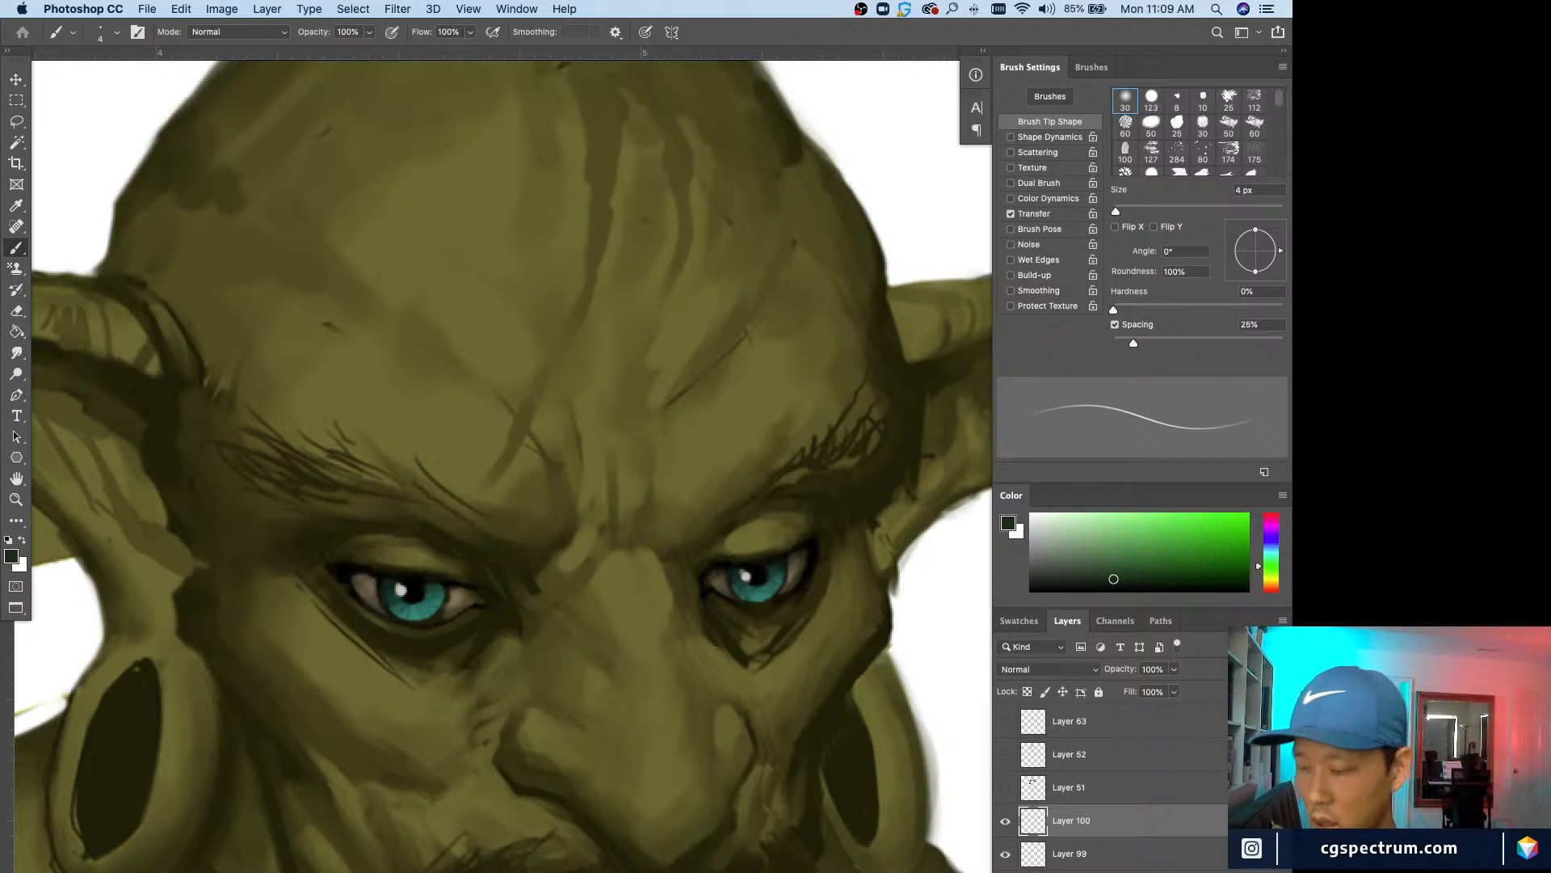
left_click(426, 589, "alt")
key("bracketright")
key("bracketright")
key("bracketright")
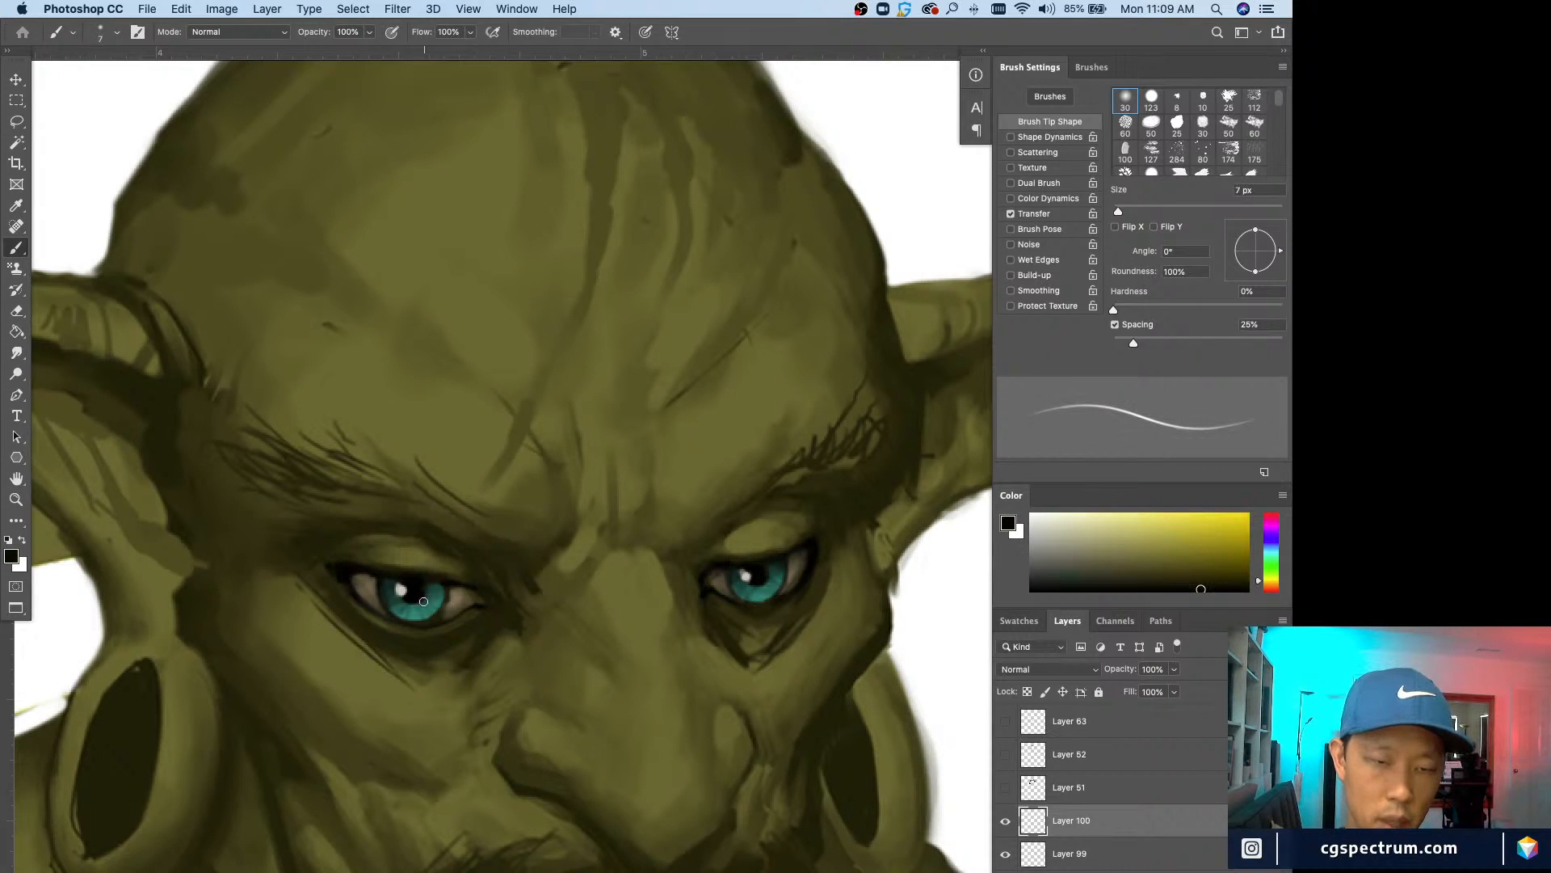
left_click_drag(424, 601, 409, 611)
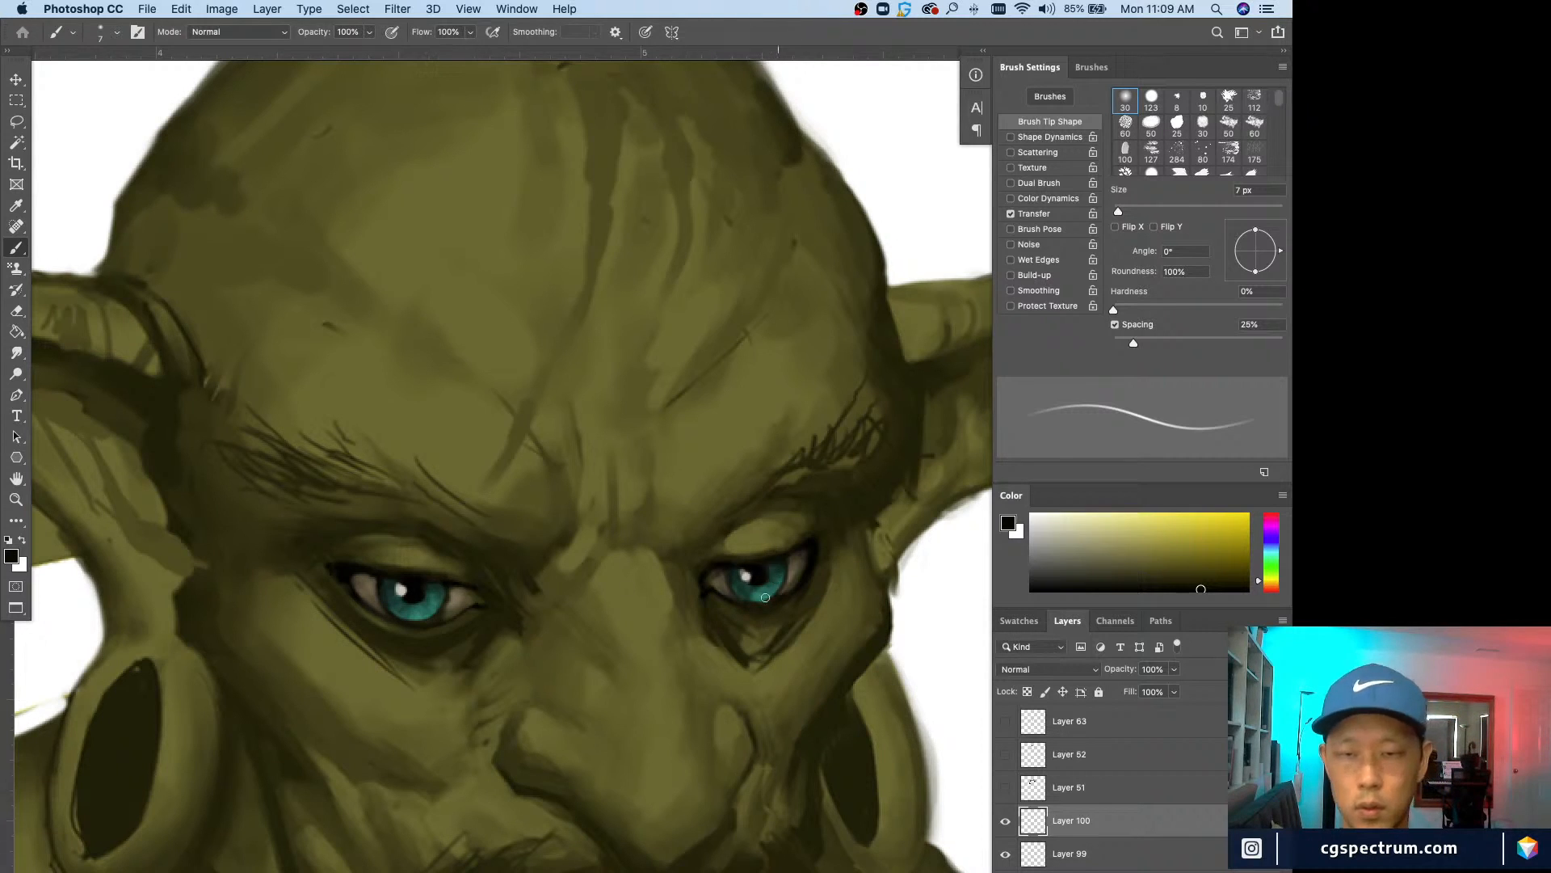
Step: Deepen the dark rim of the raised-fist-side iris with a resampled near-black, enlarging the brush to 9 px
key("super+minus")
key("super+minus")
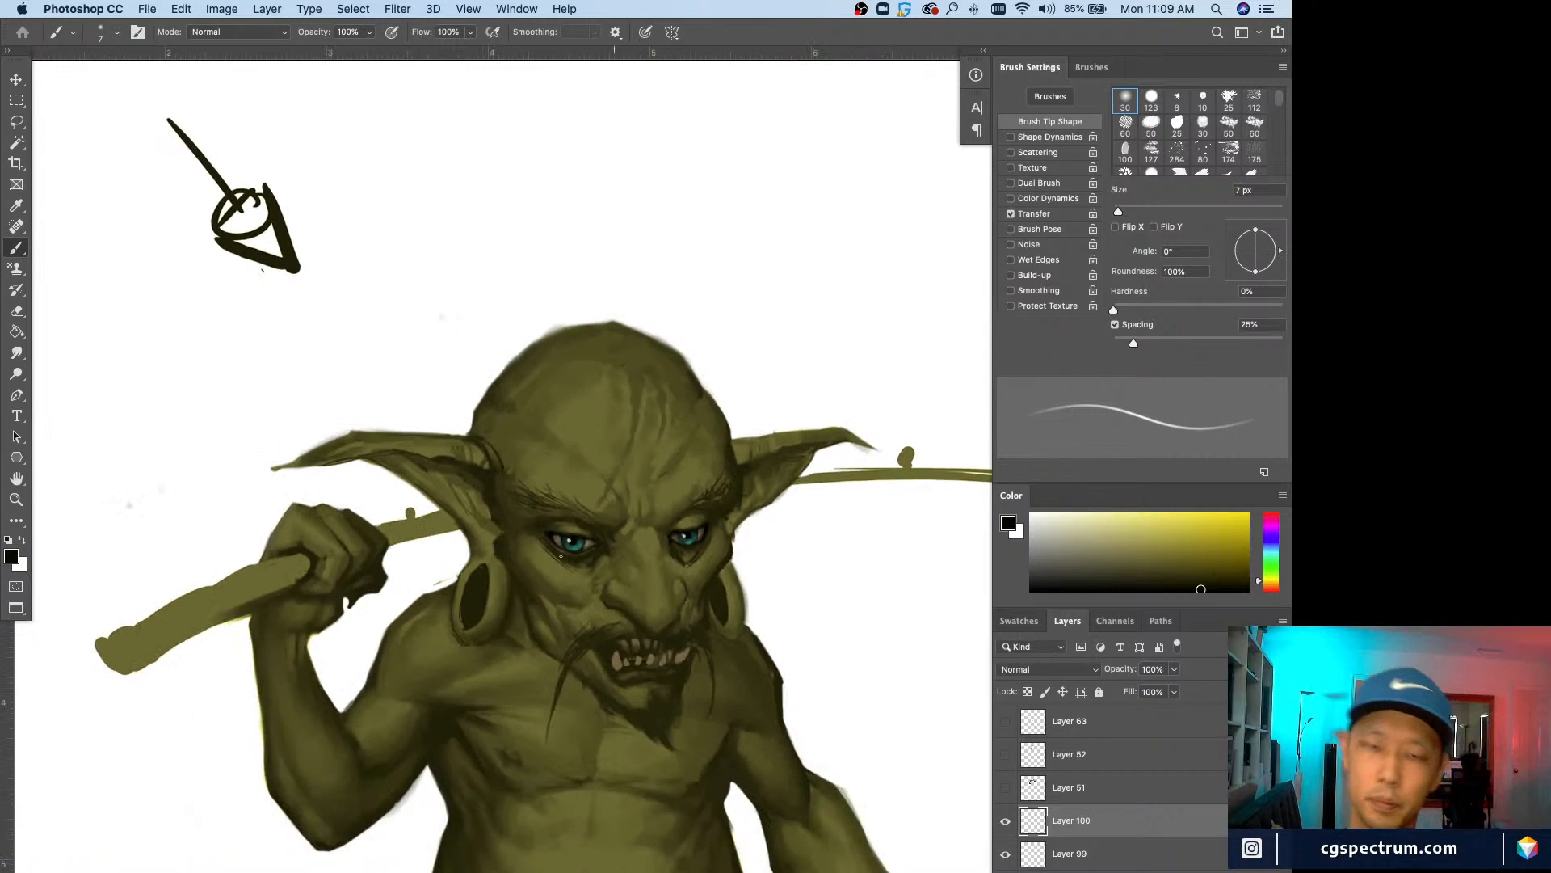
key("super+minus")
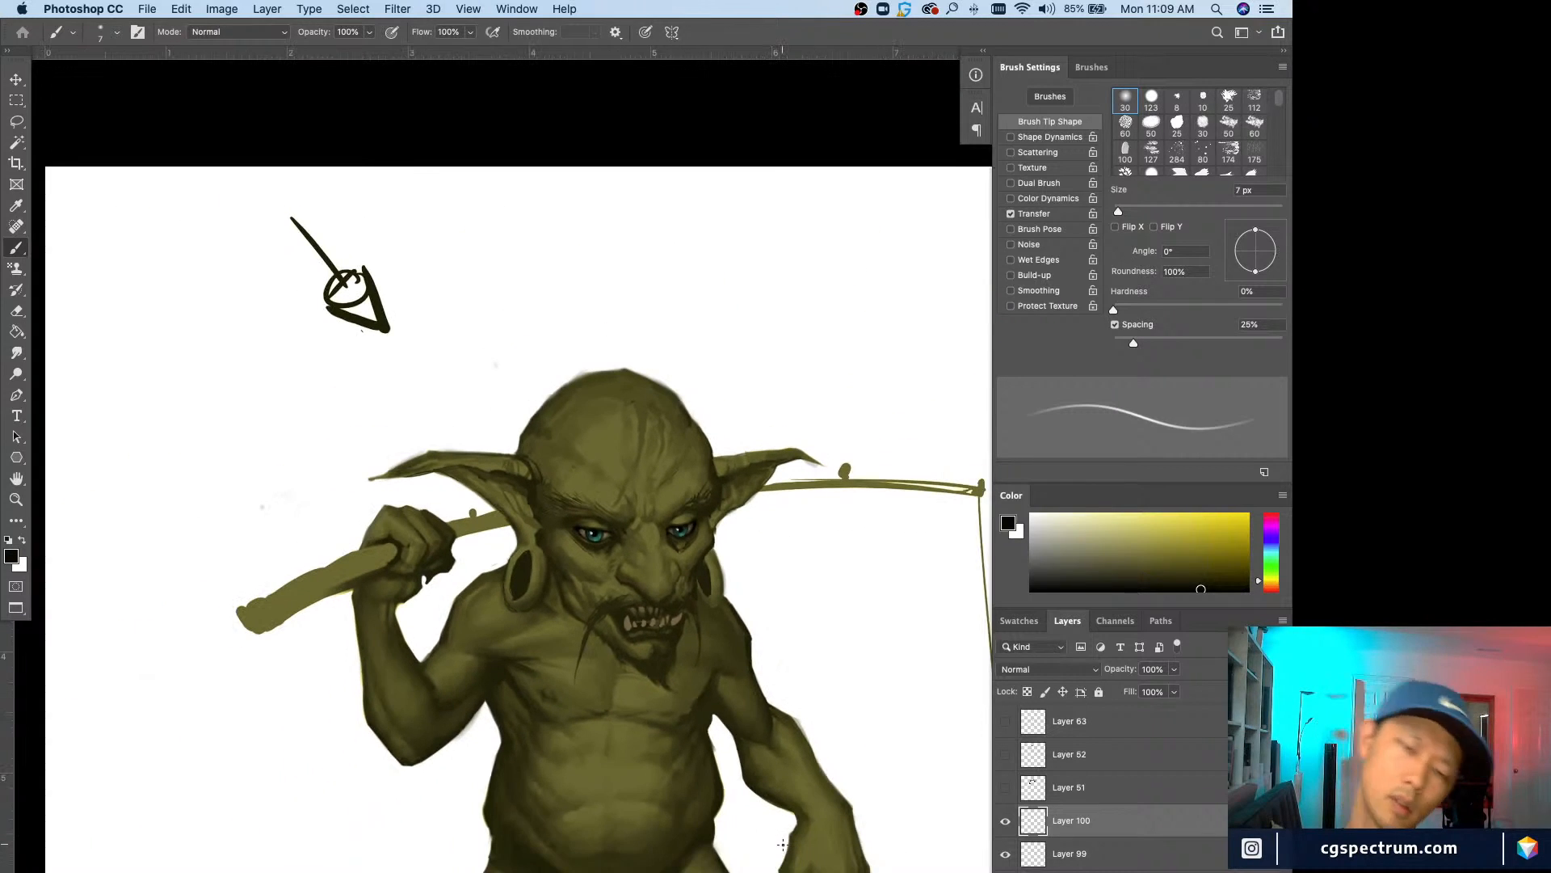
key("super+plus")
key("super+plus")
key("super+plus")
key("super+plus")
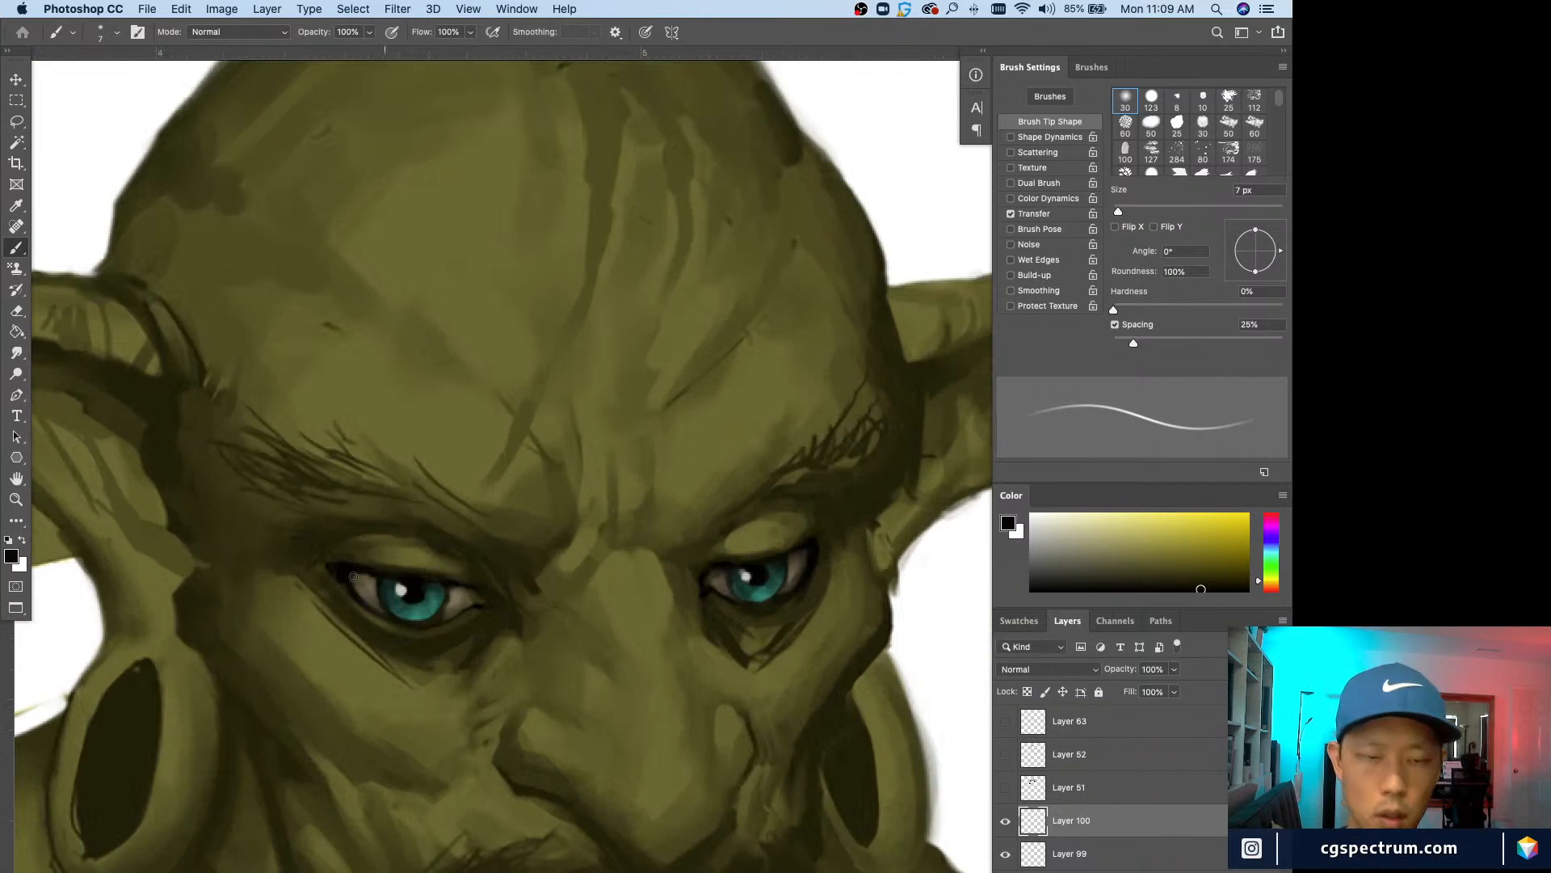
left_click(399, 608, "alt")
key("bracketright")
key("bracketright")
Step: Examine how the darkened irises and catchlights read from close up and within the whole figure
key("super+minus")
key("super+minus")
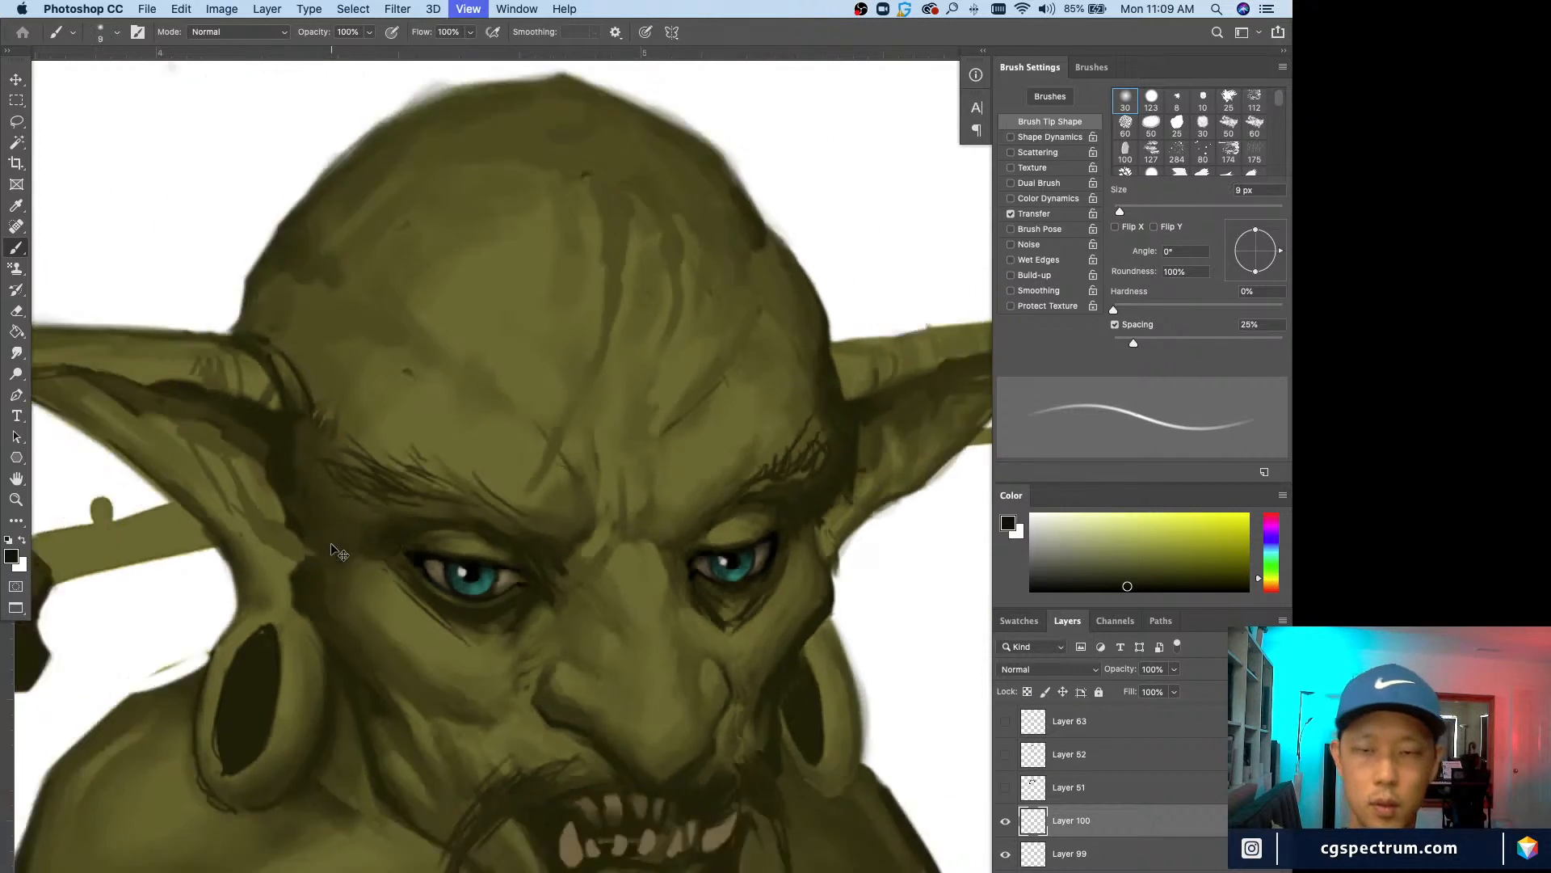
key("super+minus")
key("super+minus")
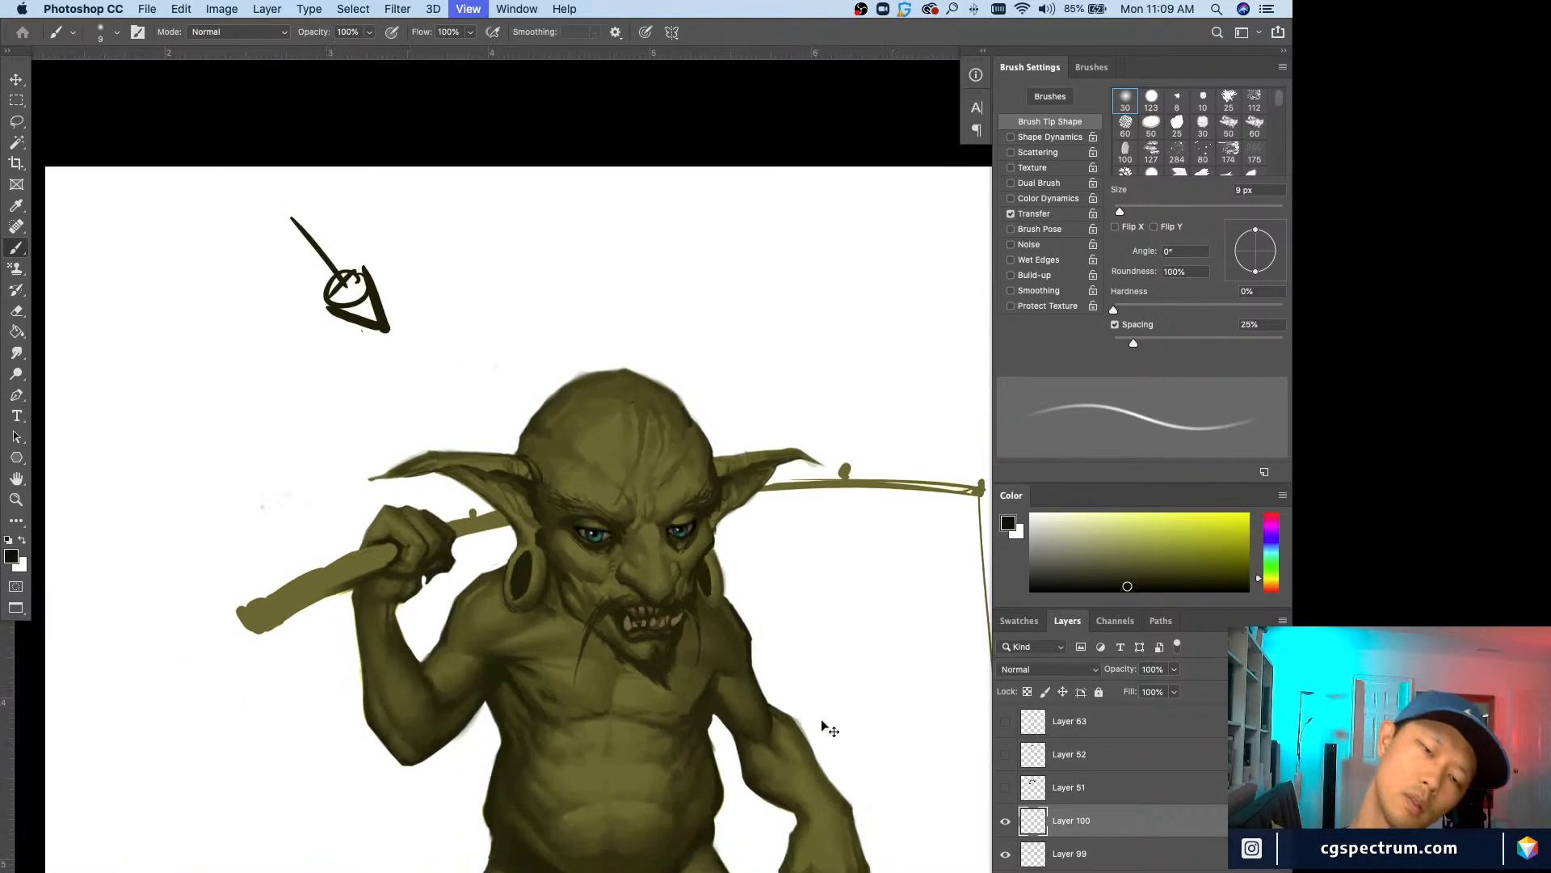
key("super+minus")
key("super+plus")
key("super+plus")
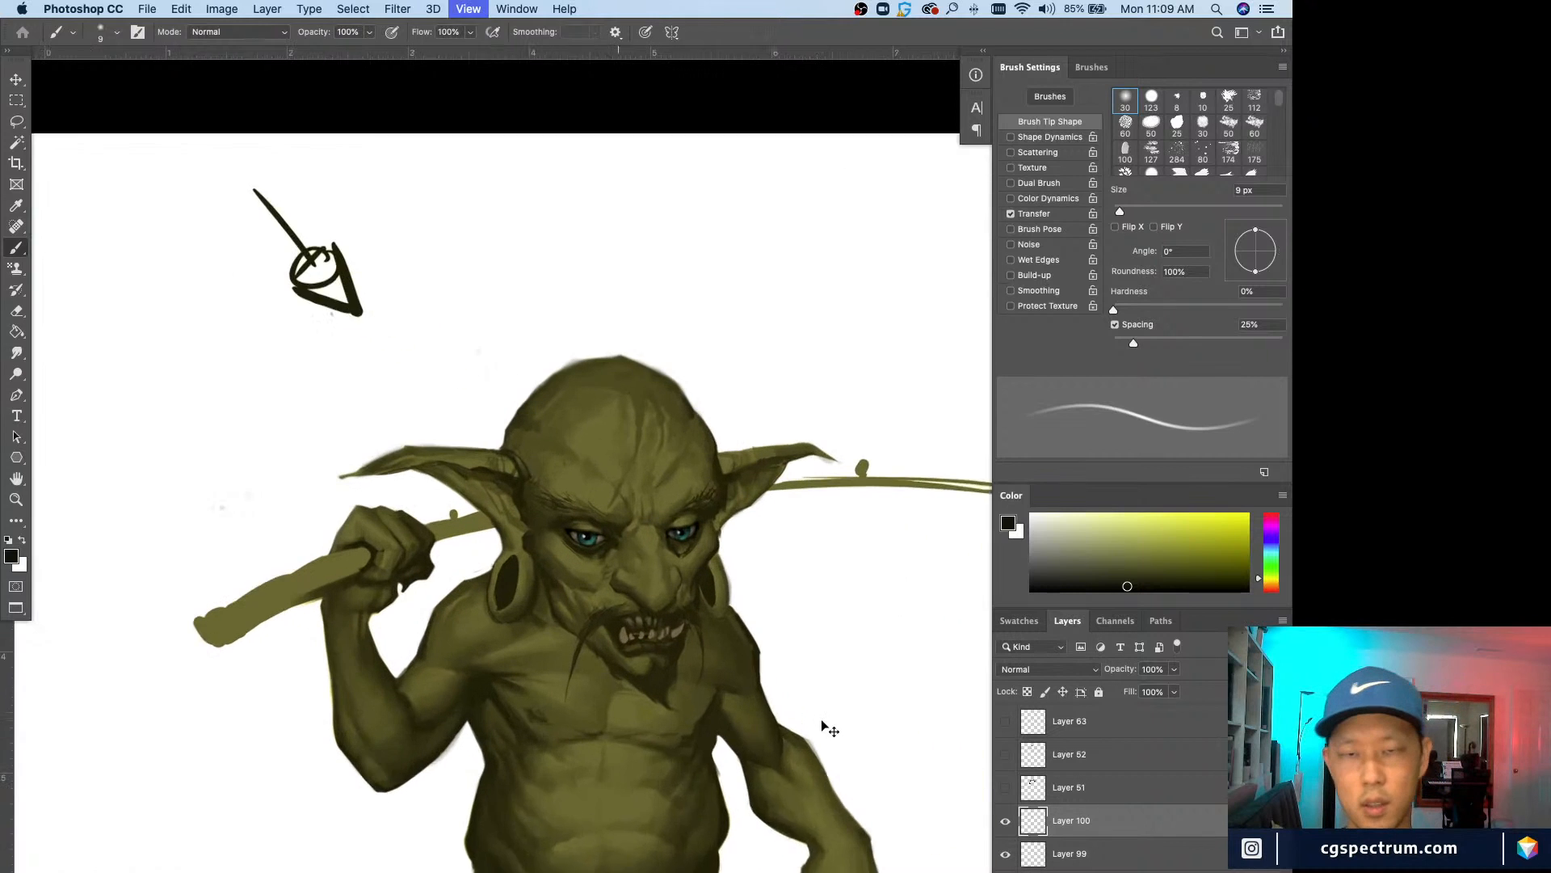
key("super+minus")
key("super+minus")
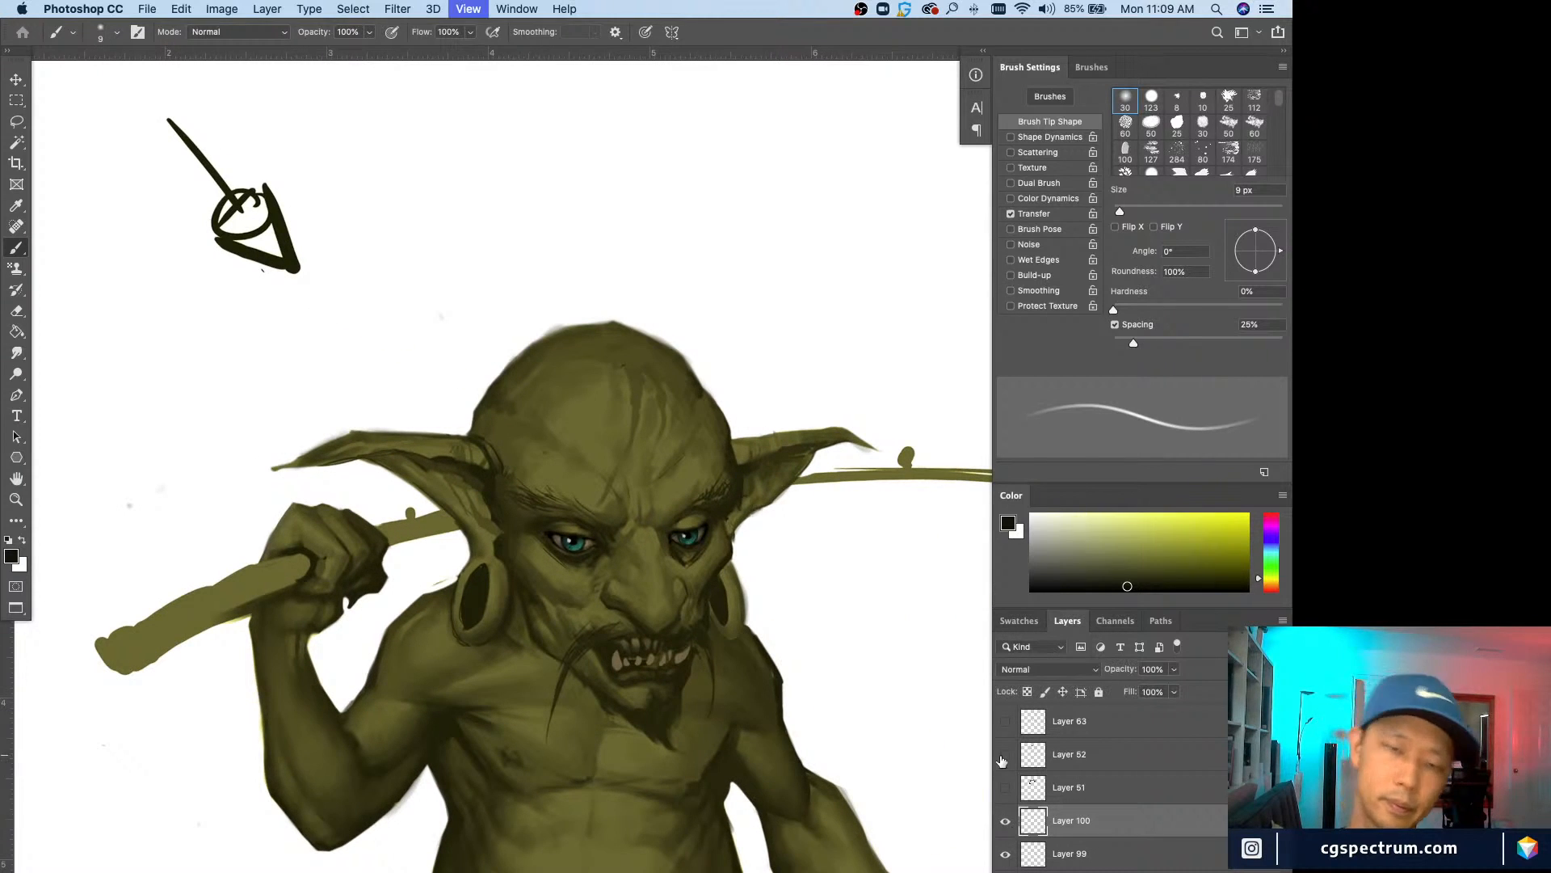
key("super+plus")
key("super+plus")
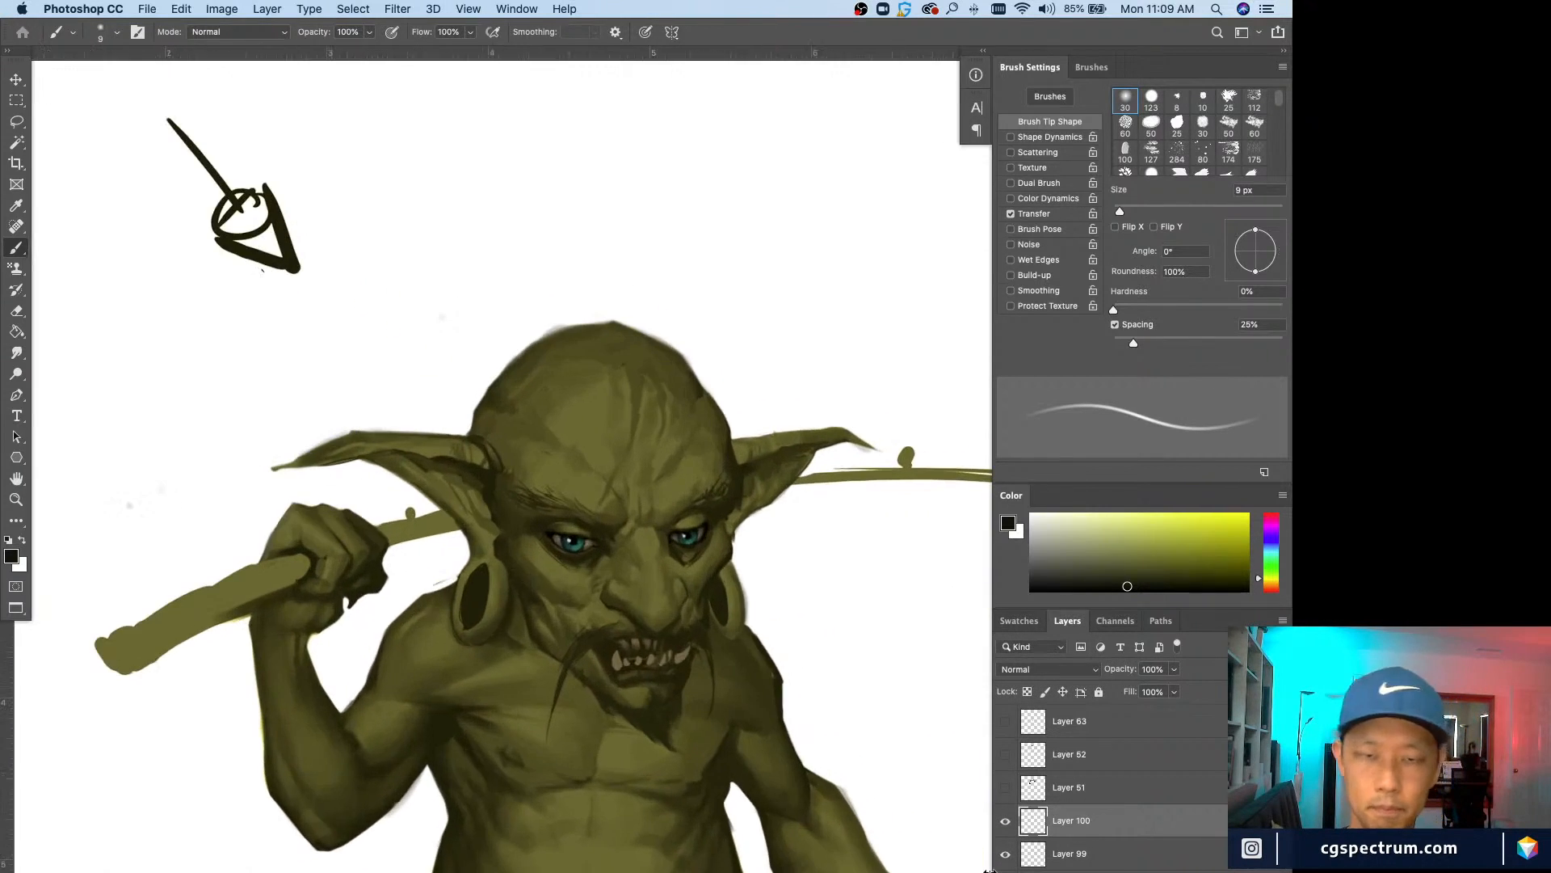
Step: Move the catchlight layer (Layer 99) above the iris shading layer (Layer 100) and check its effect on the figure
left_click(1026, 850)
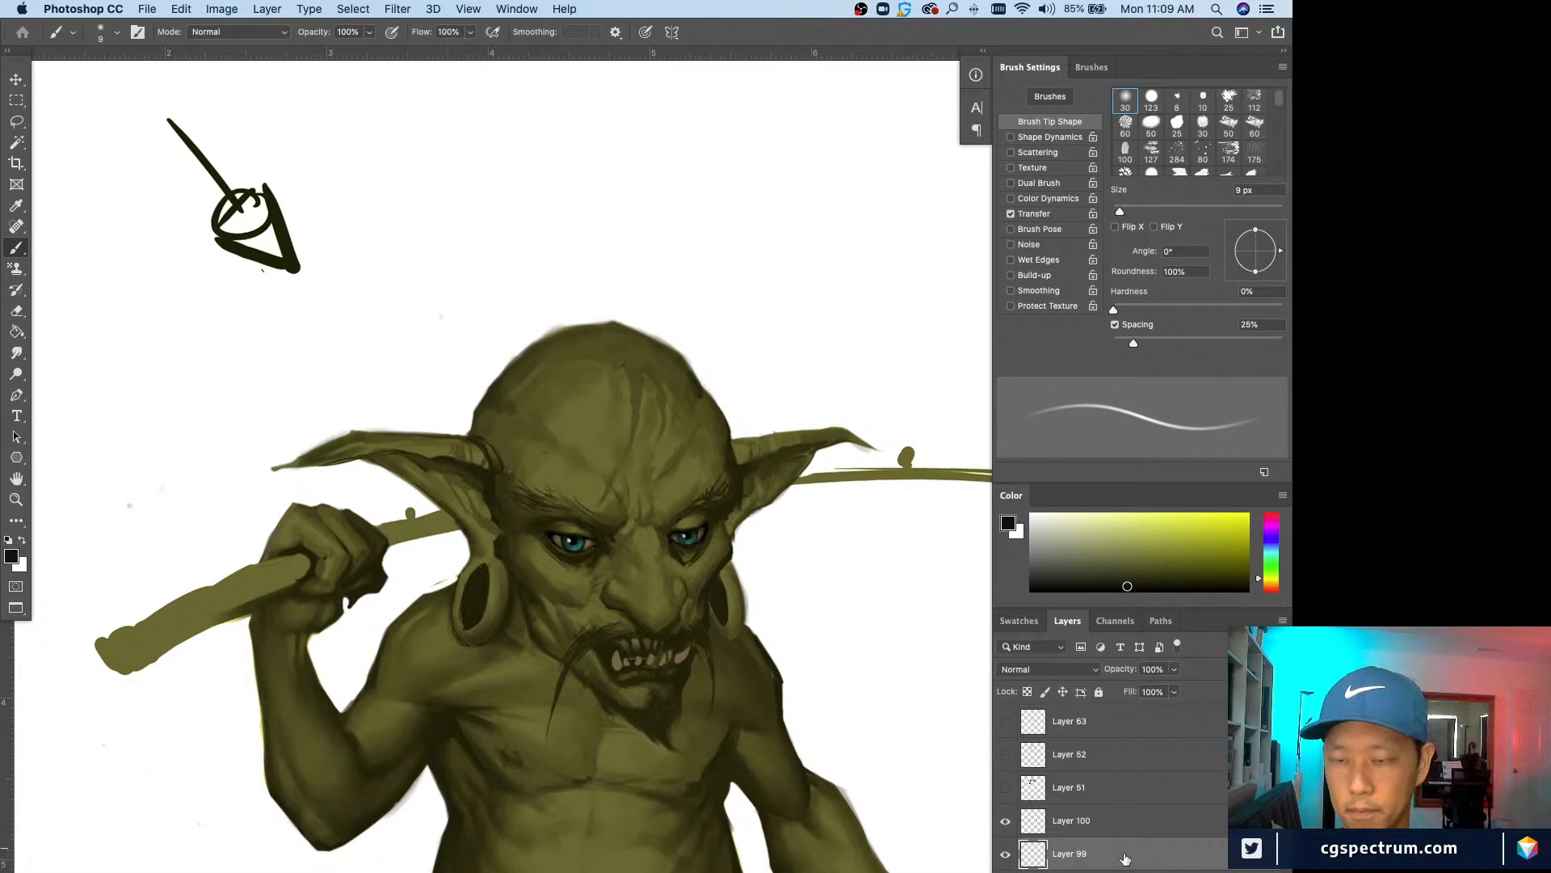
left_click_drag(1026, 849, 1010, 820)
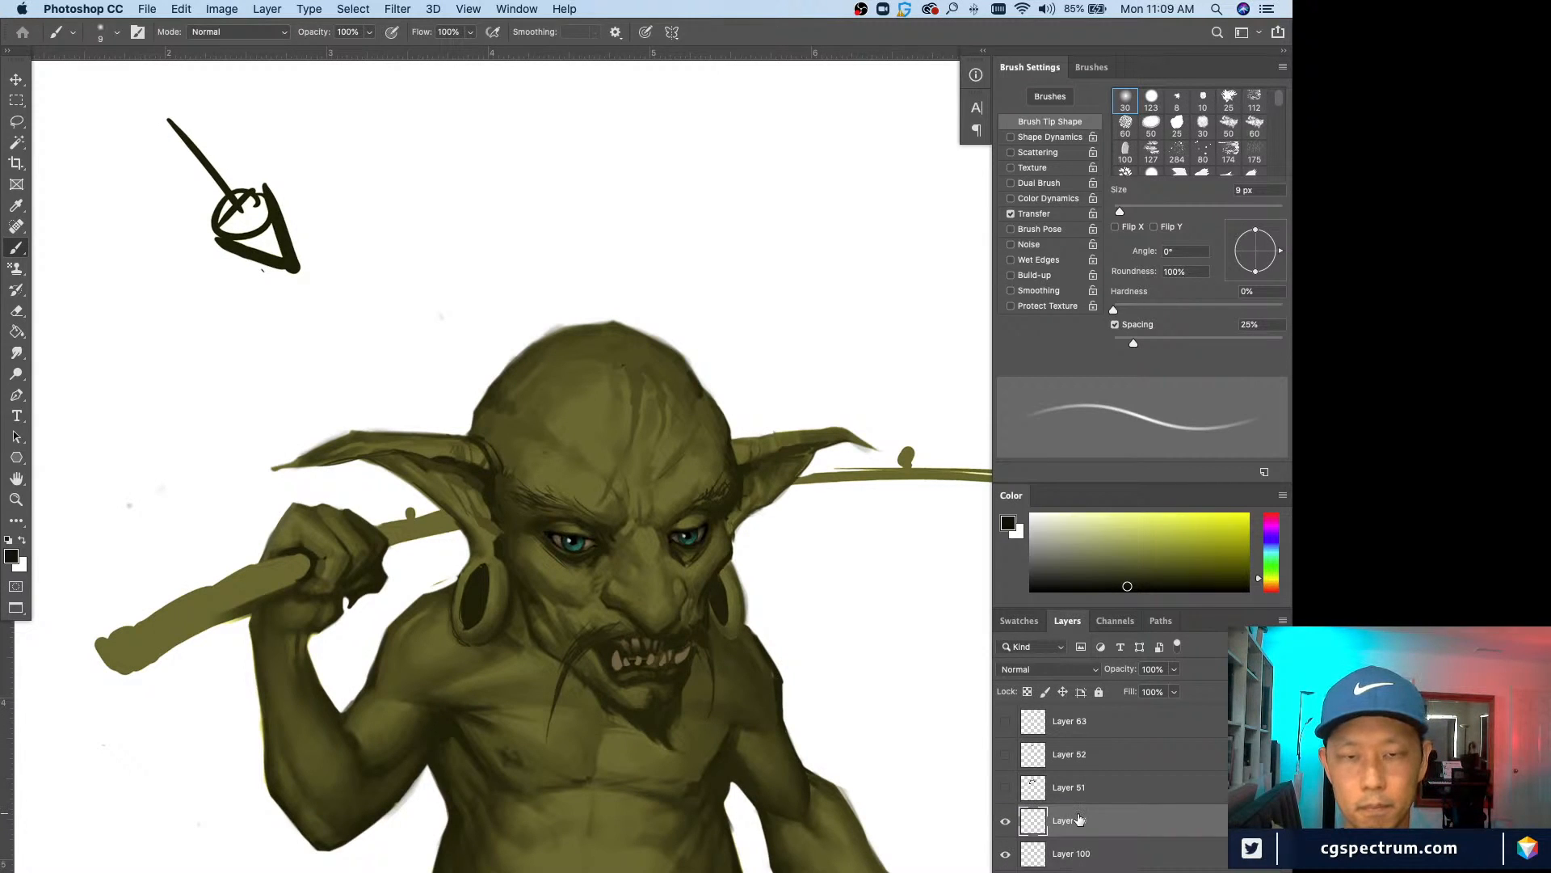
left_click(1005, 822)
key("super+plus")
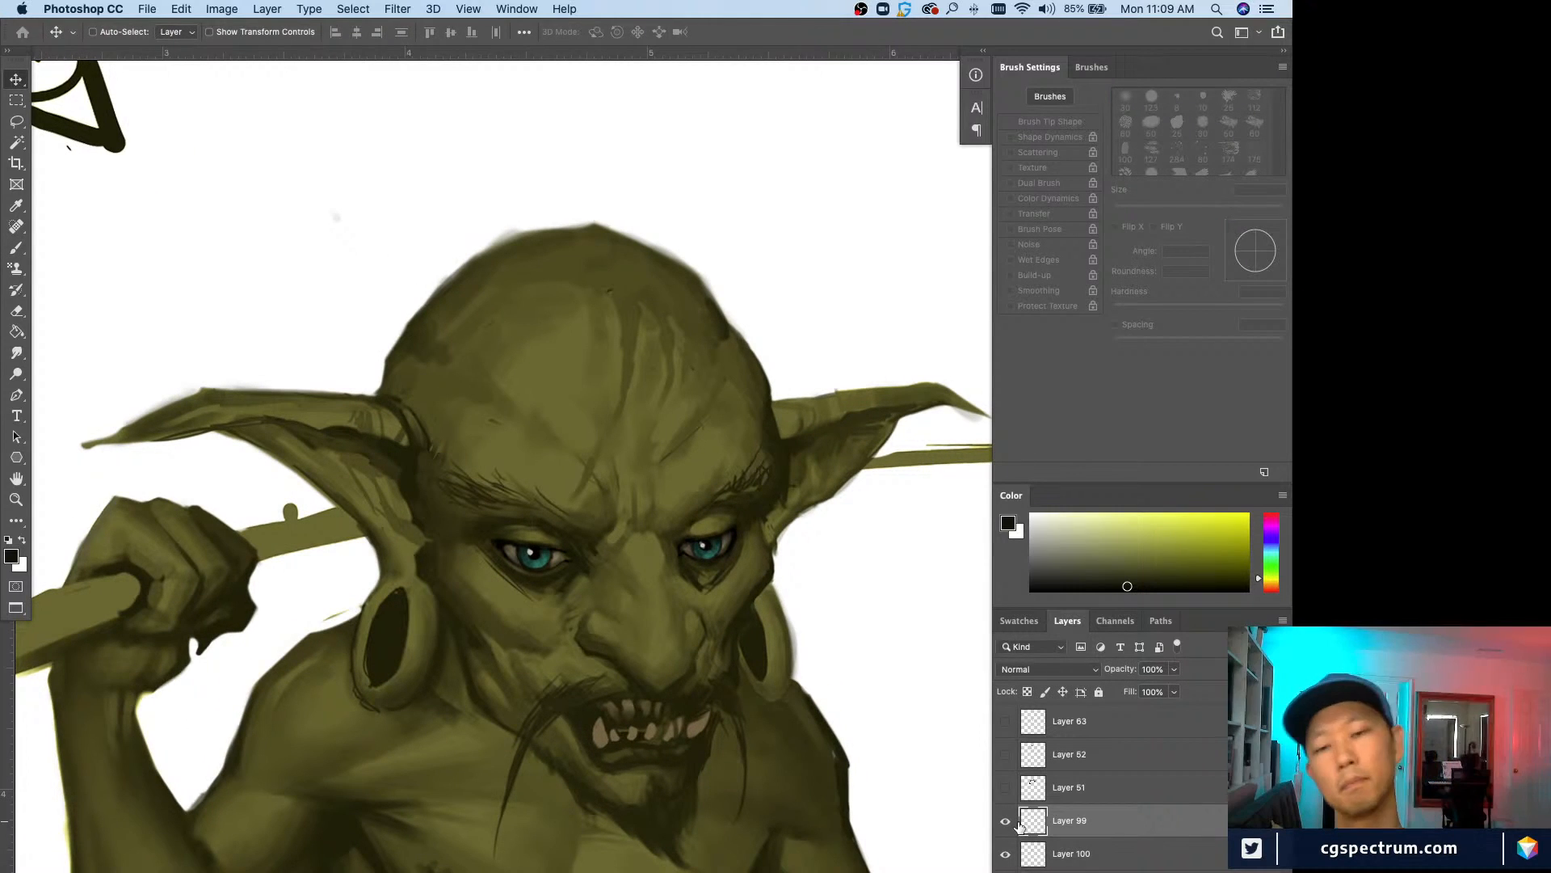
key("super+minus")
key("super+minus")
key("super+minus")
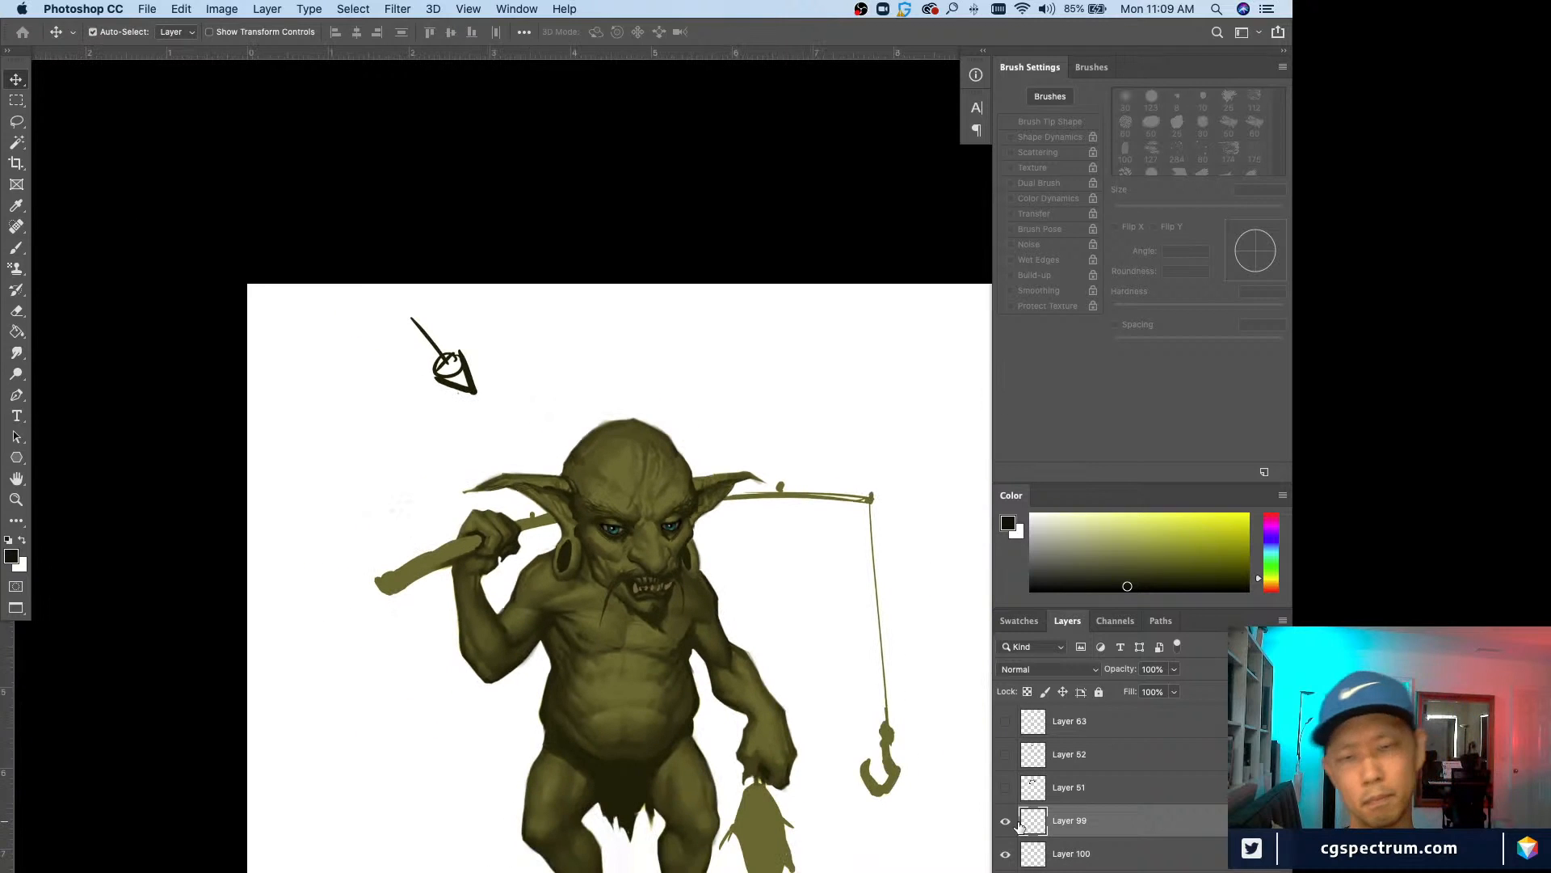
Step: Add a new layer above the catchlight layer (Layer 99), ready the Brush and save the painting
key("super")
key("super")
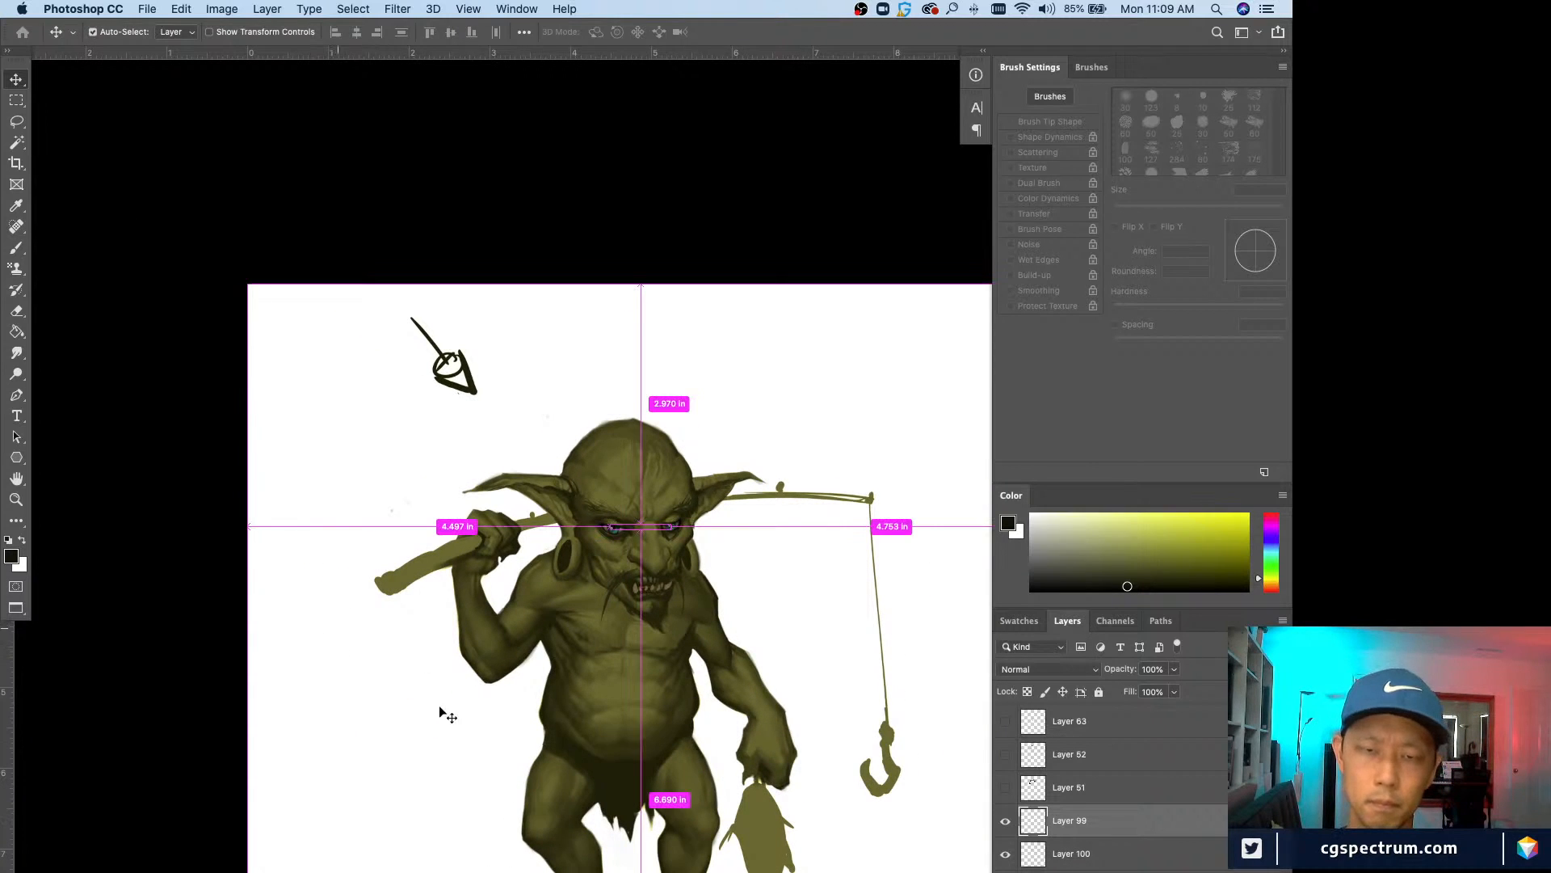
key("super+plus")
key("super+minus")
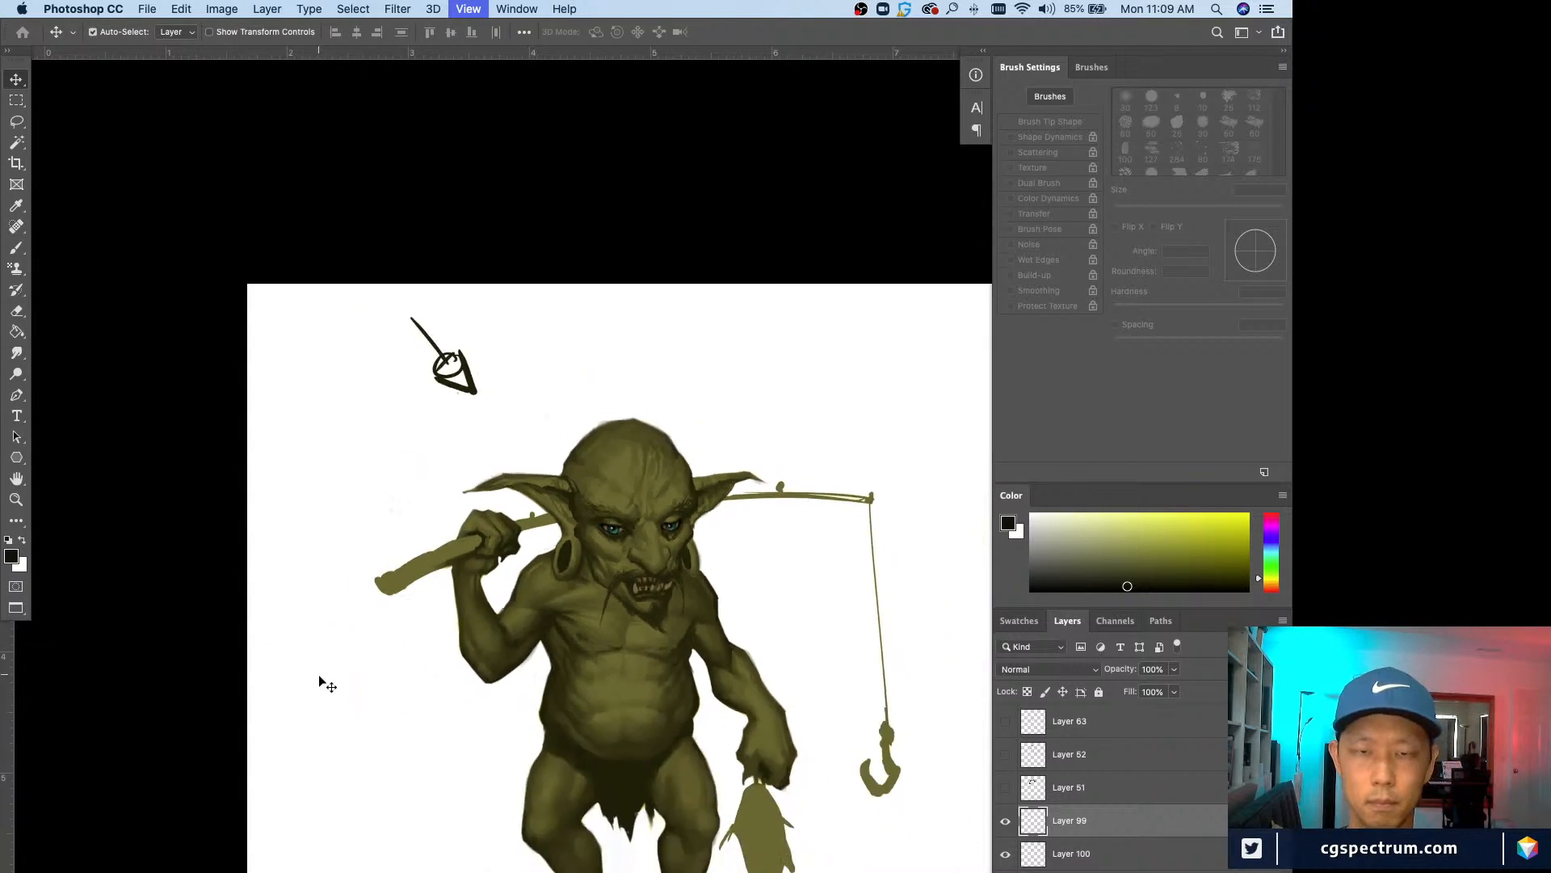
key("super+plus")
key("super+plus")
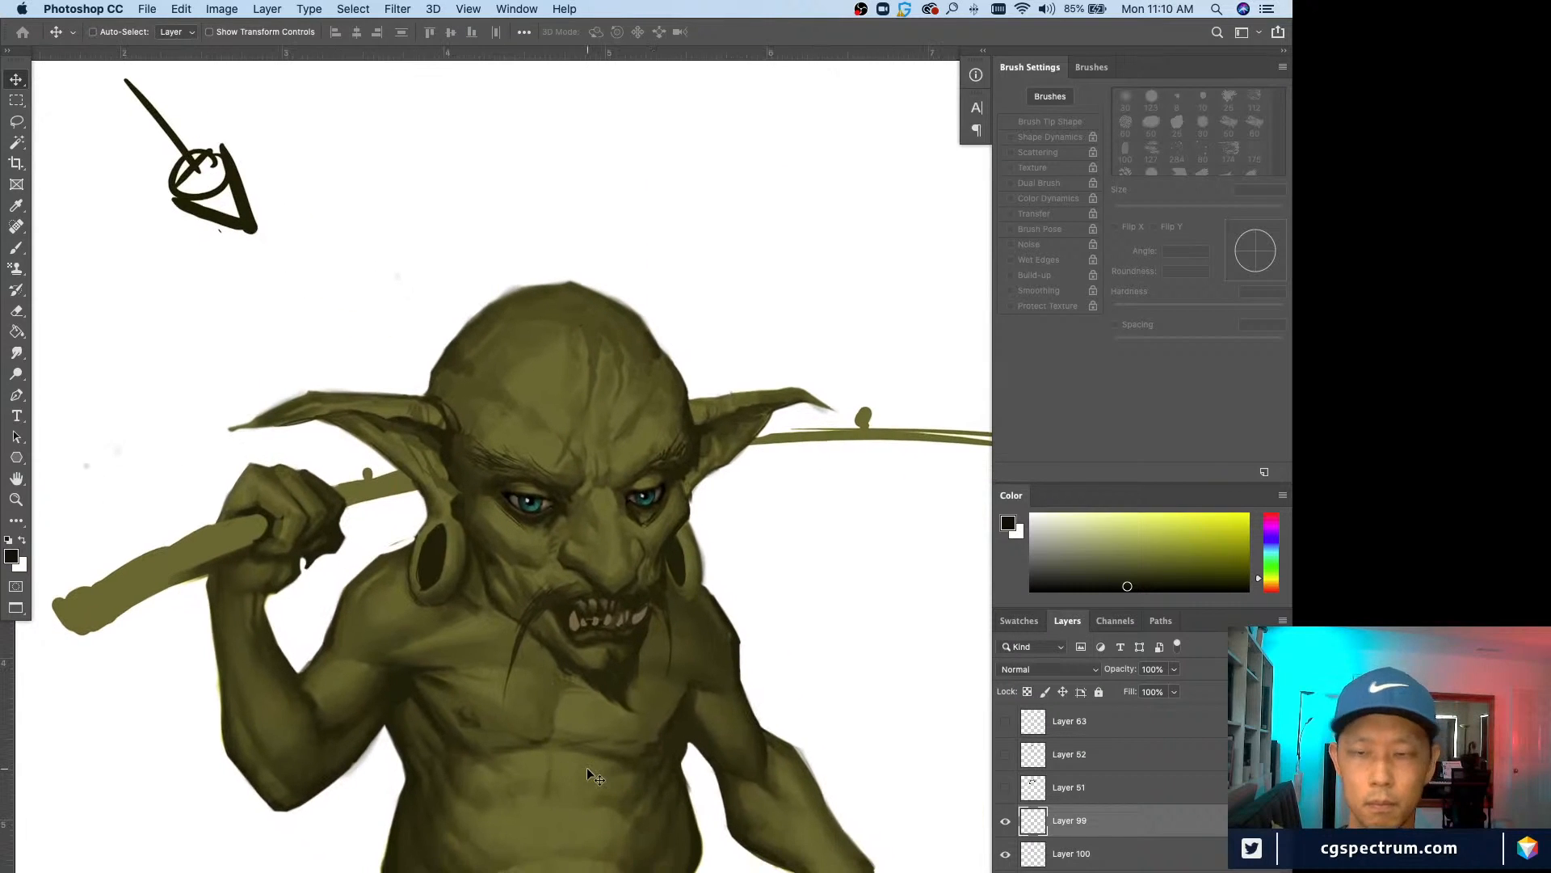
key("super+shift+alt+n")
key("b")
key("super+s")
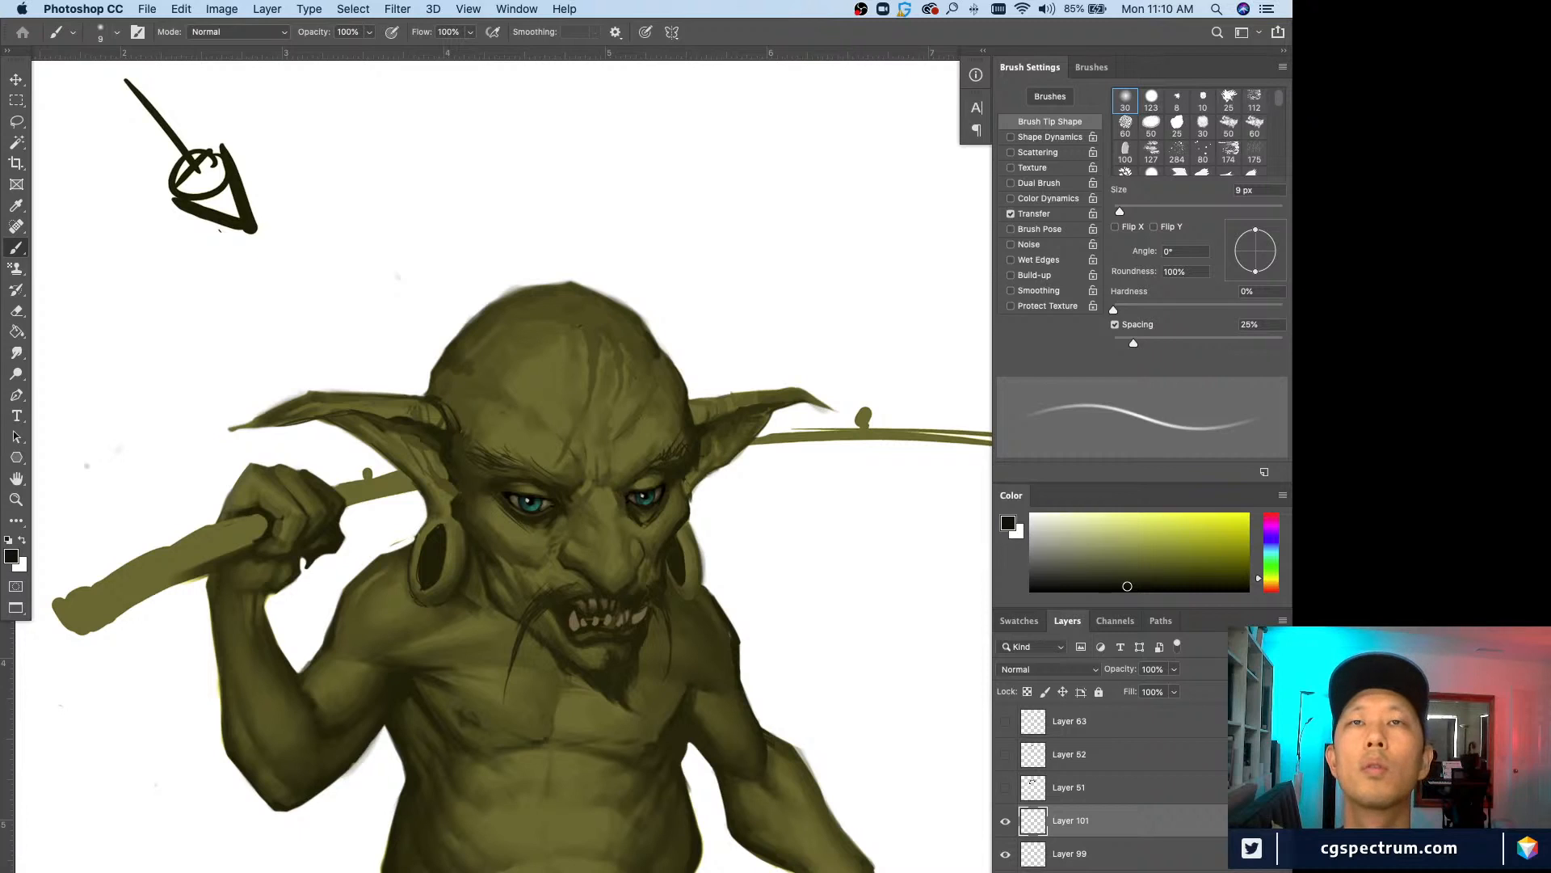
Step: Compare the goblin with Layer 101 shown and hidden, and add another new layer above it
key("Tab")
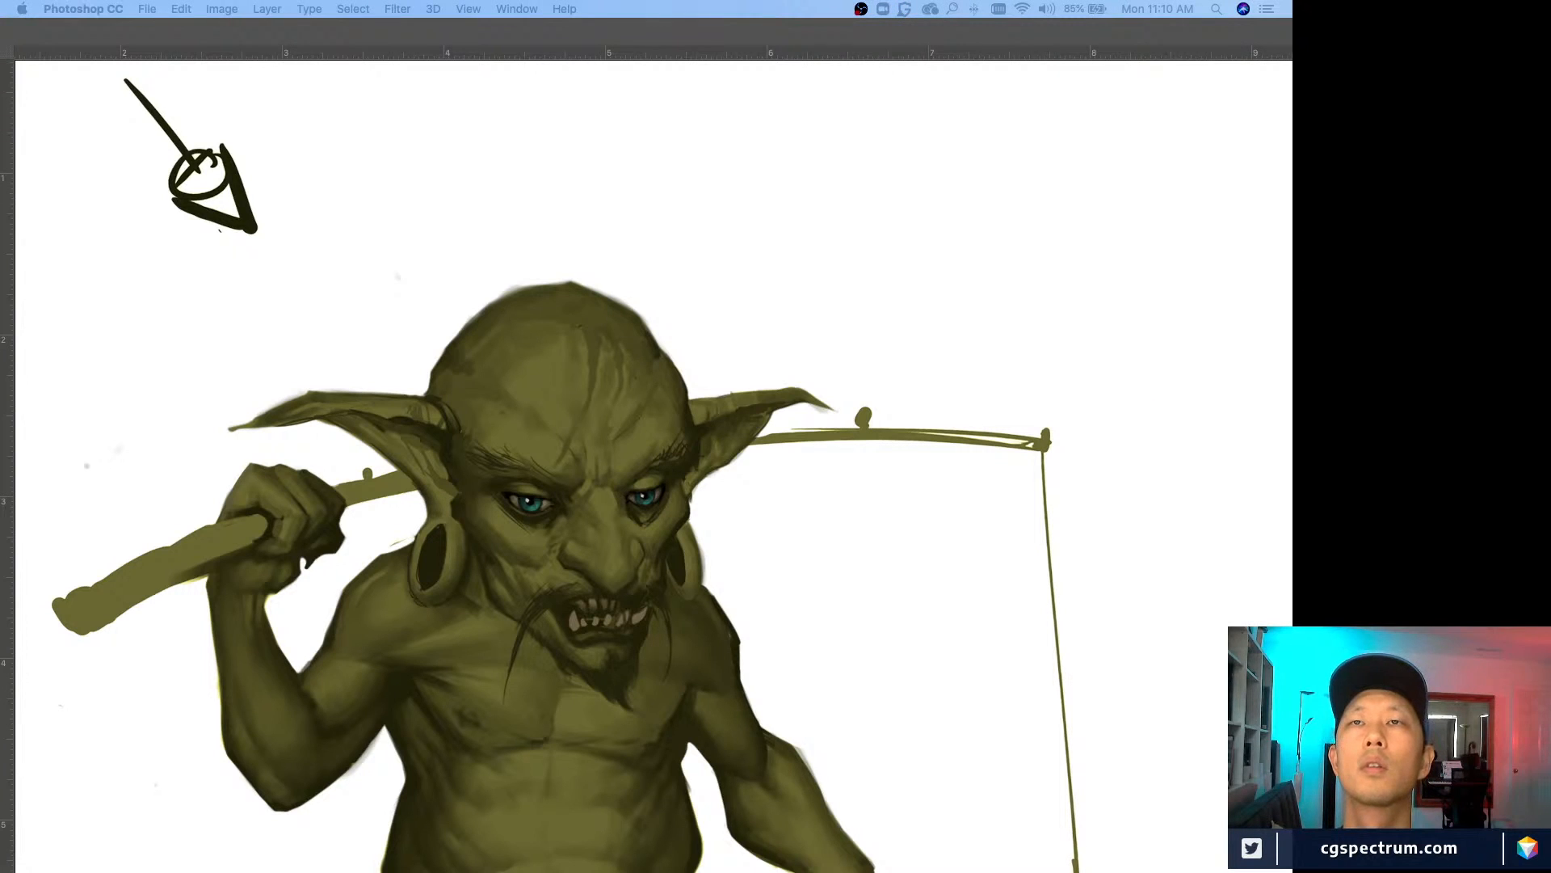
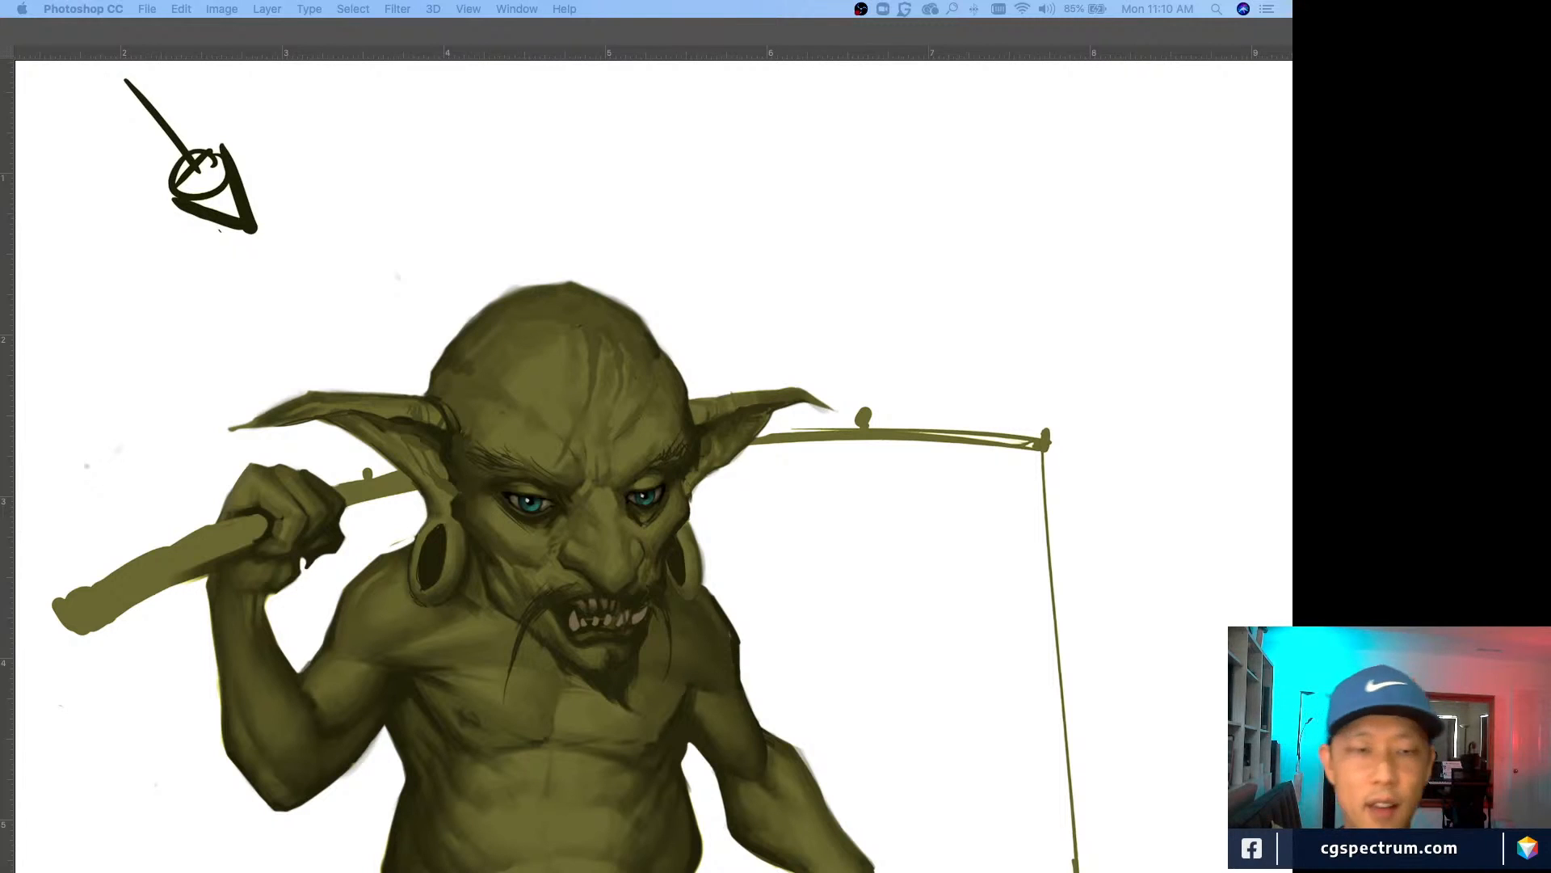
key("Tab")
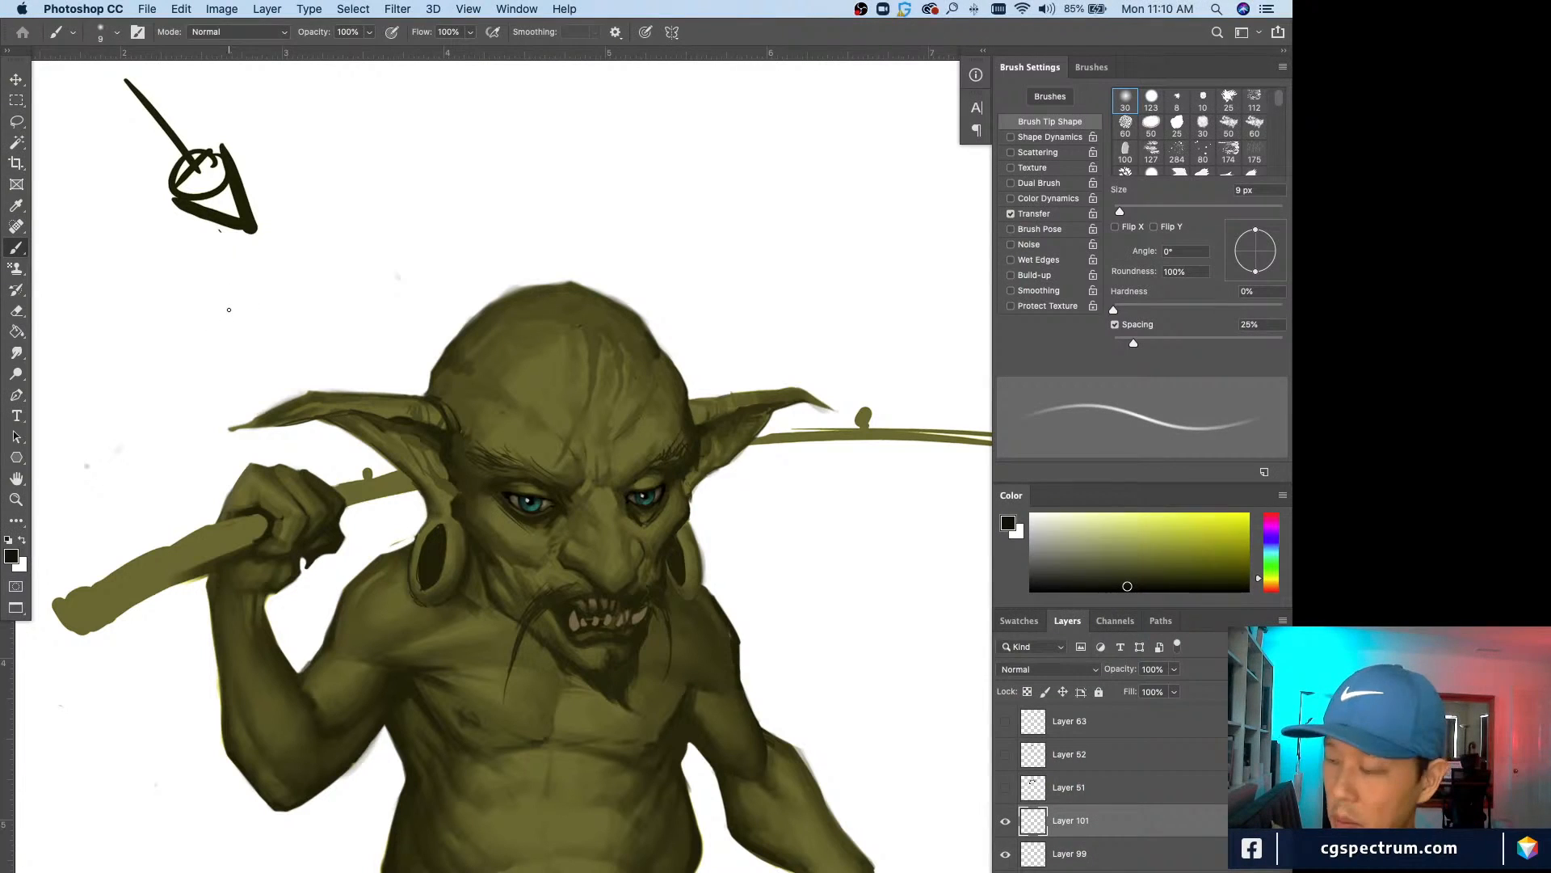
left_click(1005, 821)
left_click(1005, 821)
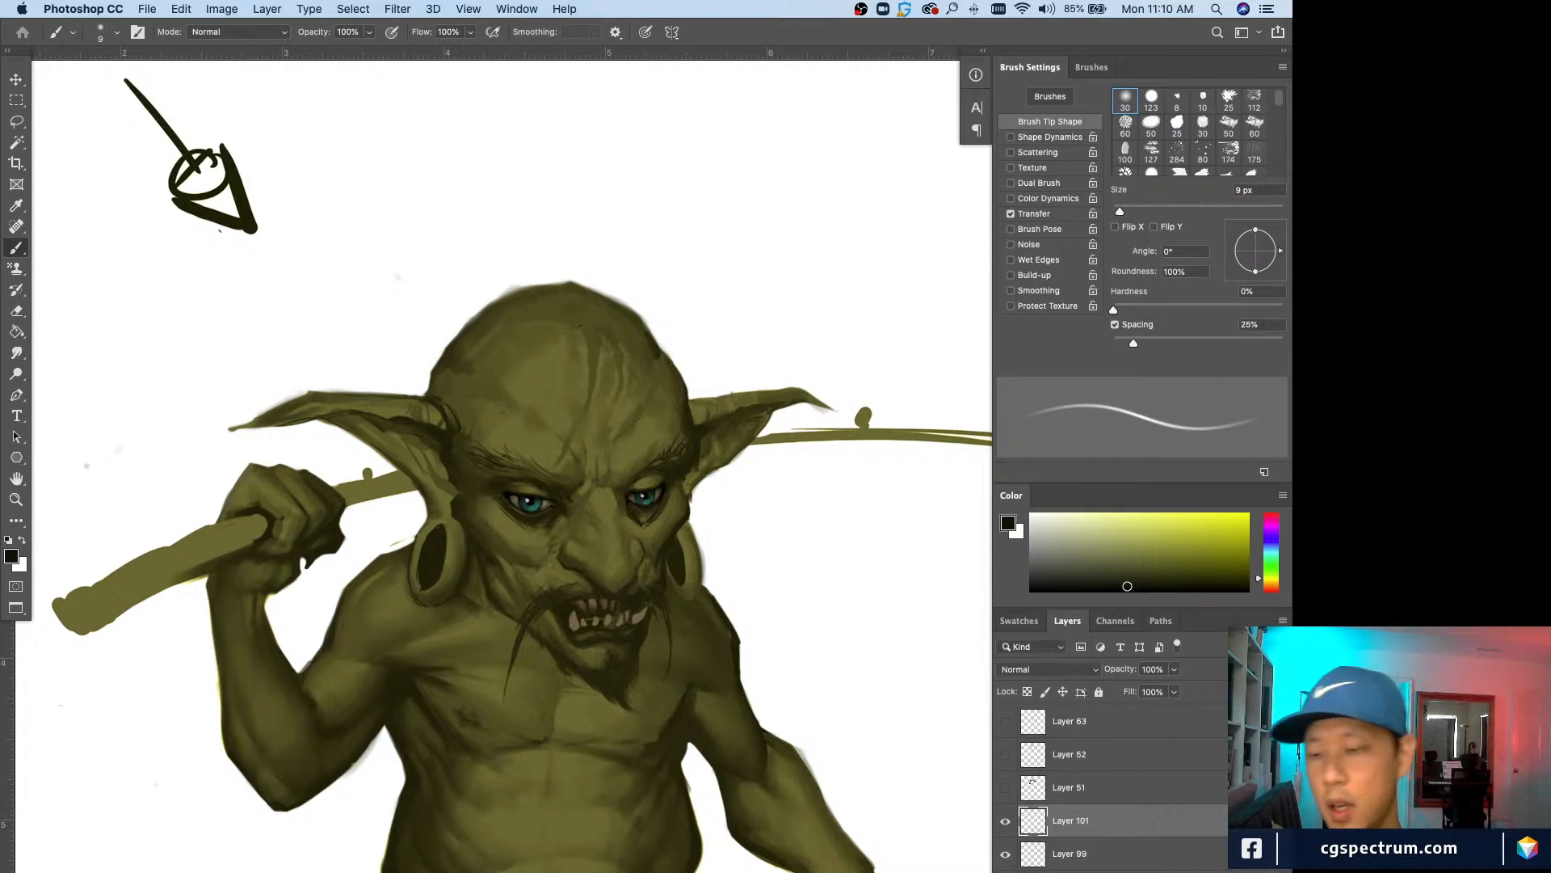
left_click(1005, 822)
left_click(1005, 822)
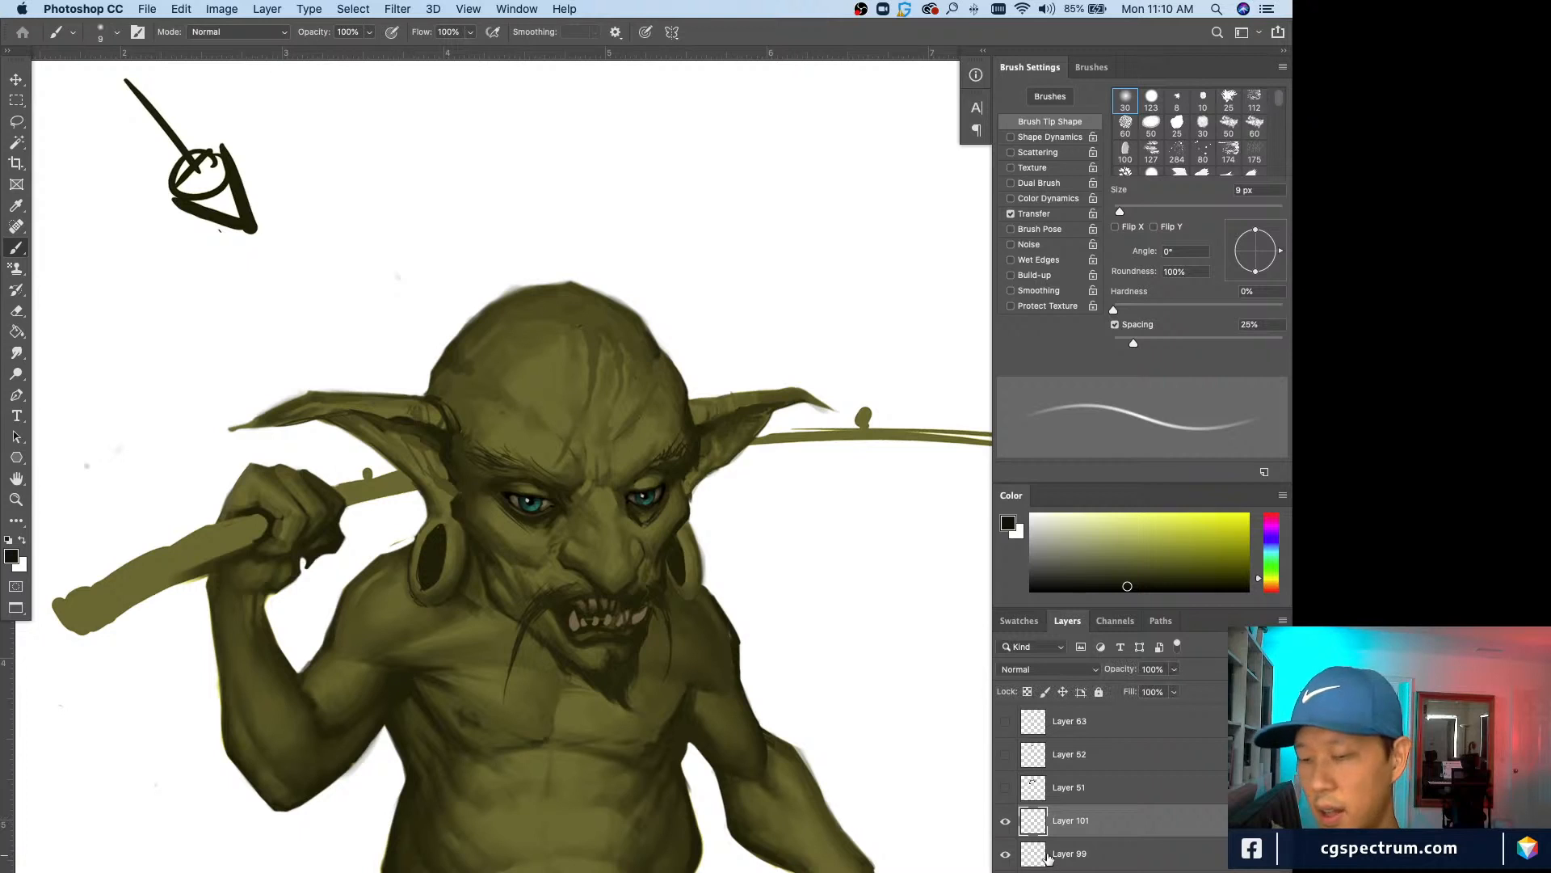
left_click(1005, 821)
left_click(1005, 821)
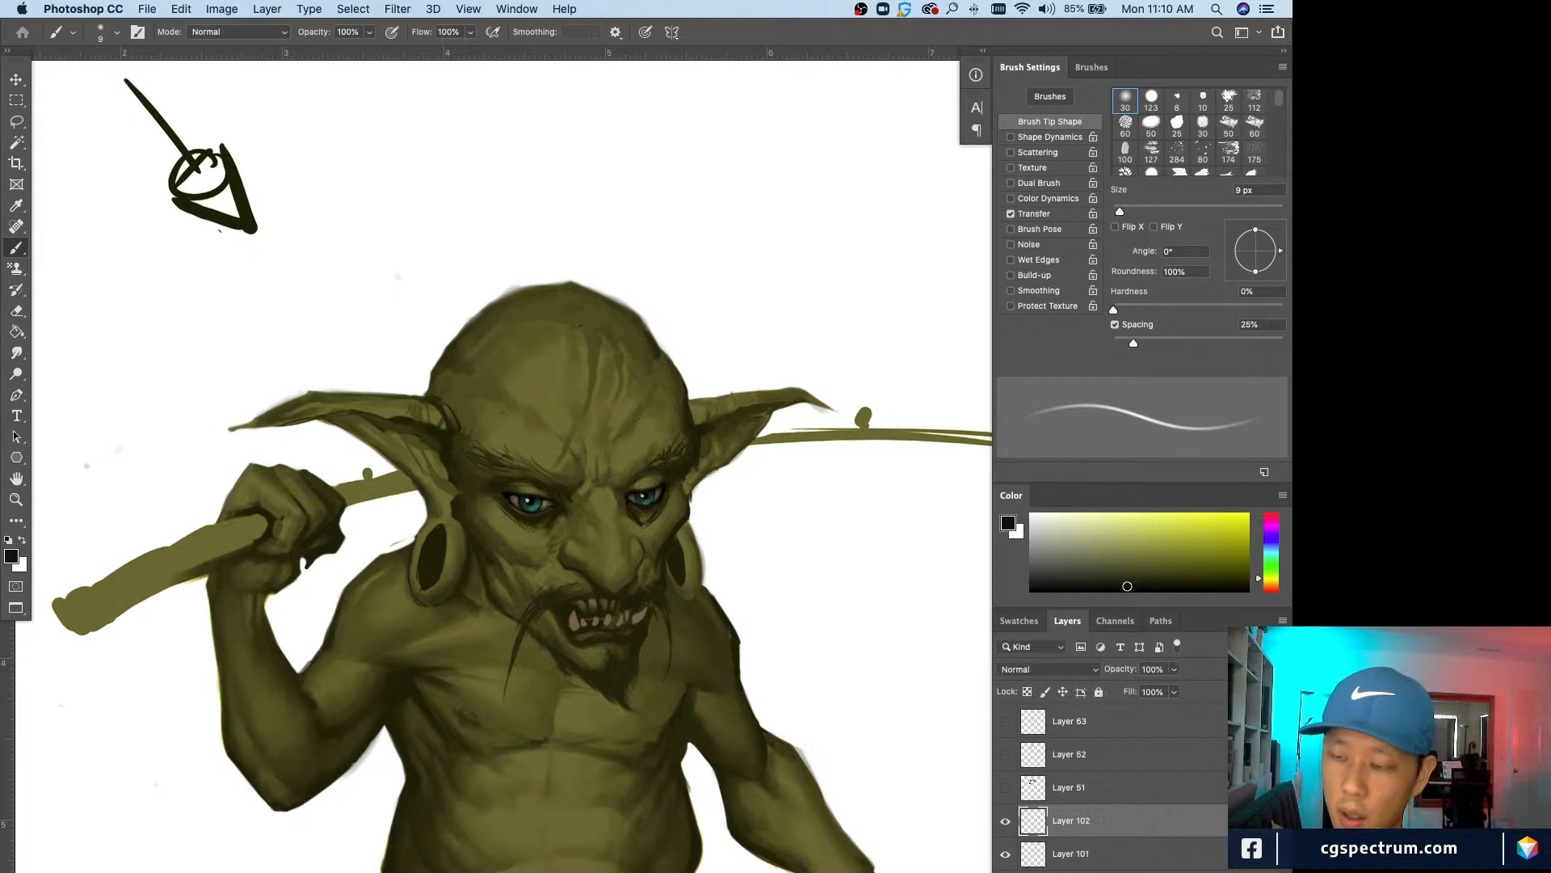
Step: Define the underside of the raised-fist-side ear with sampled dark olive at 9 px, and resample a mid olive at 15 px
left_click(444, 430, "alt")
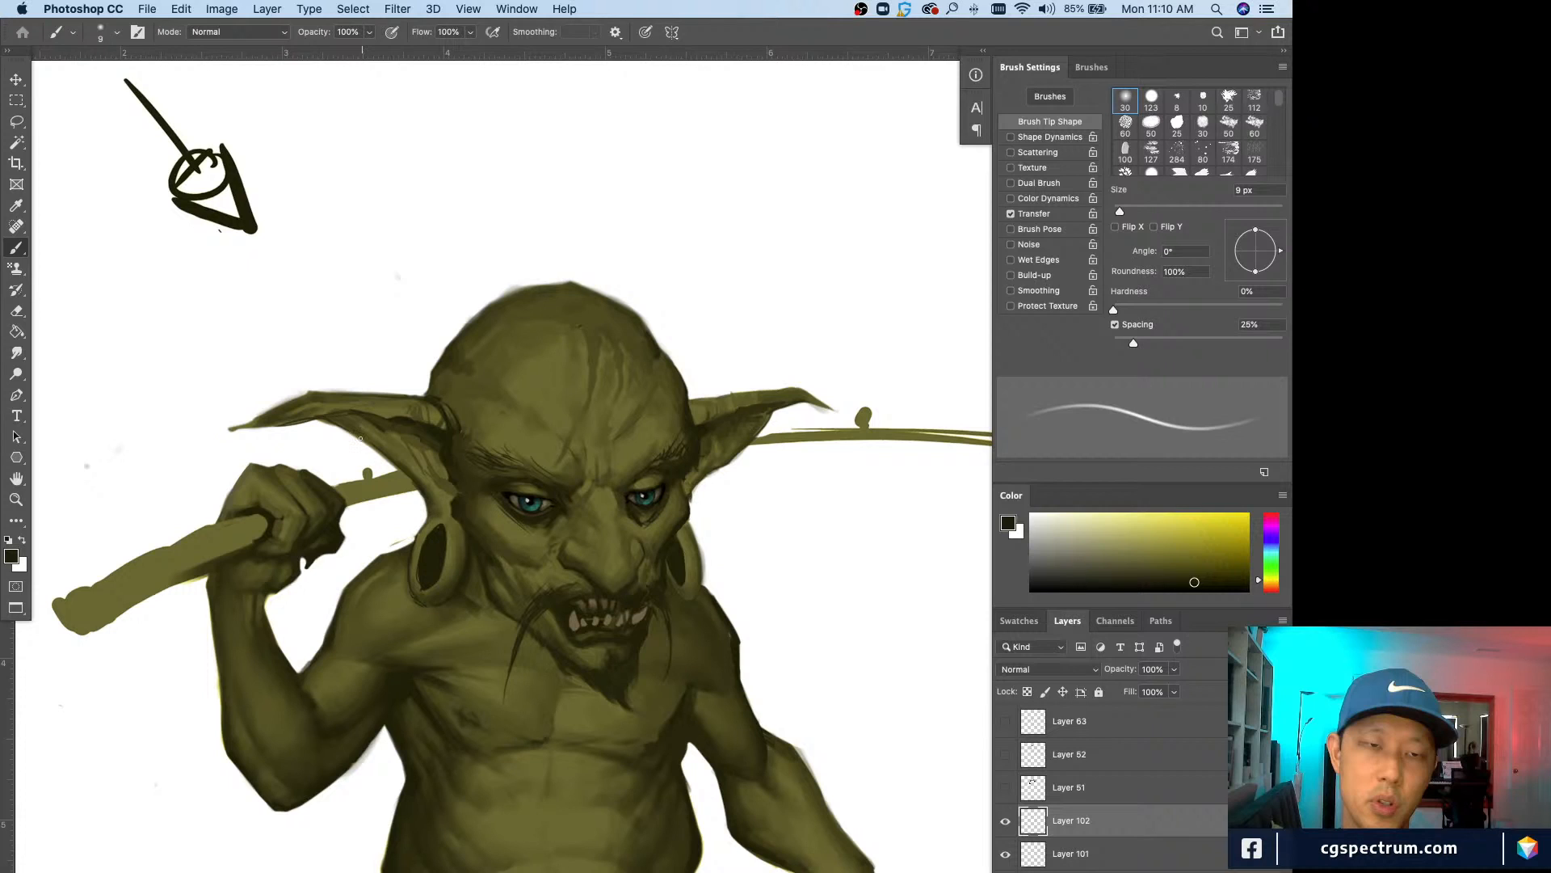
left_click_drag(360, 438, 397, 467)
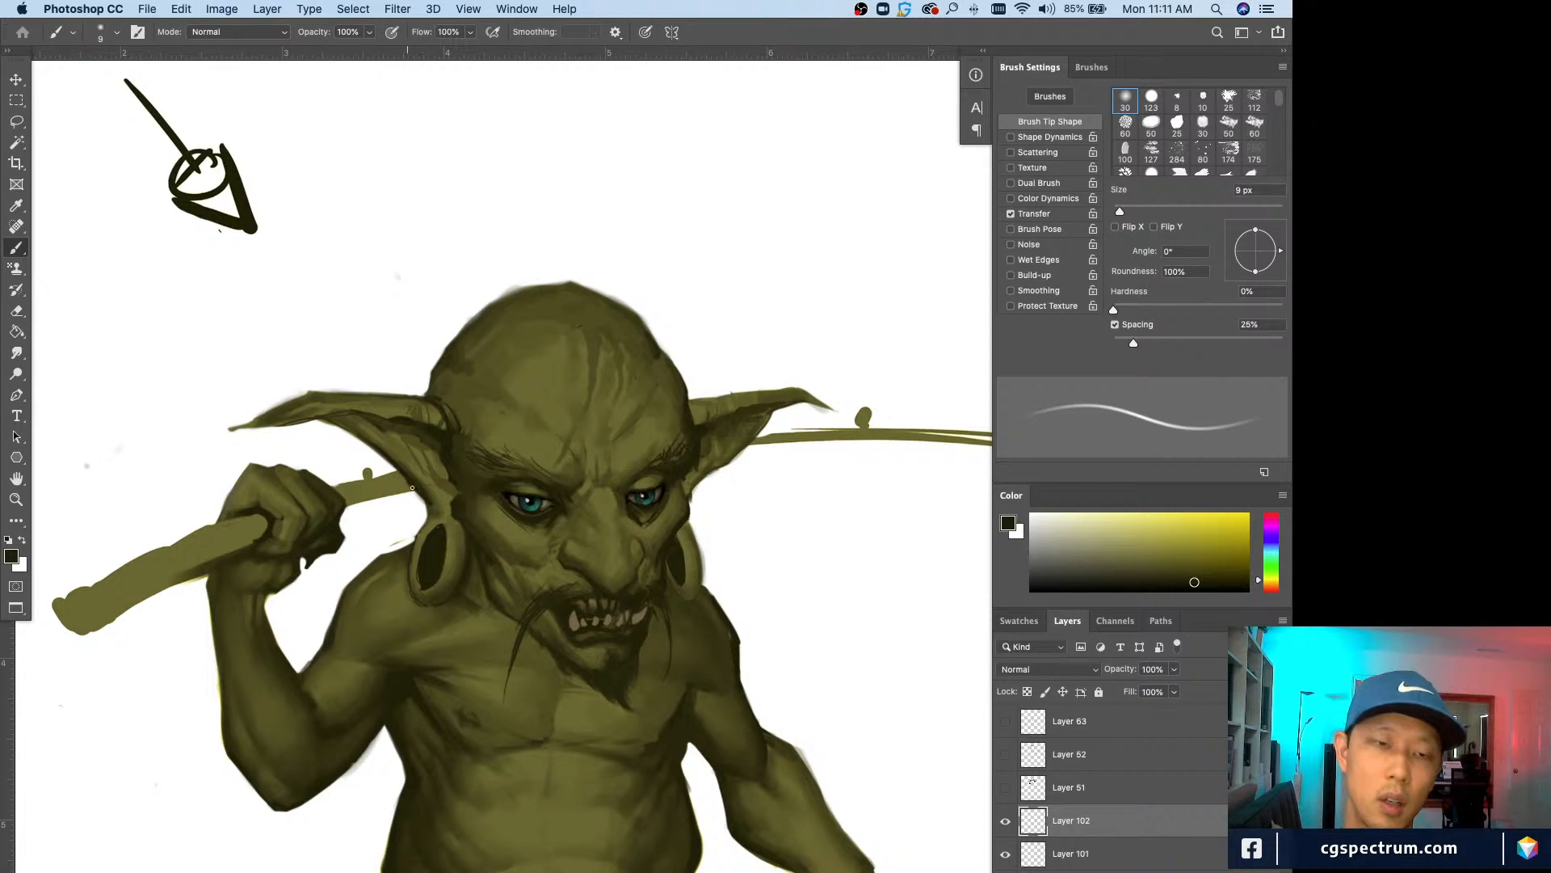
key("bracketright")
key("bracketright")
left_click(405, 464, "alt")
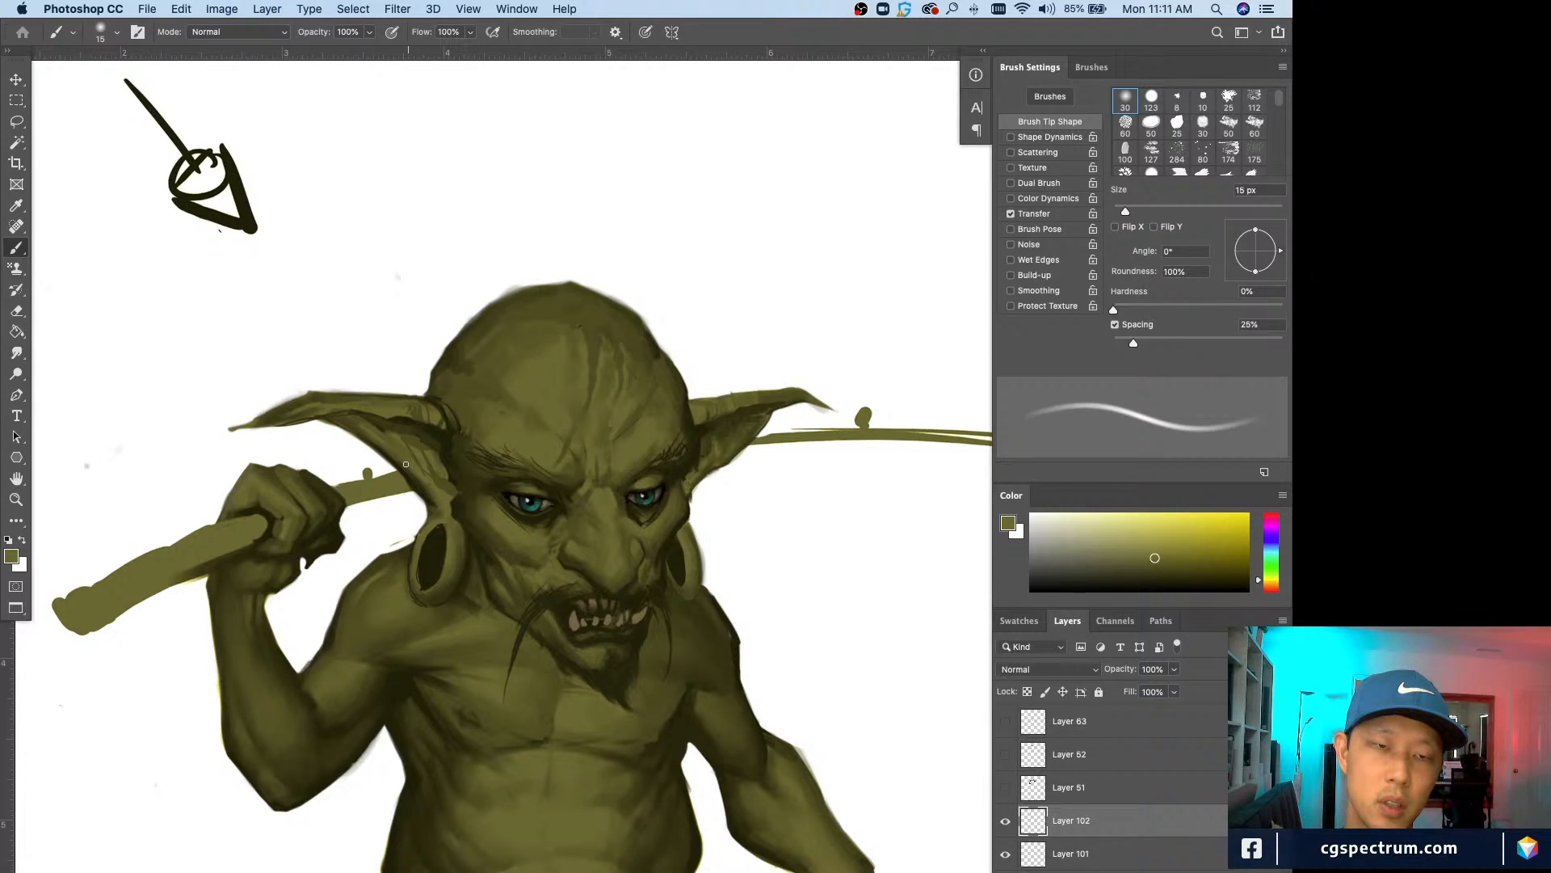
Step: Refine the ear's lower edge where it meets the fishing rod, using sampled dark olives between 9 and 15 px
left_click(413, 488, "alt")
key("bracketleft")
key("bracketleft")
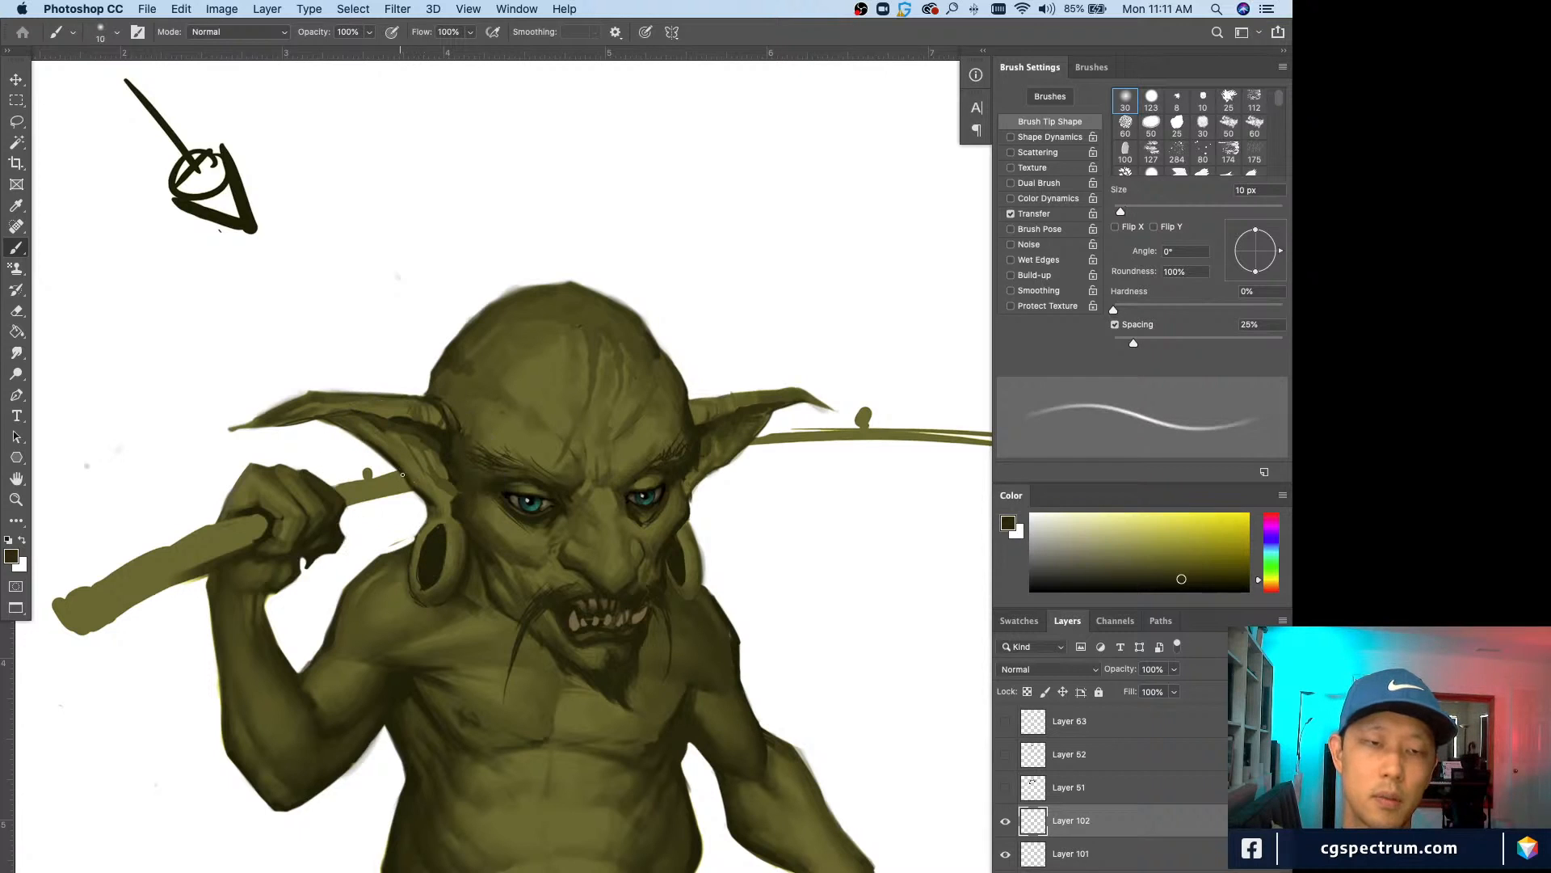
key("bracketright")
key("bracketright")
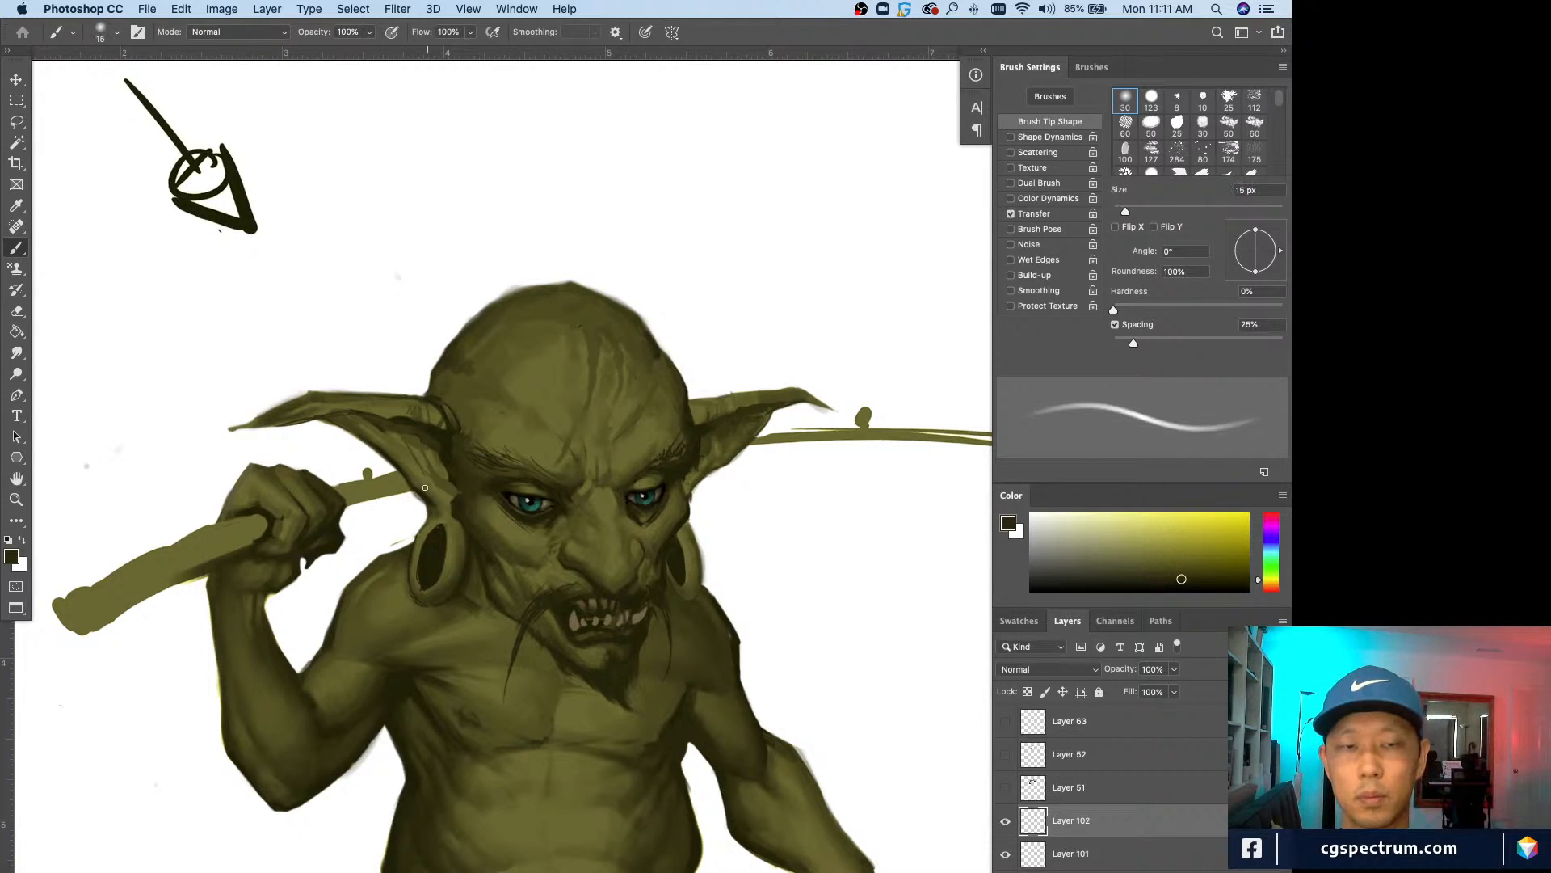
key("bracketleft")
key("bracketleft")
left_click(412, 487, "alt")
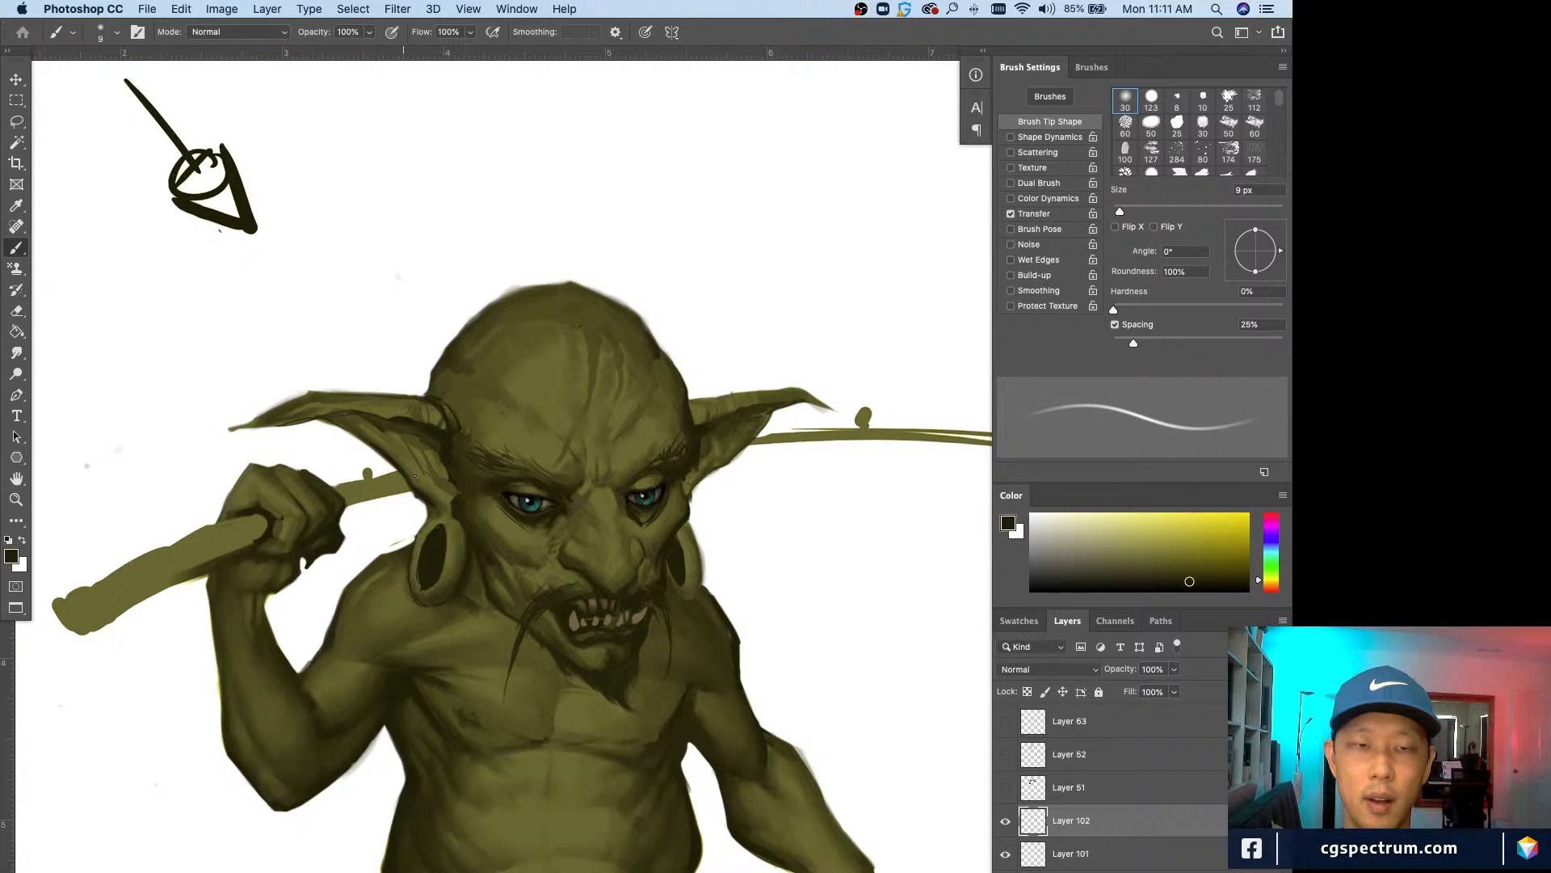
Step: Deepen the same ear's lower edge with resampled dark olives at 15 px and tidy its outline with the sampled white background
left_click(449, 460, "alt")
key("bracketright")
key("bracketright")
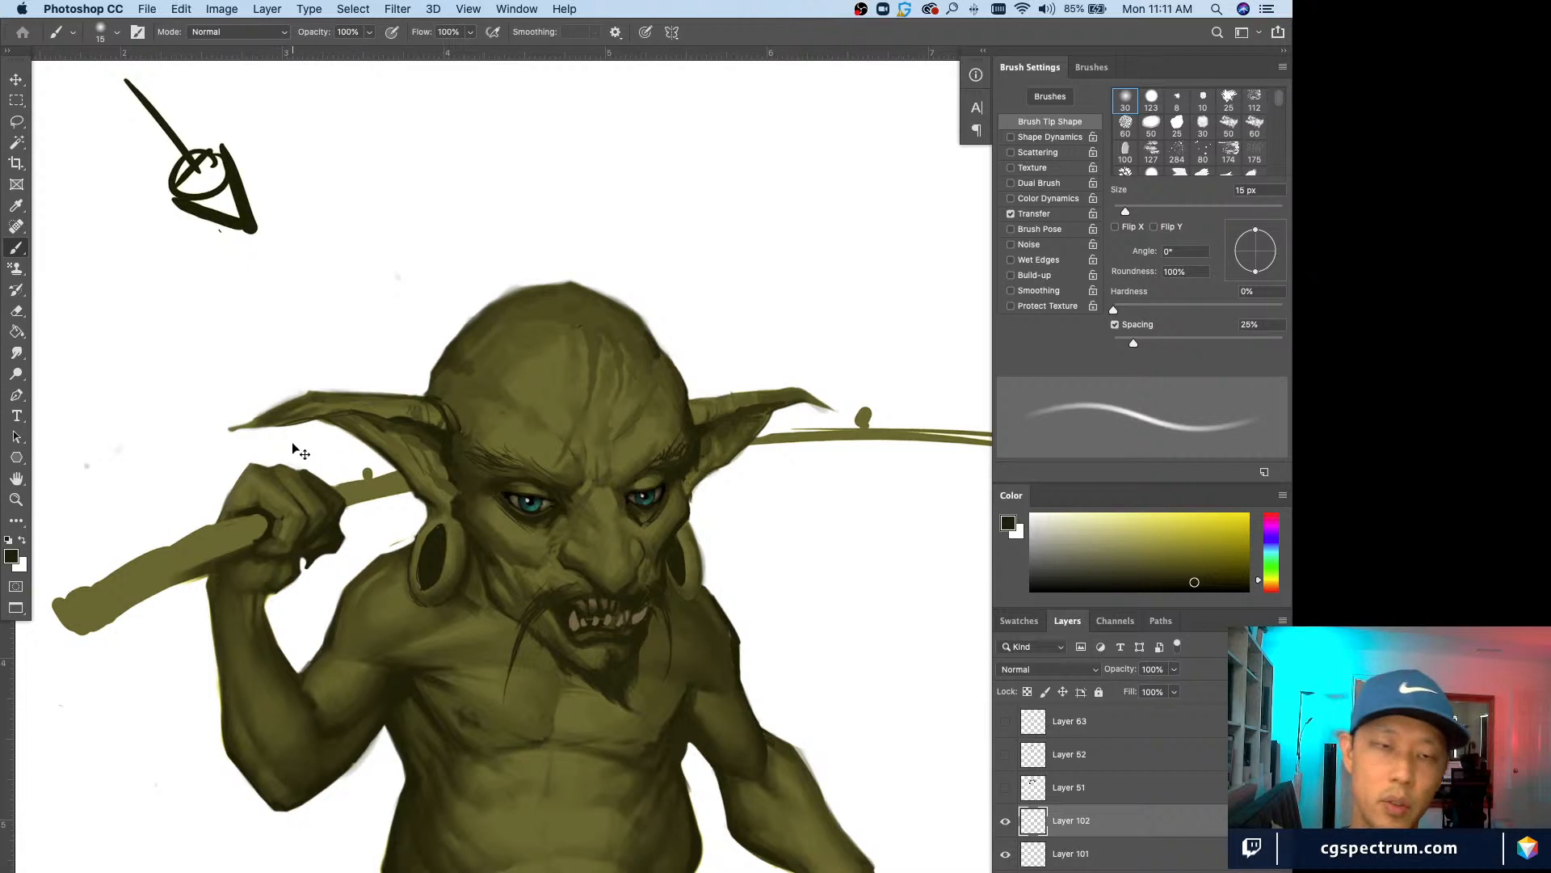
left_click(414, 488, "alt")
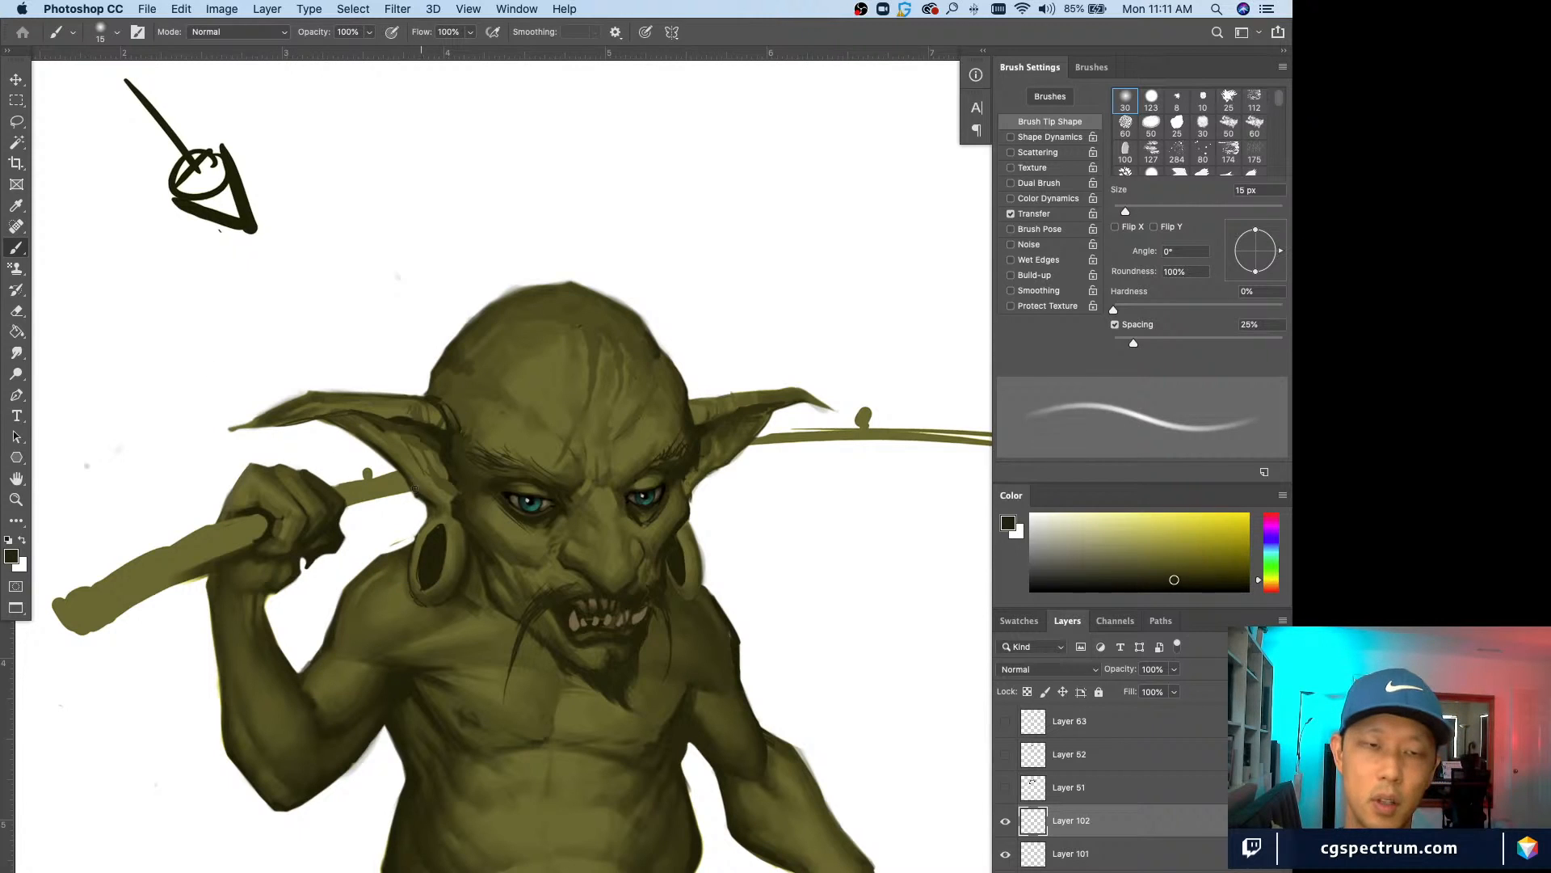
left_click(339, 426, "alt")
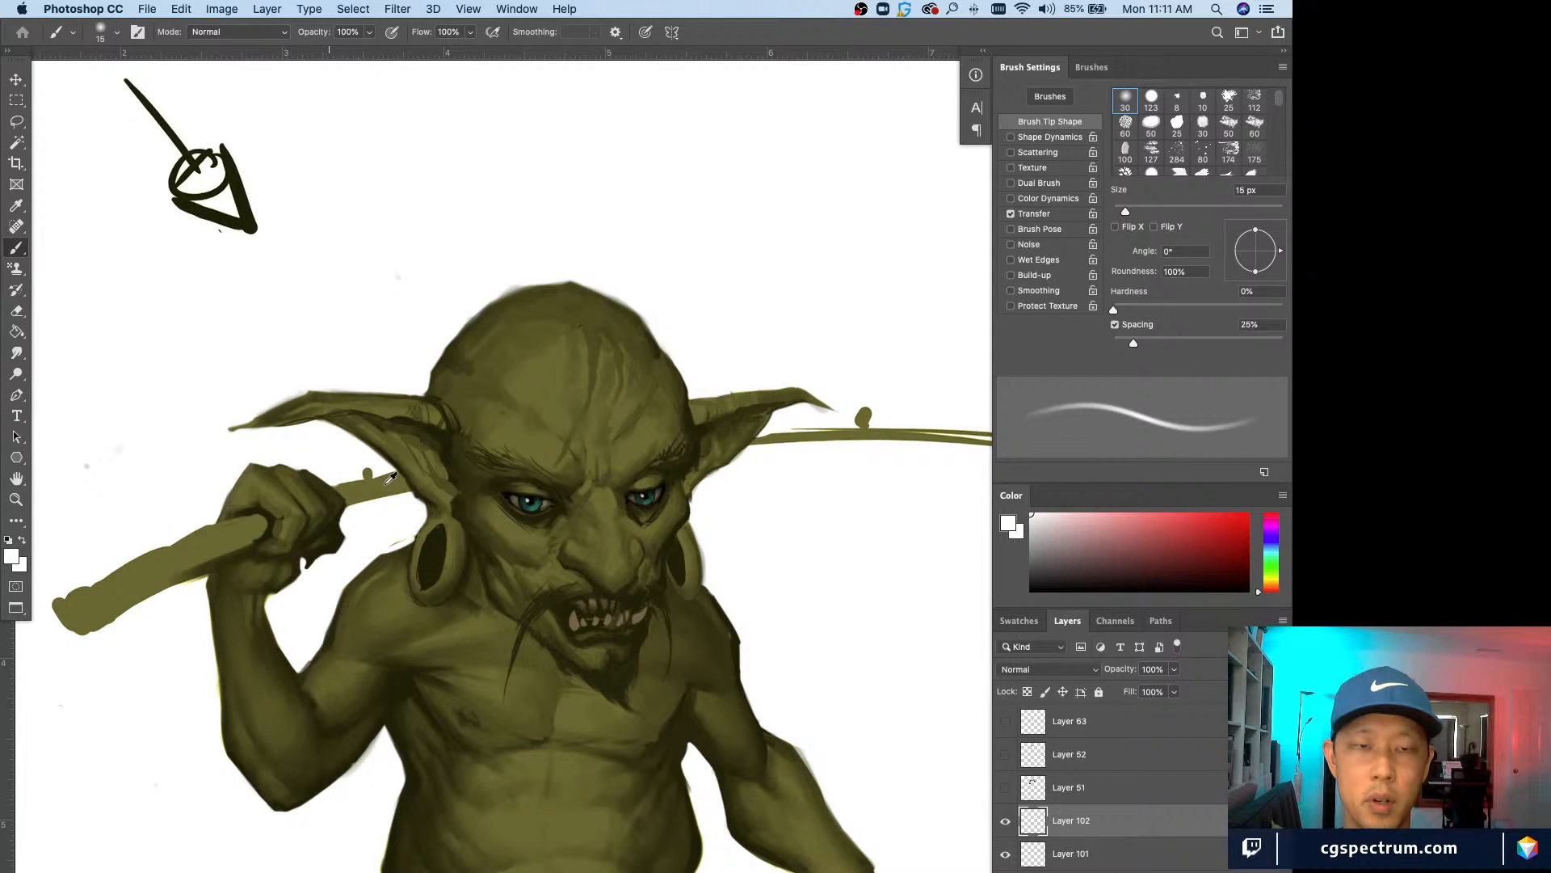
Step: Clean up the outline just above the stretched earlobe with sampled dark olive and white, reducing the brush from 10 to 8 px
left_click(421, 501, "alt")
key("bracketleft")
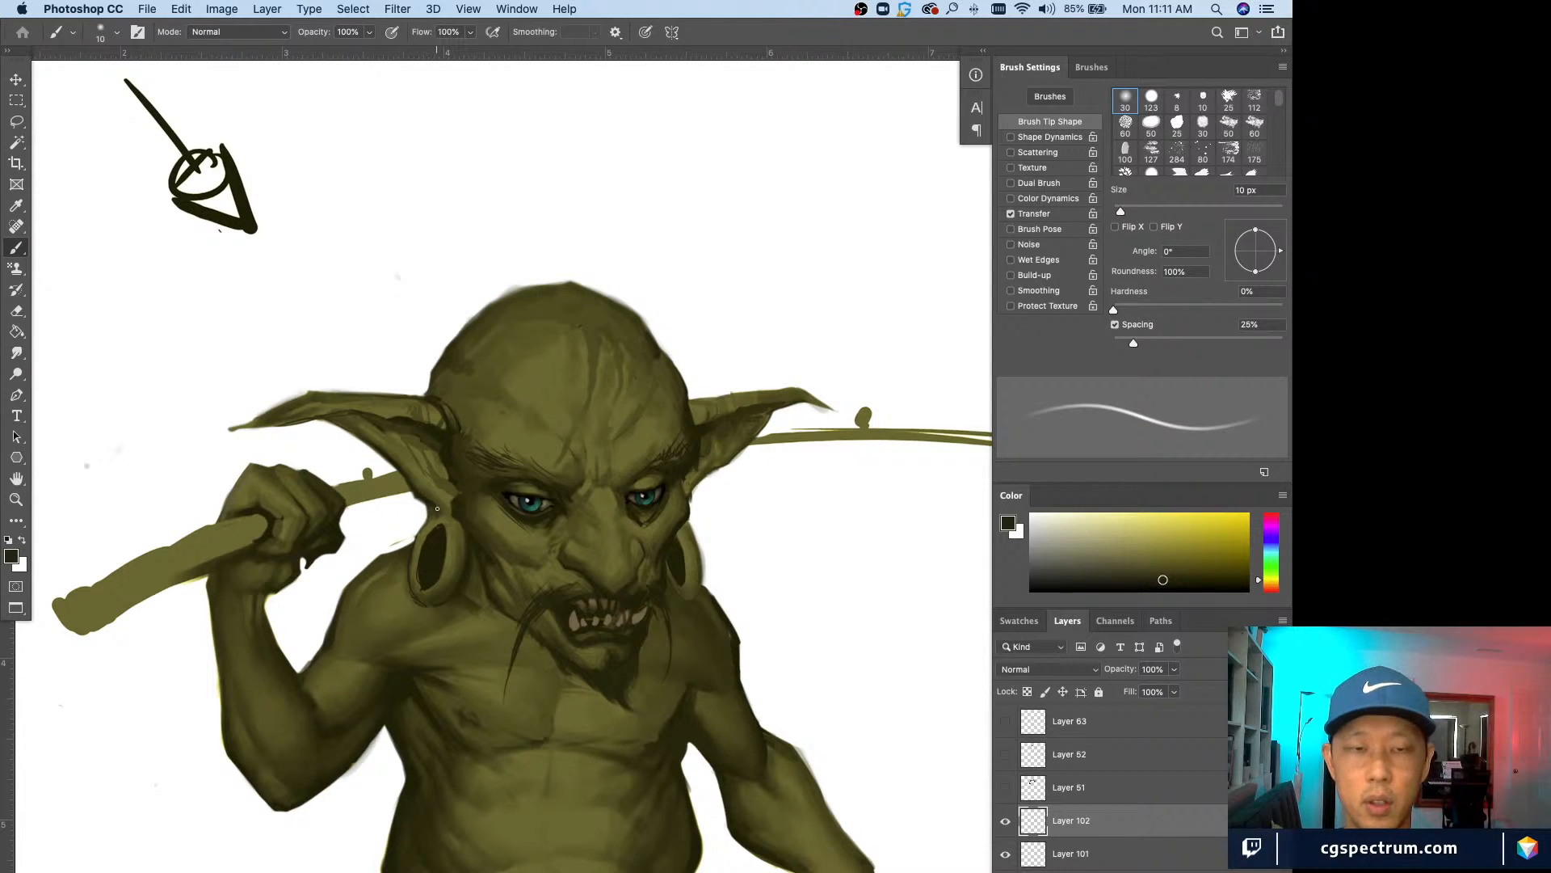
key("bracketleft")
left_click(424, 507, "alt")
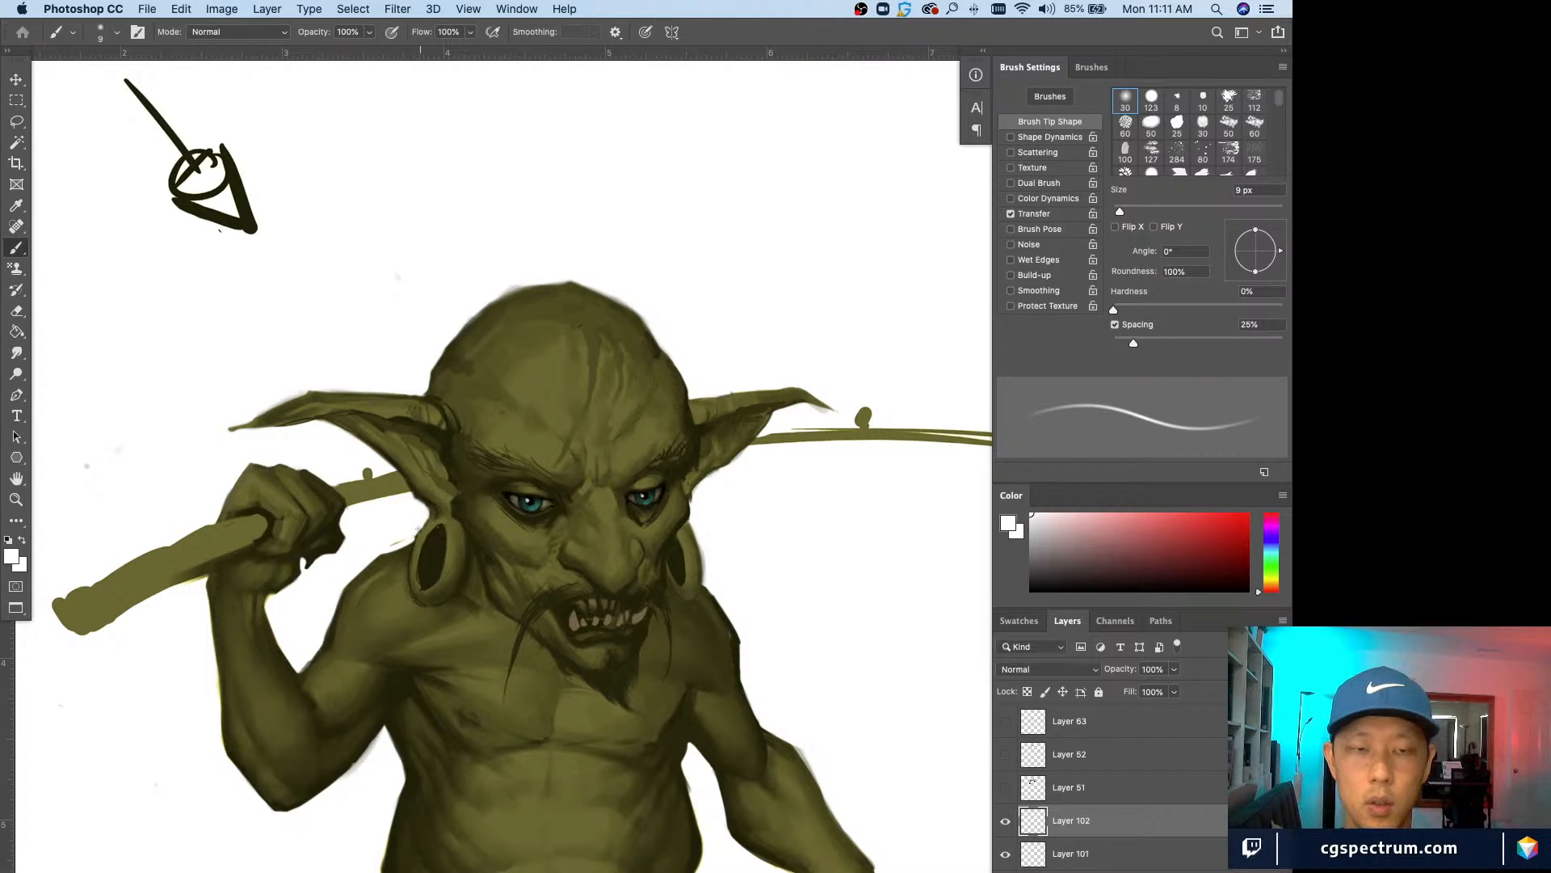
key("bracketleft")
left_click(410, 541, "alt")
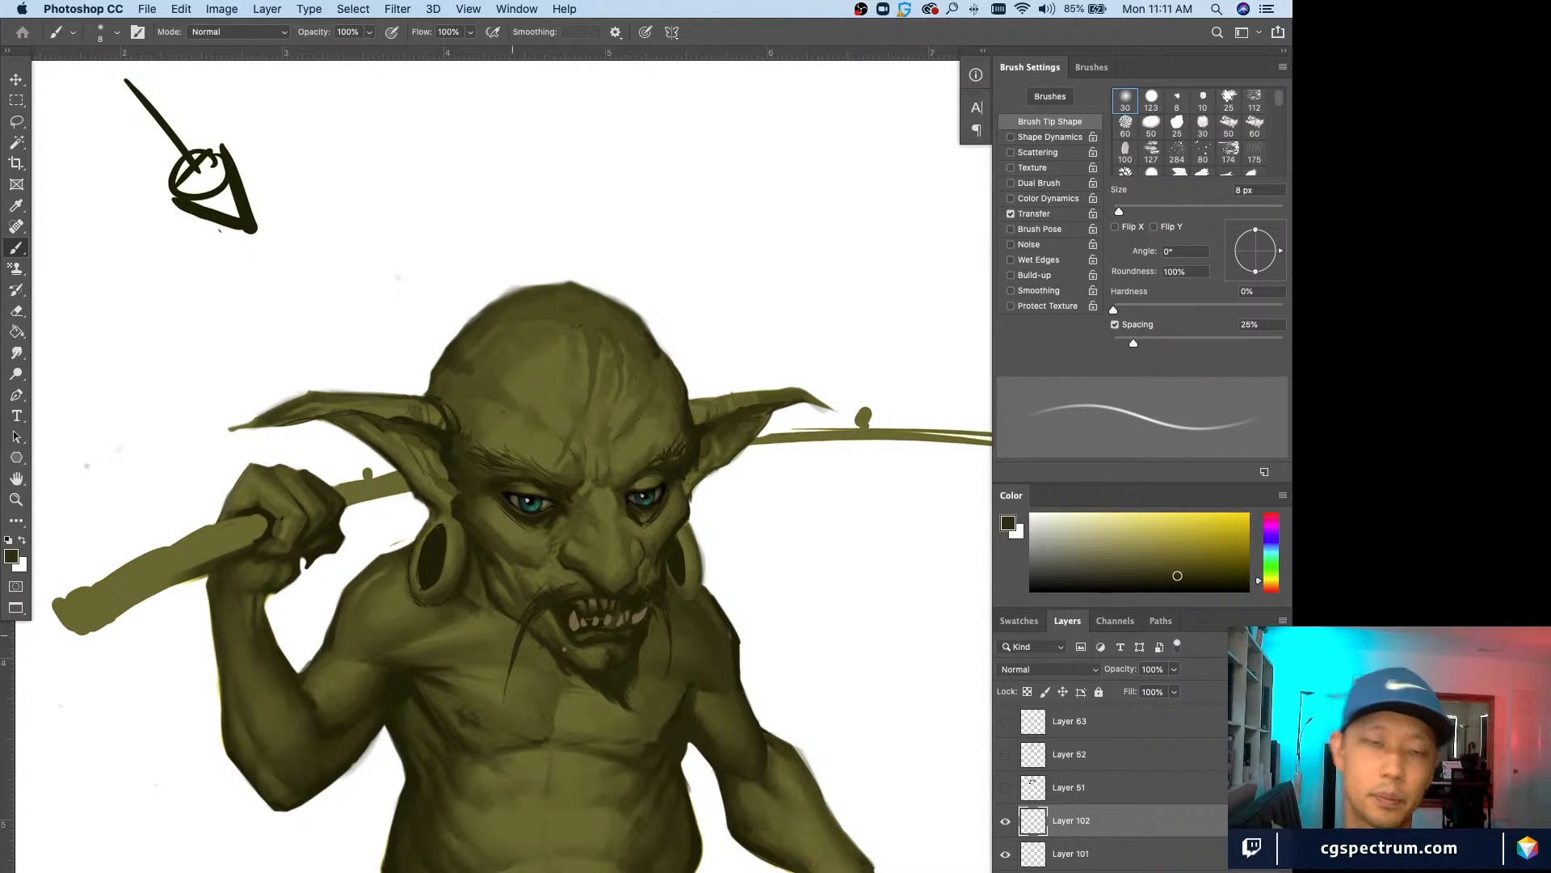
Step: Shade the junction of earlobe and cheek with alternately sampled dark and mid olives, enlarging the brush from 8 to 10 px
left_click(462, 494, "alt")
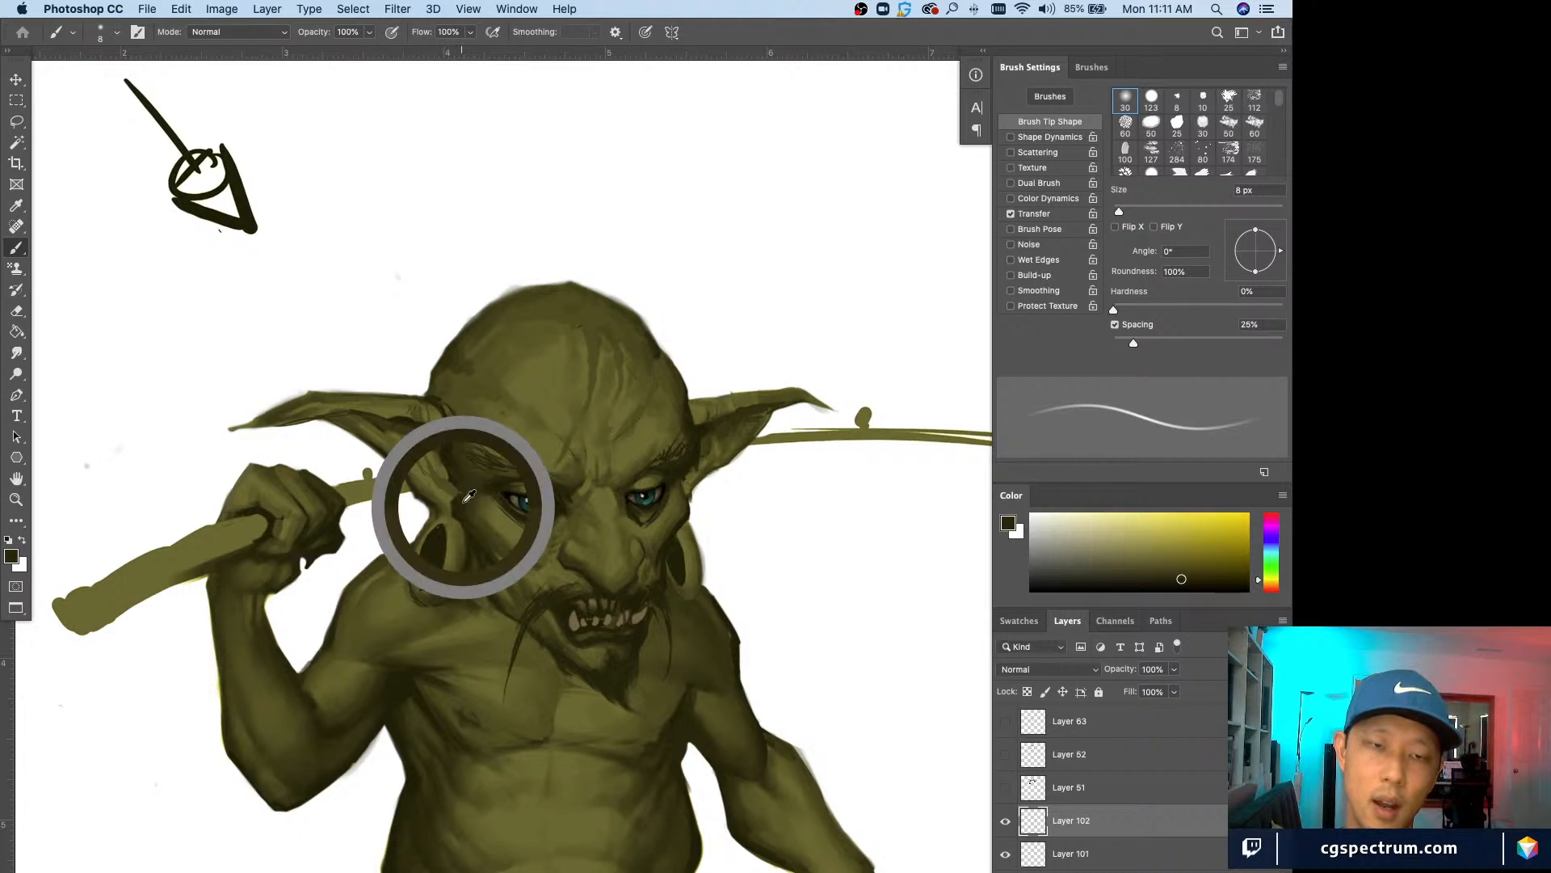
left_click(457, 498, "alt")
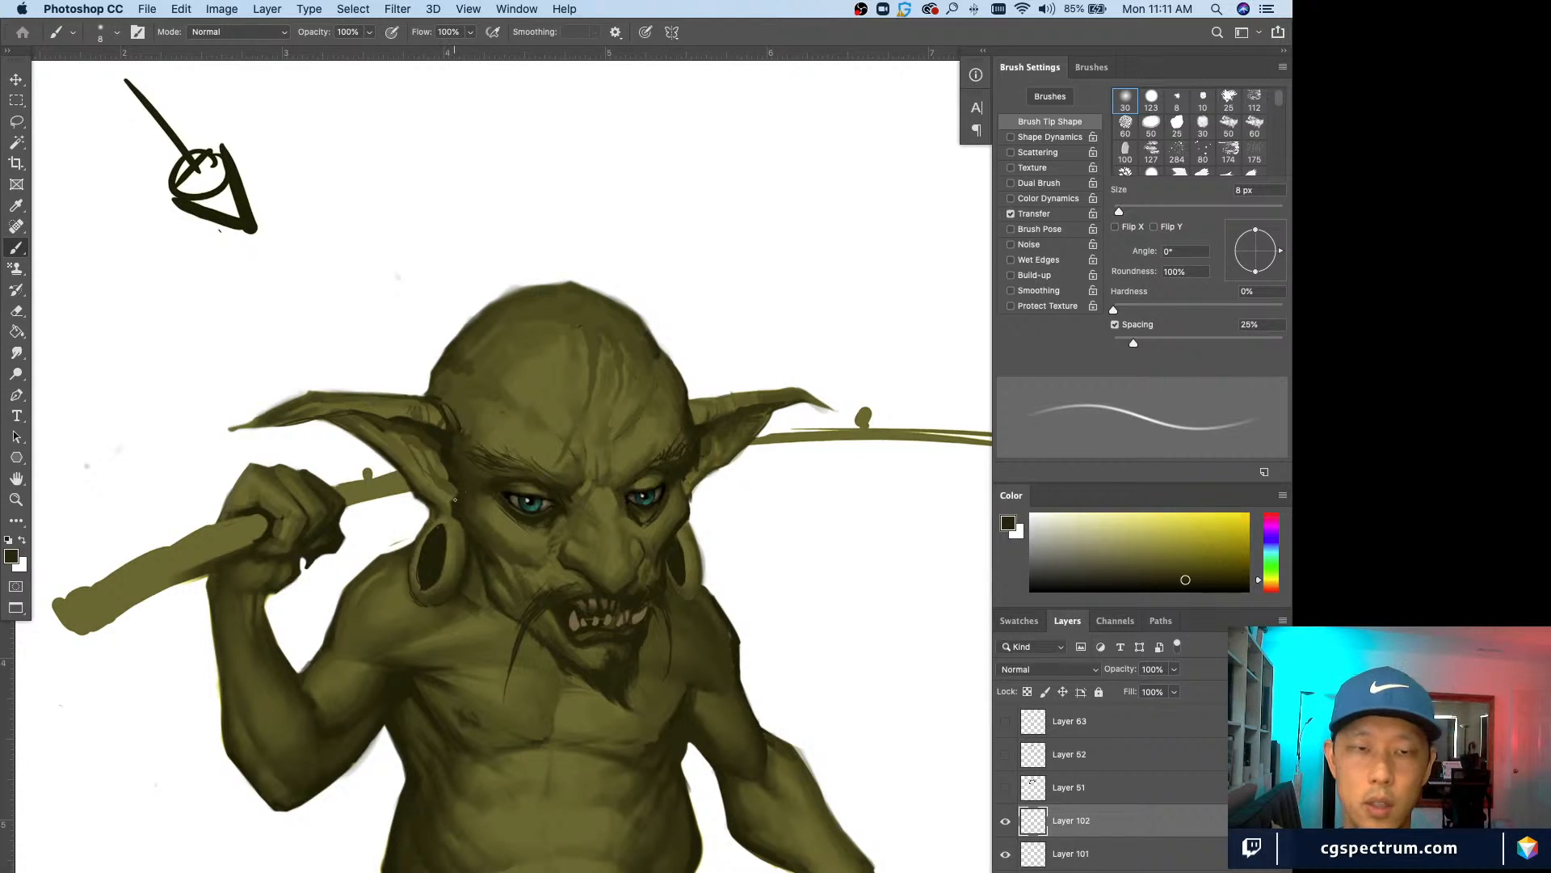
left_click(448, 507, "alt")
left_click(451, 515, "alt")
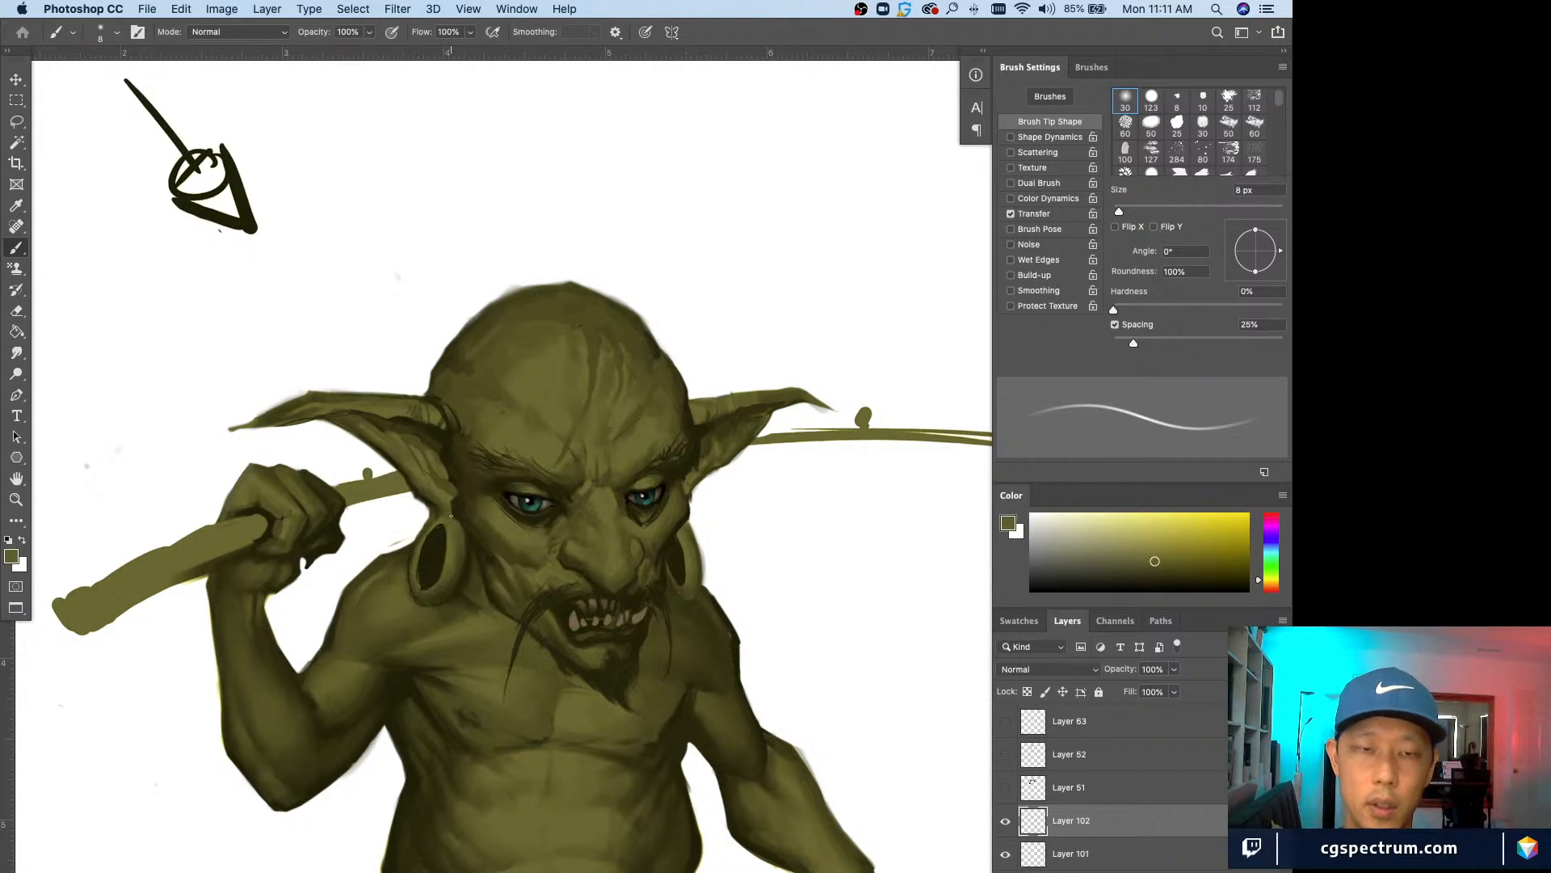
left_click(457, 505, "alt")
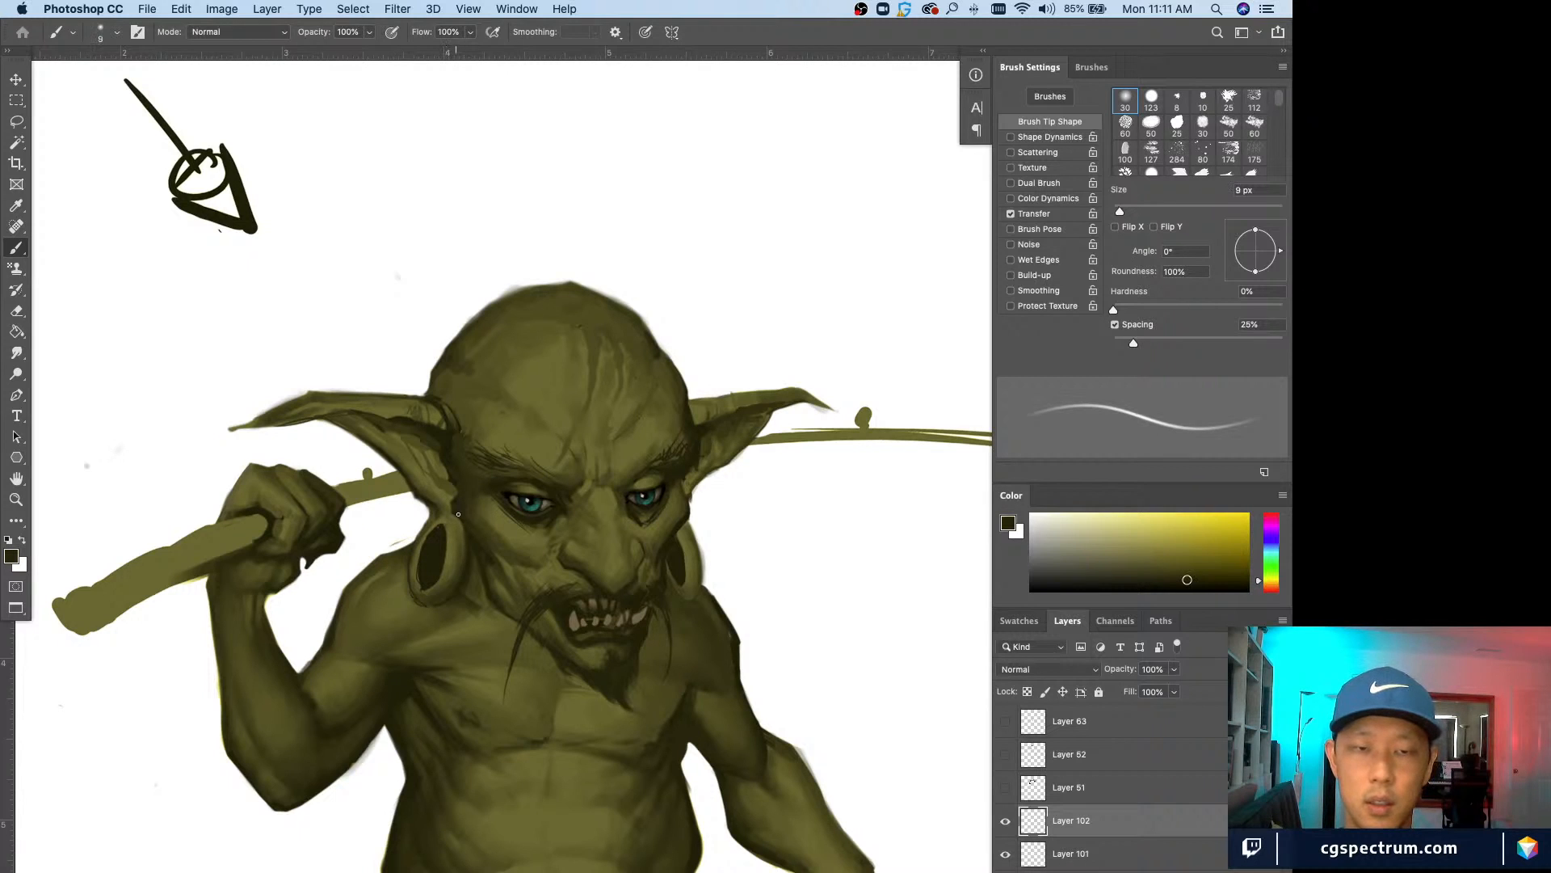
key("bracketright")
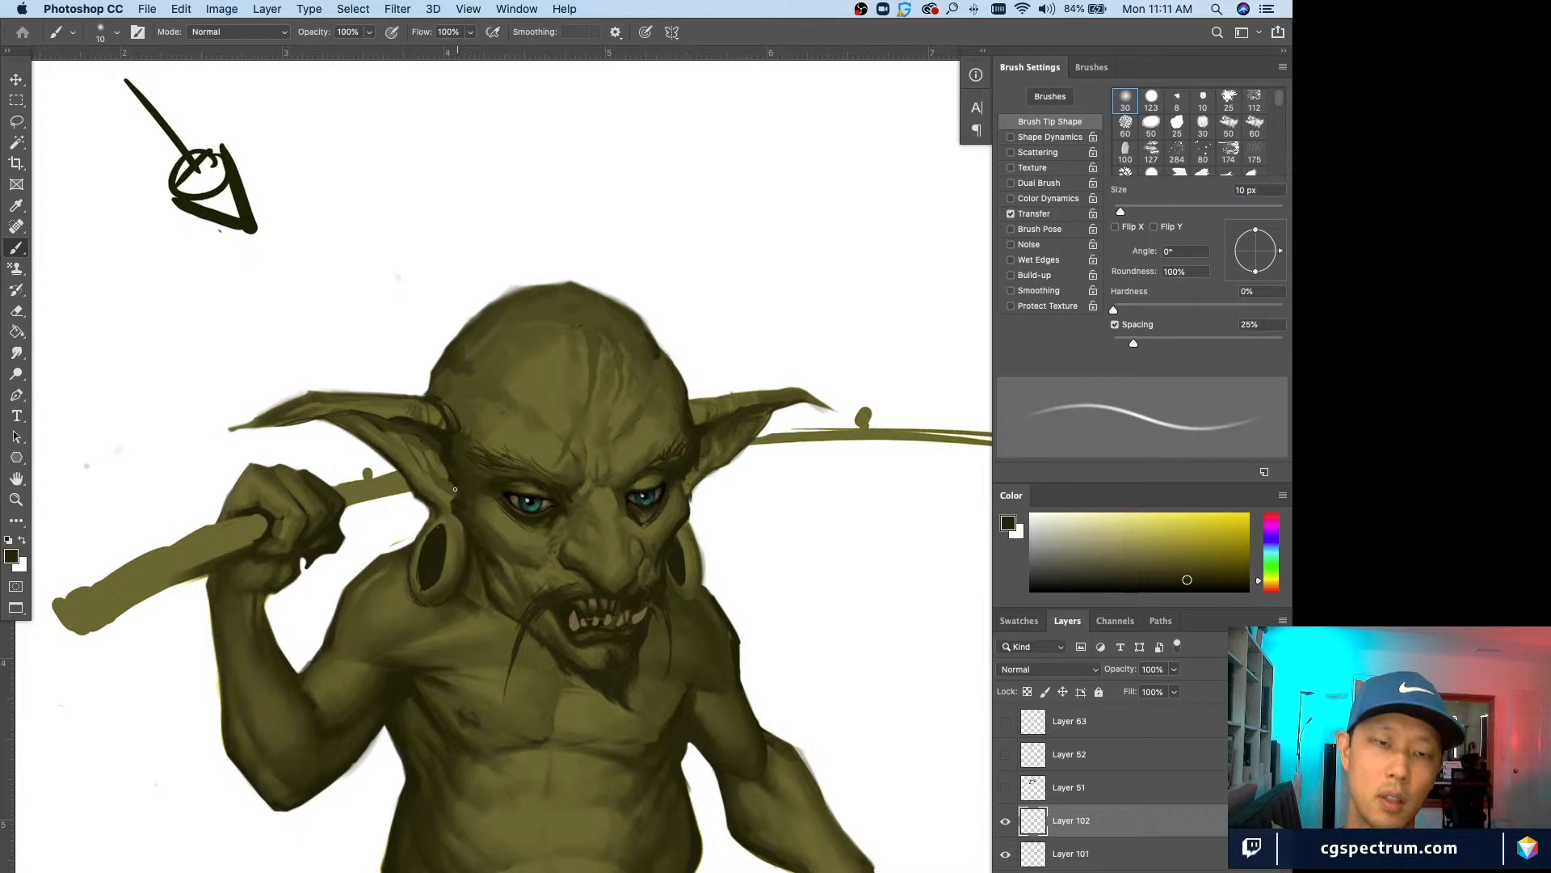
Step: Blend the lower ear above the lobe with sampled olive tones, using a soft brush at 15 and 20 px
key("bracketright")
left_click(444, 487, "alt")
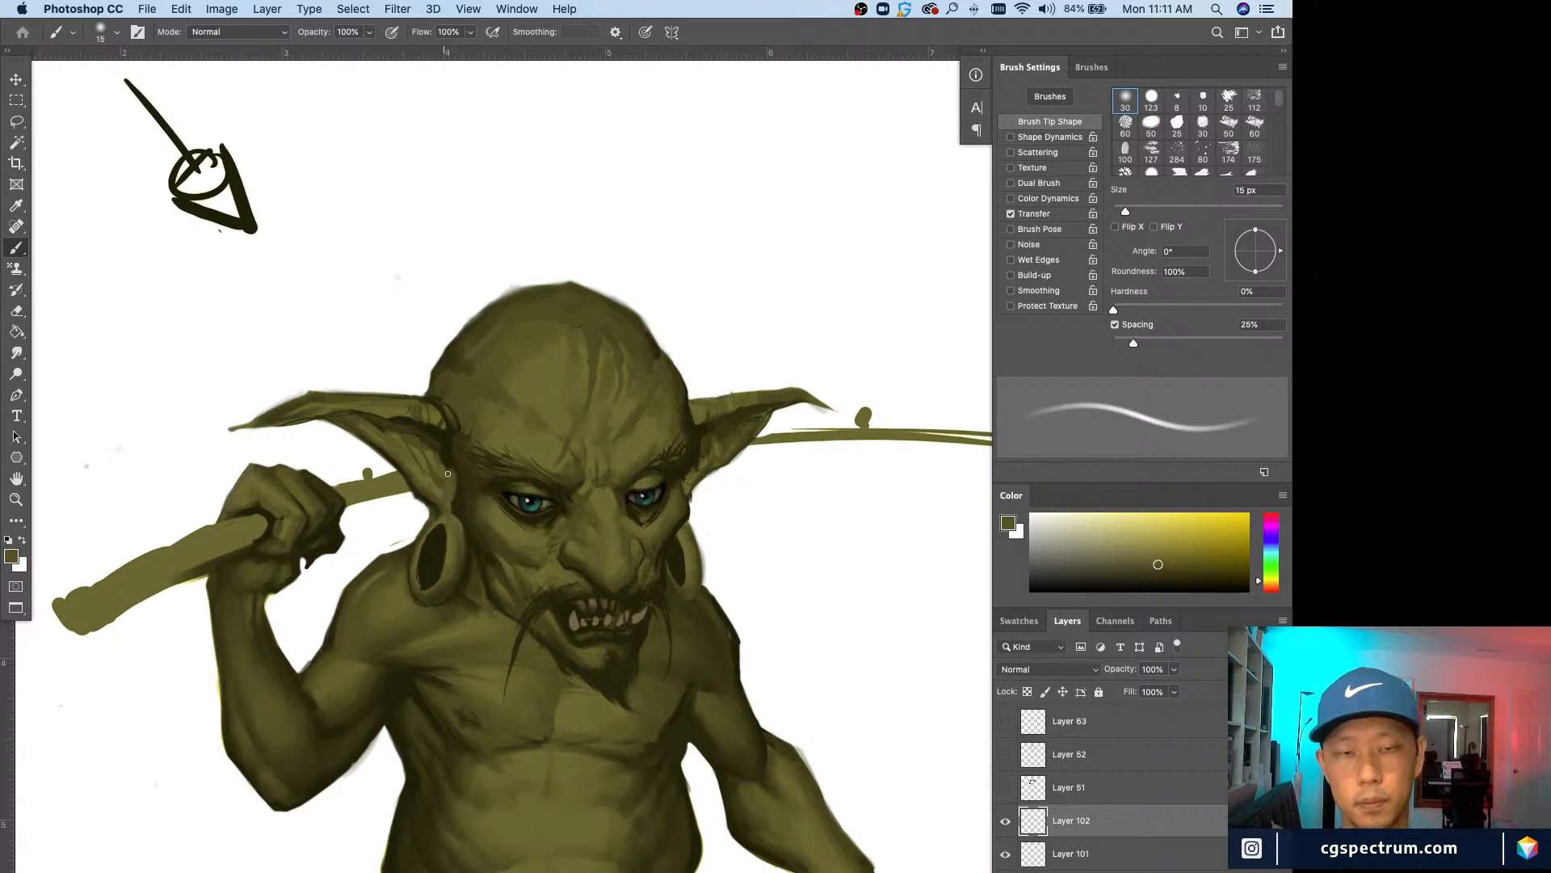
left_click(451, 448, "alt")
key("bracketright")
left_click(453, 496, "alt")
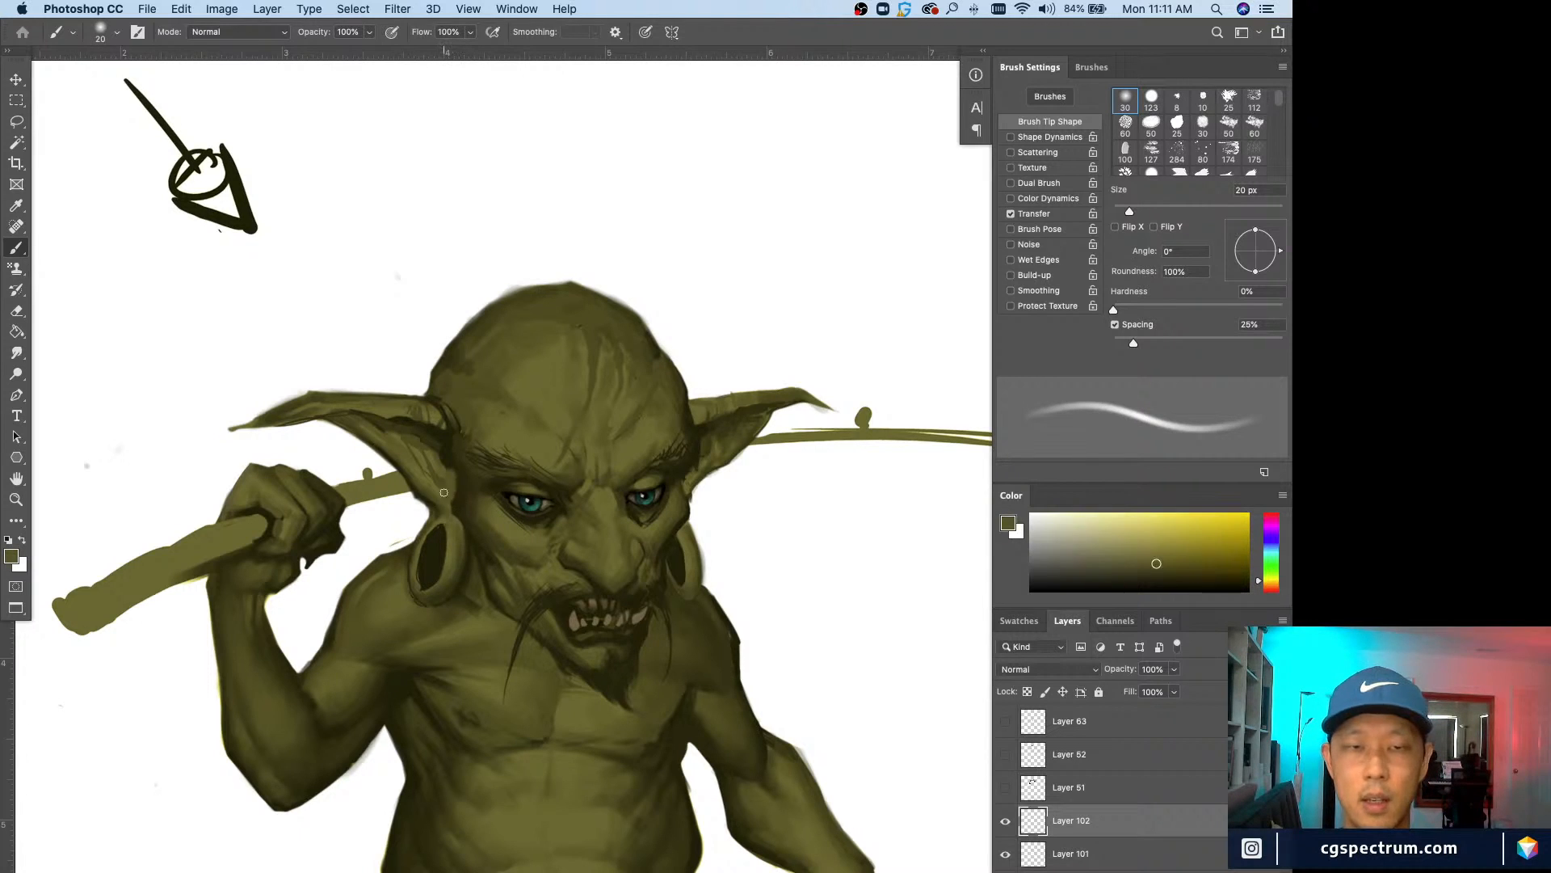
Step: Touch up the earlobe's attachment with a fine 8 px brush, resample a cheek shadow tone and check the head zoomed out
key("bracketleft")
key("bracketleft")
key("bracketleft")
key("bracketleft")
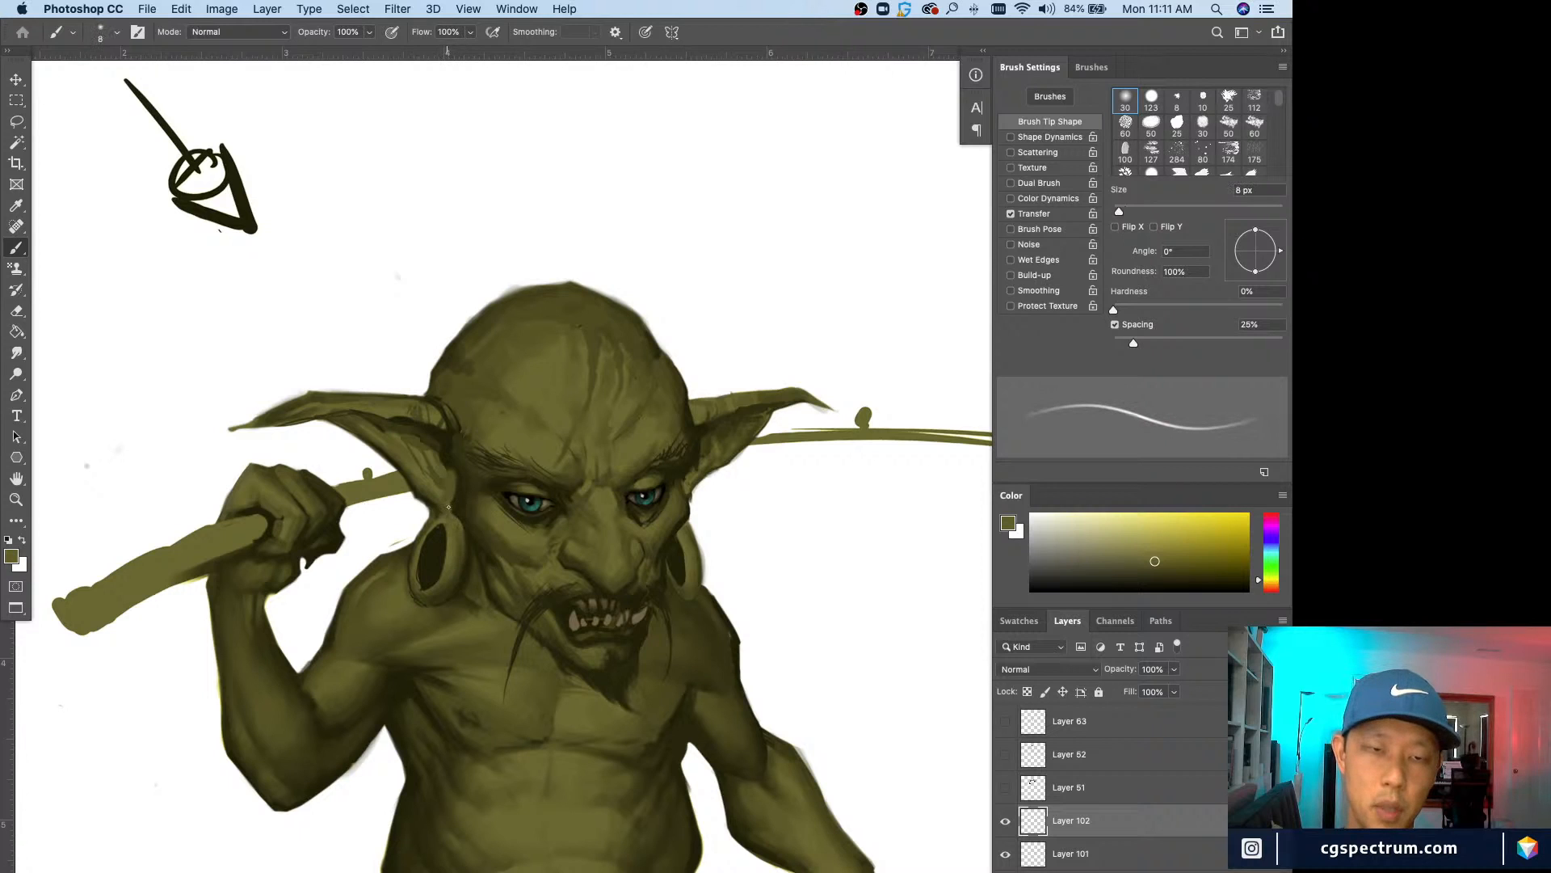
key("bracketright")
left_click(466, 517, "alt")
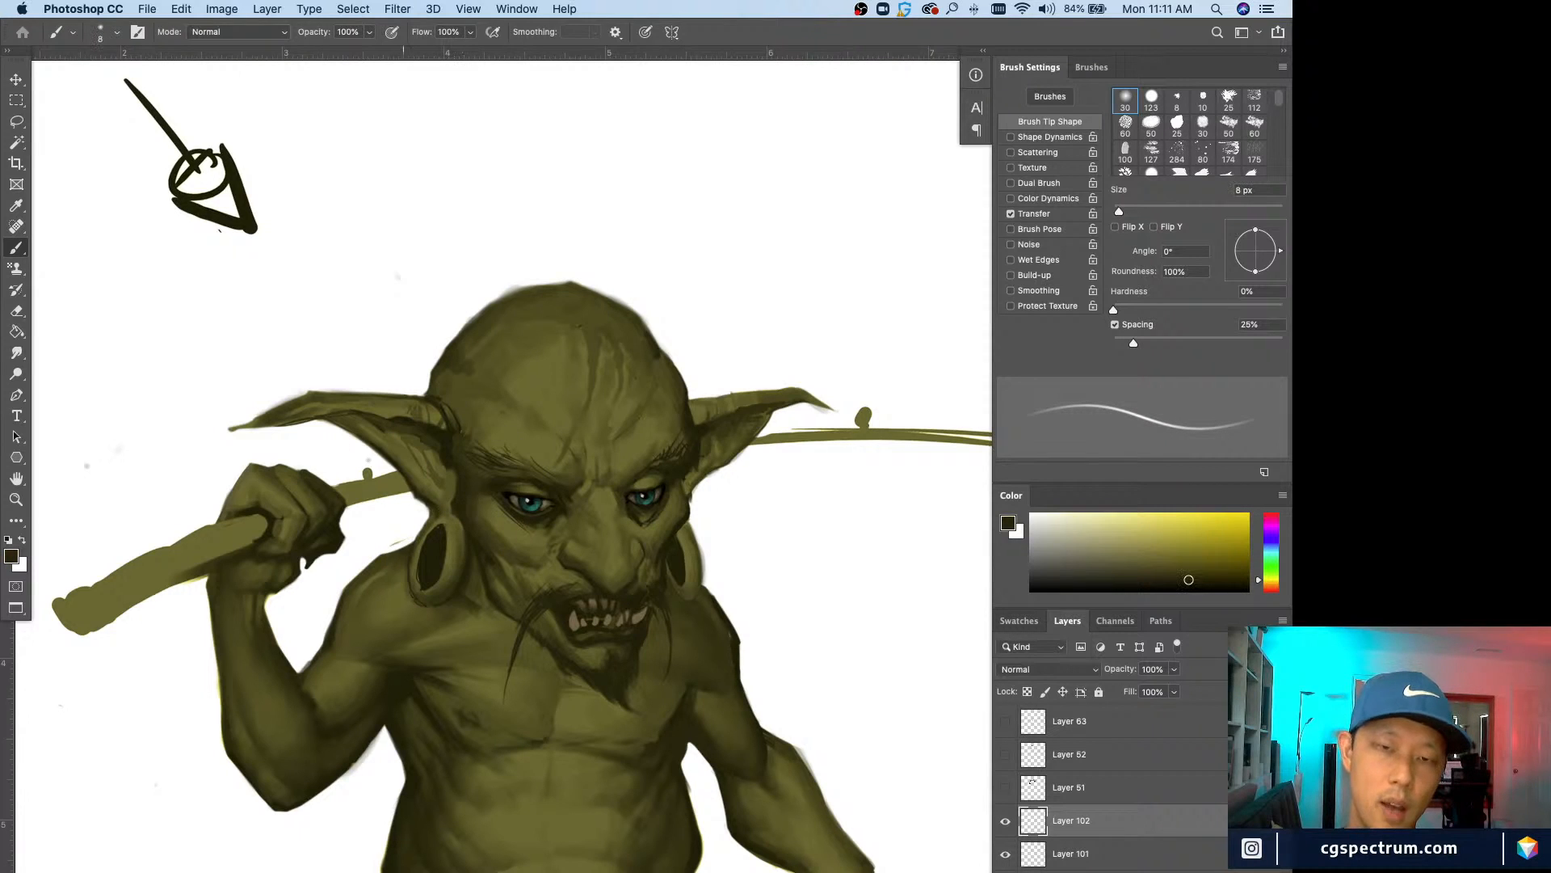
key("super+minus")
key("super+equal")
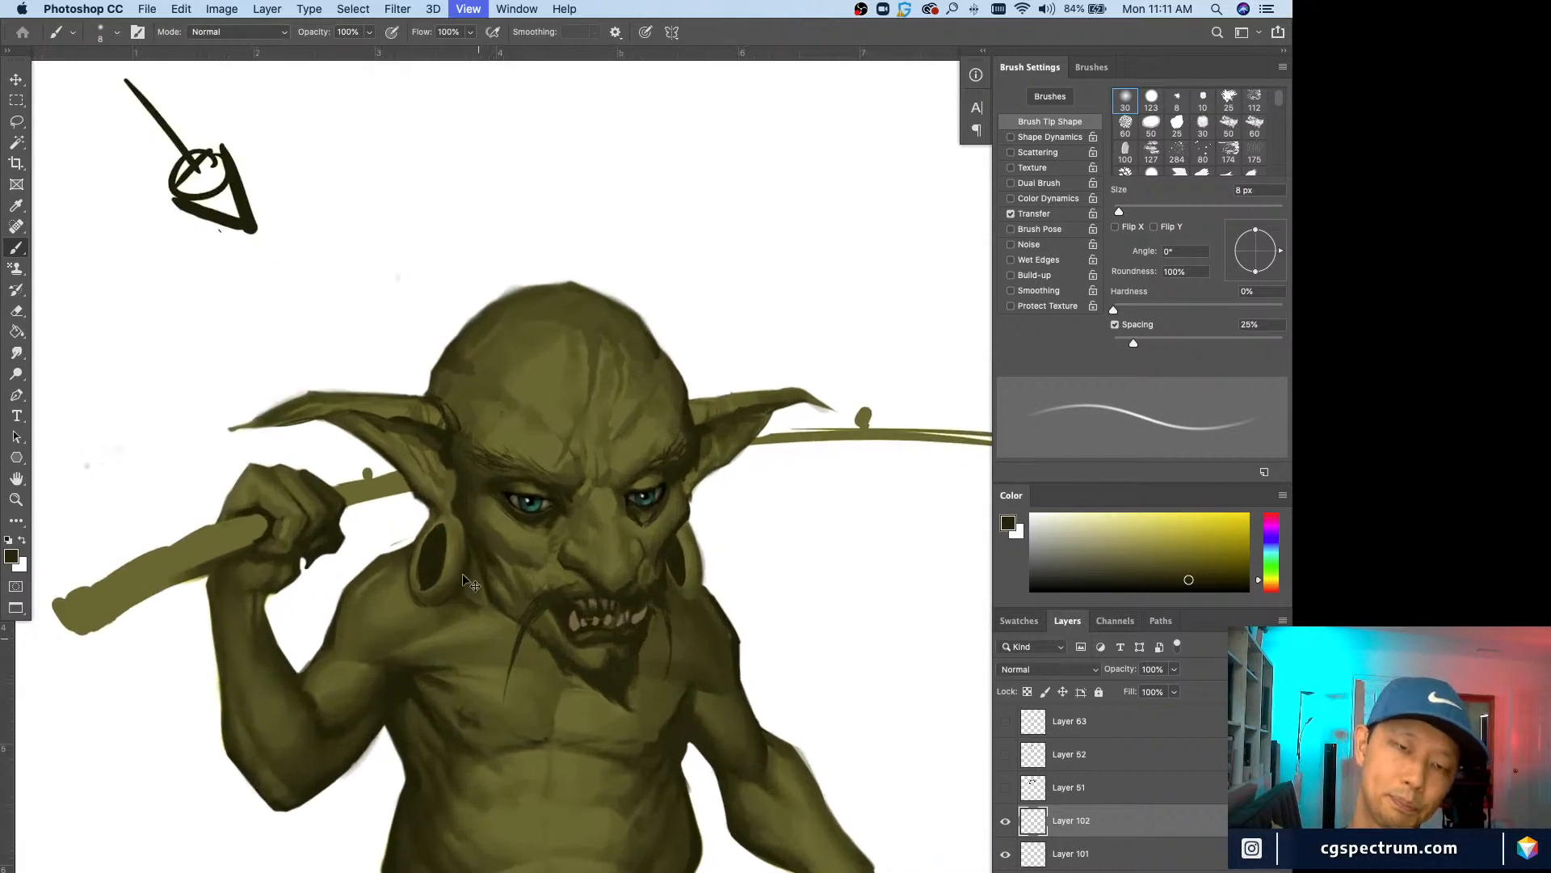
Step: Shade the inner ear where it meets the temple with sampled dark and mid olives, enlarging the soft brush from 8 to 20 px
left_click(447, 461, "alt")
left_click(434, 446, "alt")
key("bracketright")
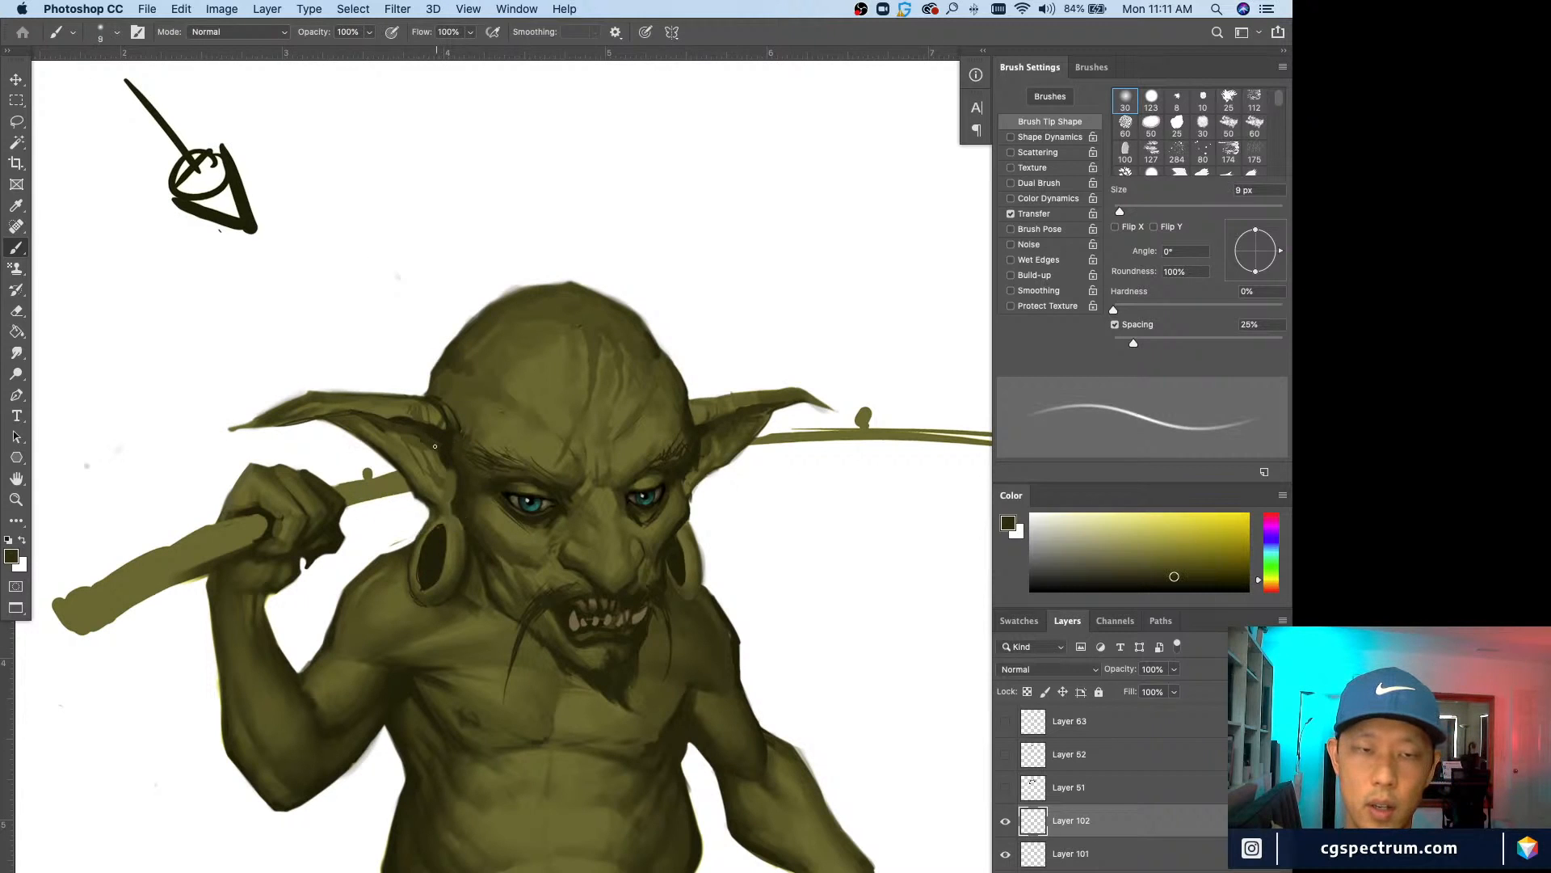
left_click(431, 439, "alt")
key("bracketright")
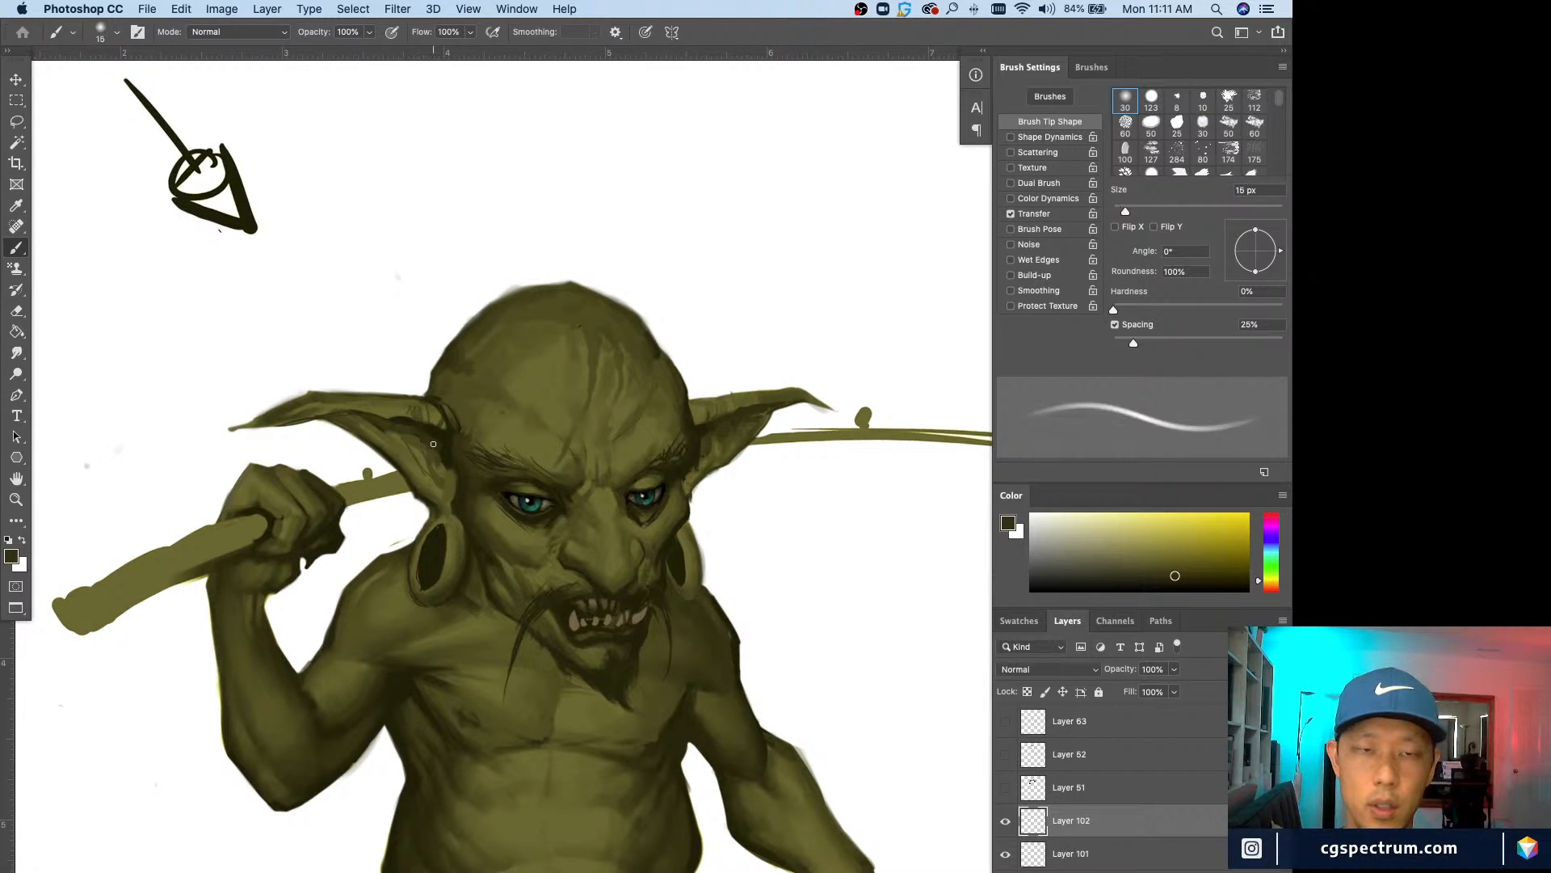
key("bracketright")
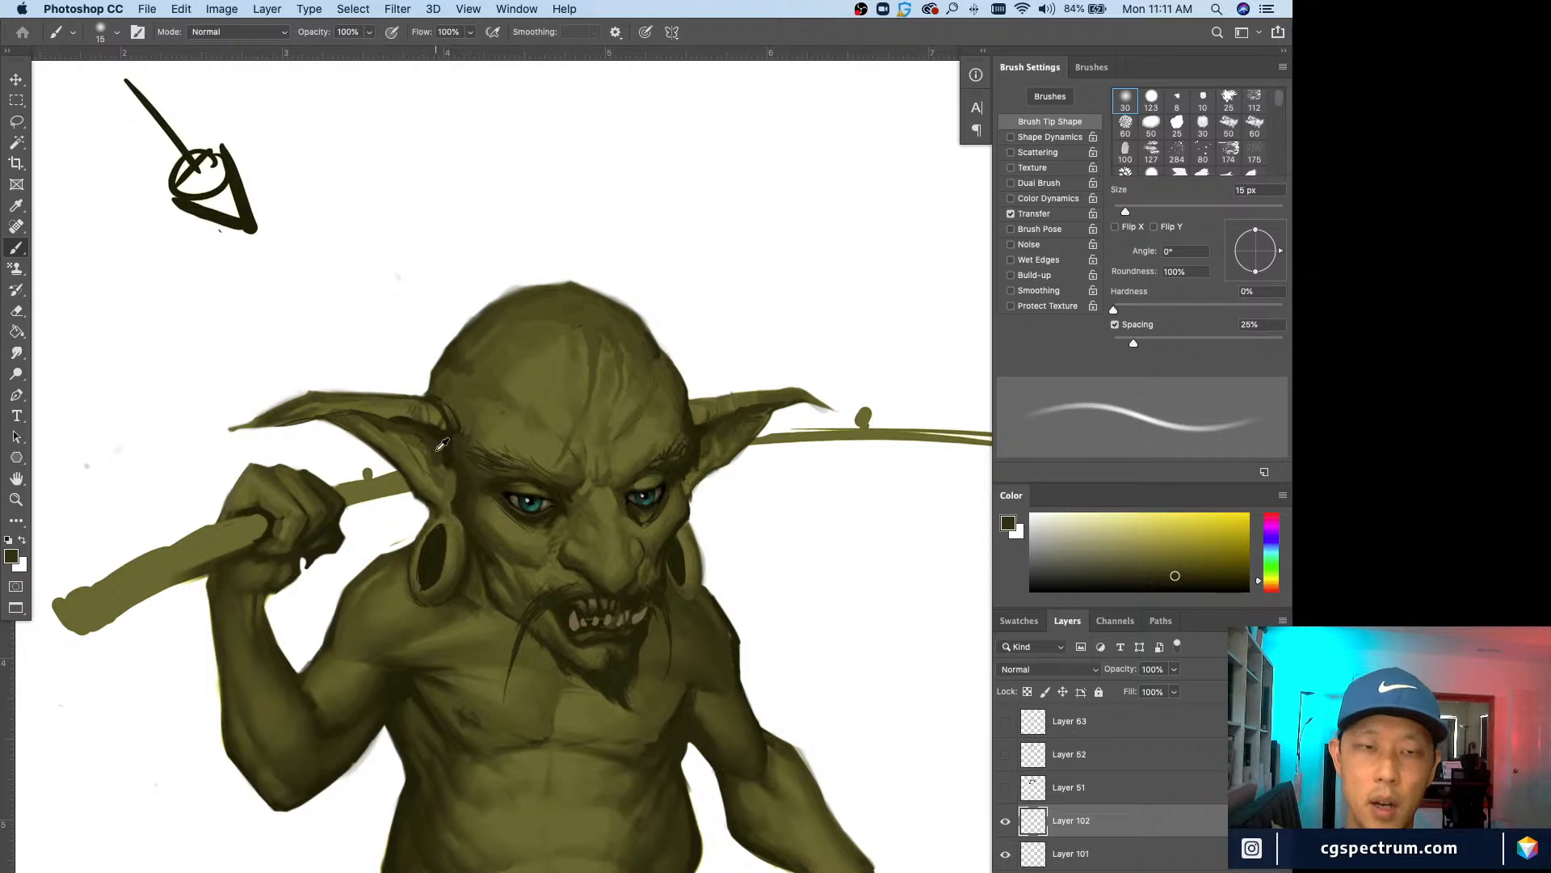
key("bracketright")
left_click(452, 466, "alt")
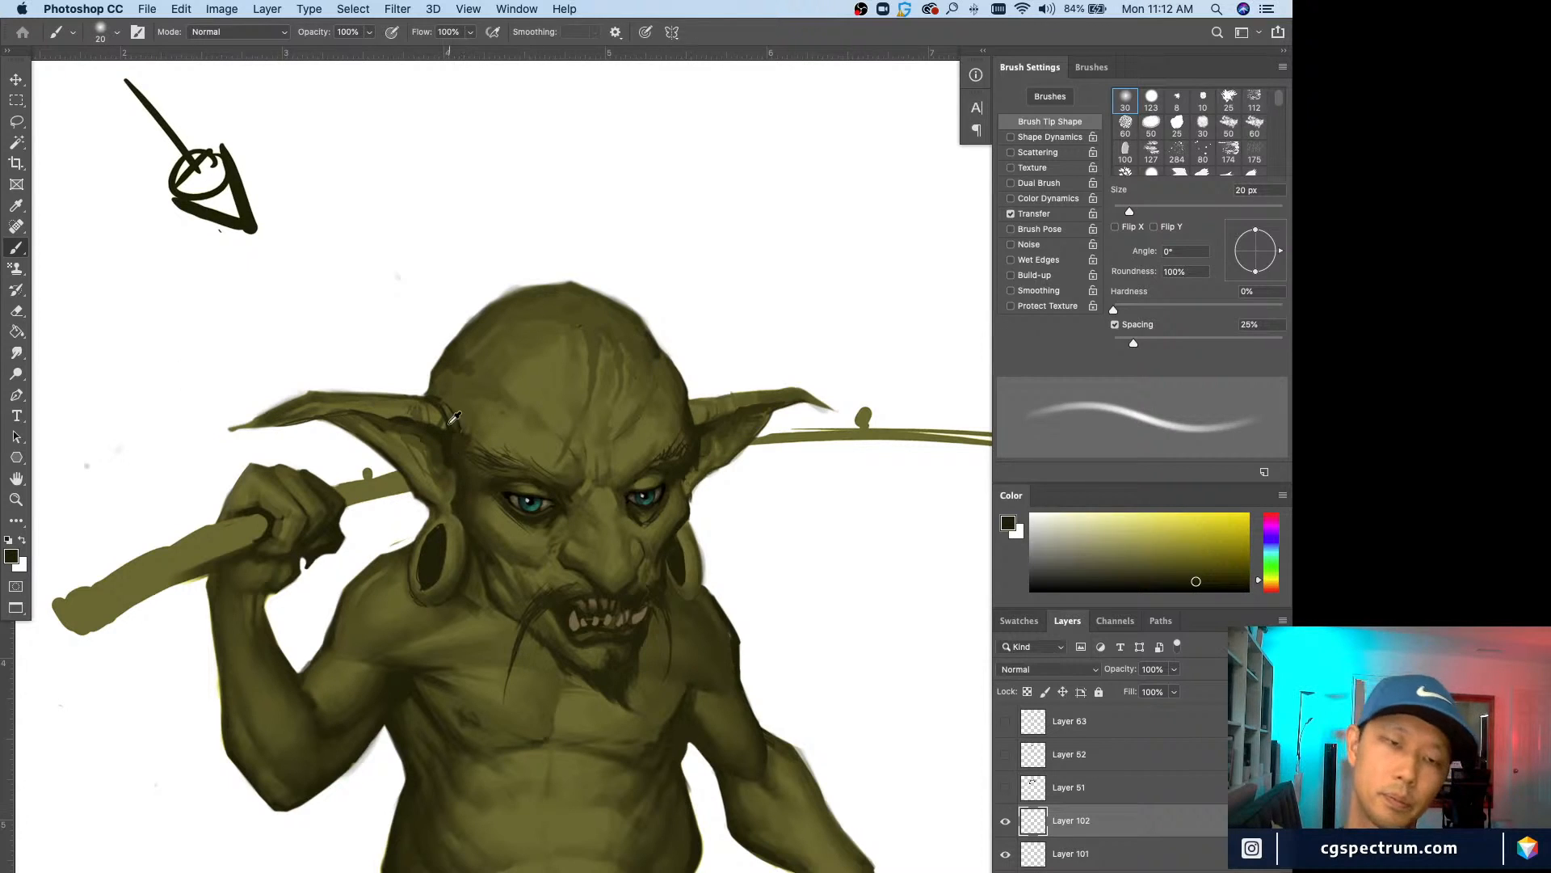
left_click(456, 445, "alt")
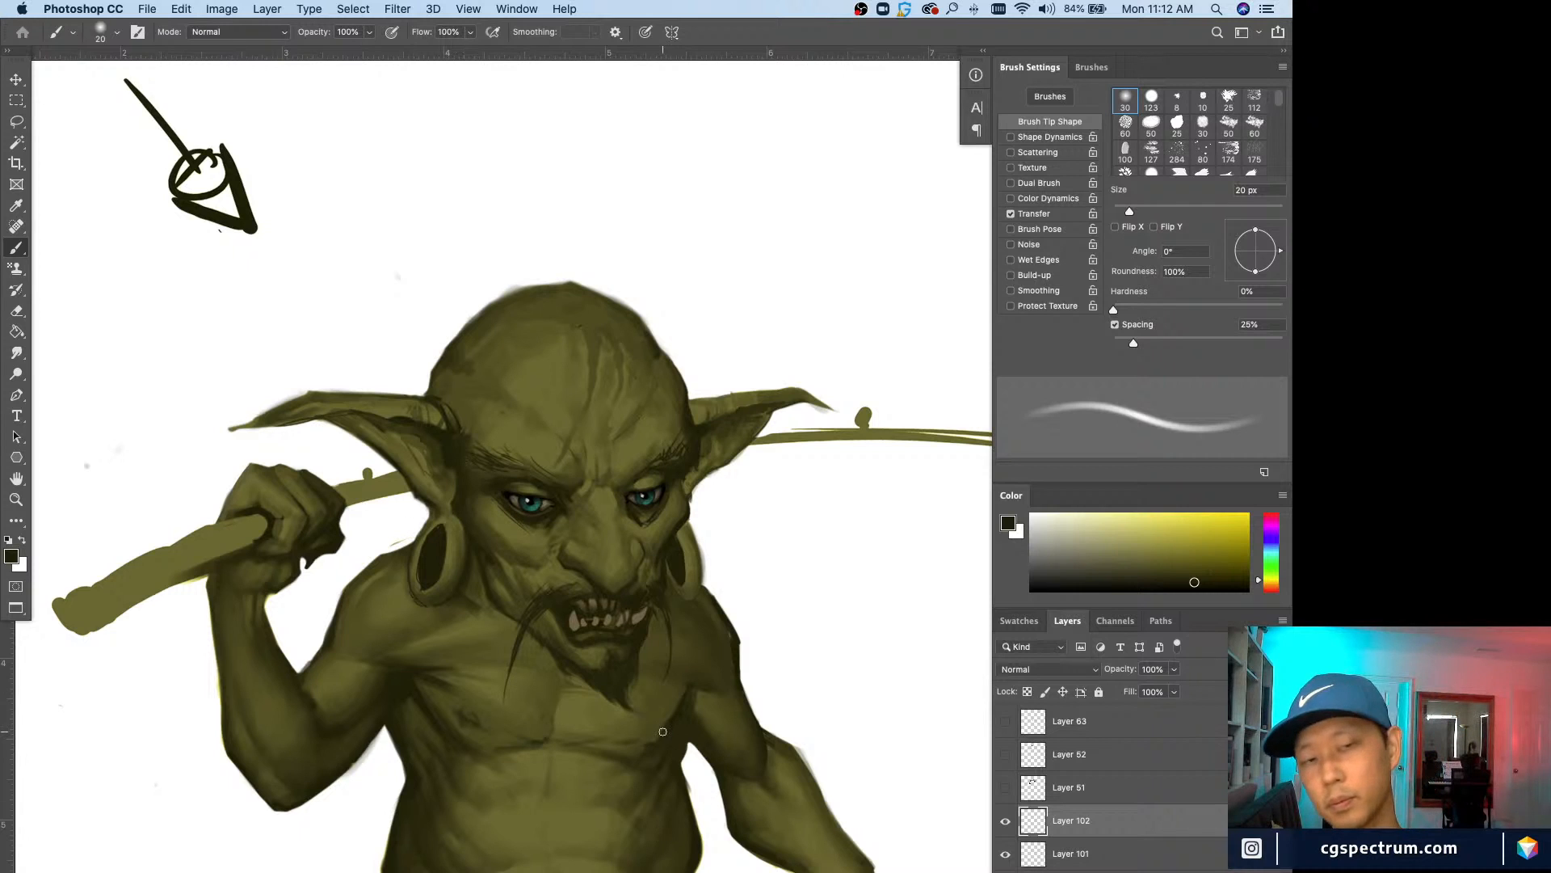
key("super+minus")
key("super+minus")
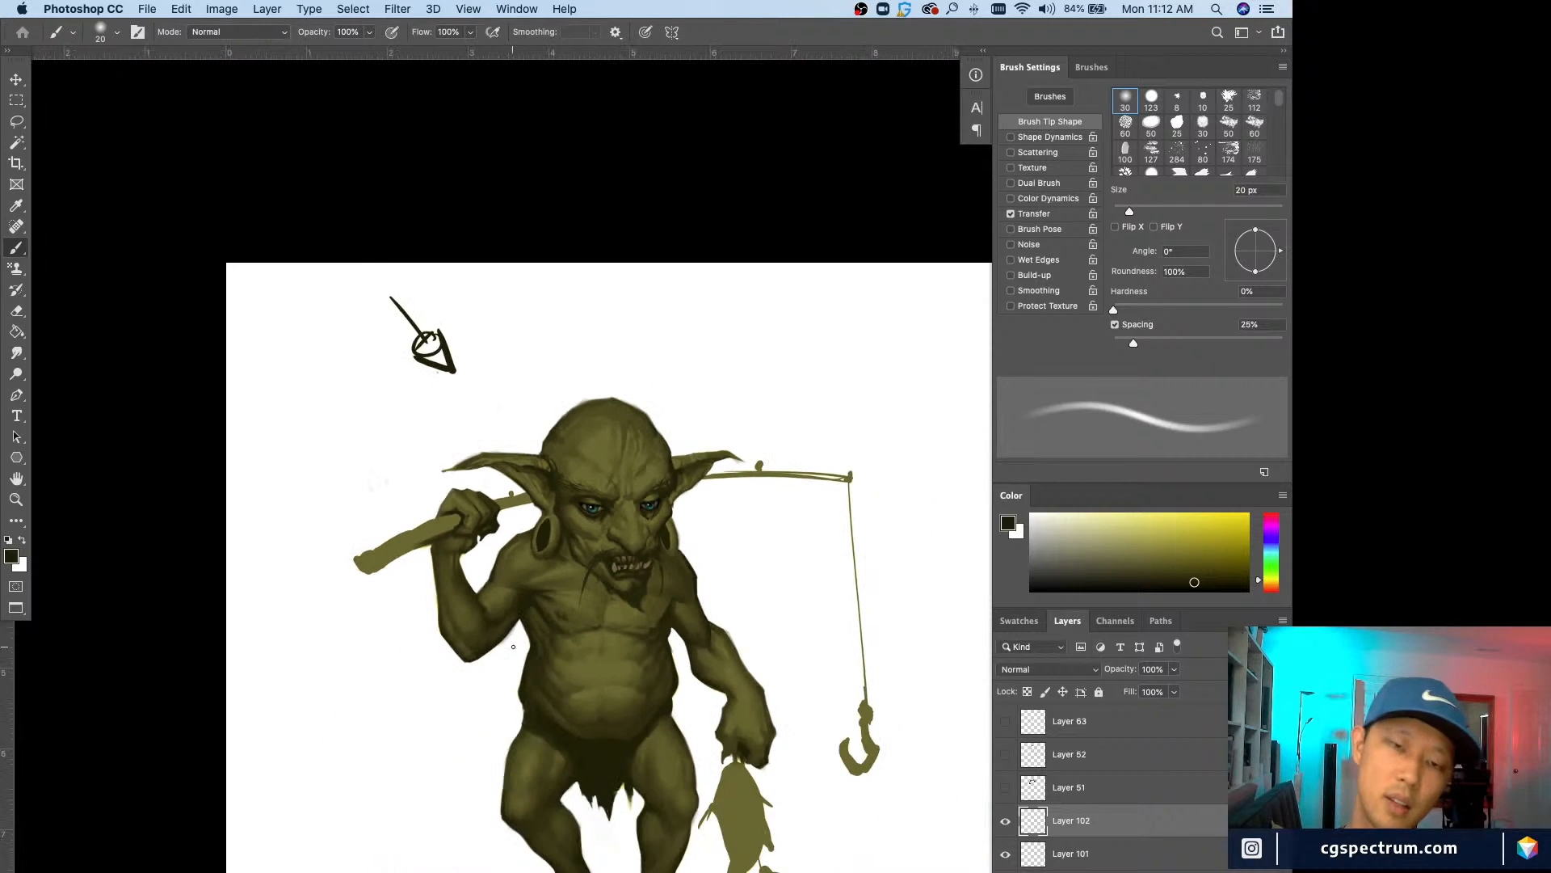
Step: Add a new layer and darken the temple above the raised-fist-side ear with sampled dark olive, using a soft brush at 25 and 15 px
key("super+plus")
key("ctrl+shift+alt+super+n")
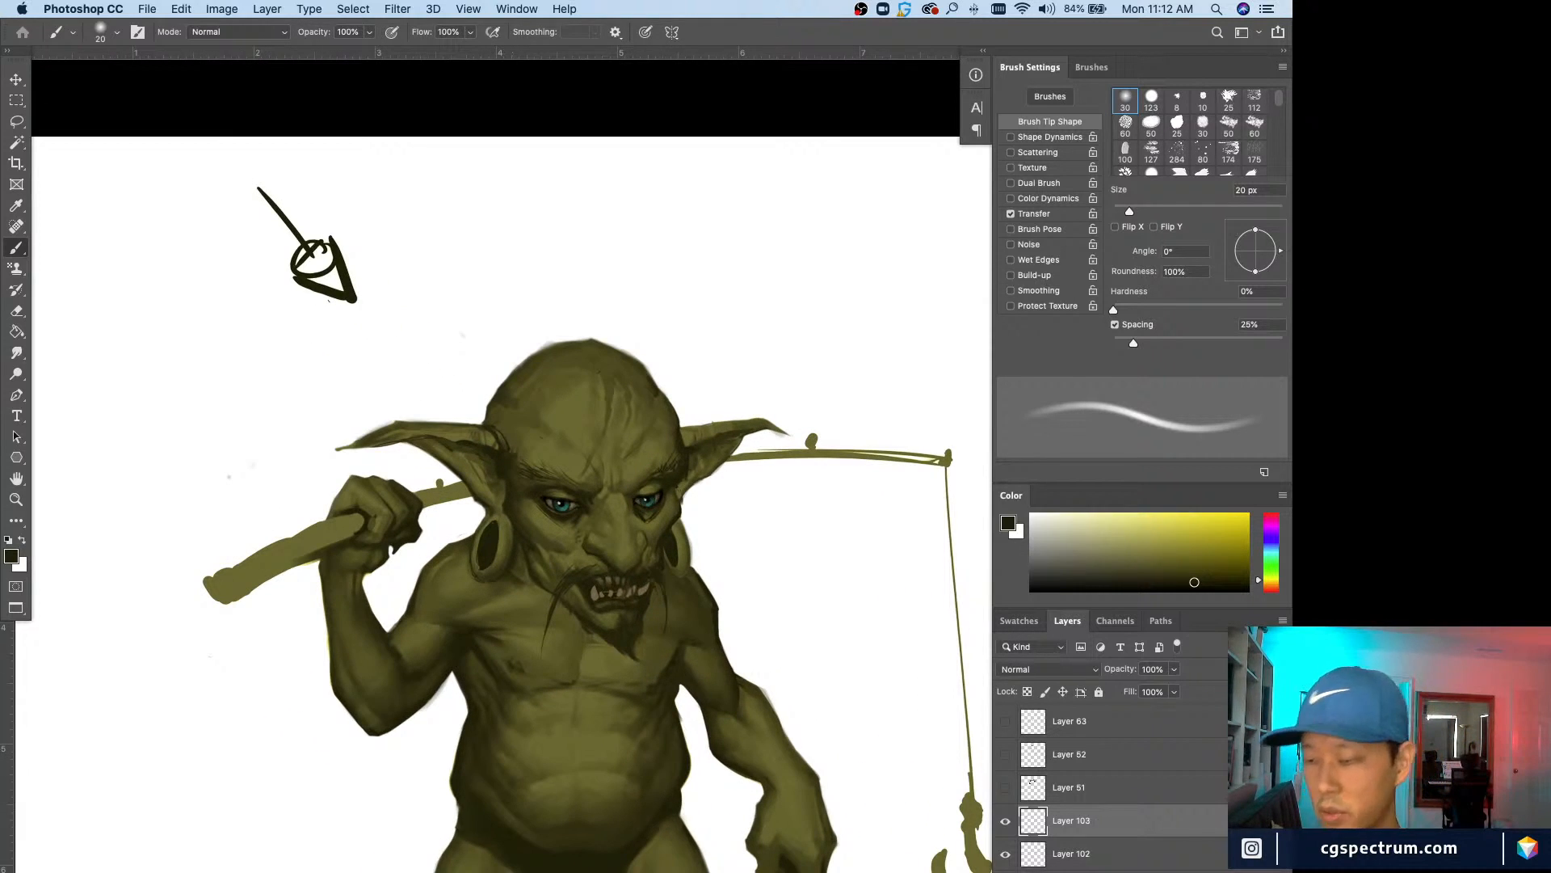
left_click(505, 461, "alt")
key("bracketright")
key("bracketright")
key("bracketleft")
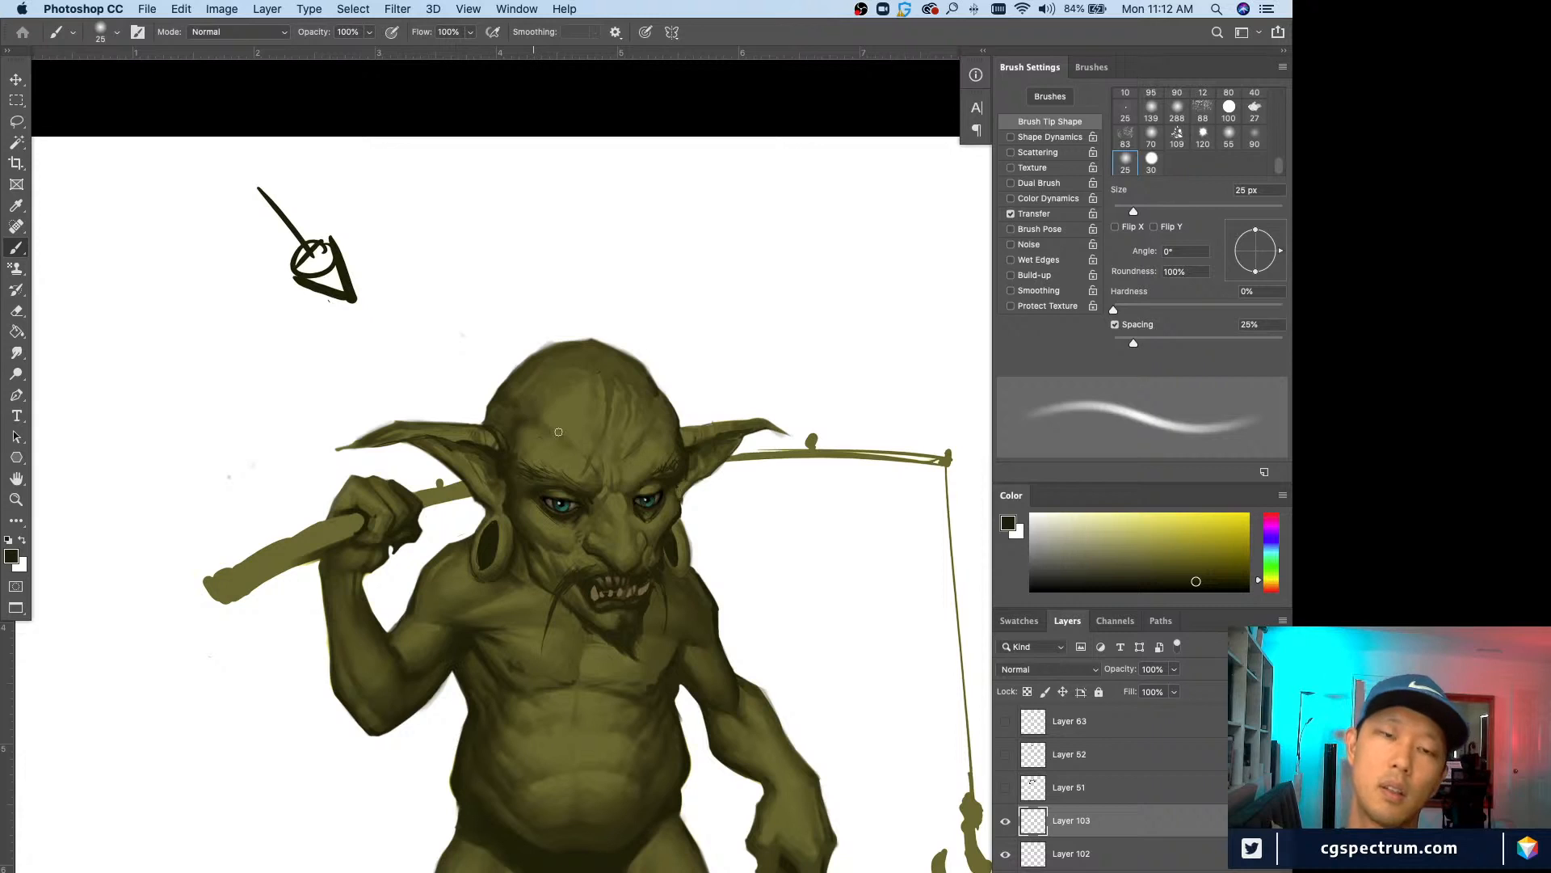
key("bracketleft")
key("bracketleft")
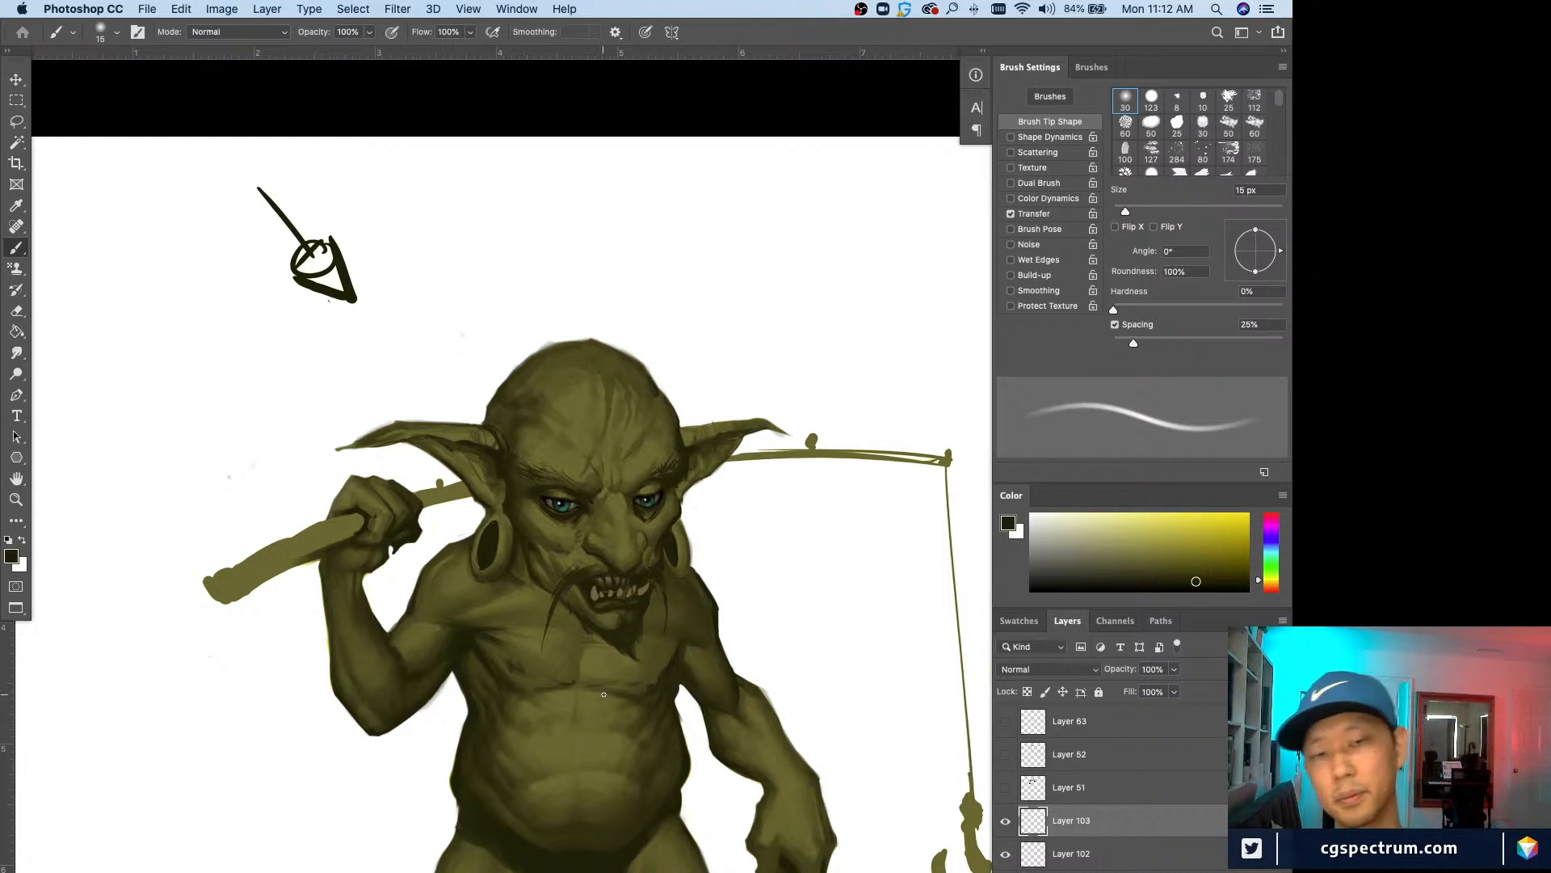
Step: Touch up the raised-fist-side temple and the far cheek edge with sampled olives, reducing the brush from 15 to 7 px
left_click(534, 522, "alt")
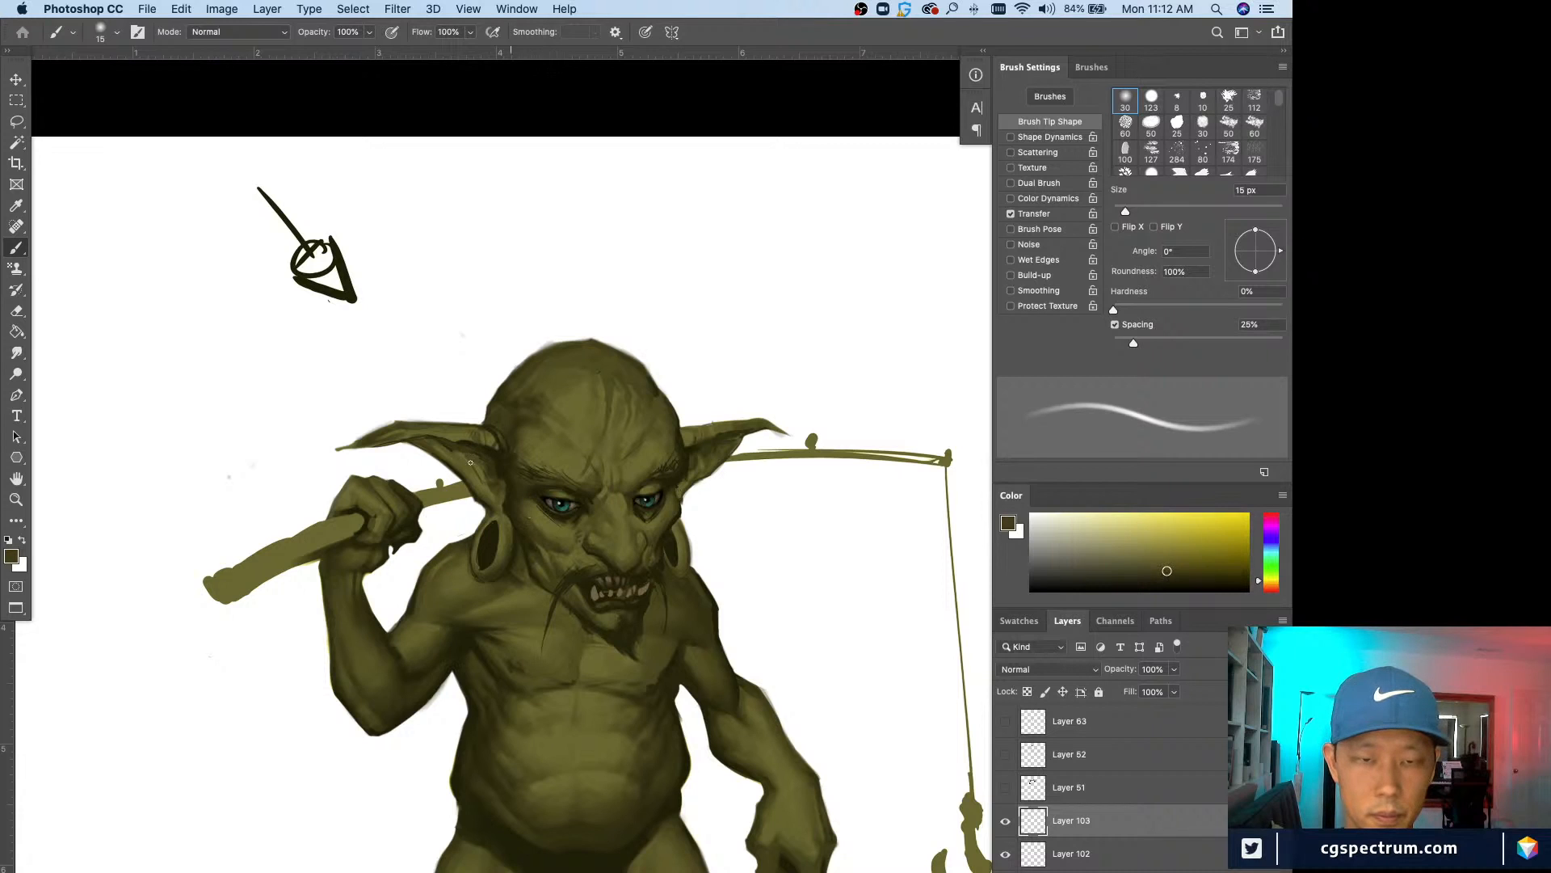
key("super+plus")
left_click(487, 521, "alt")
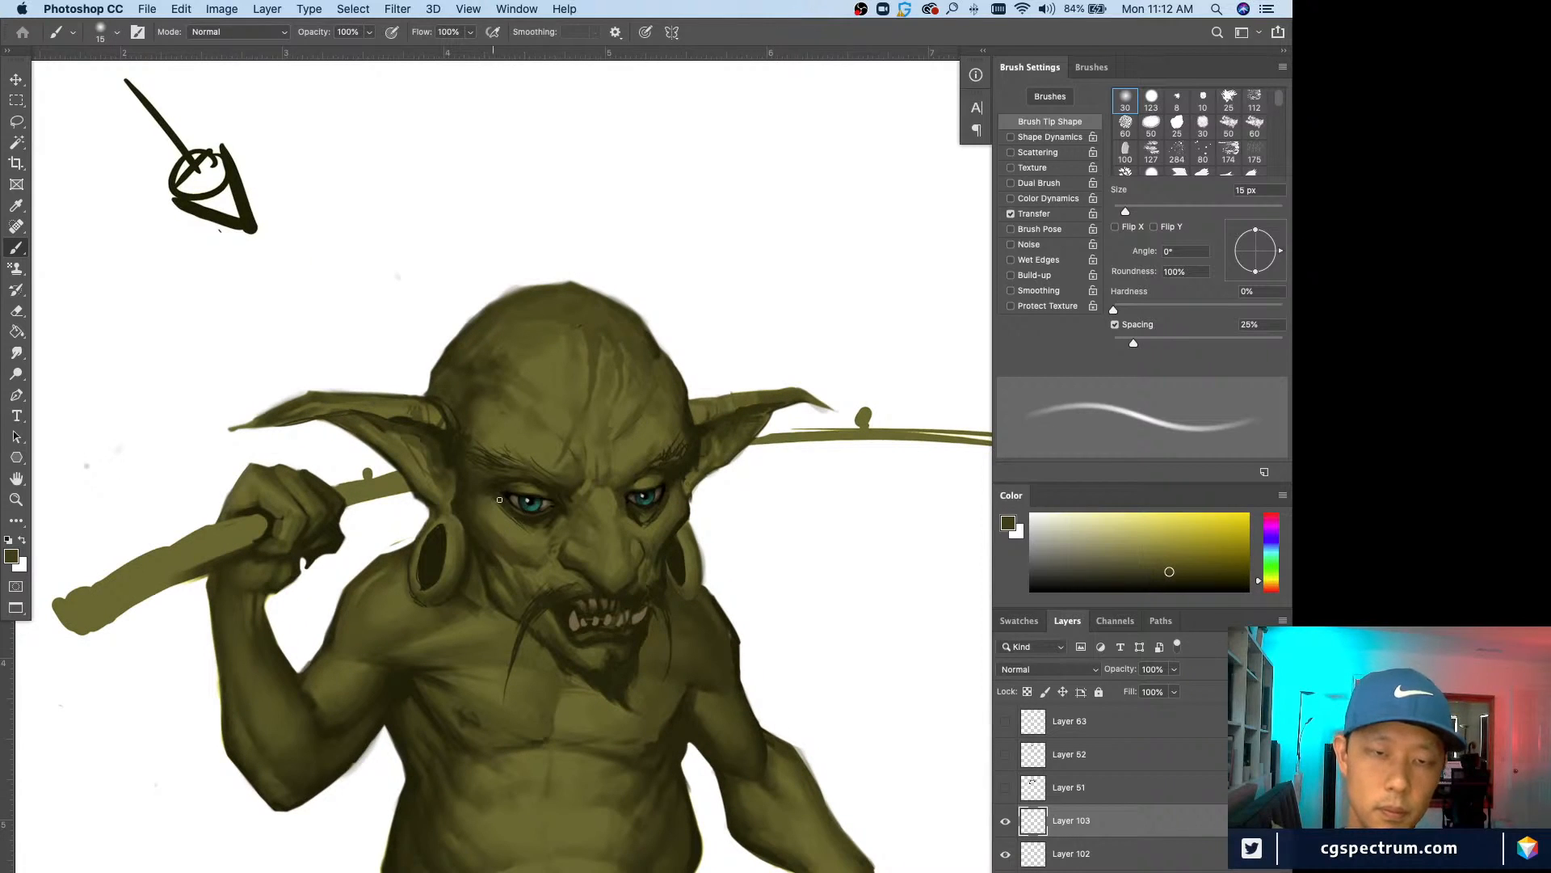
key("bracketleft")
left_click(473, 484, "alt")
key("bracketleft")
key("bracketleft")
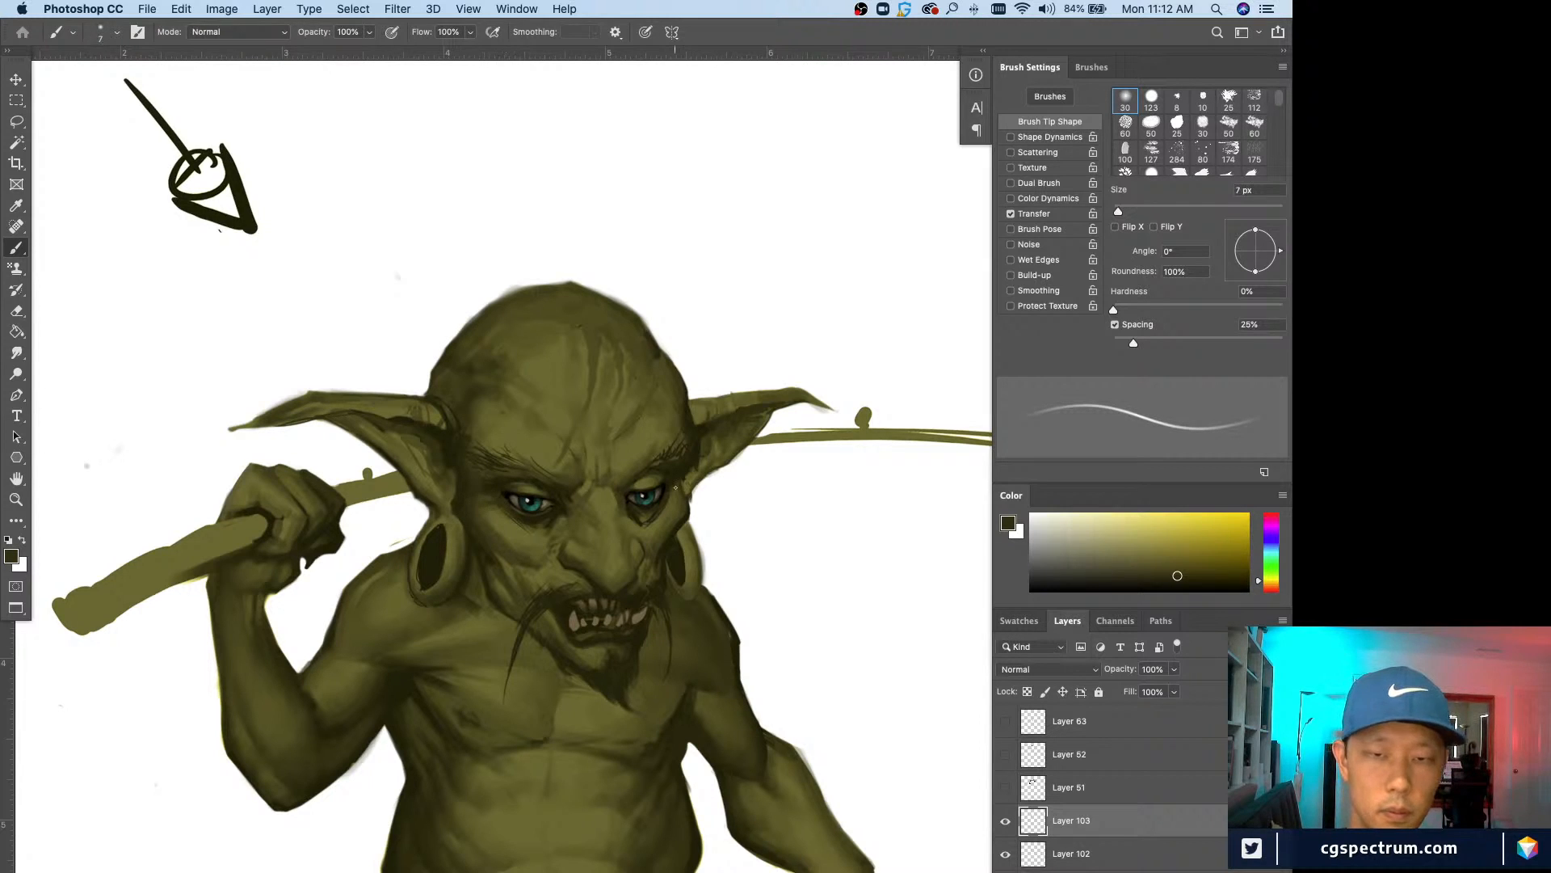
left_click_drag(687, 500, 695, 512)
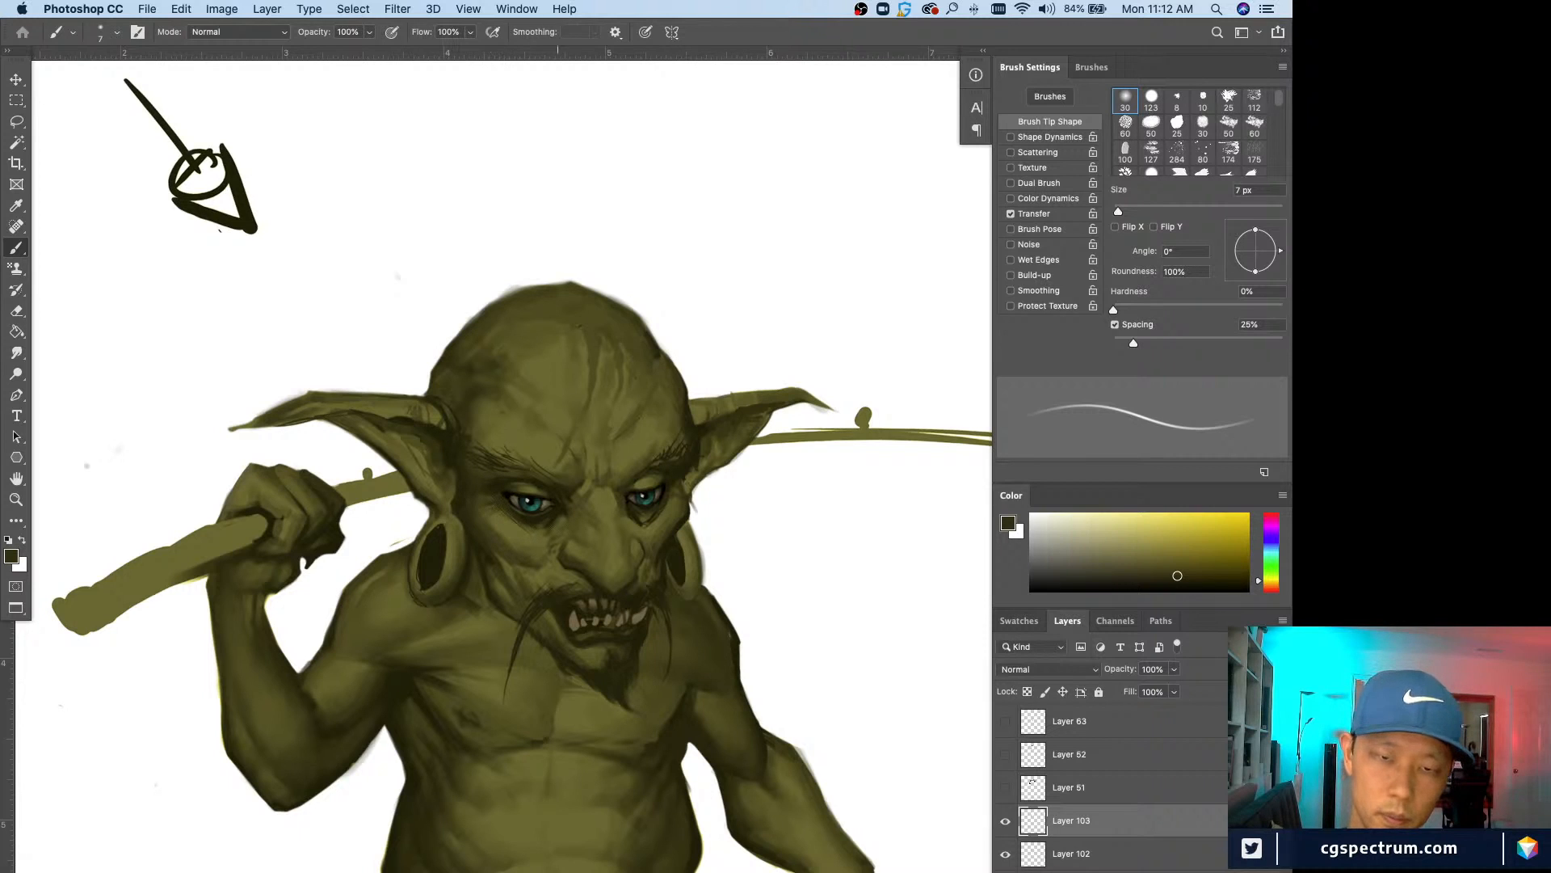
Step: Shade beneath the raised-fist-side eye with sampled dark and mid olives, enlarging the brush from 7 to 9 px
left_click(517, 525, "alt")
scroll(664, 515, "up", 2)
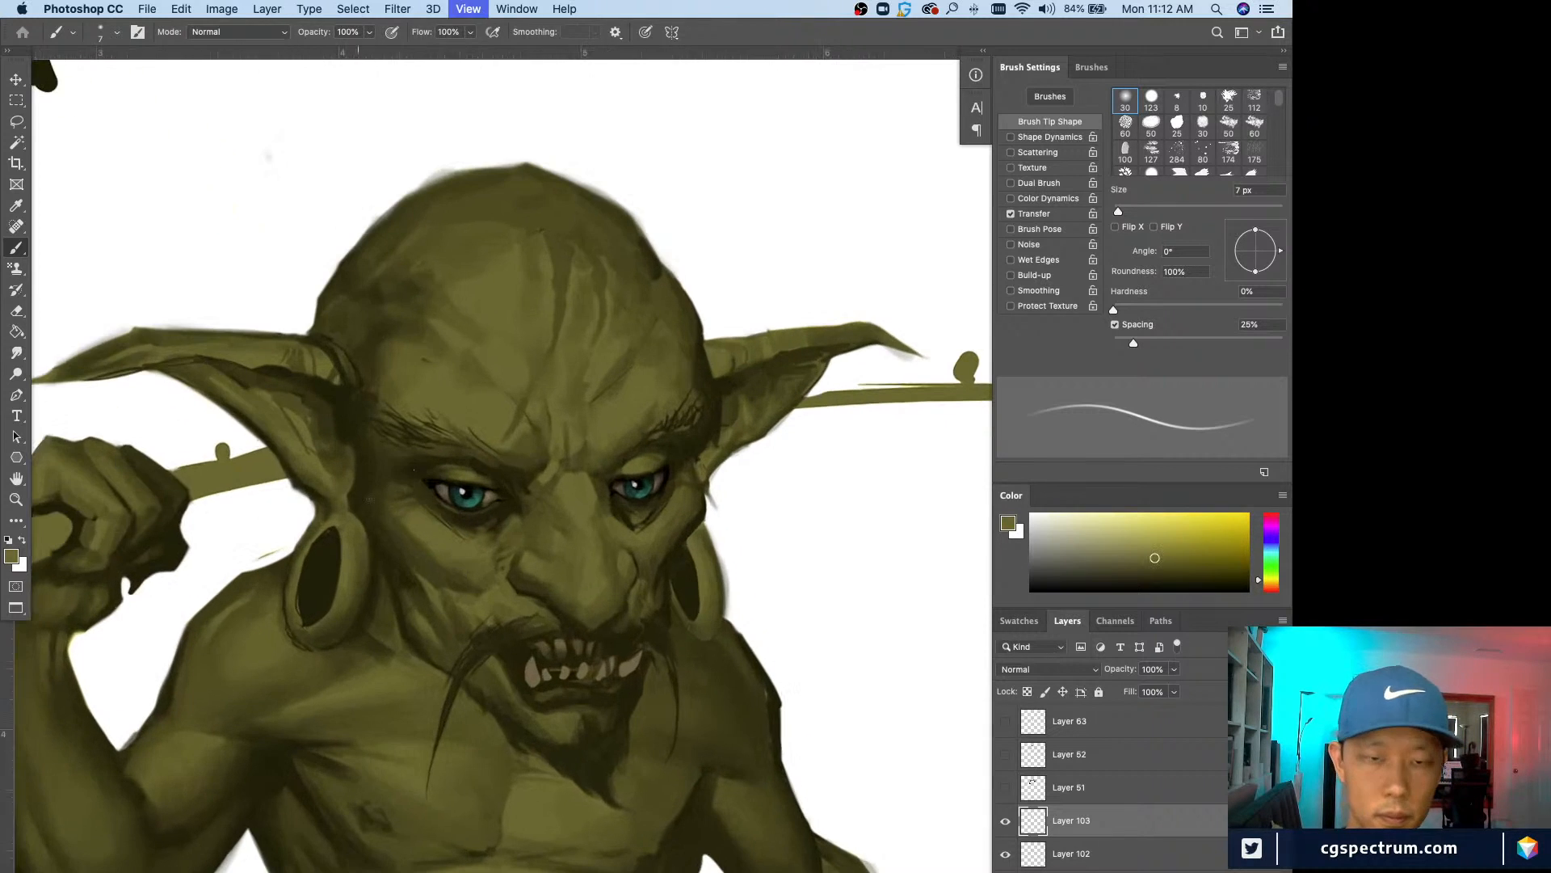
left_click(446, 502, "alt")
key("bracketright")
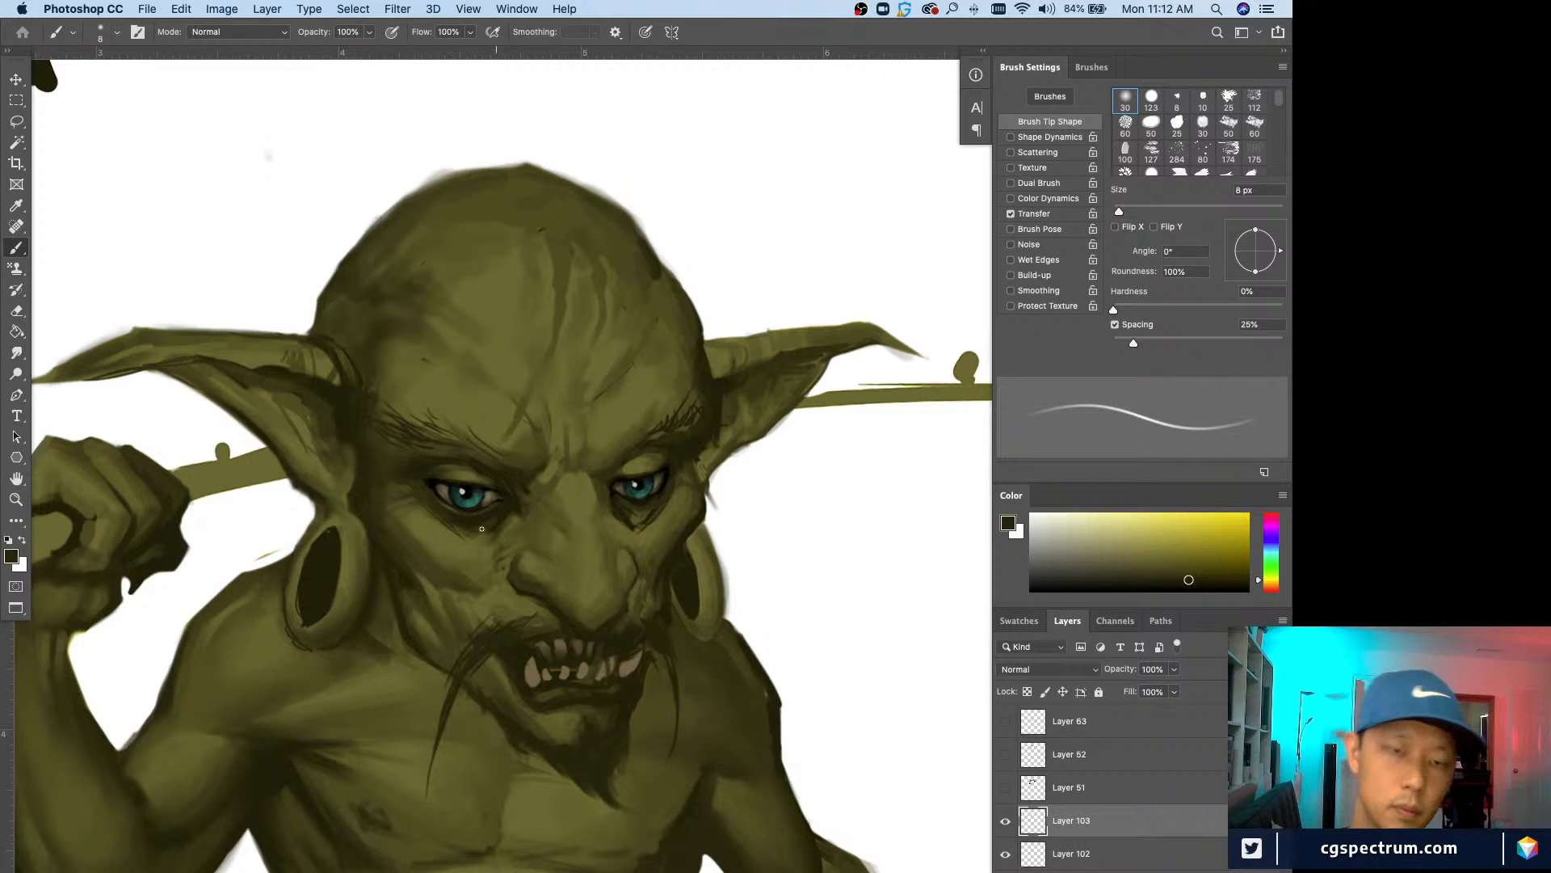
left_click(439, 525, "alt")
key("bracketright")
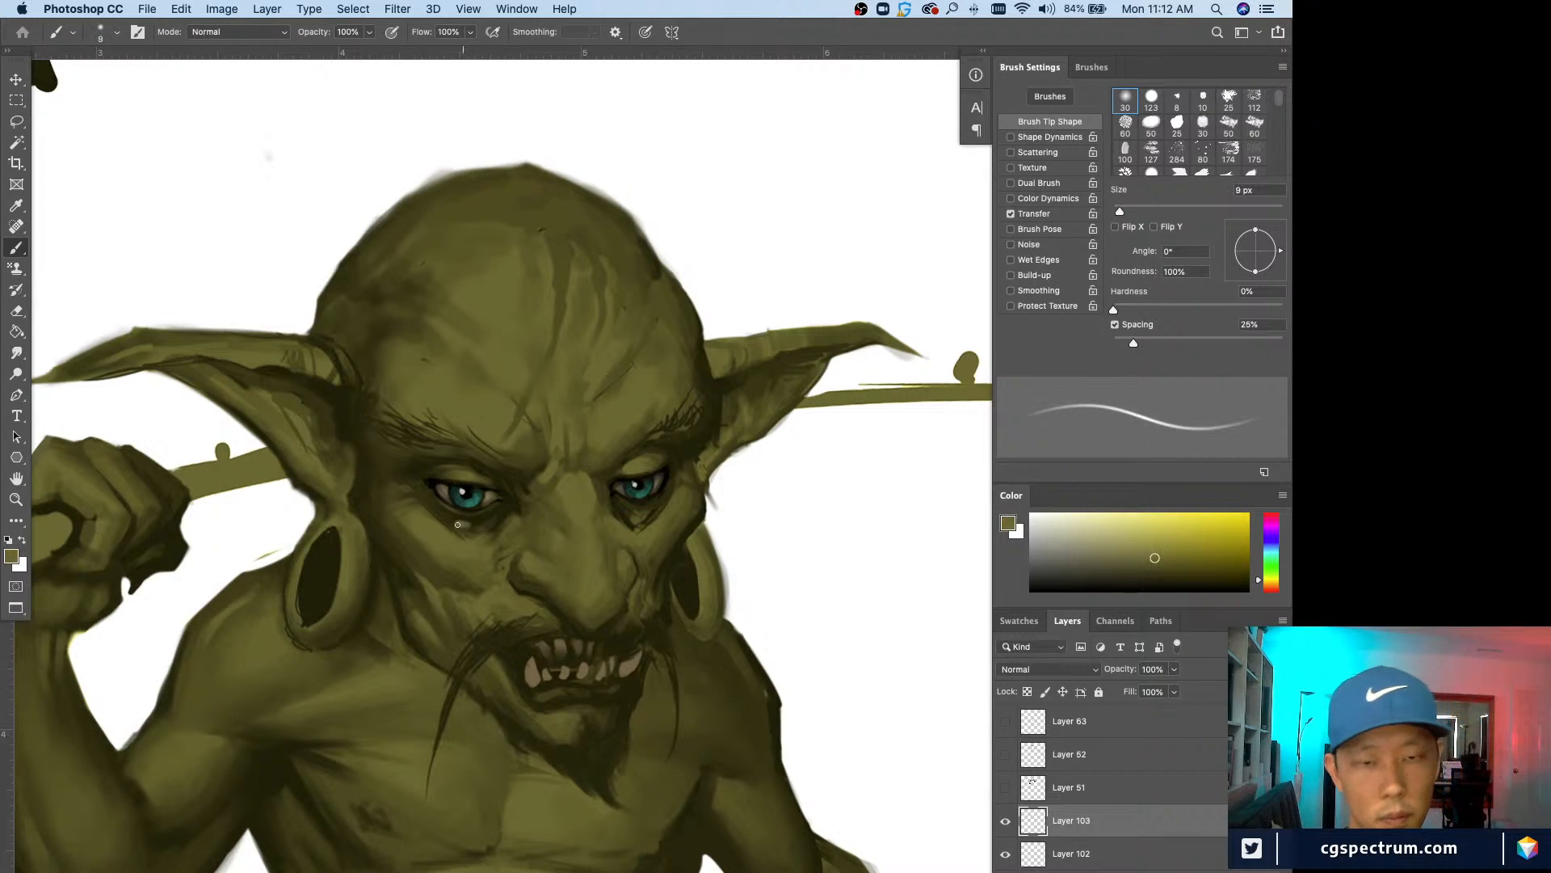
Step: Add a new layer and soften the eye bag below the raised-fist-side eye with sampled mid olives, using a 9 to 10 px brush
key("super+alt+shift+n")
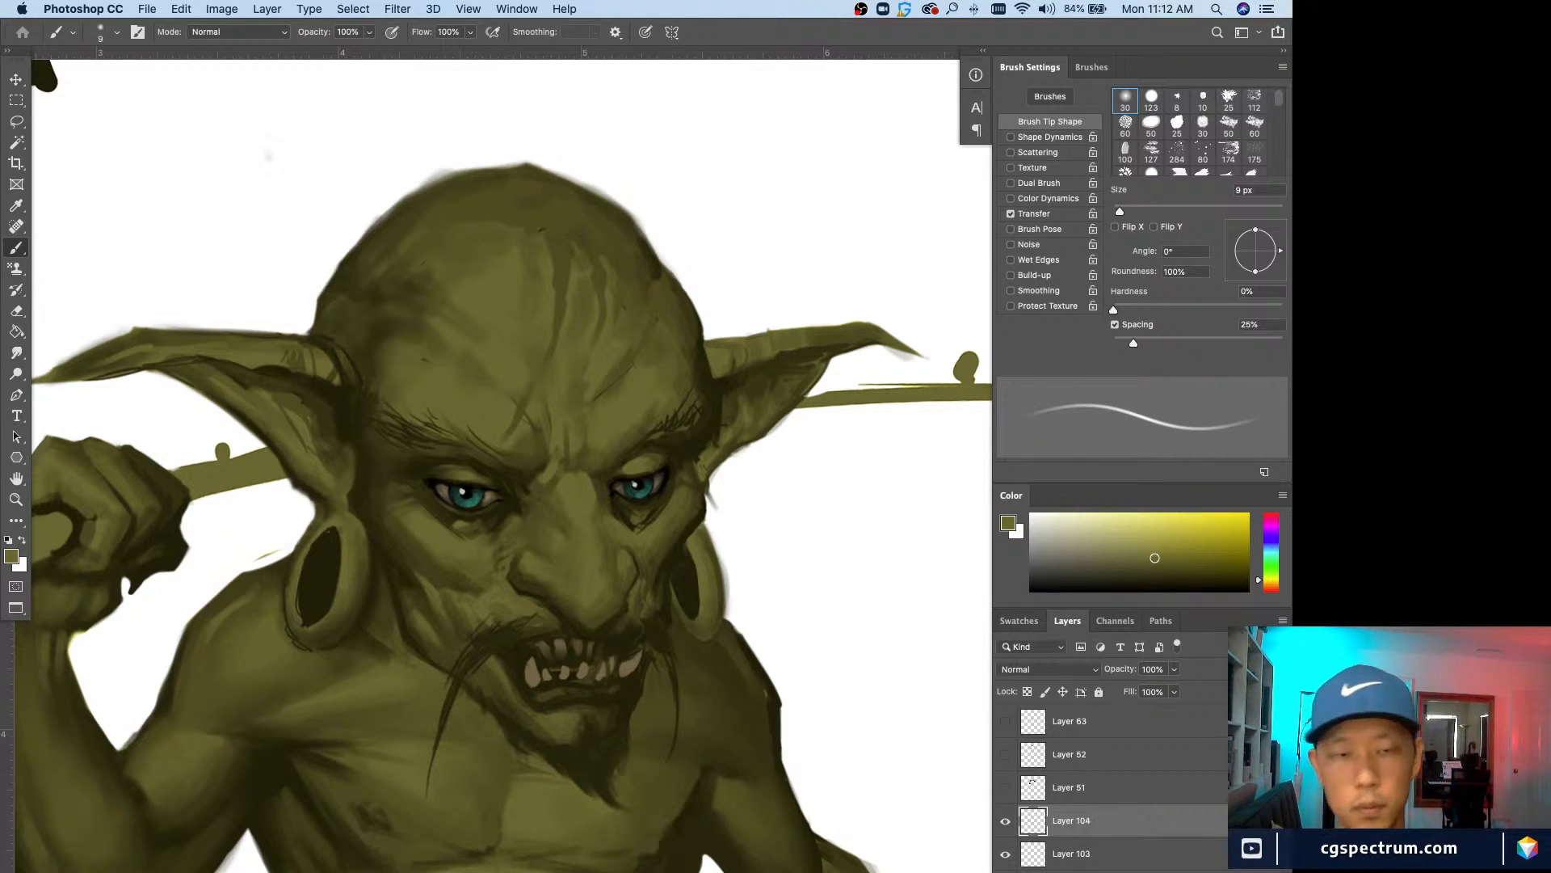
left_click(460, 518, "alt")
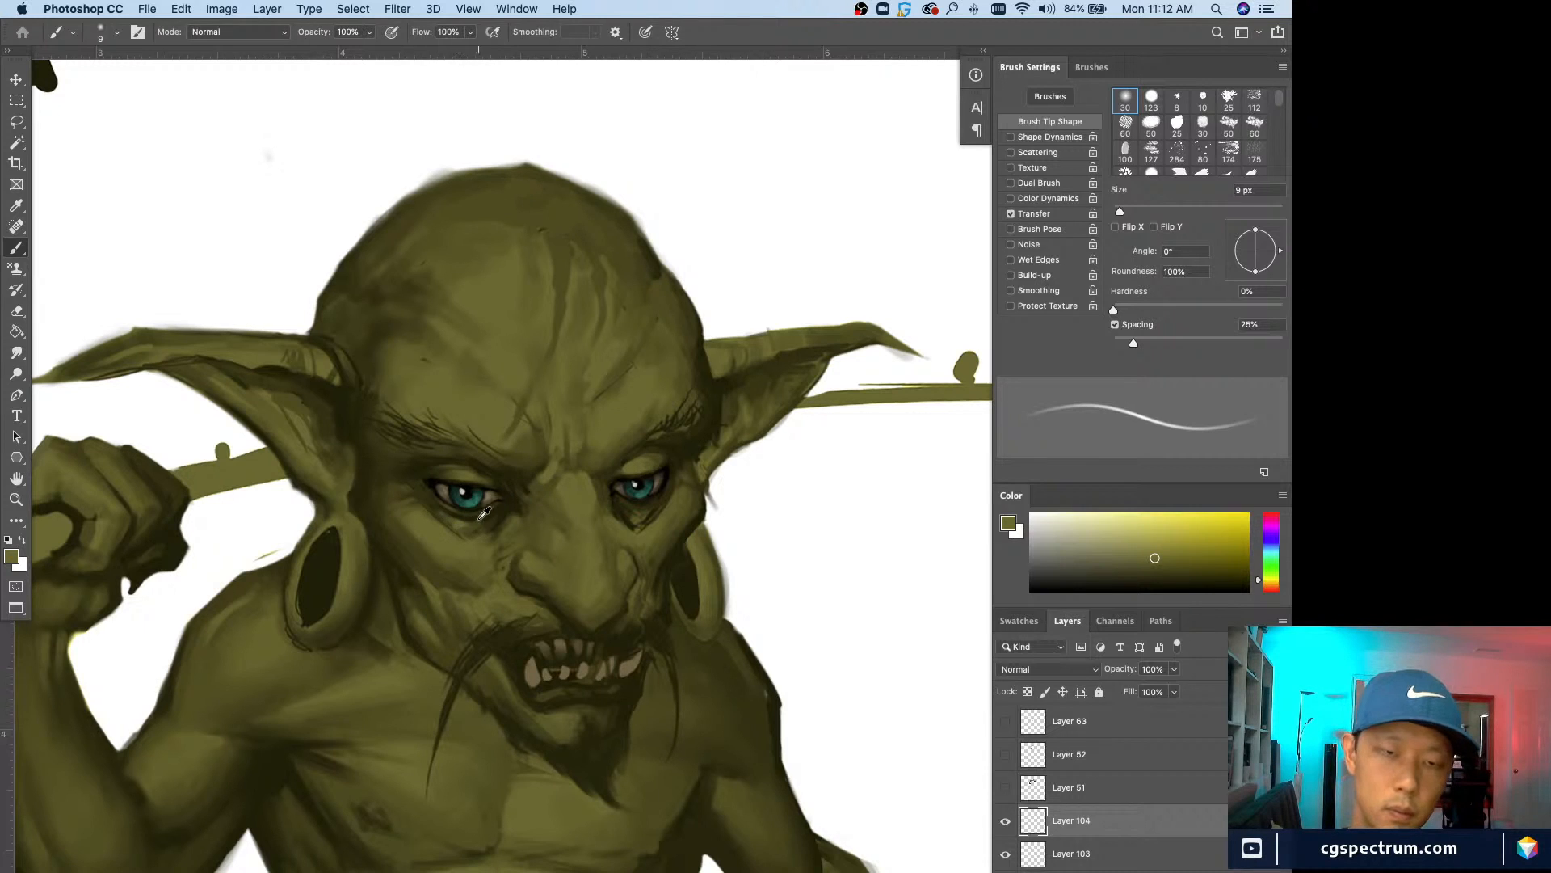
left_click(475, 515, "alt")
left_click(467, 517, "alt")
key("bracketright")
left_click_drag(438, 509, 485, 517)
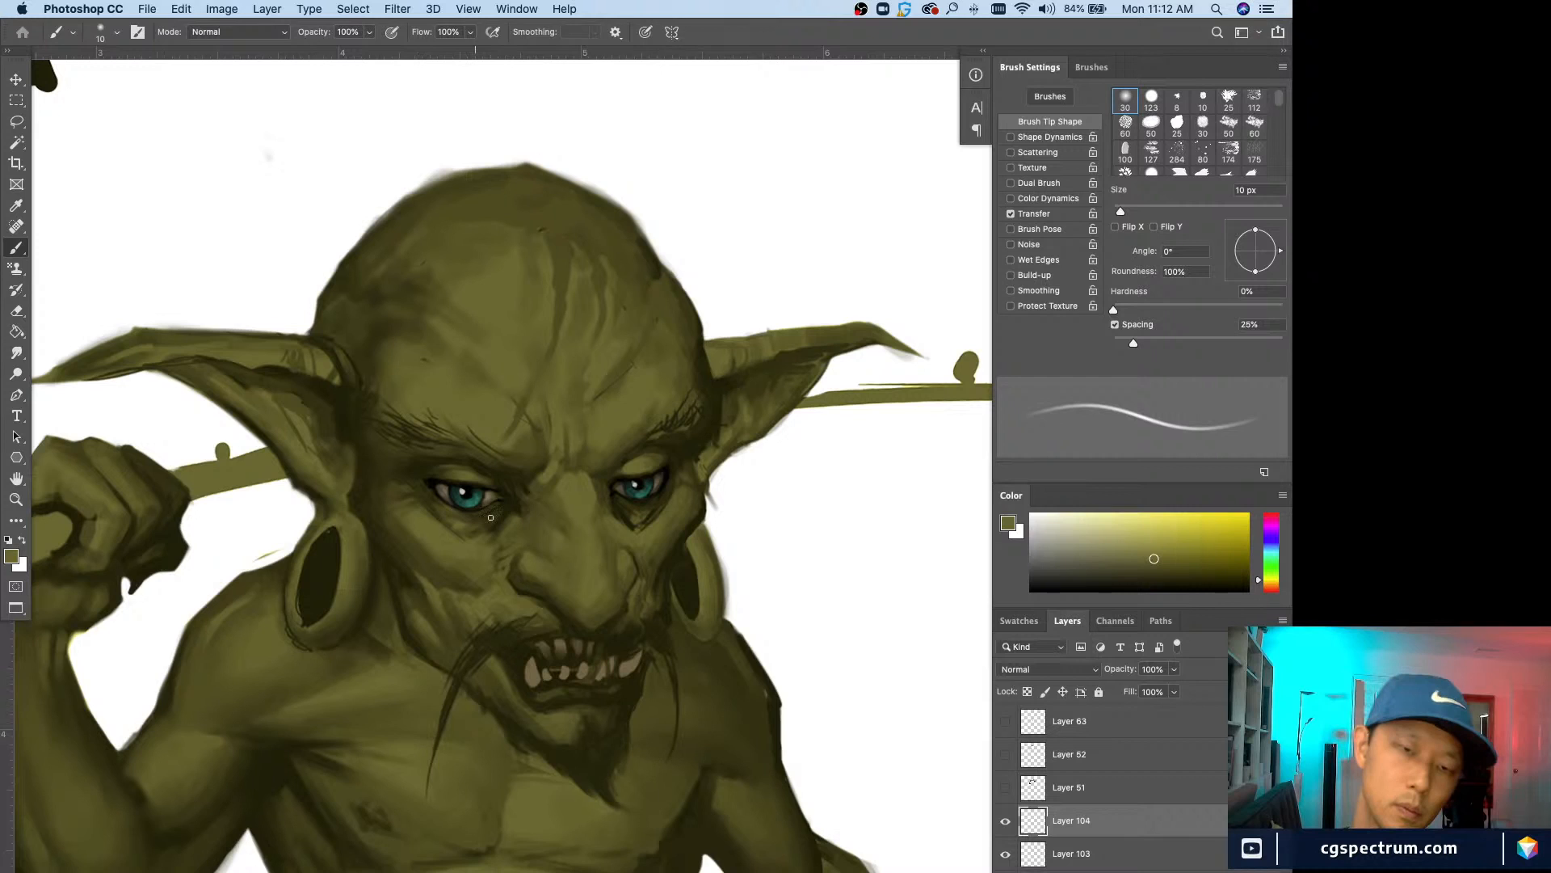
Step: Refine the lower lid and outer corner of the raised-fist-side eye with sampled dark and mid olives, reducing the brush from 10 to 5 px
left_click(491, 517, "alt")
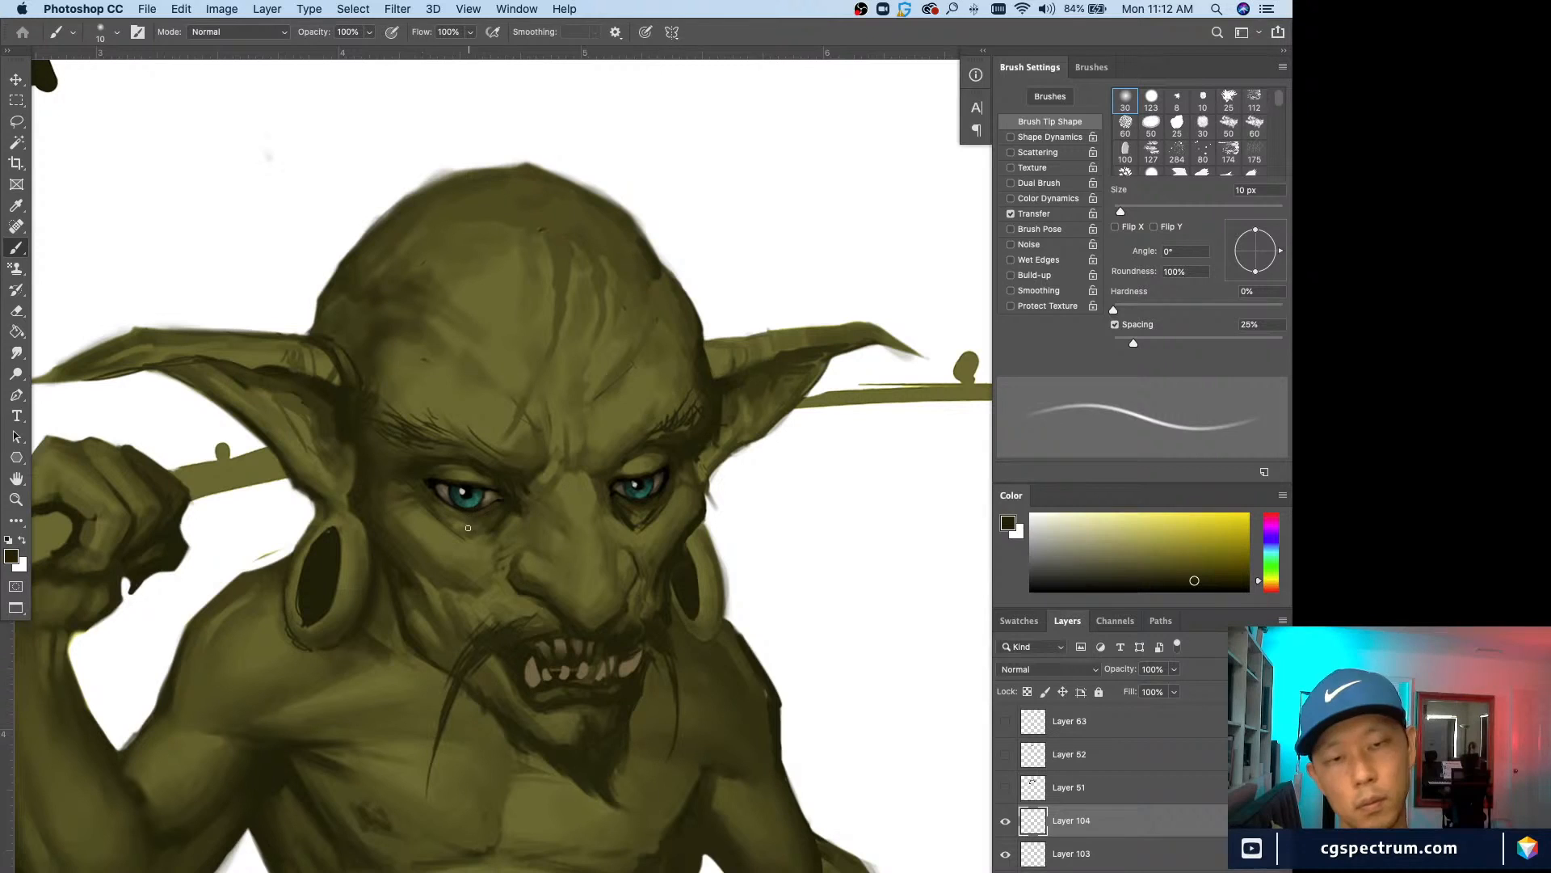
left_click(433, 504, "alt")
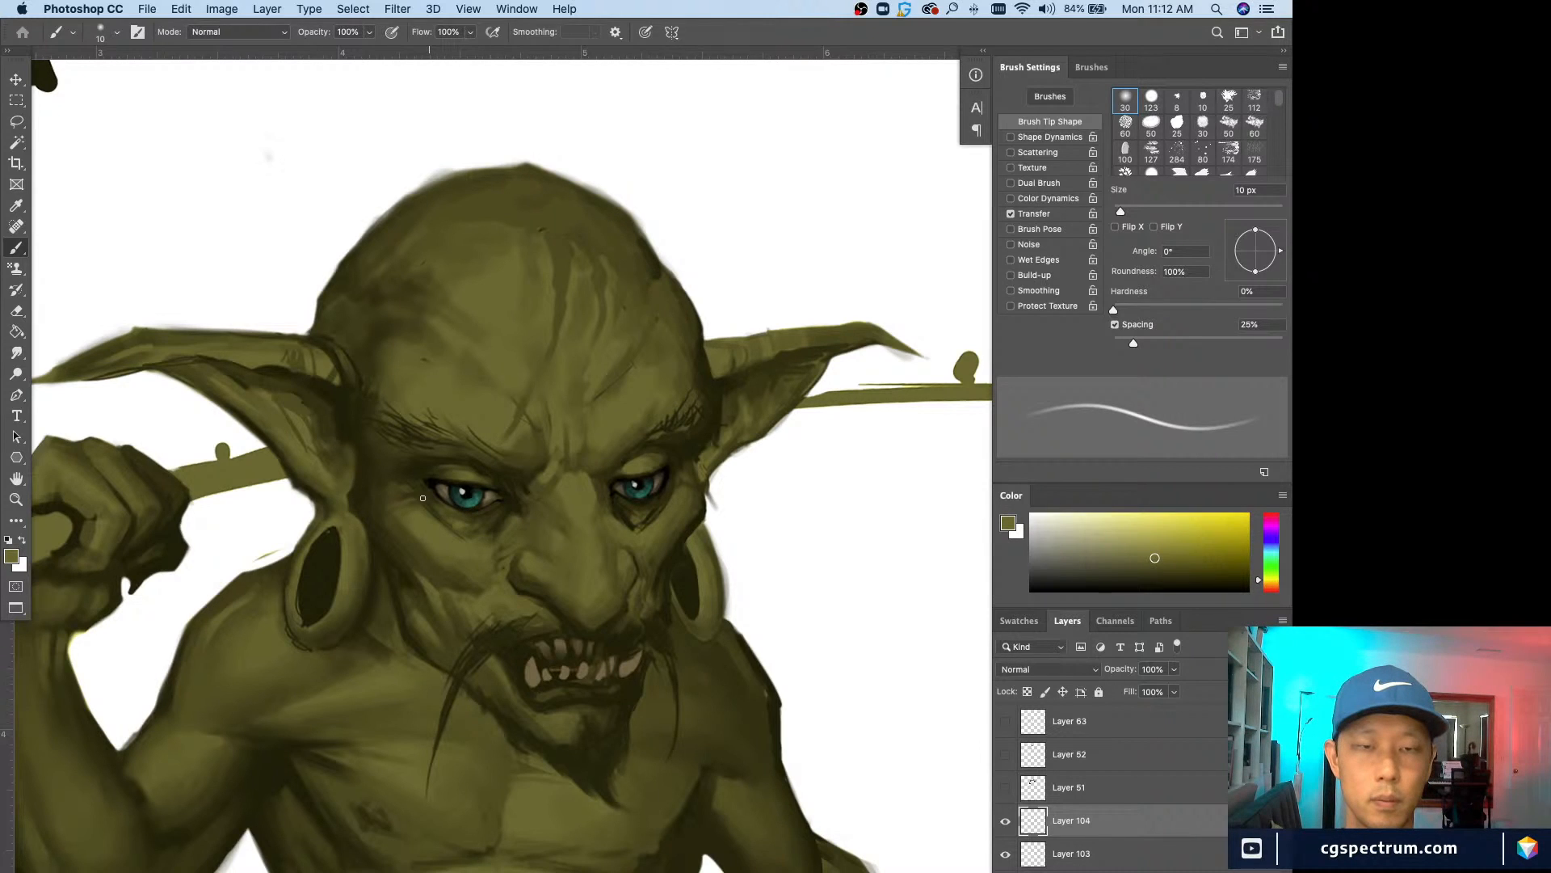
key("bracketleft")
key("bracketleft")
key("bracketleft")
key("bracketleft")
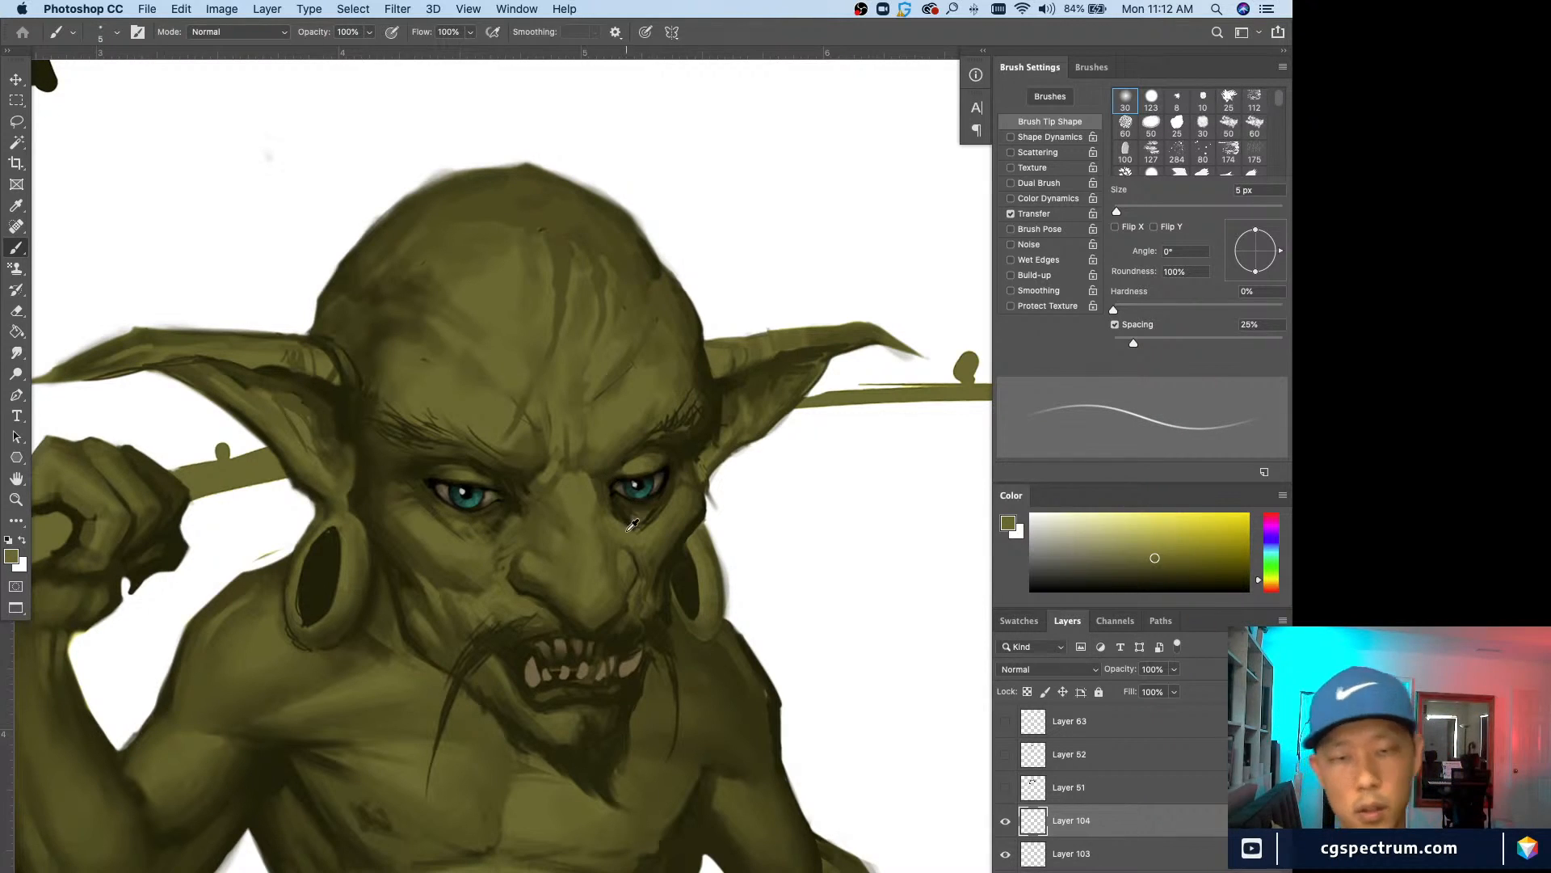
Step: Paint the eye bag under the far-side eye in sampled mid olive, varying the fine brush between 7, 4 and 6 px
key("bracketright")
key("bracketright")
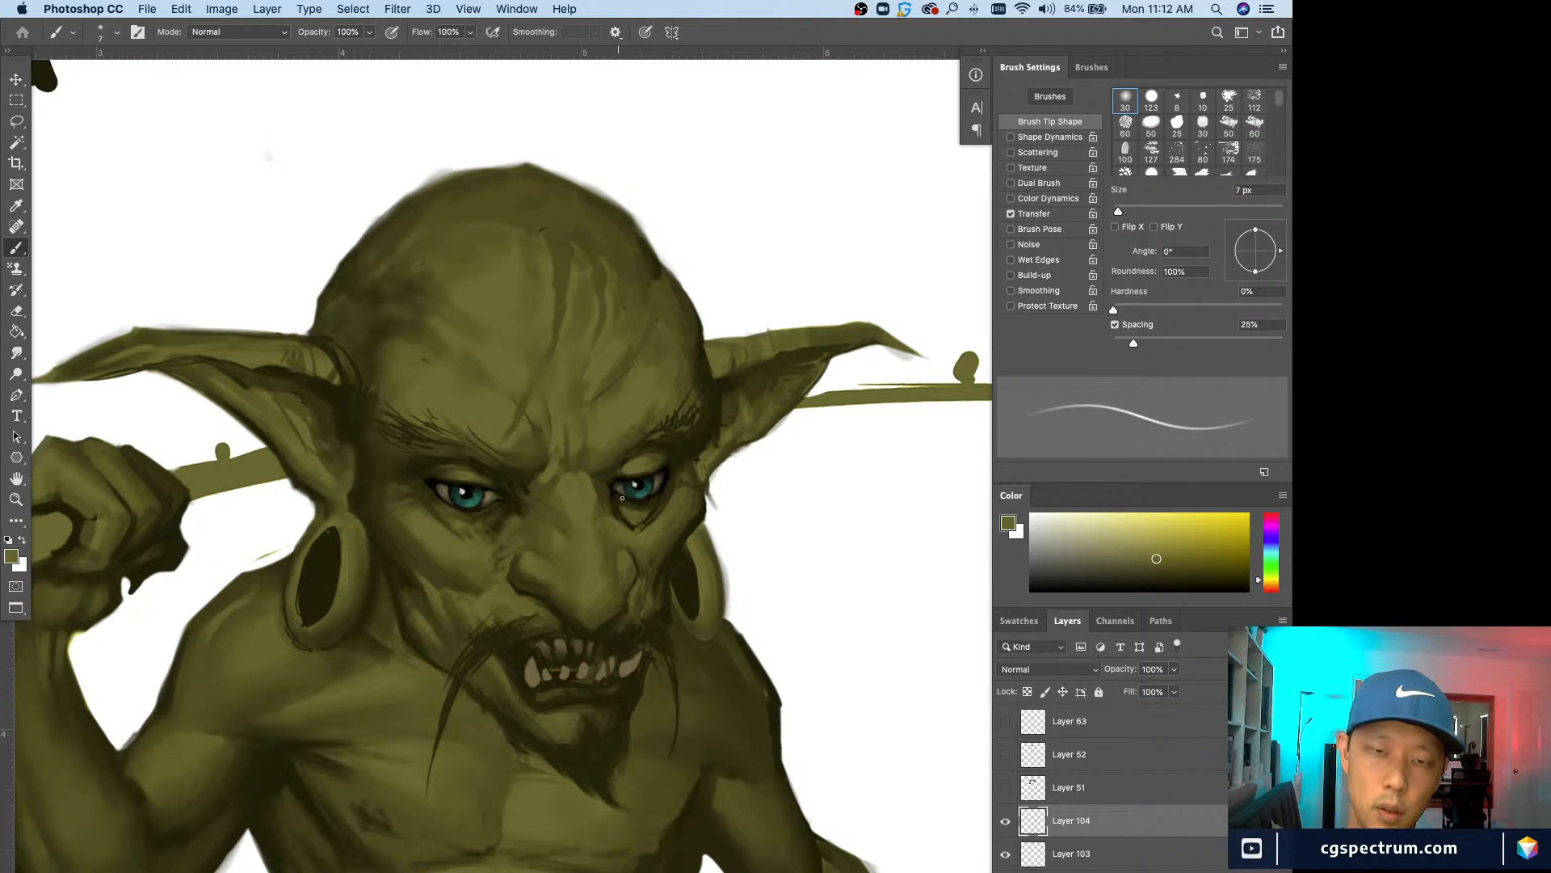
key("bracketleft")
key("bracketleft")
key("bracketleft")
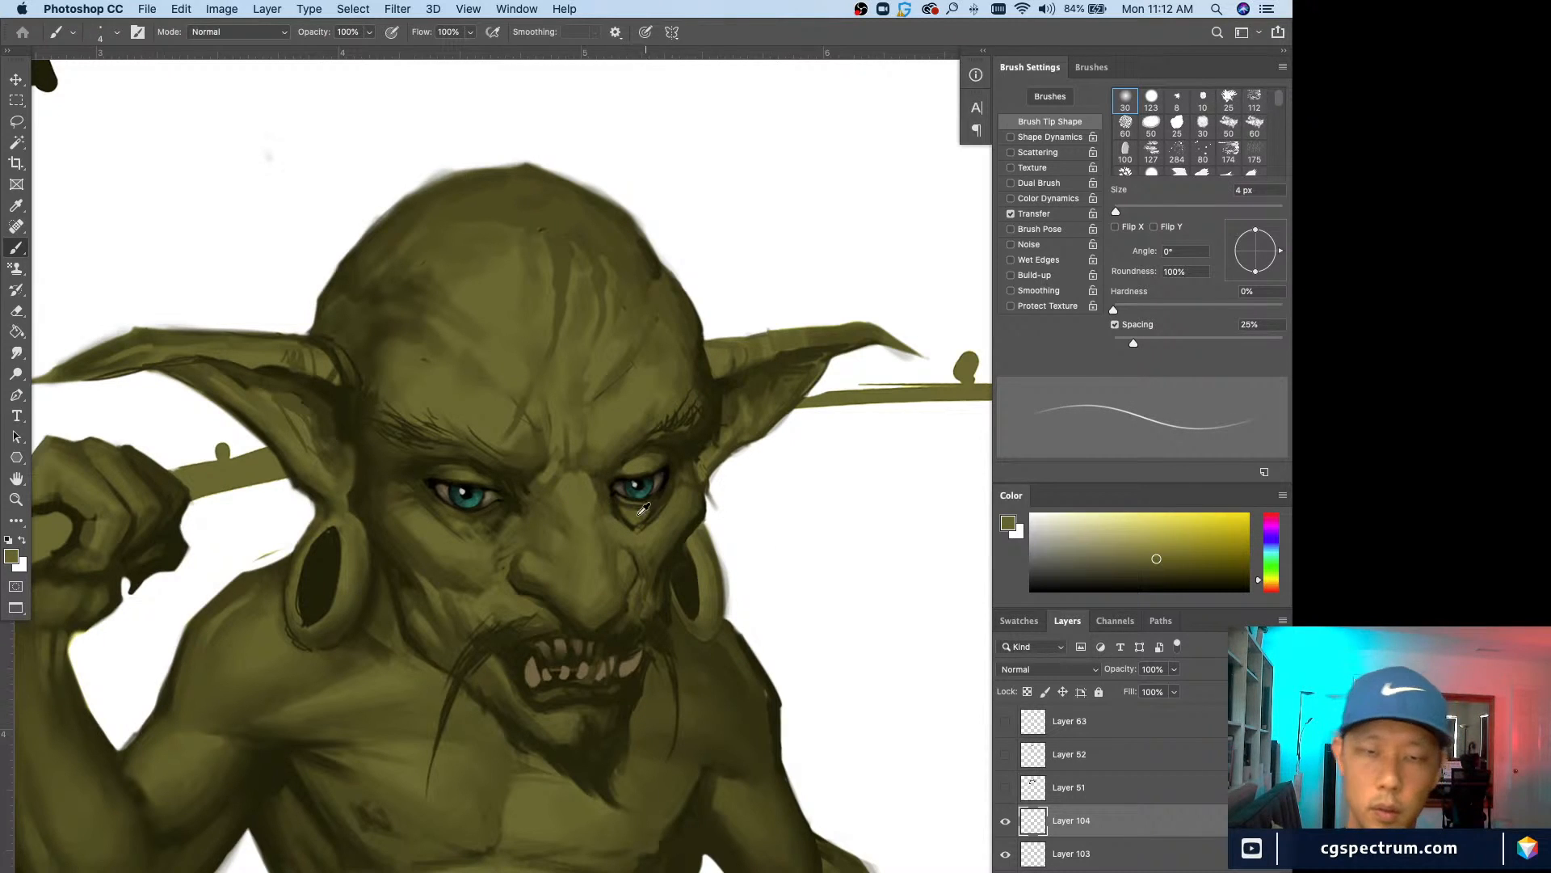
left_click(644, 507, "alt")
key("bracketright")
key("bracketright")
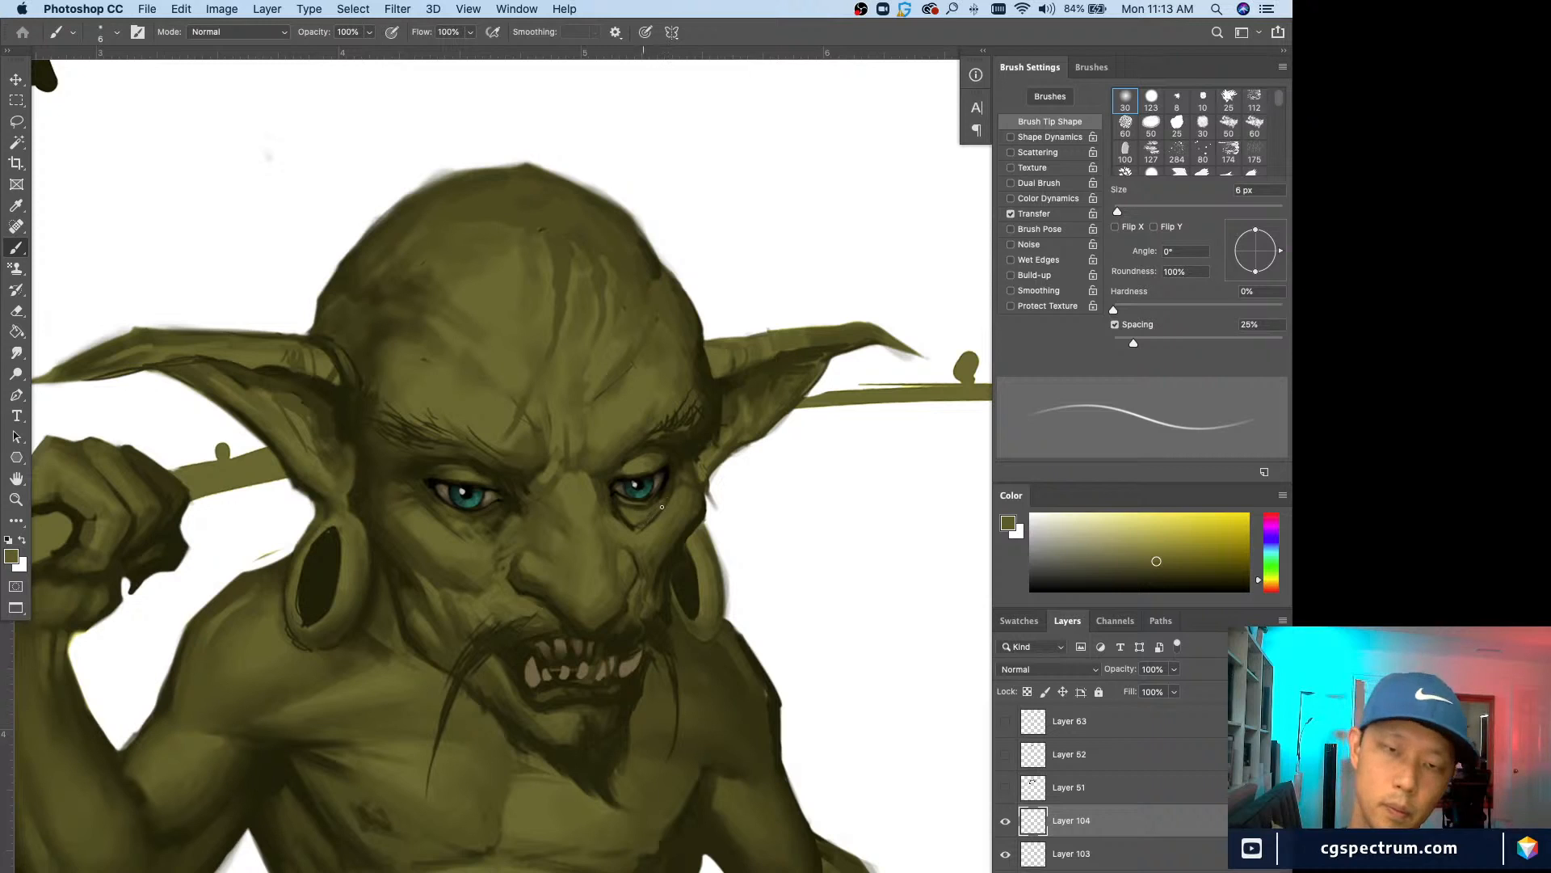
Step: Blend the crease below the far-side eye with alternately sampled dark and mid olives, enlarging the brush from 6 to 8 px
left_click(665, 489, "alt")
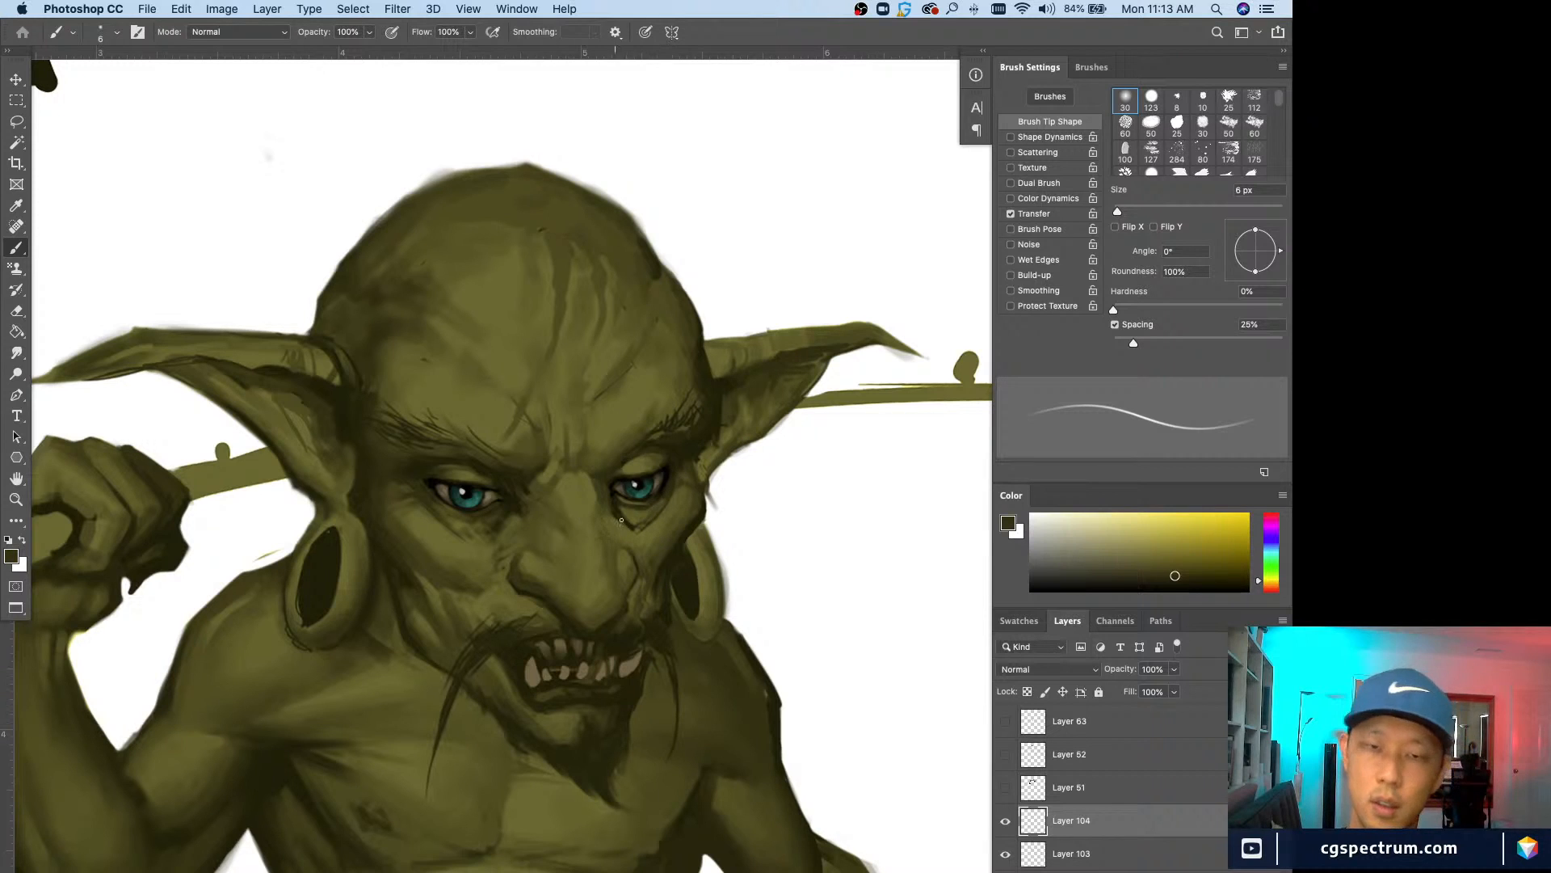
left_click(659, 505, "alt")
key("bracketright")
left_click(618, 506, "alt")
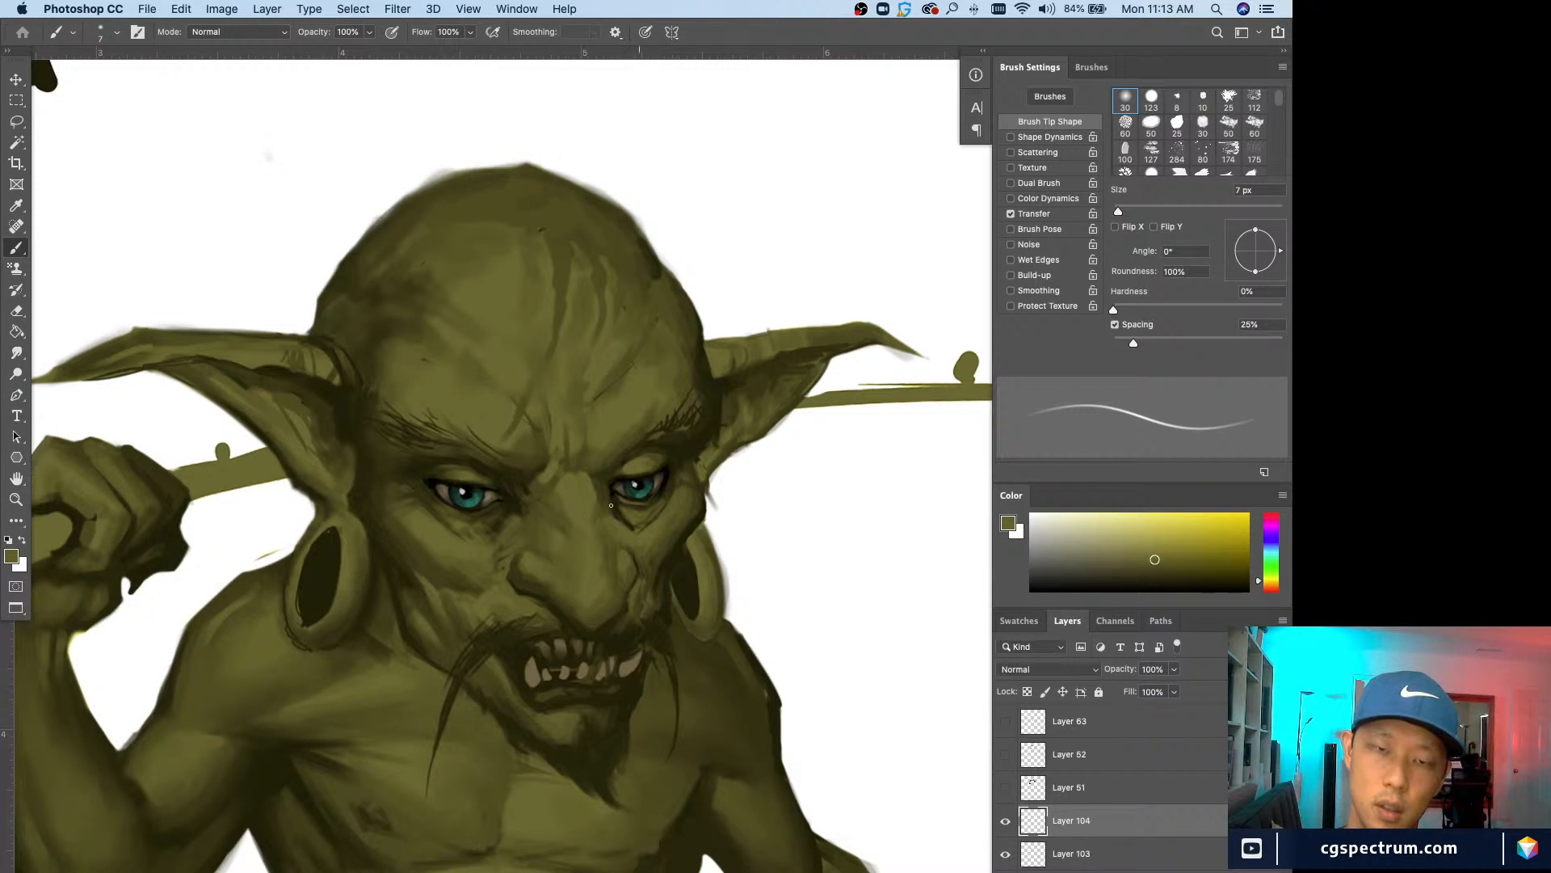
left_click(630, 510, "alt")
key("bracketright")
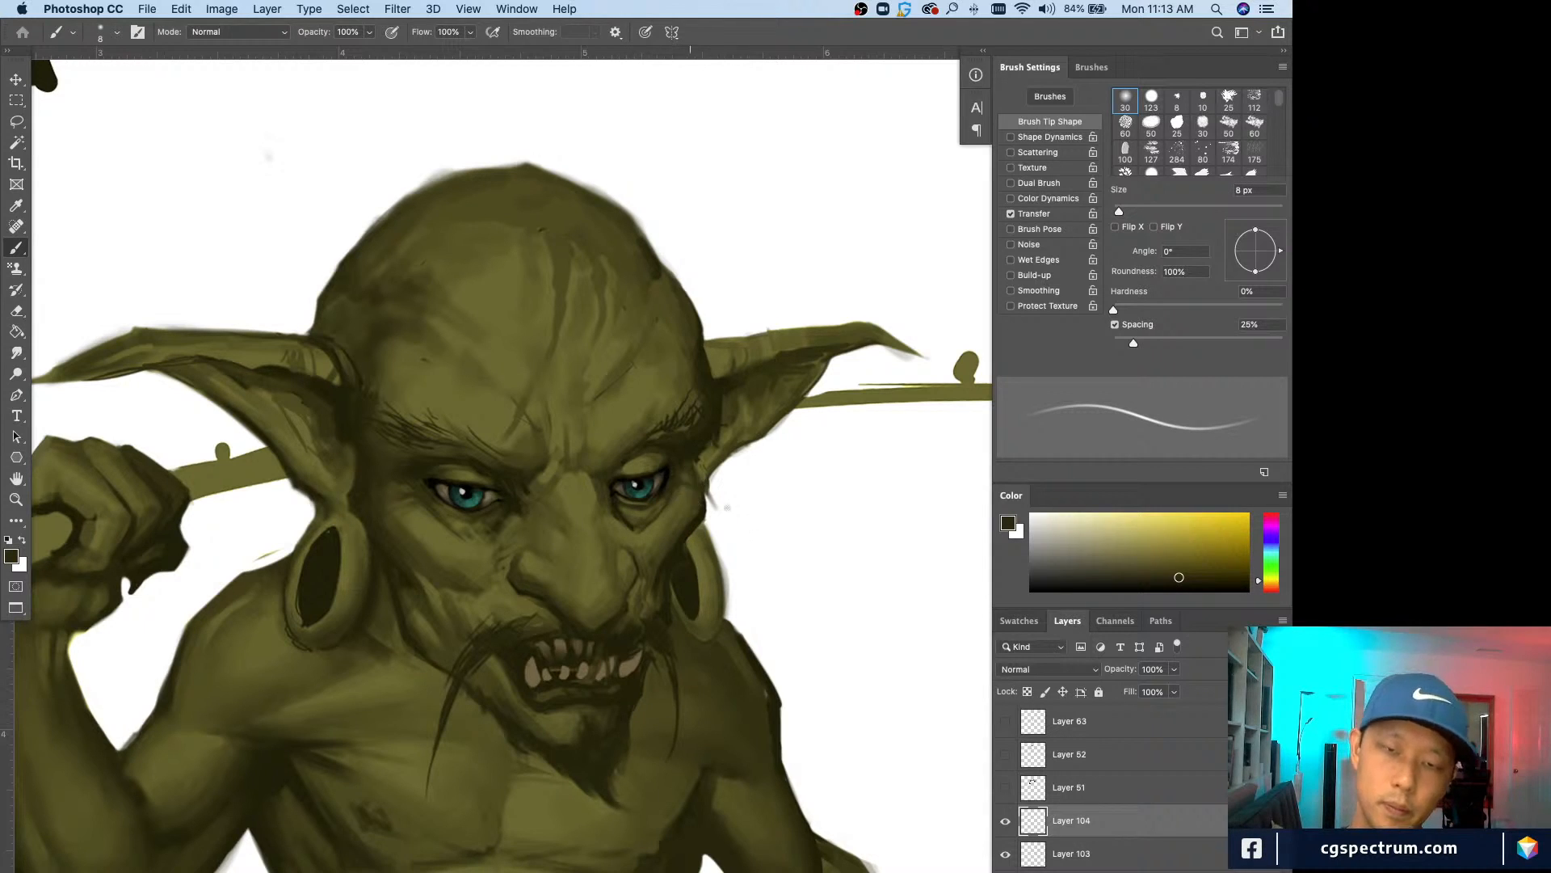
Step: Soften the inner end of the far-side eye bag with sampled olive tones, using the brush at 8 and 9 px
left_click(618, 511, "alt")
key("bracketright")
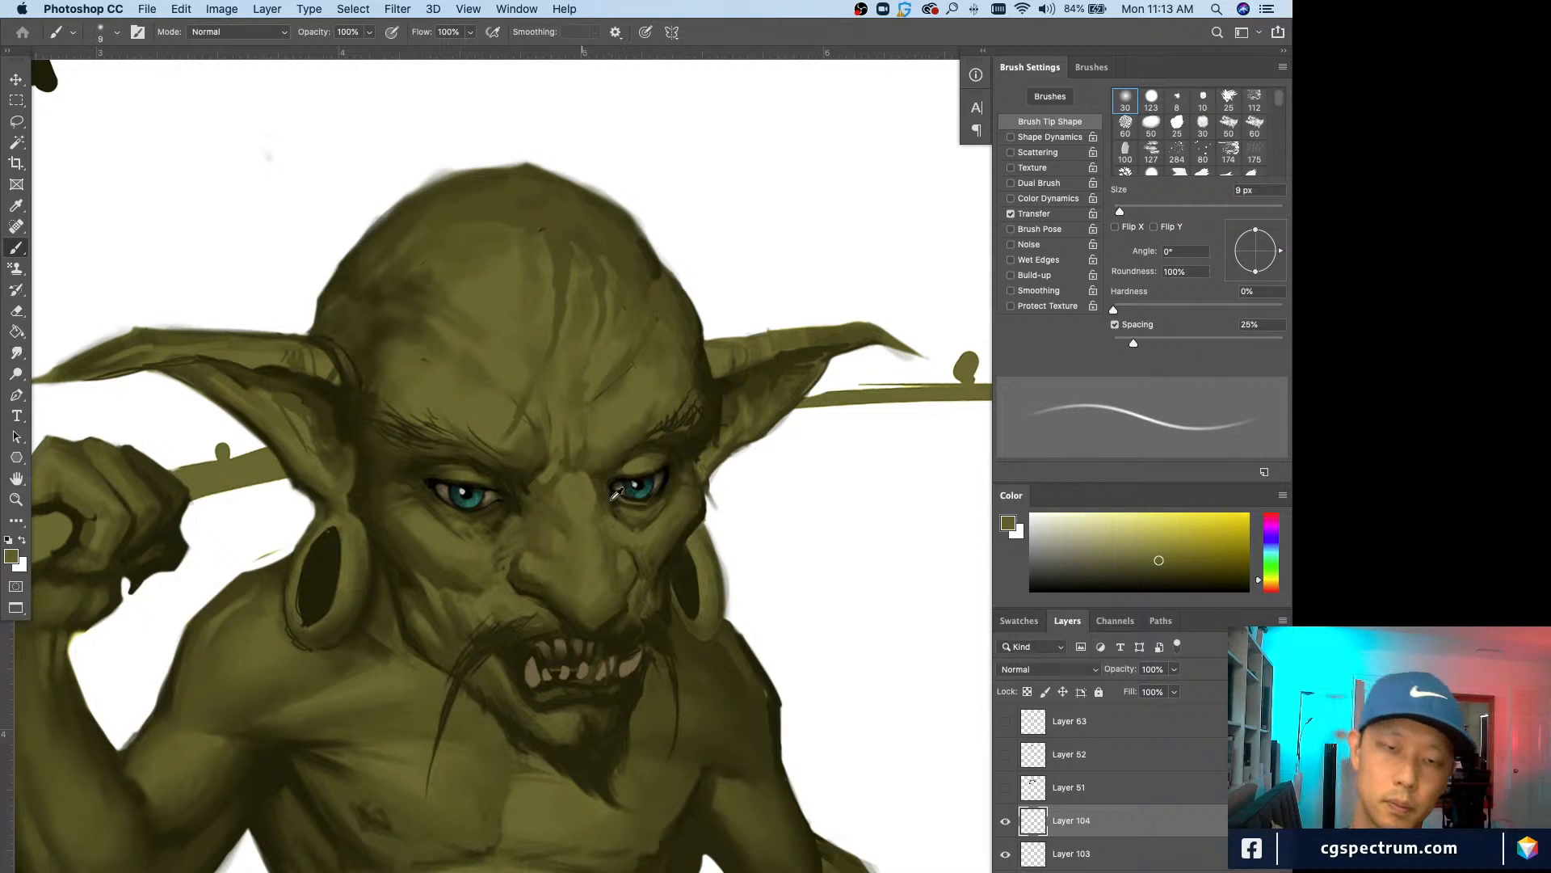
left_click(616, 512, "alt")
key("bracketleft")
left_click(627, 528, "alt")
key("bracketright")
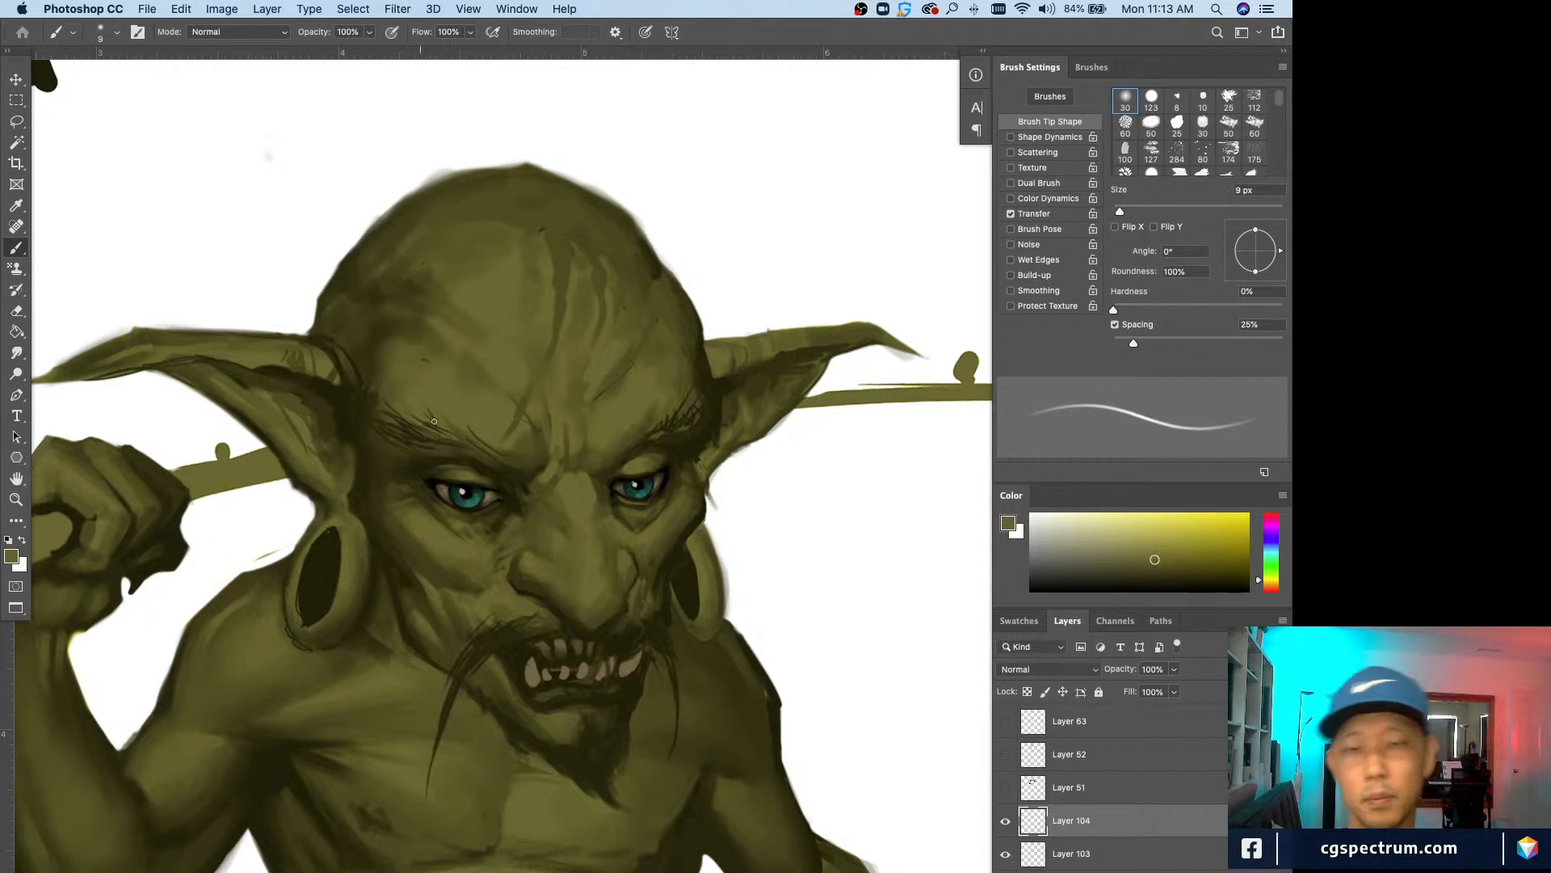
Step: Blend the far-side eye's inner corner into the nose with sampled mid and darker olives, using the brush at 10 and 9 px
left_click(636, 522, "alt")
key("bracketright")
left_click(622, 512, "alt")
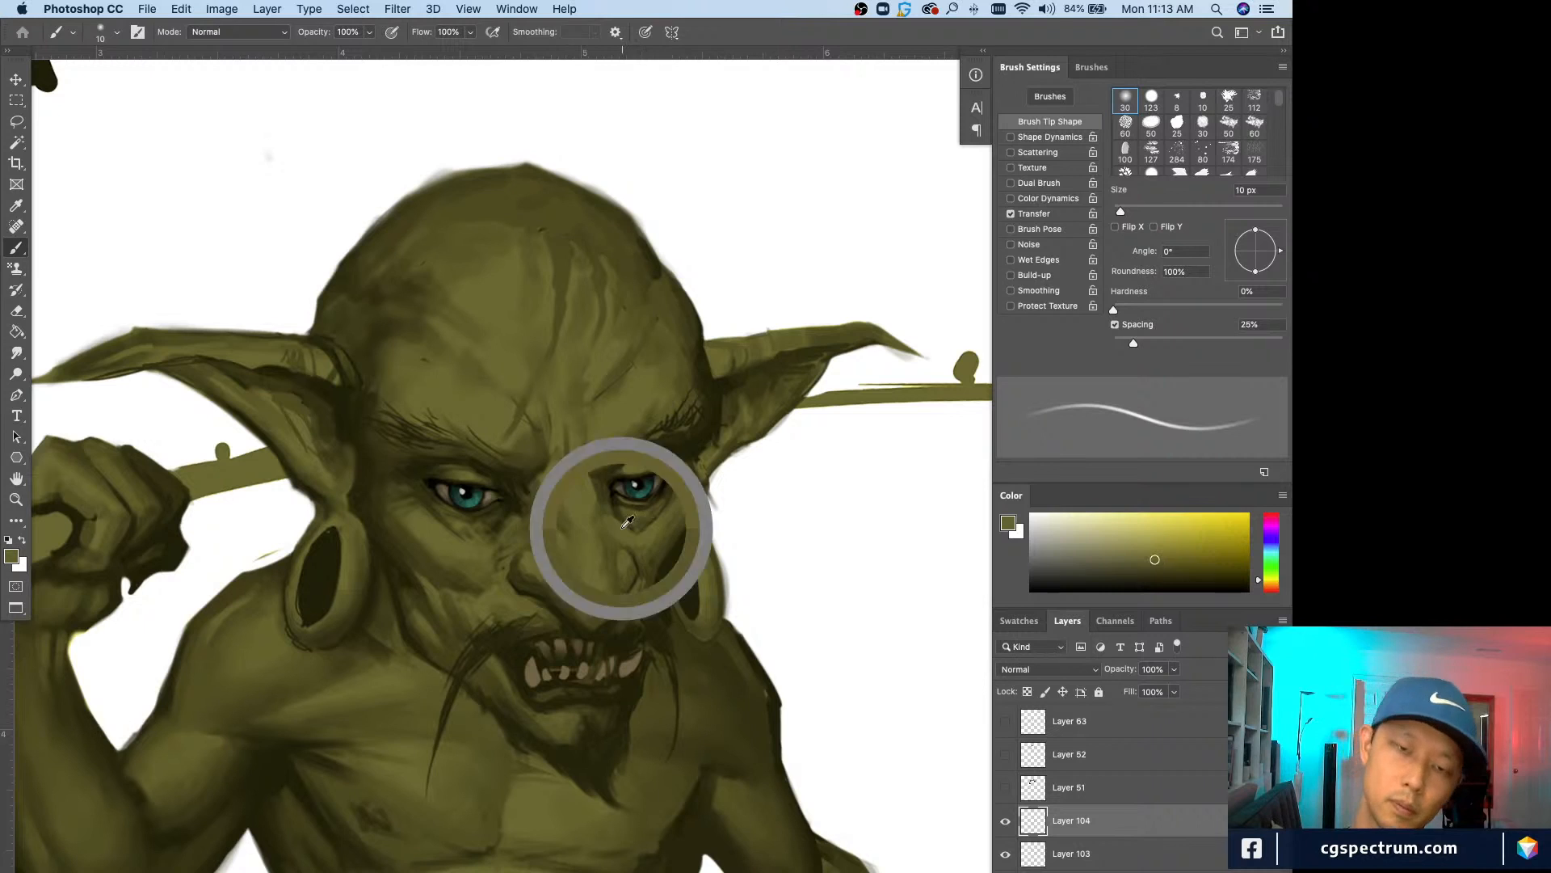
left_click(606, 491, "alt")
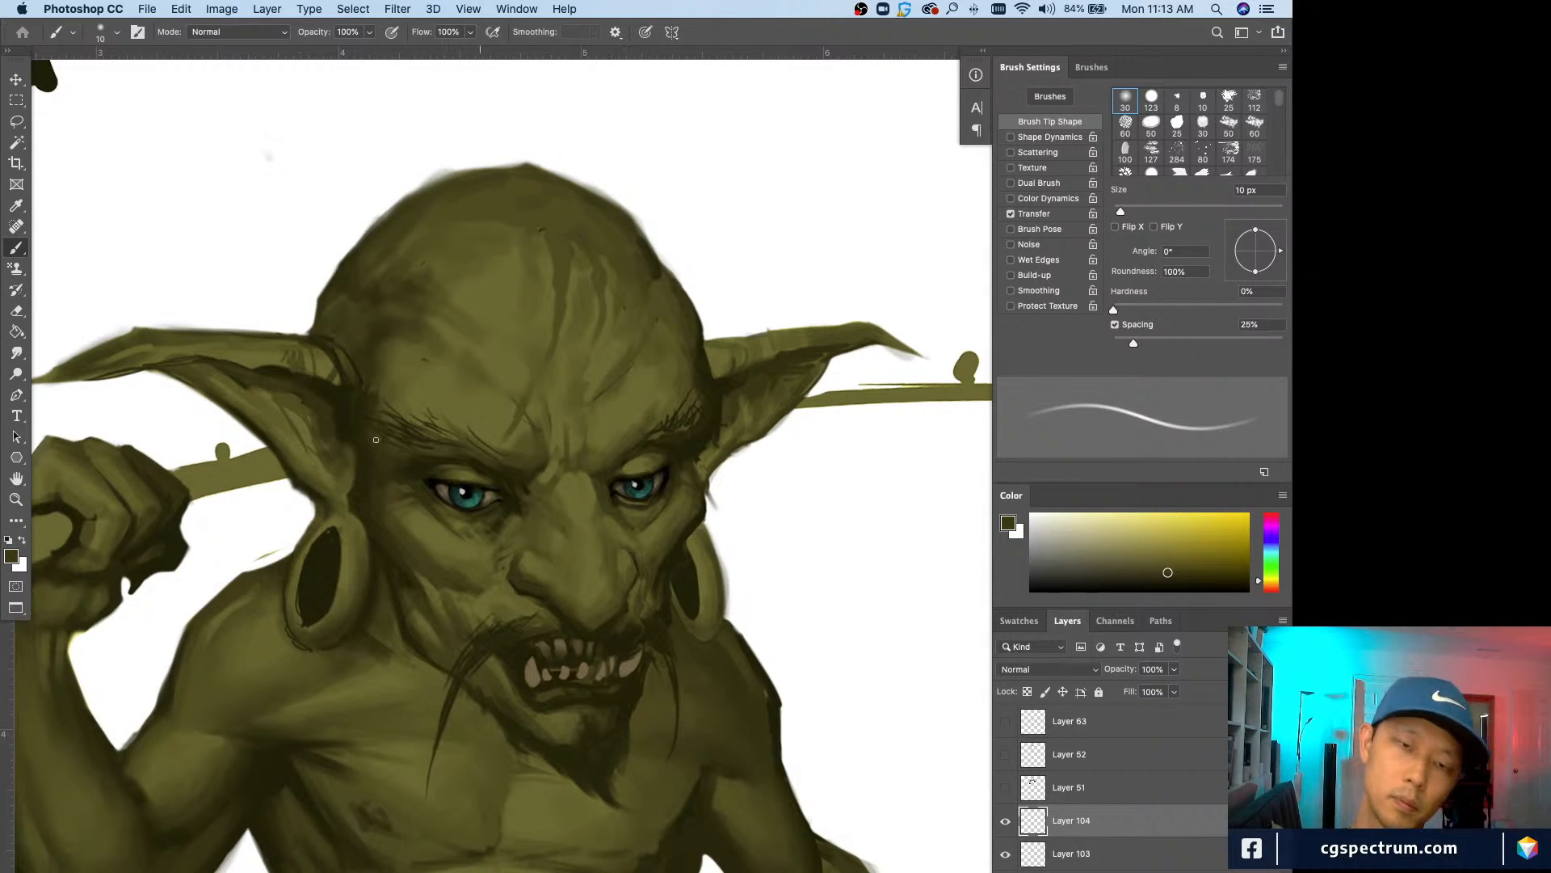
left_click(611, 501, "alt")
key("bracketleft")
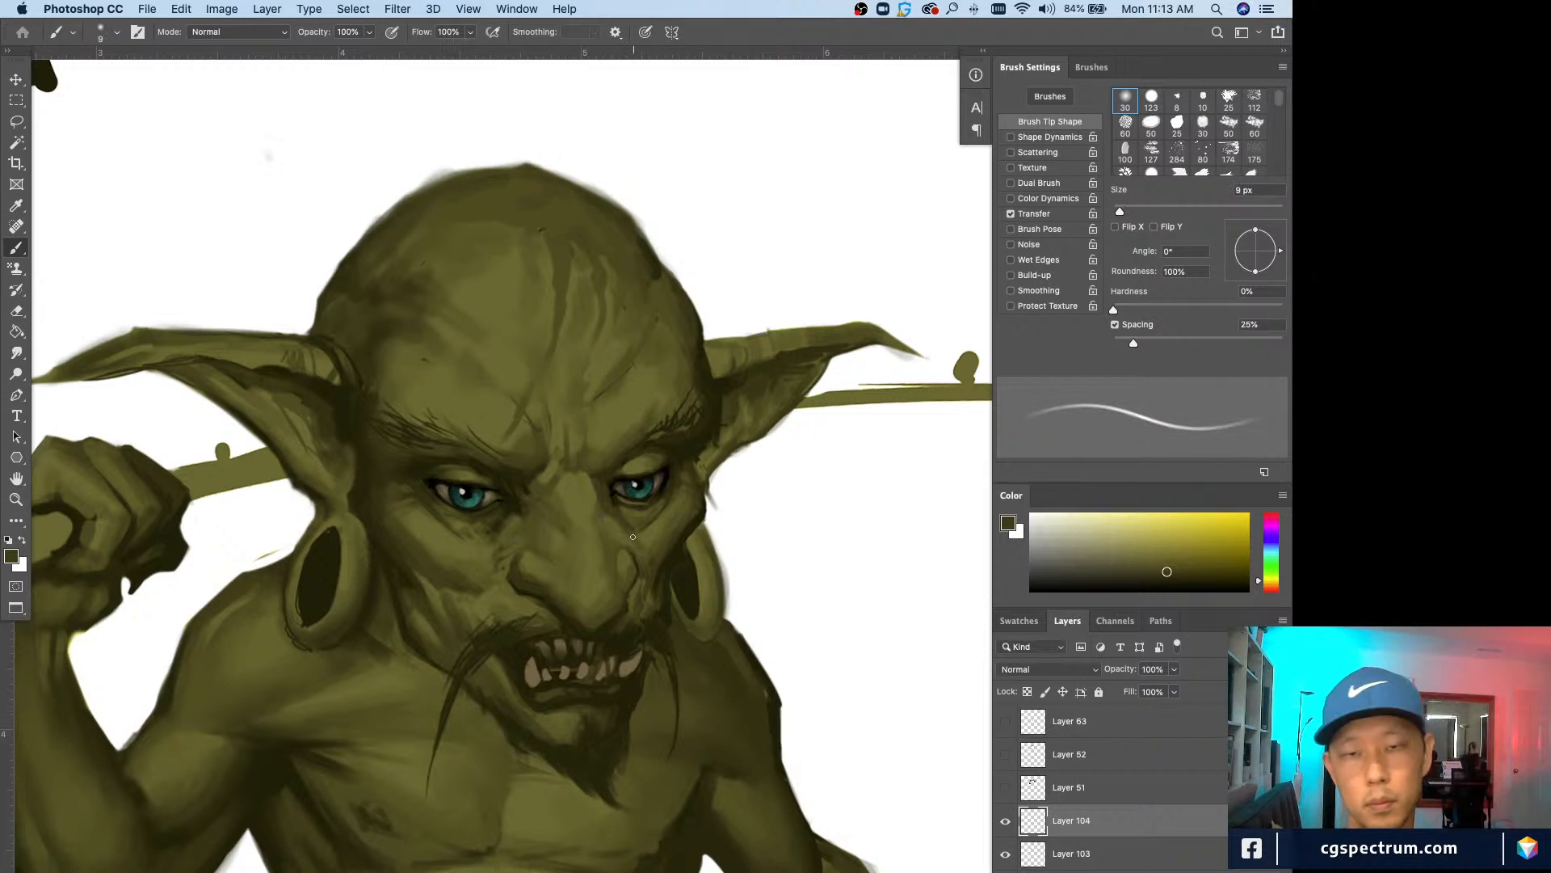
Step: Blend the cheek just below the far-side eye with sampled mid olives, reducing the brush from 9 to 7 px
left_click(620, 524, "alt")
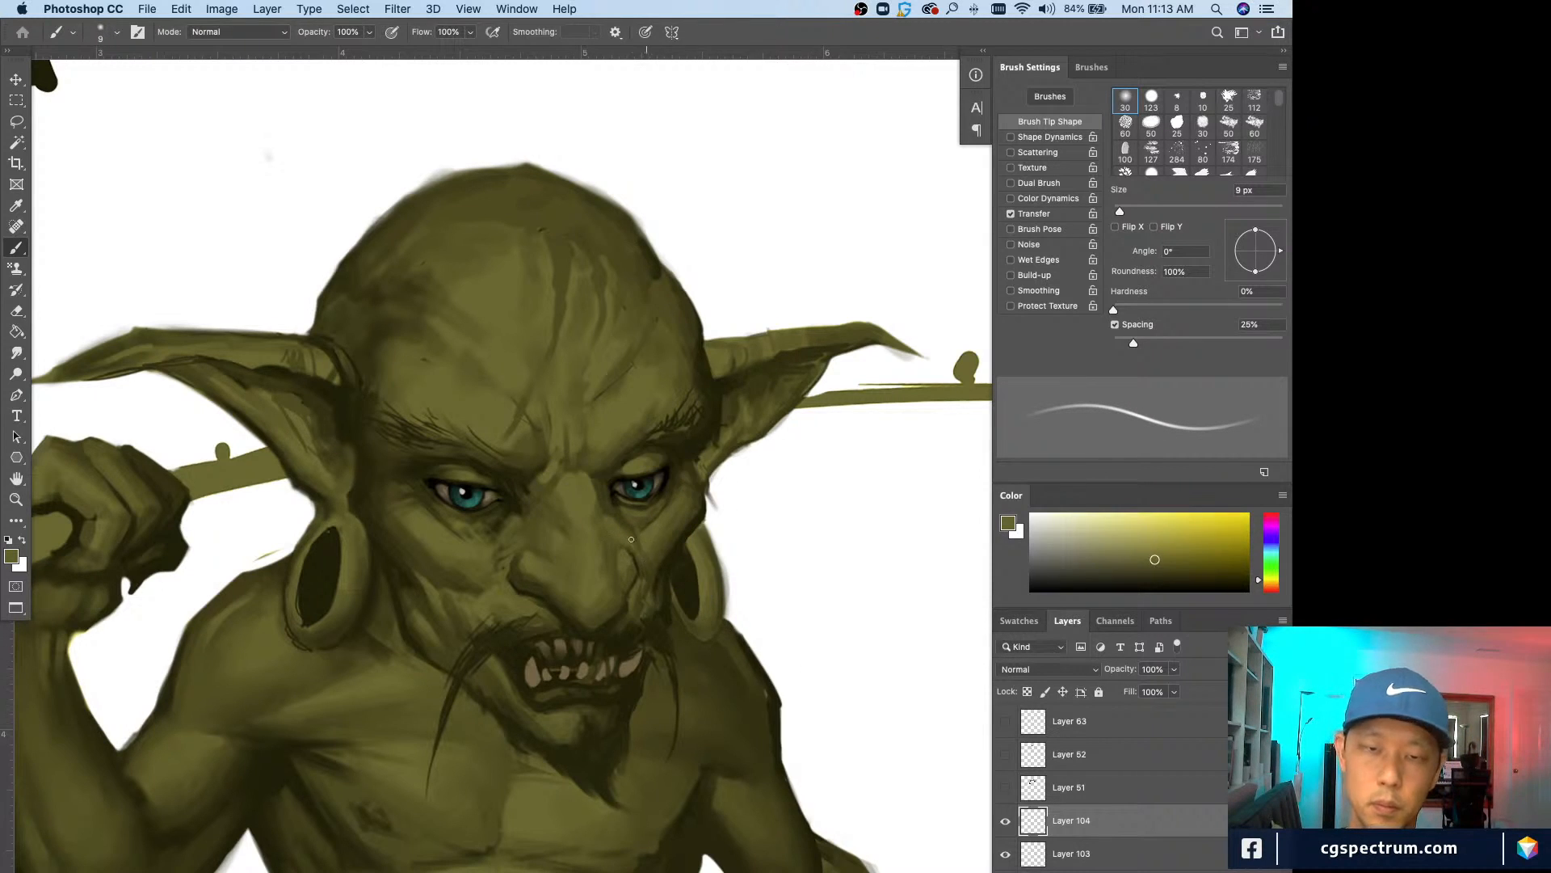
left_click(639, 538, "alt")
key("bracketleft")
left_click(640, 521, "alt")
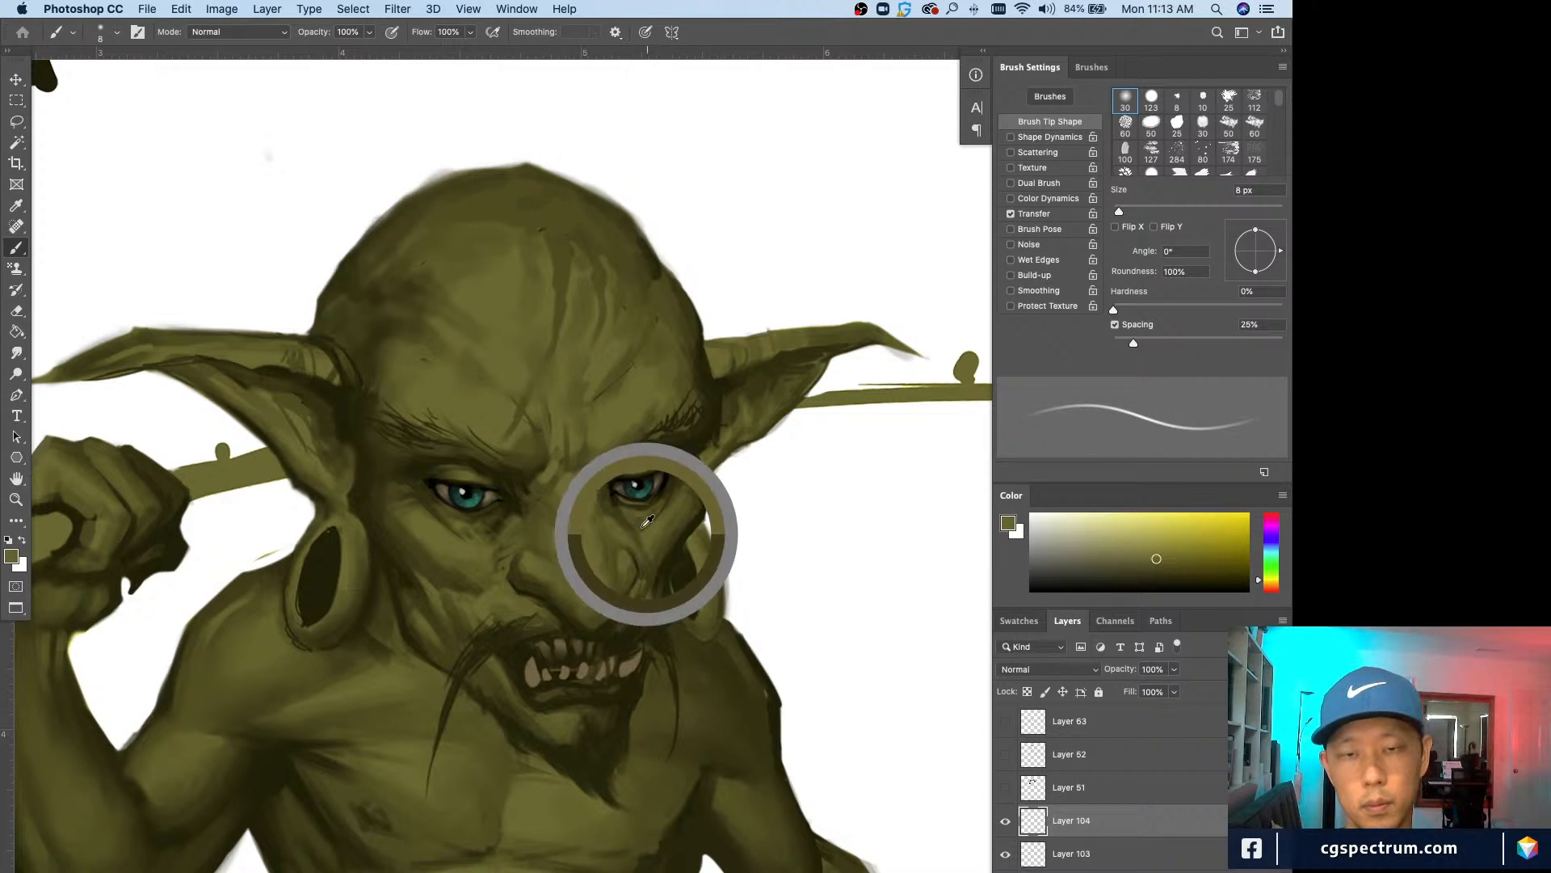
key("bracketleft")
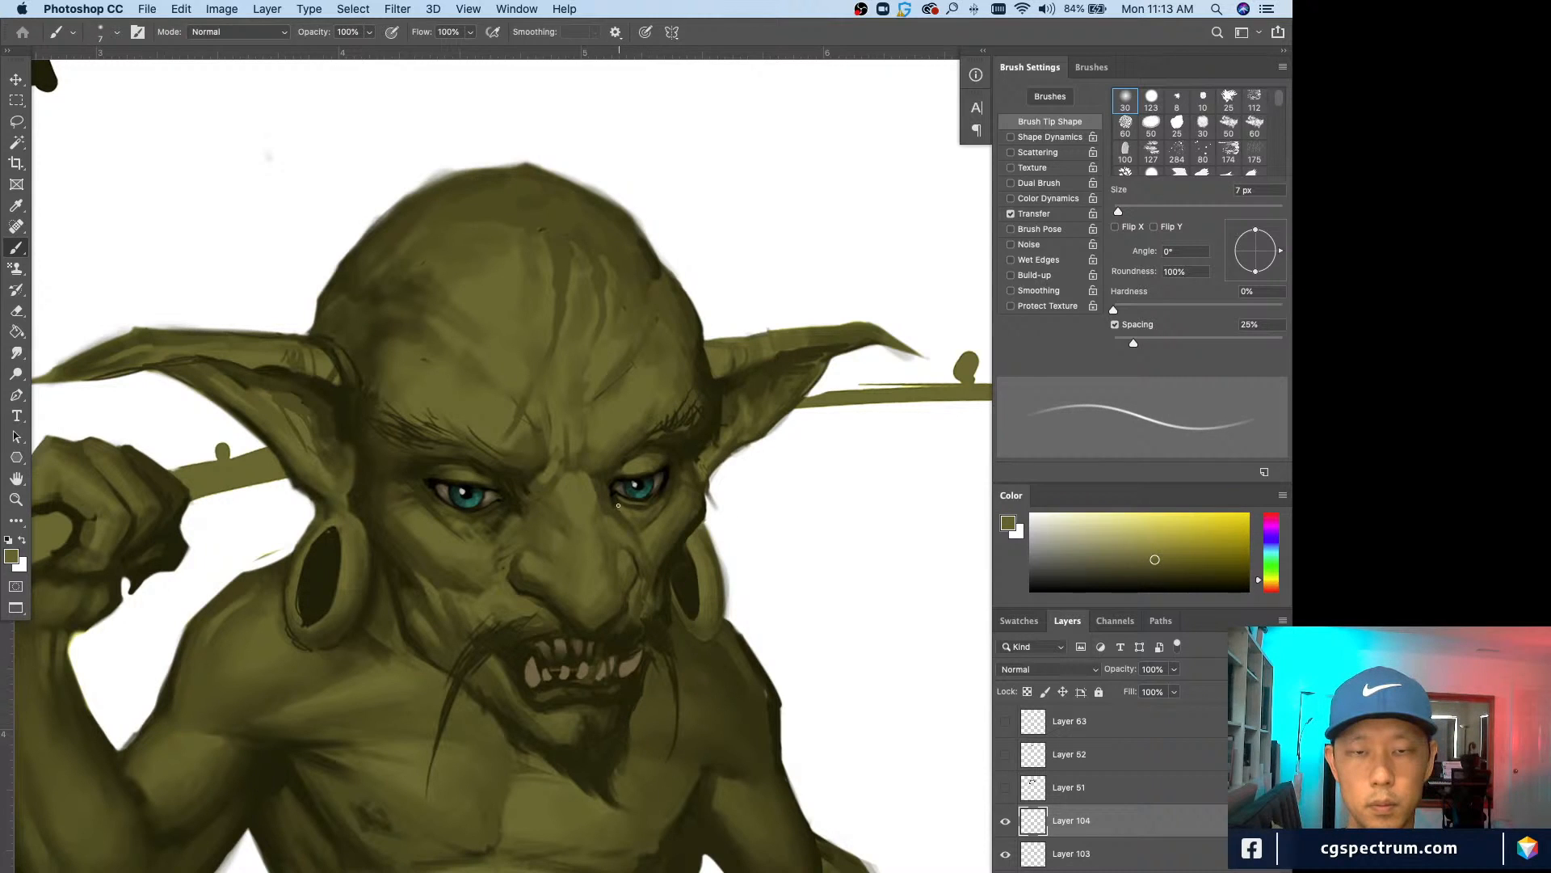
Step: Refine the inner corner and lower lid of the far-side eye with sampled olive tones, using the brush at 5 px
left_click(614, 495, "alt")
key("bracketleft")
key("bracketleft")
left_click(609, 491, "alt")
left_click_drag(612, 486, 630, 505)
left_click(619, 507, "alt")
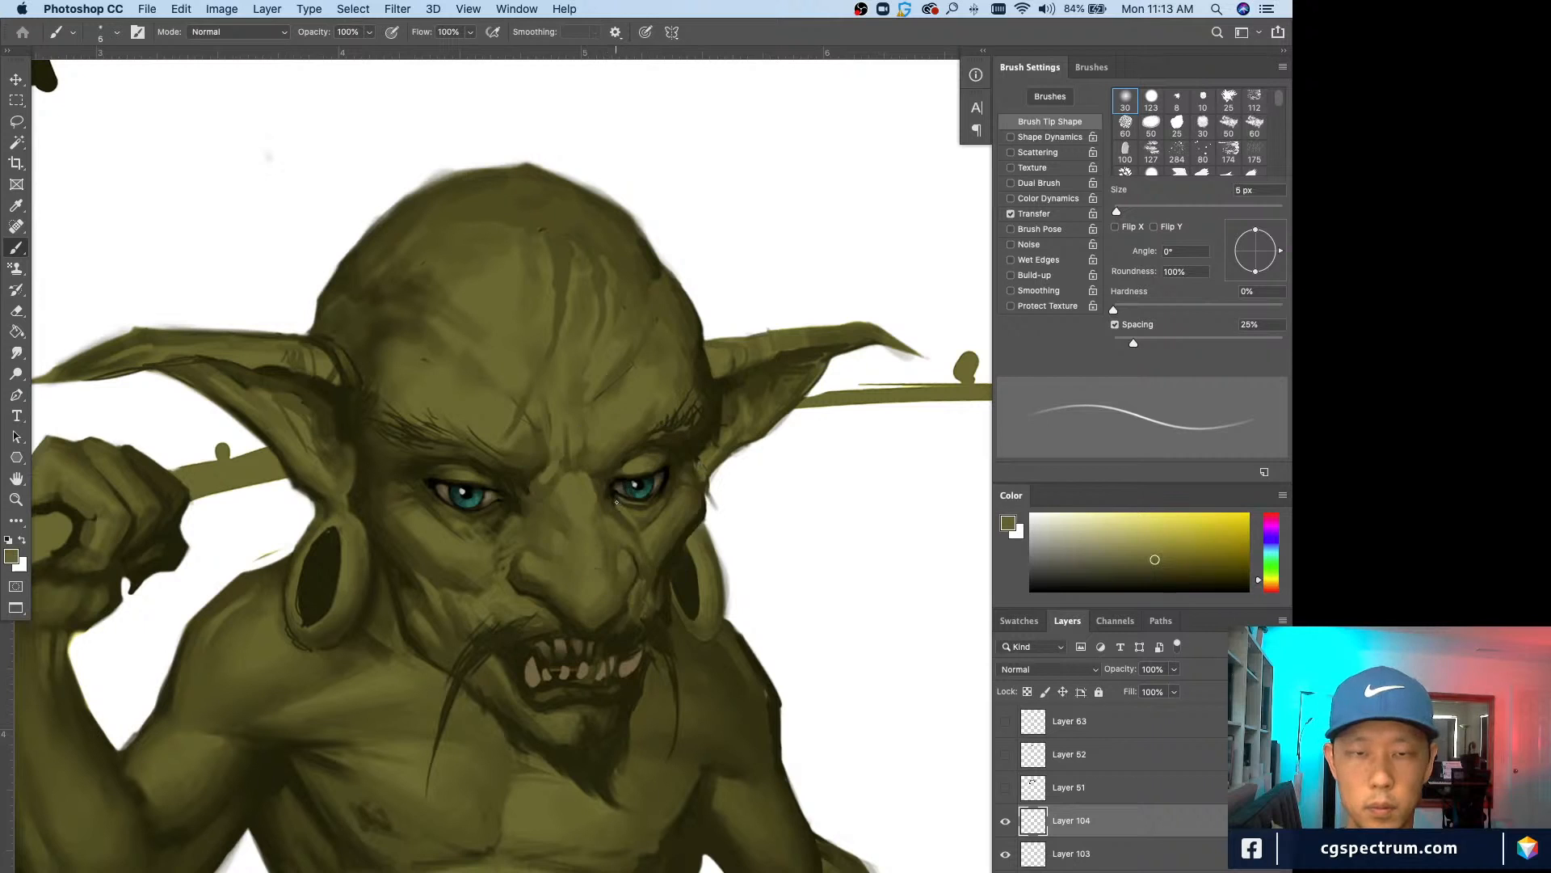
left_click(608, 500, "alt")
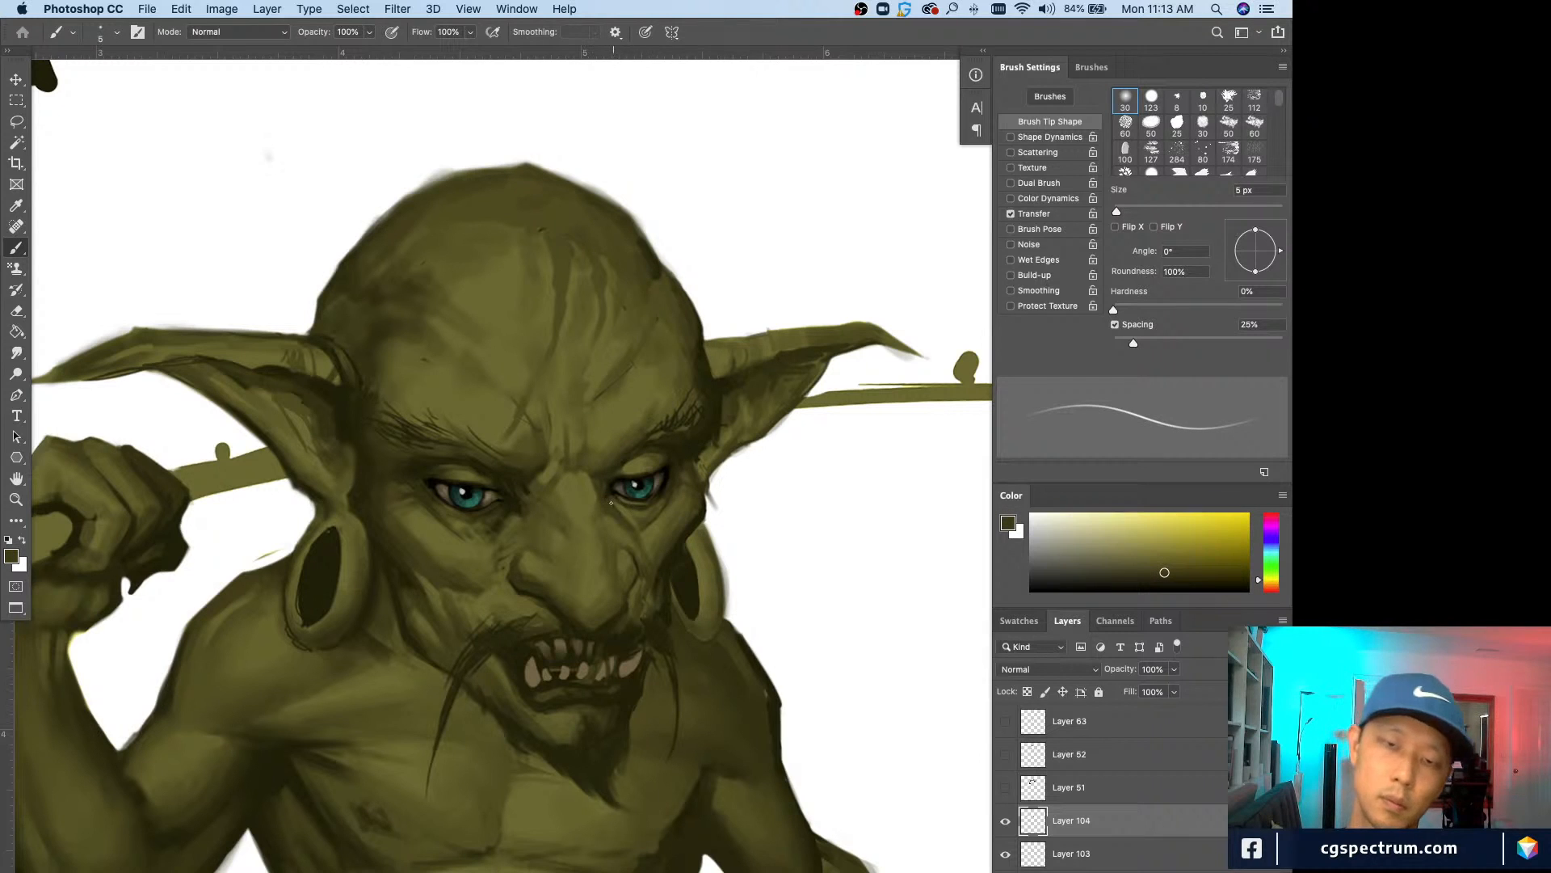
Step: Soften the shading beneath the far-side eye's inner corner with sampled dark and mid olives, enlarging the brush from 5 to 6 px
key("super+minus")
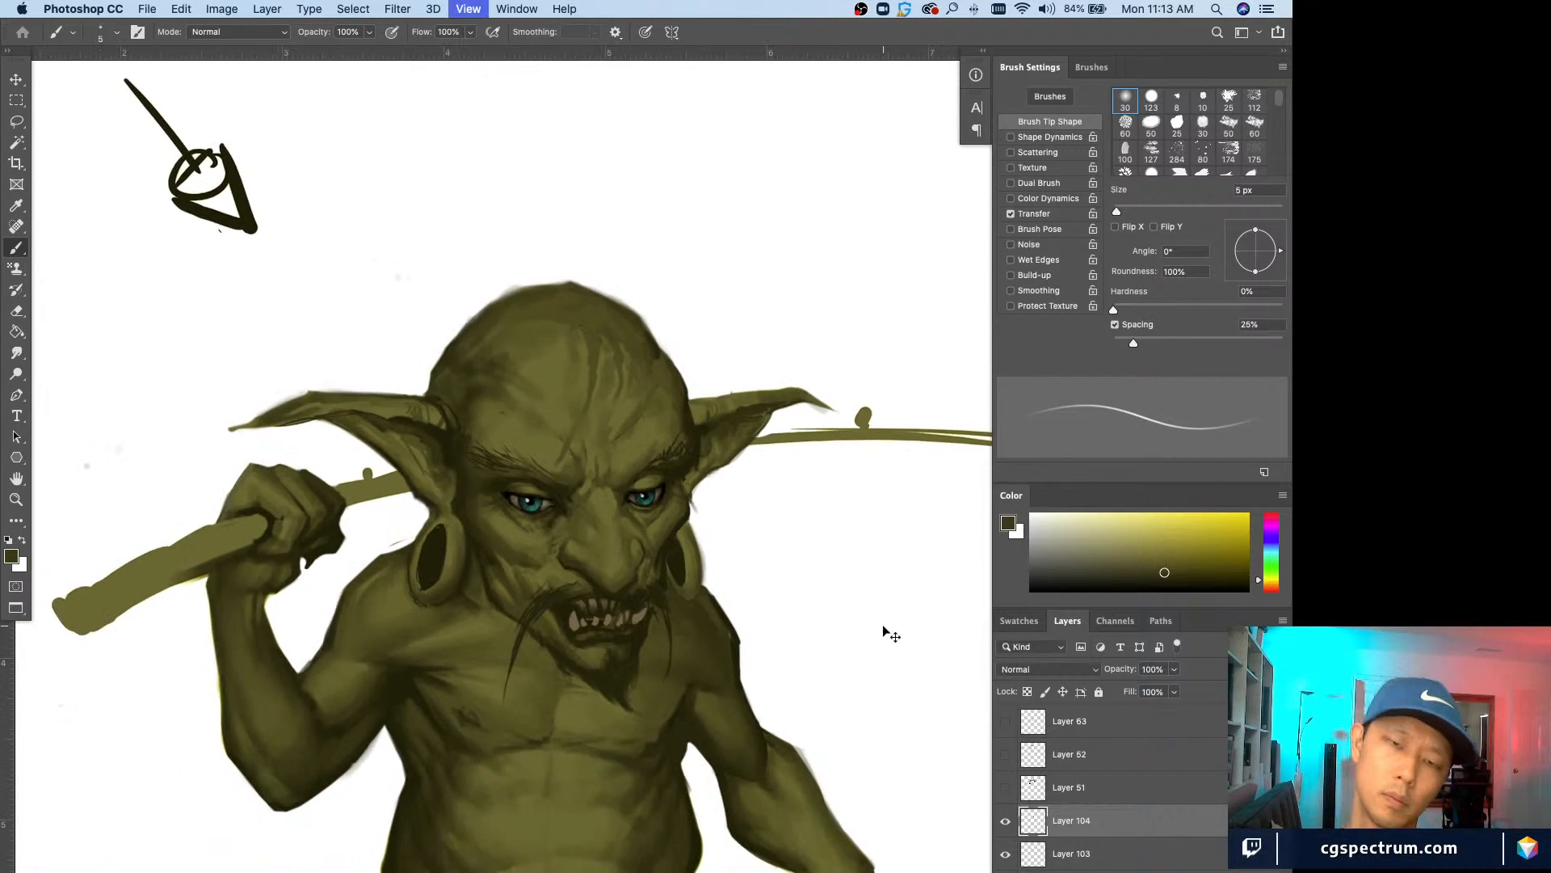
key("super+plus")
left_click(633, 527, "alt")
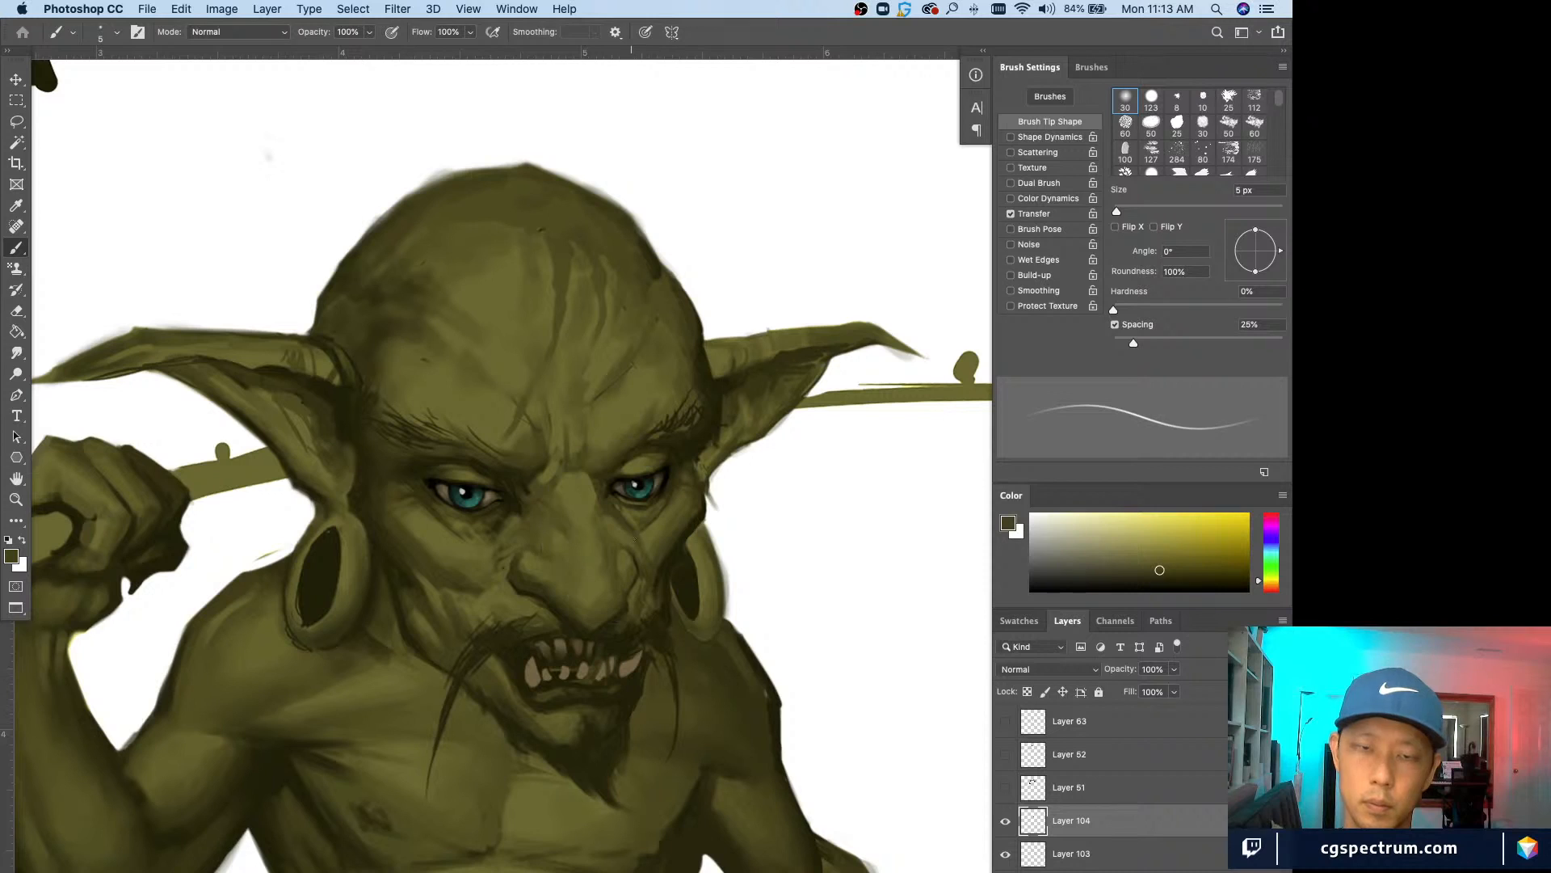
left_click(608, 495, "alt")
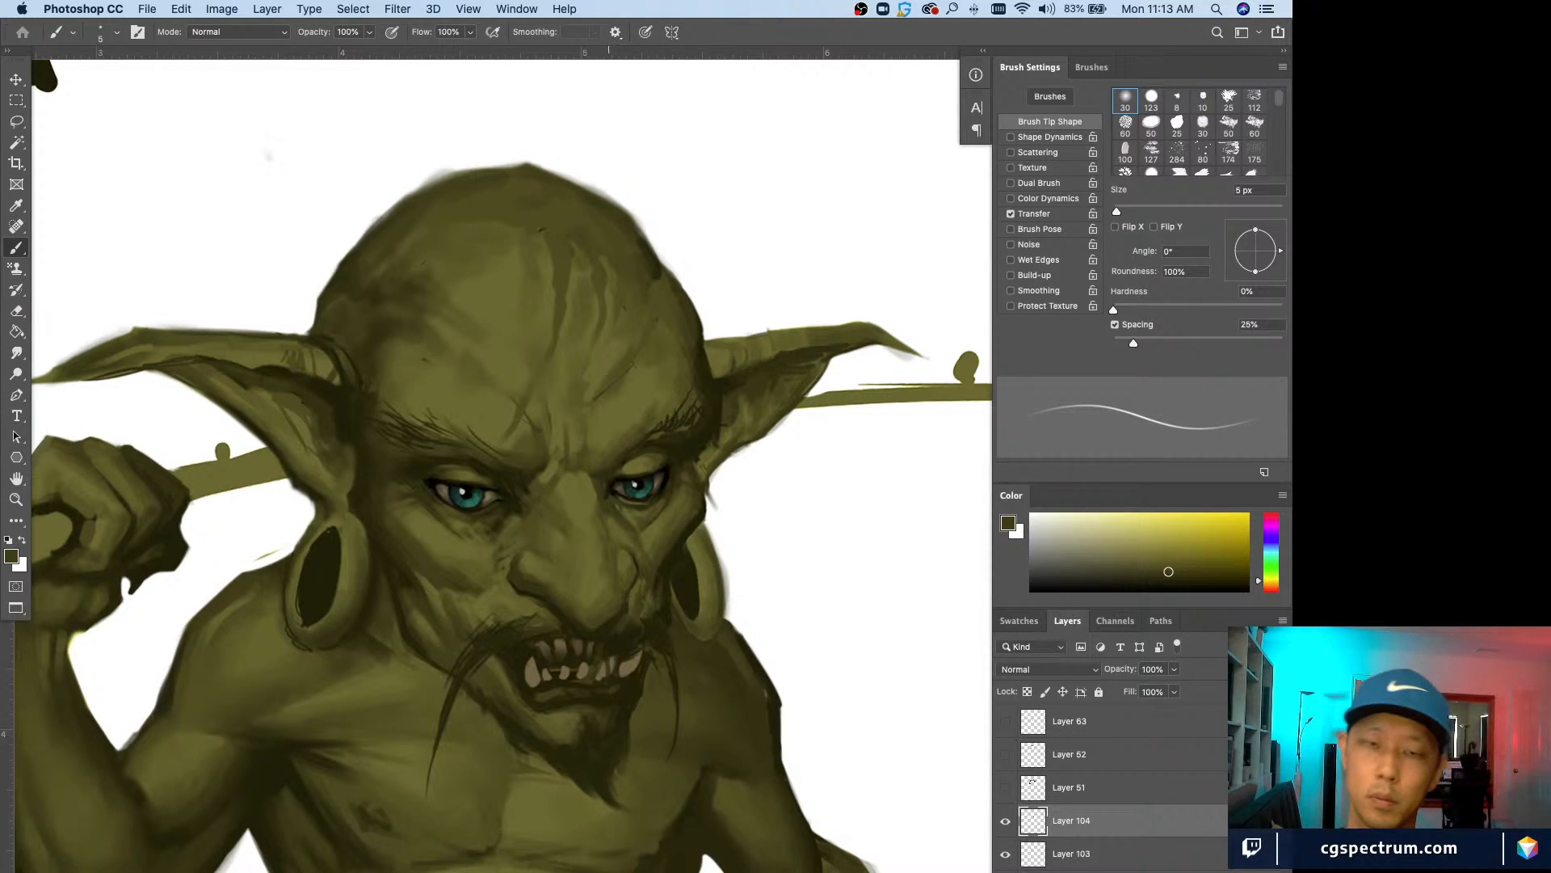
left_click(636, 519, "alt")
key("bracketright")
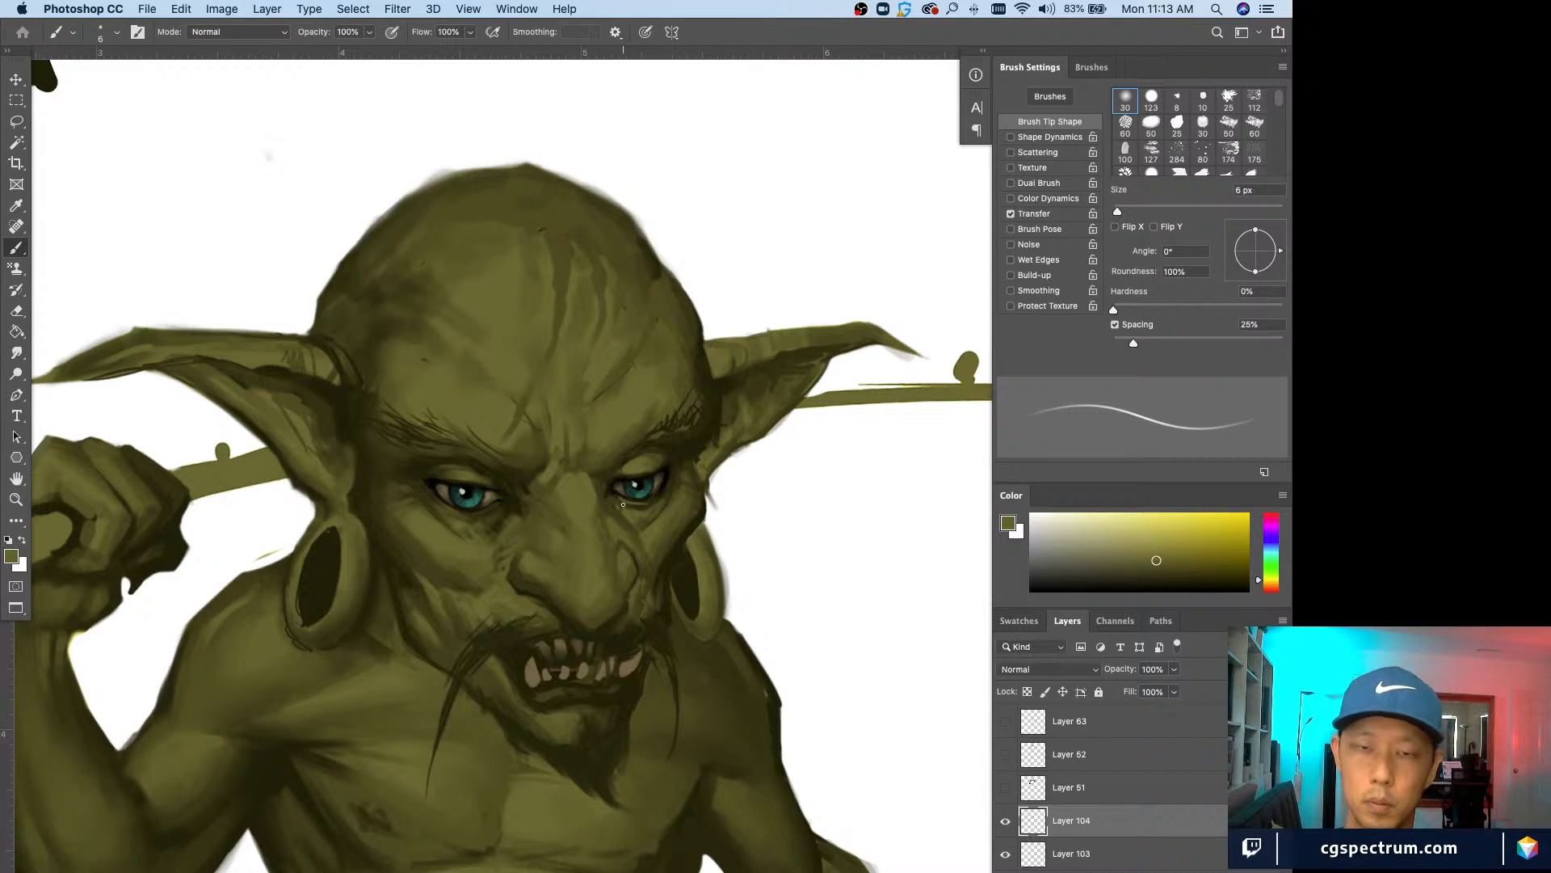
Step: Deepen the far-side eye's inner corner with sampled dark olives and blend it with mid olive, reducing the brush from 6 to 5 px
left_click(466, 455, "alt")
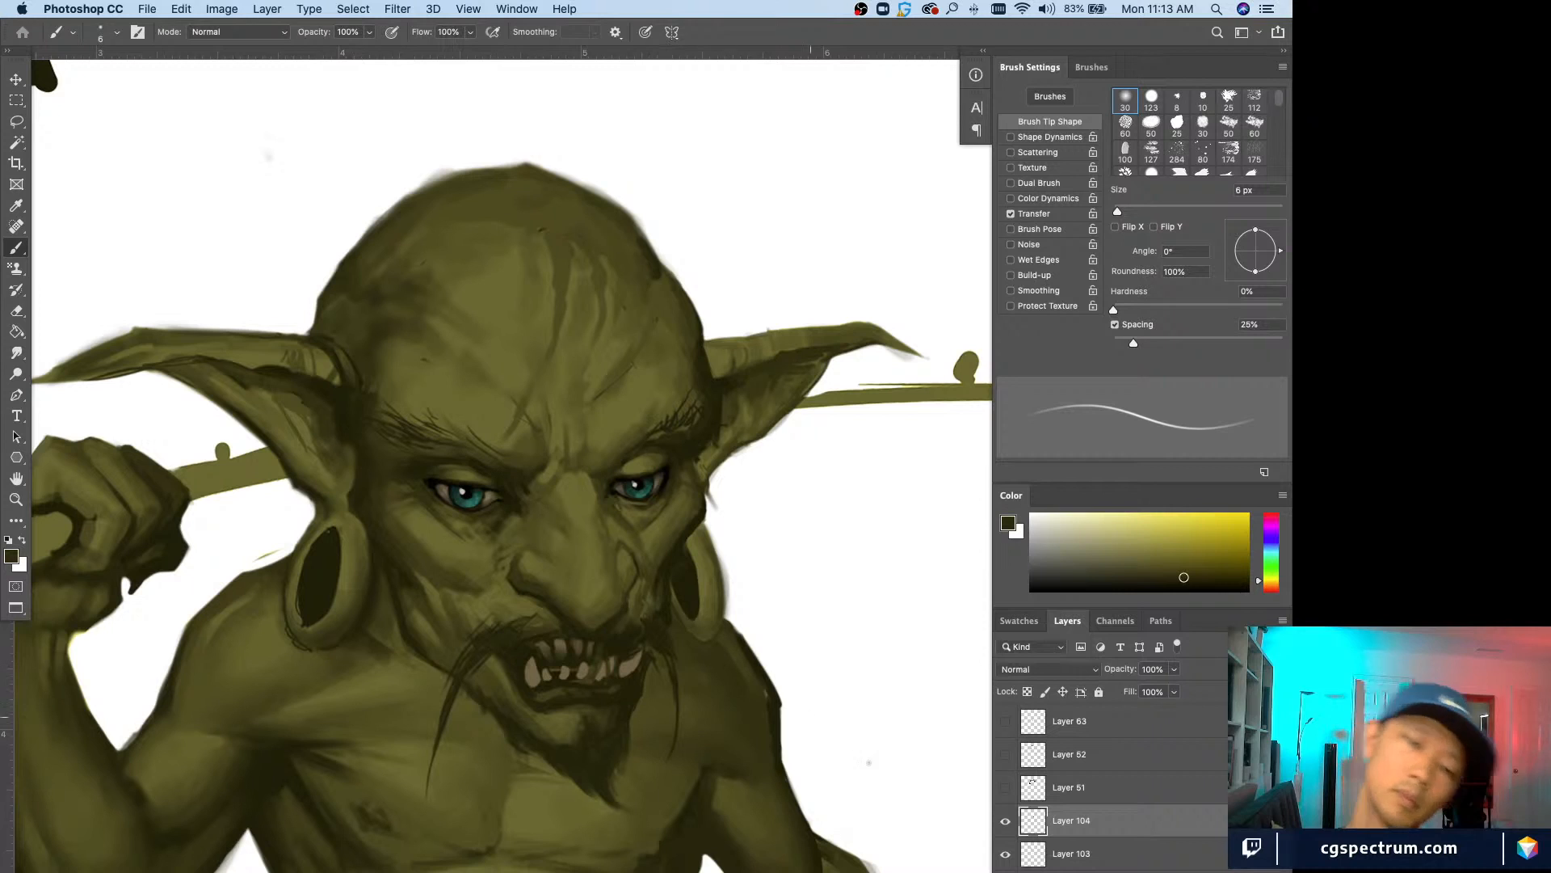
left_click(607, 496, "alt")
left_click(625, 512, "alt")
key("bracketleft")
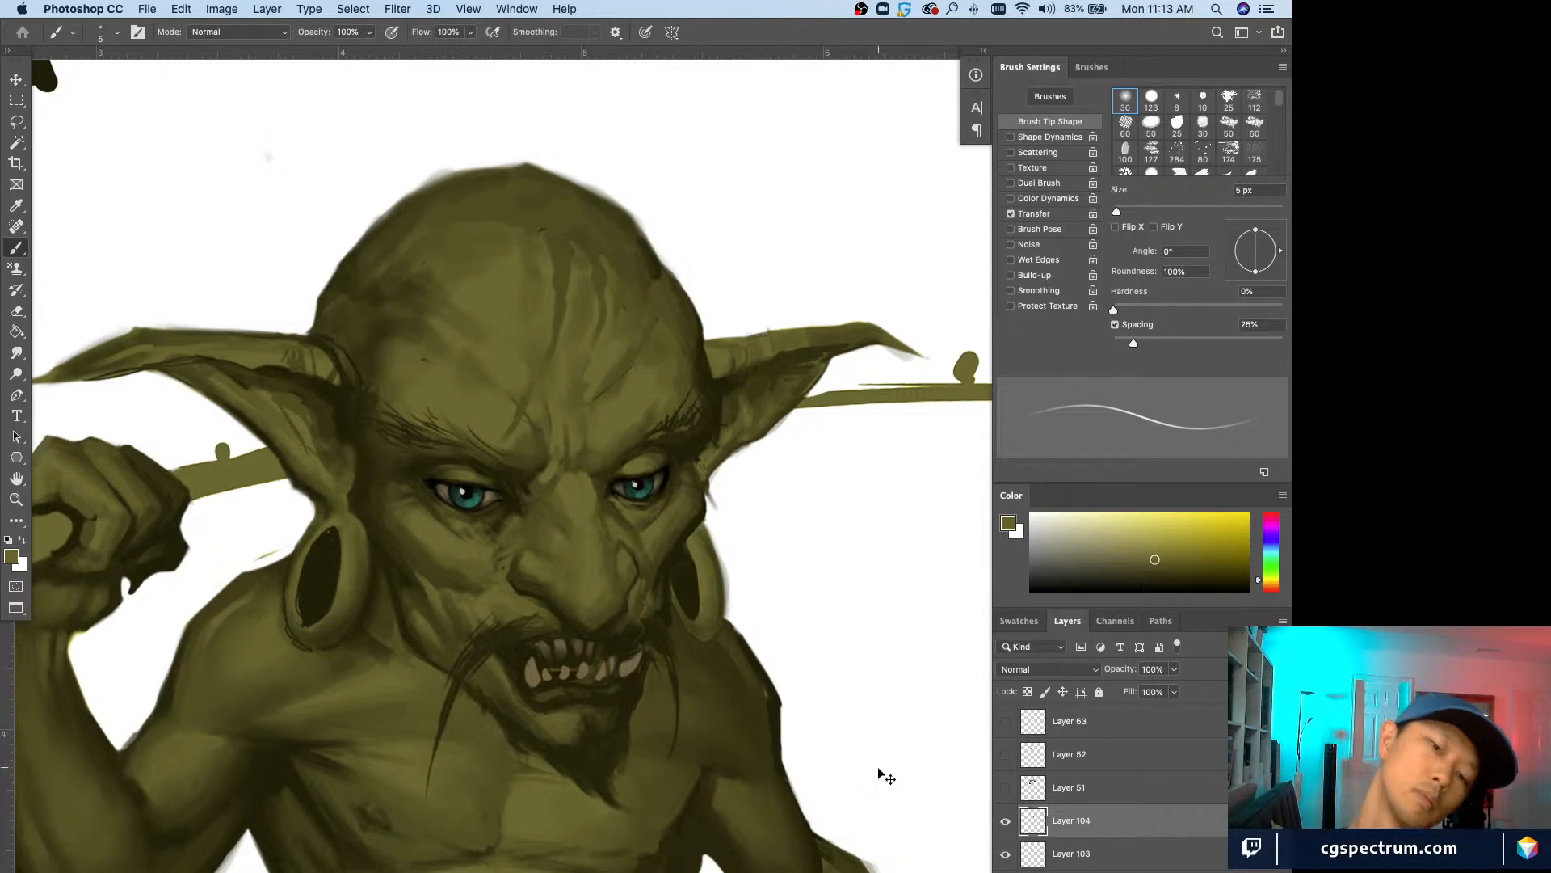
key("super+minus")
key("super+equal")
left_click(616, 493, "alt")
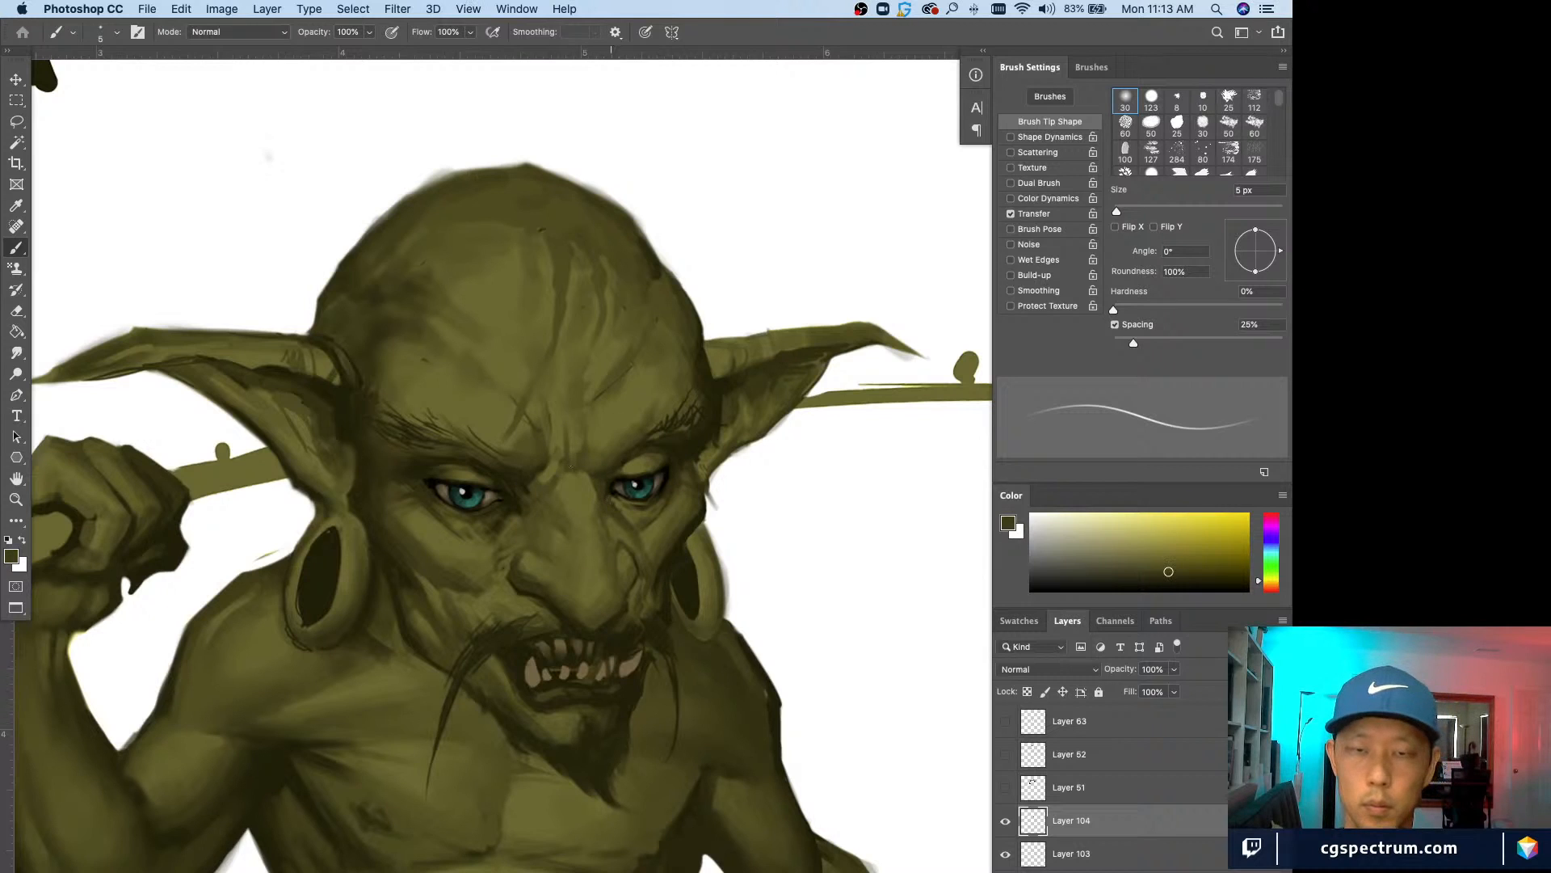
Step: Shade the far-side eye's upper lid and its fold with sampled dark and mid olives, reducing the brush from 5 to 4 px
left_click(612, 475, "alt")
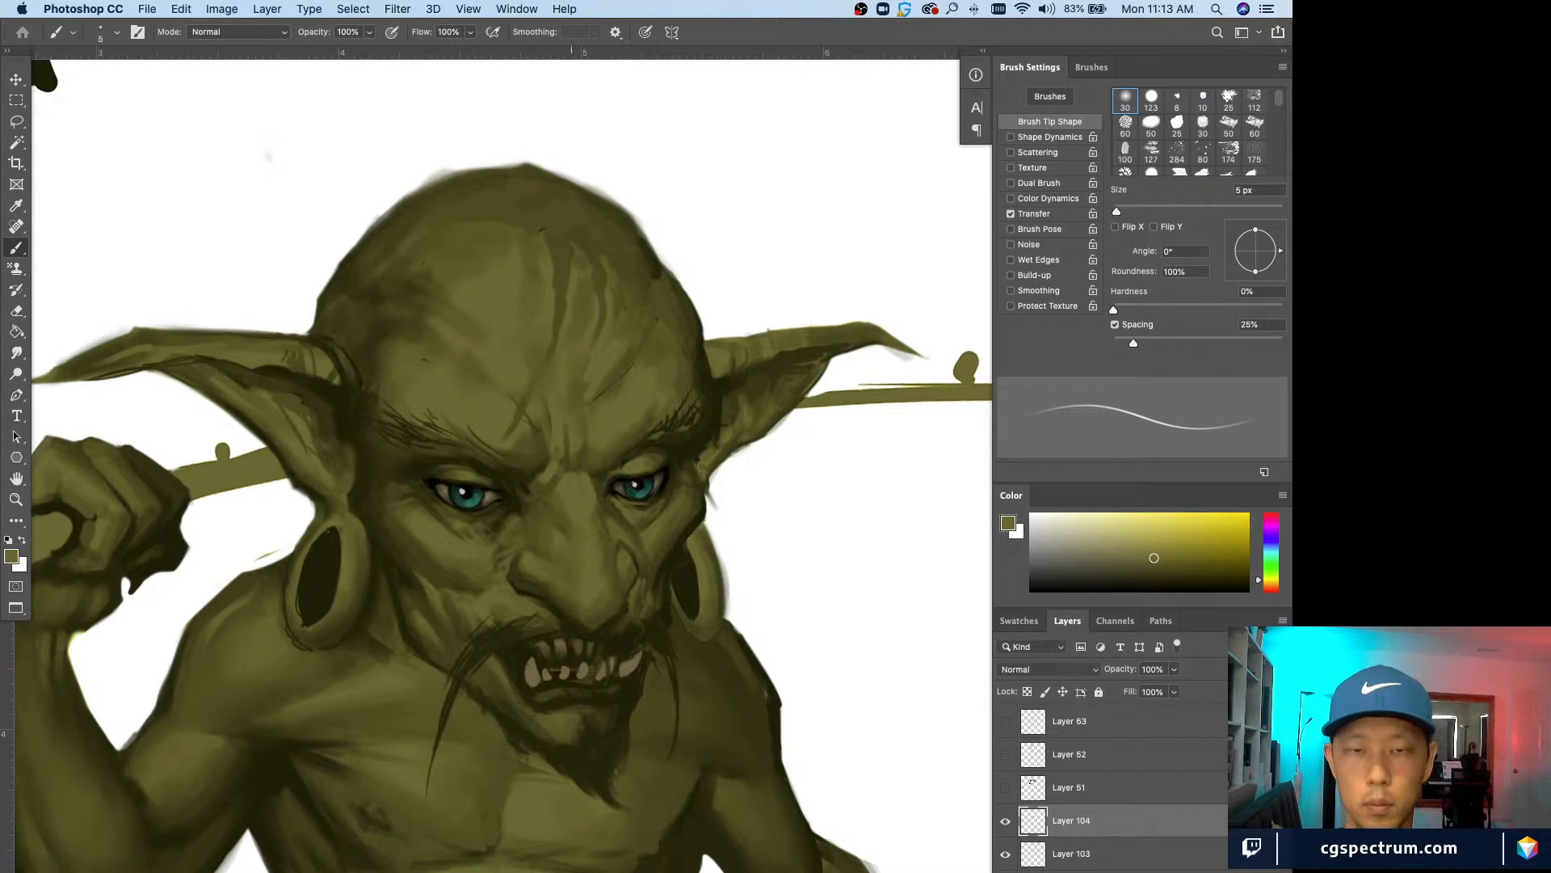
left_click(606, 471, "alt")
key("[")
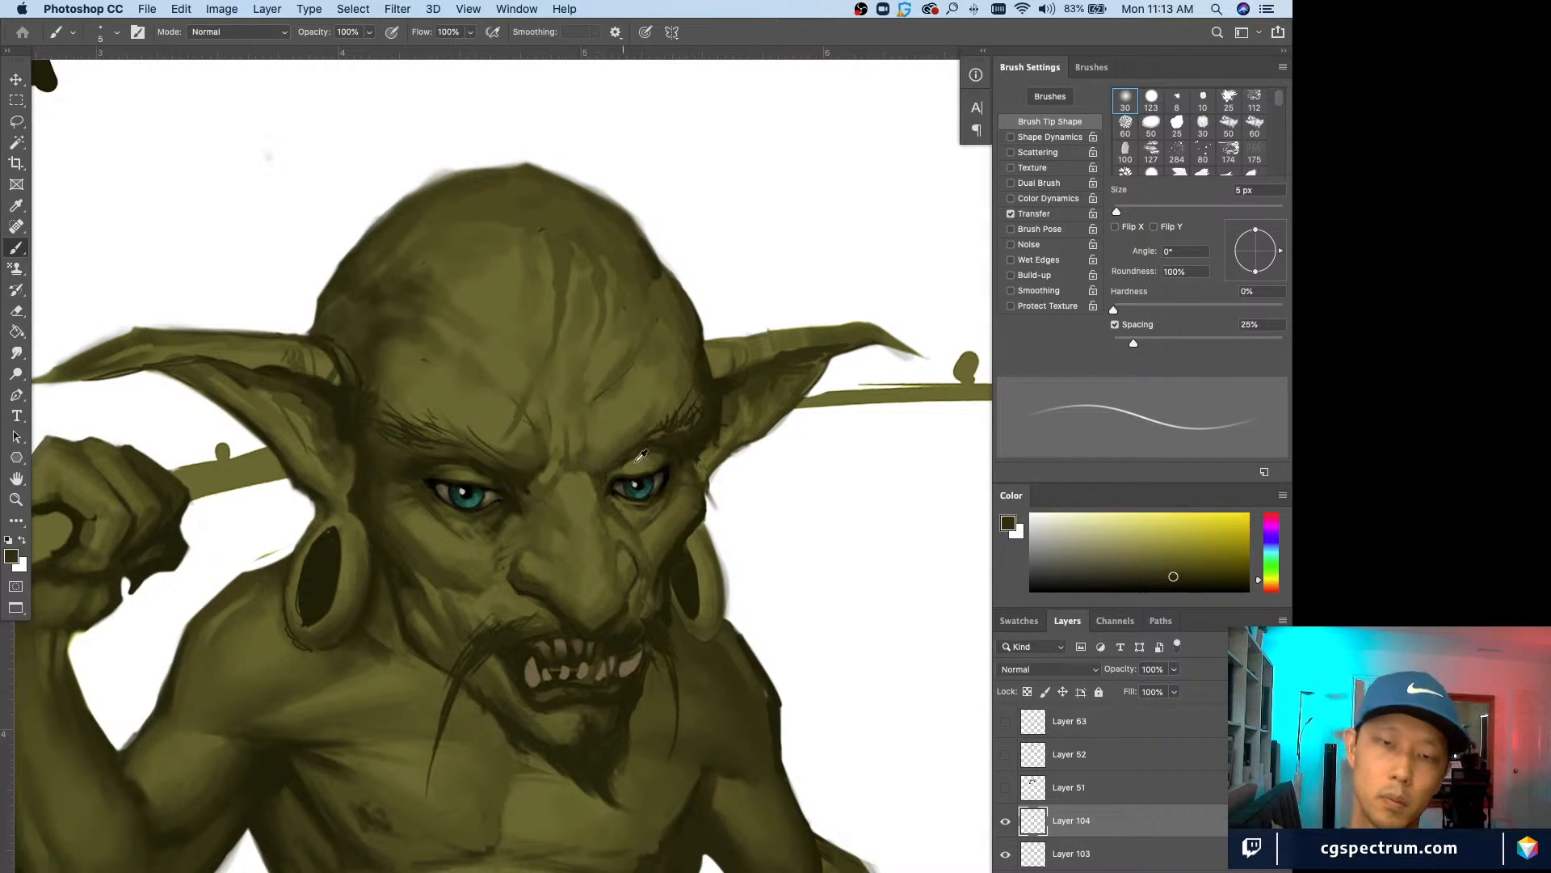
left_click(637, 465, "alt")
left_click(626, 457, "alt")
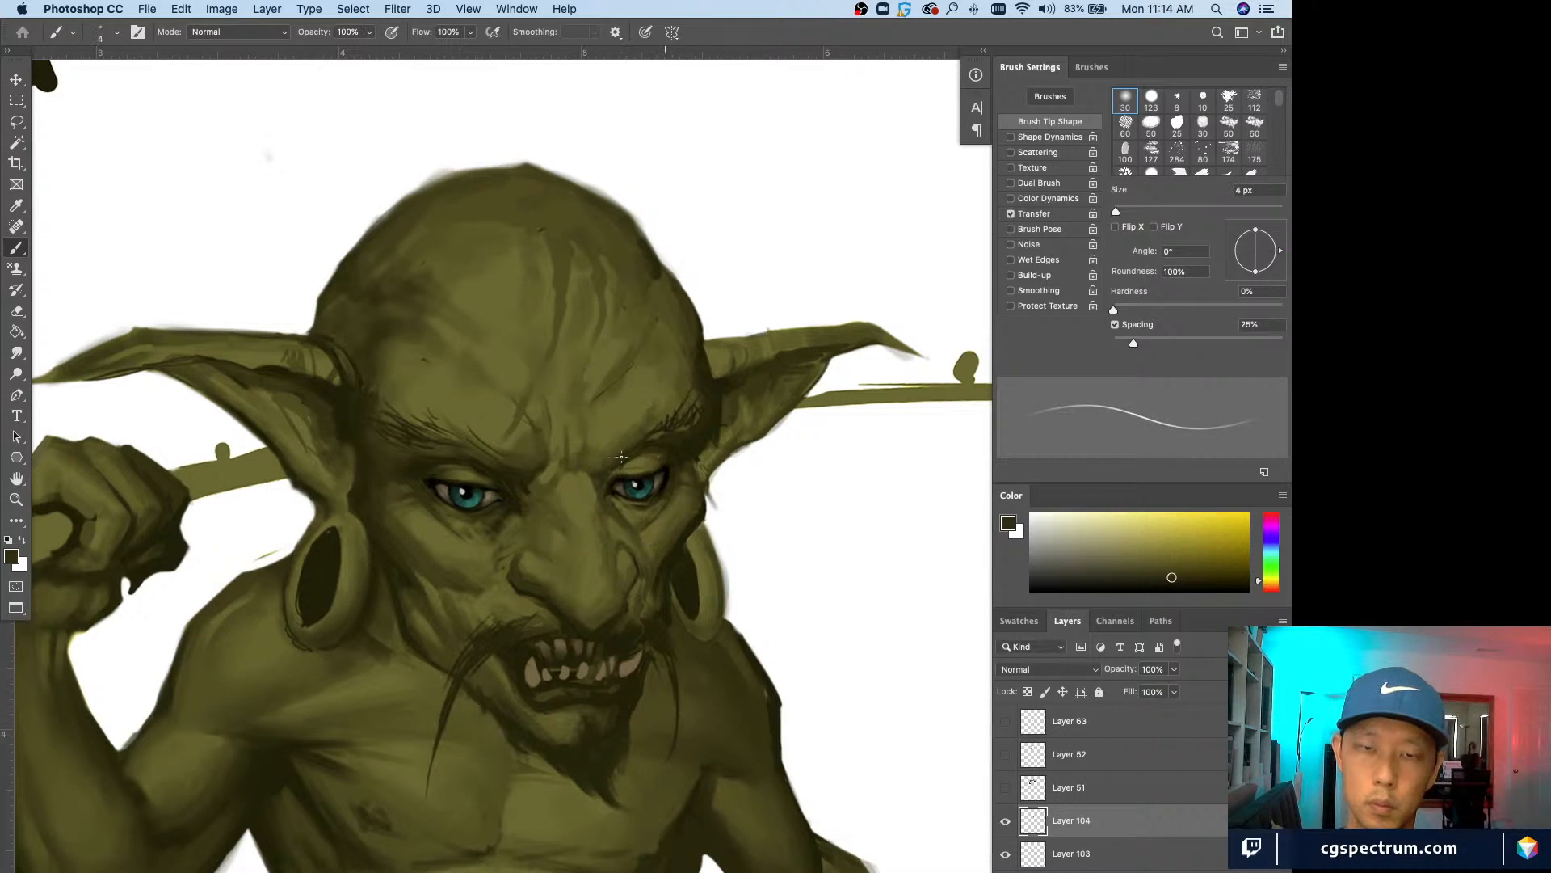
left_click(657, 455, "alt")
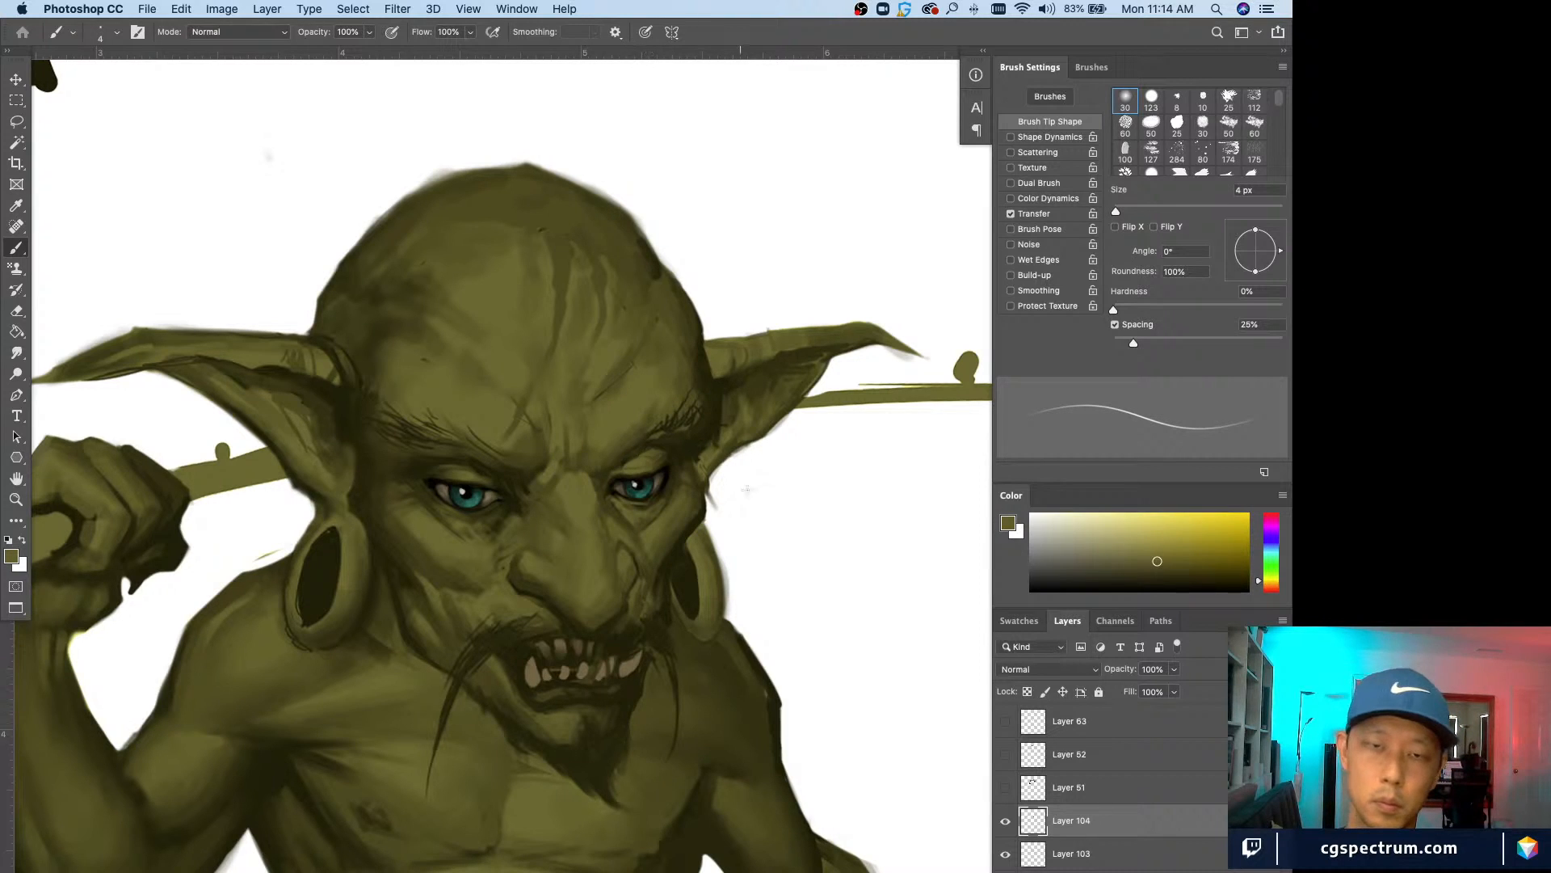
left_click(654, 450, "alt")
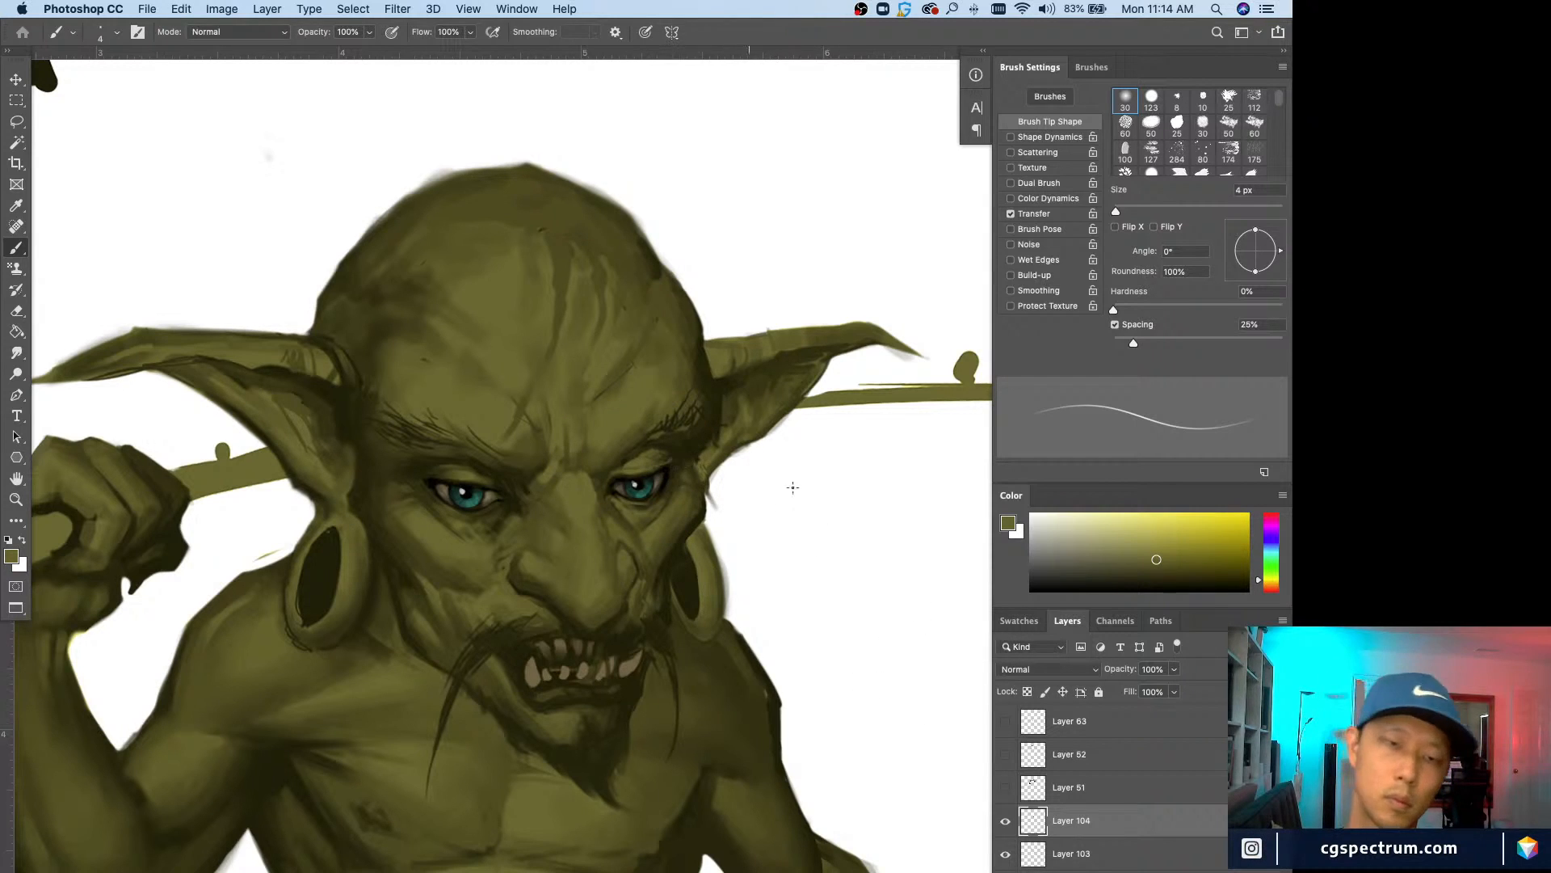
Step: Paint the near-side eye's upper lid in olive, darken its outer lash line with sampled black at 4 px, and undo the last stroke
mouse_move(443, 476)
left_mouse_down()
mouse_move(411, 481)
mouse_move(485, 486)
mouse_move(307, 438)
mouse_move(499, 488)
left_mouse_up()
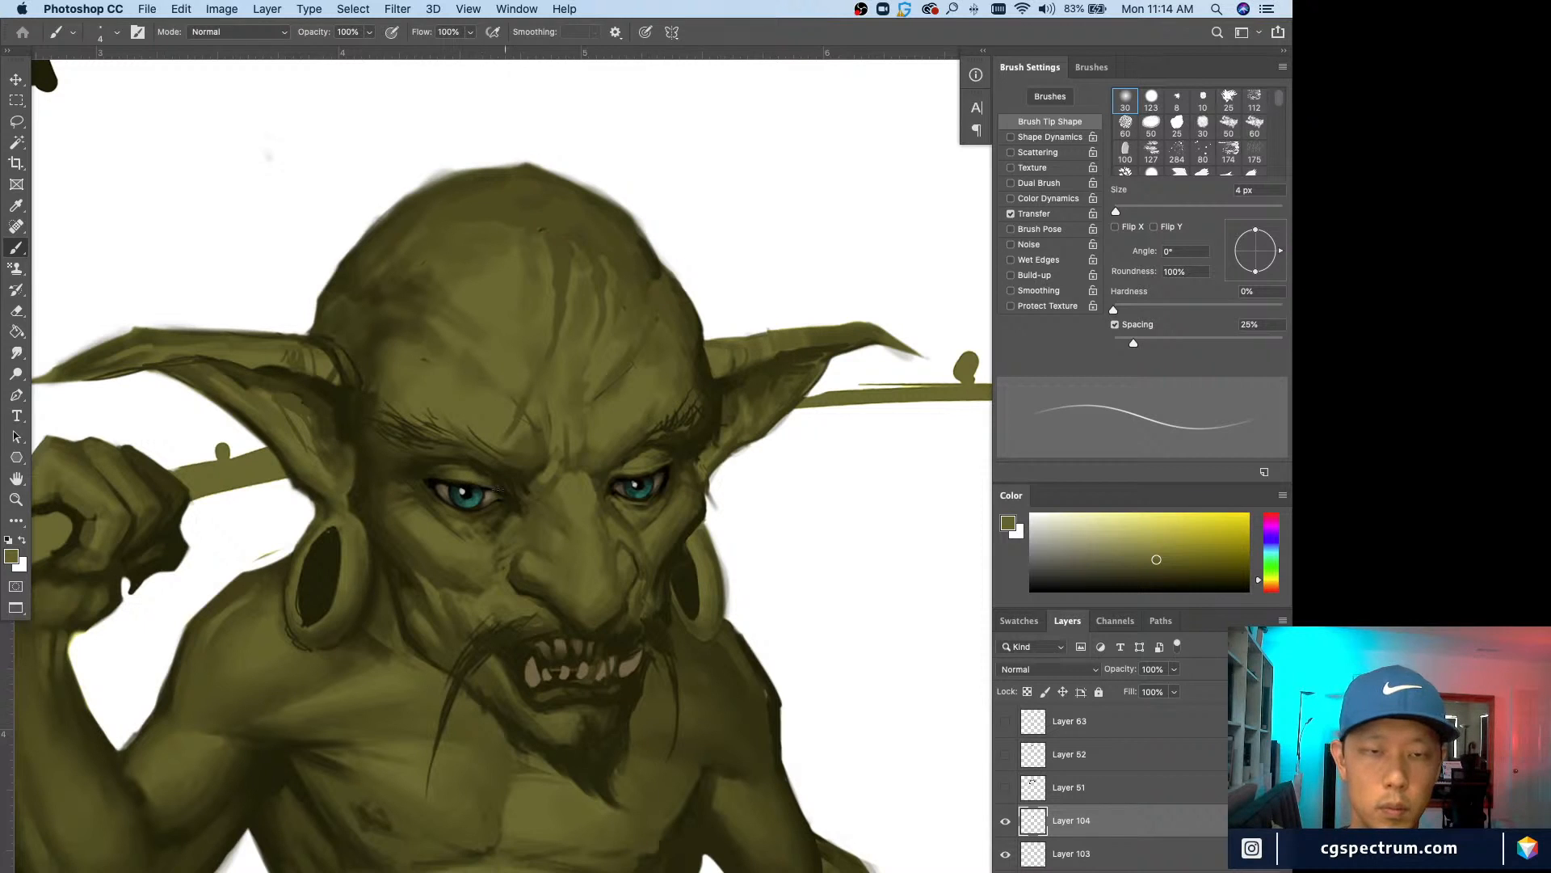
left_click(429, 482, "alt")
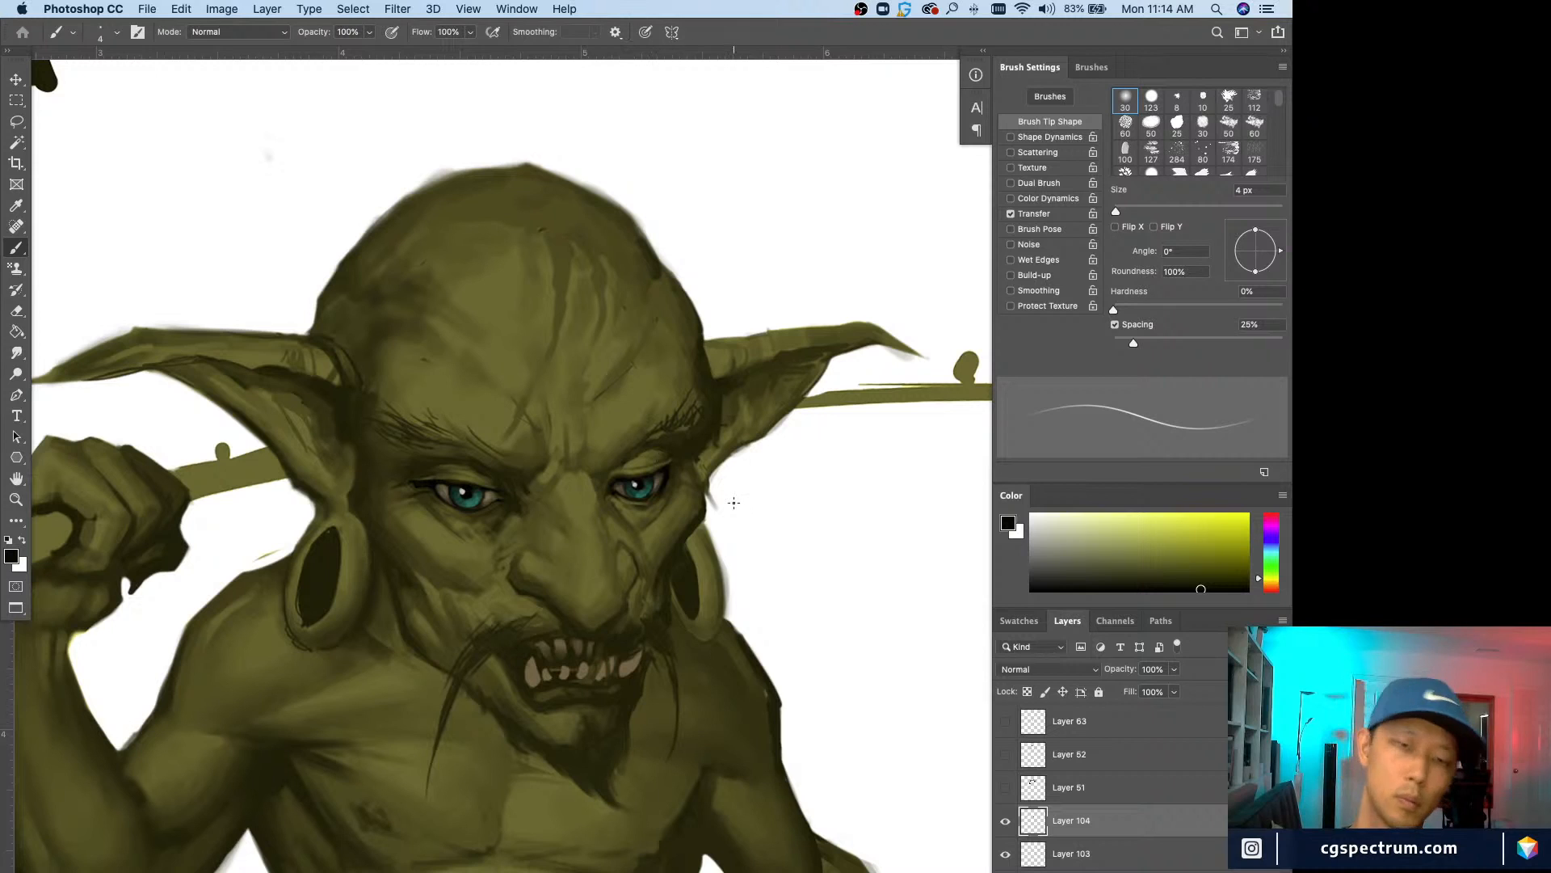
key("super+z")
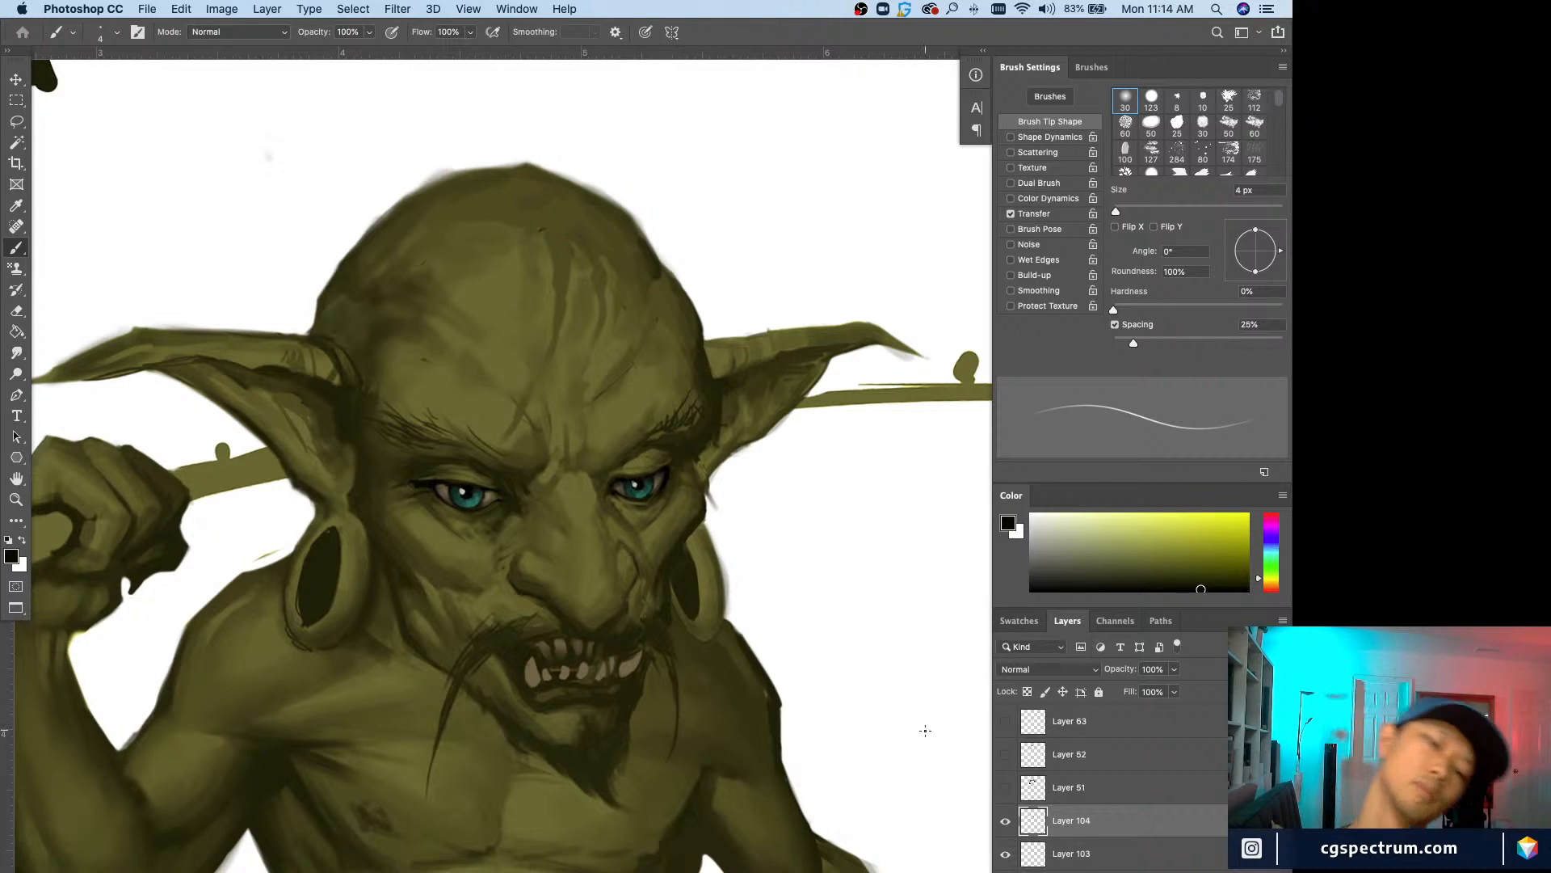
Step: Detail the inner end of the far-side eye's upper lid with sampled mid and very dark olives, using the 4 px brush
key("super+minus")
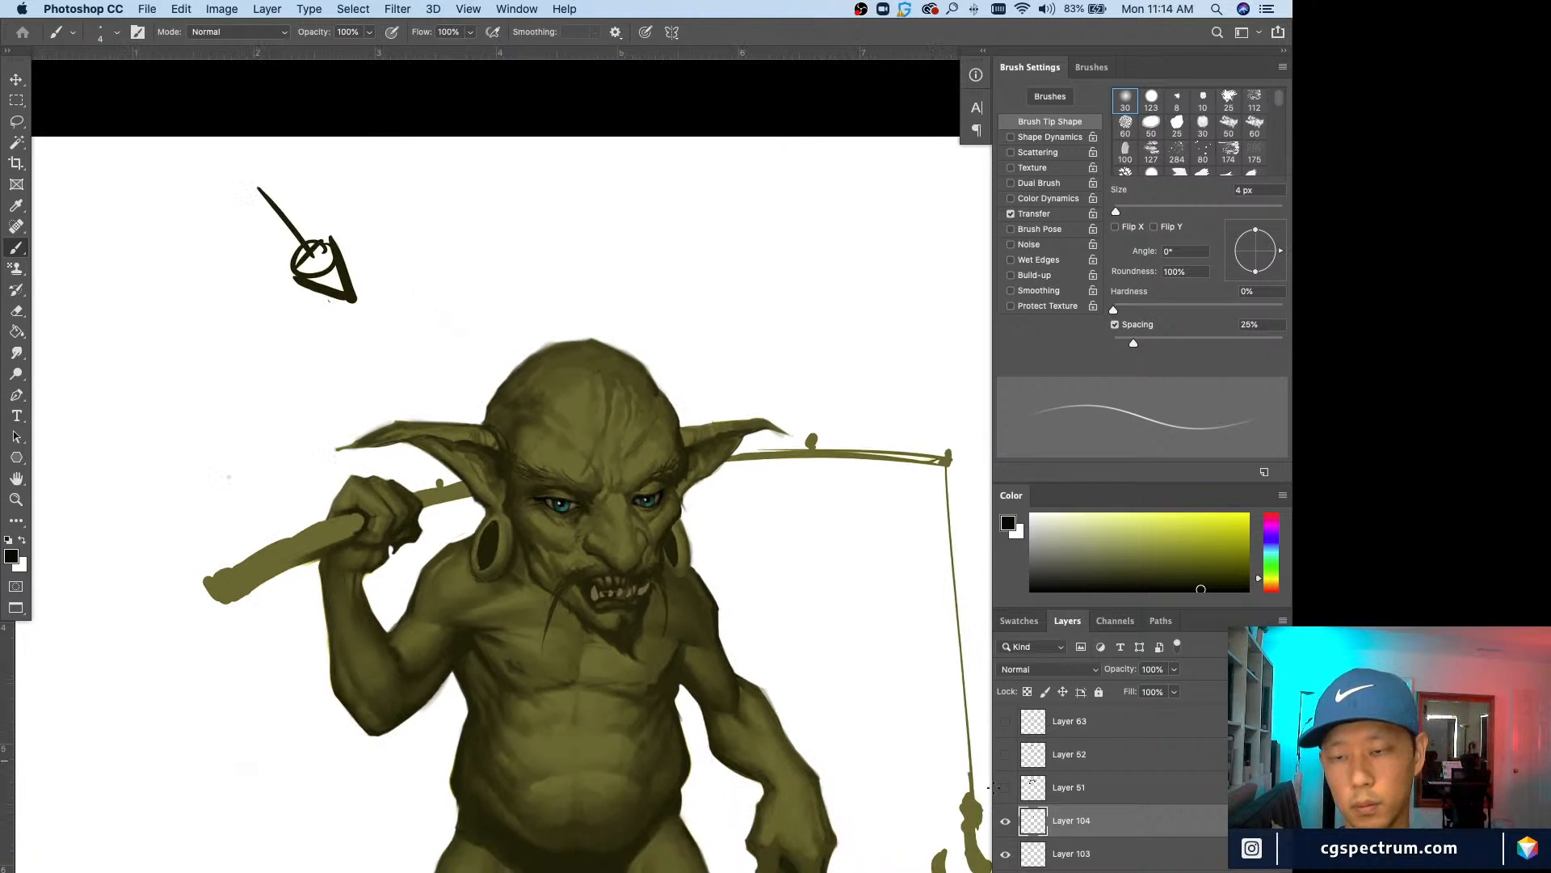
key("super+plus")
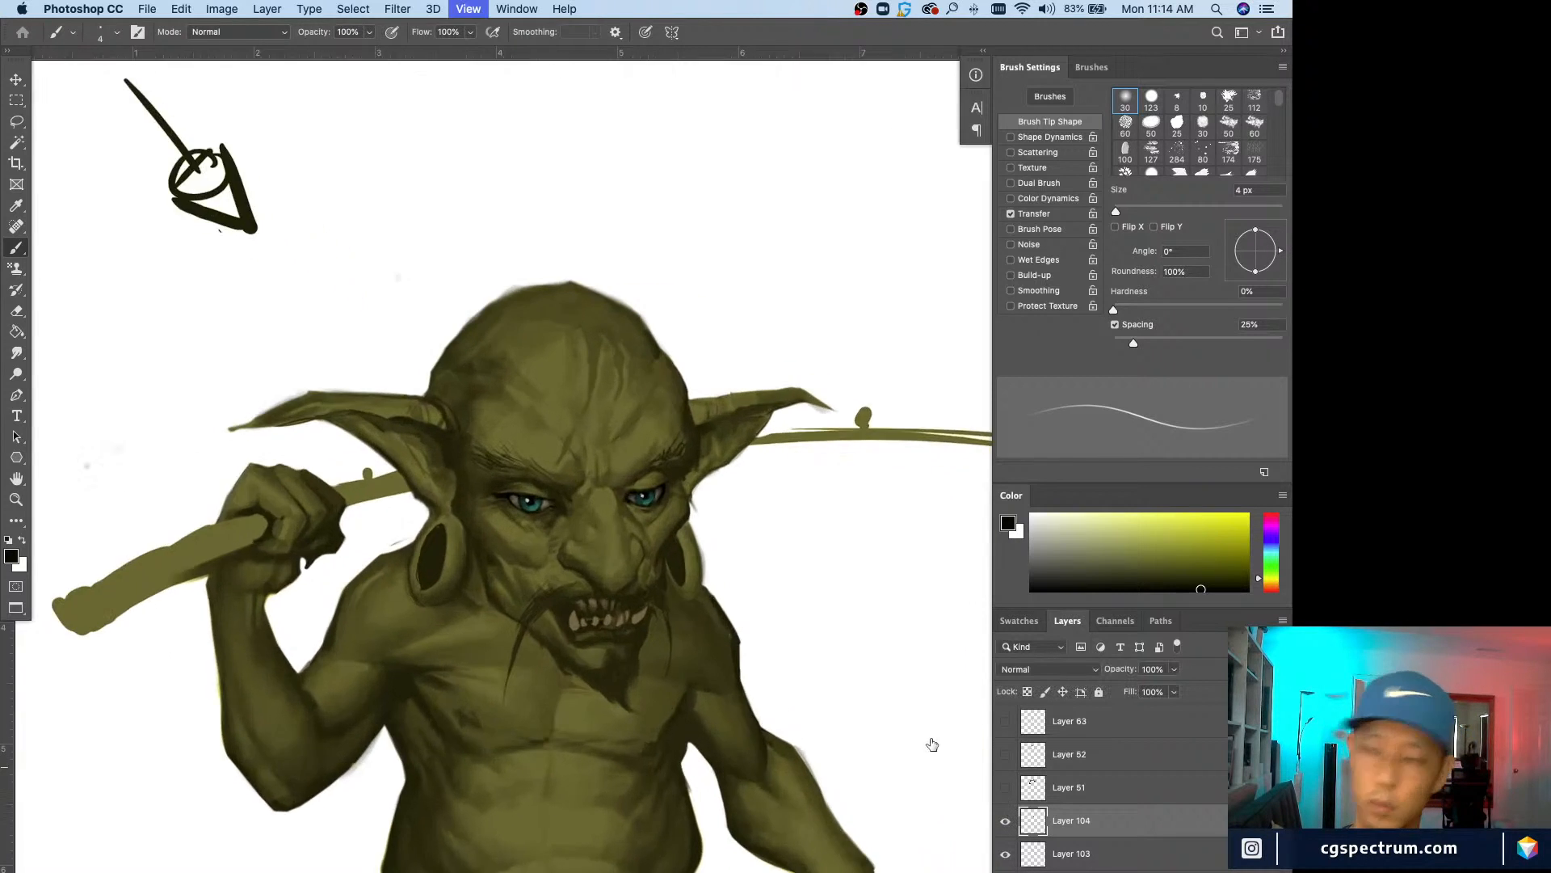
key("super+plus")
key("super+plus")
left_click_drag(932, 744, 690, 658)
left_click(588, 473, "alt")
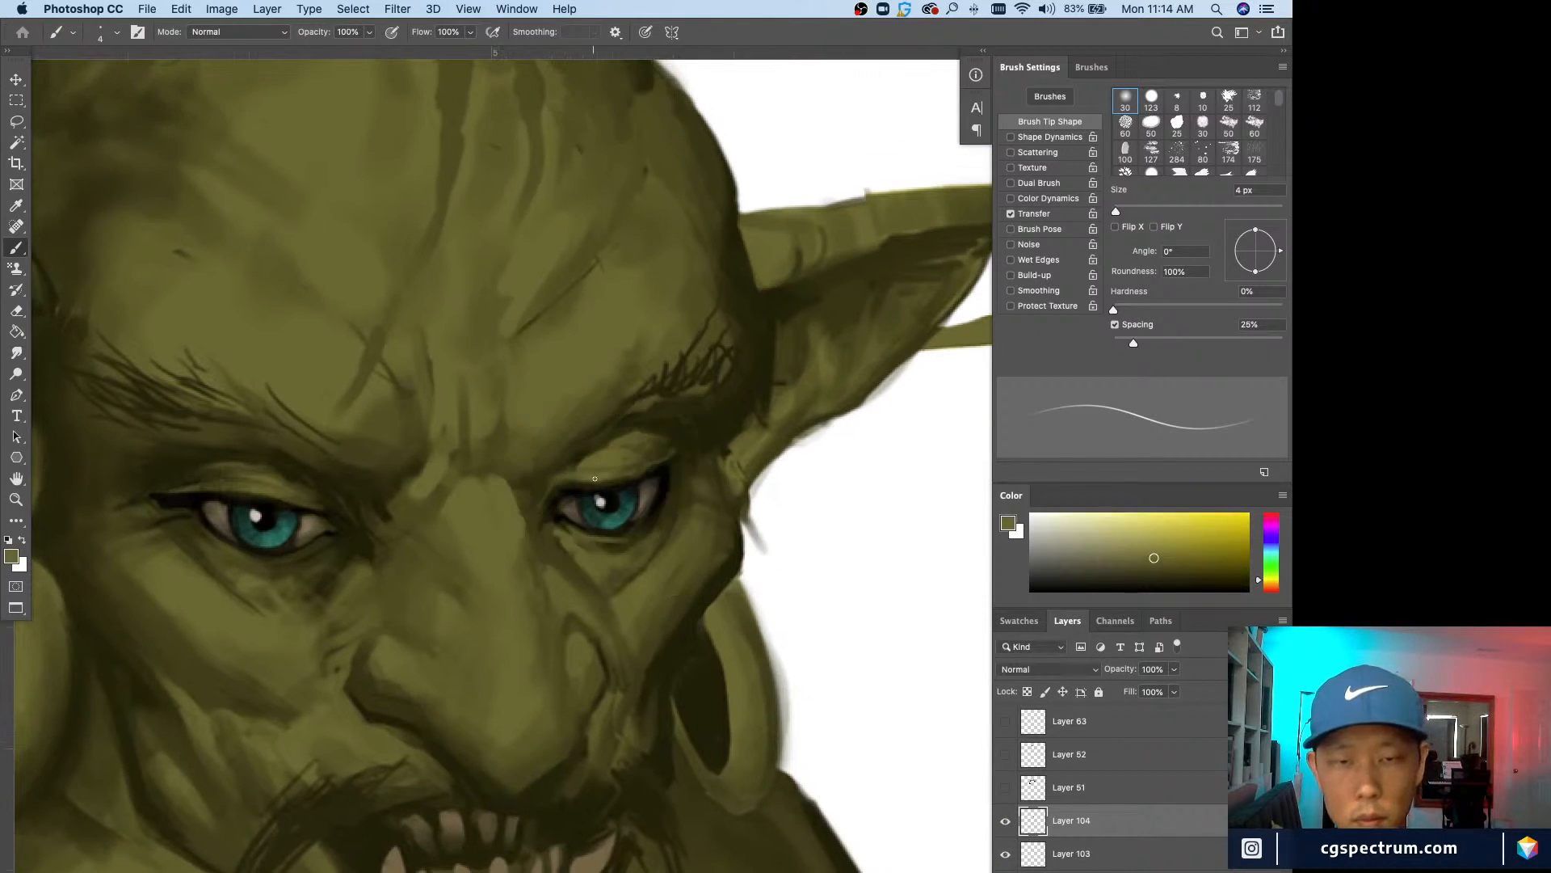
left_click(555, 480, "alt")
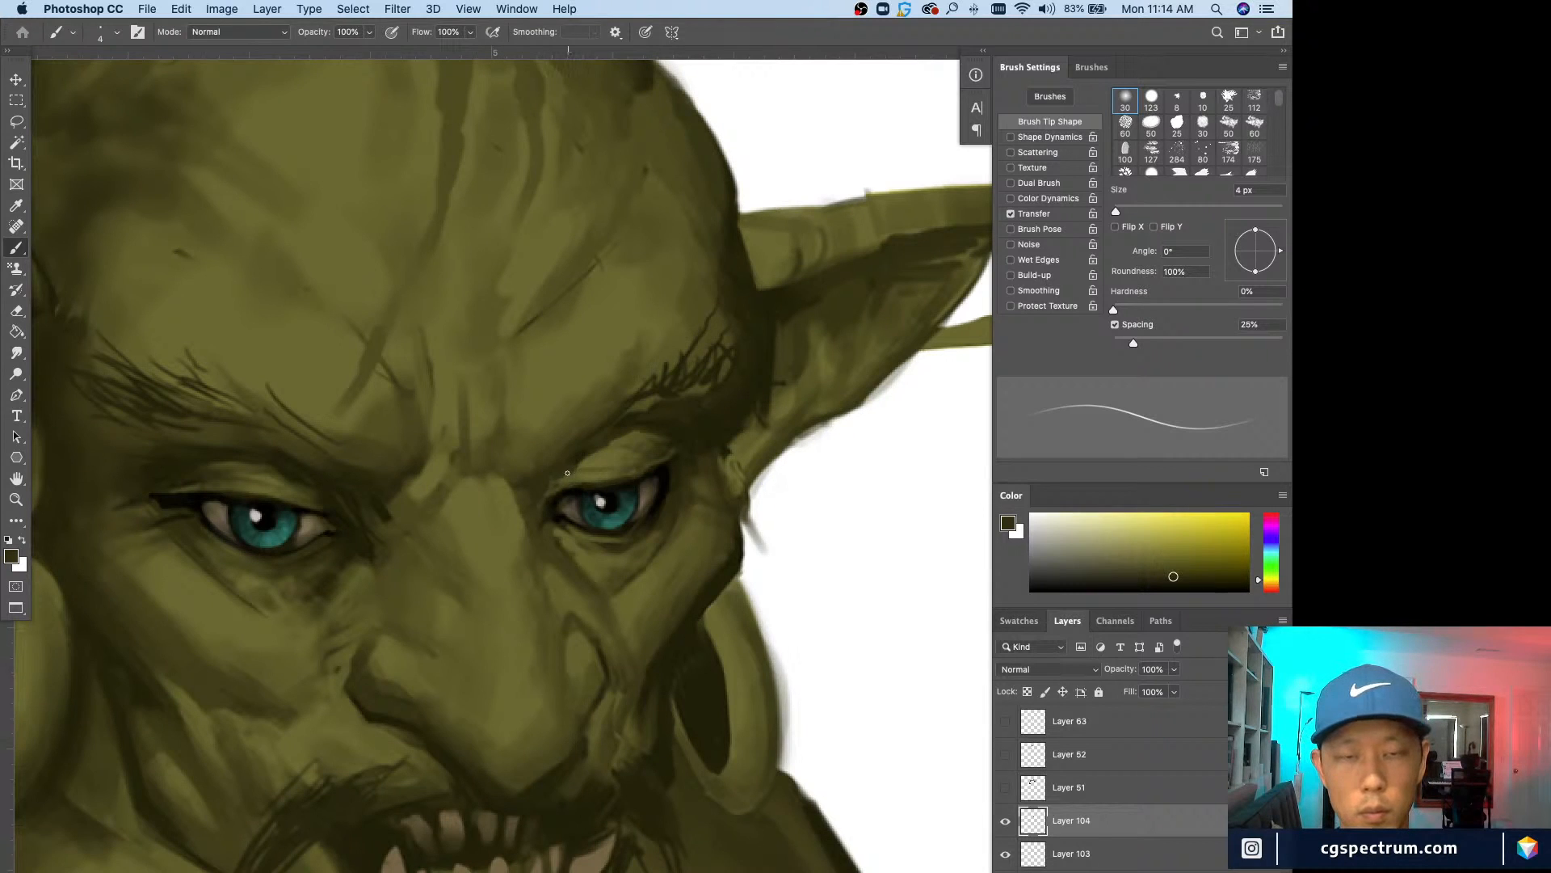
left_click(582, 451, "alt")
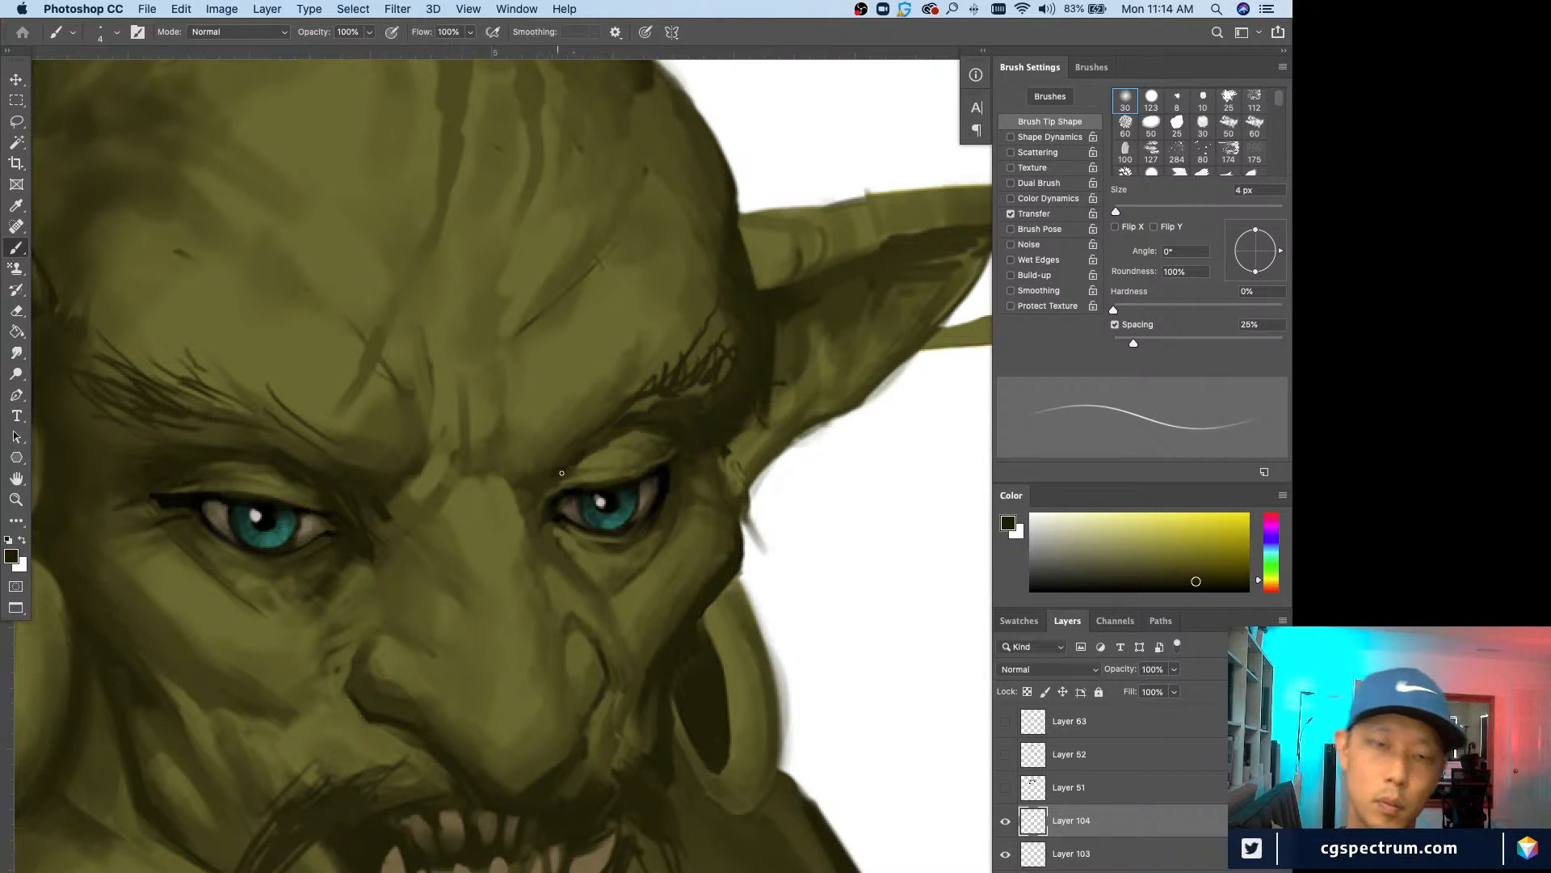
Step: Add a new empty layer directly above Layer 104
key("super+minus")
key("super+minus")
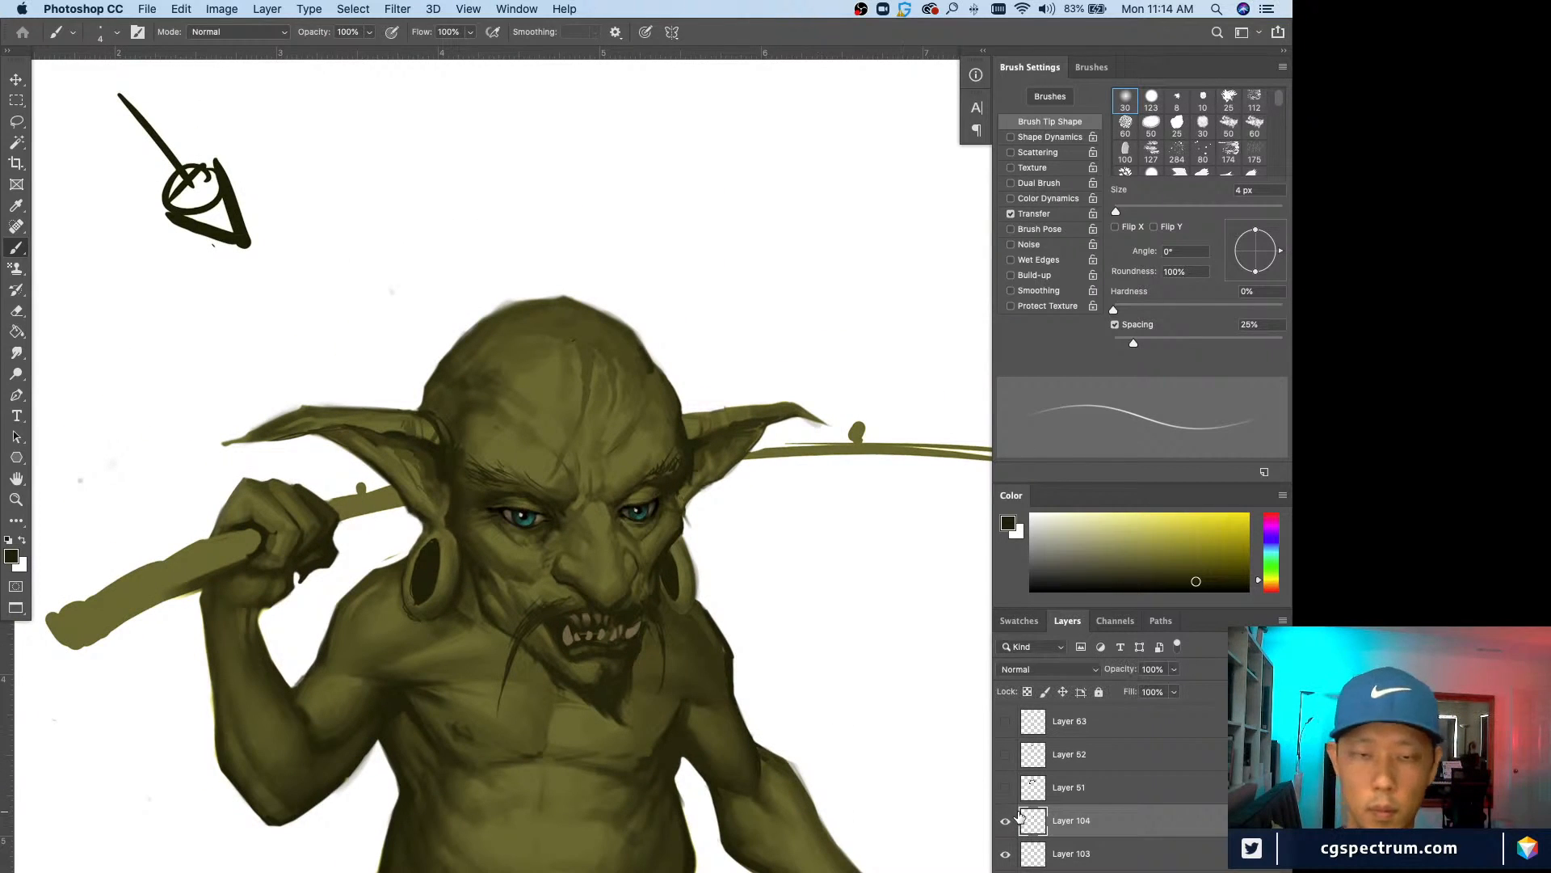
key("super+shift+alt+n")
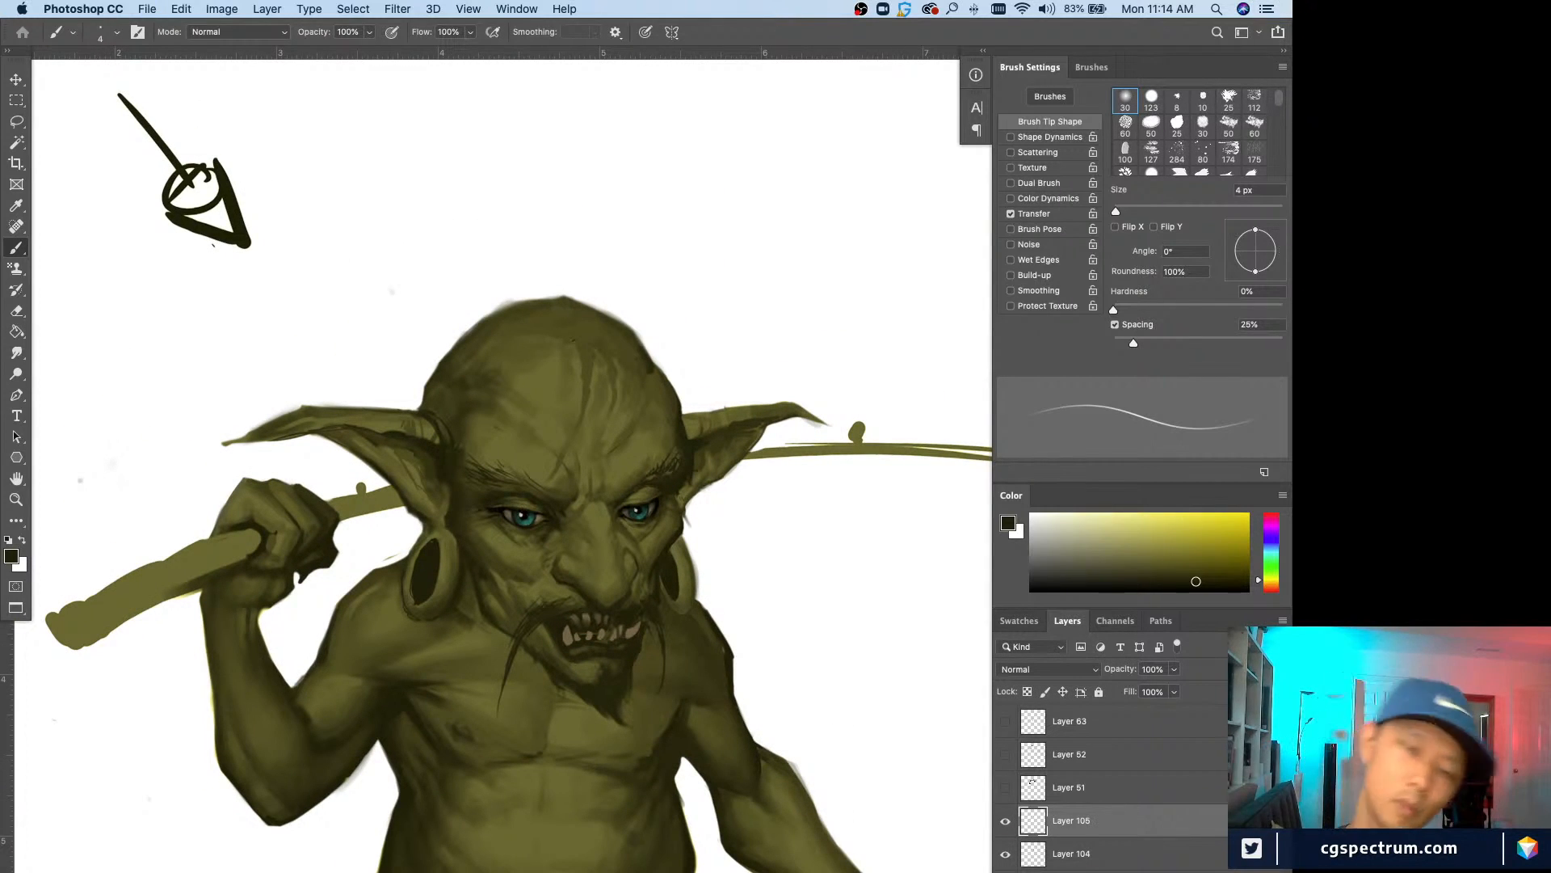
Step: Review the goblin's face and whole figure at several magnifications to judge the shading and proportions
key("super+minus")
key("super+minus")
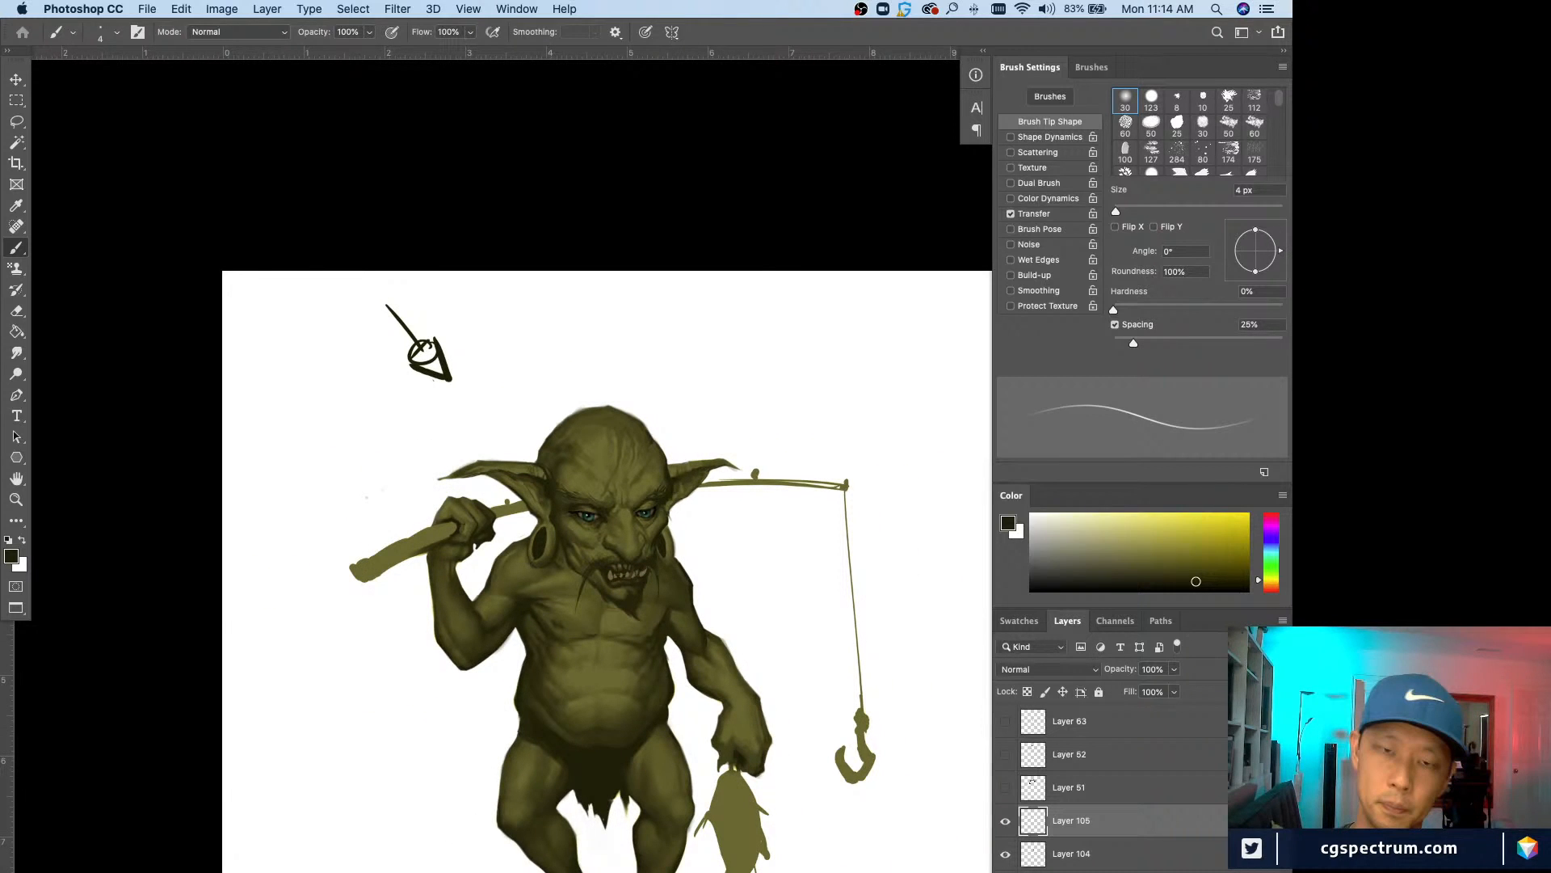
key("super+plus")
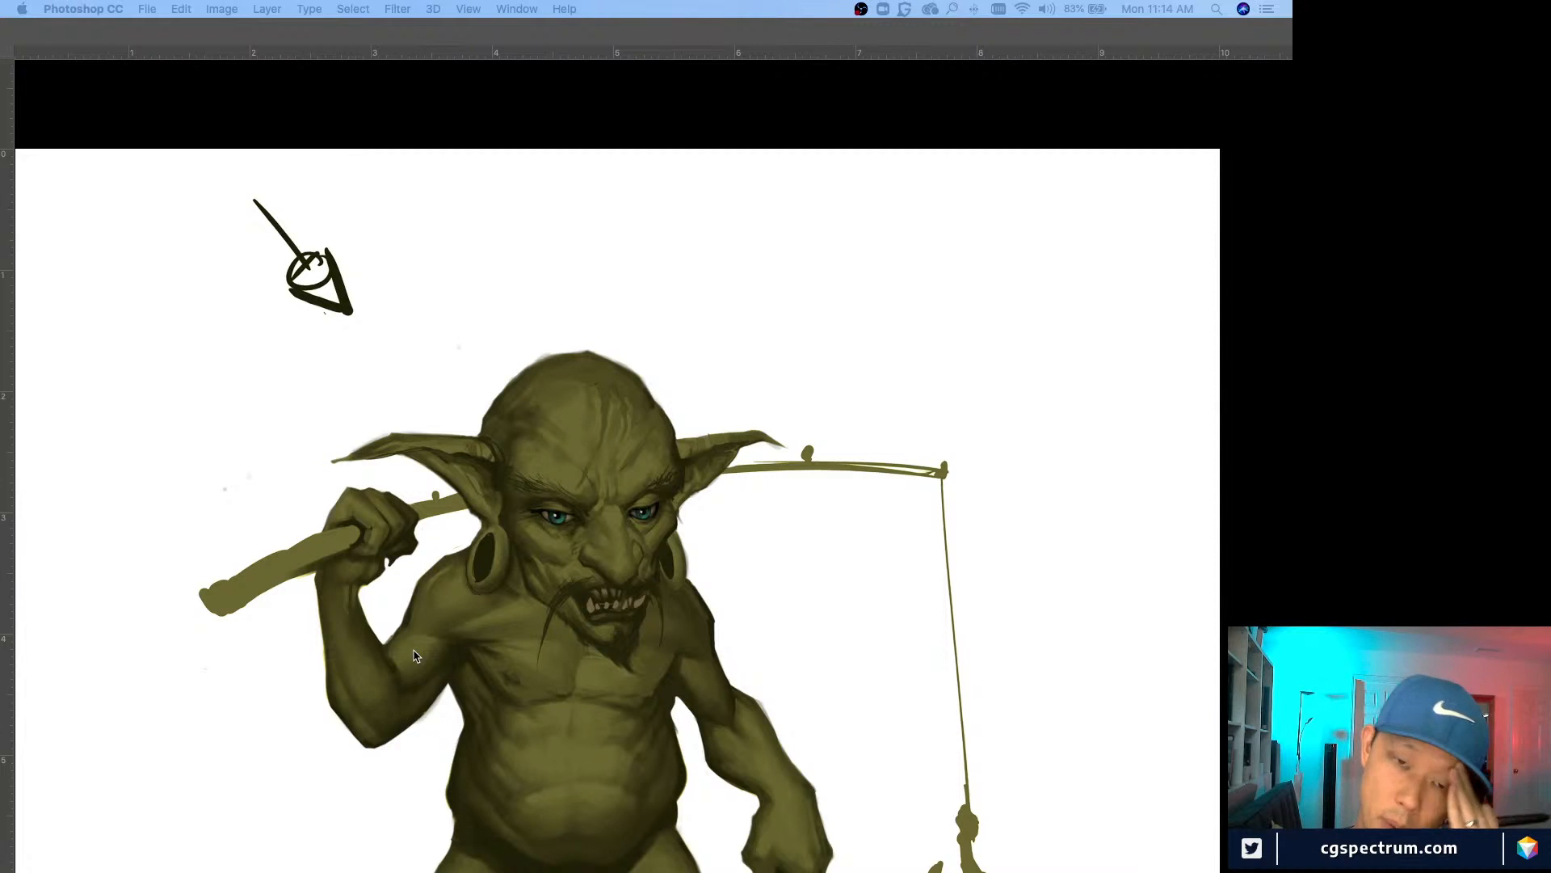
key("Tab")
key("super+equal")
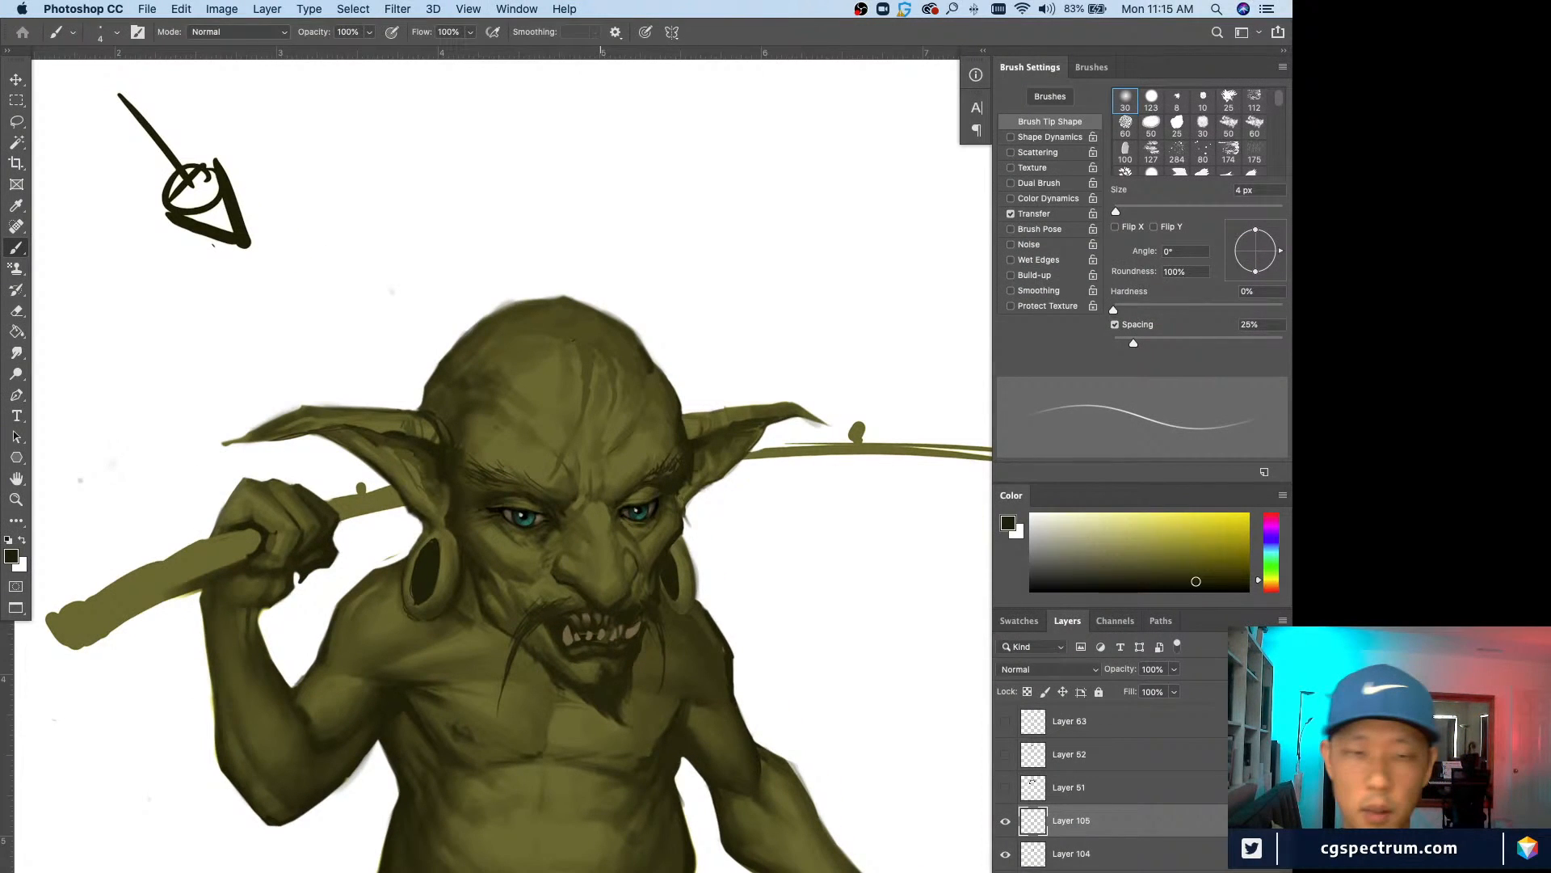
scroll(560, 718, "down", 3)
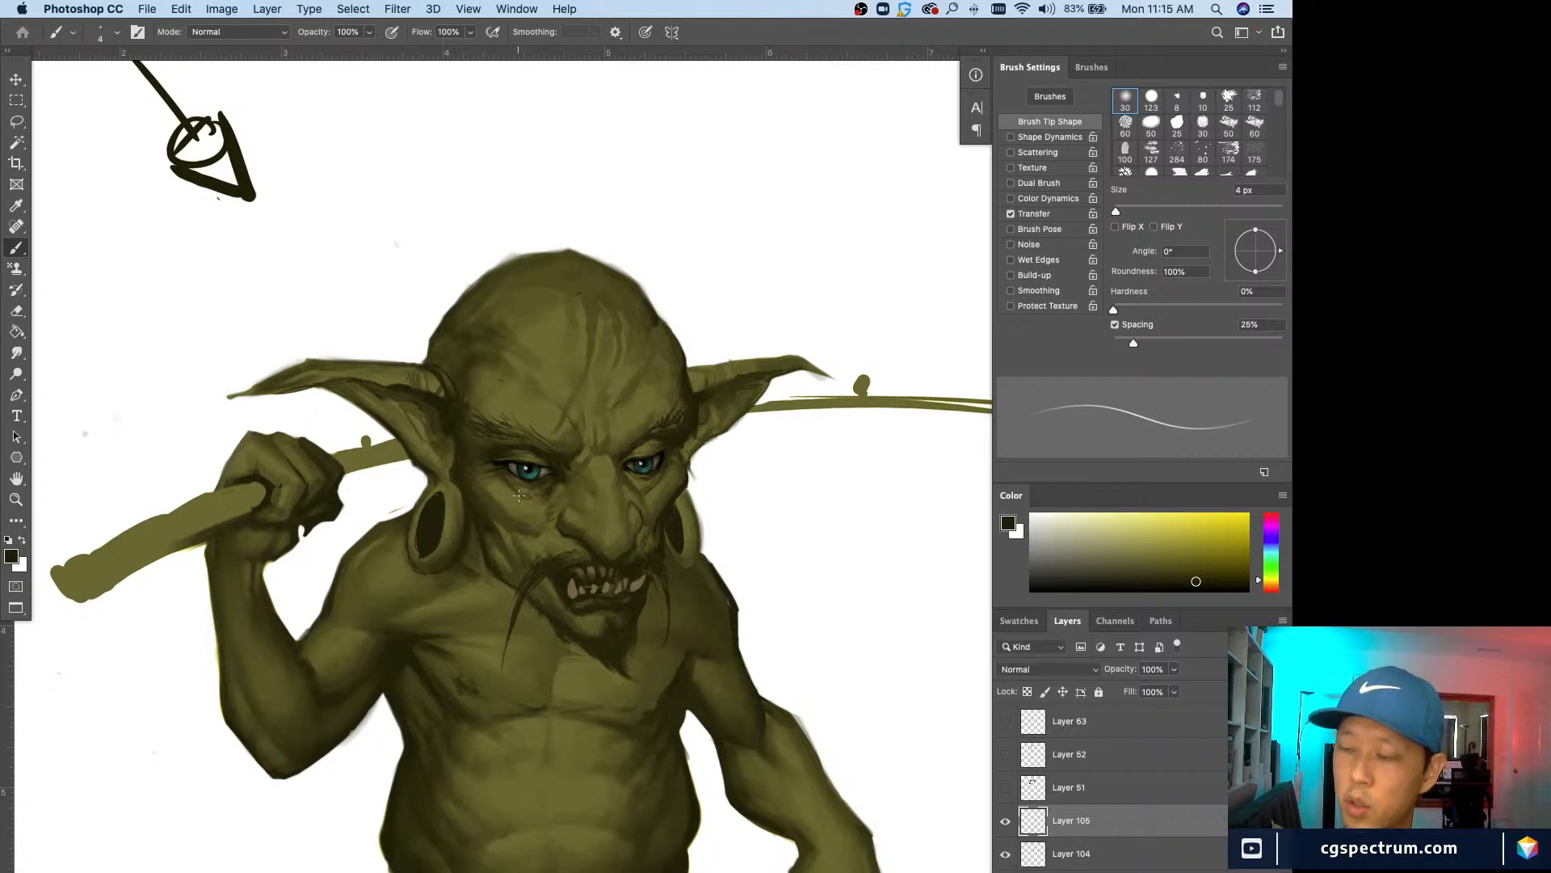
key("super+minus")
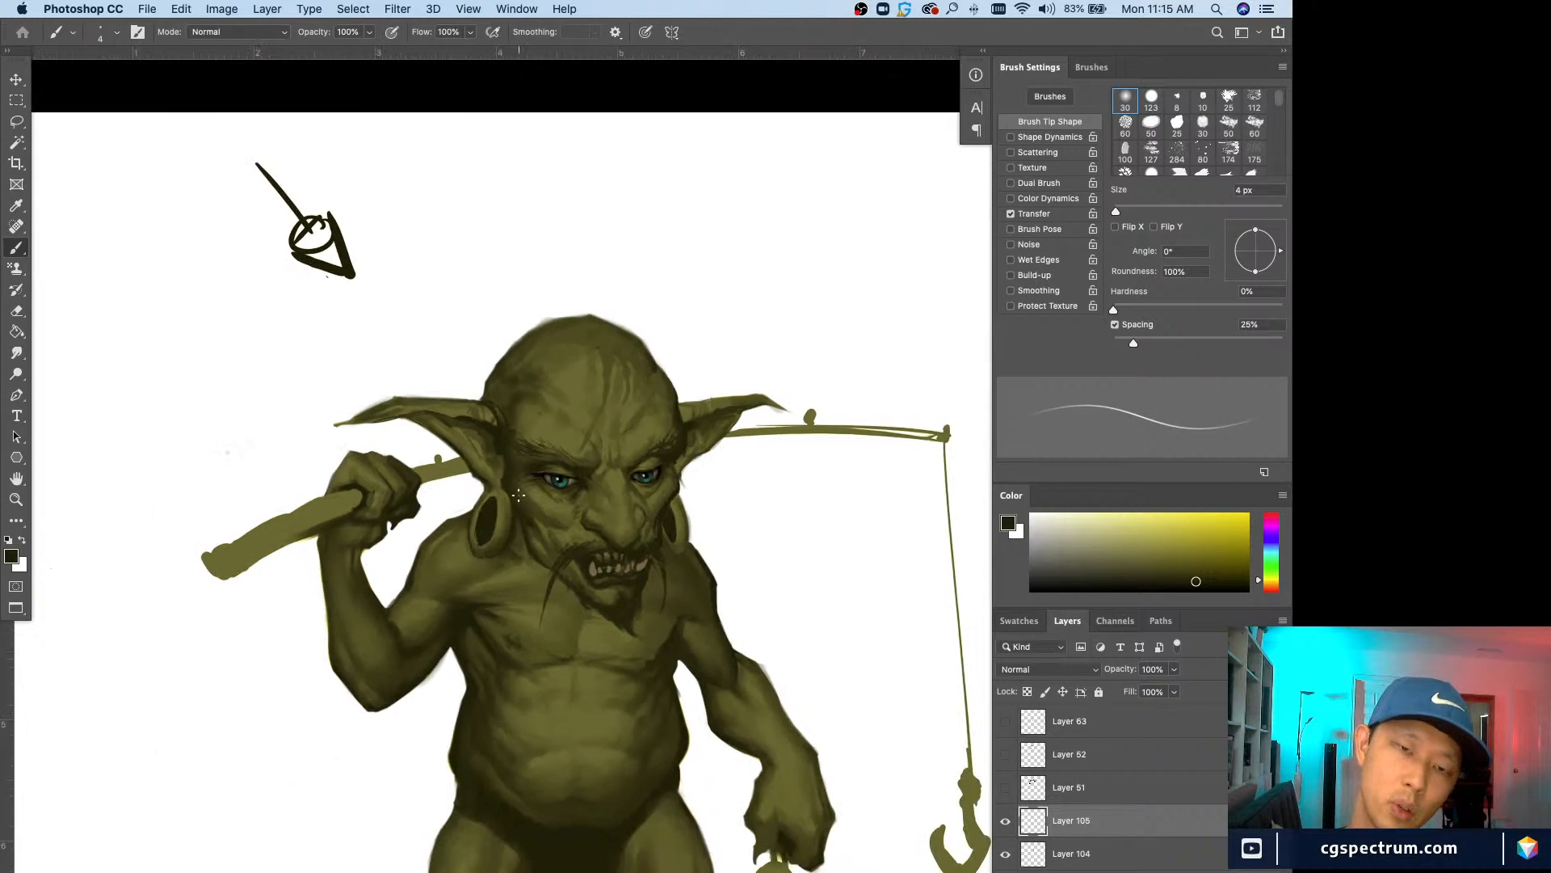
key("super+plus")
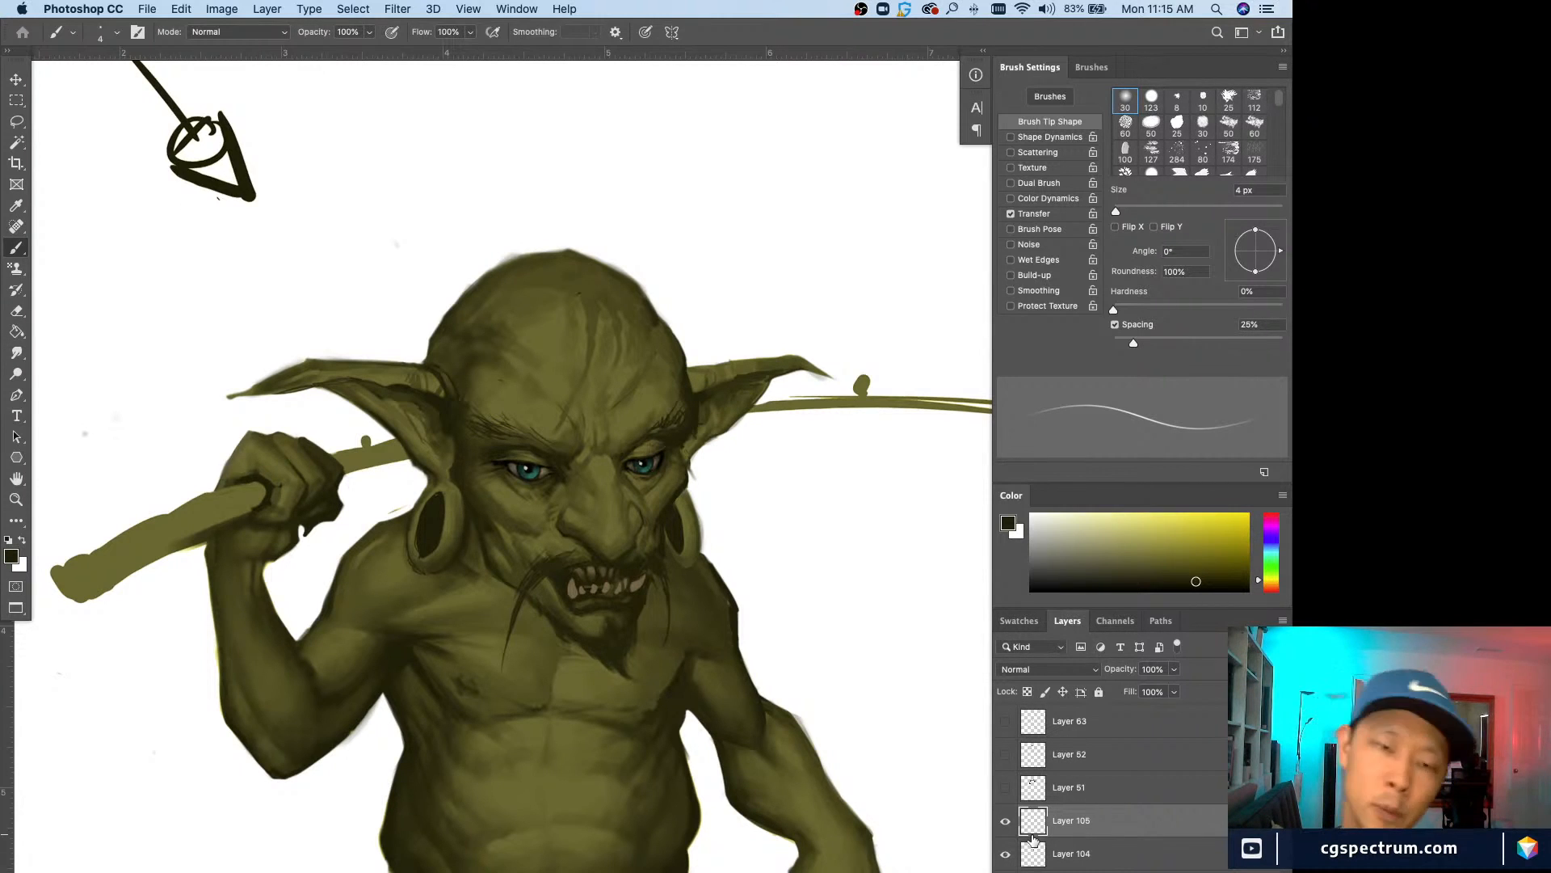
key("super+minus")
key("super+minus")
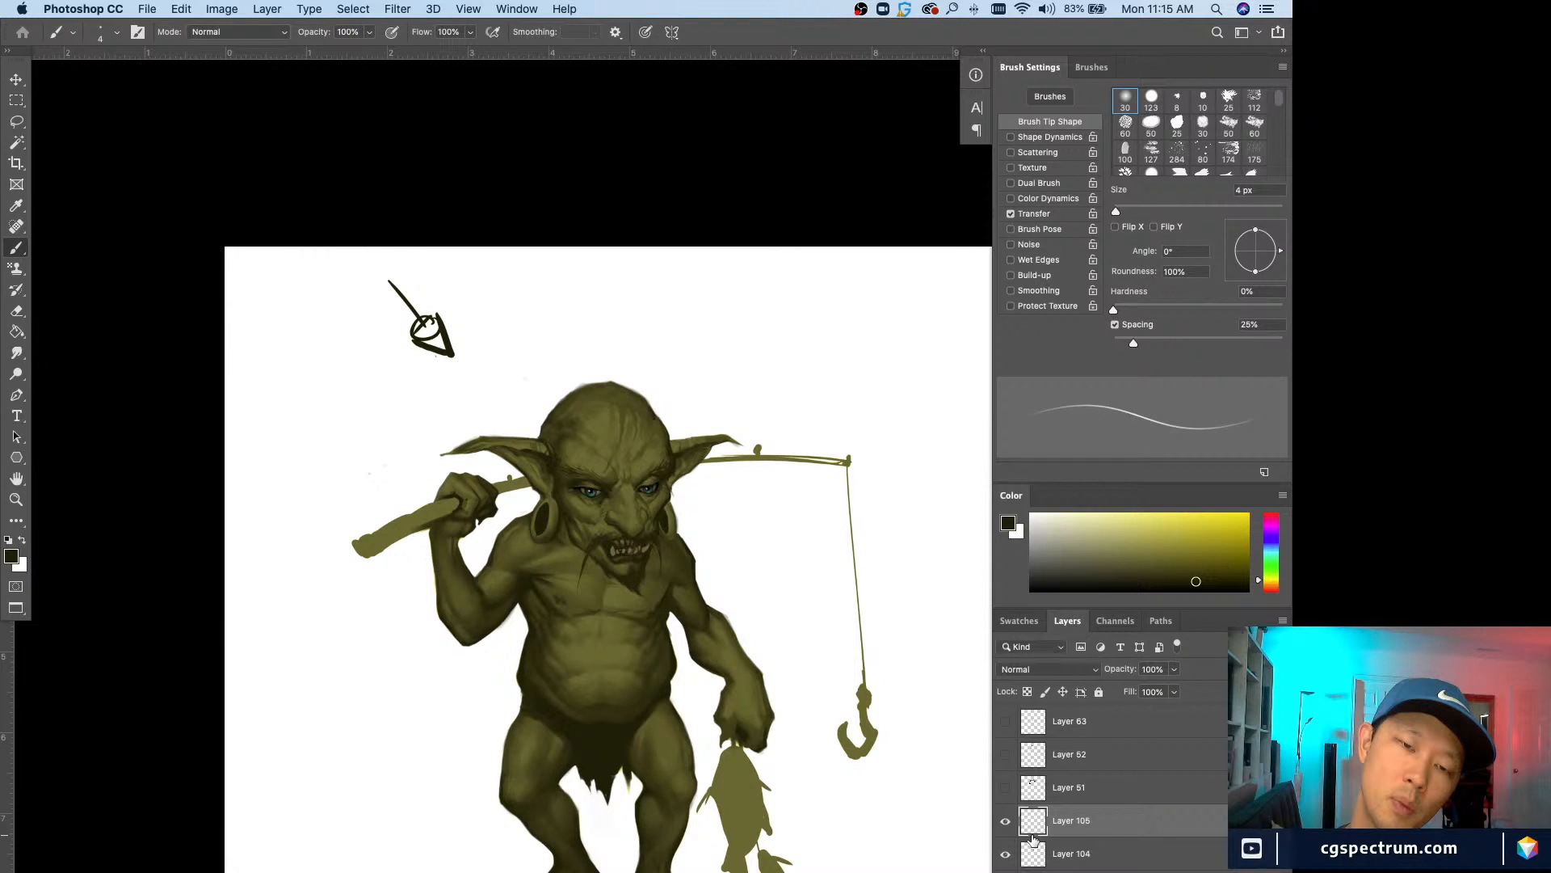
key("super+plus")
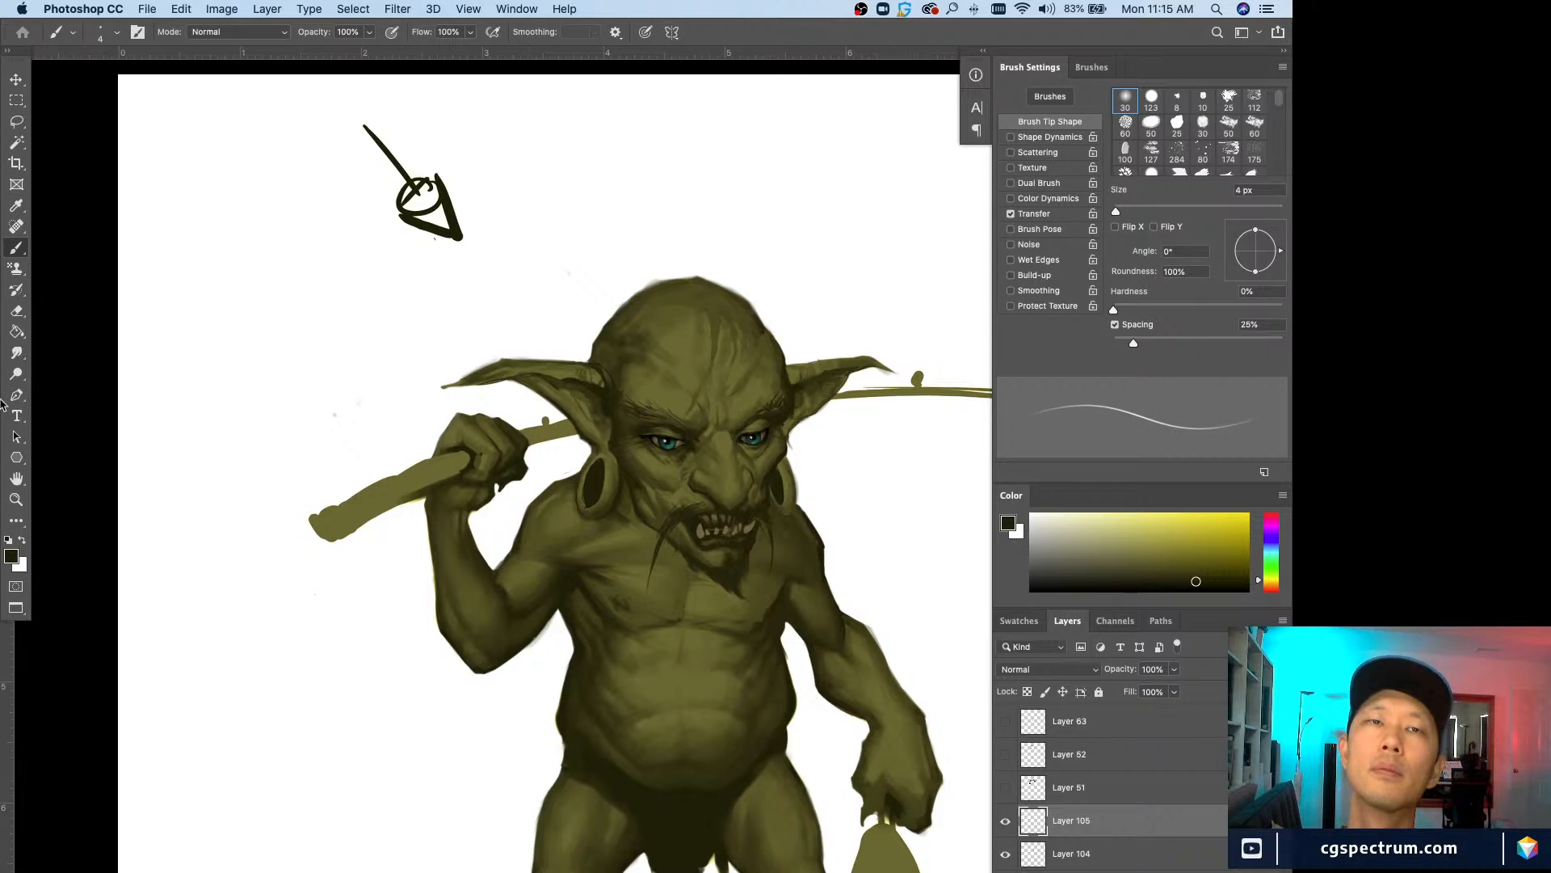
key("Tab")
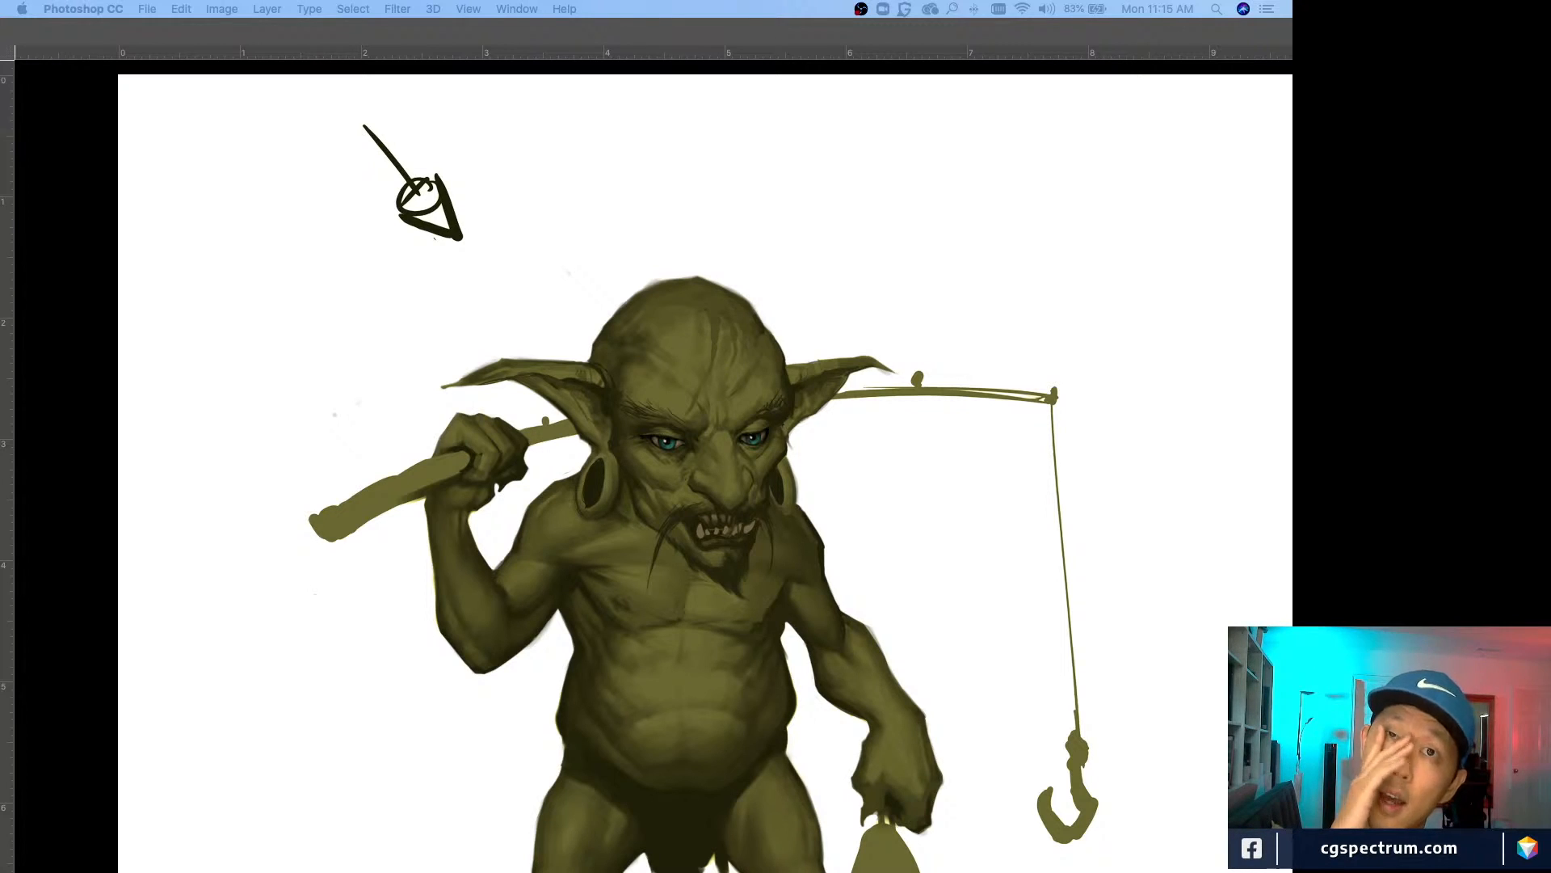
key("Tab")
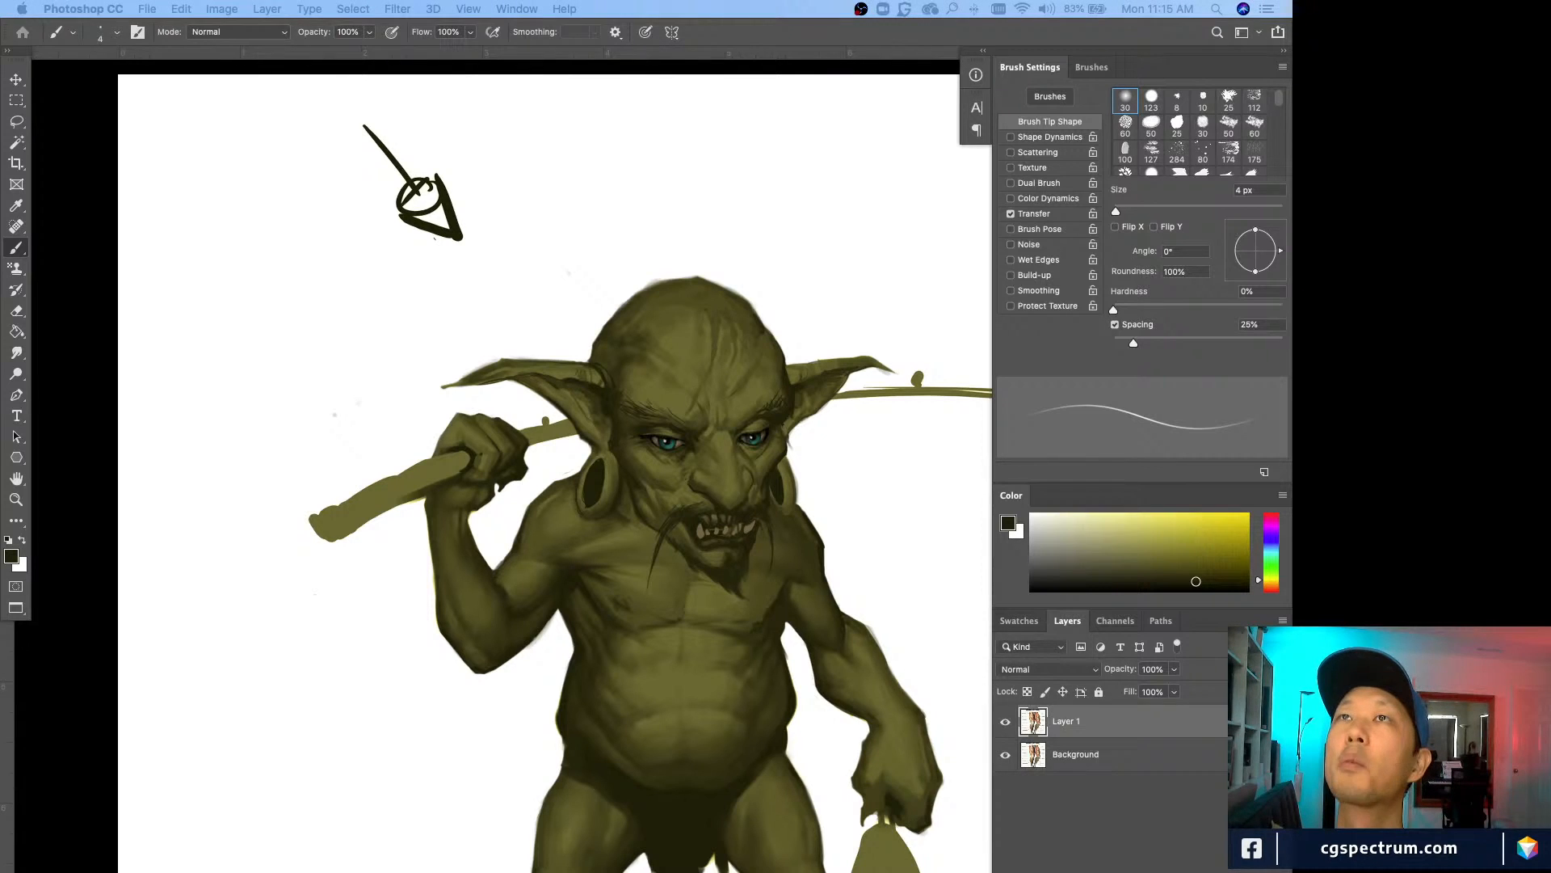
key("Tab")
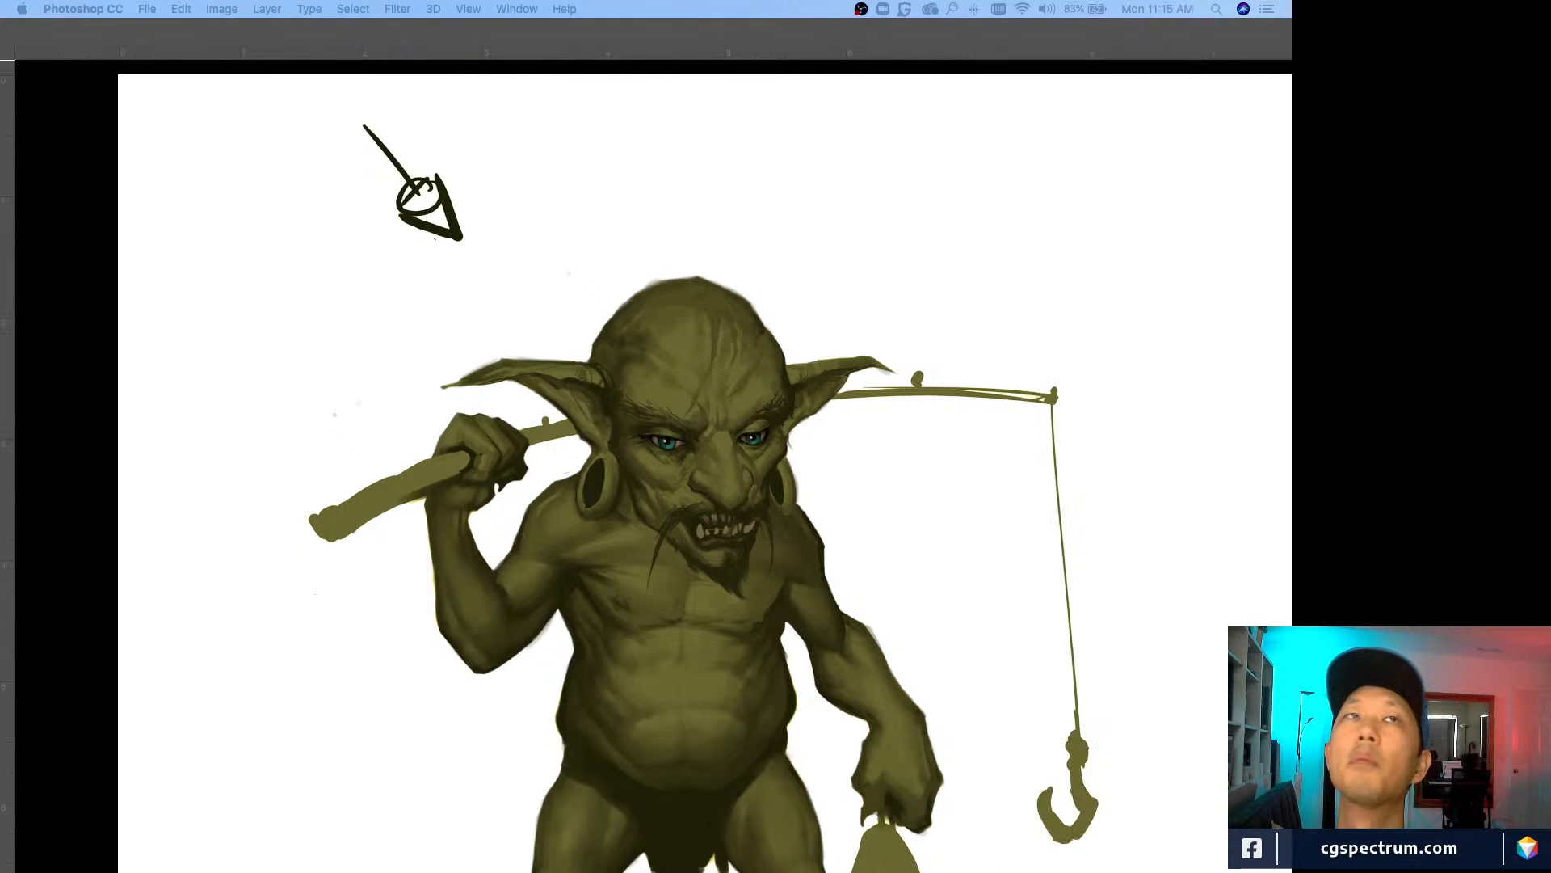
key("Tab")
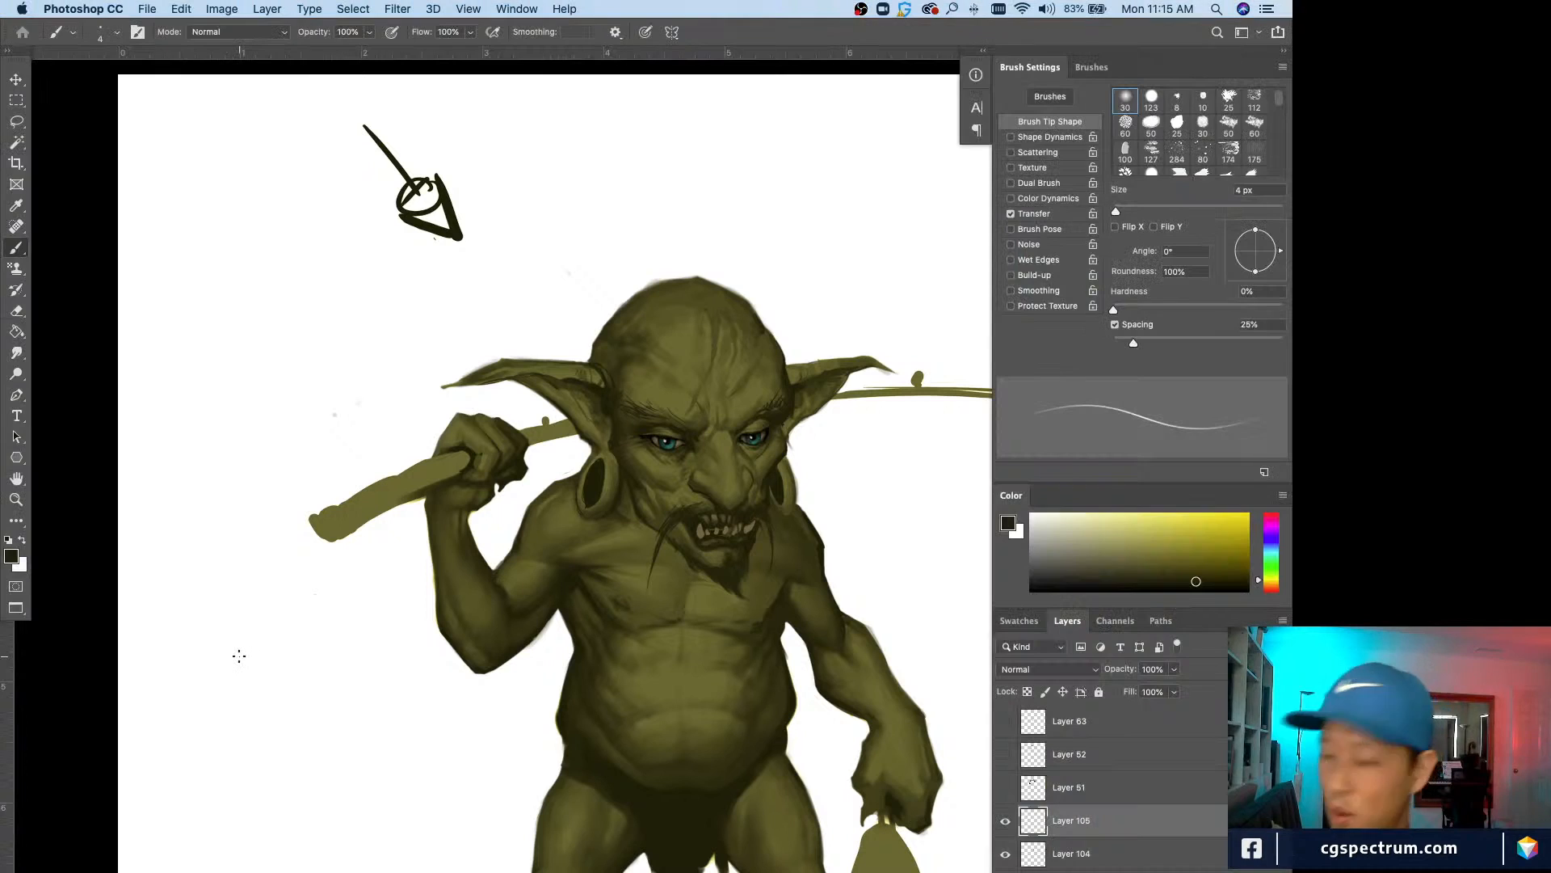
Step: Compare the painting with Layer 105 hidden and shown, leaving the layer visible
left_click(1006, 821)
left_click(1006, 821)
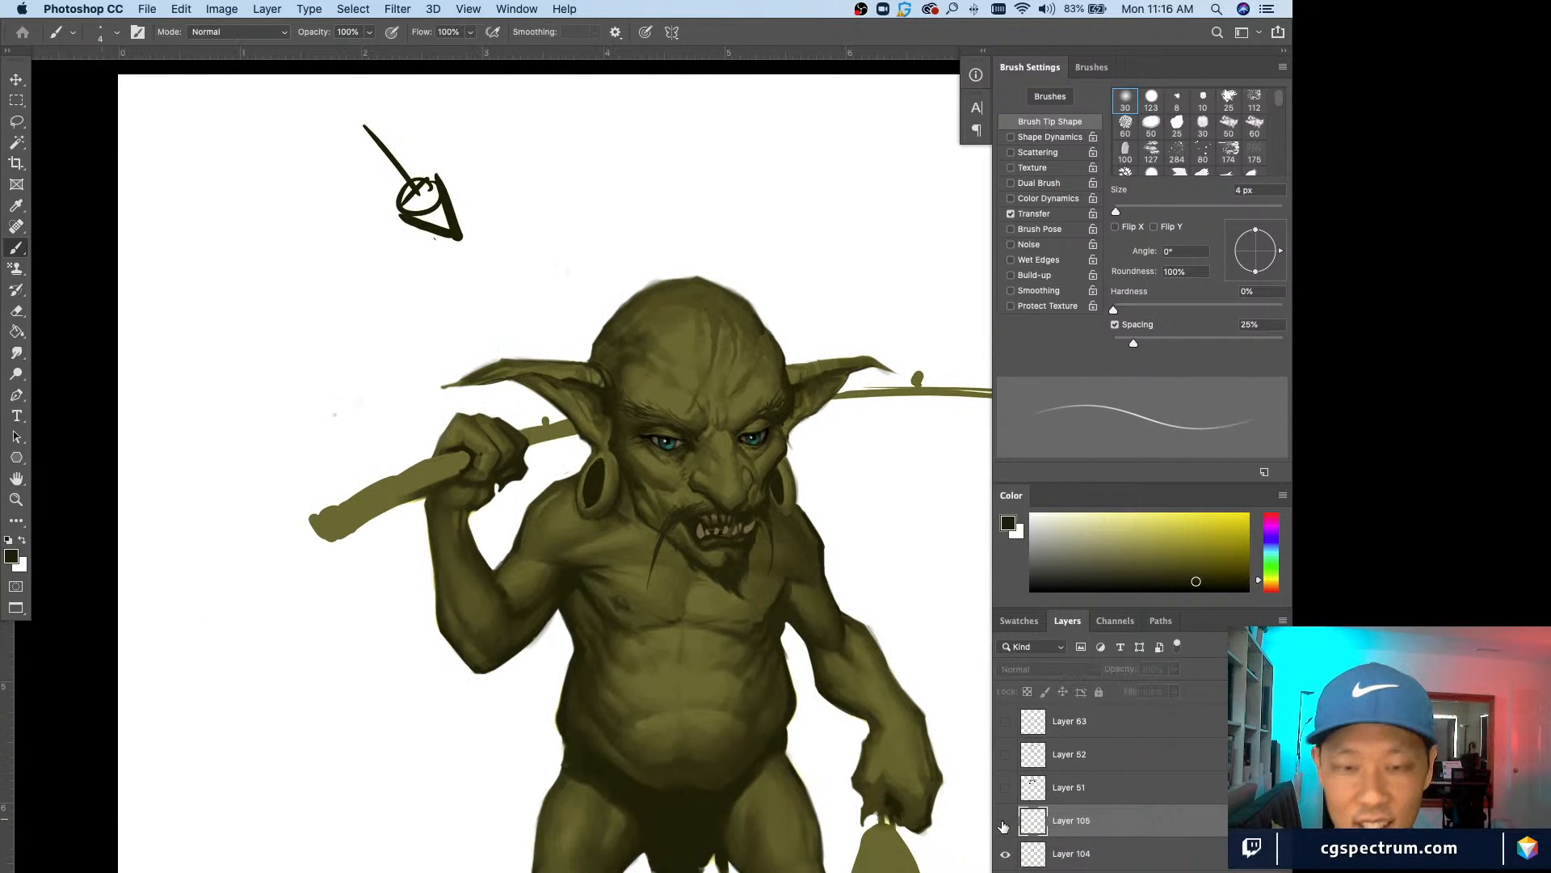
left_click(1006, 821)
left_click(1006, 821)
left_click(1006, 821)
left_click(1006, 821)
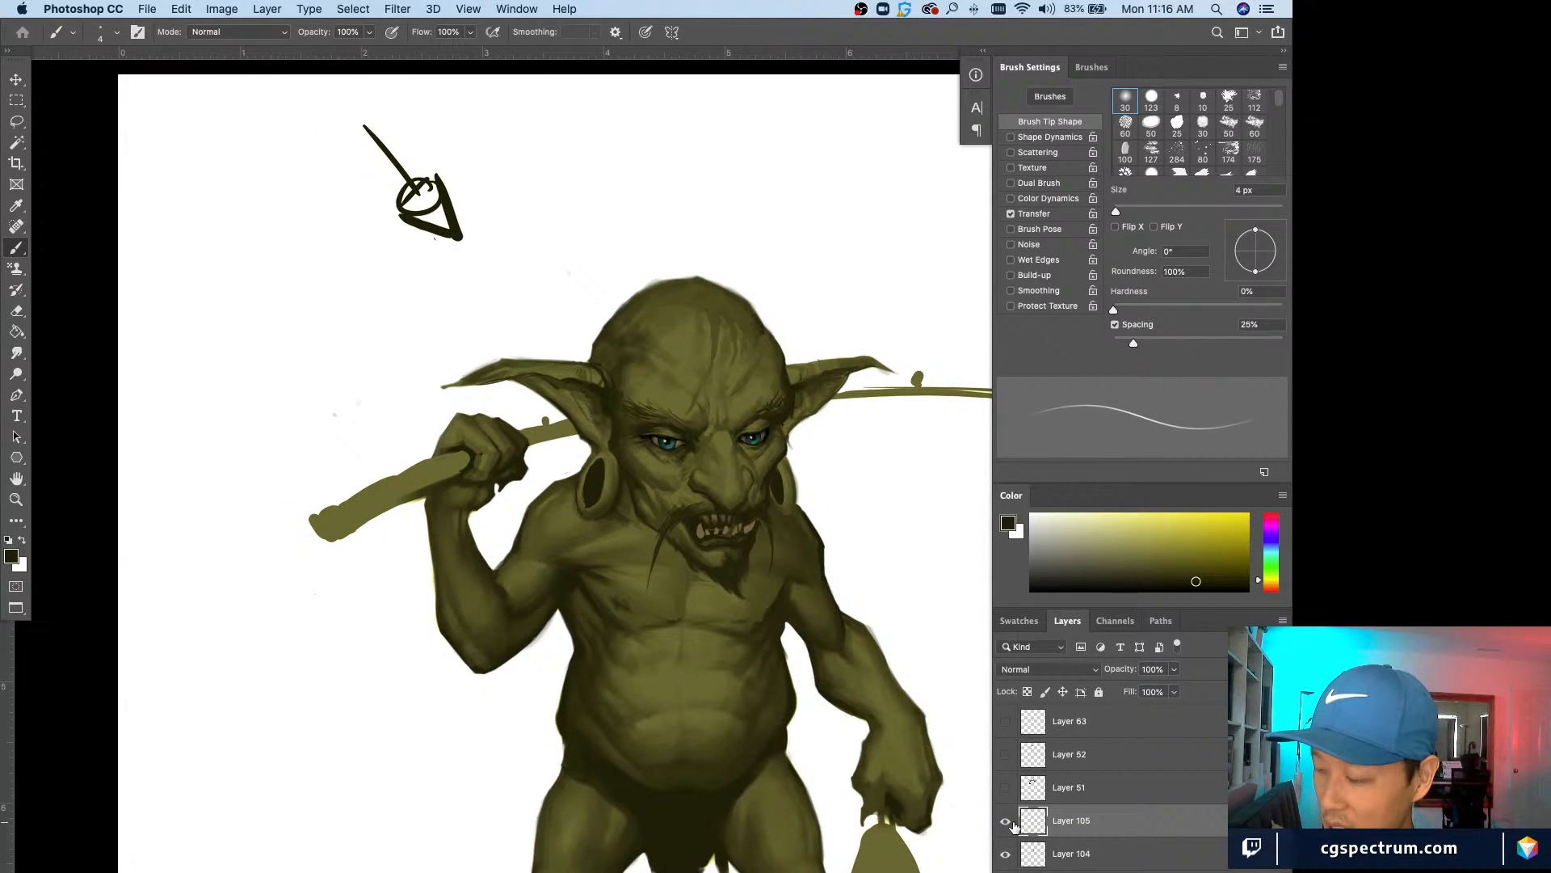
Step: Examine the goblin's head, torso and full figure both close up and from a distance to judge the facial rendering
key("super+equal")
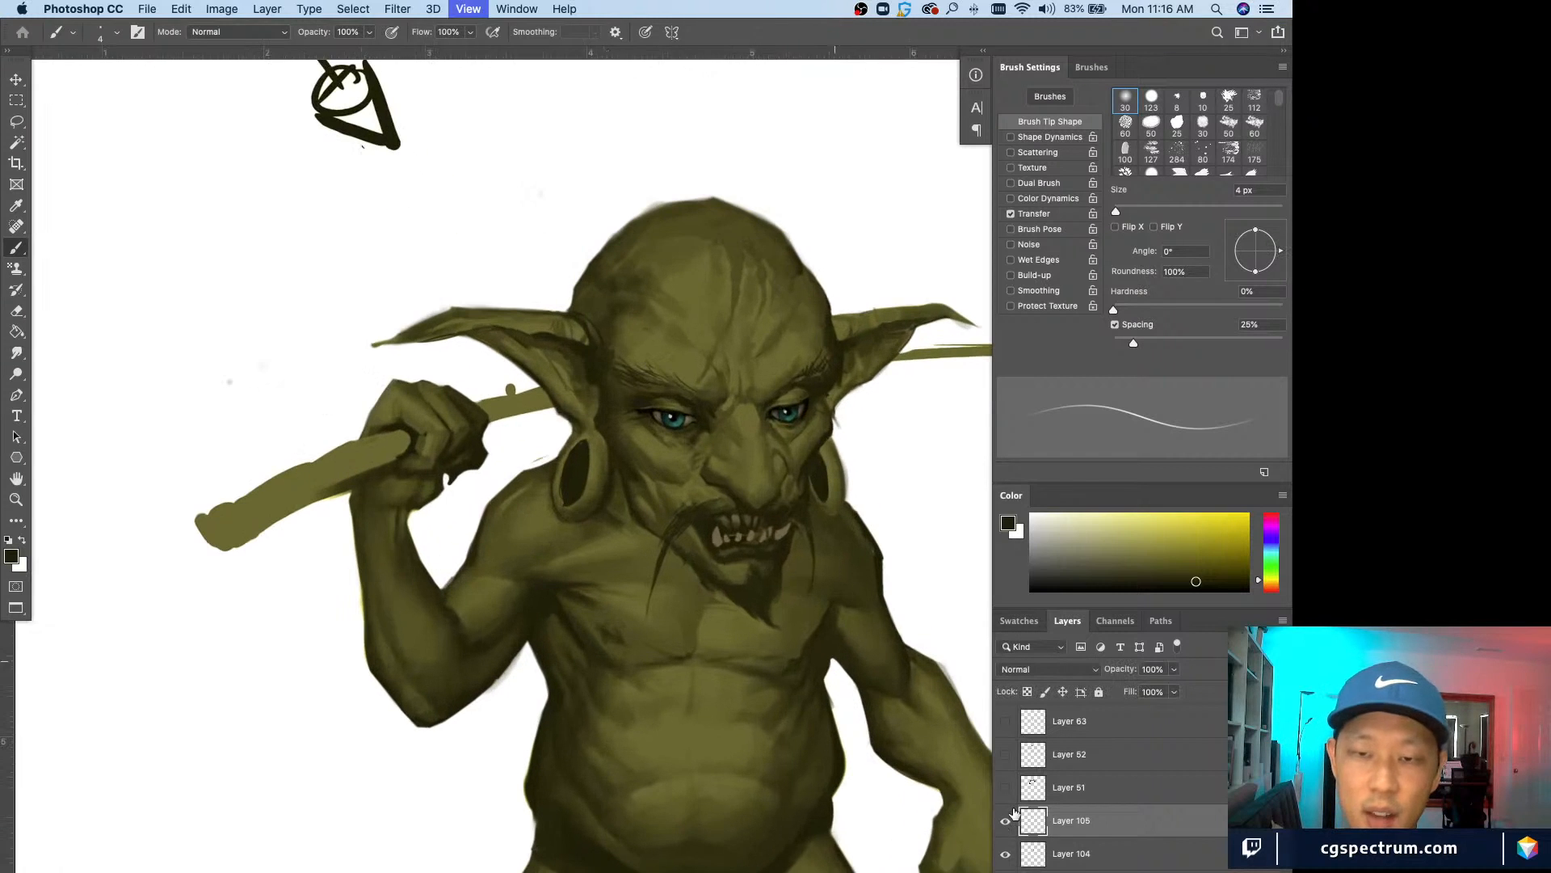
left_click_drag(787, 778, 761, 742)
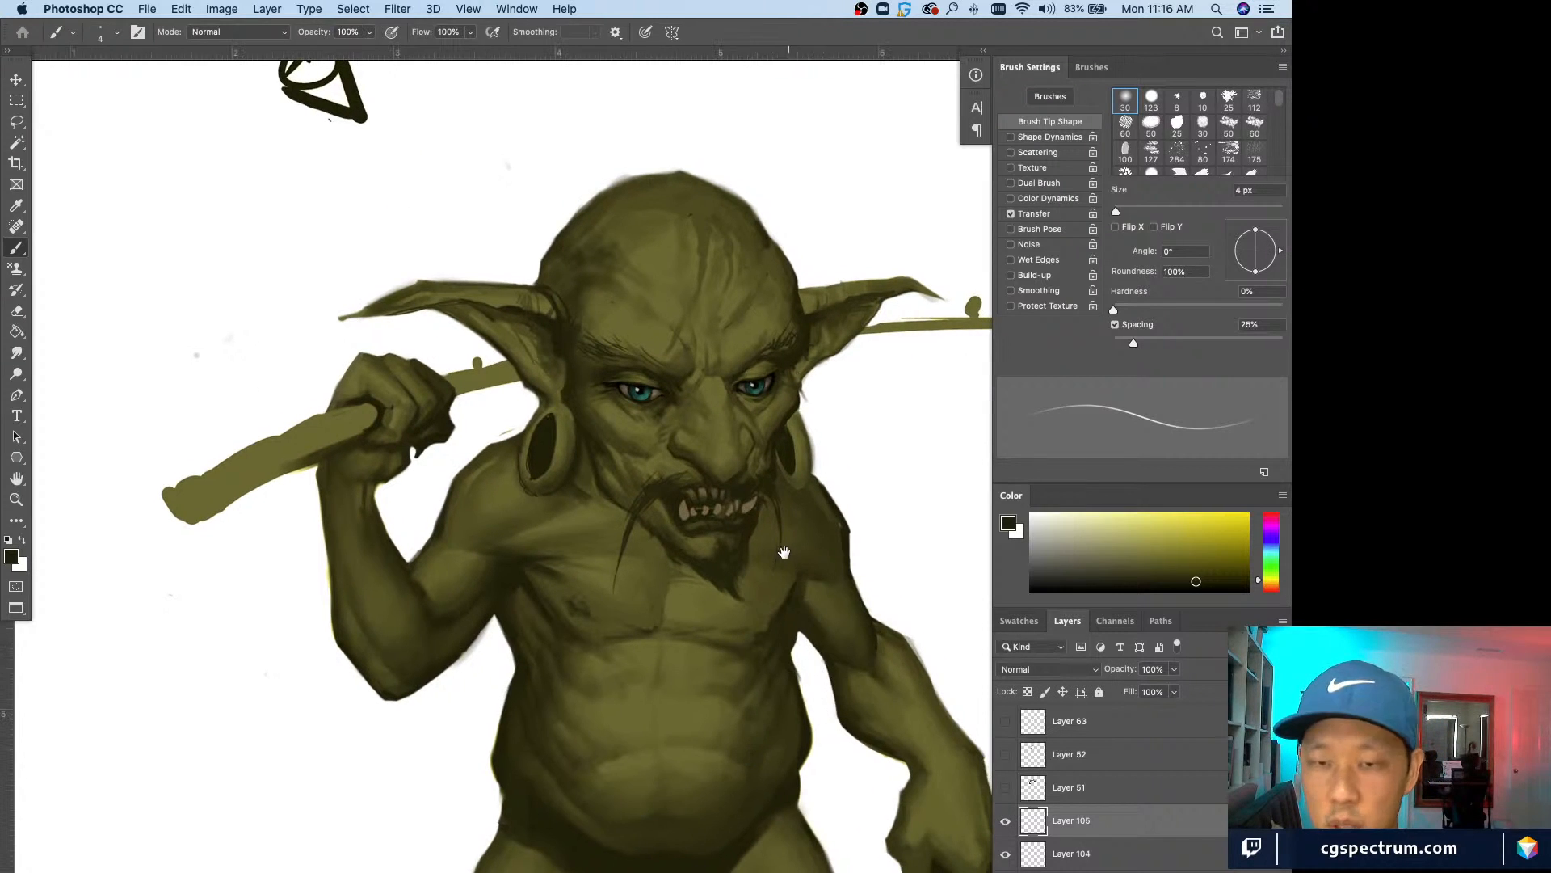
left_click_drag(812, 454, 729, 590)
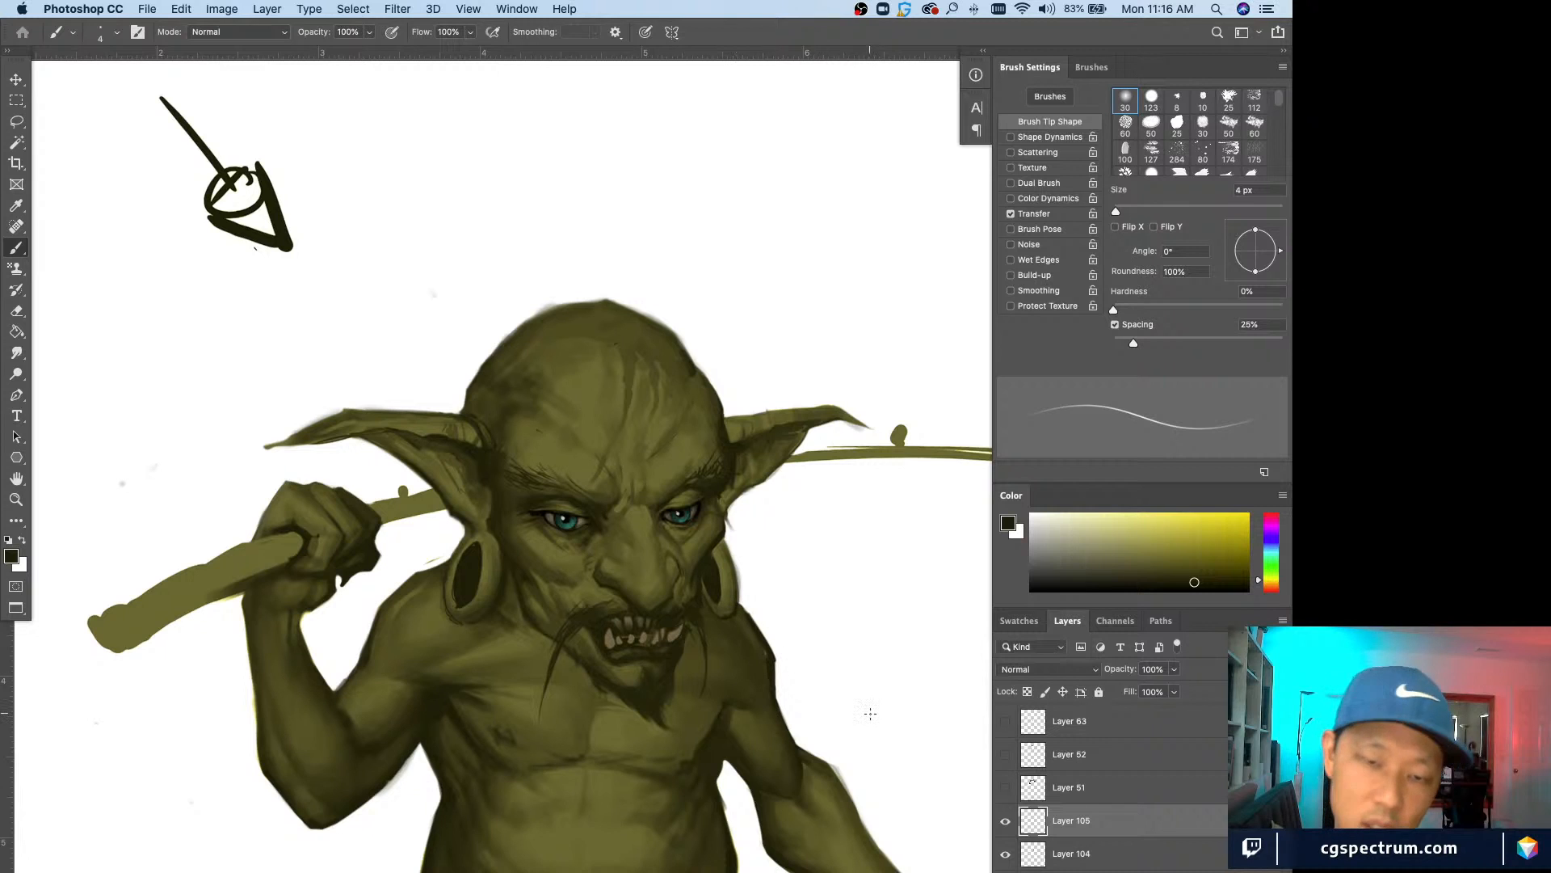
key("ctrl+minus")
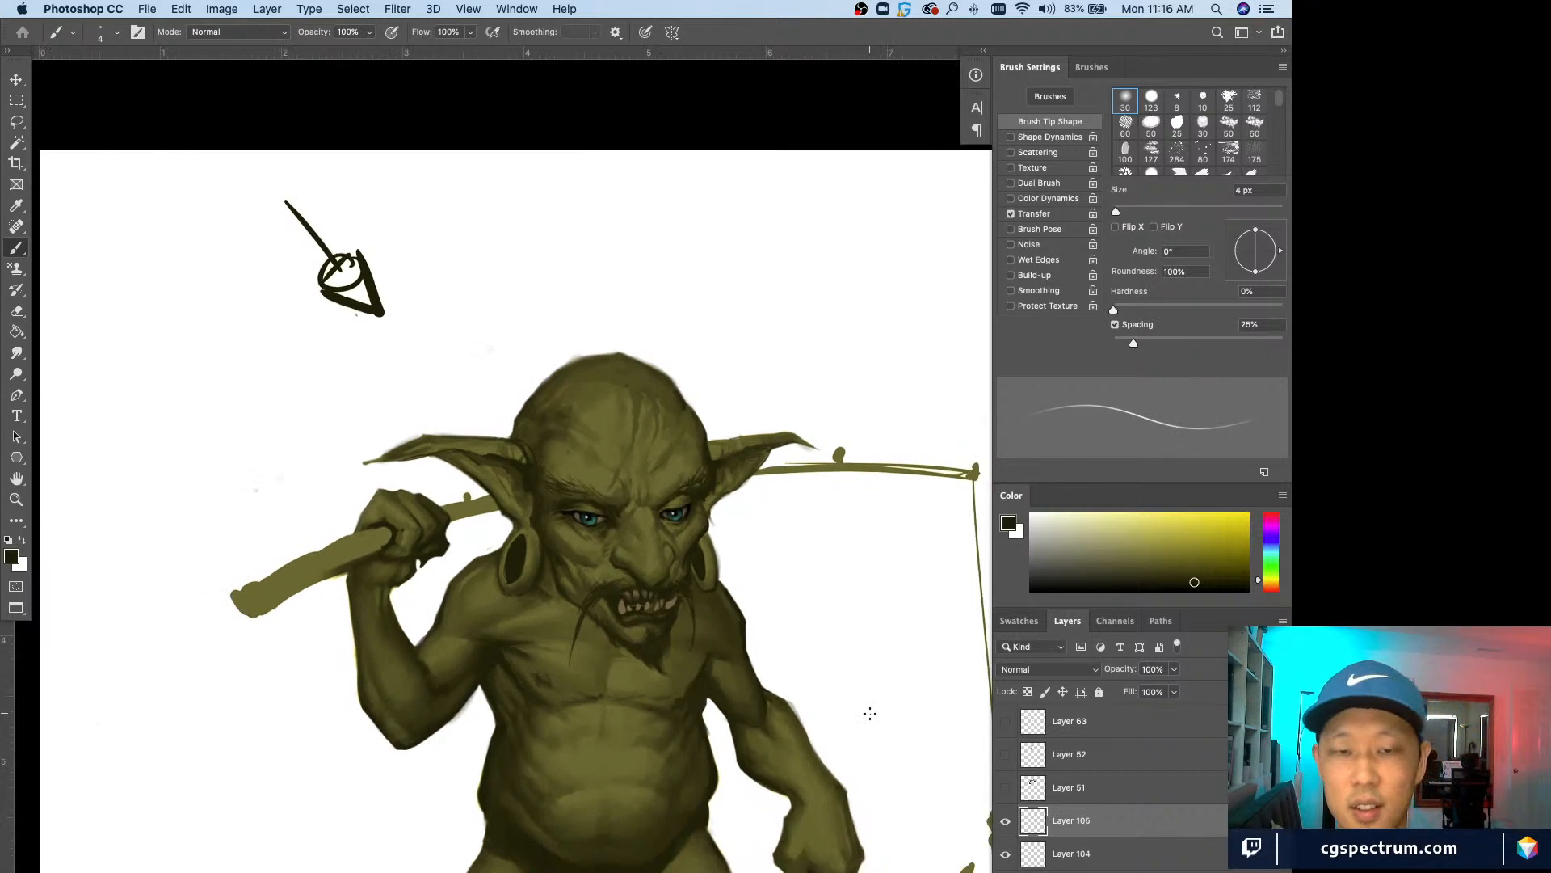
key("super+minus")
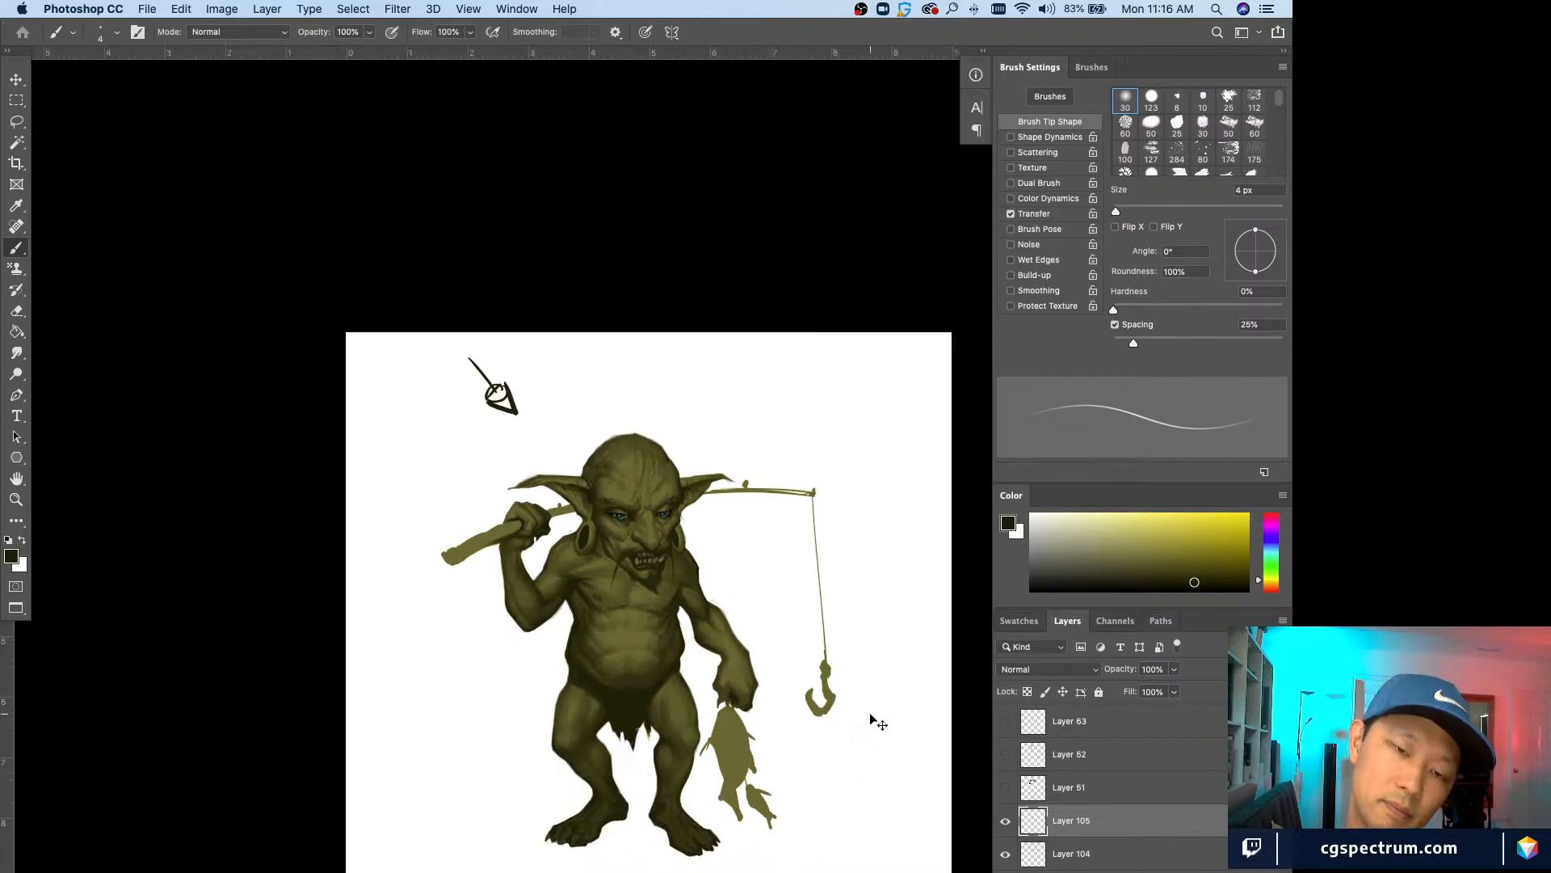
key("super+plus")
key("super+plus")
key("super+plus")
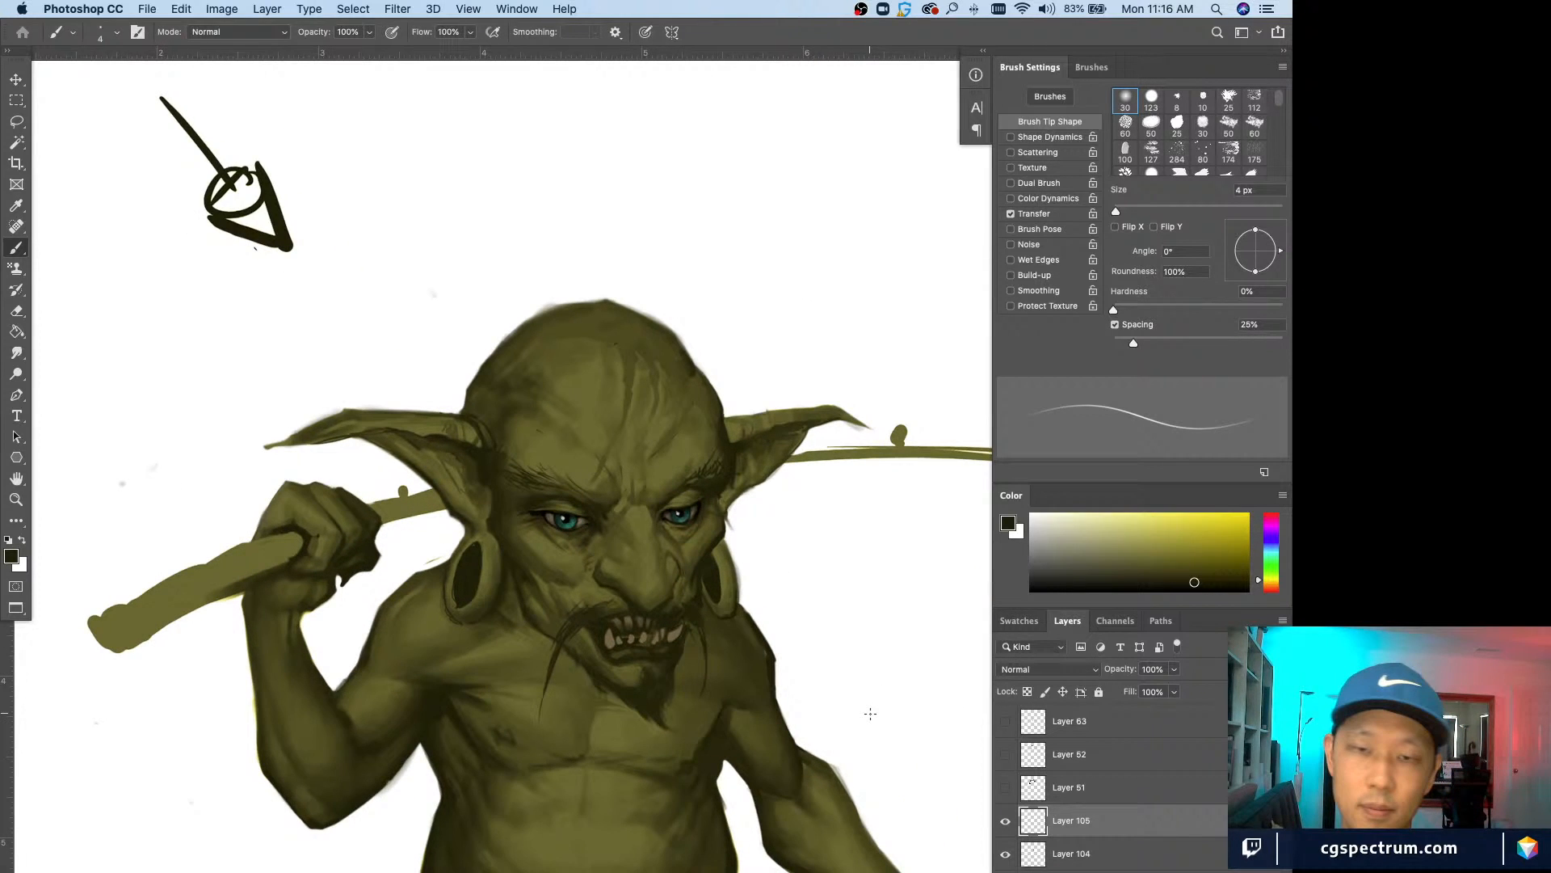
Step: Darken the wrinkle on the far-side temple on Layer 105 with the soft brush at 5 px
key("bracketright")
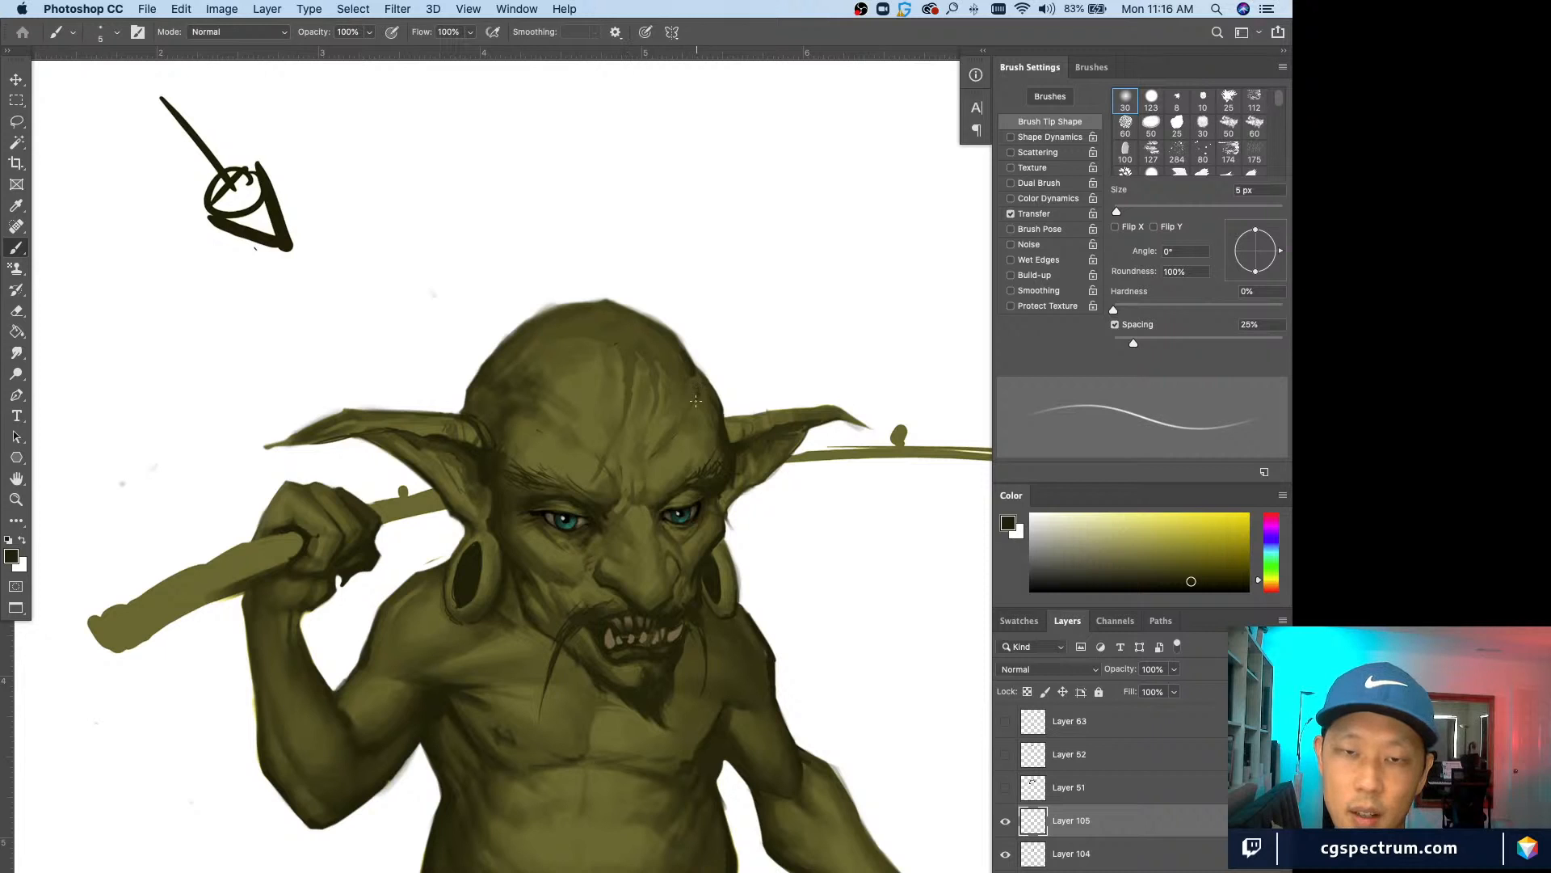
key("super+minus")
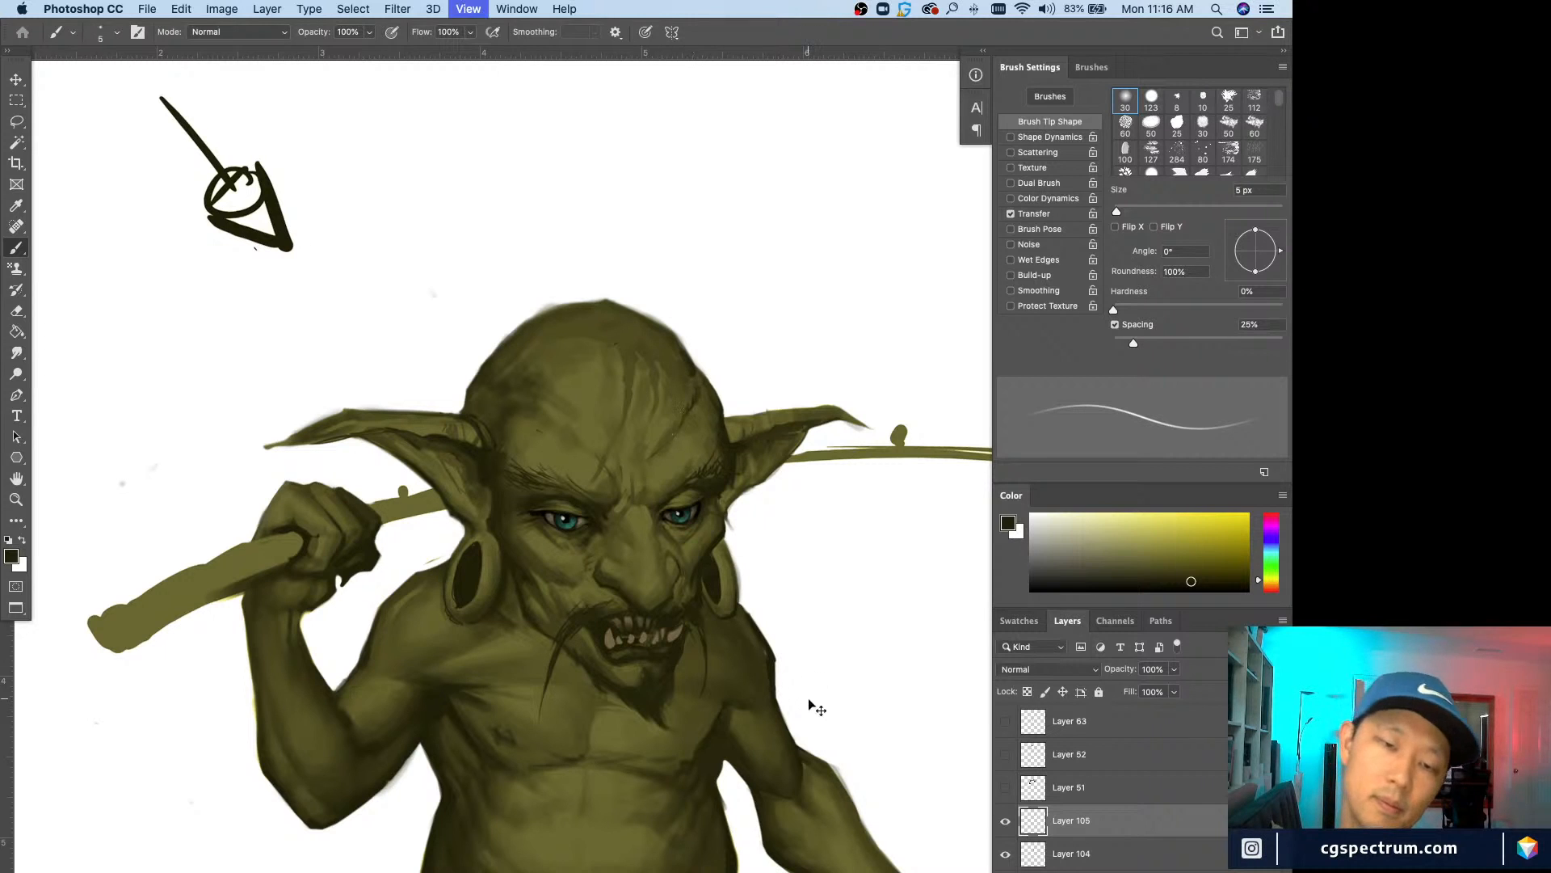
key("super+plus")
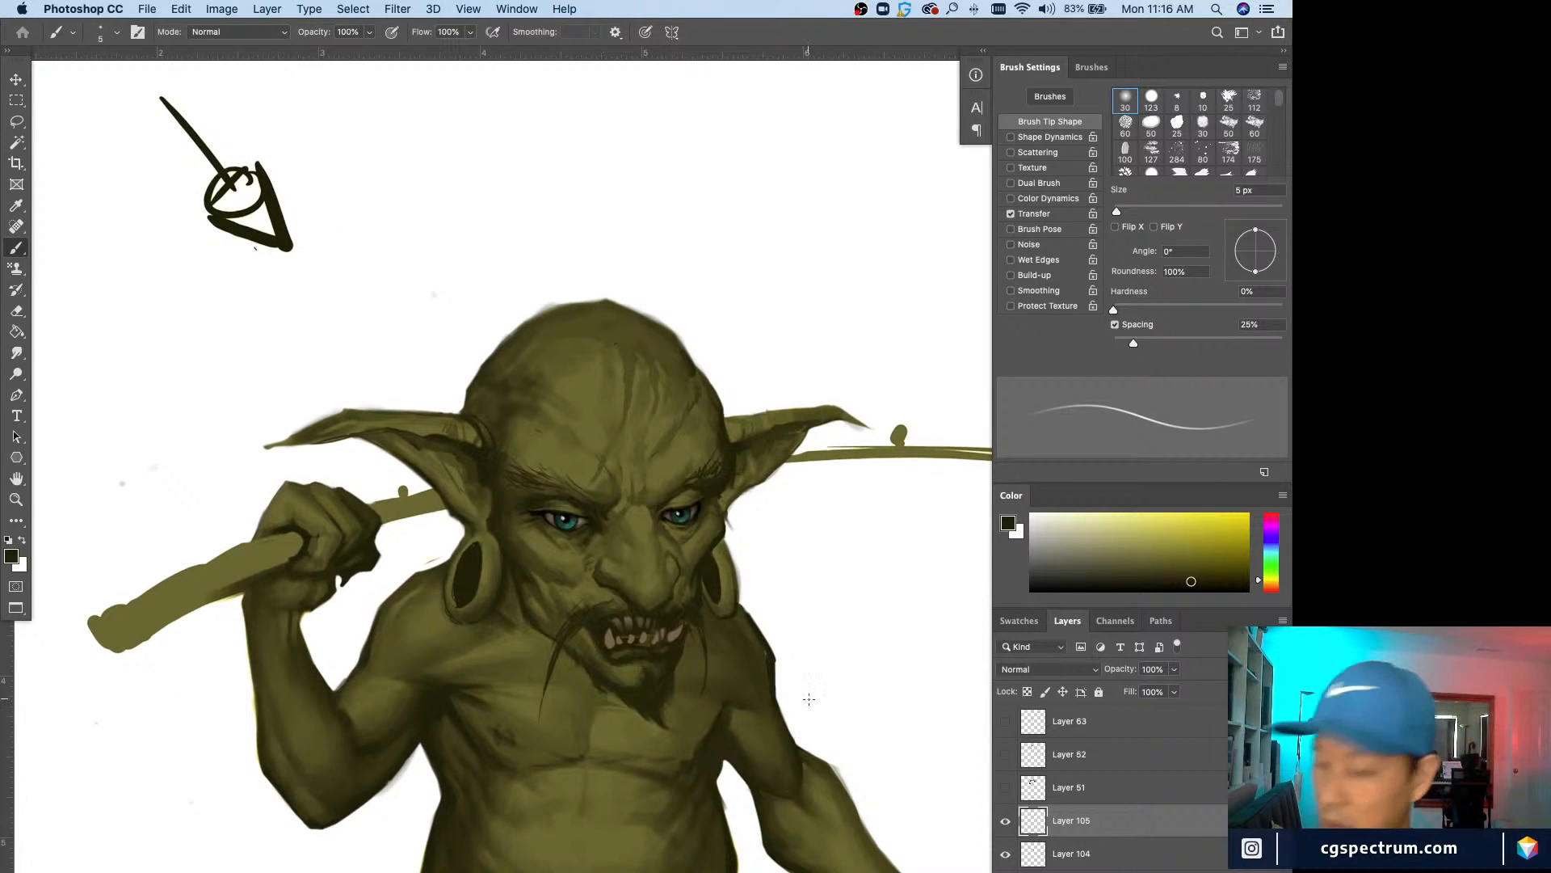
Step: Build up soft dark shading on the forehead above the far-side brow, enlarging the brush through 10, 15 and 20 px
key("bracketright")
key("bracketright")
key("bracketright")
key("bracketright")
key("bracketright")
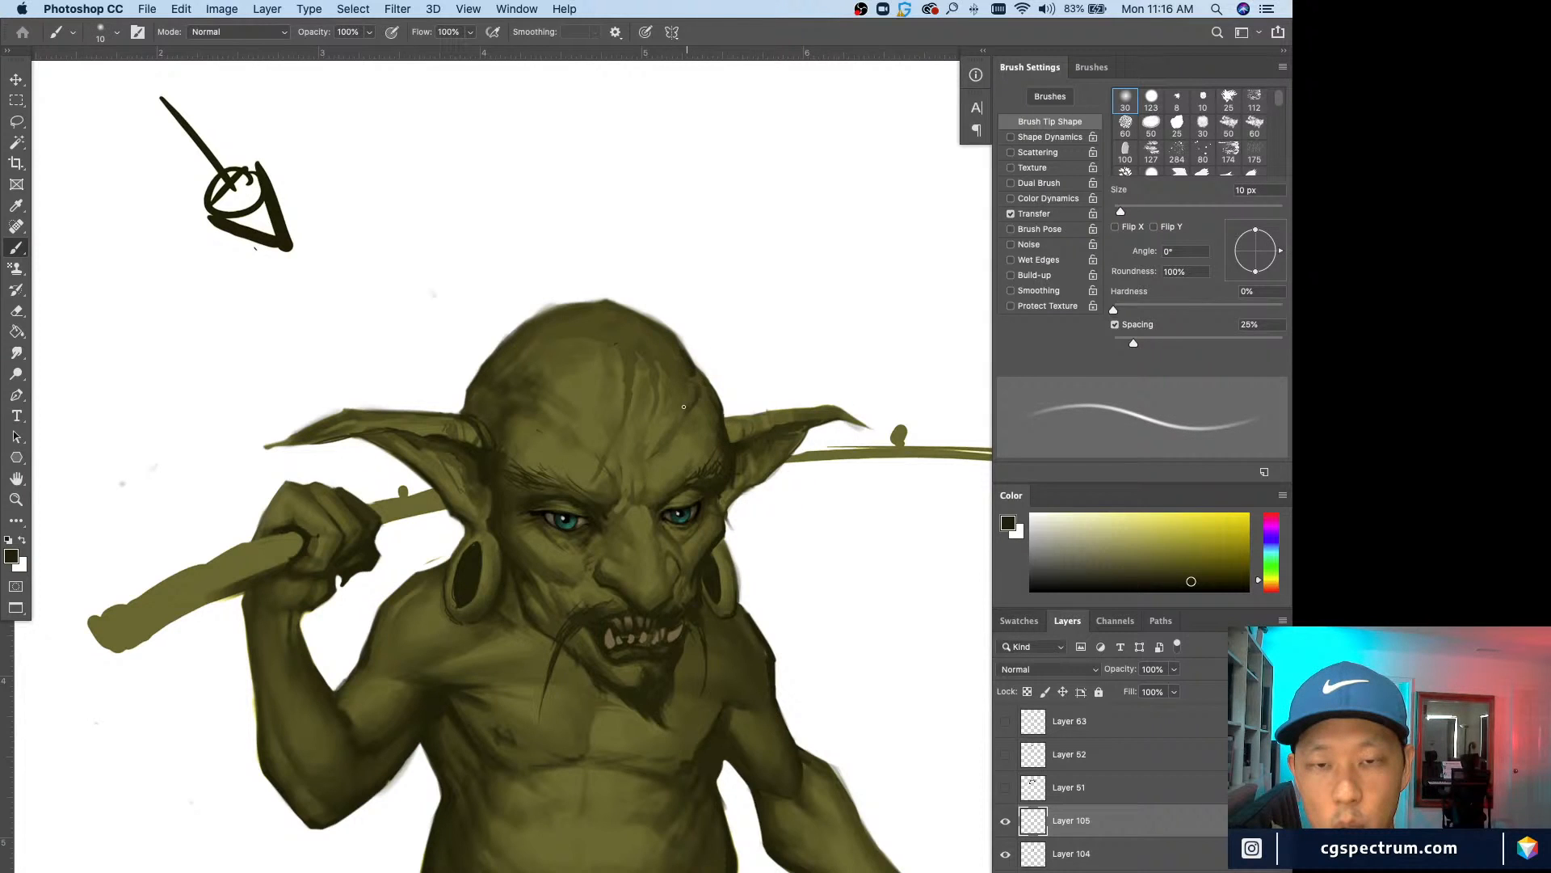
key("bracketright")
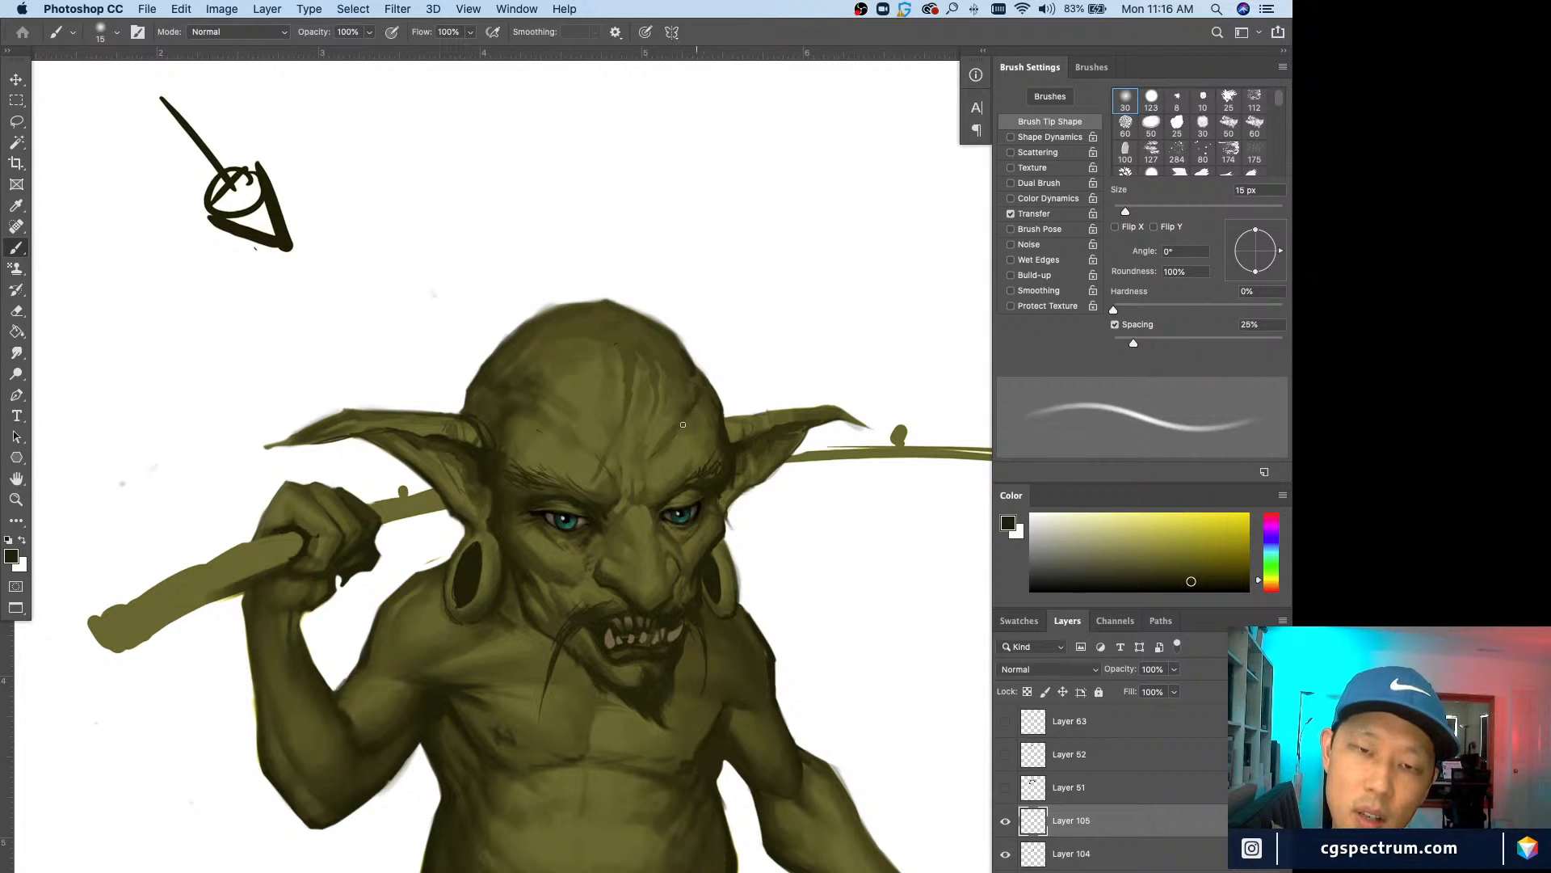
key("bracketright")
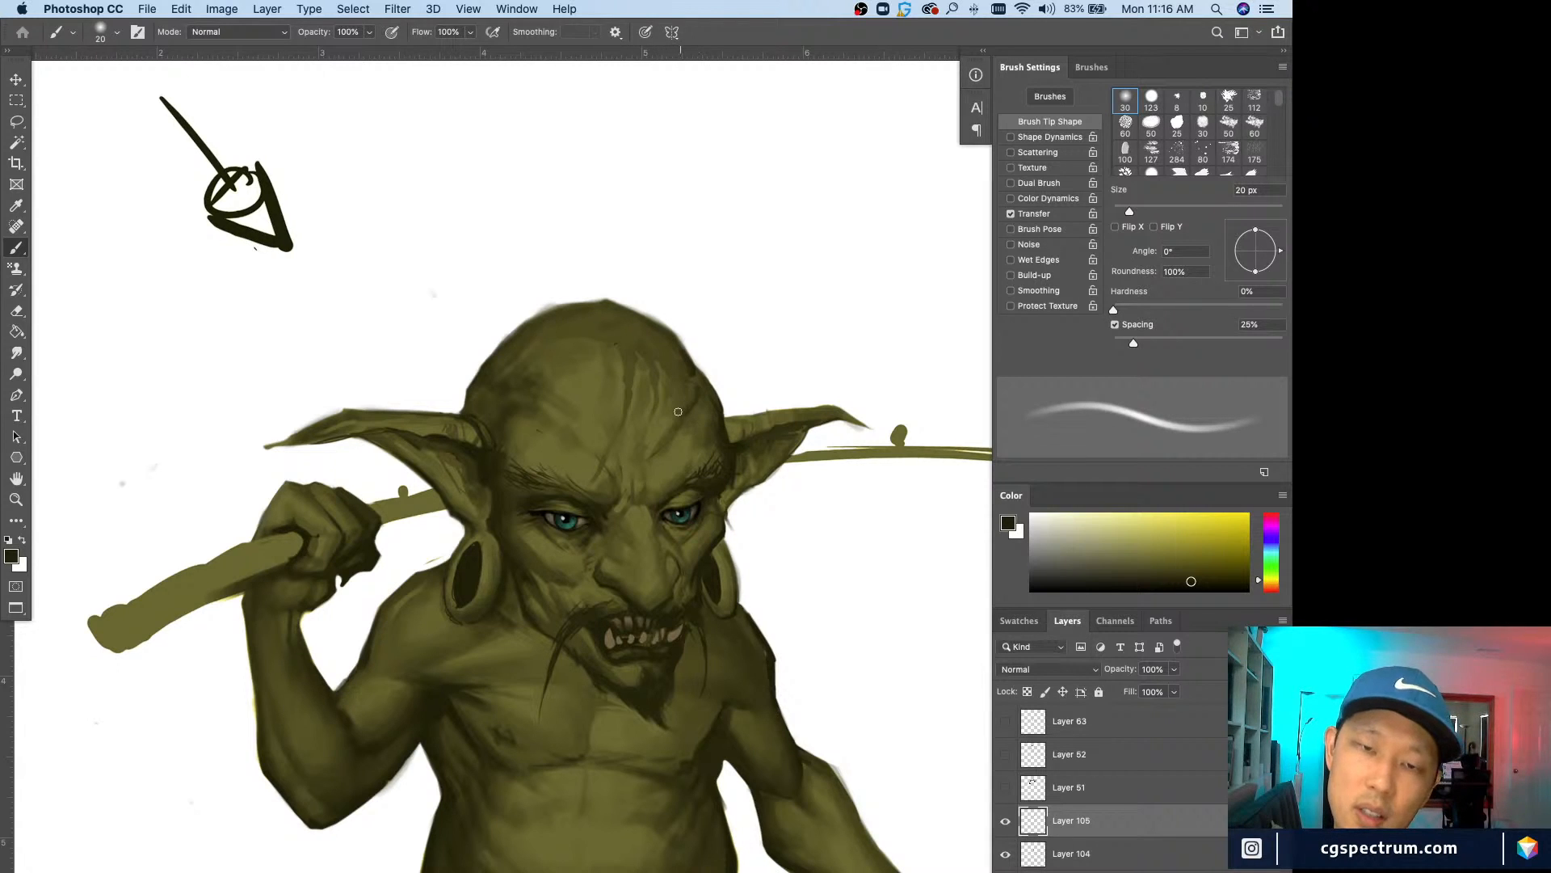
Step: Deepen the forehead wrinkles up toward the crown in very dark olive, varying the soft brush between 10 and 15 px
key("bracketleft")
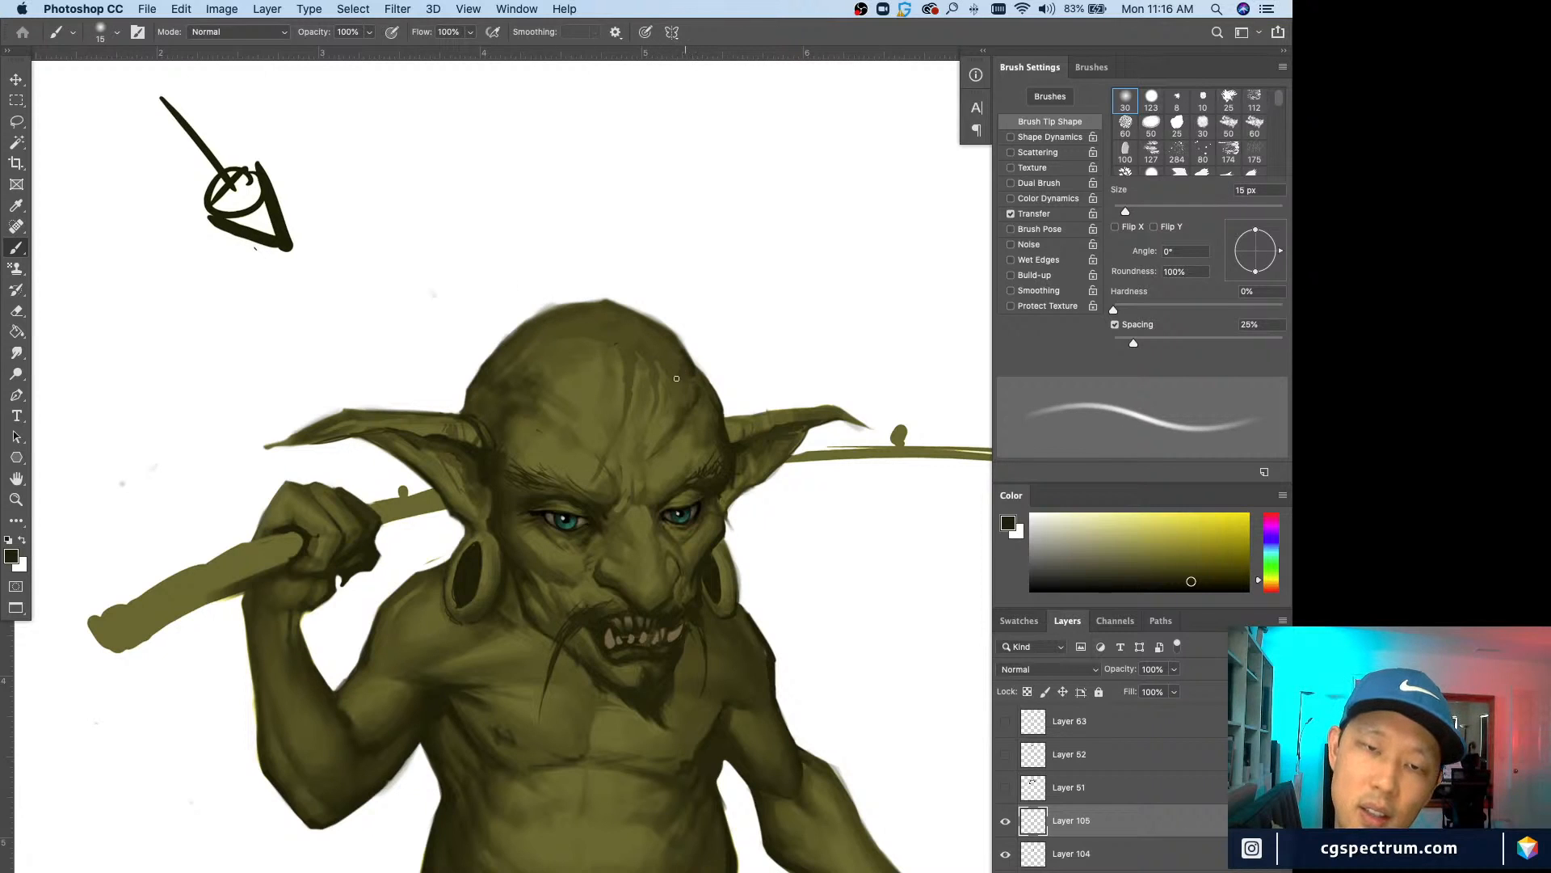
key("bracketleft")
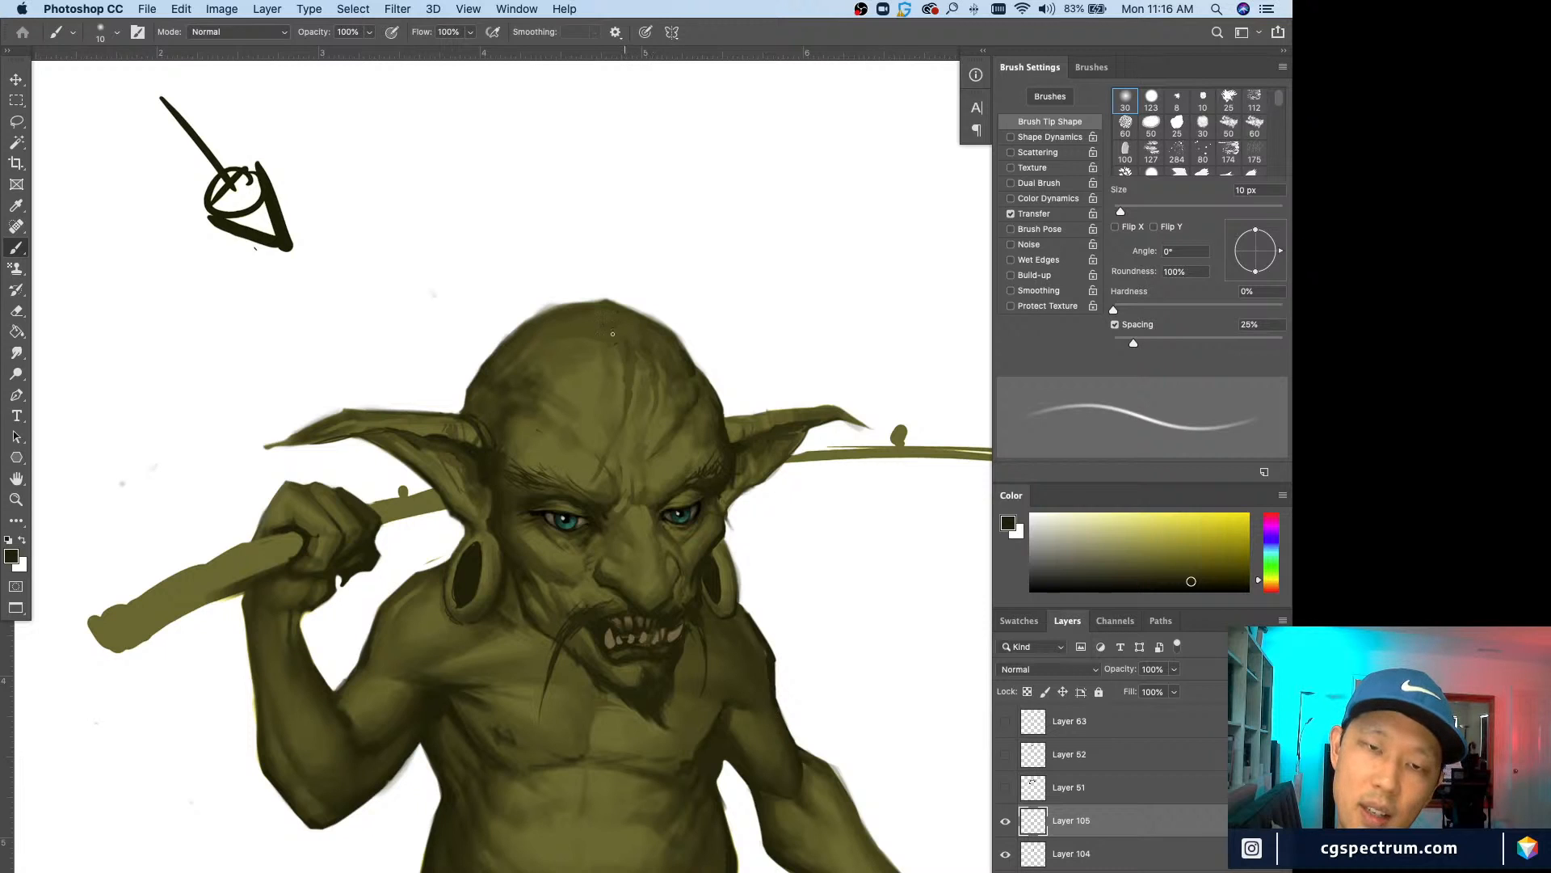
key("bracketleft")
key("bracketright")
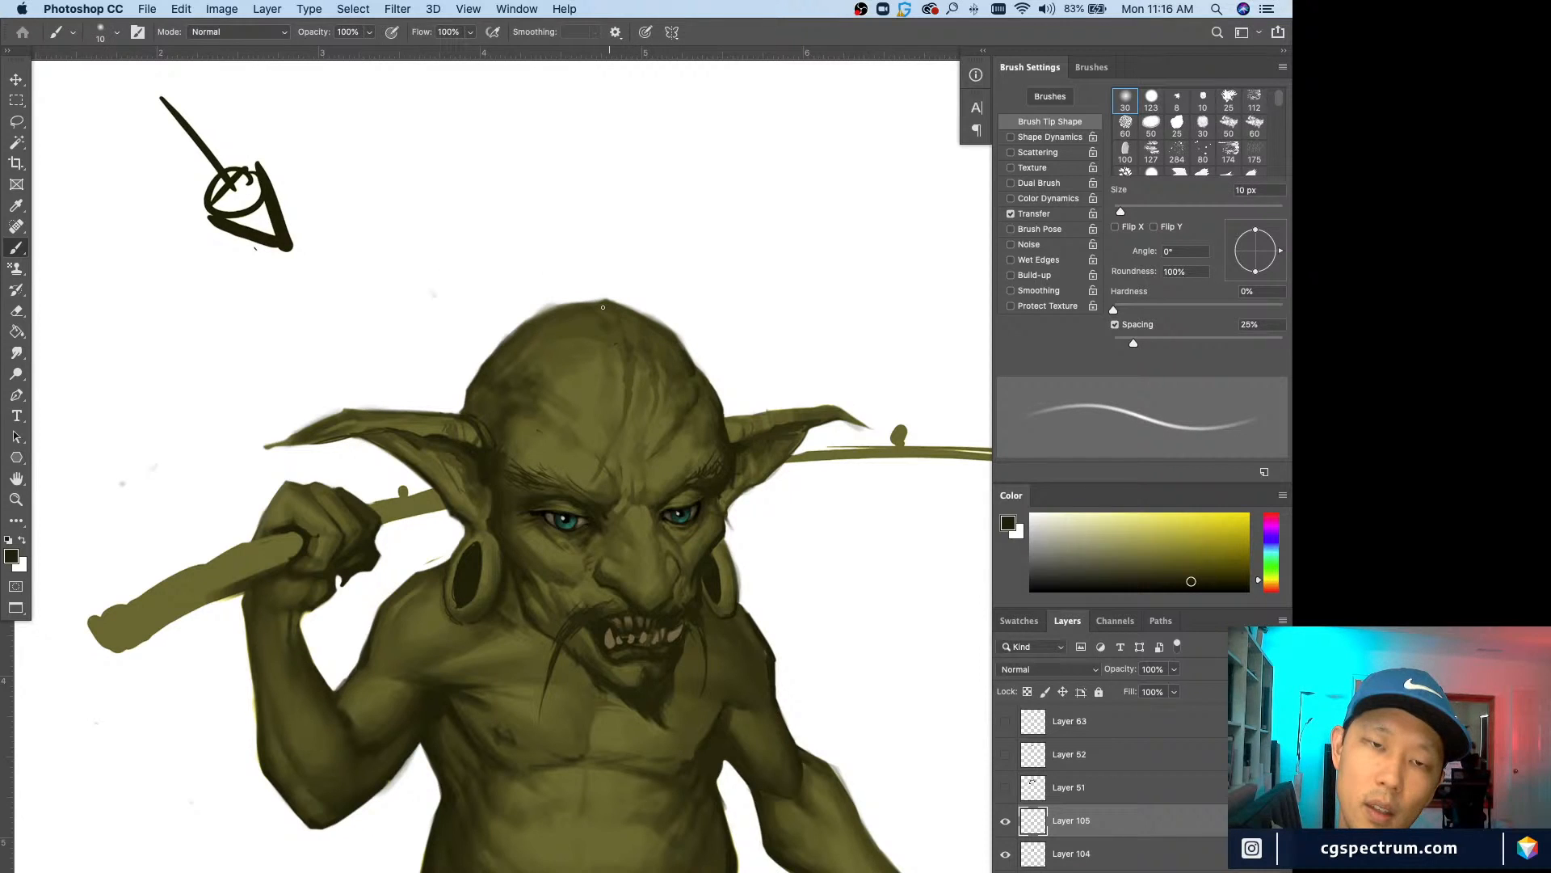
key("bracketright")
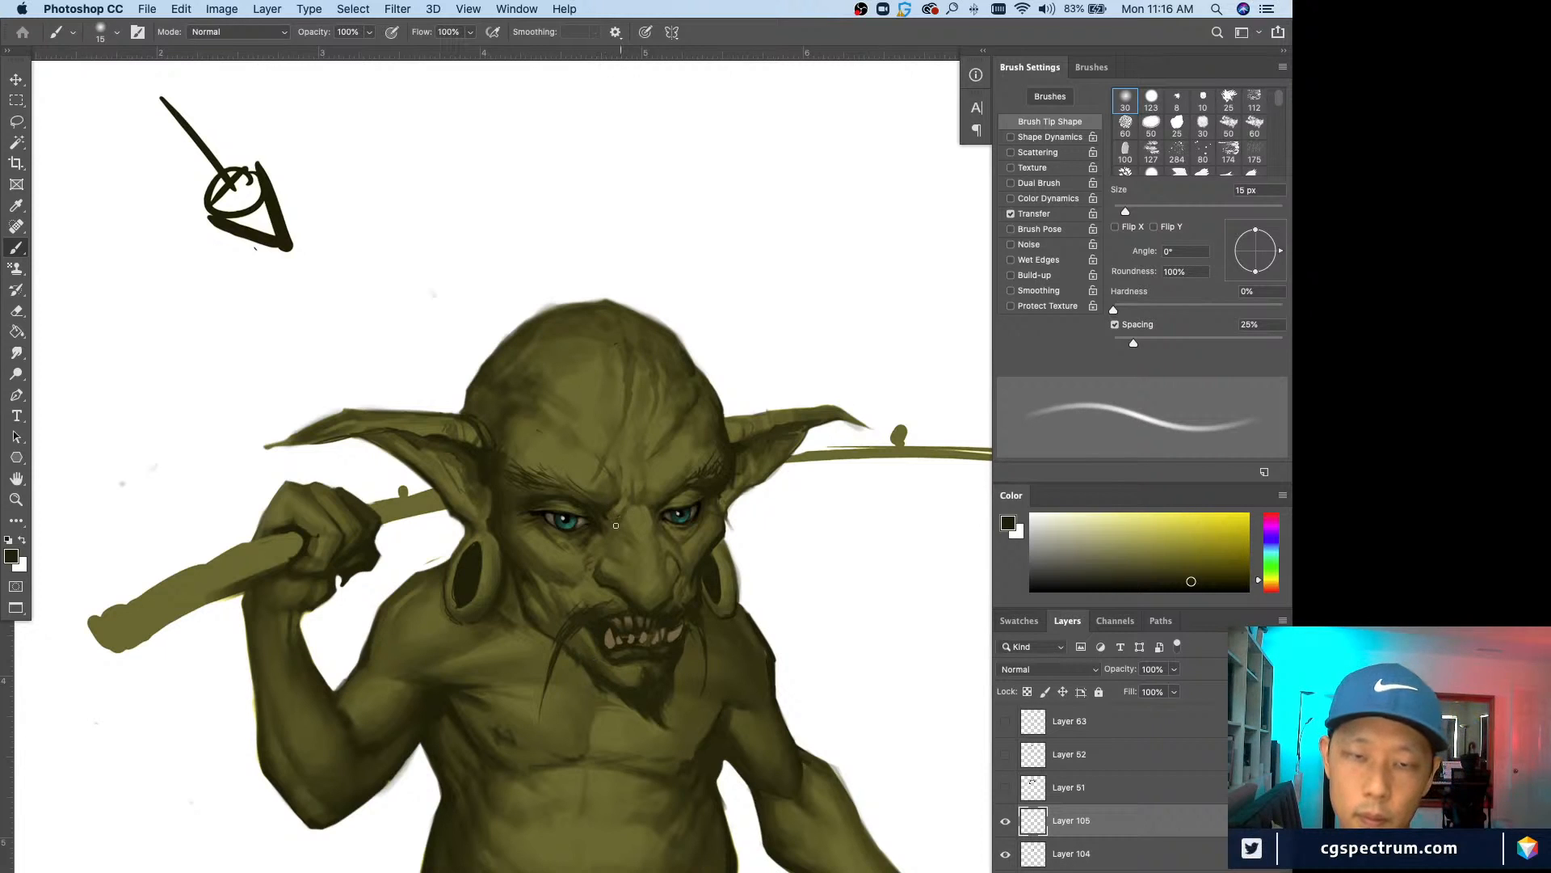
Step: Sample a dark olive beside the nose bridge and shade the near-side eye's inner corner with the brush at 6 px
key("alt")
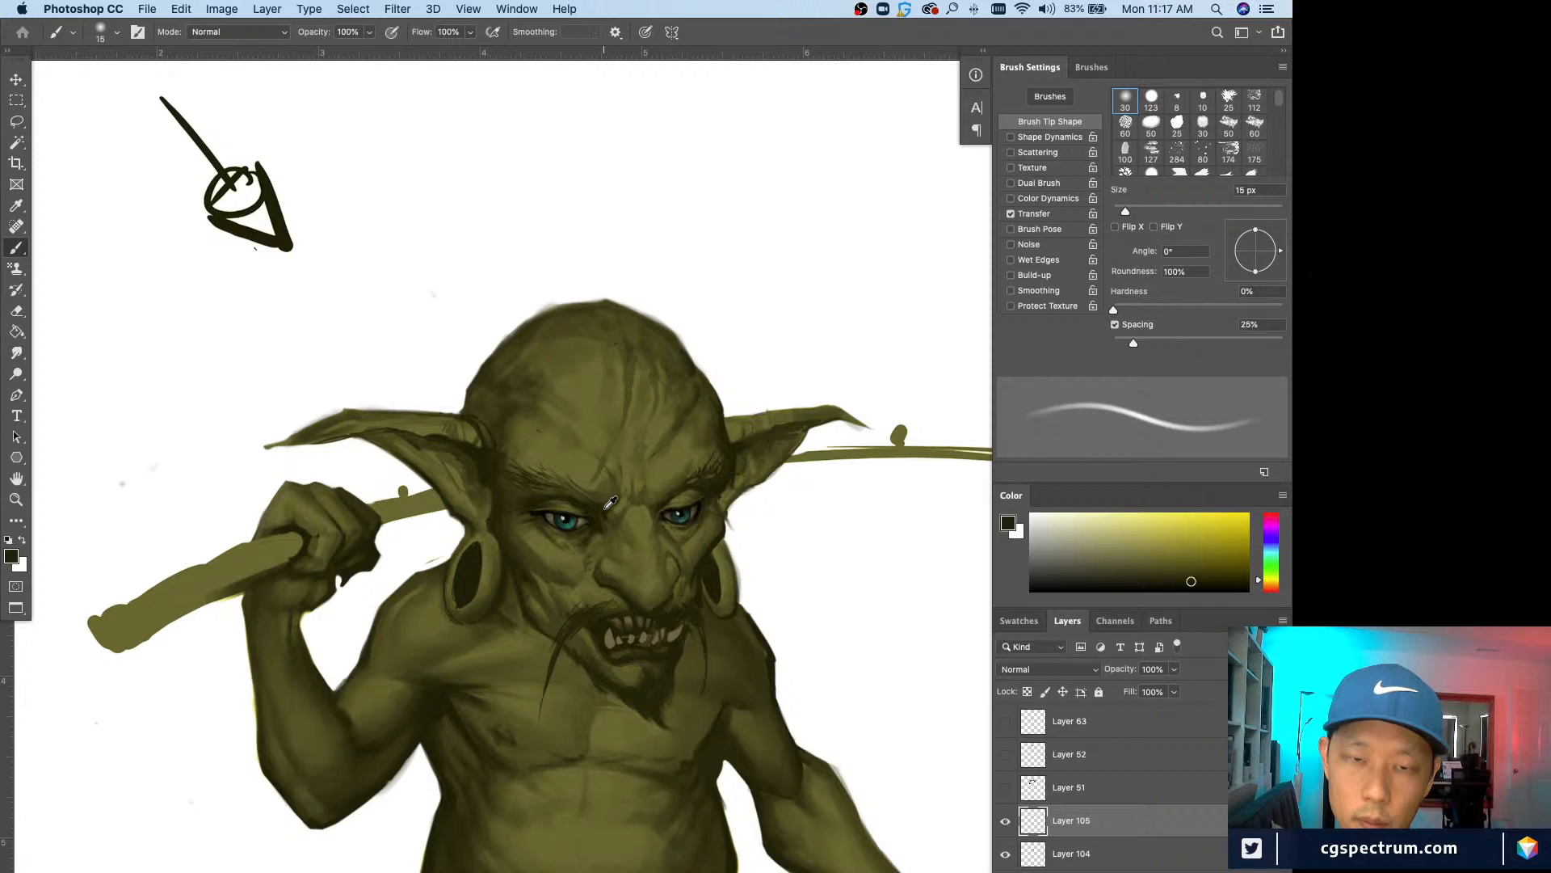
left_click(610, 502, "alt")
key("bracketleft")
key("bracketleft")
key("bracketleft")
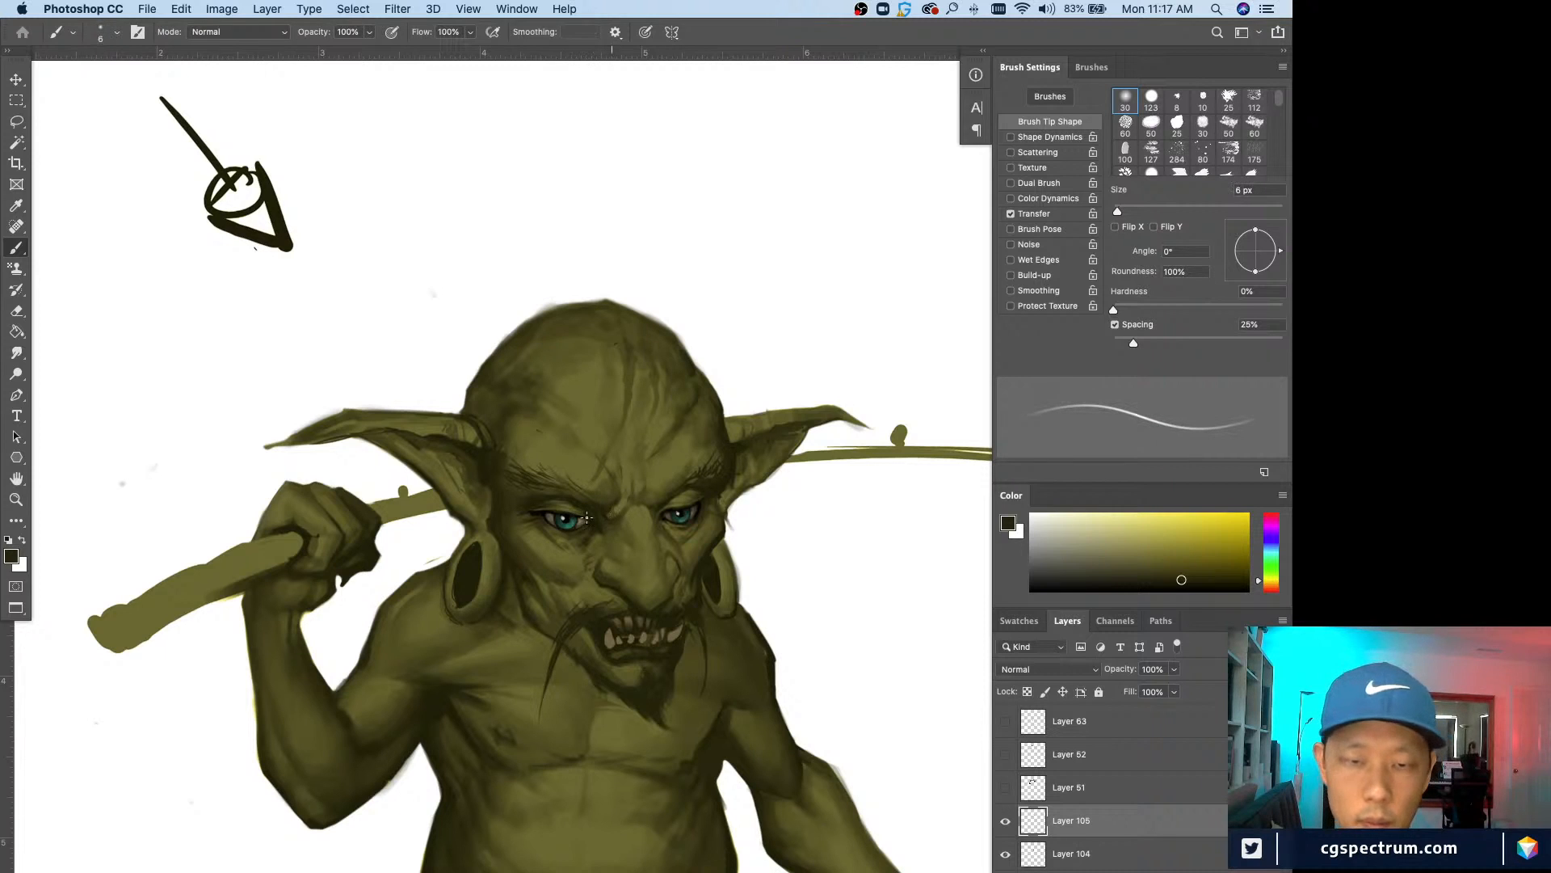
key("super+minus")
key("super+equal")
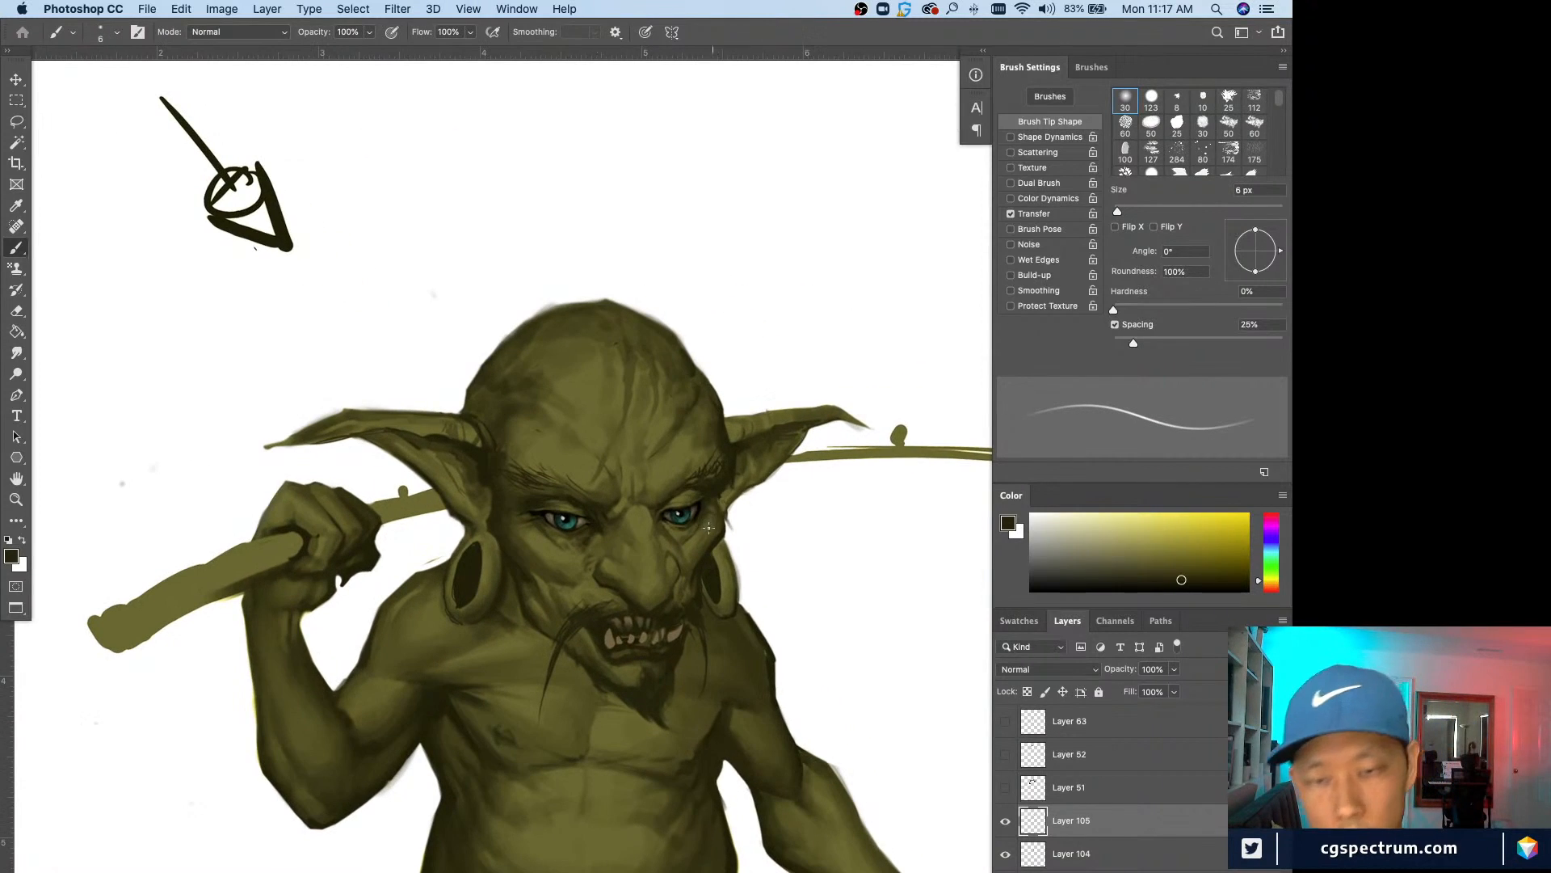
Step: Rework the far-side cheek contour with sampled olive at 7 px, background white, and dark olive at 6 px
left_click(719, 534, "alt")
key("bracketright")
left_click(716, 541, "alt")
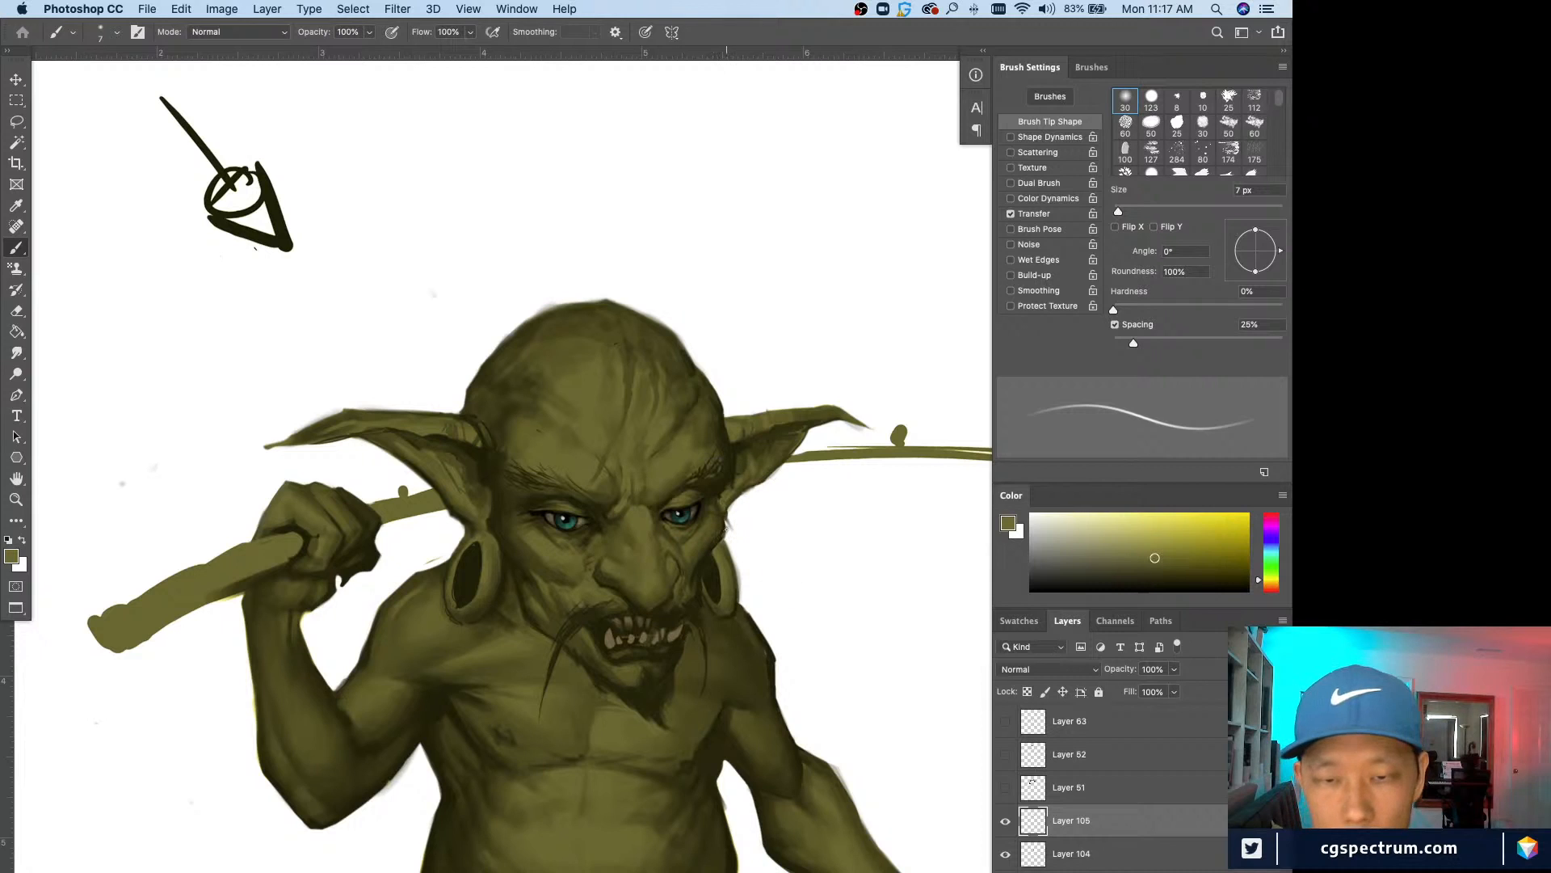
left_click(737, 518, "alt")
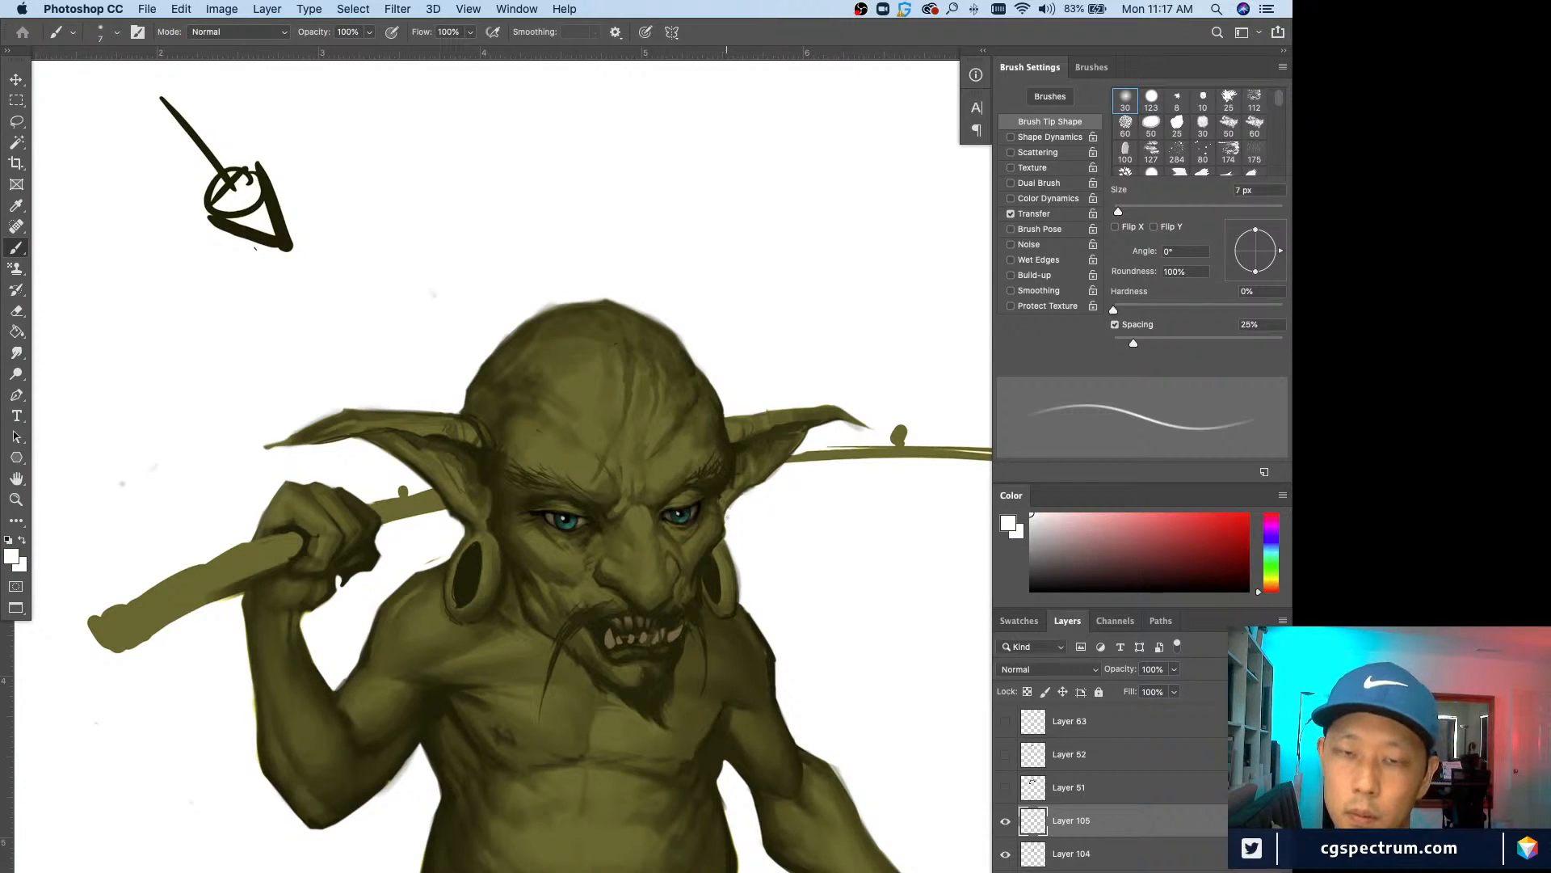
key("bracketleft")
left_click(725, 532, "alt")
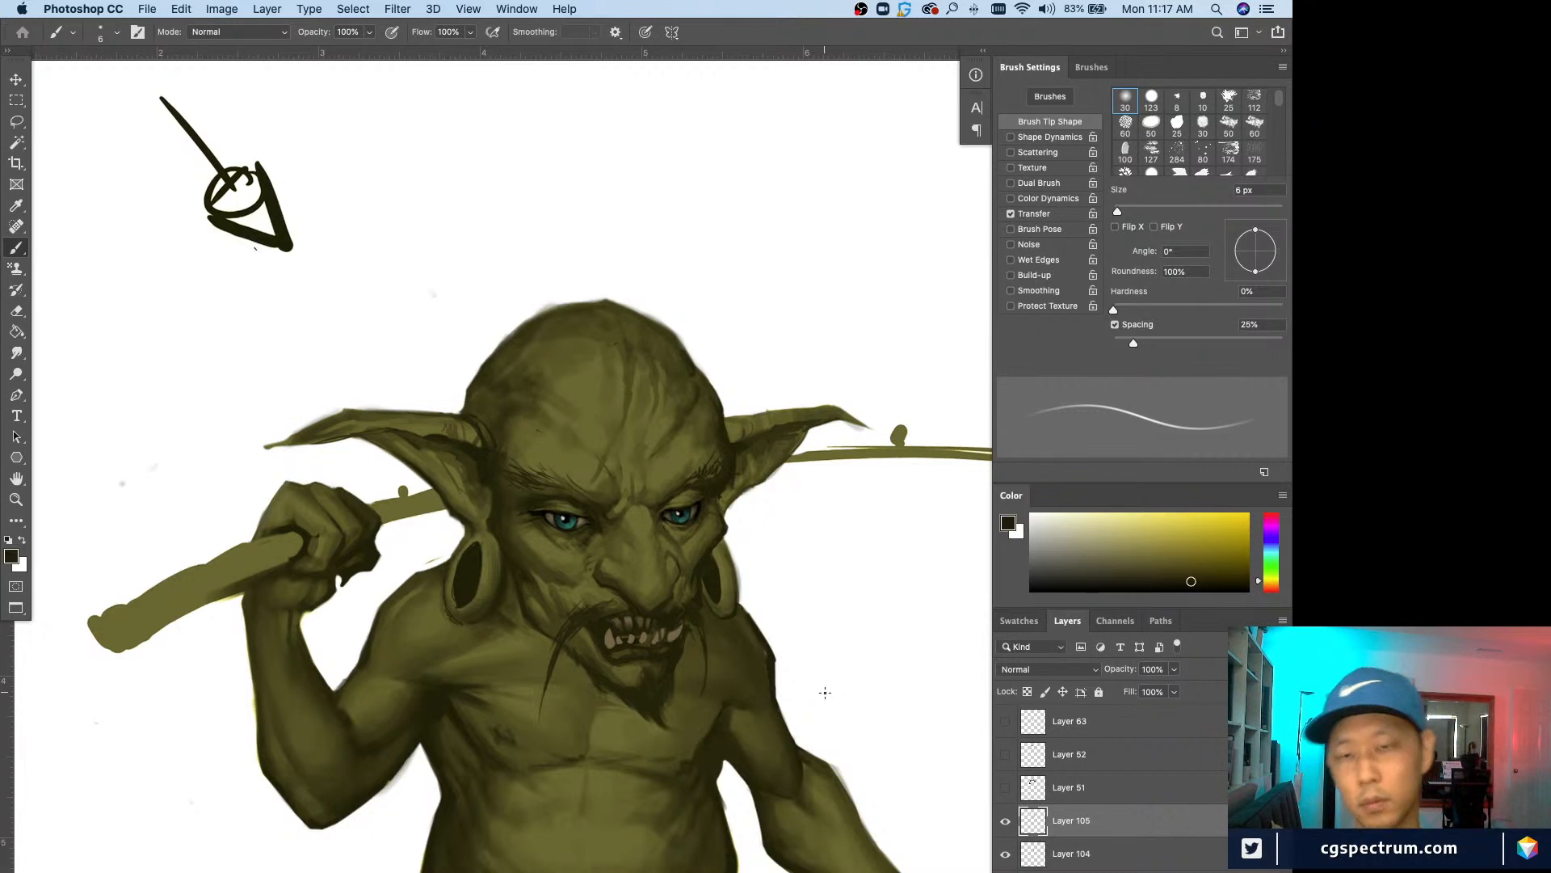
Step: Trim the far-side cheekbone's outer edge with sampled white and redraw its contour in sampled dark olive at 6 px
key("super+equal")
left_click(778, 517, "alt")
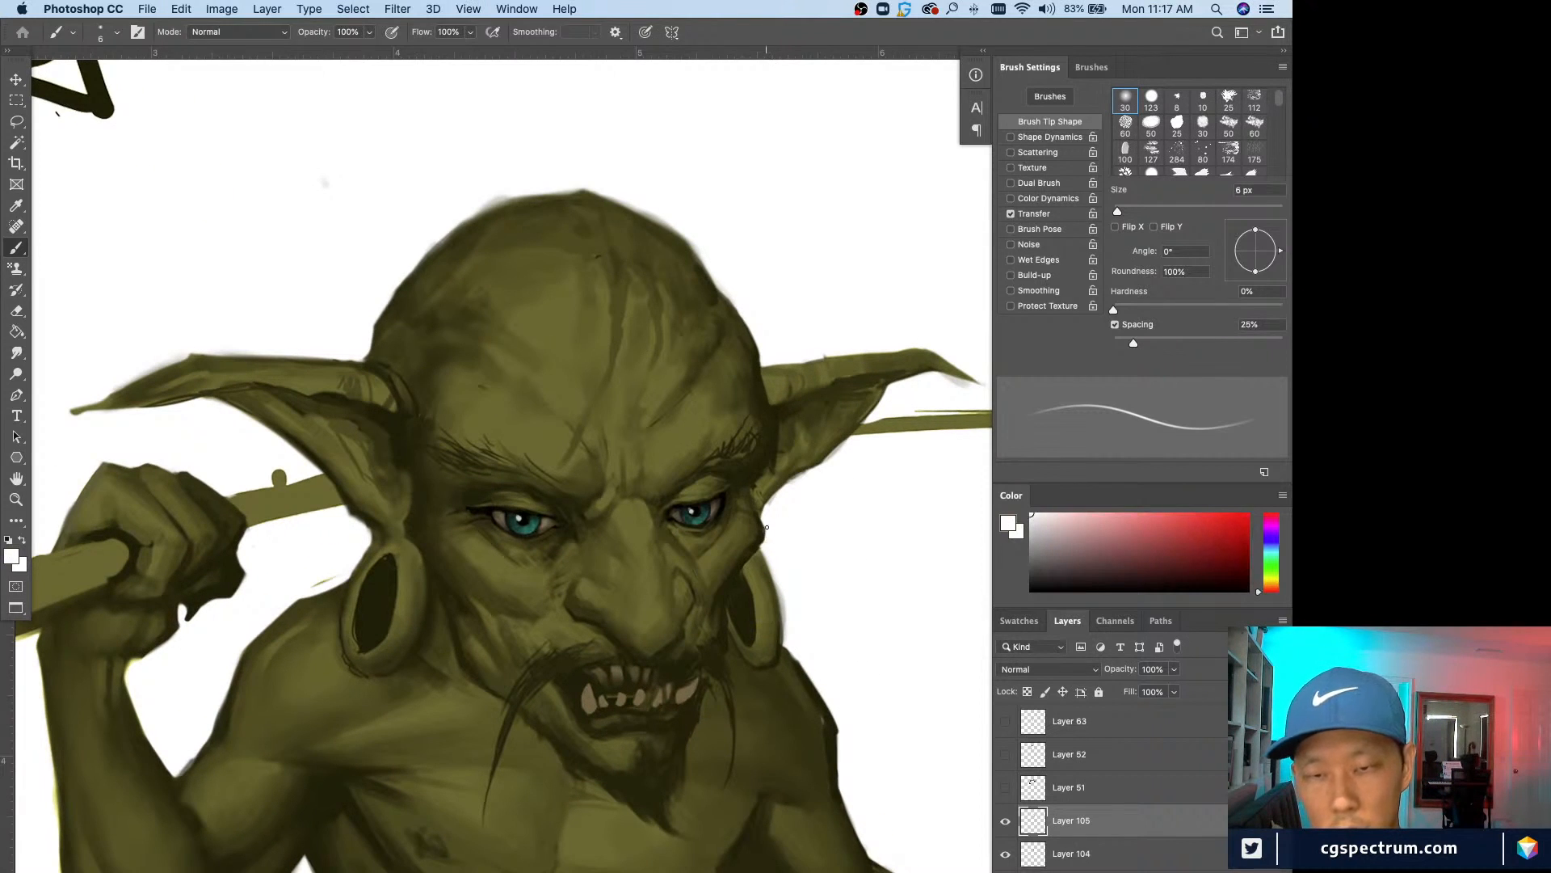
left_click(761, 538, "alt")
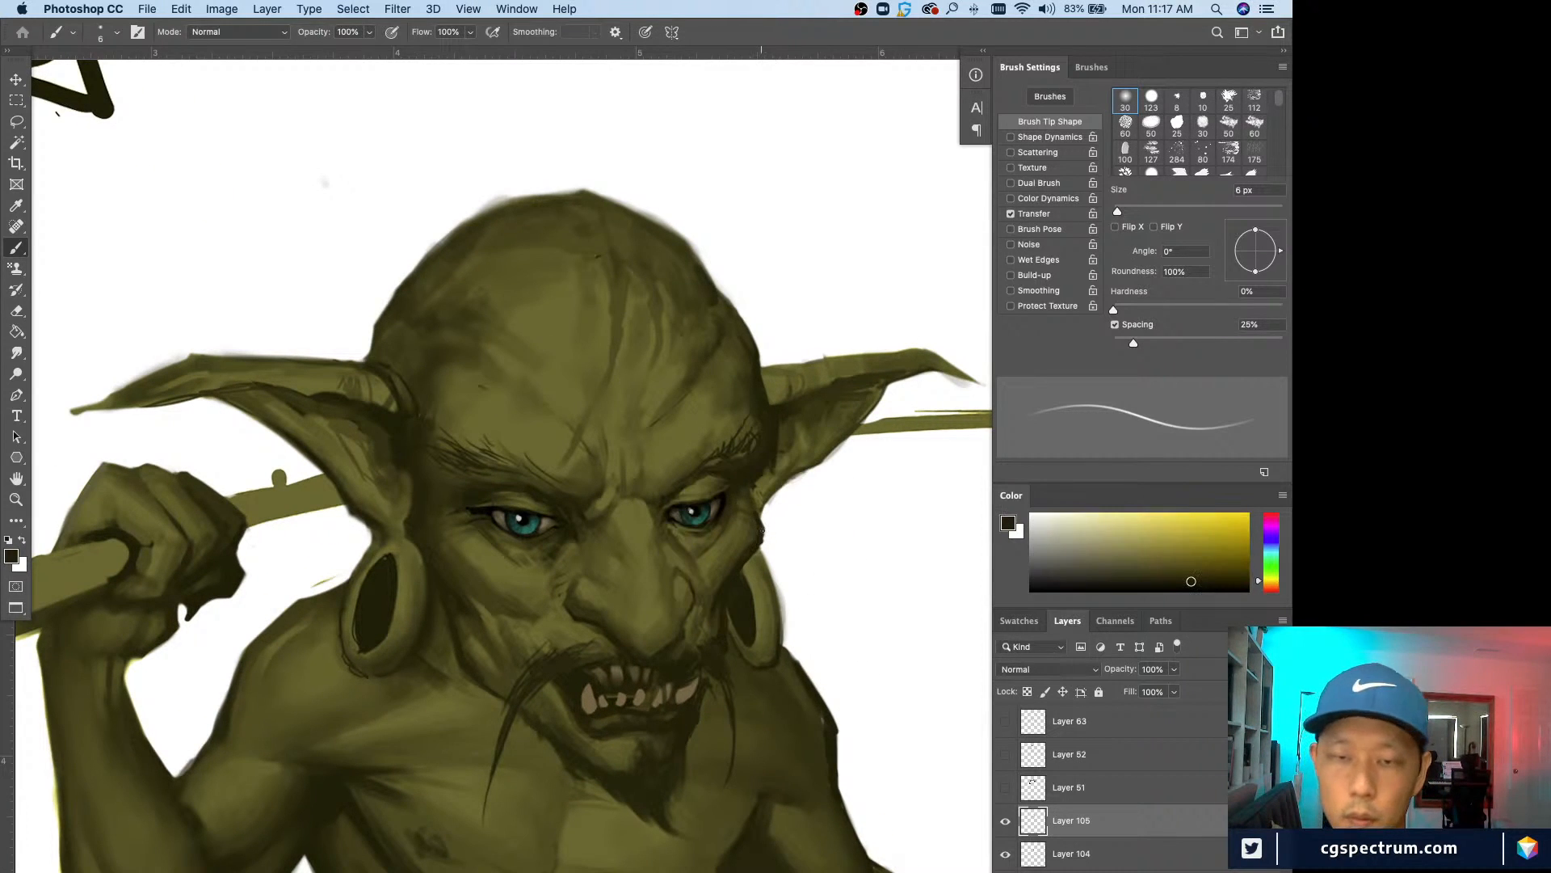
left_click_drag(764, 524, 756, 510)
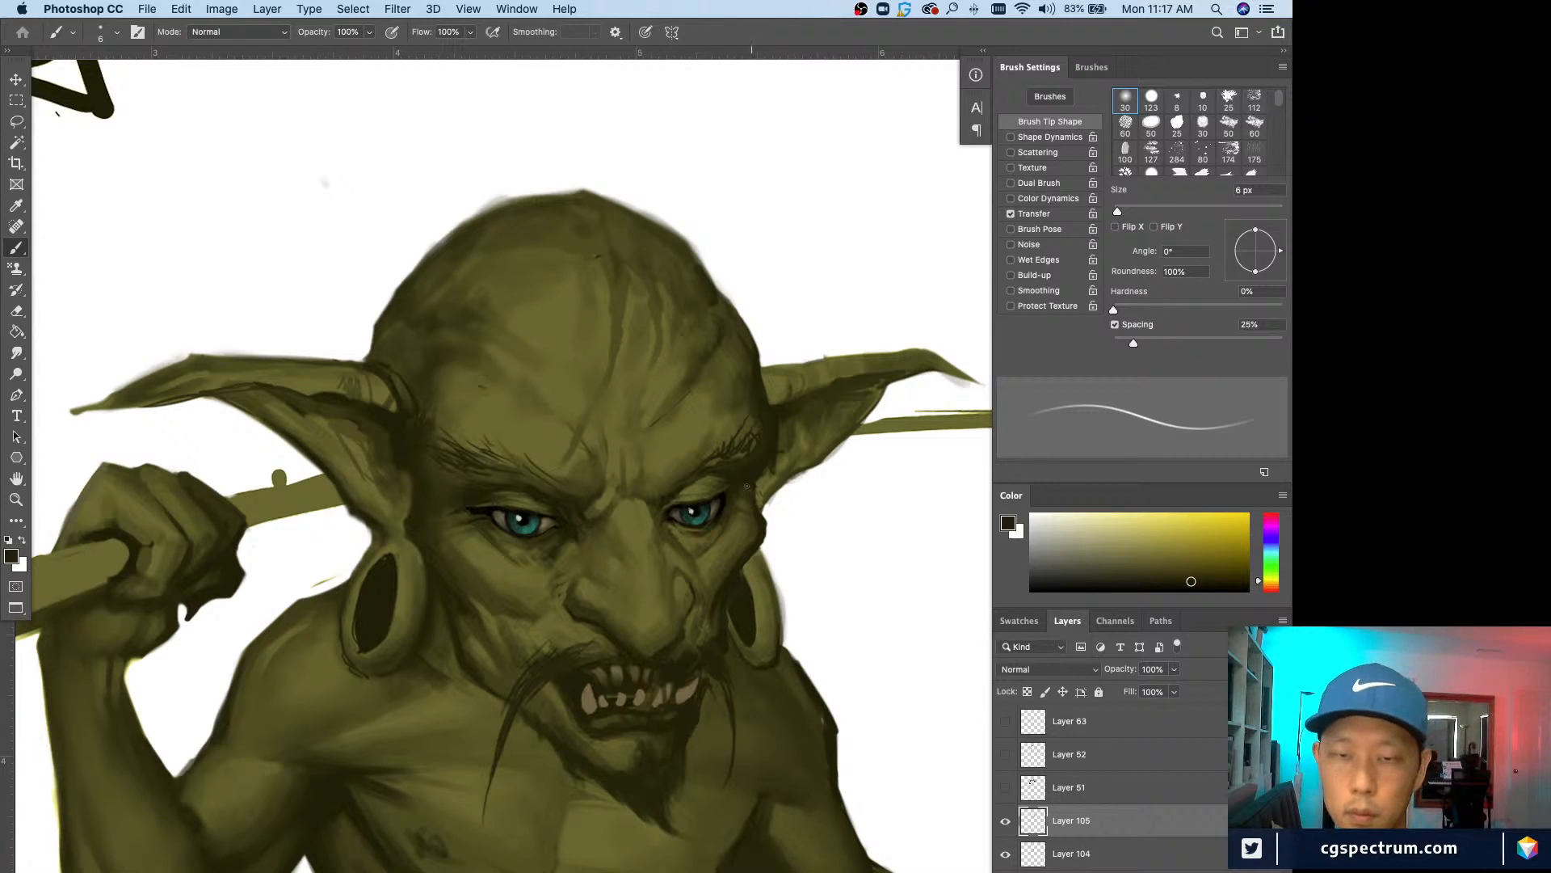
Step: Review the whole goblin figure and face at several magnifications, finishing with the interface hidden, to judge the latest shading
key("super+minus")
key("super+minus")
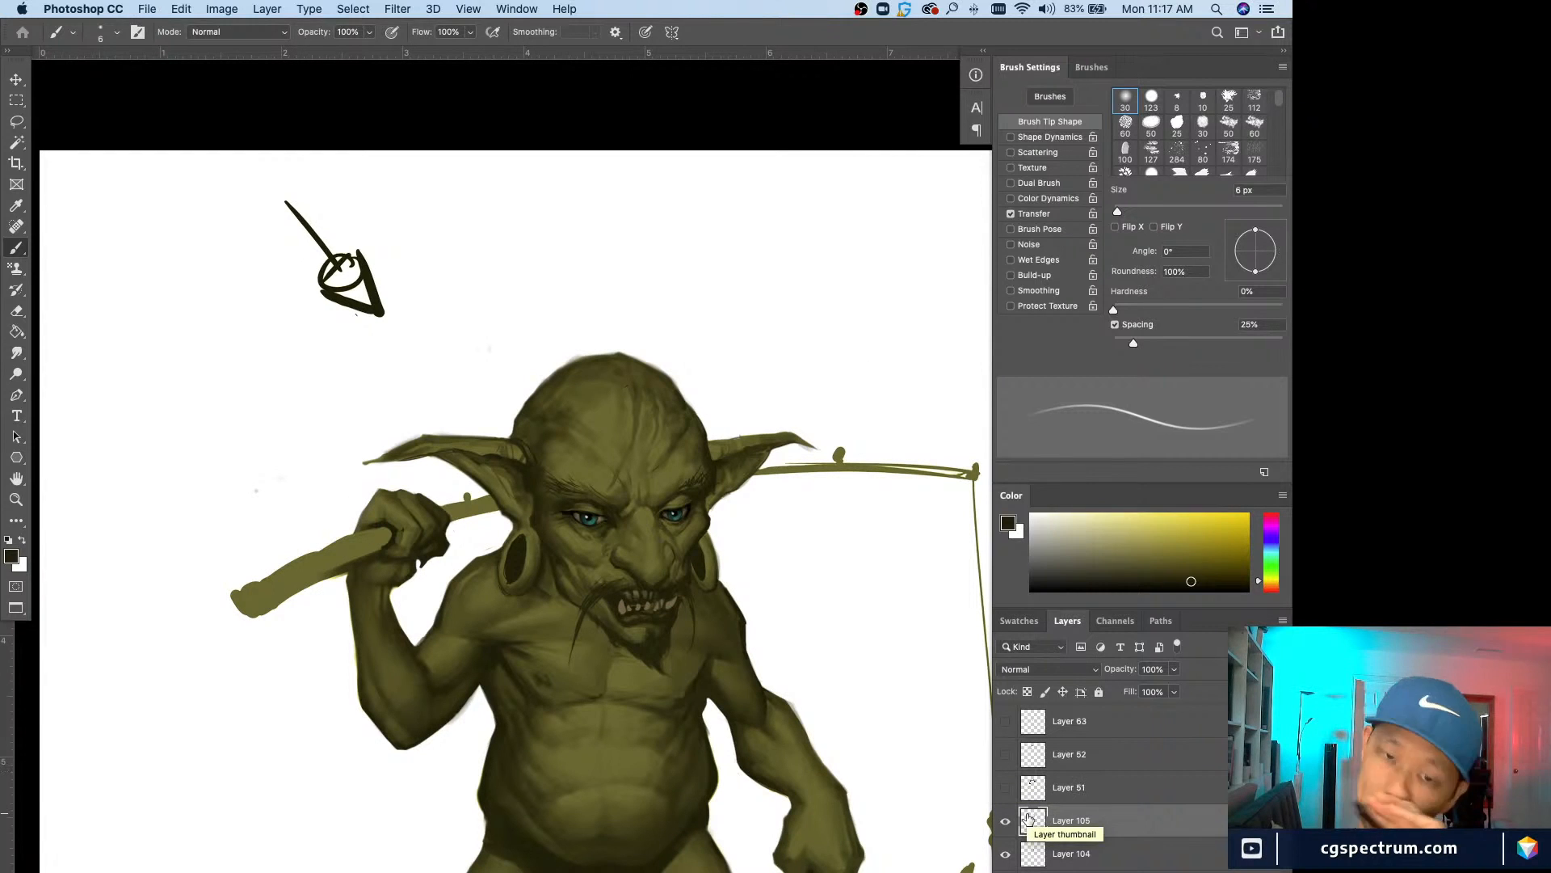
key("super+minus")
key("super+minus")
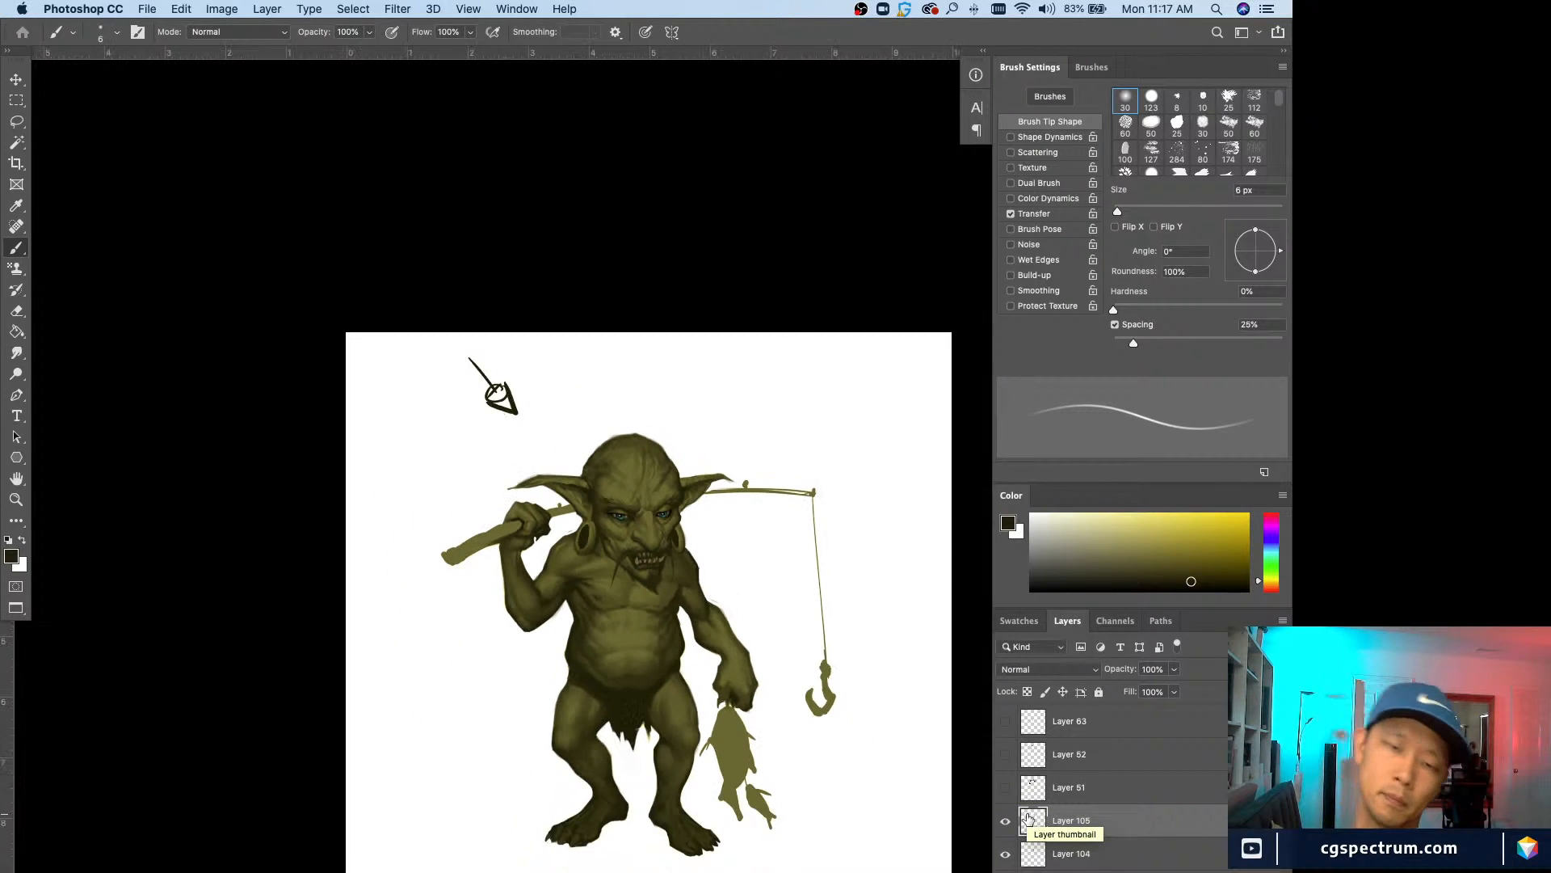
key("super+plus")
key("super+plus")
key("super+plus")
key("super+minus")
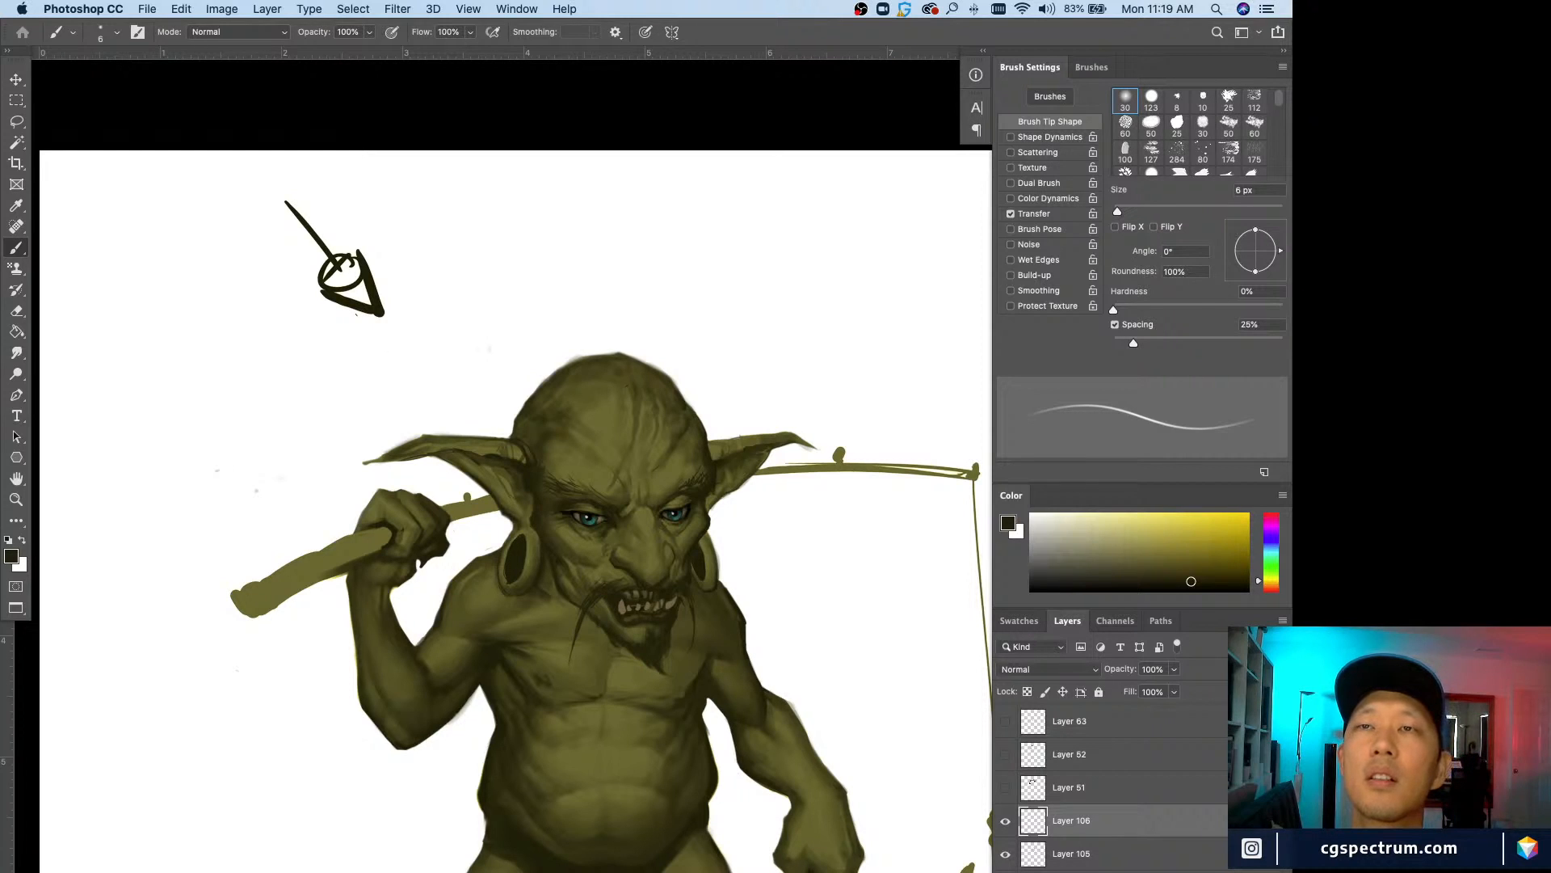
key("Tab")
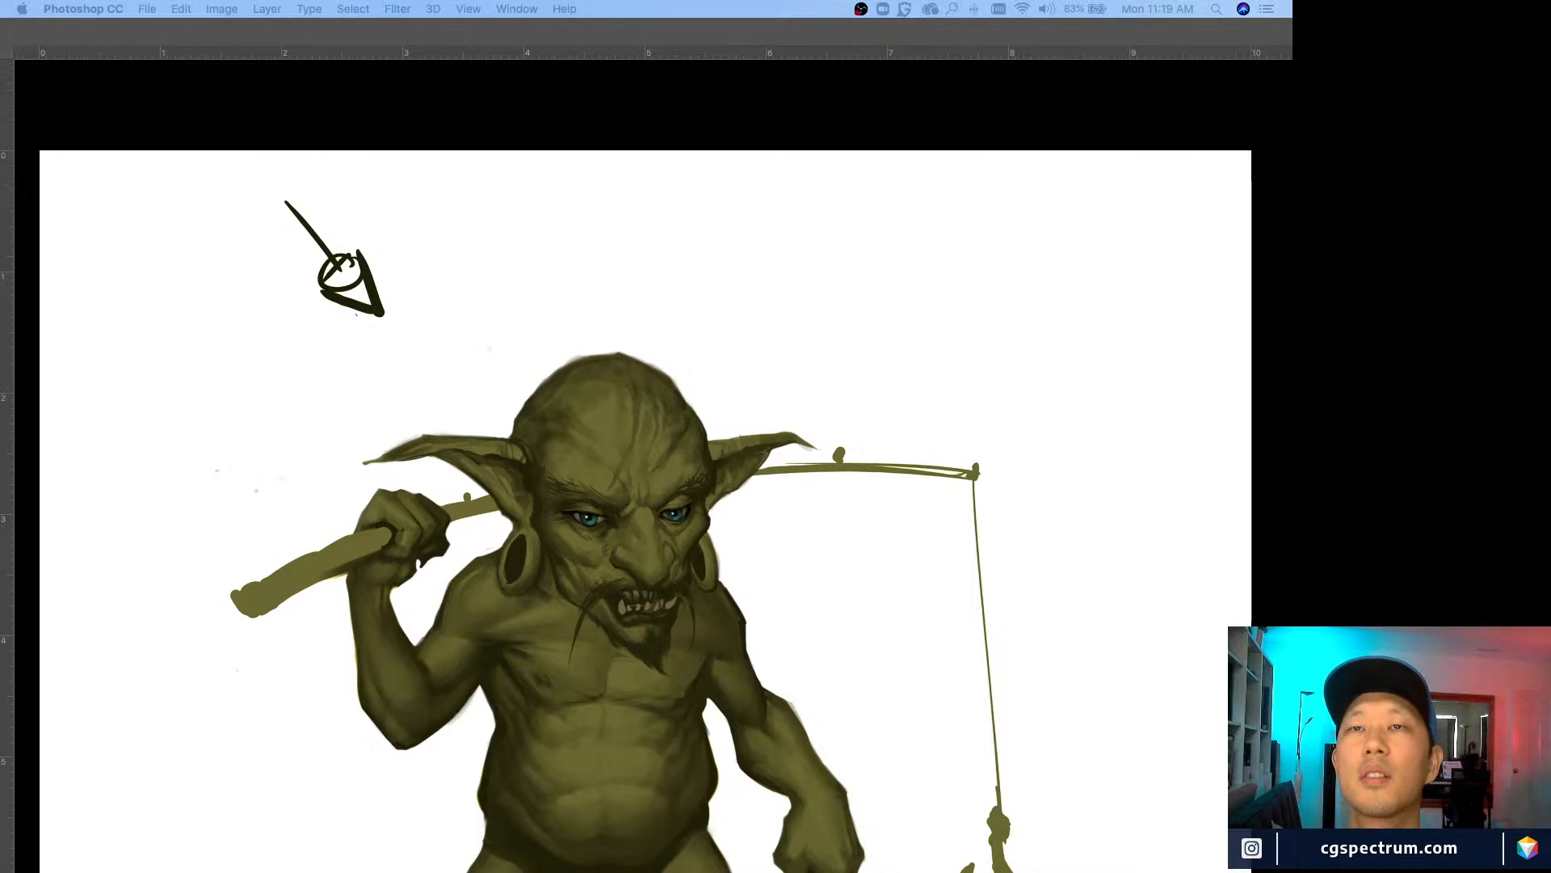
Step: Compare Layer 106 on and off, then sample an olive inside the near-side ear and shade it with the brush at 15 to 25 px
key("Tab")
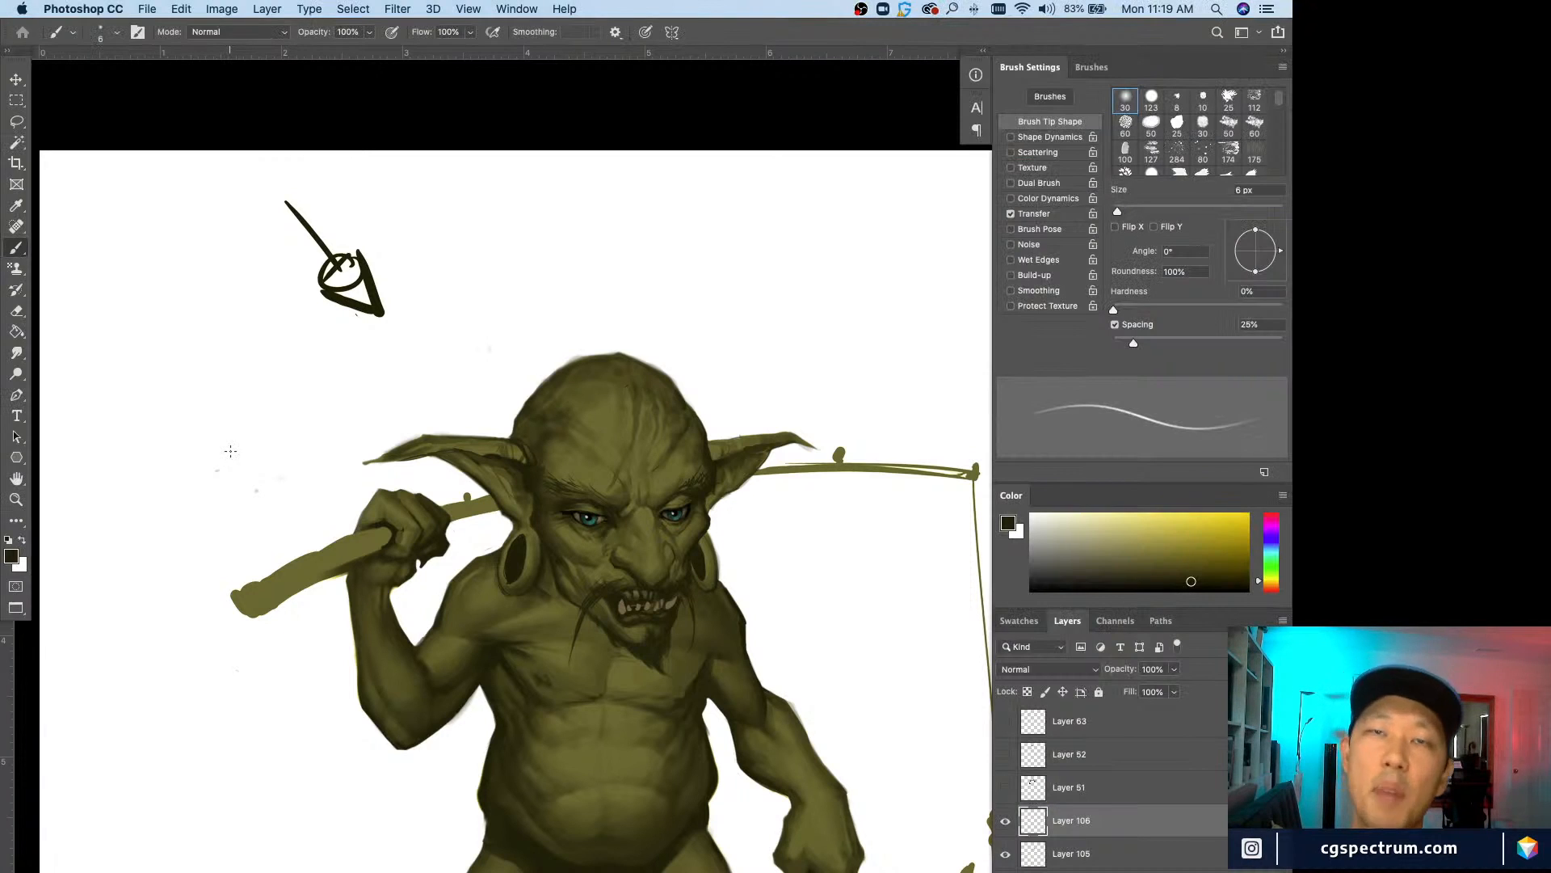
left_click(1006, 820)
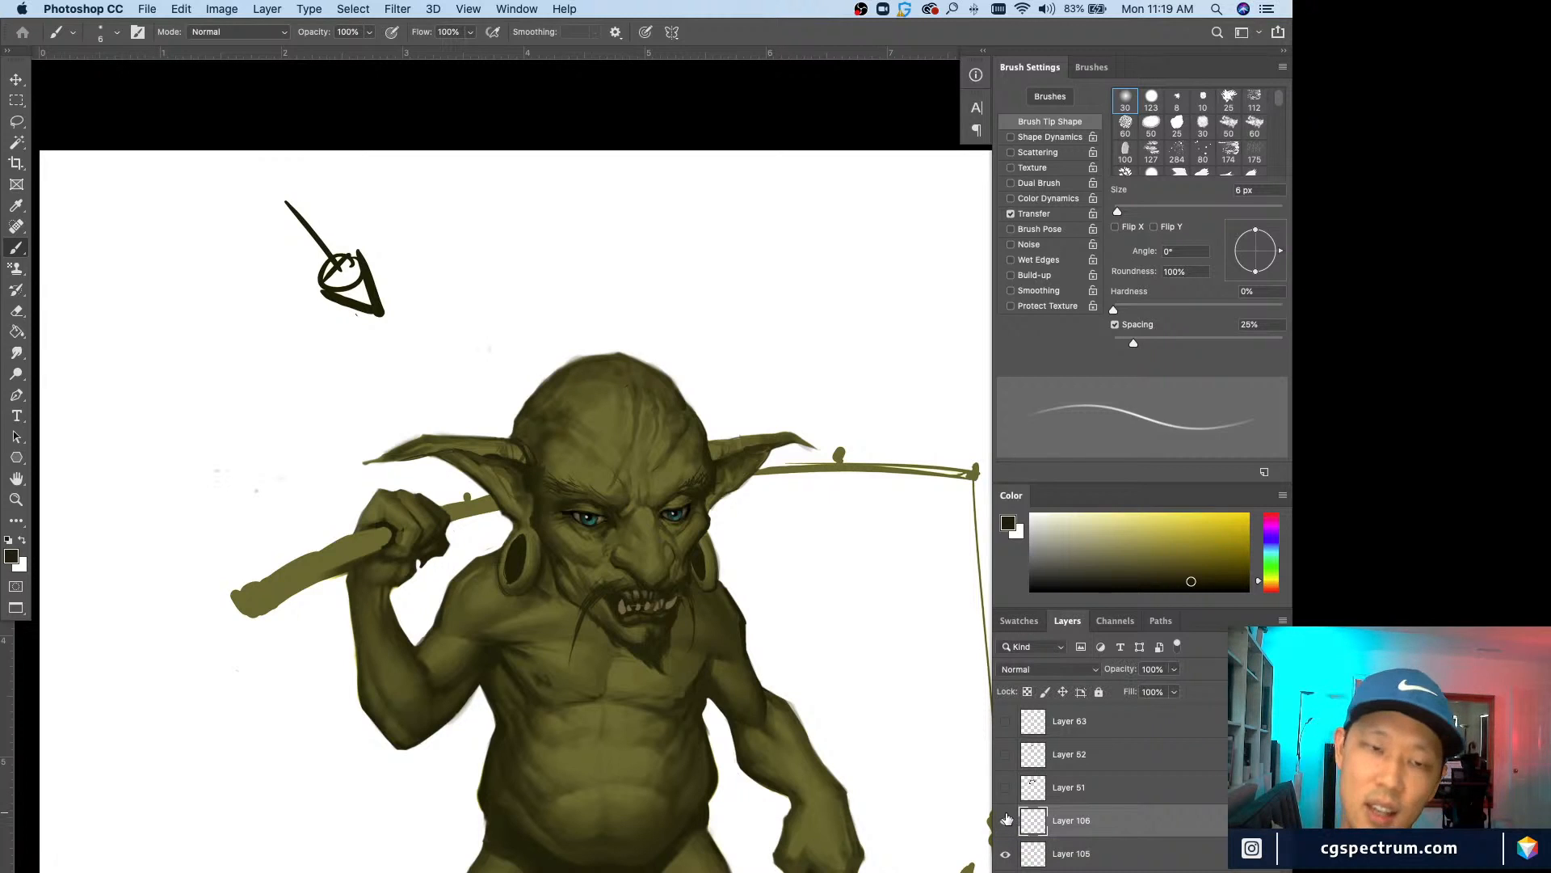
left_click(468, 462, "alt")
key("bracketright")
key("bracketright")
key("bracketright")
key("bracketright")
key("bracketright")
key("bracketright")
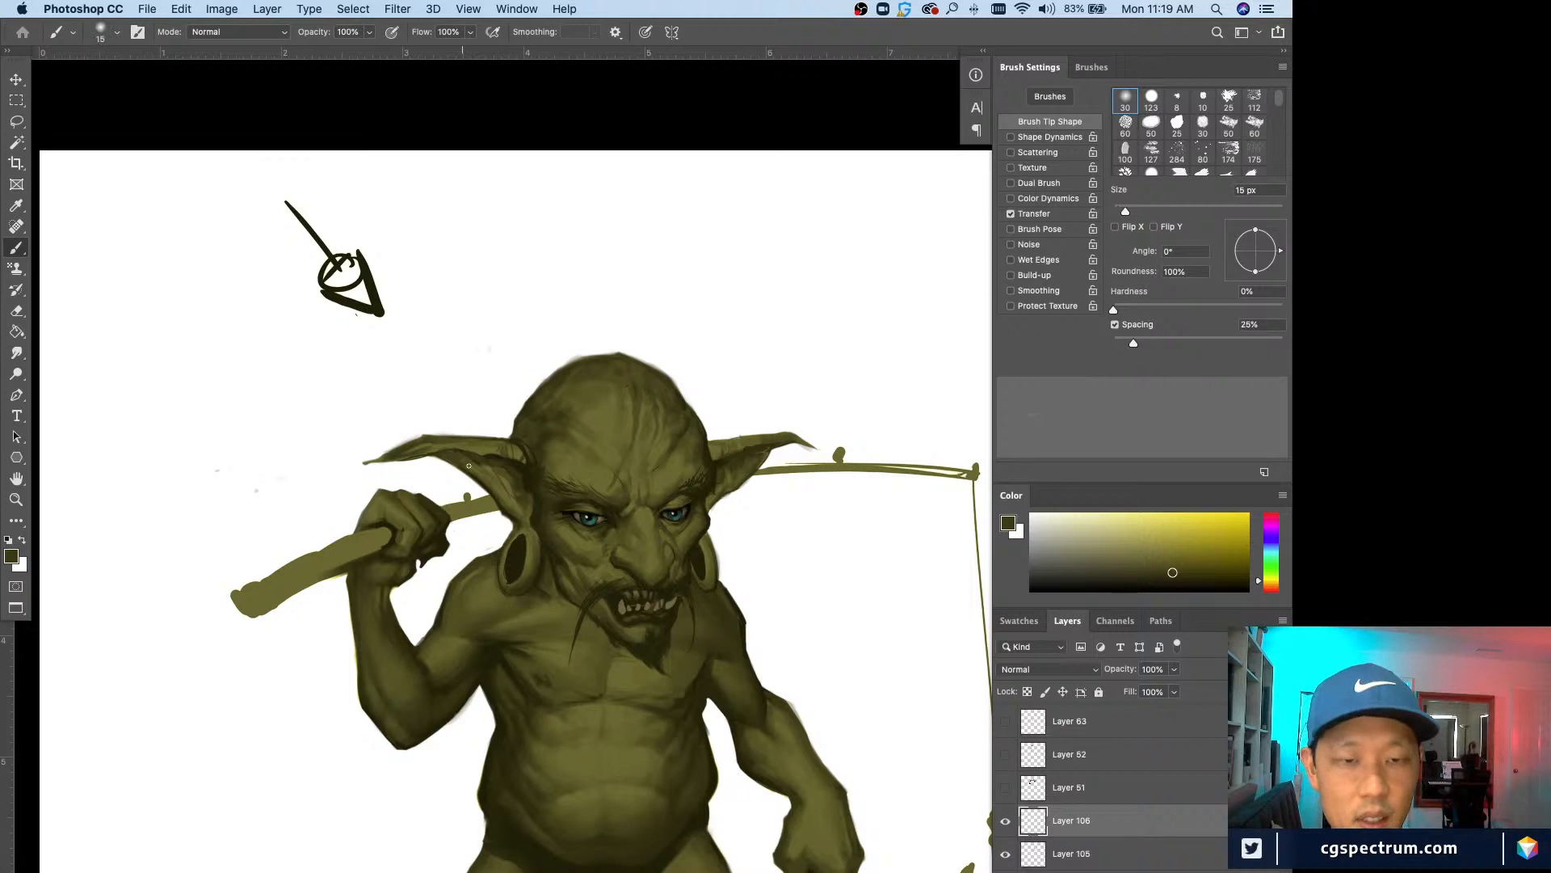
key("bracketright")
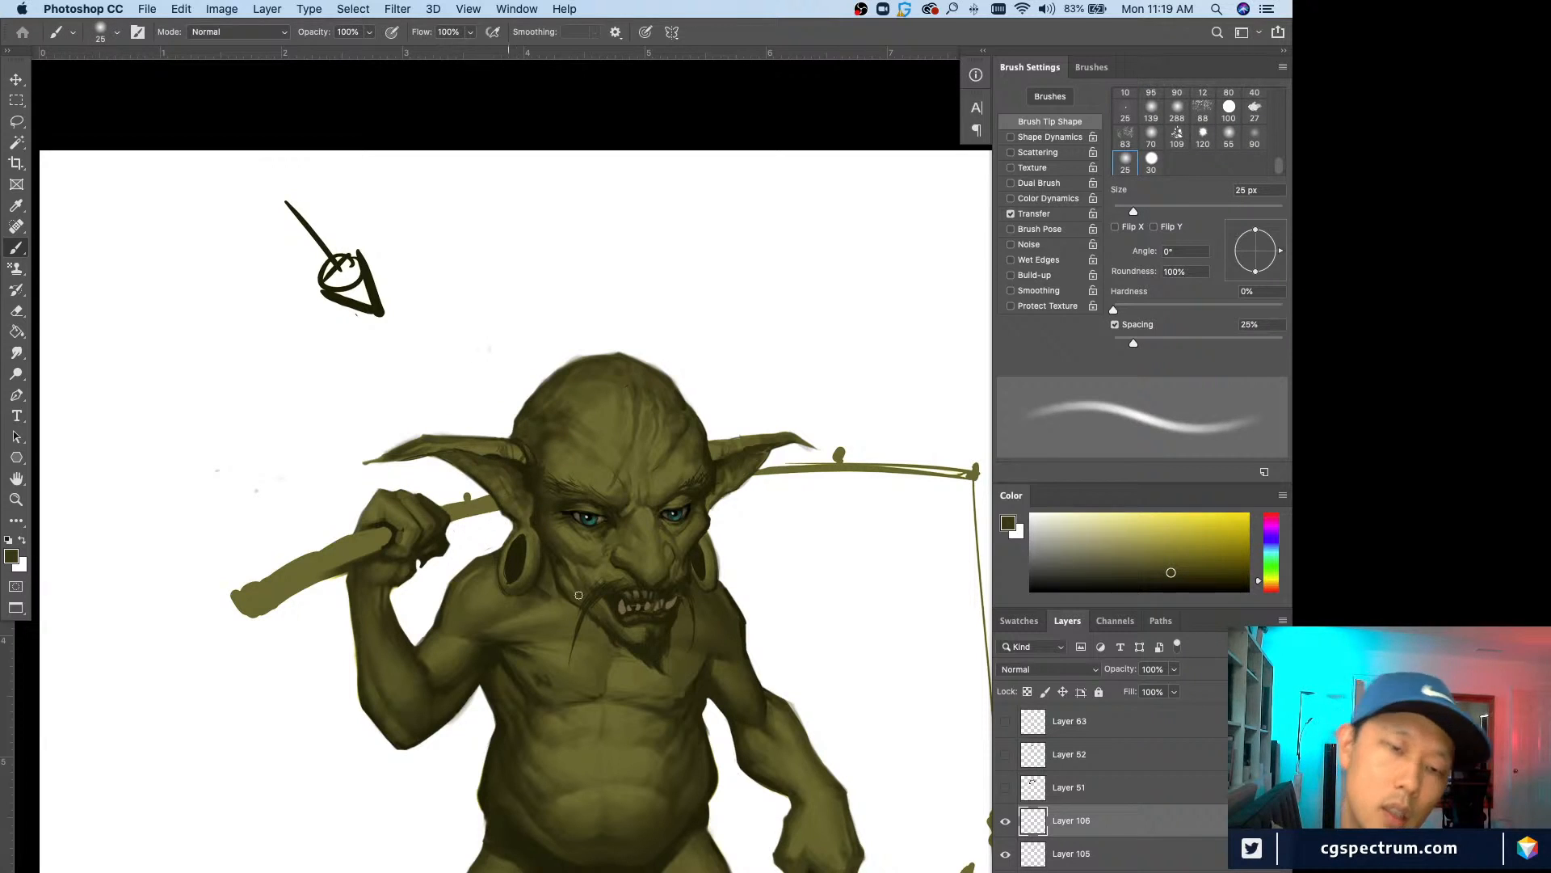
Step: Sample a deeper olive inside the near-side ear and darken its inner hollow and base with the brush at 10 and 15 px
left_click(489, 466, "alt")
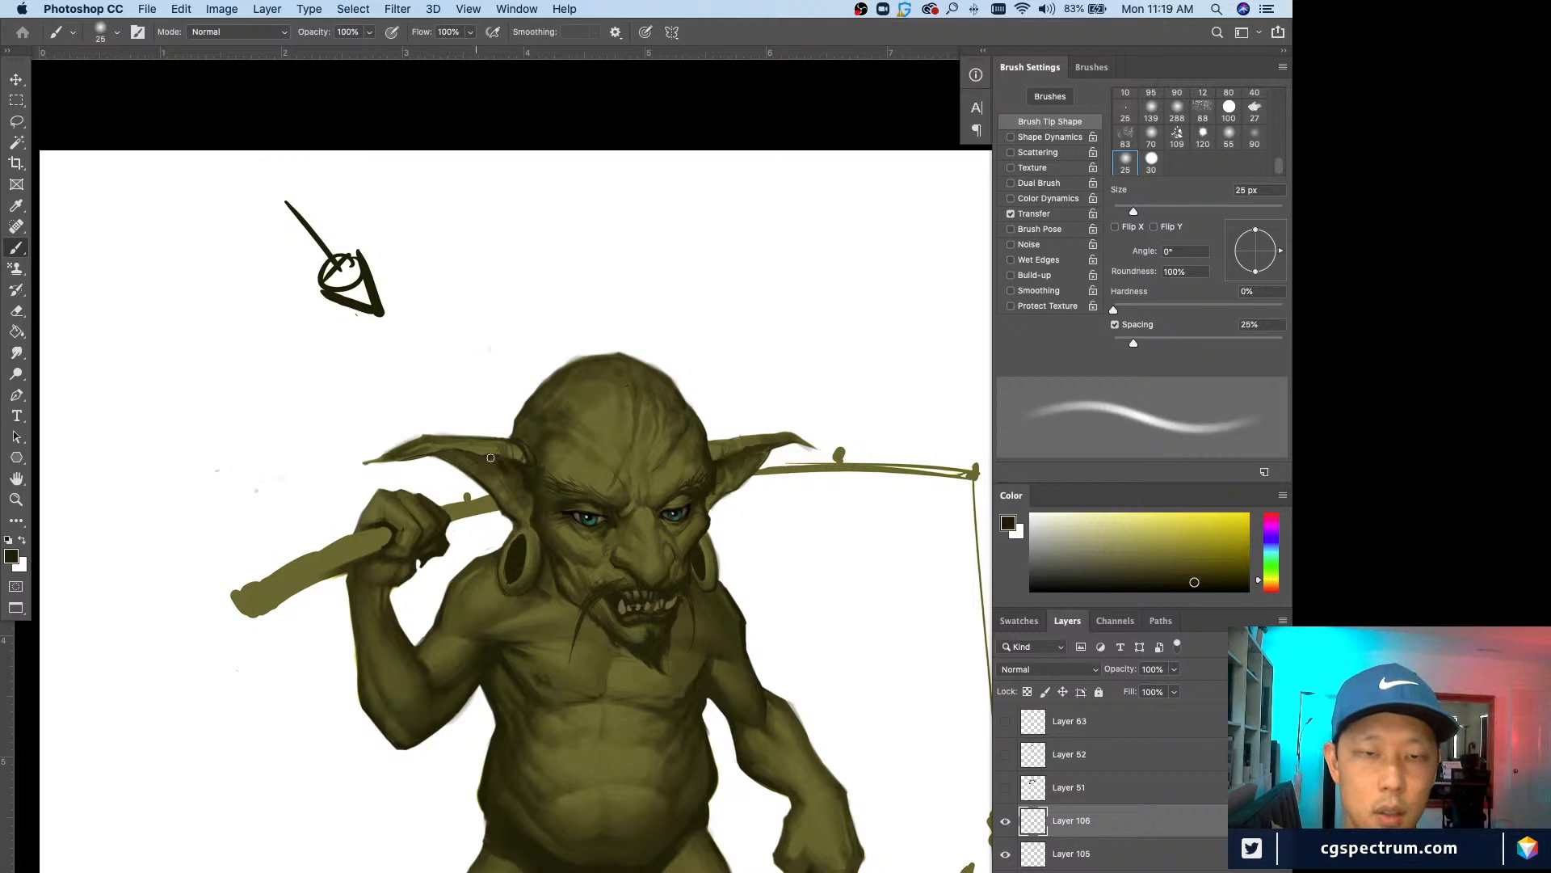
key("bracketleft")
key("bracketleft")
key("bracketleft")
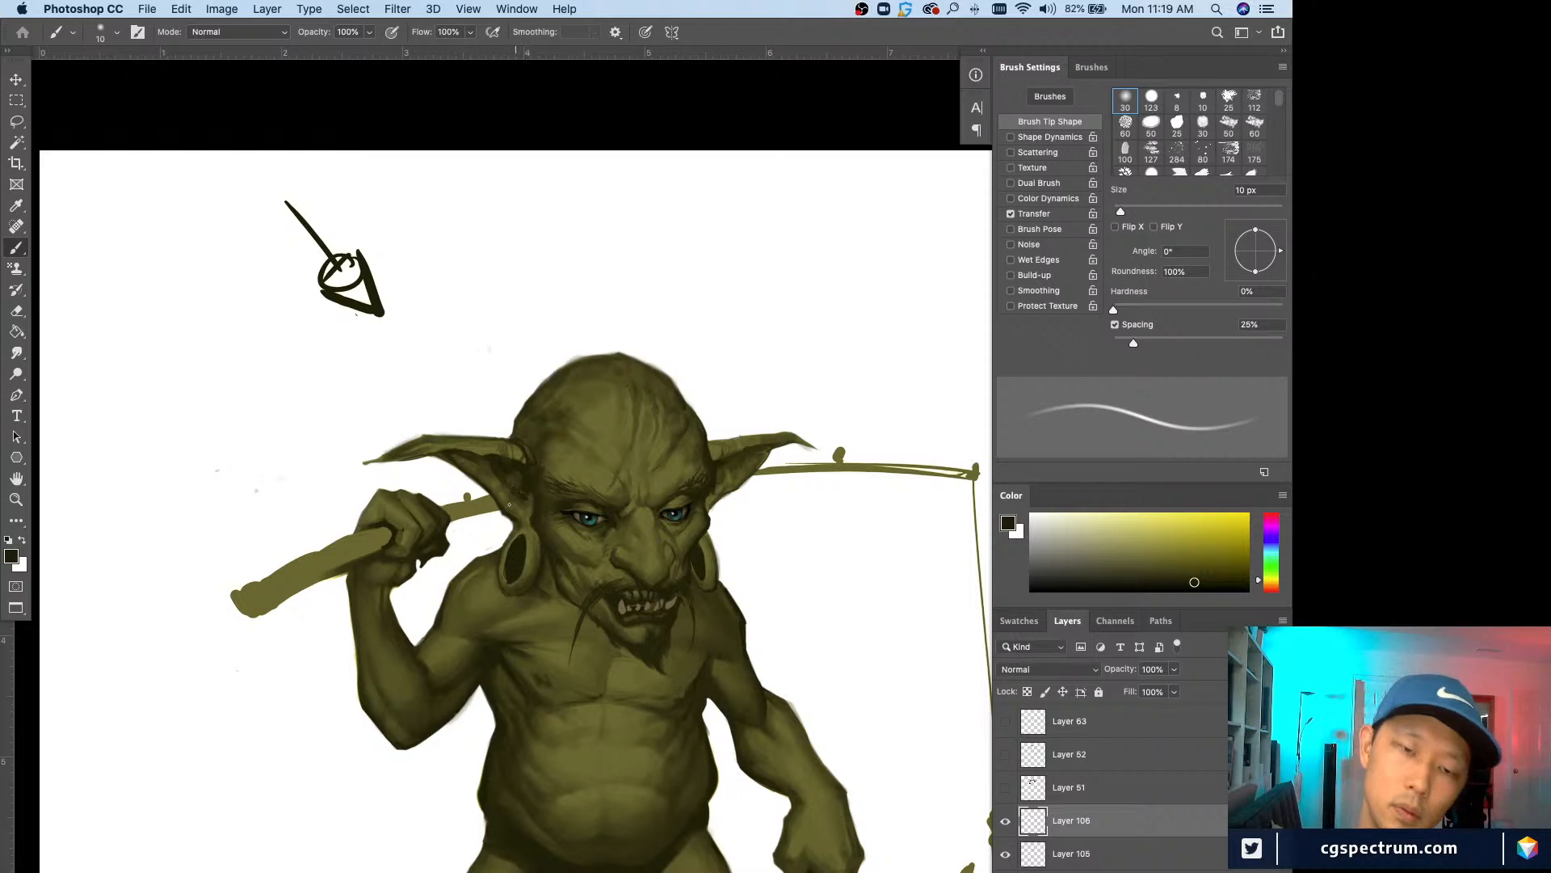
key("bracketright")
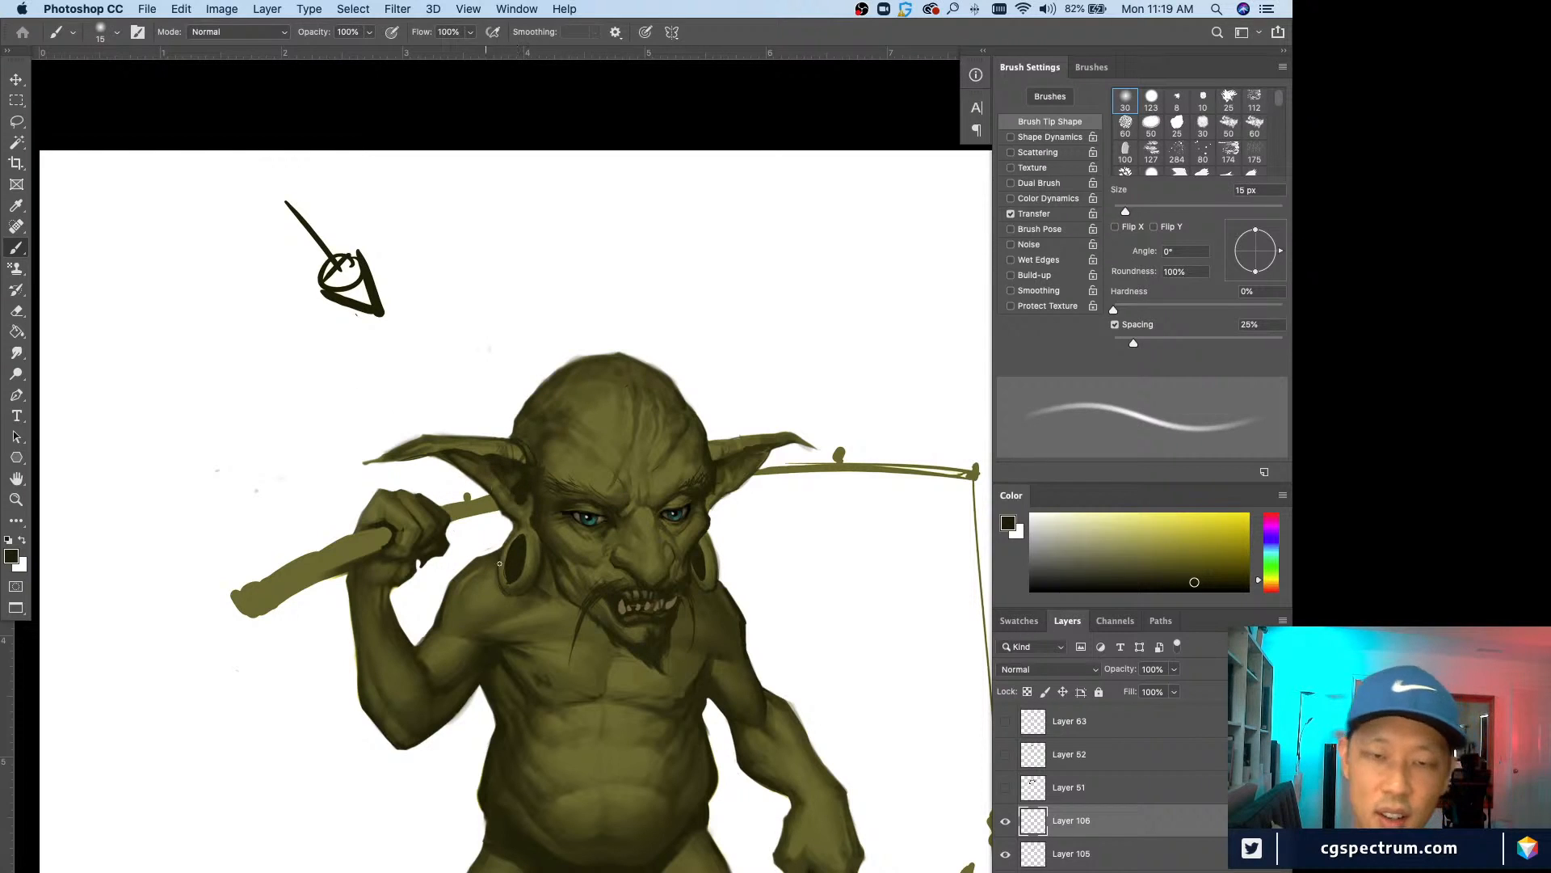
key("bracketright")
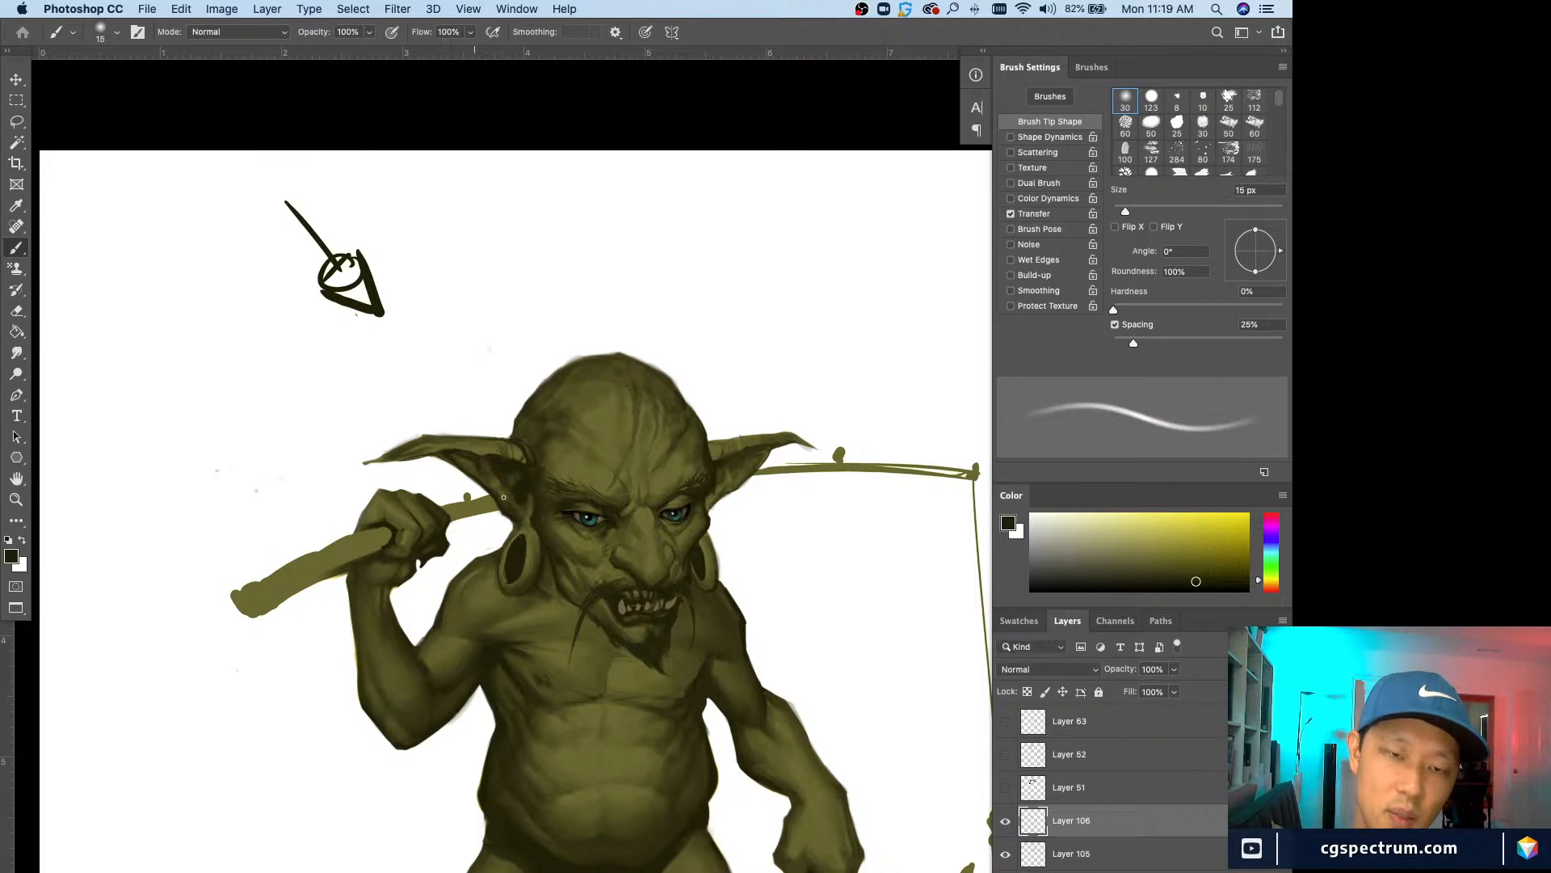
key("bracketleft")
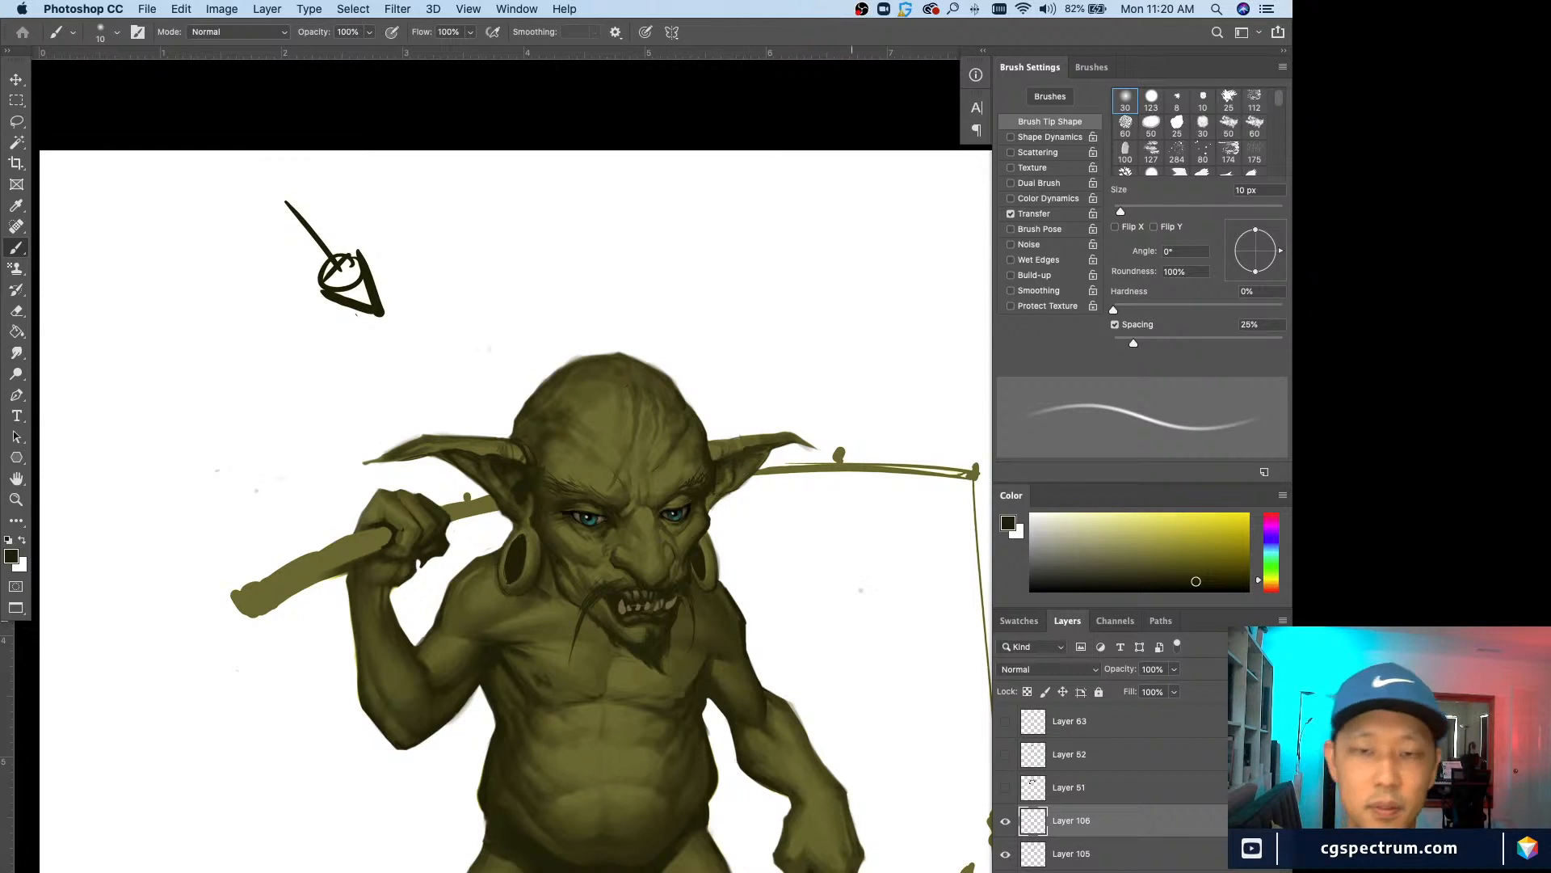
Step: Trim the near-side ear's lower edge toward the tip with sampled white at 8 px, and resample dark olive near the ear's base
key("e")
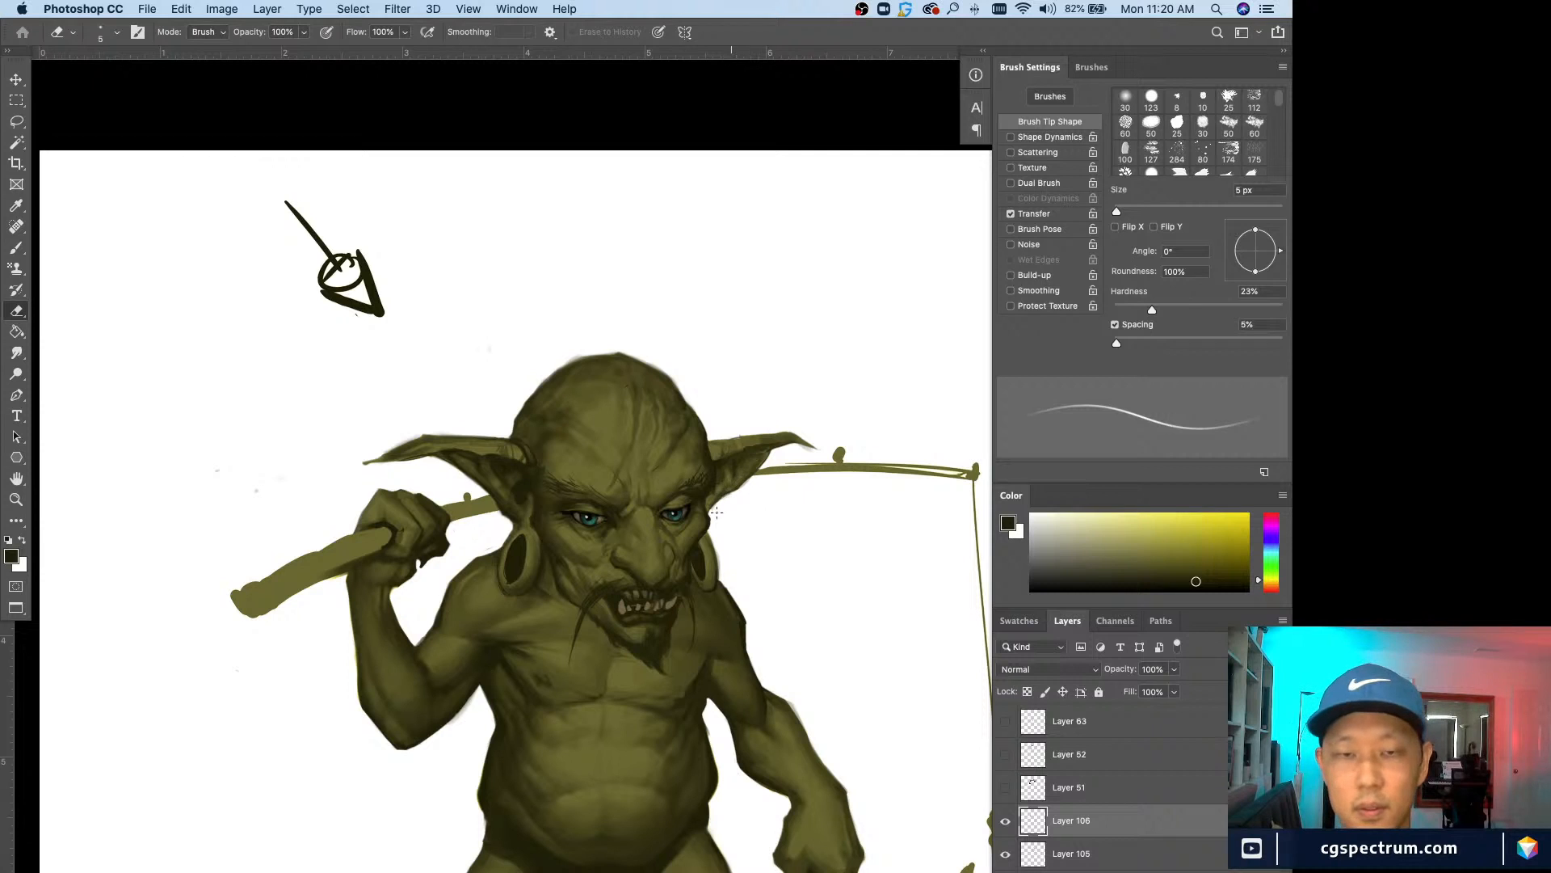
key("super+minus")
key("super+minus")
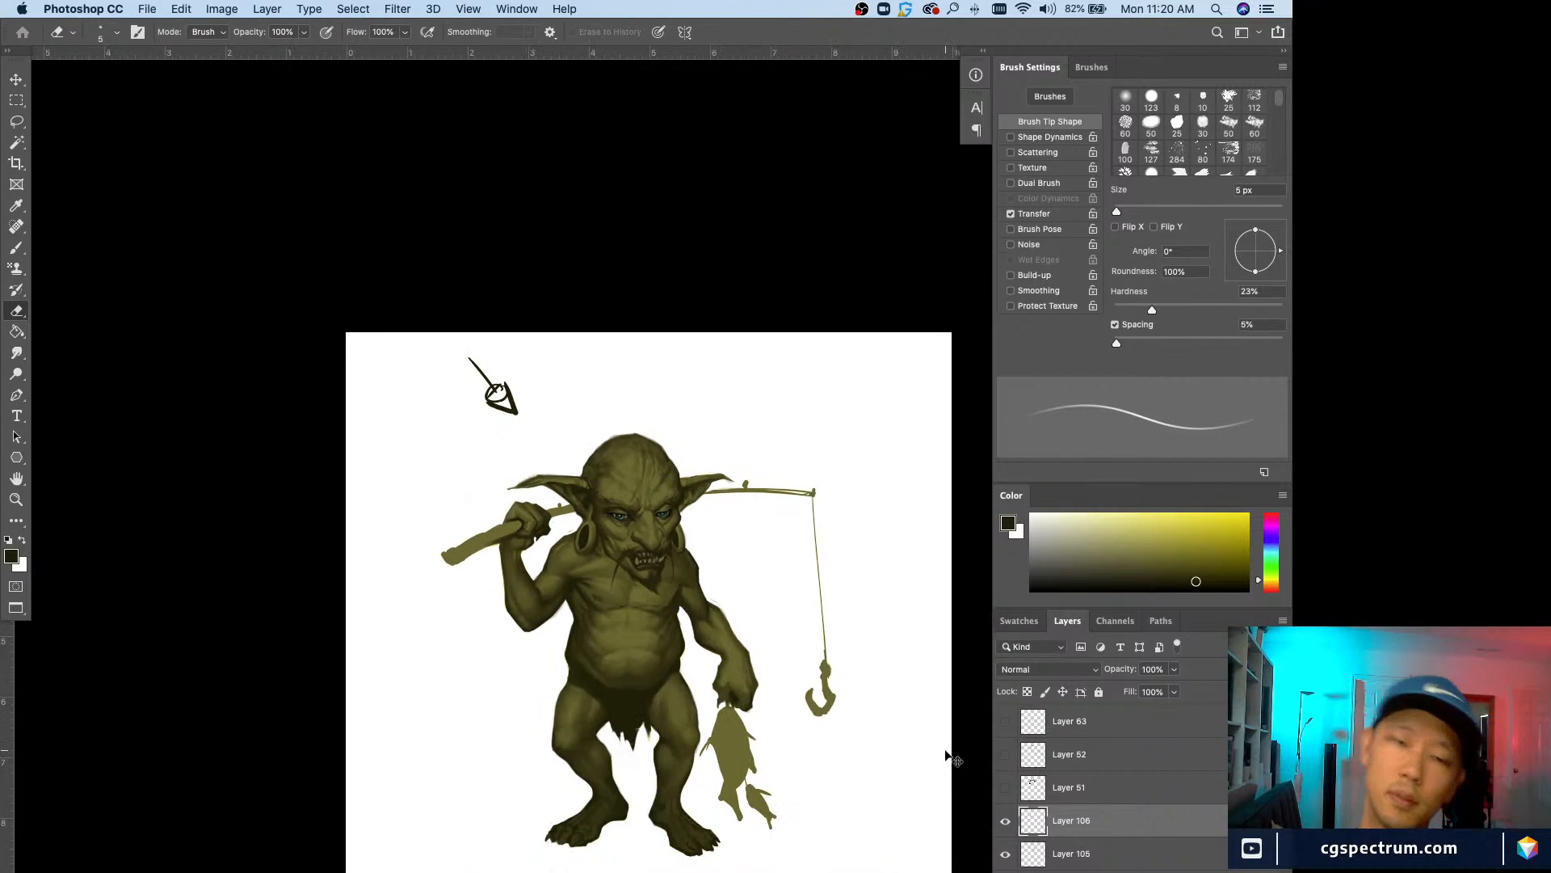
key("super+plus")
key("super+plus")
key("b")
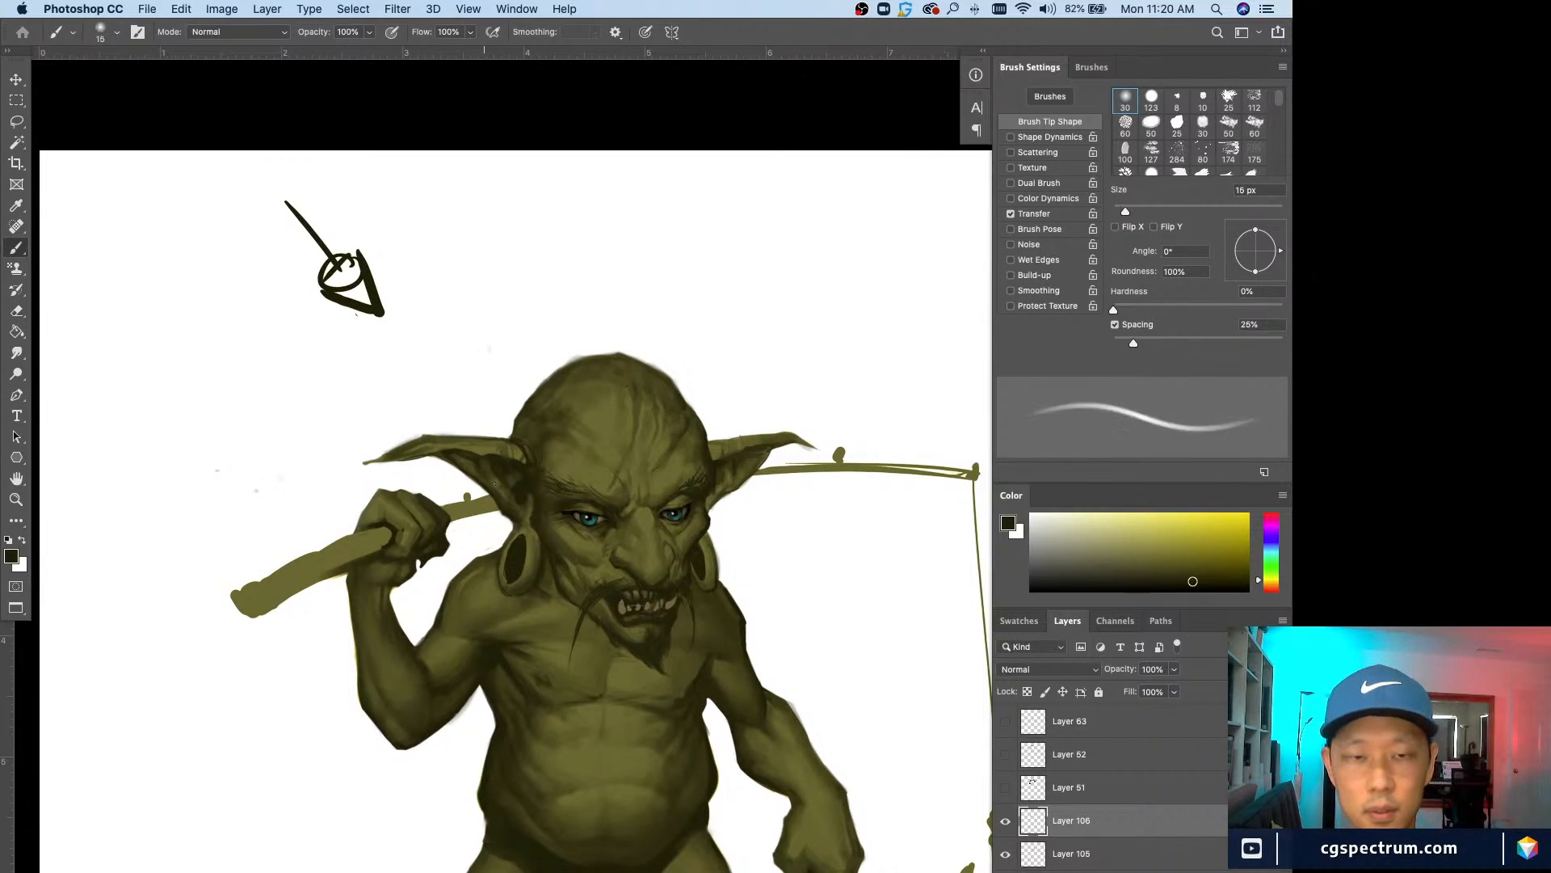
key("bracketleft")
key("bracketleft")
key("bracketleft")
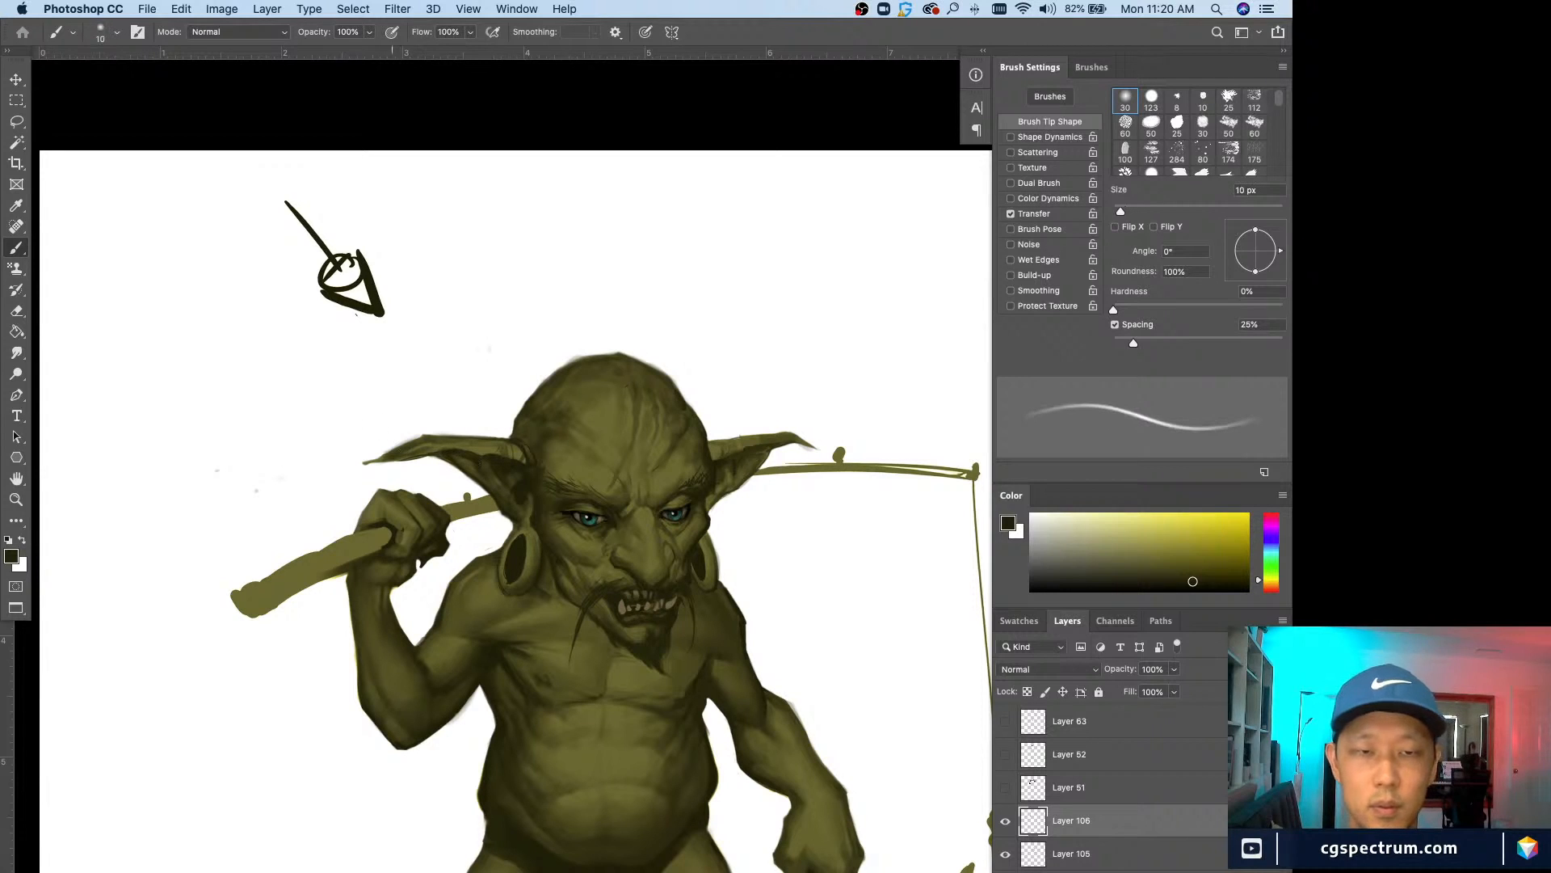
left_click(427, 465, "alt")
left_click_drag(430, 458, 398, 463)
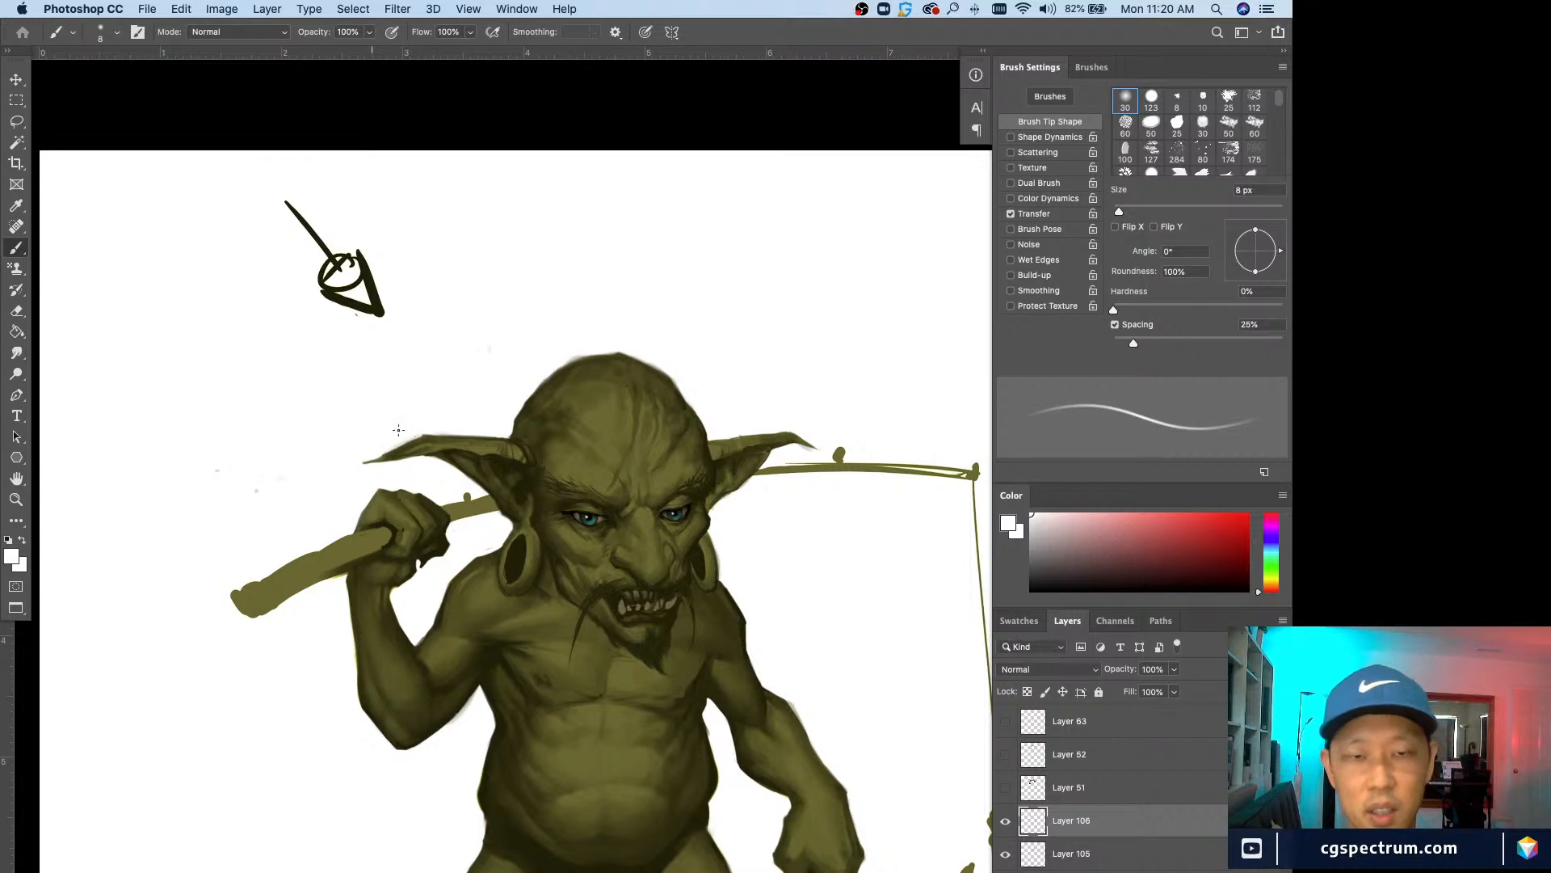
left_click(508, 455, "alt")
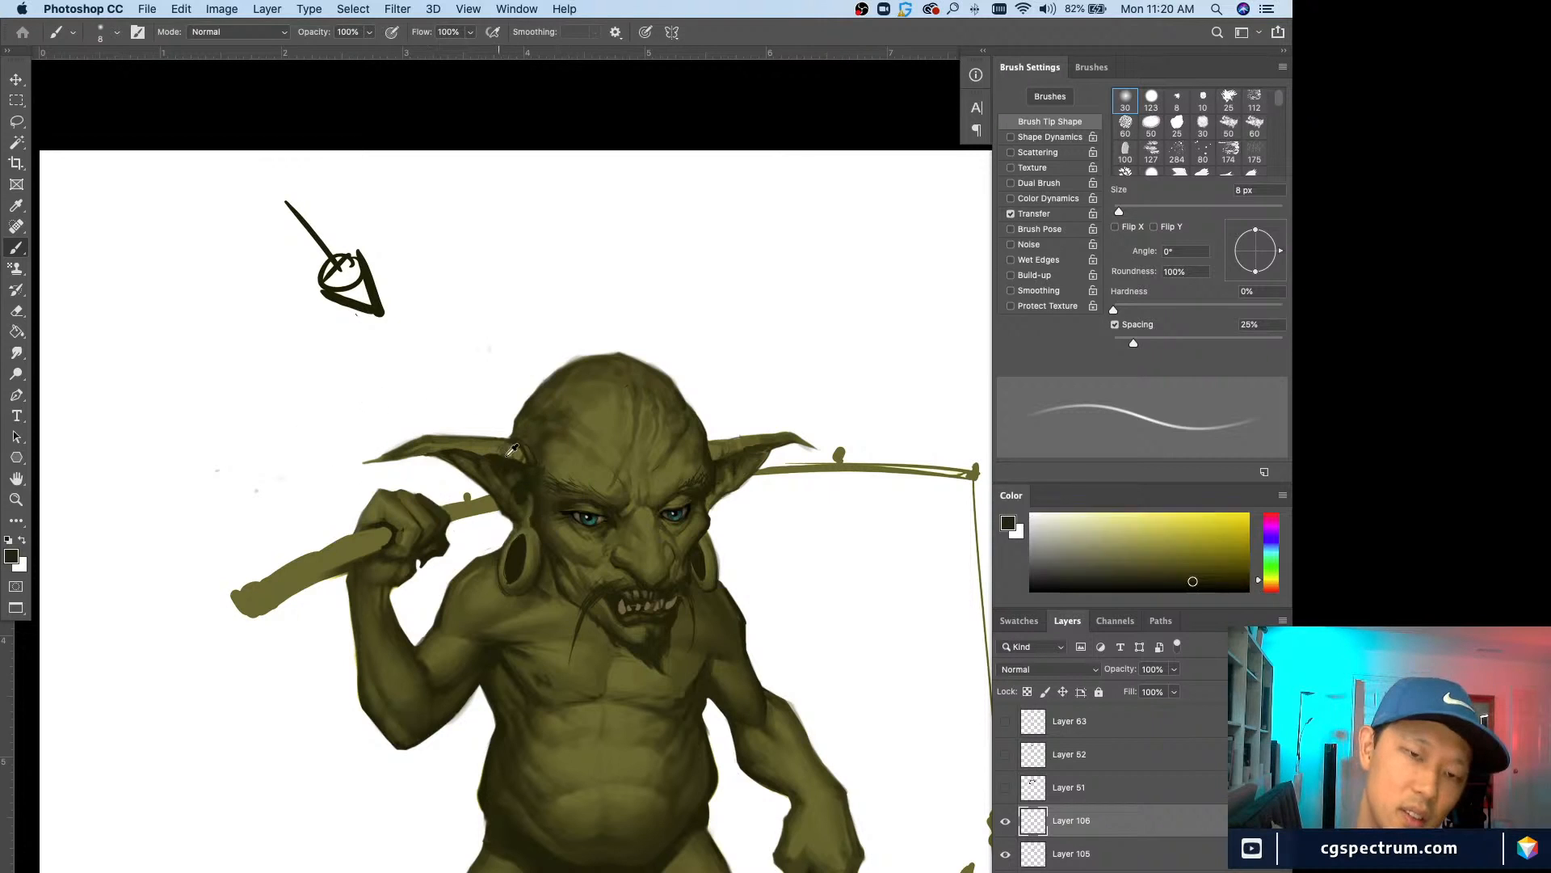
Step: Touch up the dark shading beneath the goblin's ear with a 9 px brush, and add a new layer above it
key("super+minus")
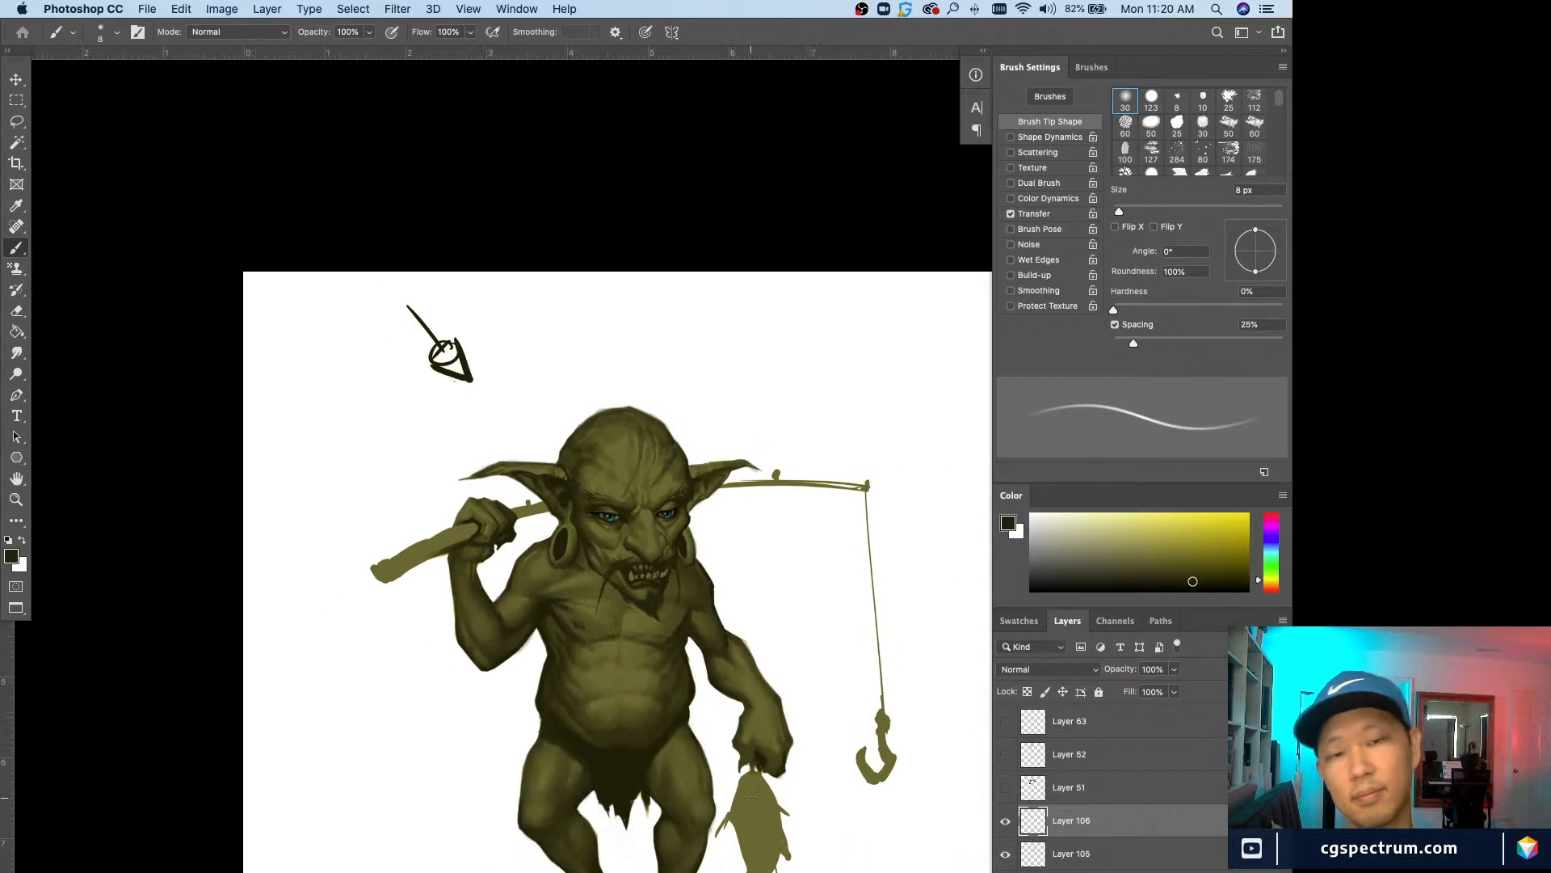
key("super+plus")
key("super+plus")
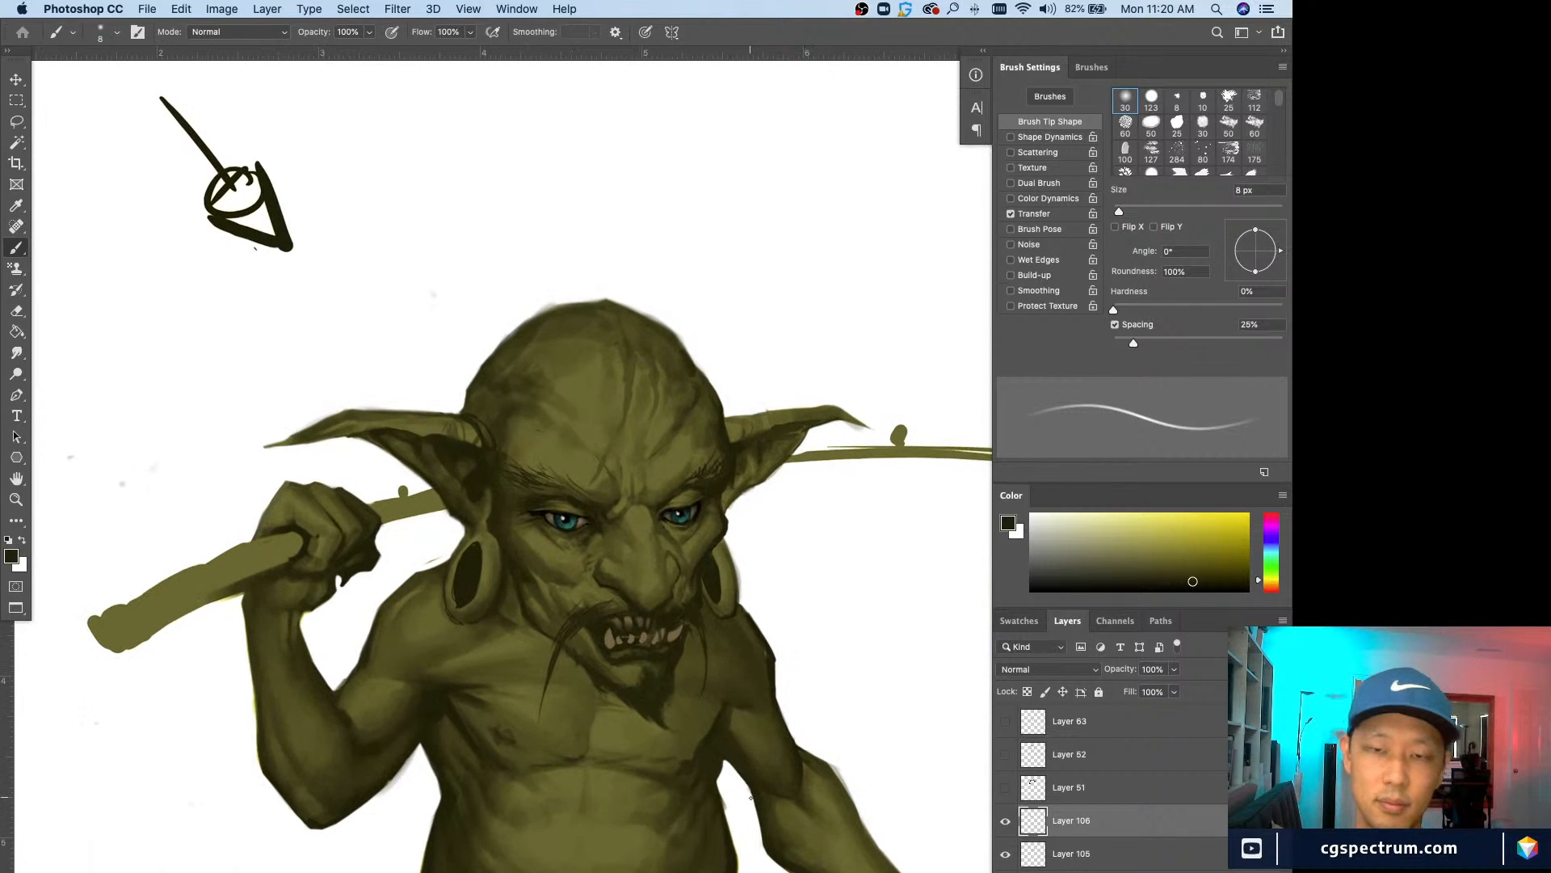
key("super+minus")
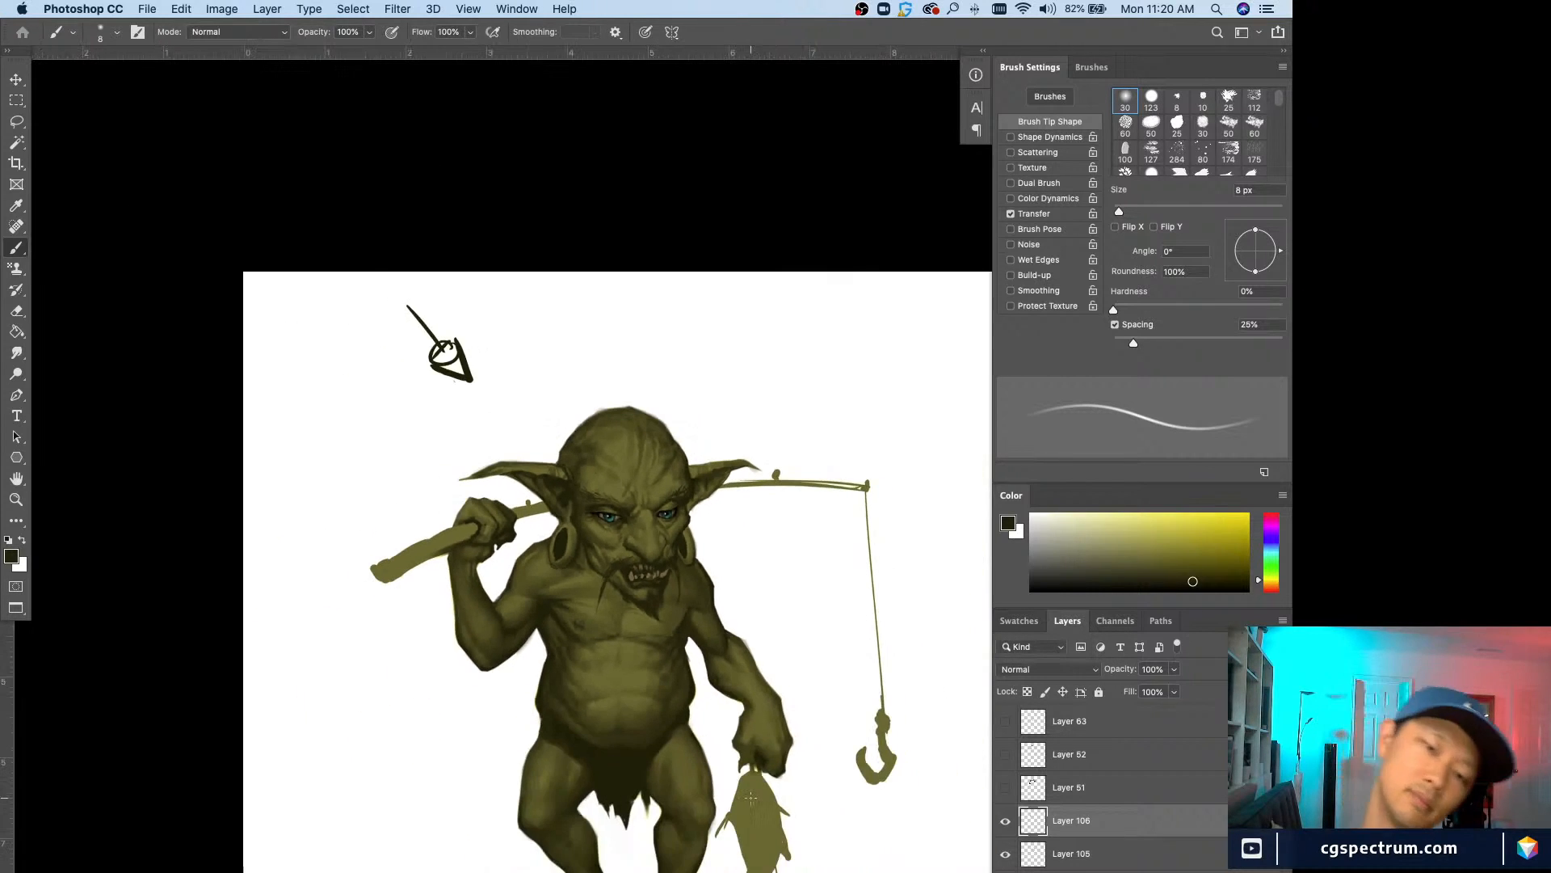
key("super+plus")
key("super+plus")
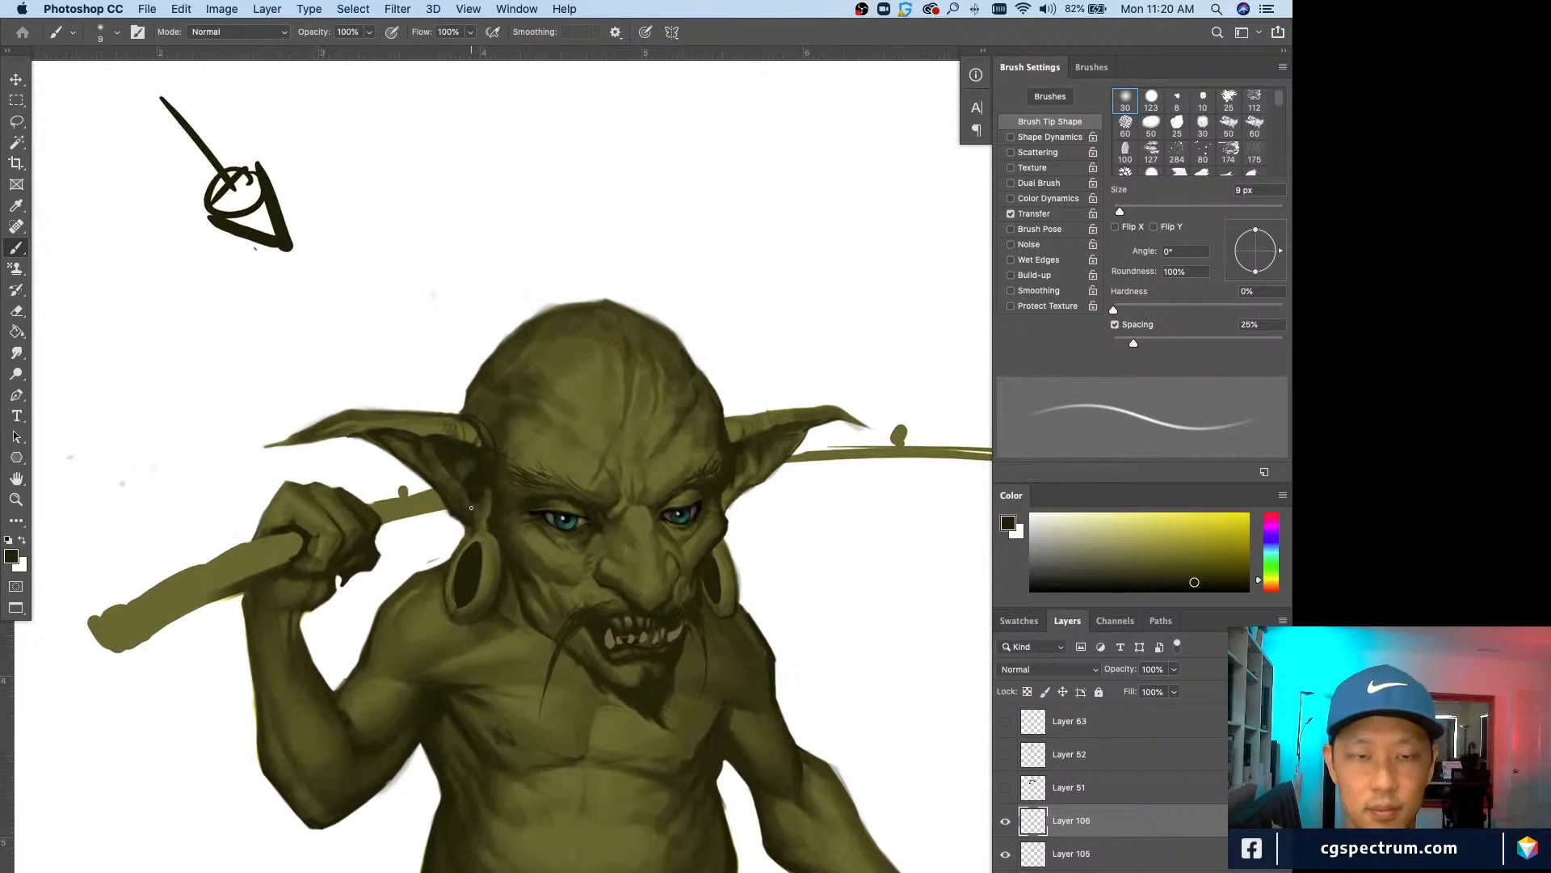
key("bracketright")
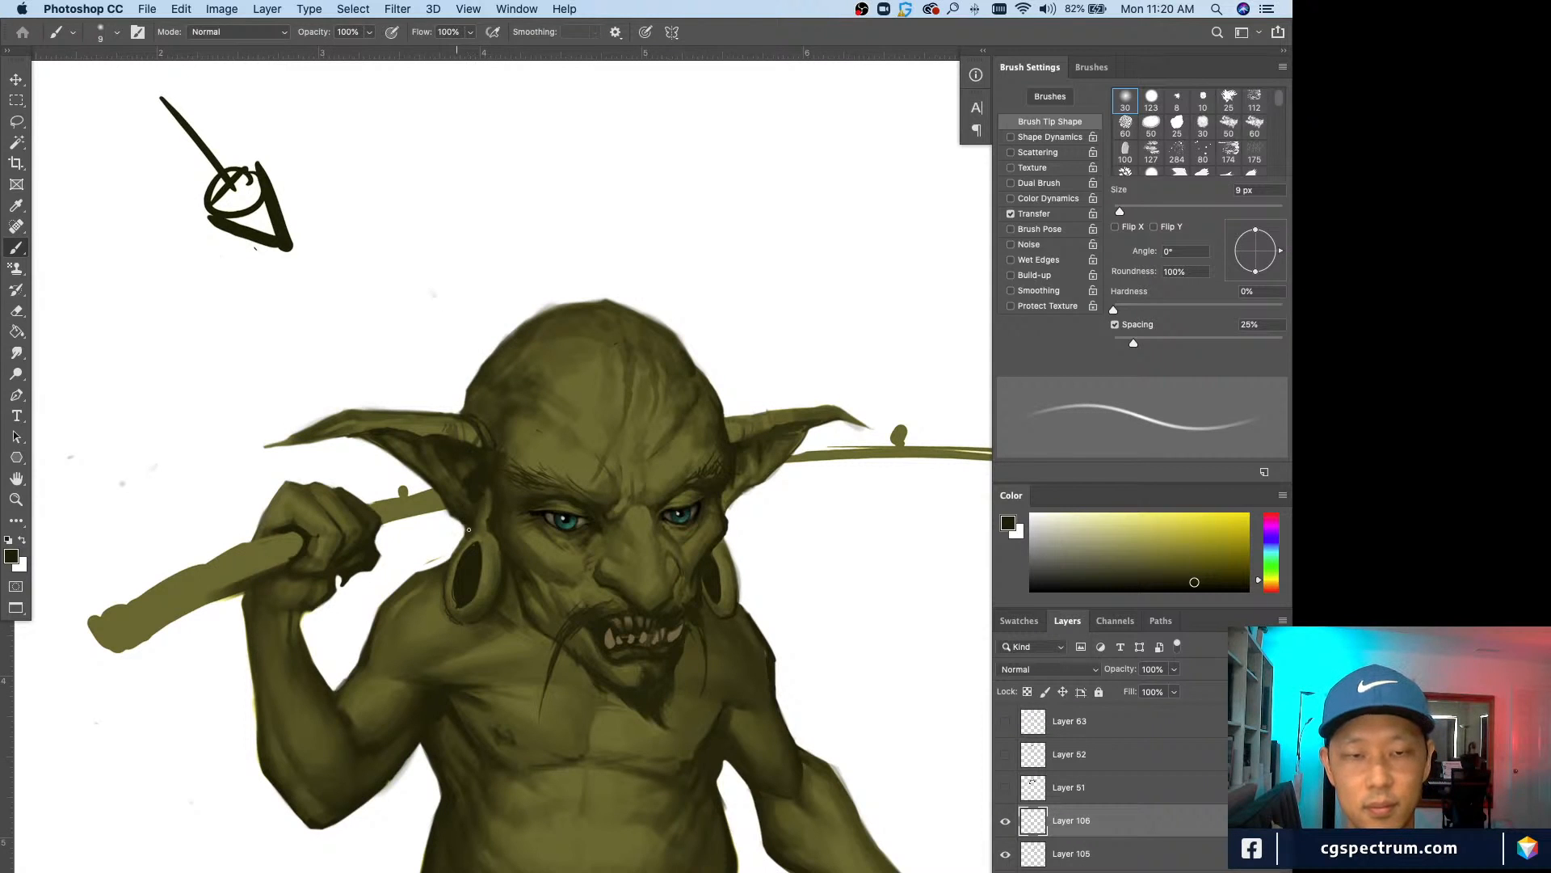
key("super+minus")
key("super+minus")
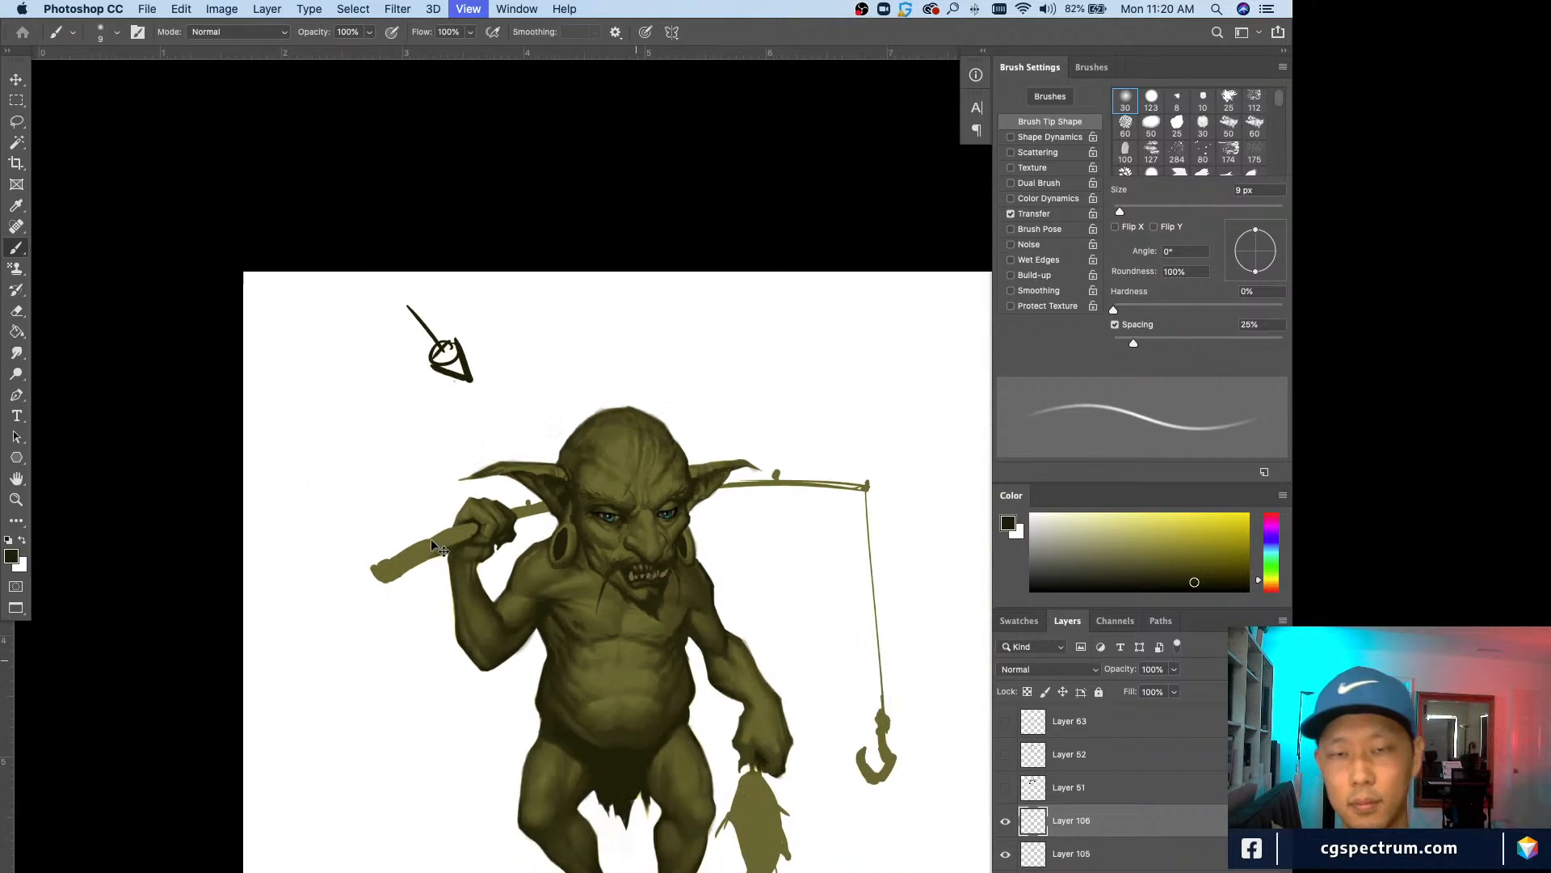
key("super+plus")
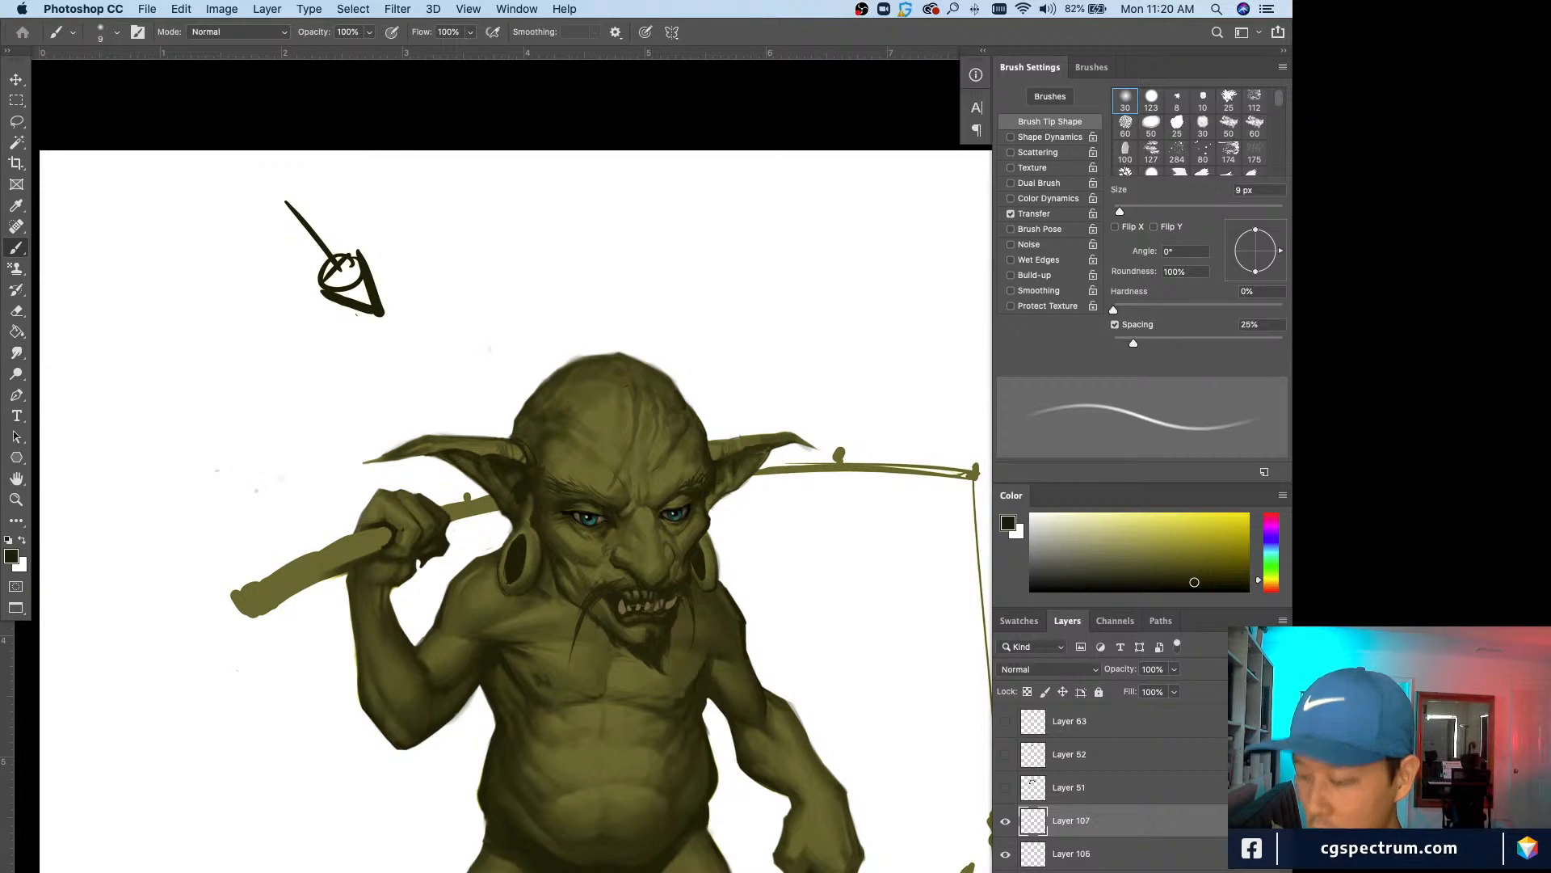
key("super+minus")
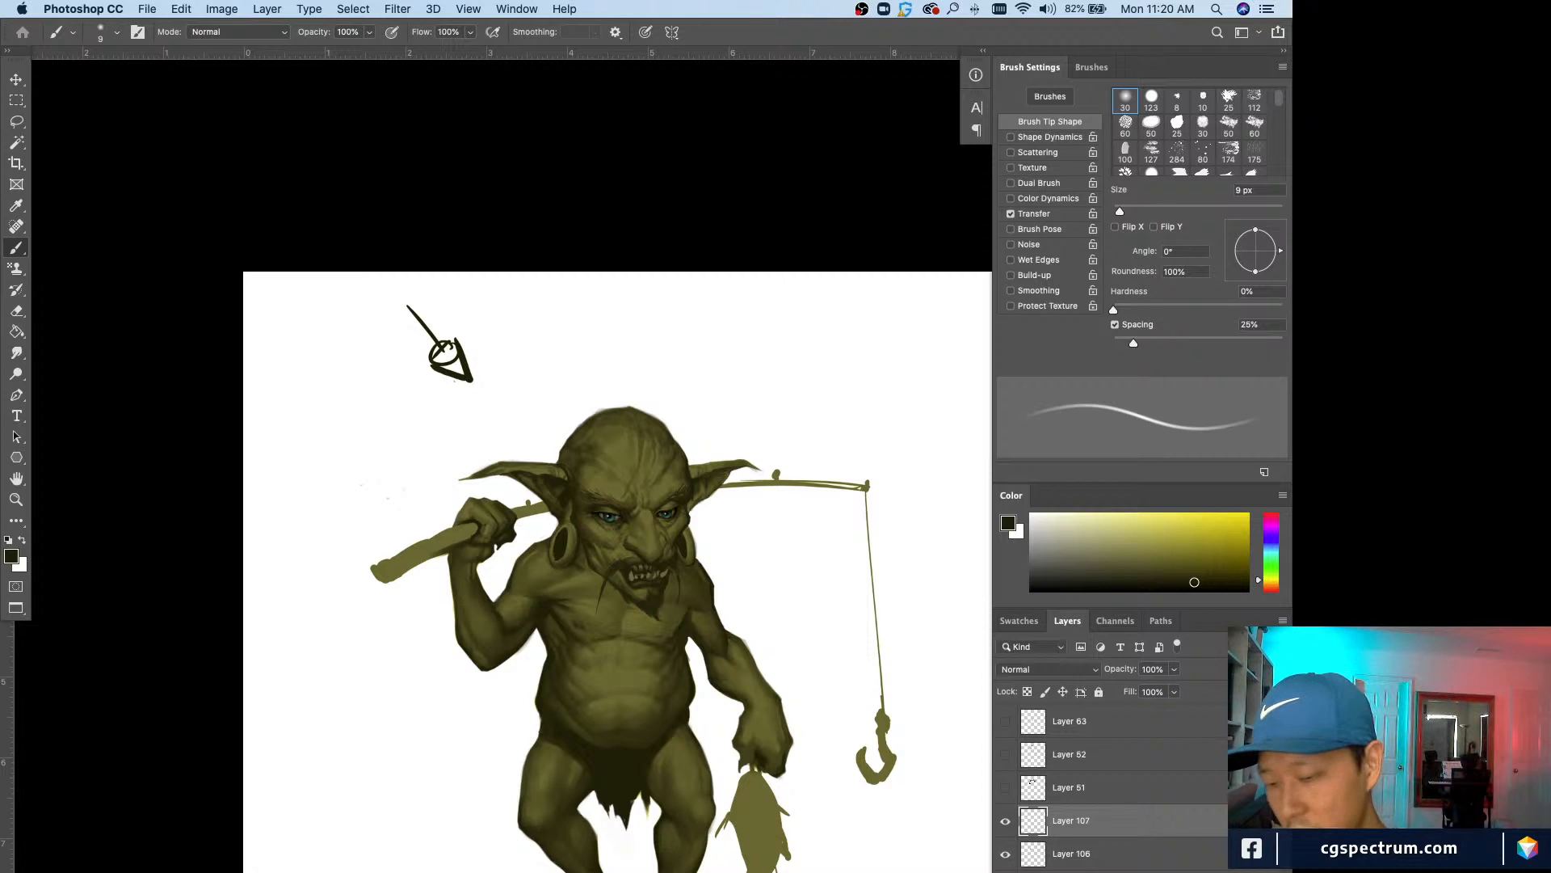
Step: Add another new layer and choose a lighter tint of the olive skin colour sampled from the forehead as the brush colour
key("alt+shift+super+n")
key("super+plus")
key("super+plus")
left_click(567, 444, "alt")
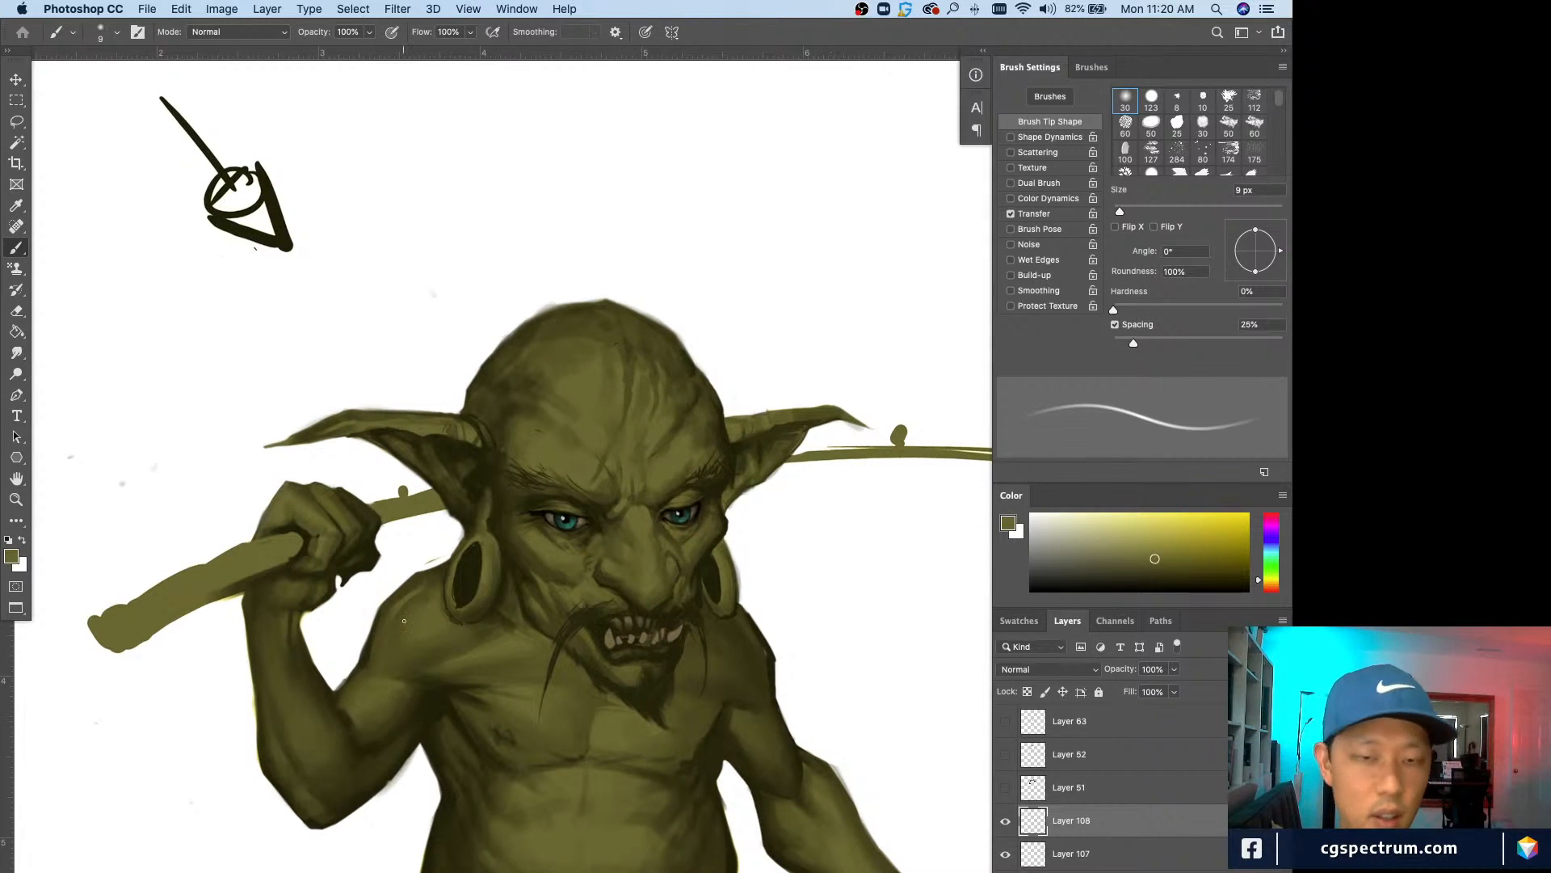
left_click_drag(1143, 540, 1135, 536)
scroll(542, 544, "up", 3)
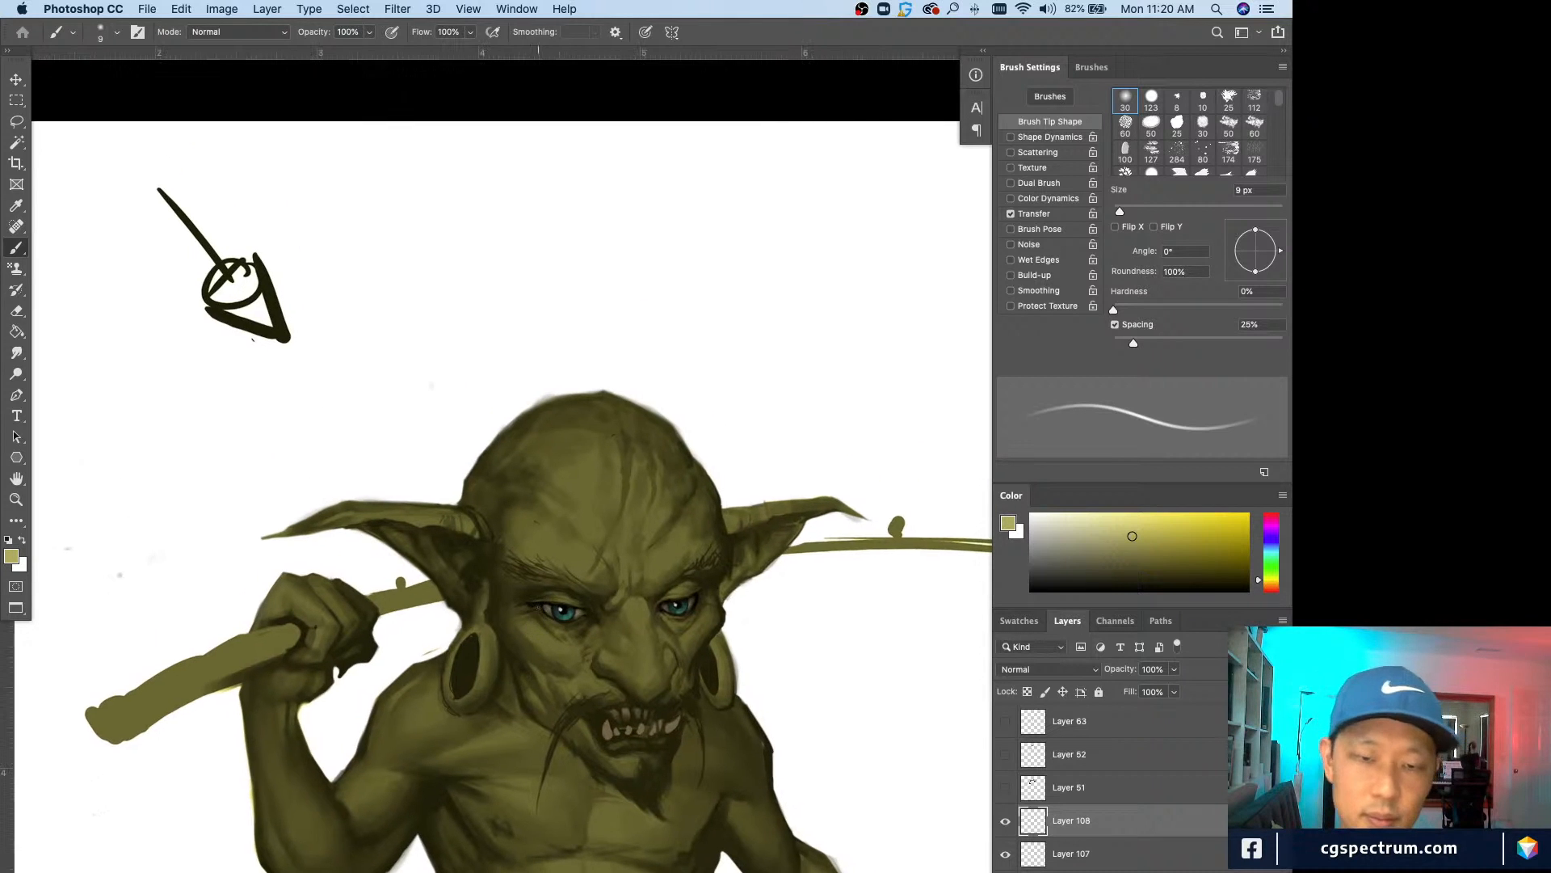
Step: Paint the first small light highlight on the bridge of the nose between the eyes, using a 4 to 6 px soft brush
key("super+plus")
key("bracketleft")
key("bracketleft")
key("bracketleft")
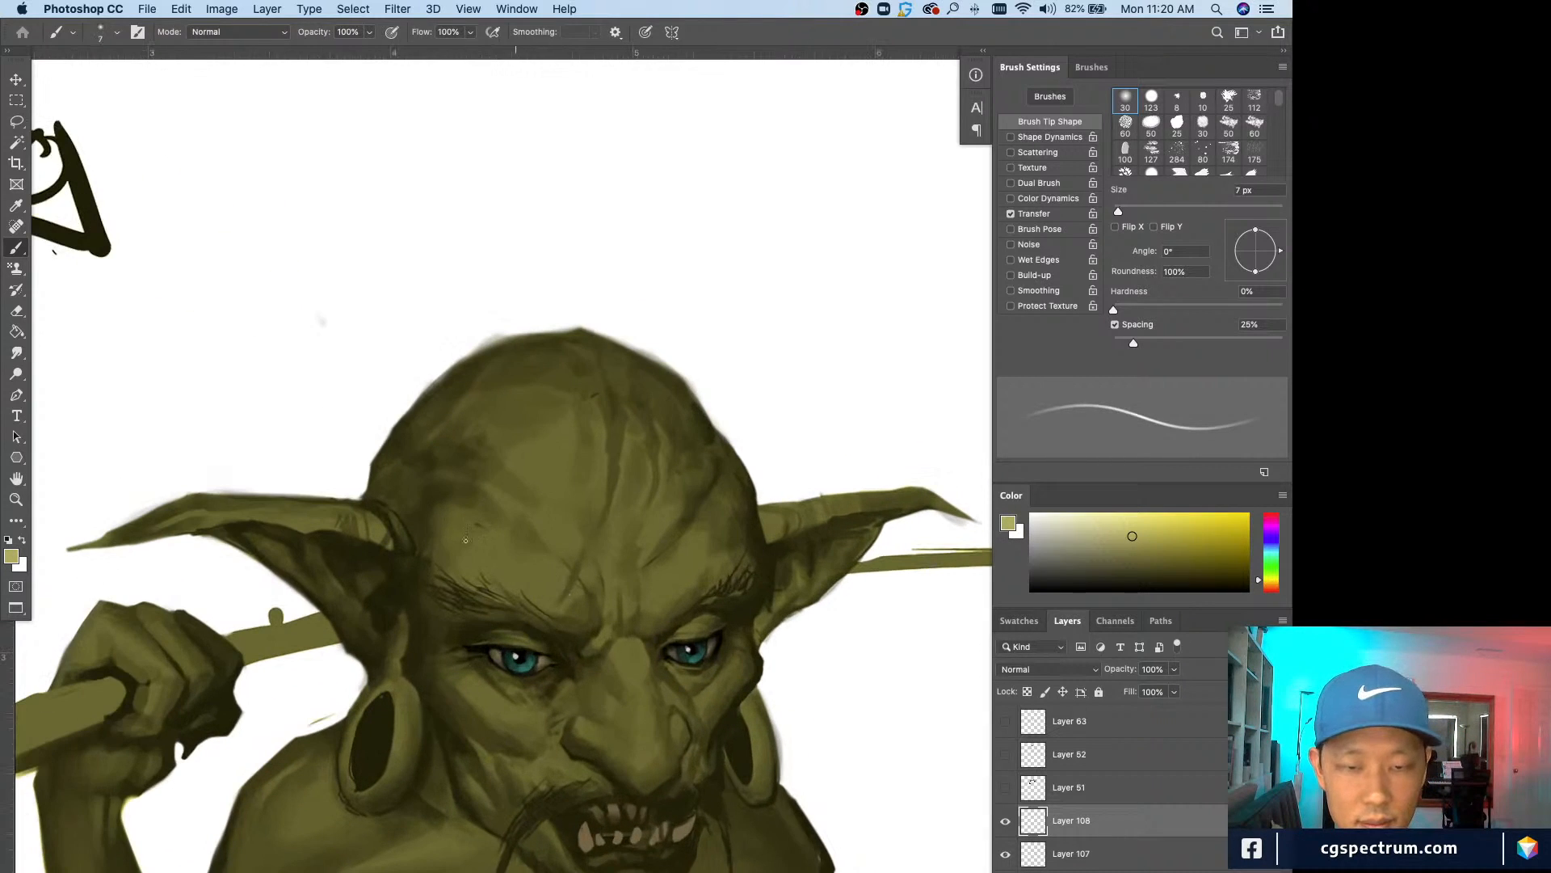
key("super+minus")
key("super+plus")
key("super+plus")
key("bracketleft")
key("bracketleft")
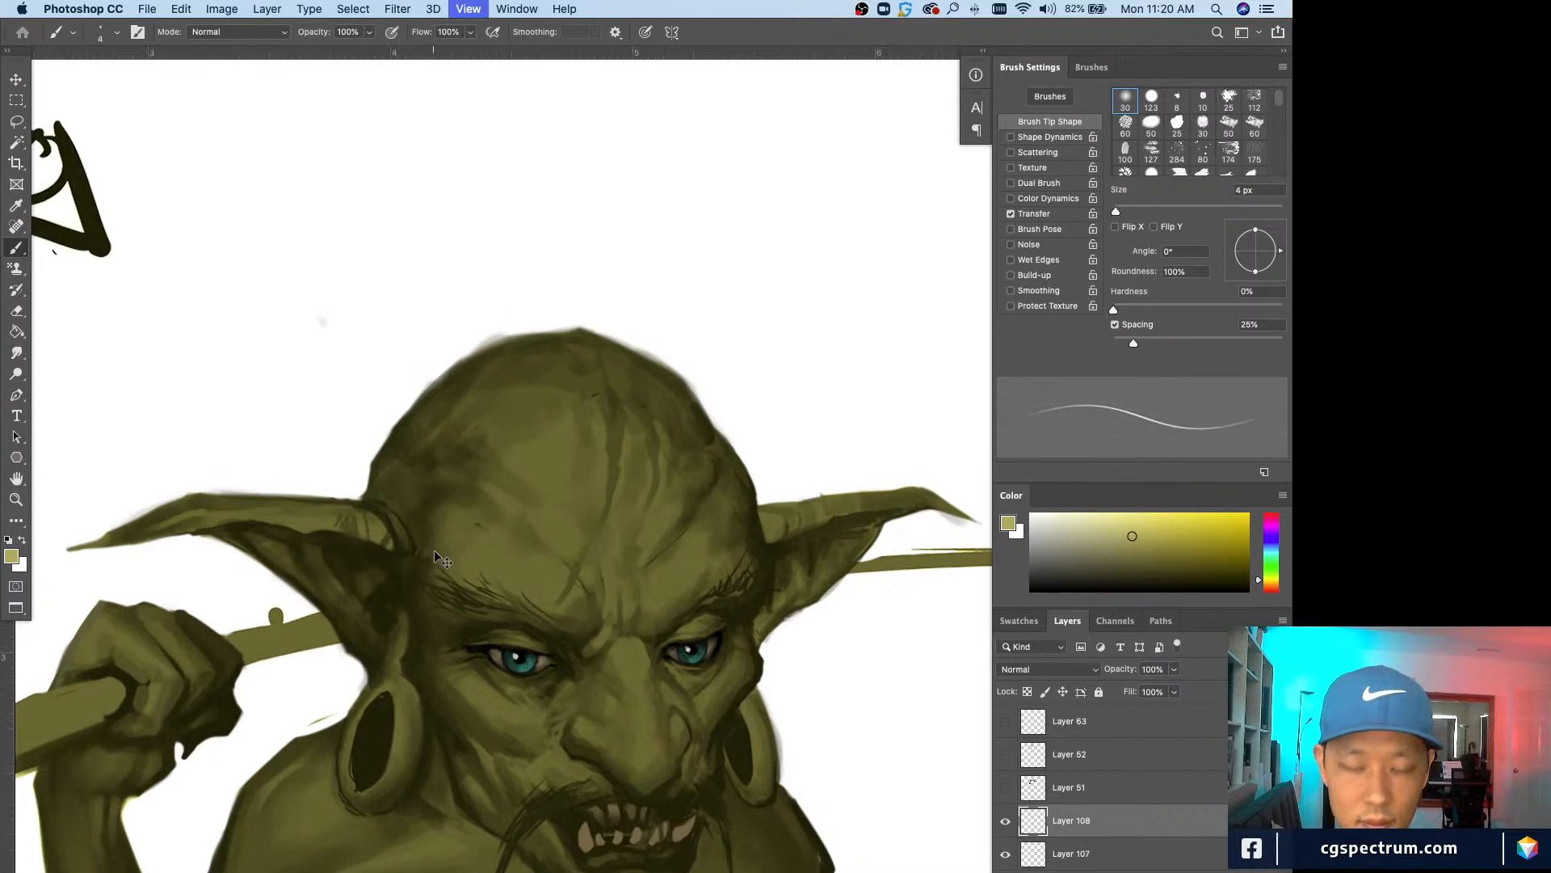
key("super+minus")
key("super+minus")
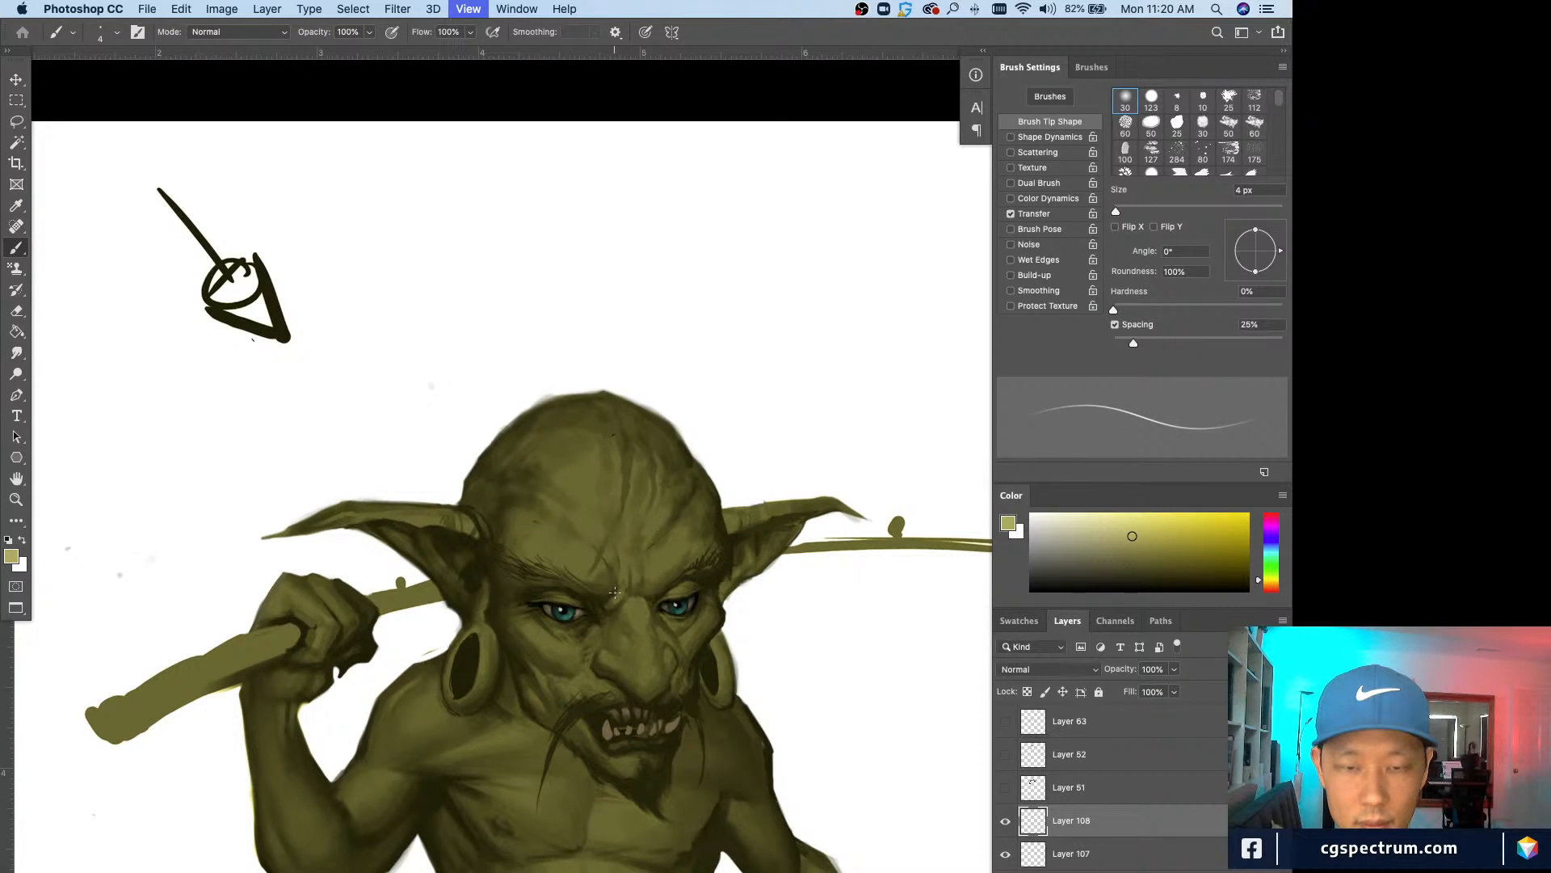
key("super+plus")
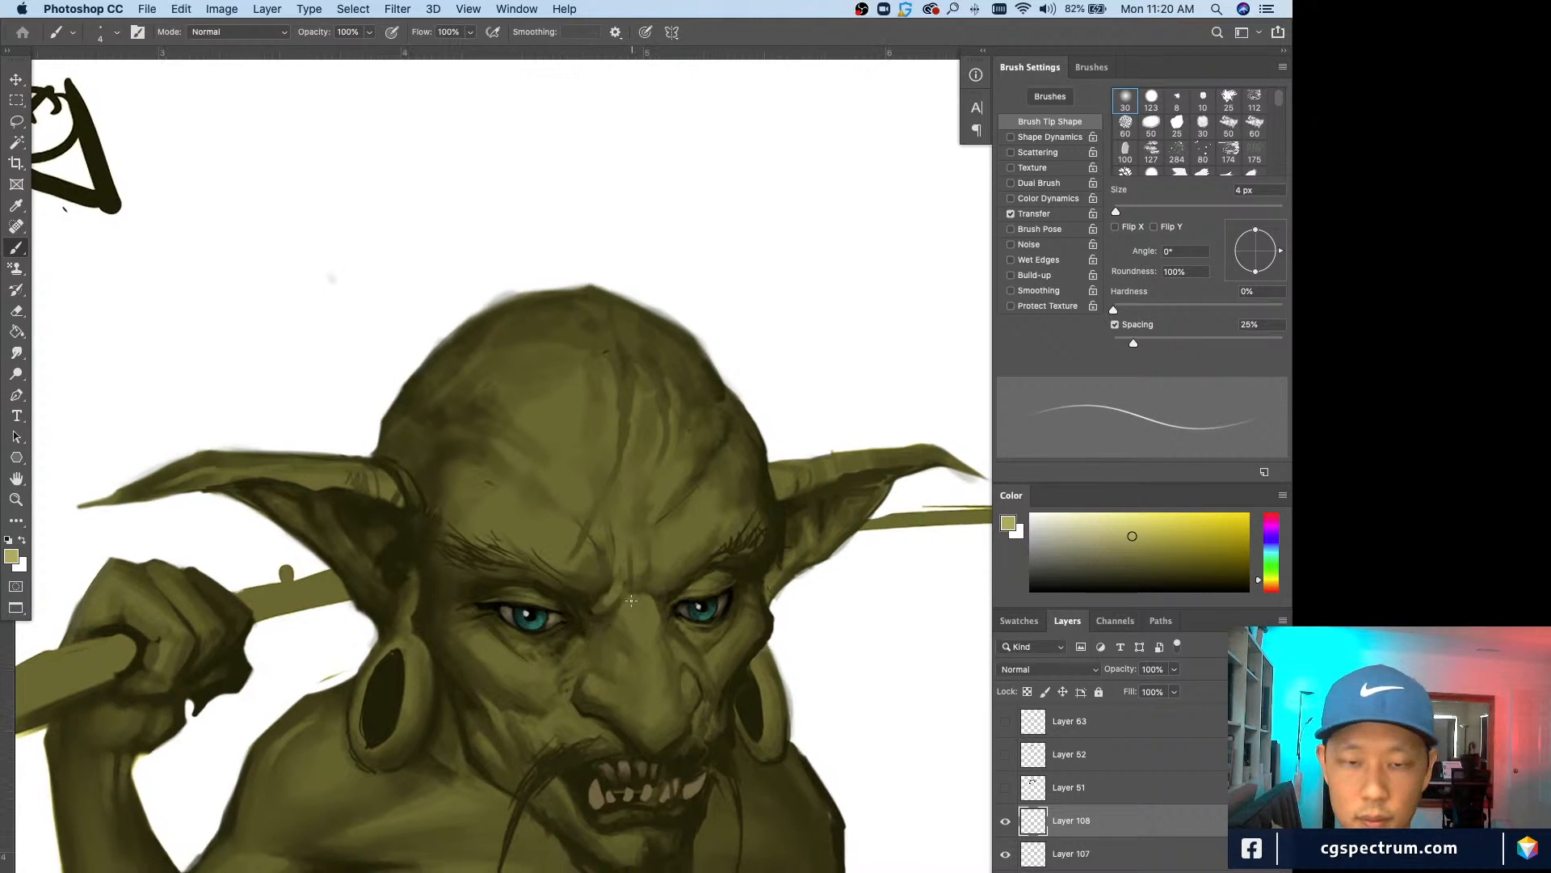
key("bracketright")
key("bracketright")
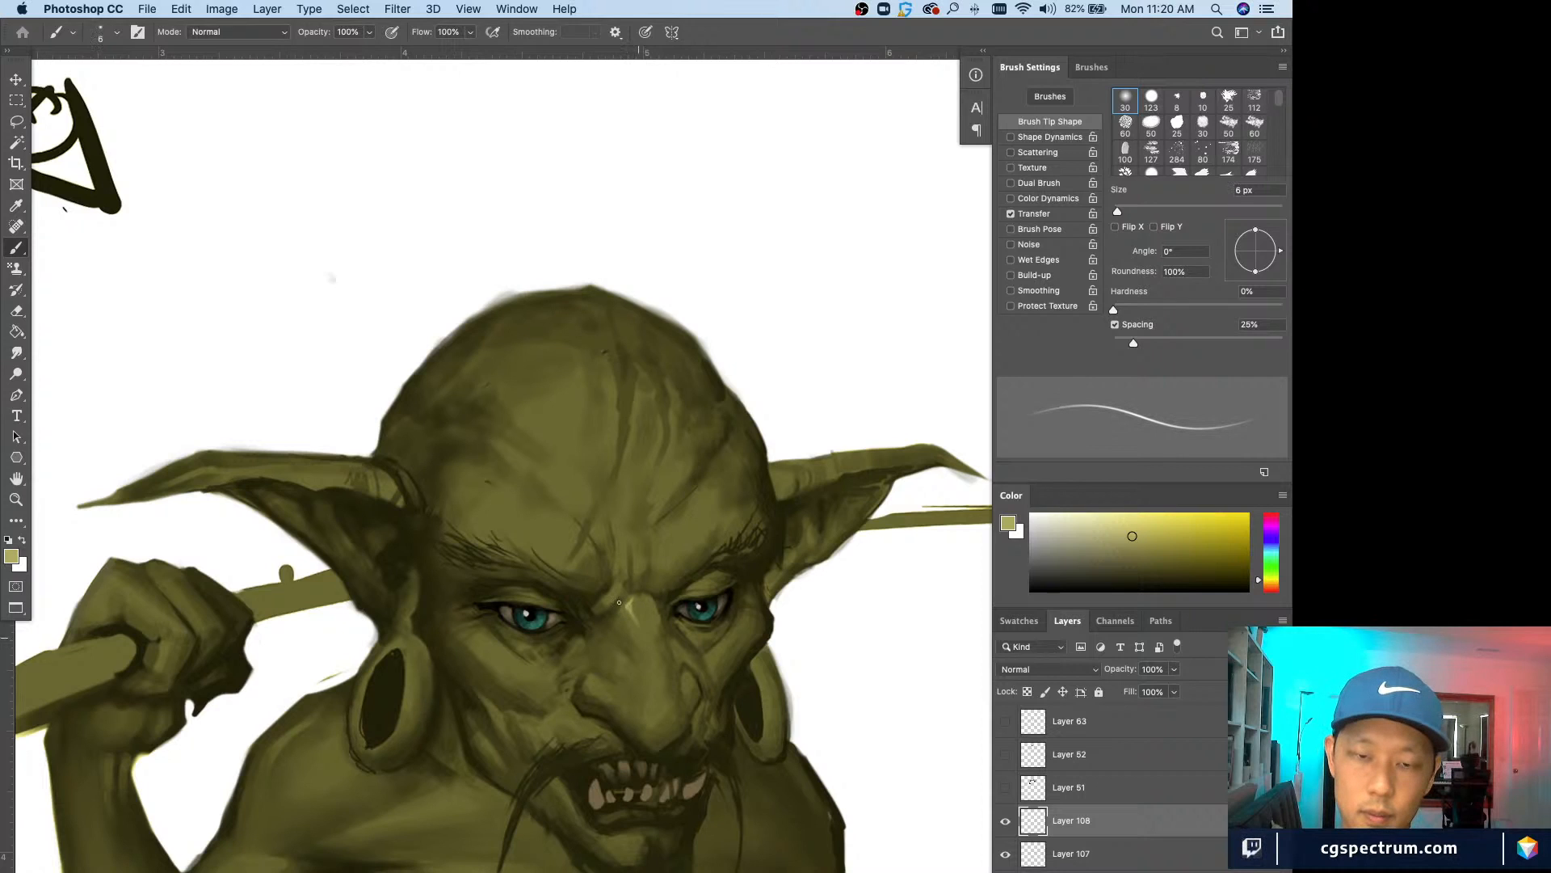
Step: Sample the highlight colour from the nose bridge and build up the fold between the brows with fine 3 to 5 px strokes
left_click(625, 613, "alt")
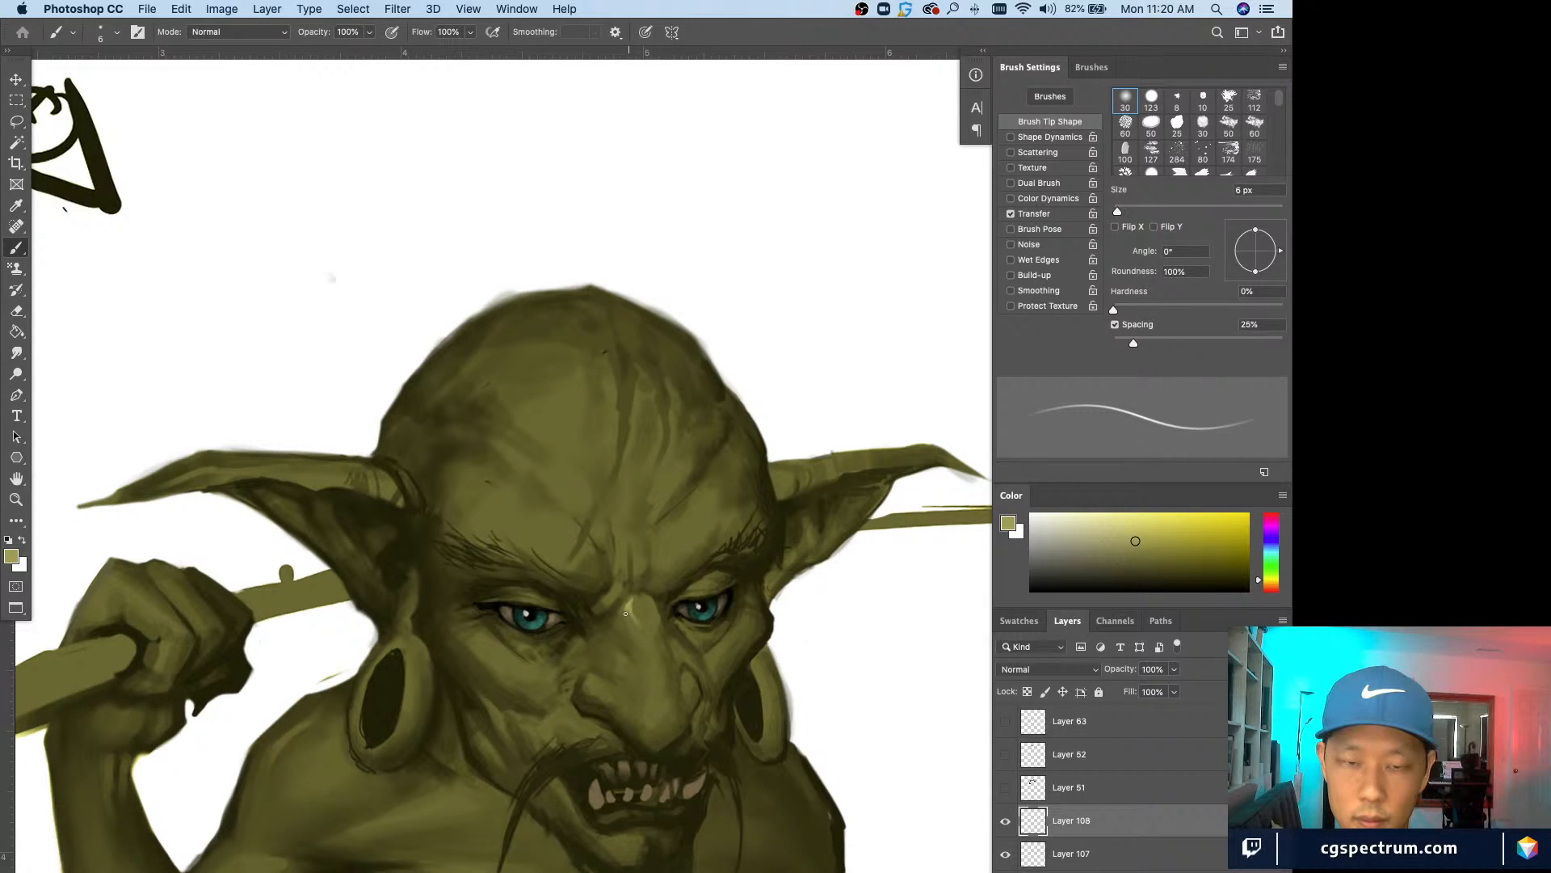
key("bracketleft")
key("bracketleft")
key("bracketleft")
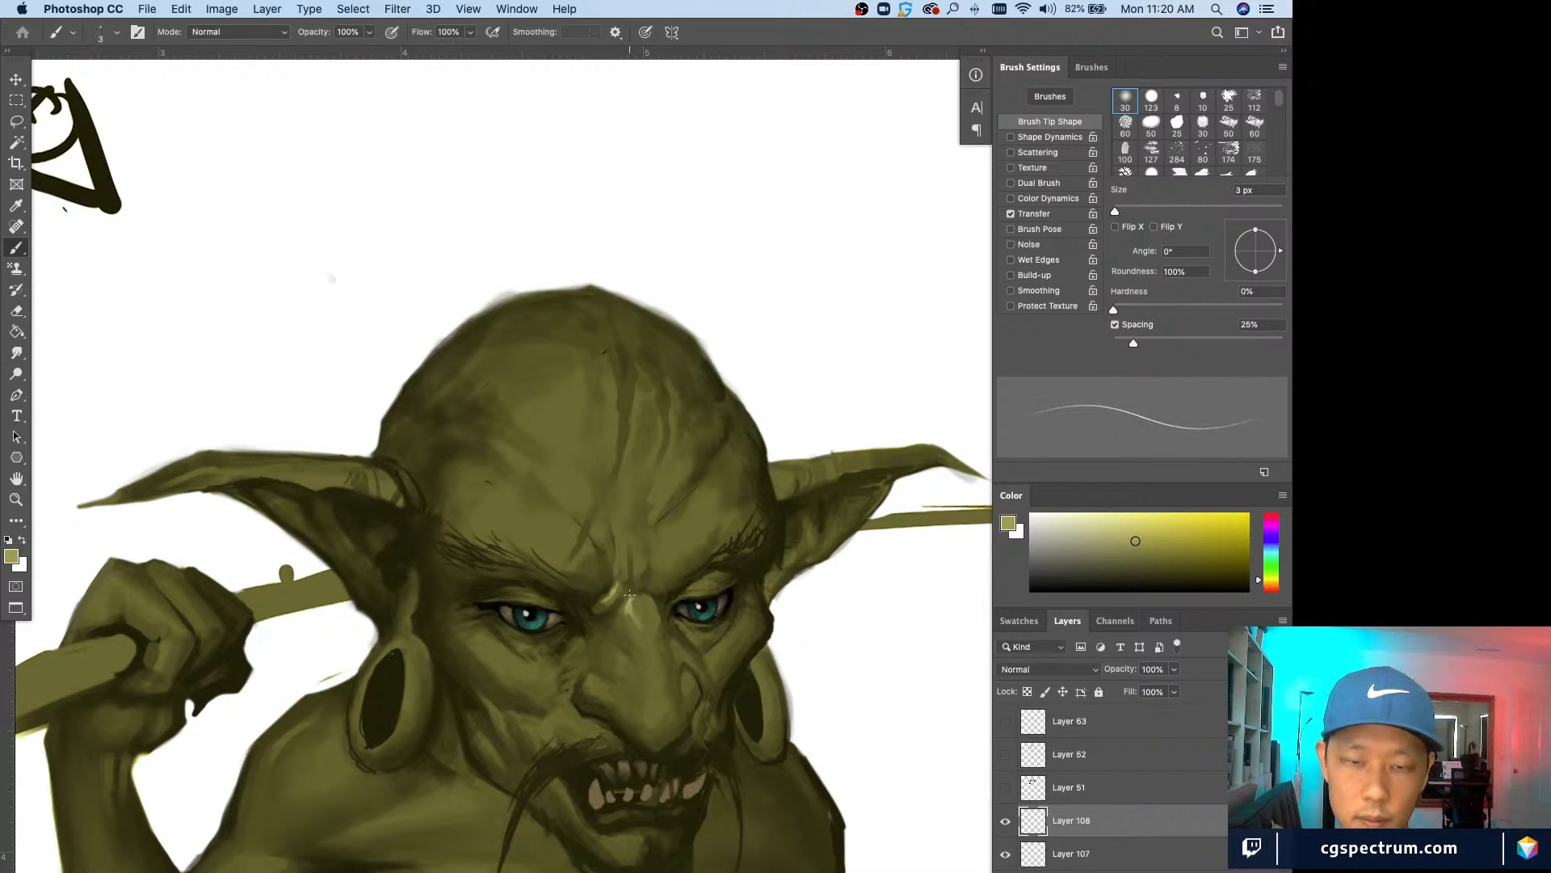
key("bracketright")
key("bracketright")
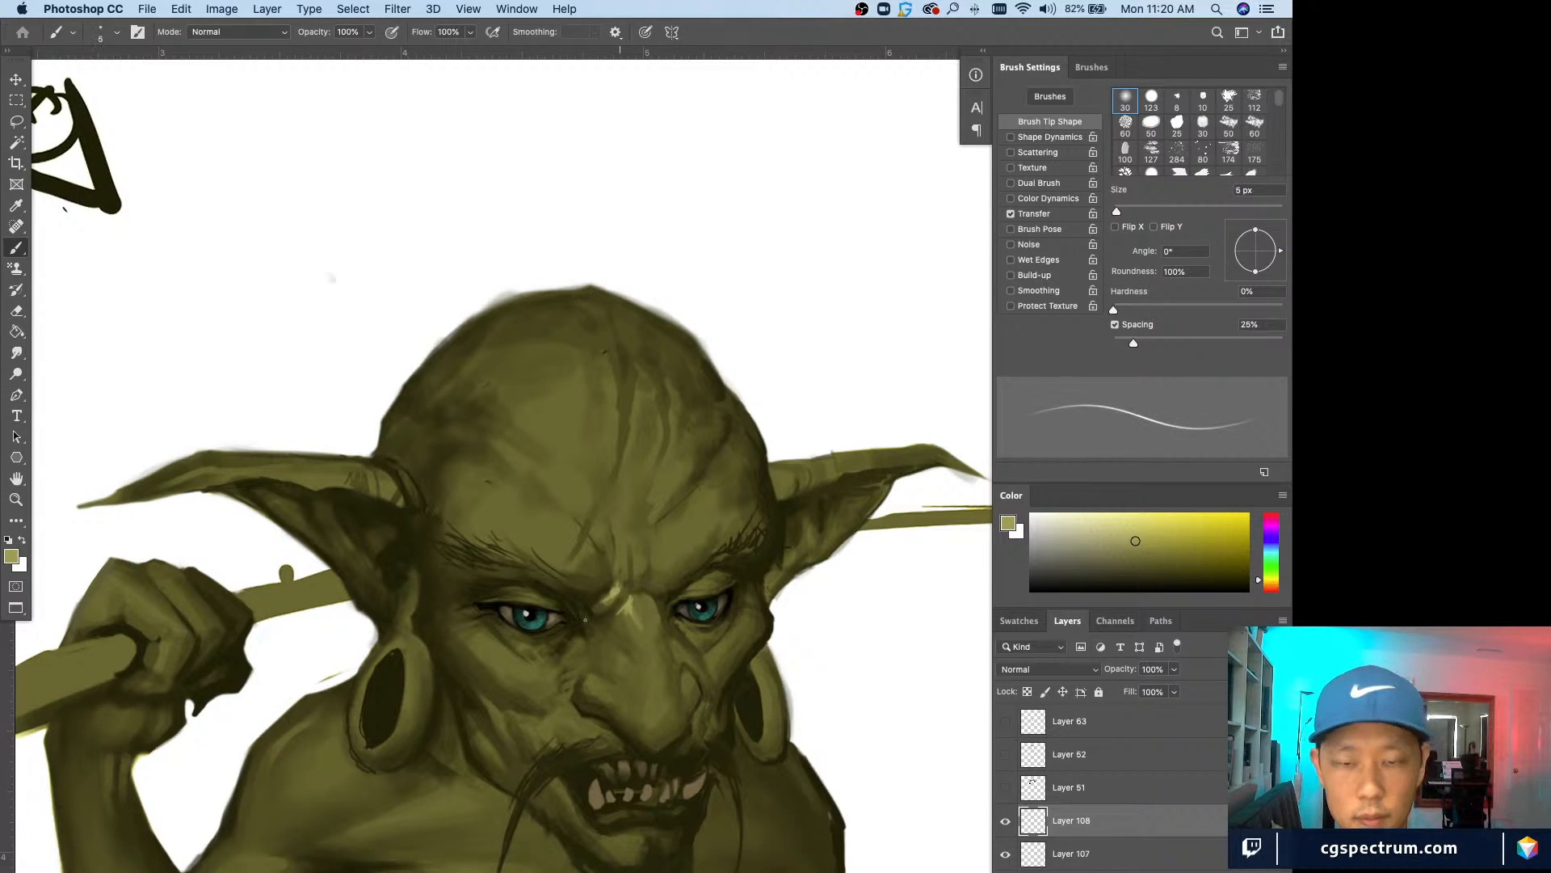
key("bracketright")
key("bracketright")
key("bracketright")
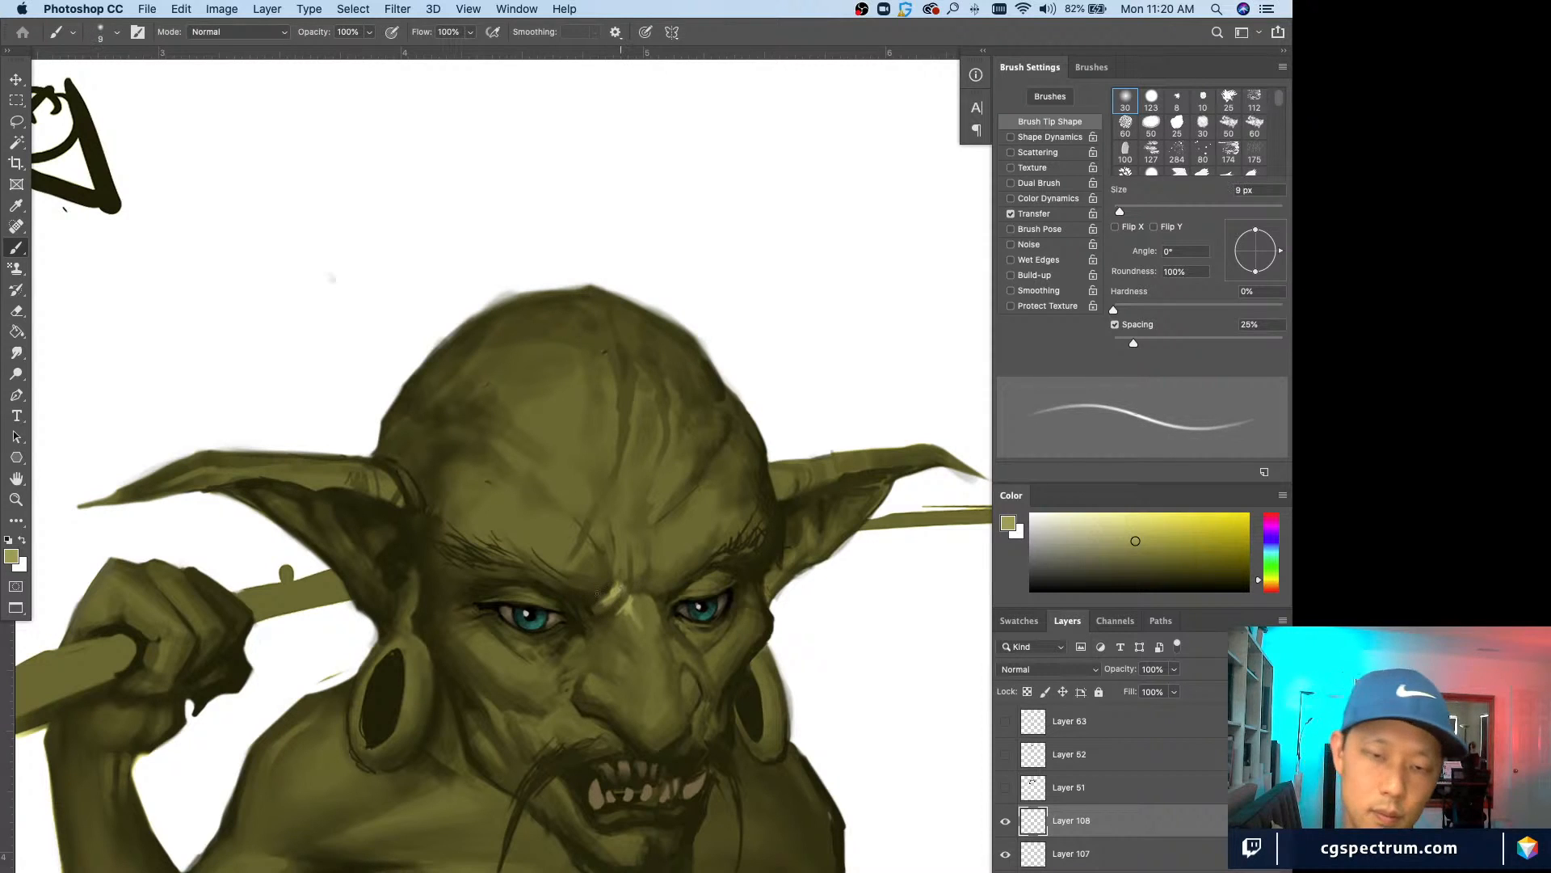
Step: Extend the light plane down the upper bridge of the nose with a 15 px brush
key("bracketright")
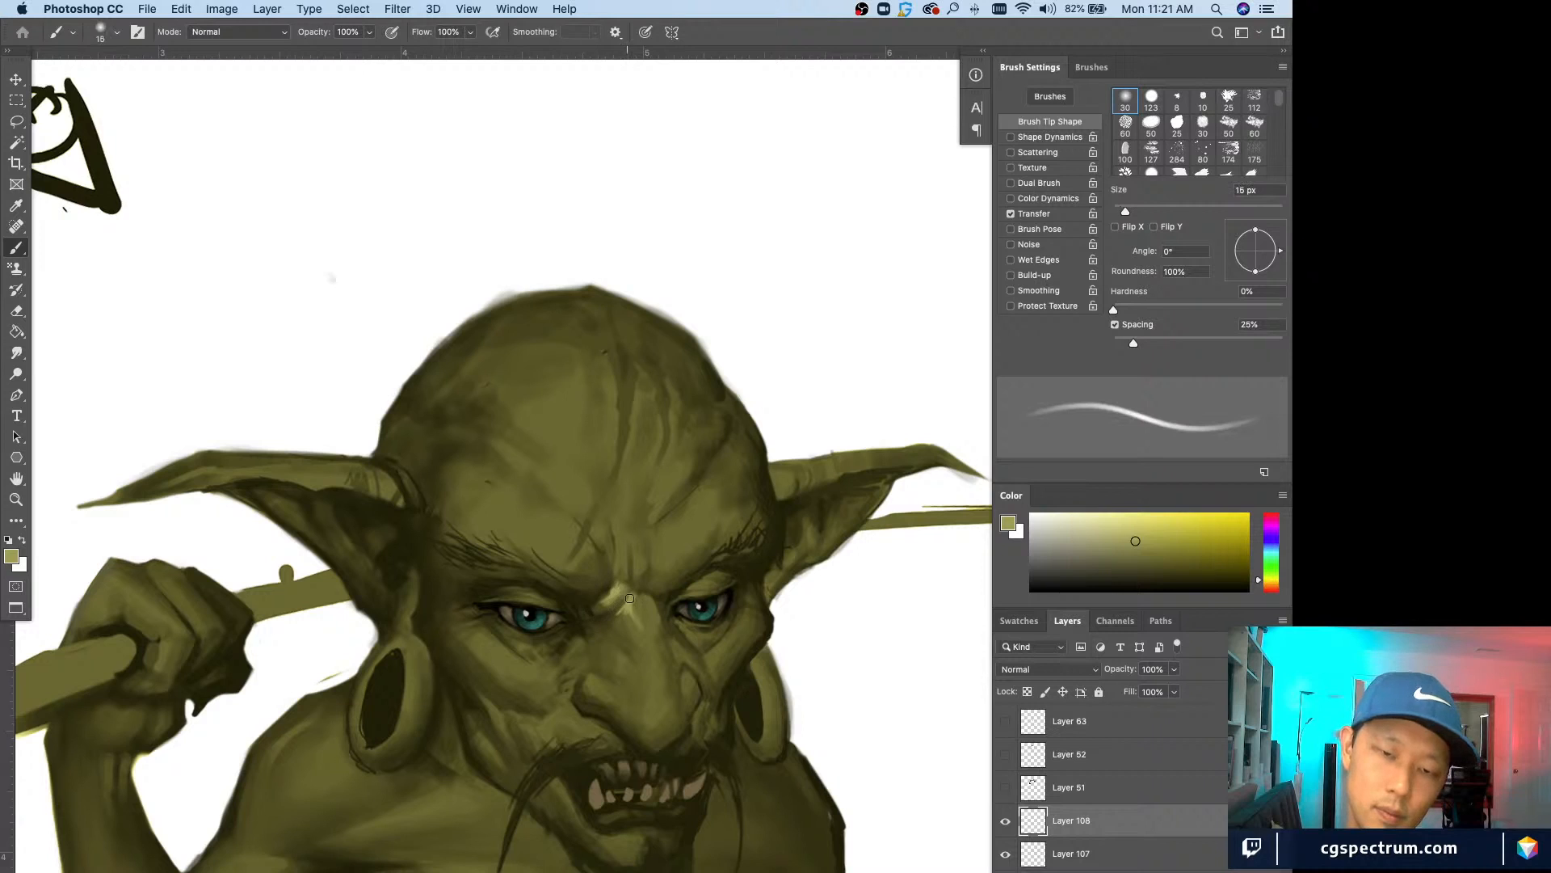
mouse_move(619, 590)
left_mouse_down()
mouse_move(639, 628)
mouse_move(646, 599)
mouse_move(630, 623)
left_mouse_up()
key("bracketright")
key("bracketleft")
key("bracketleft")
key("bracketleft")
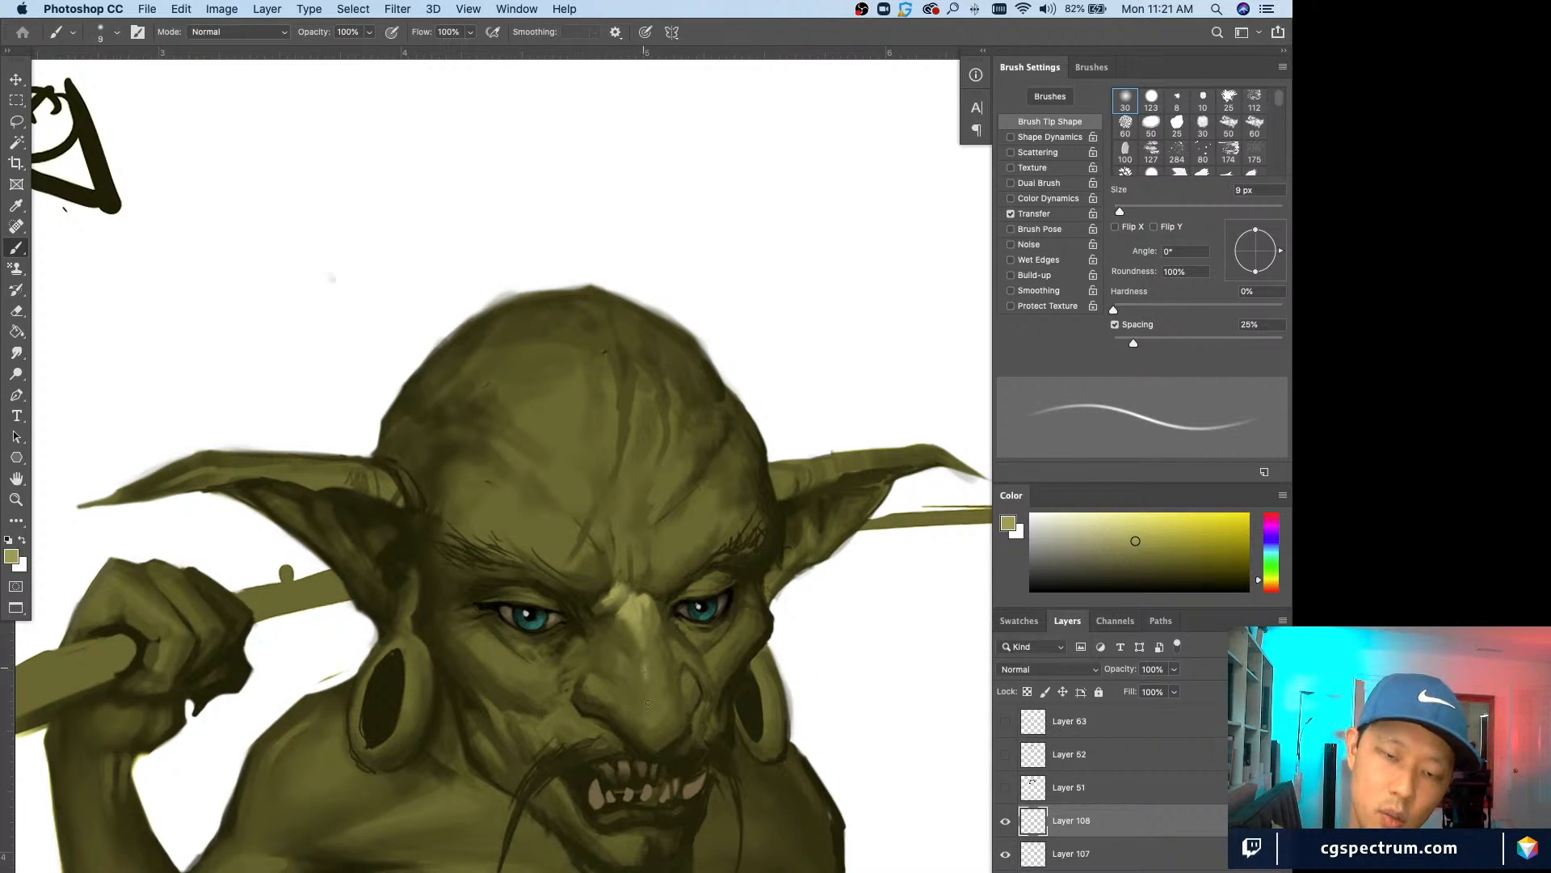
Step: Broaden and soften the highlight along the nose ridge with a 20 px brush
key("bracketright")
key("bracketright")
key("bracketright")
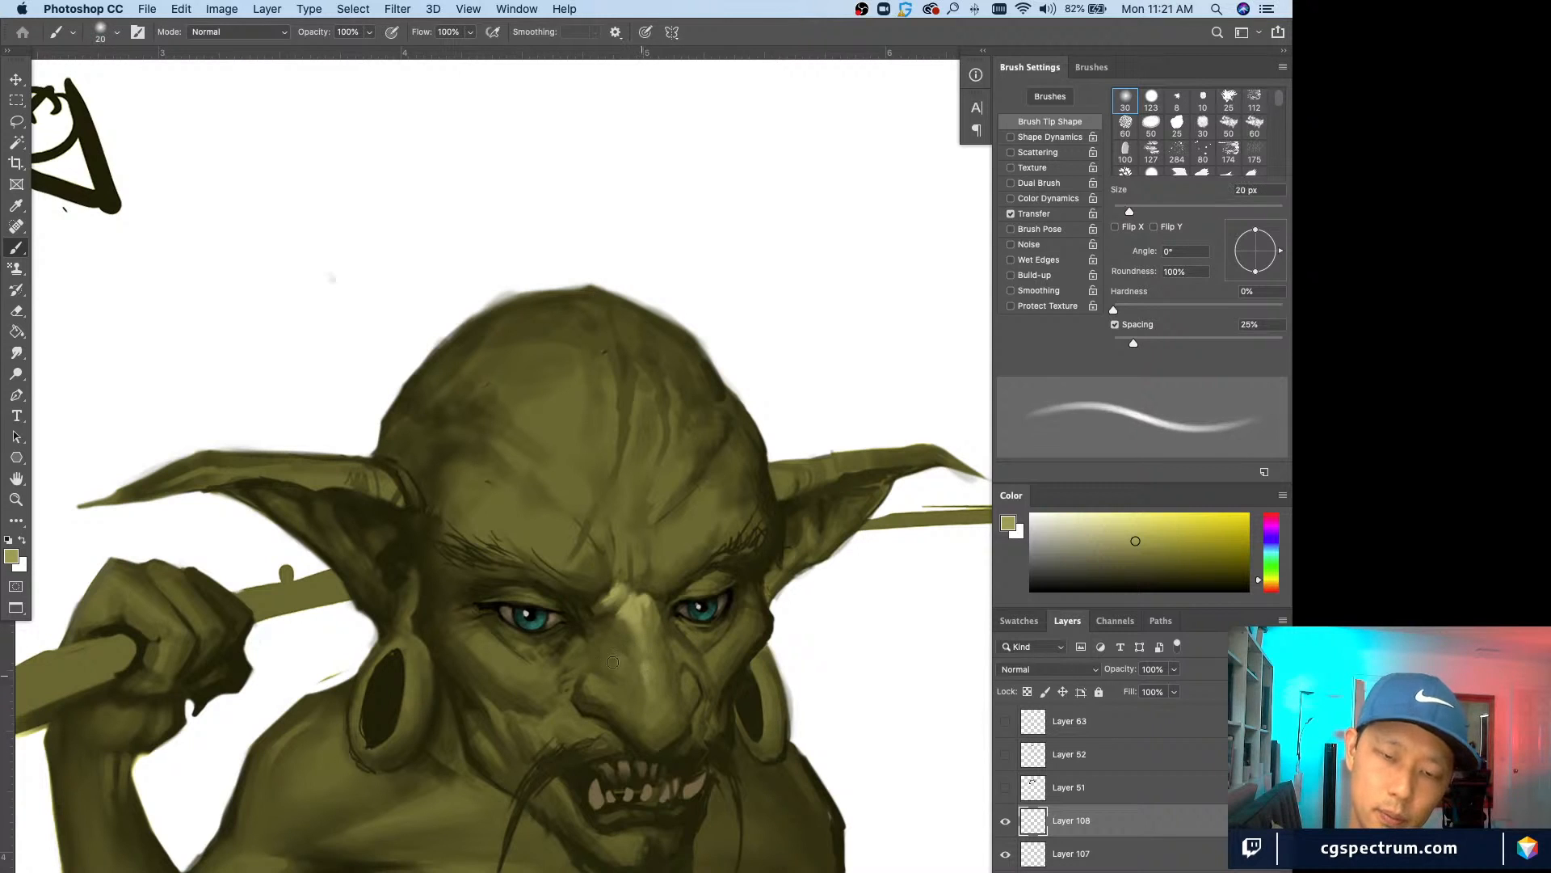
scroll(613, 661, "down", 3)
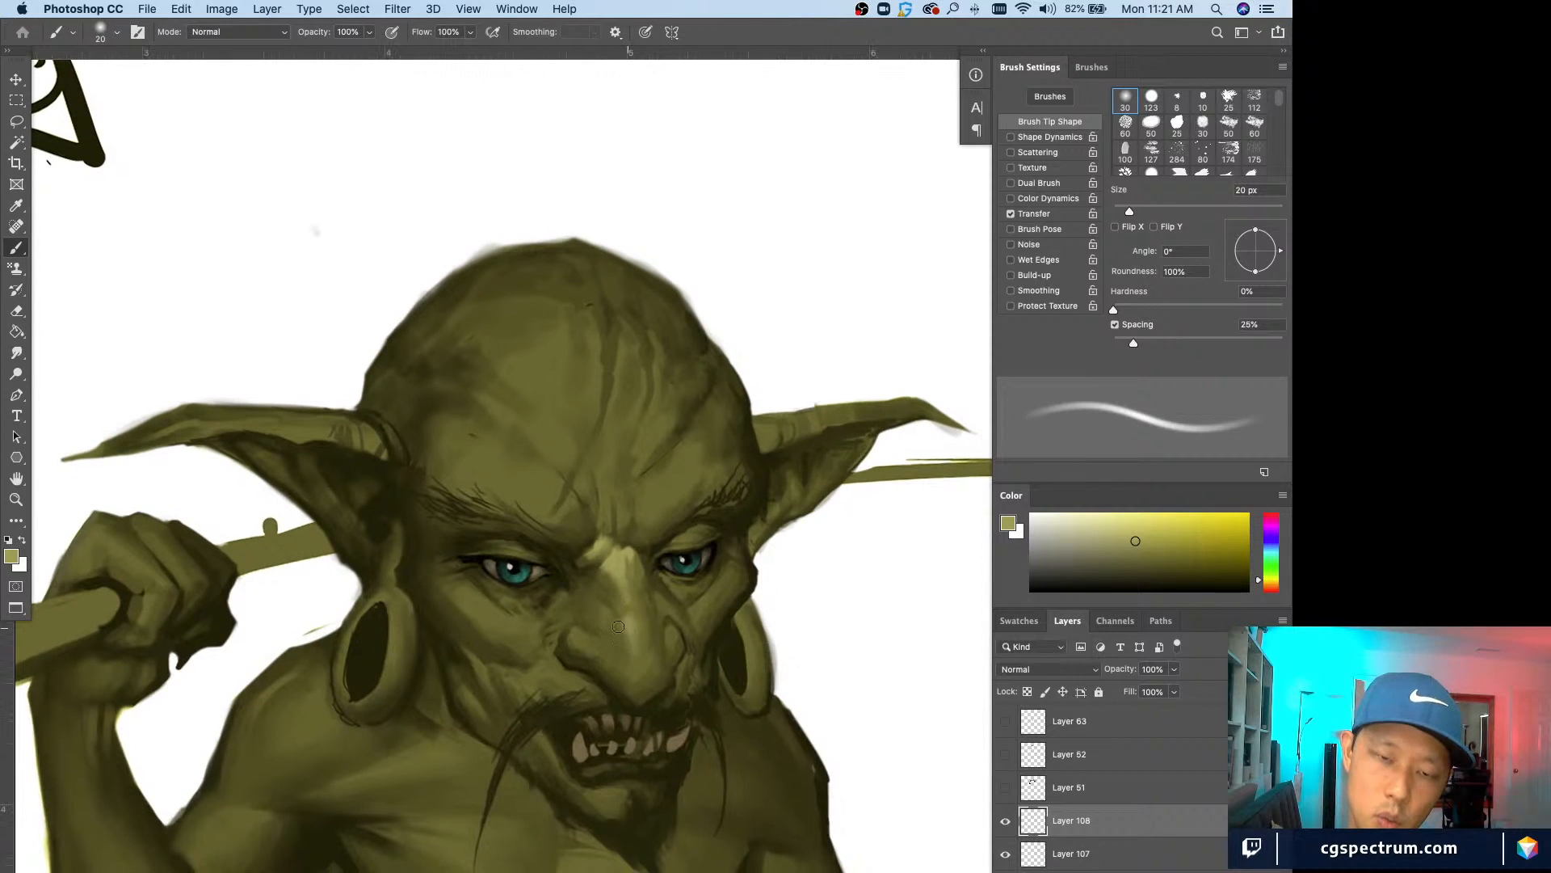
Step: Paint a highlight on the tip of the nose and blend it into the ridge, using brush sizes from 8 to 15 px
key("bracketleft")
key("bracketleft")
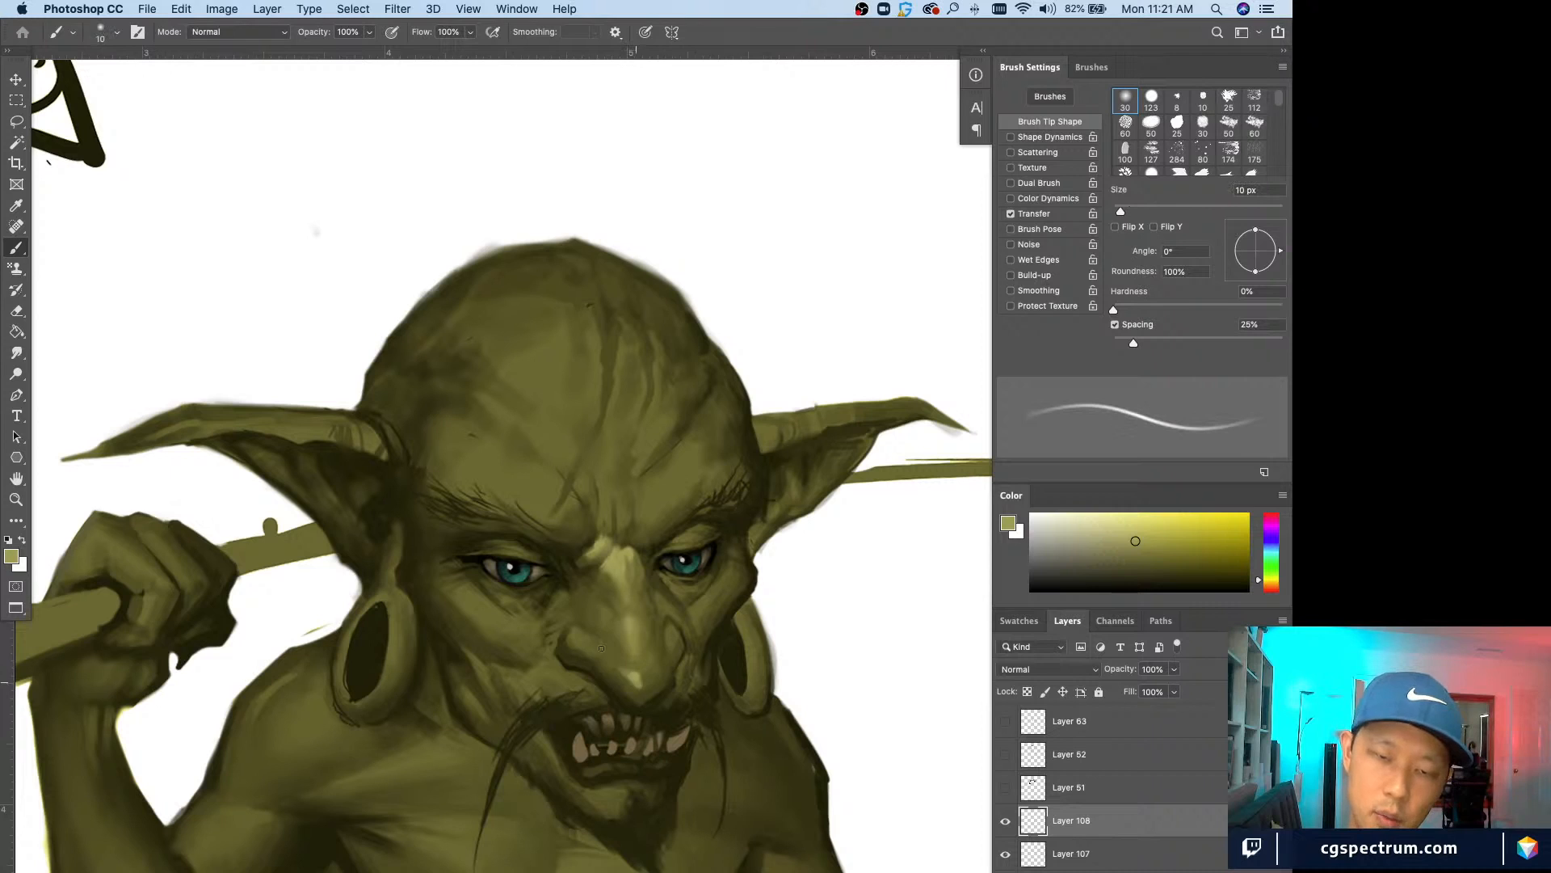
key("bracketleft")
key("bracketleft")
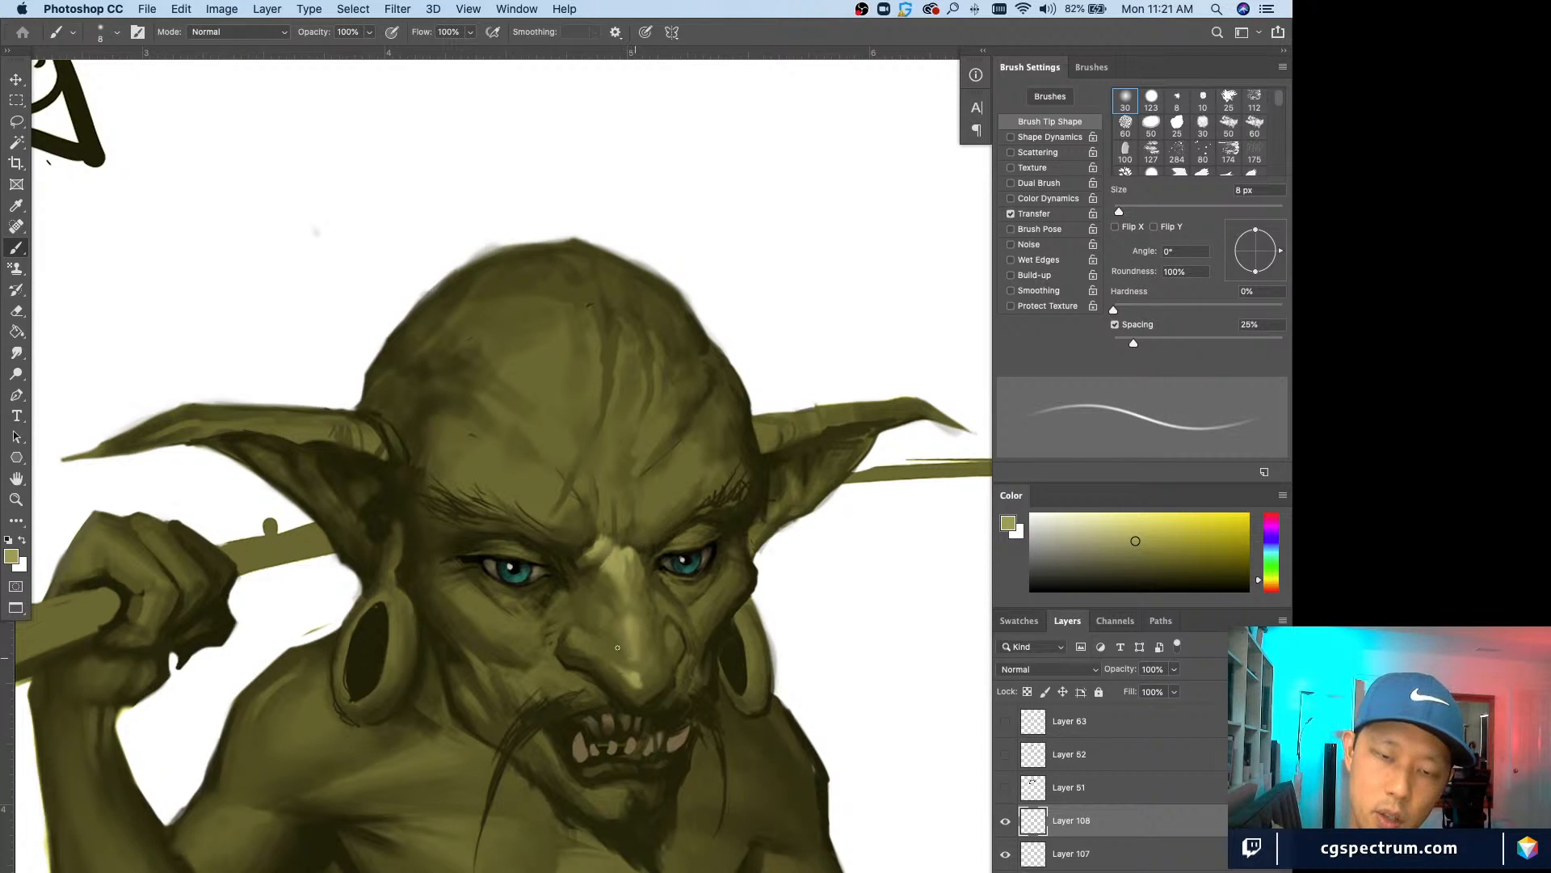
key("bracketright")
key("bracketright")
key("bracketright")
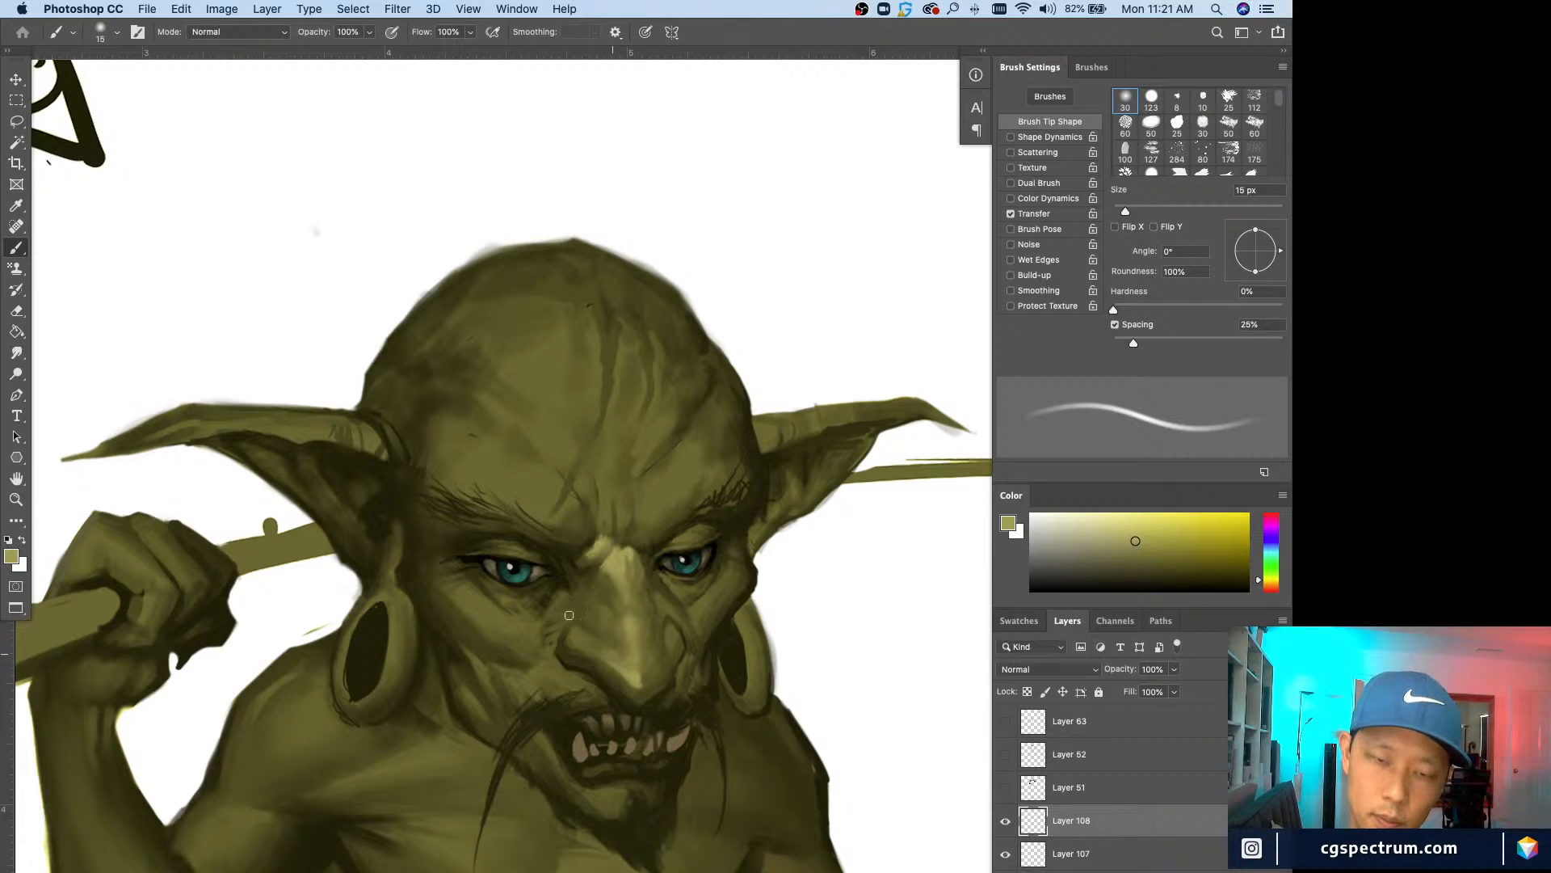
Step: Paint small highlights on the wing of the nose above the nostril with a 4 px brush
key("bracketleft")
key("bracketleft")
key("bracketleft")
key("bracketleft")
key("bracketleft")
key("bracketleft")
key("bracketleft")
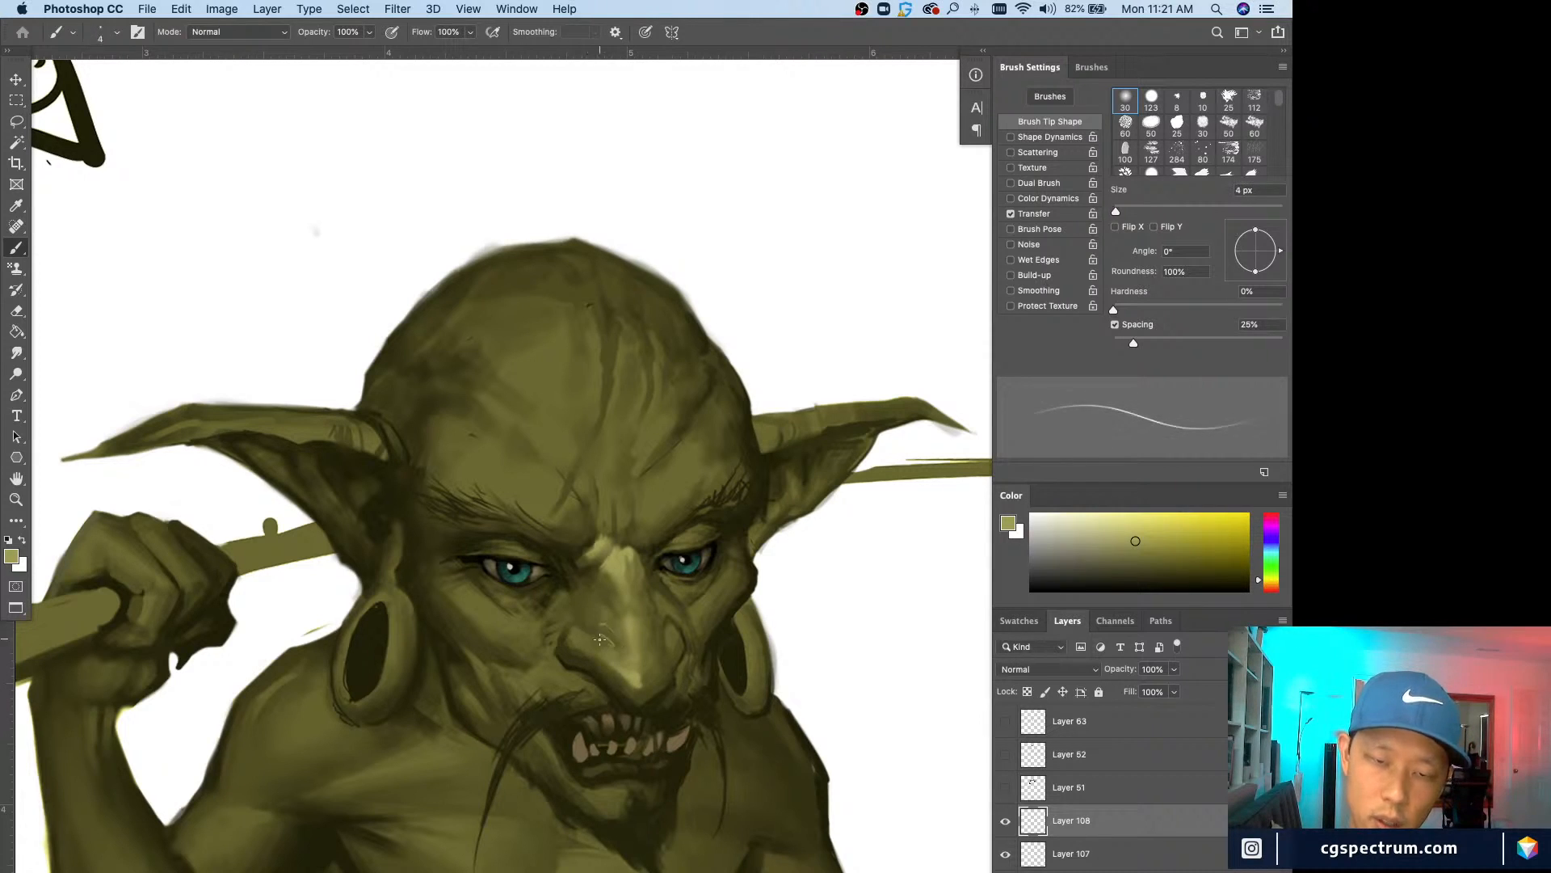
key("bracketright")
key("bracketright")
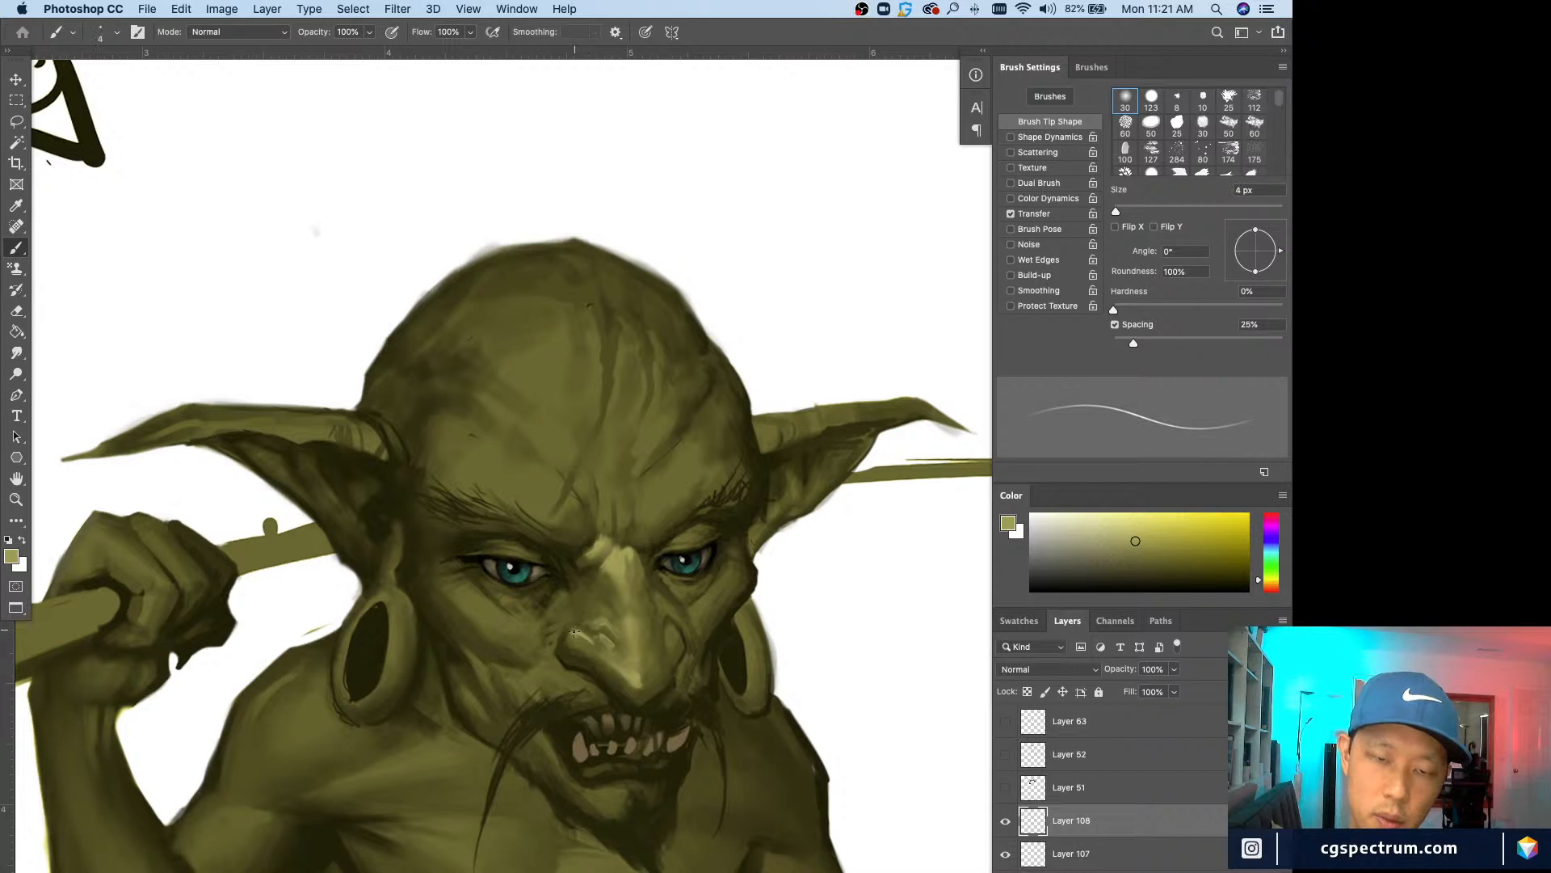
key("bracketright")
key("bracketright")
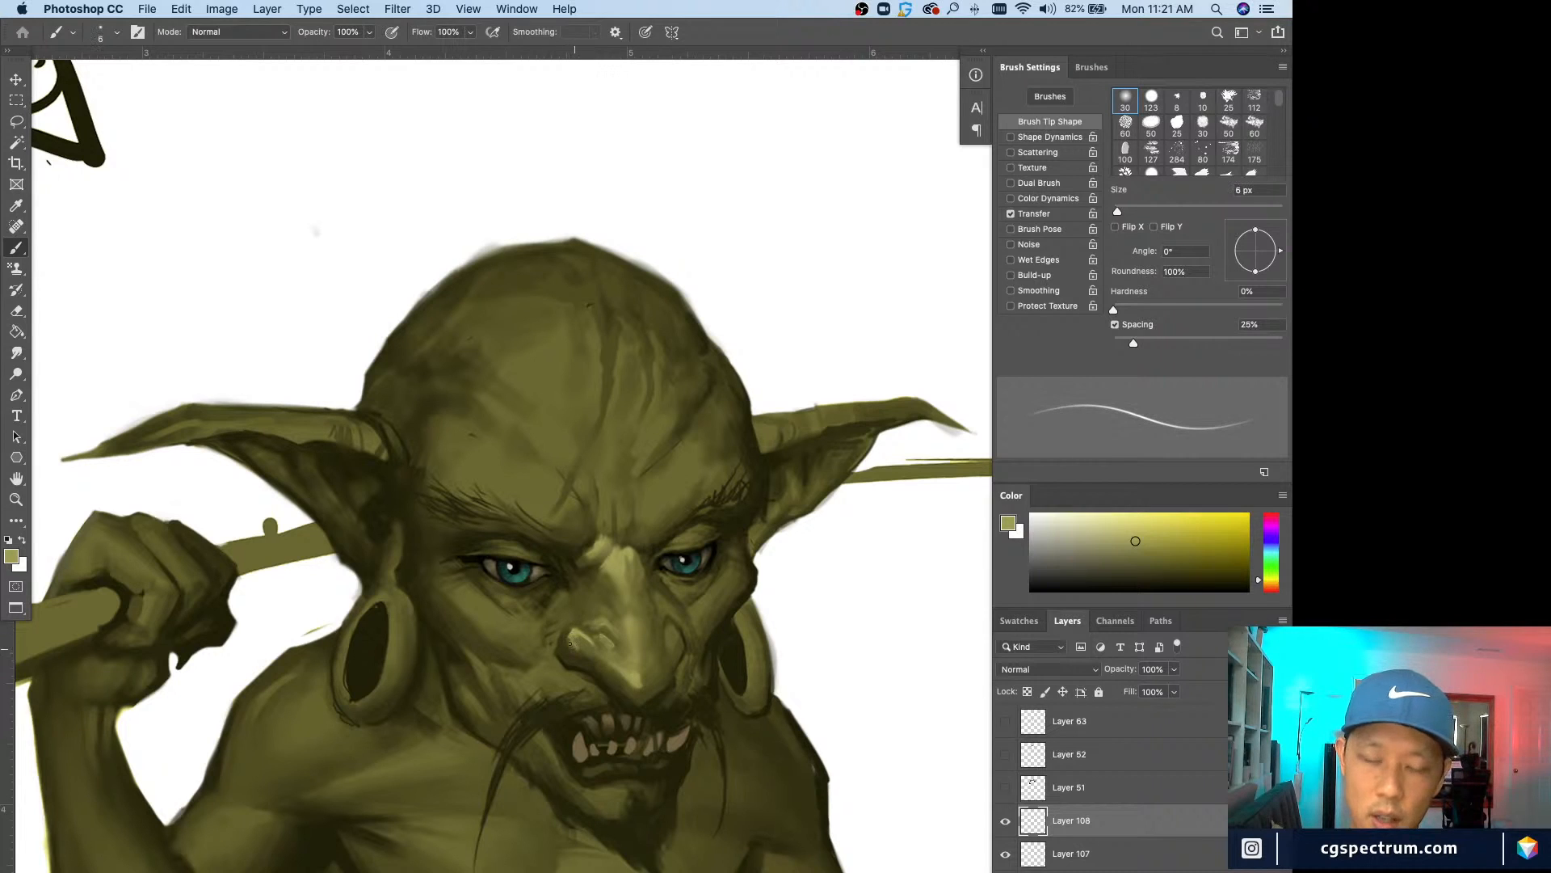
Step: Erase the excess highlight between the nostril wing and the nose ridge with a 7 px eraser
key("e")
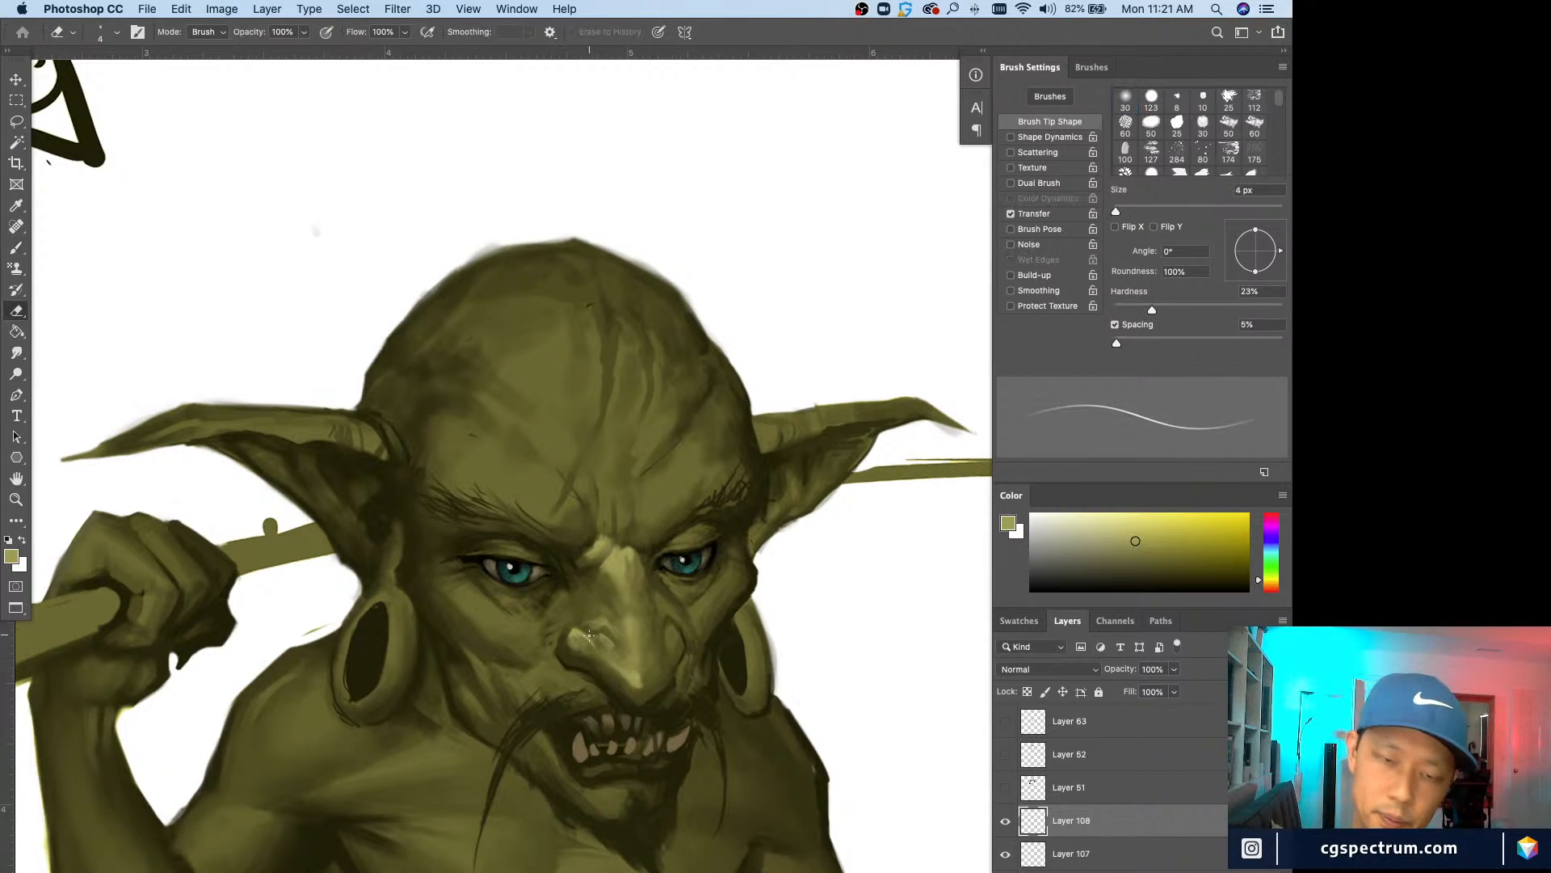
key("bracketright")
key("bracketright")
key("bracketright")
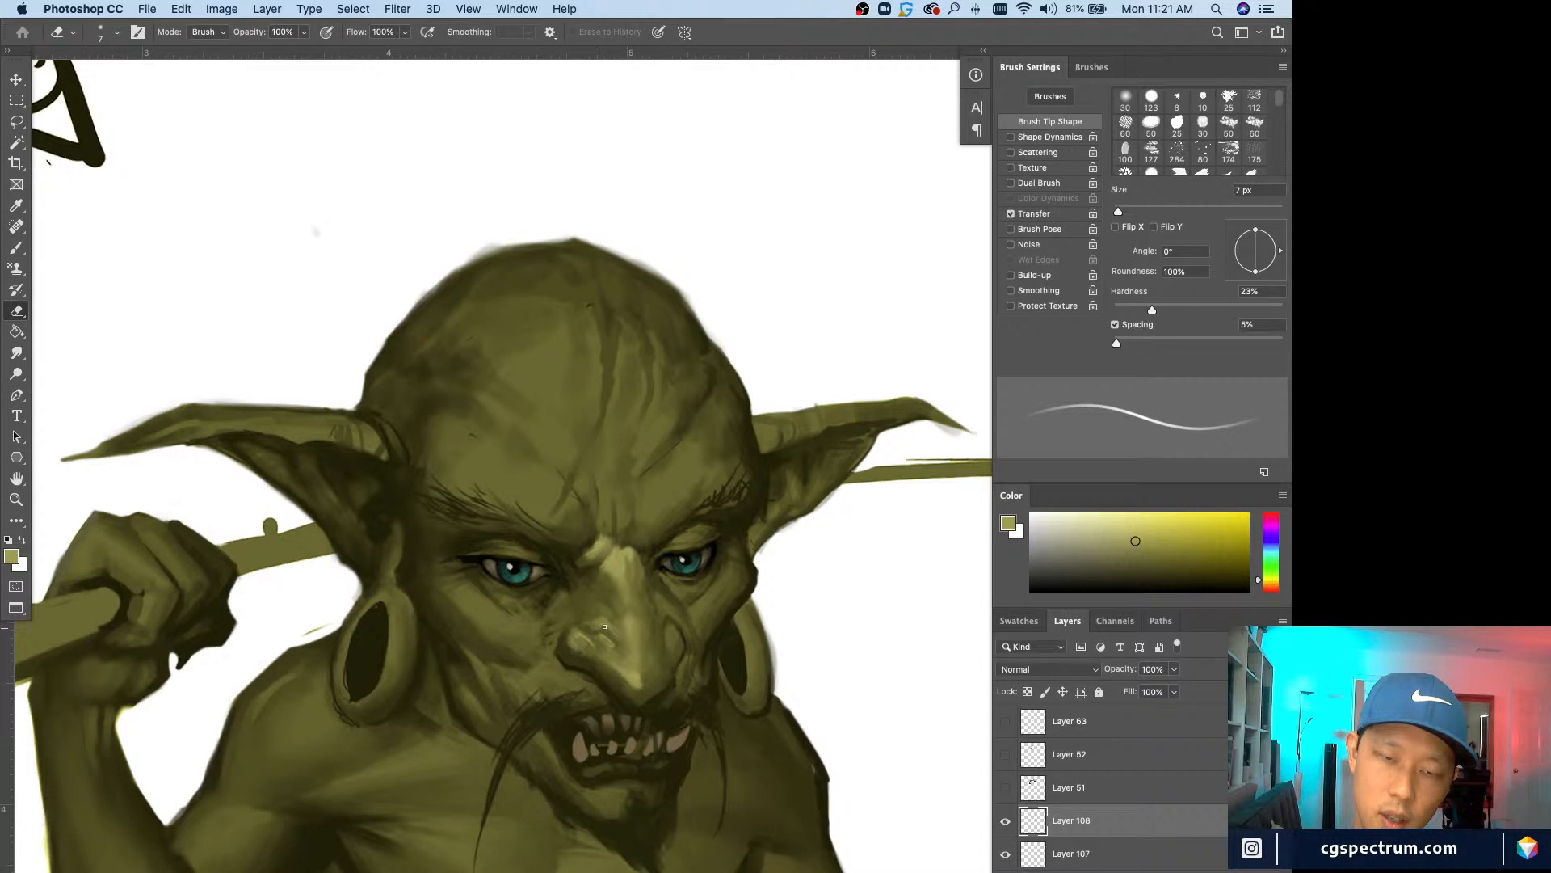
left_click_drag(605, 627, 615, 646)
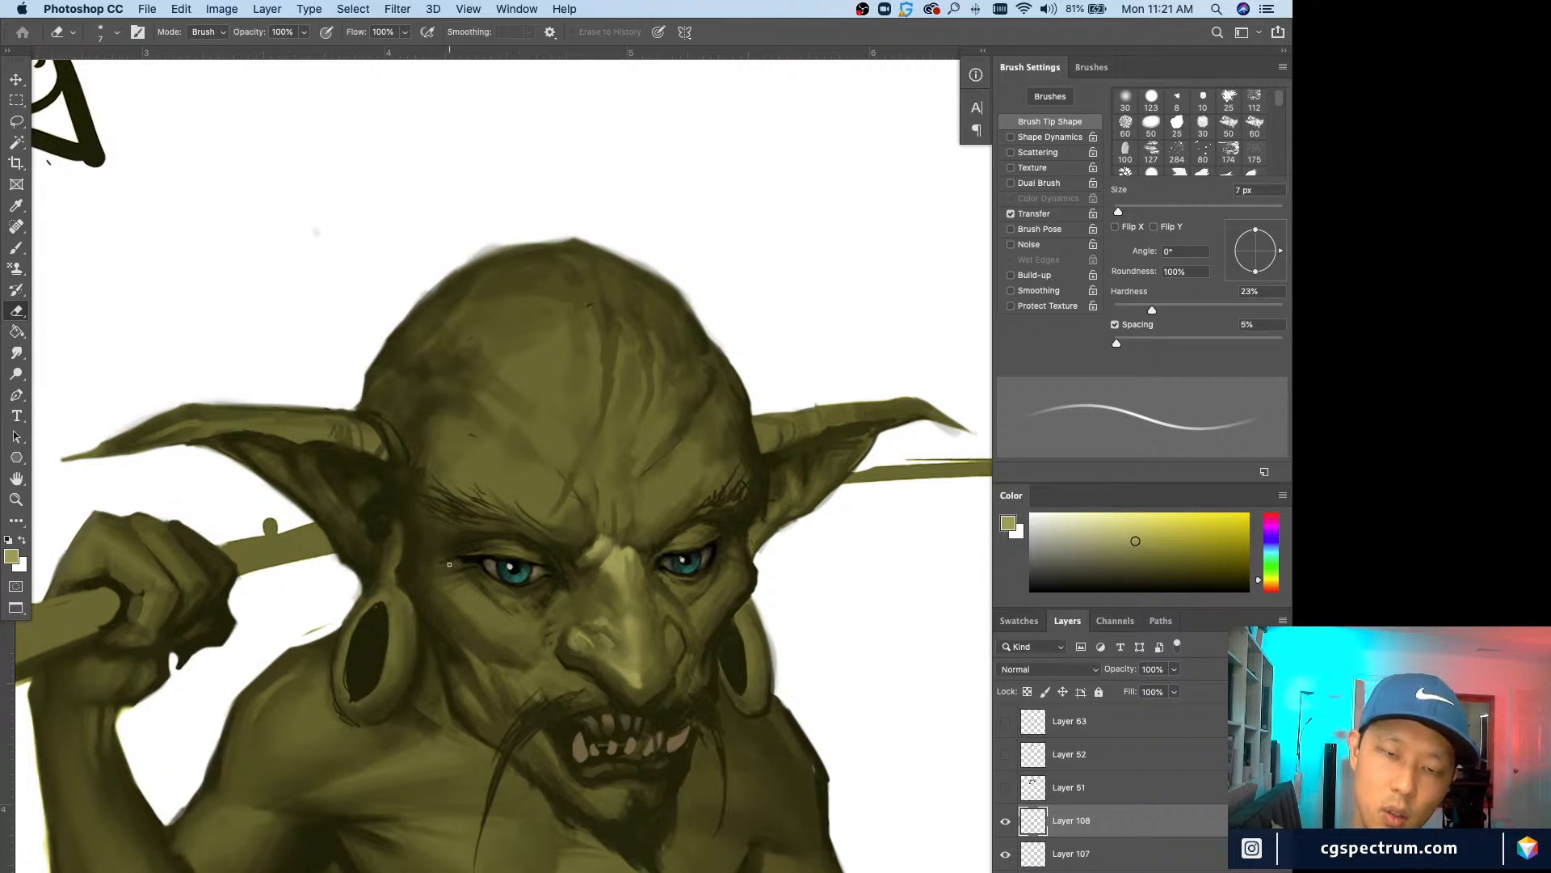
Step: Refine the highlights on the nostril wing and nose tip with a 6 to 8 px brush
key("b")
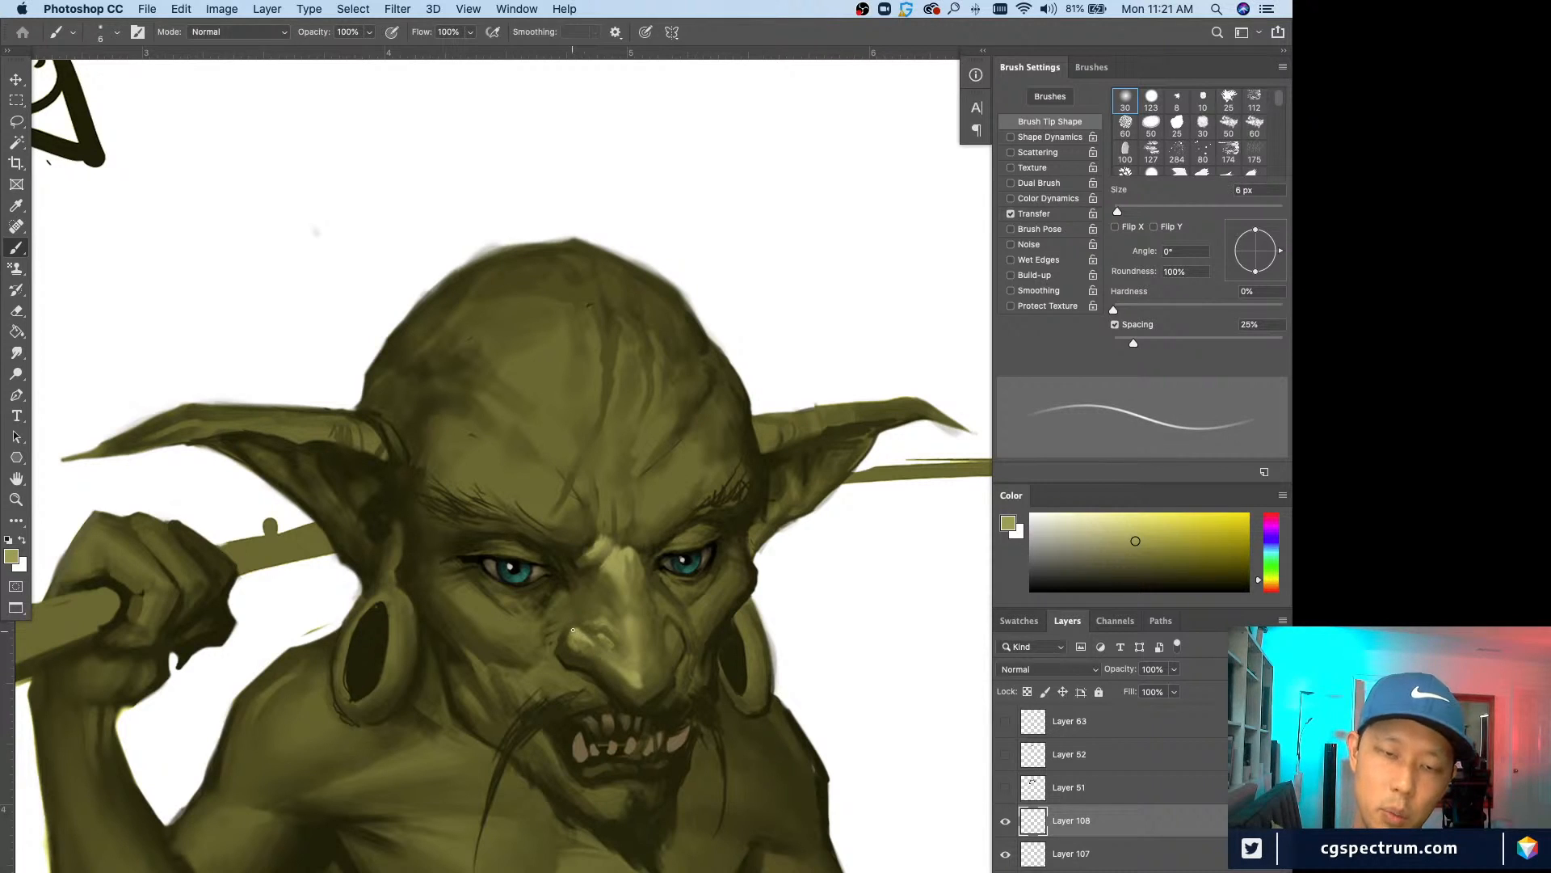
key("bracketright")
key("bracketright")
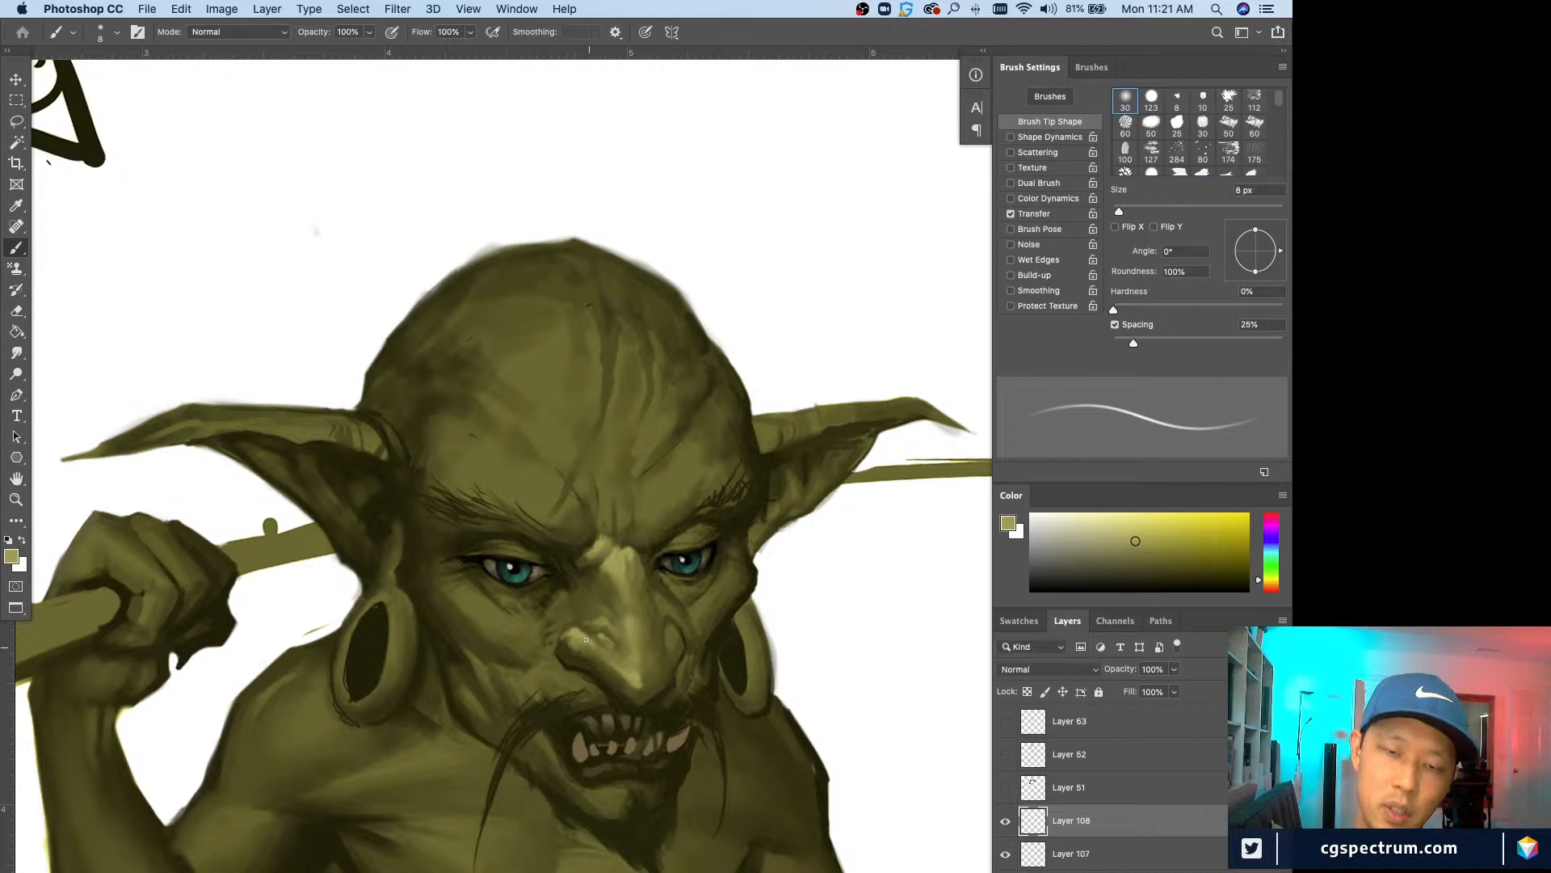
key("bracketleft")
key("bracketleft")
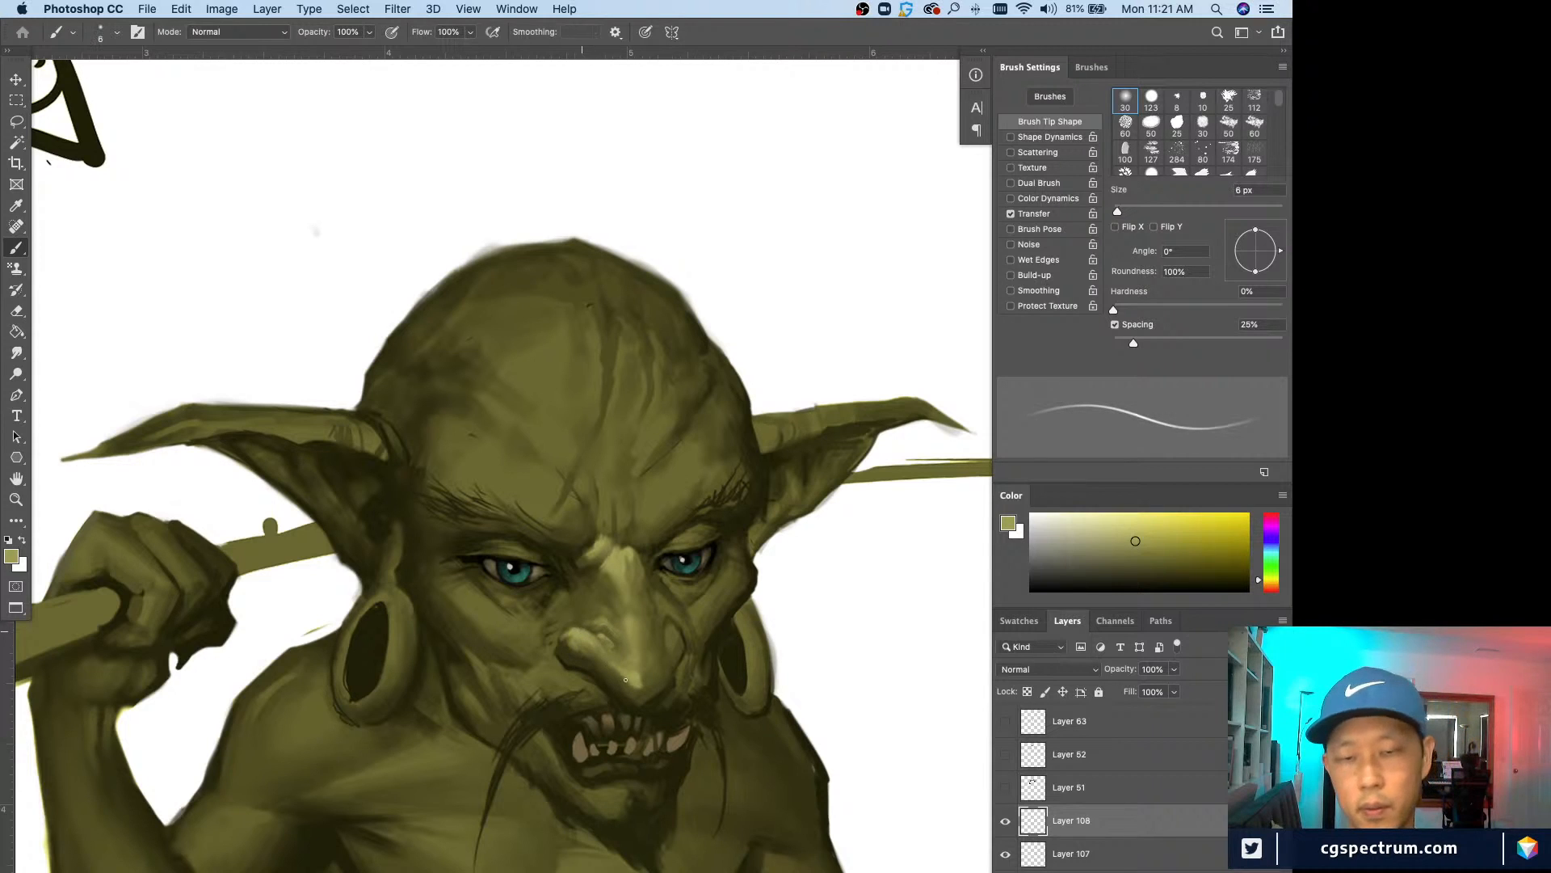
Step: Broaden and soften the highlight on the nose tip, working with brush sizes from 4 to 20 px
key("e")
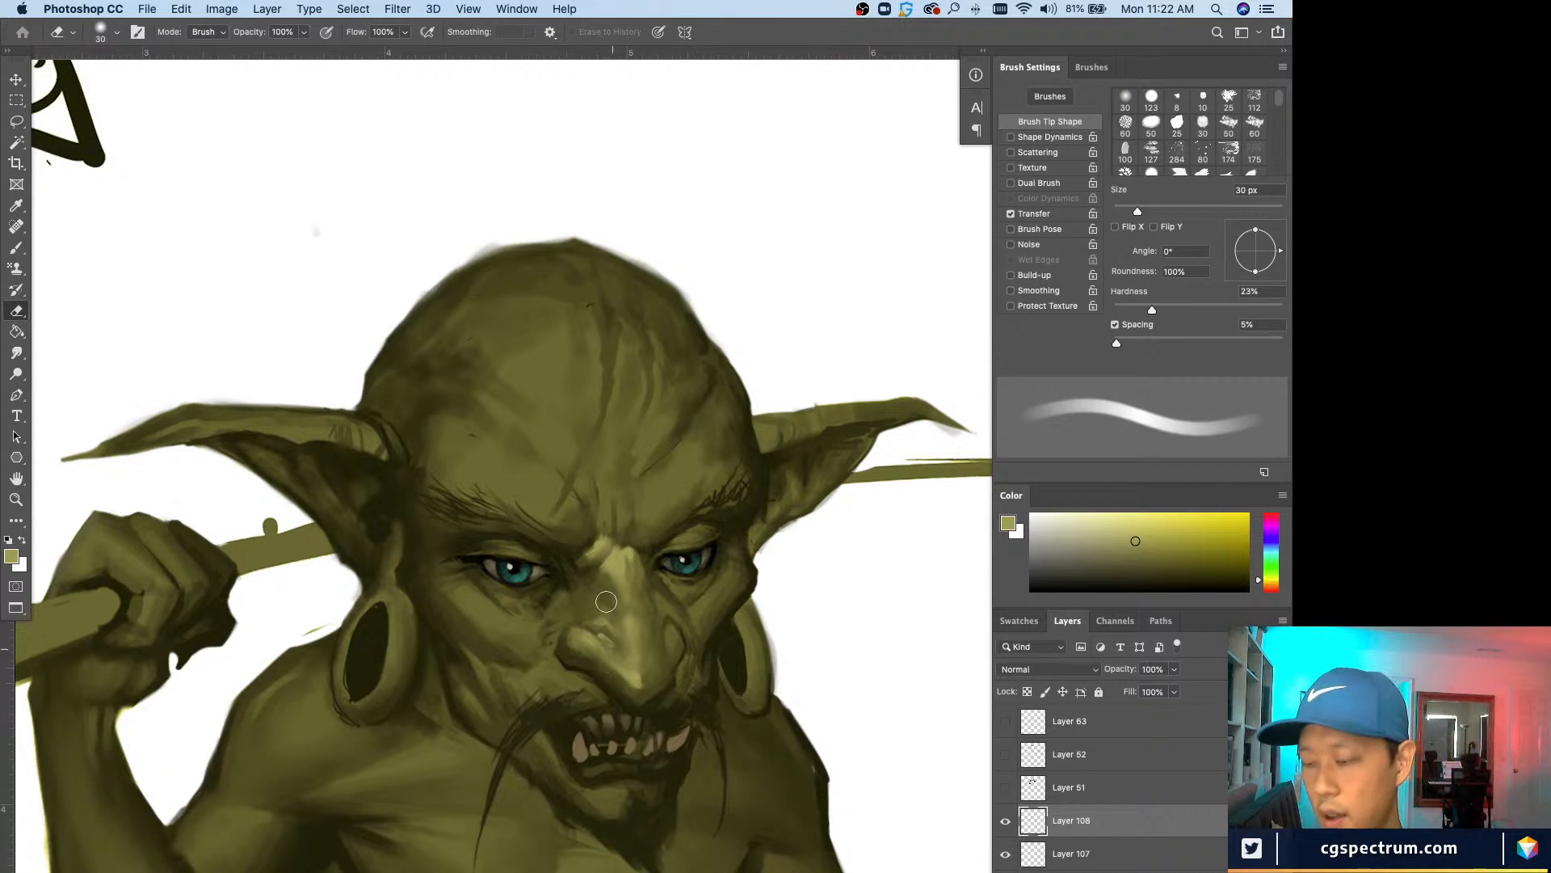
key("b")
key("bracketleft")
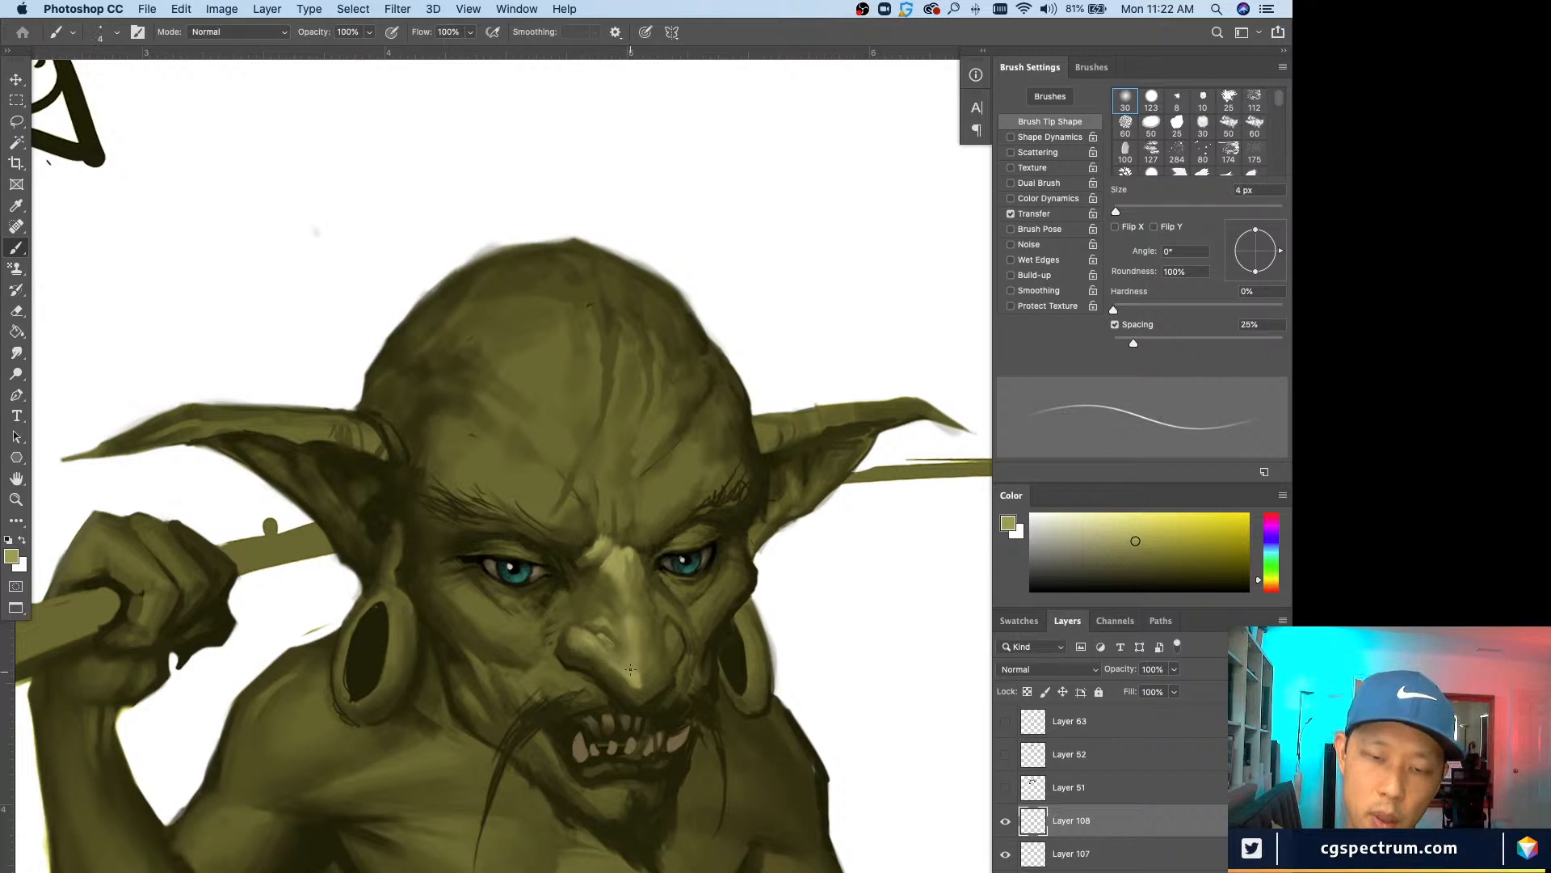
key("bracketright")
key("bracketright")
key("bracketright")
key("bracketright")
key("bracketright")
key("bracketright")
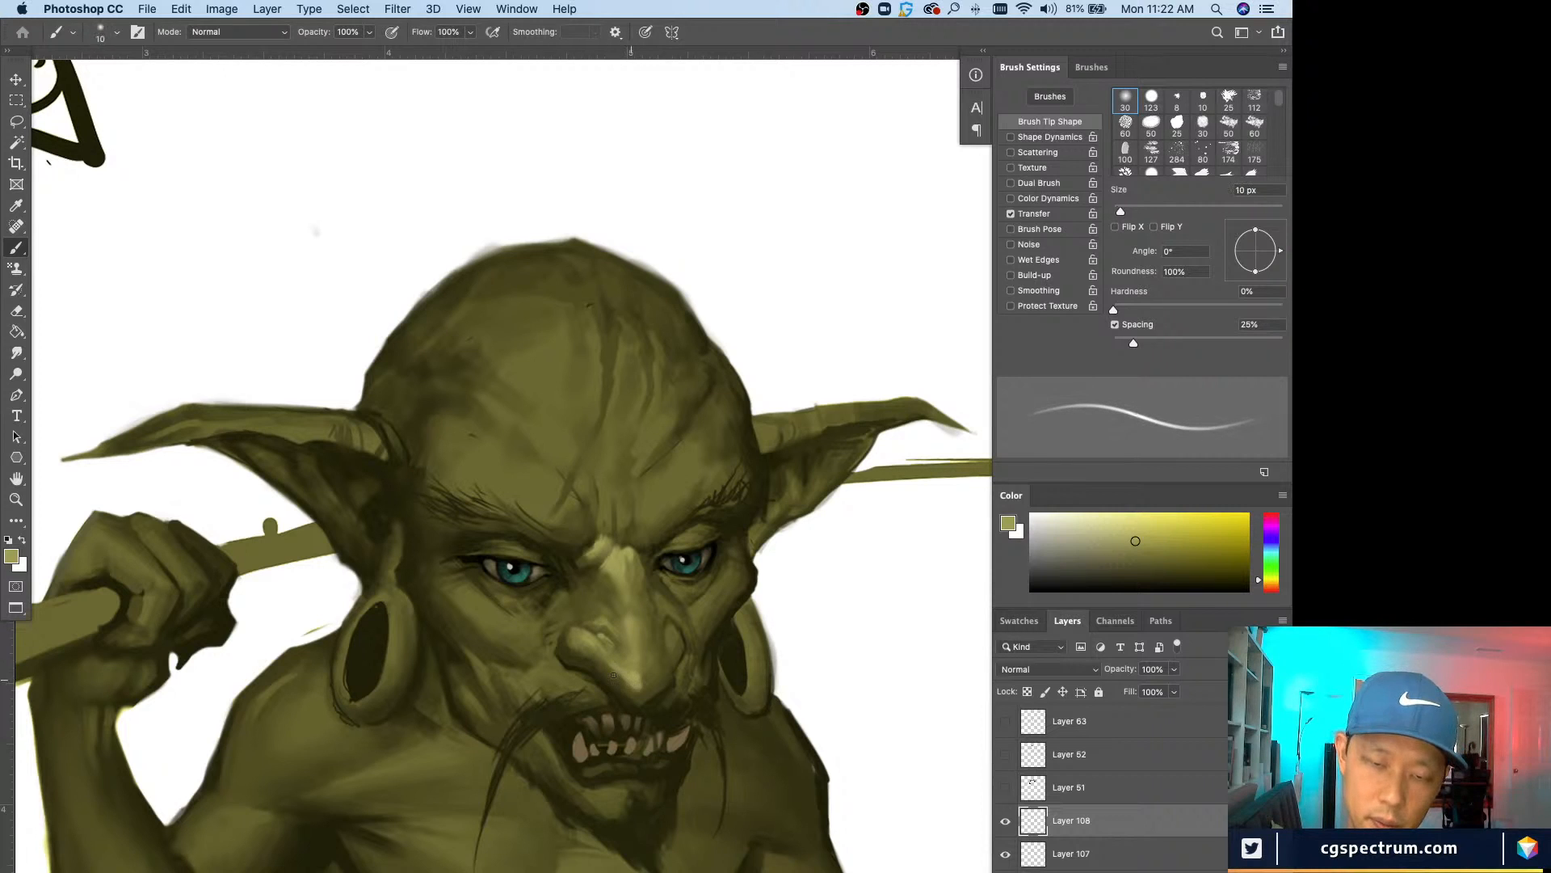
key("bracketright")
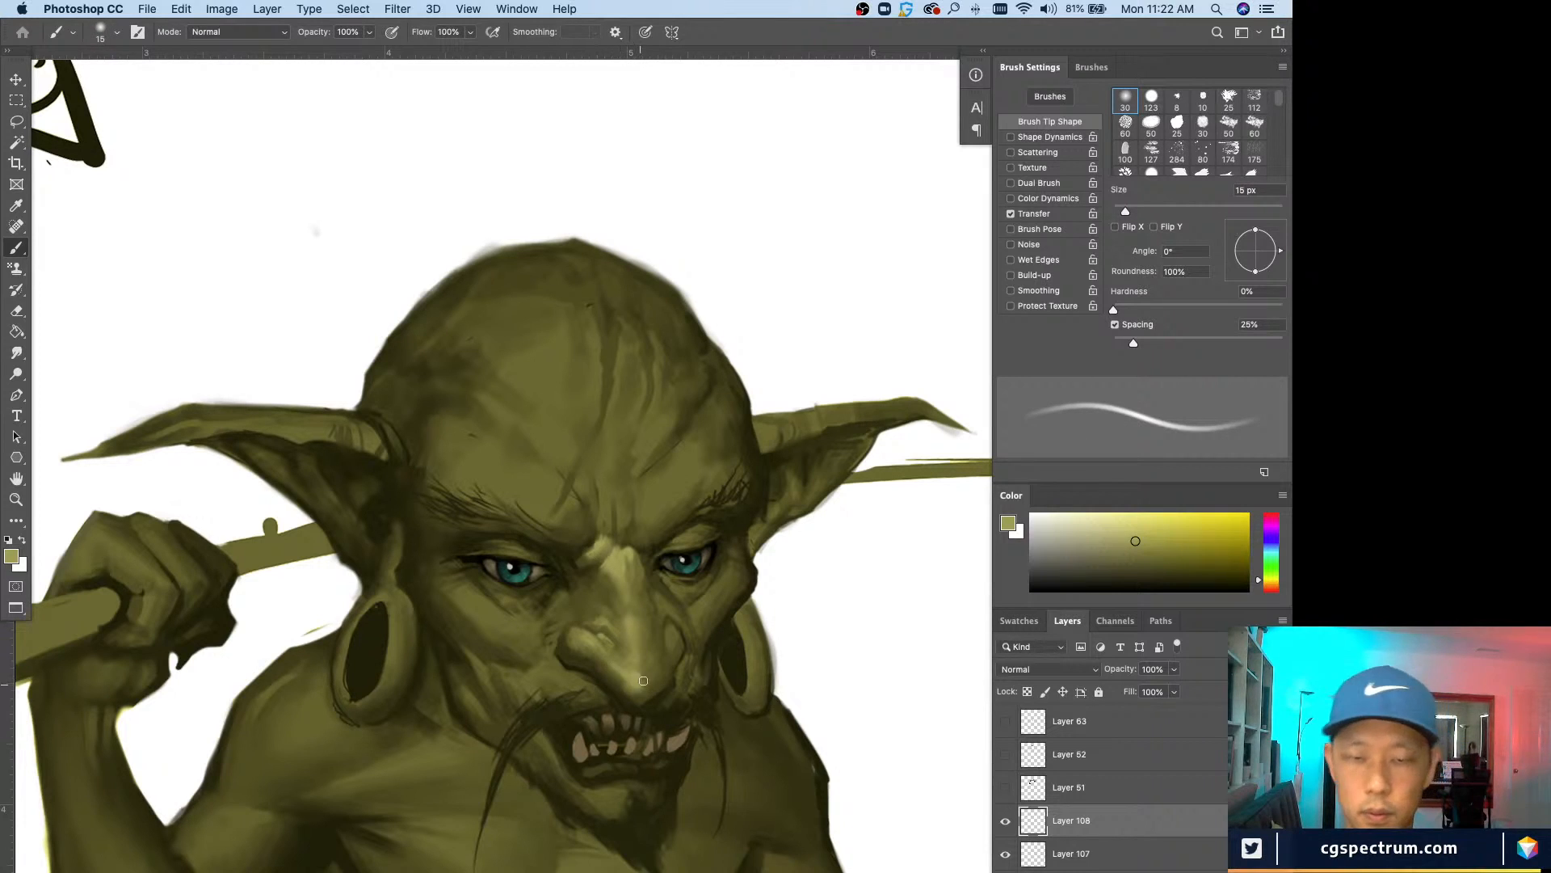
key("bracketleft")
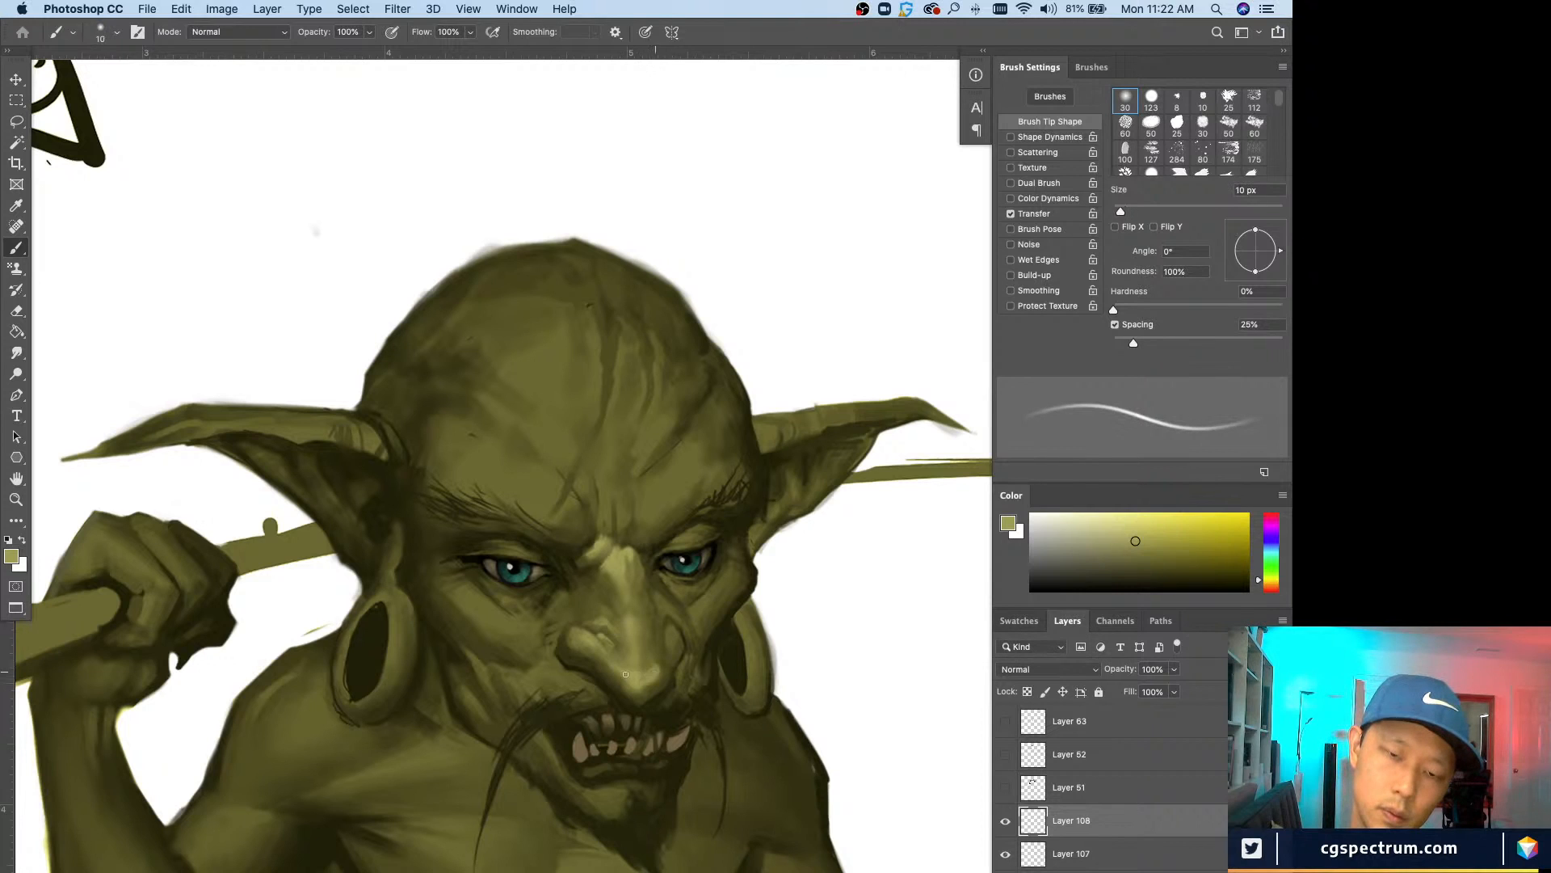
key("bracketright")
key("bracketright")
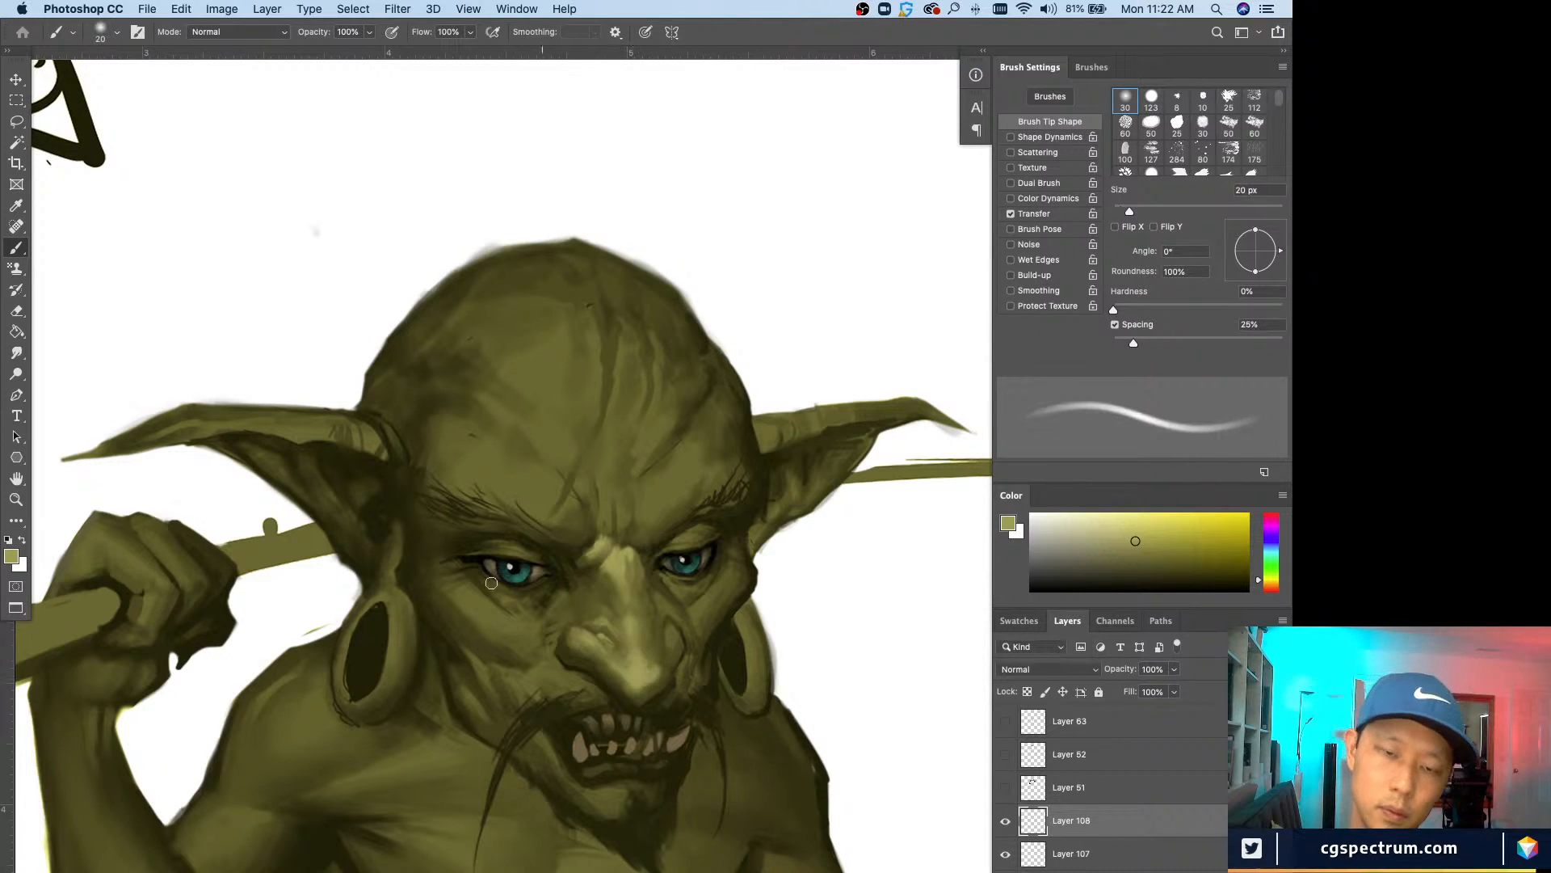
Step: Trim the edge of the nose tip highlight with a 20 px eraser and refine the nostril wing with a 4 to 9 px brush
key("e")
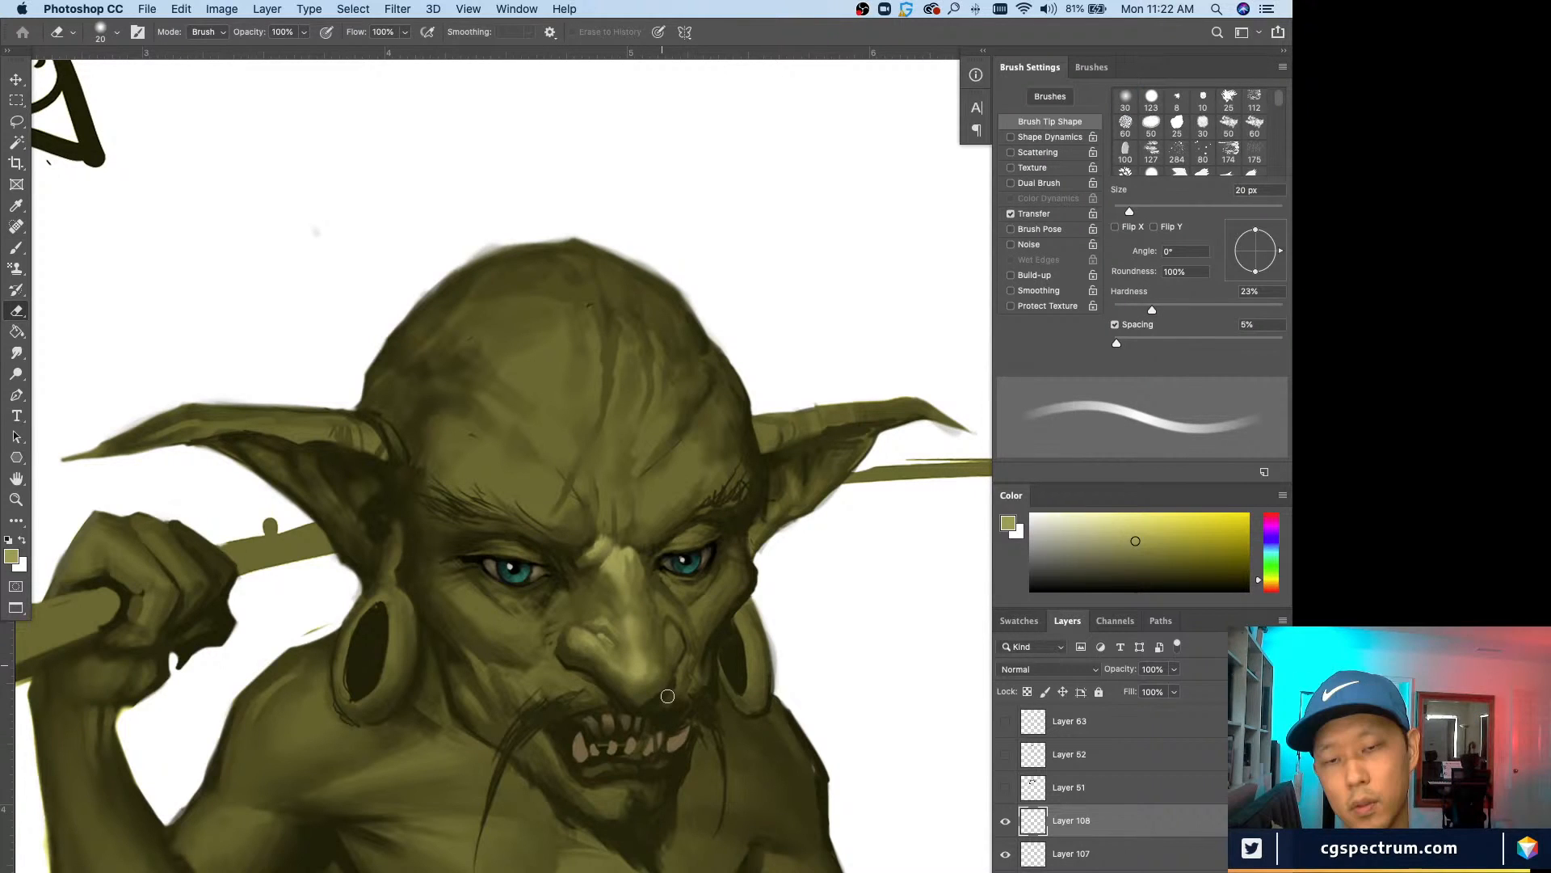
key("b")
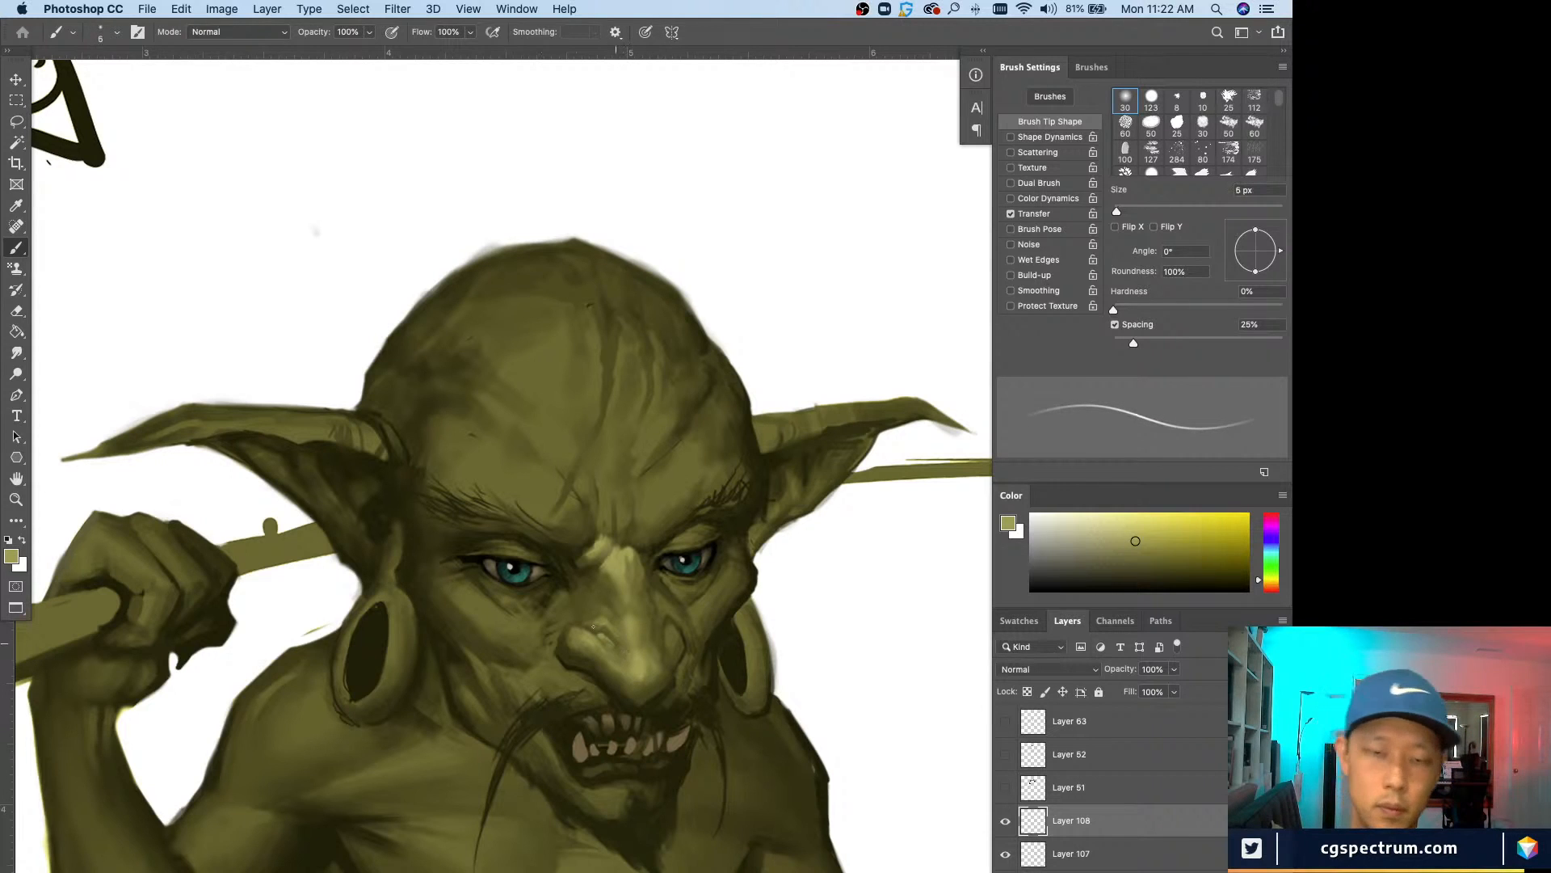
key("bracketleft")
key("bracketleft")
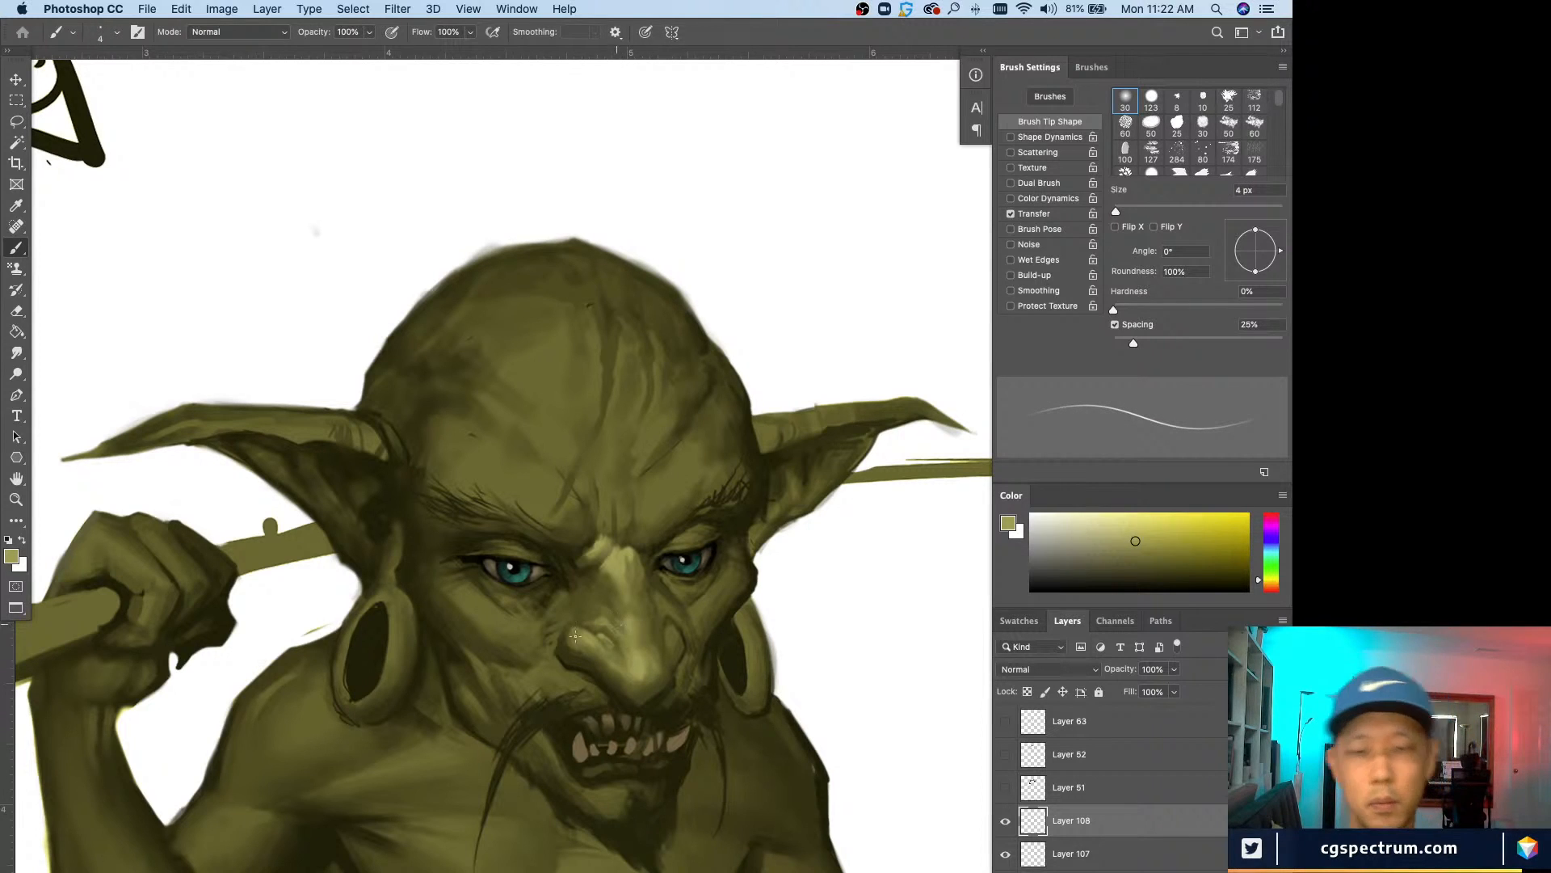
key("bracketright")
key("bracketright")
key("bracketright")
key("bracketright")
key("bracketright")
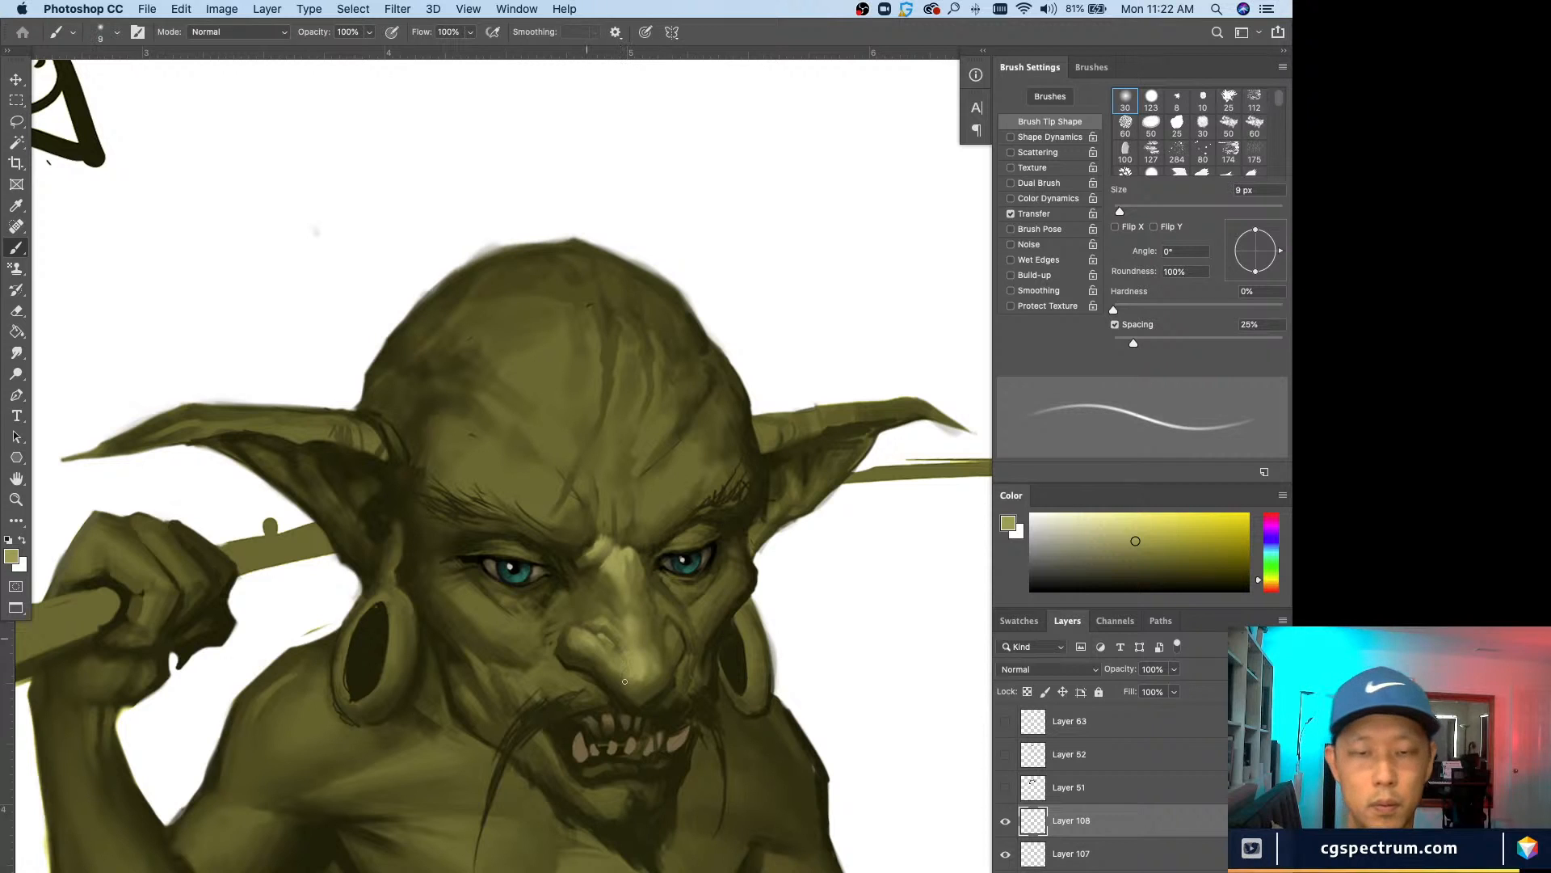
Step: Sample skin tones around the nose and blend the underside of the nose tip with a 15 to 20 px brush
left_click(625, 681, "alt")
key("bracketright")
key("bracketright")
key("super+minus")
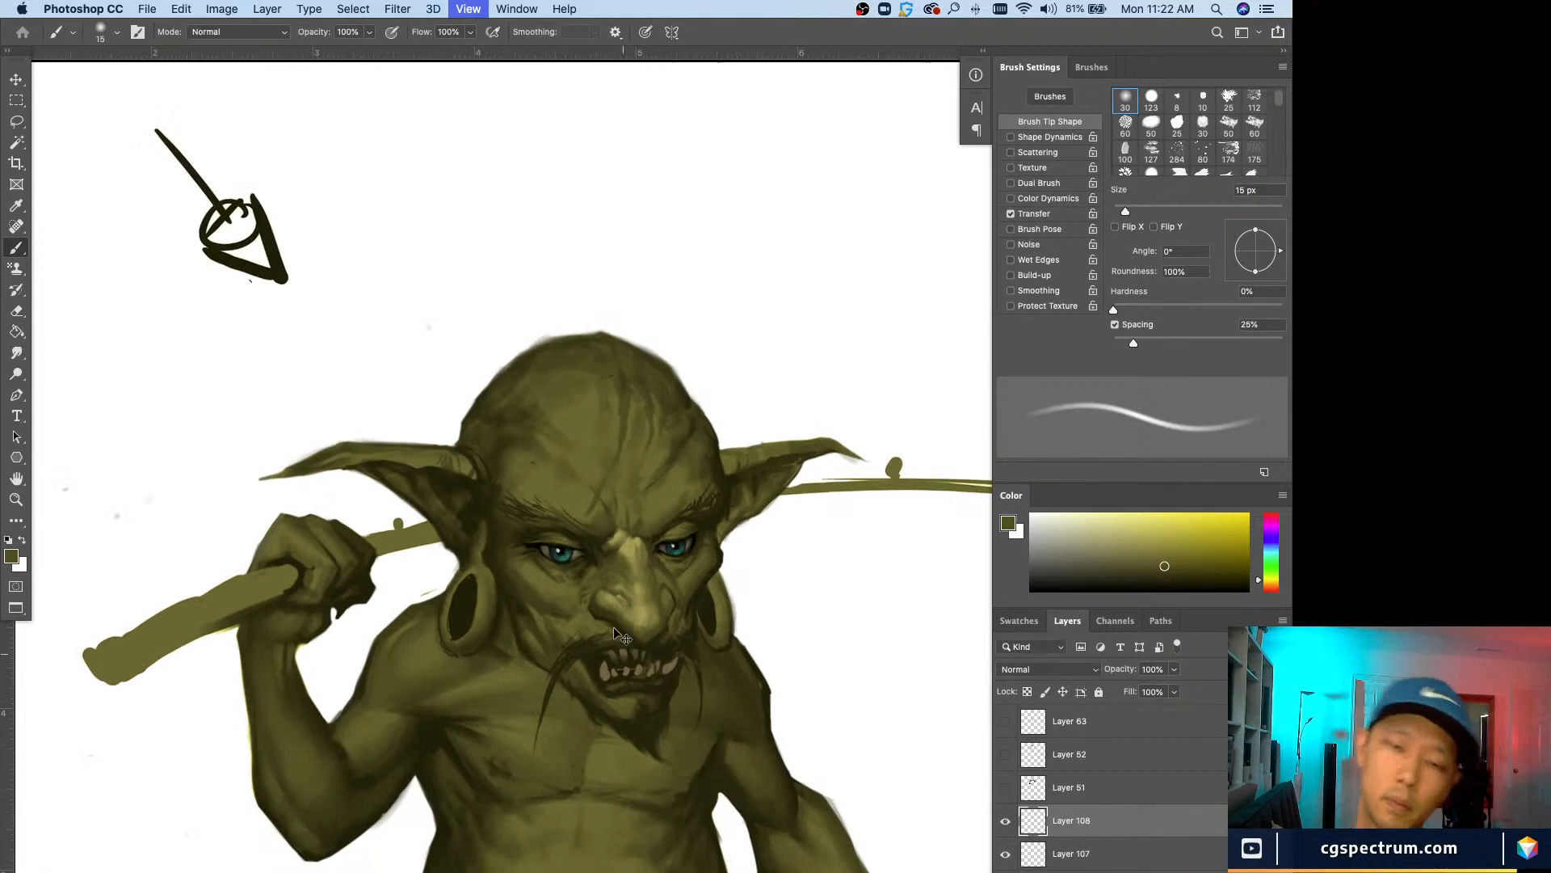
key("super+plus")
left_click(635, 670, "alt")
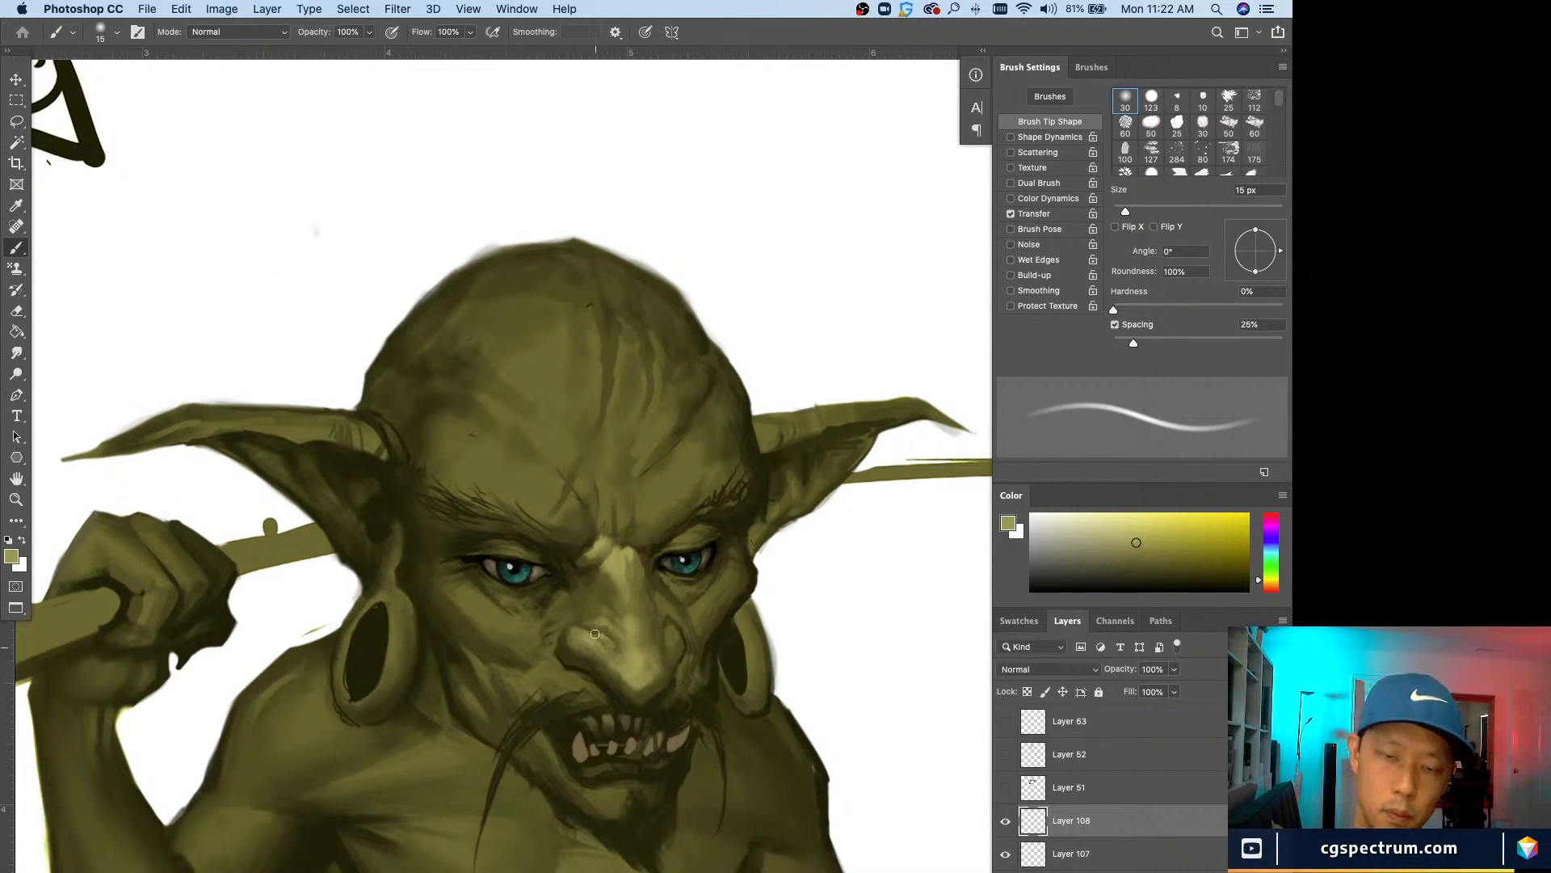
left_click(647, 639, "alt")
key("bracketright")
left_click_drag(613, 672, 651, 697)
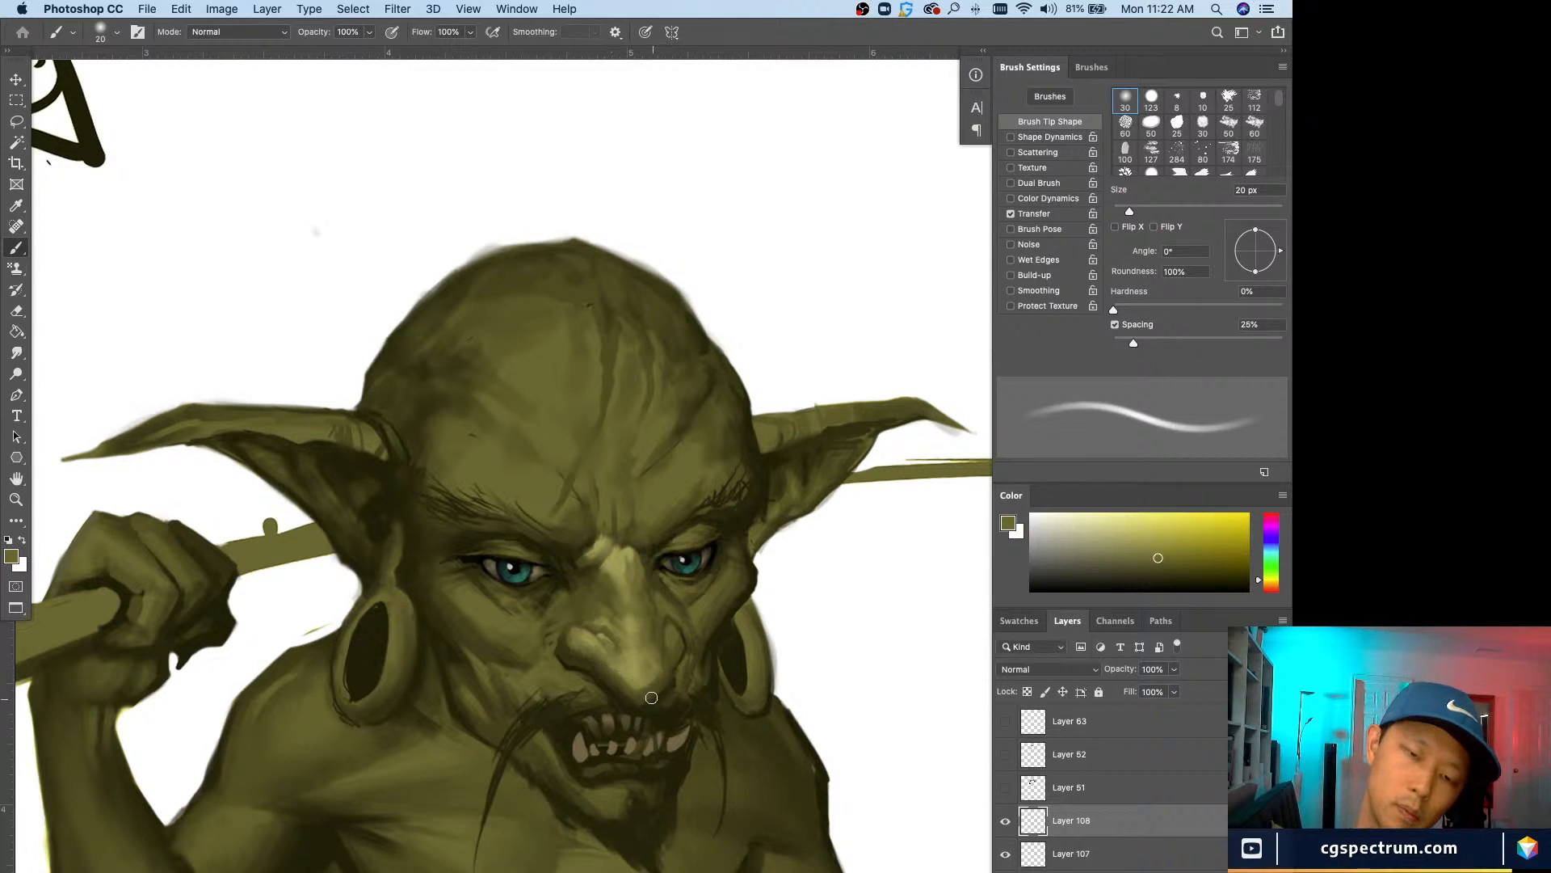
Step: Refine the nose tip's light-to-dark transition with tones sampled from the nose, using a 6 to 9 px brush
left_click(620, 644, "alt")
key("bracketleft")
key("bracketleft")
key("bracketleft")
key("bracketleft")
left_click(657, 674, "alt")
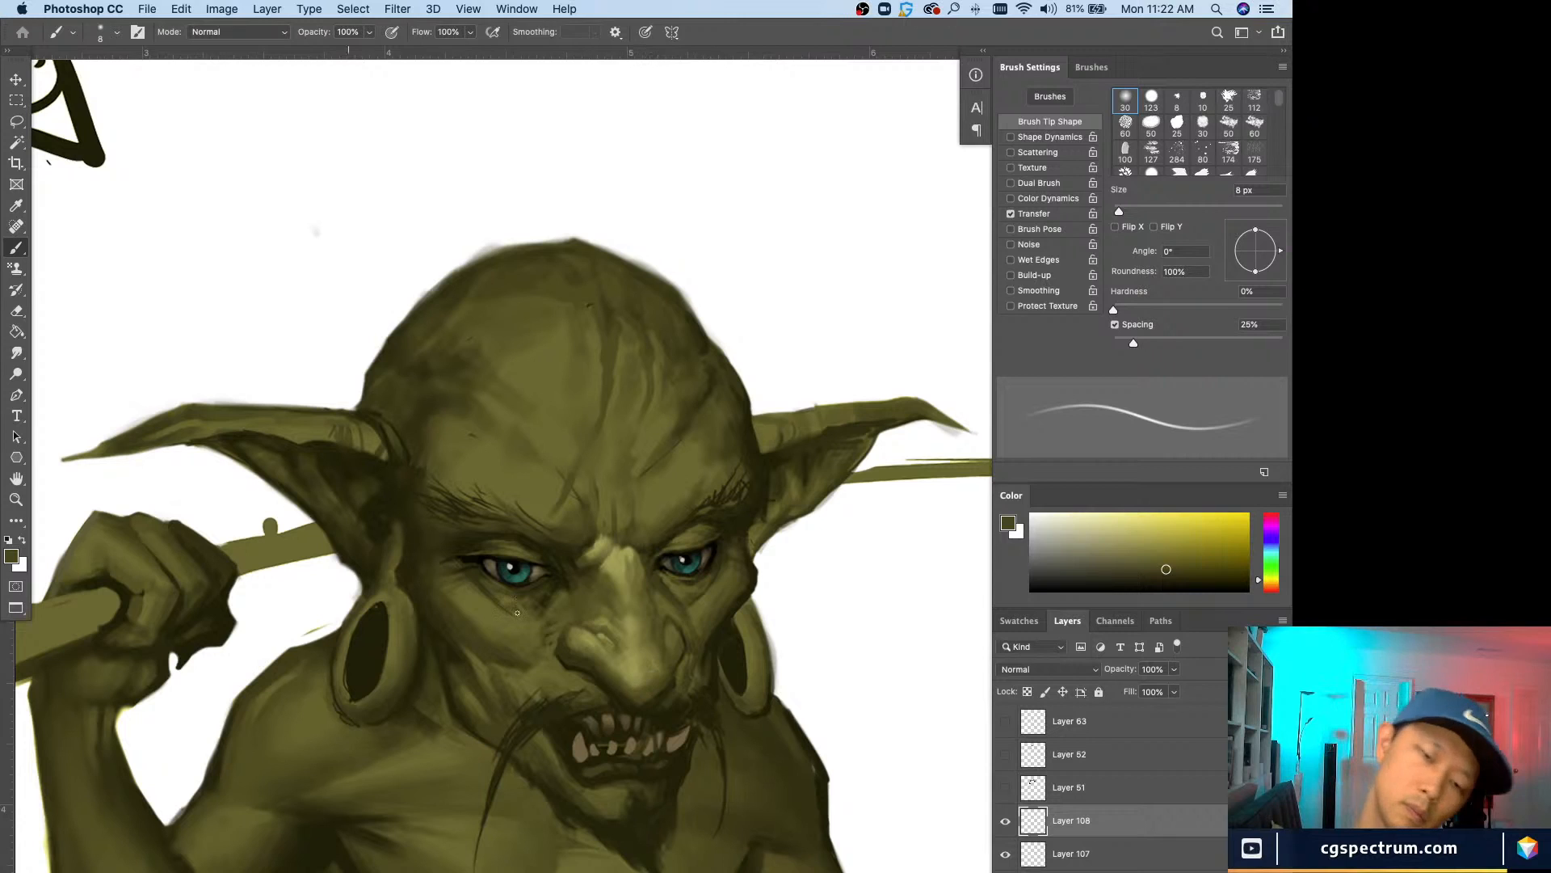
left_click(643, 671, "alt")
key("bracketright")
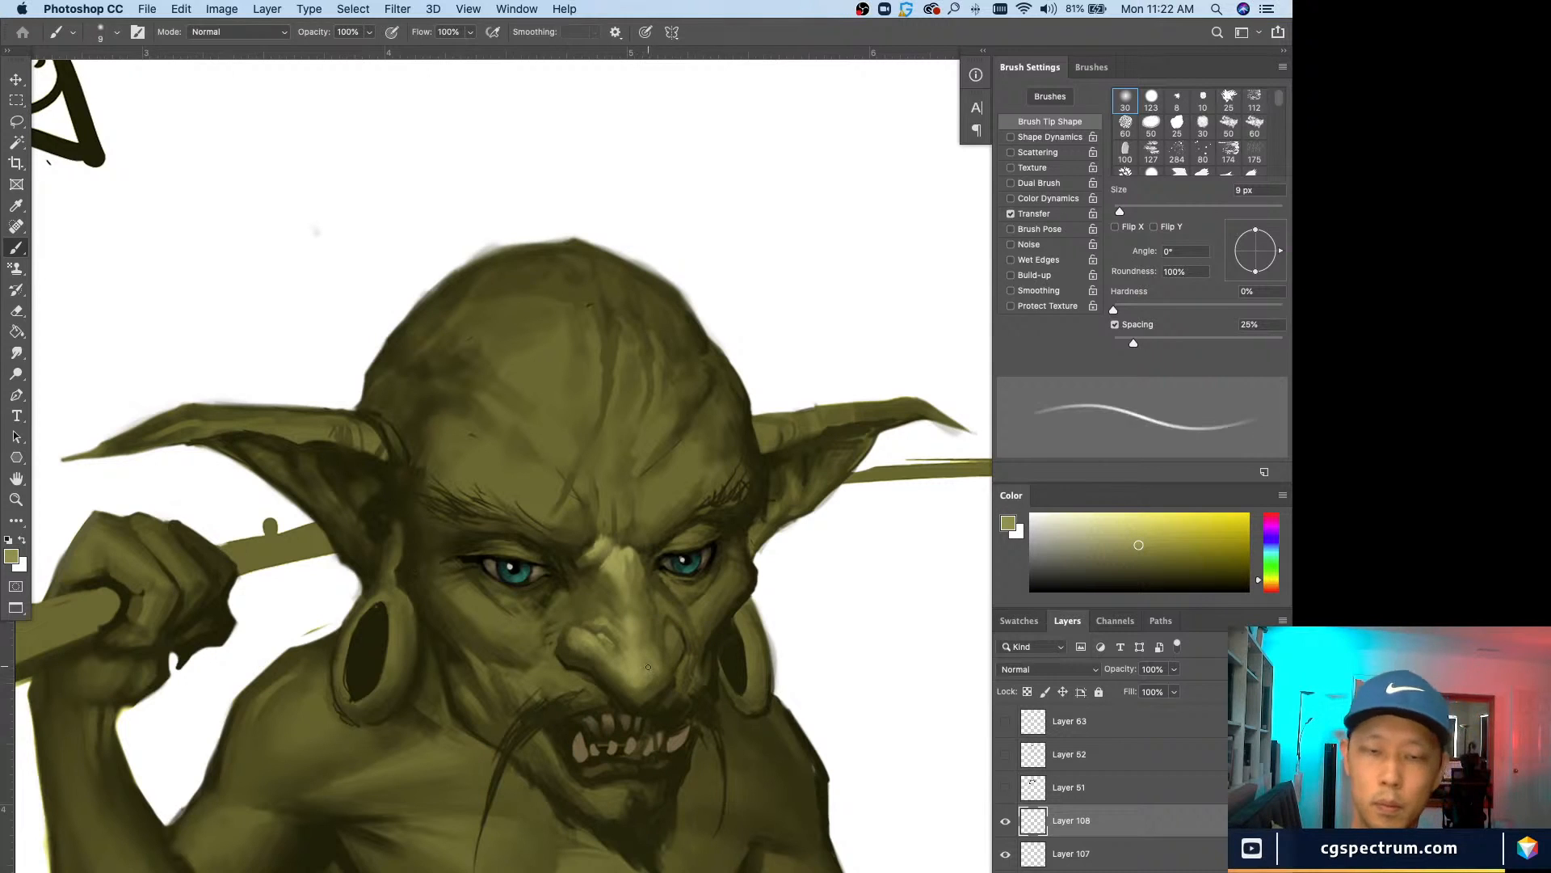
key("bracketleft")
key("bracketleft")
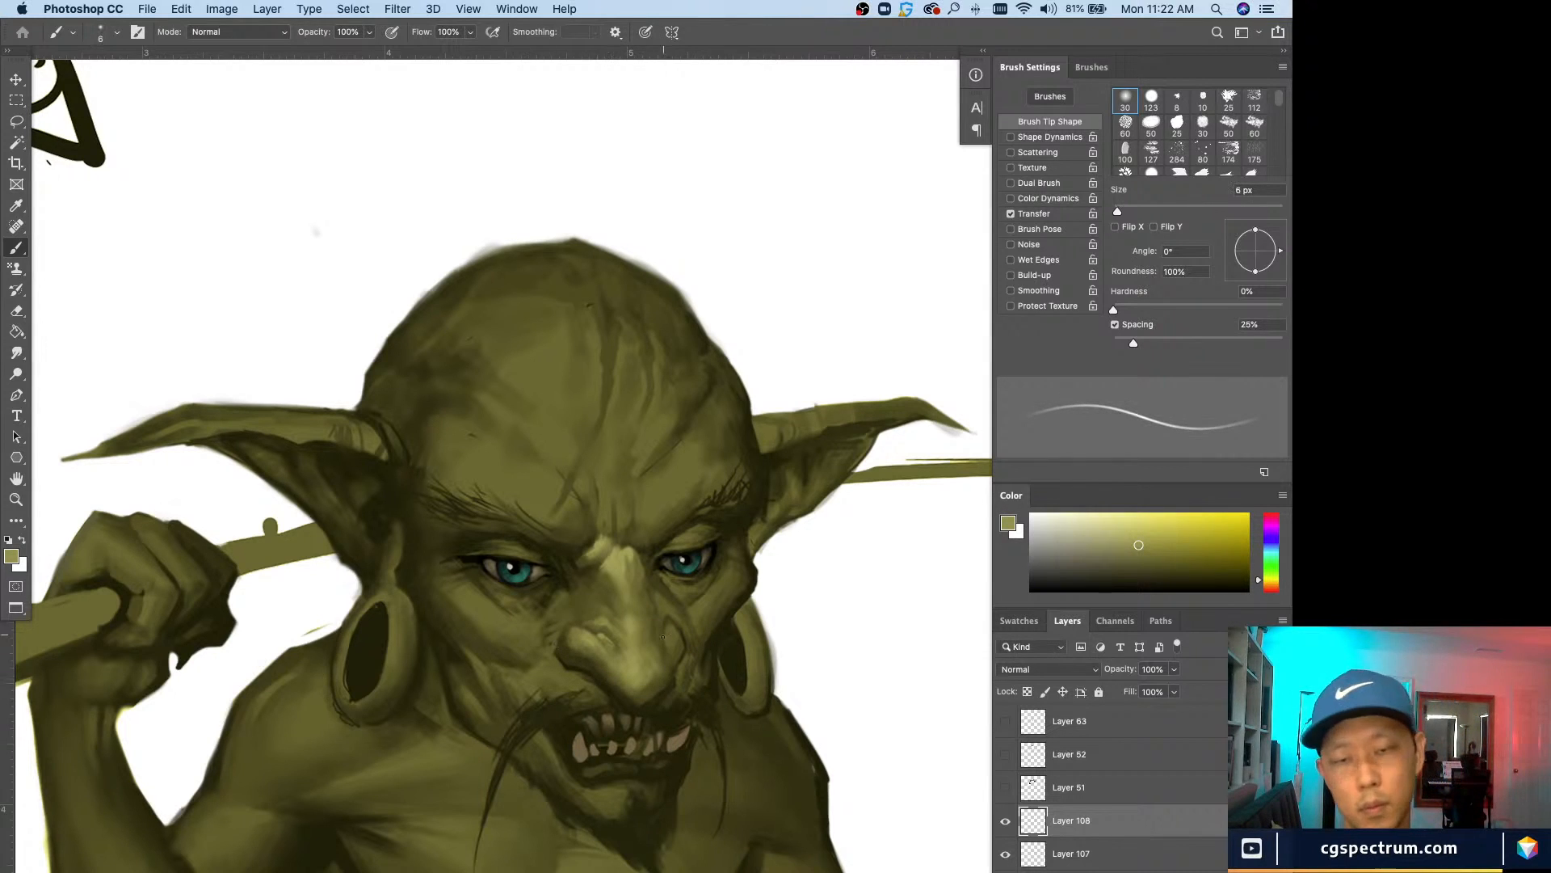
Step: Blend the highlight between the nostril wing and nose tip using tones sampled from the nose and a 15 px brush
key("super+minus")
key("super+minus")
key("super+equal")
key("super+equal")
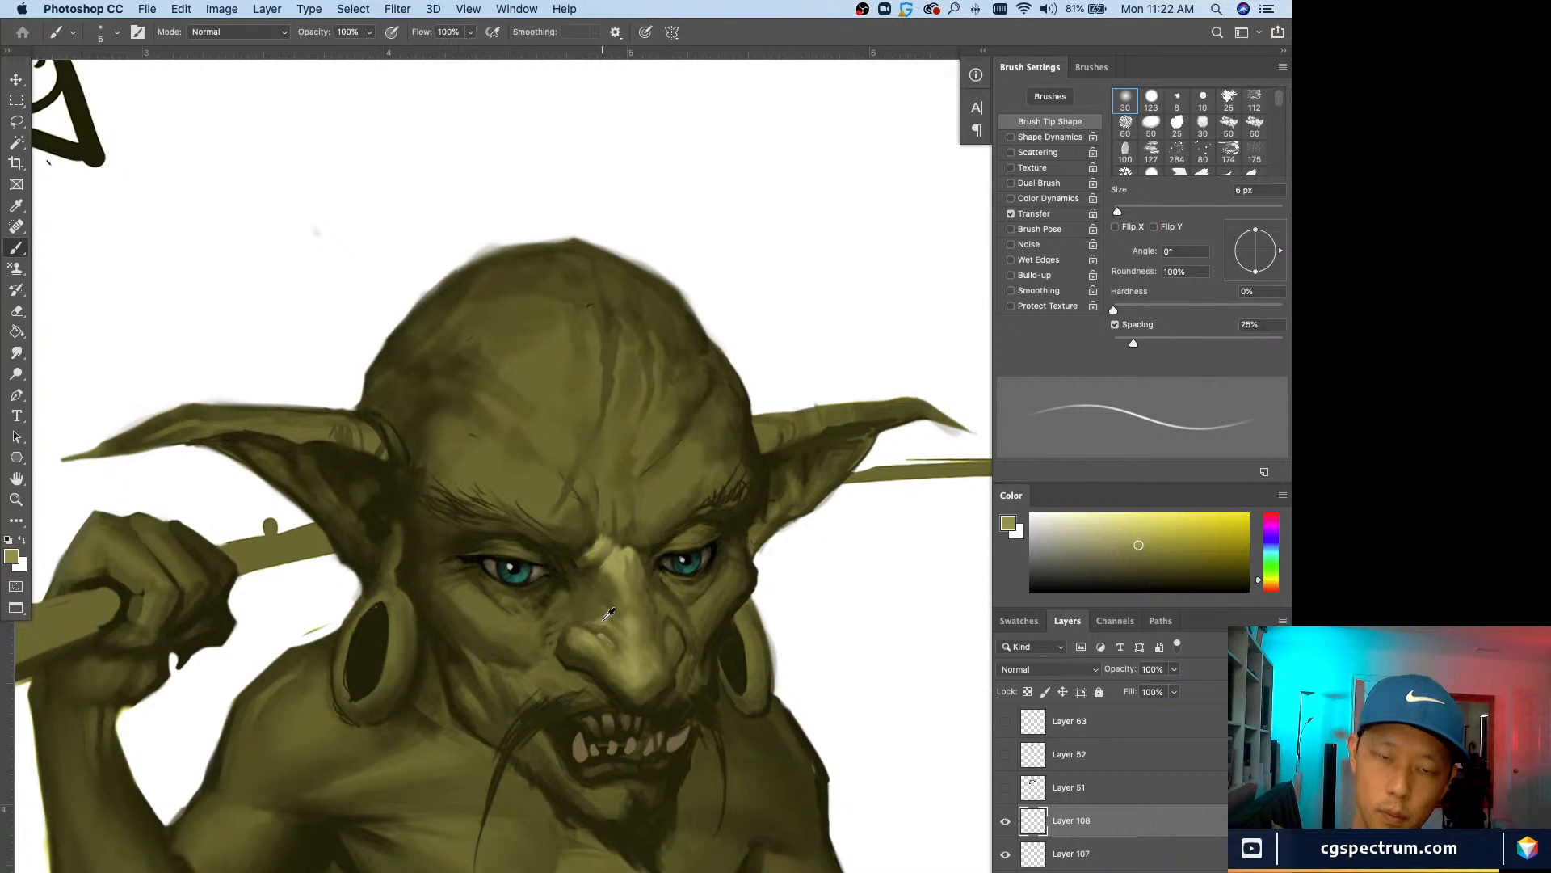
left_click(608, 614, "alt")
key("bracketright")
key("bracketright")
key("bracketright")
key("bracketright")
key("bracketright")
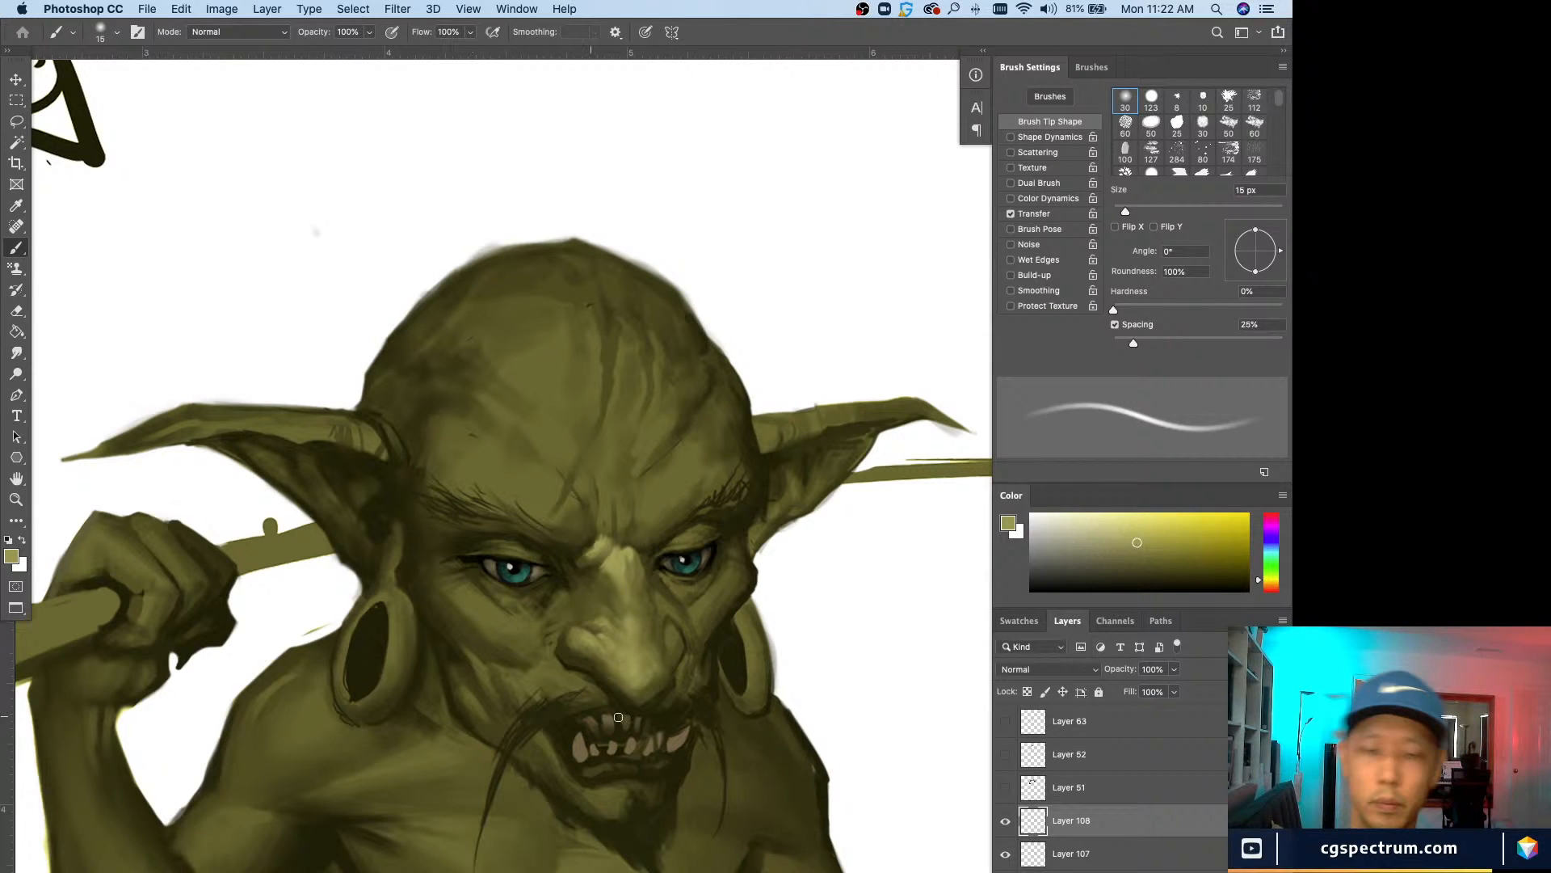
left_click(656, 694, "alt")
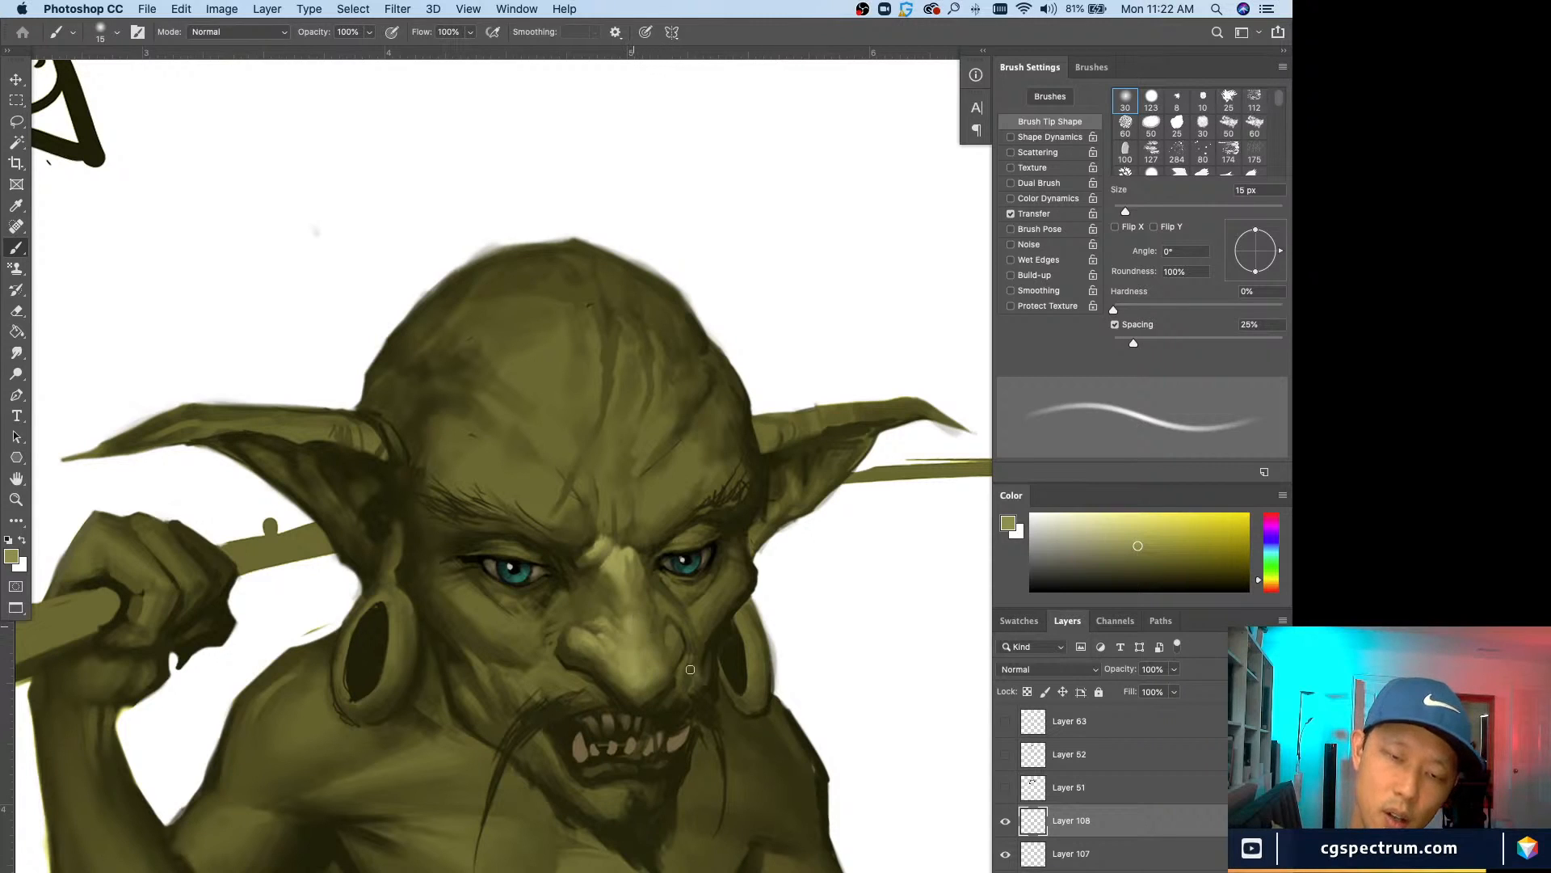
Step: Smooth the highlight on the nose bridge between the eyes with sampled light tones and a 10 to 15 px brush
left_click(624, 563, "alt")
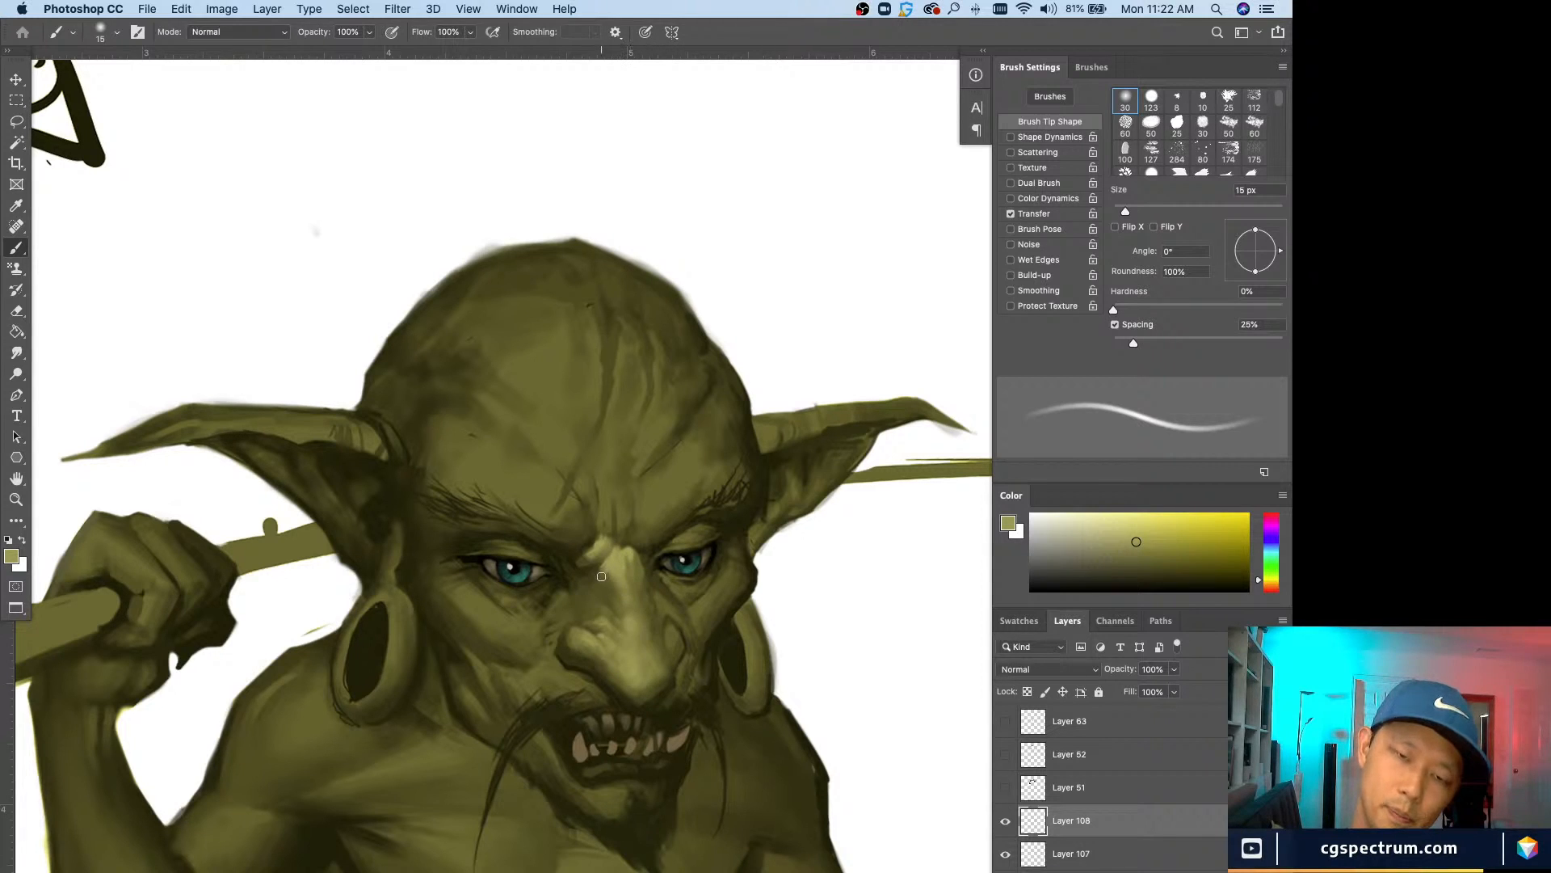
left_click(598, 548, "alt")
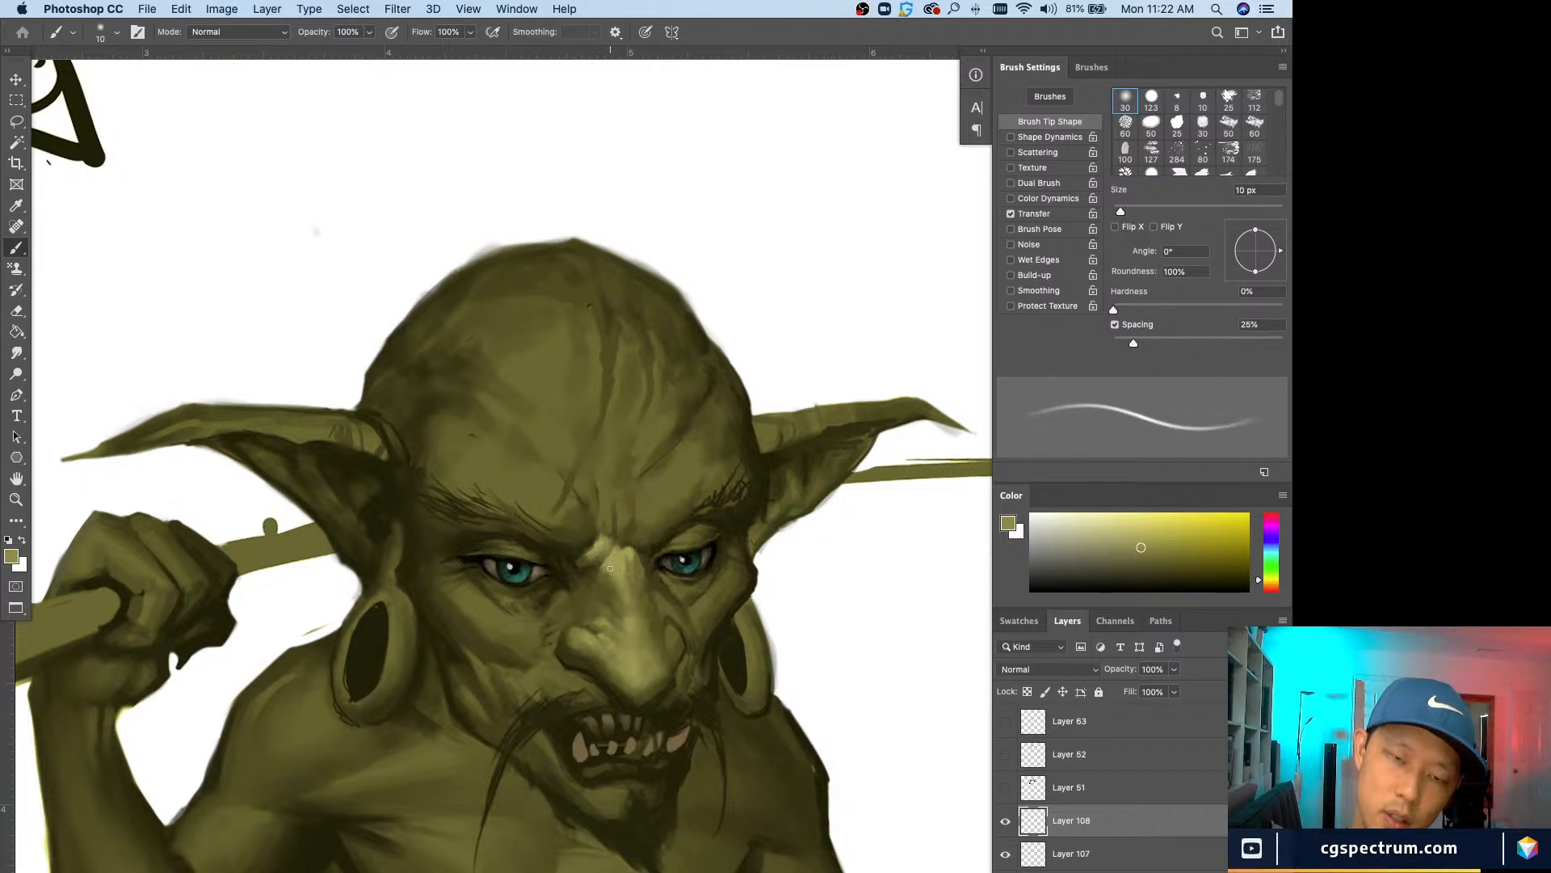
key("bracketleft")
key("bracketleft")
left_click(616, 559, "alt")
key("bracketright")
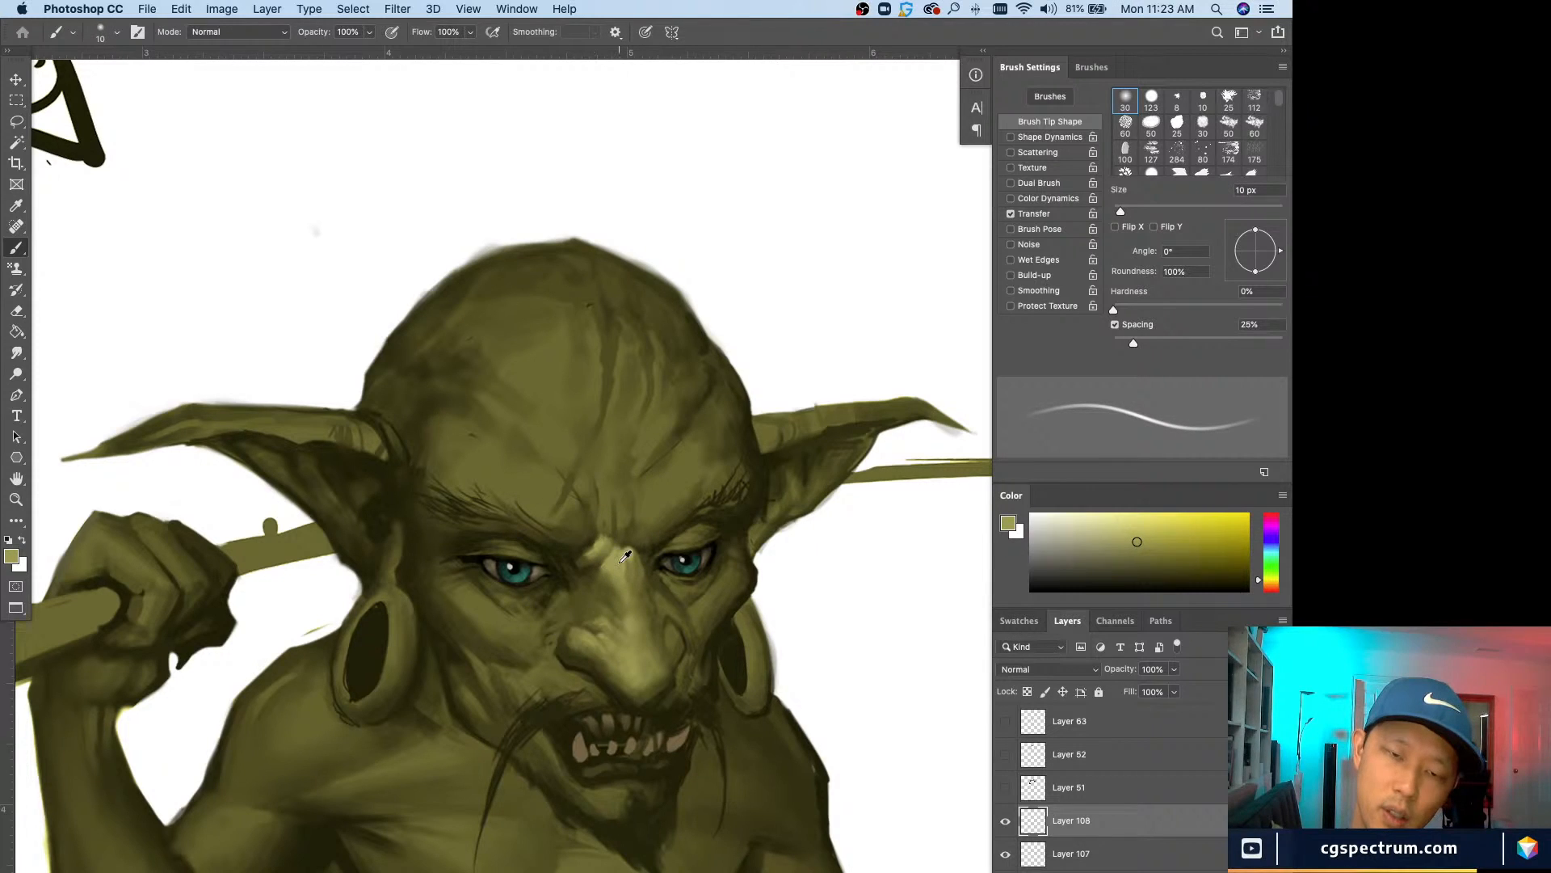
Step: Paint a small wrinkle highlight down the side of the nose bridge with a sampled light tone and a 7 px brush
left_click(624, 557, "alt")
key("bracketleft")
key("bracketleft")
key("bracketleft")
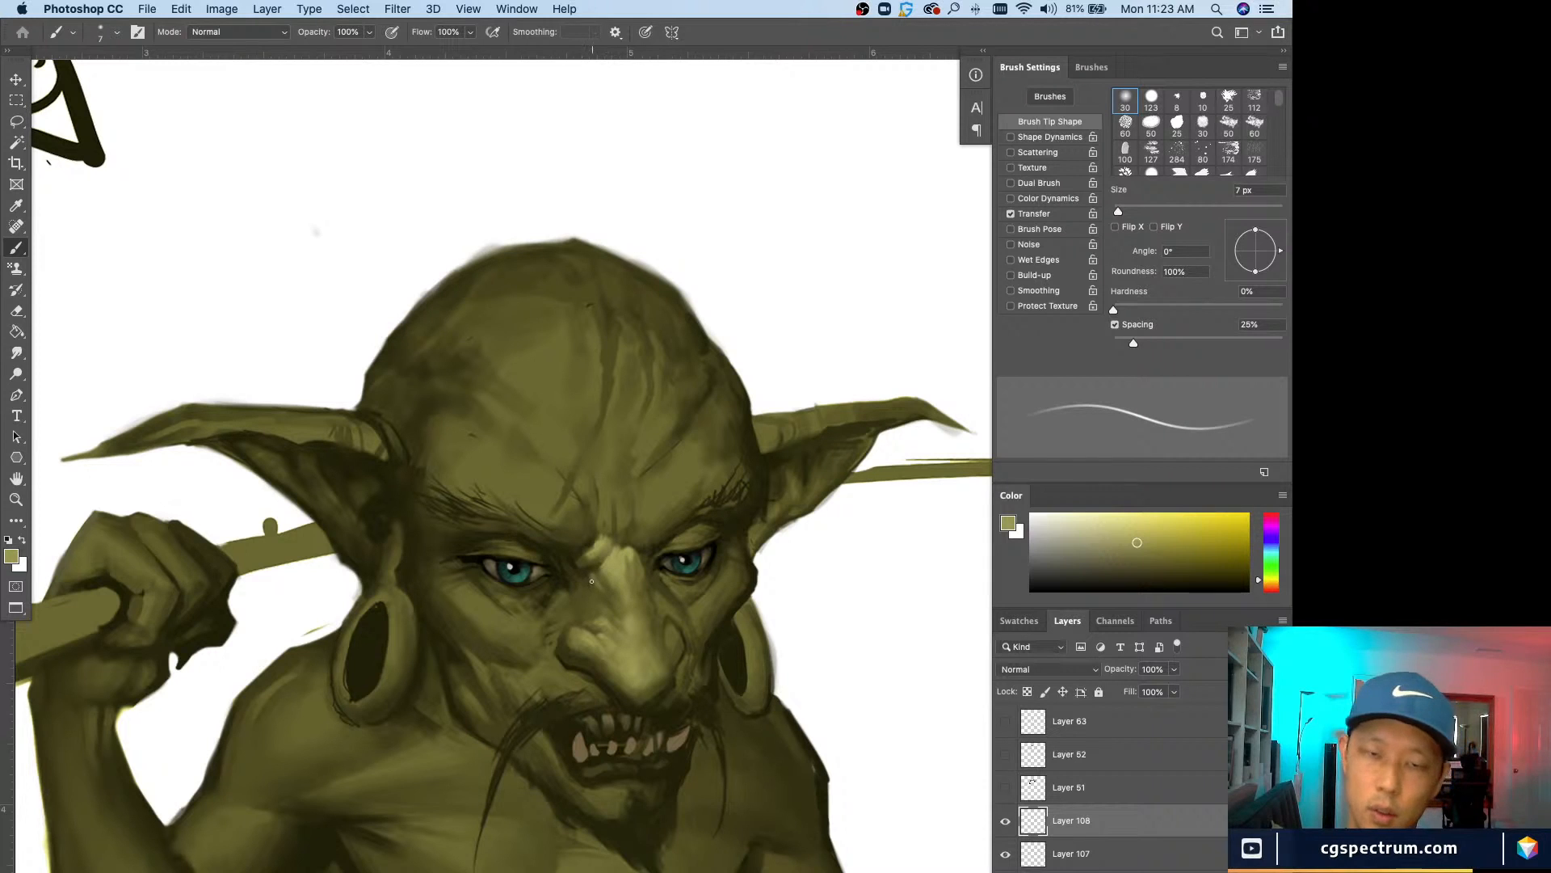
mouse_move(592, 576)
left_mouse_down()
mouse_move(618, 603)
mouse_move(590, 587)
mouse_move(597, 604)
left_mouse_up()
Step: Soften the wrinkle highlights on the side of the nose bridge with a 10 to 20 px eraser
key("e")
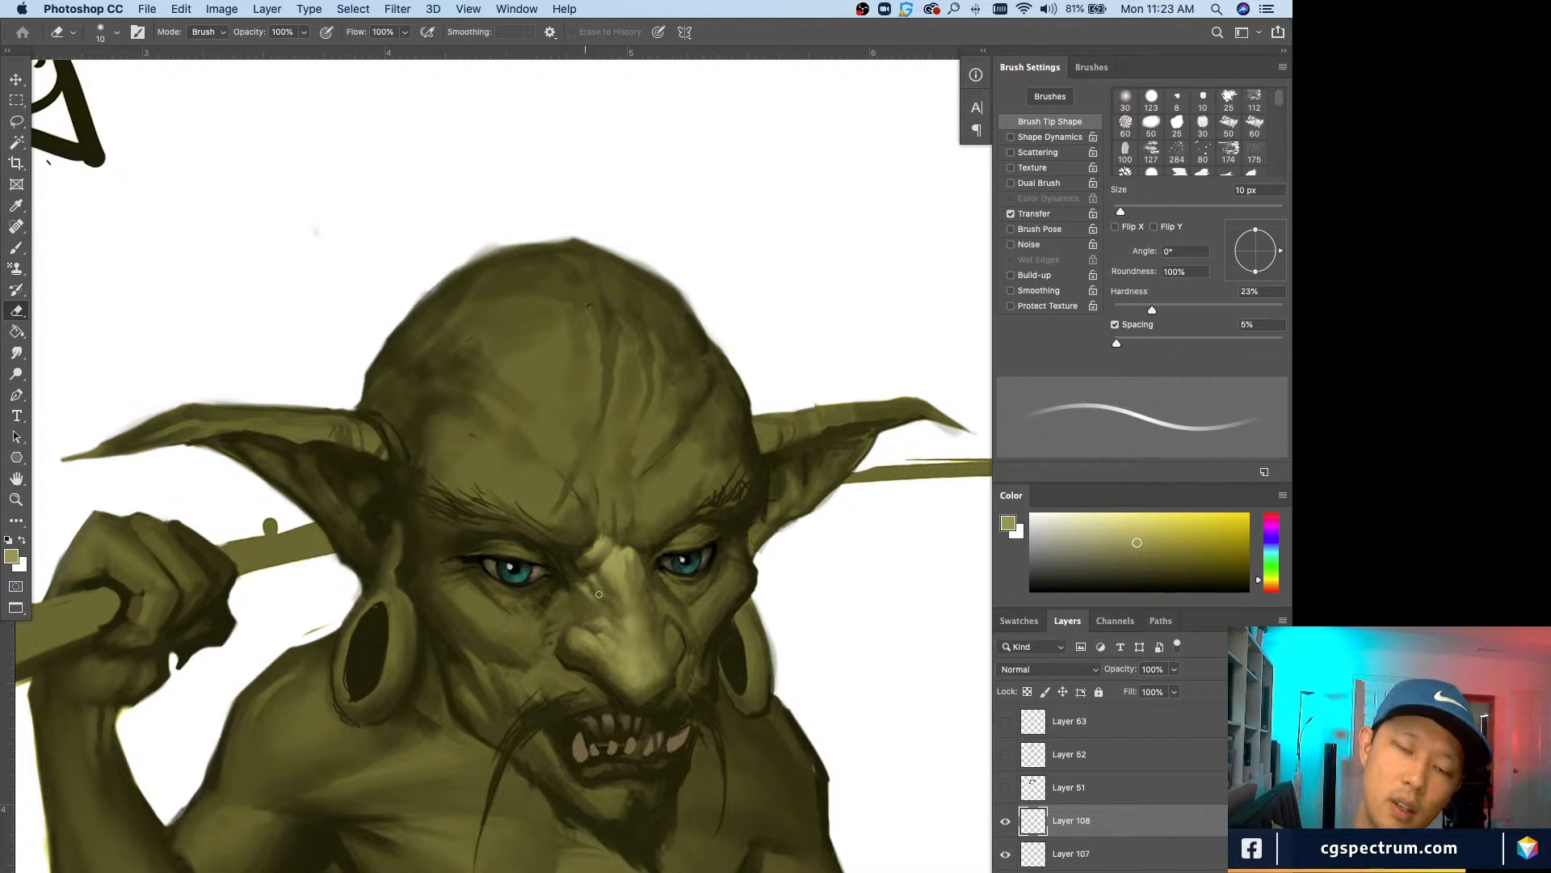
key("bracketright")
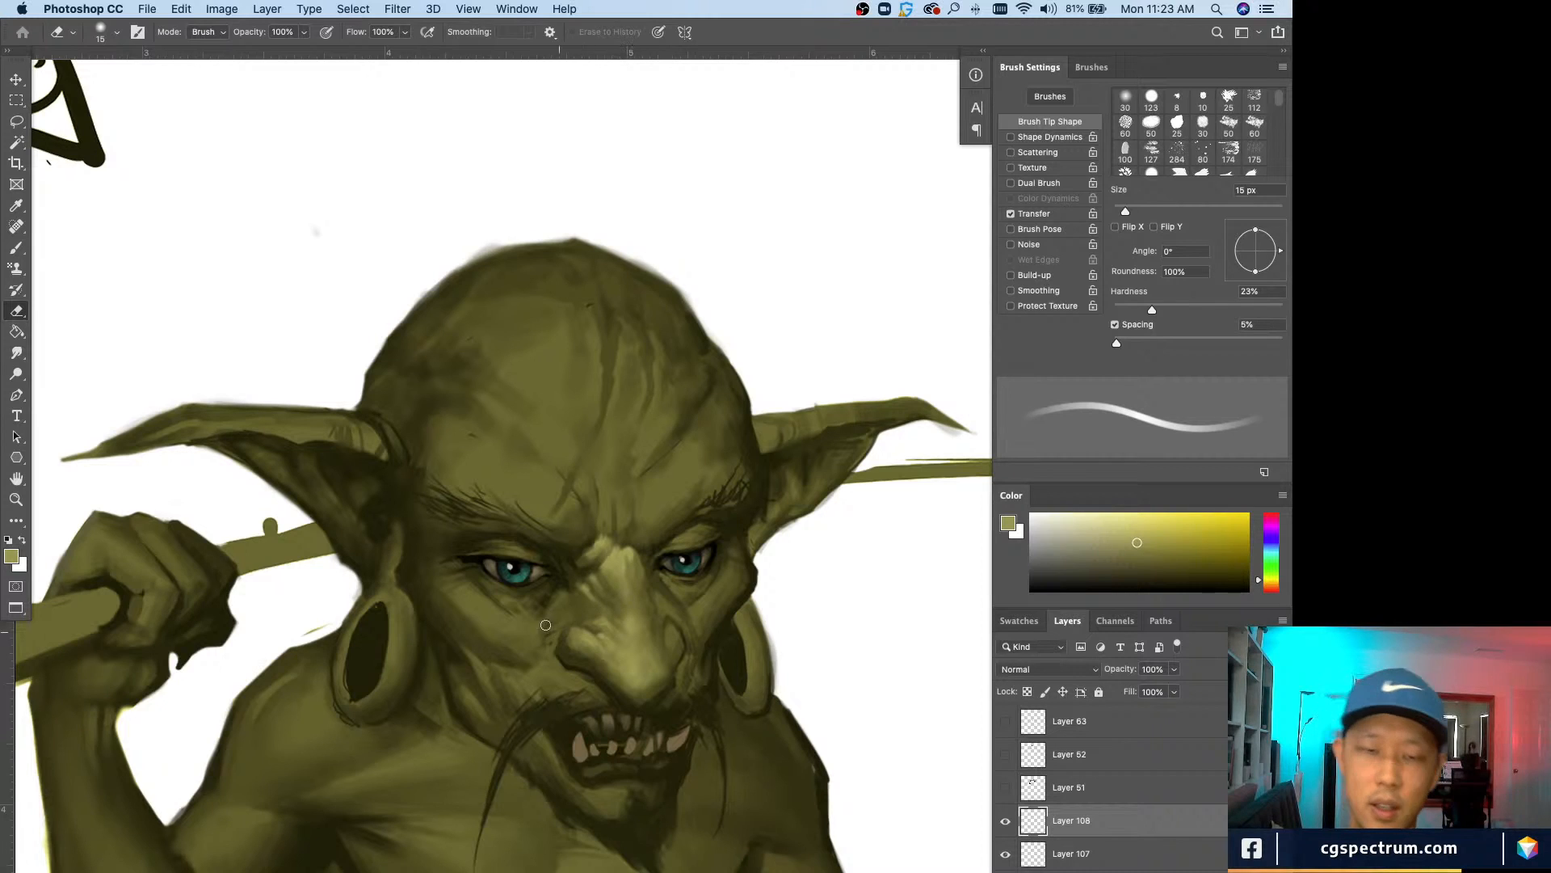
key("bracketleft")
key("bracketright")
key("bracketright")
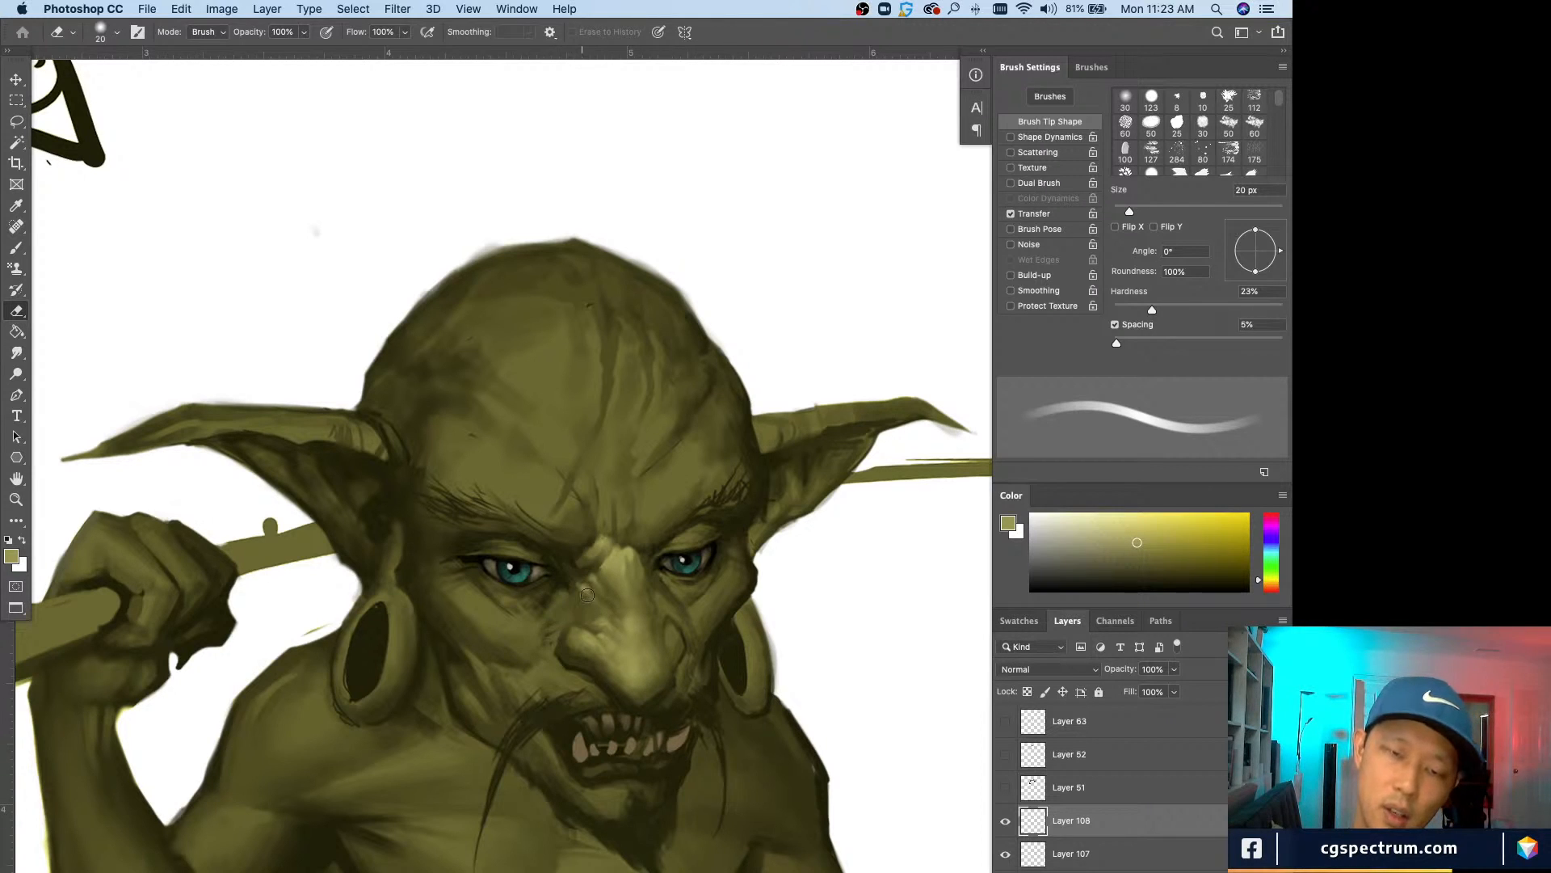
key("super+minus")
key("super+minus")
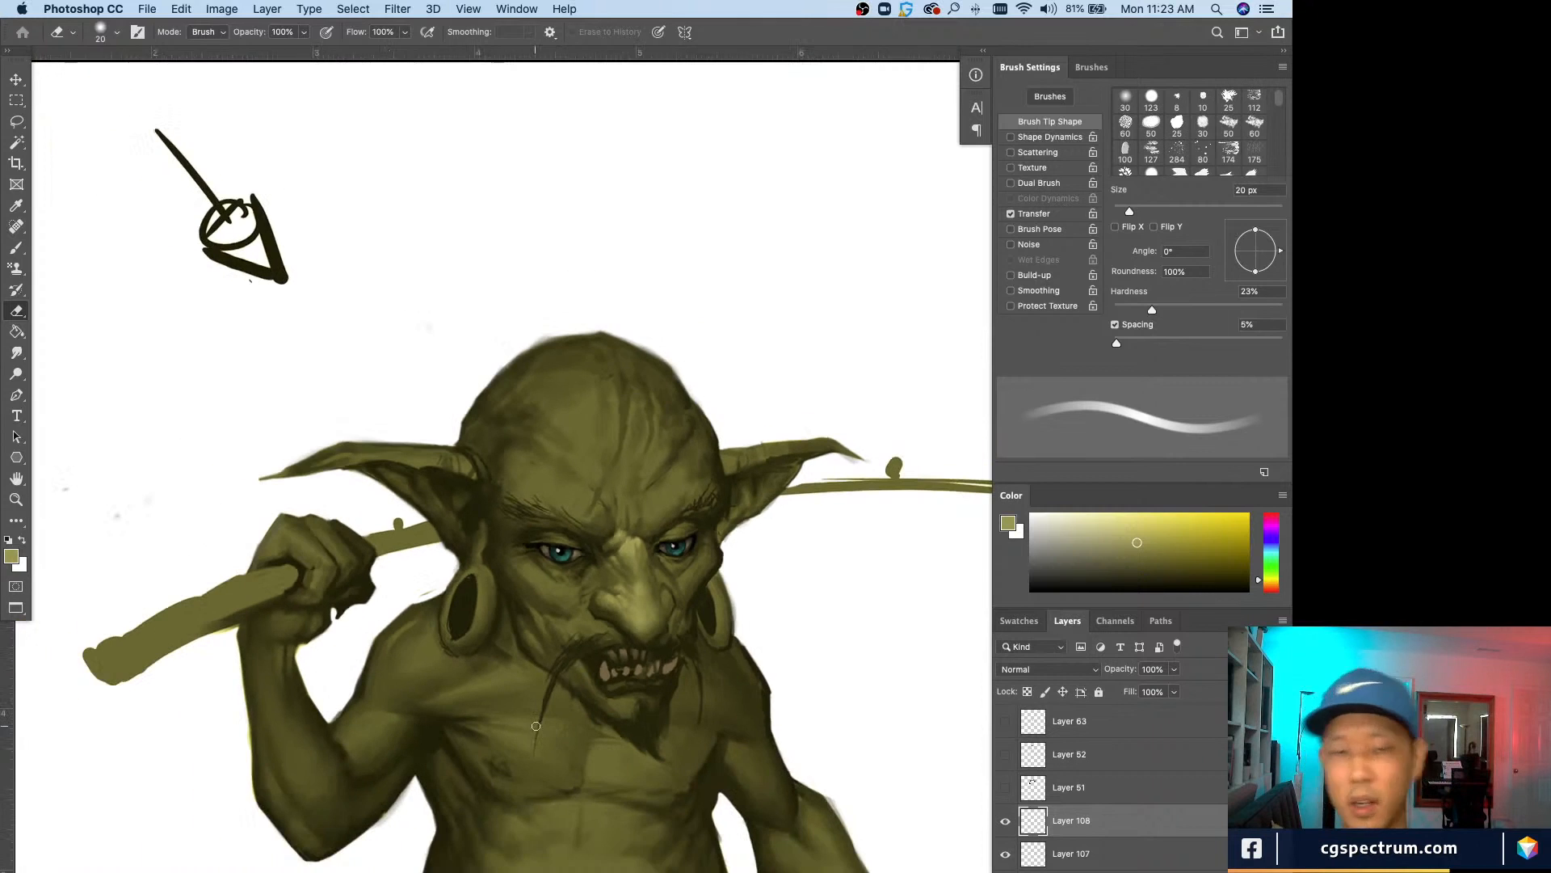
key("super+equal")
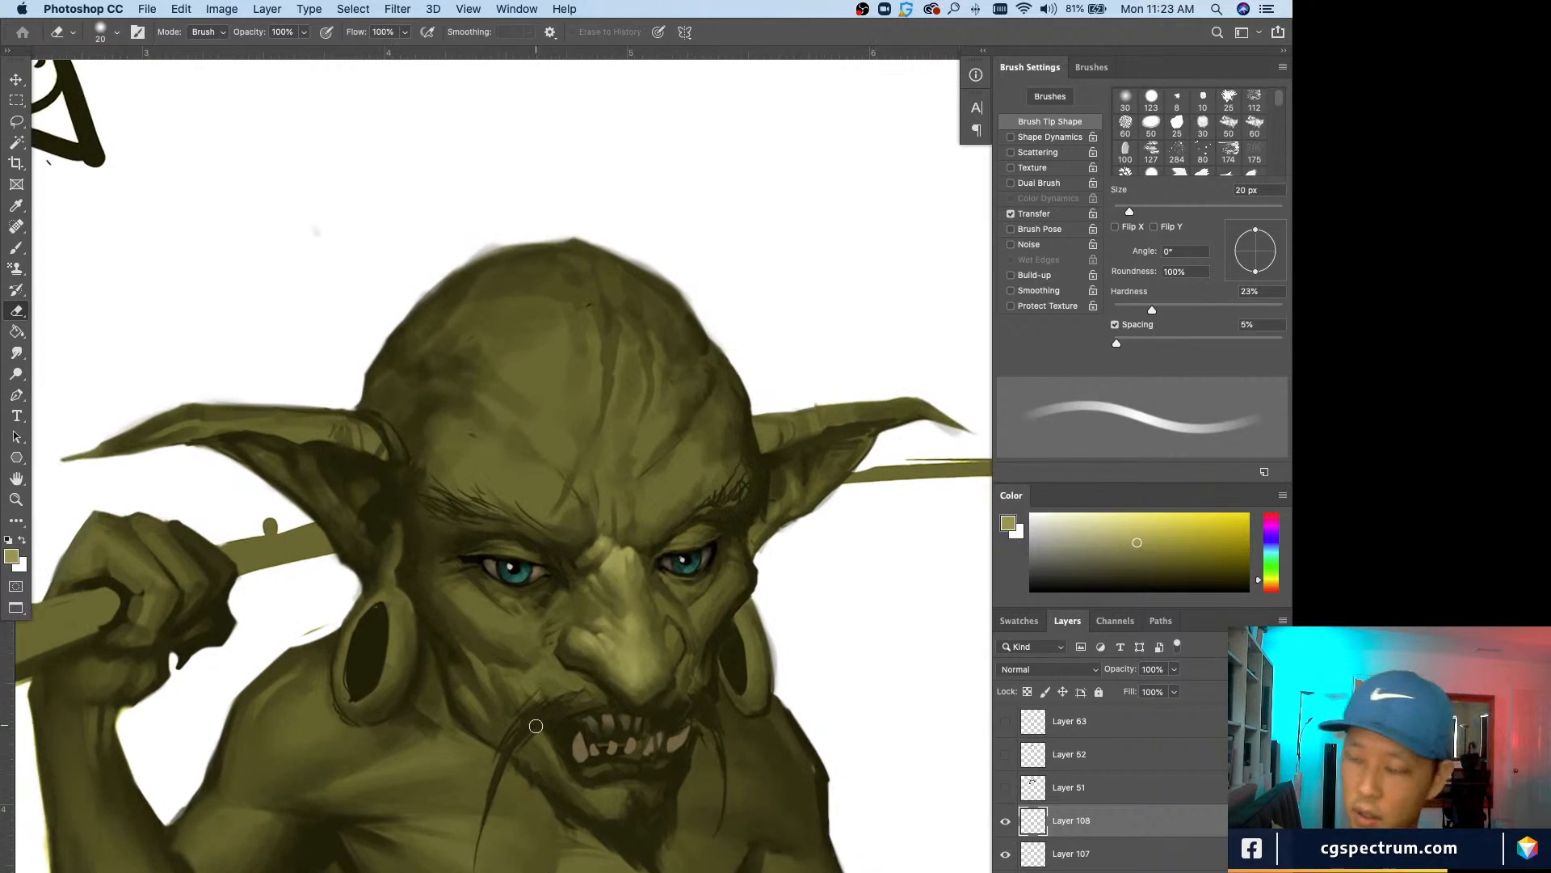
key("b")
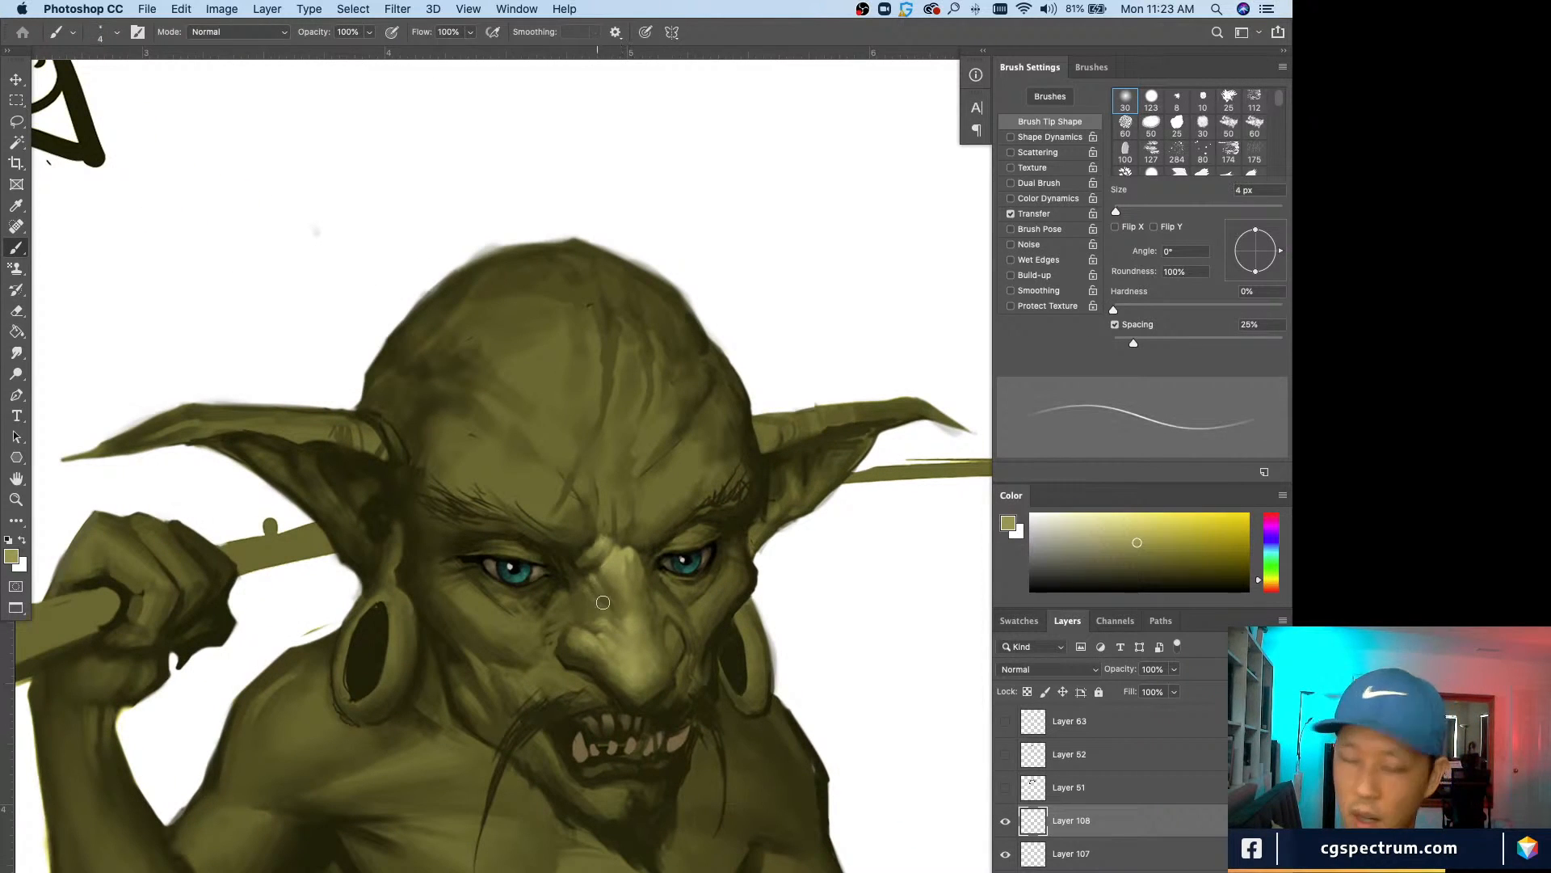
key("e")
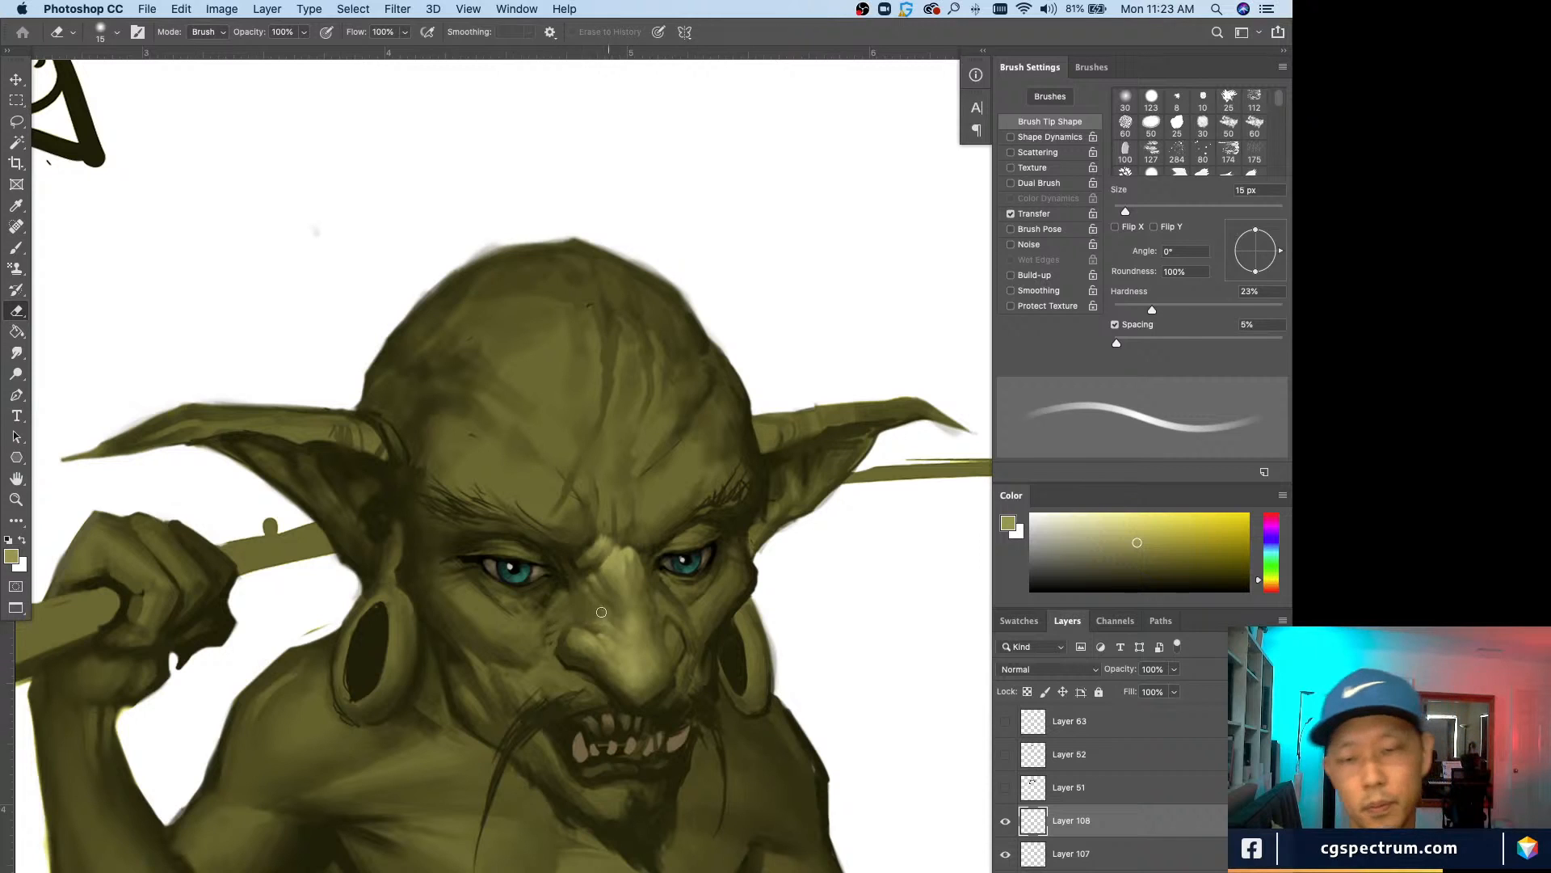
Step: Paint highlights on the far nostril wing and the adjoining side of the nose with a 4 to 6 px brush
key("b")
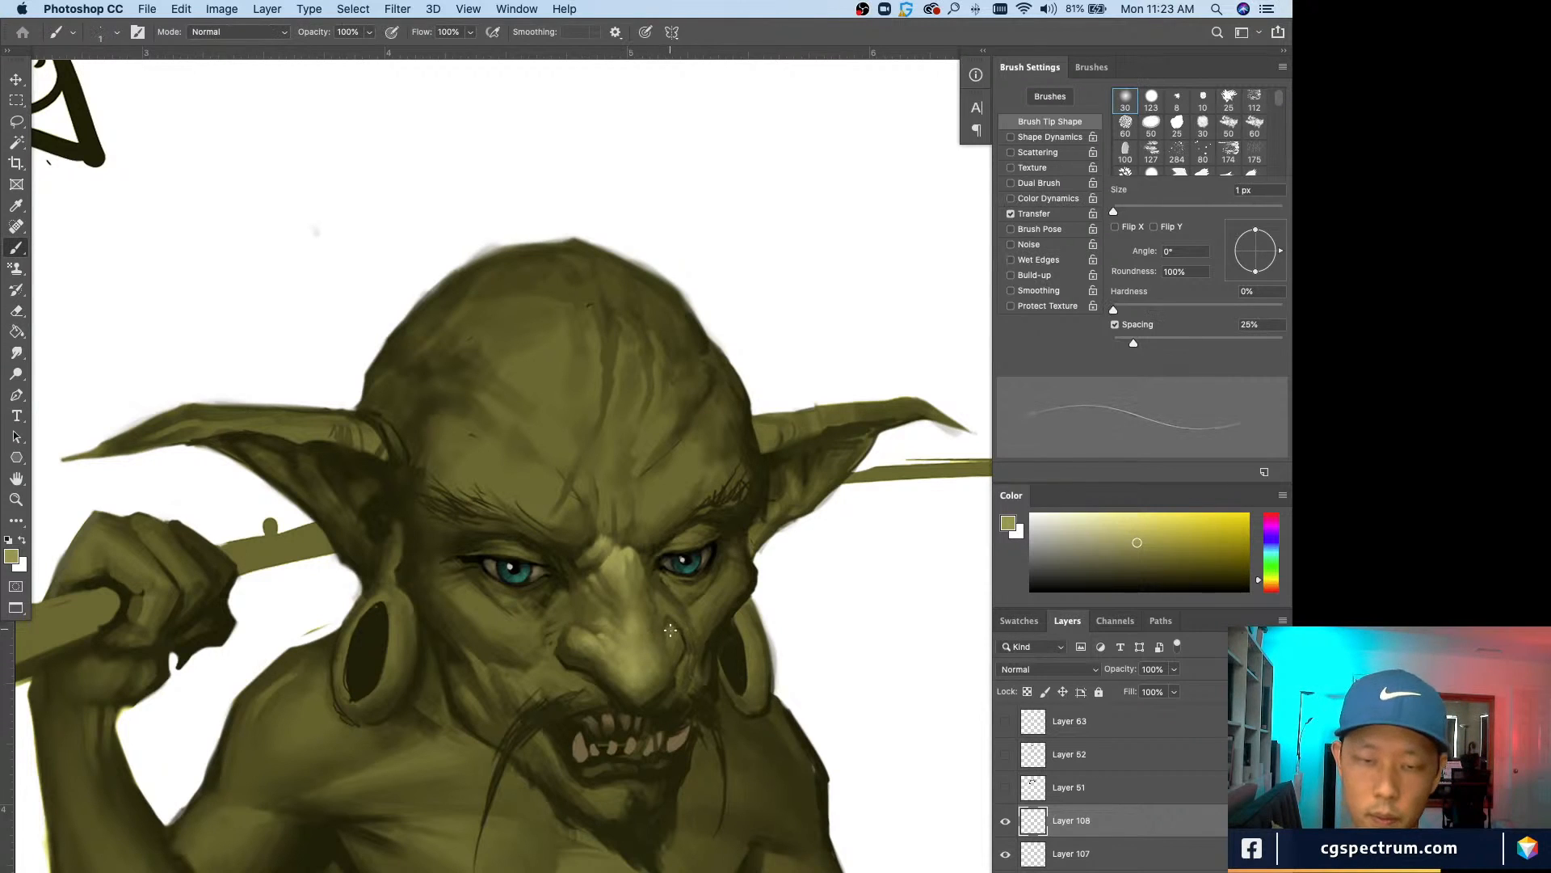
key("bracketright")
key("bracketright")
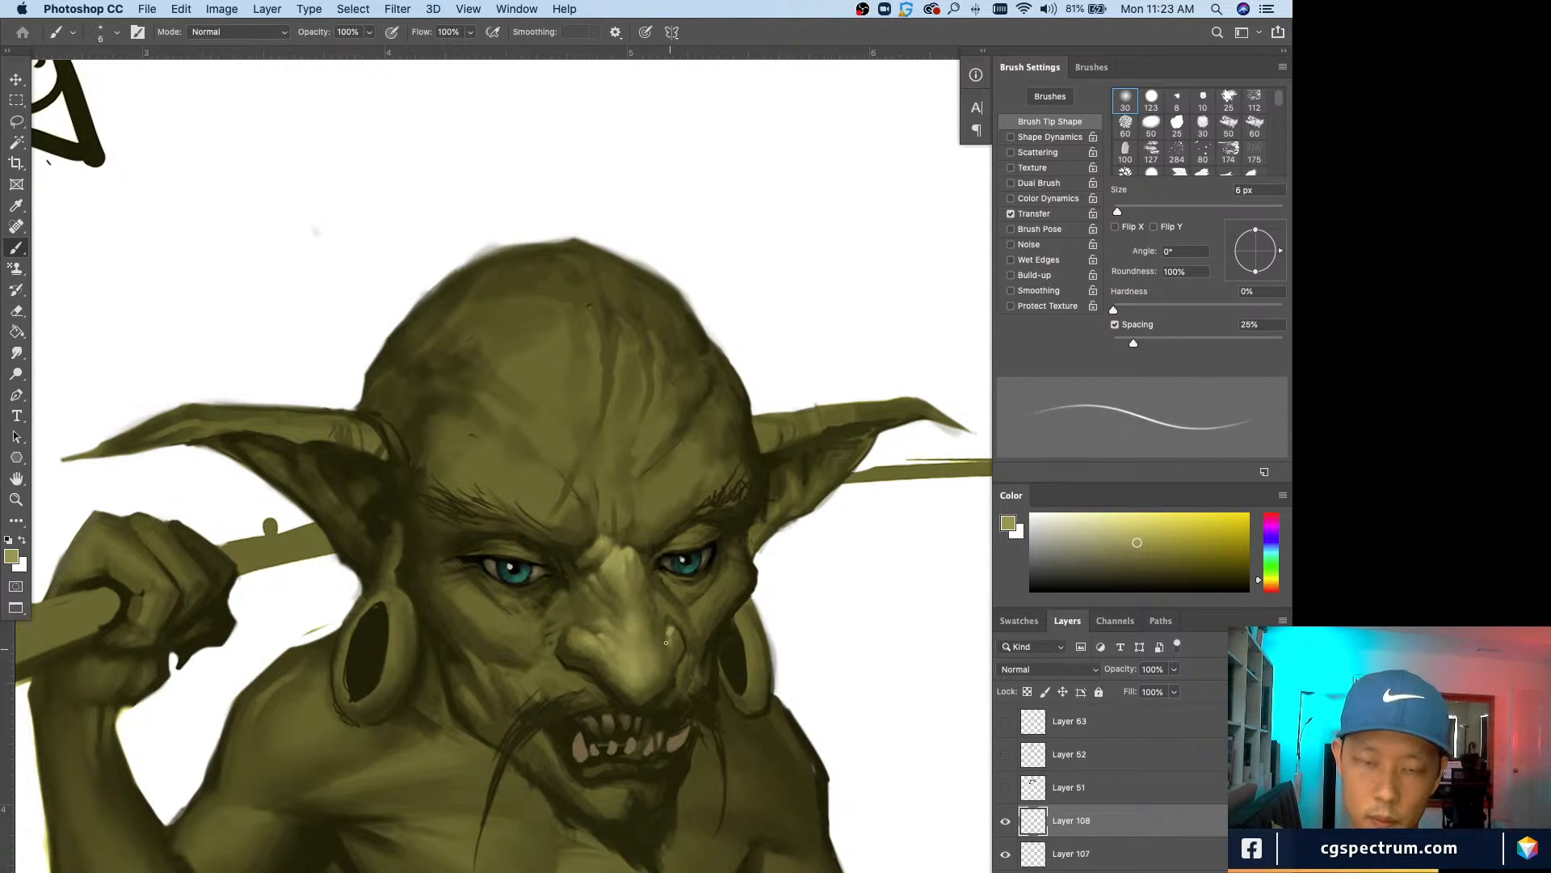
key("bracketleft")
key("bracketleft")
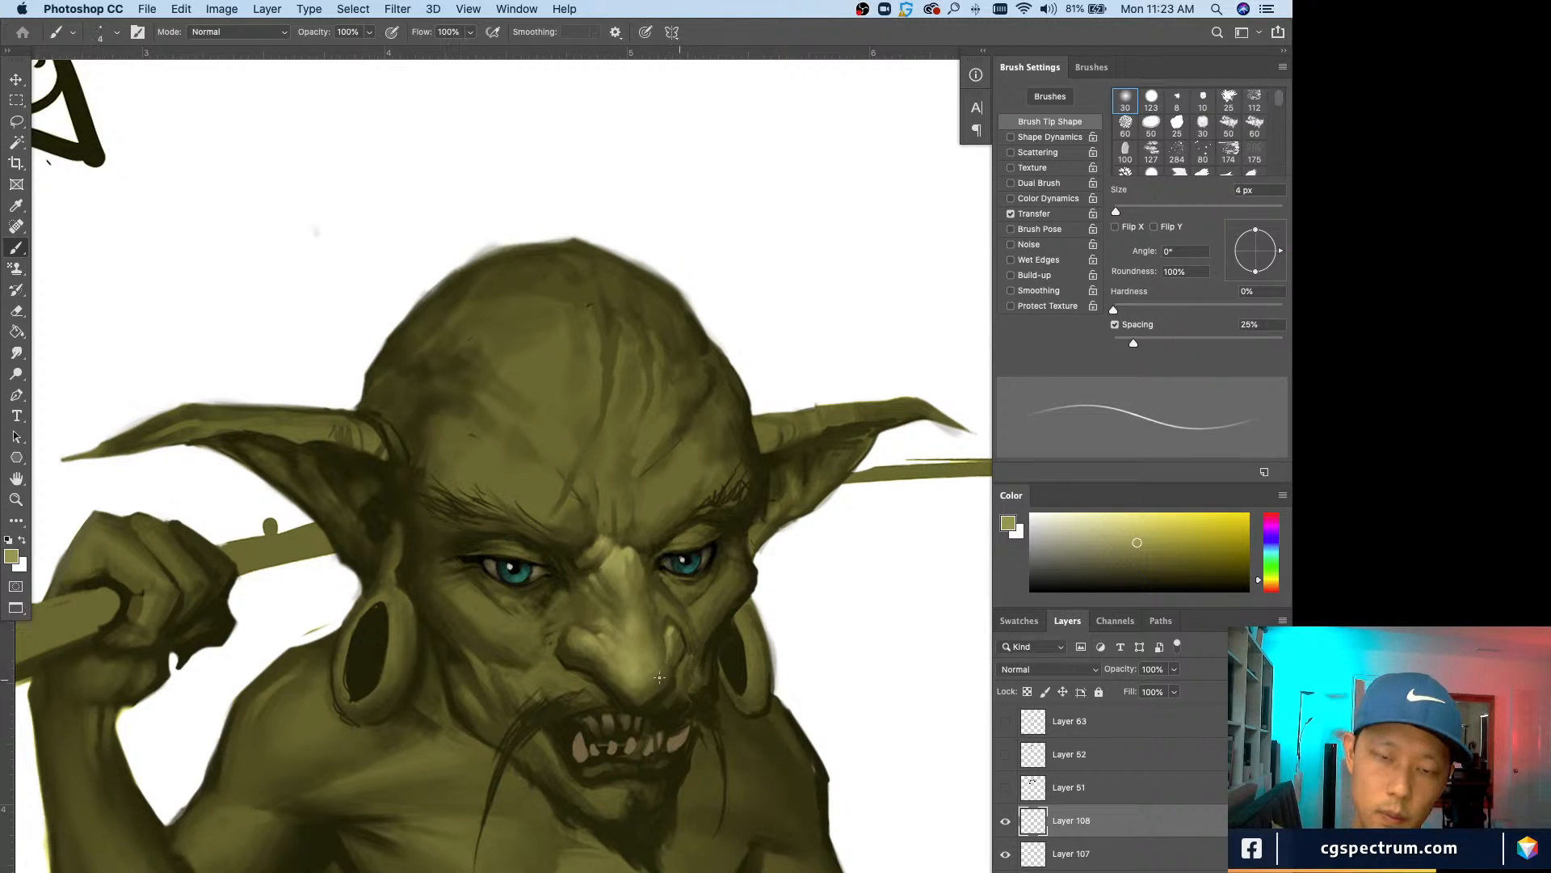
key("bracketright")
key("bracketright")
key("bracketright")
key("bracketright")
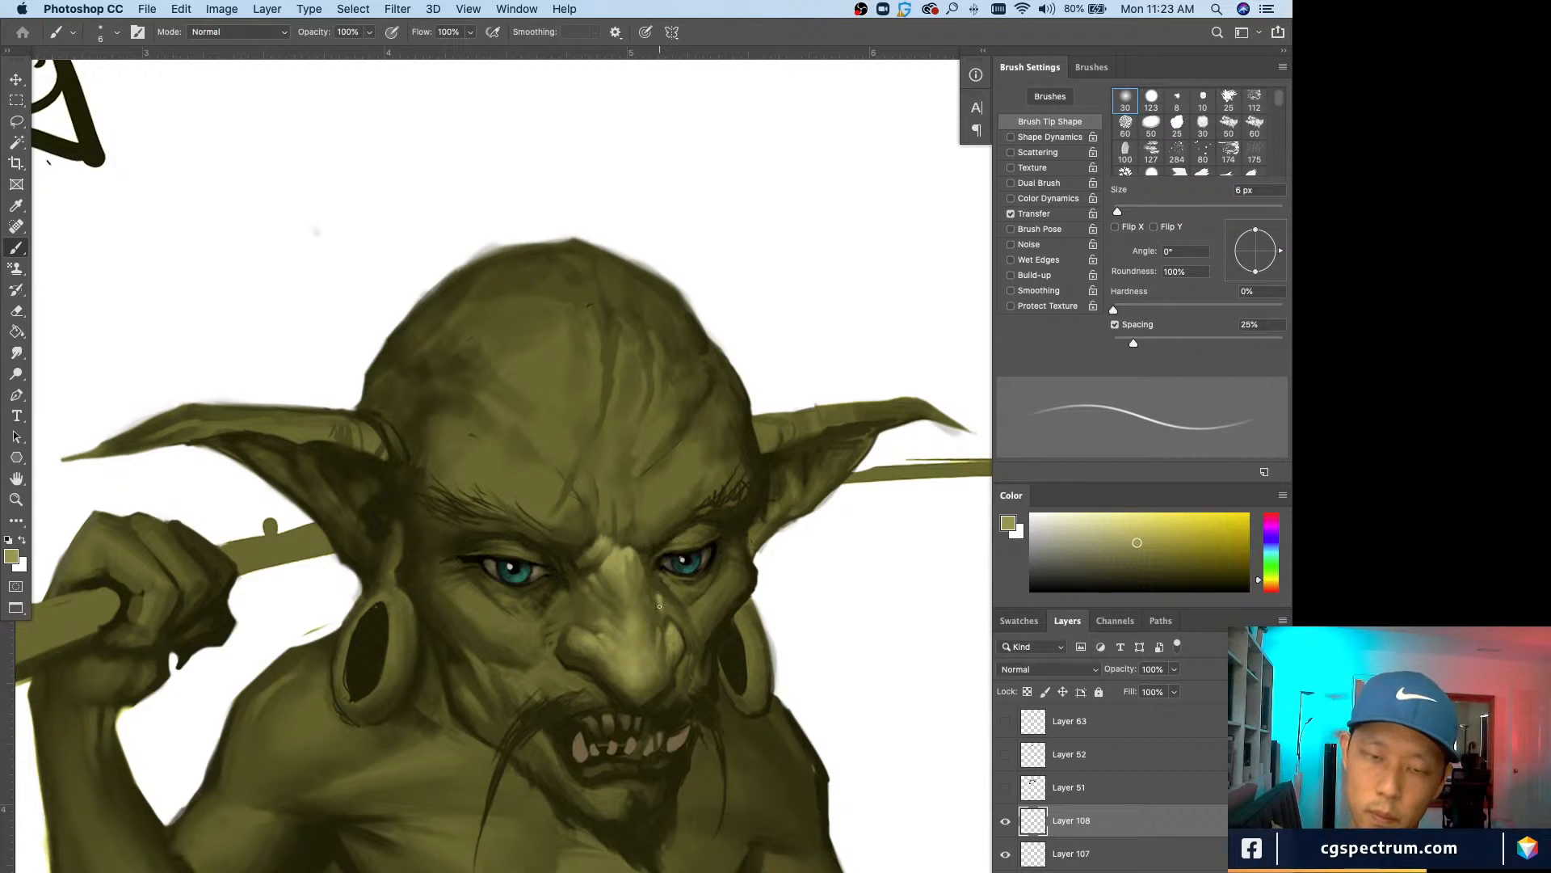
key("bracketright")
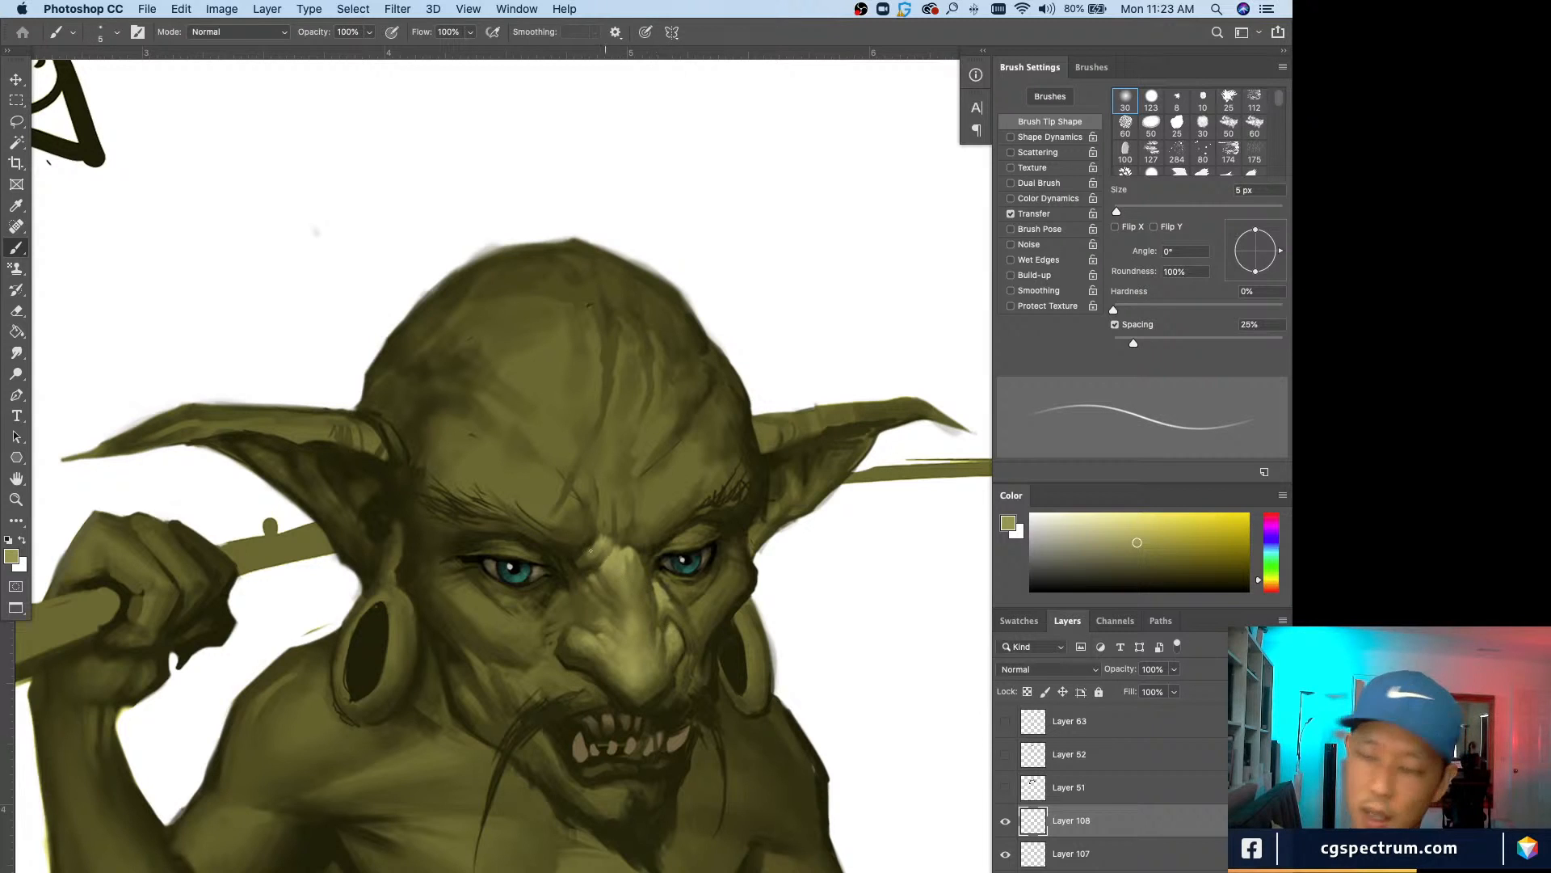
Step: Refine the highlight on the far side of the nose bridge beside the eye with a 2 to 5 px brush and 15 px eraser
key("e")
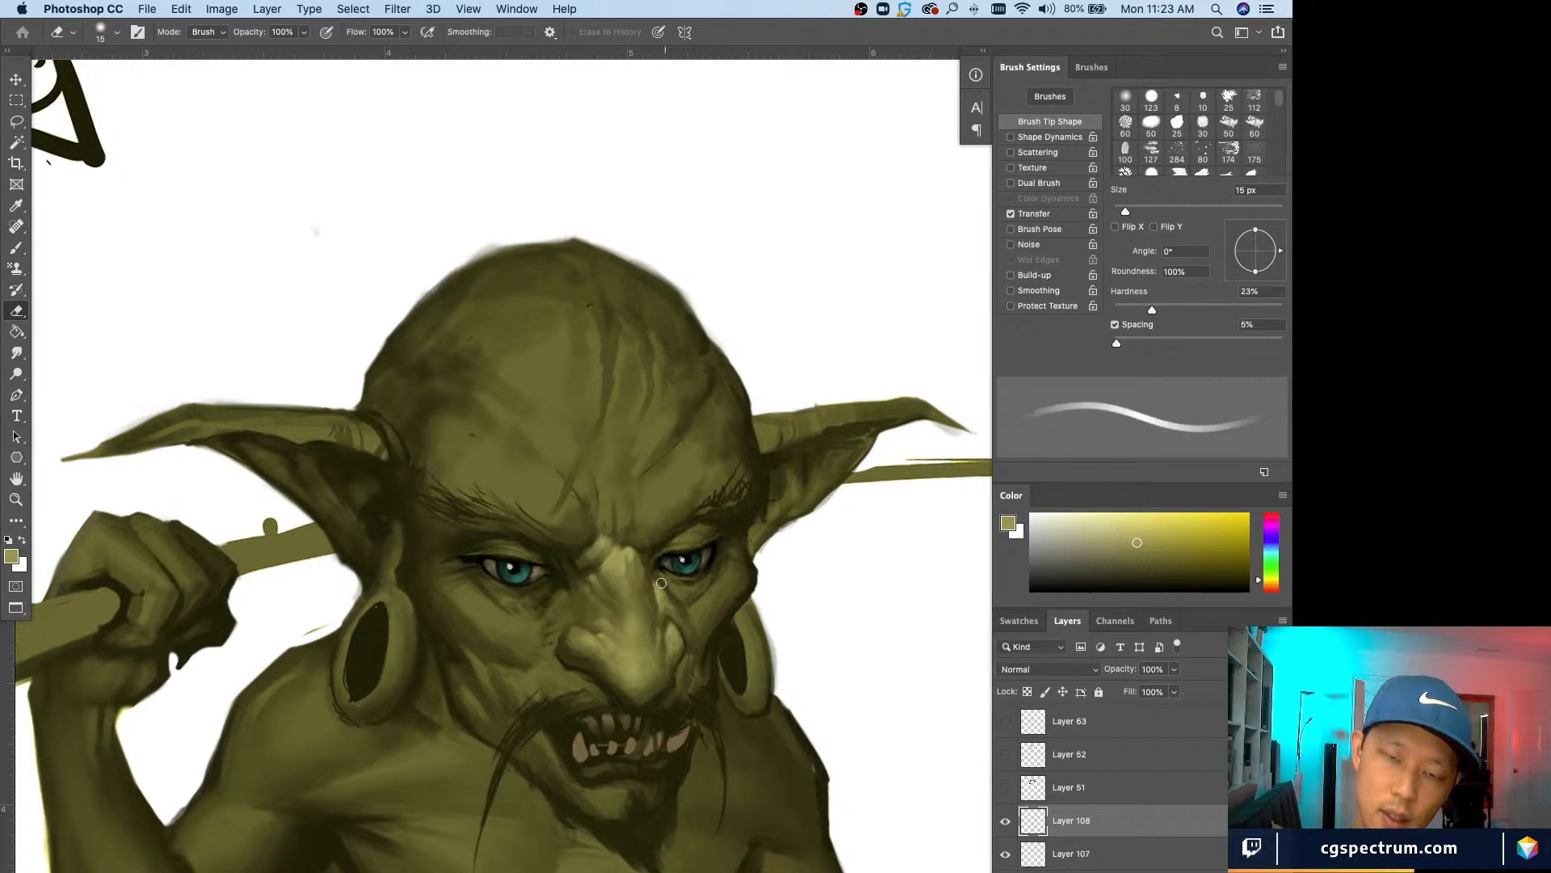
key("b")
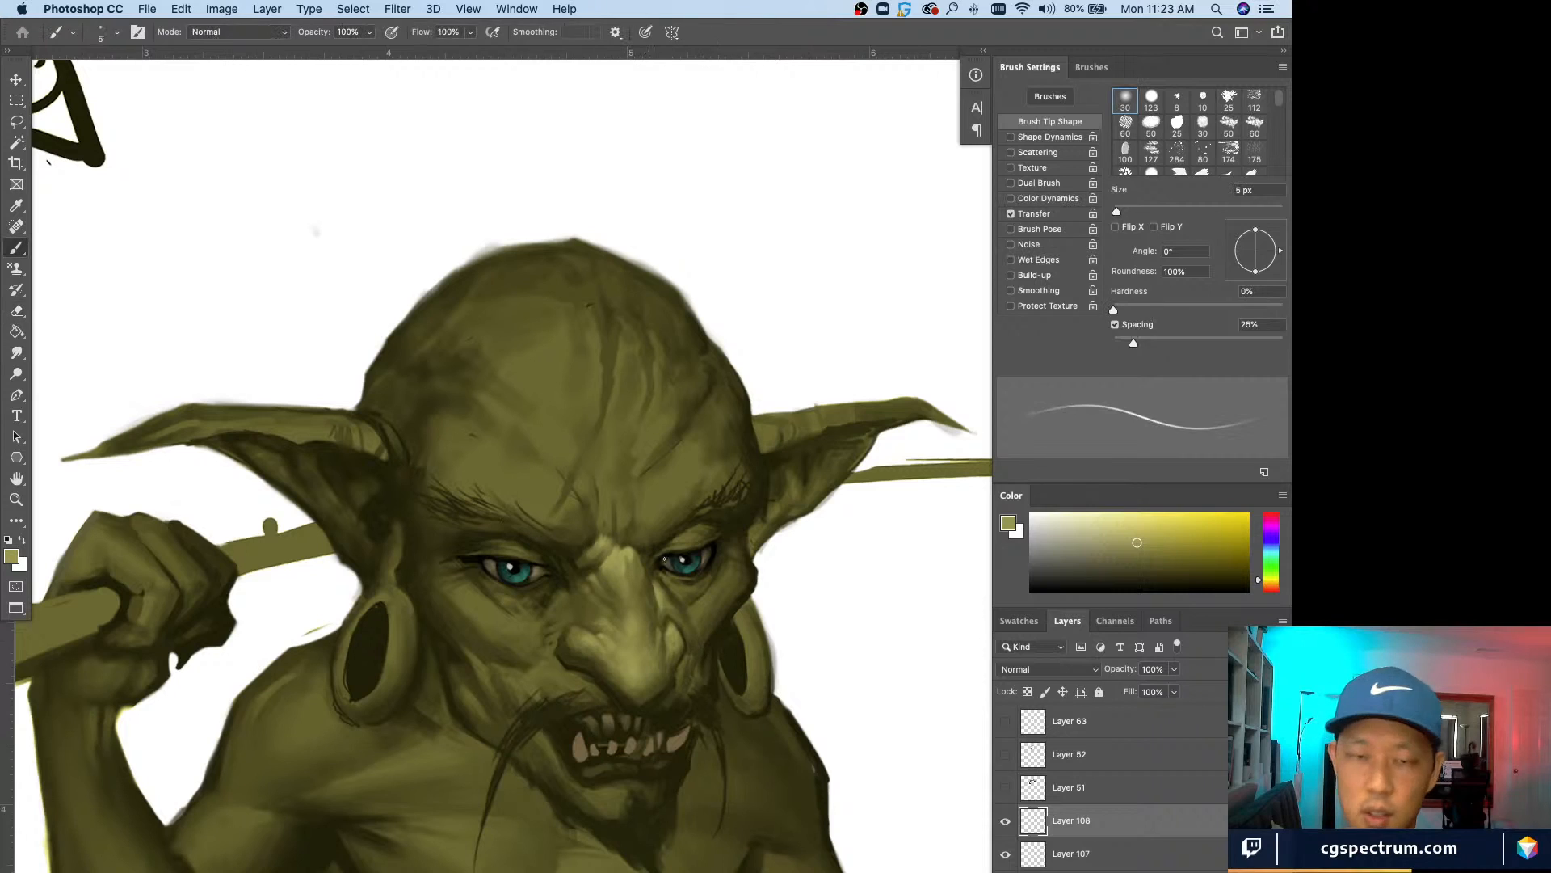
key("bracketleft")
key("bracketleft")
key("bracketleft")
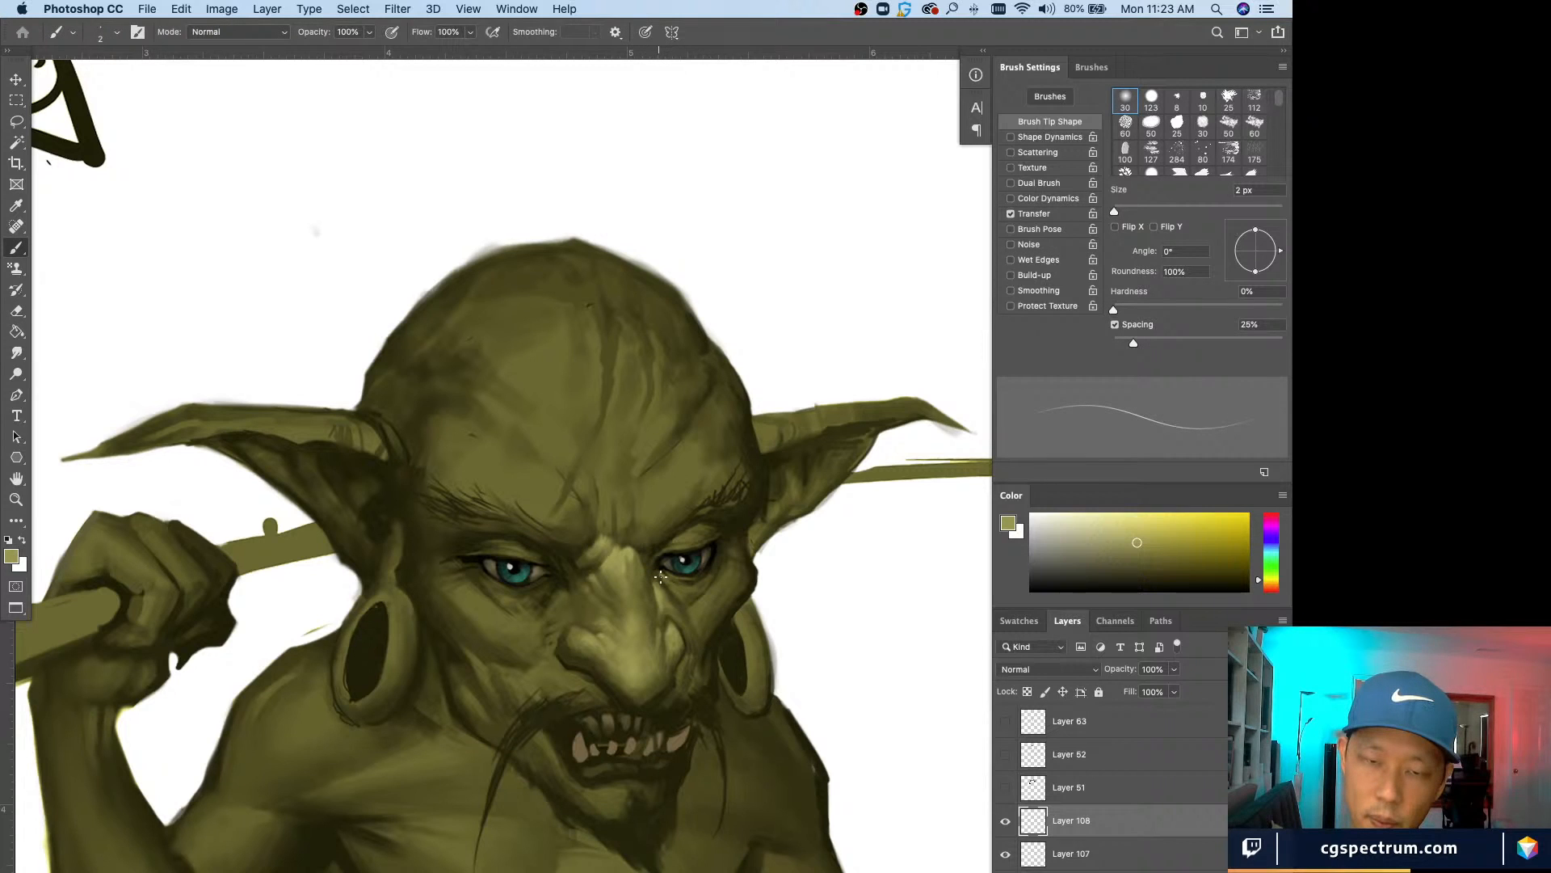
key("bracketright")
key("bracketright")
key("bracketright")
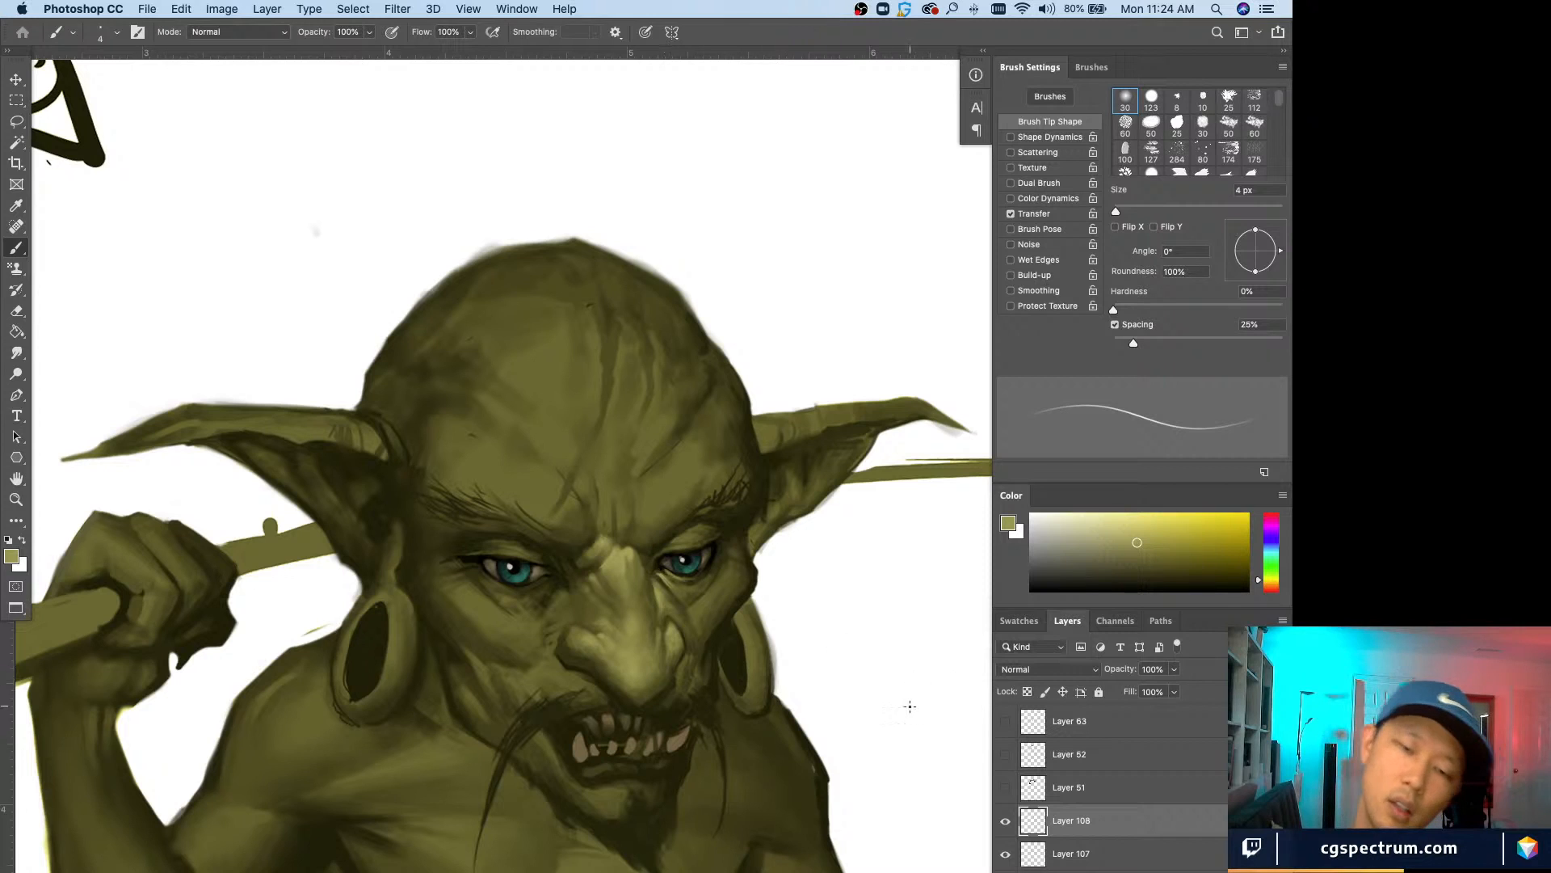
key("bracketright")
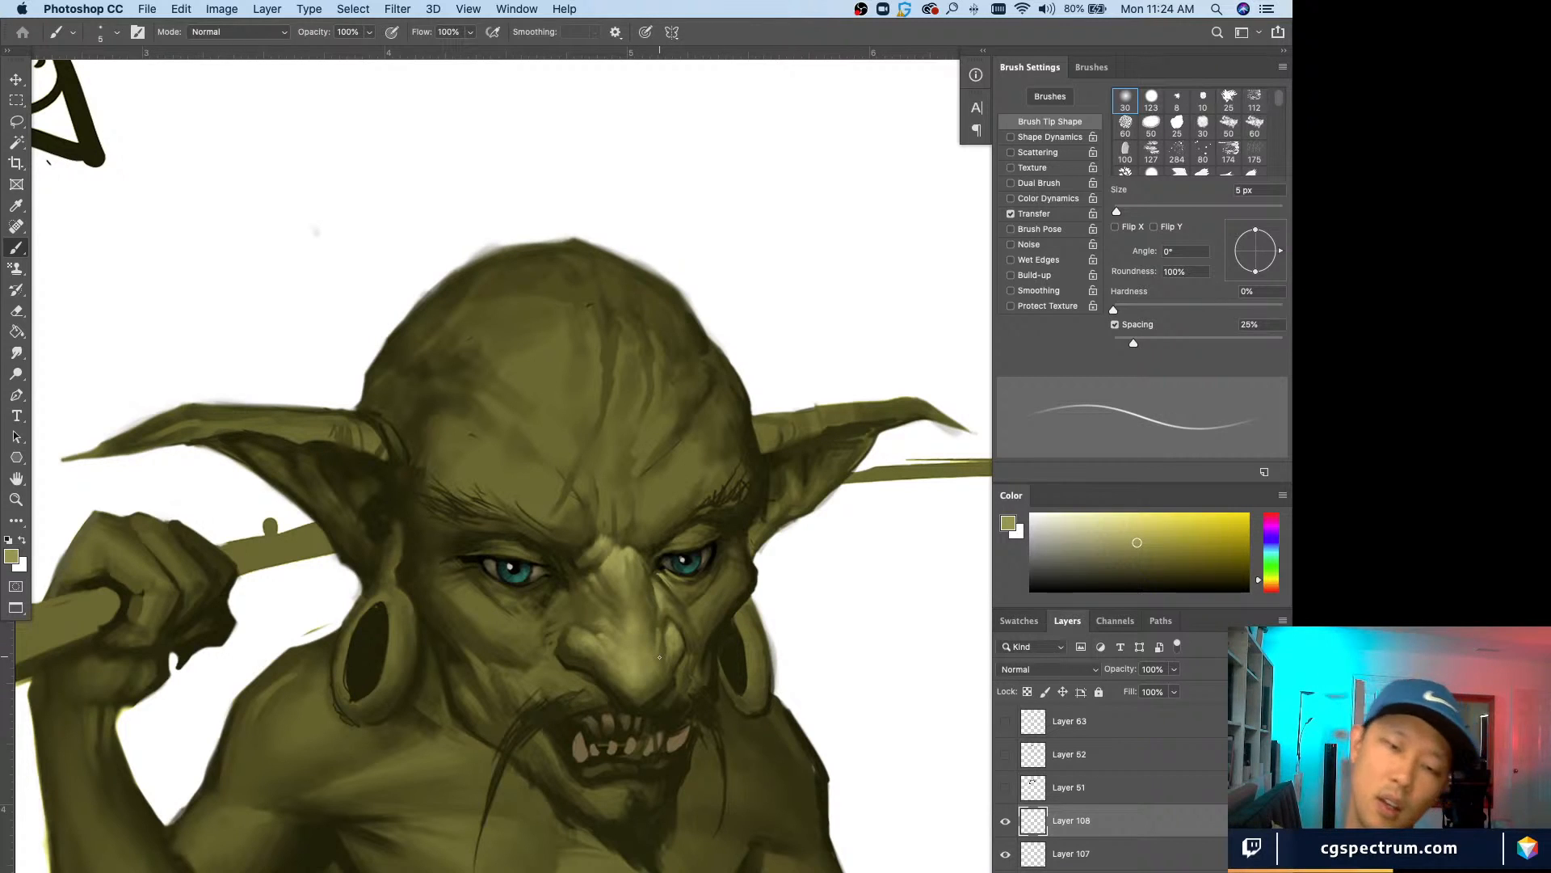
key("e")
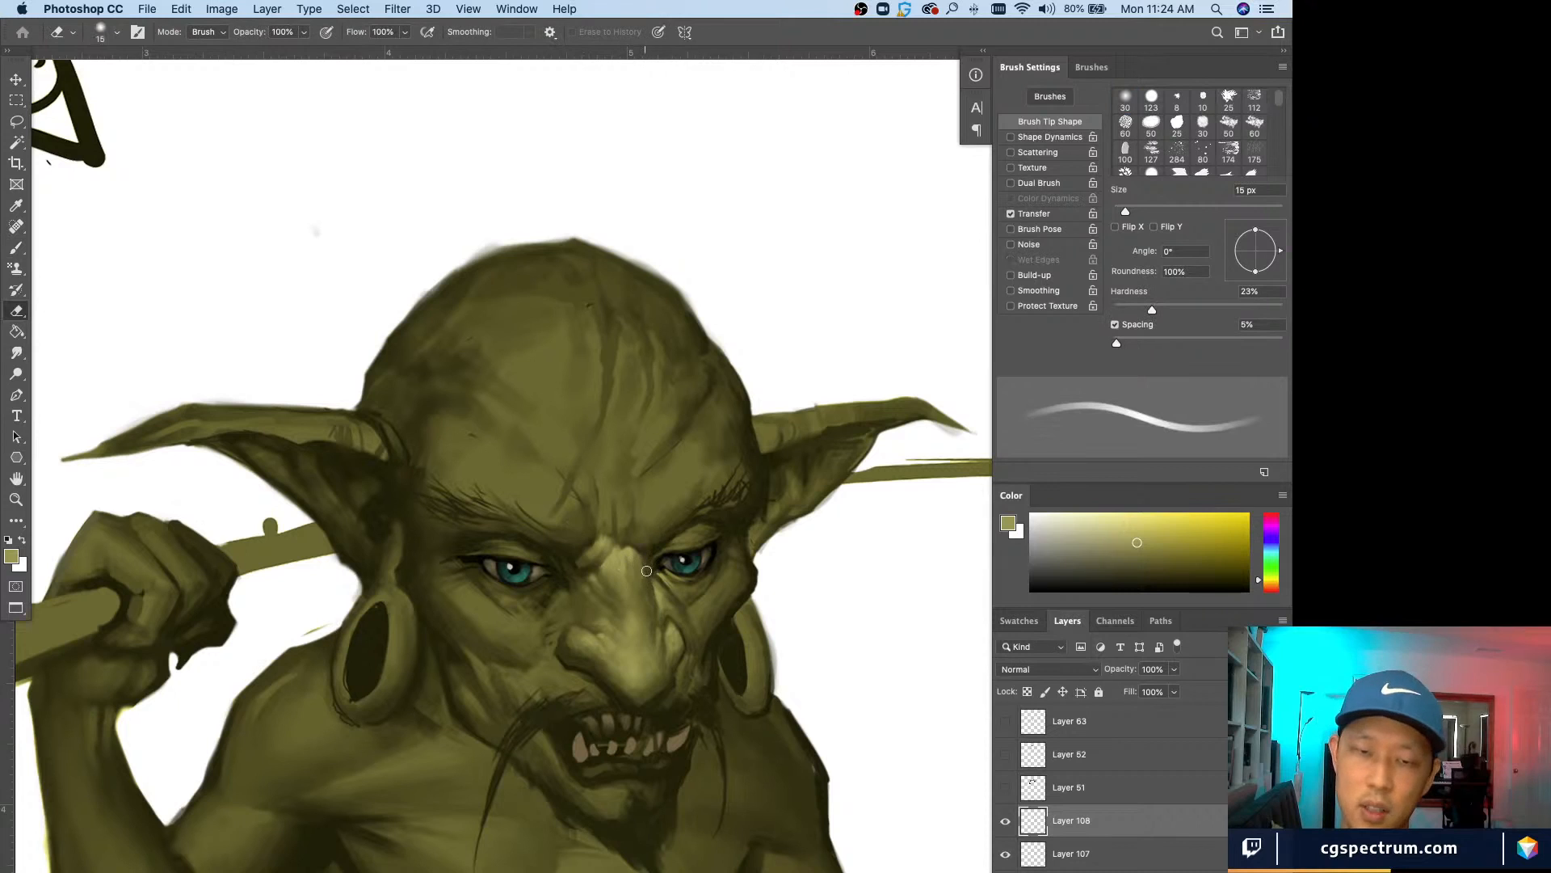
key("b")
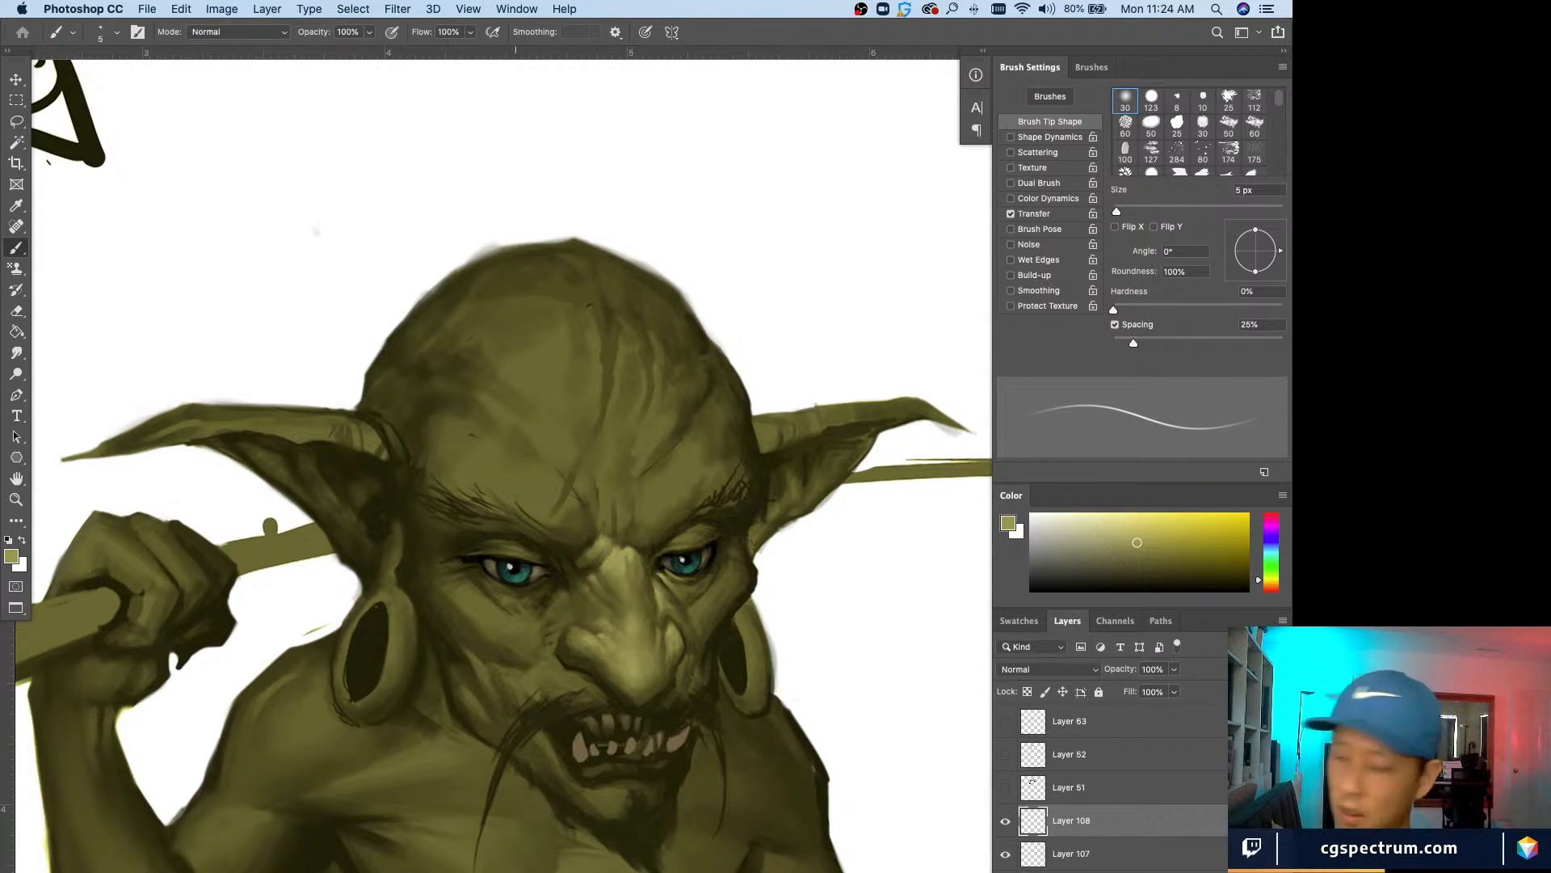
Step: Sample a light tone from the nose bridge and toggle Layer 108 off and on to compare the nose highlights
left_click(621, 550, "alt")
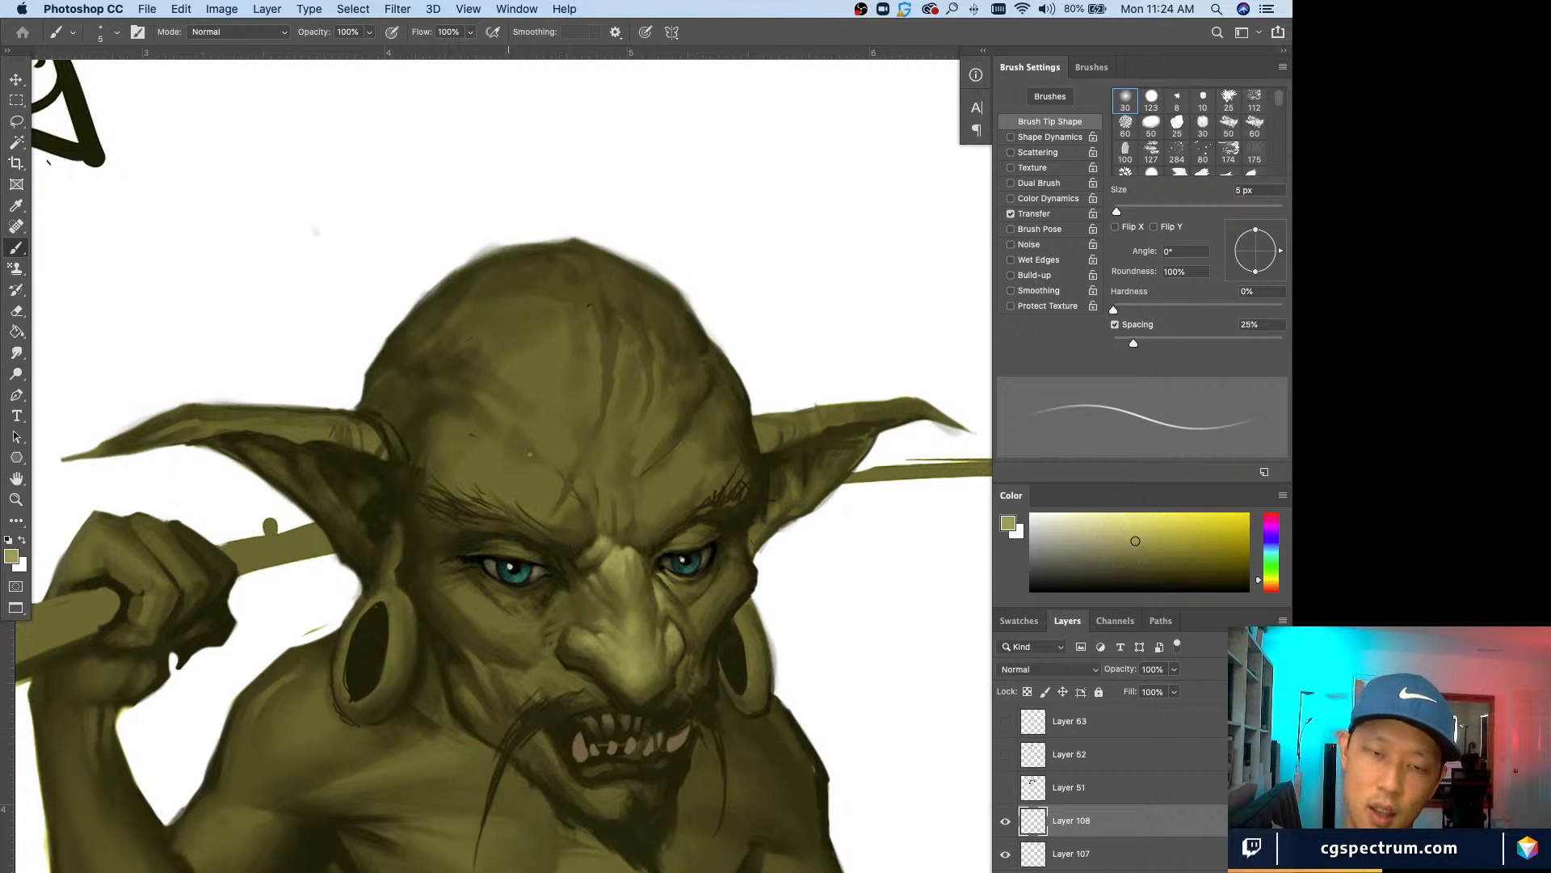
left_click(1005, 821)
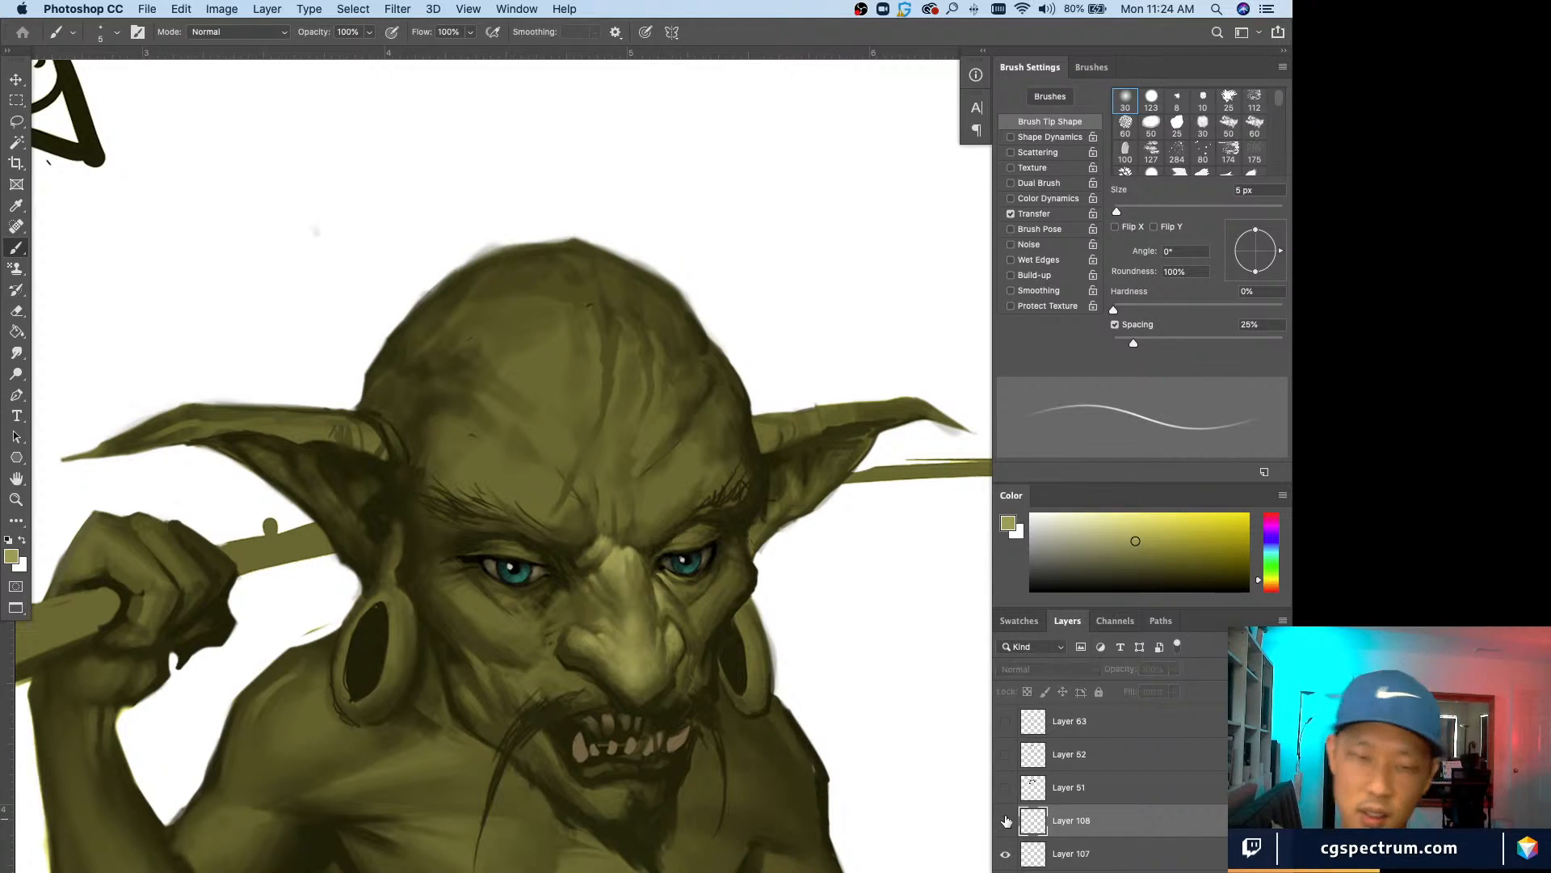
left_click(1005, 821)
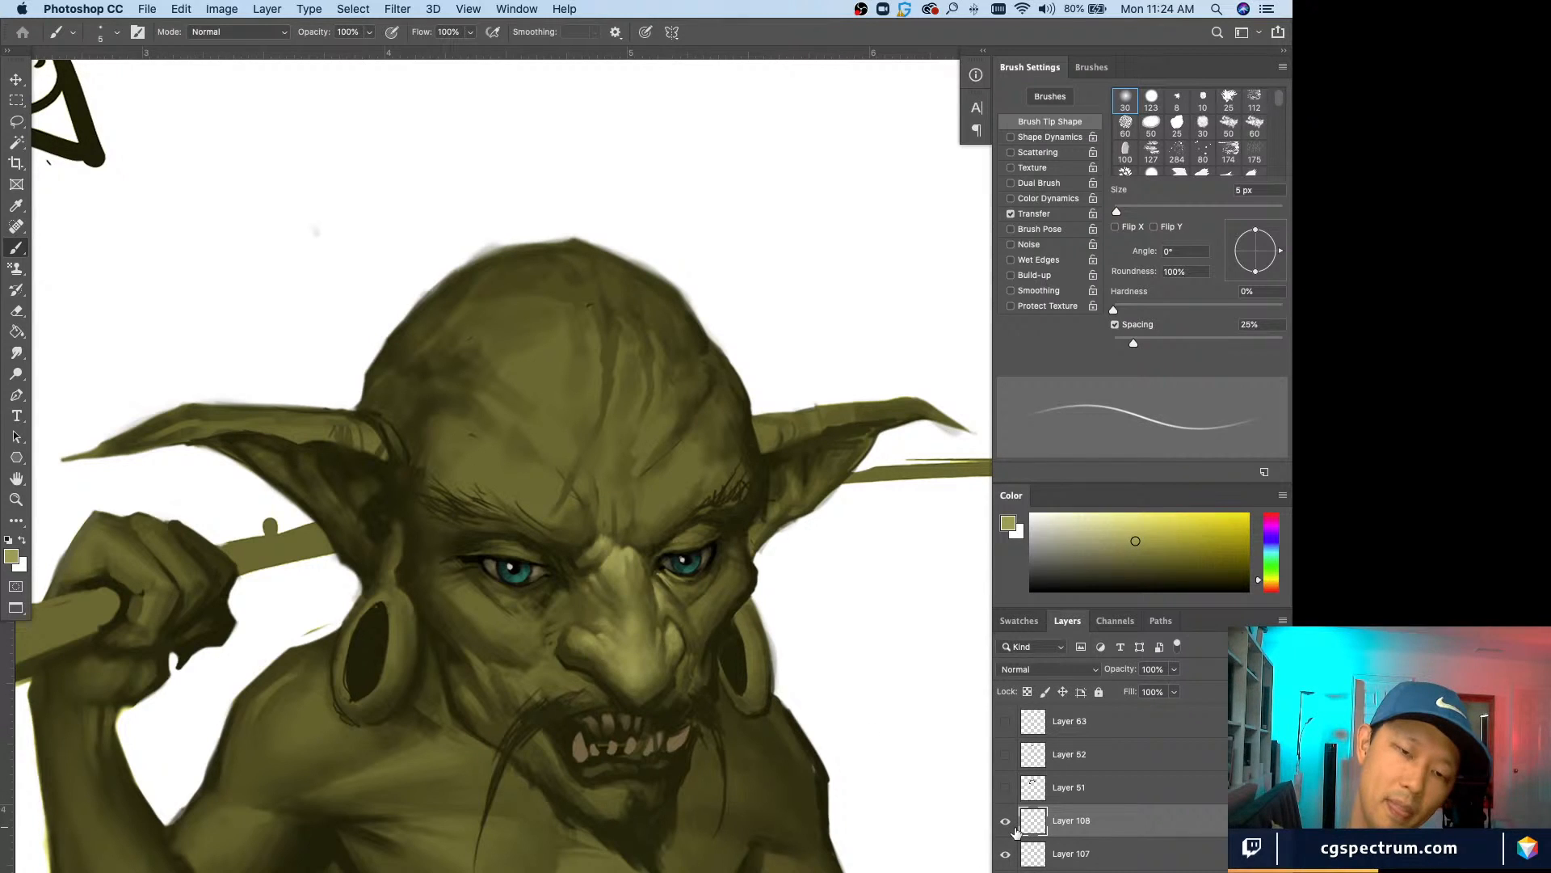
Step: Add a new layer and paint a thin highlight above the inner end of the far eyebrow with a 3 px brush
scroll(521, 486, "up", 2)
key("bracketright")
key("bracketright")
key("bracketright")
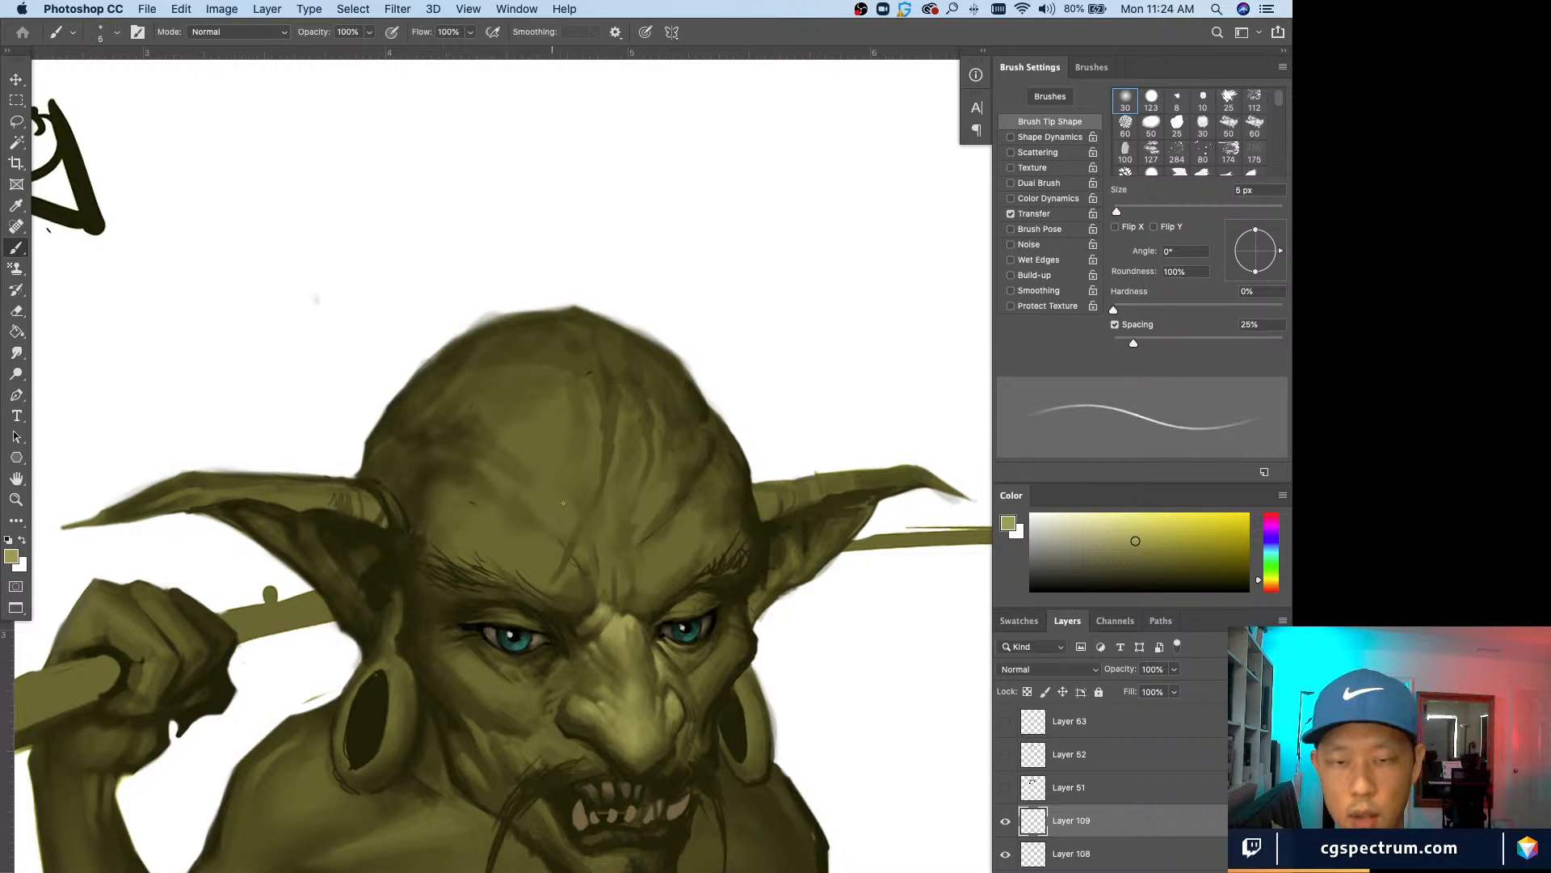
key("bracketleft")
key("bracketleft")
key("bracketleft")
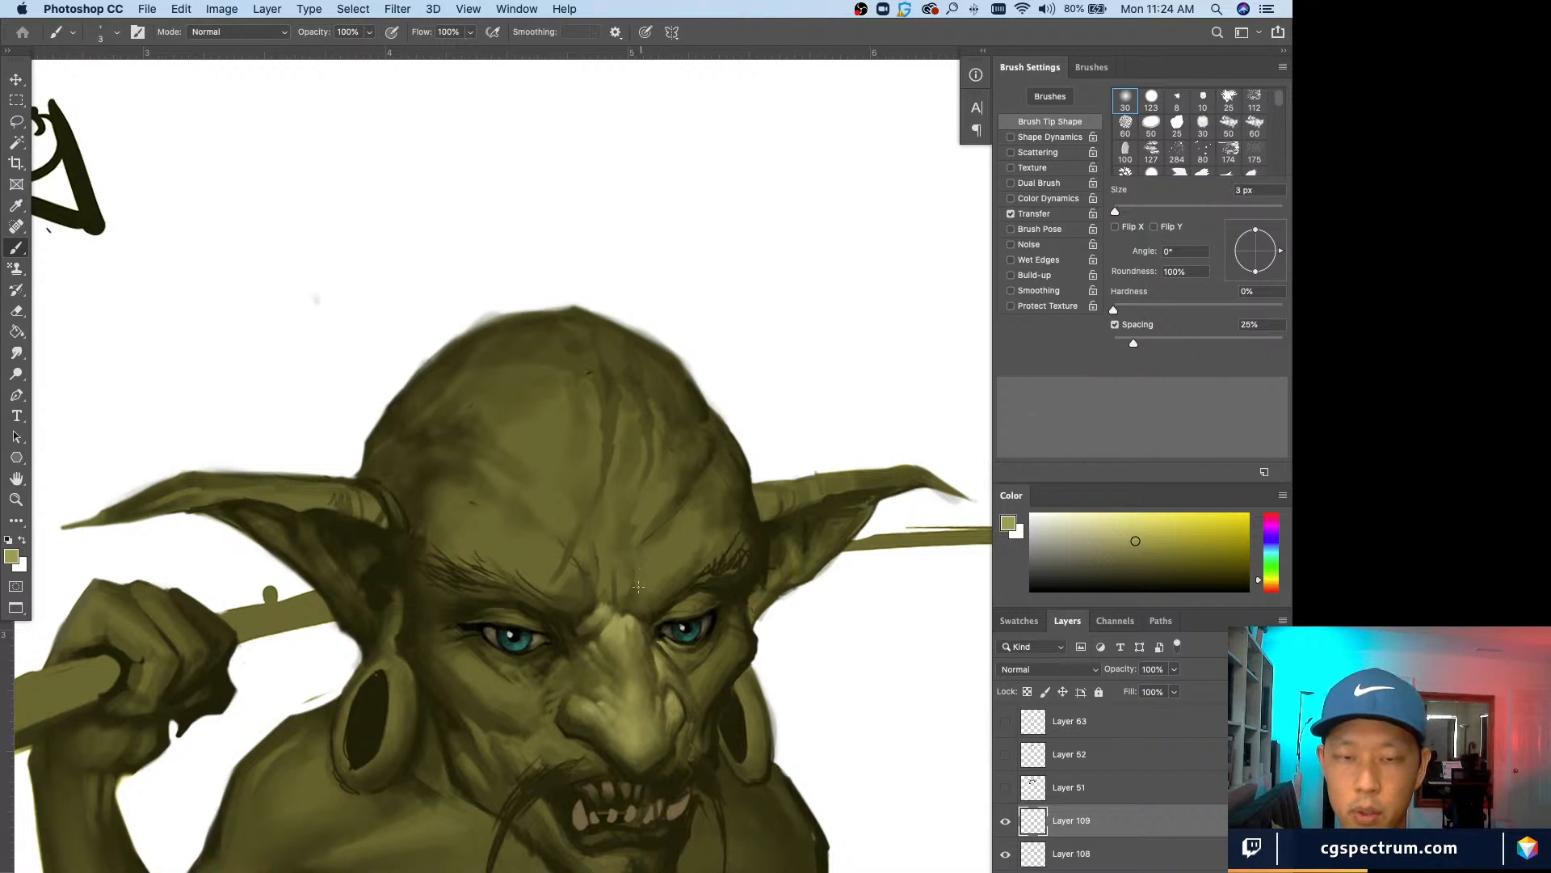
left_click_drag(638, 586, 638, 572)
left_click(622, 619, "alt")
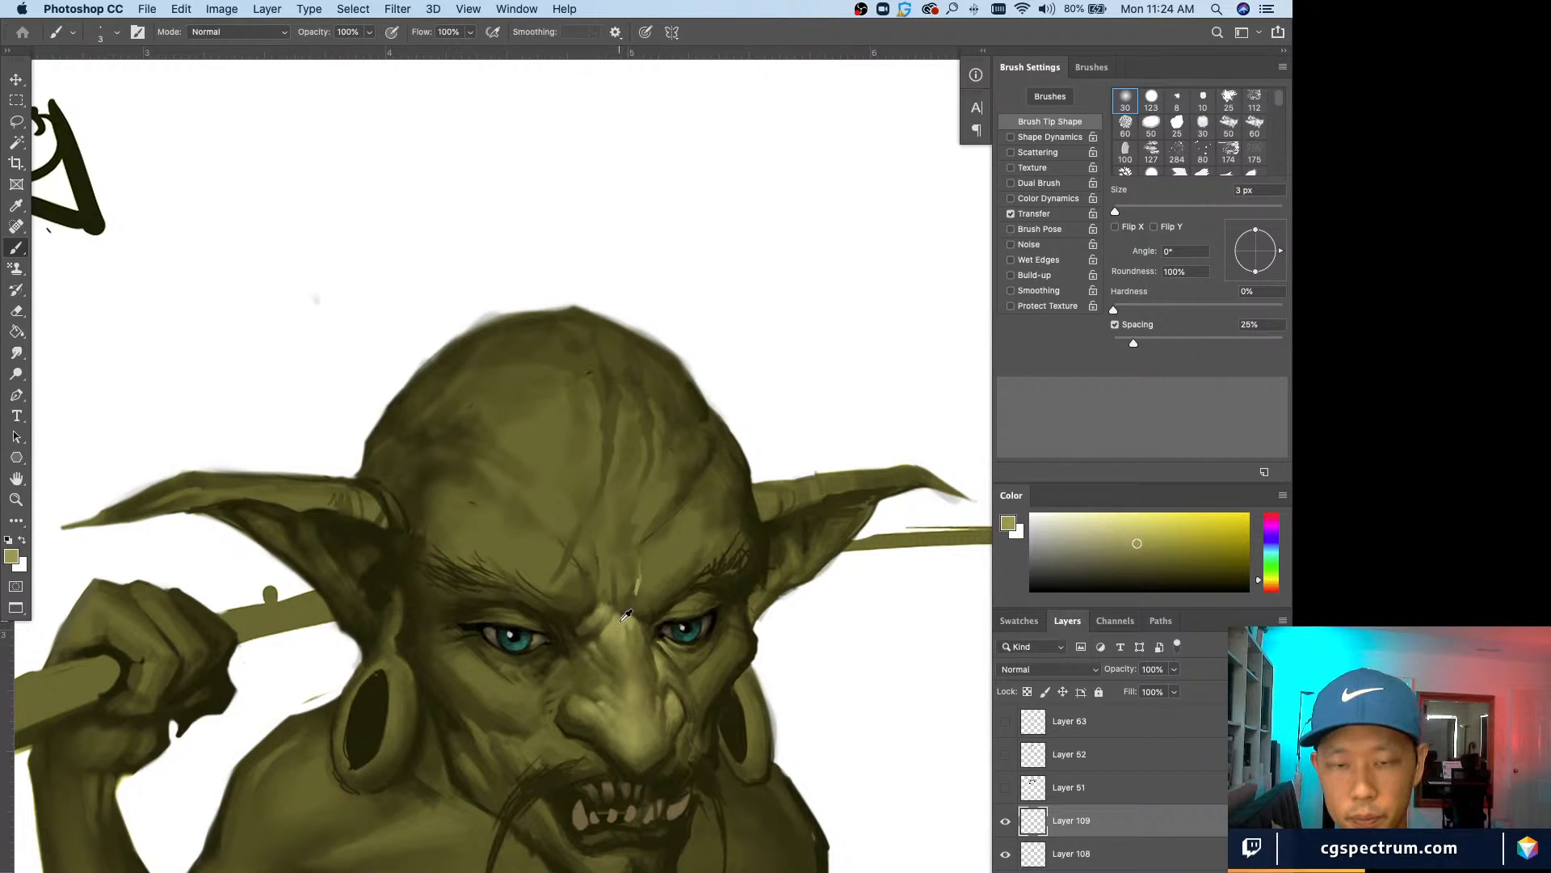
Step: Widen the highlight over the inner part of the far brow ridge with a sampled light tone and a 5 to 10 px brush
key("bracketright")
key("bracketright")
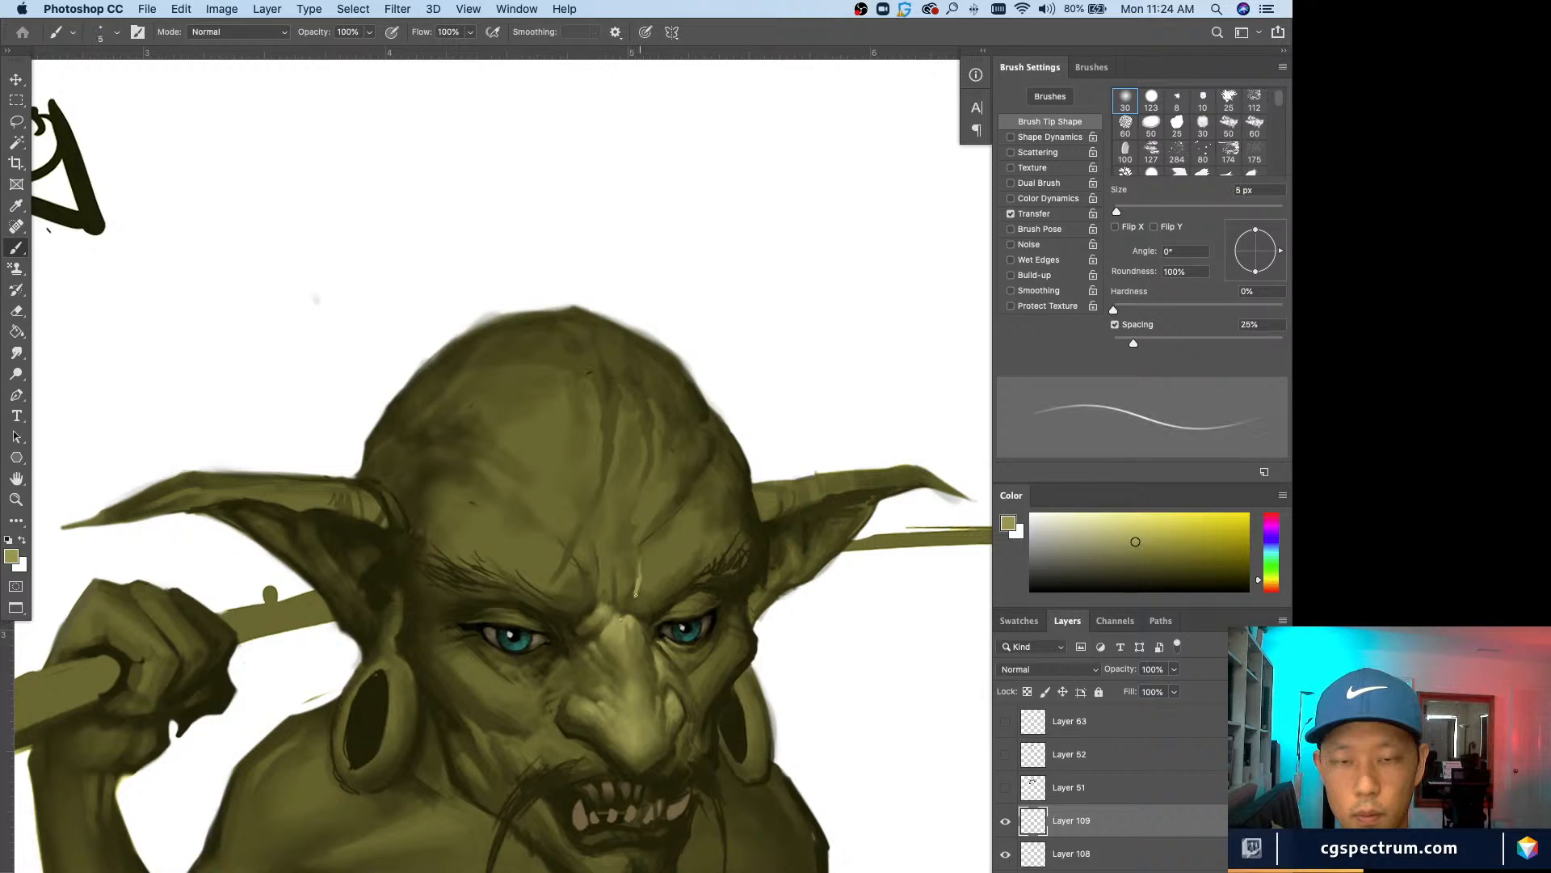
key("bracketright")
key("bracketright")
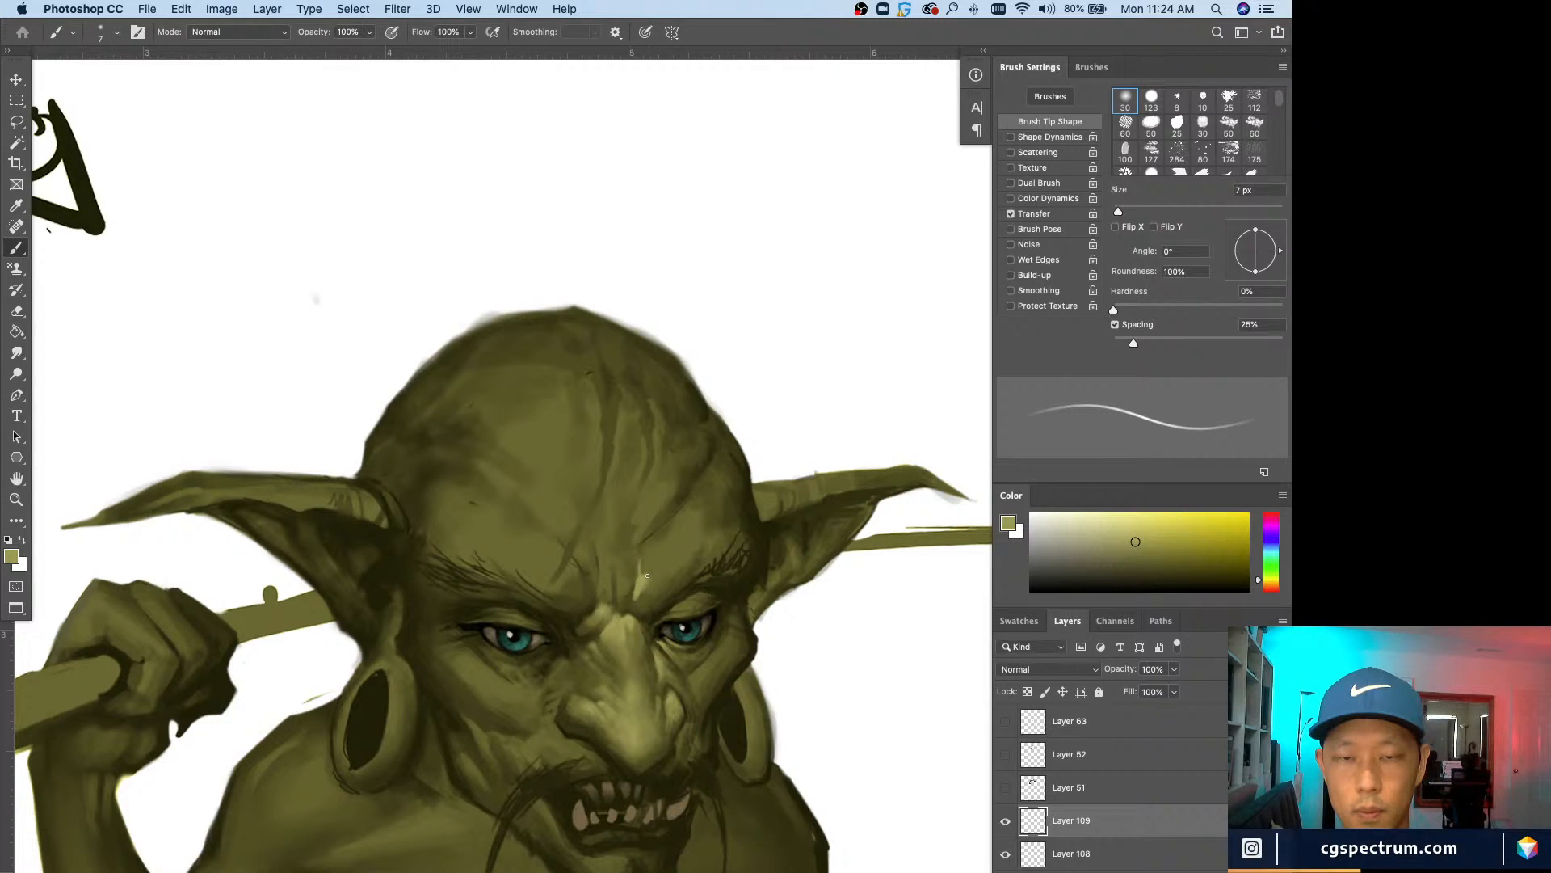
mouse_move(651, 545)
left_mouse_down()
mouse_move(645, 572)
mouse_move(677, 563)
left_mouse_up()
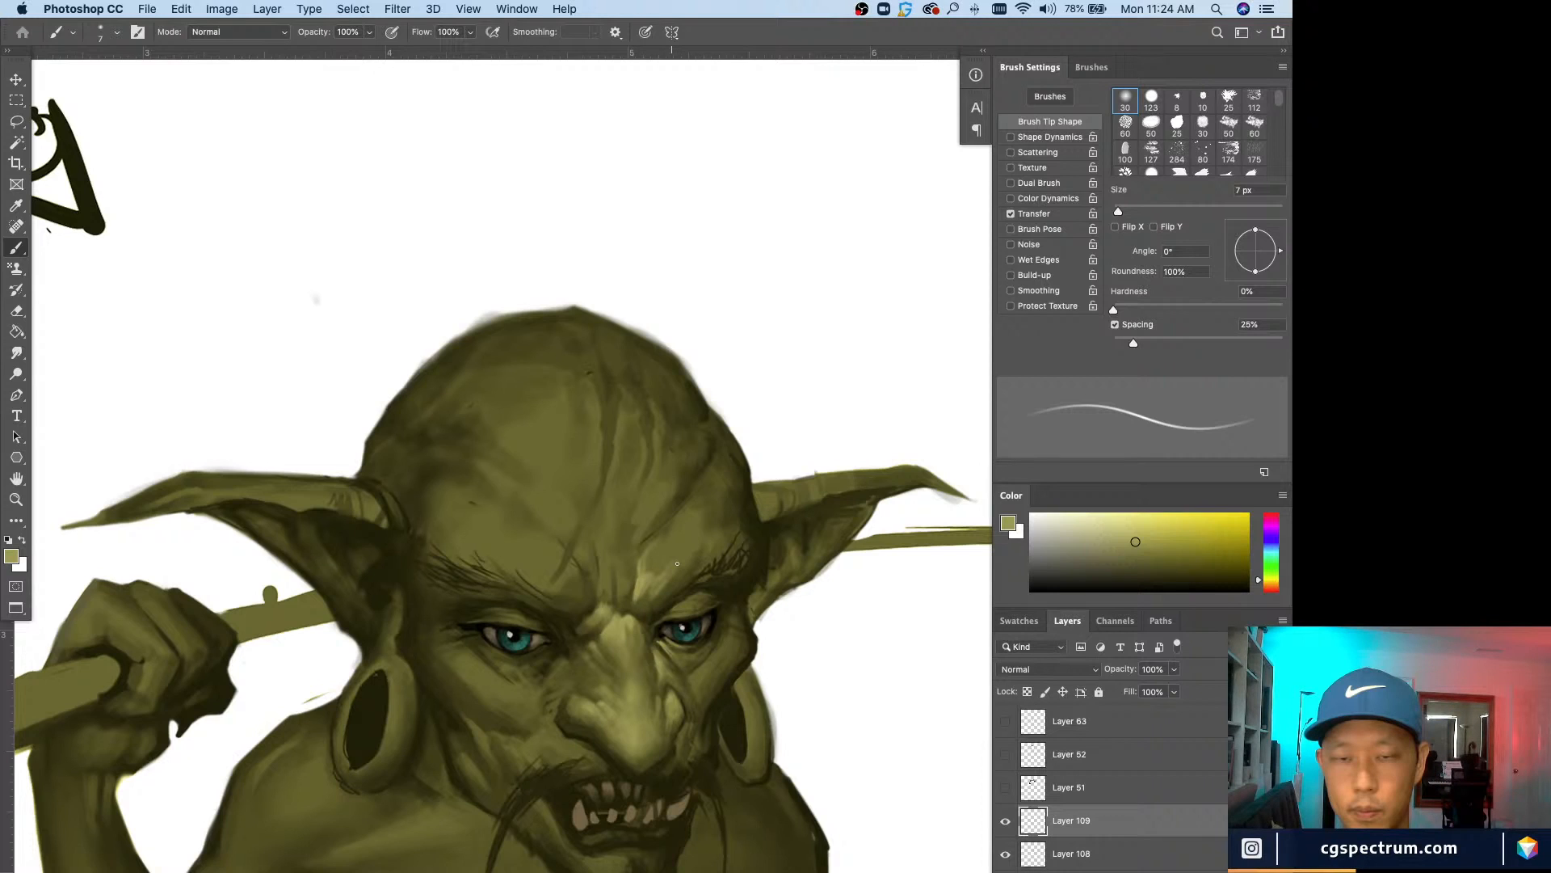
key("bracketright")
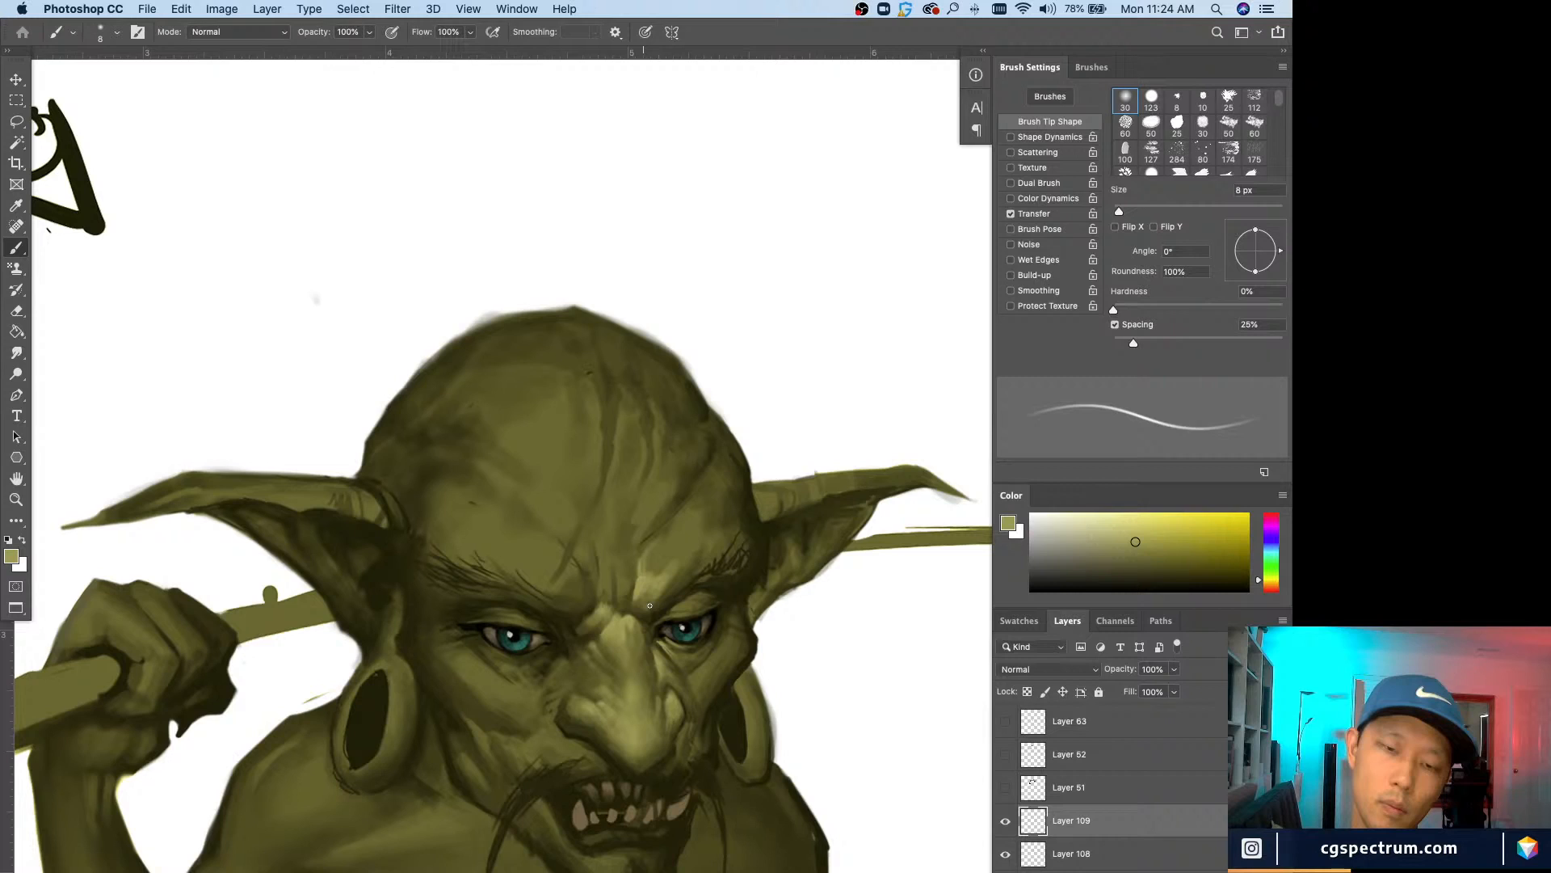
key("bracketright")
key("bracketright")
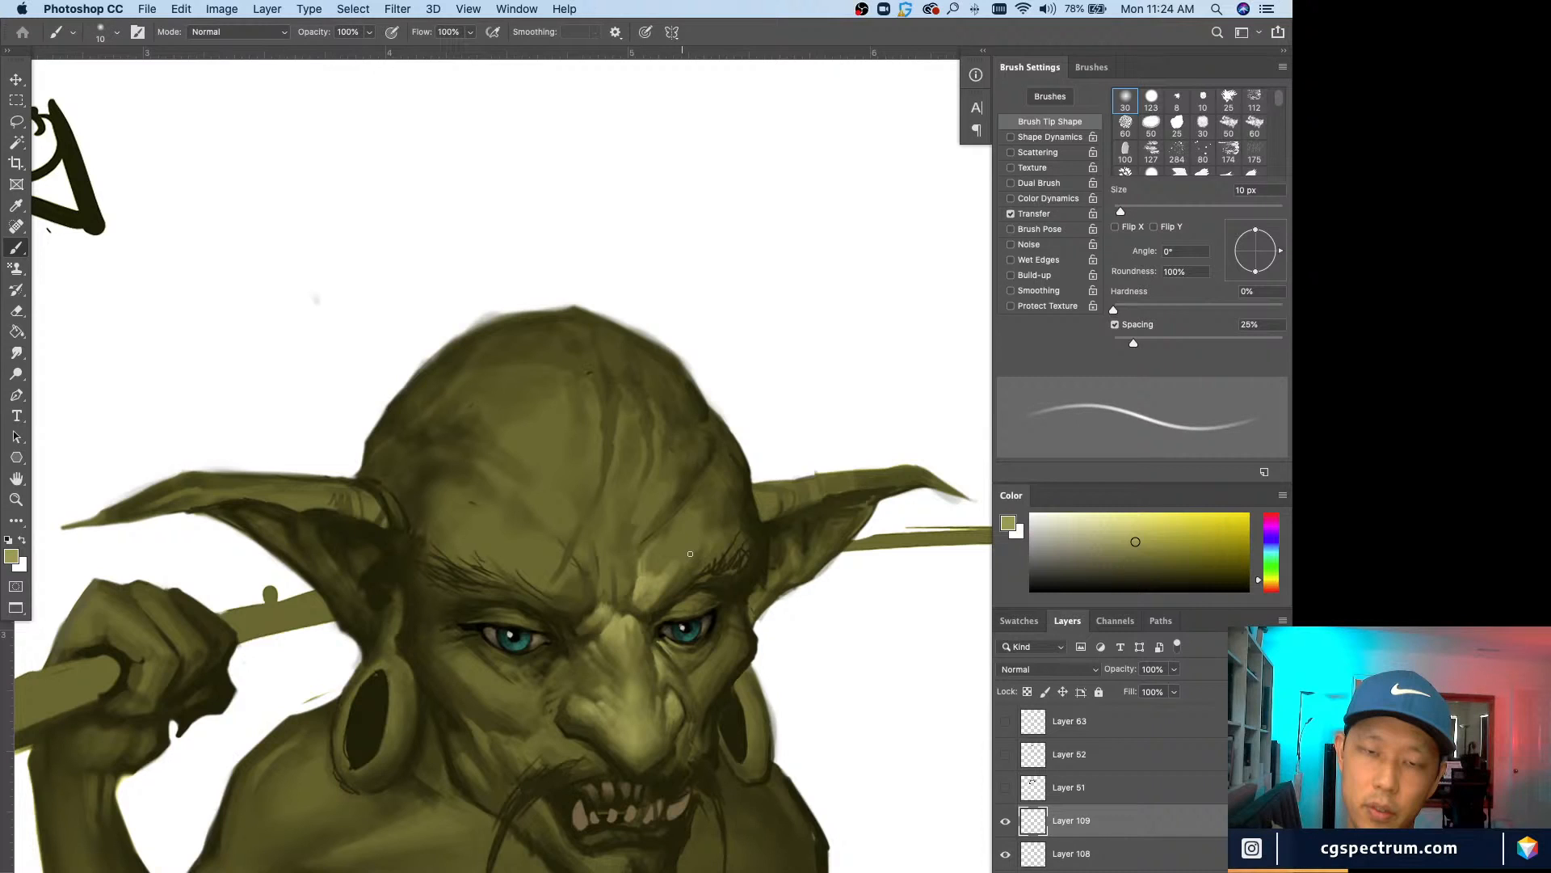
key("bracketleft")
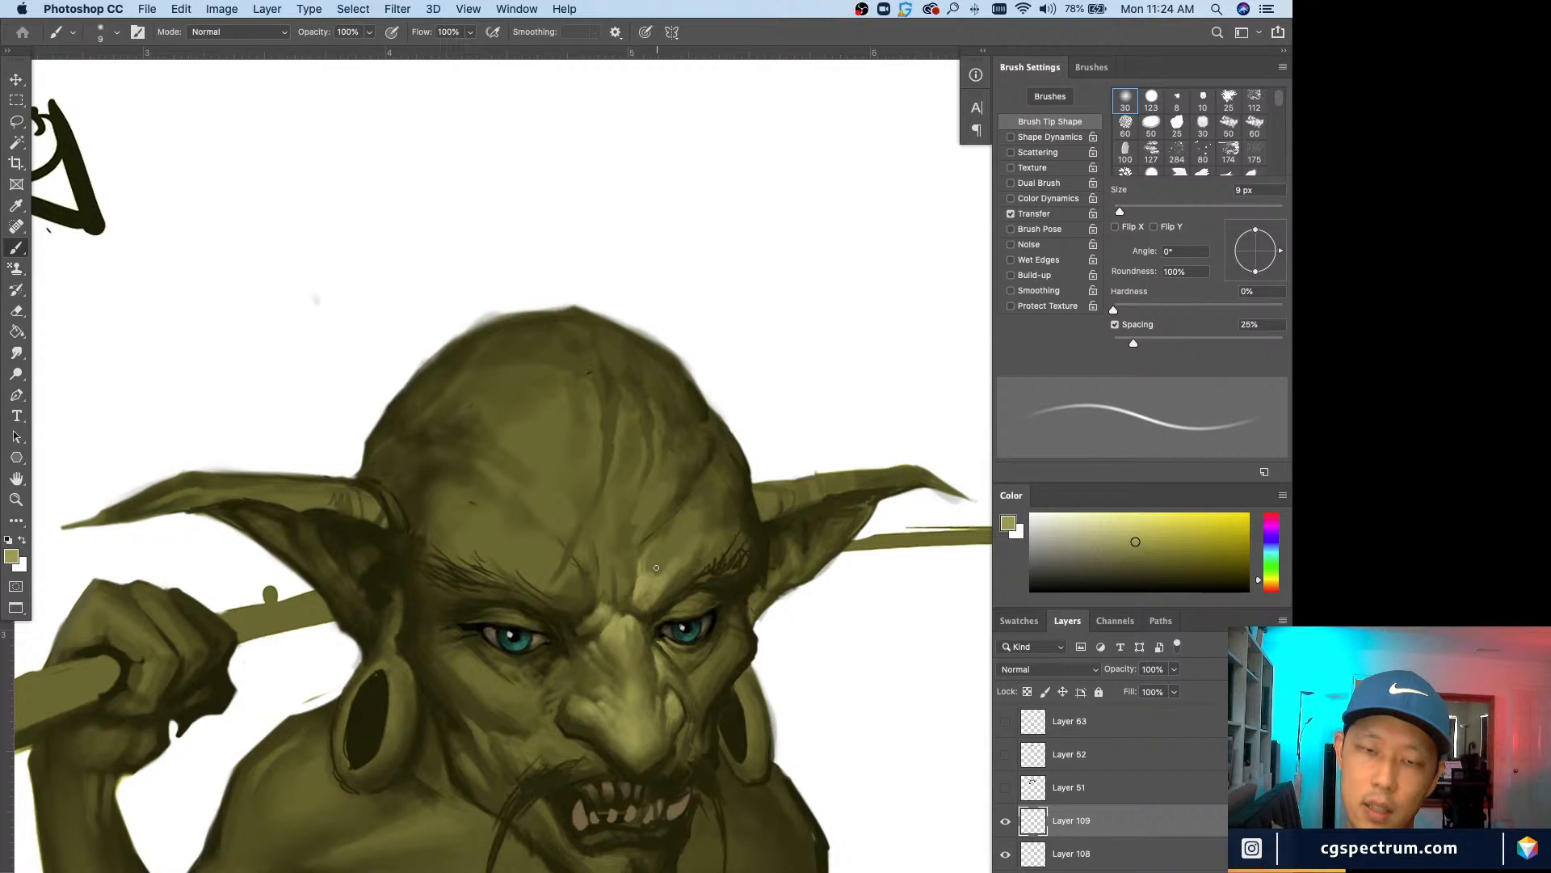
Step: Paint a highlight along the diagonal crease above the far brow with a 6 to 10 px brush
key("bracketleft")
key("bracketleft")
key("bracketleft")
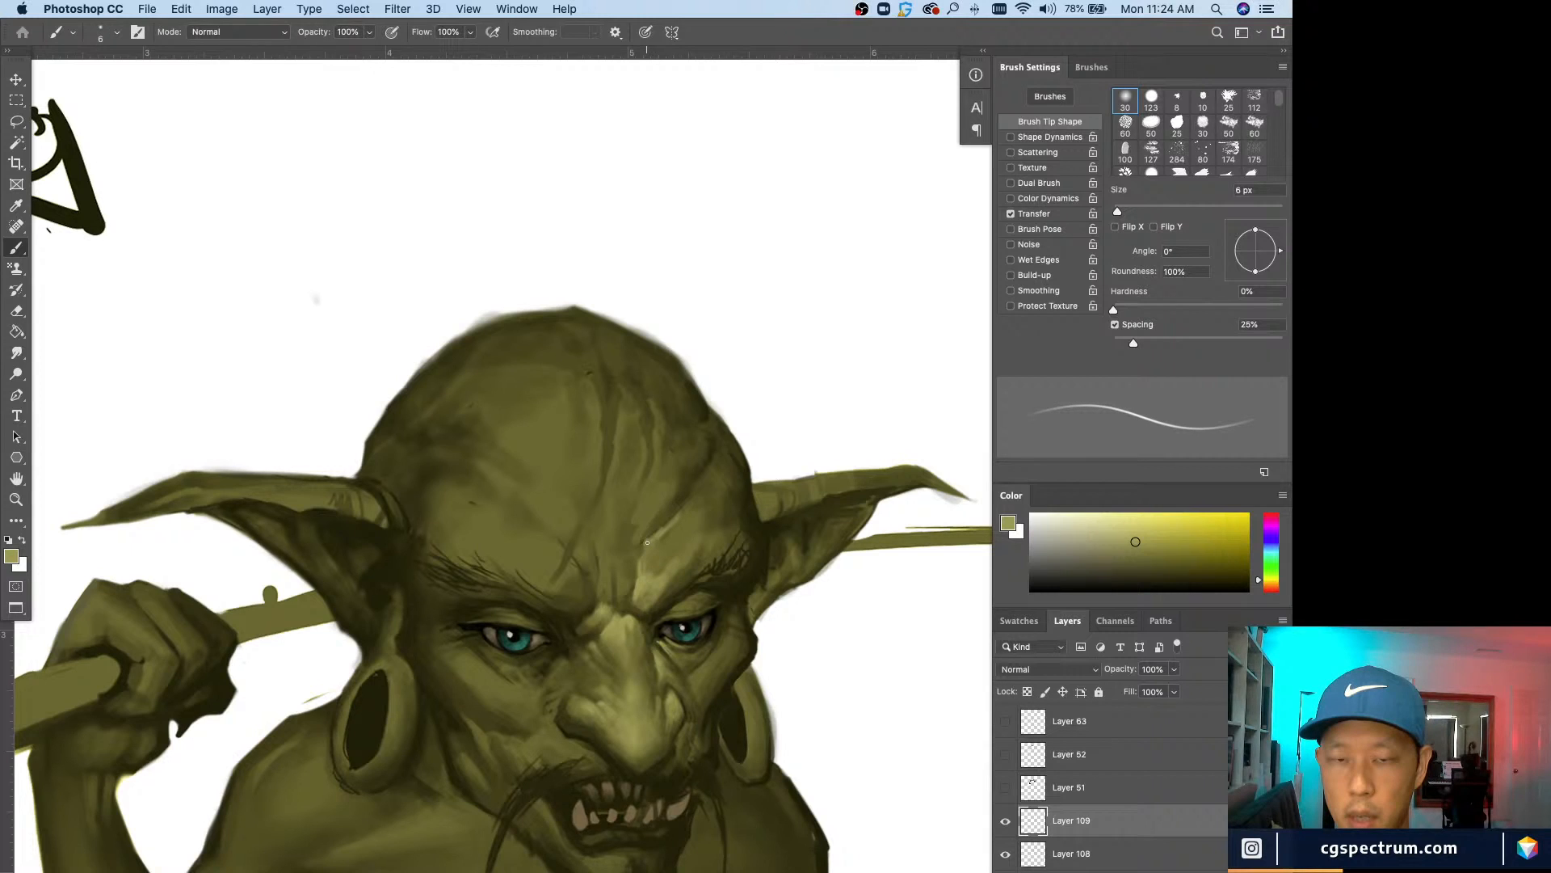
key("bracketright")
key("bracketright")
key("bracketright")
key("bracketright")
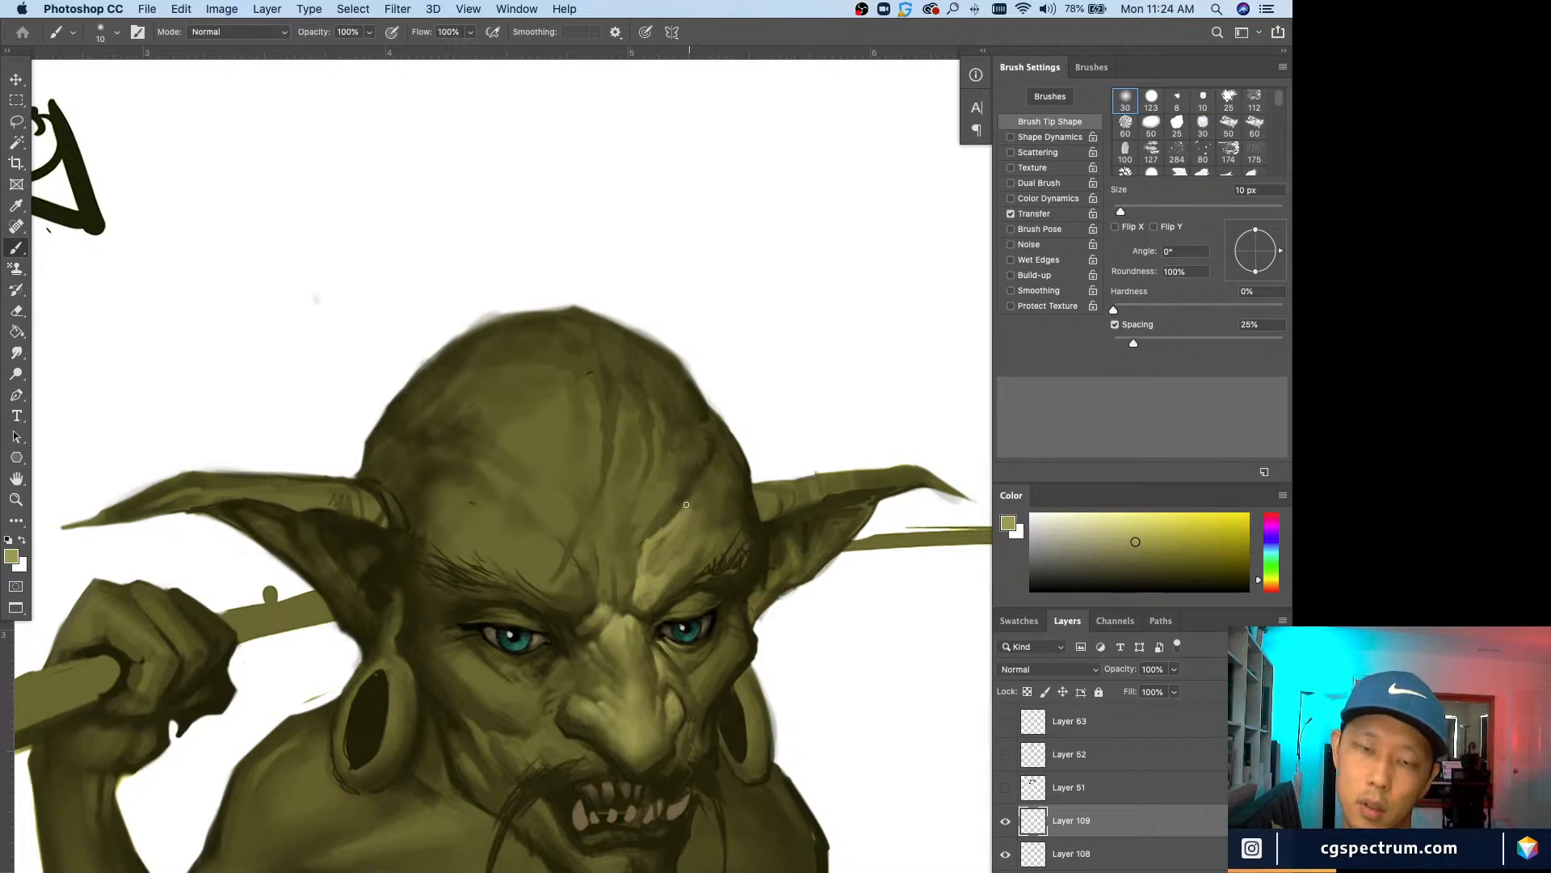
Step: Extend and blend the highlight across the outer far brow and temple with a 9 to 20 px brush
key("bracketright")
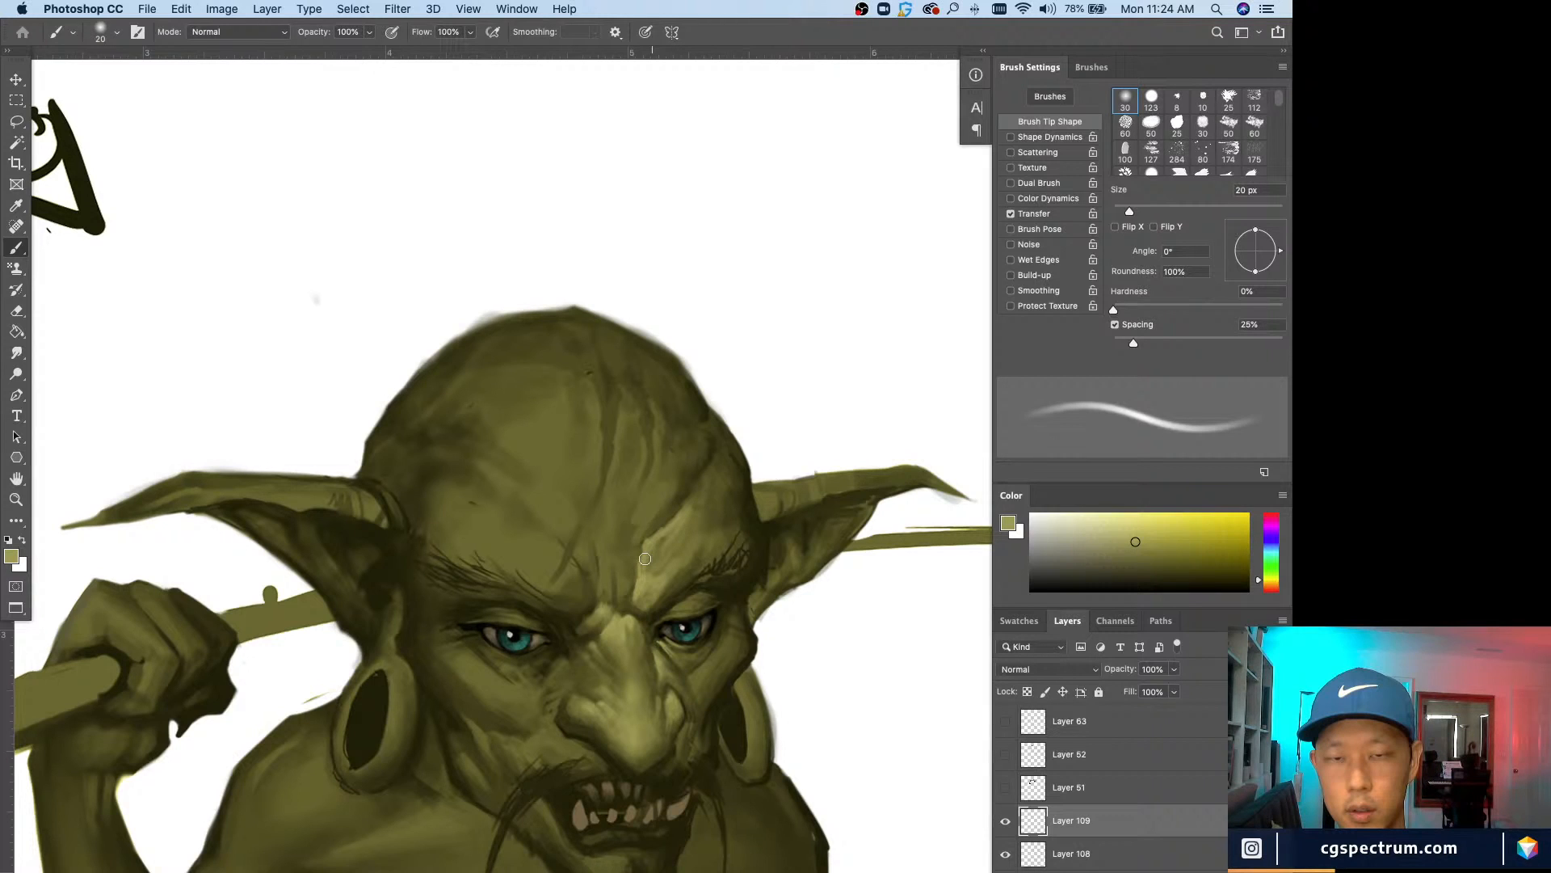
key("bracketleft")
key("bracketleft")
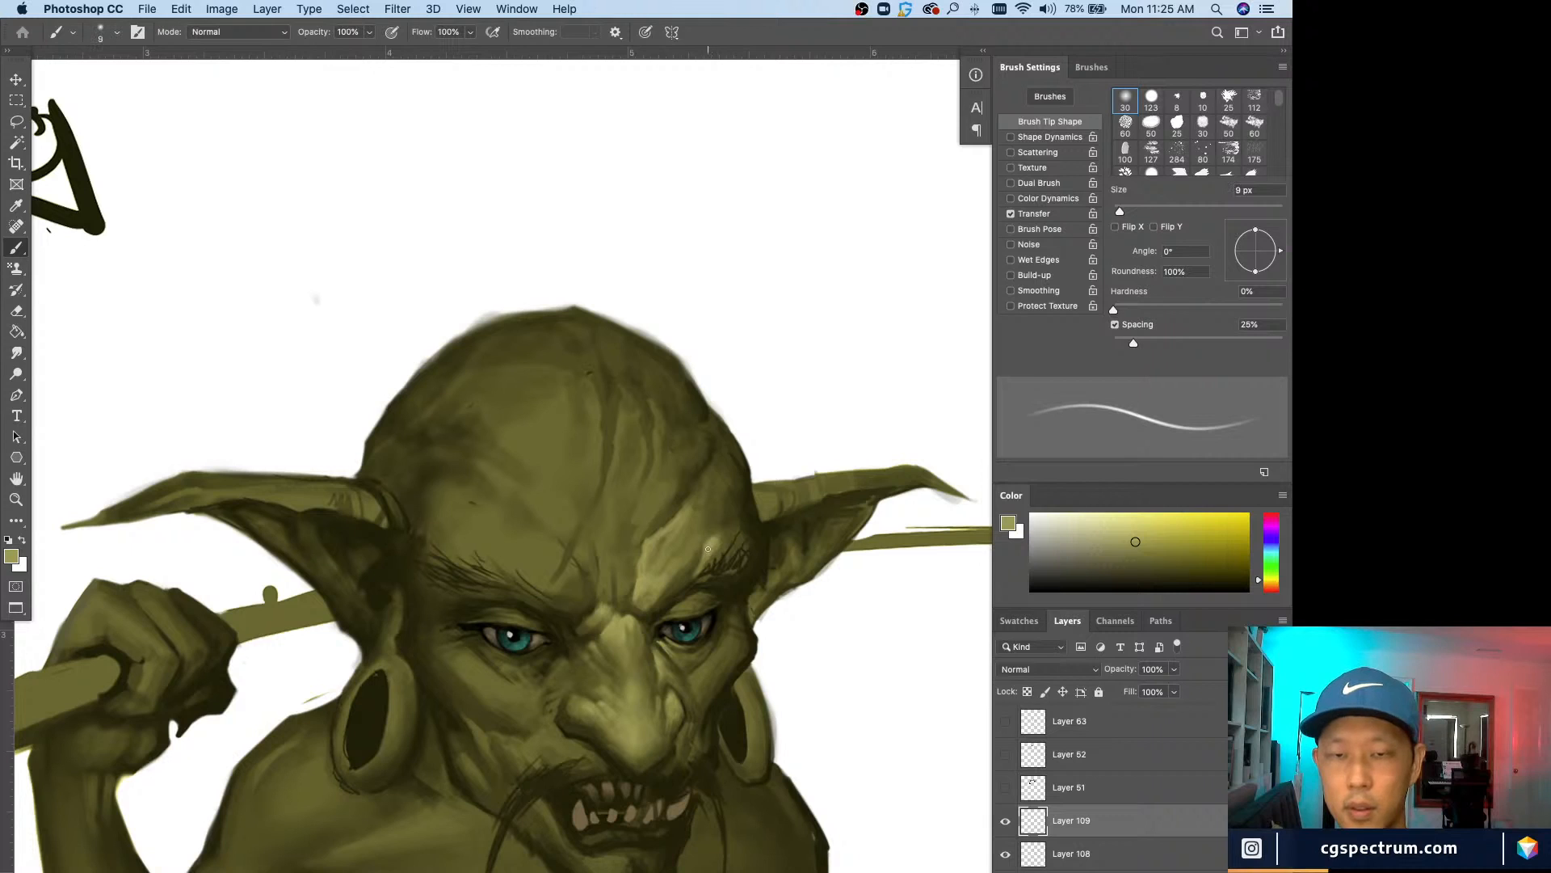
key("bracketright")
key("bracketright")
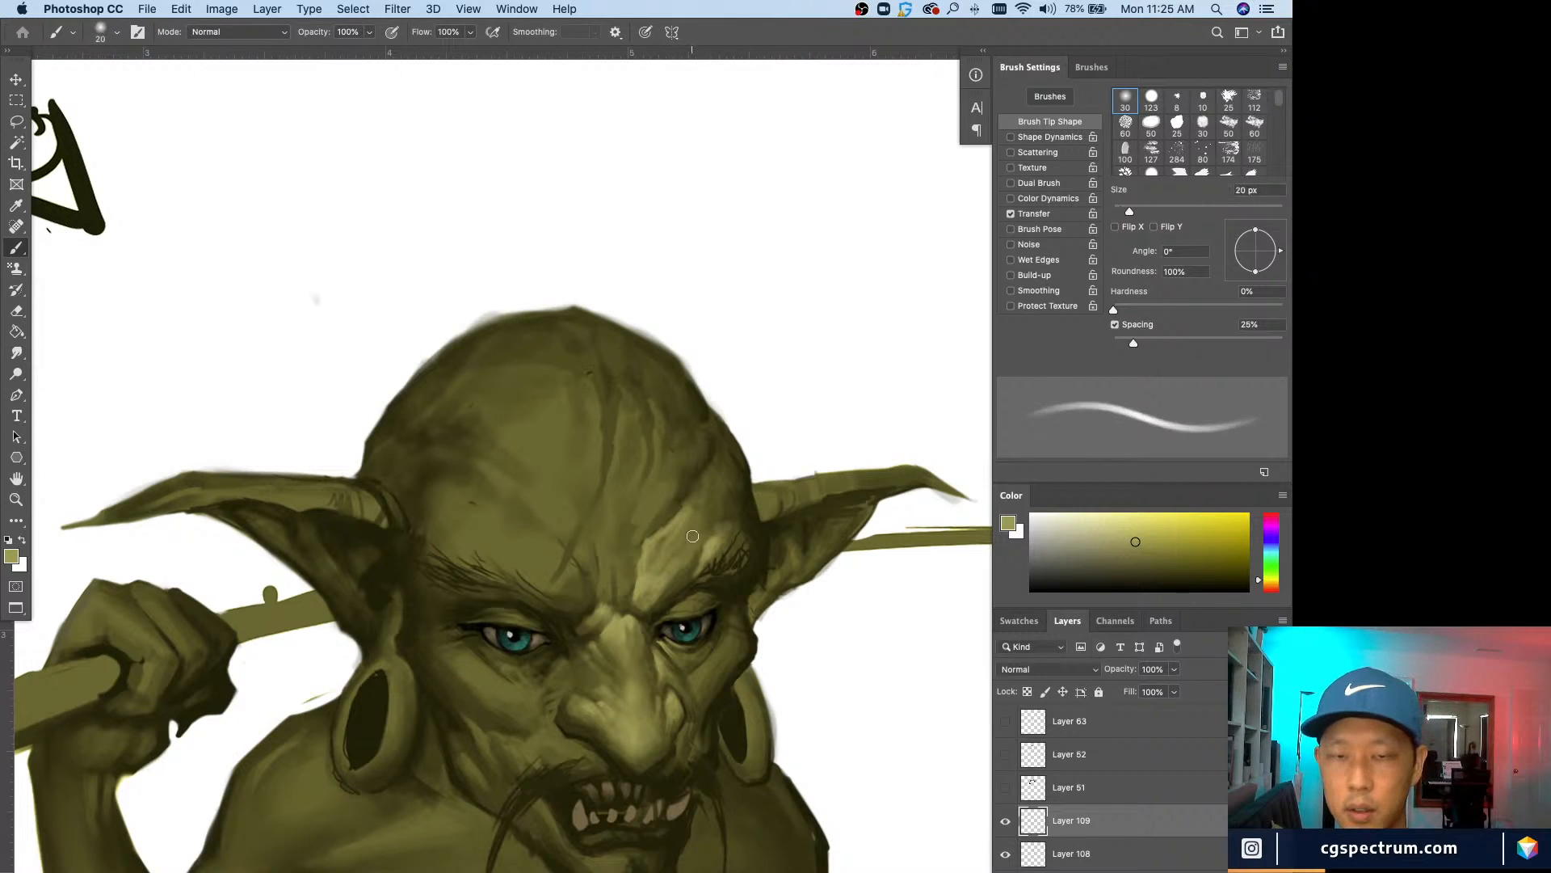
key("bracketleft")
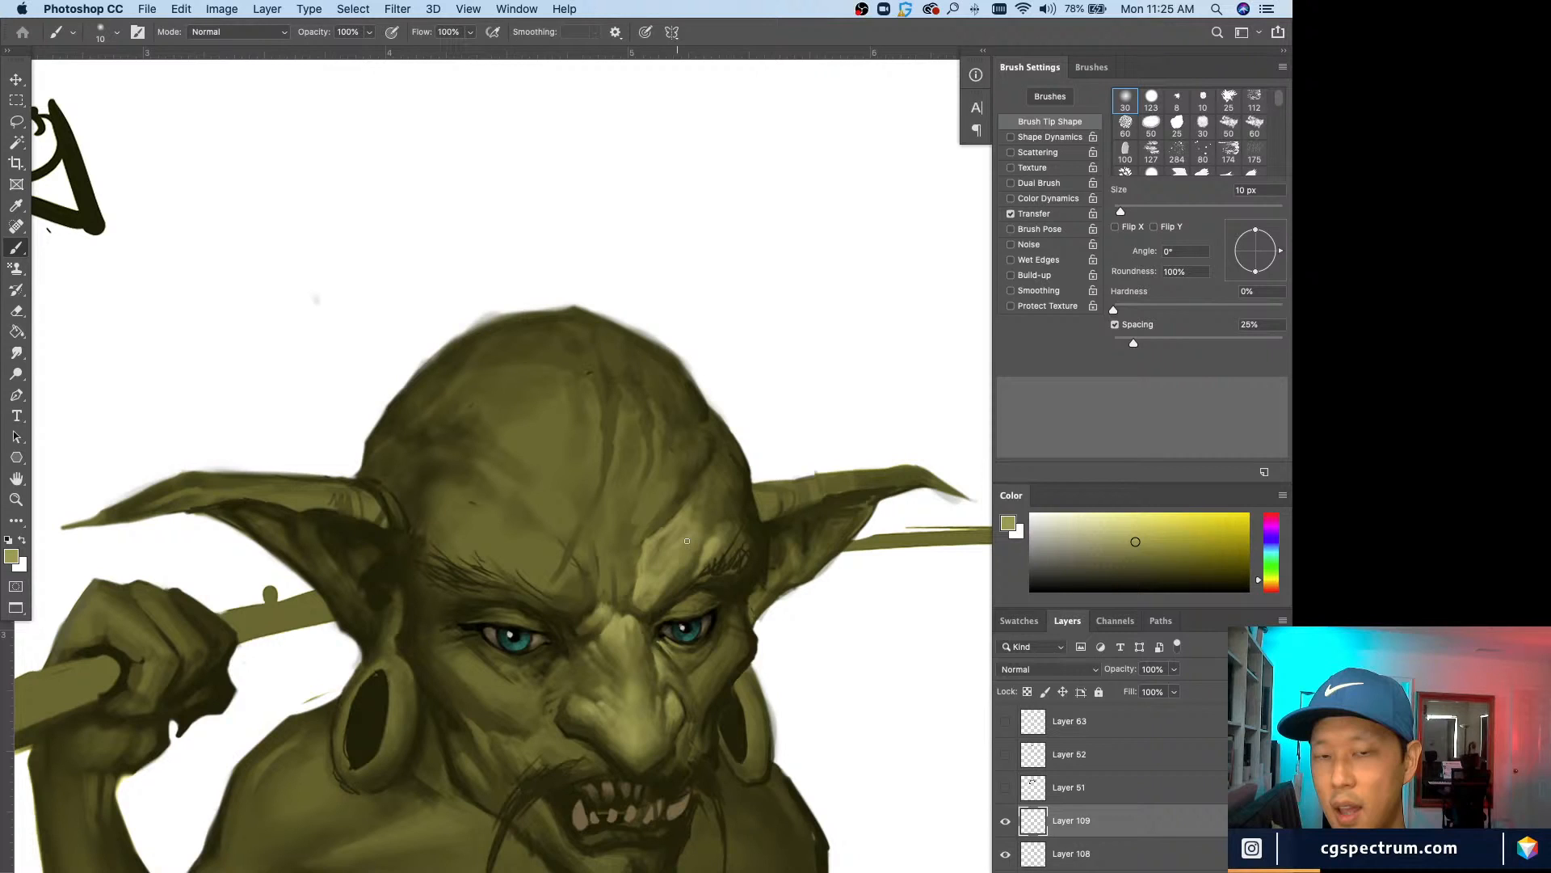
key("bracketright")
mouse_move(733, 530)
left_mouse_down()
mouse_move(693, 500)
mouse_move(700, 519)
mouse_move(723, 499)
left_mouse_up()
key("bracketright")
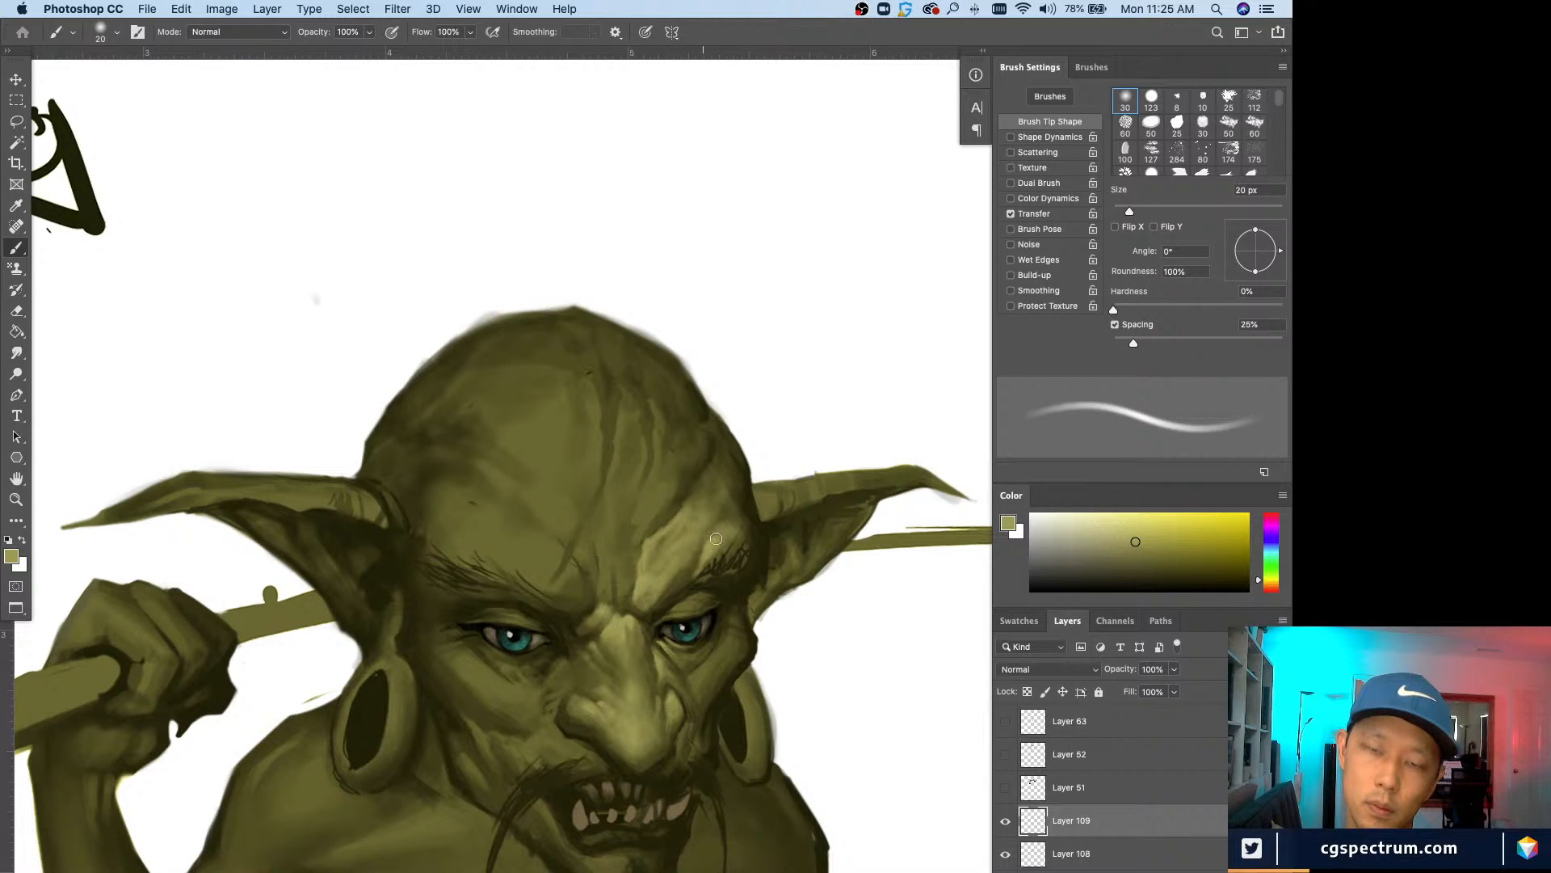
Step: Soften the far brow highlight toward the top of the nose with a 20 to 25 px eraser
key("e")
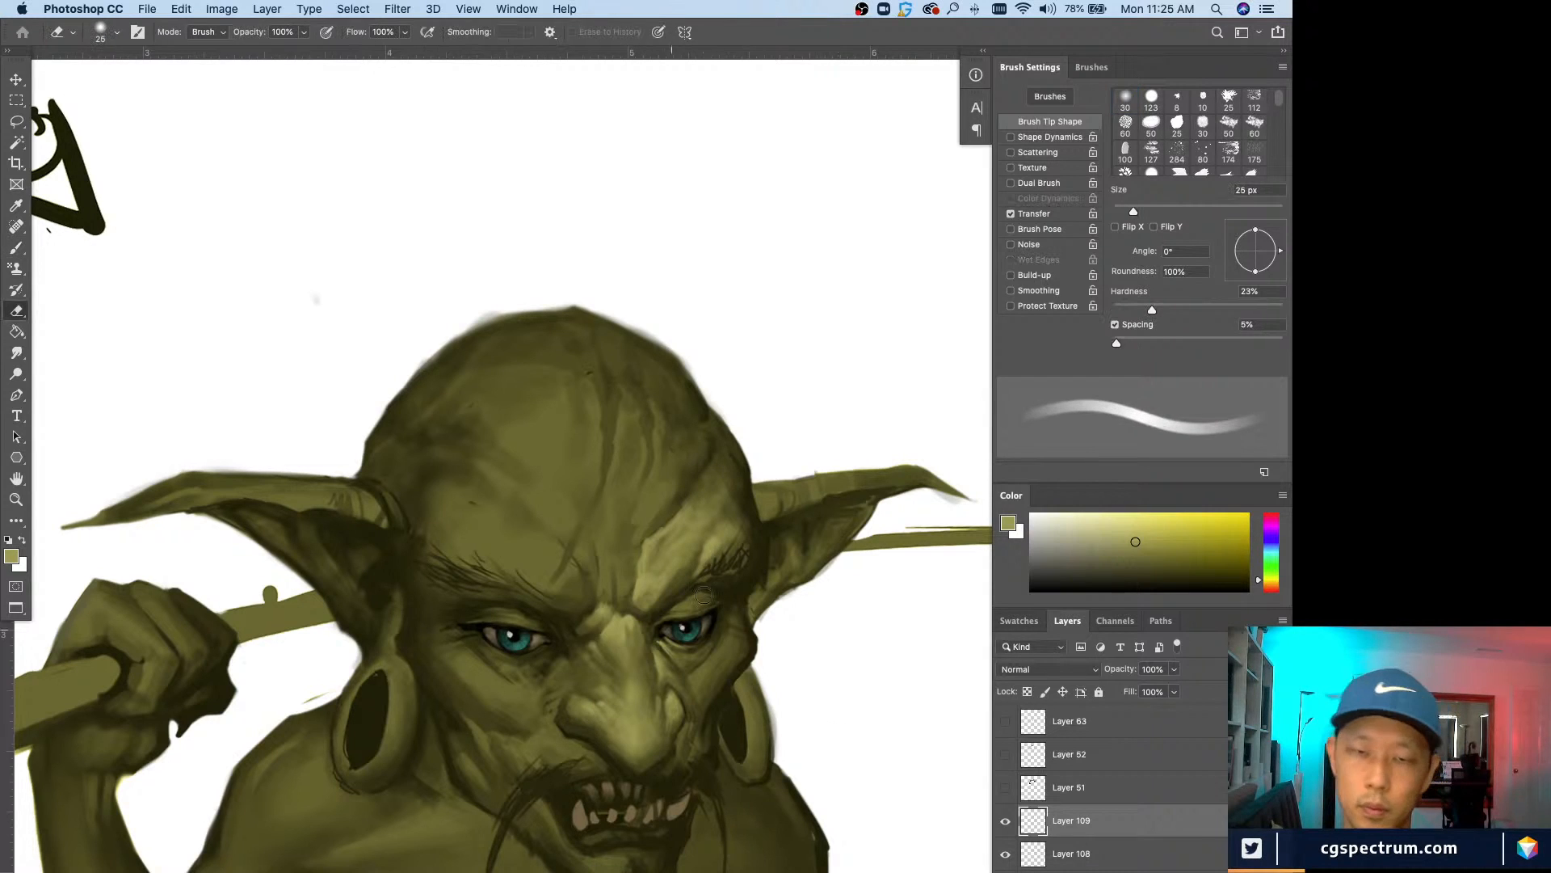
key("bracketleft")
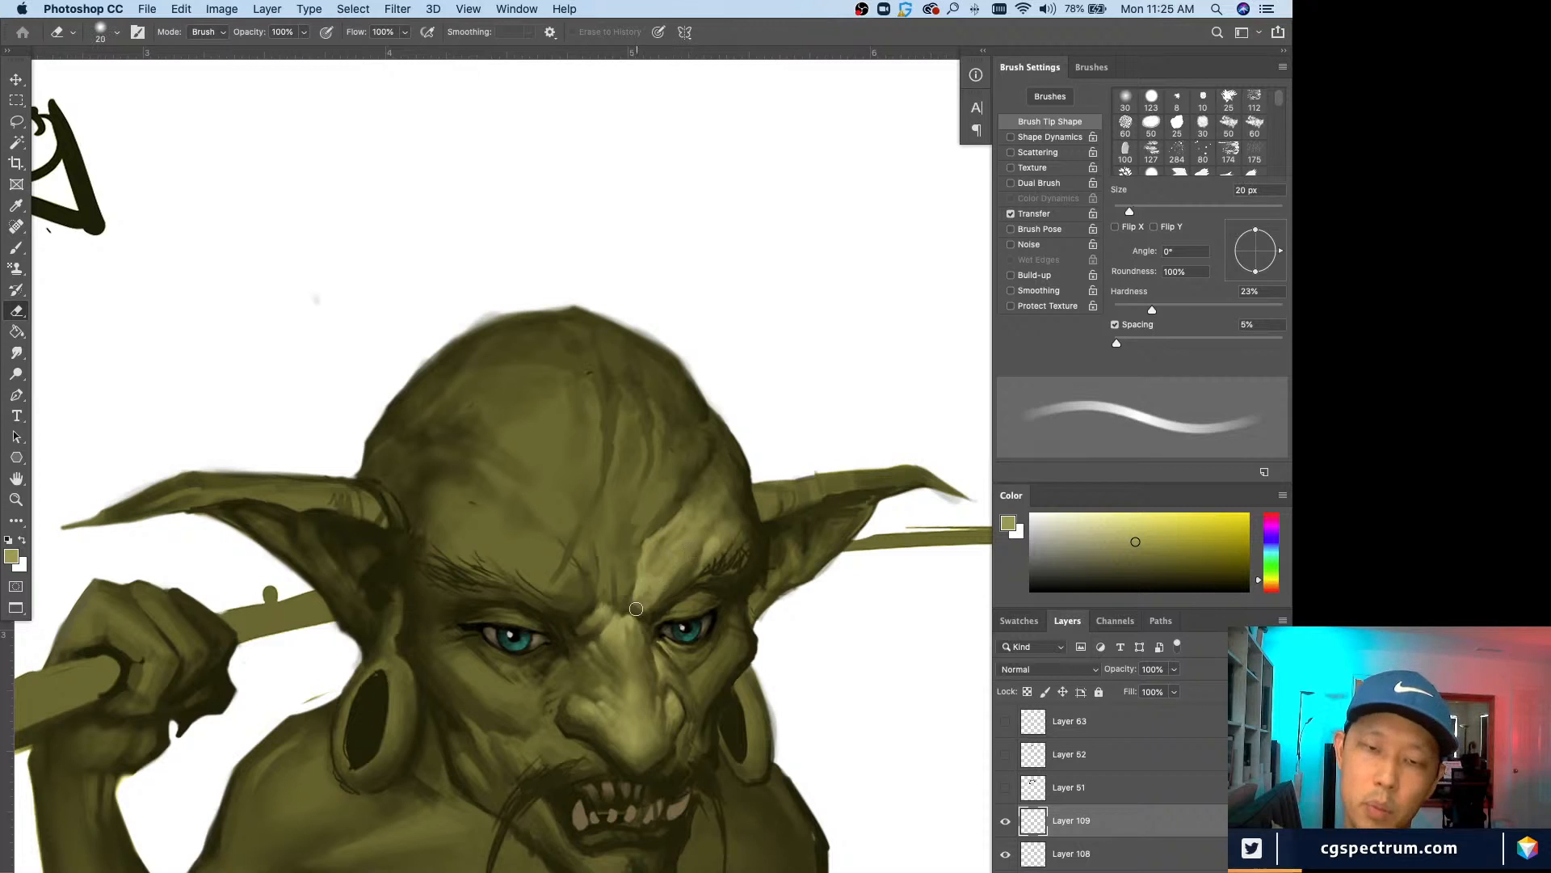
key("b")
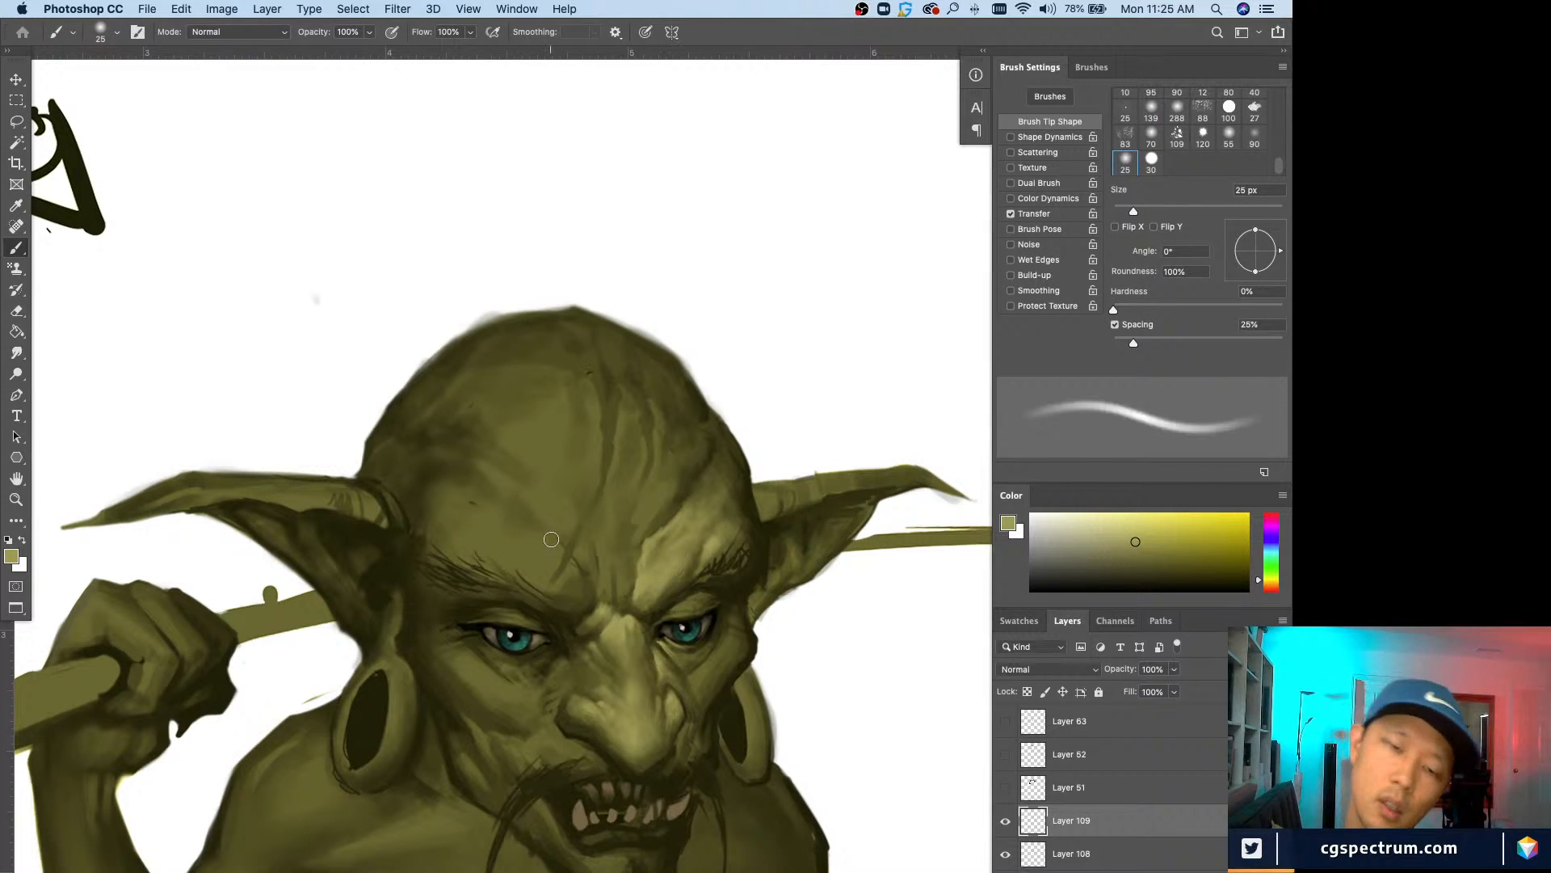
Step: Paint small highlights on the frown wrinkle between the brows and up beside the crease with a 5 to 7 px brush
key("bracketleft")
key("bracketleft")
key("bracketleft")
key("bracketleft")
key("bracketleft")
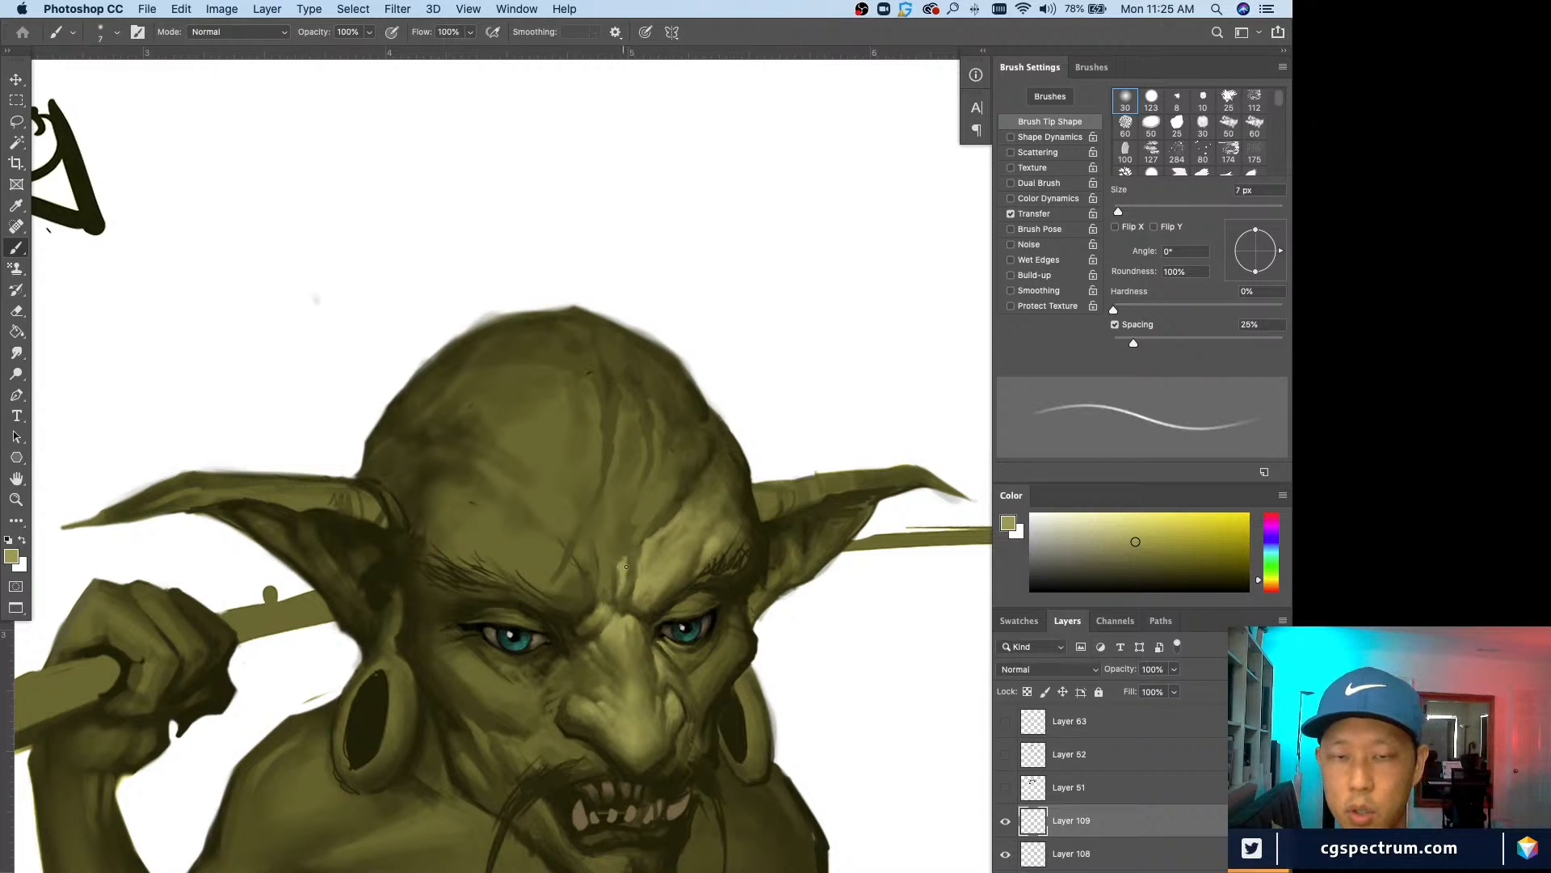
key("bracketleft")
key("bracketleft")
mouse_move(630, 555)
left_mouse_down()
mouse_move(636, 499)
mouse_move(636, 539)
mouse_move(672, 489)
mouse_move(649, 524)
left_mouse_up()
Step: Paint highlights on the forehead fold above the far brow crease with a 9 to 15 px brush
key("bracketright")
key("bracketright")
key("bracketright")
key("bracketright")
key("bracketright")
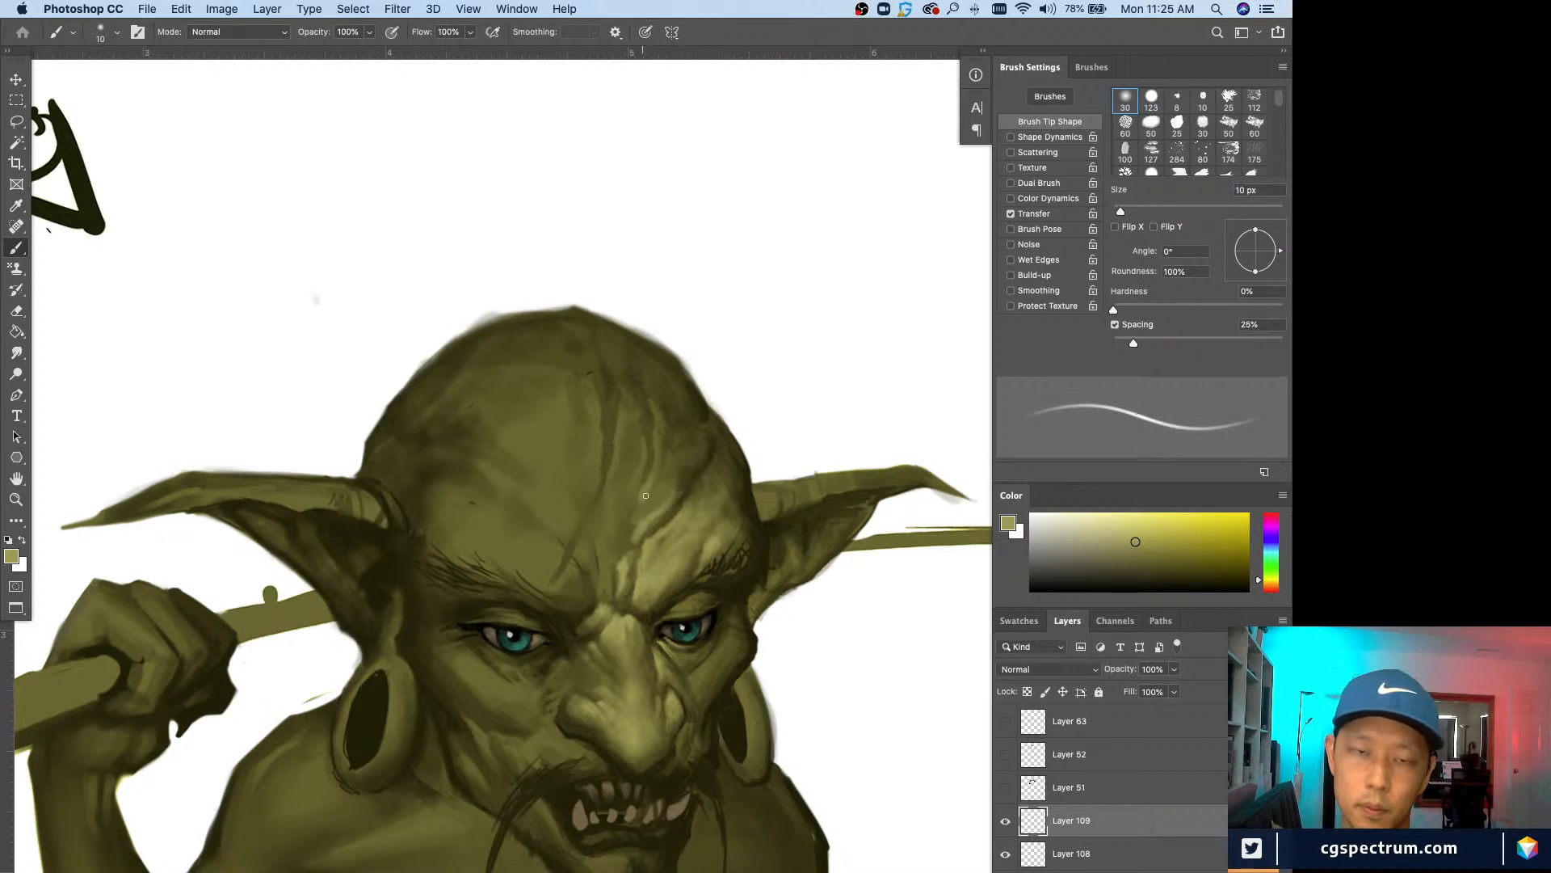
key("bracketleft")
key("bracketleft")
key("bracketleft")
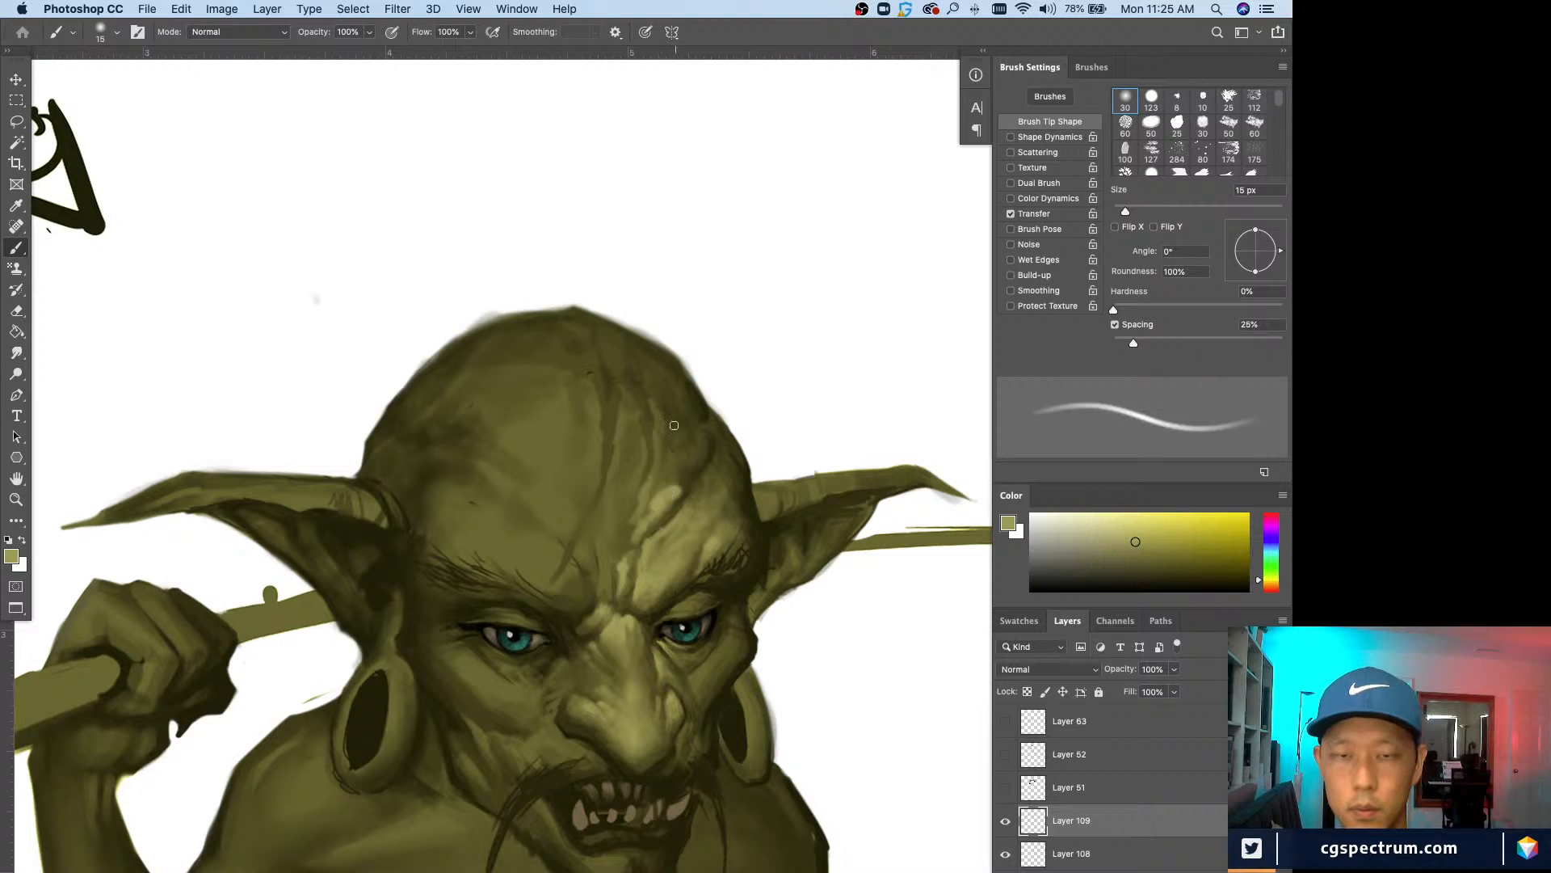
key("bracketright")
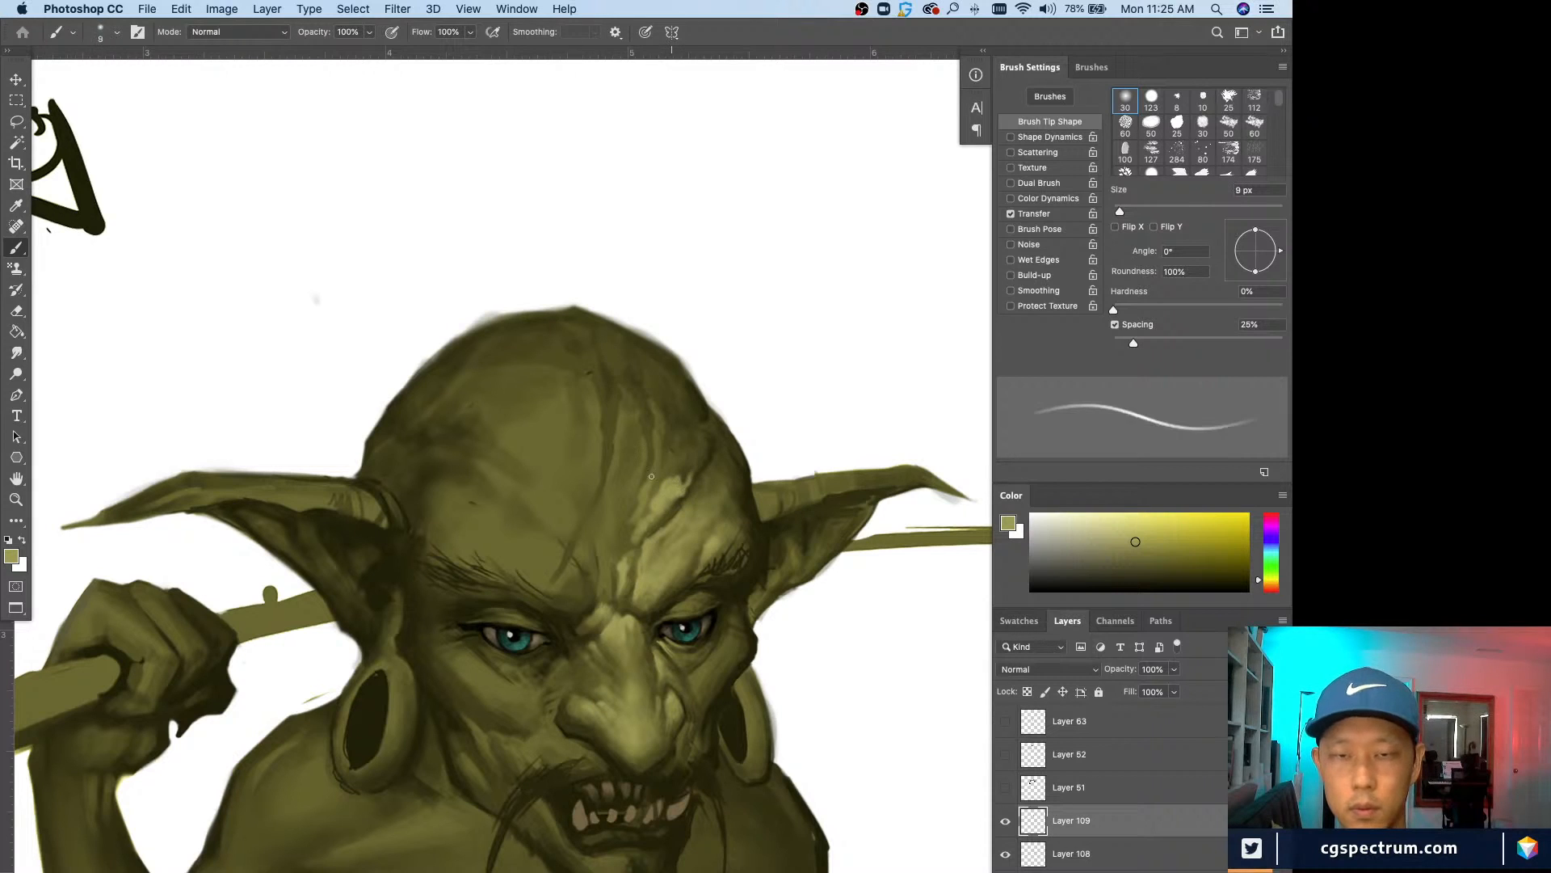
Step: Soften the forehead fold highlights above the far brow with a 25 px eraser and return to the brush
key("e")
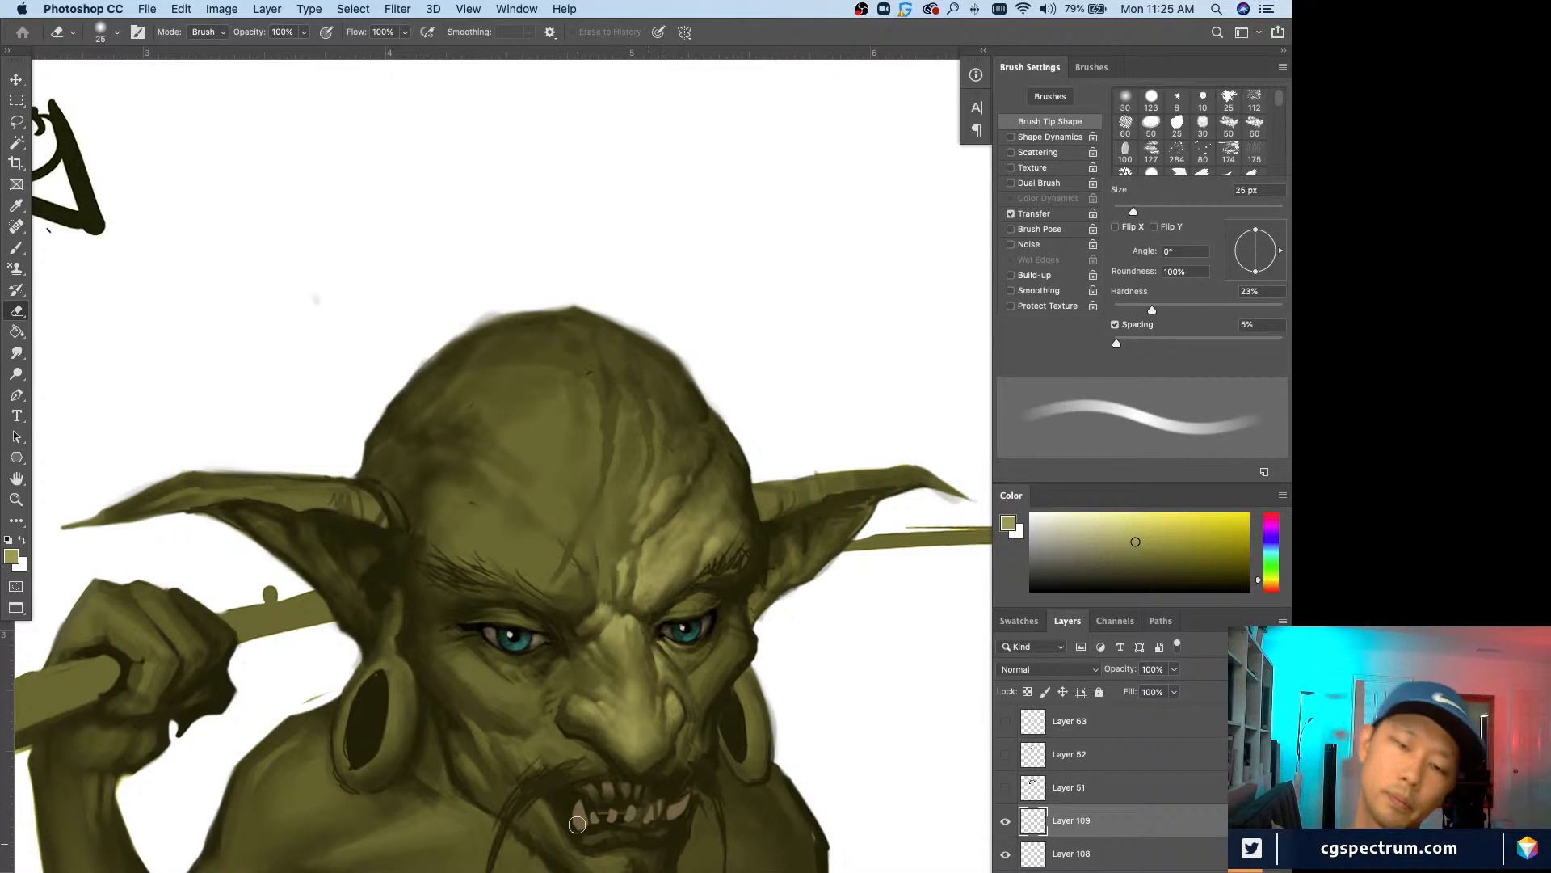
scroll(554, 738, "down", 3)
key("b")
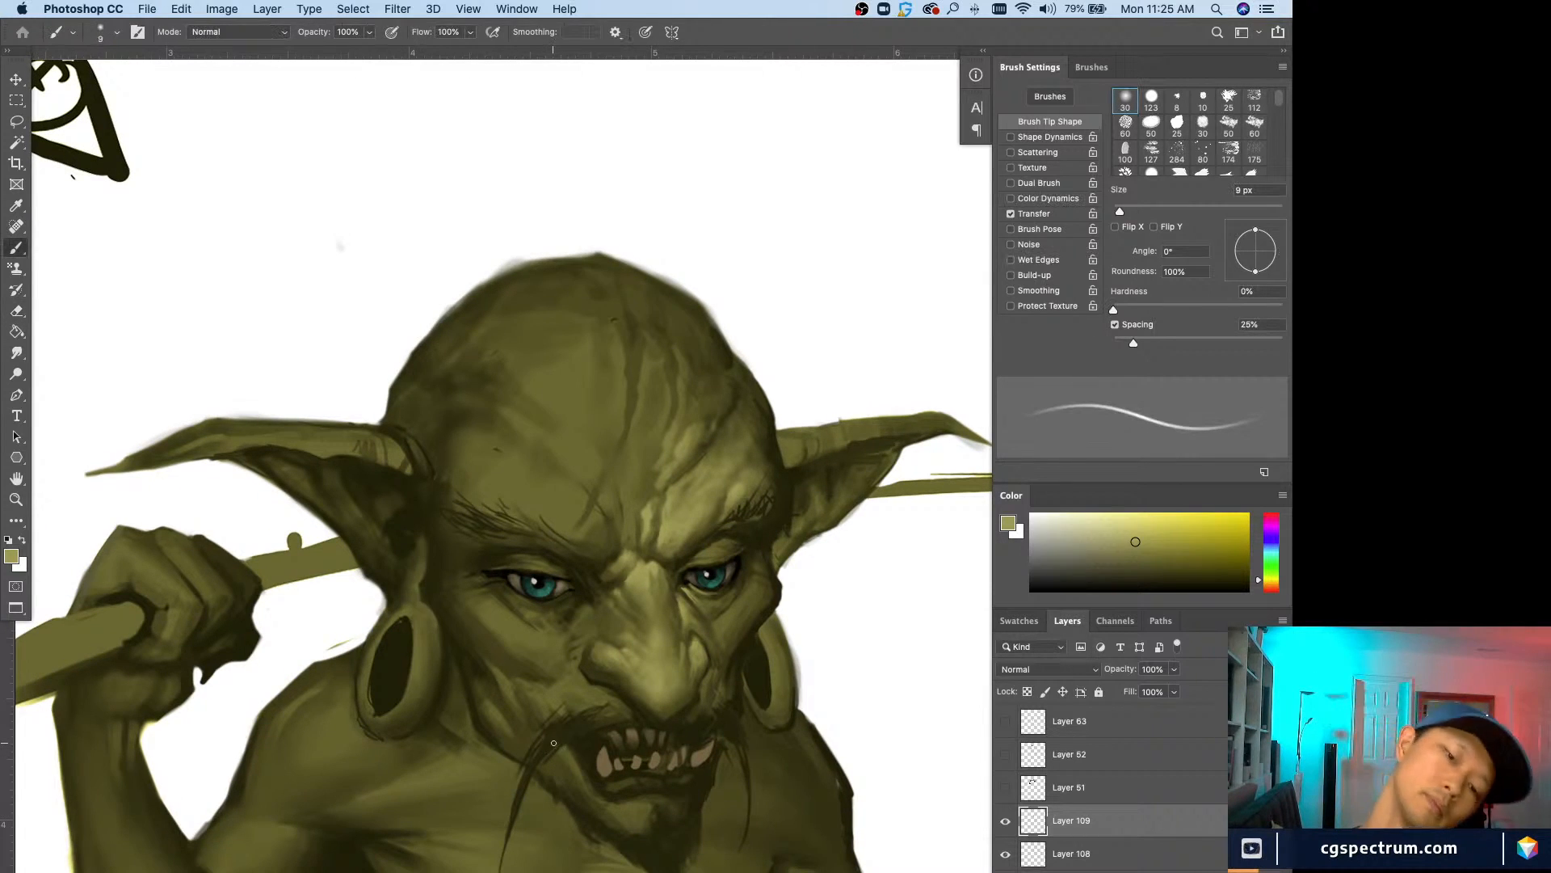
Step: Refine the highlight along the lower edge of the far brow with a 4 to 5 px brush
key("super+equal")
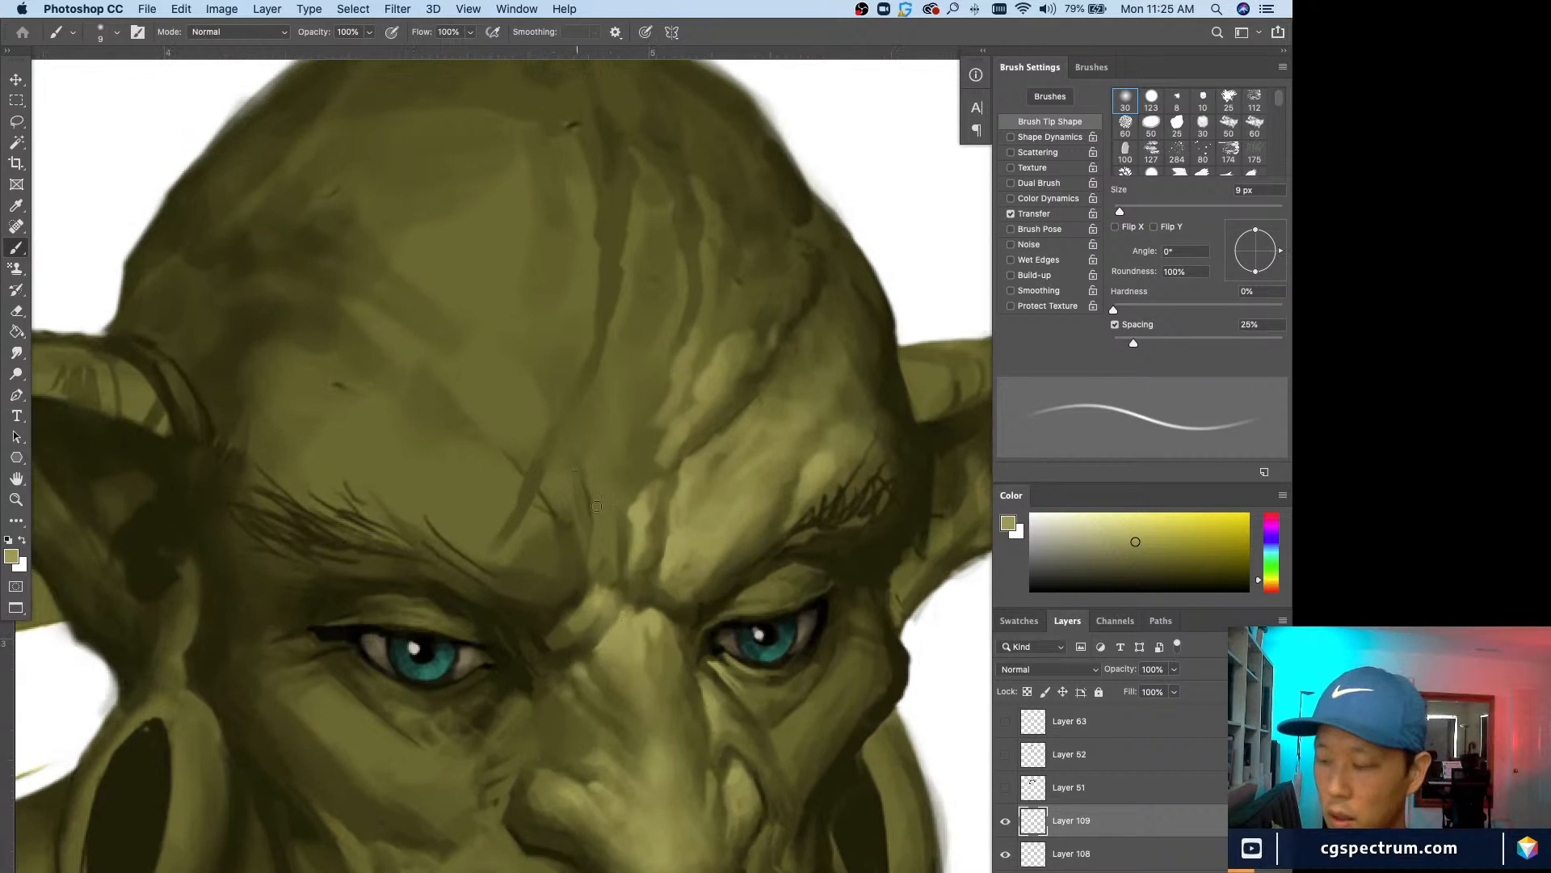
key("bracketleft")
key("bracketleft")
key("bracketleft")
key("bracketleft")
key("bracketleft")
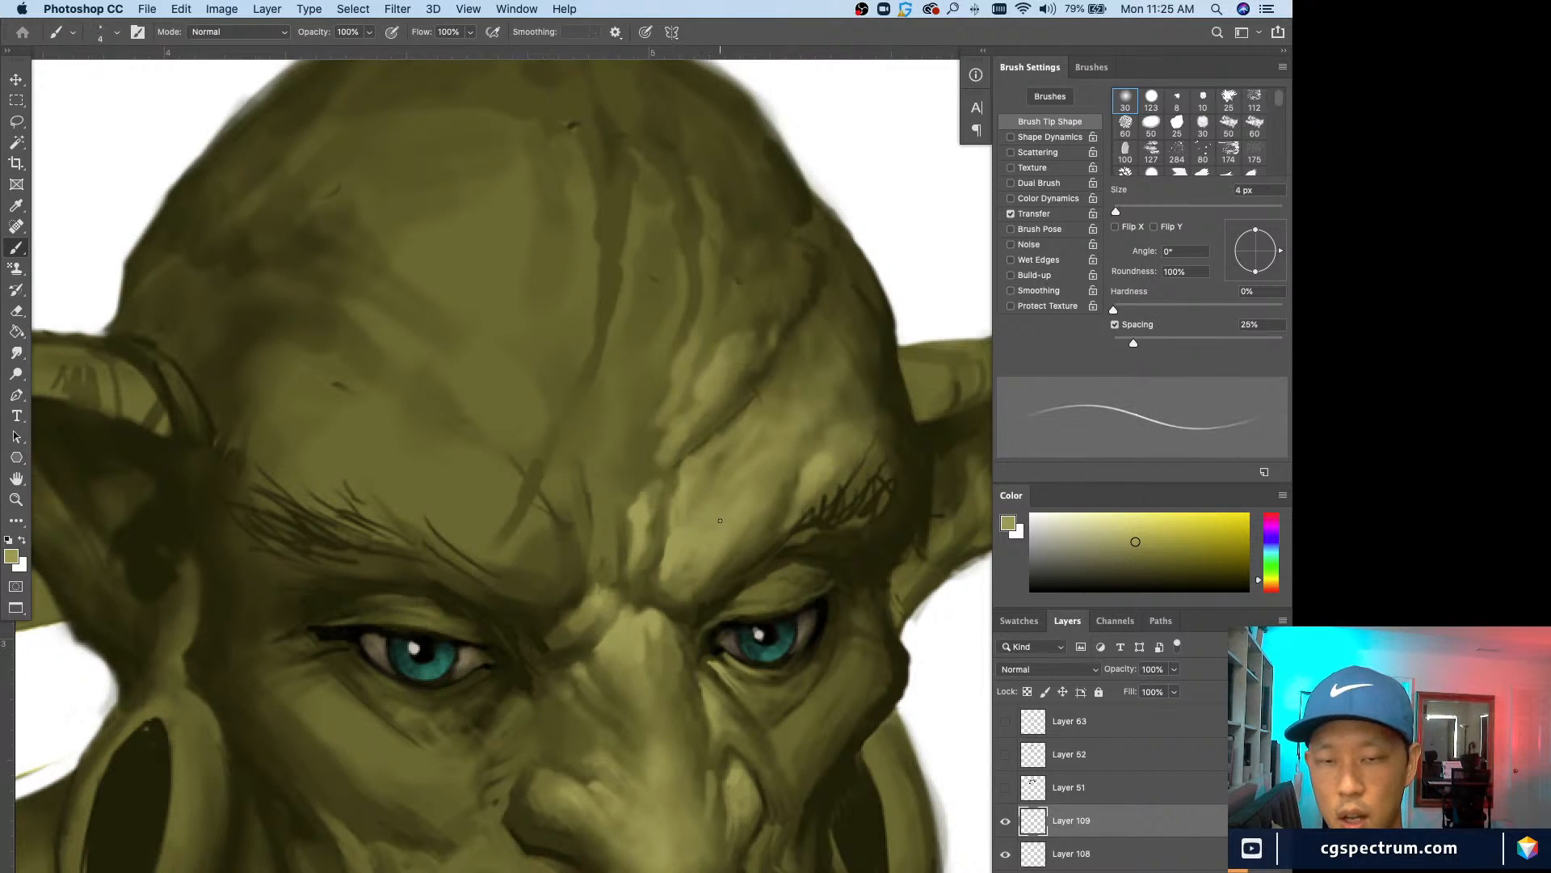
key("bracketright")
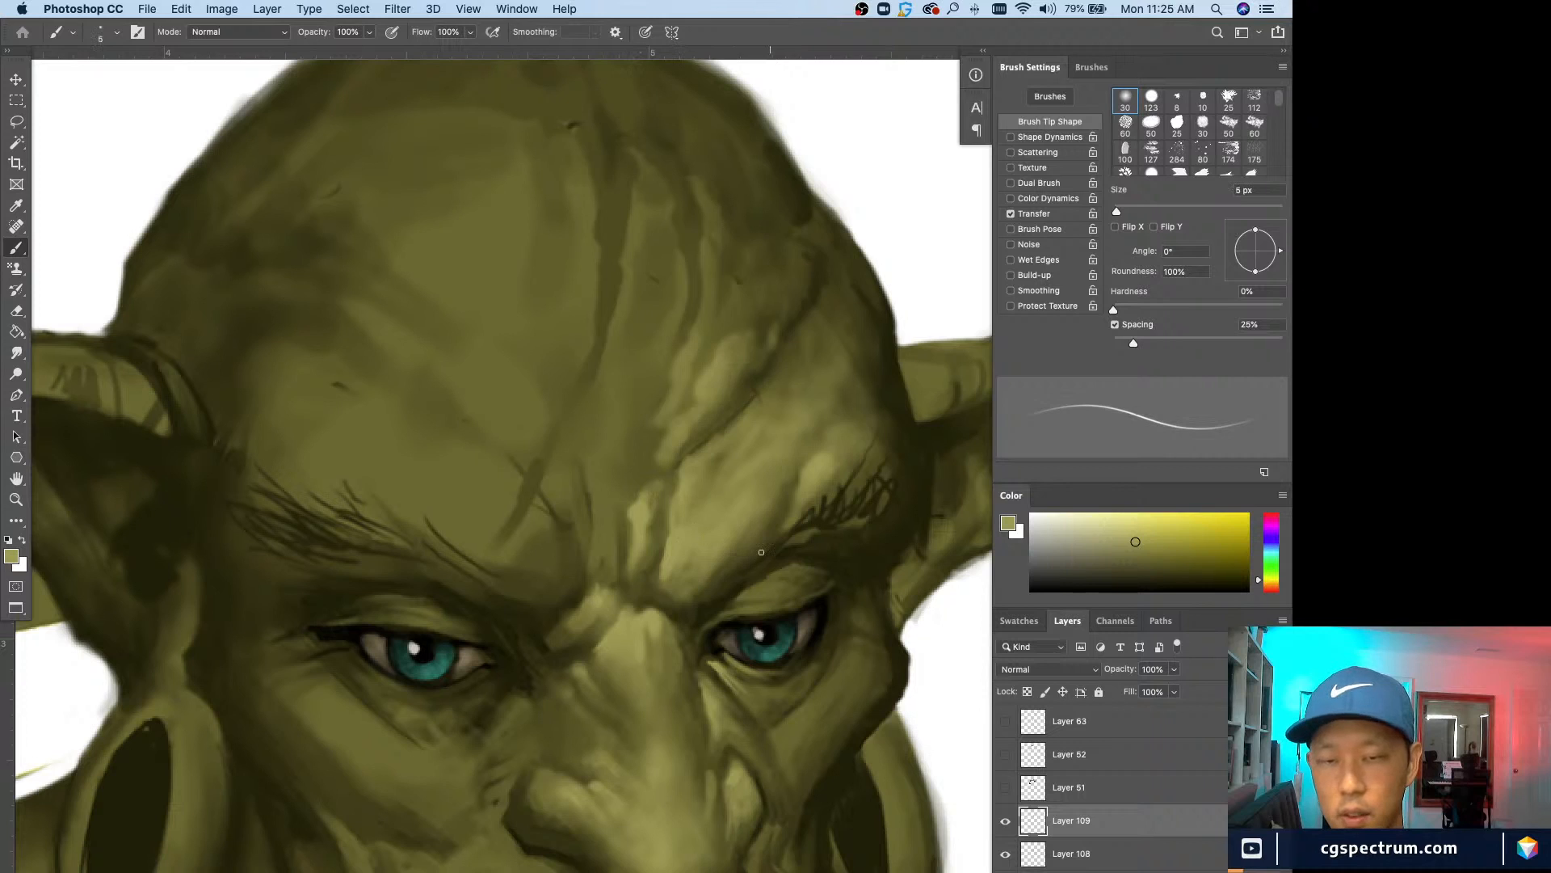
key("bracketleft")
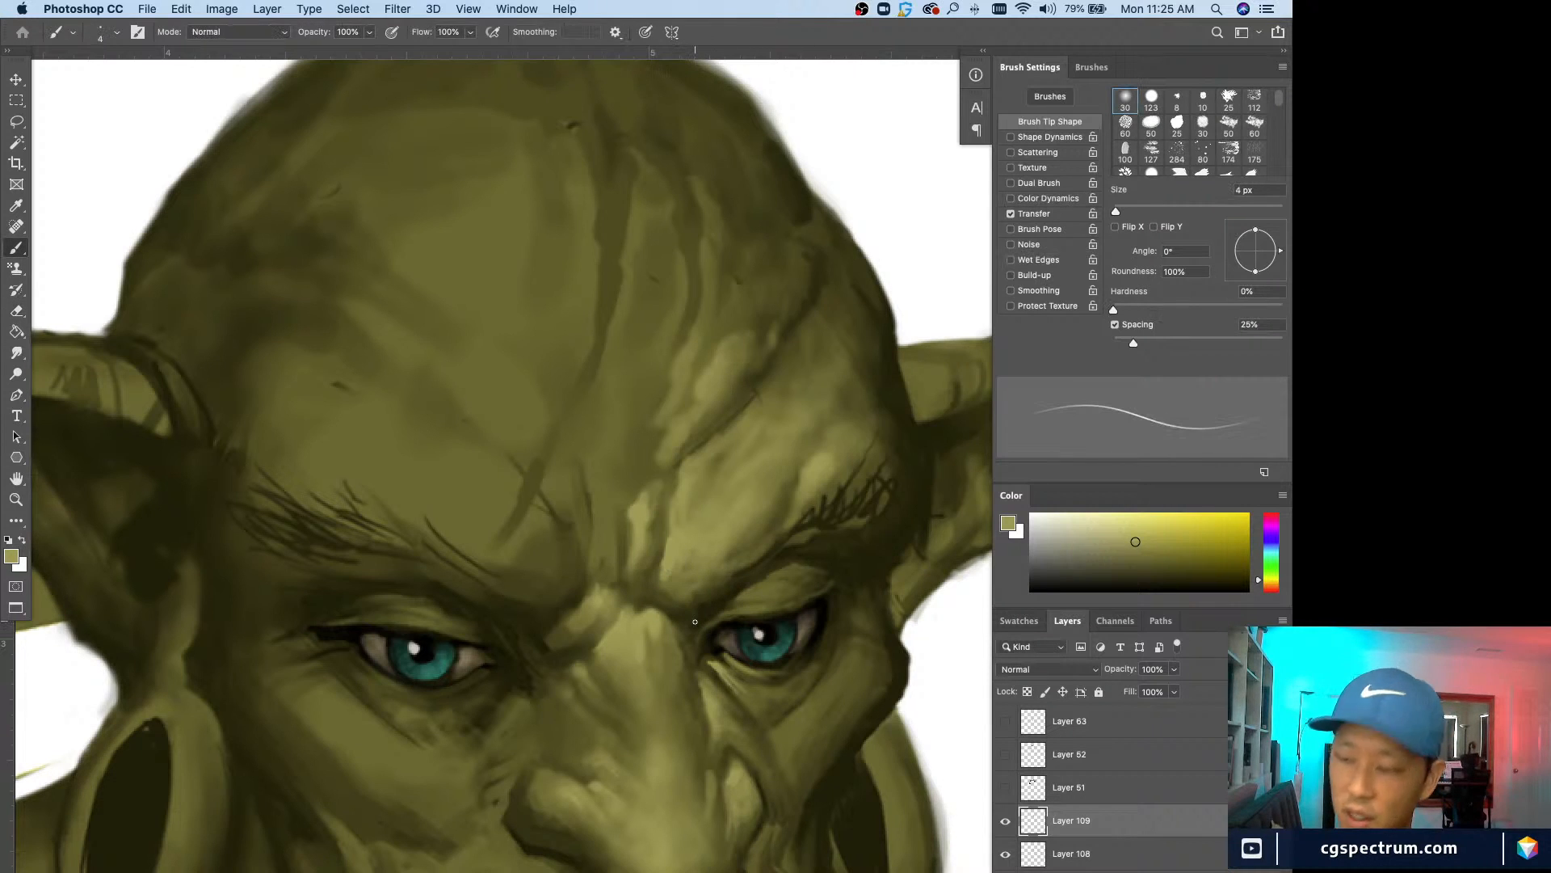
Step: Blend sampled olive tones into the inner part of the far brow with a 3 px brush
left_click(725, 531, "alt")
key("bracketleft")
scroll(743, 646, "right", 2)
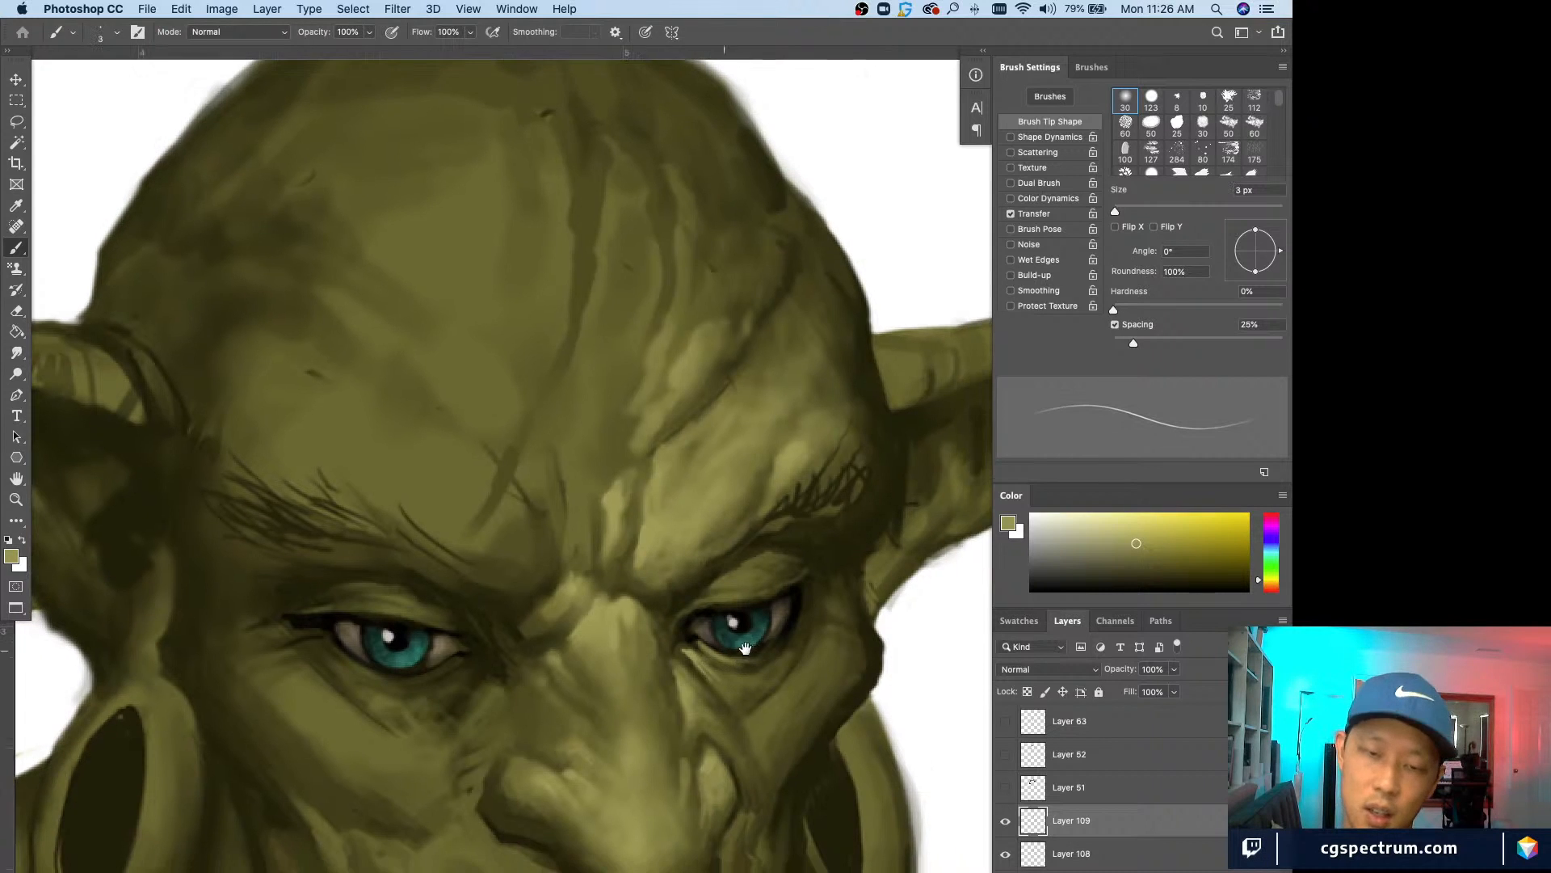
left_click(650, 591, "alt")
scroll(650, 591, "right", 2)
scroll(650, 592, "up", 2)
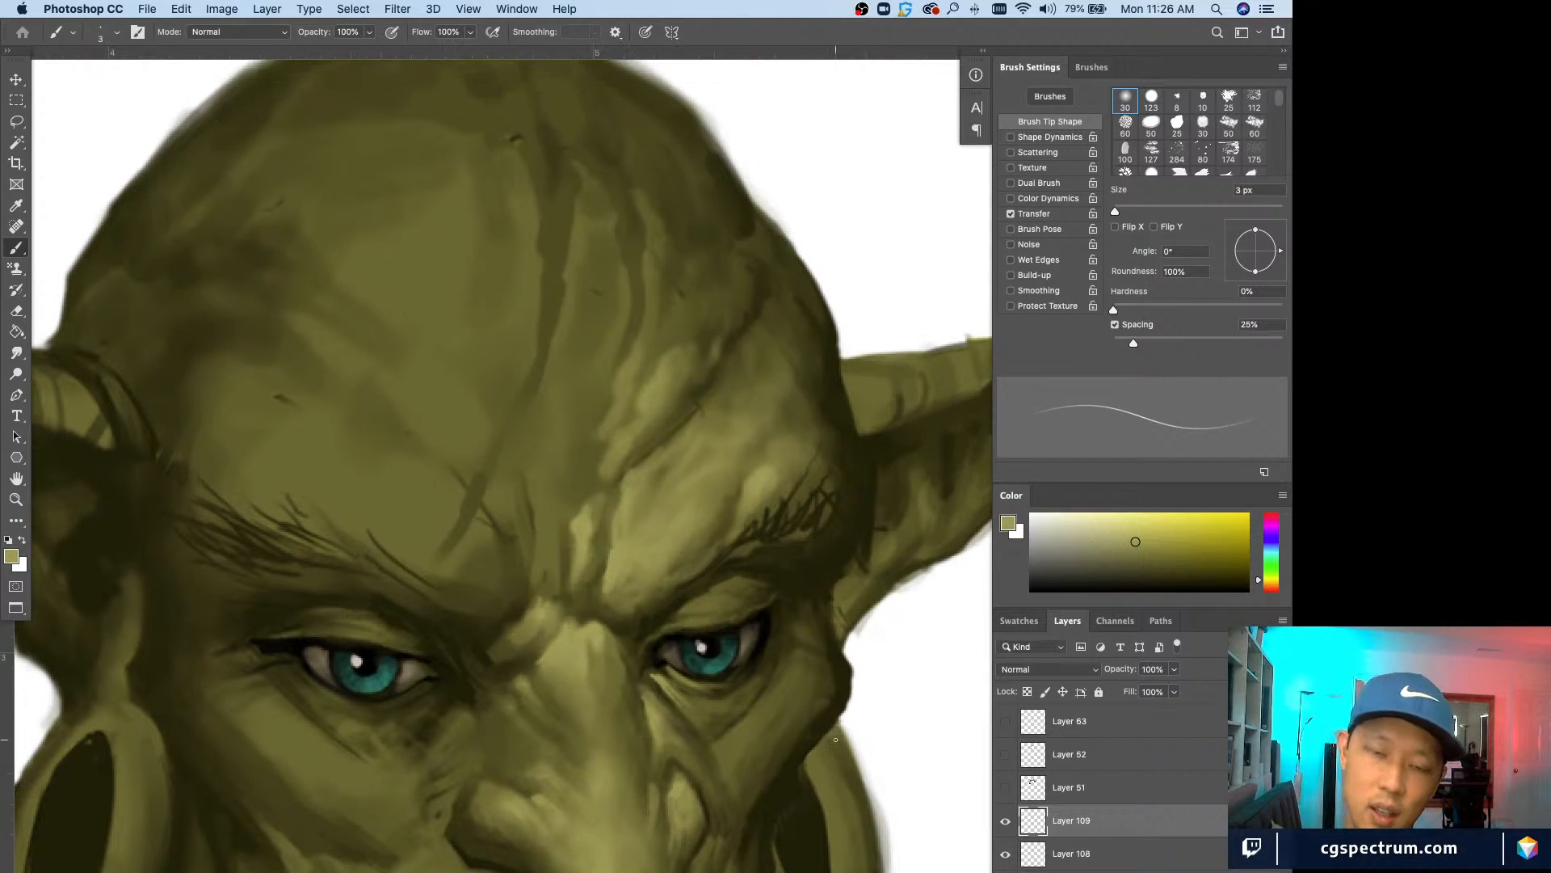
key("super+minus")
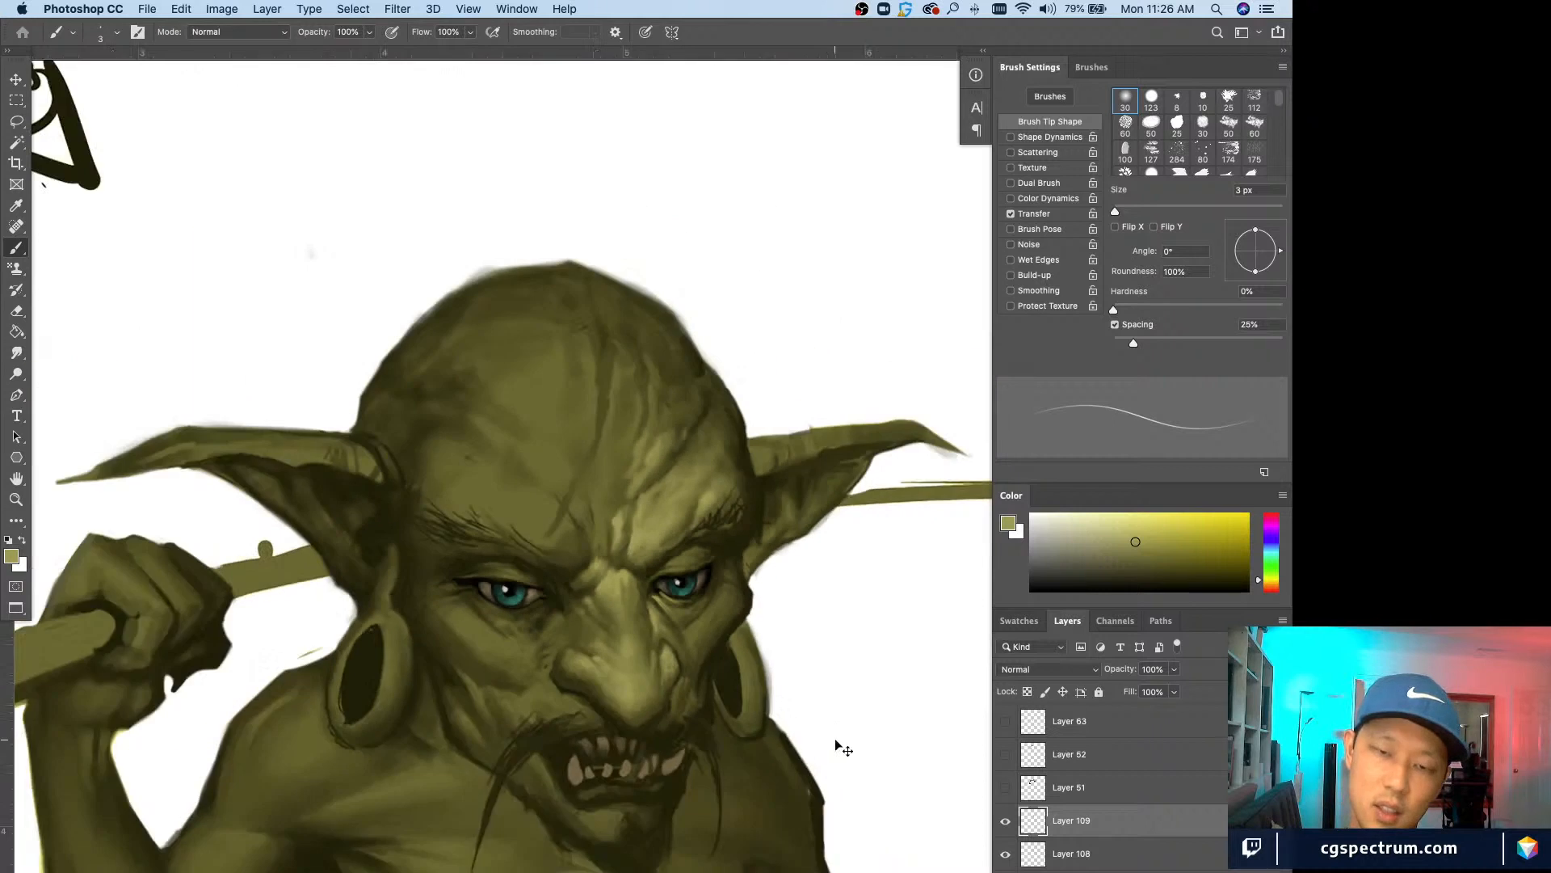
key("super+equal")
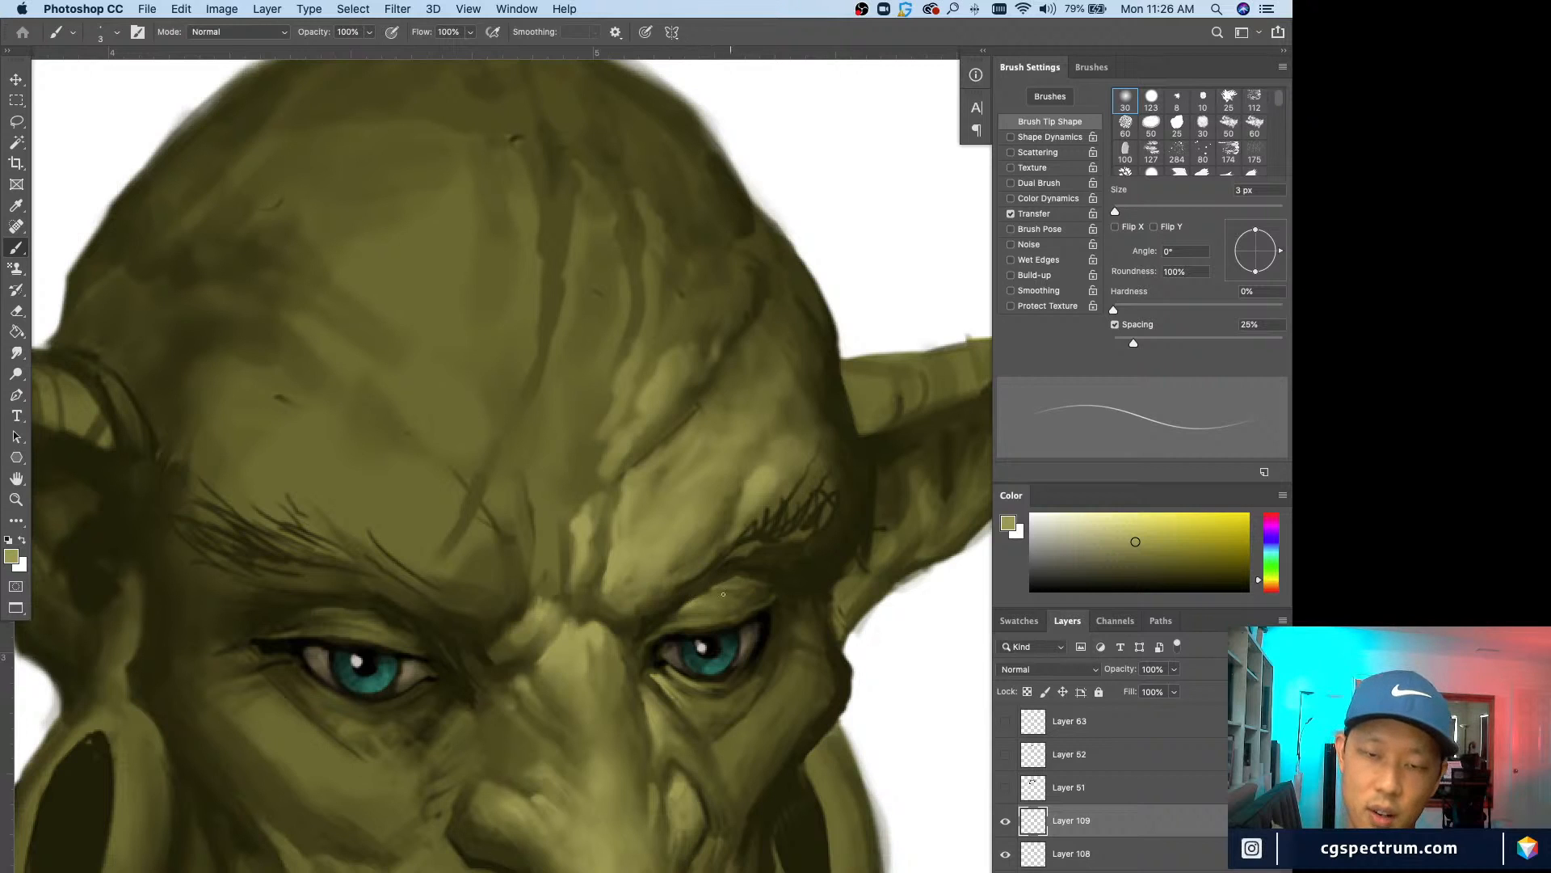
Step: Paint a thin highlight along the far upper eyelid with a 3 to 4 px brush
key("bracketright")
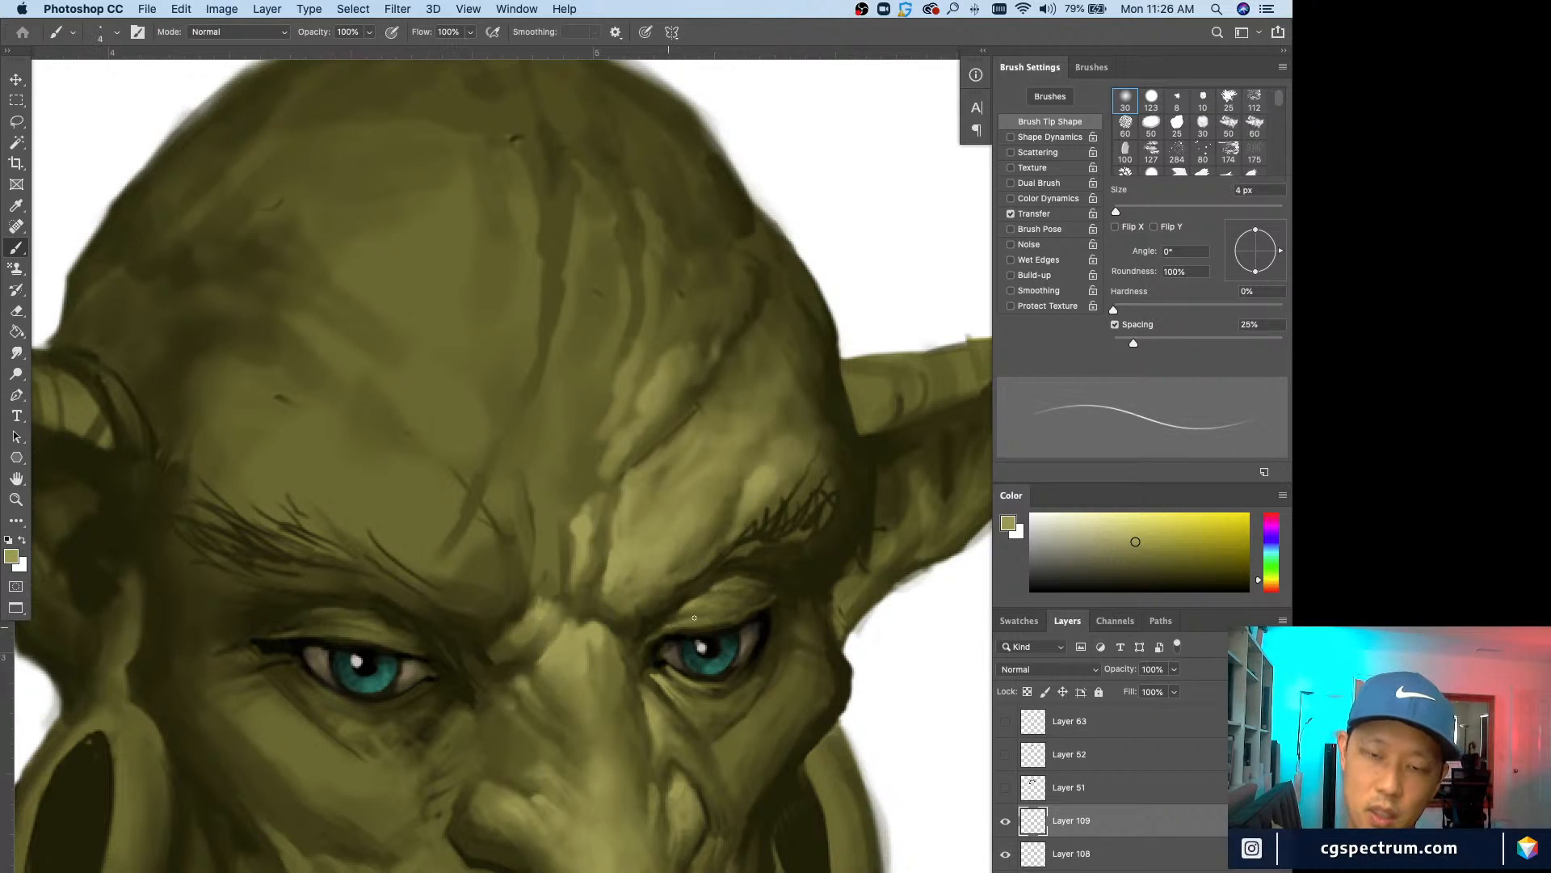
left_click_drag(732, 622, 709, 614)
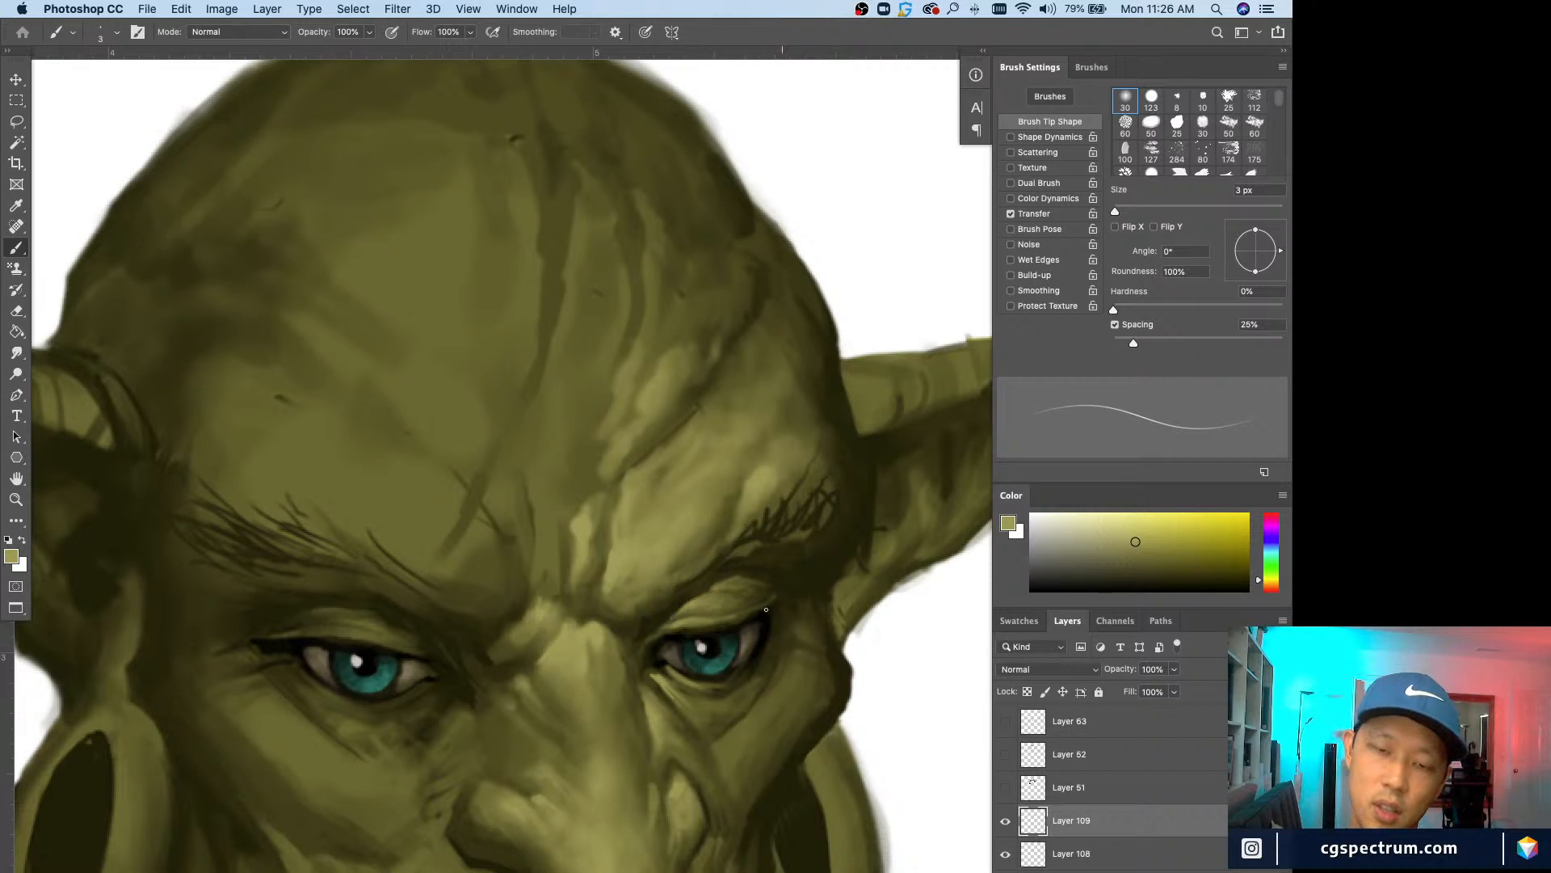
key("bracketright")
key("super+minus")
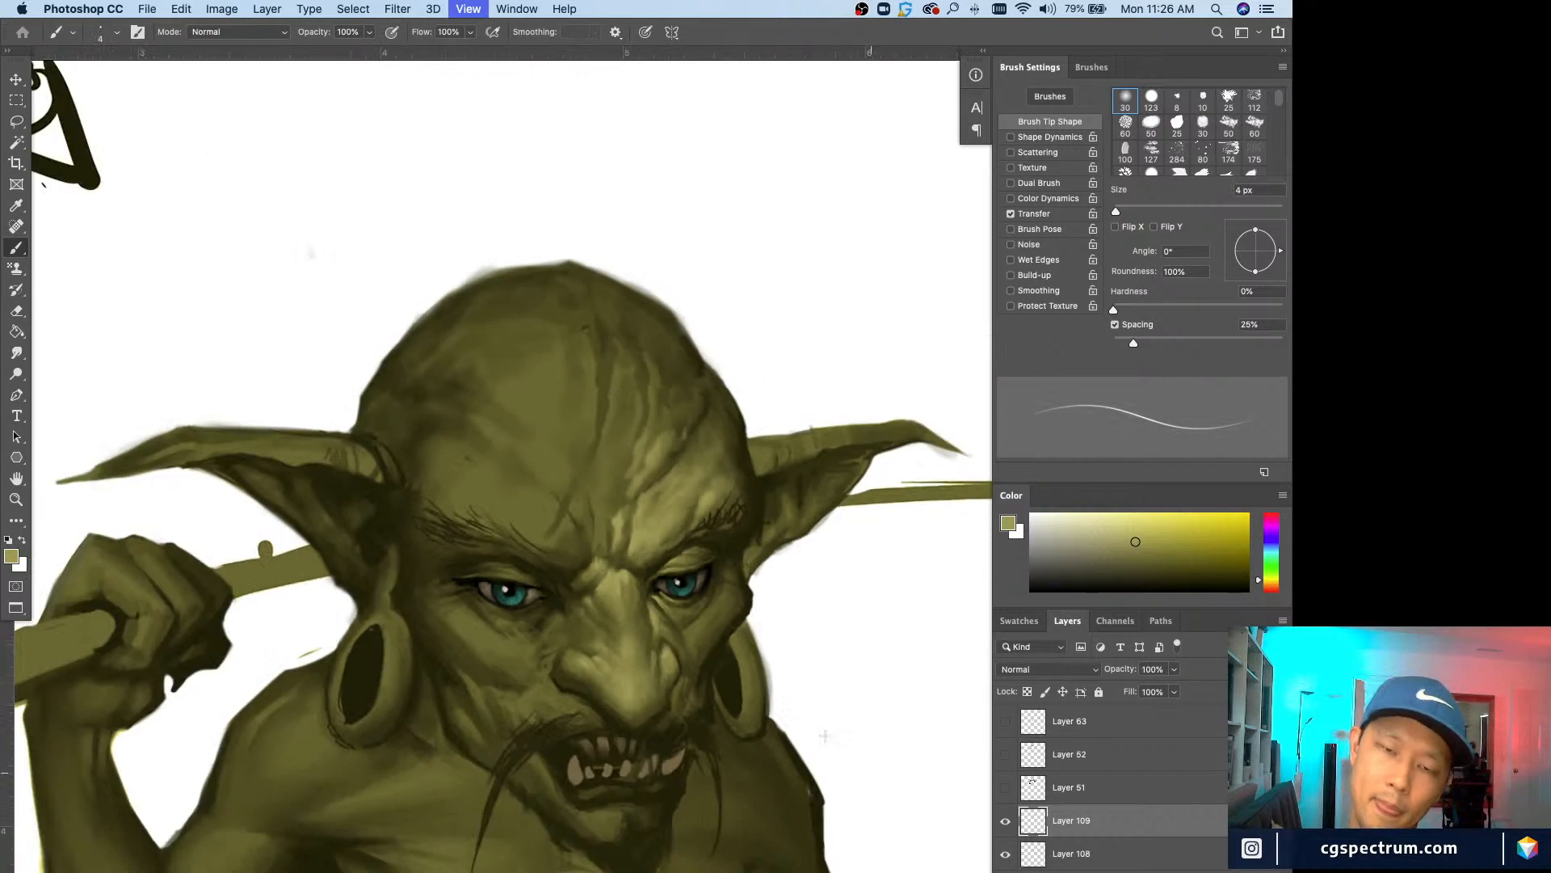
Step: Reshape the inner corner of the far brow above the nose bridge with sampled dark and light olive, using a 6 to 7 px brush
key("super+plus")
key("bracketright")
key("bracketright")
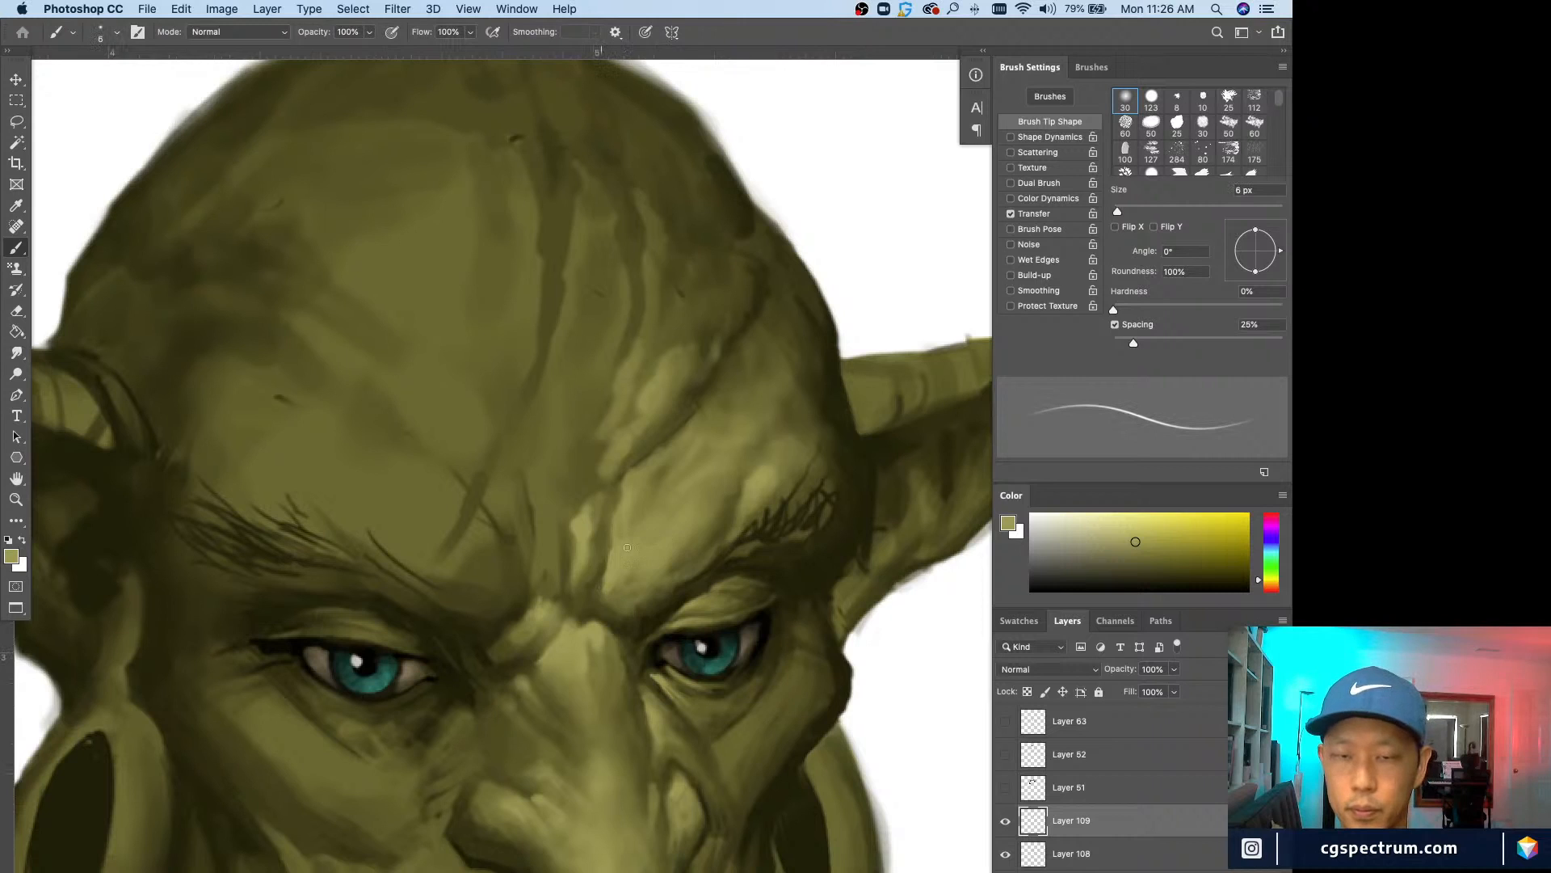
left_click(710, 574, "alt")
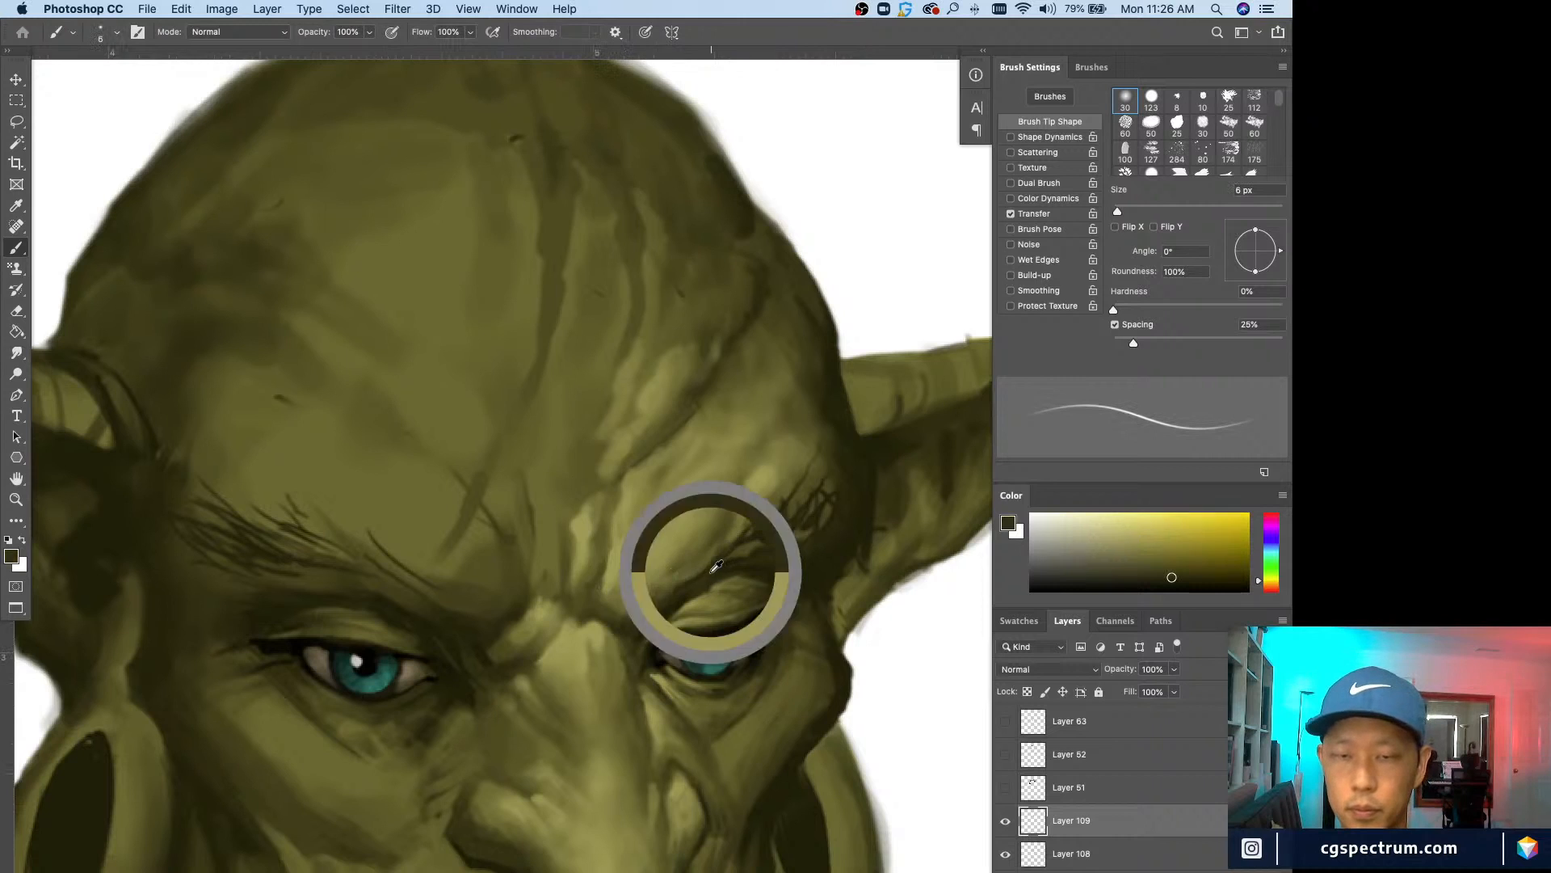
key("bracketright")
left_click(613, 569, "alt")
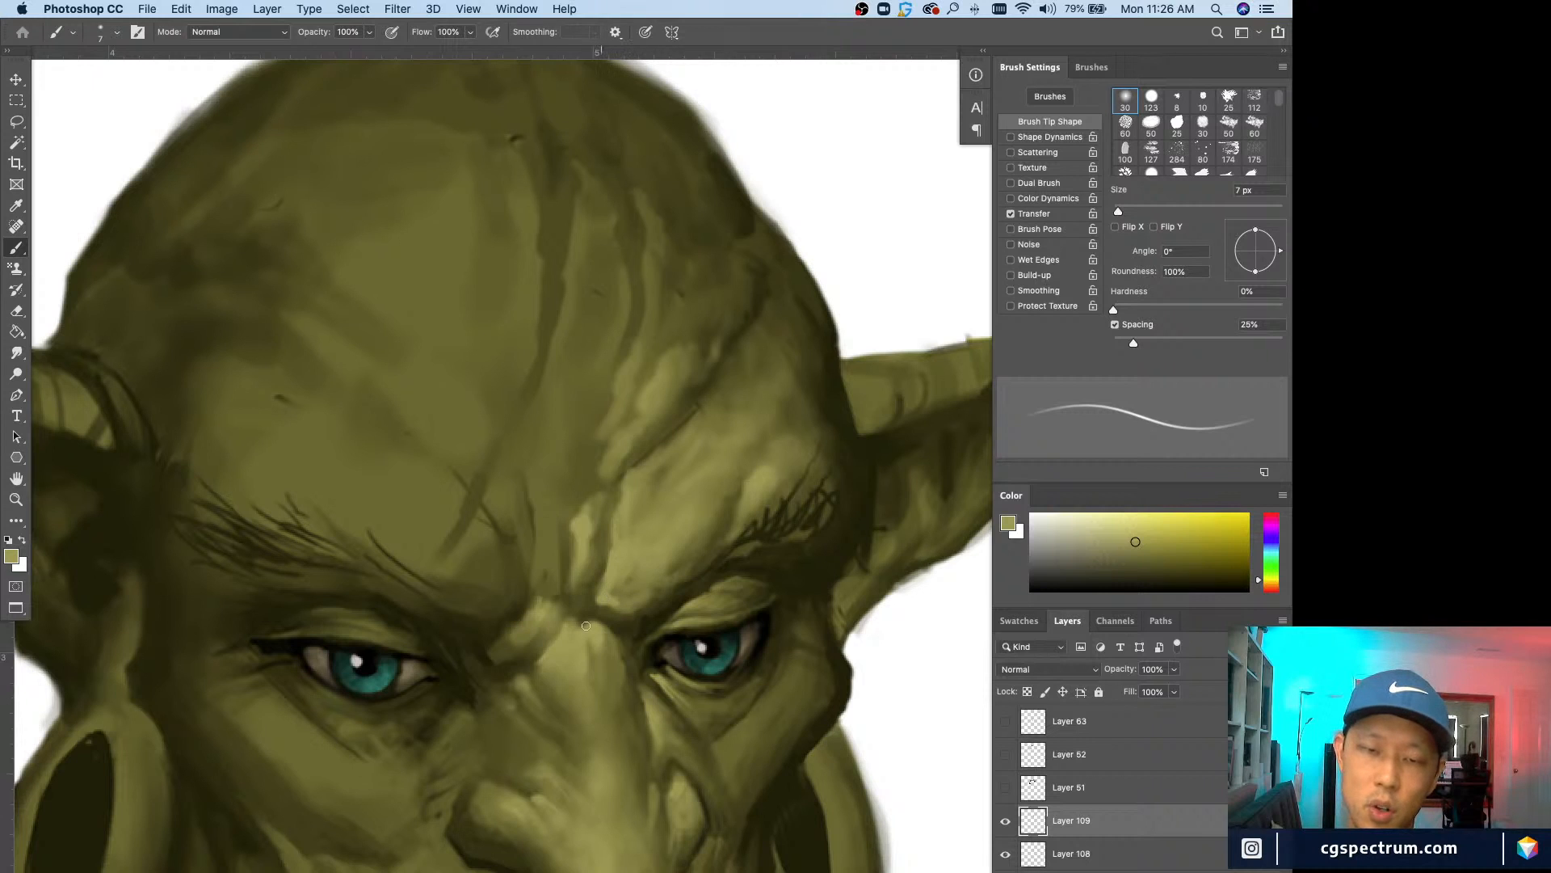
left_click(629, 590, "alt")
key("super+minus")
key("super+minus")
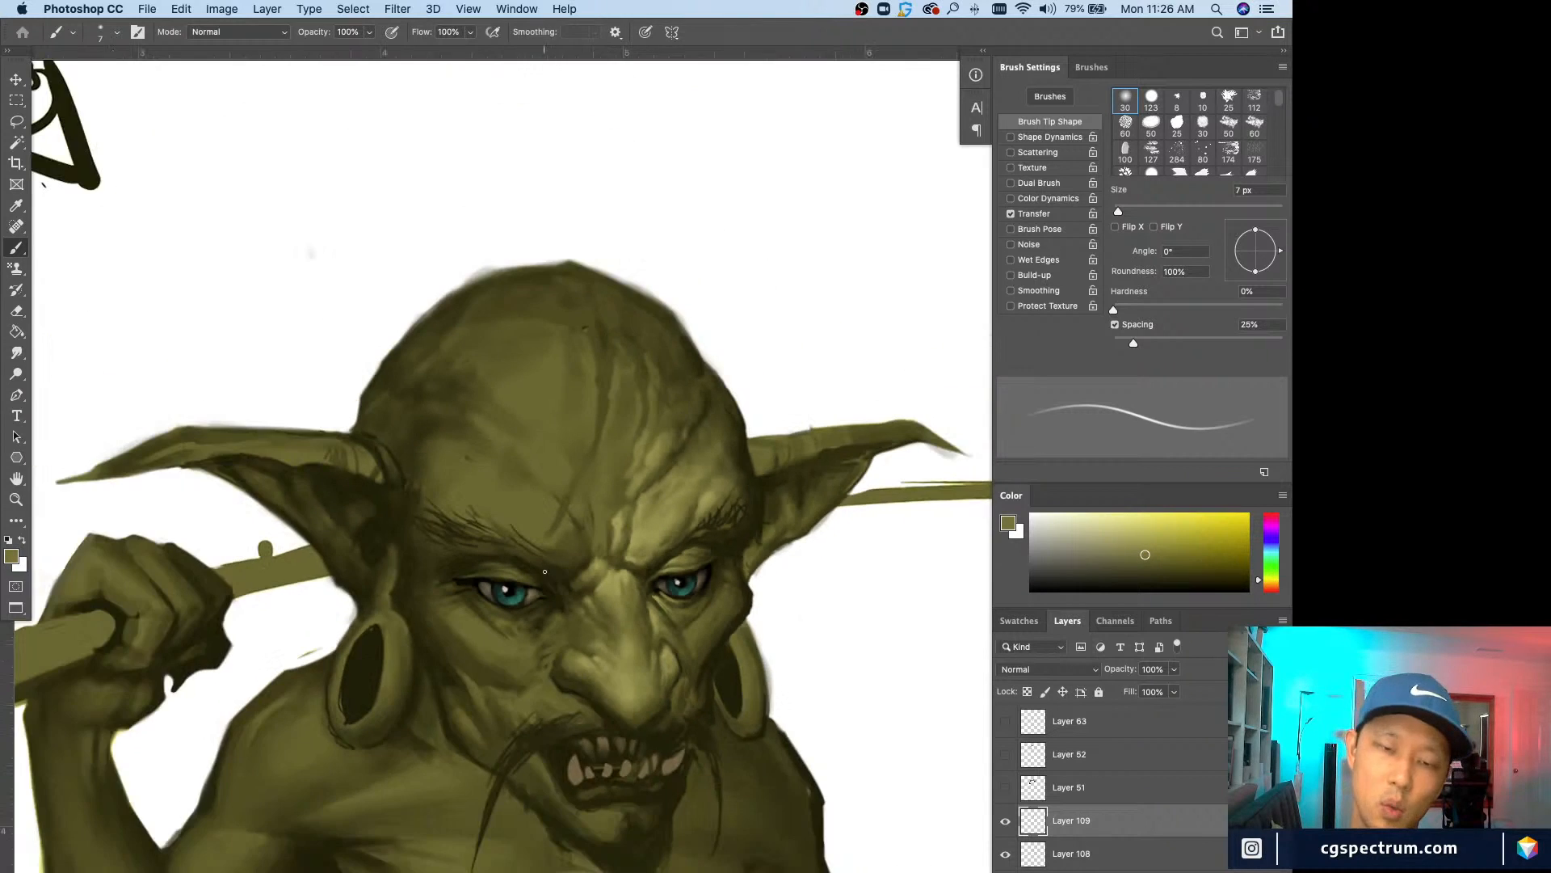
Step: Blend the crease between the far brow and the nose bridge with sampled tones, using a 7 to 10 px brush
key("super+equal")
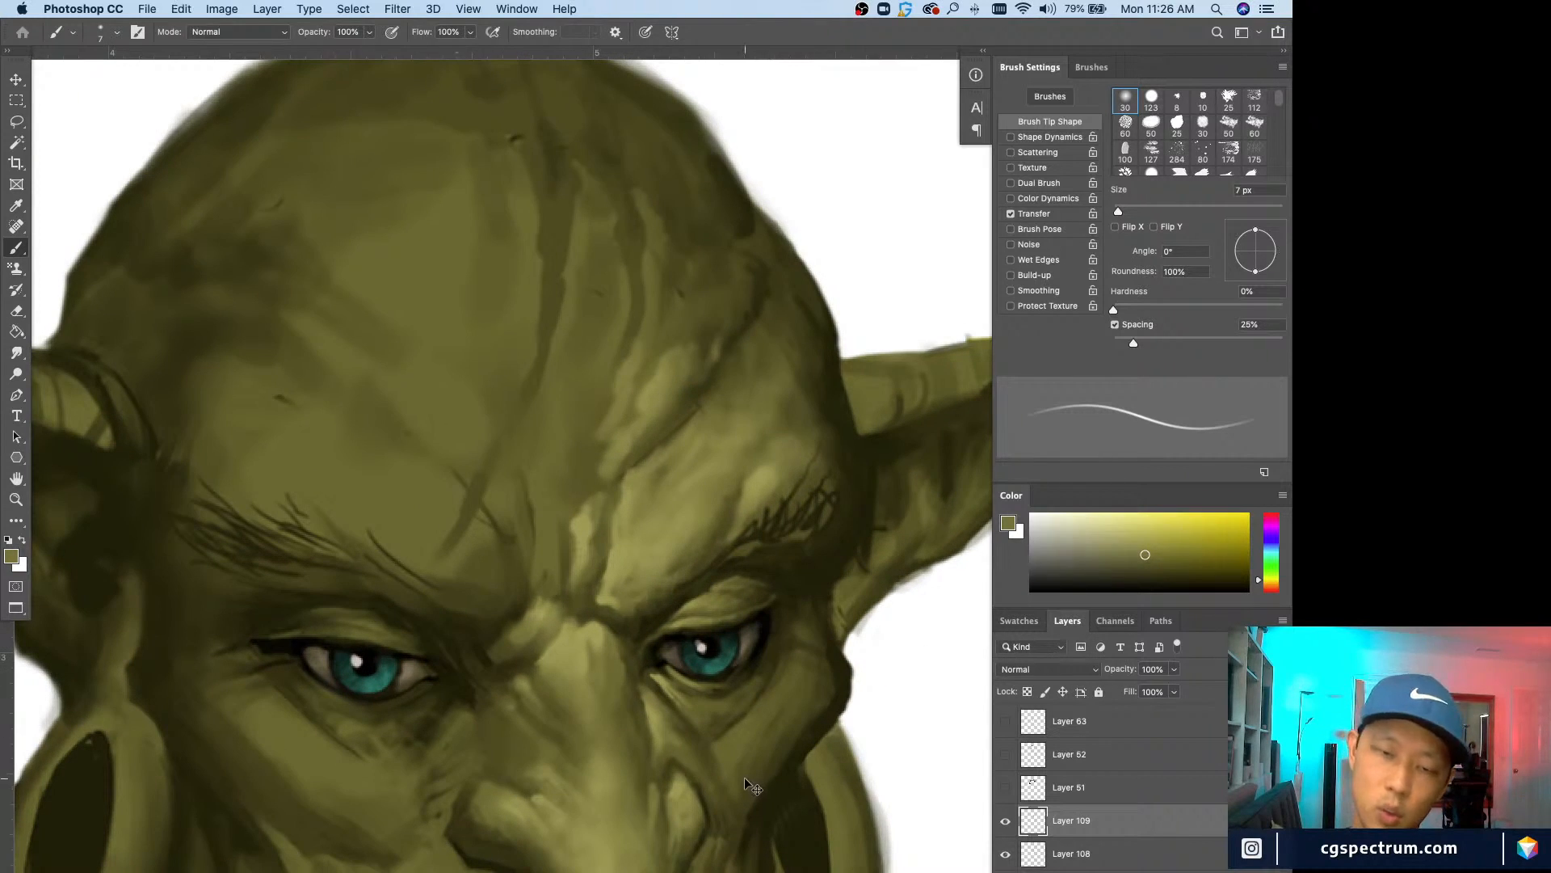
left_click(613, 594, "alt")
mouse_move(599, 604)
left_mouse_down()
mouse_move(647, 608)
mouse_move(623, 622)
left_mouse_up()
key("super+minus")
key("super+equal")
left_click(611, 594, "alt")
left_click(672, 603, "alt")
key("bracketright")
key("bracketright")
key("bracketright")
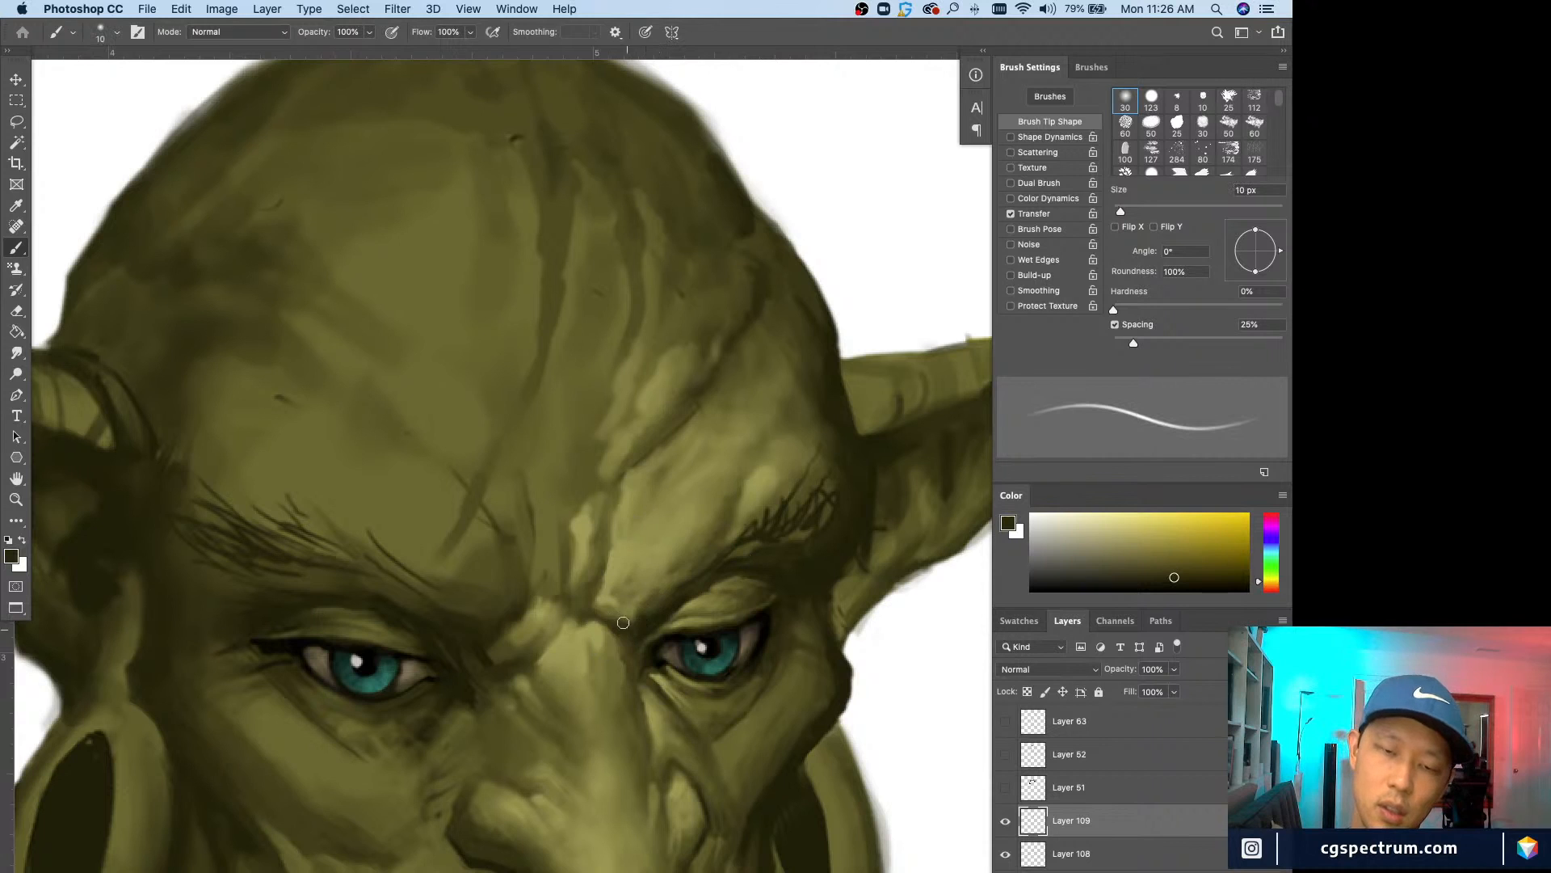
Step: Blend sampled light and dark olive tones over the far brow and frown area with a 15 px brush
key("super+minus")
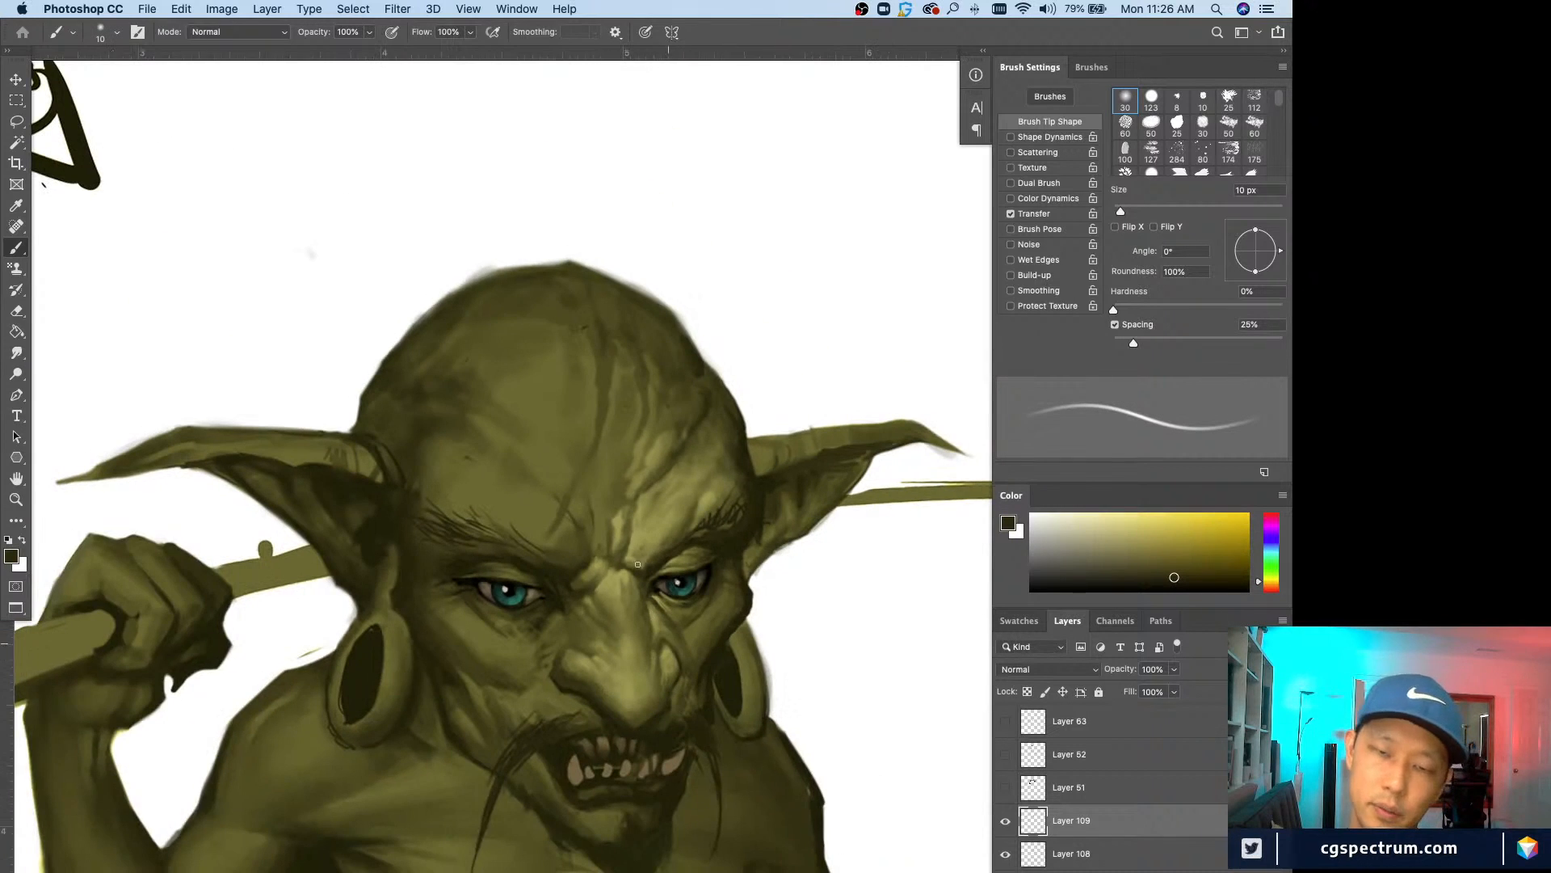
left_click(647, 552, "alt")
key("bracketright")
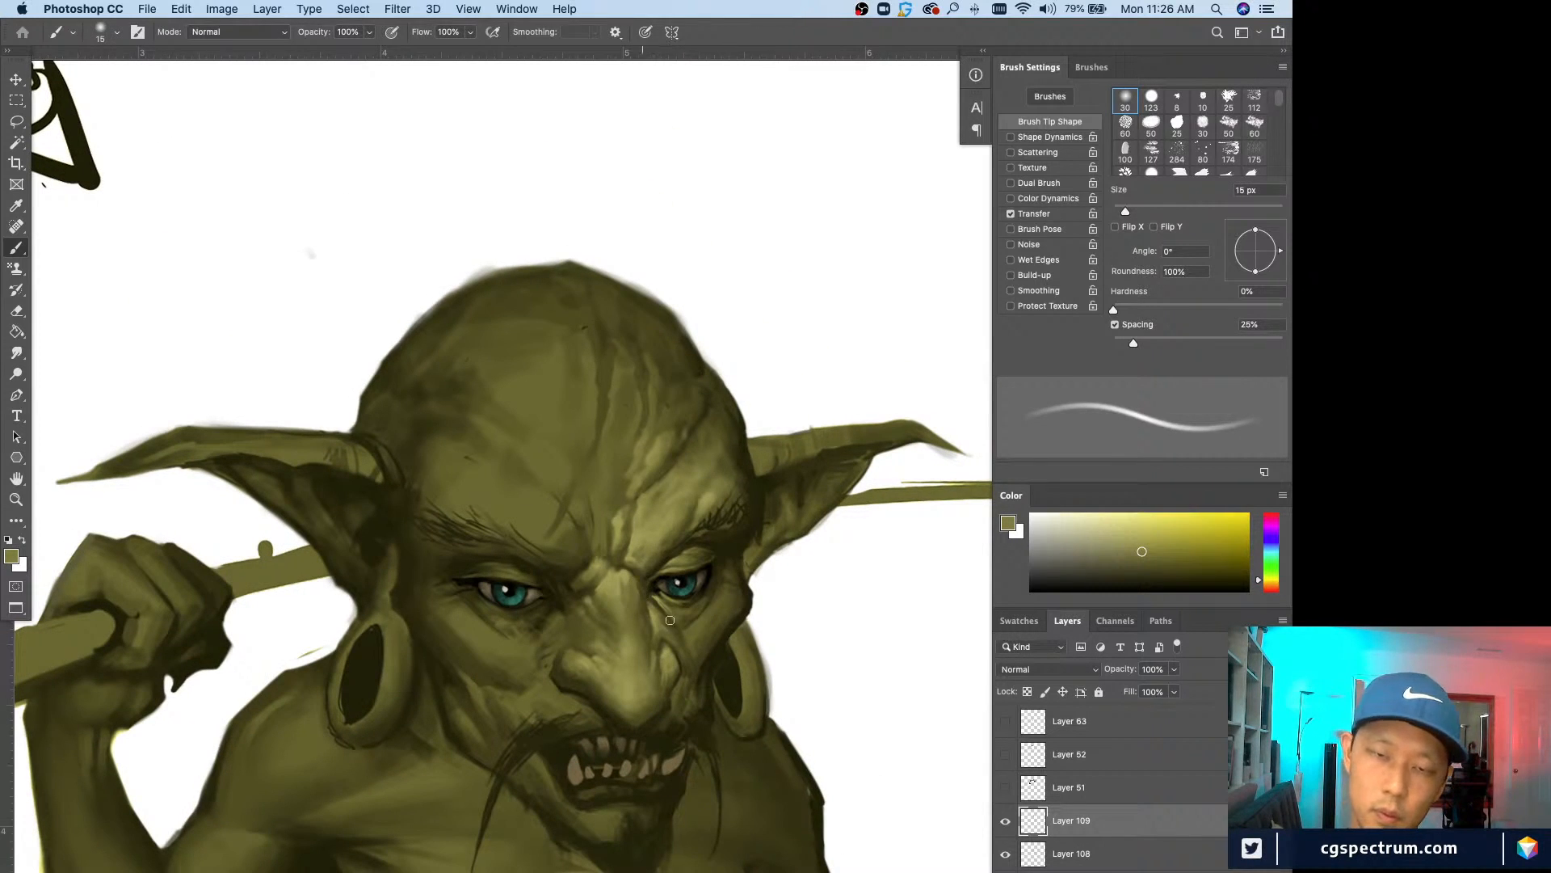
left_click(662, 542, "alt")
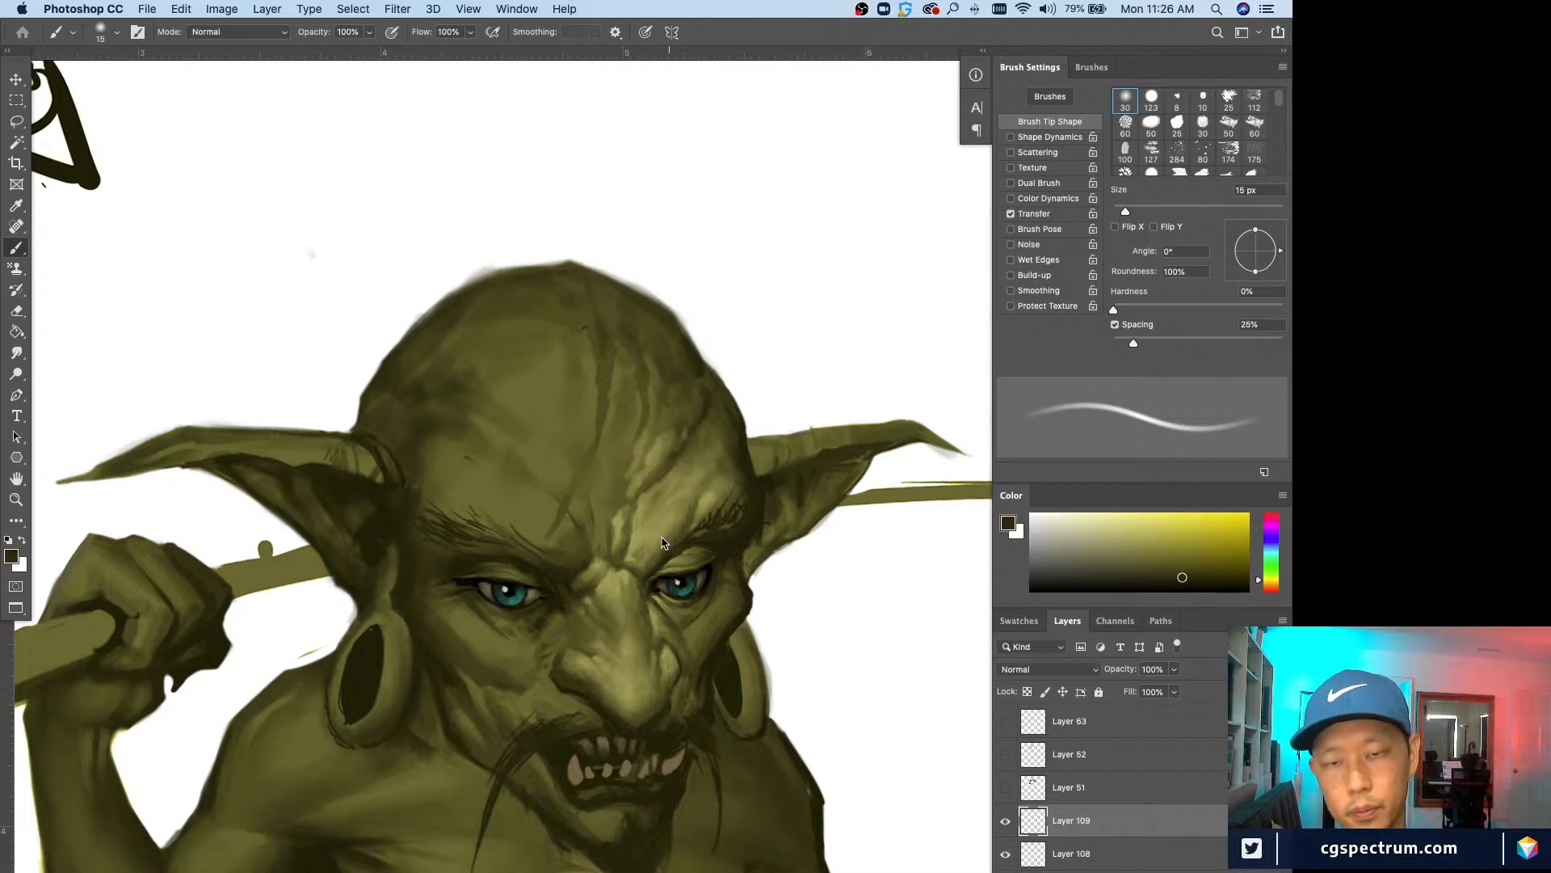
left_click(622, 511, "alt")
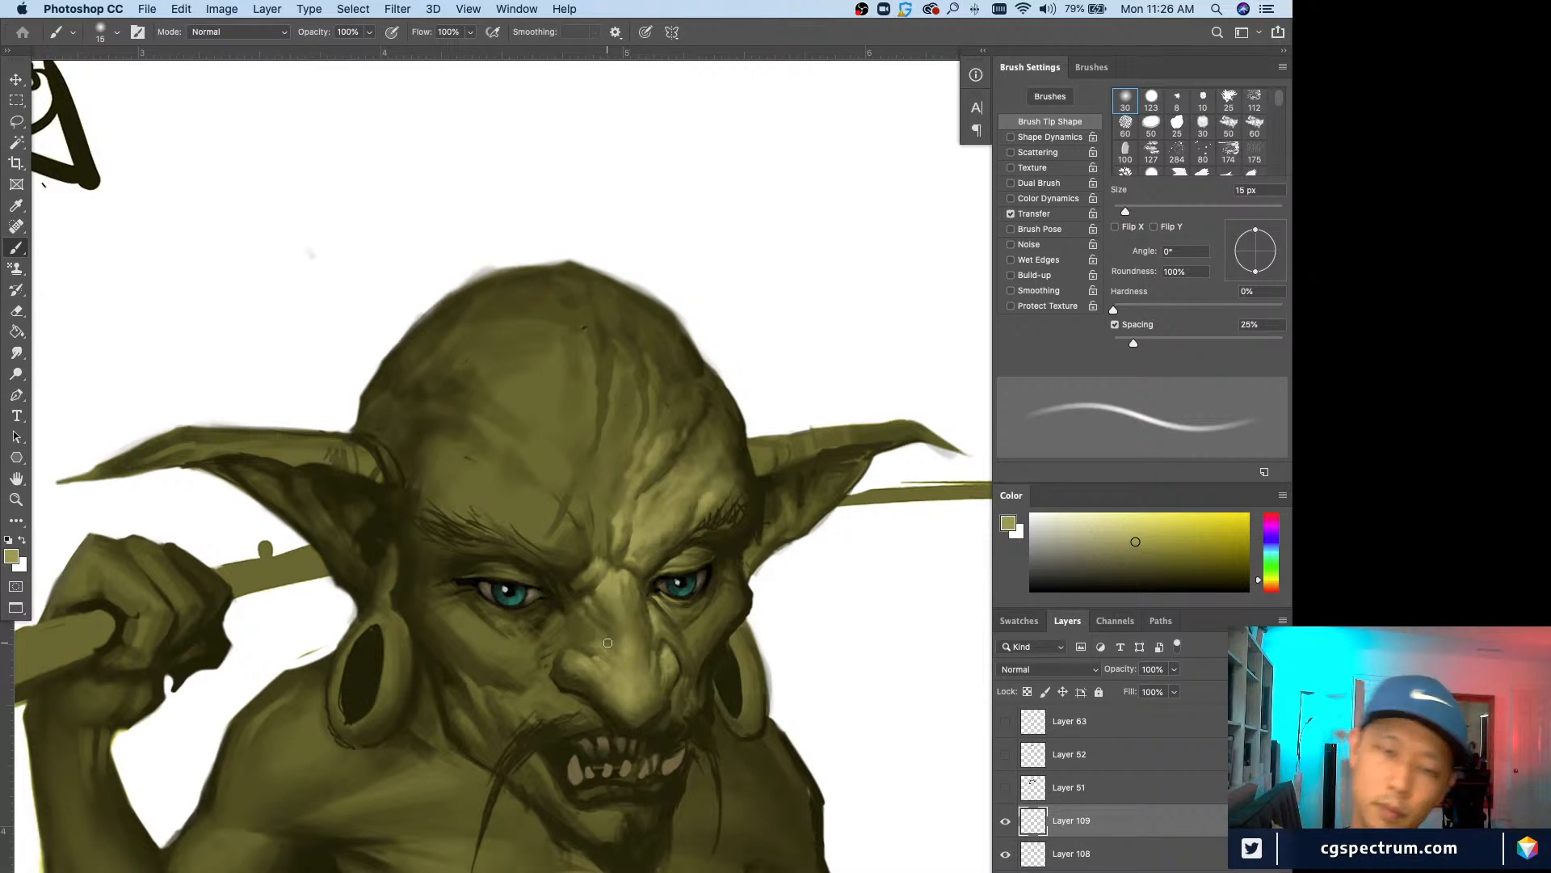
key("super+minus")
key("super+minus")
key("super+plus")
key("super+plus")
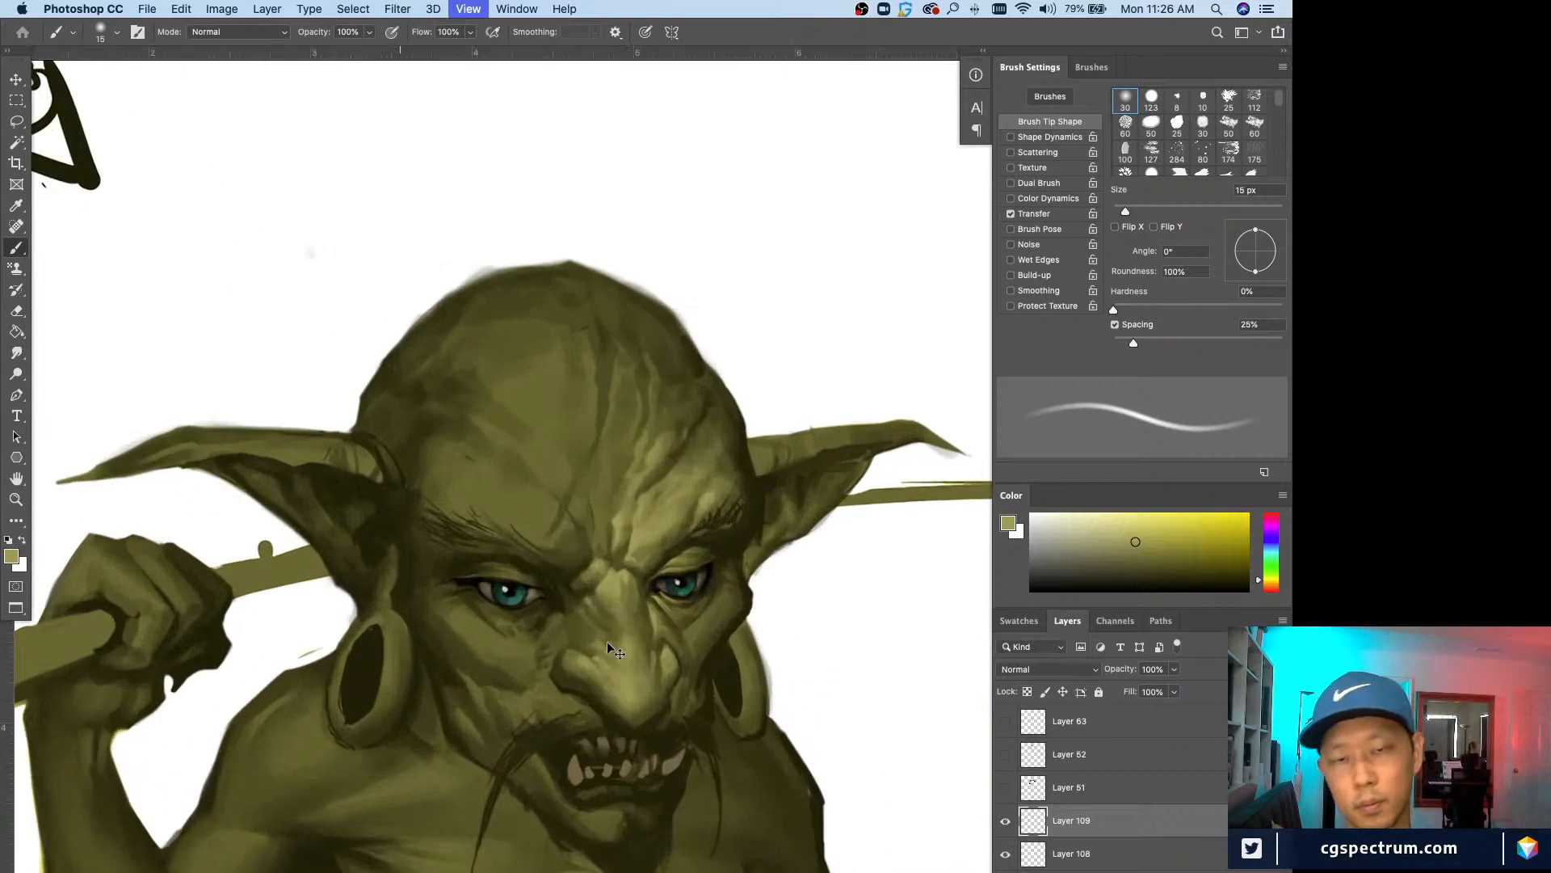
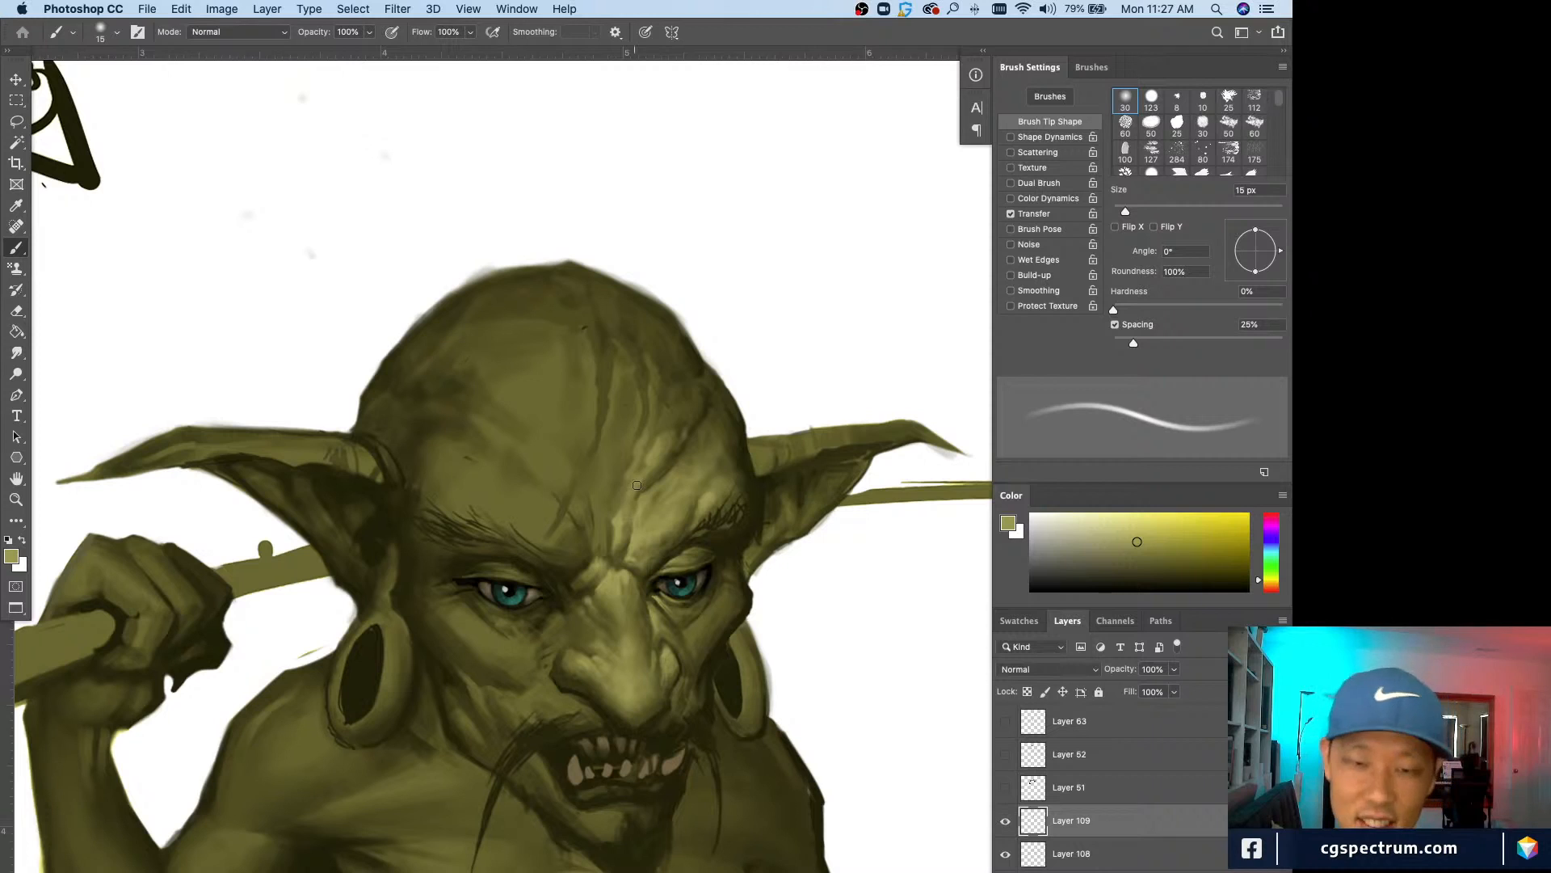
Step: Paint a sampled light olive accent on the frown wrinkle just above the nose bridge with an 8 px brush
left_click(643, 537, "alt")
key("bracketleft")
key("bracketleft")
key("bracketleft")
left_click_drag(615, 544, 610, 561)
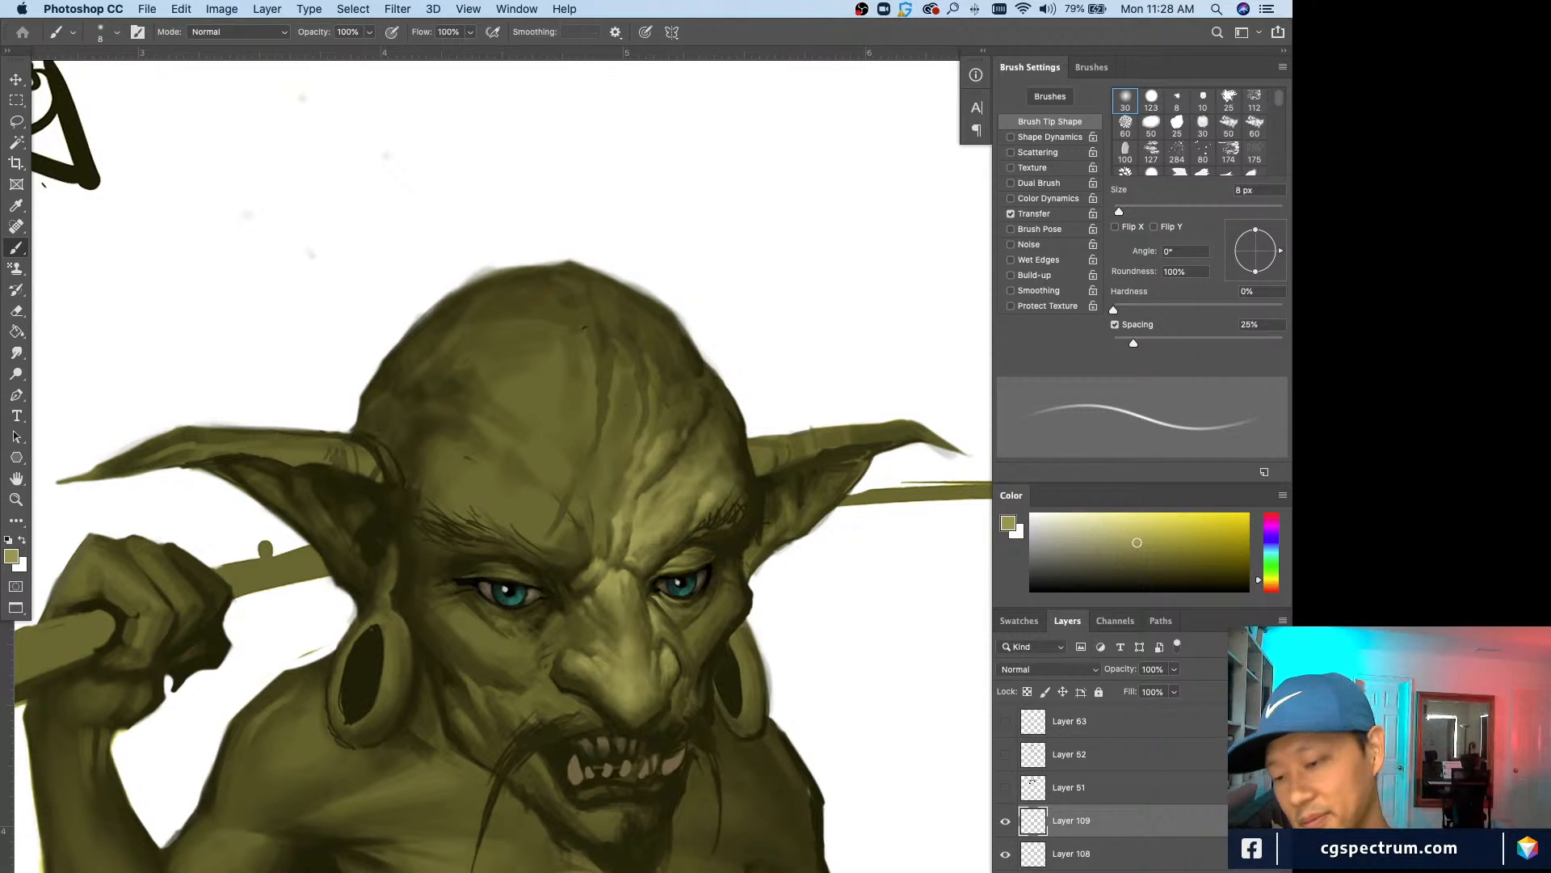
Step: Add a new layer and paint light strokes down the central frown wrinkle with the 8 px brush
key("super+alt+shift+n")
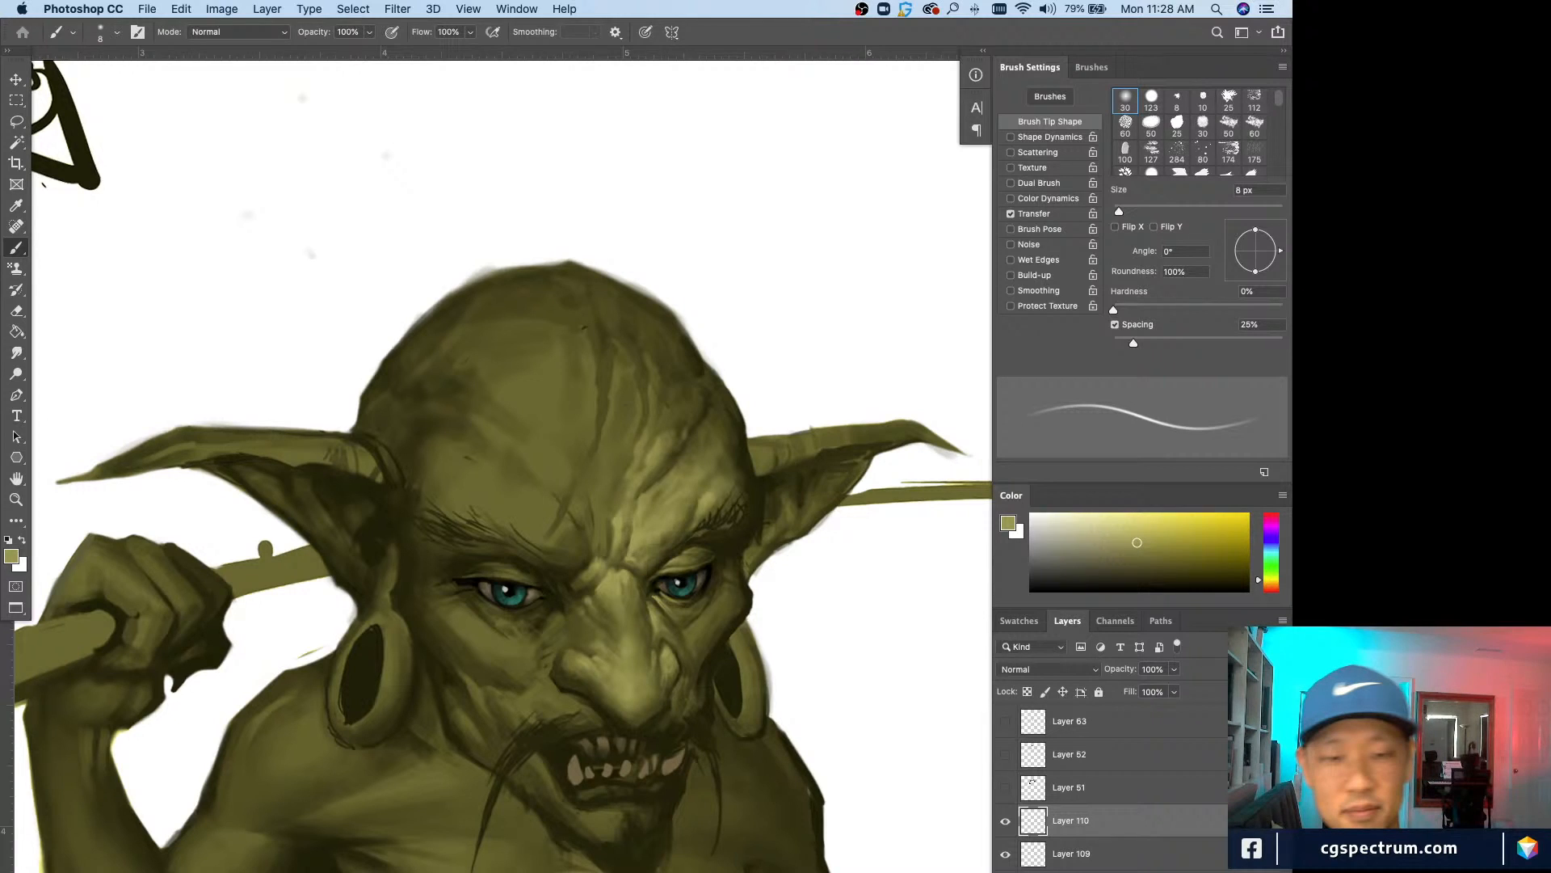
mouse_move(602, 510)
left_mouse_down()
mouse_move(597, 541)
mouse_move(604, 503)
left_mouse_up()
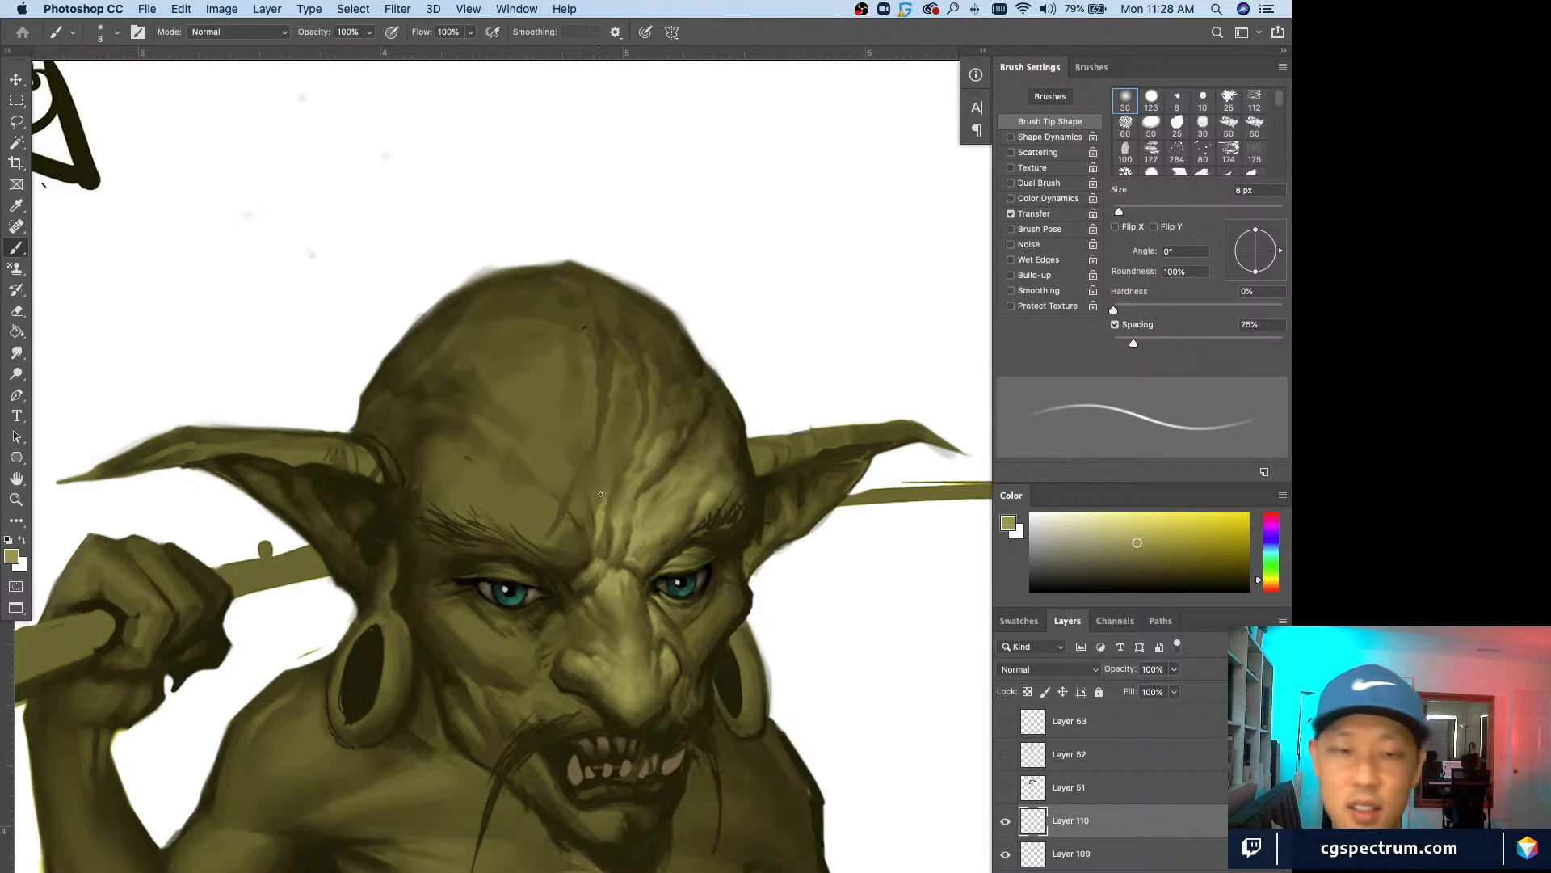
left_click_drag(605, 480, 601, 540)
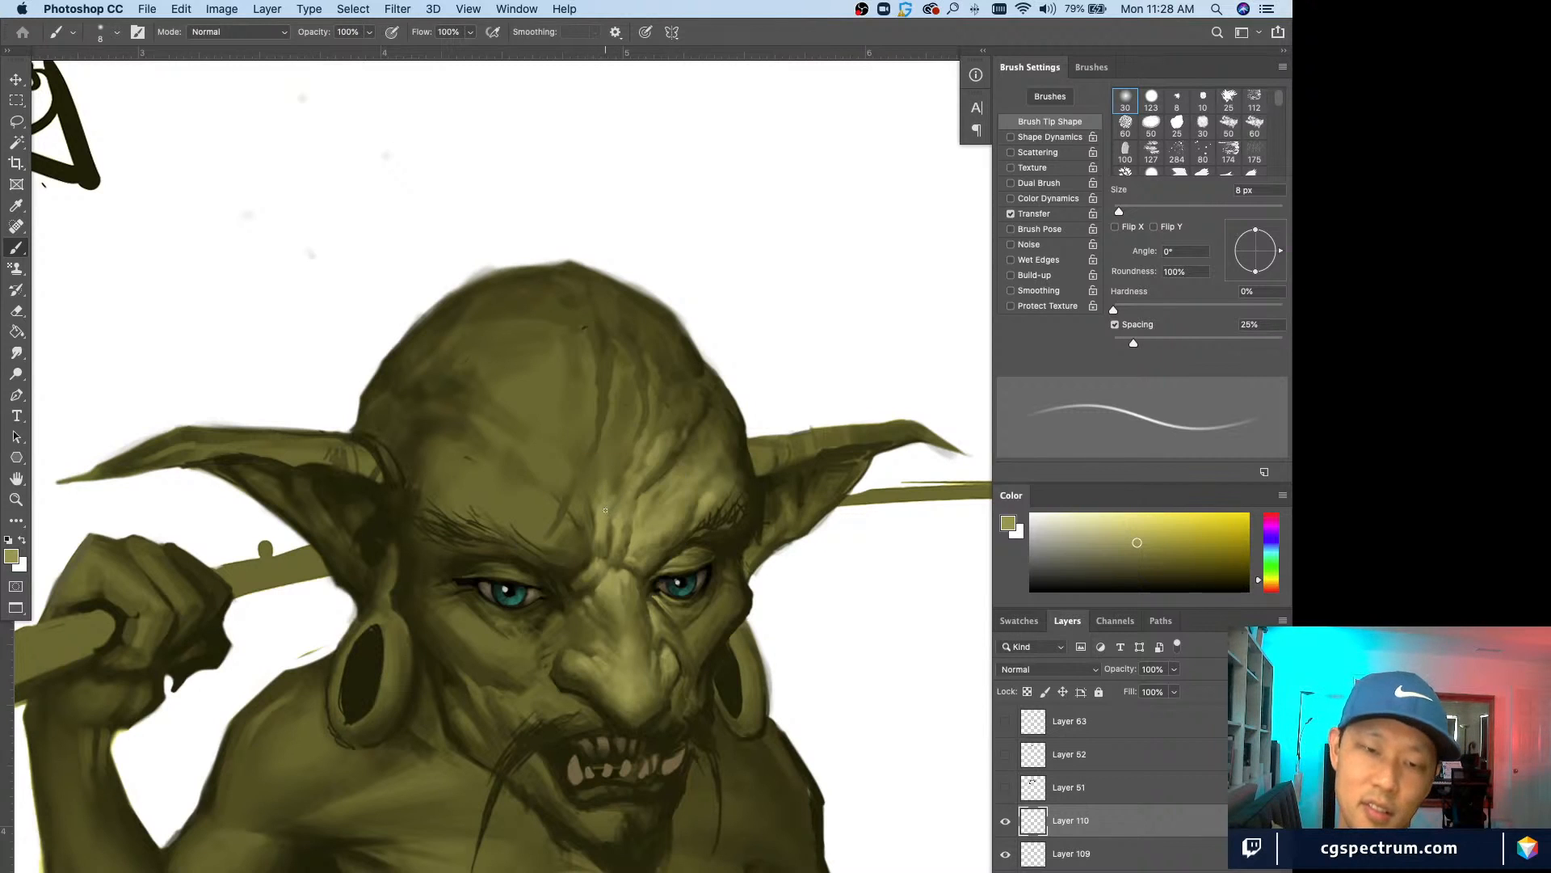
Step: Define the creases around the central frown wrinkle with sampled dark olive, using a 4 to 6 px brush
left_click(586, 571, "alt")
key("bracketleft")
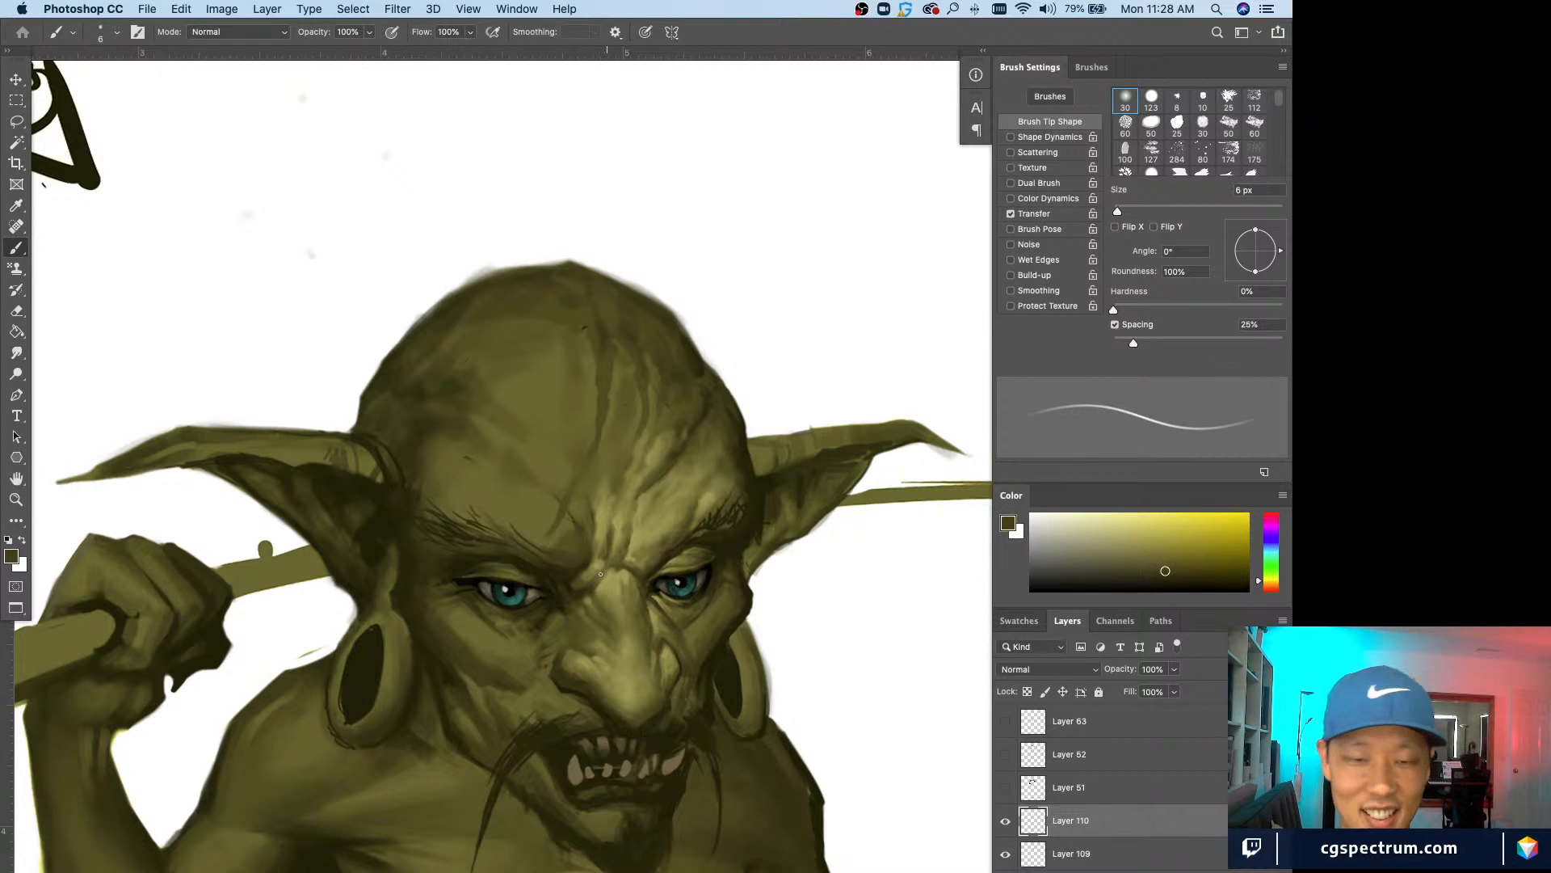
key("bracketleft")
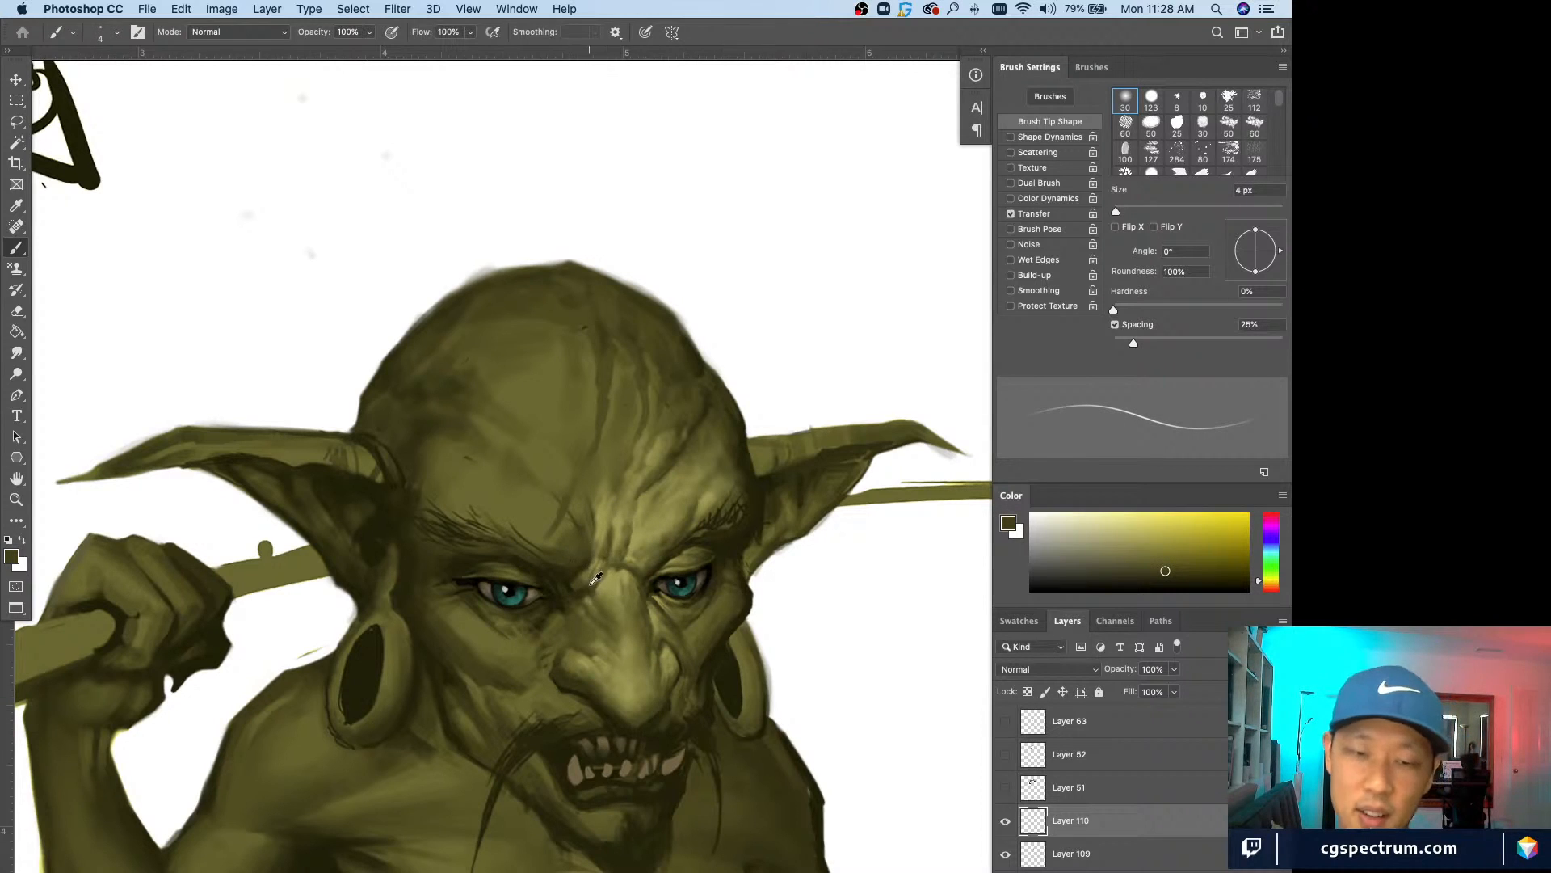
left_click(596, 578, "alt")
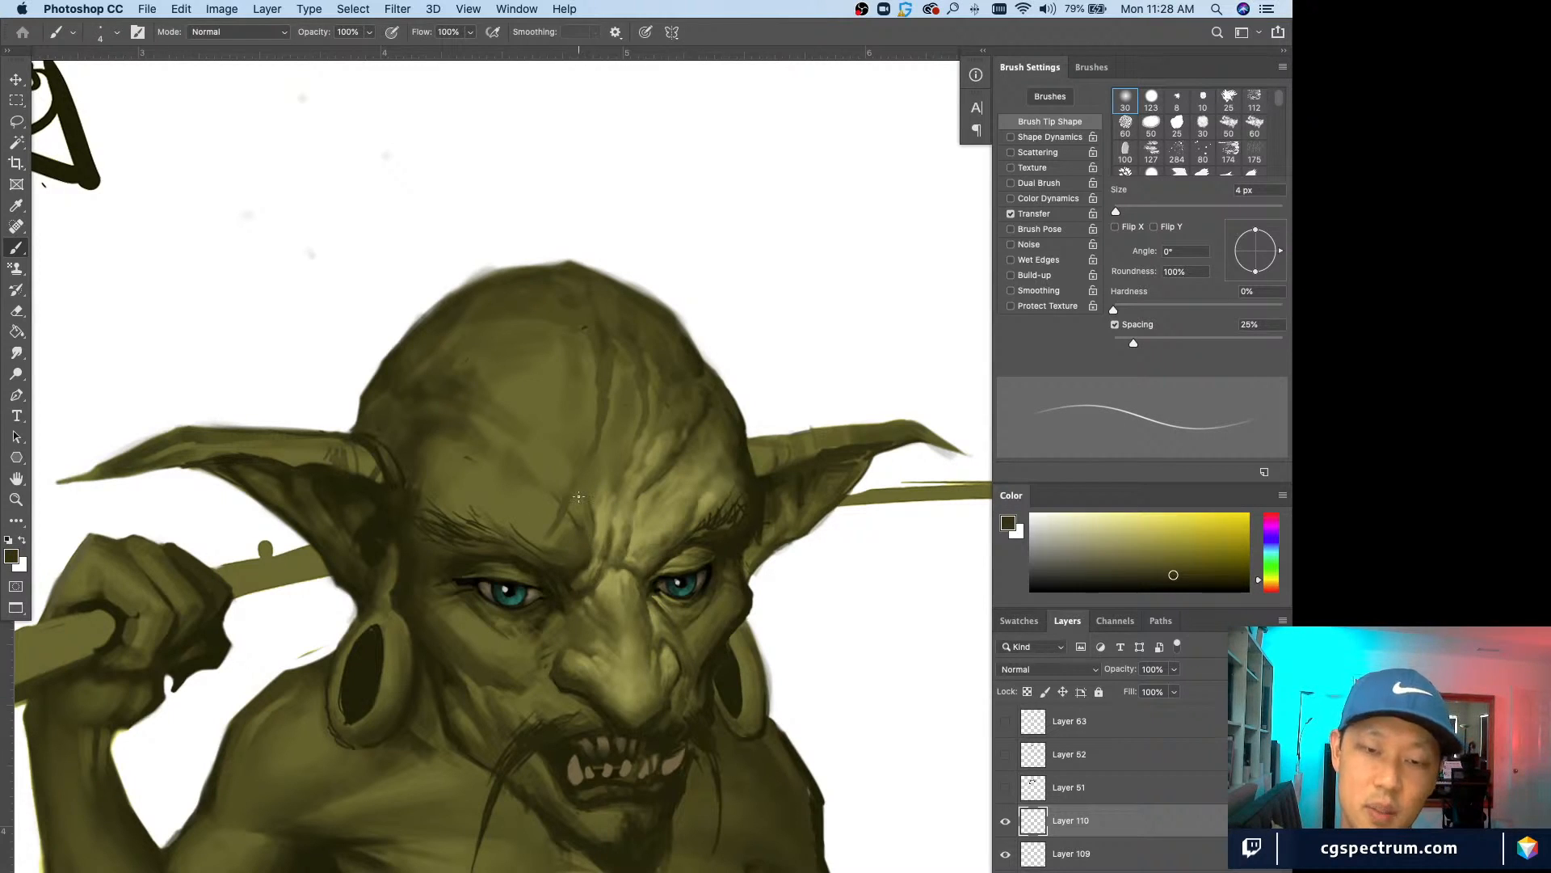
scroll(578, 496, "down", 2)
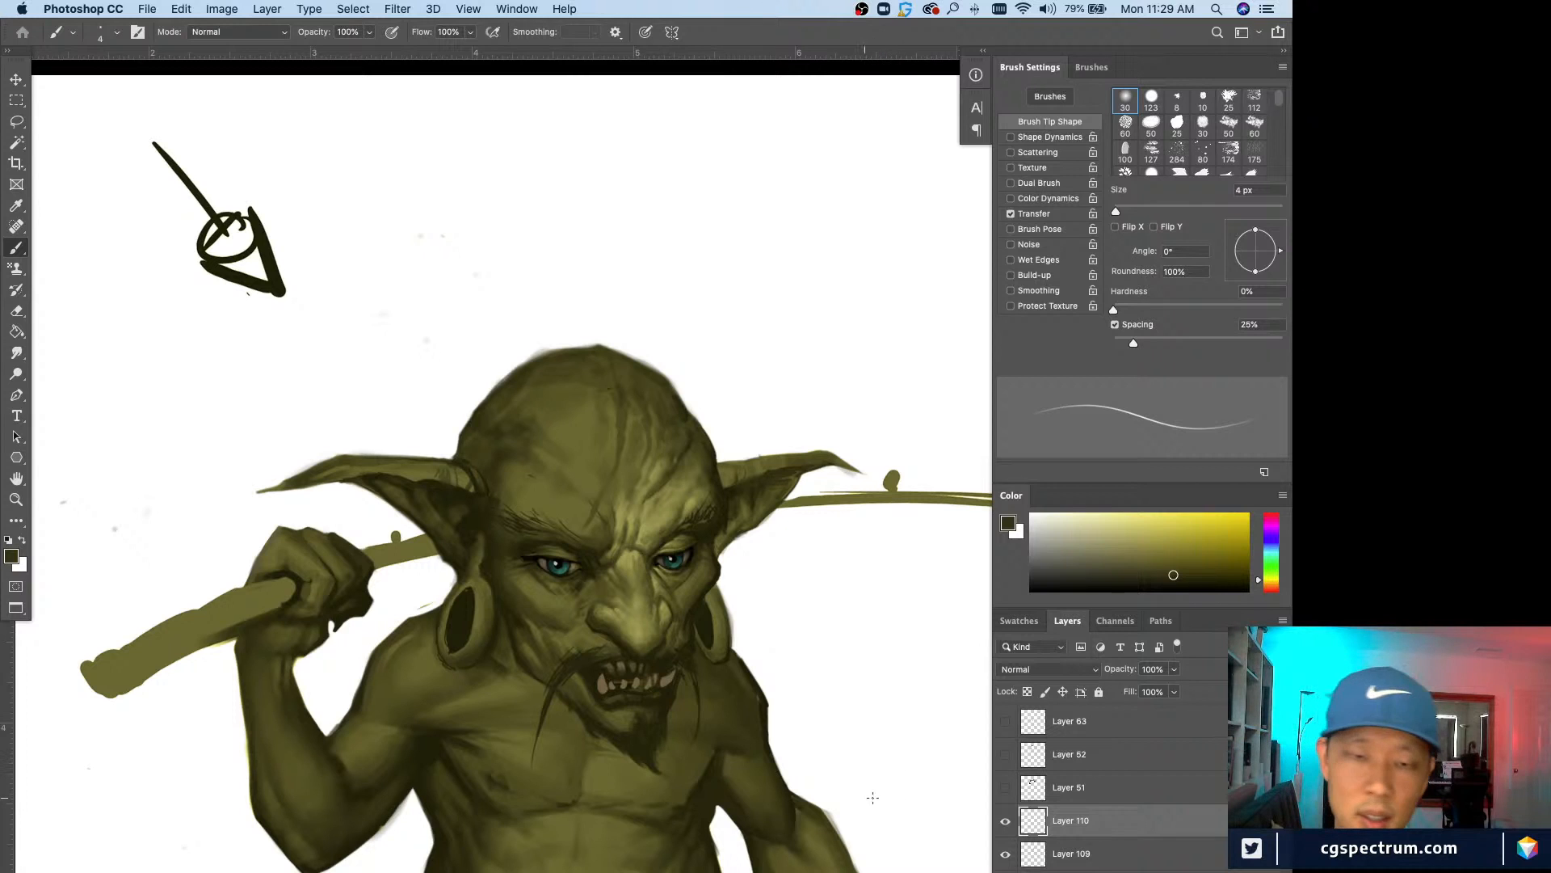
Step: Compare the face with and without the new frown highlight layer, both from a distance and close up
left_click_drag(889, 837, 874, 806)
left_click(1006, 820)
left_click(1006, 820)
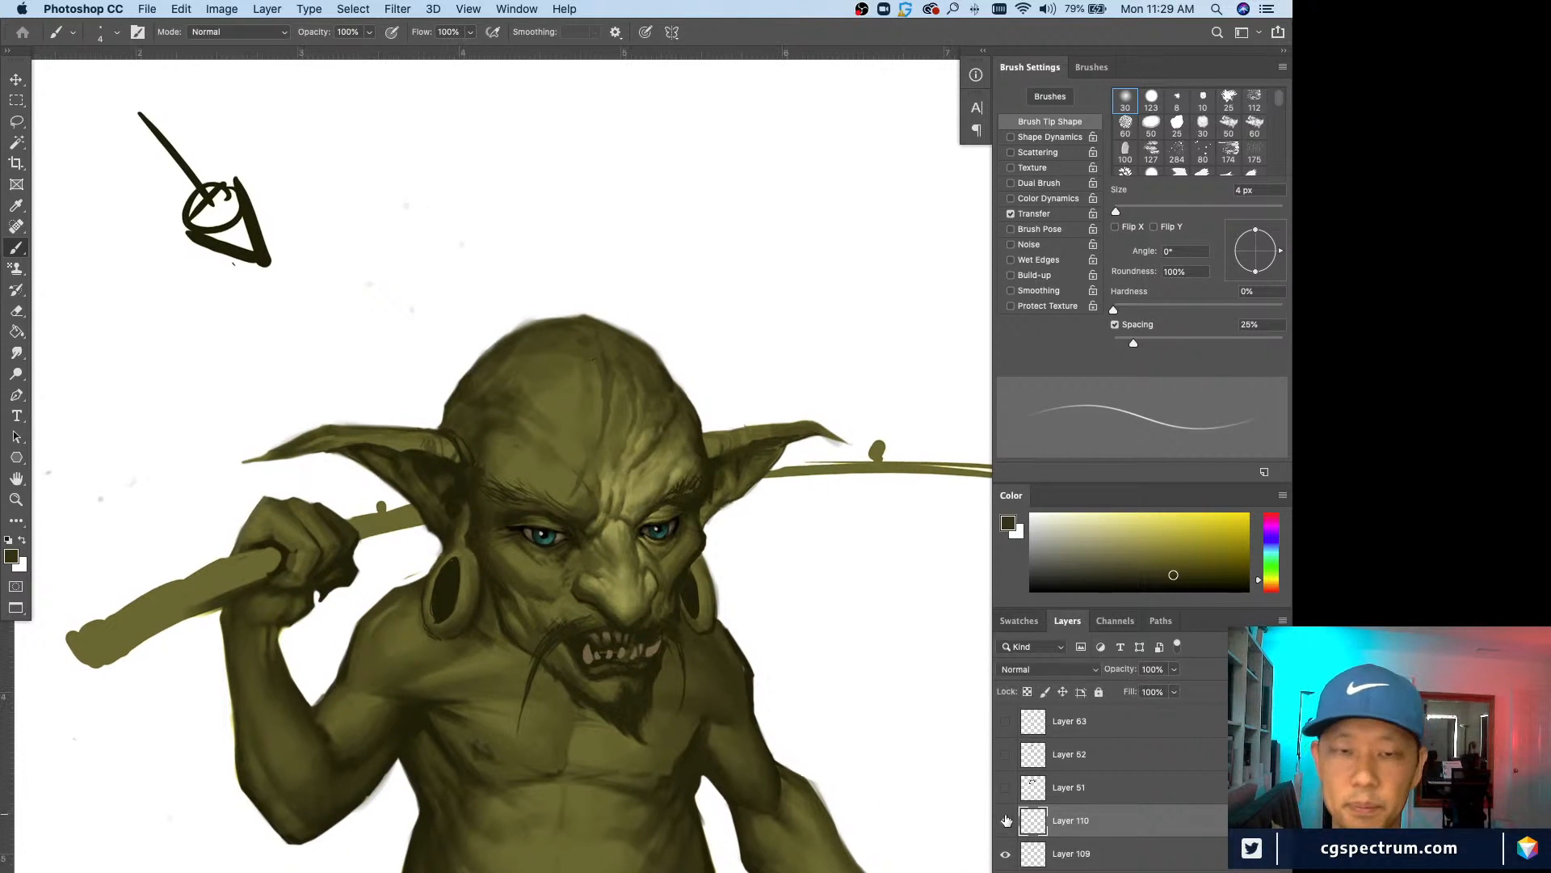
key("super+plus")
left_click_drag(570, 713, 594, 733)
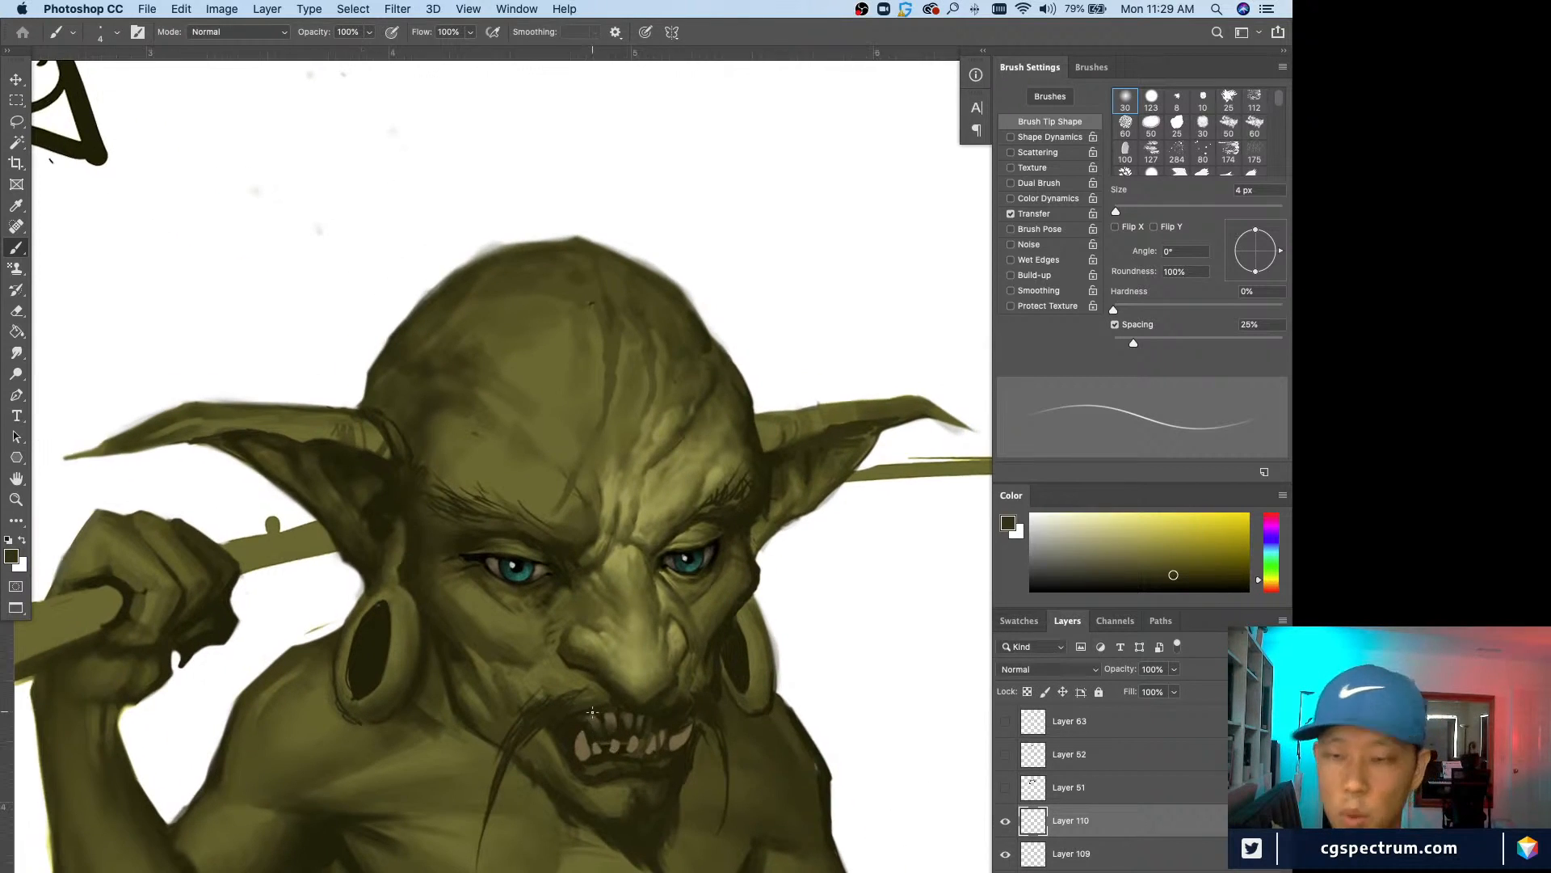
left_click(1006, 820)
left_click(1005, 820)
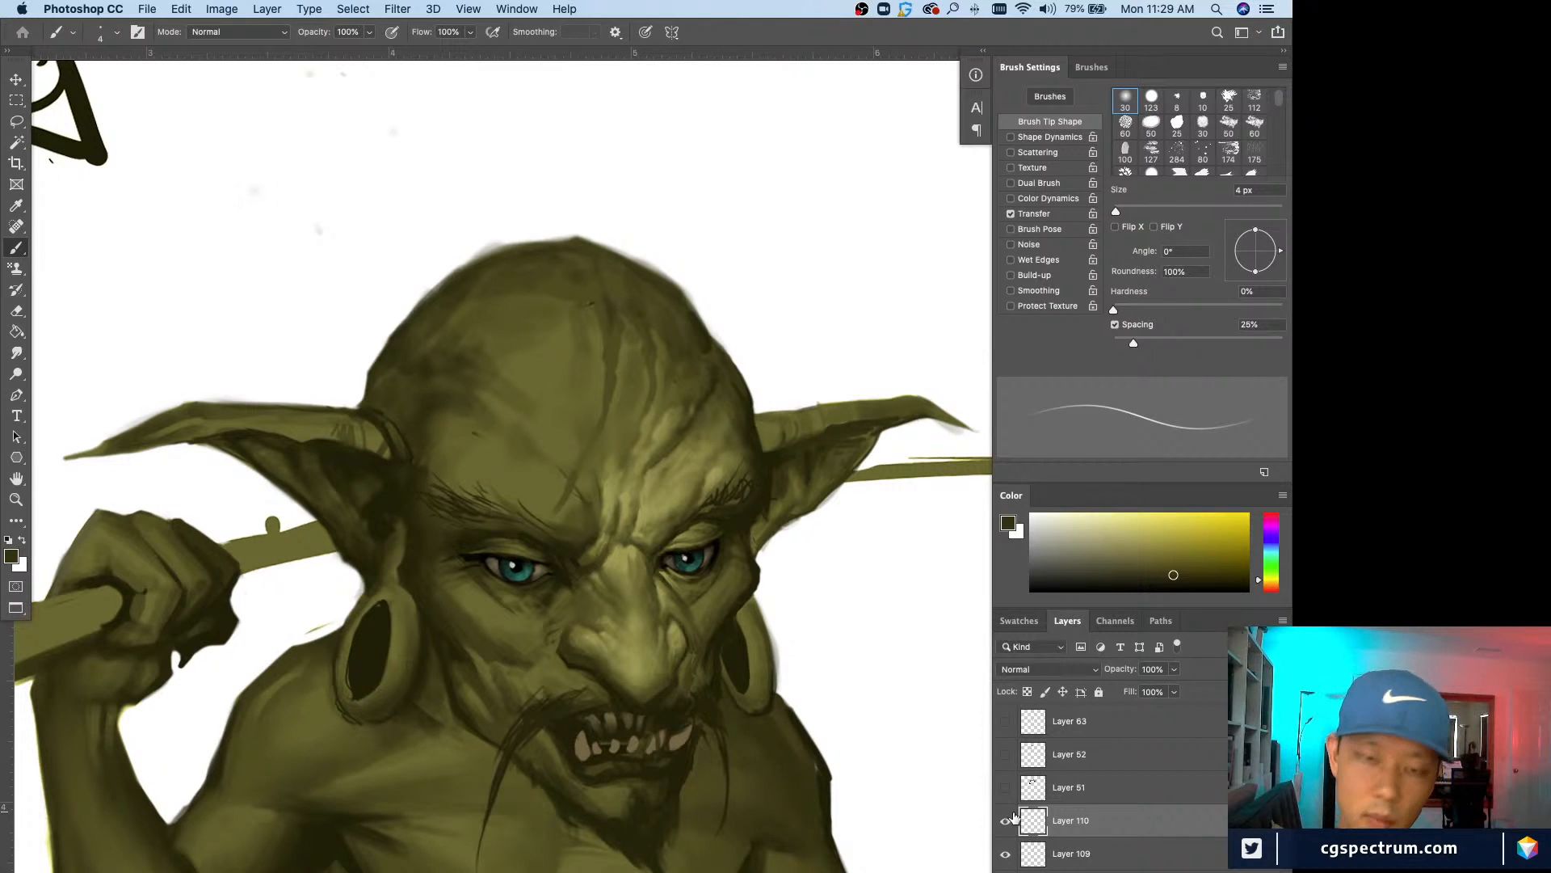
left_click(1008, 824)
left_click(1008, 825)
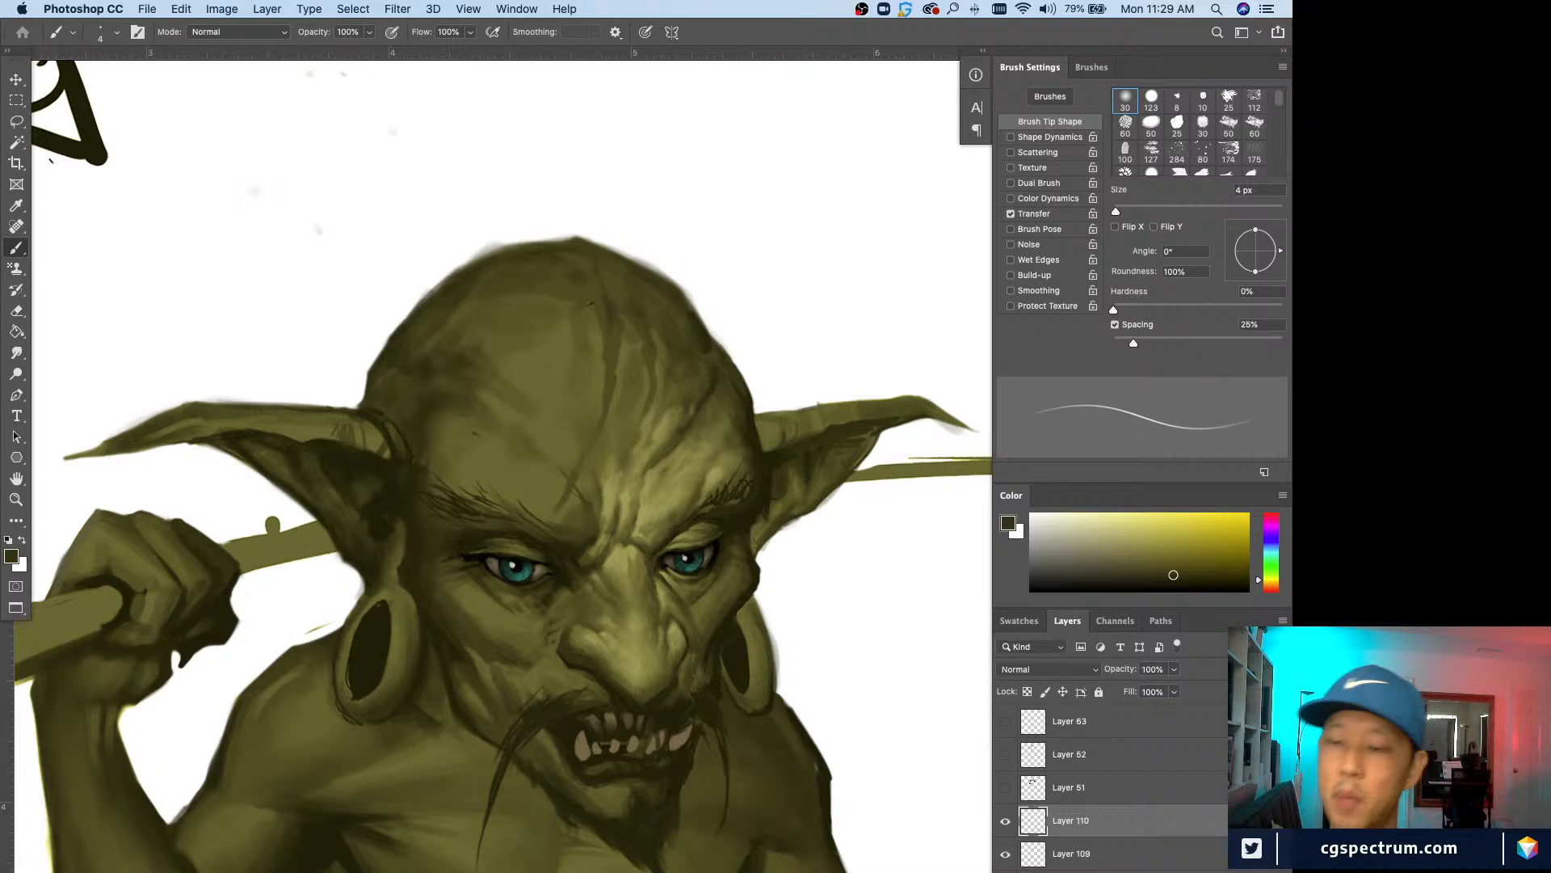
Step: Add a new layer and refine the creases just above the nose bridge with sampled light and dark olive, using a 5 to 7 px brush
key("super+alt+shift+n")
left_click(606, 517, "alt")
key("bracketright")
key("bracketright")
key("bracketright")
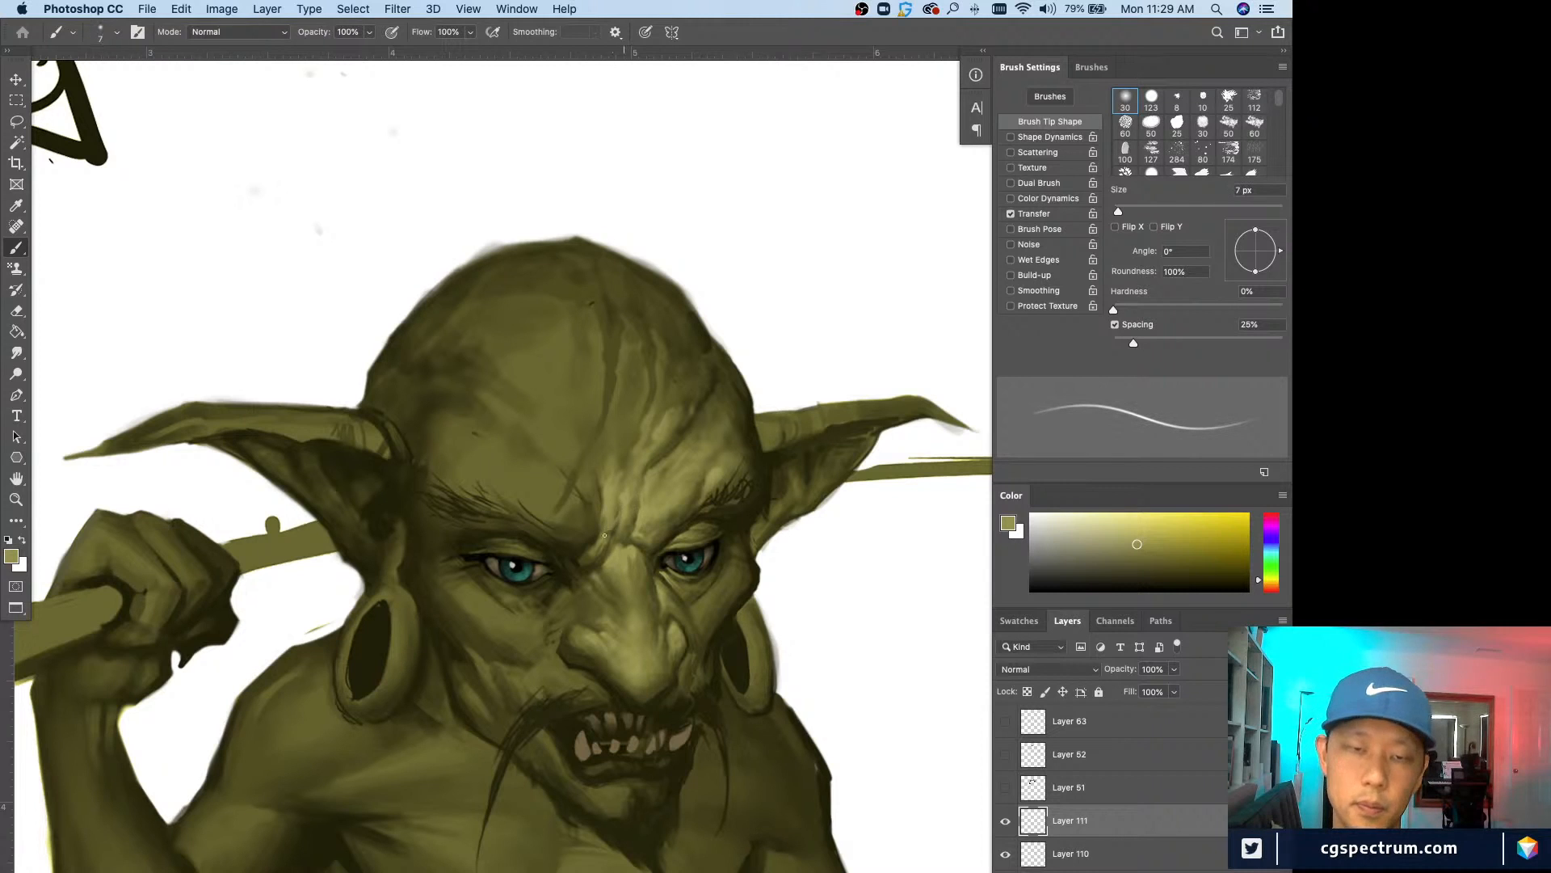
left_click(619, 531, "alt")
key("bracketleft")
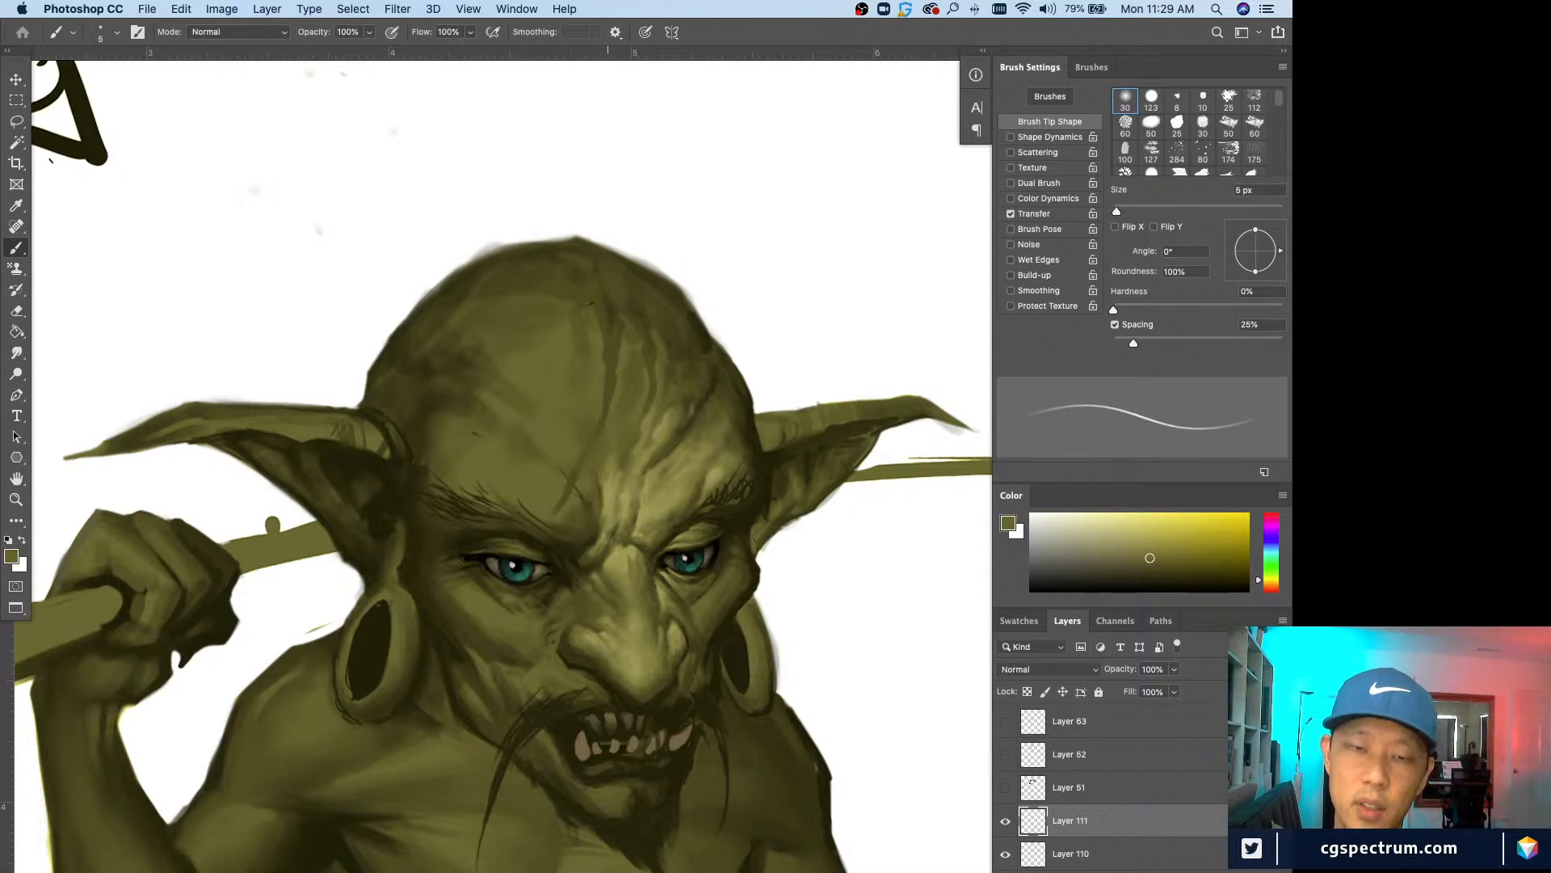
left_click(630, 533, "alt")
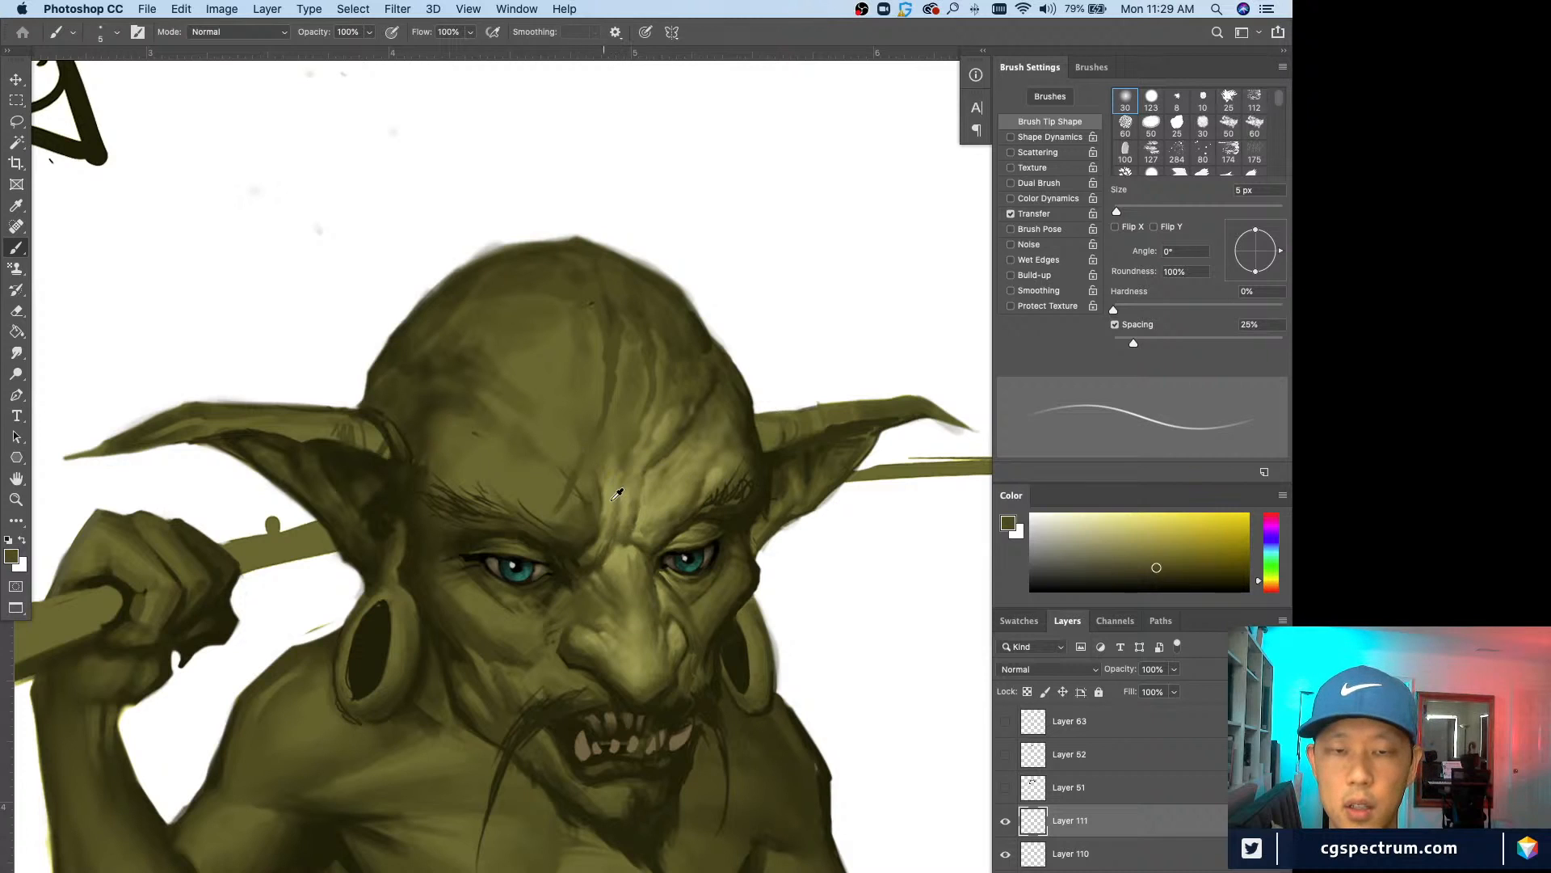
left_click(614, 510, "alt")
left_click(629, 532, "alt")
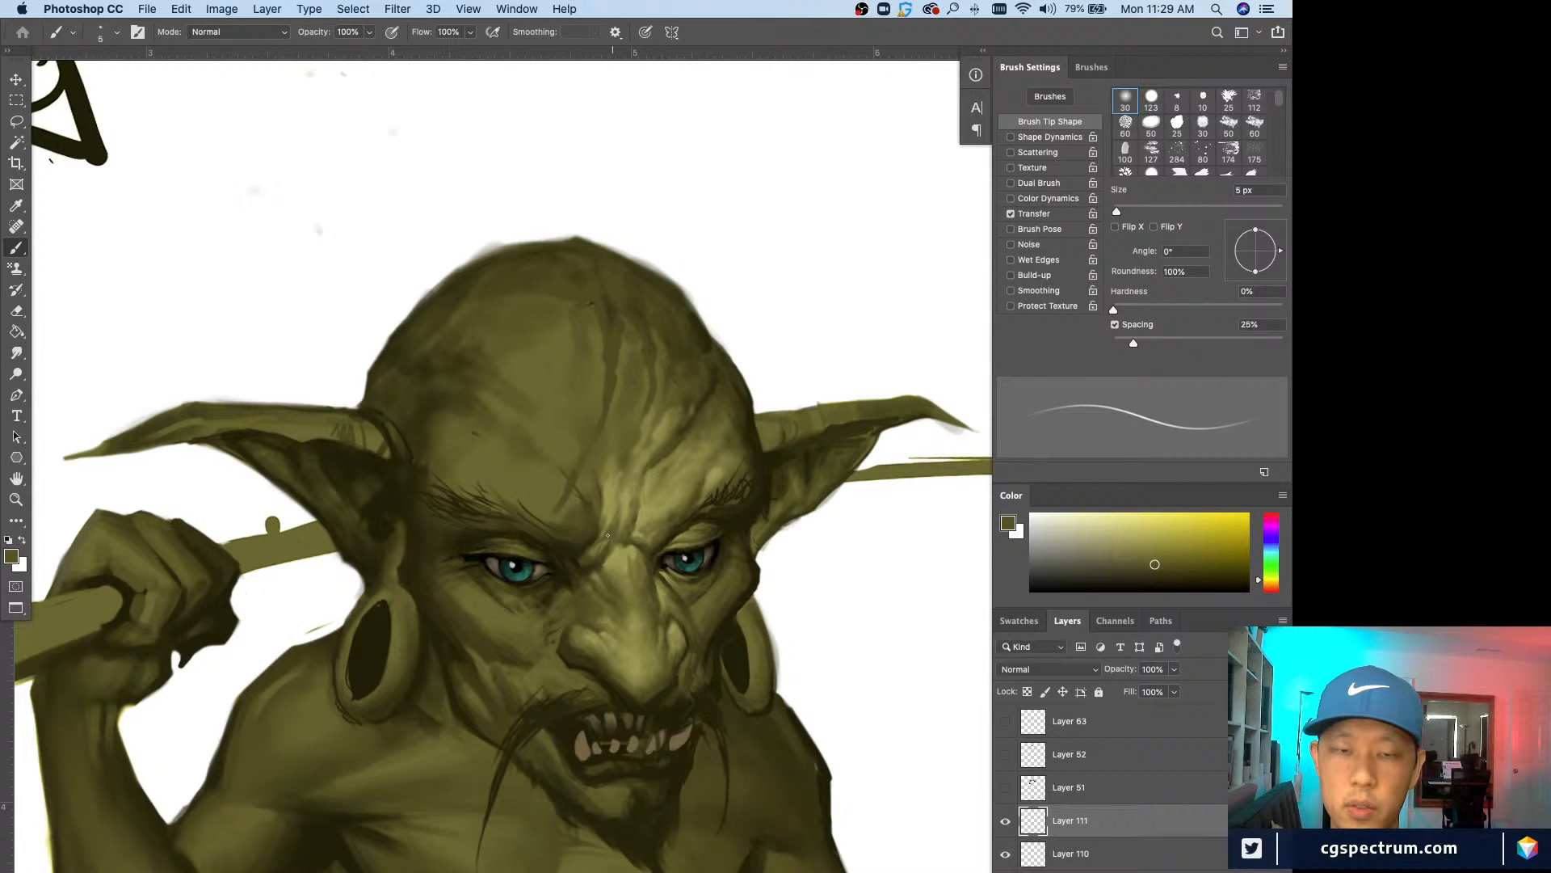
Step: Paint sampled light olive along the fold between the left brow's inner end and the central frown wrinkle with an 8 px brush
left_click(573, 502, "alt")
key("bracketright")
key("bracketright")
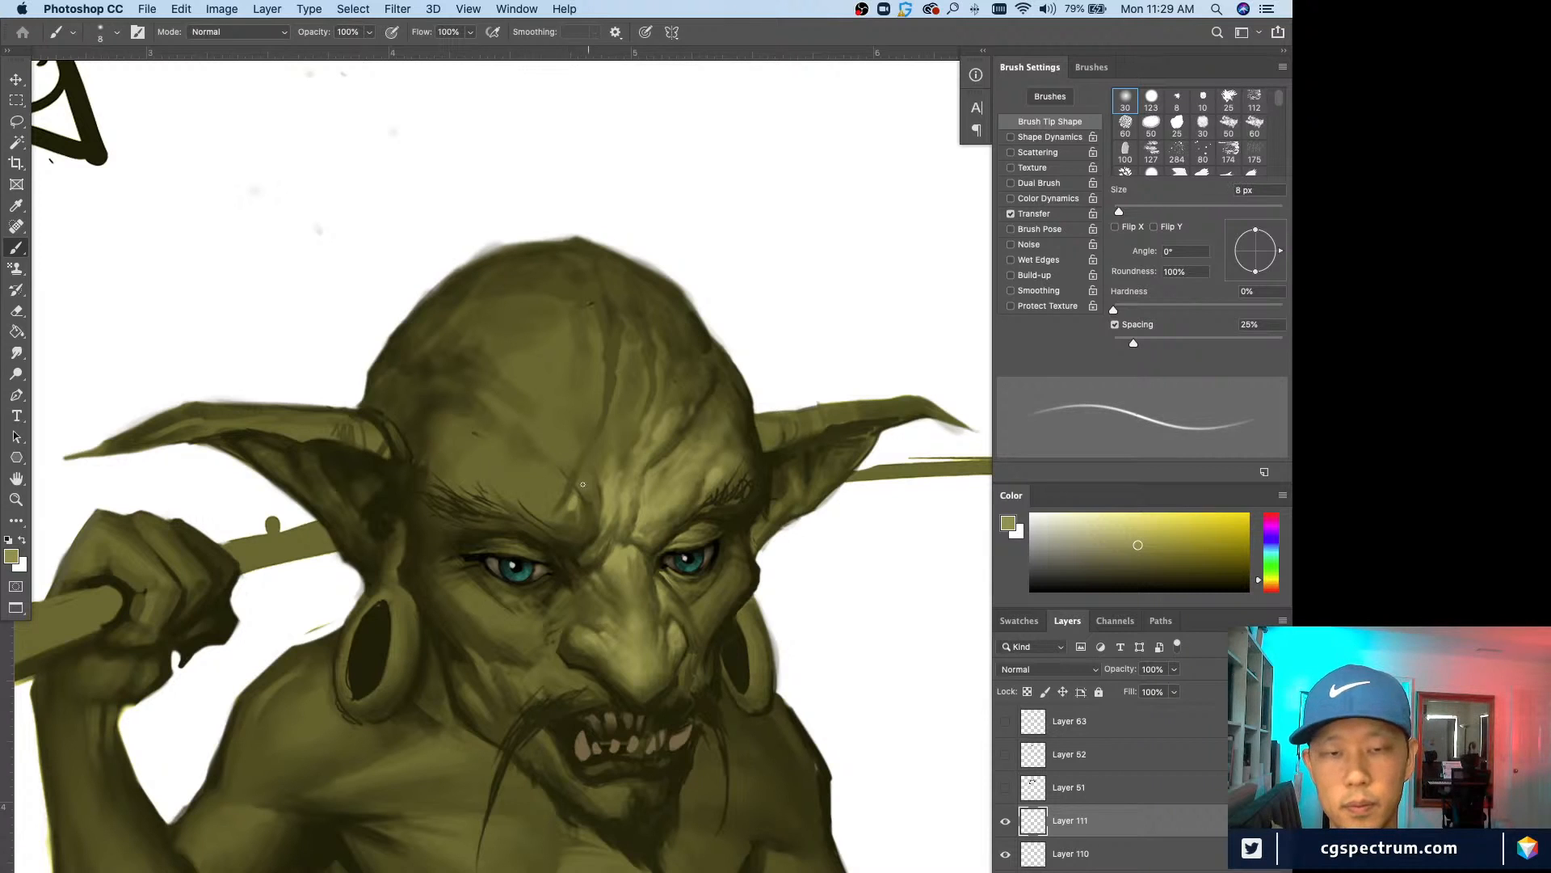
key("bracketright")
left_click_drag(580, 487, 586, 472)
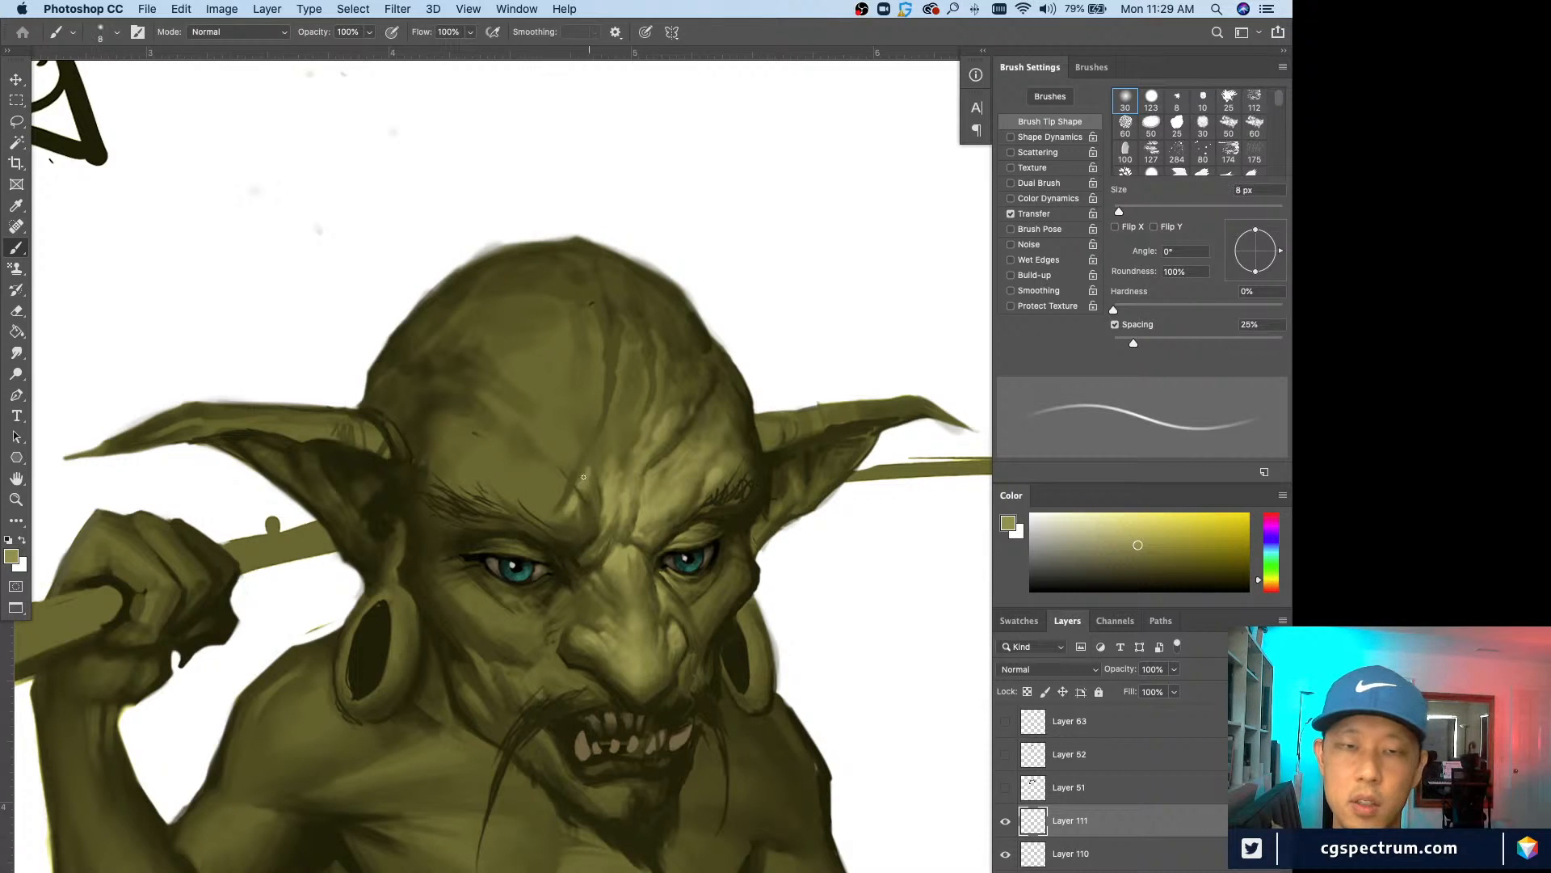
left_click(612, 490, "alt")
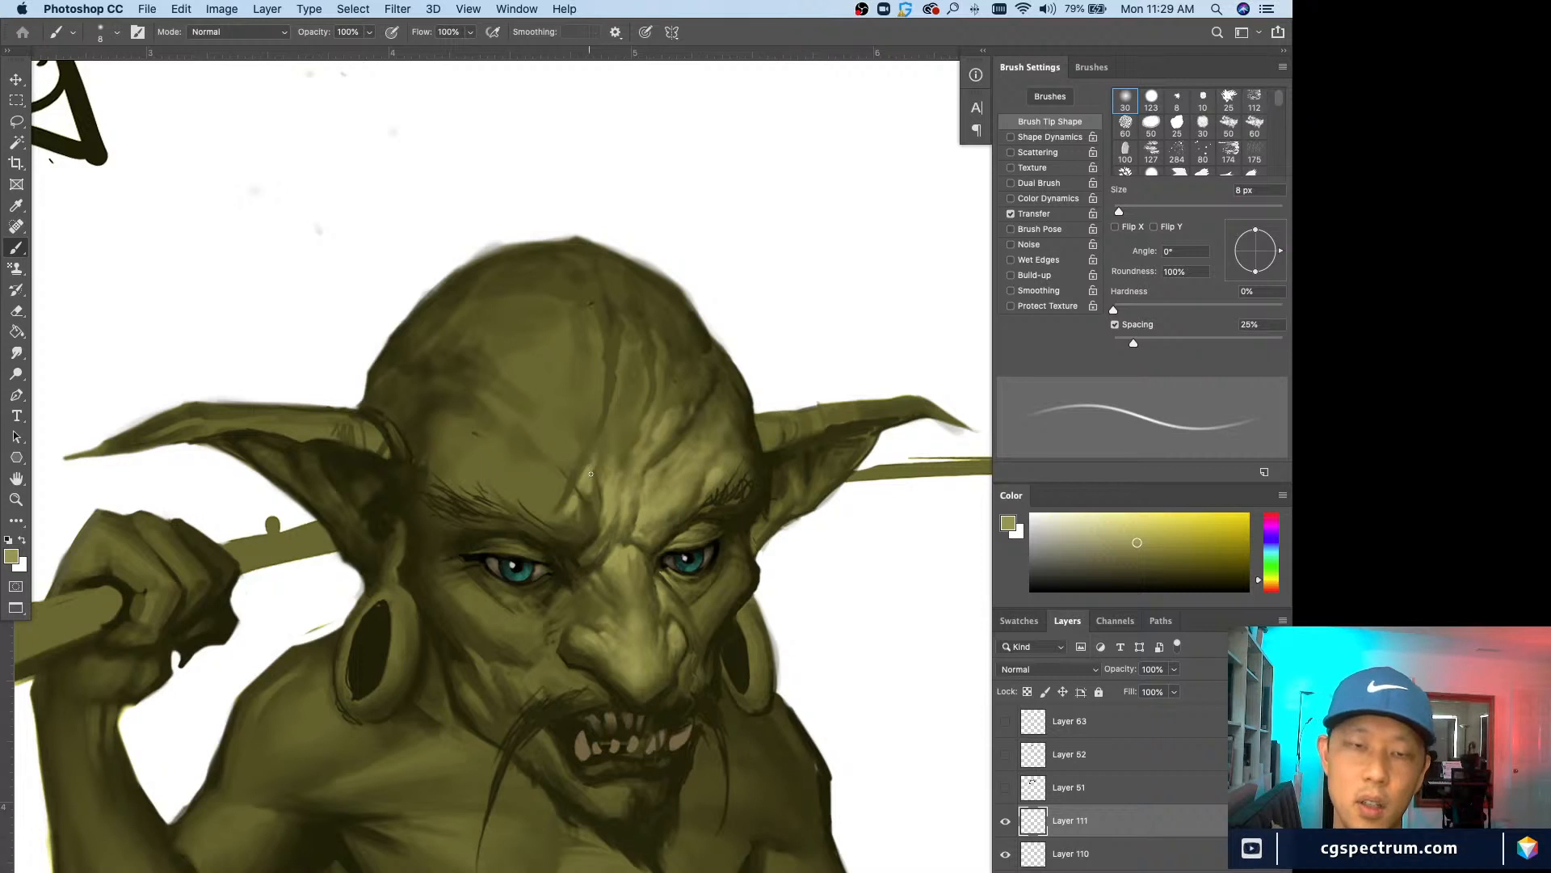
left_click(568, 504, "alt")
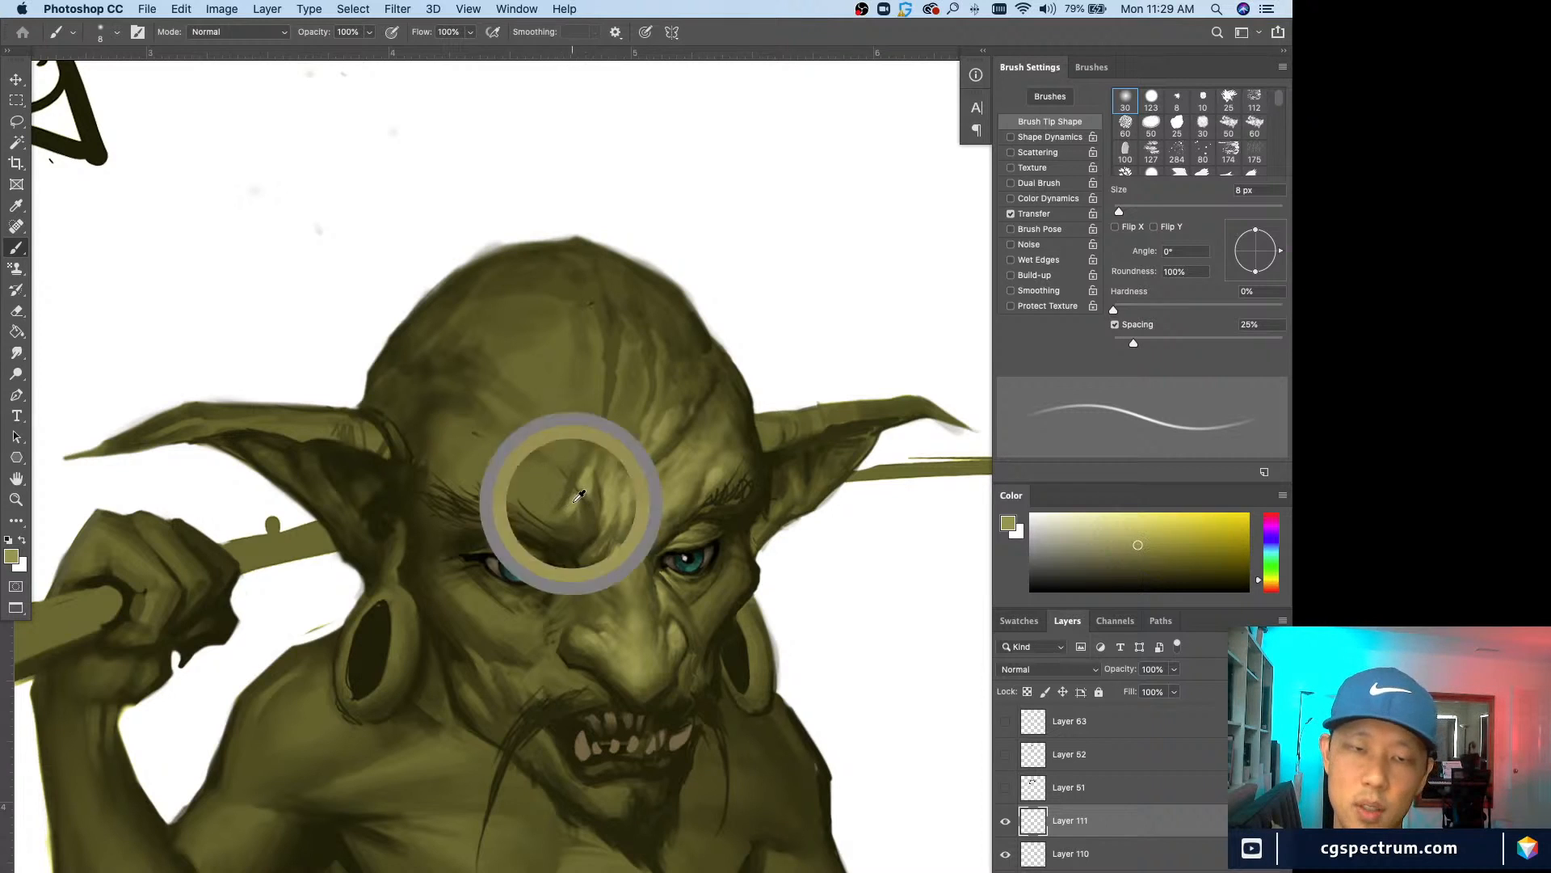
left_click(586, 471, "alt")
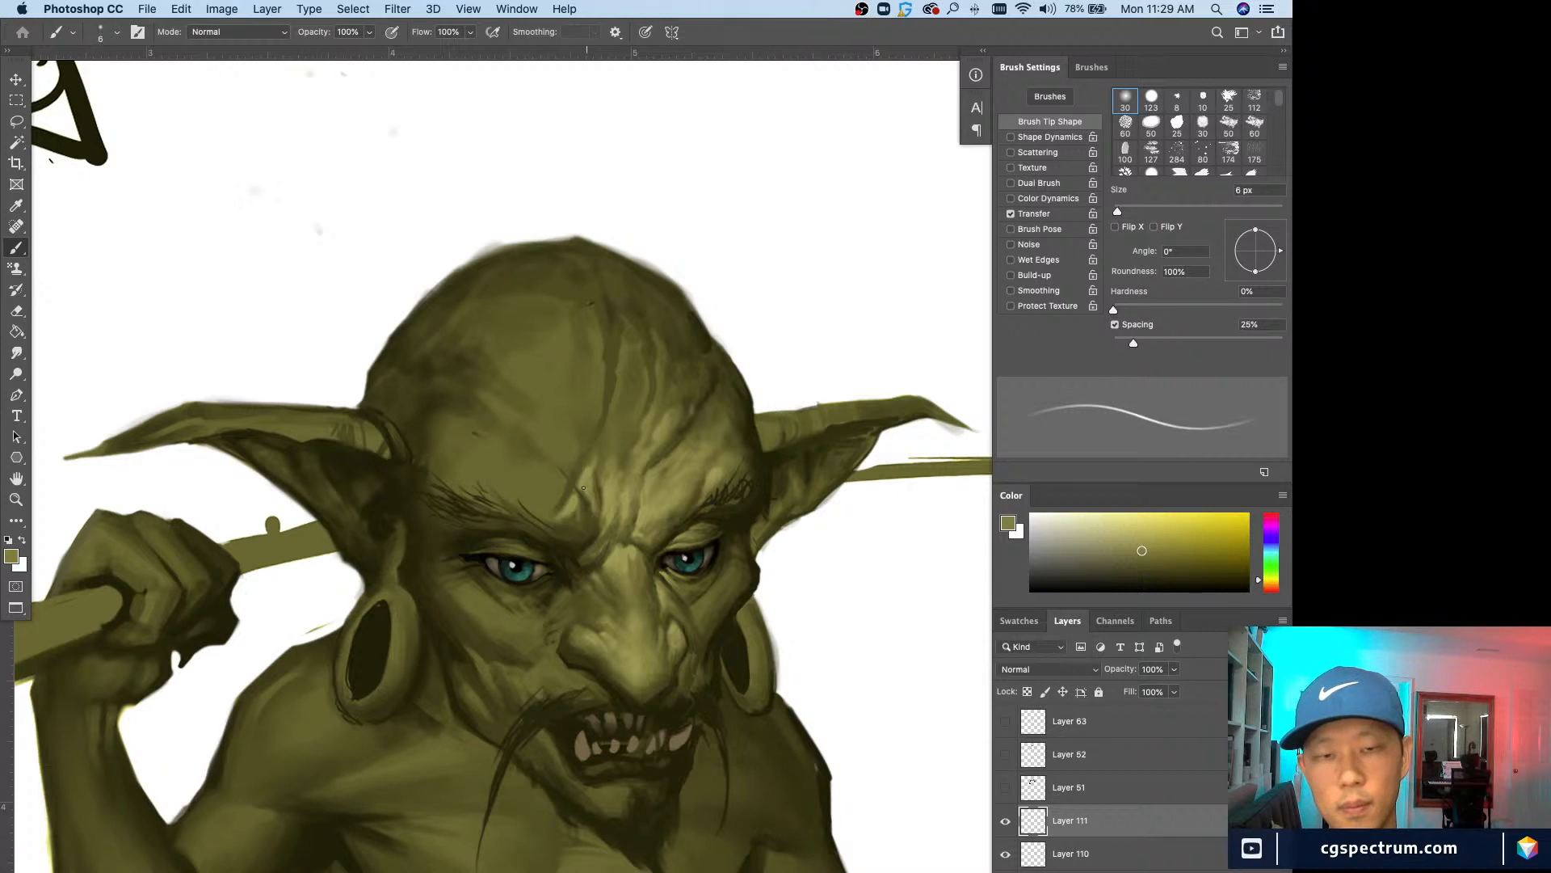
Step: Model the left brow's inner fold by alternating sampled light and dark olive with a 6 to 9 px brush
key("bracketright")
key("bracketright")
key("bracketright")
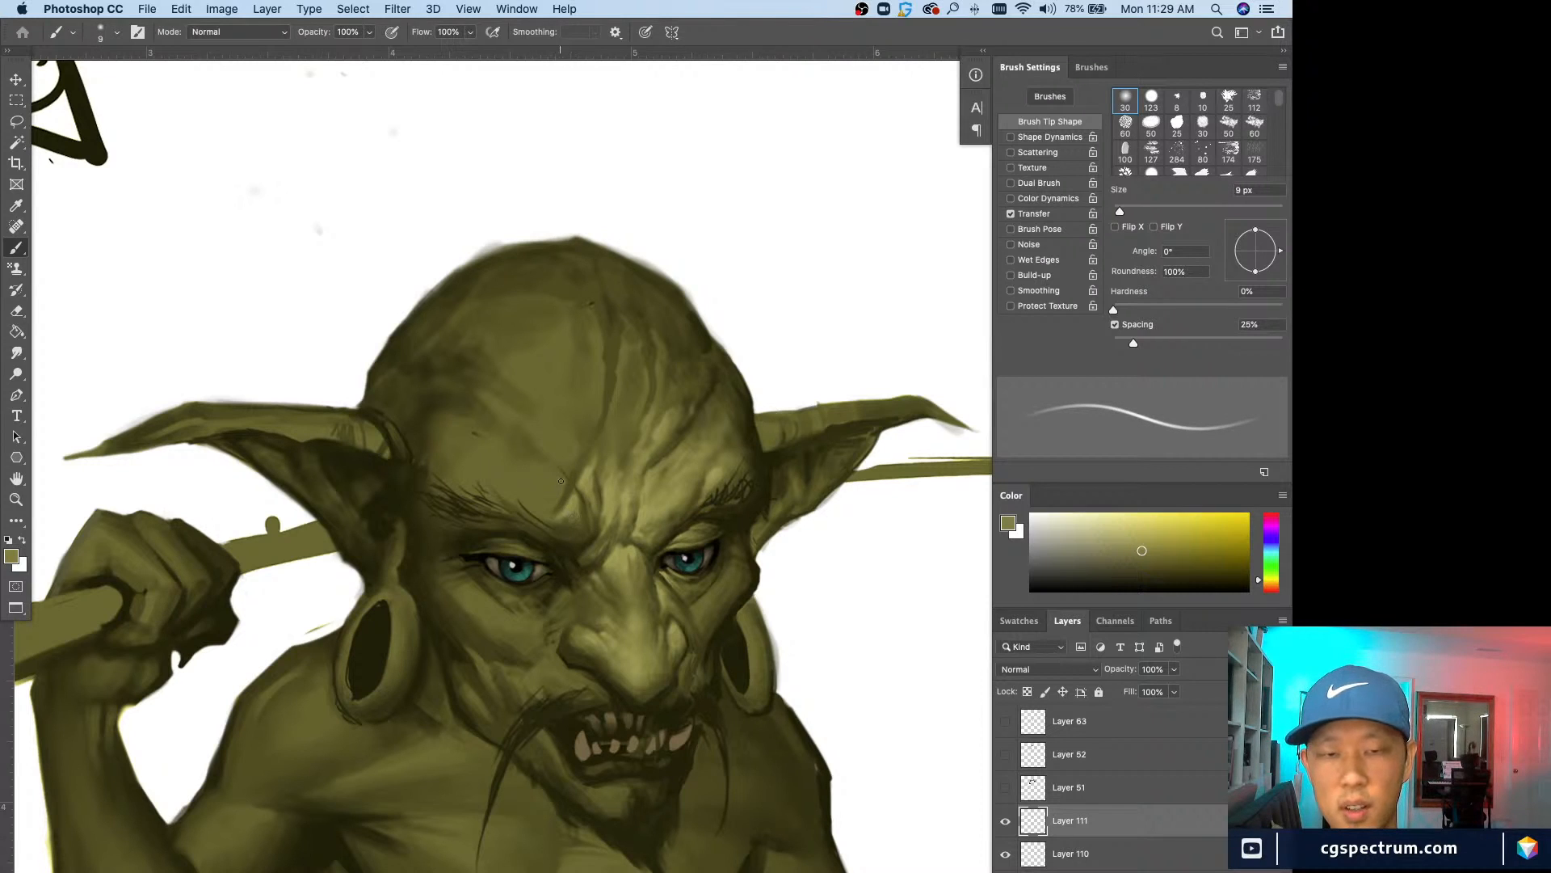
left_click(574, 495, "alt")
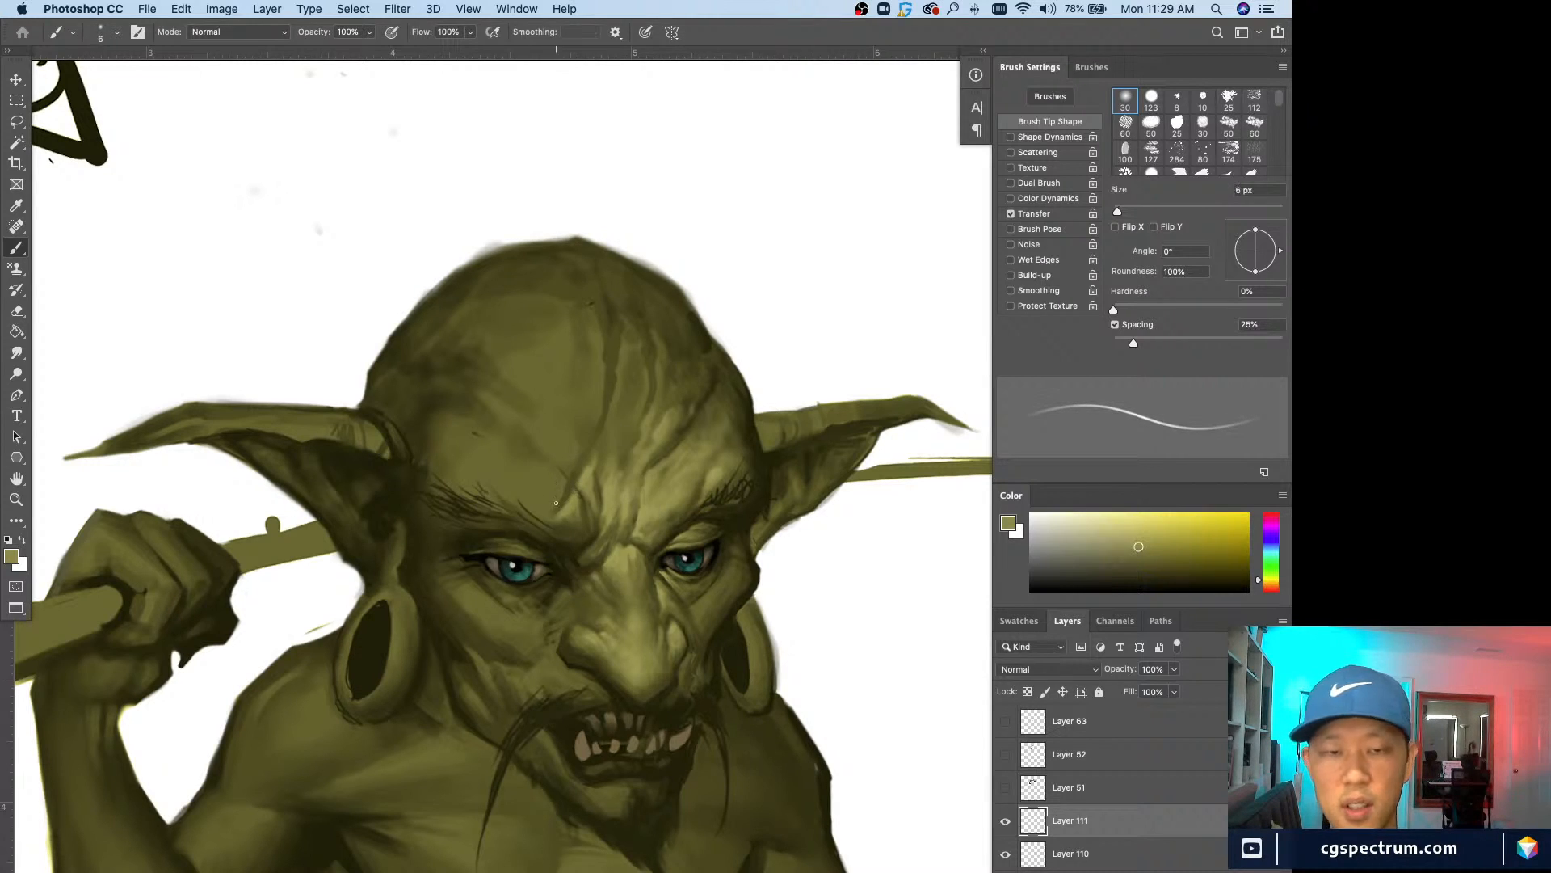
left_click(567, 529, "alt")
key("bracketright")
key("bracketright")
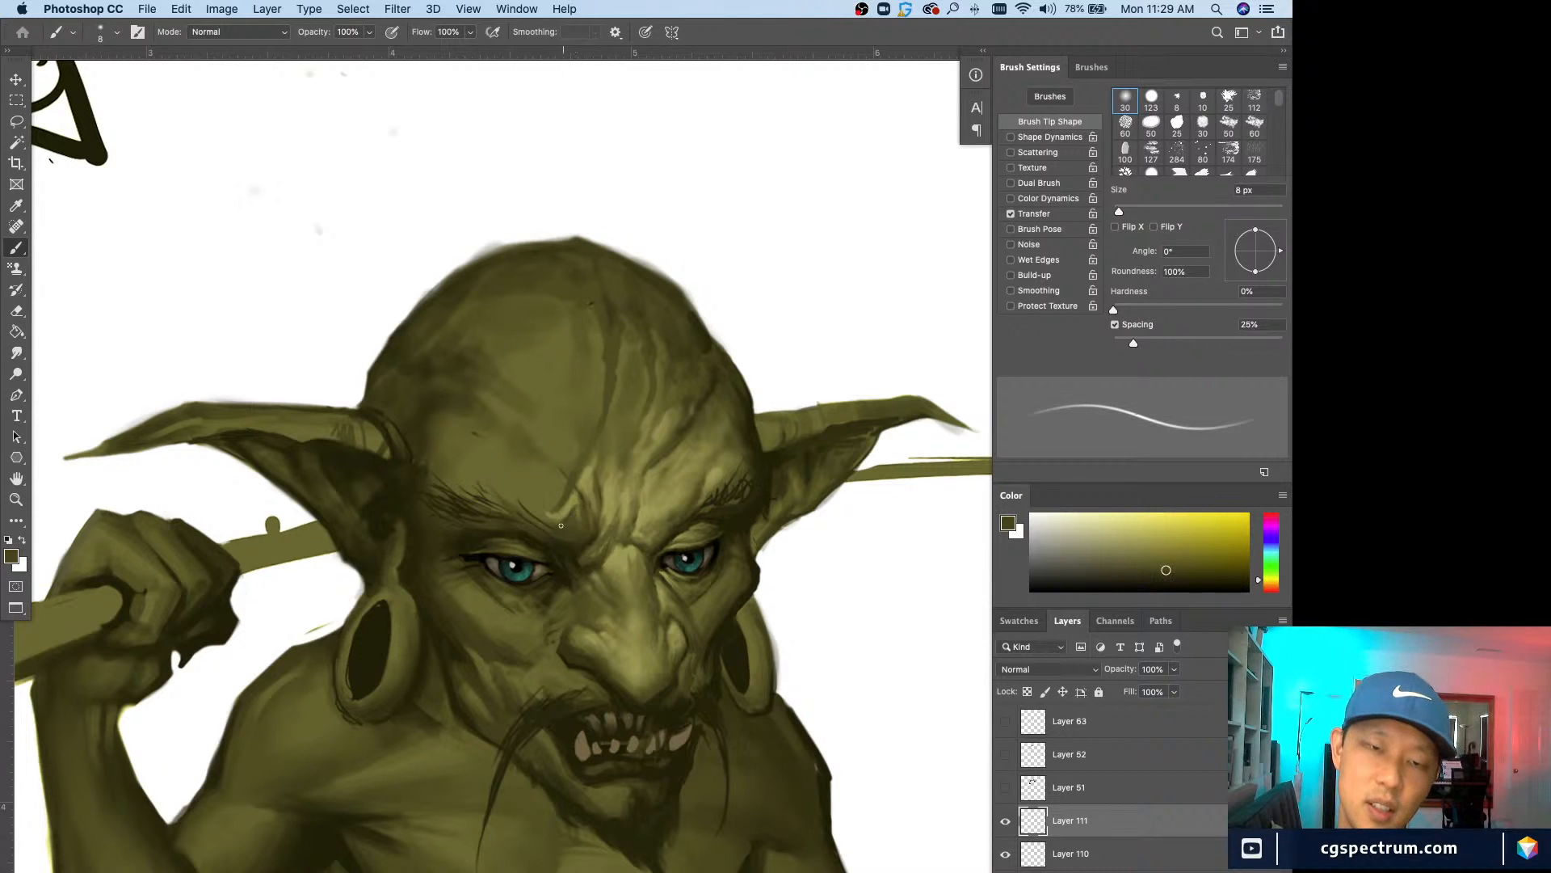
left_click(572, 501, "alt")
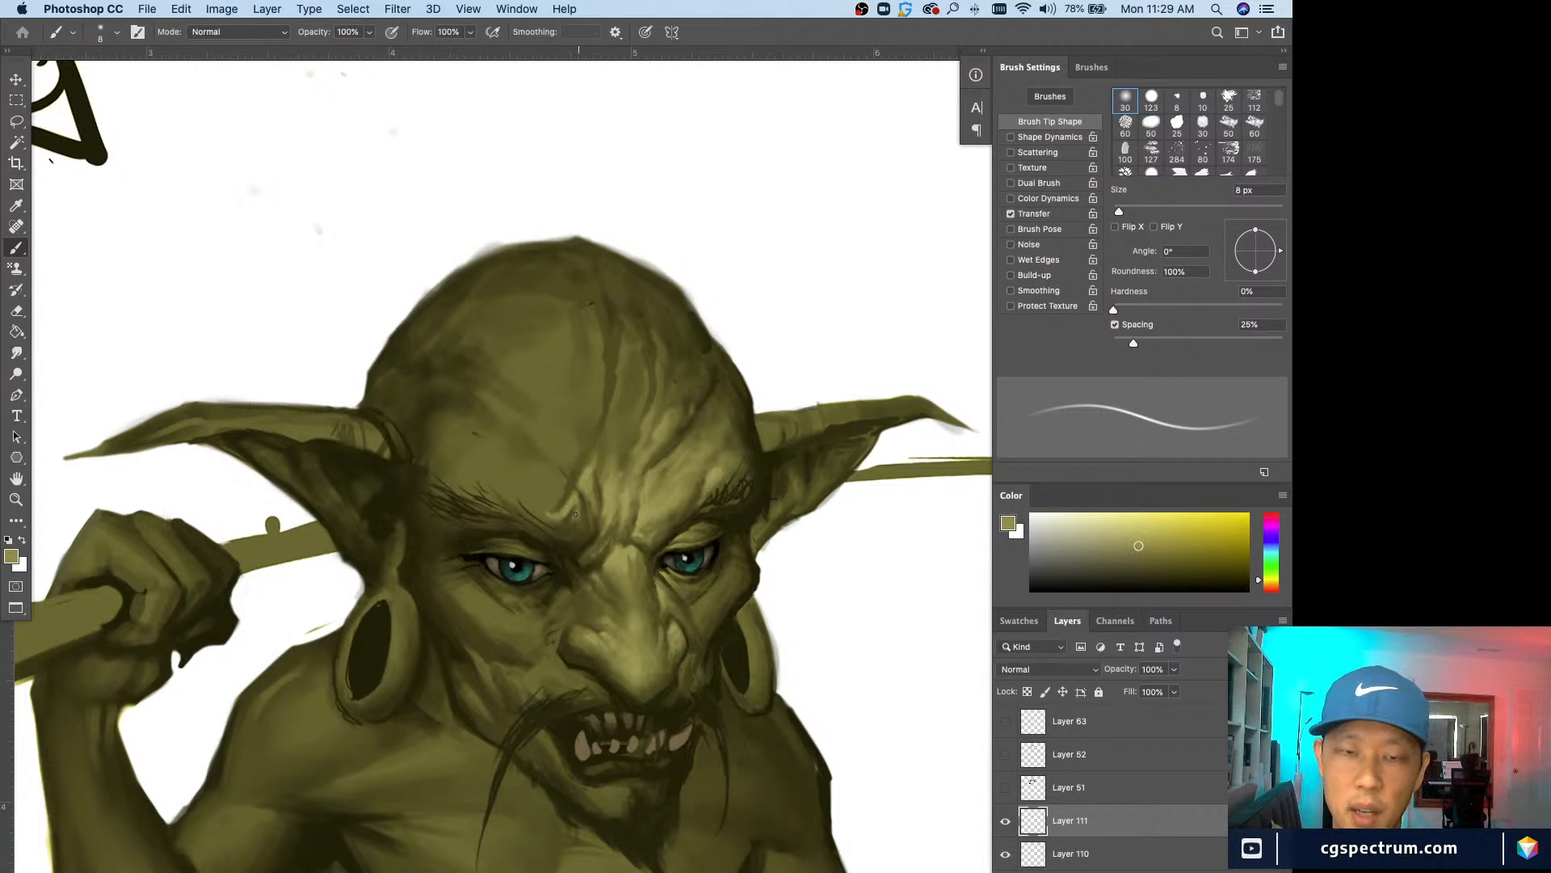
left_click(574, 524, "alt")
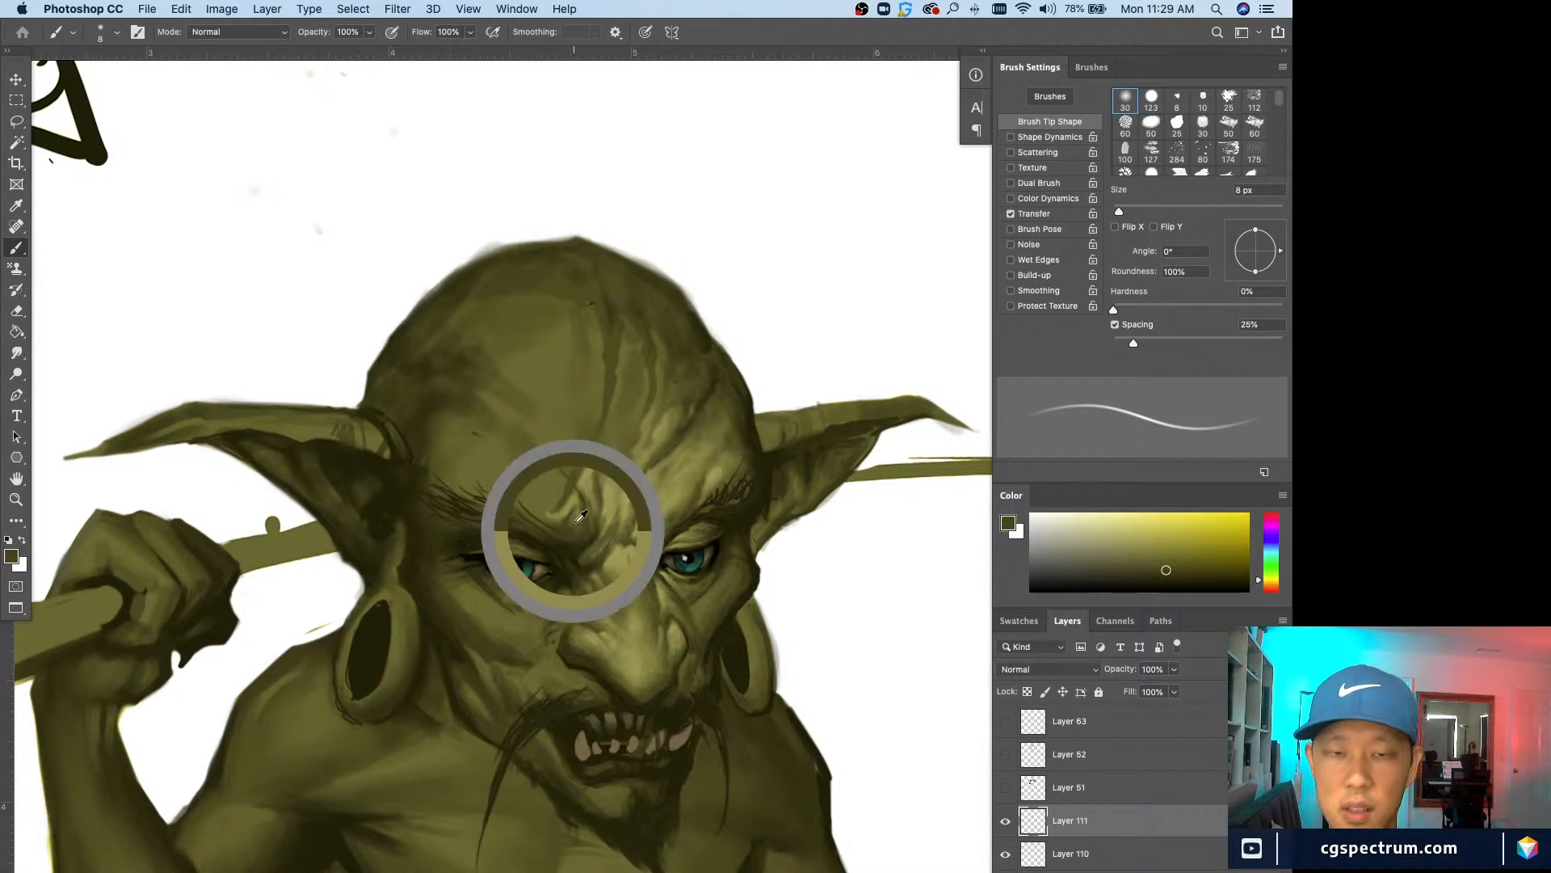
Step: Sharpen the crease rising from the left brow's inner end with sampled dark and light olive, reducing the brush to 5 px
left_click_drag(581, 468, 591, 487)
left_click(591, 468, "alt")
key("bracketleft")
key("bracketleft")
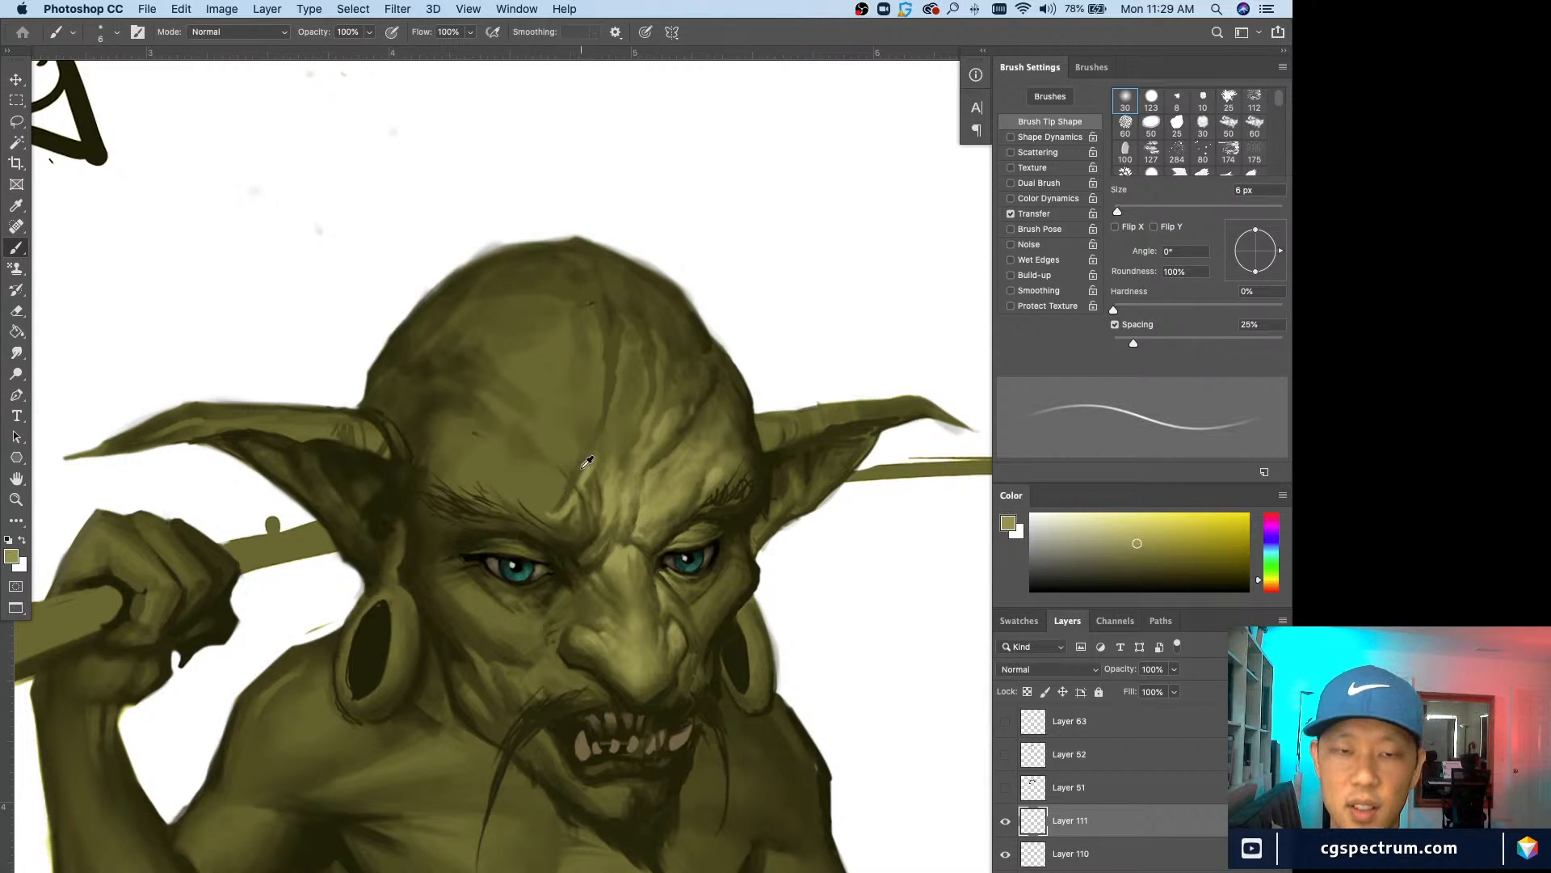
left_click(583, 476, "alt")
left_click(558, 494, "alt")
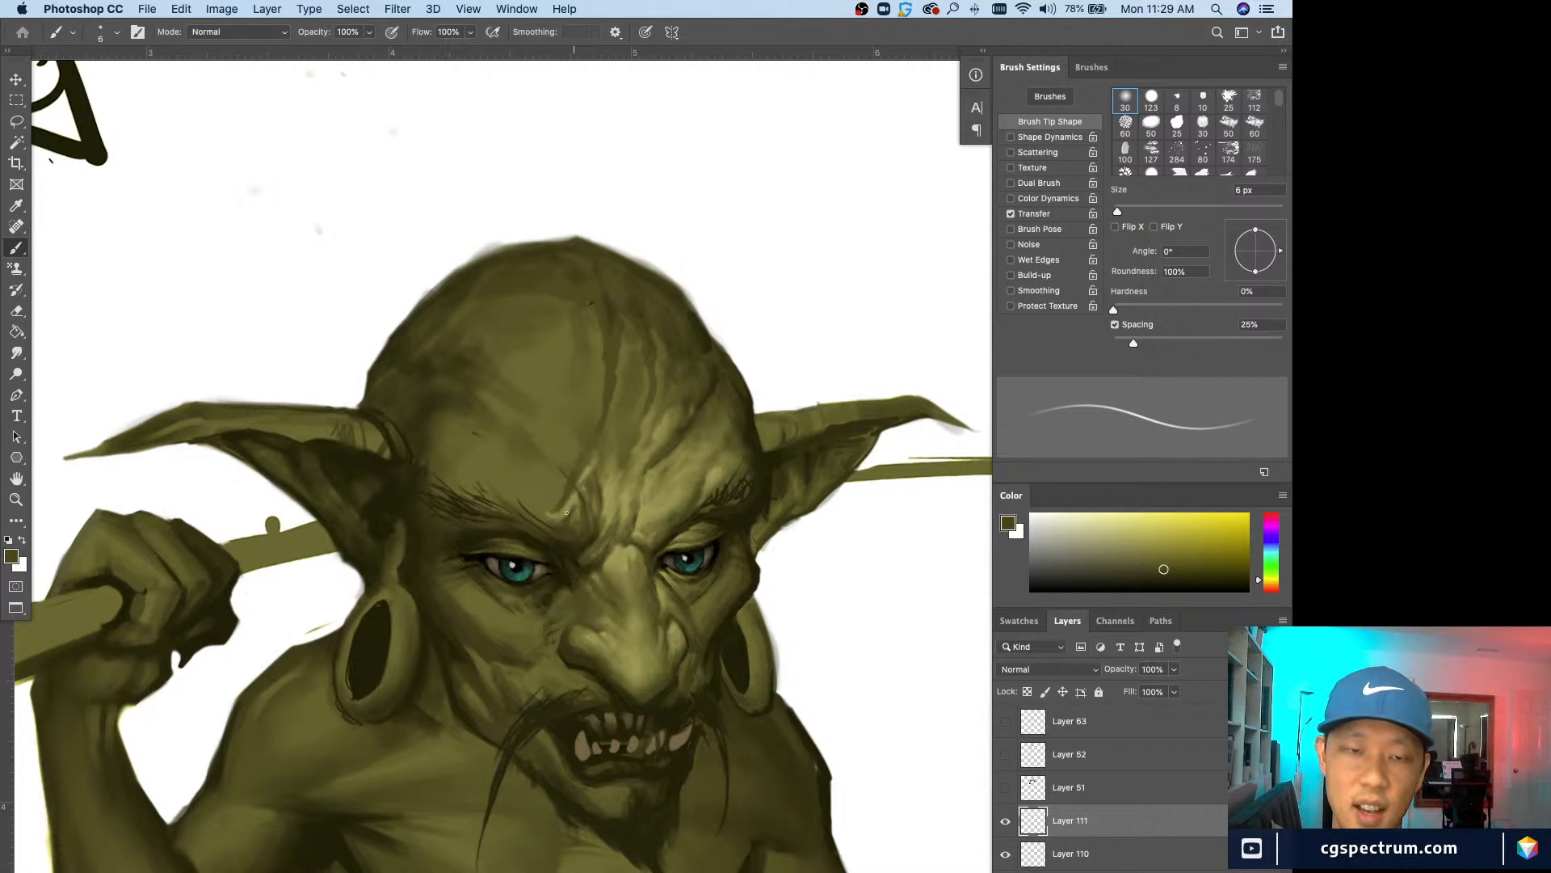
left_click(576, 495, "alt")
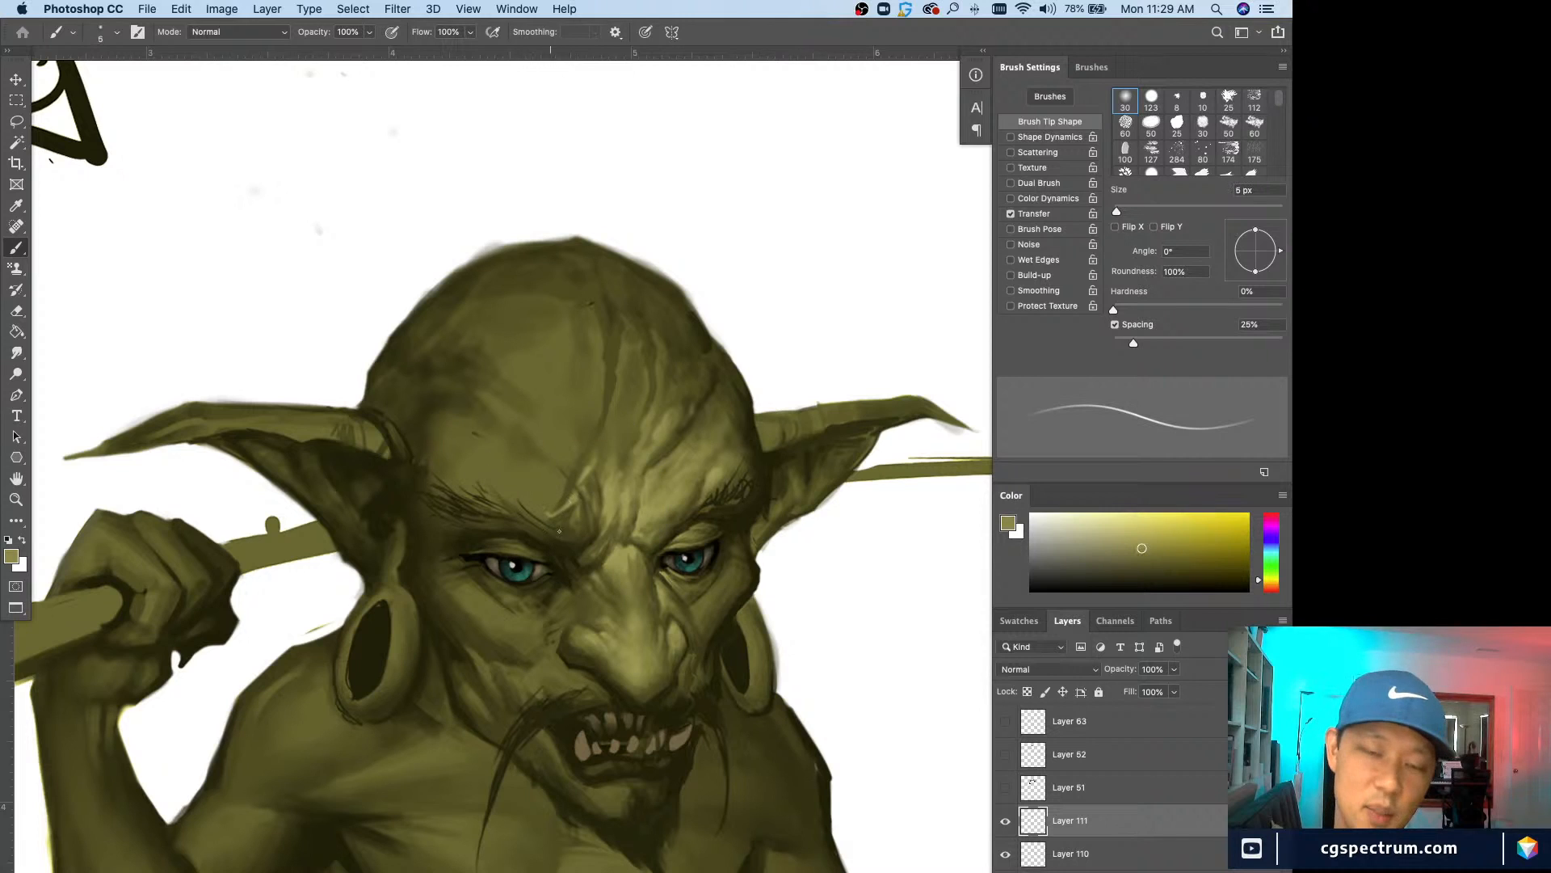
left_click(572, 494, "alt")
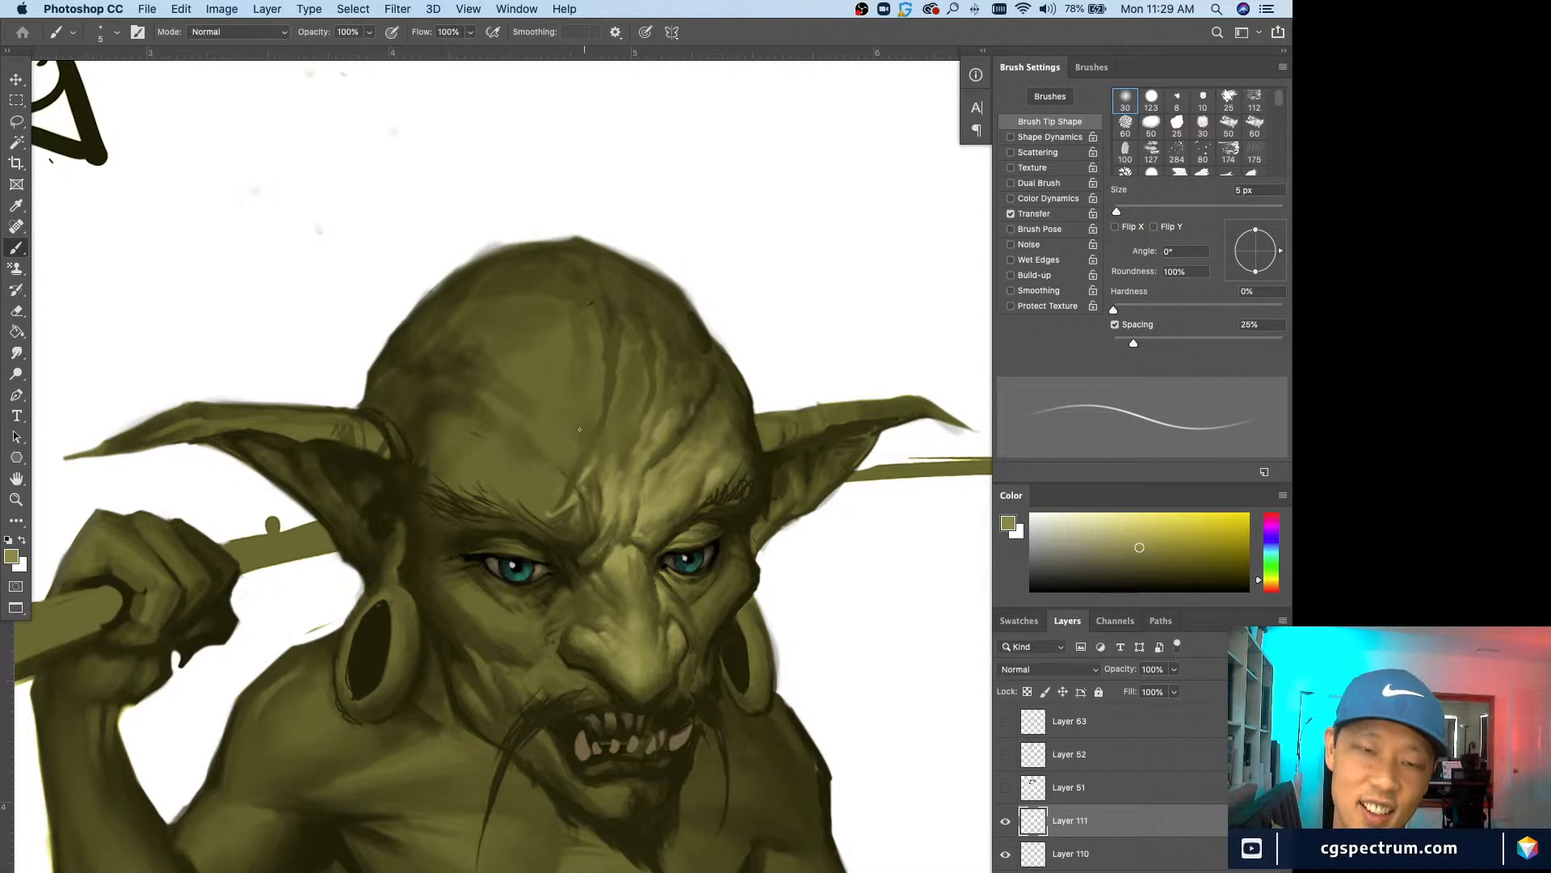
Step: Block in light olive highlight patches on the lower forehead above the left brow with an 8 to 10 px brush
left_click(617, 493, "alt")
key("bracketright")
key("bracketright")
key("bracketright")
mouse_move(564, 436)
left_mouse_down()
mouse_move(533, 429)
mouse_move(521, 446)
left_mouse_up()
key("bracketright")
mouse_move(515, 457)
left_mouse_down()
mouse_move(529, 466)
mouse_move(517, 459)
left_mouse_up()
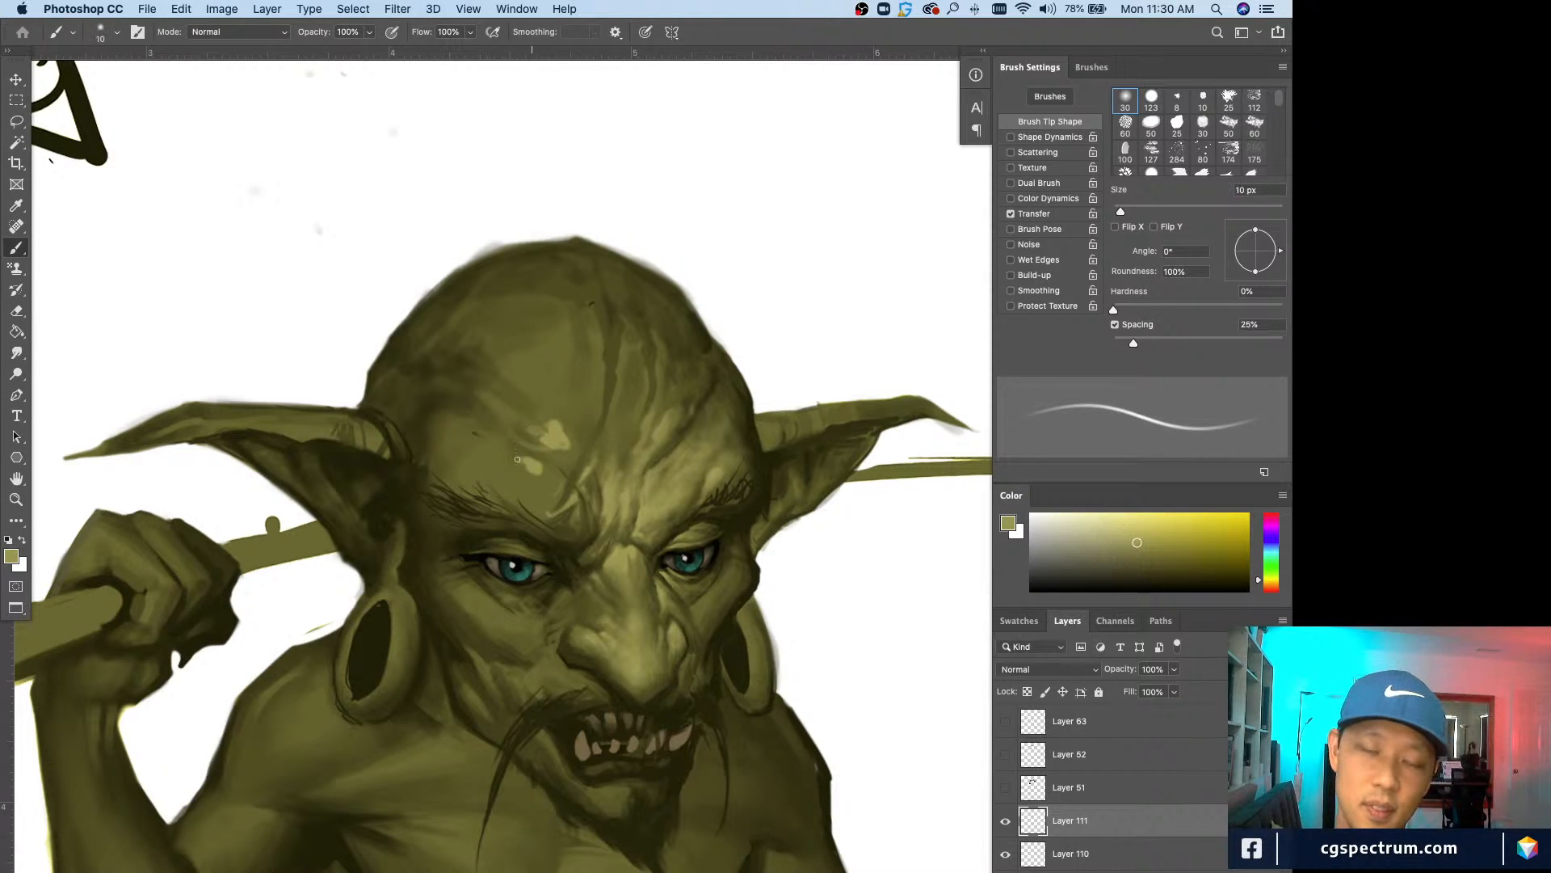
Step: Broaden the highlight above the left brow and blend its edges with a soft 20 px brush
key("comma")
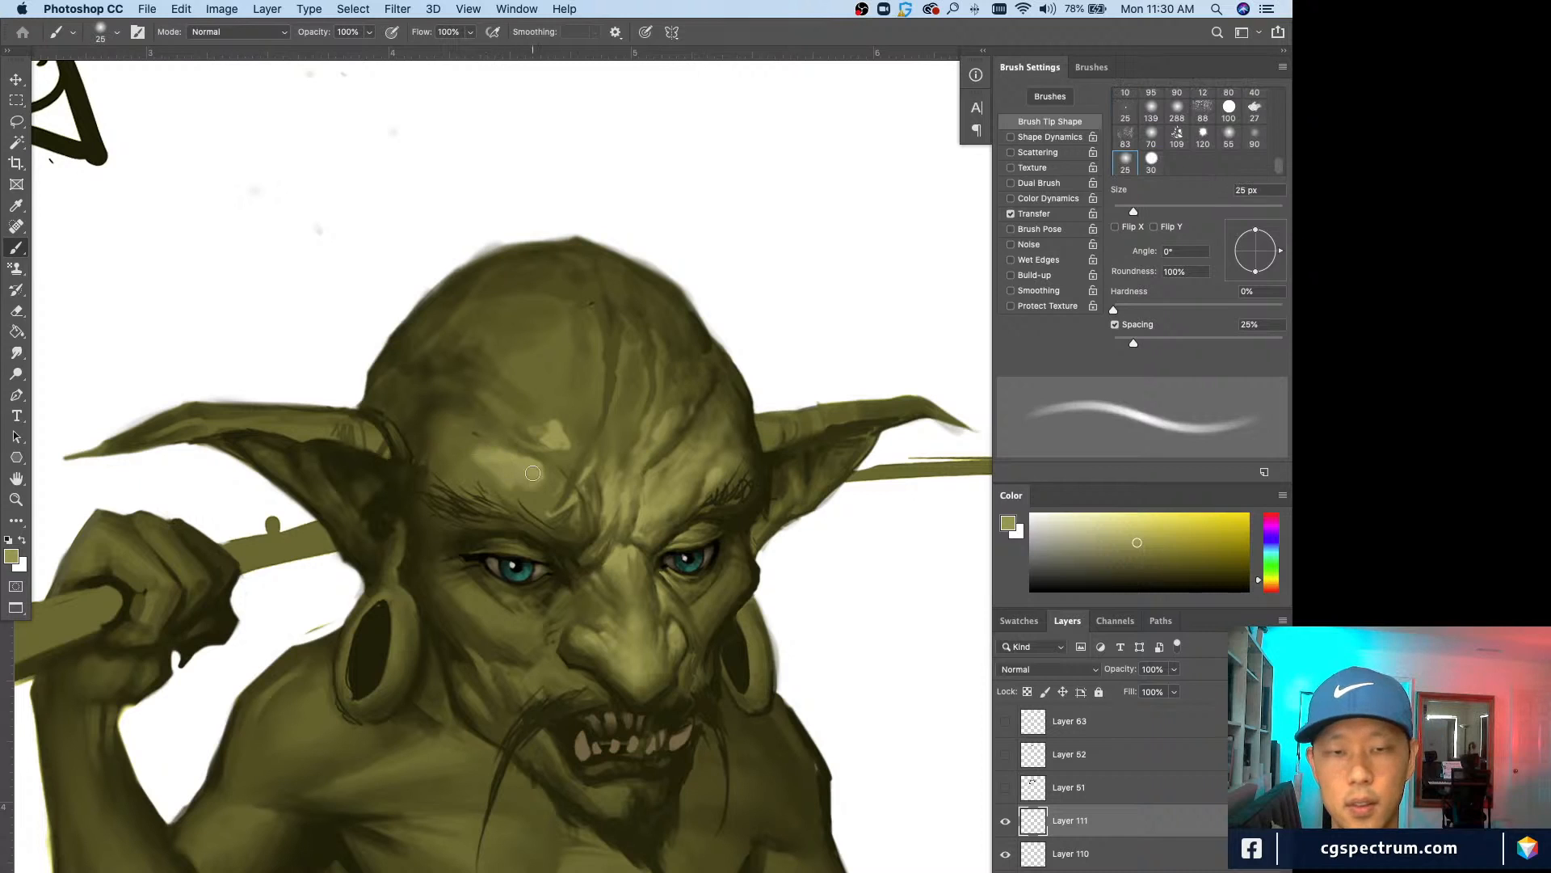
key("shift+comma")
key("bracketleft")
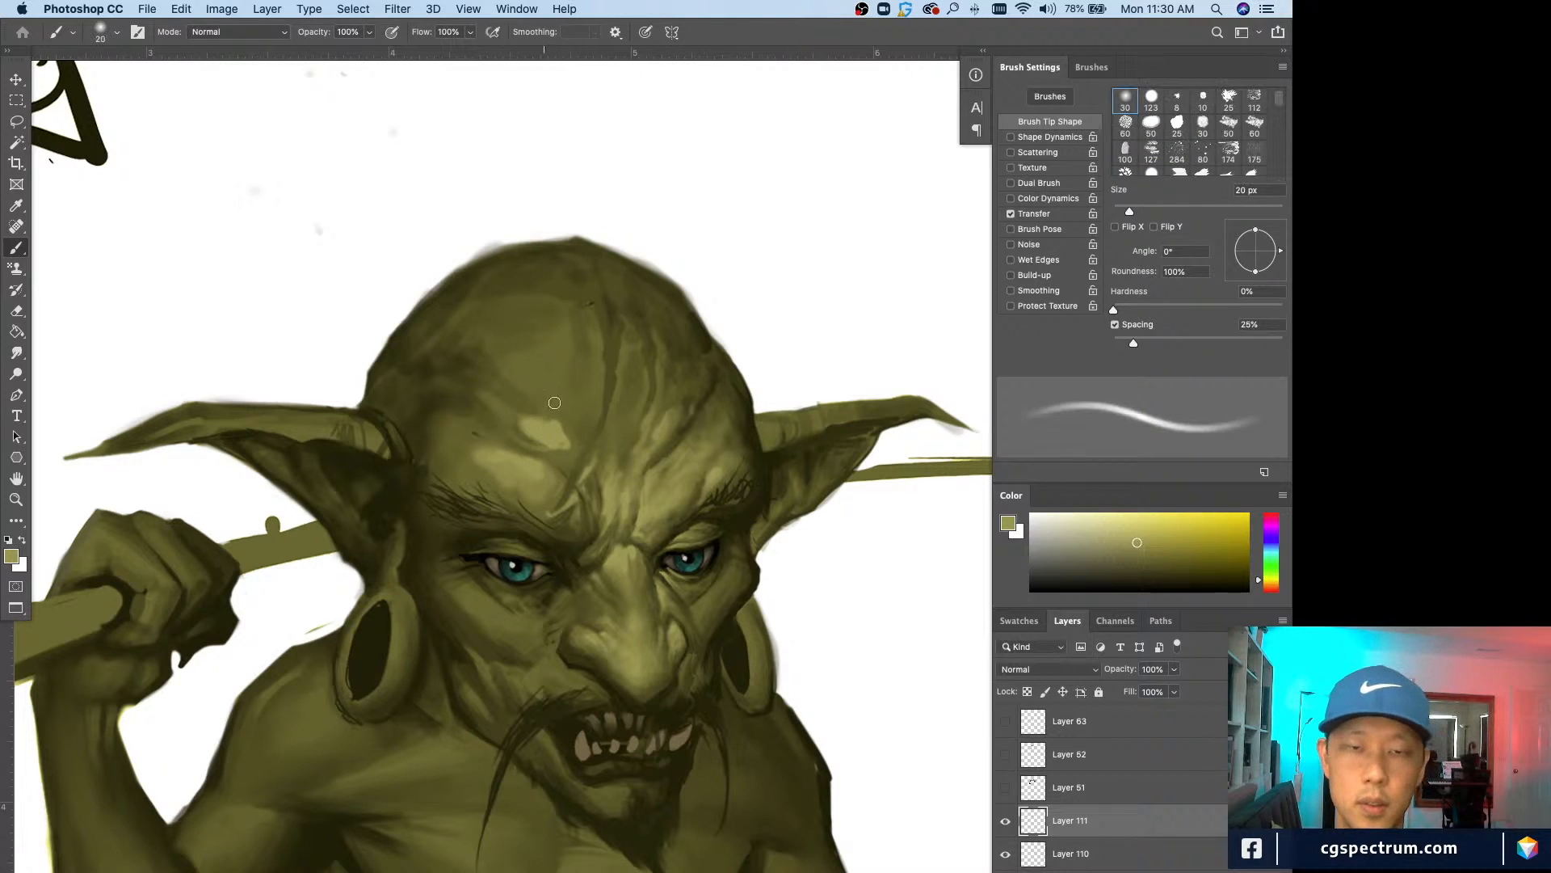
left_click(555, 403, "alt")
mouse_move(559, 408)
left_mouse_down()
mouse_move(575, 454)
mouse_move(502, 412)
mouse_move(552, 454)
mouse_move(561, 435)
mouse_move(569, 467)
left_mouse_up()
Step: Shape the forehead fold above the left brow with sampled olive tones and add a light patch higher on the forehead
left_click(549, 436, "alt")
left_click(559, 389, "alt")
left_click(535, 416, "alt")
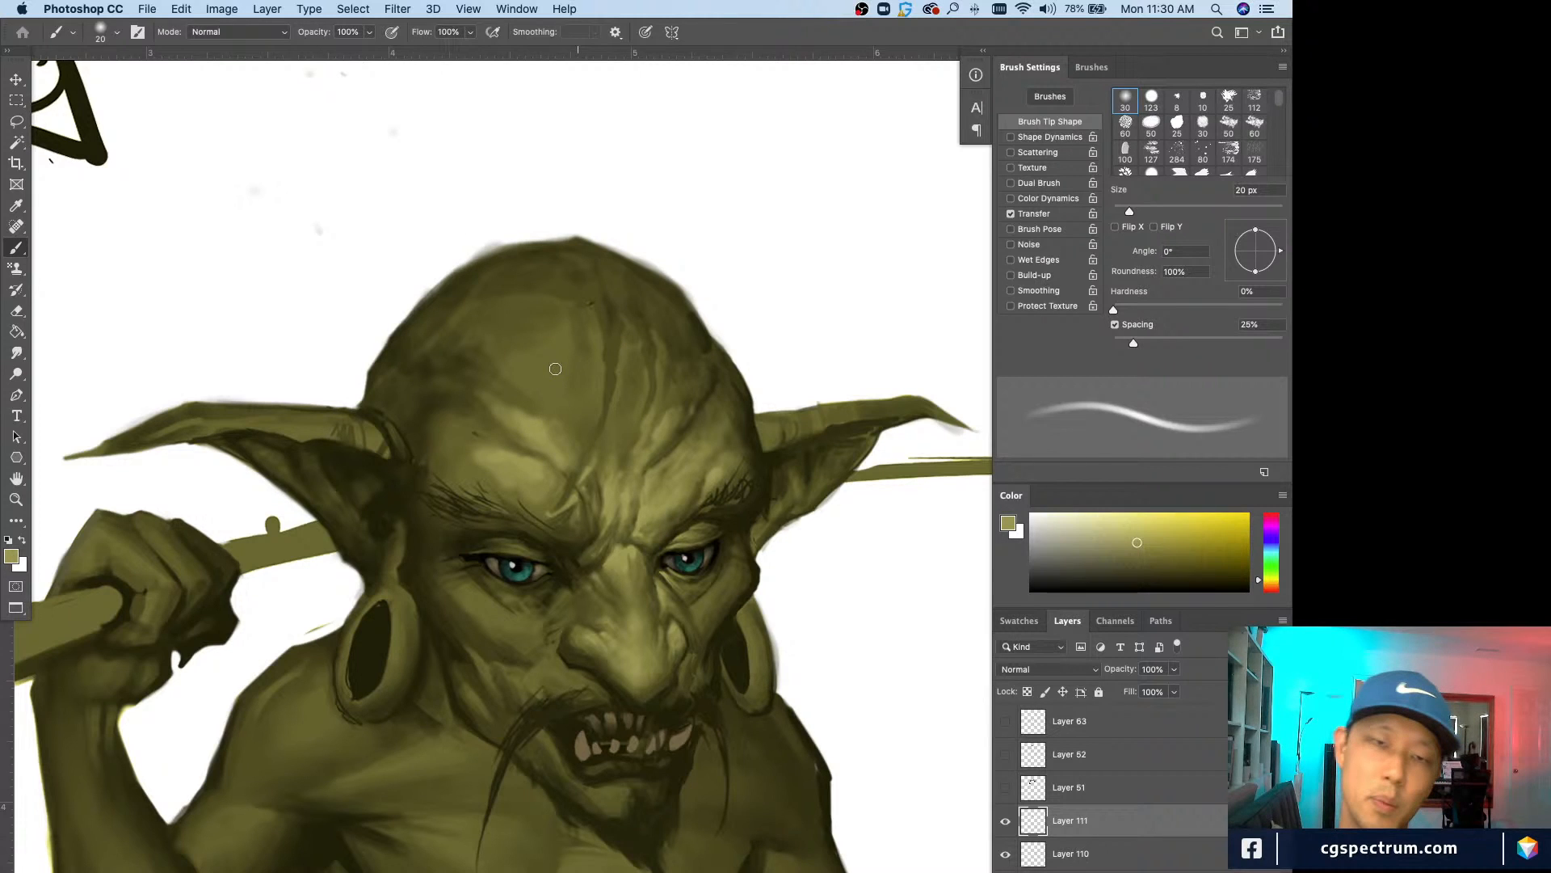
left_click_drag(555, 369, 546, 408)
Step: Switch to the 123 px round brush tip, set its hardness to 21% and reduce its size to 10 px
left_click(1151, 97)
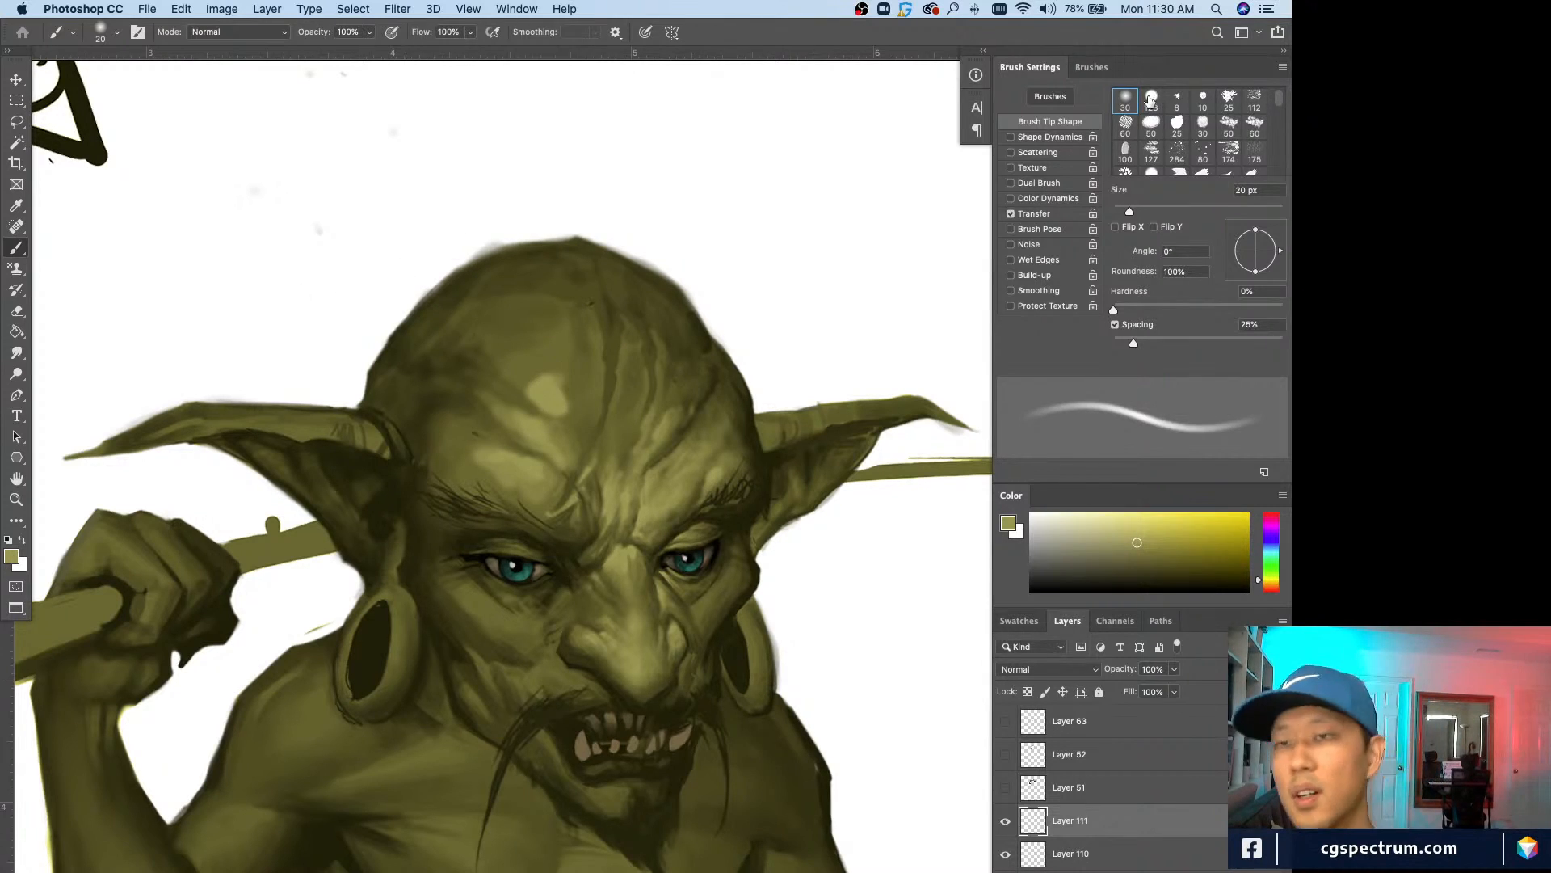
left_click_drag(1169, 305, 1150, 309)
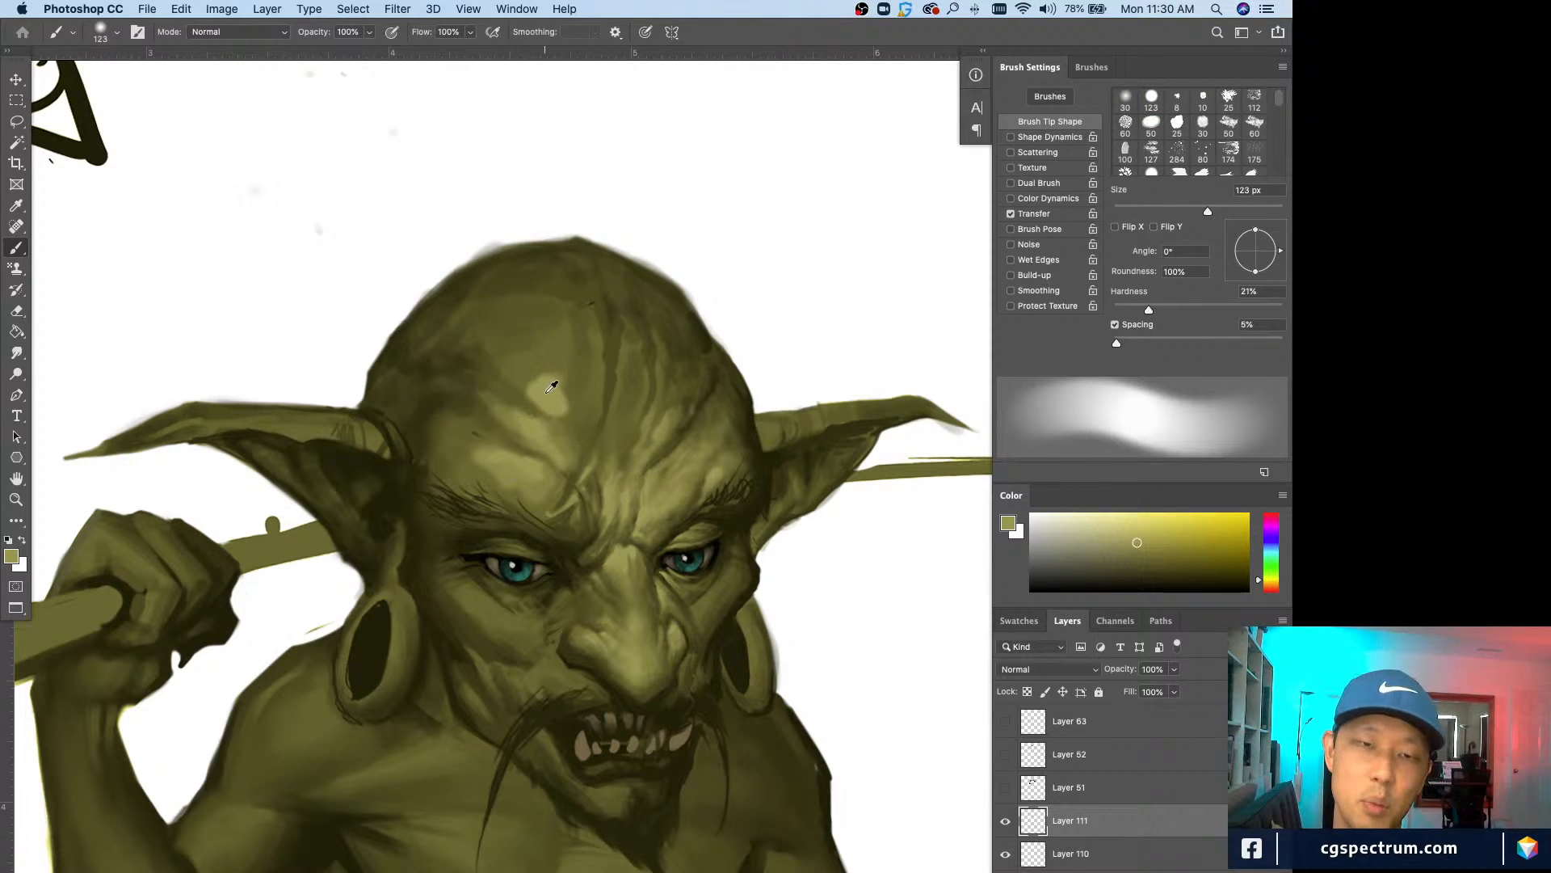
key("bracketleft")
key("bracketleft")
key("bracketleft")
key("bracketleft")
key("bracketleft")
key("bracketleft")
key("bracketleft")
key("bracketleft")
key("bracketleft")
key("bracketleft")
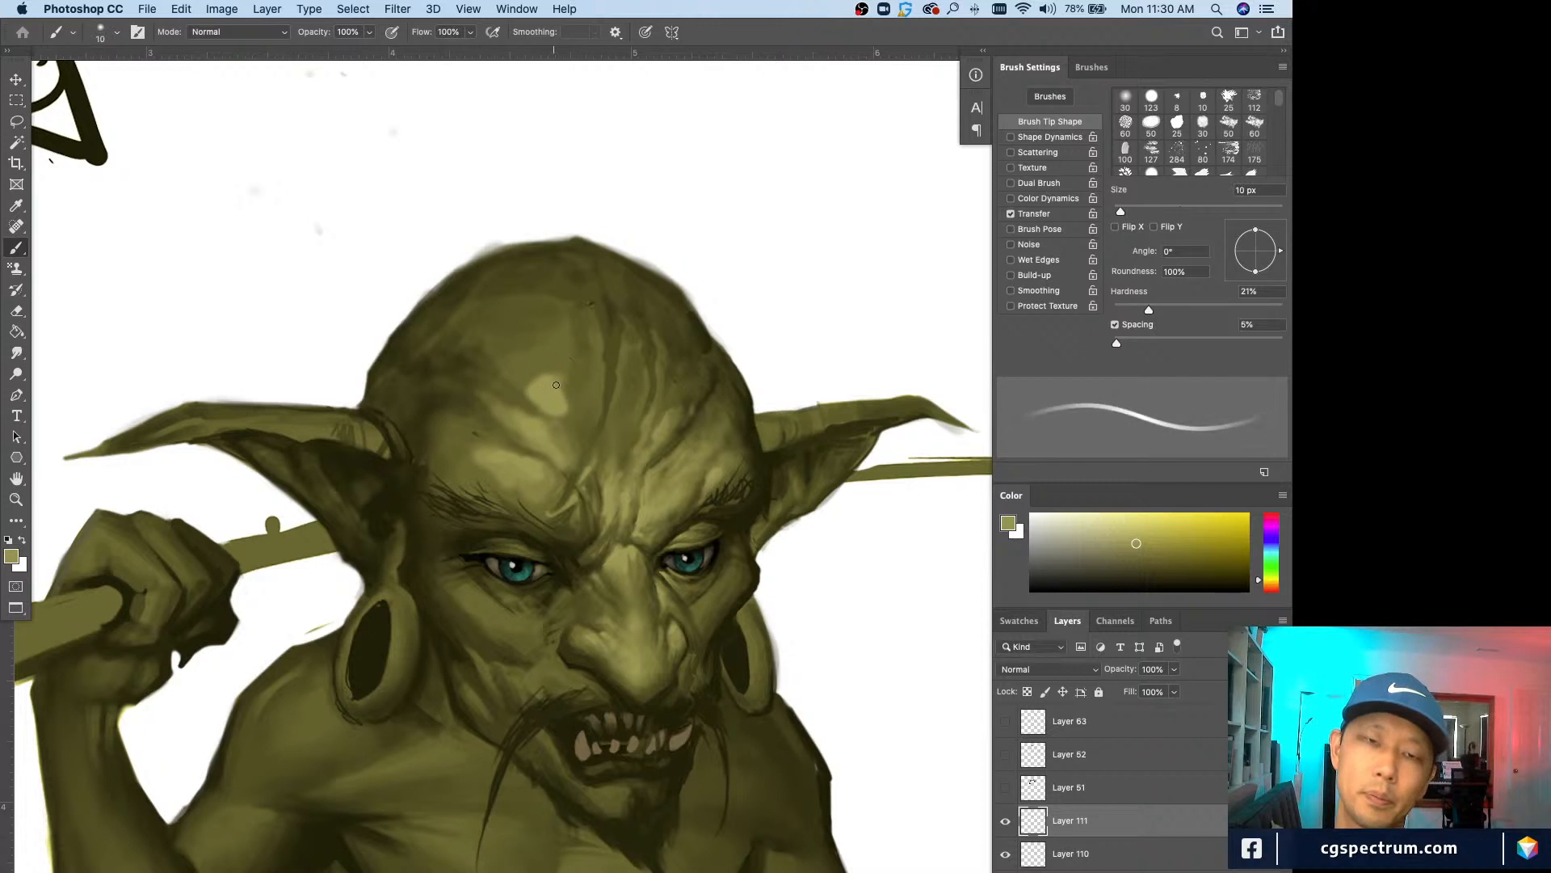
Step: Extend the light patch on the middle of the forehead with the brush enlarged to 20 and 25 px
key("bracketright")
key("super+minus")
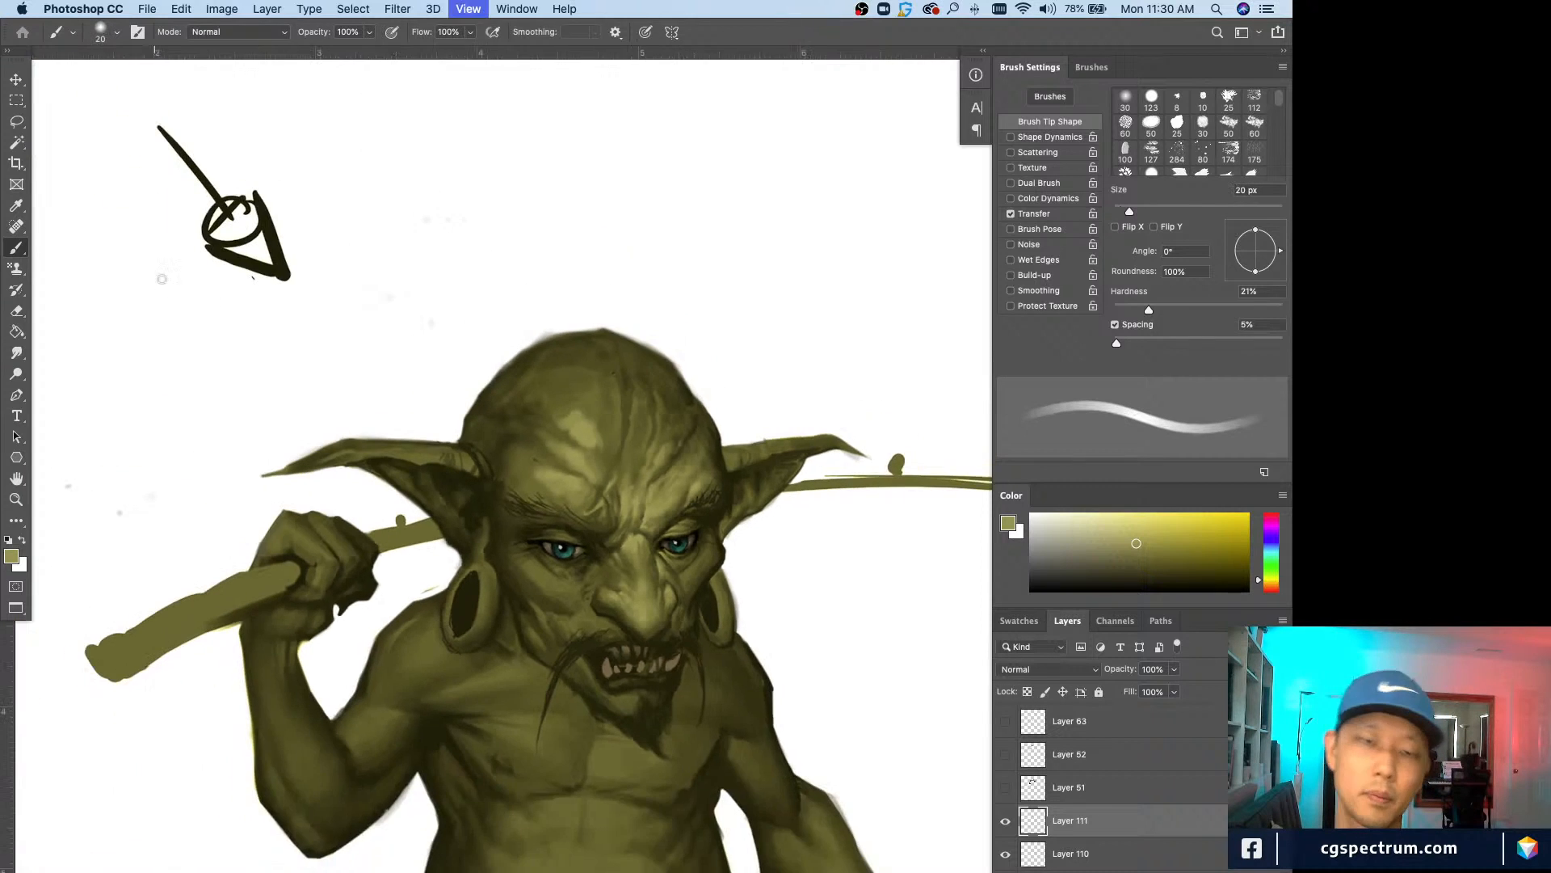
key("super+equal")
key("bracketright")
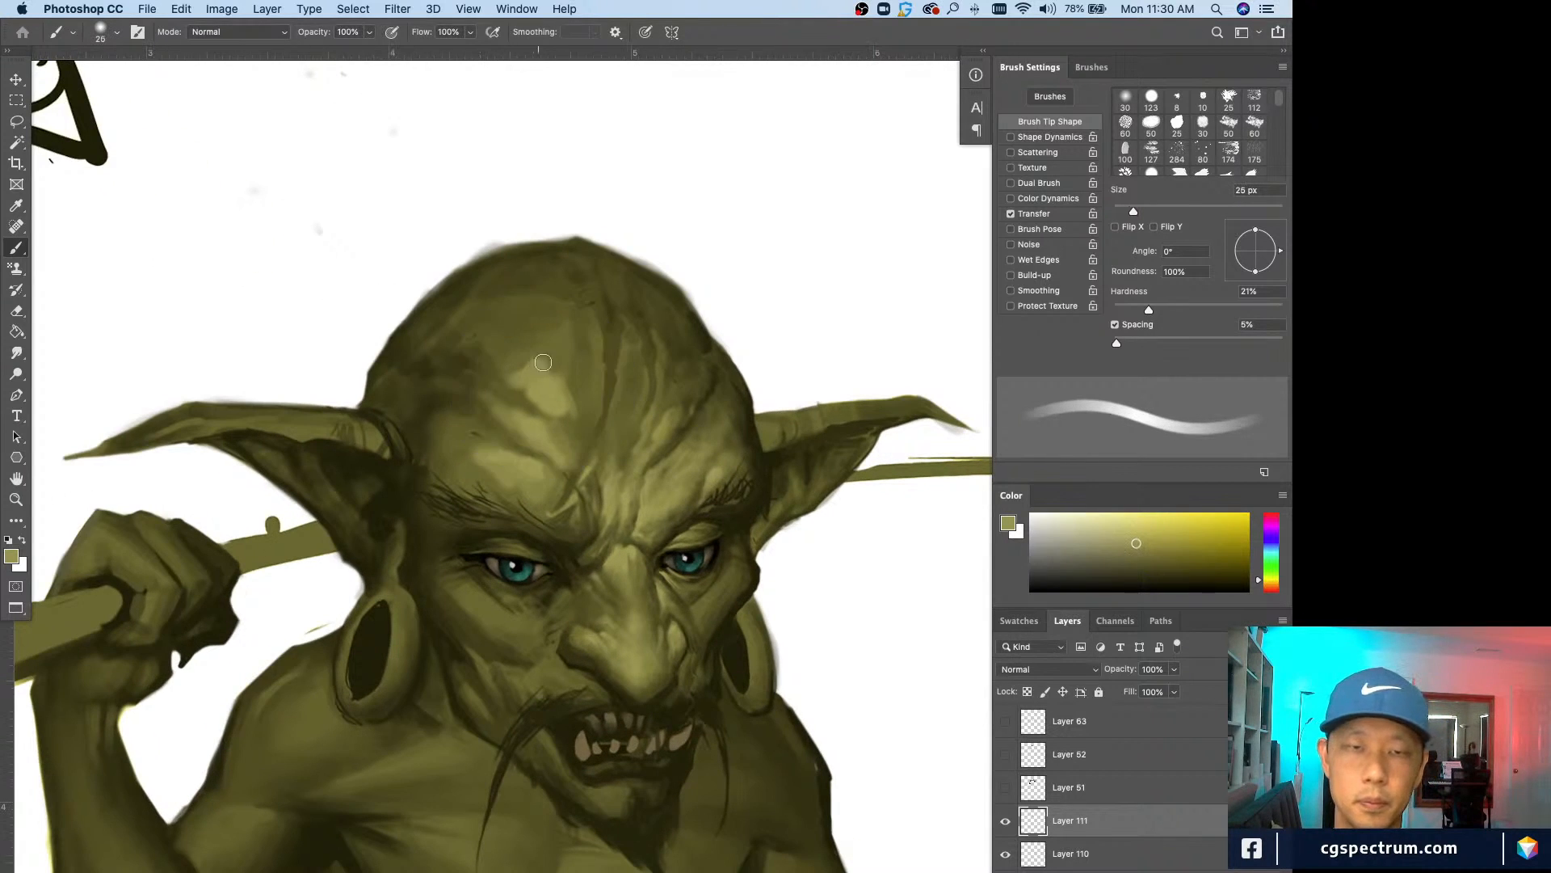
Step: Define the crease below the mid-forehead highlight with sampled dark olive at 15 px, adding lighter strokes with a smaller brush
left_click(528, 394, "alt")
key("bracketleft")
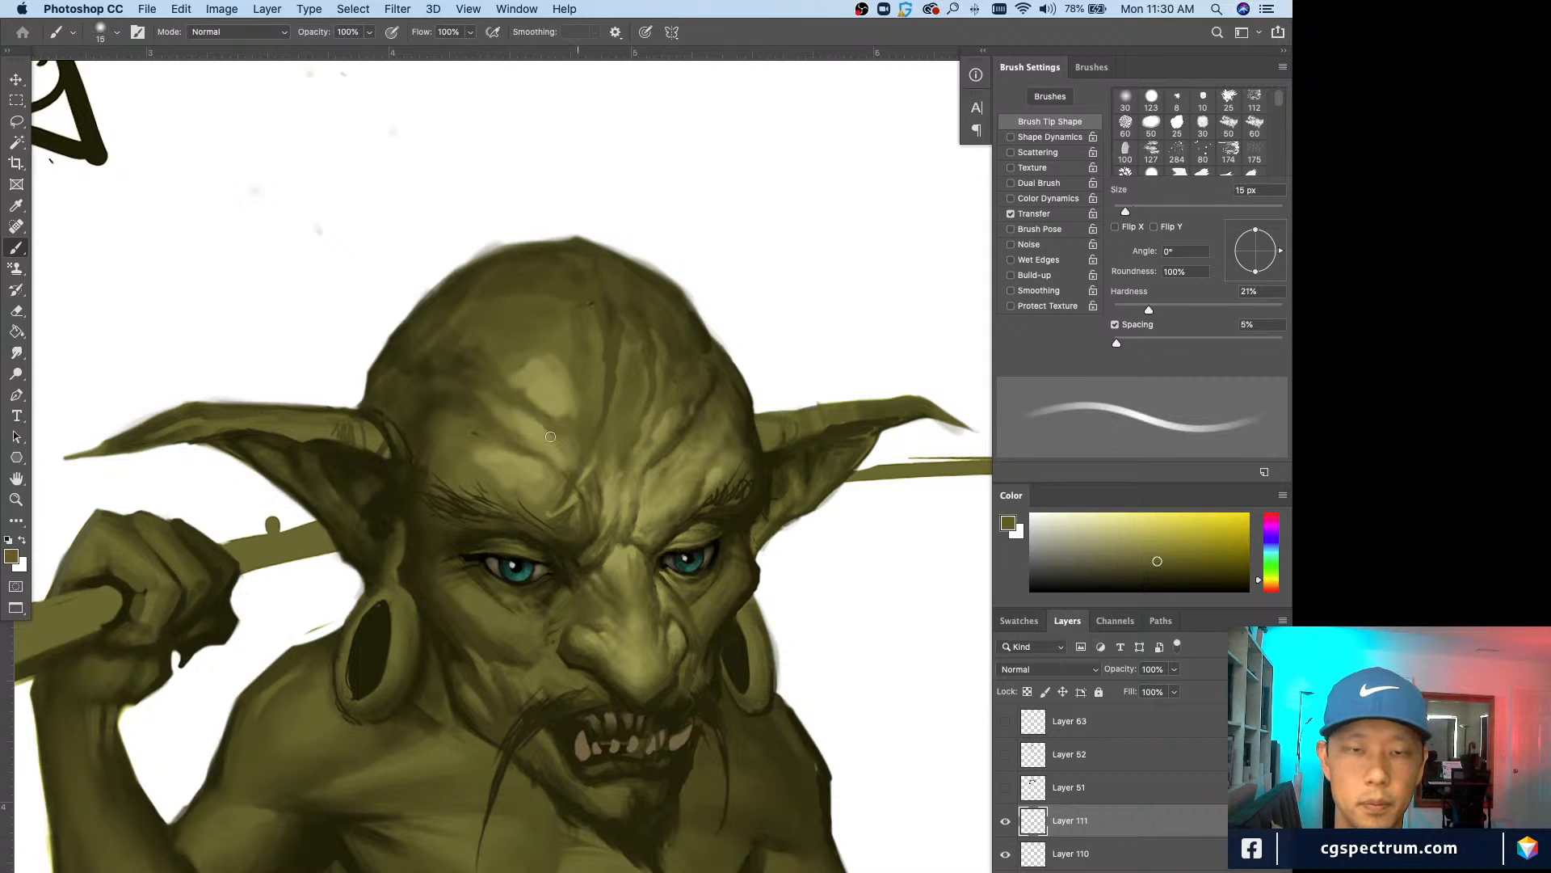
left_click(526, 430, "alt")
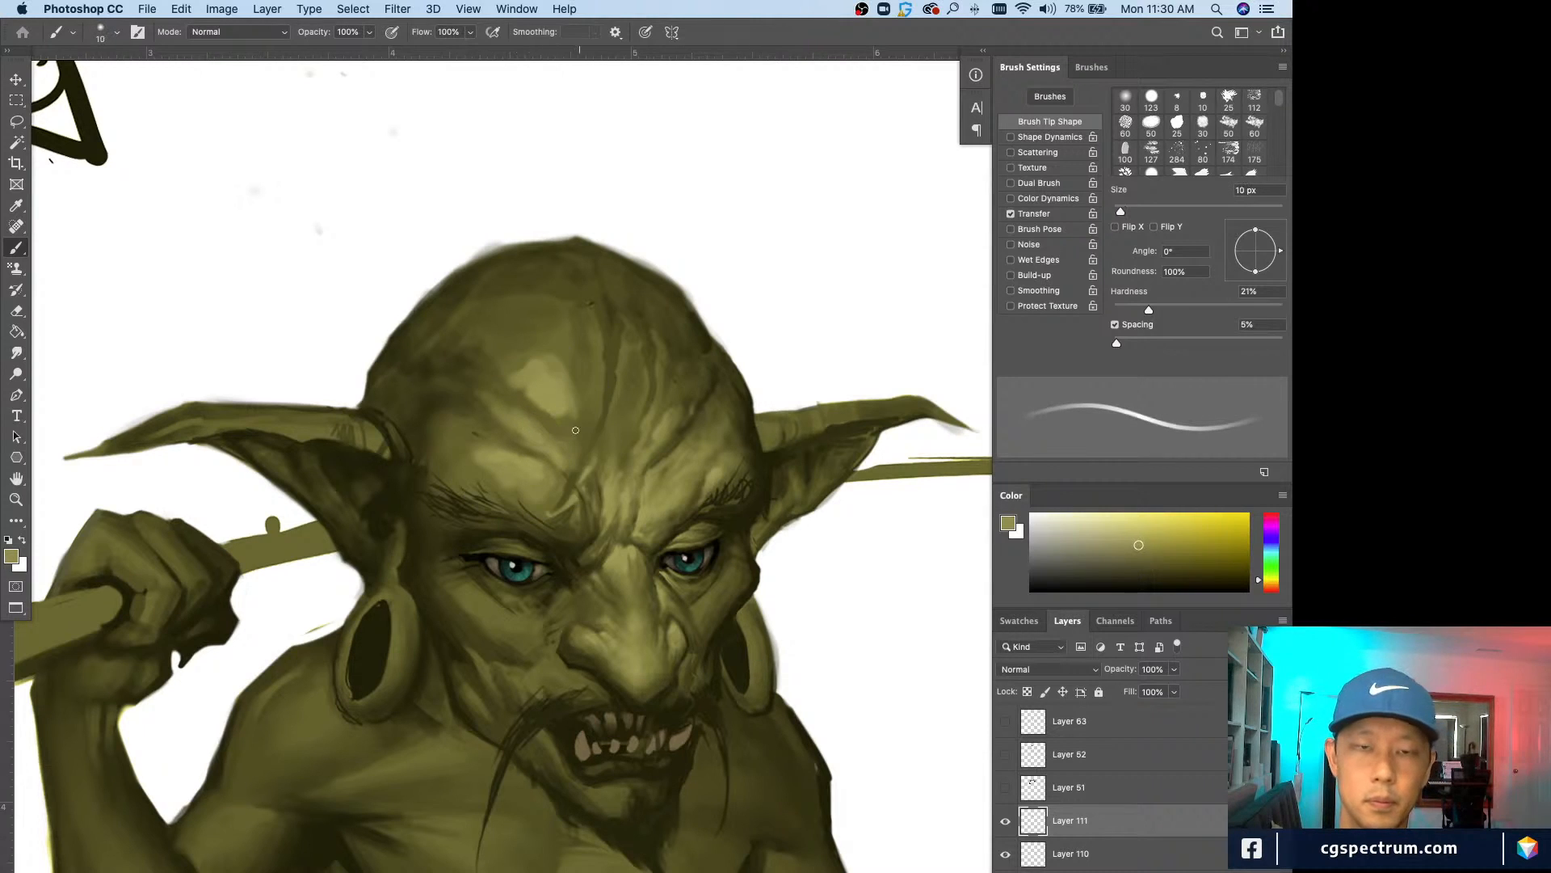
key("bracketleft")
key("bracketleft")
mouse_move(580, 438)
left_mouse_down()
mouse_move(572, 374)
mouse_move(584, 390)
mouse_move(583, 414)
mouse_move(557, 364)
mouse_move(572, 341)
mouse_move(594, 362)
mouse_move(588, 426)
left_mouse_up()
Step: Extend the mid-forehead highlight toward the central wrinkle with sampled light olive, finishing with a 6 px brush
key("bracketright")
key("bracketright")
key("bracketright")
left_click(559, 381, "alt")
key("bracketleft")
key("bracketleft")
key("bracketleft")
key("bracketleft")
key("bracketright")
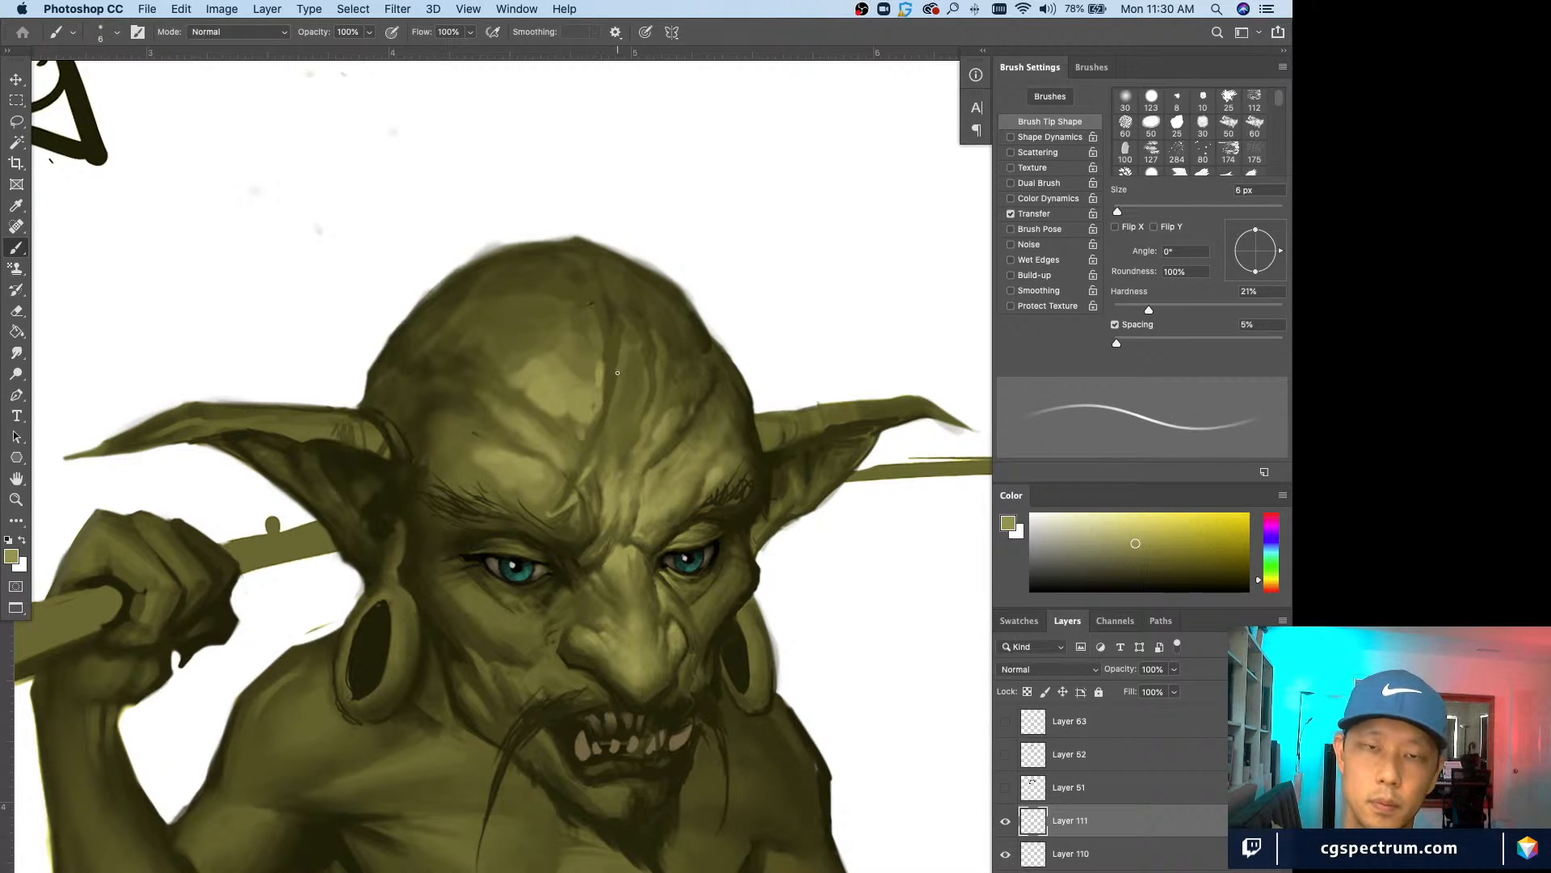
Step: Paint the central forehead wrinkles down to the frown with sampled light and darker olive, using a 6 to 10 px brush
mouse_move(617, 373)
left_mouse_down()
mouse_move(596, 442)
mouse_move(614, 394)
mouse_move(631, 384)
mouse_move(630, 404)
mouse_move(646, 379)
mouse_move(615, 460)
mouse_move(621, 430)
mouse_move(616, 454)
mouse_move(600, 428)
mouse_move(621, 445)
mouse_move(592, 438)
mouse_move(634, 473)
mouse_move(634, 441)
mouse_move(602, 488)
left_mouse_up()
key("bracketright")
key("bracketright")
left_click(662, 451, "alt")
left_click(599, 402, "alt")
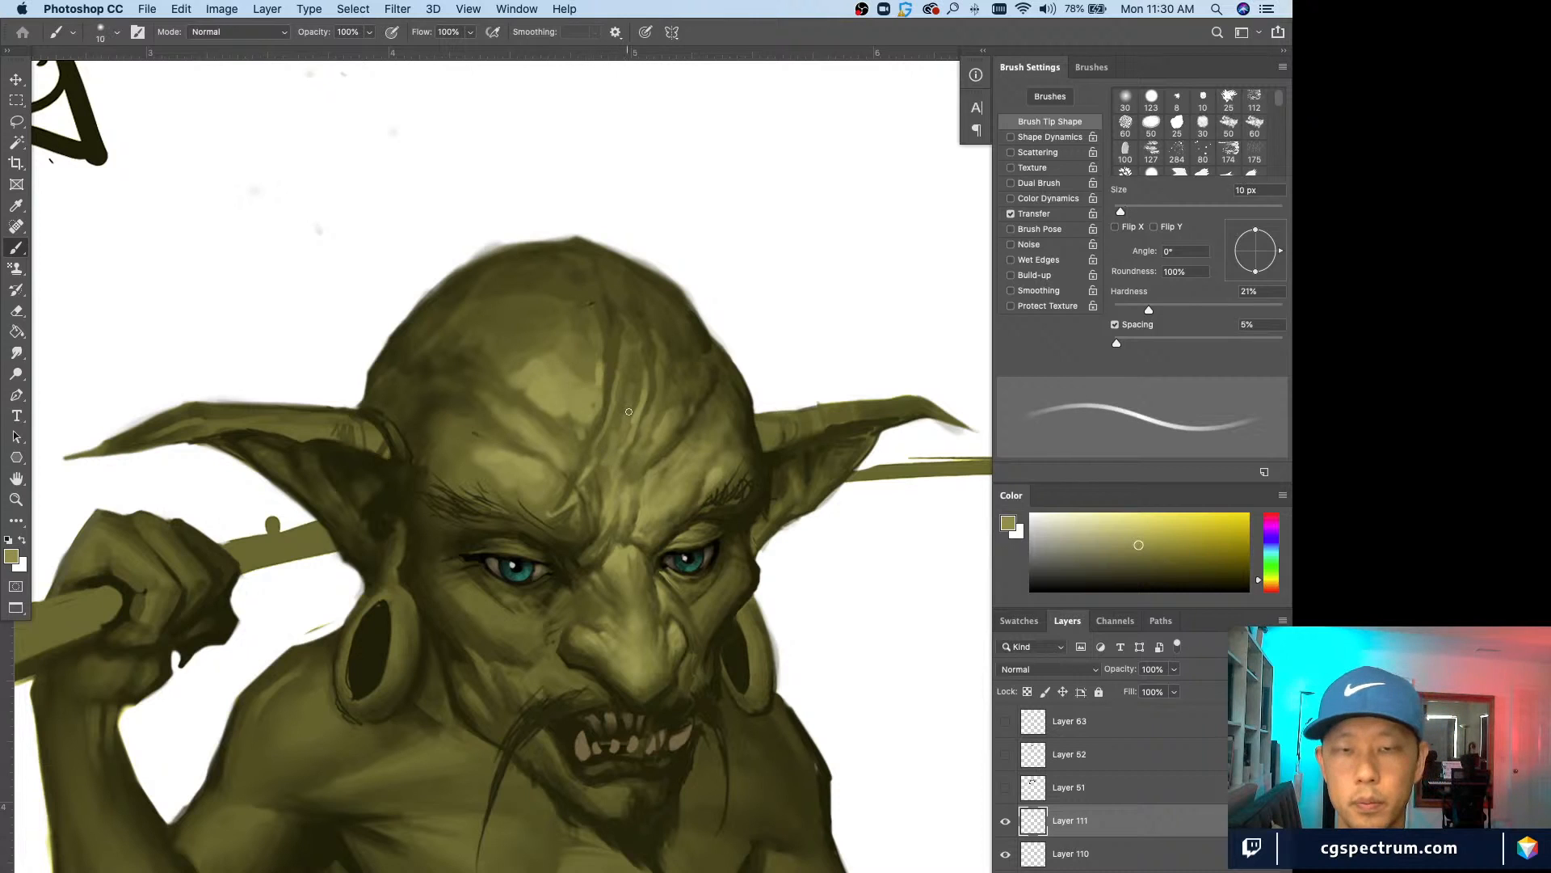
key("bracketleft")
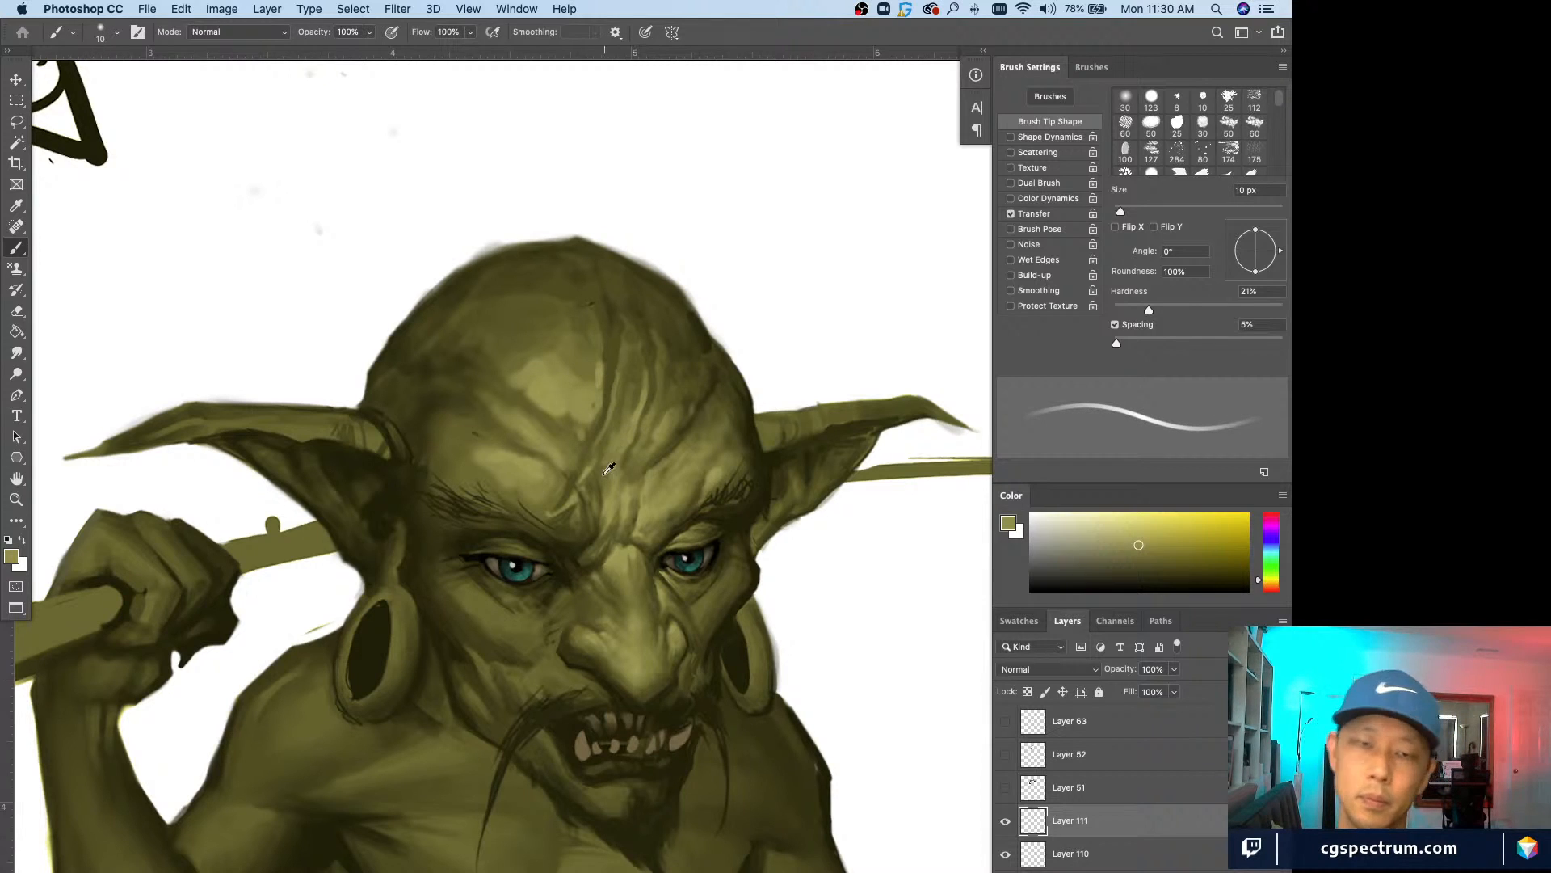
left_click(633, 470, "alt")
left_click_drag(622, 467, 607, 503)
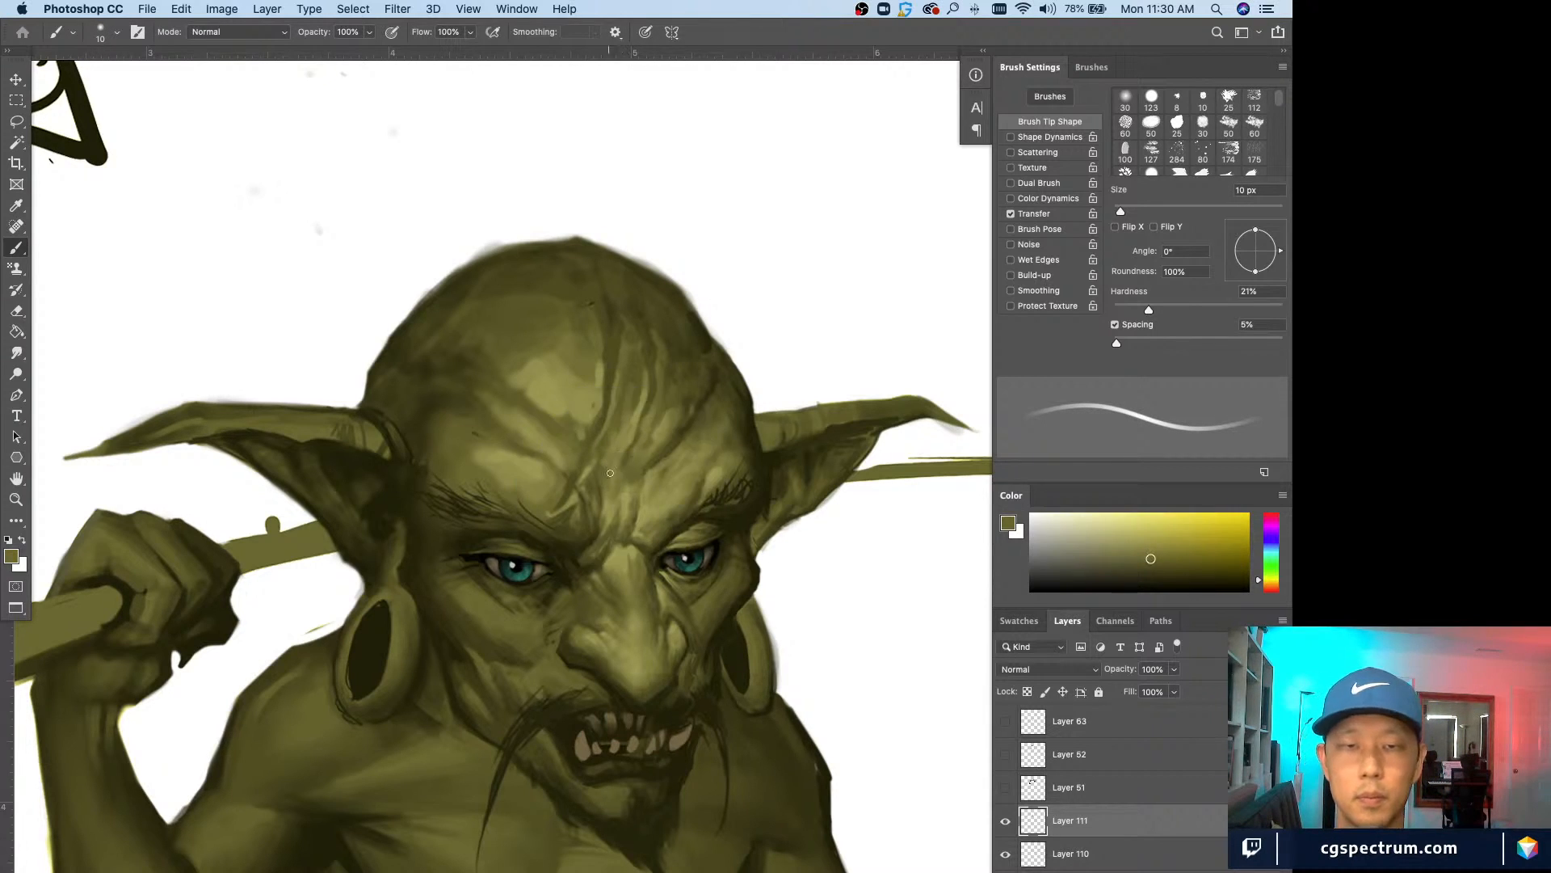
Step: Add a new layer and paint sampled light olive over the lower edge of the mid-forehead highlight, going from 20 to 9 px
key("super+alt+shift+n")
left_click(540, 377, "alt")
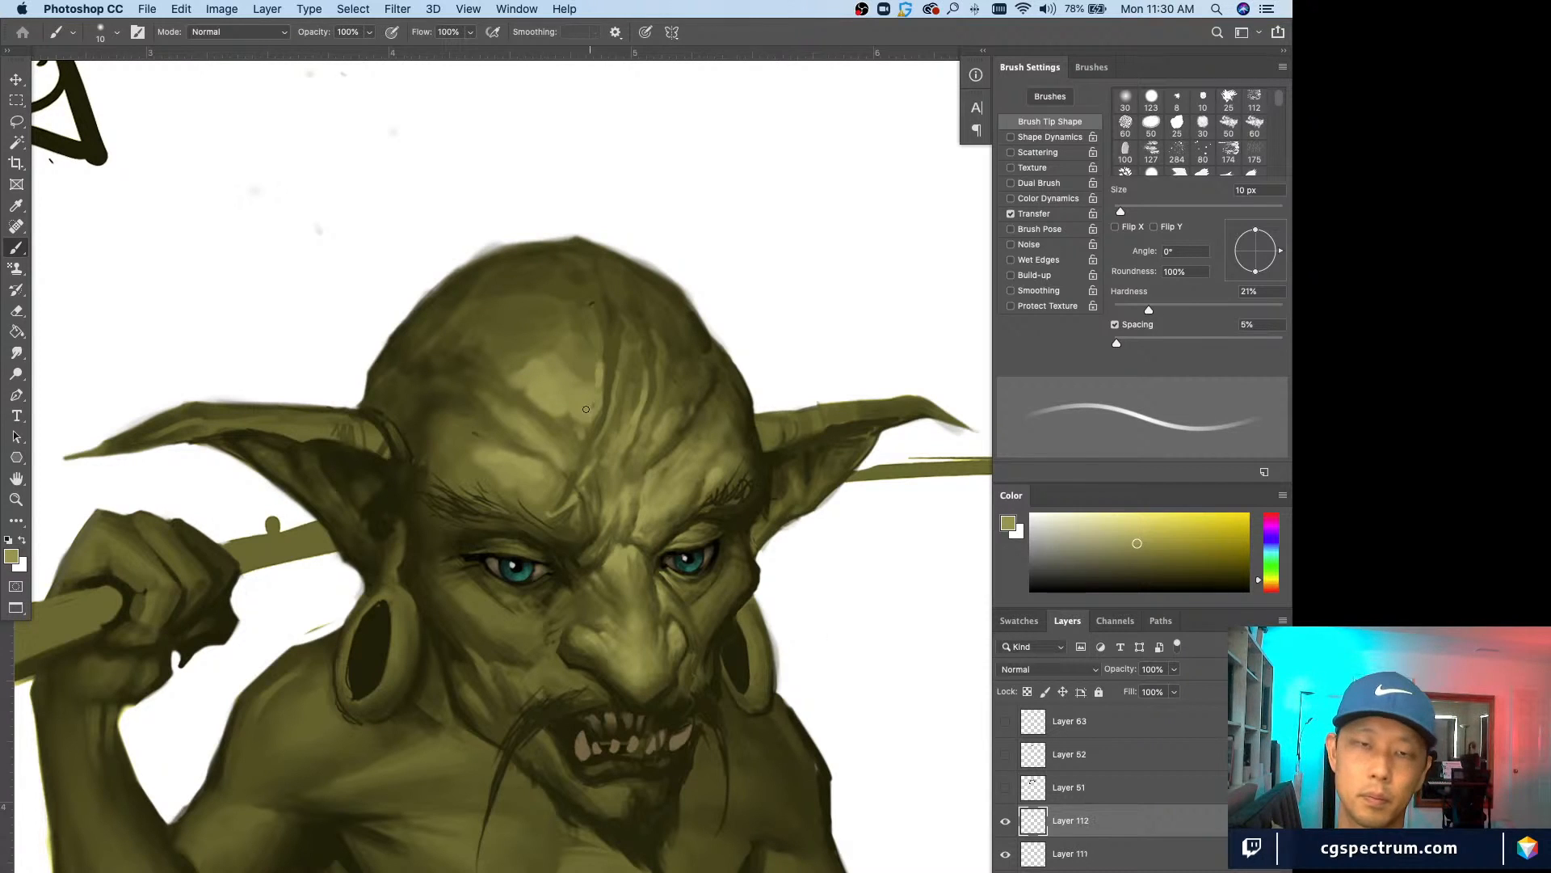
key("bracketright")
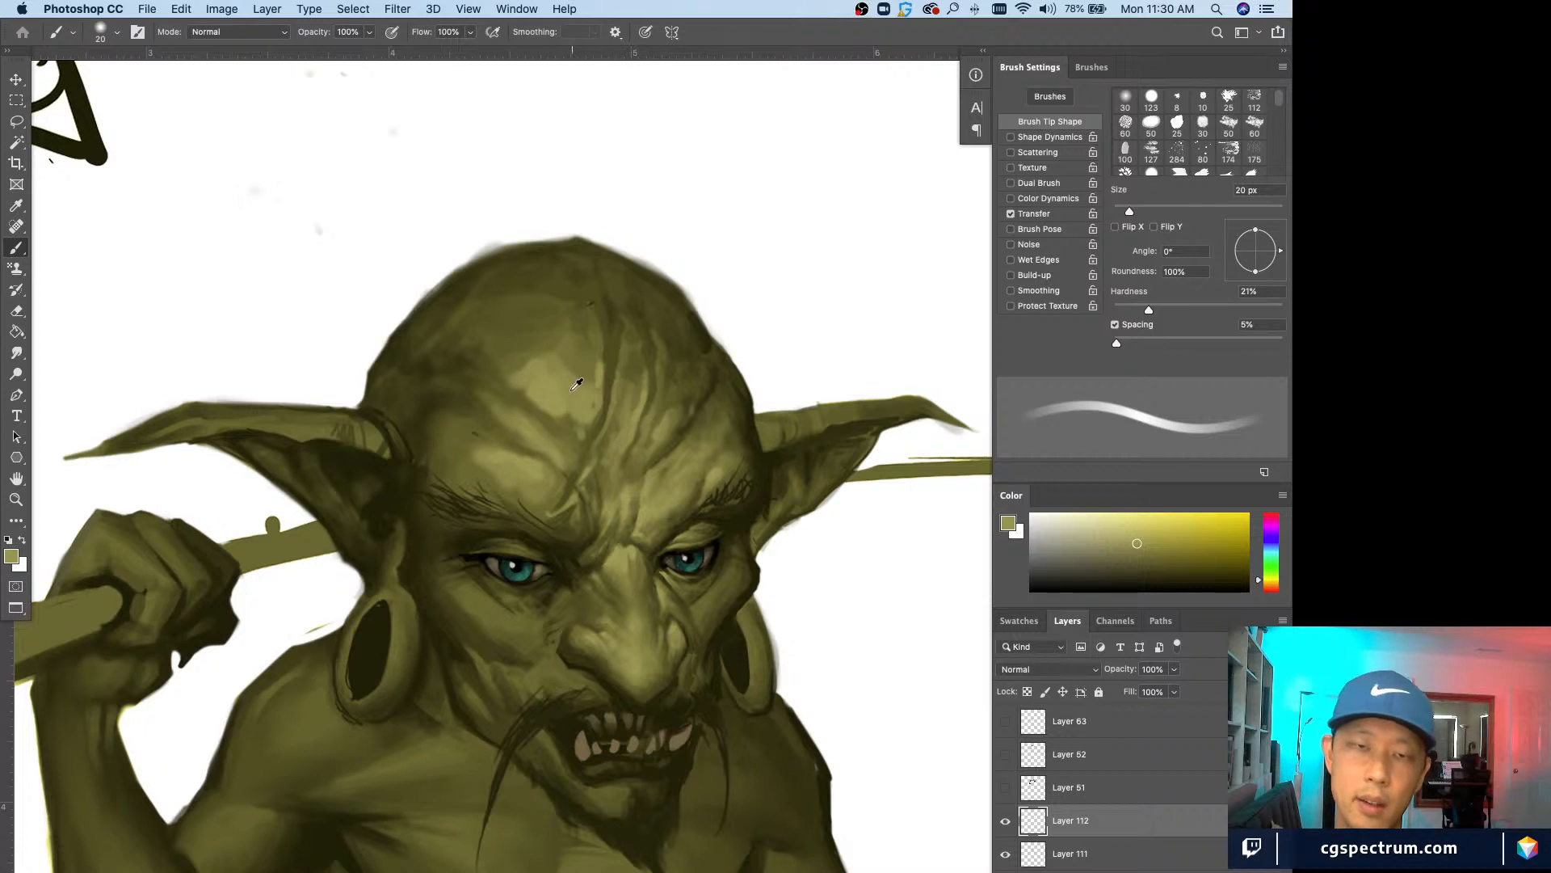
left_click(577, 385, "alt")
key("bracketleft")
key("bracketleft")
key("bracketleft")
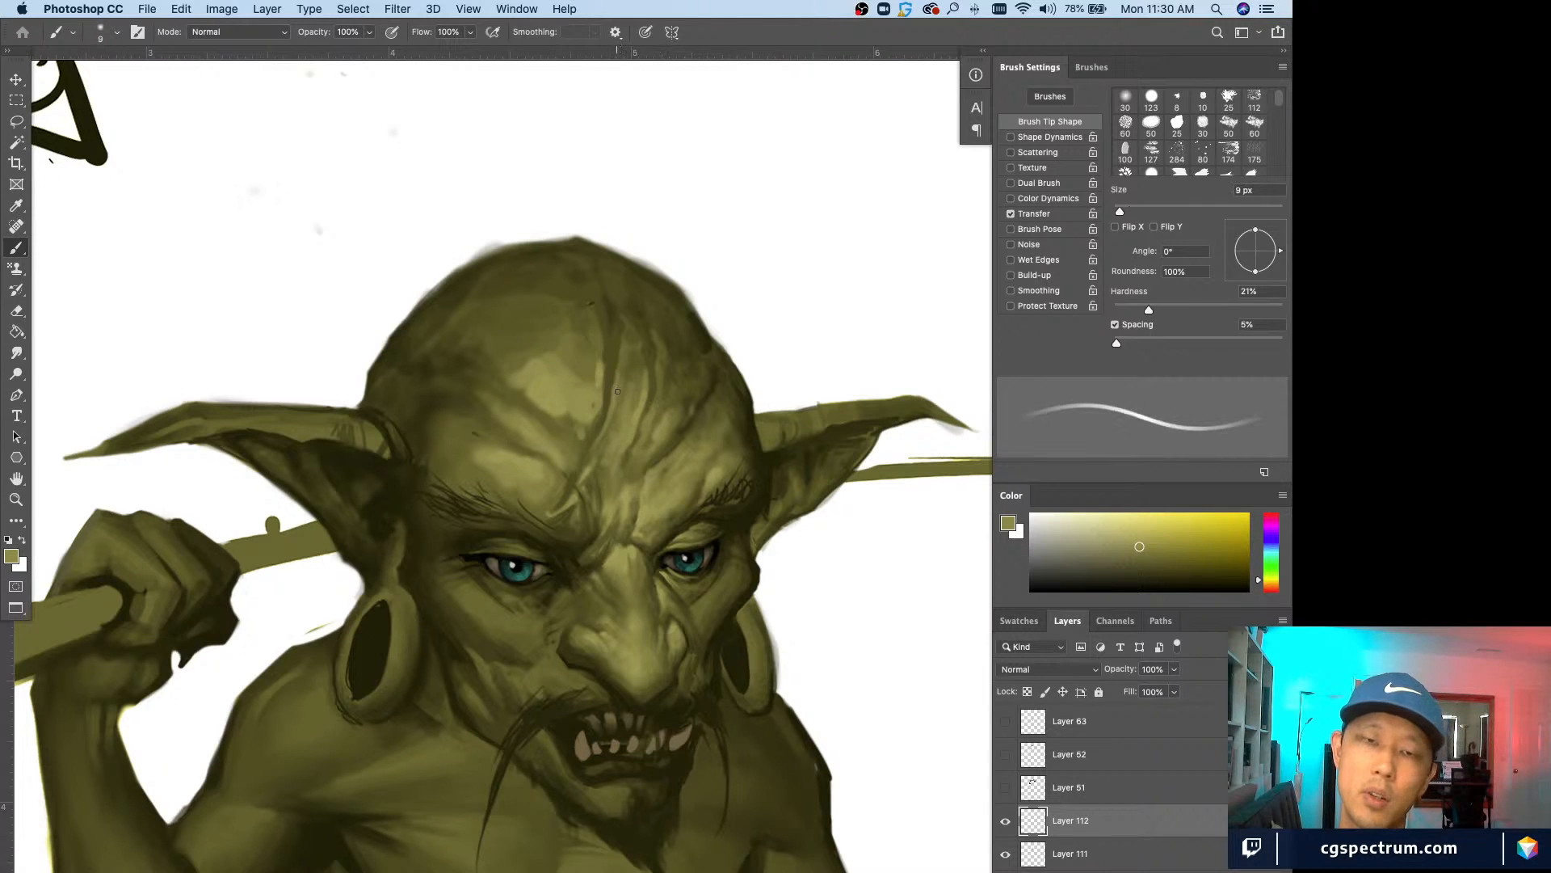
Step: Paint sampled light olive strokes between the central forehead wrinkles at 7 and 10 px, enlarging the brush to 20 px beside the highlight
key("bracketleft")
key("bracketleft")
left_click(556, 389, "alt")
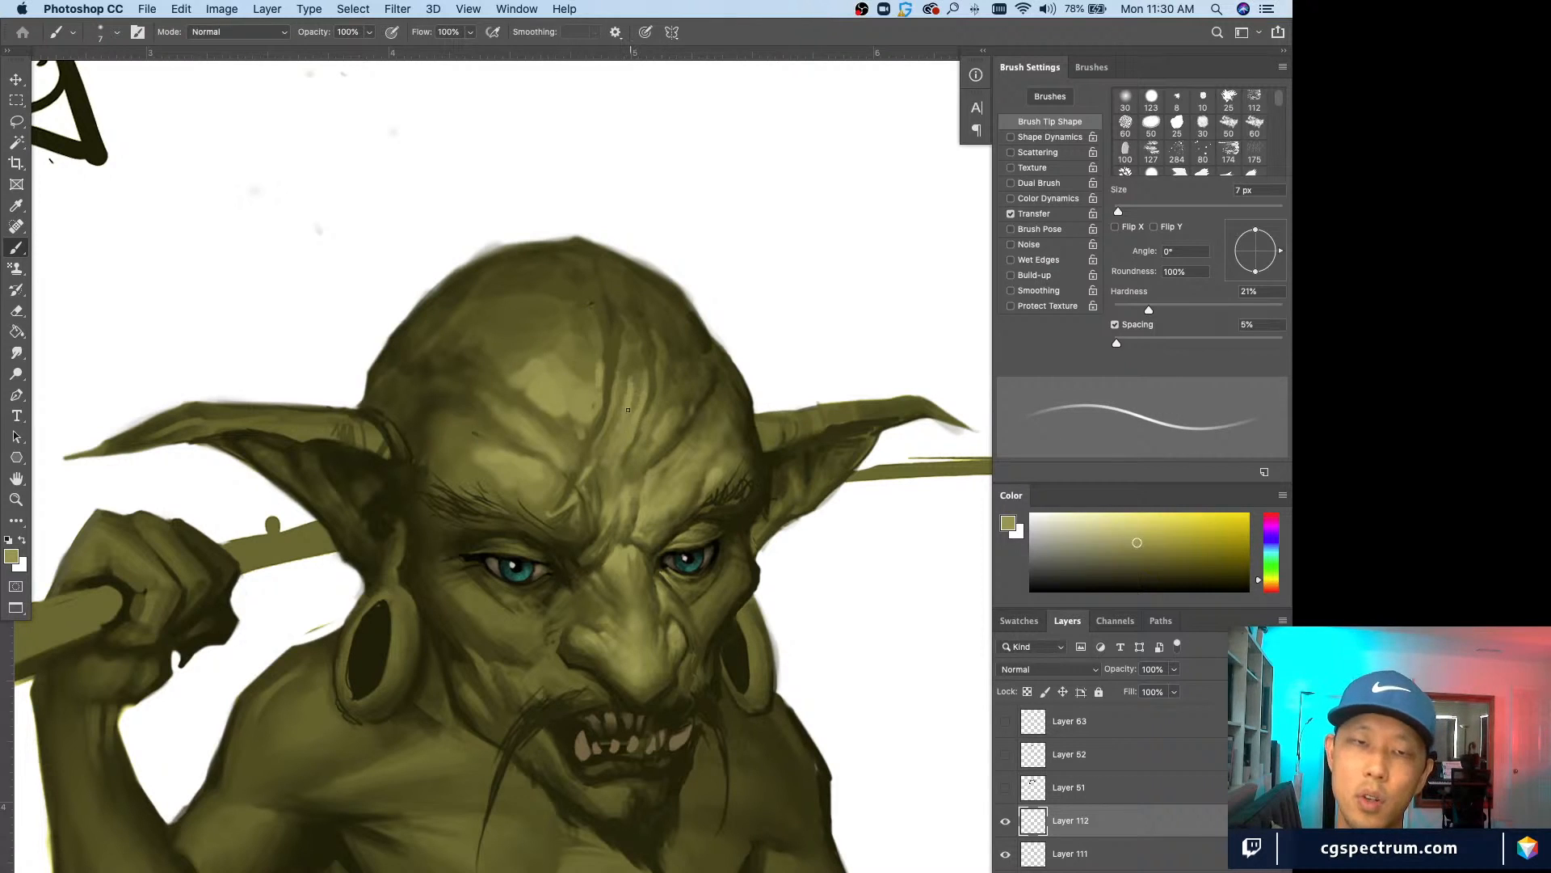
key("bracketright")
key("bracketright")
key("bracketright")
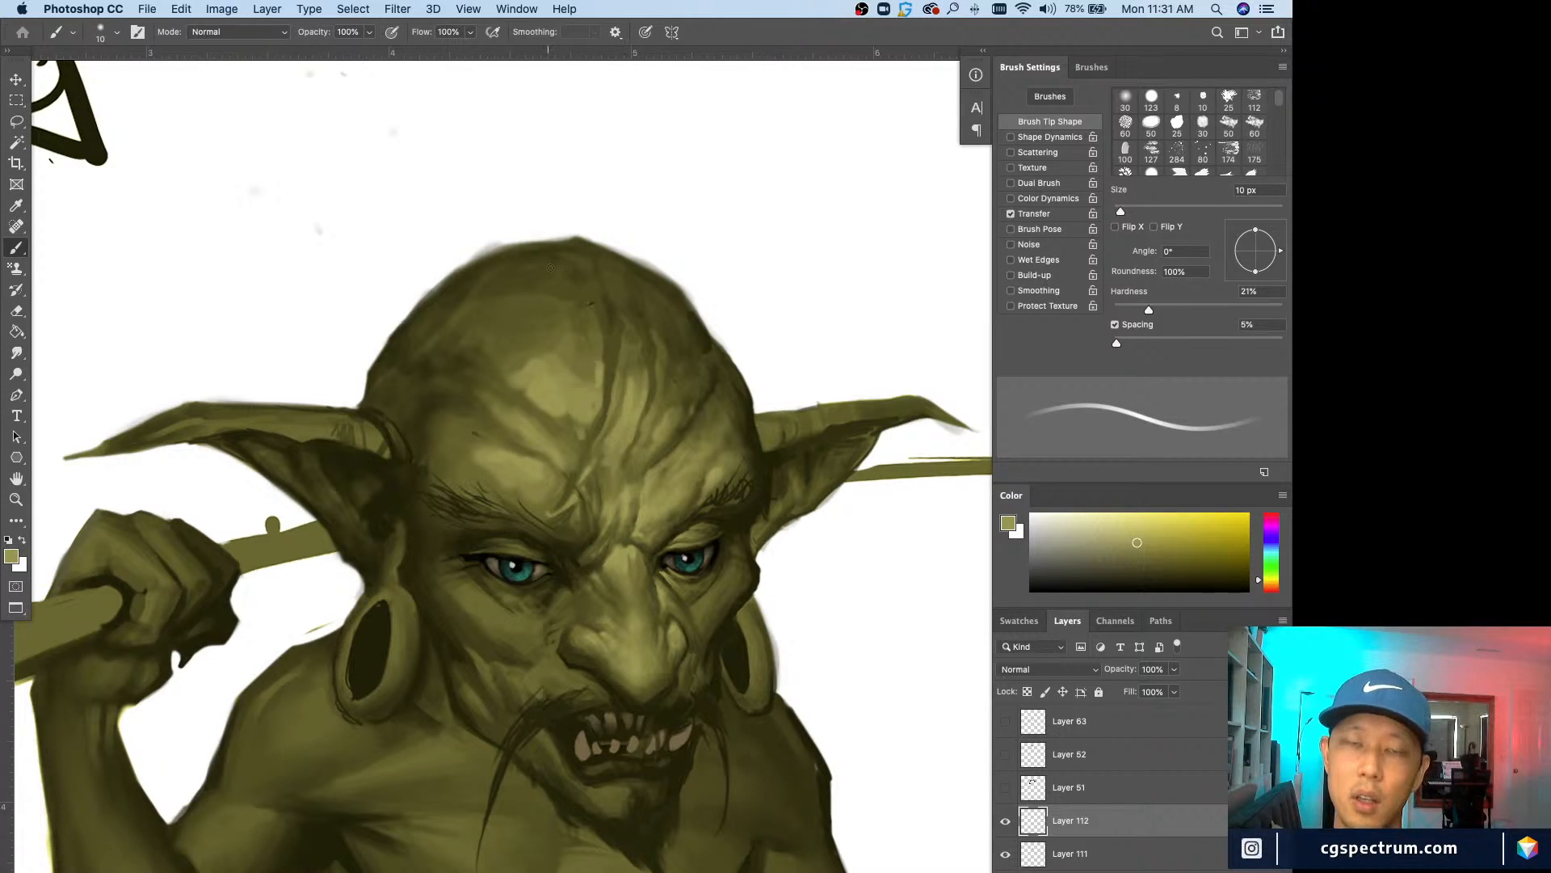
key("bracketright")
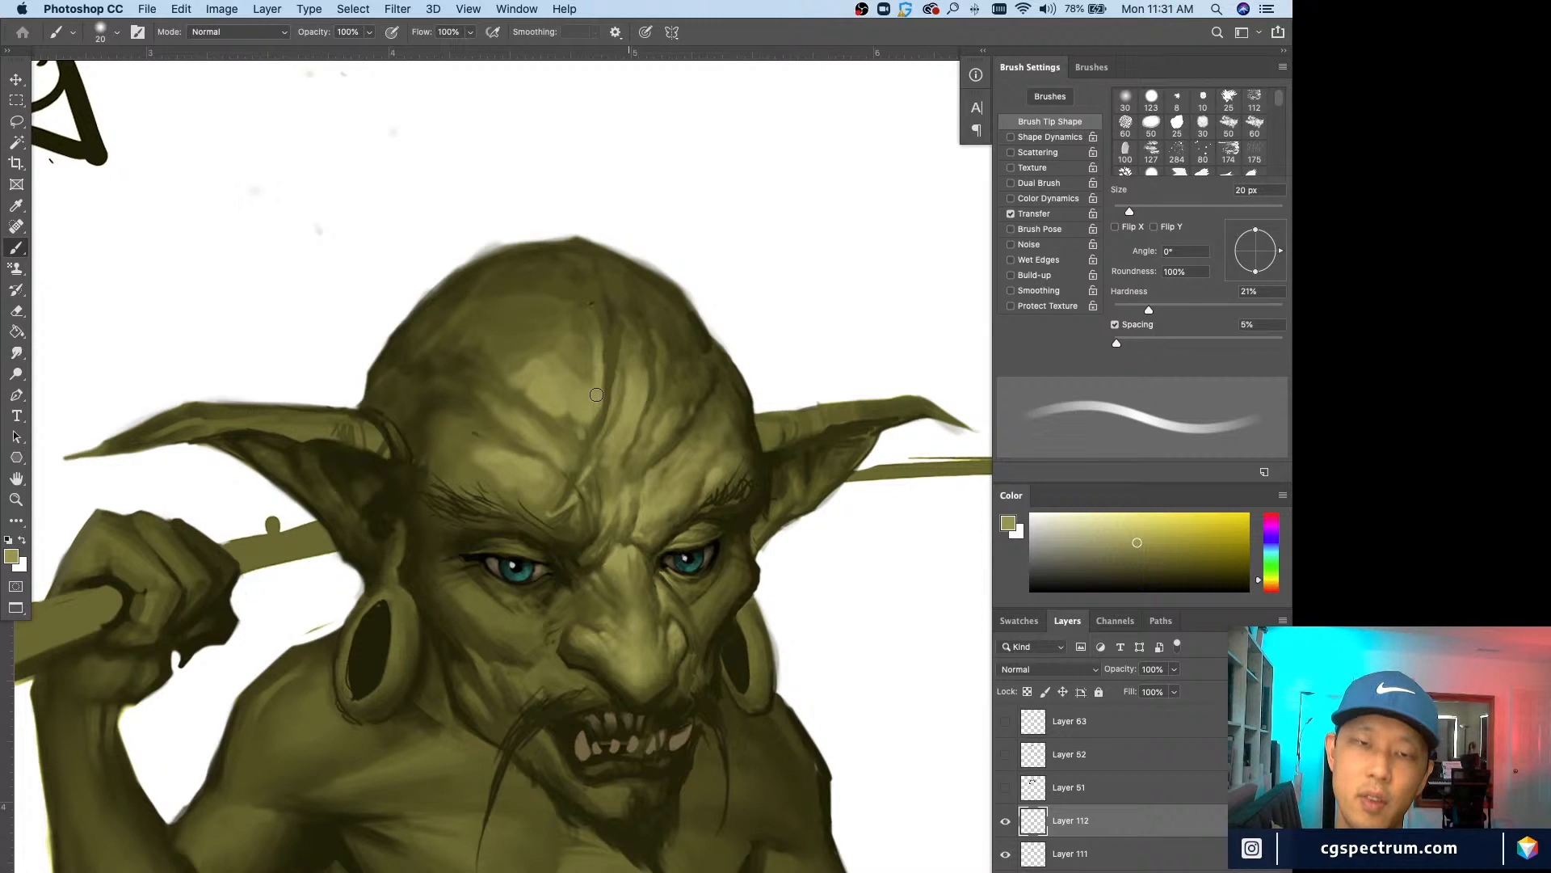
Step: Refine the fine ridges of the central forehead wrinkles in light olive with a 7 and 6 px brush
key("bracketleft")
key("bracketleft")
key("bracketleft")
key("bracketleft")
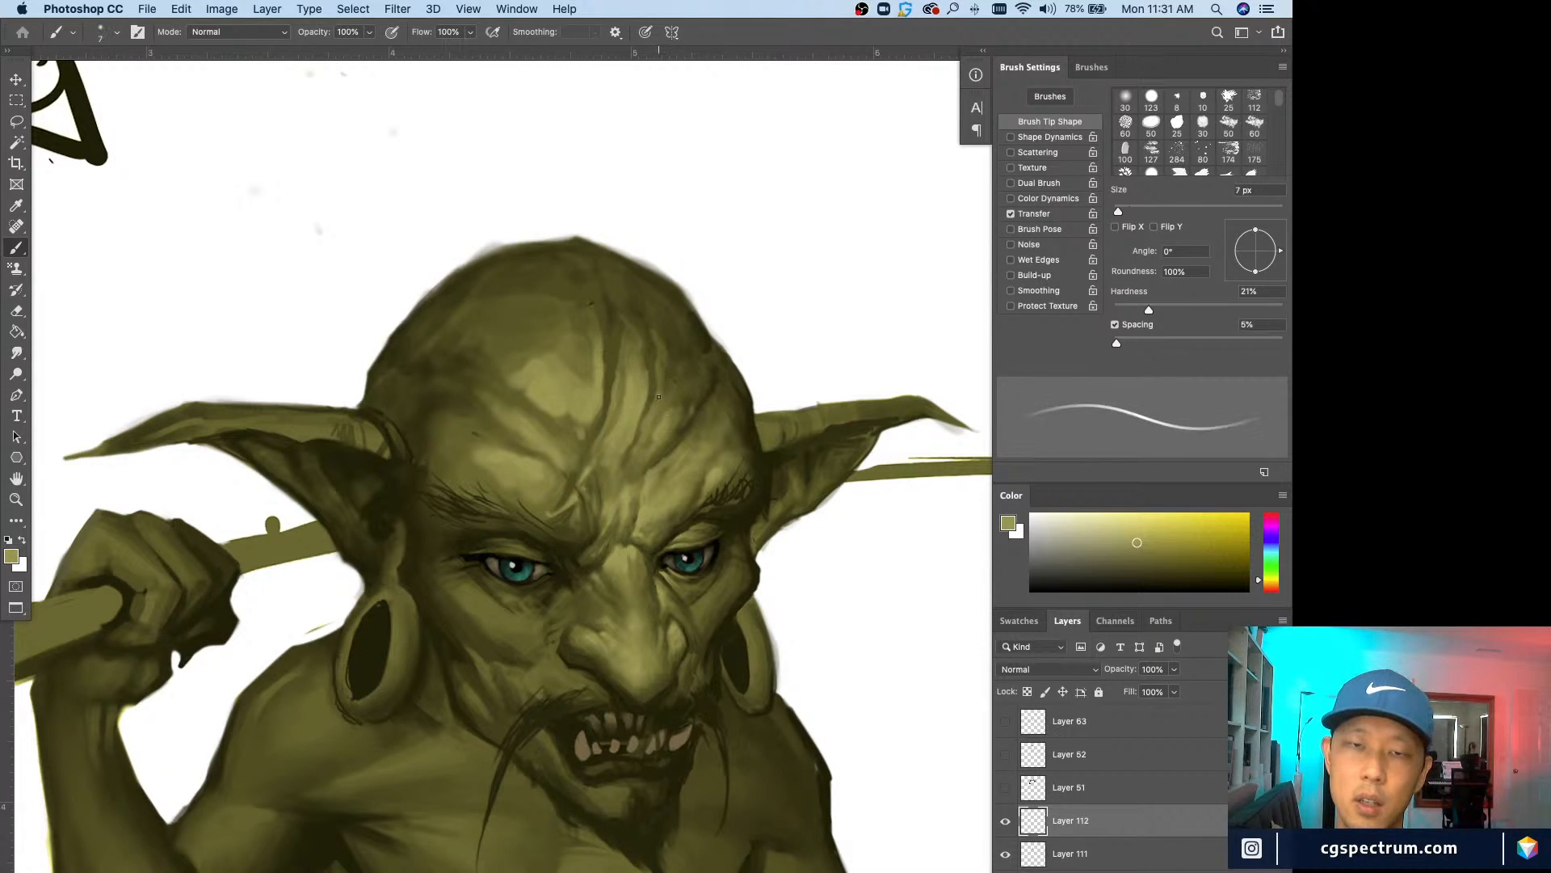
key("bracketleft")
Step: Darken the creases above the frown with sampled dark olive, using a 20 px brush
left_click(623, 434, "alt")
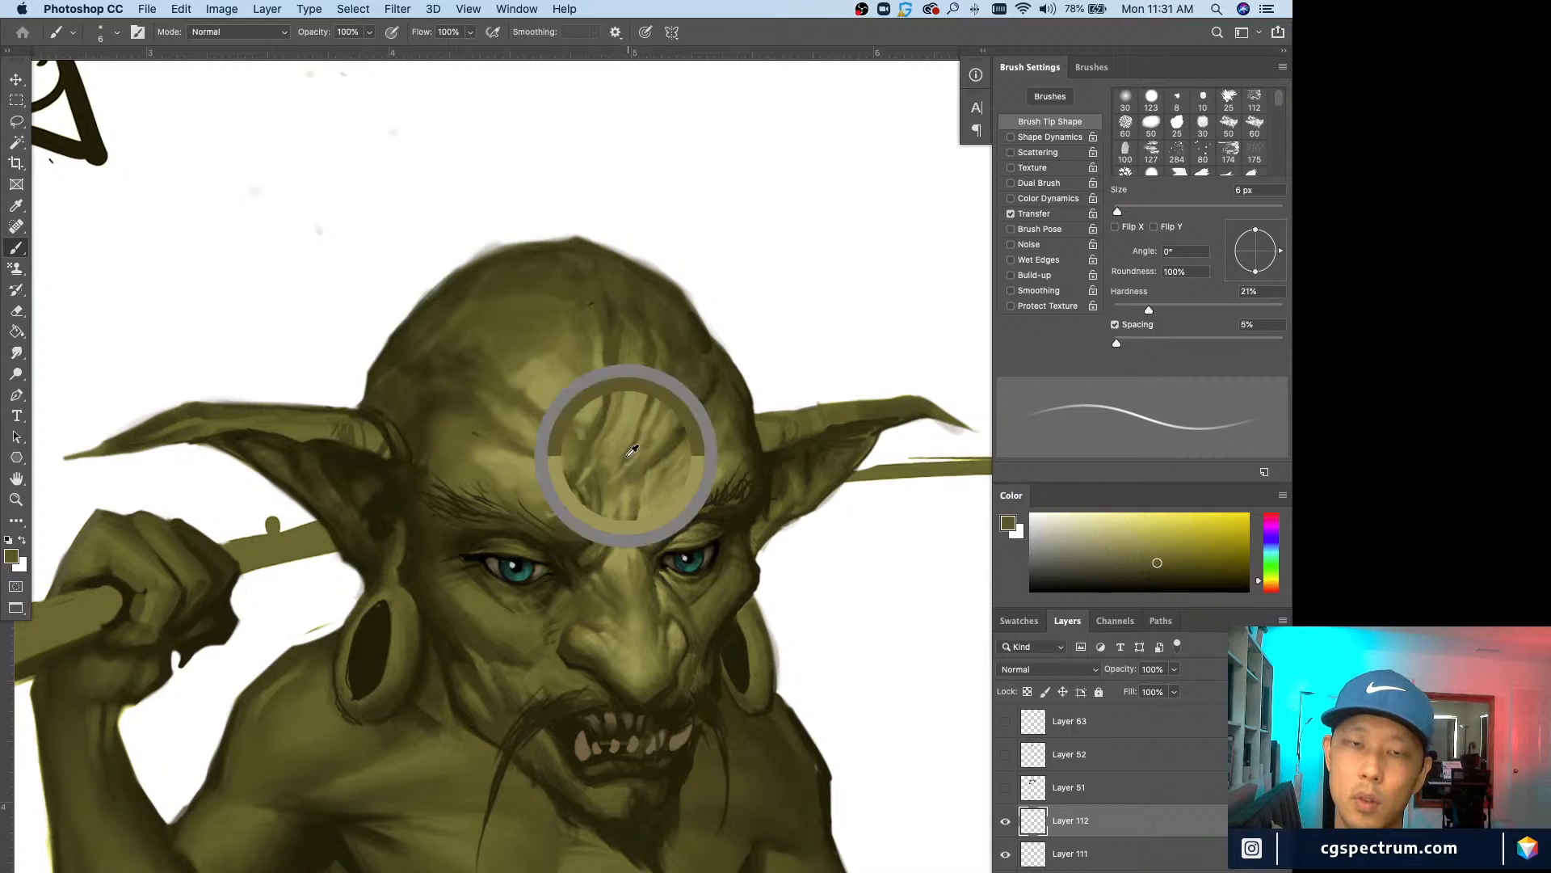
key("bracketright")
key("bracketright")
key("bracketright")
key("bracketright")
key("bracketright")
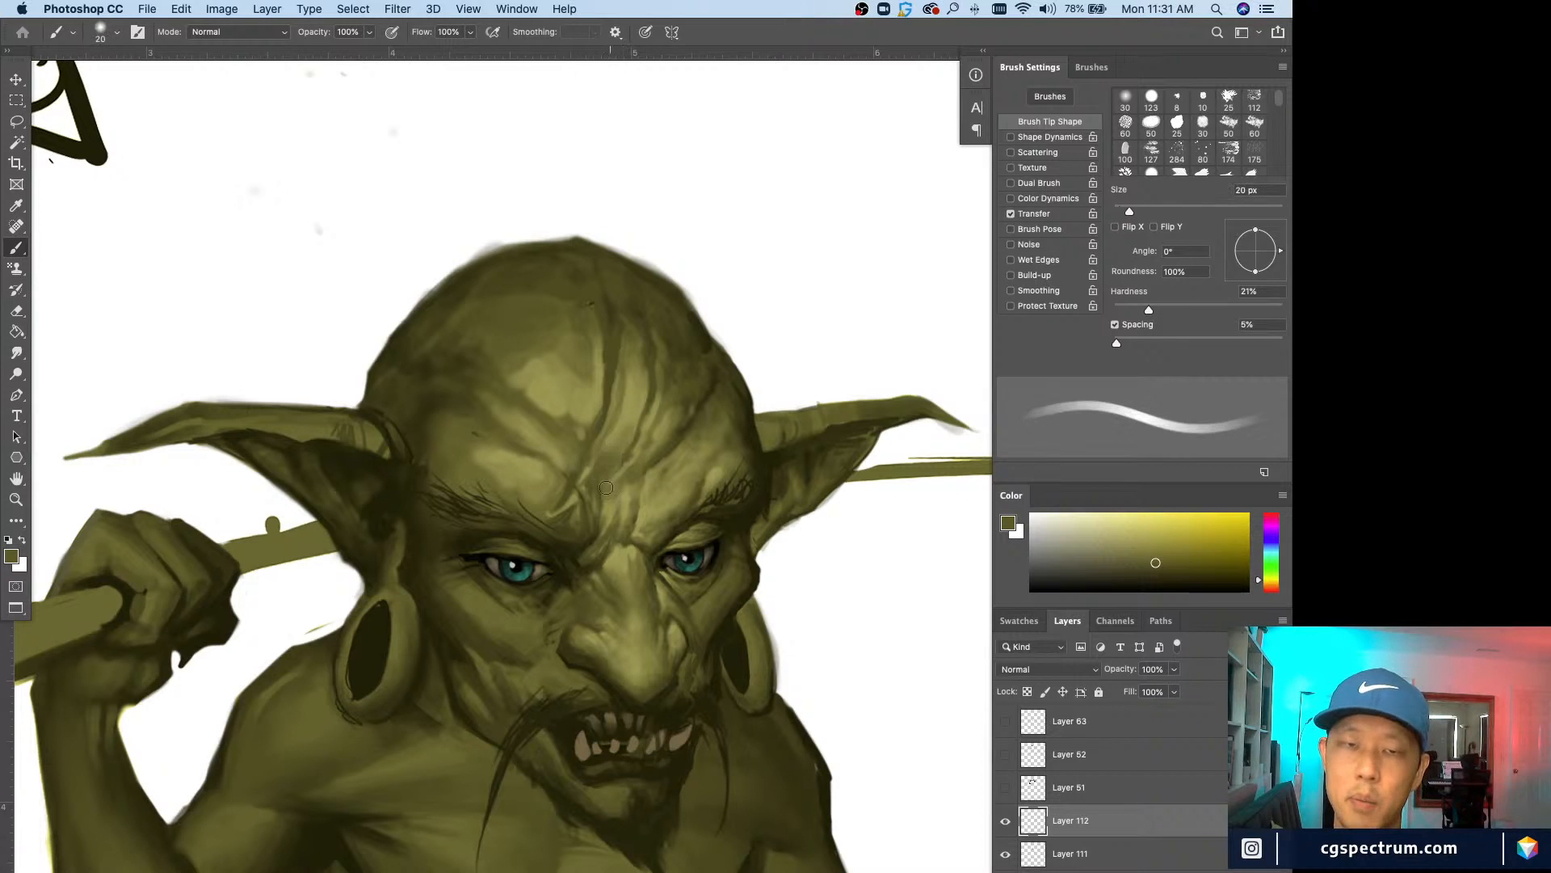
left_click(568, 419, "alt")
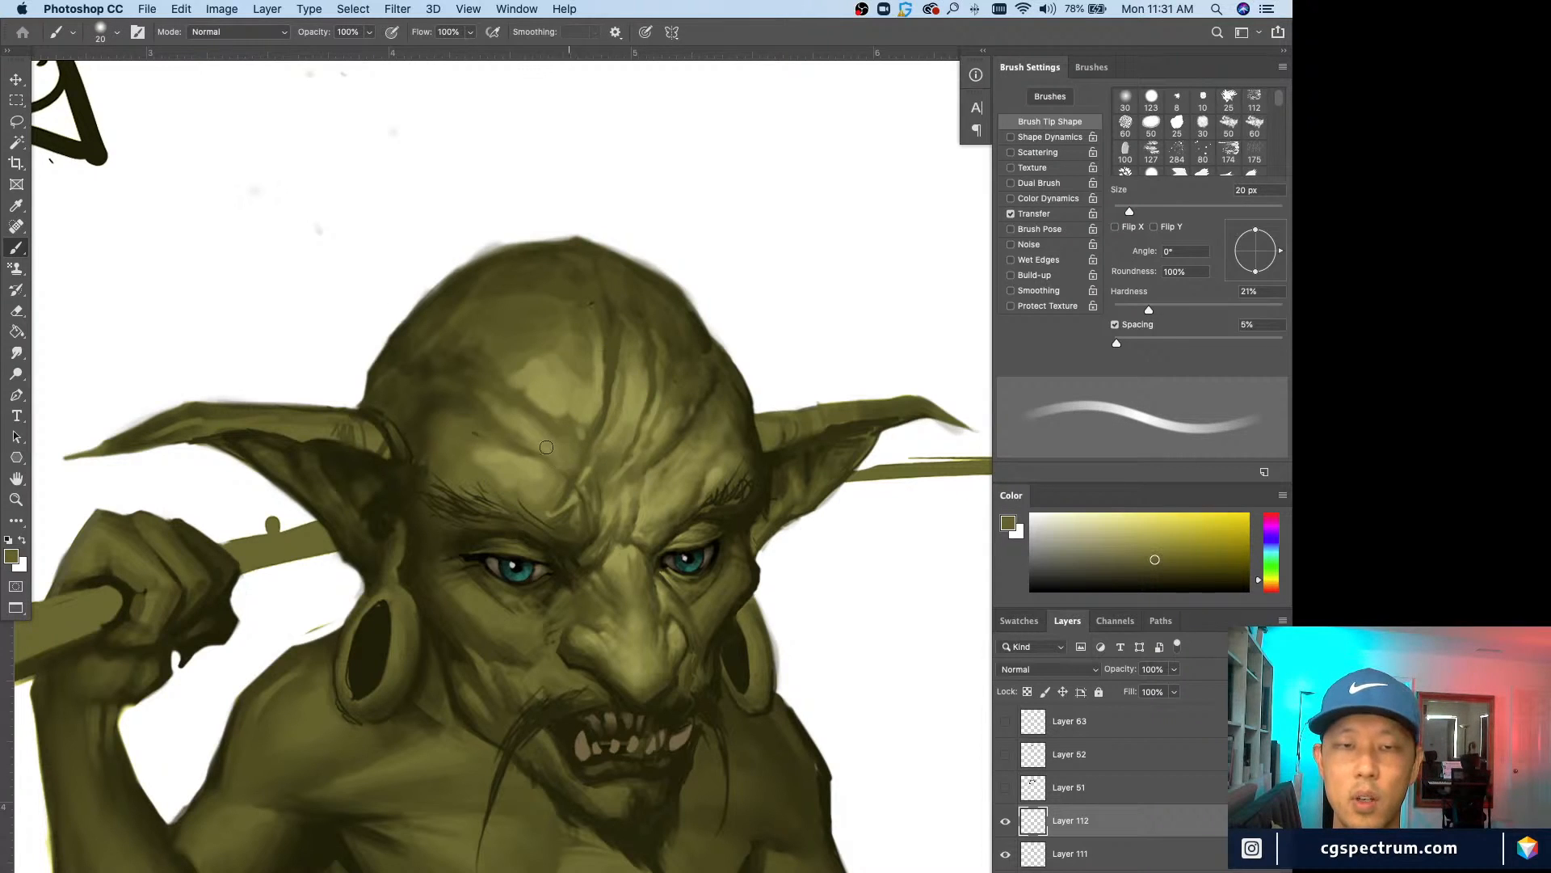
Step: Lighten the folds just above the frown with sampled light olive, using a 9 to 10 px brush
key("bracketleft")
key("bracketleft")
key("bracketleft")
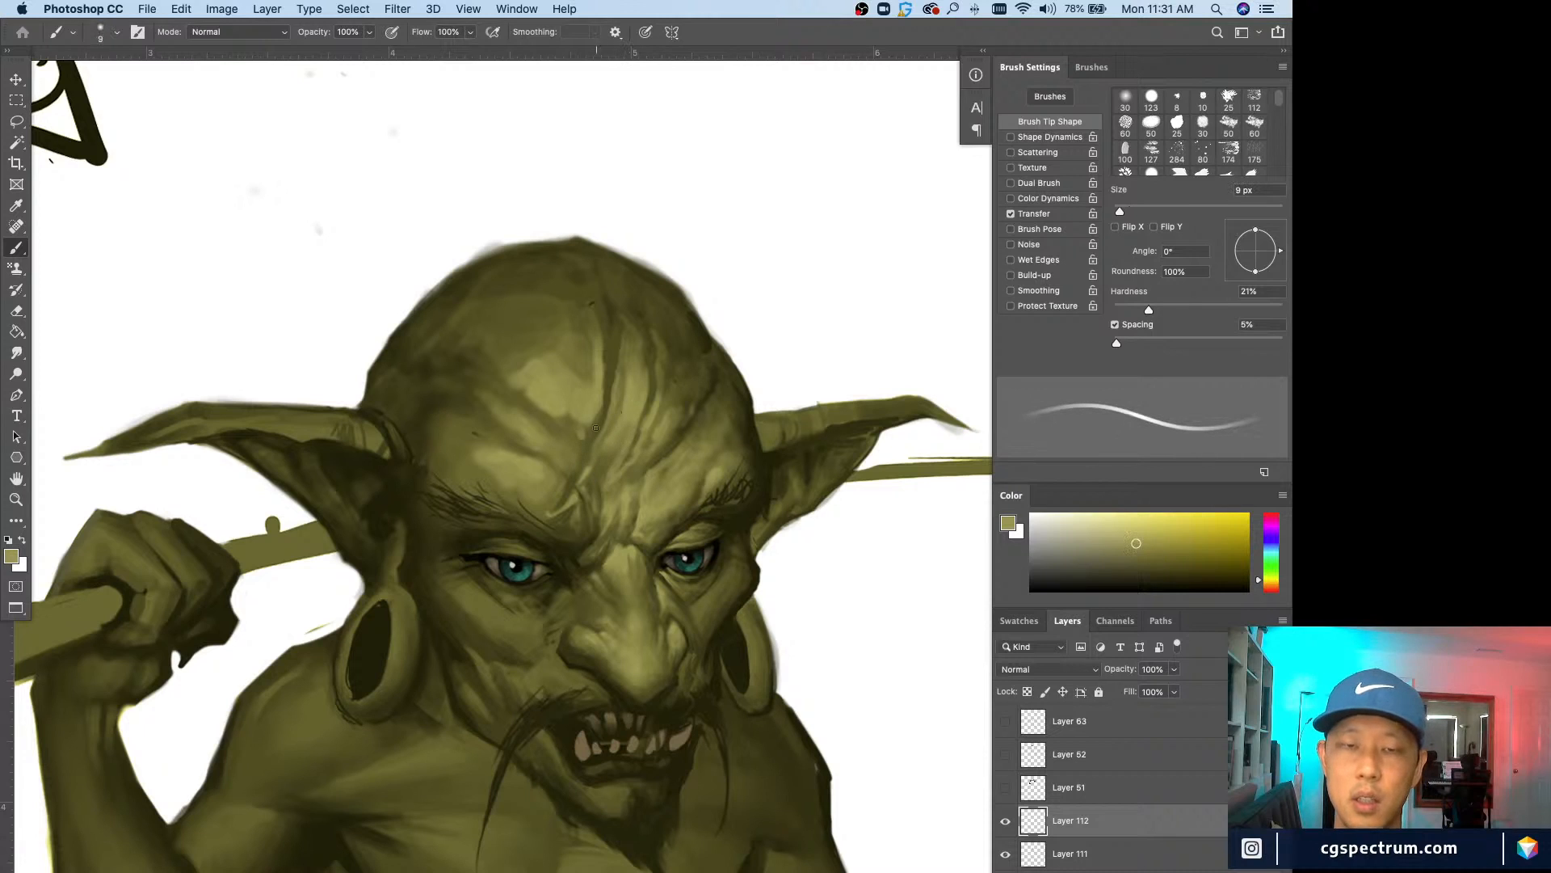
left_click(635, 401, "alt")
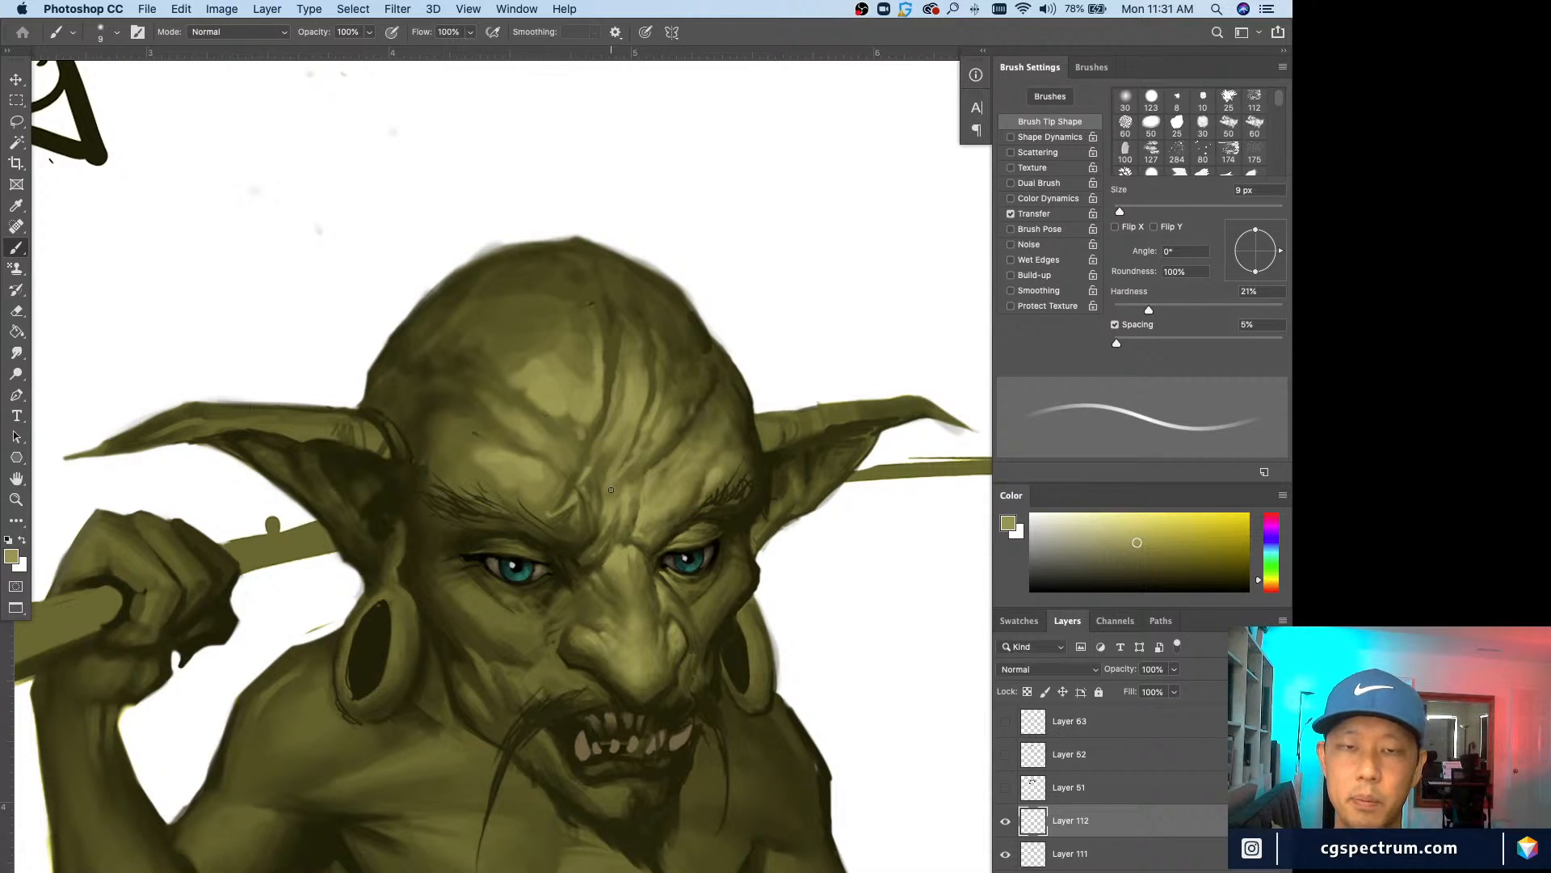
key("bracketright")
key("bracketright")
key("bracketleft")
key("bracketleft")
mouse_move(586, 473)
left_mouse_down()
mouse_move(593, 498)
mouse_move(607, 486)
left_mouse_up()
key("bracketright")
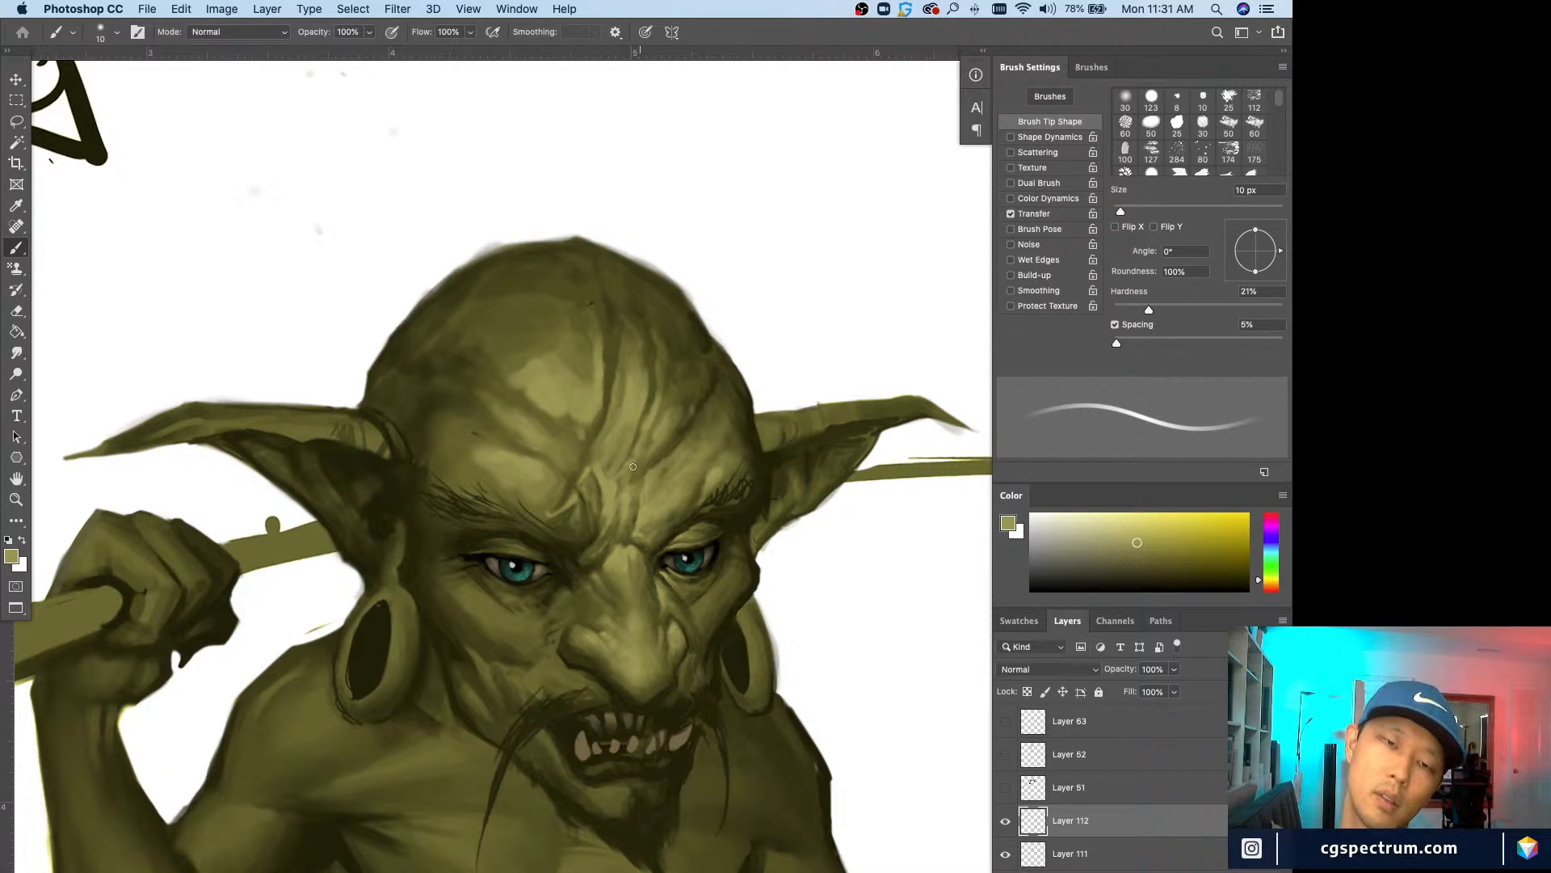
Step: Paint over the dark central forehead wrinkle with light olive at 15 px and blend it into the mid-forehead highlight at 20 px
key("bracketright")
left_click_drag(606, 355, 604, 420)
left_click(592, 362, "alt")
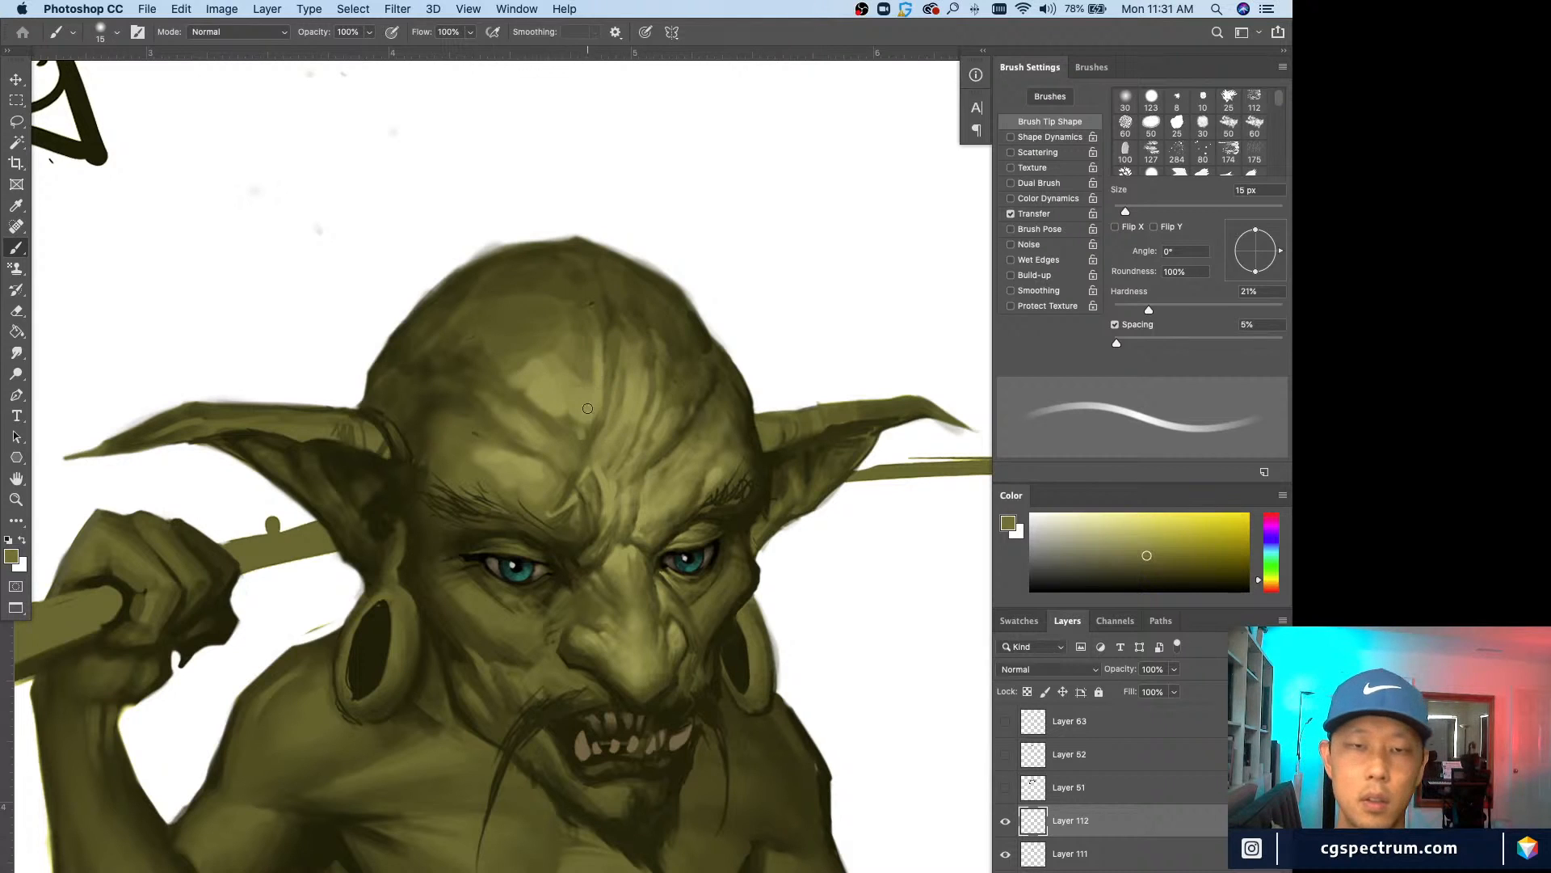
left_click(546, 369, "alt")
key("bracketright")
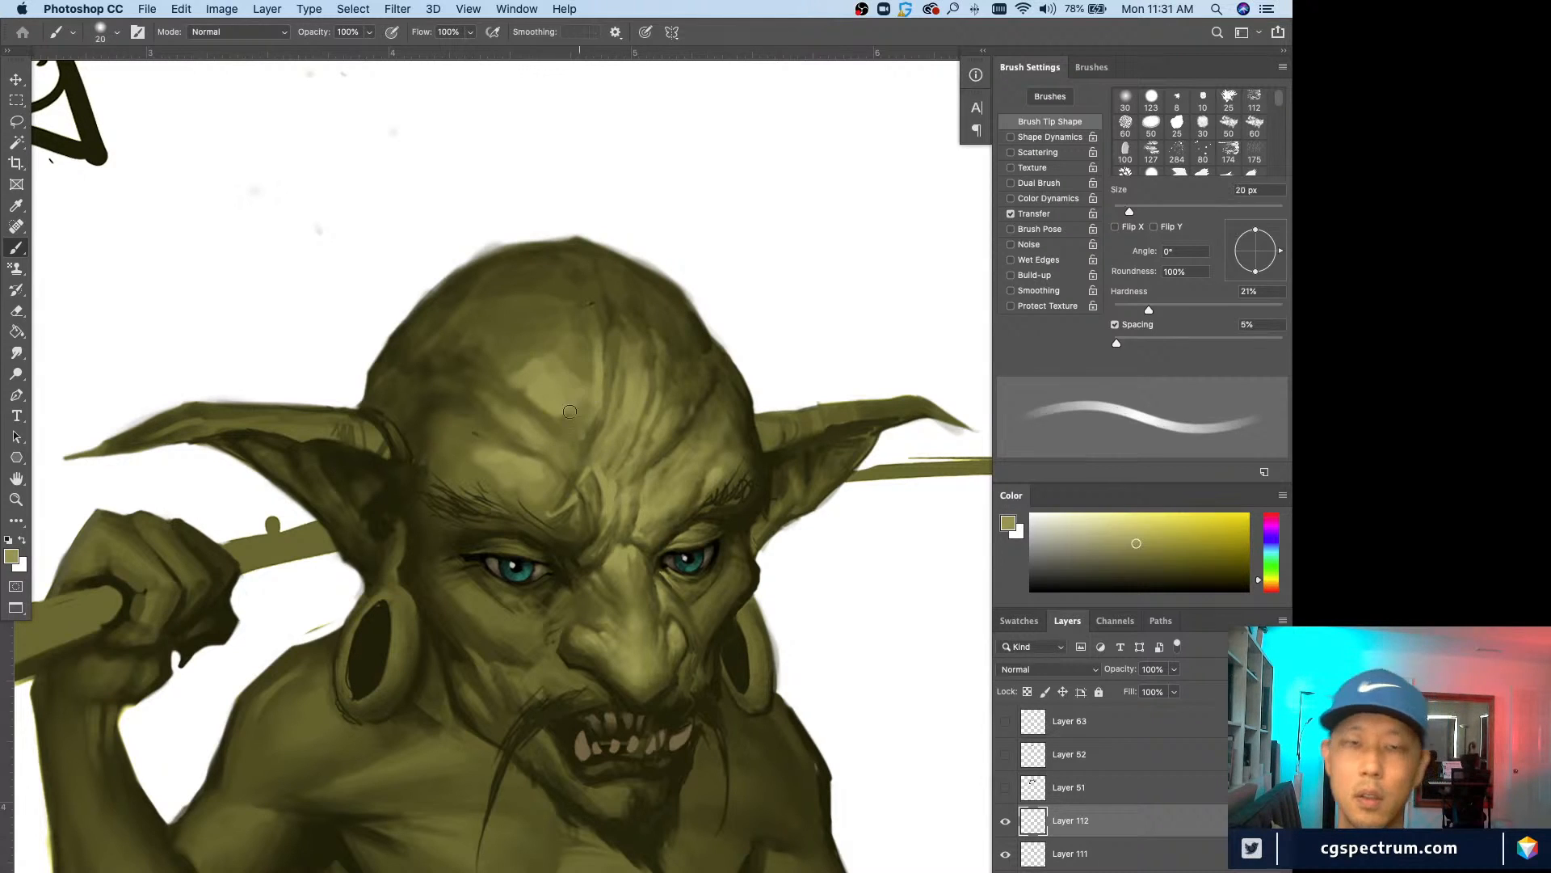
mouse_move(573, 426)
left_mouse_down()
mouse_move(516, 388)
mouse_move(548, 429)
left_mouse_up()
Step: Blend the mid-forehead highlight into the surrounding skin with sampled light and darker olive, using a 25 to 35 px brush
left_click(529, 392, "alt")
key("bracketright")
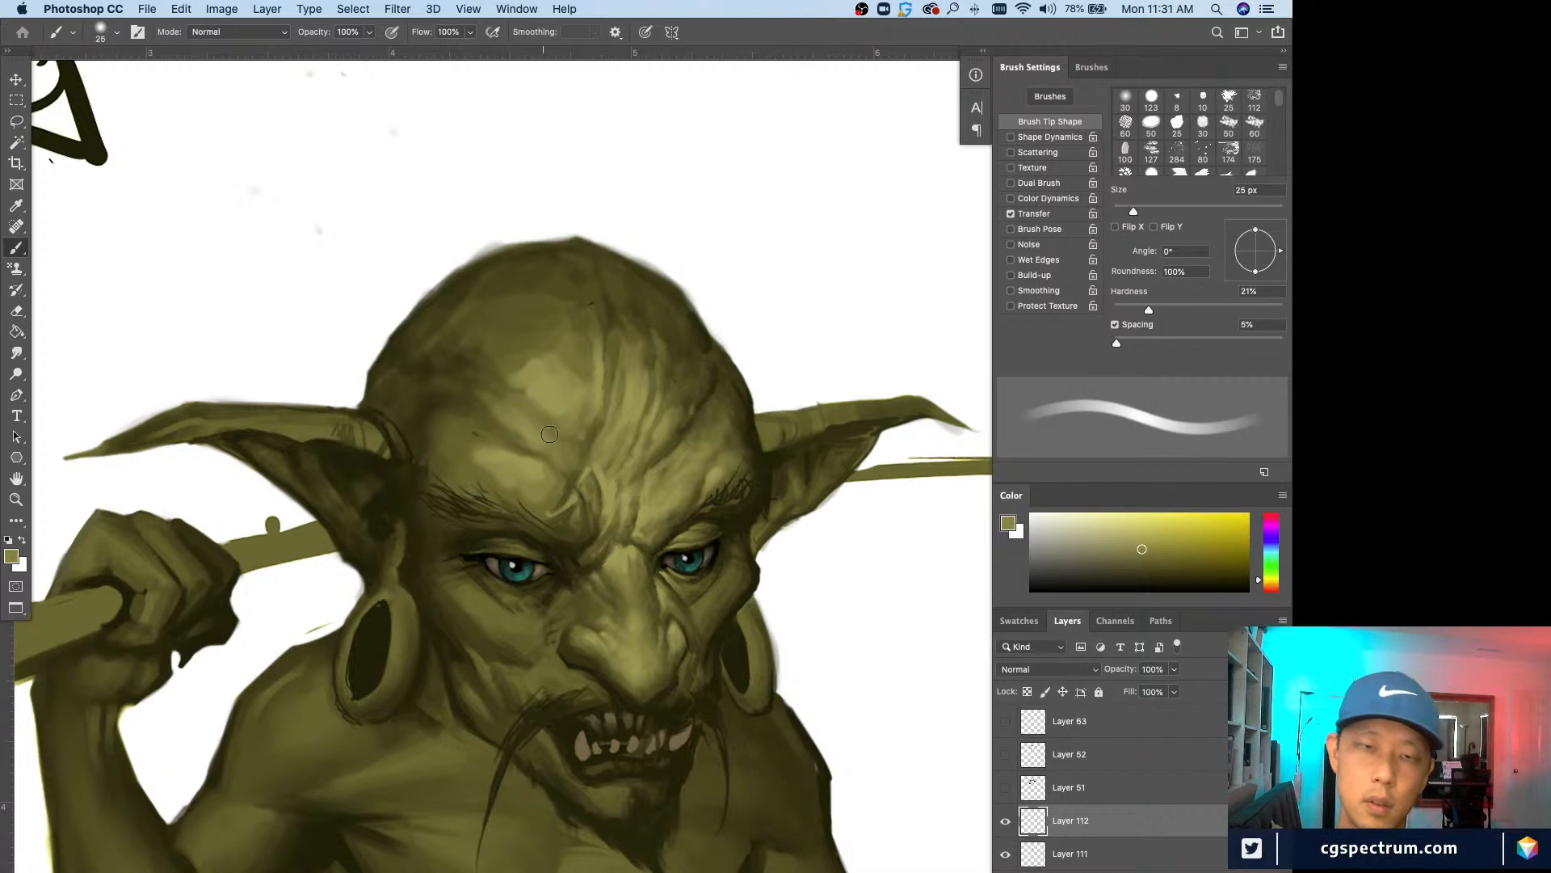
left_click(566, 370, "alt")
key("bracketright")
left_click(543, 324, "alt")
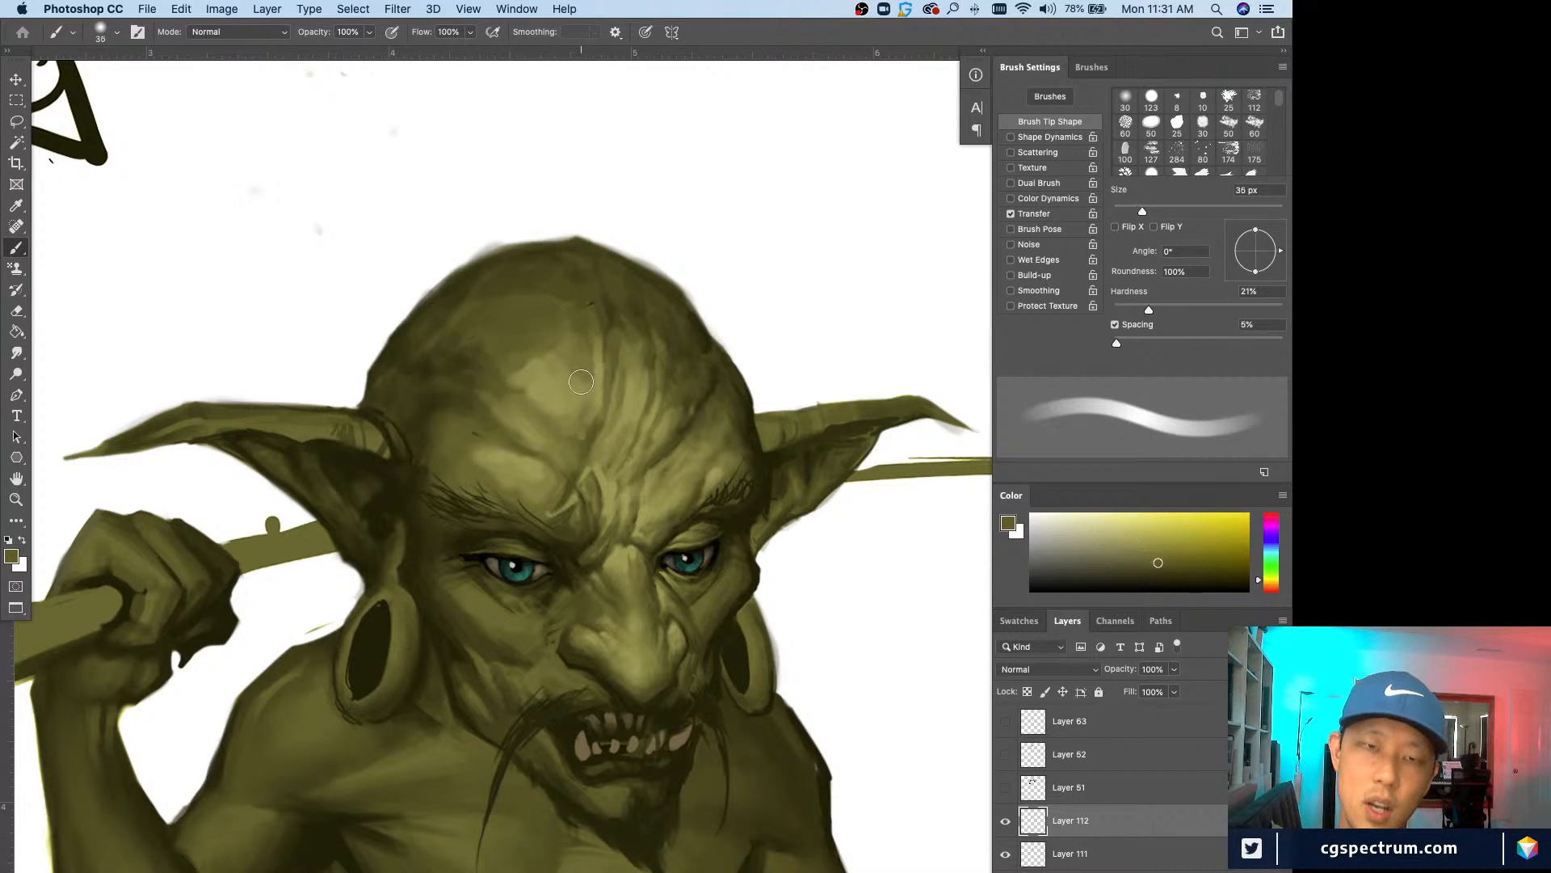
key("bracketleft")
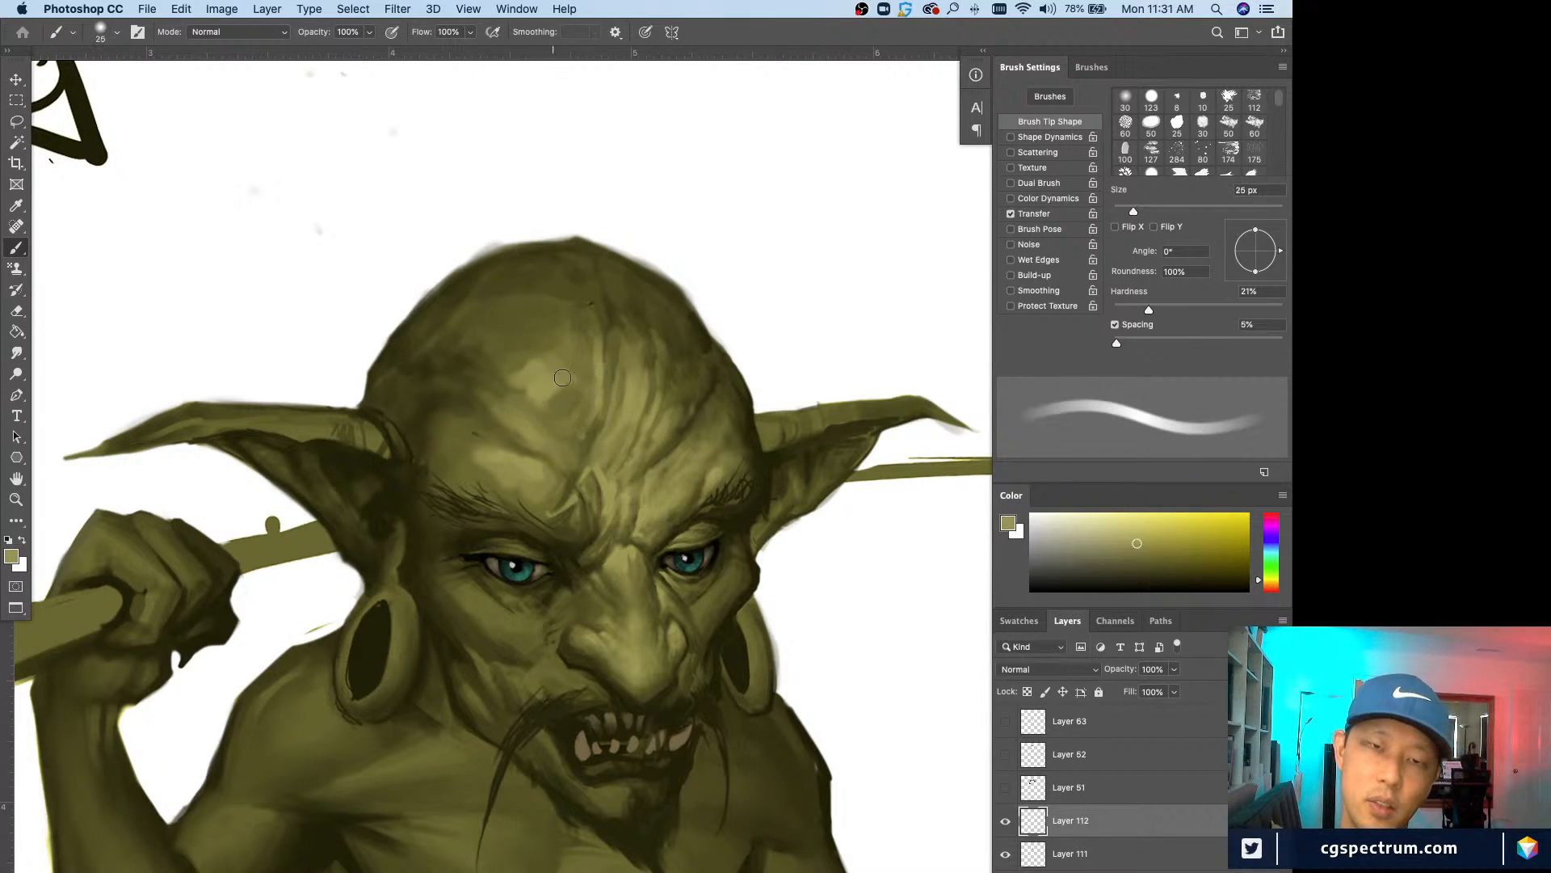
left_click(525, 333, "alt")
left_click(529, 348, "alt")
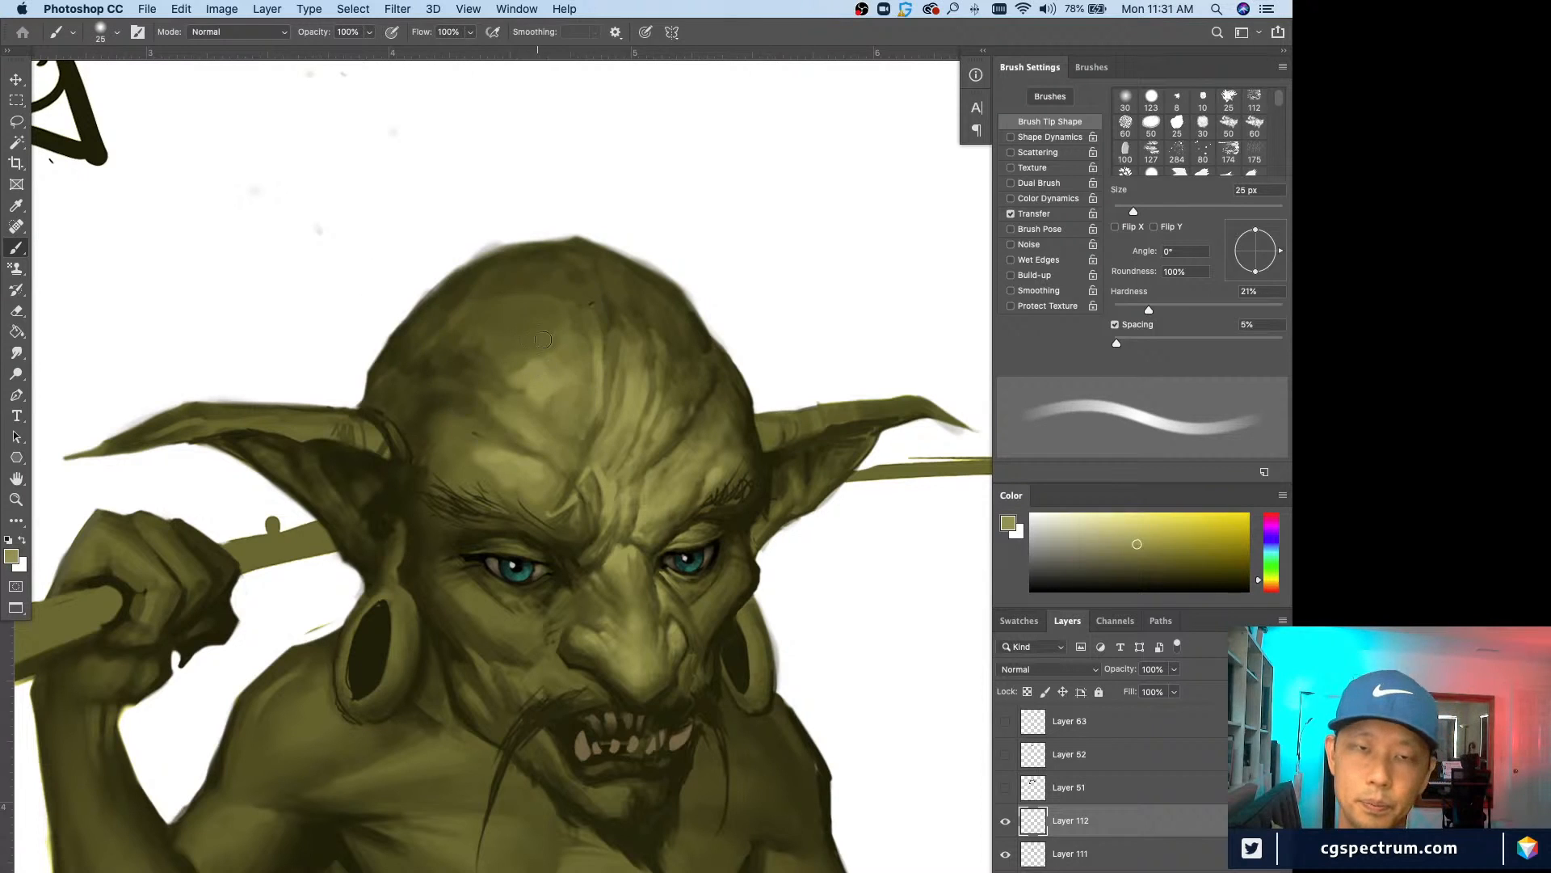
key("bracketright")
key("bracketleft")
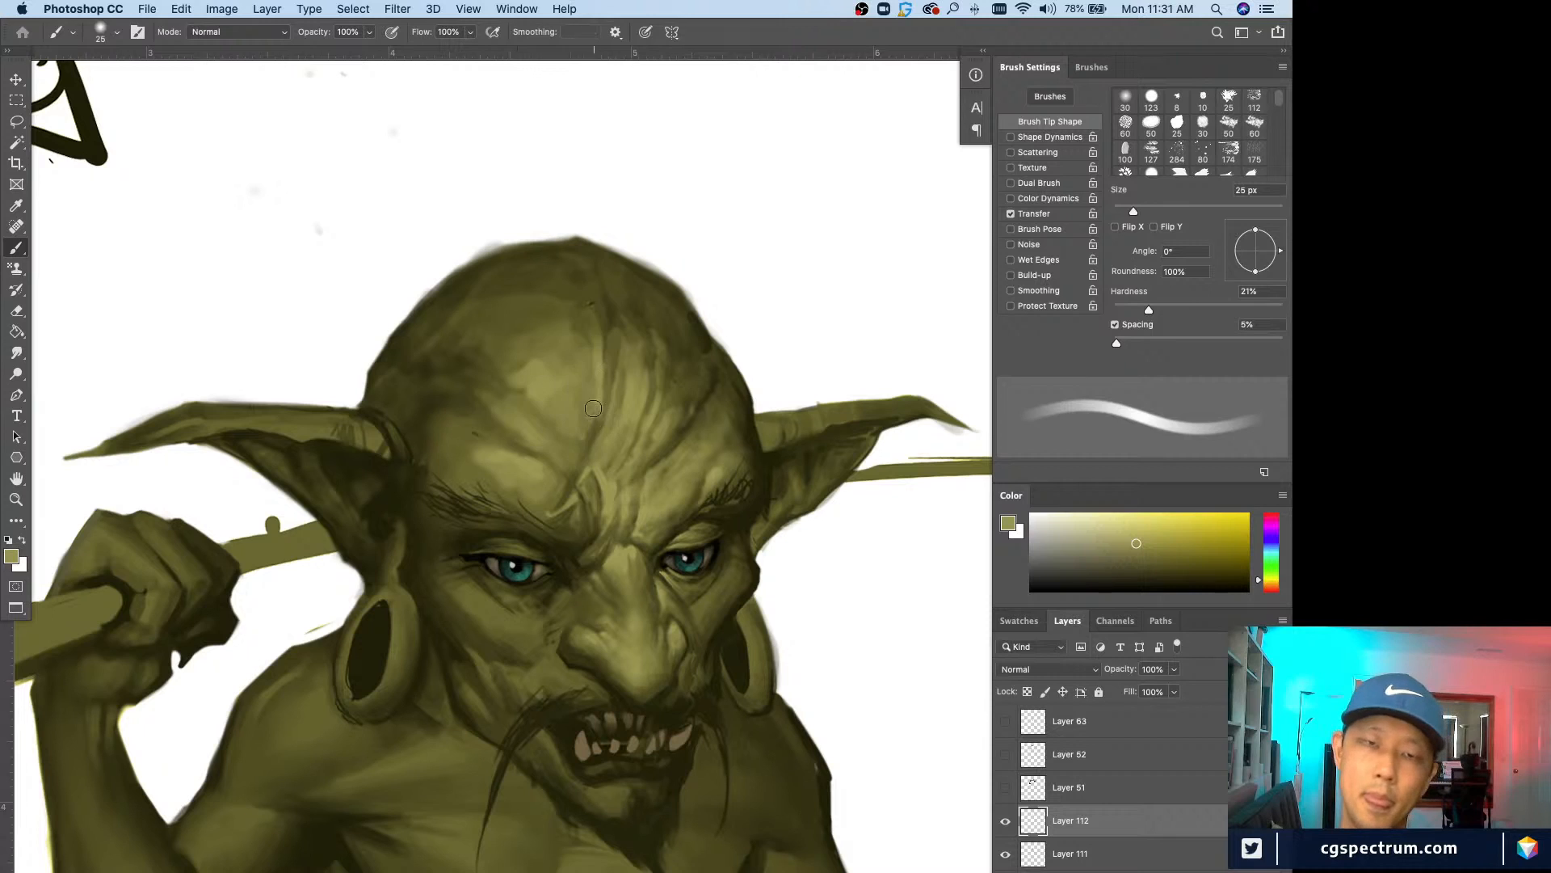
Step: Add thin light olive strokes along the central forehead wrinkles with a 6 px brush
key("bracketleft")
key("bracketleft")
key("bracketleft")
key("bracketleft")
key("bracketleft")
key("bracketleft")
key("bracketleft")
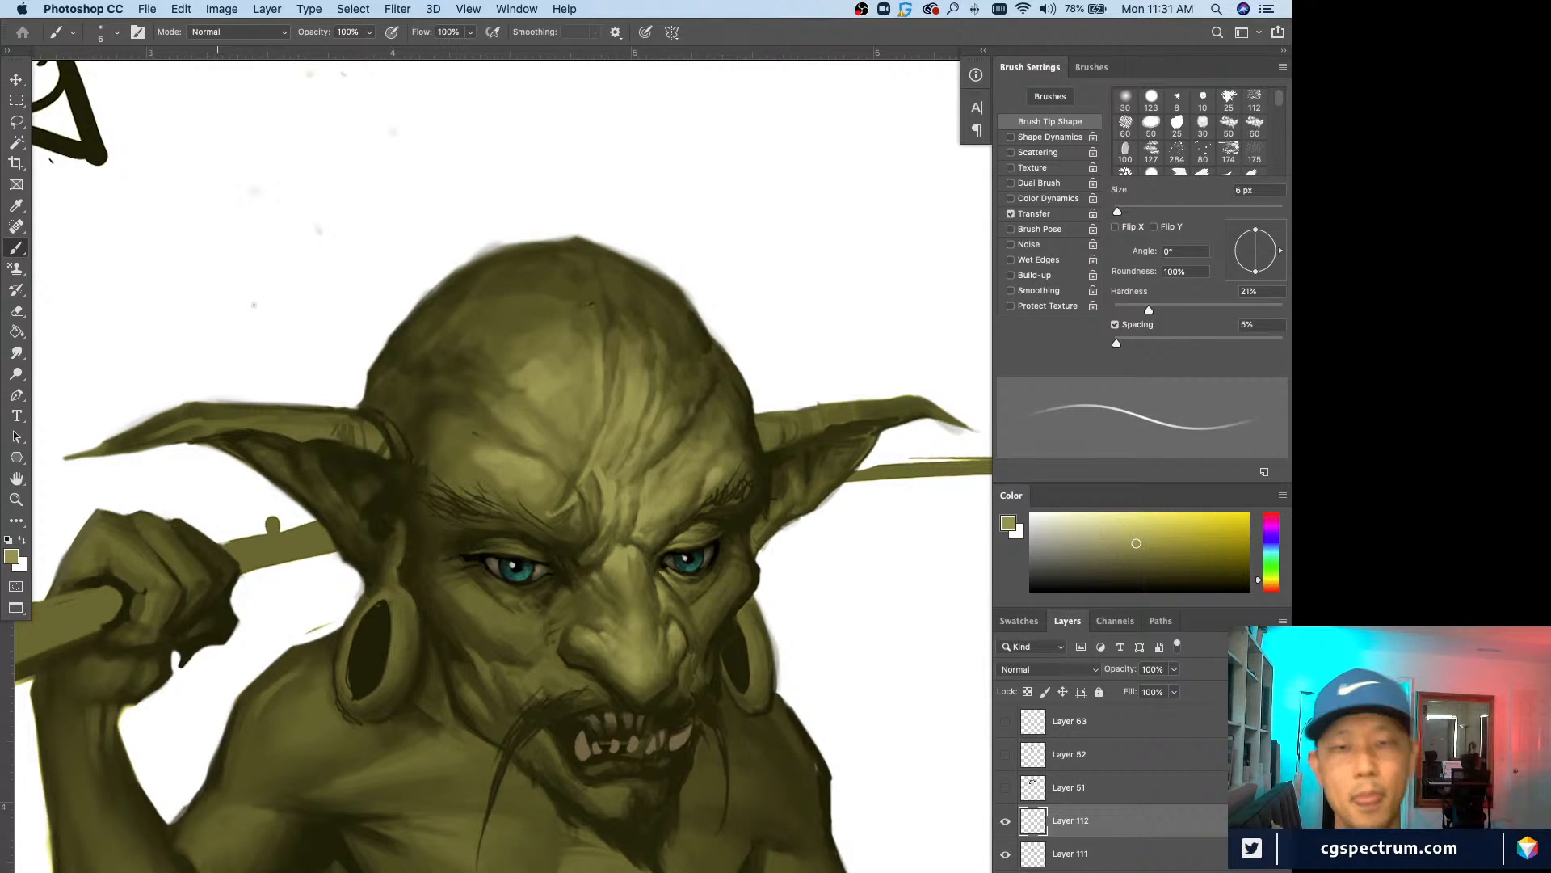
Step: Soften the lower part of the mid-forehead highlight with sampled light olive, enlarging the brush from 8 px
key("super+minus")
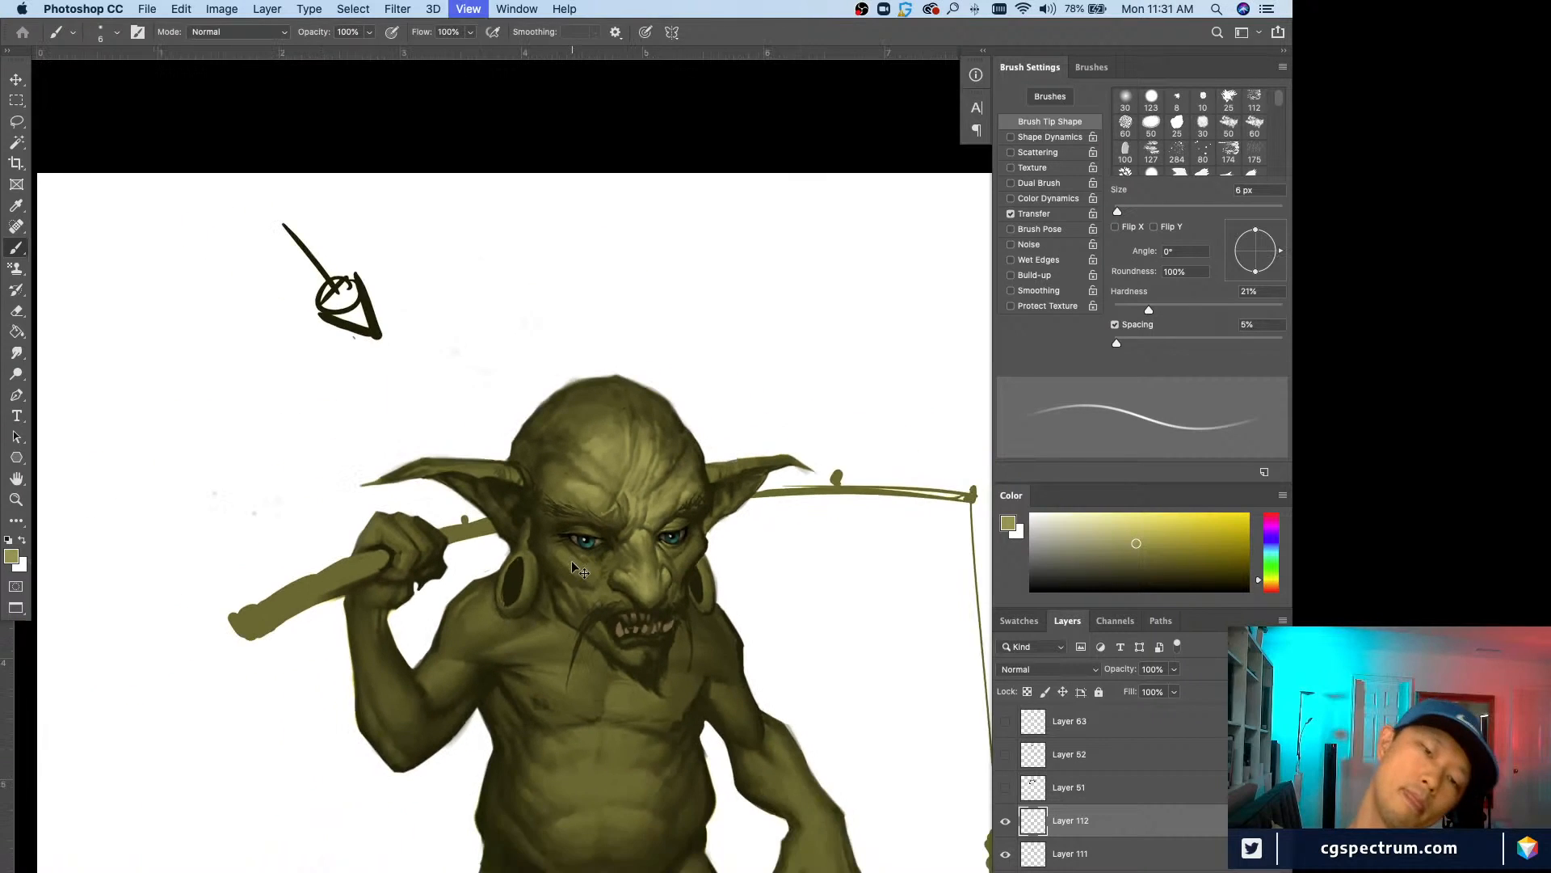
key("super+plus")
key("bracketright")
key("bracketright")
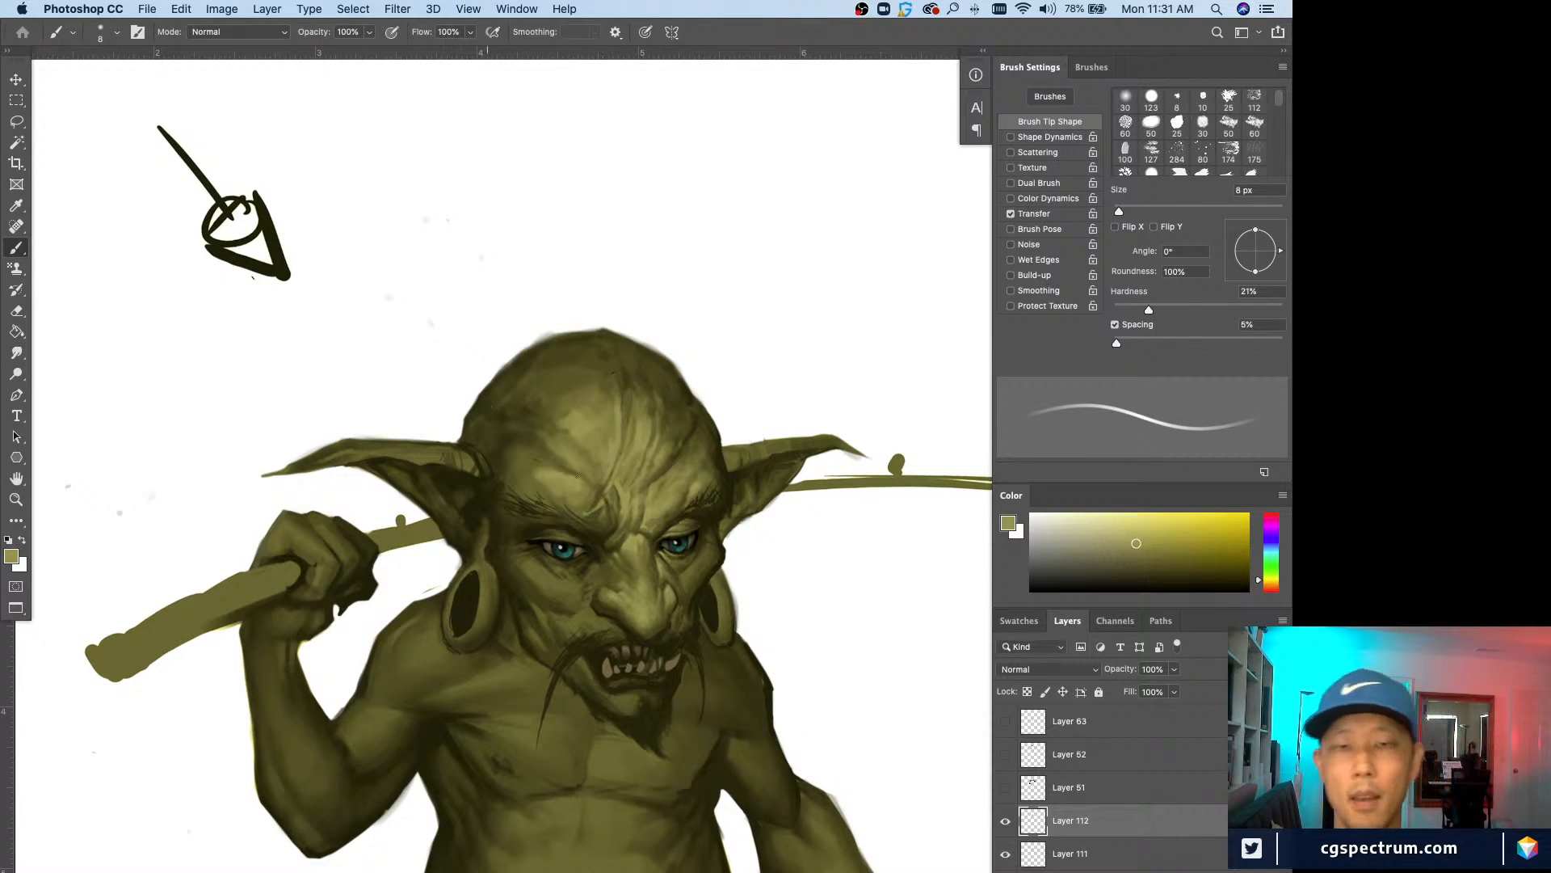
left_click(578, 448, "alt")
key("bracketright")
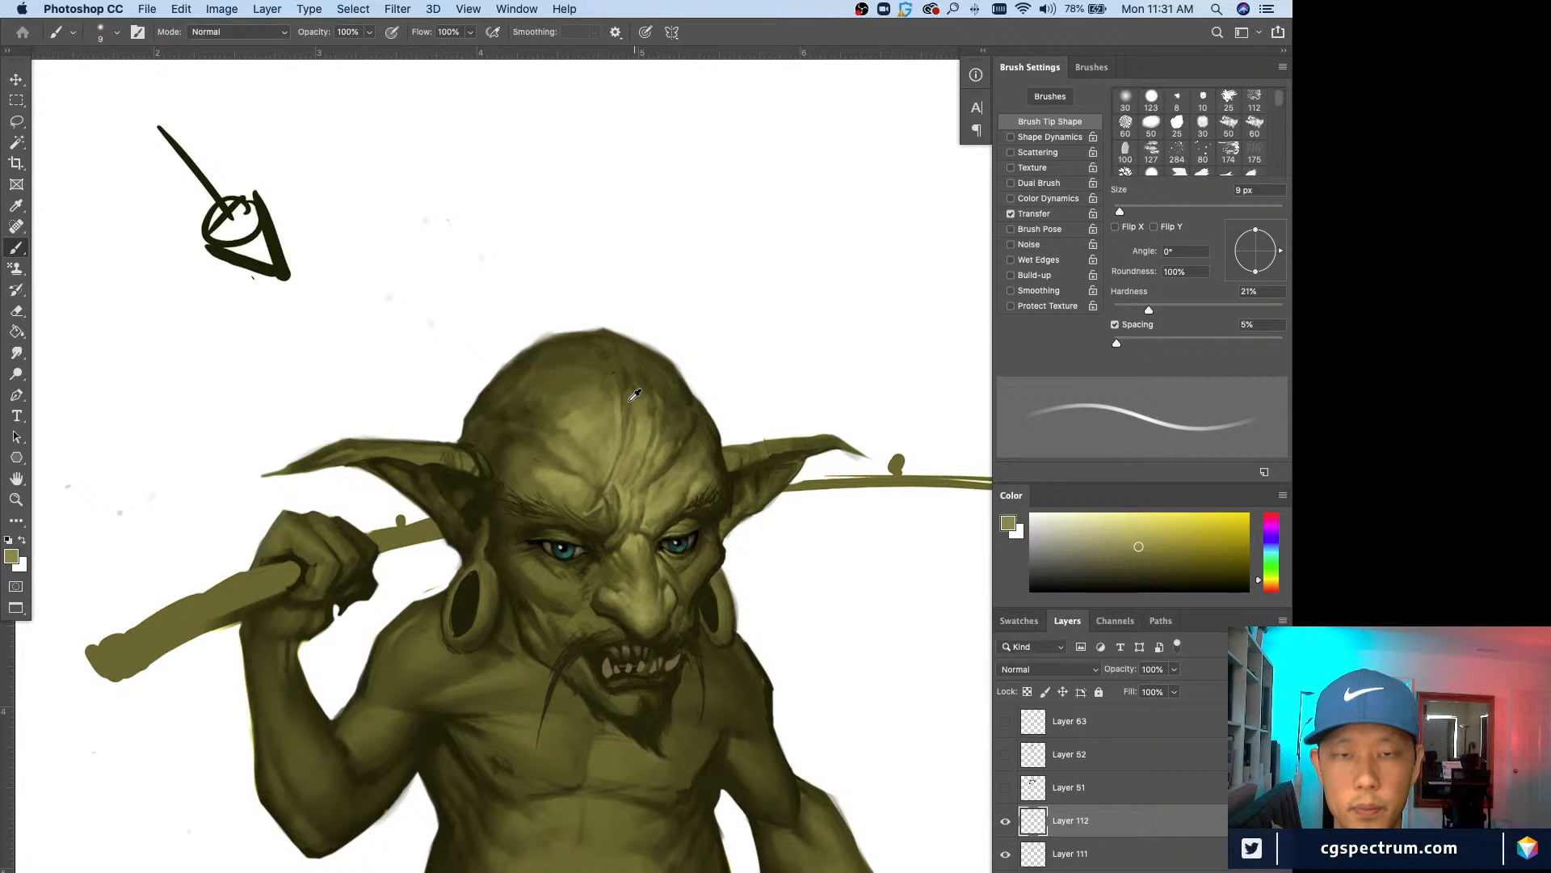
key("bracketright")
key("bracketright")
key("bracketright")
key("bracketright")
mouse_move(602, 451)
left_mouse_down()
mouse_move(585, 412)
mouse_move(530, 362)
mouse_move(598, 450)
mouse_move(541, 399)
mouse_move(593, 403)
mouse_move(583, 445)
left_mouse_up()
Step: Smooth the transitions across the mid-forehead highlight with repeatedly sampled olive tones and a 30 px brush
key("bracketright")
key("bracketright")
left_click(607, 432, "alt")
left_click(607, 433, "alt")
left_click(596, 396, "alt")
left_click(580, 446, "alt")
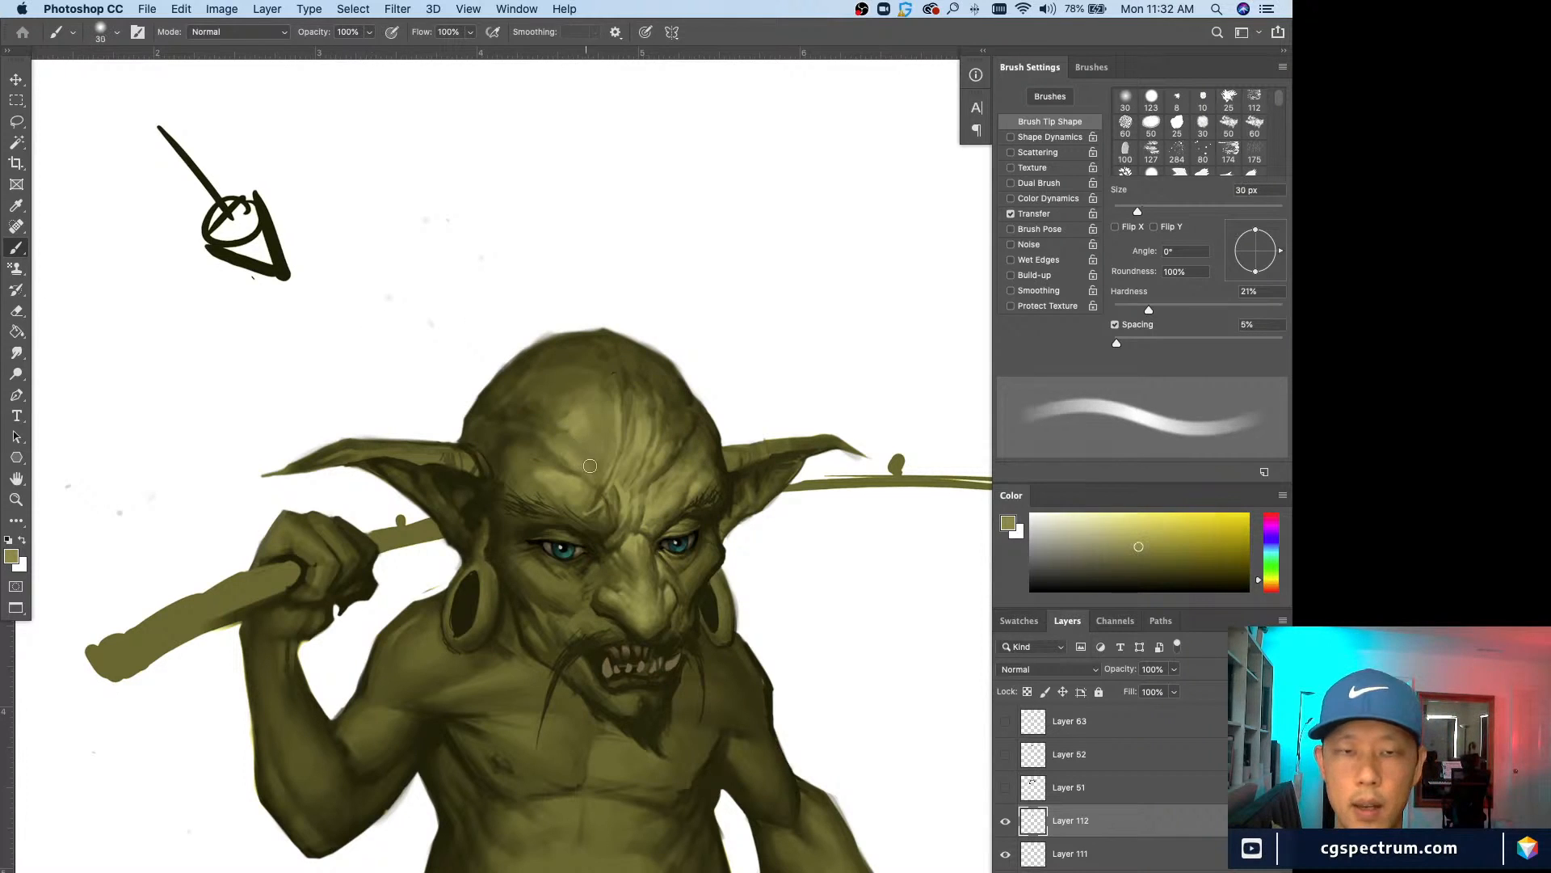
key("bracketleft")
Step: Shape the fold above the frown with sampled light olive at 20 px and define its creases in dark olive at 10 px
scroll(482, 534, "up", 1)
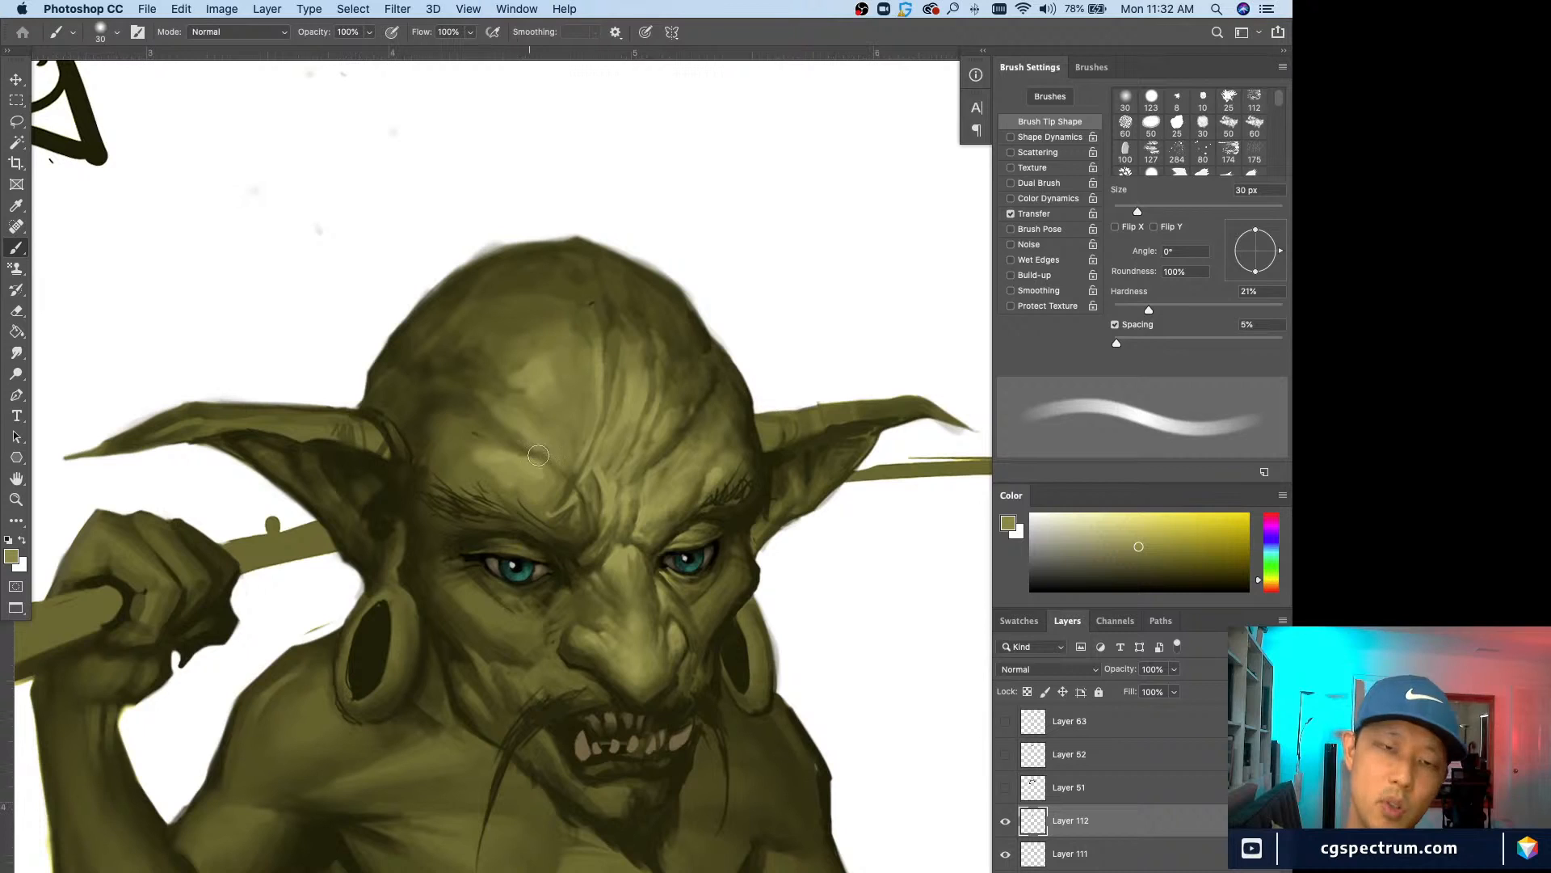
left_click(616, 477, "alt")
key("bracketleft")
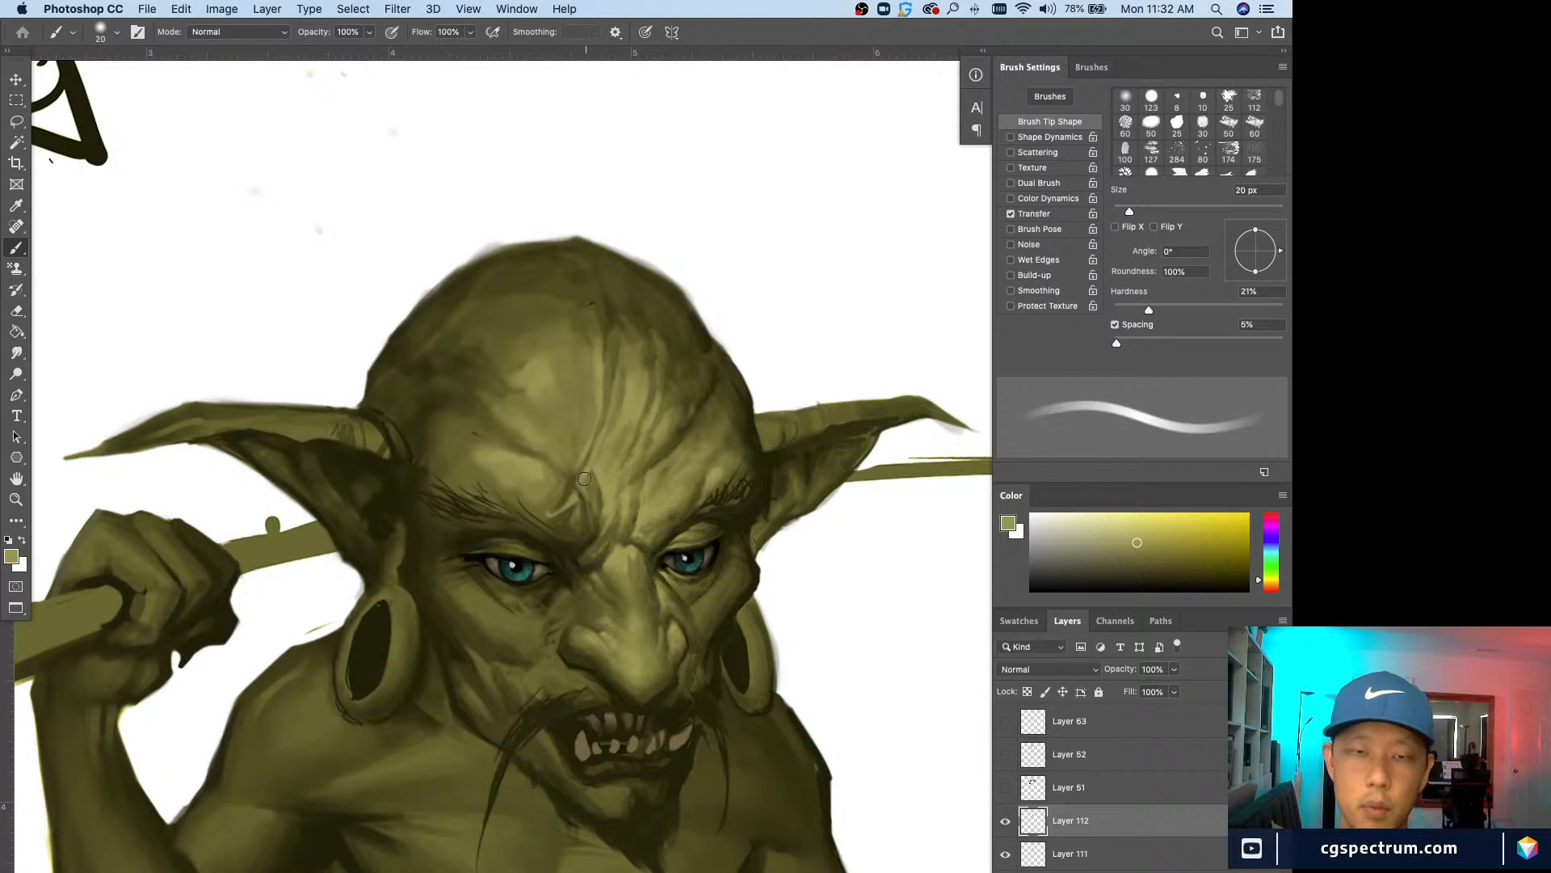
left_click(590, 519, "alt")
key("bracketleft")
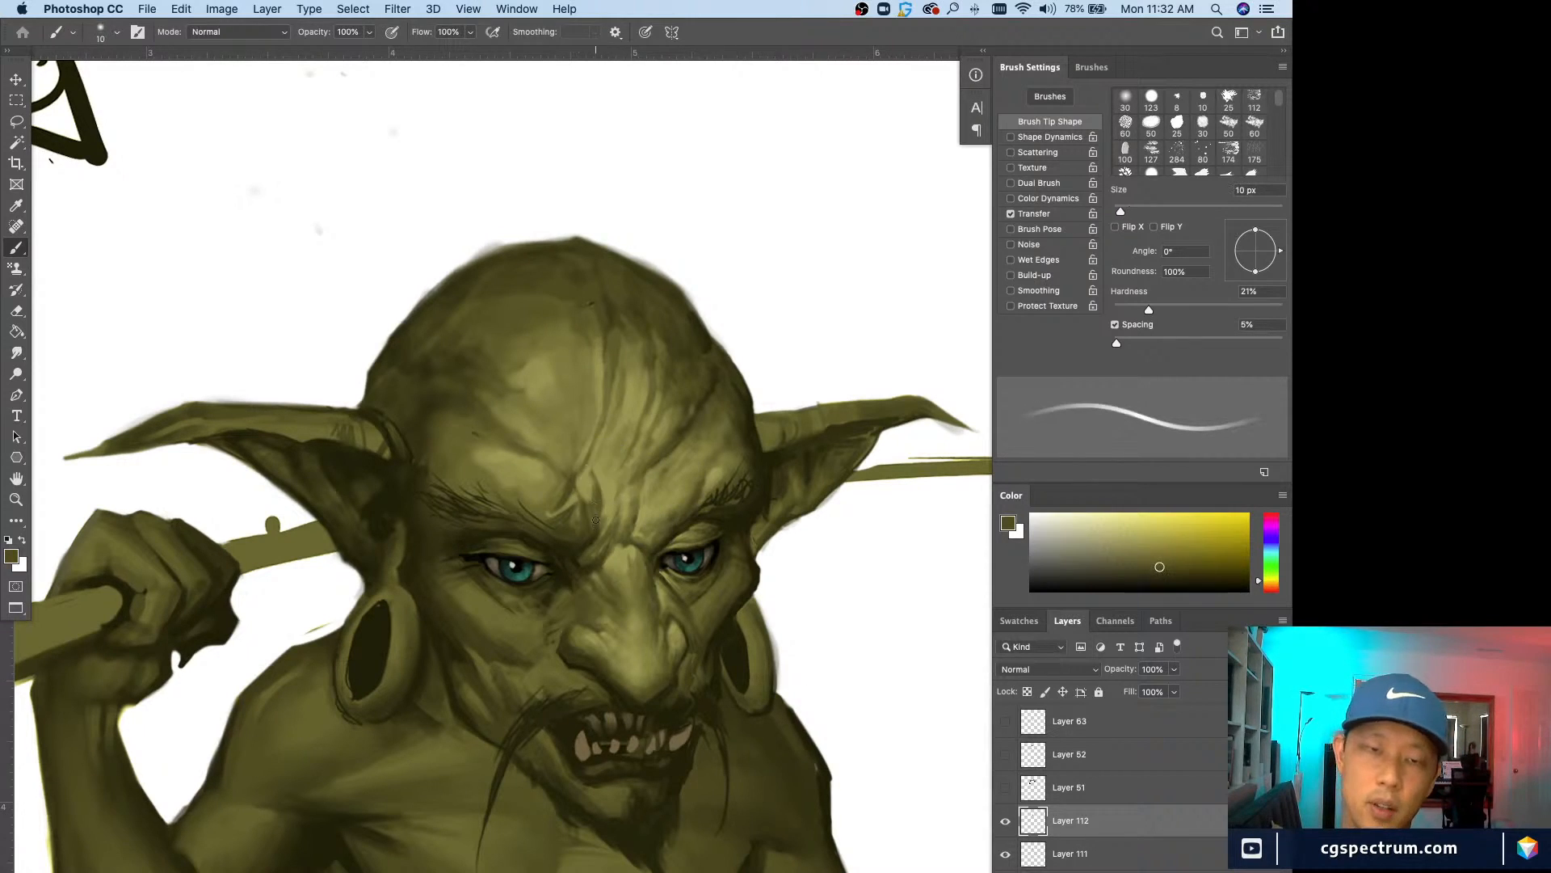
mouse_move(617, 483)
left_mouse_down()
mouse_move(608, 518)
mouse_move(541, 445)
mouse_move(611, 507)
left_mouse_up()
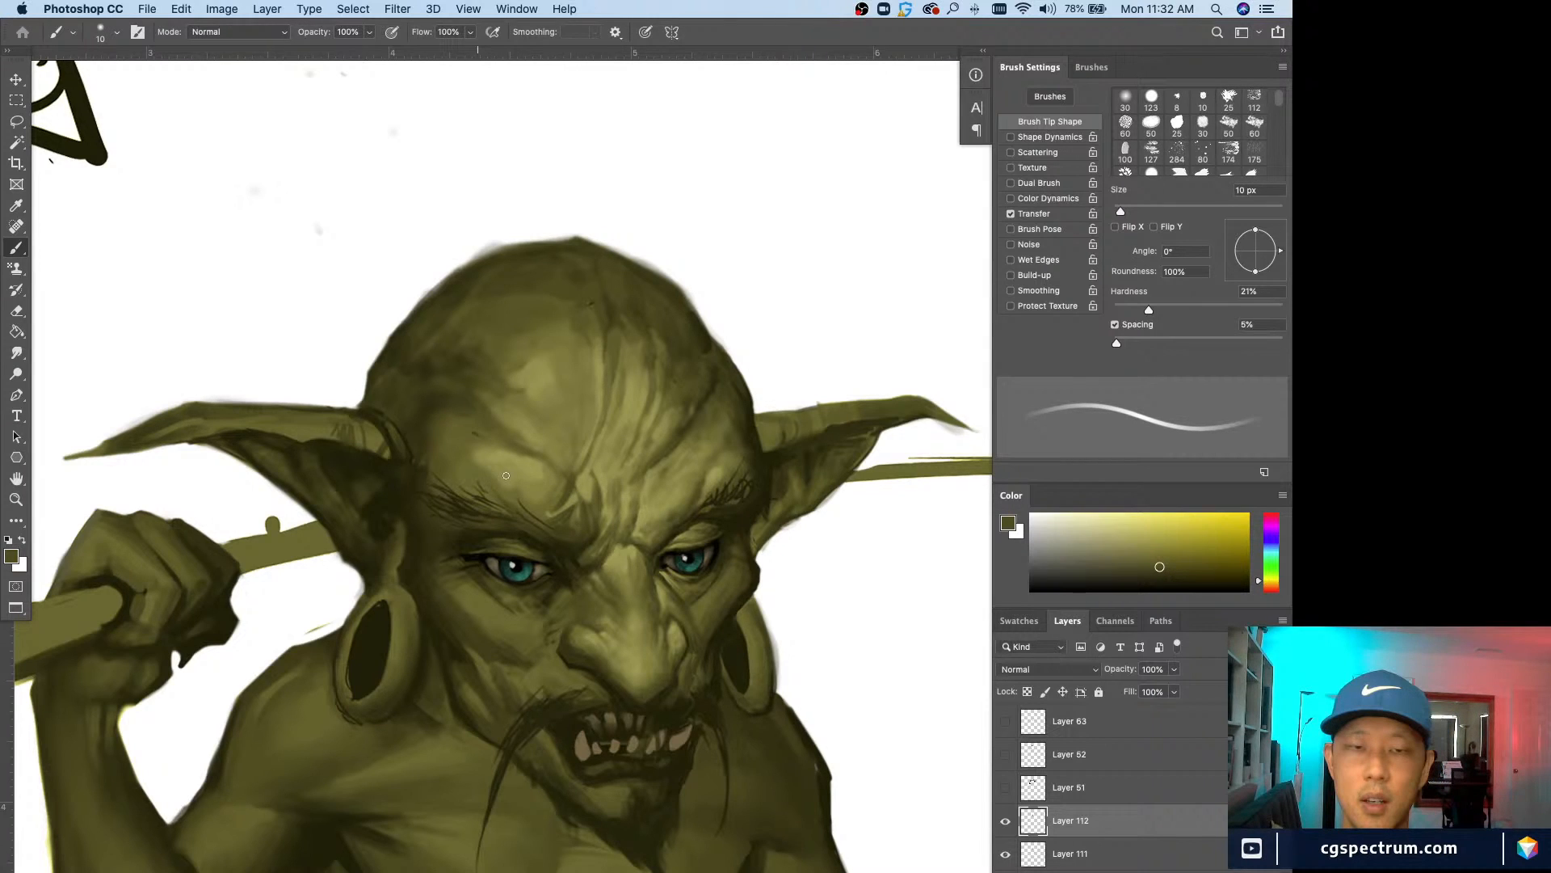
Step: Paint a small light olive bump above the outer end of the goblin's right eyebrow, using an 8 to 15 px brush
left_click(485, 449, "alt")
key("bracketleft")
key("bracketleft")
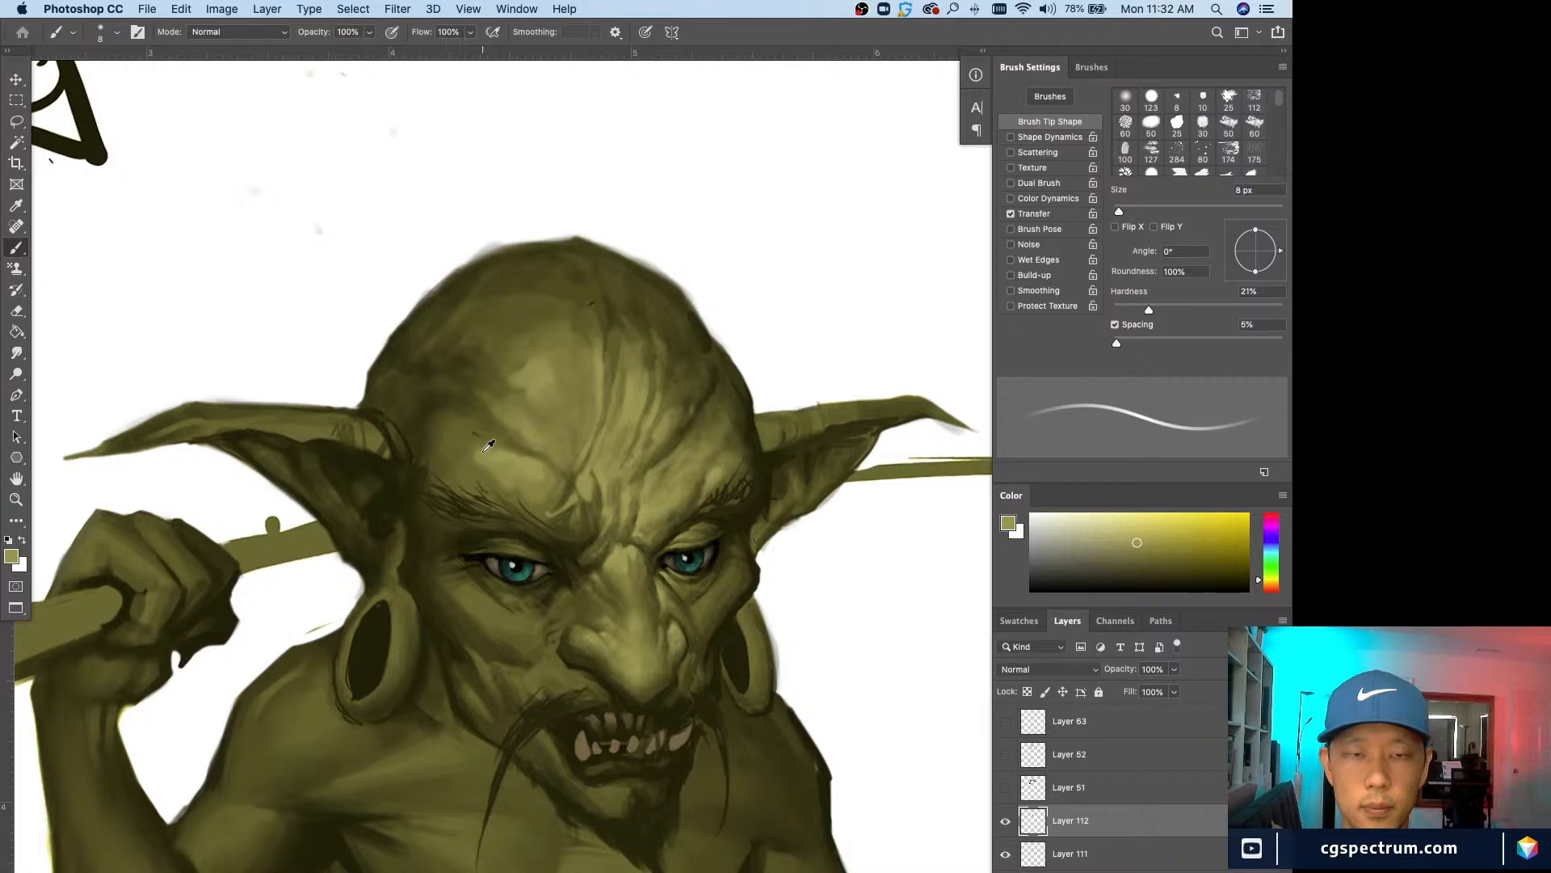
key("bracketright")
key("bracketright")
key("bracketright")
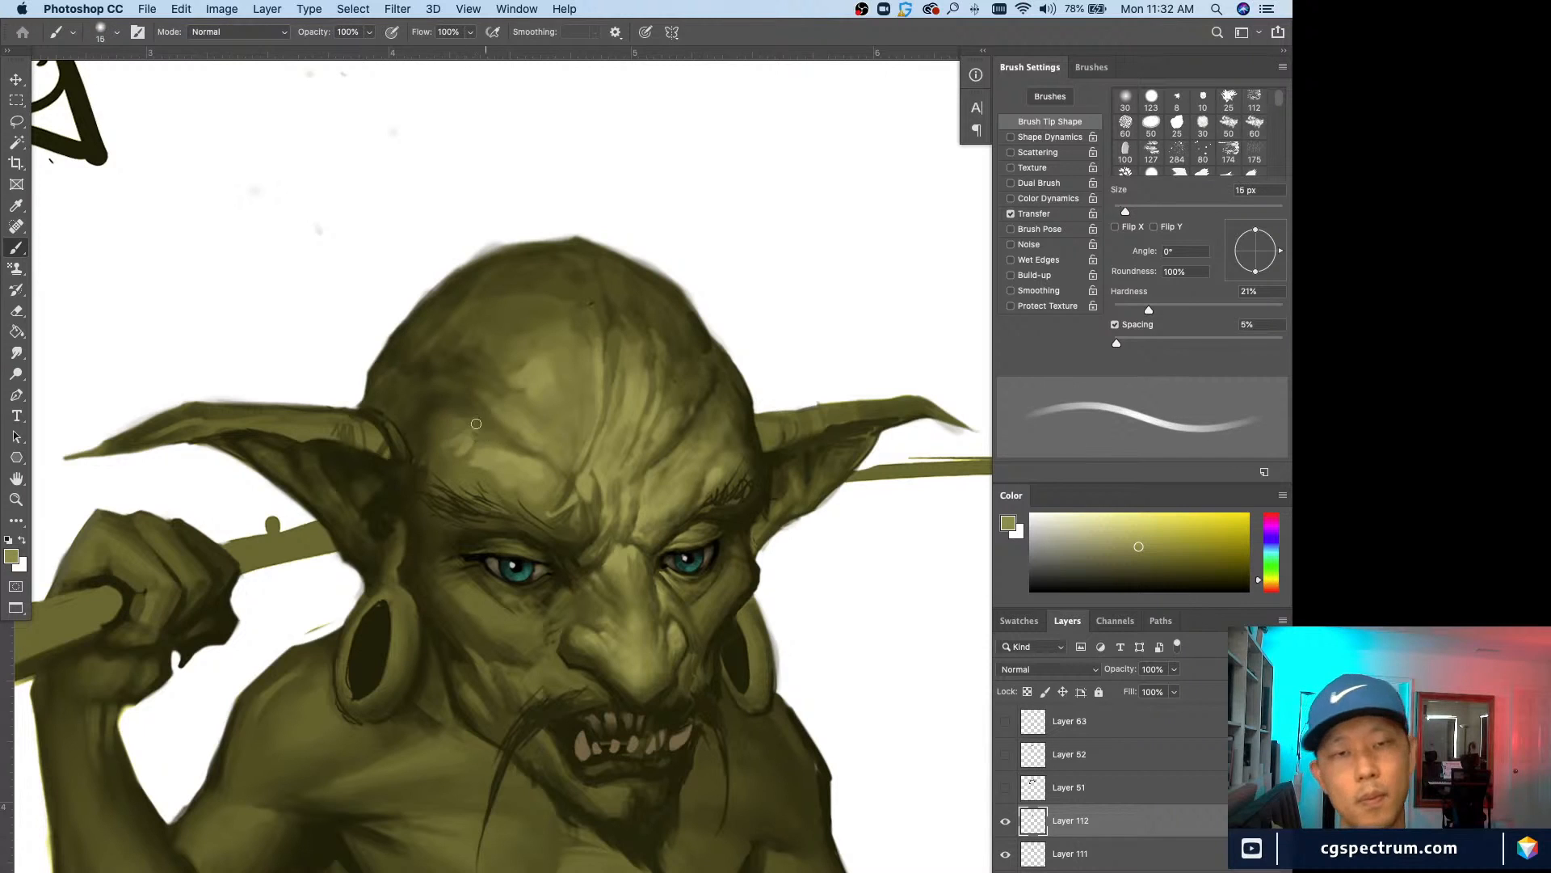
Step: Shade around the light patch above the goblin's right eyebrow with sampled dark olive at 20 and 25 px
left_click(511, 462, "alt")
key("bracketright")
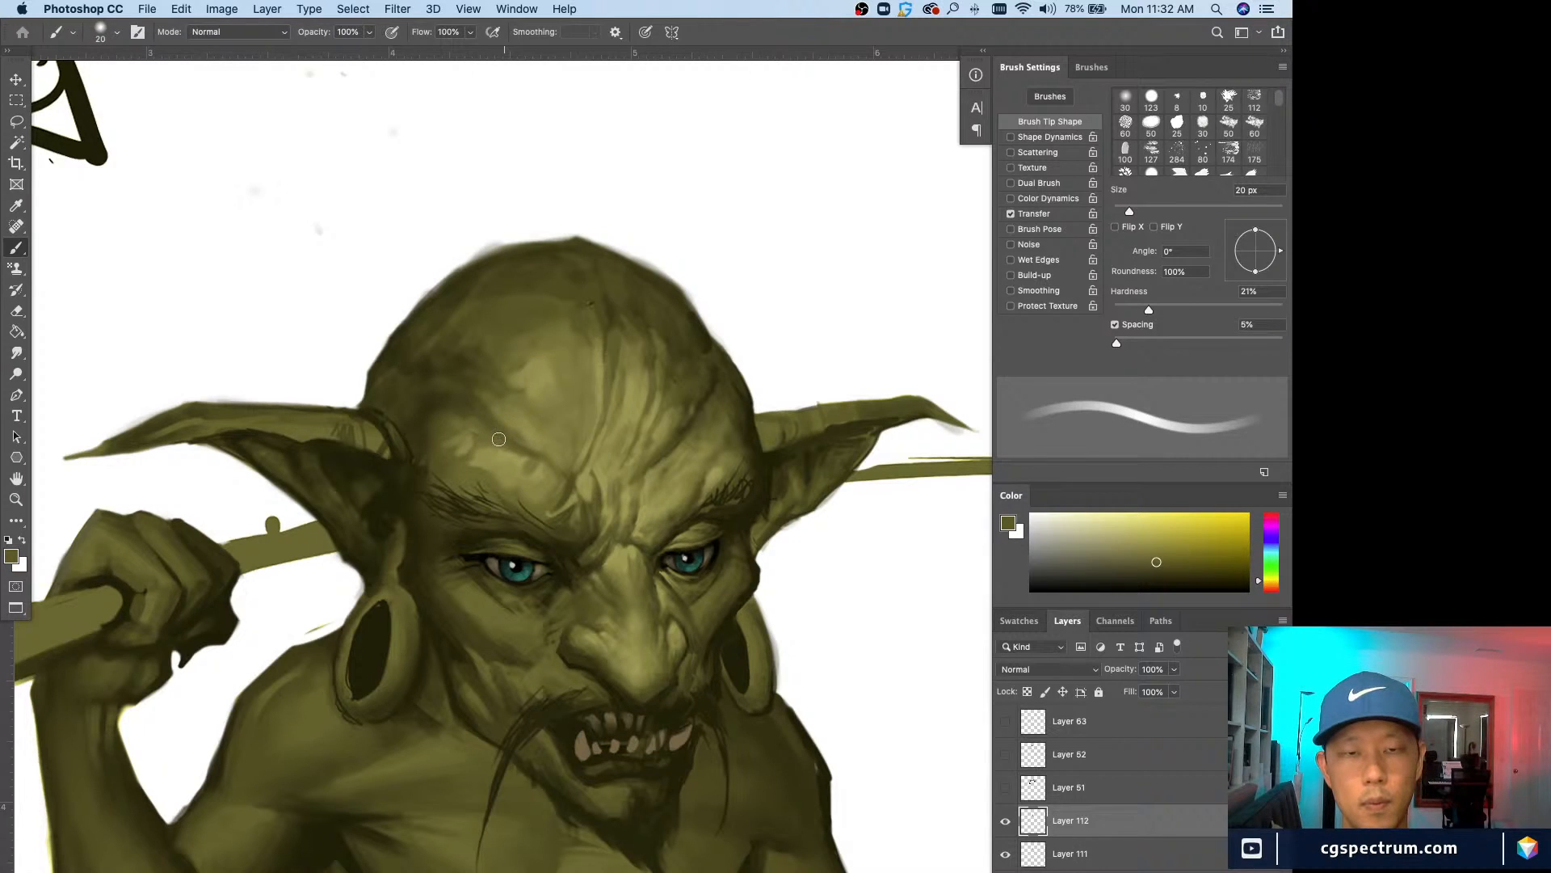
key("bracketright")
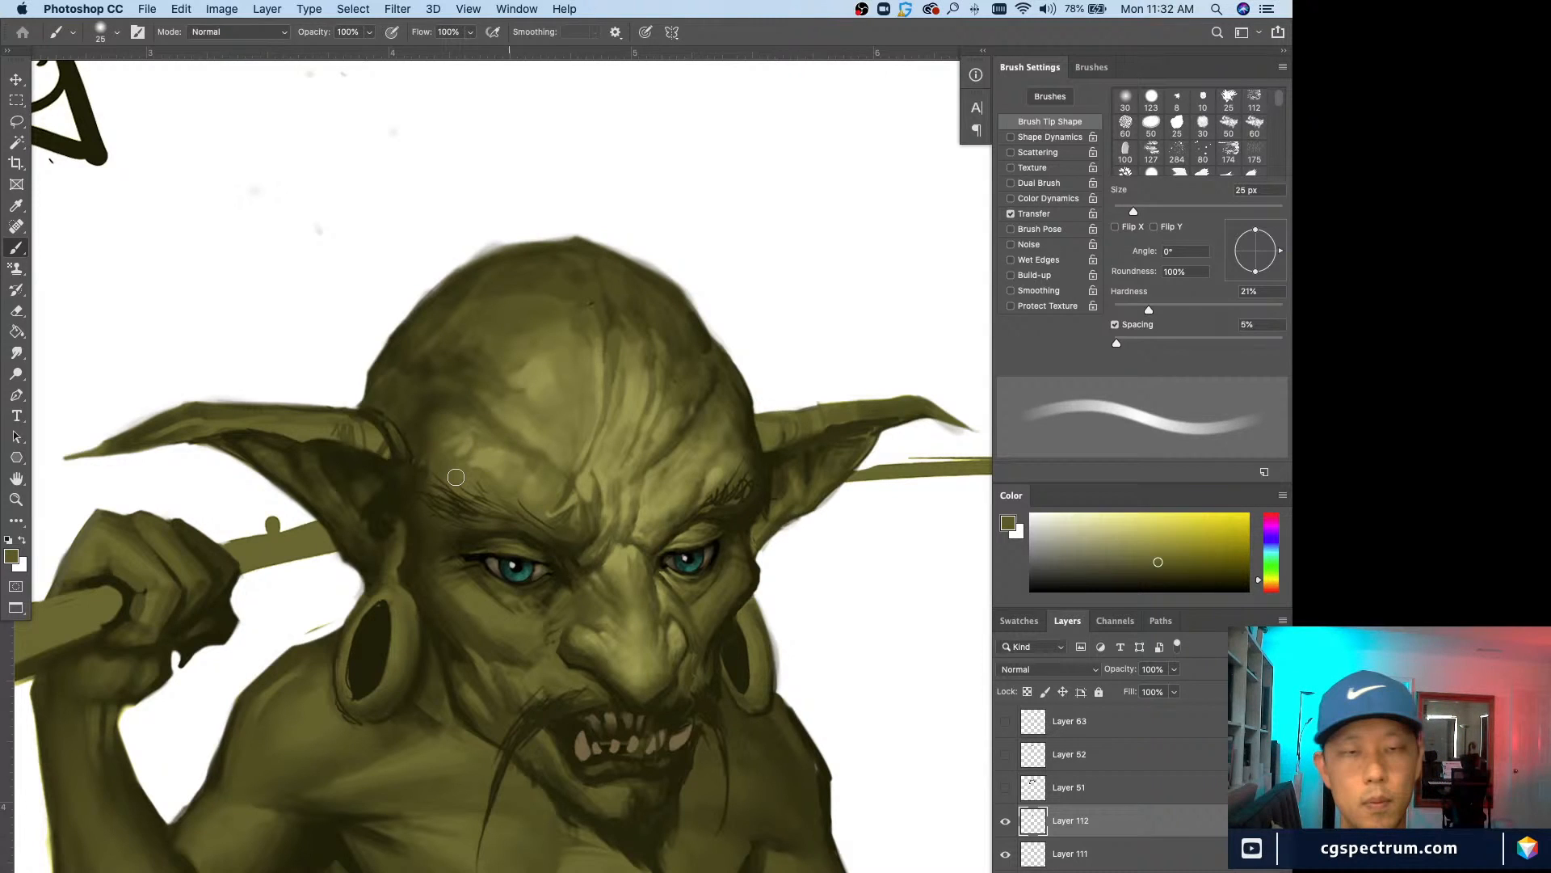
Step: Refine the shading above the light patch over the goblin's right eyebrow with sampled dark olive at 7 to 10 px
key("bracketleft")
key("bracketleft")
key("bracketleft")
key("bracketleft")
key("bracketleft")
key("bracketleft")
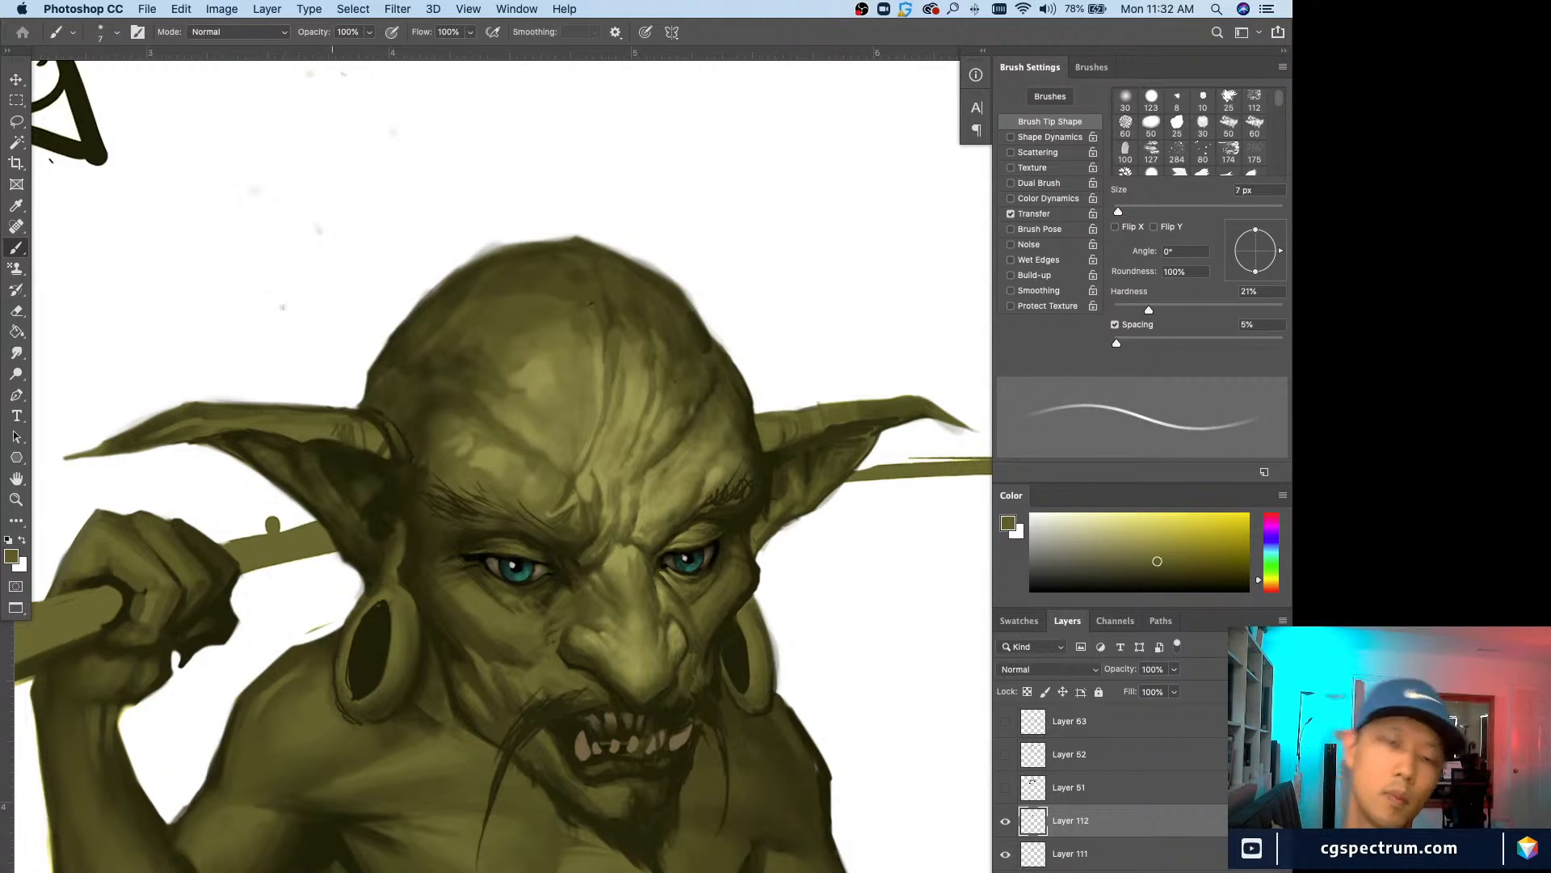
left_click(486, 409, "alt")
left_click(493, 412, "alt")
key("bracketright")
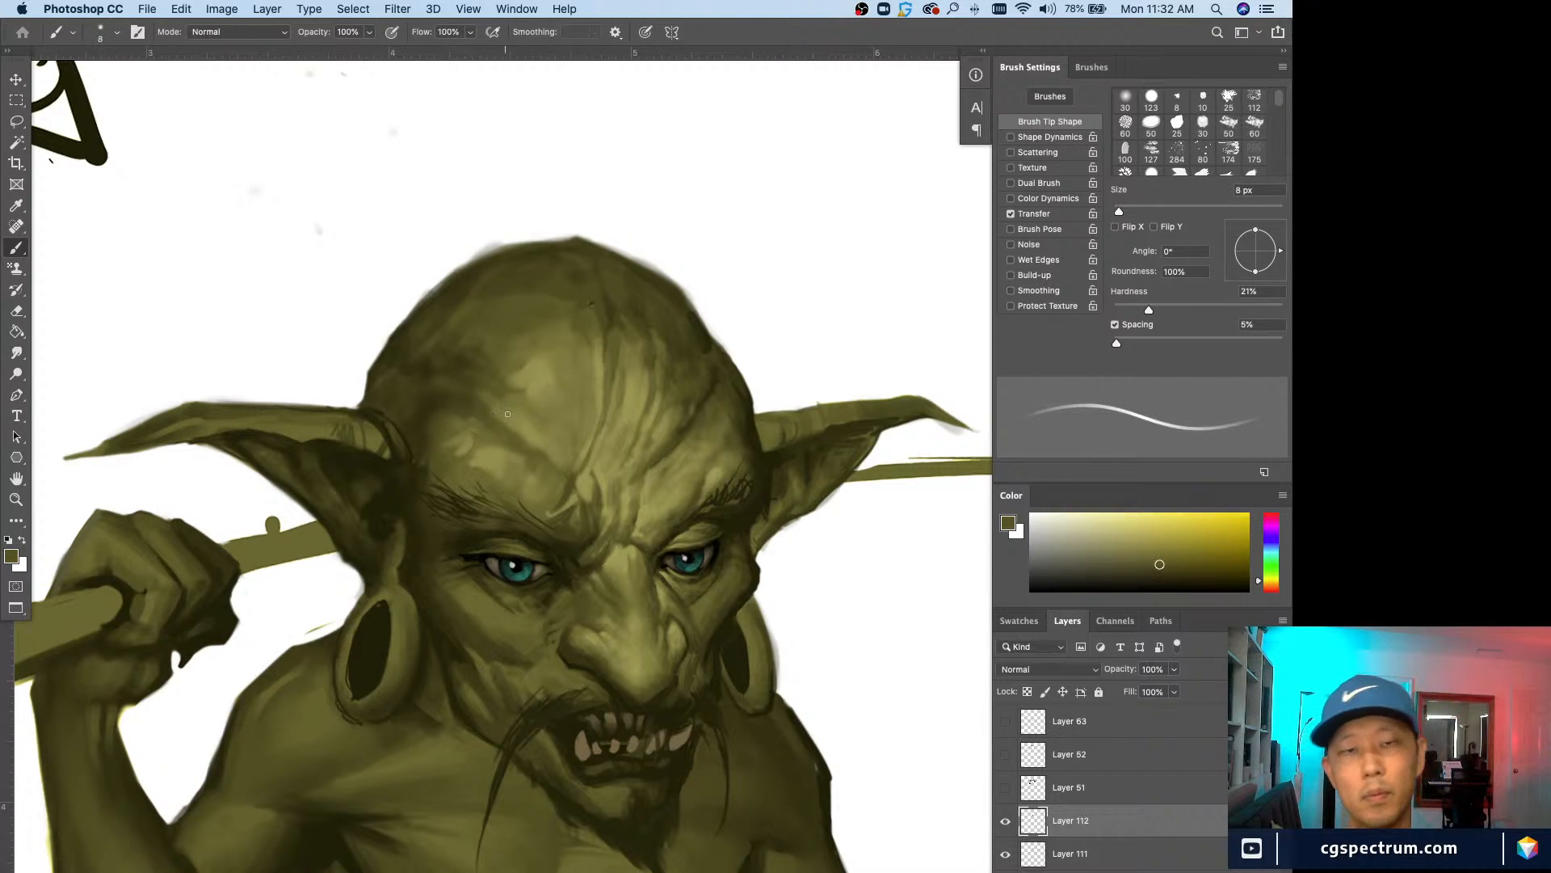
key("bracketright")
key("bracketright")
Step: Blend the light patch above the goblin's right eyebrow with sampled light olive, enlarging the brush from 10 to 40 px
left_click(509, 442, "alt")
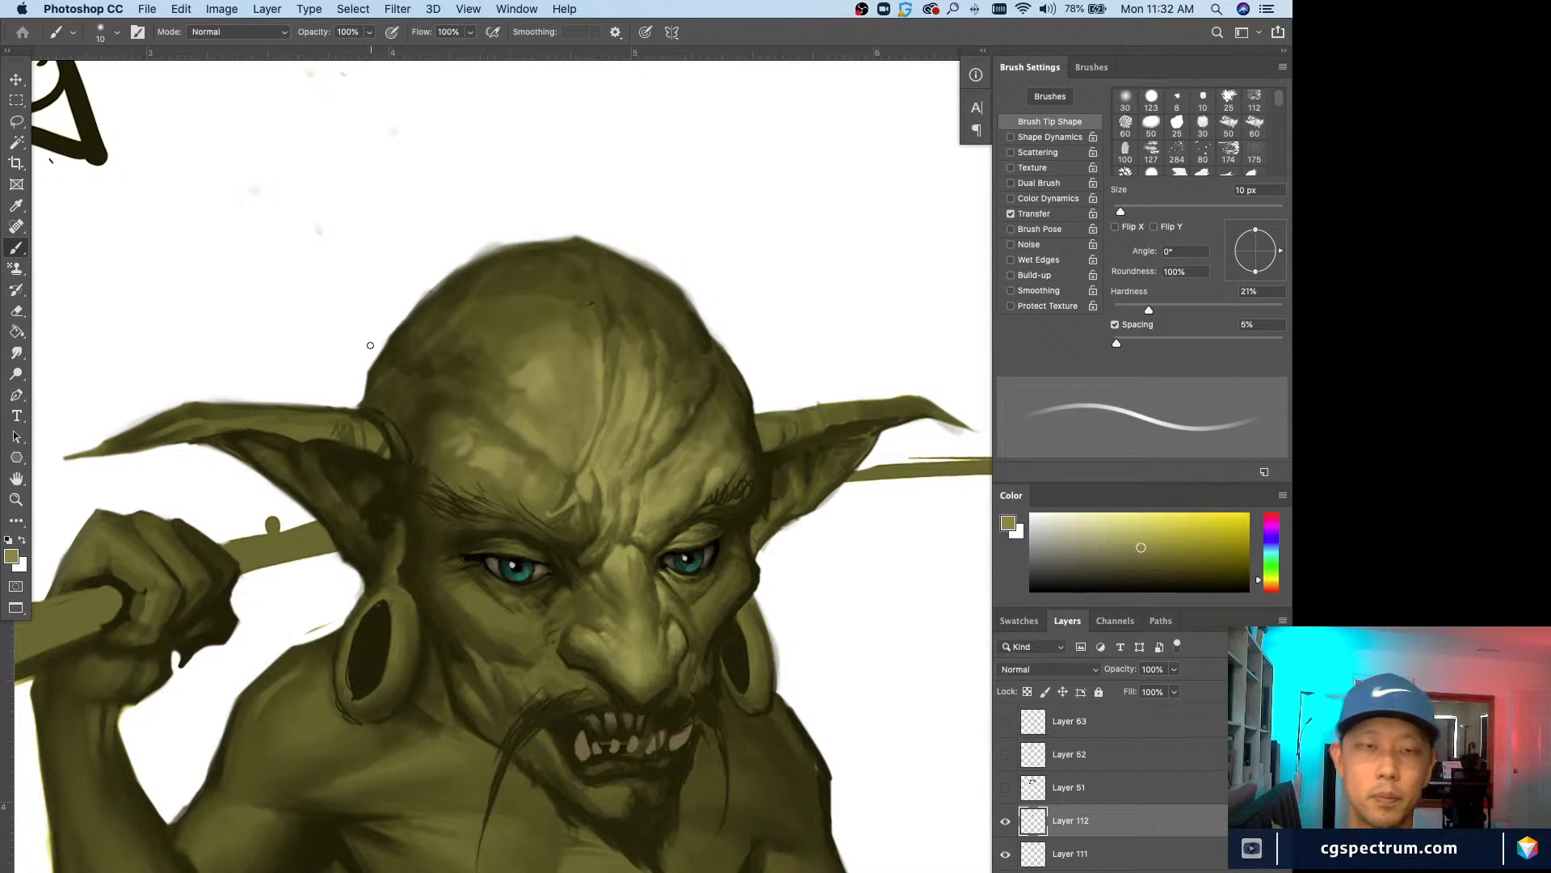
left_click(500, 446, "alt")
key("bracketright")
key("bracketright")
key("bracketright")
key("bracketright")
key("bracketright")
key("bracketright")
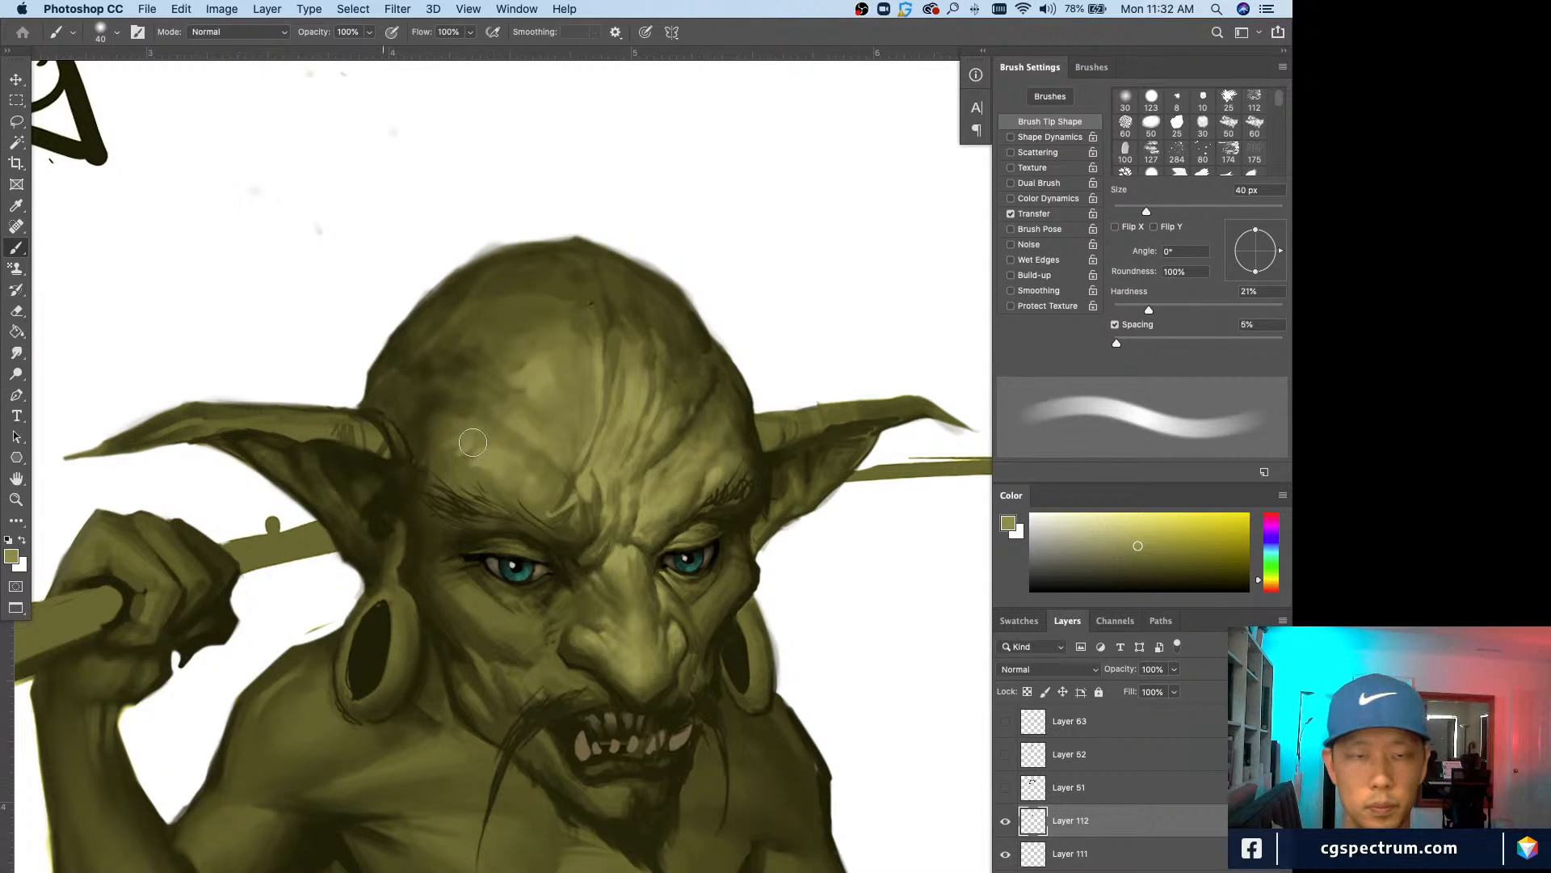
key("bracketleft")
key("super+minus")
key("super+minus")
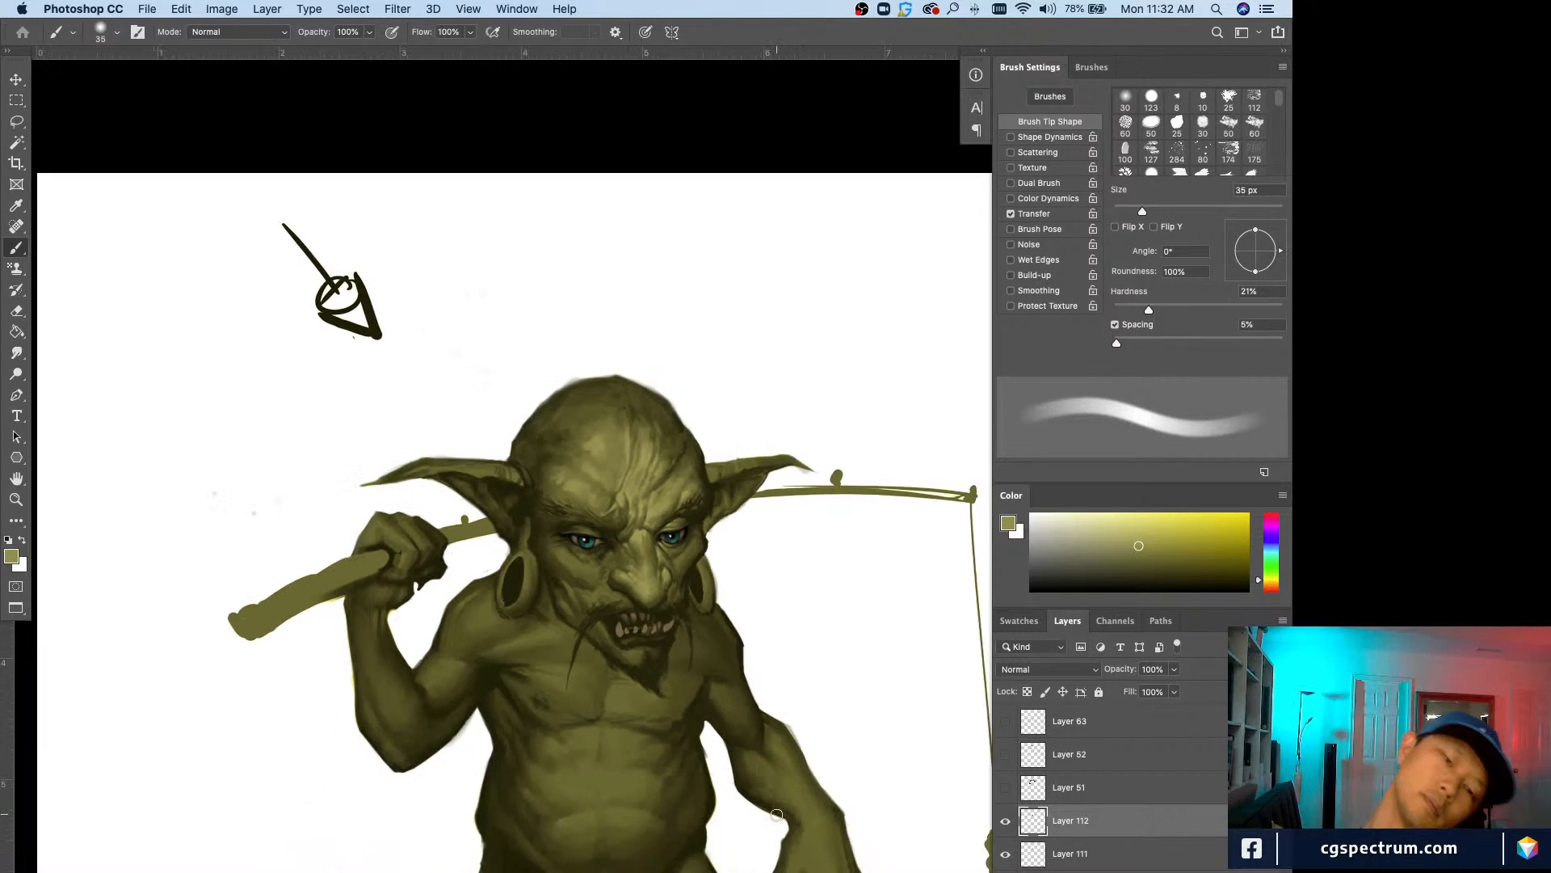
Step: Add fine light olive strokes to the forehead above the goblin's right eyebrow with a 5 to 9 px brush
key("super+plus")
key("super+plus")
key("bracketleft")
key("bracketleft")
key("bracketleft")
key("bracketleft")
key("bracketleft")
key("bracketleft")
key("bracketleft")
key("bracketleft")
key("bracketleft")
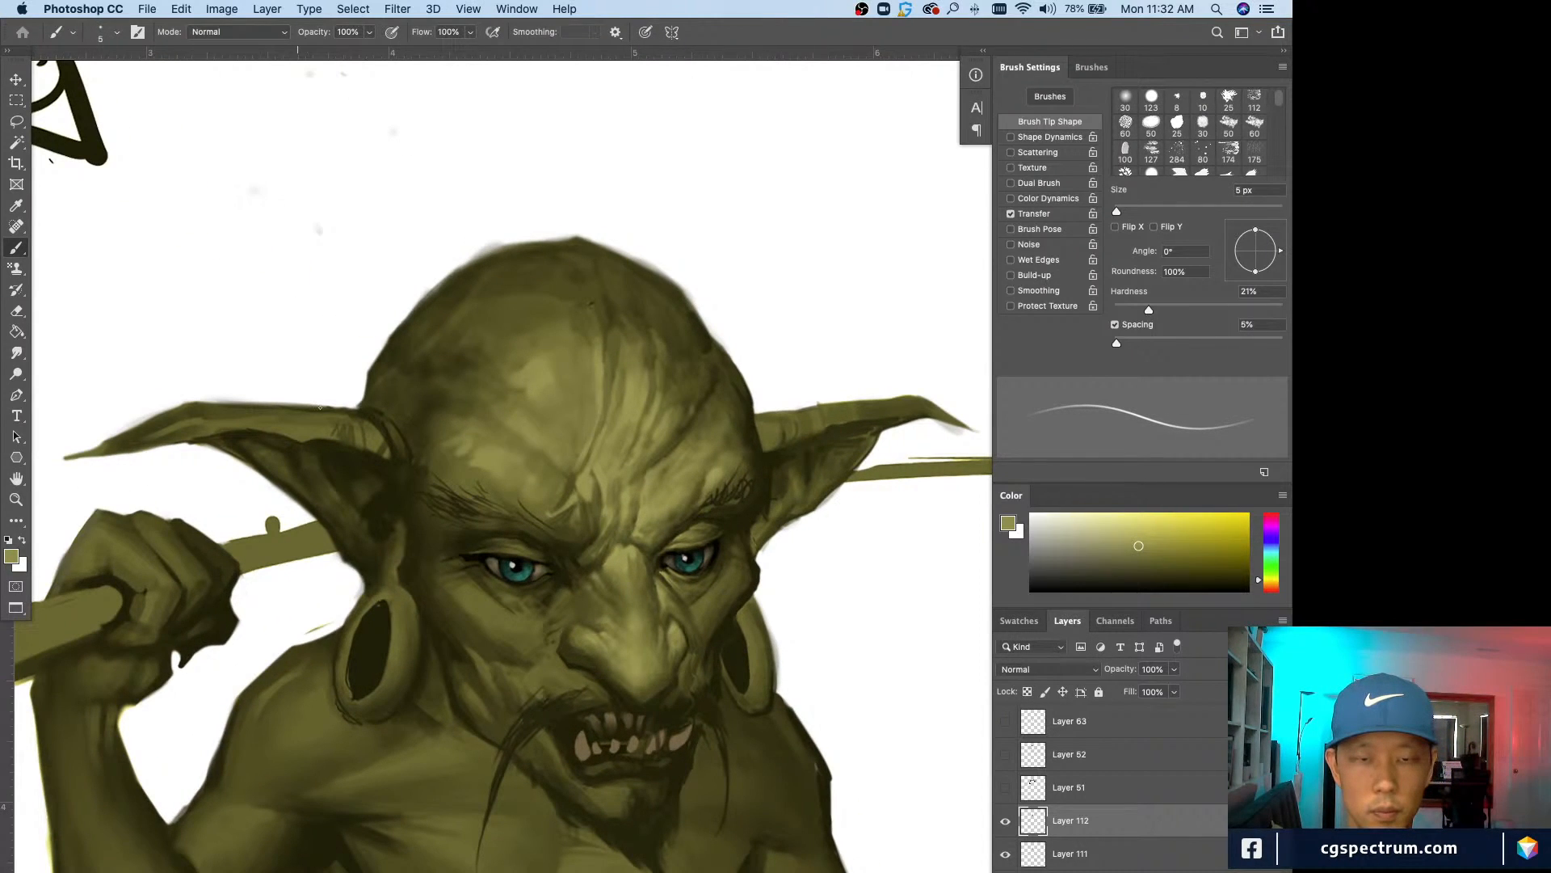
key("bracketright")
key("bracketright")
key("bracketright")
key("bracketright")
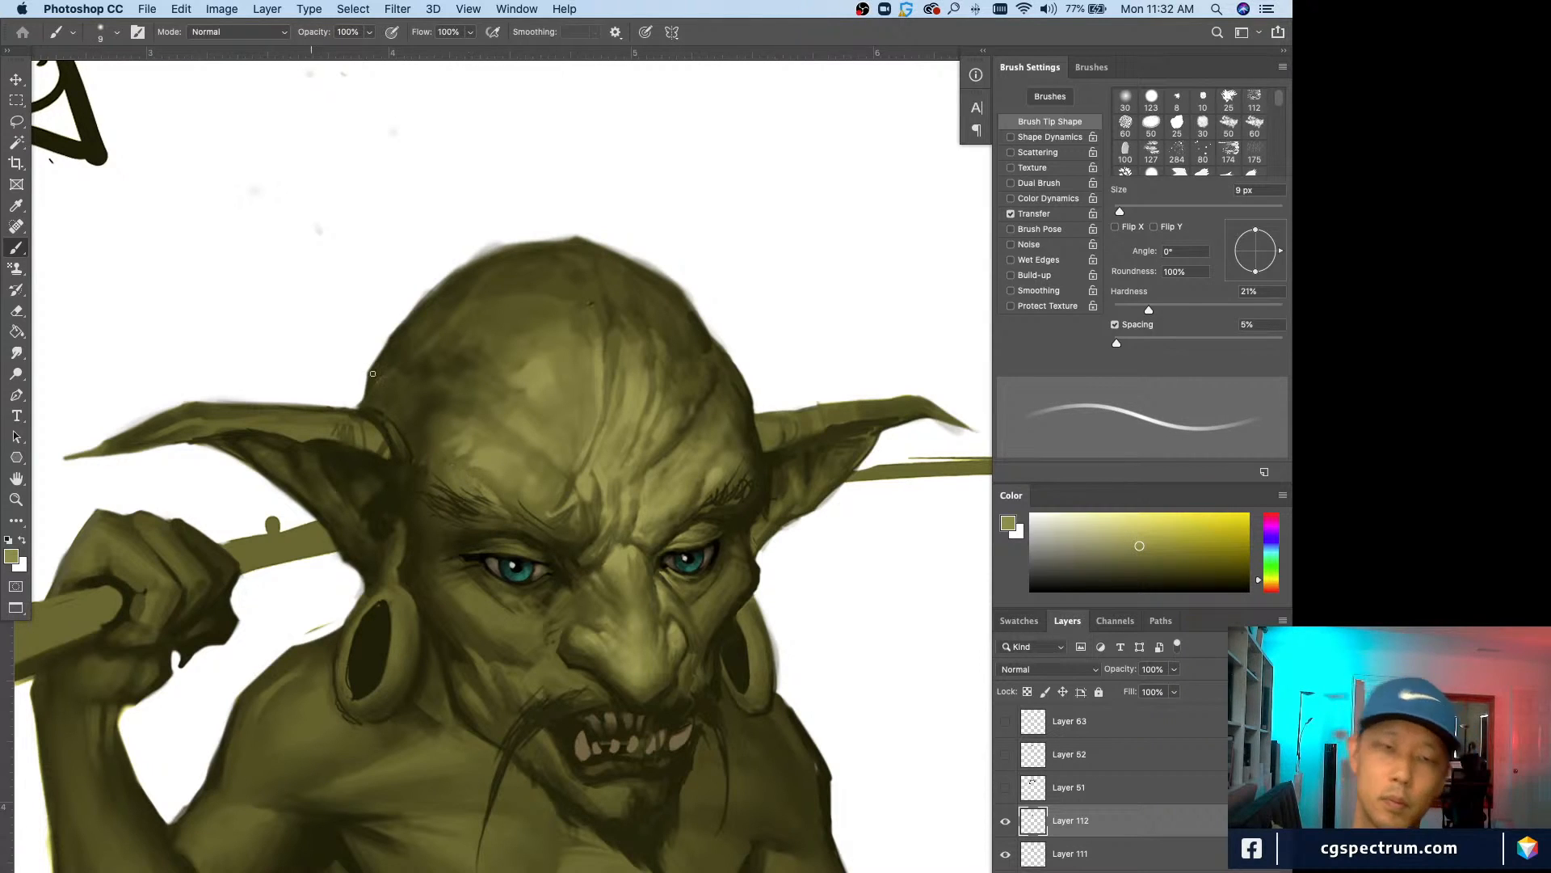
Step: Shade the outer edge of the light patch above the goblin's right eyebrow with sampled darker olives at 20 px
left_click(449, 447, "alt")
key("bracketright")
key("bracketright")
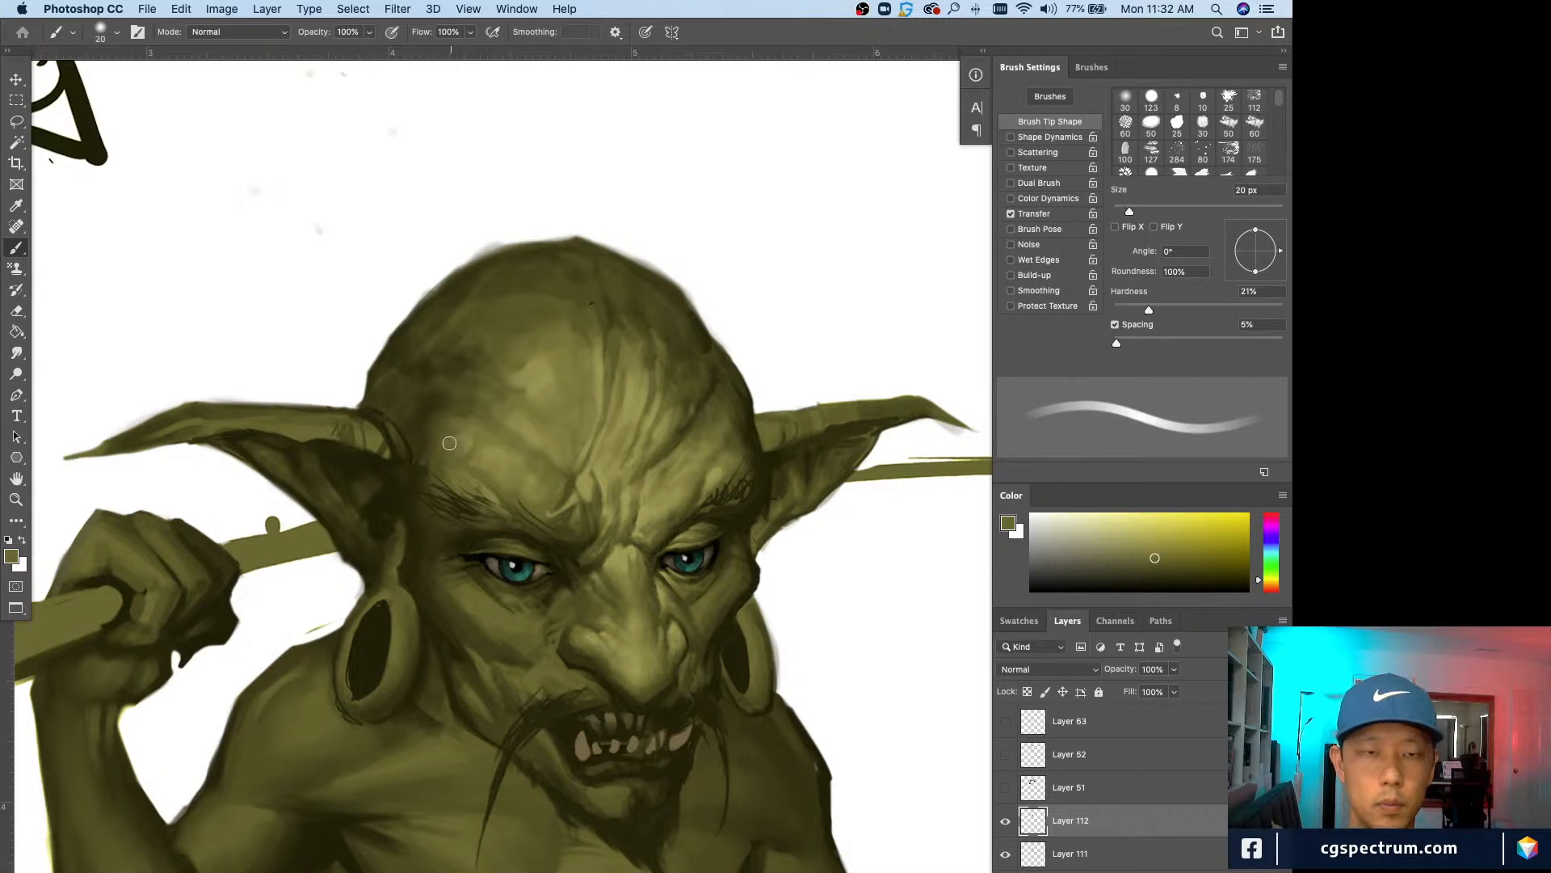
left_click(435, 450, "alt")
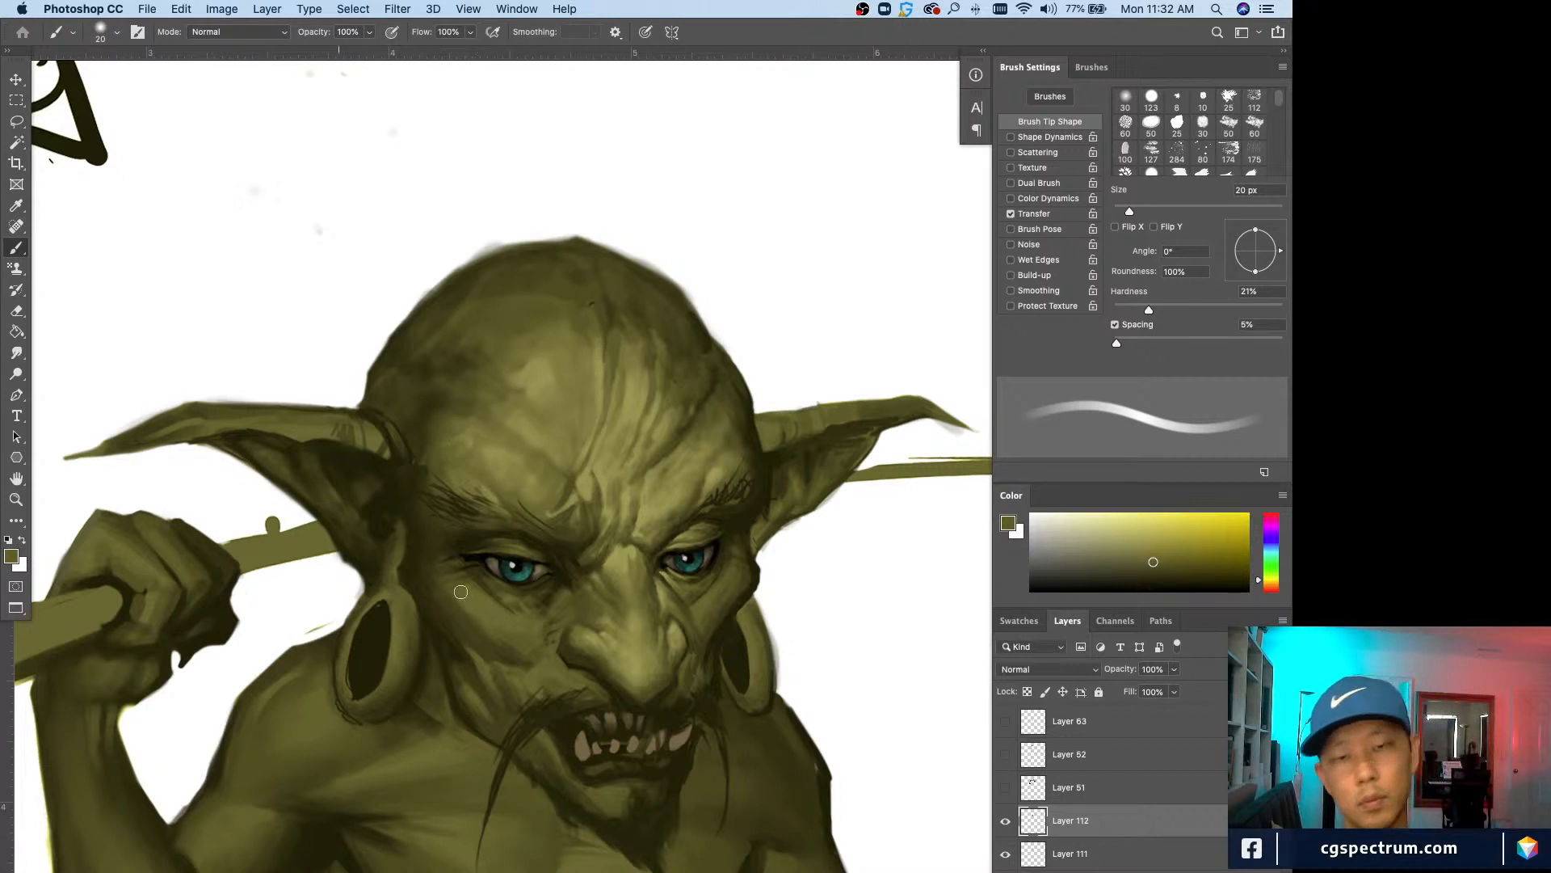
Step: Touch up the mid-forehead highlight with sampled light olive tones, reducing the brush from 25 to 7 px
key("super+minus")
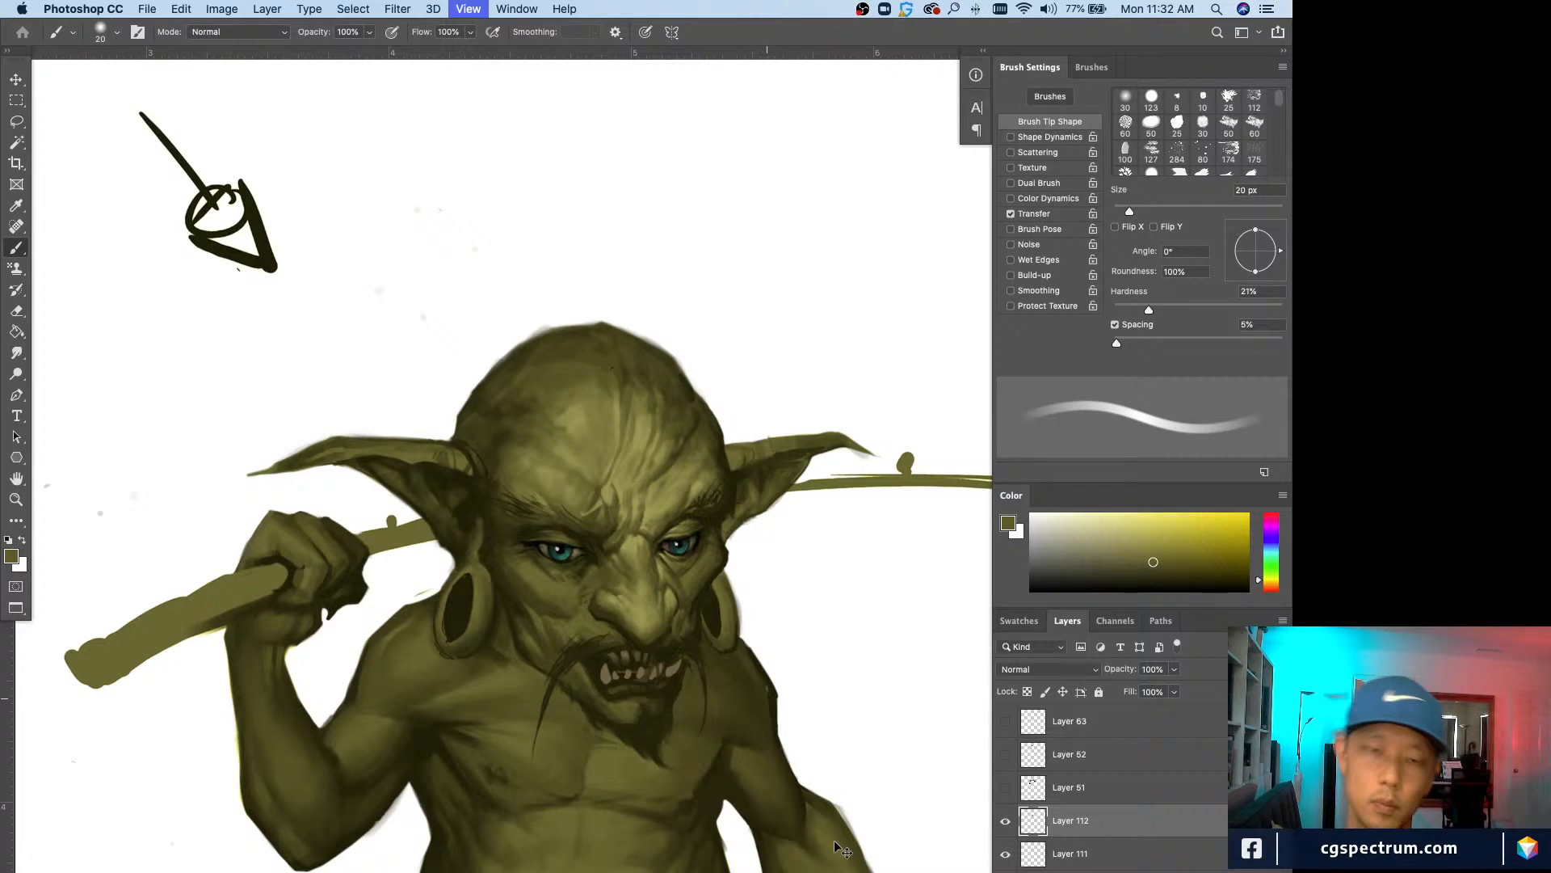
left_click(564, 464, "alt")
key("bracketright")
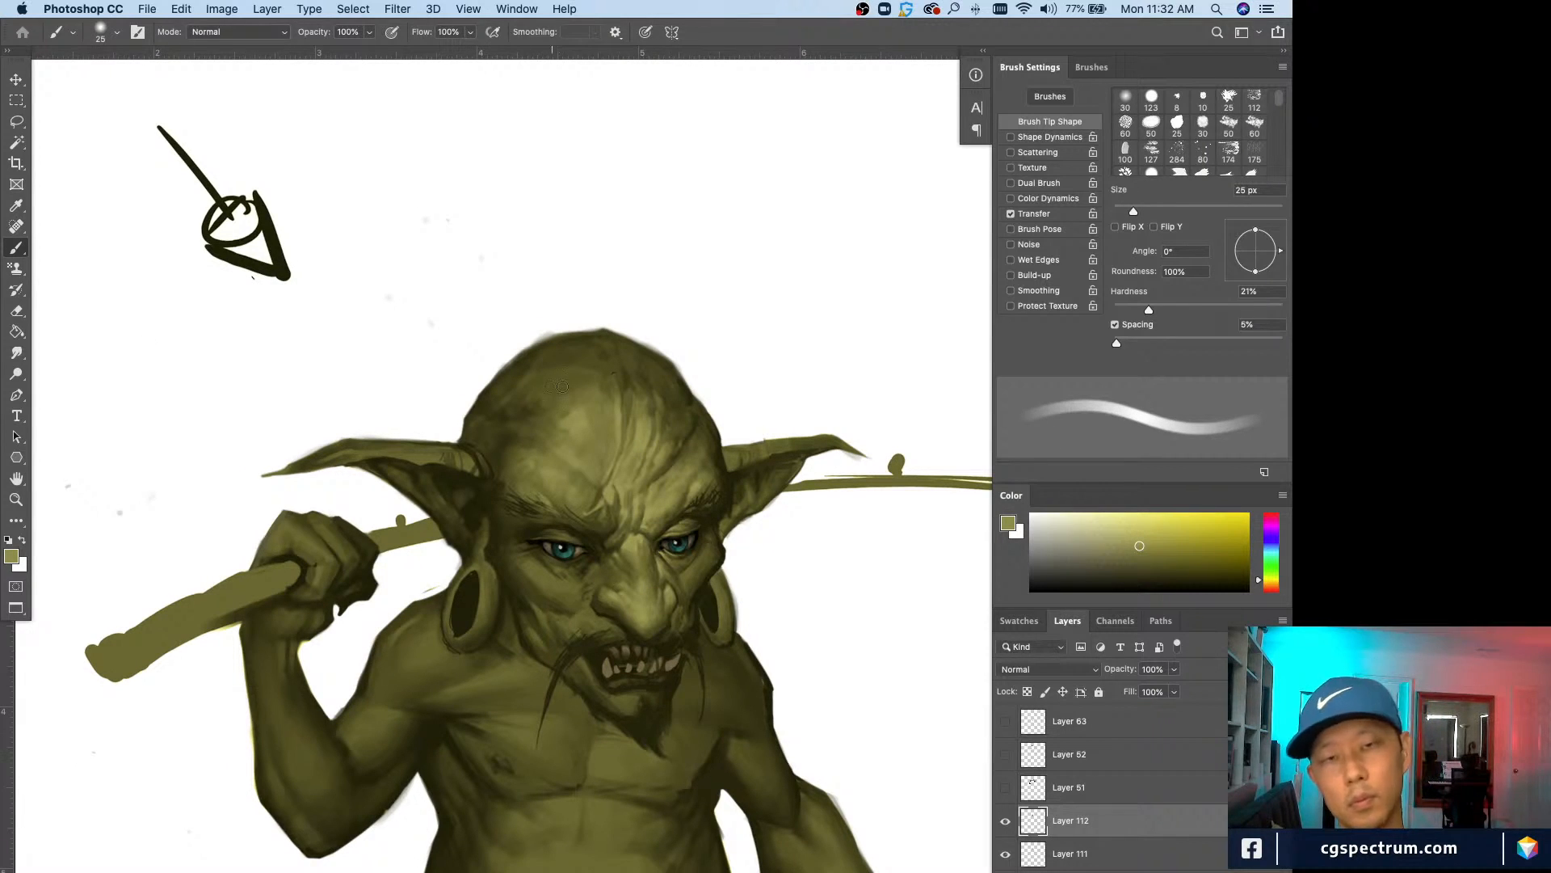
key("bracketleft")
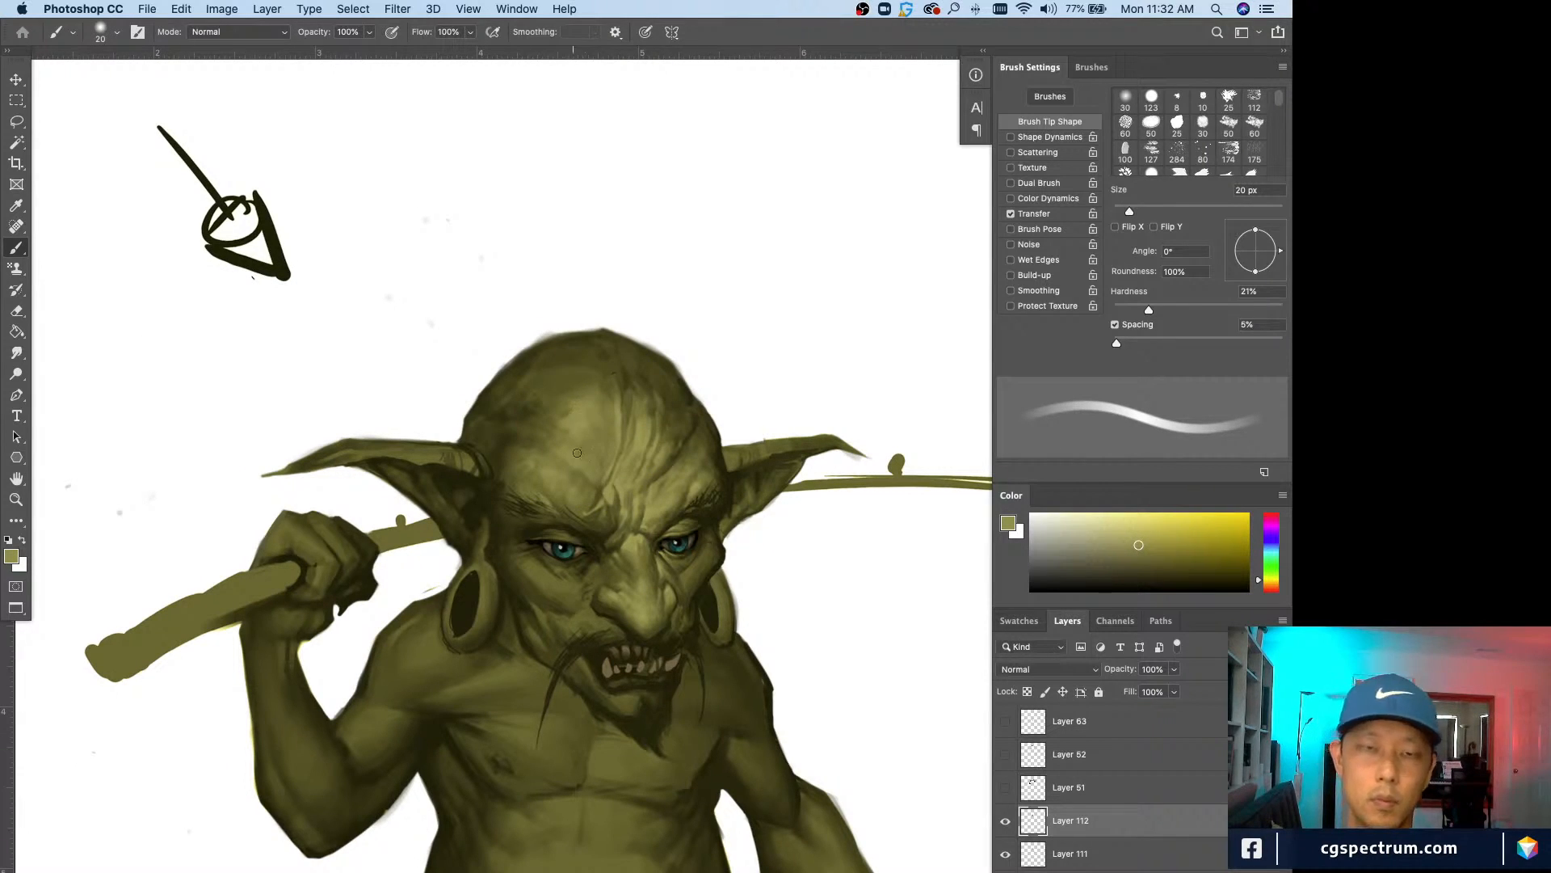
left_click(560, 395, "alt")
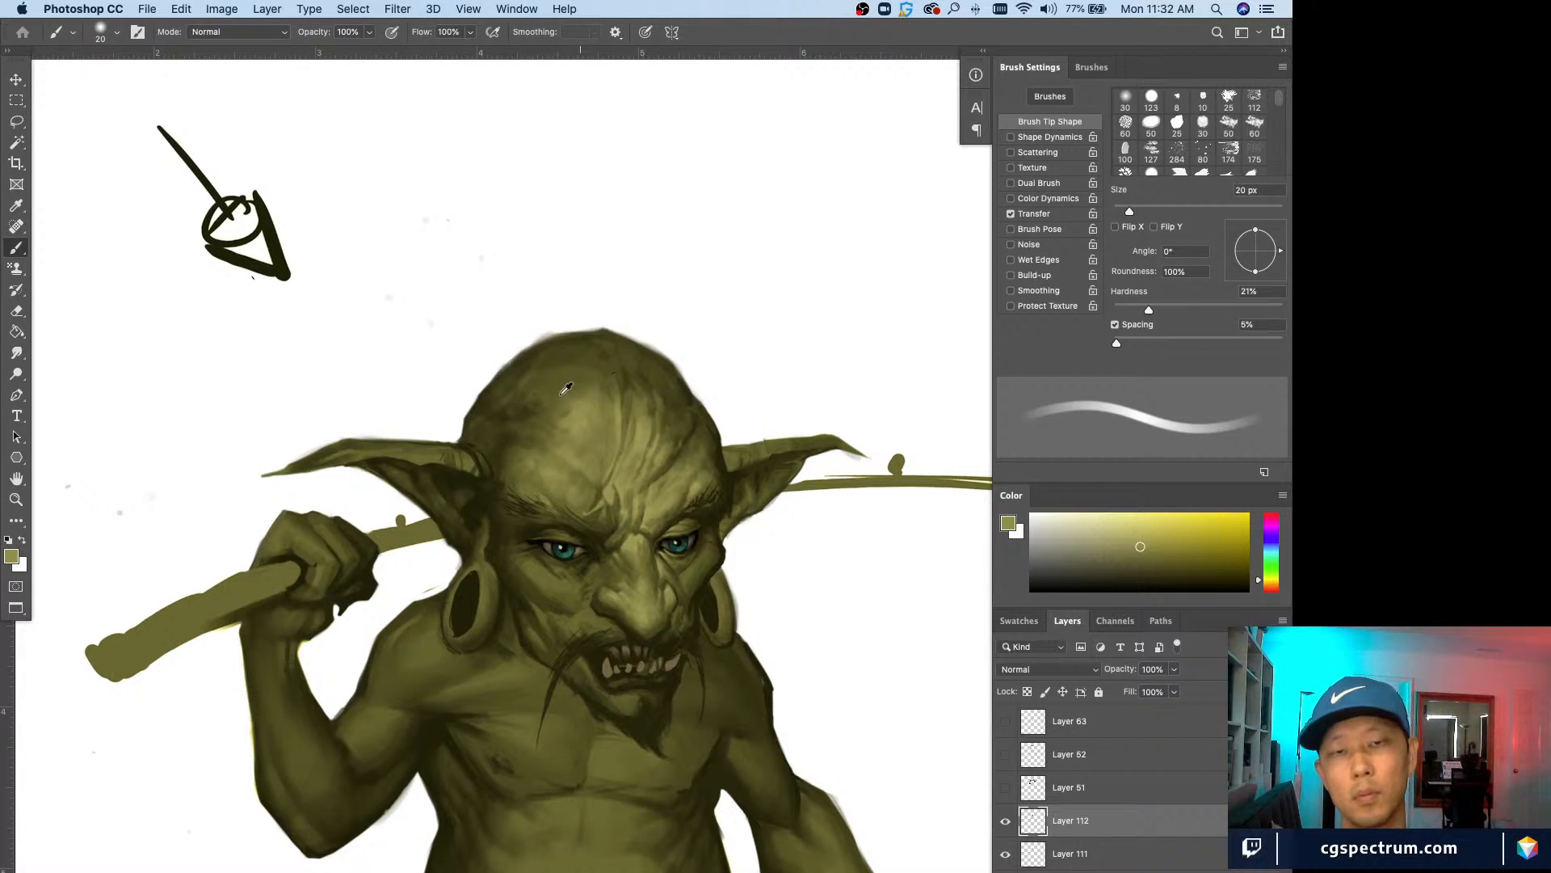
key("bracketleft")
key("bracketleft")
key("bracketleft")
key("bracketleft")
key("bracketleft")
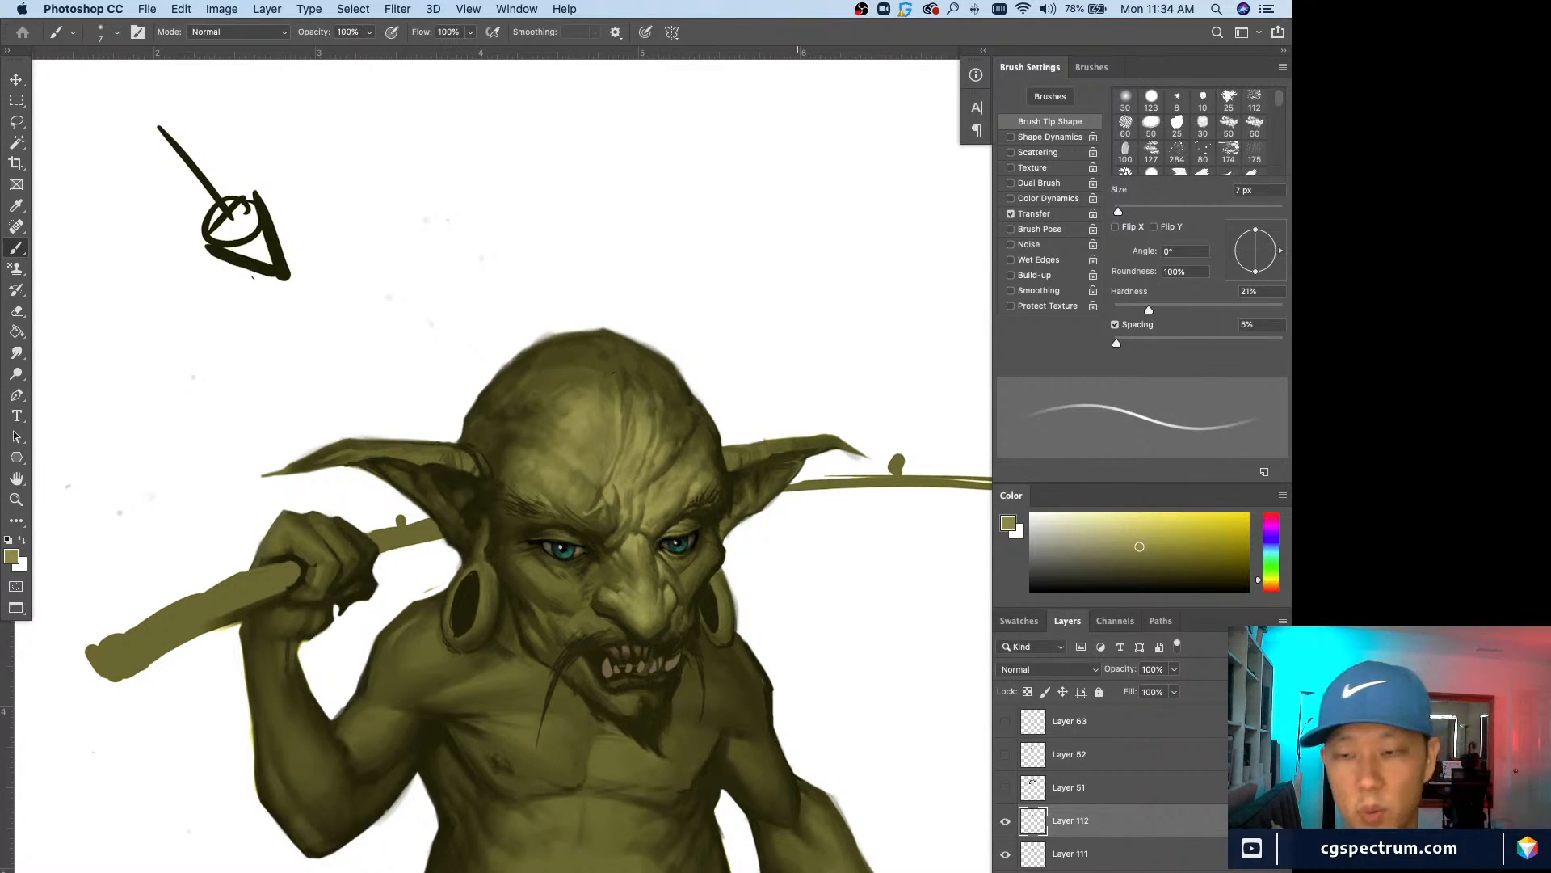
Step: Examine the goblin's head with Layer 112 hidden and shown at several zoom levels to judge the new forehead rendering
key("super+minus")
key("super+equal")
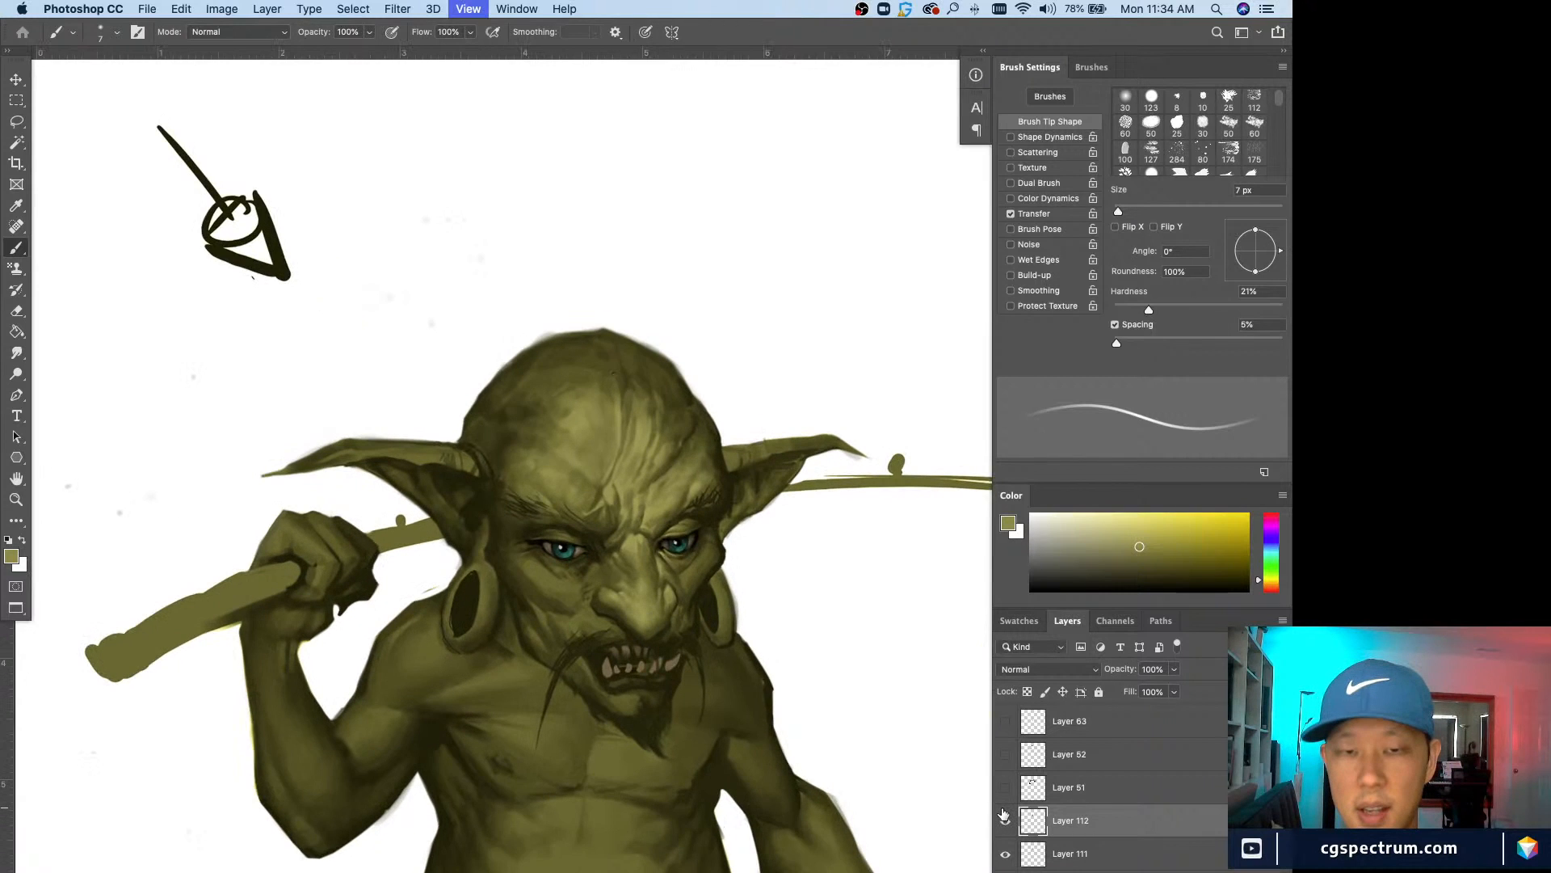
key("super+minus")
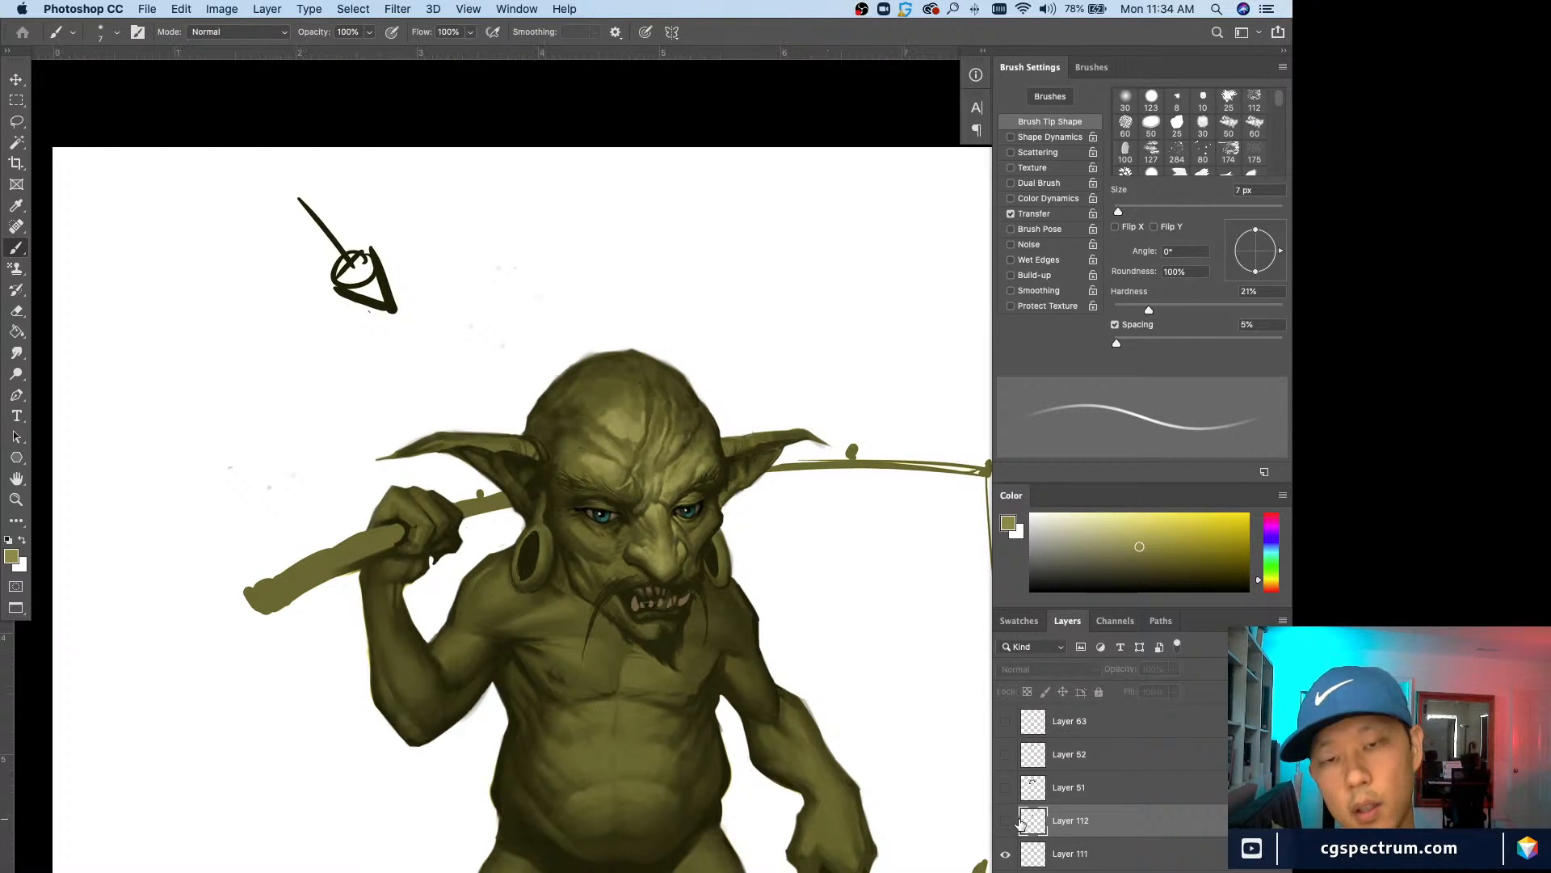
key("super+minus")
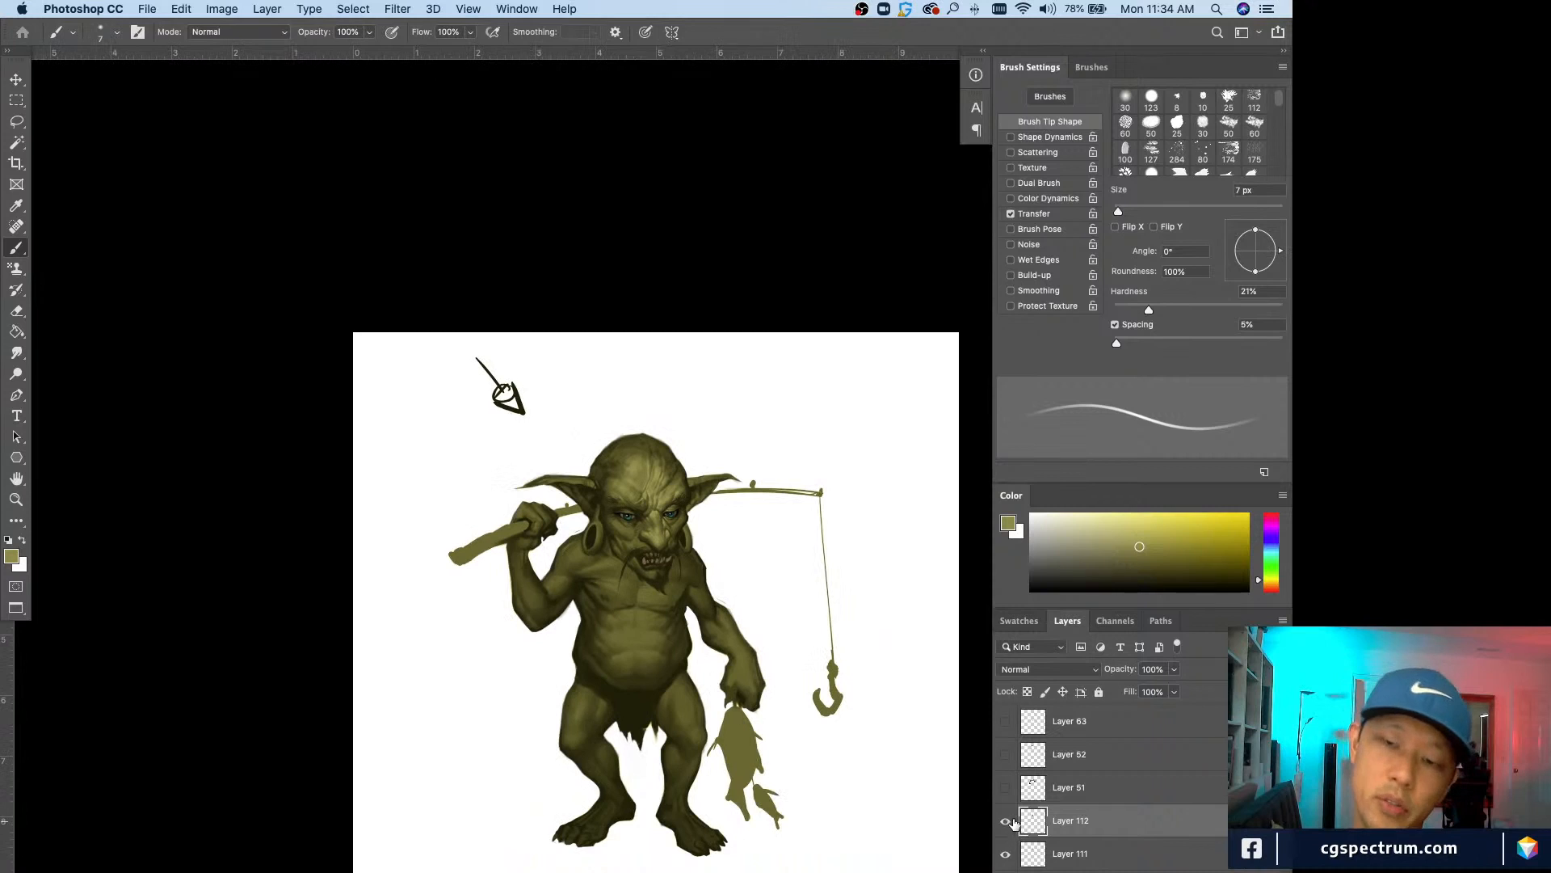
key("super+plus")
left_click(1005, 820)
left_click(1005, 820)
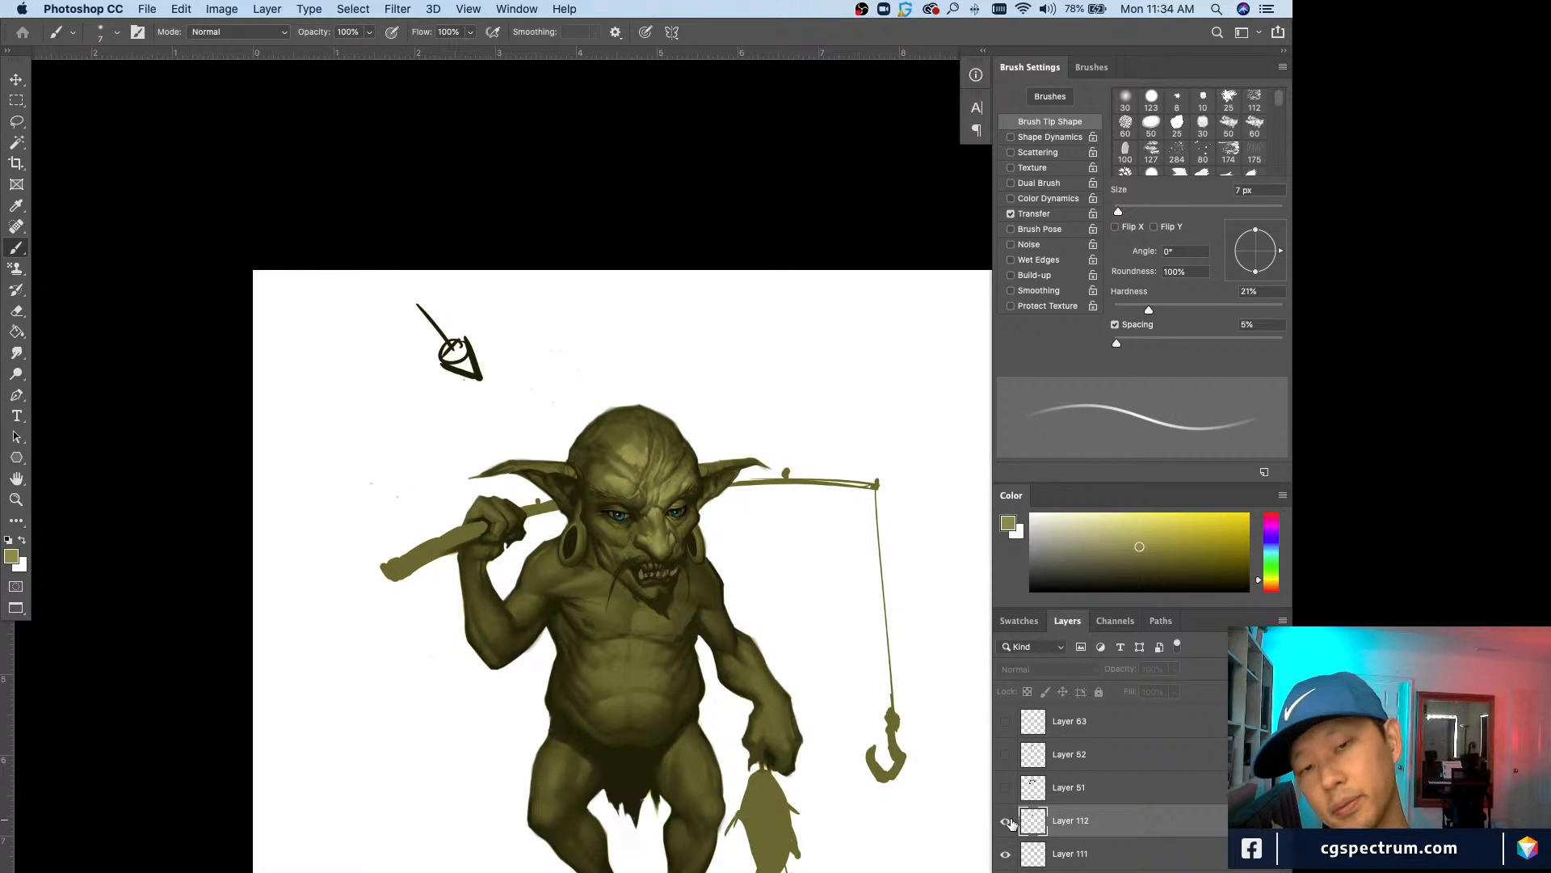
left_click(1006, 820)
left_click(1006, 820)
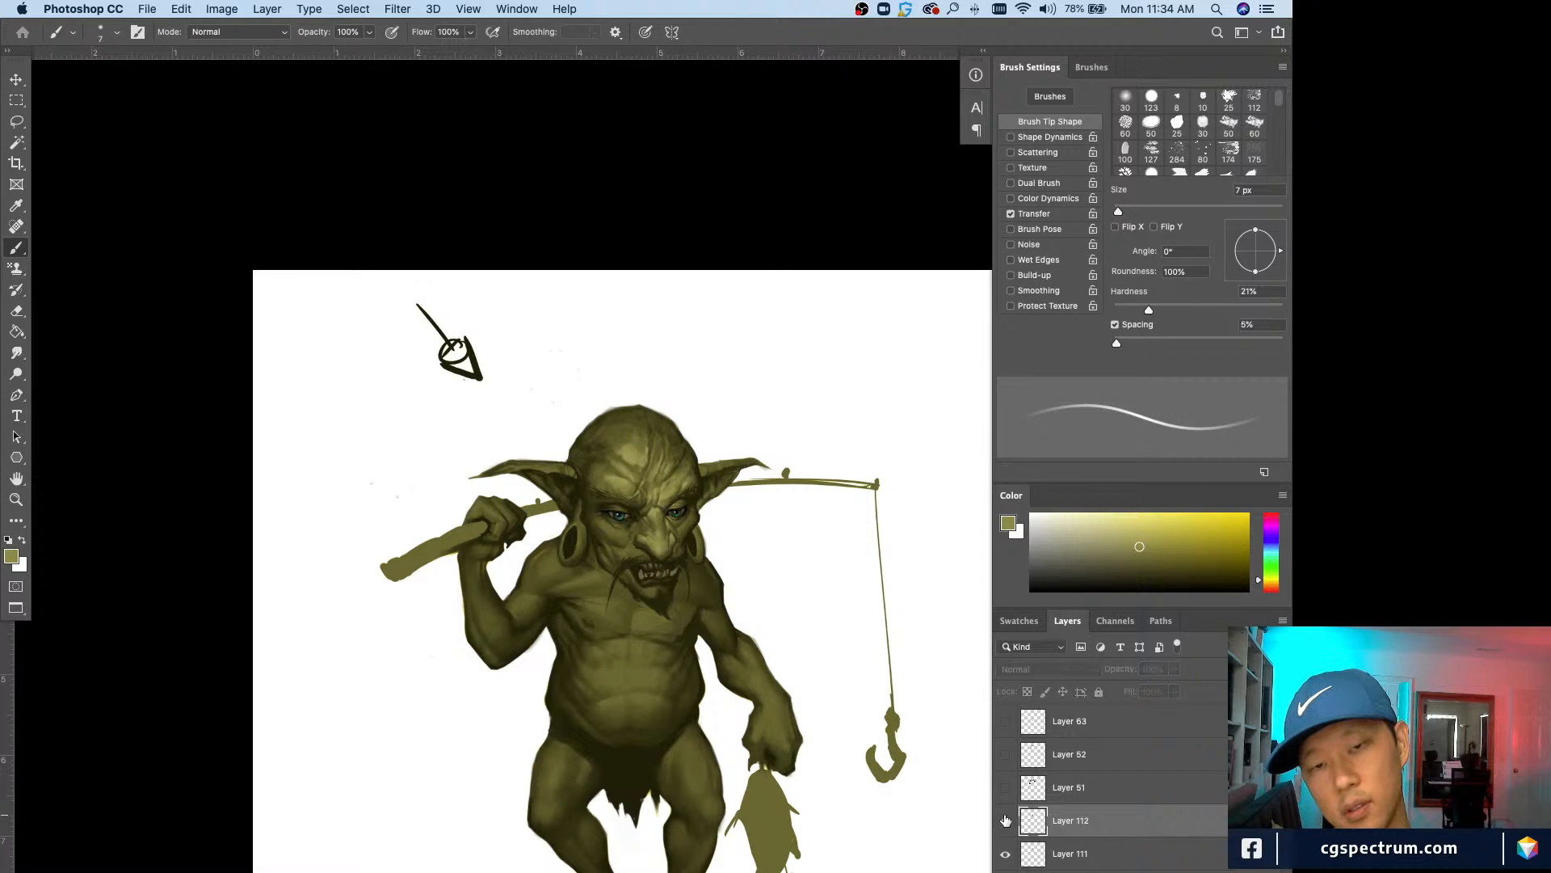
left_click(1006, 820)
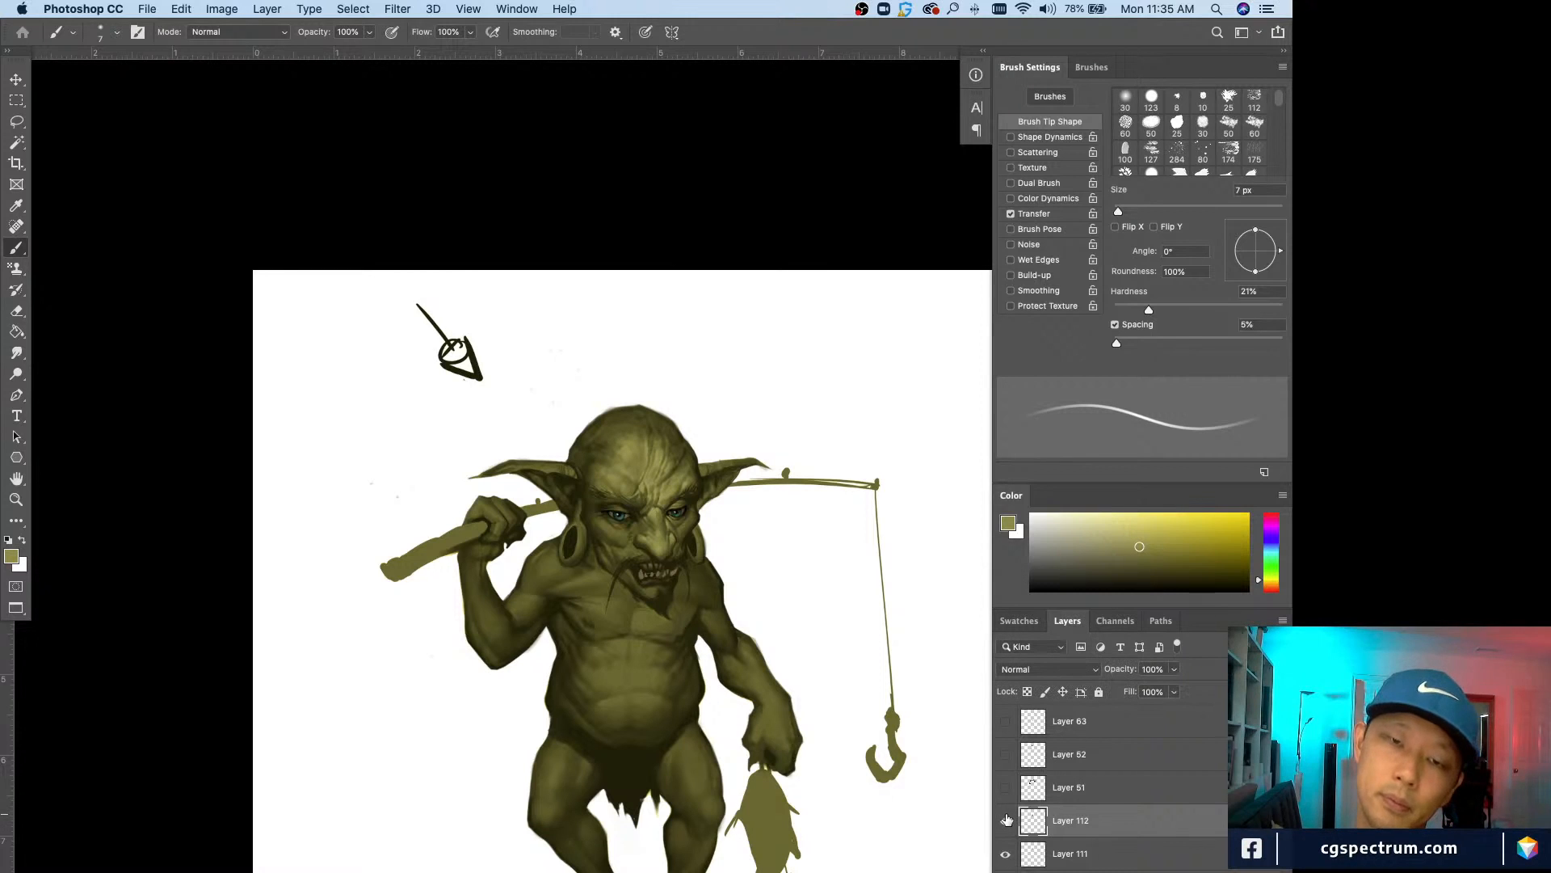
left_click(1006, 821)
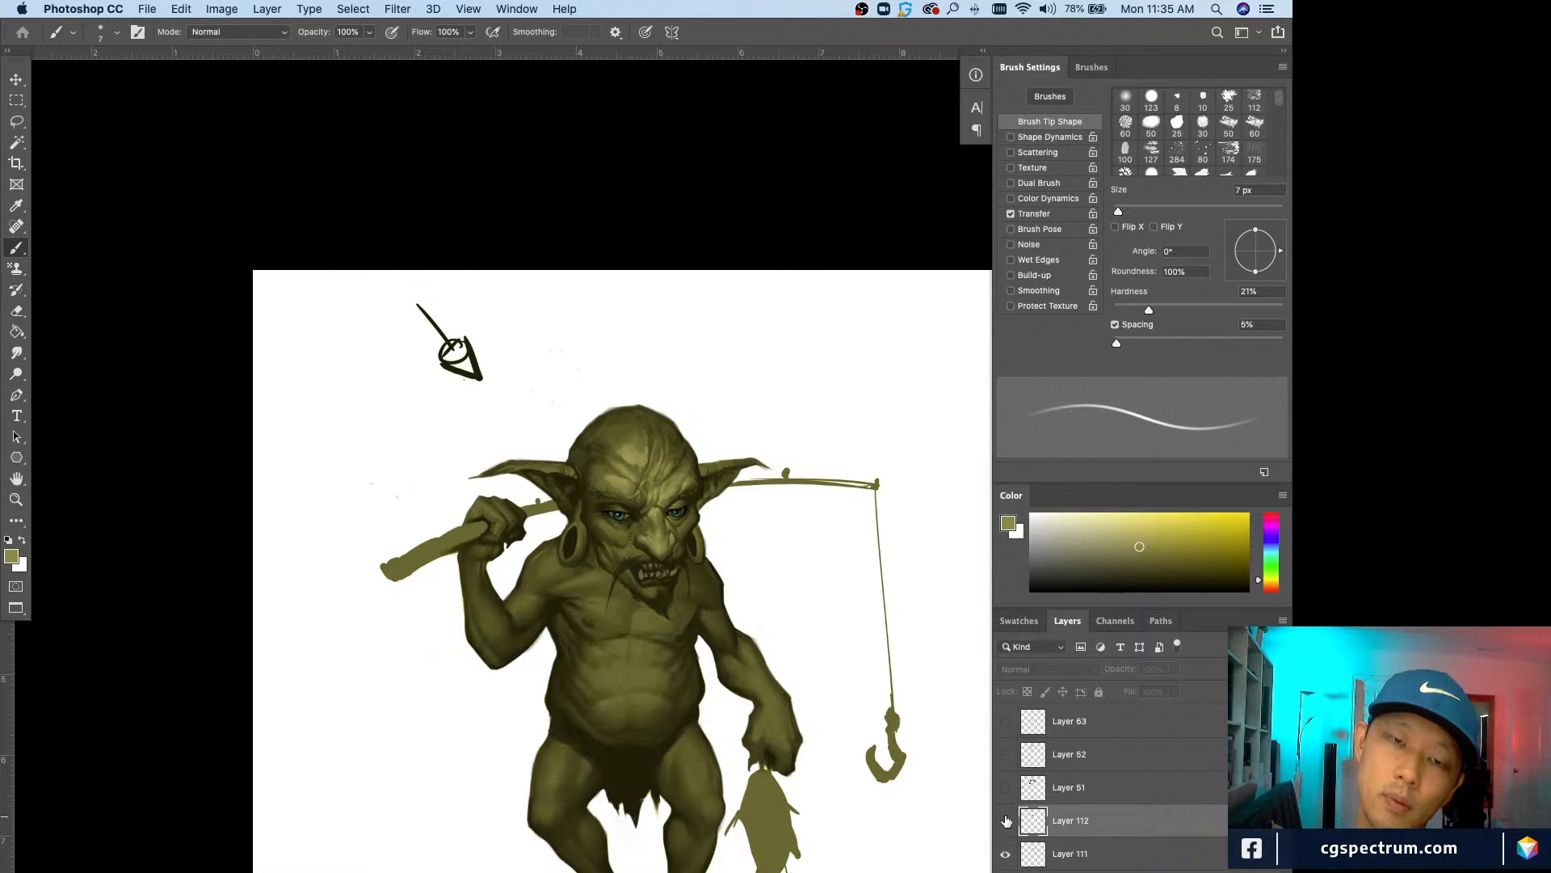
key("super+equal")
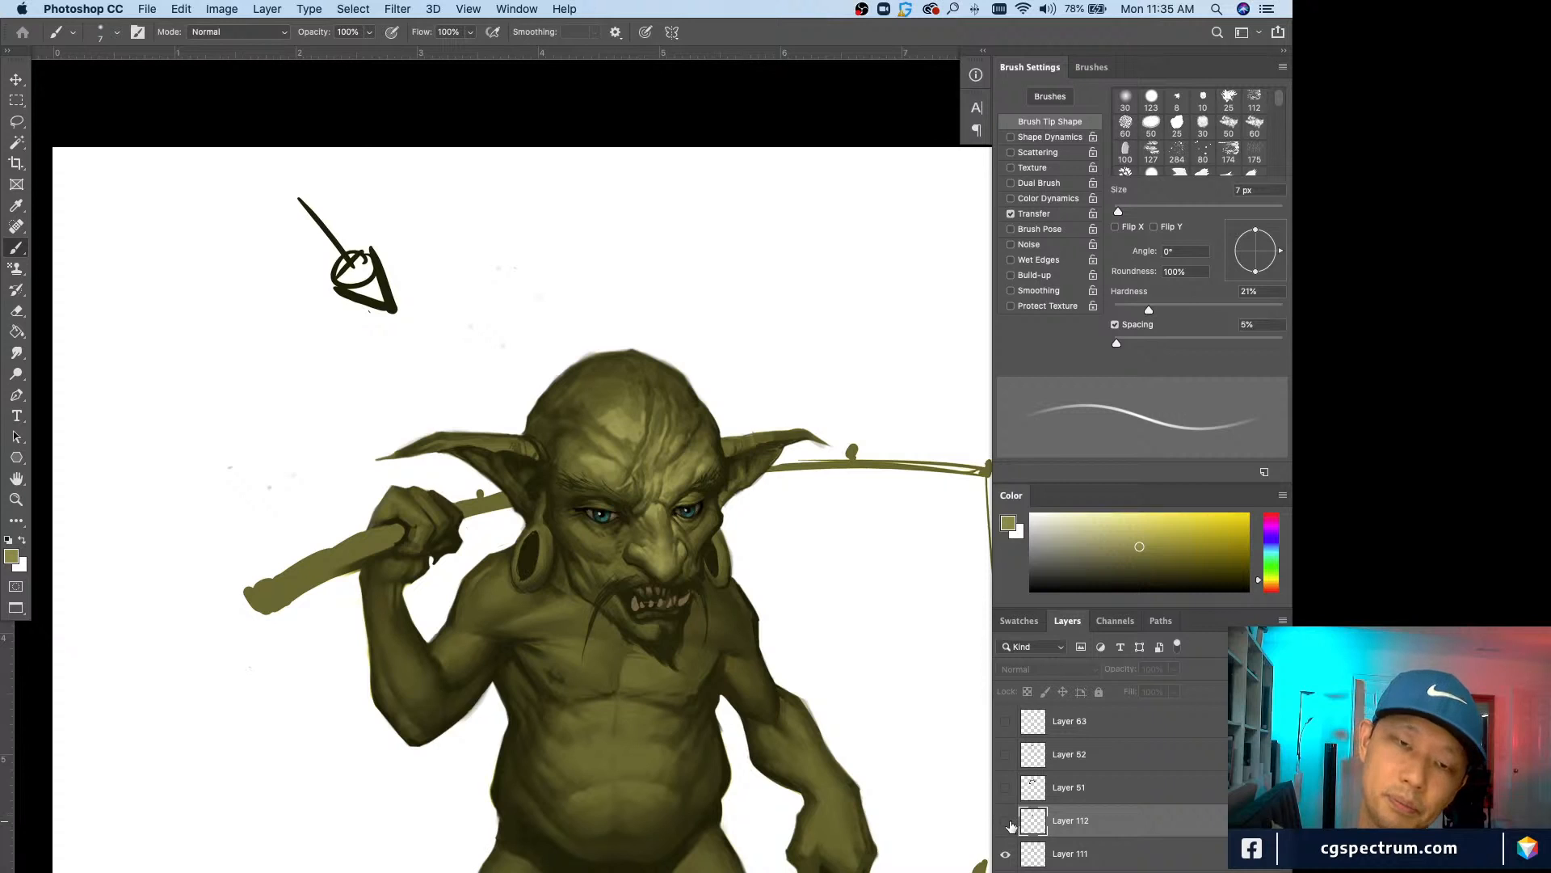
key("super+minus")
left_click(1009, 822)
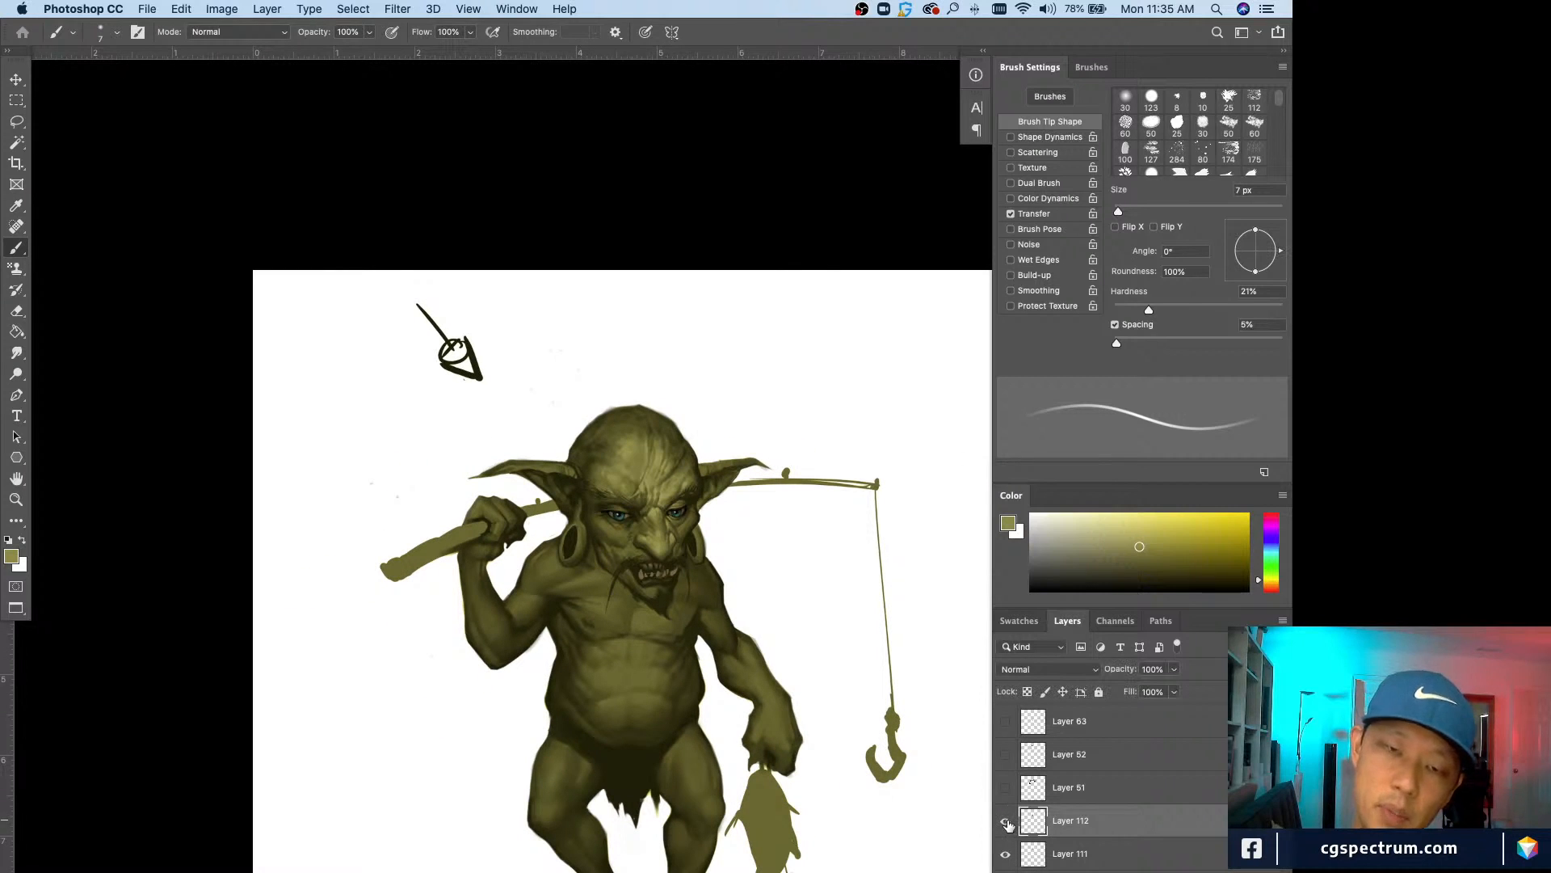
key("super+equal")
key("super+minus")
left_click(1008, 821)
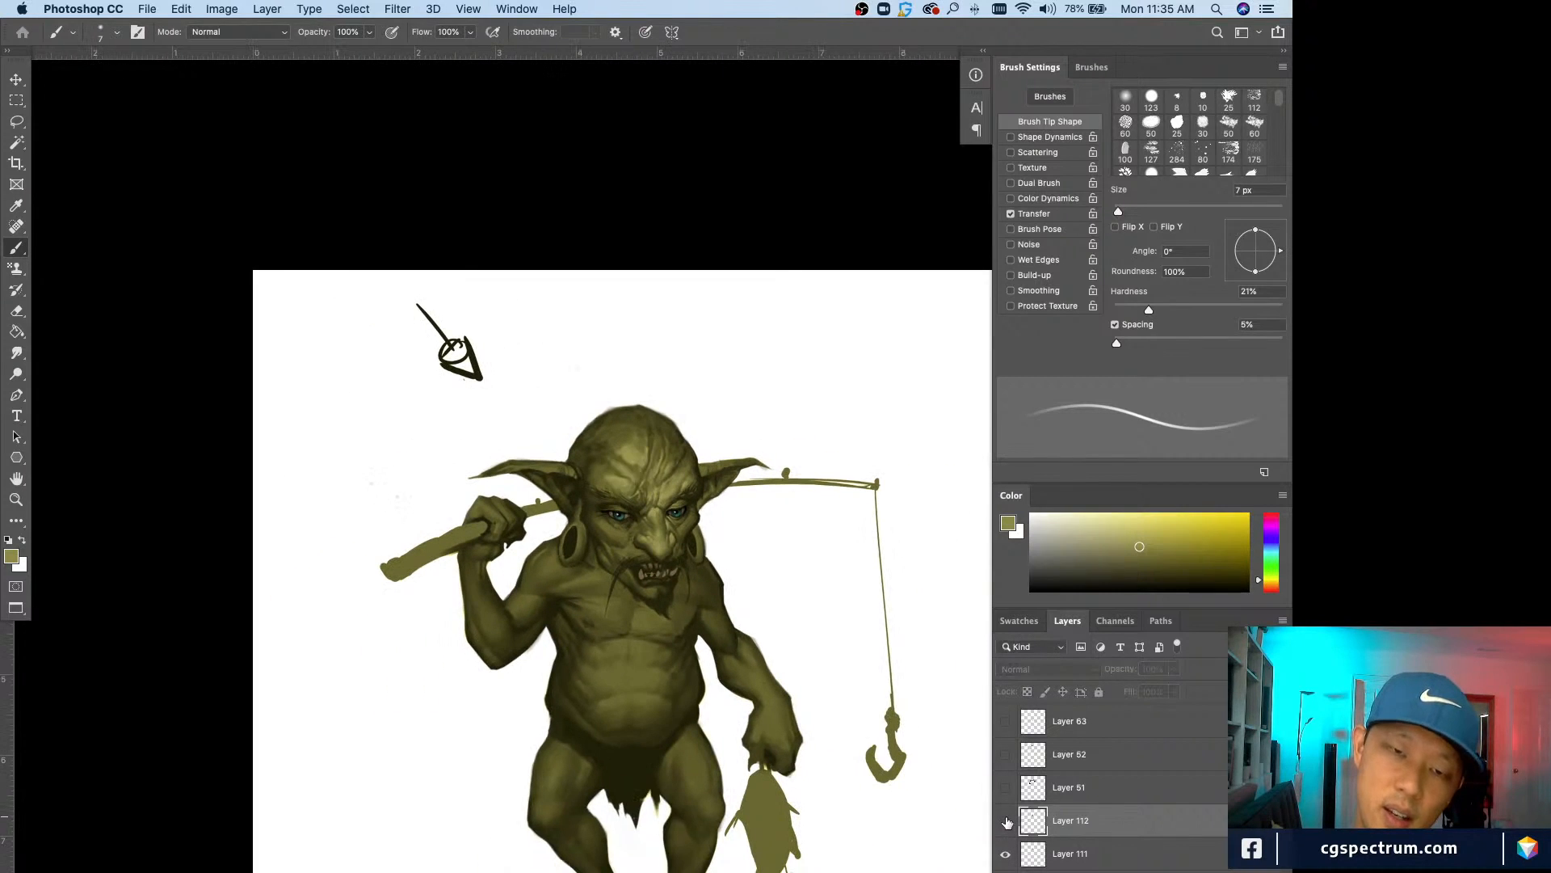
left_click(1006, 822)
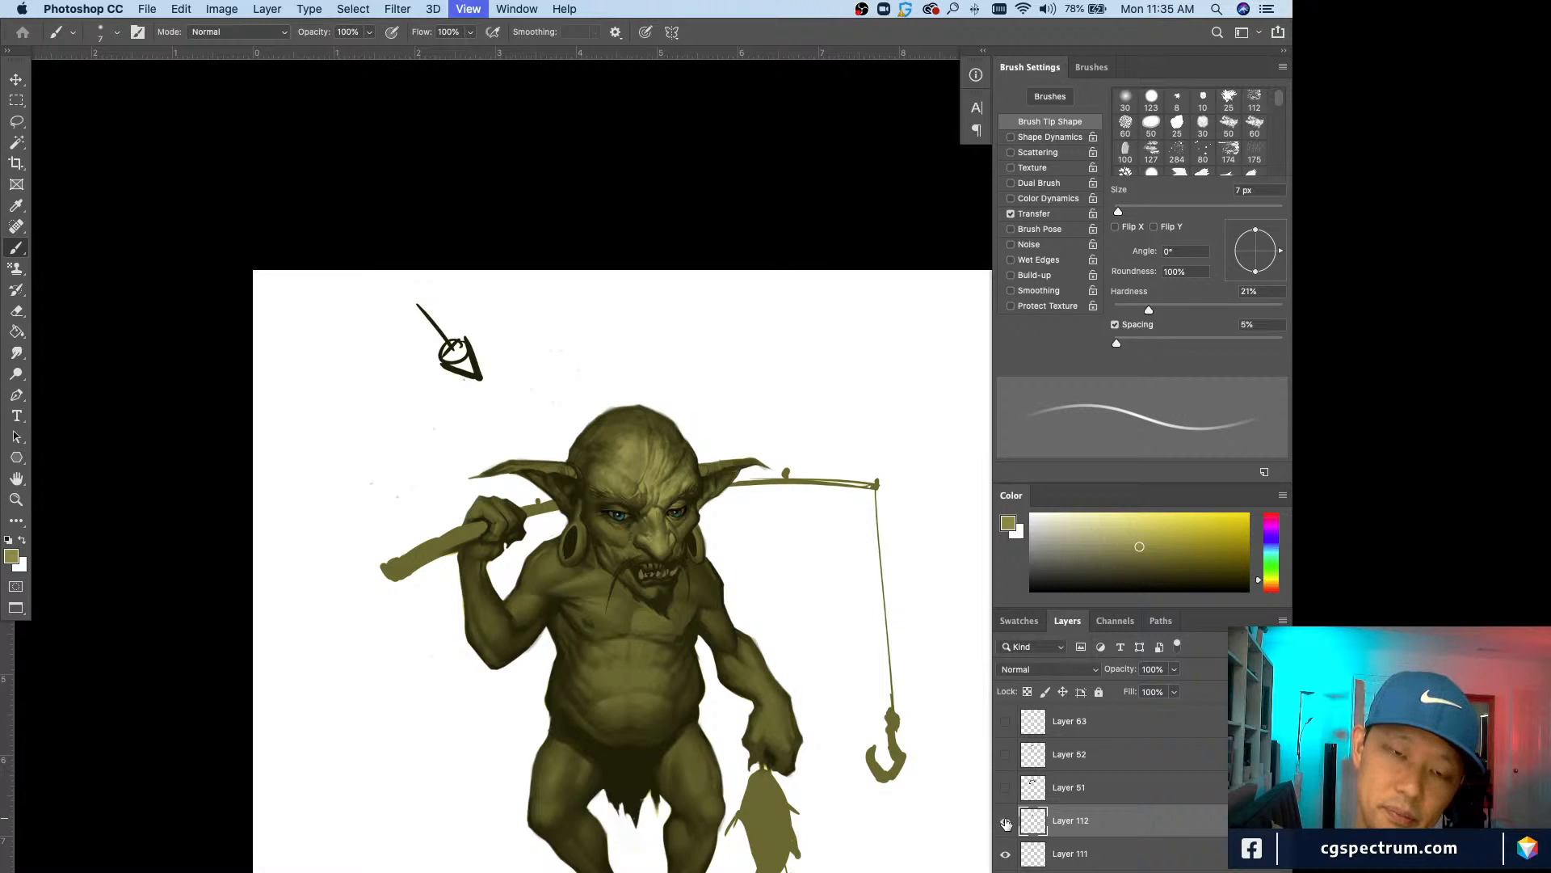
key("super+minus")
left_click(1006, 822)
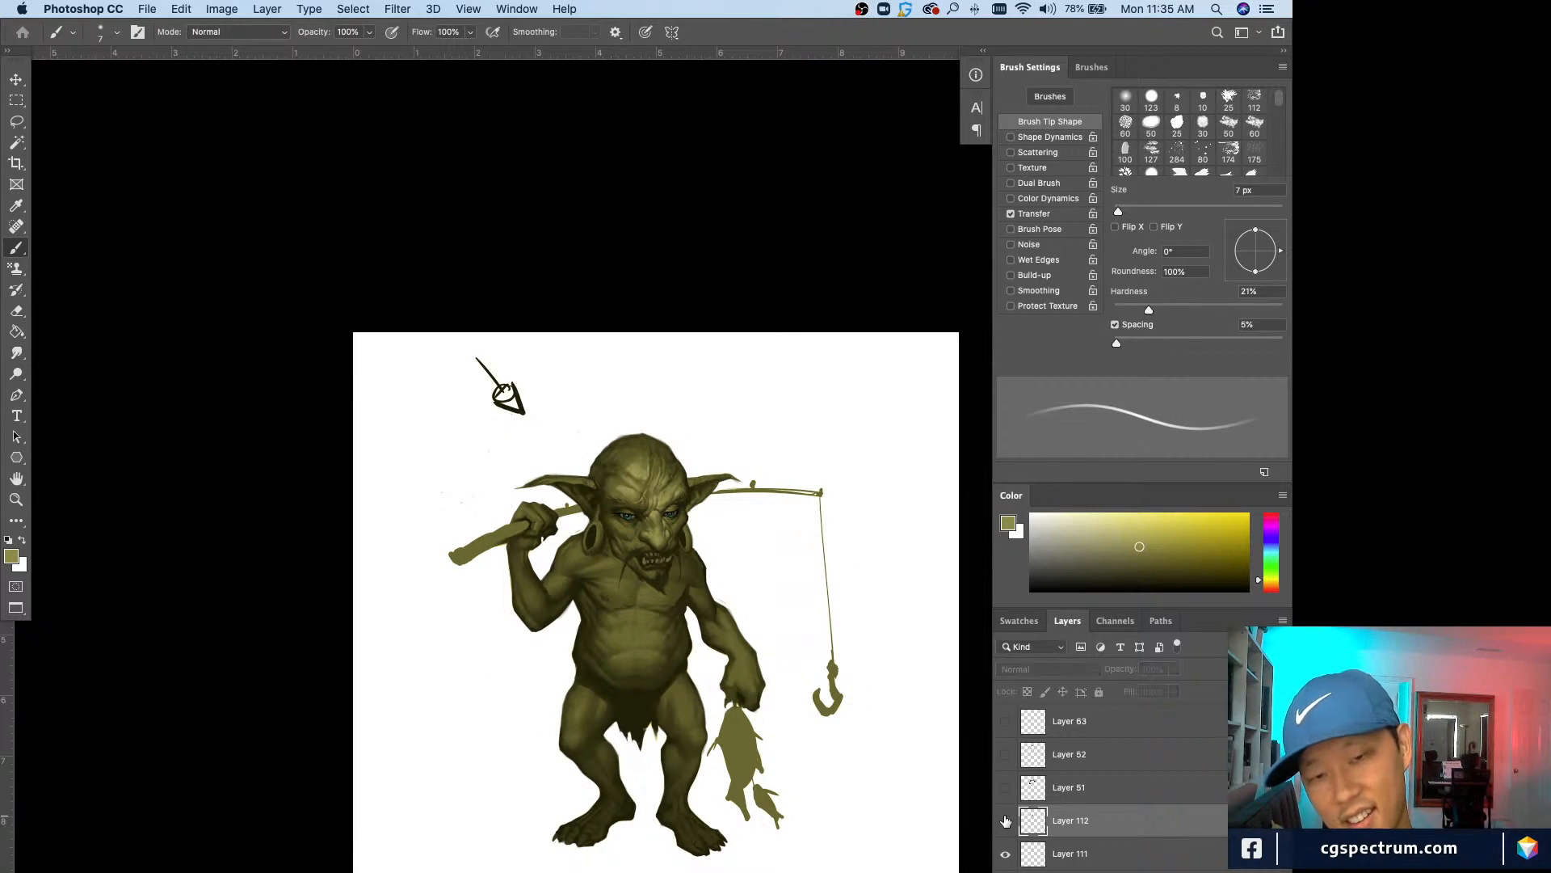
left_click(1006, 821)
left_click(1006, 823)
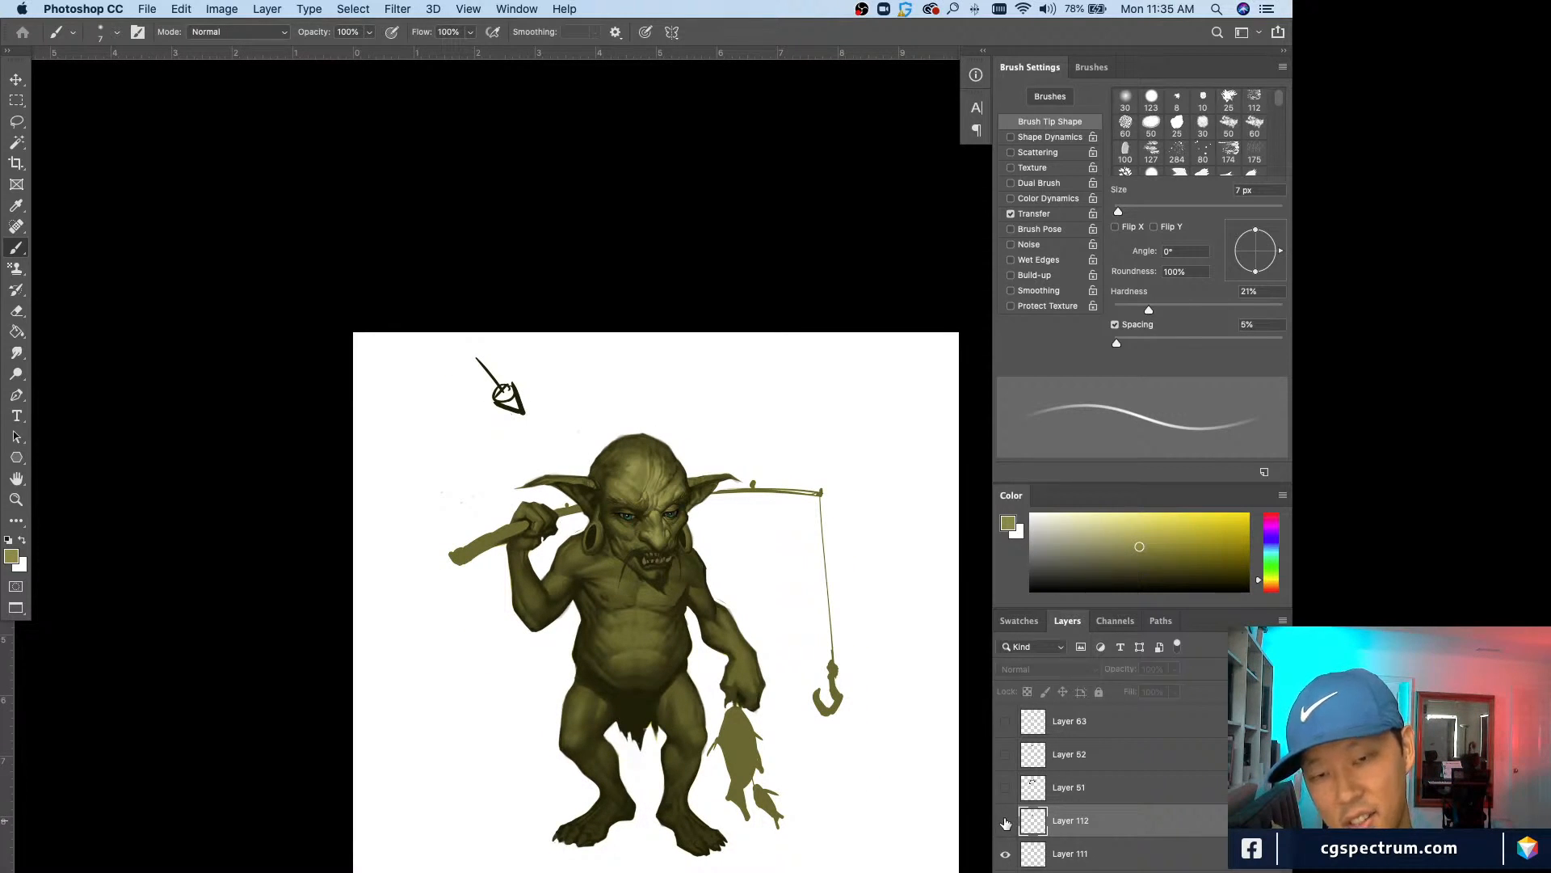
key("super+plus")
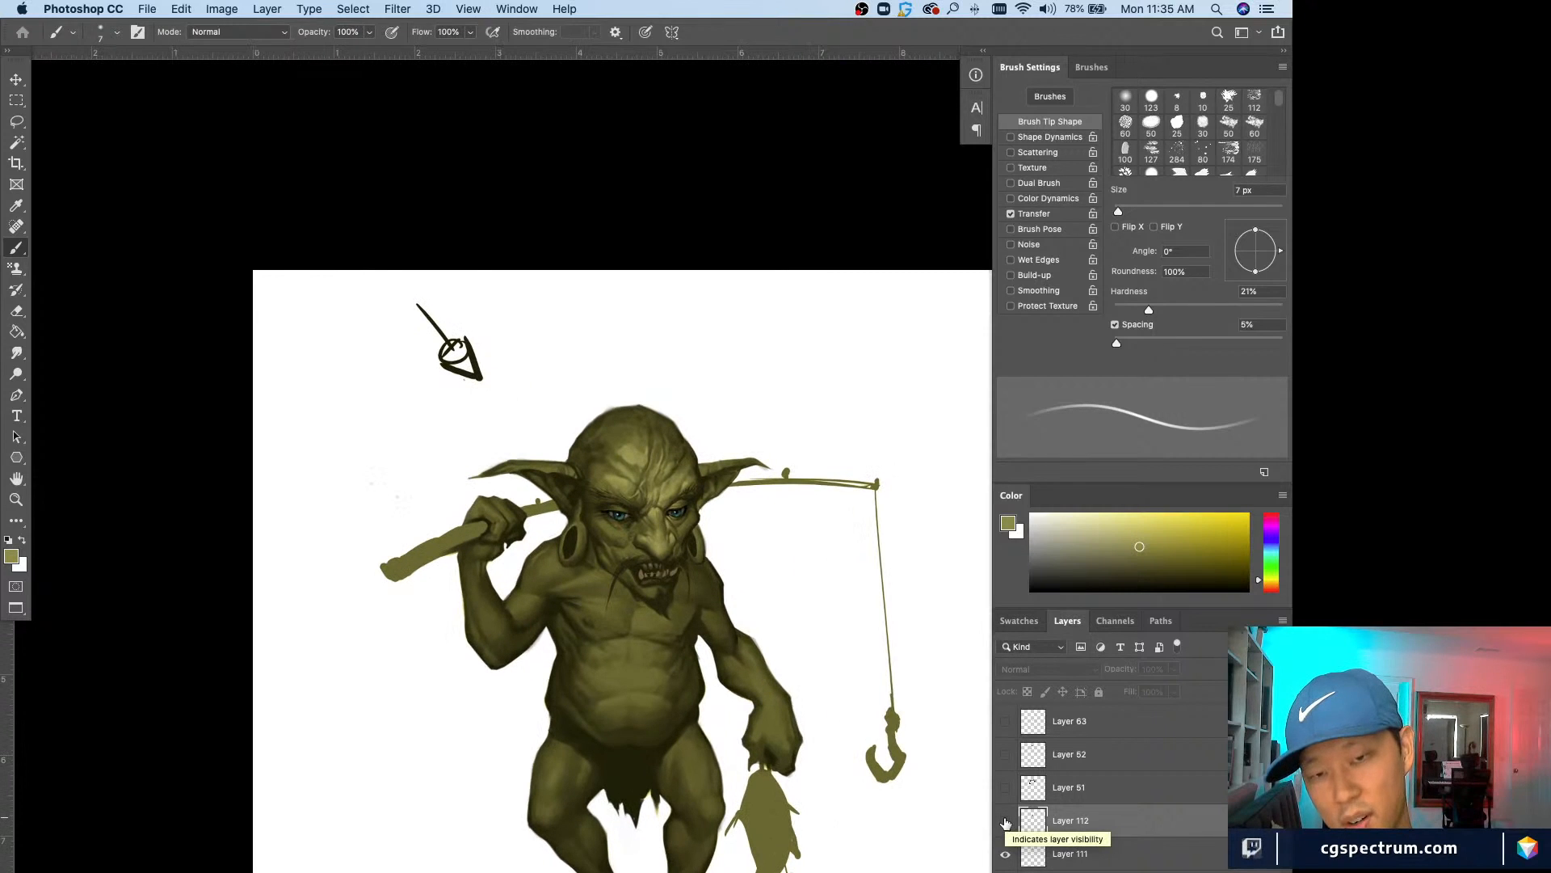
left_click(1006, 823)
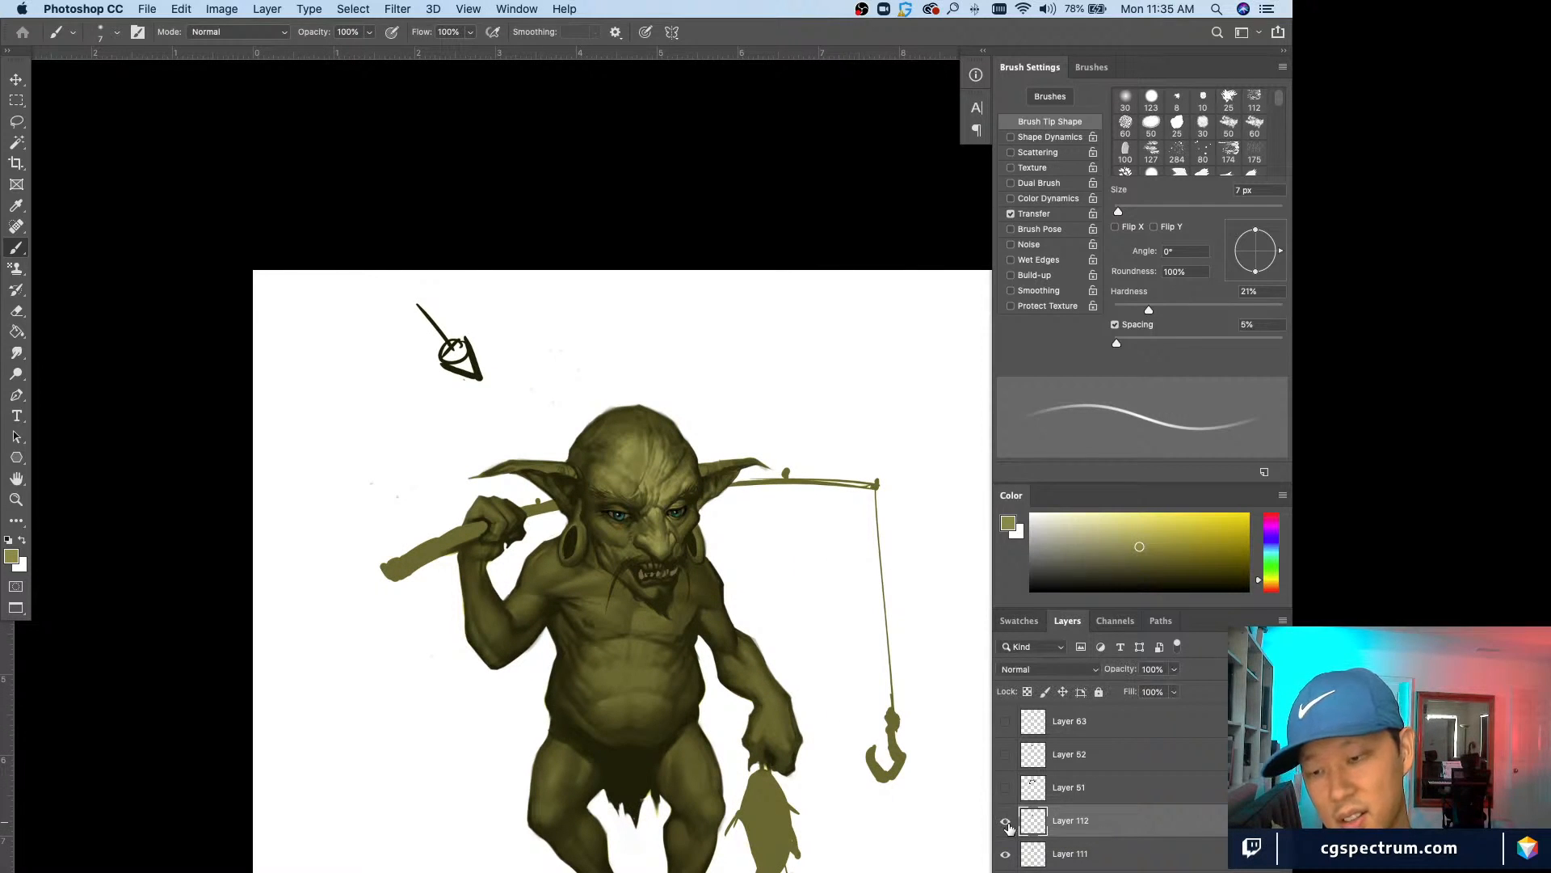
Step: Soften the strokes around the upper forehead on Layer 112 with a 60 px Eraser, comparing the head with the layer hidden and shown
key("e")
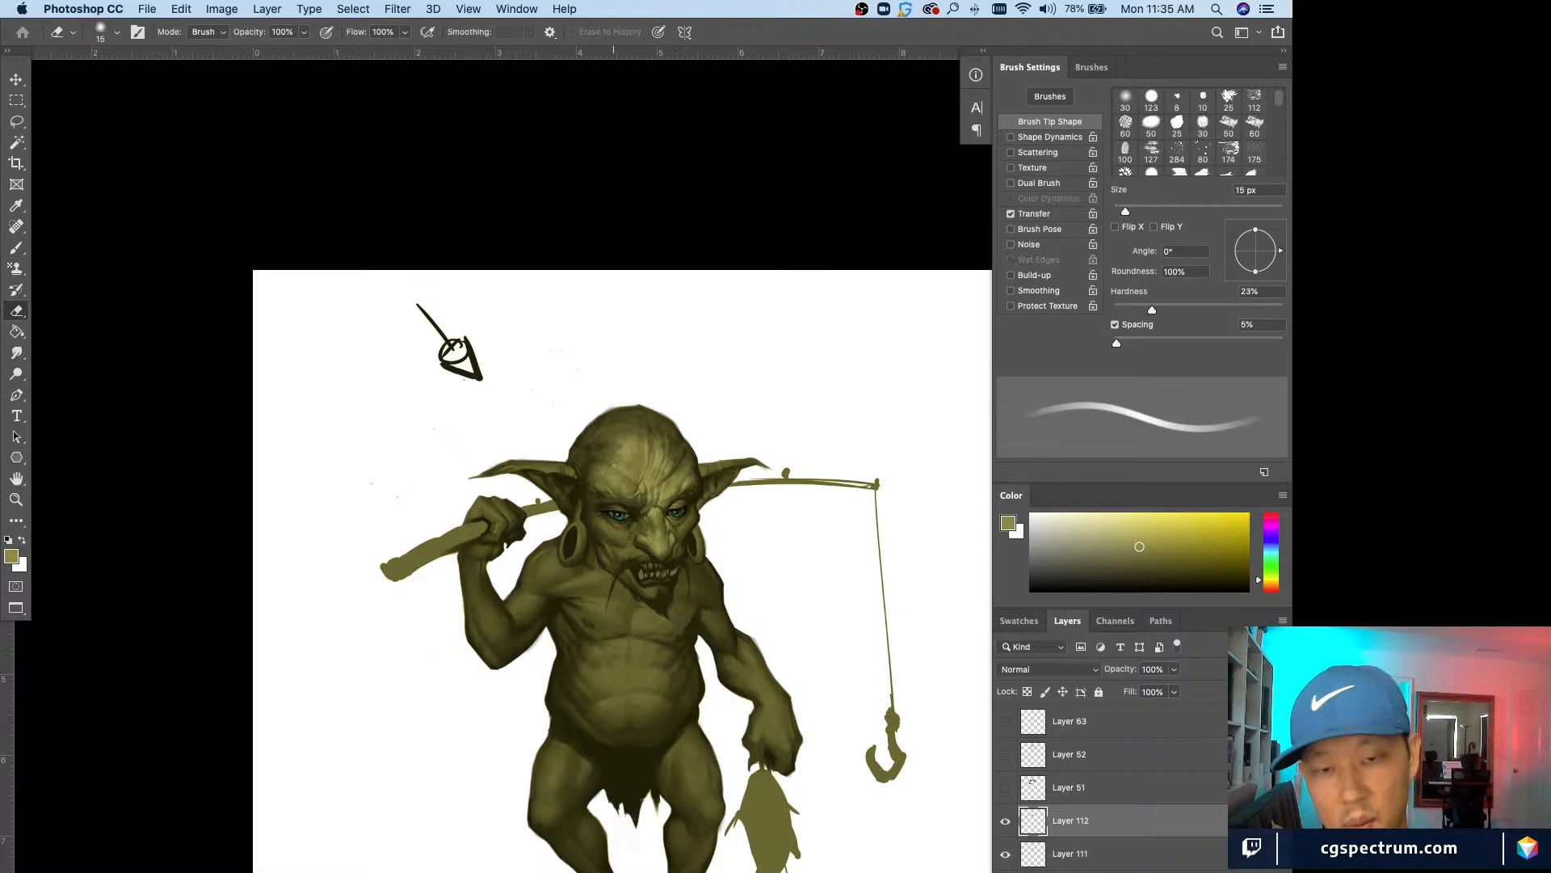
key("bracketright")
key("bracketright")
key("bracketright")
key("bracketright")
key("bracketright")
key("bracketright")
key("bracketright")
key("bracketright")
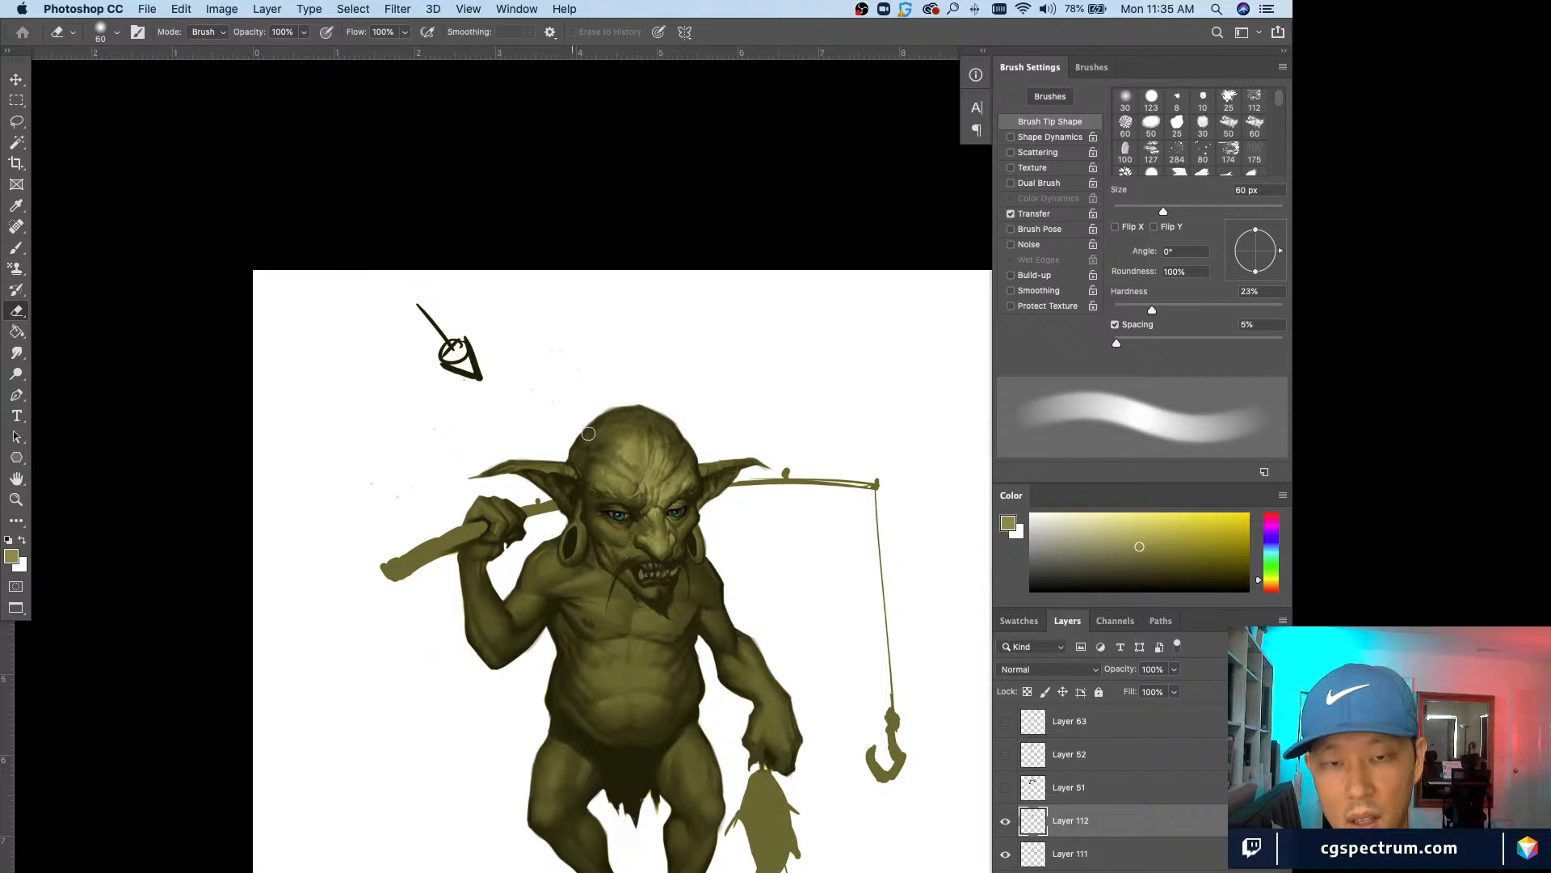
left_click(1005, 818)
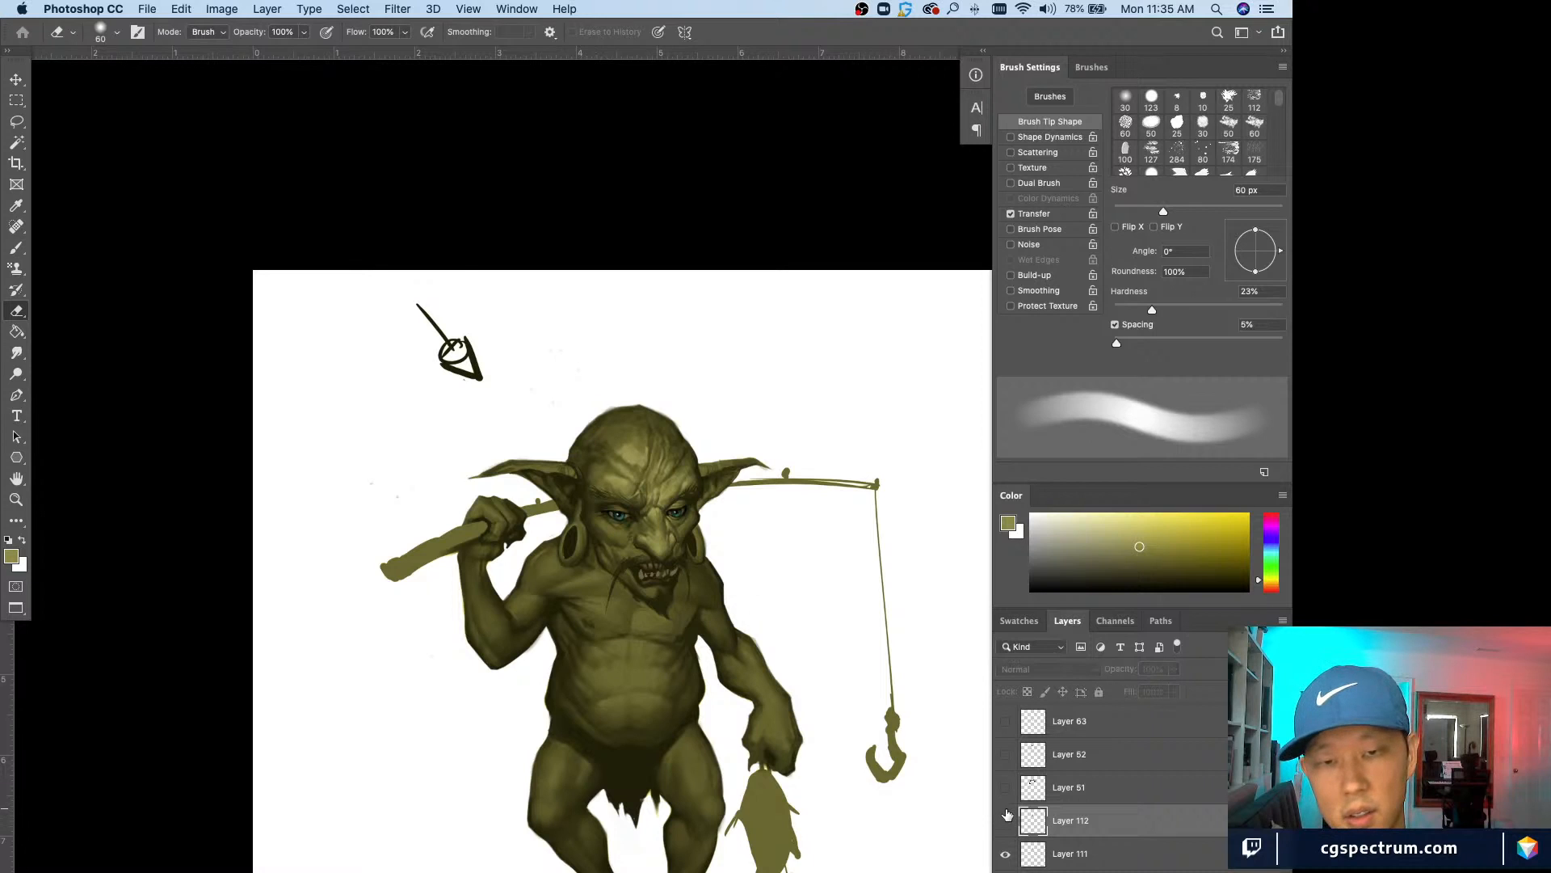
left_click(1006, 812)
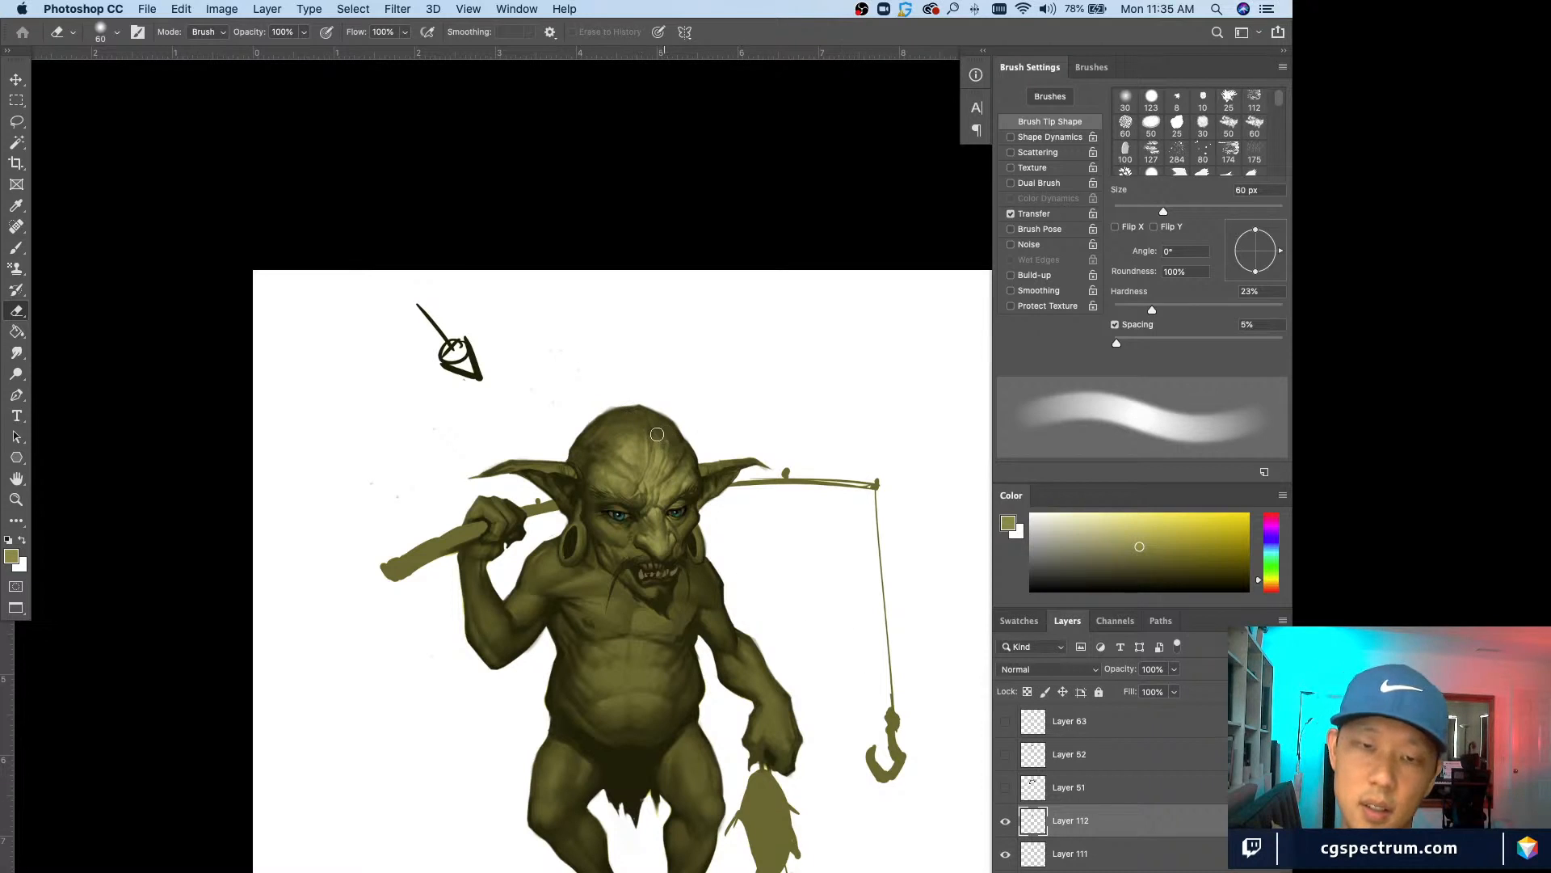
left_click(1005, 820)
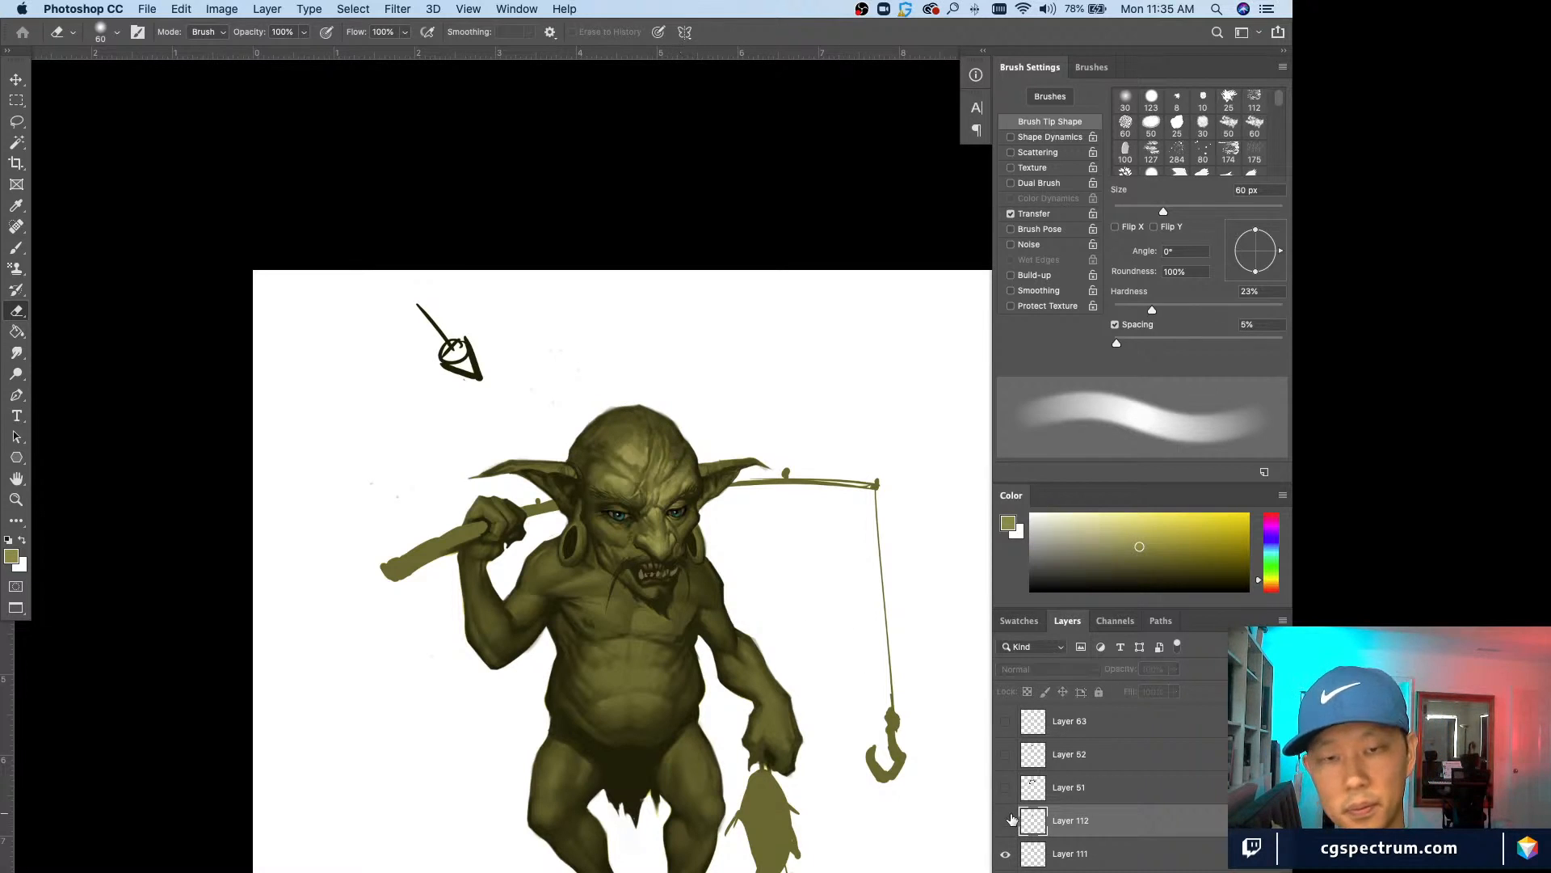
left_click(1005, 820)
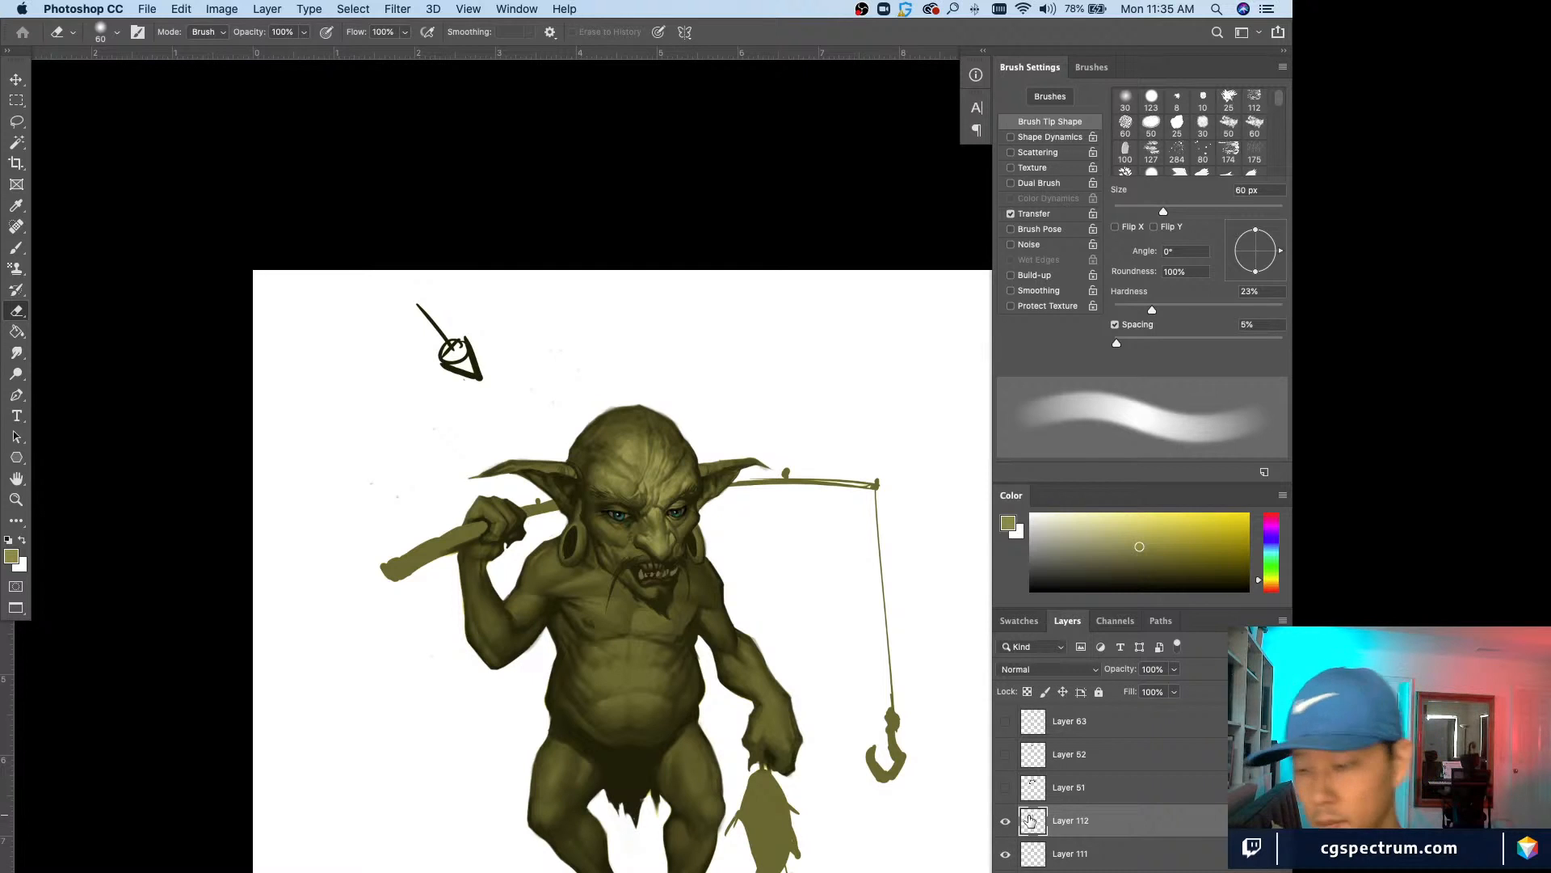
Step: Add a new layer above Layer 112 and paint fine sampled light olive accents below the goblin's right eye at 1 to 2 px
key("alt+shift+super+n")
key("b")
key("super+plus")
key("super+plus")
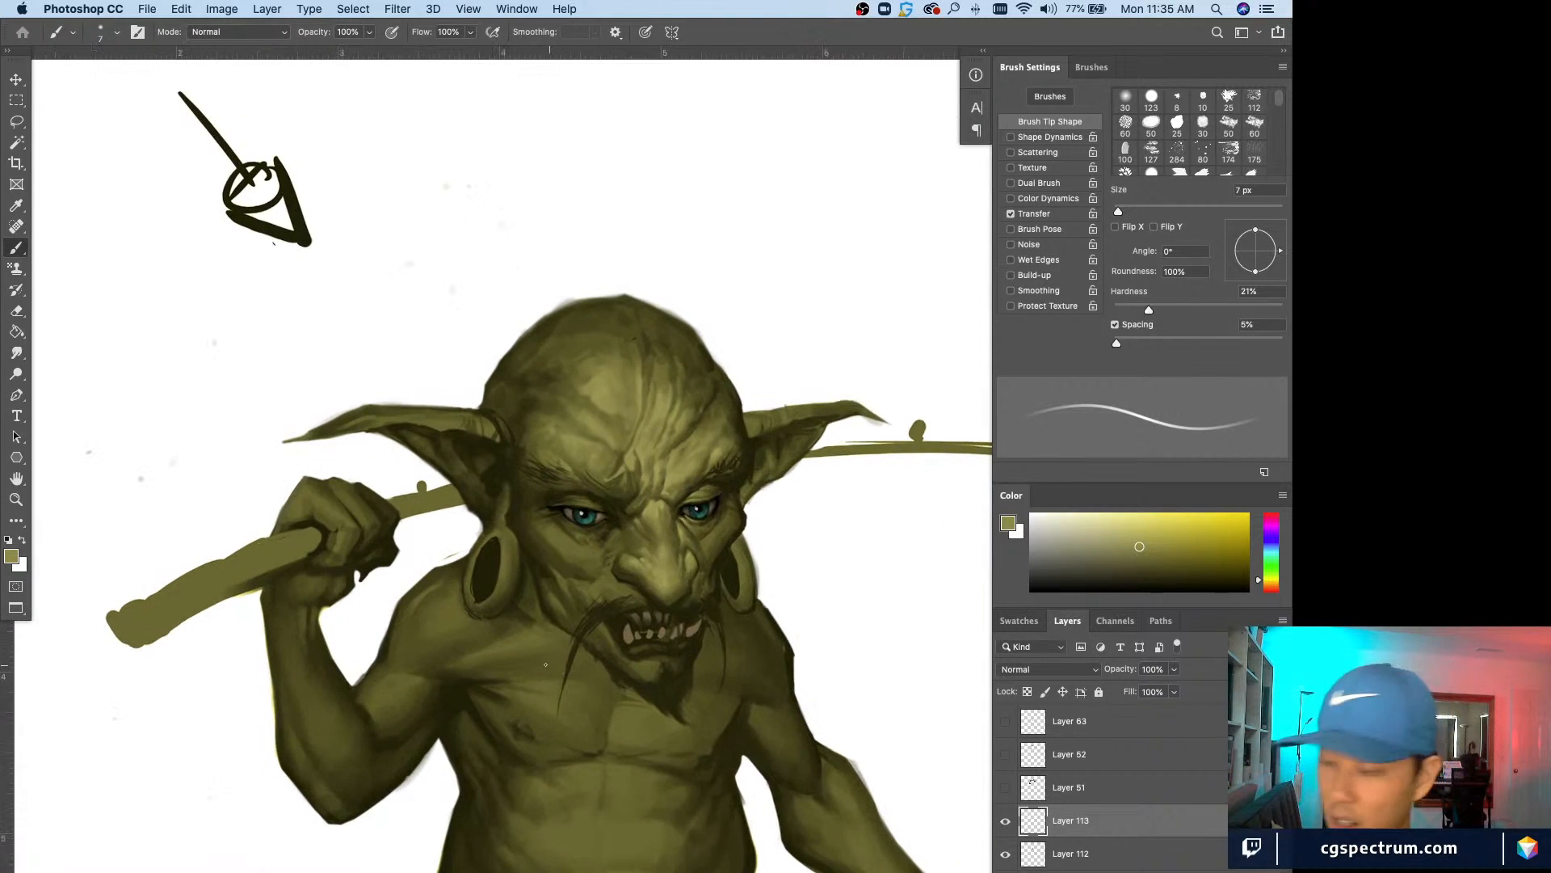
left_click(672, 477, "alt")
key("bracketleft")
key("bracketleft")
key("bracketleft")
key("bracketleft")
key("bracketleft")
key("bracketleft")
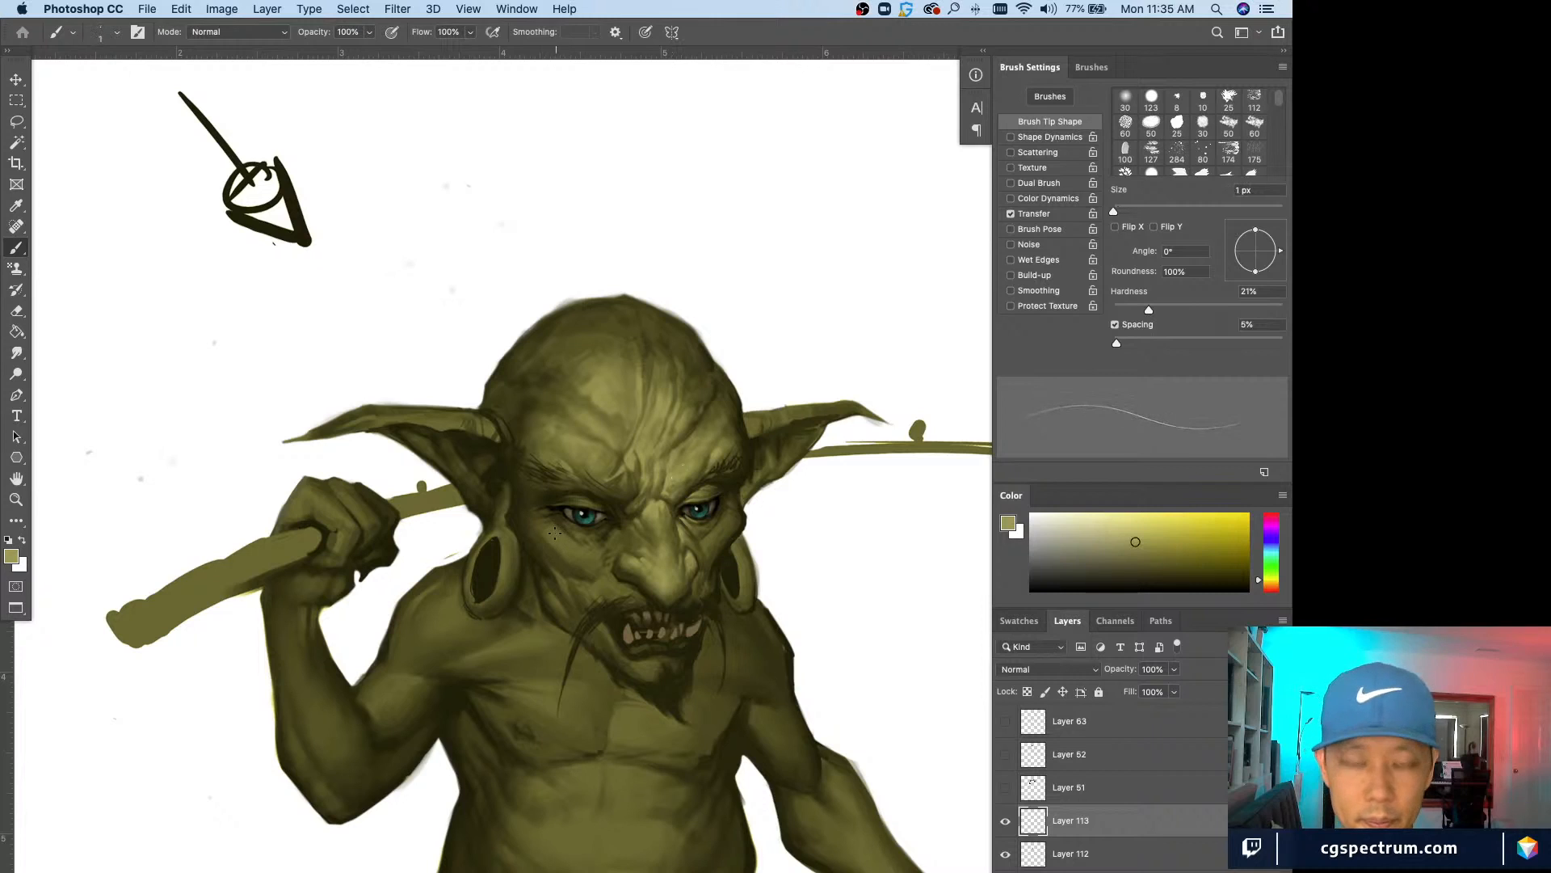
key("bracketright")
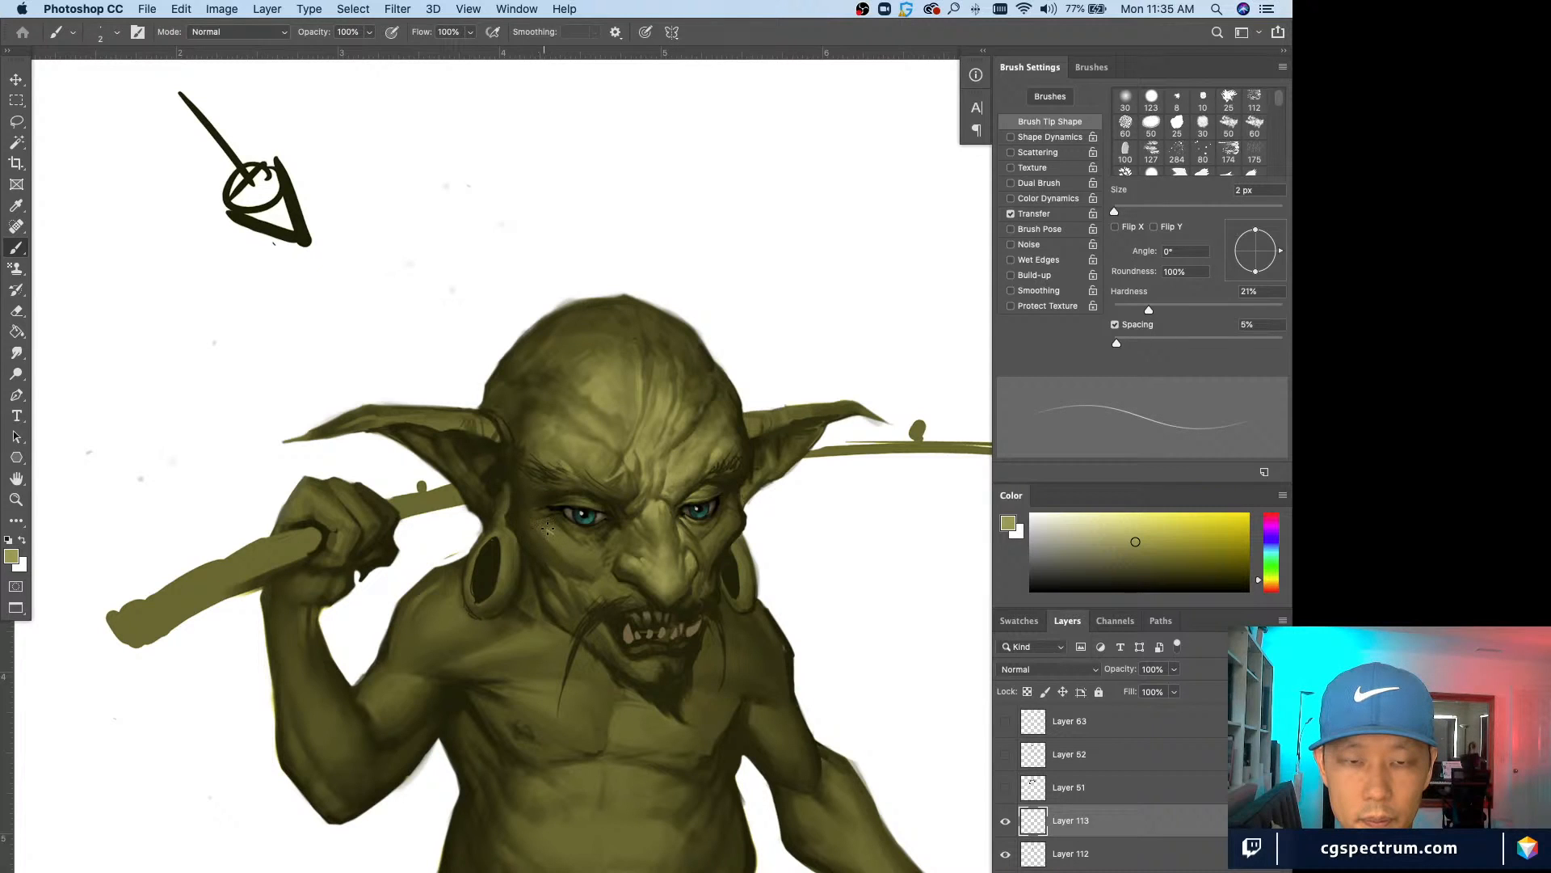
Step: Brighten the fold below the outer corner of the goblin's right eye at 6 px and soften it with a 25 px Eraser
key("bracketright")
key("bracketright")
key("bracketright")
key("bracketright")
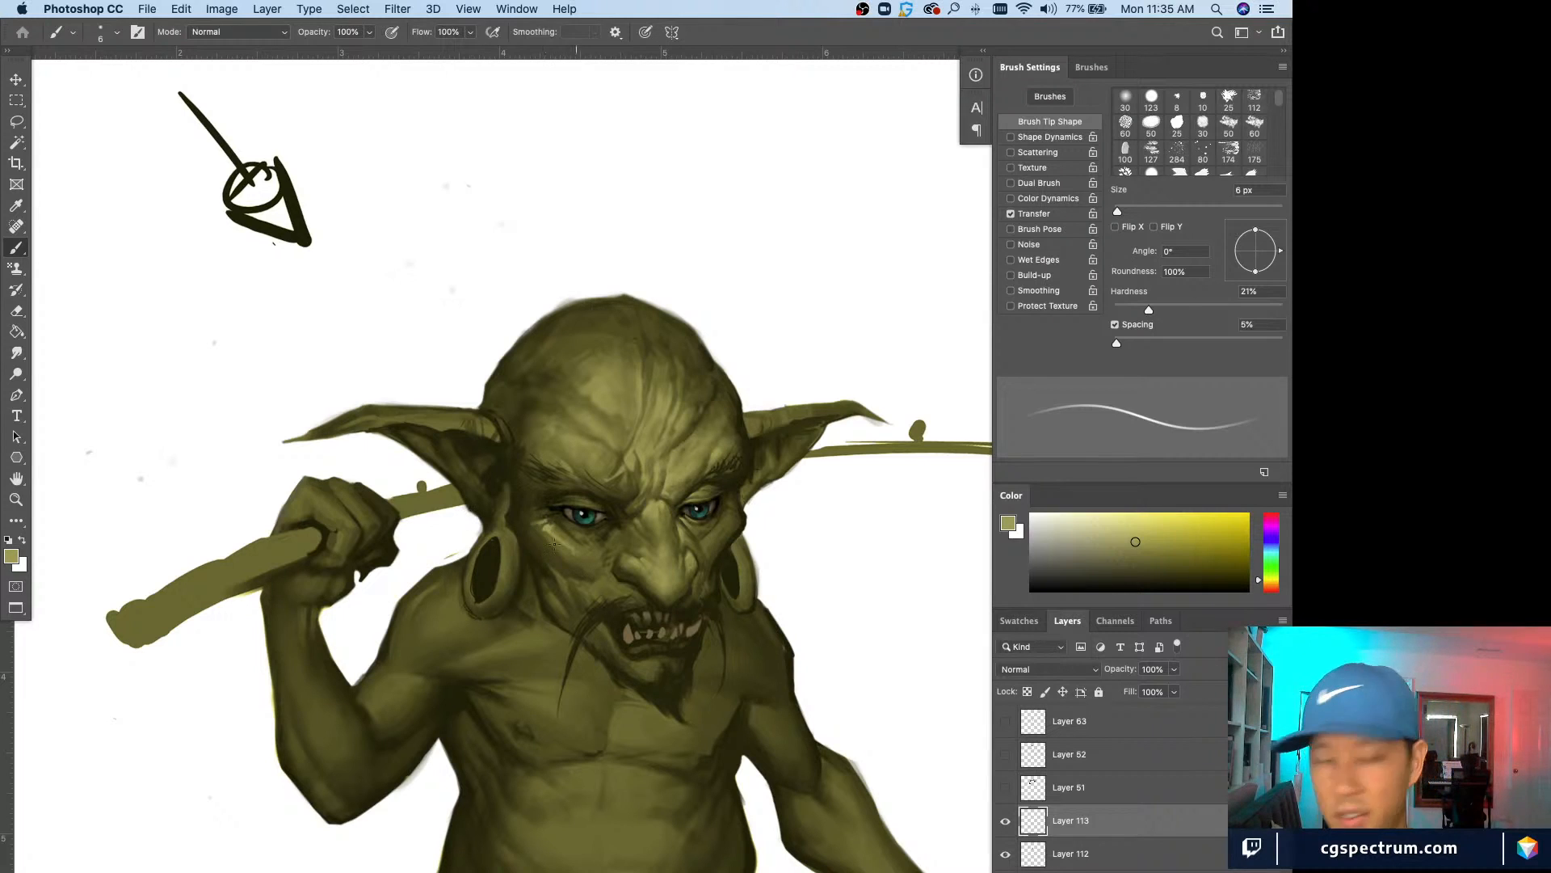
key("e")
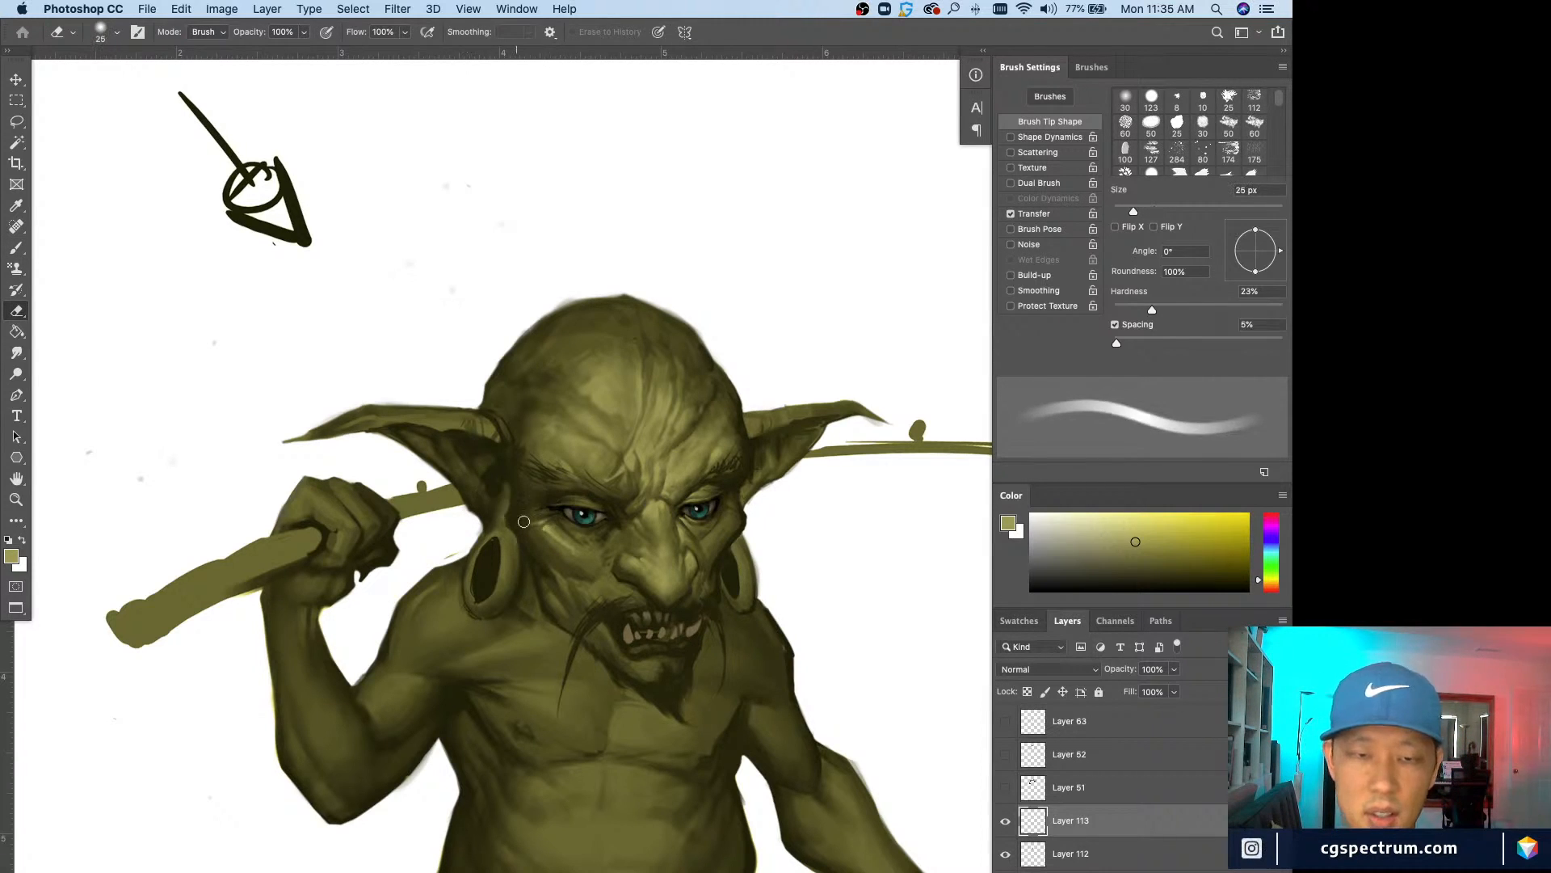
Step: Refine the crow's-feet highlights beside the goblin's right eye at 4 px, softening them with a 20 px Eraser
key("super+equal")
key("b")
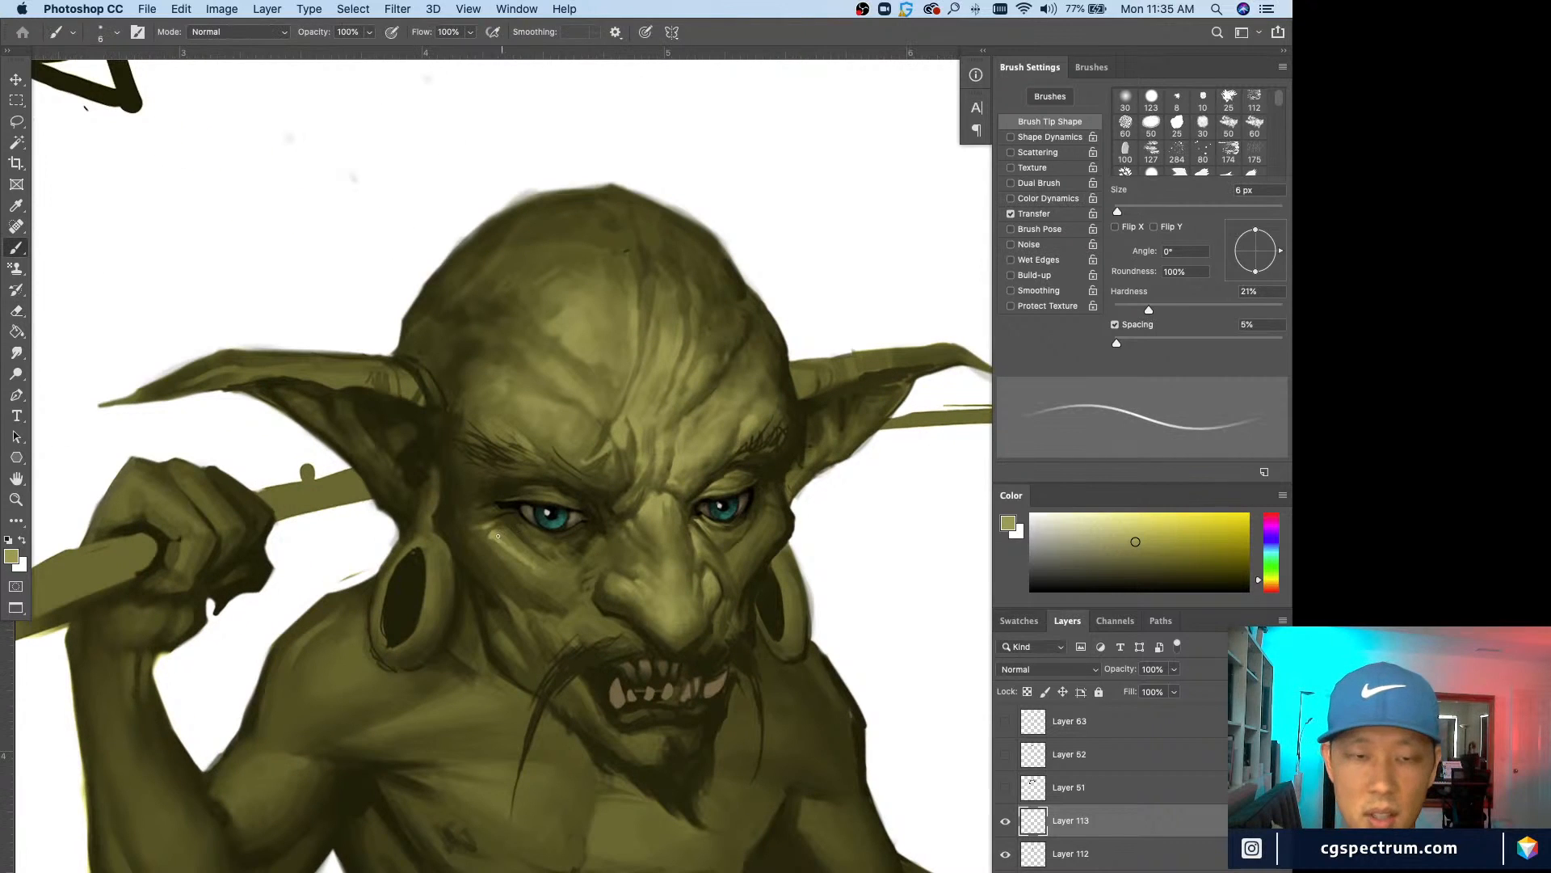
key("bracketleft")
key("bracketleft")
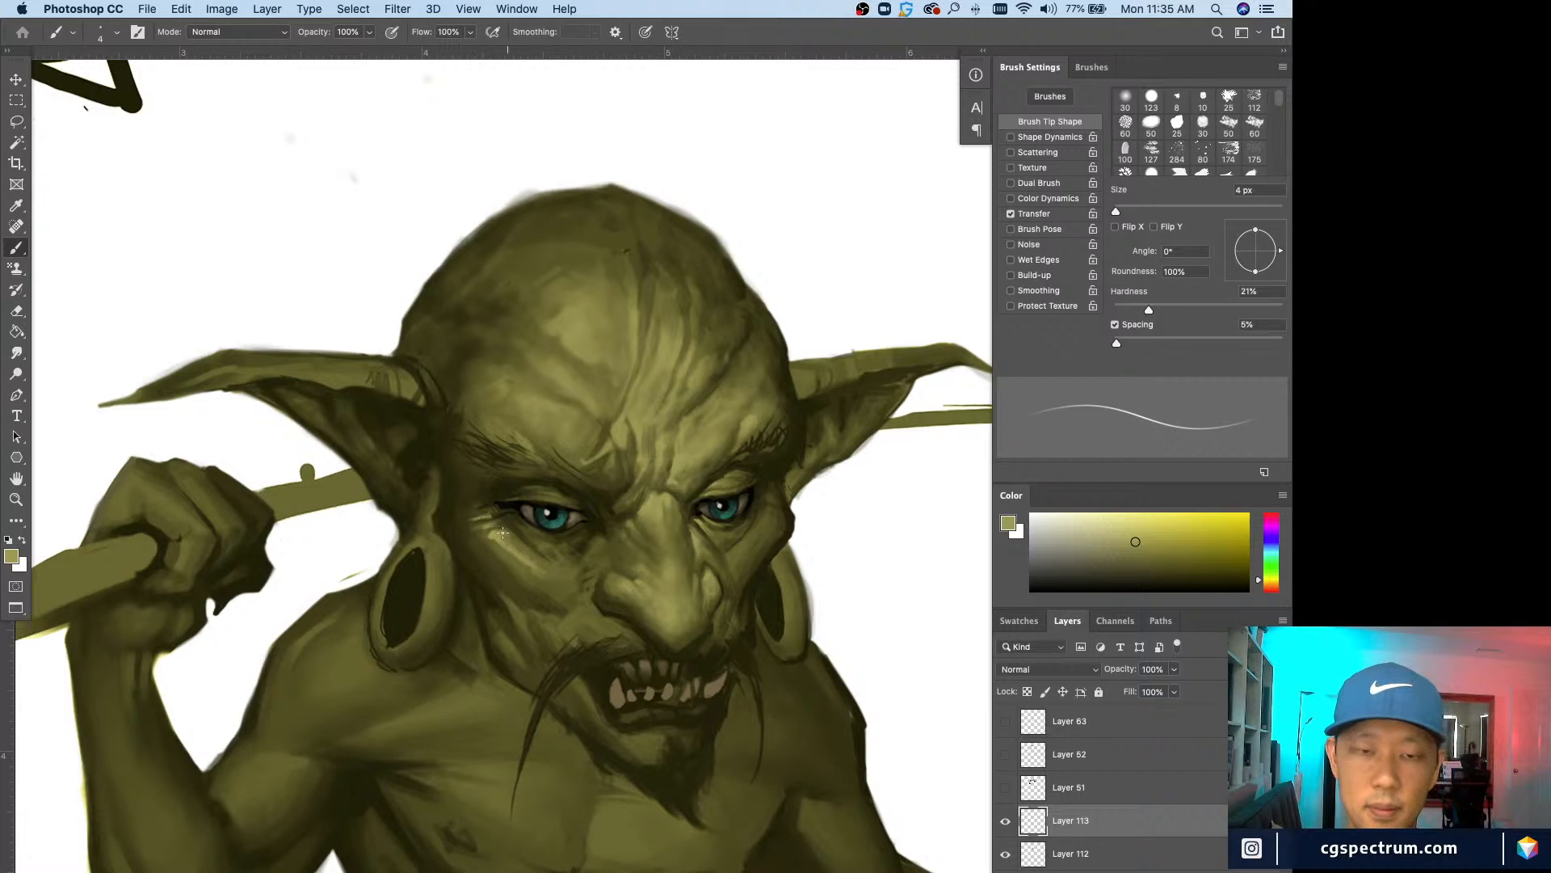
key("e")
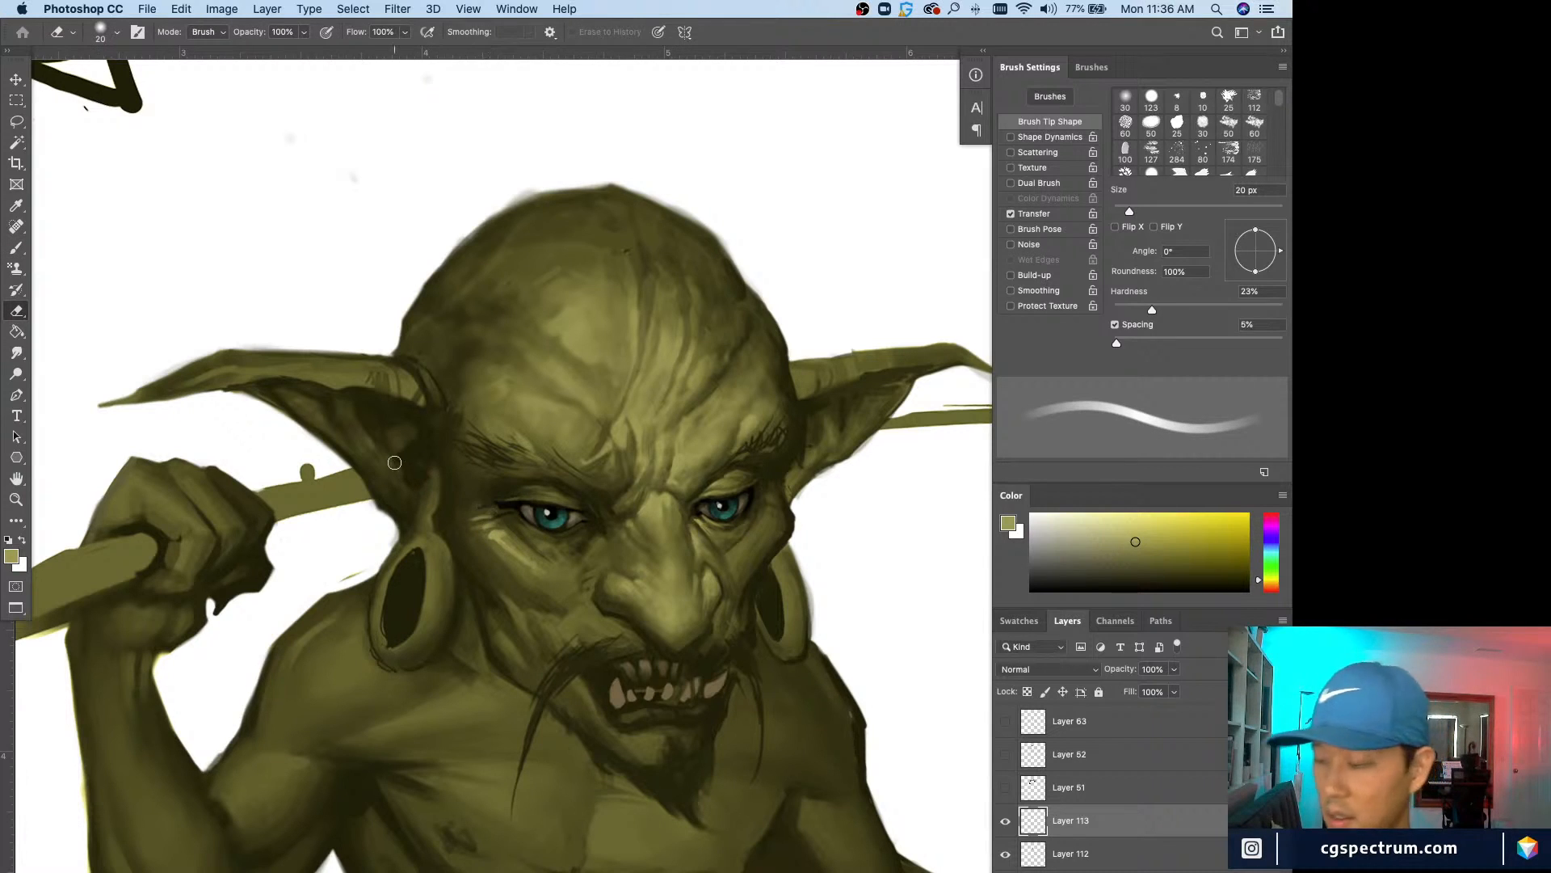
Step: Paint small light wrinkles near the inner corner of the goblin's right eye at 3 px and soften them with a 20 px Eraser
key("b")
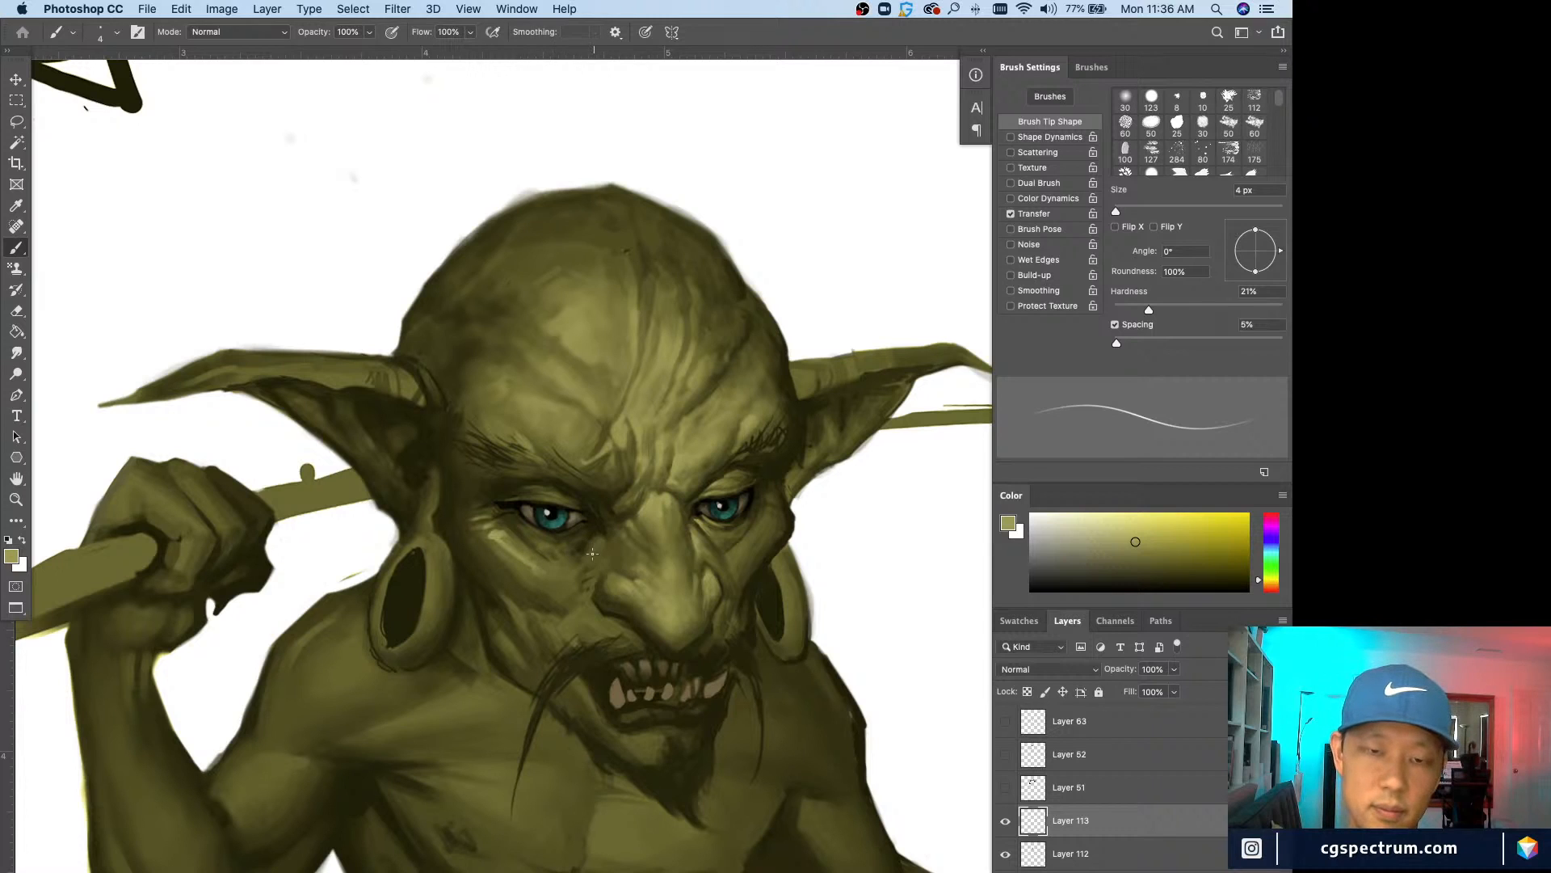
key("bracketleft")
scroll(558, 566, "up", 1)
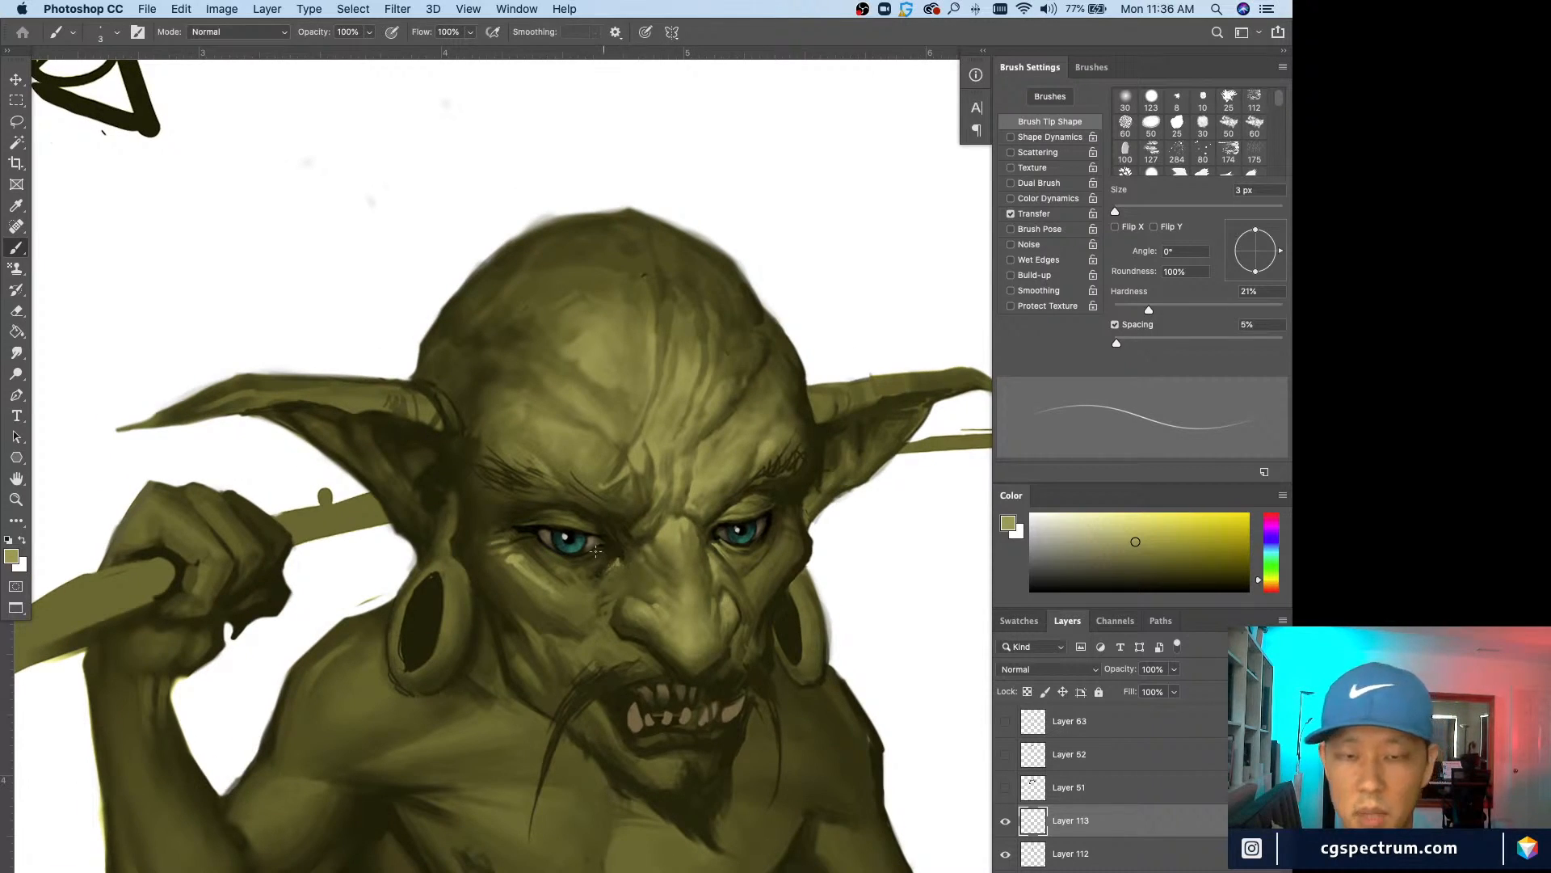
key("e")
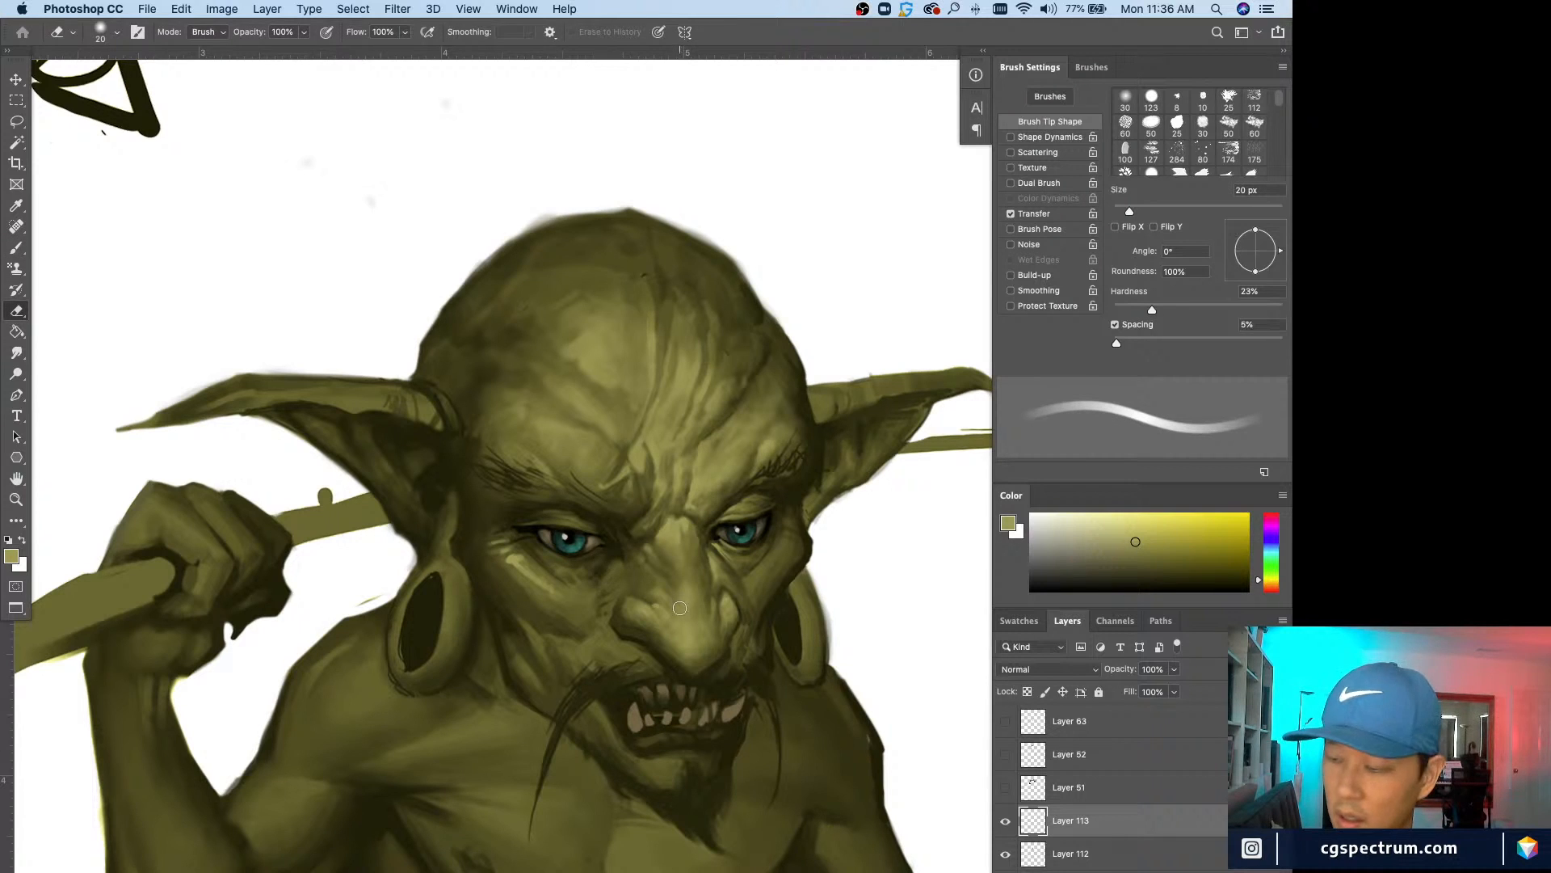
Step: Add sampled light olive skin strokes under the right eye at 4 px and beside the nose bridge at 8 px, softening with a 20 px Eraser
key("b")
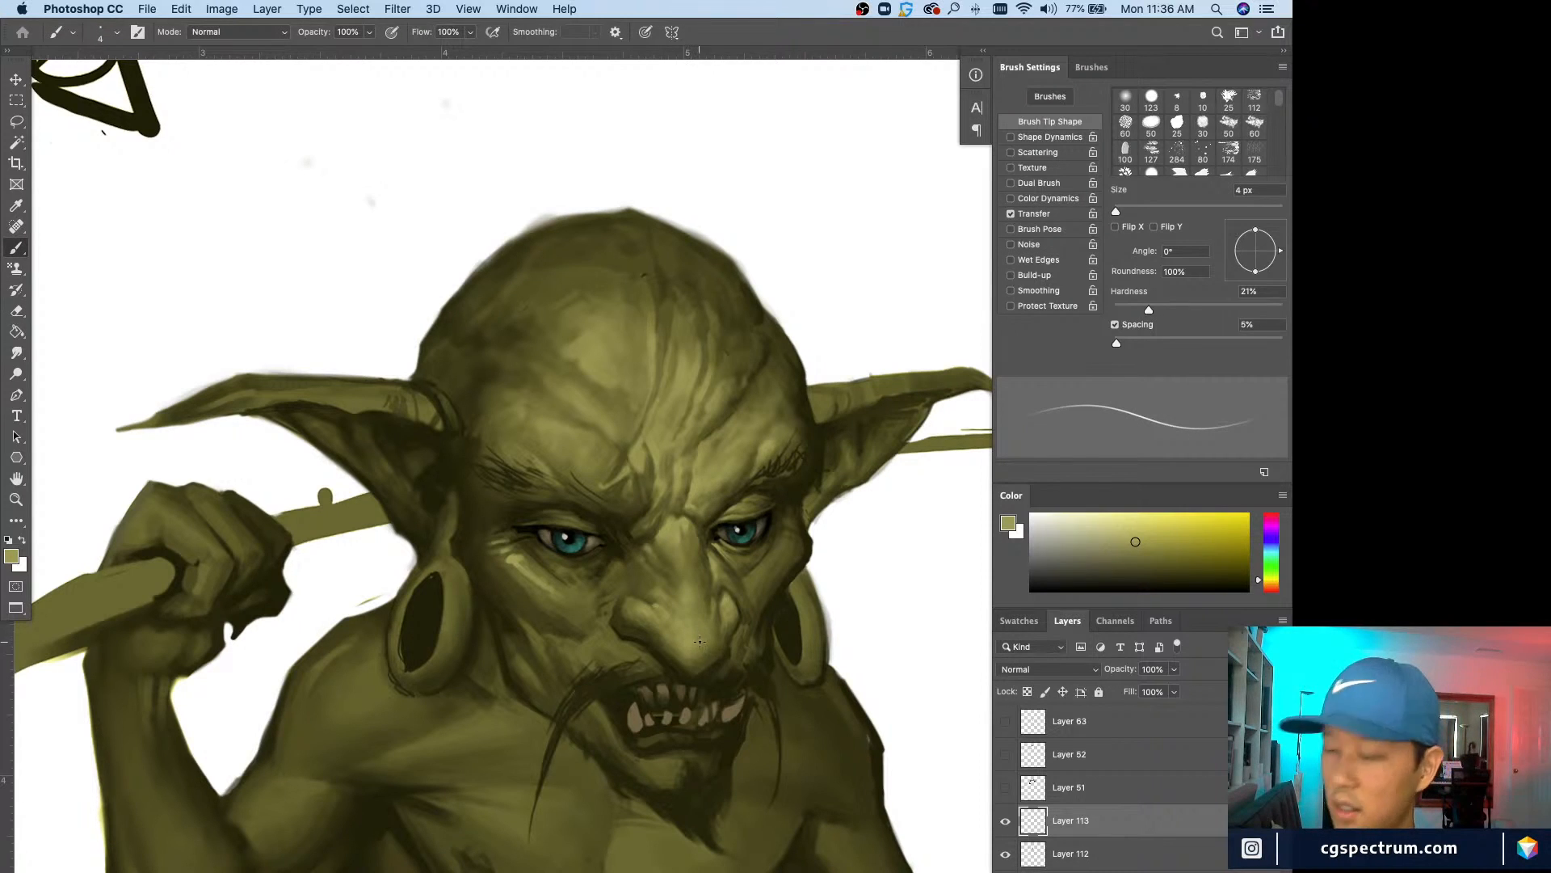
scroll(727, 638, "left", 1)
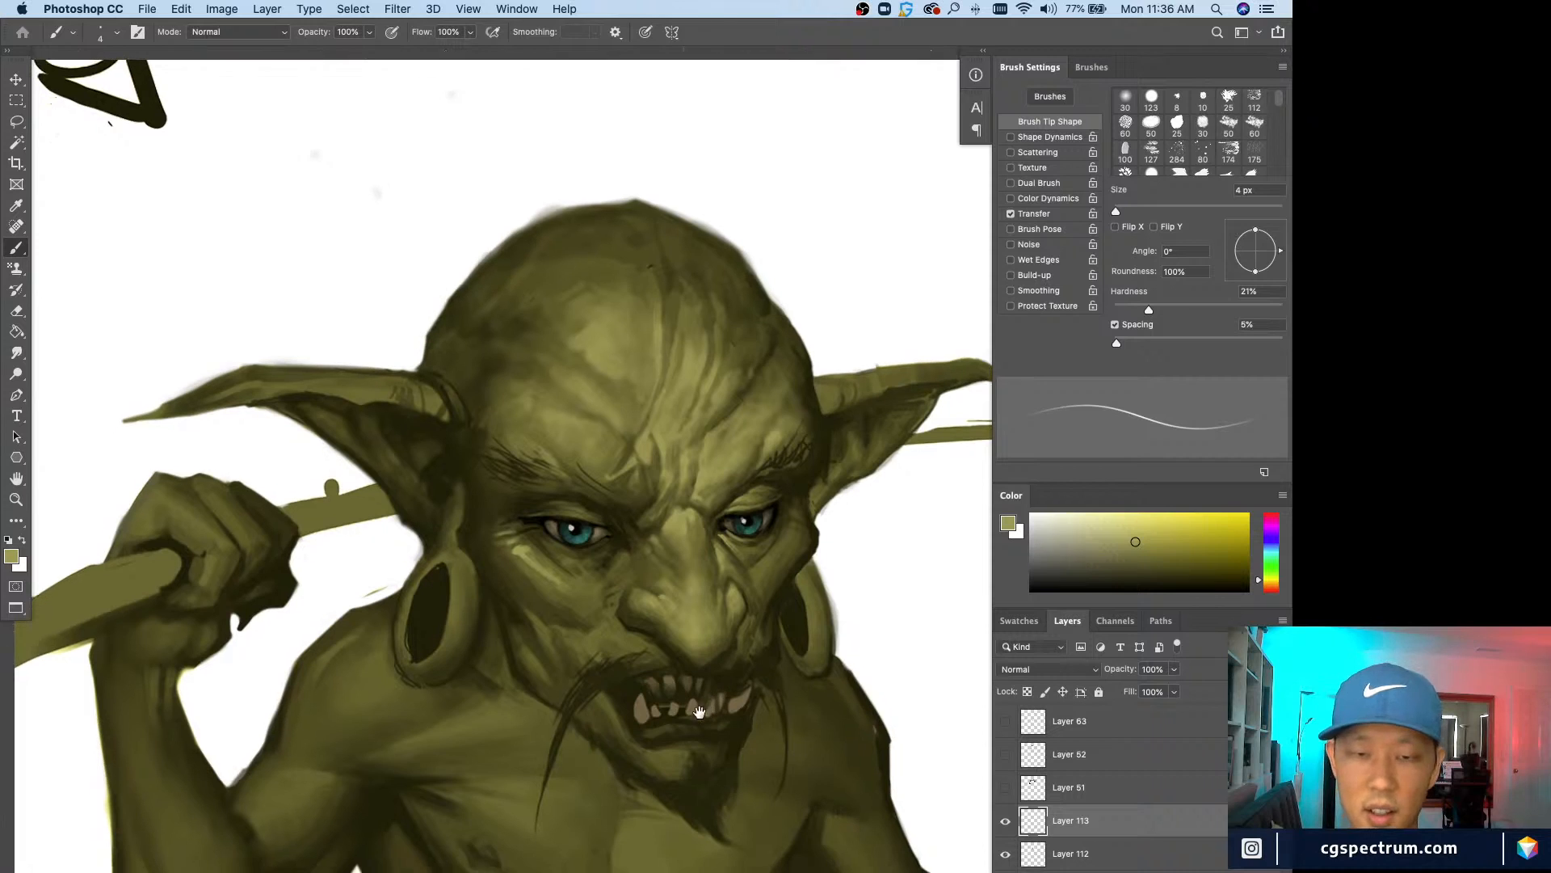
left_click(567, 594, "alt")
left_click(511, 542, "alt")
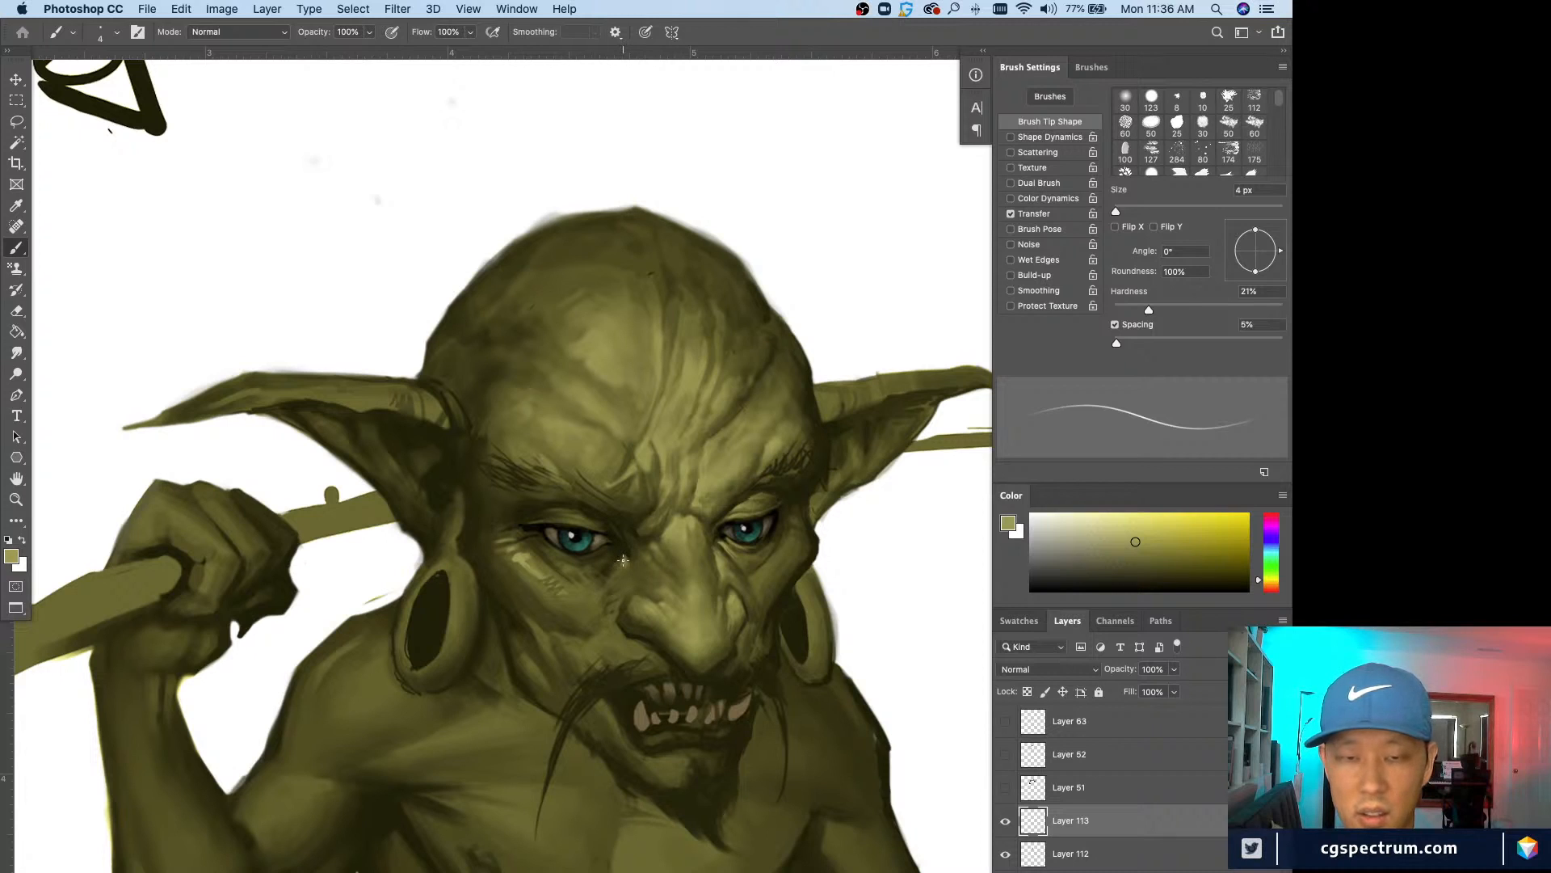
key("bracketright")
key("bracketright")
key("bracketright")
key("bracketright")
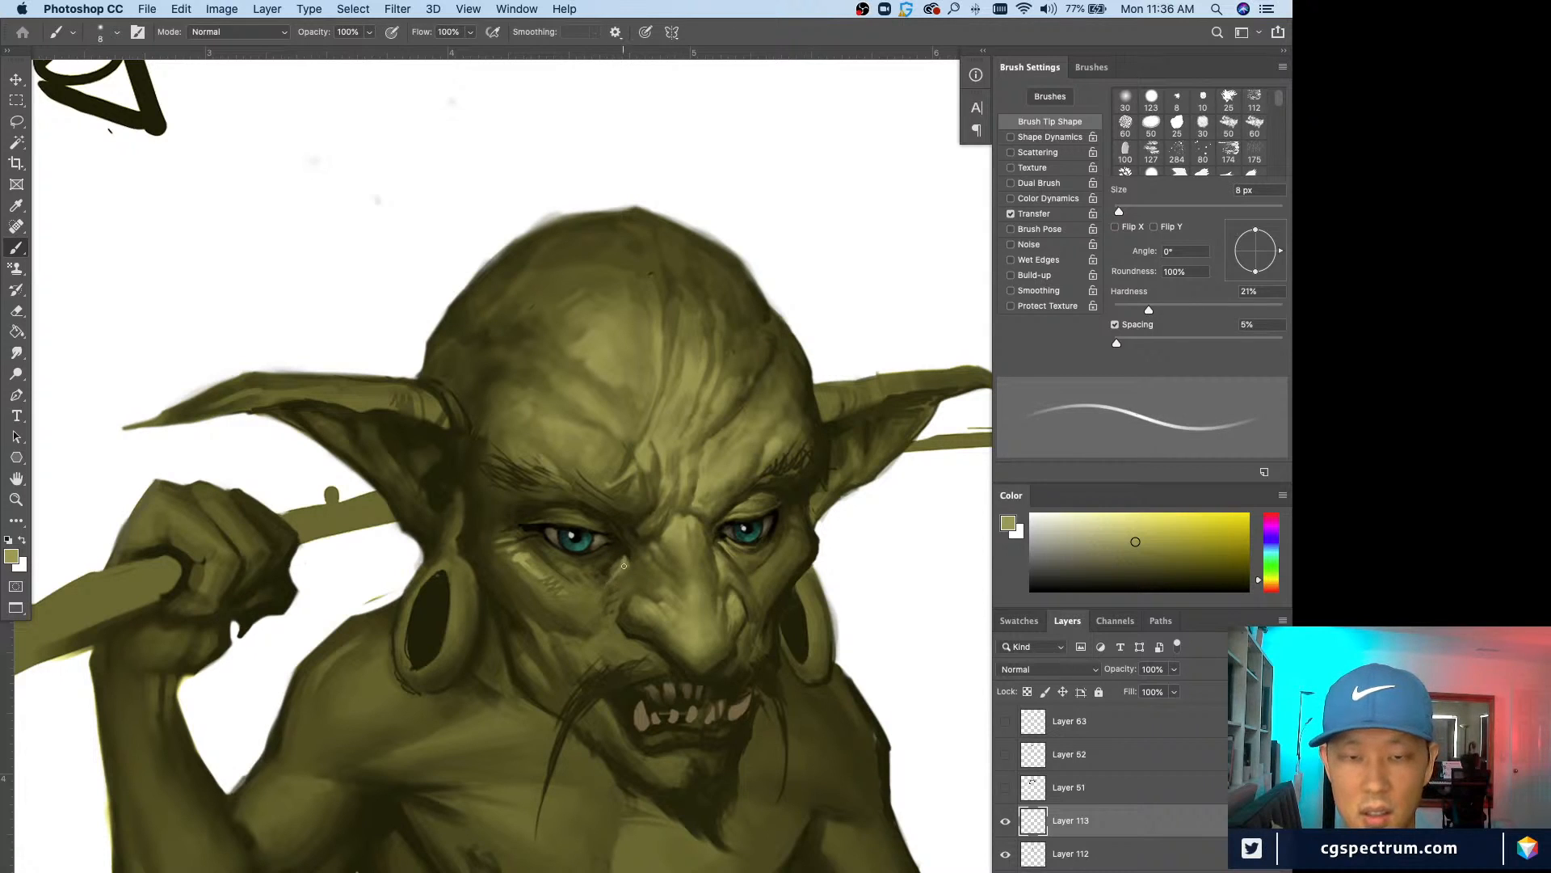
key("e")
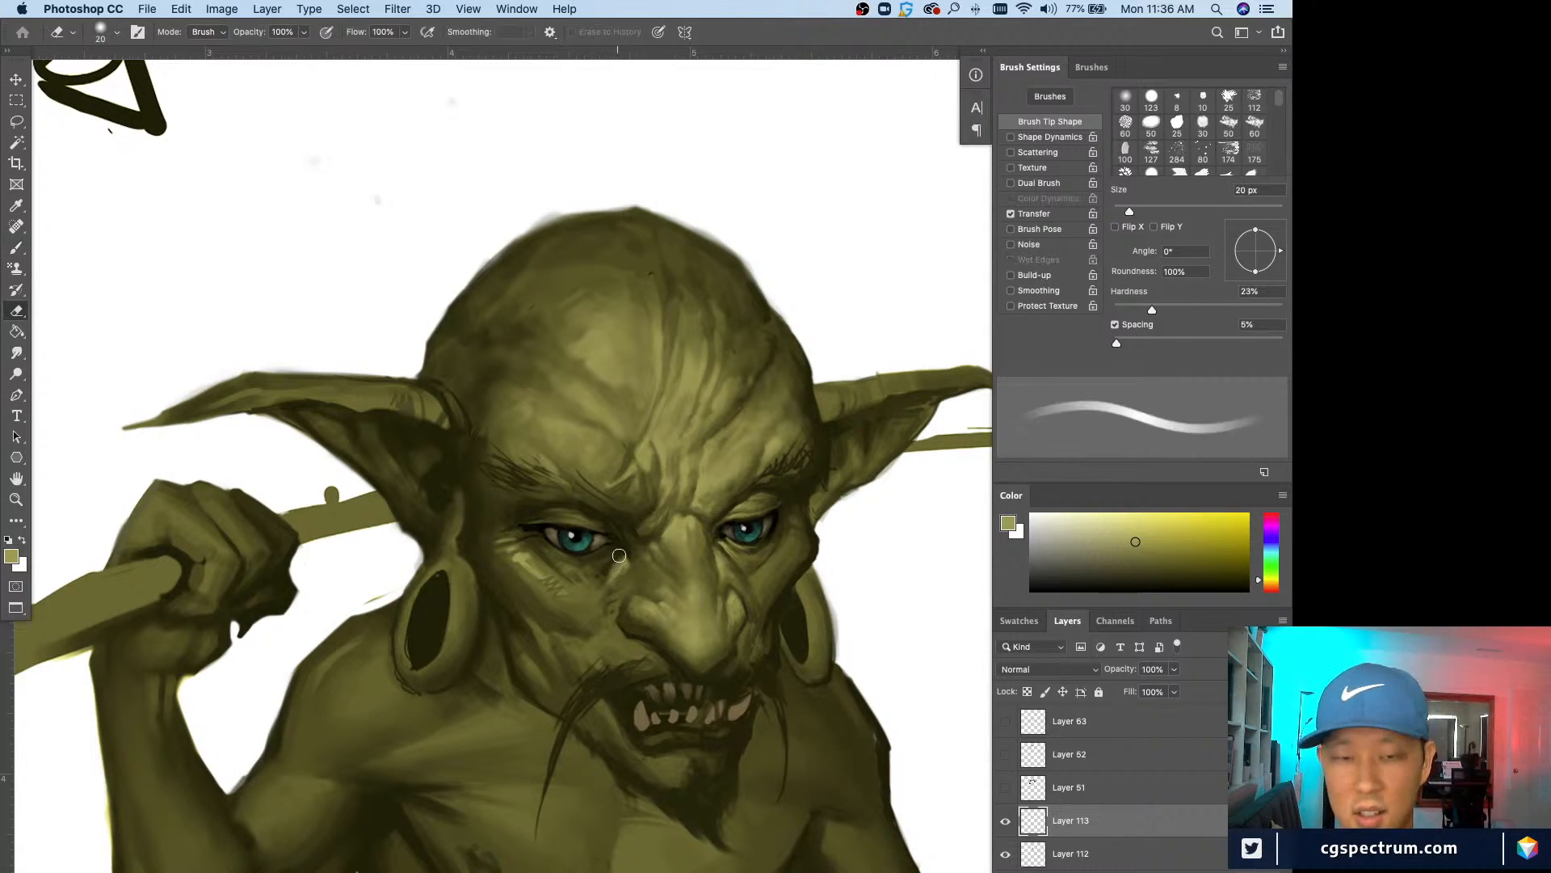
key("b")
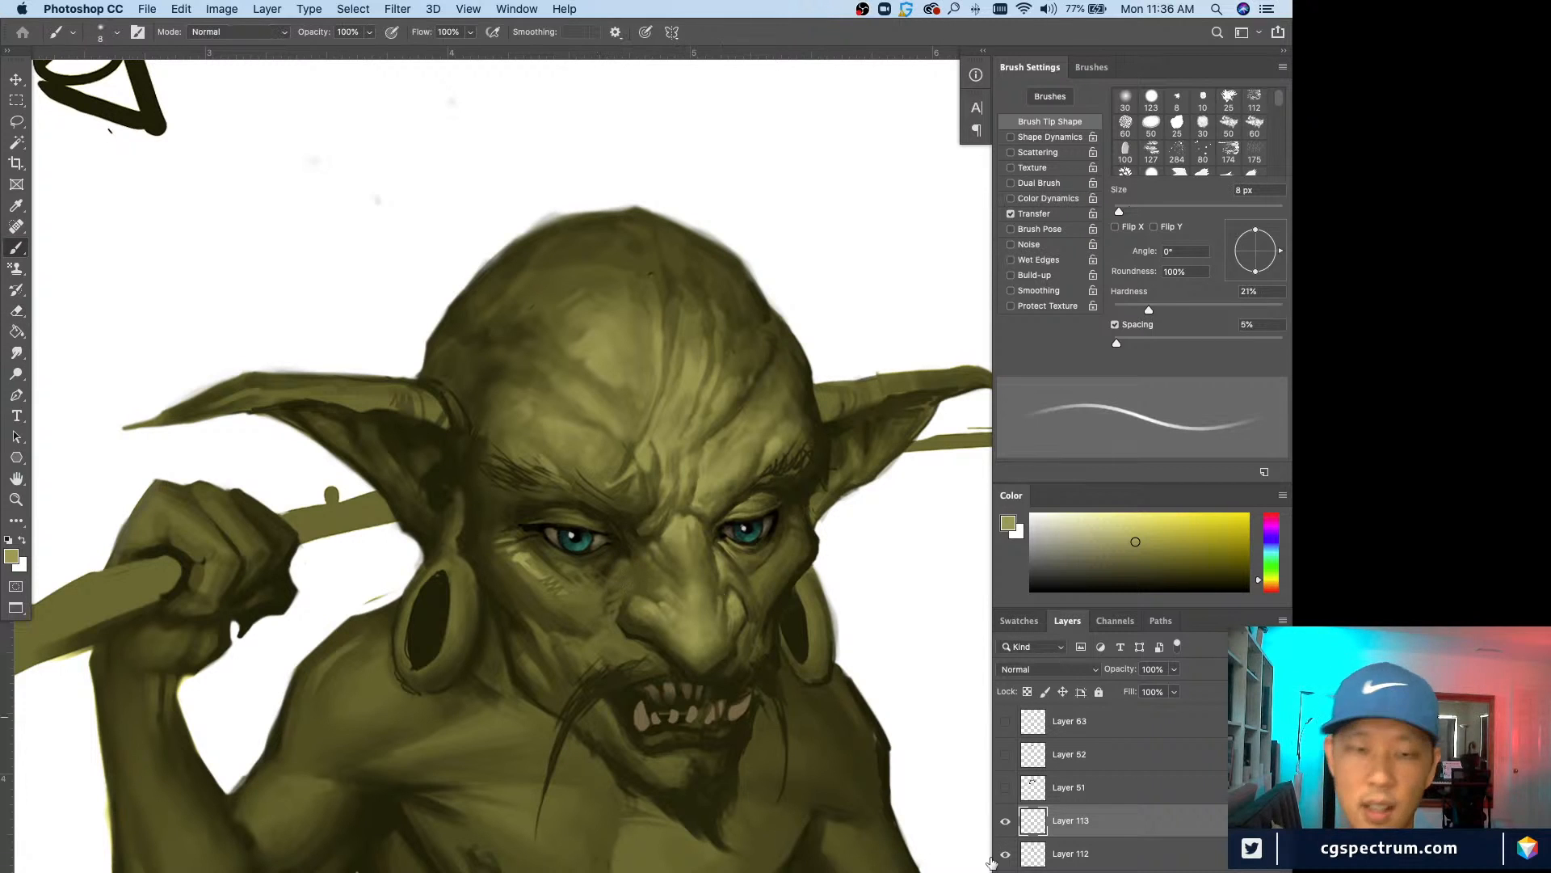
key("super+equal")
key("super+minus")
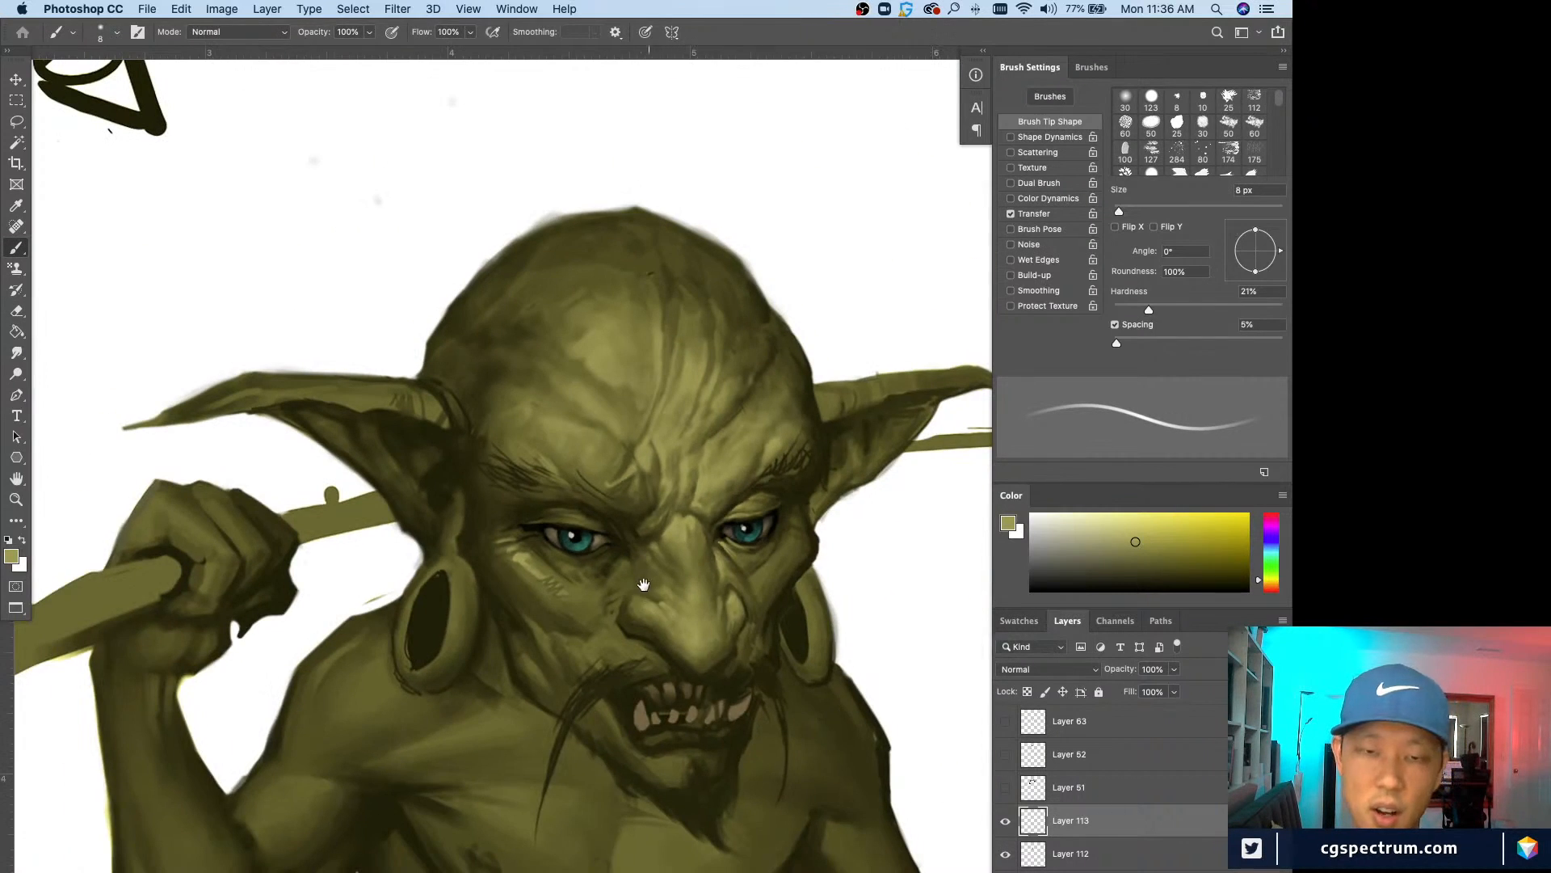
left_click_drag(645, 584, 663, 673)
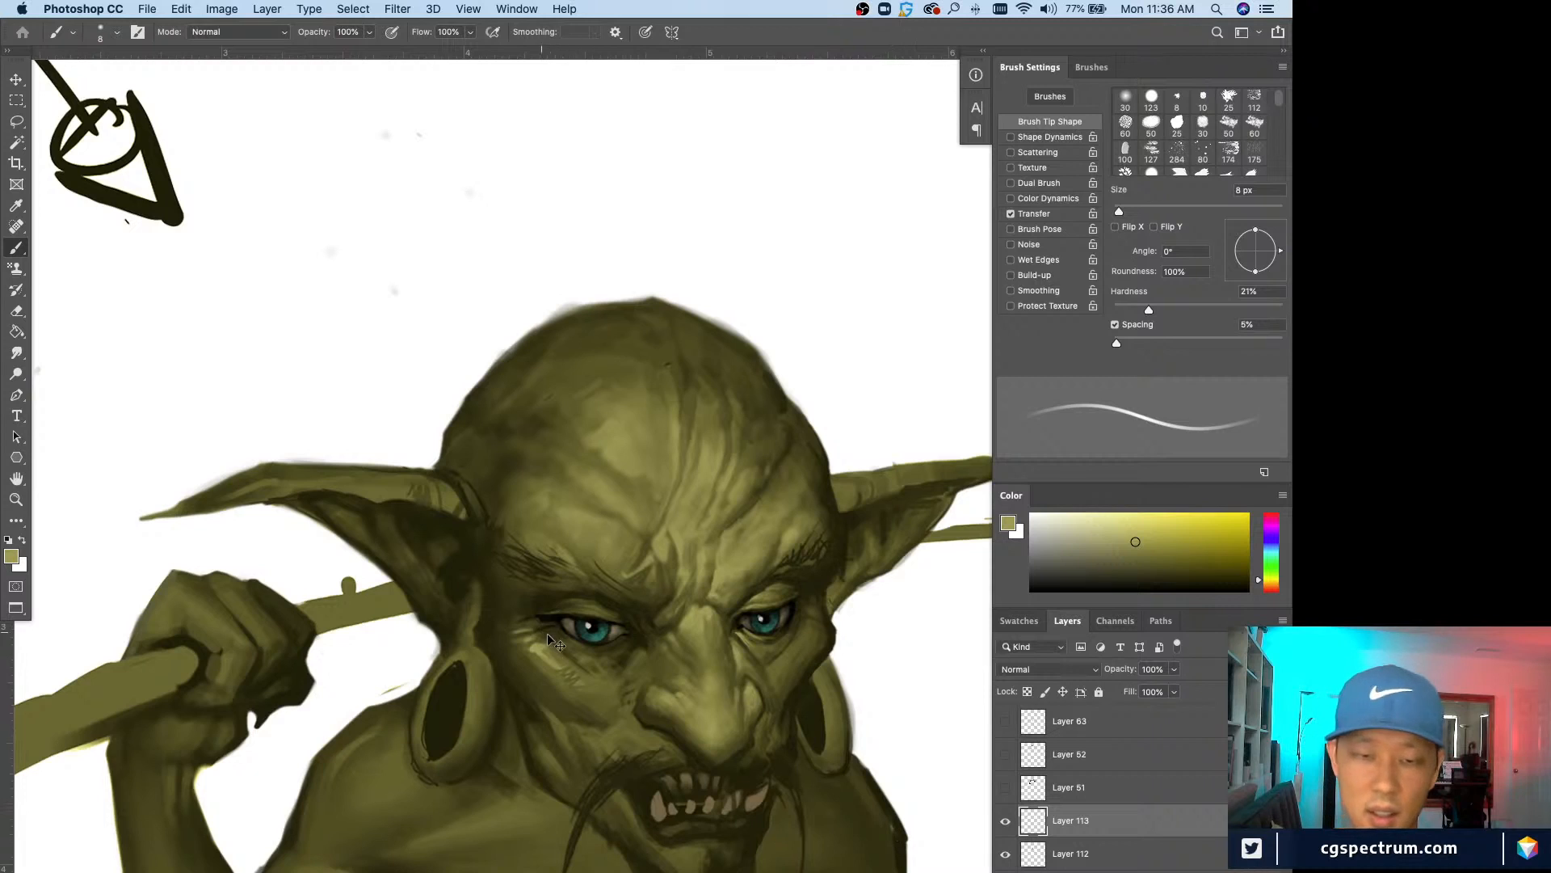
key("super+equal")
key("super+minus")
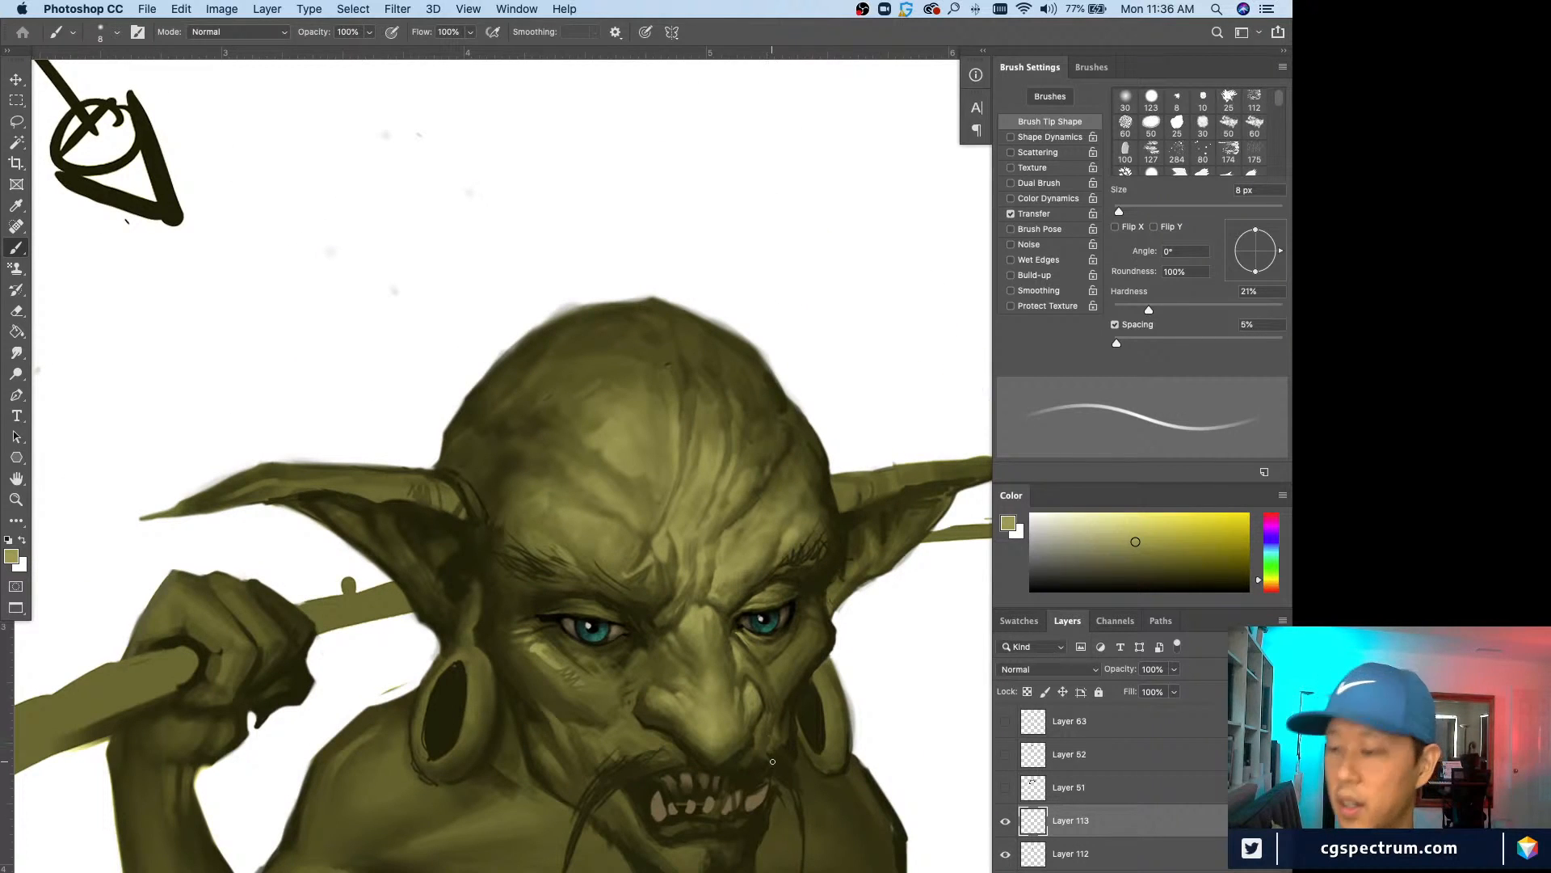
Step: Paint a thin light olive highlight on the goblin's right upper eyelid at 1 px and soften it with a 15 px Eraser
key("super+equal")
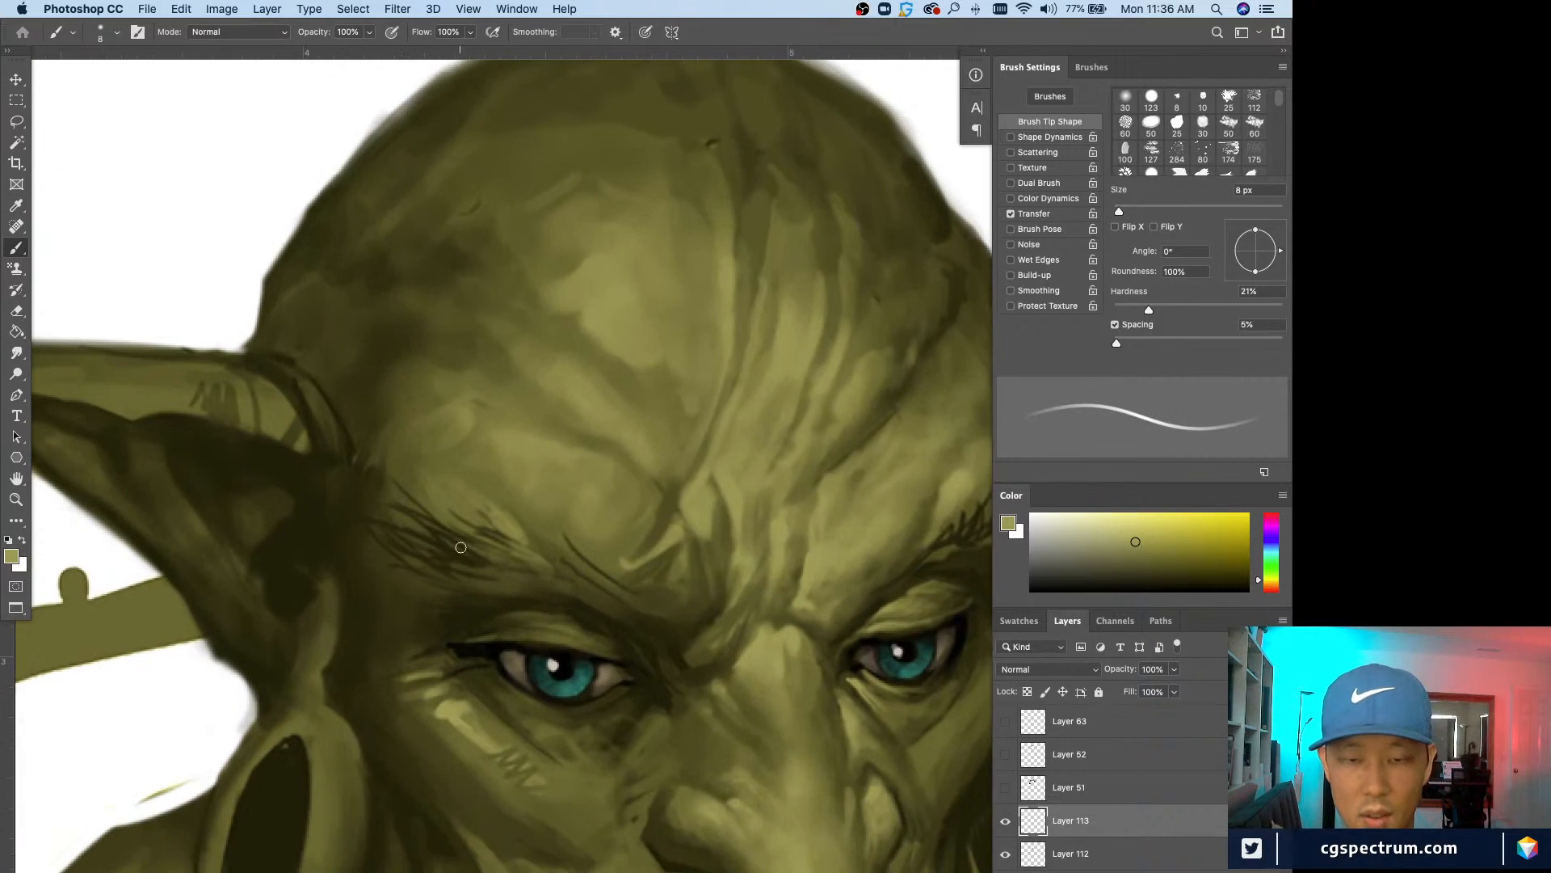
key("super+minus")
key("bracketleft")
key("bracketleft")
key("bracketleft")
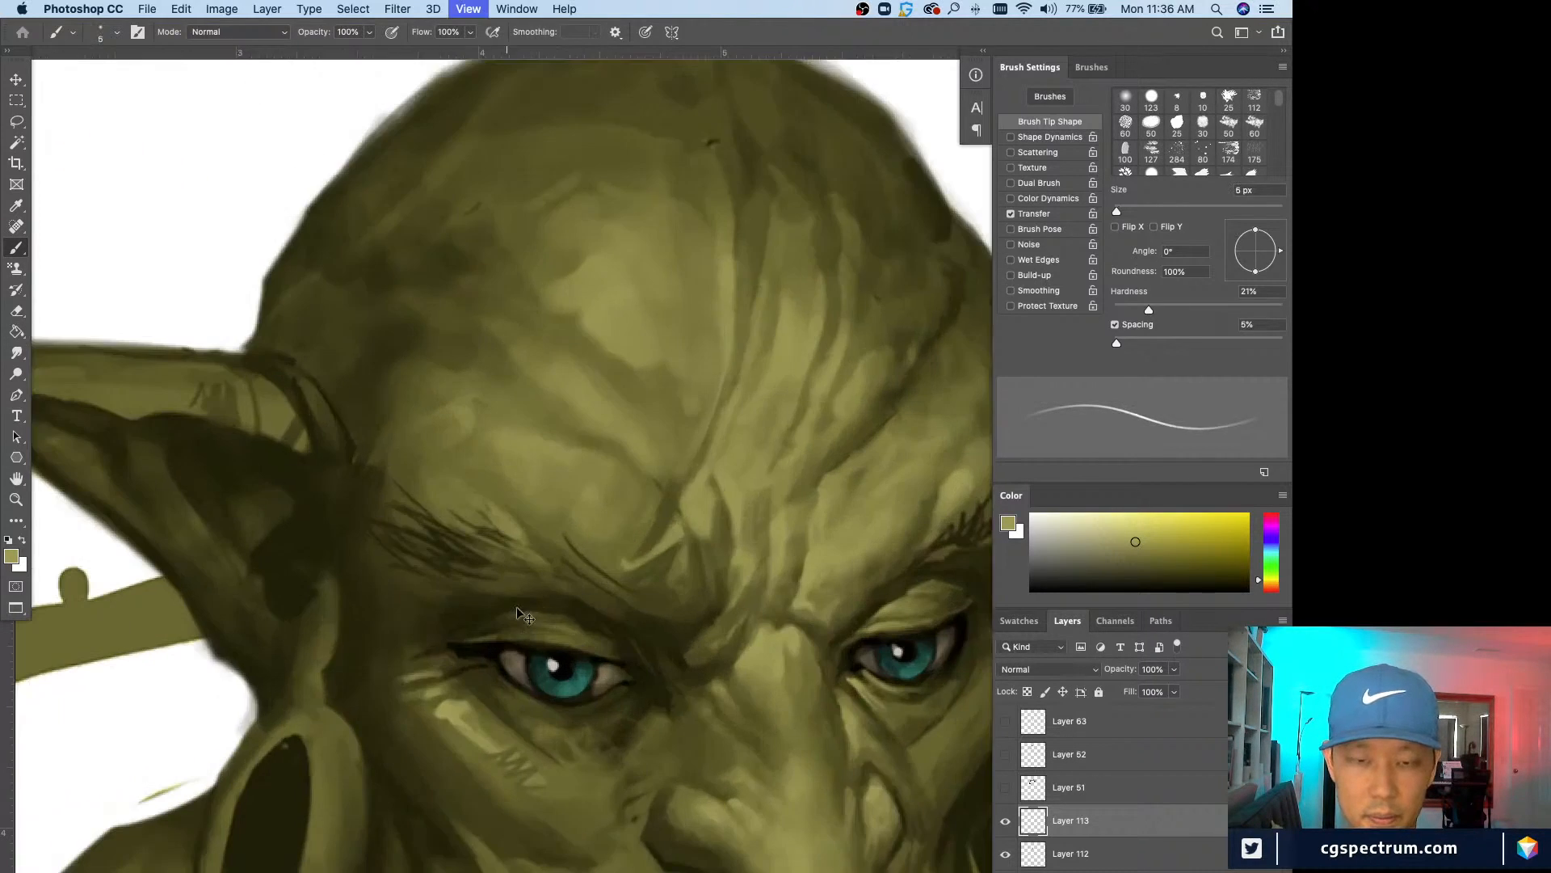
key("super+equal")
key("bracketleft")
key("bracketleft")
key("bracketleft")
key("bracketleft")
mouse_move(537, 619)
left_mouse_down()
mouse_move(506, 617)
mouse_move(563, 616)
mouse_move(516, 615)
mouse_move(547, 623)
left_mouse_up()
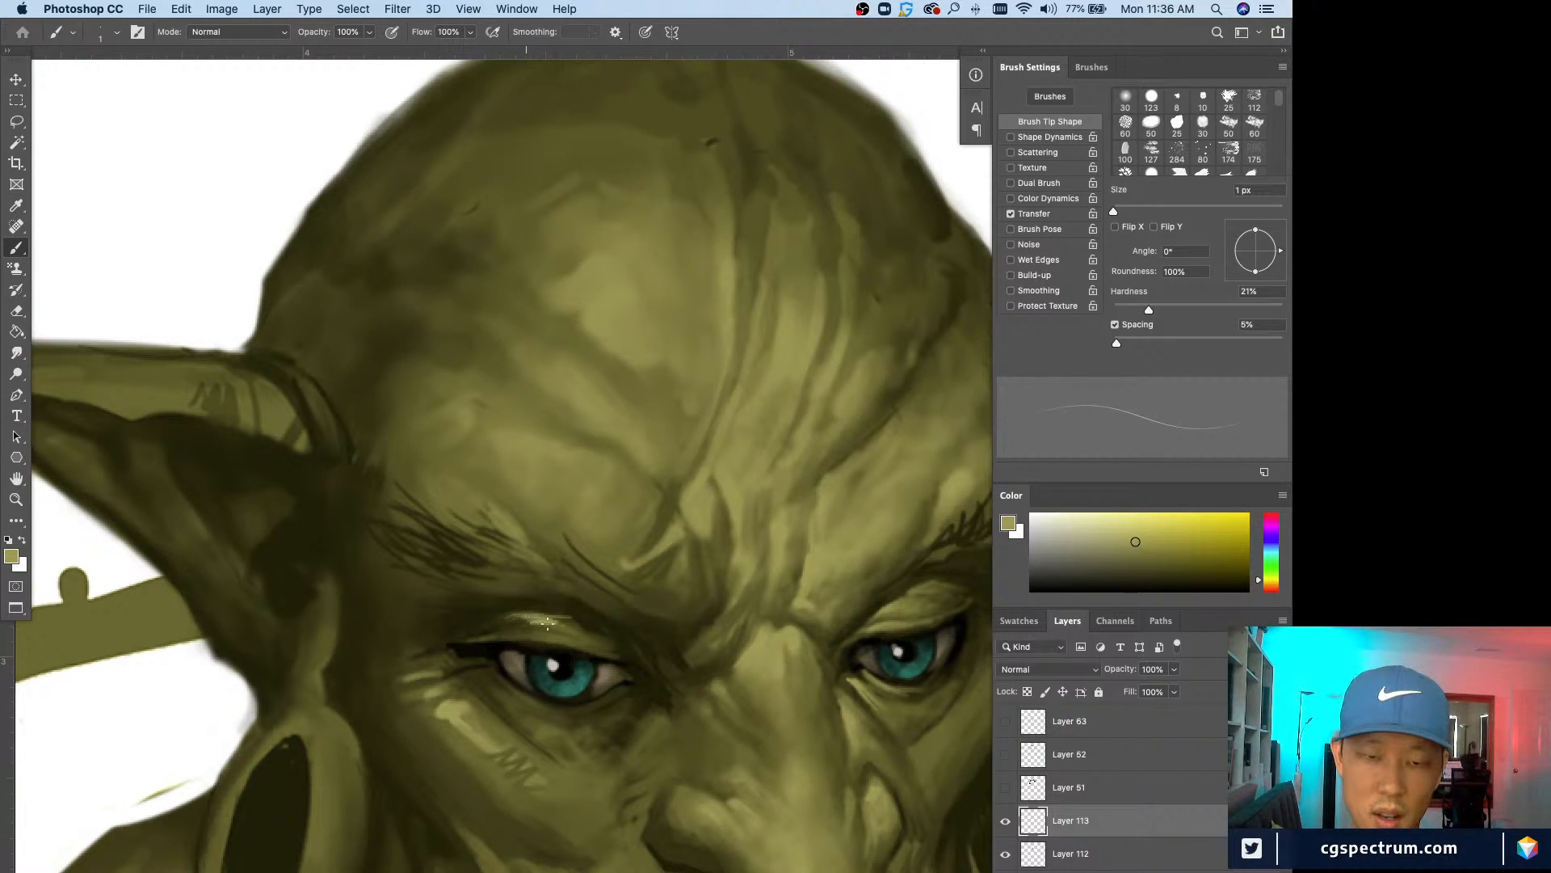
key("e")
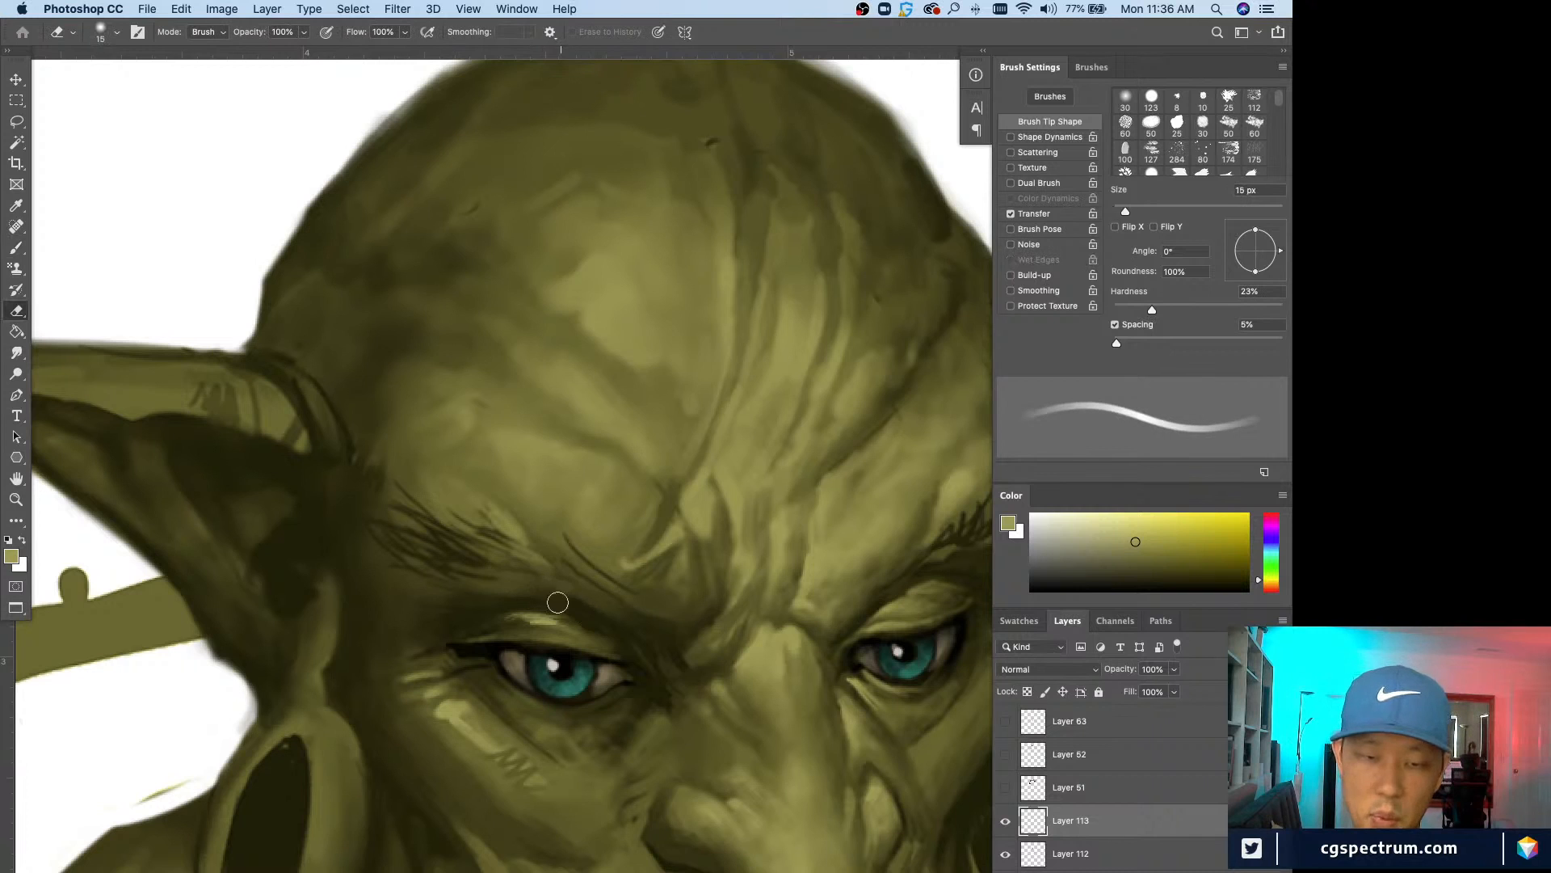
Step: Extend the highlight along the goblin's right upper eyelid toward its outer corner with a 3 px brush
key("super+minus")
key("super+minus")
key("super+plus")
key("super+plus")
key("b")
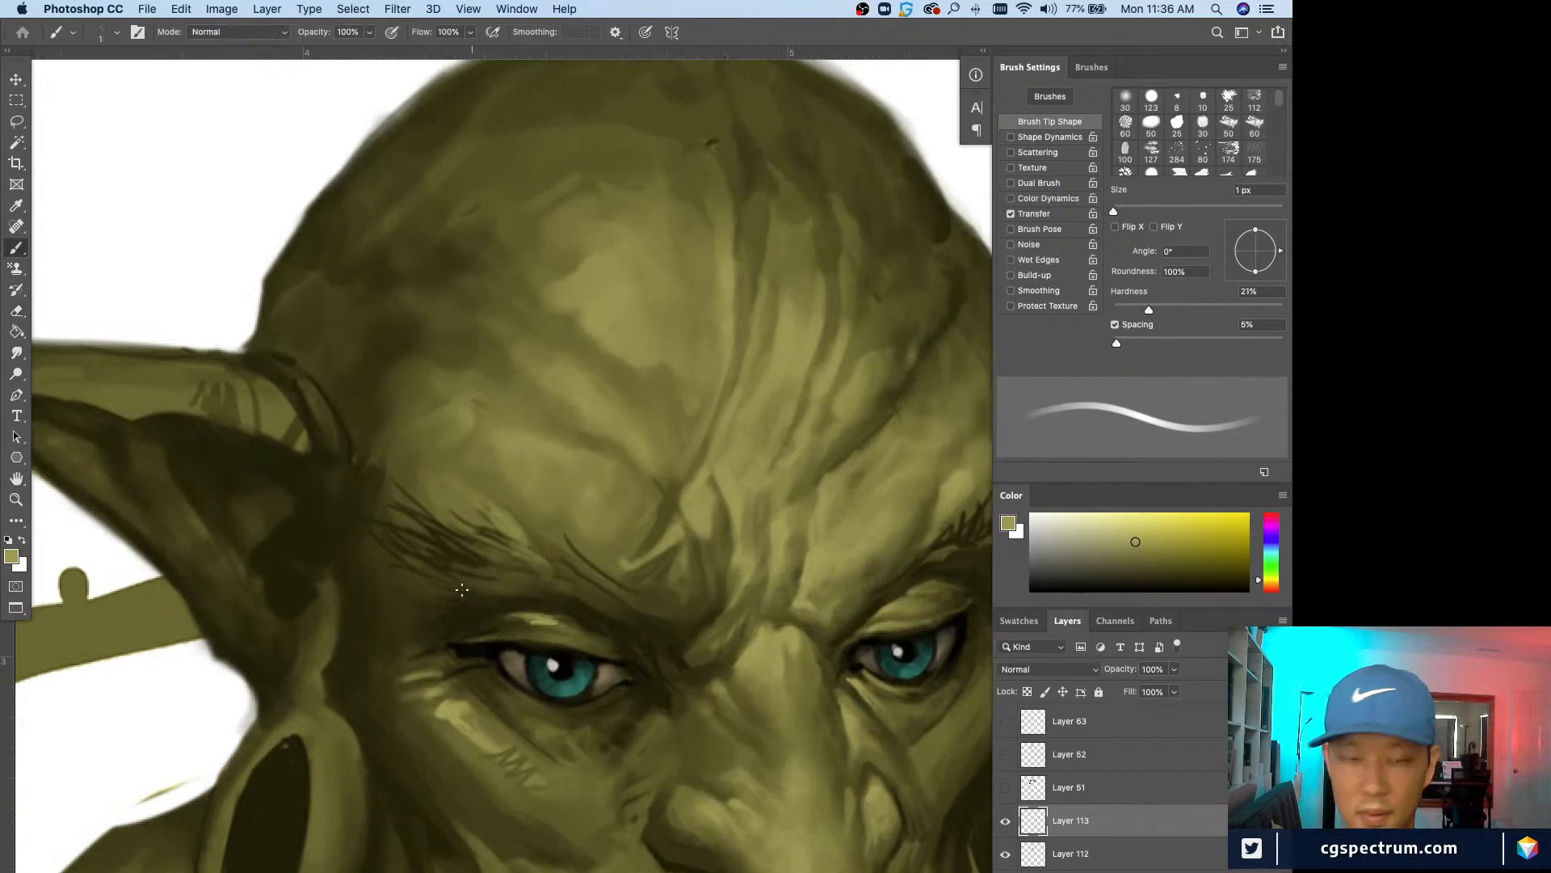
key("bracketright")
key("bracketright")
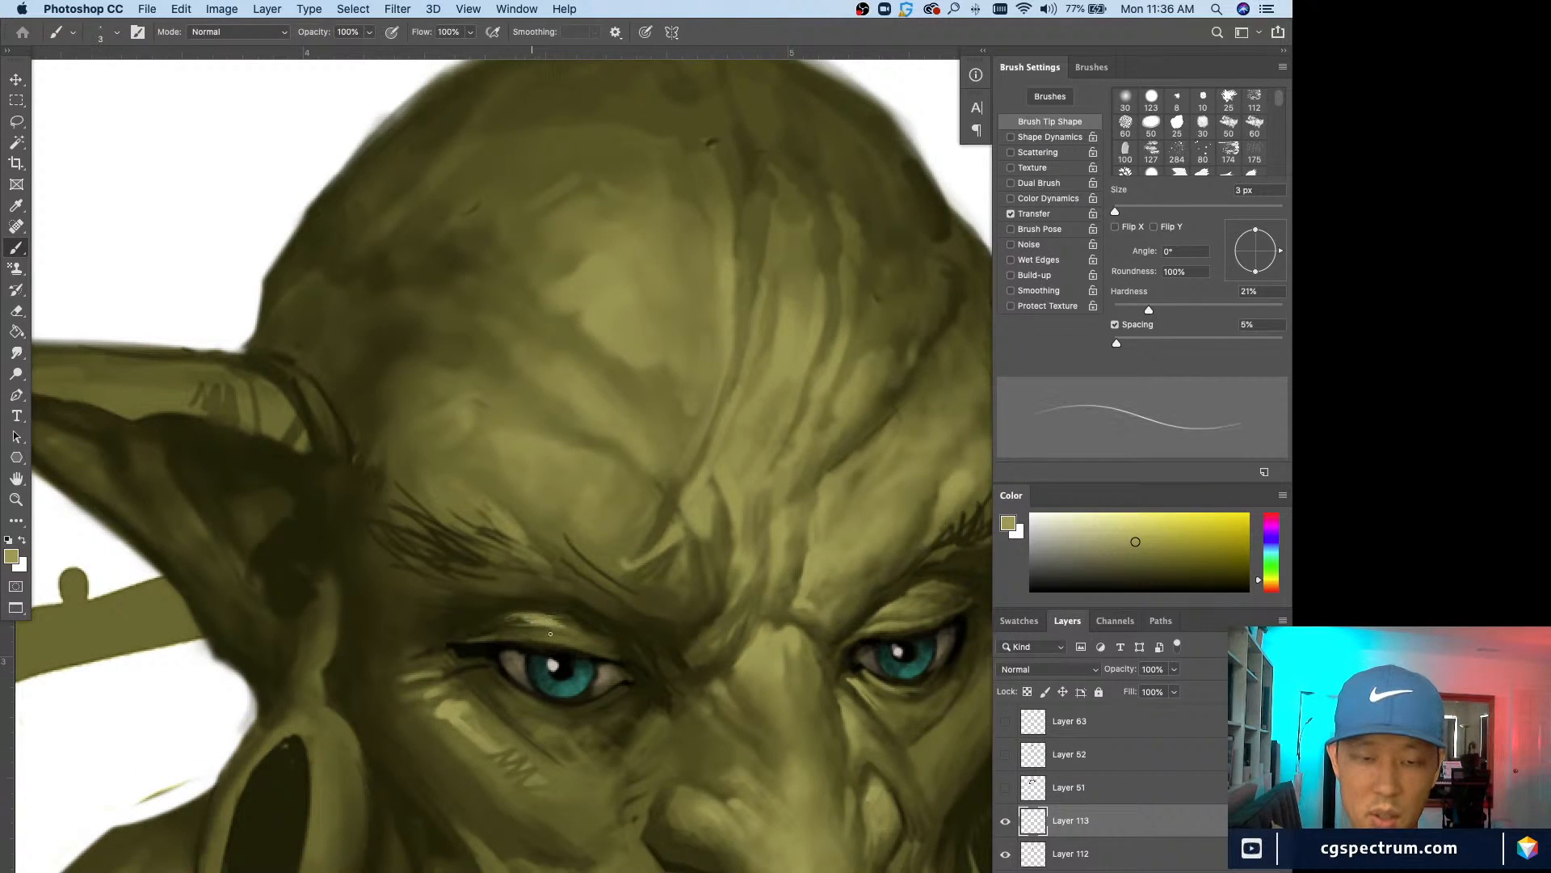
left_click_drag(558, 629, 514, 635)
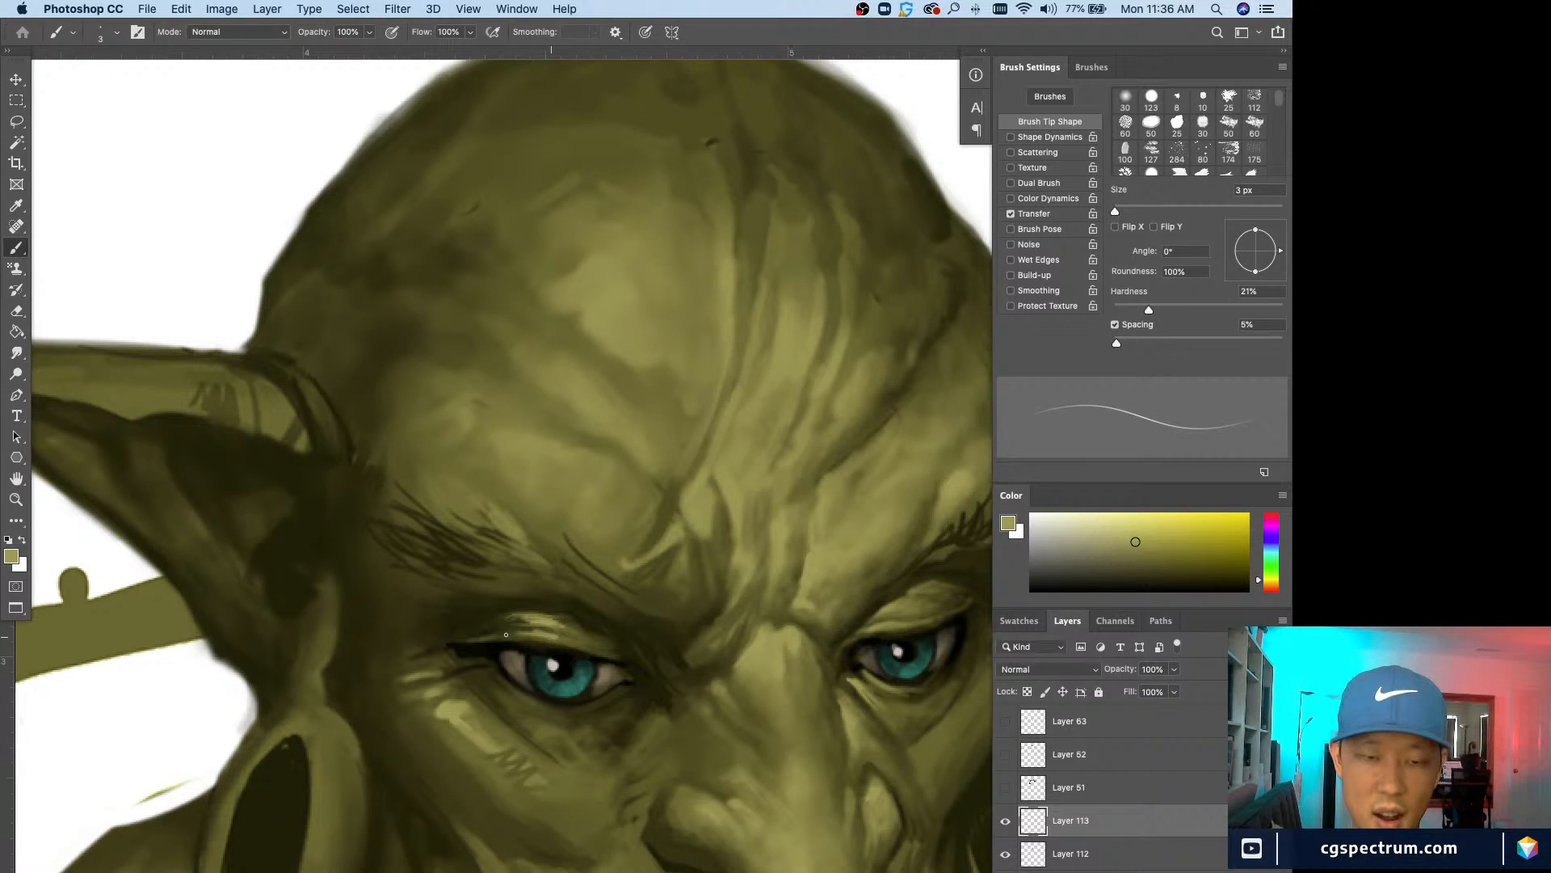
Step: Broaden the right upper eyelid's light area at 7 px and soften its outer end with a 15 px Eraser
key("bracketright")
key("bracketright")
key("bracketright")
key("bracketright")
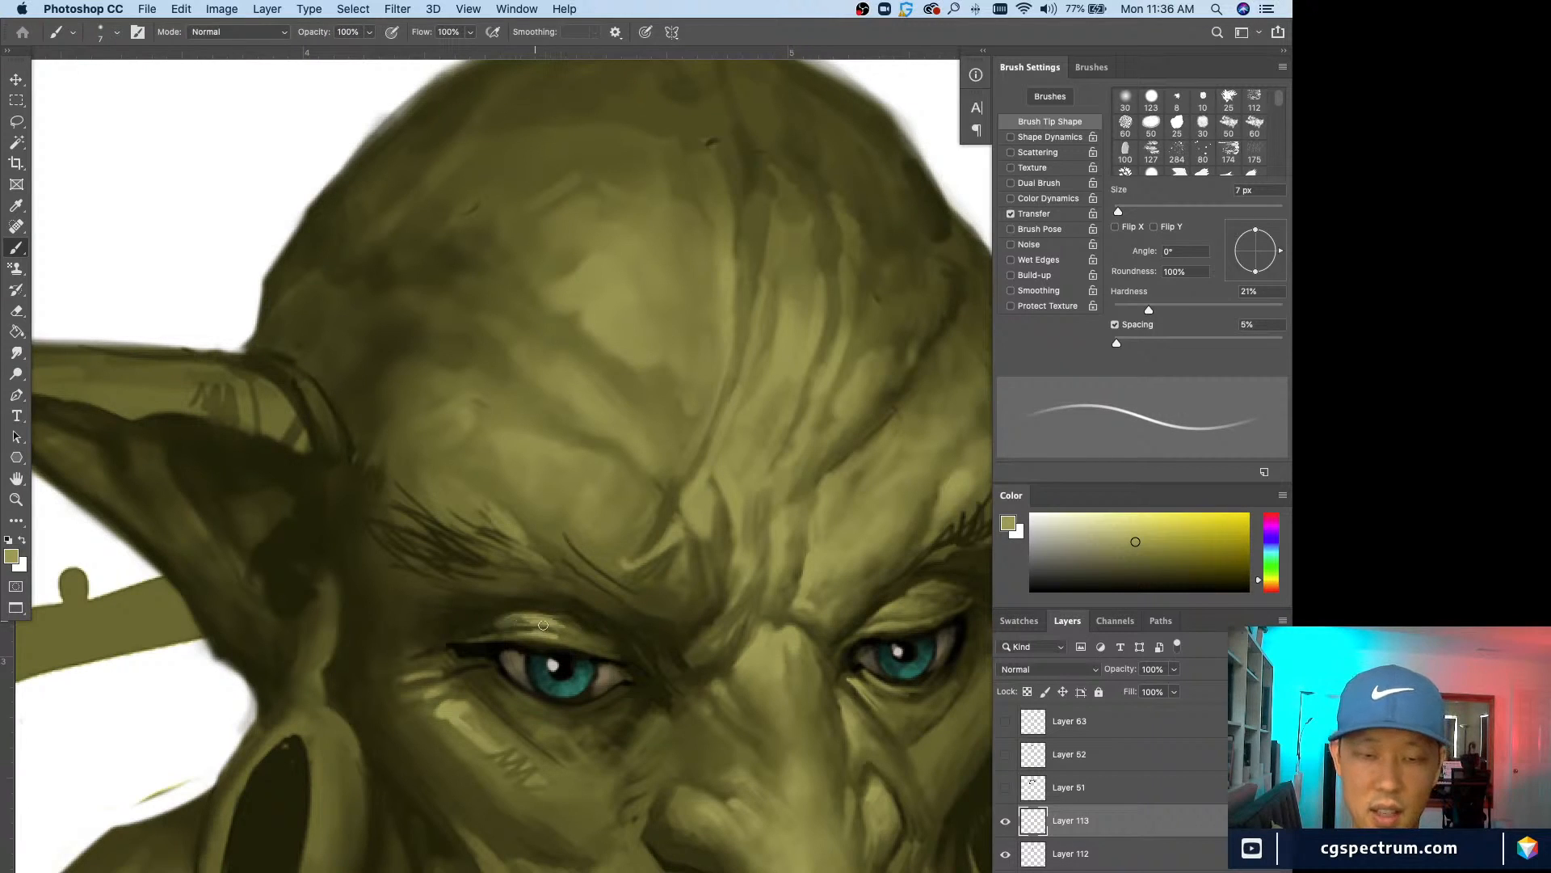
mouse_move(494, 638)
left_mouse_down()
mouse_move(538, 626)
mouse_move(494, 634)
mouse_move(515, 616)
left_mouse_up()
key("super+minus")
key("super+minus")
key("super+equal")
key("super+equal")
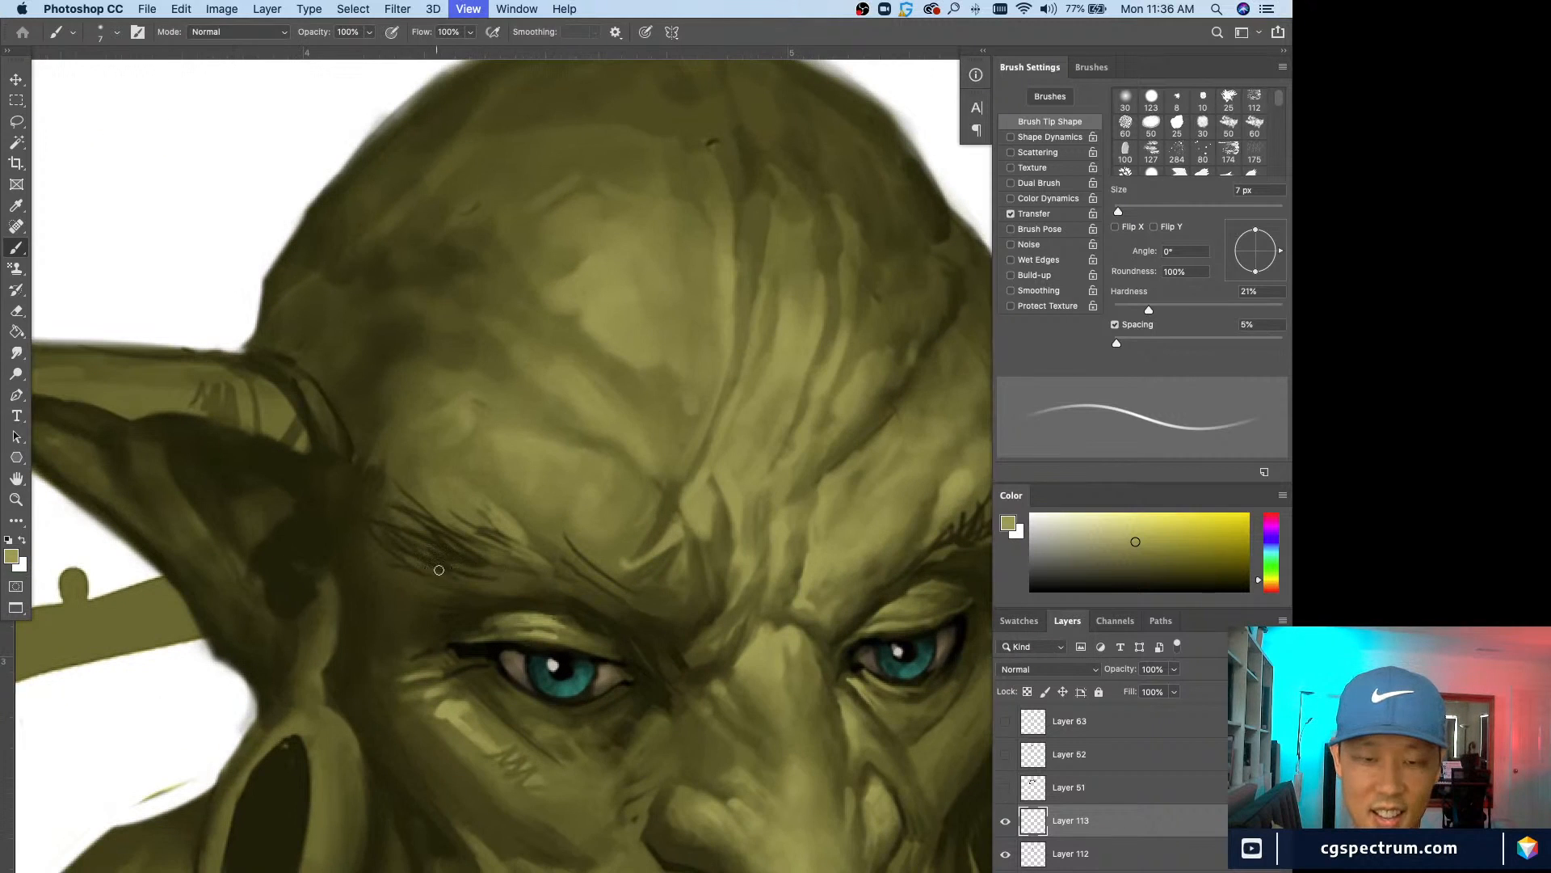
key("e")
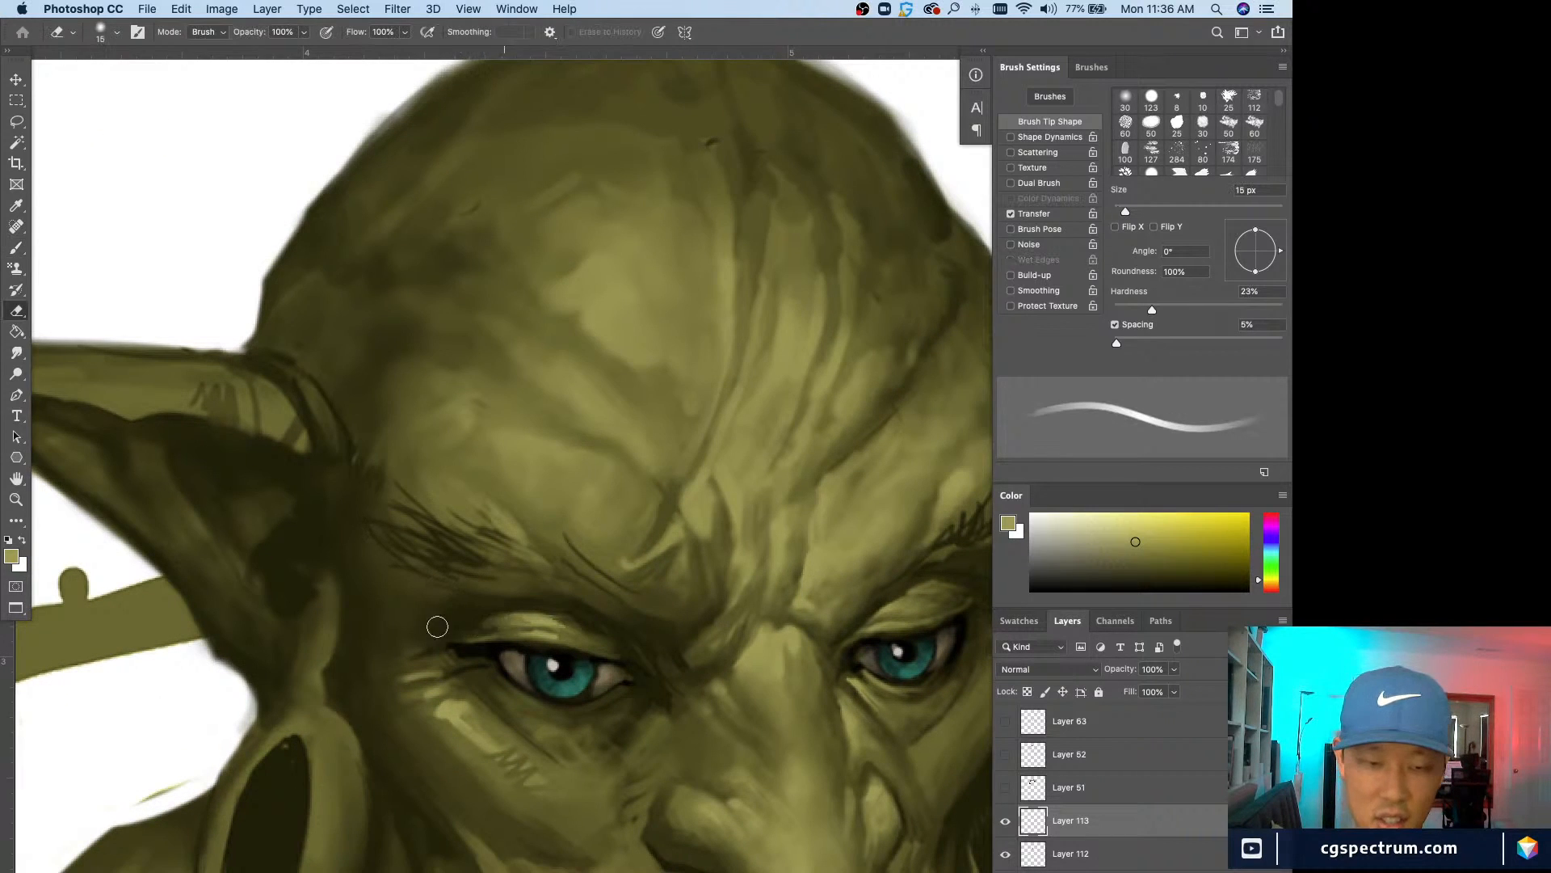
Step: Blend the light patch under the goblin's right eye with a sampled olive, reducing the brush to 5 and then 4 px
key("super+minus")
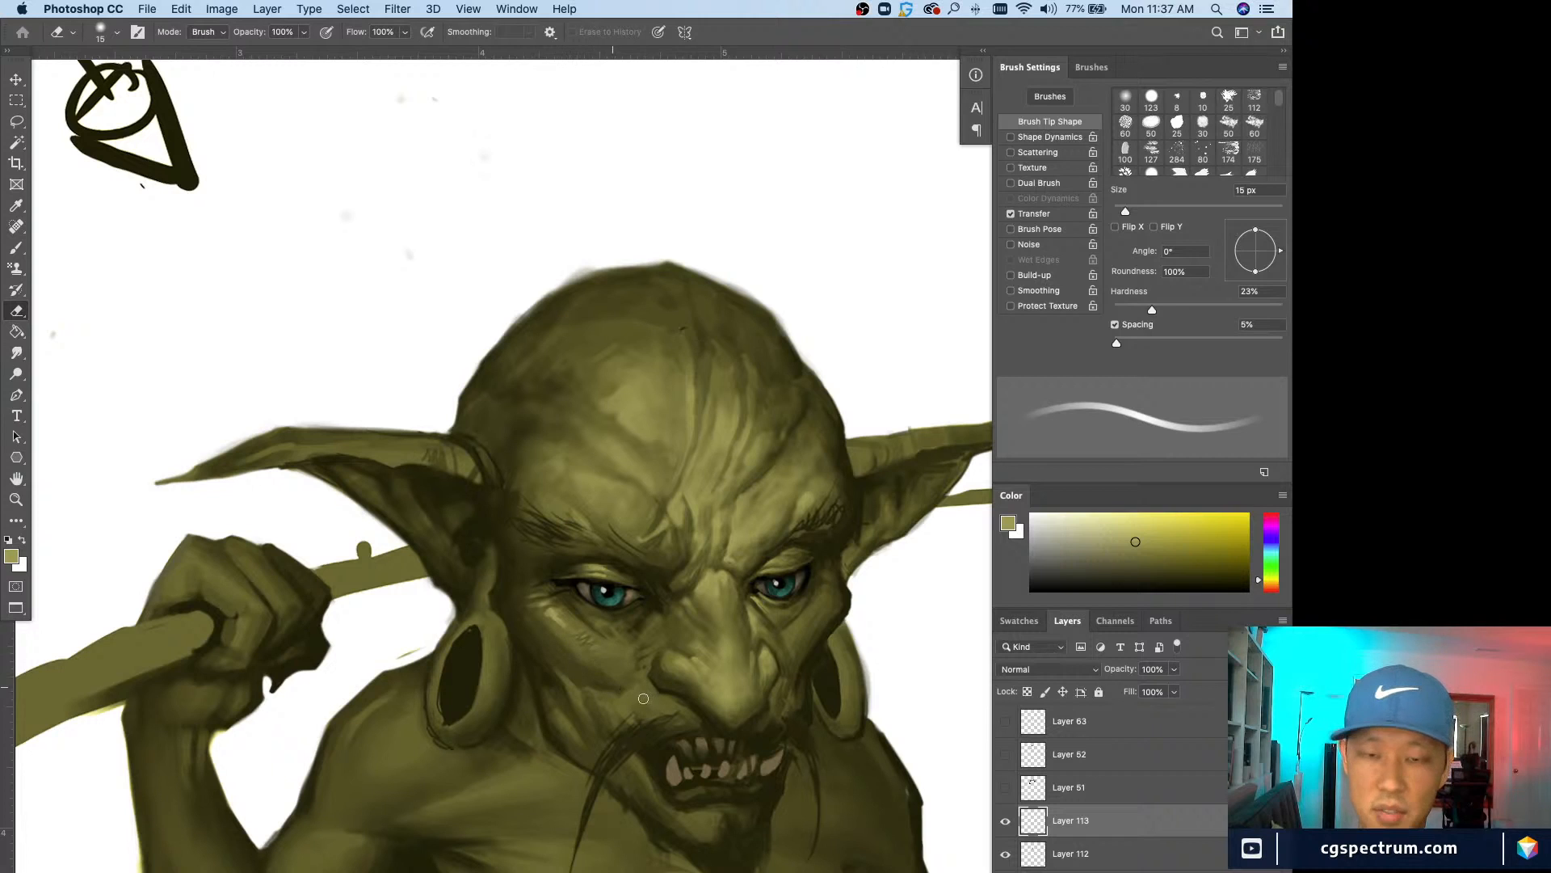
key("b")
left_click(556, 605, "alt")
key("bracketleft")
key("bracketleft")
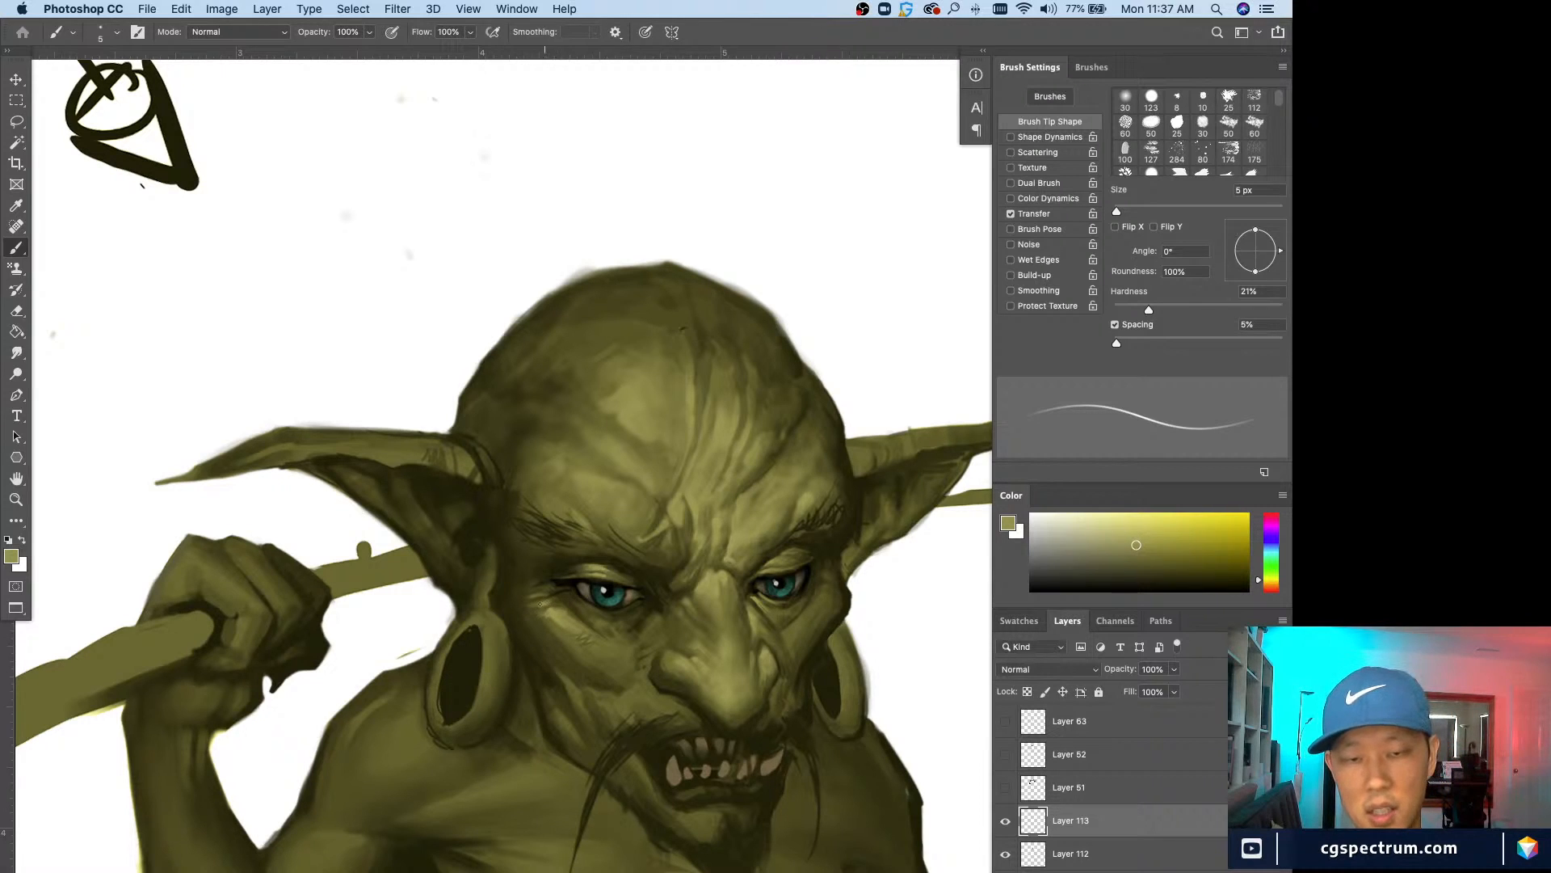
key("bracketleft")
key("super+plus")
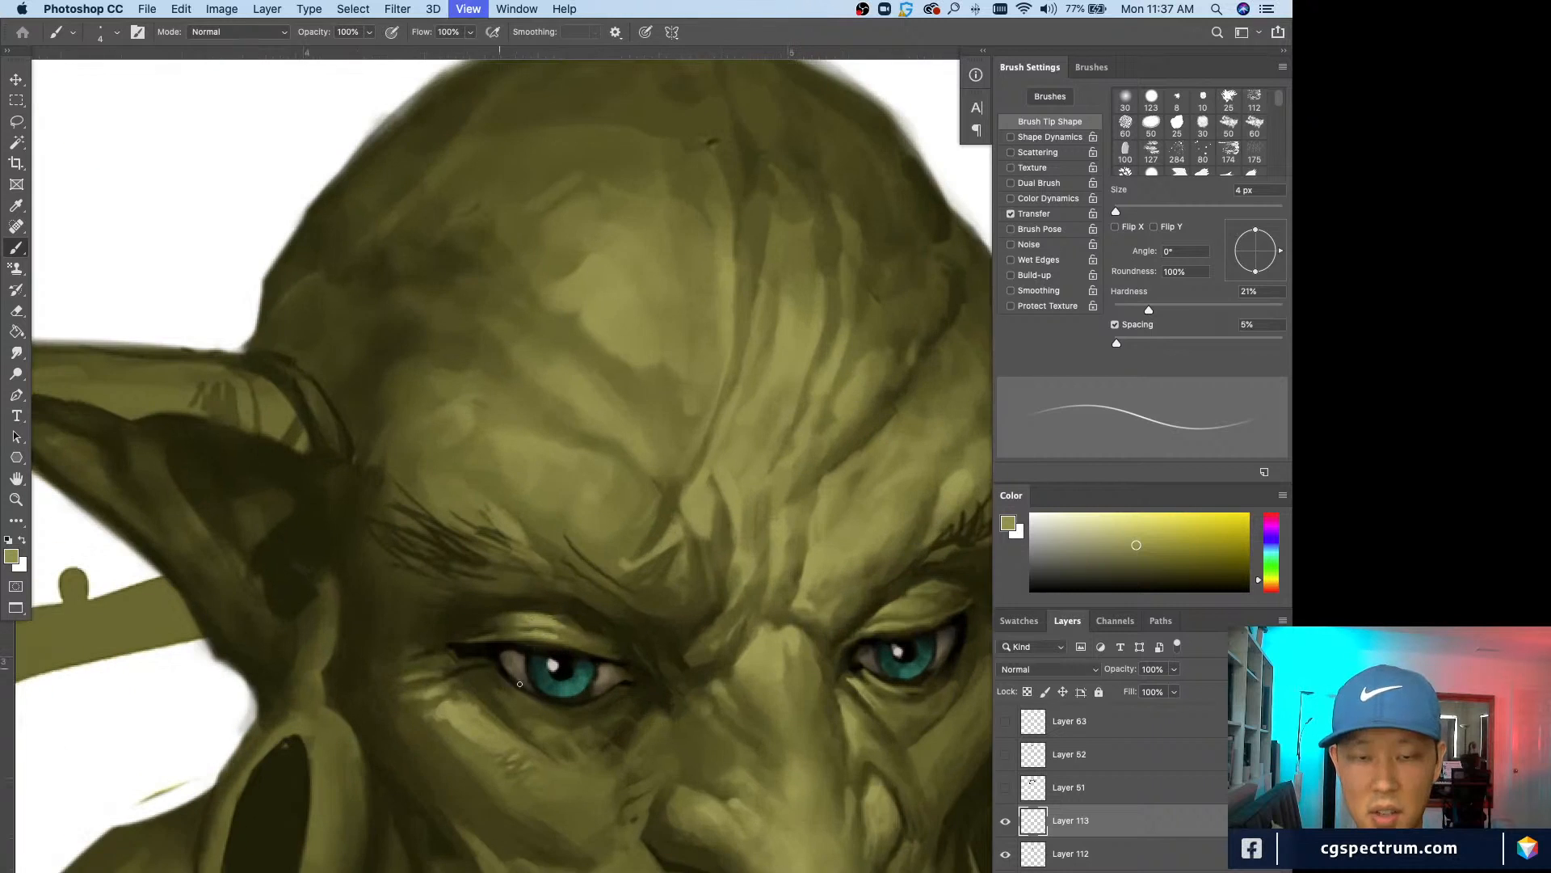
Step: Paint fine light olive strokes along the skin fold beneath the goblin's right eye, using brush sizes of 3 to 5 px
key("bracketleft")
mouse_move(514, 724)
left_mouse_down()
mouse_move(525, 679)
mouse_move(521, 637)
mouse_move(576, 653)
mouse_move(517, 635)
mouse_move(593, 652)
mouse_move(535, 644)
left_mouse_up()
key("bracketleft")
key("bracketleft")
key("bracketright")
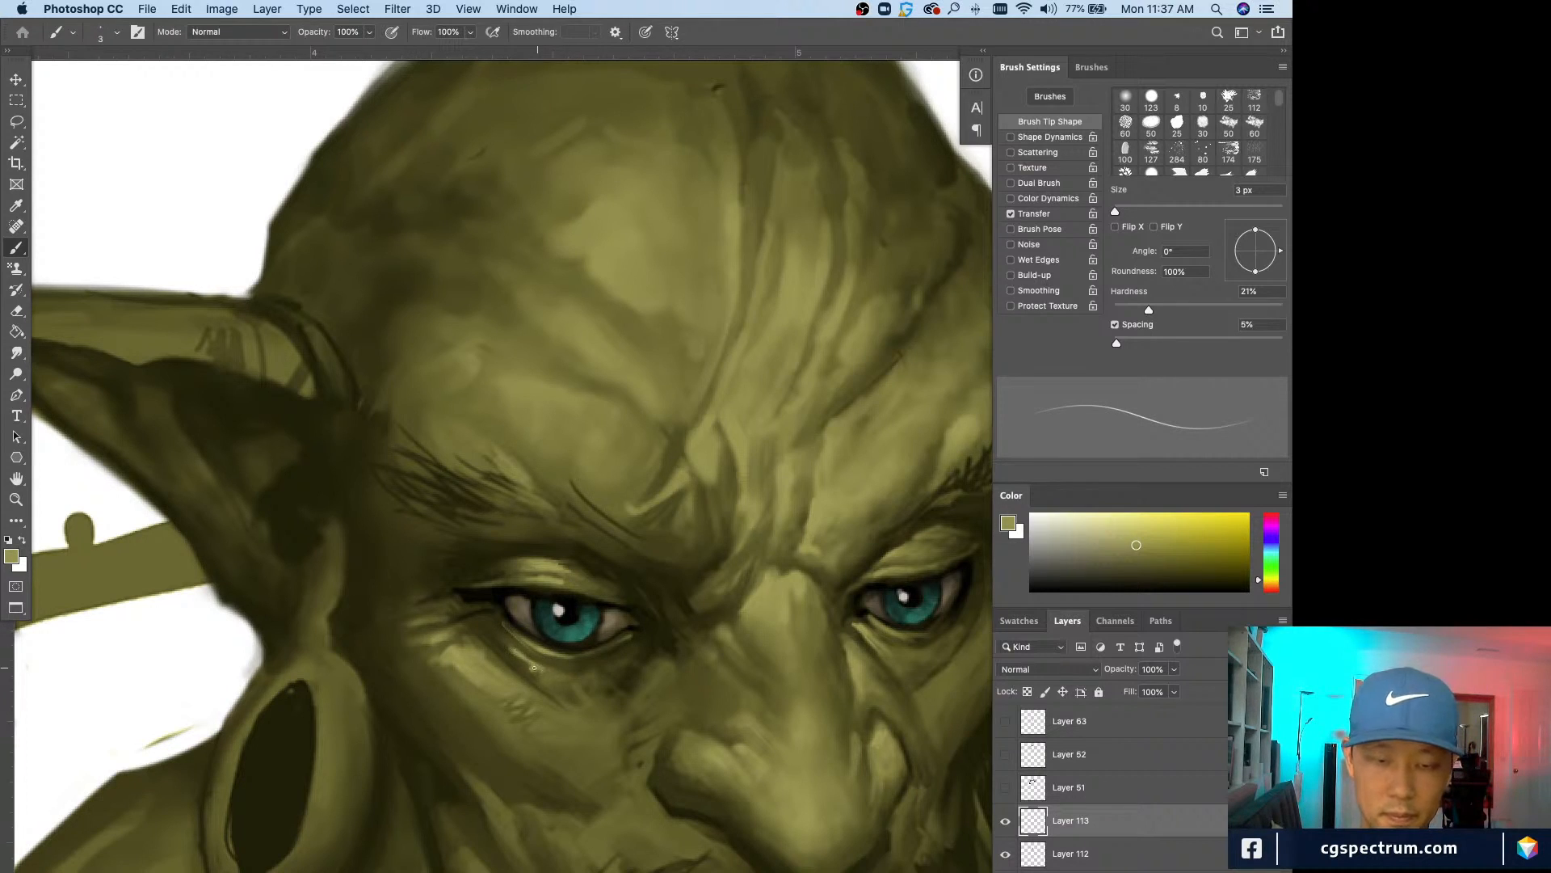
key("bracketright")
key("bracketright")
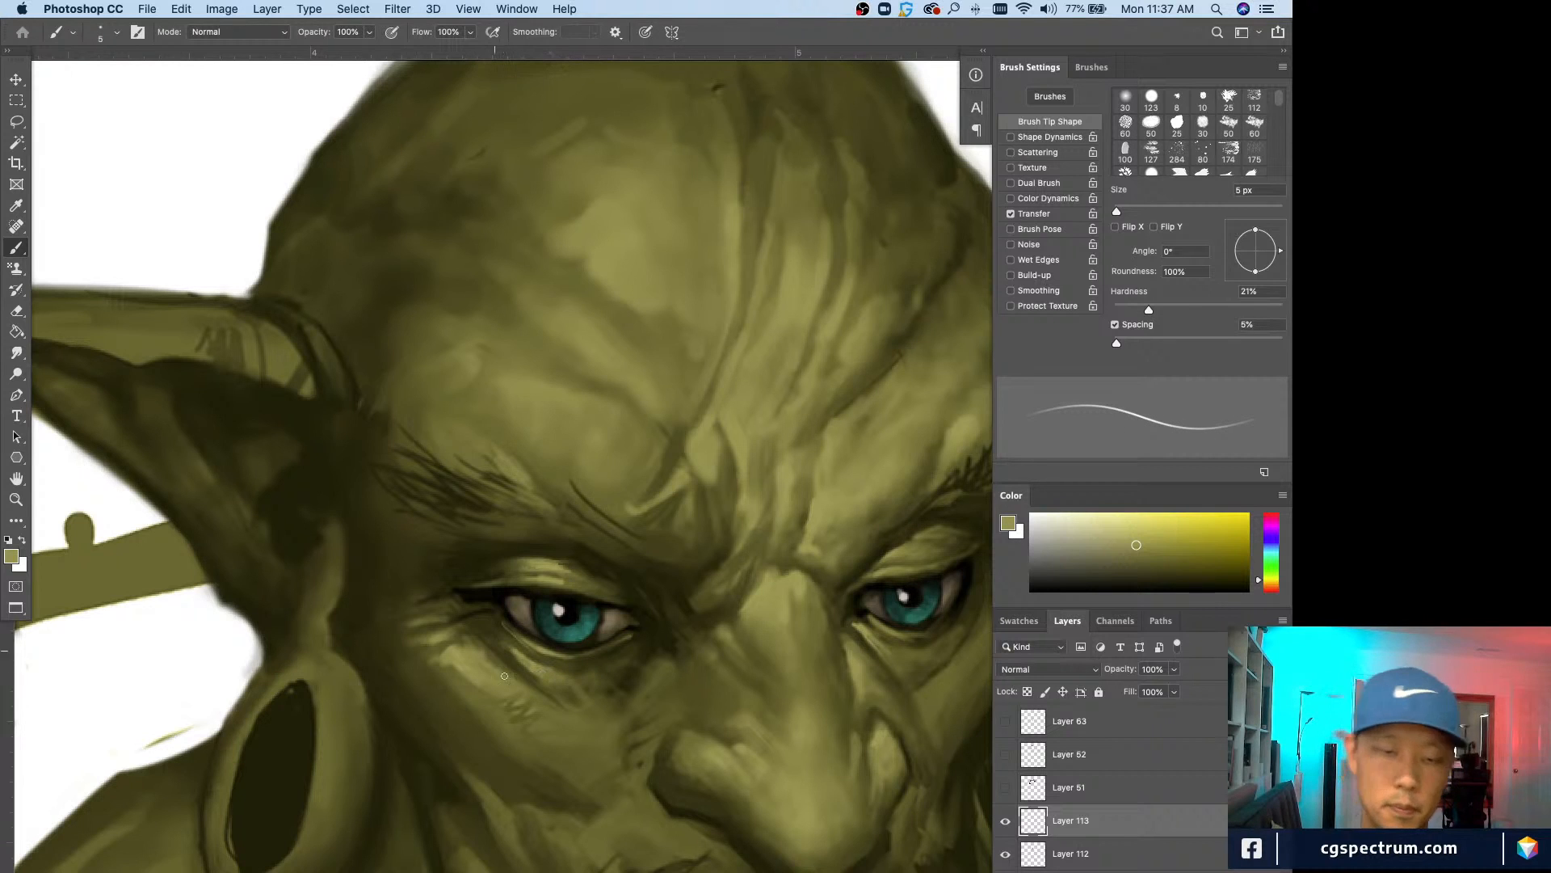
Step: Extend the light under-eye fold toward the right eye's inner corner, trying a 6 px brush and reducing it to 4 px
key("super+minus")
key("super+minus")
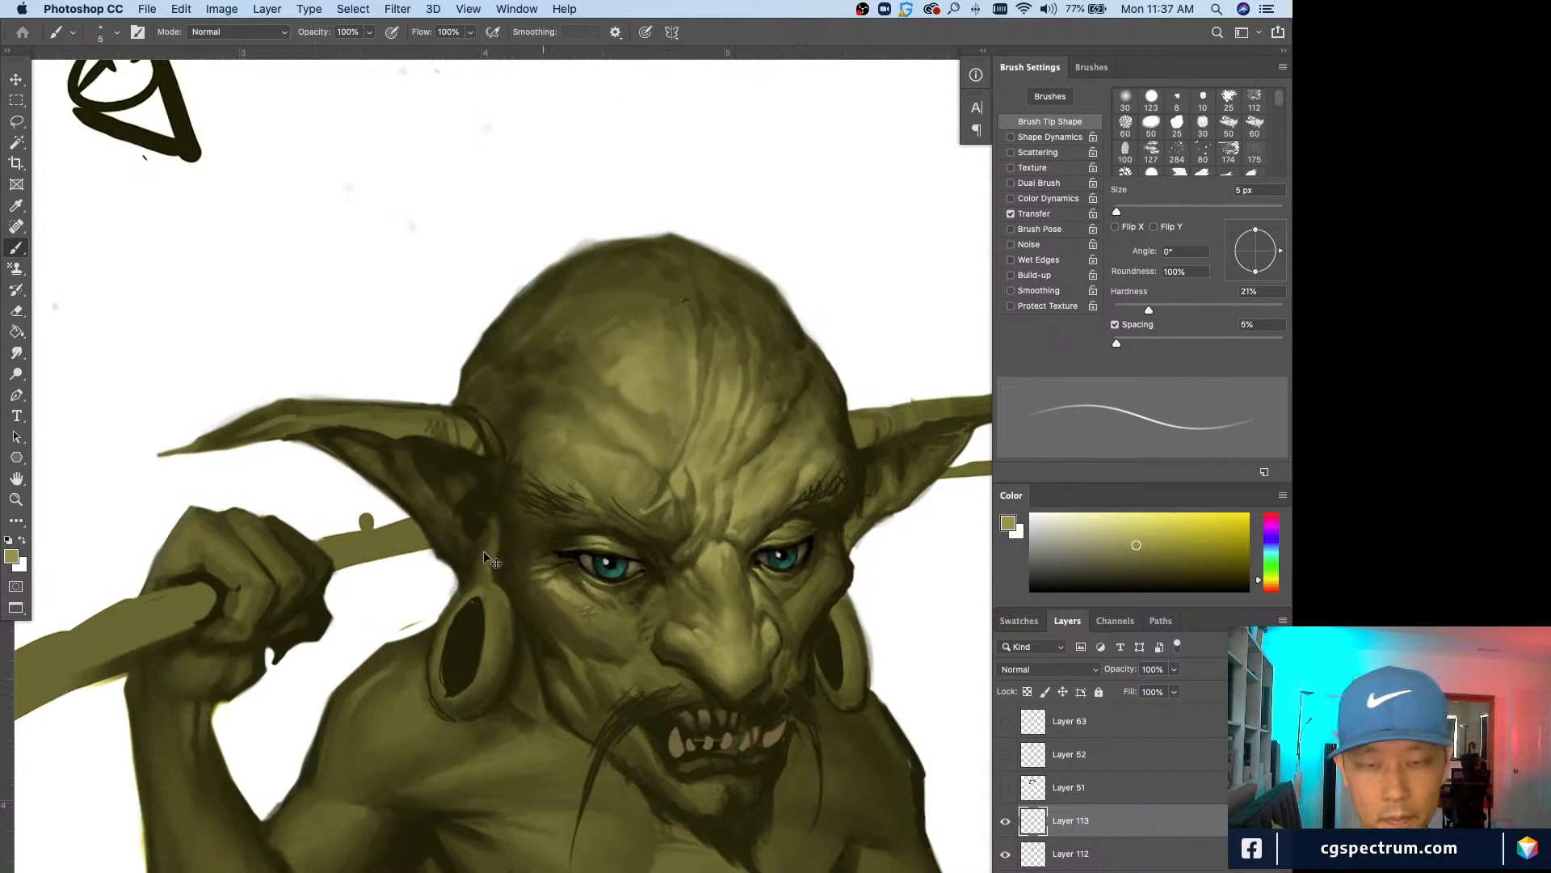
key("super+plus")
key("bracketright")
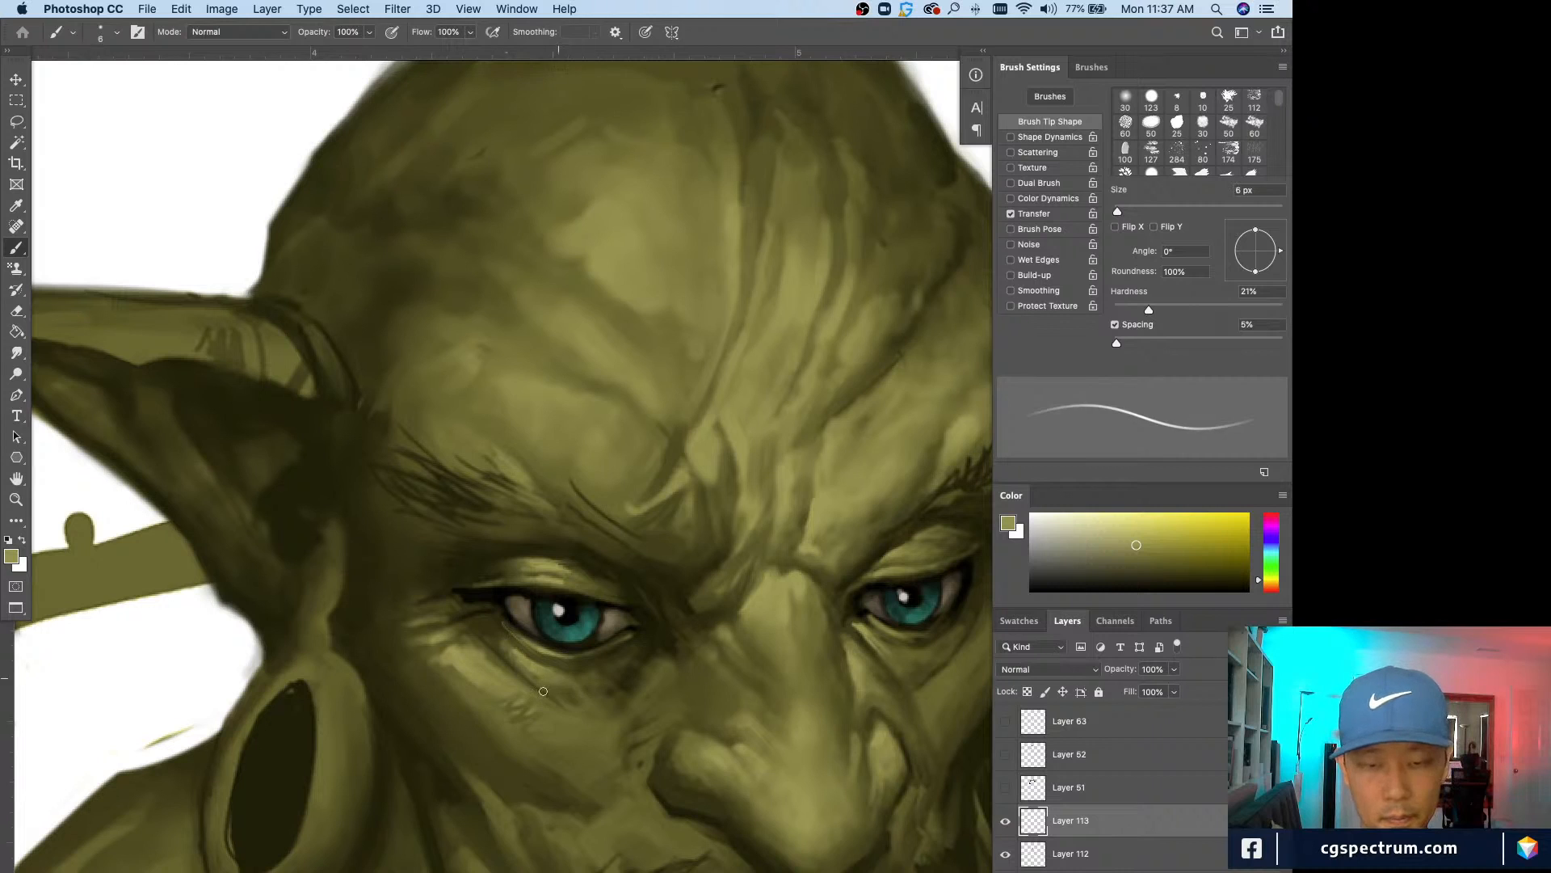
key("bracketleft")
key("bracketleft")
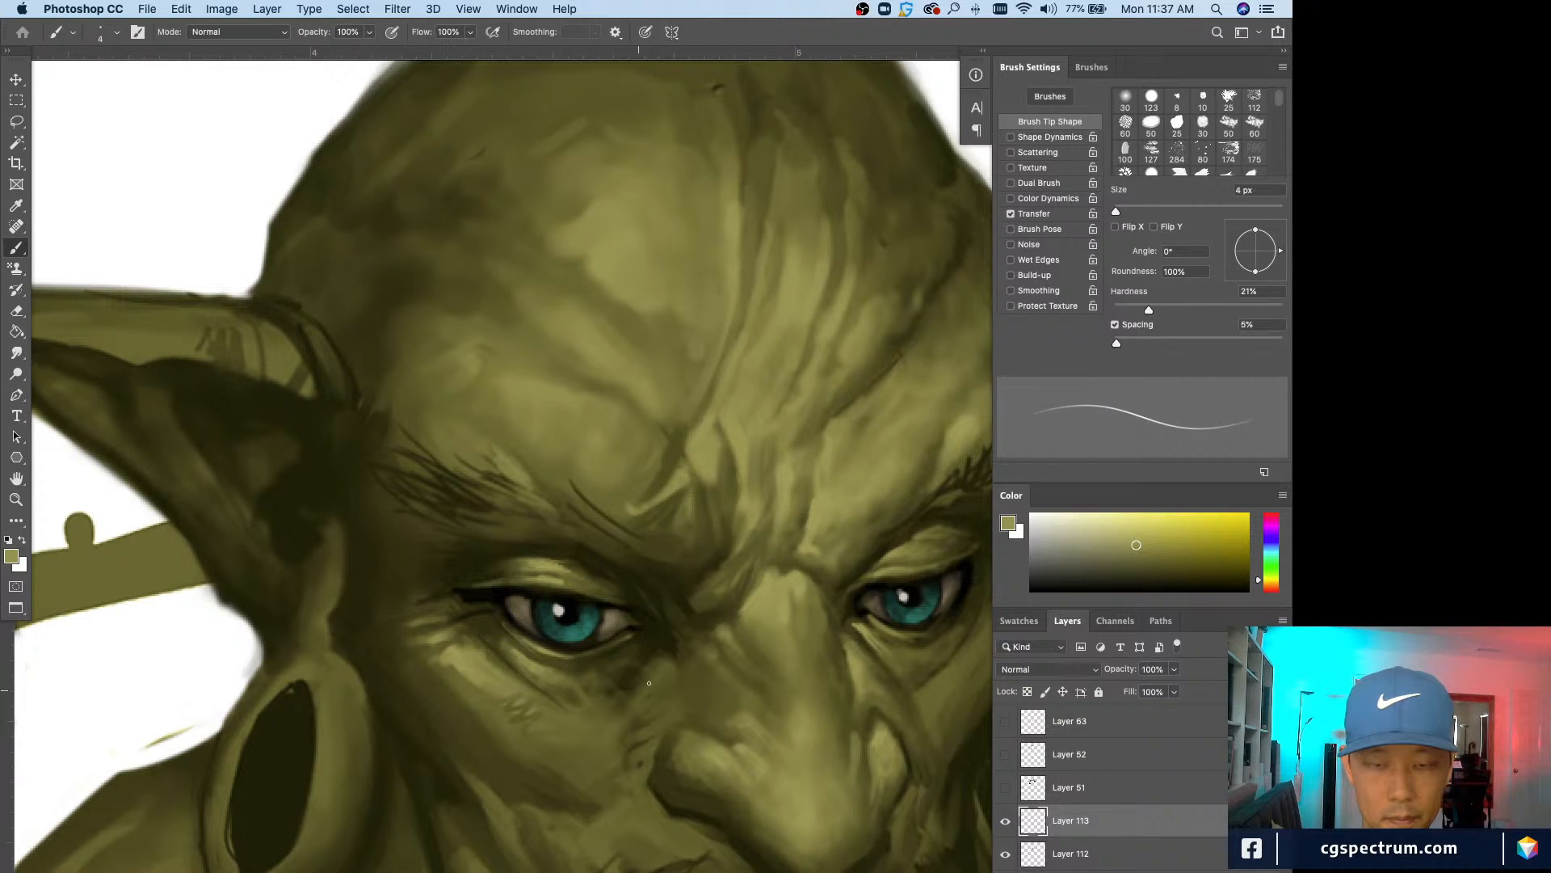
Step: Touch up the skin beside the right eye's inner corner with sampled dark and light olive tones at 5 and 4 px
left_click(649, 682, "alt")
key("super+minus")
key("super+minus")
key("bracketright")
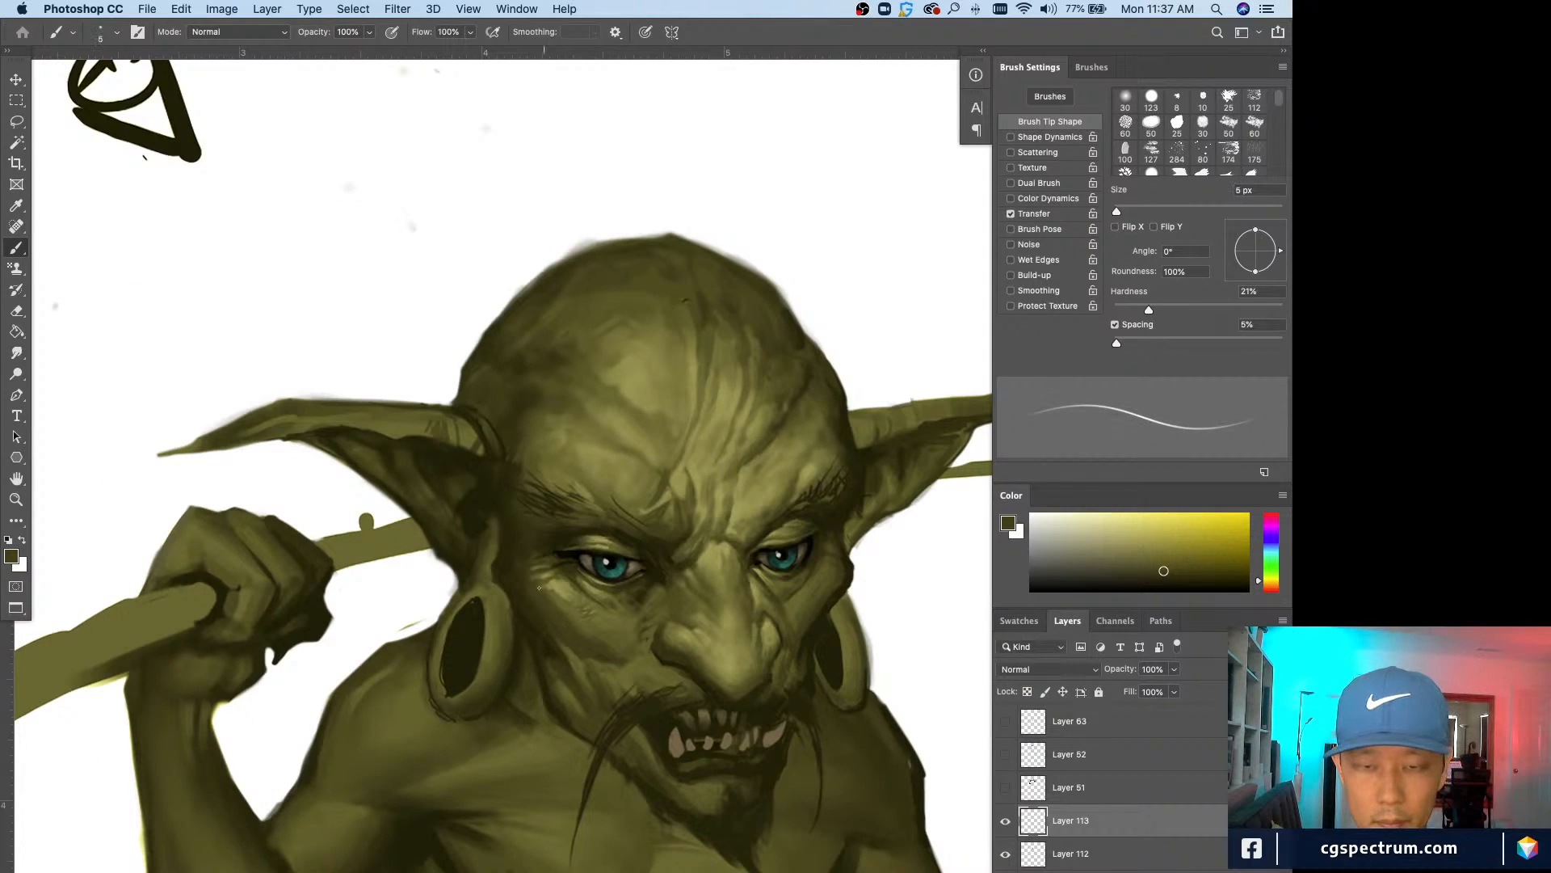
left_click(568, 582, "alt")
key("bracketleft")
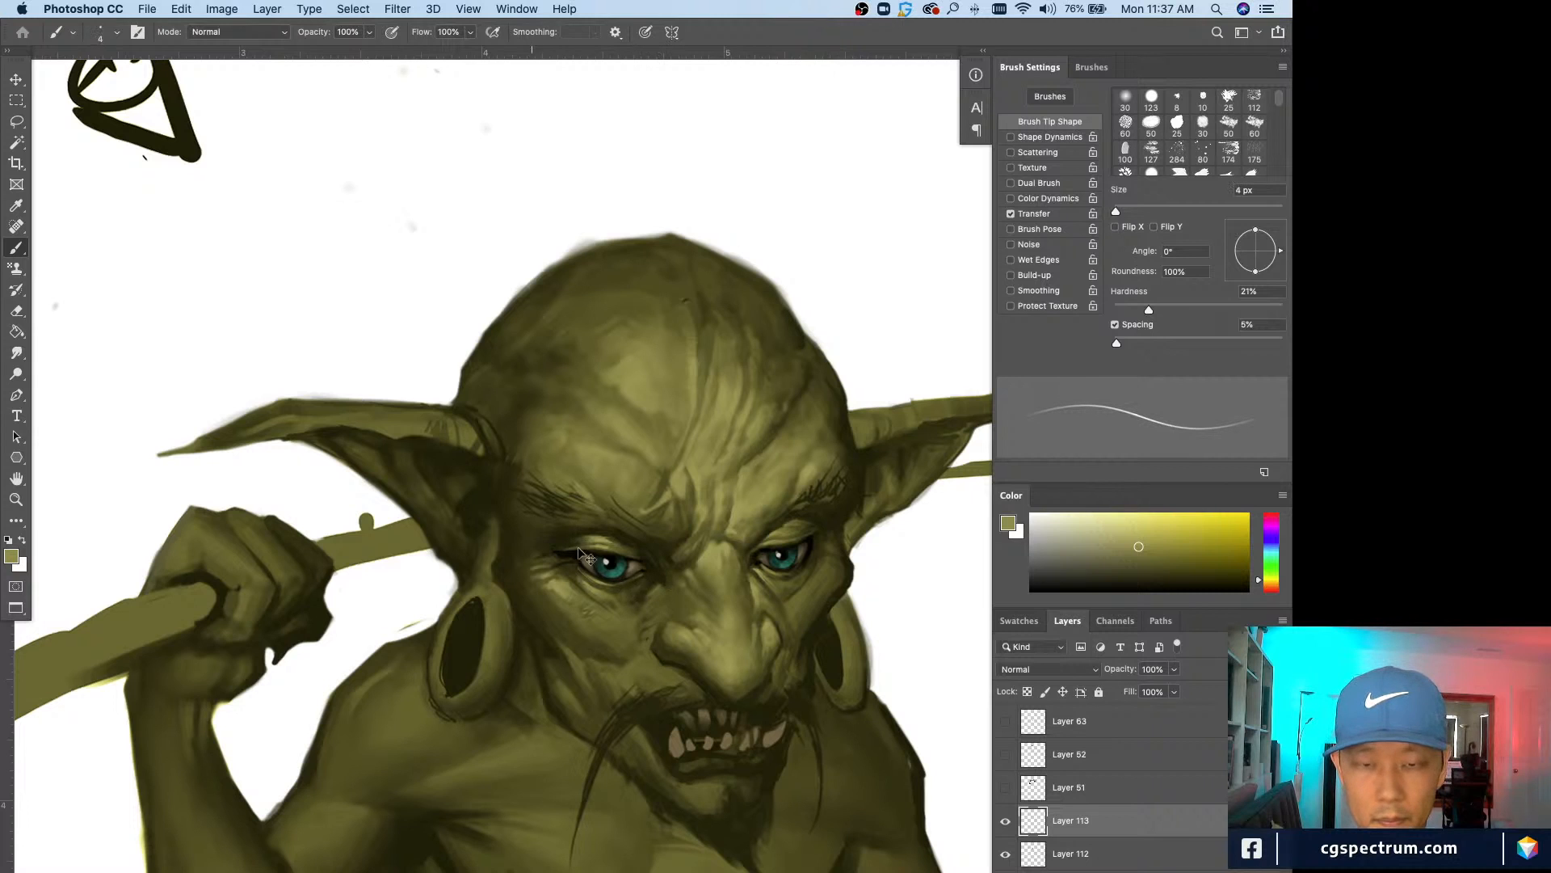
key("super+plus")
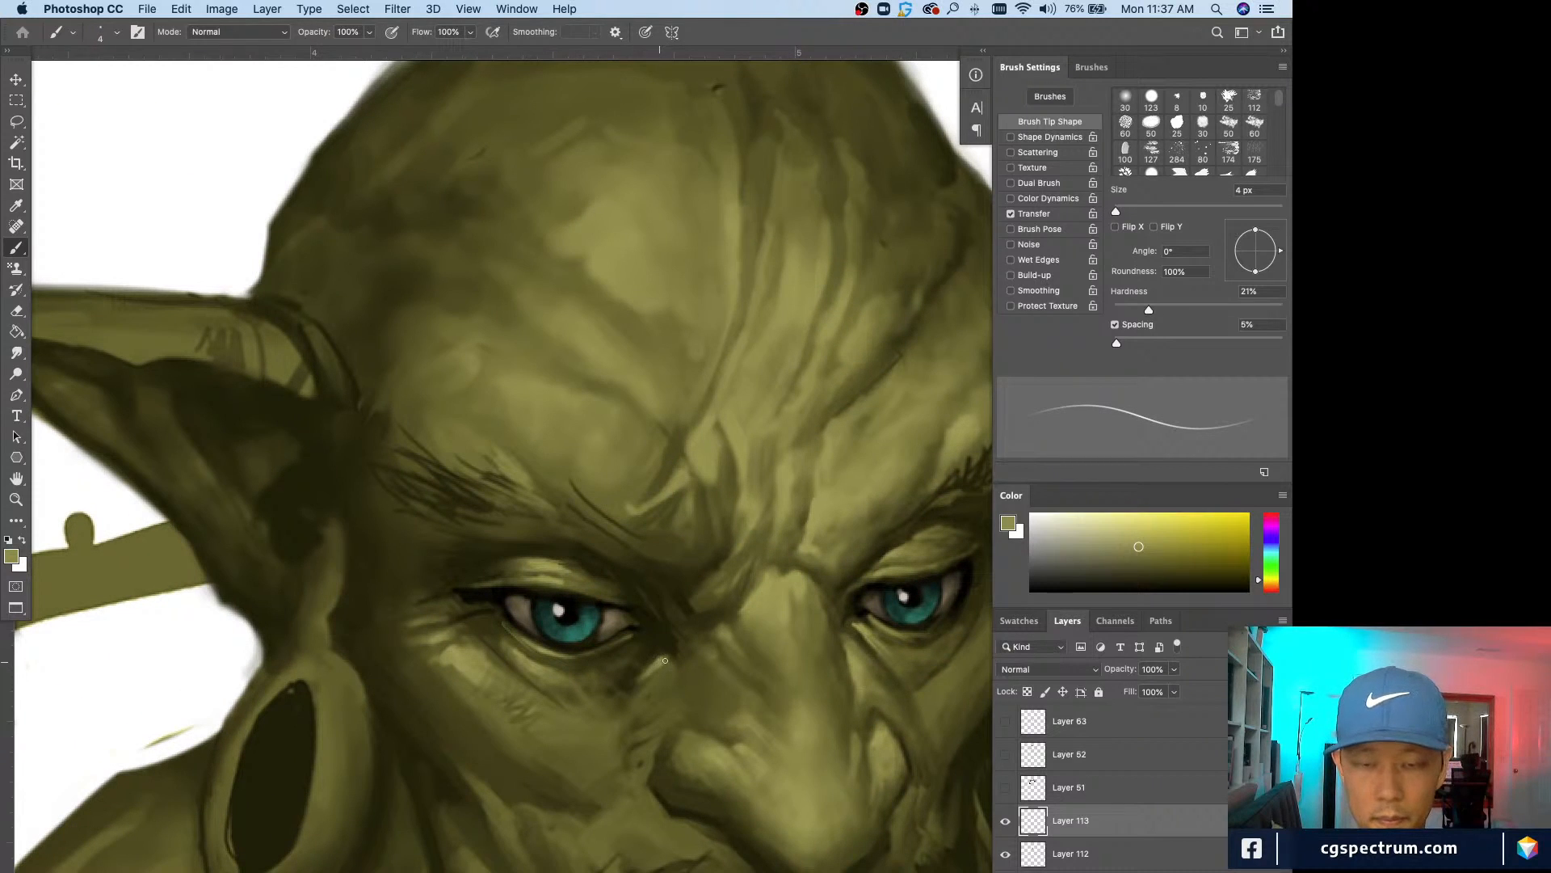
Step: Refine the fold between the right eye and nose at 4 px with a near-black olive and a mid olive sampled from the nose
left_click(660, 642, "alt")
key("super+minus")
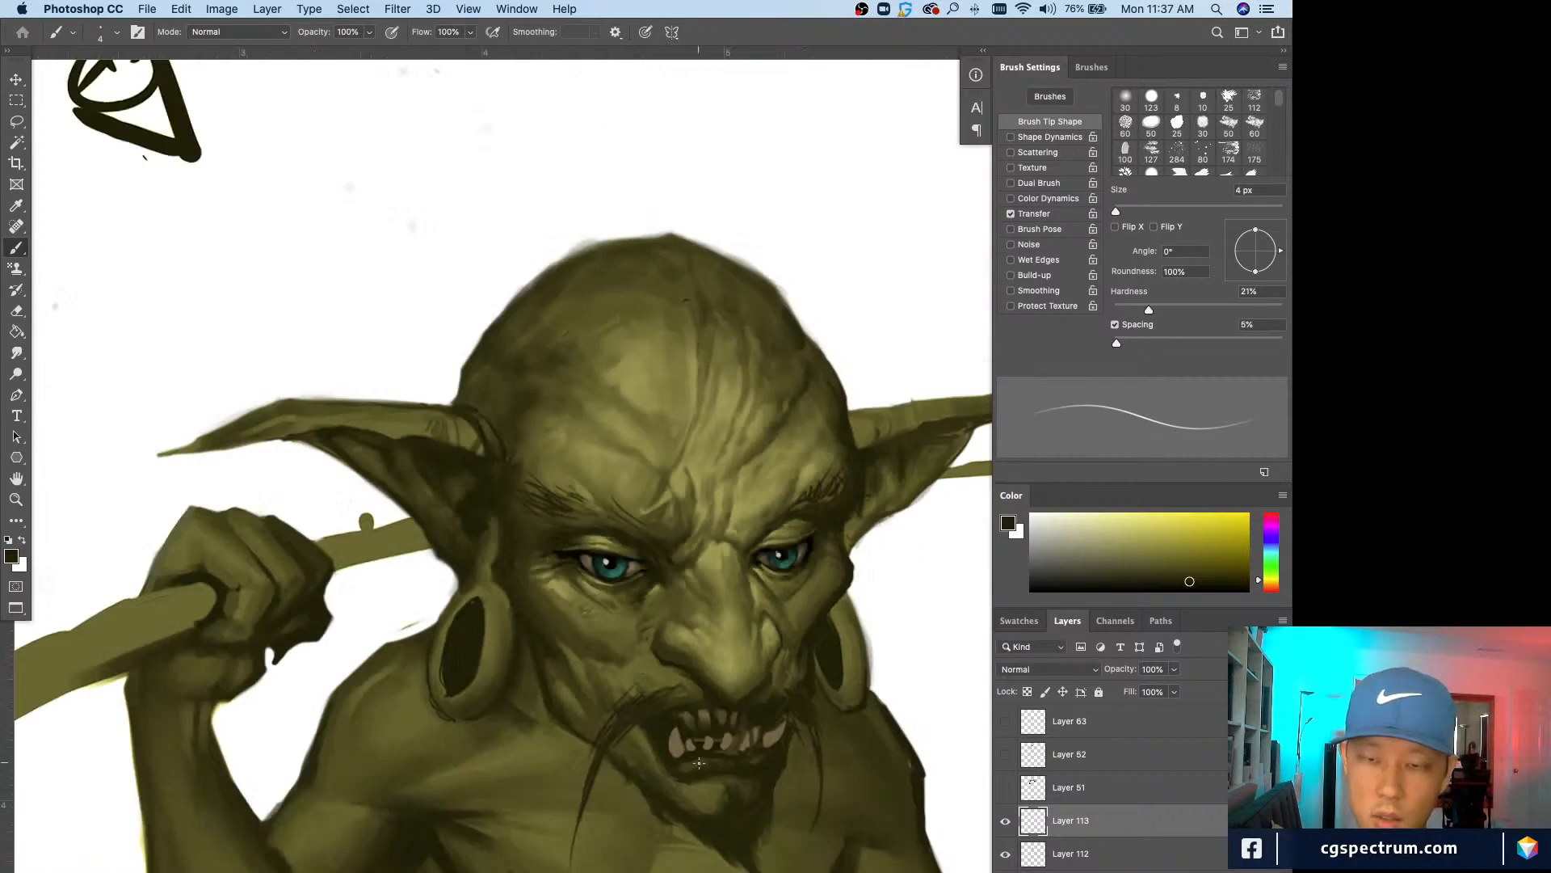
key("super+plus")
key("super+minus")
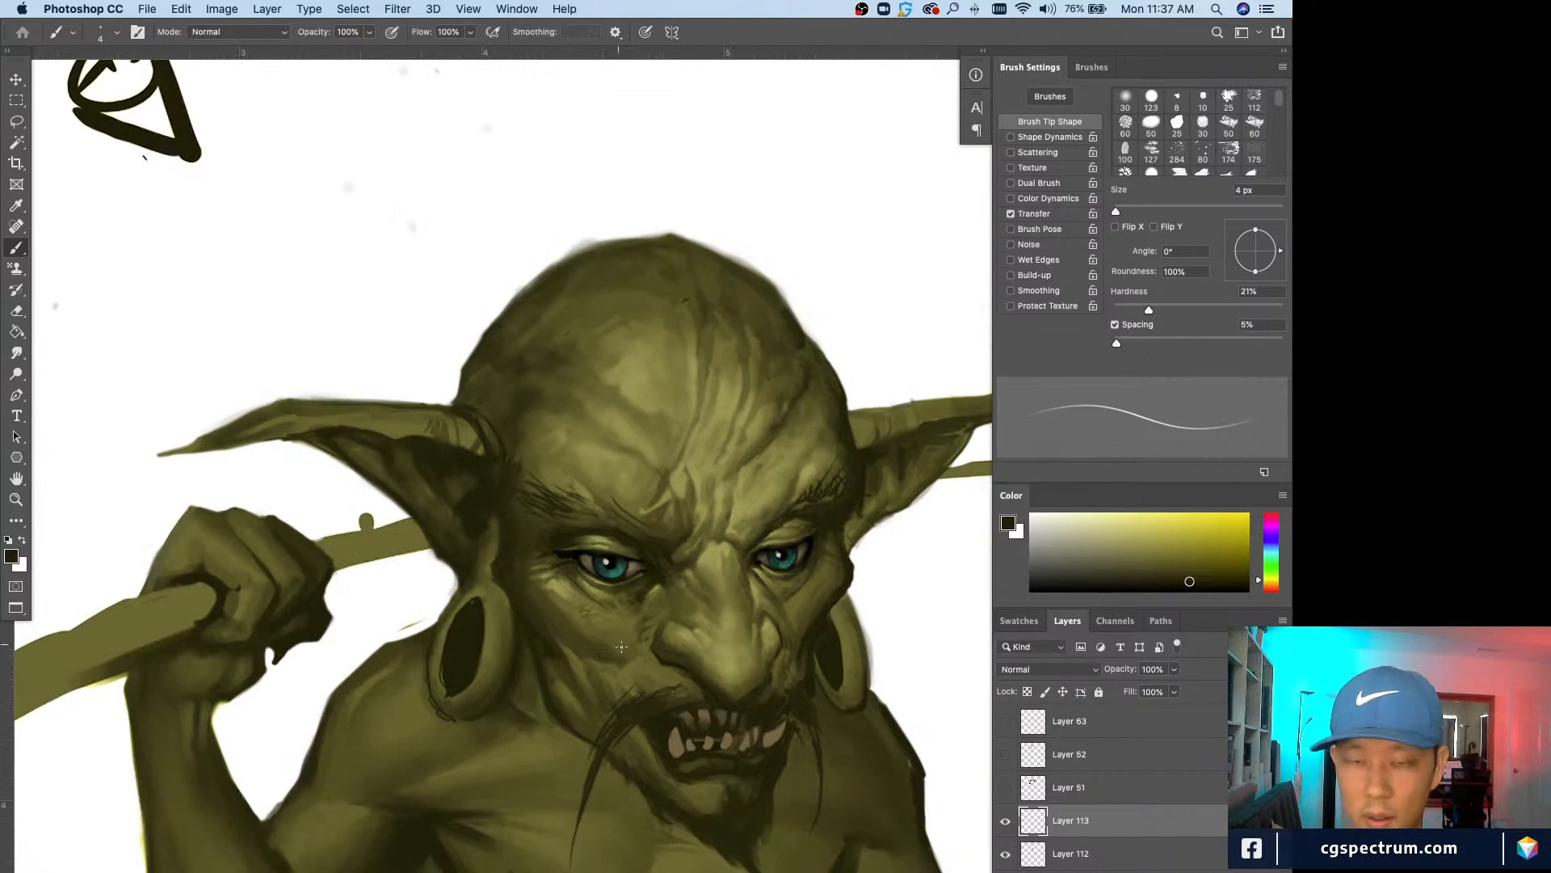
left_click(702, 618, "alt")
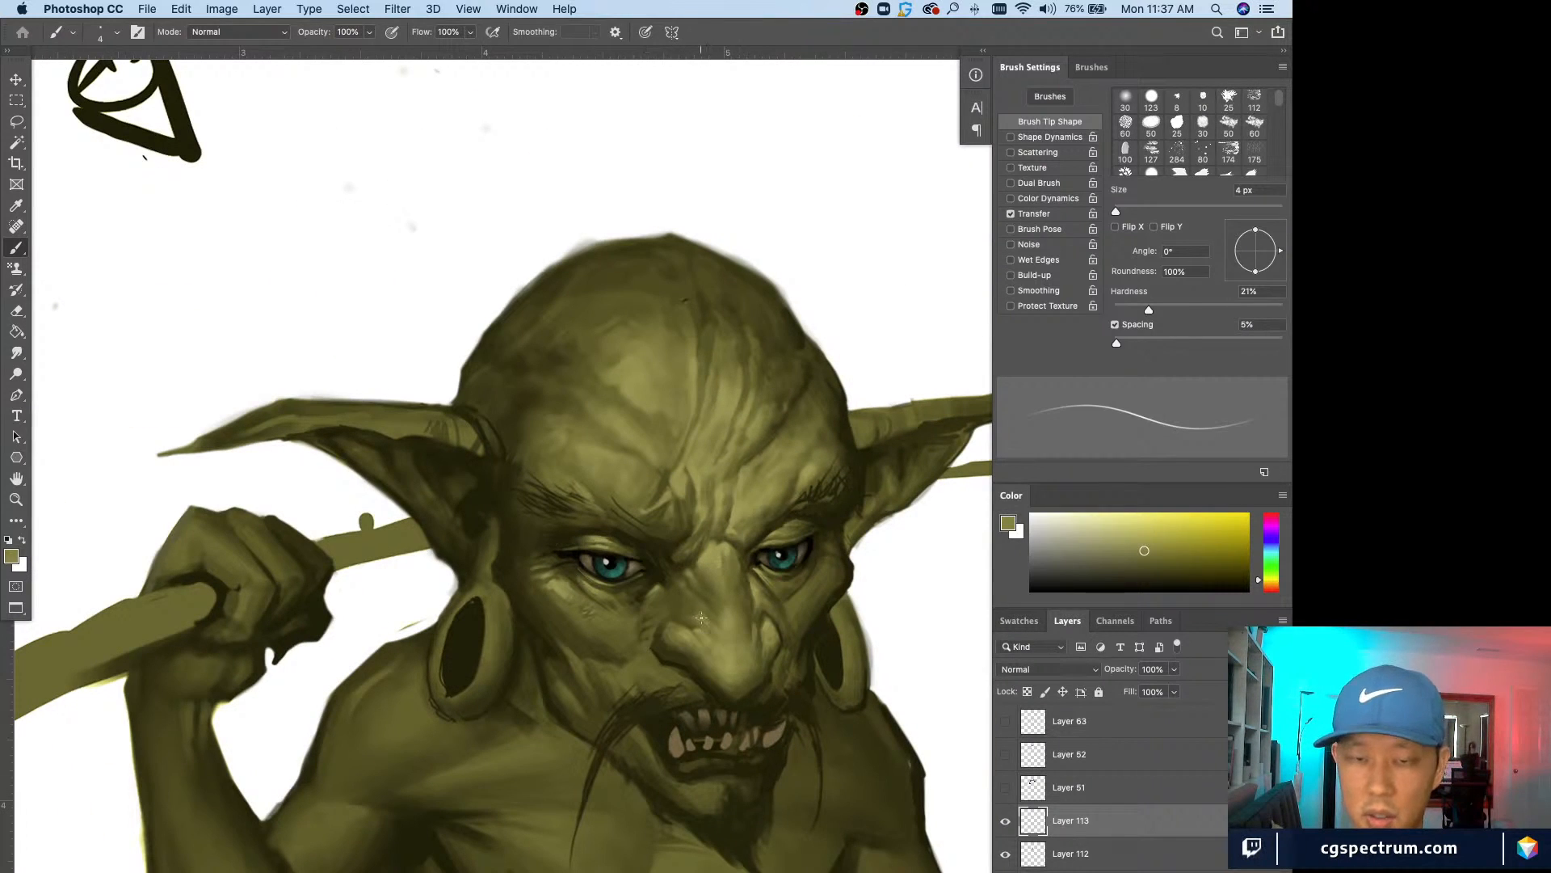
key("super+plus")
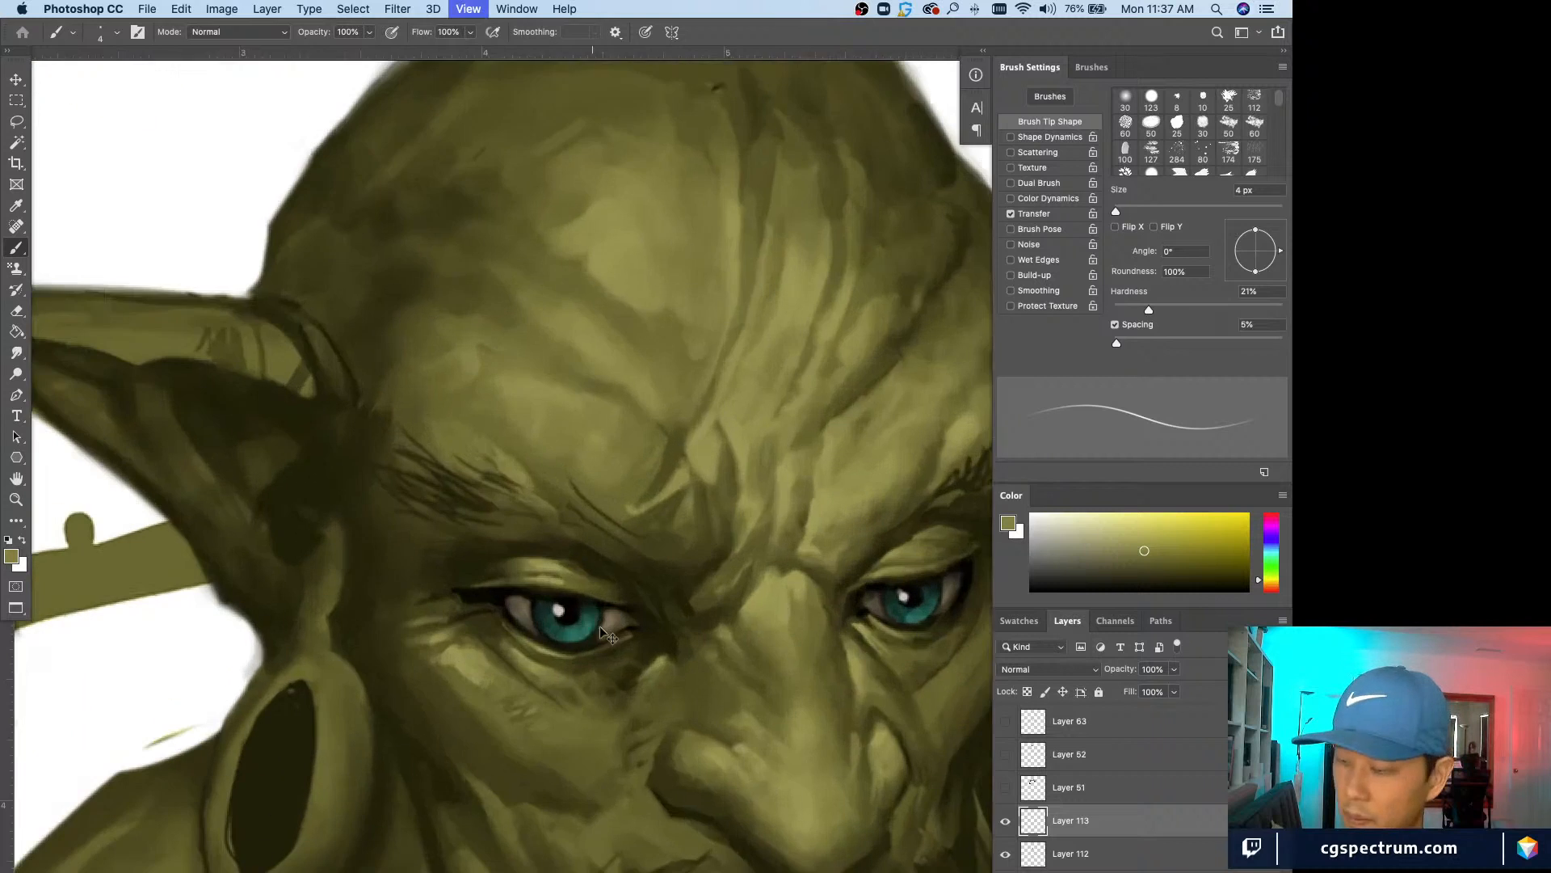
key("super+minus")
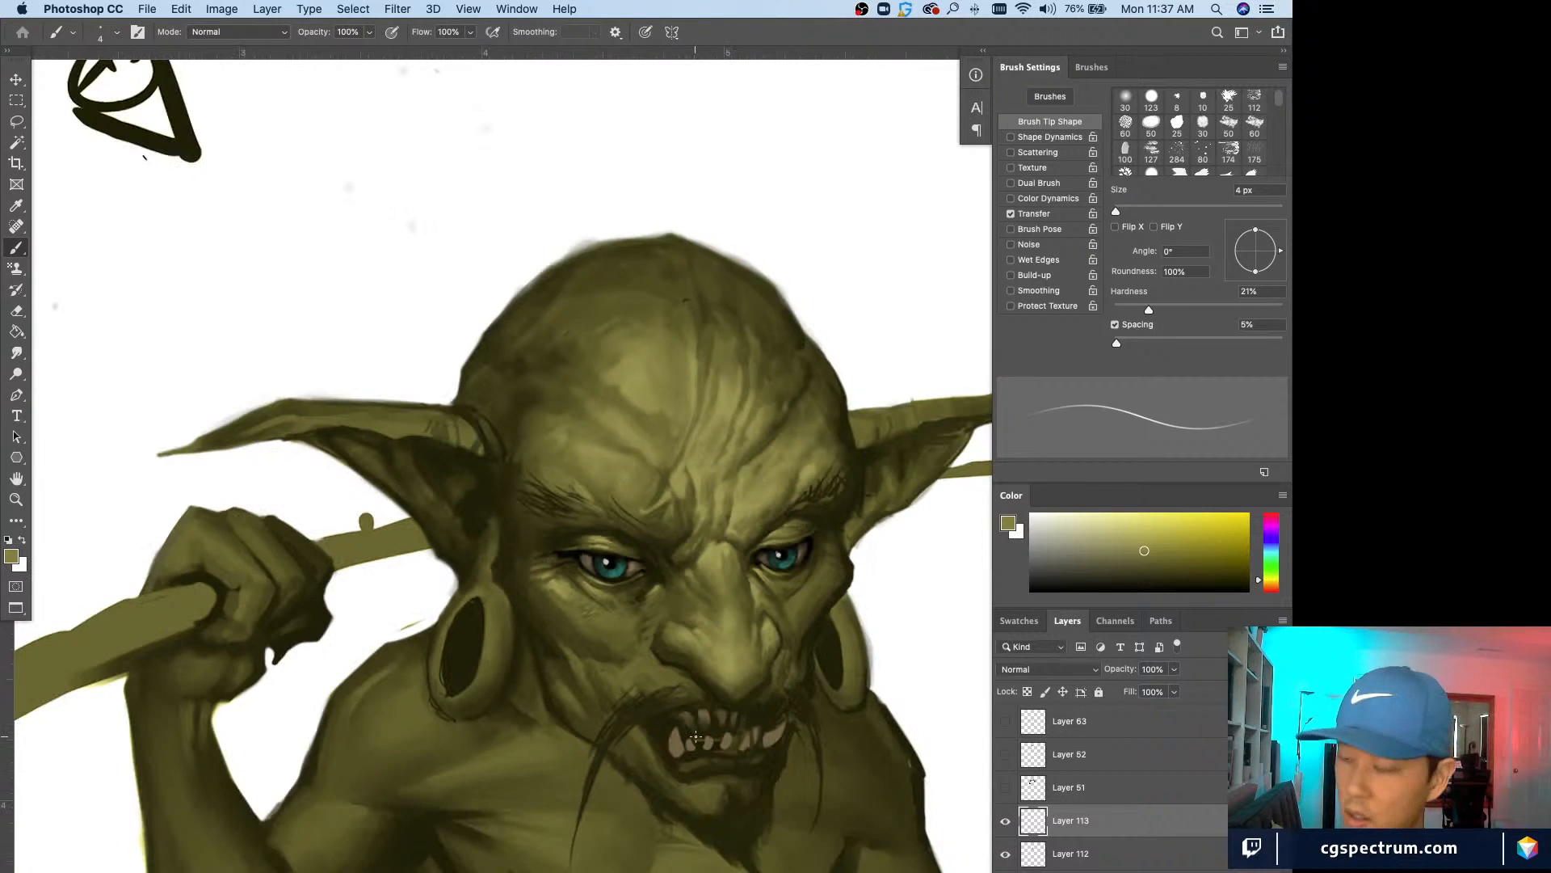
key("super+plus")
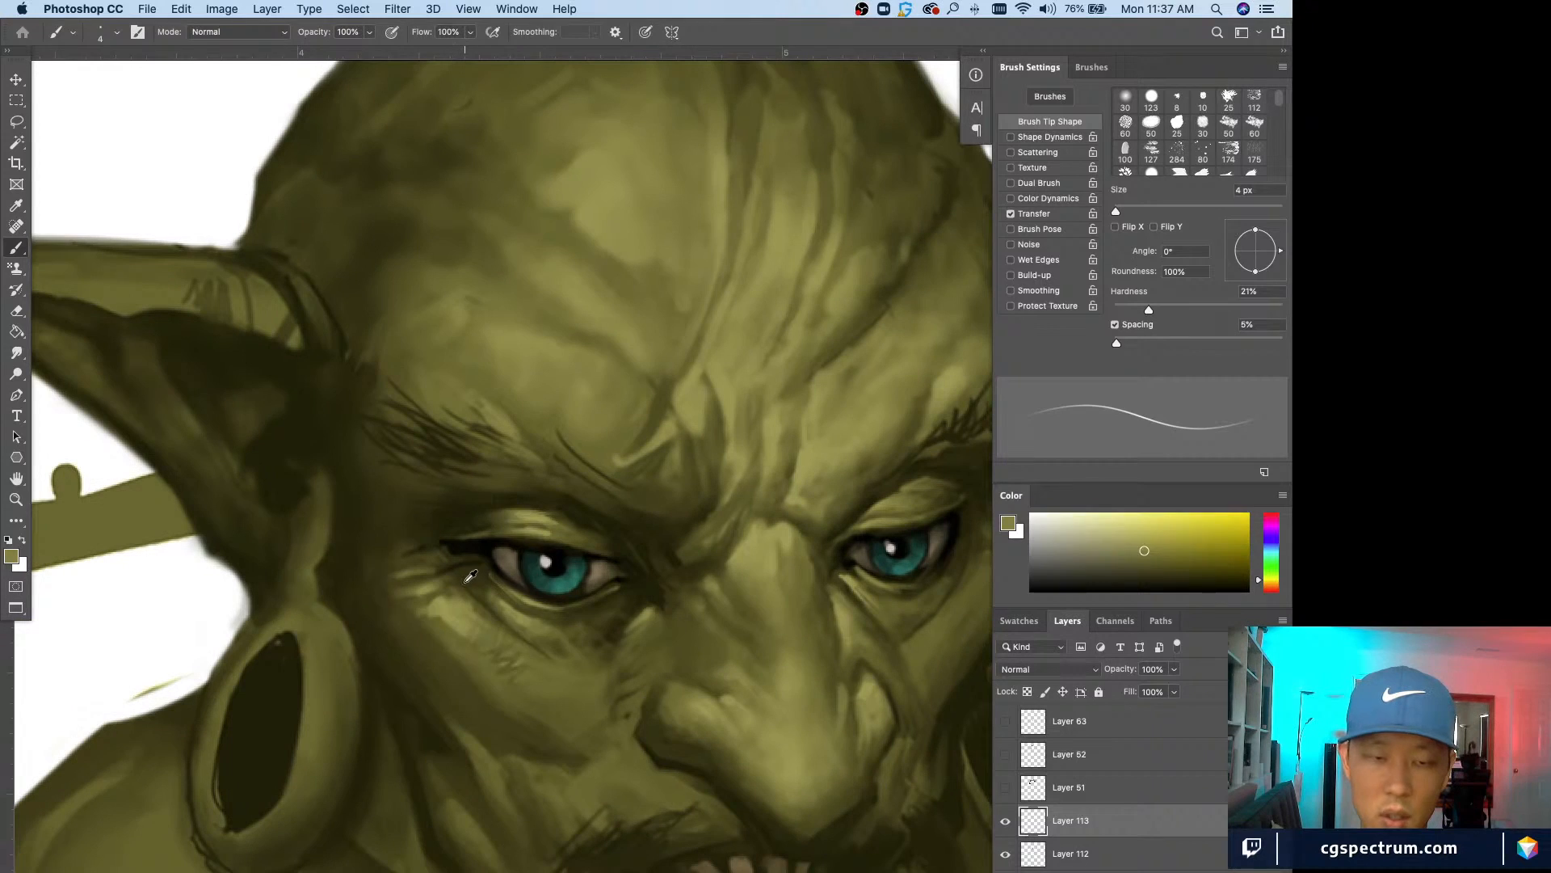
Step: Tone down the light patch below the right eye's outer corner with a sampled dark olive at 7 px
left_click(469, 575, "alt")
key("bracketright")
key("bracketright")
key("bracketright")
mouse_move(461, 595)
left_mouse_down()
mouse_move(501, 629)
mouse_move(482, 627)
left_mouse_up()
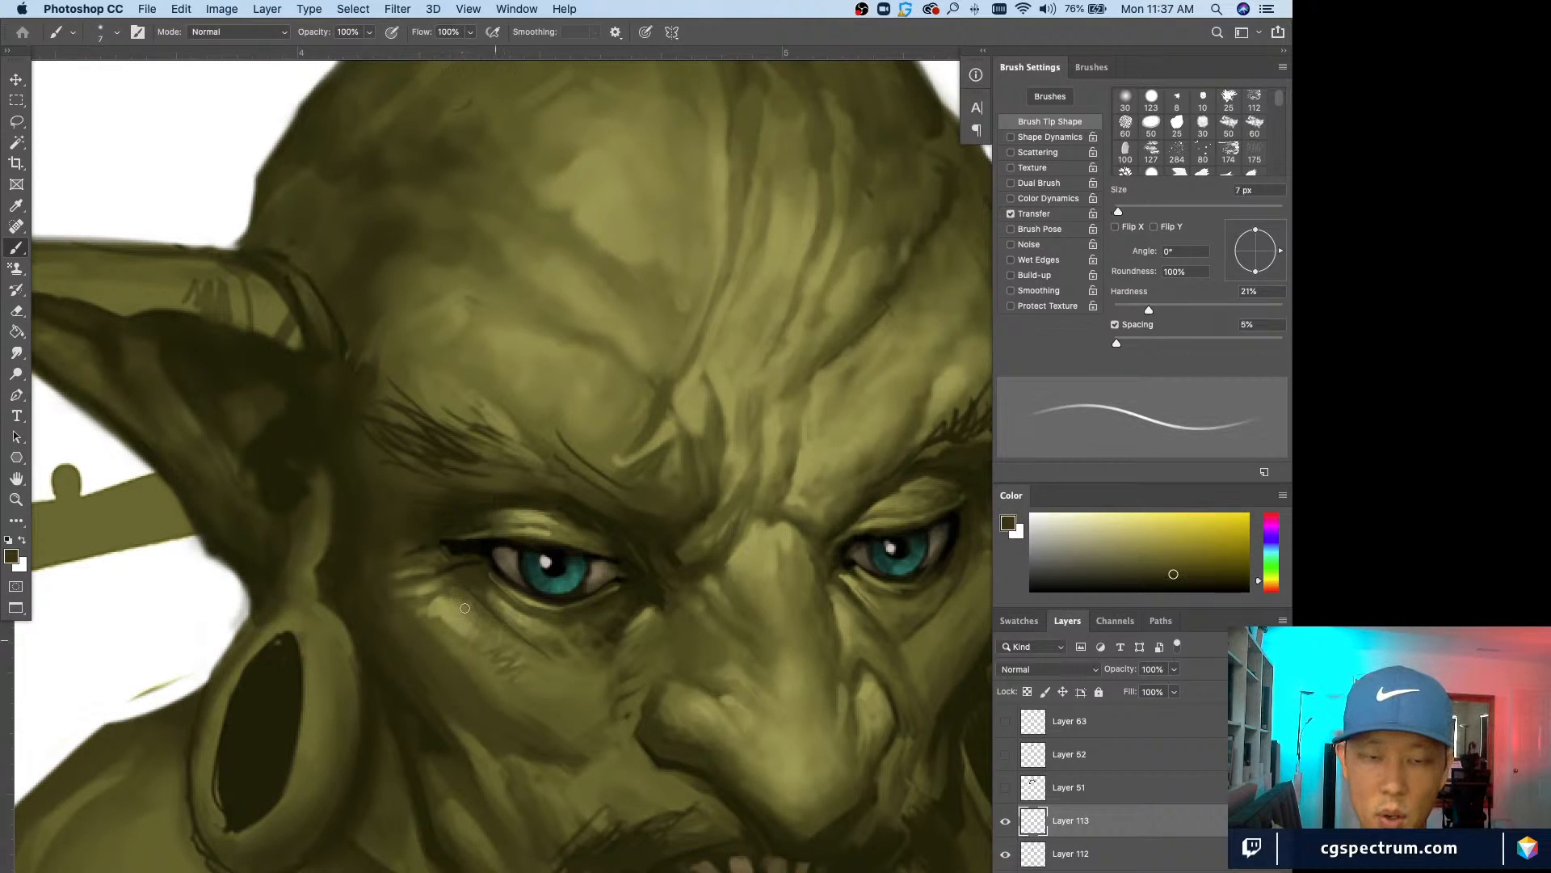
Step: Shape the fold below the right eye's inner corner at 7 px, alternating sampled light olive highlights with dark olive shadows
left_click(647, 614, "alt")
left_click_drag(649, 613, 638, 646)
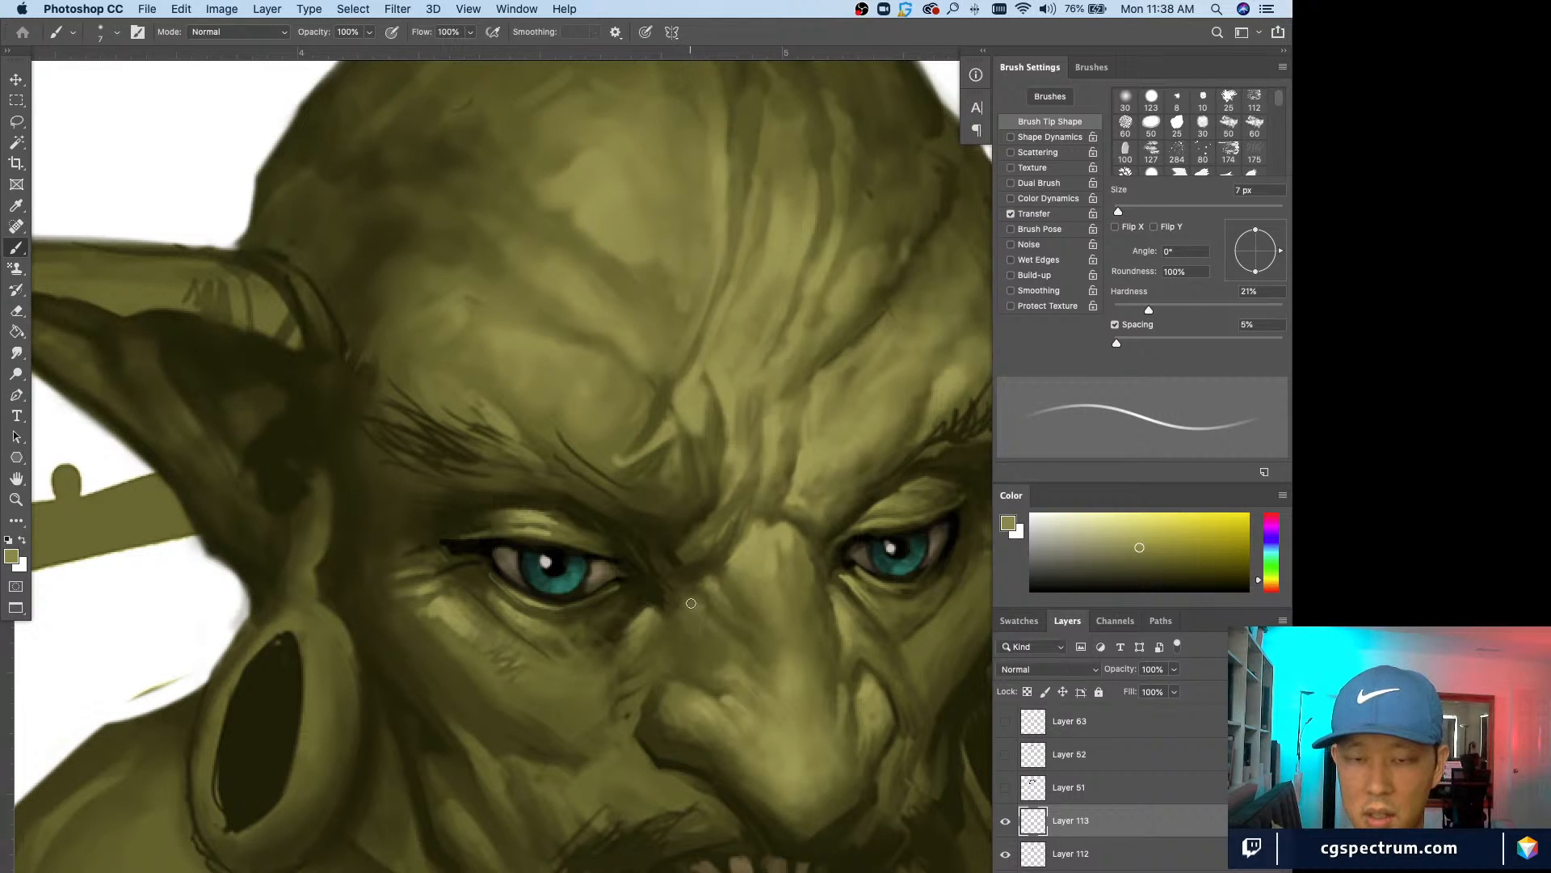
left_click(635, 606, "alt")
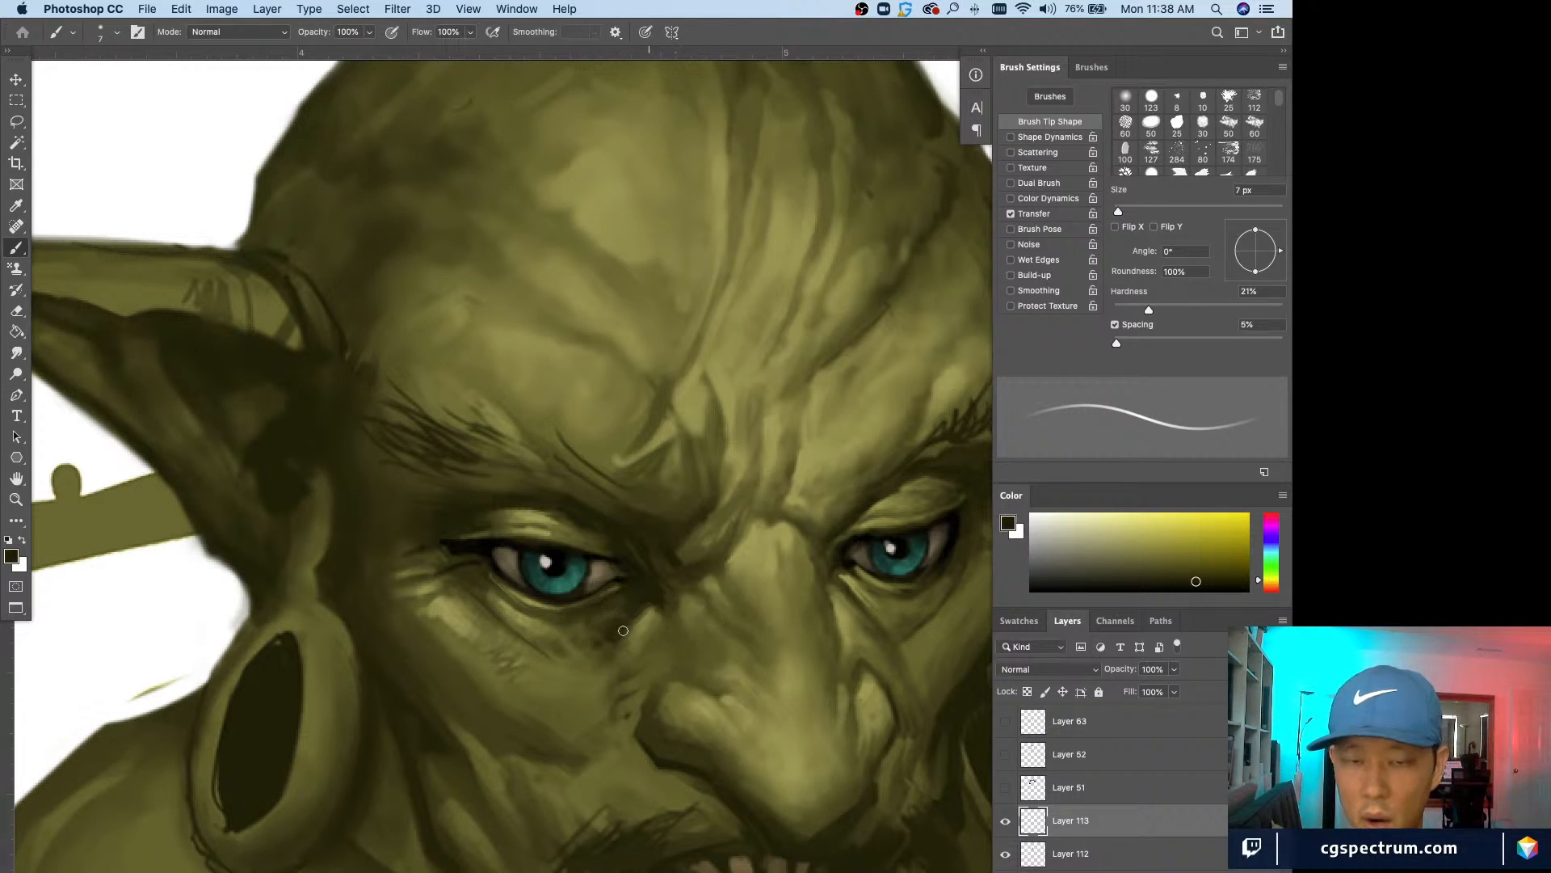
left_click(651, 614, "alt")
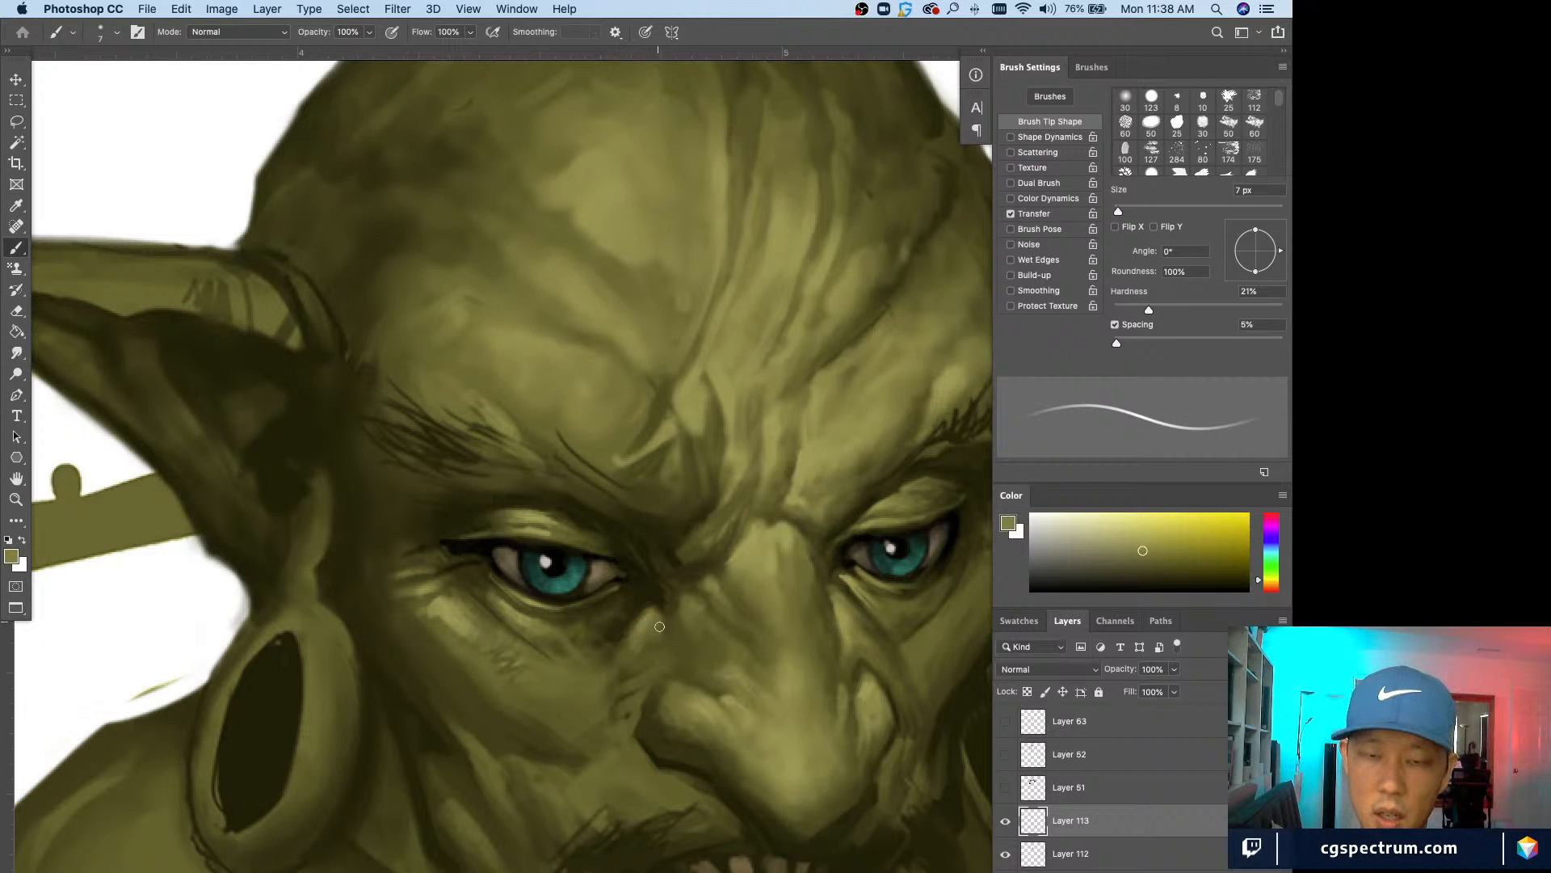
left_click(650, 595, "alt")
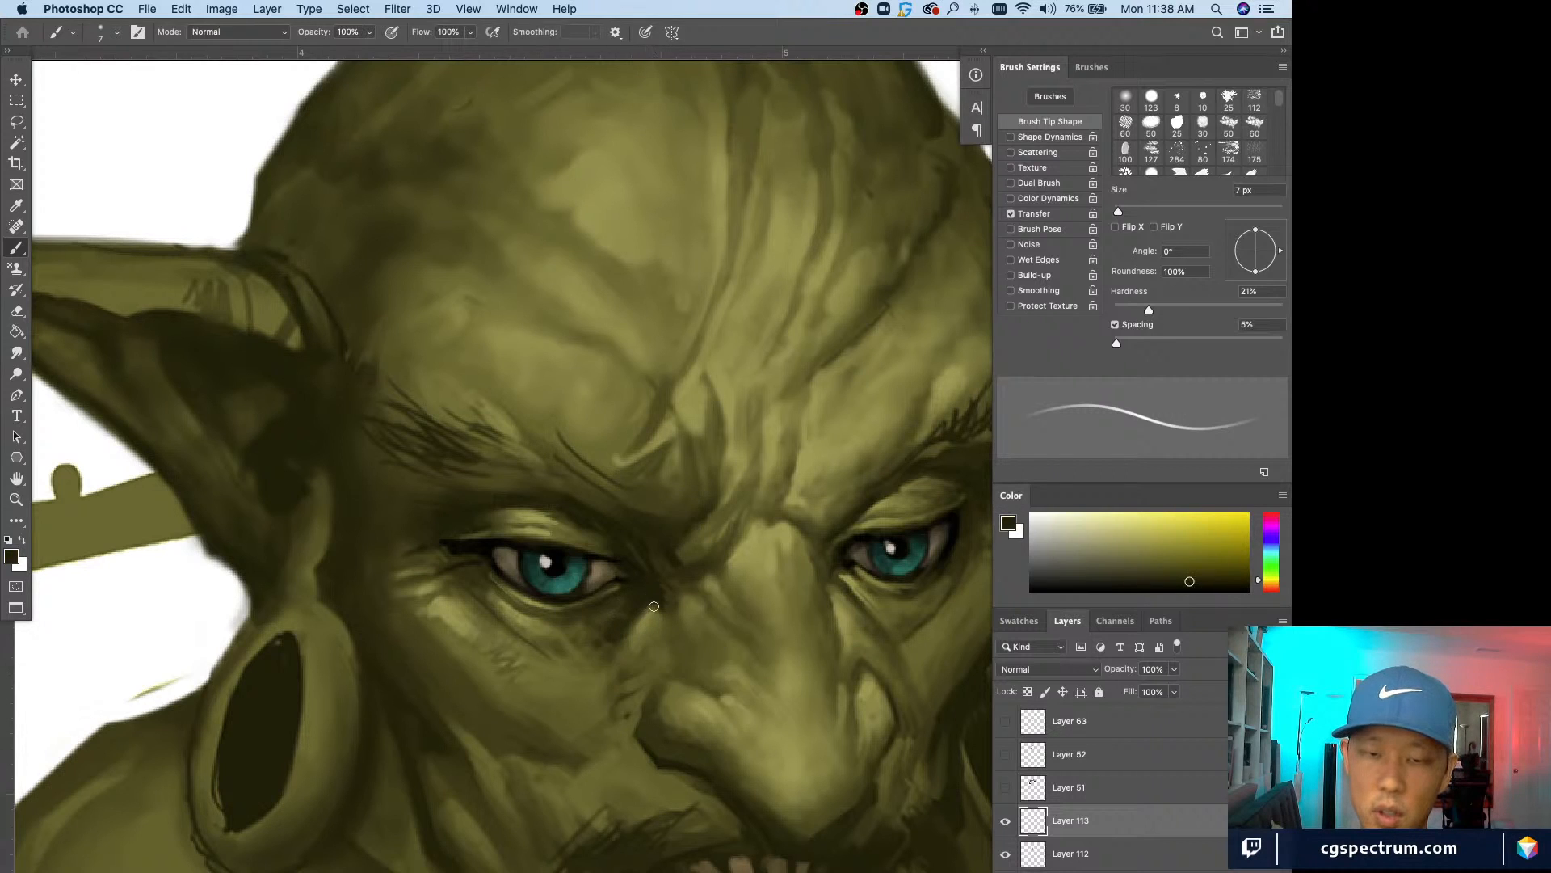
key("super+minus")
key("super+minus")
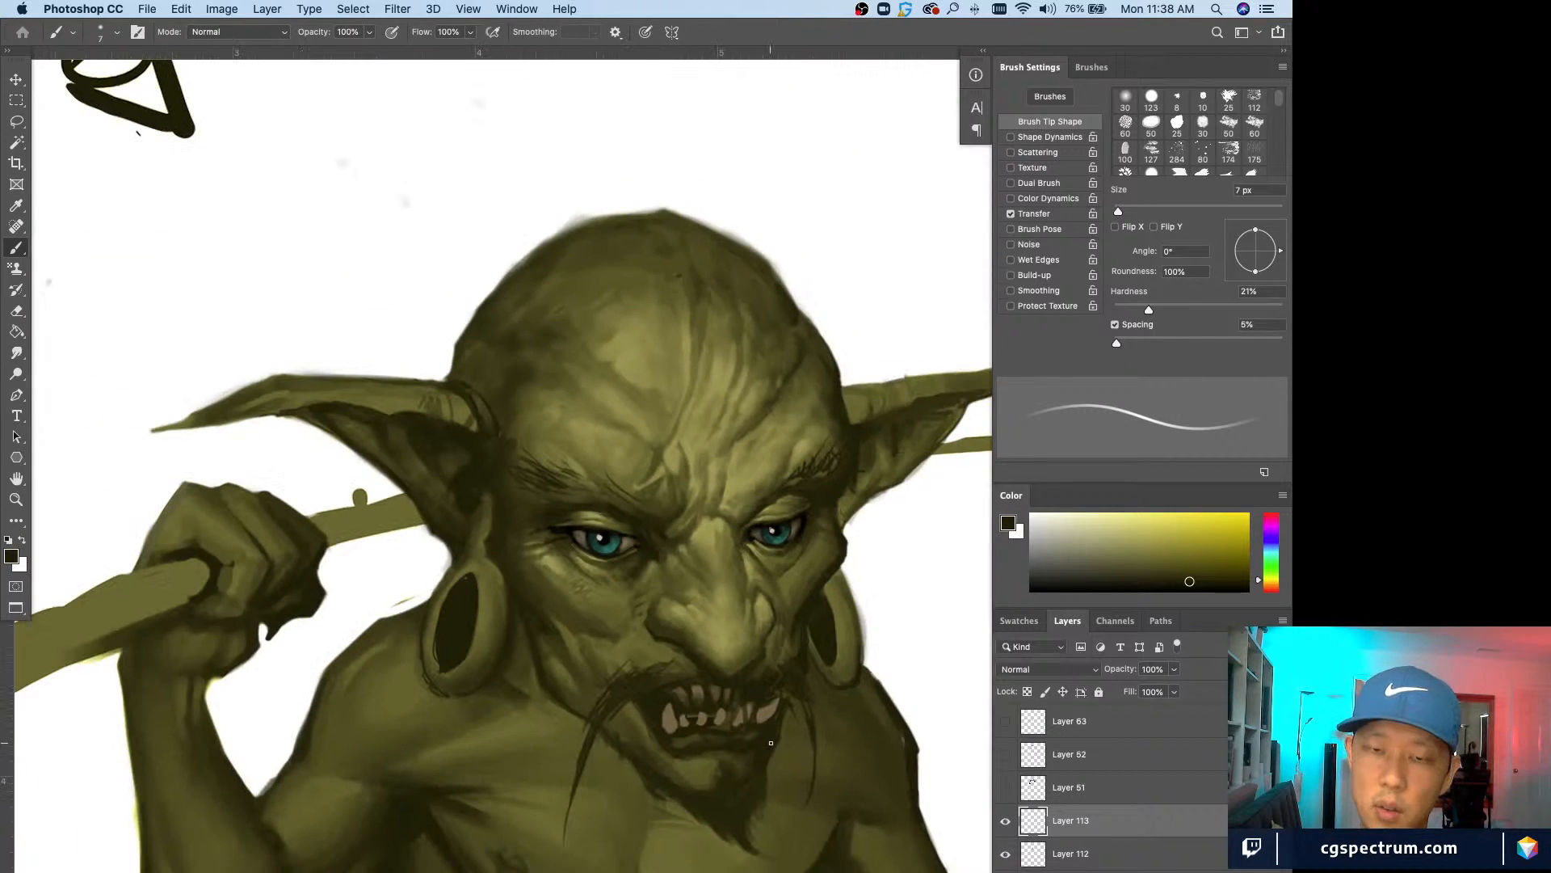
key("super+plus")
key("super+plus")
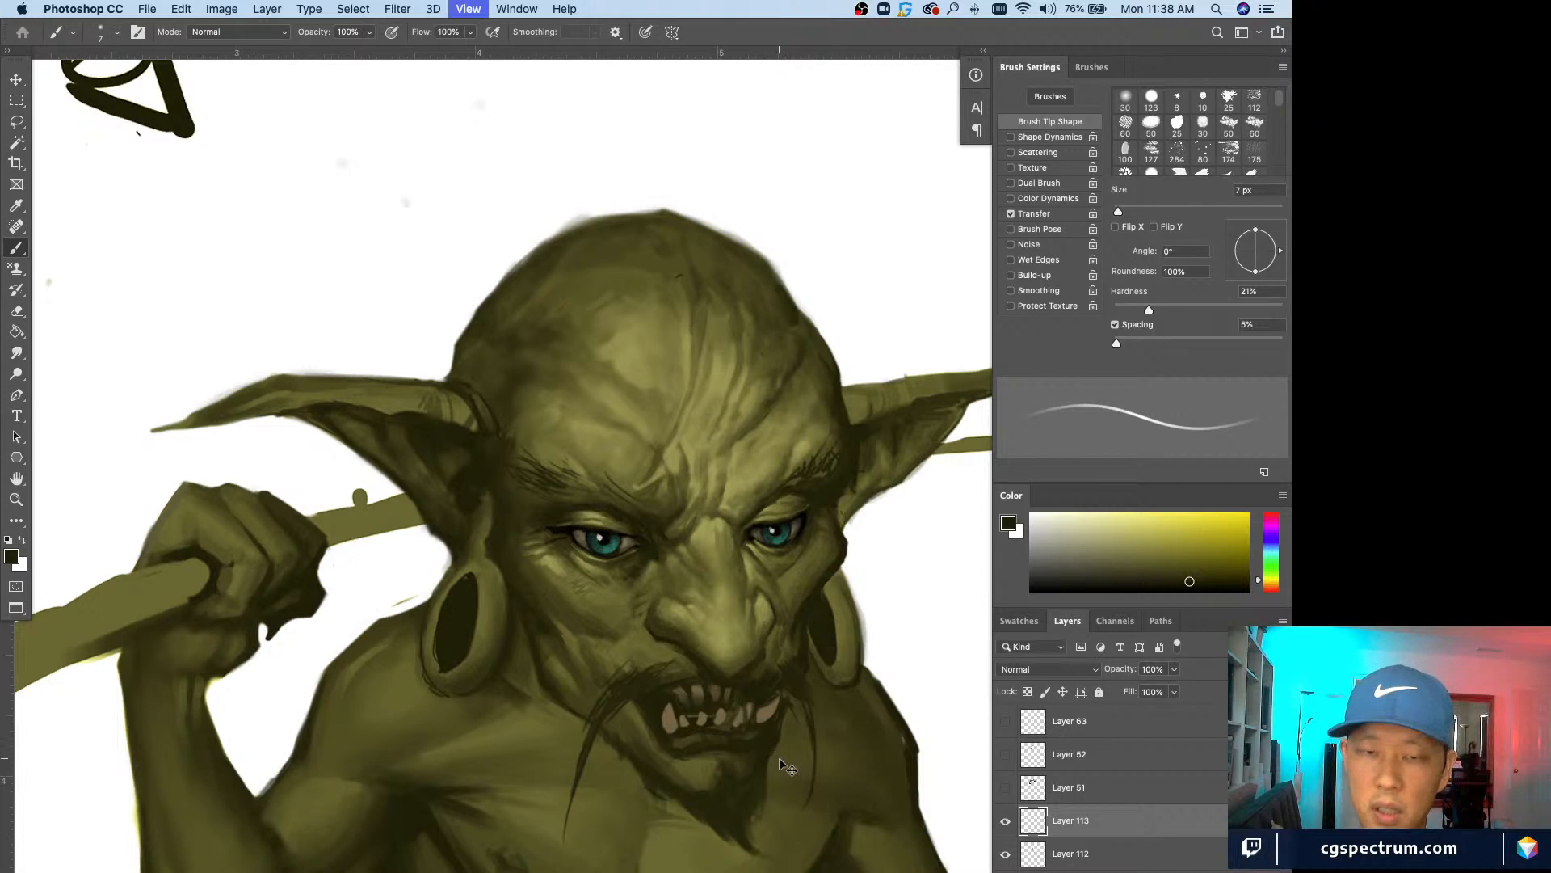
Step: Blend the shadow beneath the inner half of the right lower eyelid with sampled mid olives at 5 and 6 px
left_click(549, 622, "alt")
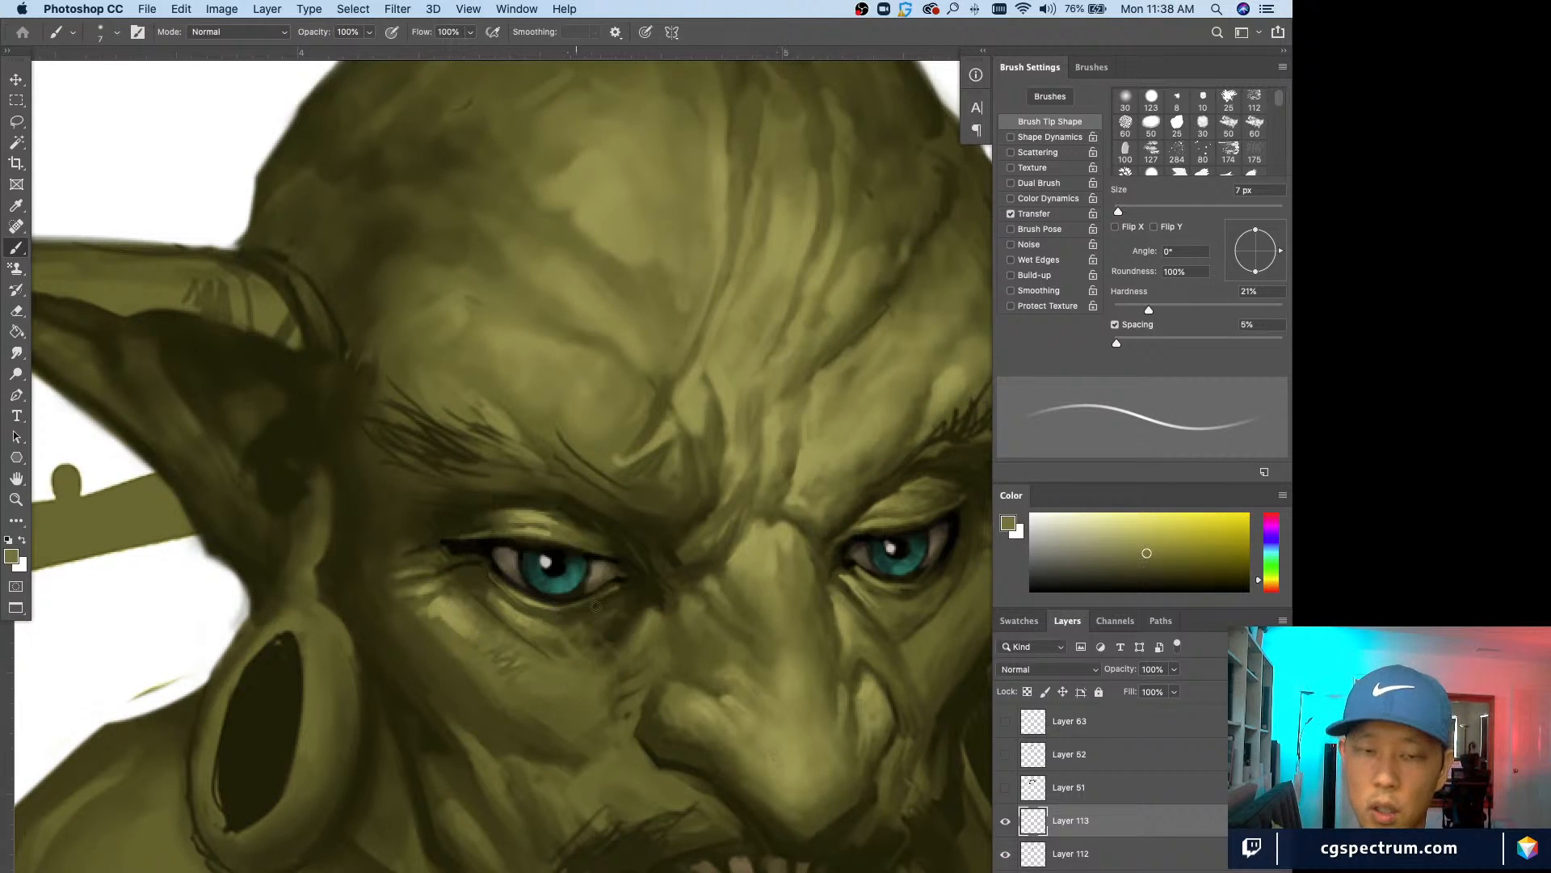
key("bracketleft")
left_click(619, 603, "alt")
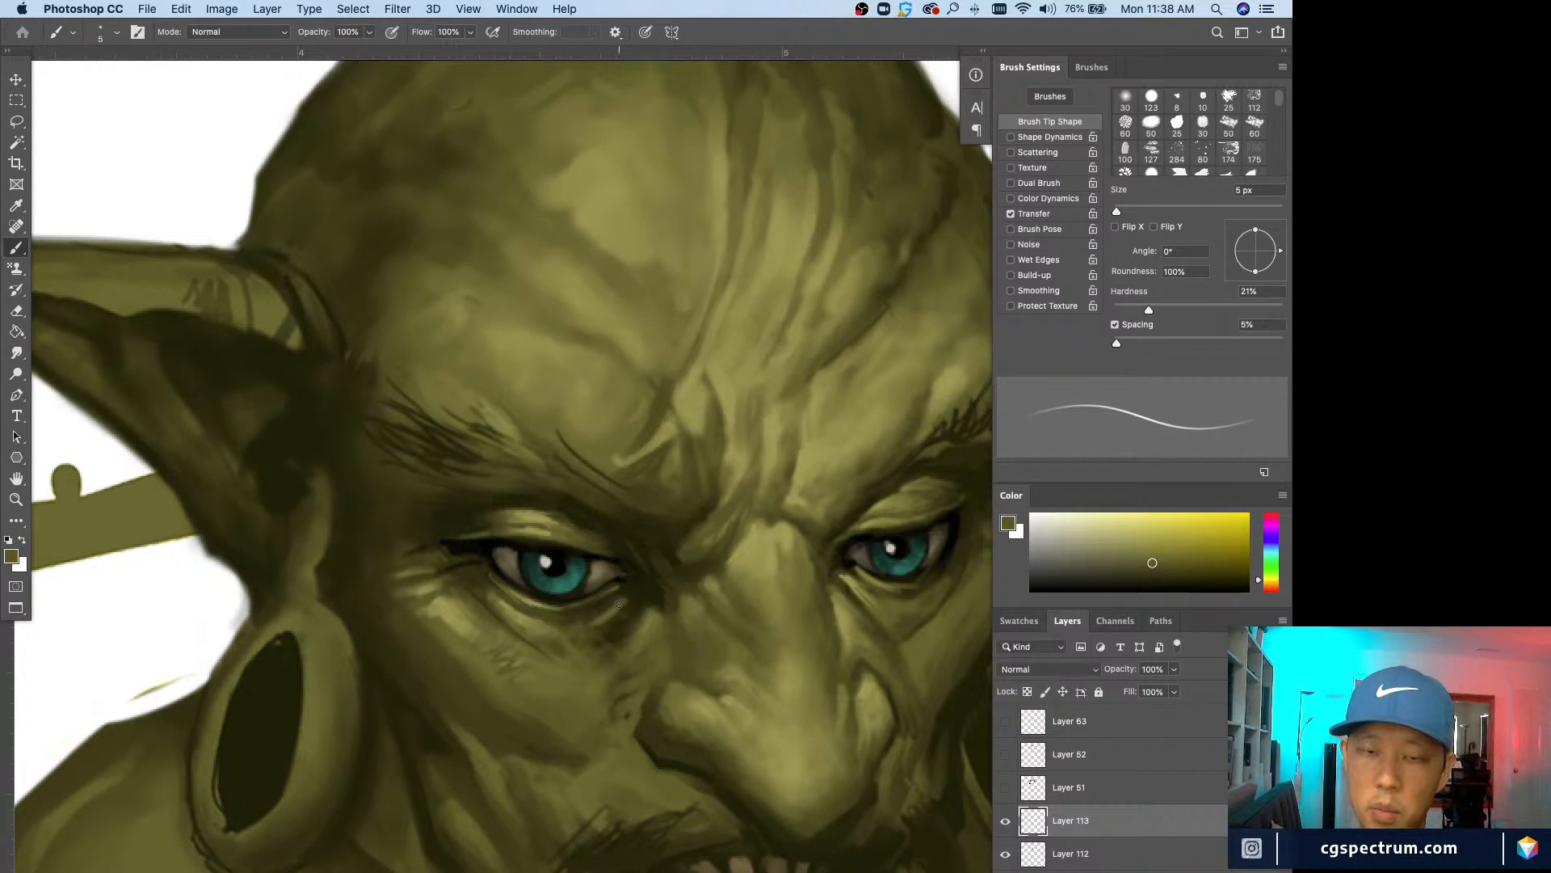
key("bracketright")
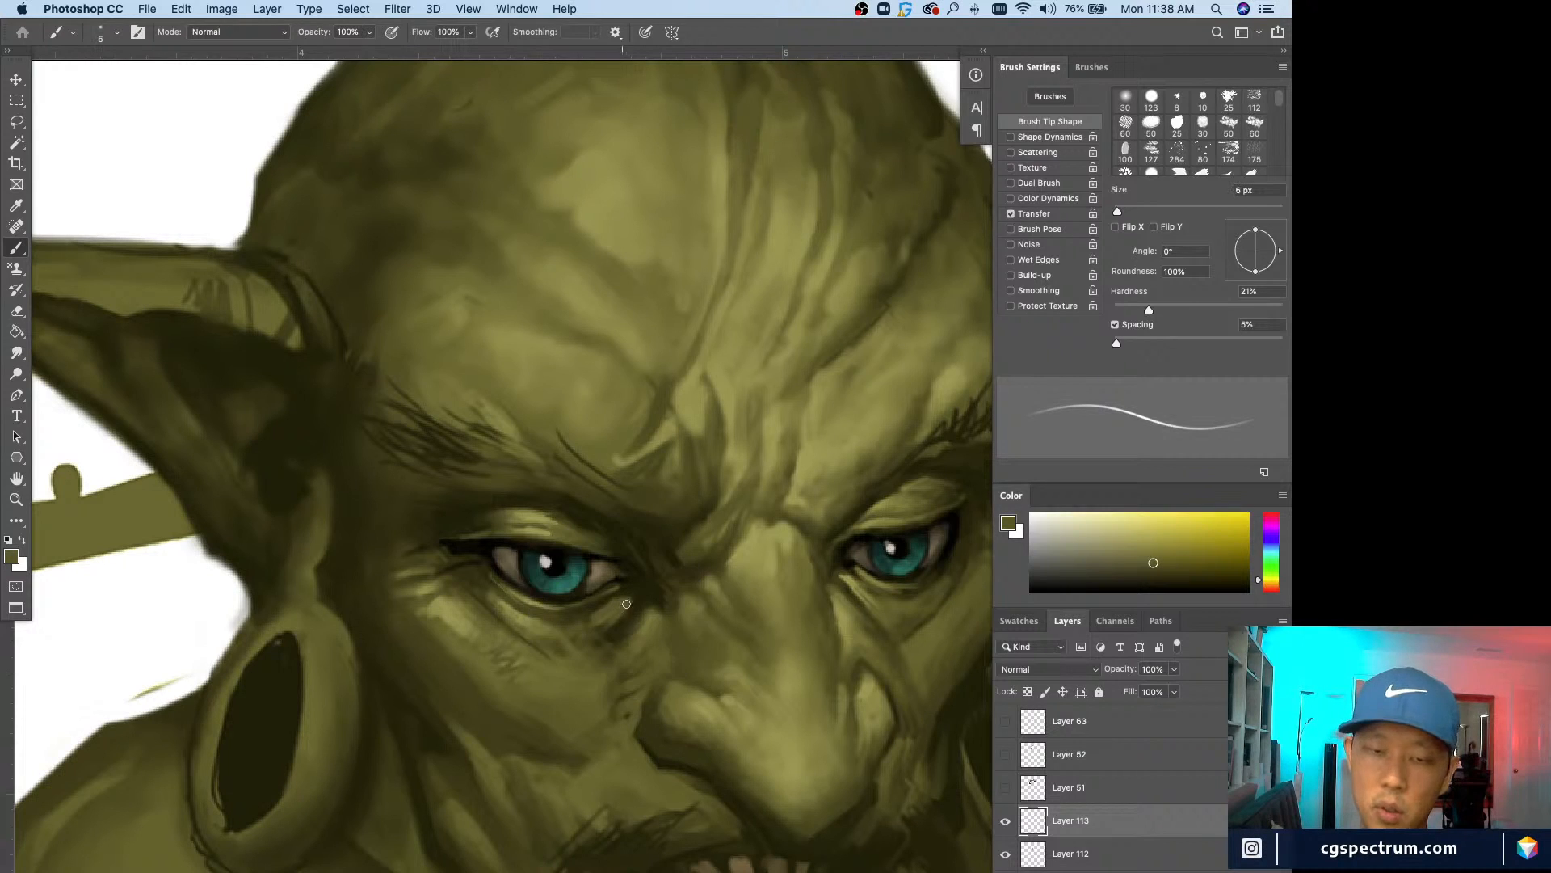
left_click_drag(626, 604, 589, 627)
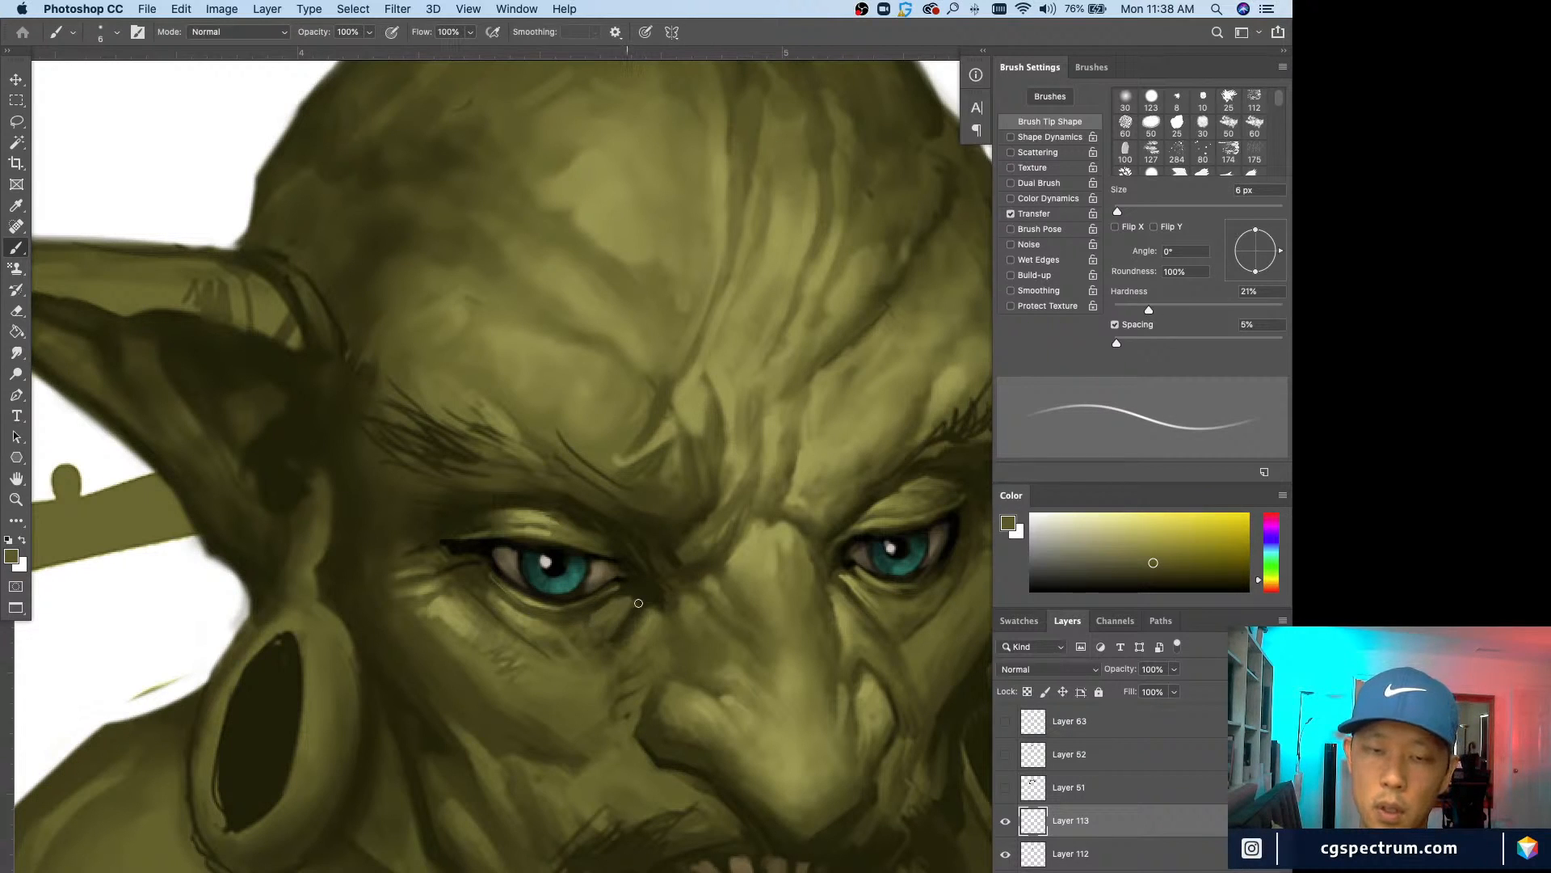
Step: Refine the right eye's tear duct edge with 2 and 3 px strokes in tones sampled around the inner corner
key("bracketleft")
key("bracketleft")
key("bracketleft")
key("bracketleft")
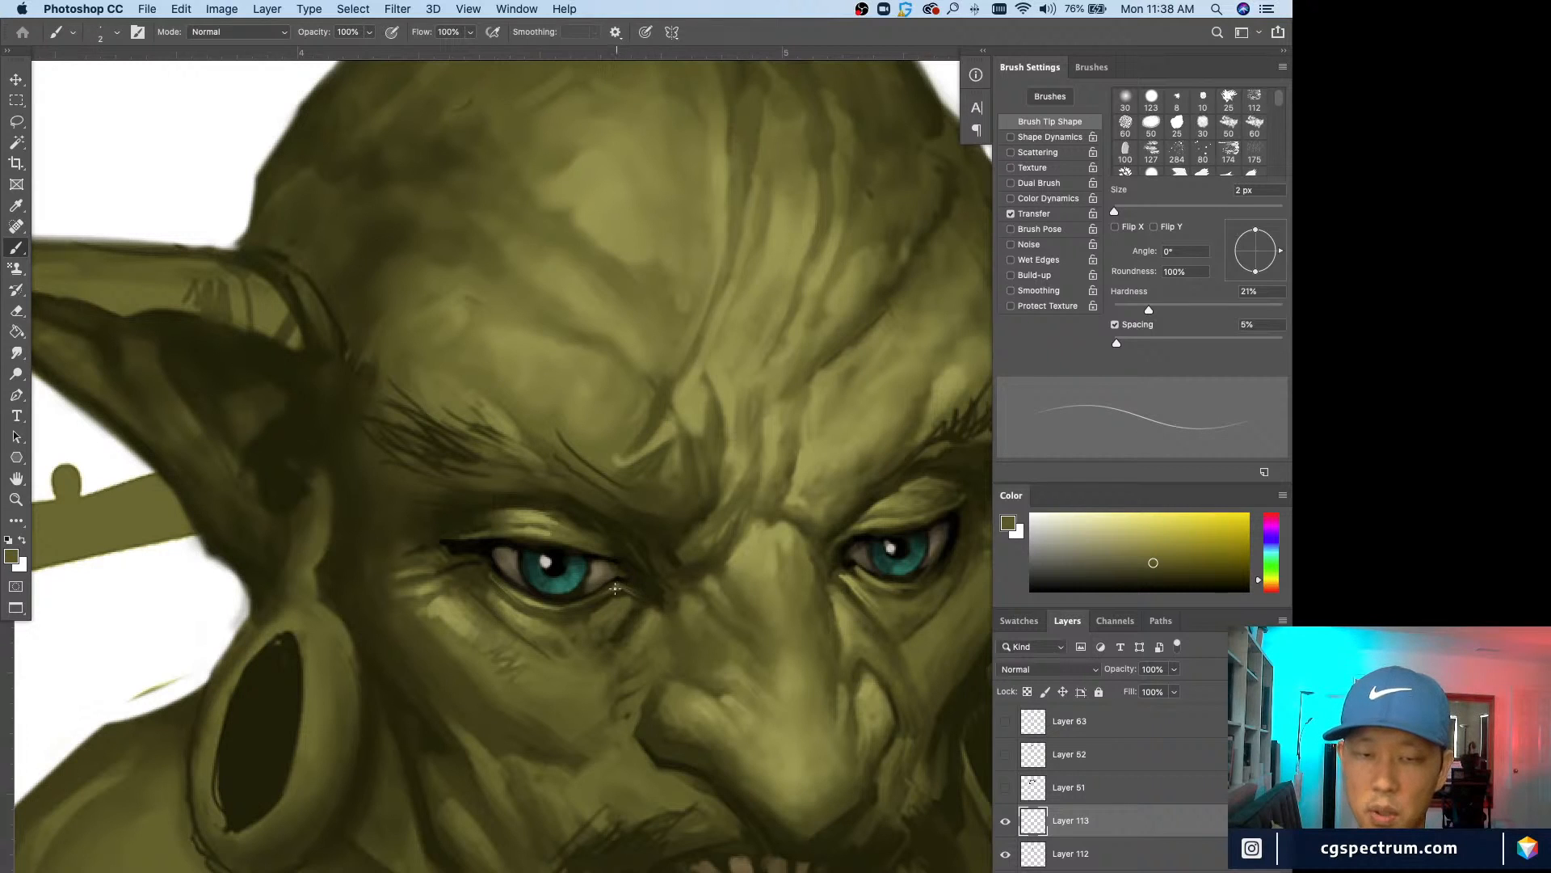
left_click(614, 583, "alt")
key("bracketright")
left_click(628, 581, "alt")
left_click(628, 584, "alt")
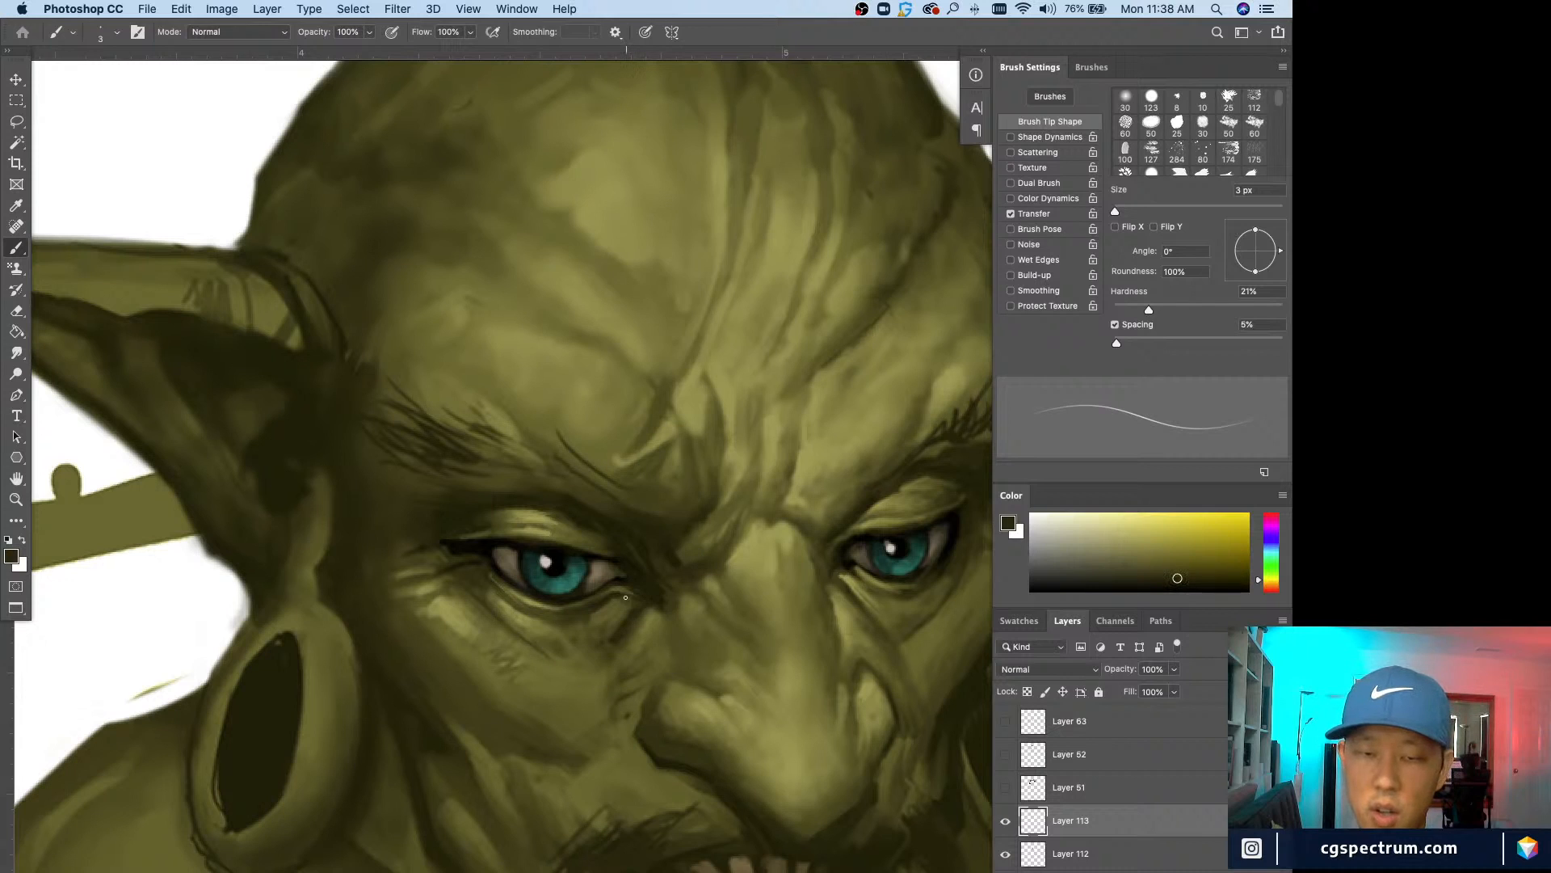
Step: Paint a thin mid olive edge from the right upper eyelid down to the inner corner, reducing the brush from 4 to 3 px
left_click(655, 589, "alt")
key("bracketright")
left_click(622, 582, "alt")
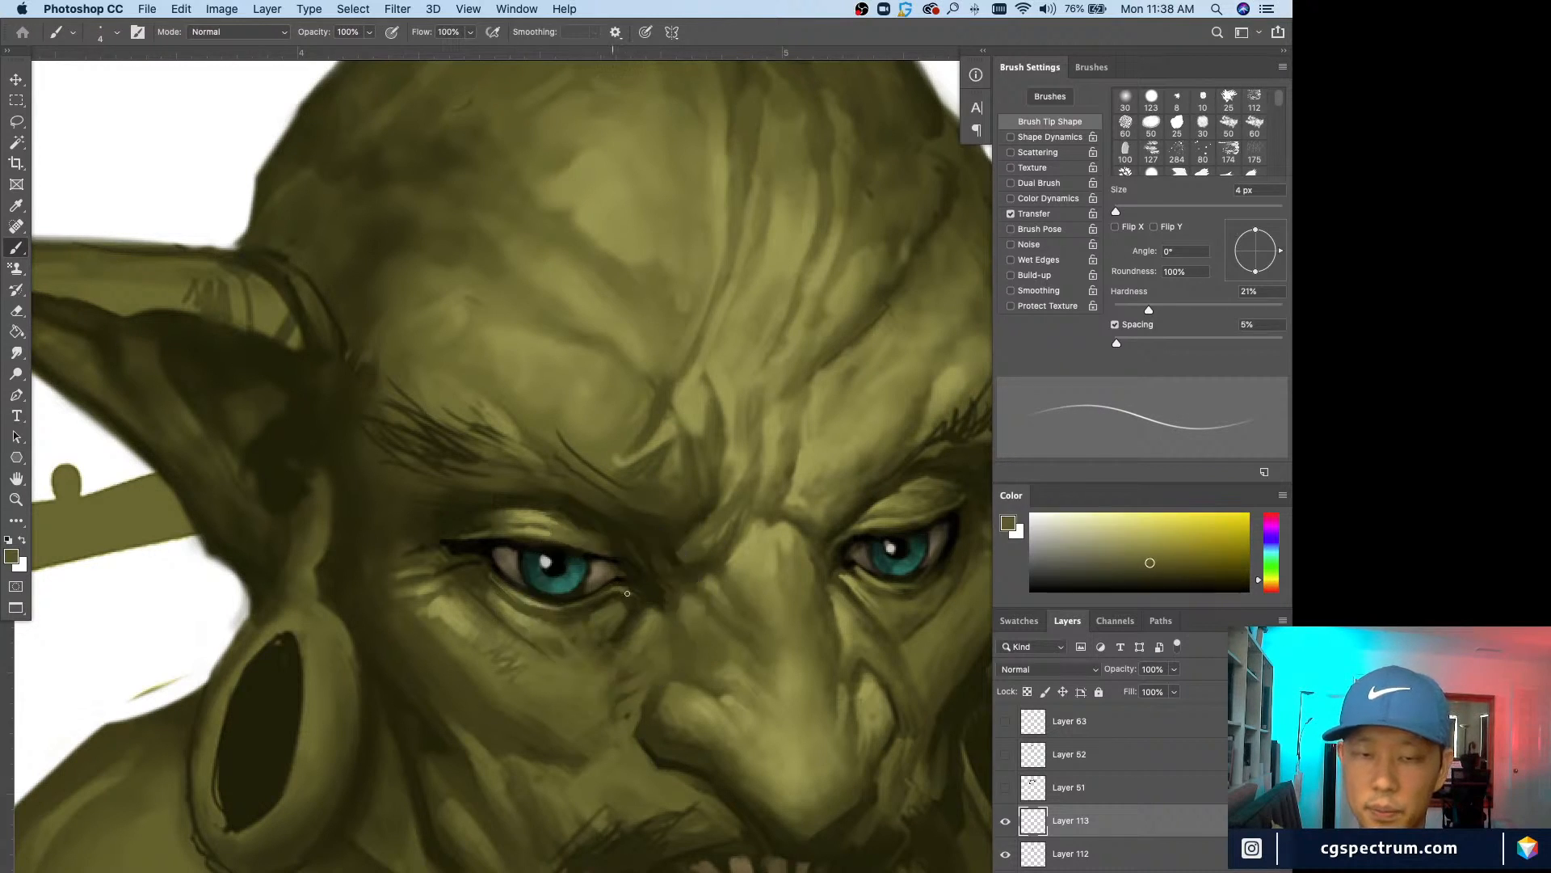
key("bracketleft")
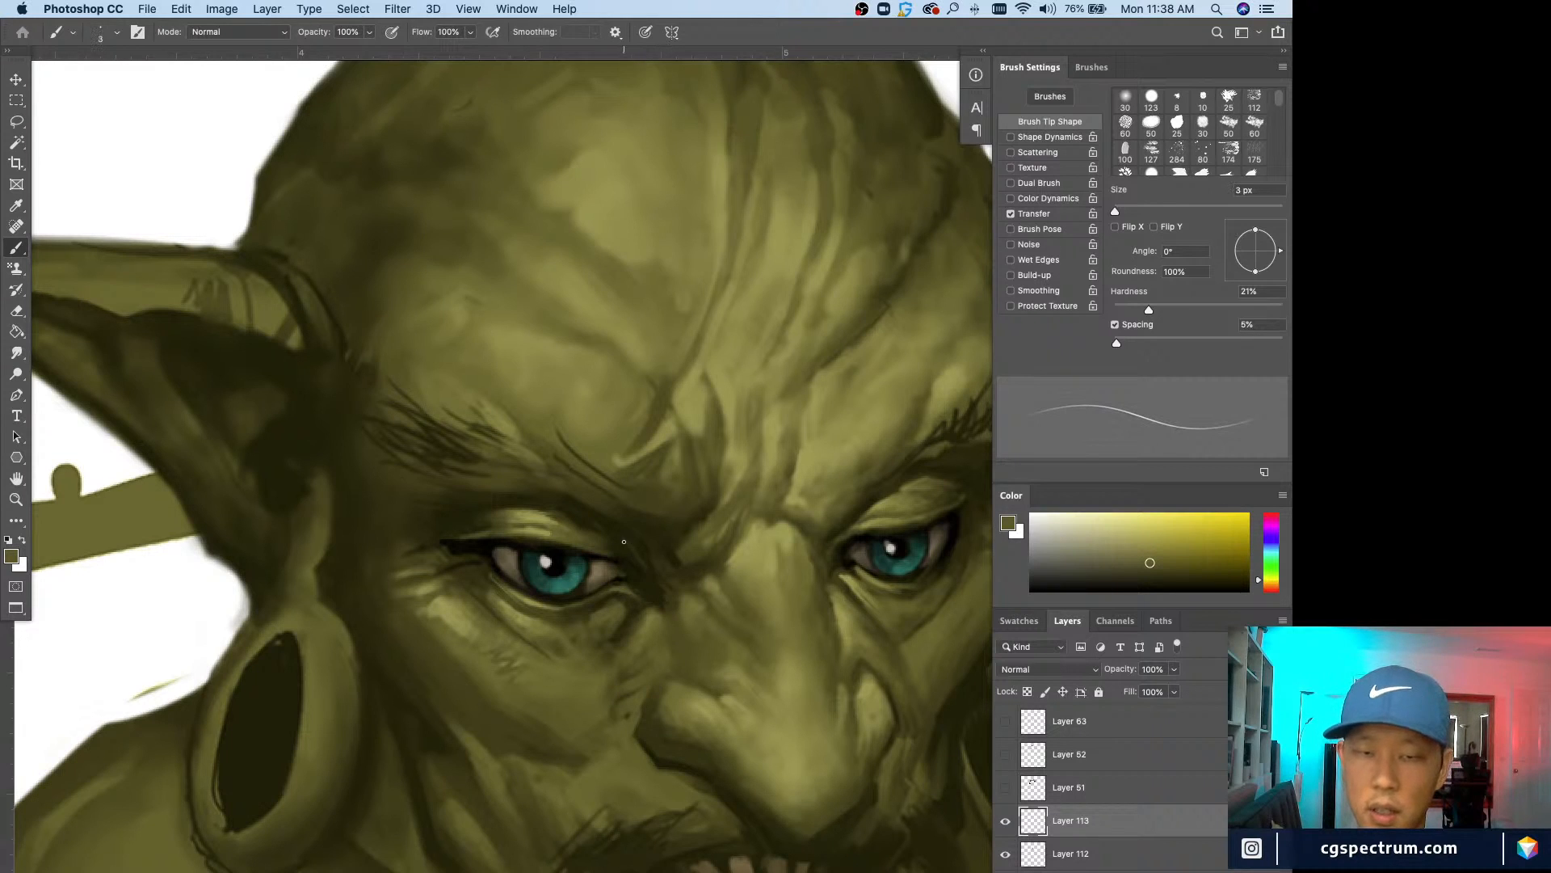
left_click_drag(611, 544, 642, 571)
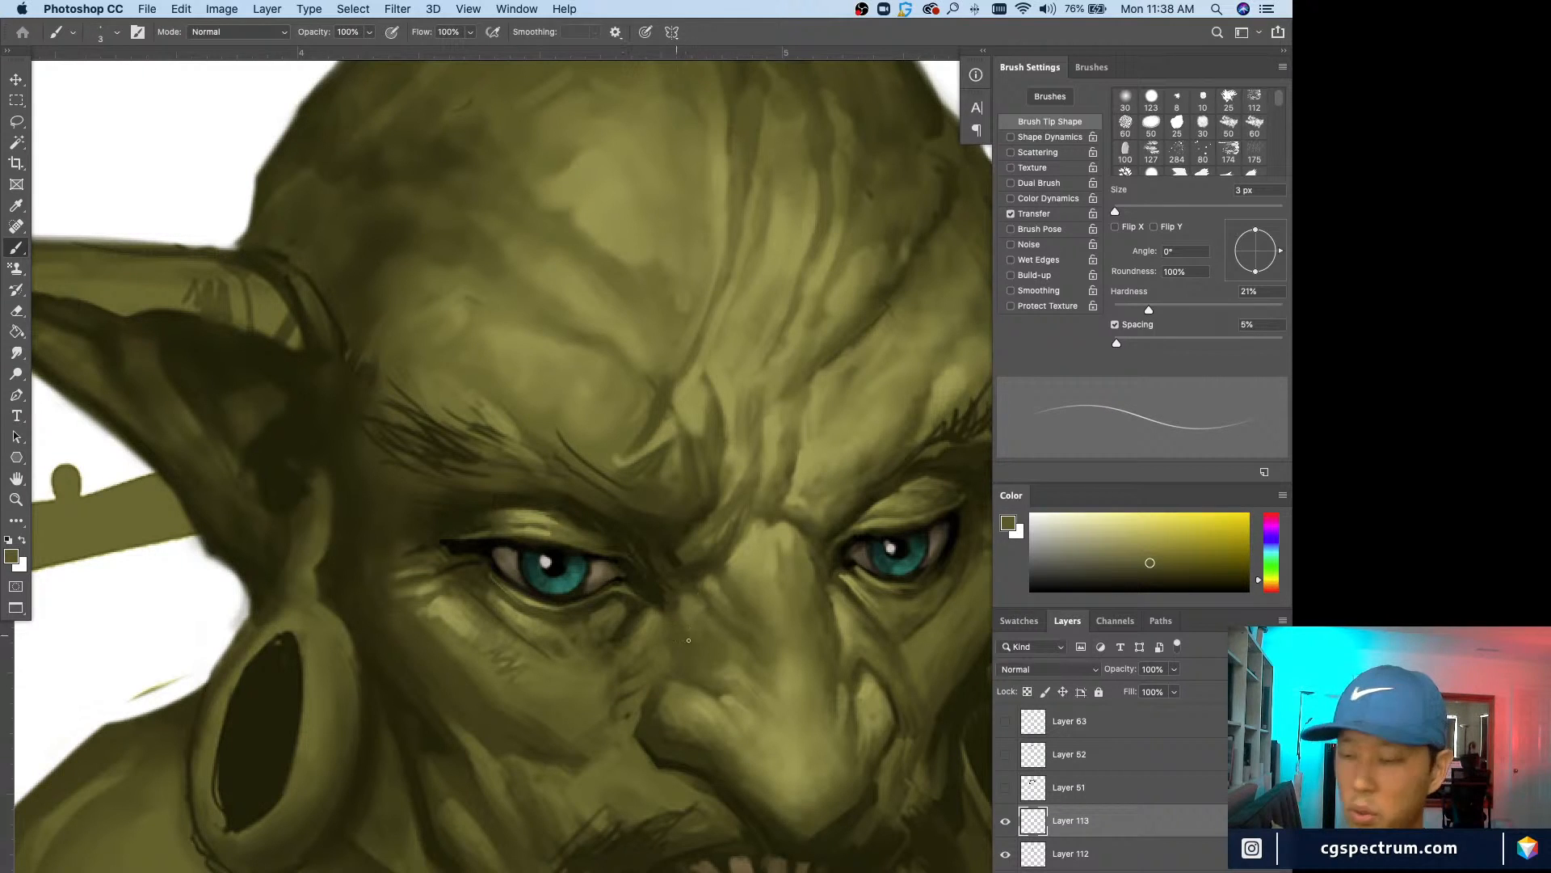
Step: Darken the crease under the right eye's inner corner with sampled dark olives at 3 and 4 px
left_click(618, 606, "alt")
left_click(608, 597, "alt")
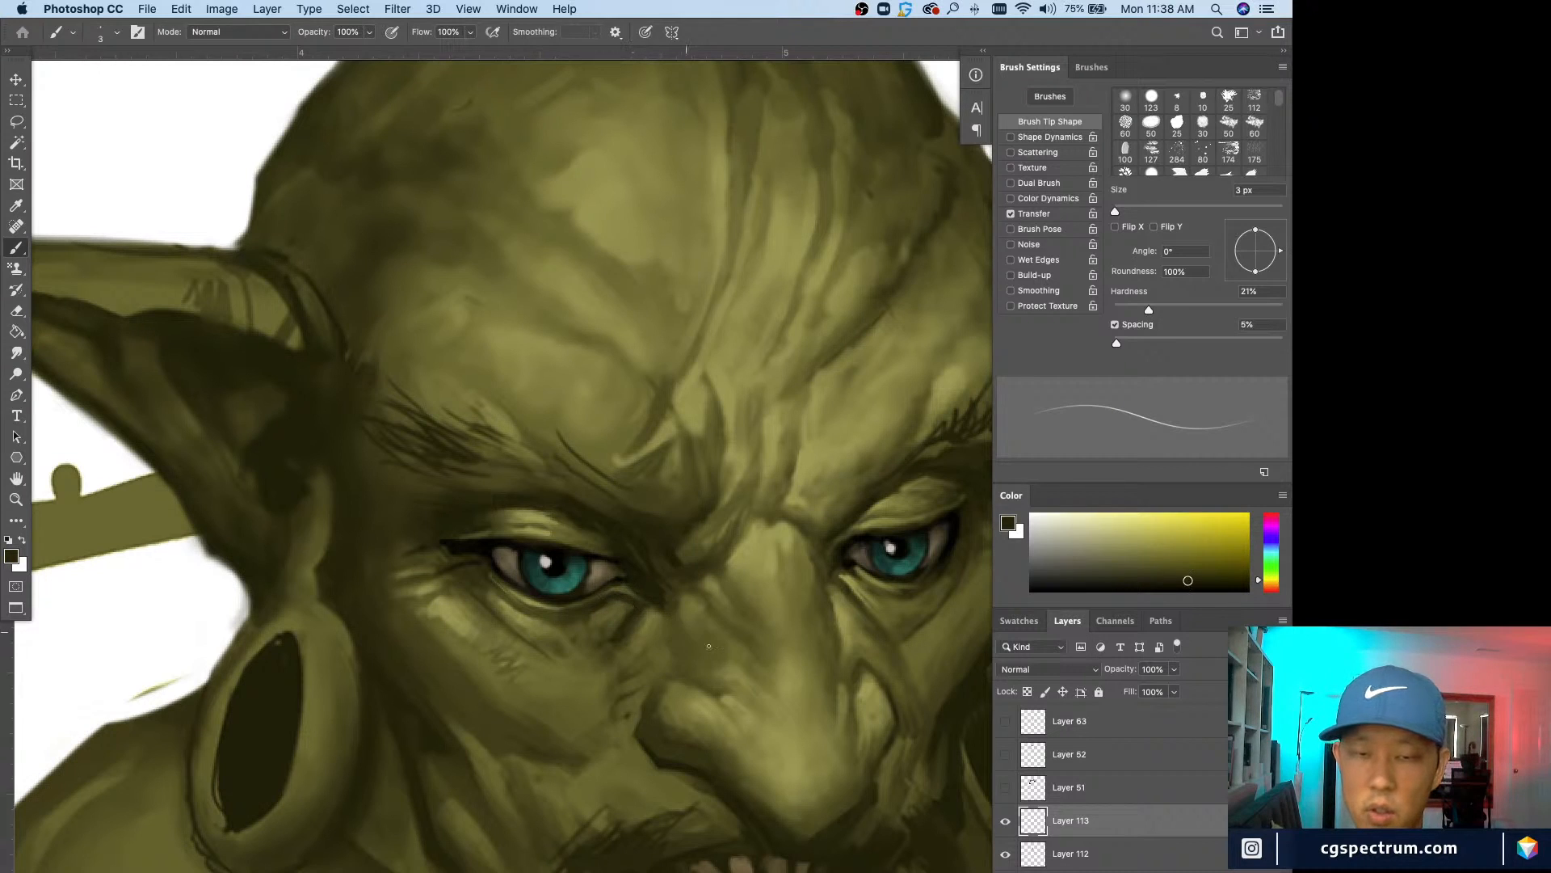
left_click(621, 597, "alt")
key("bracketright")
key("super+minus")
key("super+minus")
key("super+equal")
key("super+equal")
key("super+minus")
key("super+minus")
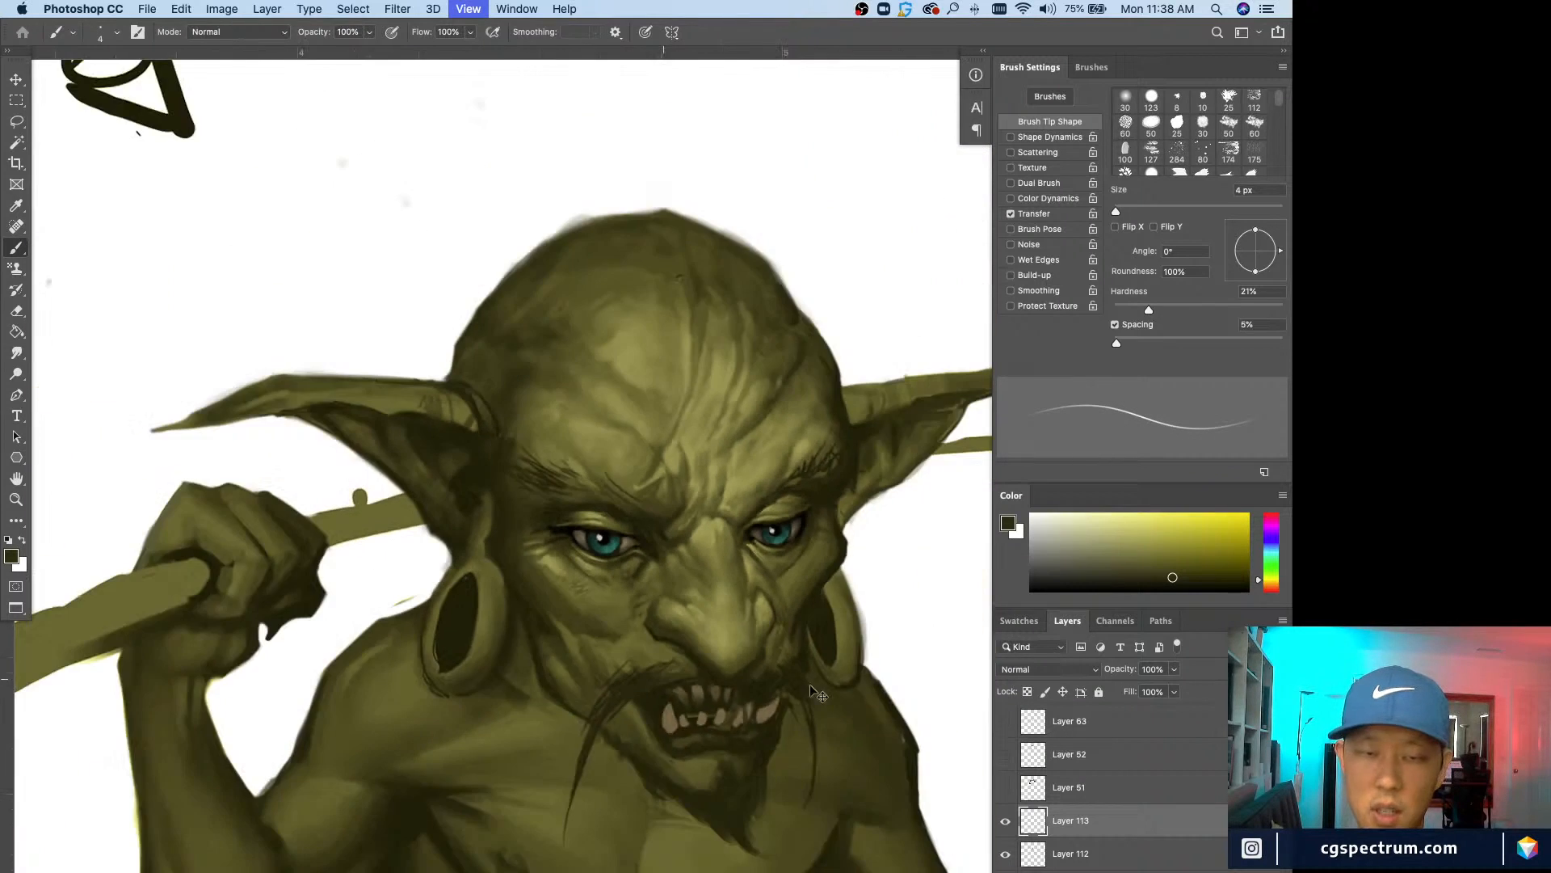
Step: Blend the fold beneath the right eye's inner corner with sampled olives, enlarging the brush from 4 to 8 px
key("super+equal")
key("super+equal")
key("super+equal")
left_click(629, 599, "alt")
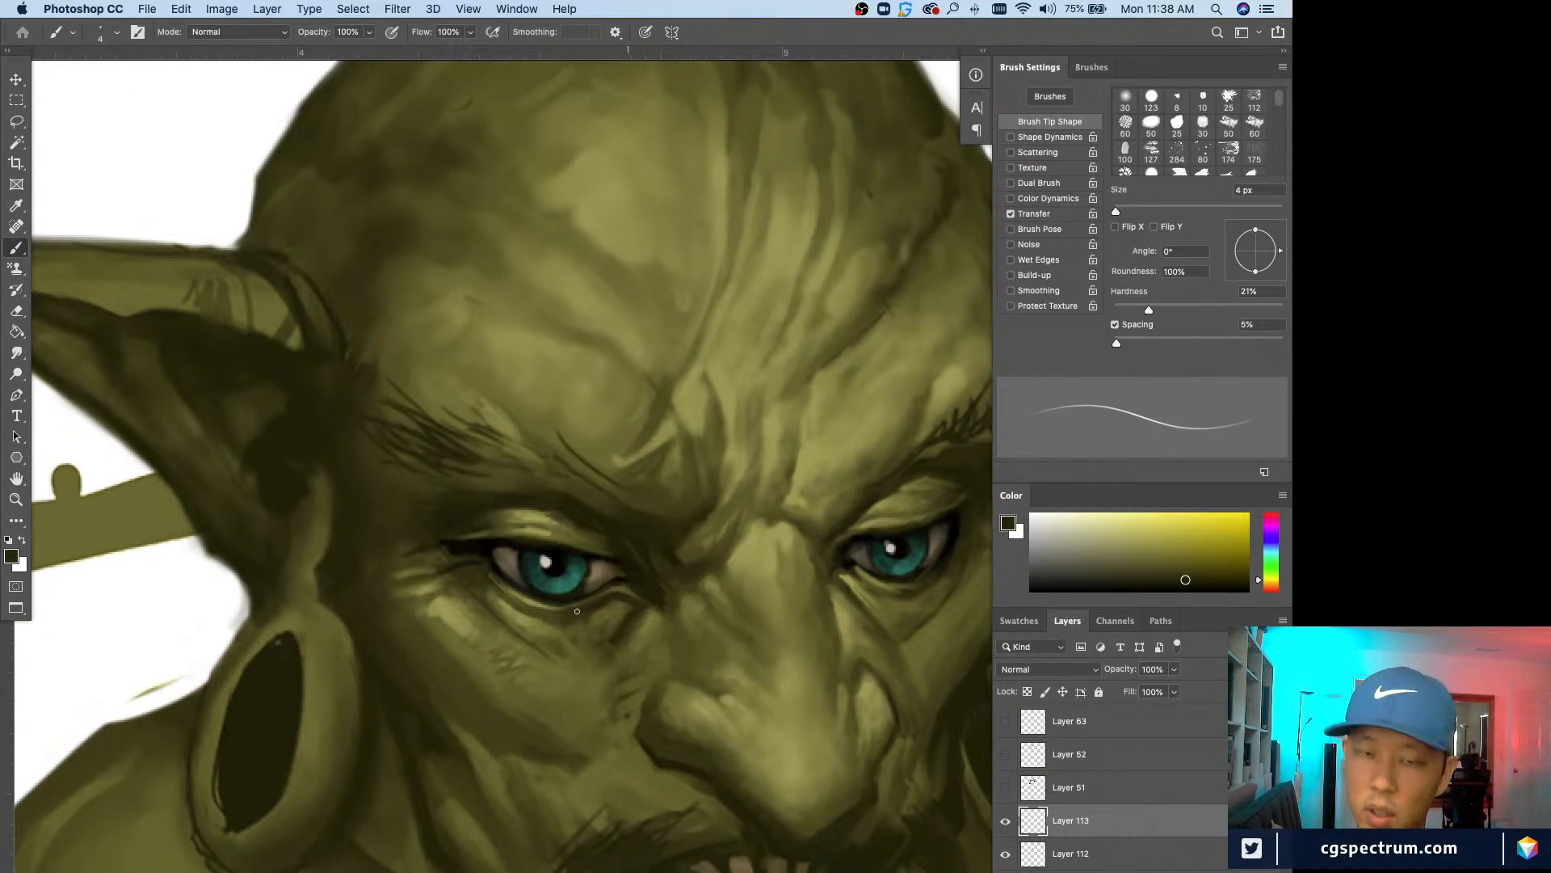
mouse_move(627, 600)
left_mouse_down()
mouse_move(577, 593)
mouse_move(614, 621)
left_mouse_up()
left_click(619, 610, "alt")
key("bracketright")
key("bracketright")
key("bracketright")
key("bracketright")
left_click(643, 609, "alt")
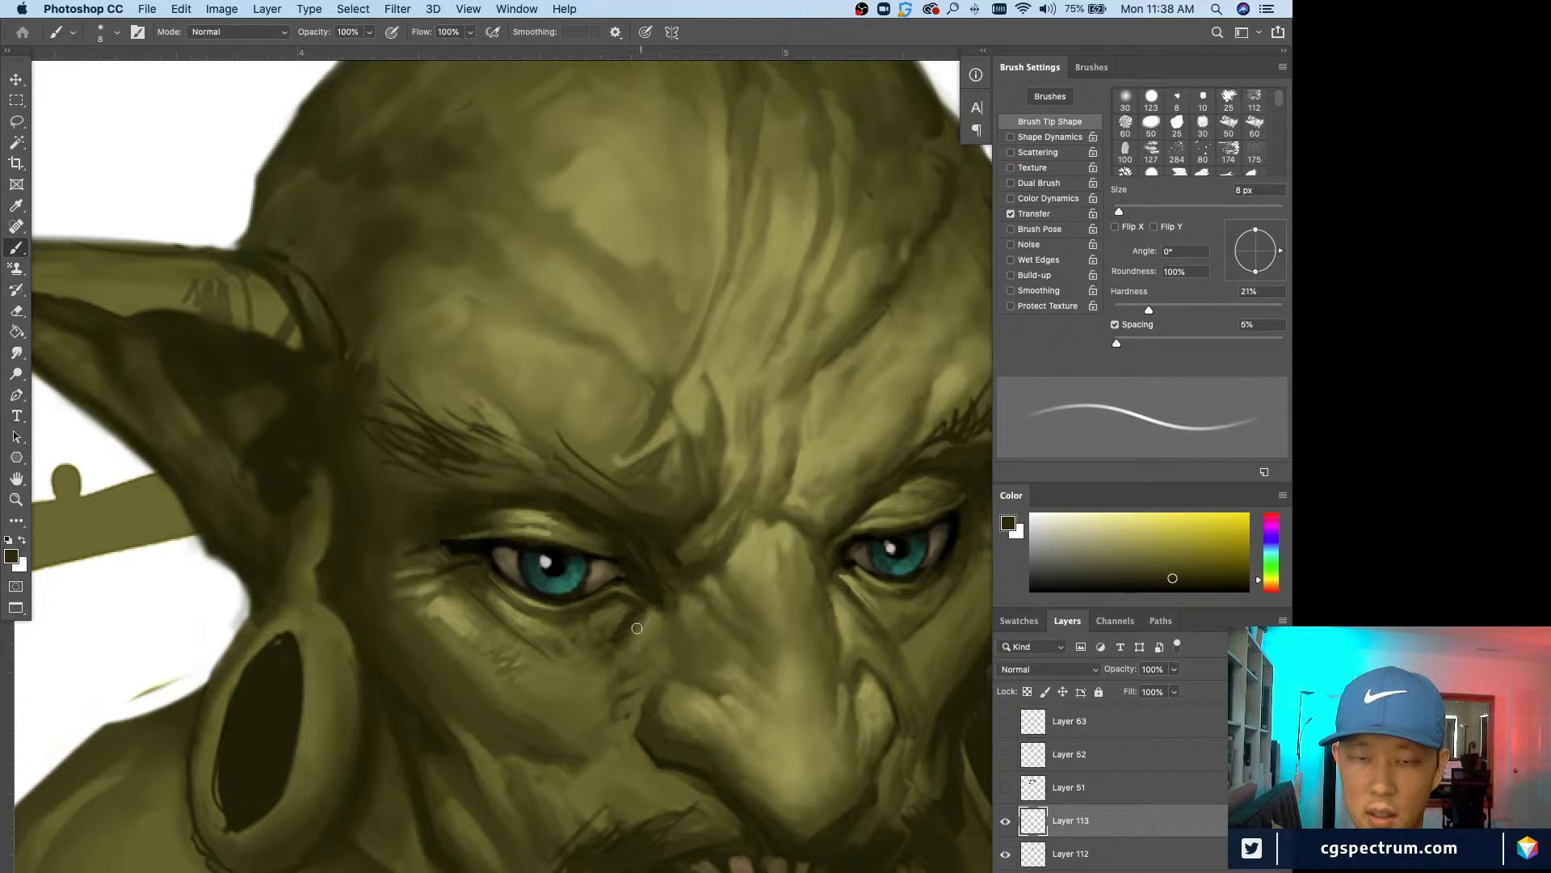
left_click(655, 589, "alt")
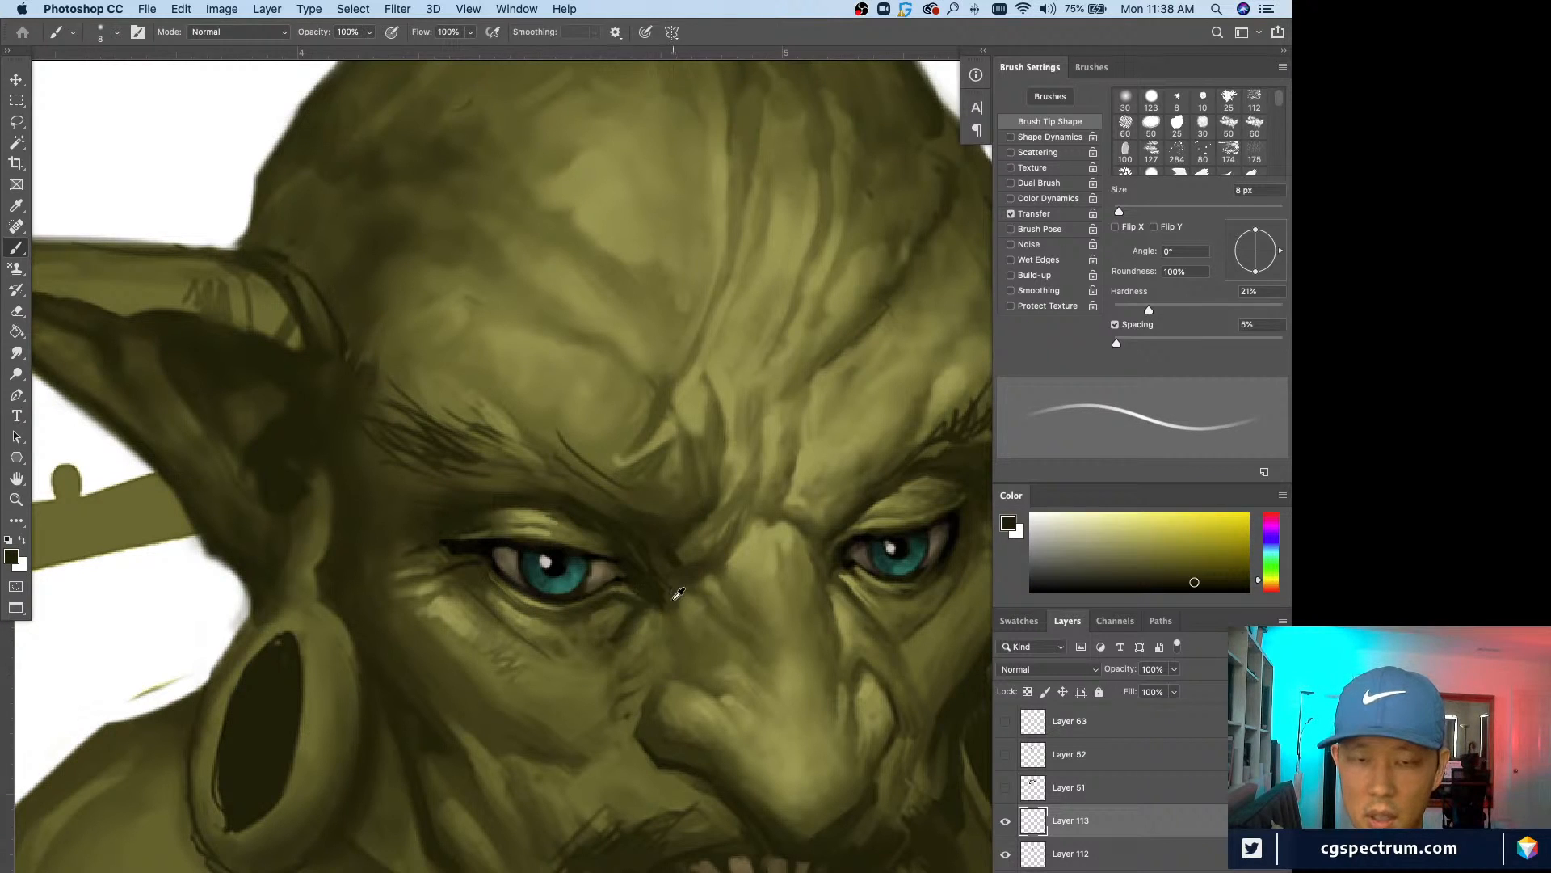
Step: Refine the shadow between the right upper eyelid and inner corner with sampled dark and mid olives at 5 px
left_click(676, 592, "alt")
key("bracketleft")
key("bracketleft")
key("bracketleft")
left_click(598, 537, "alt")
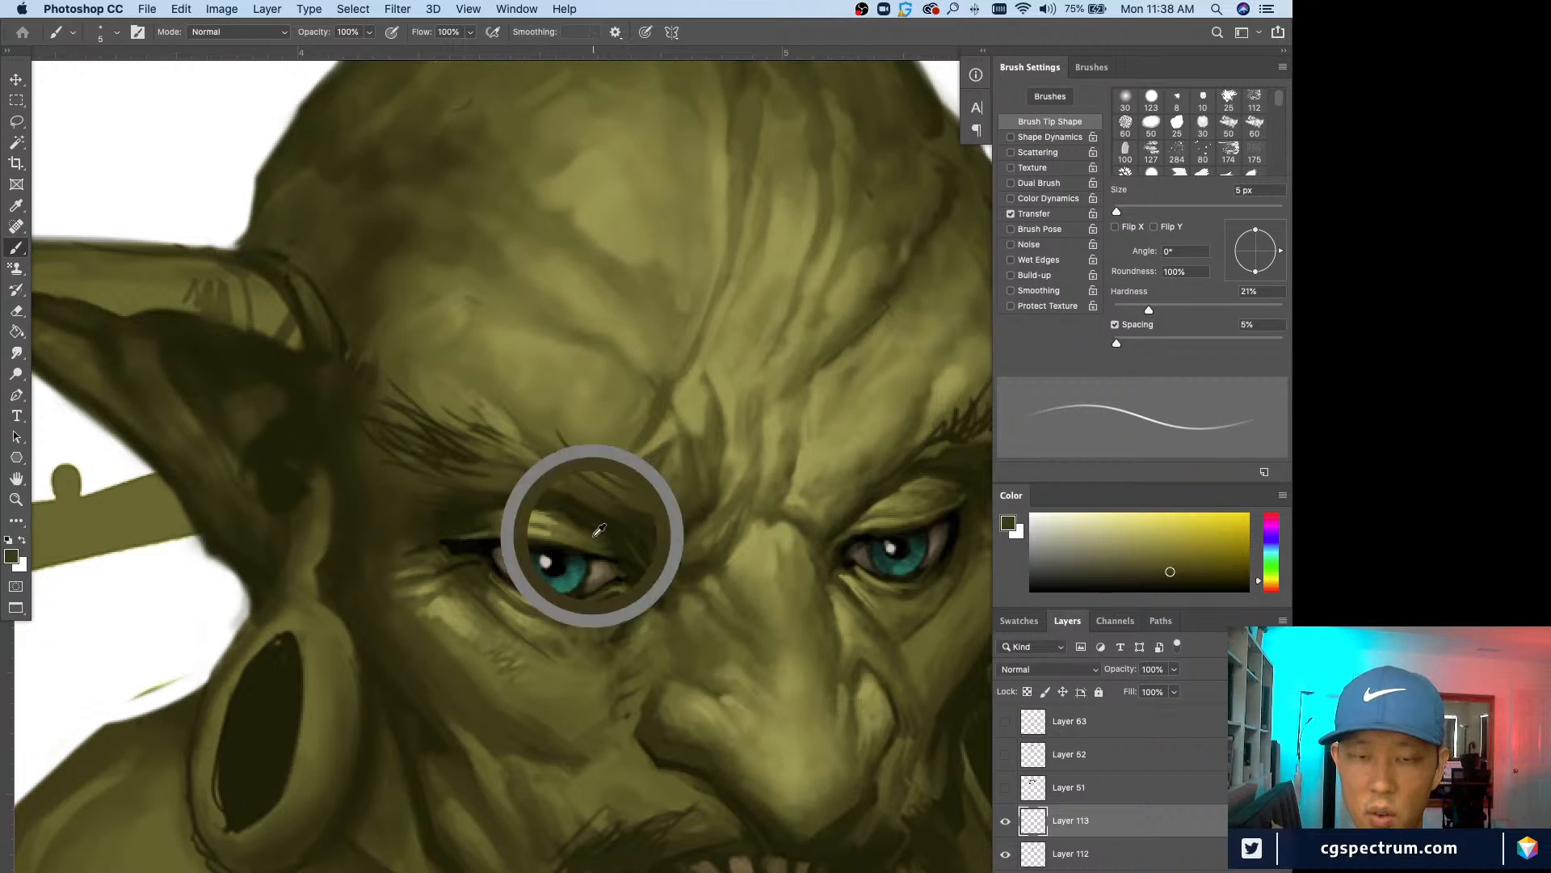
left_click(646, 552, "alt")
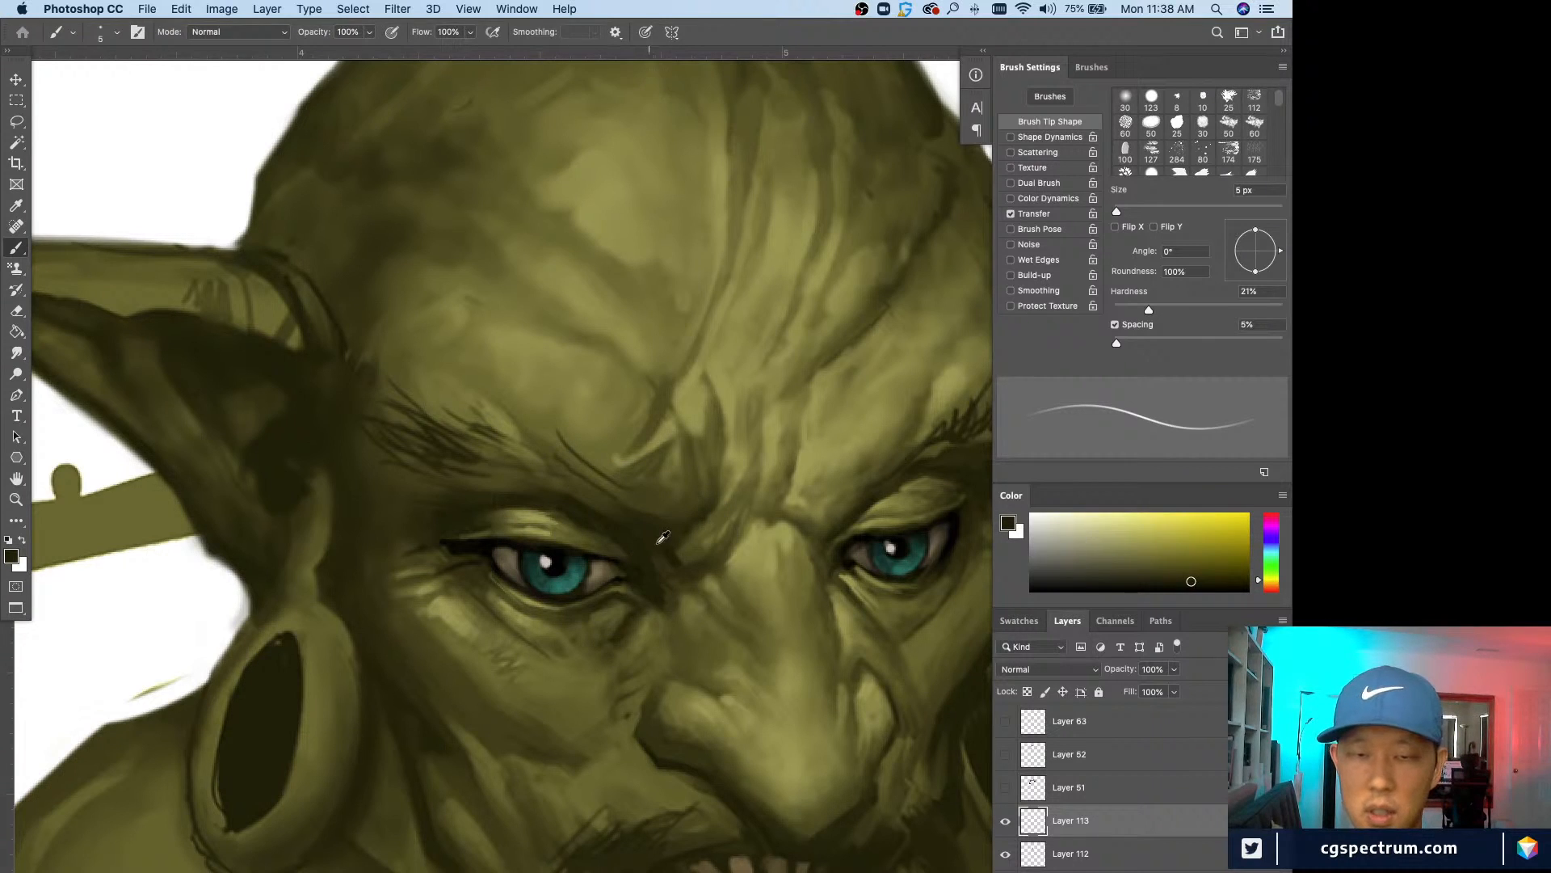
Step: Deepen the socket shadow between the right eye's inner corner and the nose bridge with sampled dark olives at 6 px
left_click(657, 543, "alt")
key("bracketright")
left_click(670, 571, "alt")
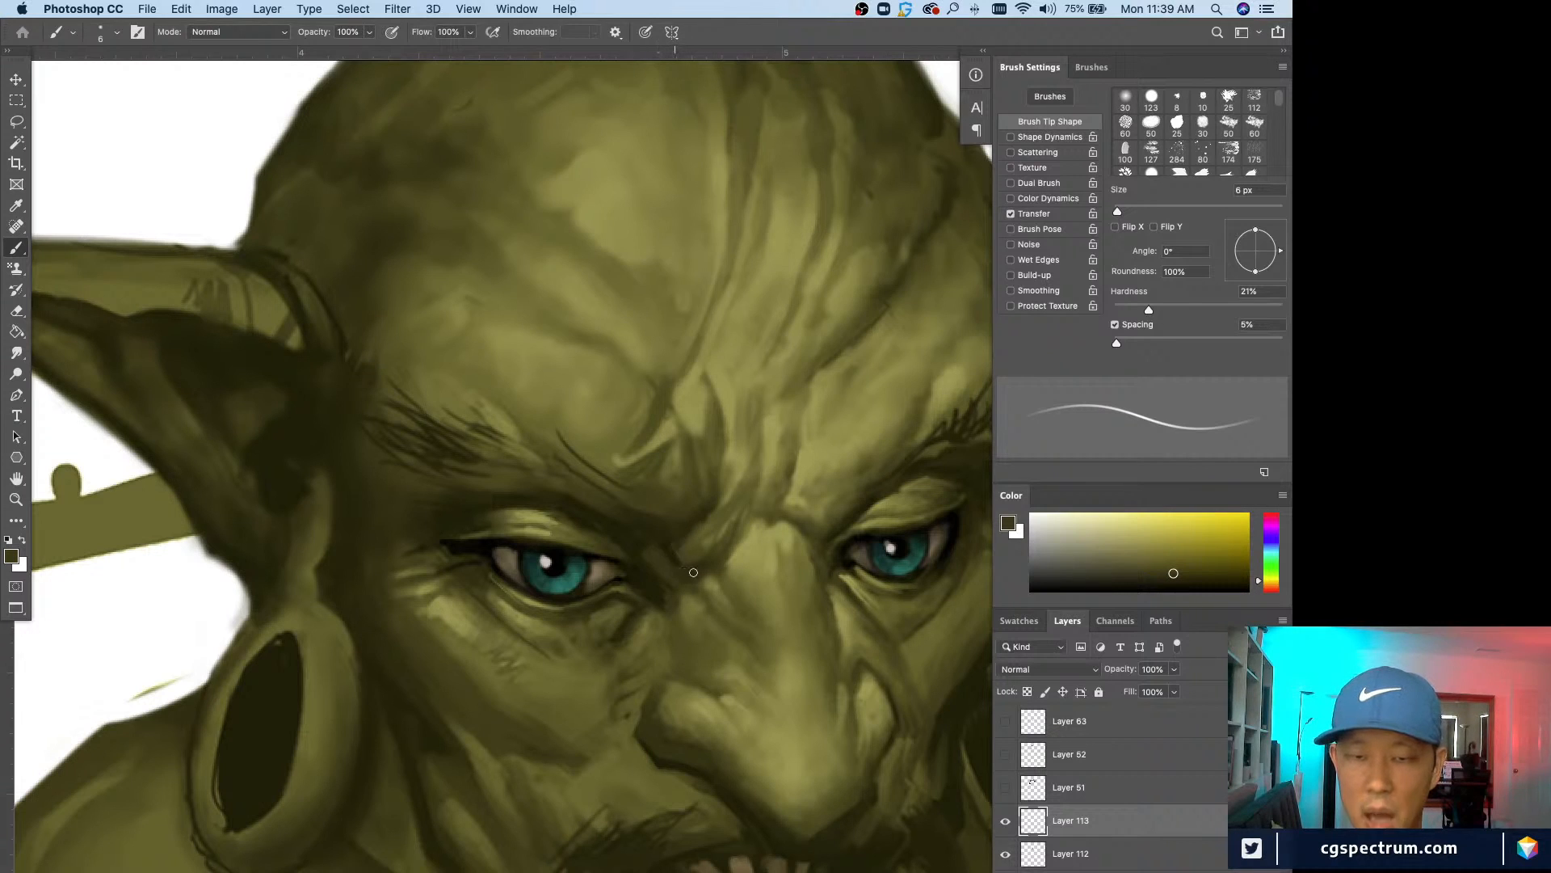
left_click(674, 548, "alt")
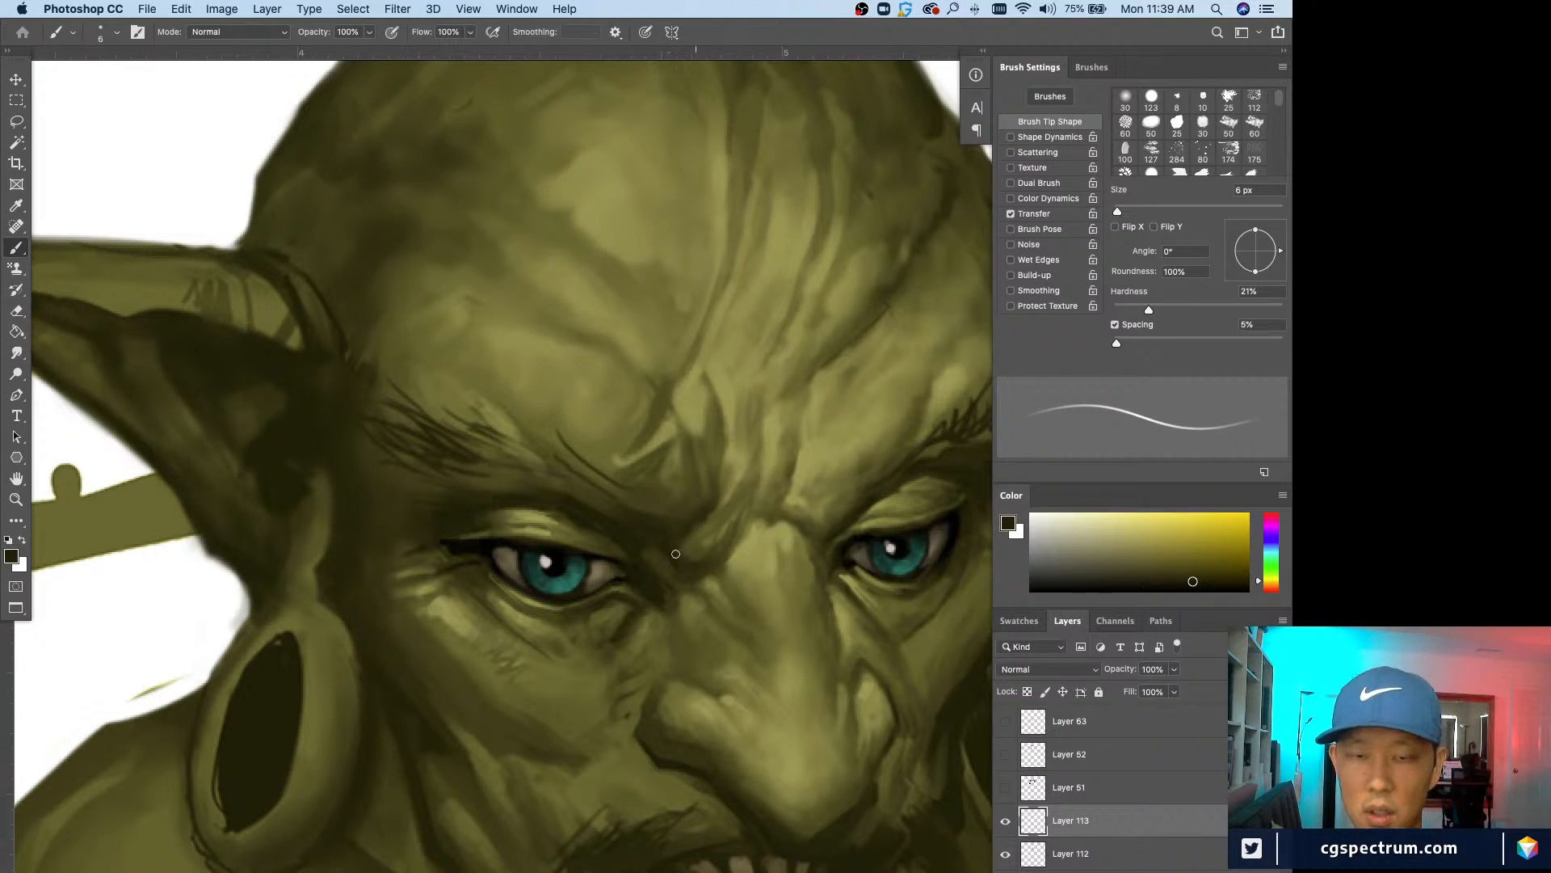
left_click(651, 547, "alt")
left_click_drag(653, 549, 671, 593)
left_click(647, 569, "alt")
left_click(675, 546, "alt")
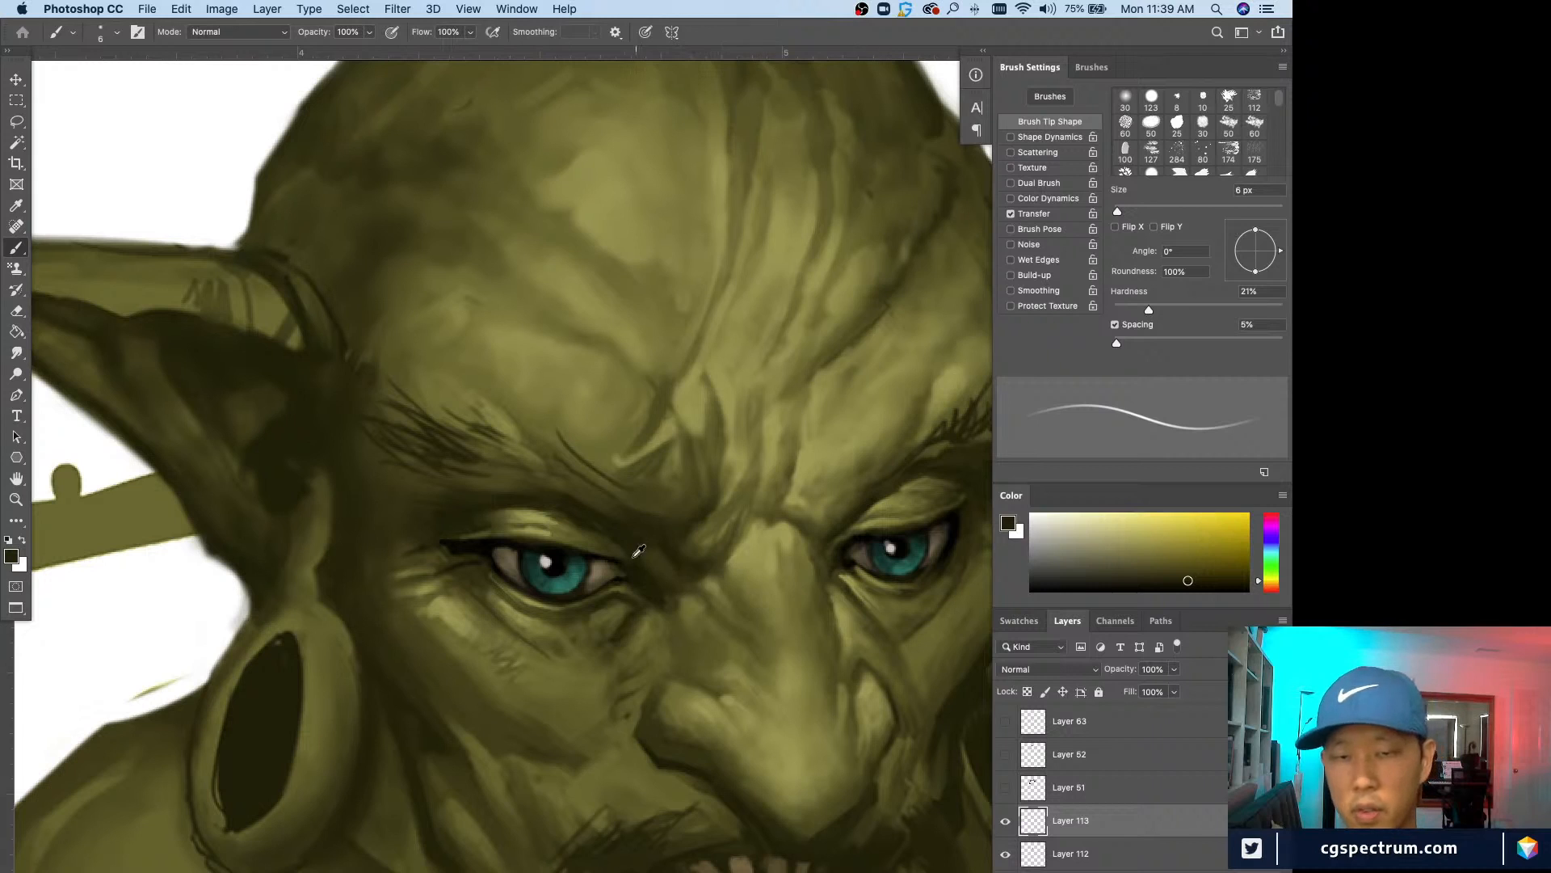
Step: Smooth the dark transition around the right eye's inner corner with nearby sampled olives, reducing the brush from 6 to 5 px
left_click(644, 580, "alt")
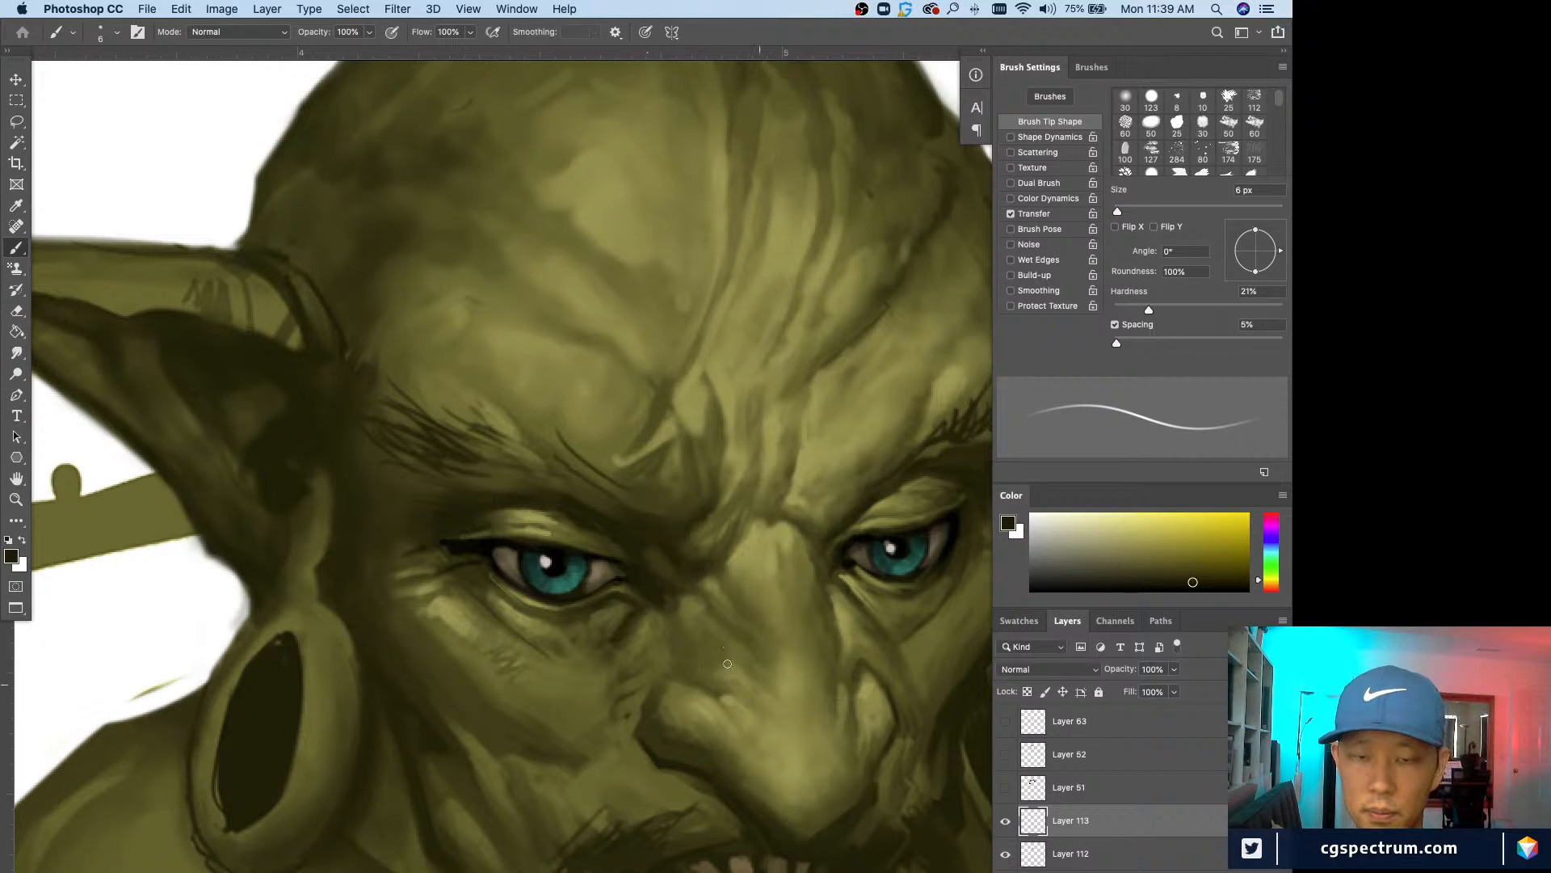
left_click(658, 570, "alt")
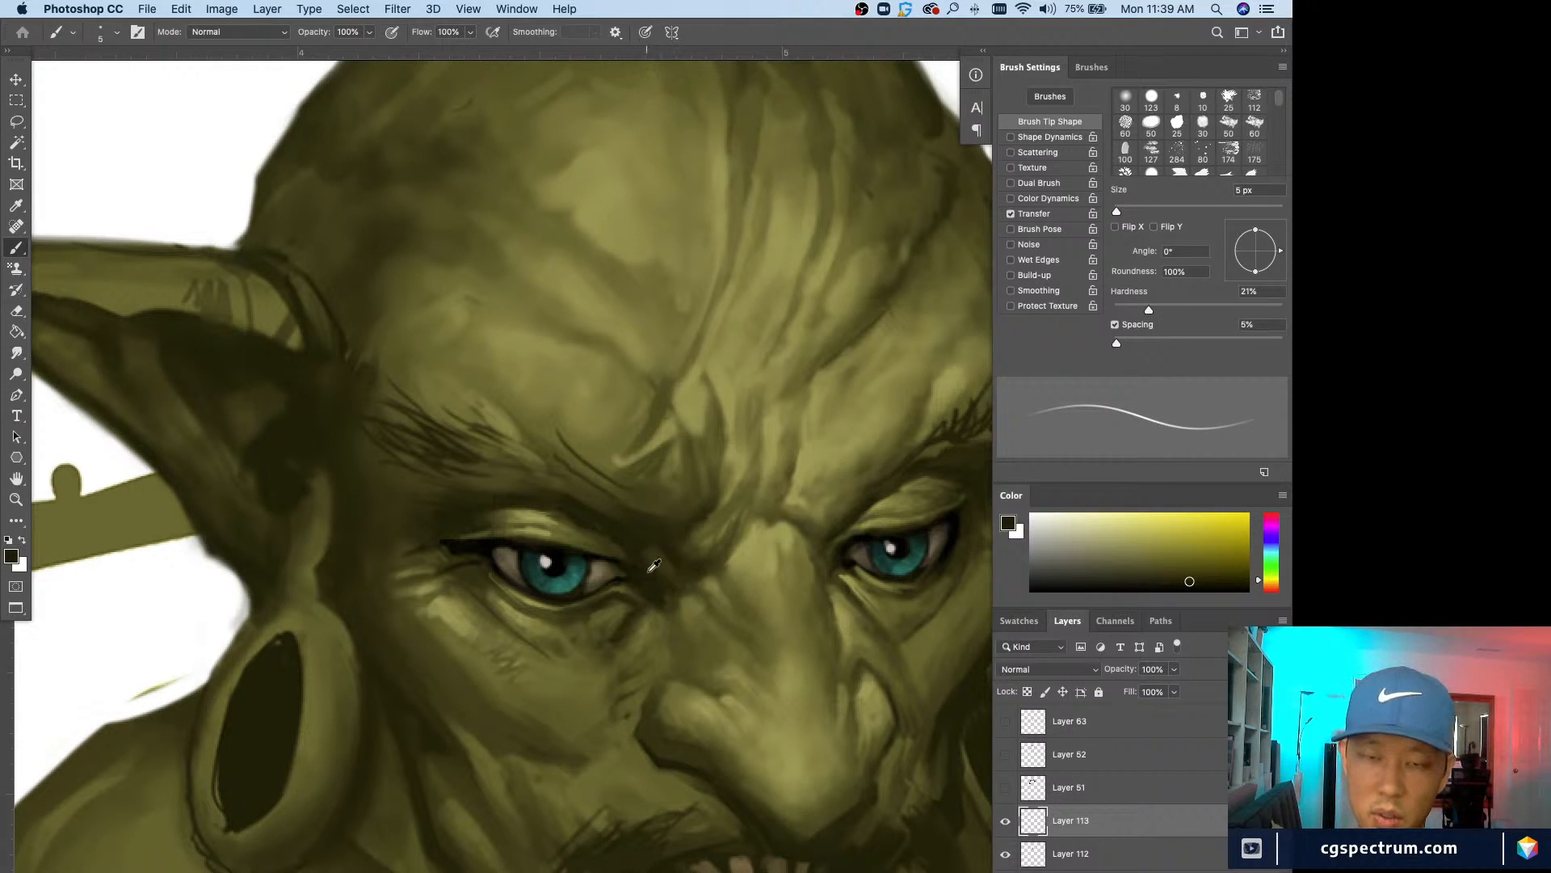
left_click(669, 558, "alt")
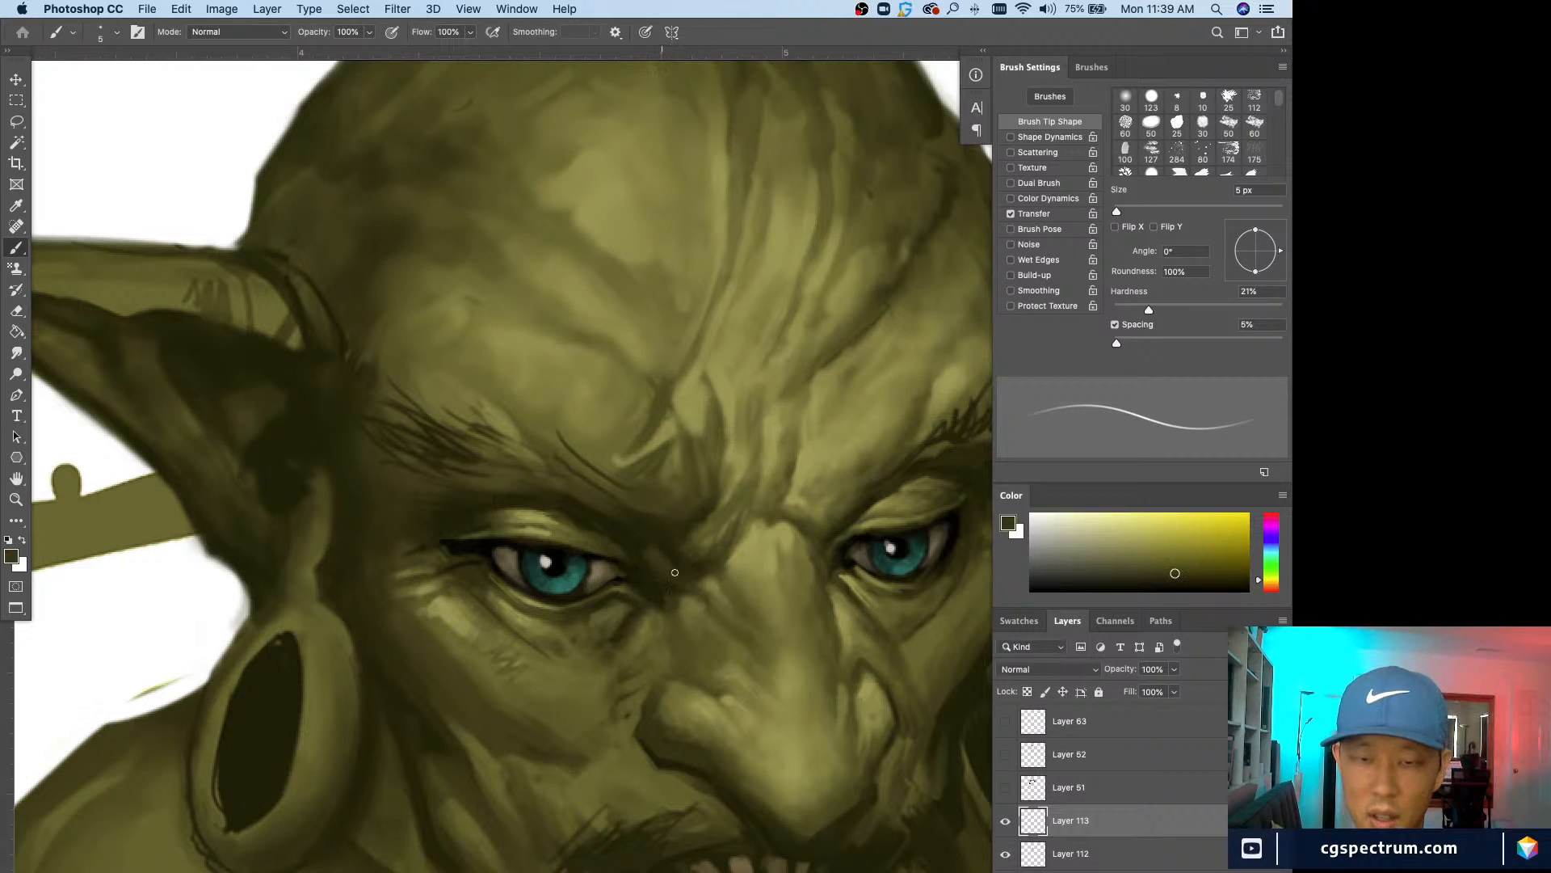
left_click(634, 540, "alt")
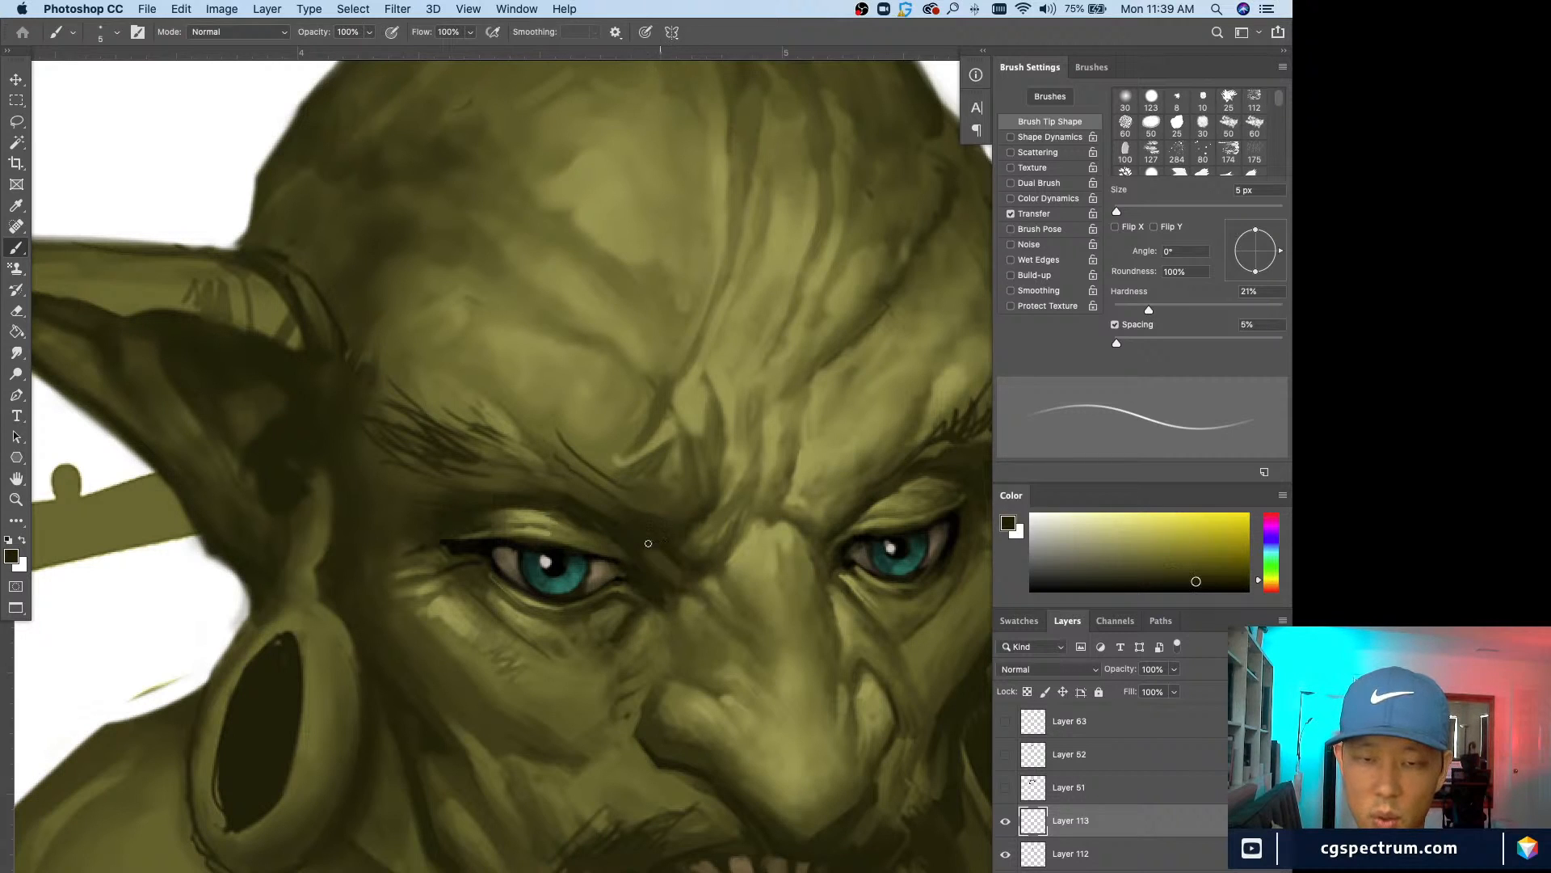
left_click(663, 575, "alt")
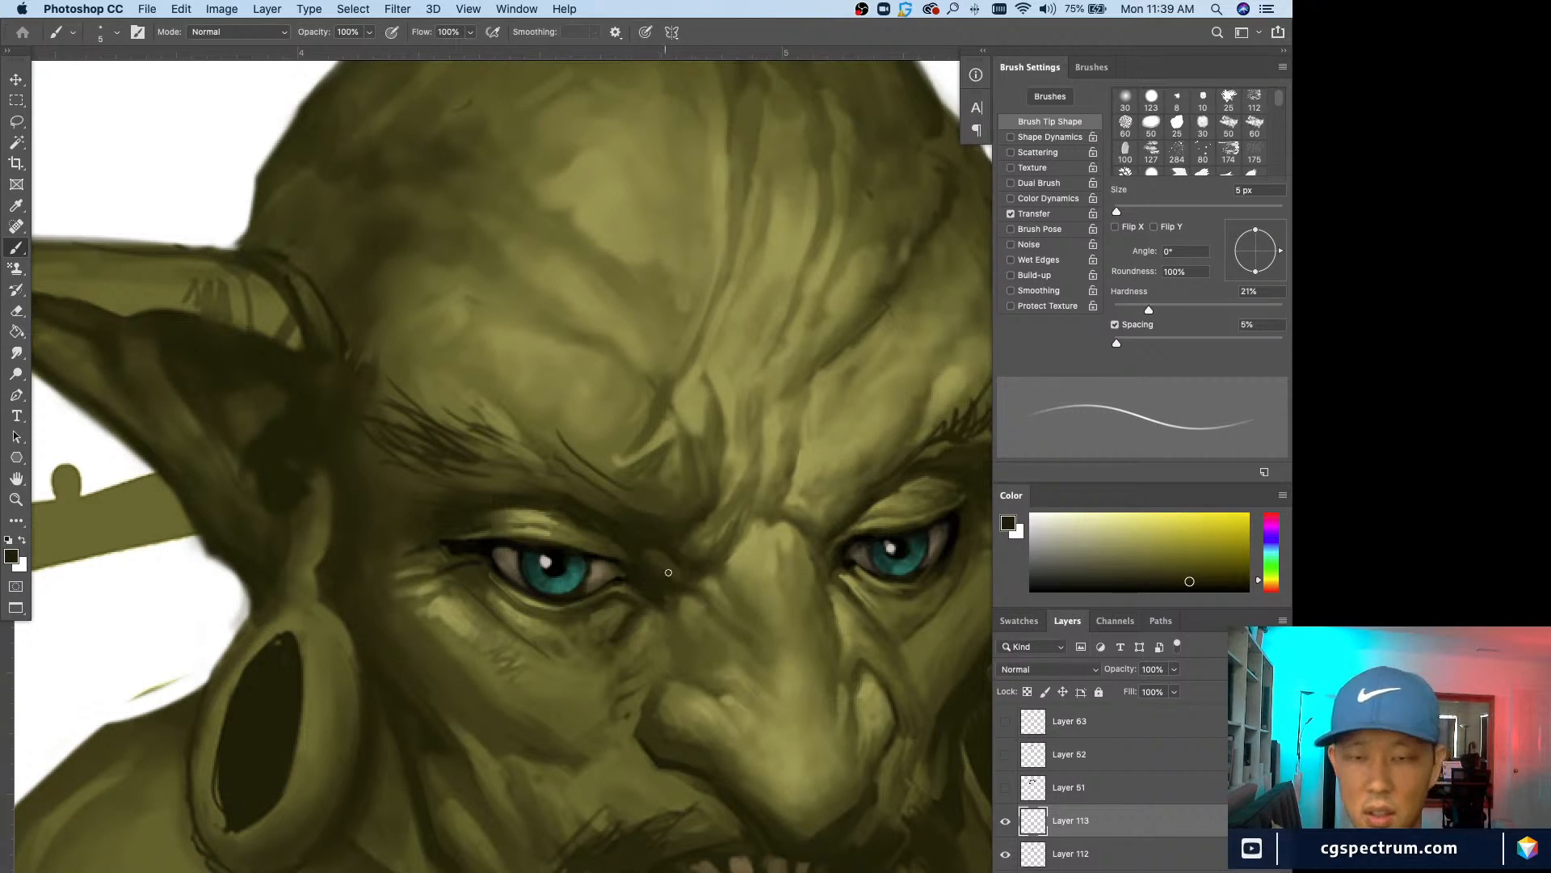
left_click(666, 598, "alt")
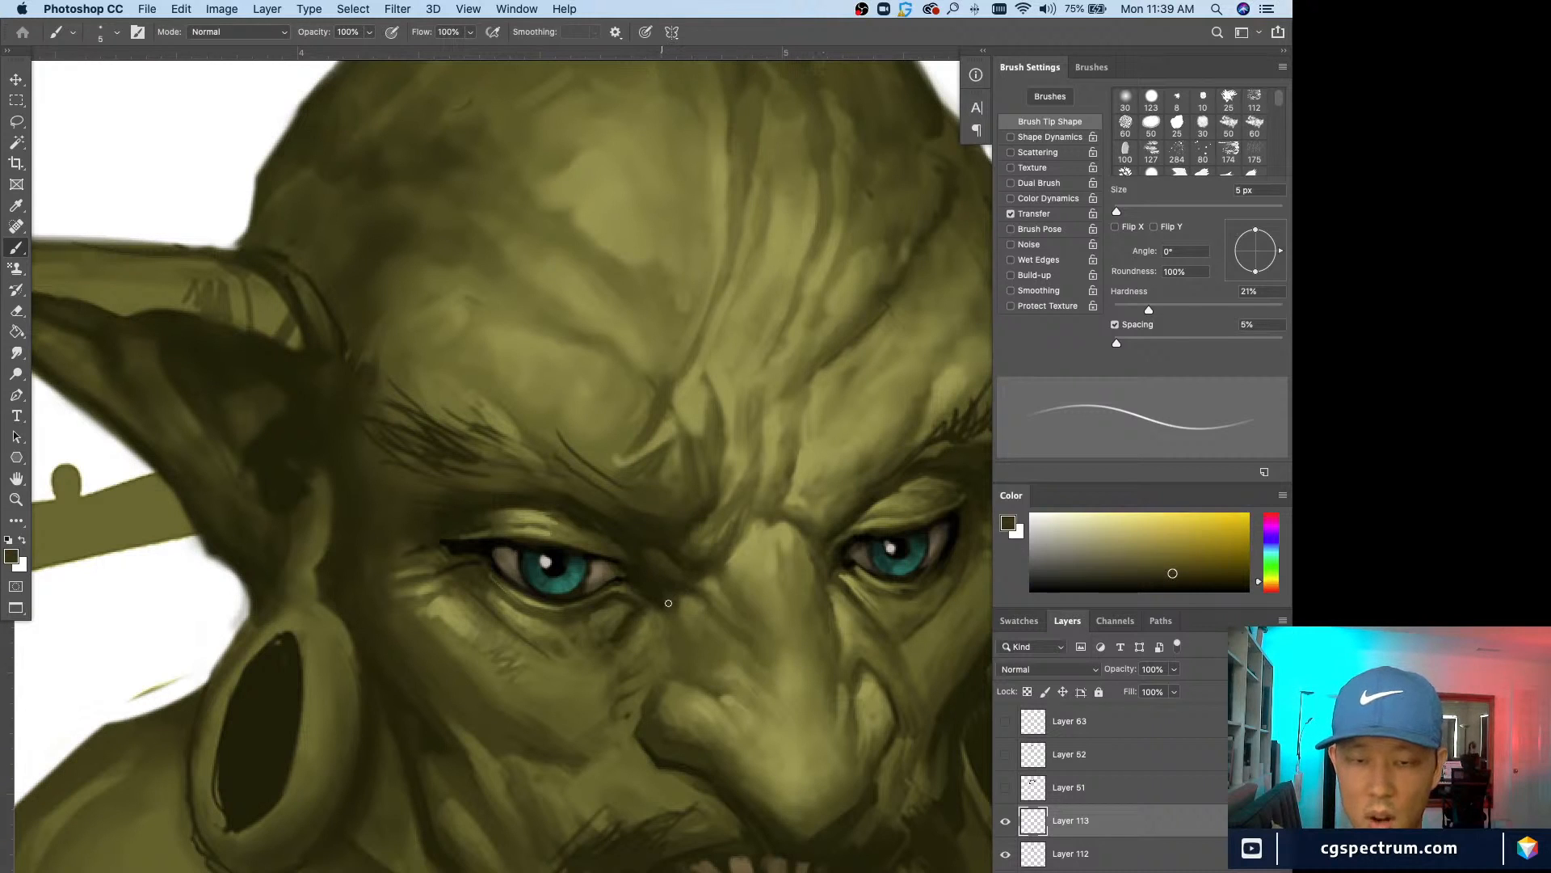
left_click(645, 583, "alt")
key("super+minus")
key("super+minus")
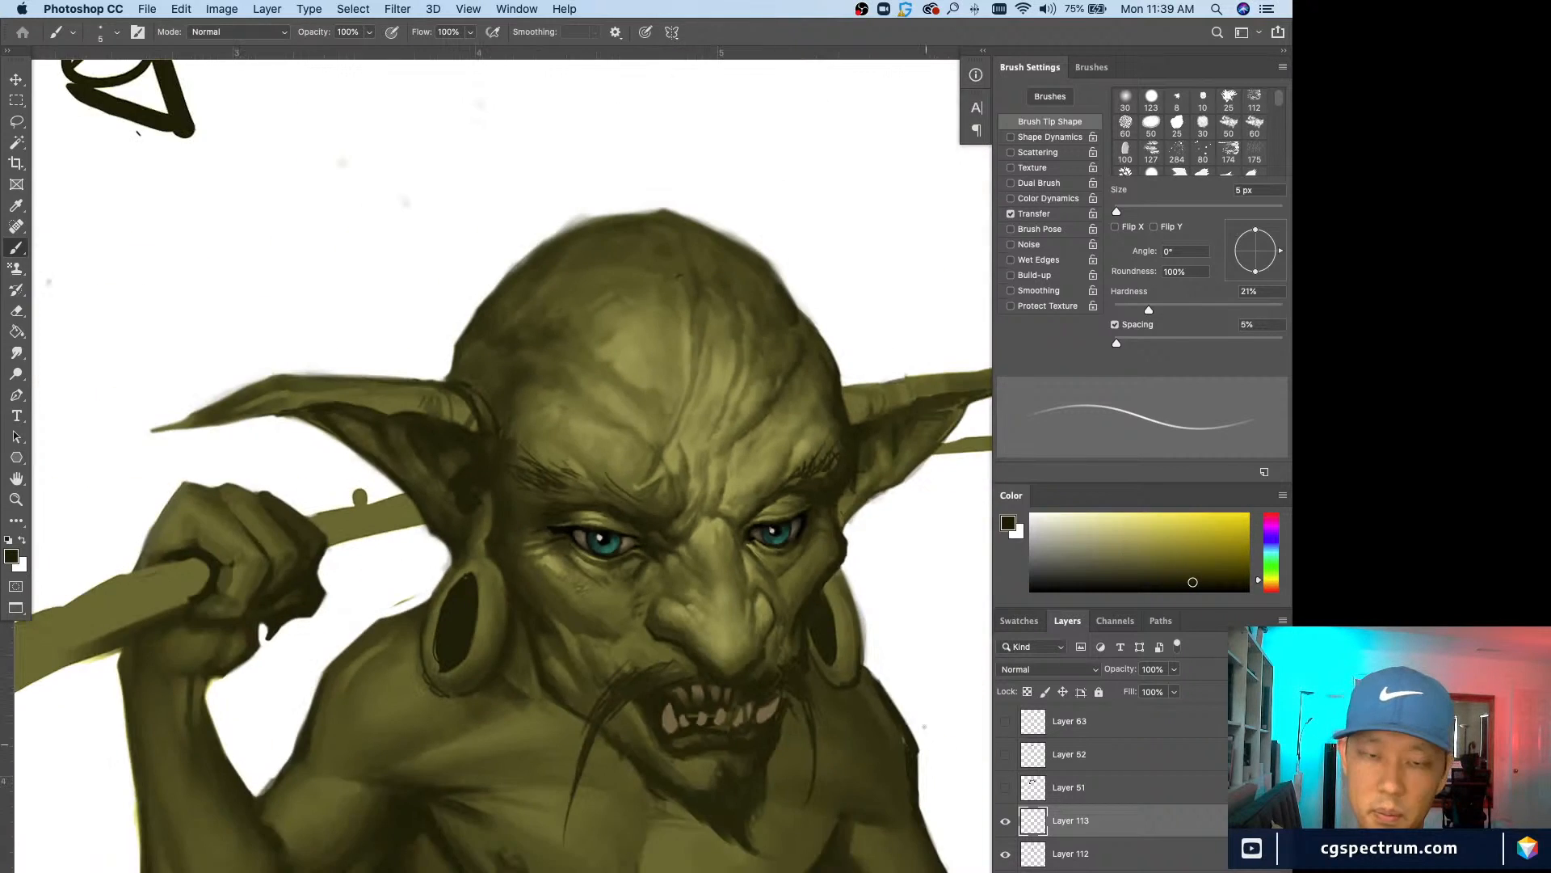
Step: Touch up the lower edge of the right eye's inner corner and adjoining nose side with sampled olives at 5 px
key("super+plus")
key("super+plus")
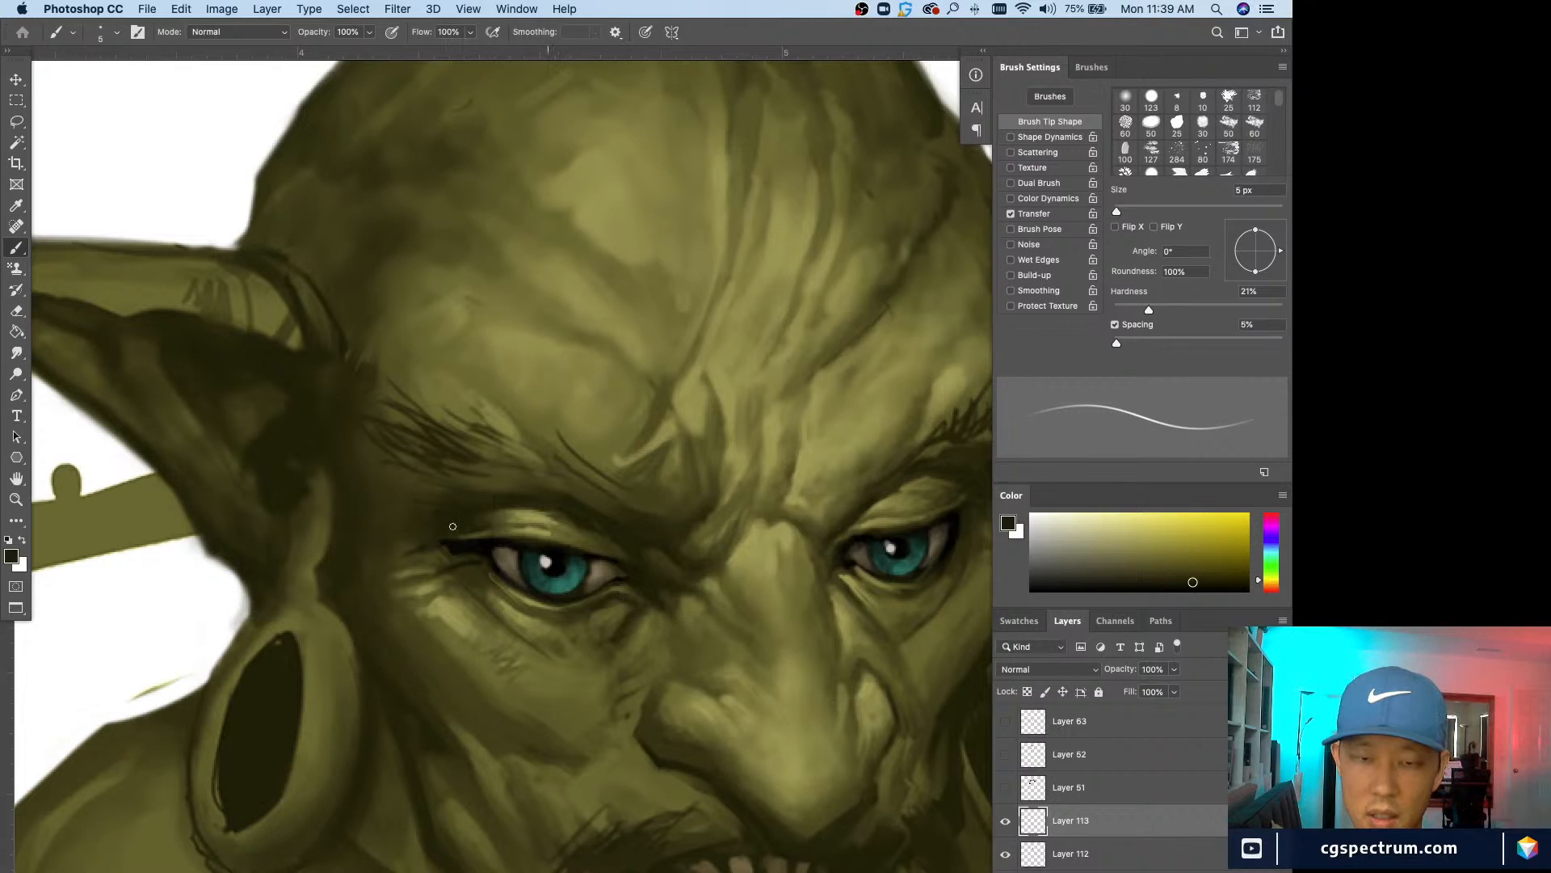
left_click(618, 590, "alt")
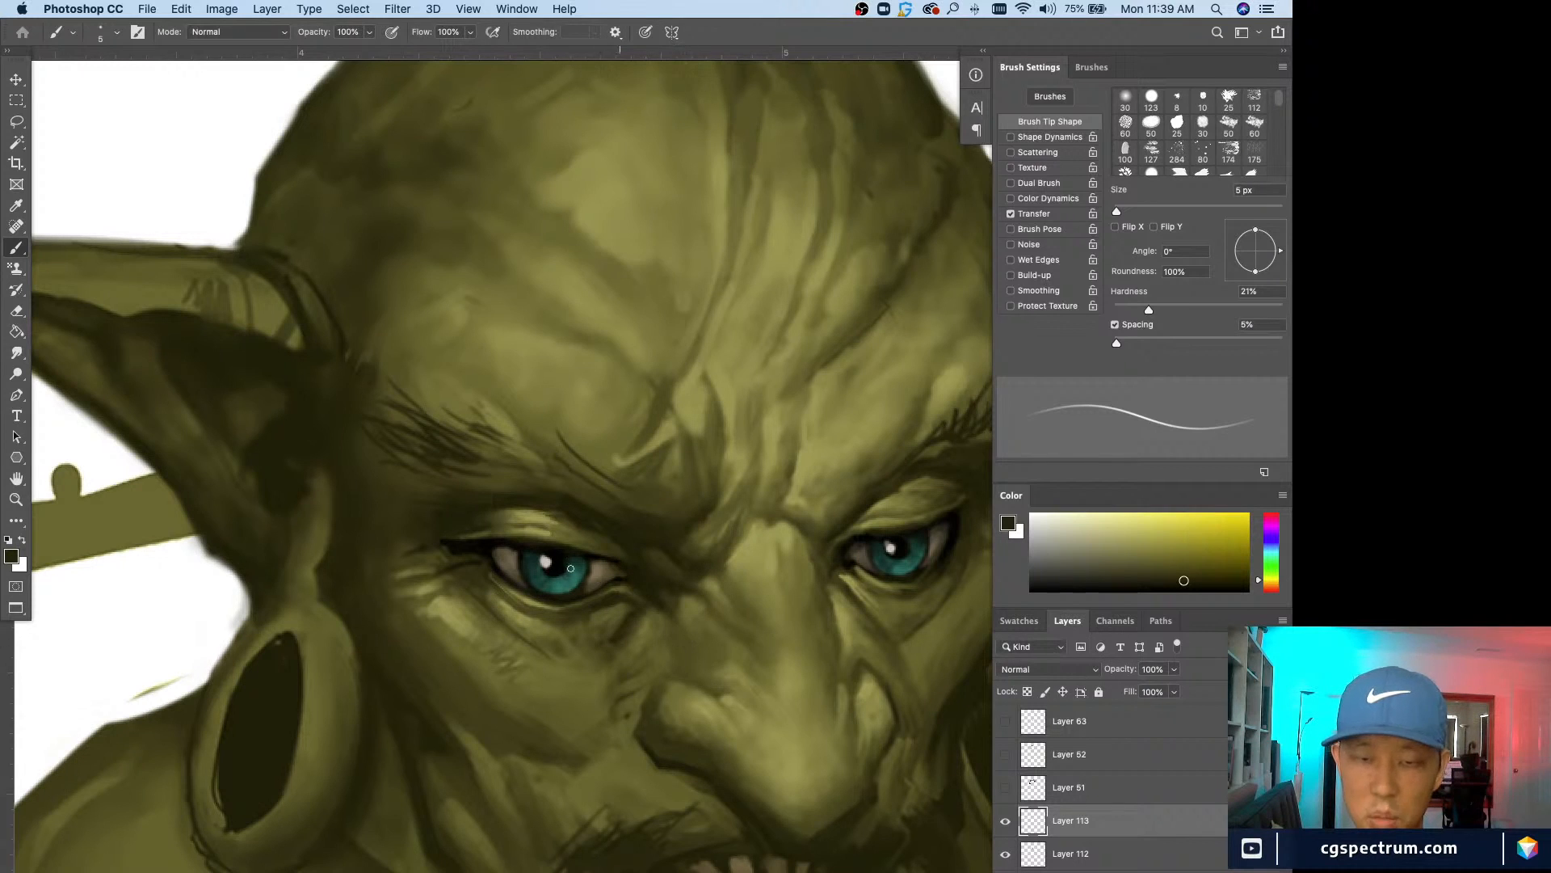
left_click(632, 592, "alt")
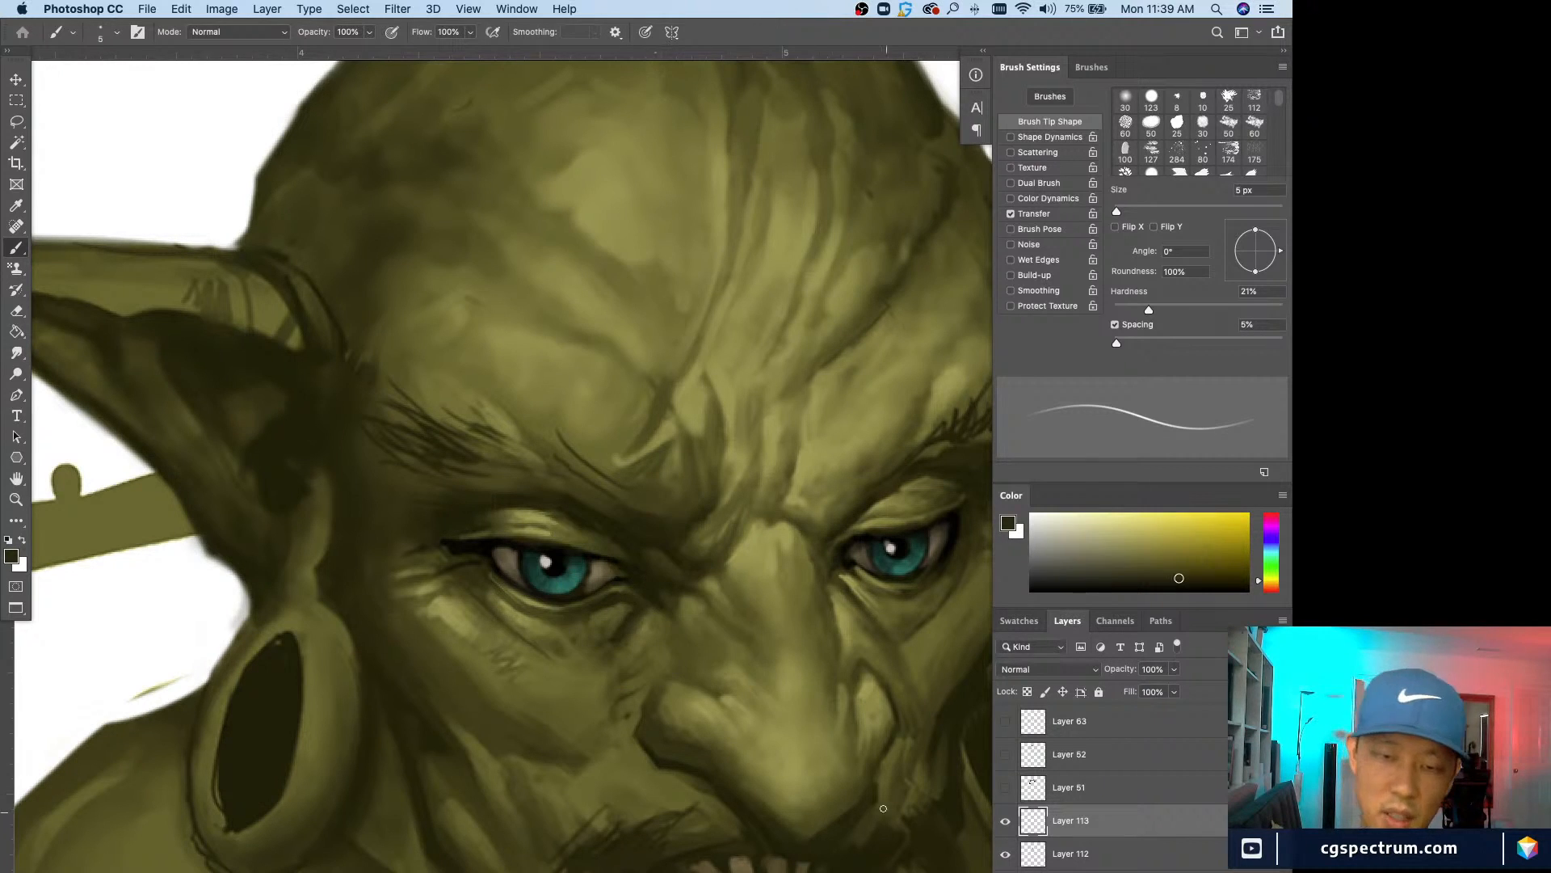
left_click(682, 622, "alt")
key("super+minus")
key("super+minus")
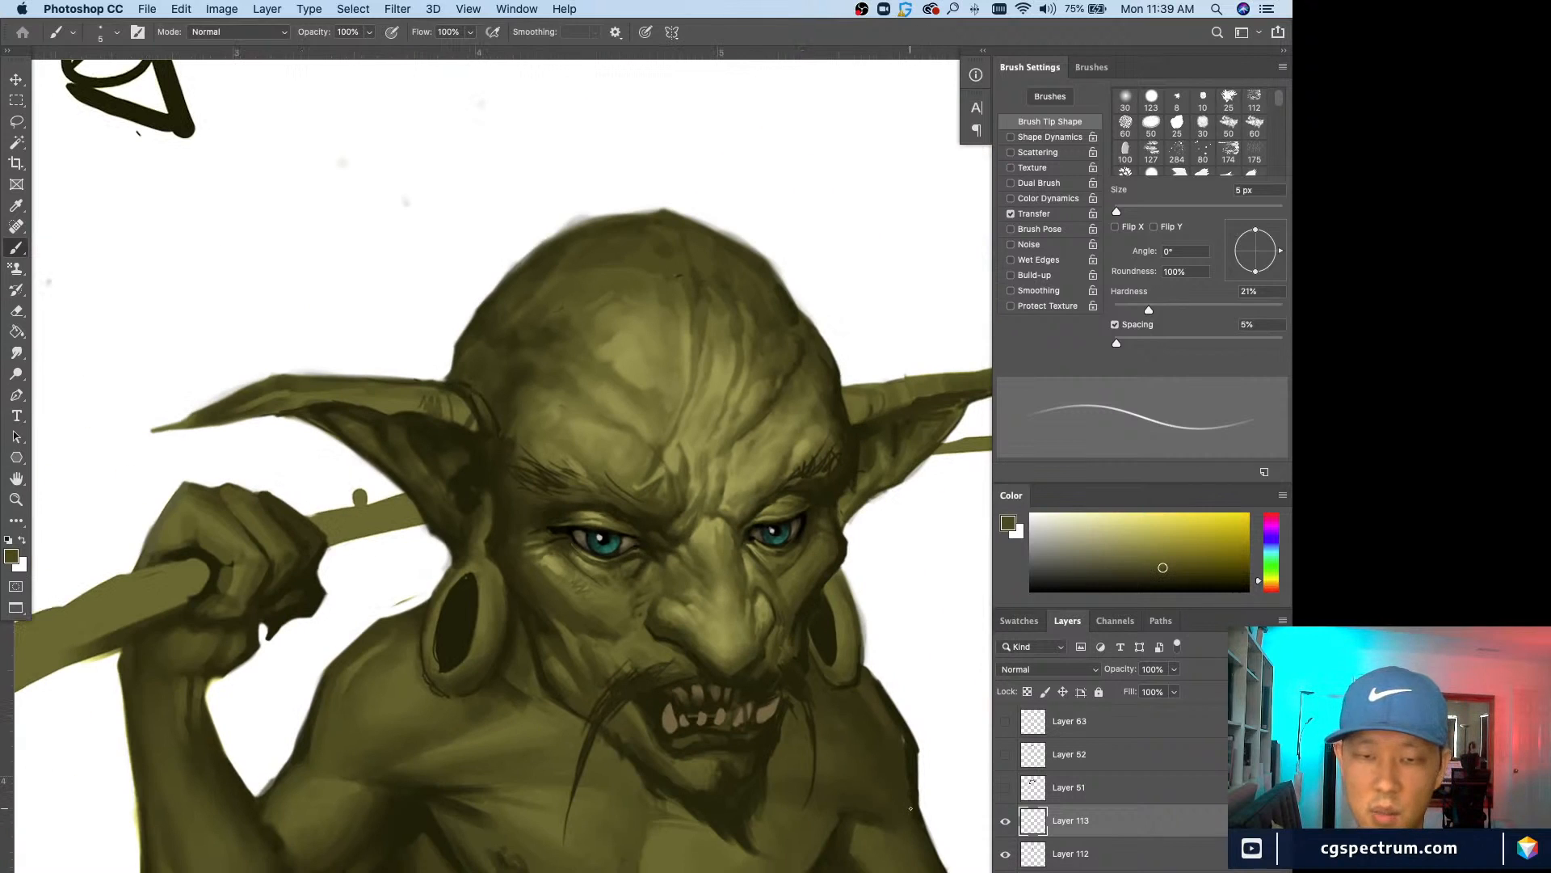
Step: Soften the under-eye crease beside the nose with sampled dark and mid olives, enlarging the brush from 5 to 8 px
left_click(641, 553, "alt")
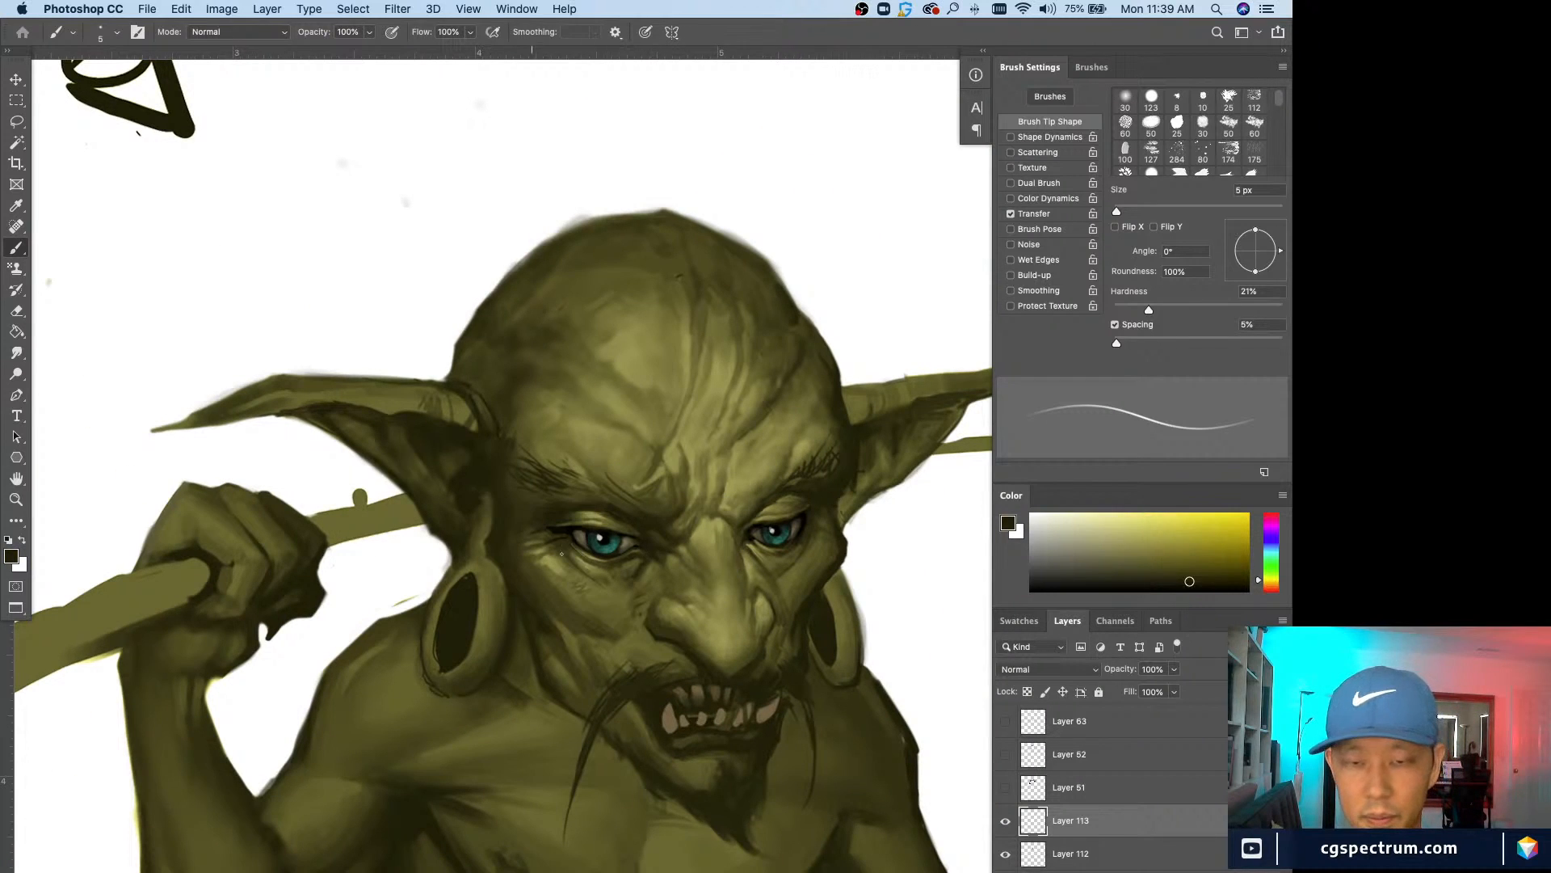
left_click(658, 570, "alt")
key("bracketright")
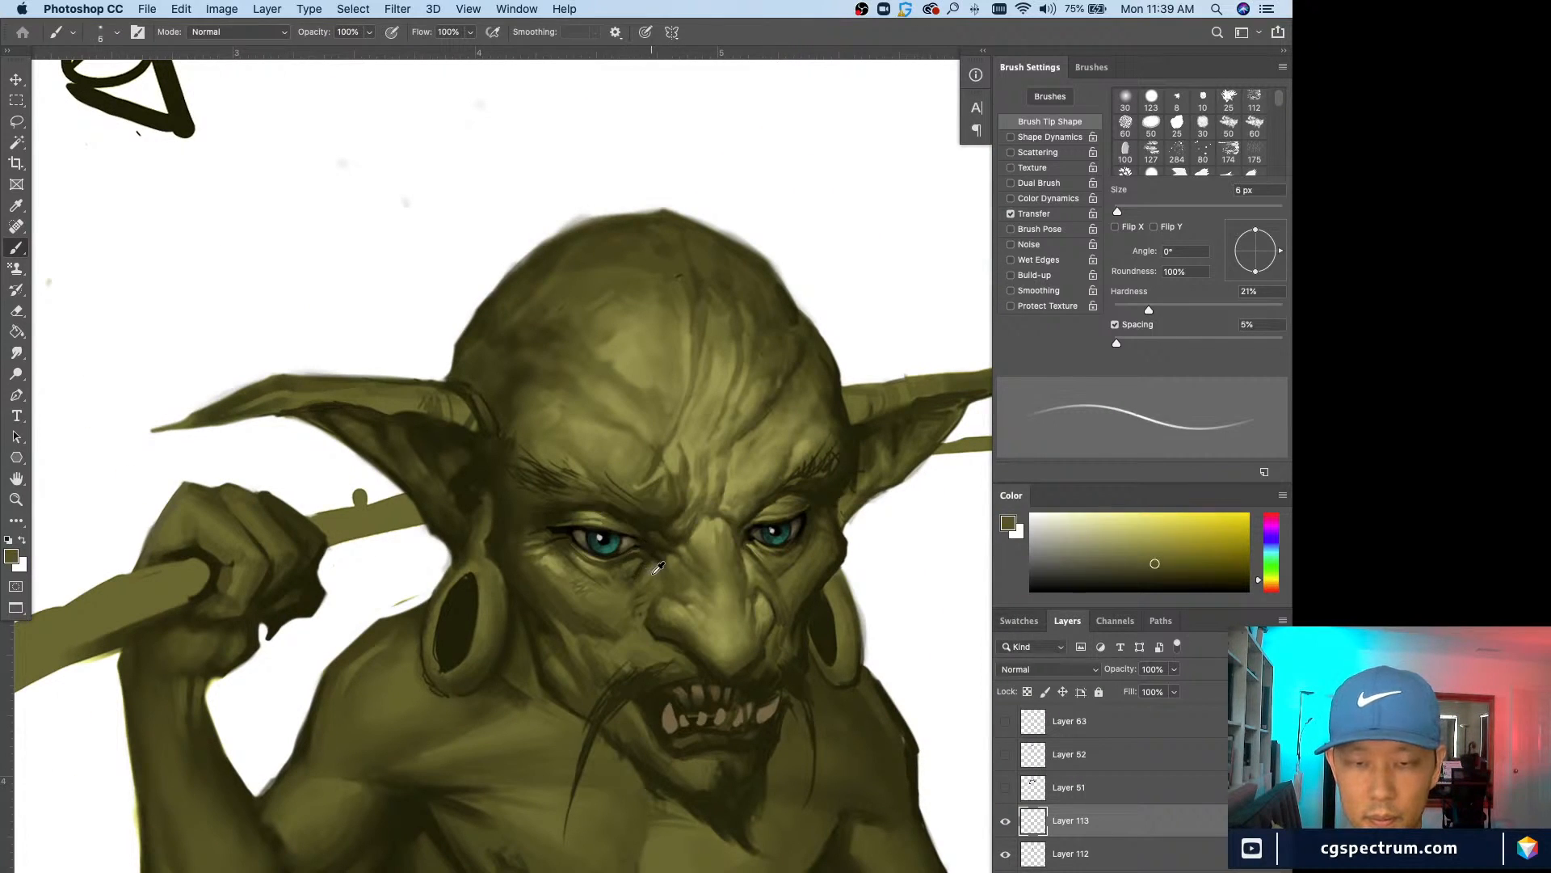
key("bracketright")
key("bracketright")
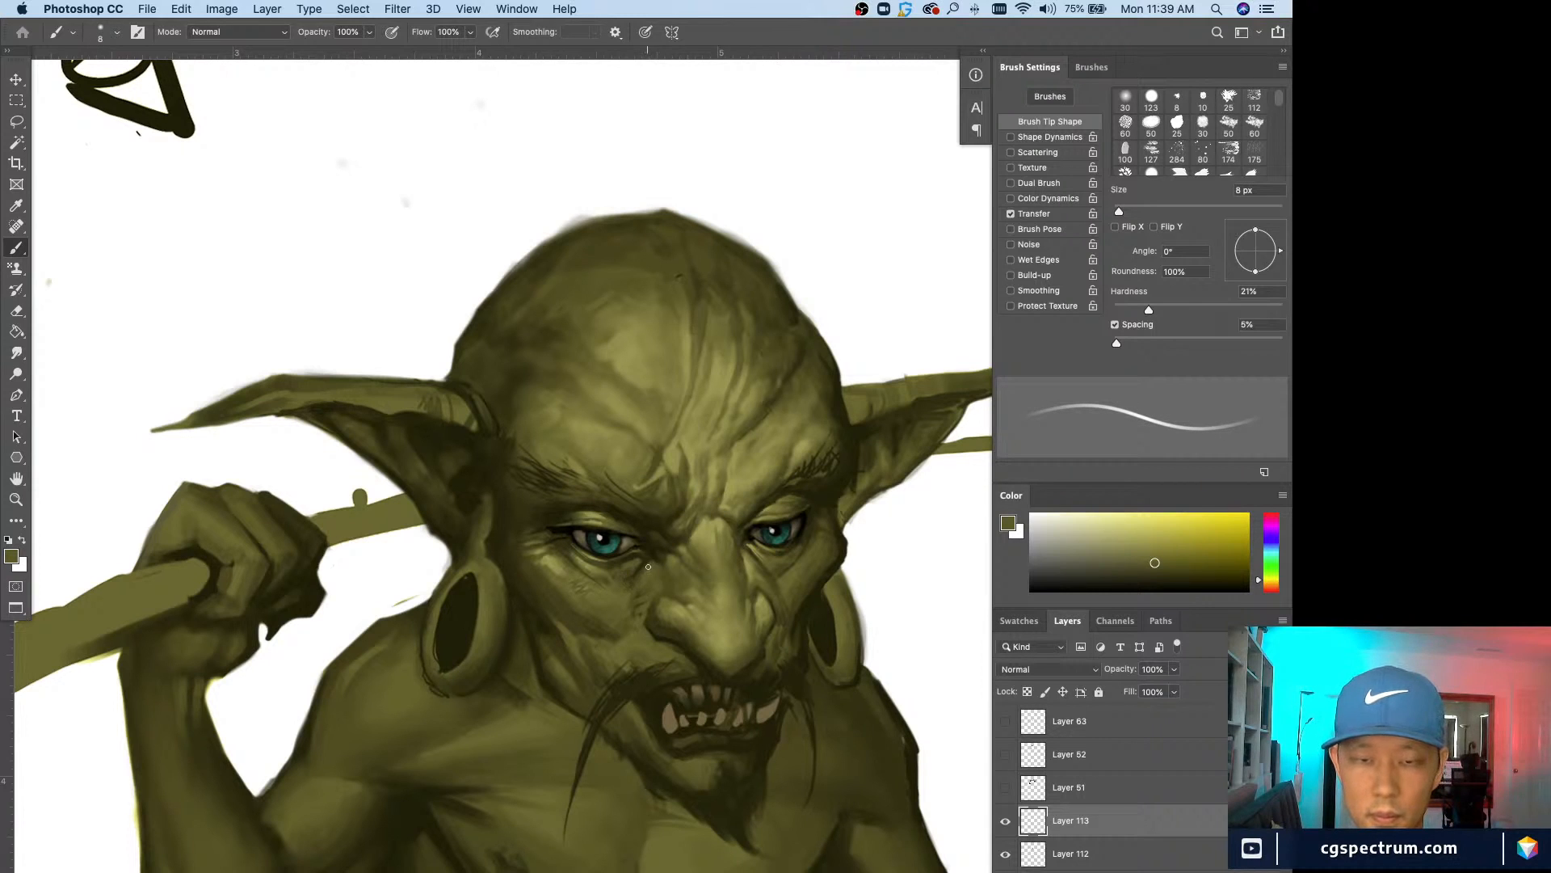
left_click(641, 562, "alt")
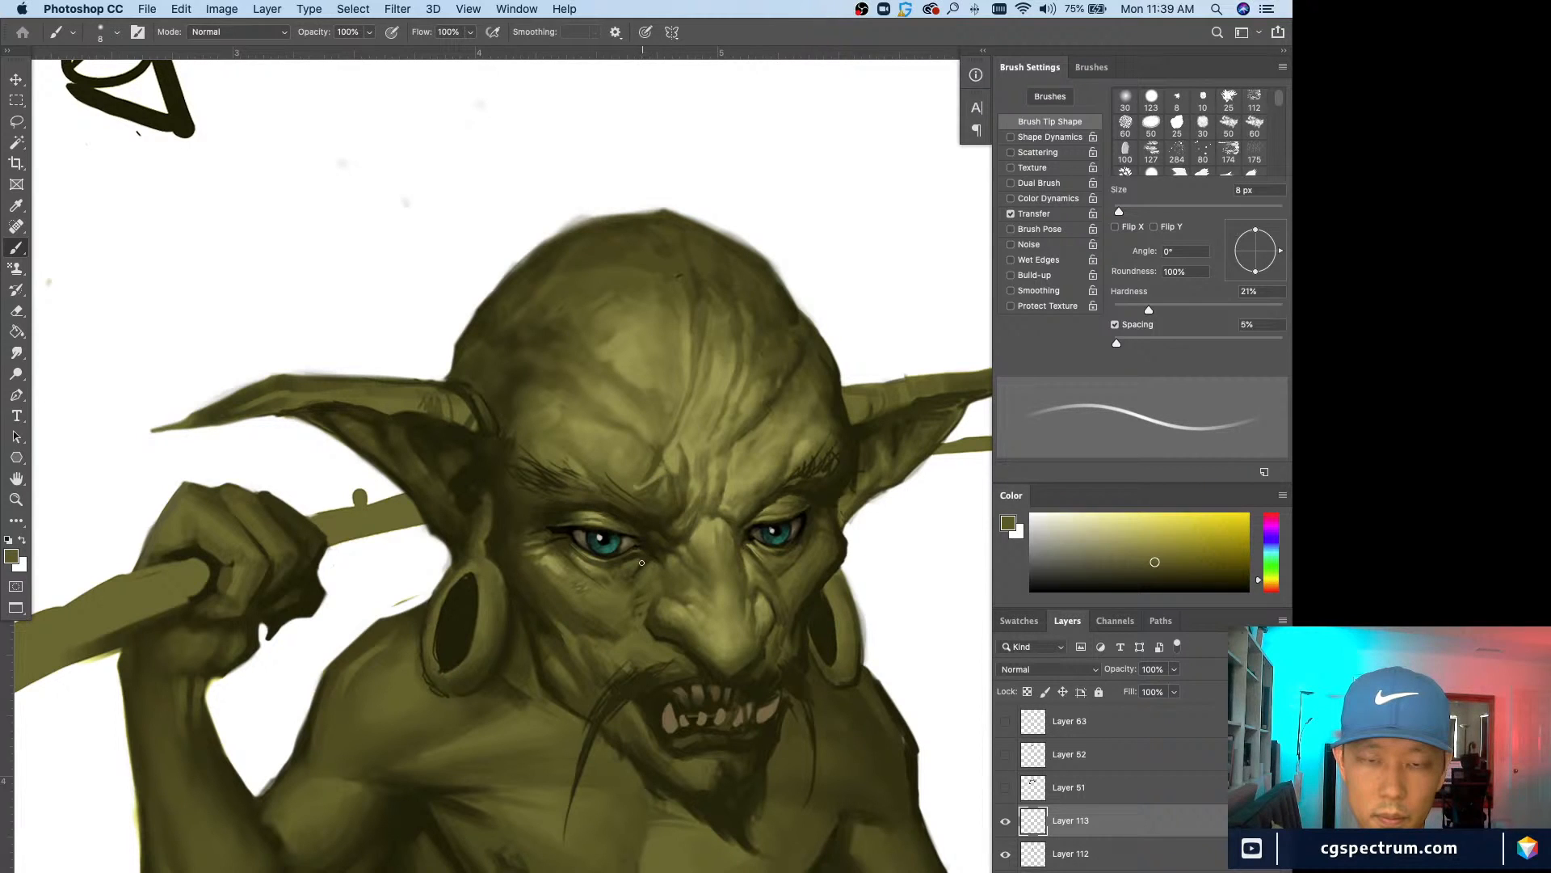
left_click(635, 555, "alt")
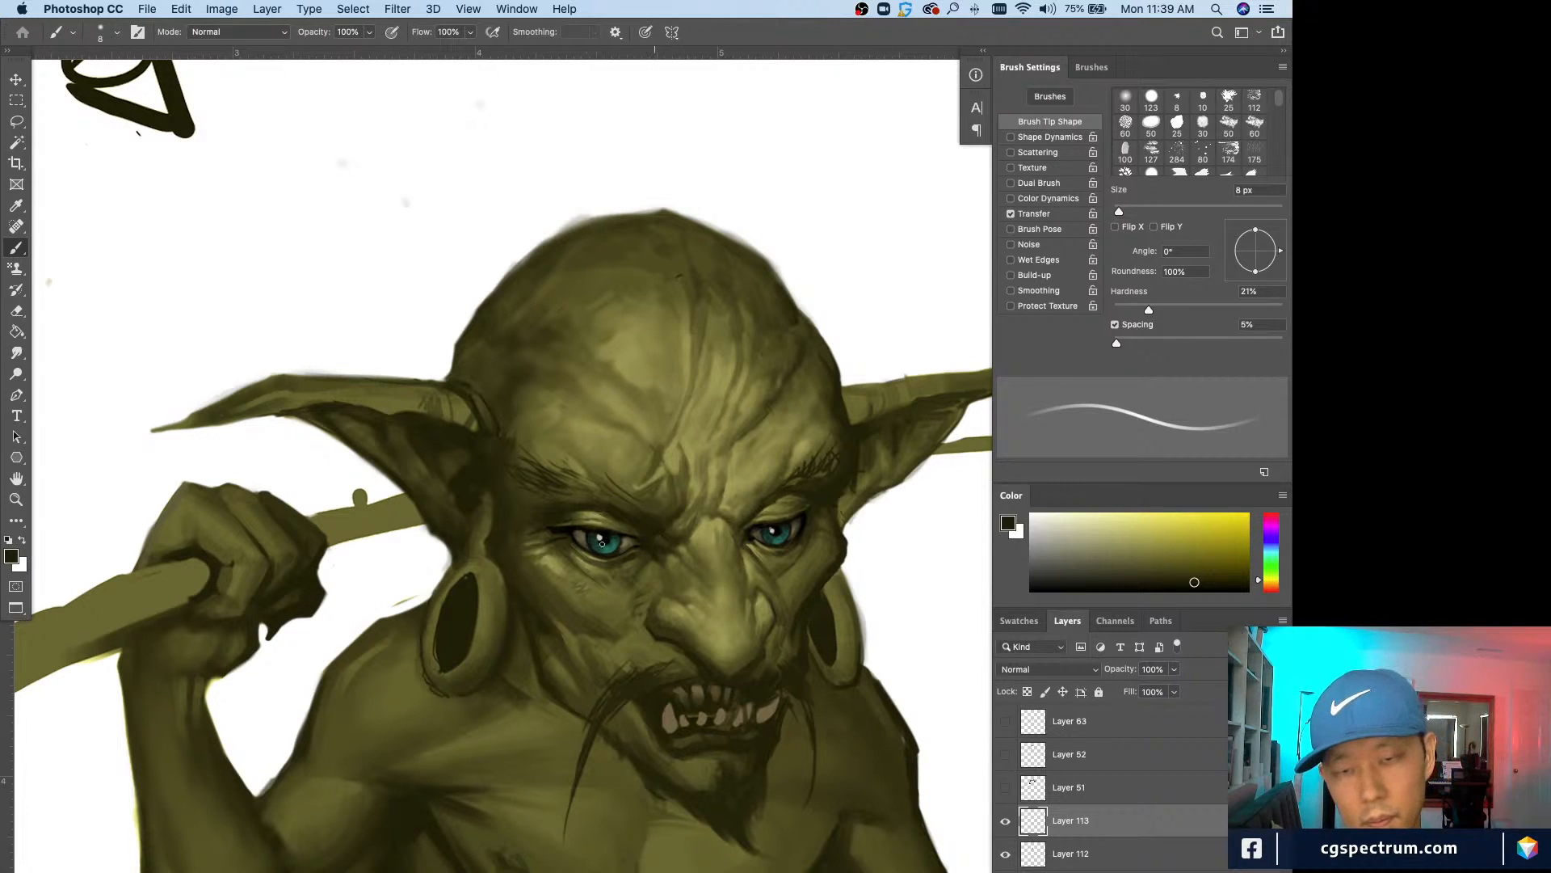
key("super+minus")
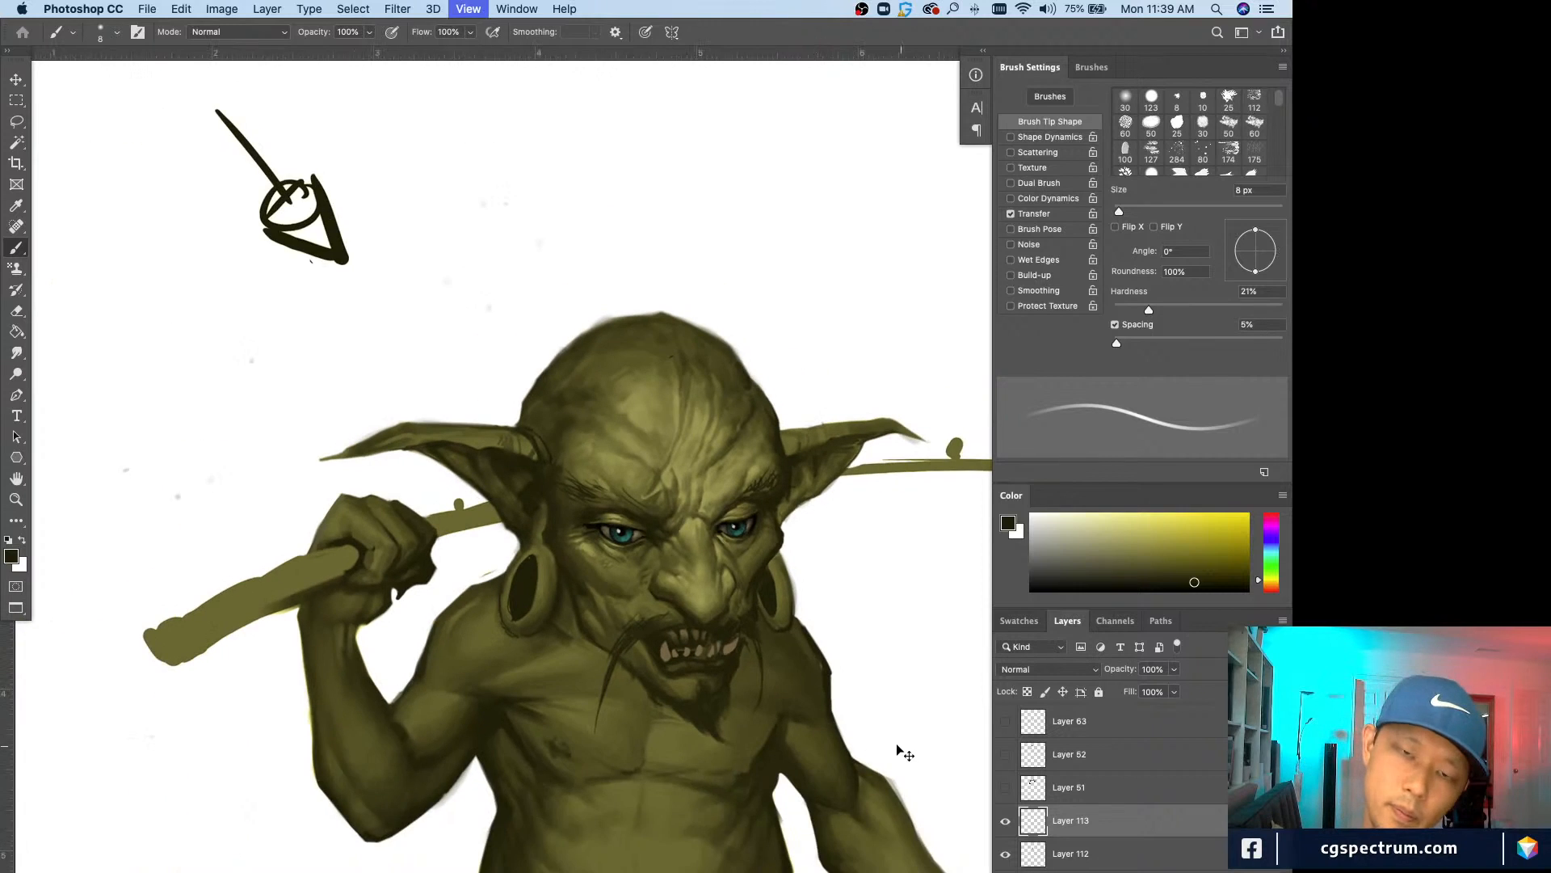
Step: Blend the upper nose side into the right eye socket with sampled mid and dark olives at 9 px
key("super+equal")
key("super+equal")
key("super+equal")
left_click(675, 623, "alt")
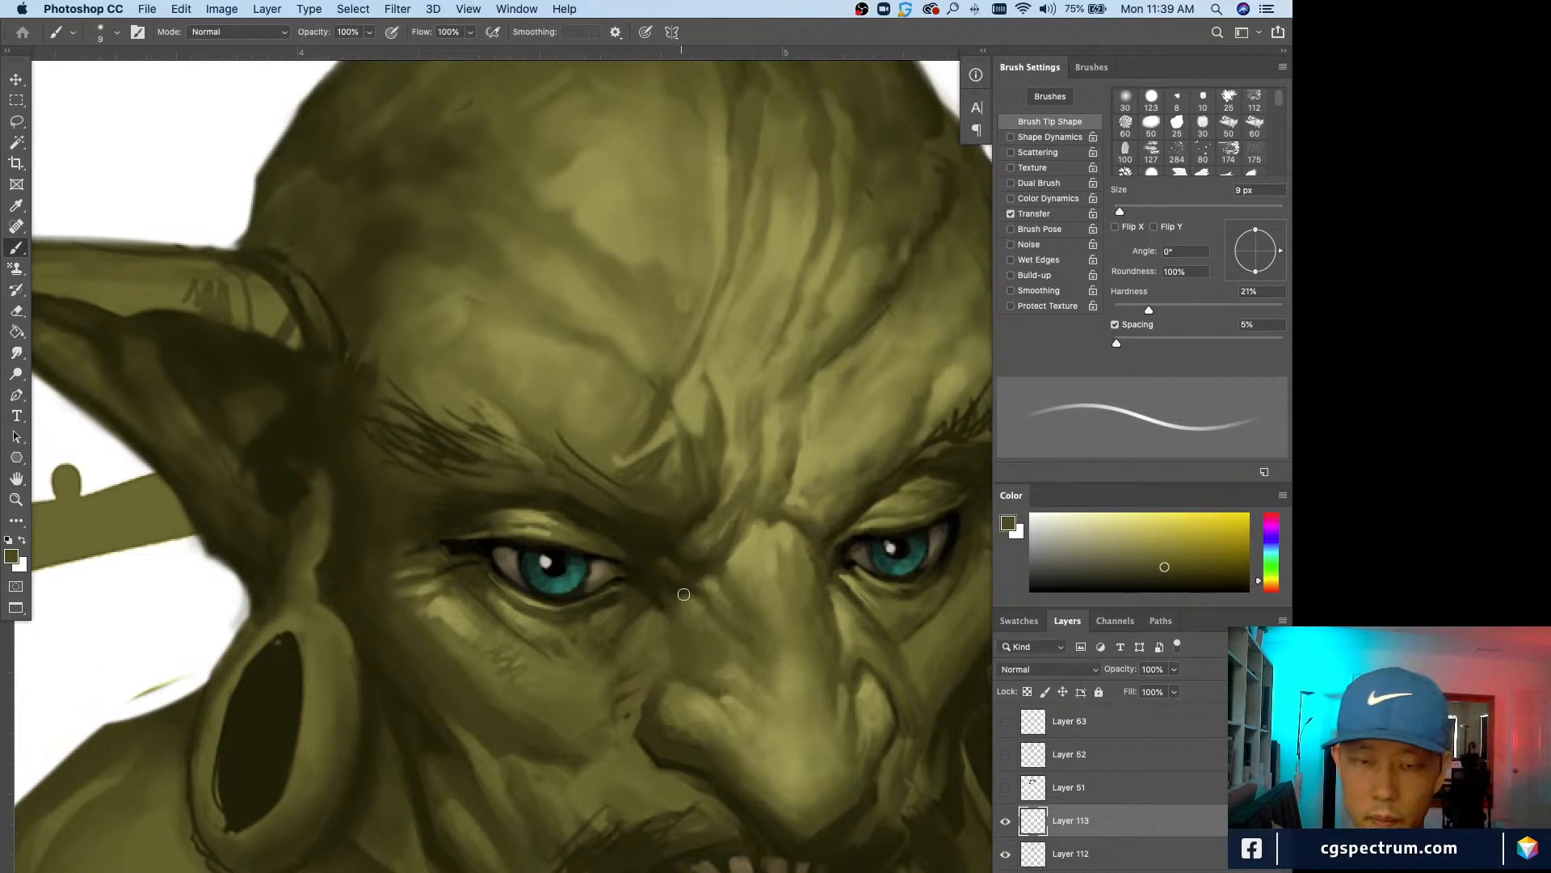
key("bracketright")
left_click(685, 552, "alt")
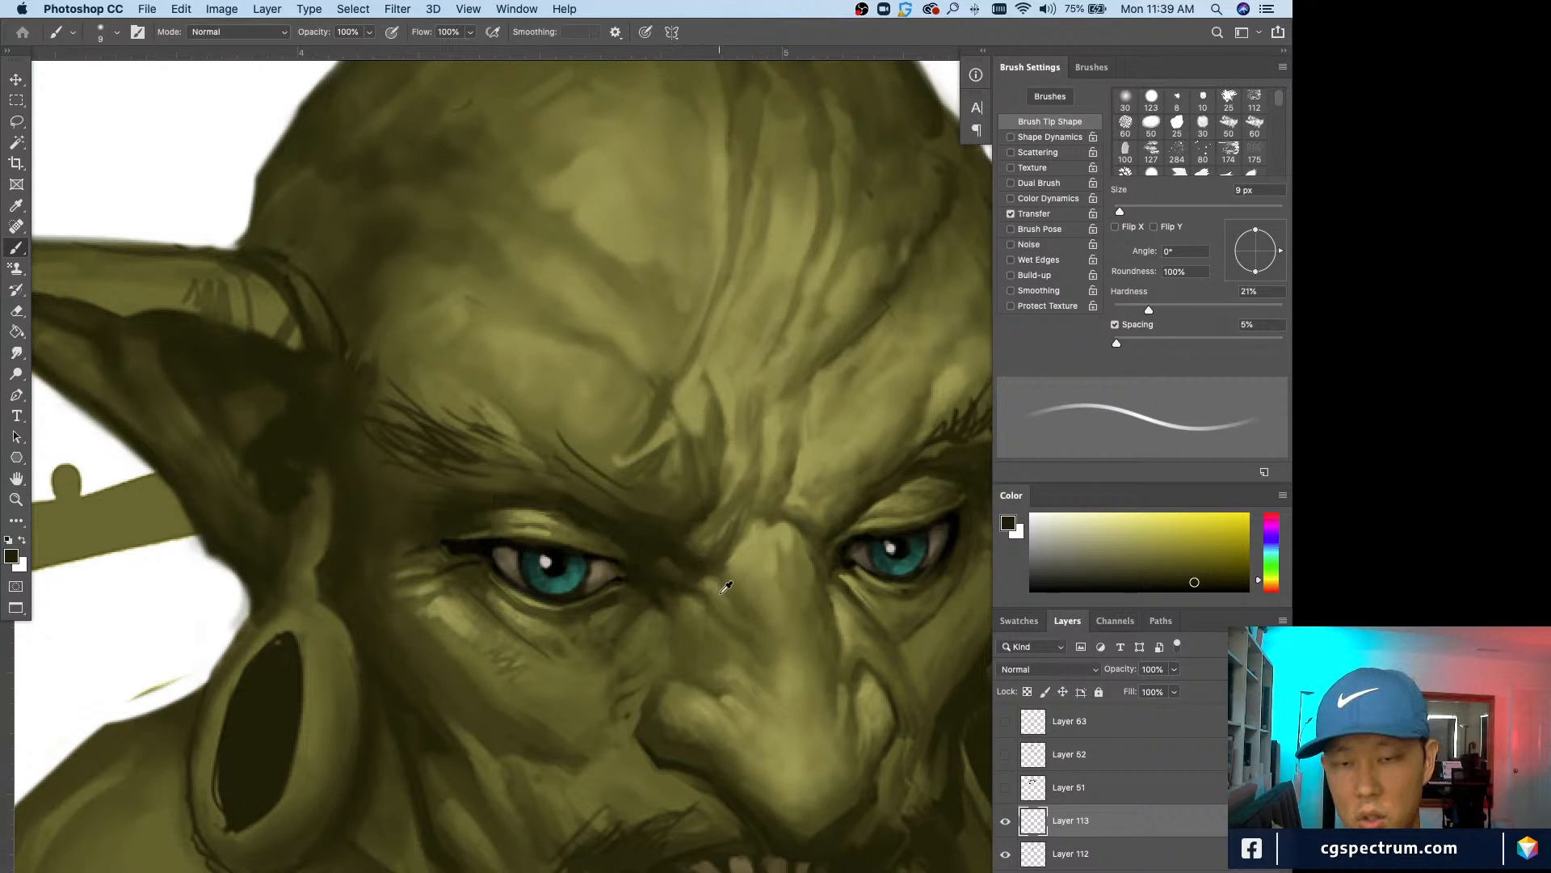
Step: Define the crease where the right brow meets the nose bridge with fine light olive strokes and 6 px dark olive strokes
left_click(670, 536, "alt")
key("bracketleft")
key("bracketleft")
key("bracketleft")
key("bracketleft")
key("bracketleft")
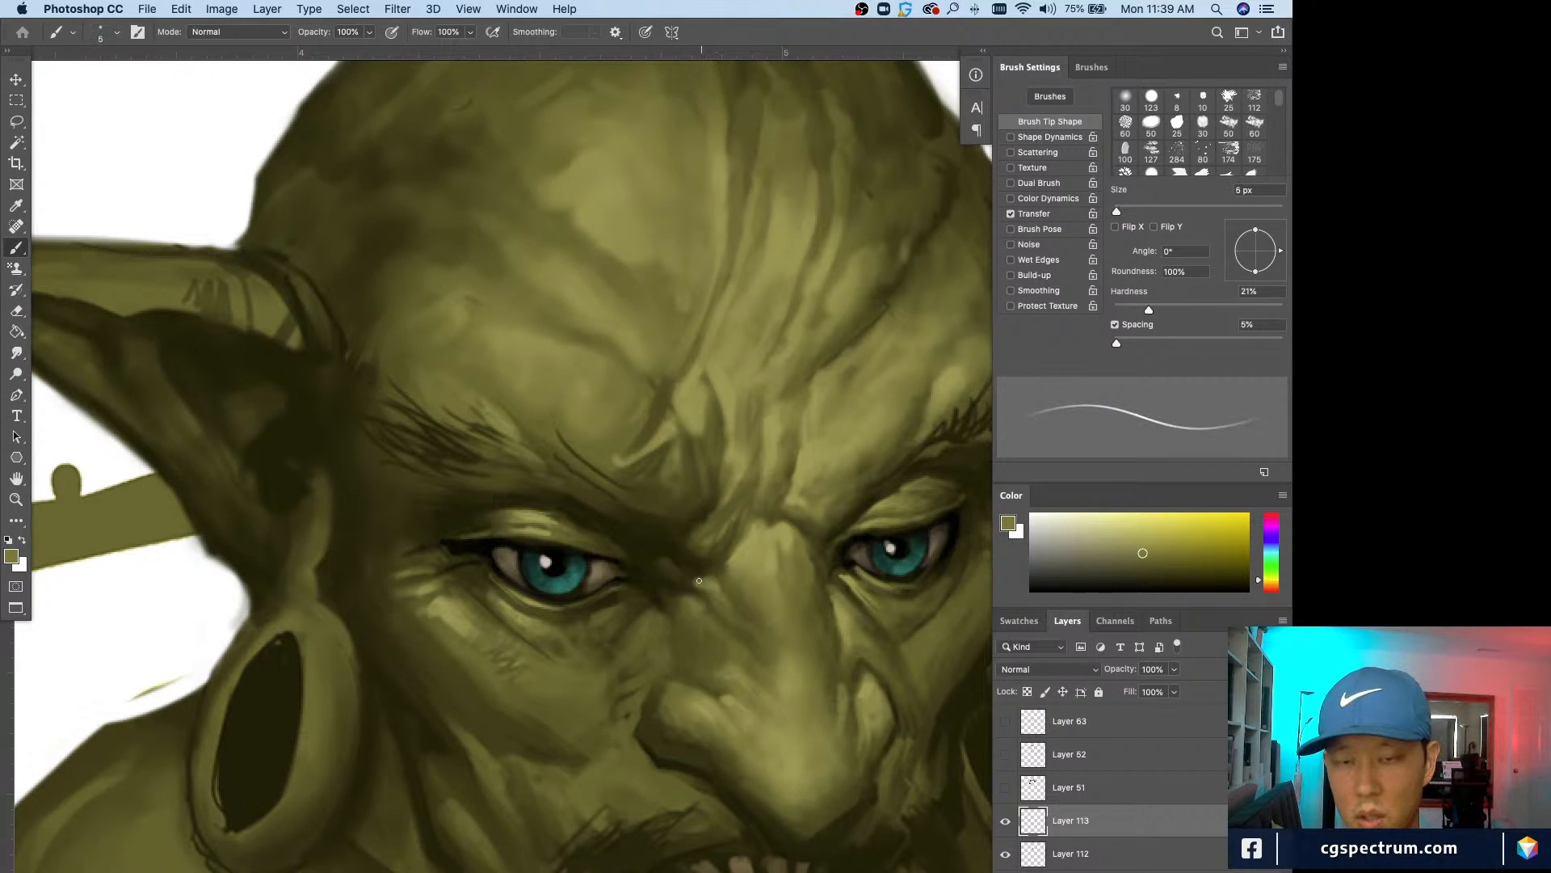
left_click(697, 566, "alt")
key("bracketright")
key("bracketright")
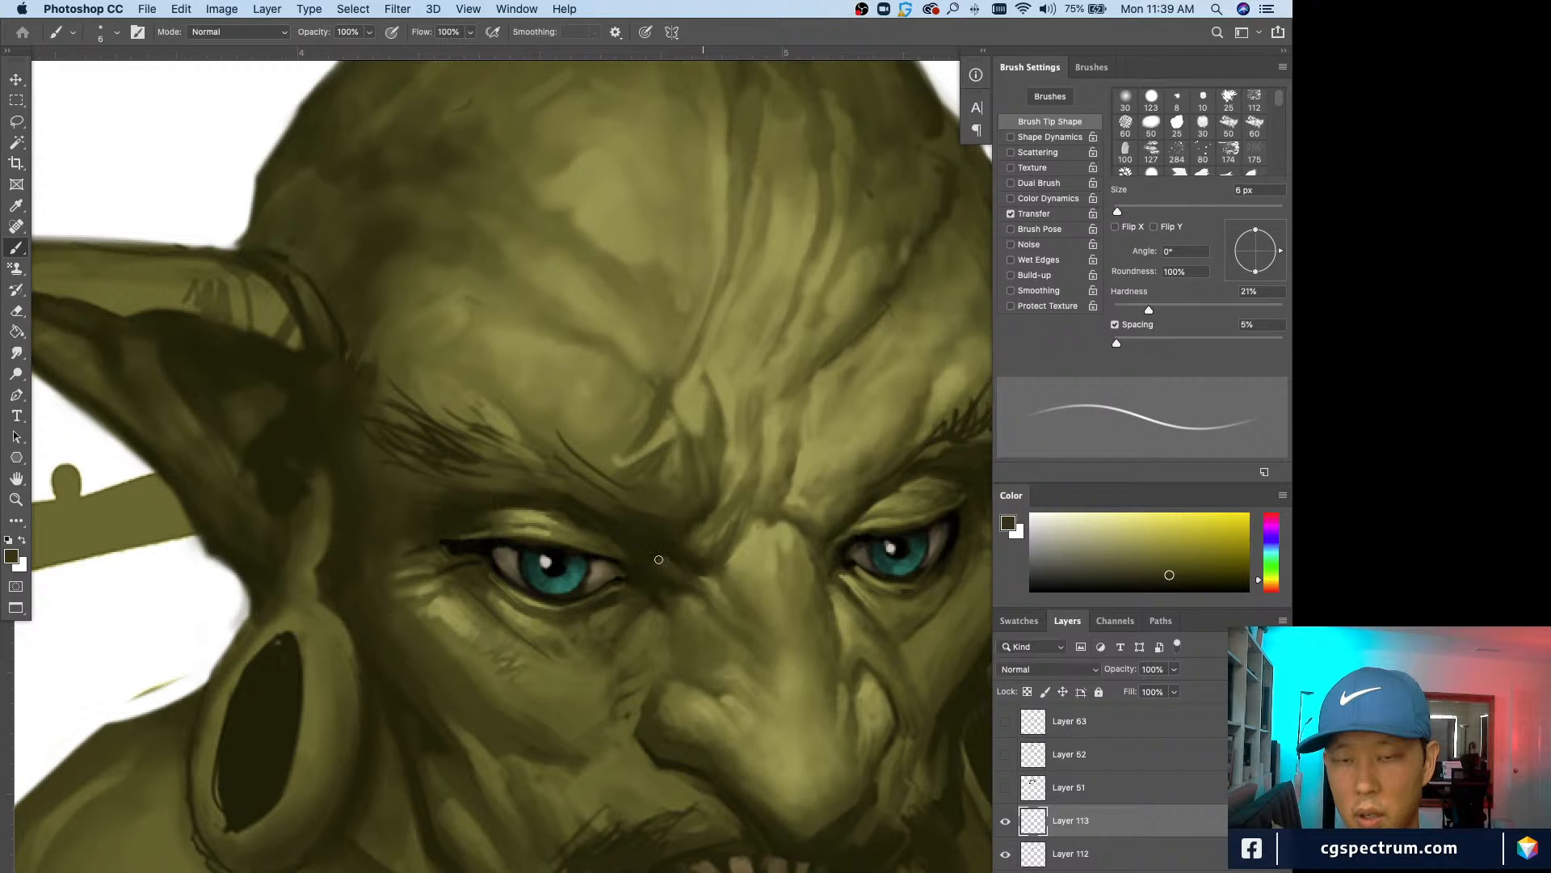
left_click_drag(730, 571, 717, 595)
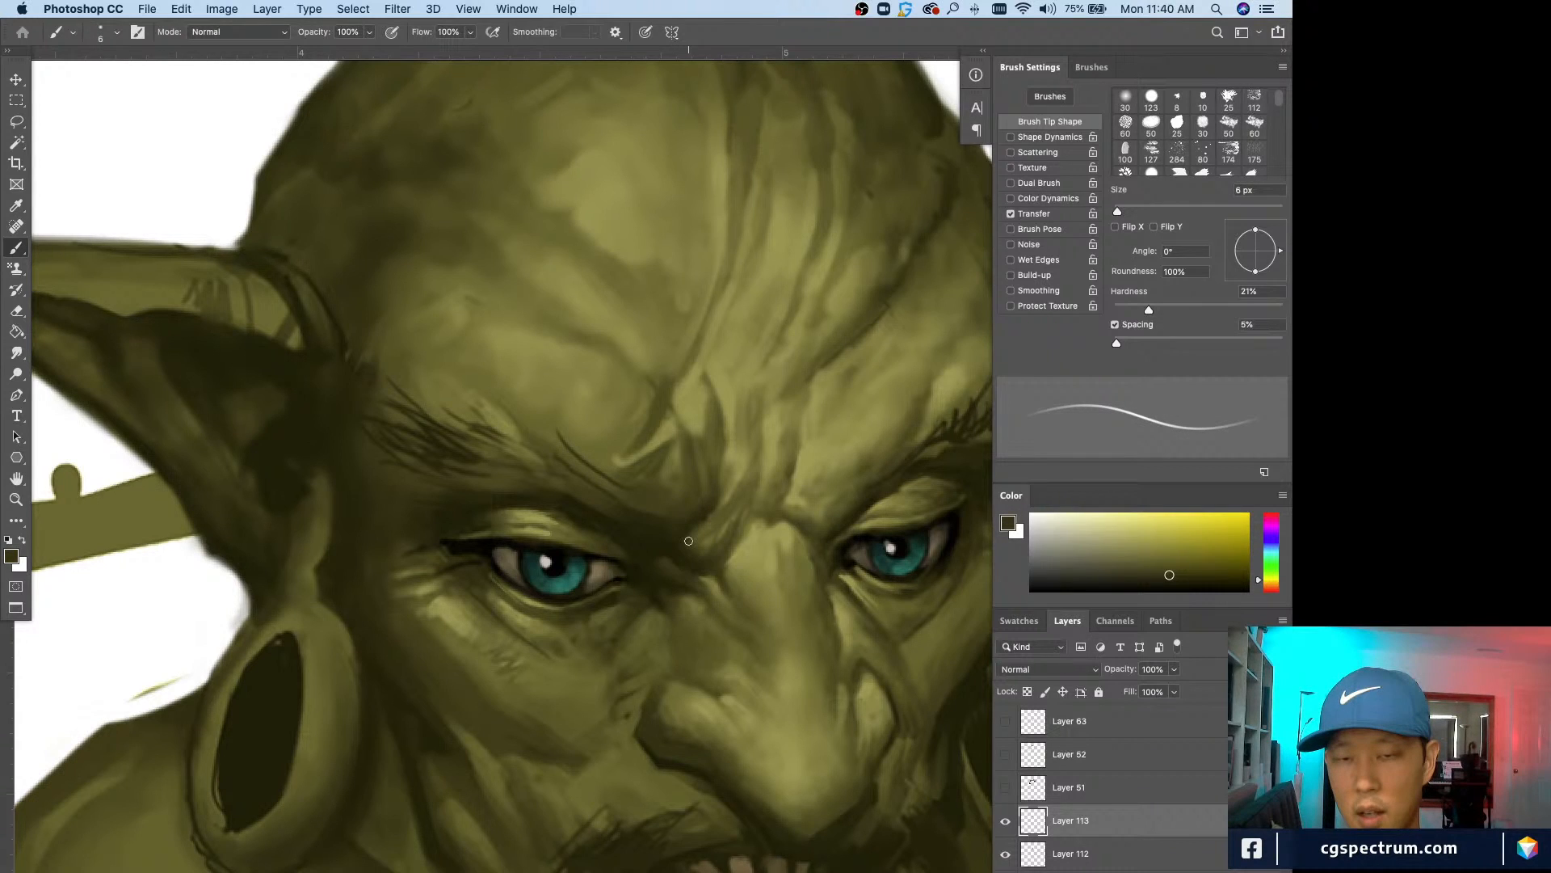
Step: Rework the shadow from the right eye's inner corner down the nose side with sampled dark olives at 6 and 5 px
left_click(680, 550, "alt")
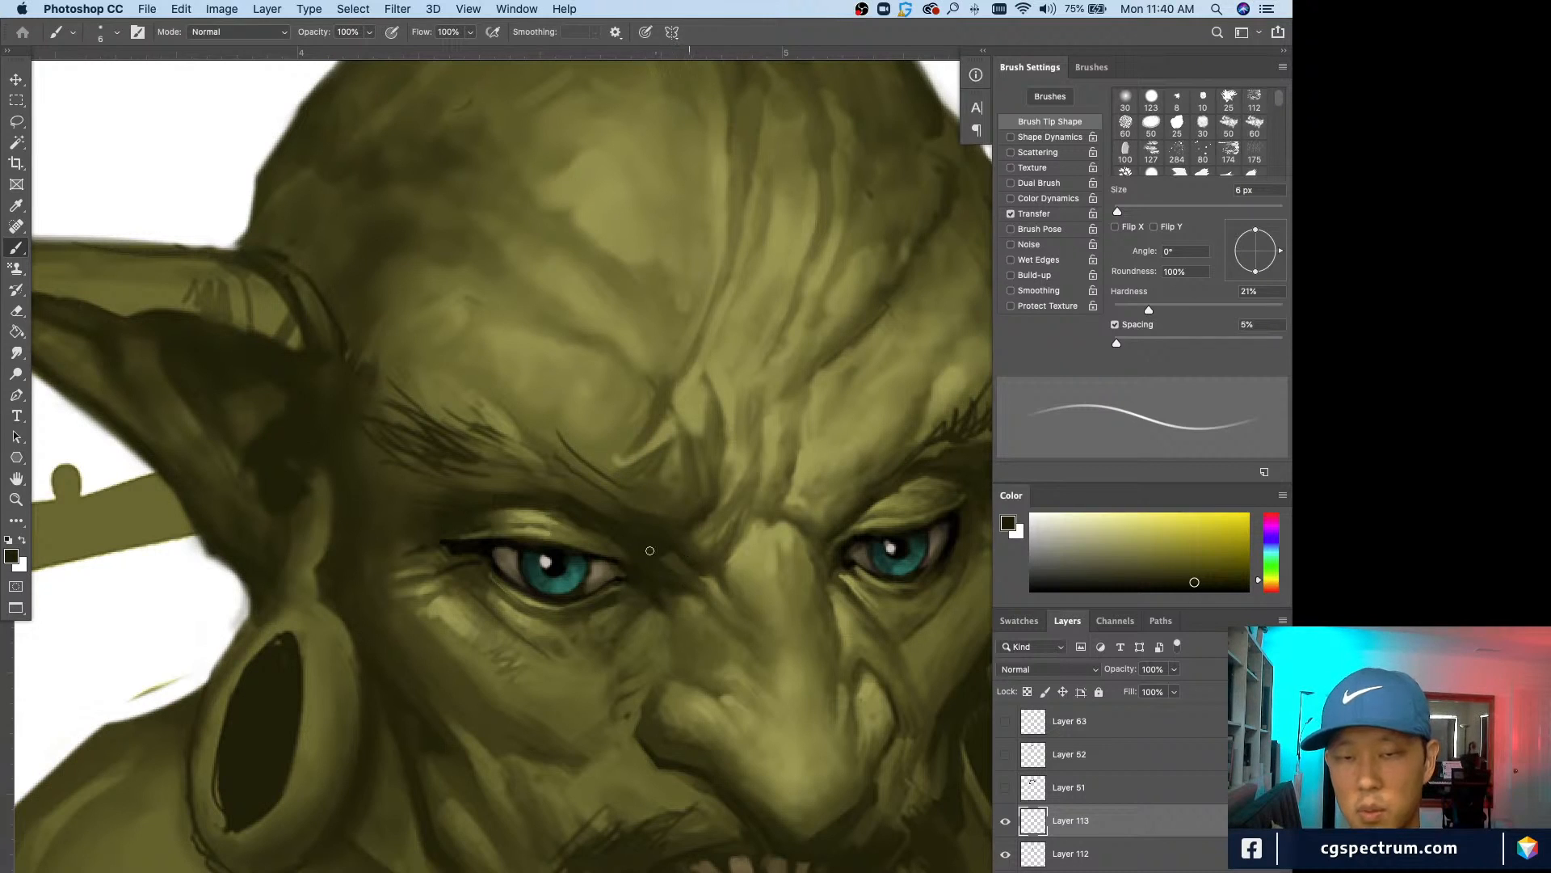
left_click(650, 574, "alt")
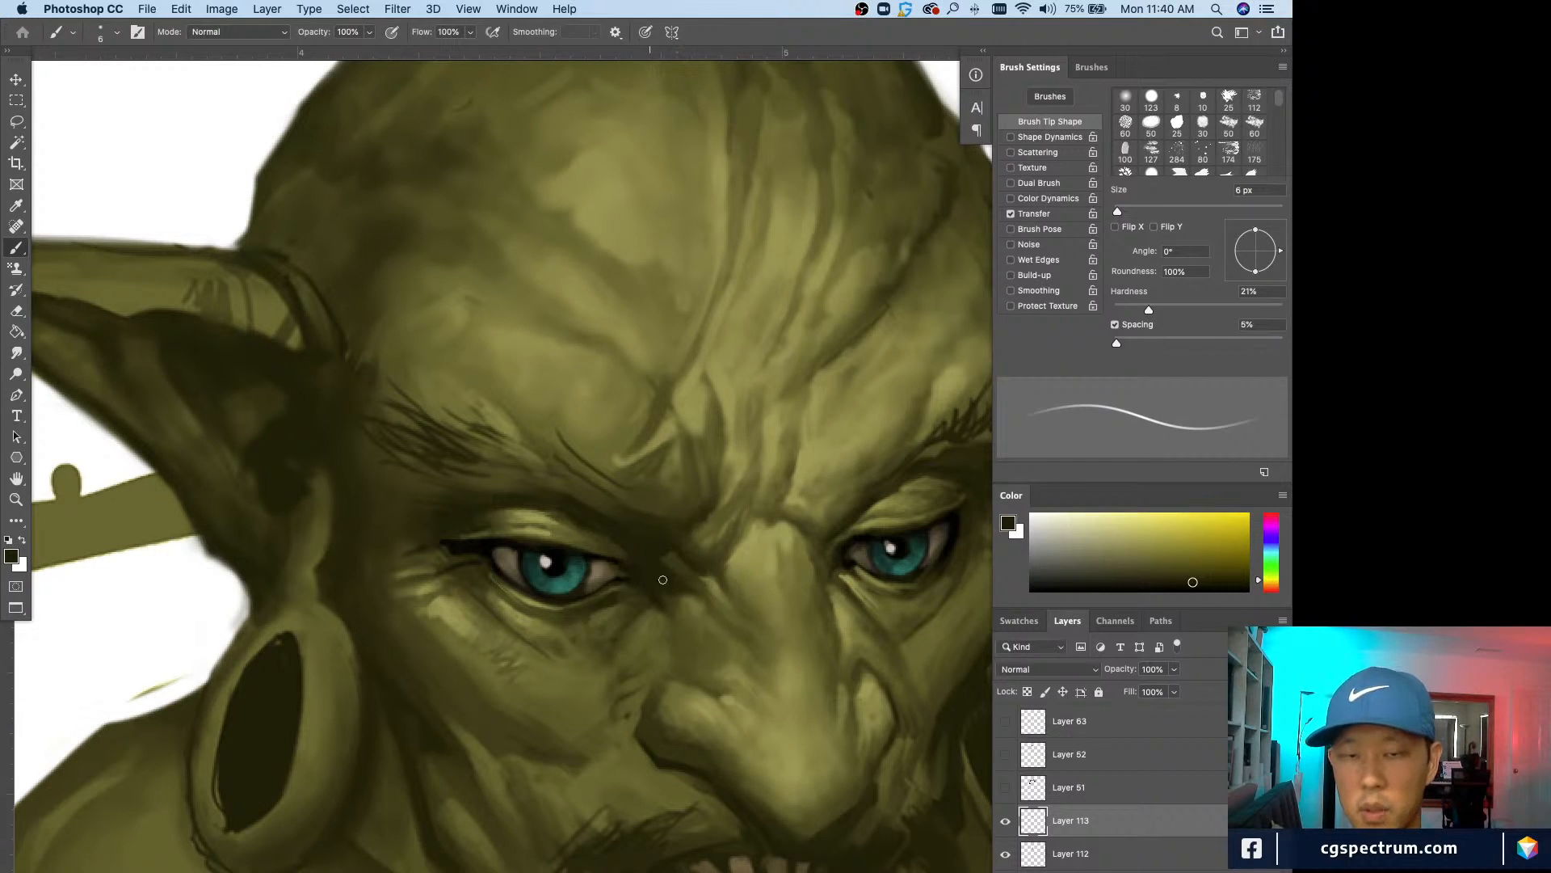
left_click(681, 579, "alt")
left_click(674, 598, "alt")
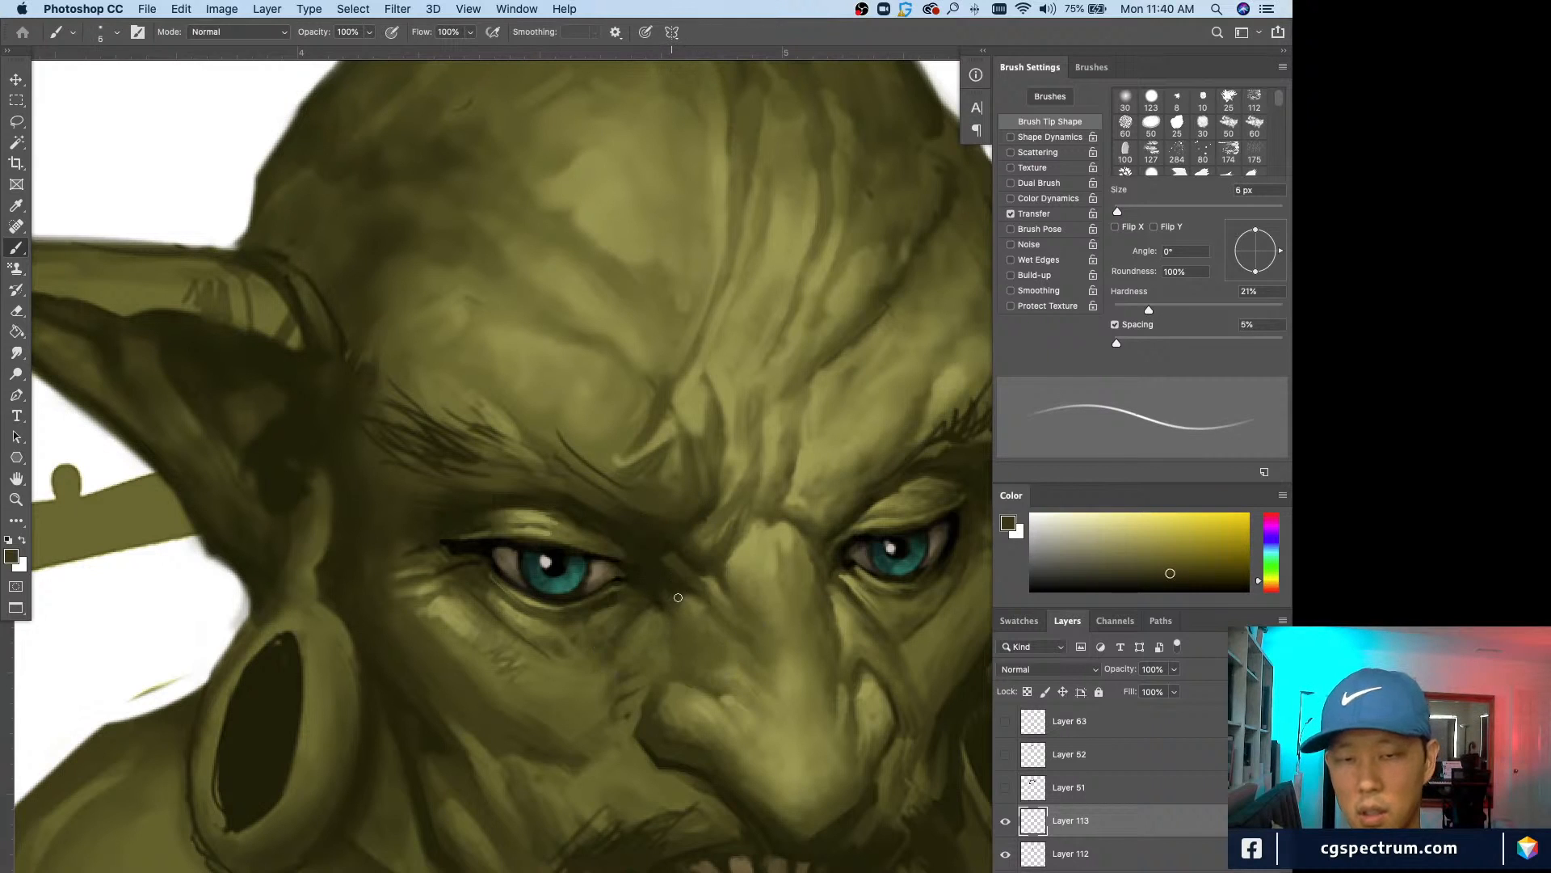
left_click(656, 567, "alt")
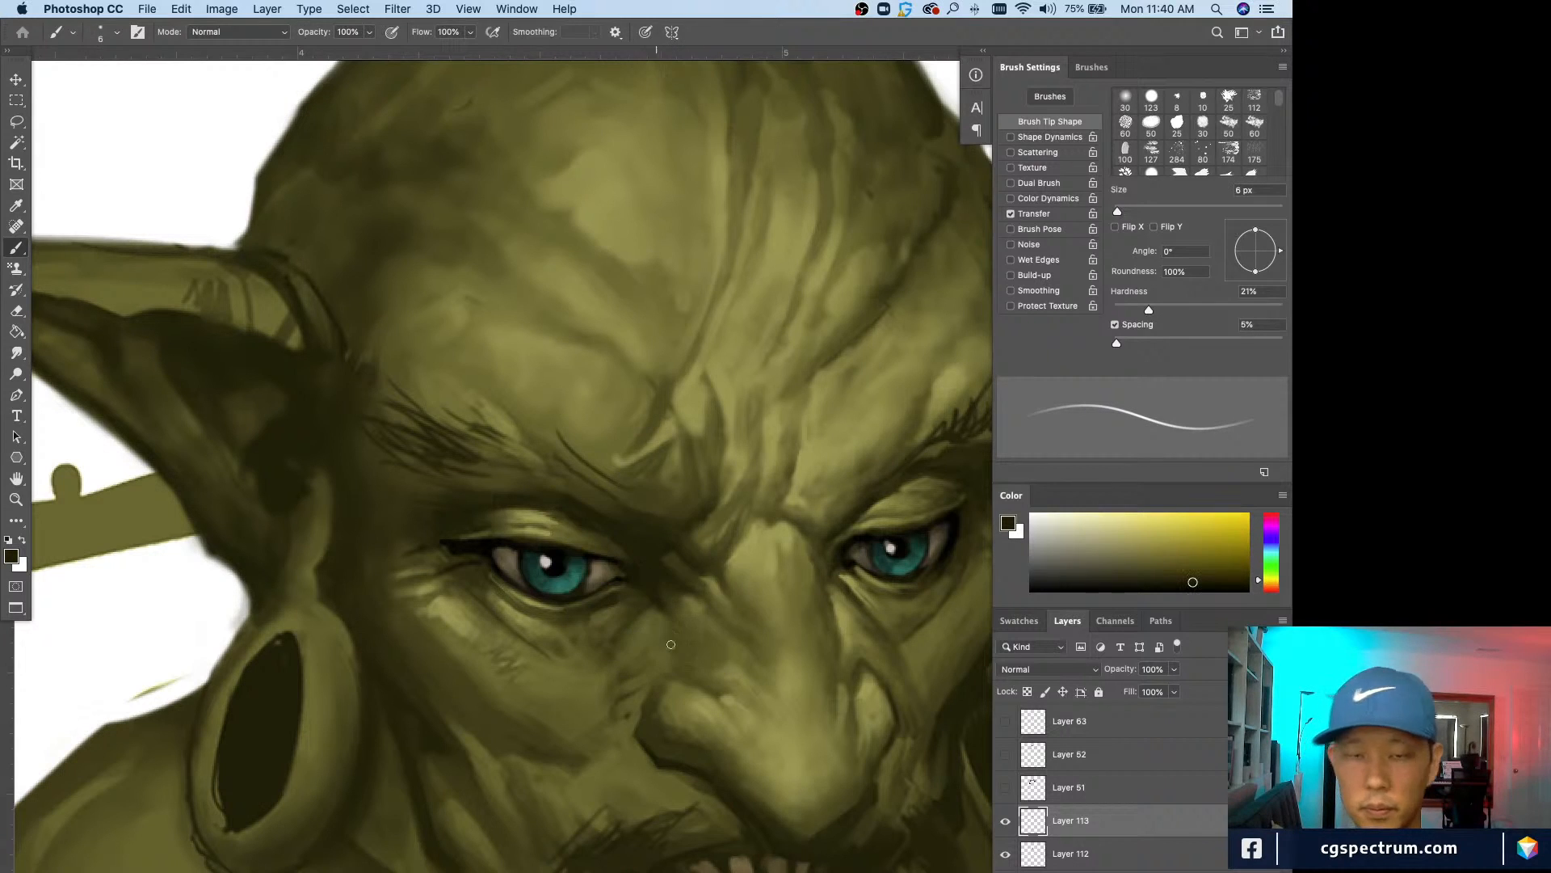
left_click(658, 597, "alt")
key("bracketleft")
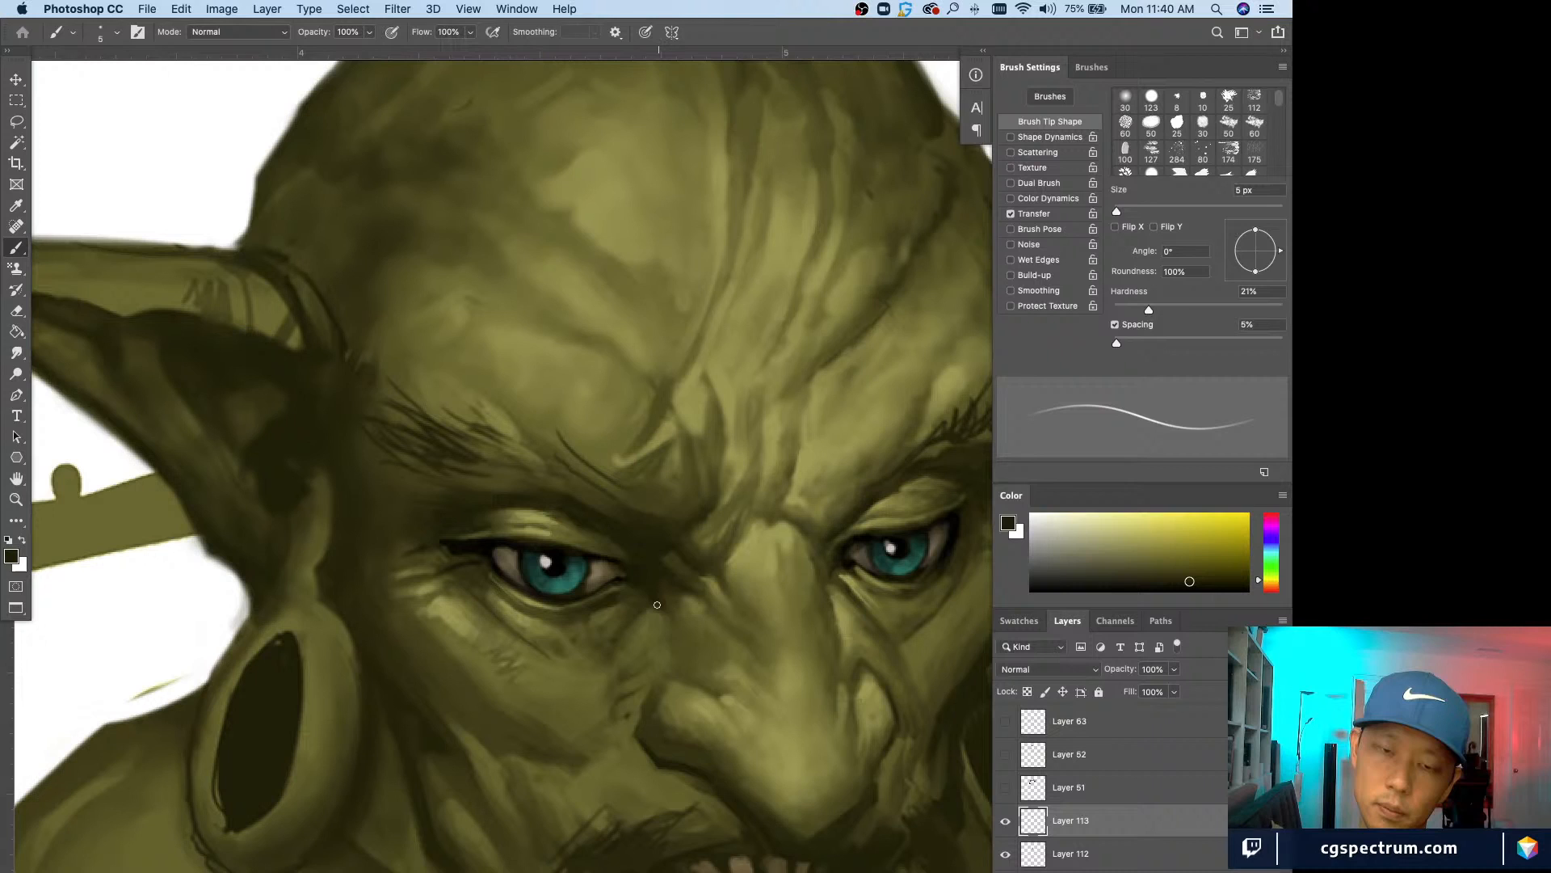
Step: Blend the skin below the right eye's inner corner with sampled mid and dark olives at 7 px
key("bracketright")
key("bracketright")
left_click(646, 614, "alt")
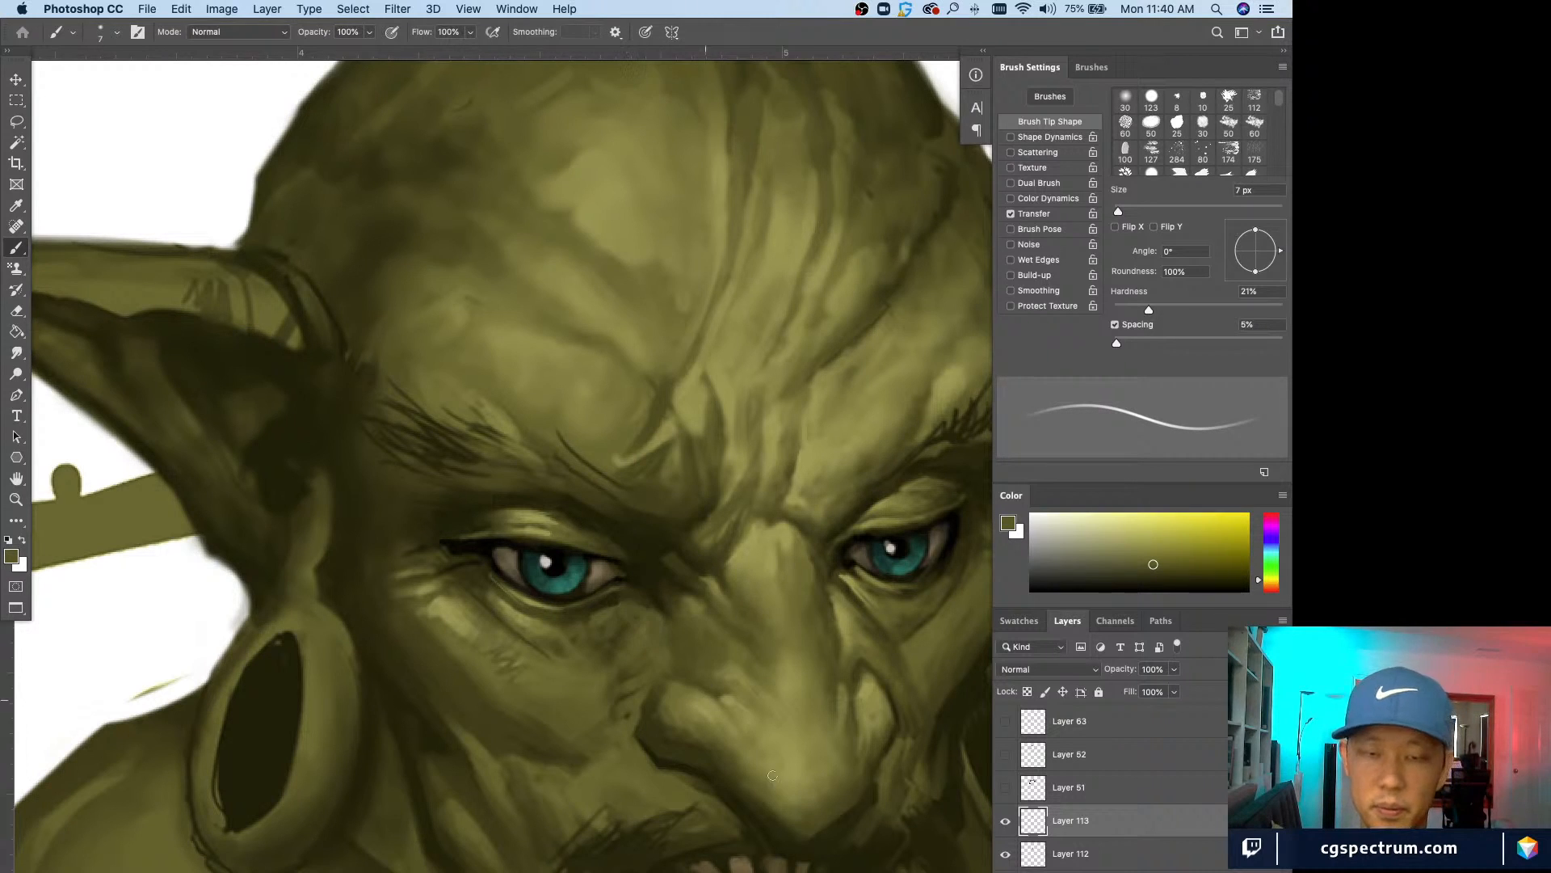
left_click(612, 594, "alt")
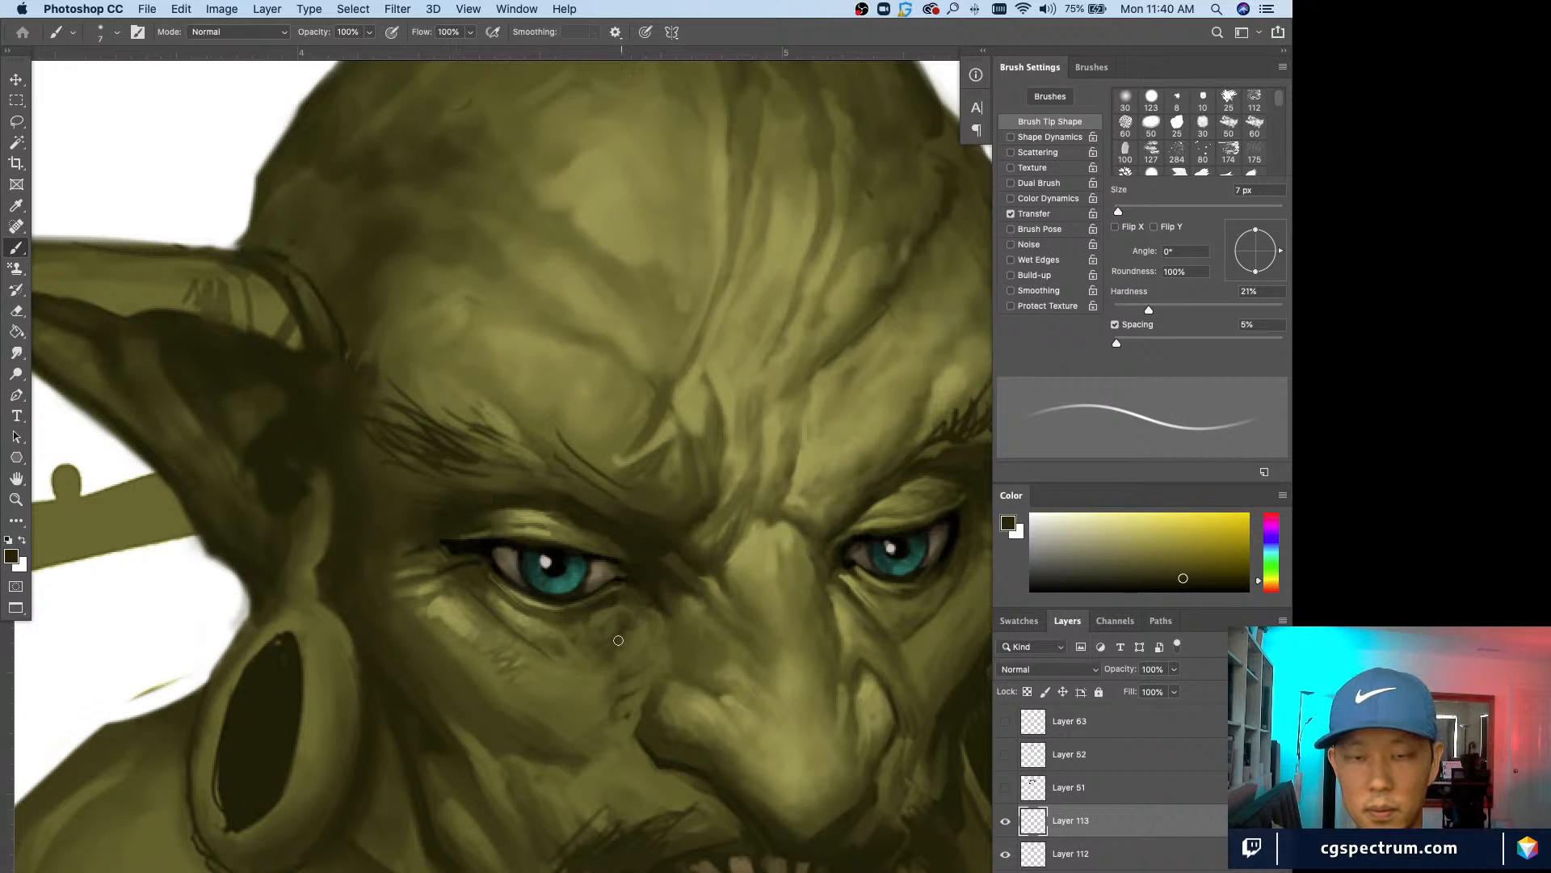
Step: Refine the shadow between the right eye's inner corner and the nose bridge with sampled dark olives at 4 px
left_click(624, 544, "alt")
key("bracketleft")
key("bracketleft")
key("bracketleft")
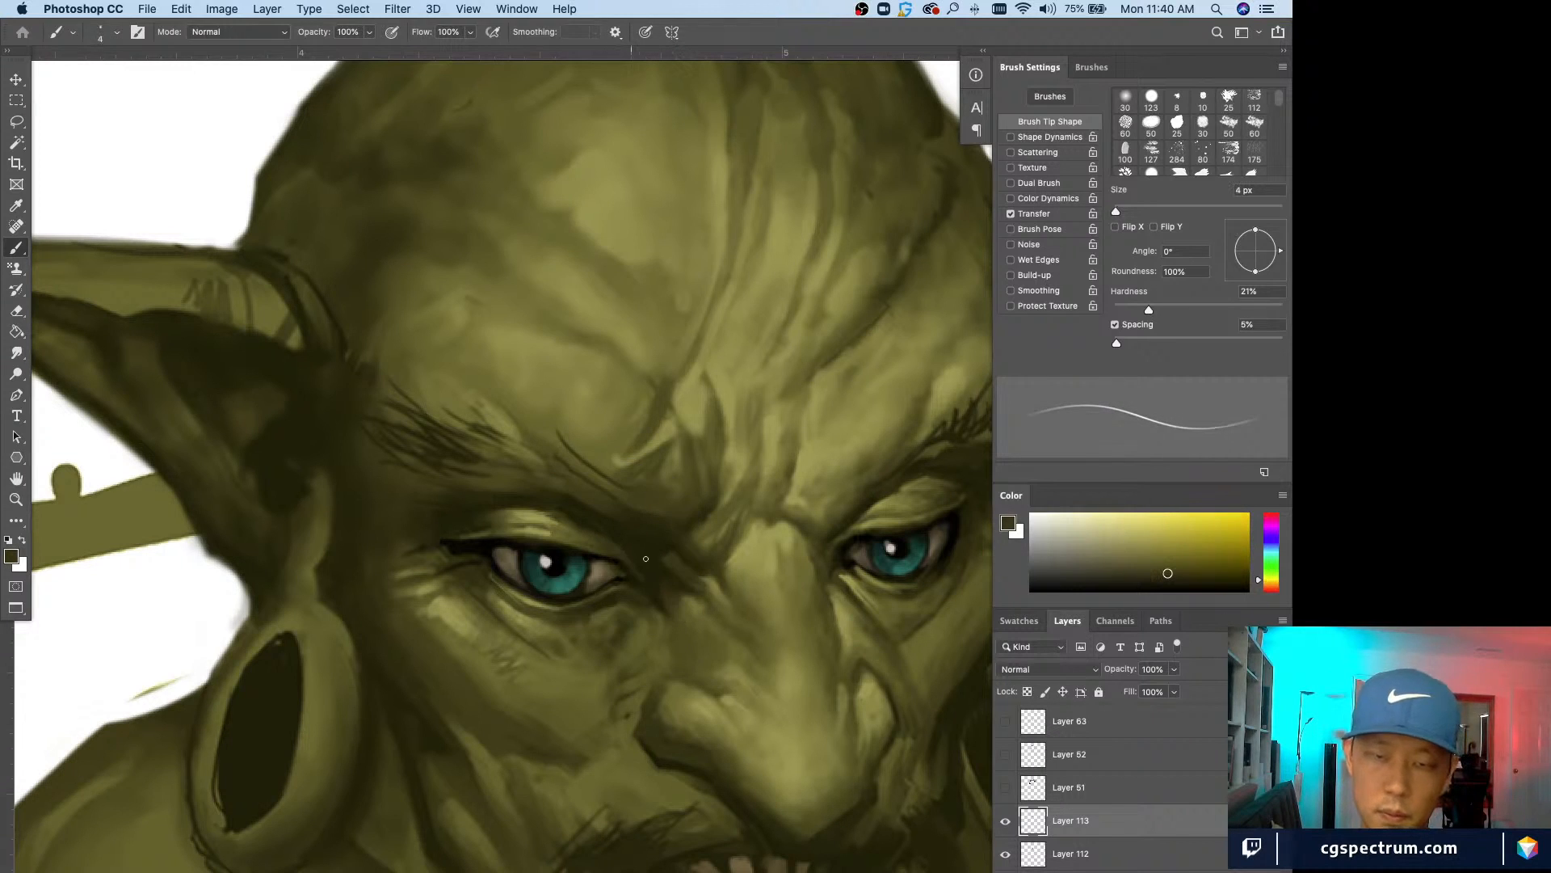
scroll(588, 525, "down", 5)
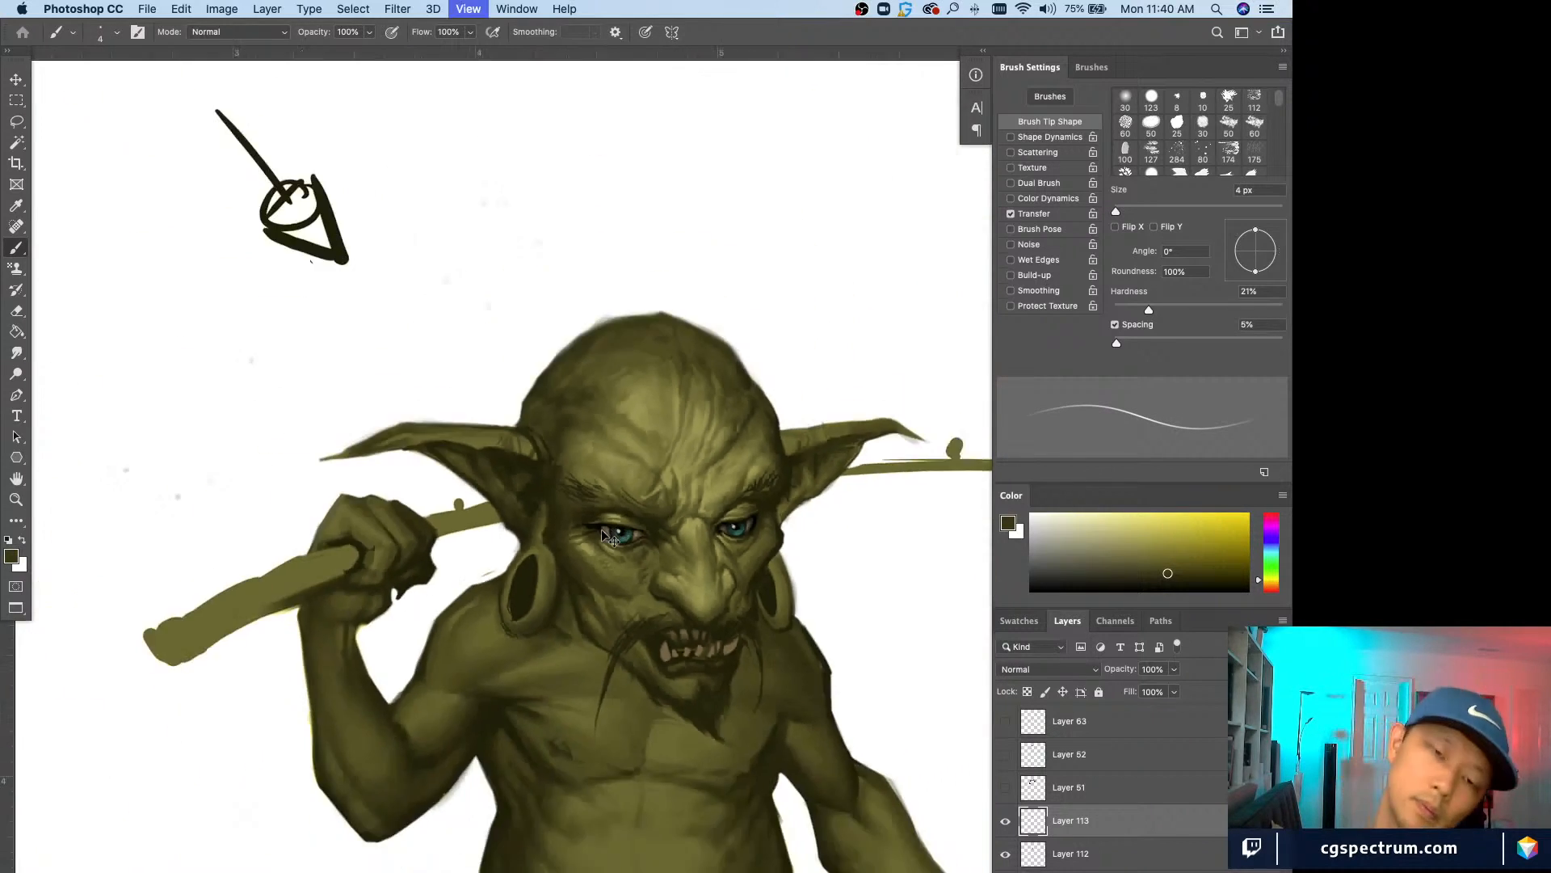
scroll(658, 521, "up", 3)
left_click(656, 525, "alt")
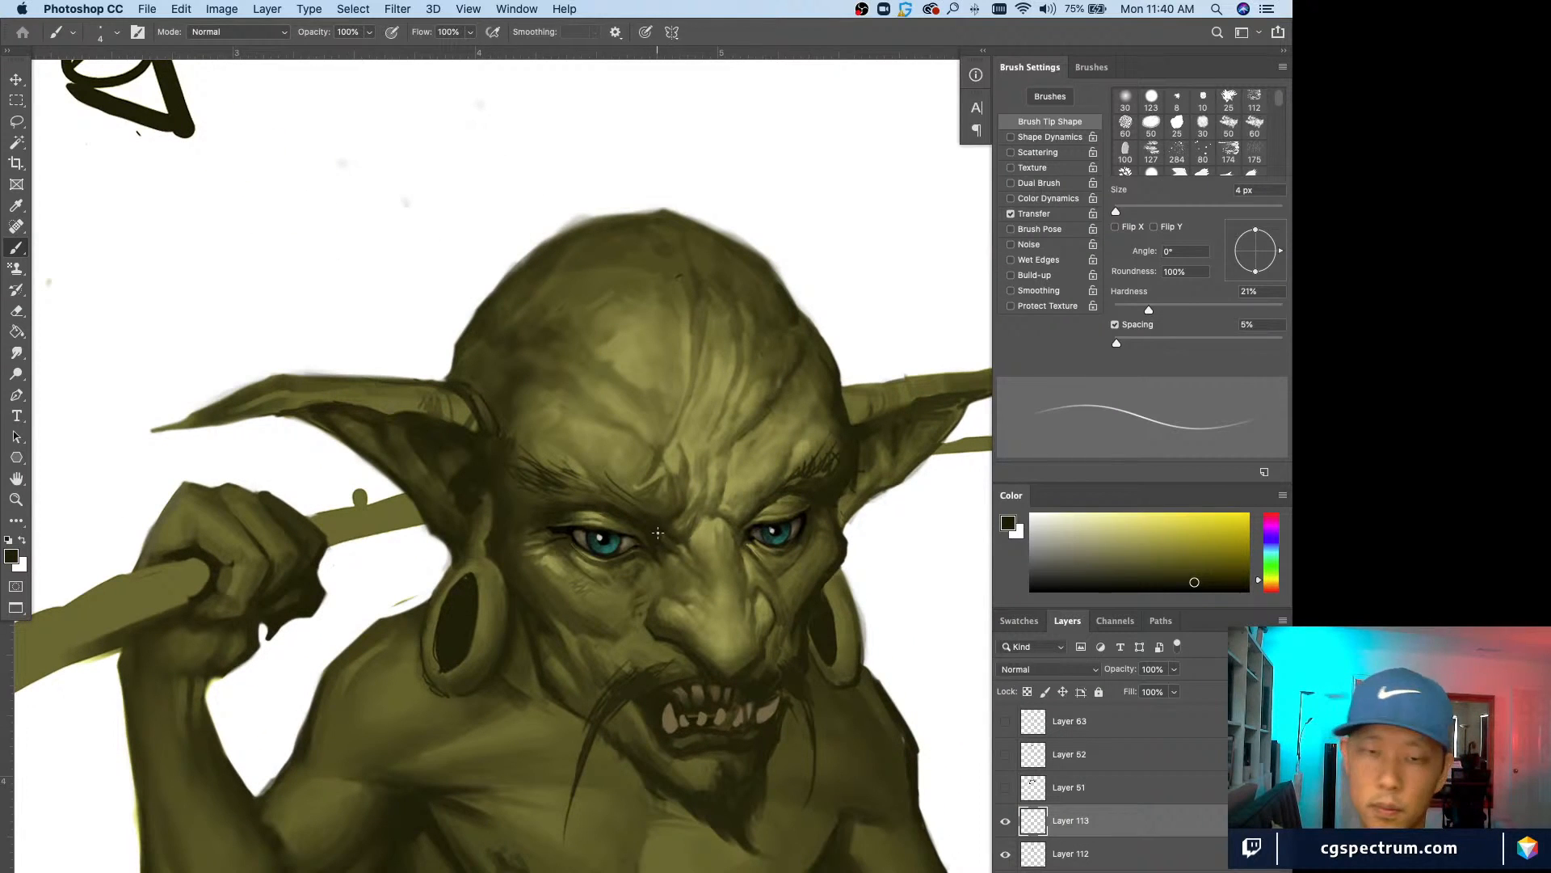
Step: On a new layer, blend the nose side beside the right eye's inner corner with sampled light and mid olives, enlarging the brush to 7 px
scroll(656, 521, "down", 2)
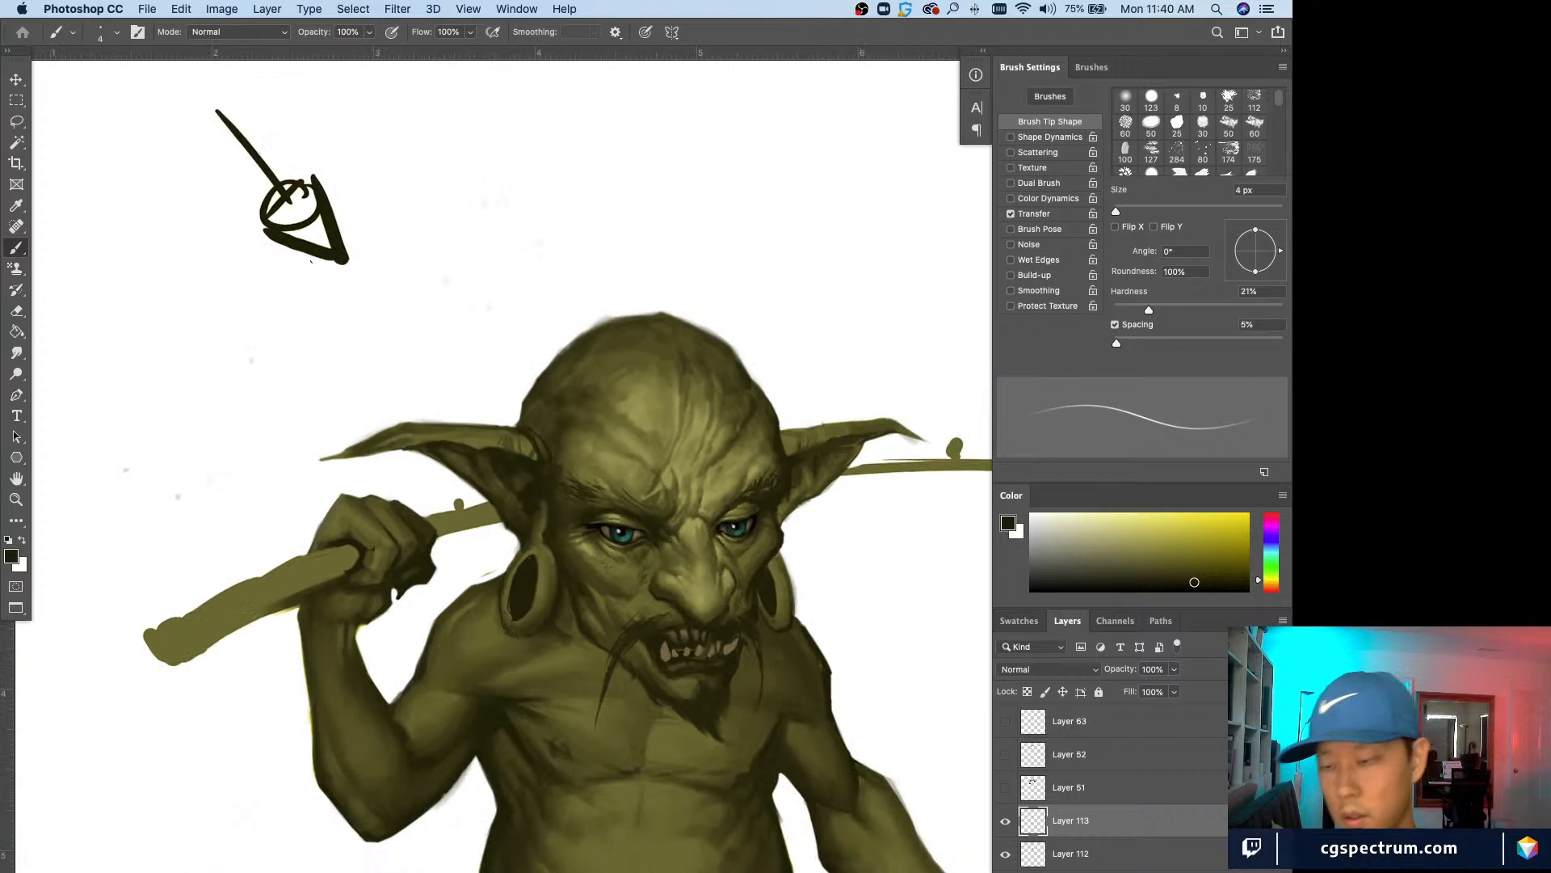
scroll(656, 521, "up", 2)
left_click(703, 527, "alt")
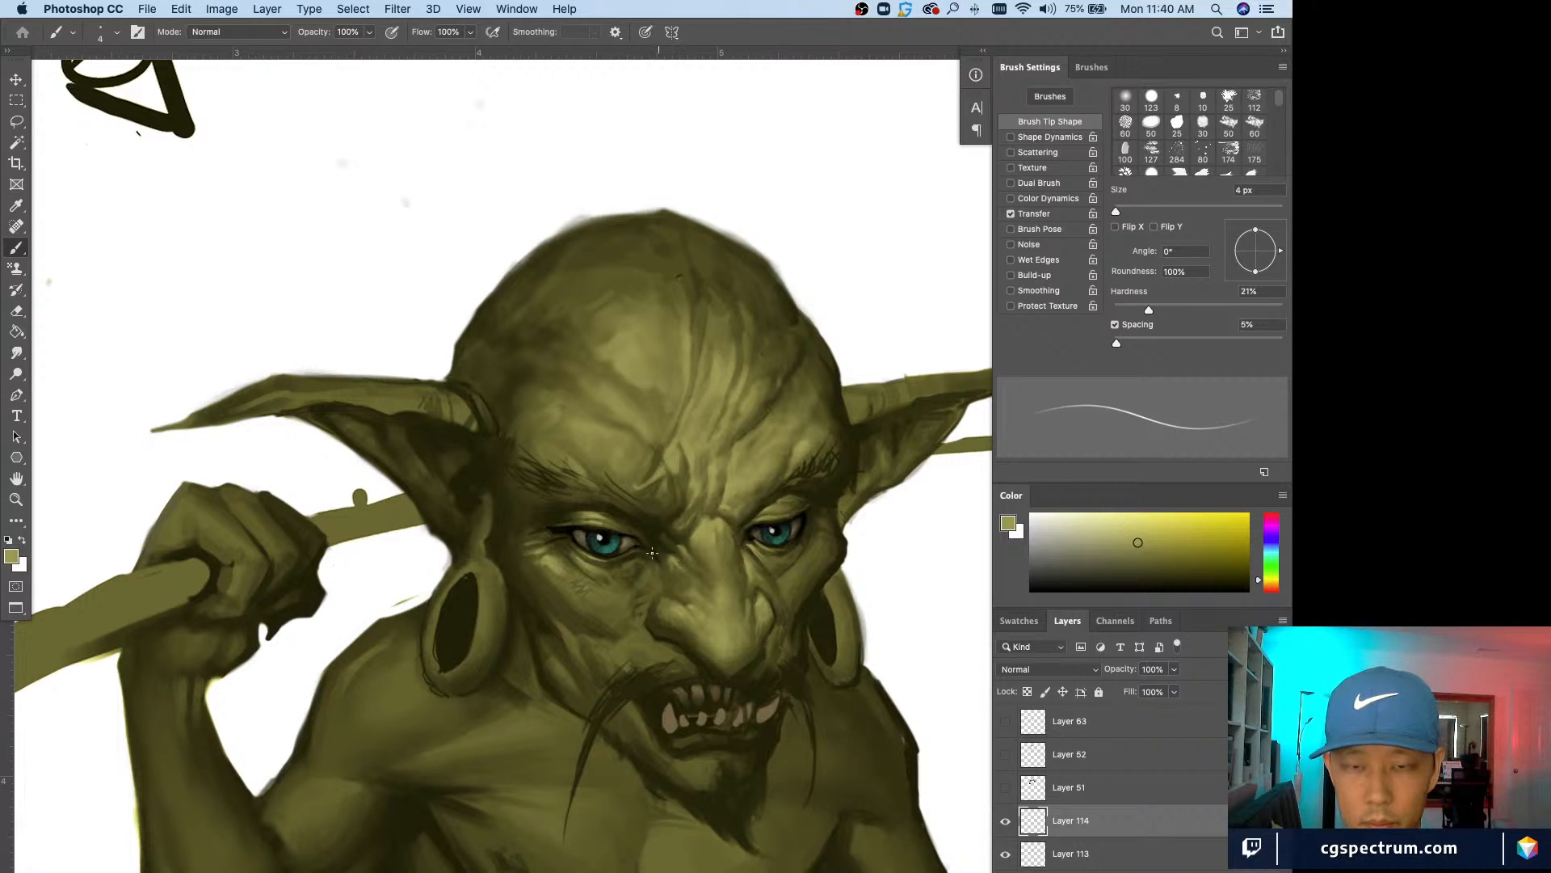
left_click(664, 554, "alt")
left_click(671, 565, "alt")
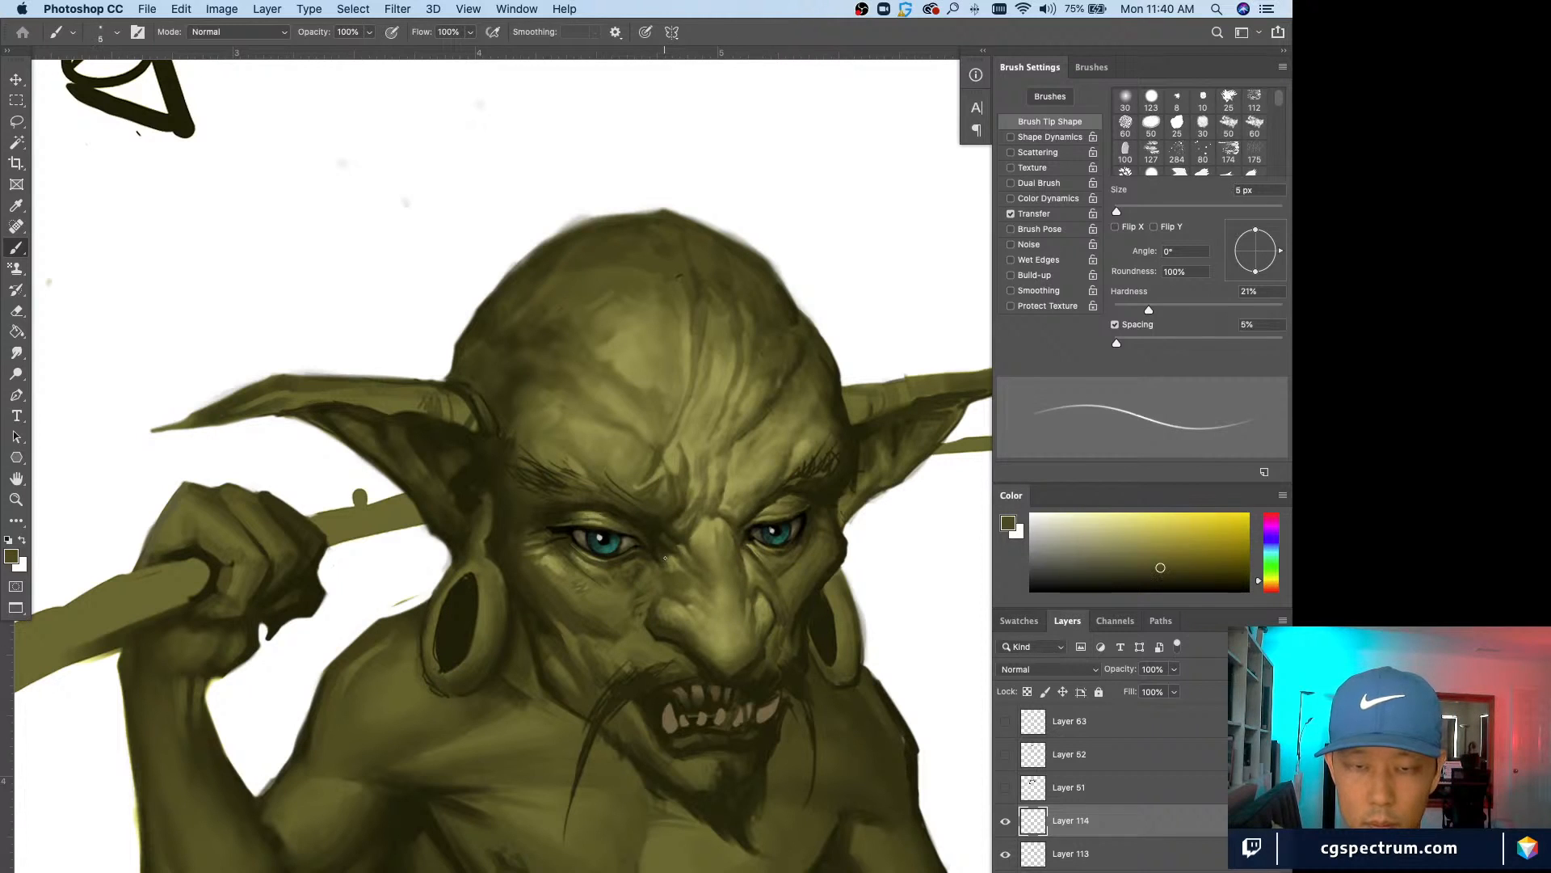
key("bracketright")
key("bracketright")
key("bracketright")
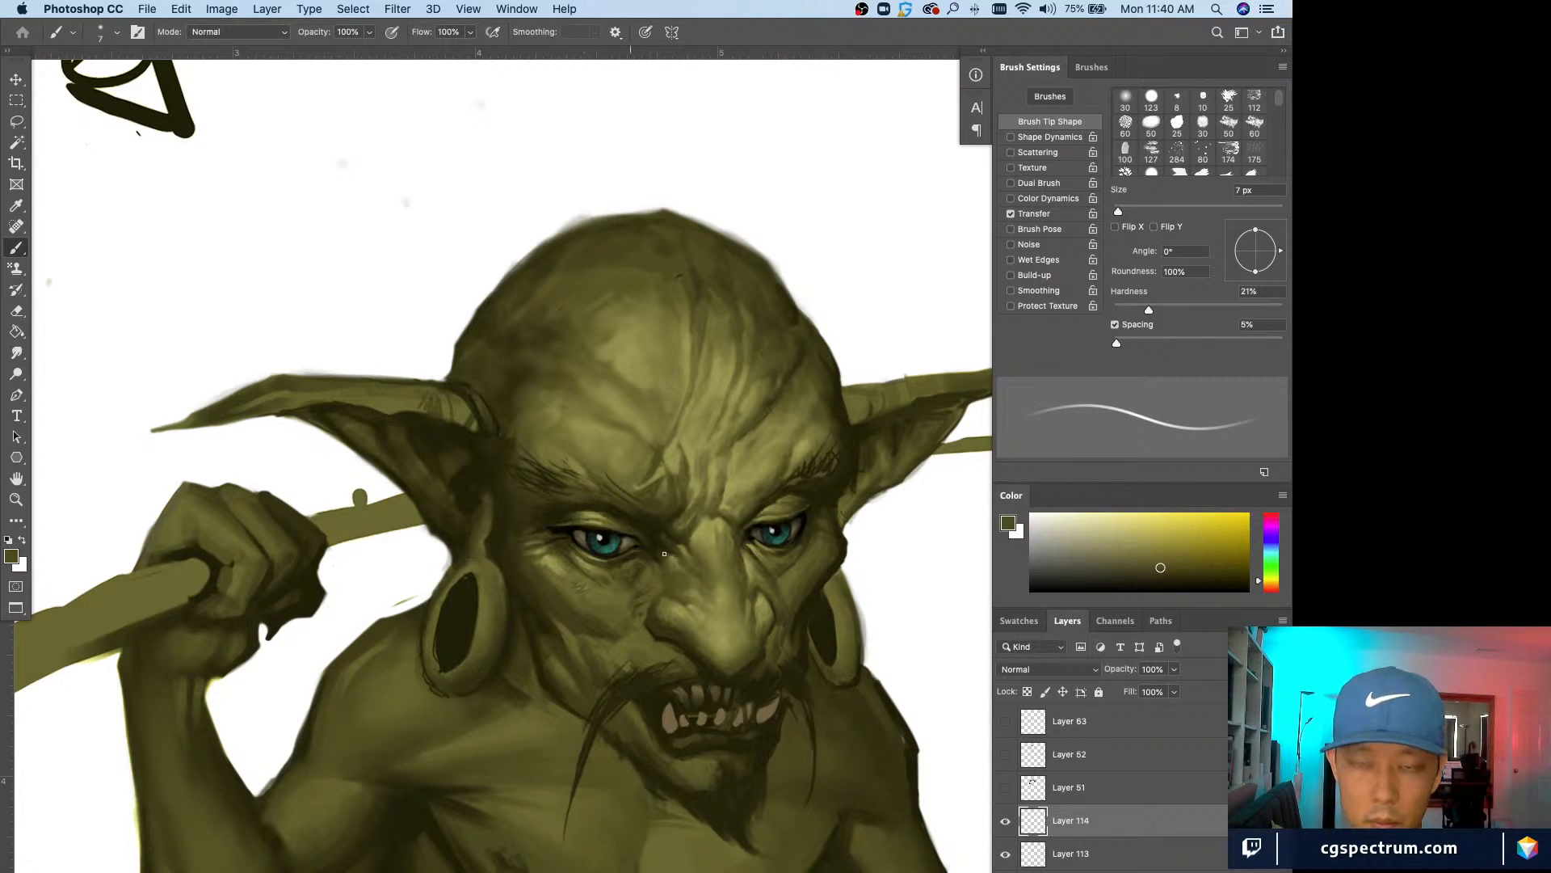
Step: Paint fine skin detail between the goblin's inner eye corner and nose with a sampled light olive, using a 4 to 7 px brush
left_click(659, 550, "alt")
key("bracketleft")
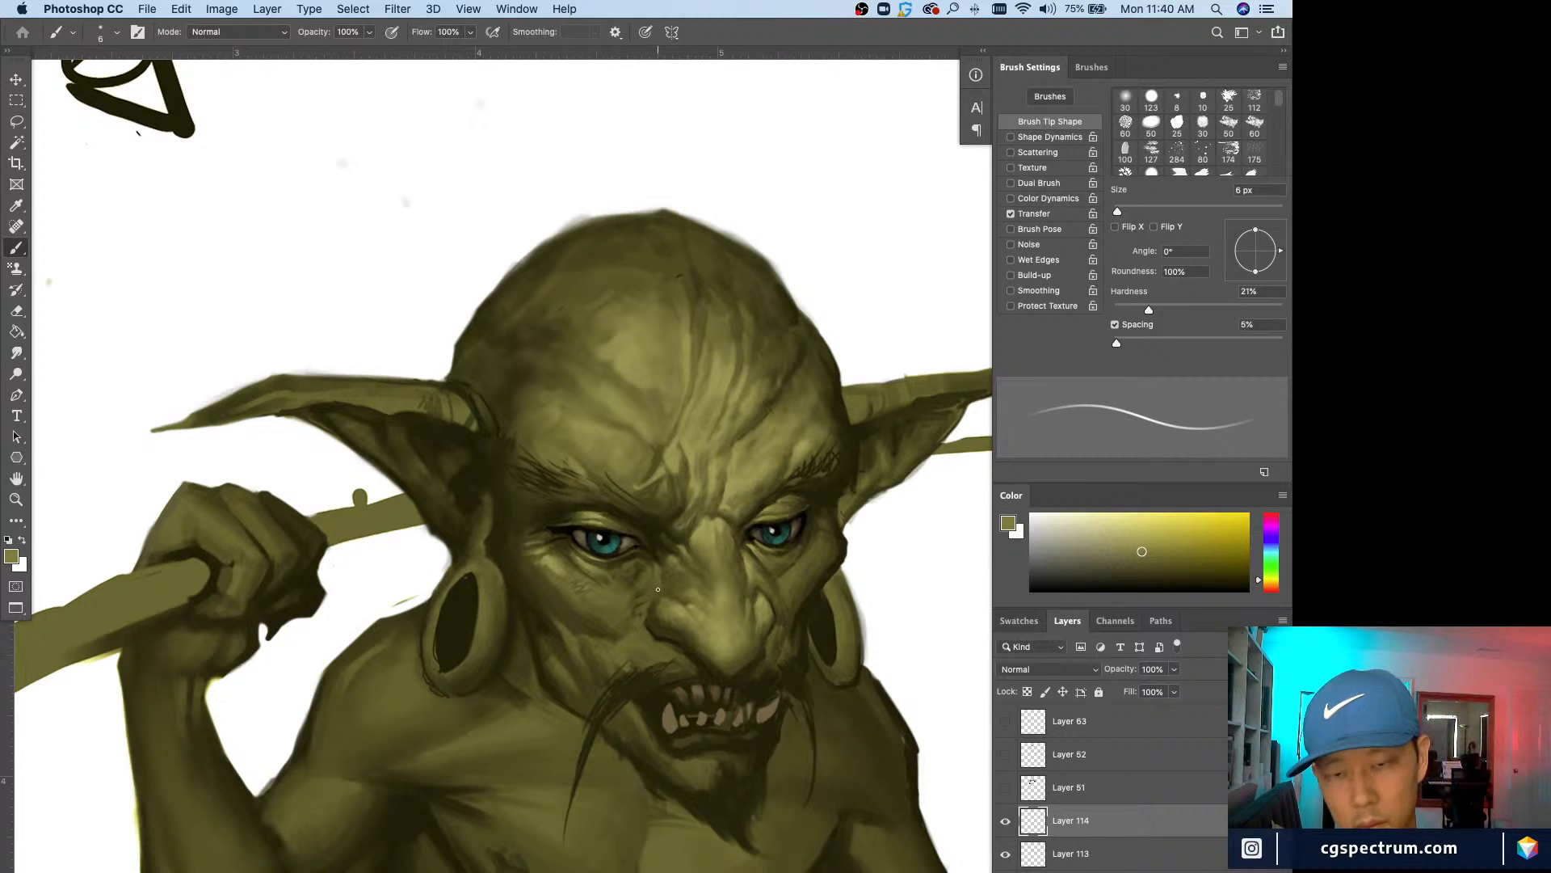
key("bracketleft")
key("bracketleft")
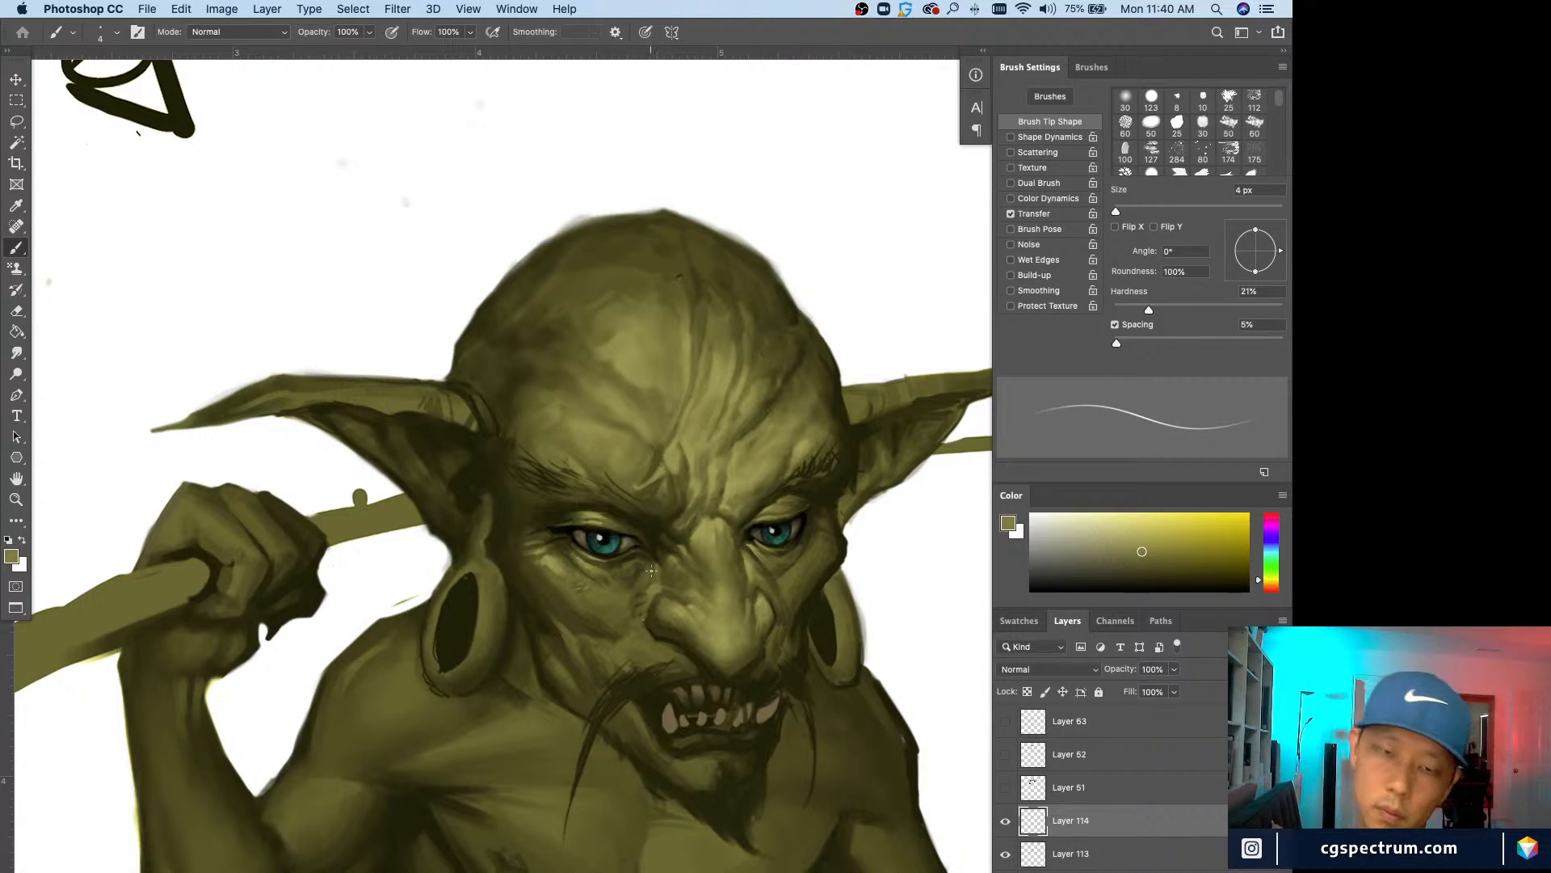
key("bracketright")
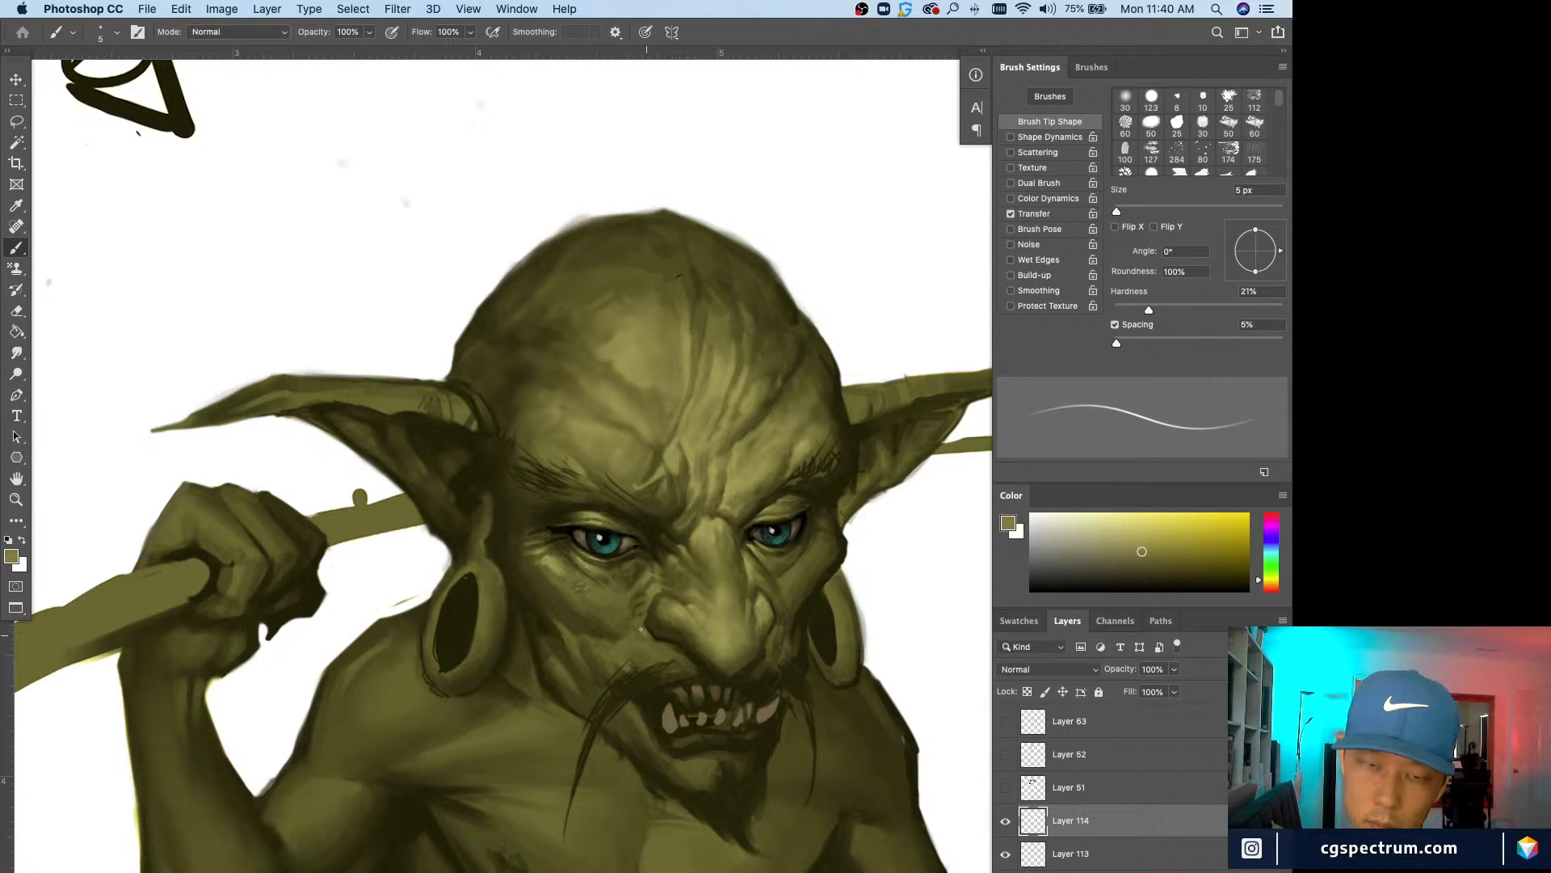
key("bracketright")
key("bracketright")
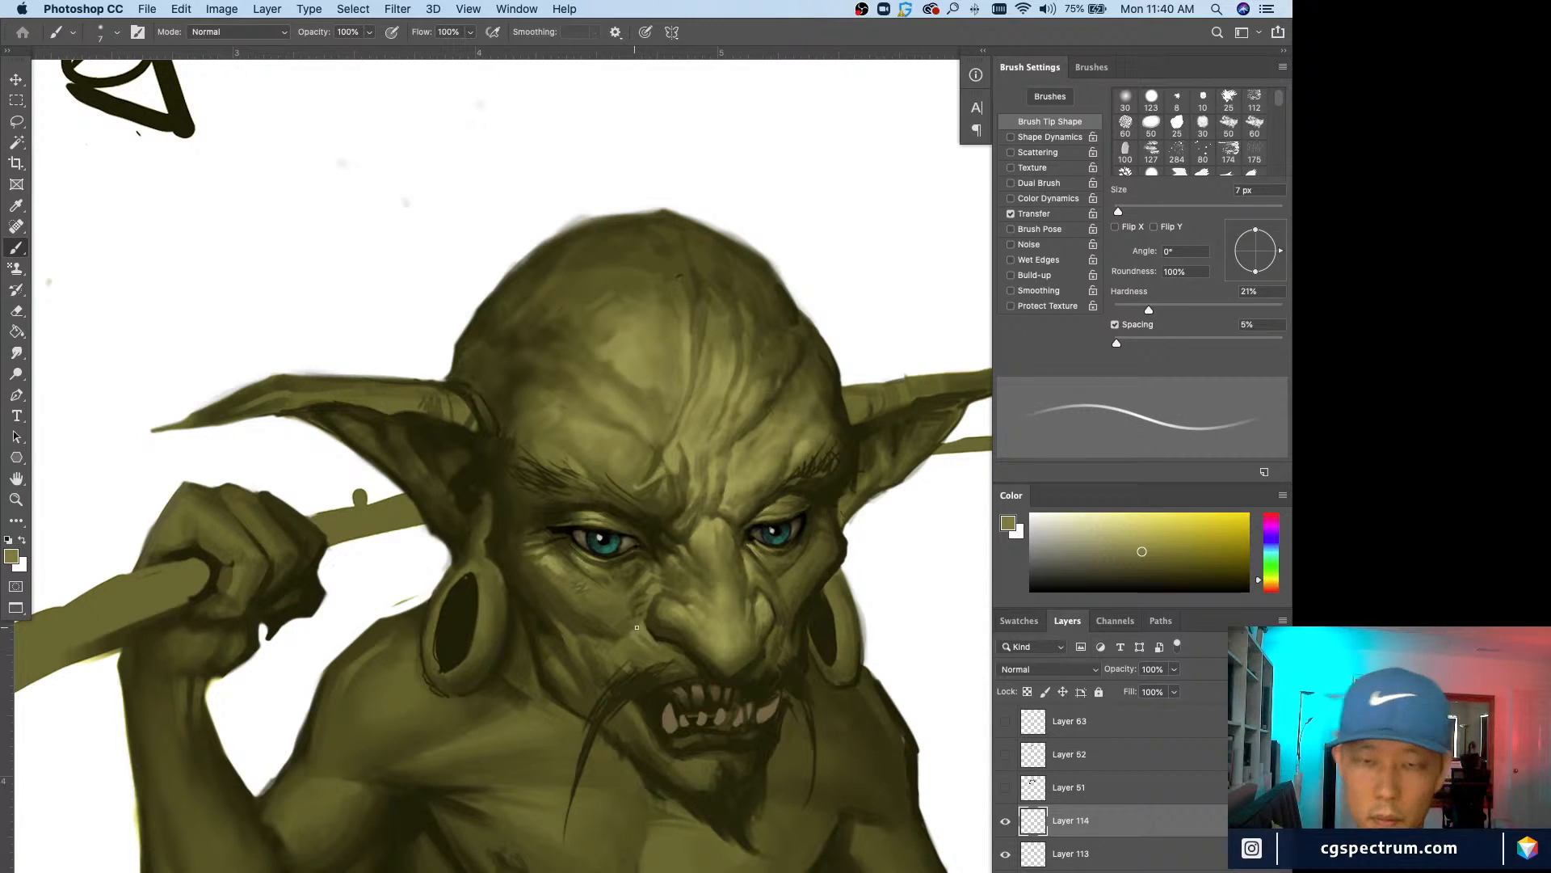
Step: Refine the fold beside the nostril down toward the mustache with the same light olive, using a 4 to 6 px brush
key("bracketleft")
key("bracketleft")
key("bracketleft")
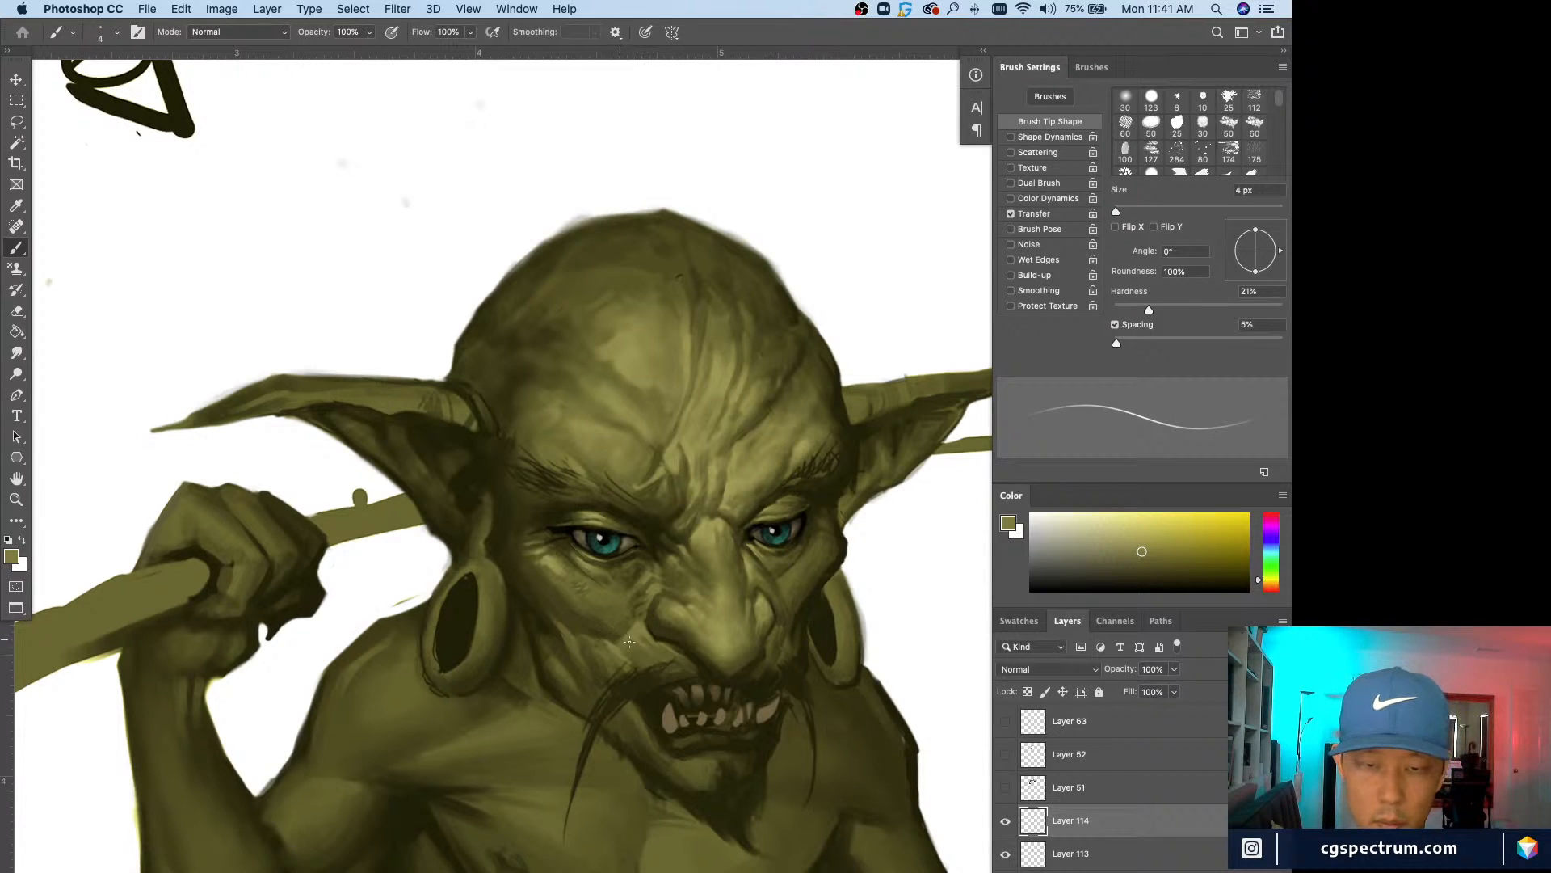
key("bracketright")
key("bracketright")
key("bracketright")
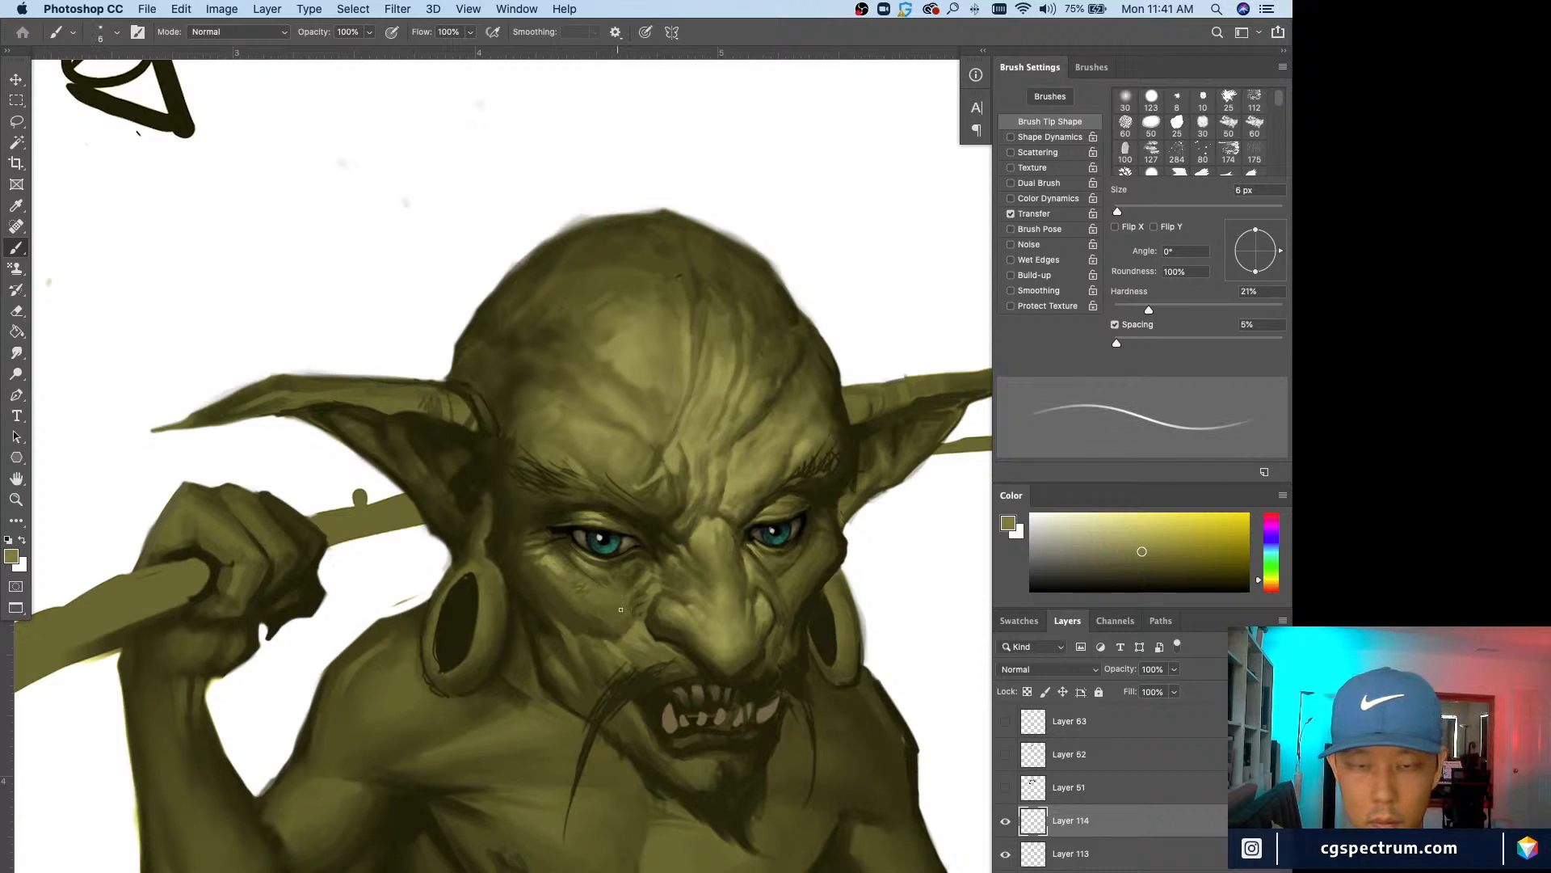
Step: Model the cheek beside the nose with sampled mid-olive tones, enlarging the brush from 6 to 10 px
left_click(629, 597, "alt")
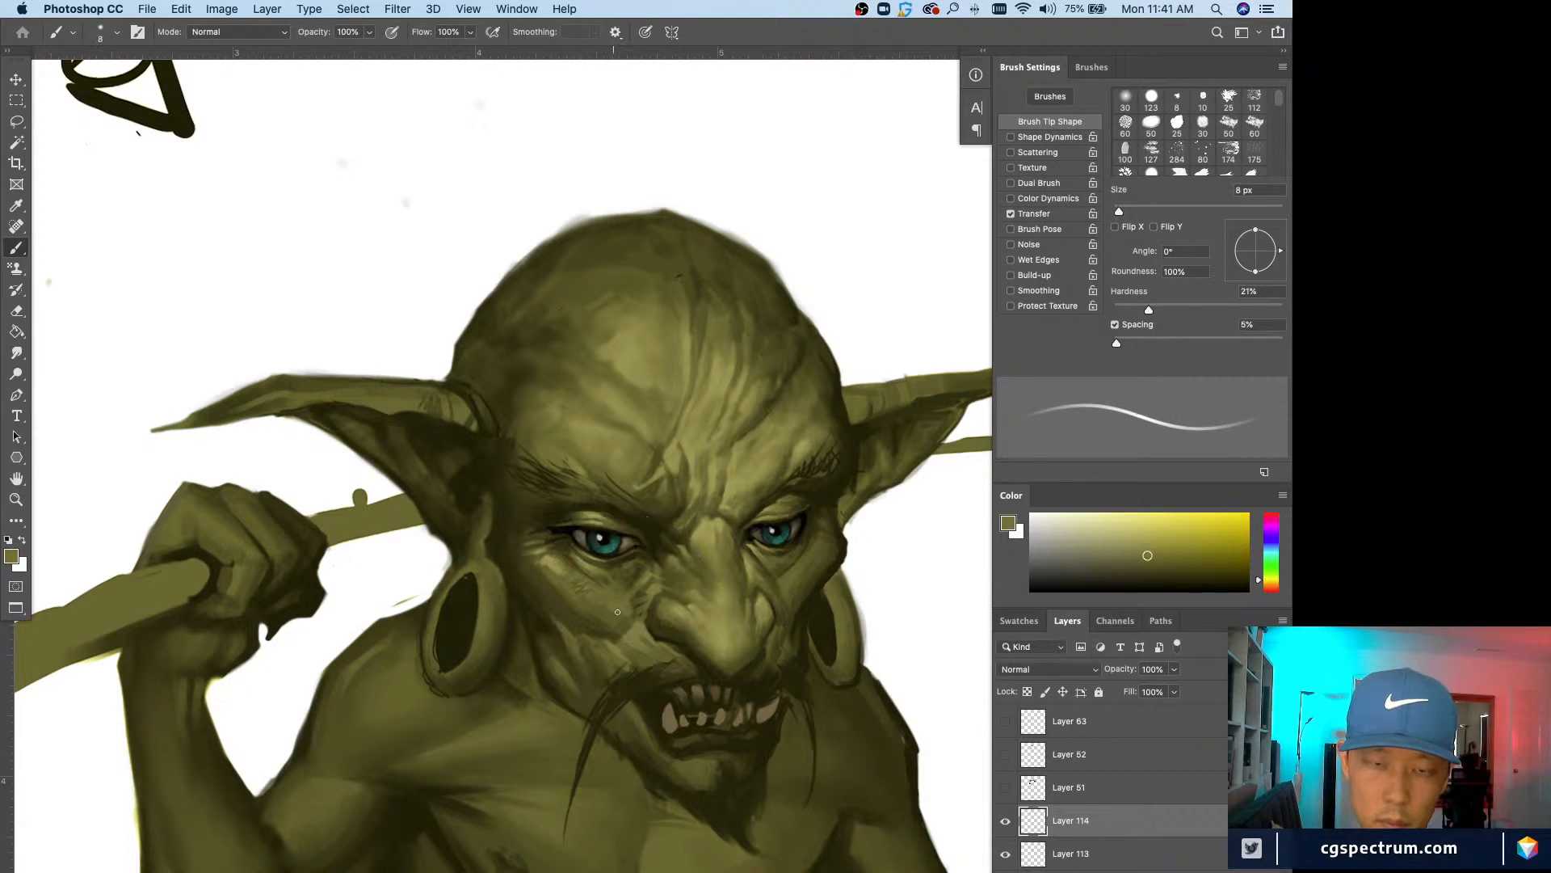
key("bracketright")
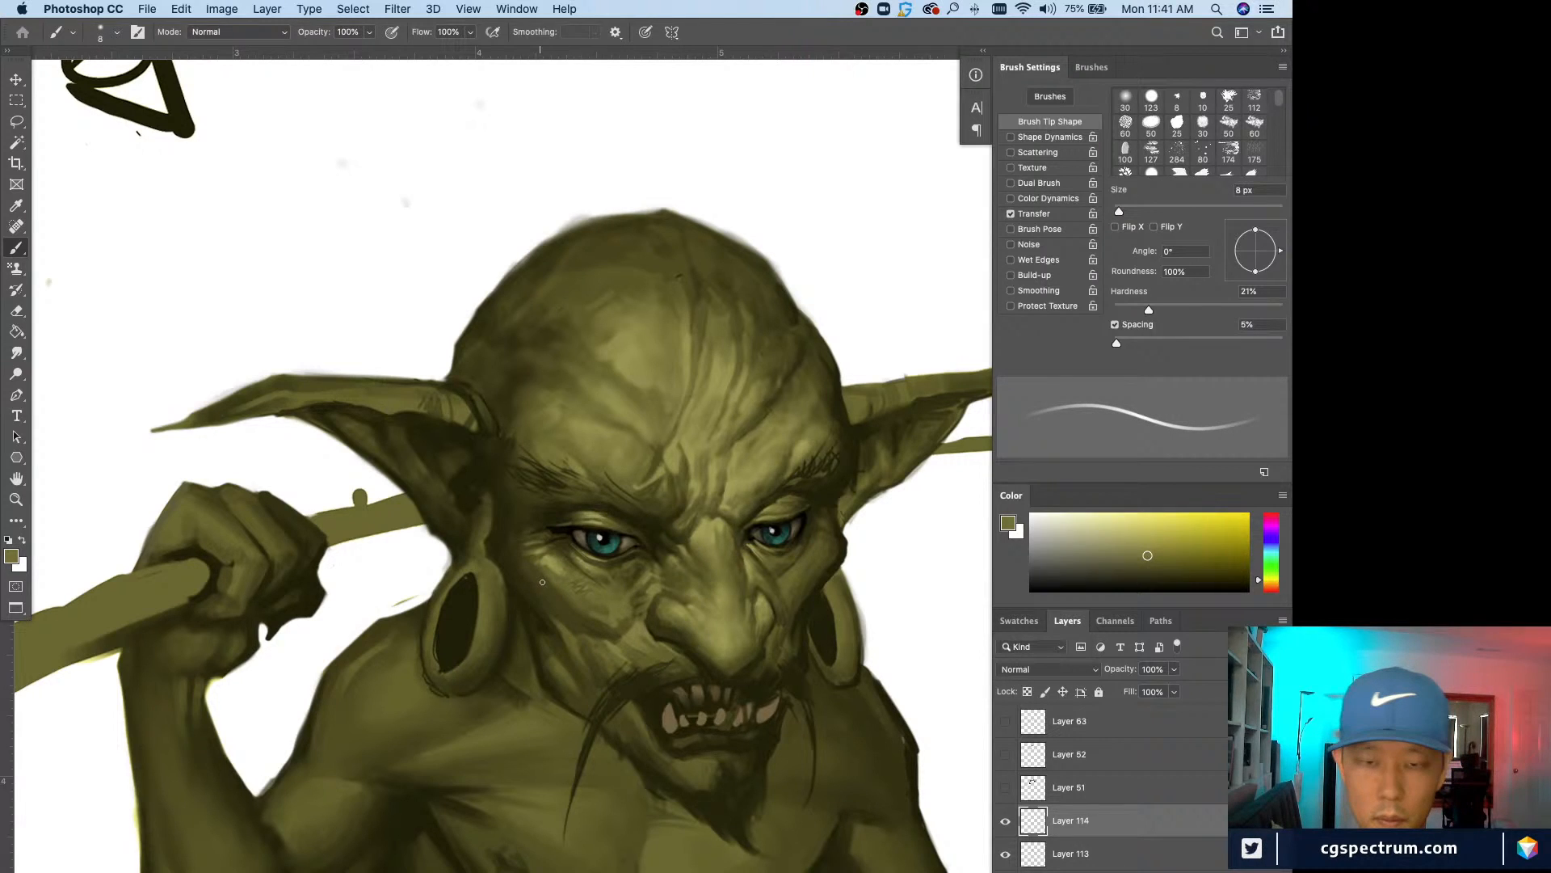
left_click(606, 619, "alt")
key("bracketright")
left_click(627, 608, "alt")
key("bracketright")
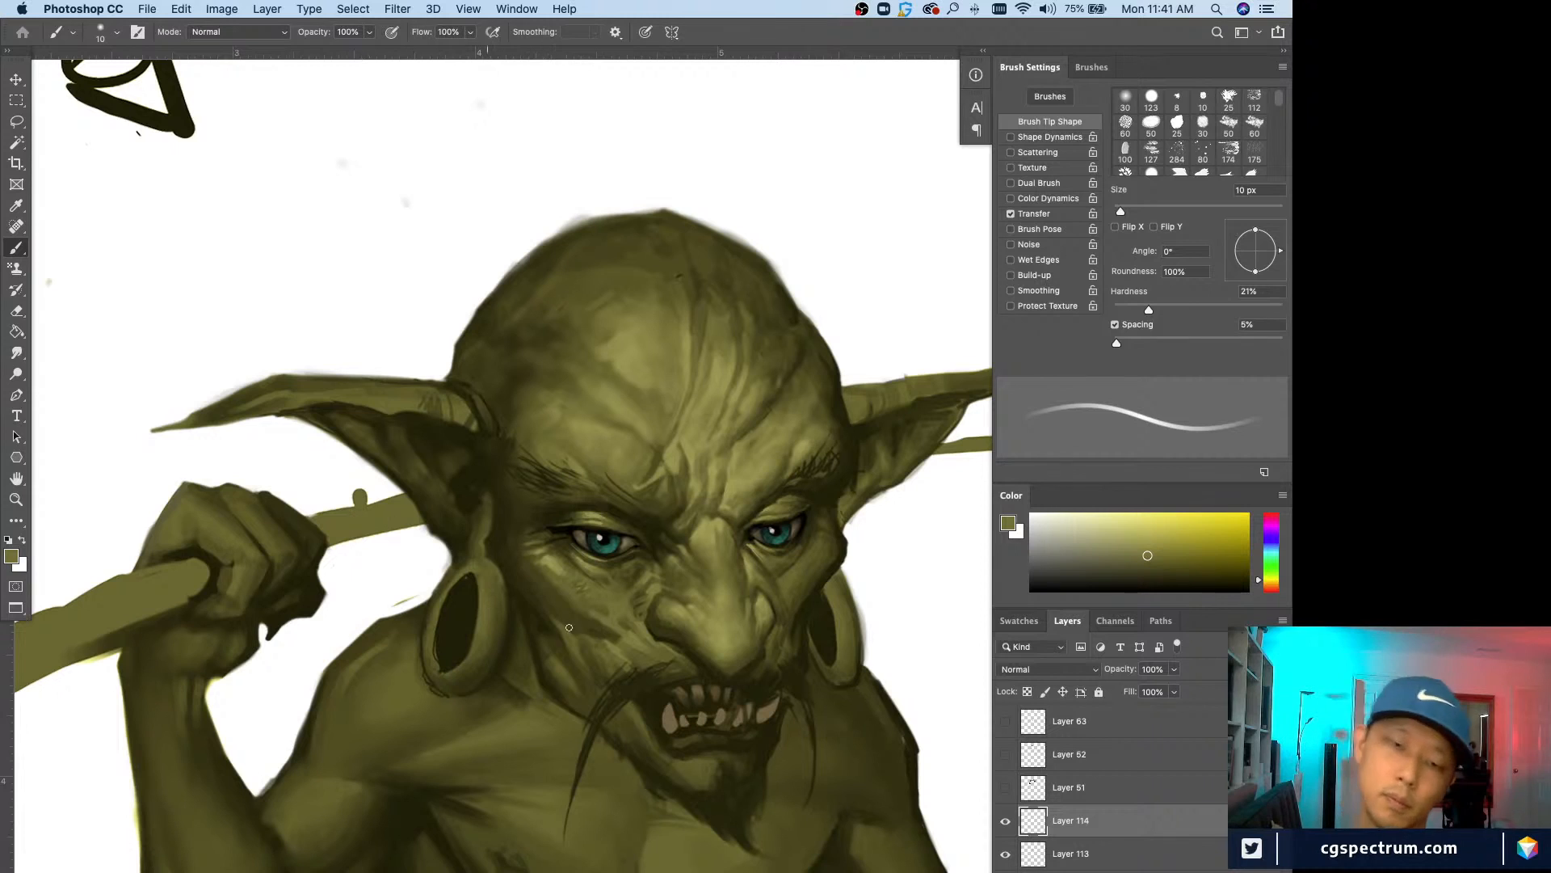
Step: Sample a lighter olive above the mustache and paint small highlights on the lower cheek with a 6 px brush
left_click(635, 633, "alt")
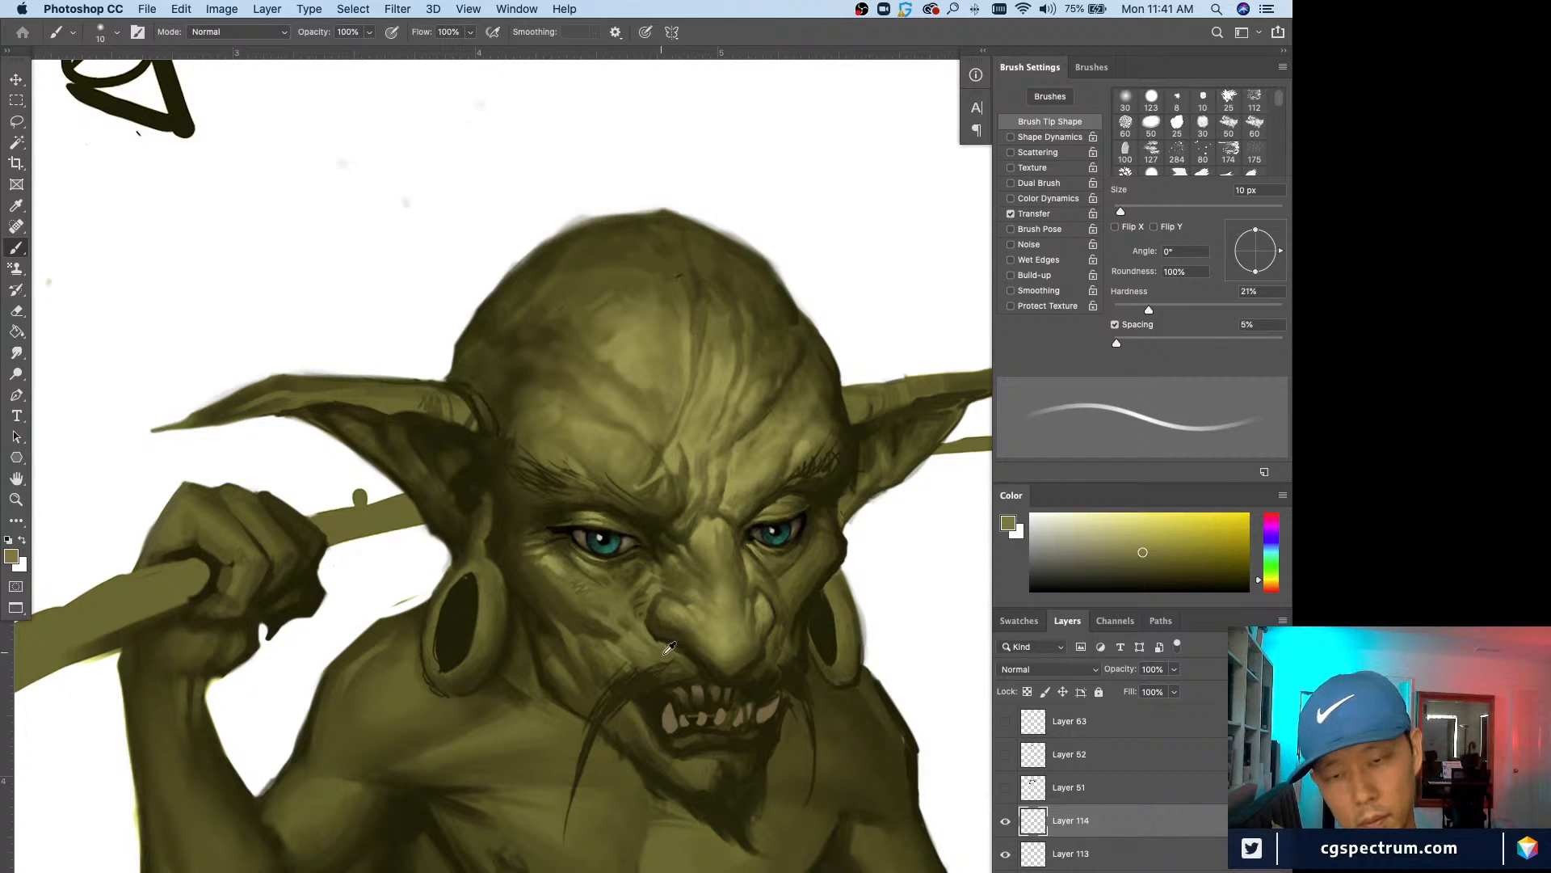
left_click(633, 637, "alt")
key("bracketleft")
key("bracketleft")
key("bracketleft")
key("bracketleft")
key("bracketleft")
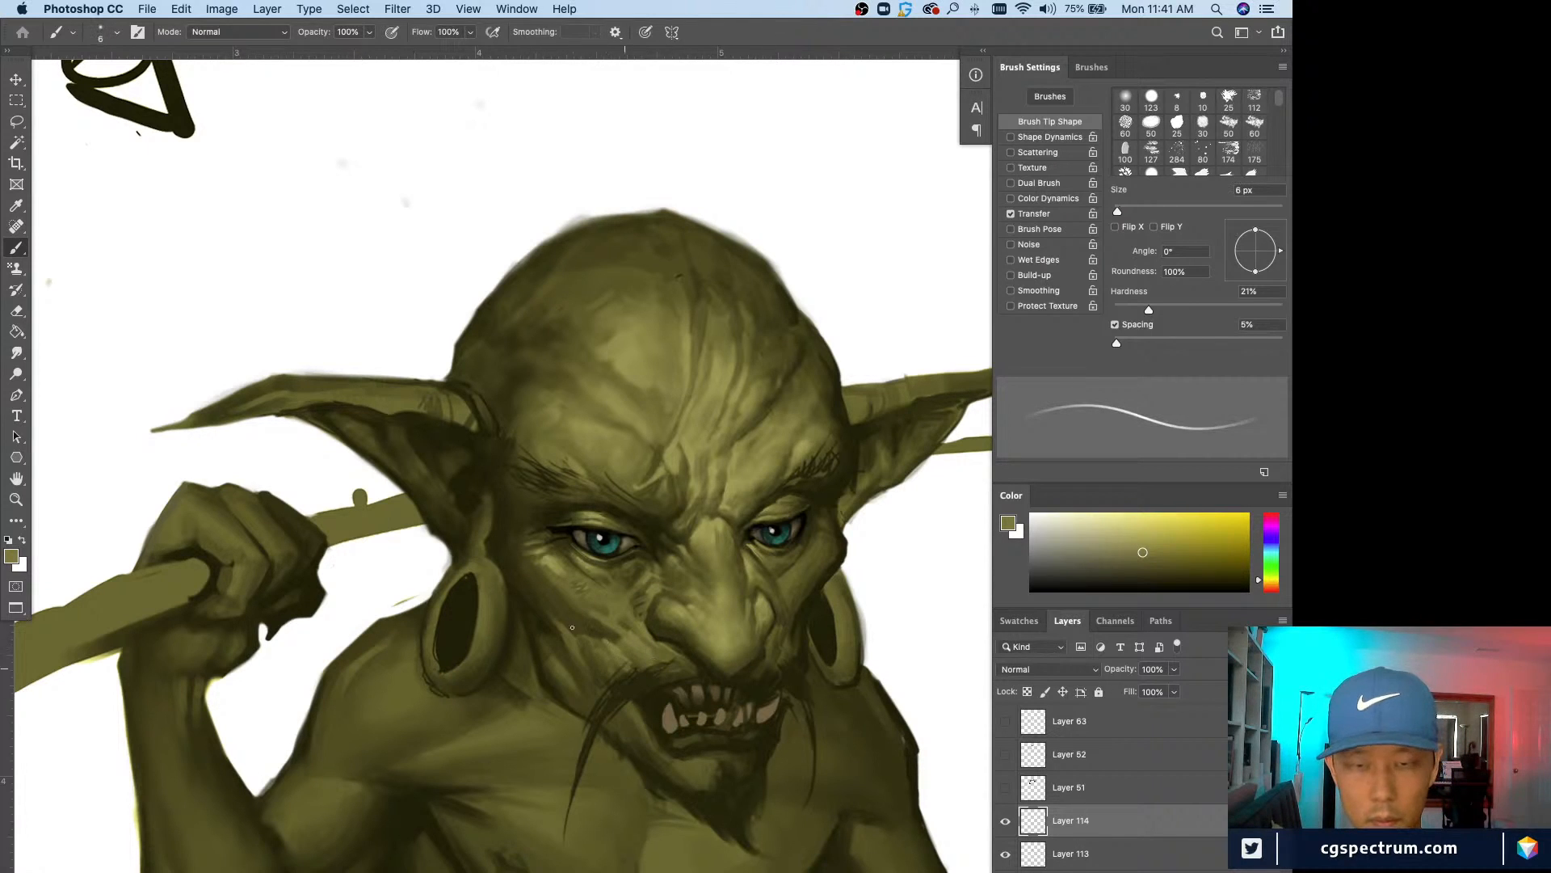
Step: Sample a darker olive from the cheek and deepen the cheek shading below the eye with a 7 to 8 px brush
left_click(581, 614, "alt")
key("bracketright")
key("bracketright")
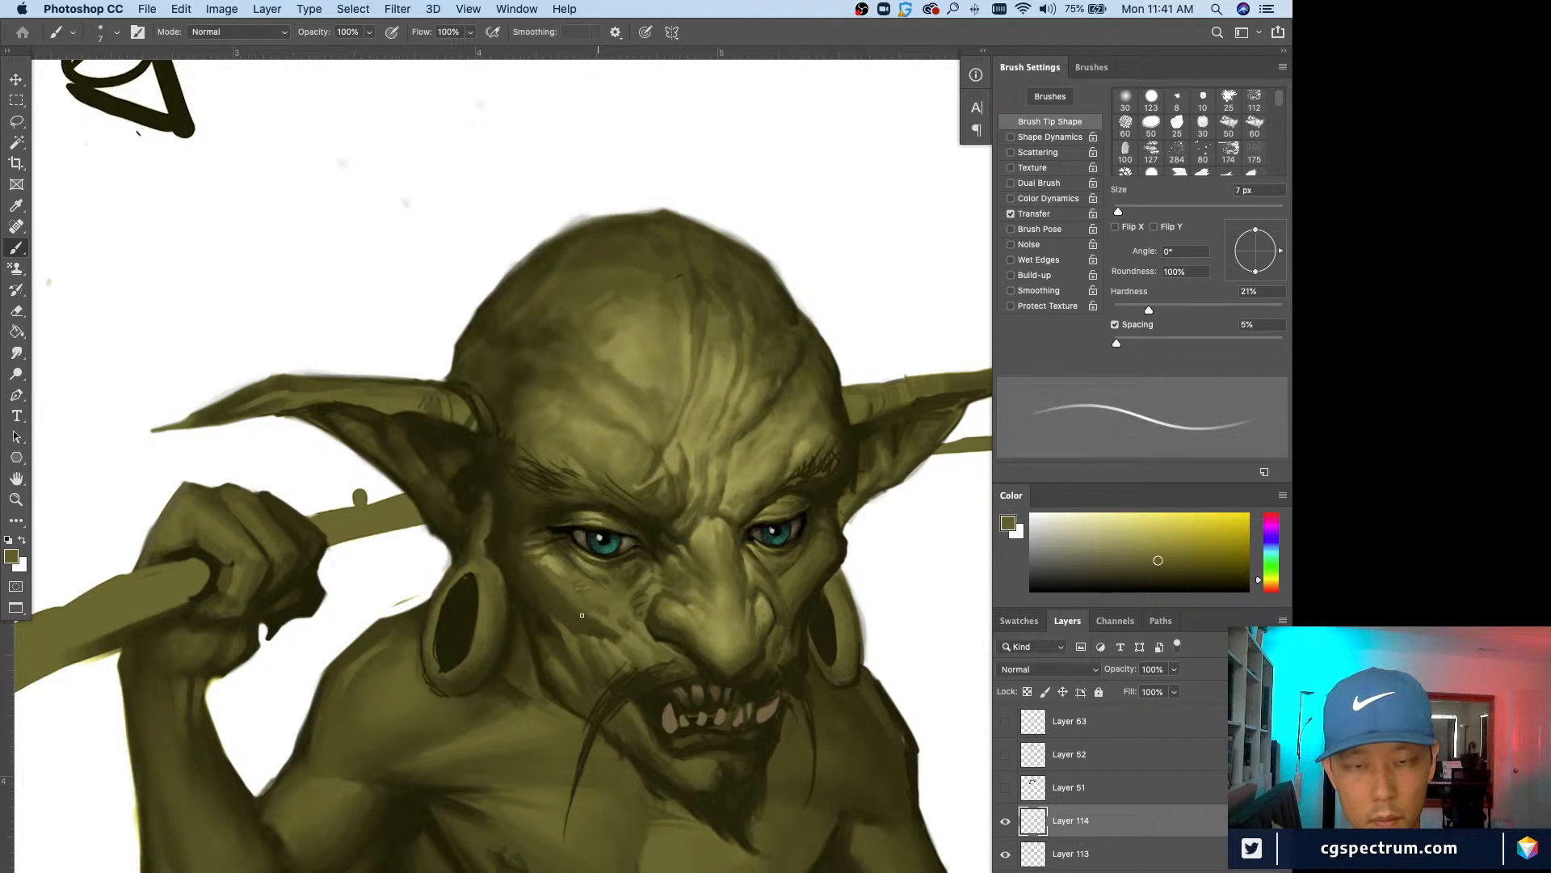
key("bracketright")
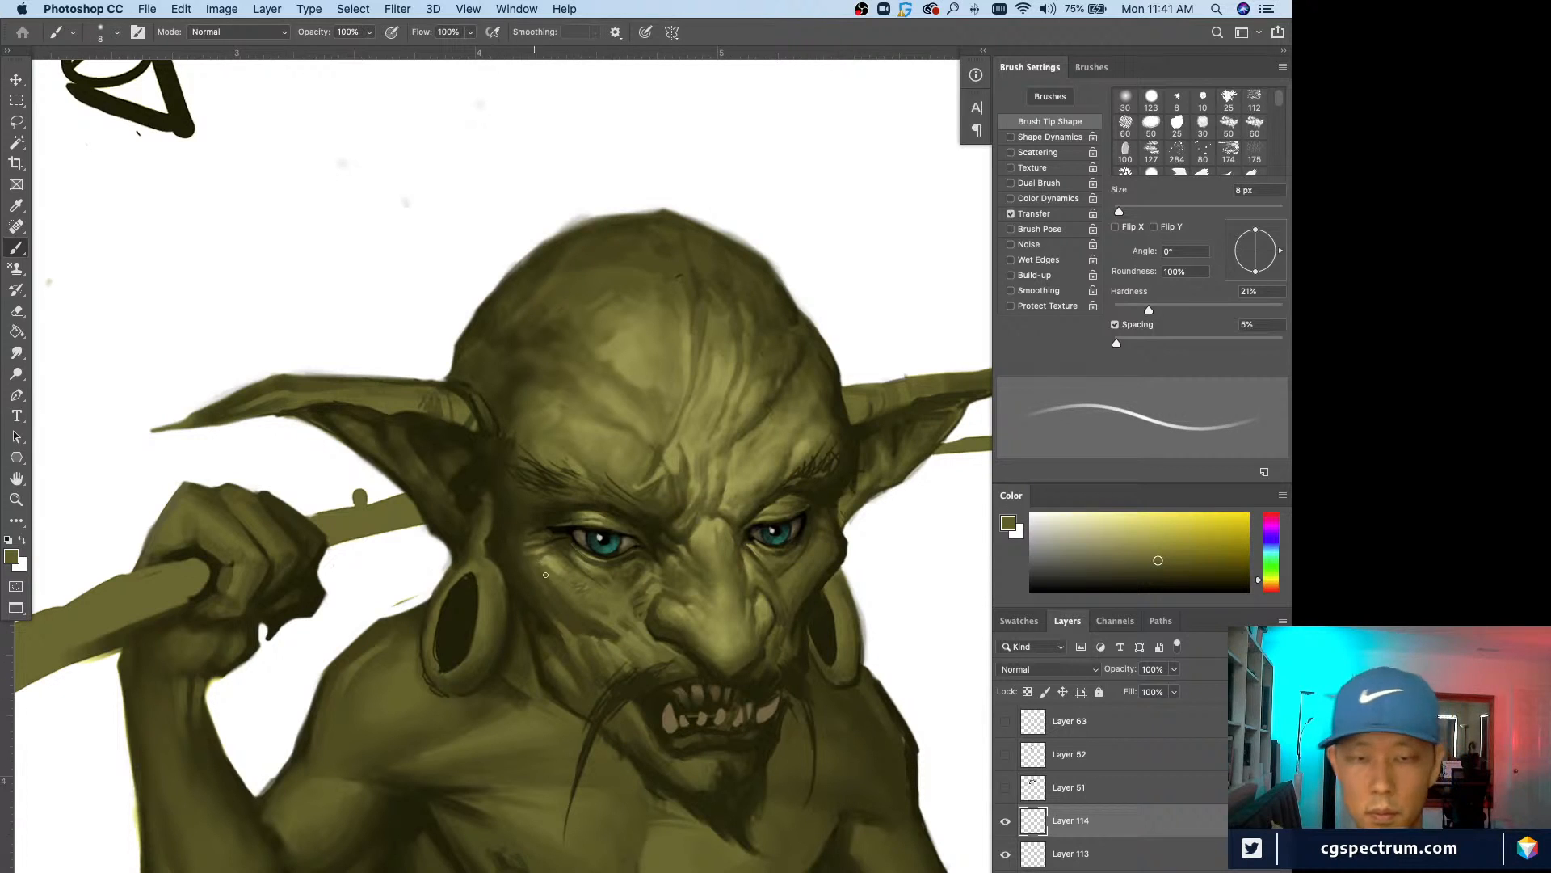
key("super+minus")
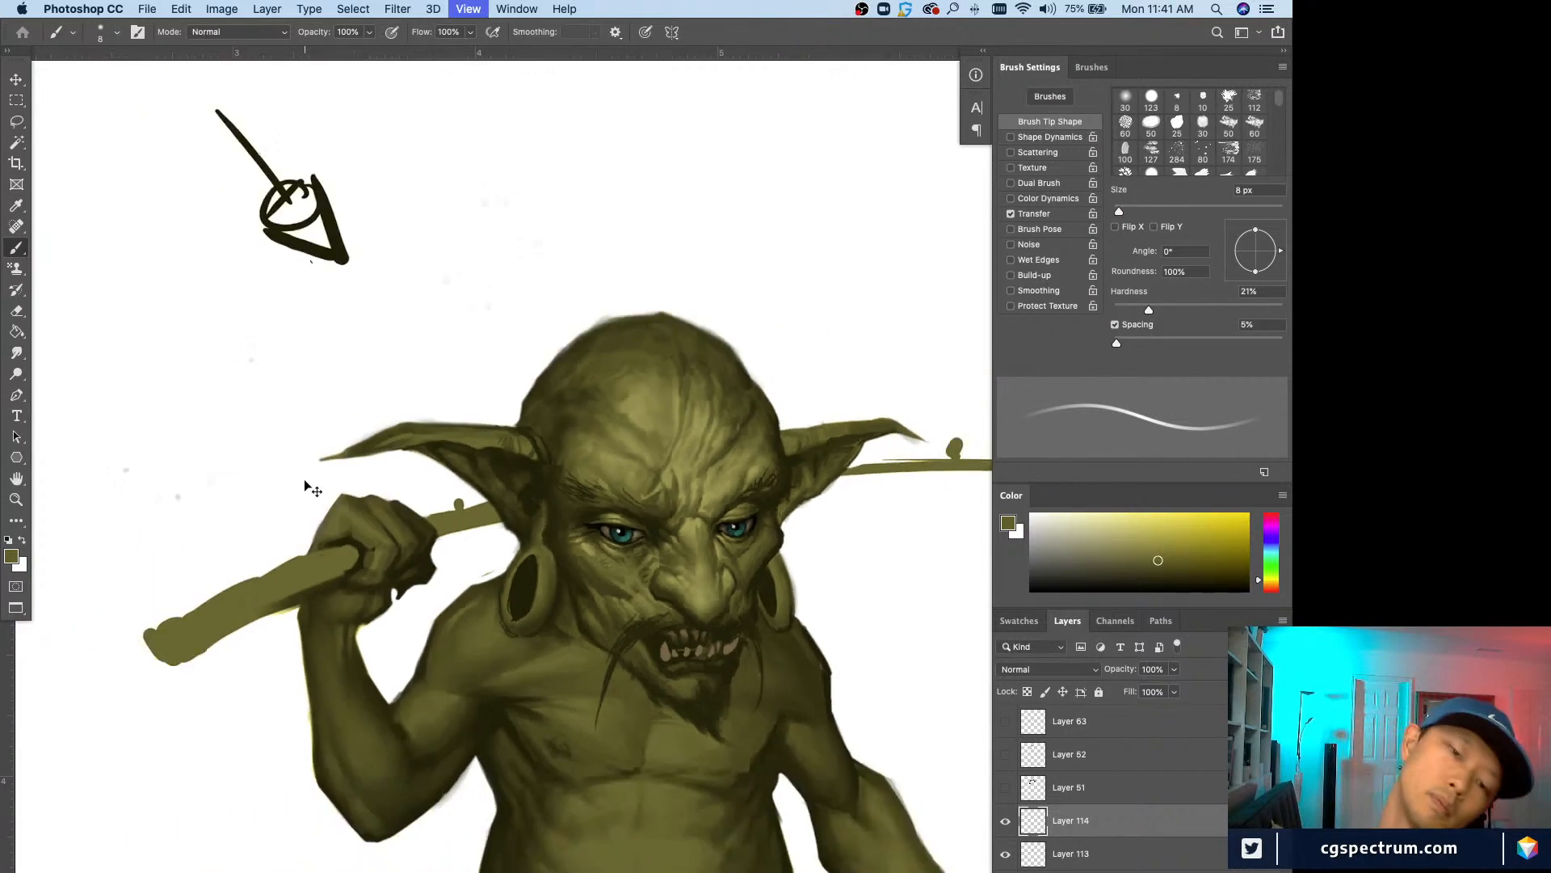
key("super+plus")
key("super+plus")
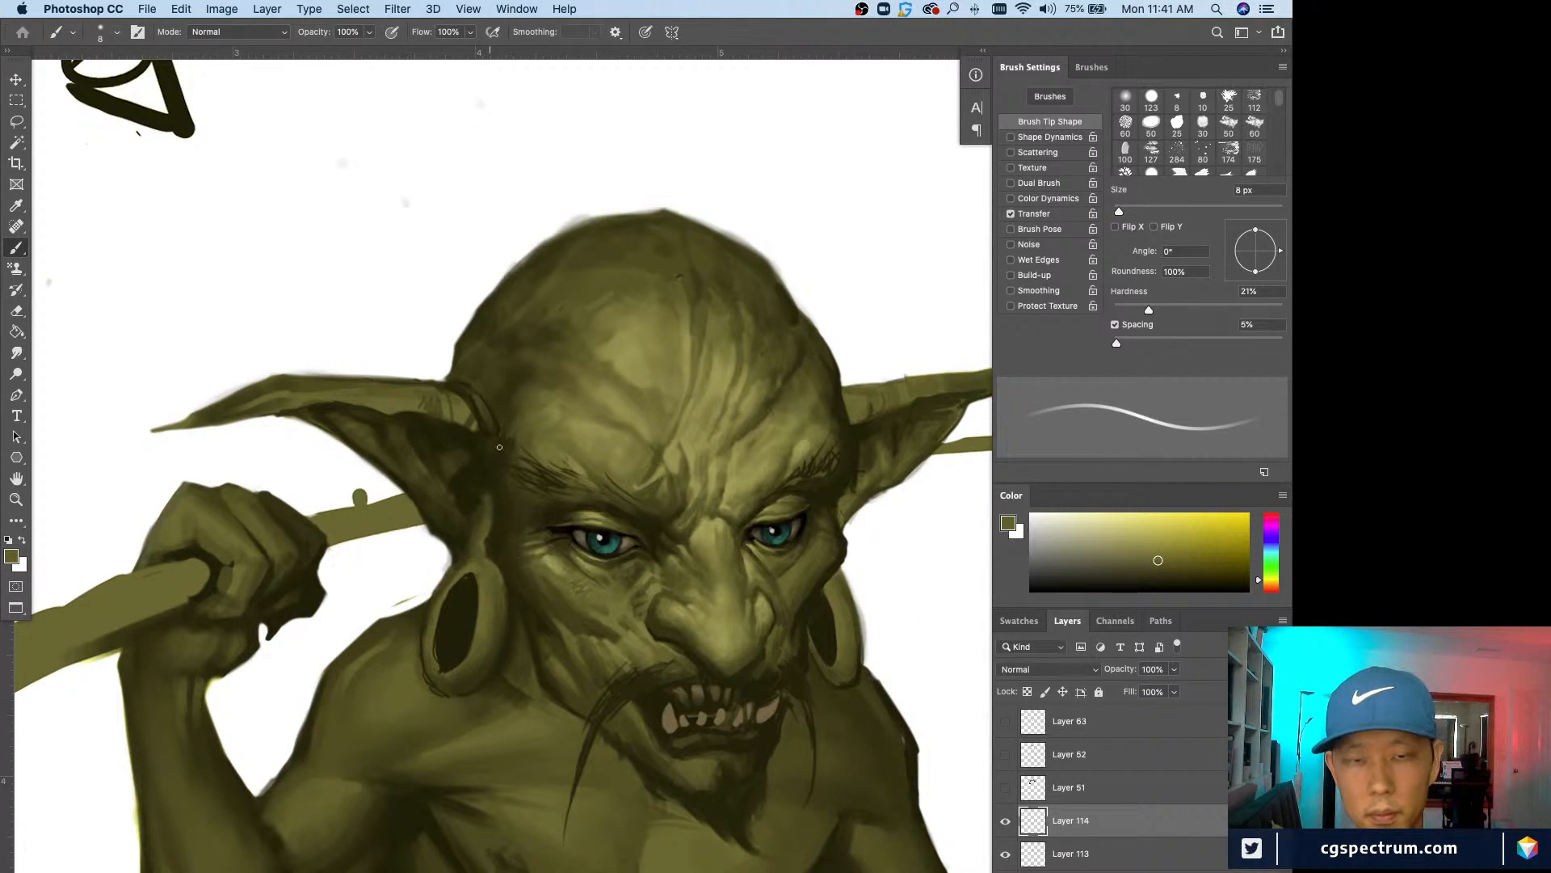
Step: Paint light ridges along the upper edge of the ear on the raised-fist side with a sampled forehead olive and a 6 to 7 px brush
key("bracketleft")
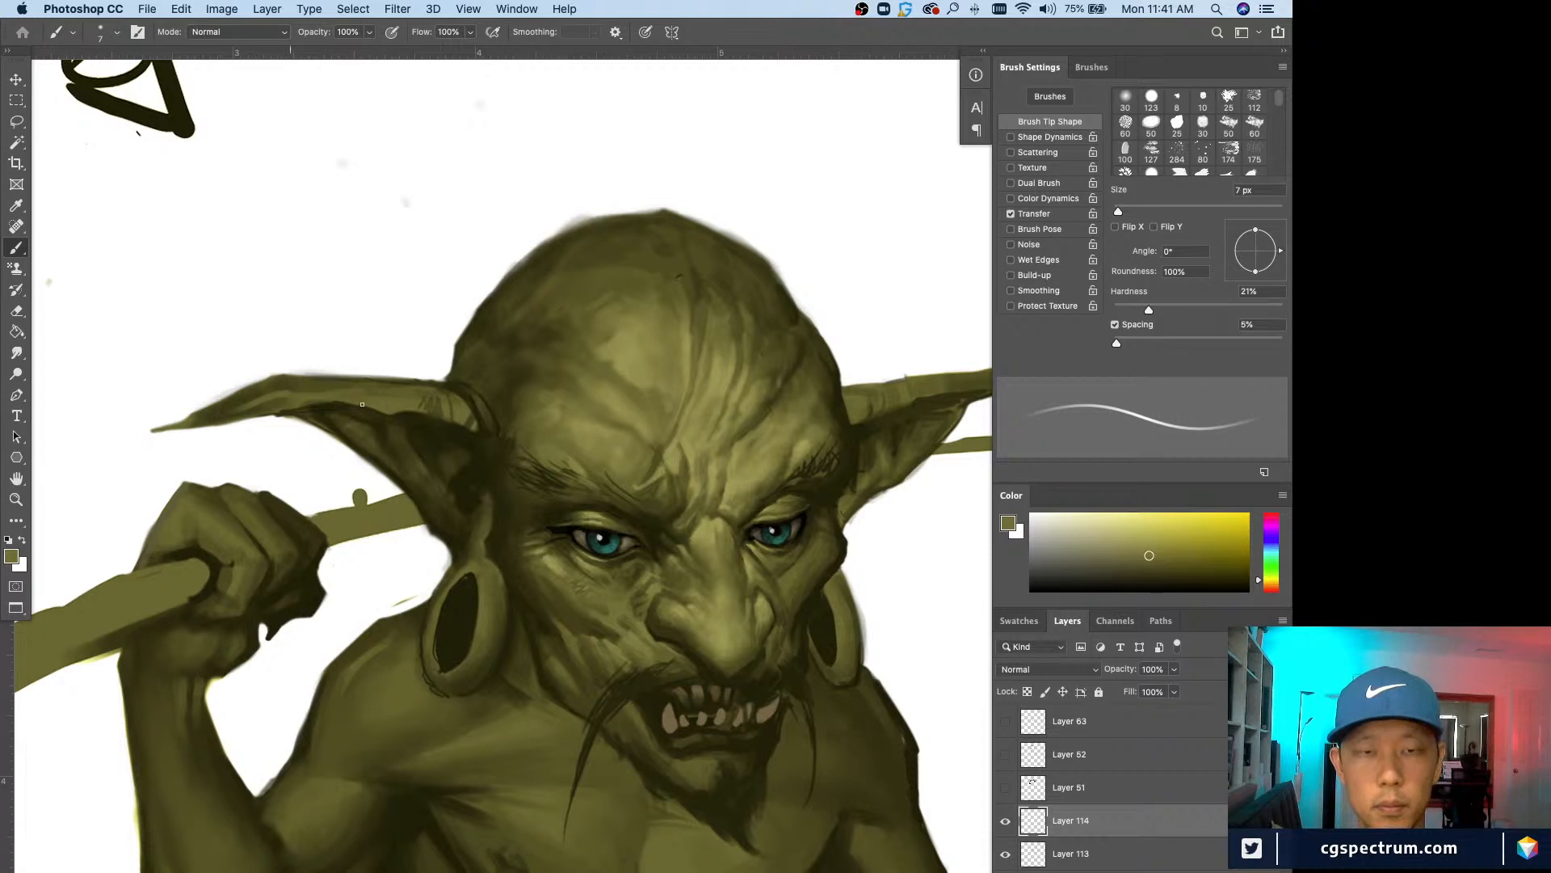
key("bracketleft")
left_click(572, 412, "alt")
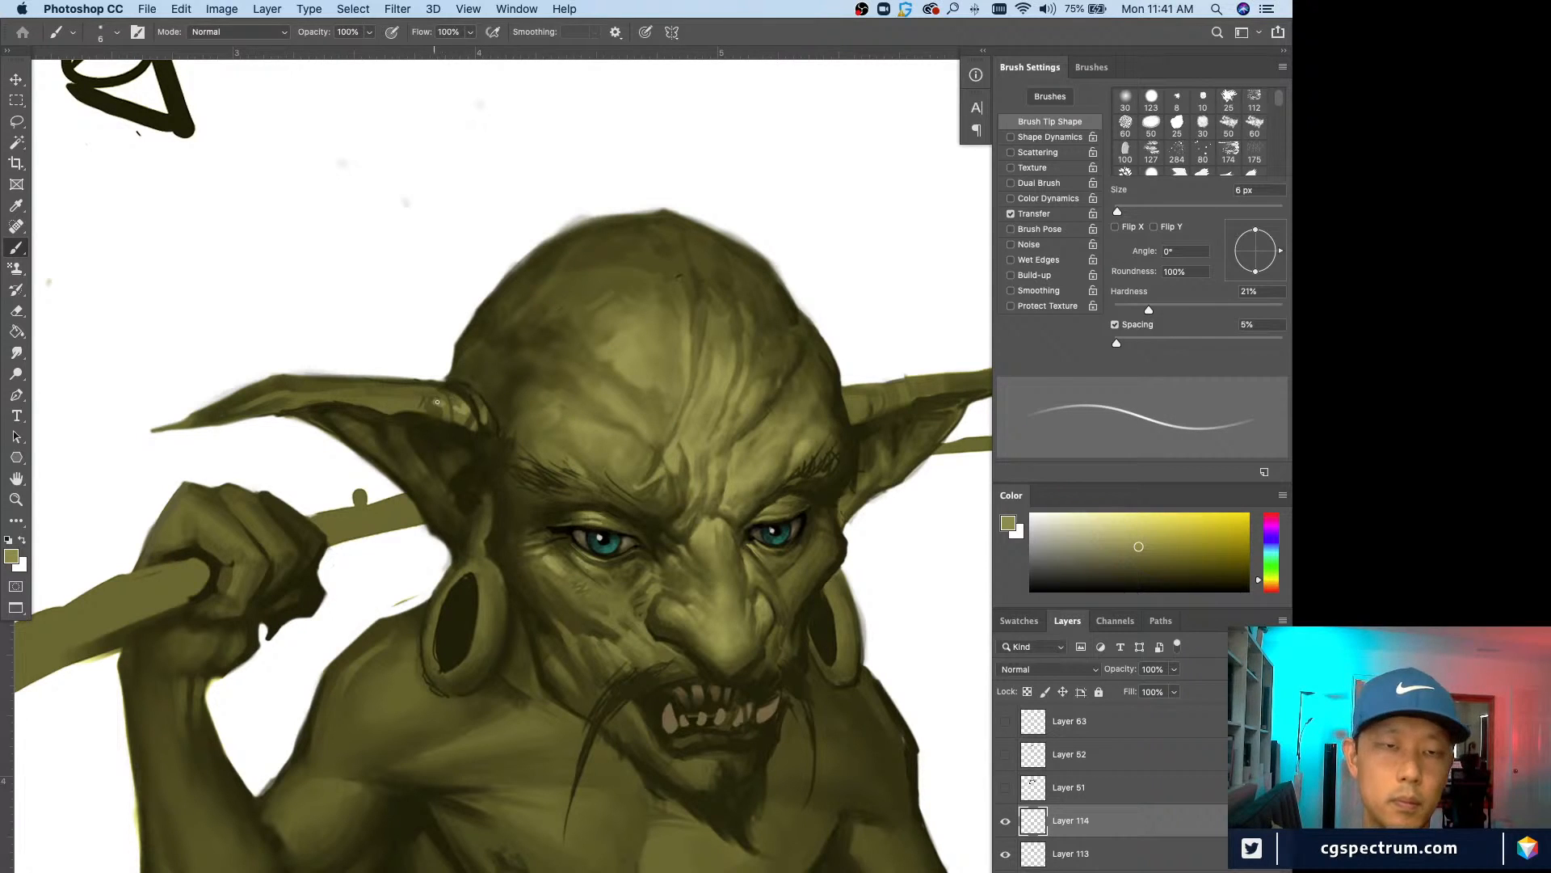
key("bracketright")
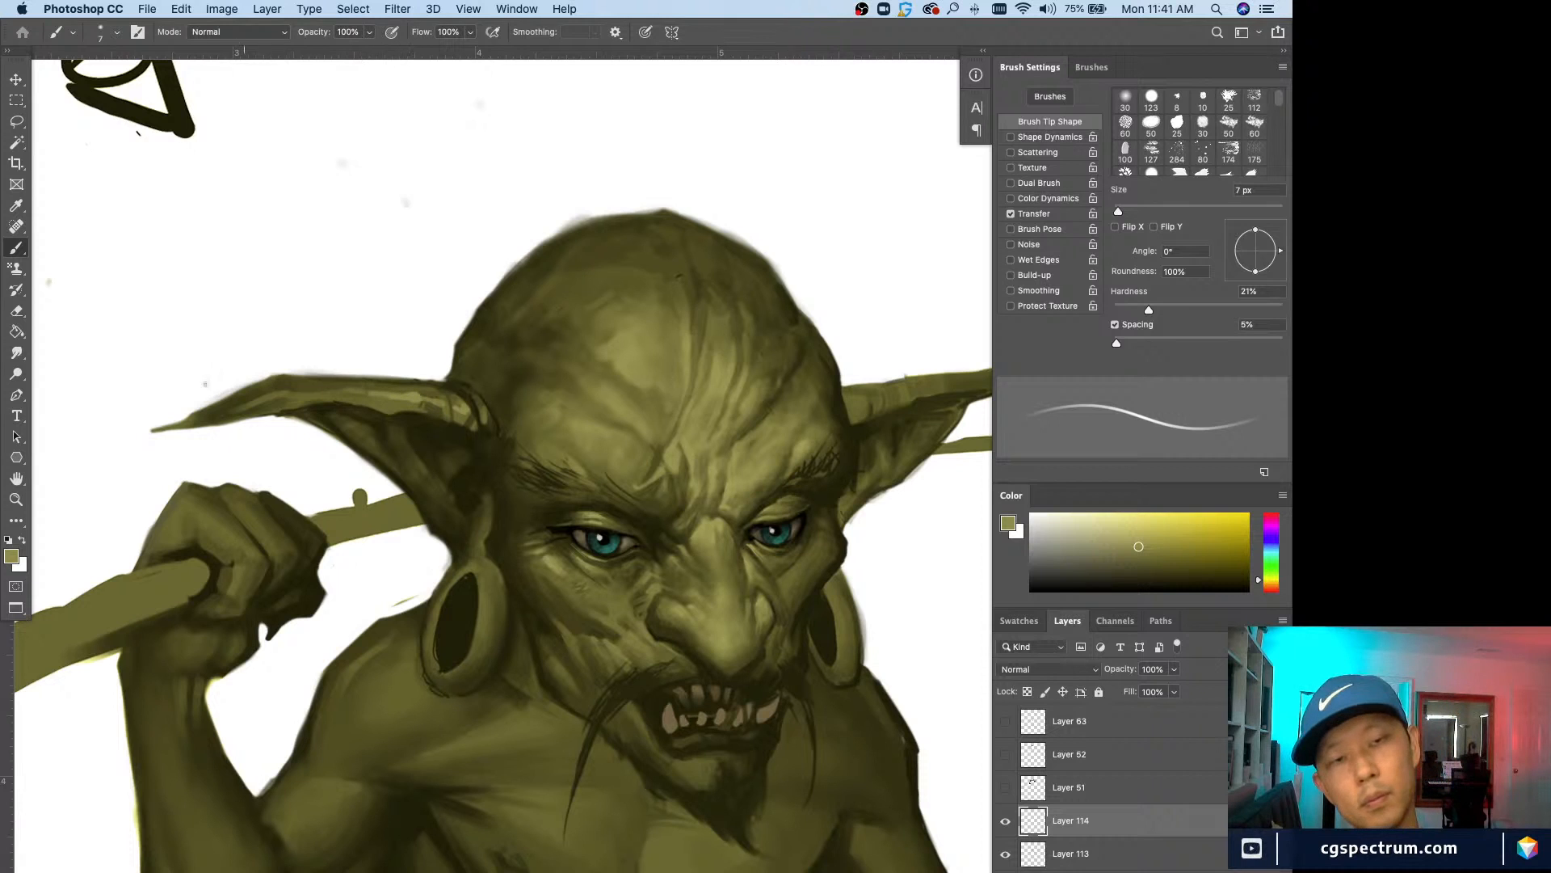
key("bracketleft")
scroll(607, 438, "down", 1)
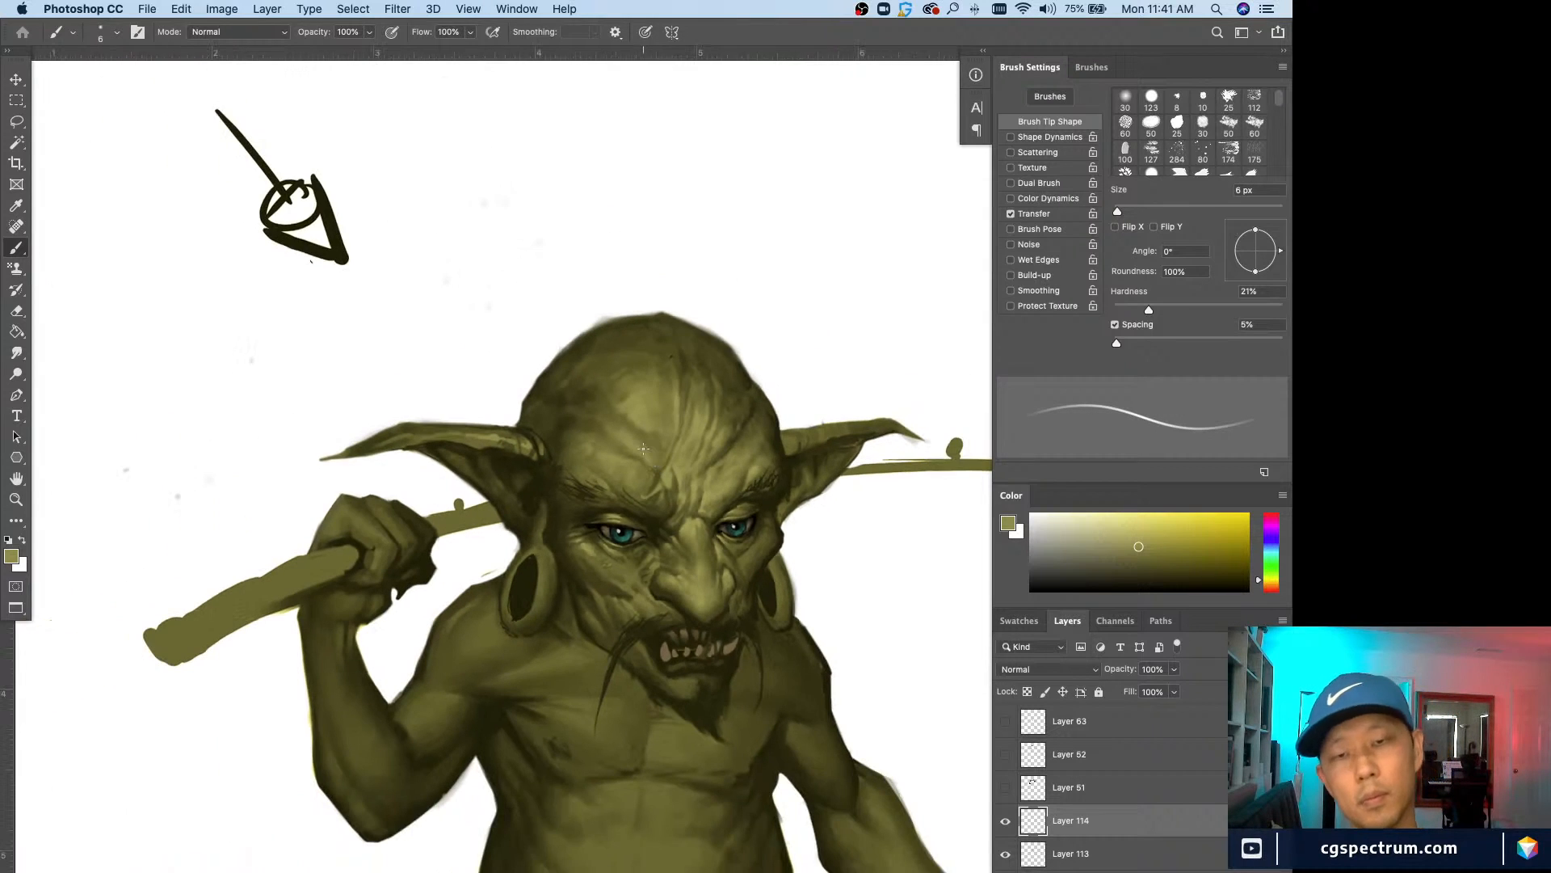
scroll(658, 517, "up", 1)
key("bracketright")
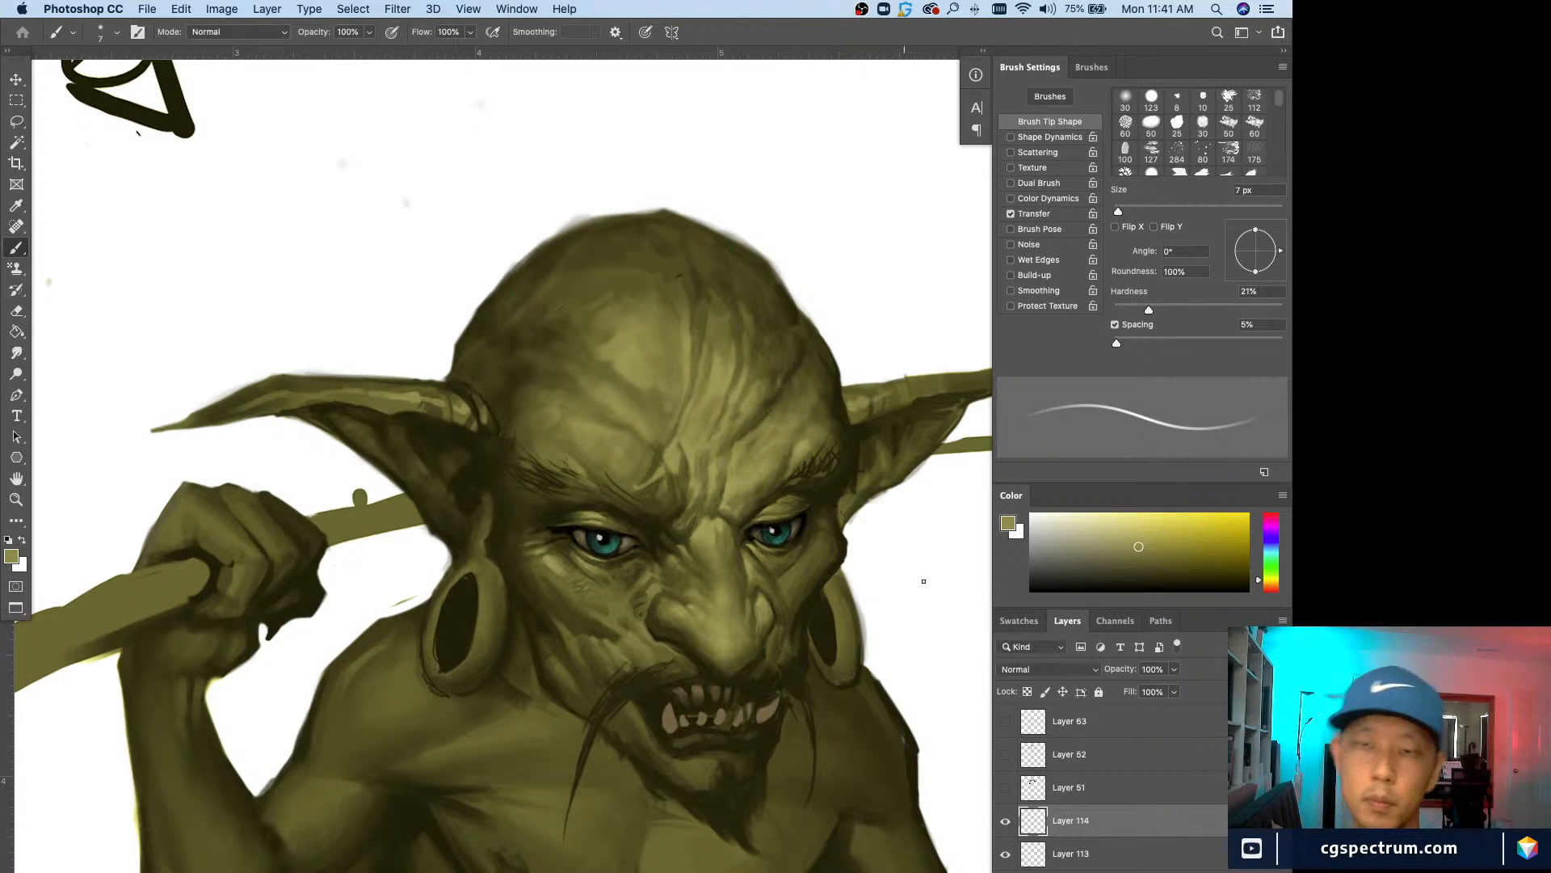
Step: Add a new empty layer directly above Layer 114
key("super+minus")
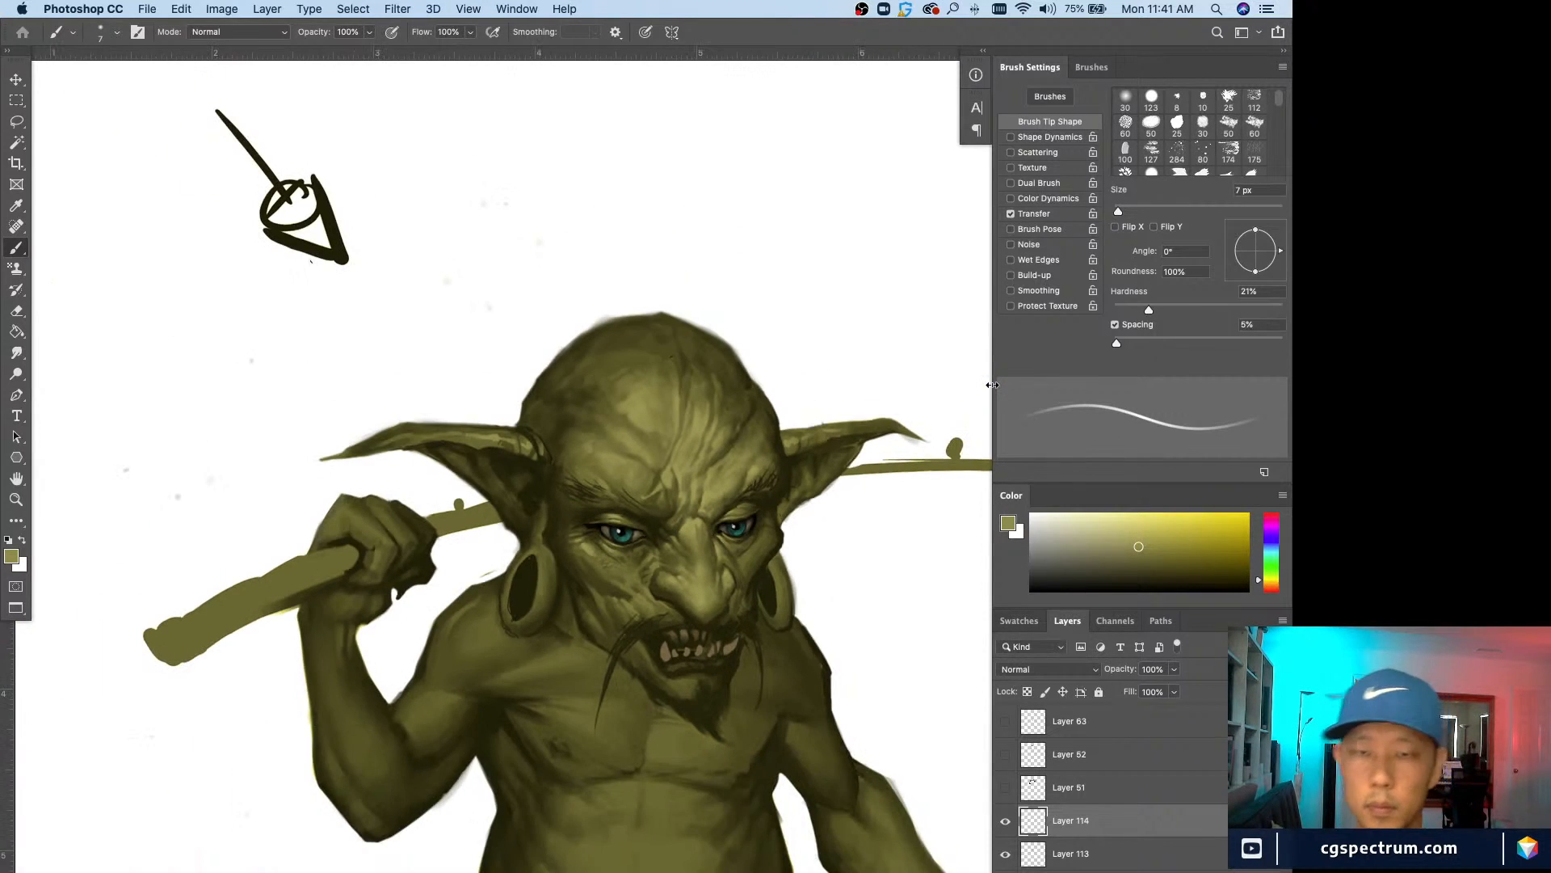
key("super+plus")
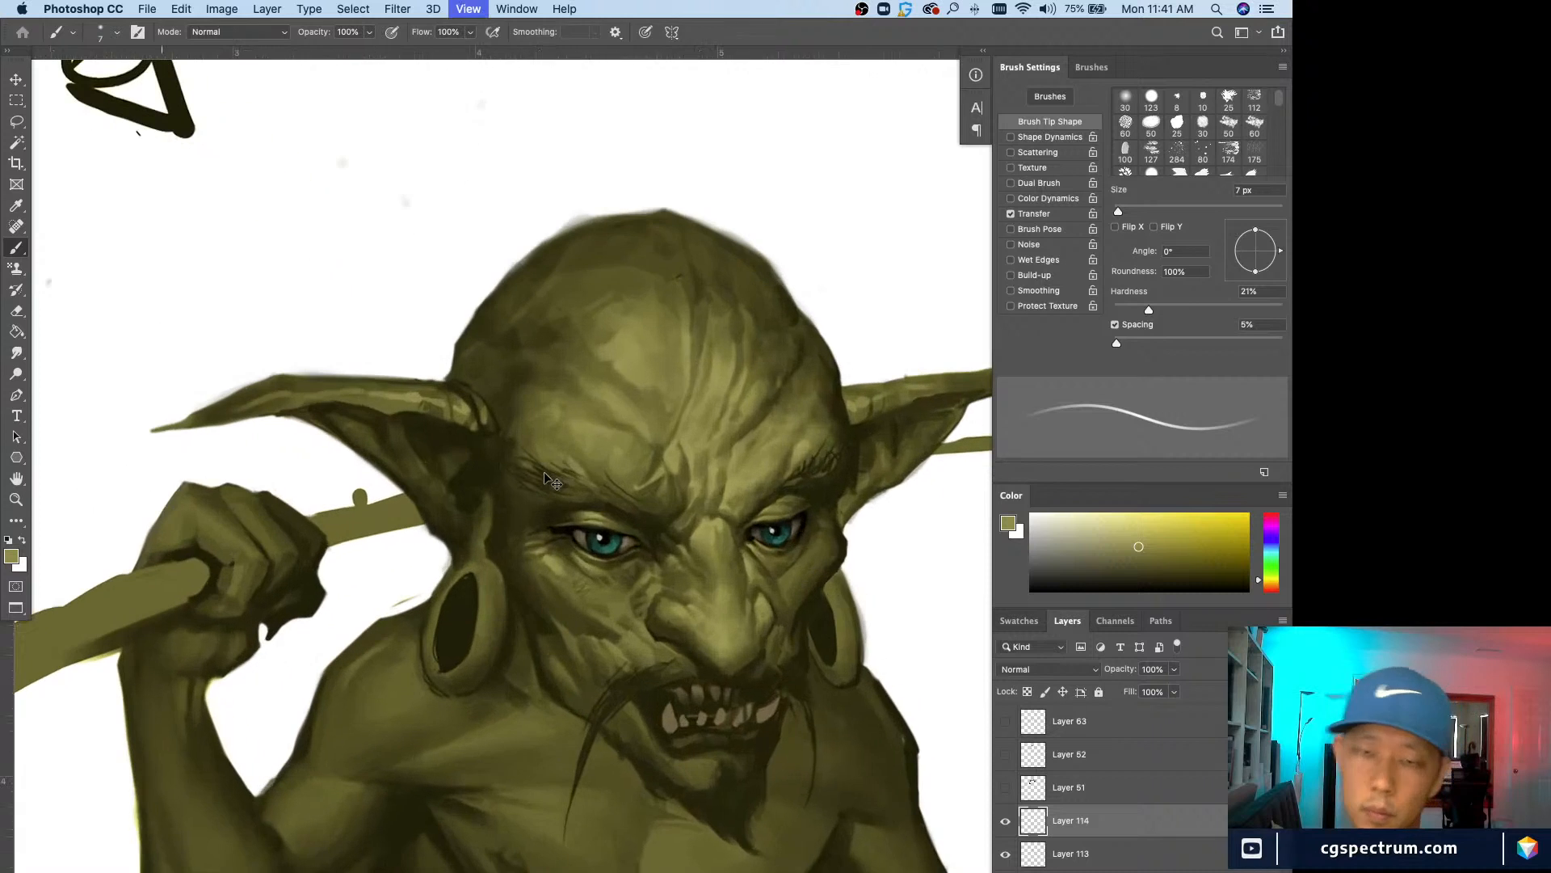
key("super+minus")
key("super+minus")
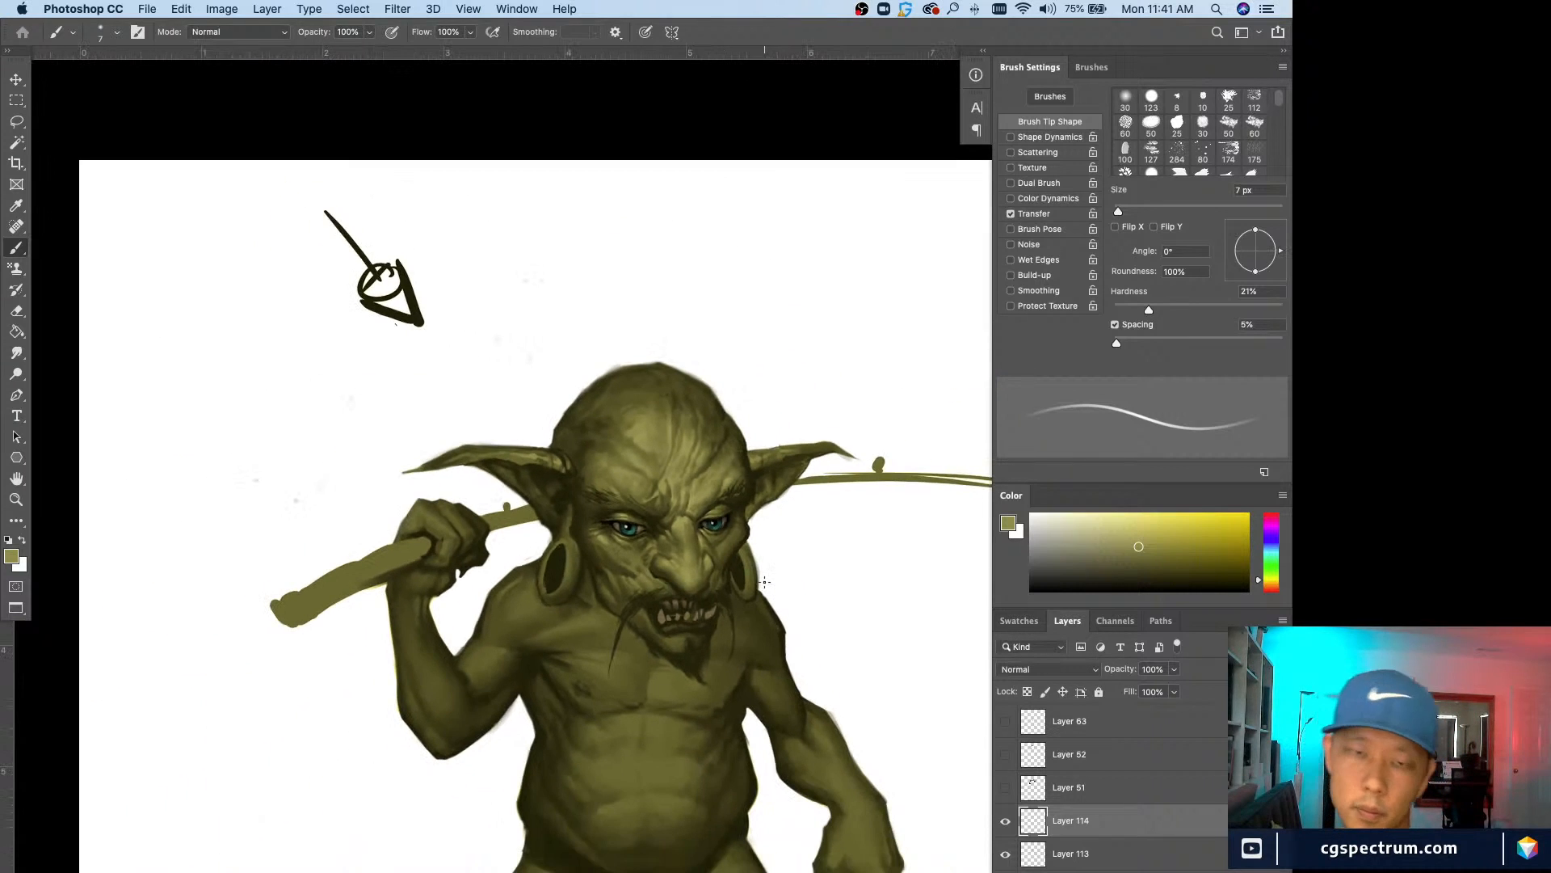
key("super+minus")
key("super+plus")
key("super+plus")
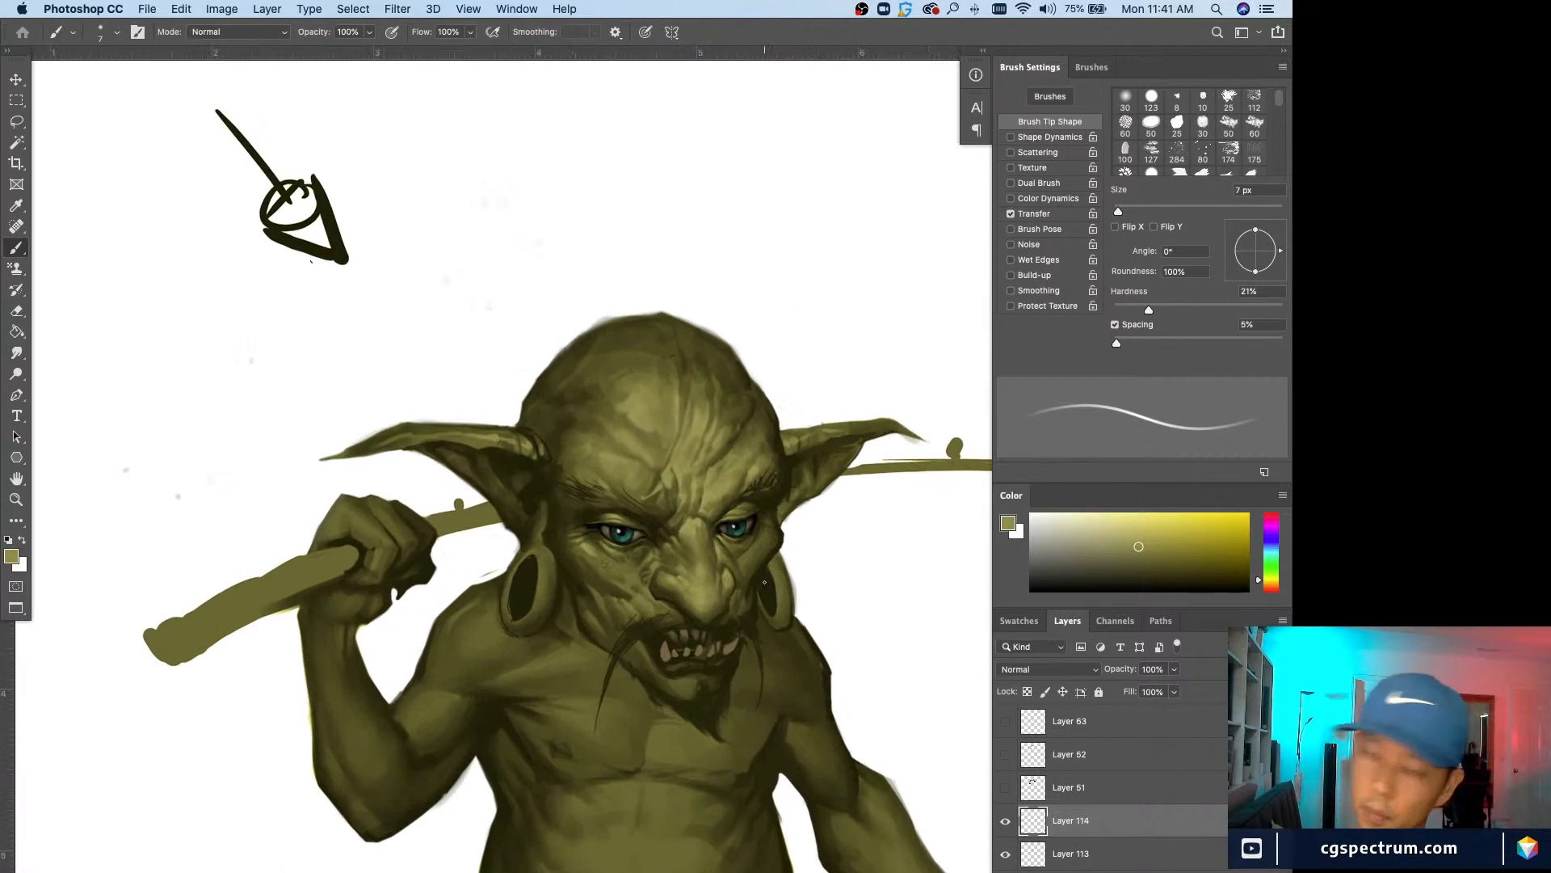
key("super+shift+alt+n")
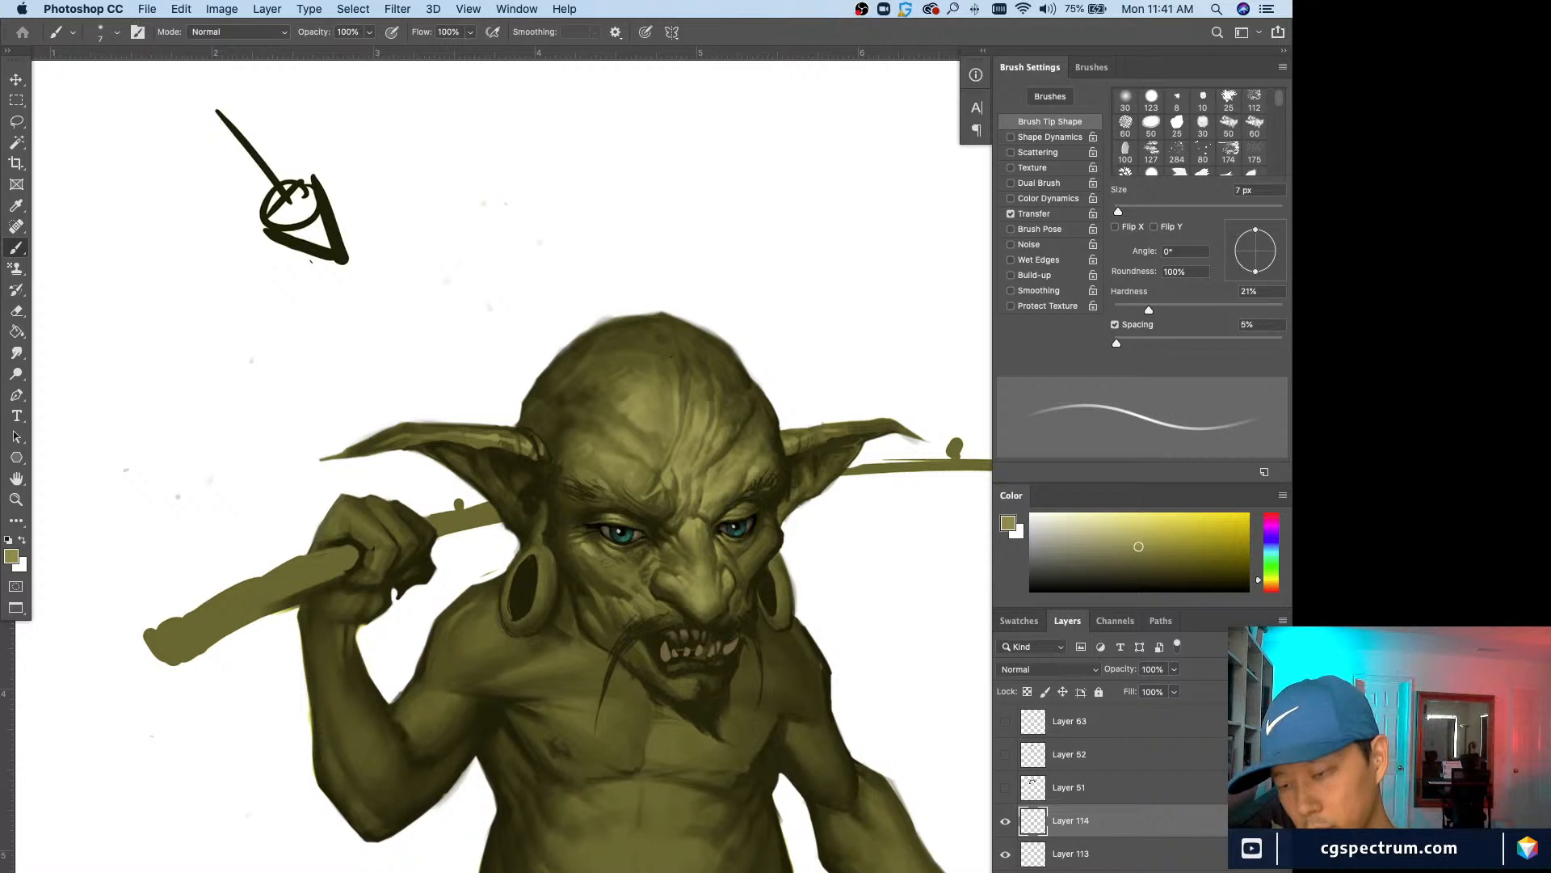
Step: Paint fine highlights on the brow creases between the eyes with a sampled light olive and a 4 to 5 px brush
key("super+plus")
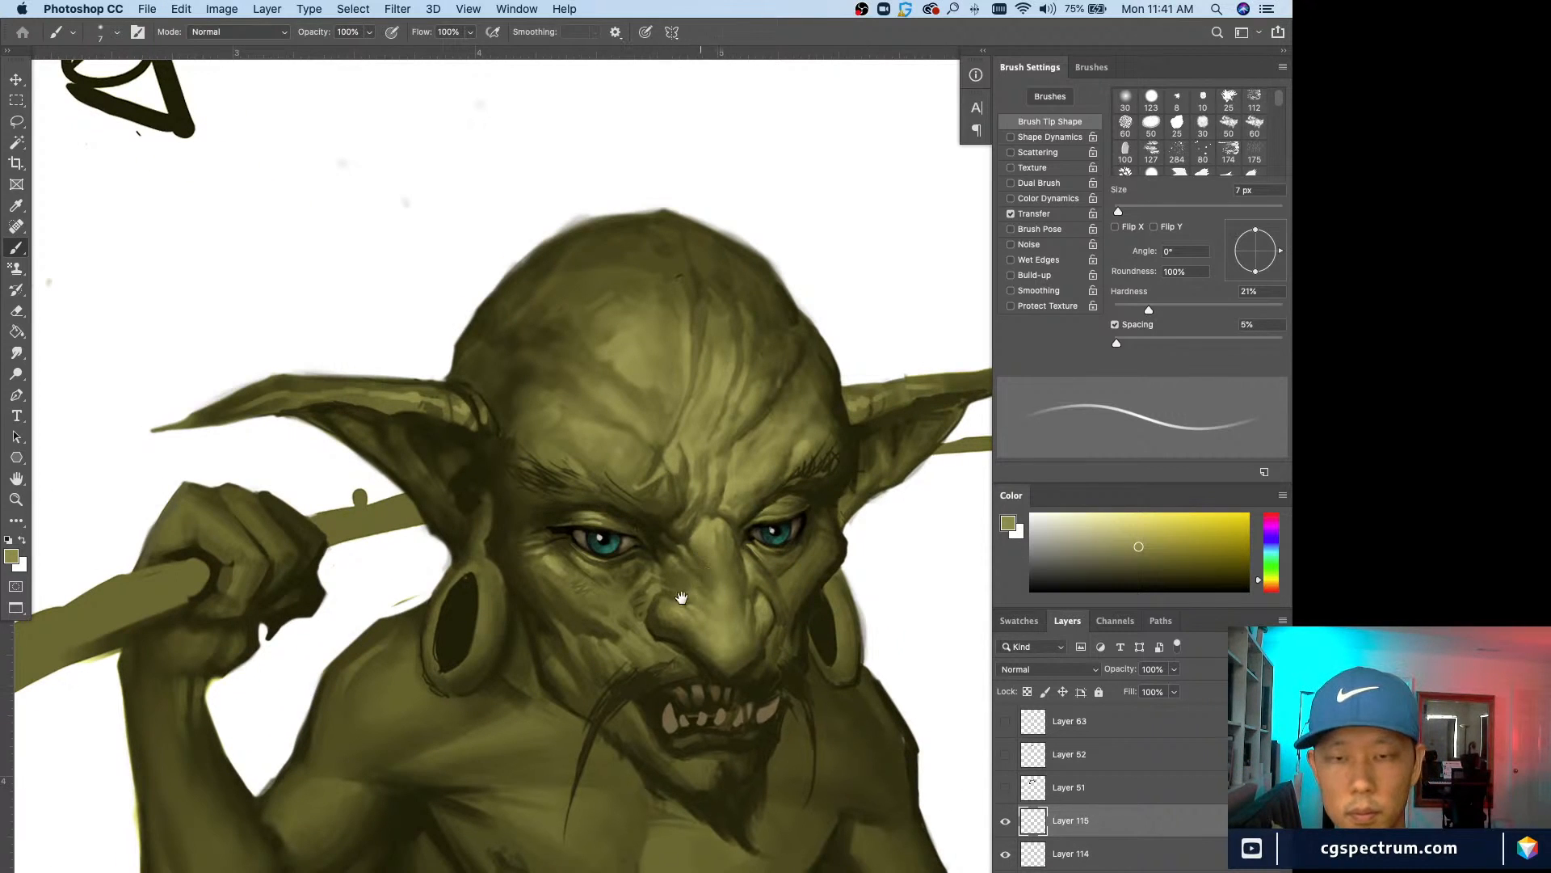
left_click_drag(682, 599, 646, 607)
left_click(656, 505, "alt")
key("bracketleft")
key("bracketleft")
key("bracketleft")
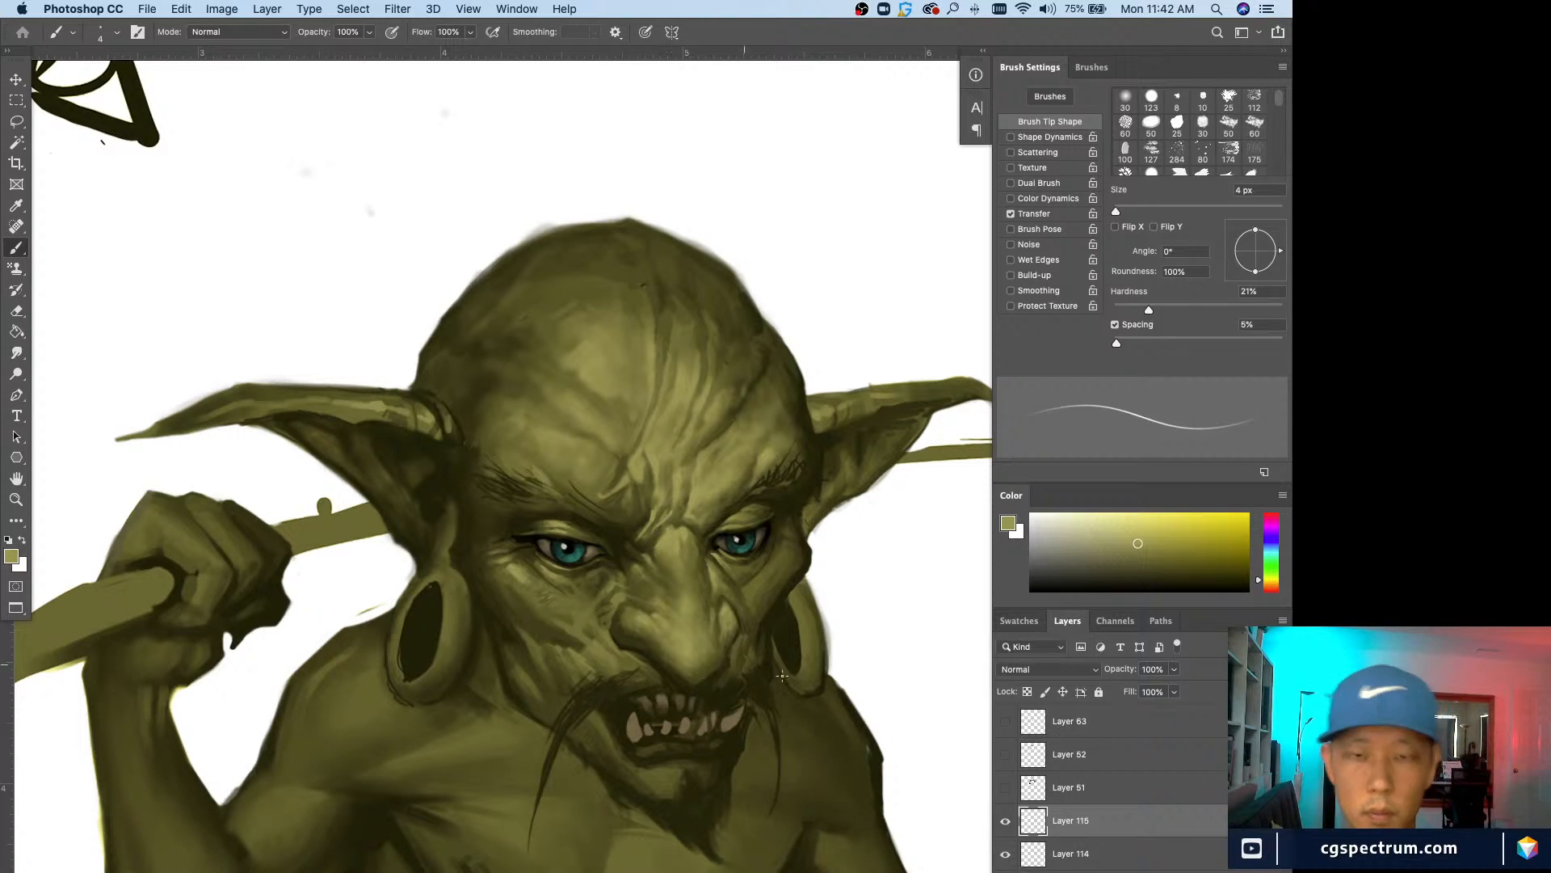
key("bracketright")
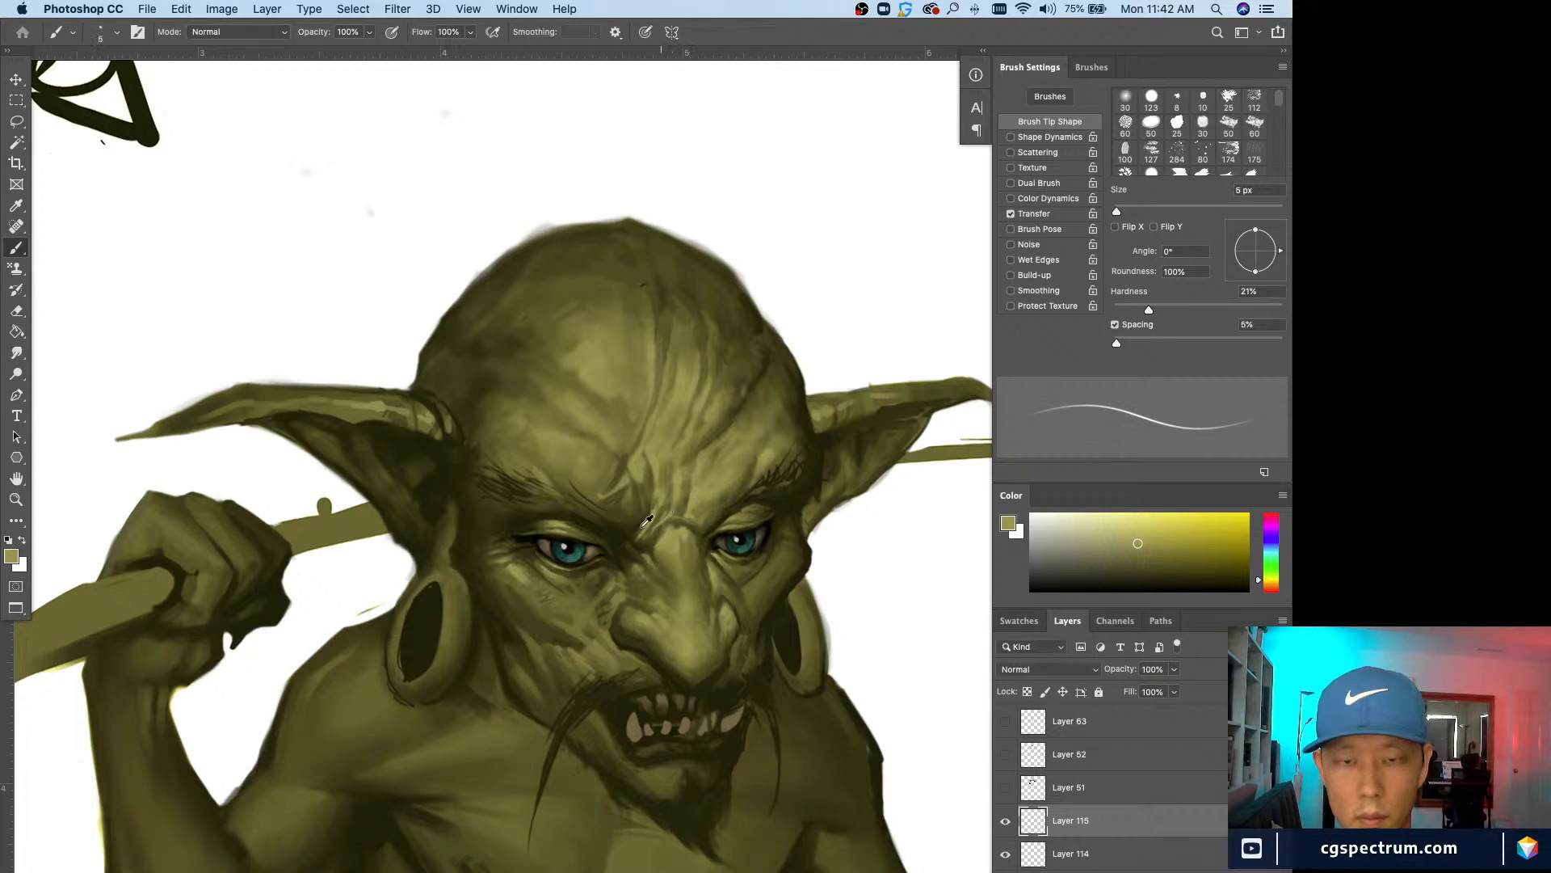
Step: Darken the crease beside the nose bridge with a sampled dark olive and soften it with a 15 px eraser
left_click(659, 537, "alt")
key("super+minus")
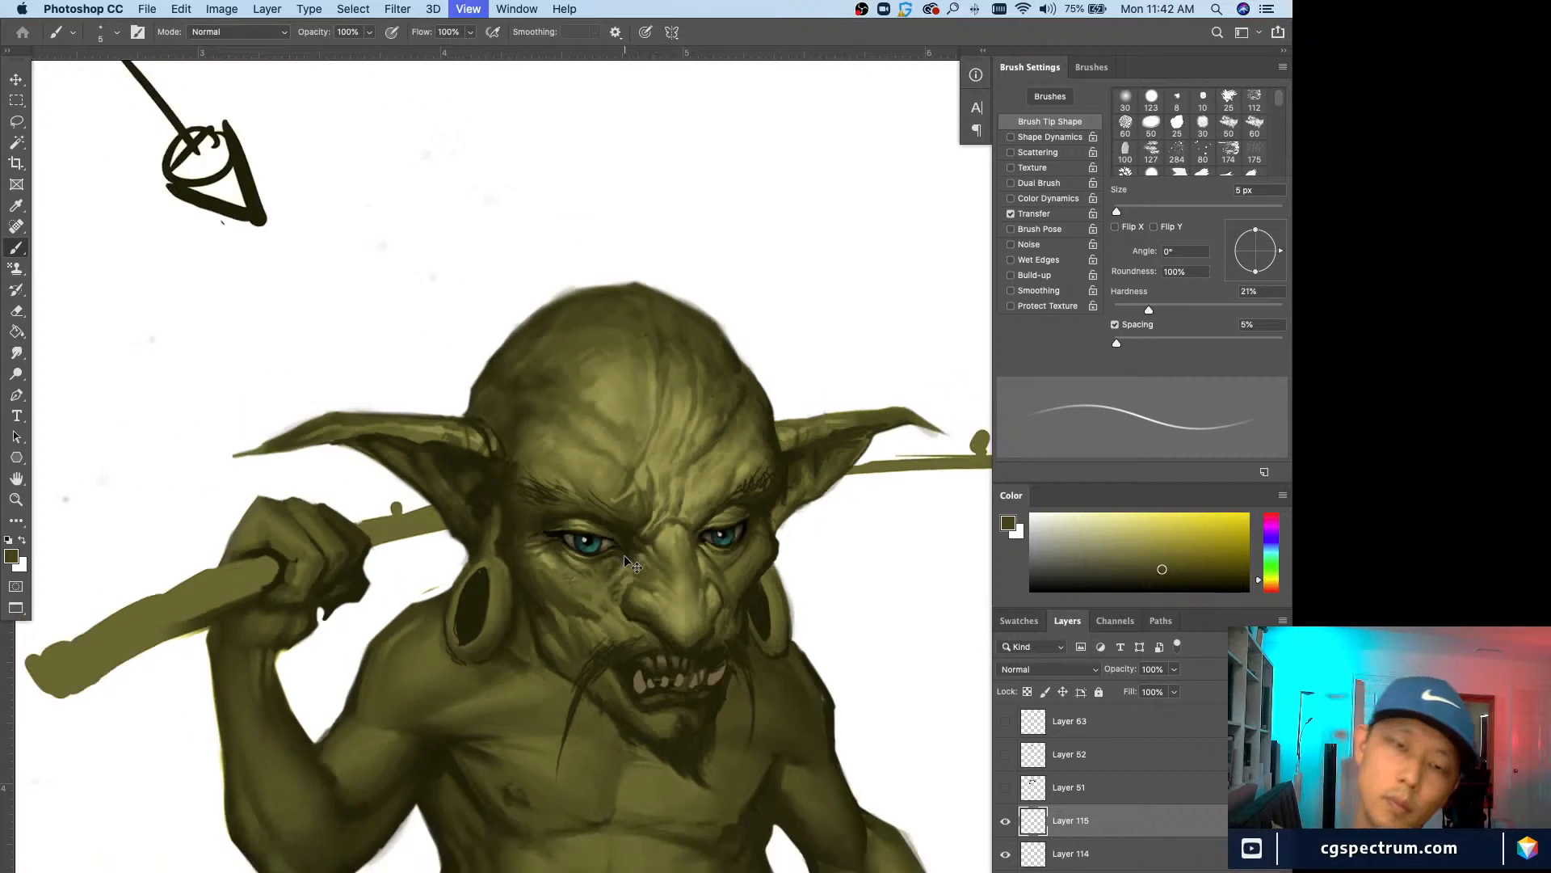
key("super+plus")
key("e")
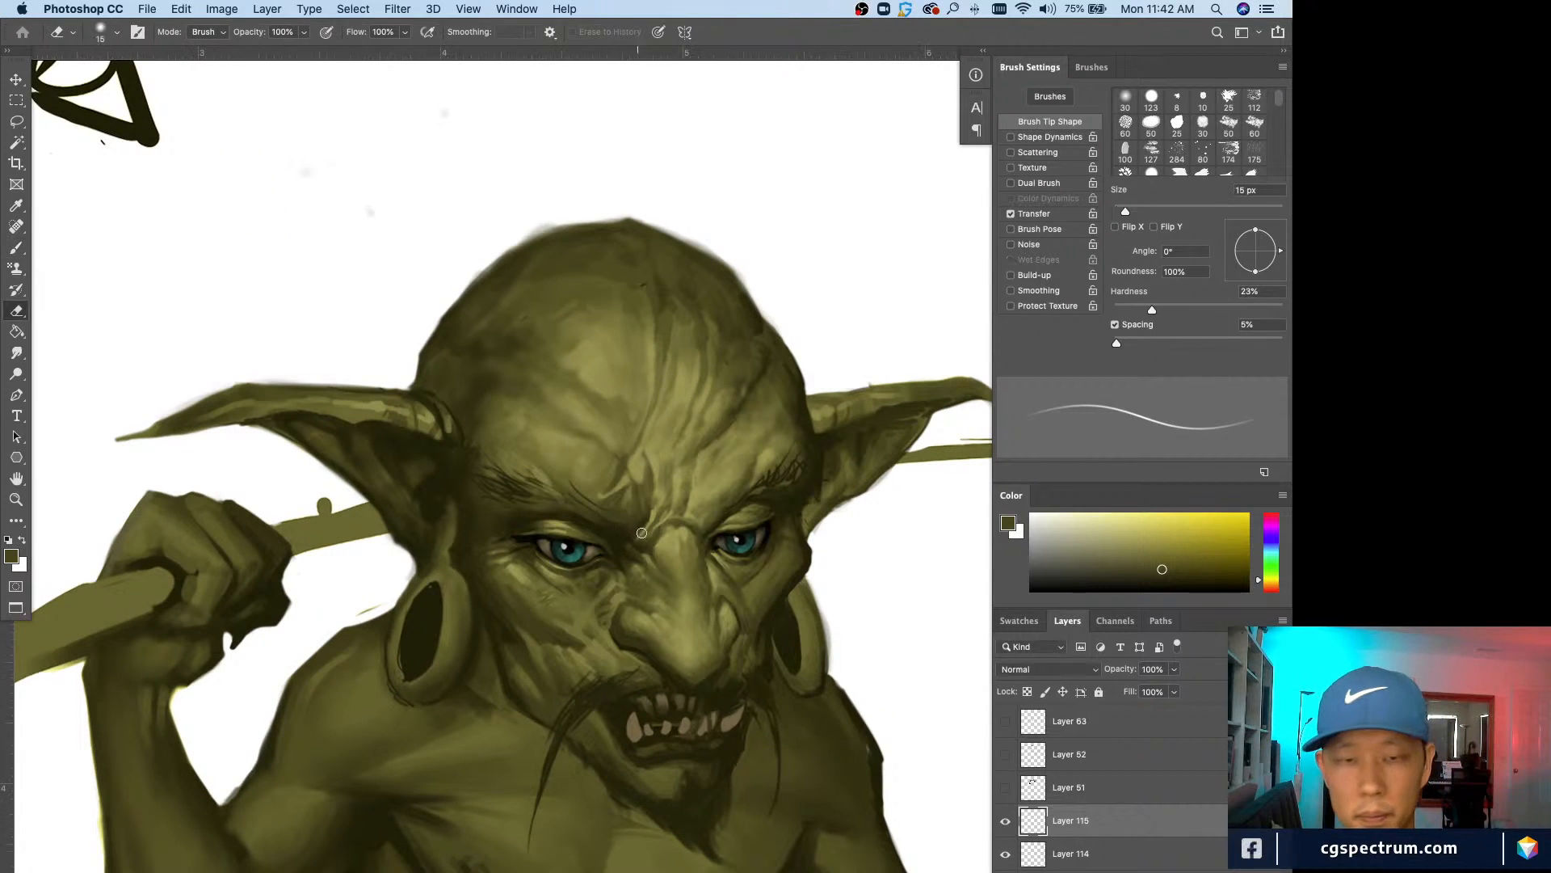
key("super+minus")
key("super+plus")
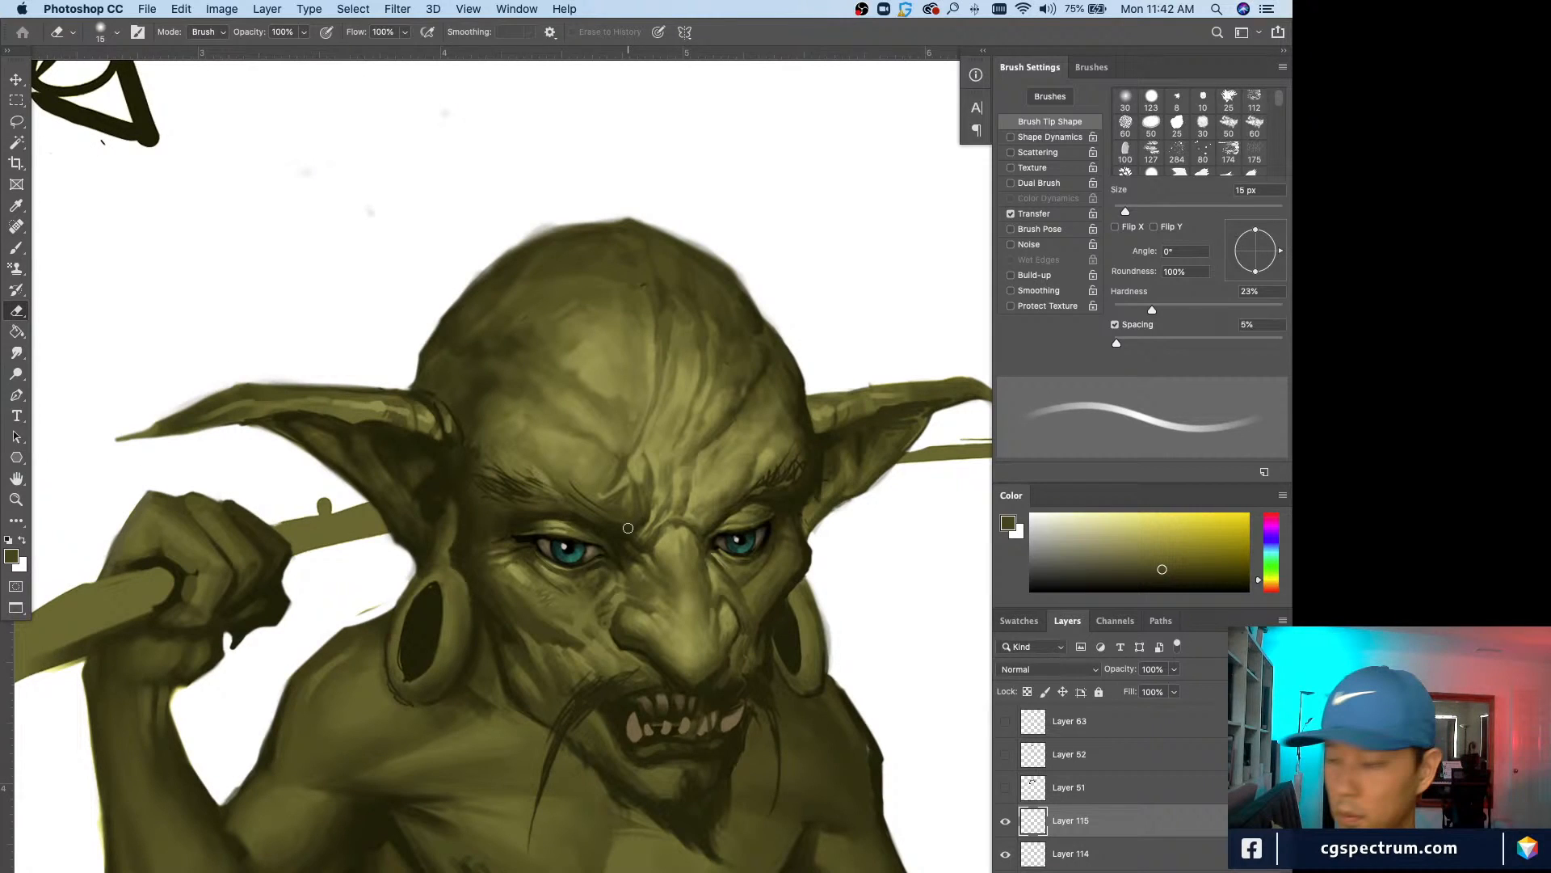
Step: Paint thin light hairs into the eyebrow nearer the raised fist with a sampled light olive and a 3 px brush
key("b")
left_click(533, 462, "alt")
left_click_drag(532, 485, 513, 473)
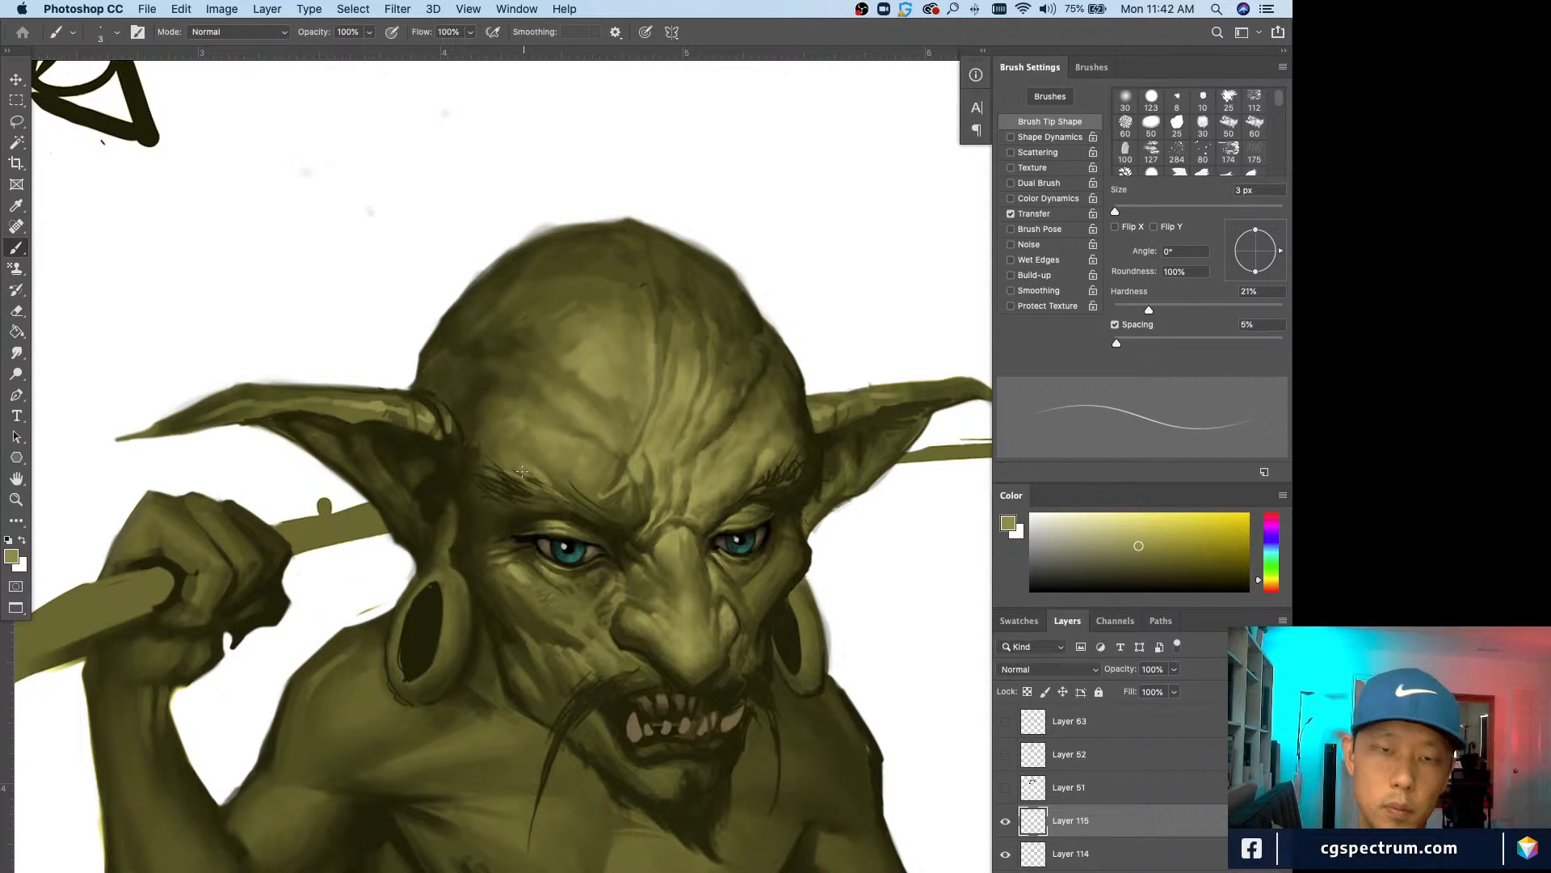
Step: Save the goblin painting
key("super+minus")
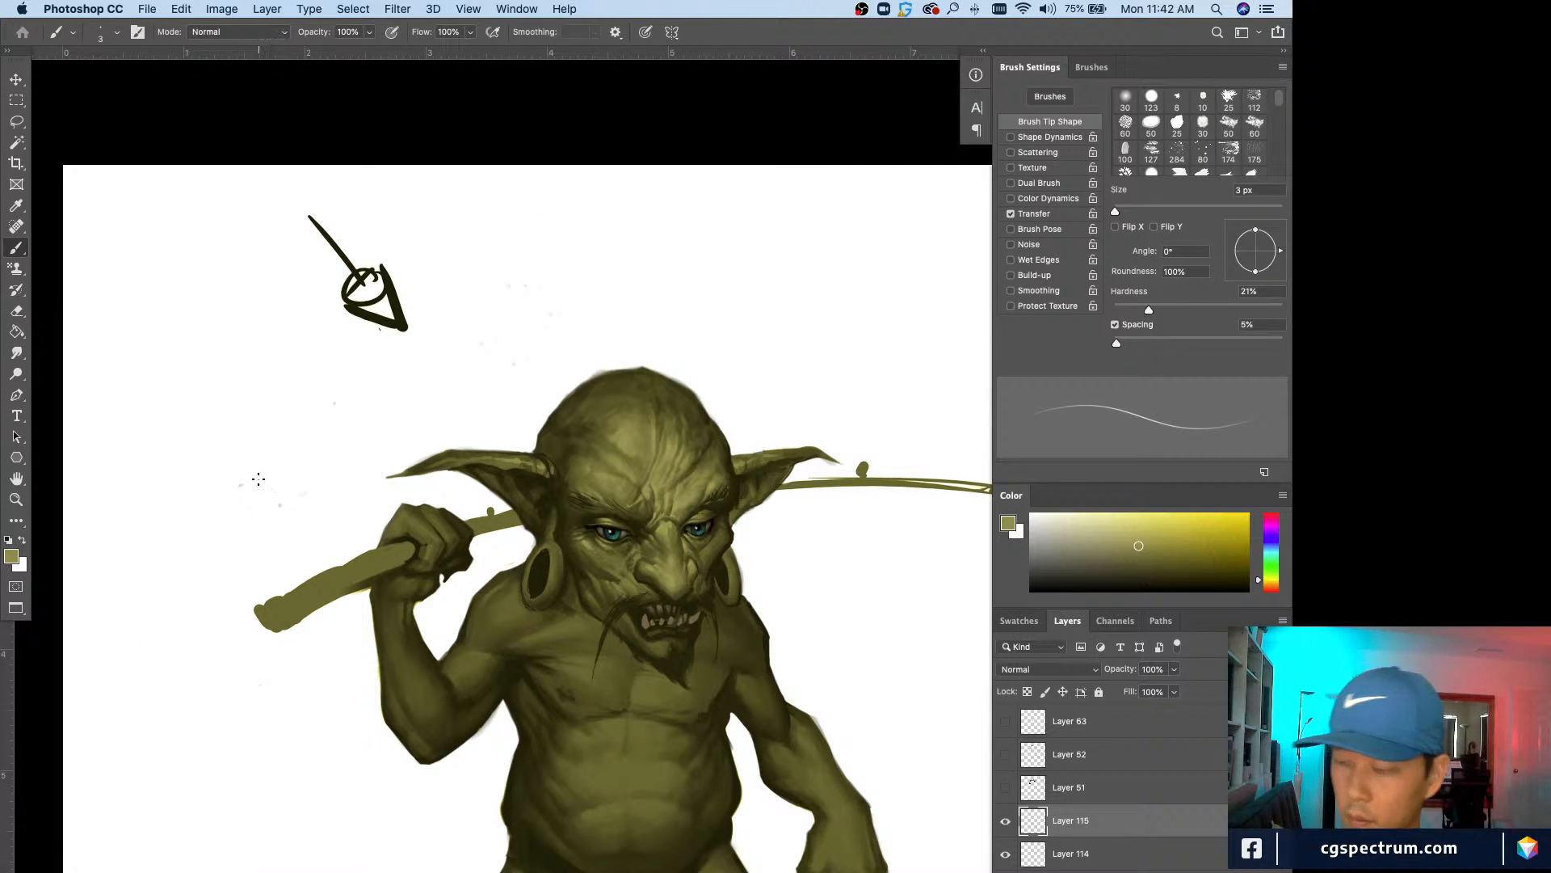
key("super+s")
key("super+minus")
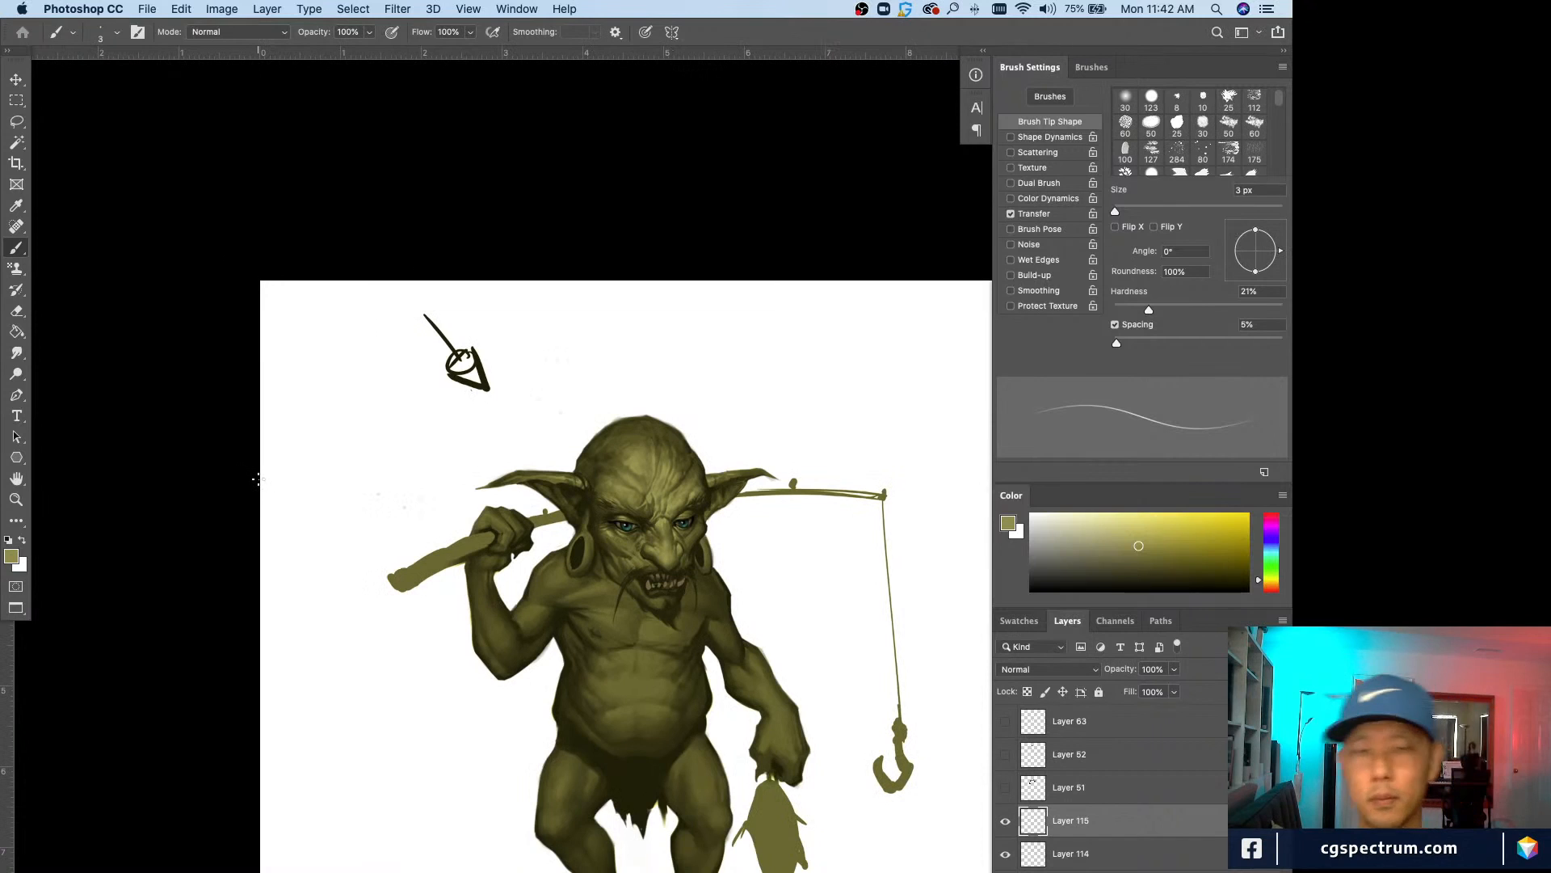
key("super+plus")
key("super+plus")
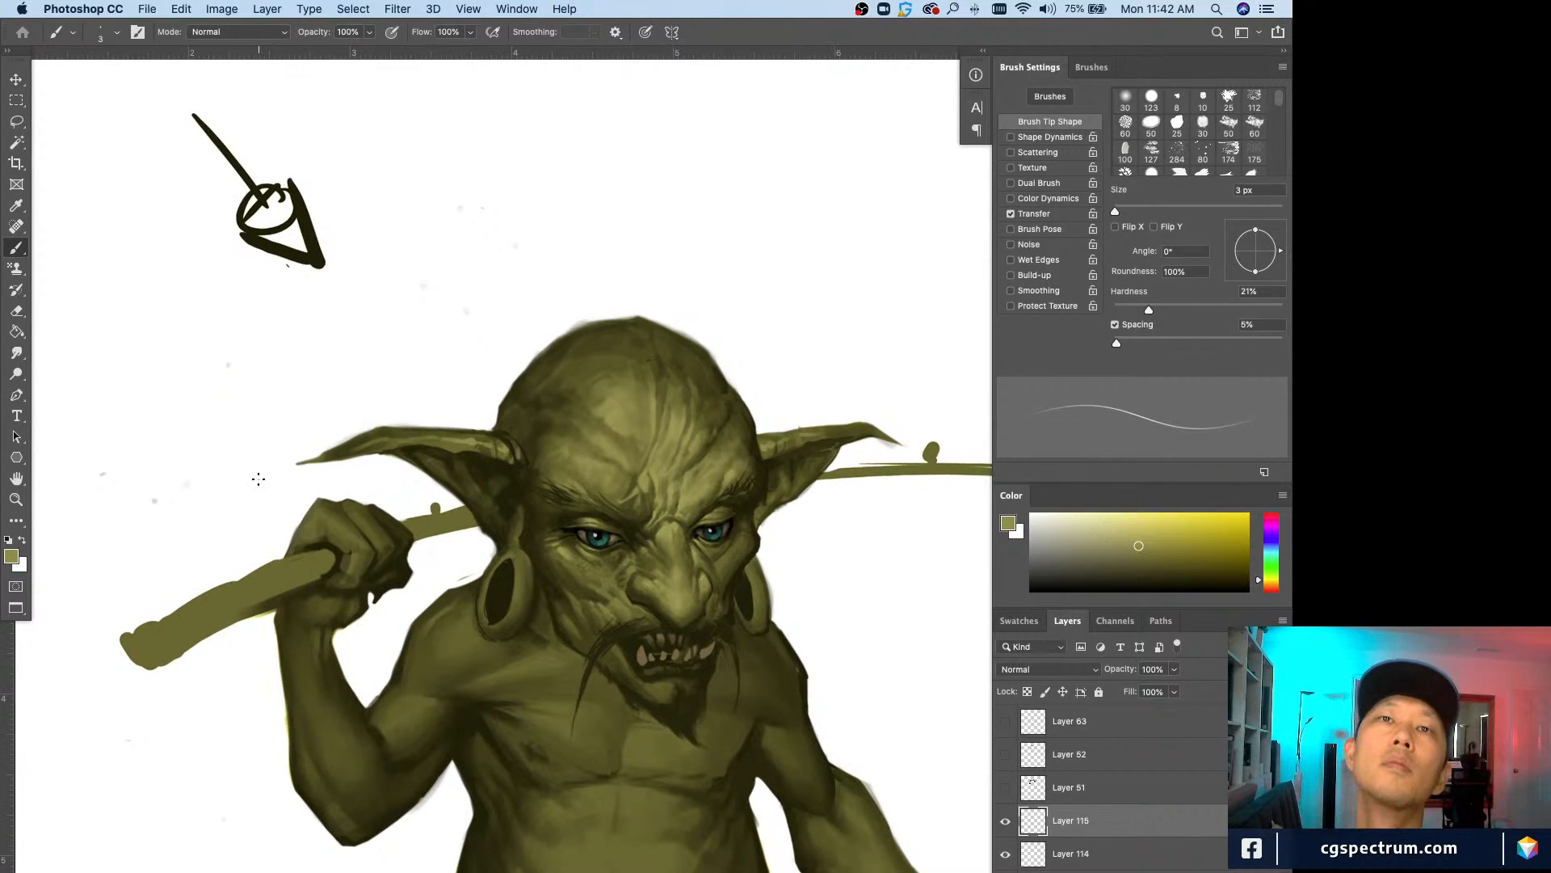
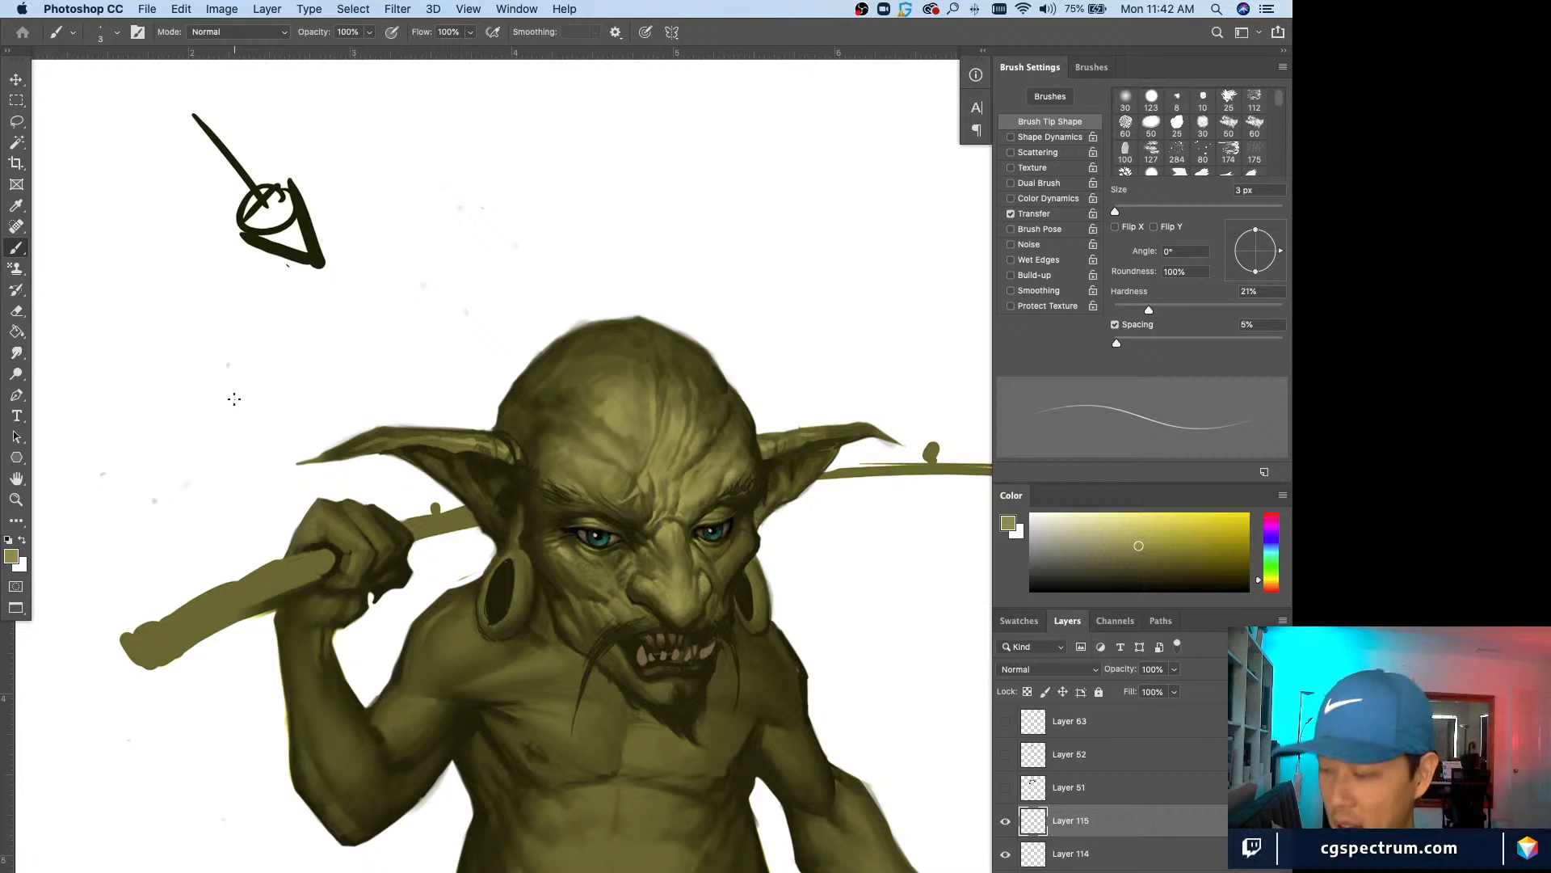
key("super+equal")
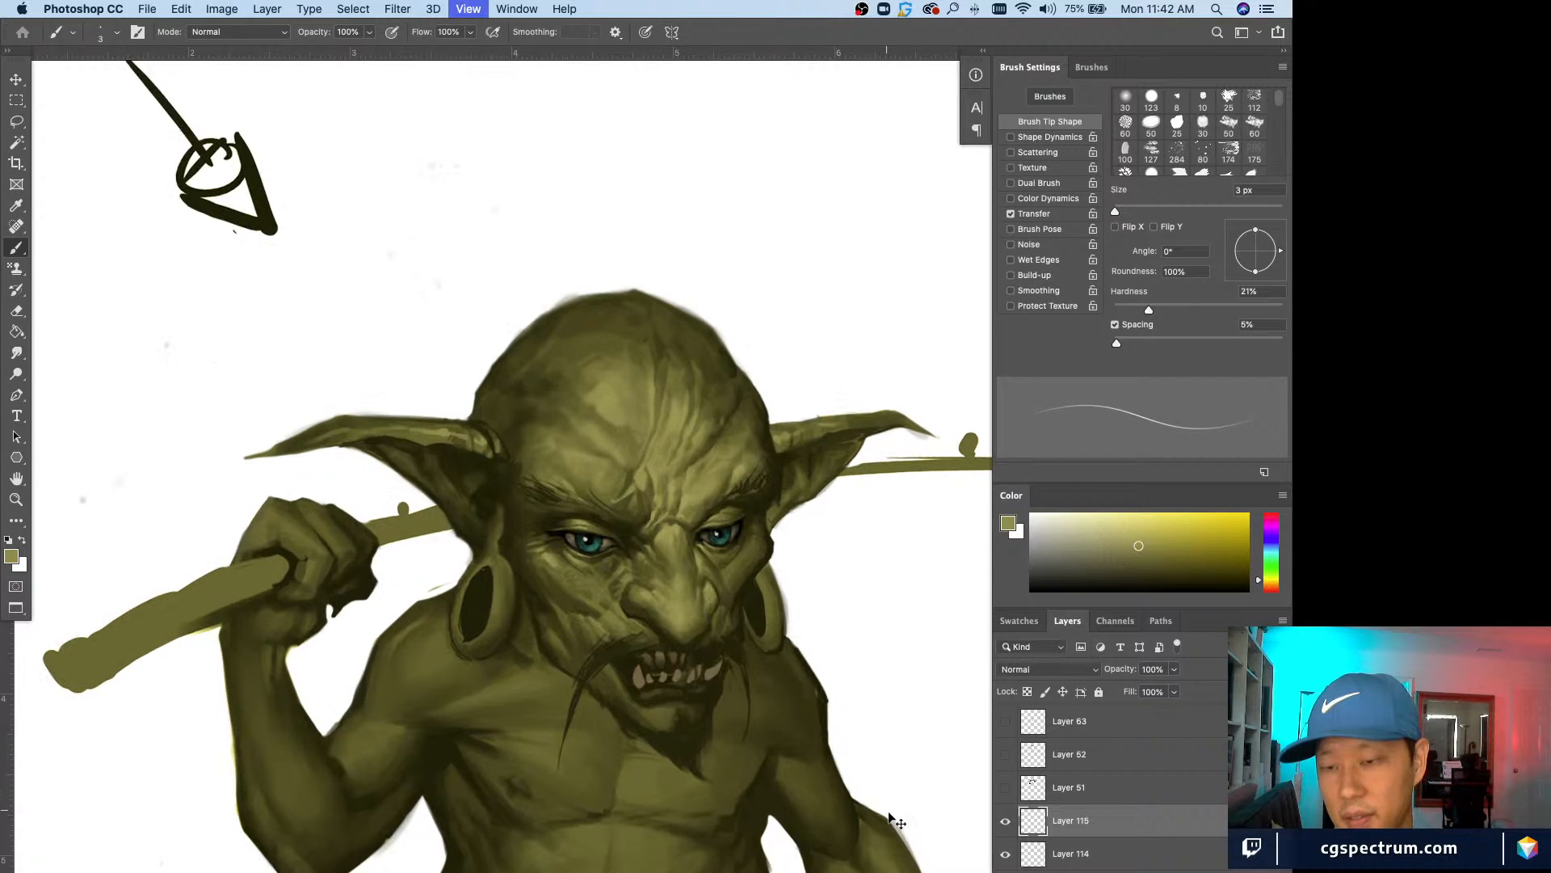
key("super+equal")
key("super+minus")
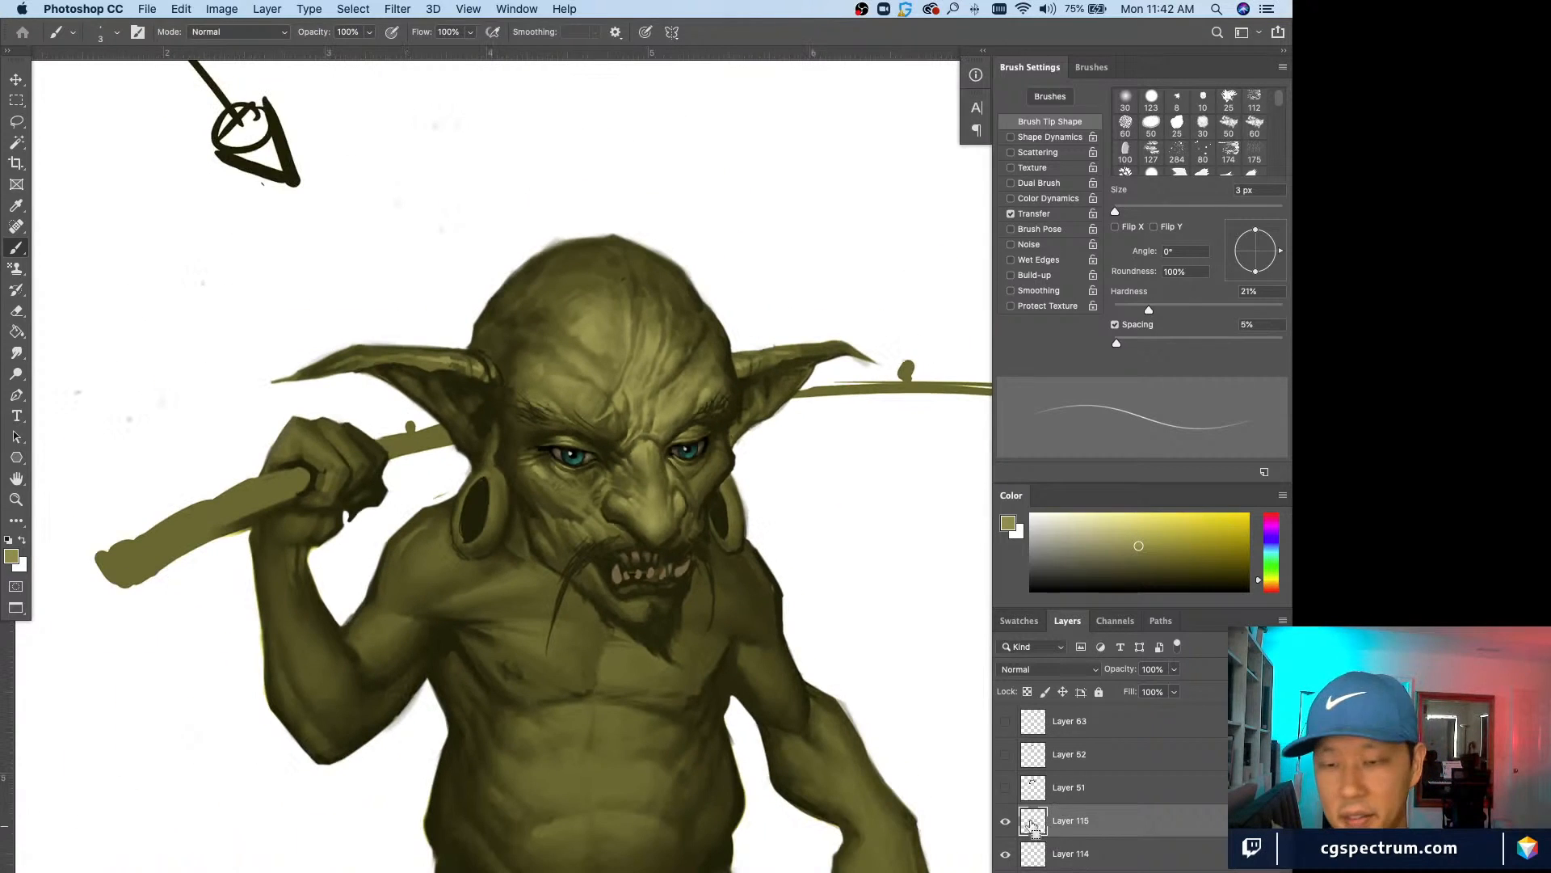
key("super+e")
key("super+z")
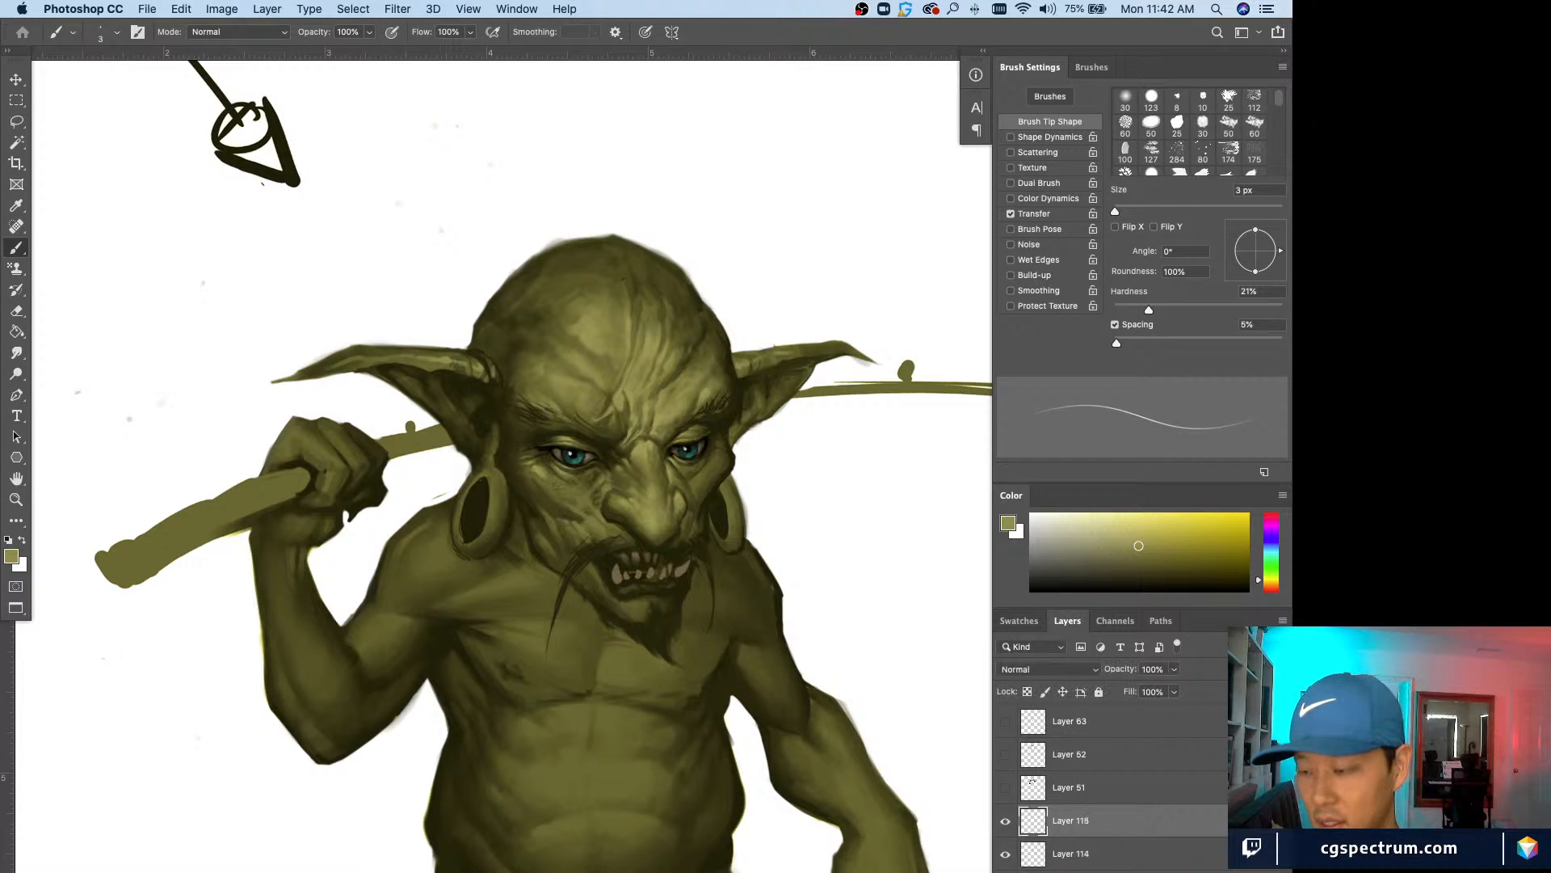
Step: Touch up the highlight at the top of the nose bridge with a sampled light olive and a 5 px brush
key("super+equal")
scroll(613, 511, "up", 2)
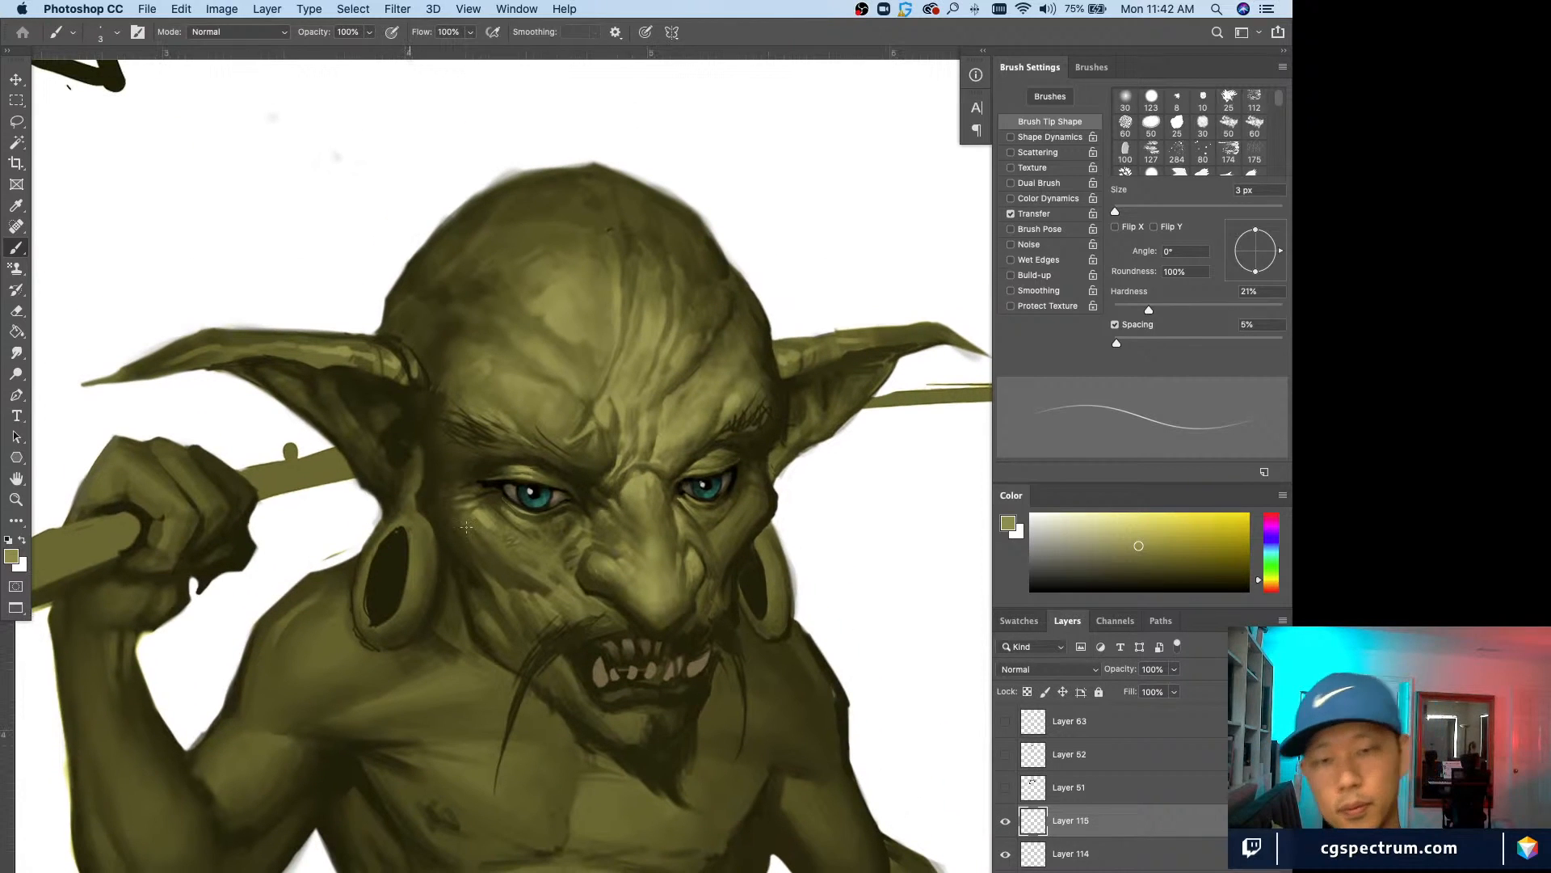
left_click(631, 467, "alt")
key("bracketright")
key("bracketright")
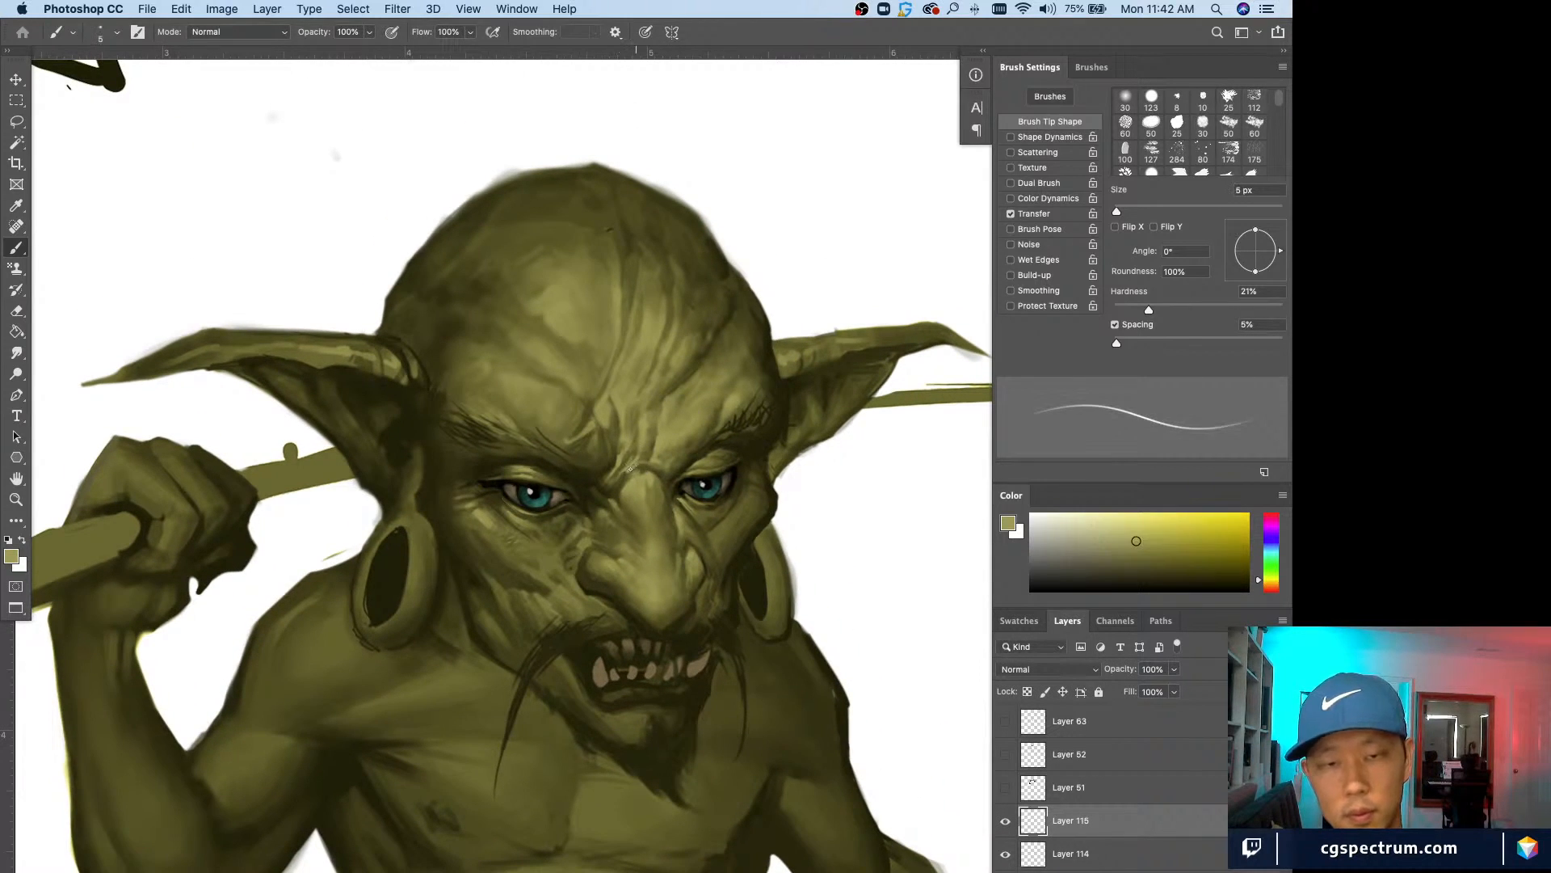
key("super+minus")
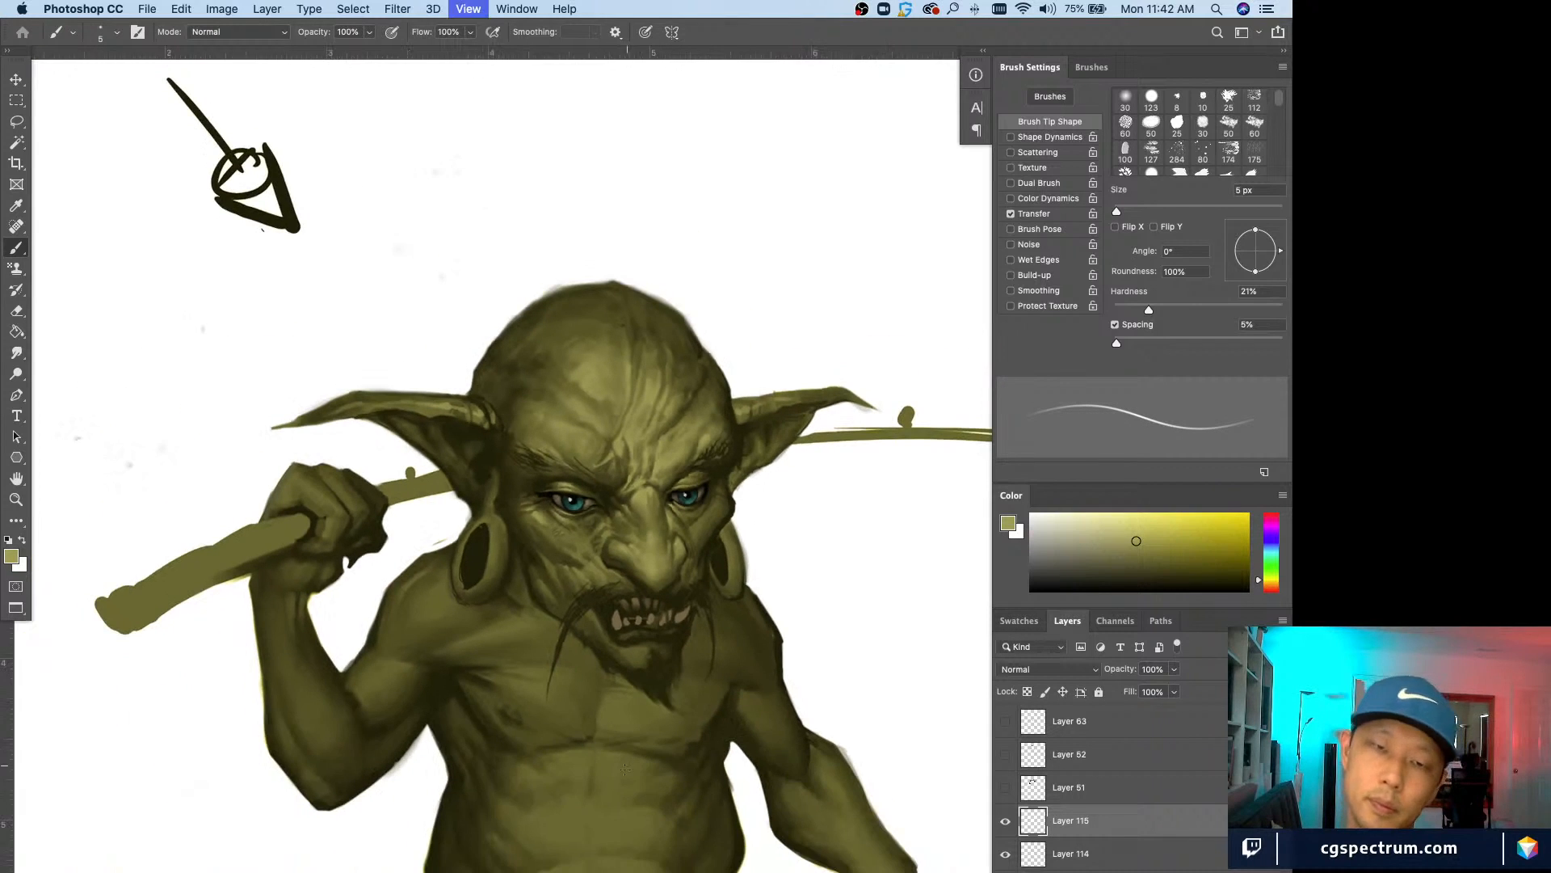
scroll(501, 453, "down", 1)
key("super+equal")
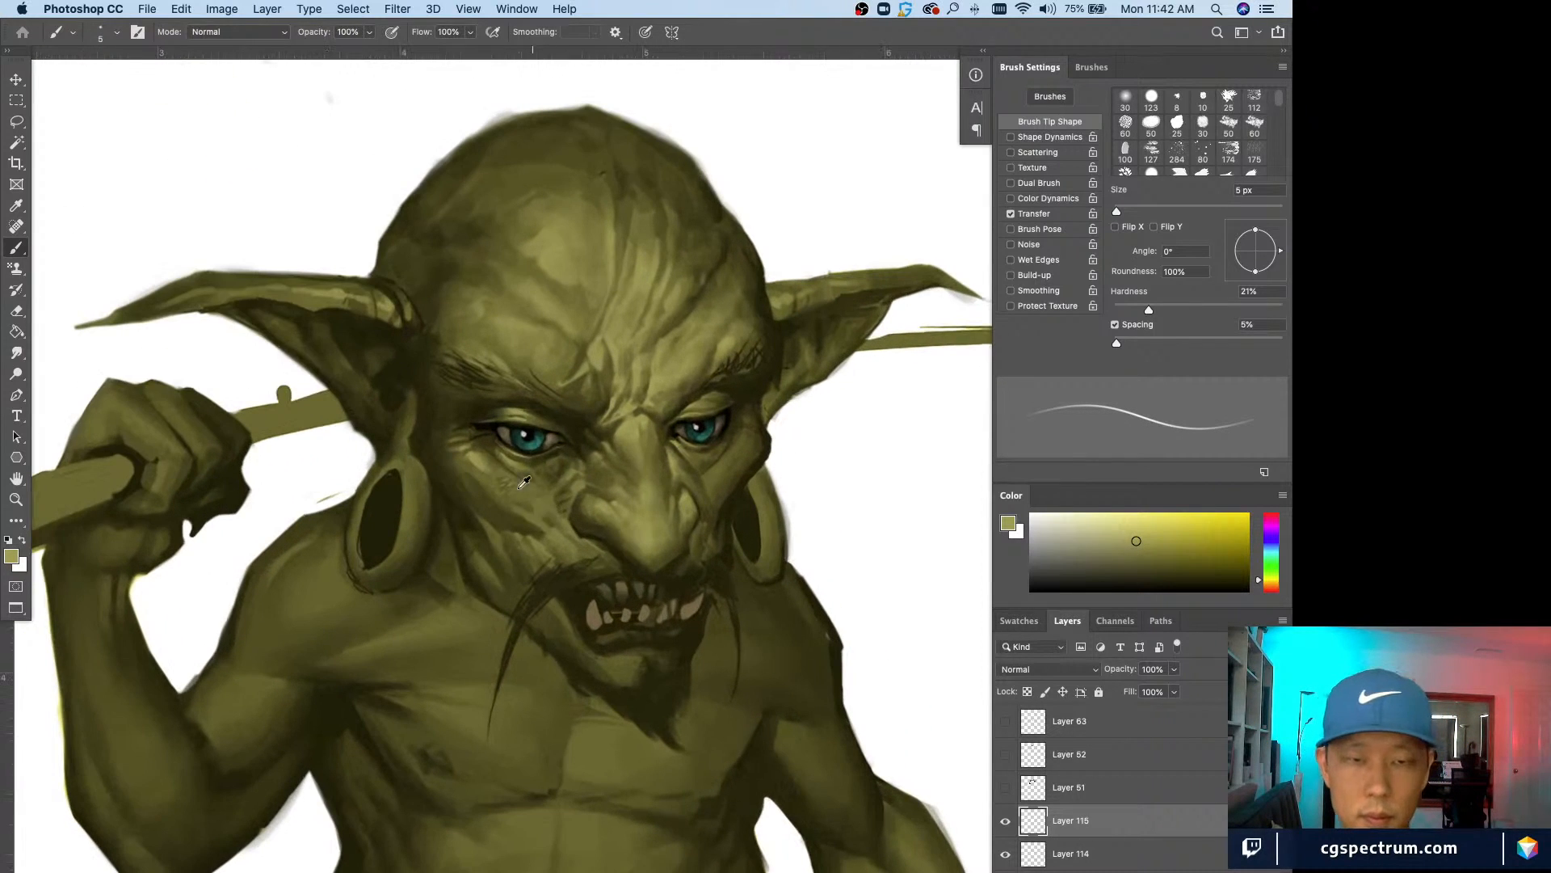
Step: Paint fine skin folds beneath the eye nearer the raised fist with a sampled light olive and a 3 to 6 px brush
left_click(485, 457, "alt")
key("bracketleft")
key("bracketleft")
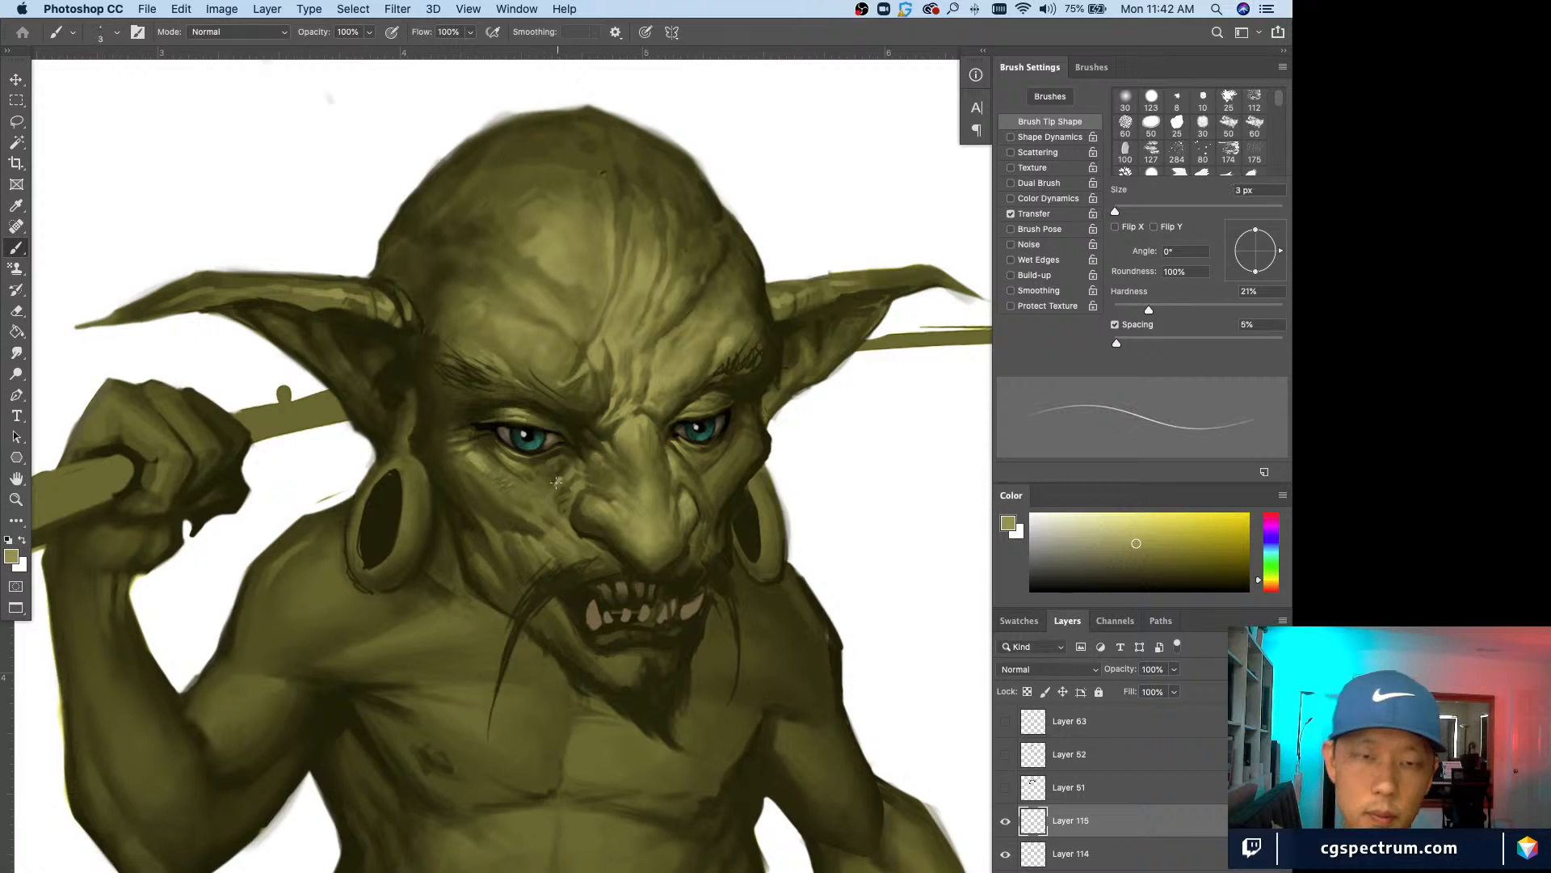
key("bracketright")
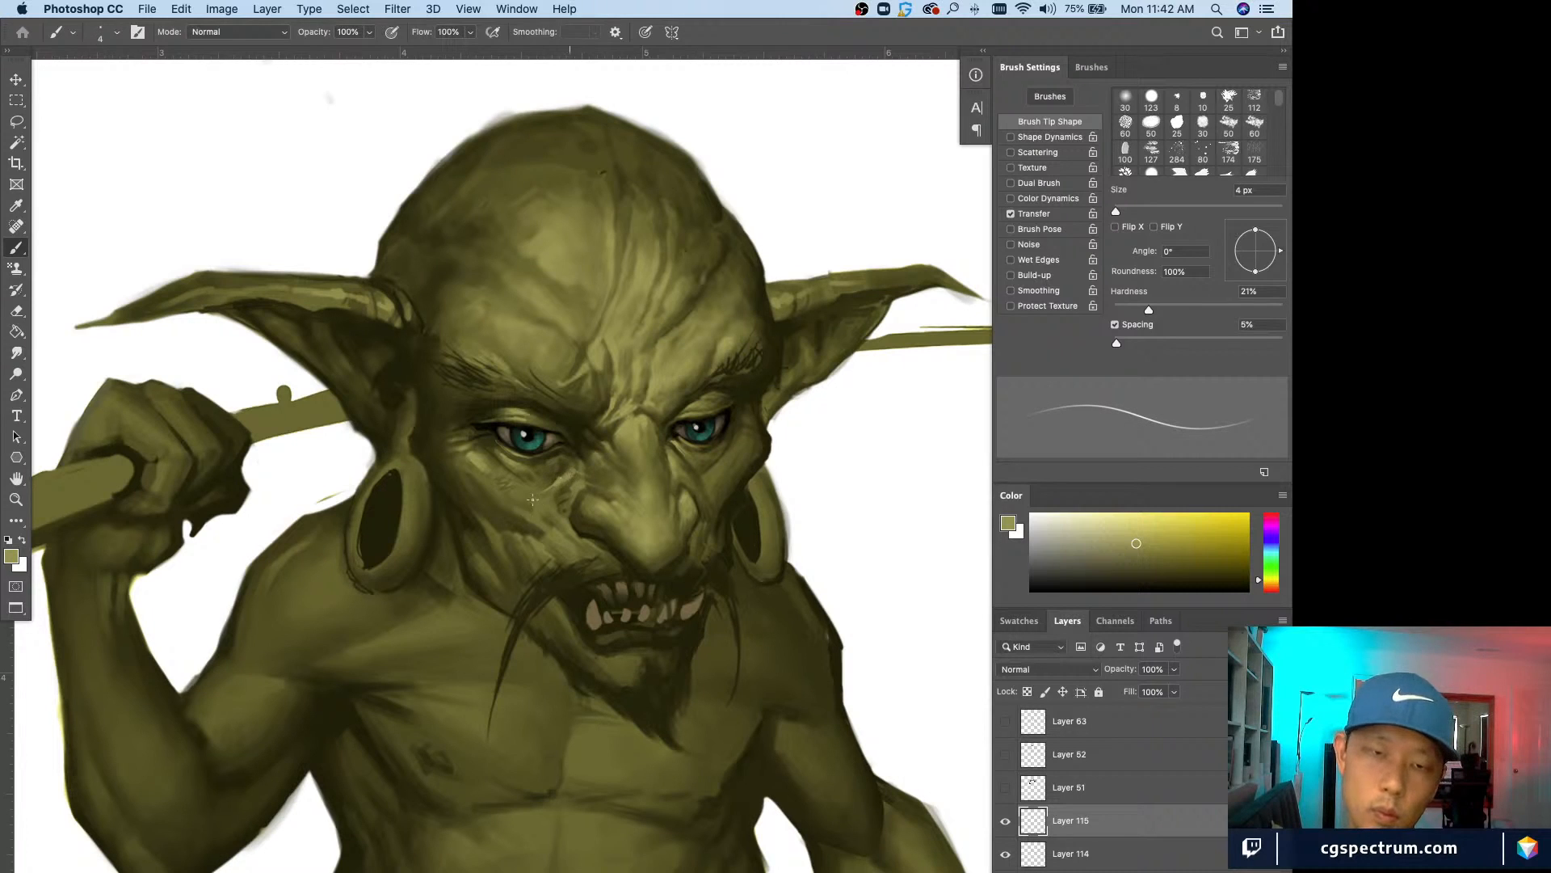
key("bracketright")
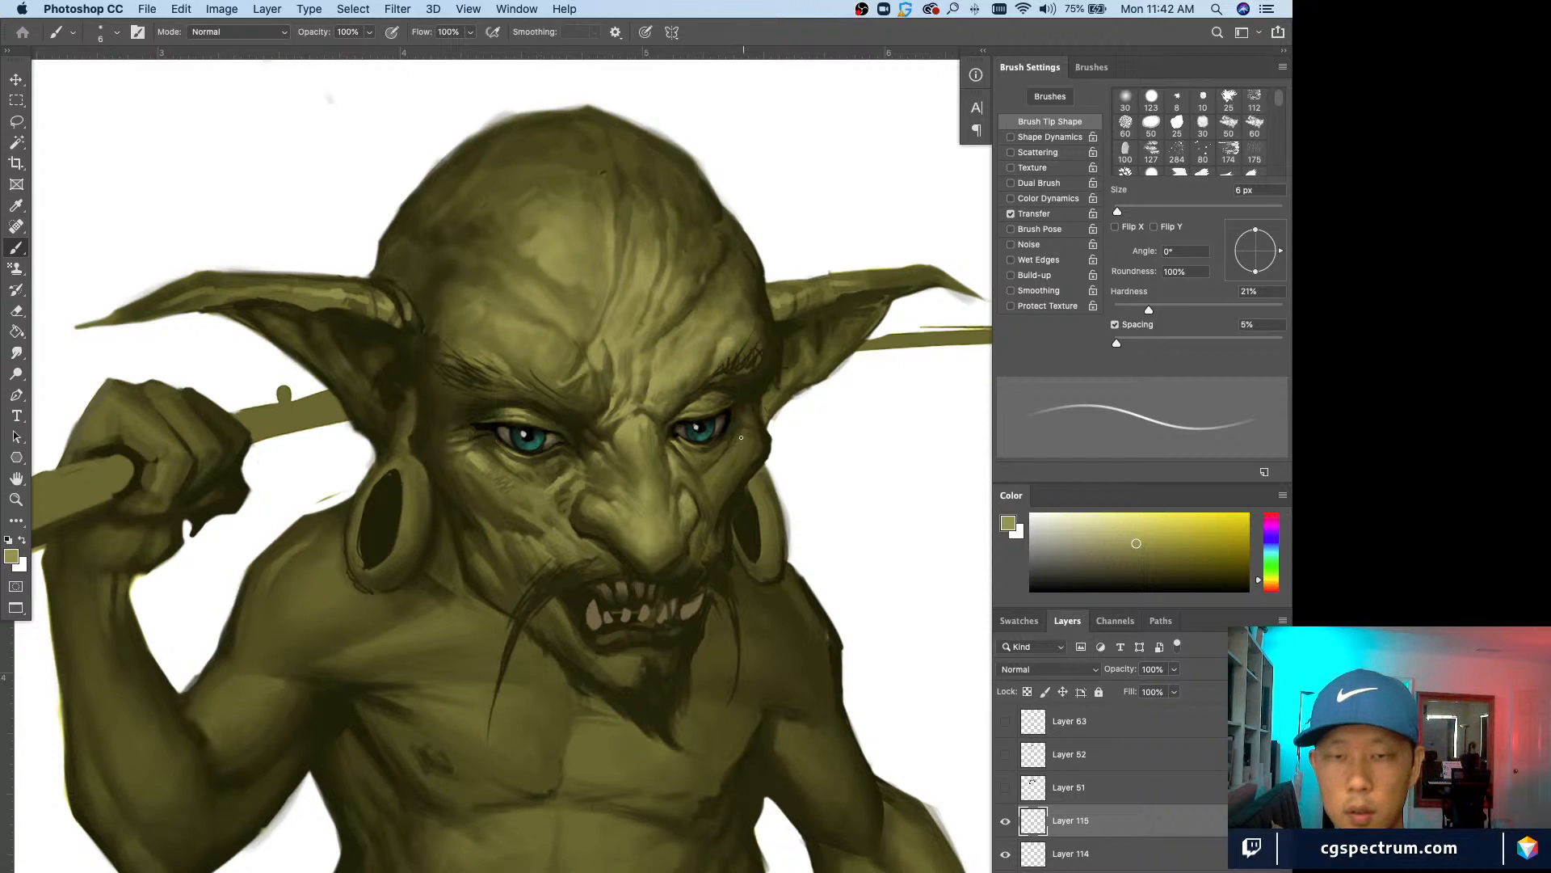
Step: Paint highlights on the cheek below the eye farther from the raised fist with a sampled light olive and a 5 to 7 px brush
left_click_drag(744, 476, 691, 566)
key("super+z")
left_click(624, 452, "alt")
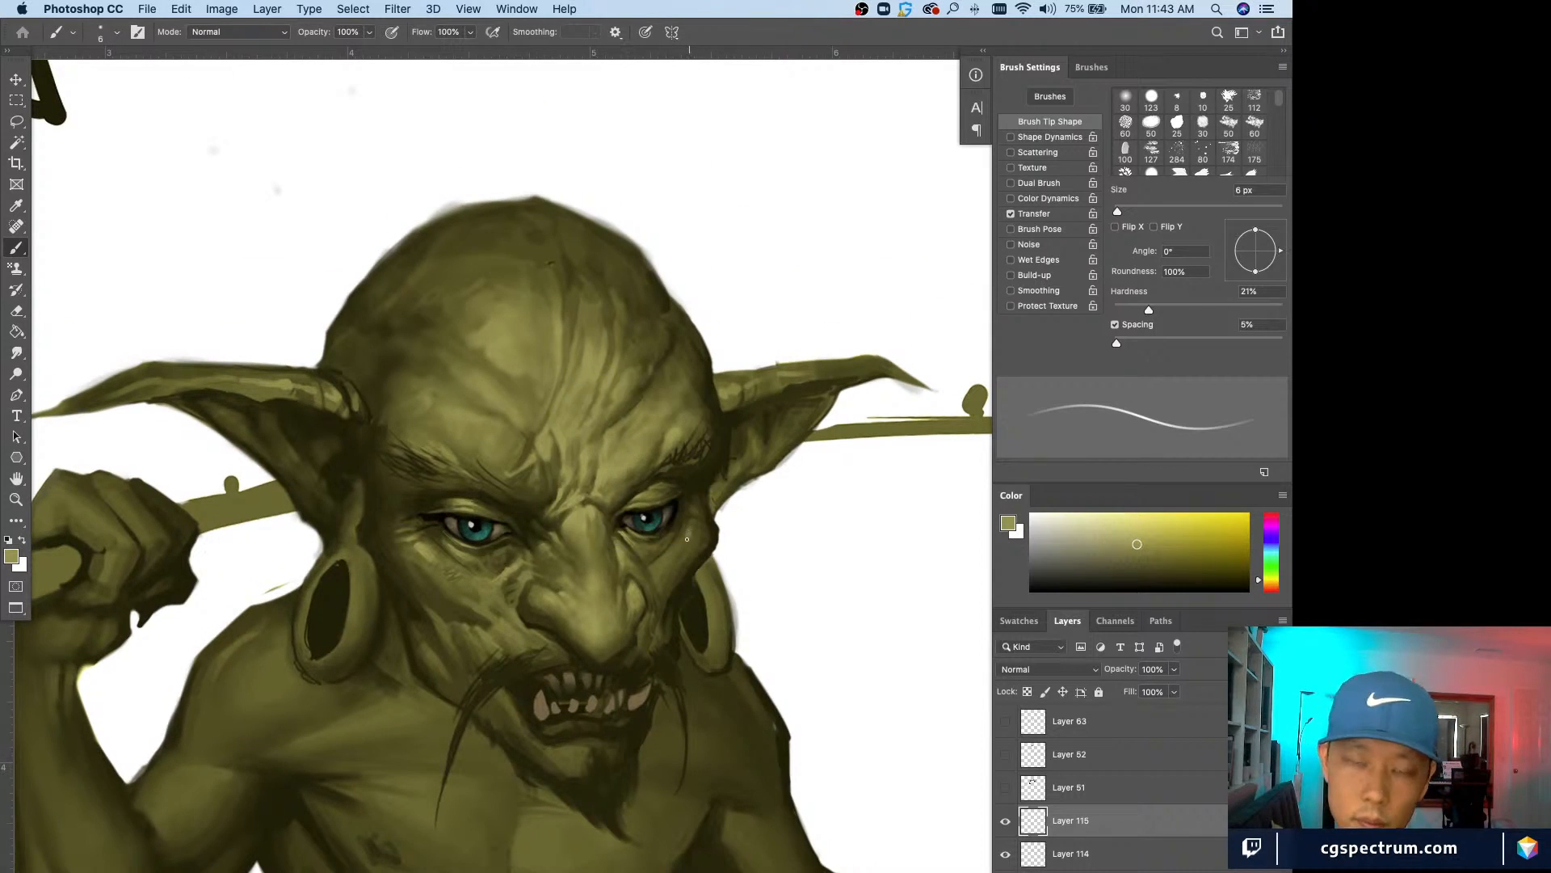
key("bracketright")
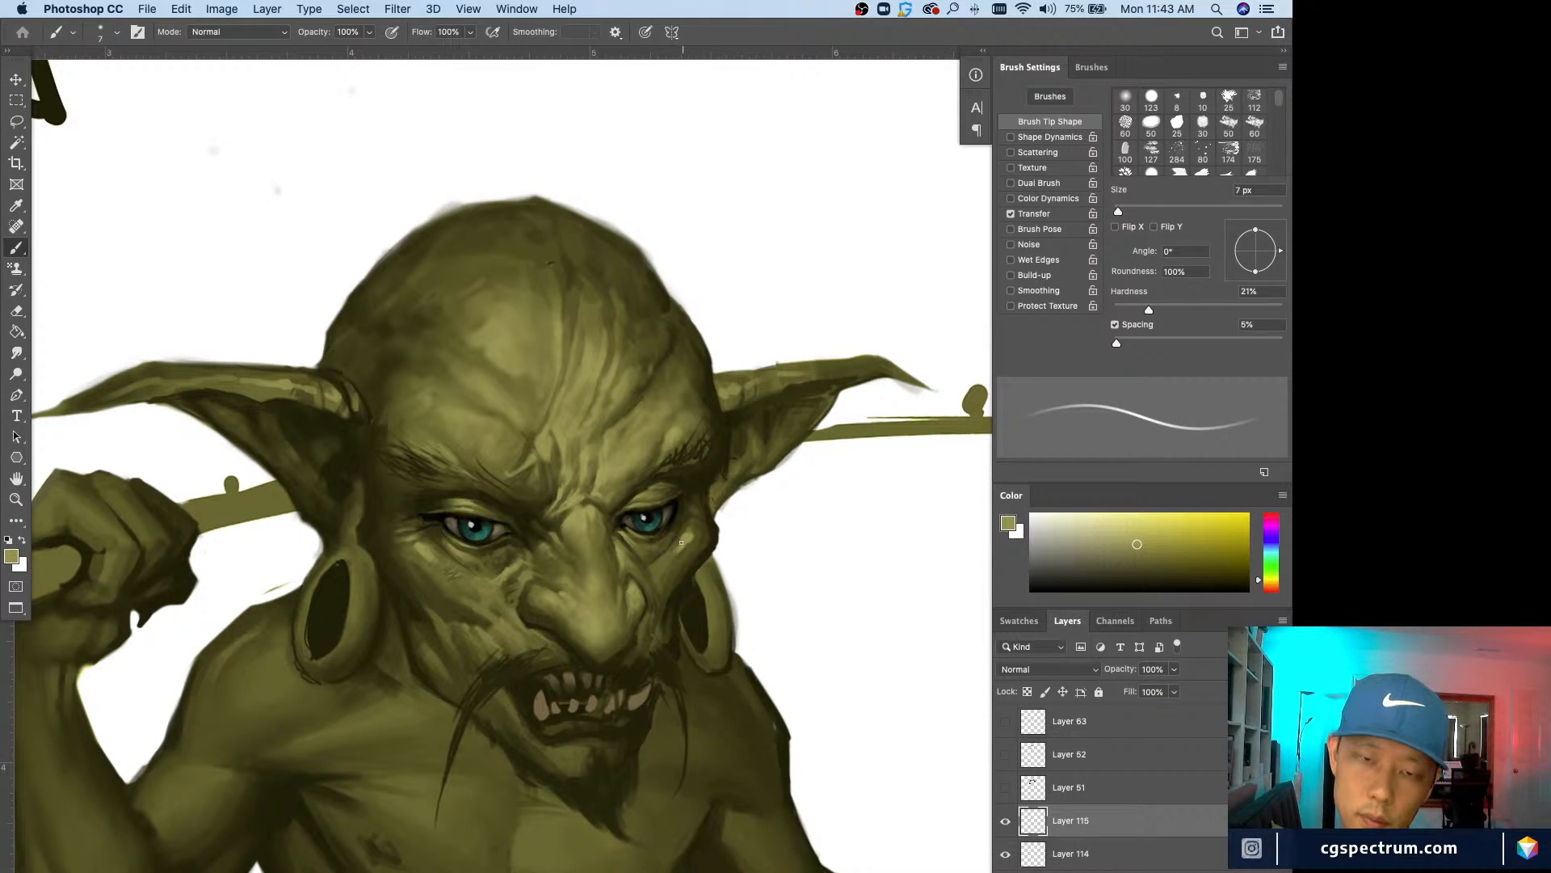
key("bracketleft")
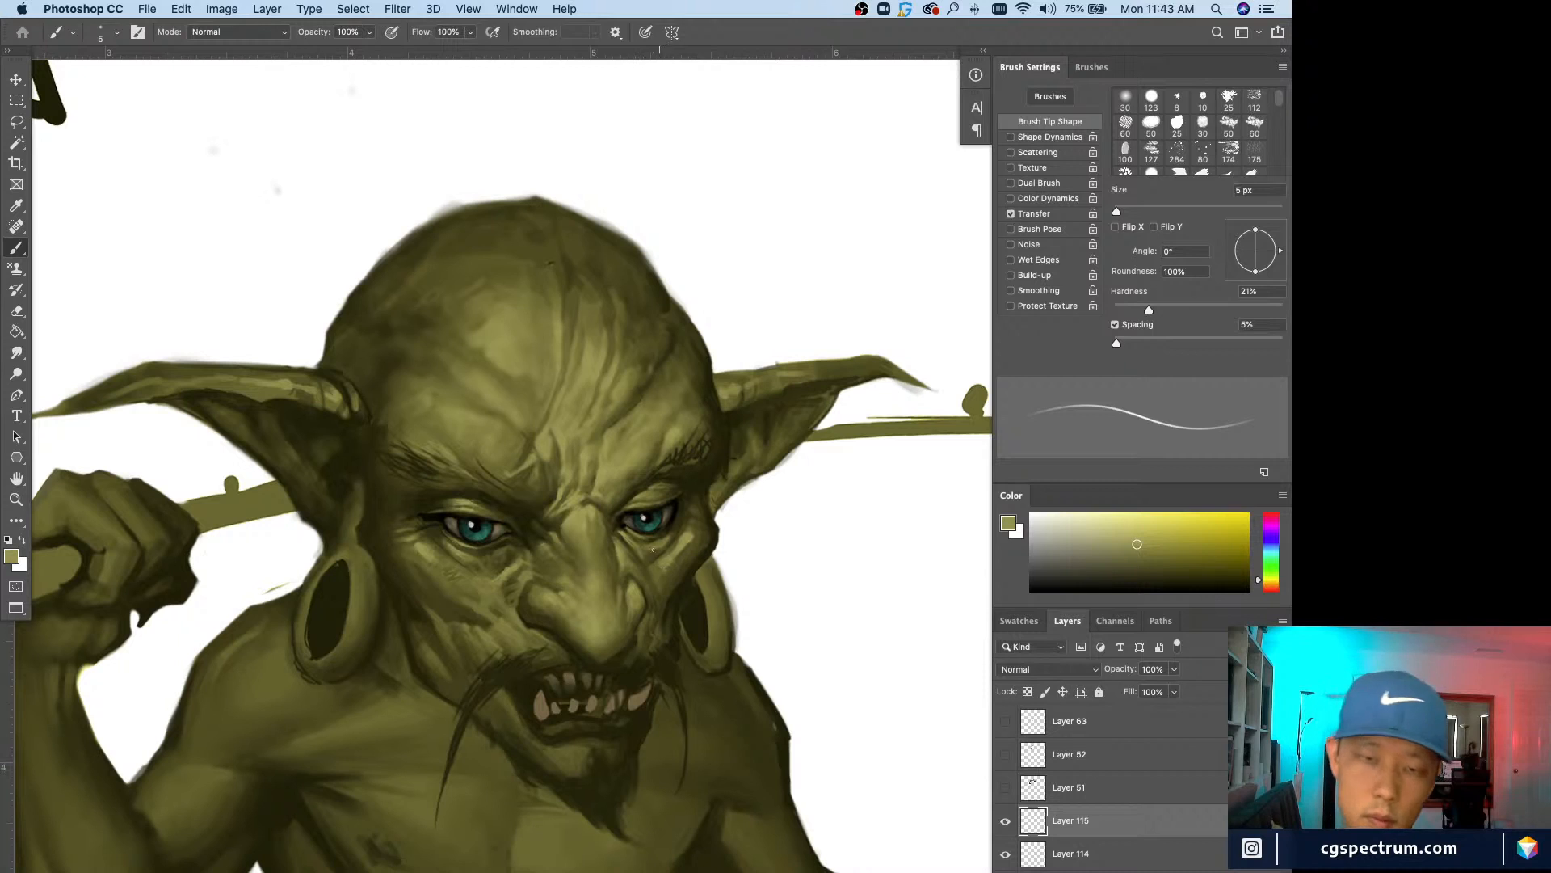
Step: Add small skin bumps under the eye farther from the raised fist with a 3 px brush and sampled olive, cleaning up with an 8 px eraser
key("bracketleft")
key("bracketleft")
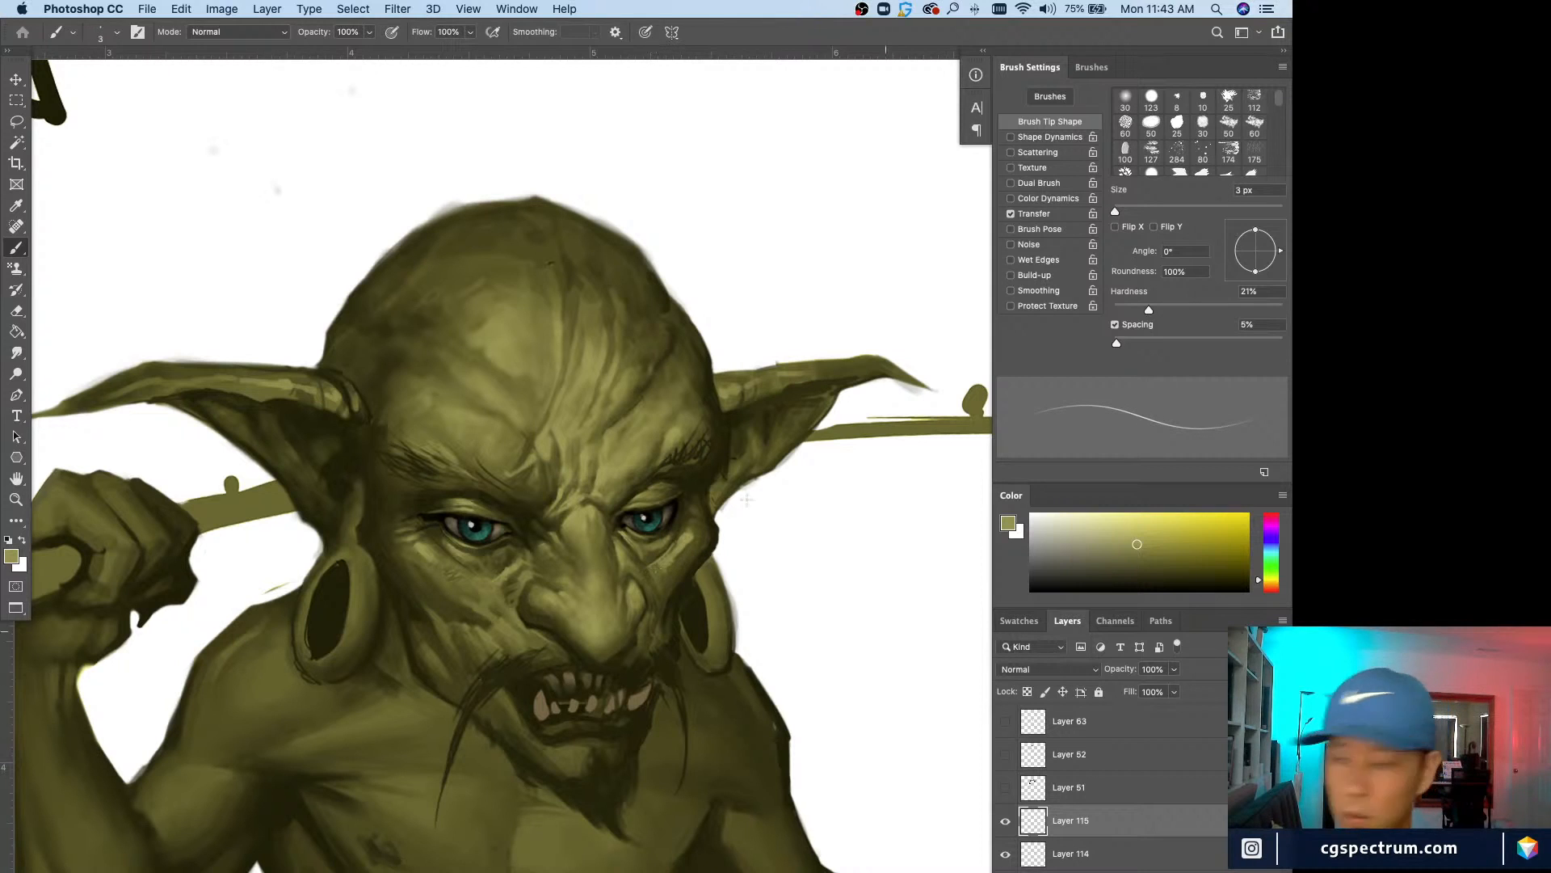
key("e")
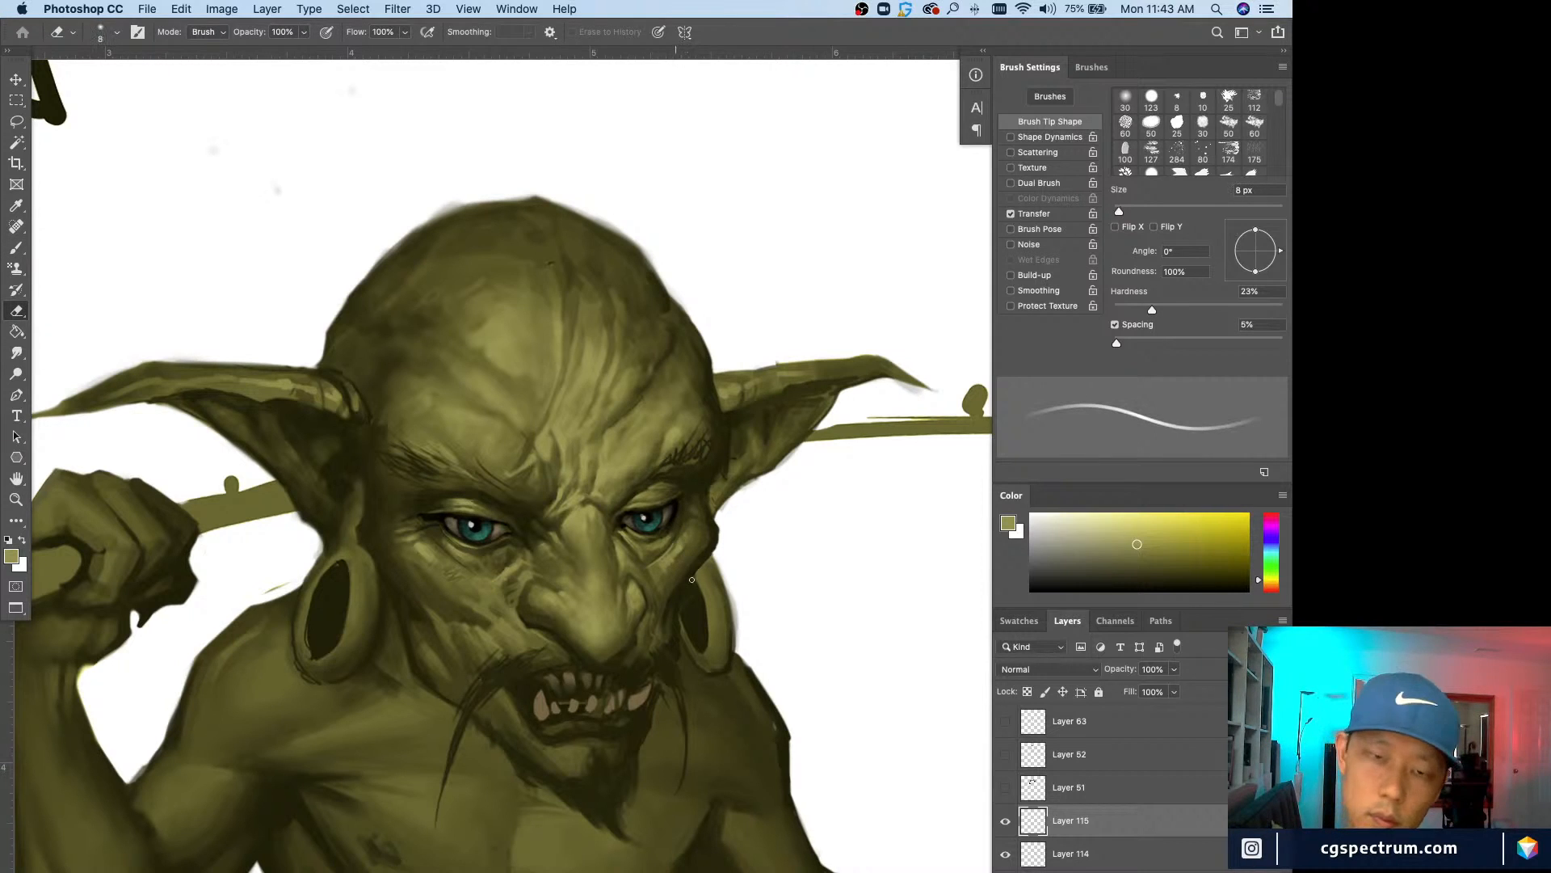
key("b")
left_click(656, 555, "alt")
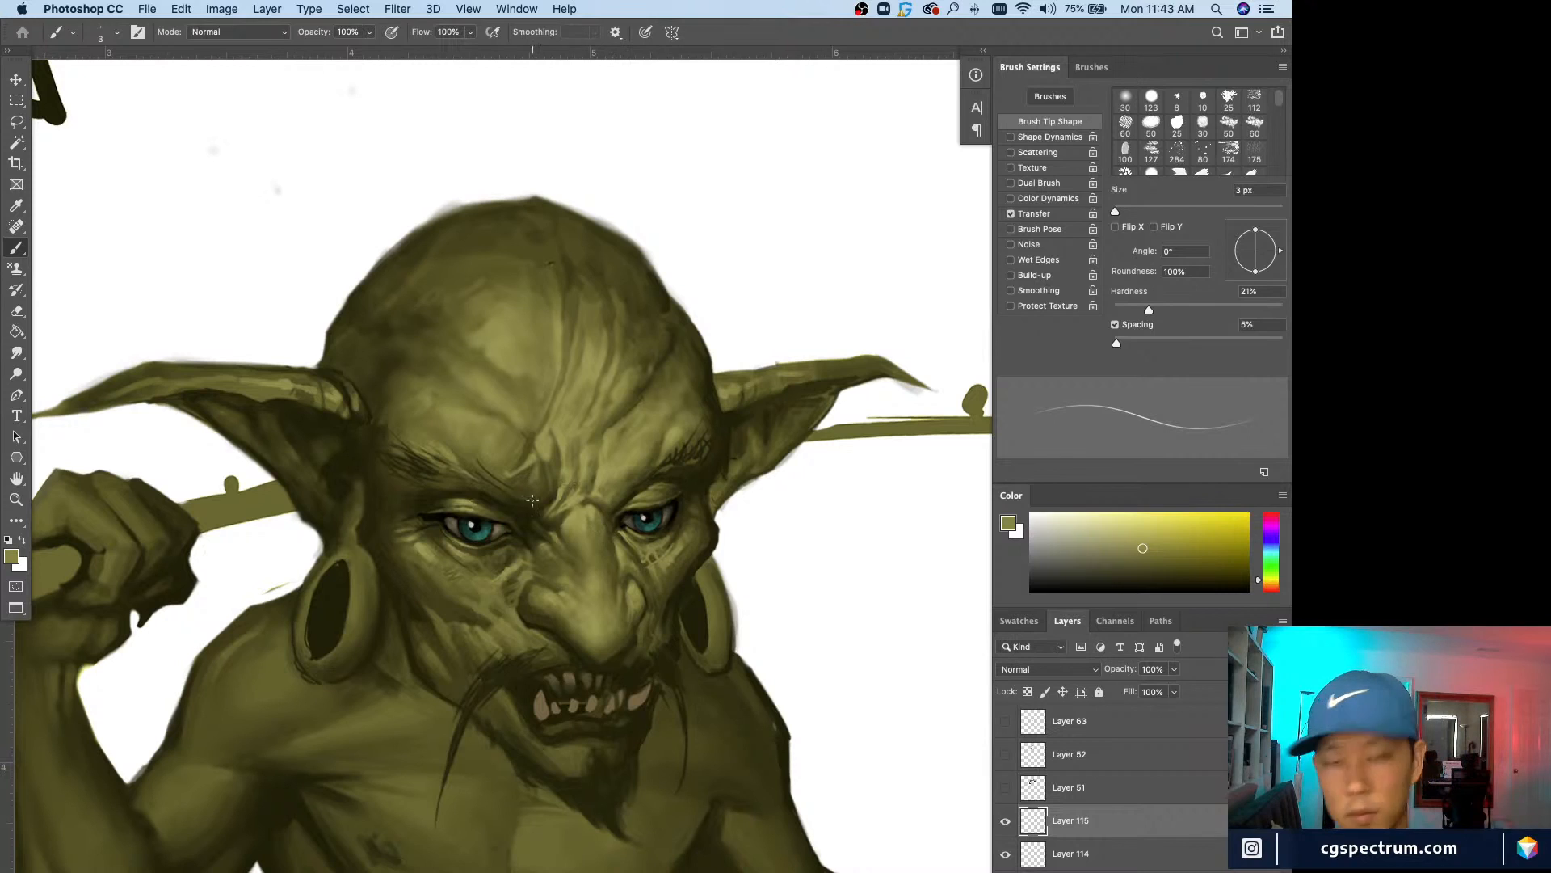
Step: Brighten the stretched earlobe nearer the raised fist with a 5 to 7 px olive brush and soften it with an 8 px eraser
key("bracketright")
key("bracketright")
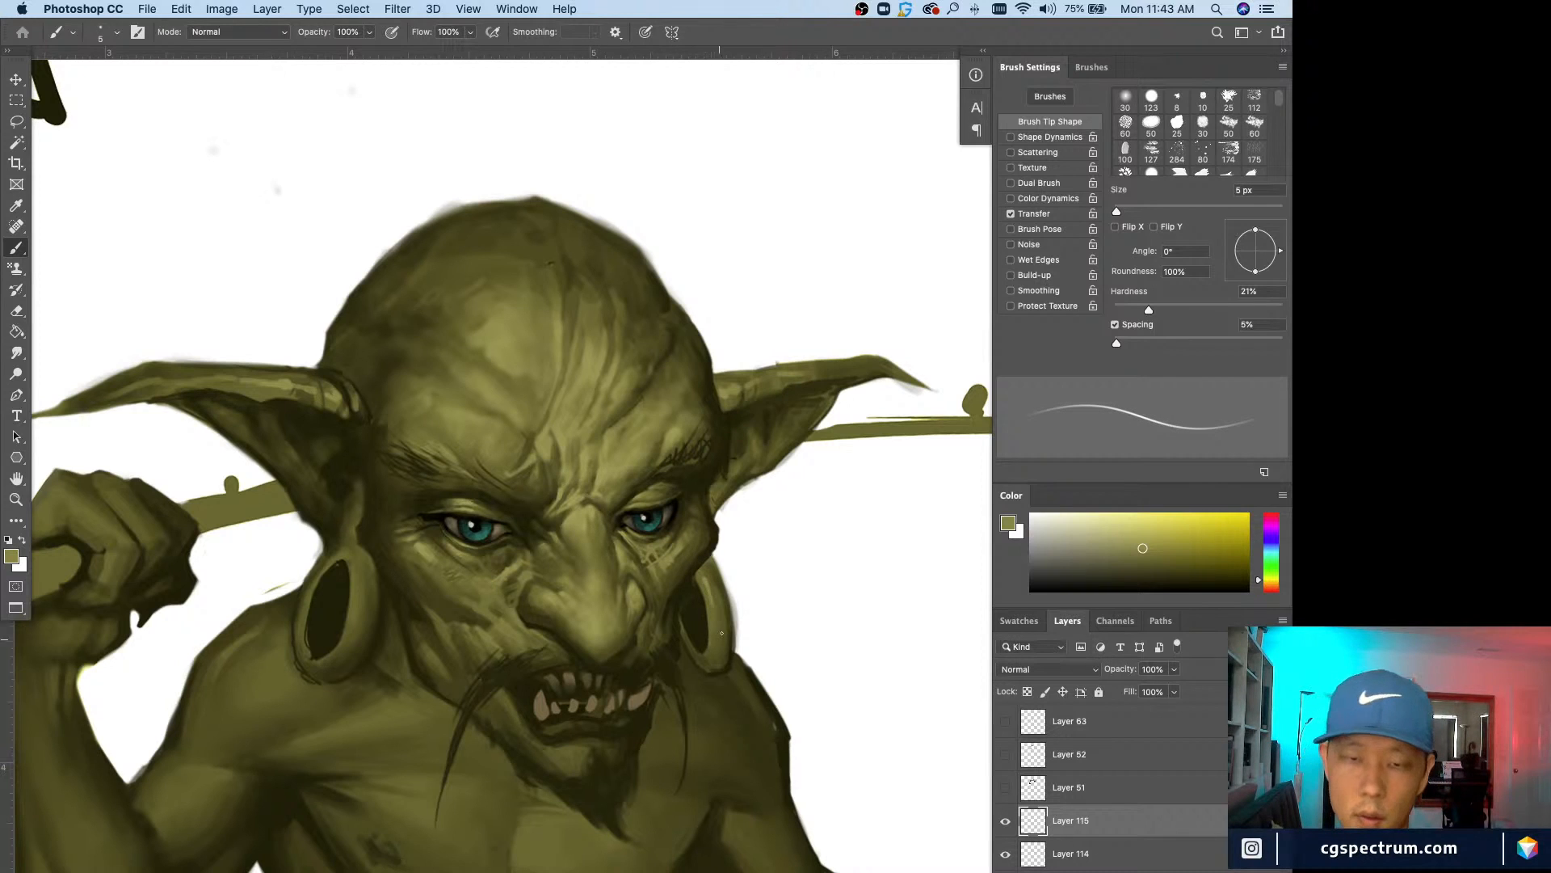
key("bracketright")
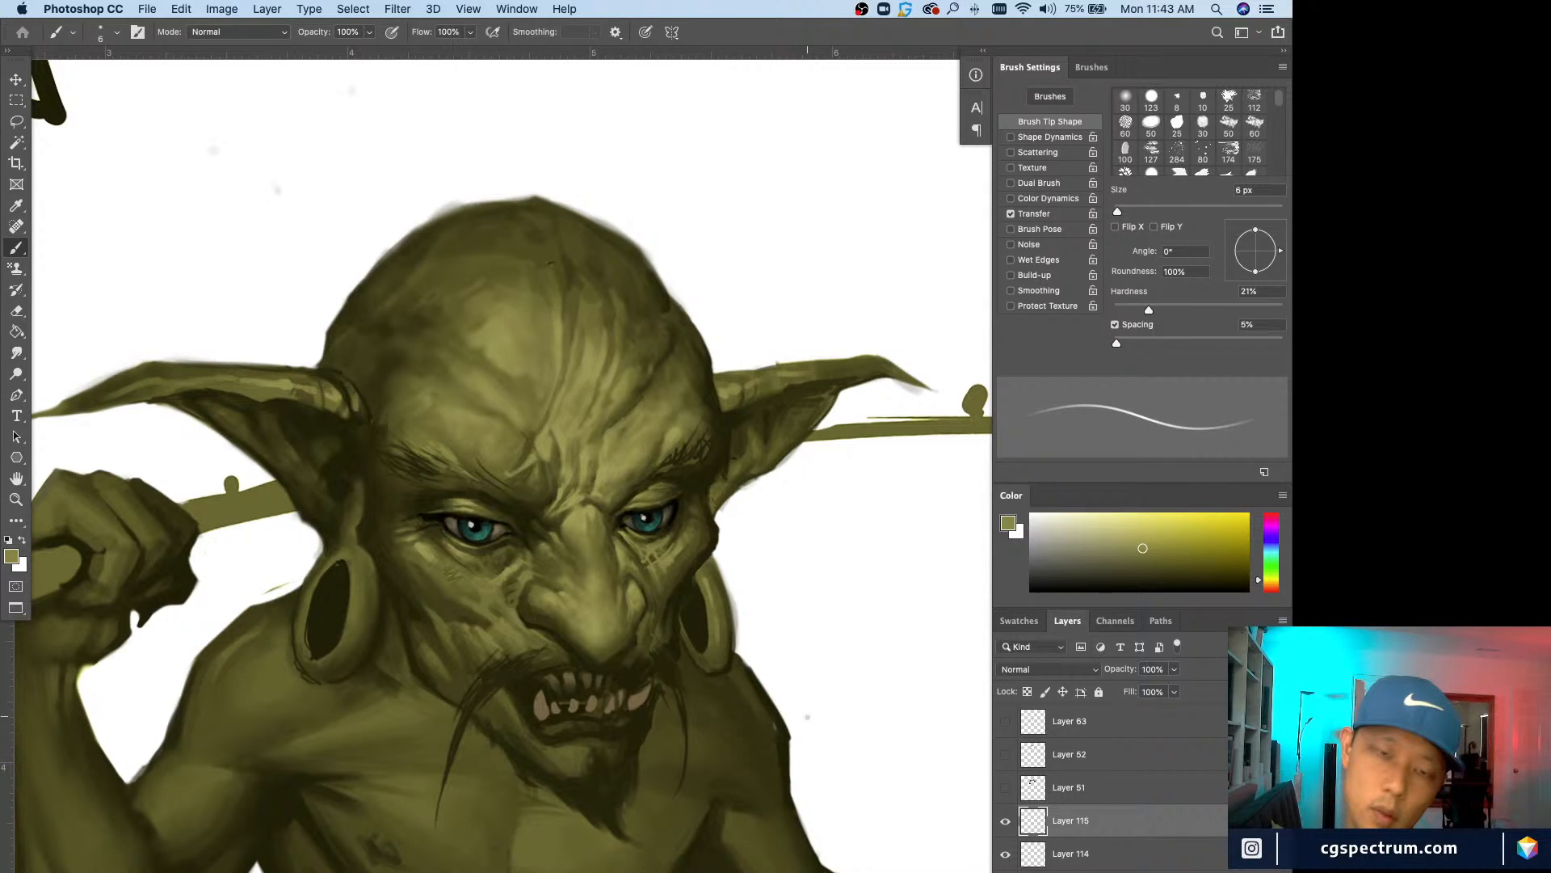
key("bracketright")
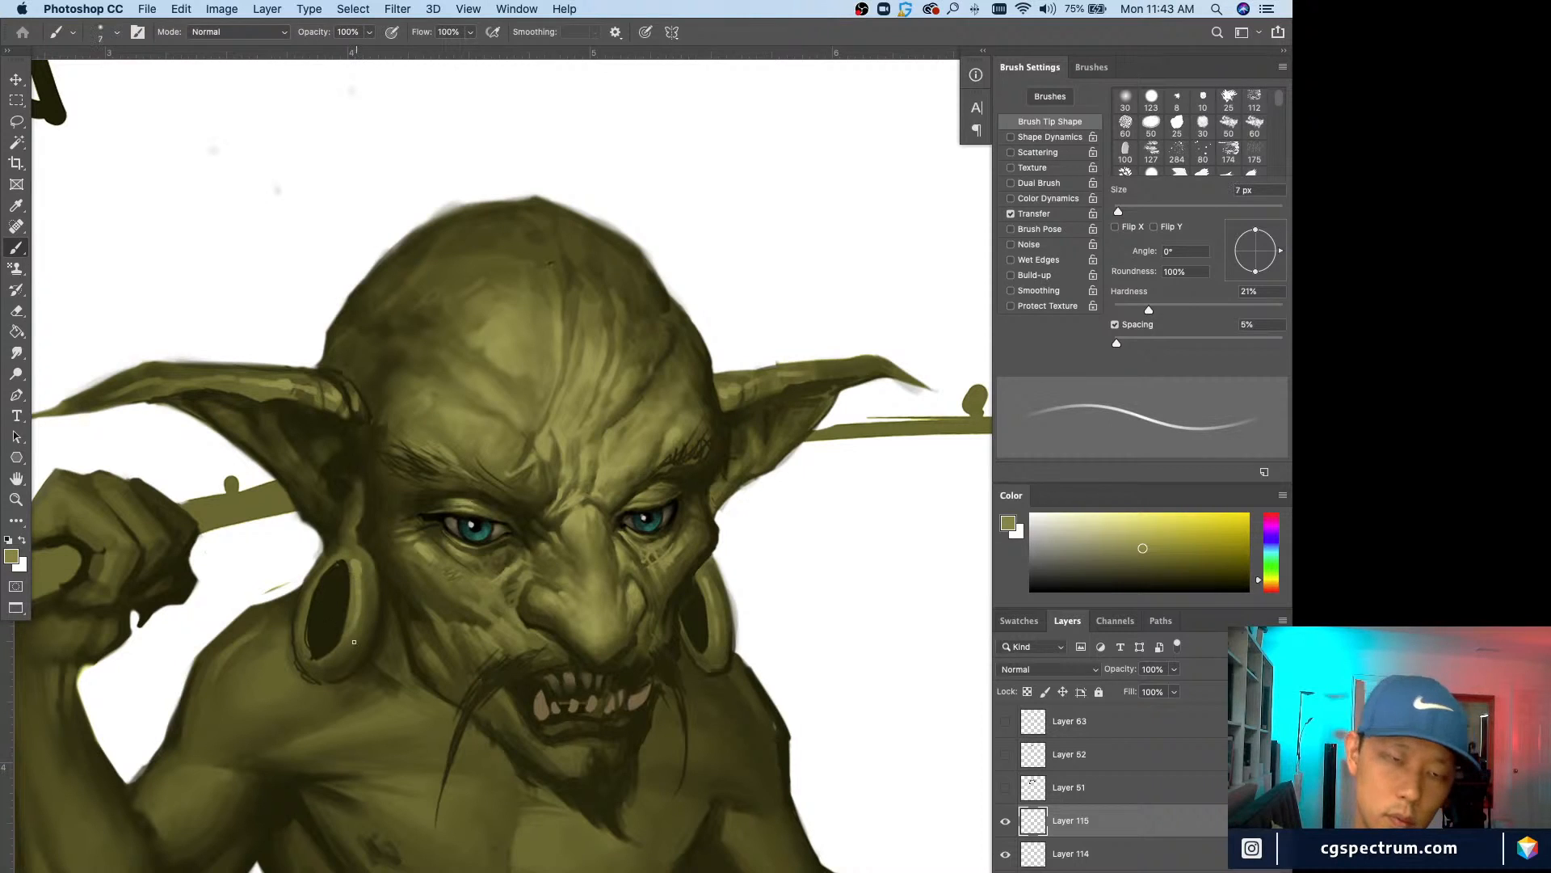
key("bracketleft")
key("bracketleft")
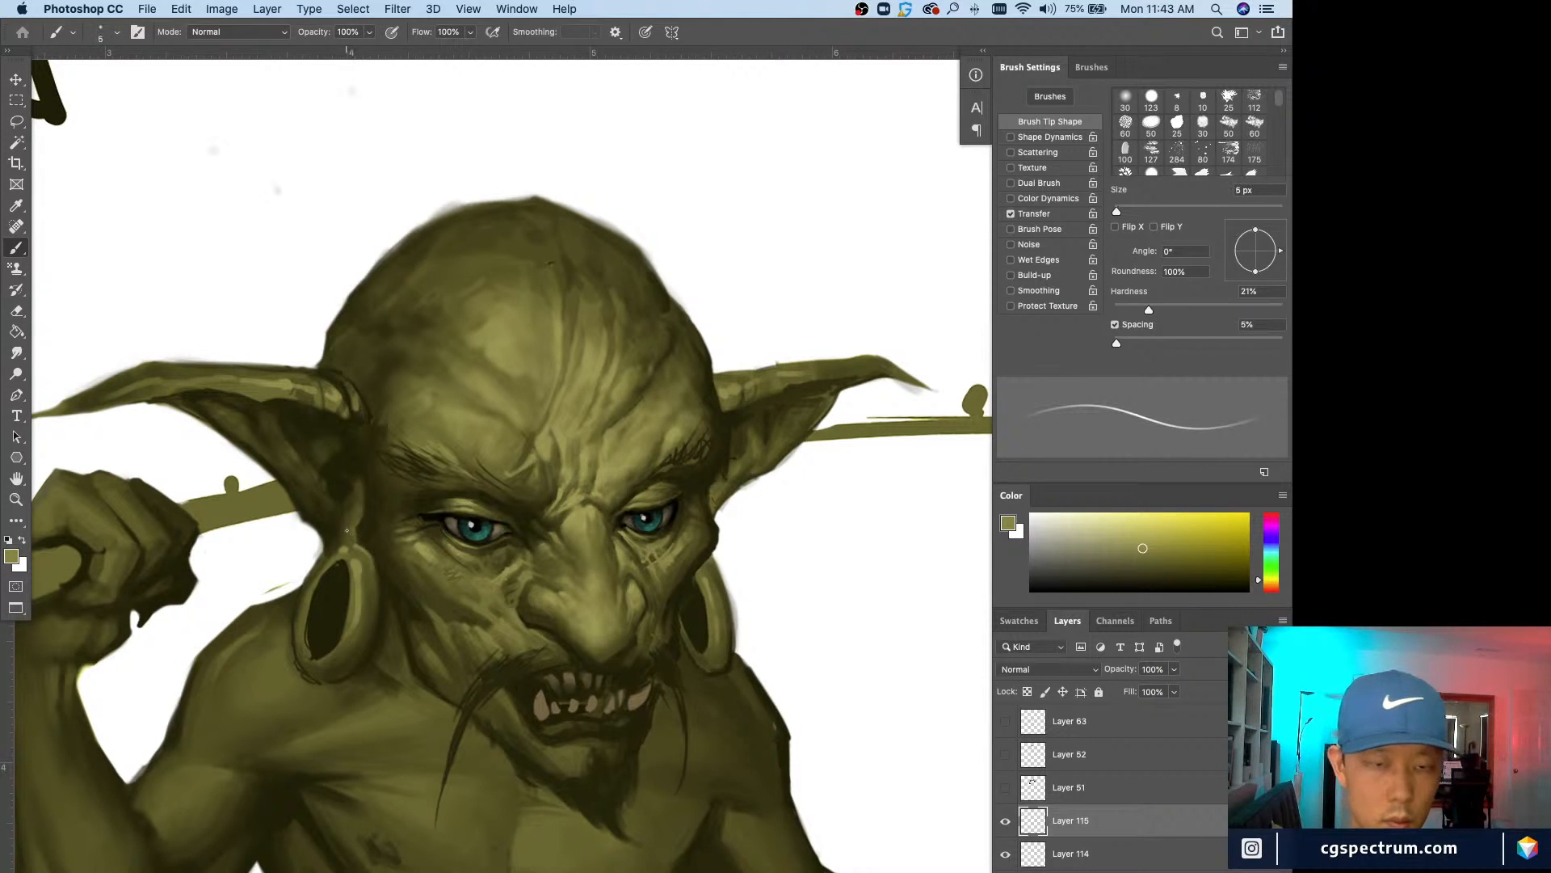
scroll(364, 696, "down", 1)
scroll(363, 696, "left", 2)
key("e")
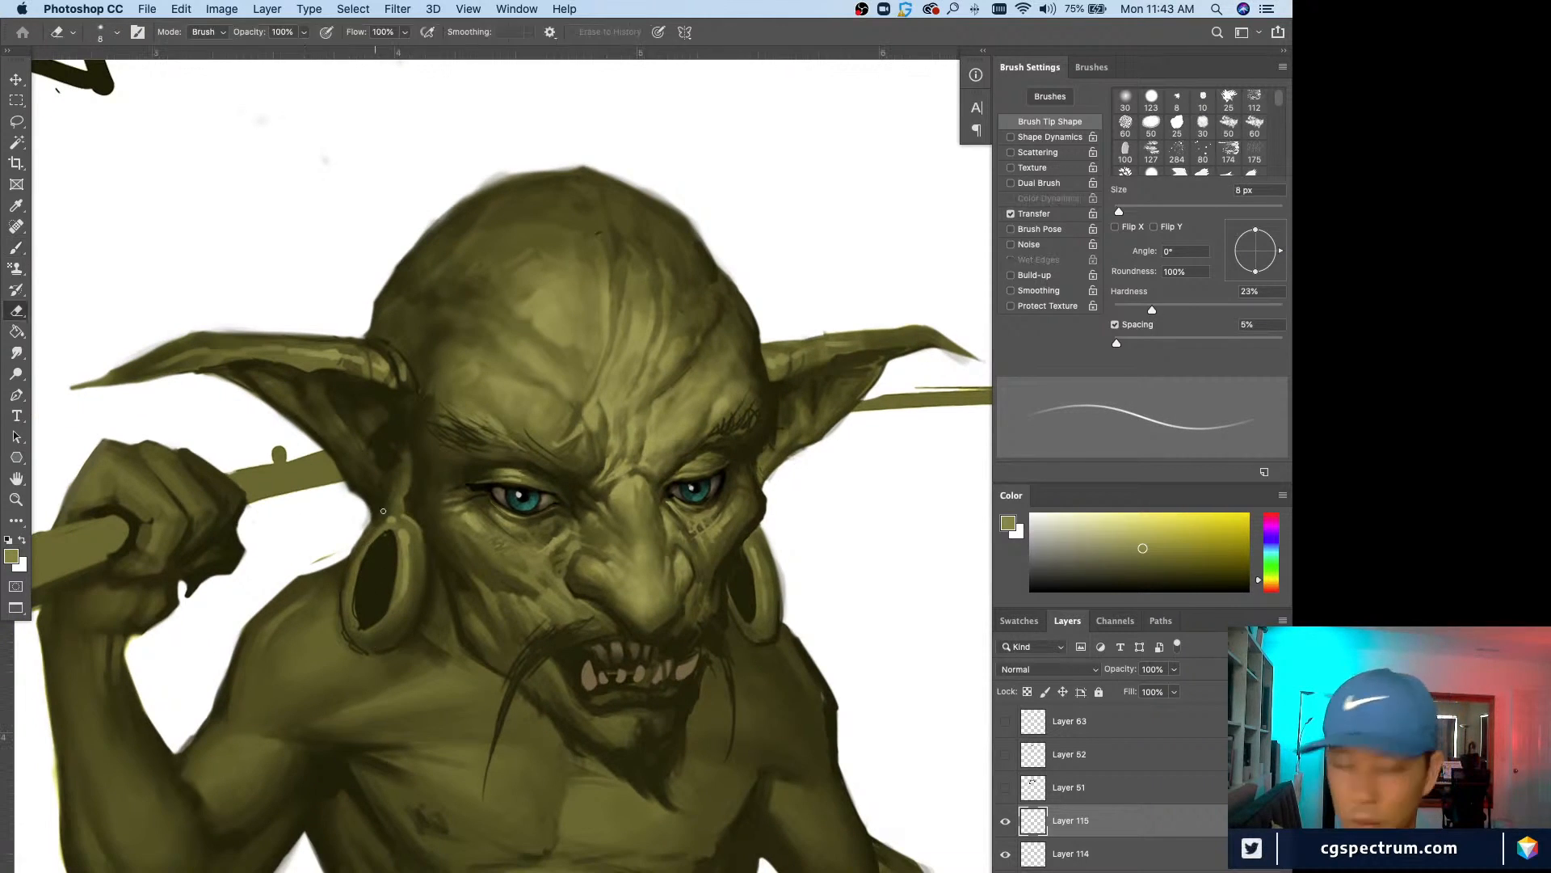
key("b")
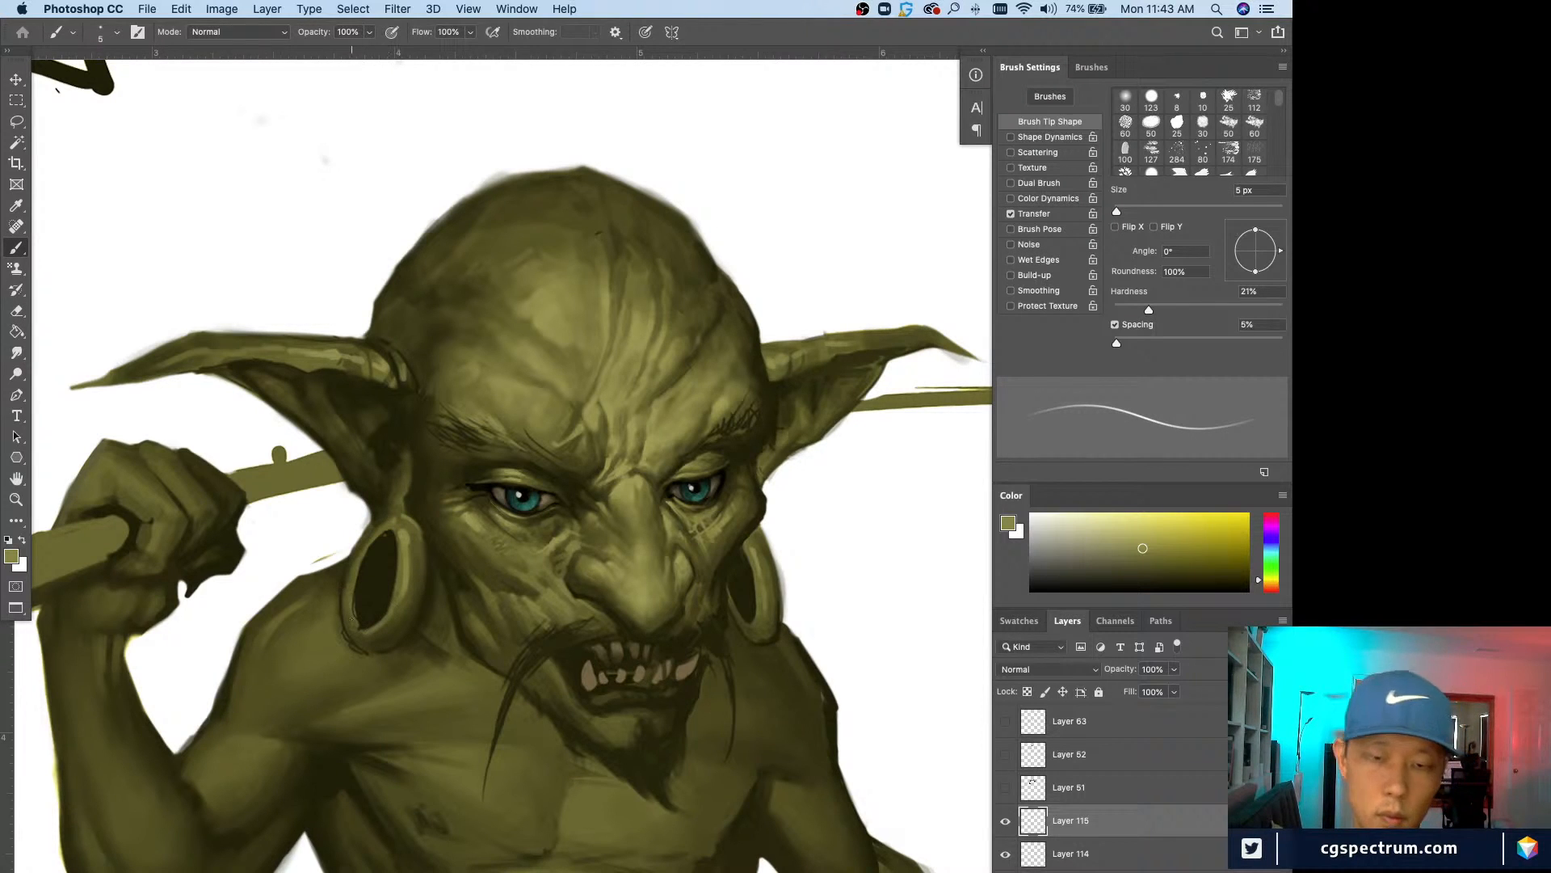
Step: Touch up the lower cheek and the jaw beside the moustache with sampled mid and darker olives and a 6 to 8 px brush
key("super+minus")
key("super+equal")
left_click(563, 592, "alt")
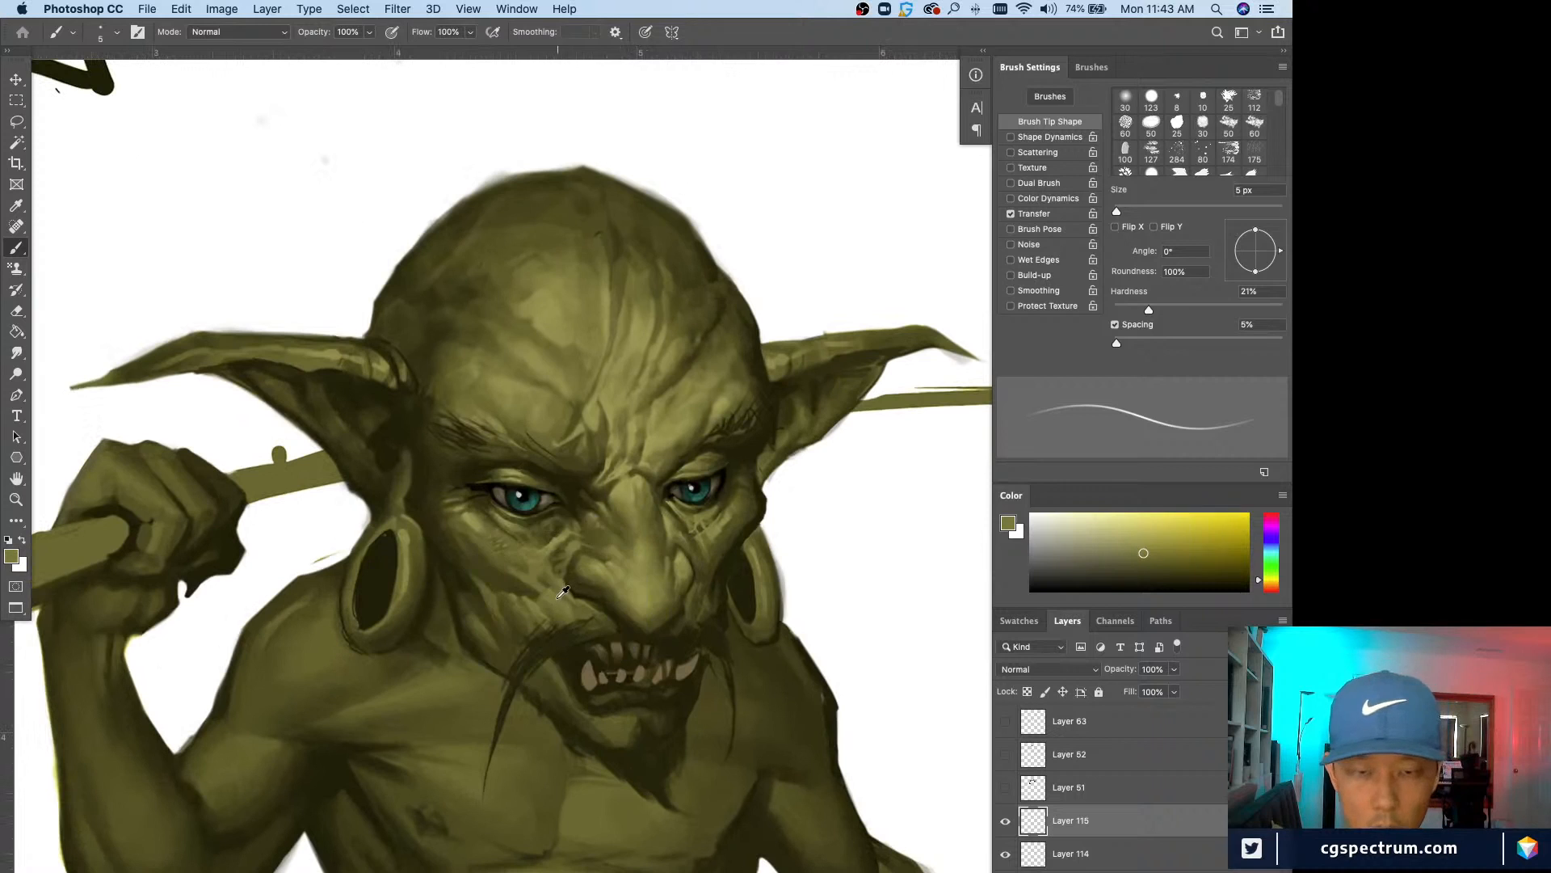
key("bracketright")
key("bracketright")
key("bracketright")
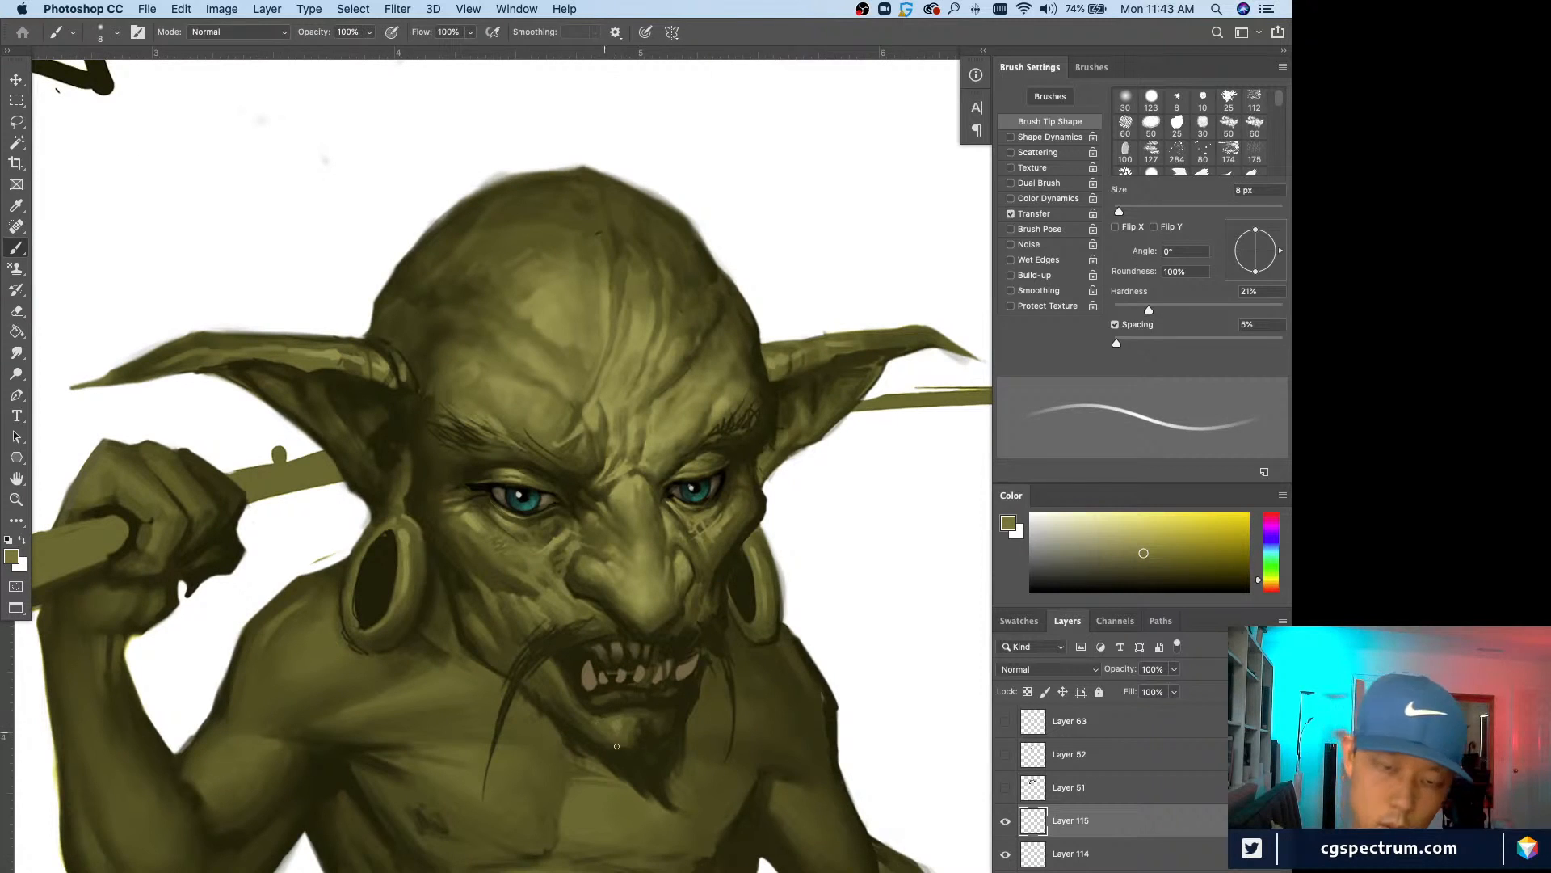
key("bracketleft")
key("bracketleft")
left_click(529, 670, "alt")
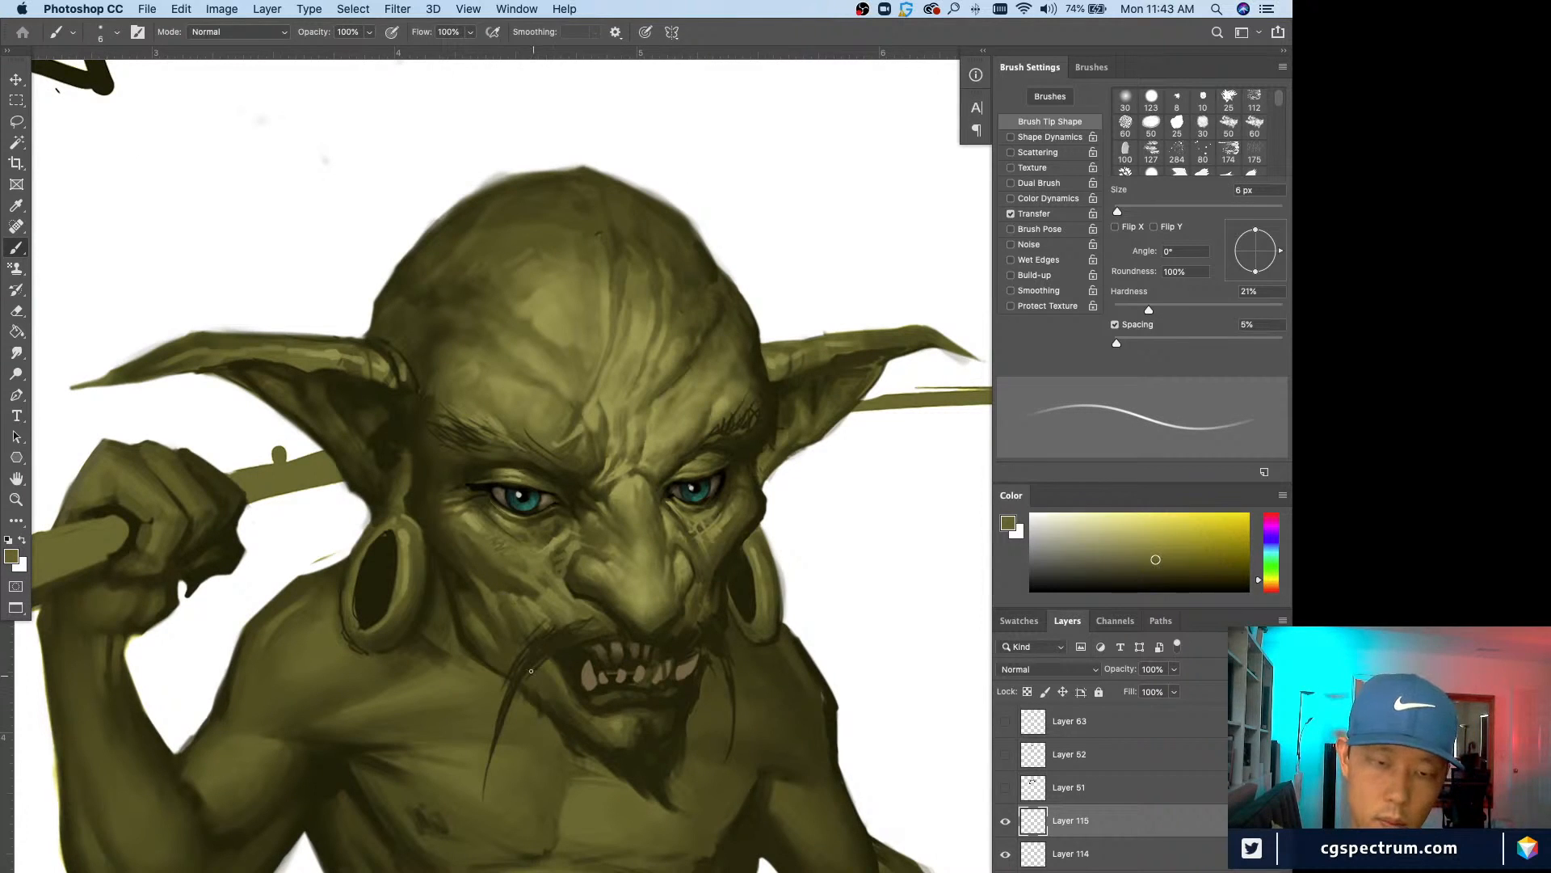
Step: Examine how the face detailing reads against the goblin's whole upper body
key("super+minus")
key("super+minus")
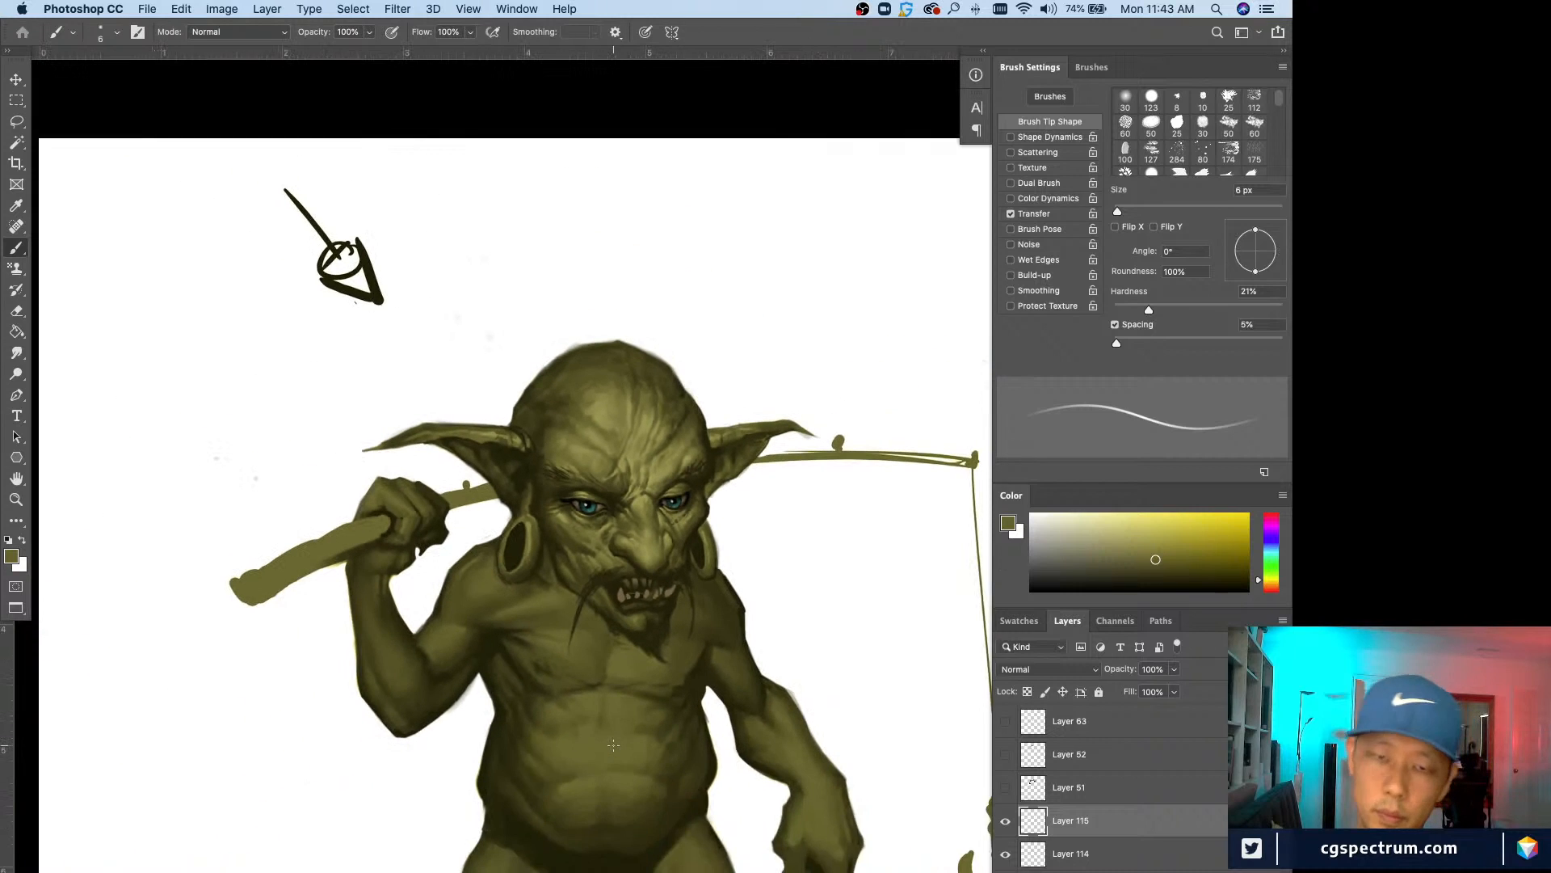
key("super+equal")
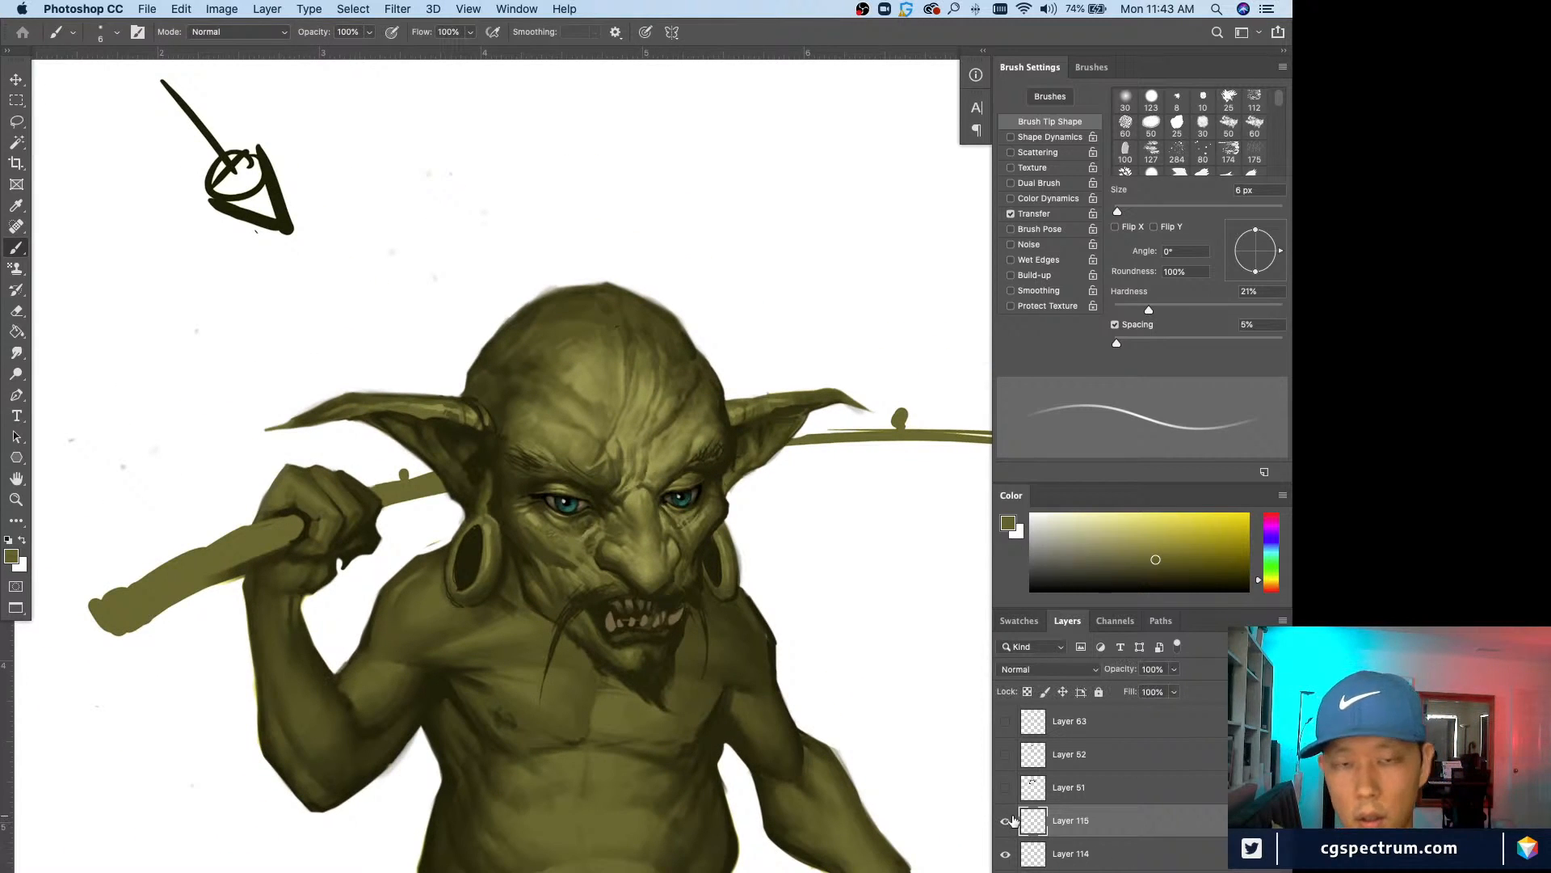
key("super+e")
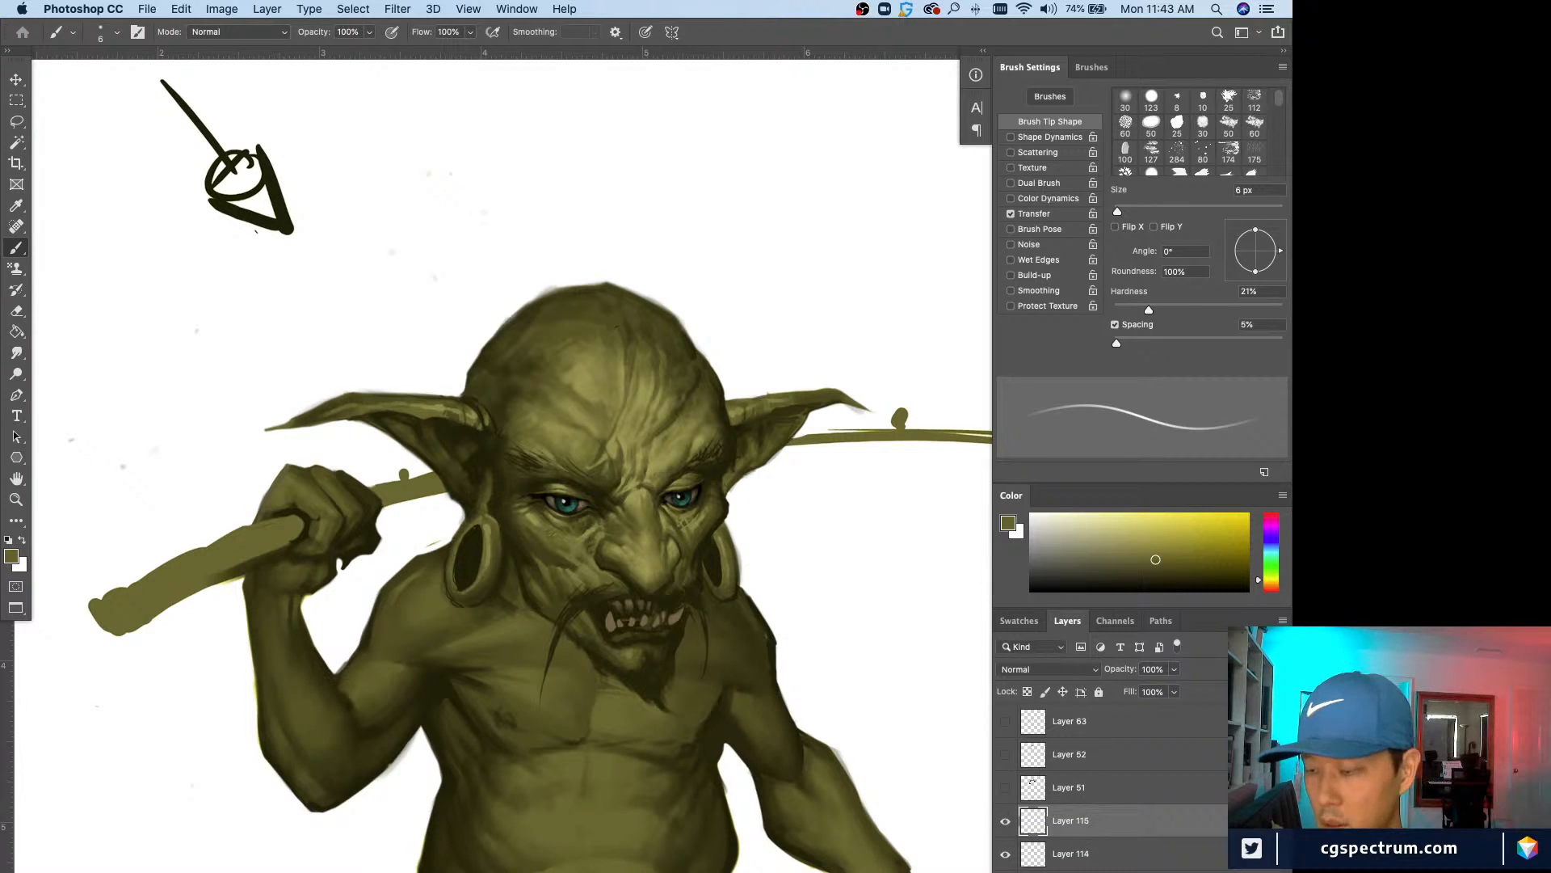
left_click_drag(505, 716, 499, 680)
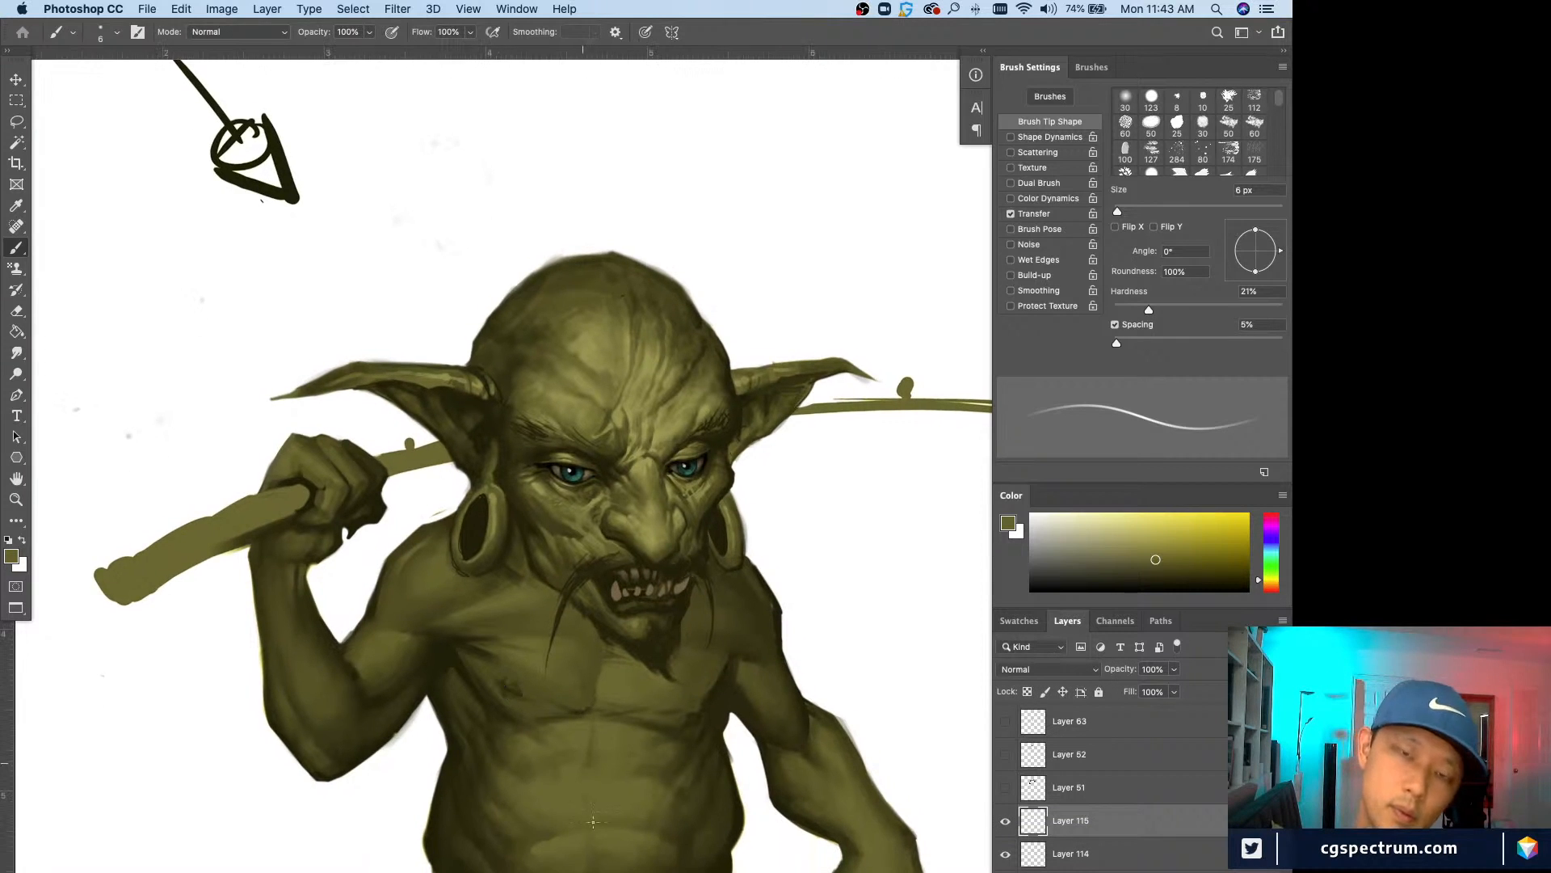
left_click_drag(562, 809, 564, 779)
key("super+minus")
key("super+plus")
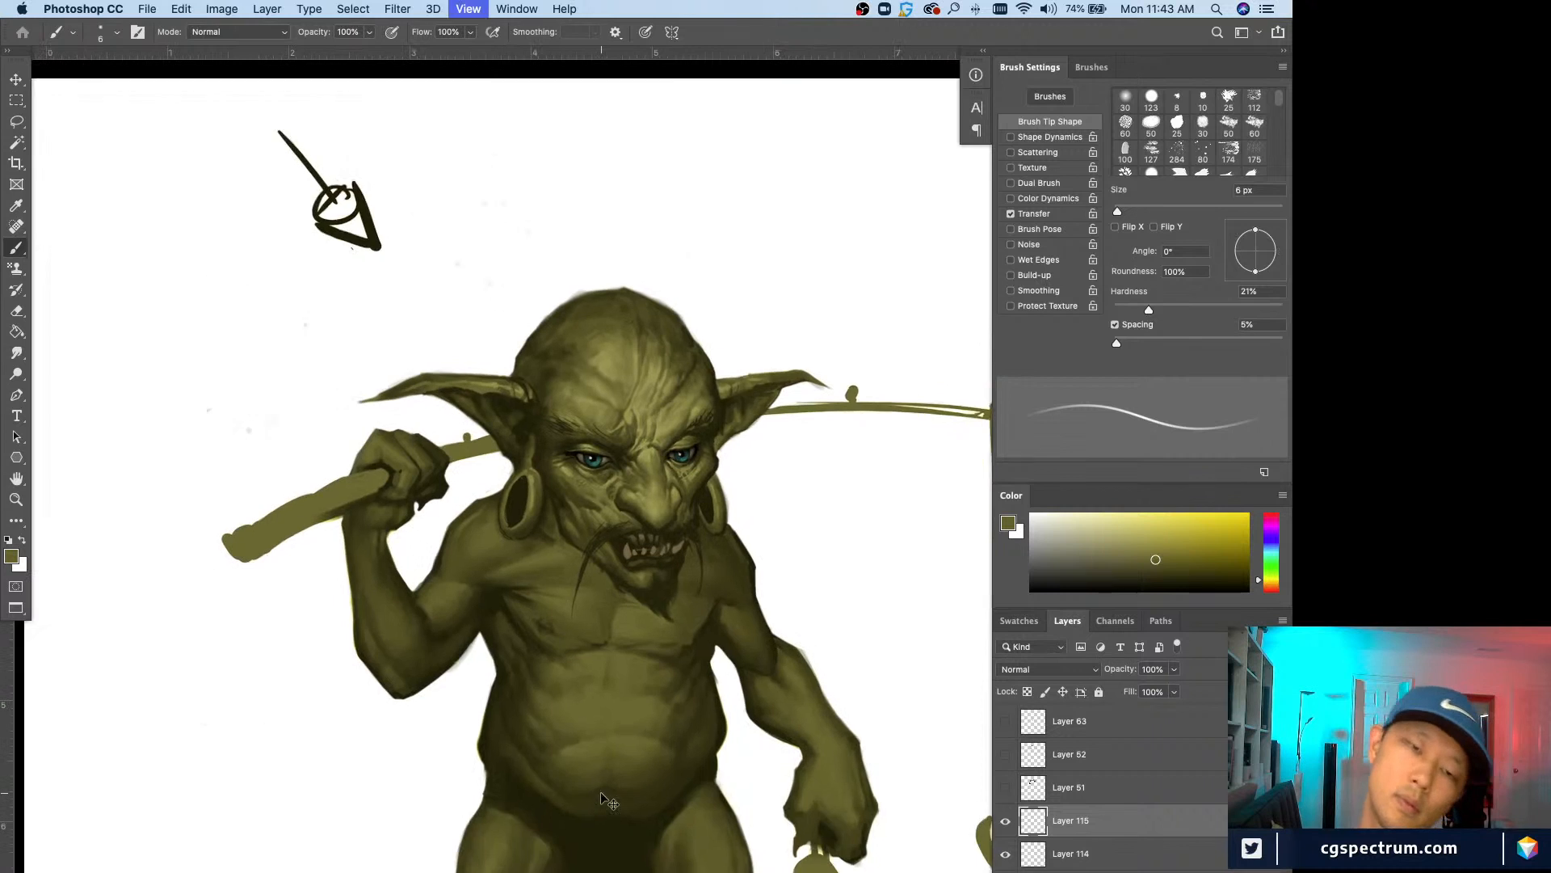
key("super+plus")
Step: Deepen the crease around the nostril farther from the raised fist with sampled dark olives and a 5 to 8 px brush
key("bracketright")
key("bracketright")
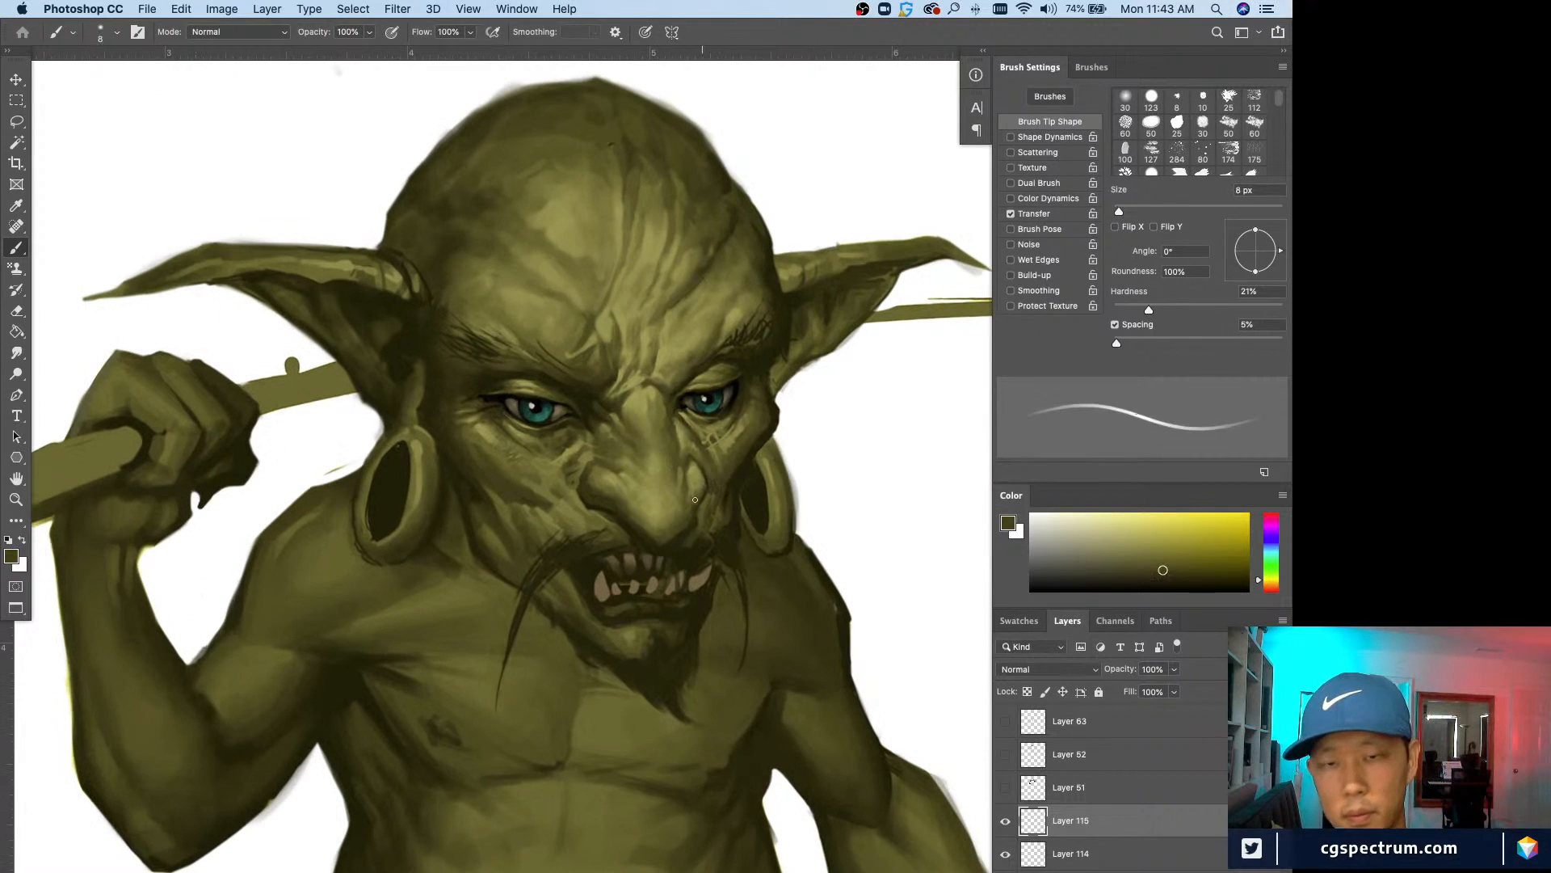
key("bracketleft")
key("bracketleft")
left_click(701, 472, "alt")
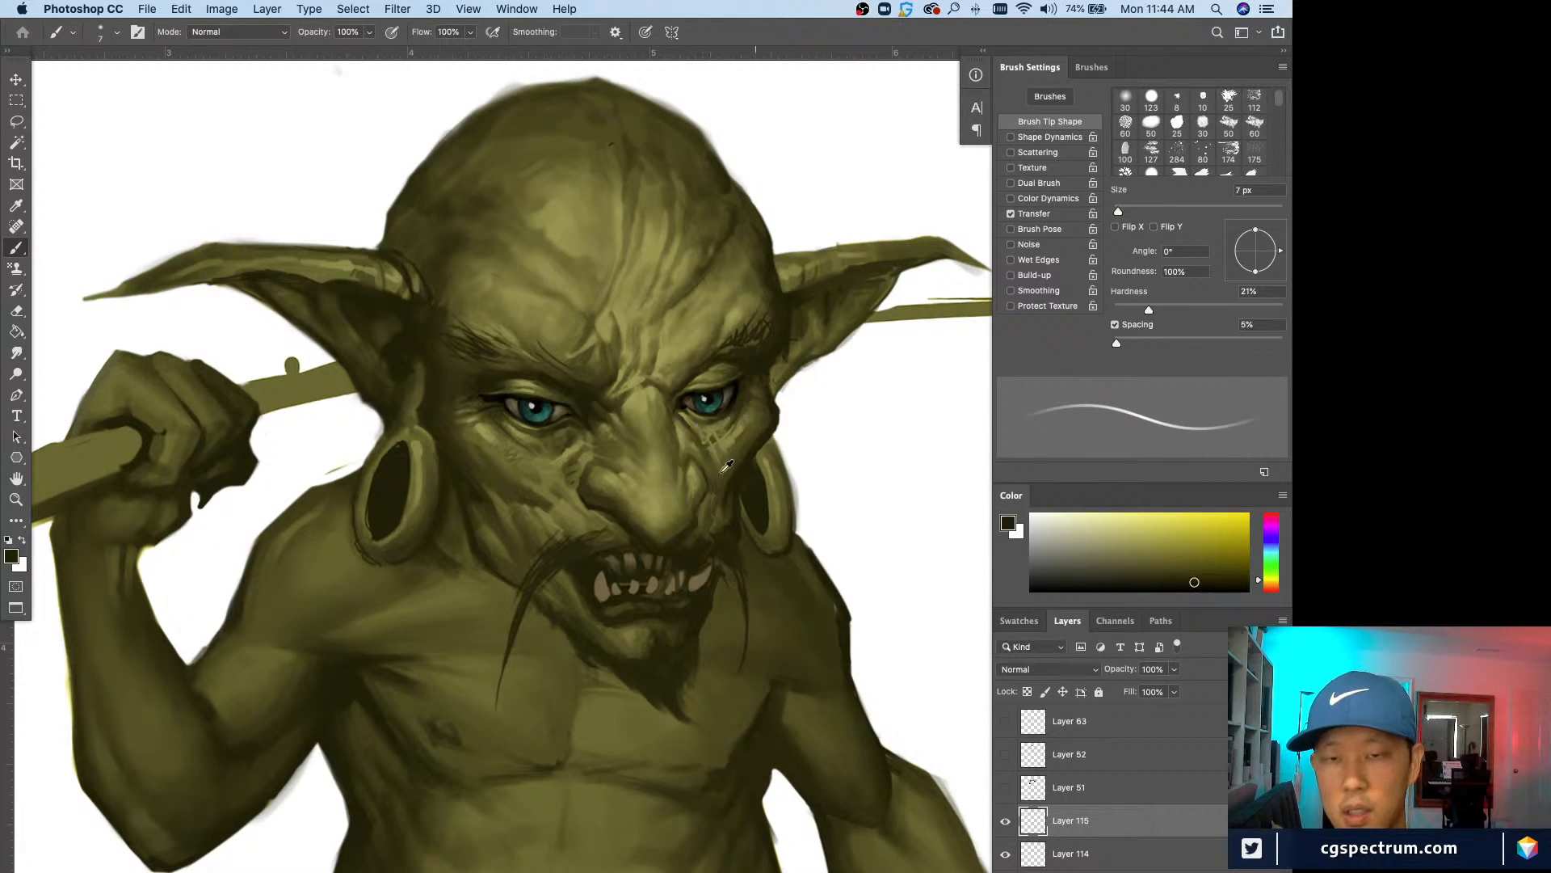
left_click_drag(702, 470, 700, 483)
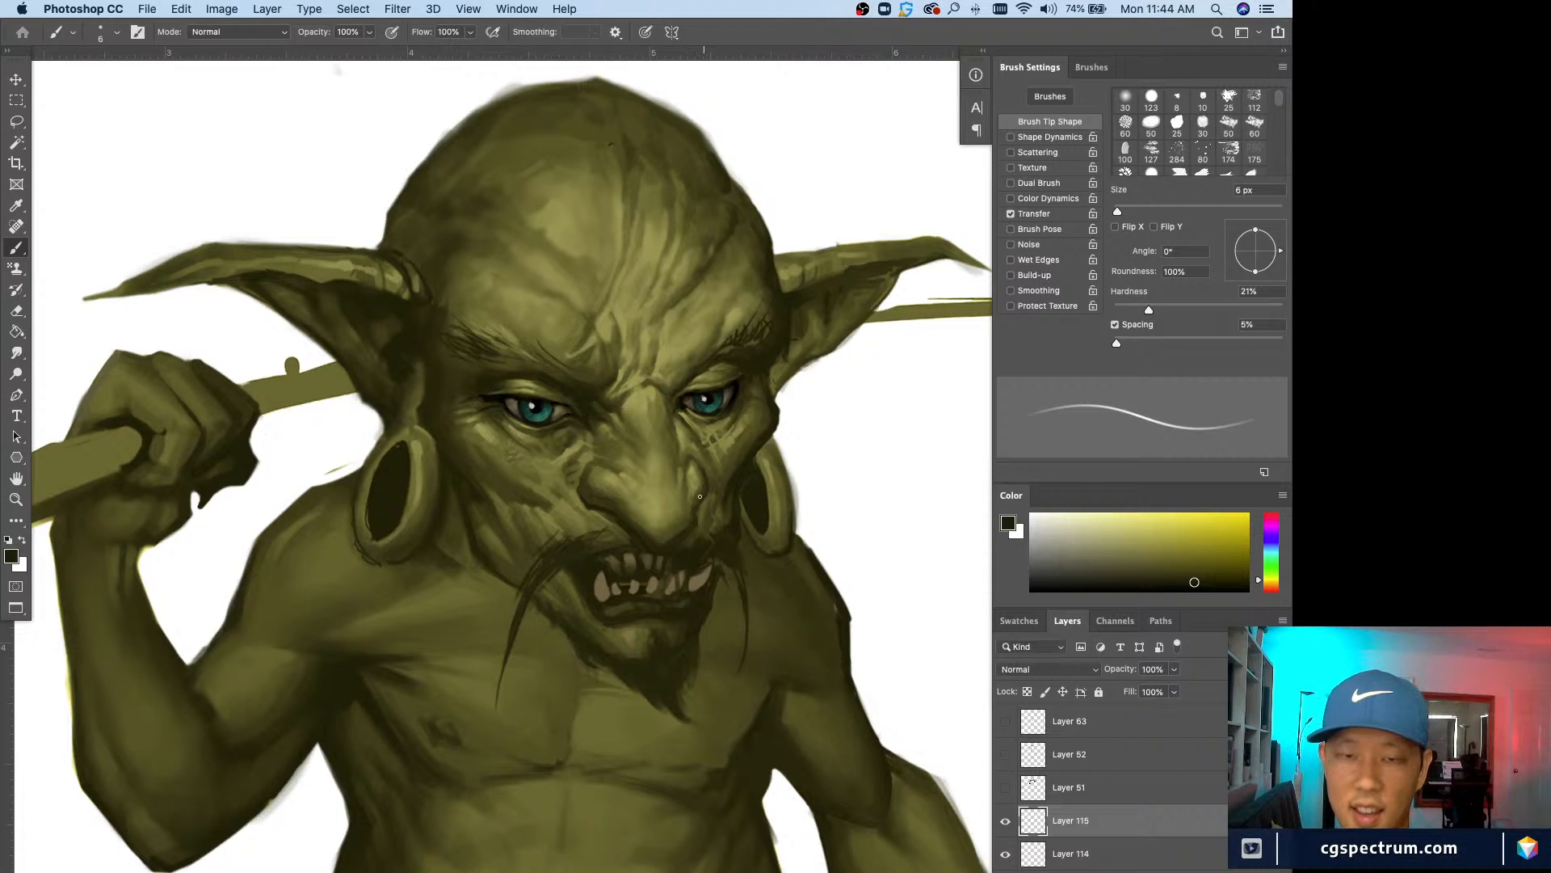
key("bracketleft")
left_click(702, 509, "alt")
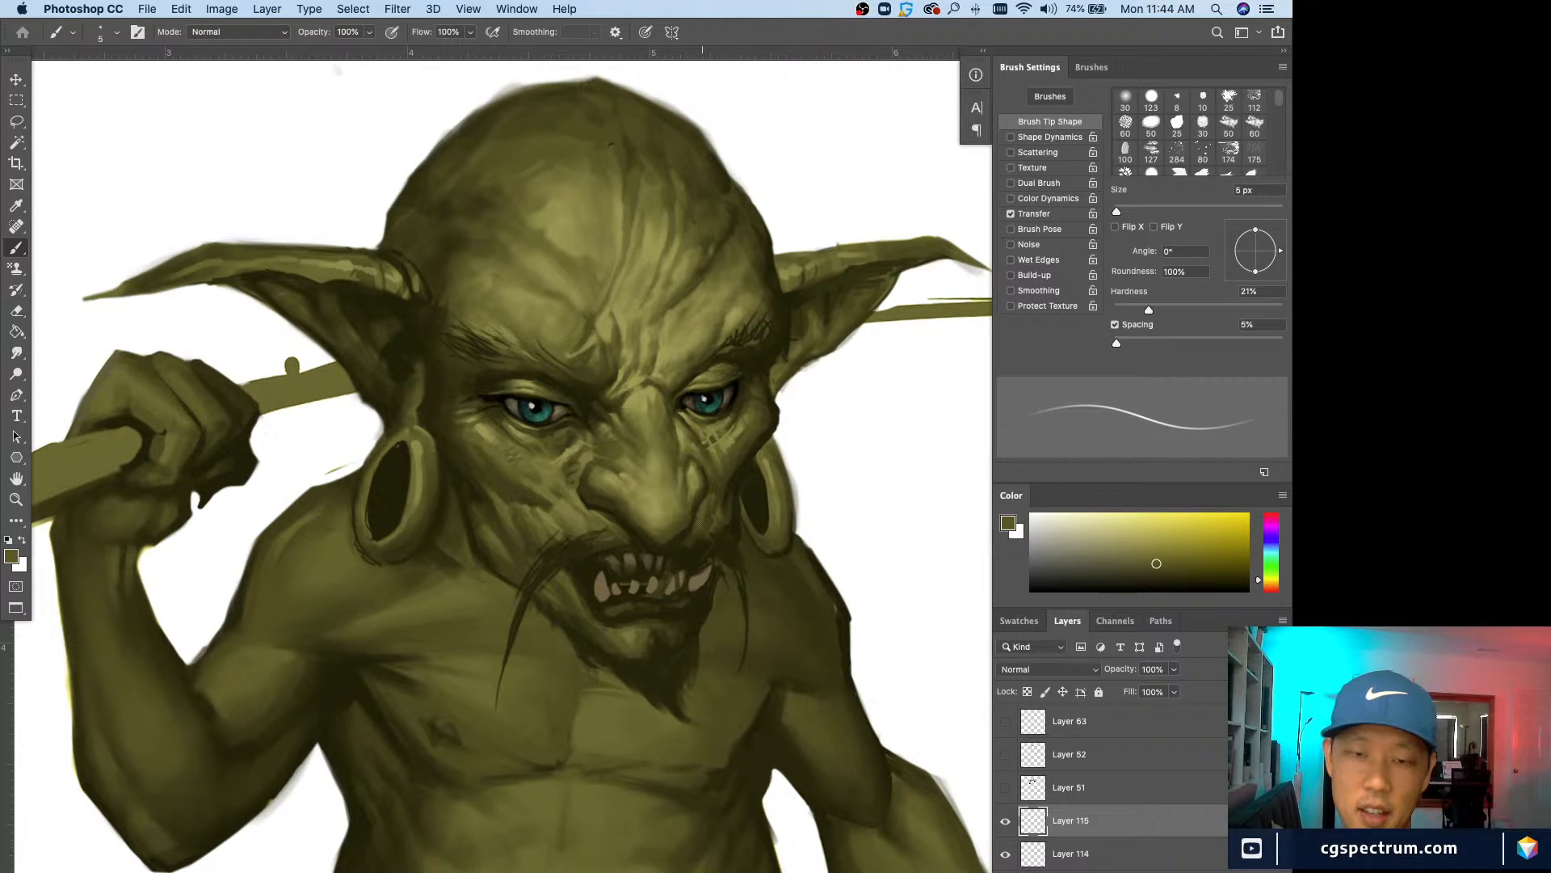
Step: Start a highlight on the shoulder of the raised arm with light olive sampled from the nose and a 7 px brush
scroll(657, 512, "down", 1)
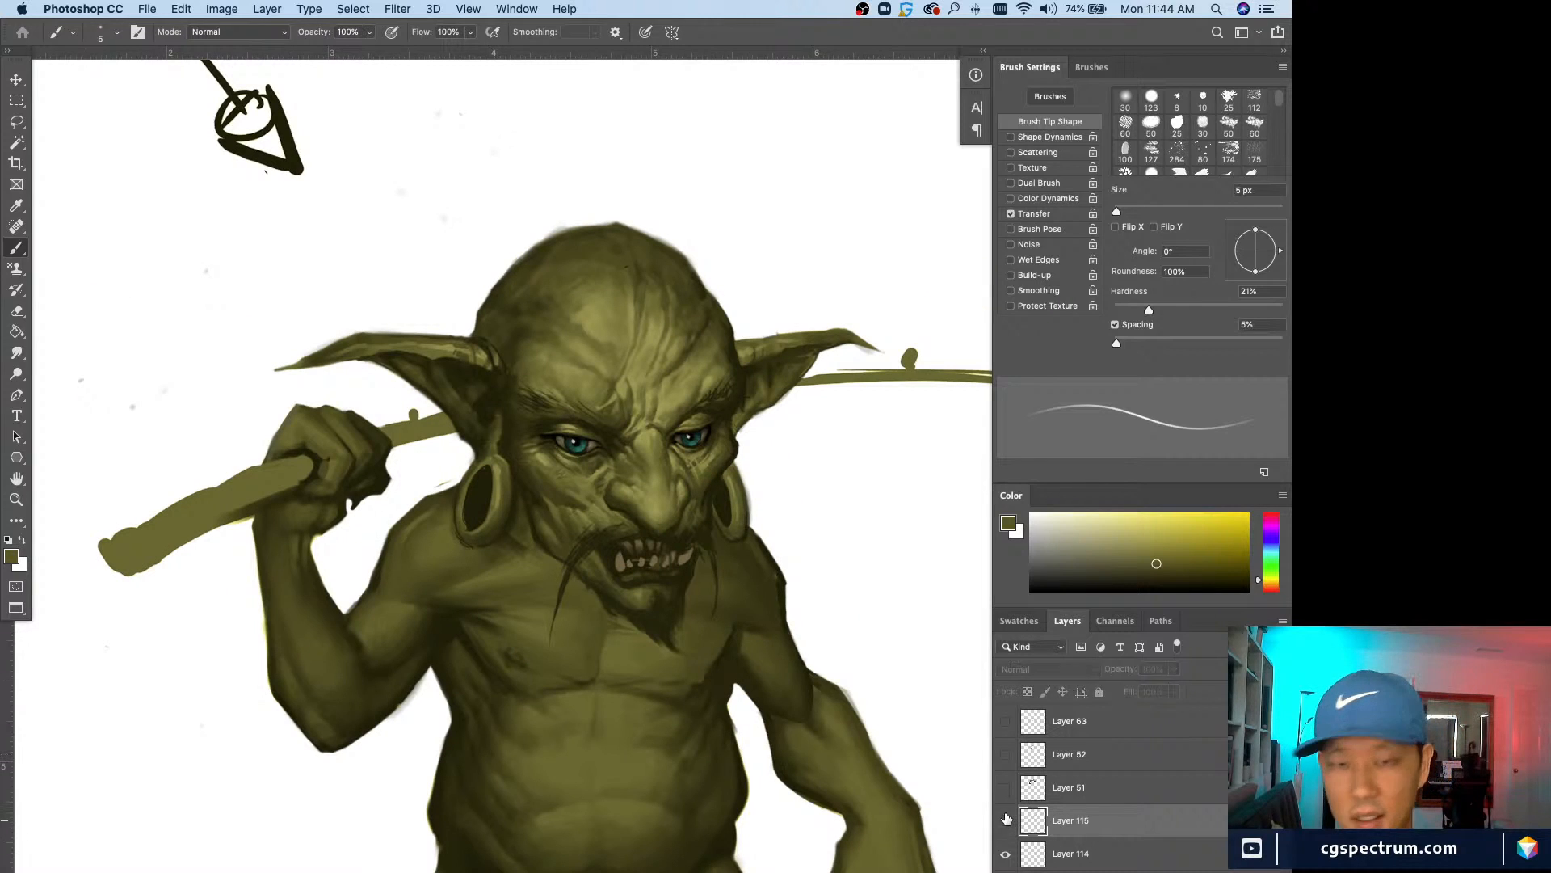
key("super+e")
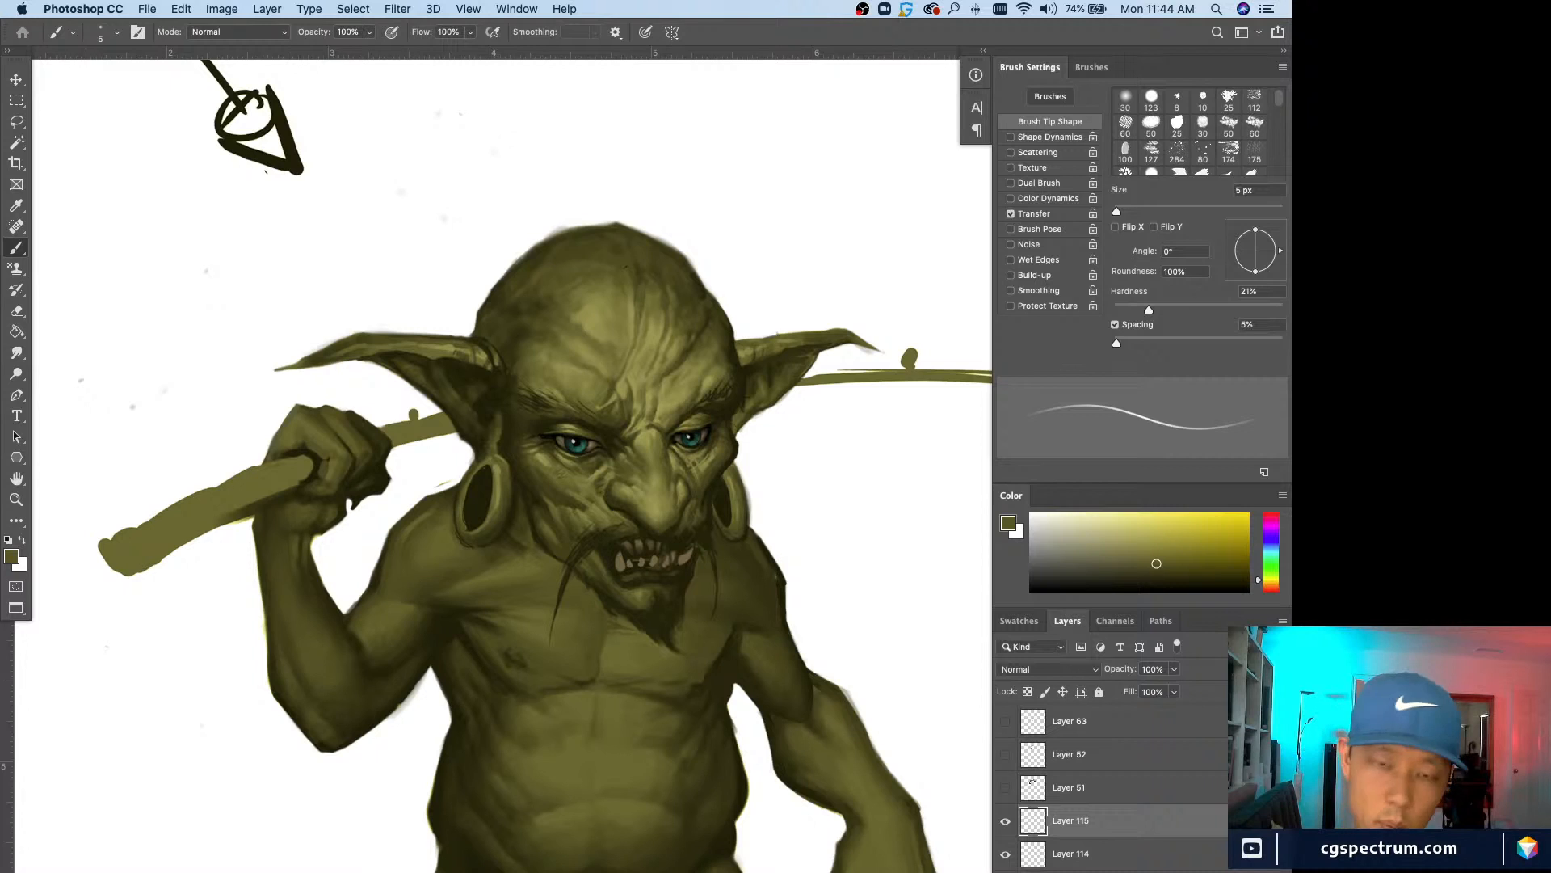
left_click_drag(517, 787, 508, 713)
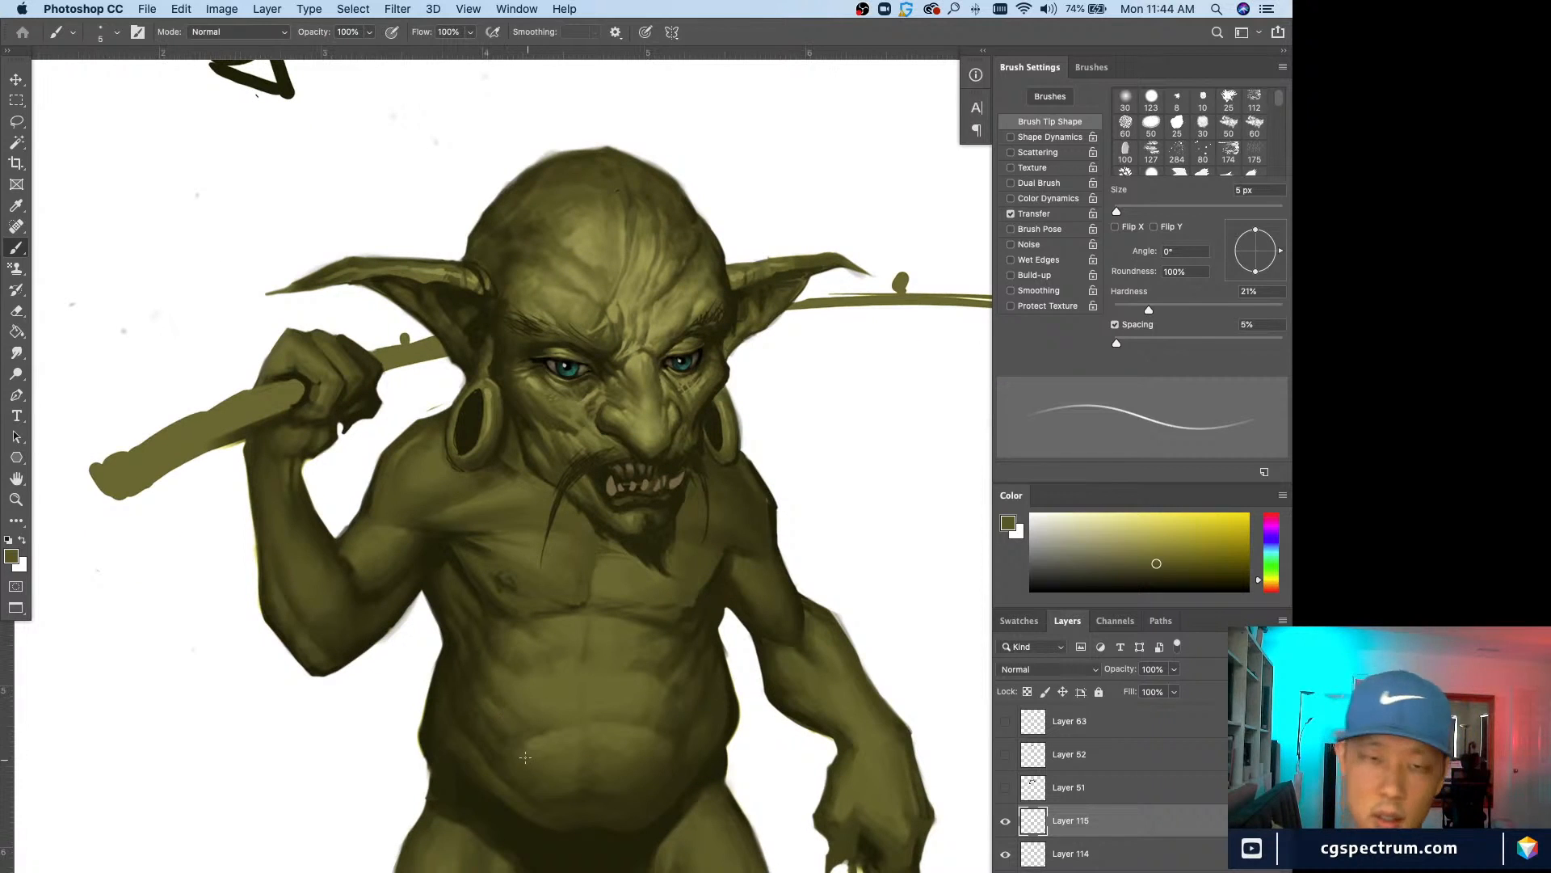
scroll(526, 751, "up", 2)
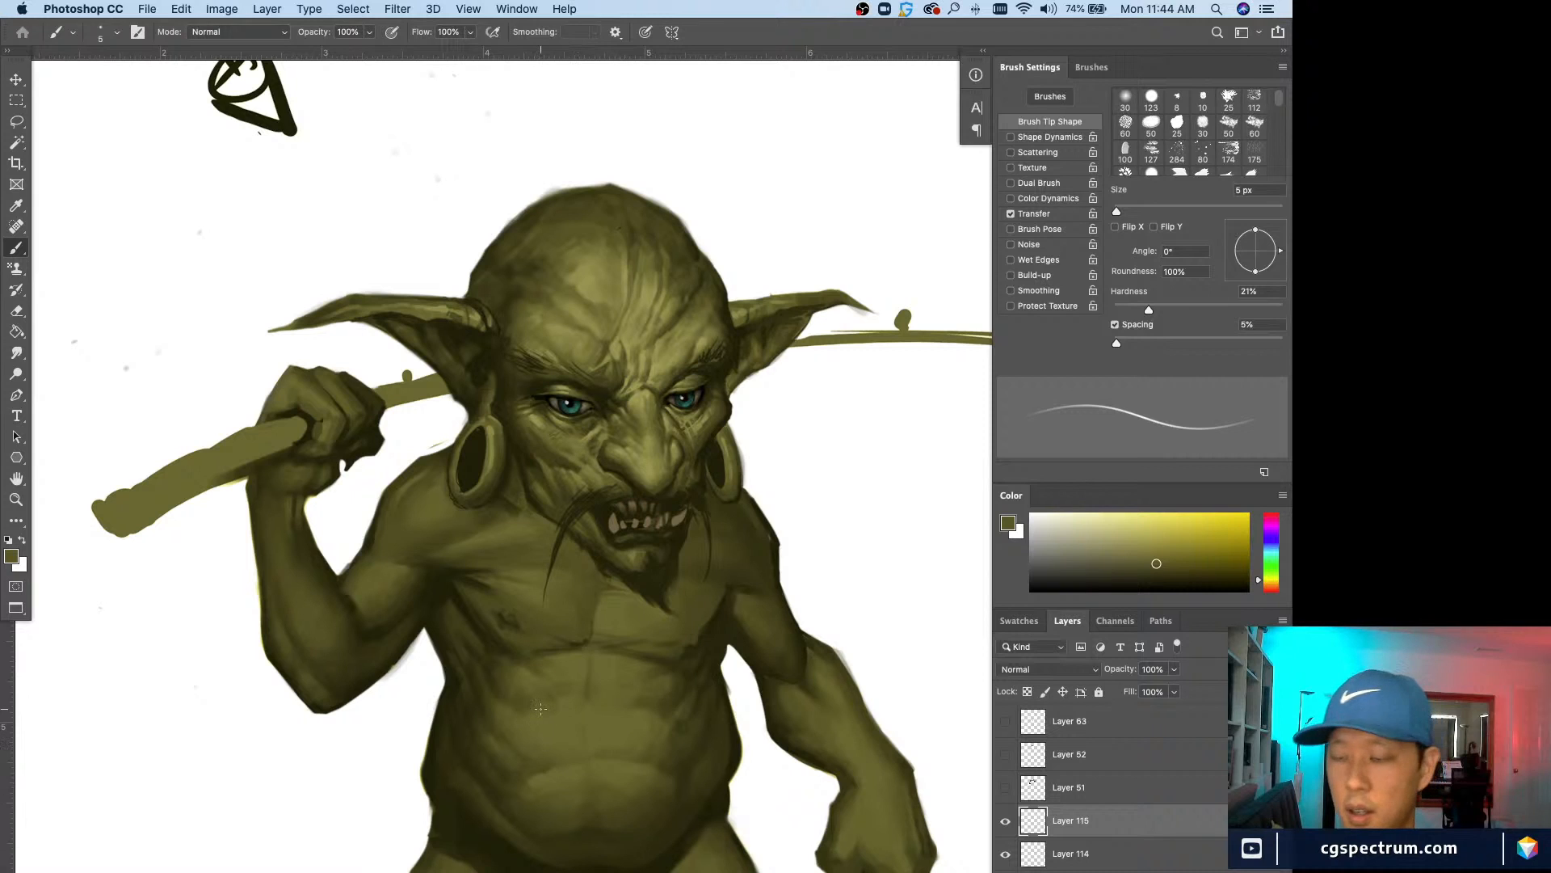
scroll(549, 792, "down", 2)
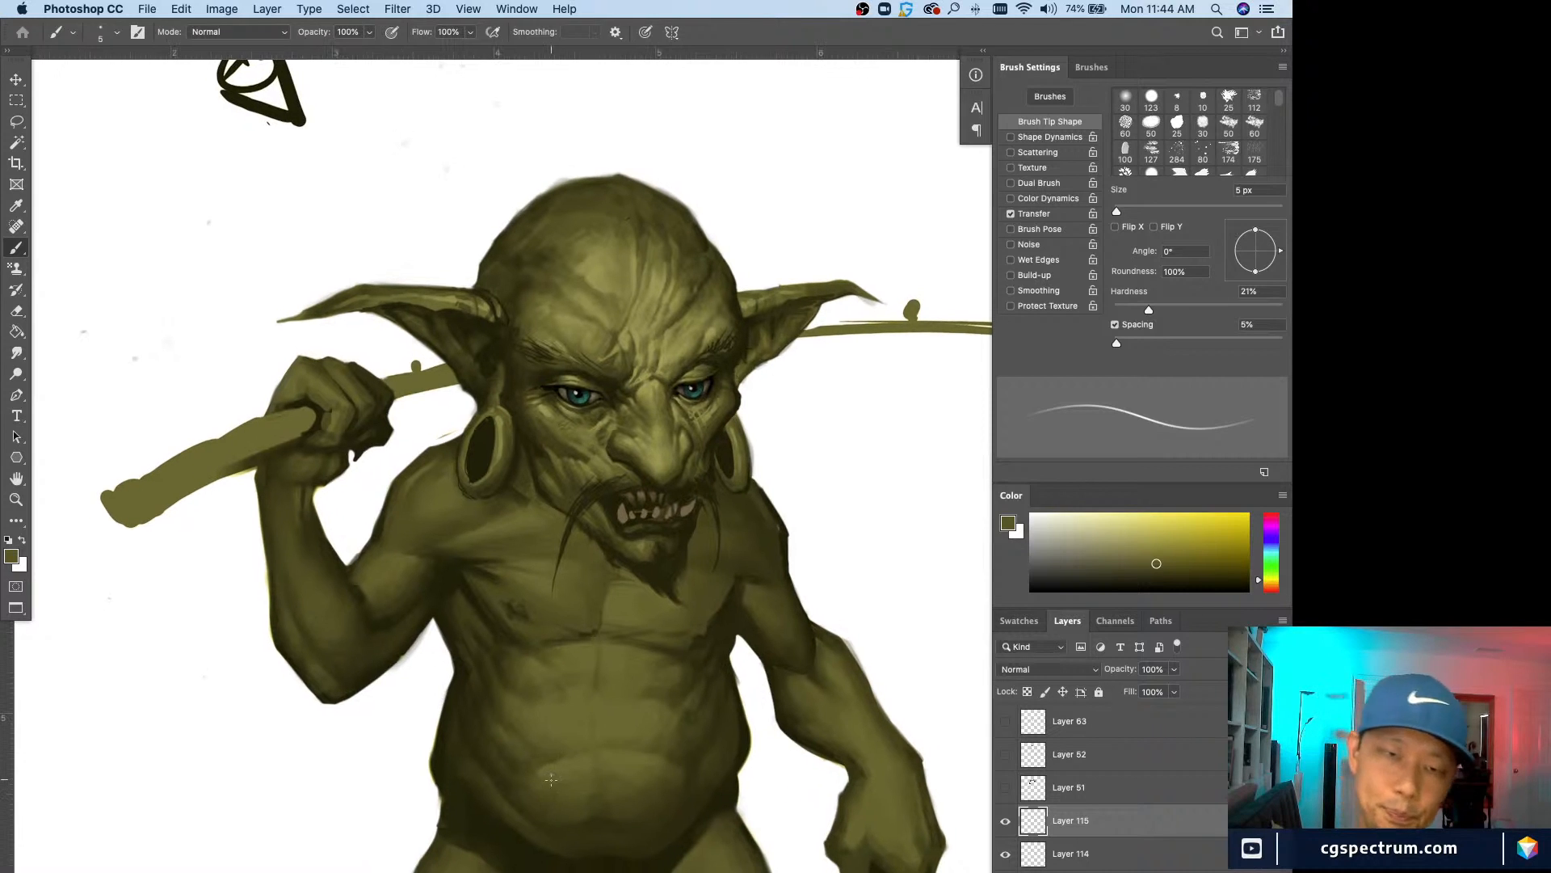
left_click(655, 452, "alt")
left_click(661, 457, "alt")
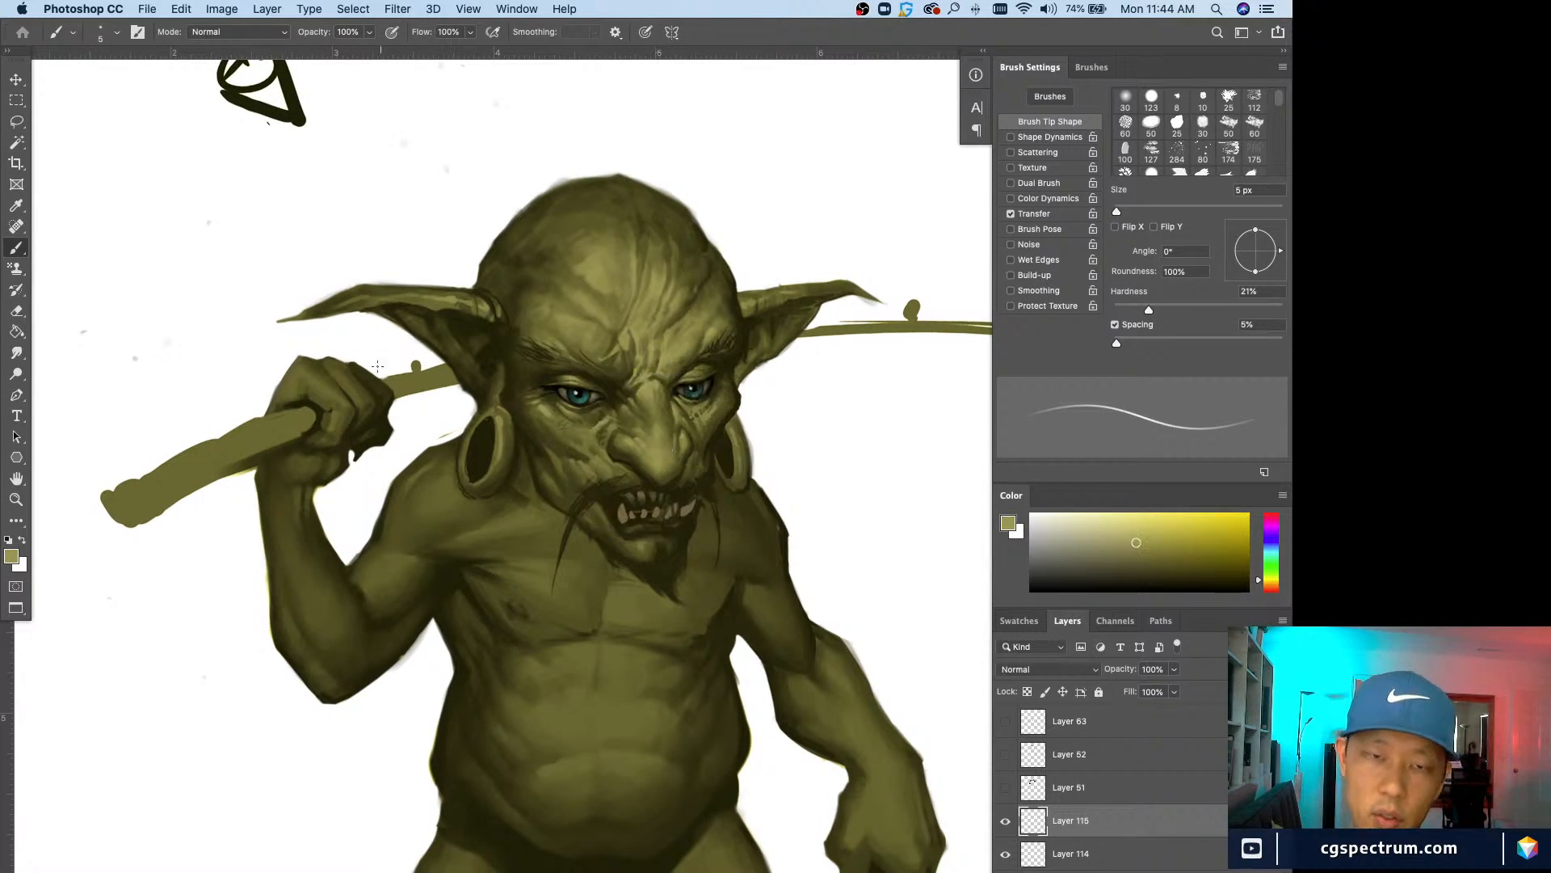
key("bracketright")
key("bracketright")
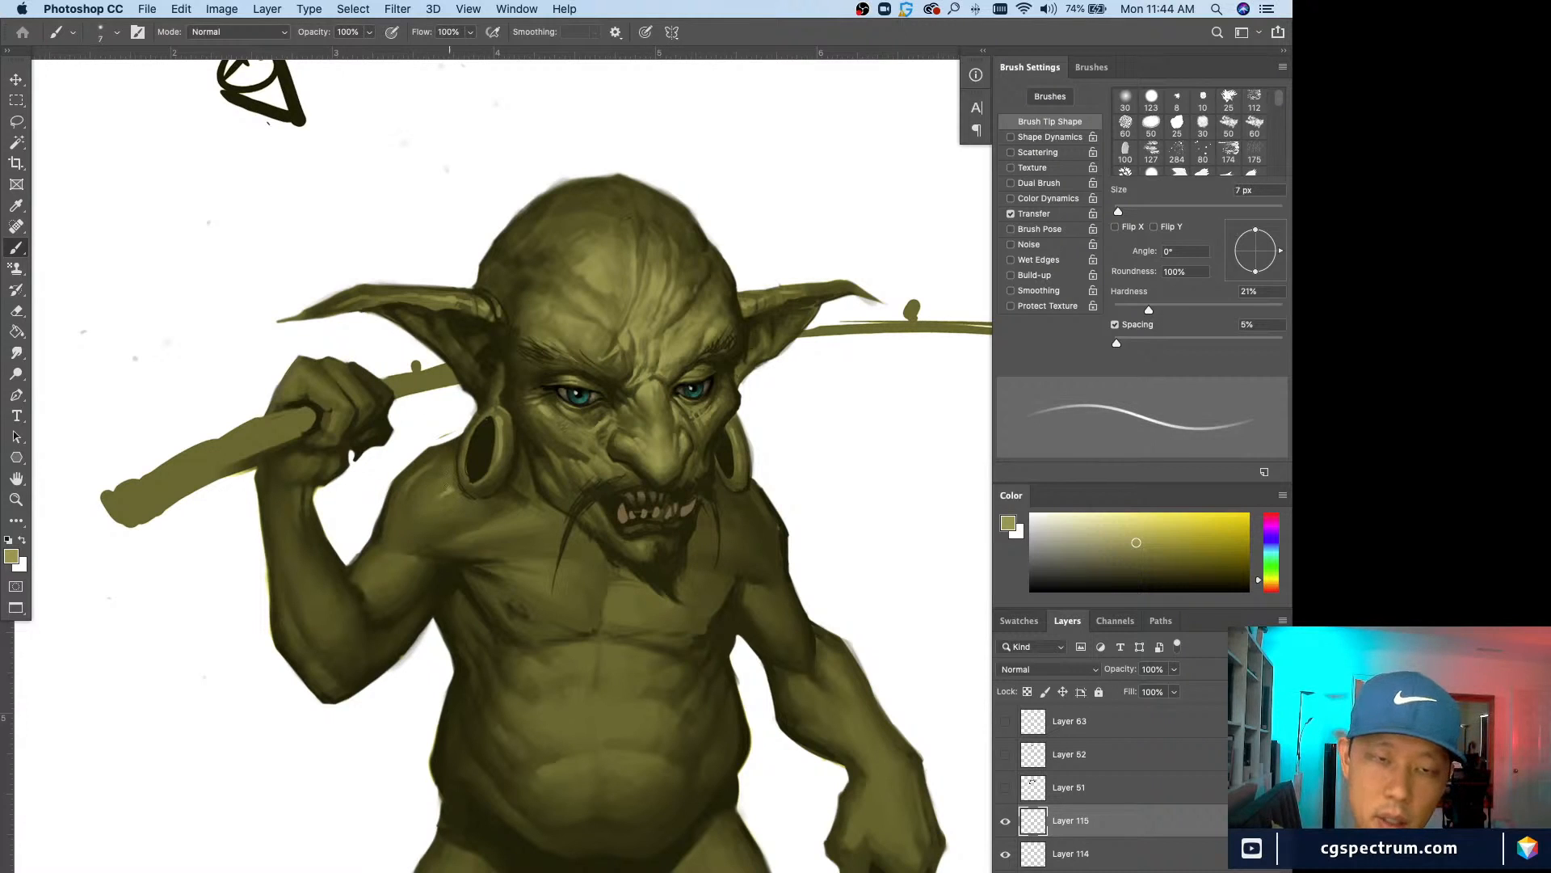
Step: Broaden and blend the shoulder highlight of the raised arm with sampled light and darker olives and a 9 to 15 px brush
left_click(449, 487, "alt")
key("bracketright")
key("bracketright")
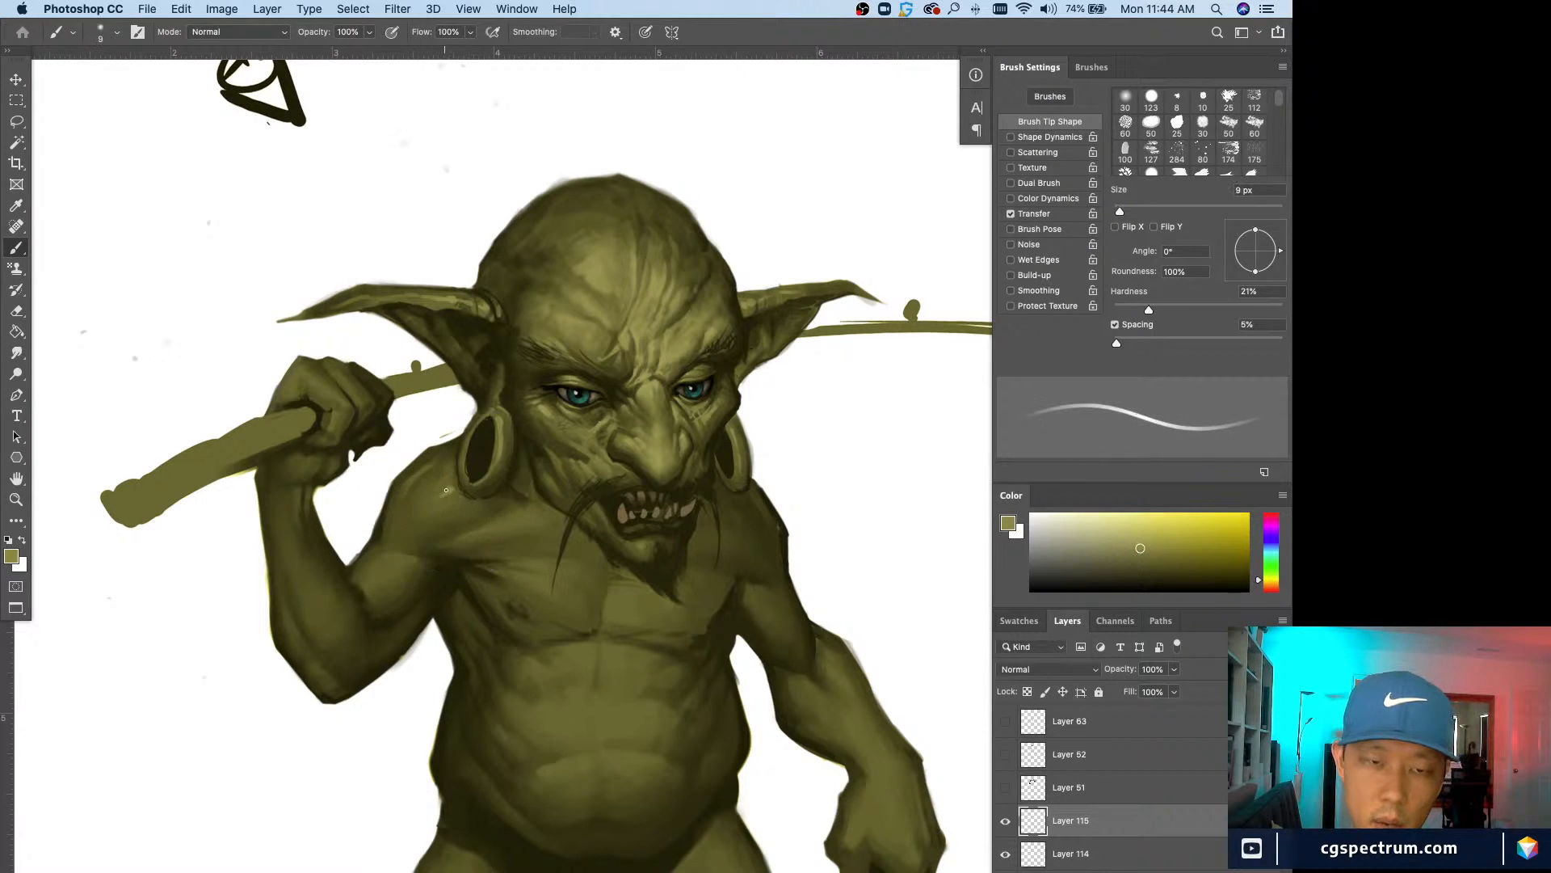
key("bracketright")
key("bracketright")
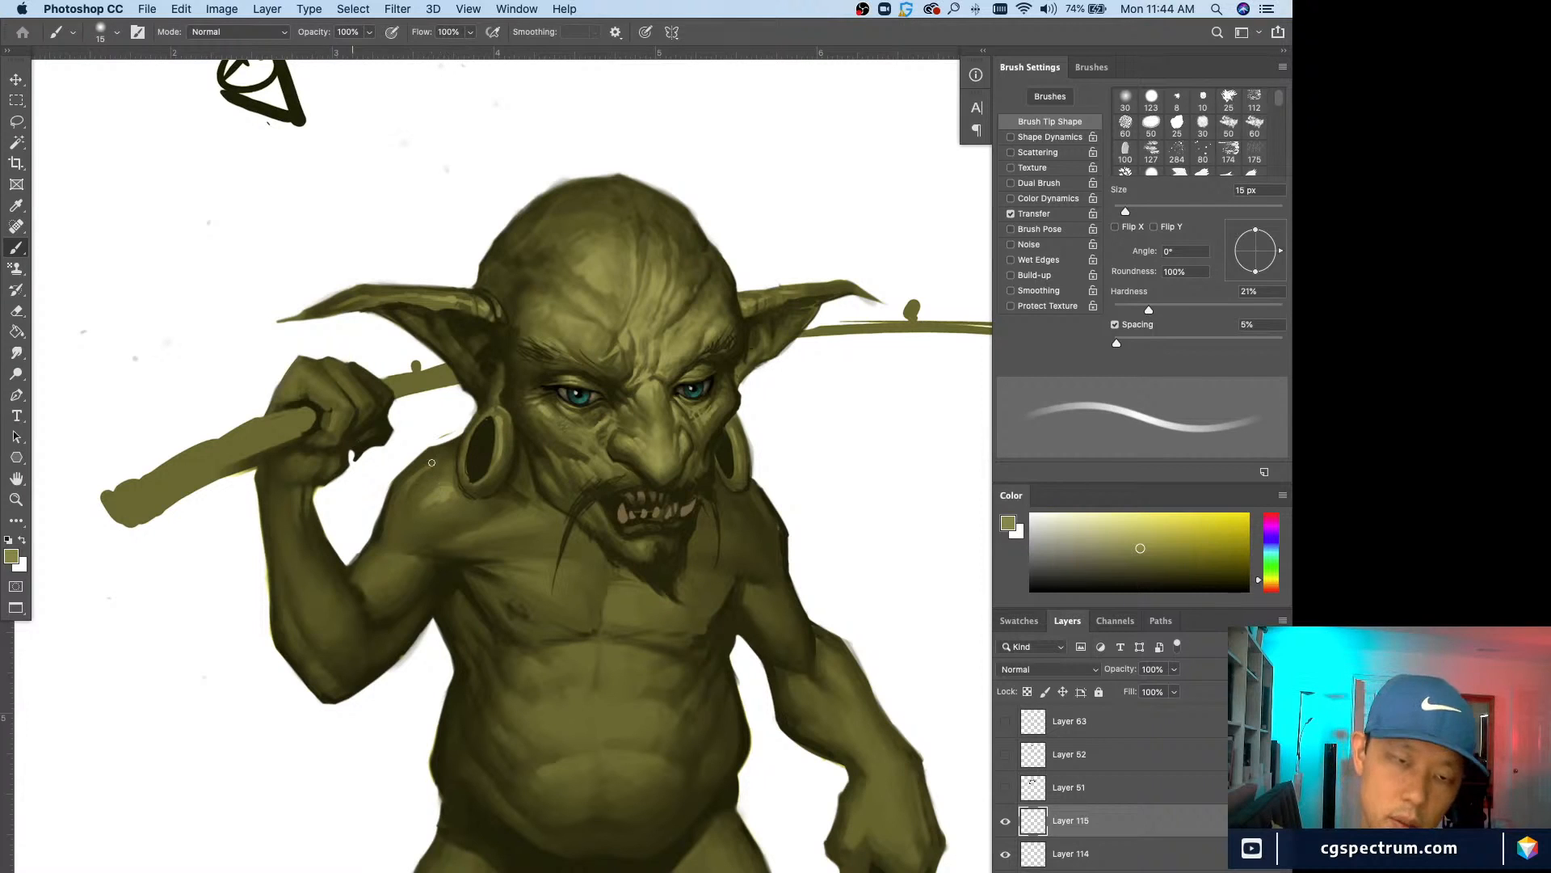
left_click(455, 469, "alt")
left_click_drag(451, 483, 435, 487)
left_click(436, 492, "alt")
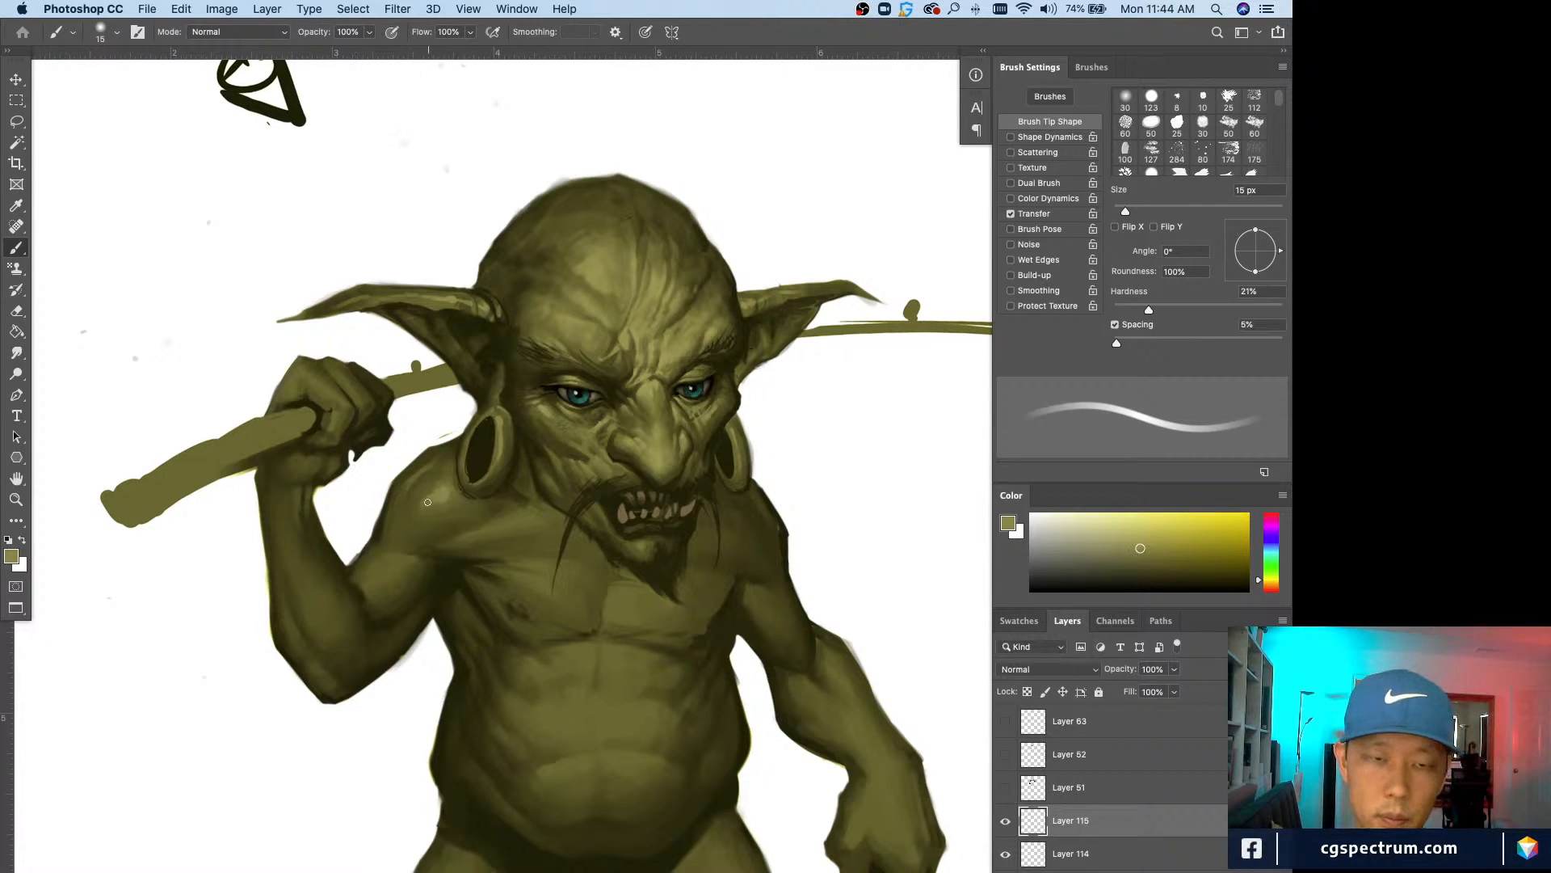
left_click(428, 483, "alt")
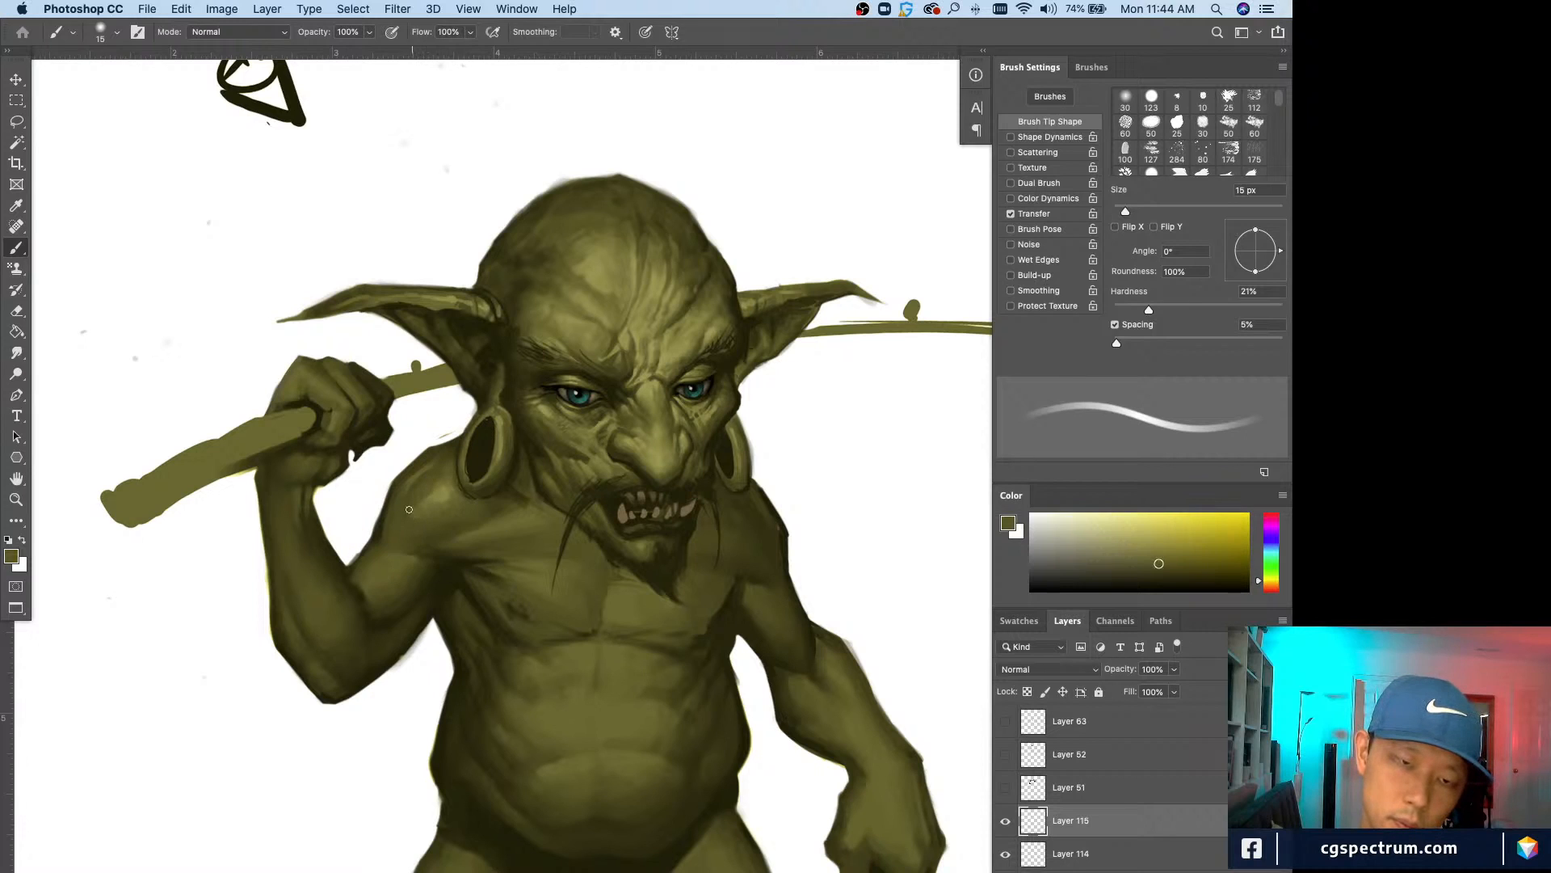
Step: Brighten the upper arm of the raised arm with sampled light olive and blend it with darker olive, using a 7 to 20 px brush
left_click(445, 483, "alt")
key("bracketleft")
key("bracketleft")
key("bracketleft")
key("bracketleft")
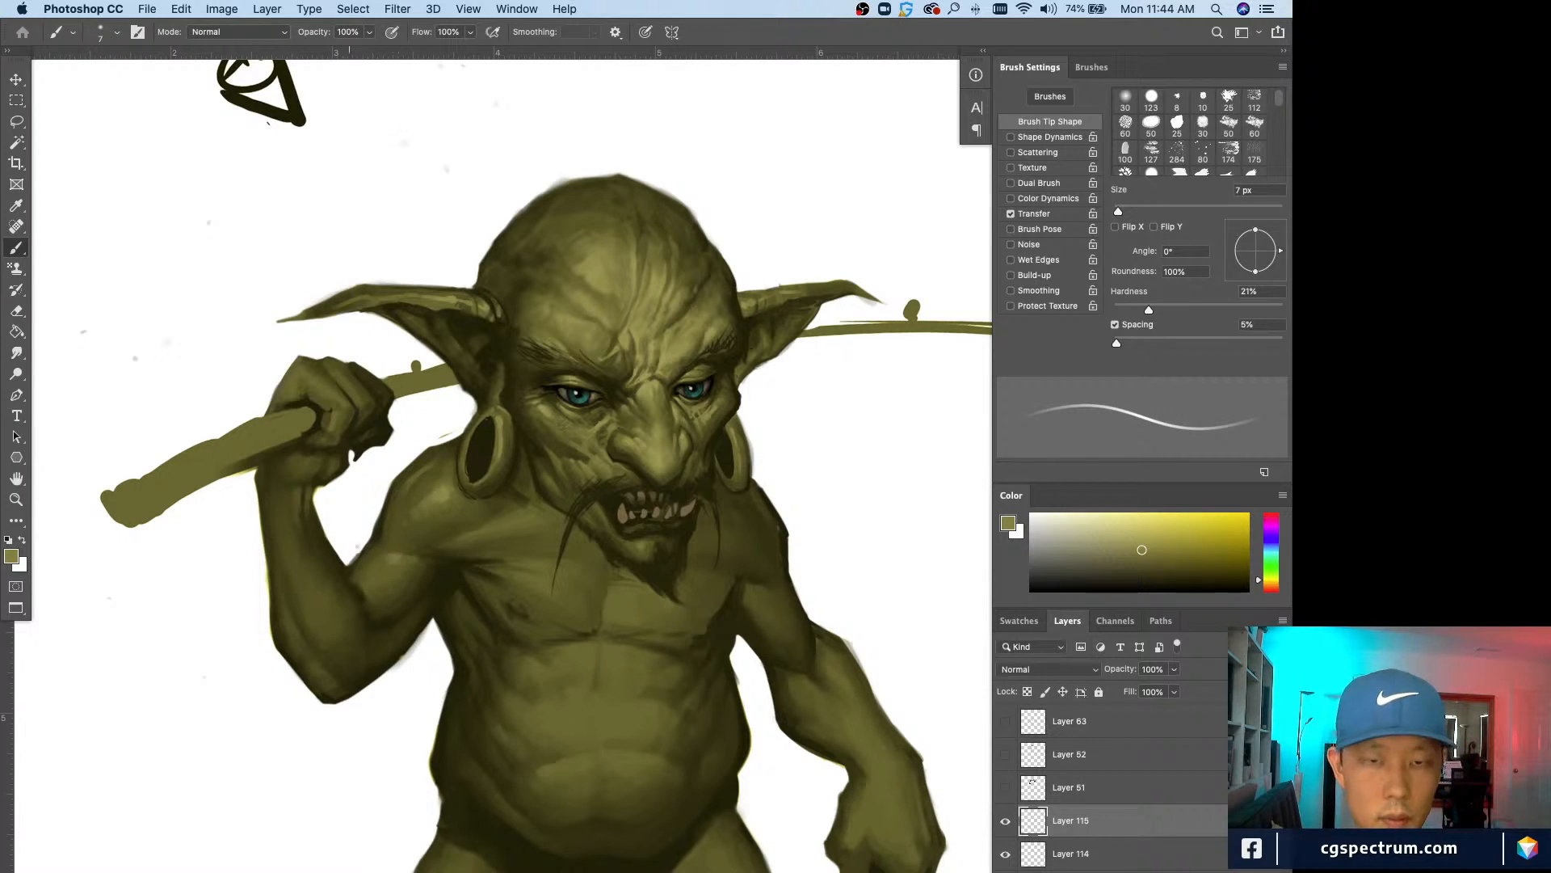
key("bracketright")
key("bracketright")
key("bracketright")
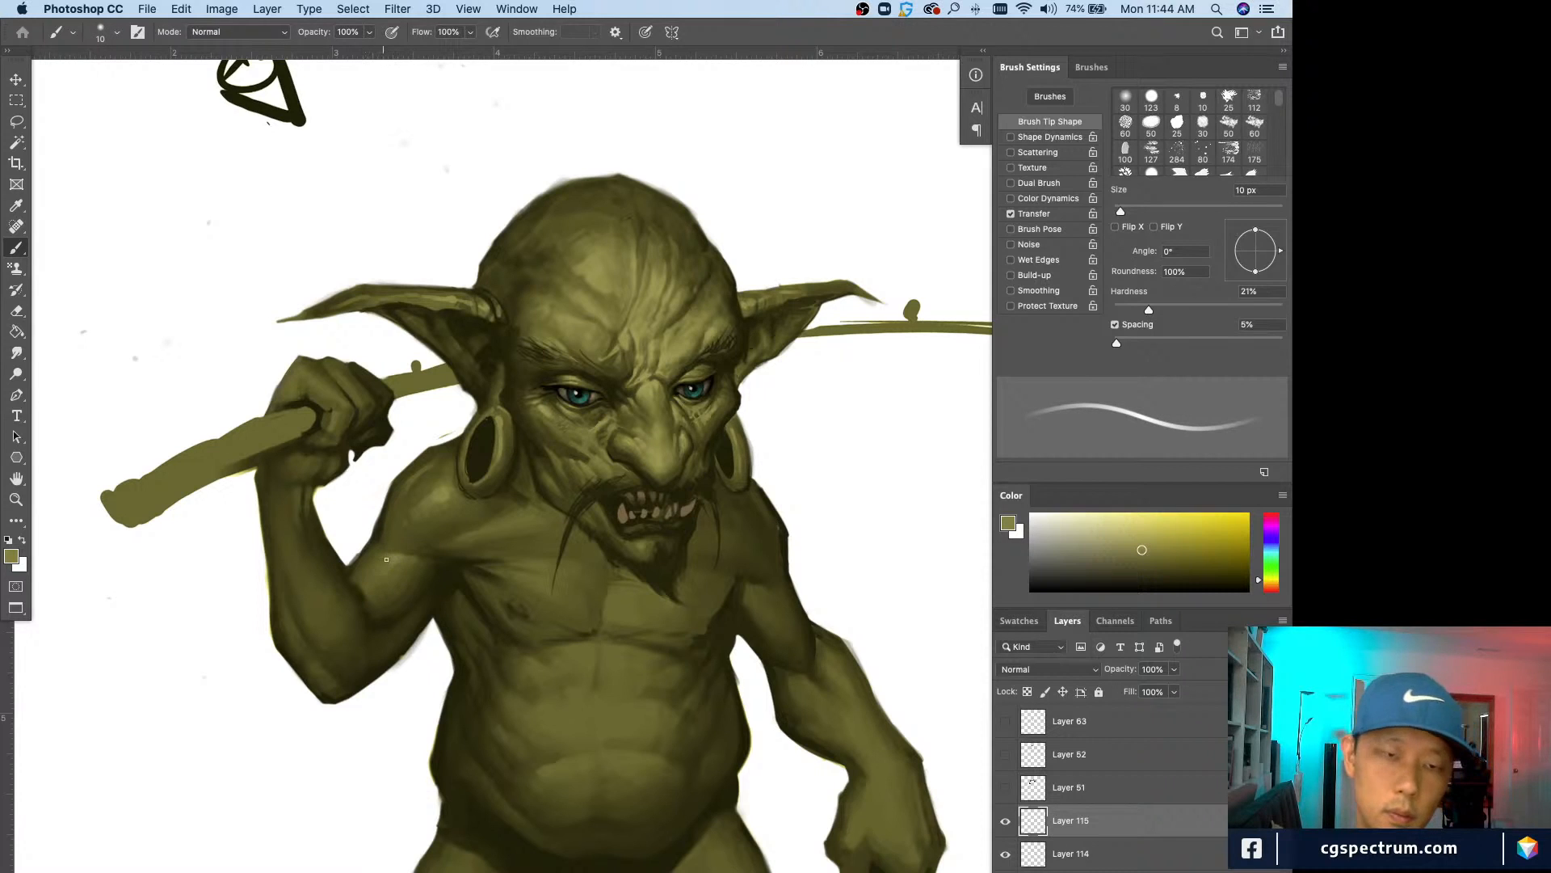
key("bracketright")
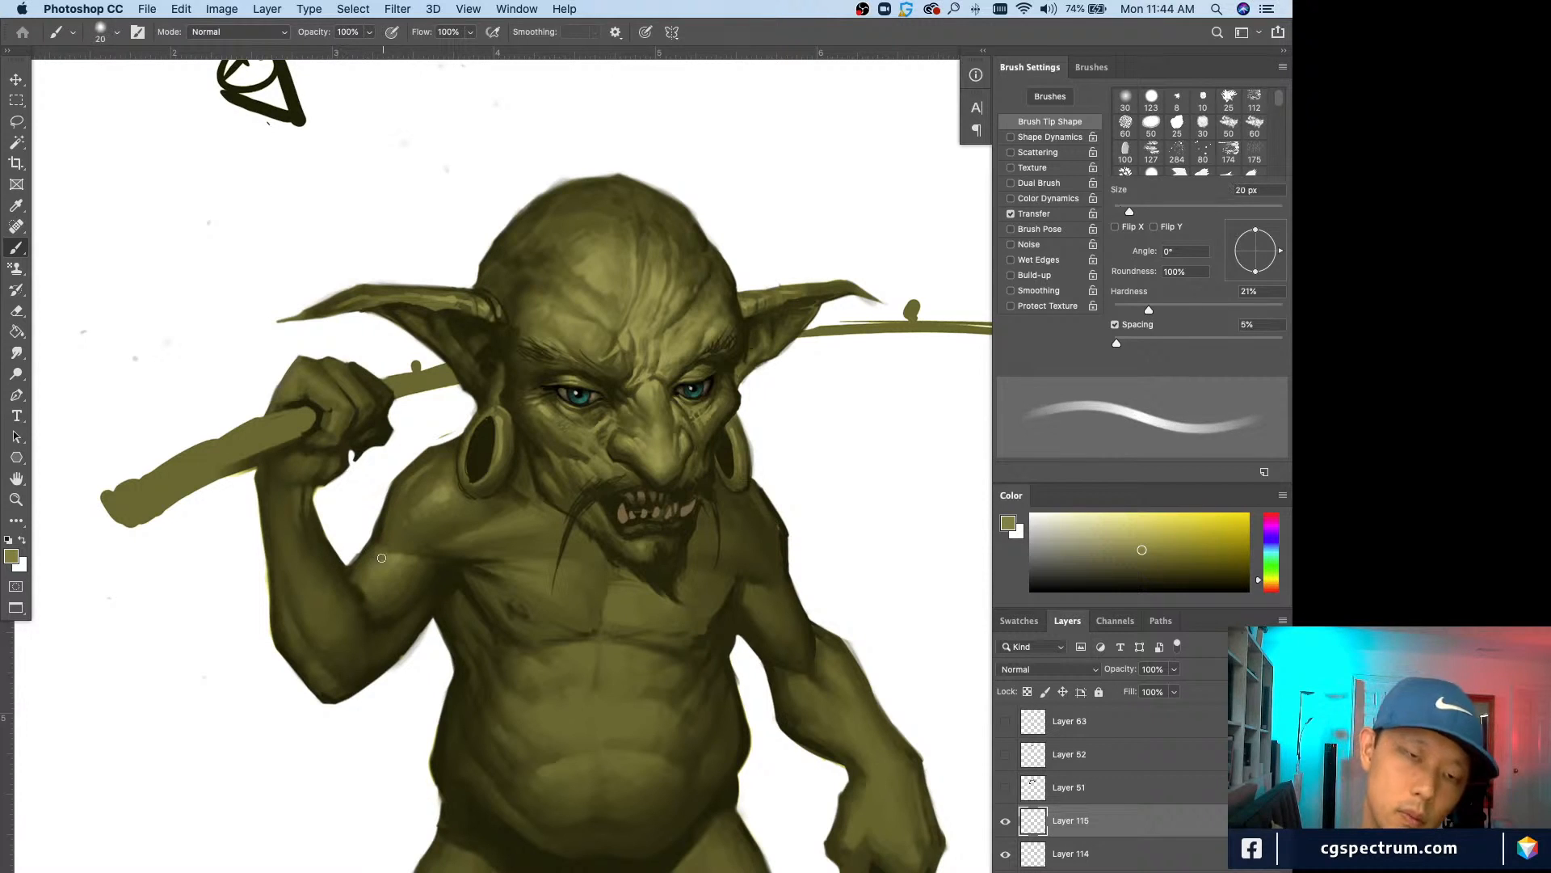
left_click(389, 536, "alt")
left_click_drag(376, 548, 400, 552)
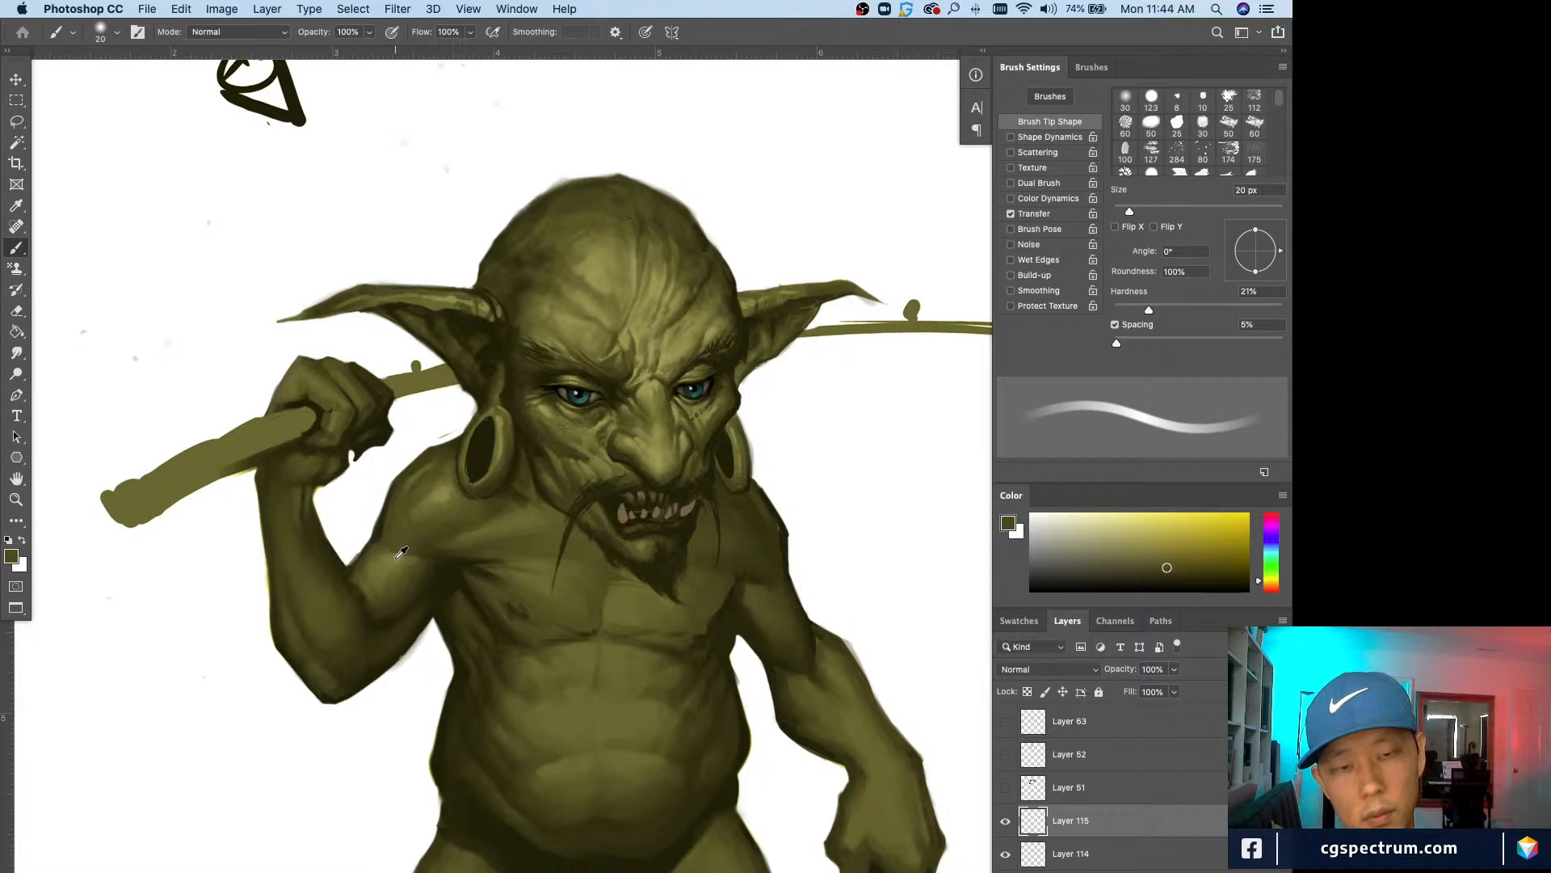
Step: Paint small highlights along the collarbone below the nearer earlobe with a sampled light olive and a 5 to 8 px brush
left_click(521, 514, "alt")
key("bracketleft")
key("bracketleft")
key("bracketleft")
key("bracketleft")
key("bracketleft")
key("bracketleft")
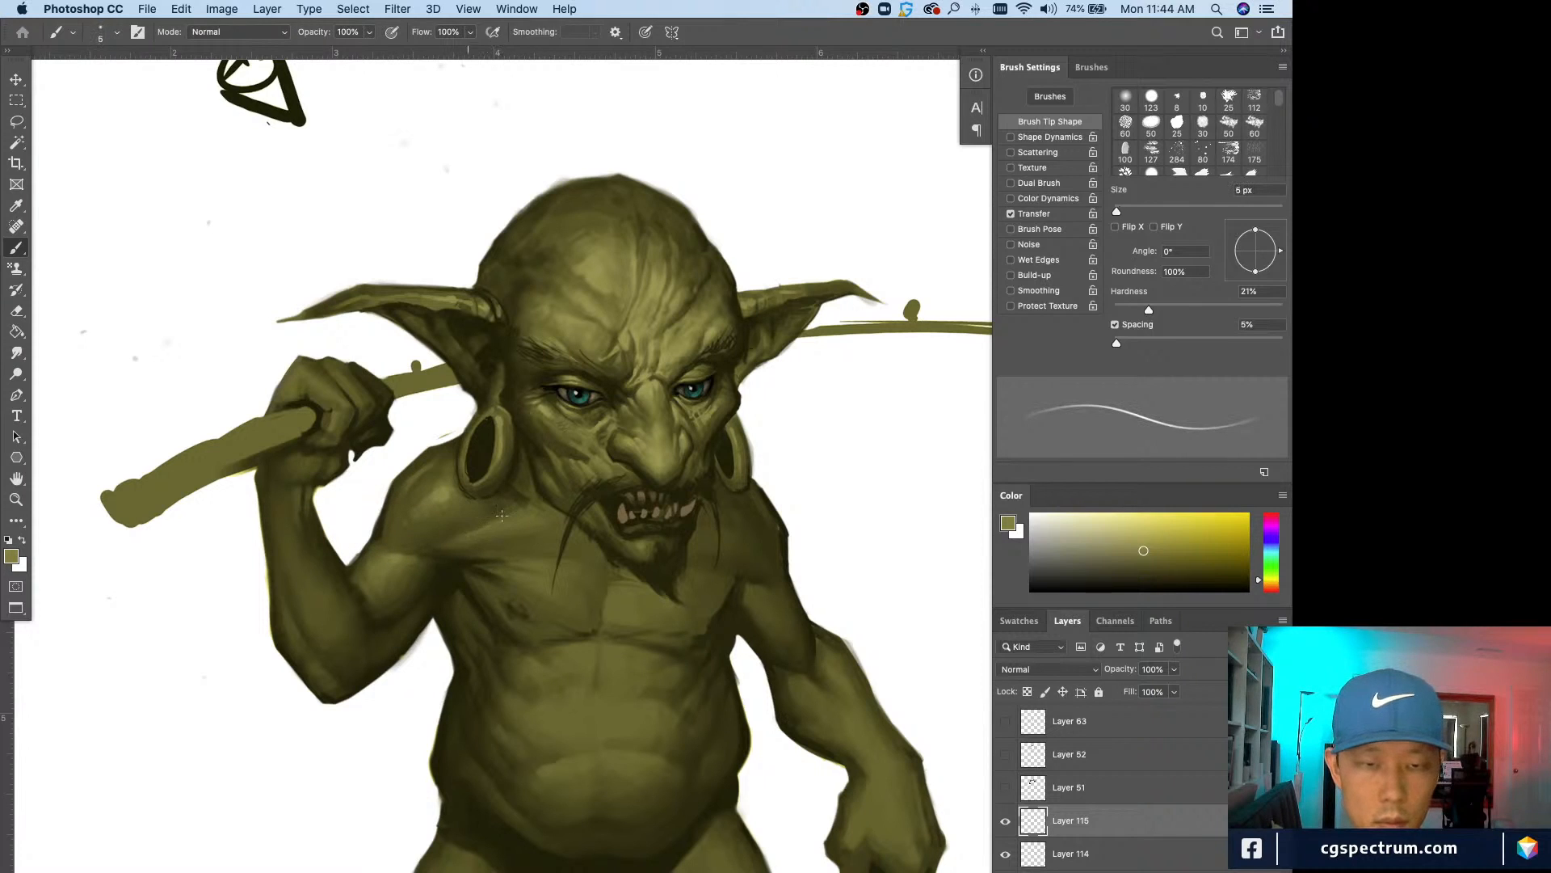
key("bracketright")
key("bracketright")
key("bracketright")
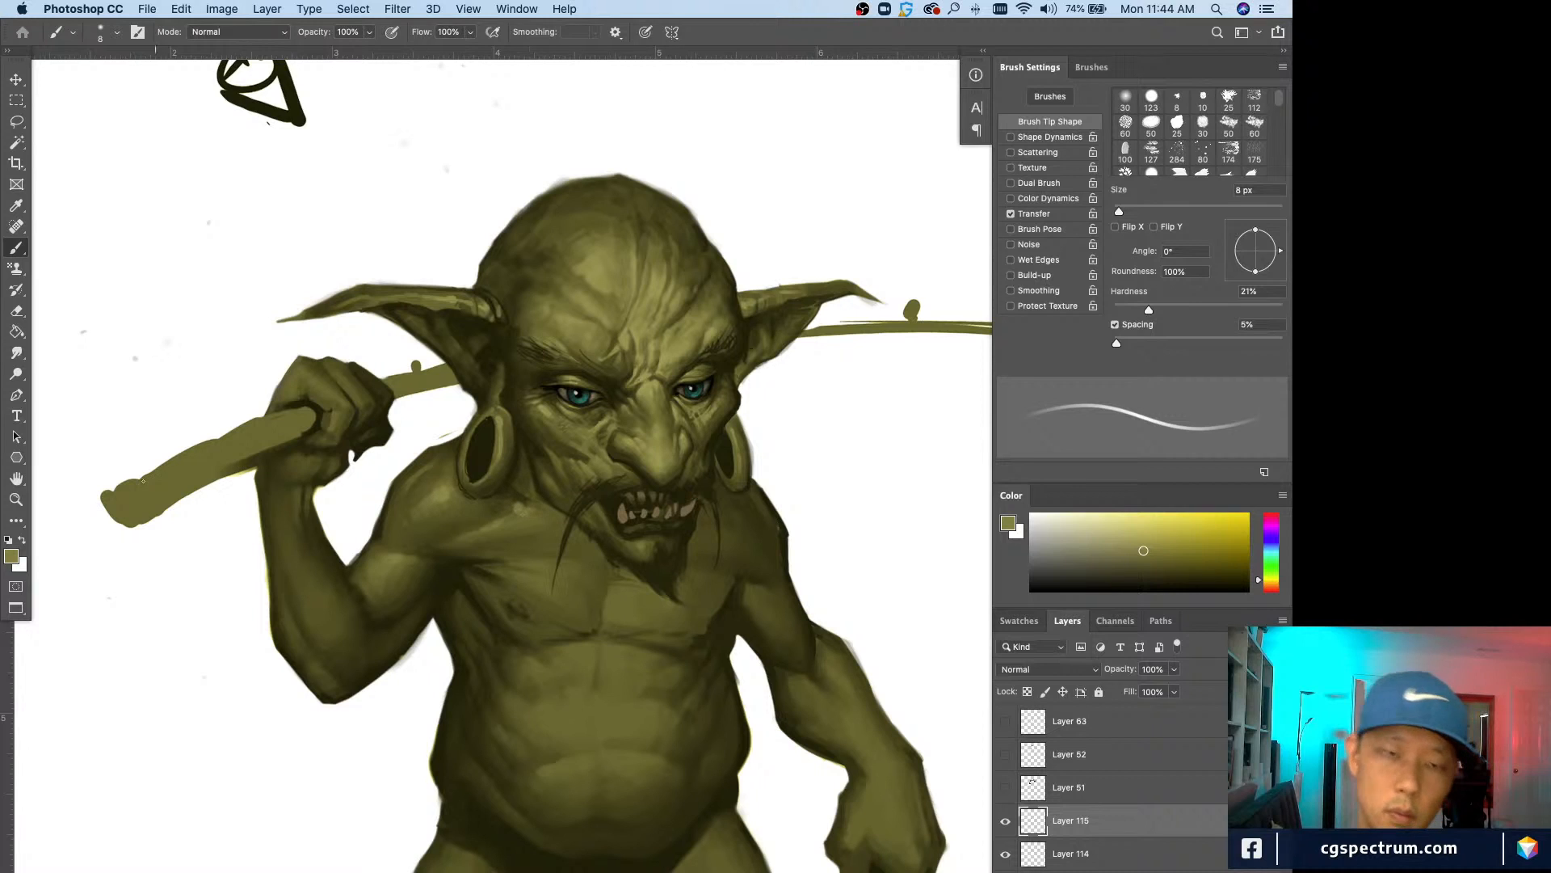
Step: Define the shadows between neck and collarbone with sampled dark and mid olives and an 8 to 10 px brush
left_click(518, 491, "alt")
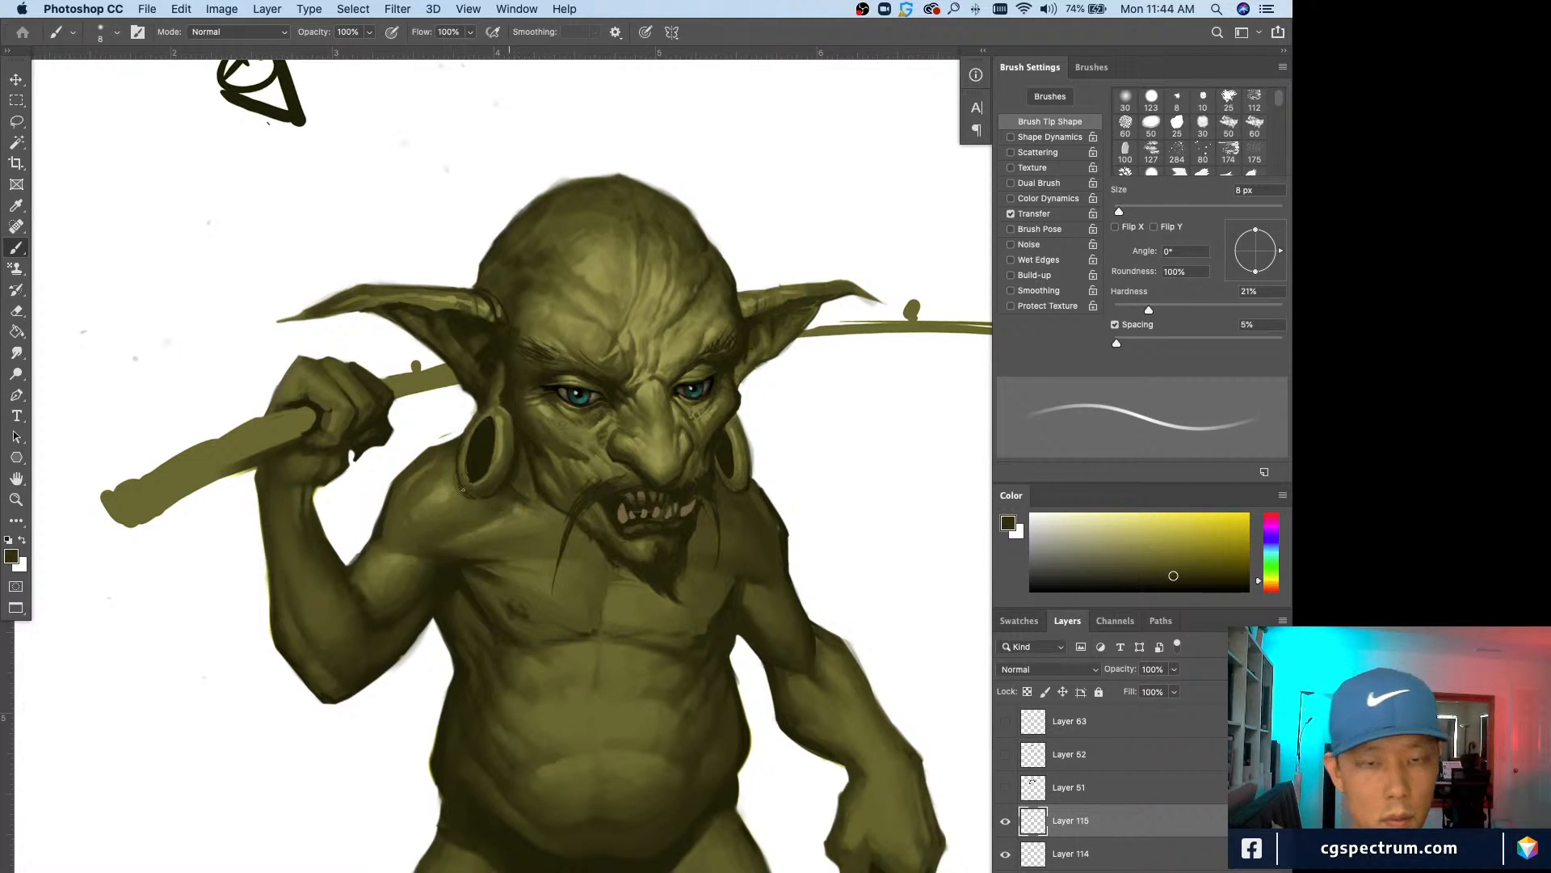
left_click(517, 492, "alt")
key("bracketright")
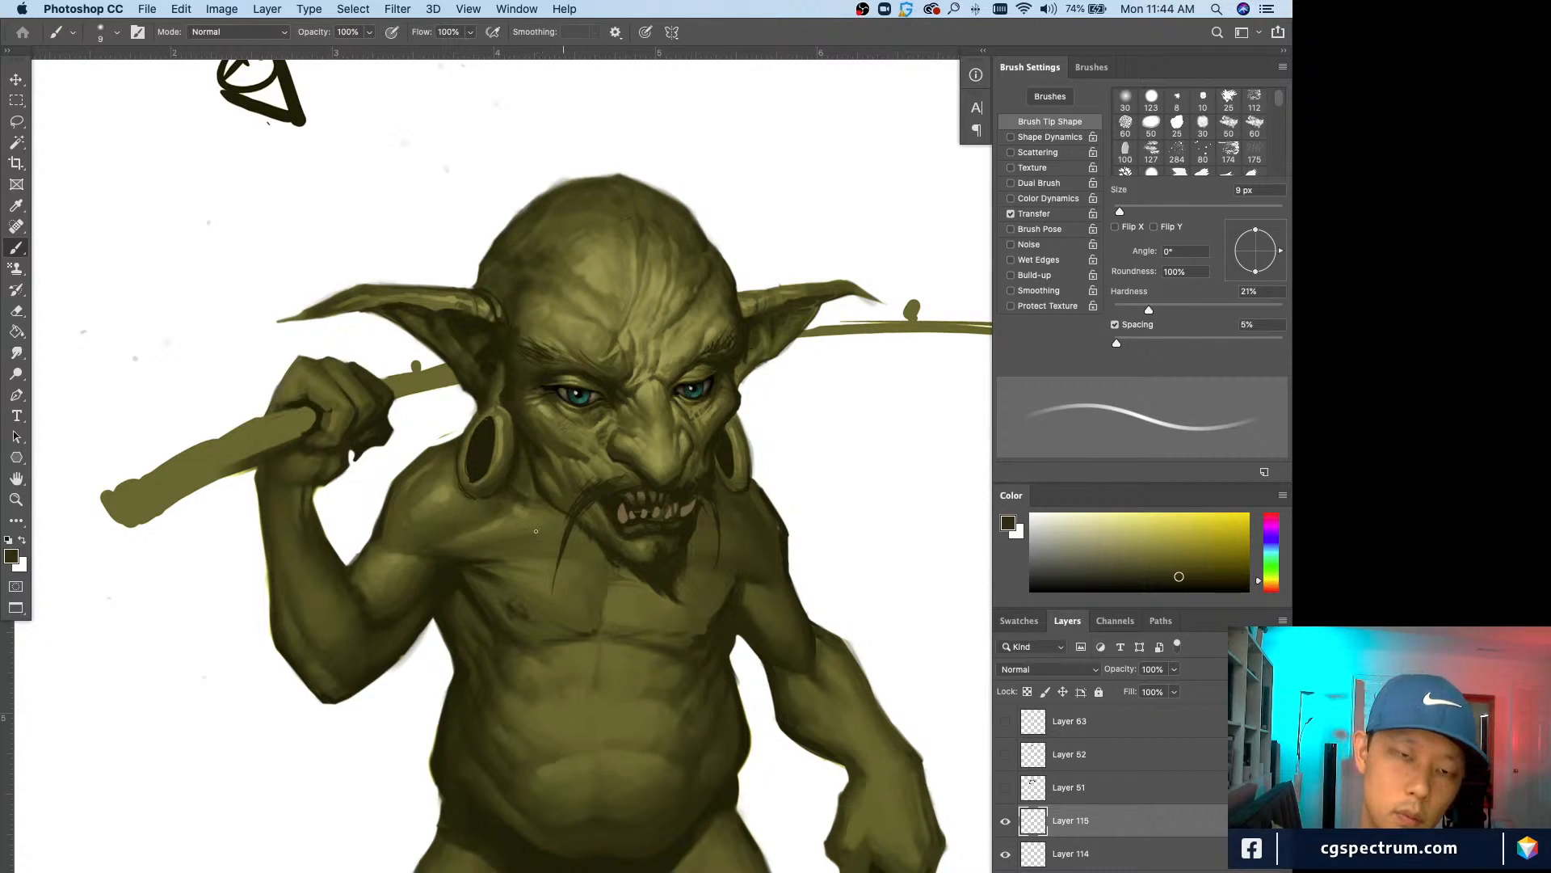
key("bracketright")
left_click(518, 486, "alt")
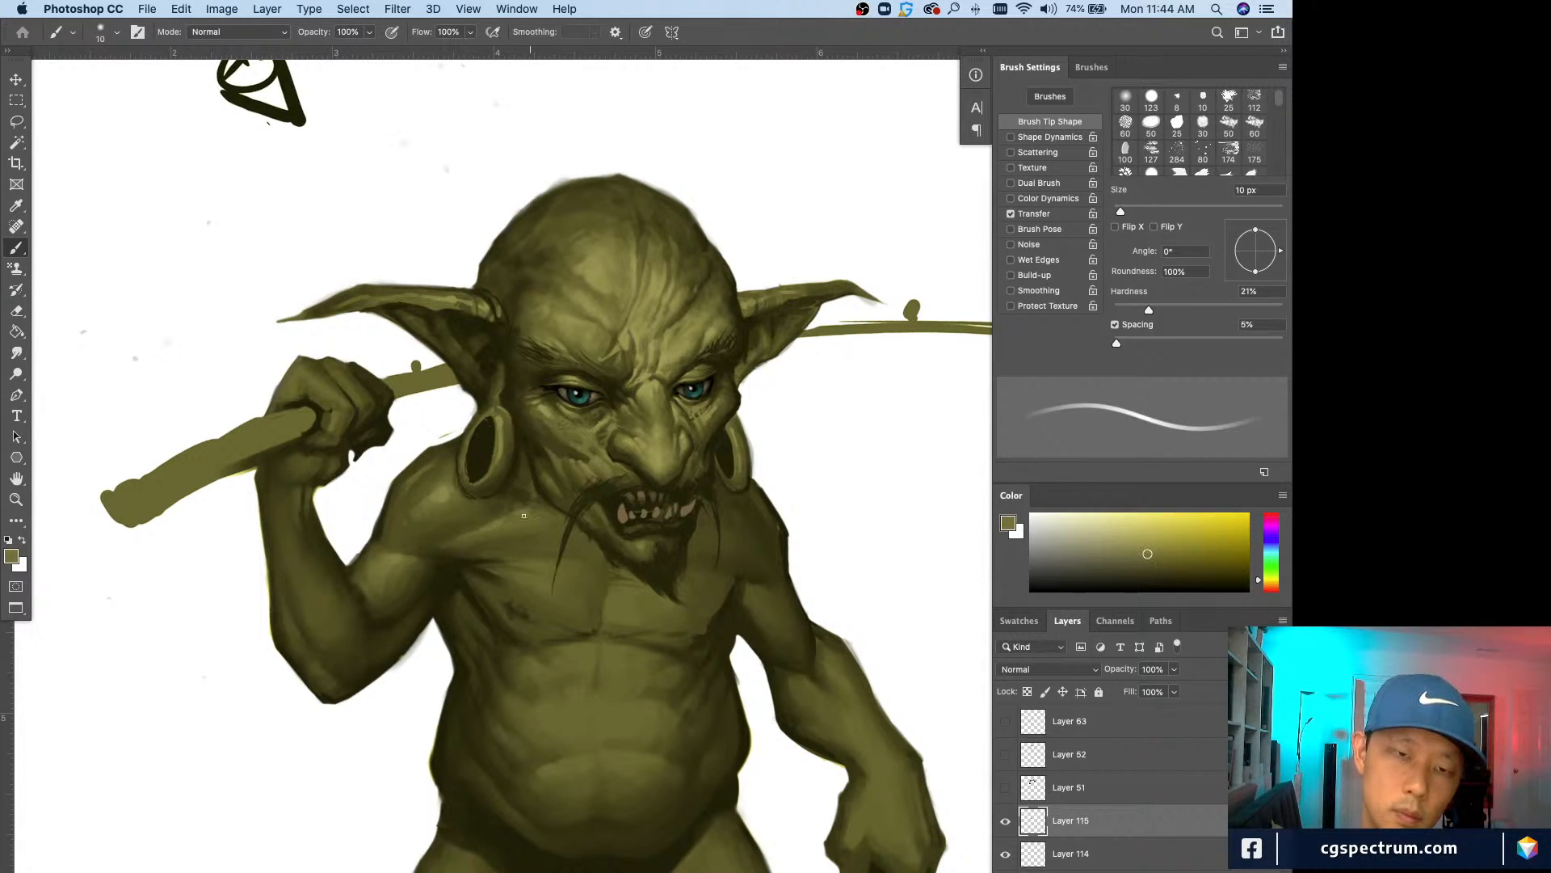
left_click(537, 515, "alt")
Step: Refine the shoulder and collarbone of the raised arm with sampled light and mid olives and a 6 to 20 px brush
left_click(447, 488, "alt")
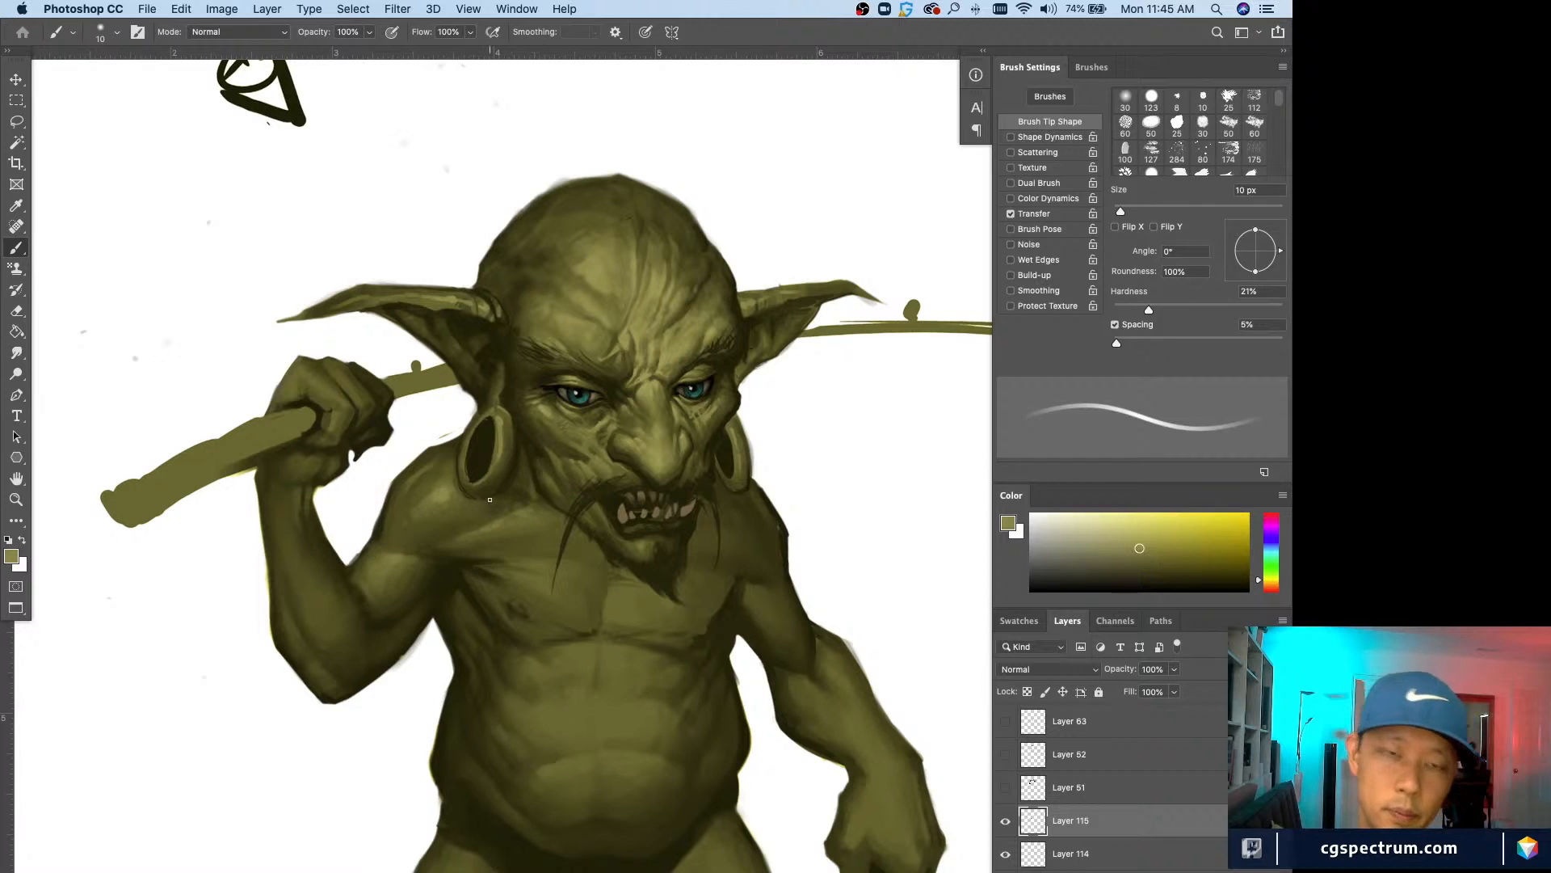
key("bracketleft")
key("bracketleft")
key("bracketleft")
key("bracketleft")
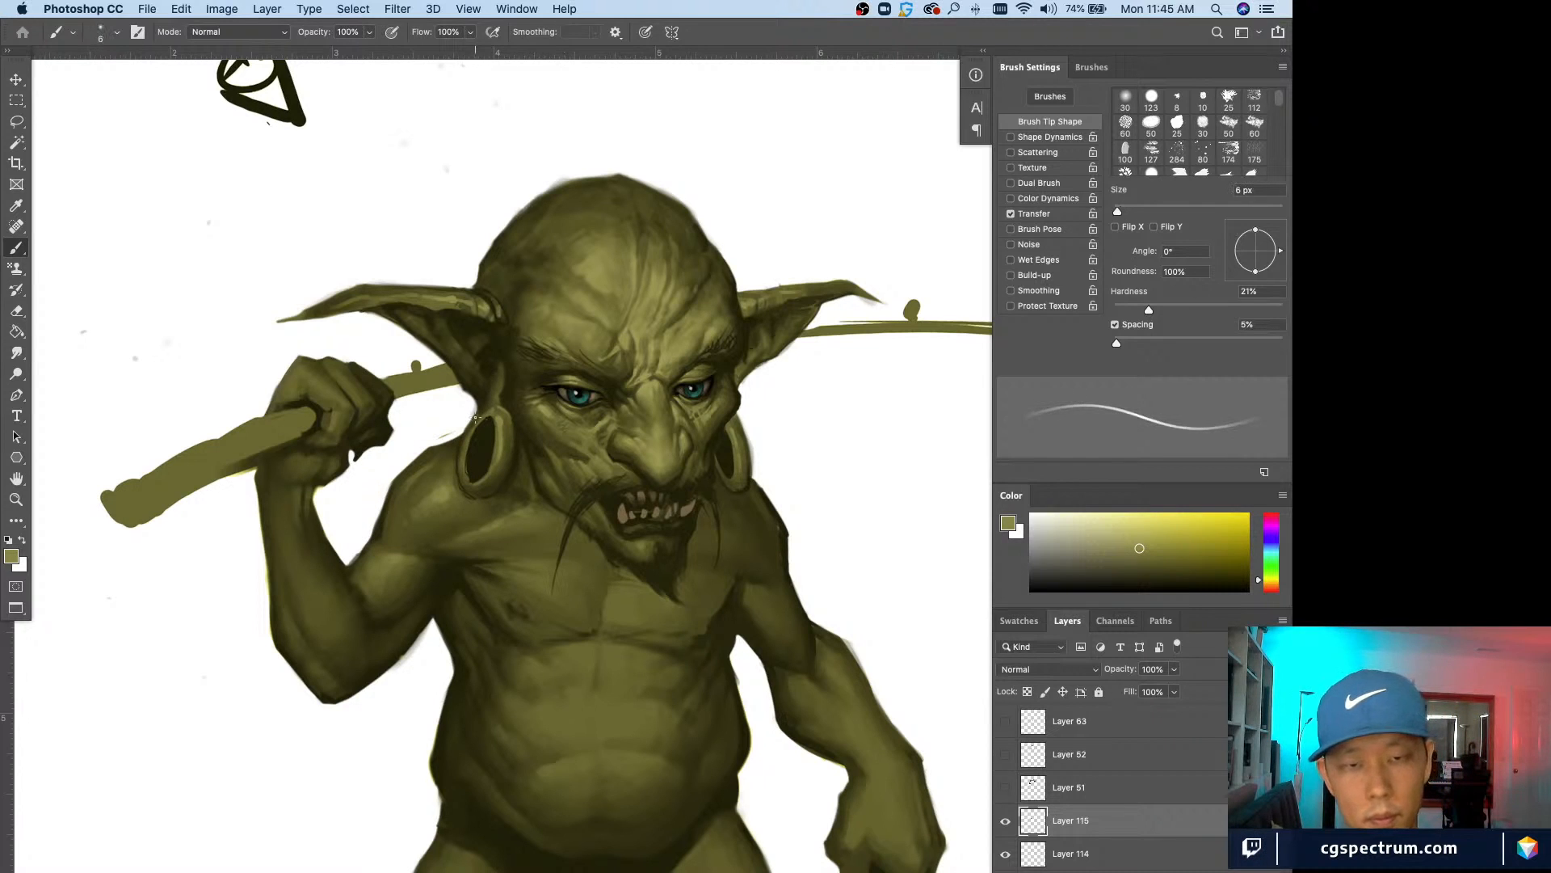
key("bracketright")
key("bracketright")
left_click(500, 521, "alt")
key("bracketright")
key("bracketright")
key("bracketright")
key("bracketright")
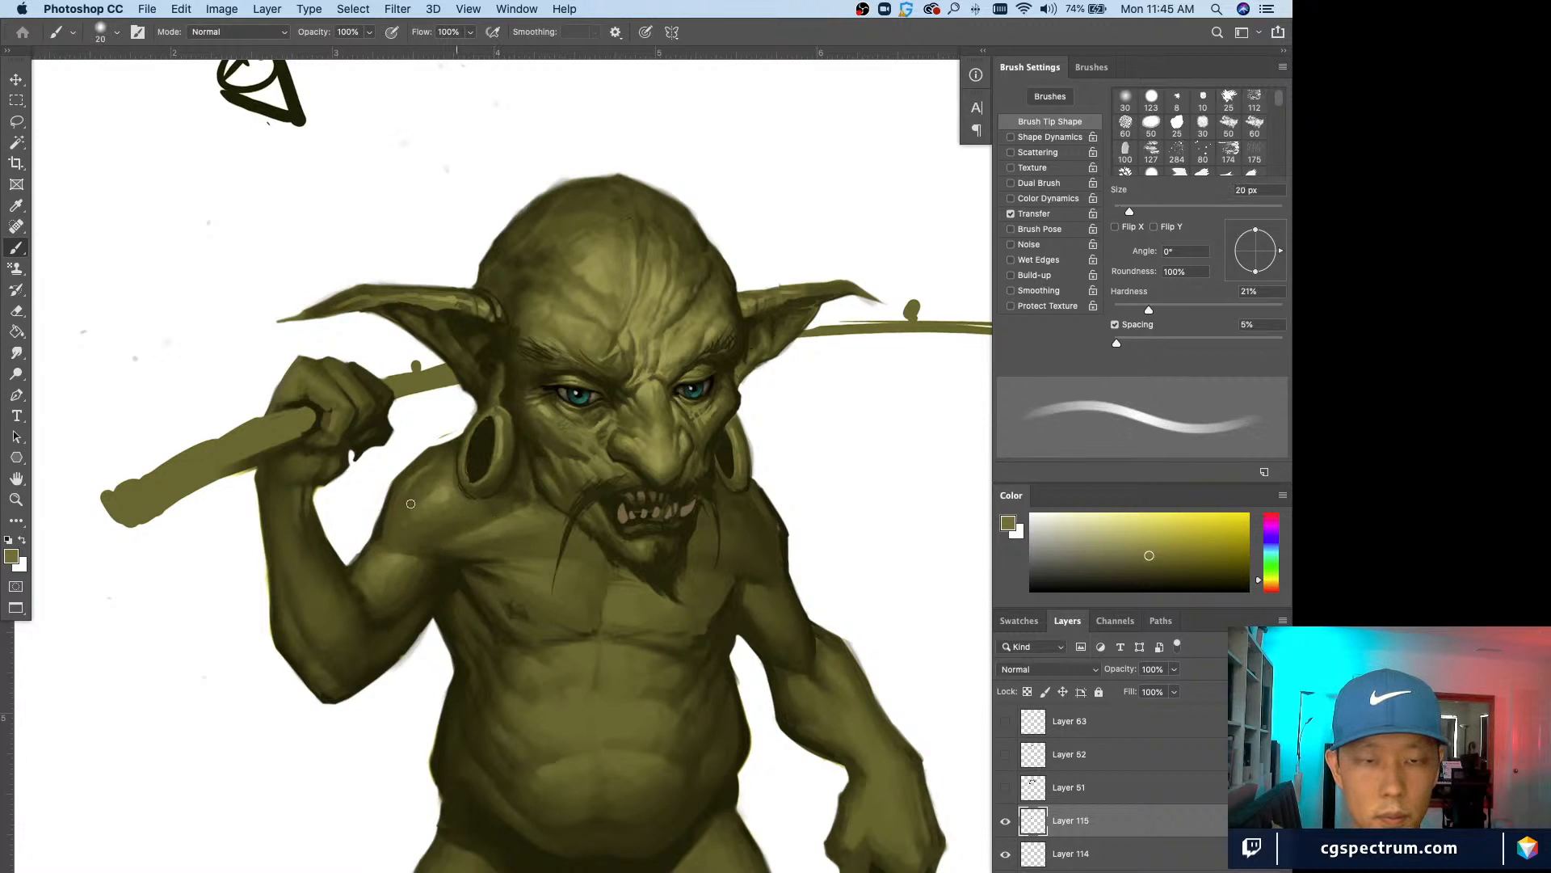
Step: Brighten the upper chest beside the collarbone with shoulder olive at 15 px and soften it with an eraser enlarged to 35 px
left_click(451, 489, "alt")
key("bracketleft")
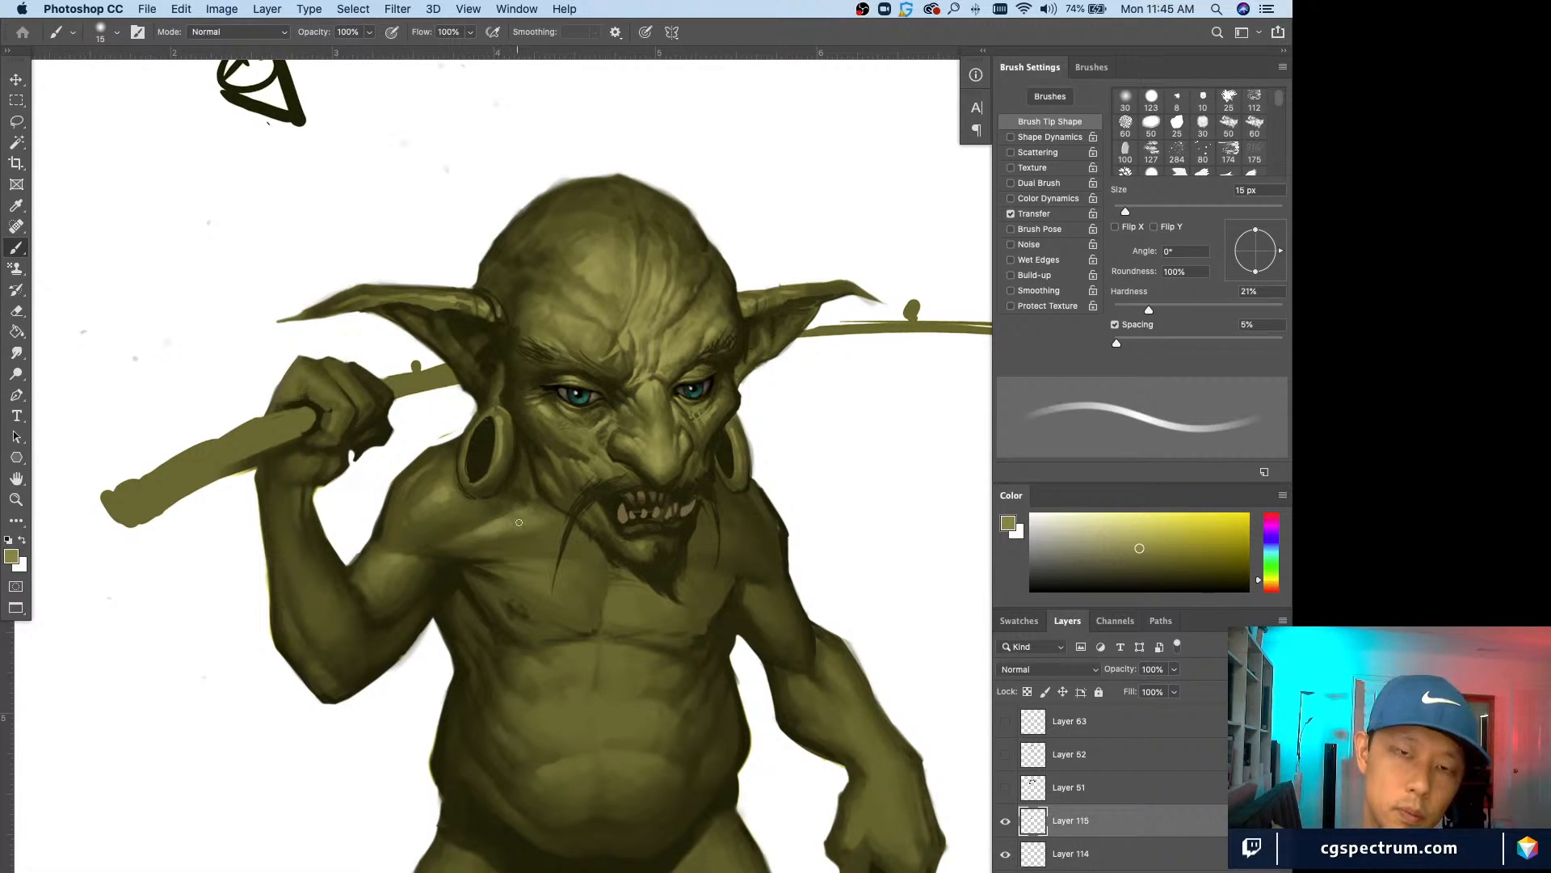
key("e")
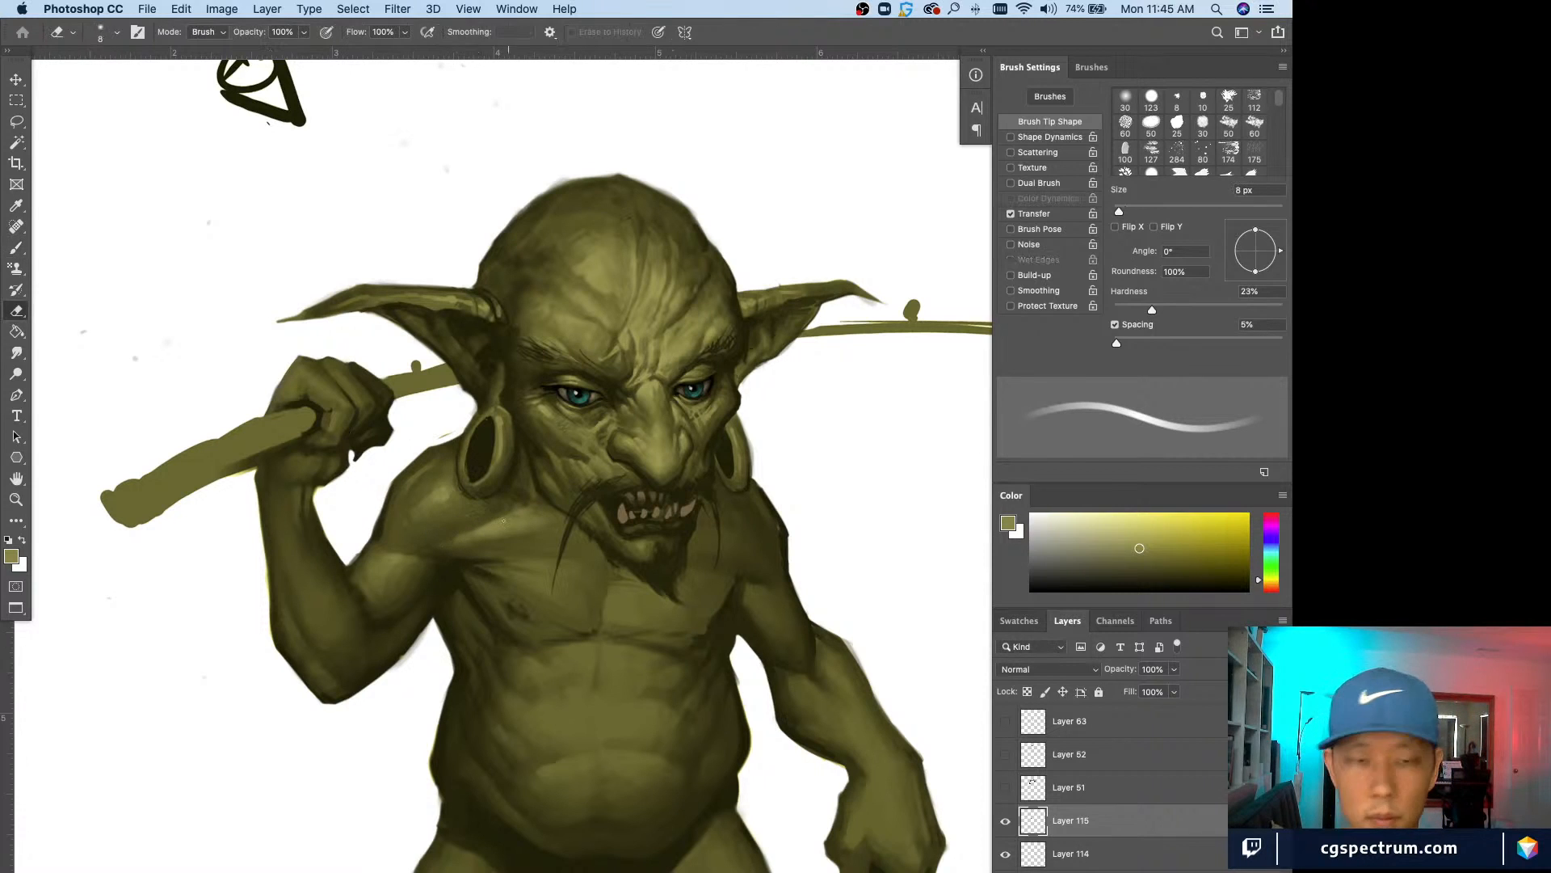
key("bracketright")
key("bracketright")
key("bracketright")
key("bracketright")
key("bracketright")
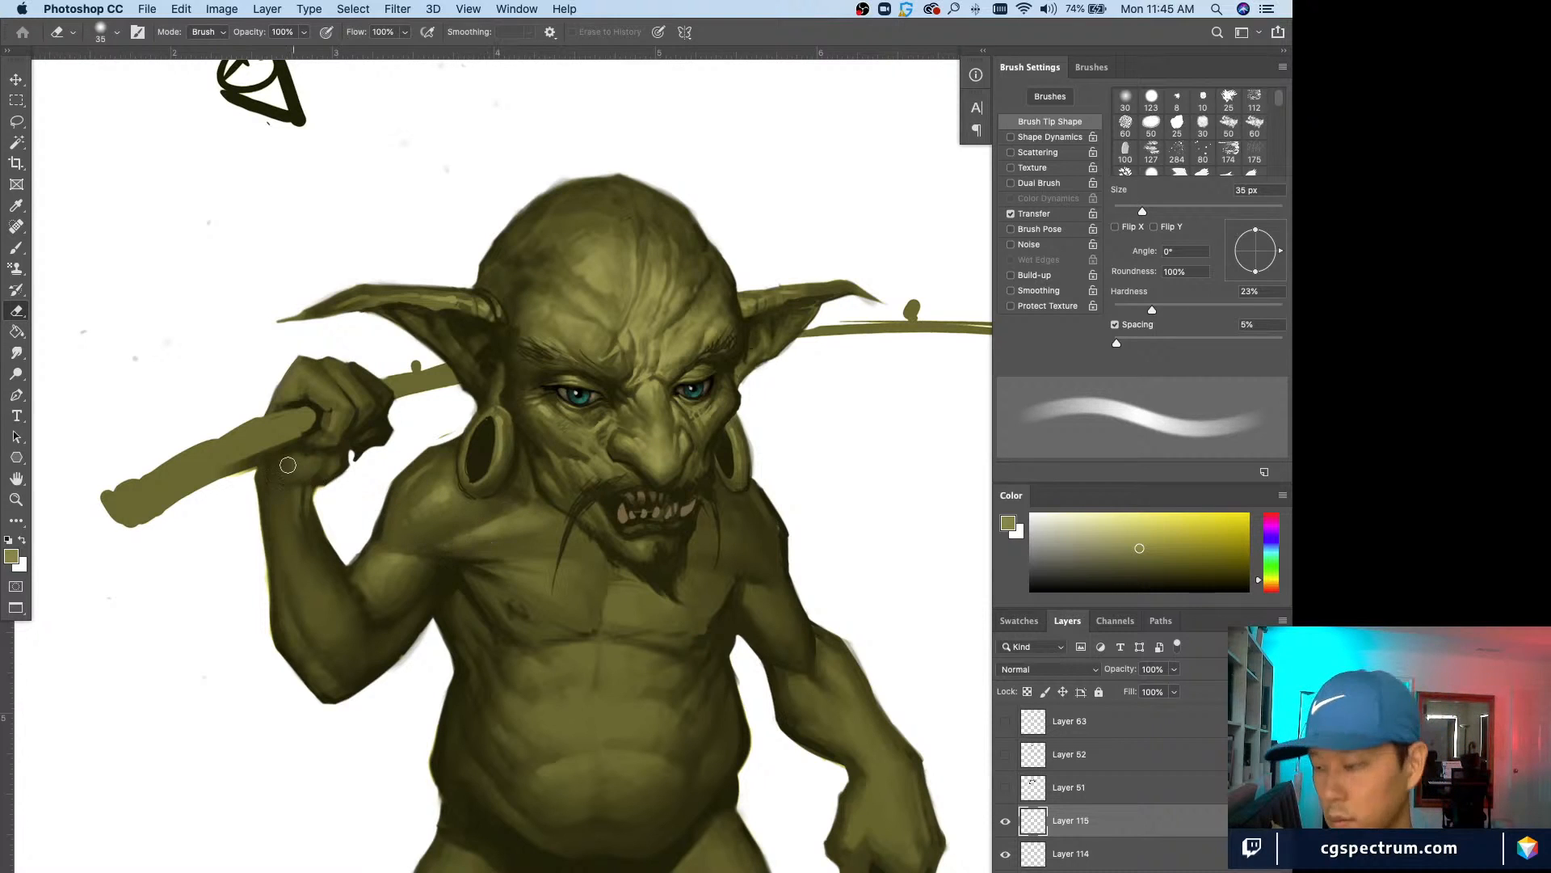
Step: Add fine light olive strokes to the chest muscle nearer the raised arm with a 7 to 10 px brush
key("b")
key("bracketleft")
key("bracketleft")
key("bracketleft")
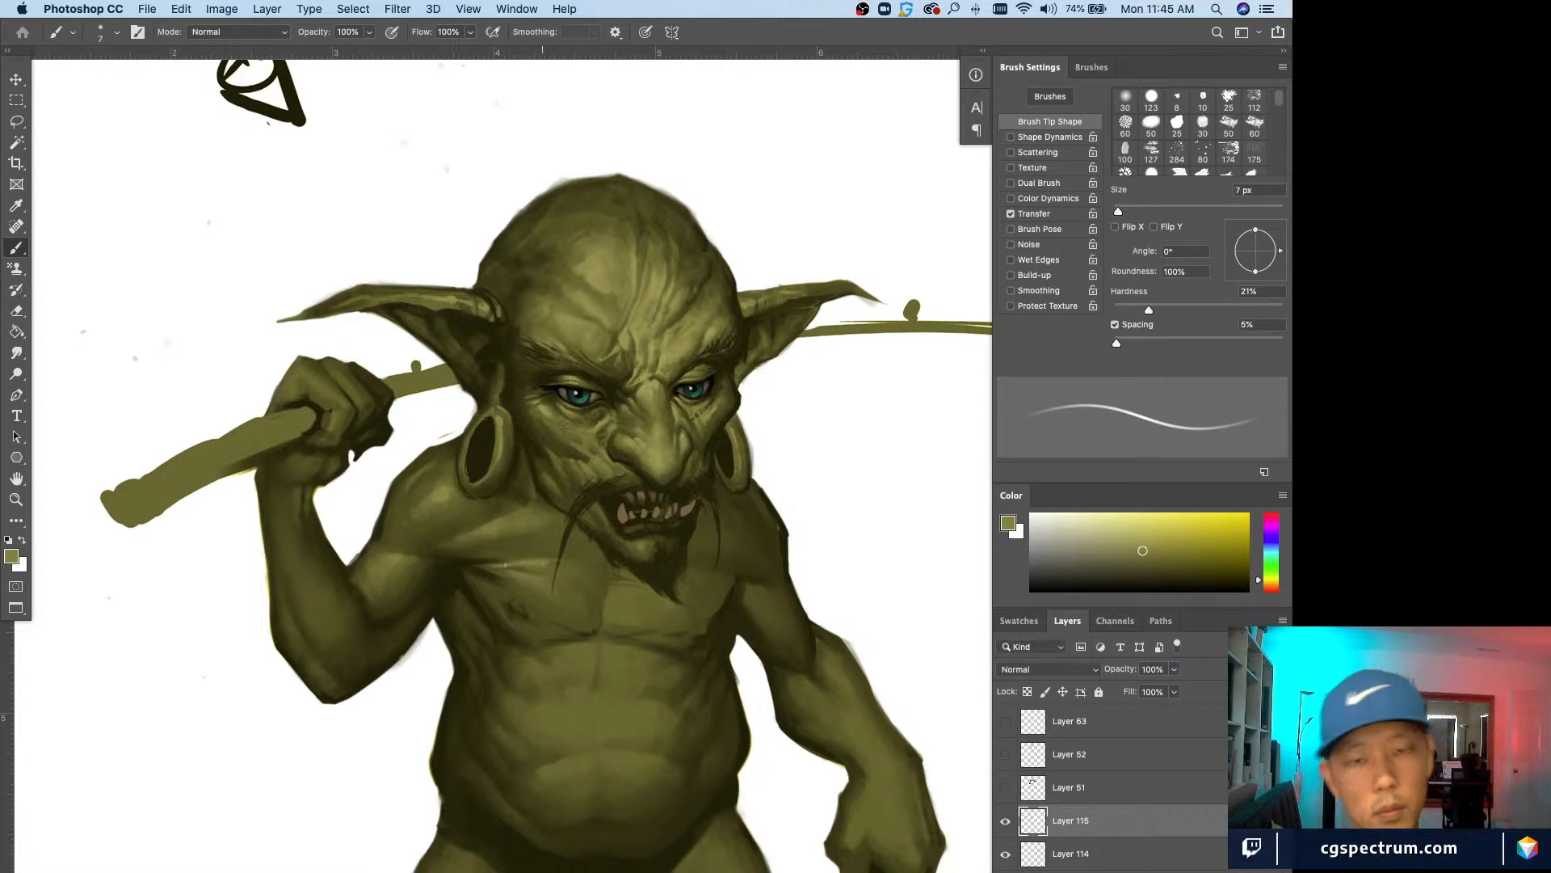
key("bracketright")
key("bracketright")
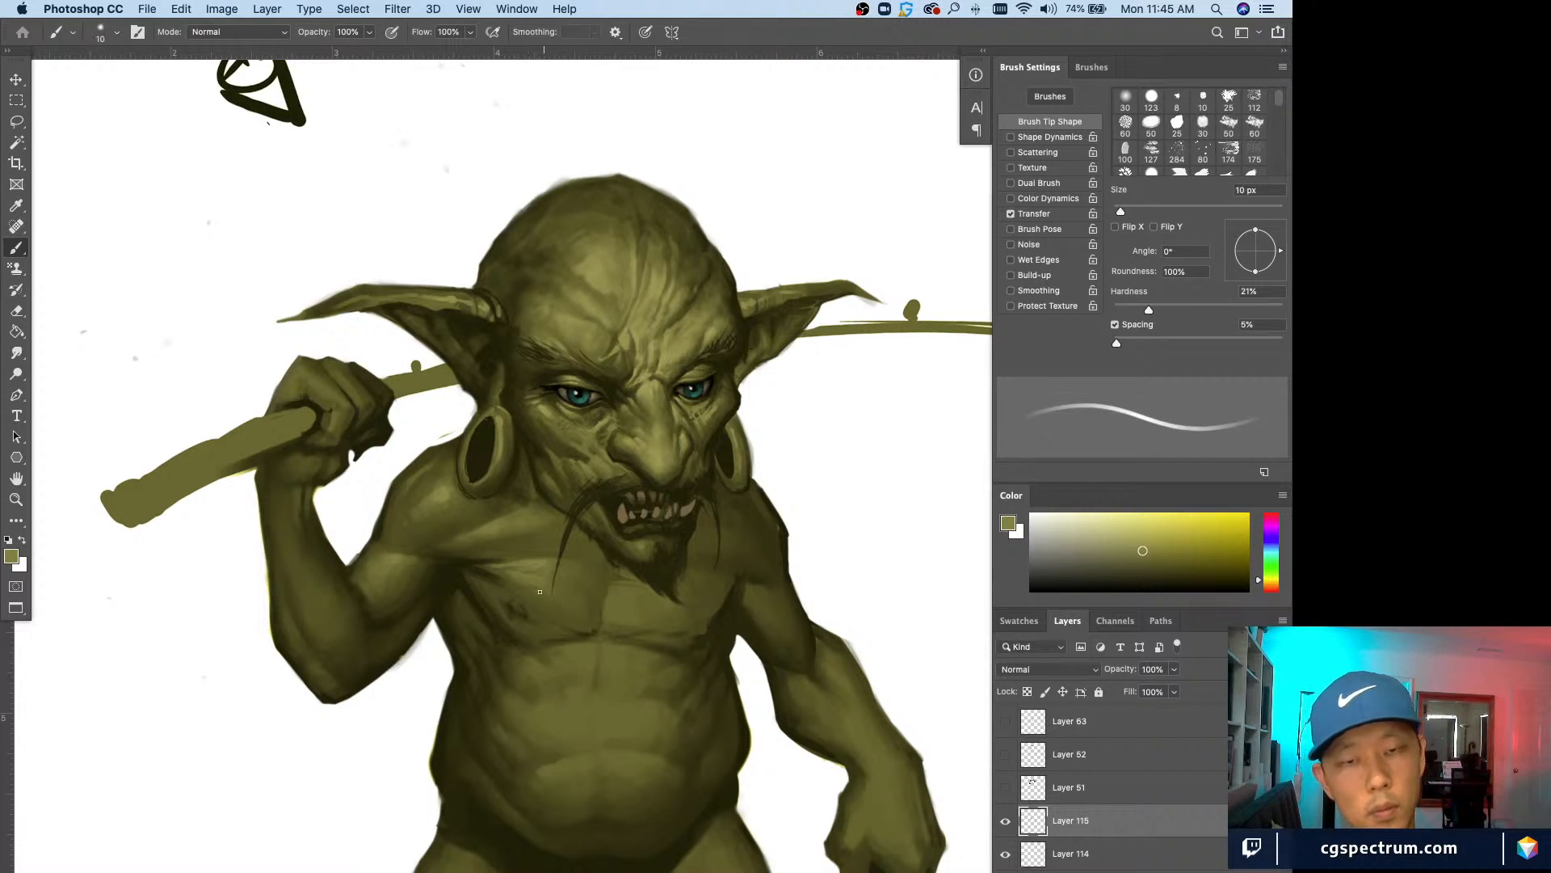
Step: Lighten the broad plane of the chest muscle nearer the raised arm with the same light olive and a 15 to 35 px brush
key("bracketright")
key("bracketright")
key("bracketright")
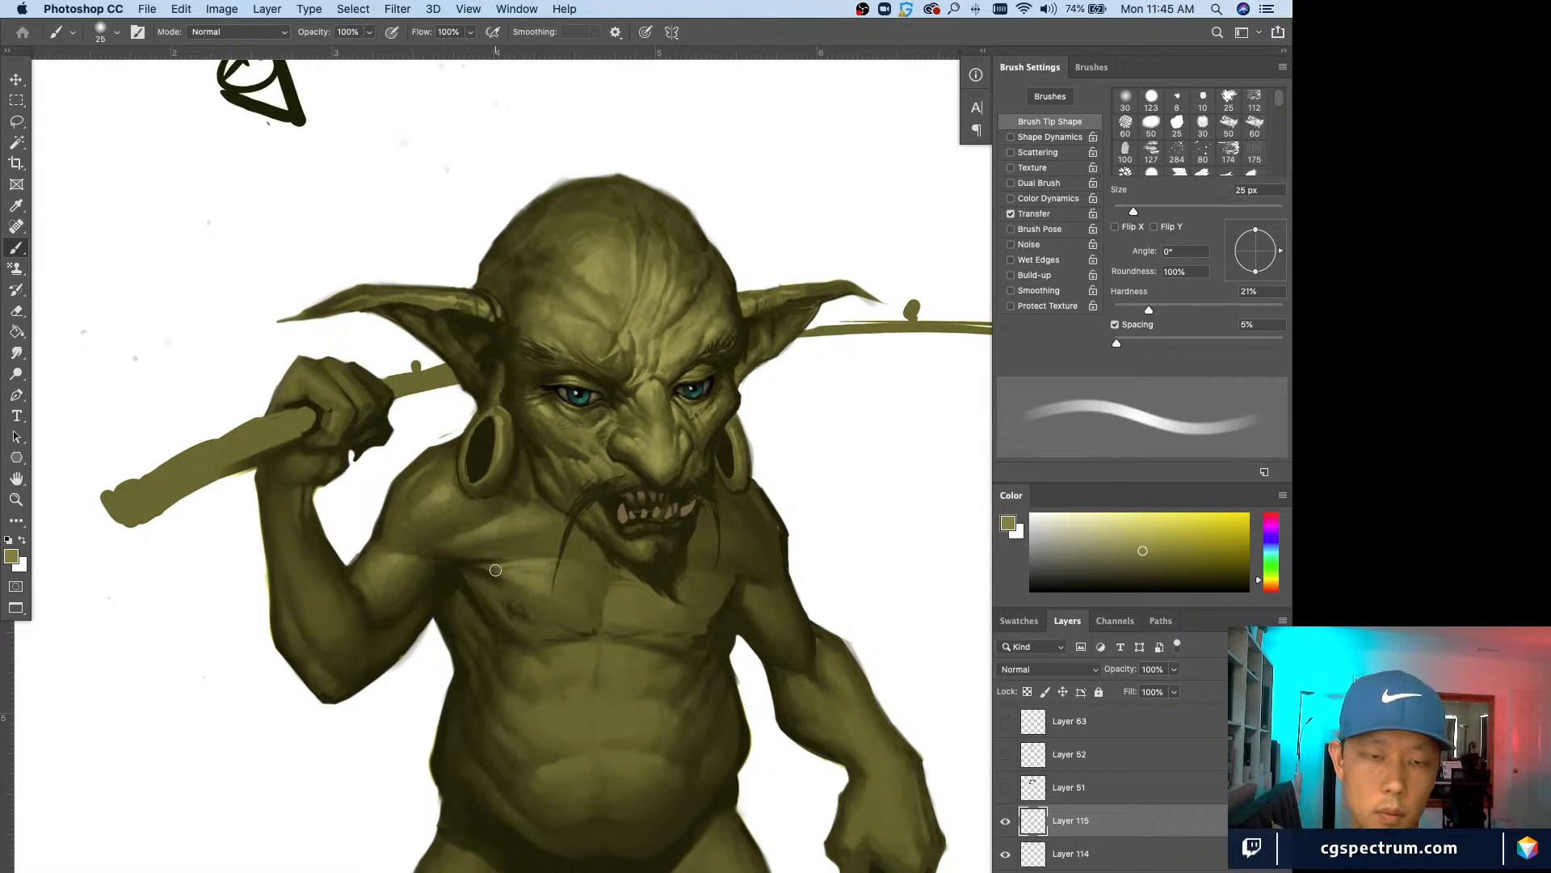
key("bracketleft")
key("bracketleft")
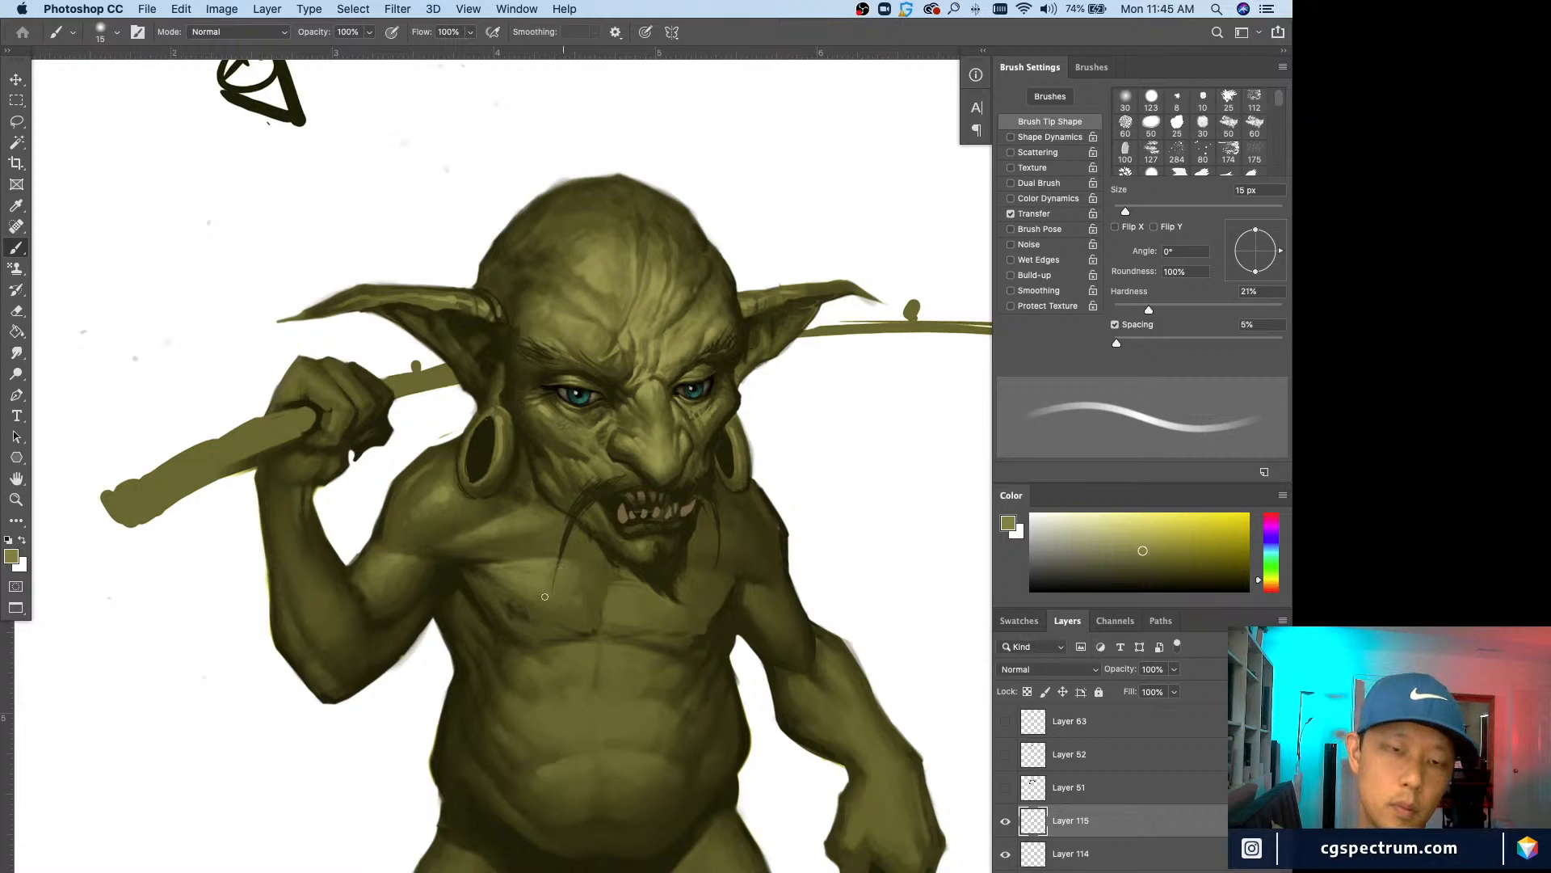
key("bracketright")
key("bracketright")
key("bracketright")
key("bracketright")
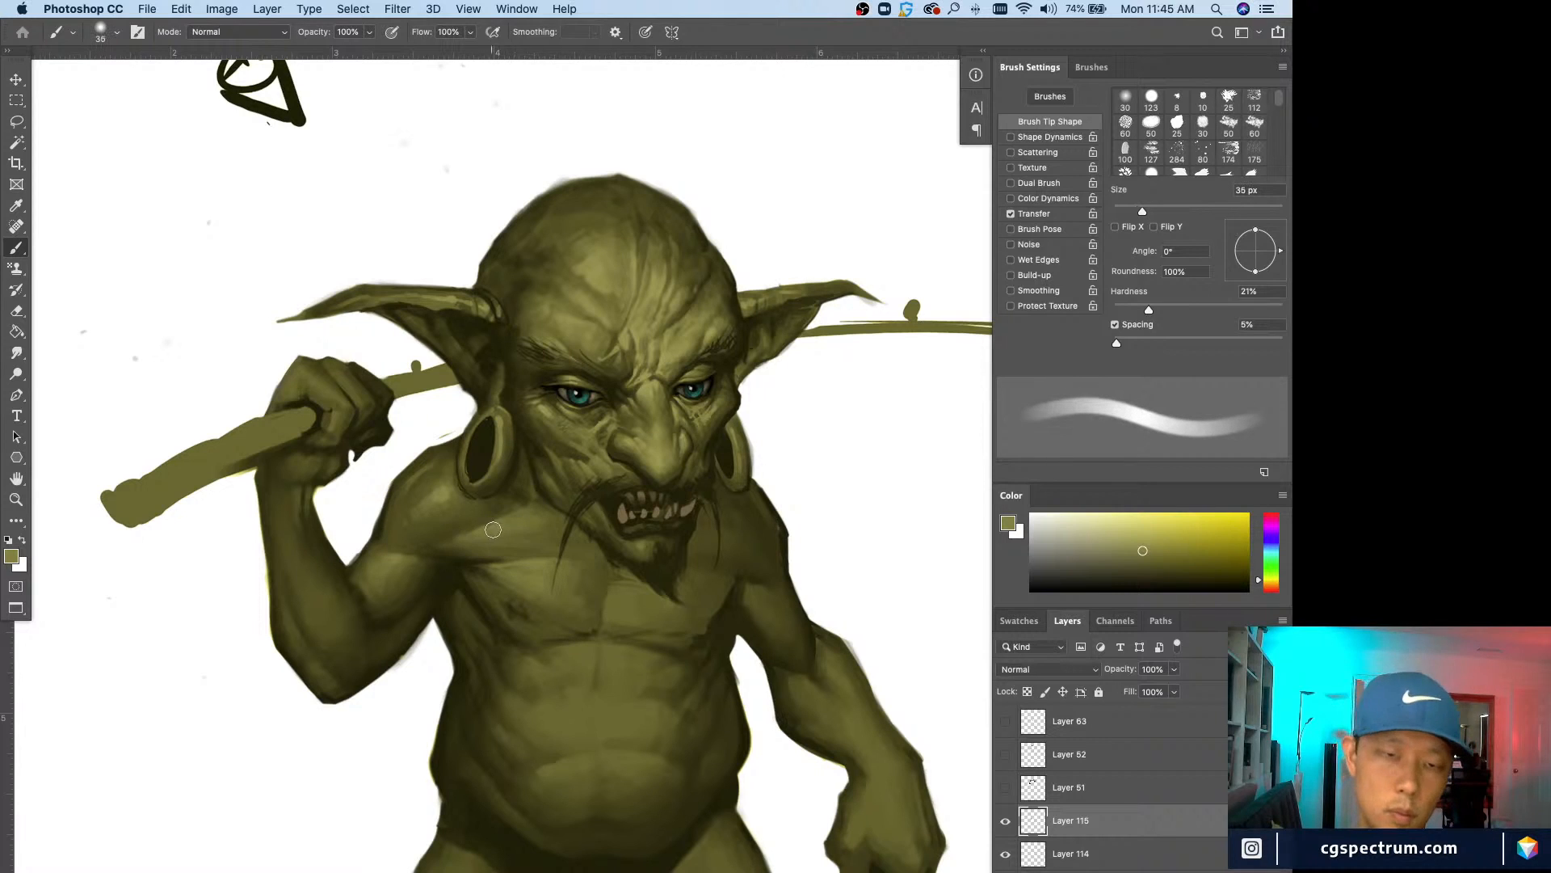
Step: Add fine light olive strokes across the upper chest towards the raised arm's armpit with a 6 to 8 px brush
key("bracketleft")
key("bracketleft")
key("bracketleft")
key("bracketleft")
key("bracketleft")
key("bracketleft")
key("bracketleft")
key("bracketleft")
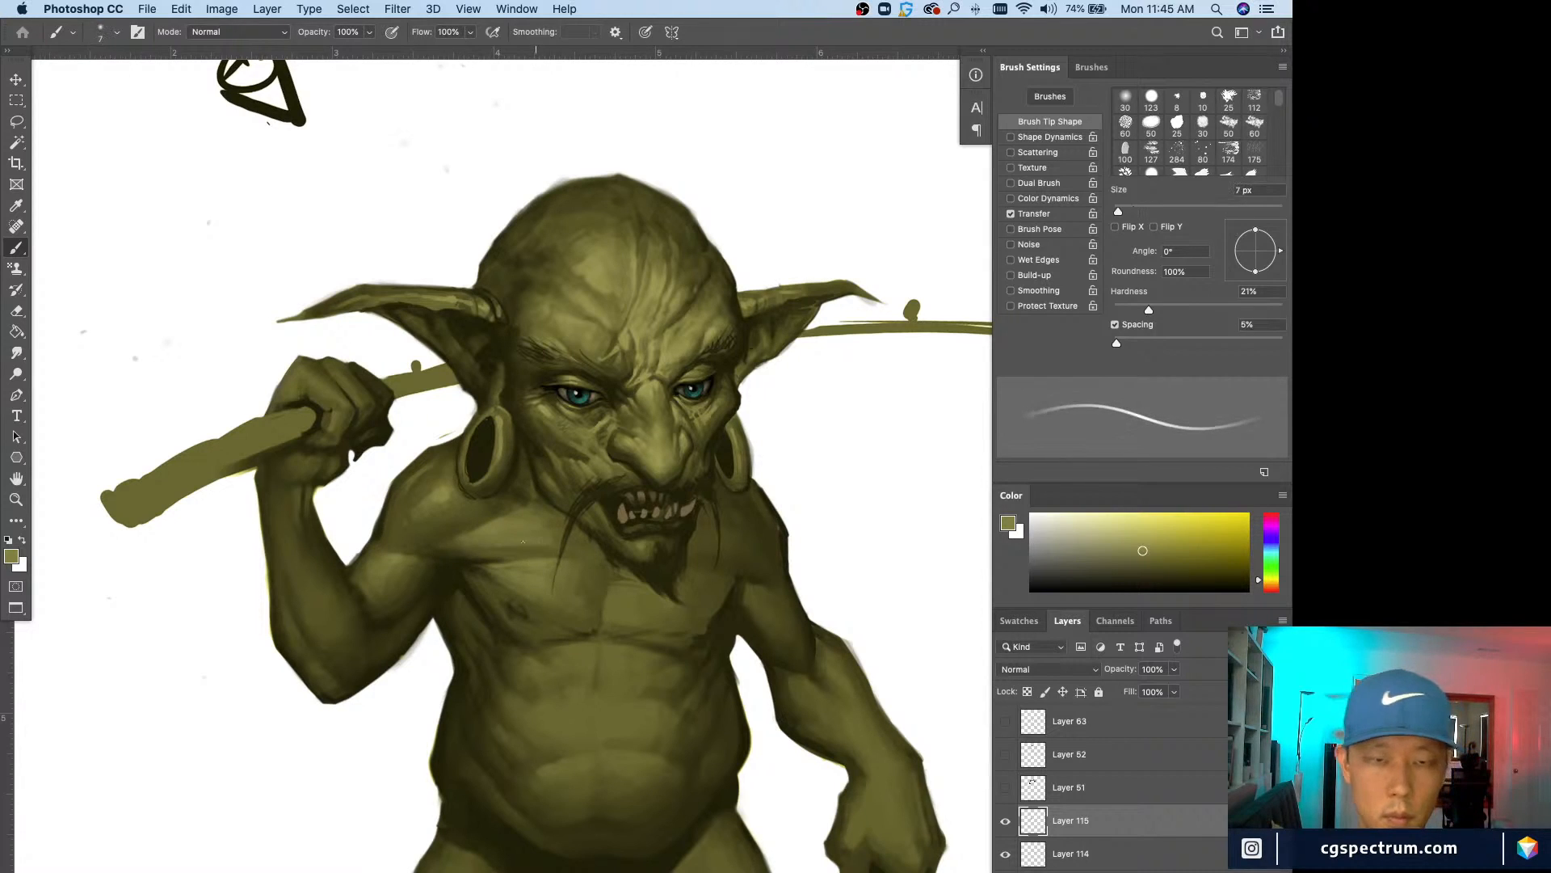
key("bracketleft")
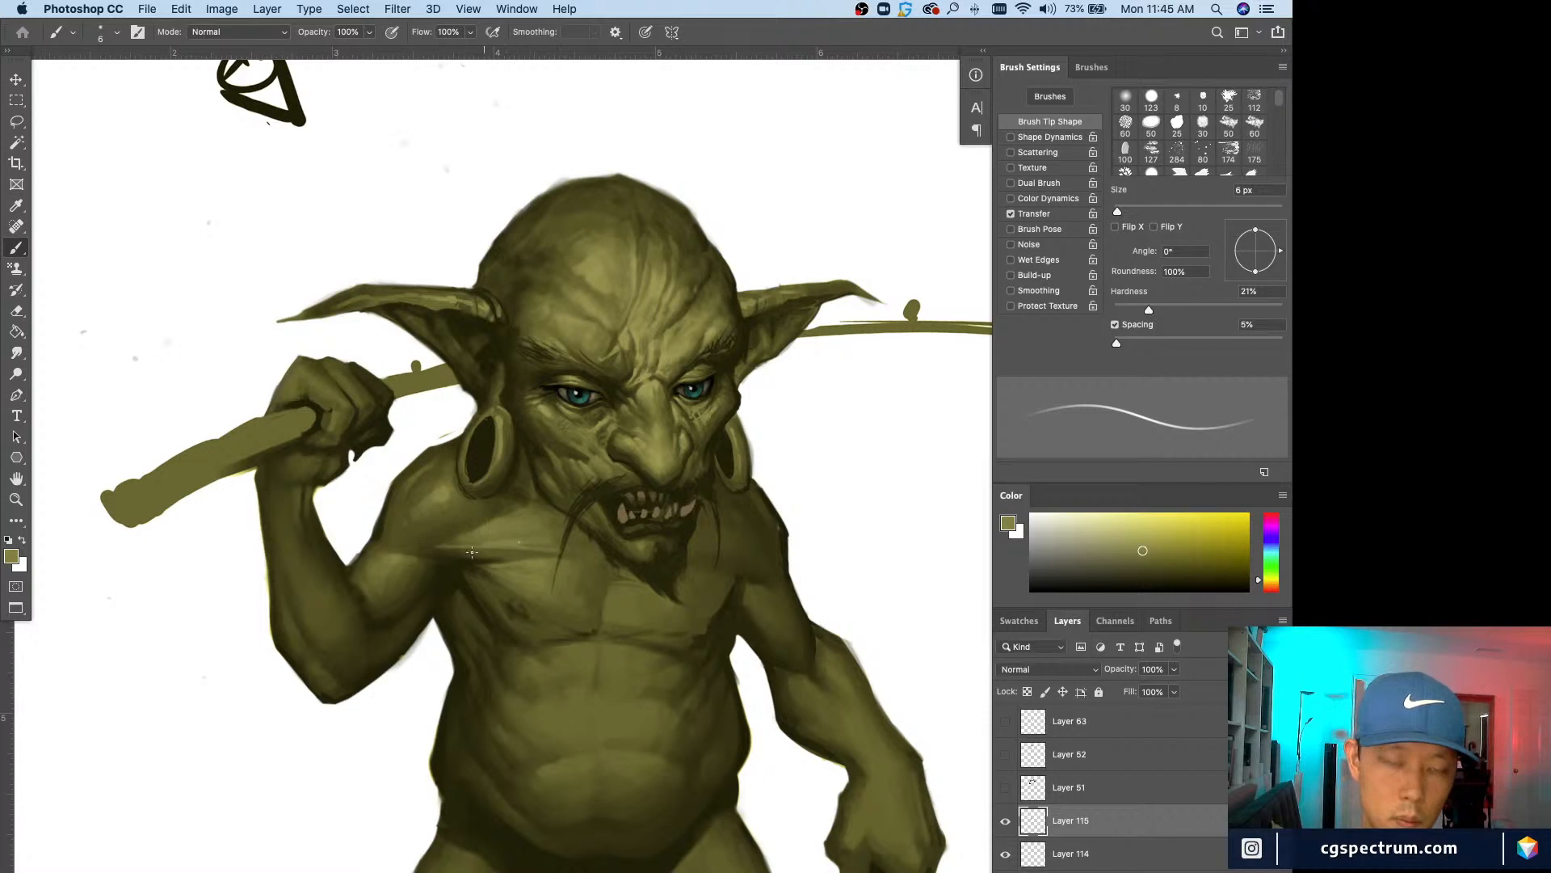
key("bracketright")
key("bracketright")
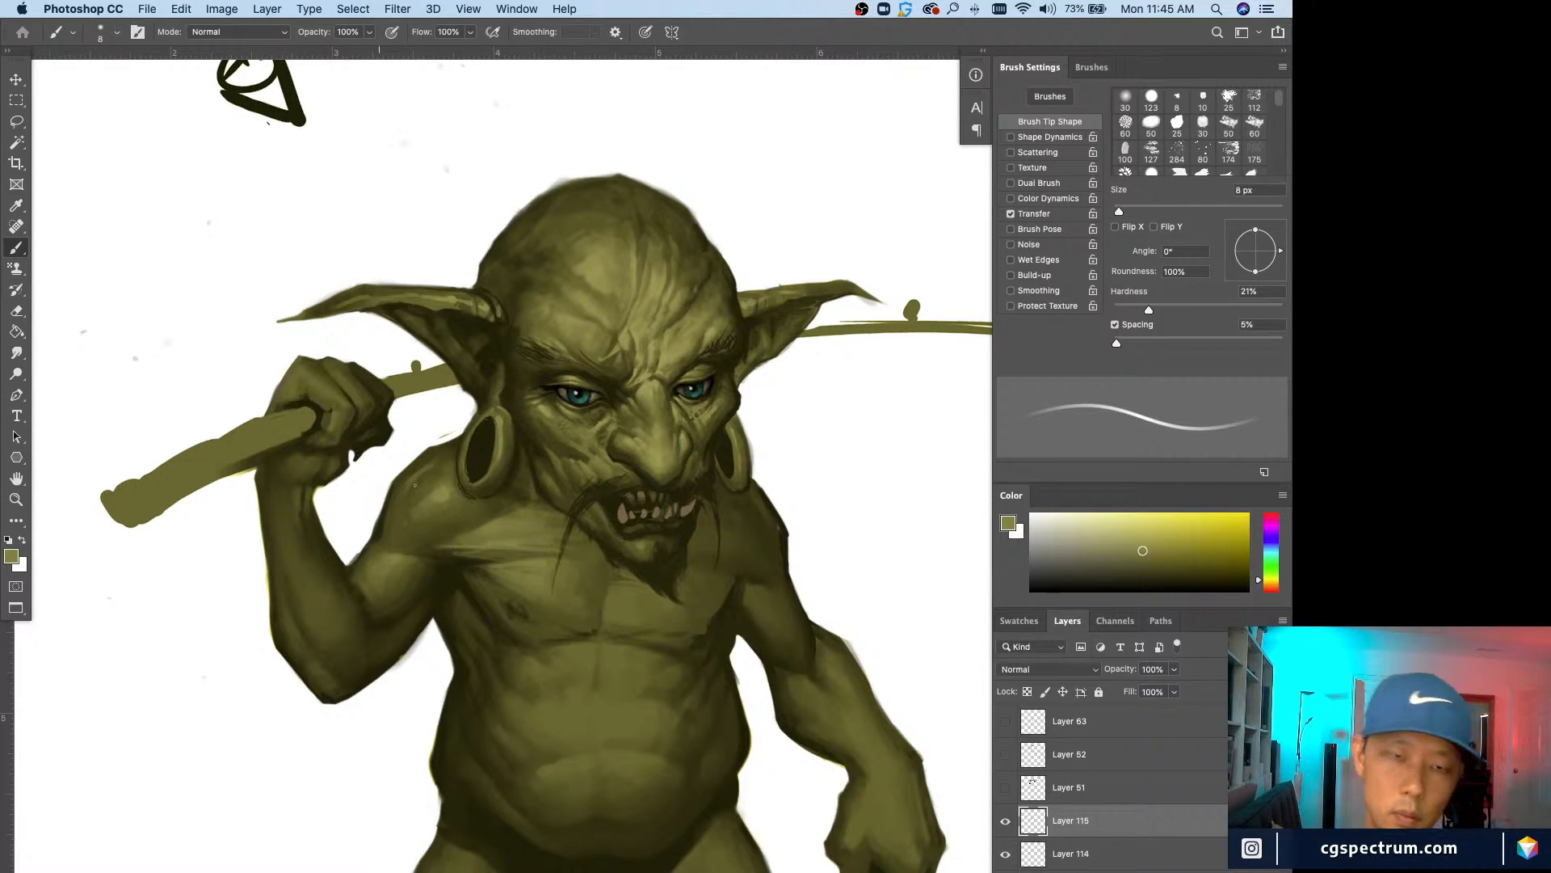
Step: Soften the new upper chest strokes with a 25 px eraser and deepen the gaps between them in sampled dark olive at 8 to 20 px
key("e")
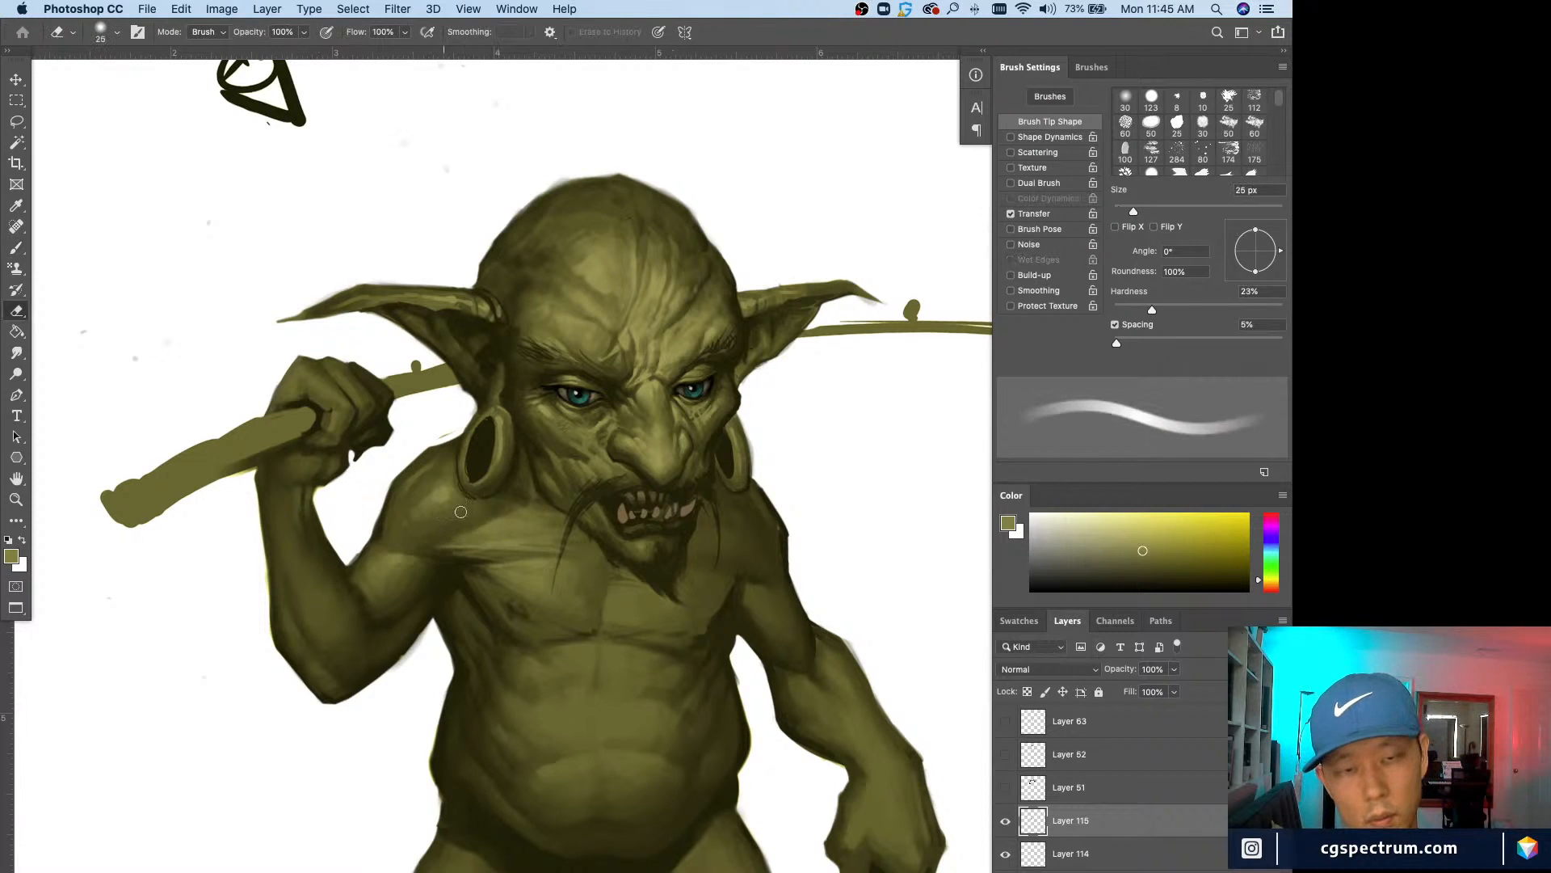
key("b")
left_click(452, 521, "alt")
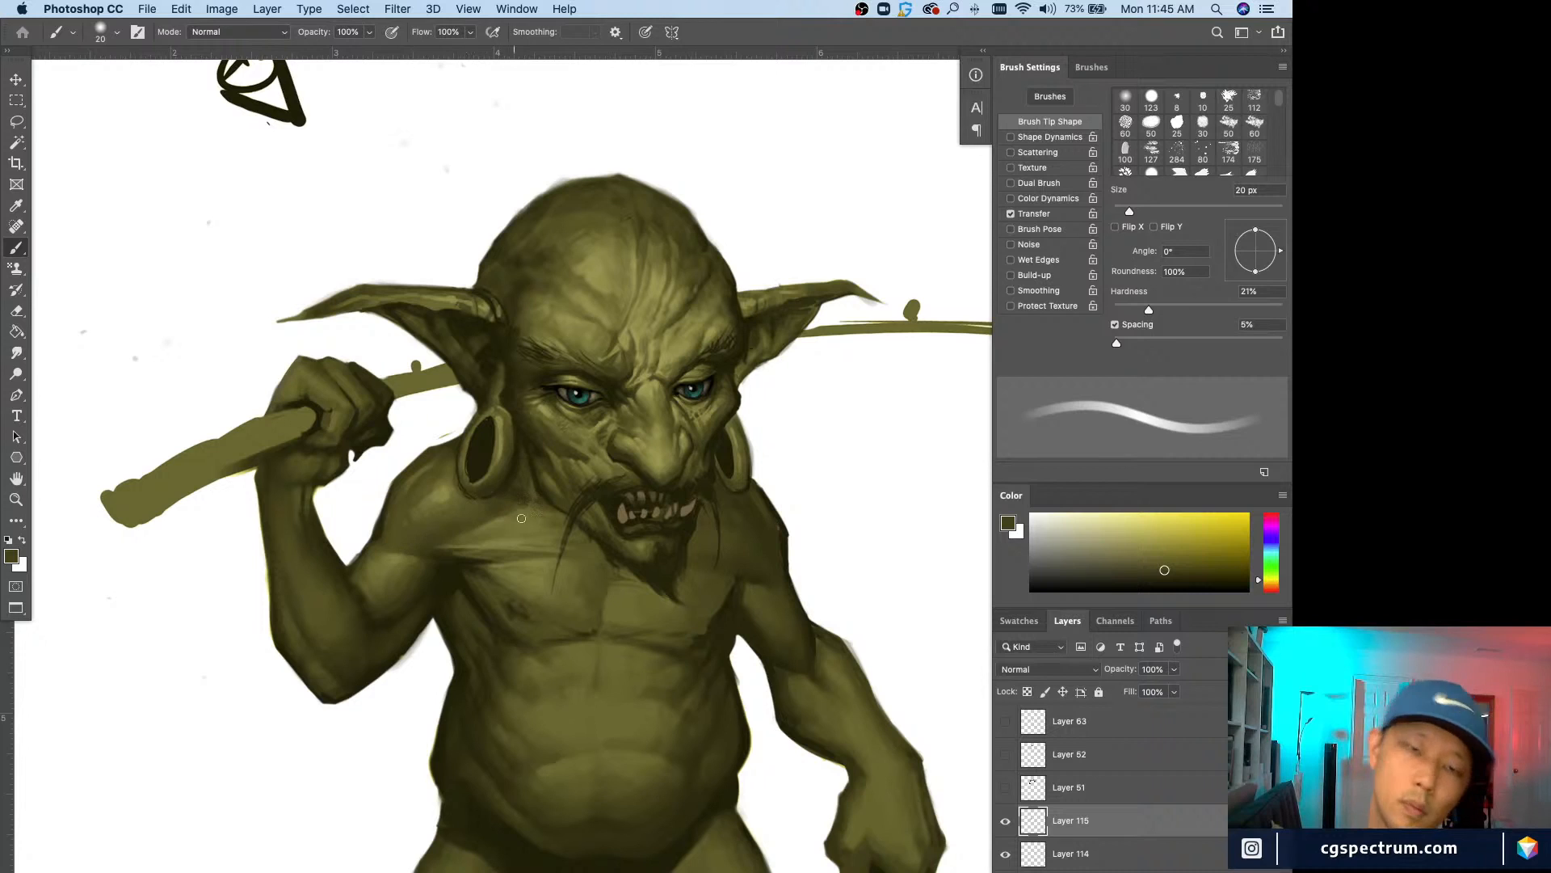
key("bracketleft")
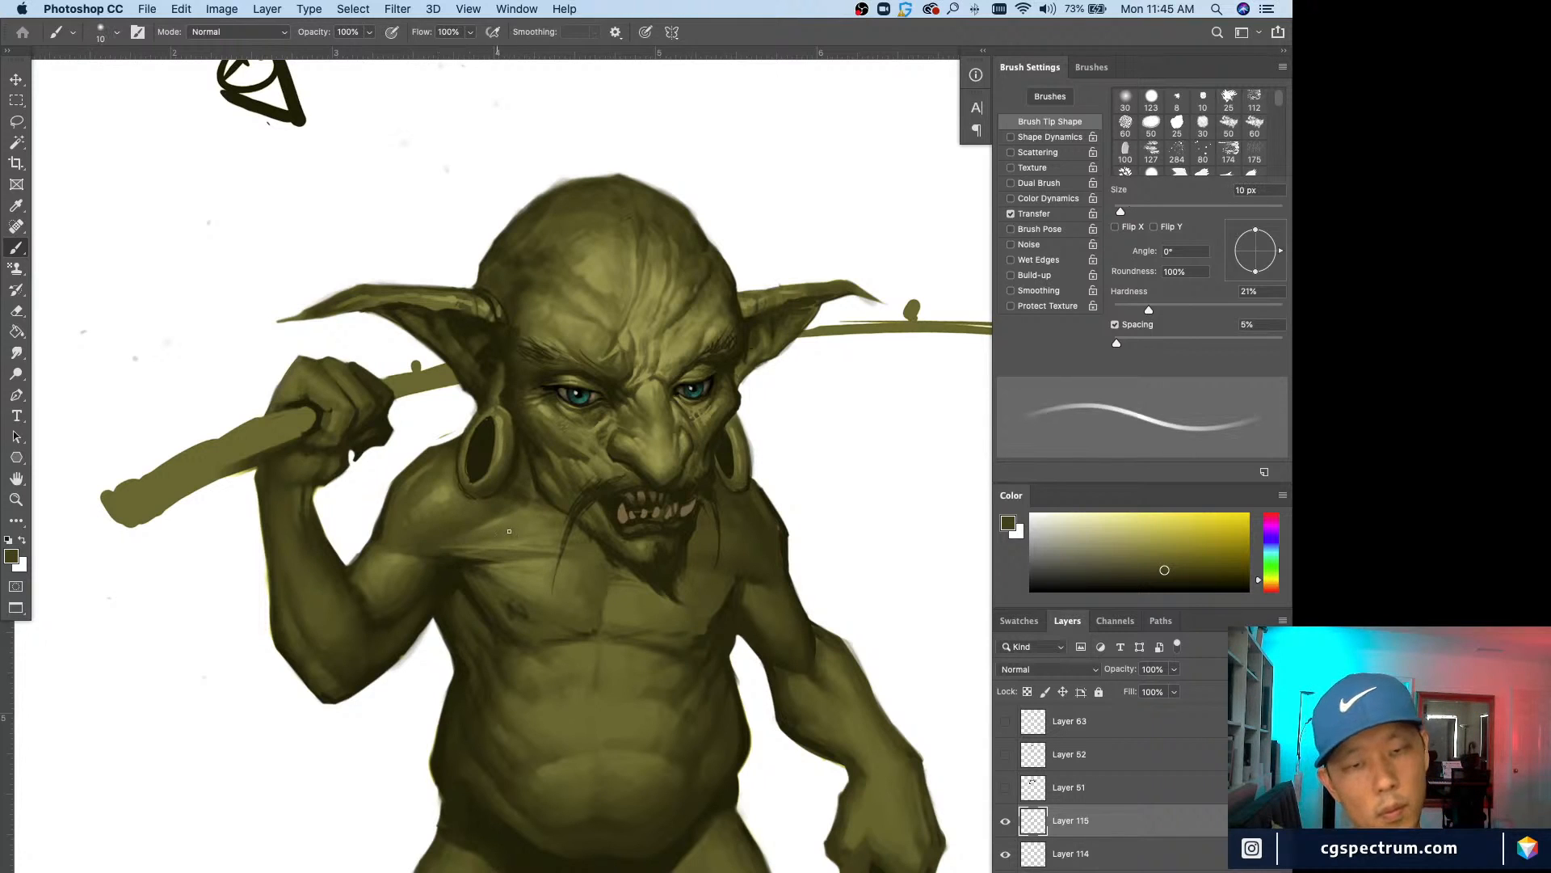
key("bracketleft")
key("bracketleft")
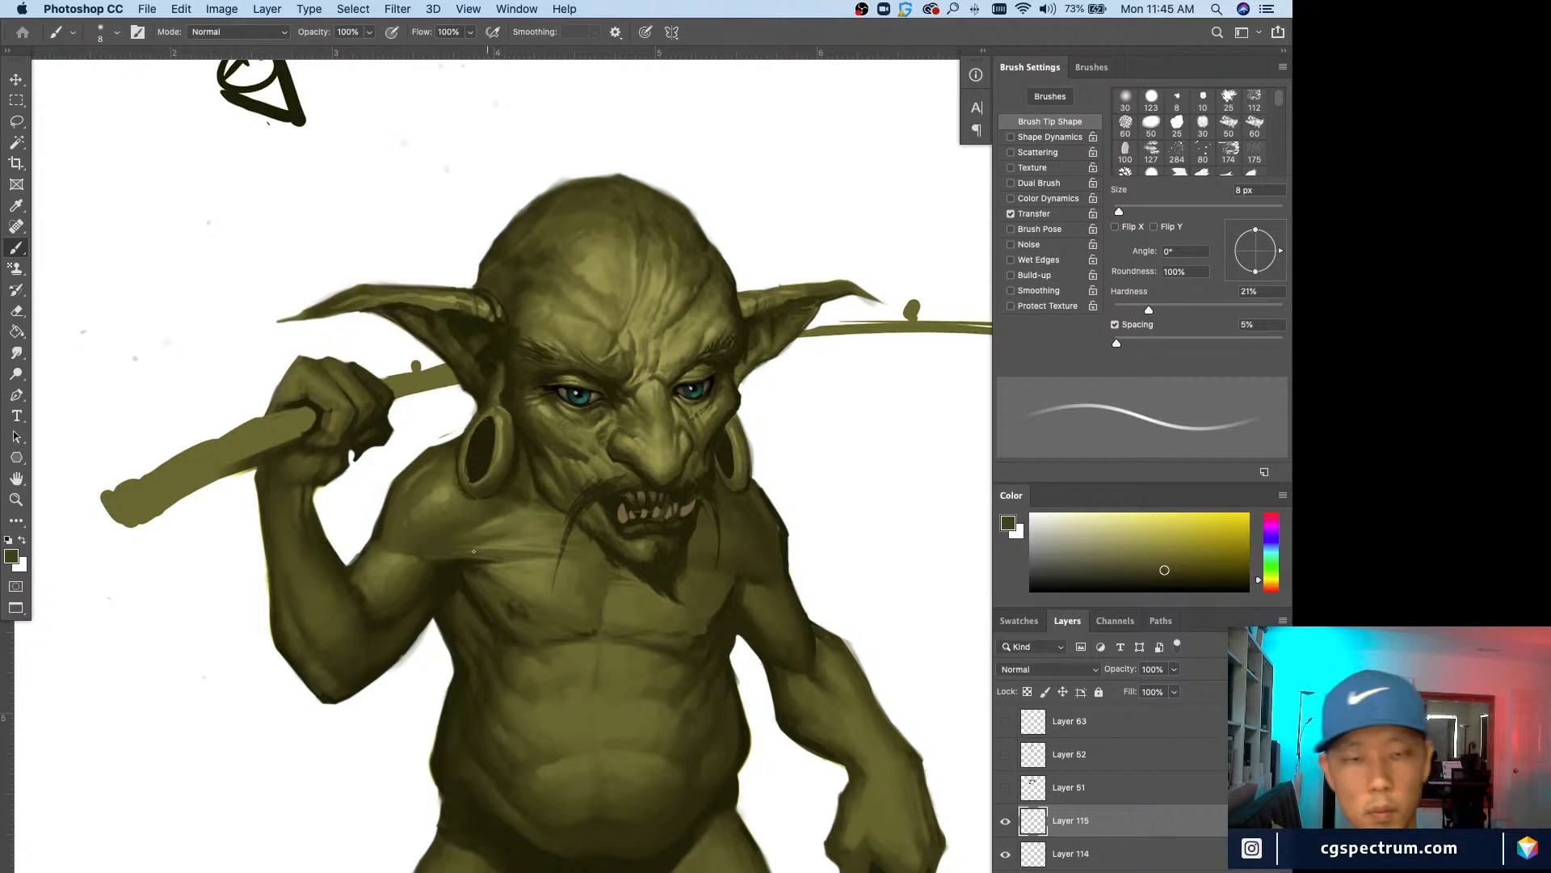
Step: Draw thin muscle fibres across the chest towards the breastbone with sampled mid, dark and light olives and a 5 to 7 px brush
left_click(502, 555, "alt")
key("bracketleft")
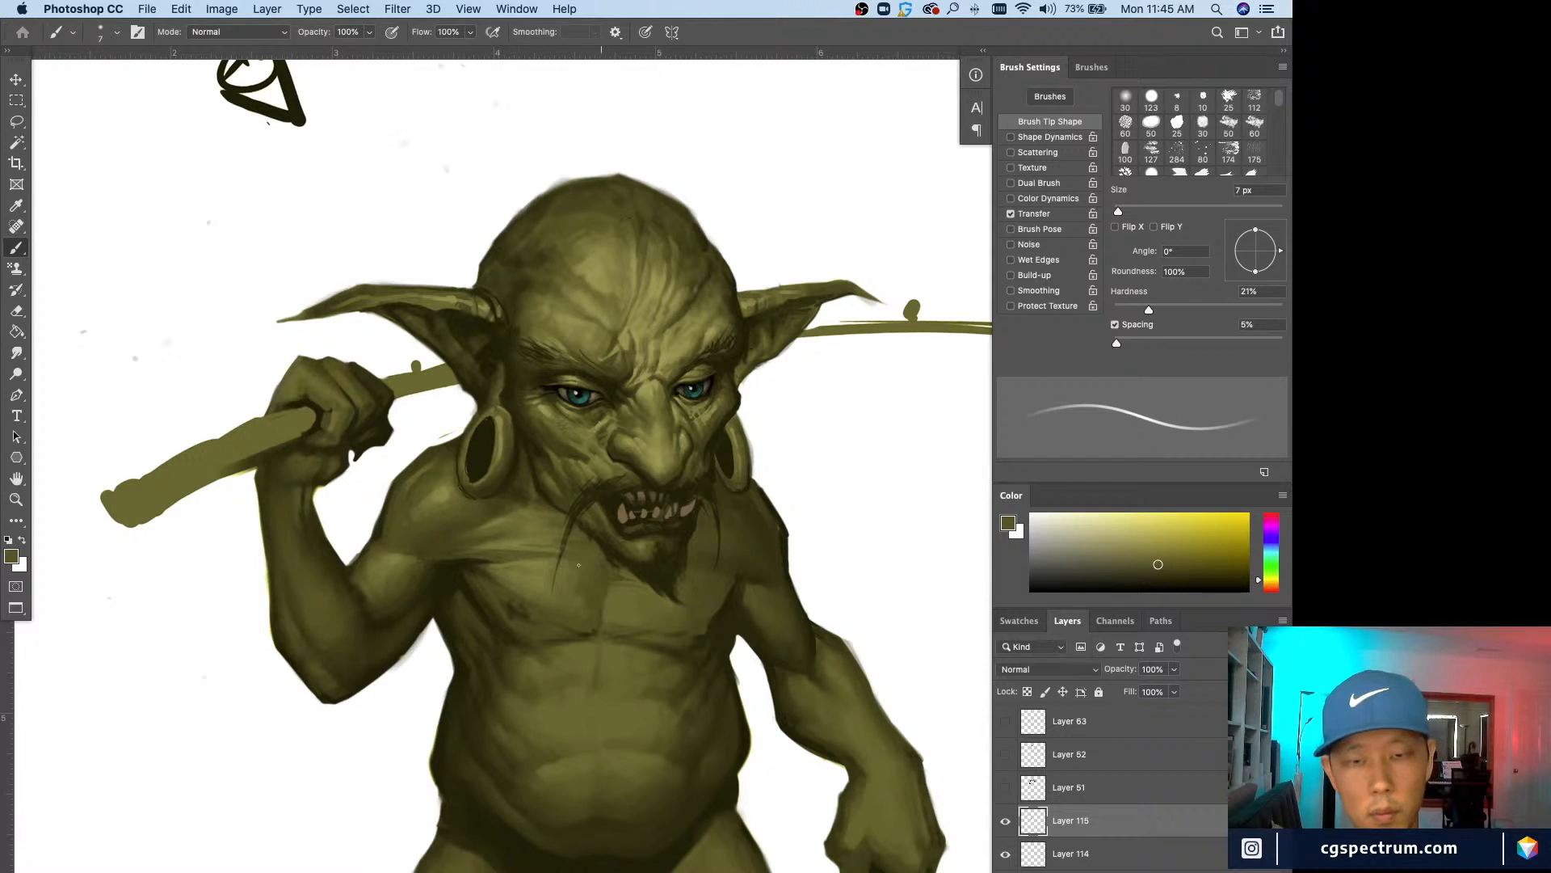
left_click(506, 596, "alt")
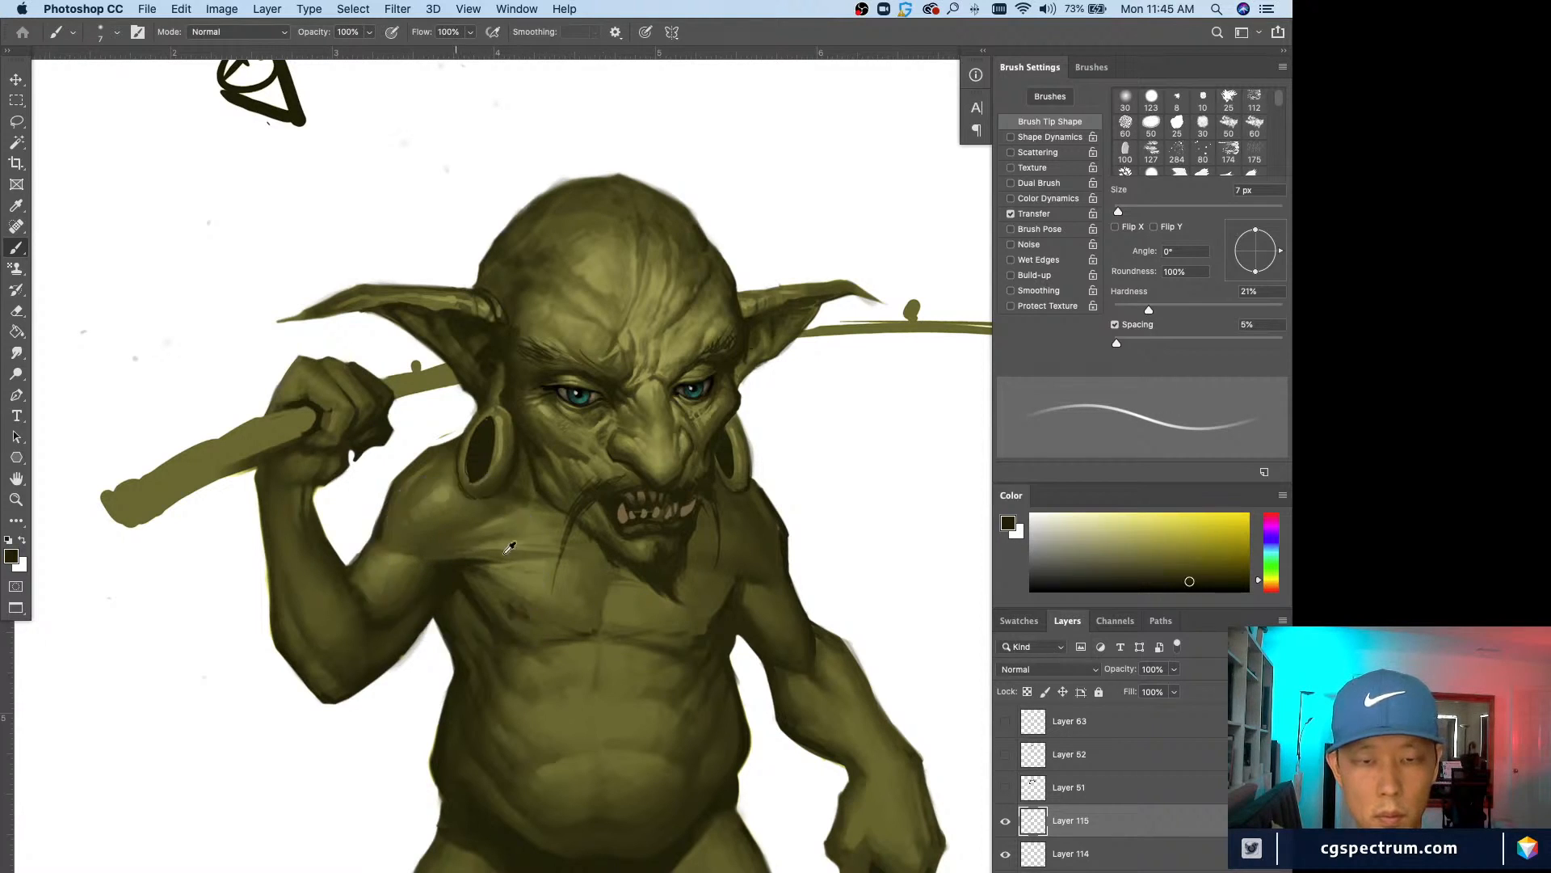
key("bracketleft")
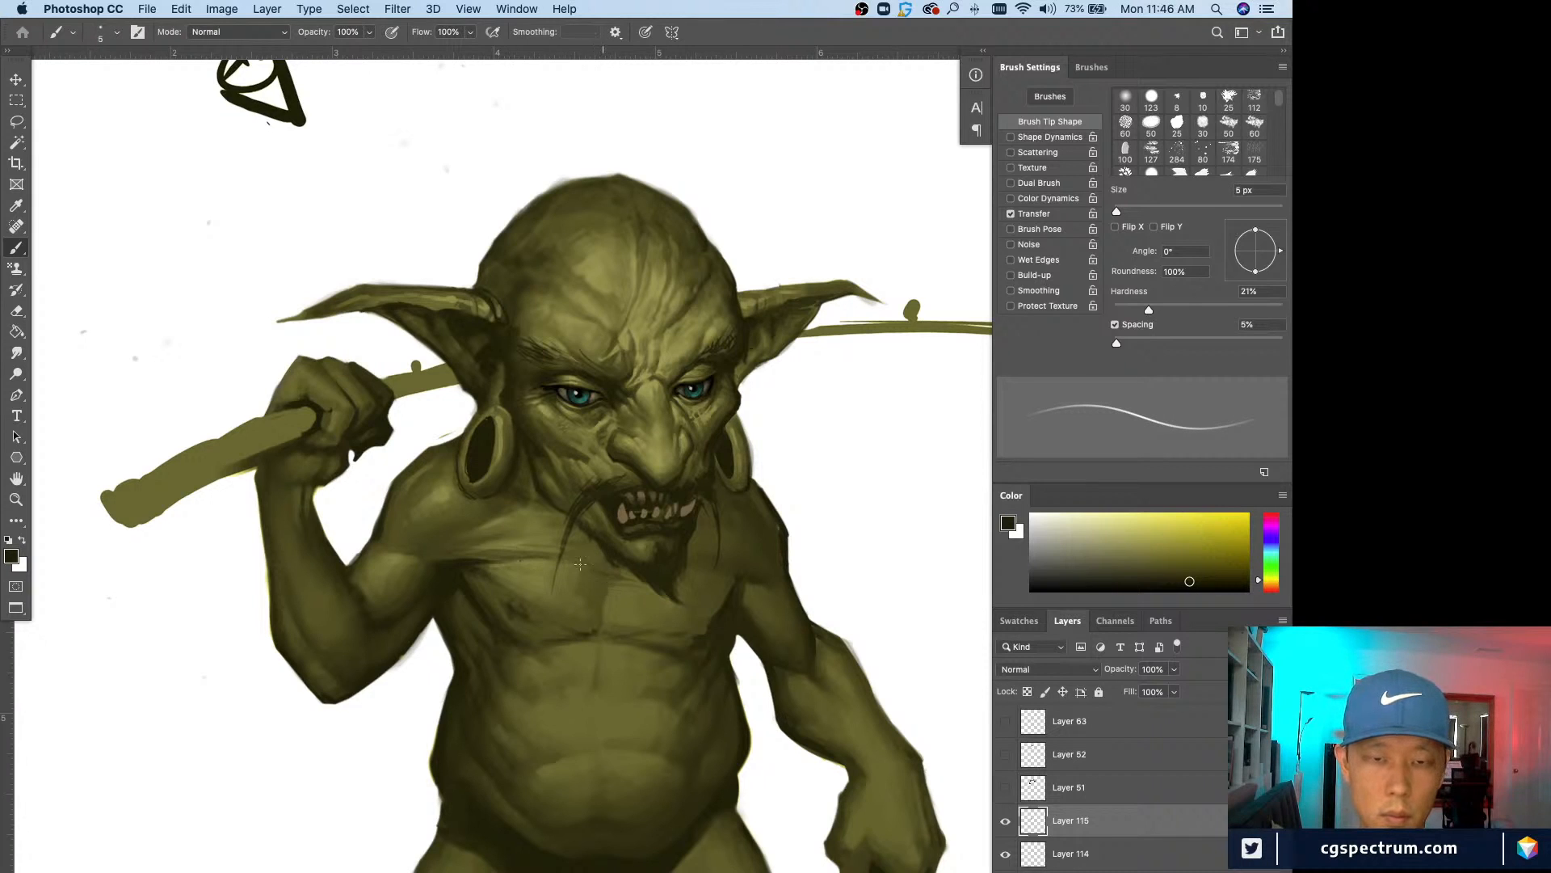
left_click(548, 536, "alt")
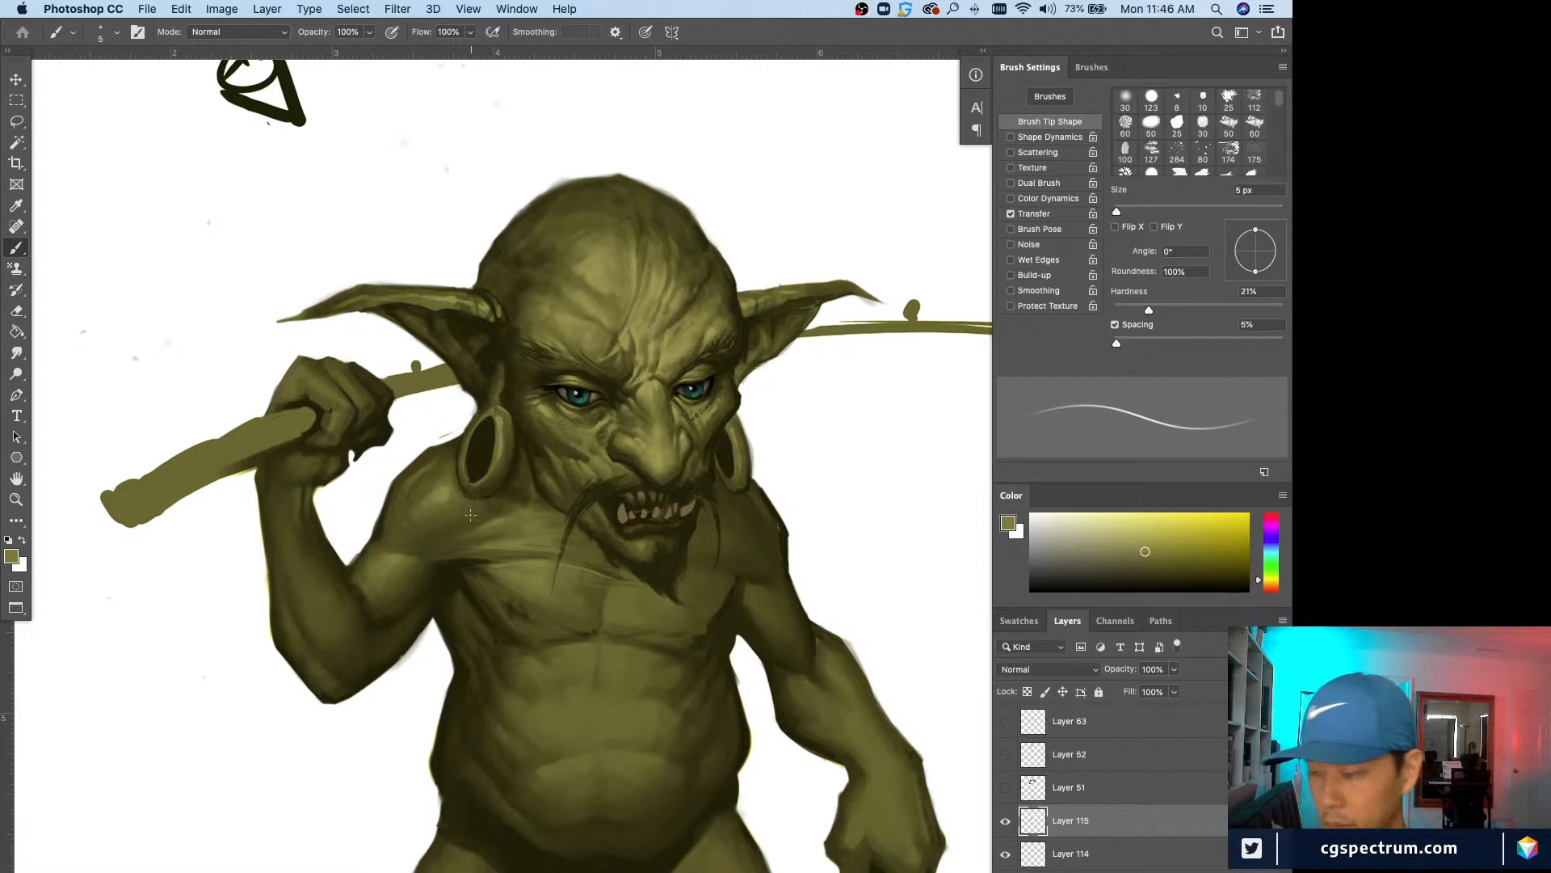
Step: On a new layer, brighten the upper chest near the raised arm with sampled light olive and a soft brush of up to 40 px
left_click(505, 541, "alt")
key("ctrl+alt+shift+n")
key("bracketright")
key("bracketright")
key("bracketright")
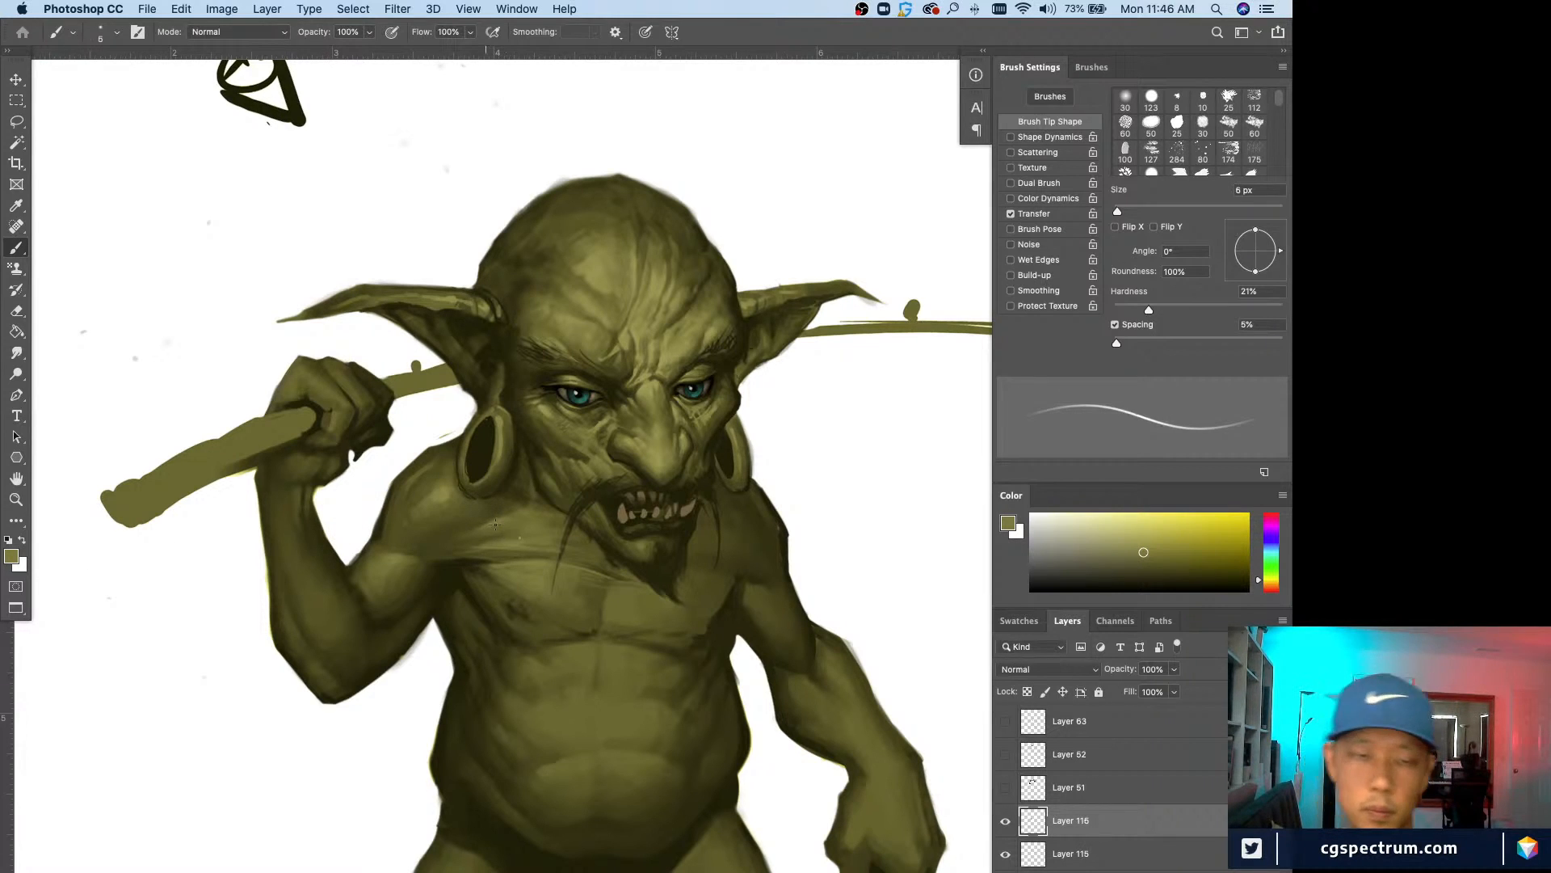
key("bracketright")
key("bracketright")
key("bracketright")
key("bracketright")
key("bracketright")
key("bracketright")
key("bracketright")
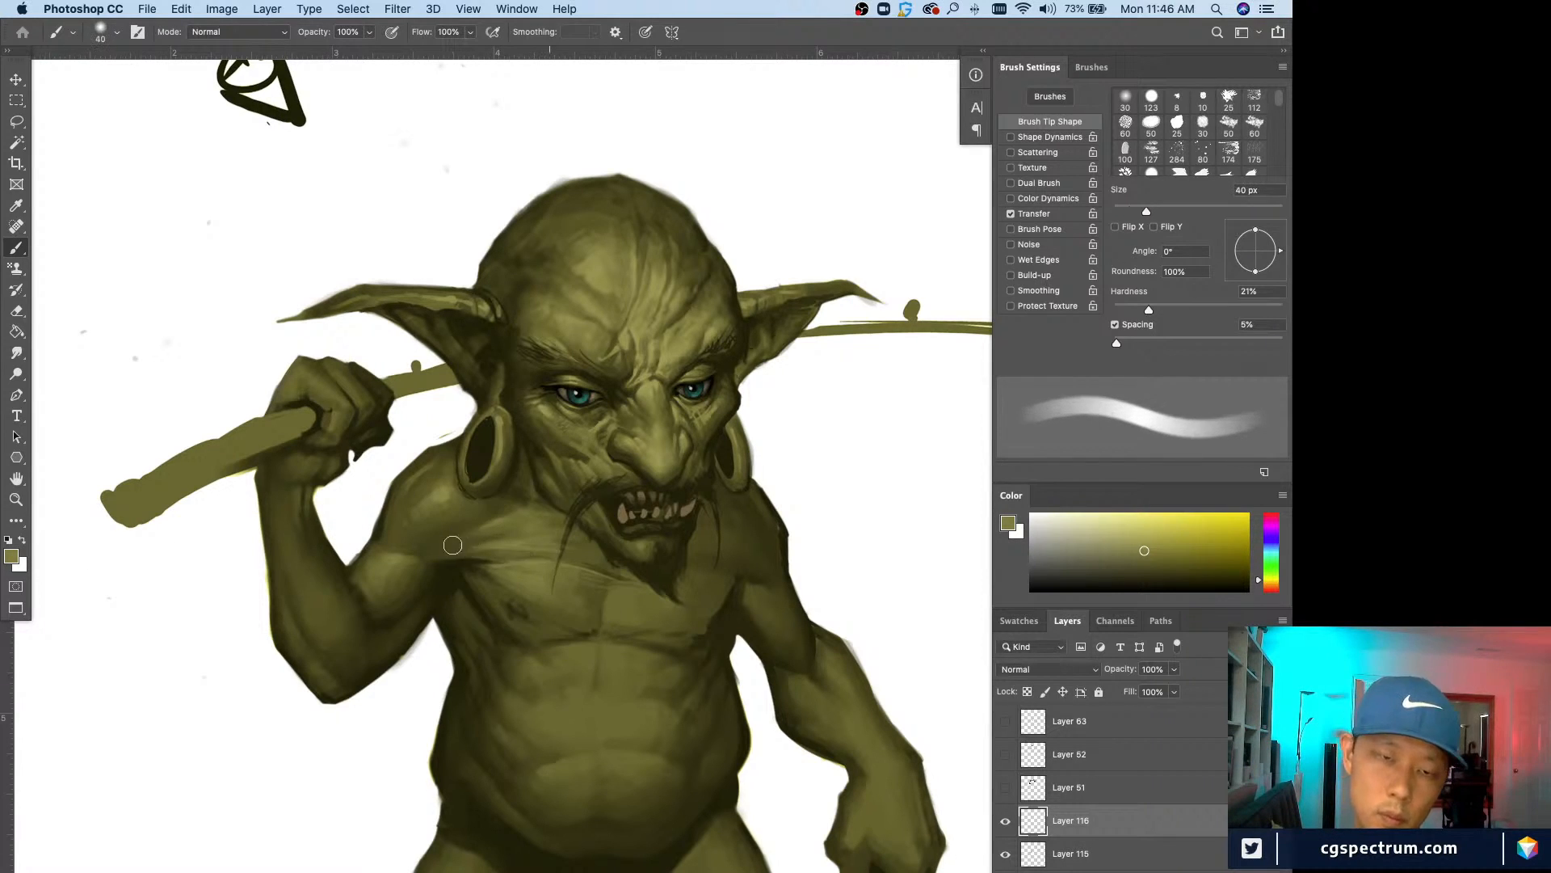
key("bracketleft")
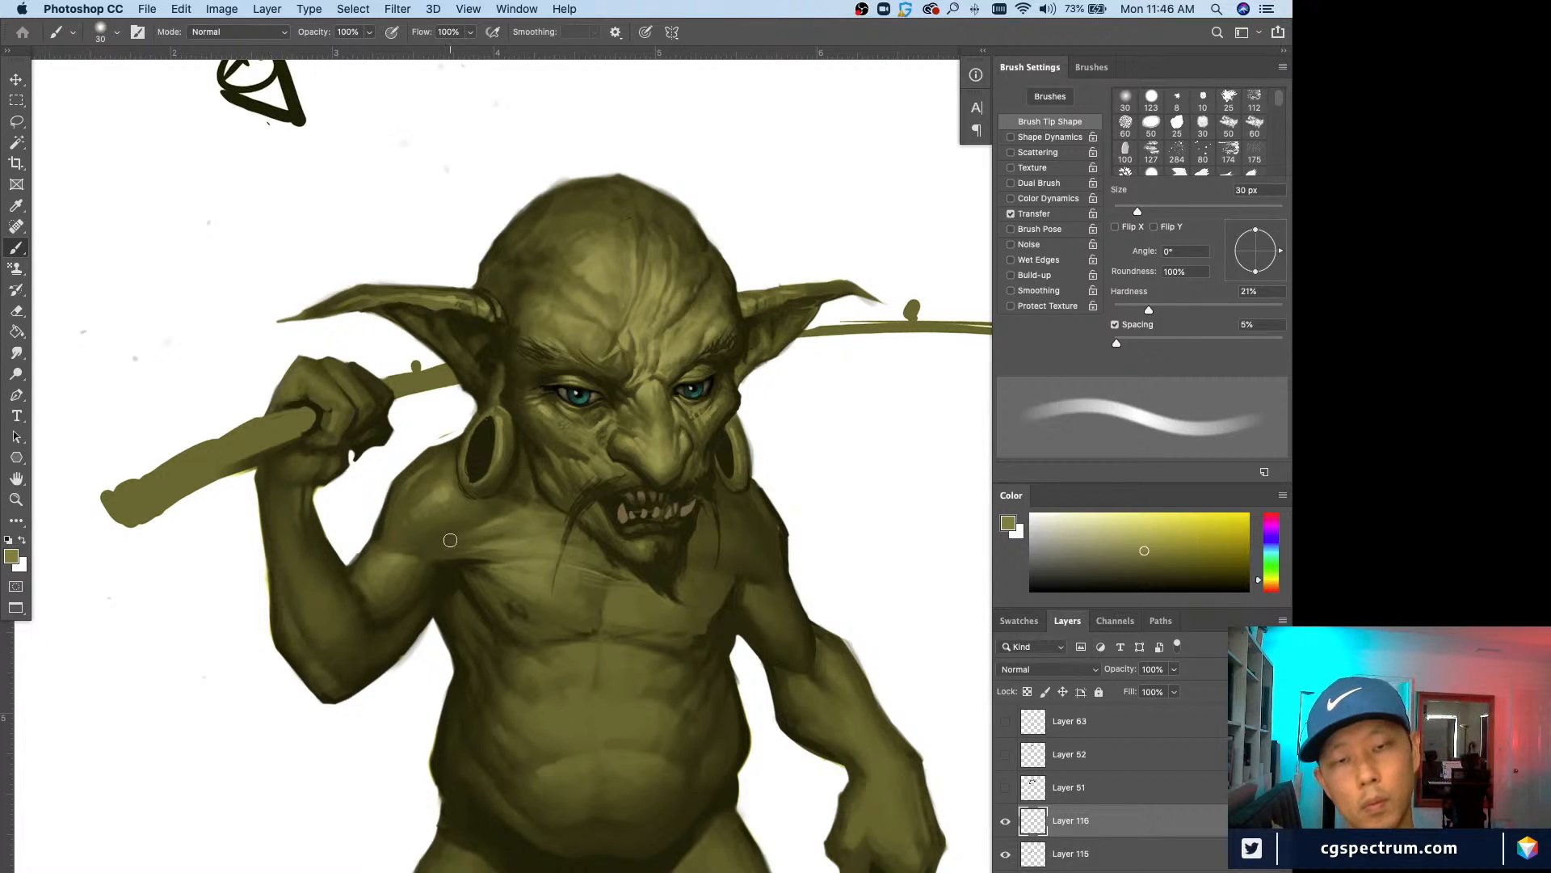
key("bracketleft")
key("super+minus")
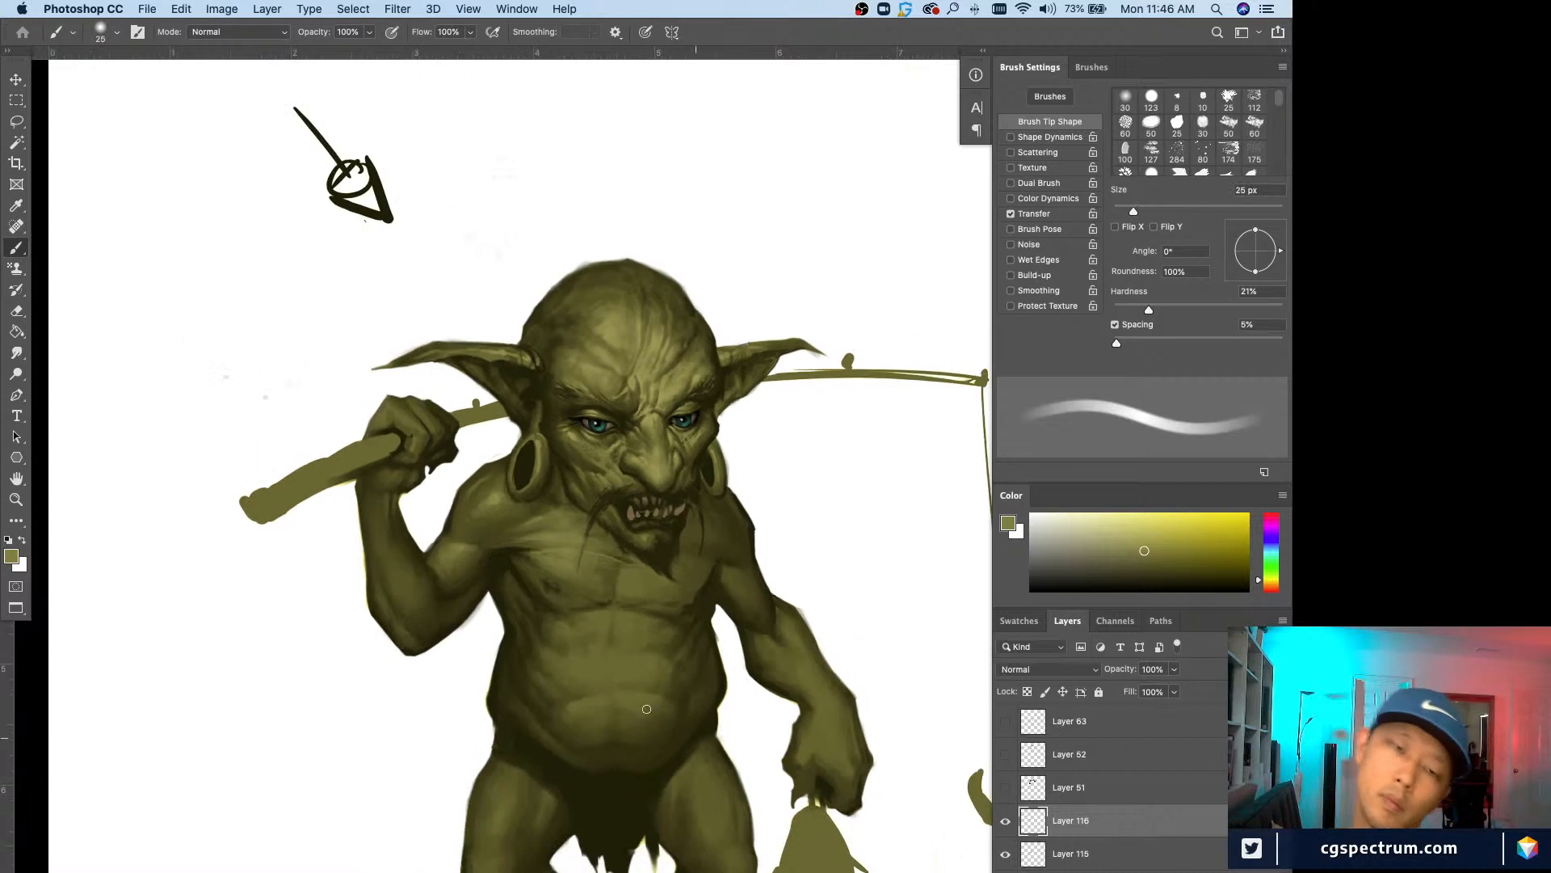
Step: Stroke sampled mid olive fibres over the lower part of the chest muscle nearer the raised arm with a 7 to 9 px brush
key("super+equal")
key("bracketleft")
key("bracketleft")
key("bracketleft")
key("bracketleft")
key("bracketleft")
key("bracketleft")
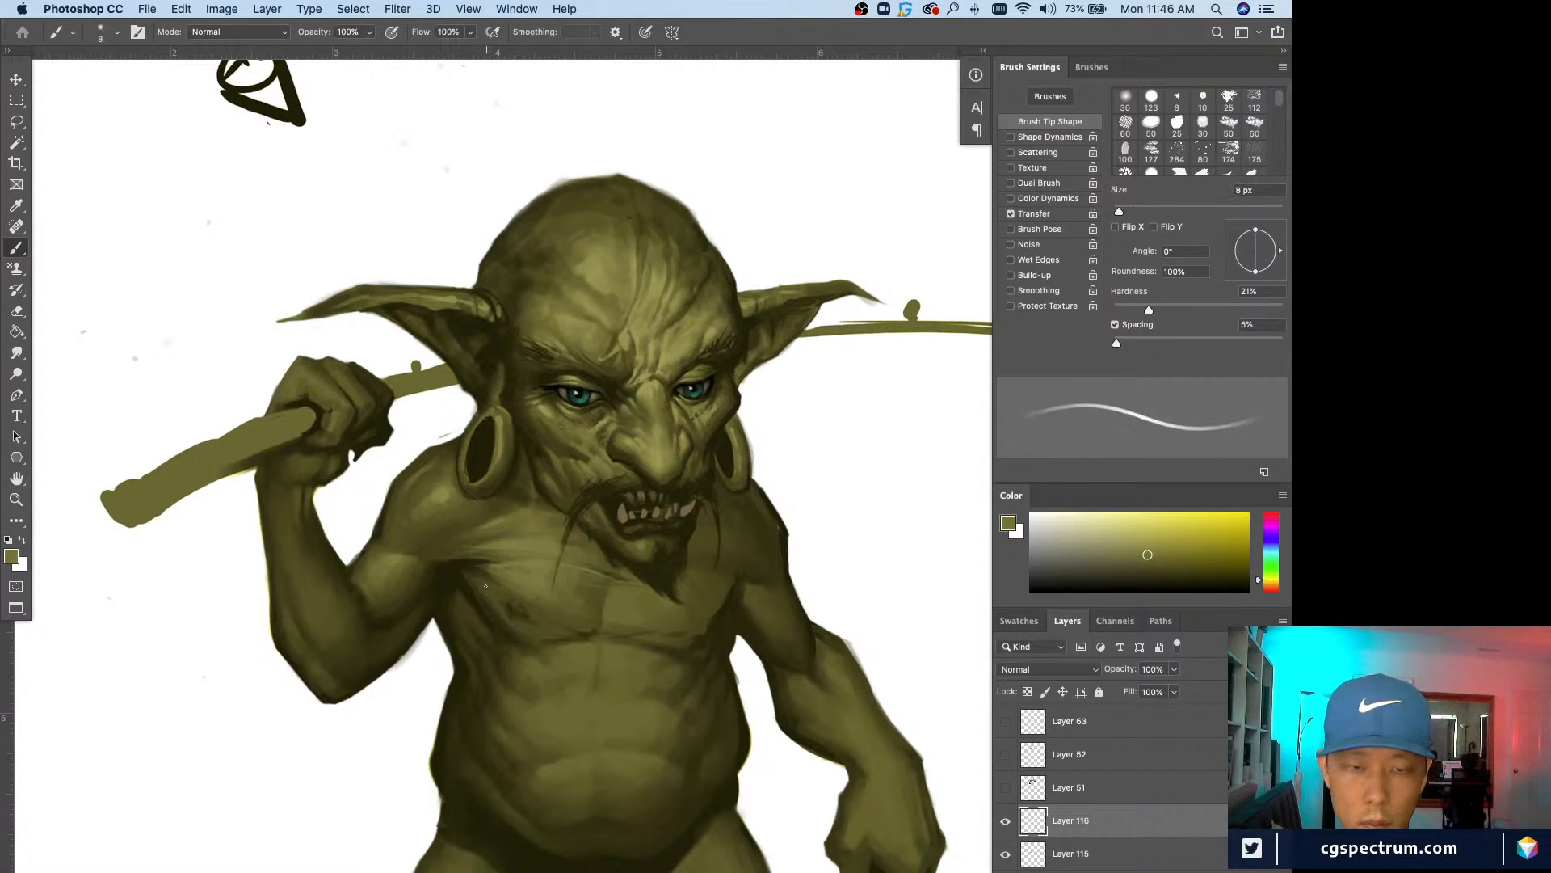
left_click(490, 583, "alt")
key("bracketright")
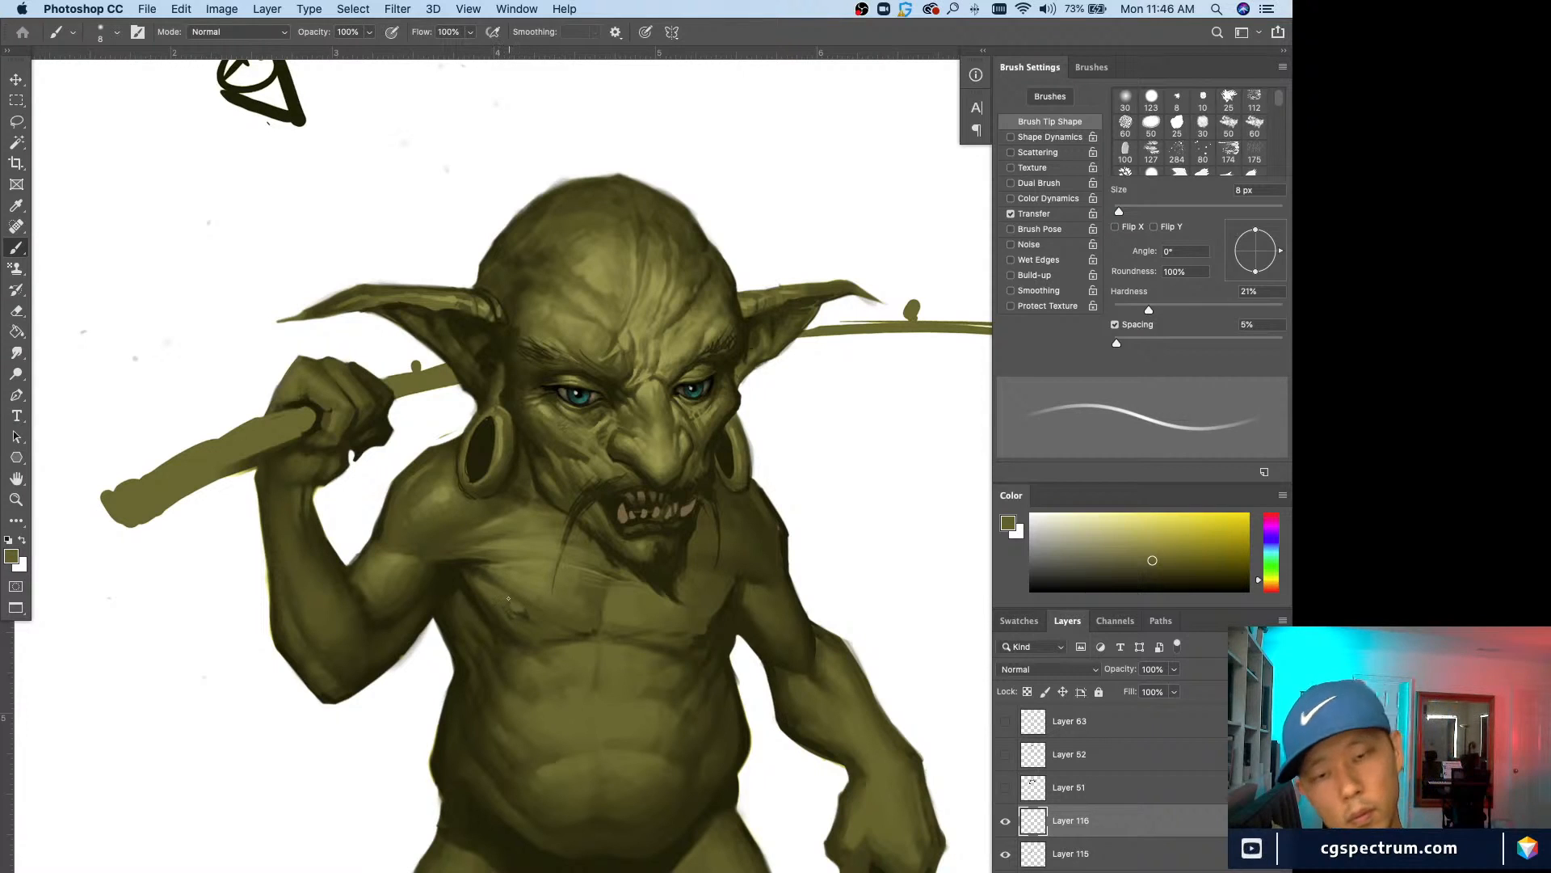
key("bracketright")
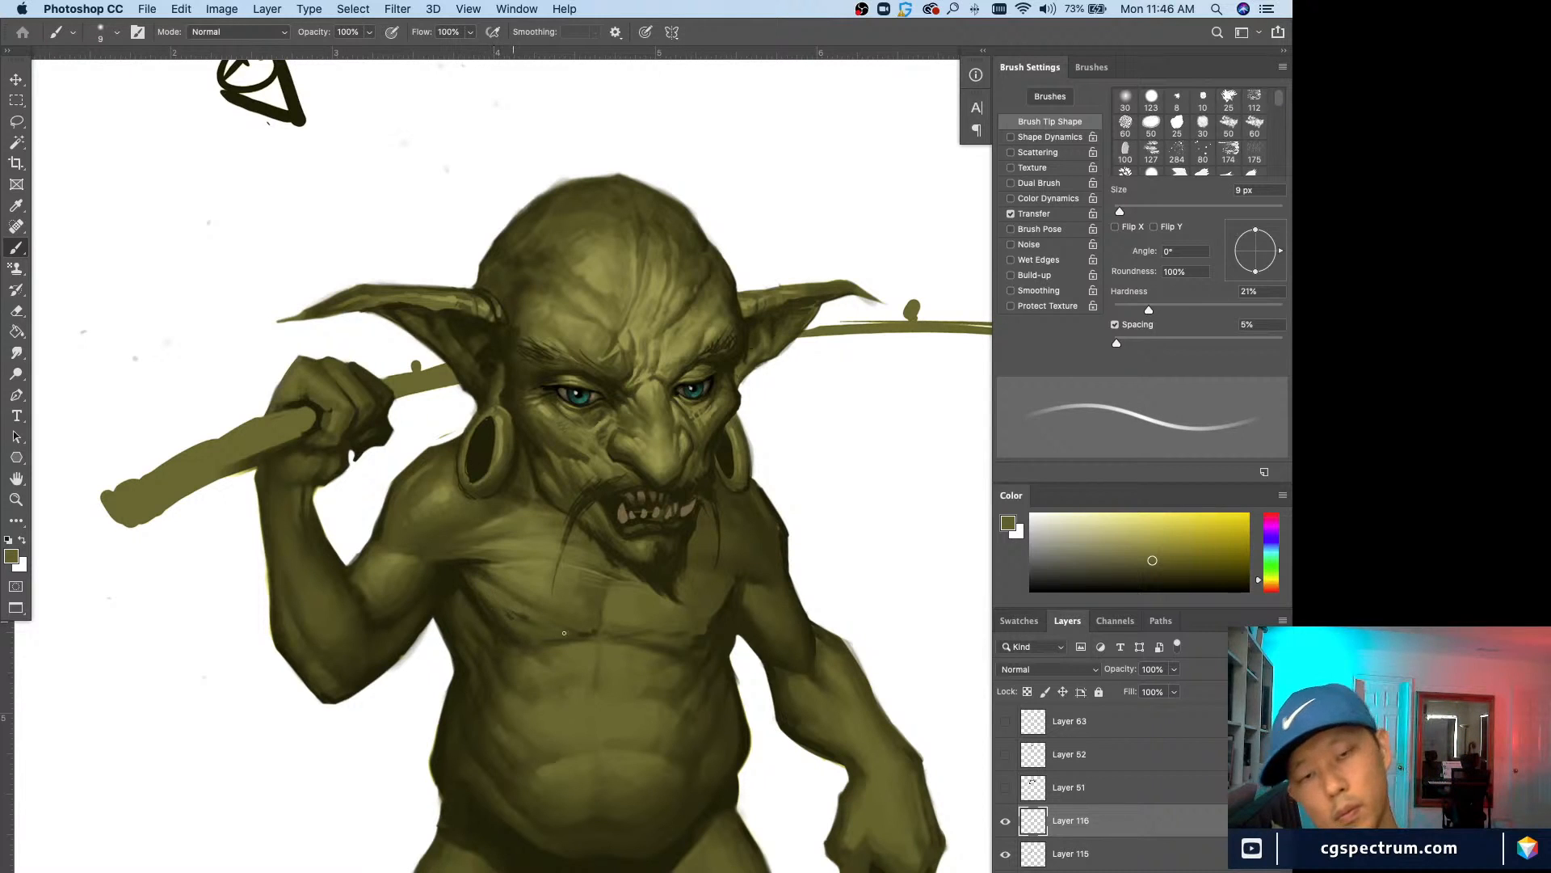
key("bracketleft")
key("bracketleft")
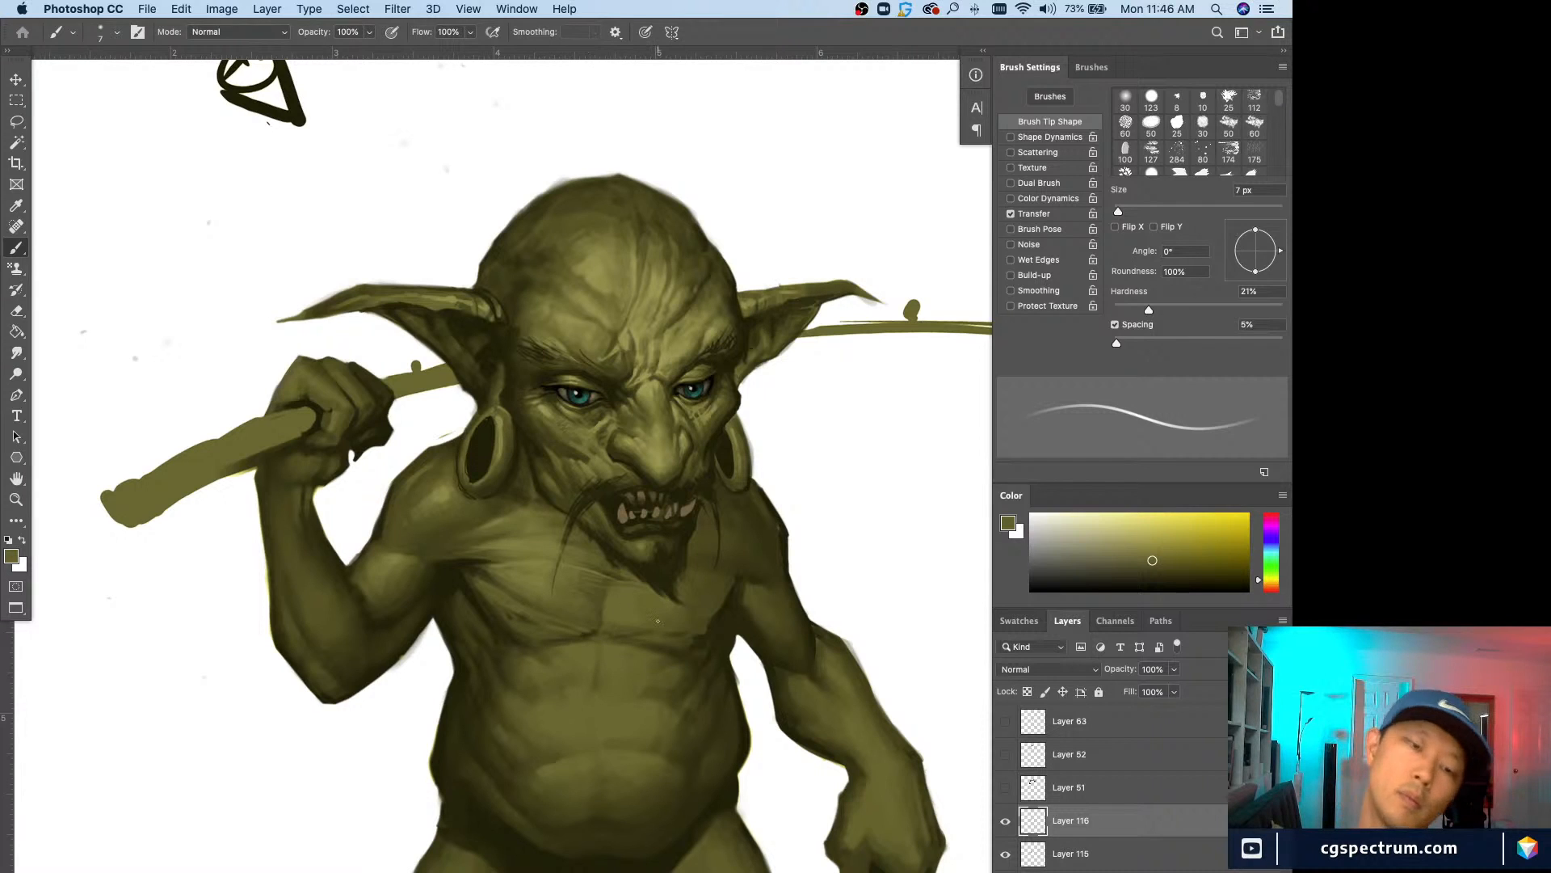
Step: Refine the shoulder, armpit and raised upper arm with sampled mid and dark olives and a 6 to 7 px brush
left_click(494, 567, "alt")
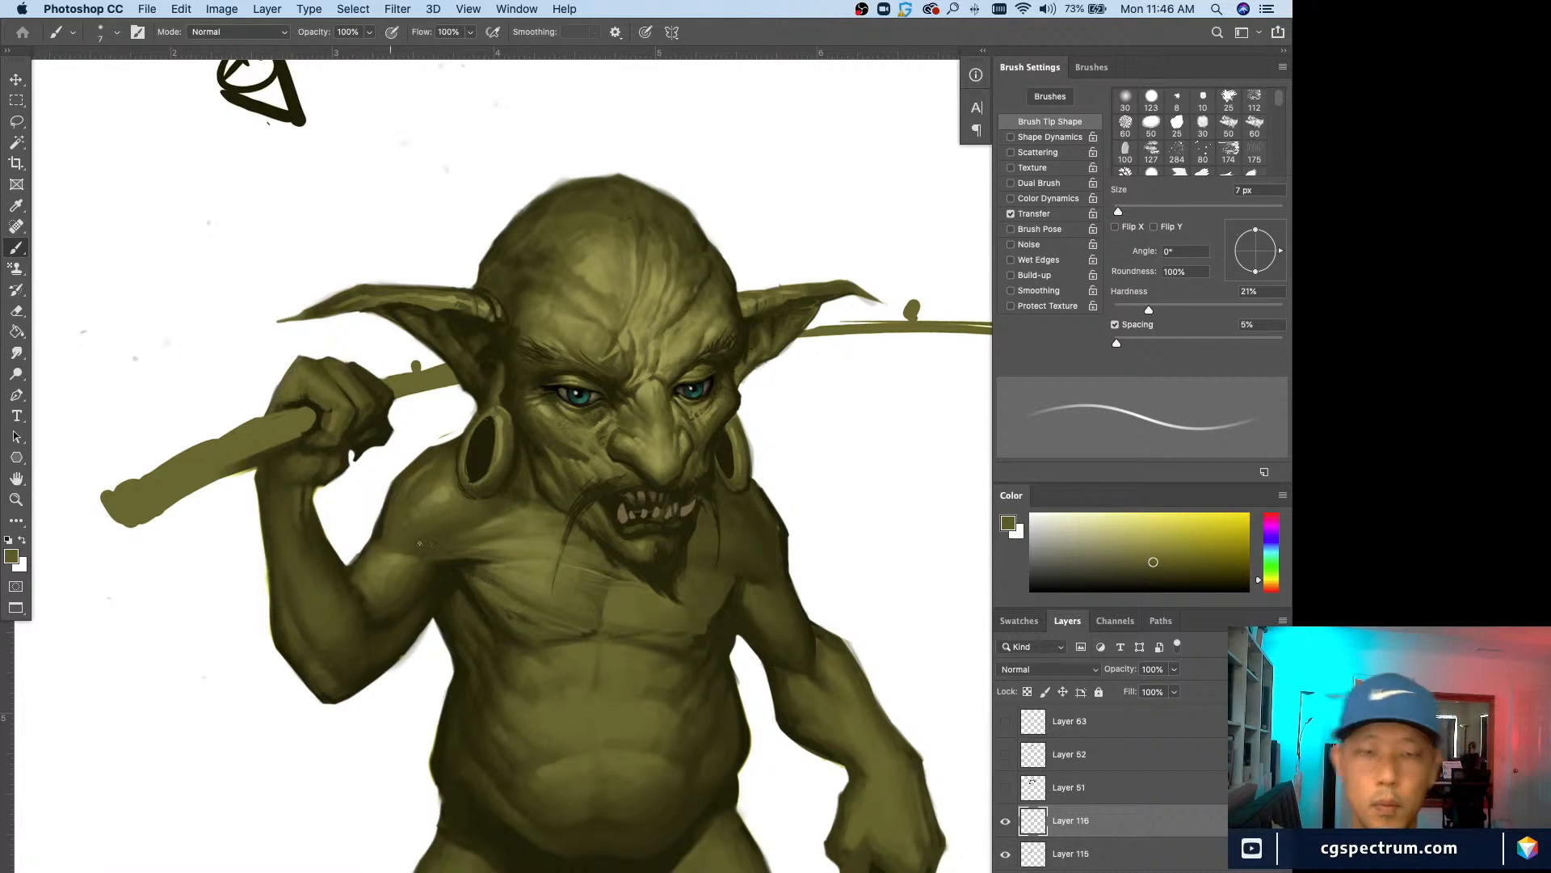
left_click(478, 551, "alt")
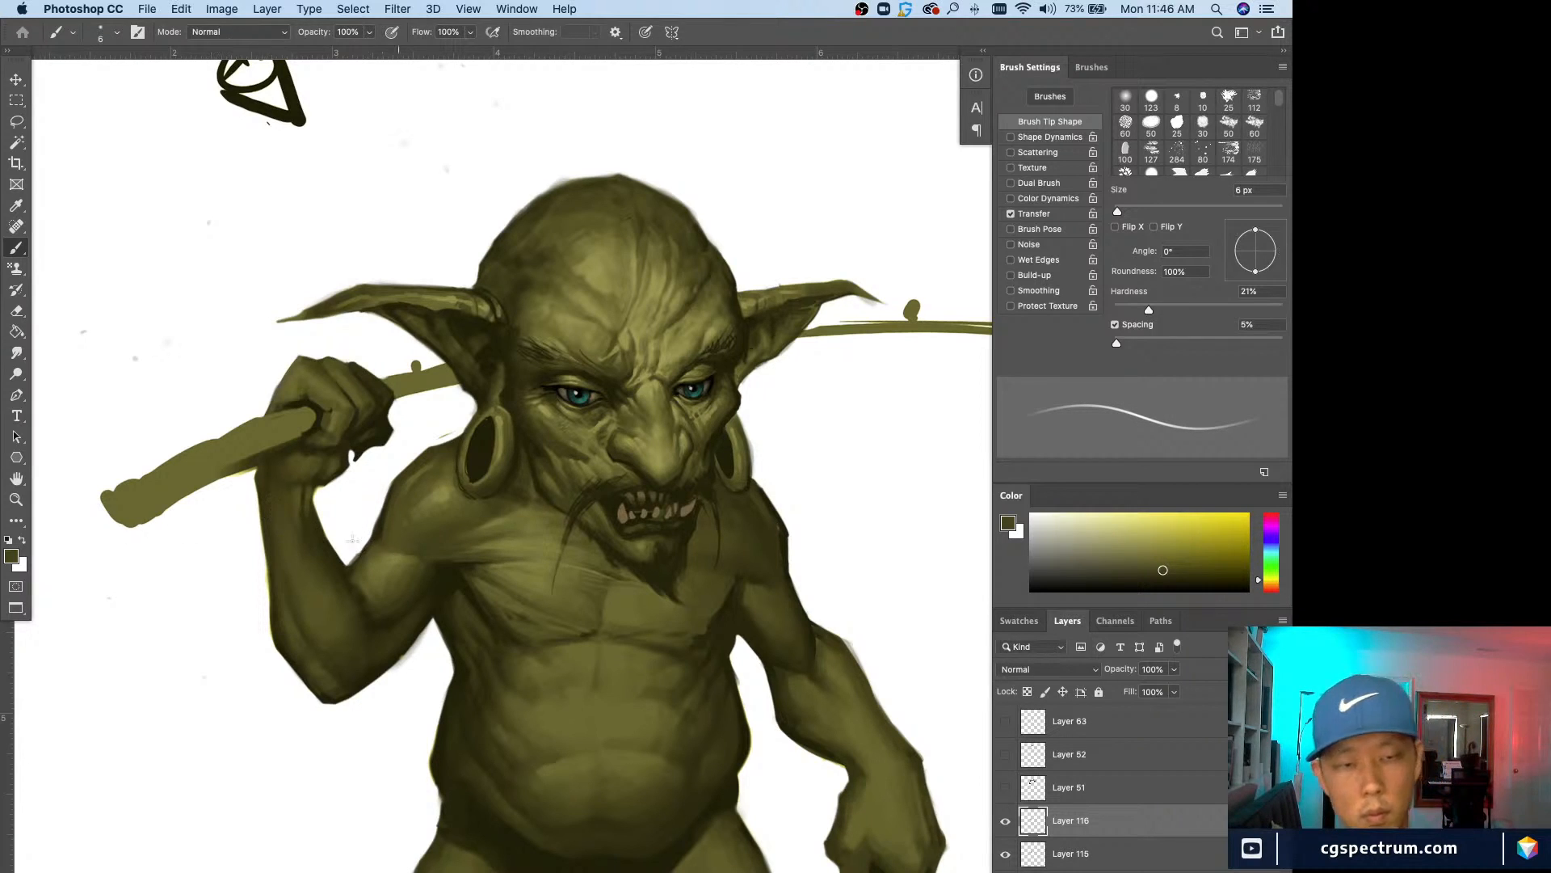
left_click(397, 619, "alt")
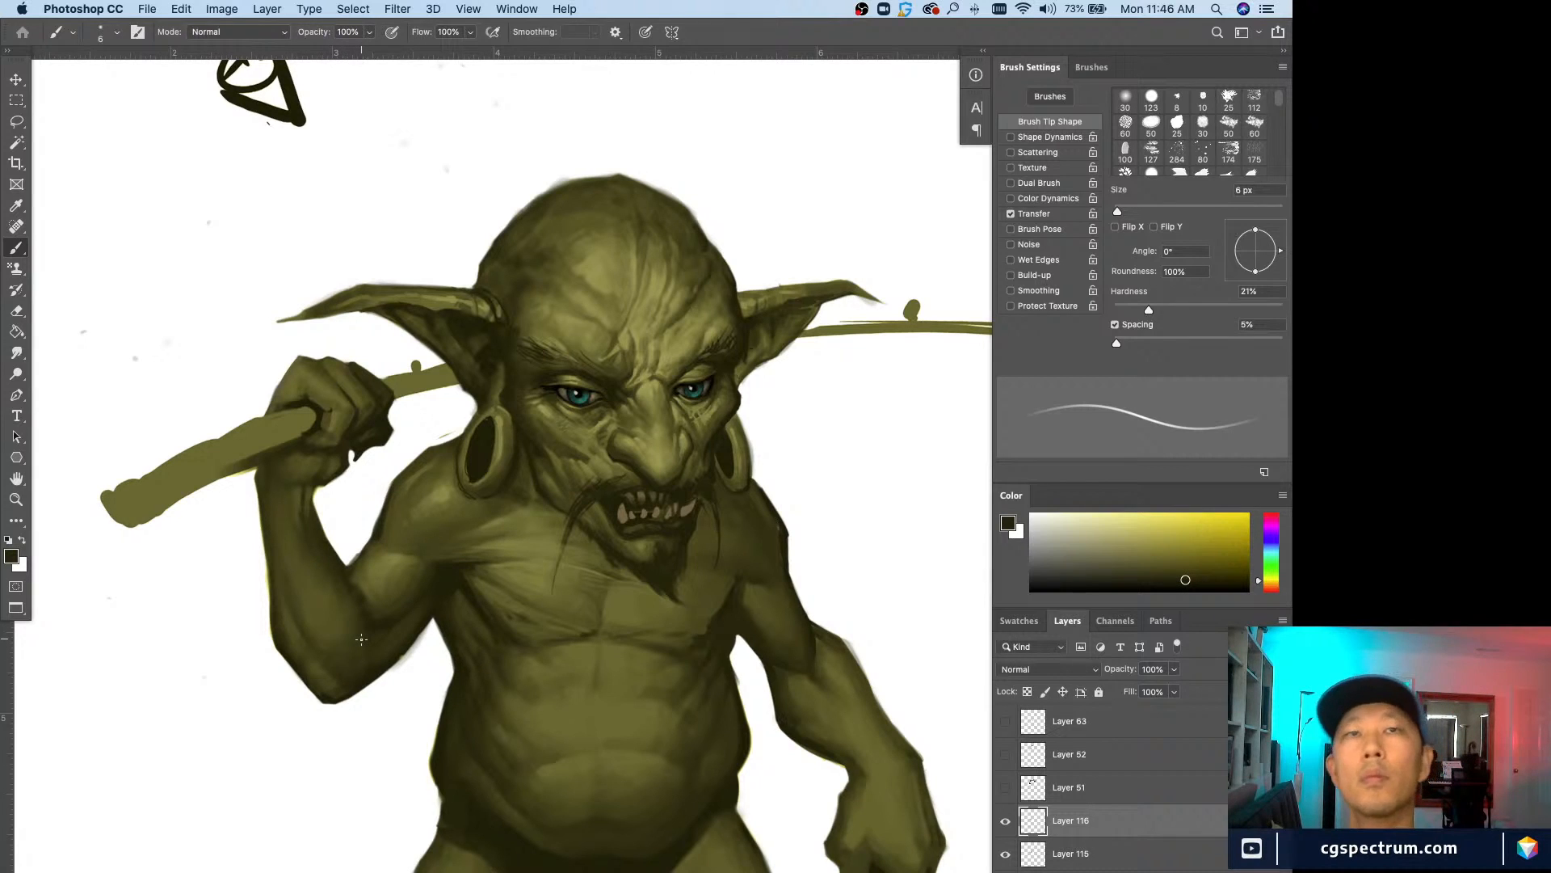
Step: Add fine light olive strokes beside the breastbone on the chest muscle nearer the lowered arm with a 6 to 9 px brush
left_click_drag(484, 689, 470, 715)
left_click(517, 563, "alt")
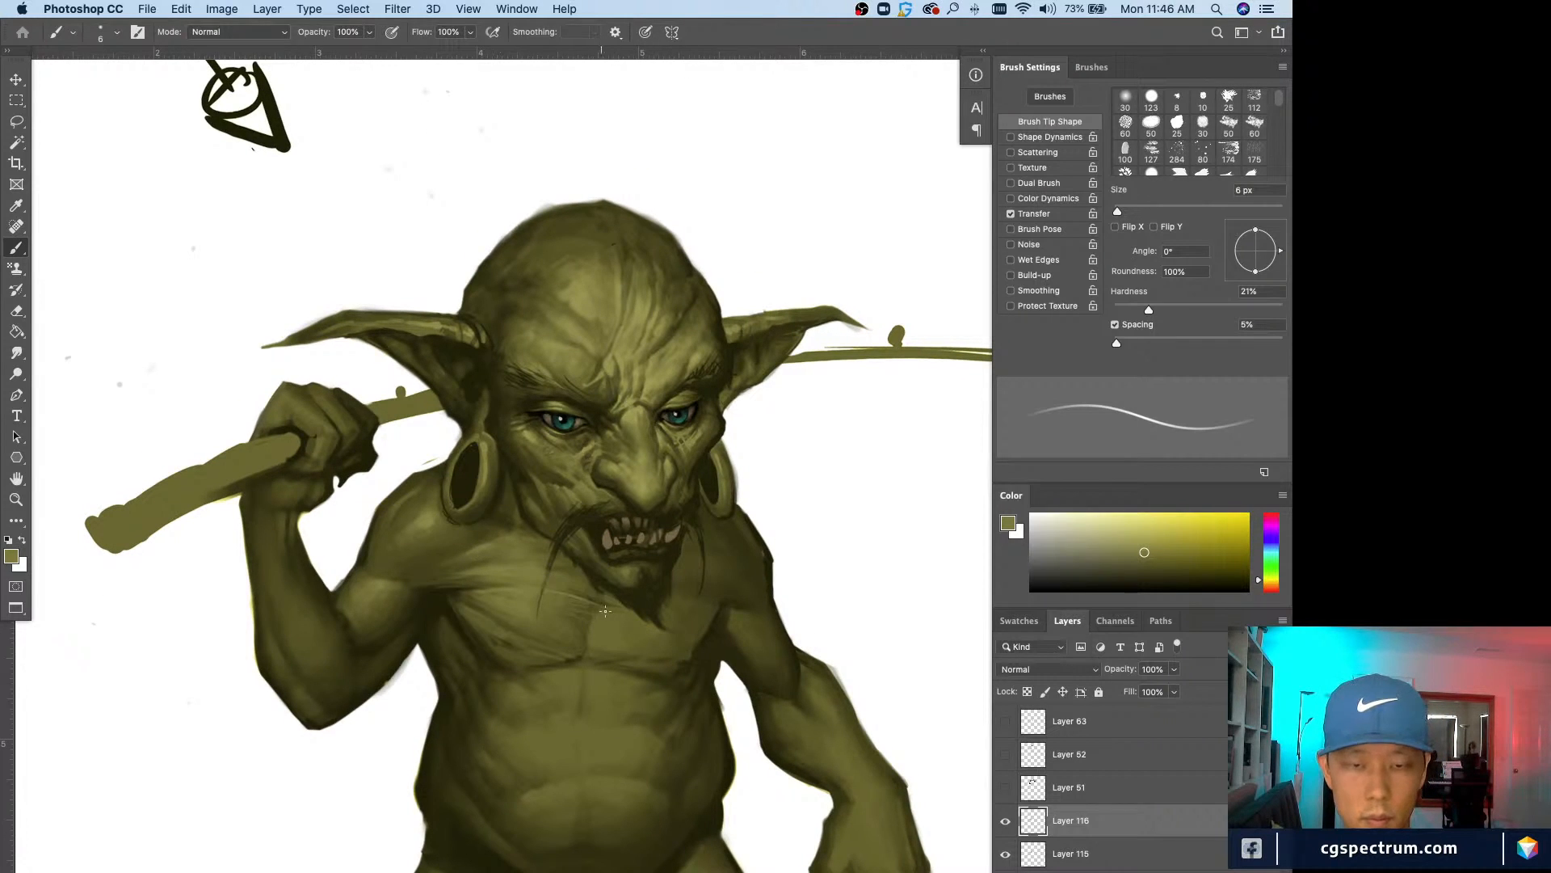
key("bracketright")
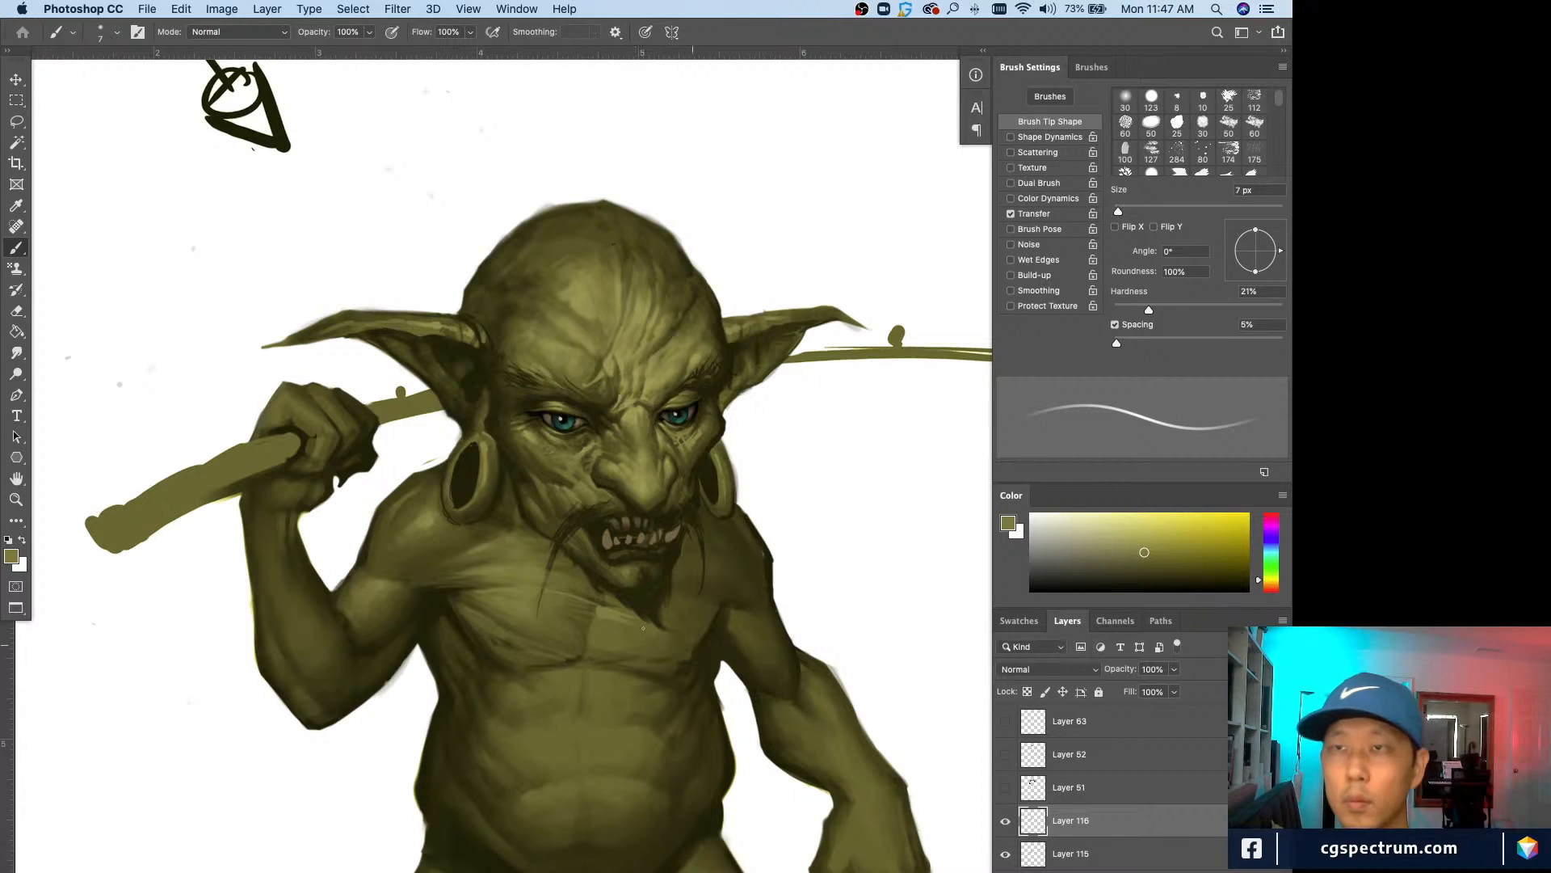
key("bracketright")
key("bracketright")
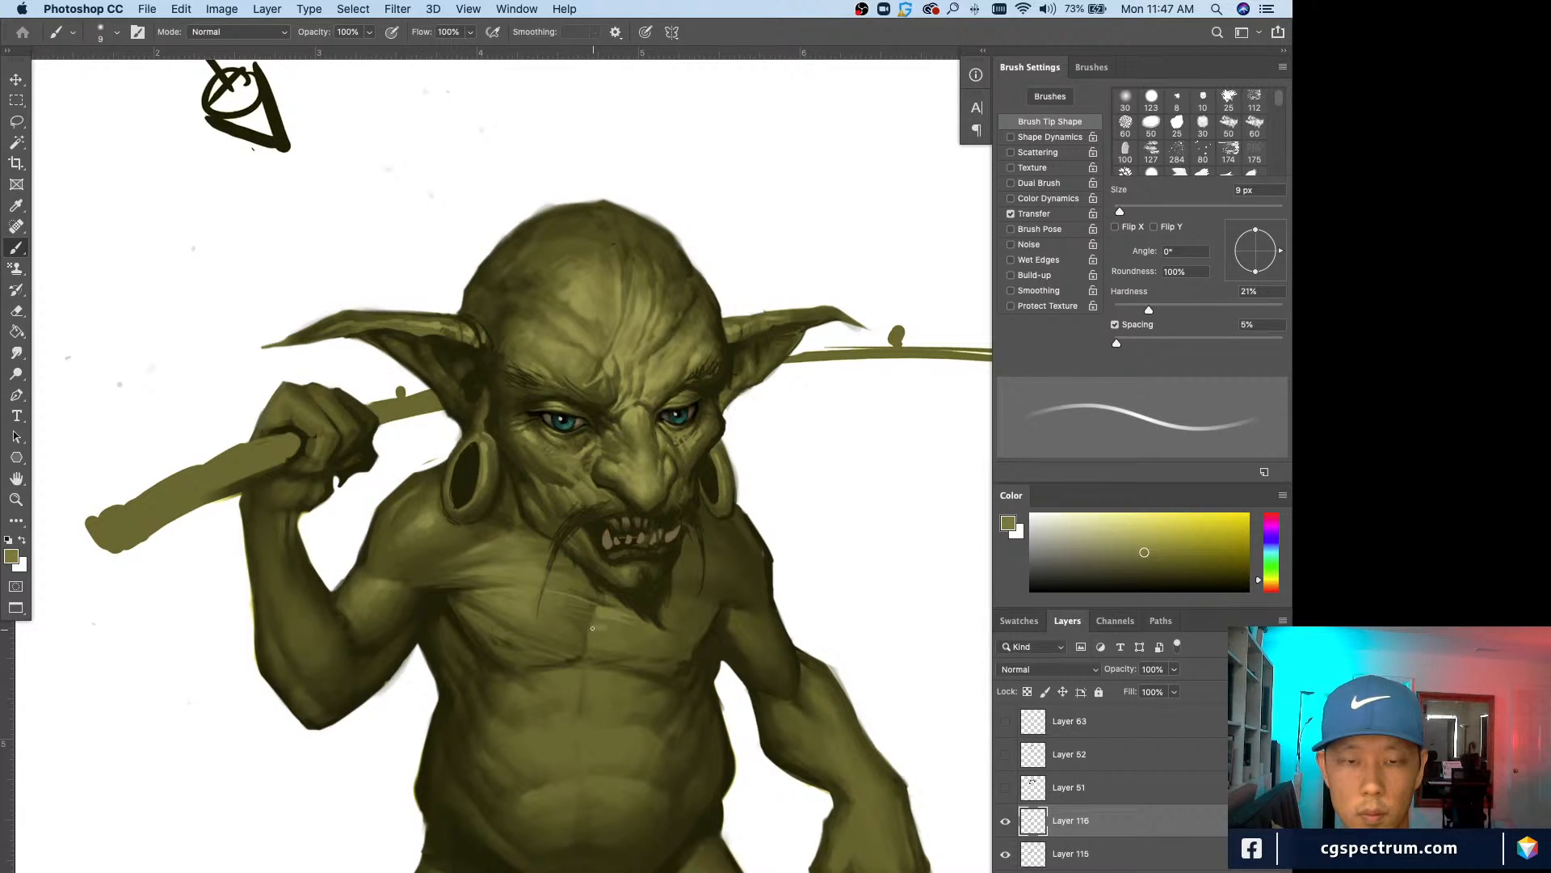
left_click_drag(592, 628, 633, 644)
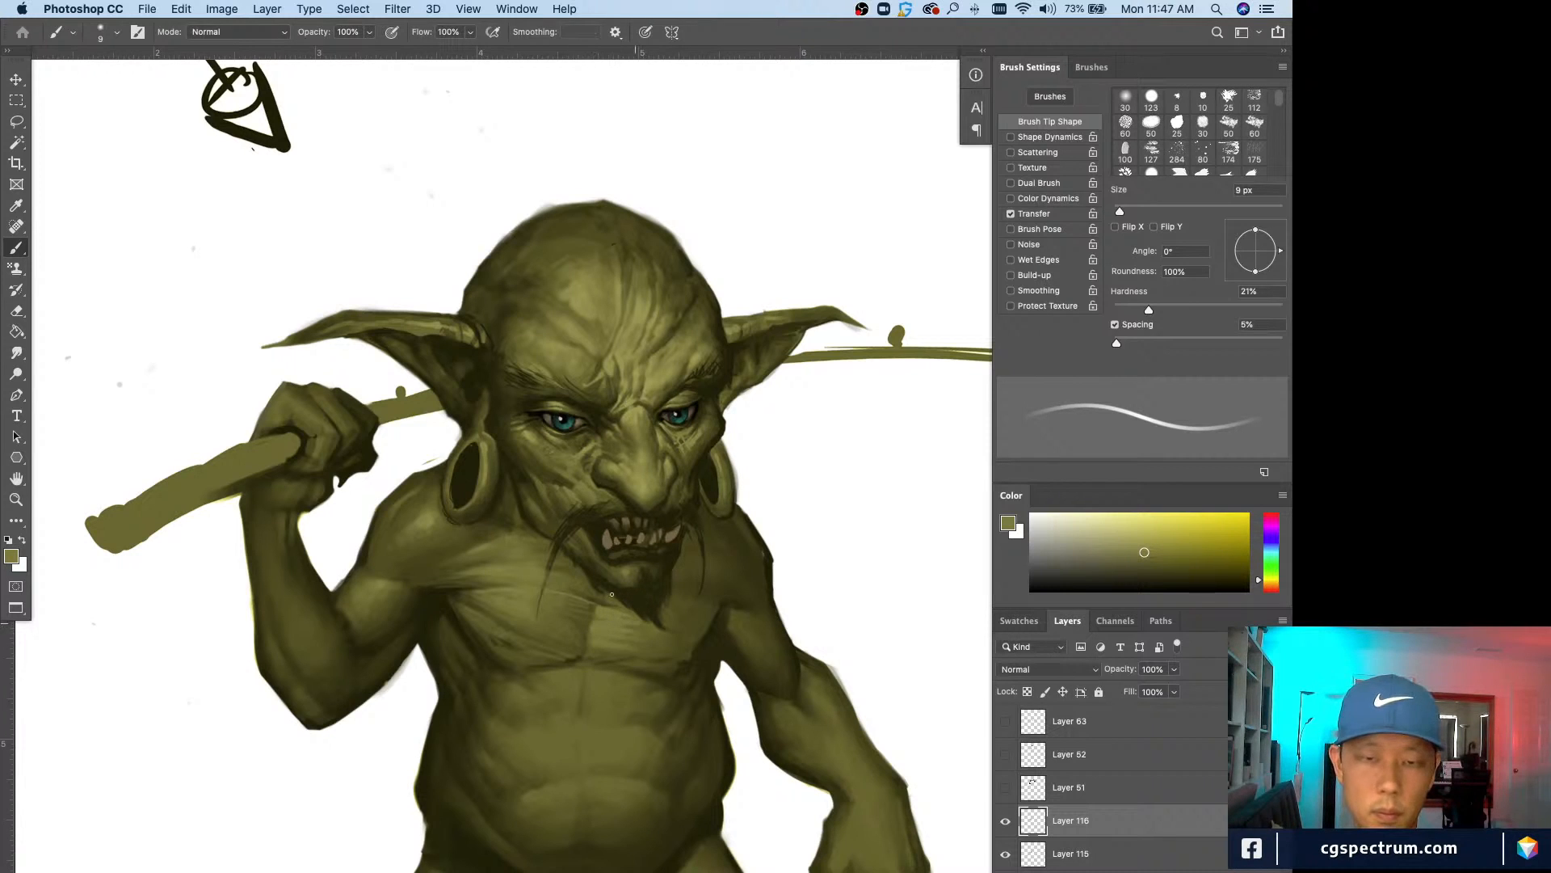
Step: Fill the inner plane of that chest muscle with light olive at 15 px and line its lower edge at 7 px
key("bracketright")
key("bracketright")
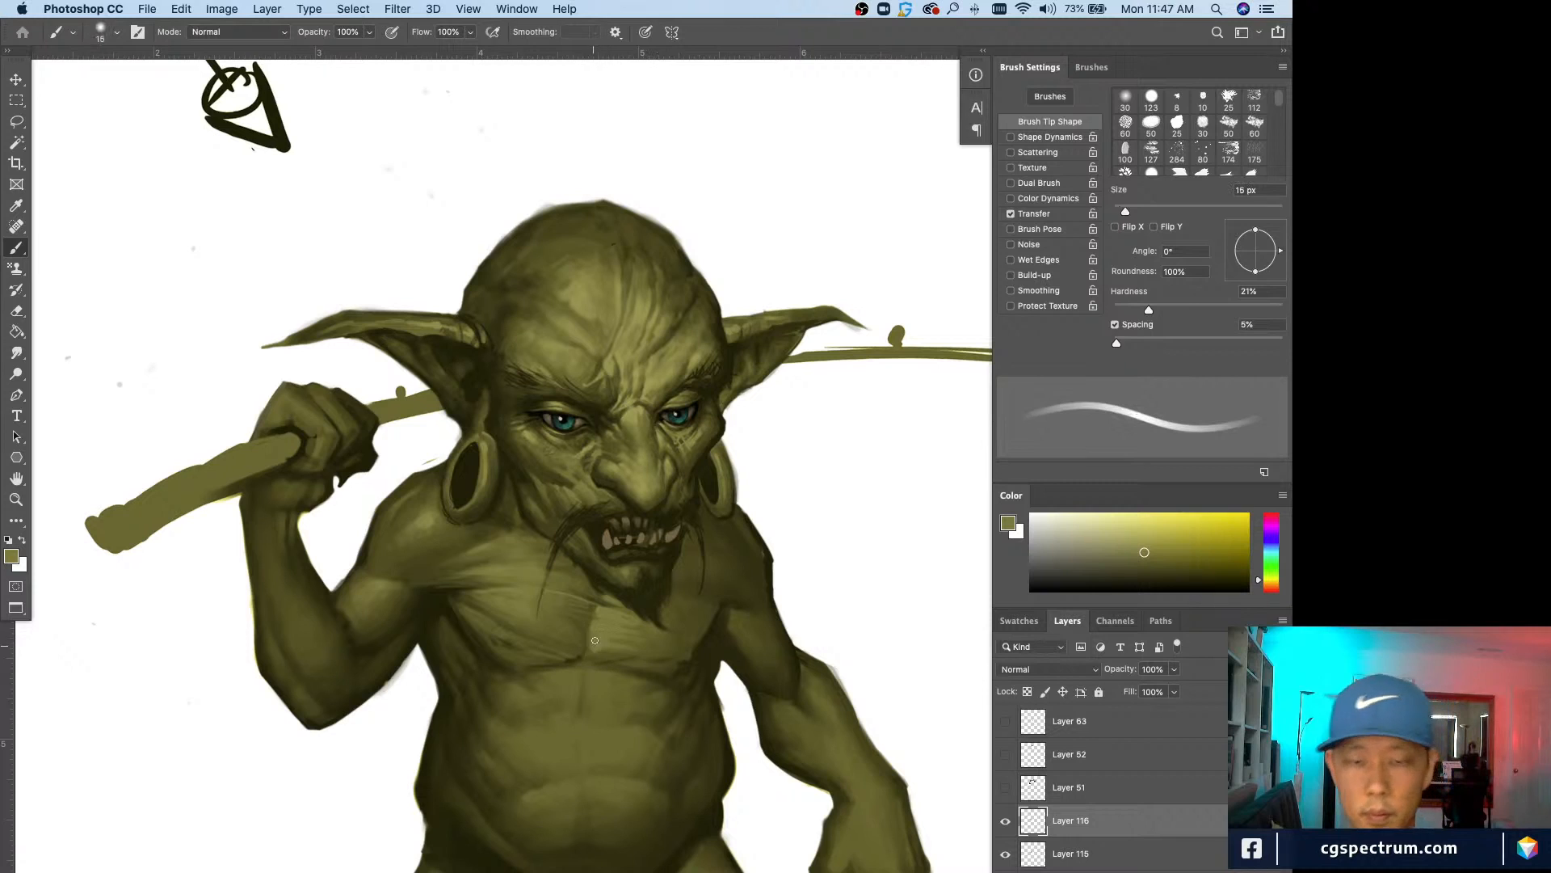
left_click_drag(629, 648, 594, 650)
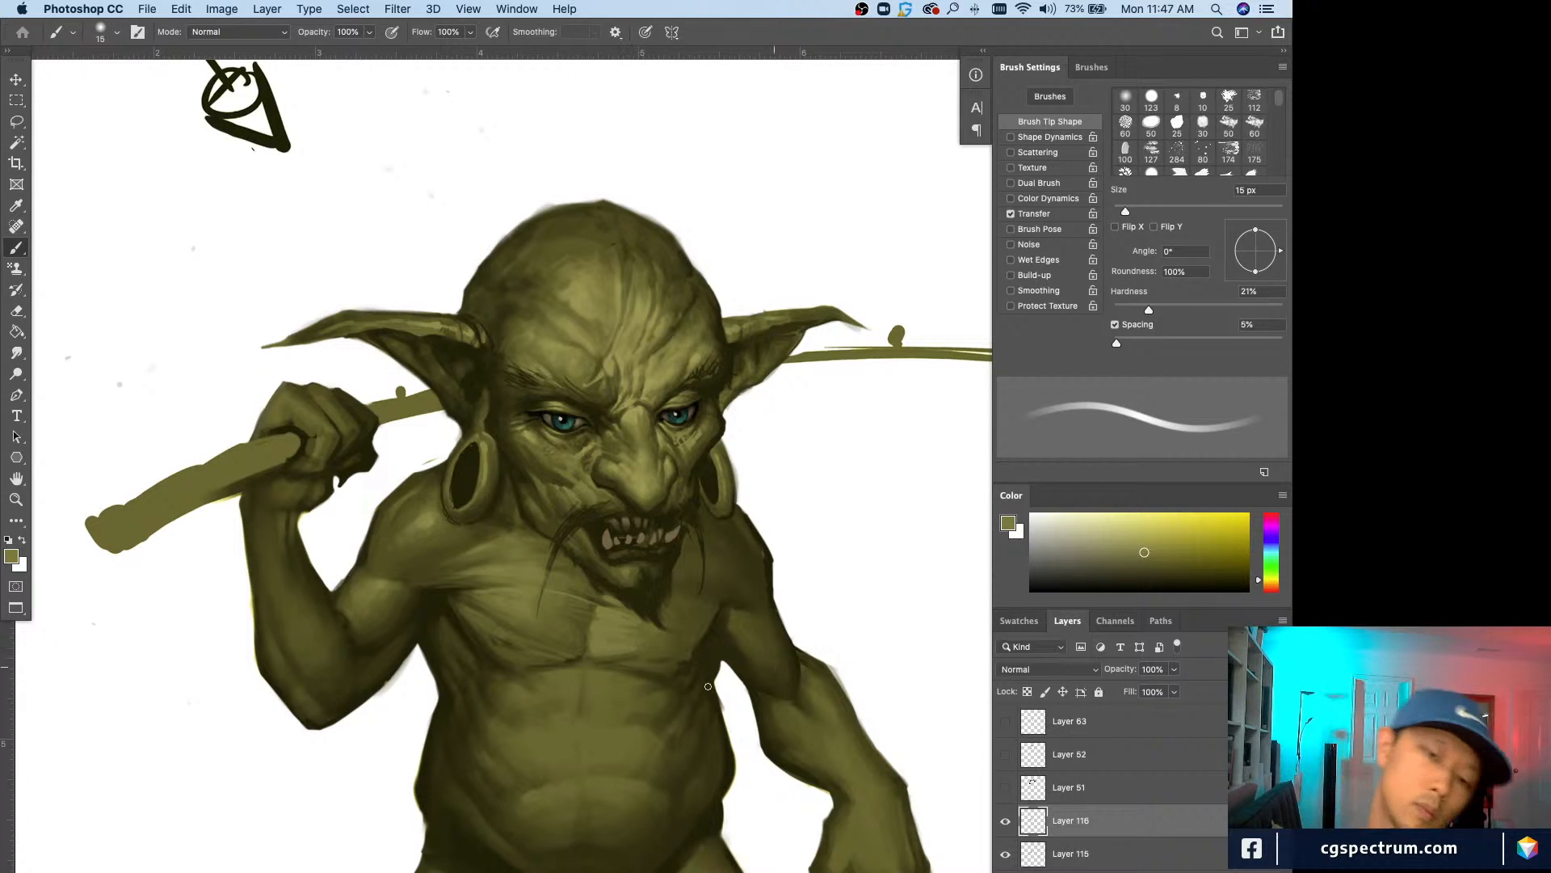
key("bracketleft")
key("bracketleft")
key("bracketleft")
key("bracketleft")
left_click_drag(613, 662, 677, 670)
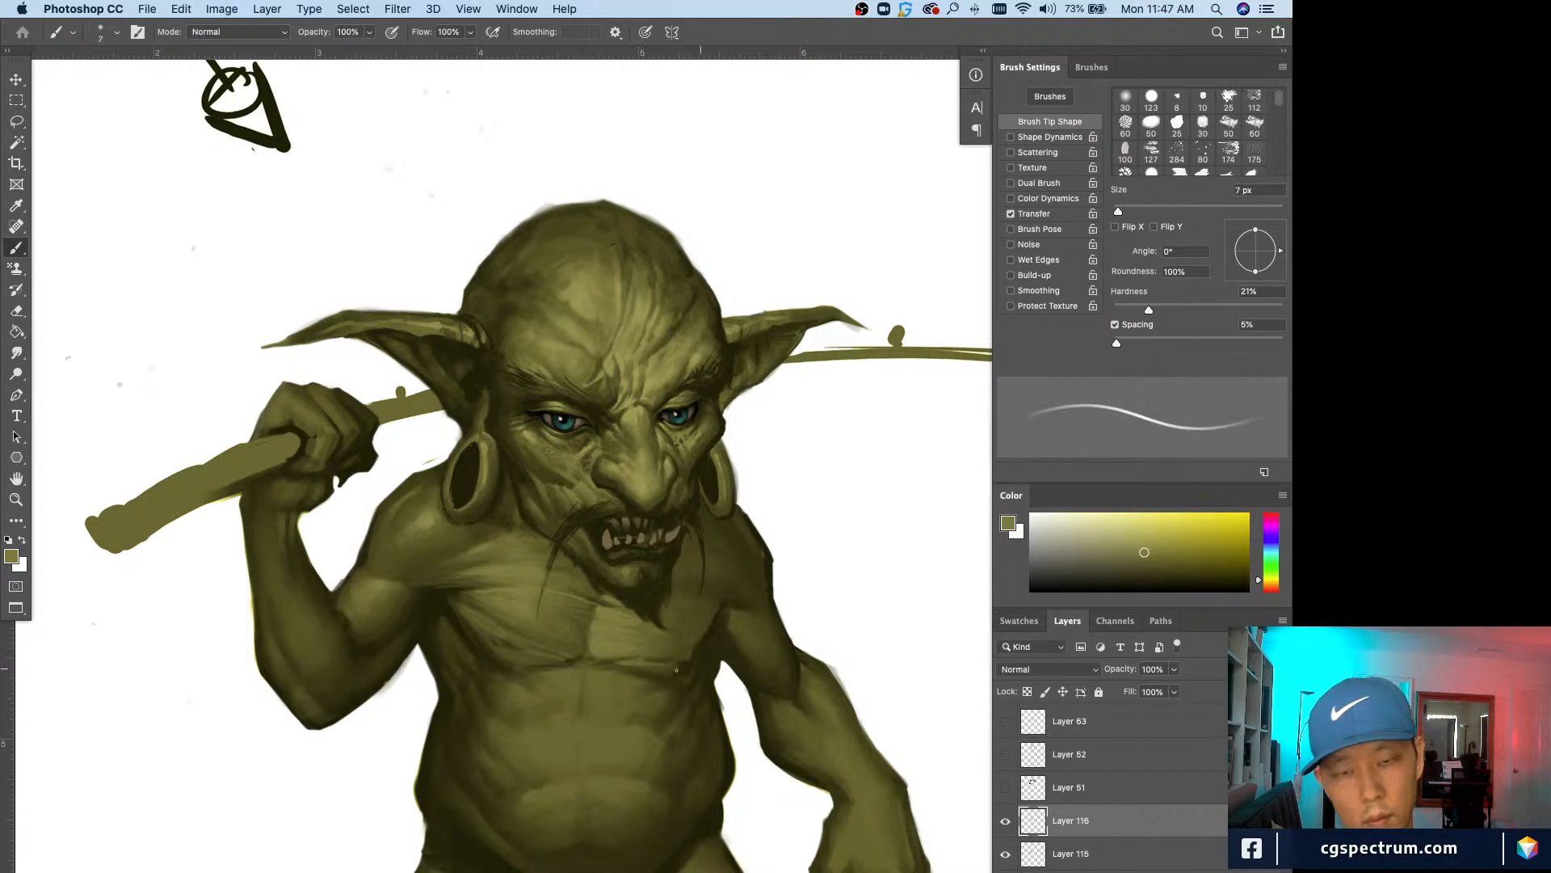
Step: Blend more light olive into the chest muscle nearer the lowered arm at 15 to 25 px and soften it with a 35 px eraser
key("bracketright")
key("bracketright")
key("bracketright")
key("bracketright")
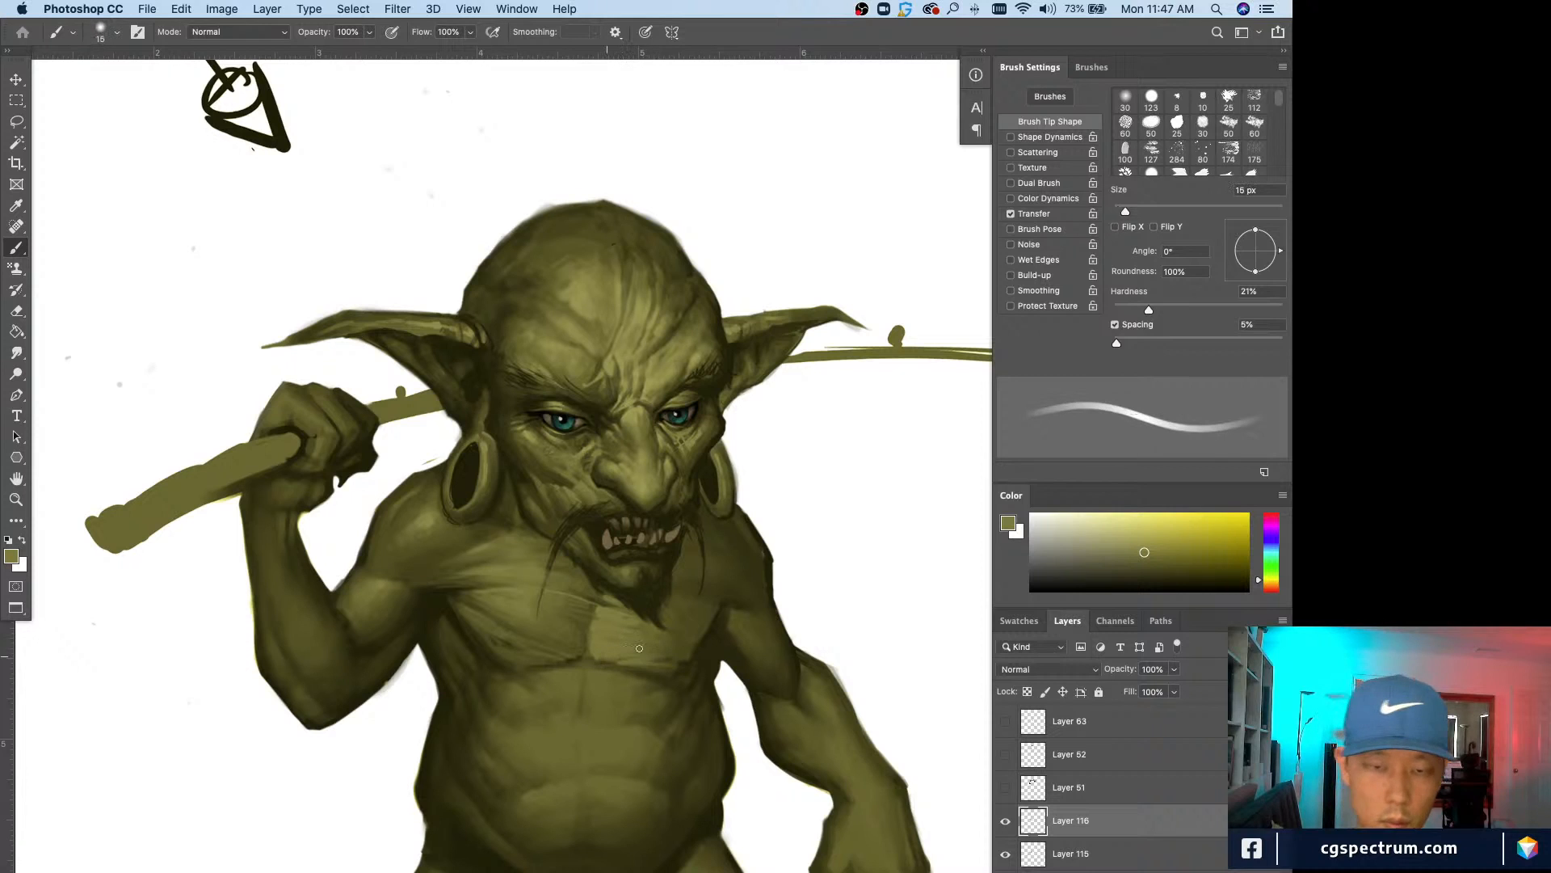
key("bracketright")
key("e")
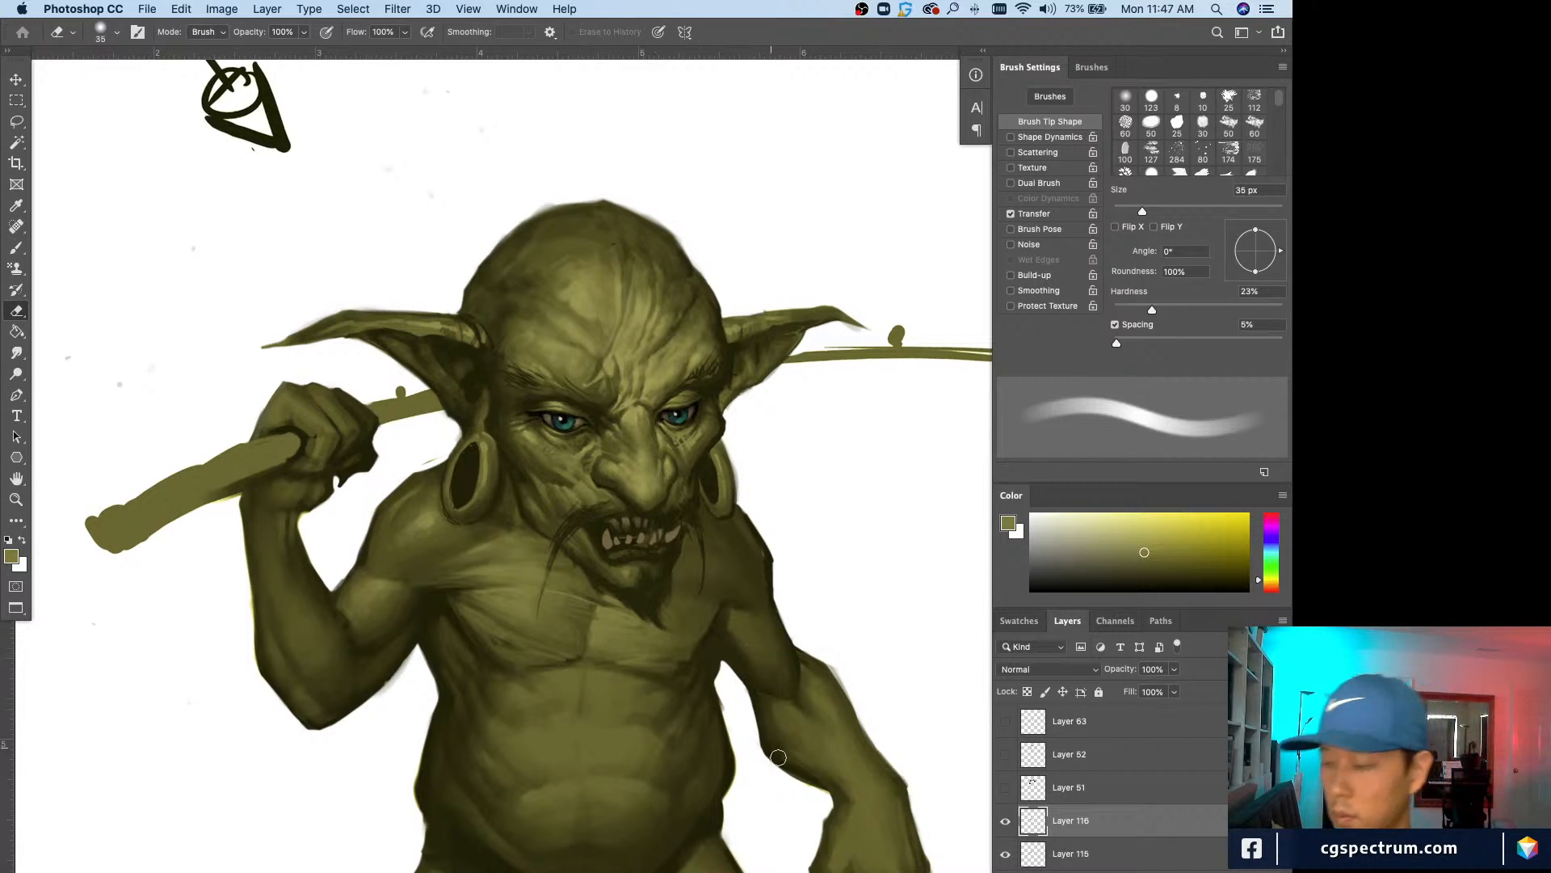
Step: On a new layer, shade the lower part of the chest muscle nearer the lowered arm with sampled dark olive at 30 px
key("b")
key("super+shift+alt+n")
left_click(708, 652, "alt")
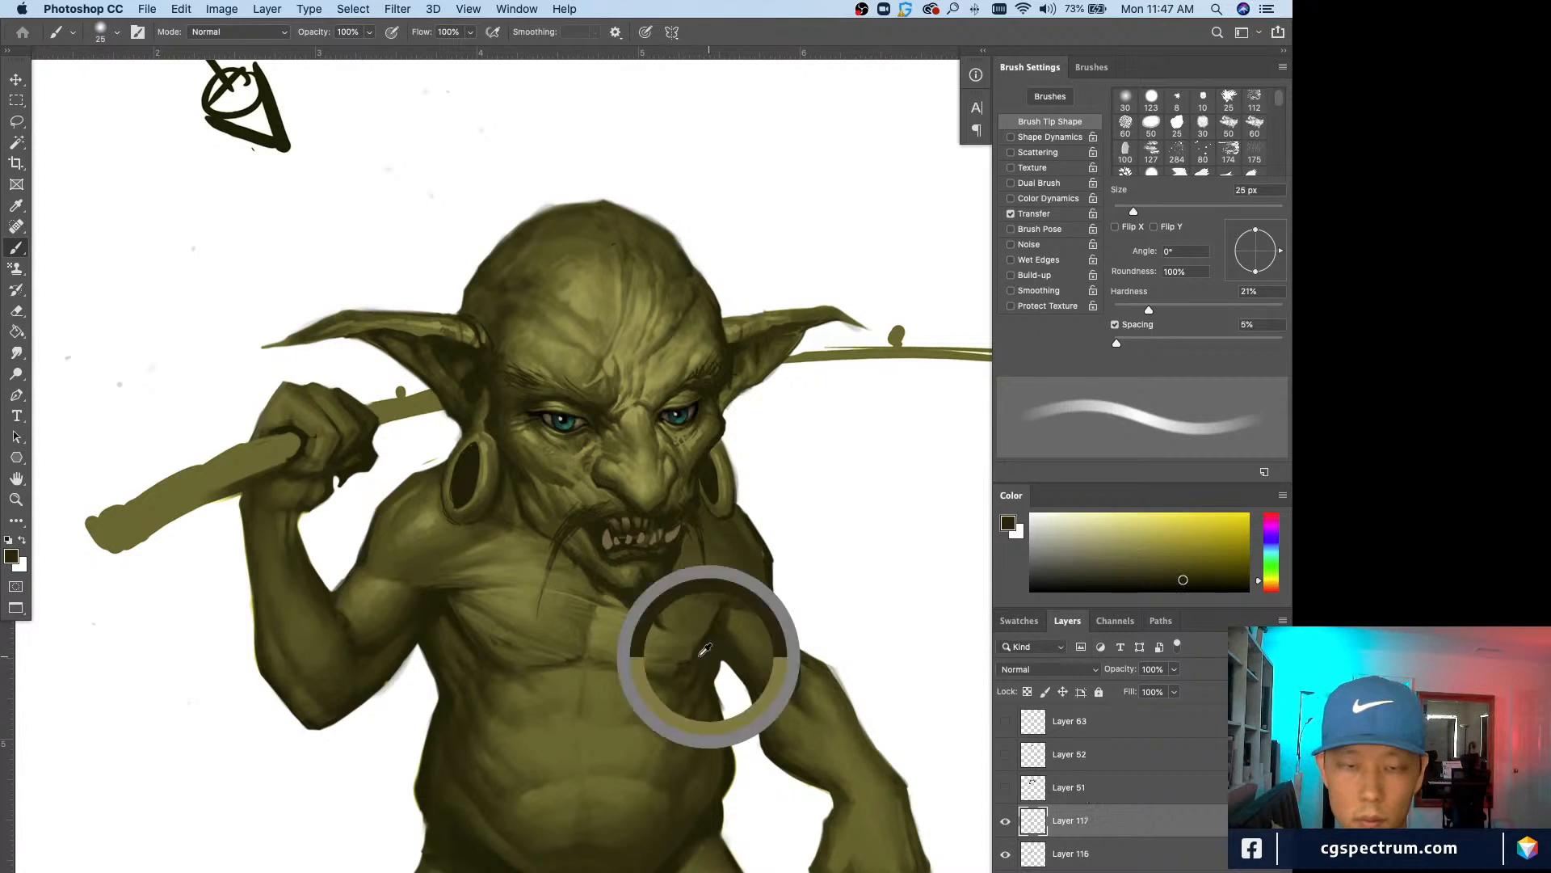
key("bracketright")
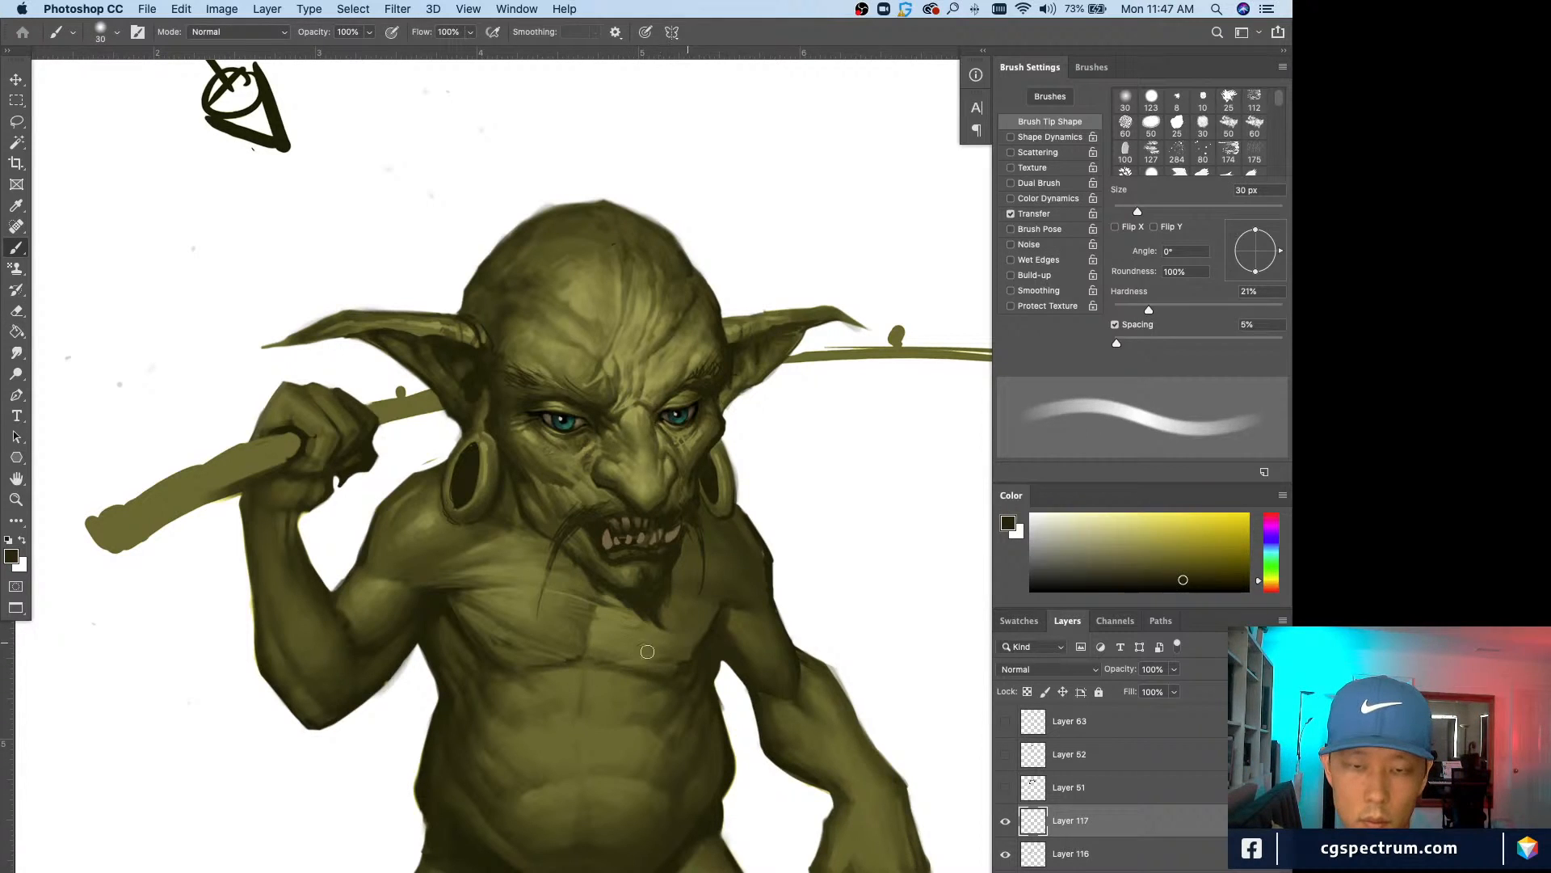
left_click(693, 656, "alt")
mouse_move(689, 652)
left_mouse_down()
mouse_move(654, 639)
mouse_move(712, 619)
mouse_move(673, 652)
mouse_move(715, 606)
mouse_move(648, 655)
mouse_move(661, 668)
mouse_move(663, 643)
mouse_move(606, 657)
left_mouse_up()
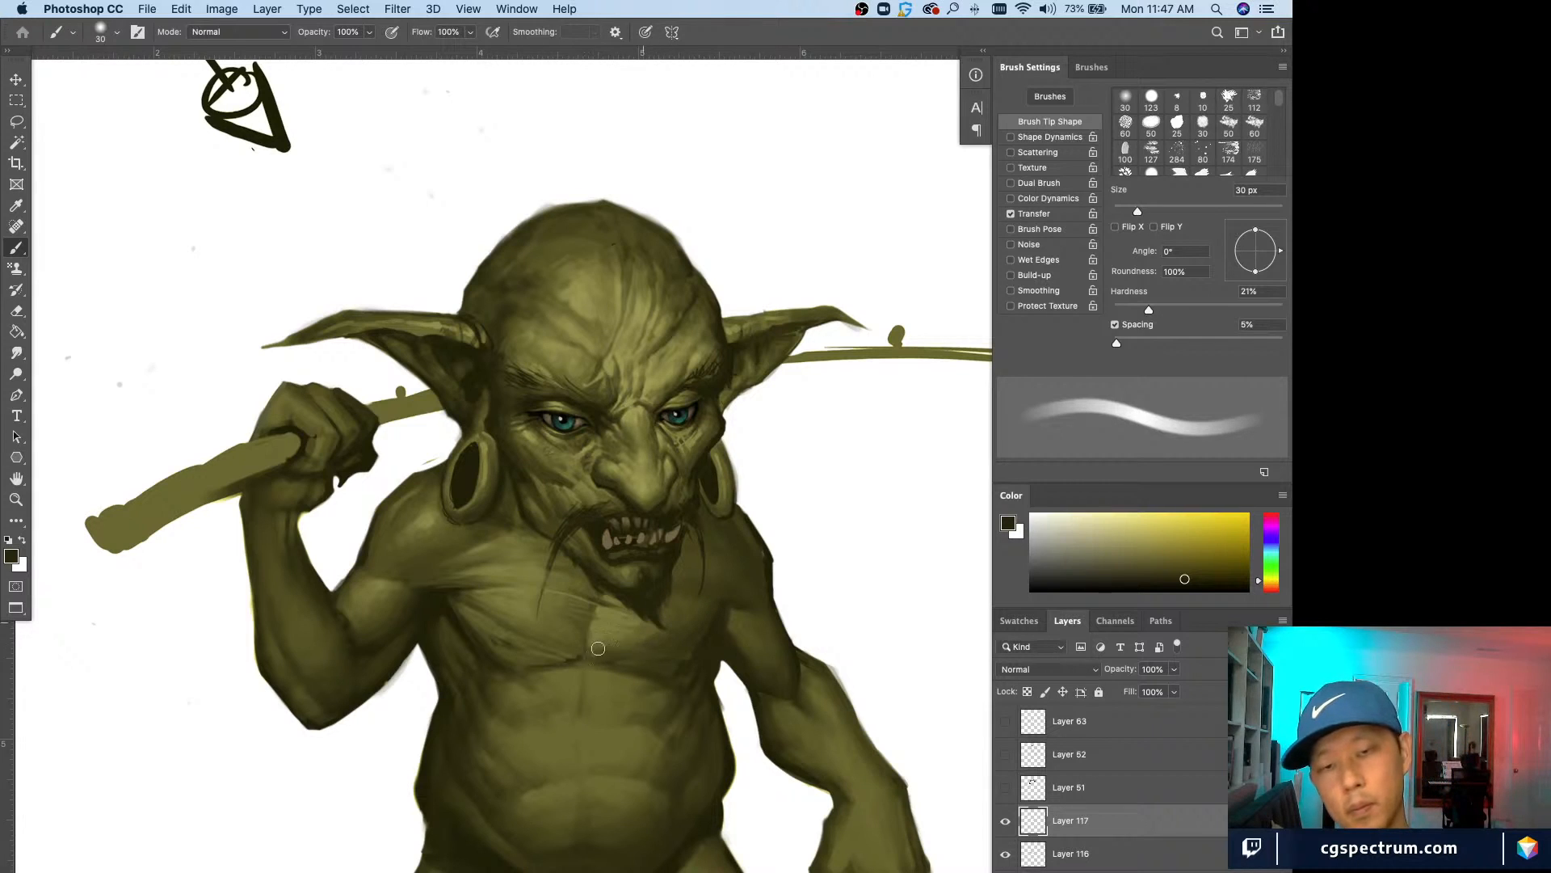
key("bracketleft")
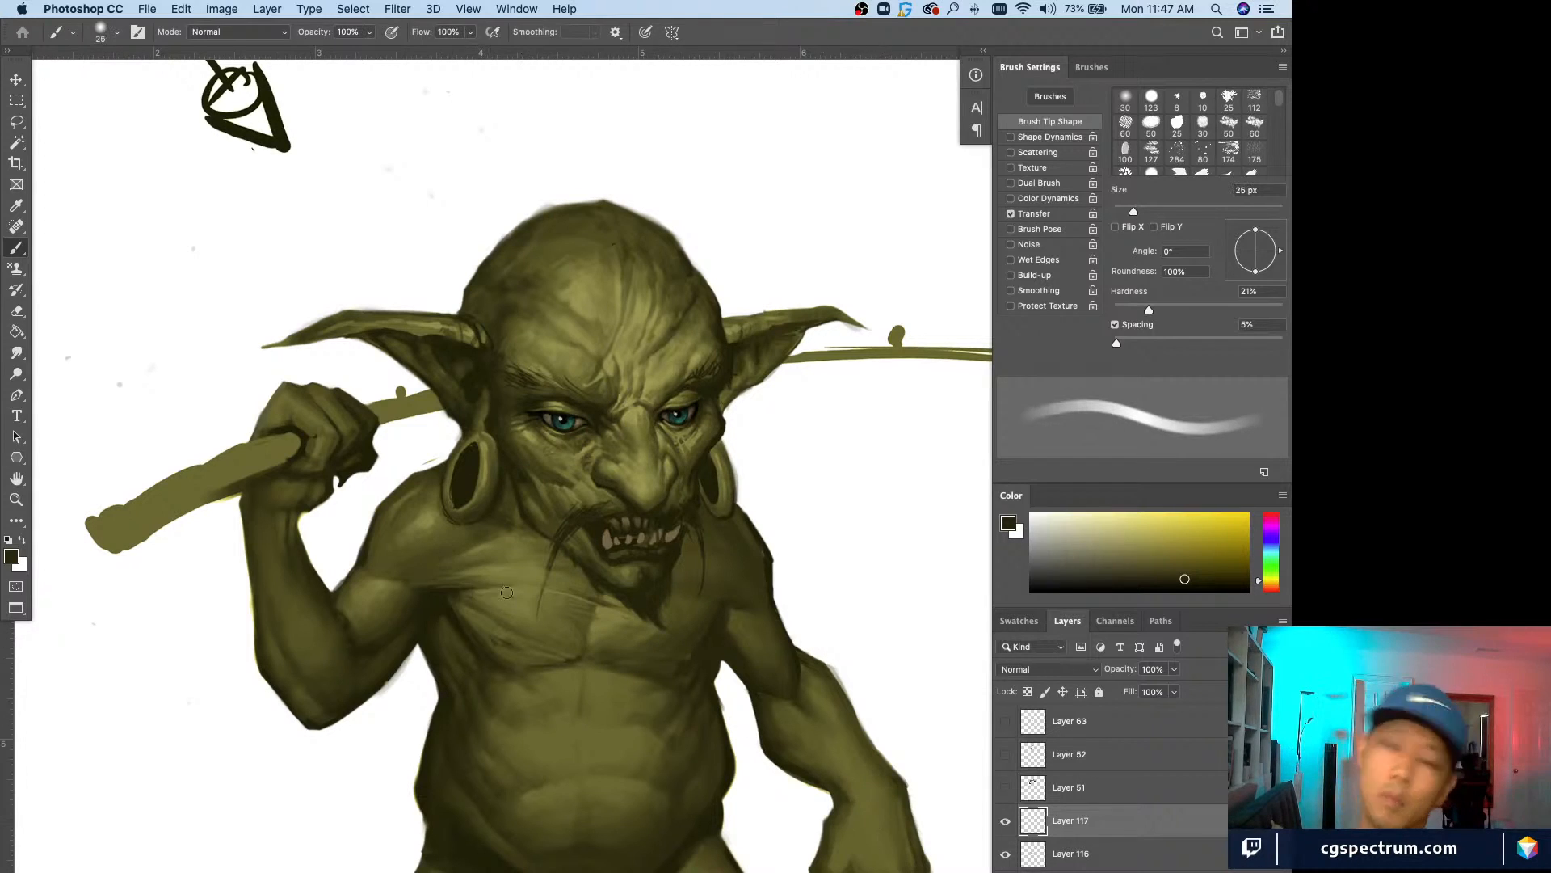
Step: On a new layer, add fine sampled light olive strokes to the chest muscle nearer the lowered arm with a 9 px brush
key("super+alt+shift+n")
left_click(614, 623, "alt")
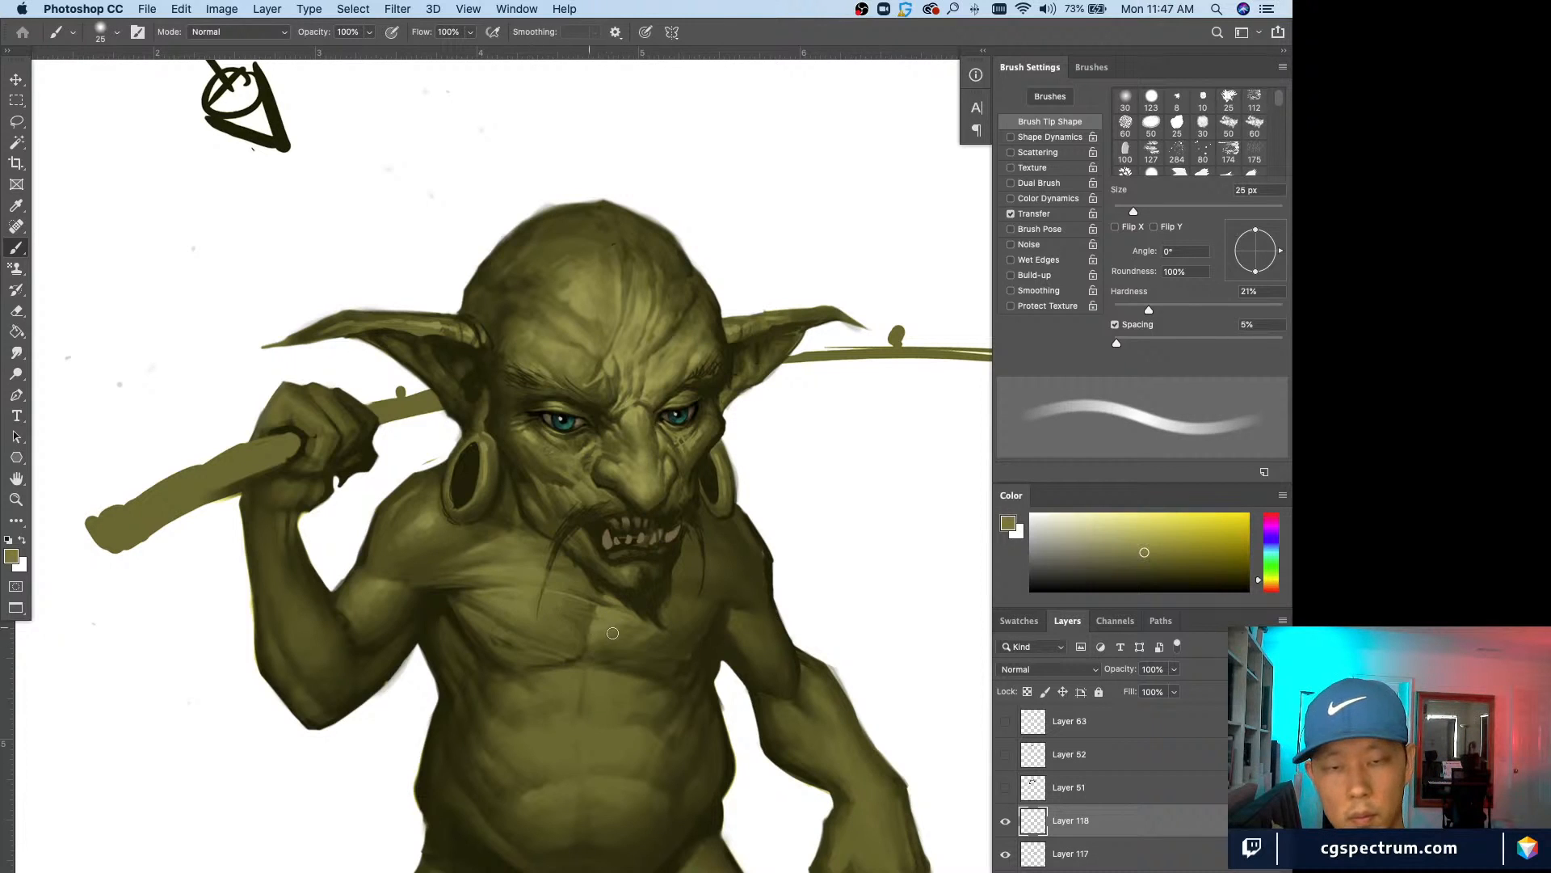
key("bracketleft")
key("bracketleft")
key("bracketleft")
key("bracketleft")
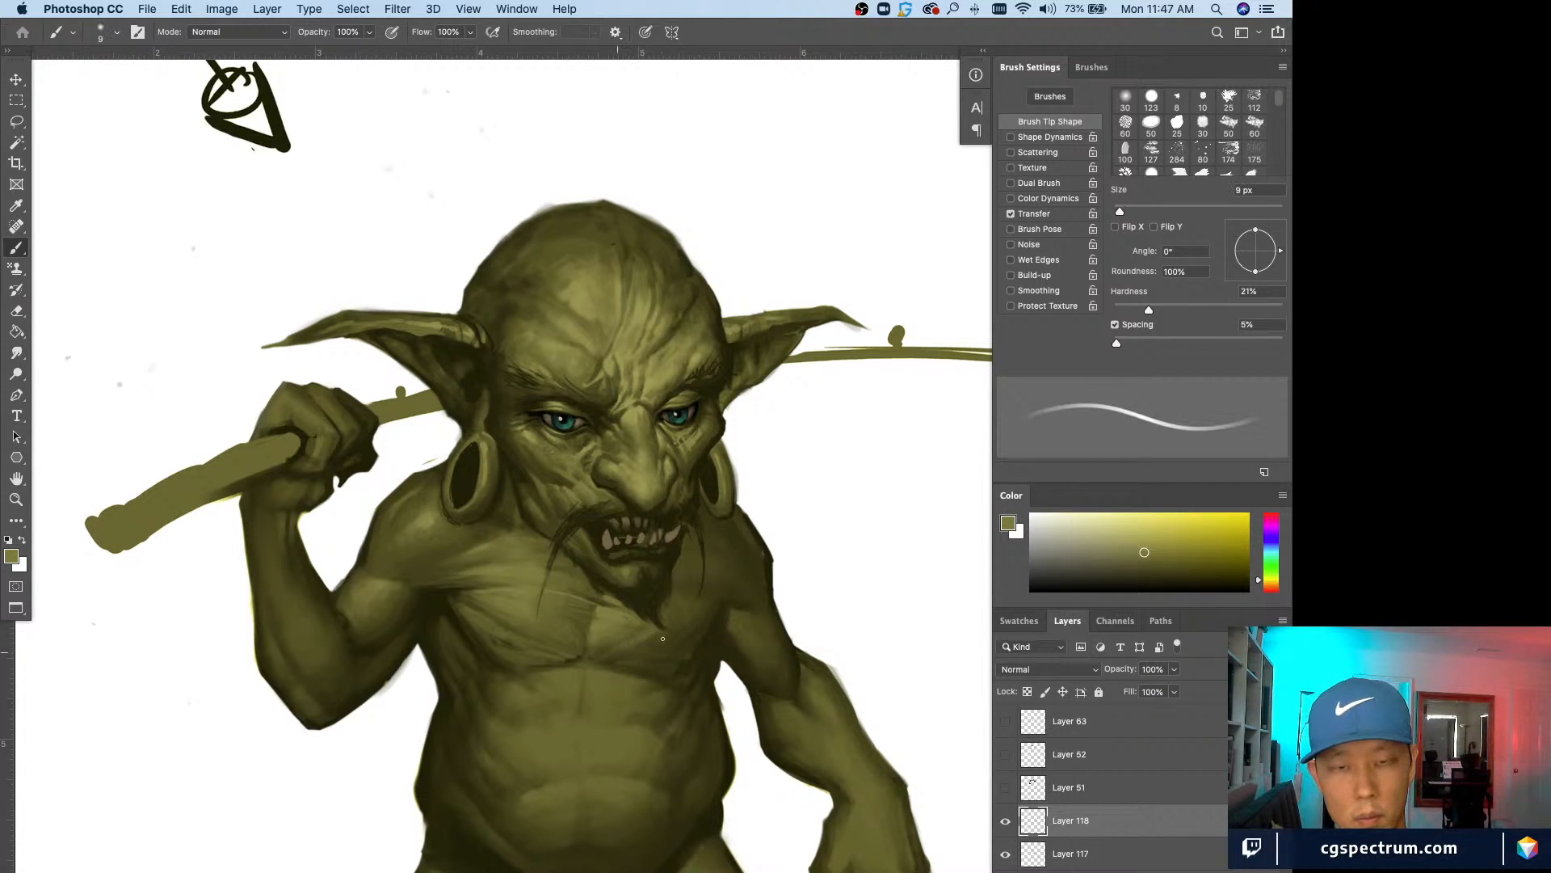
Step: Work sampled mid and dark olive into the outer part of that chest muscle with a 20 px and a 10 px brush
key("bracketright")
key("bracketright")
left_click(681, 602, "alt")
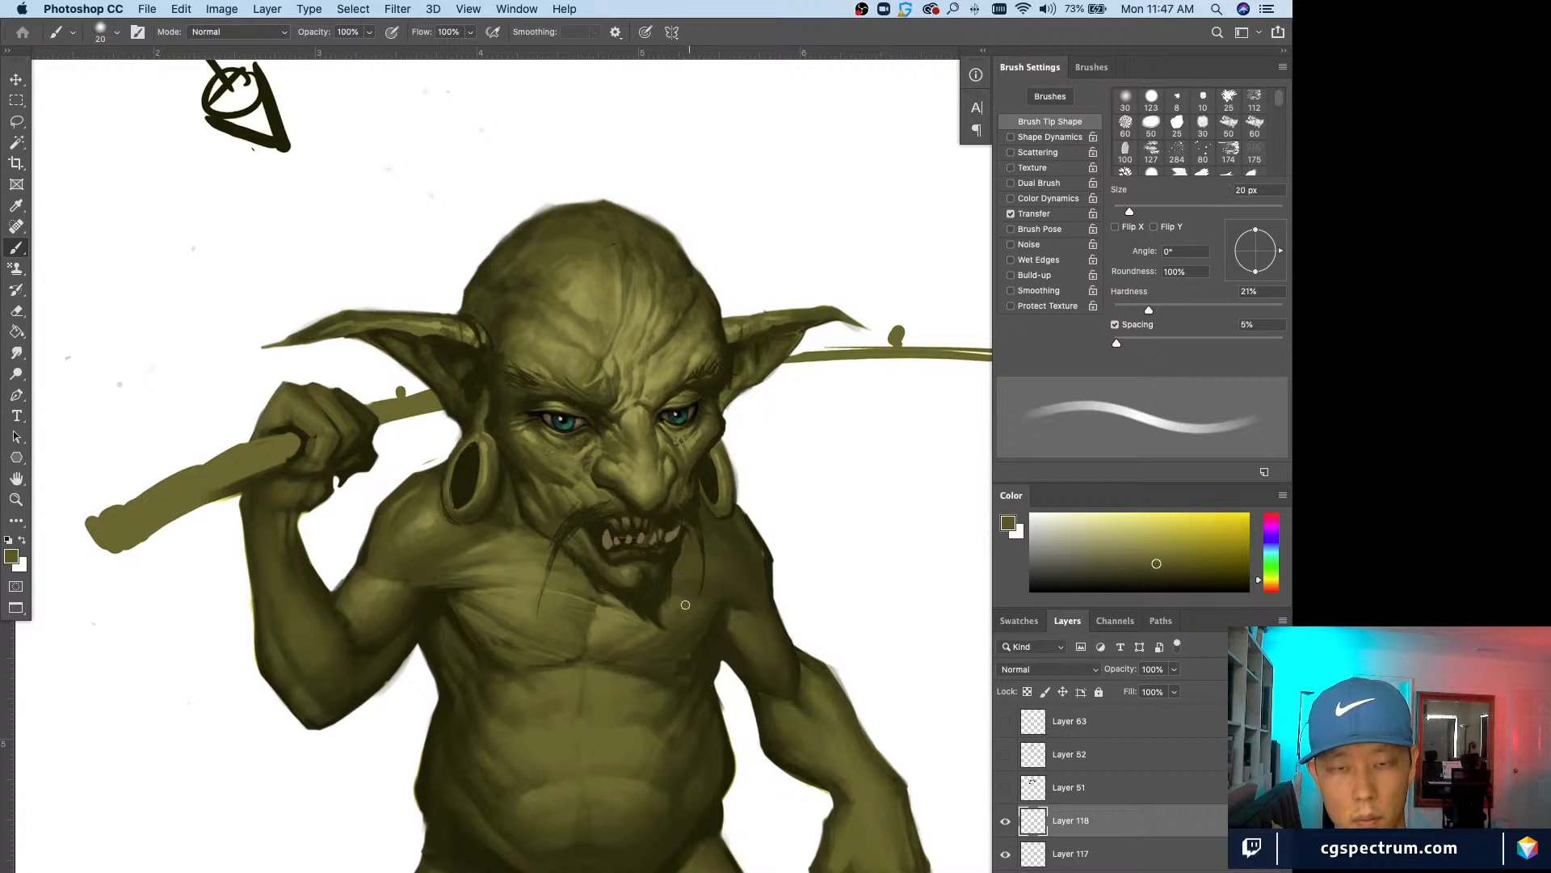
key("bracketleft")
key("bracketleft")
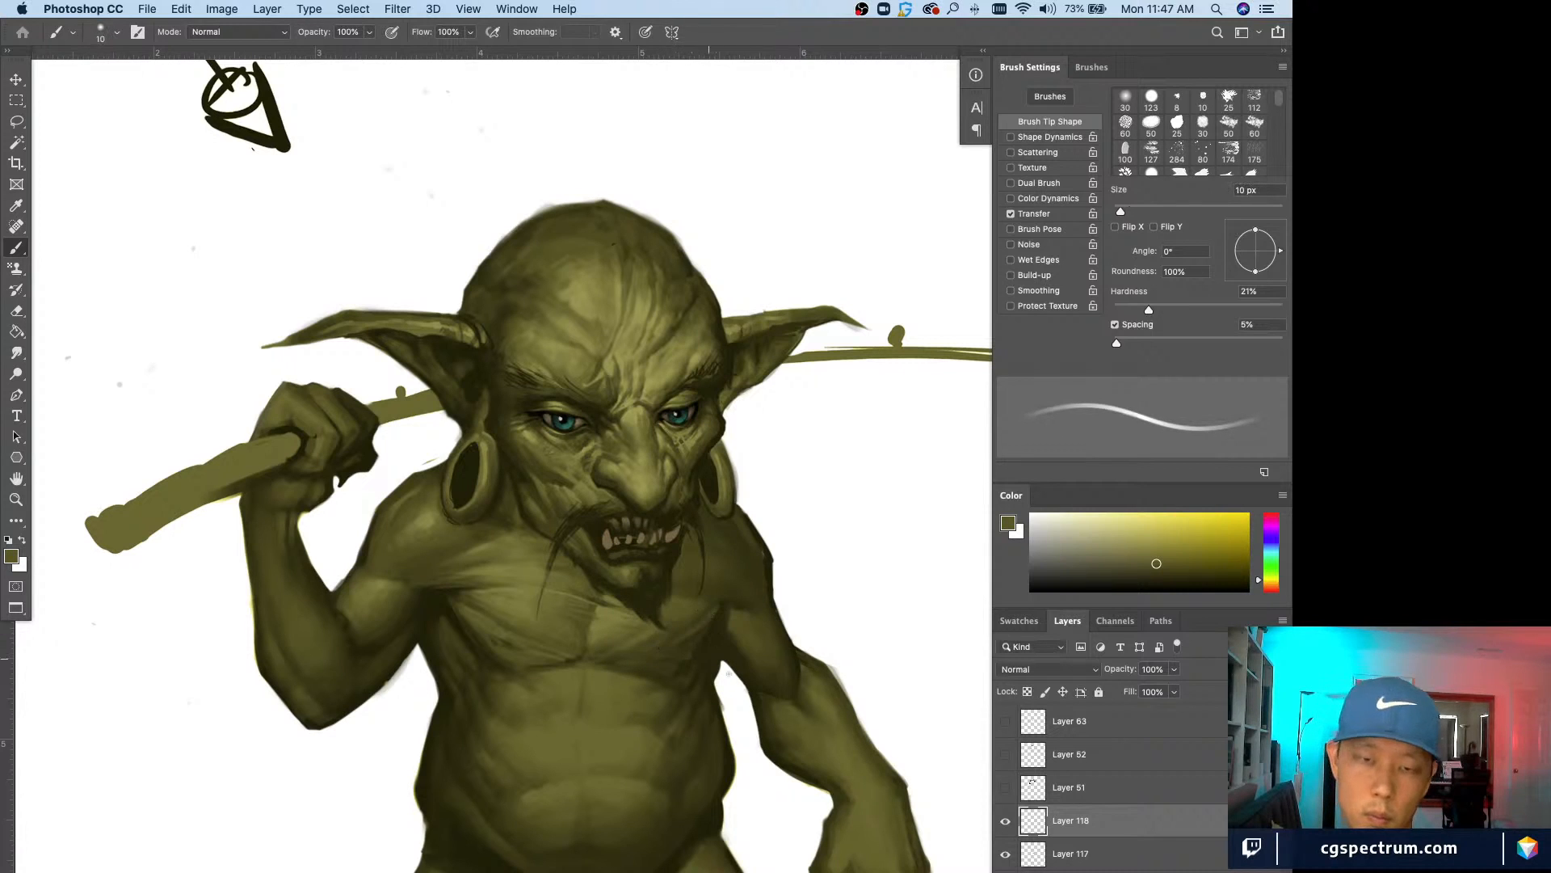
left_click(720, 606, "alt")
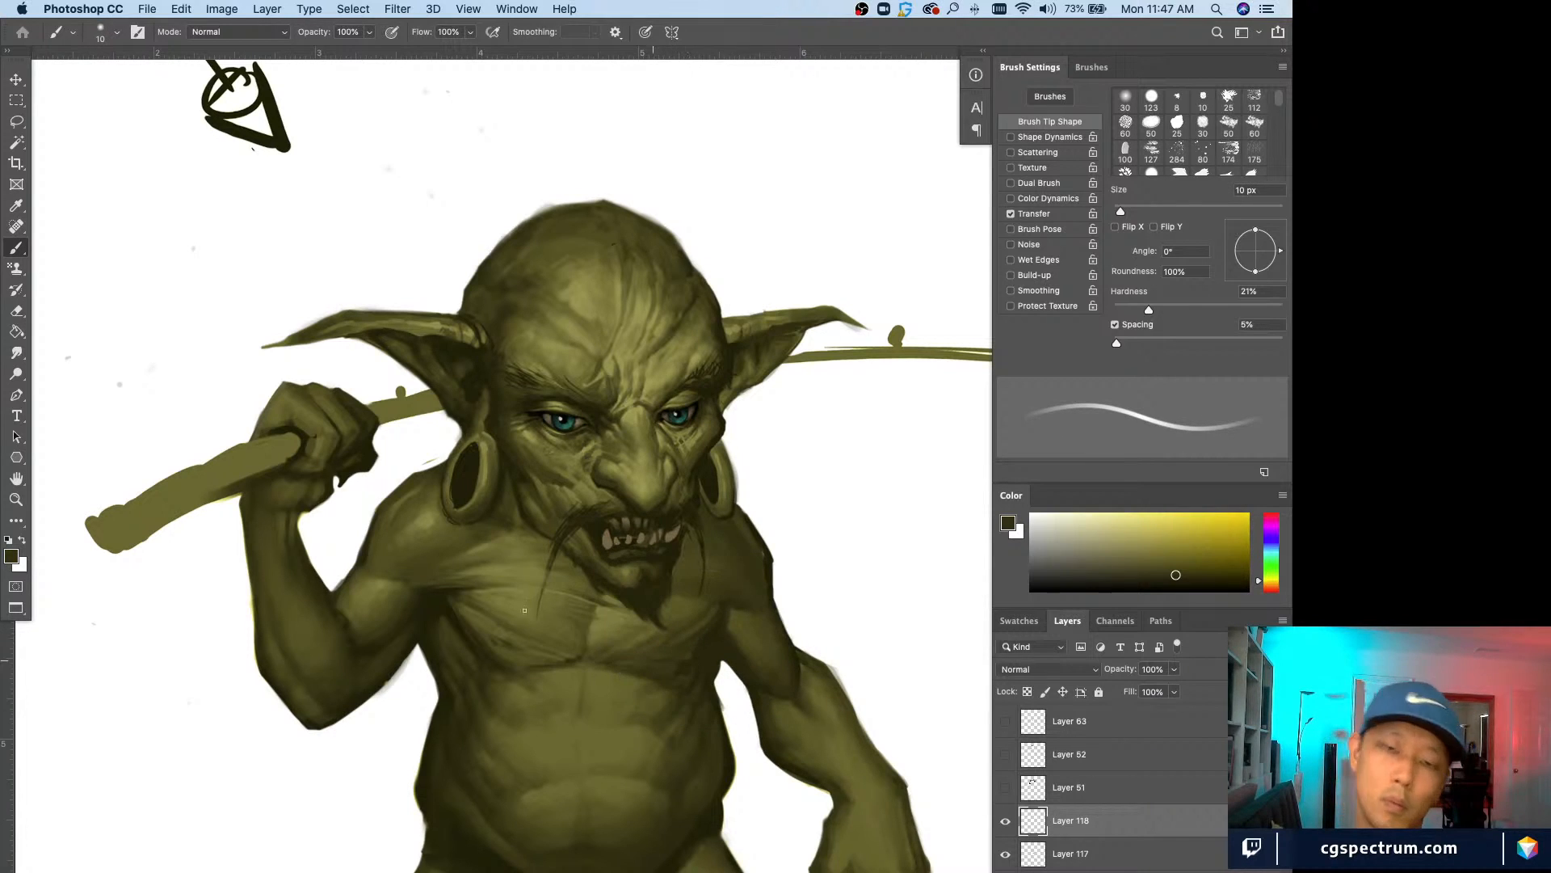
Step: Blend the outer edge of that chest muscle towards the armpit with sampled mid and dark olive at 20 to 25 px
left_click(681, 609, "alt")
key("bracketright")
key("bracketright")
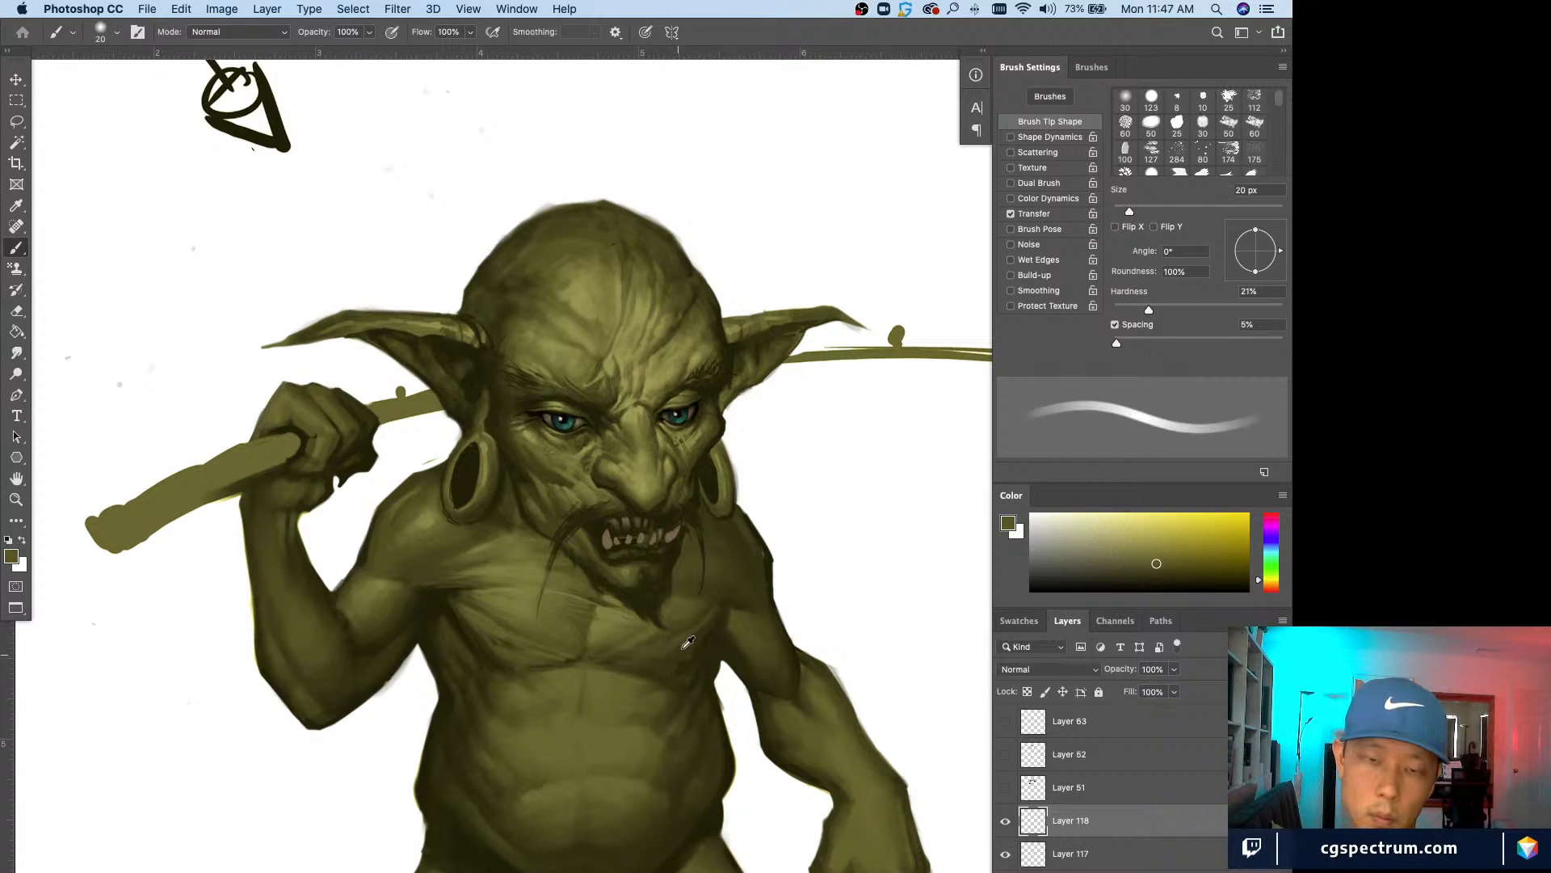
left_click(688, 642, "alt")
key("bracketright")
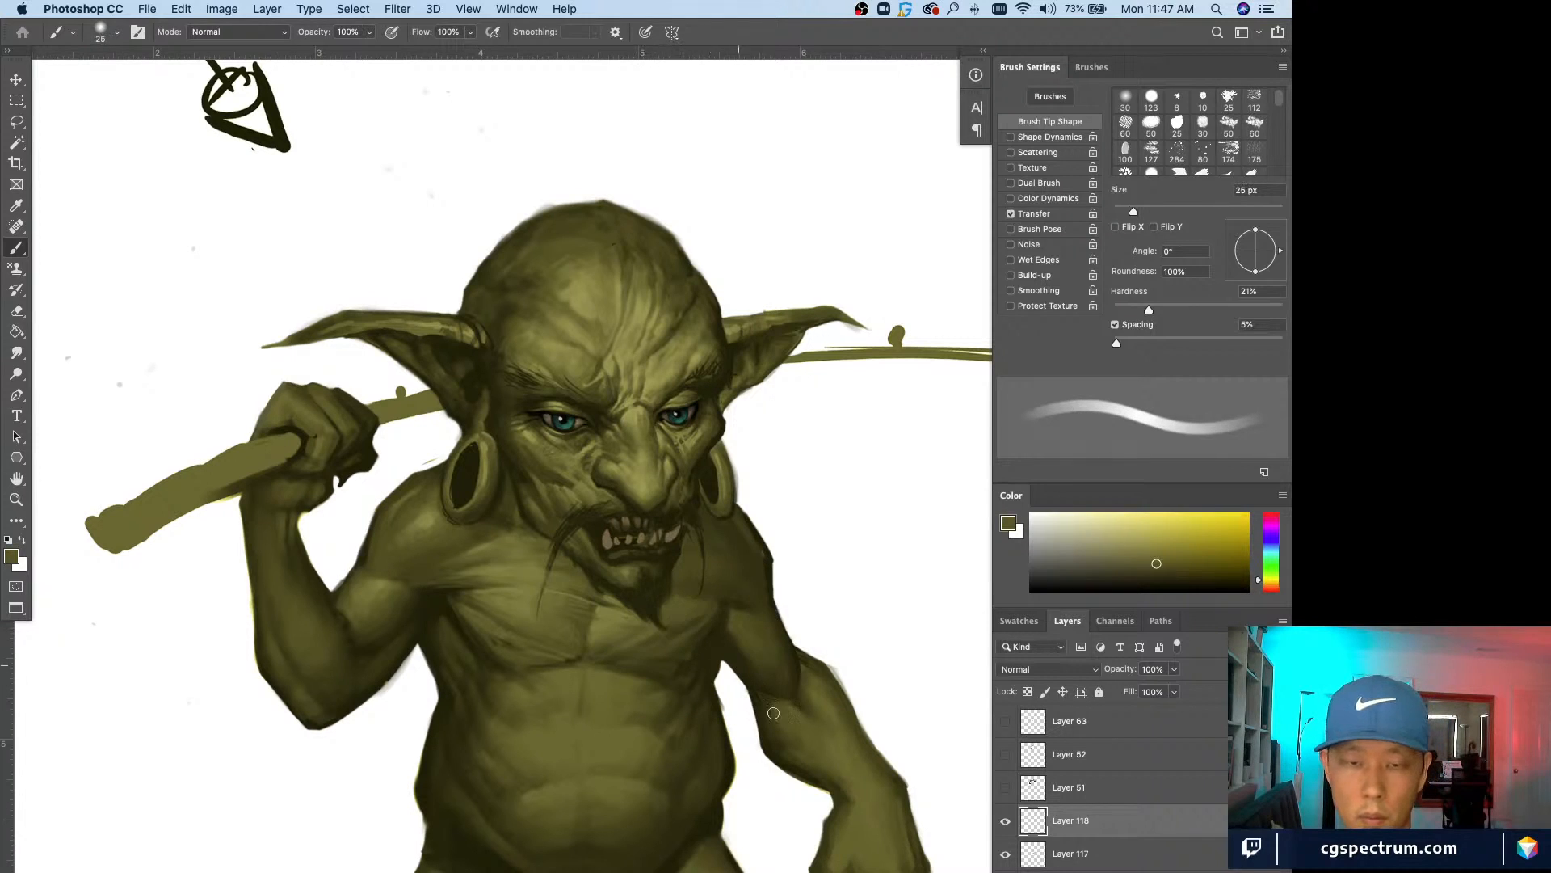
left_click(708, 629, "alt")
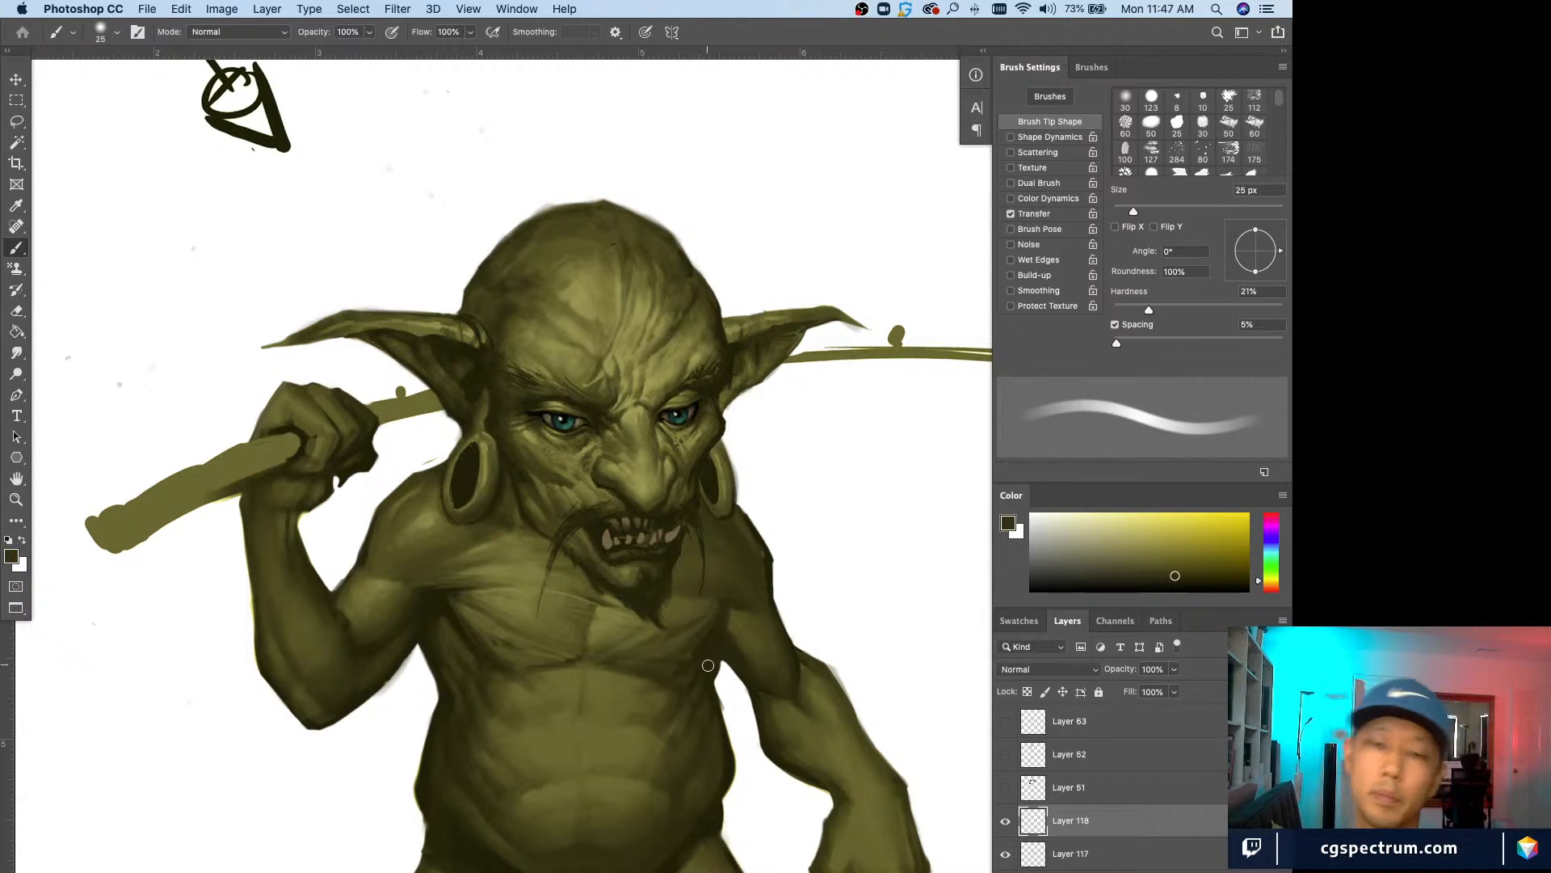
left_click(681, 601, "alt")
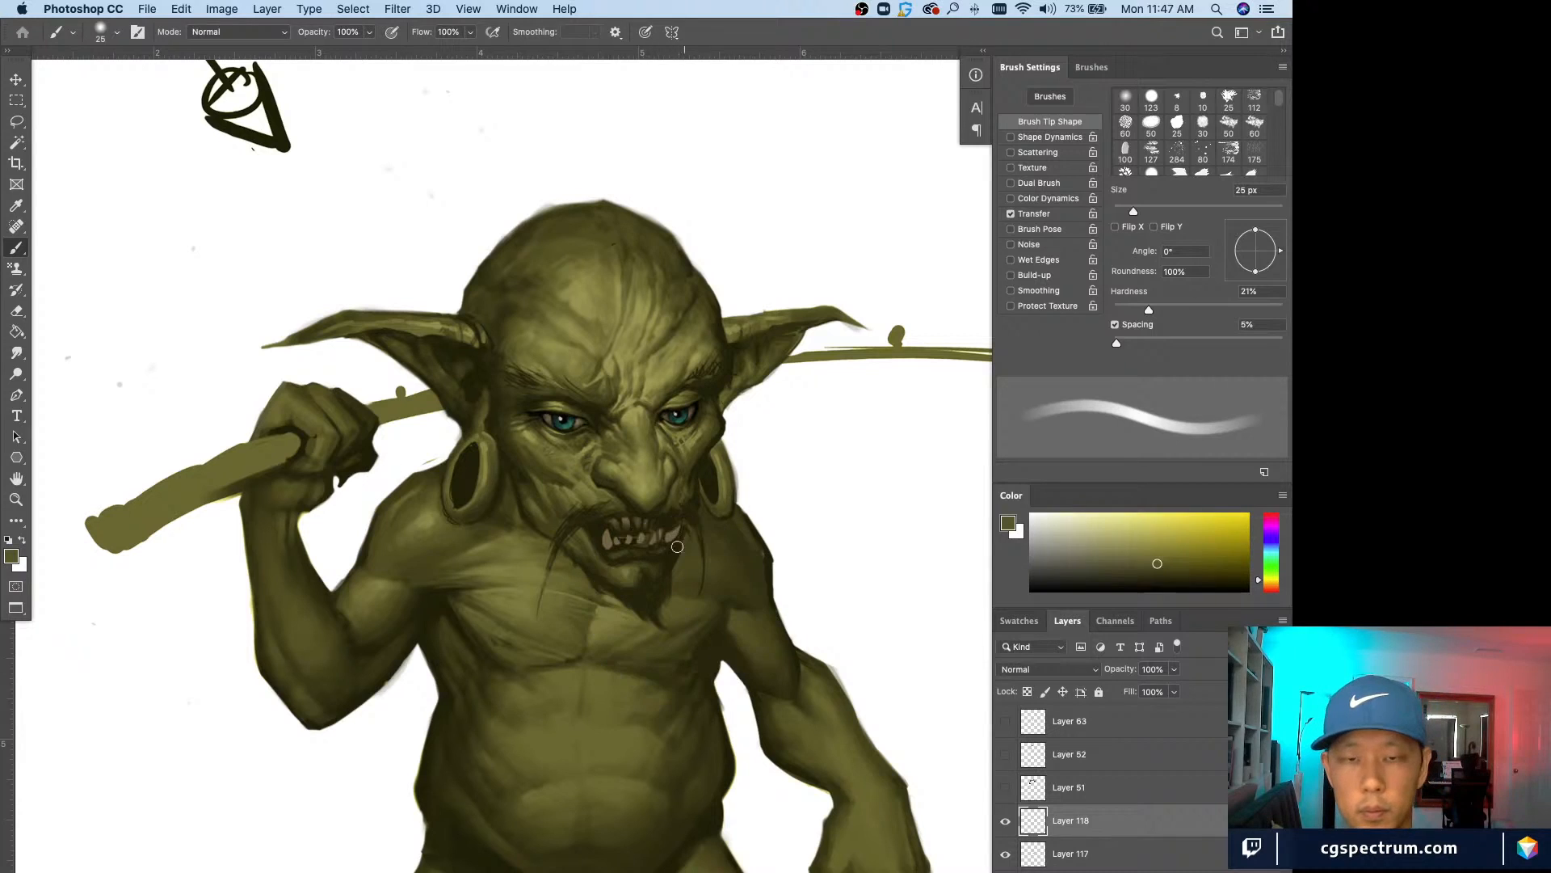
Step: Paint thin mid olive muscle fibres across the upper chest towards the lowered arm's shoulder with a 7 to 10 px brush
left_click(681, 601, "alt")
key("bracketleft")
key("bracketleft")
key("bracketleft")
key("bracketleft")
key("bracketleft")
key("bracketleft")
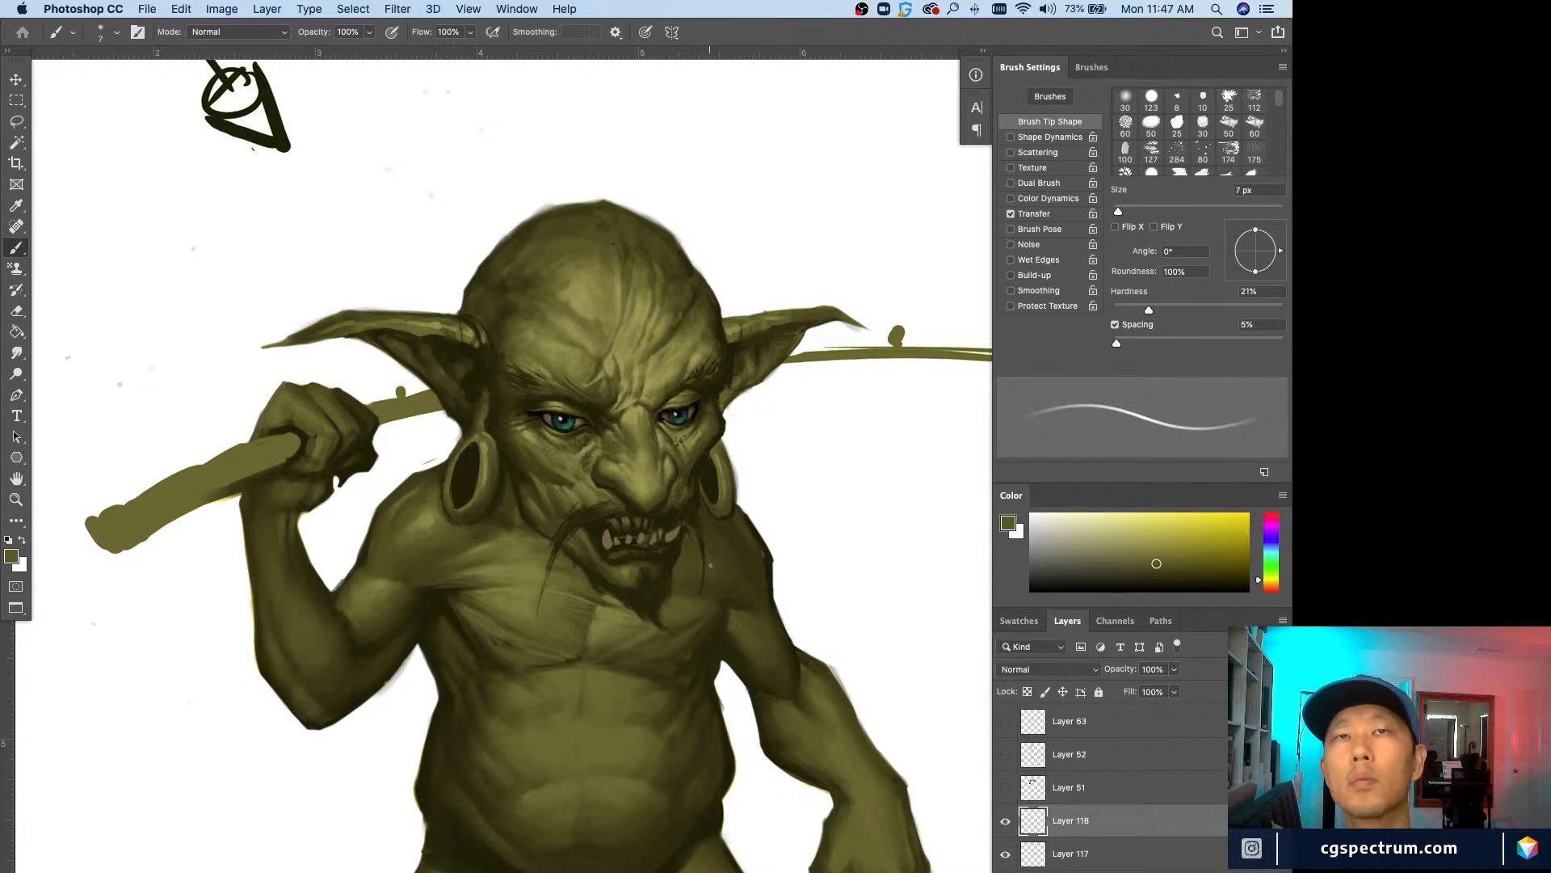
key("bracketright")
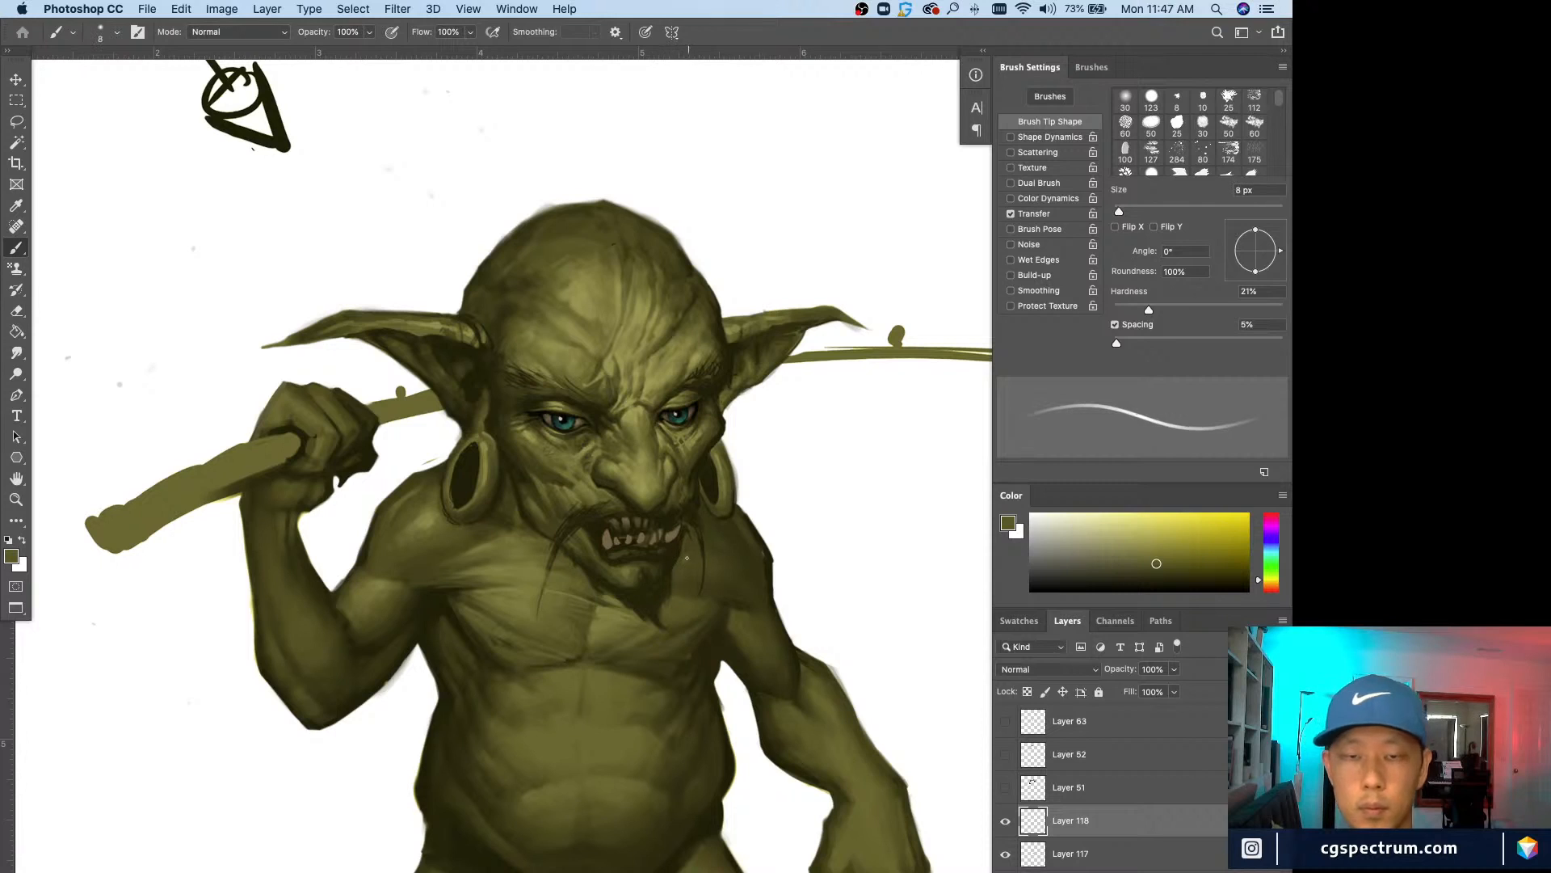
key("bracketright")
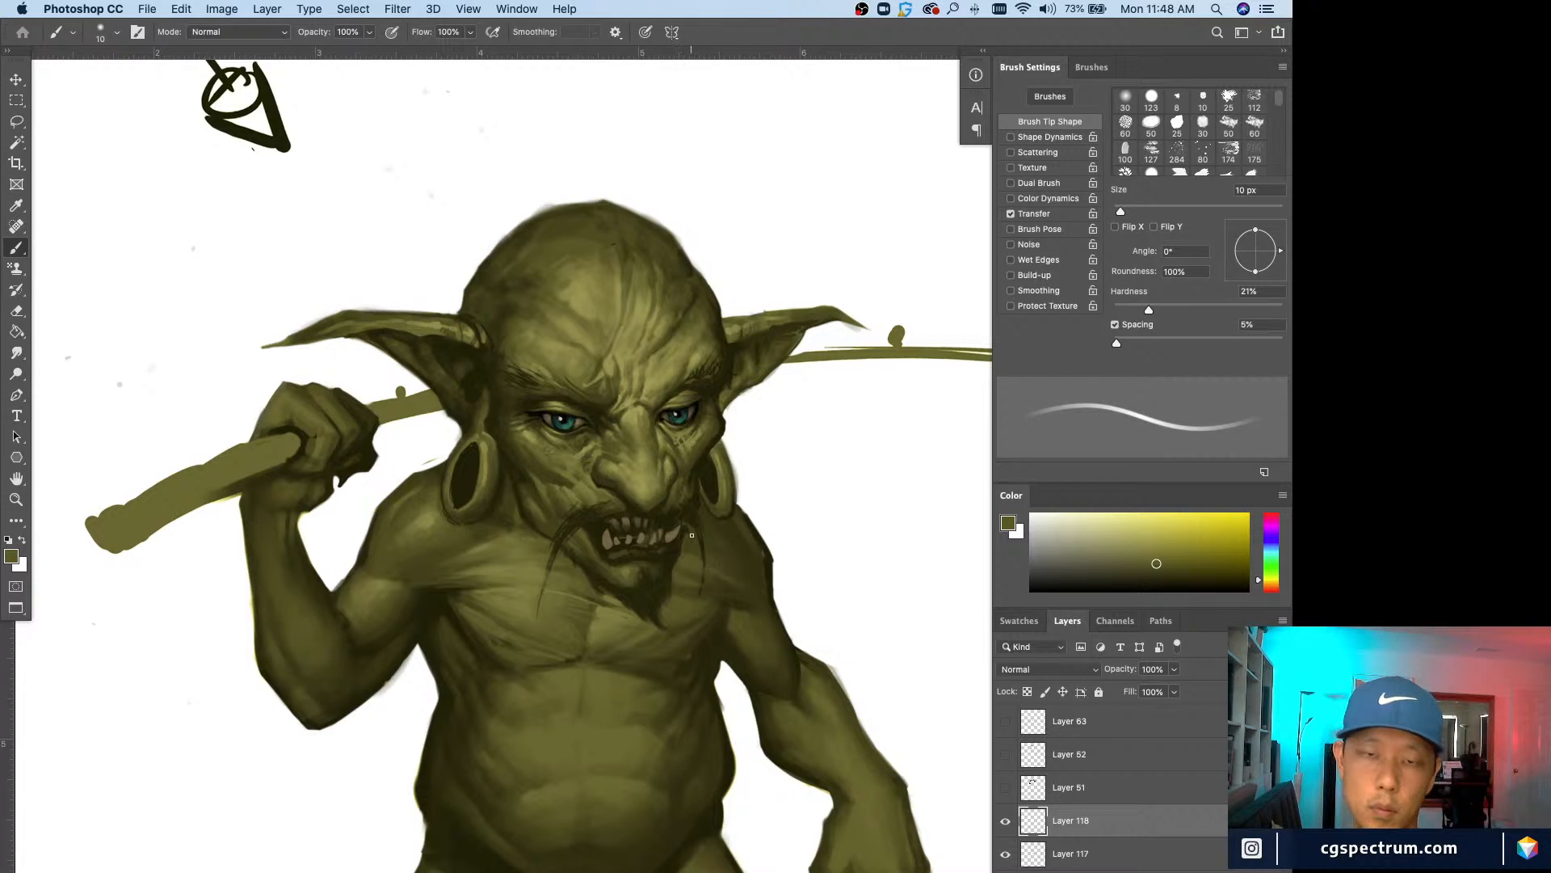
Step: Soften the new fibres near the lowered arm's shoulder with a 35 px eraser and check the figure as a whole
key("e")
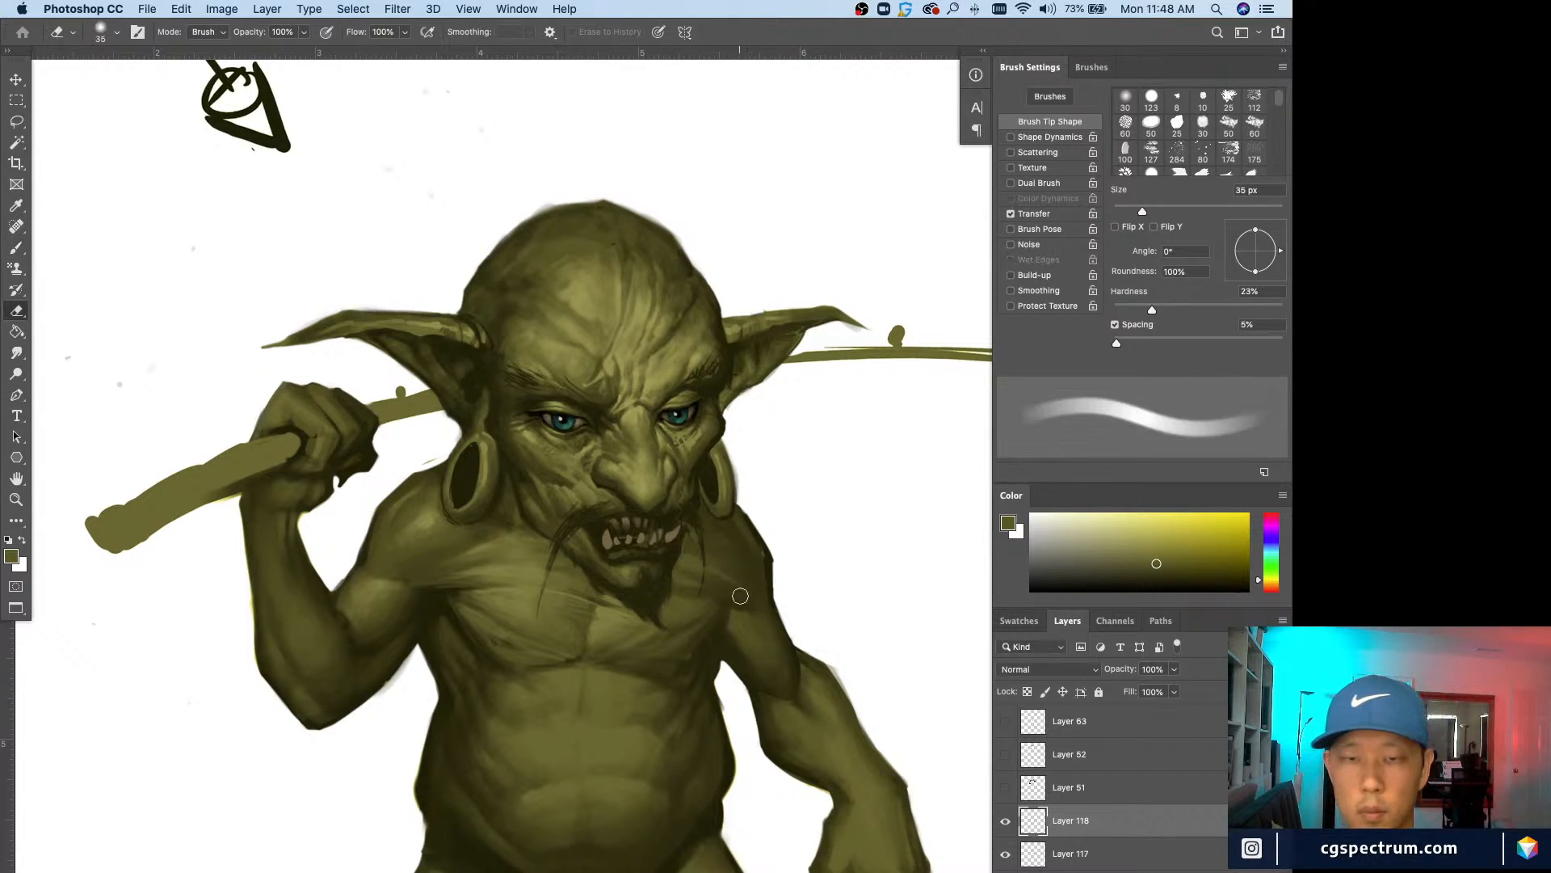
key("super+minus")
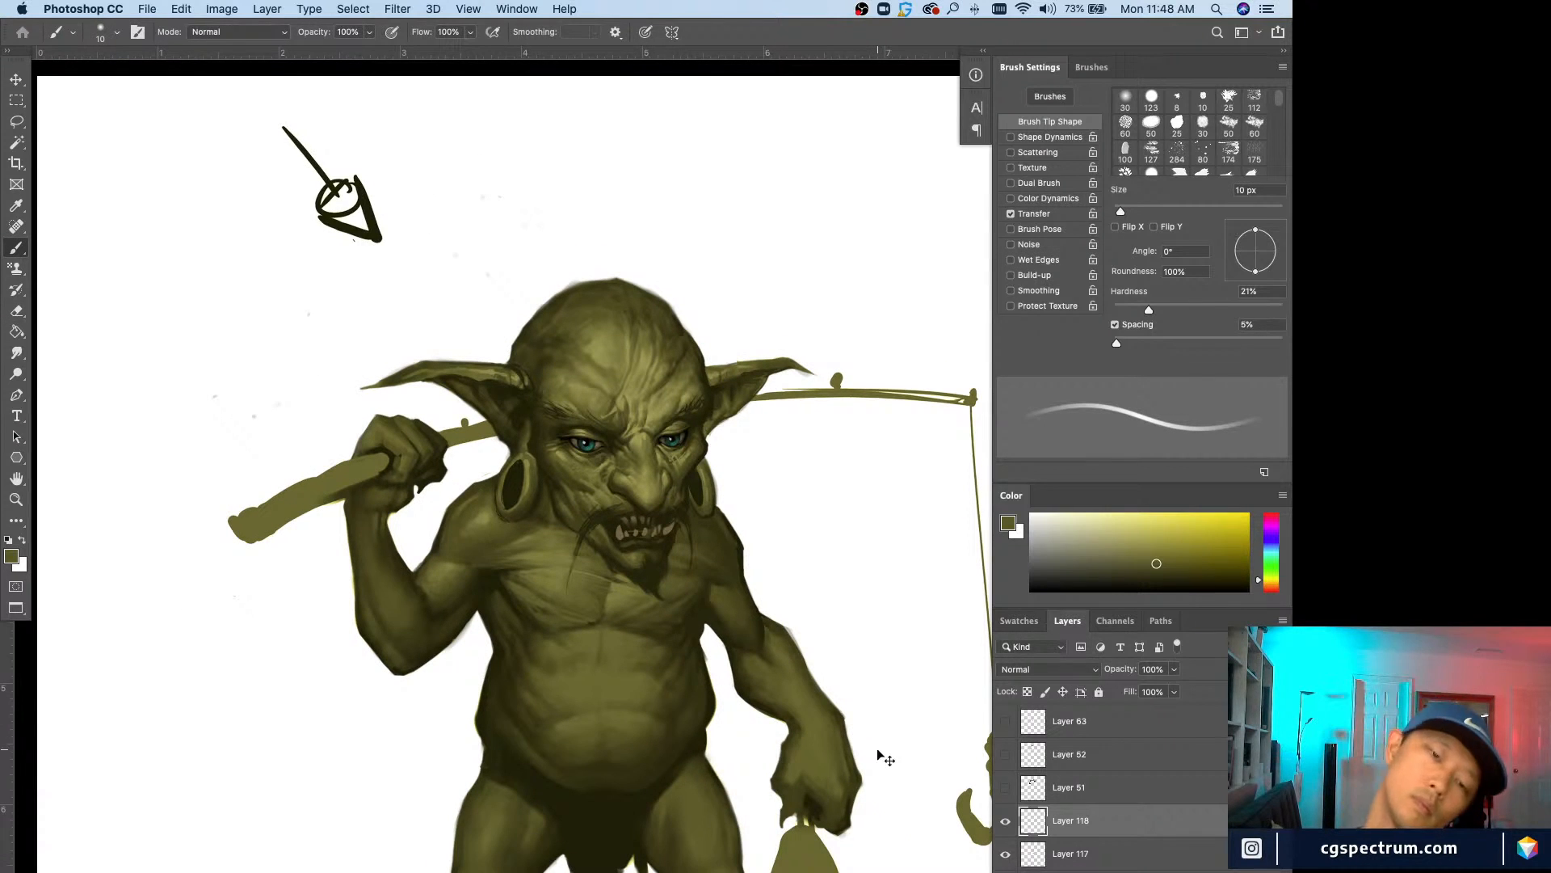
key("super+minus")
key("super+minus")
key("super+plus")
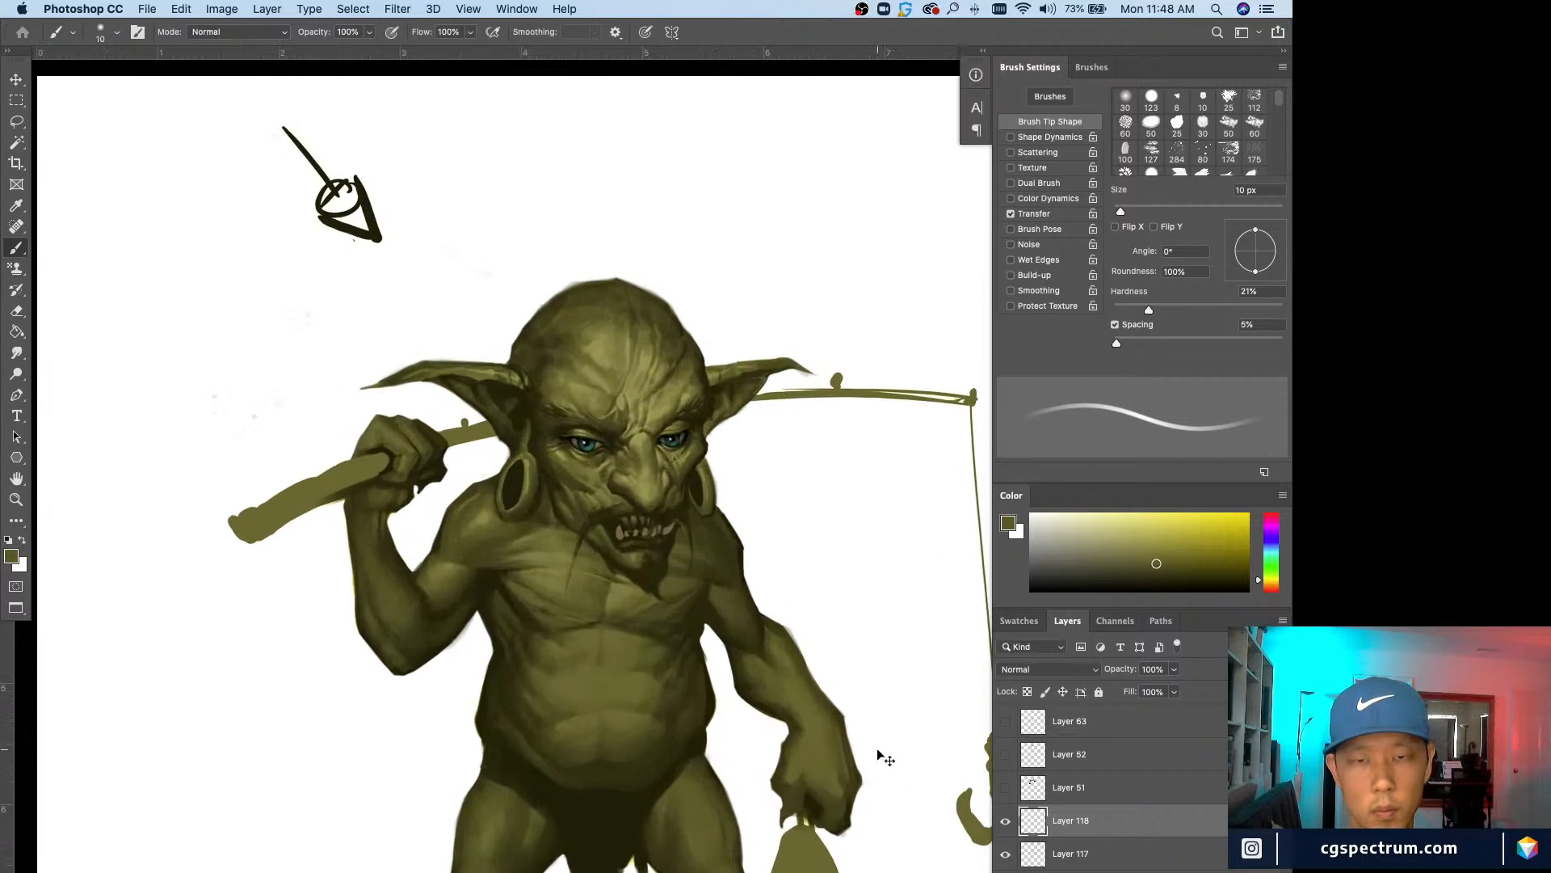
Step: On a new layer, paint a small light olive highlight at the base of the breastbone with a 6 to 8 px brush
key("super+shift+alt+n")
key("super+plus")
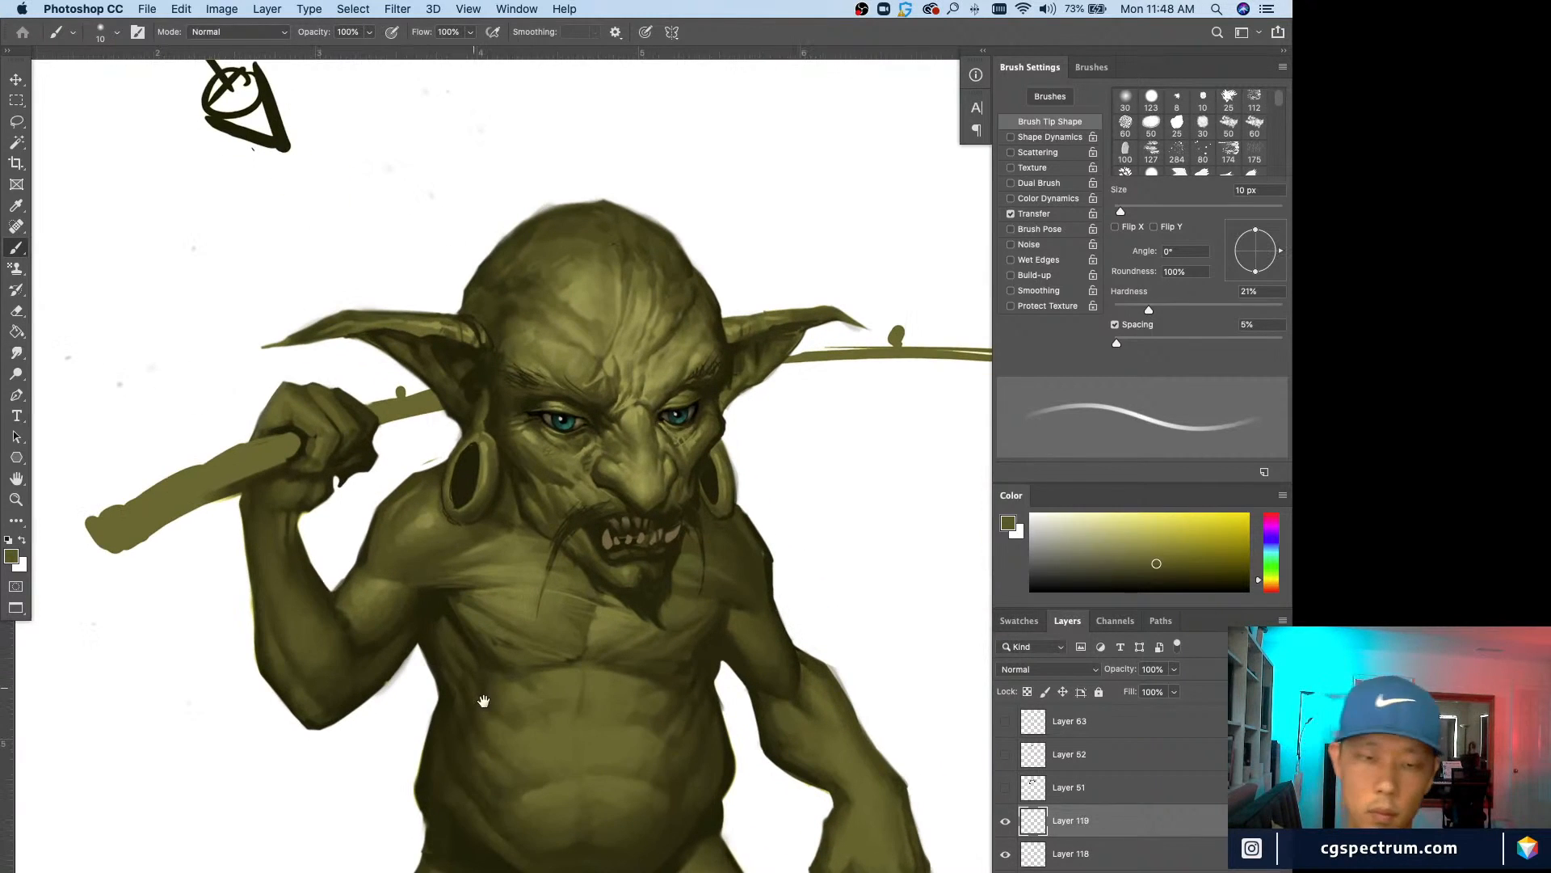
scroll(483, 700, "down", 2)
left_click(507, 558, "alt")
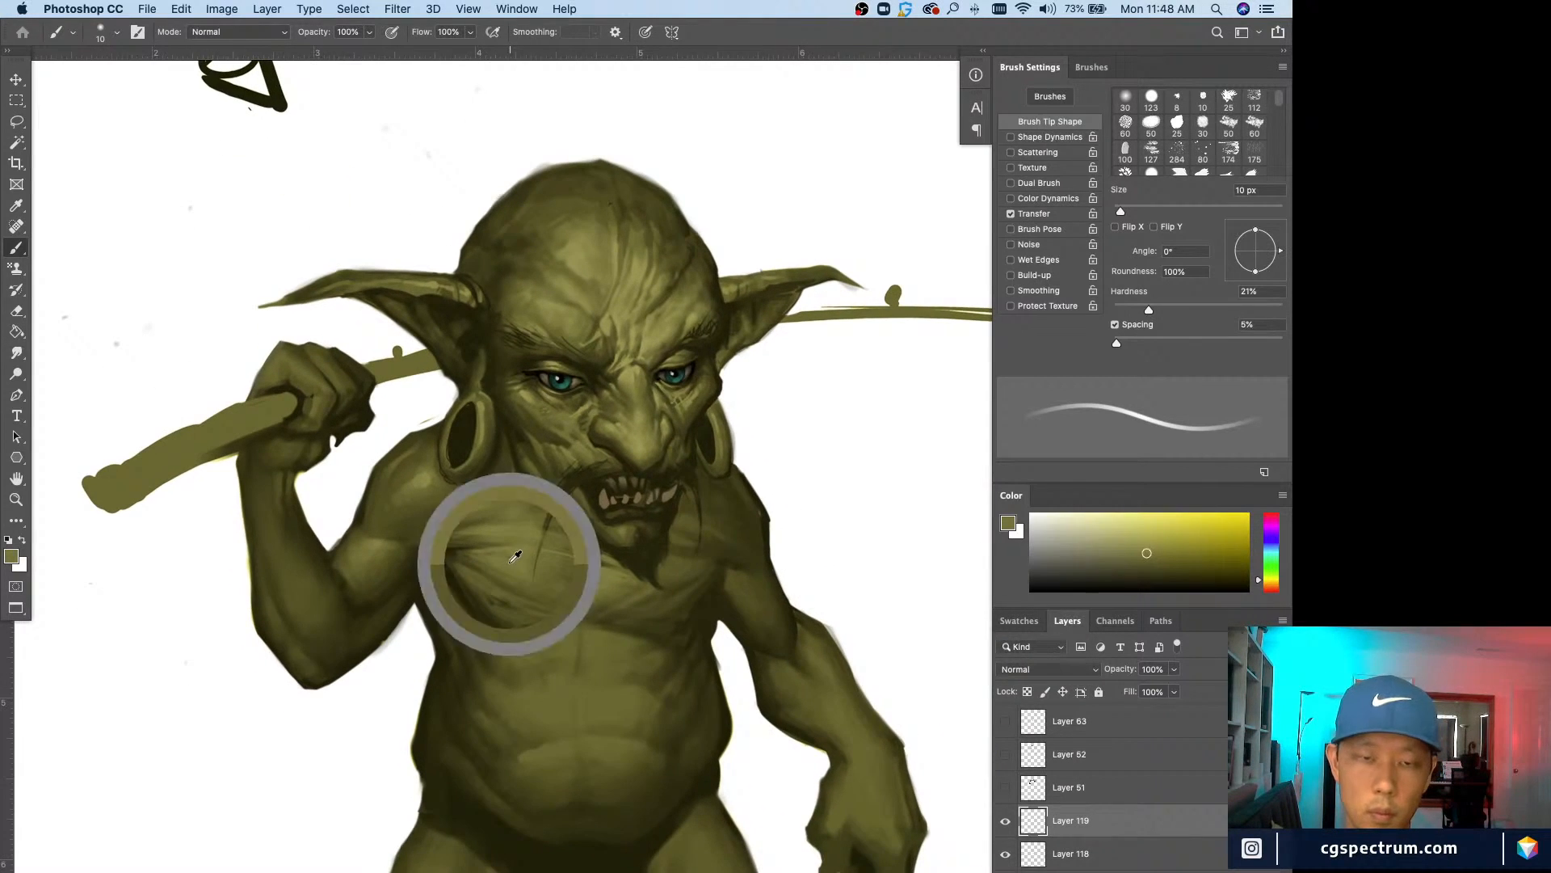
key("bracketleft")
key("bracketleft")
key("bracketleft")
key("bracketleft")
left_click(581, 610, "alt")
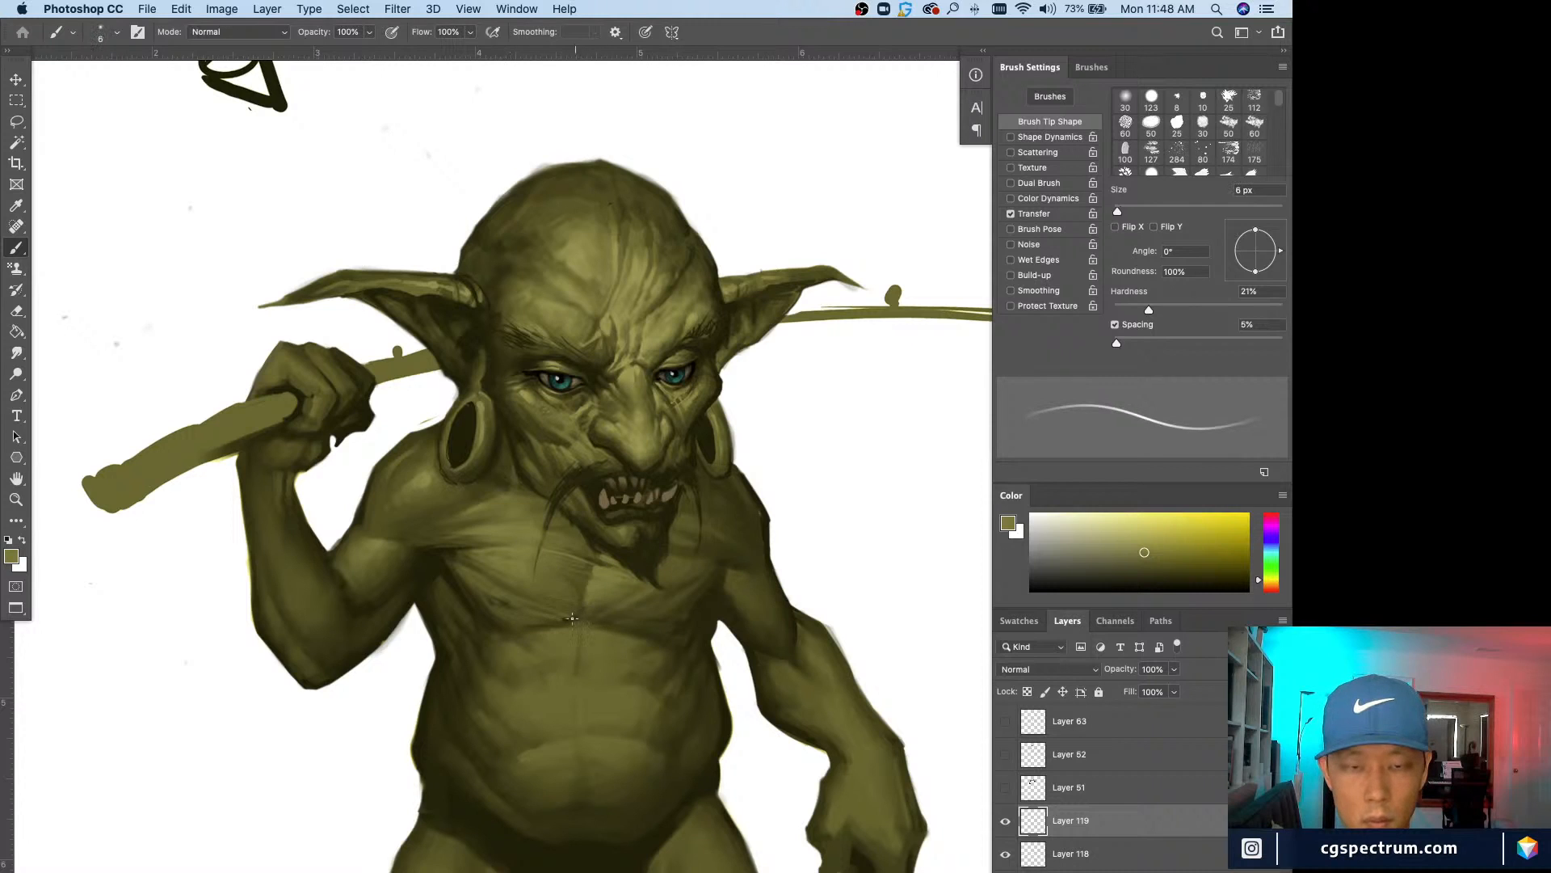
key("bracketright")
key("bracketright")
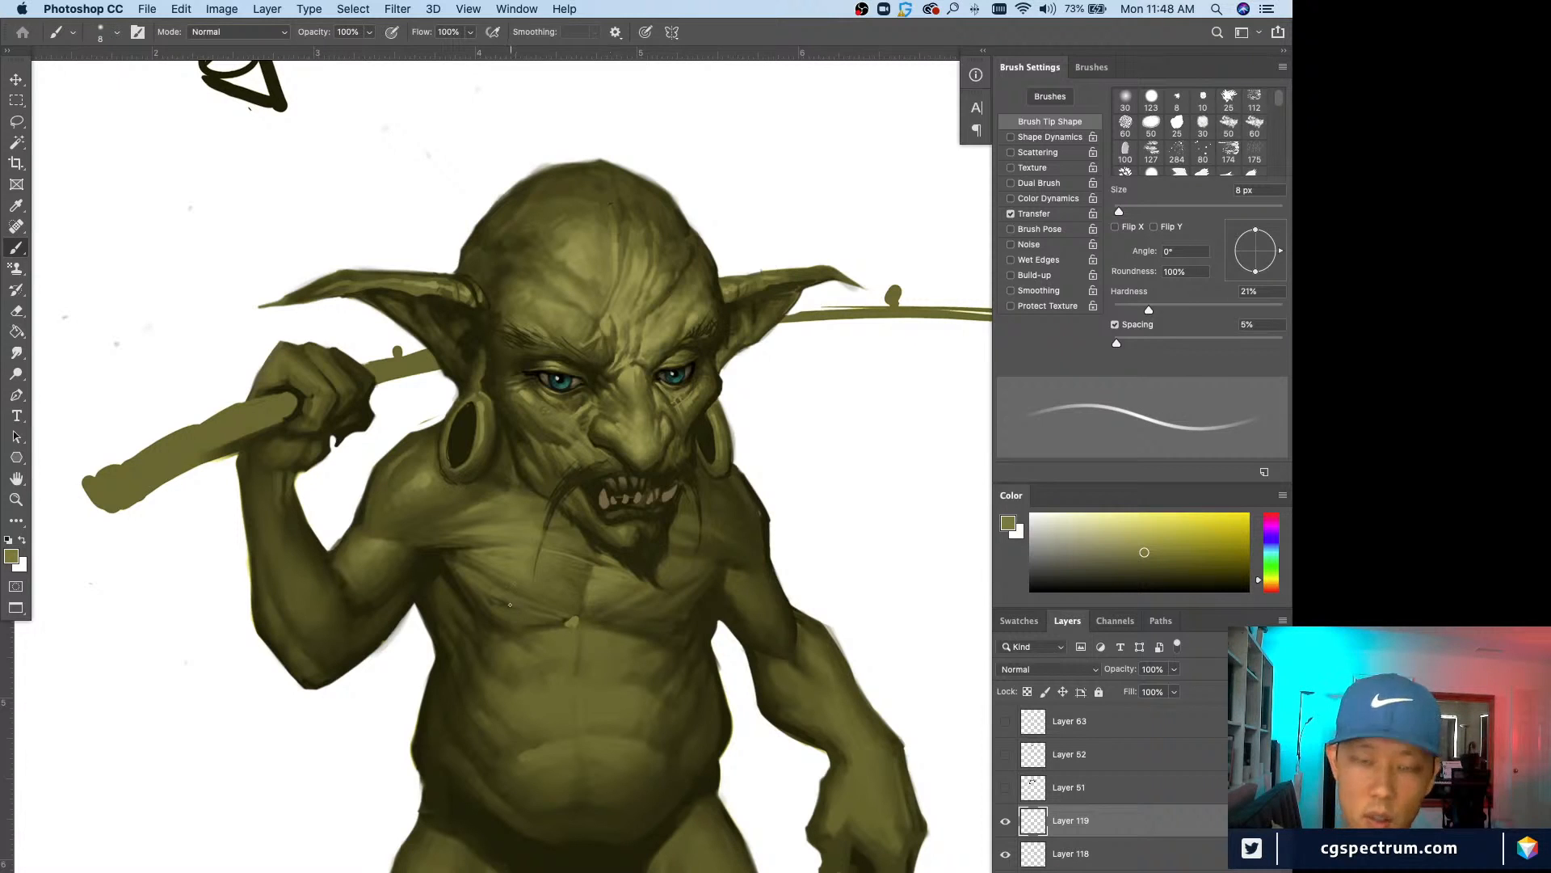
Step: Shape the breastbone highlight with sampled dark olive at 8 to 10 px and restore its light olive at 15 px
left_click(555, 628, "alt")
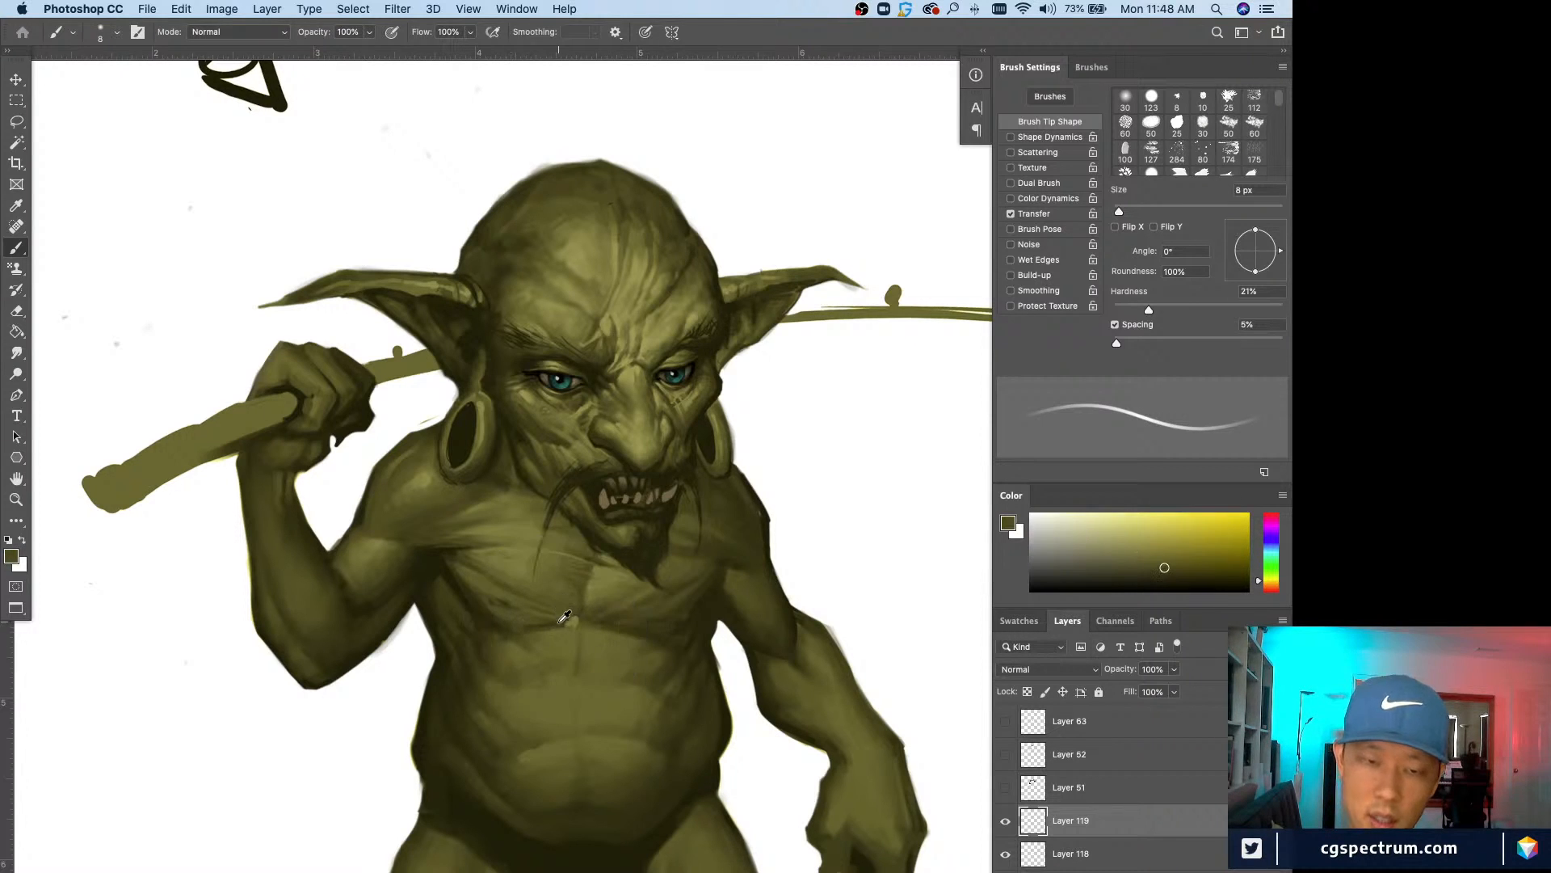
left_click(560, 625, "alt")
key("bracketright")
key("bracketright")
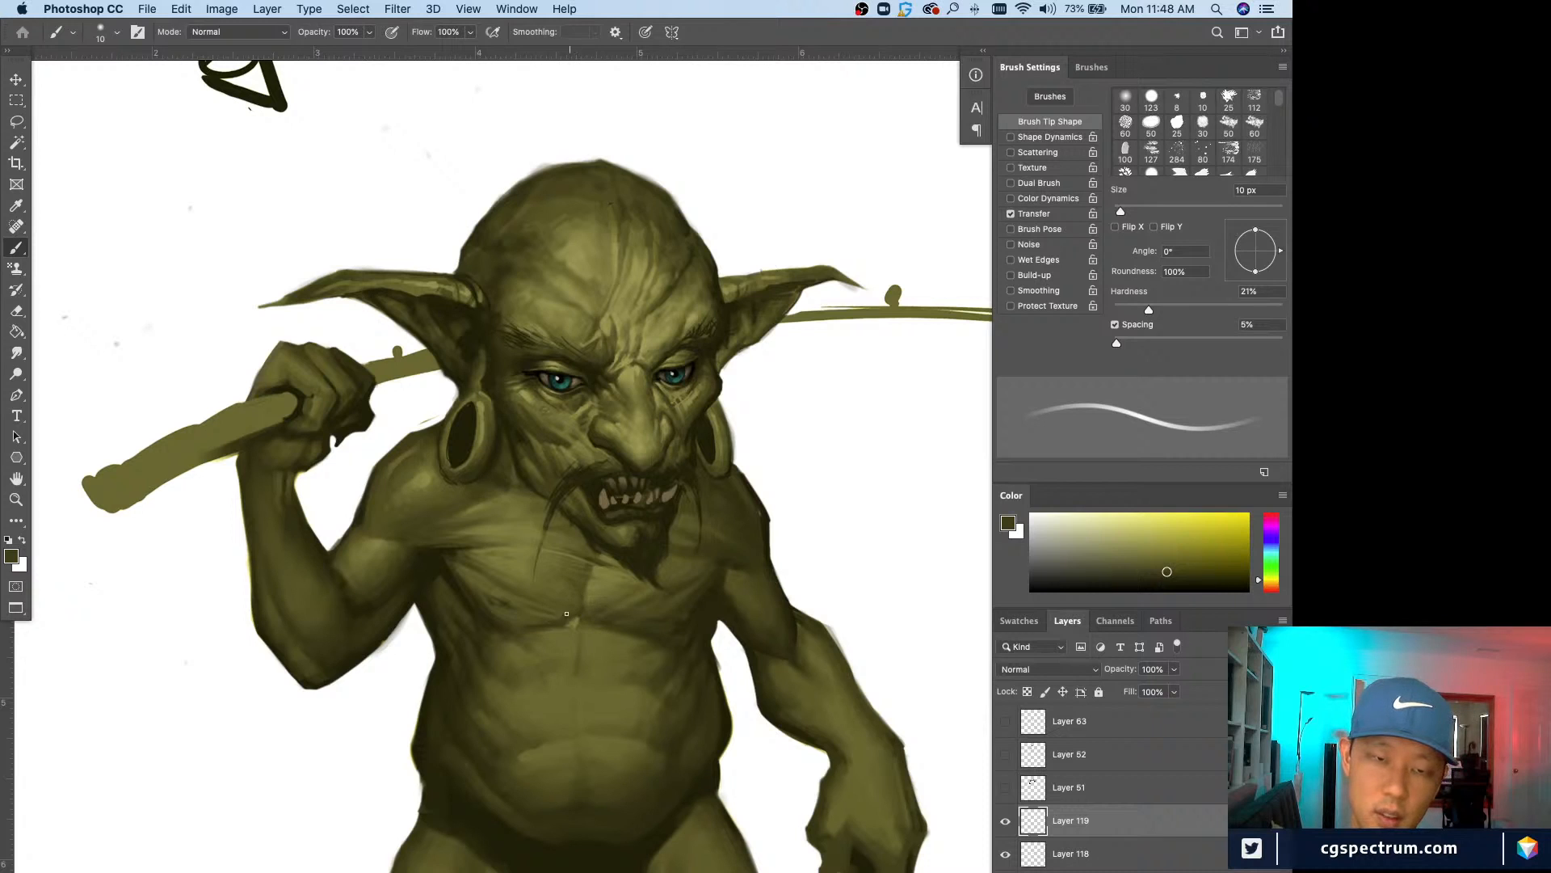
left_click(576, 621, "alt")
key("bracketright")
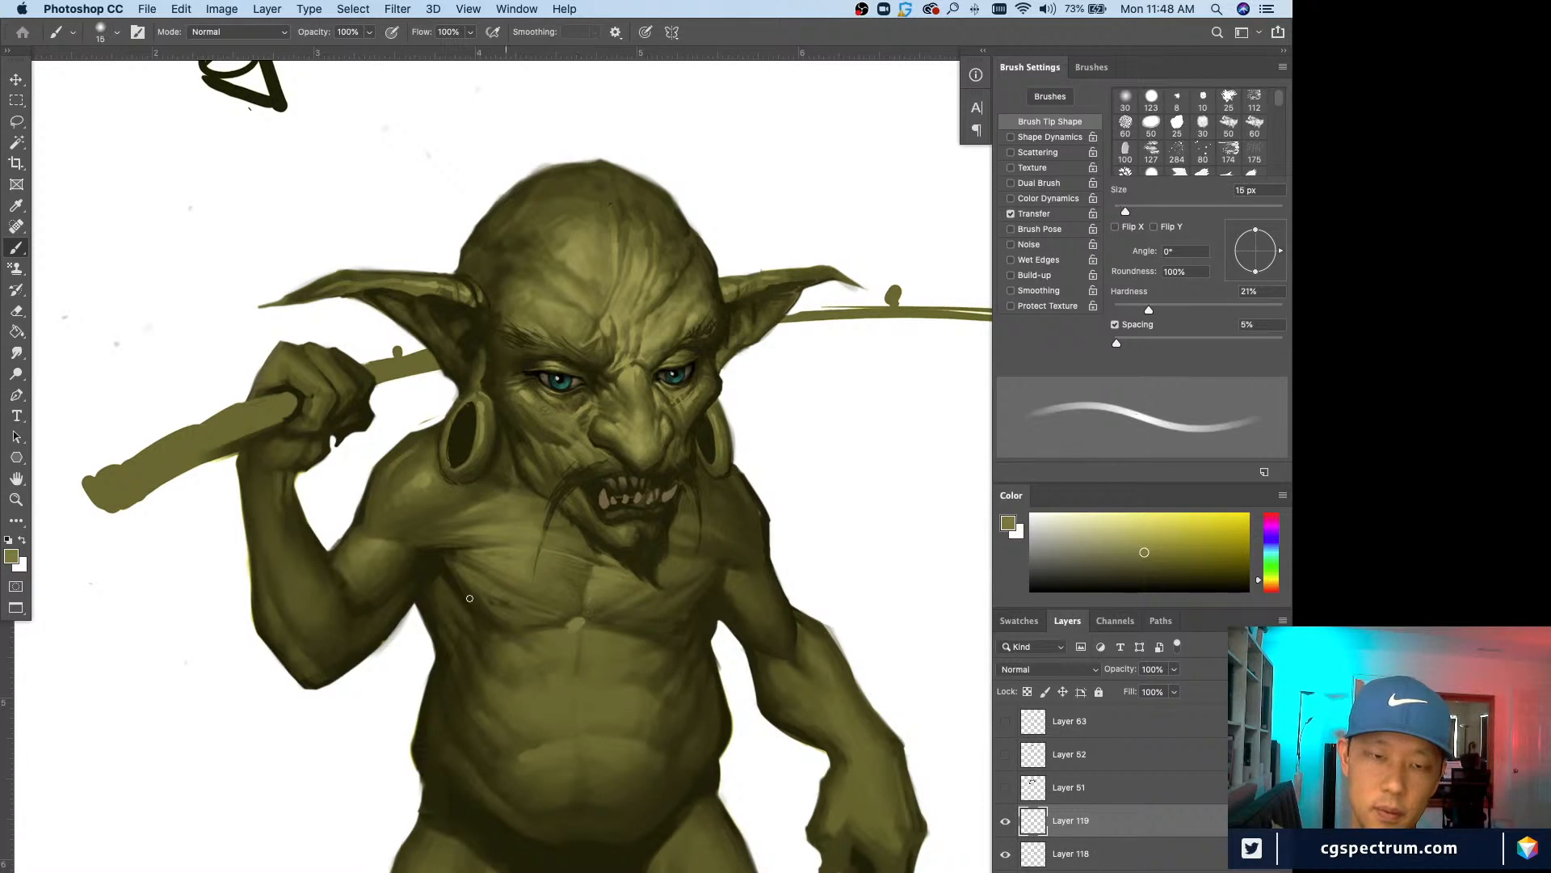
Step: Sharpen the notch between the chest muscles with sampled dark olive and light olive at 9 to 10 px
left_click(563, 621, "alt")
key("bracketleft")
key("bracketleft")
left_click(579, 616, "alt")
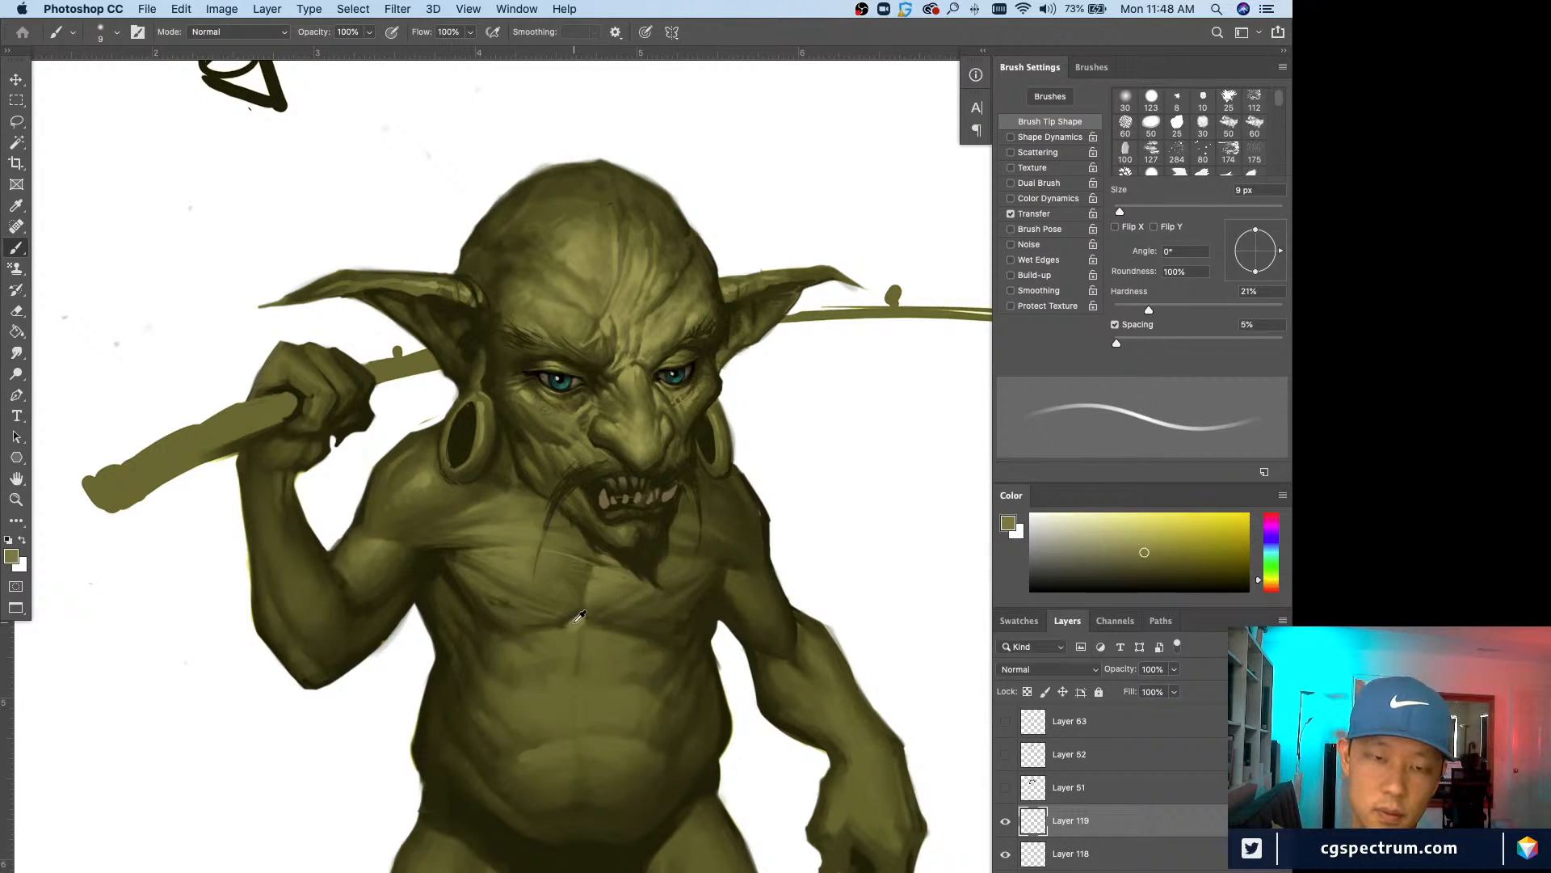
key("bracketright")
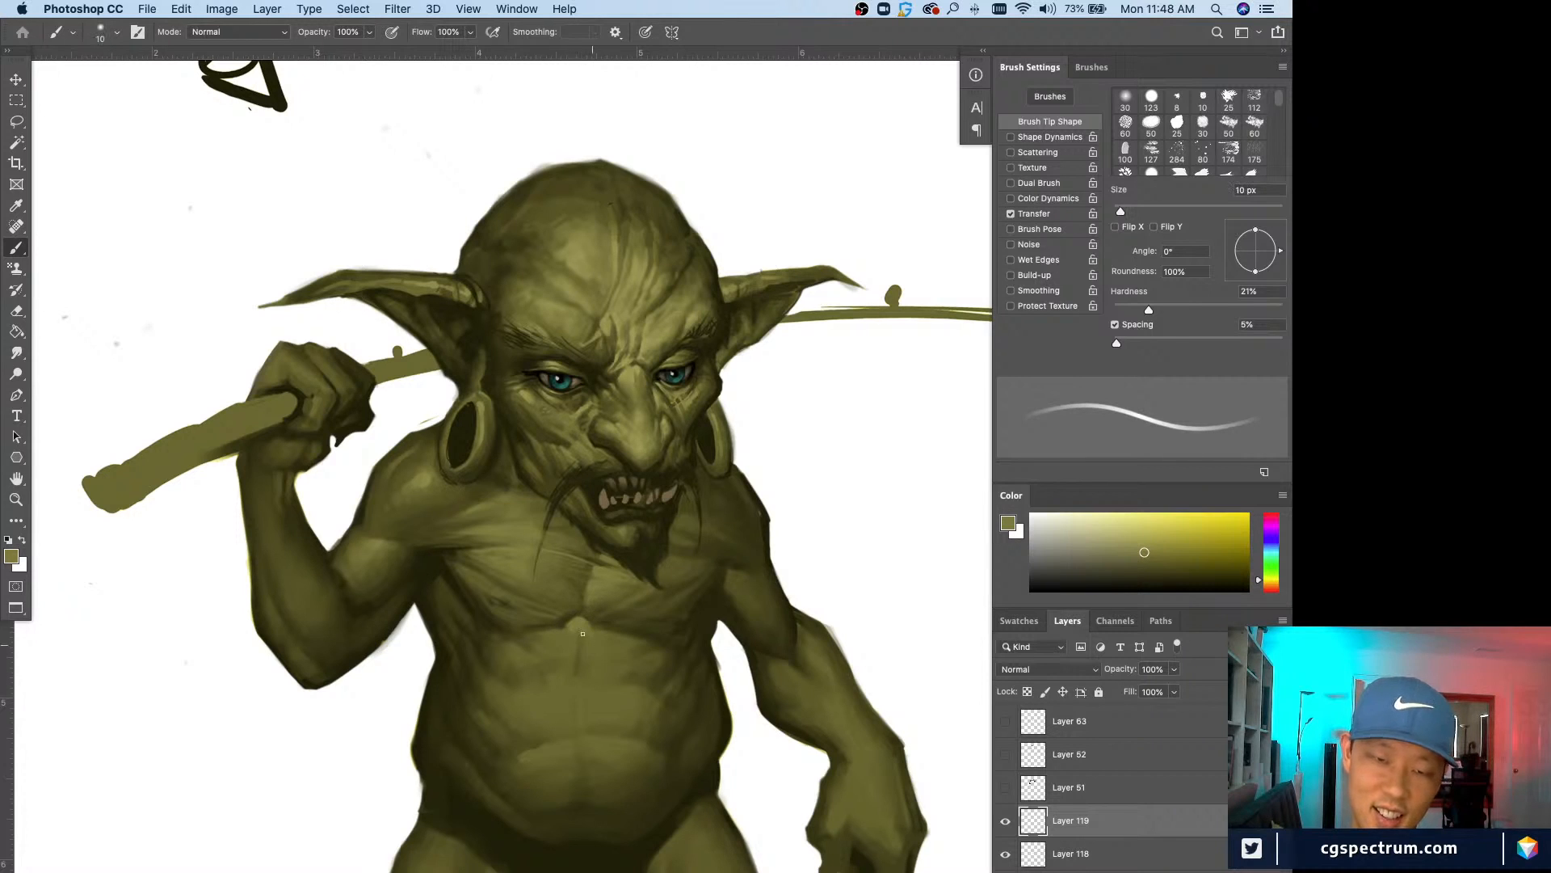
Step: Shade both sides of the breastbone notch with sampled dark olives using a 15 px brush
left_click(610, 626, "alt")
key("bracketright")
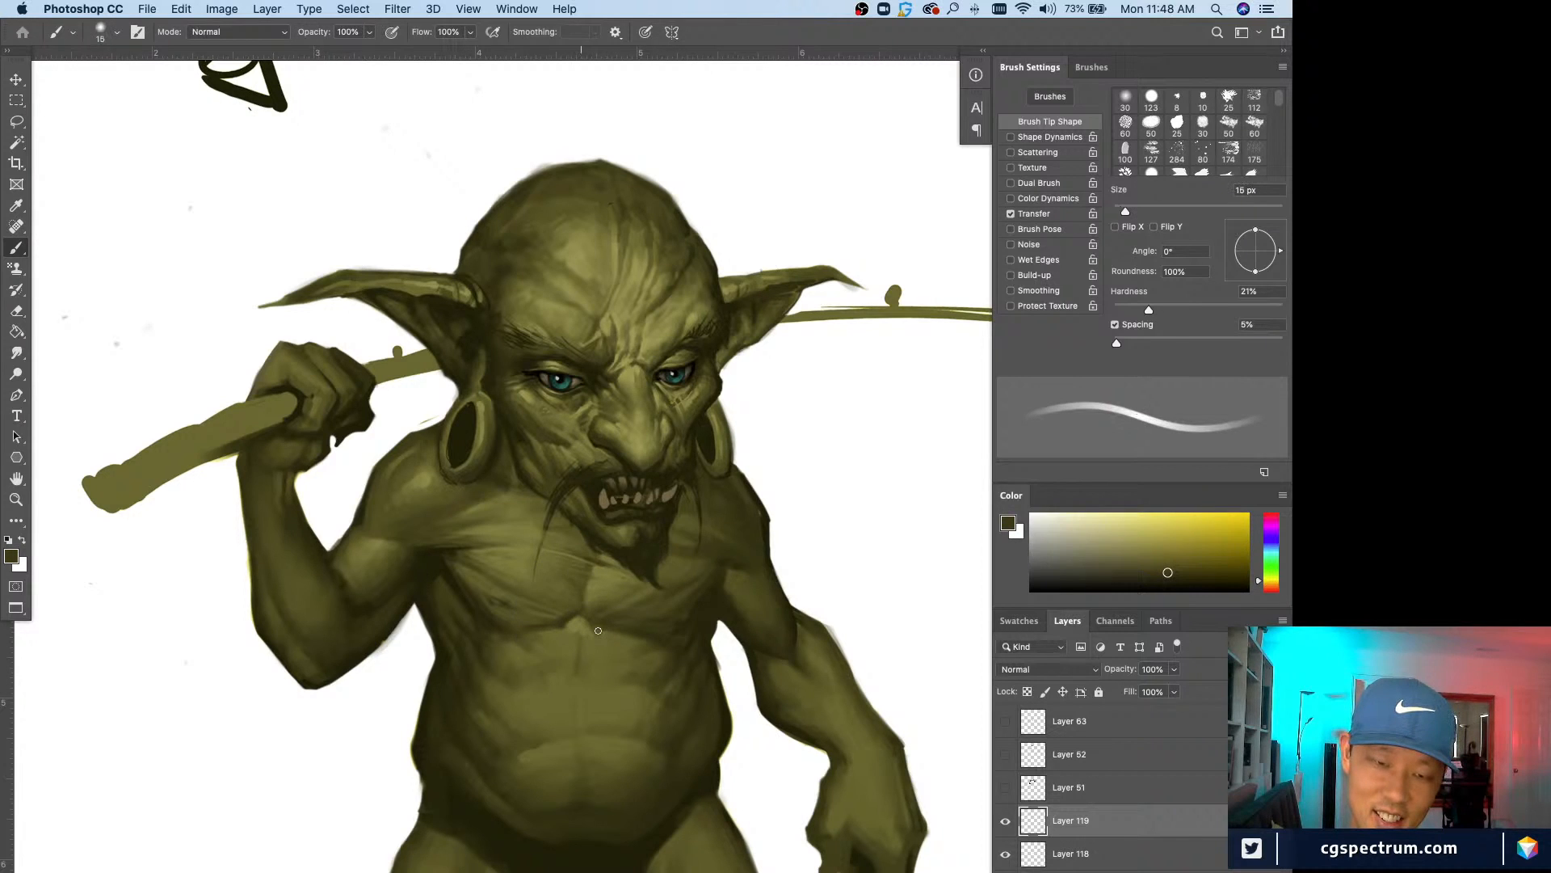
left_click(582, 622, "alt")
left_click(577, 612, "alt")
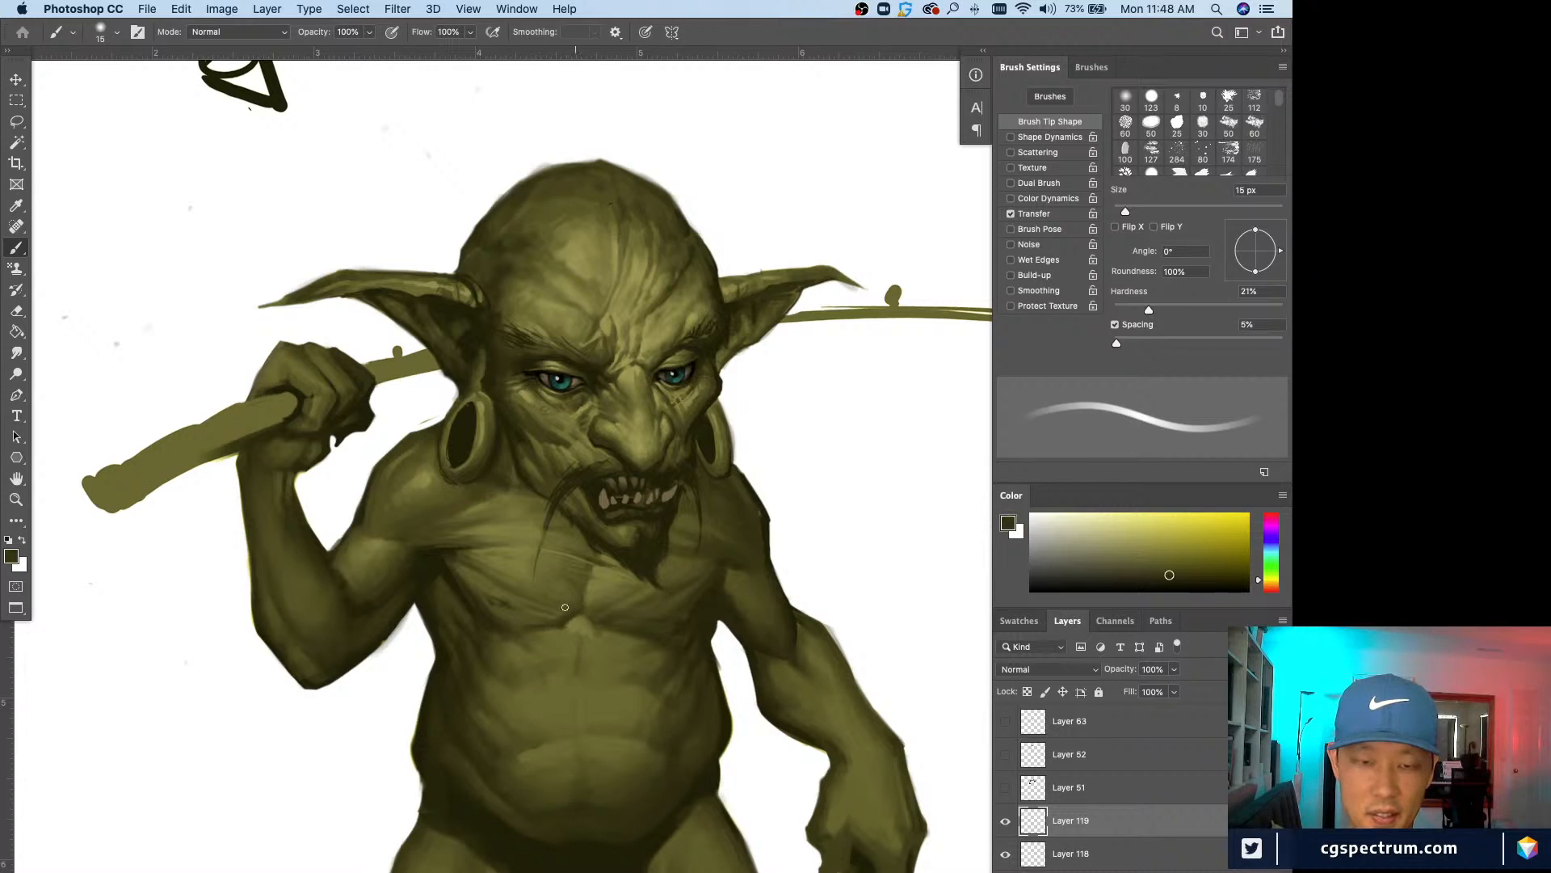
left_click(579, 621, "alt")
left_click(578, 618, "alt")
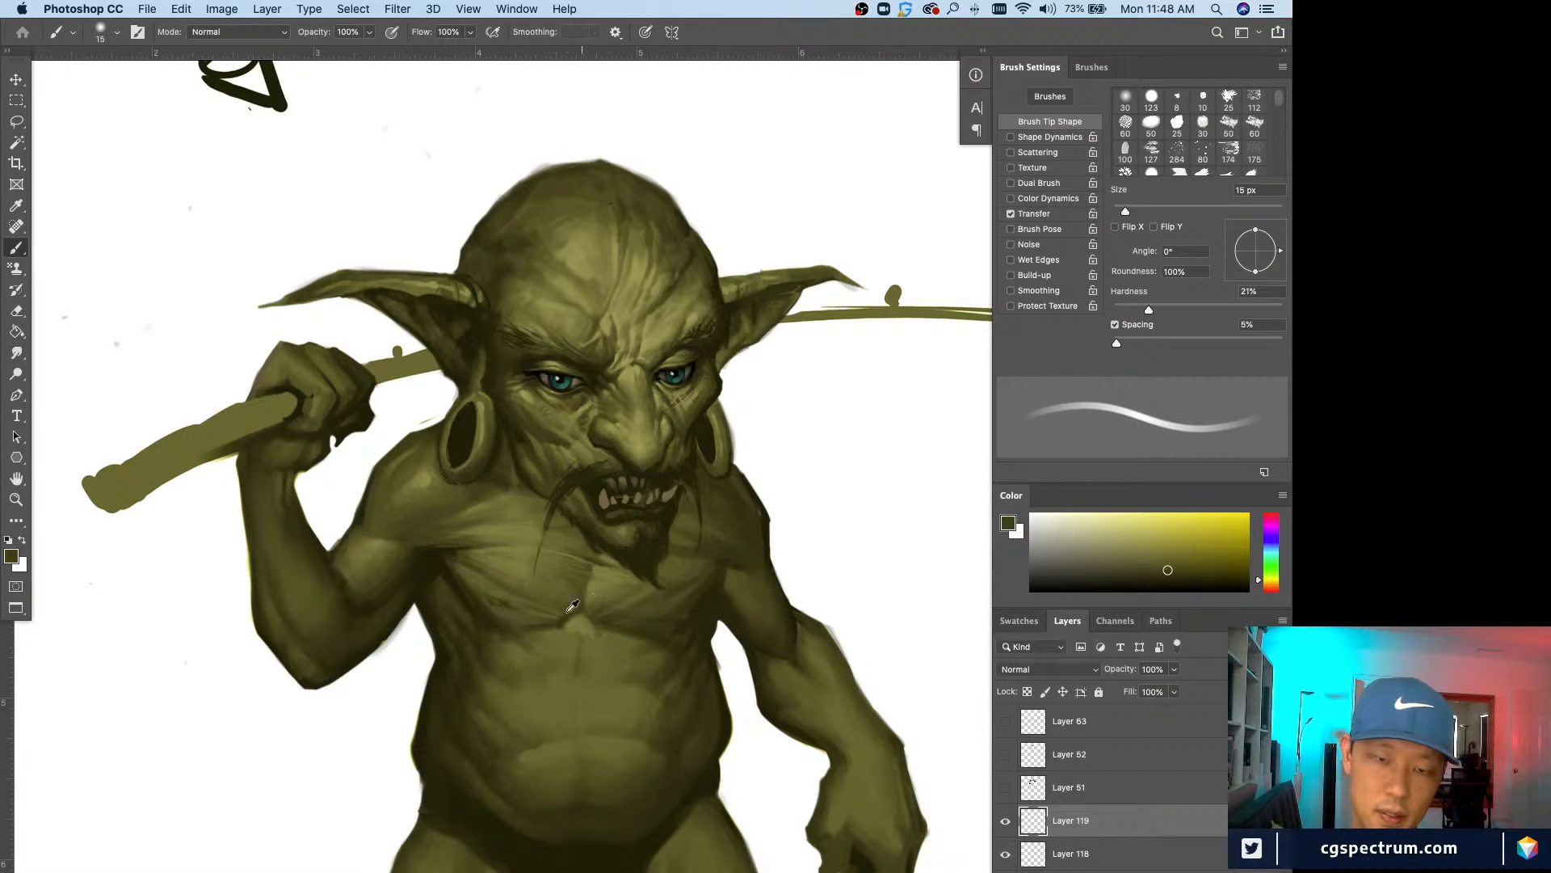
Step: Touch up the light olive at the breastbone's base with a 7 px brush and blend it at 15 px
key("bracketleft")
key("bracketleft")
key("bracketleft")
key("bracketleft")
left_click(578, 617, "alt")
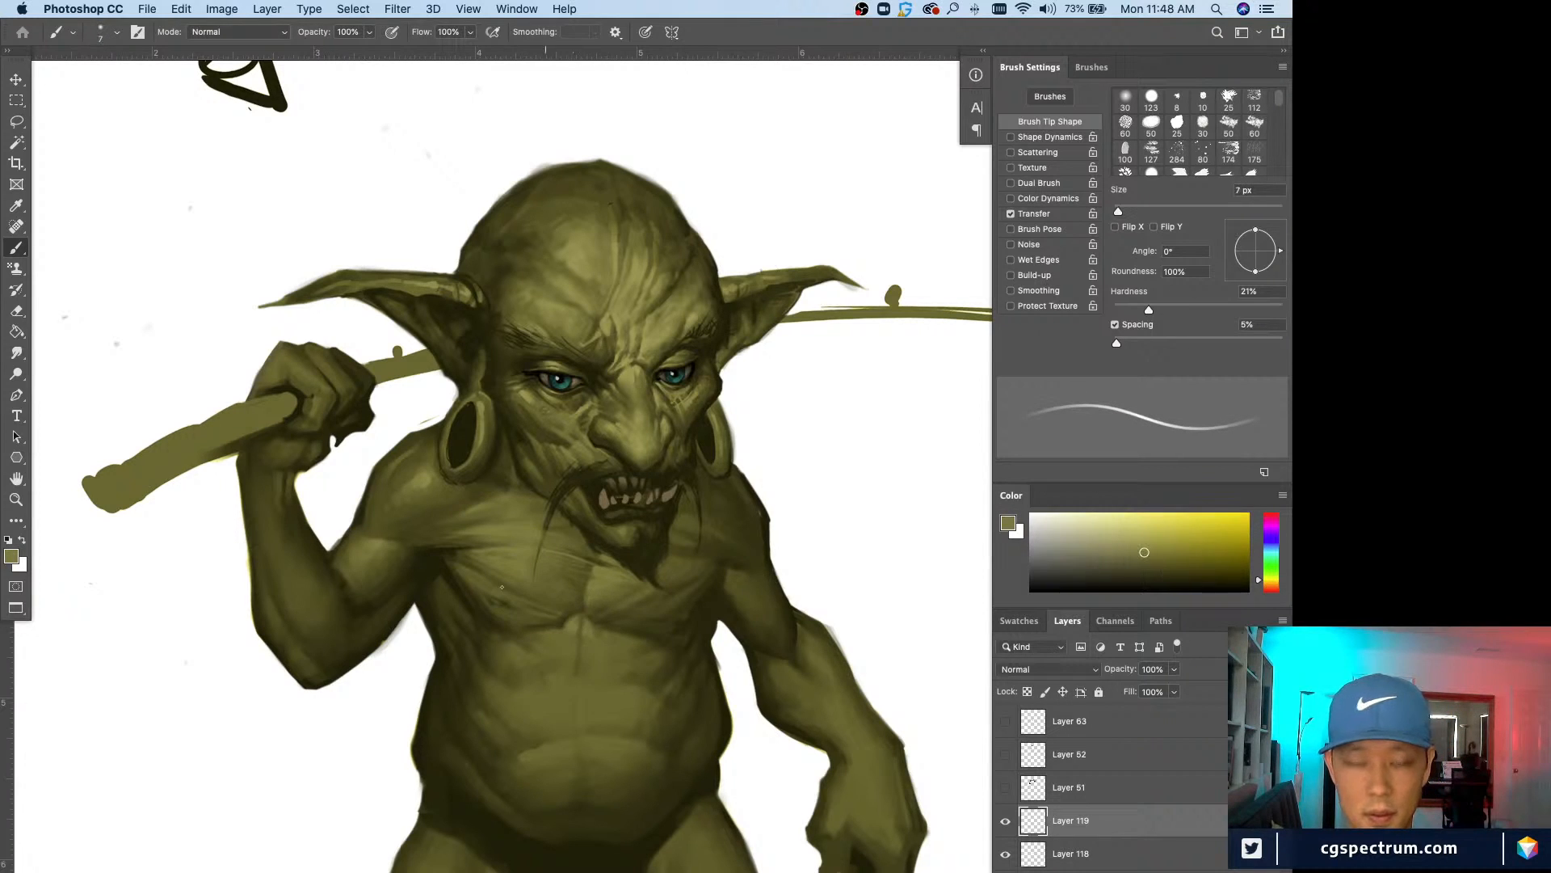
key("bracketright")
key("bracketright")
key("bracketright")
key("bracketright")
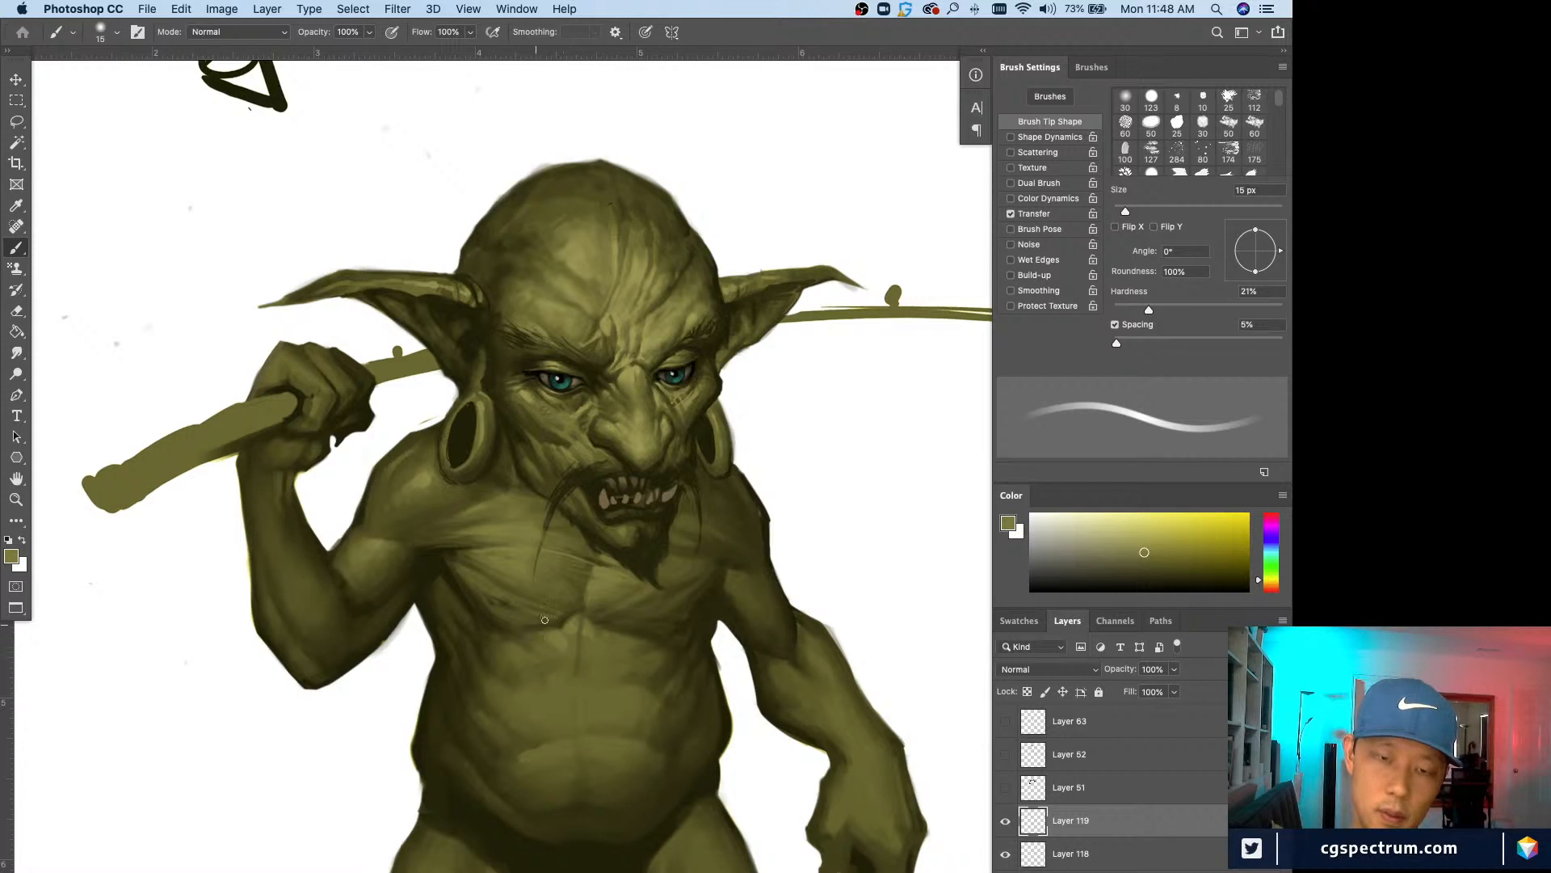
Step: Darken the creases where the chest muscles meet with sampled dark olive, using 10 to 25 px brush sizes
left_click(566, 615, "alt")
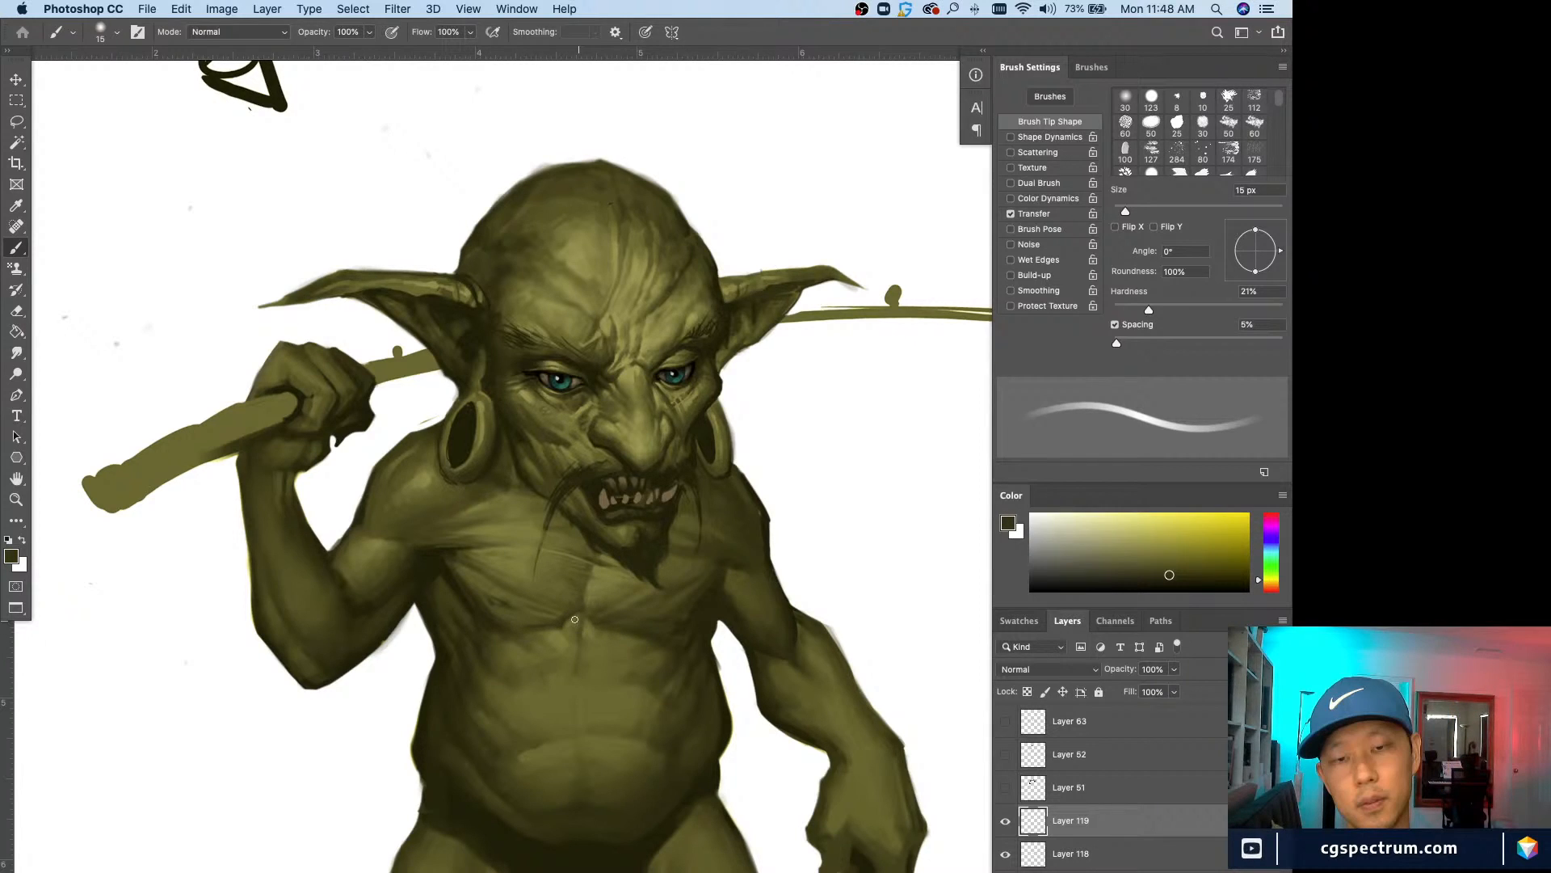
key("bracketleft")
left_click(598, 629, "alt")
left_click(588, 608, "alt")
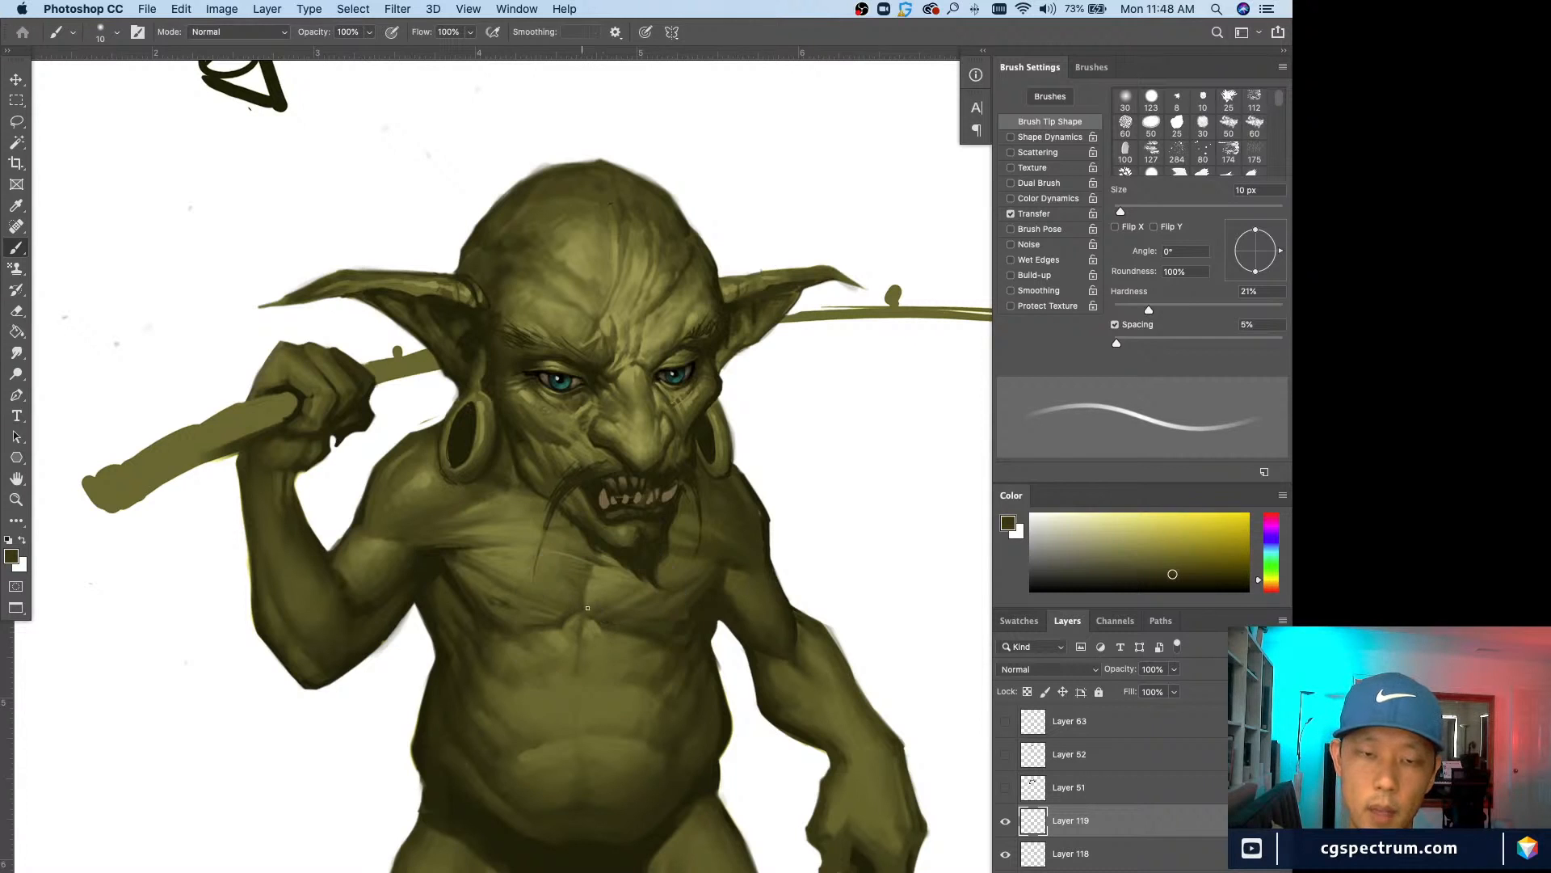
key("bracketright")
key("bracketright")
key("bracketright")
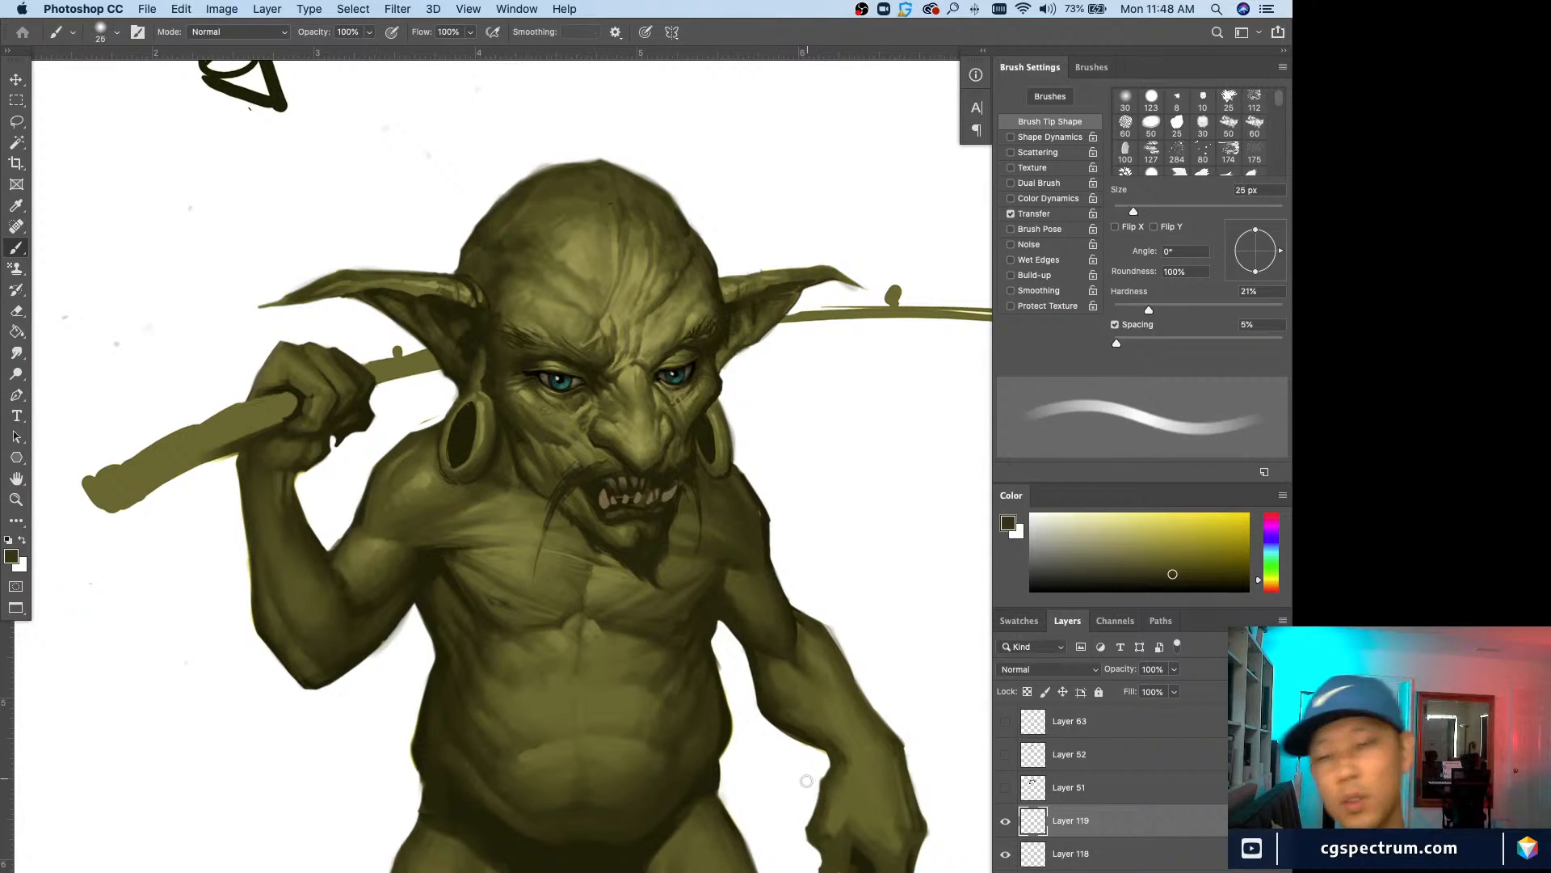
Step: Blend sampled dark olive over the chest at 25 px and retouch the breastbone's base with light olive at 10 px
left_click(711, 602, "alt")
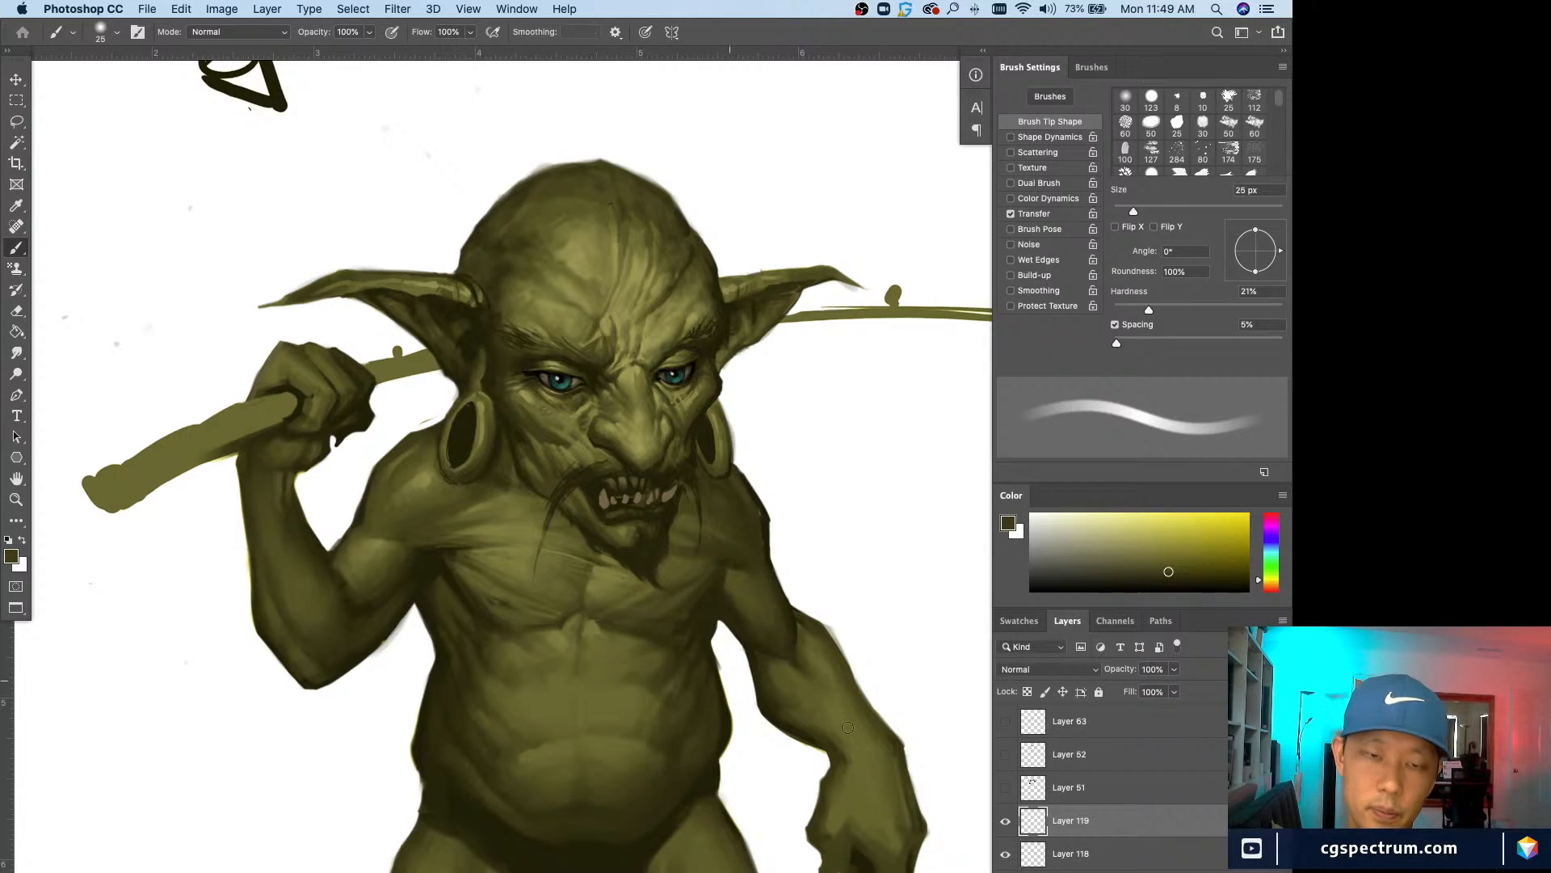
left_click(556, 607, "alt")
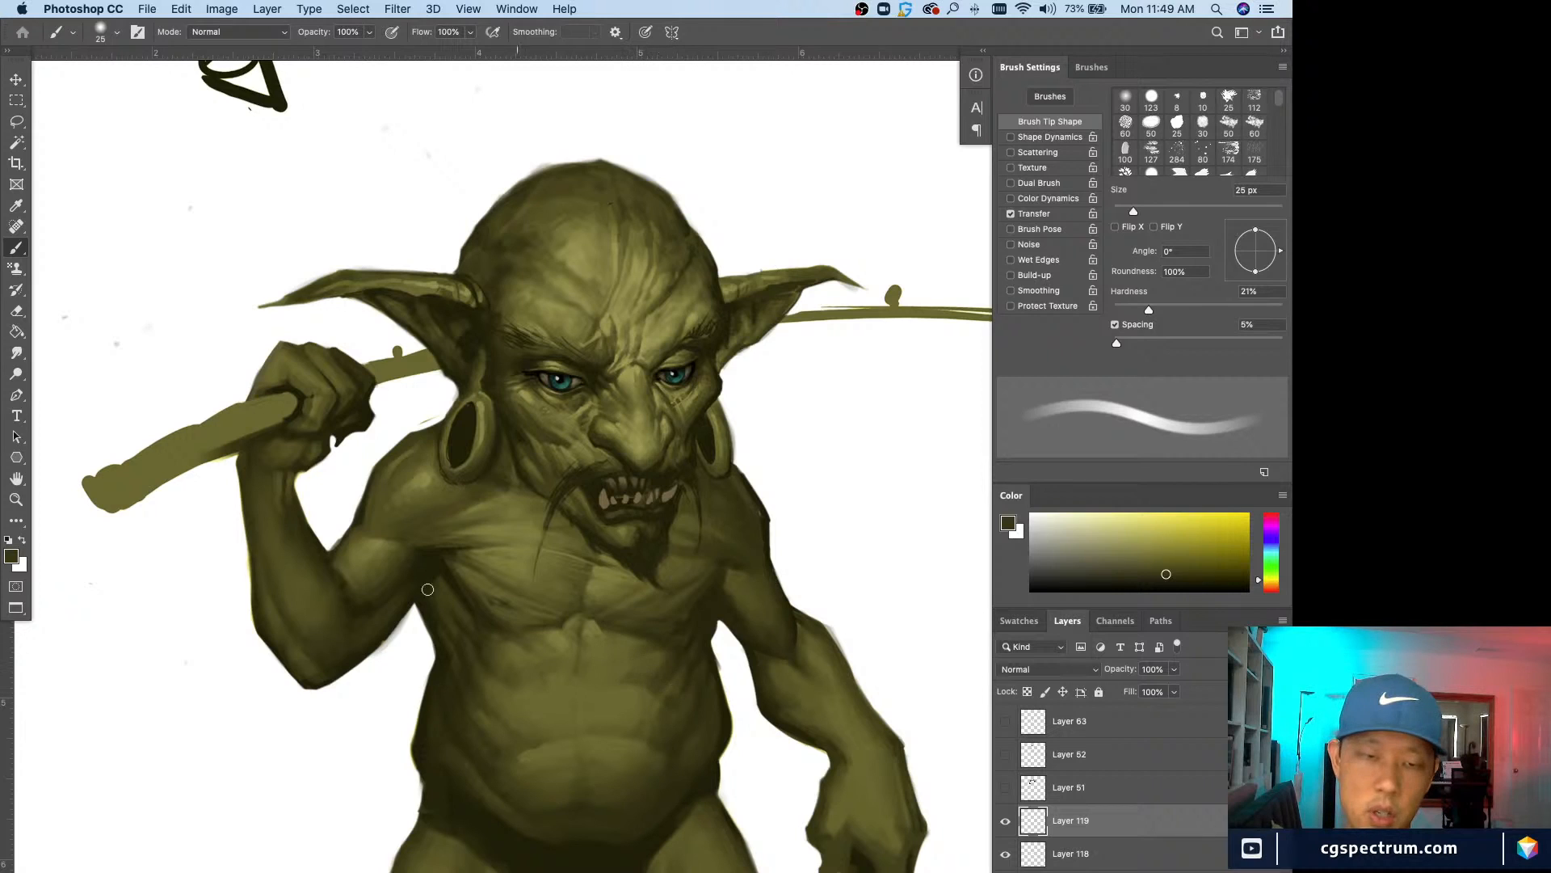
key("bracketleft")
key("bracketleft")
left_click(575, 622, "alt")
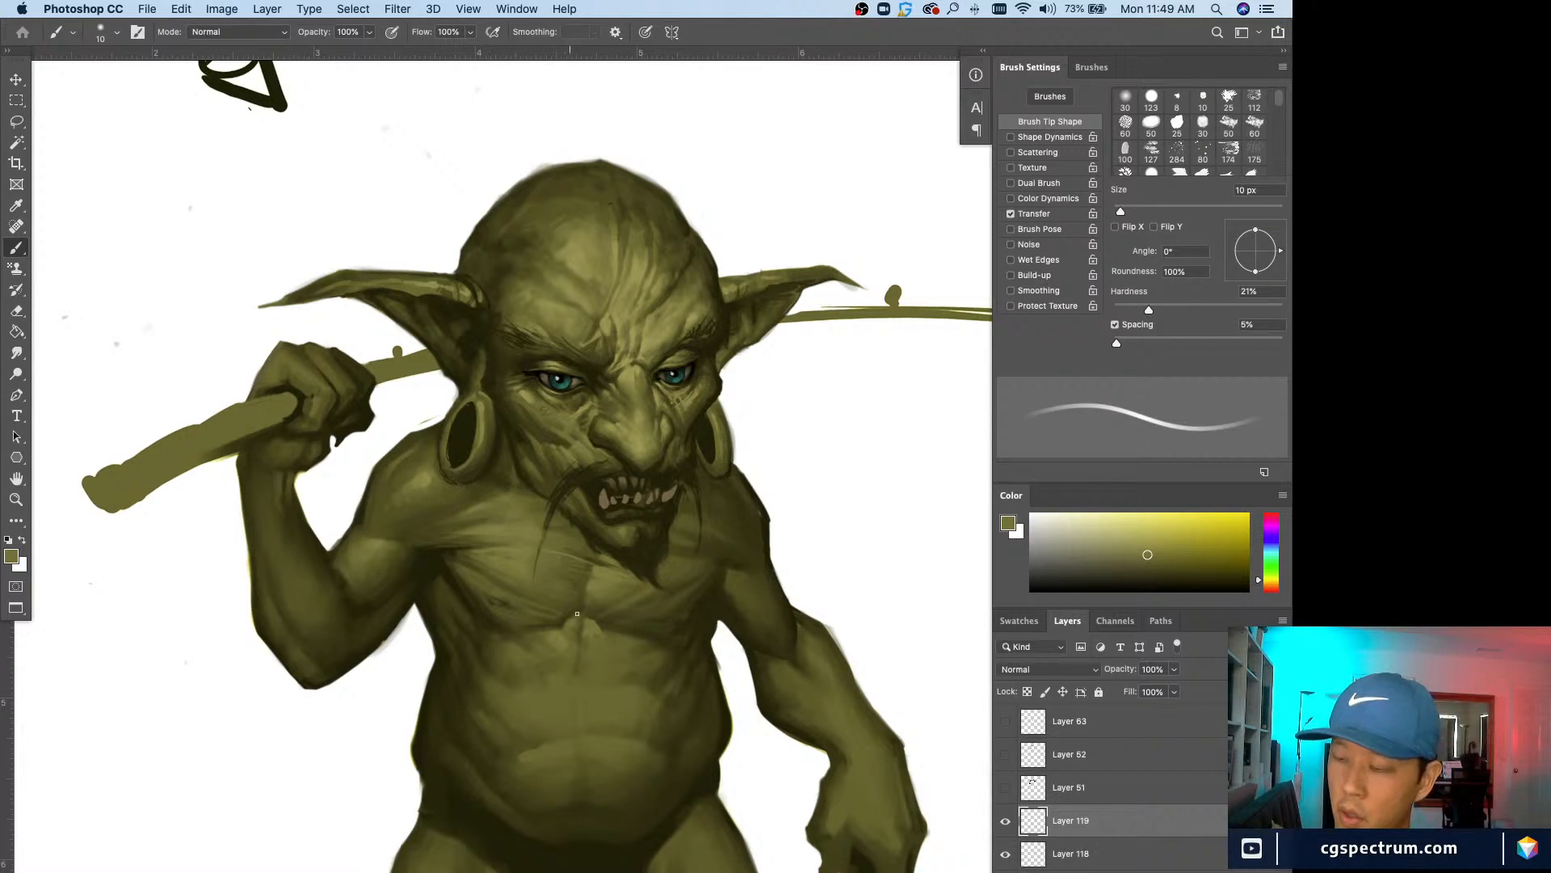
Step: Retouch the breastbone's base and the chest beside it with sampled light olives, using a 9 px brush
left_click(598, 569, "alt")
left_click(570, 618, "alt")
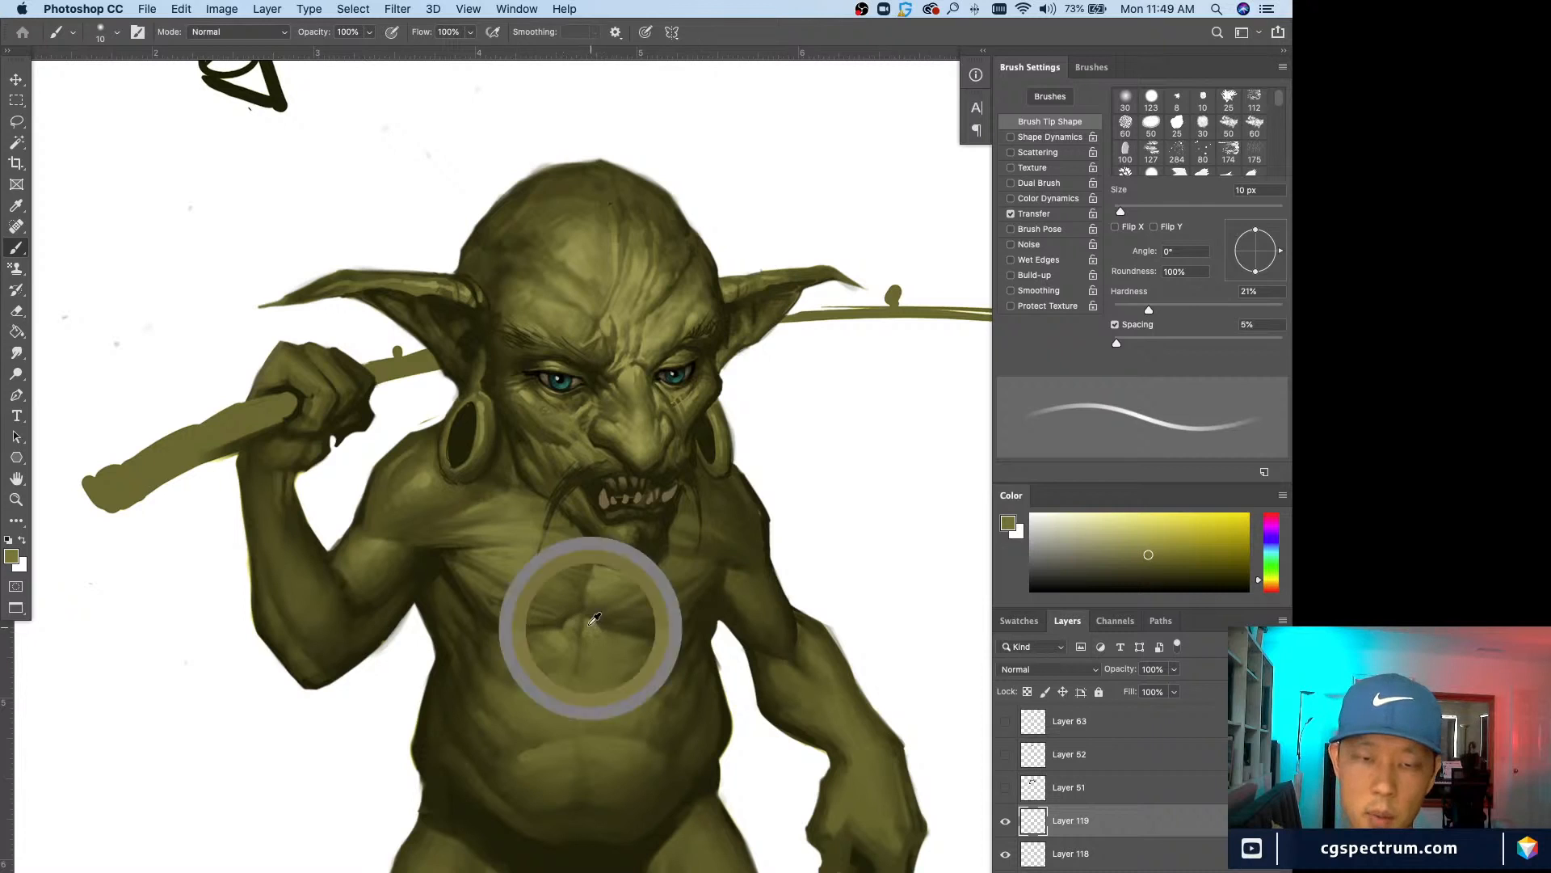
key("bracketleft")
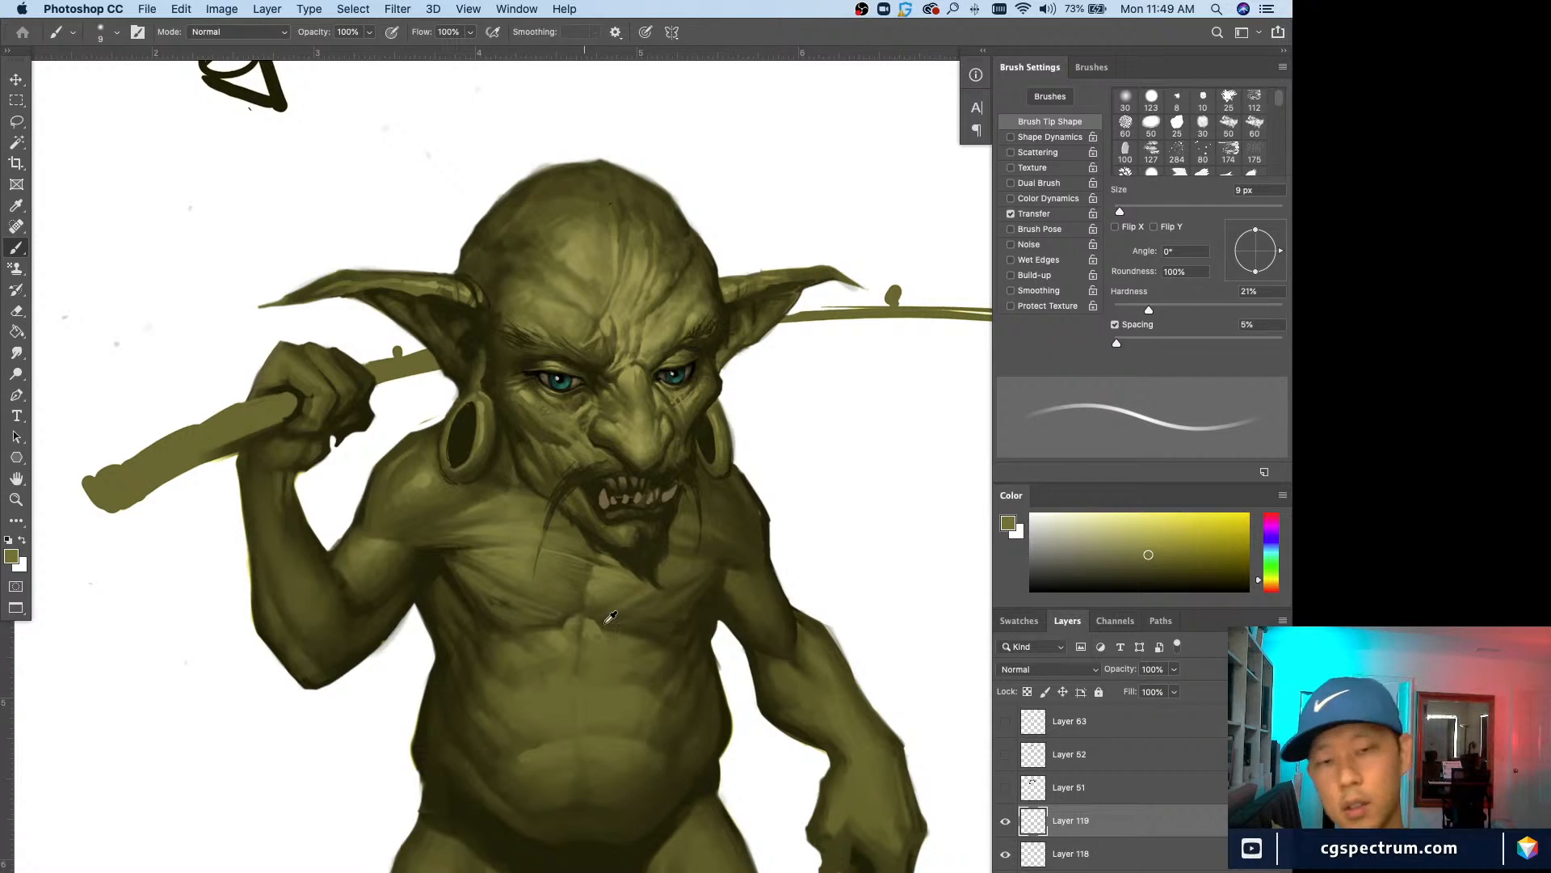
left_click(606, 622, "alt")
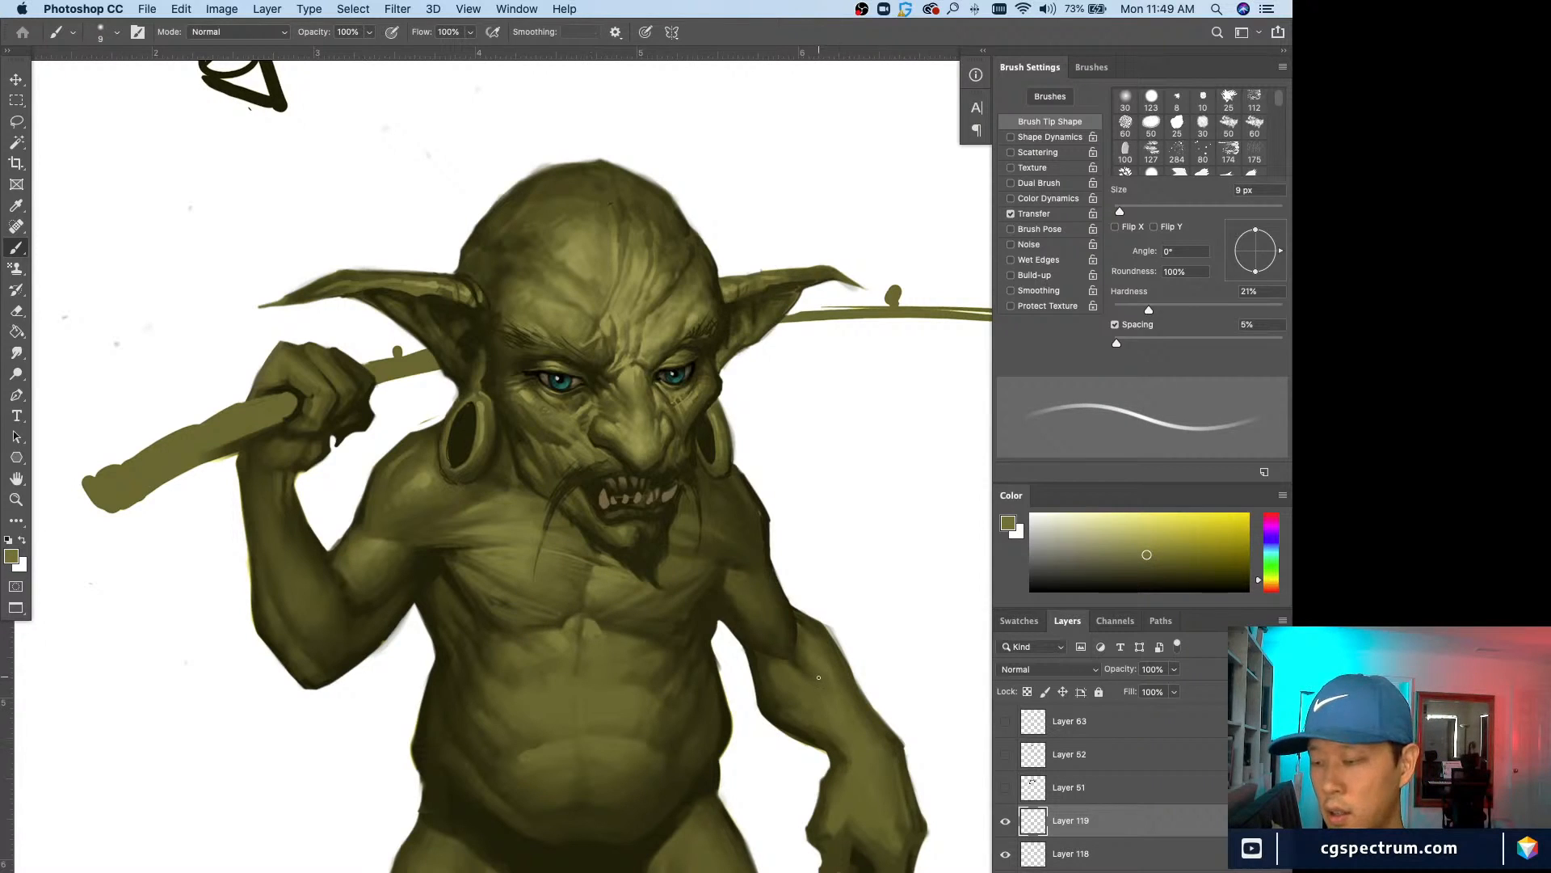
left_click(609, 568, "alt")
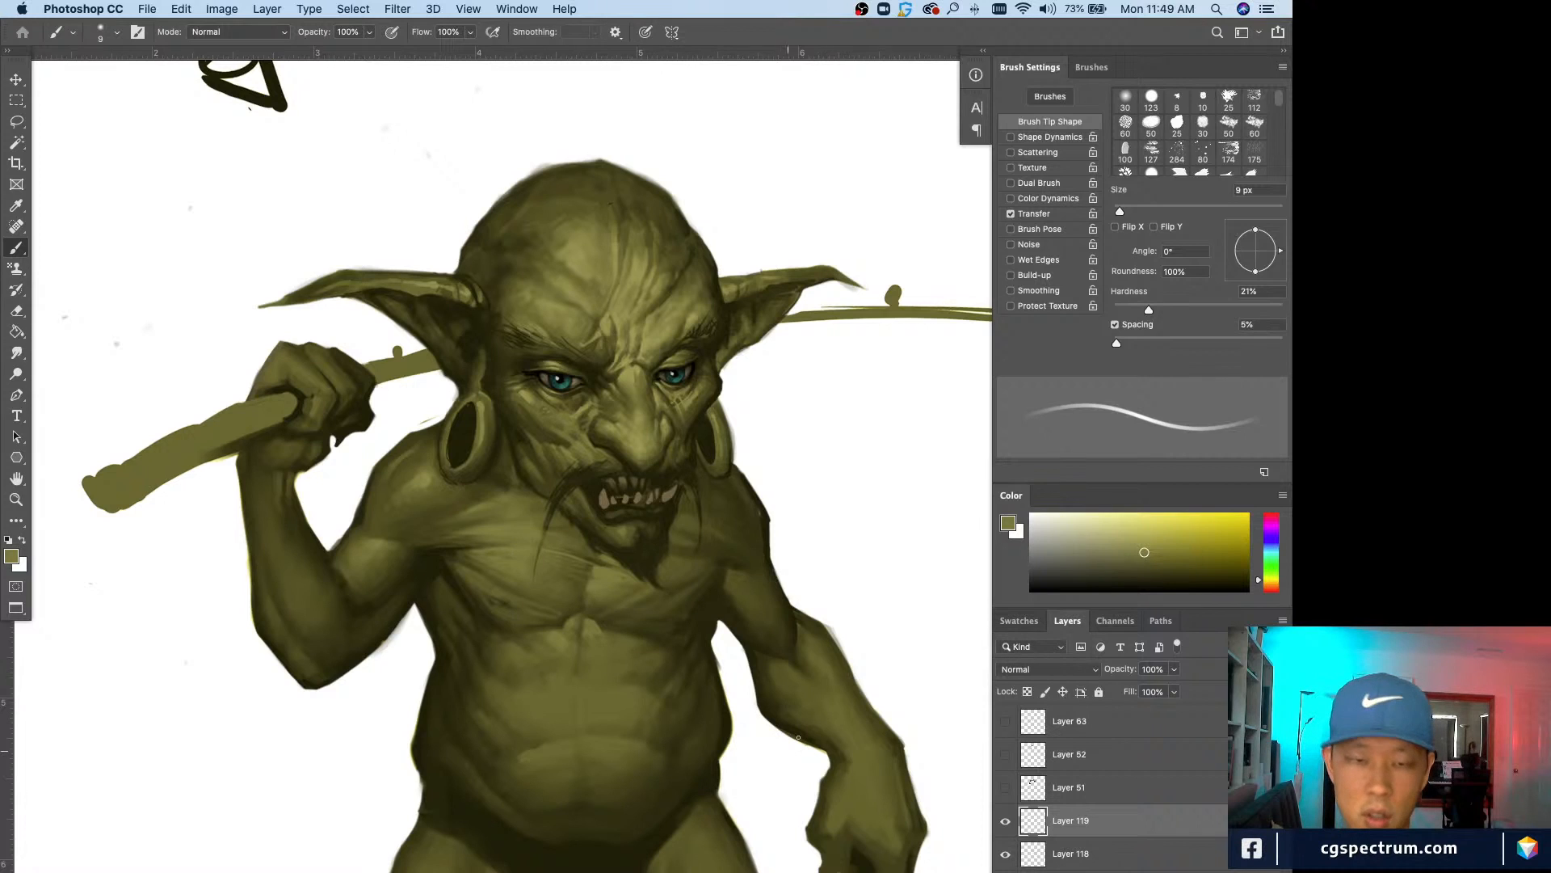
Step: Shade the skin just beneath the chest muscles with sampled mid and dark olives using a 20 px brush
left_click(559, 635, "alt")
key("bracketright")
key("bracketright")
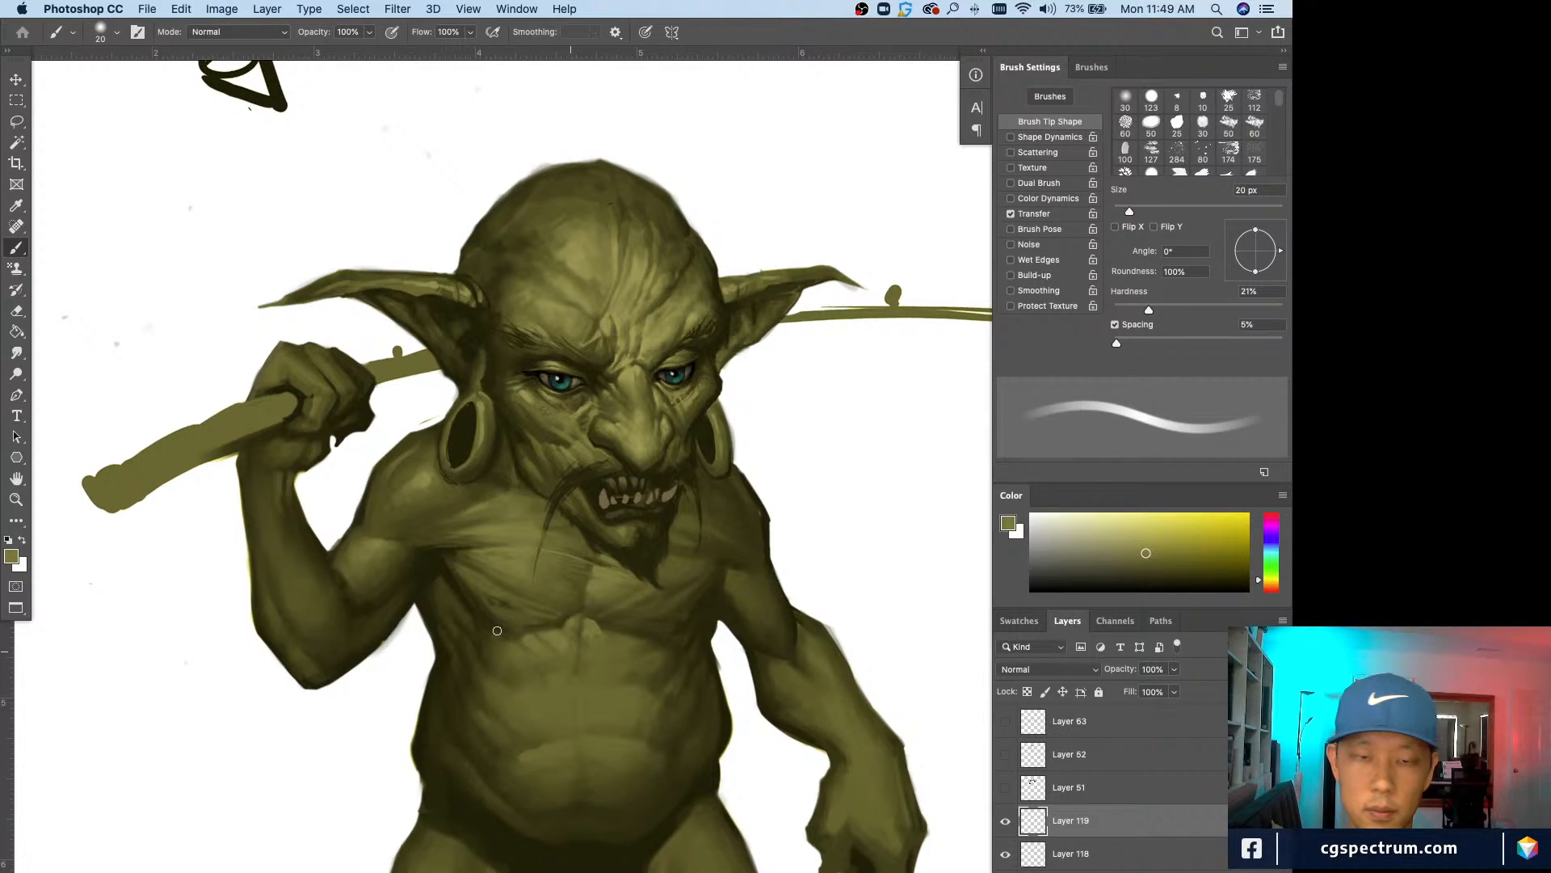
left_click(507, 636, "alt")
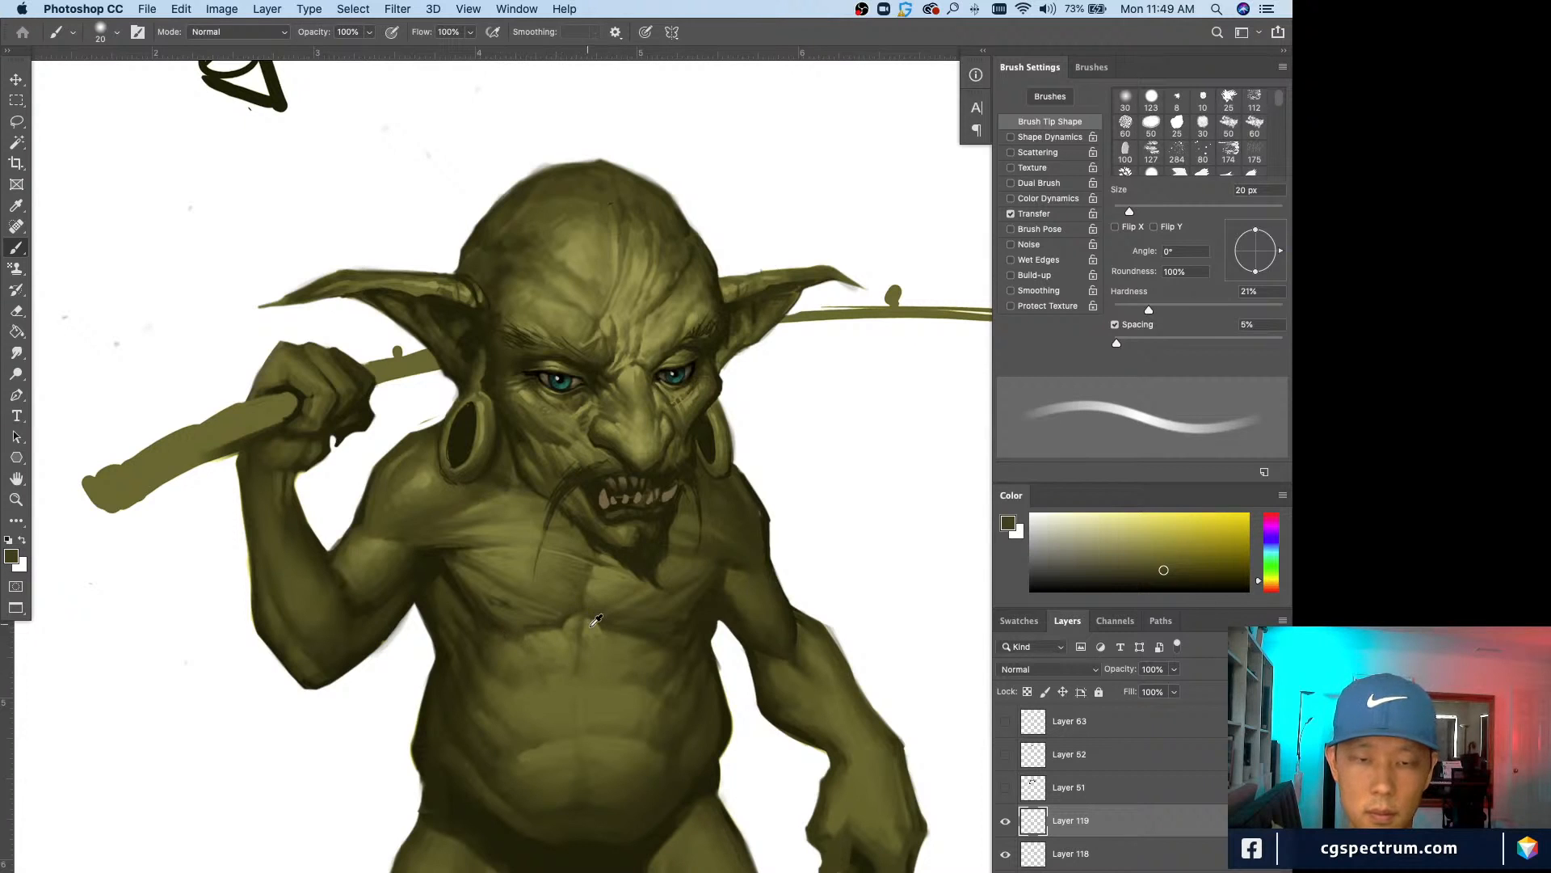
left_click(593, 623, "alt")
Step: Blend sampled light olive over the upper abdomen just below the breastbone, using 10 to 25 px brush sizes
left_click(589, 571, "alt")
key("bracketleft")
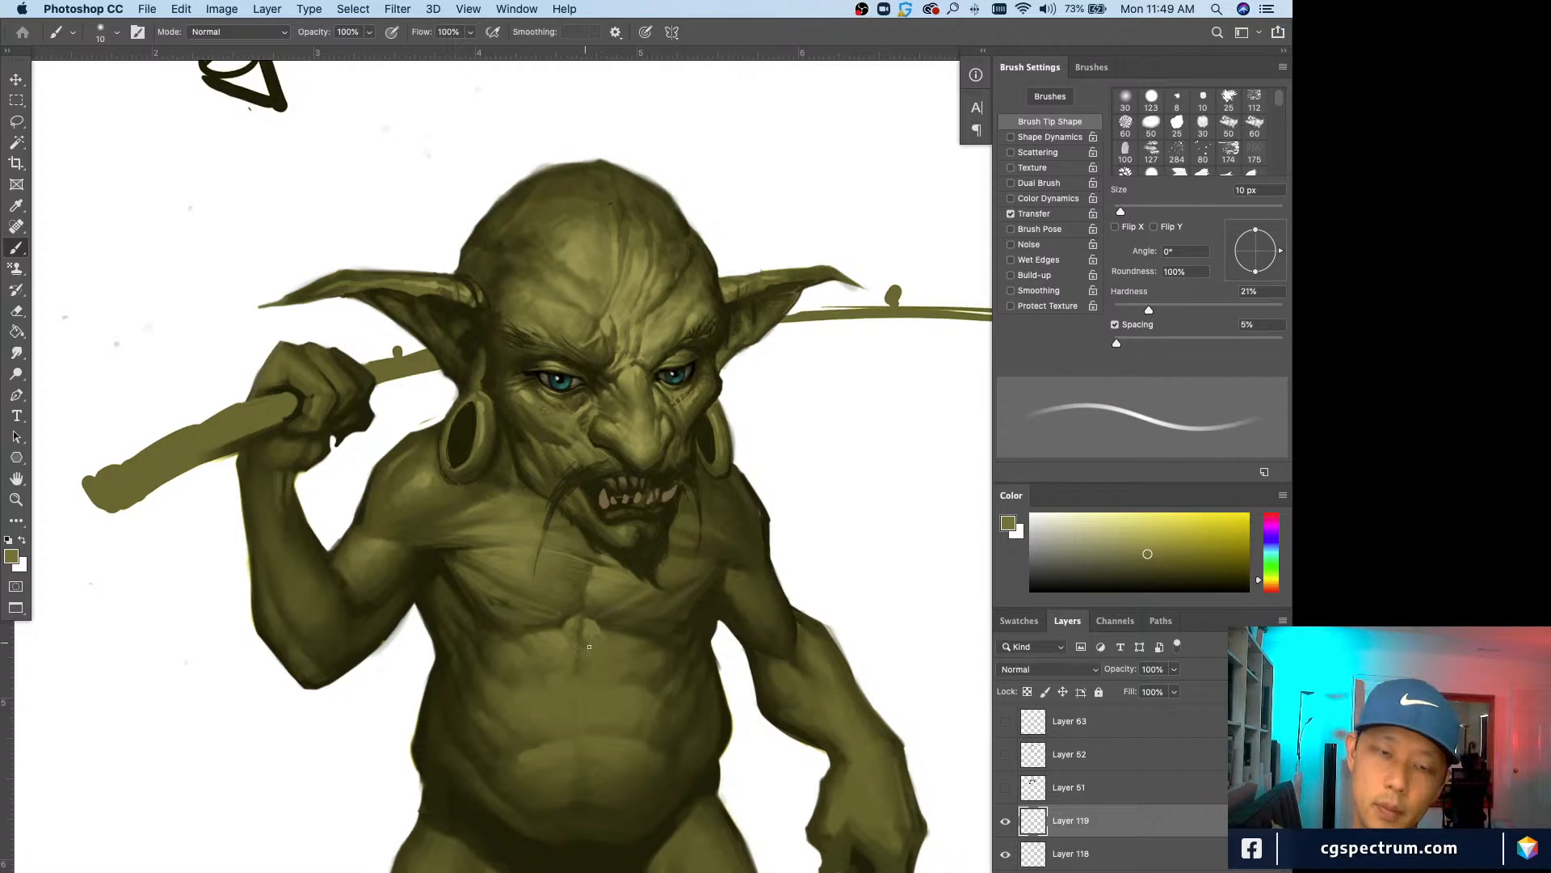
key("bracketright")
key("bracketright")
key("bracketright")
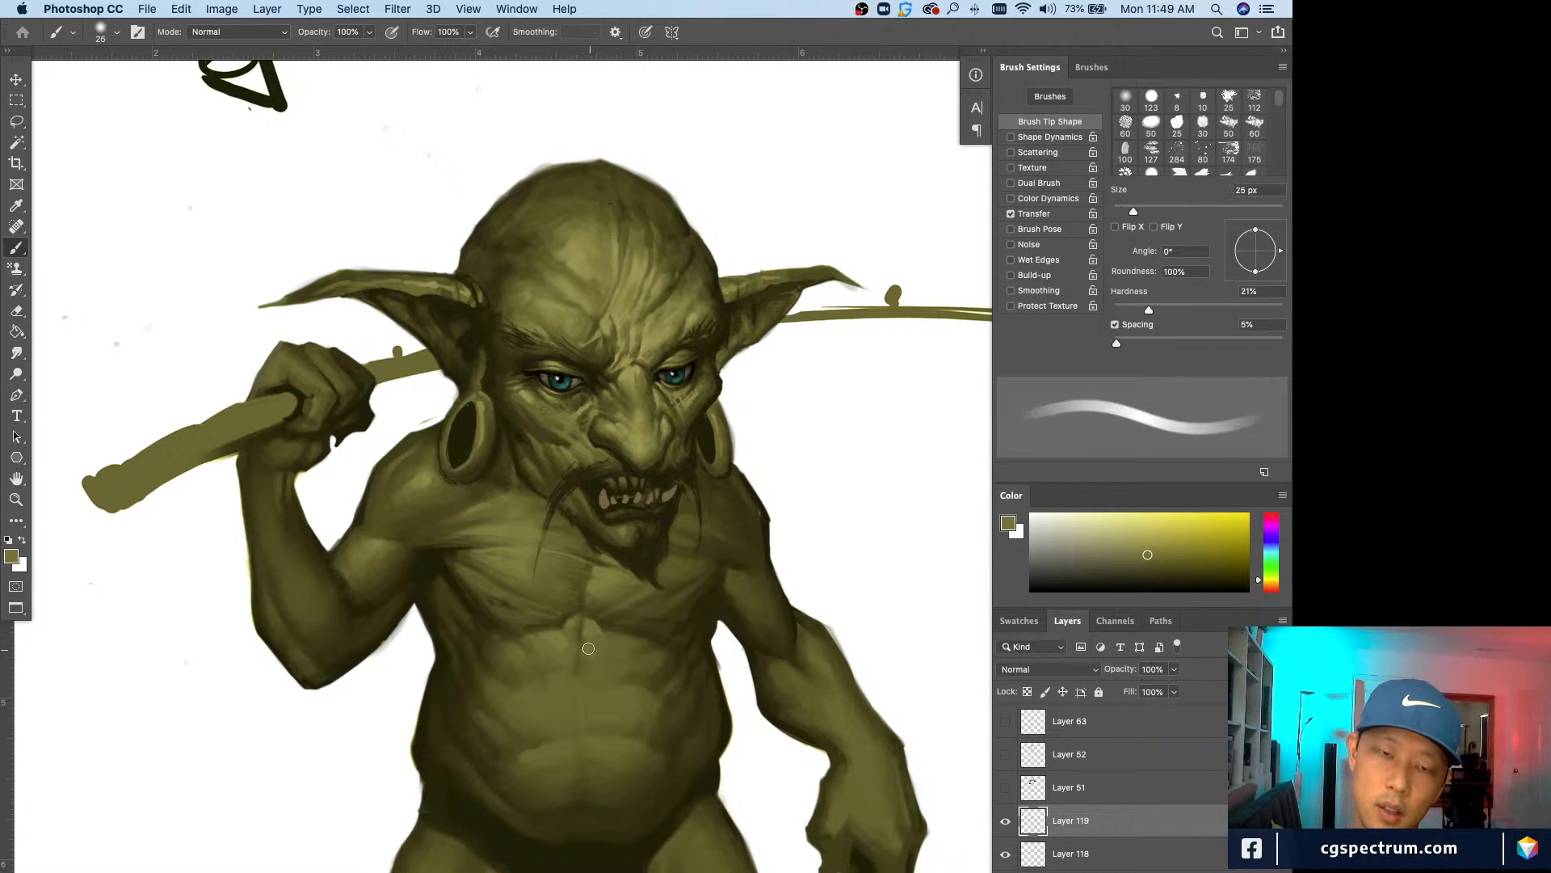
key("bracketleft")
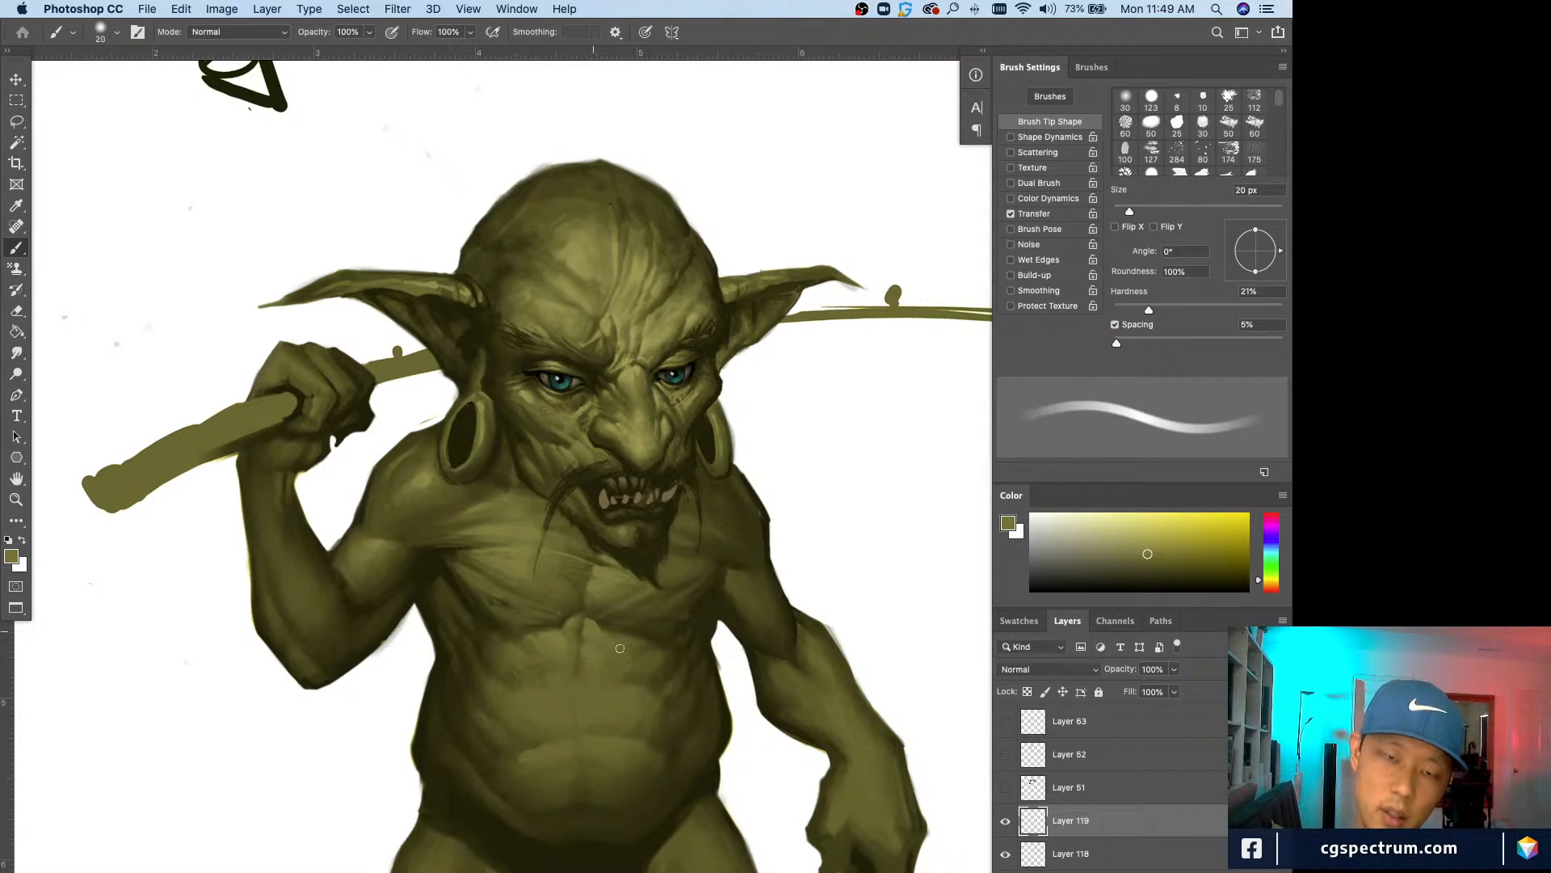
key("bracketleft")
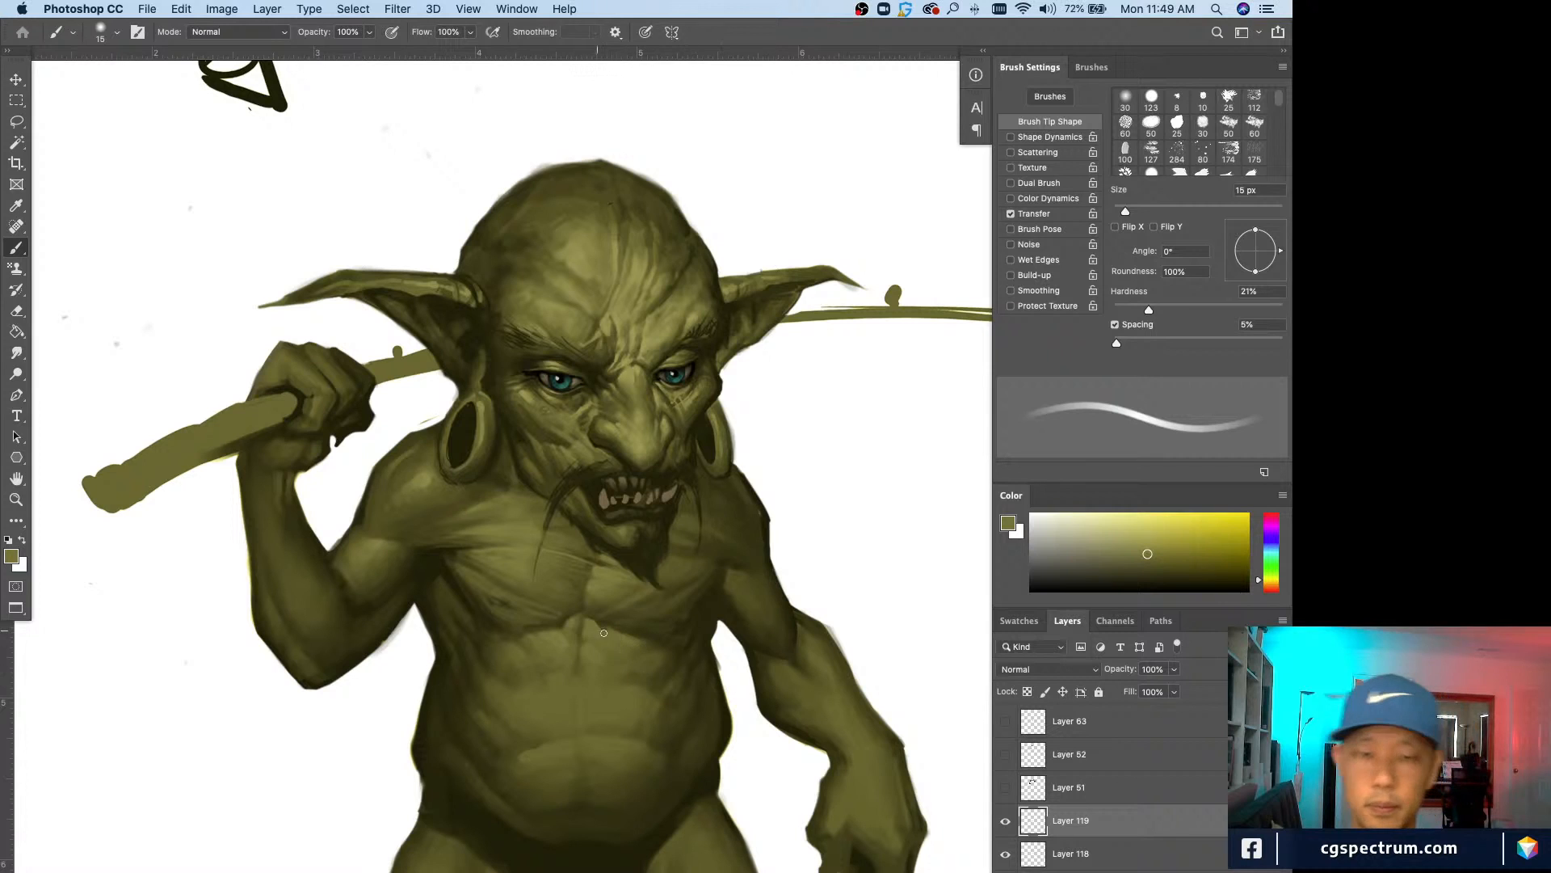
Step: Define the creases on both sides of the breastbone's base with sampled dark and mid olives, using 9 to 15 px brush sizes
left_click(609, 618, "alt")
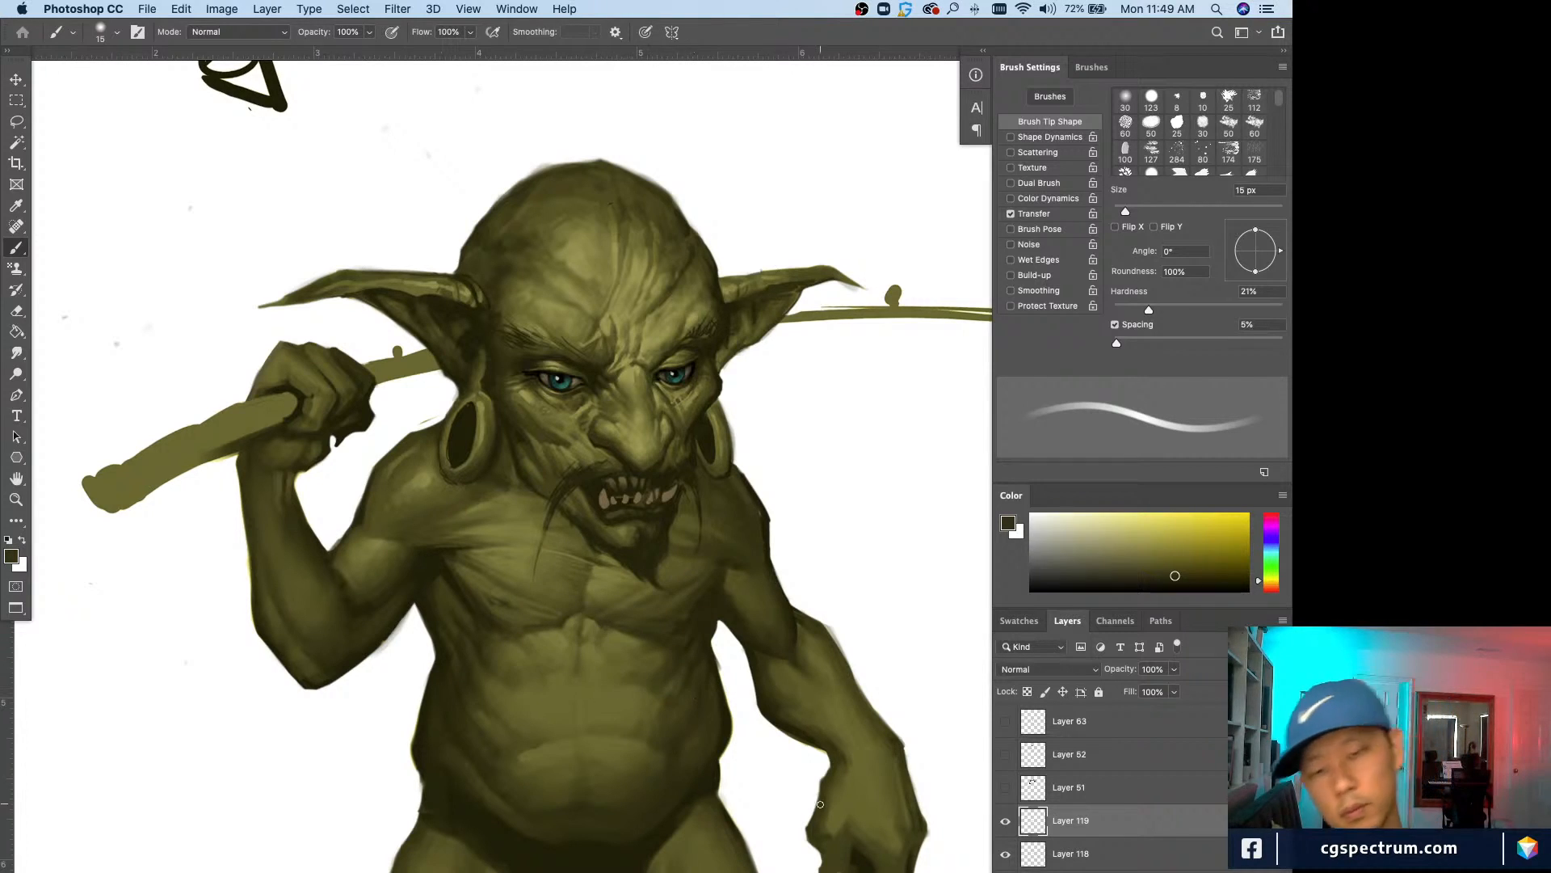
key("bracketleft")
key("bracketleft")
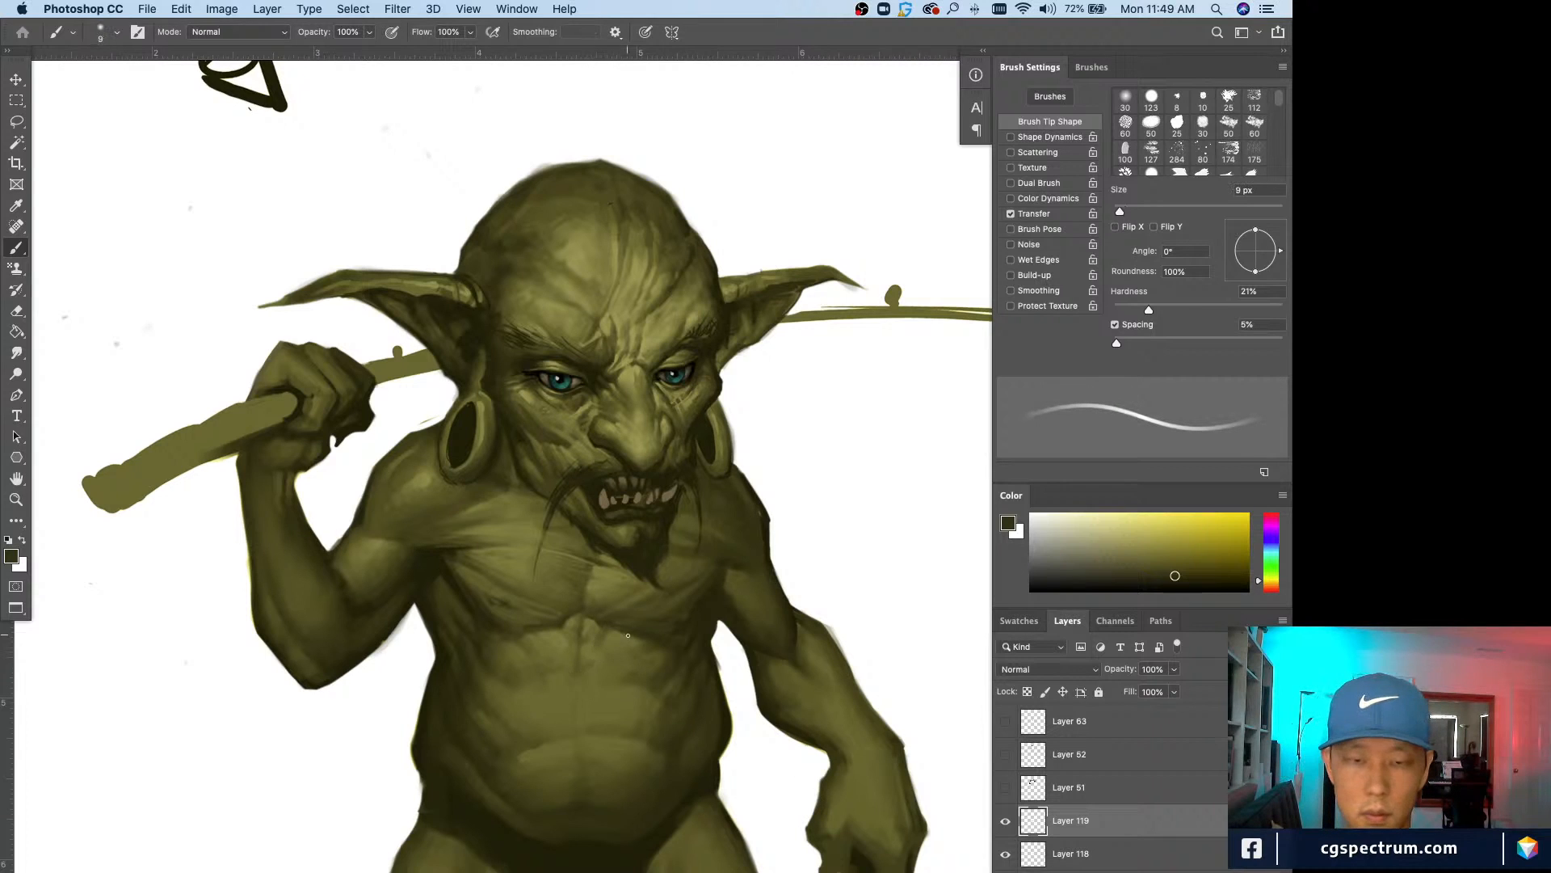
key("bracketright")
left_click(642, 646, "alt")
left_click(595, 609, "alt")
key("bracketright")
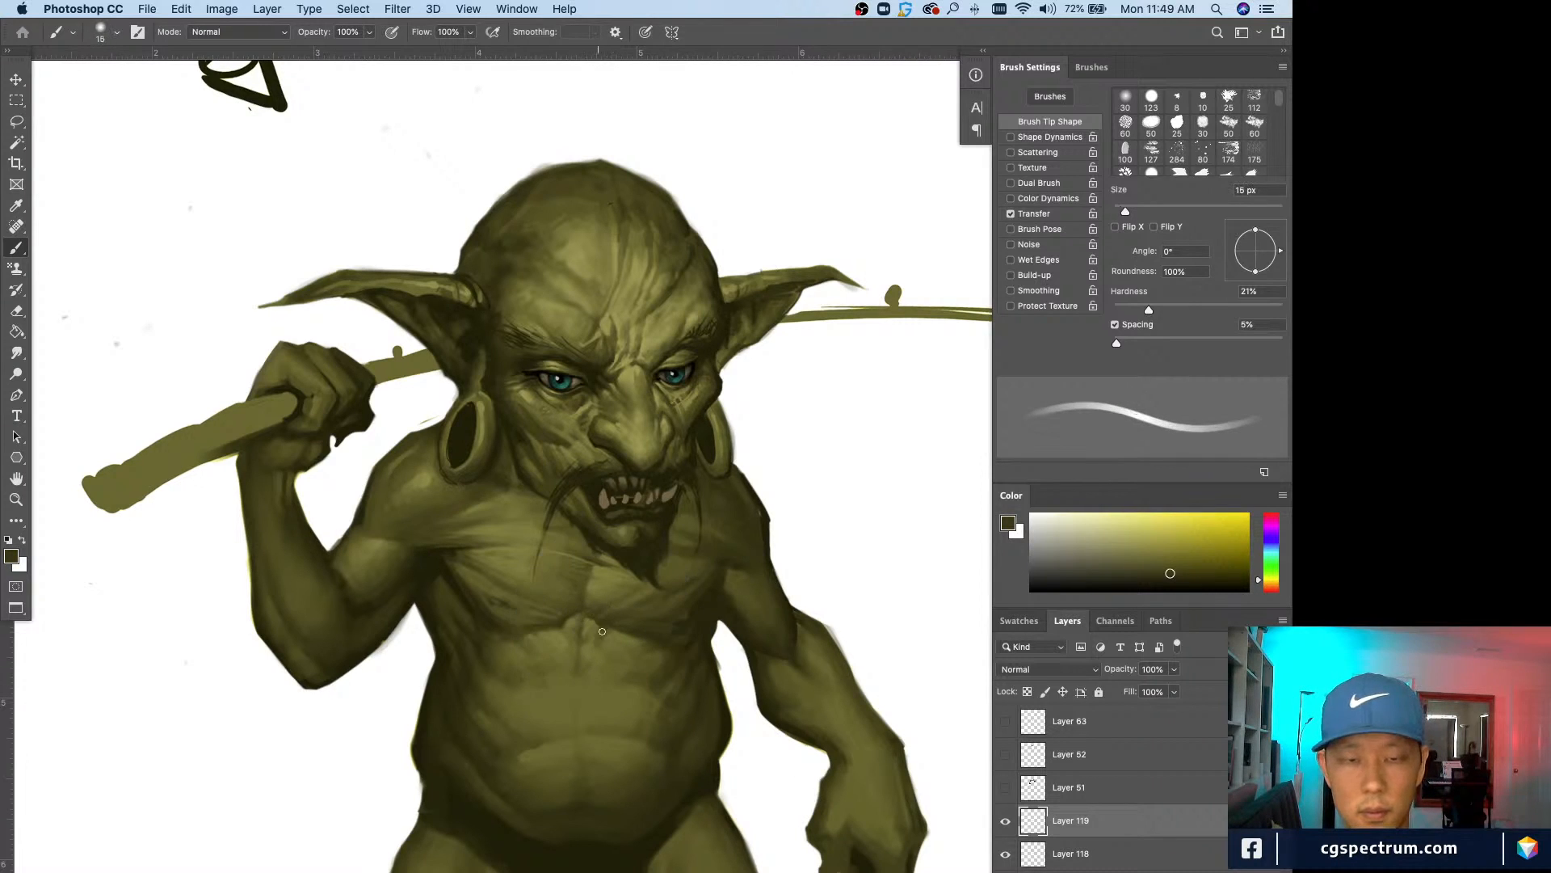
left_click(561, 626, "alt")
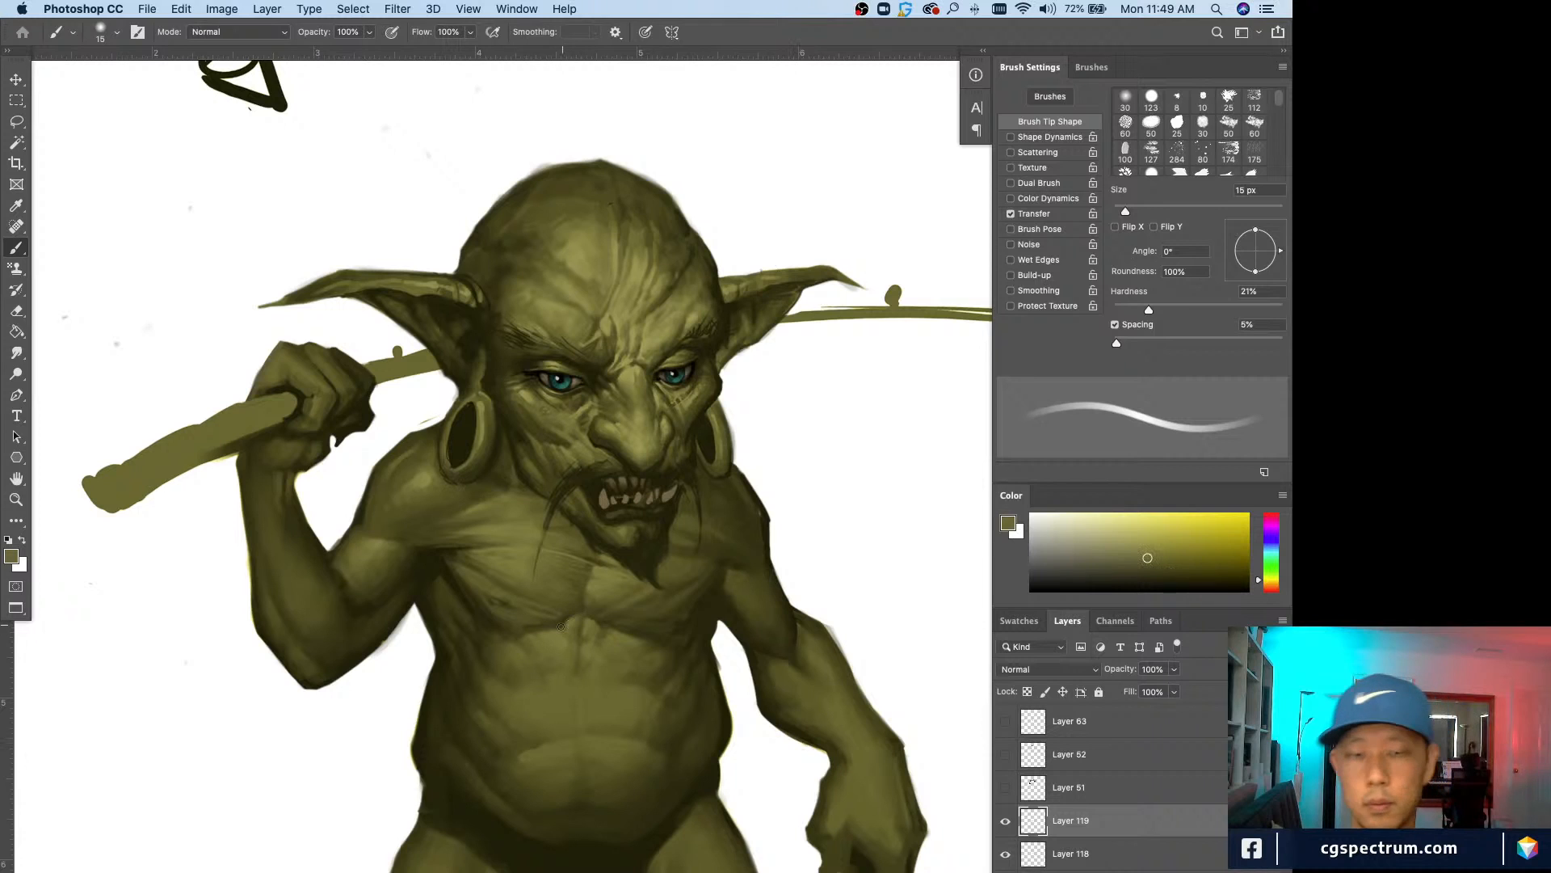
key("bracketleft")
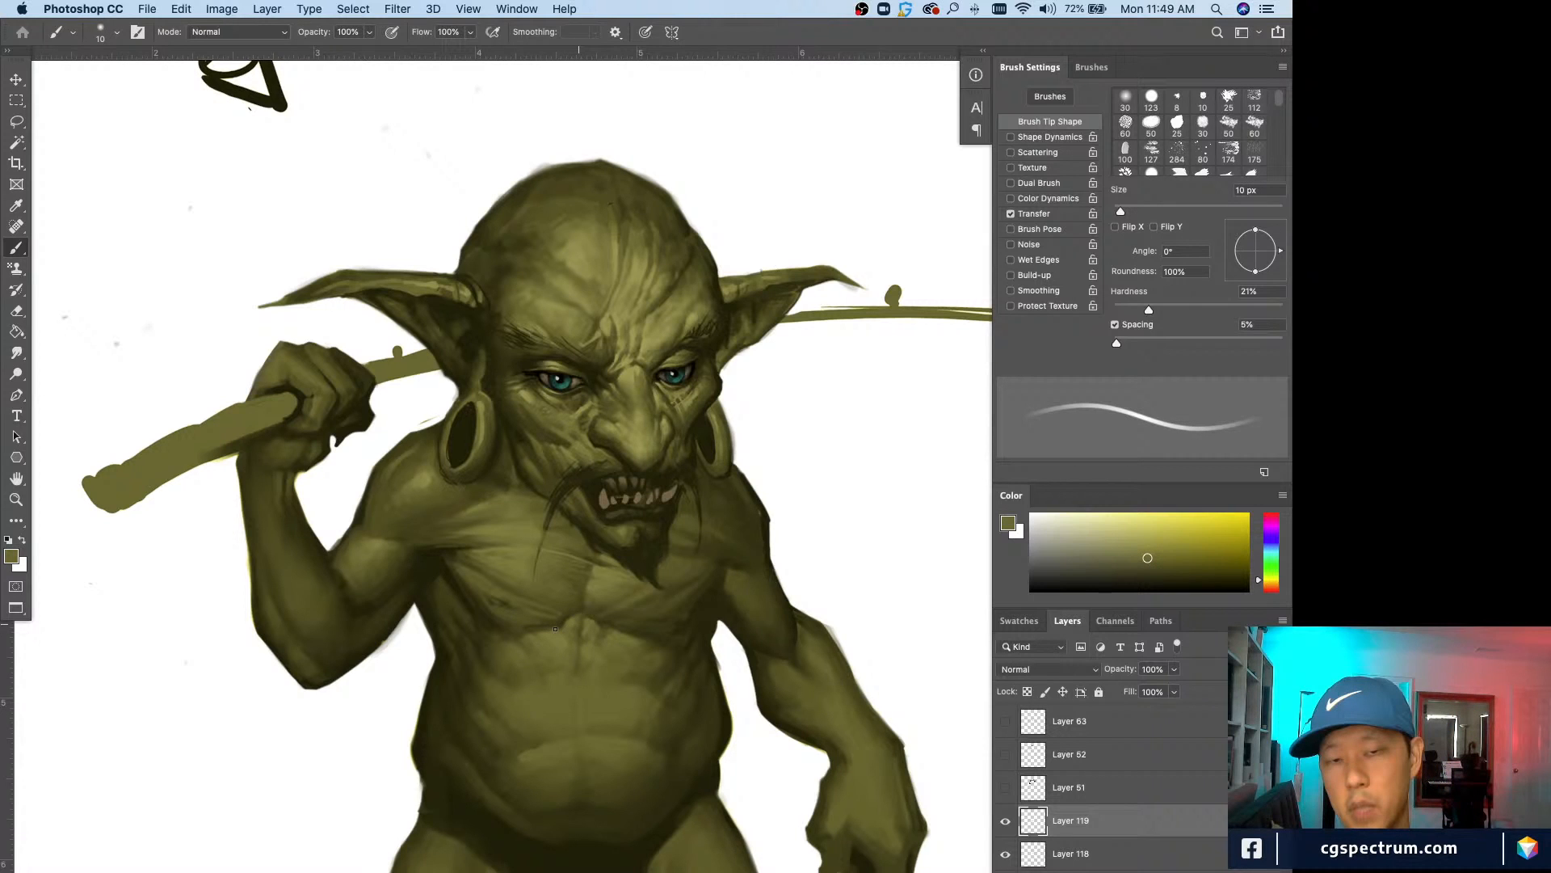
Step: Add a new layer and shade the folds of the abdomen with sampled dark olives using a 30 px brush
key("super+minus")
key("super+minus")
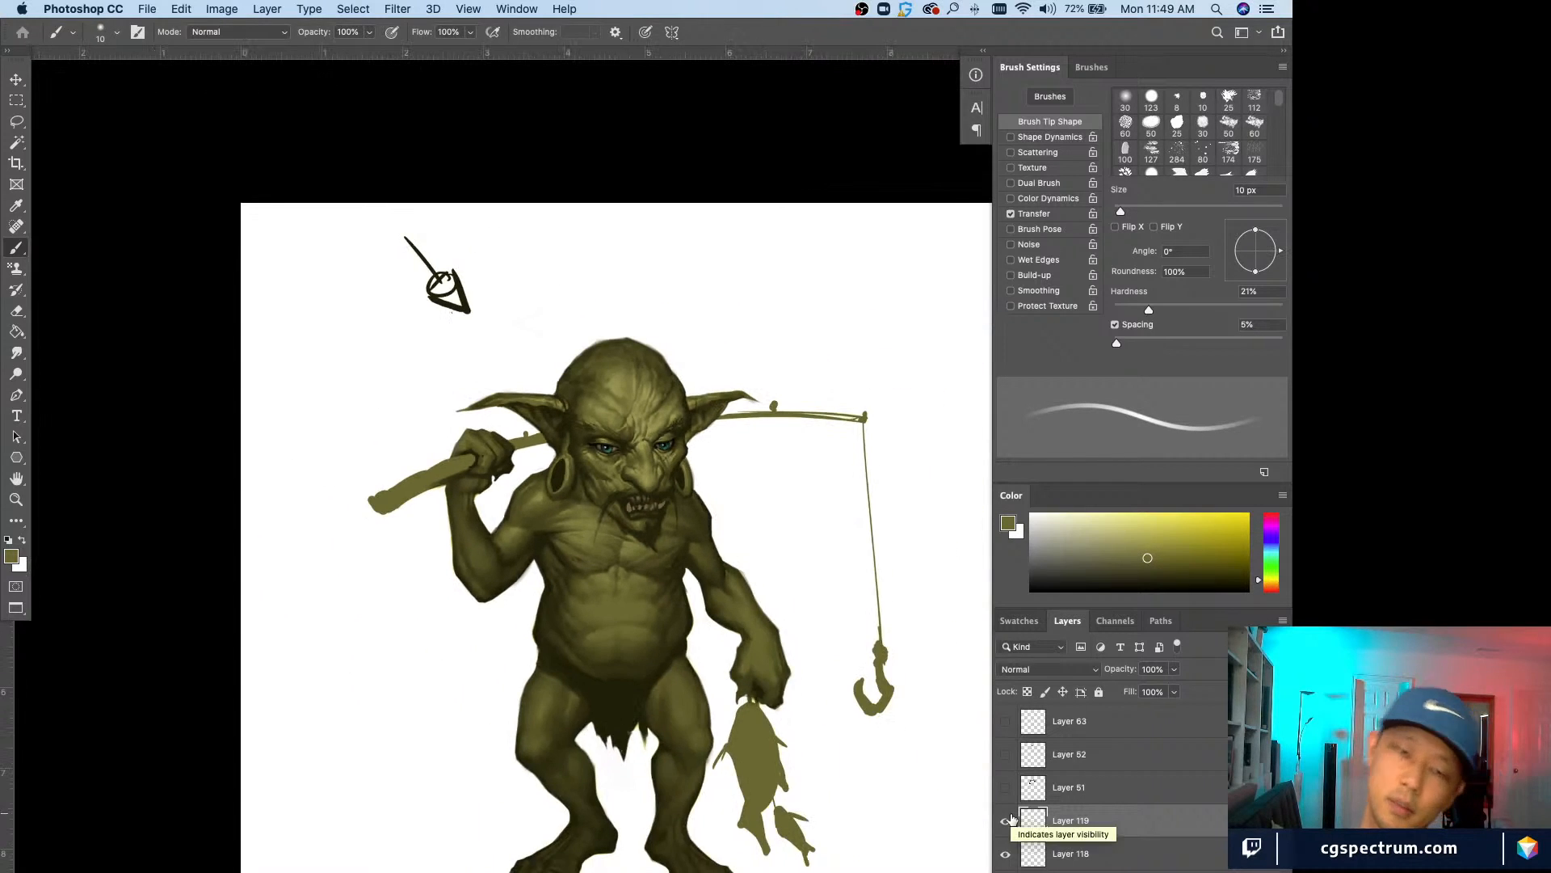
key("super+equal")
key("super+shift+alt+n")
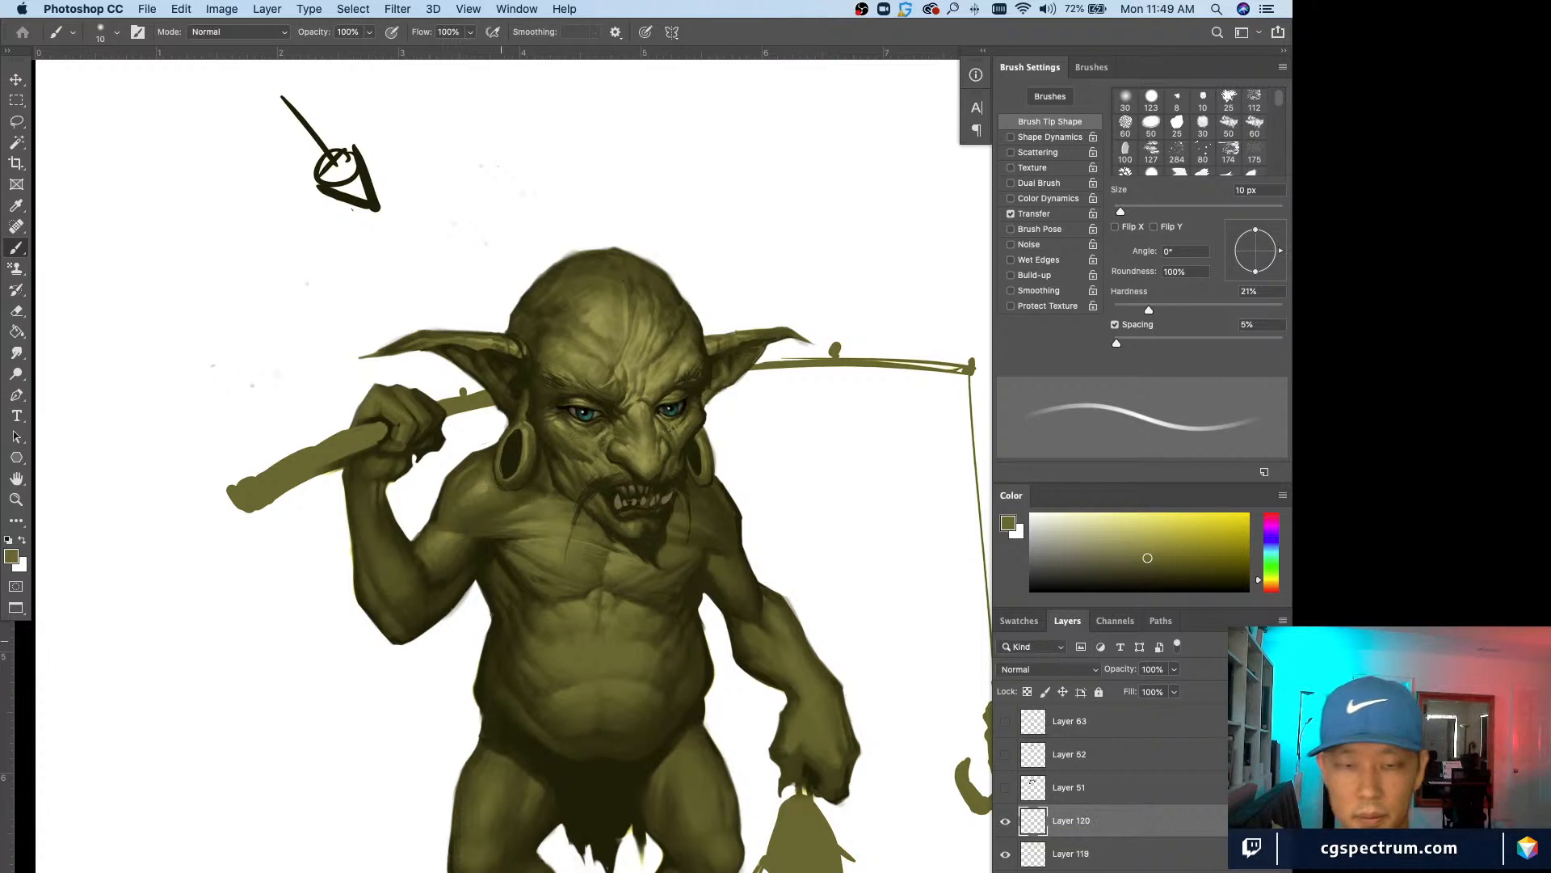
left_click(543, 629, "alt")
key("bracketright")
key("bracketright")
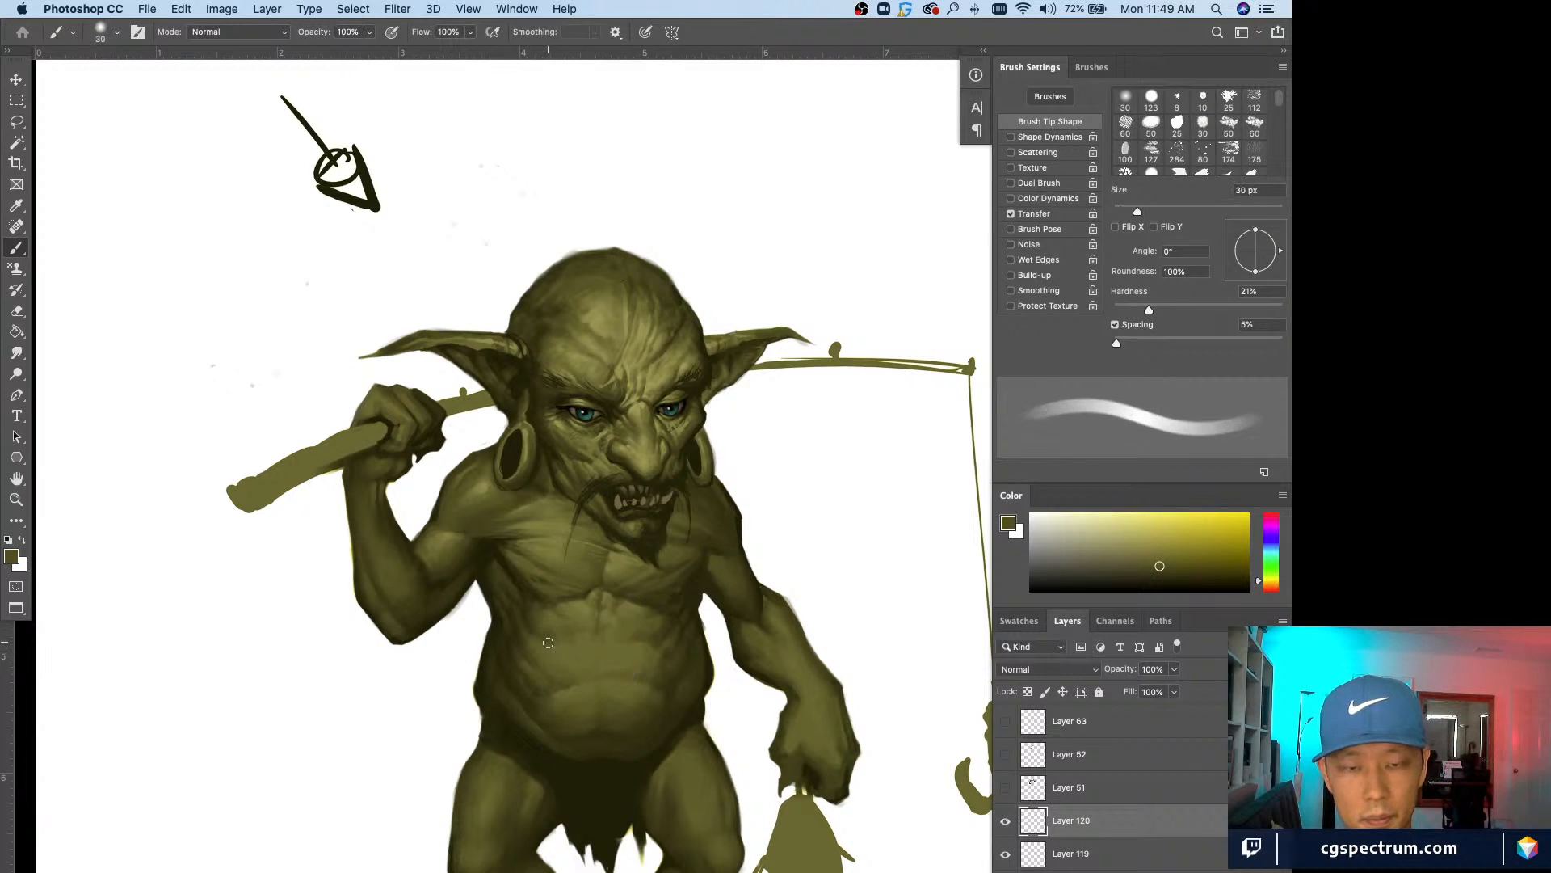
left_click(546, 687, "alt")
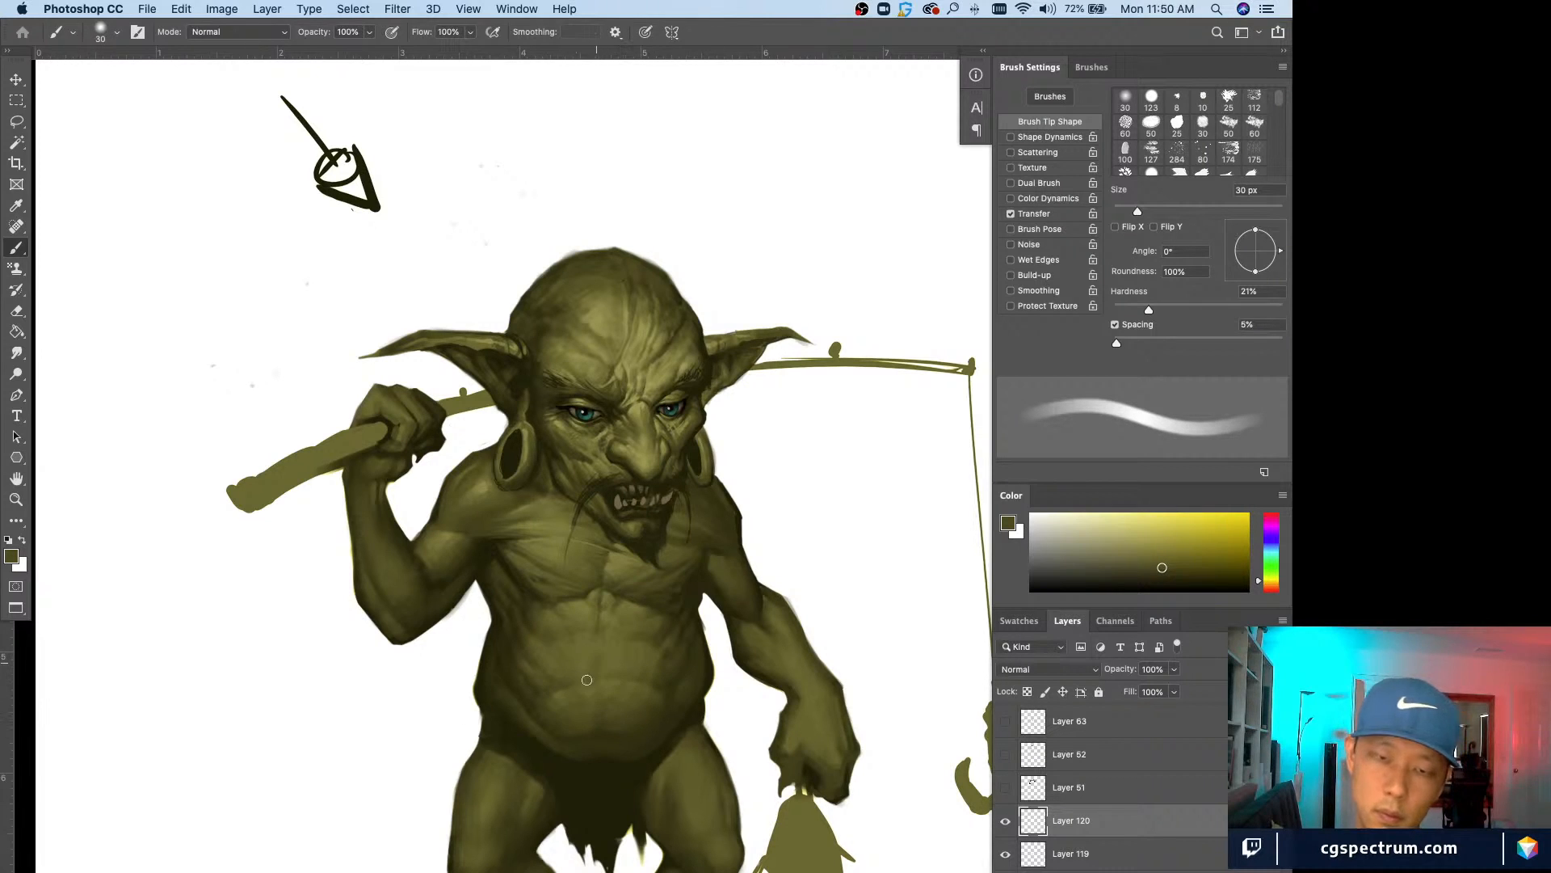
Step: Paint the abdomen's vertical midline down to the navel with sampled dark olives, using 8 to 10 px brush sizes
left_click(593, 578, "alt")
key("bracketleft")
key("bracketleft")
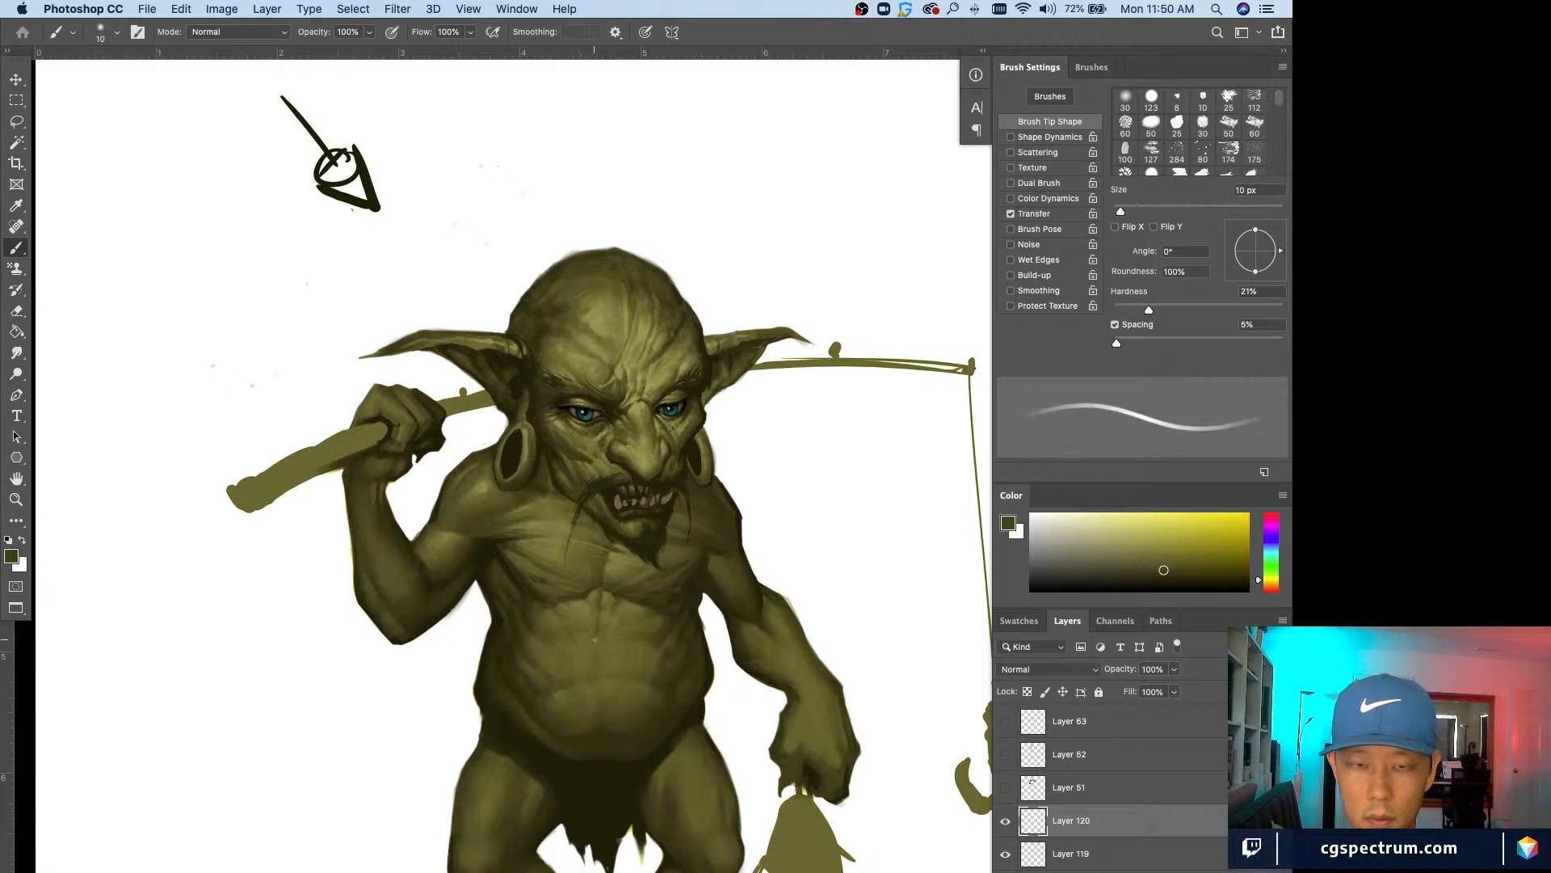
key("bracketleft")
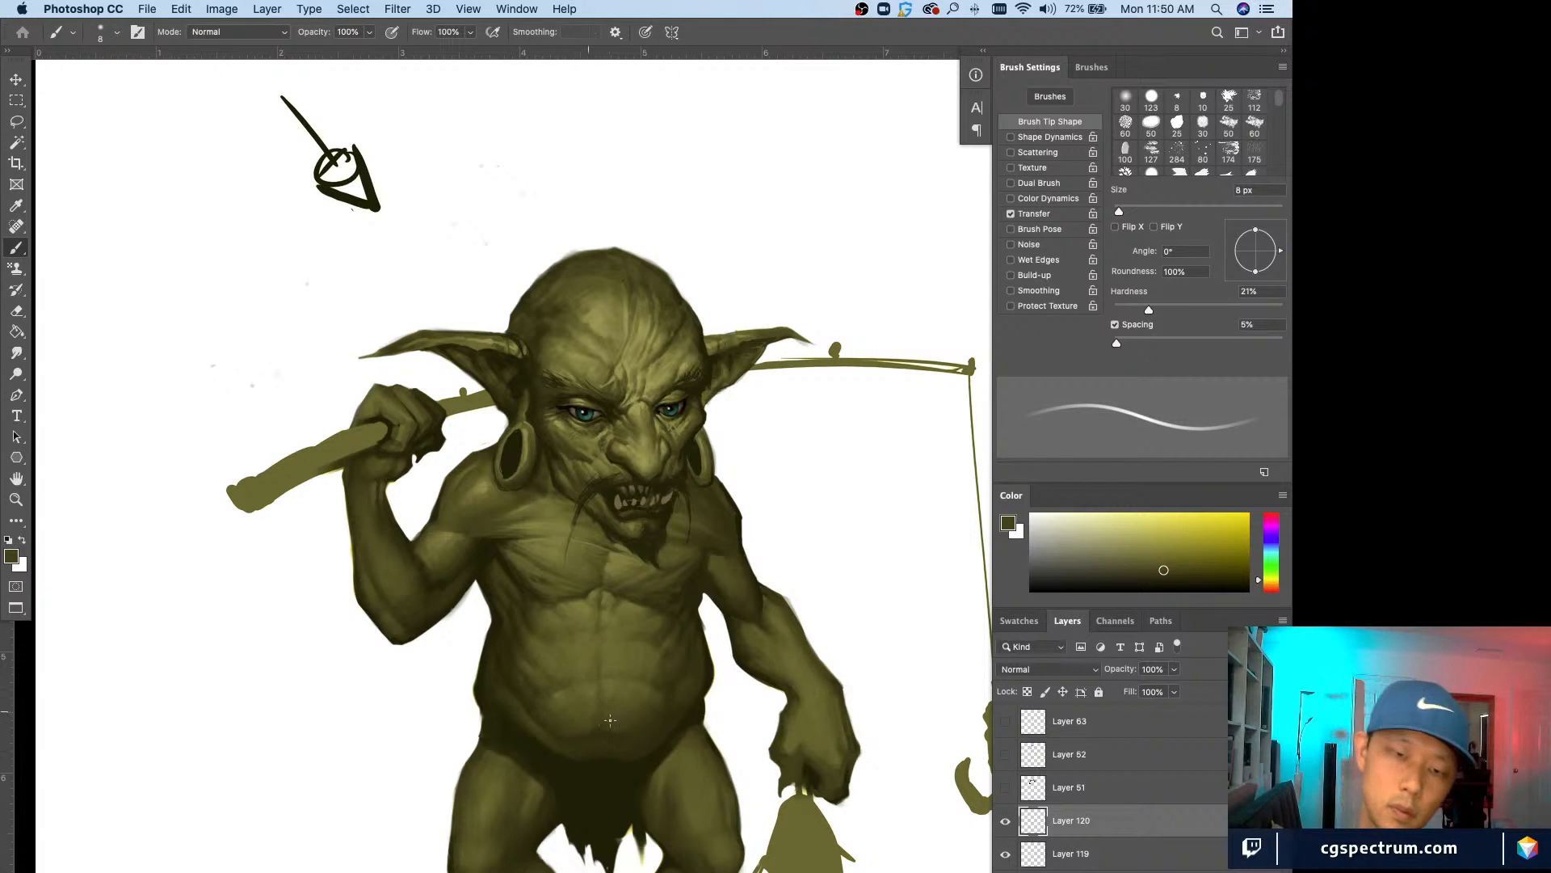
left_click(603, 733, "alt")
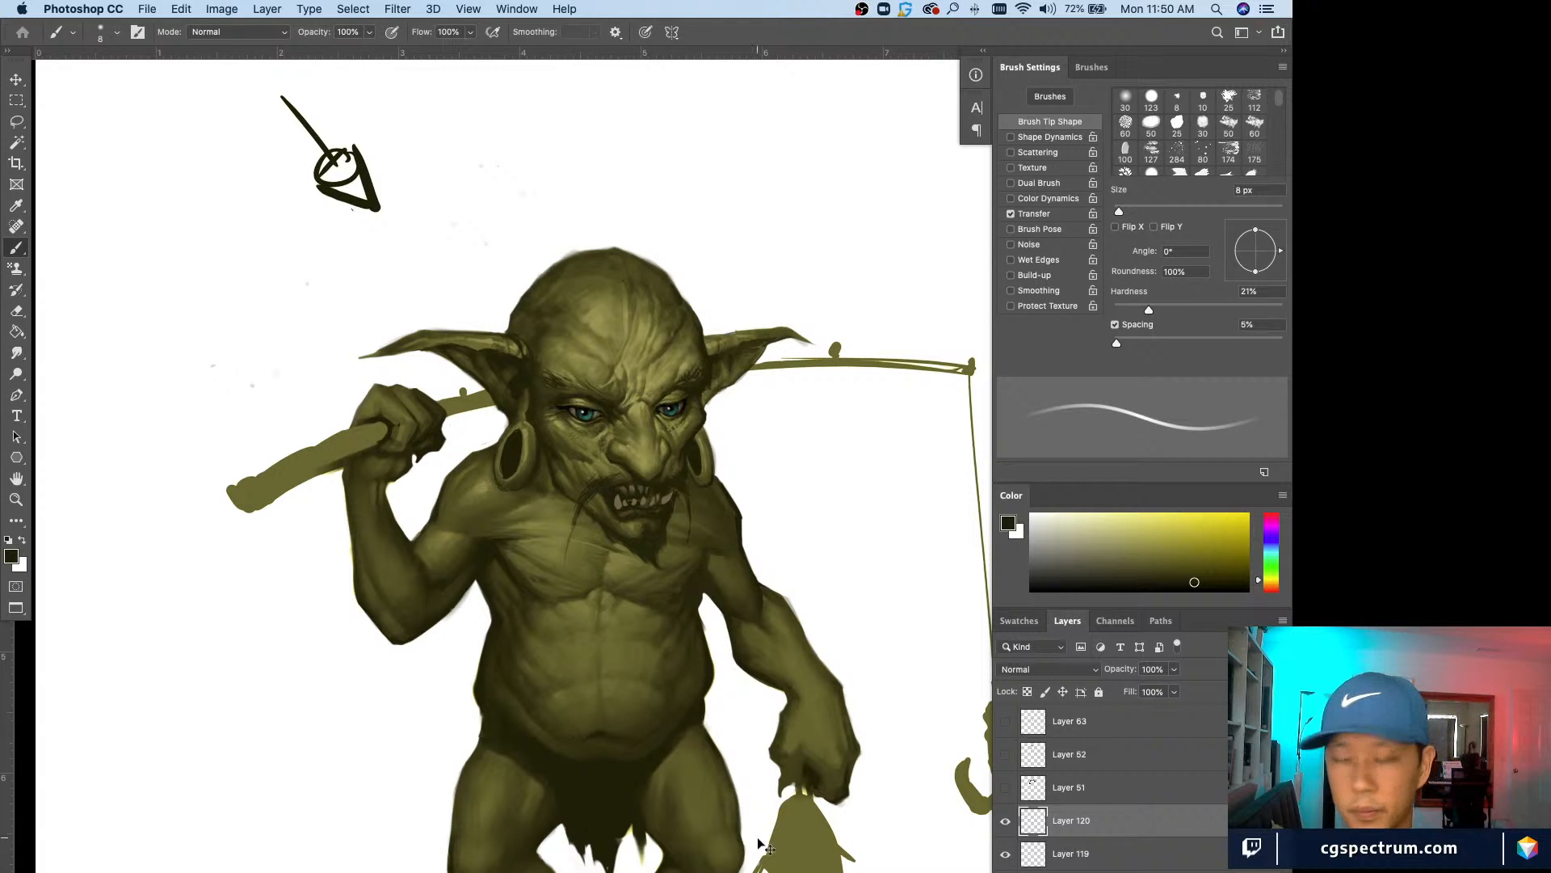
Step: Add a new layer and highlight the upper abdominal muscles with light olive sampled from the chest, using 10 to 20 px brush sizes
key("super+shift+alt+n")
key("super+equal")
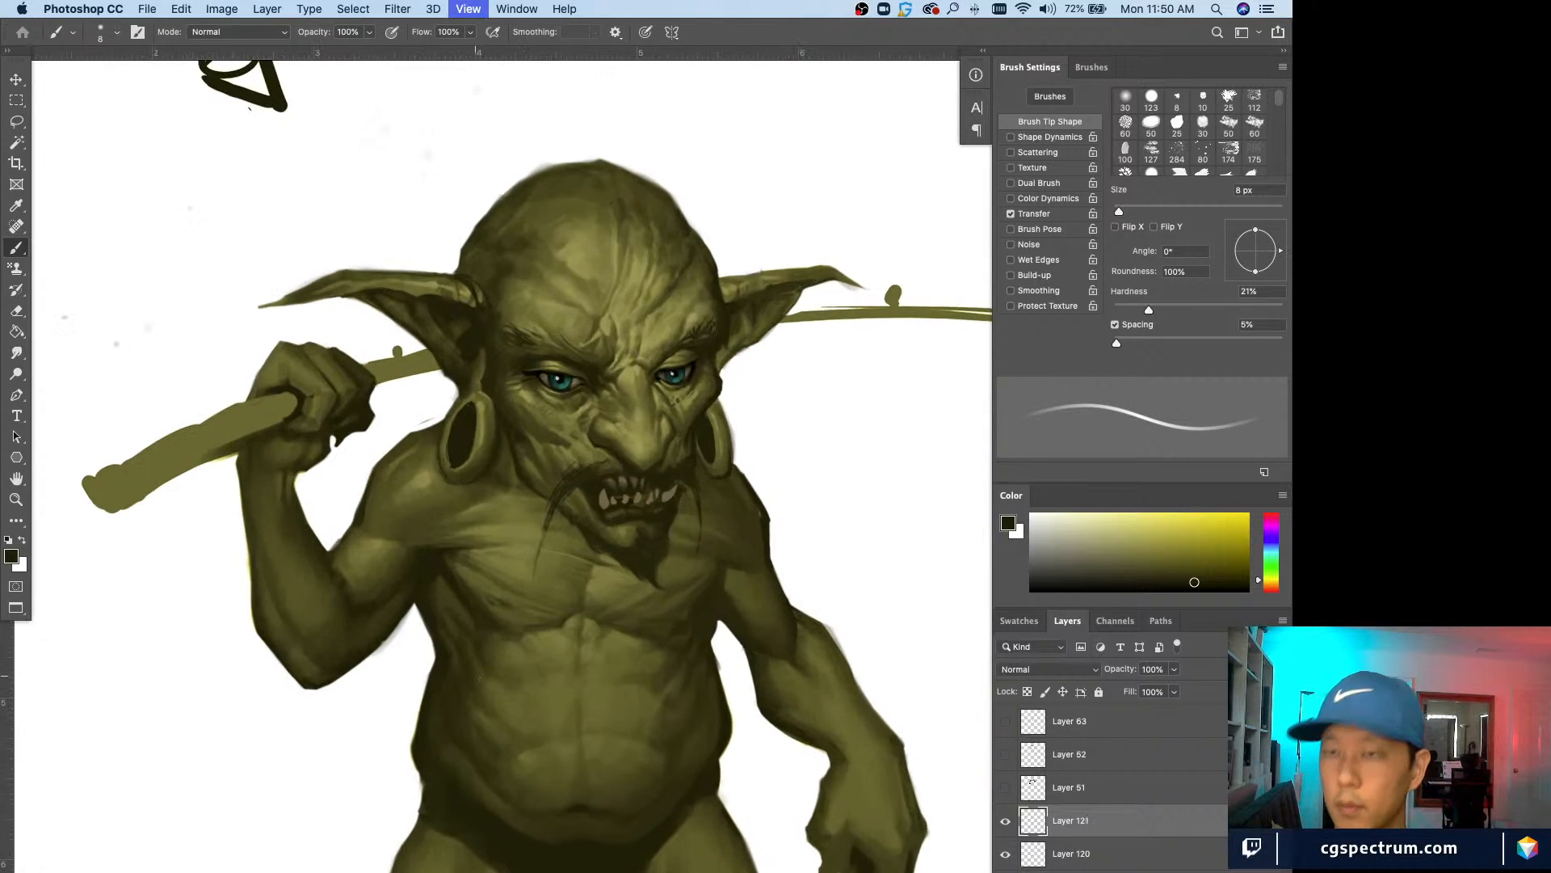
left_click(606, 566, "alt")
left_click_drag(451, 667, 455, 608)
key("bracketright")
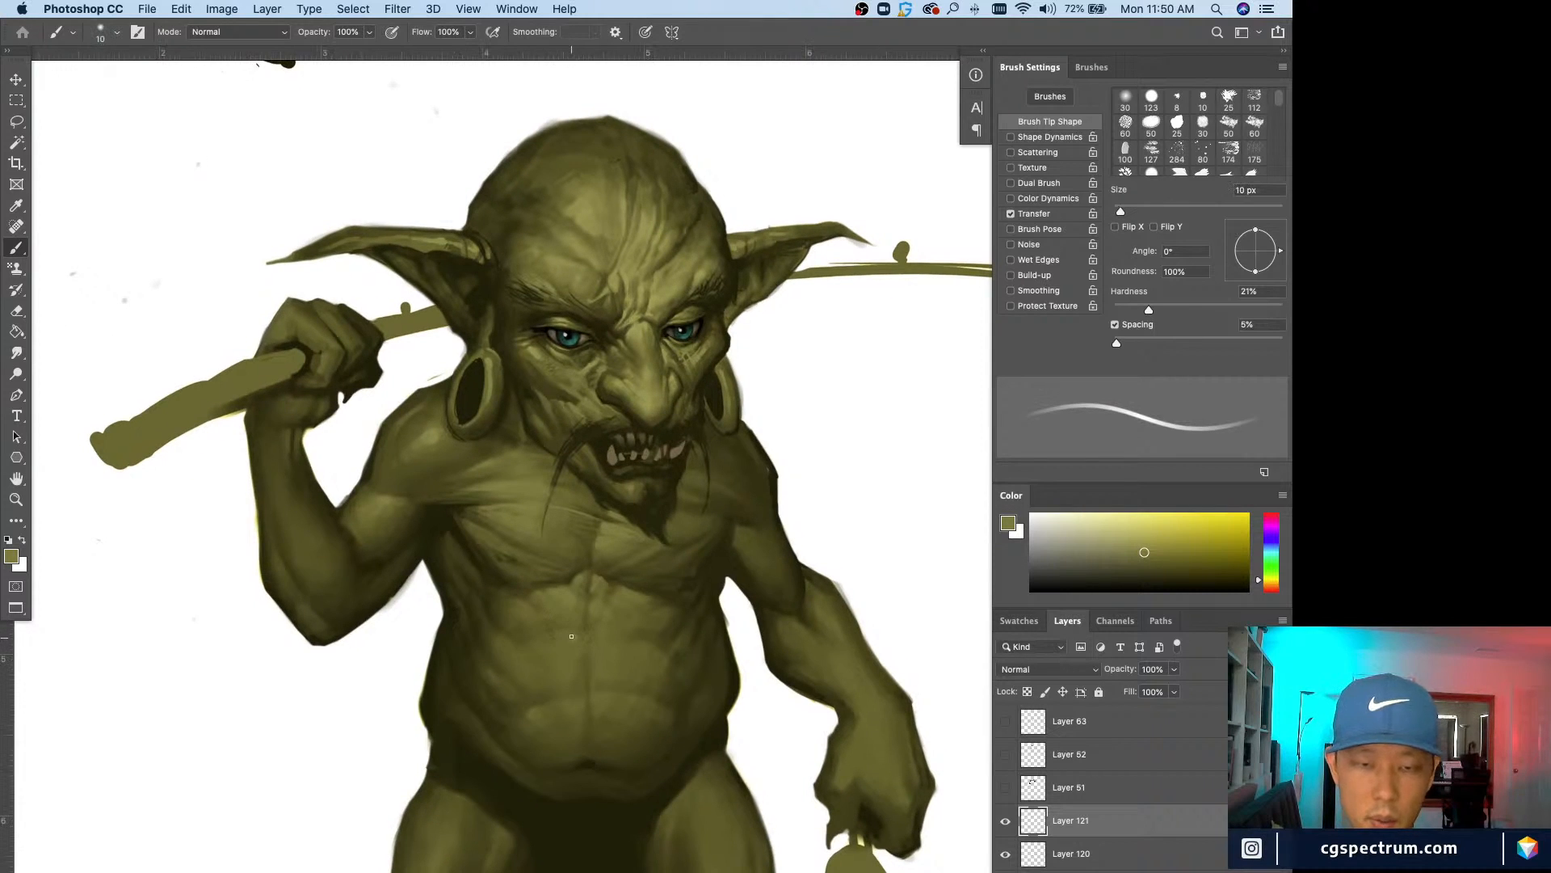
key("bracketright")
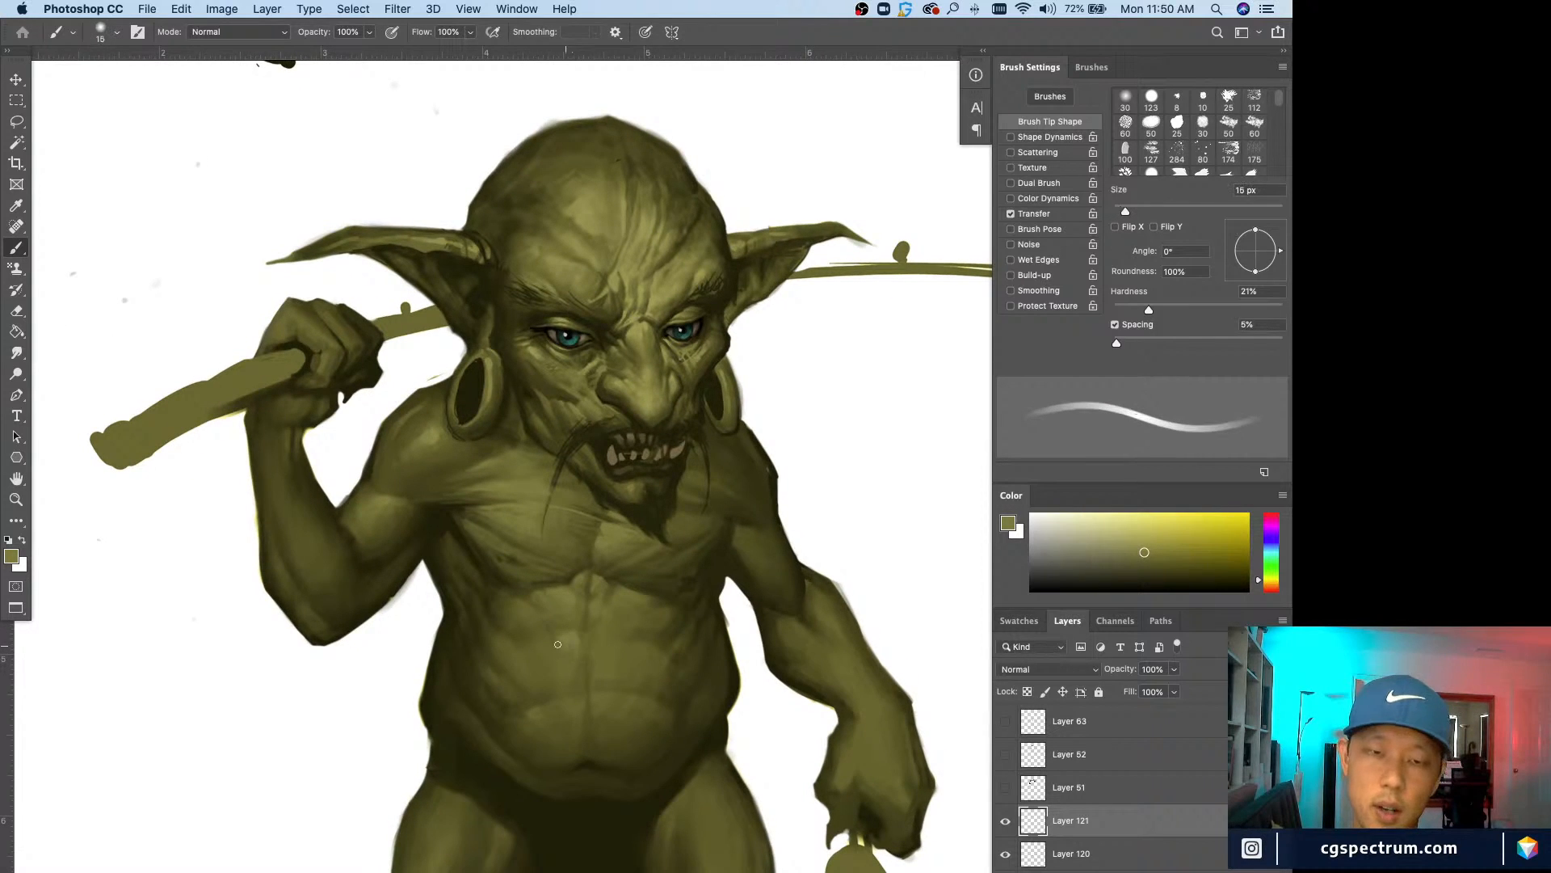
key("bracketright")
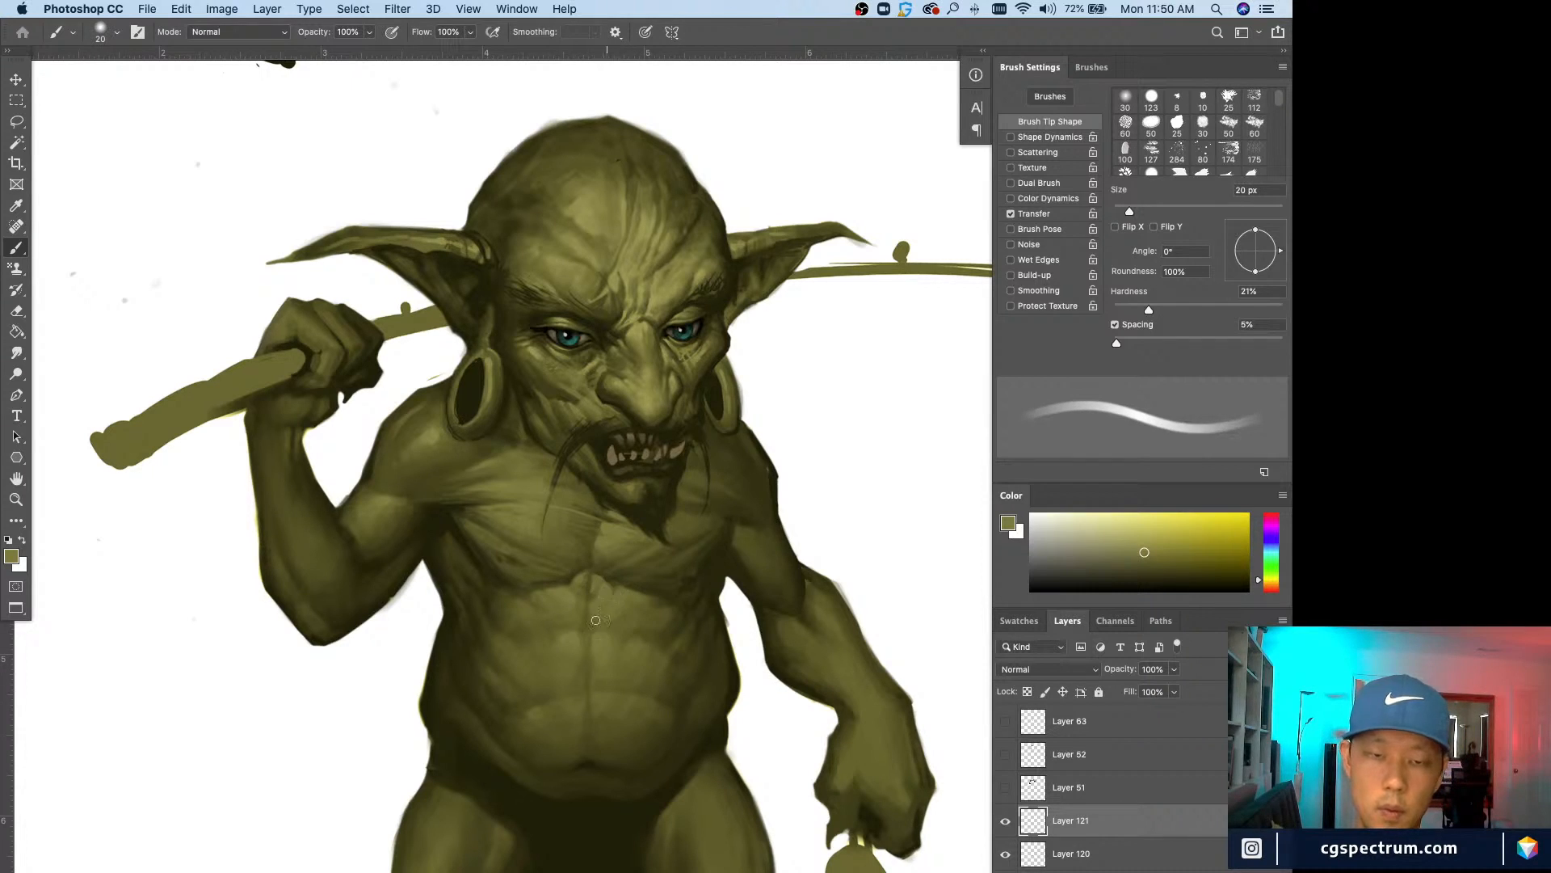
Step: Build up light olive highlights on the middle abdominal muscles beside the midline, using 10 to 20 px brush sizes
key("bracketleft")
key("bracketleft")
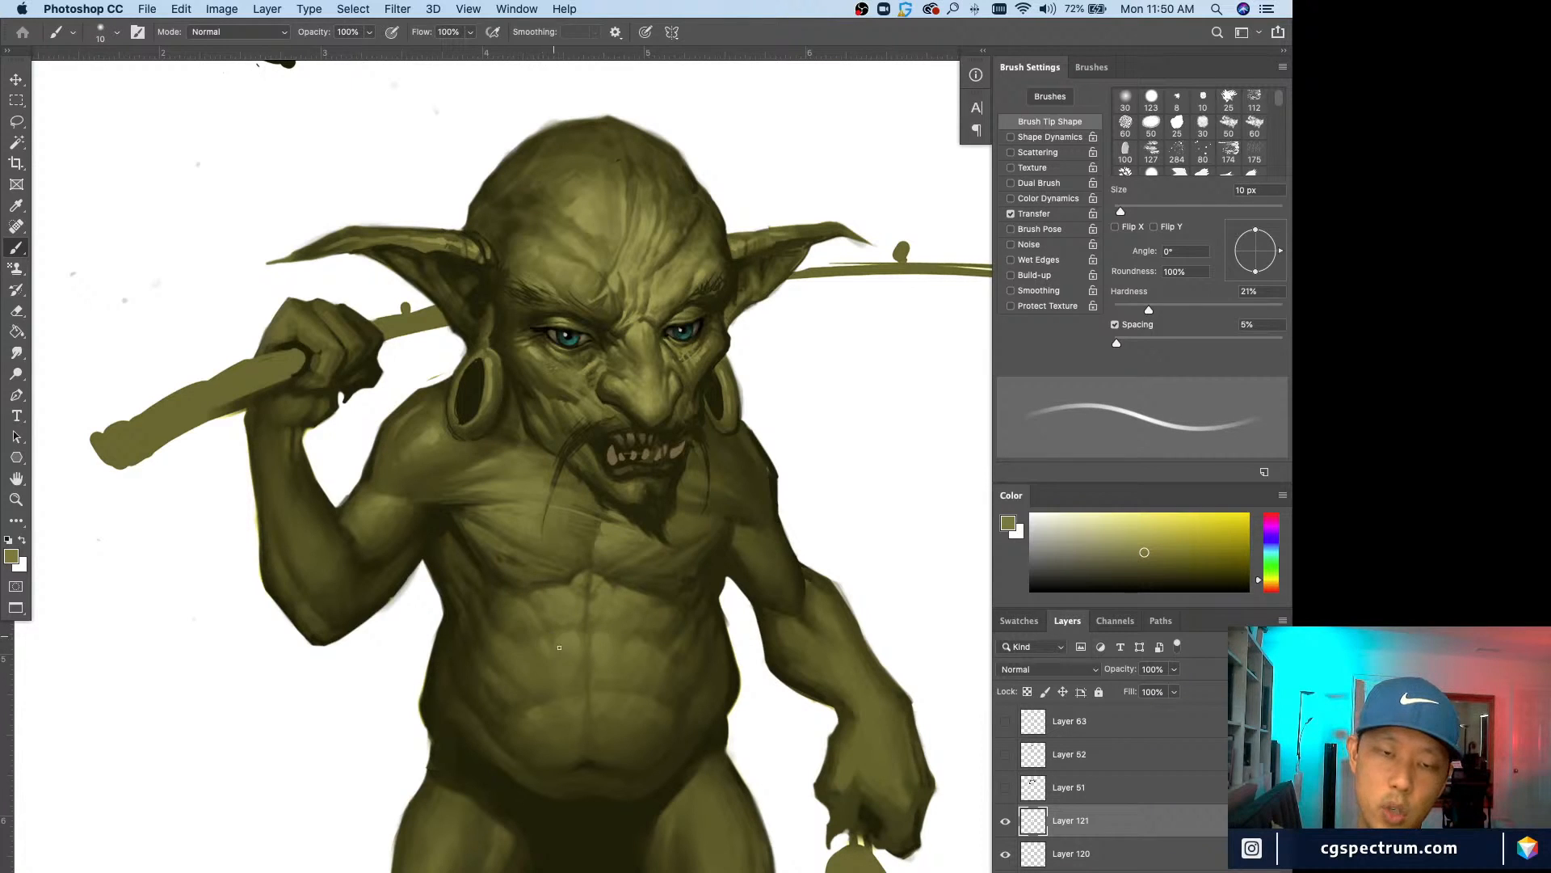
key("bracketright")
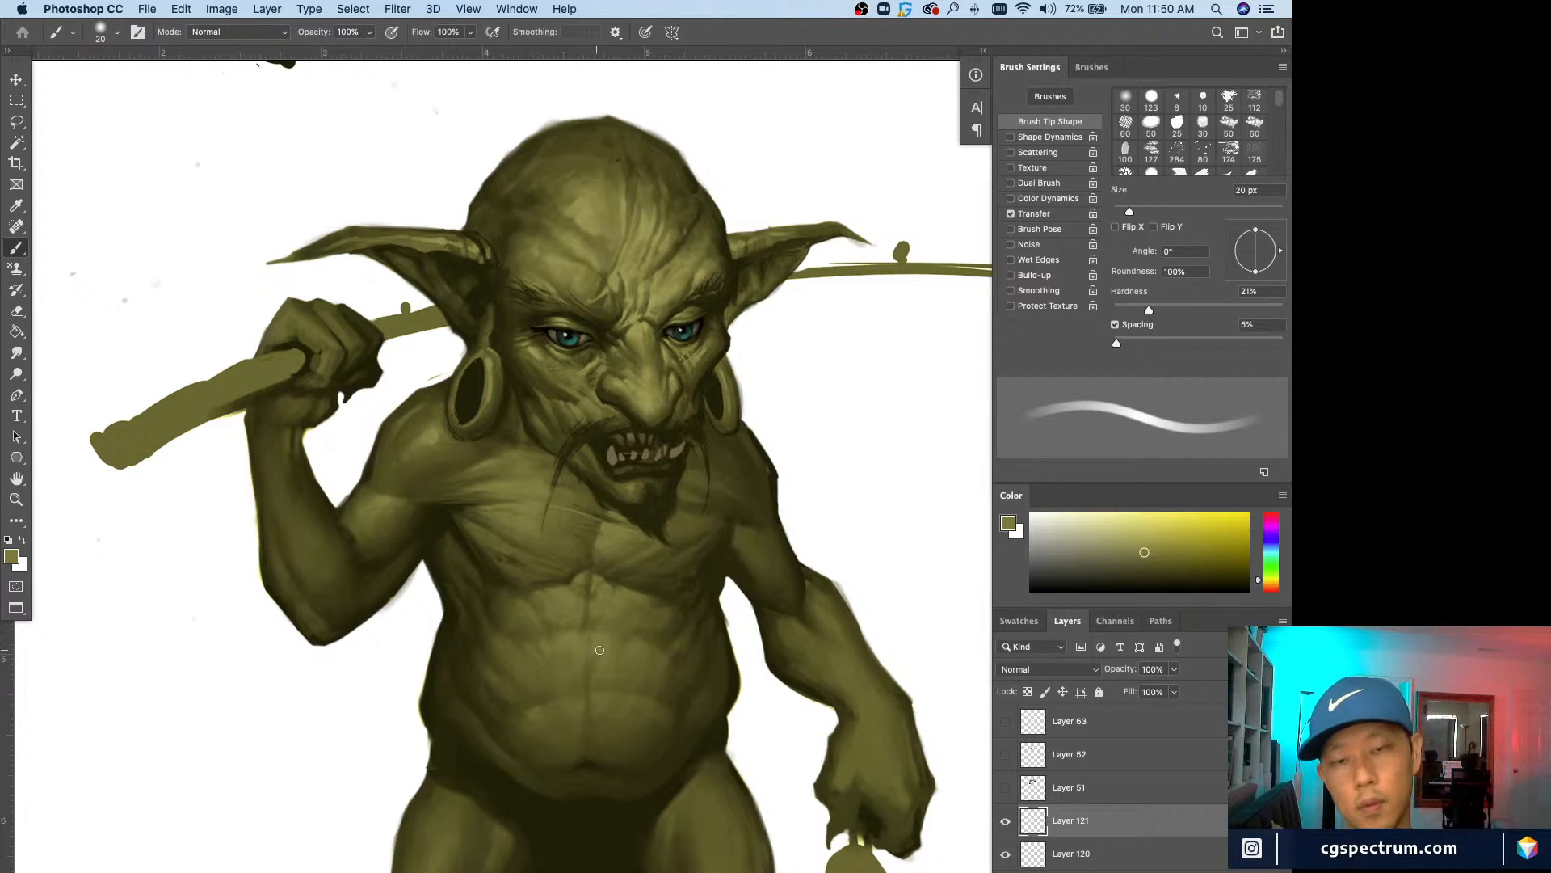
key("bracketleft")
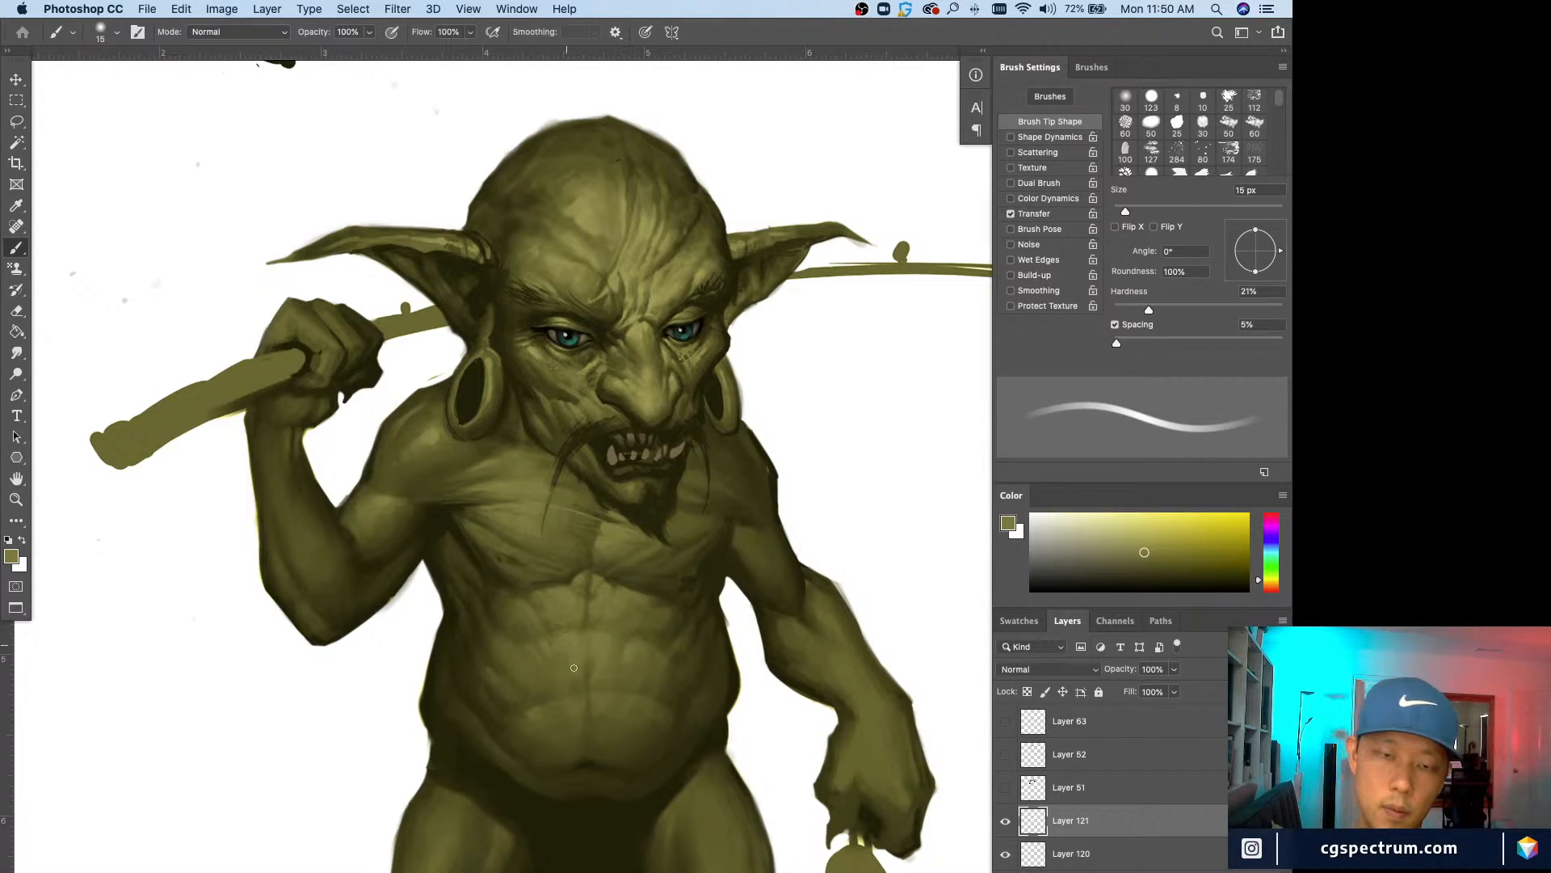
key("bracketright")
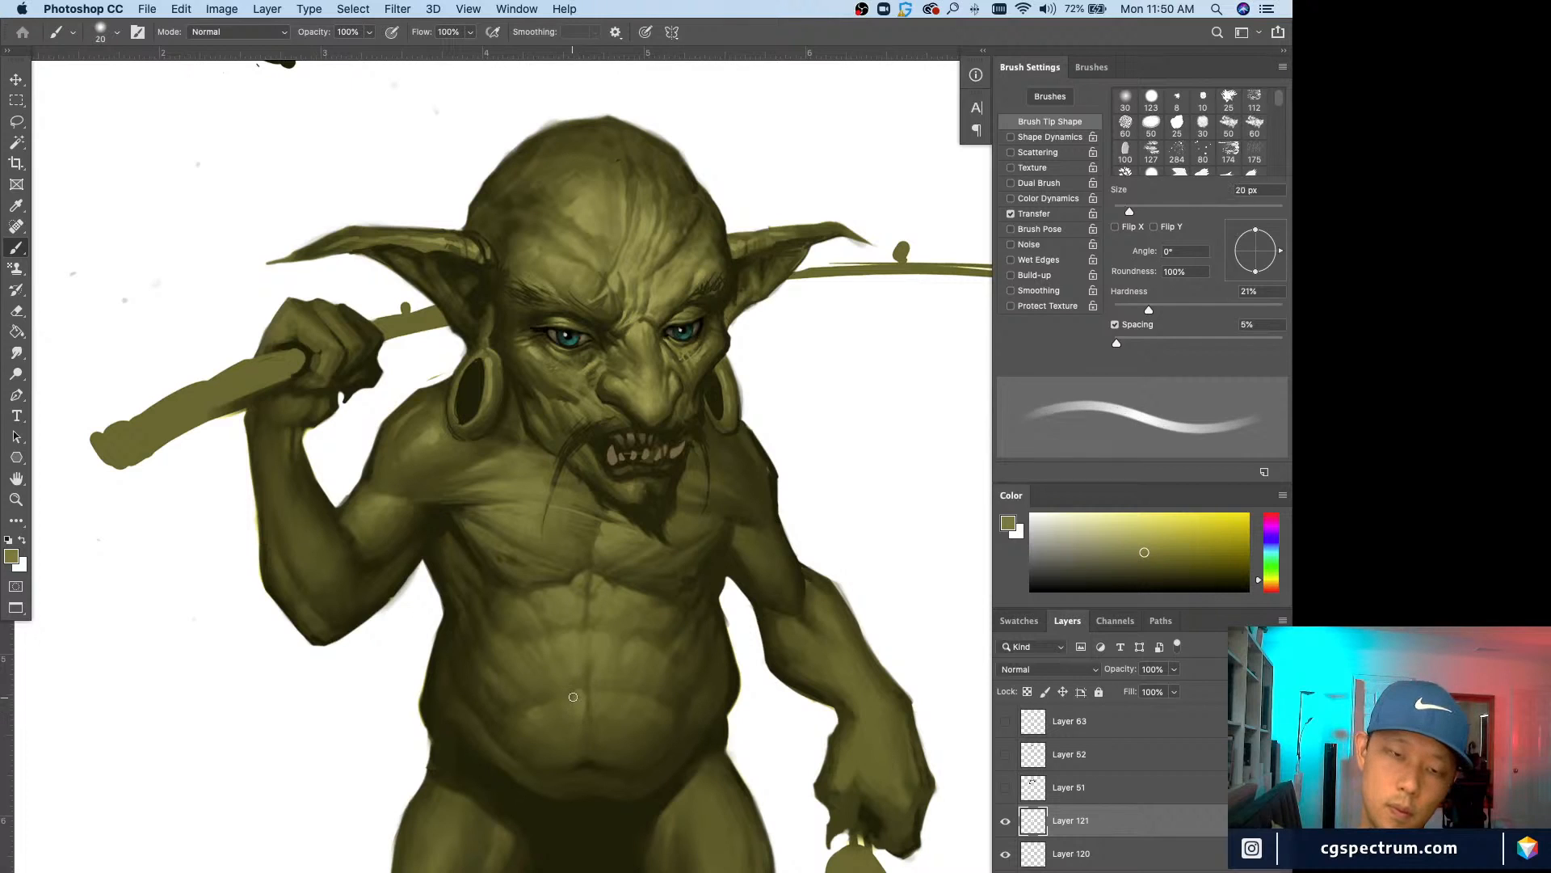
Step: Model the lower abdominal muscles around the midline with light olive and sampled darker olives, using 25 to 30 px brush sizes
key("bracketright")
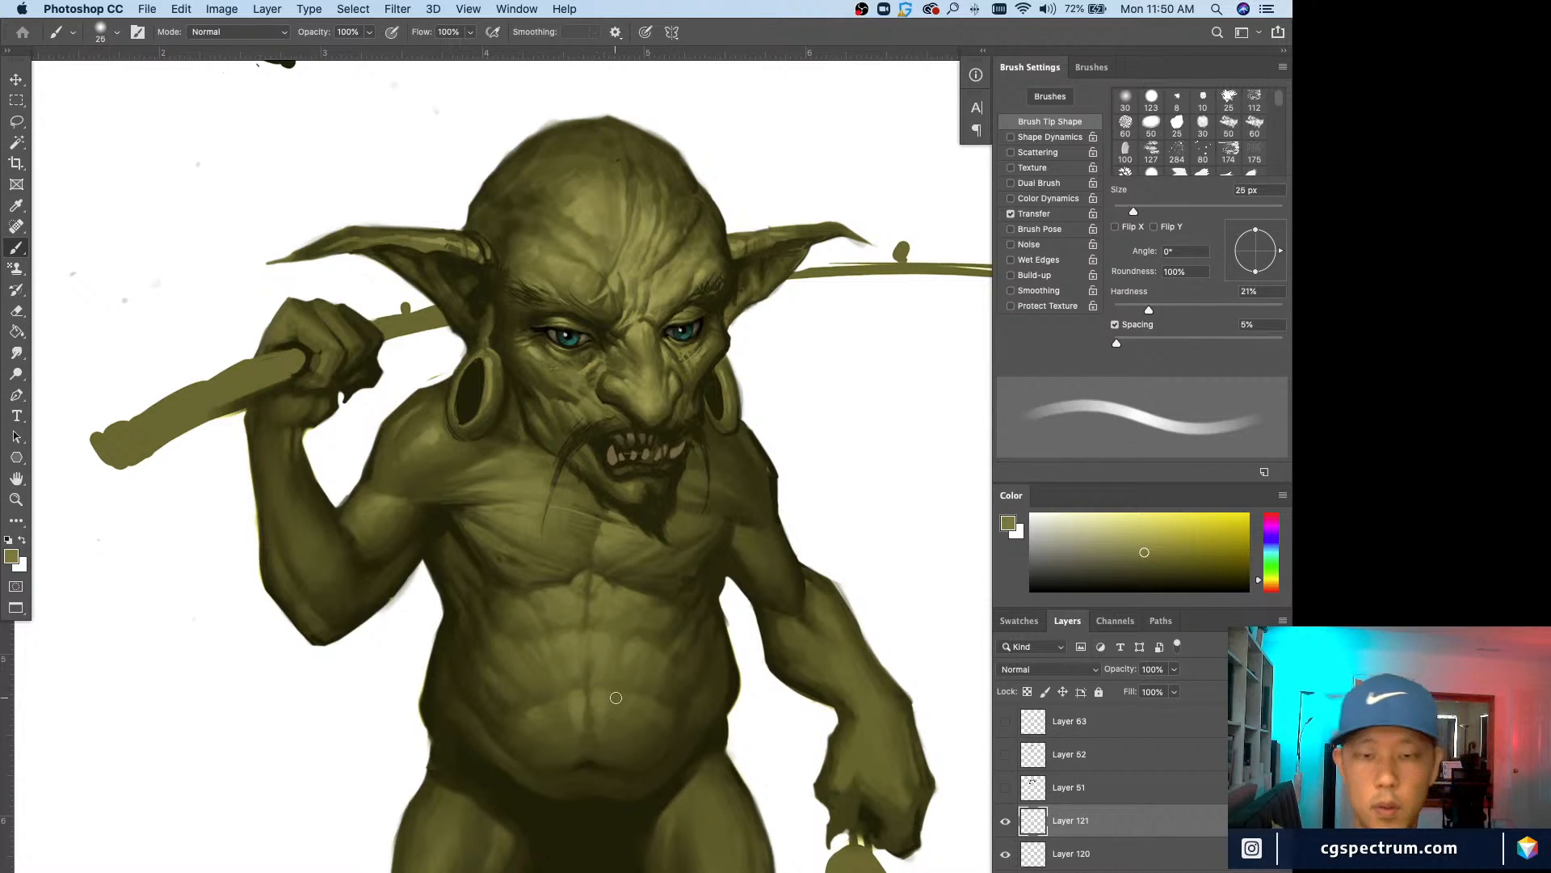
key("bracketright")
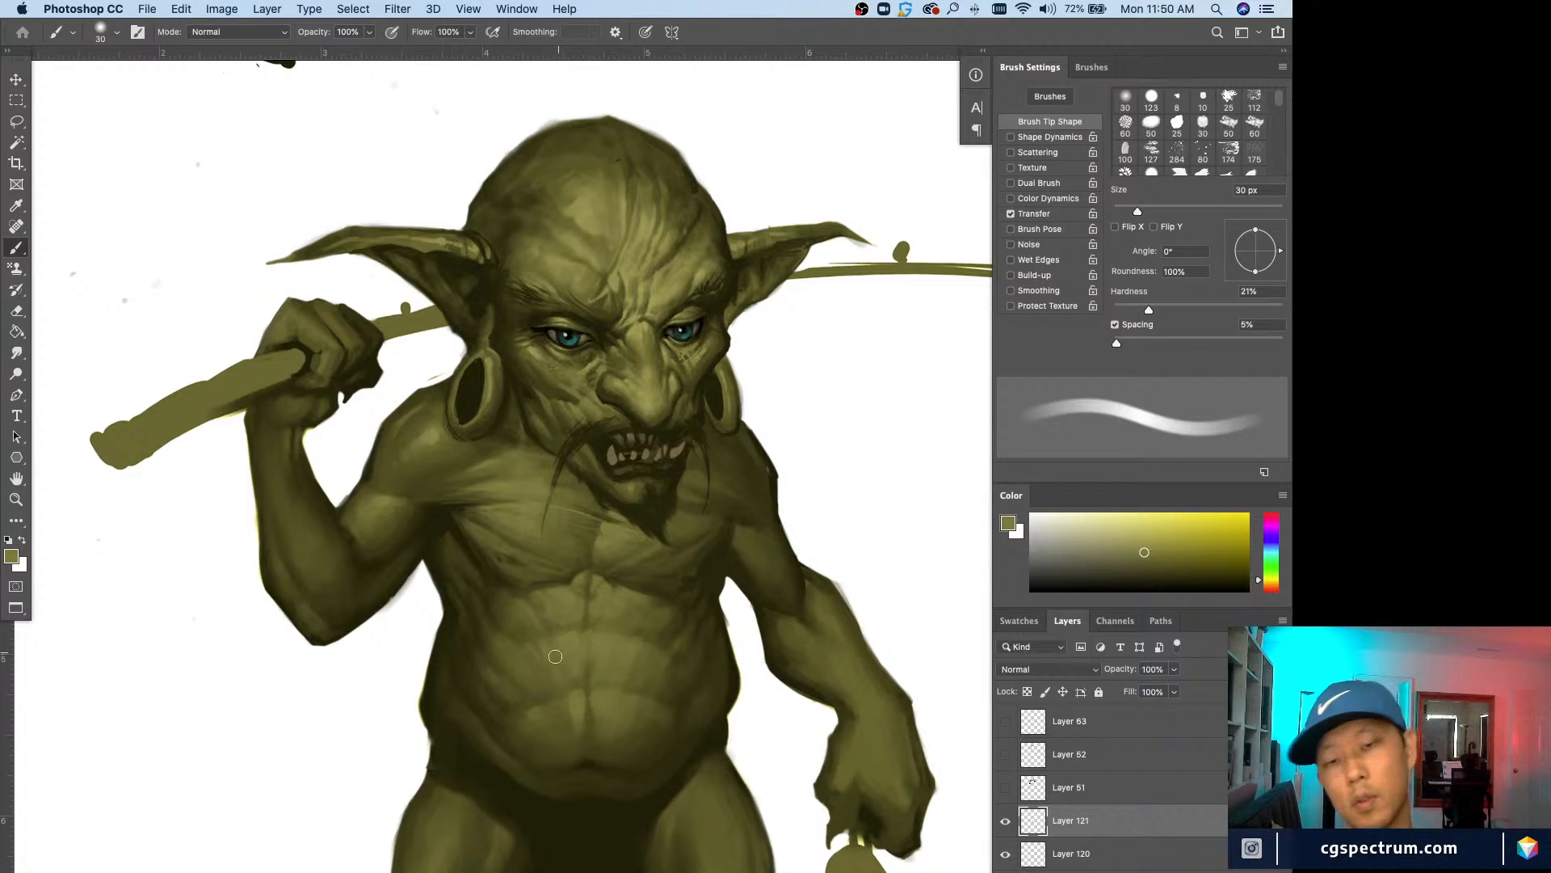
left_click(569, 703, "alt")
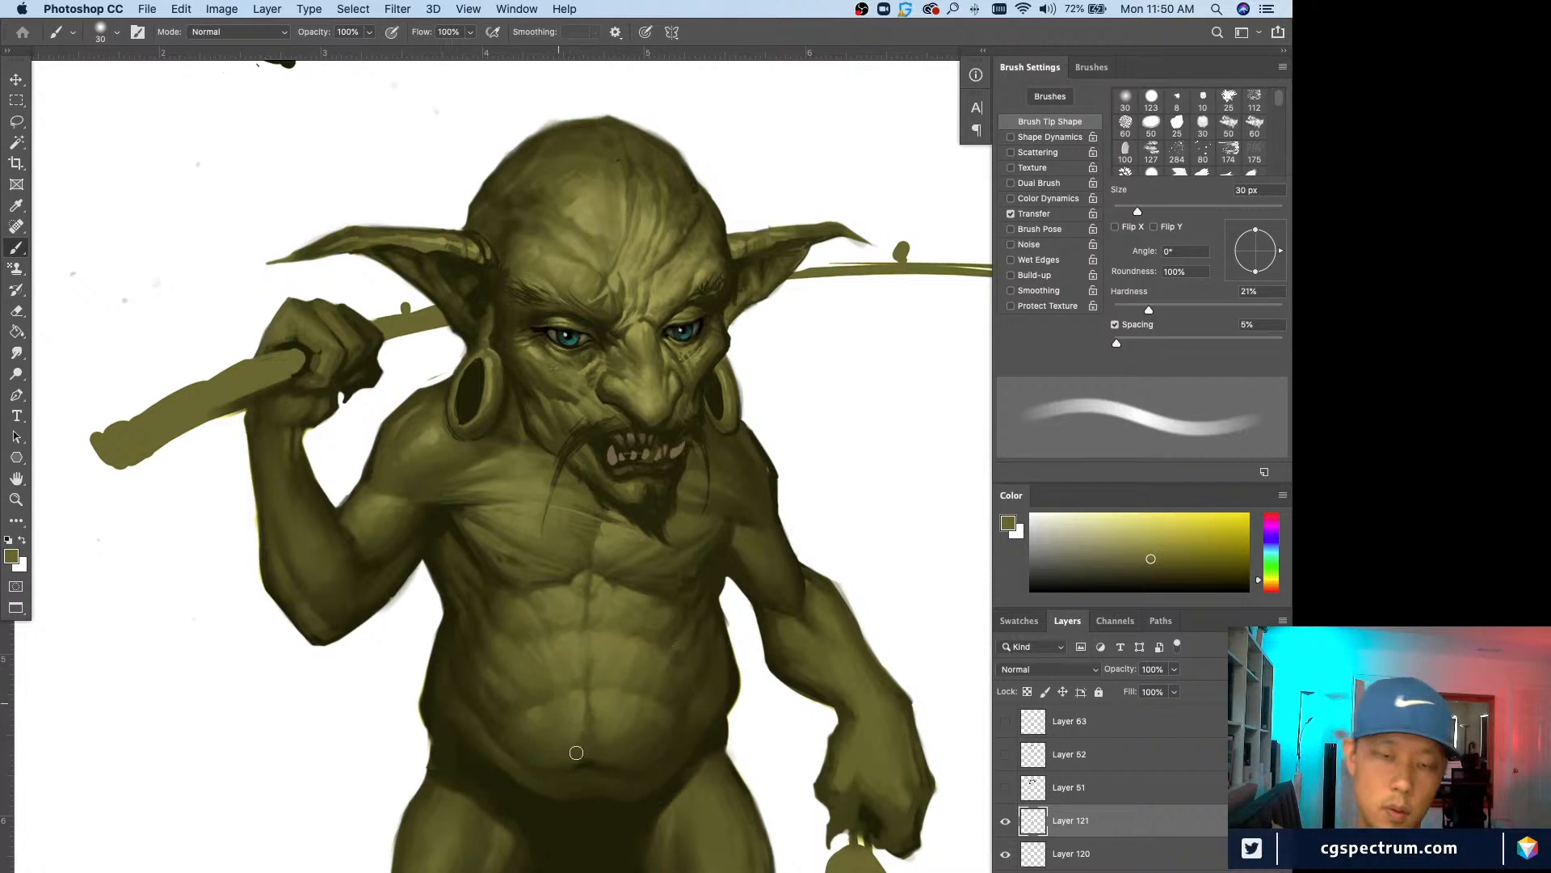
left_click(631, 734, "alt")
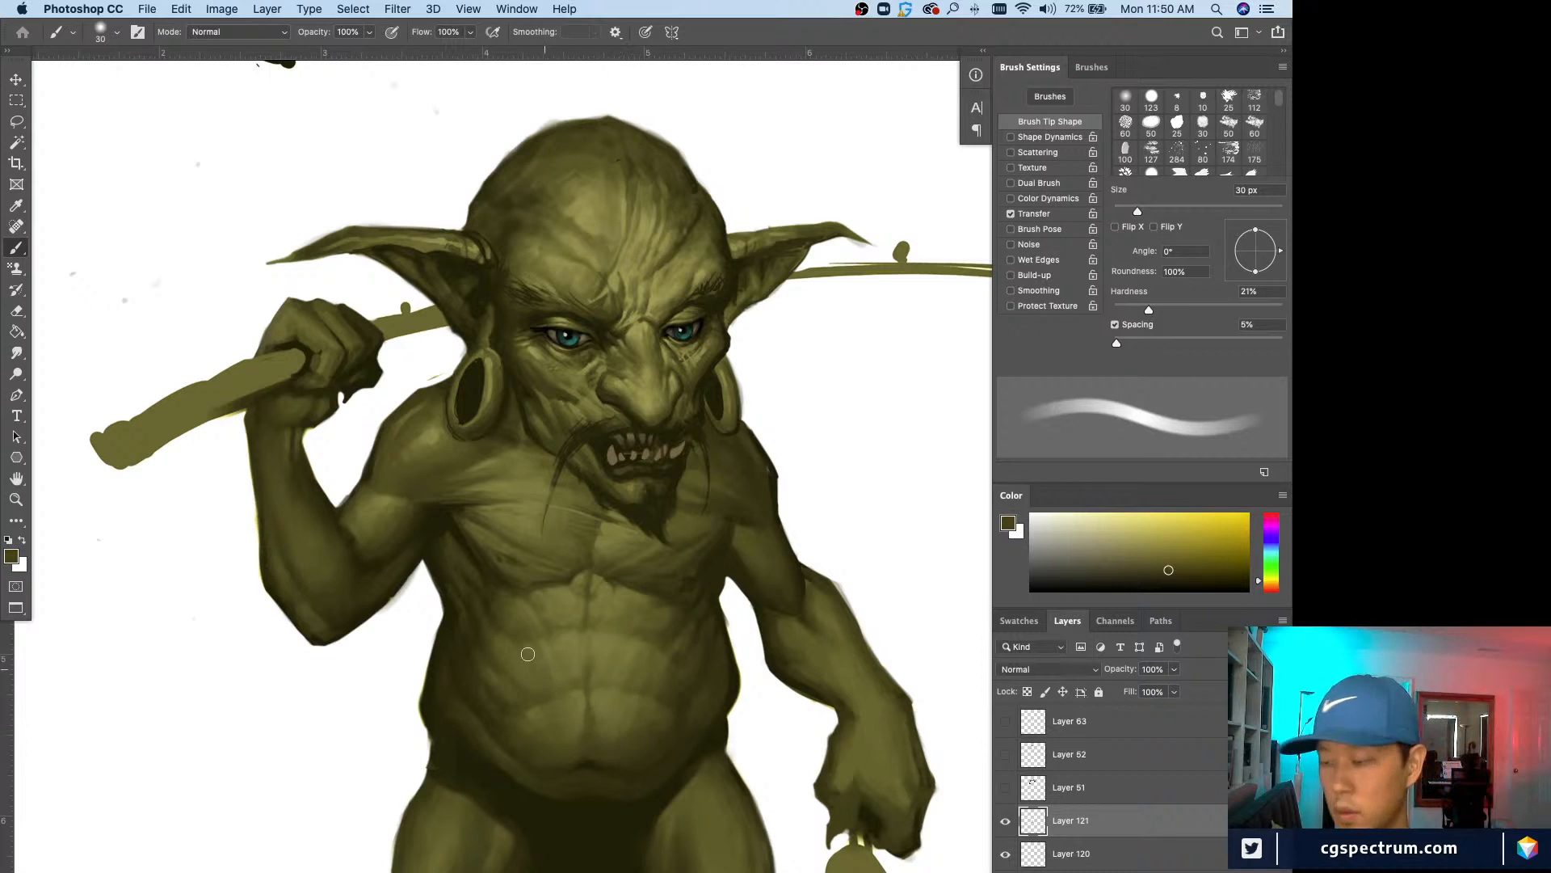
Step: Soften the highlights on the abdominal muscles with the eraser at 35 to 40 px
key("e")
key("bracketleft")
key("bracketleft")
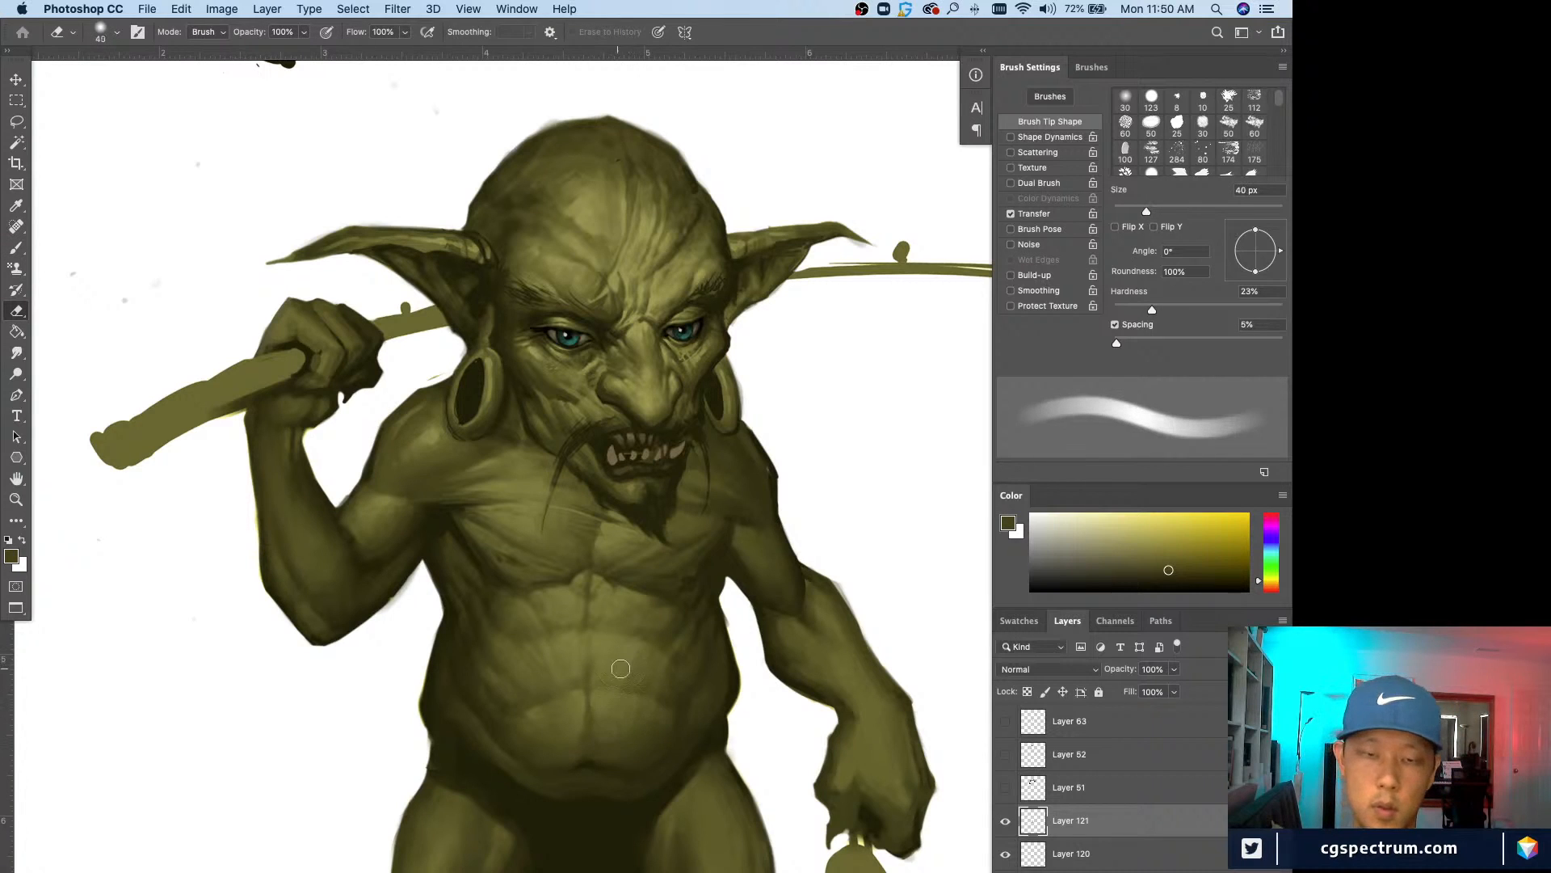
key("super+minus")
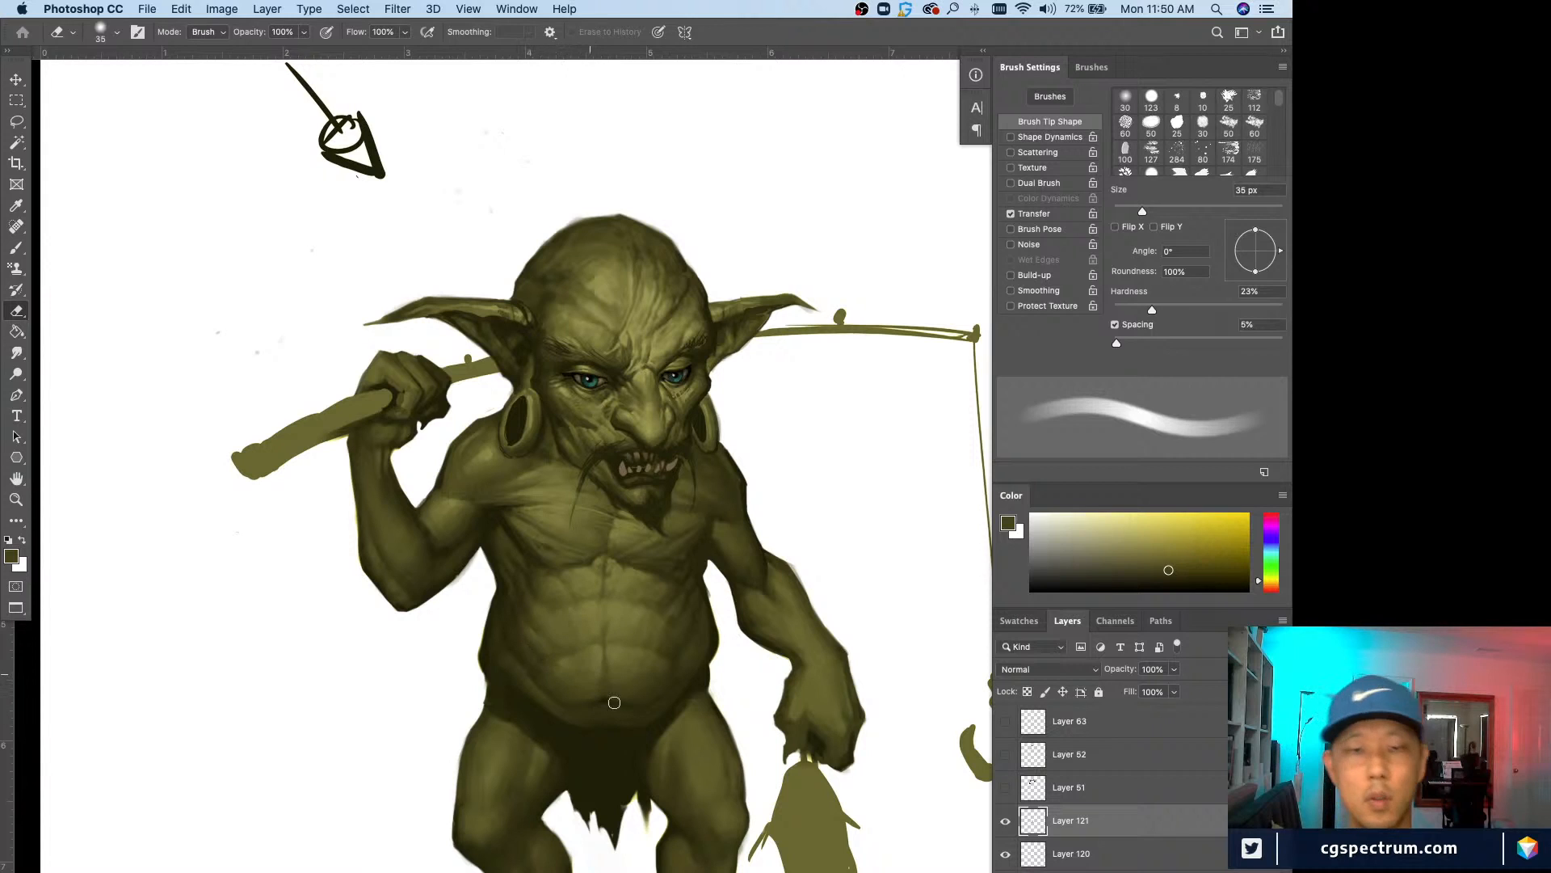
Step: Blend the abdomen's midline with olives sampled from the upper and middle abdominal muscles, using a 30 px brush
key("b")
left_click(601, 578, "alt")
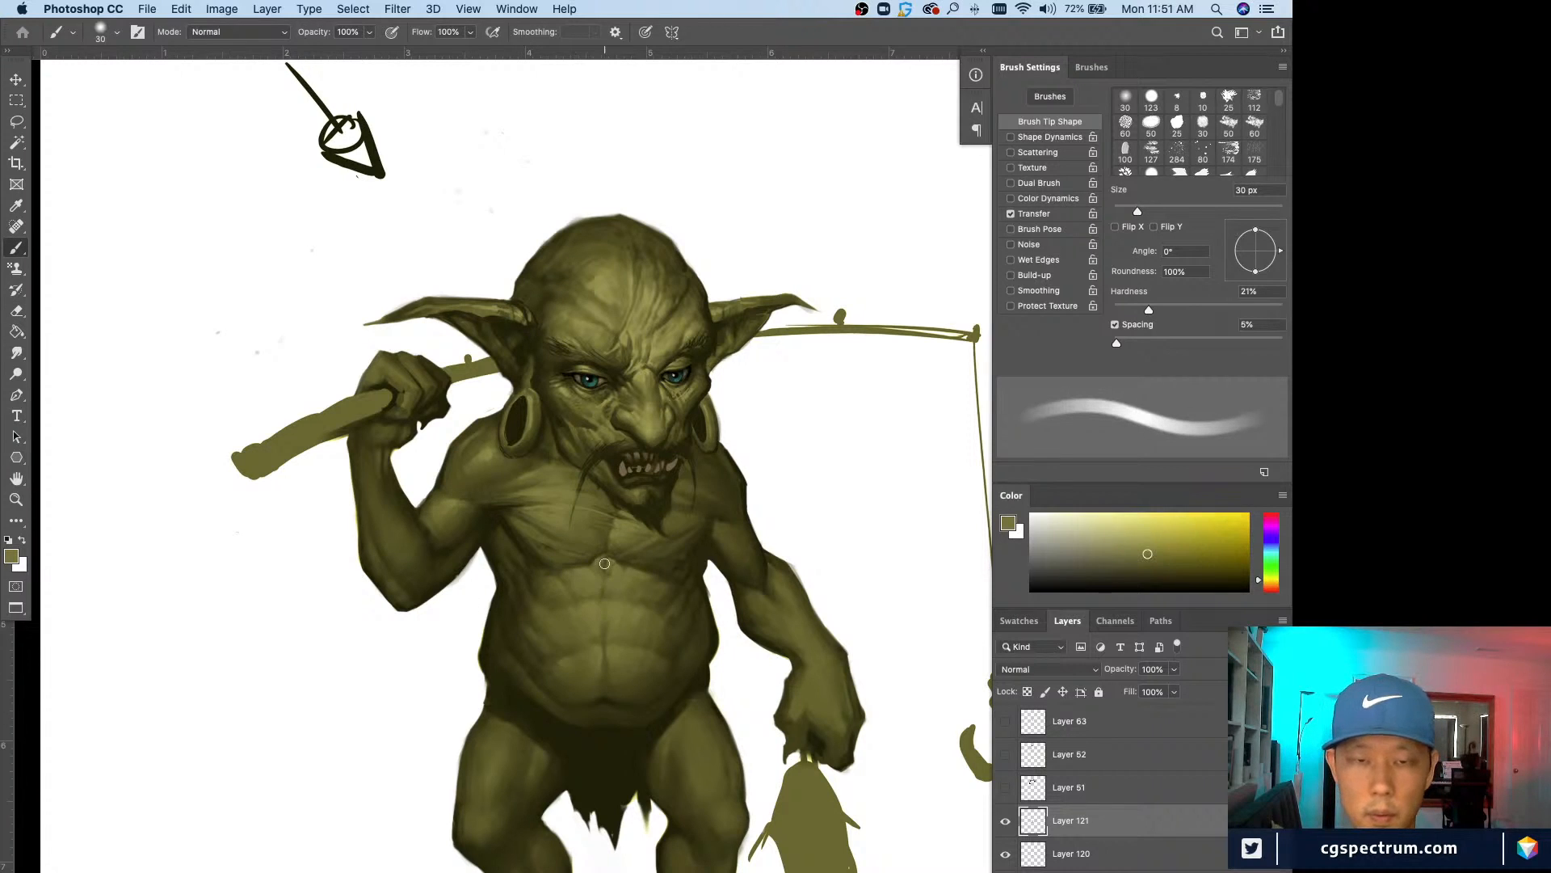
left_click(606, 624, "alt")
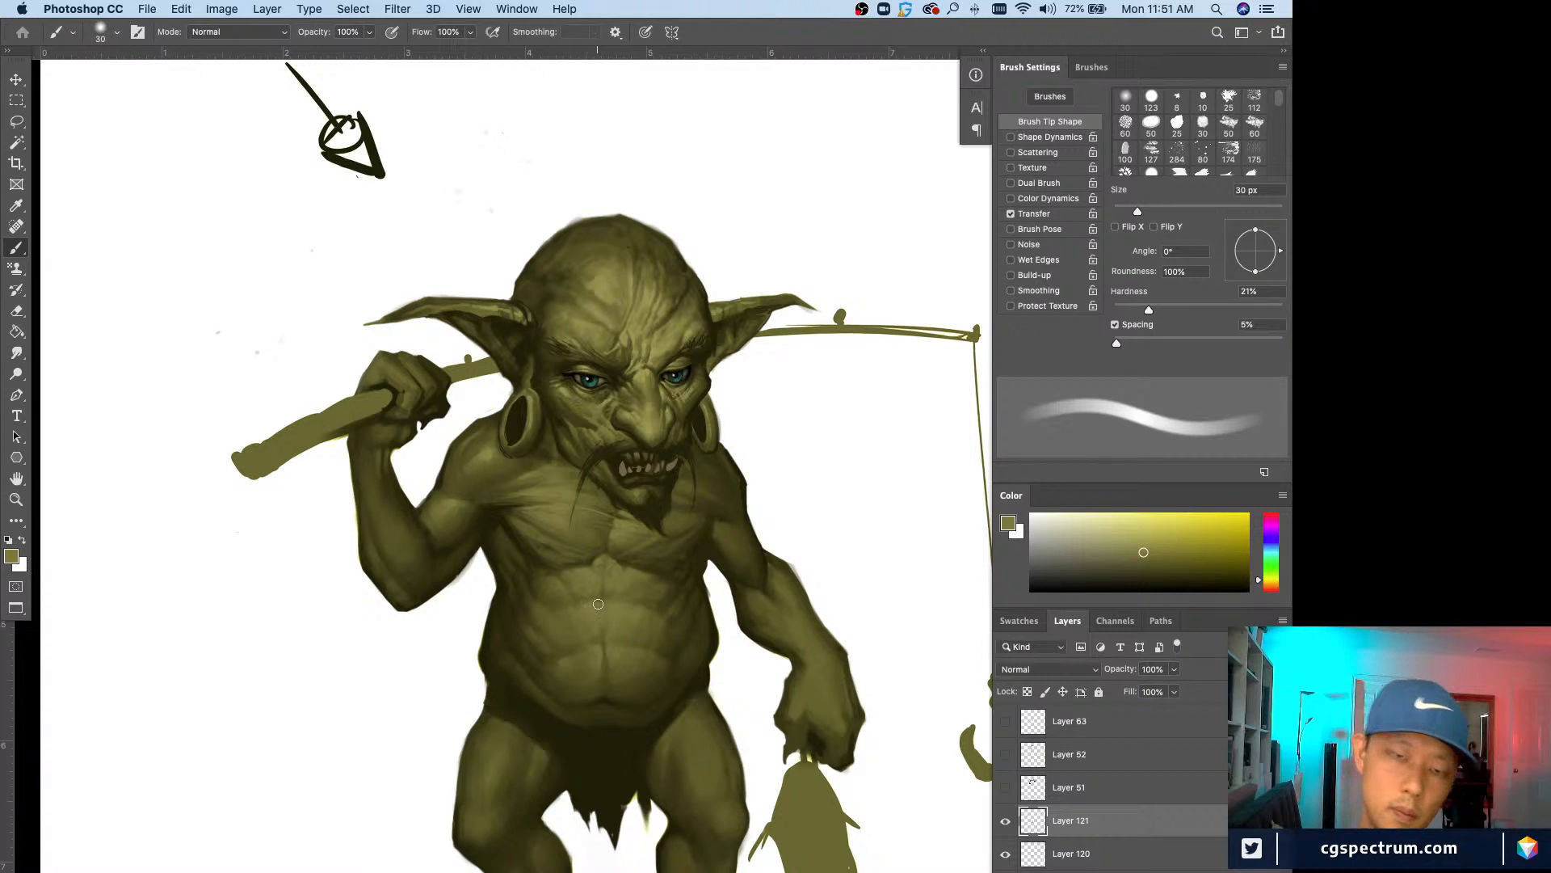
left_click(606, 647, "alt")
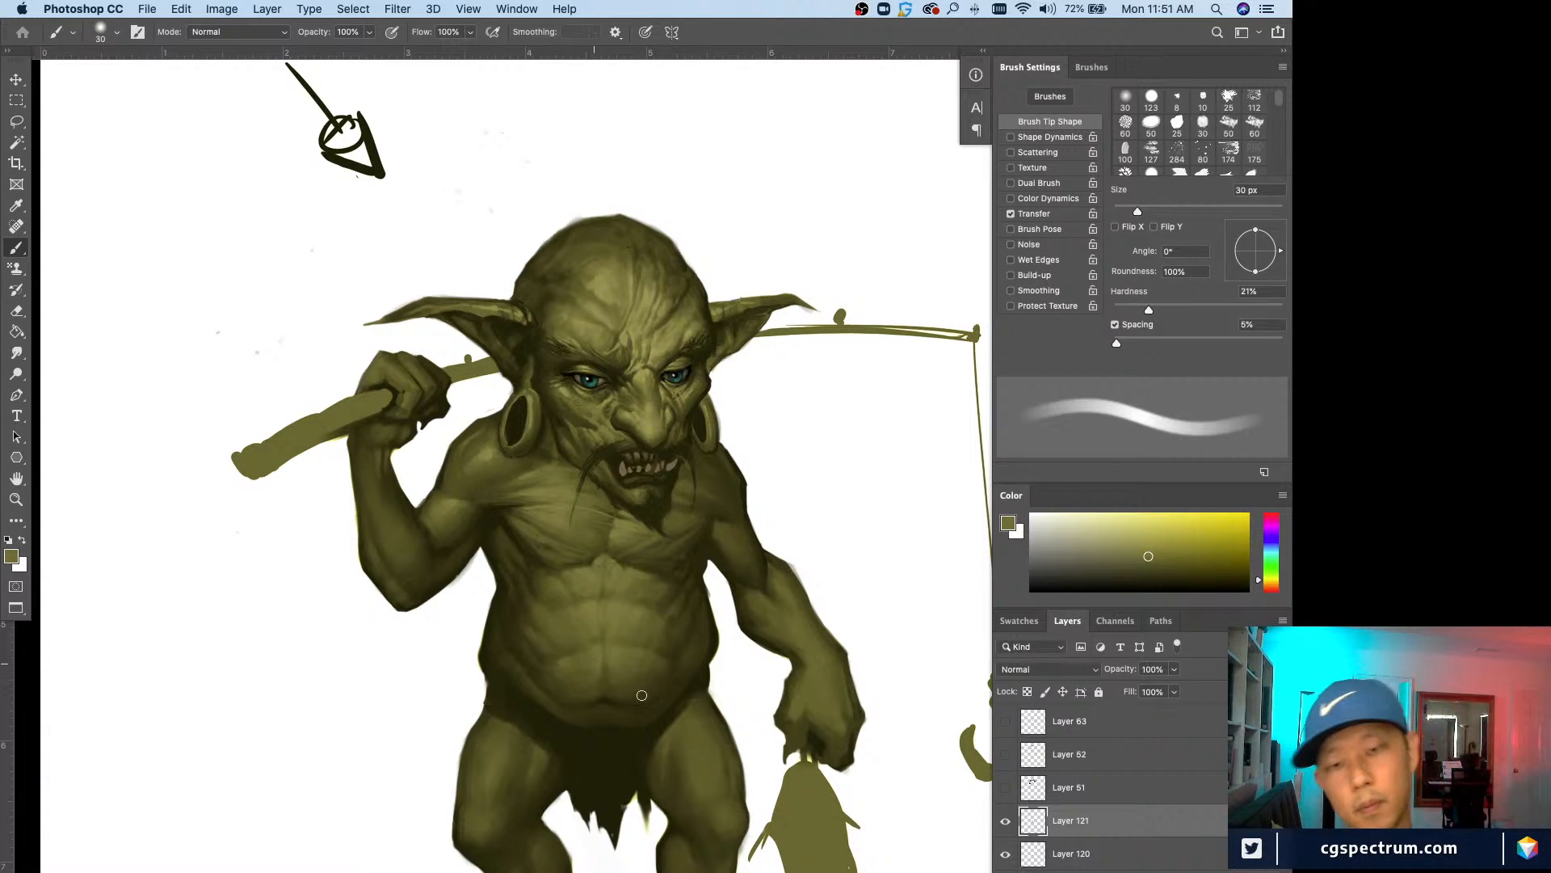
Step: Compare the abdomen with and without Layer 121's highlights, and merge that layer down into Layer 120
left_click(1006, 822)
left_click(1006, 821)
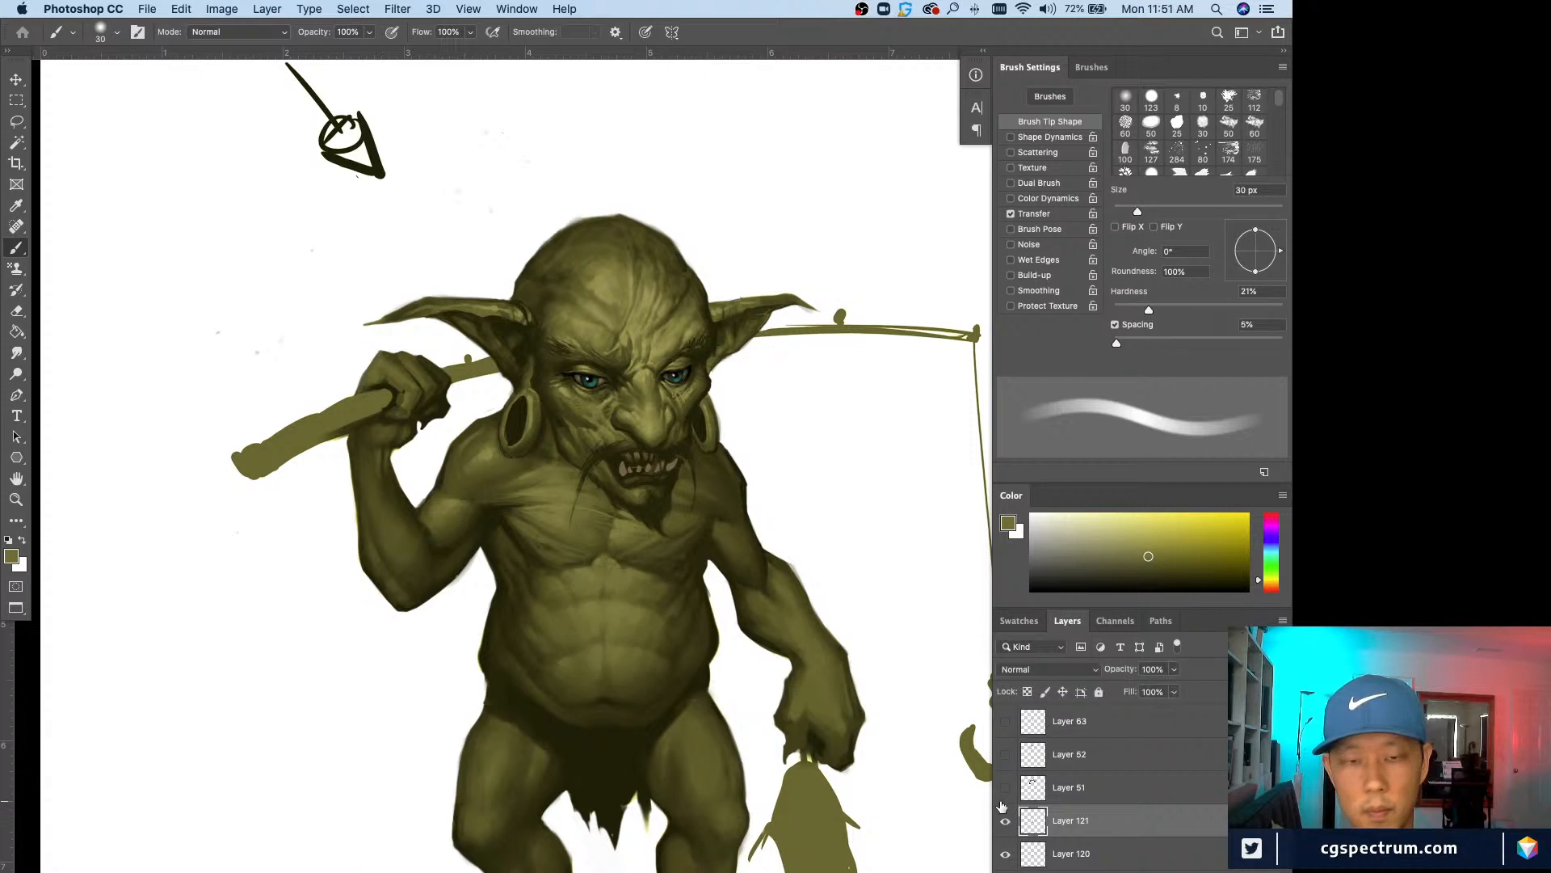
key("ctrl+0")
key("ctrl+1")
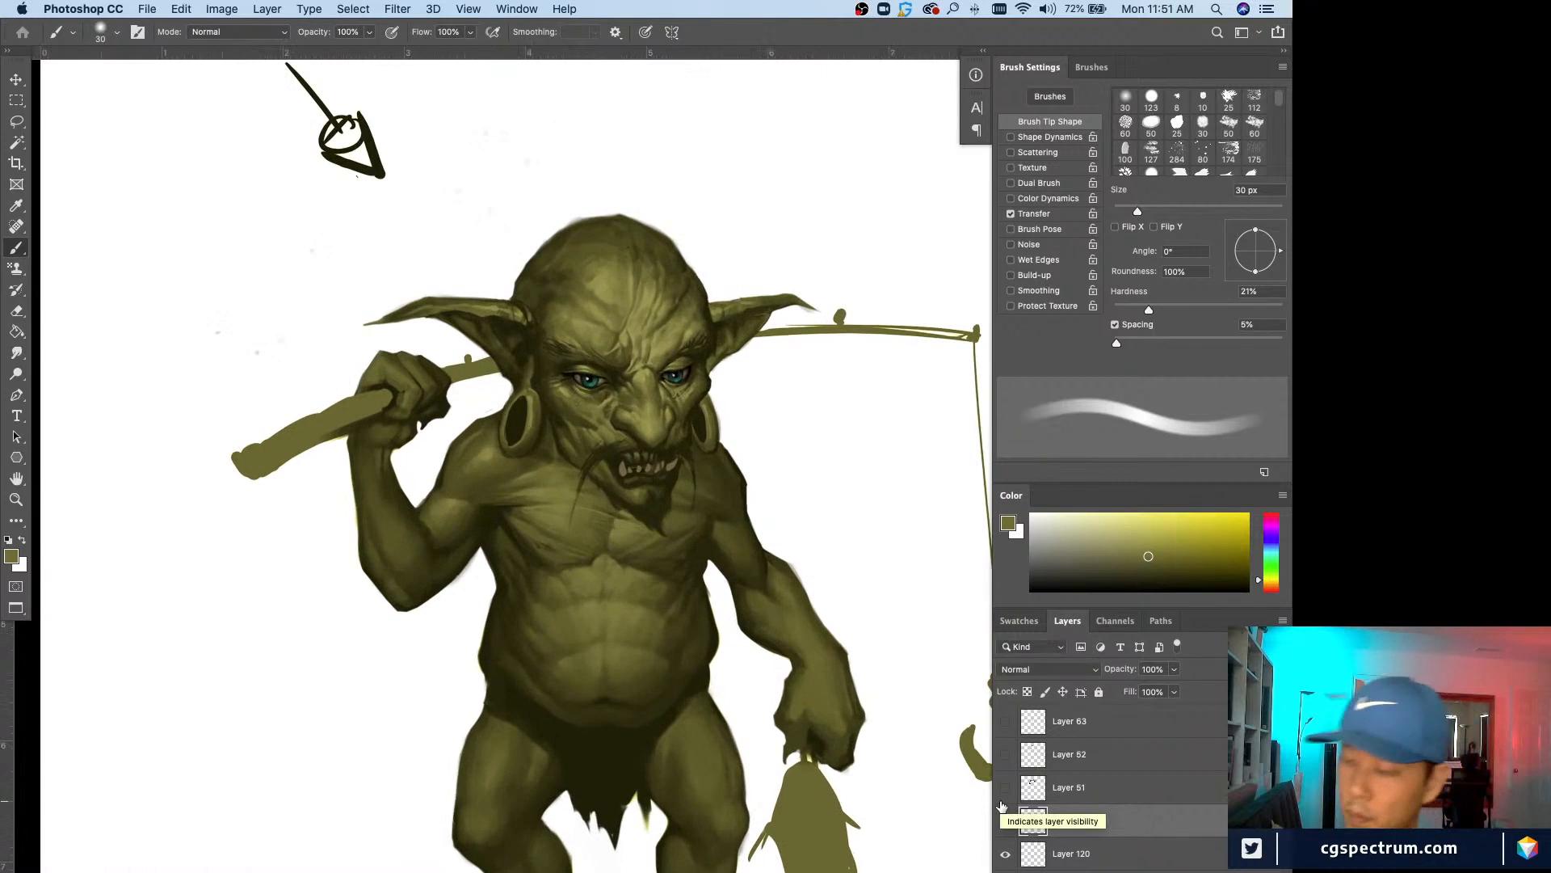
key("ctrl+e")
left_click(1006, 821)
left_click(1006, 821)
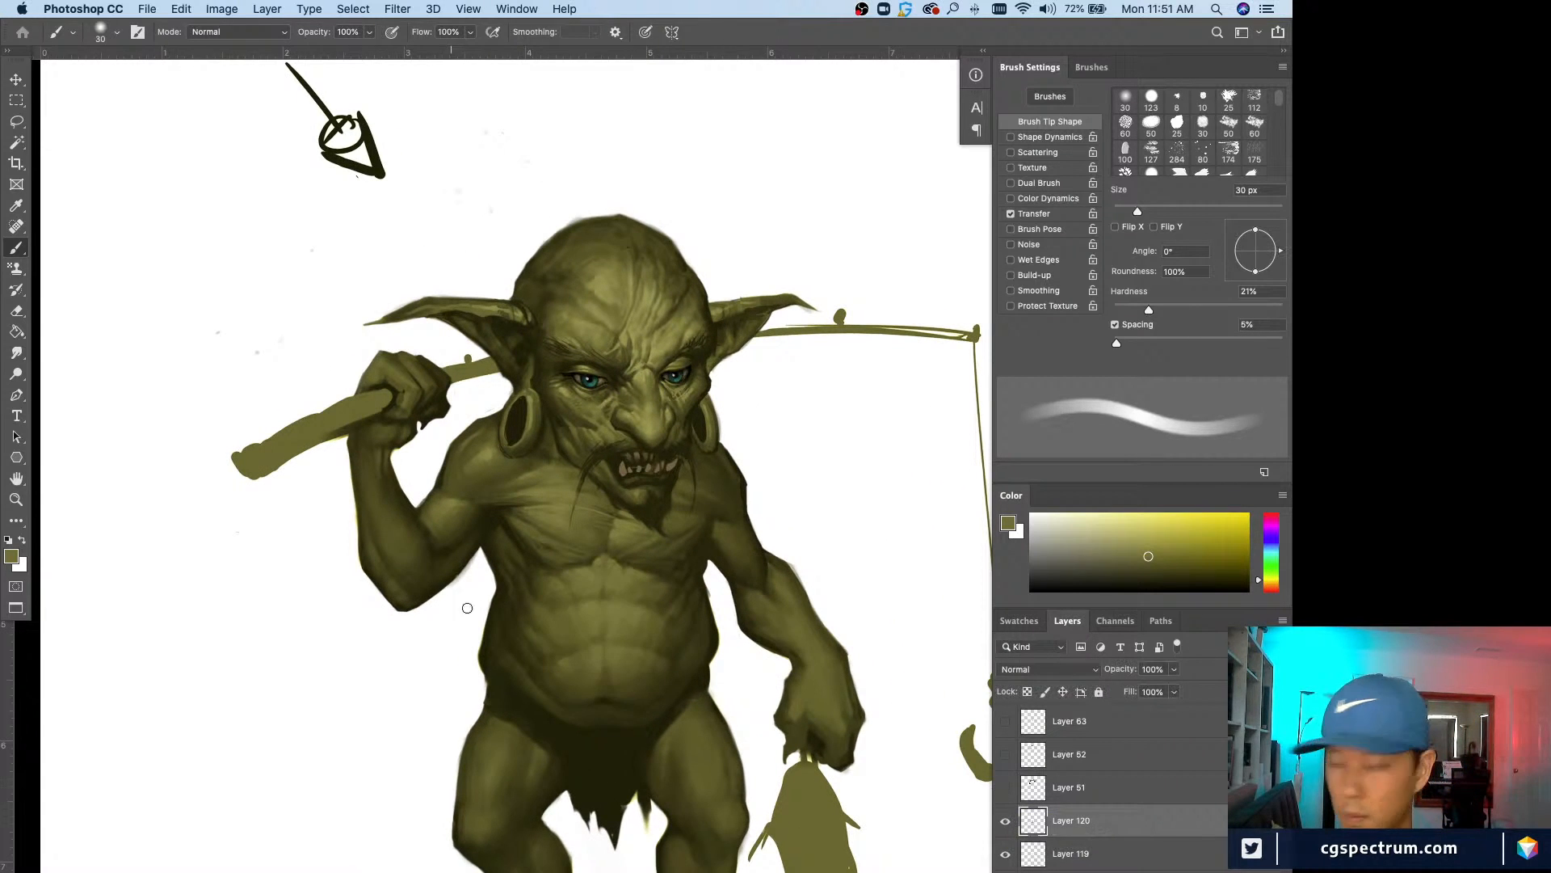
Step: Soften the abdominal shading on Layer 120 with the eraser reduced to 35 to 40 px
key("e")
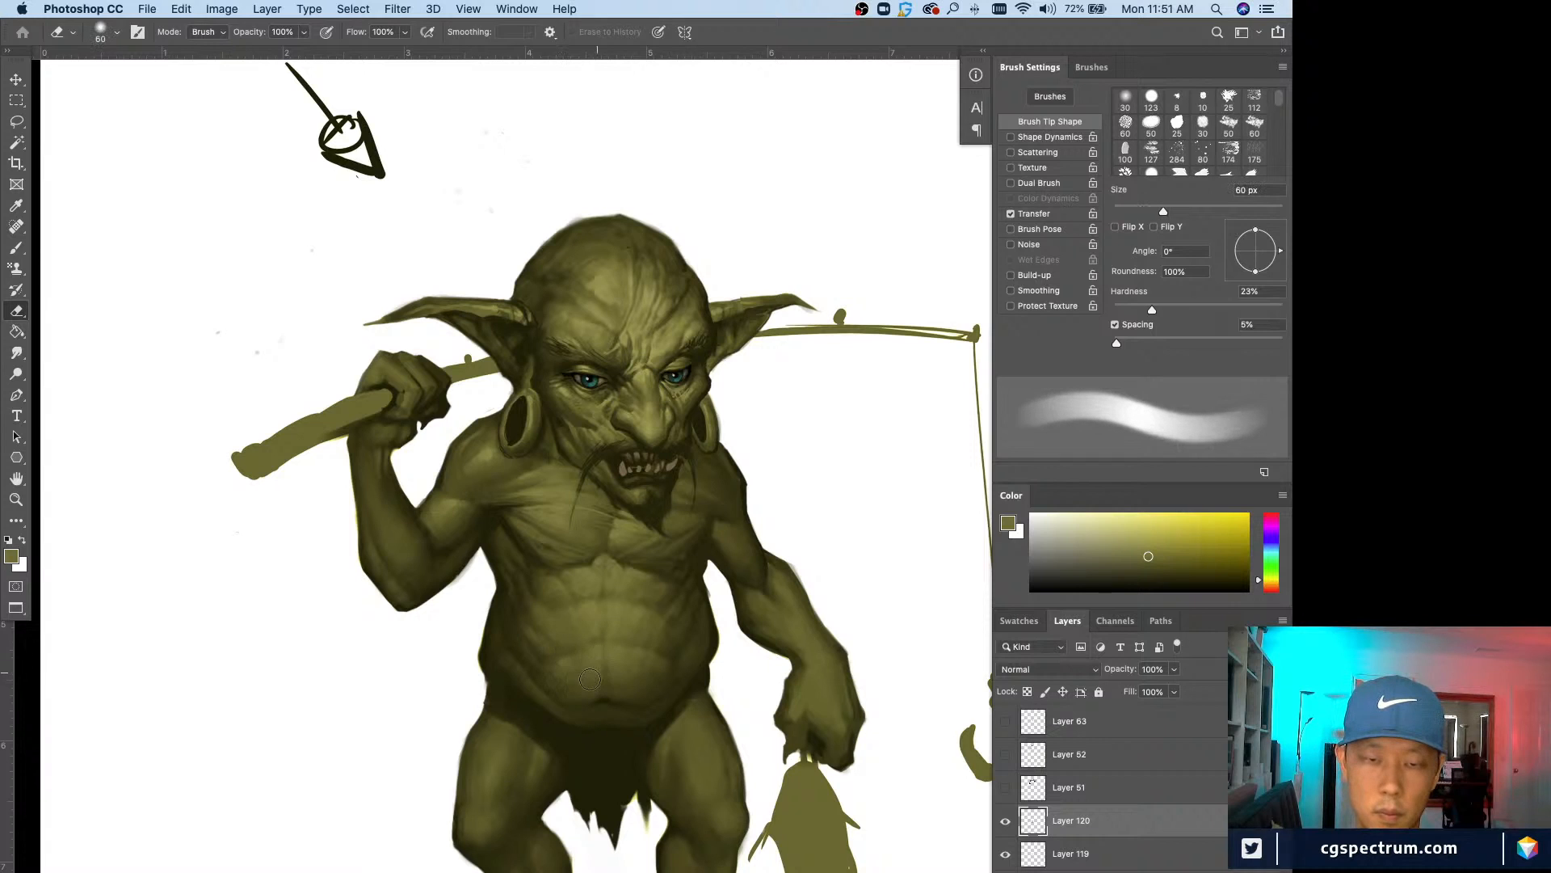
key("bracketleft")
key("bracketleft")
key("bracketleft")
key("bracketleft")
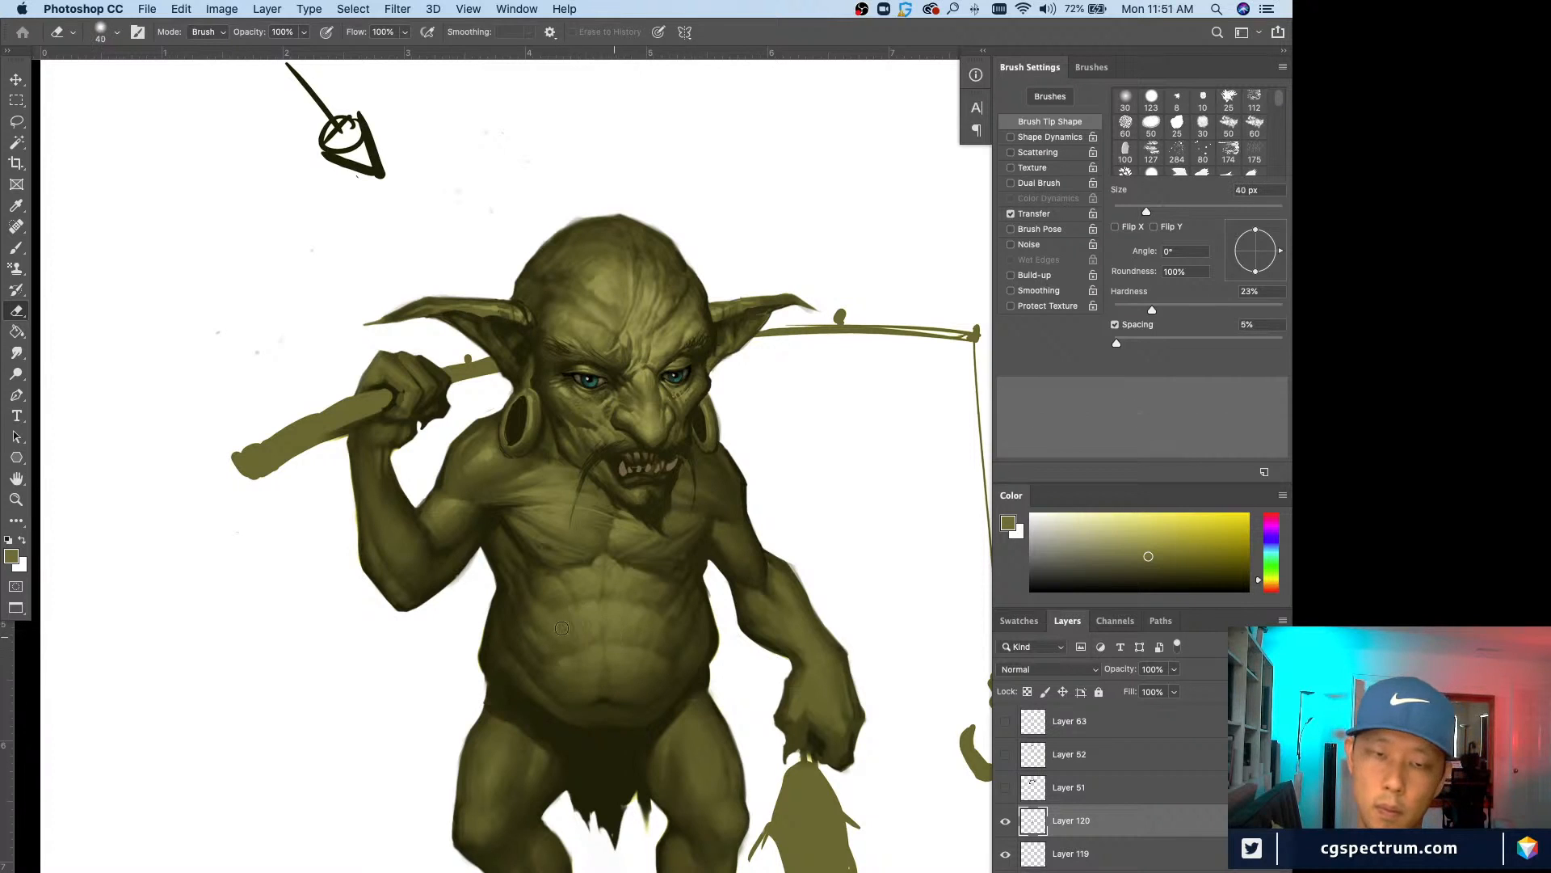
key("super+minus")
key("super+minus")
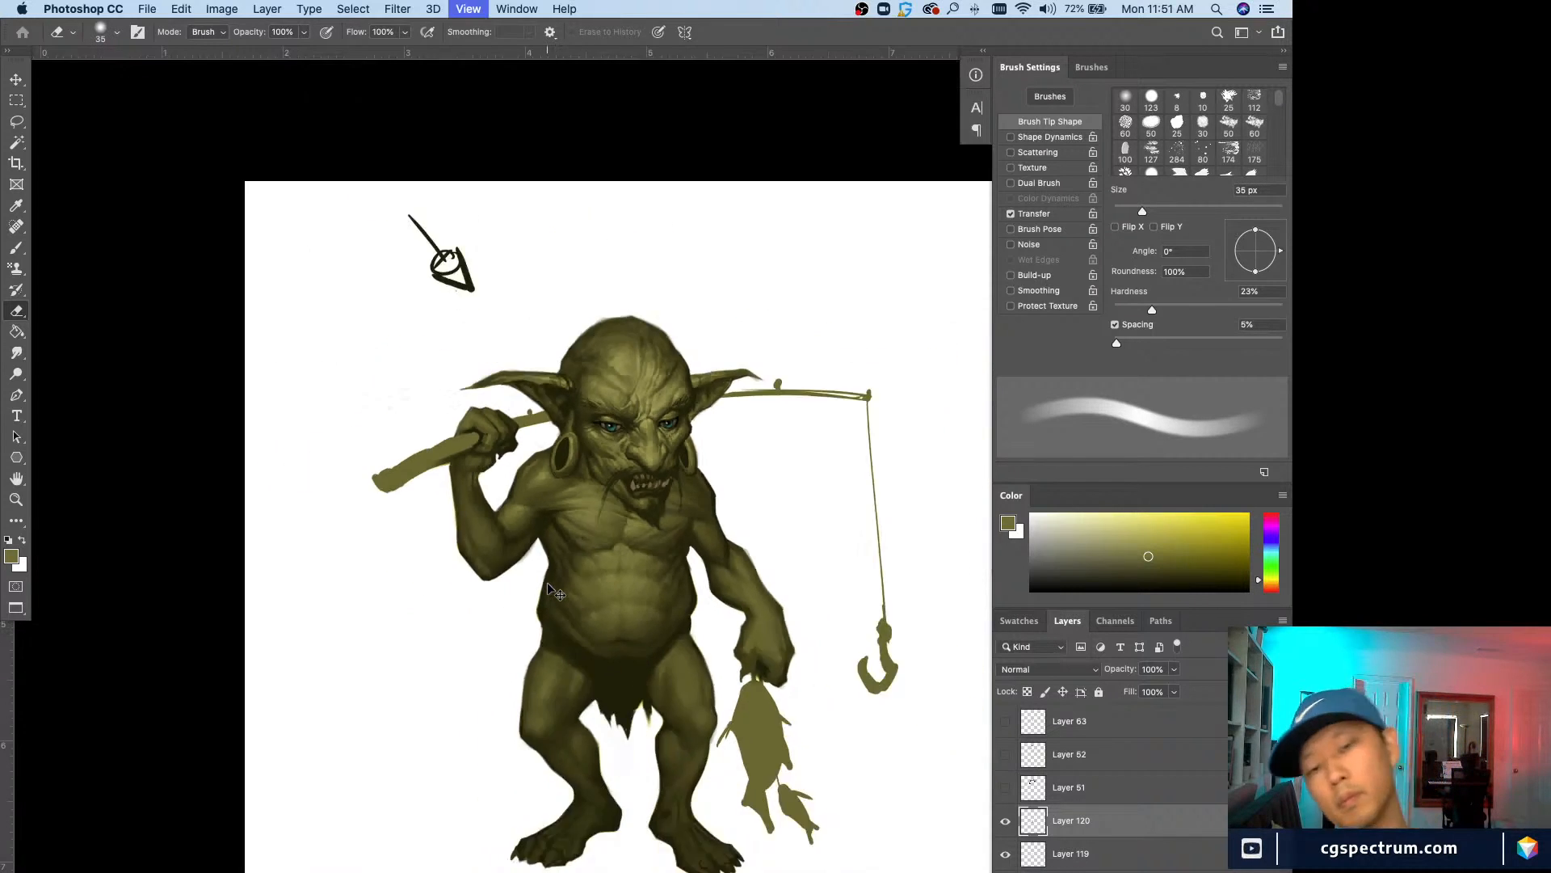
key("super+plus")
key("super+plus")
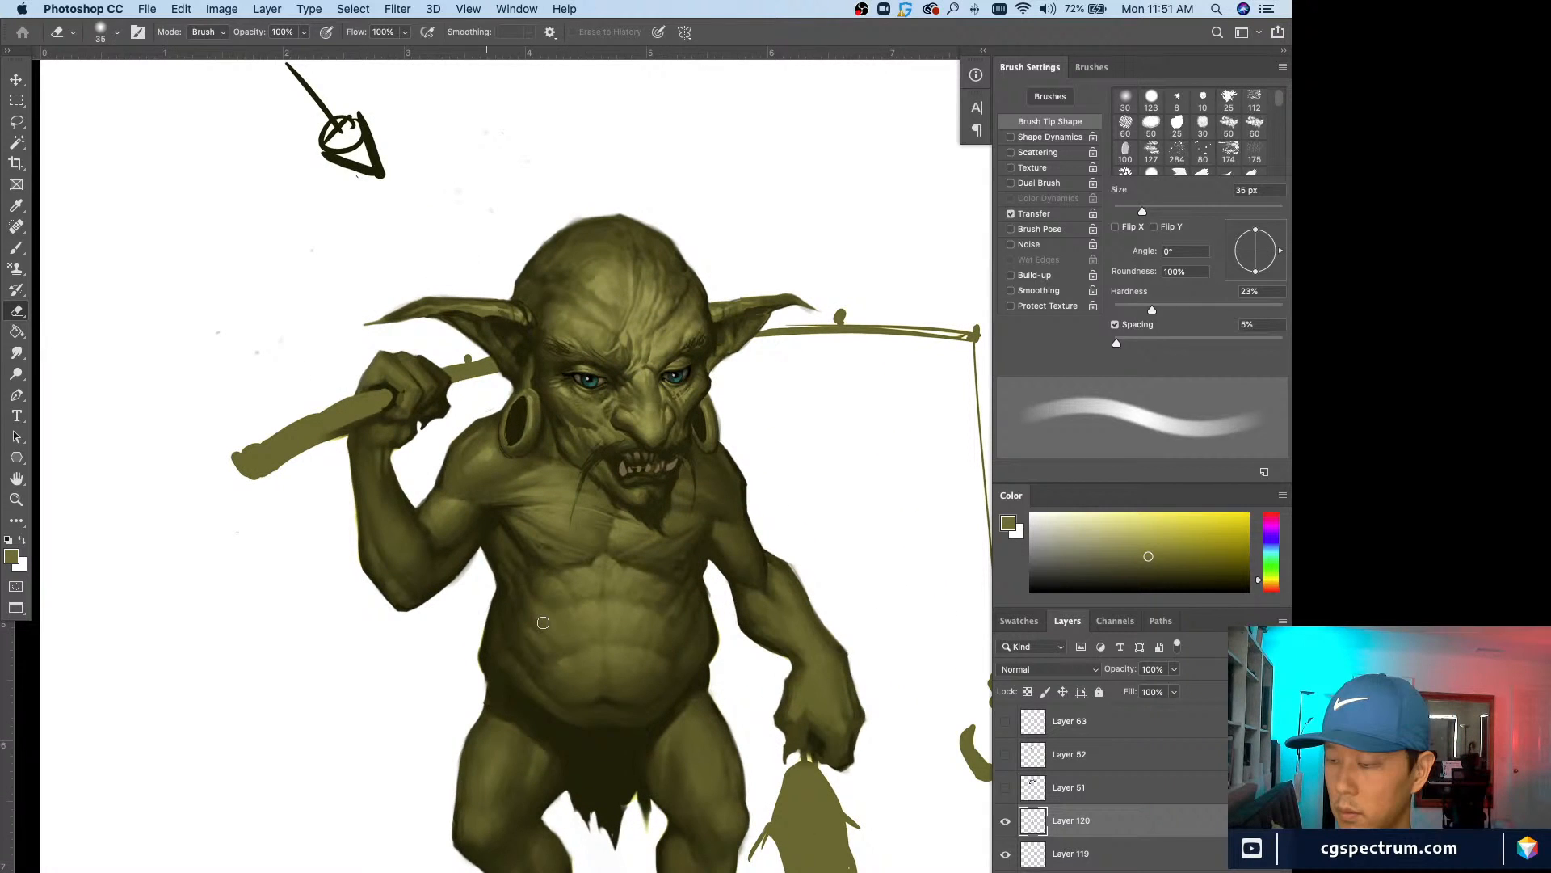
Step: Add a new layer and brush olive sampled from the chest over the chest muscles, using 45 to 60 px sizes
key("b")
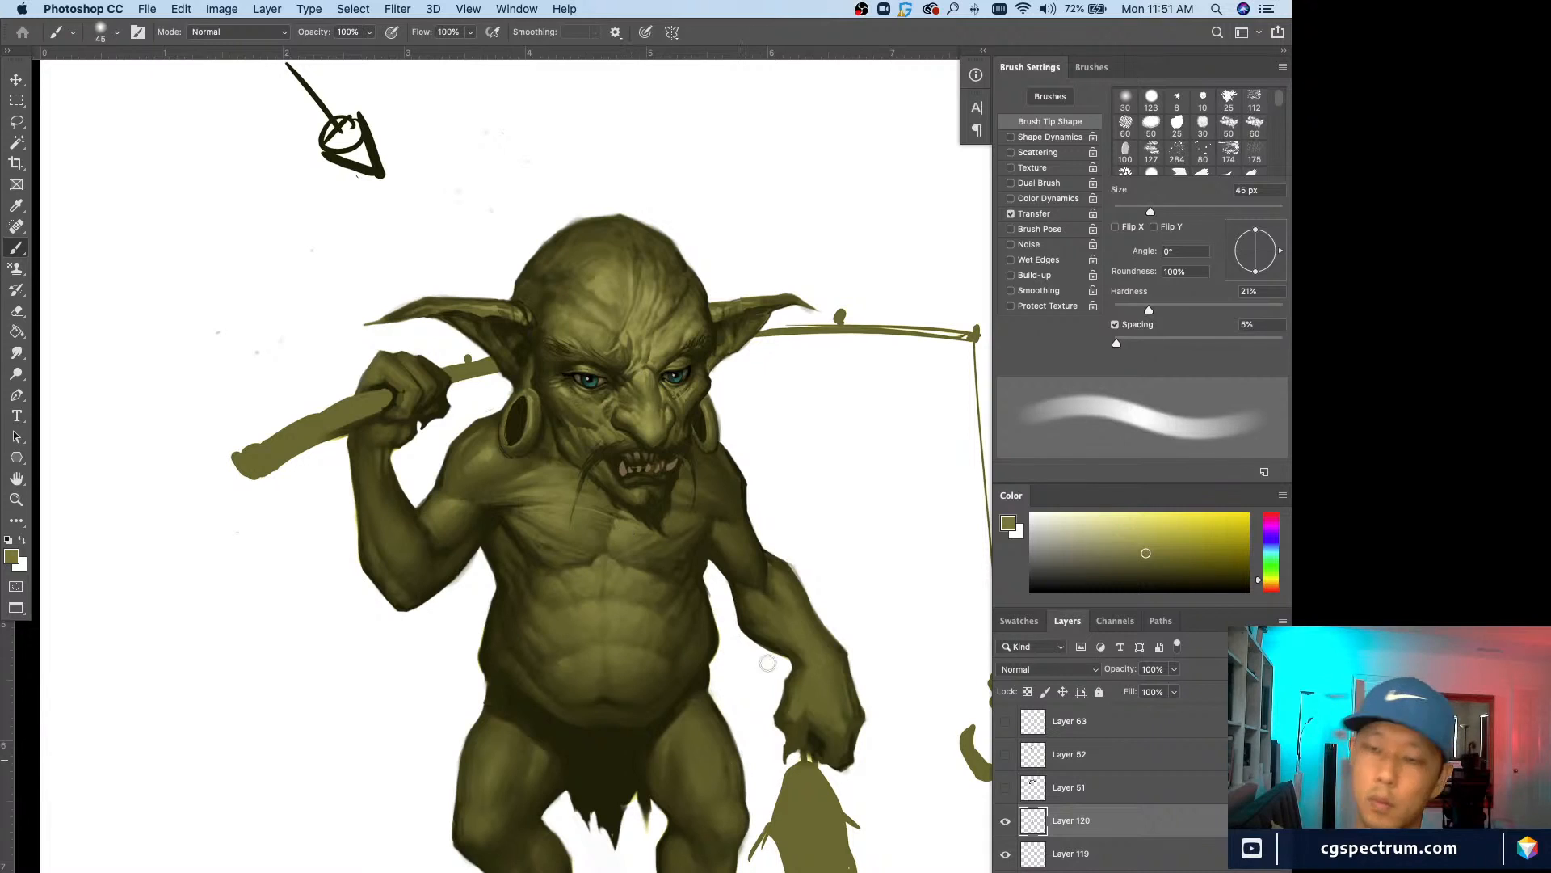
key("super+alt+shift+n")
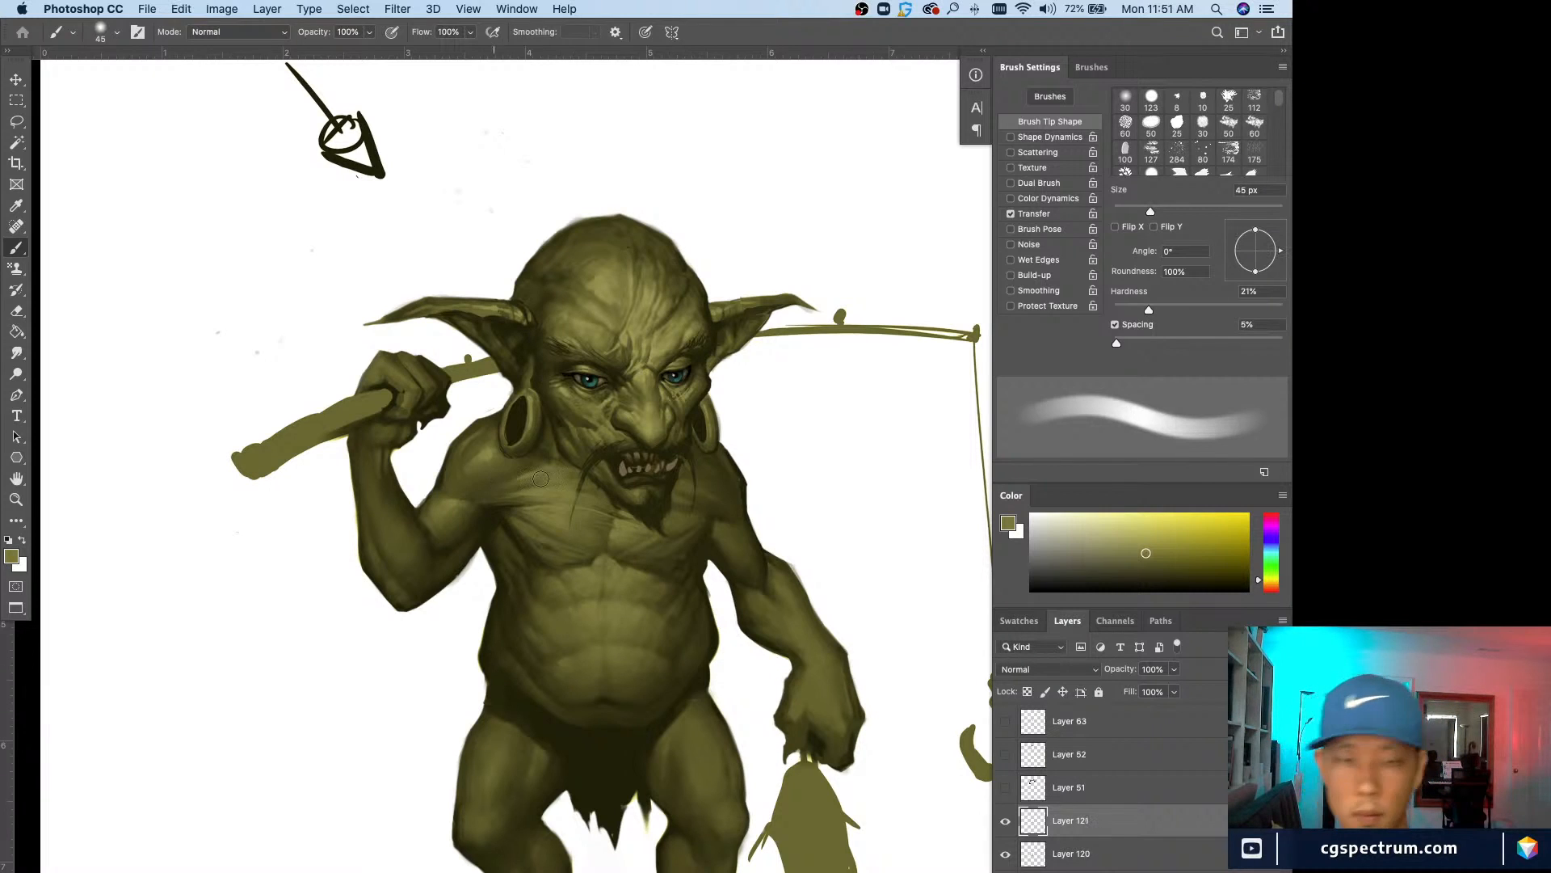
left_click(627, 523, "alt")
key("bracketright")
key("bracketright")
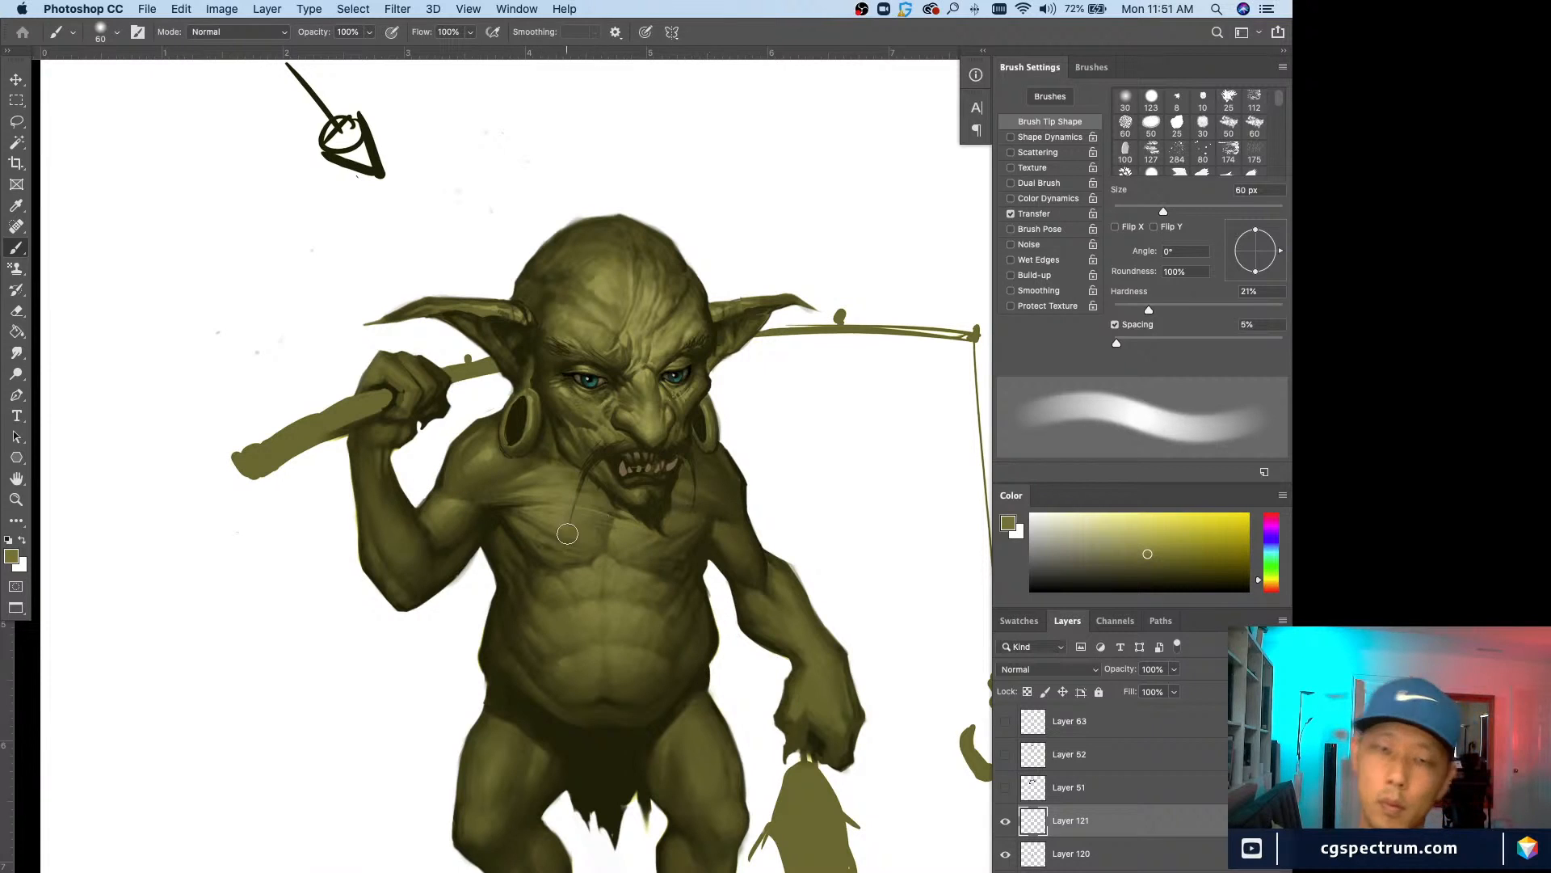
Step: Refine the chest just below the beard with sampled light olive and a 20 px brush
key("super+equal")
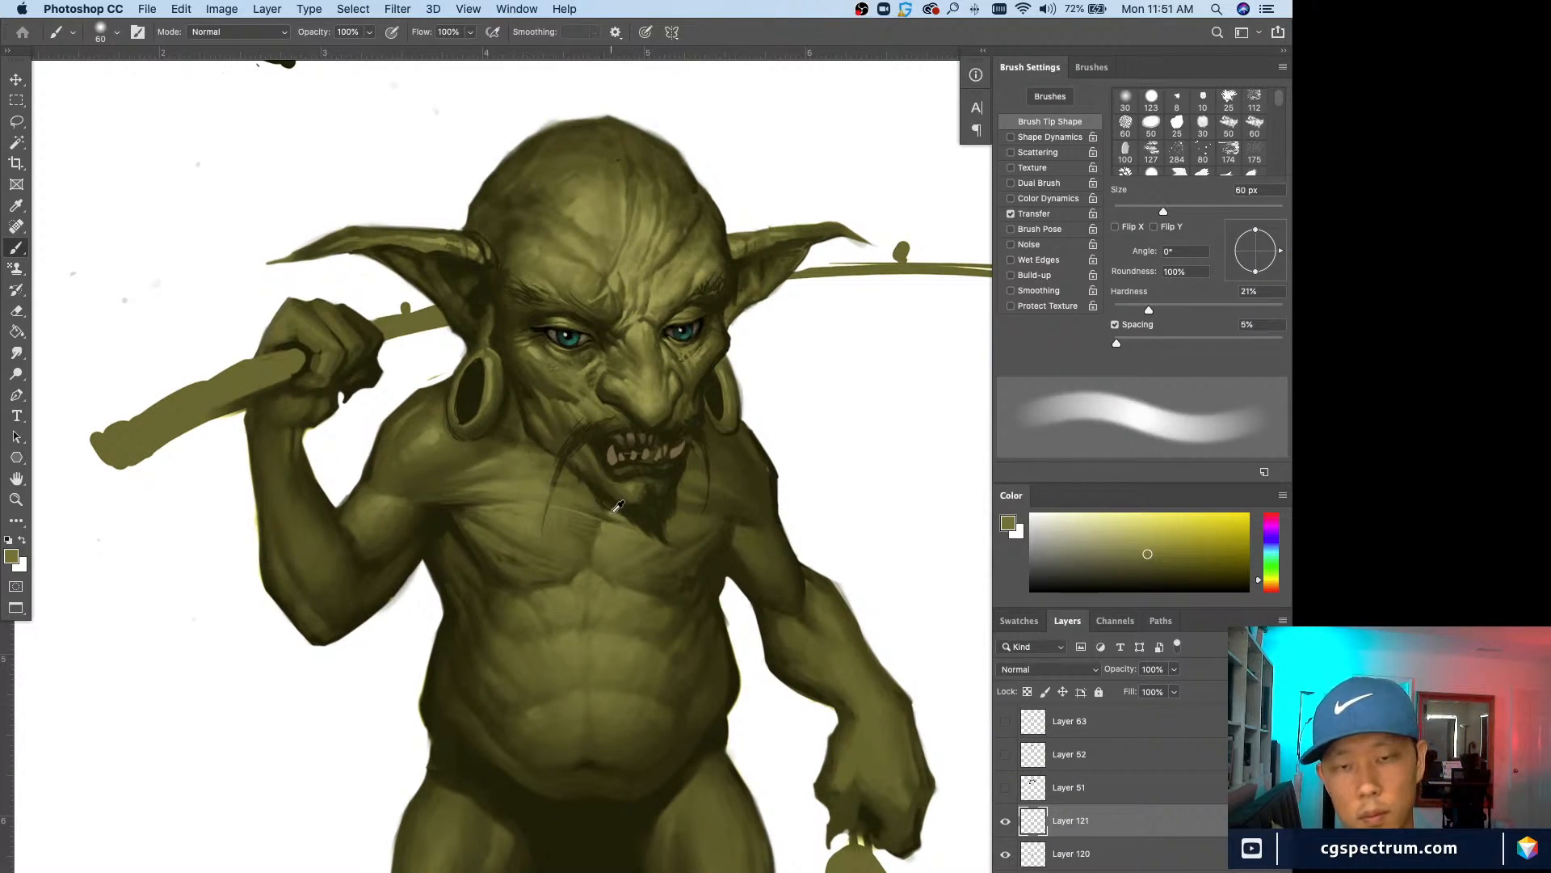
left_click(610, 517, "alt")
key("bracketleft")
key("bracketleft")
key("bracketleft")
key("bracketleft")
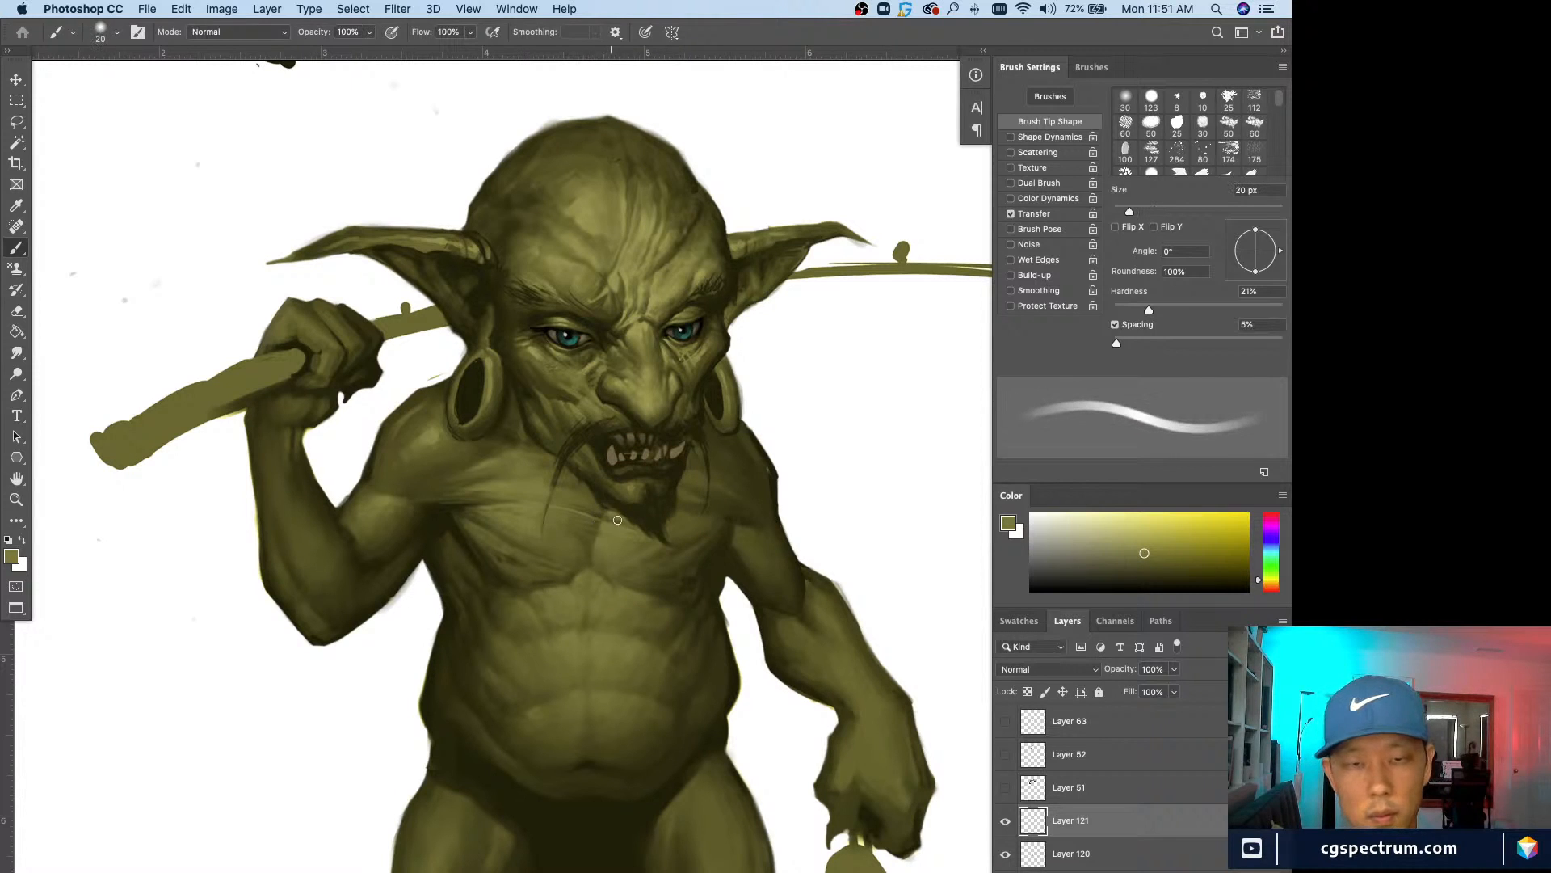
Step: Examine the whole goblin figure at reduced sizes to judge the torso's shading
key("super+minus")
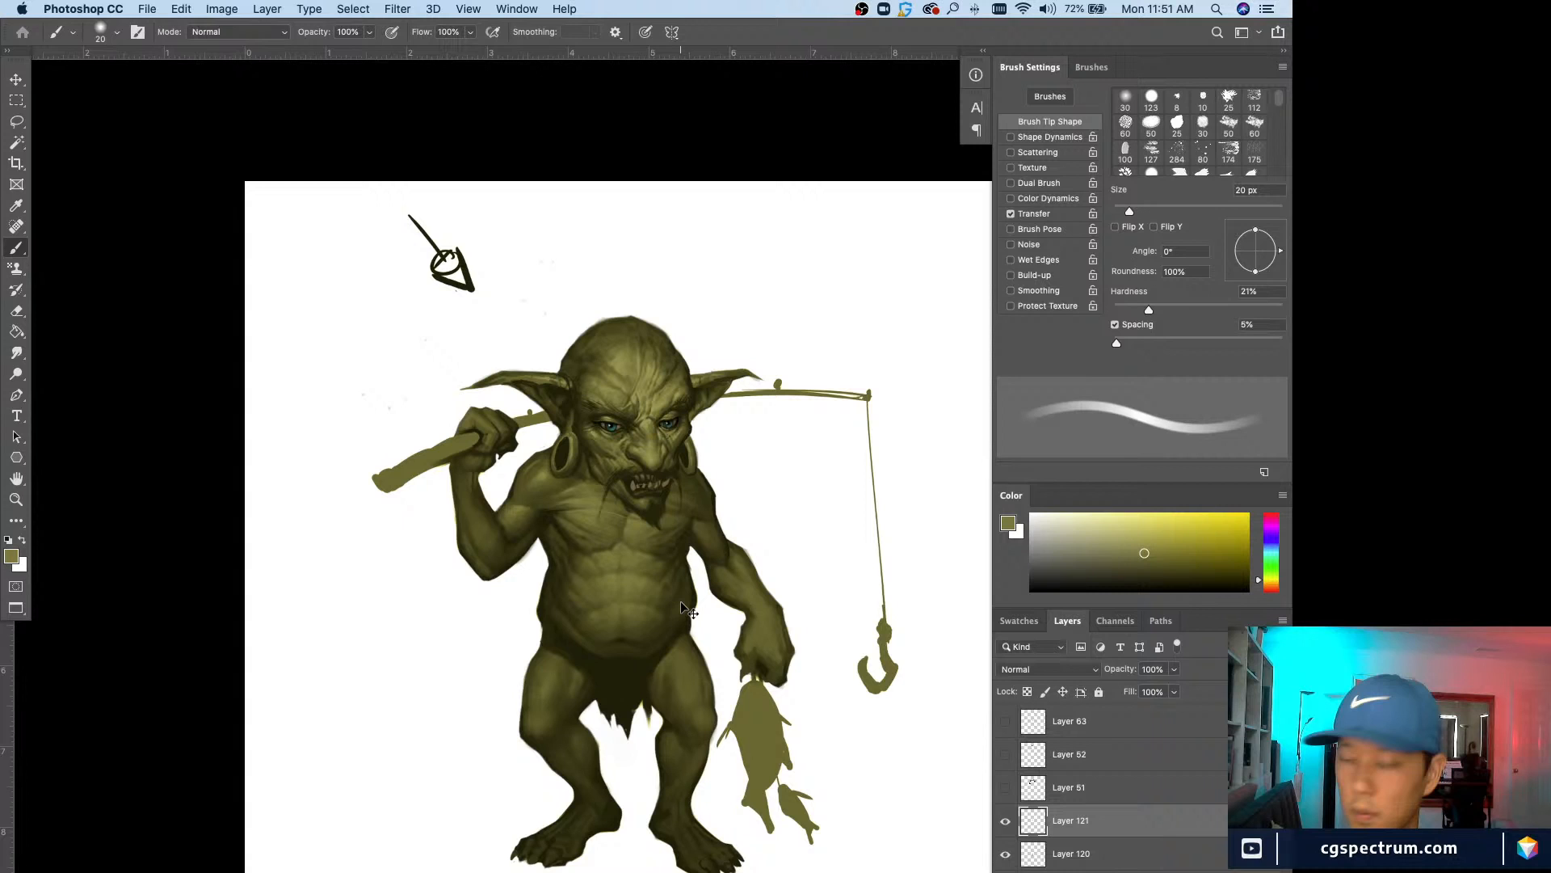
key("super+minus")
key("super+plus")
key("super+plus")
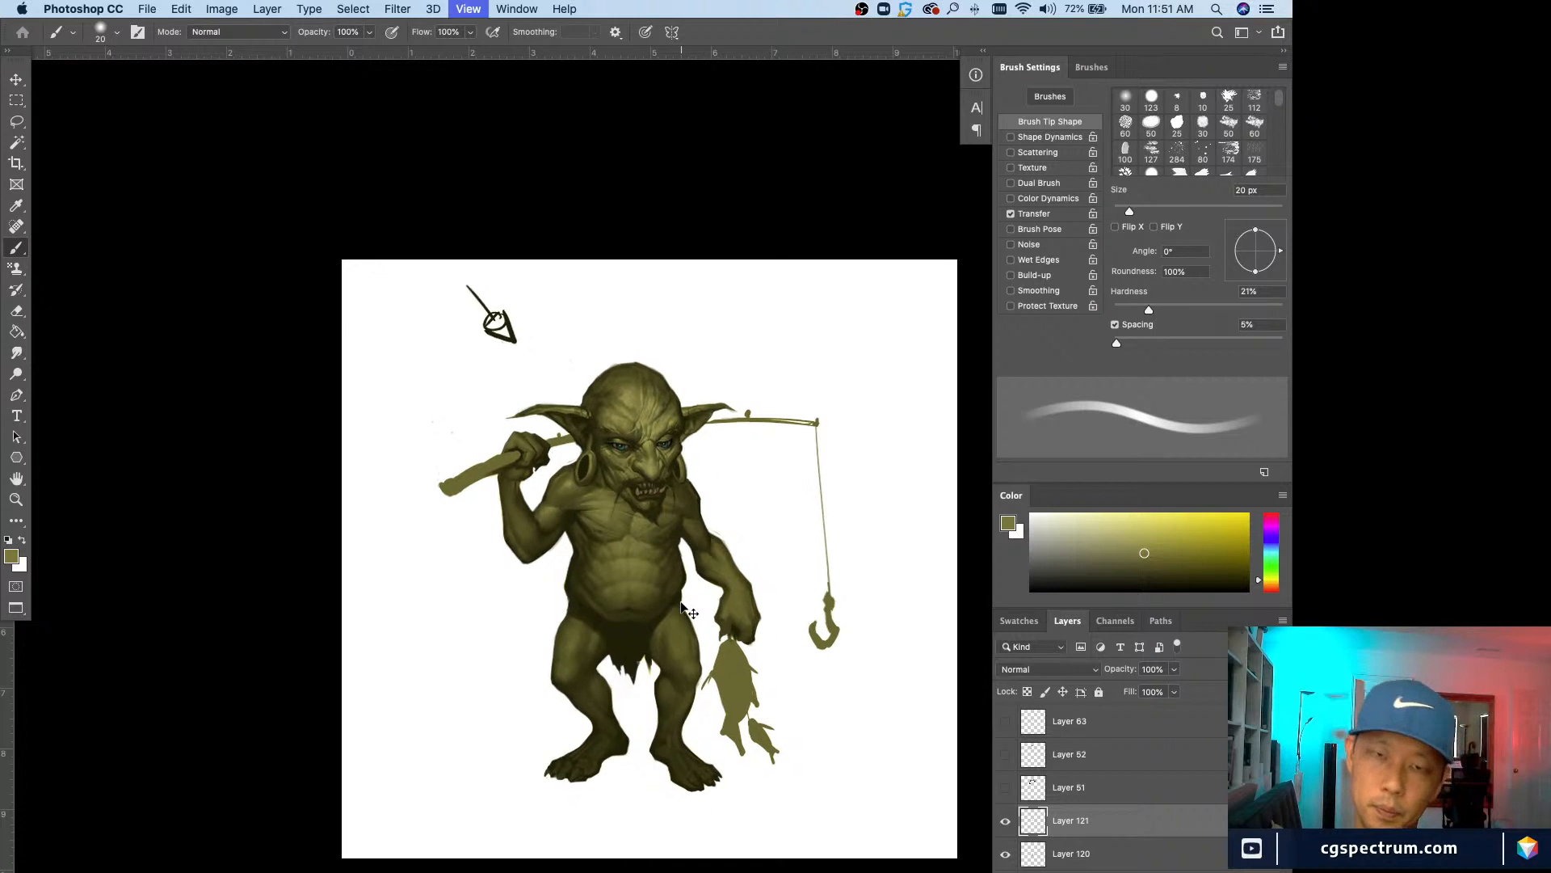
key("super+minus")
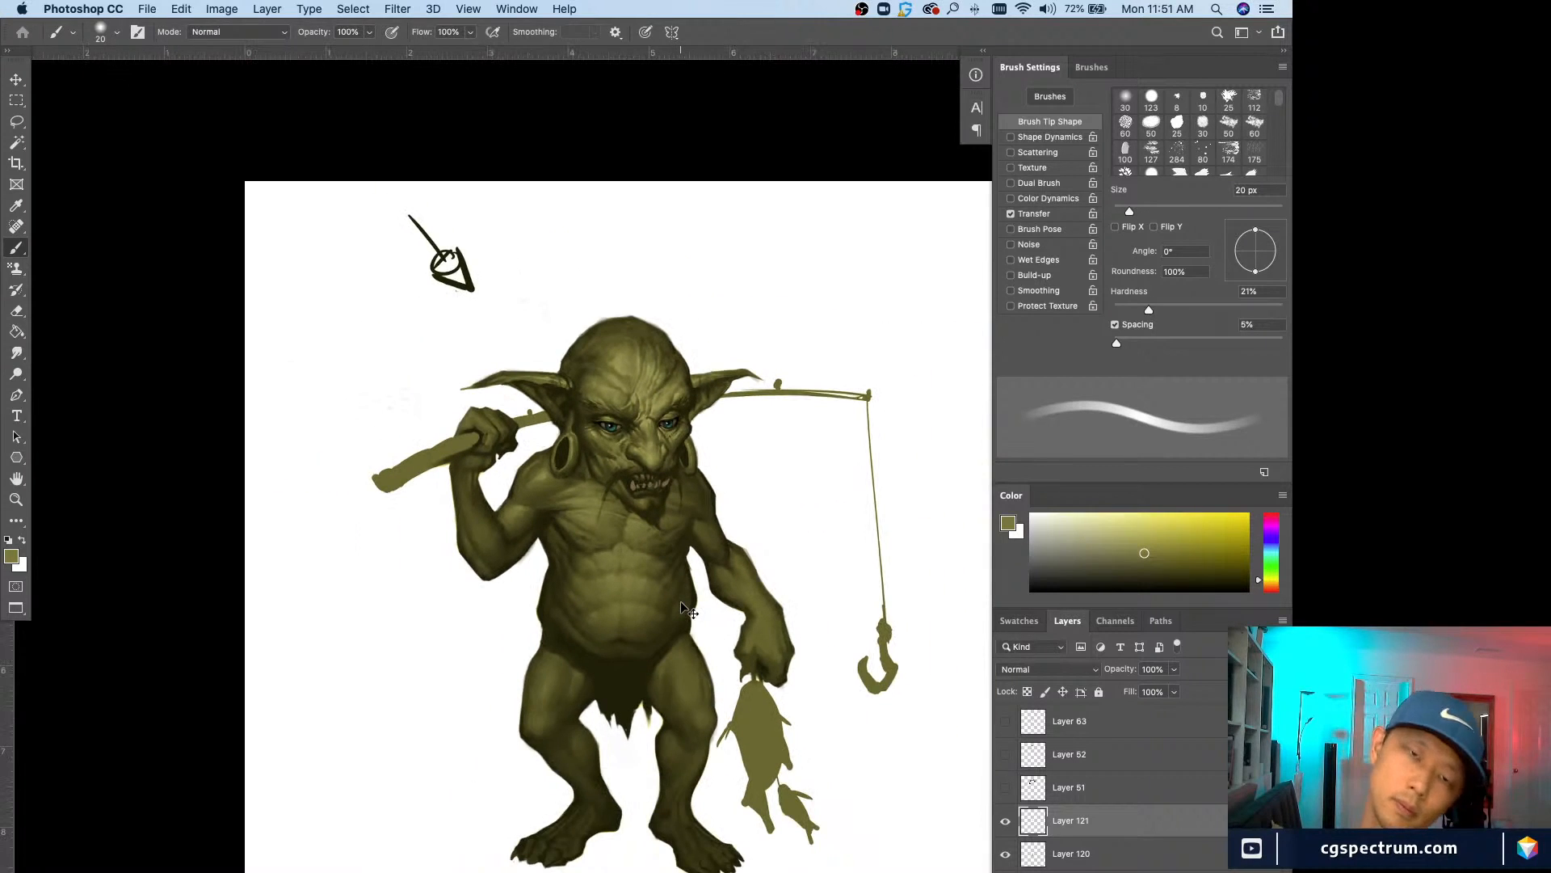
key("super+plus")
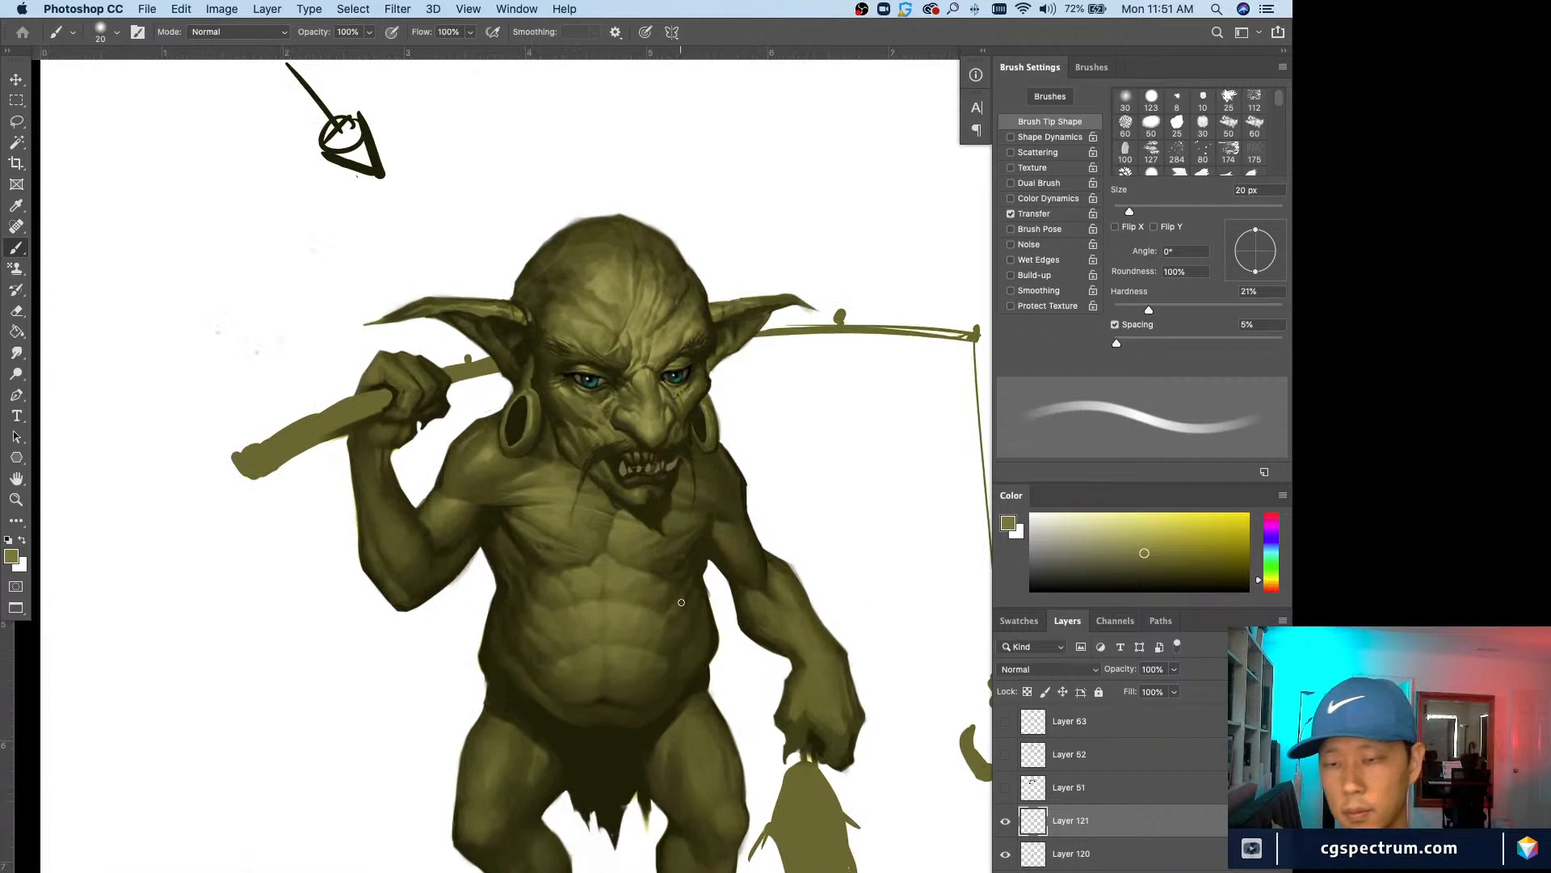
key("super+minus")
key("super+minus")
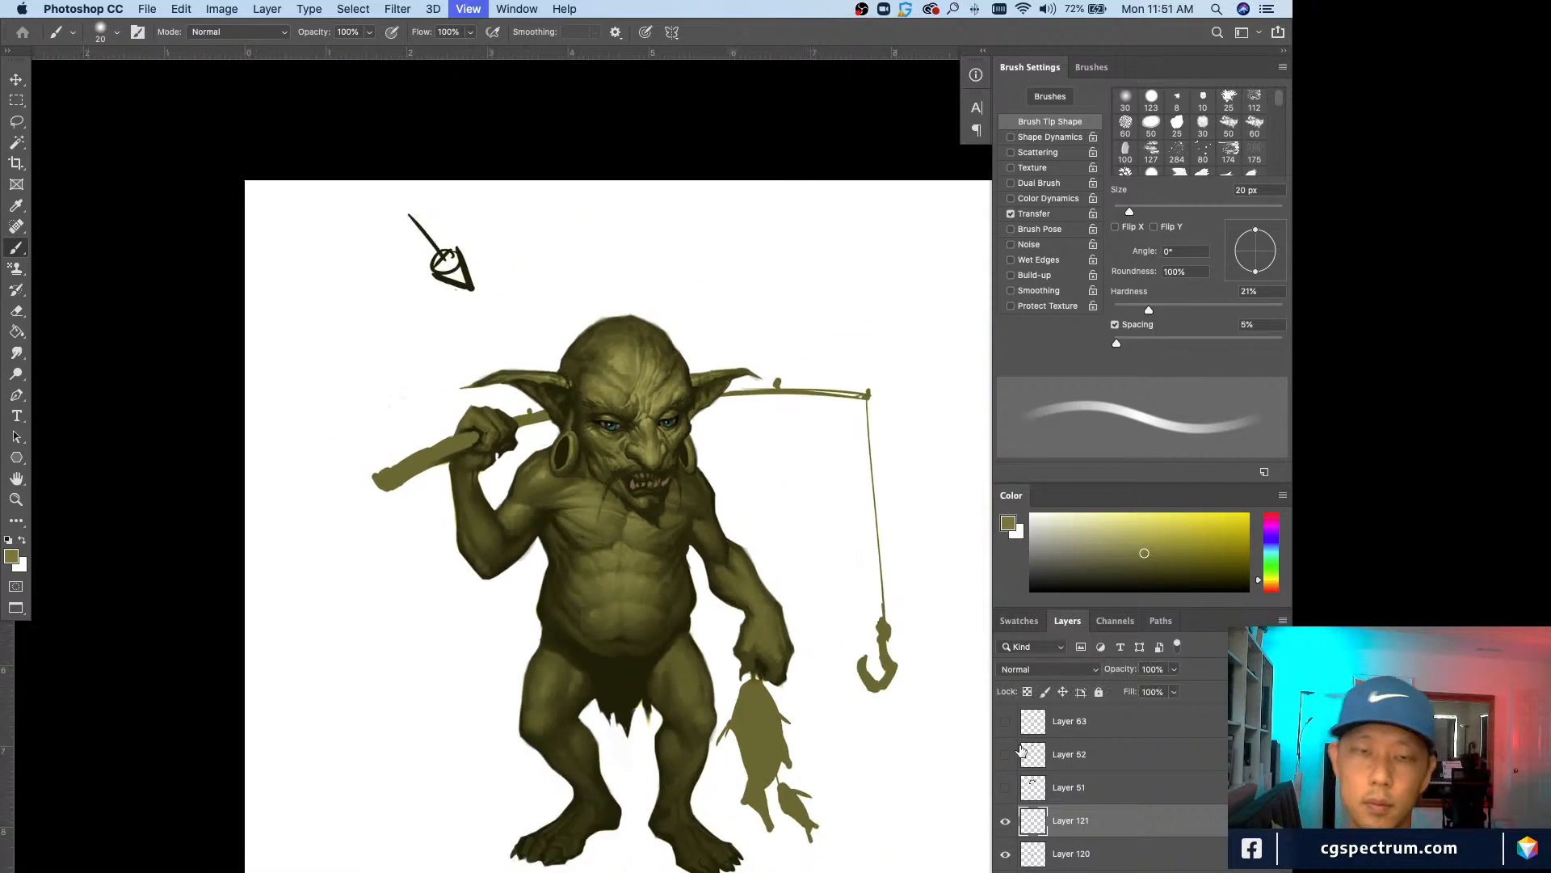
key("super+plus")
Step: Dismiss the hidden-layer warning and compare the figure with and without the chest strokes on Layer 121
left_click_drag(1022, 752, 858, 810)
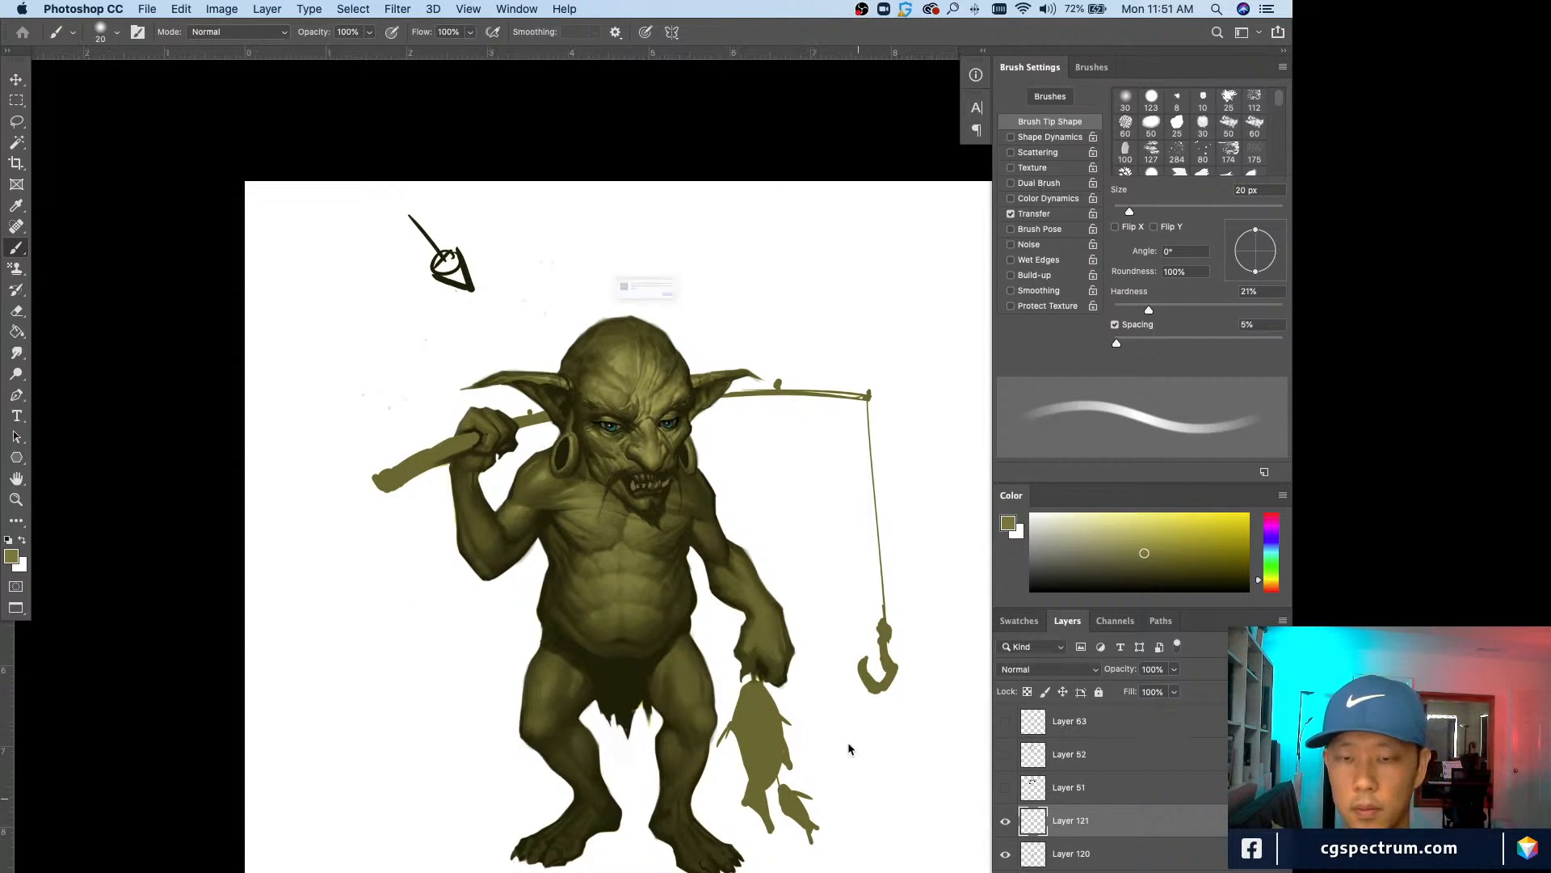
left_click(767, 325)
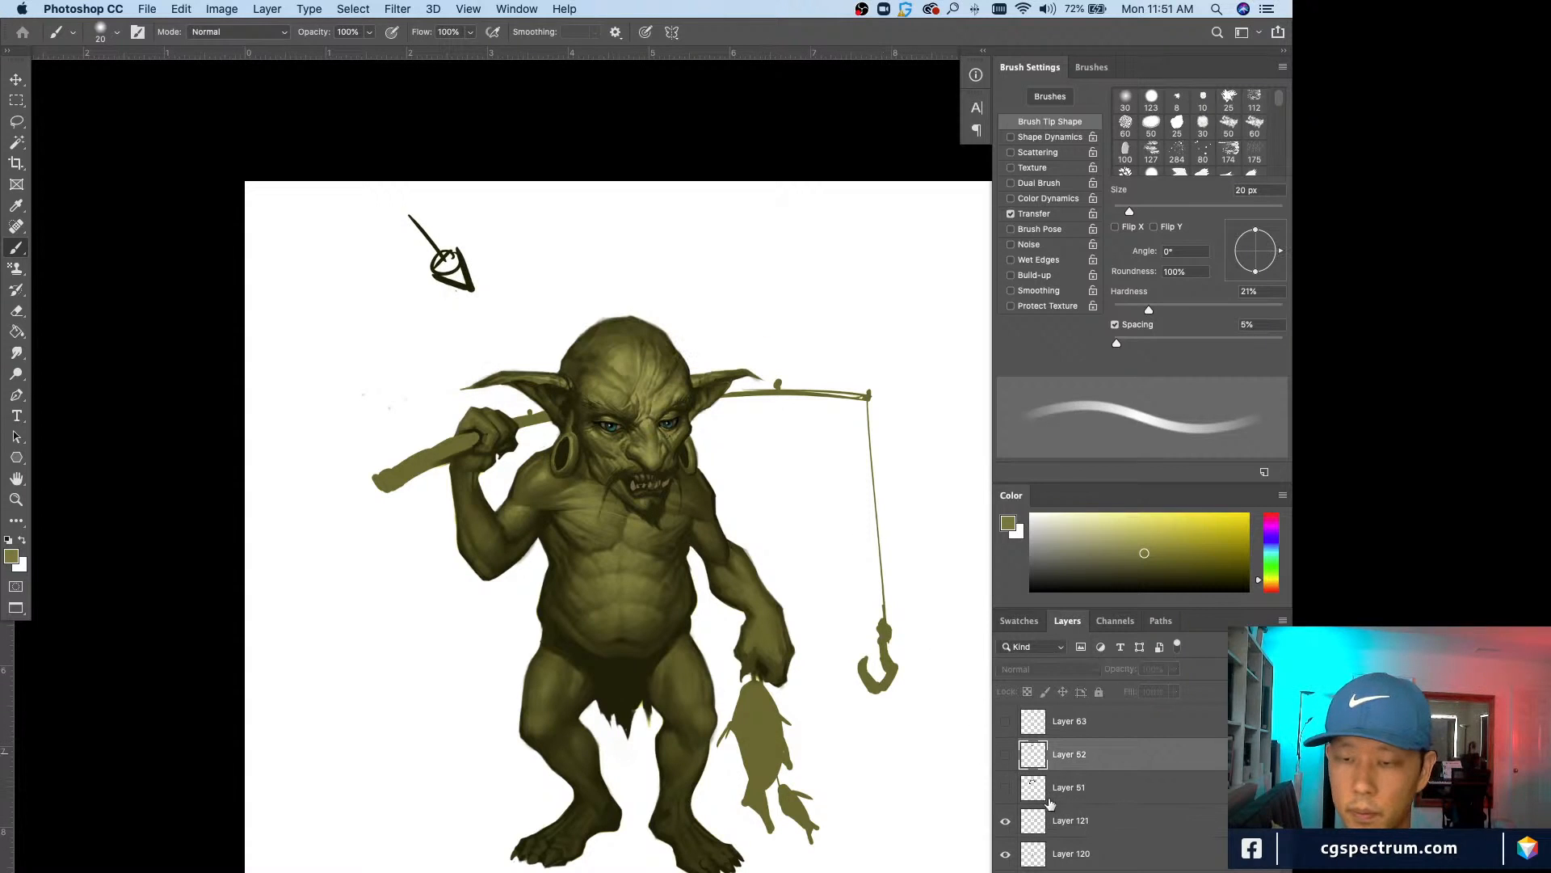
left_click(1007, 821)
left_click(1007, 821)
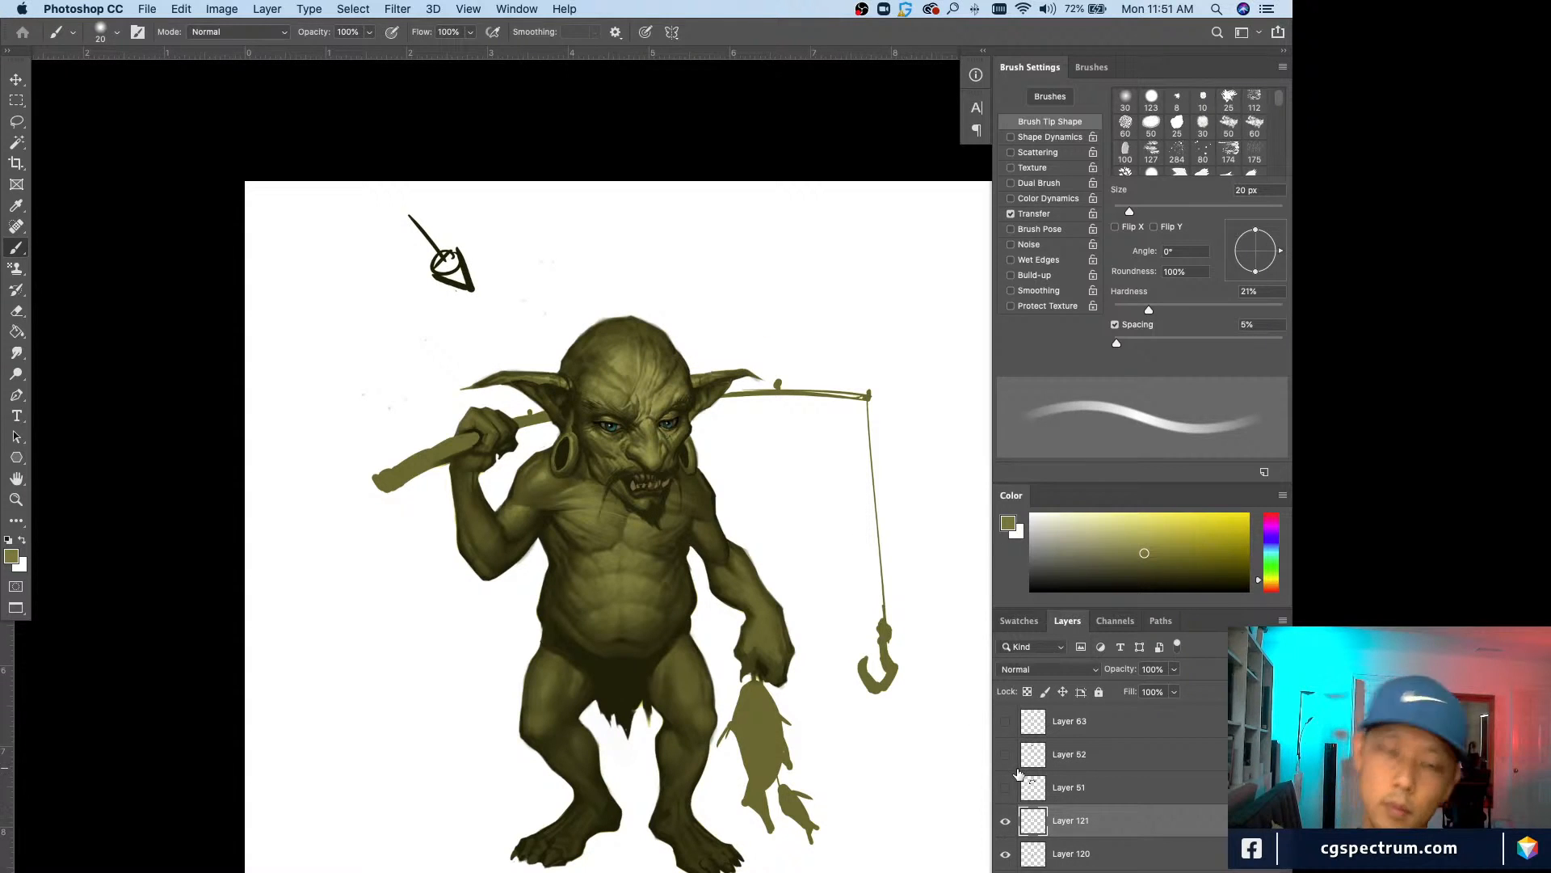
key("super+minus")
key("super+plus")
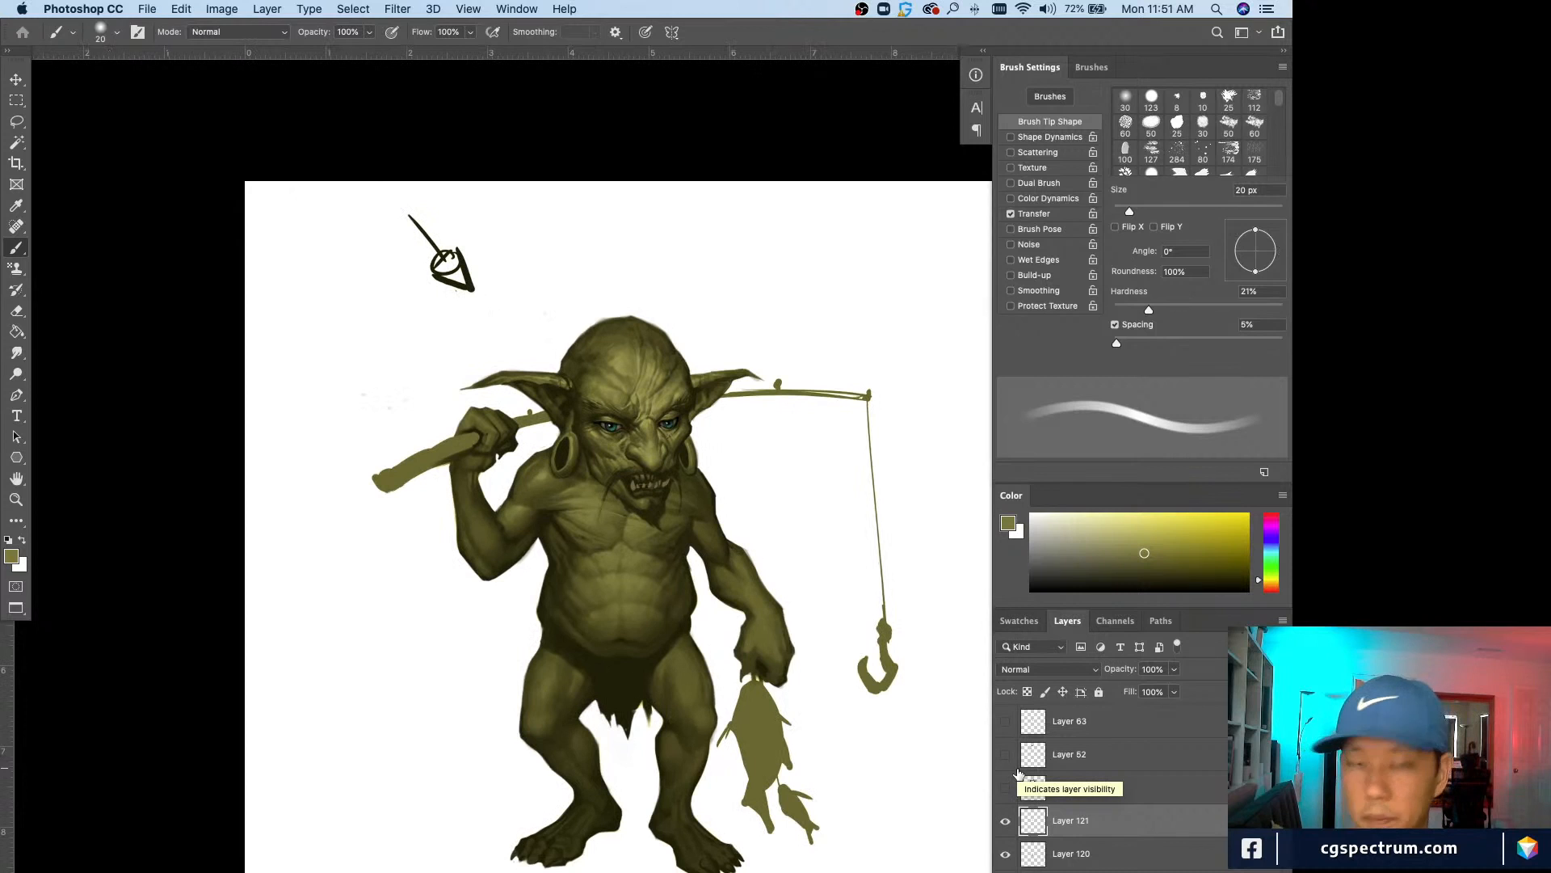
Step: Add another new layer above Layer 121 and inspect the goblin's head and chest up close
key("super+plus")
key("super+plus")
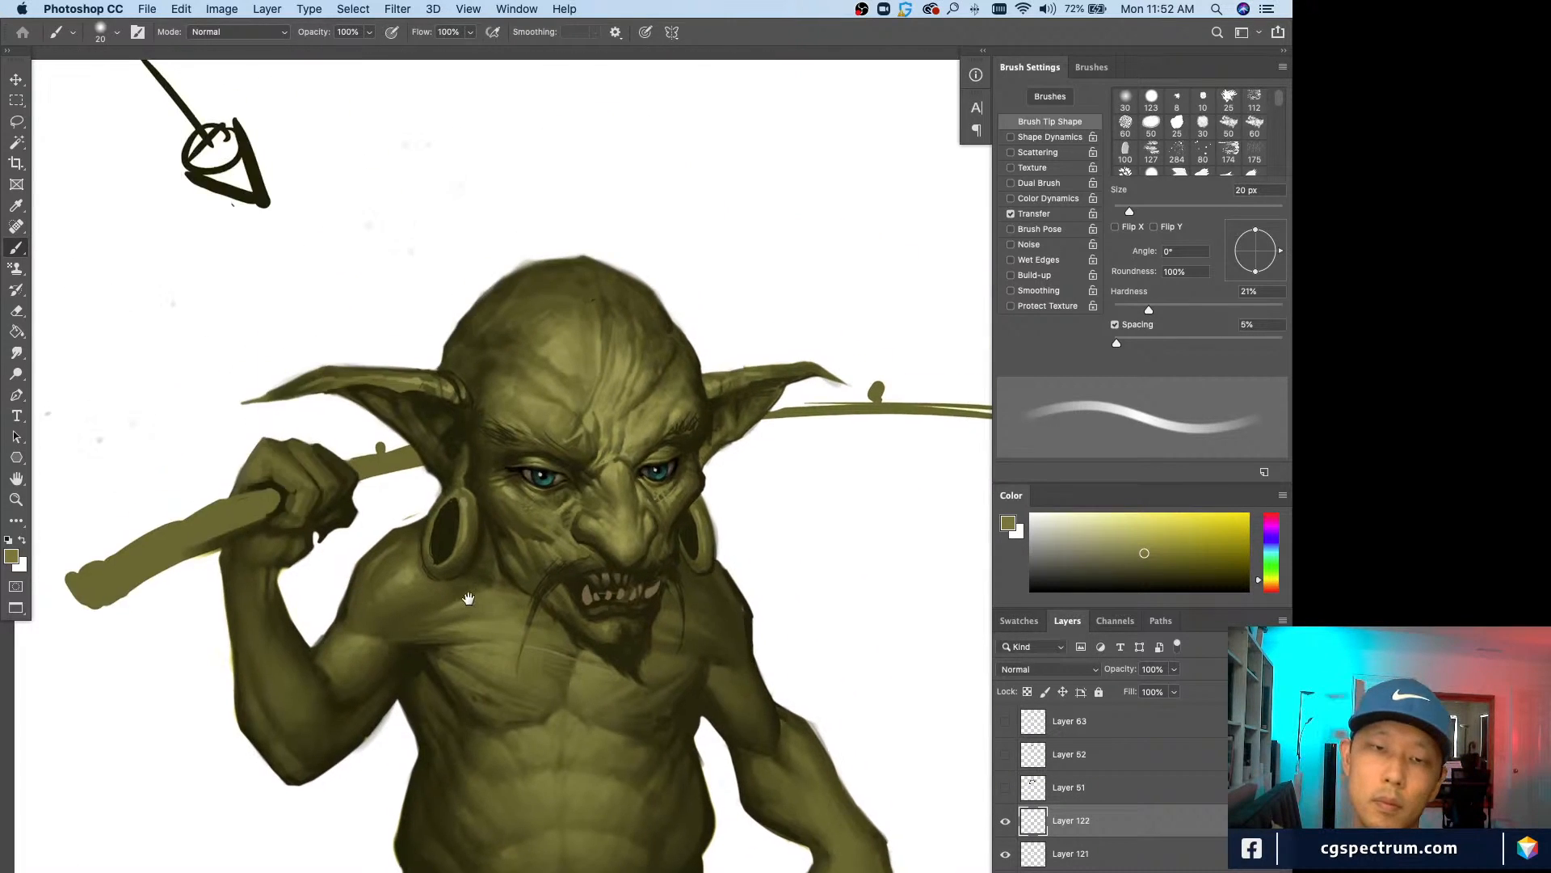
key("super+plus")
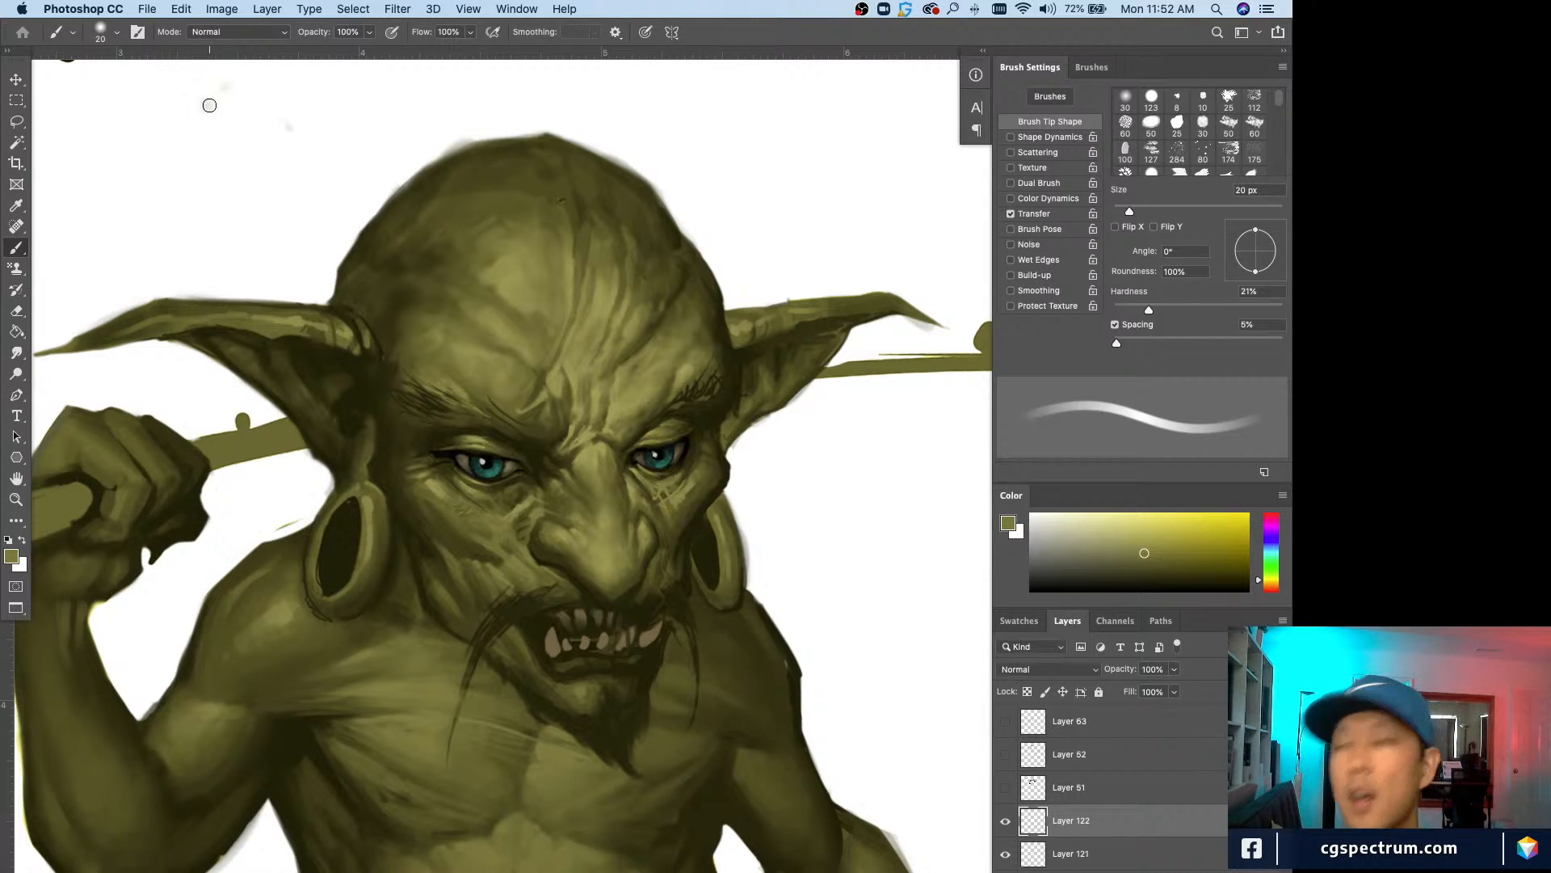
key("super+minus")
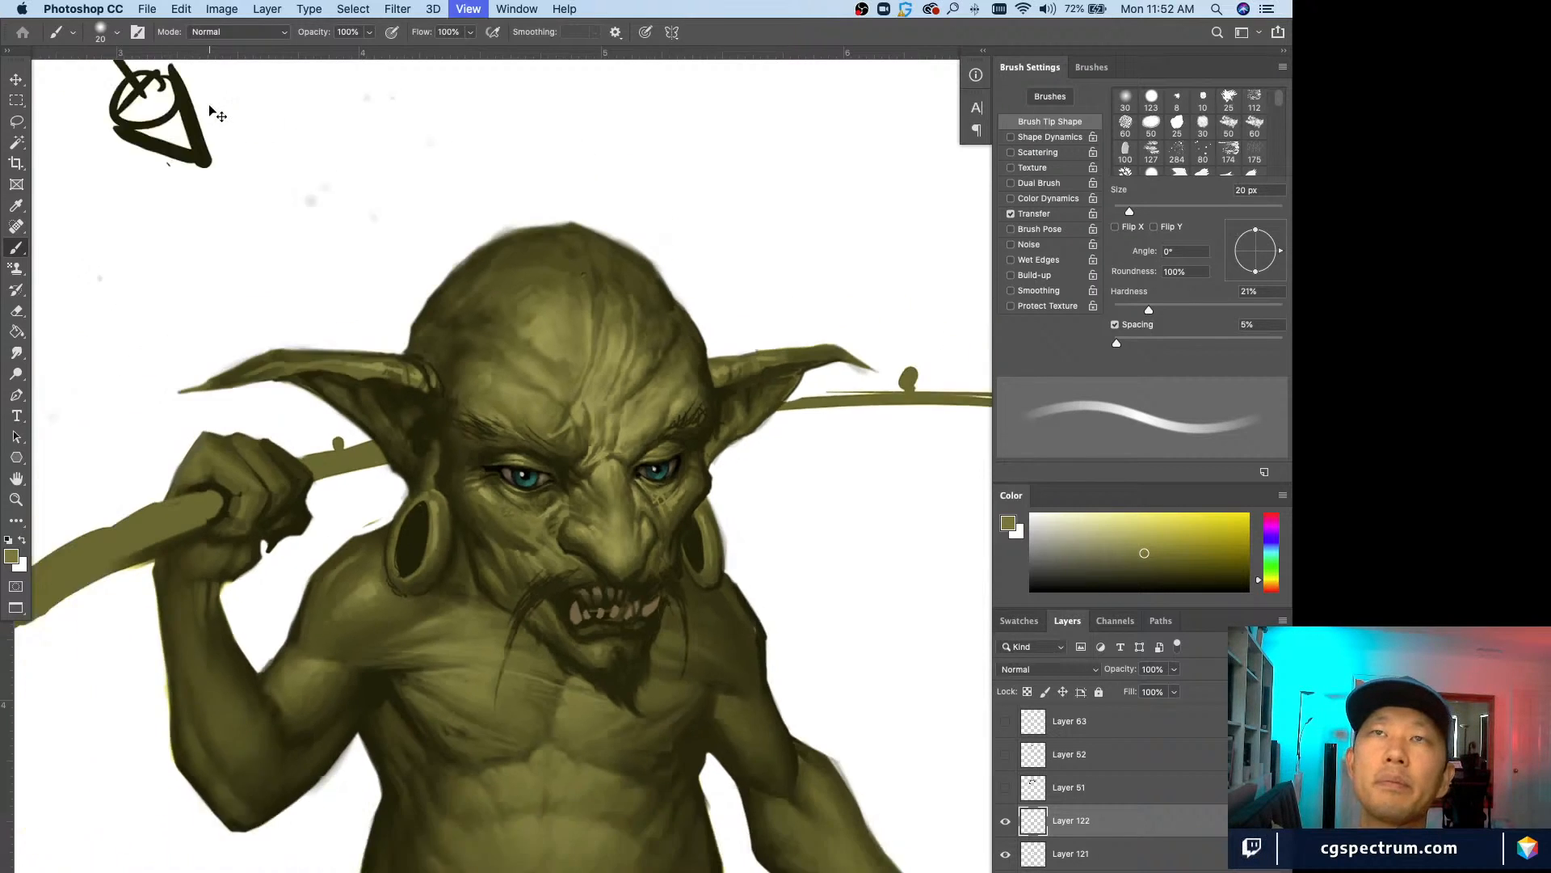
key("super+equal")
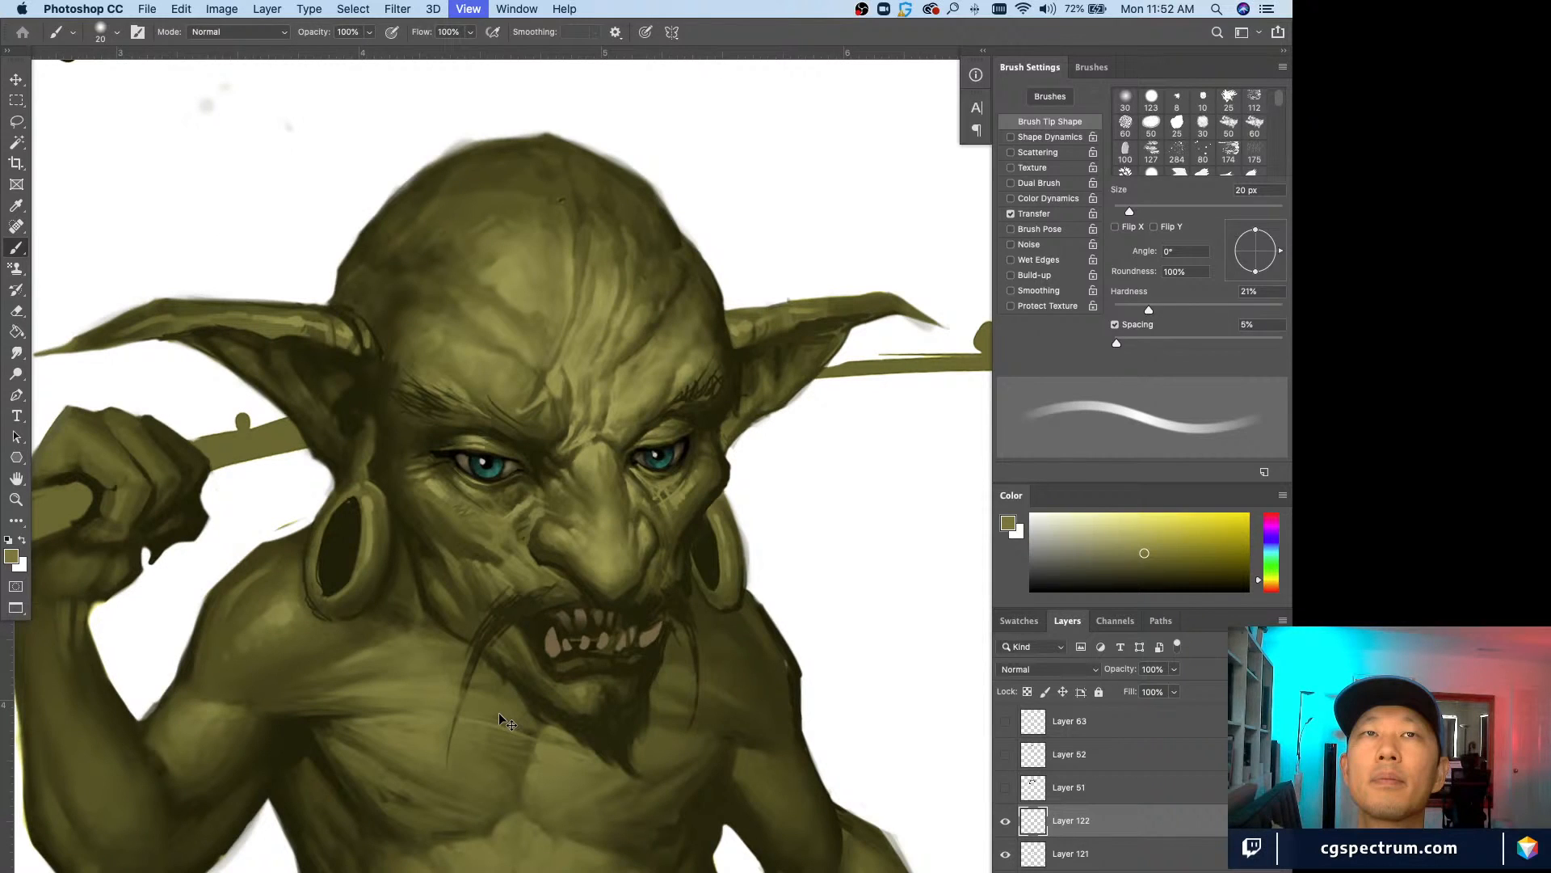
scroll(500, 714, "down", 3)
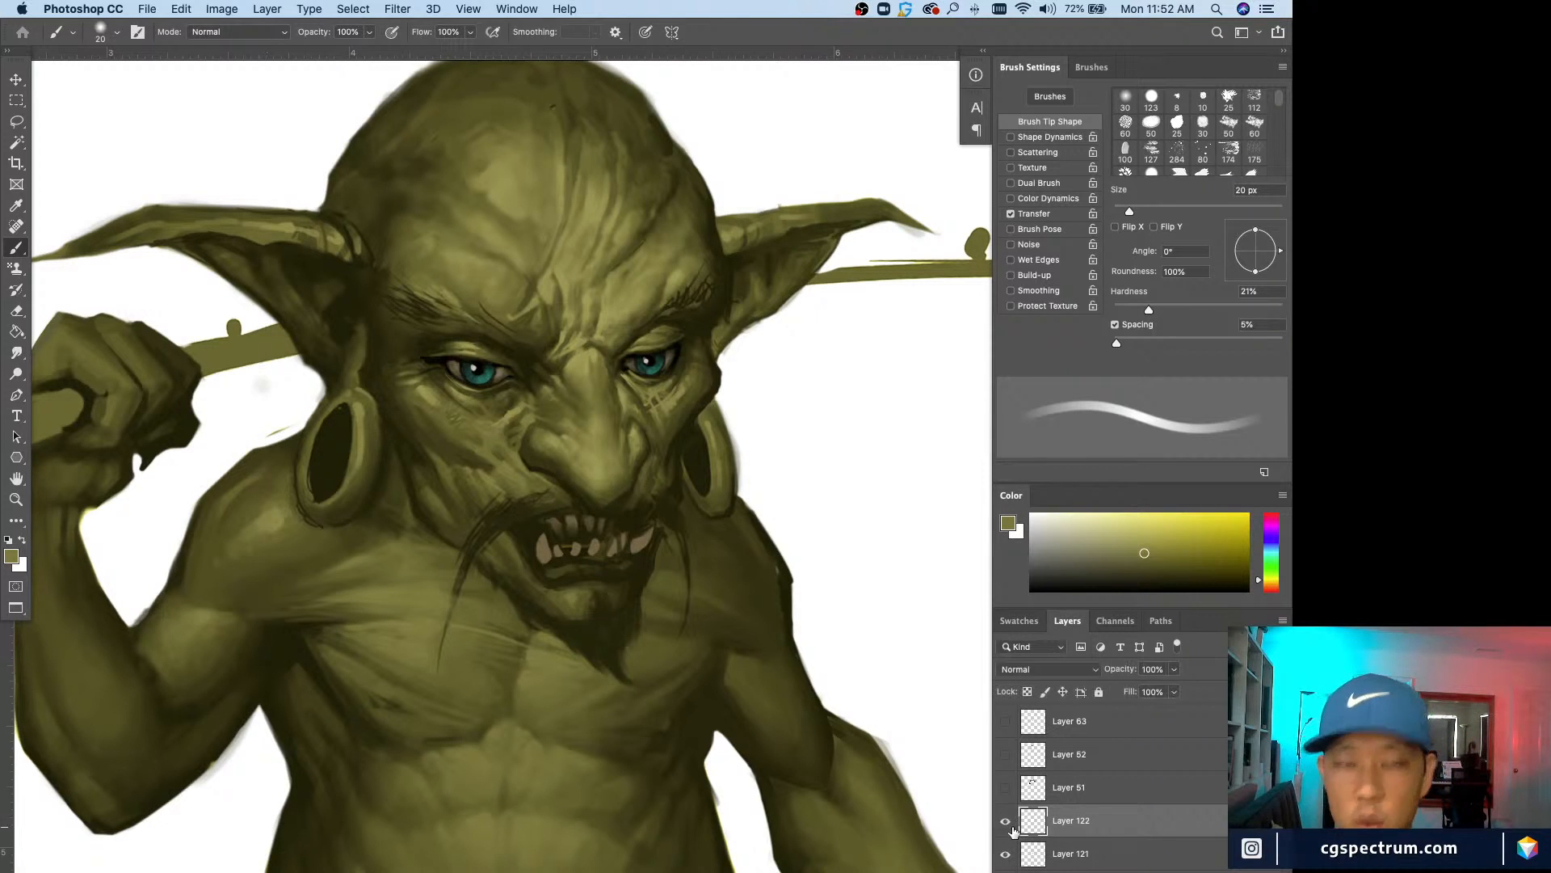
Step: Compare the head and torso with and without the topmost visible layer, Layer 122
key("super+minus")
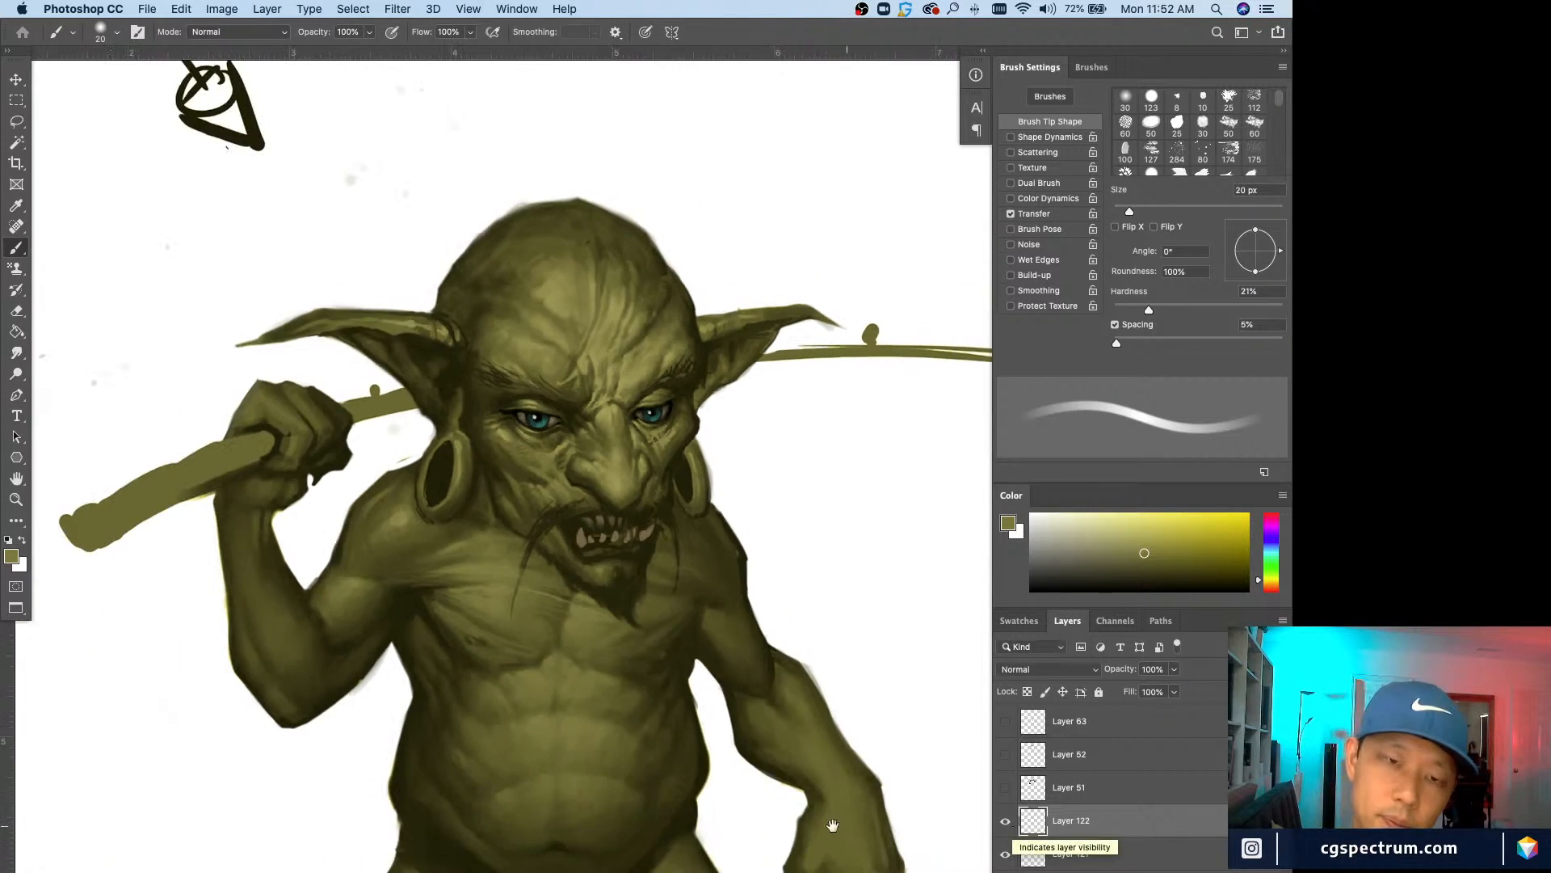
scroll(832, 825, "down", 3)
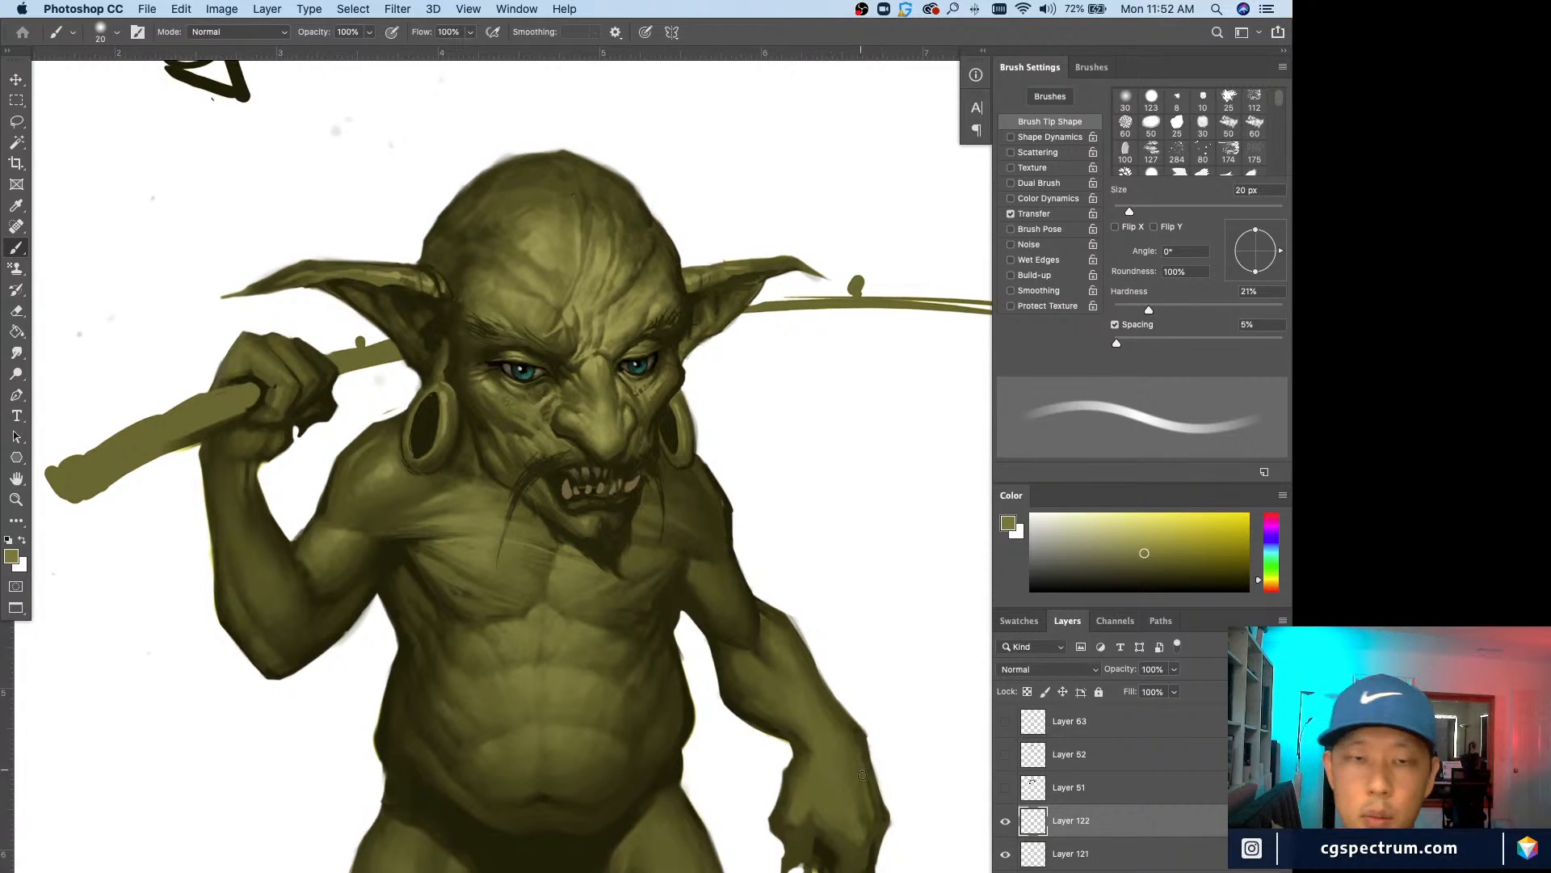
scroll(863, 809, "up", 3)
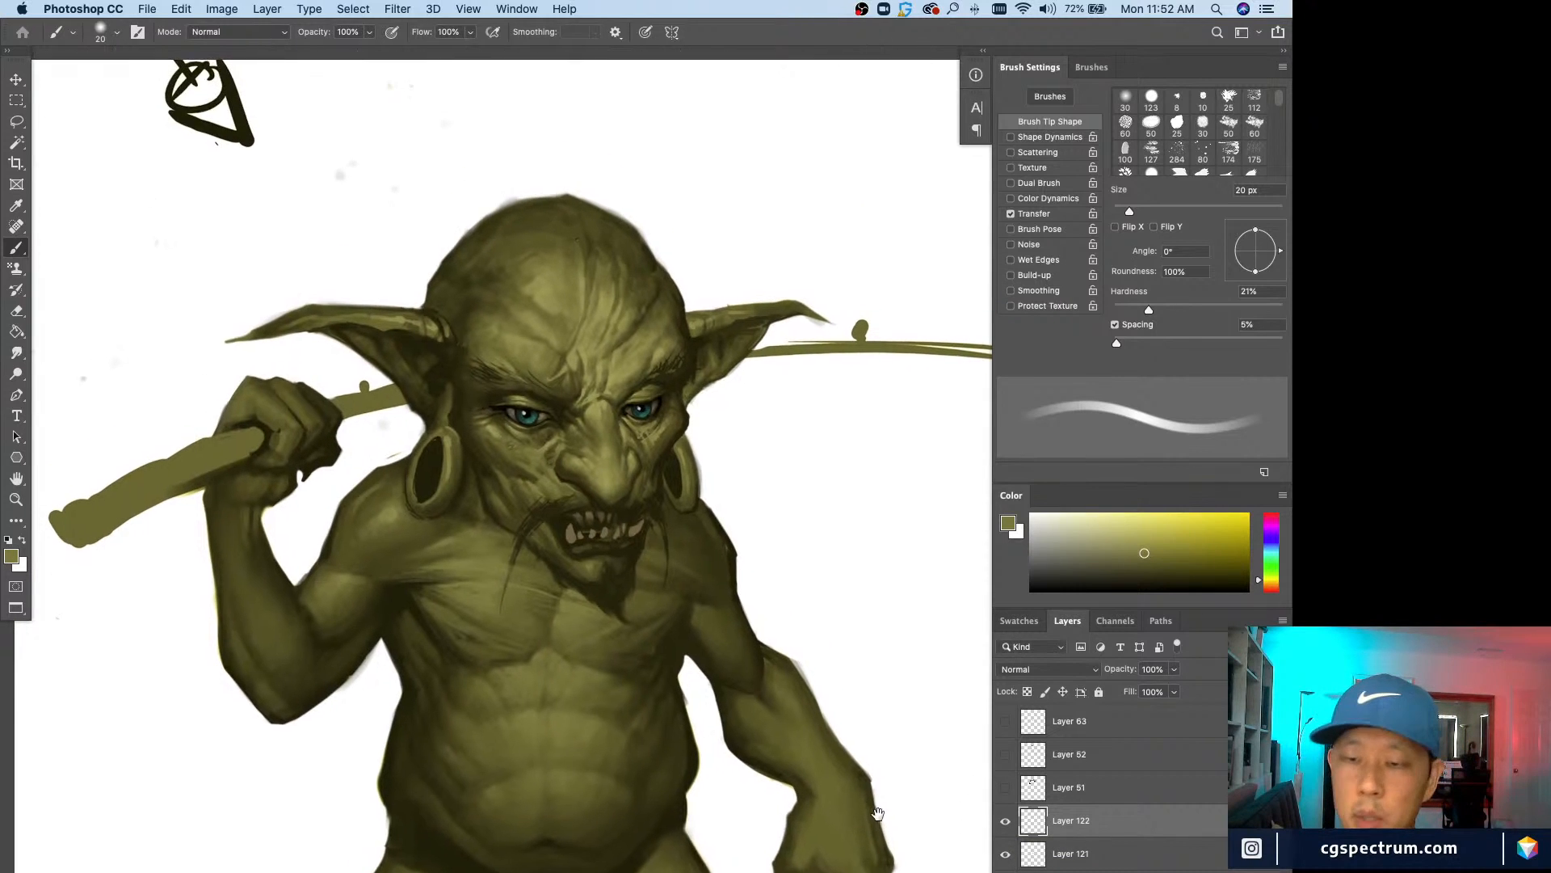
left_click(1006, 821)
left_click(1006, 820)
scroll(654, 518, "up", 3)
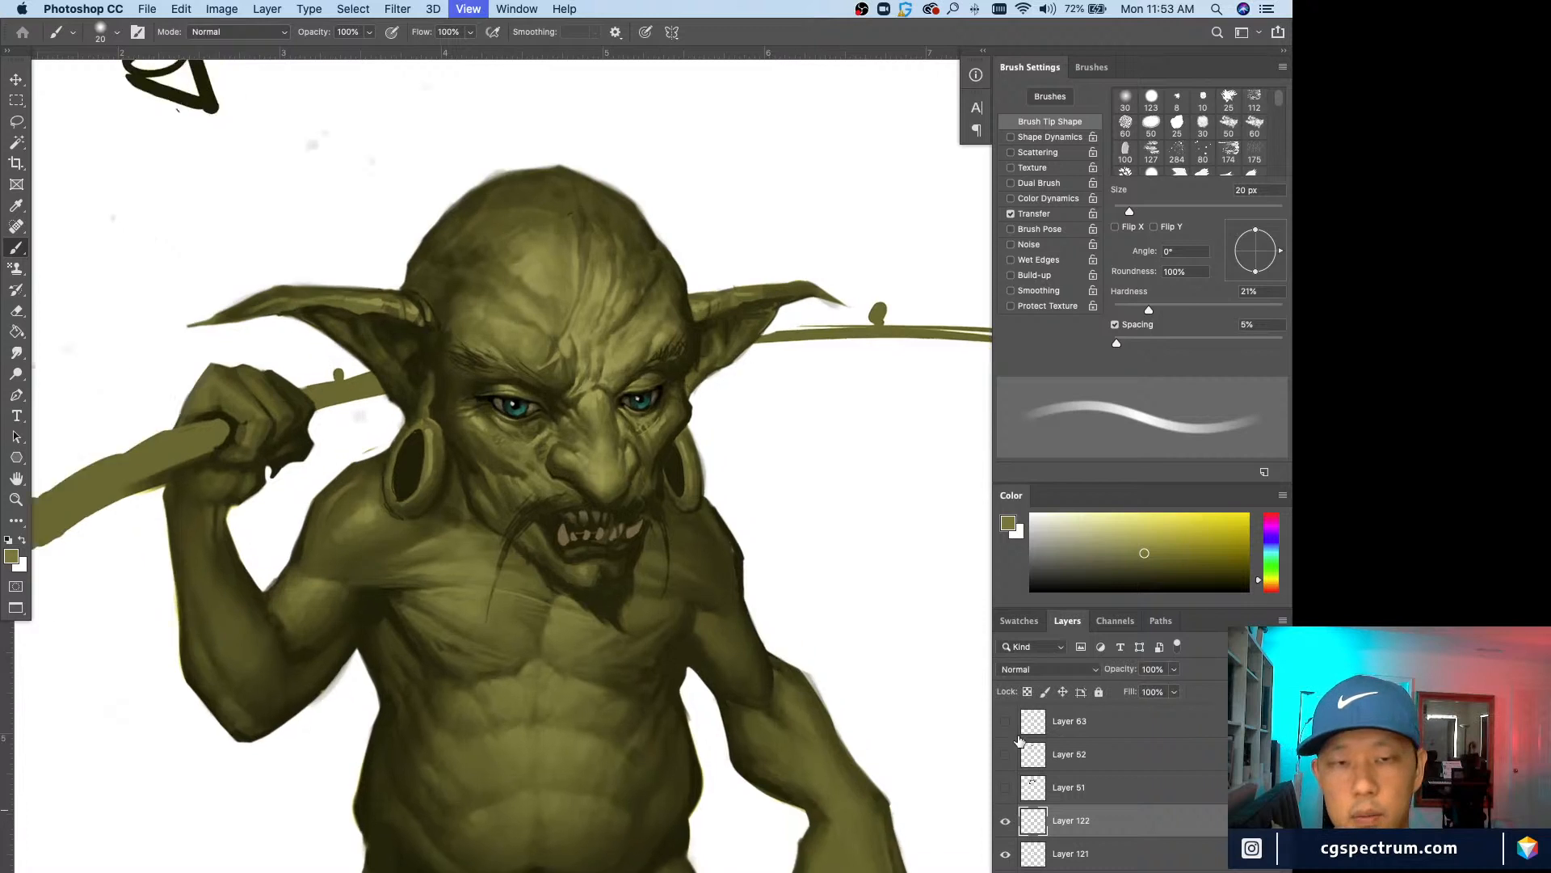
Step: Refine the cheek folds beside the nose and moustache on Layer 122, using sampled dark and light olives and an 8 to 9 px brush
left_click(464, 439, "alt")
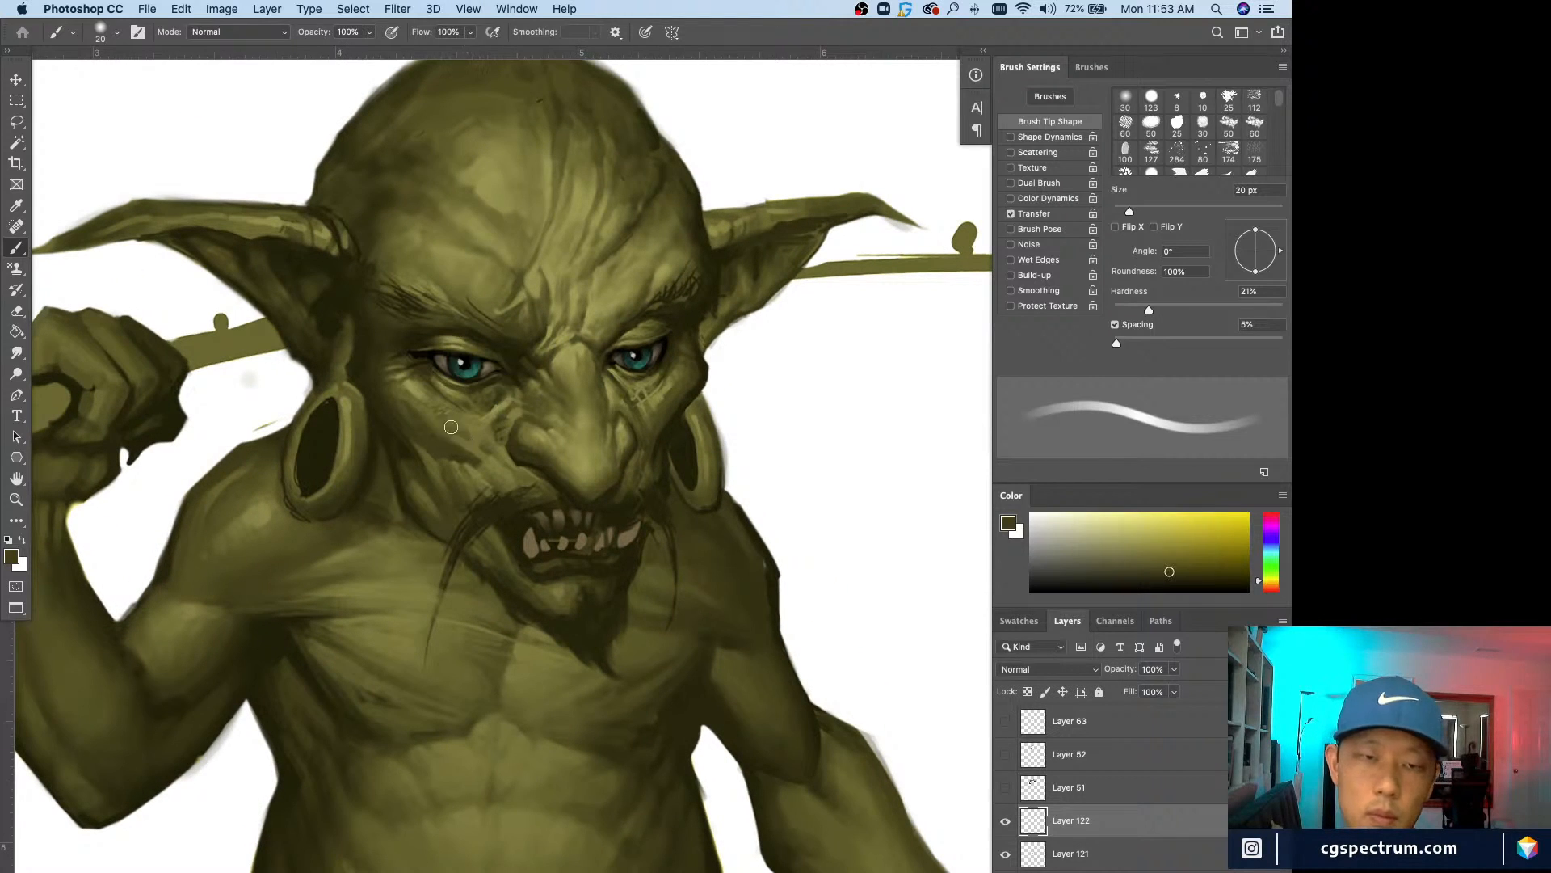
key("bracketleft")
key("bracketleft")
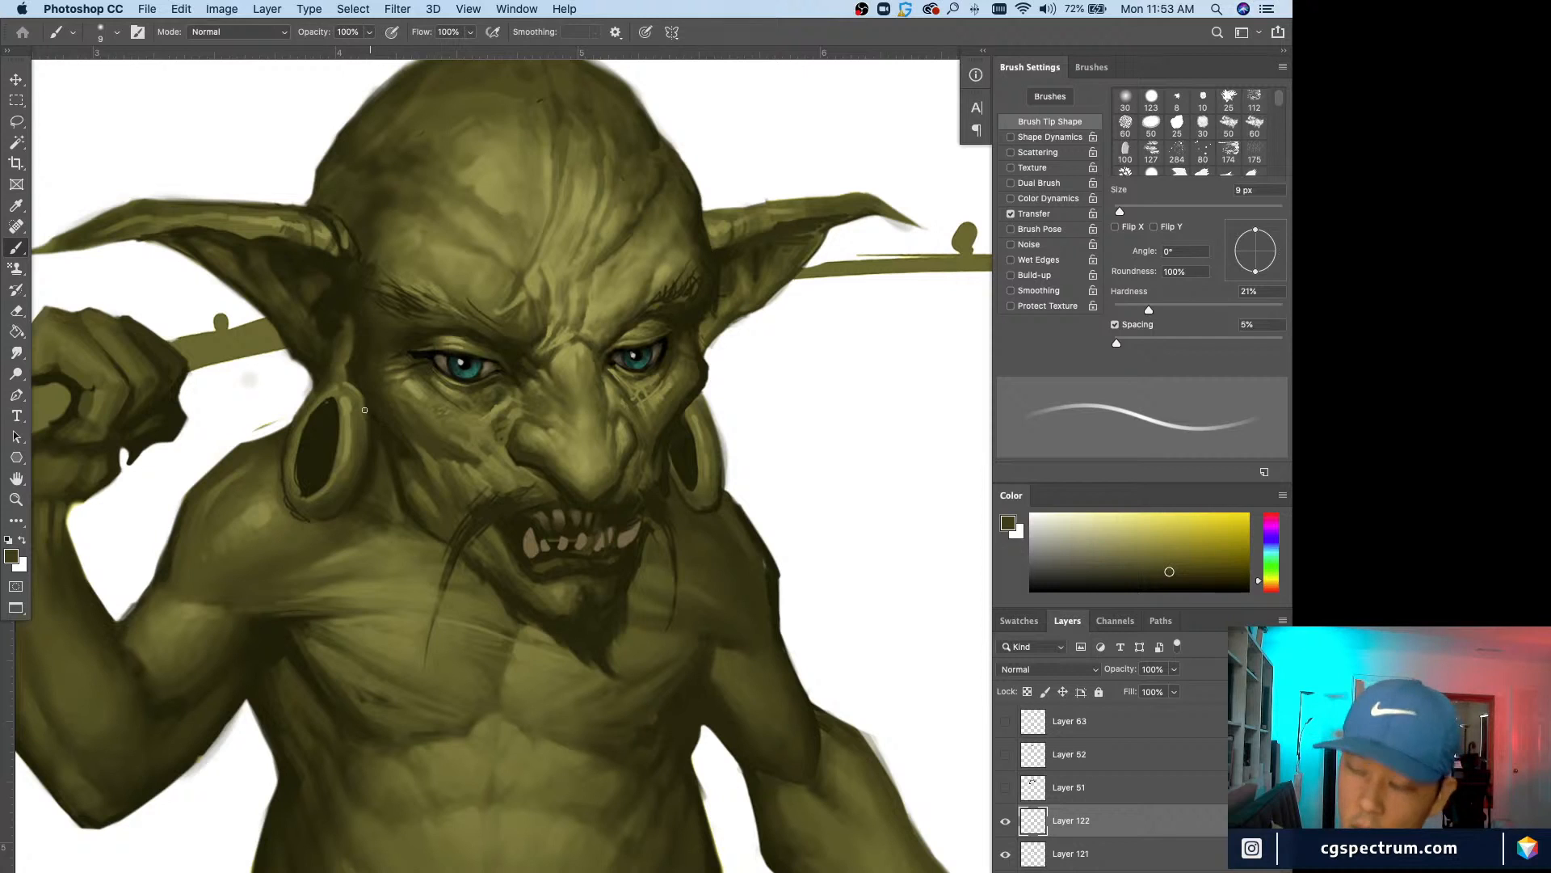
key("bracketleft")
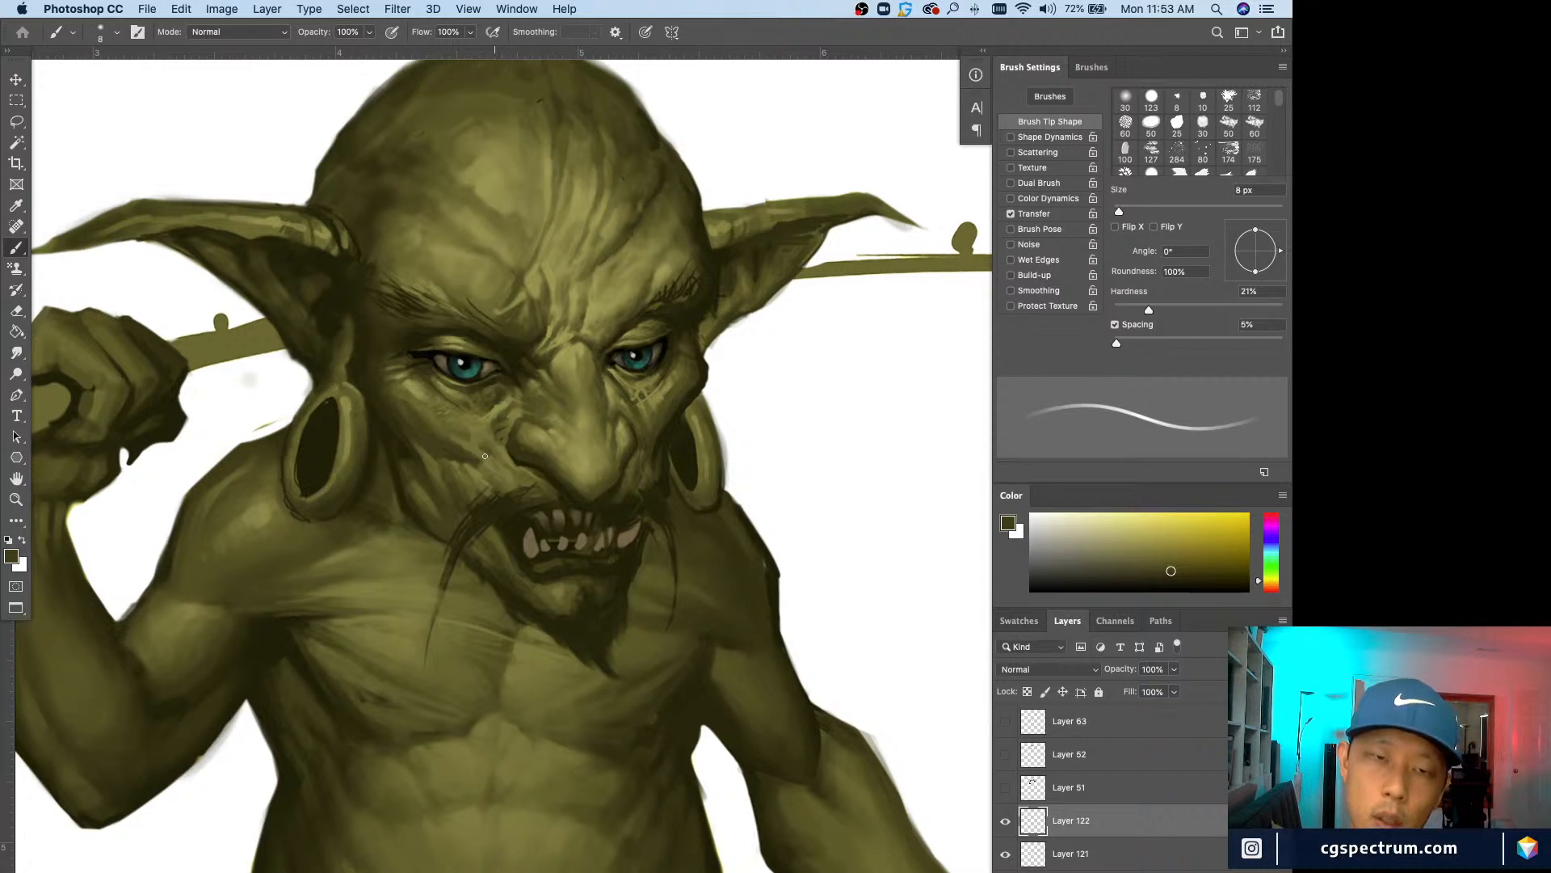
left_click(478, 453, "alt")
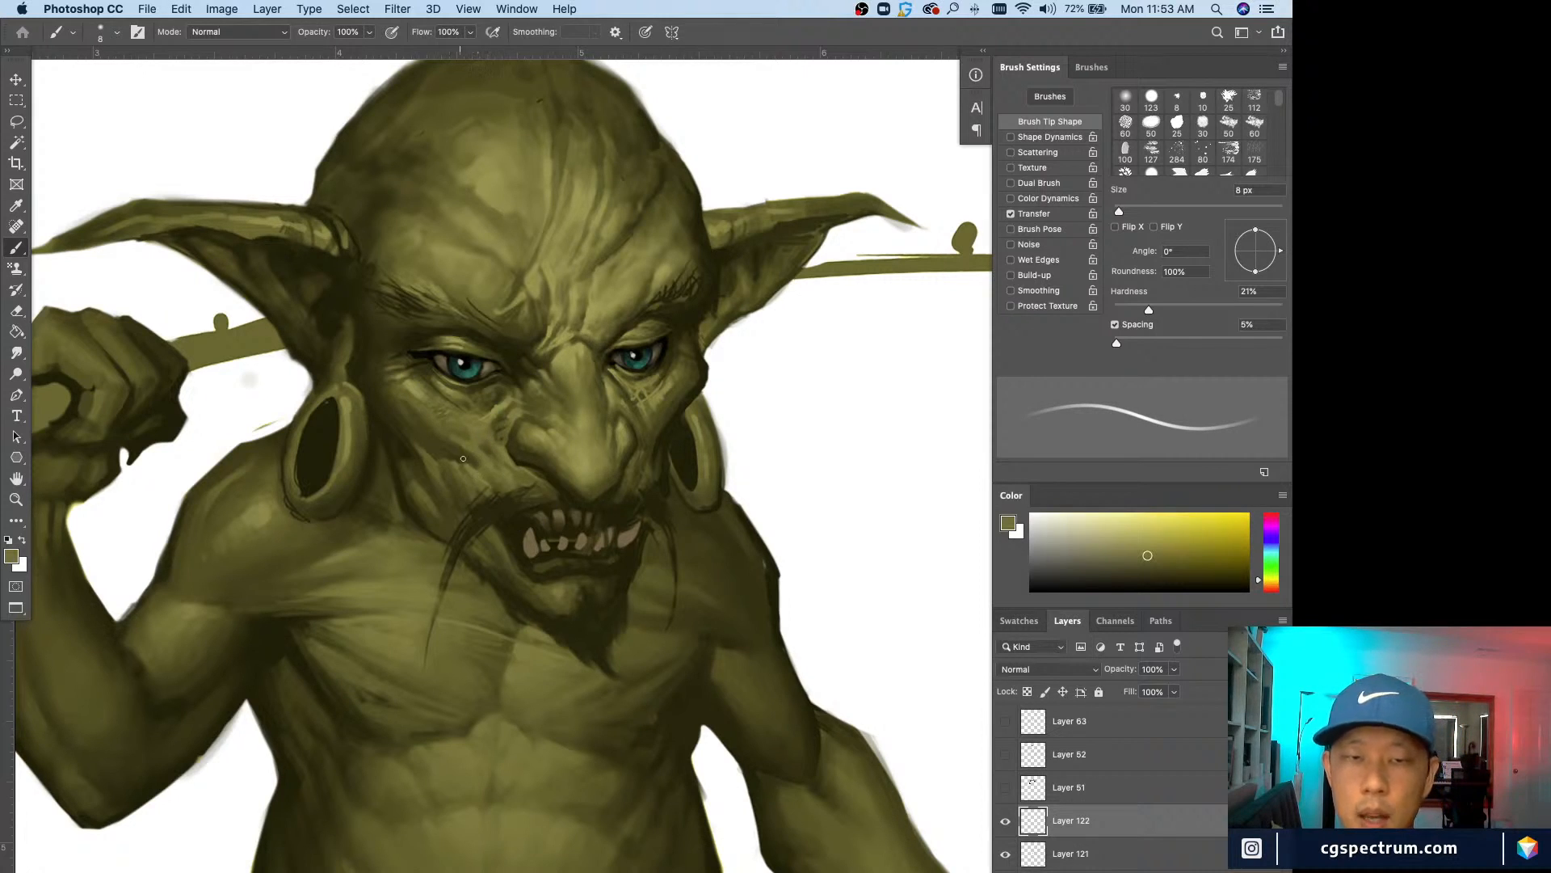
left_click(464, 457, "alt")
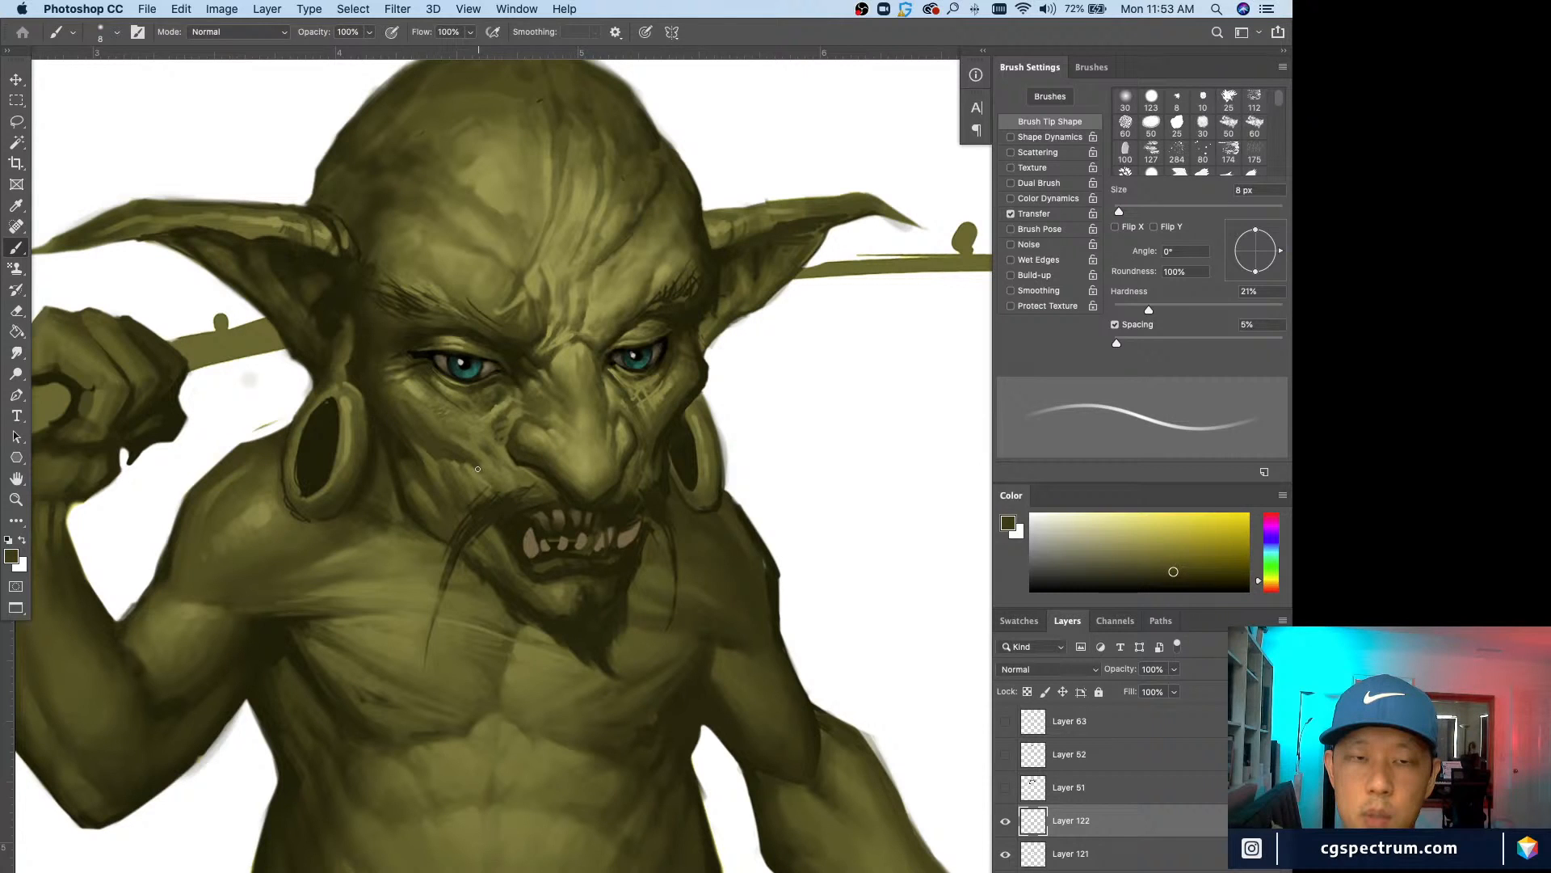
scroll(478, 468, "down", 2)
scroll(472, 448, "up", 2)
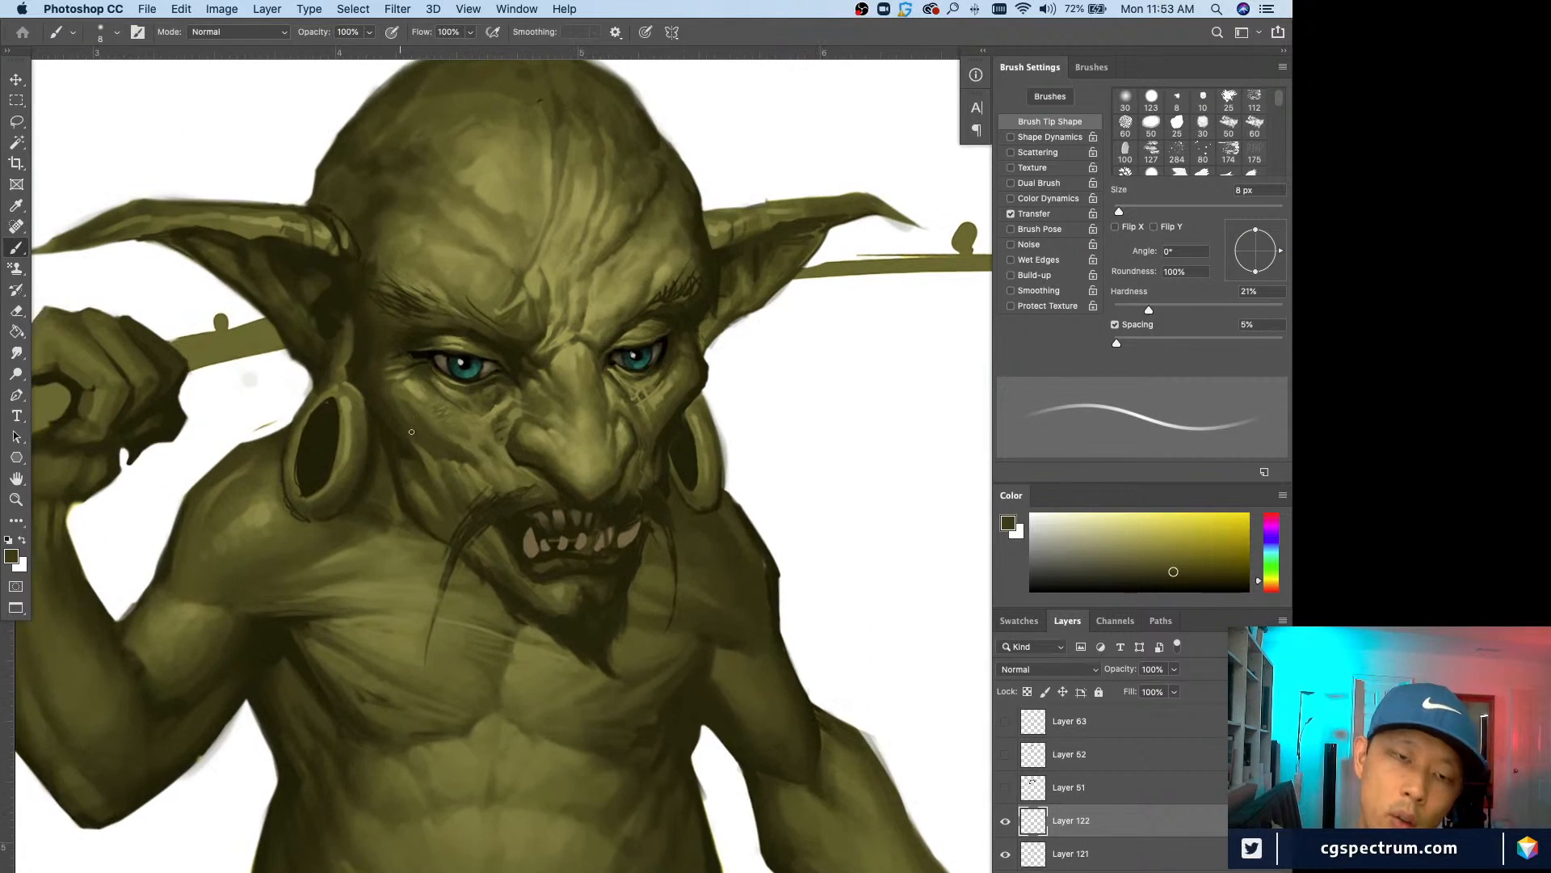
left_click(471, 437, "alt")
key("bracketright")
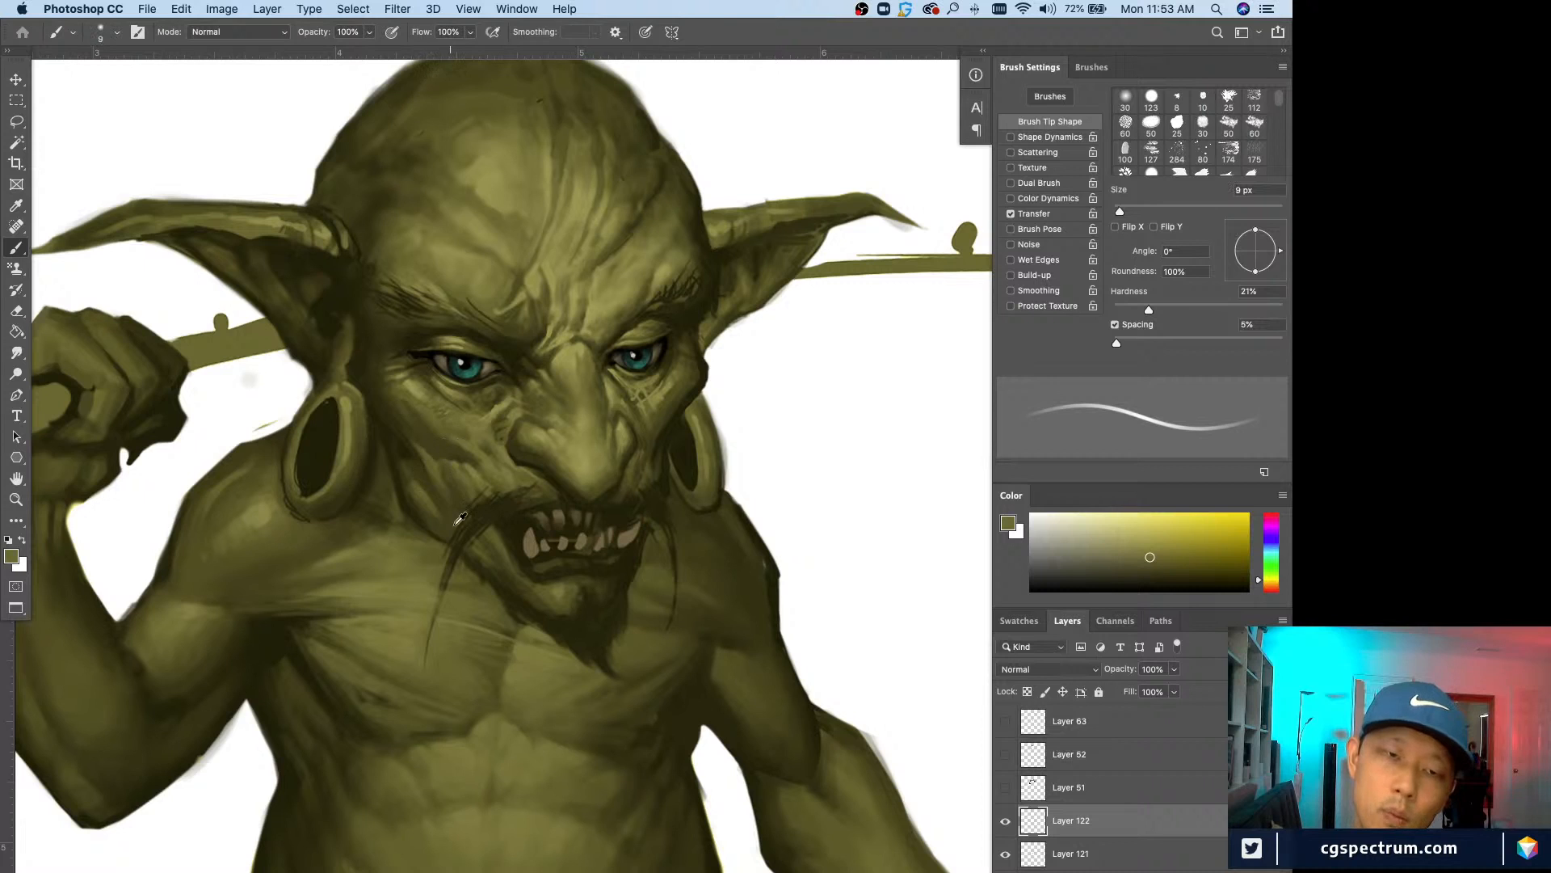
Step: Compare the goblin at a reduced size with and without the face strokes on Layer 122
scroll(459, 559, "down", 1)
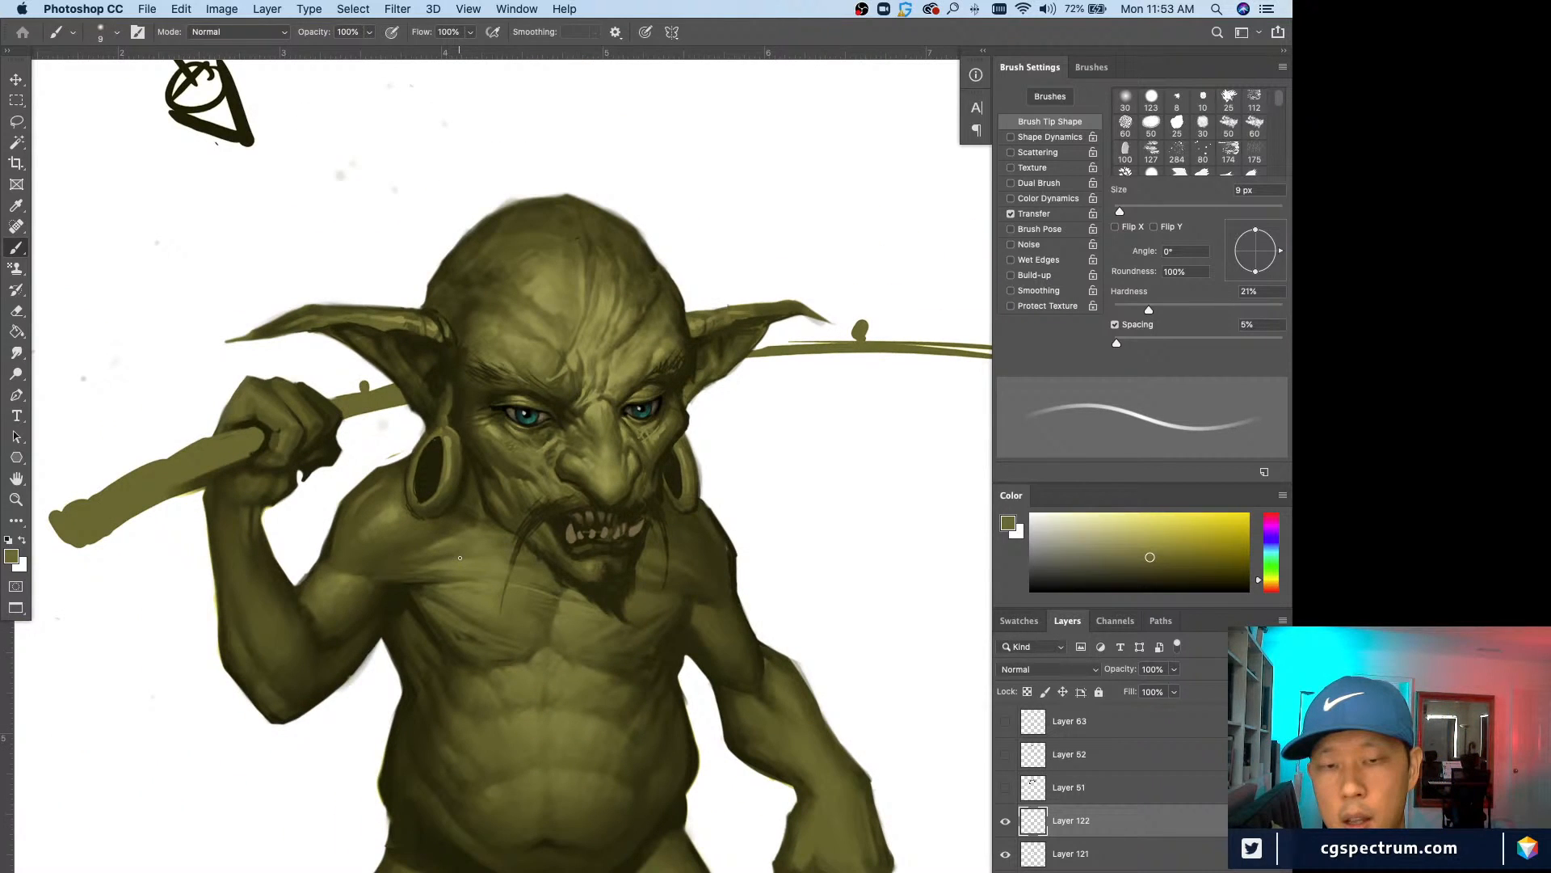
scroll(459, 558, "down", 1)
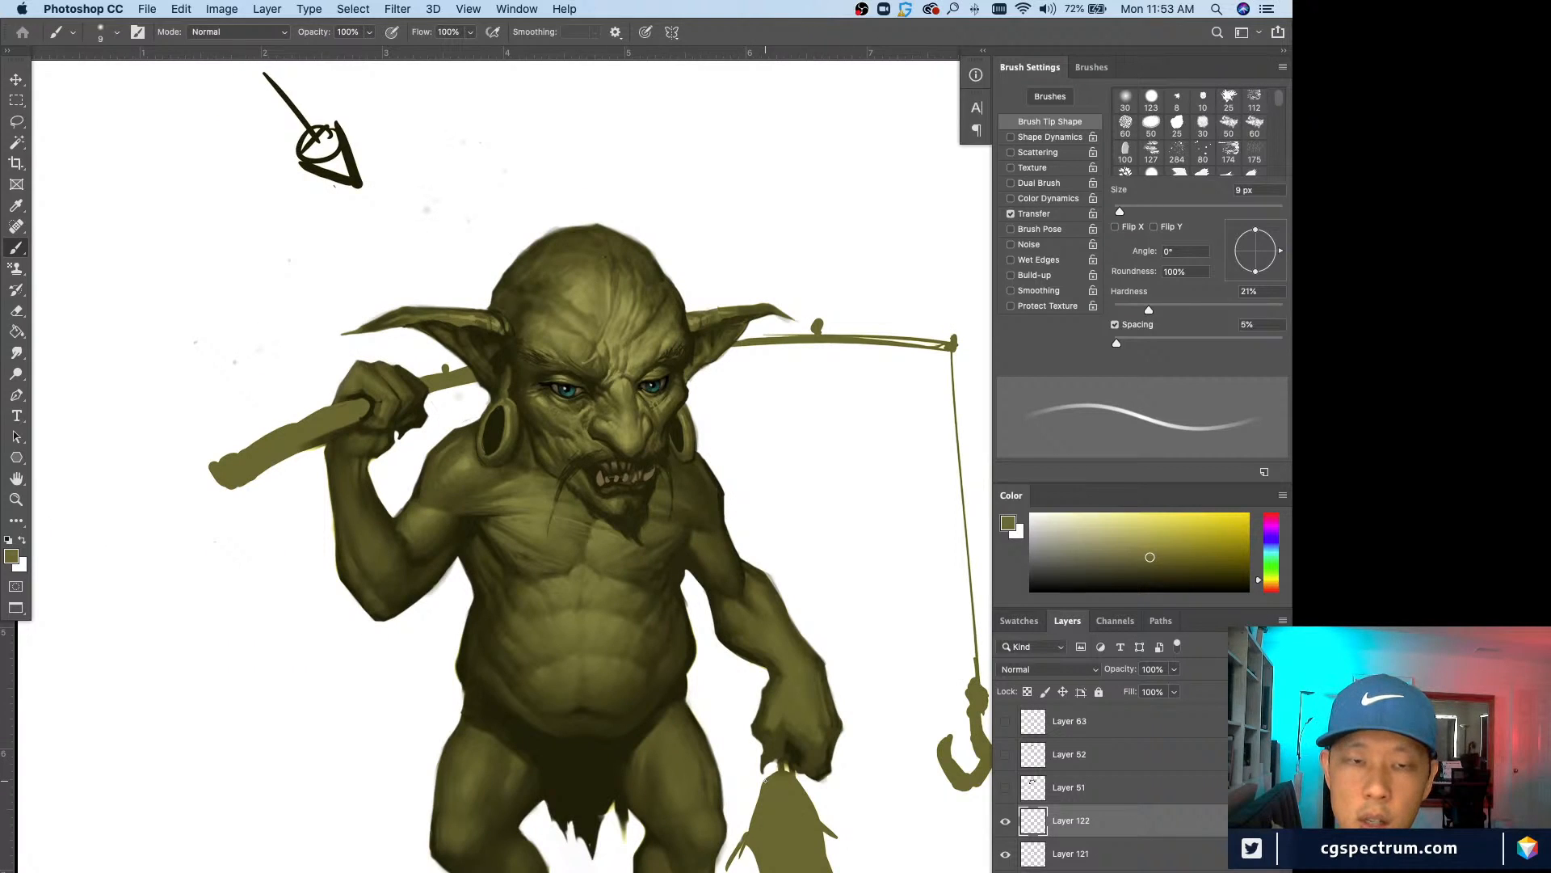
scroll(765, 779, "up", 1)
scroll(764, 779, "down", 1)
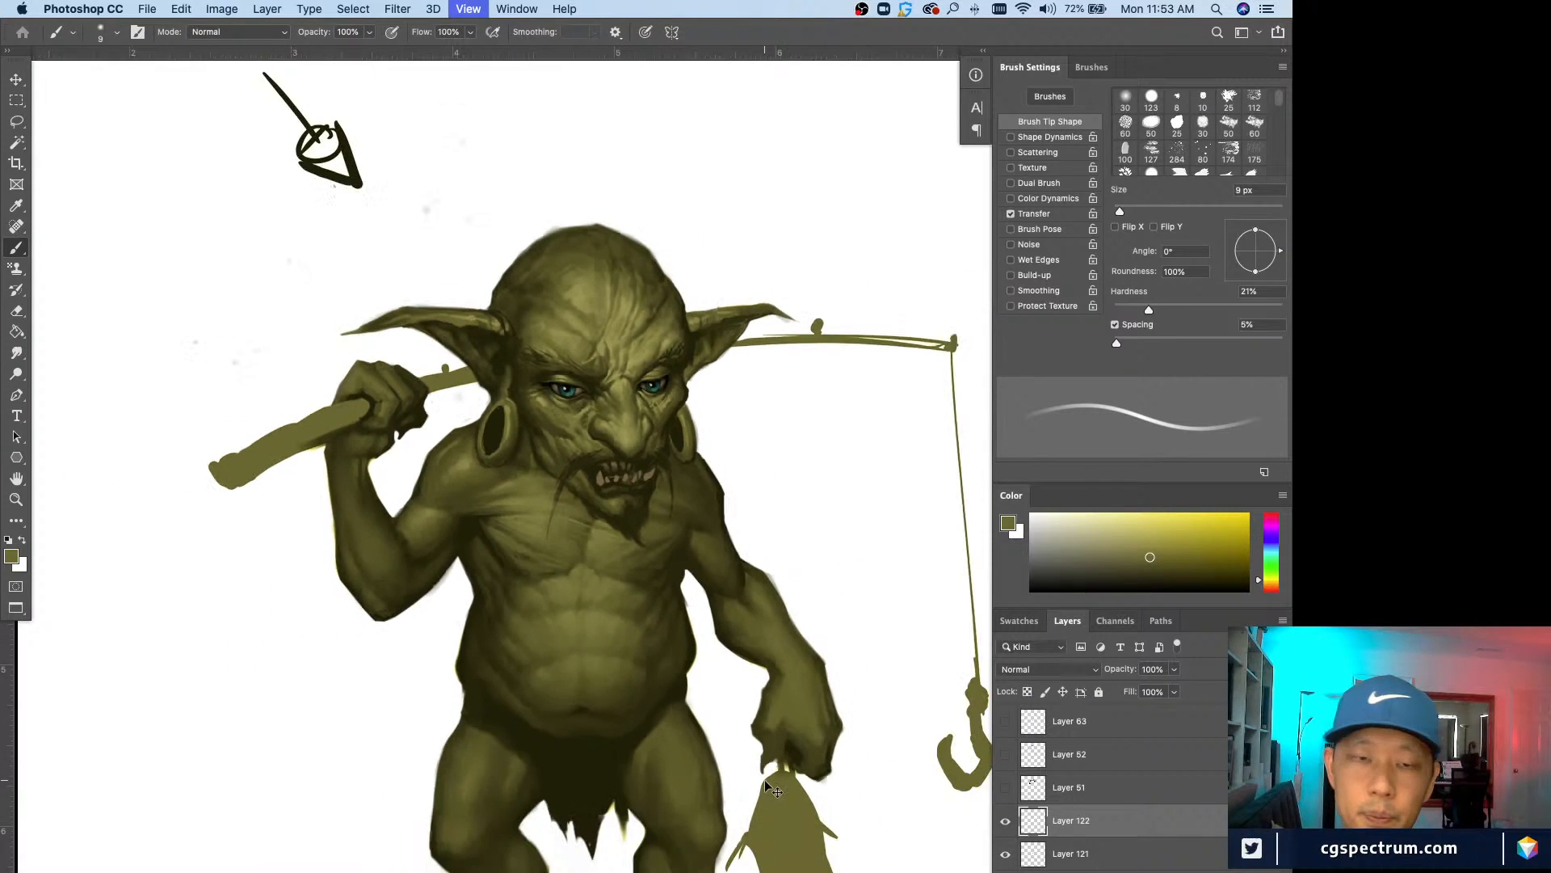
left_click(1006, 822)
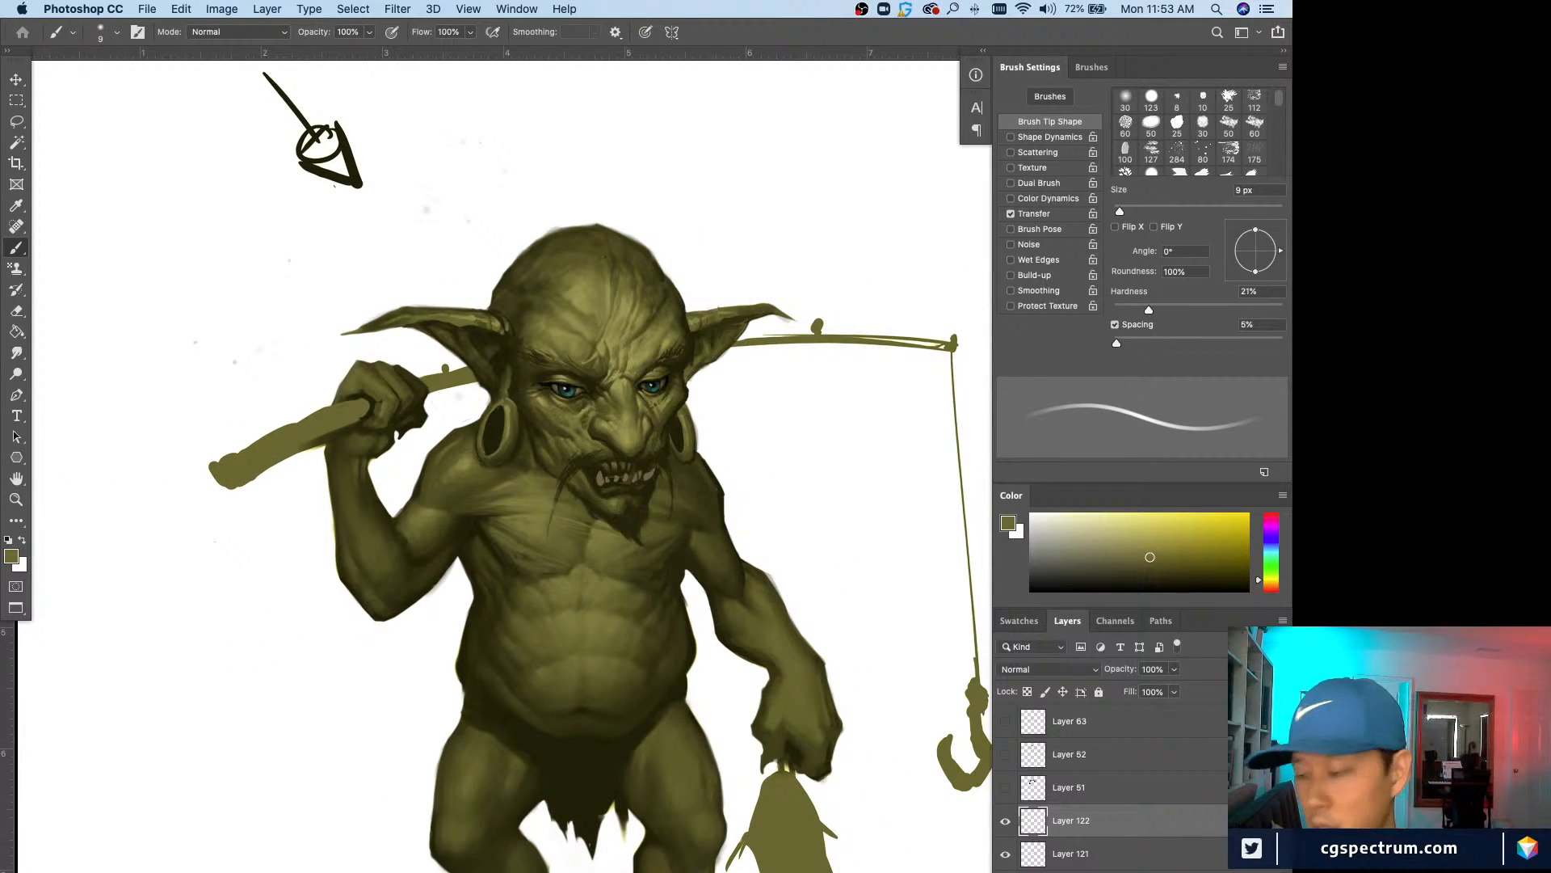
Step: Shade the shoulder beside the chin on Layer 122 with sampled highlight and dark olive tones, using a soft 20 to 30 px brush
left_click(615, 527, "alt")
key("bracketright")
key("bracketright")
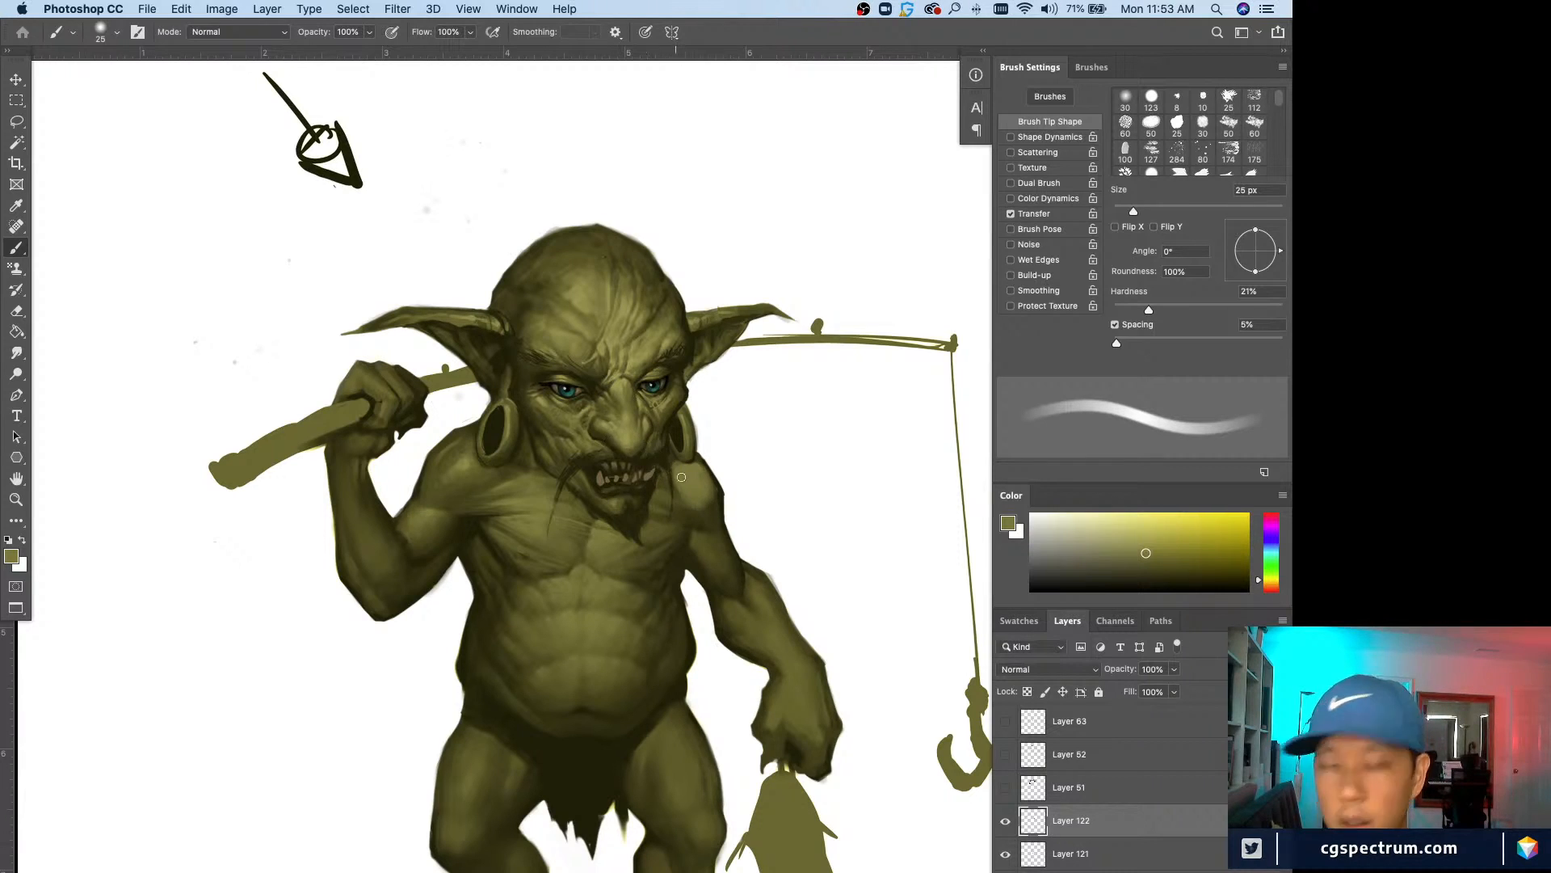
left_click(713, 508, "alt")
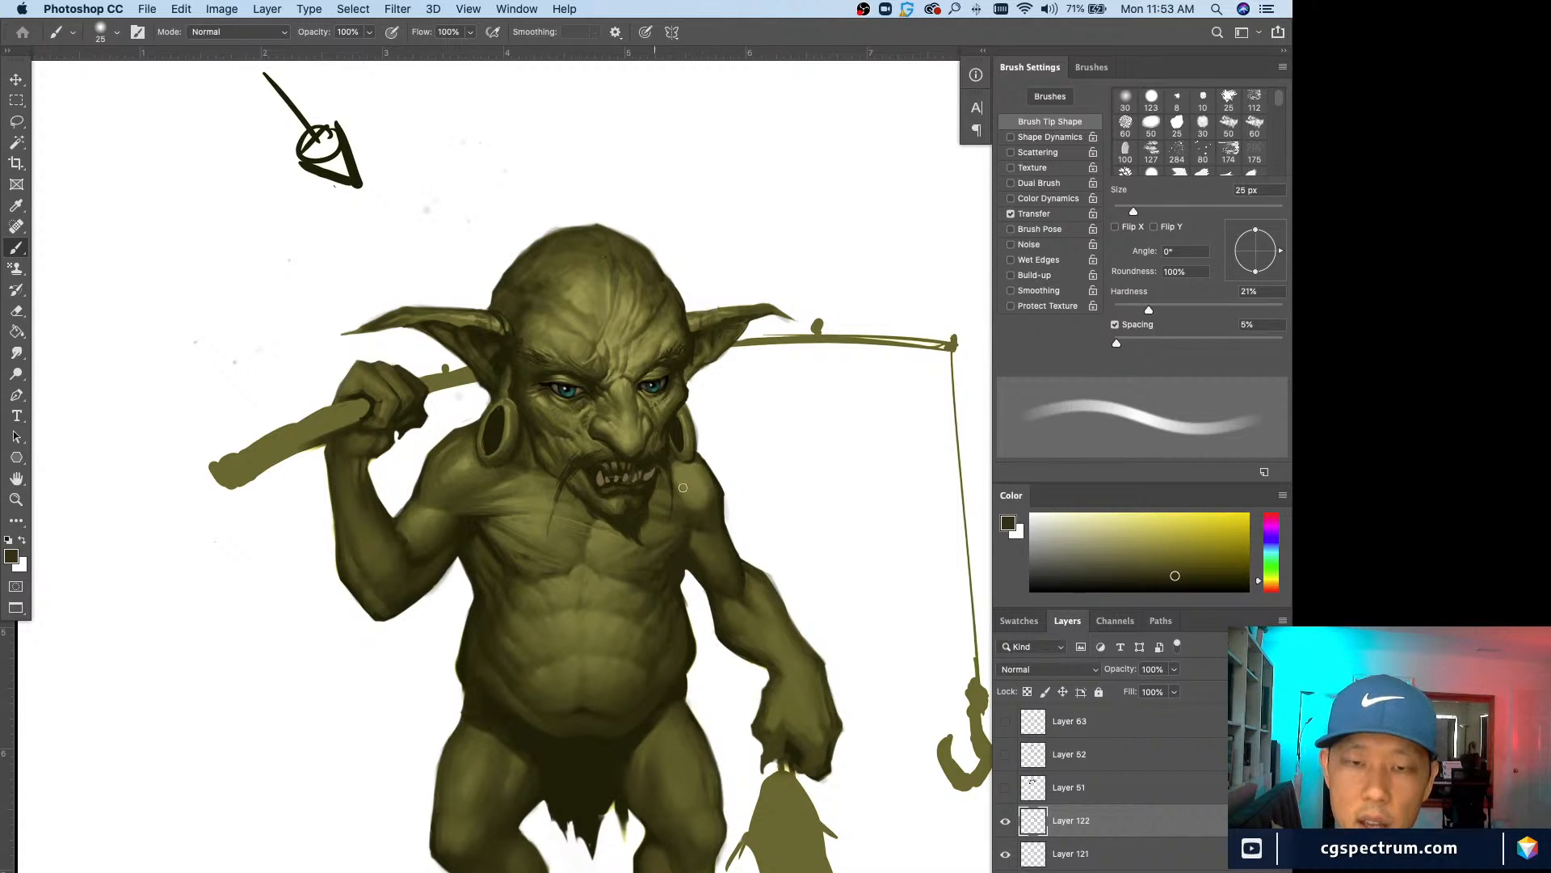
left_click(706, 512, "alt")
key("bracketright")
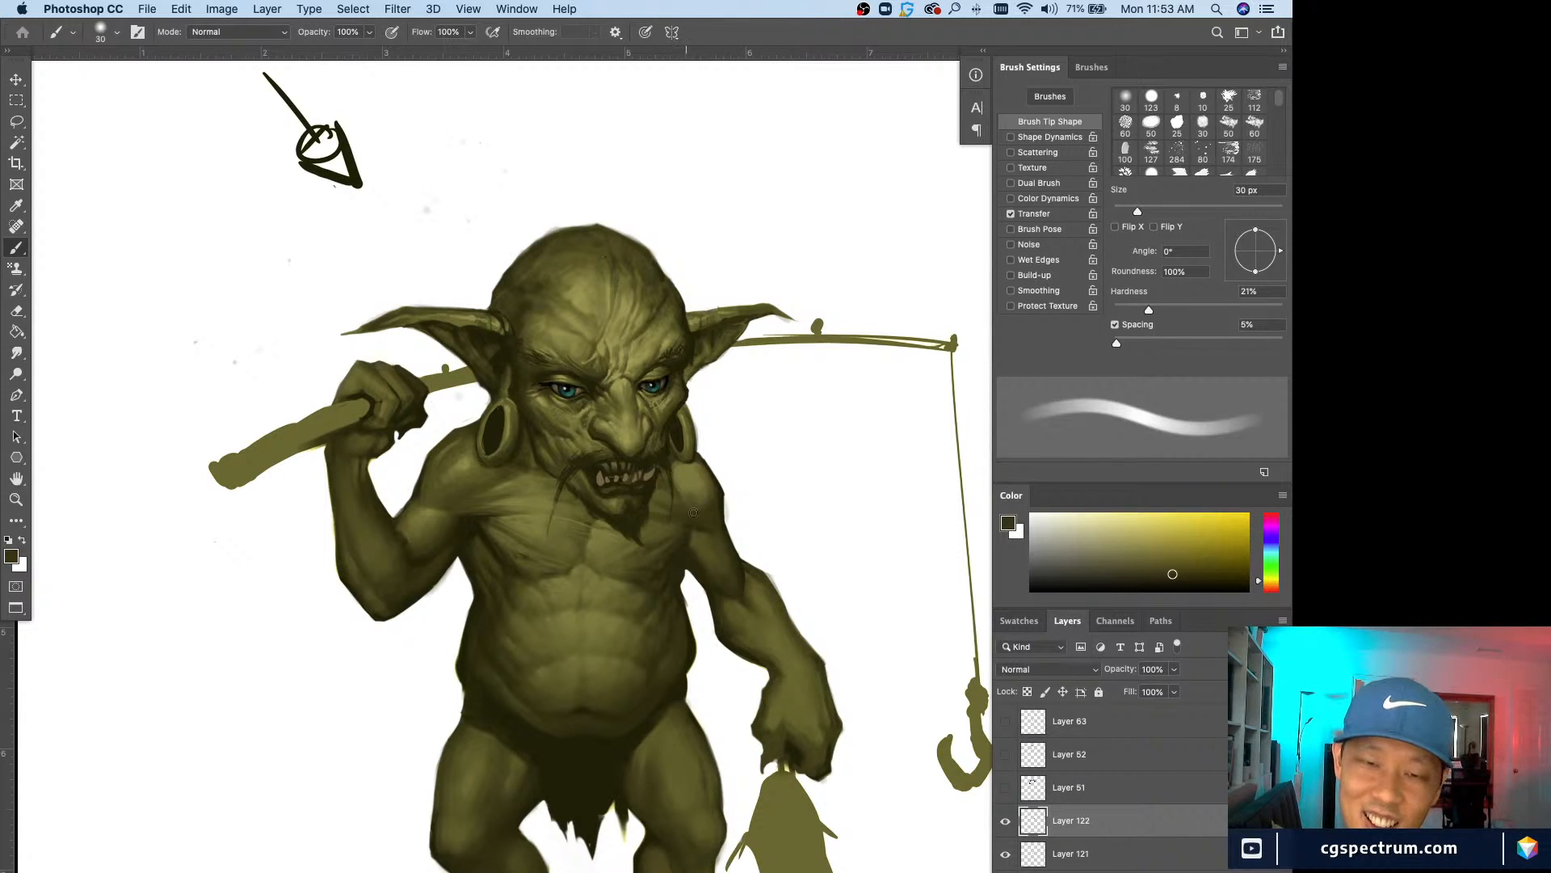
key("bracketleft")
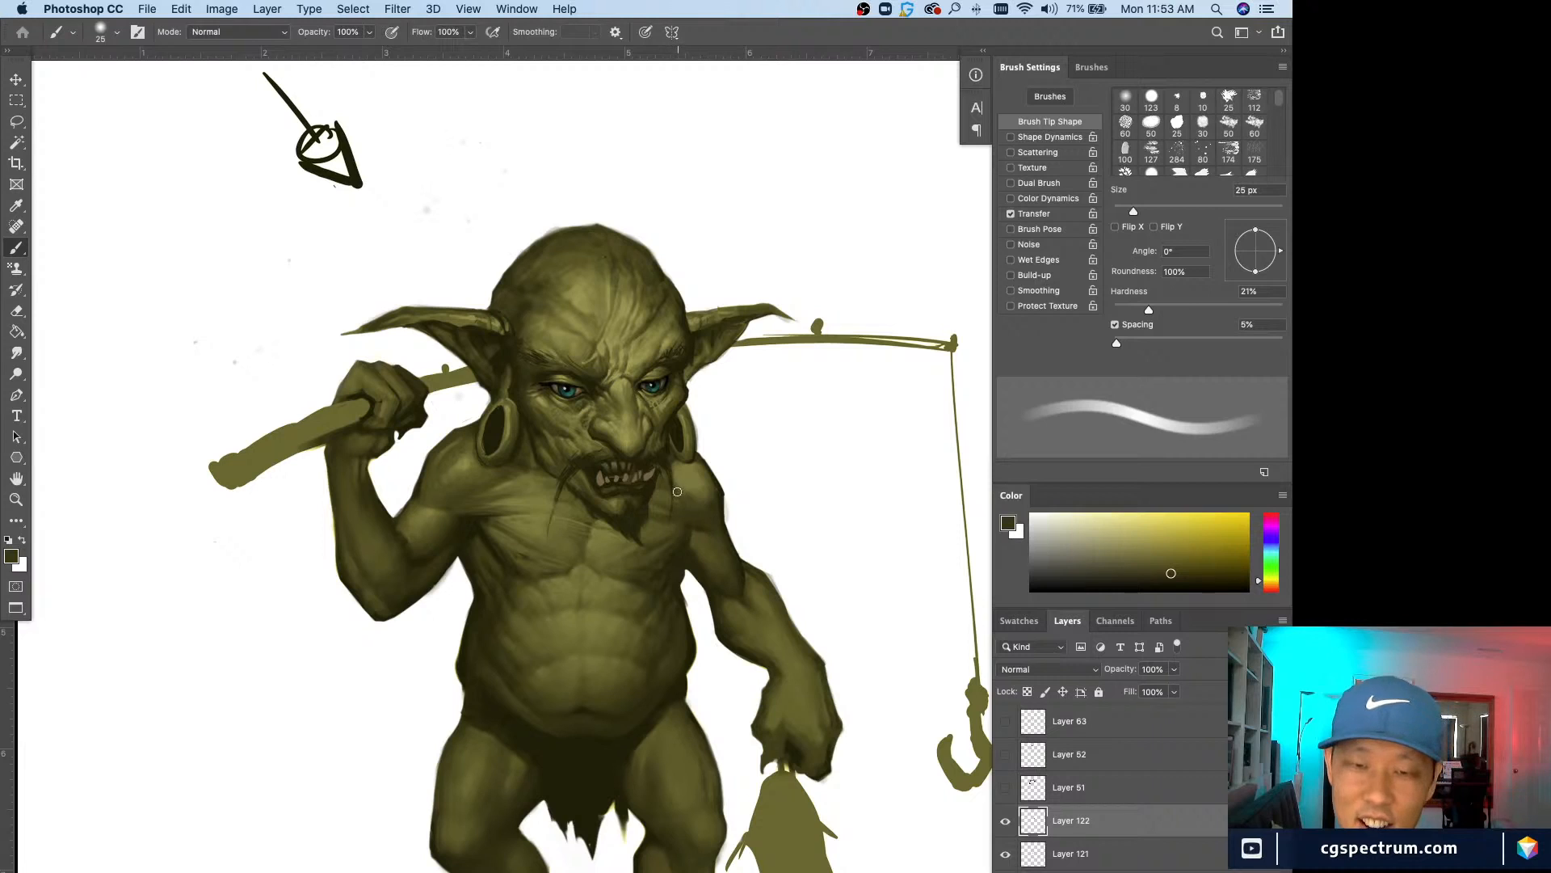
key("bracketleft")
left_click(688, 505, "alt")
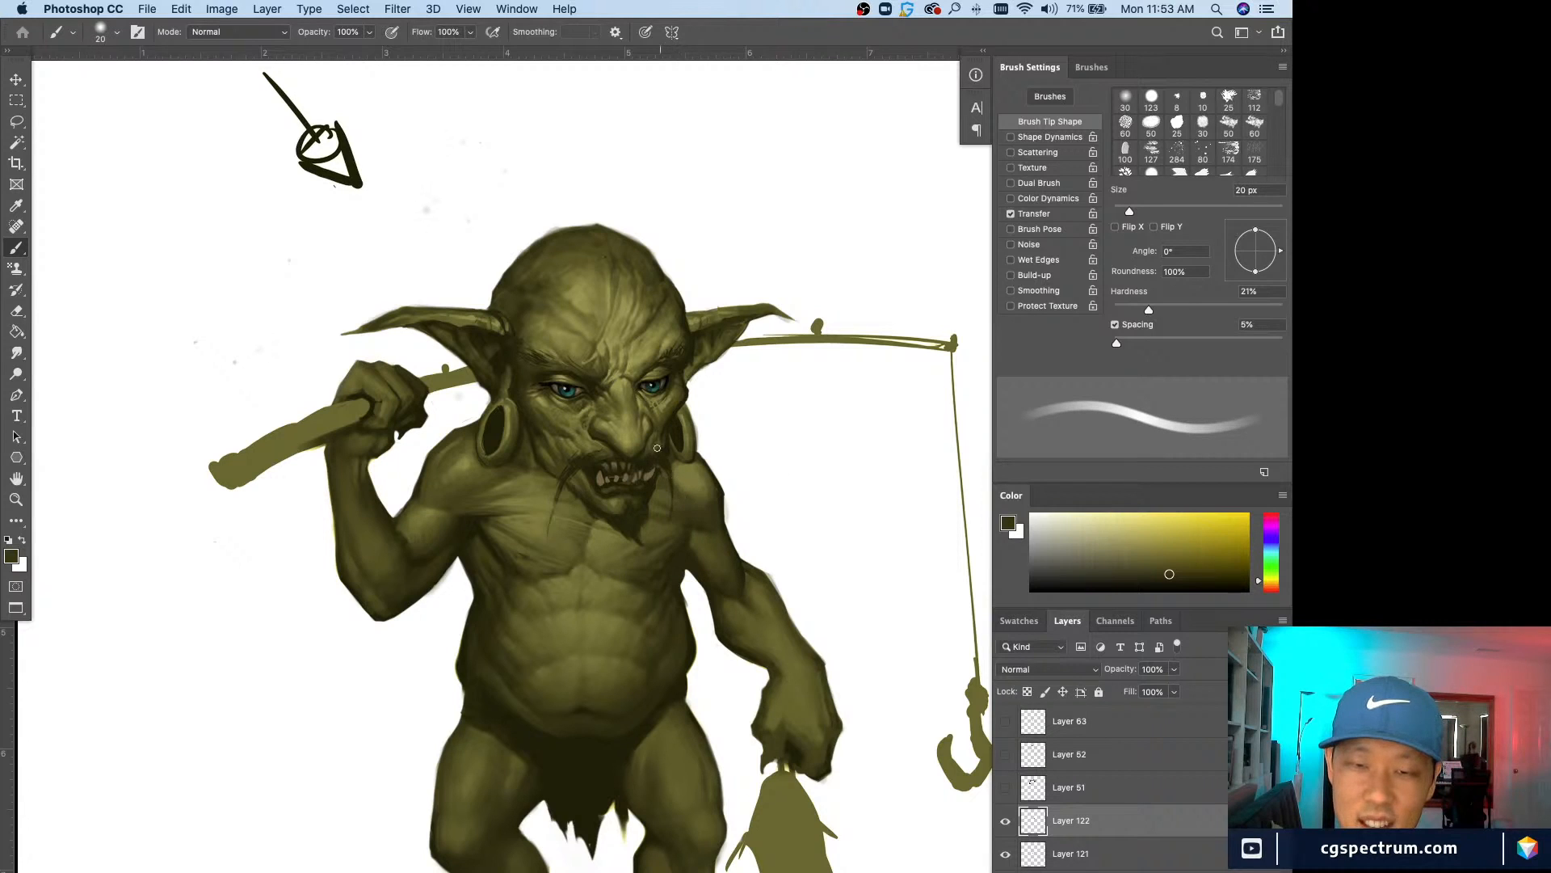
Step: Work sampled dark olive into the shadow between the moustache, earring and shoulder, with the brush at 35 and 25 px
key("bracketright")
left_click(700, 503, "alt")
key("bracketright")
key("bracketright")
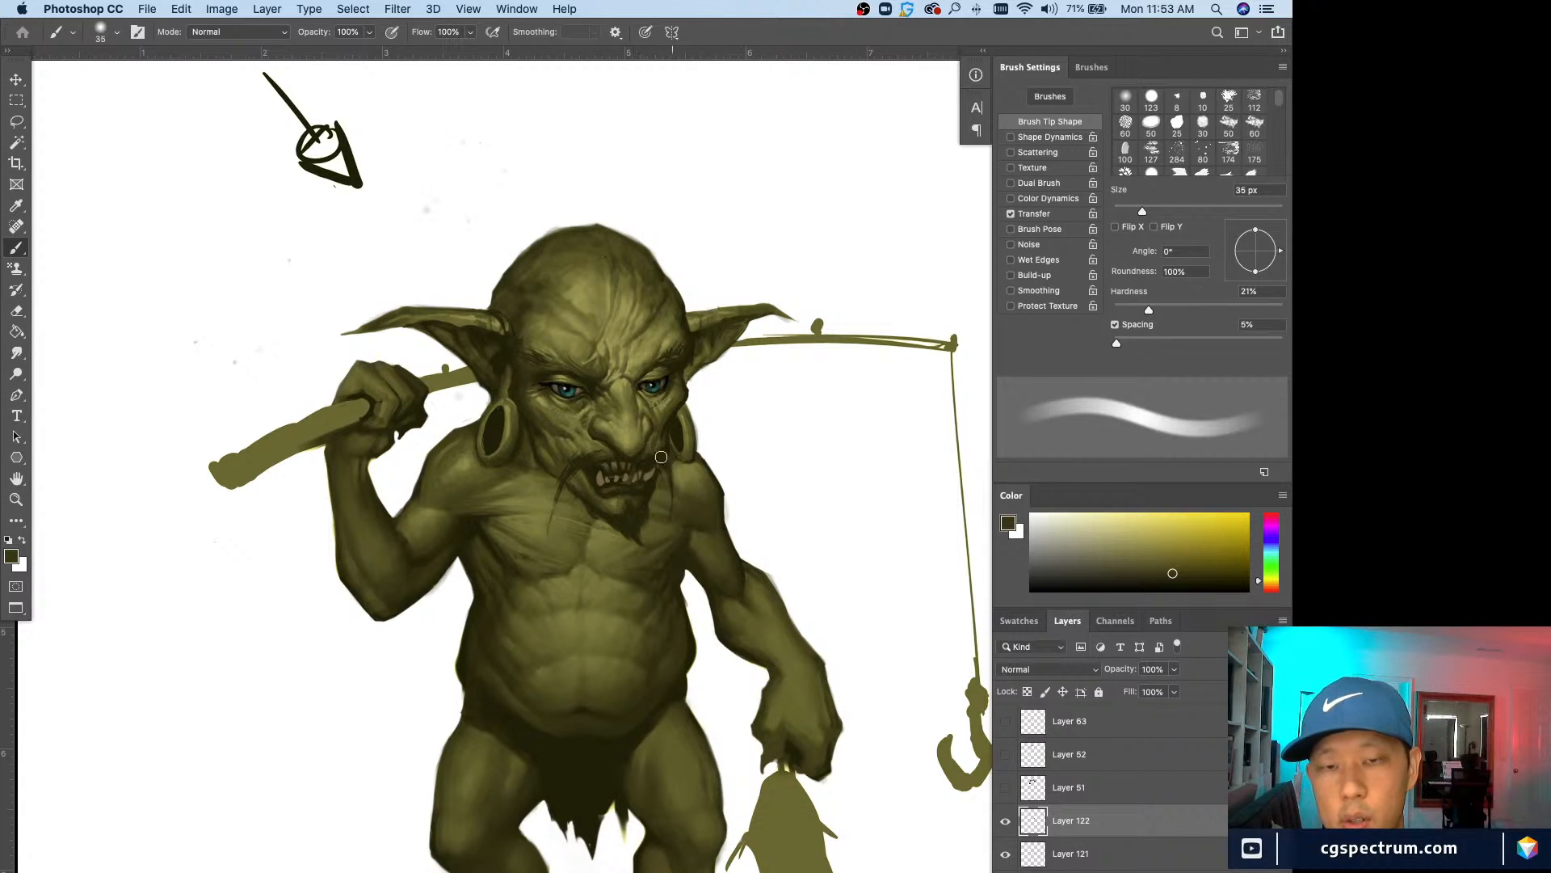
left_click(676, 463, "alt")
key("bracketleft")
key("bracketleft")
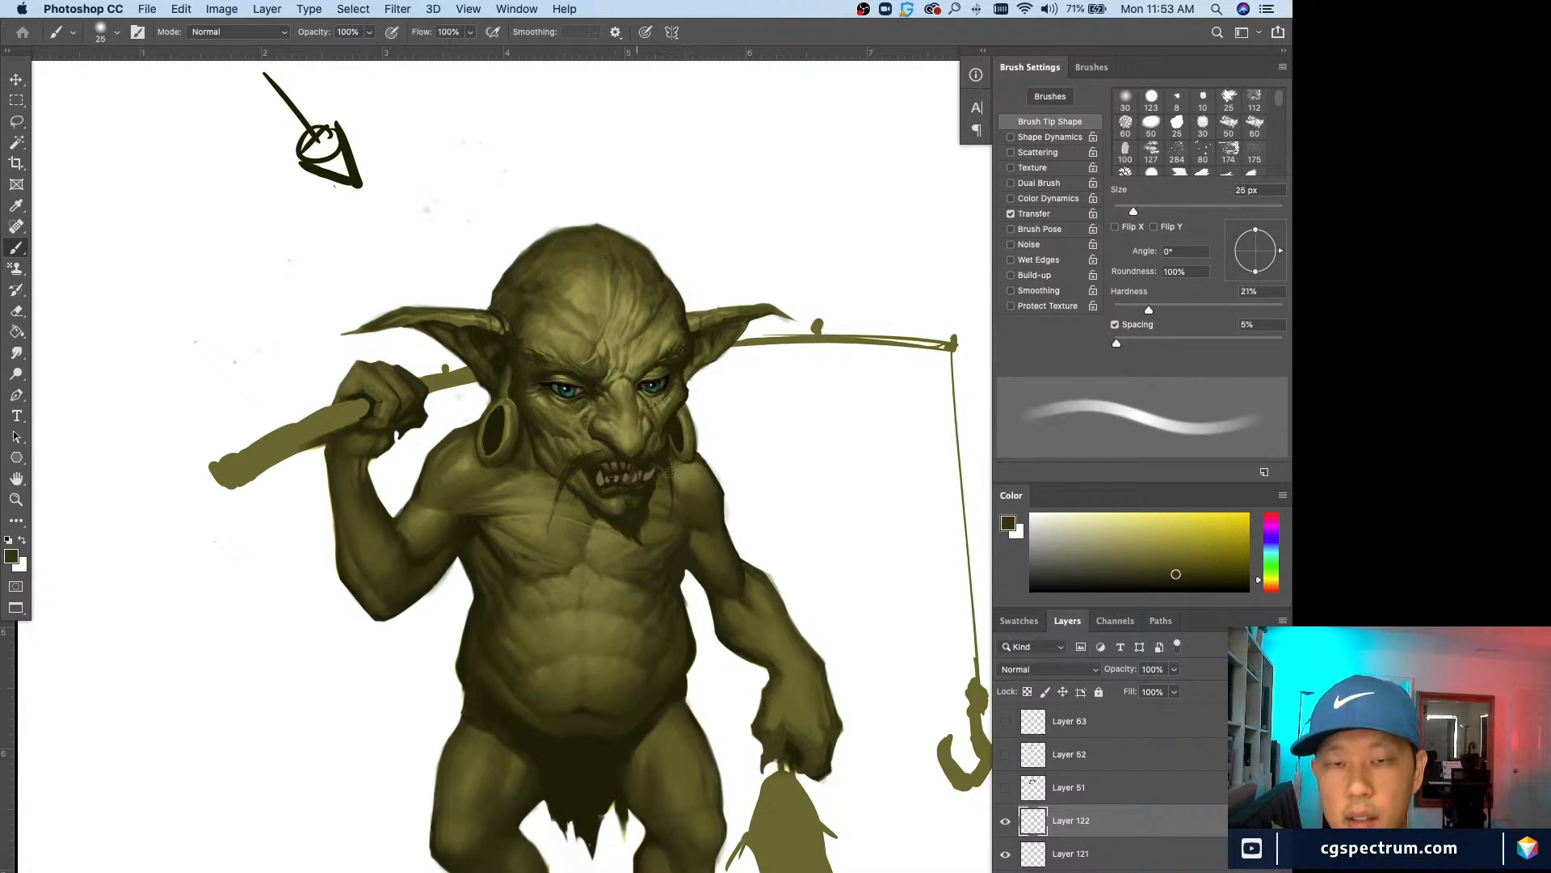
Step: Blend sampled mid and light olives across the shoulder below the smaller-looking earring, reducing the brush from 25 to 10 px
left_click(678, 481, "alt")
left_click(681, 481, "alt")
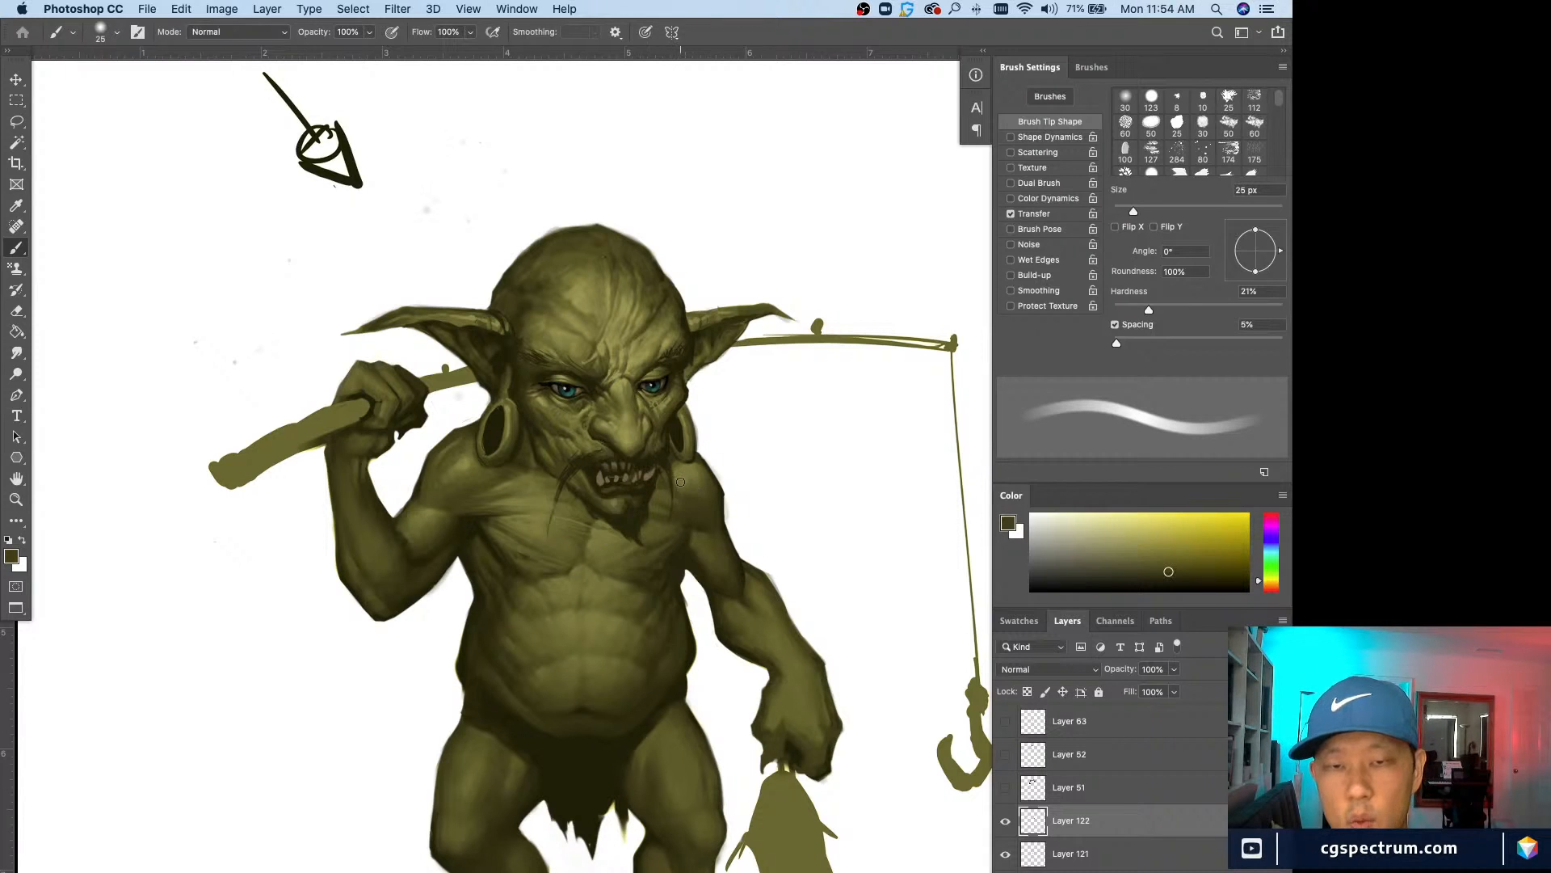
left_click(687, 480, "alt")
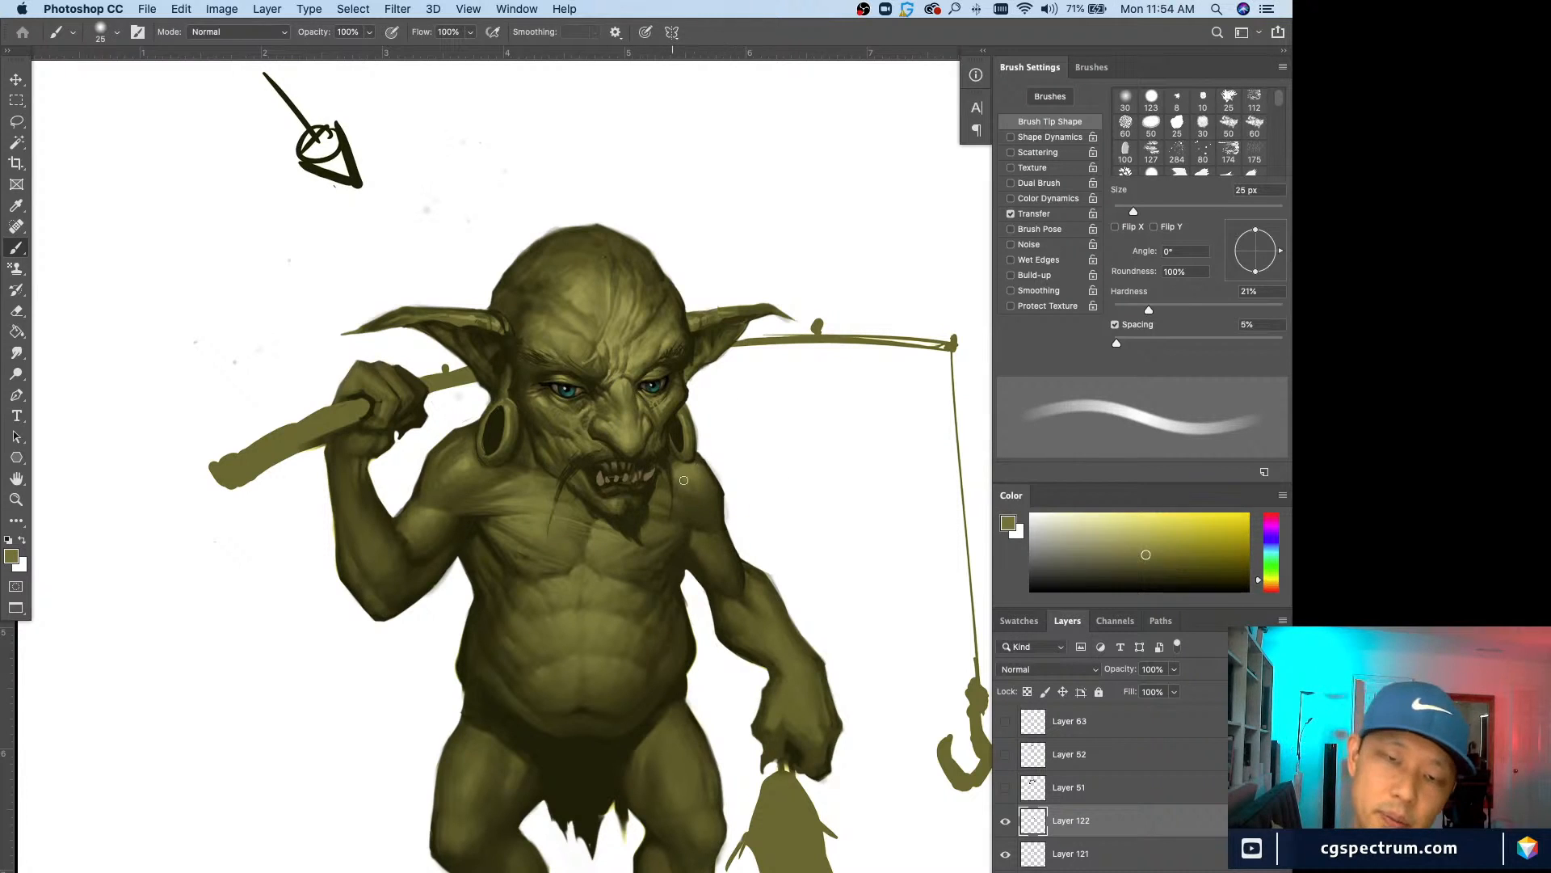
left_click(684, 488, "alt")
left_click(685, 481, "alt")
key("bracketleft")
key("bracketleft")
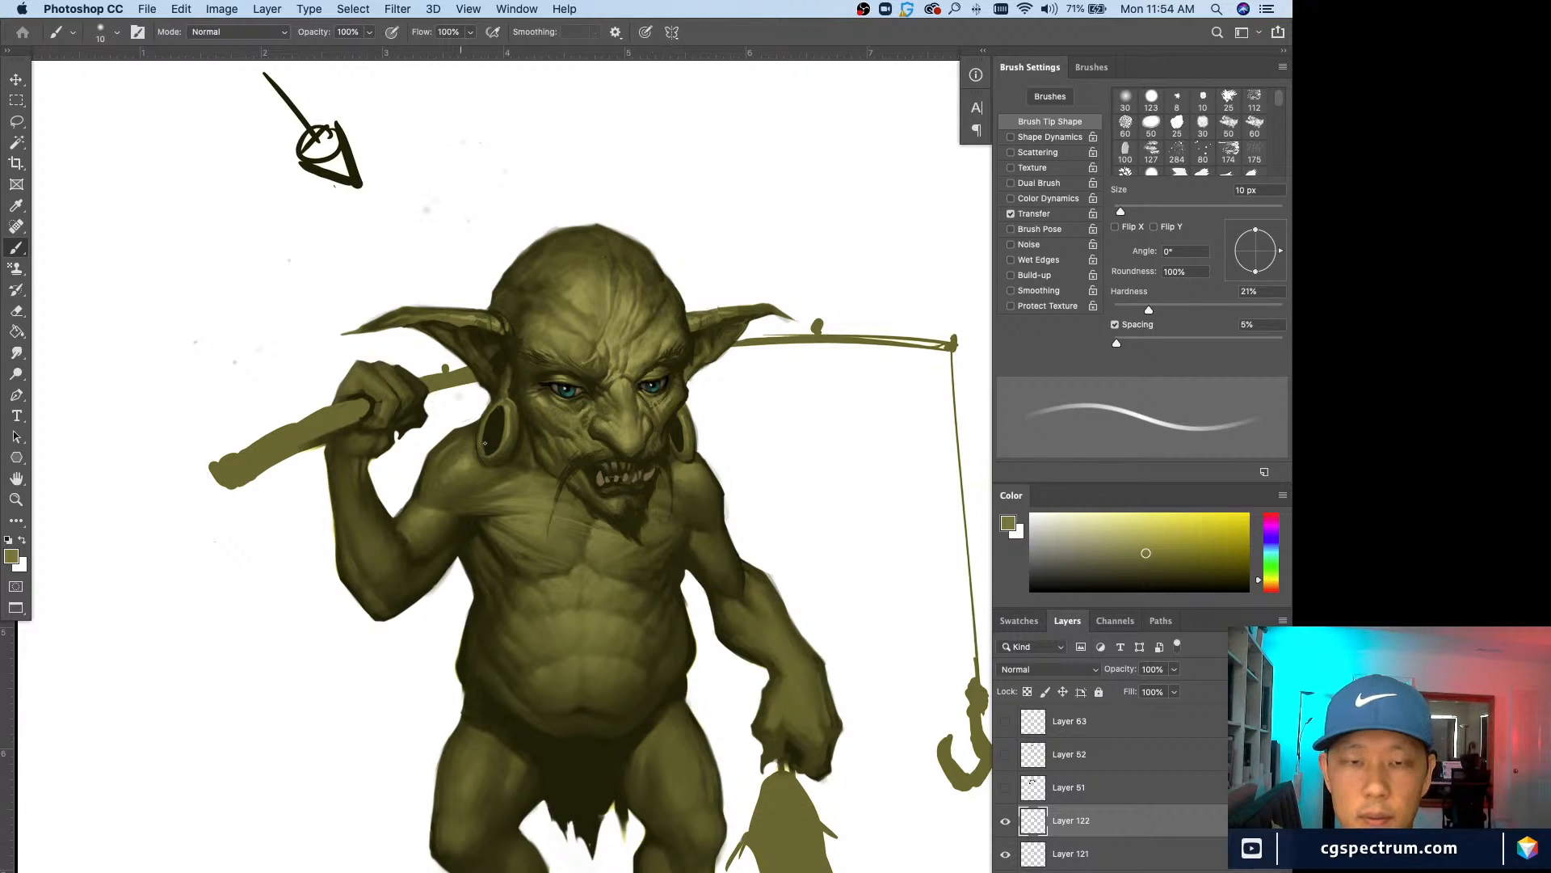
Step: Soften the transition between the beard, upper chest and shoulder with sampled olives and a 20 px brush
key("bracketright")
left_click(665, 498, "alt")
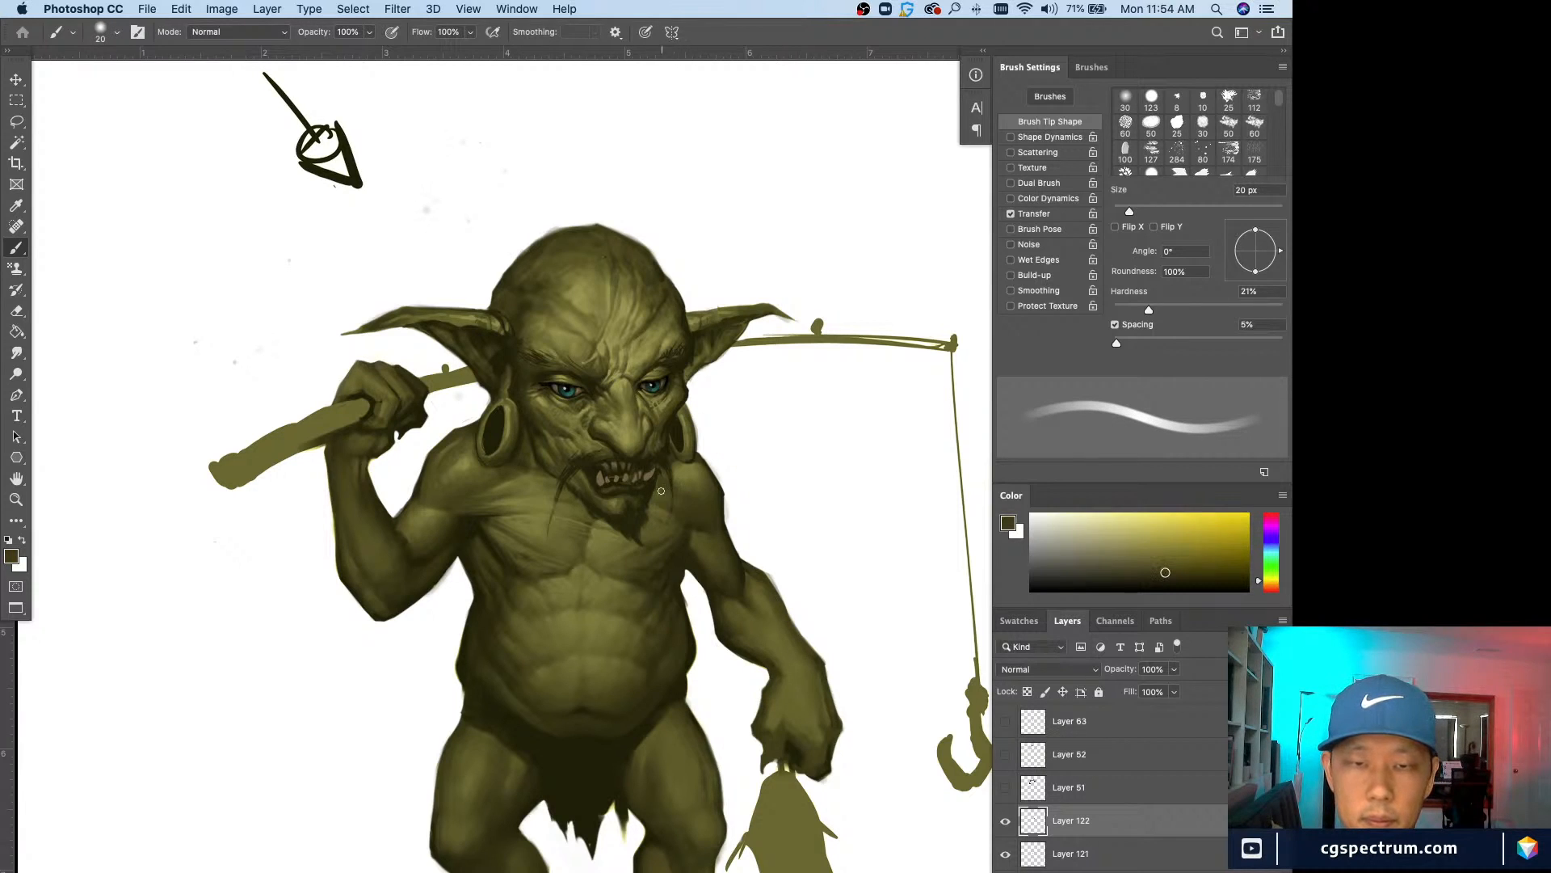
left_click(658, 497, "alt")
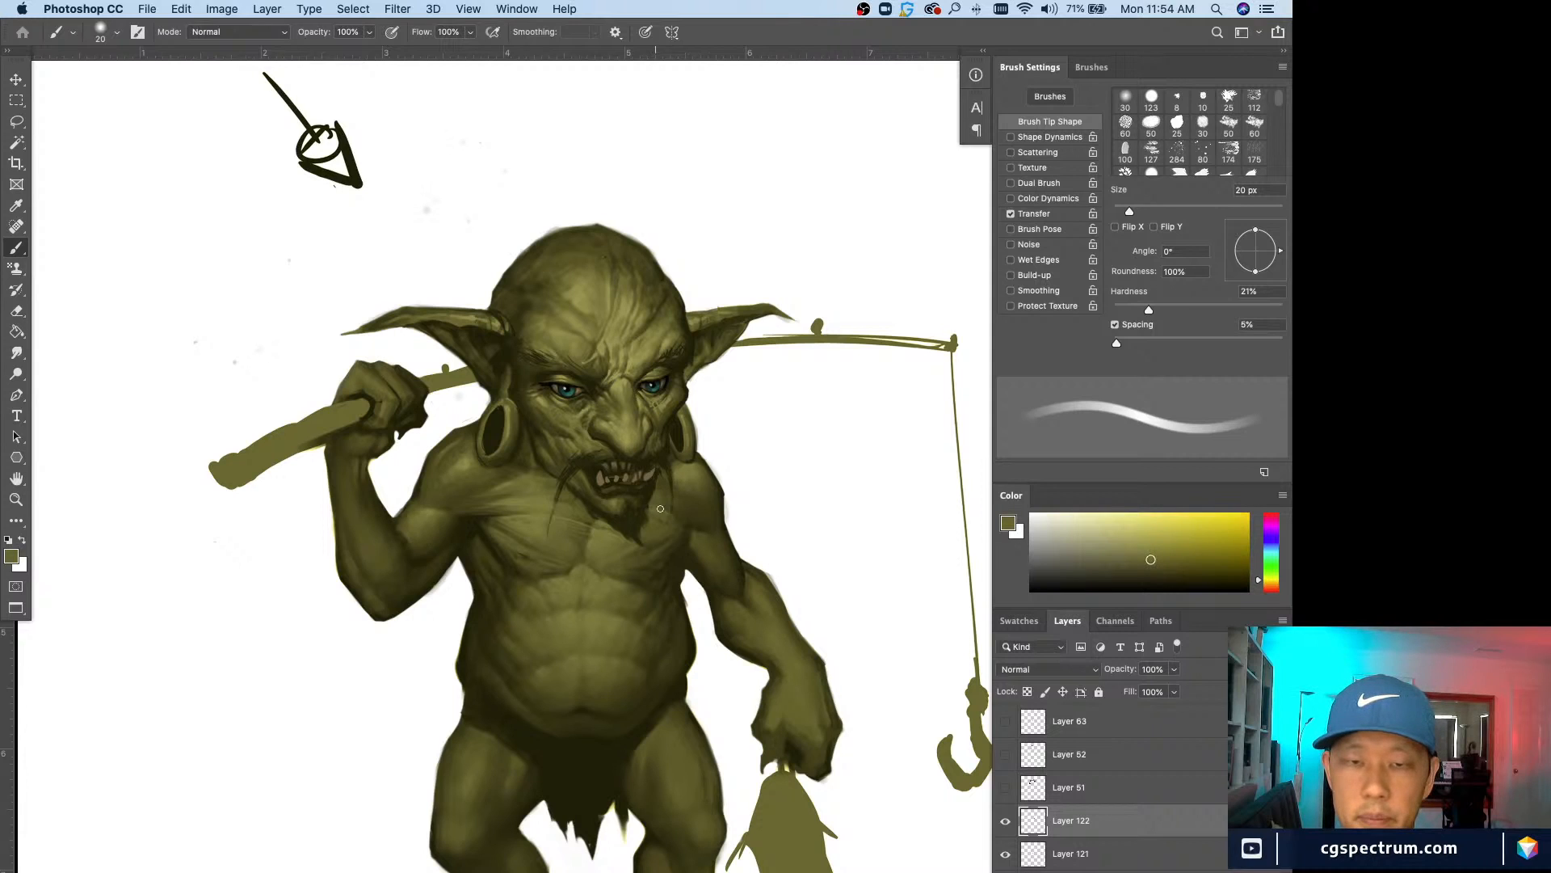
left_click(703, 510, "alt")
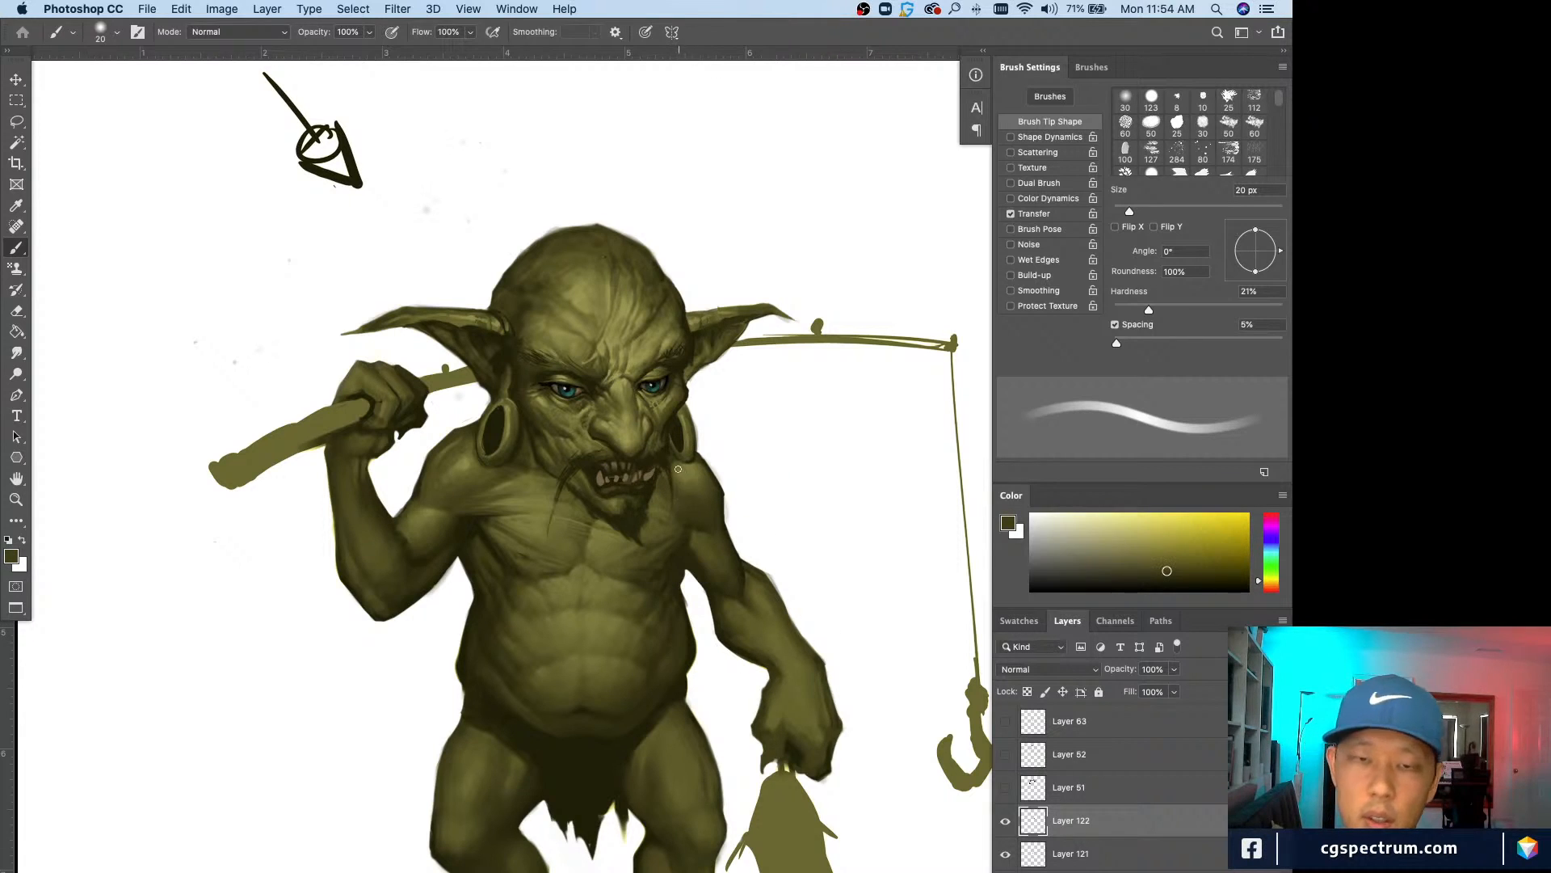
left_click(703, 455, "alt")
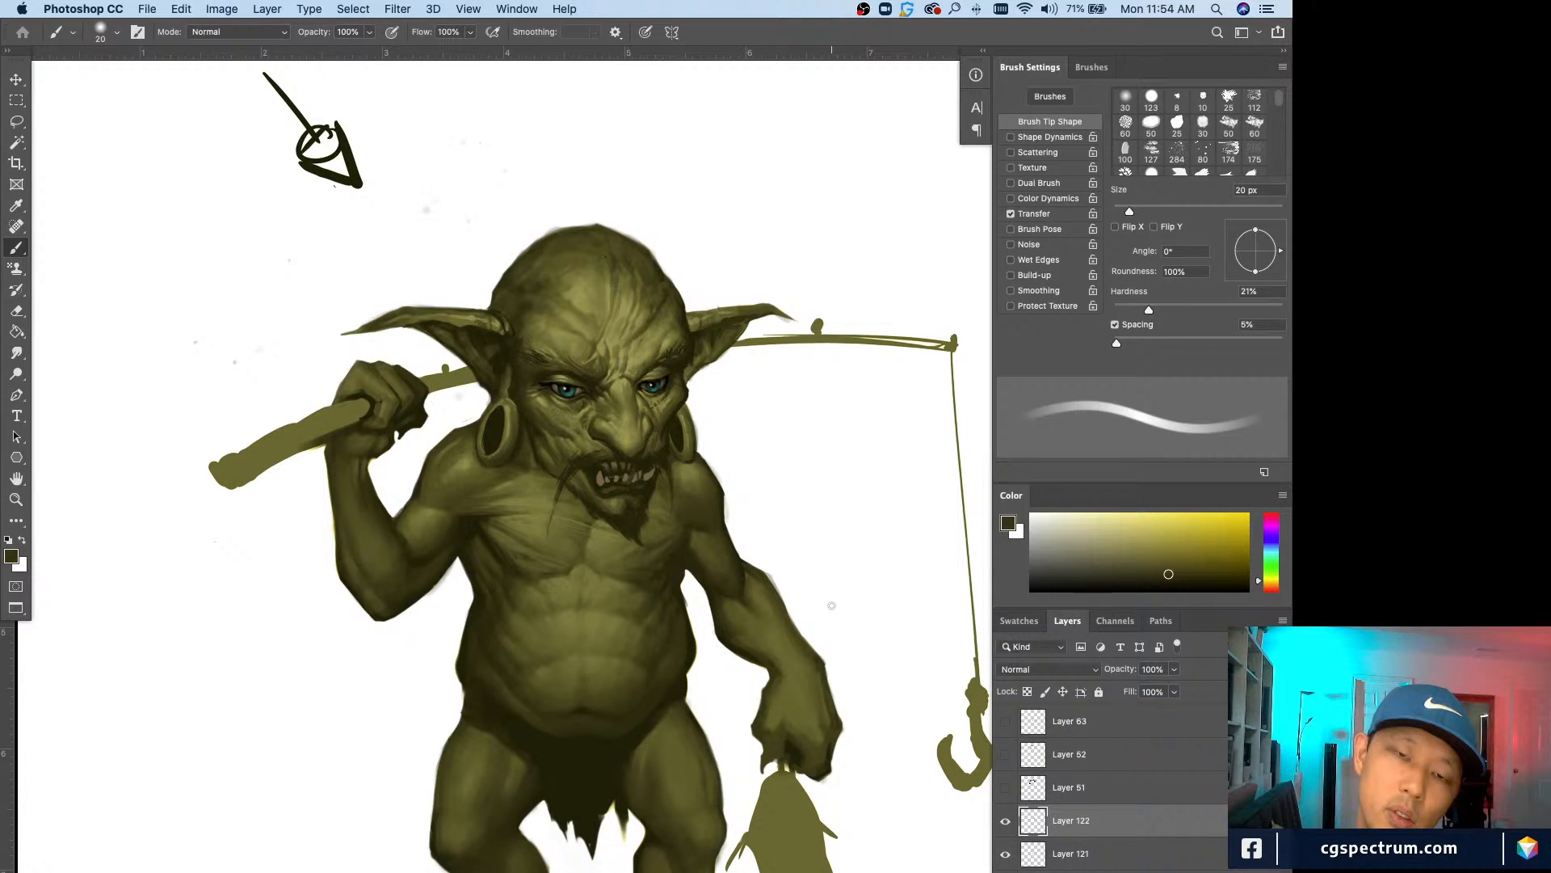
Step: Try further light and dark olive strokes on the shoulder under the earring, on a new layer above Layer 122, using a 30 to 35 px brush
key("bracketright")
left_click(986, 752, "alt")
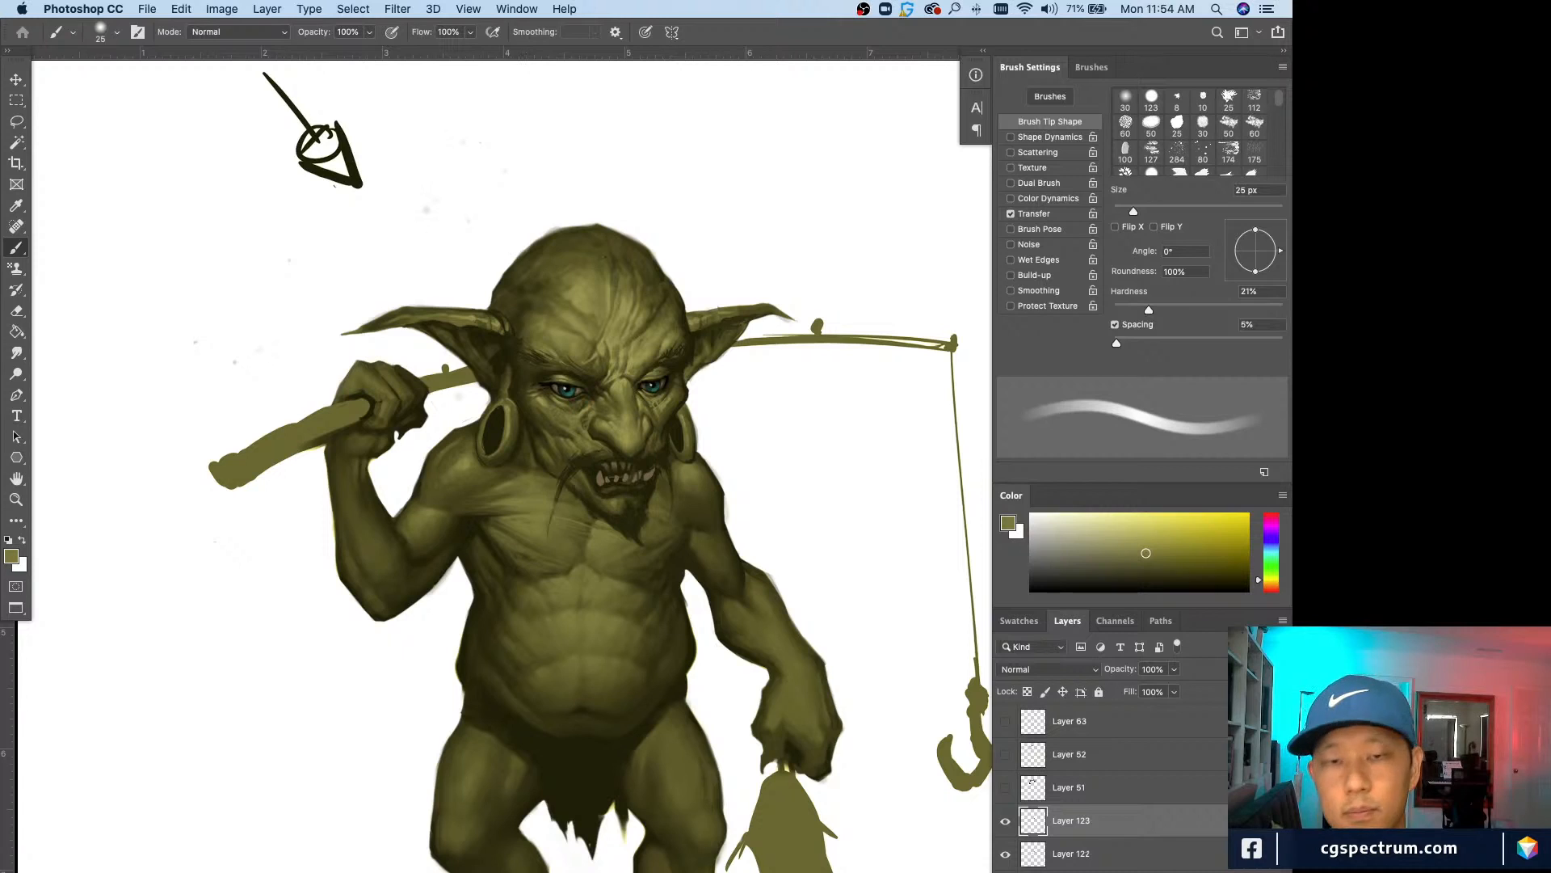
key("bracketright")
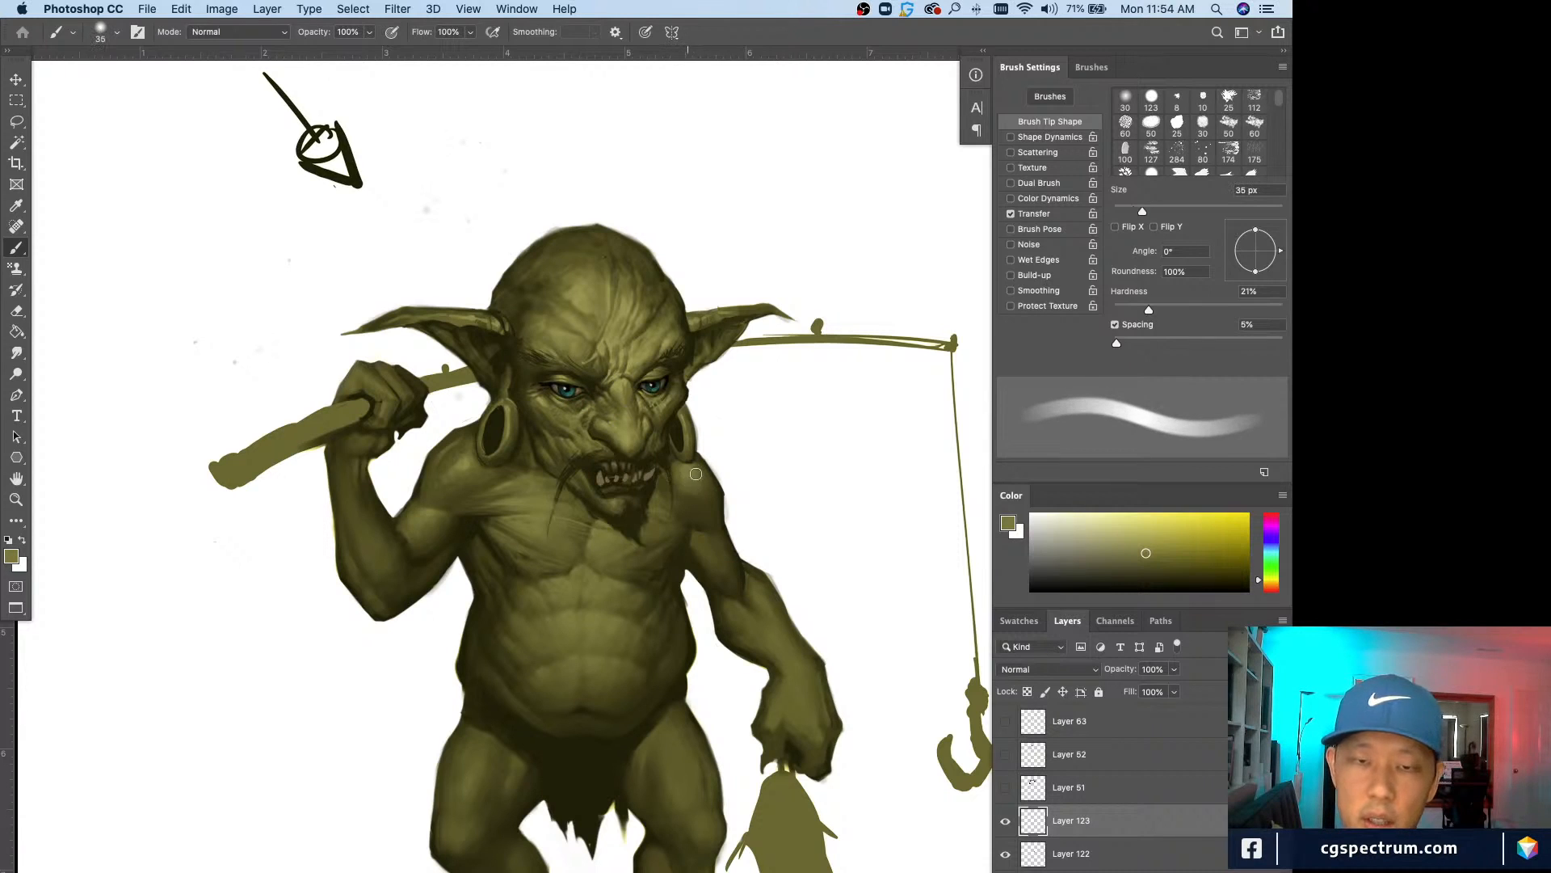
left_click(688, 461, "alt")
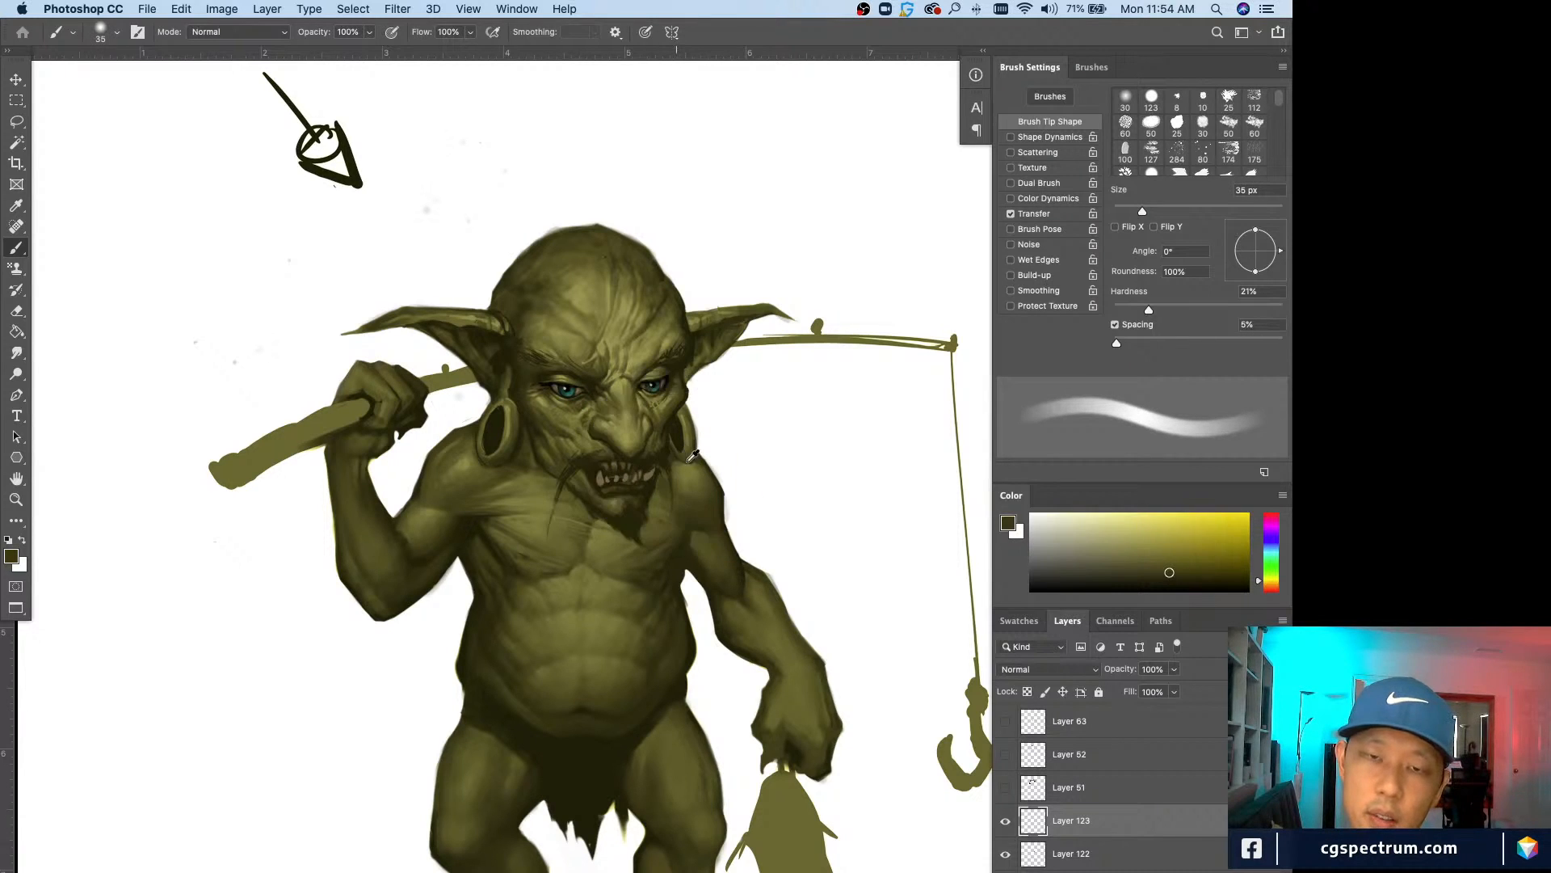
key("bracketleft")
left_click(714, 500, "alt")
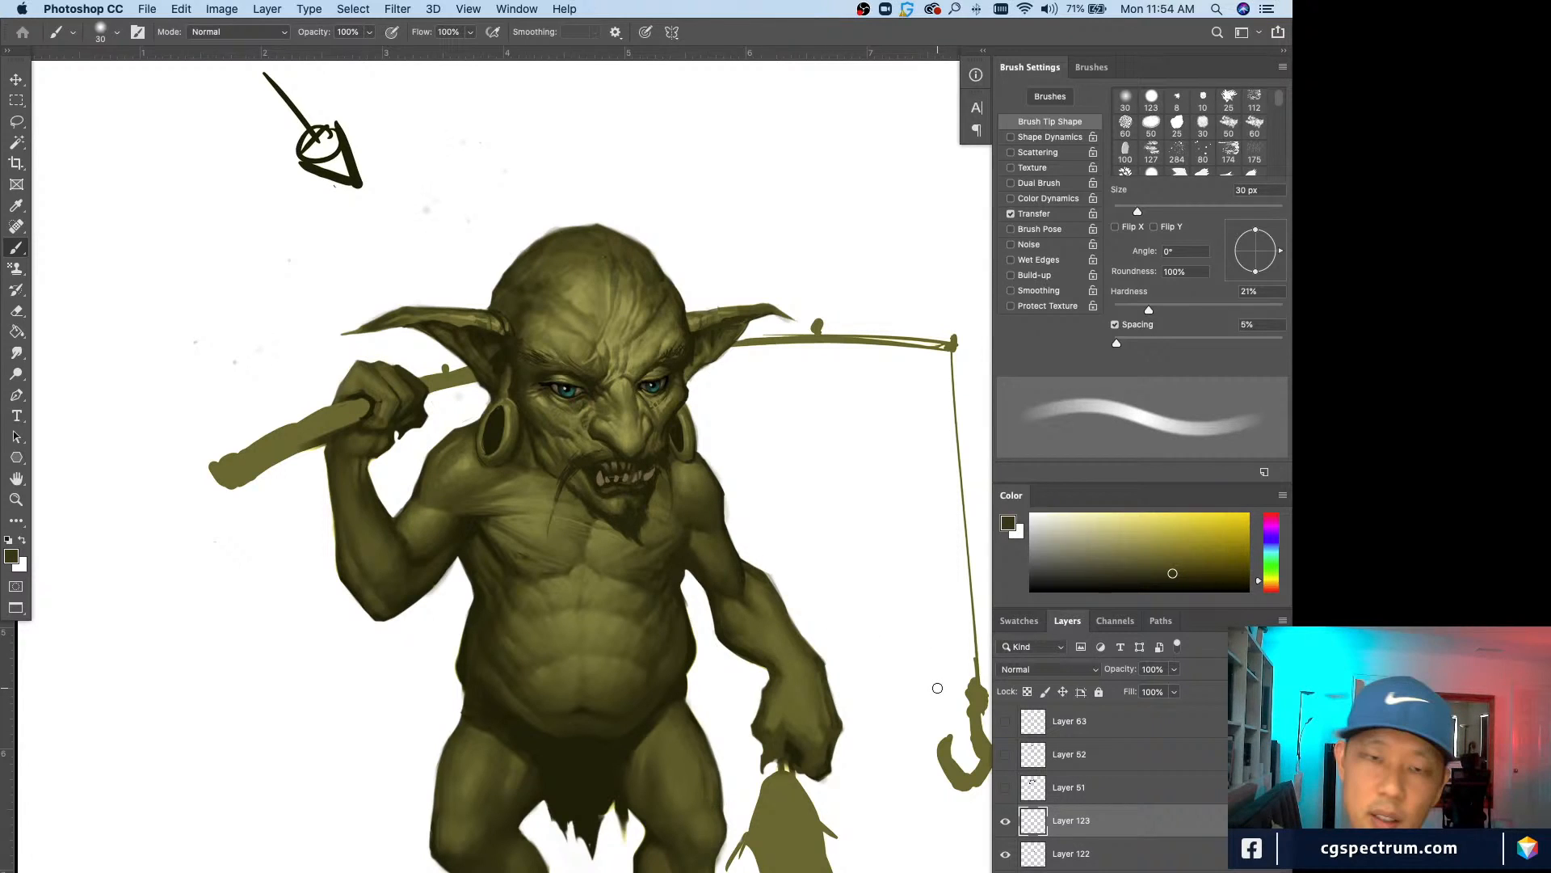
Step: Check the whole figure at a reduced size and delete Layer 123
key("super+minus")
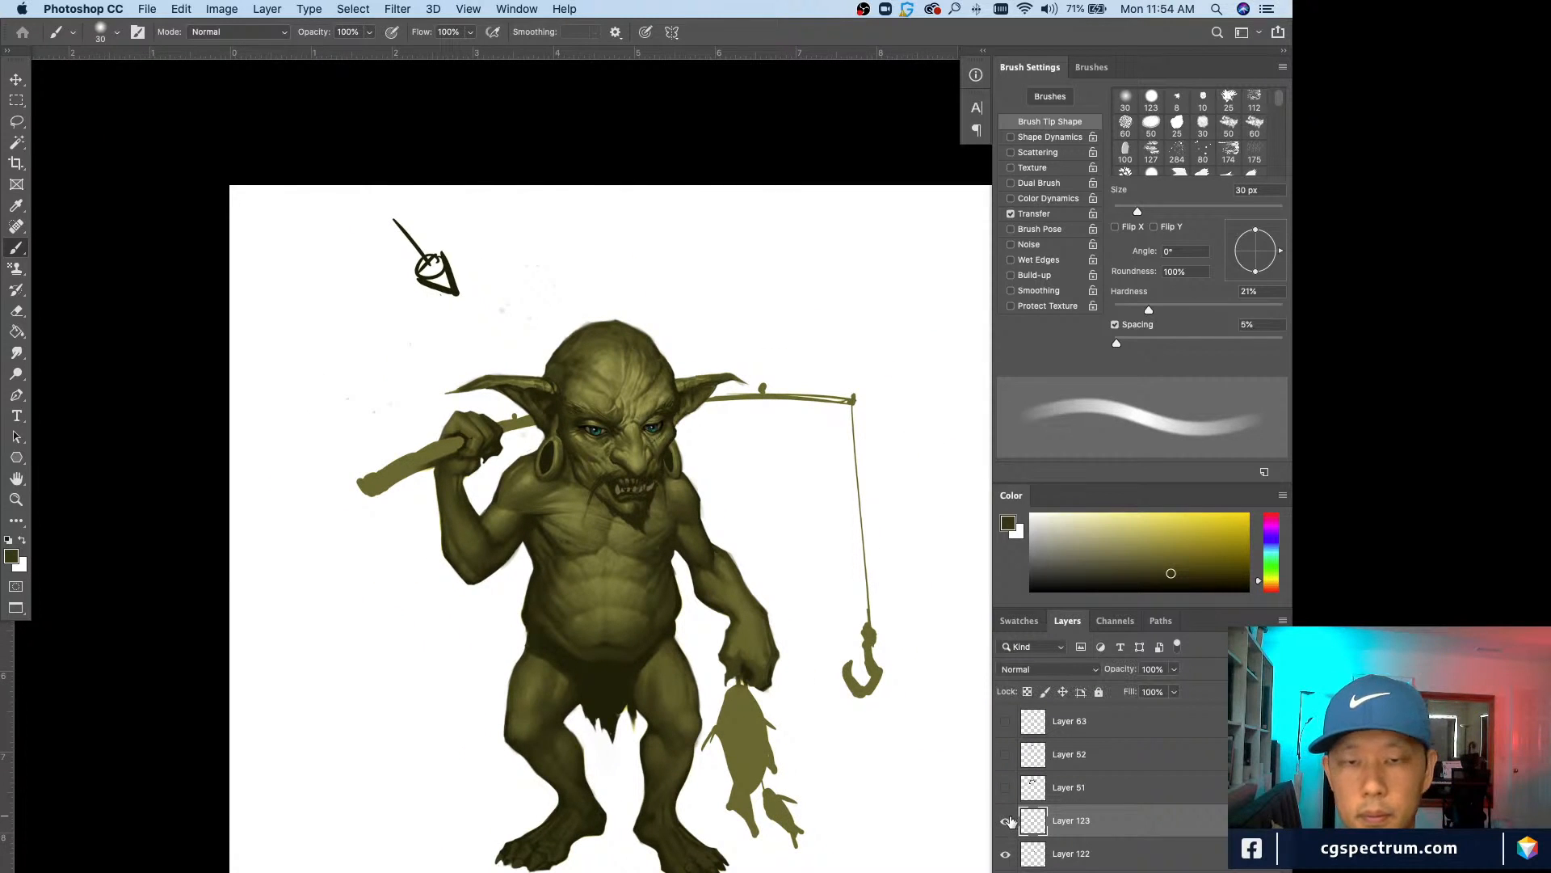
key("Delete")
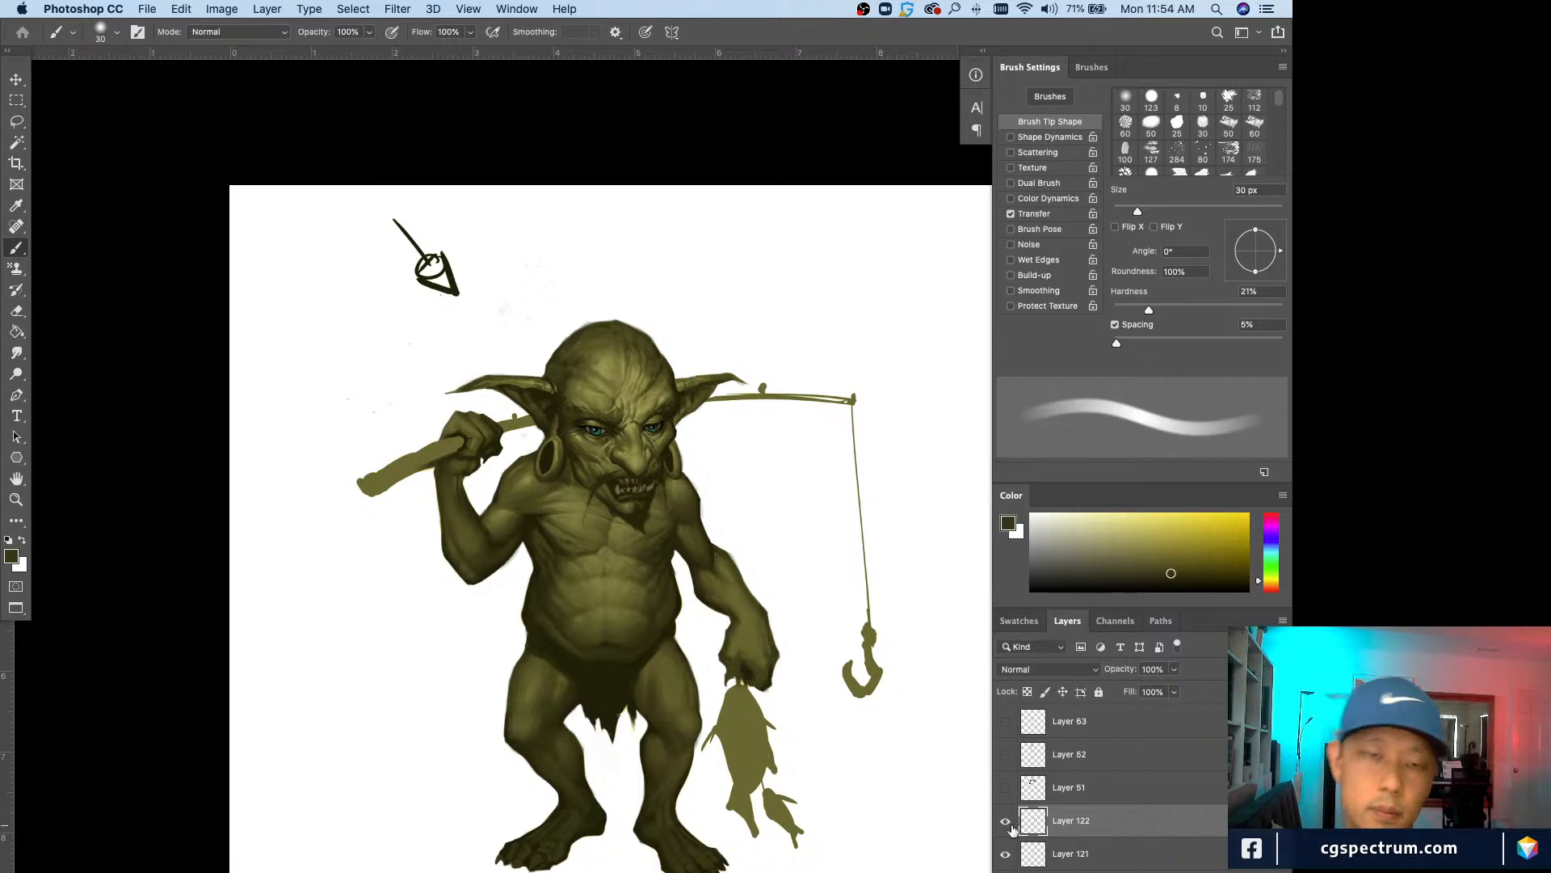
Step: Add a fresh layer above Layer 122 and examine the whole goblin figure at several sizes
key("super+minus")
key("super+minus")
key("super+equal")
key("super+equal")
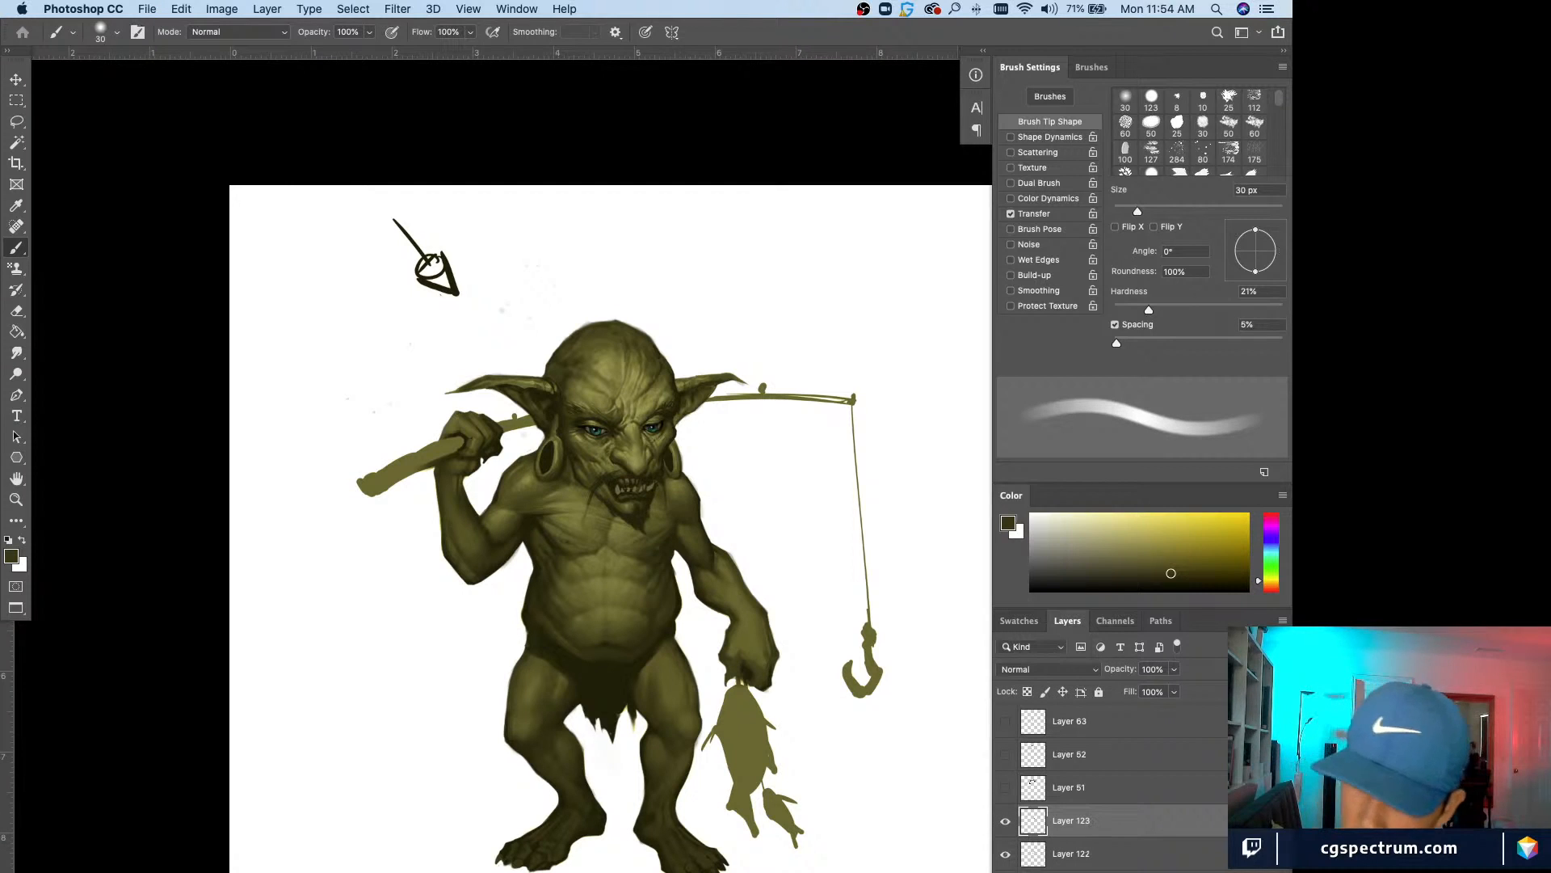
key("super+minus")
key("super+equal")
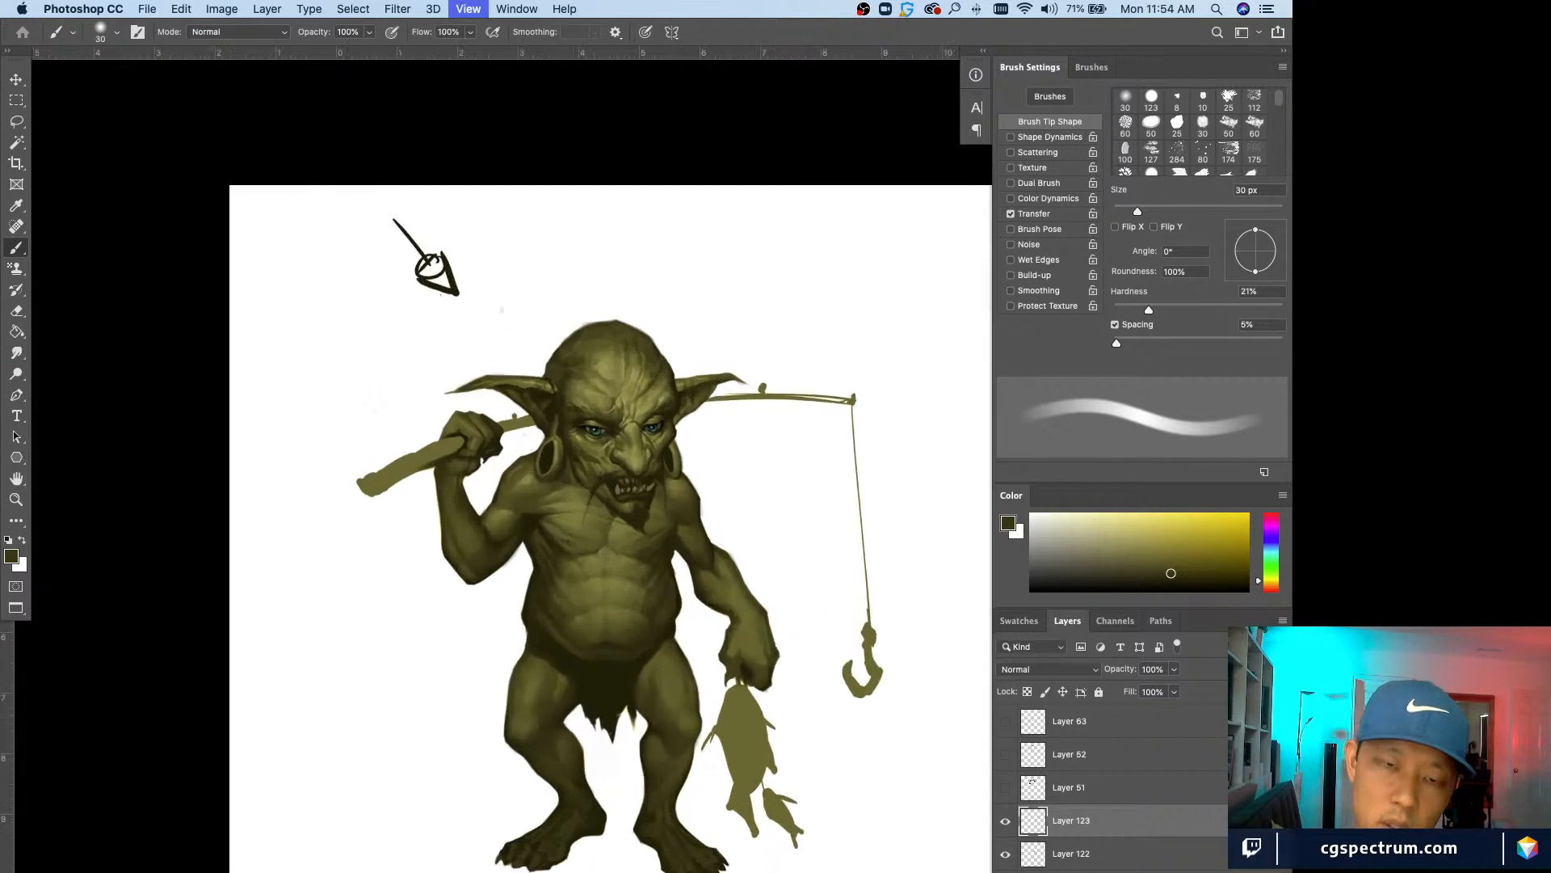
key("super+minus")
key("super+equal")
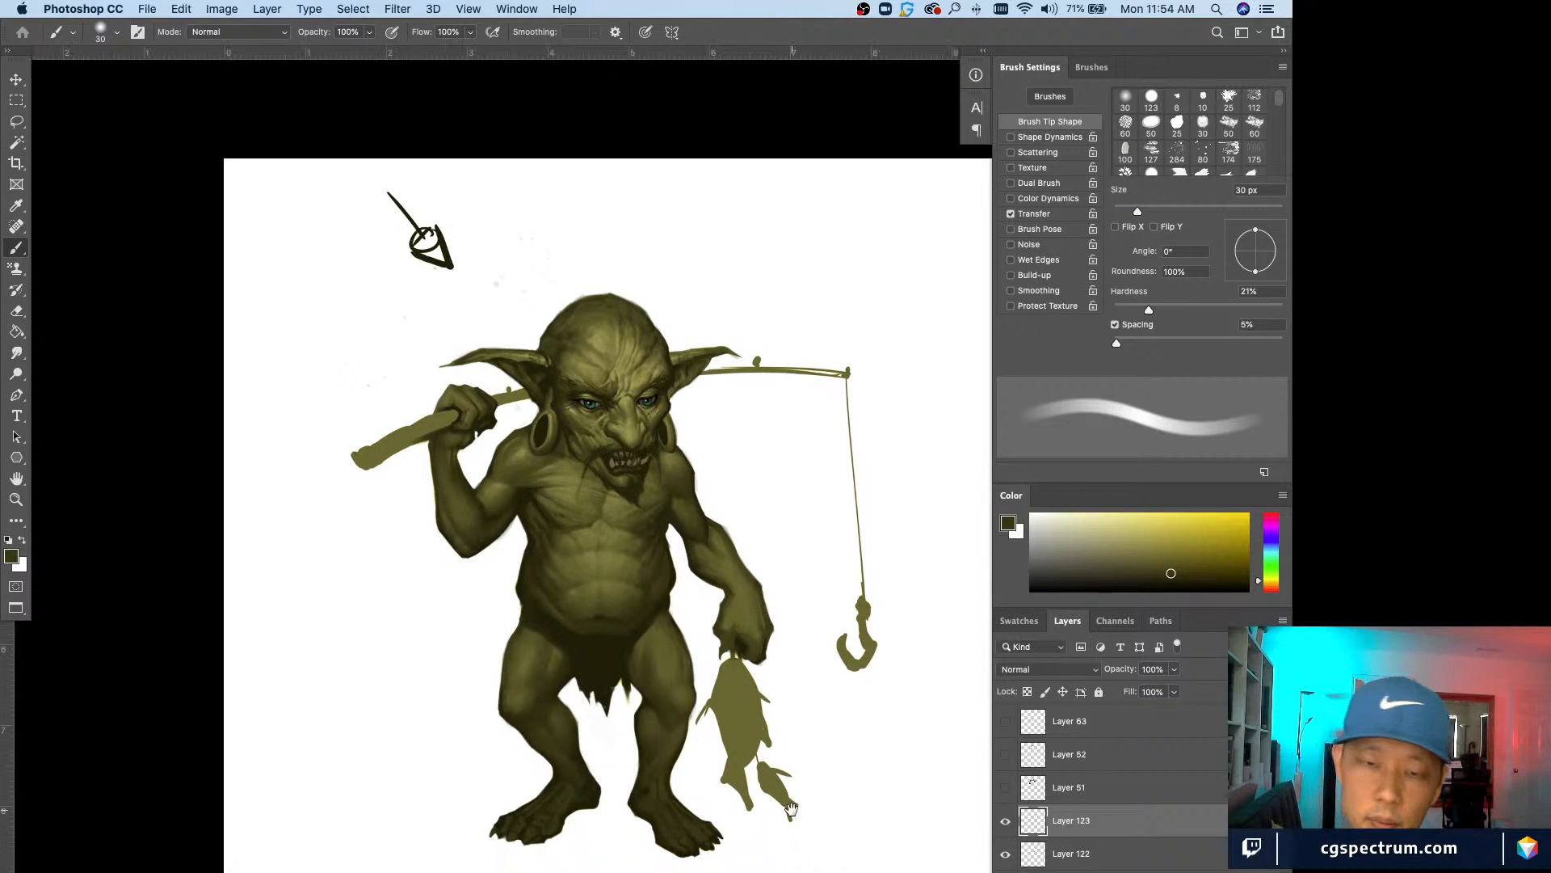
key("super+equal")
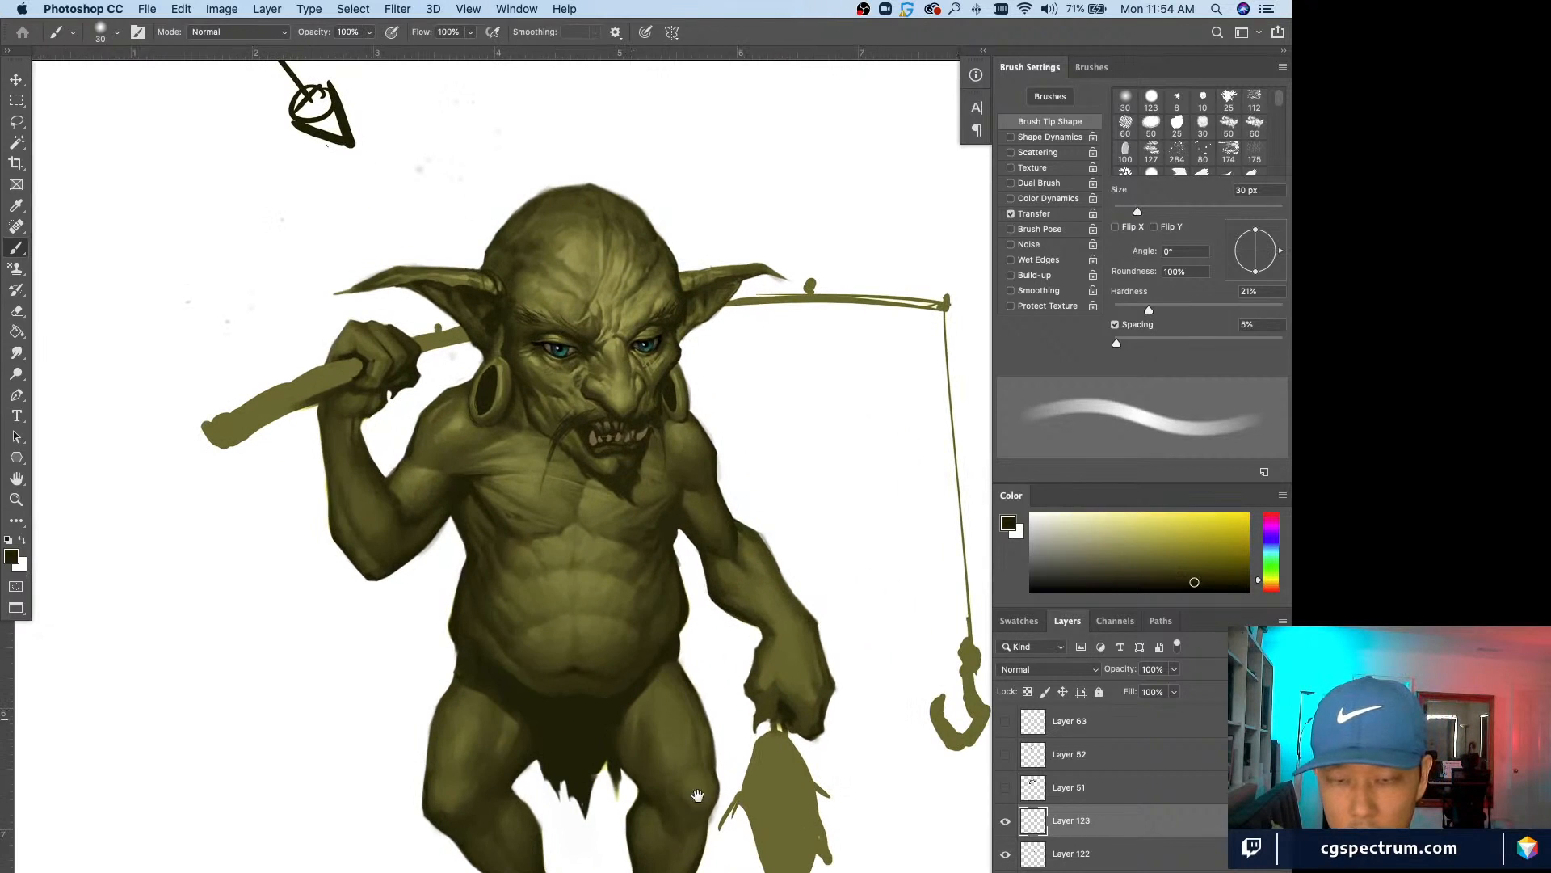
Step: Sketch the large hanging fish's eye, mouth and gill outline in dark olive with a fine brush
key("super+plus")
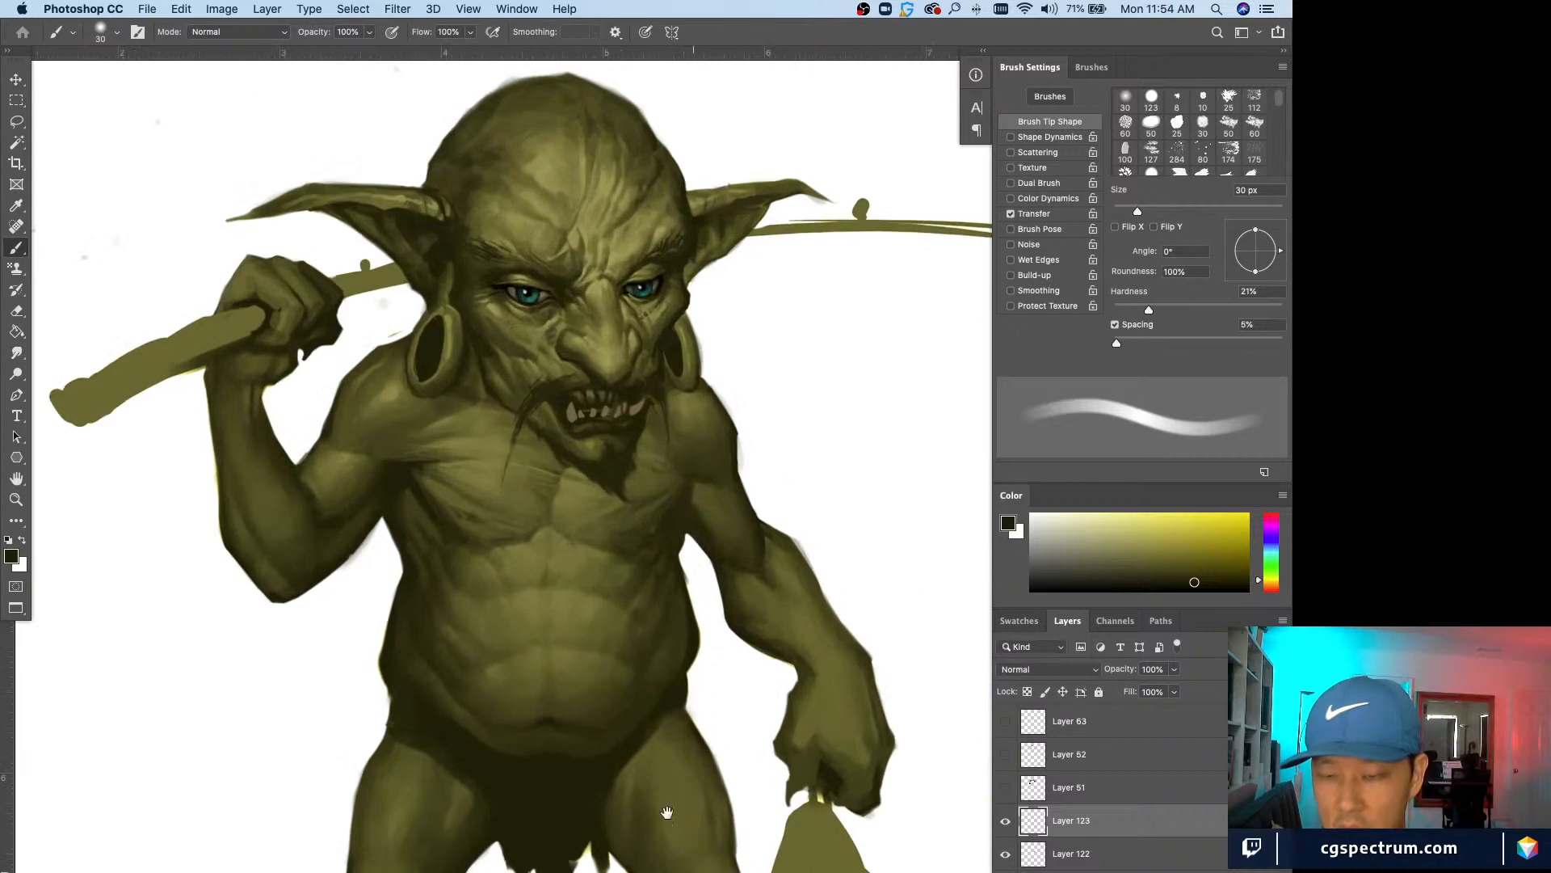
left_click_drag(668, 813, 500, 480)
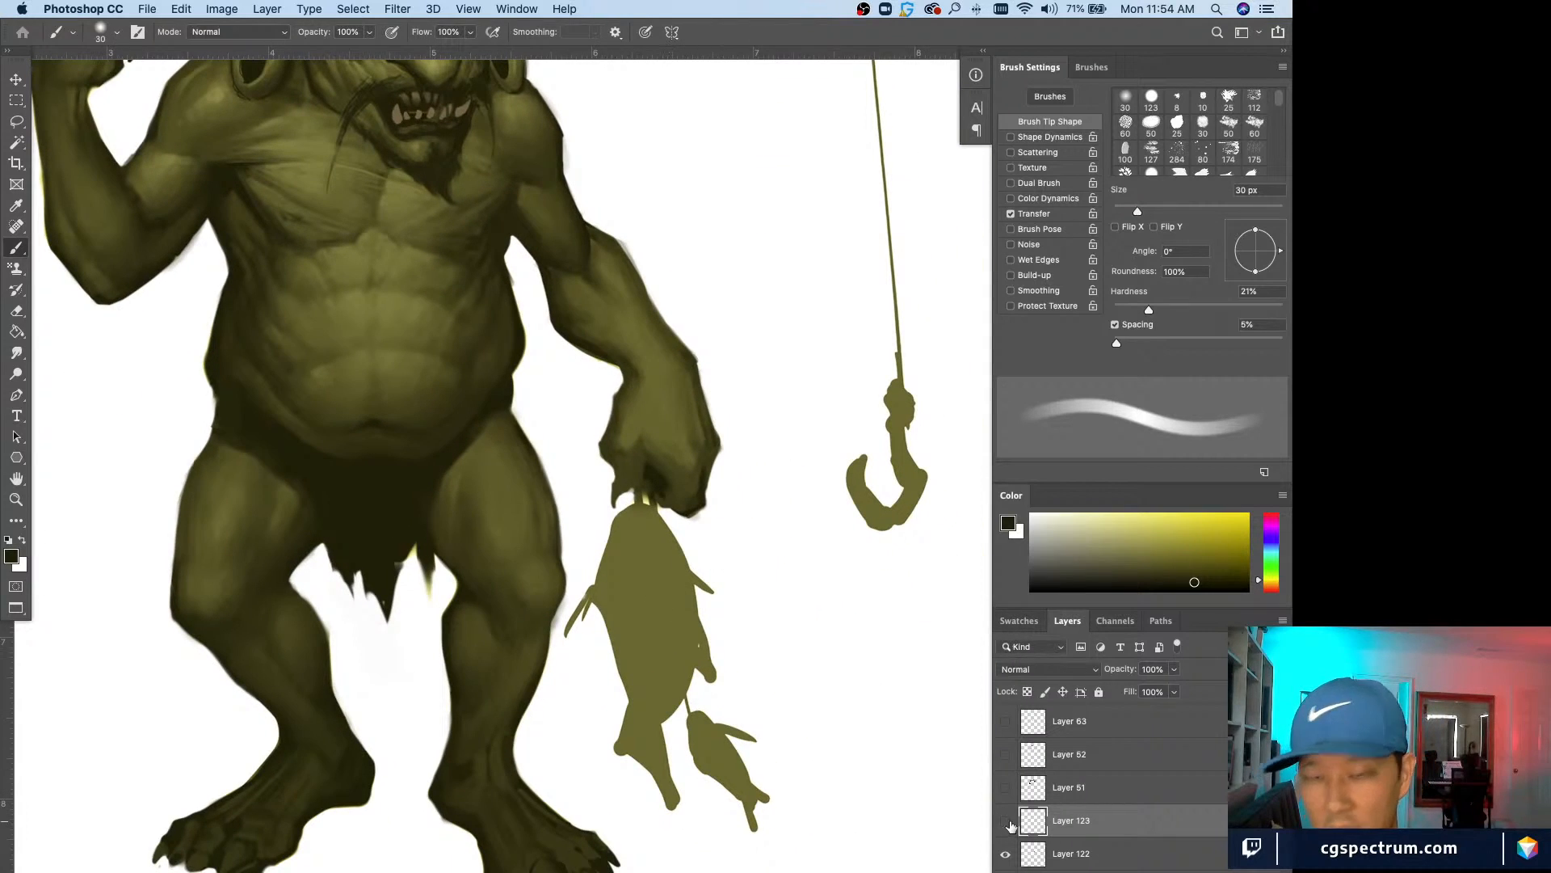
key("bracketleft")
key("bracketleft")
key("bracketleft")
key("bracketleft")
key("bracketleft")
key("bracketleft")
key("bracketleft")
key("bracketleft")
key("bracketleft")
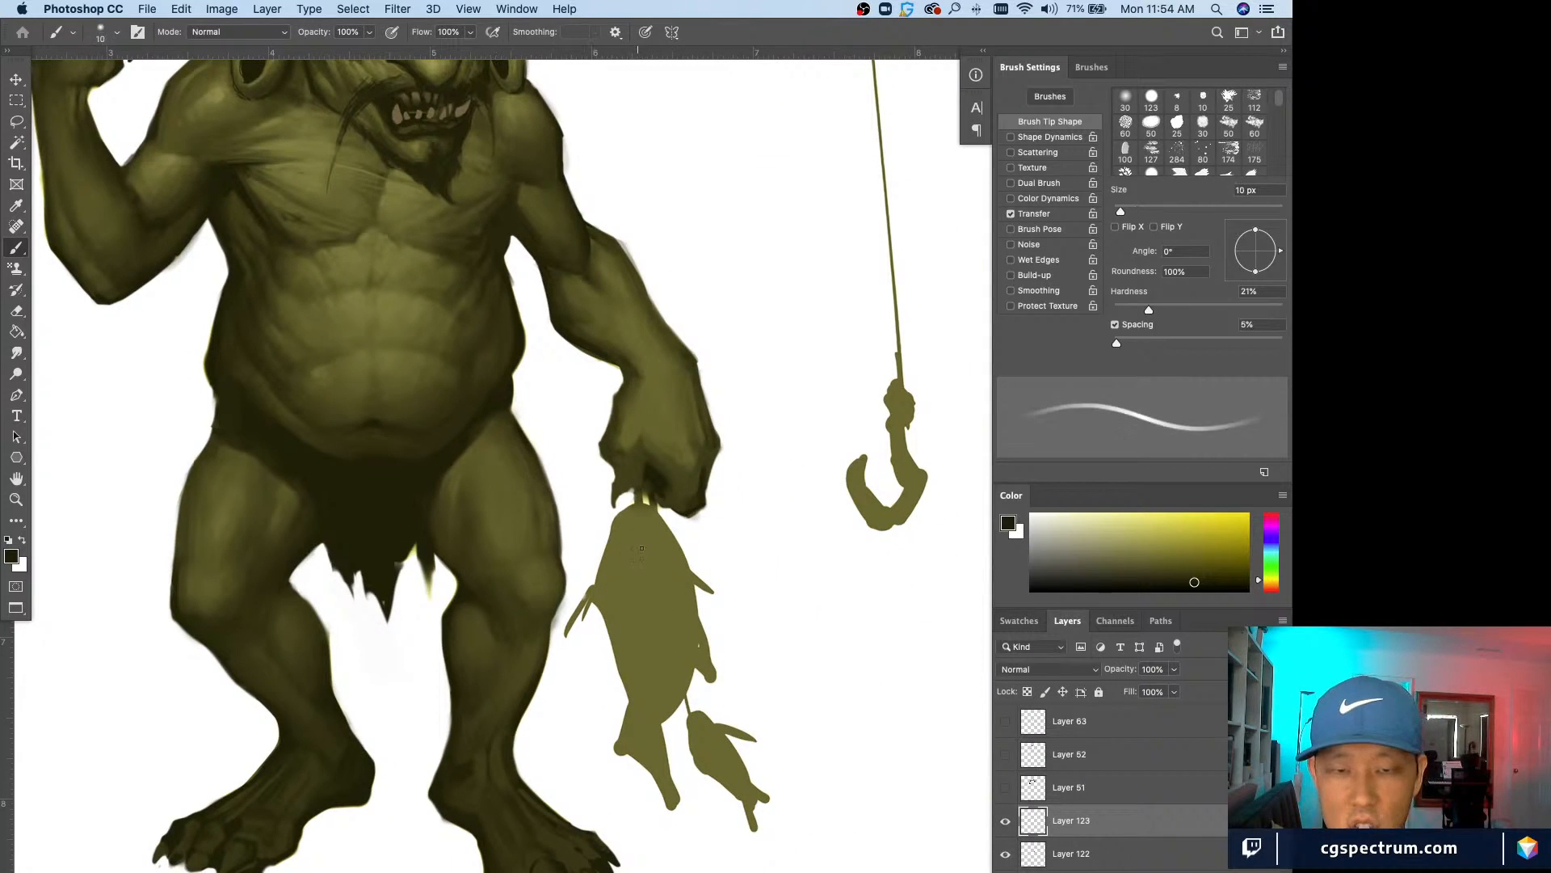
mouse_move(635, 555)
left_mouse_down()
mouse_move(674, 597)
mouse_move(690, 576)
mouse_move(679, 595)
mouse_move(604, 531)
mouse_move(627, 583)
mouse_move(652, 588)
mouse_move(616, 601)
mouse_move(600, 588)
mouse_move(627, 610)
mouse_move(656, 587)
mouse_move(623, 601)
mouse_move(599, 577)
mouse_move(633, 578)
mouse_move(601, 570)
mouse_move(622, 508)
left_mouse_up()
Step: Outline the large fish's side fins and their jagged spines with a 4 px dark olive brush
key("bracketleft")
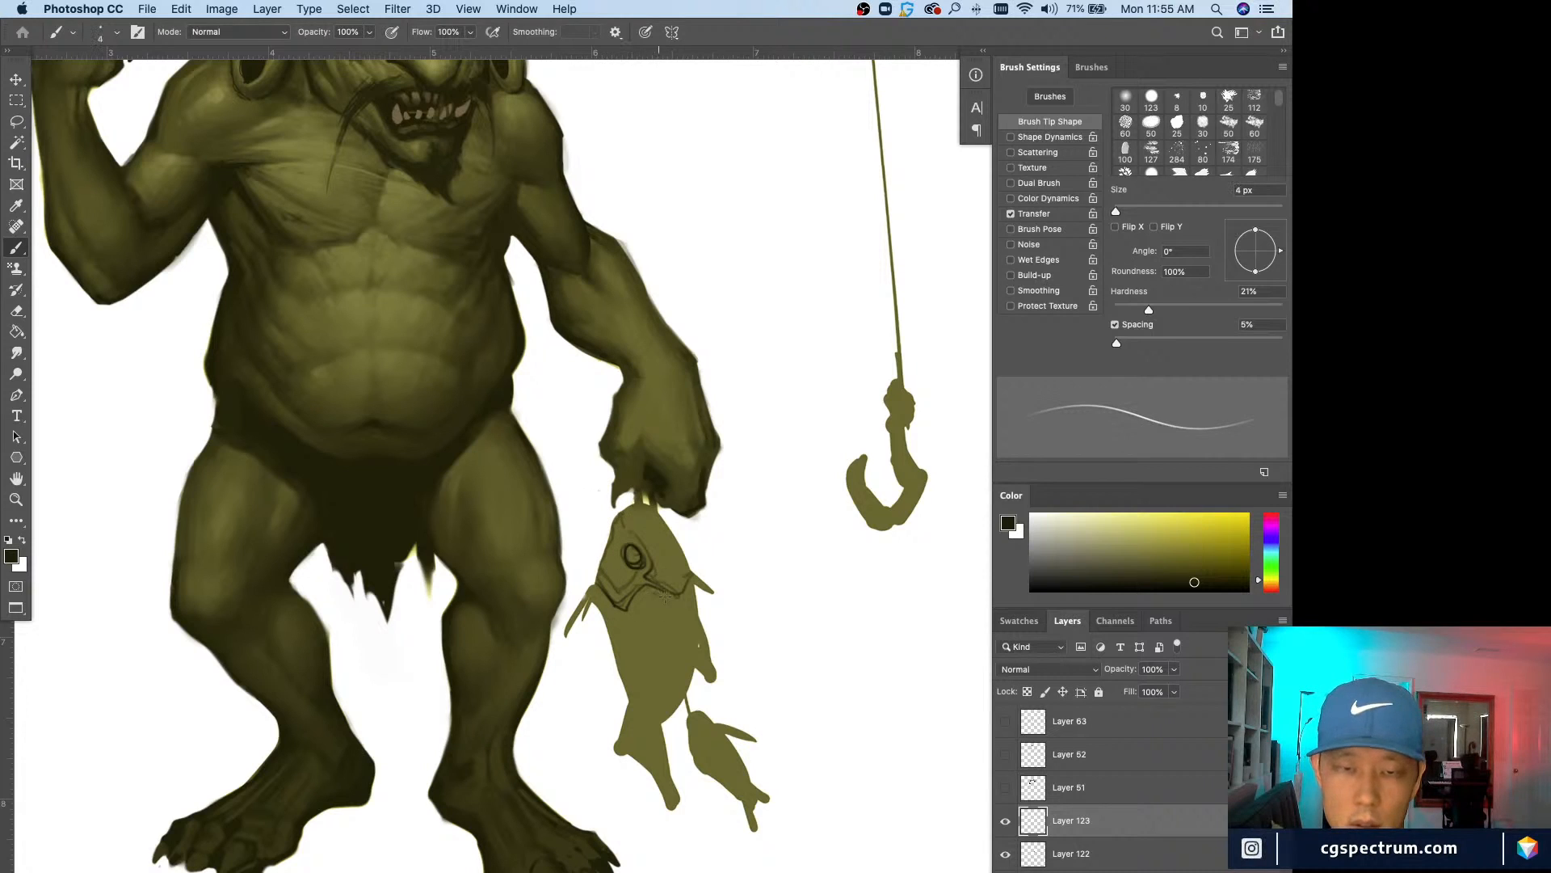
left_click_drag(666, 598, 678, 639)
mouse_move(651, 588)
left_mouse_down()
mouse_move(683, 615)
mouse_move(652, 590)
mouse_move(682, 618)
mouse_move(697, 605)
mouse_move(655, 613)
mouse_move(685, 648)
left_mouse_up()
mouse_move(681, 651)
left_mouse_down()
mouse_move(699, 625)
mouse_move(667, 635)
mouse_move(670, 657)
mouse_move(687, 672)
mouse_move(701, 627)
mouse_move(712, 687)
mouse_move(688, 647)
mouse_move(716, 697)
left_mouse_up()
left_click_drag(685, 636, 715, 706)
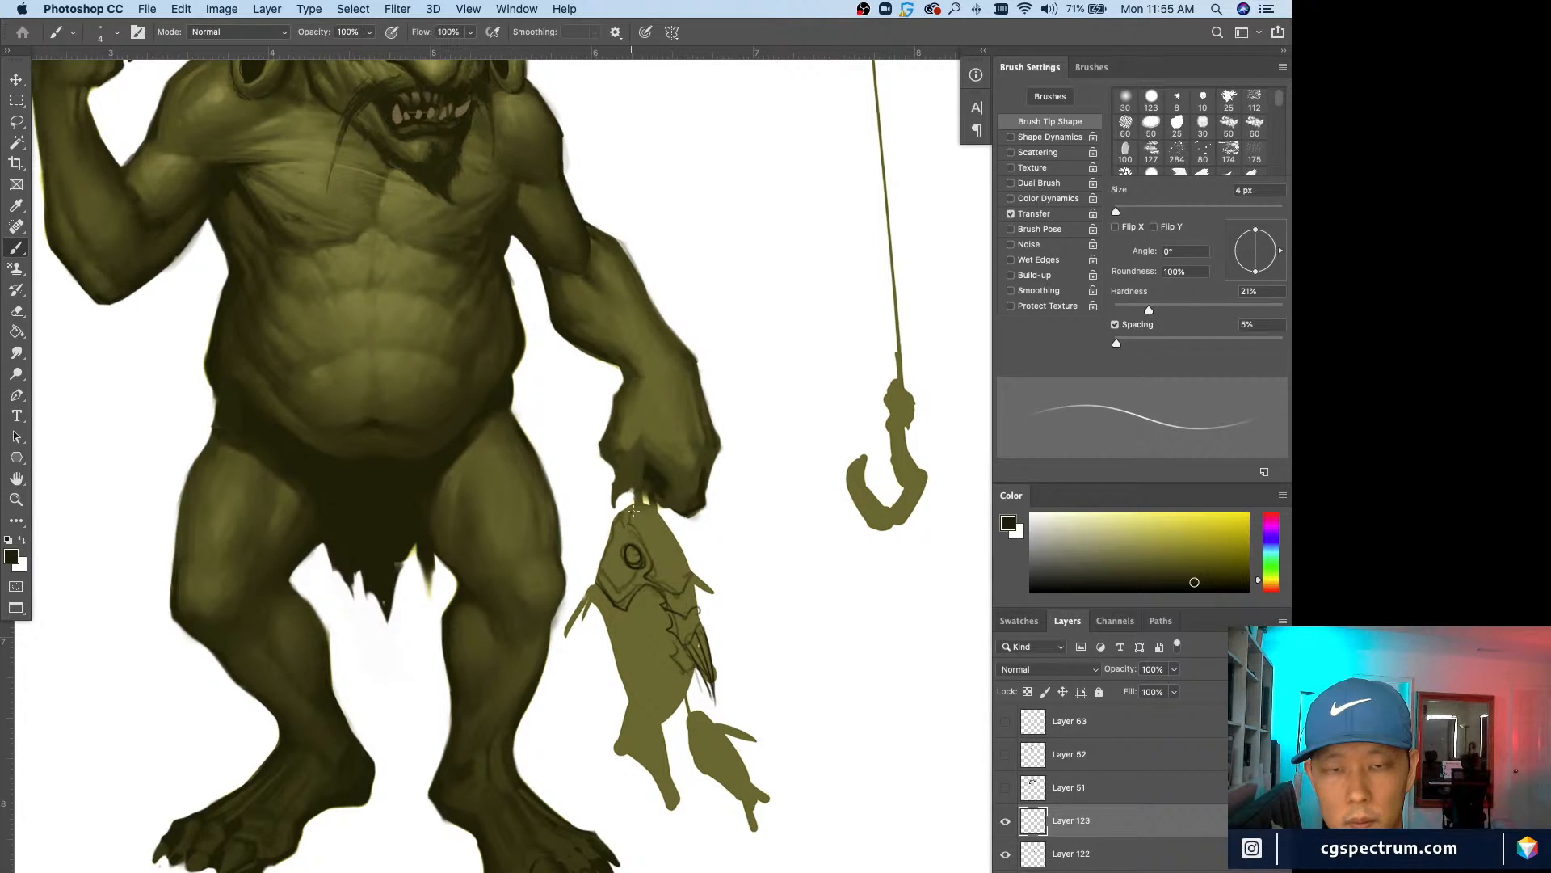
mouse_move(596, 591)
left_mouse_down()
mouse_move(561, 636)
mouse_move(598, 620)
left_mouse_up()
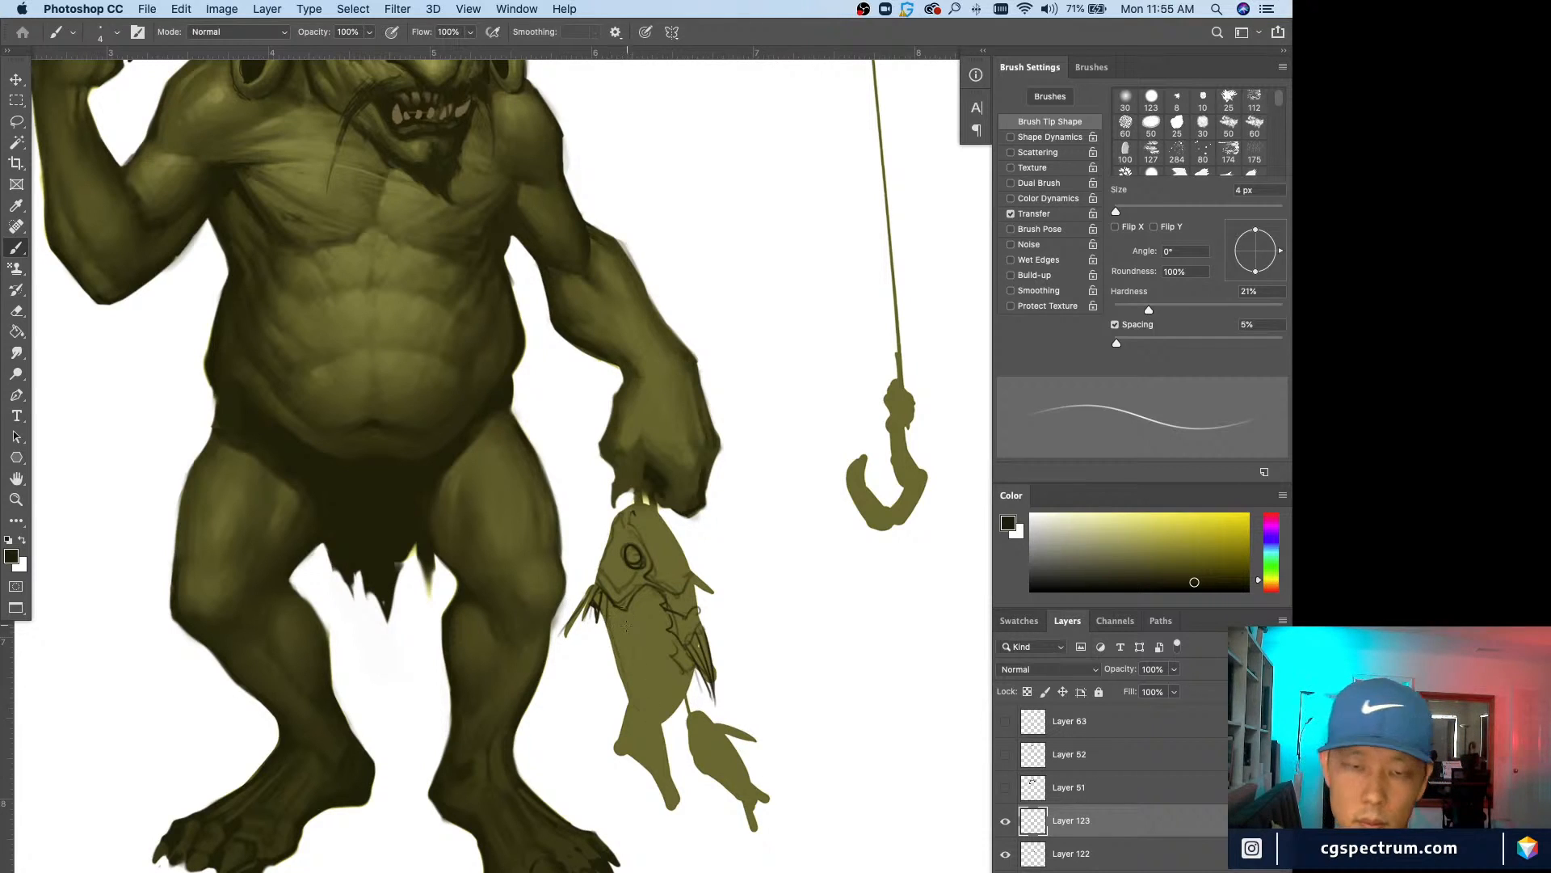
Step: Draw rows of overlapping scales down the large fish's body and ribbed lines on its tail fin
mouse_move(626, 608)
left_mouse_down()
mouse_move(641, 685)
mouse_move(624, 647)
left_mouse_up()
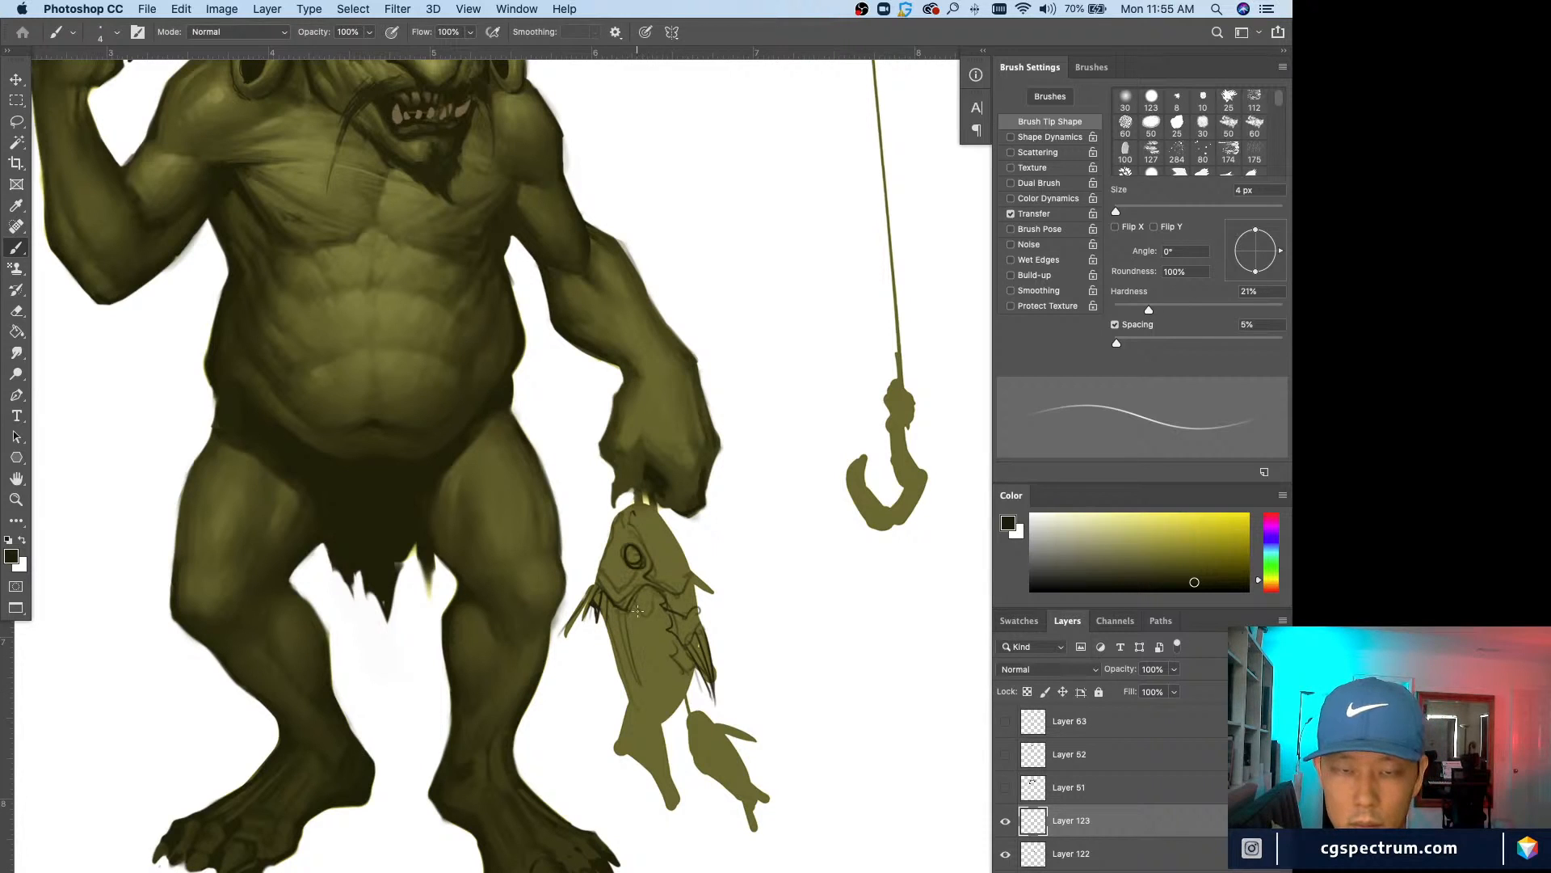
mouse_move(638, 610)
left_mouse_down()
mouse_move(622, 612)
mouse_move(620, 638)
left_mouse_up()
mouse_move(614, 623)
left_mouse_down()
mouse_move(645, 656)
mouse_move(645, 627)
mouse_move(645, 648)
mouse_move(663, 619)
mouse_move(643, 621)
mouse_move(632, 657)
mouse_move(621, 648)
mouse_move(624, 667)
mouse_move(673, 663)
mouse_move(651, 694)
mouse_move(639, 687)
mouse_move(669, 675)
mouse_move(660, 701)
mouse_move(634, 709)
mouse_move(646, 717)
mouse_move(678, 683)
mouse_move(667, 675)
mouse_move(681, 694)
mouse_move(691, 683)
mouse_move(671, 683)
mouse_move(668, 711)
mouse_move(646, 655)
mouse_move(623, 736)
mouse_move(679, 804)
left_mouse_up()
mouse_move(649, 716)
left_mouse_down()
mouse_move(669, 800)
mouse_move(614, 756)
left_mouse_up()
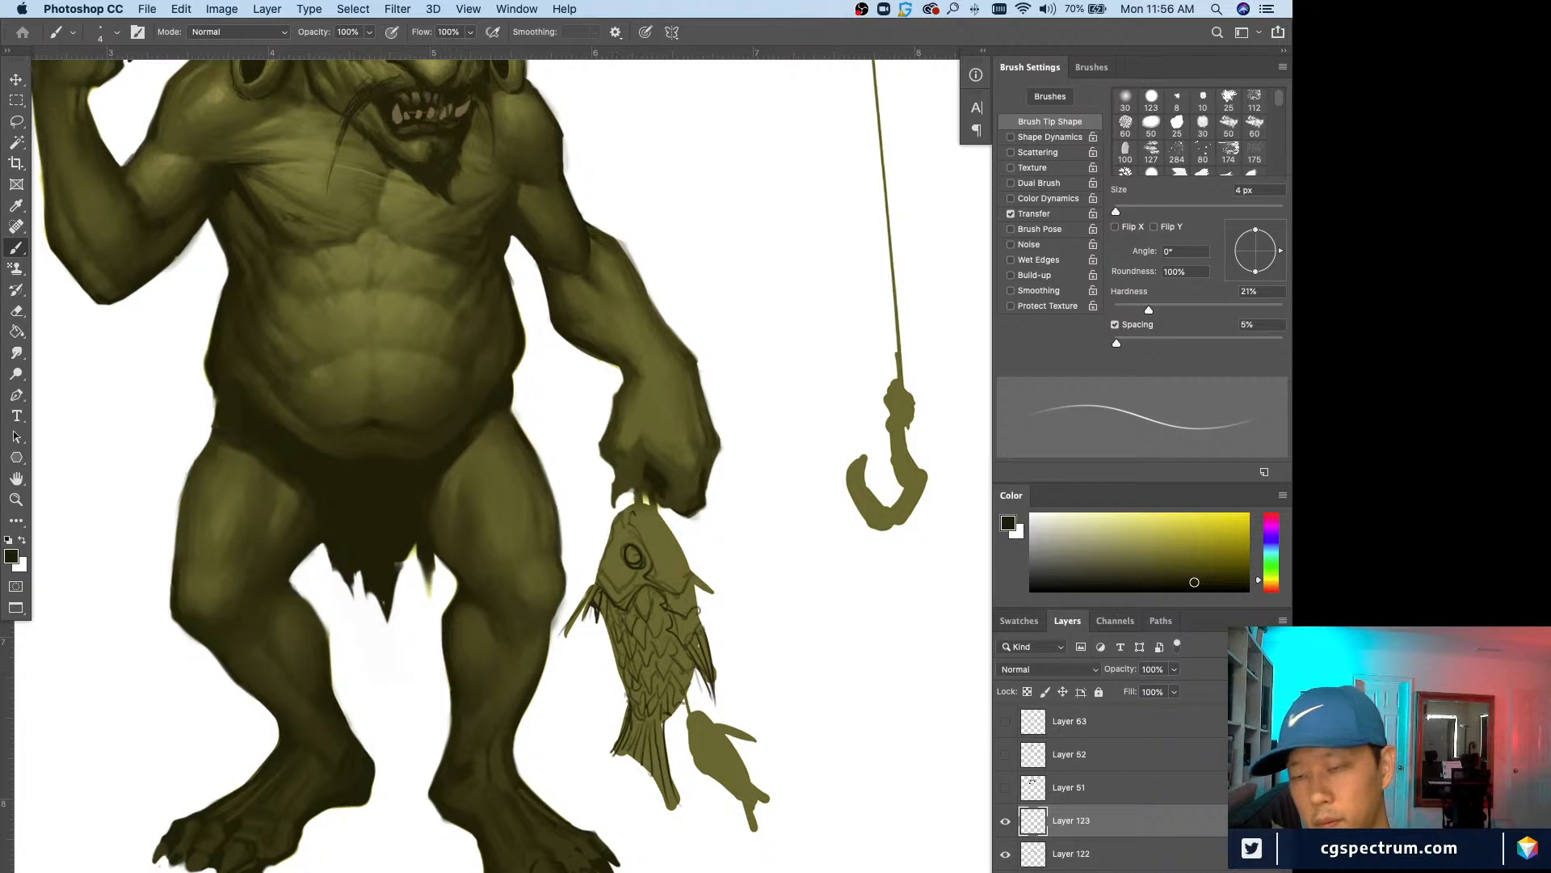
Step: Clean up the large fish's belly and tail silhouette on a new layer above Layer 123, using sampled white and olive with an 8 px brush
key("ctrl+shift+alt+n")
left_click(597, 657, "alt")
key("bracketright")
key("bracketright")
key("bracketright")
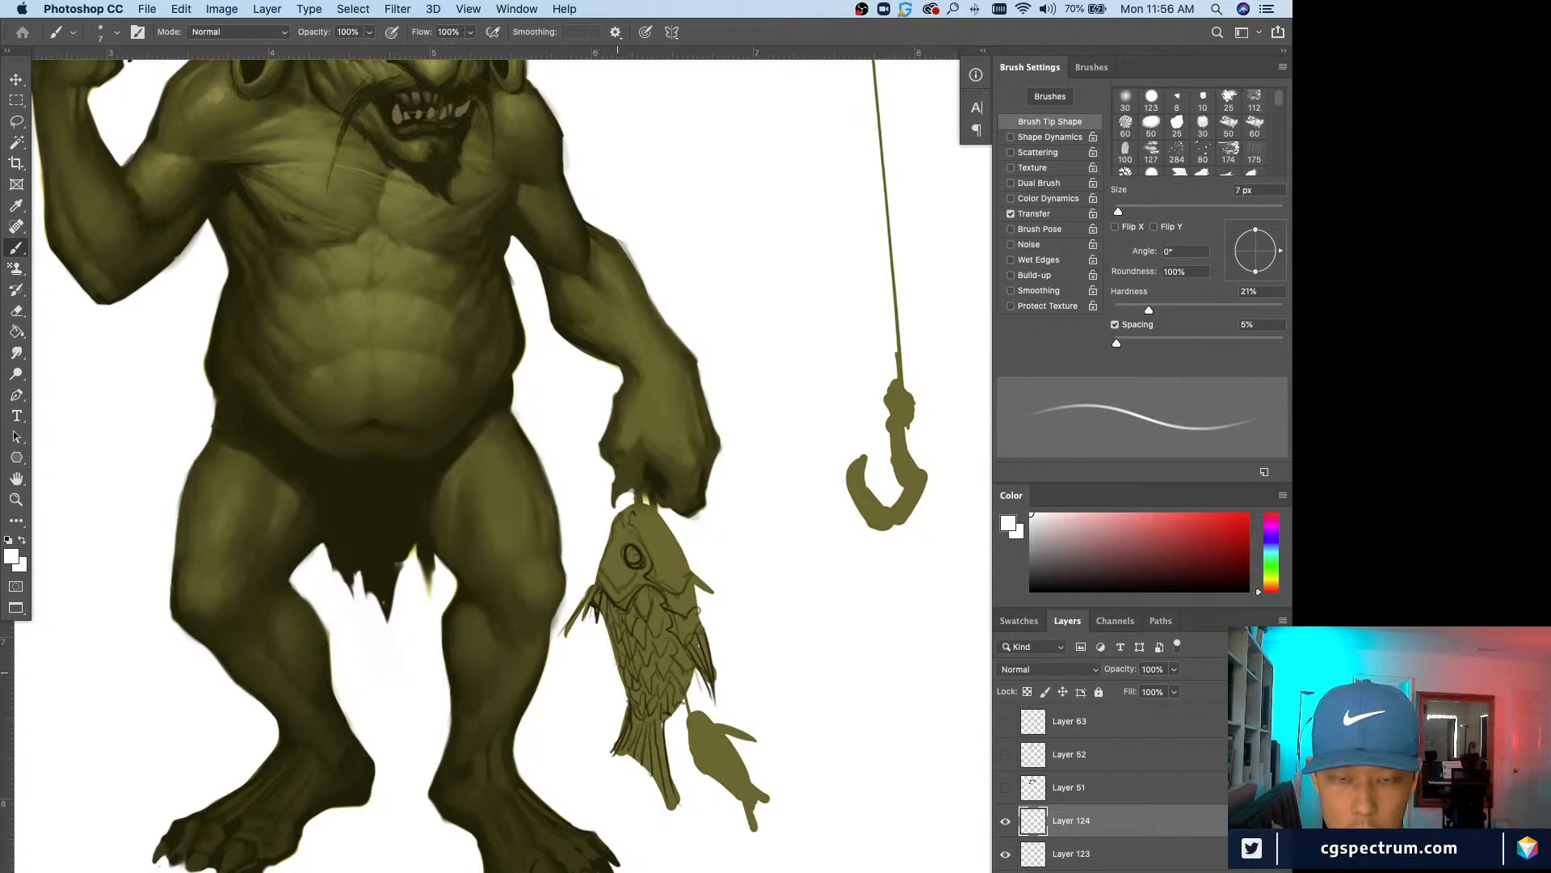
key("bracketright")
mouse_move(625, 648)
left_mouse_down()
mouse_move(626, 711)
mouse_move(604, 757)
left_mouse_up()
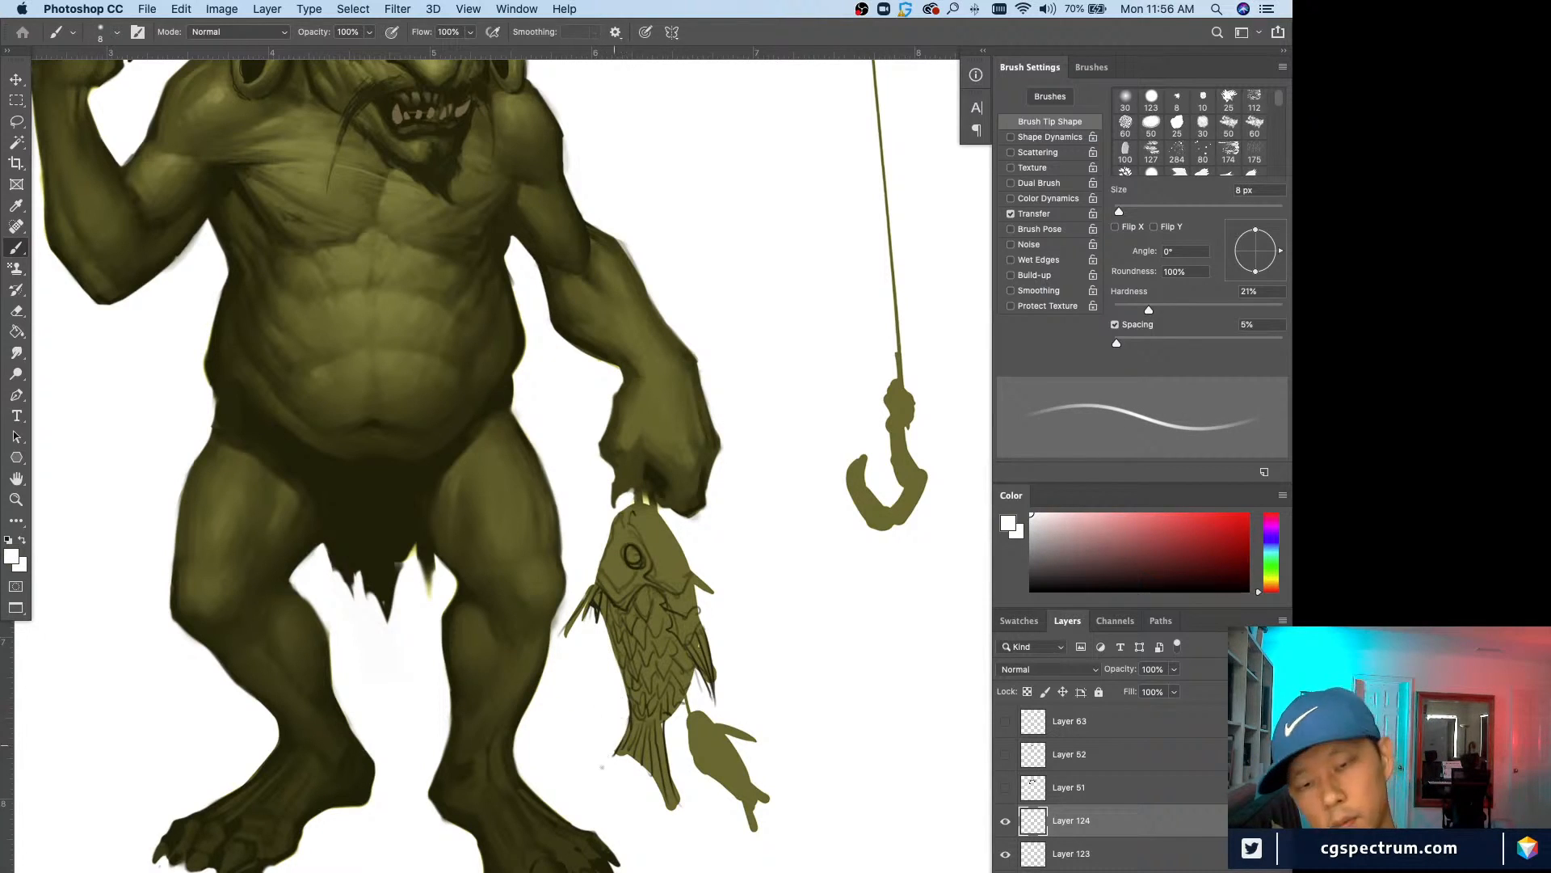
left_click(679, 794, "alt")
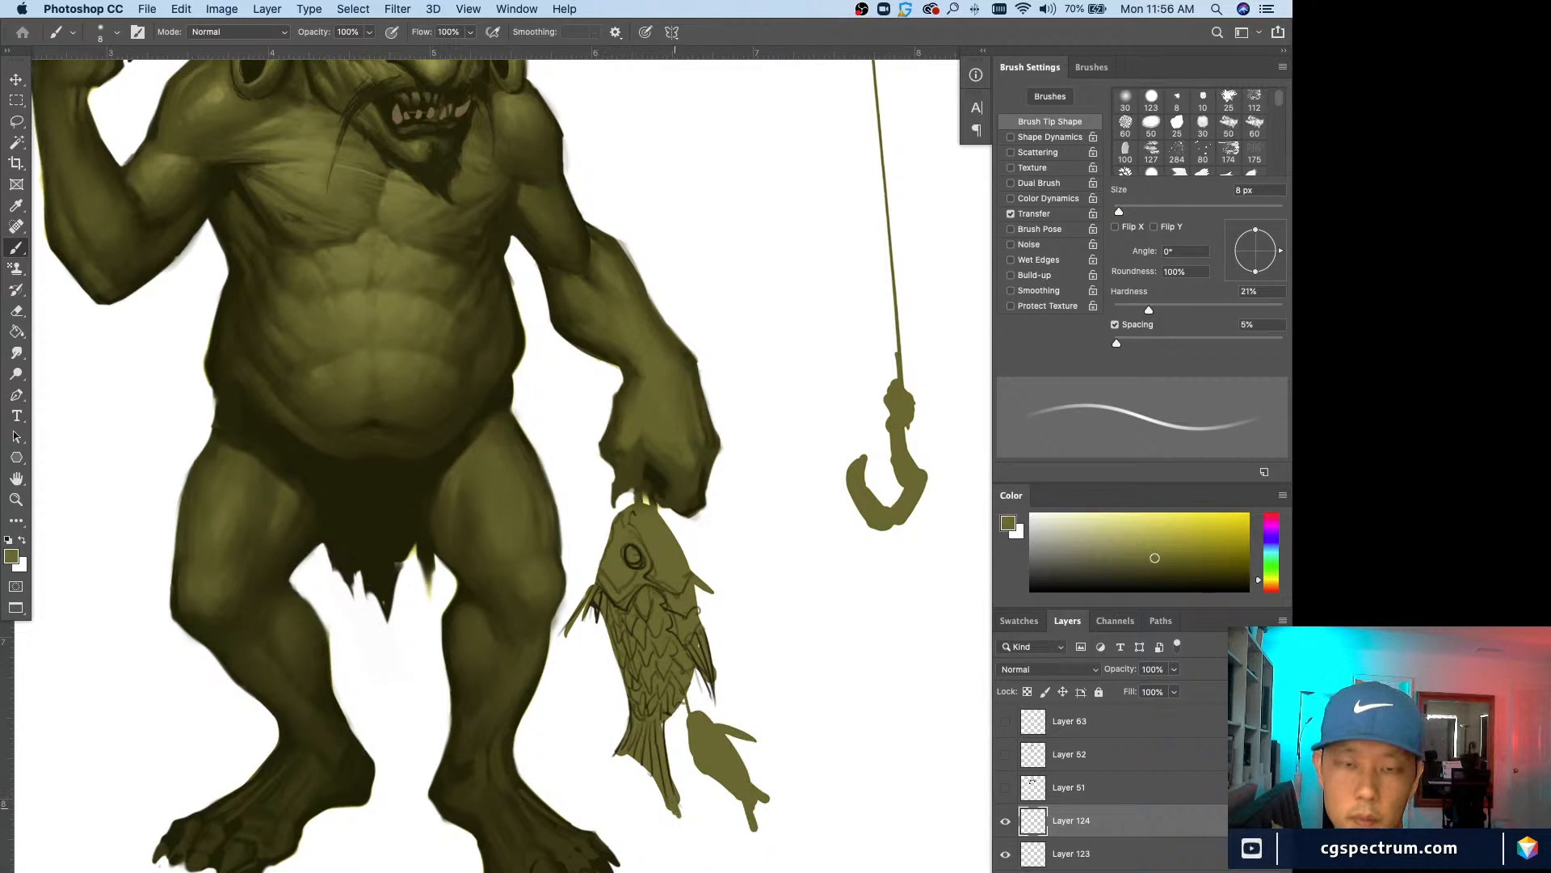
Step: Reinforce the contour lines of the fish's head, gill plate and upper side in sampled dark olive with a 6 px brush
left_click(658, 475, "alt")
key("bracketleft")
key("bracketleft")
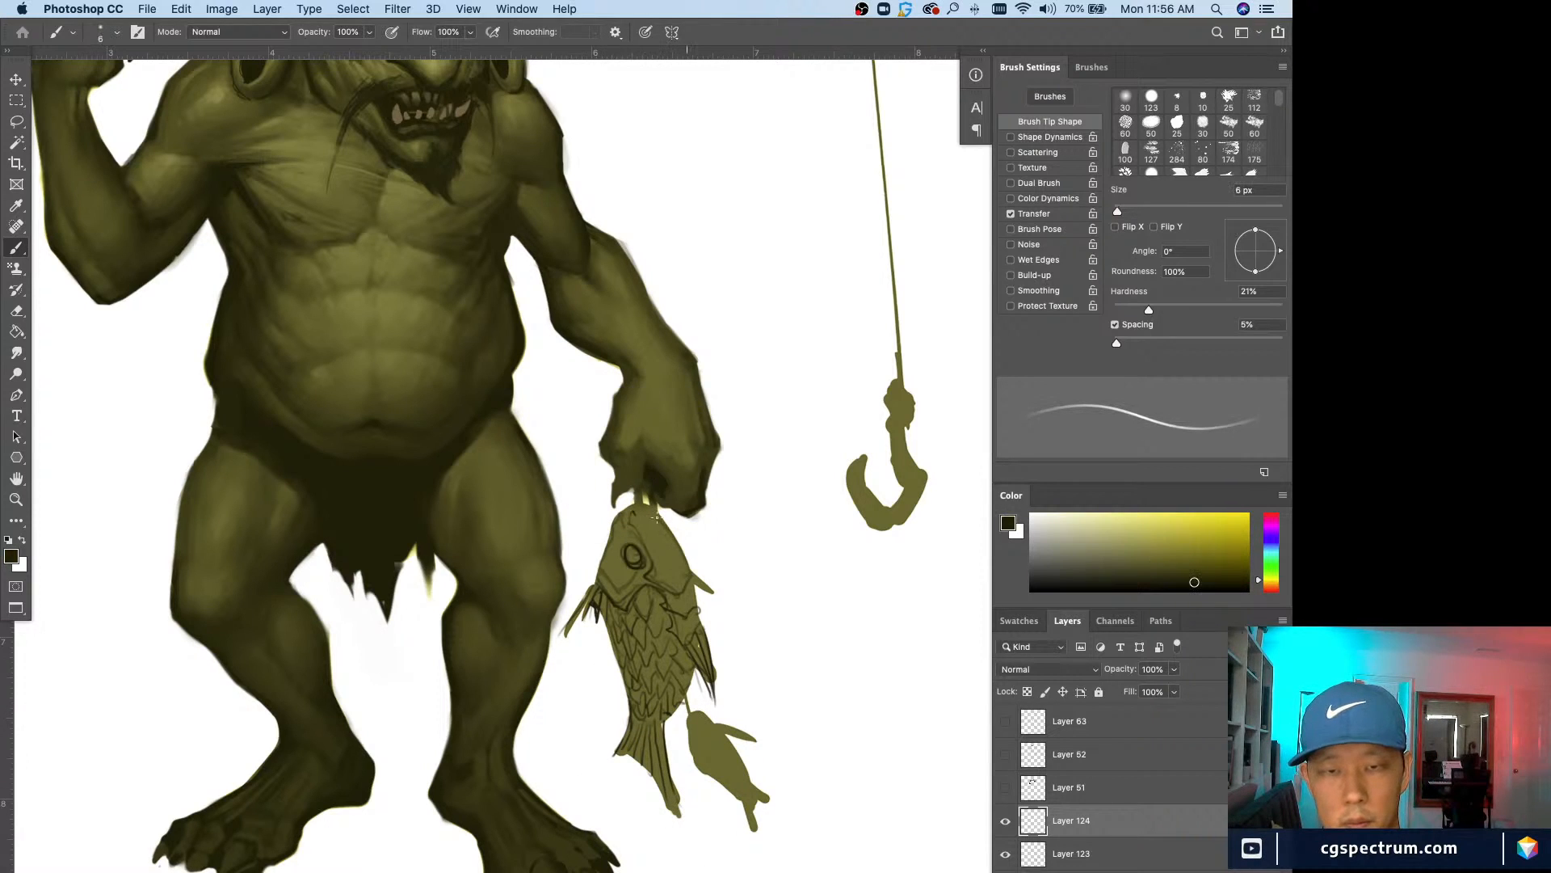
left_click_drag(635, 518, 682, 588)
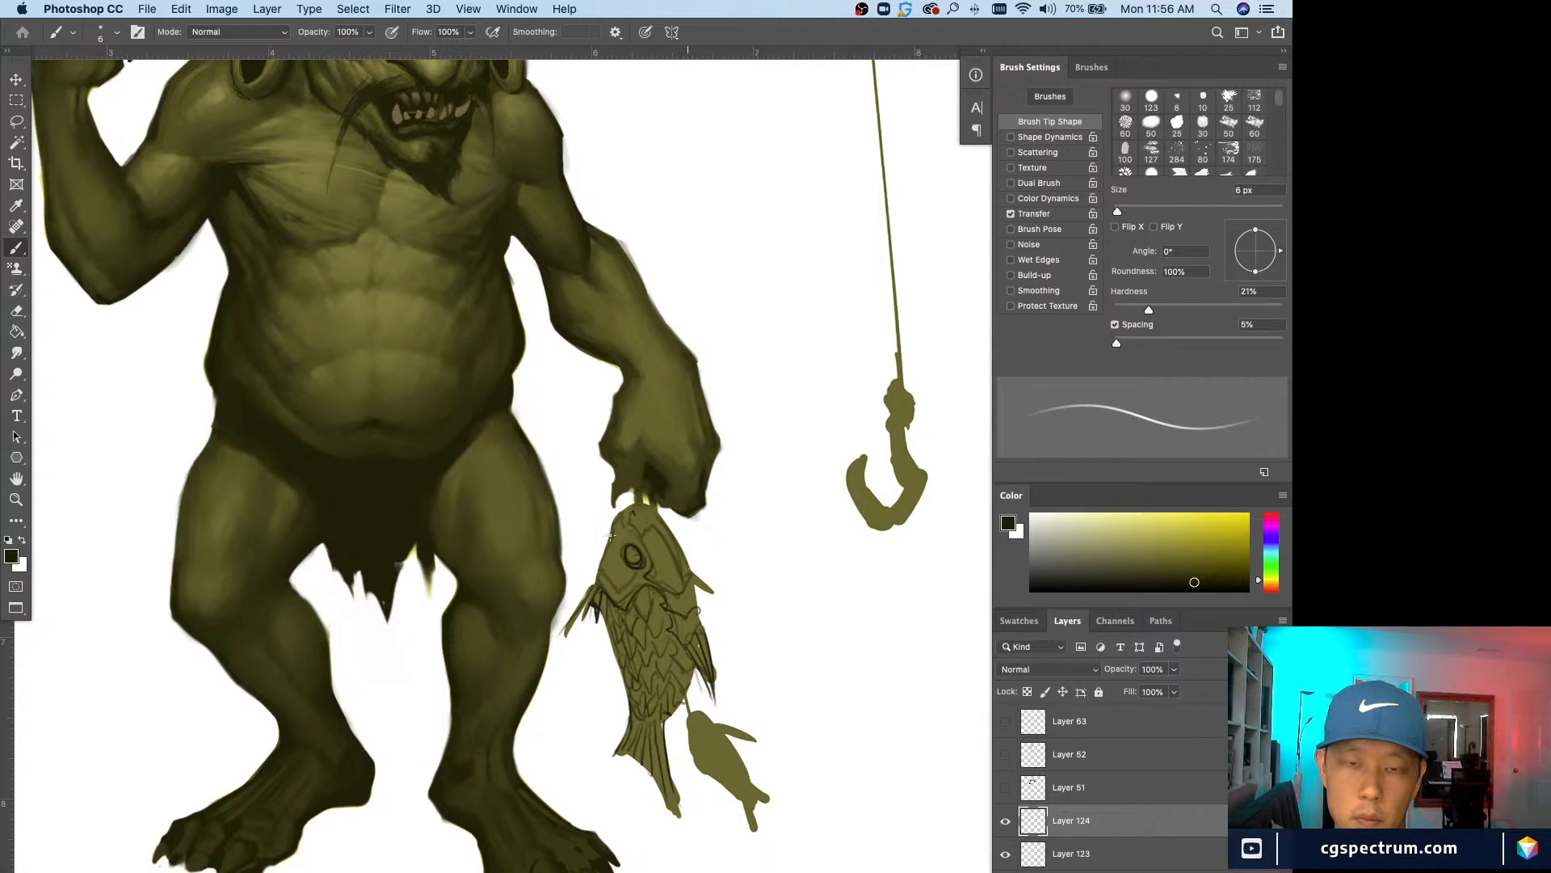
mouse_move(686, 578)
left_mouse_down()
mouse_move(687, 691)
mouse_move(679, 657)
left_mouse_up()
Step: Refine the large fish's eye and pupil with sampled dark olive and a 6 px brush
key("super+minus")
key("super+minus")
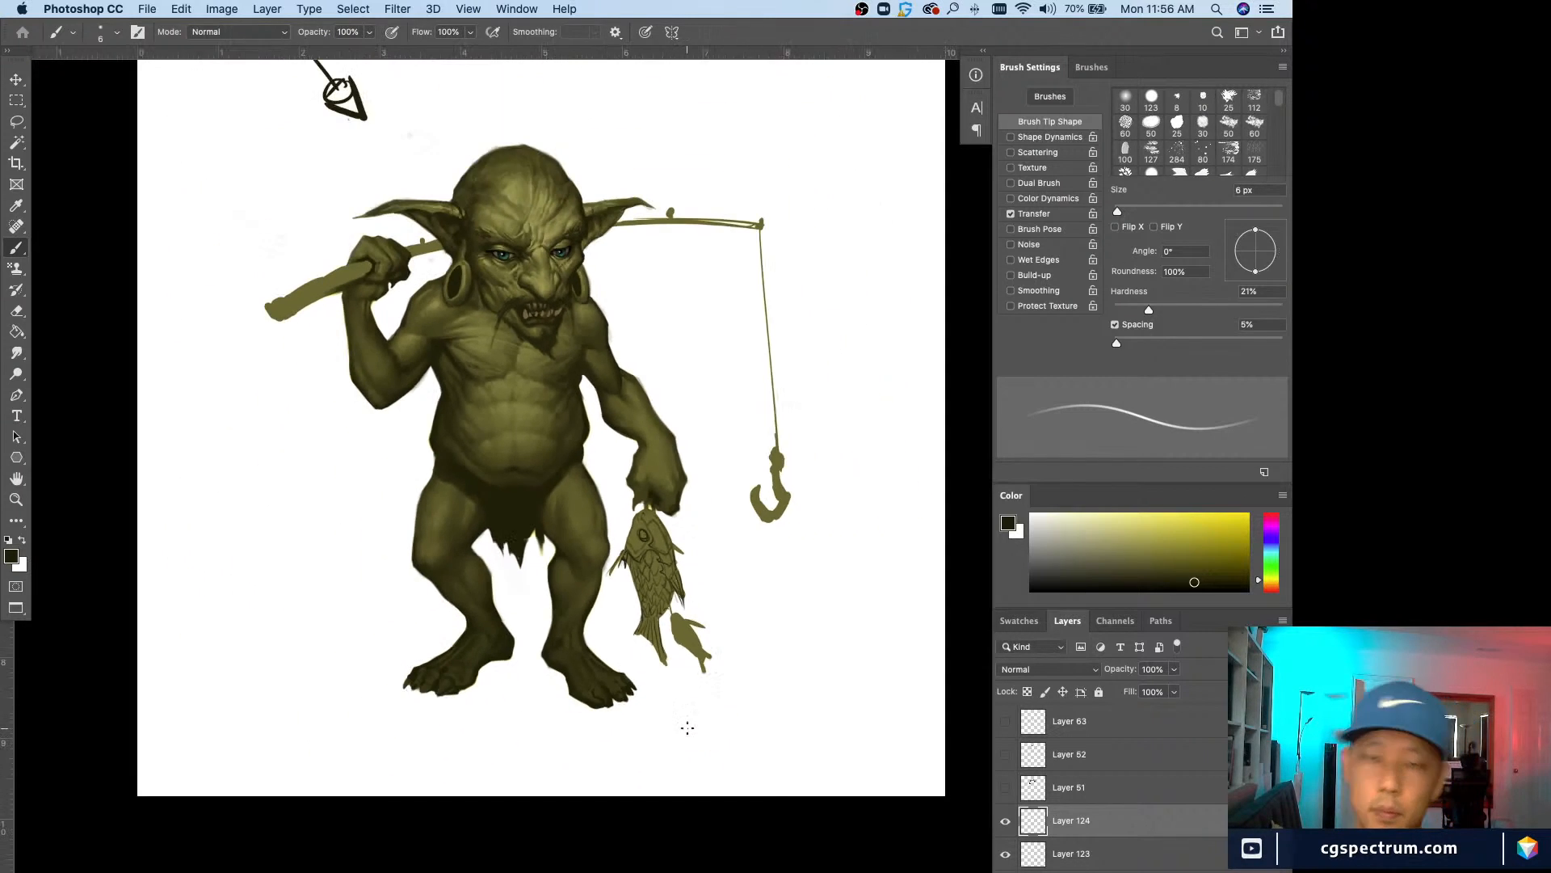
key("super+equal")
key("super+equal")
left_click(660, 470, "alt")
key("super+equal")
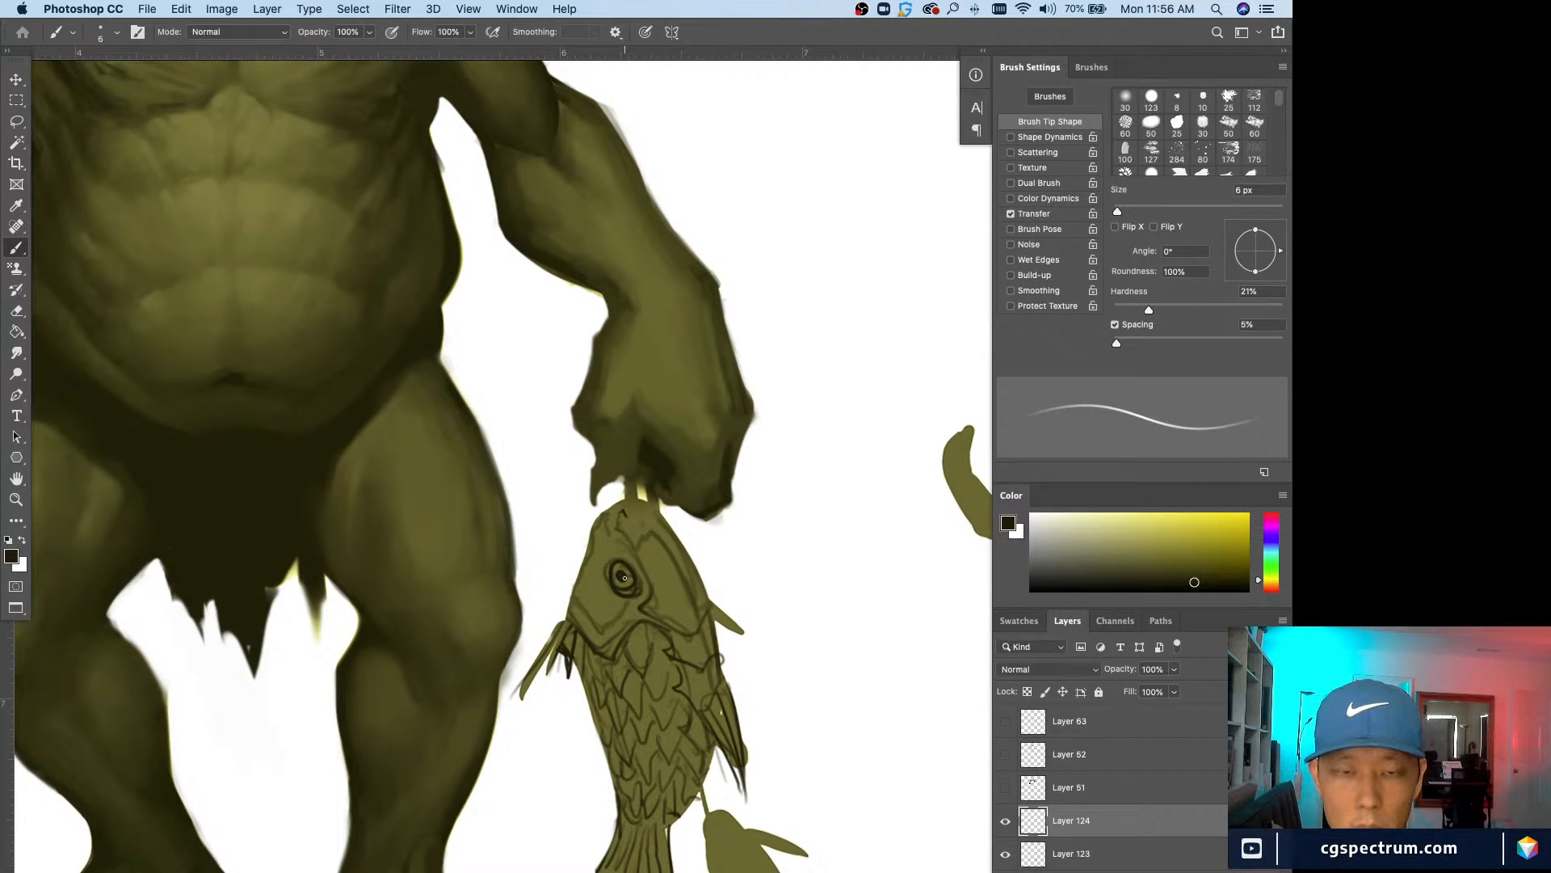
Step: Examine the sketched fish together with the whole goblin figure at several sizes
key("super+minus")
key("super+minus")
key("super+minus")
key("super+equal")
key("super+equal")
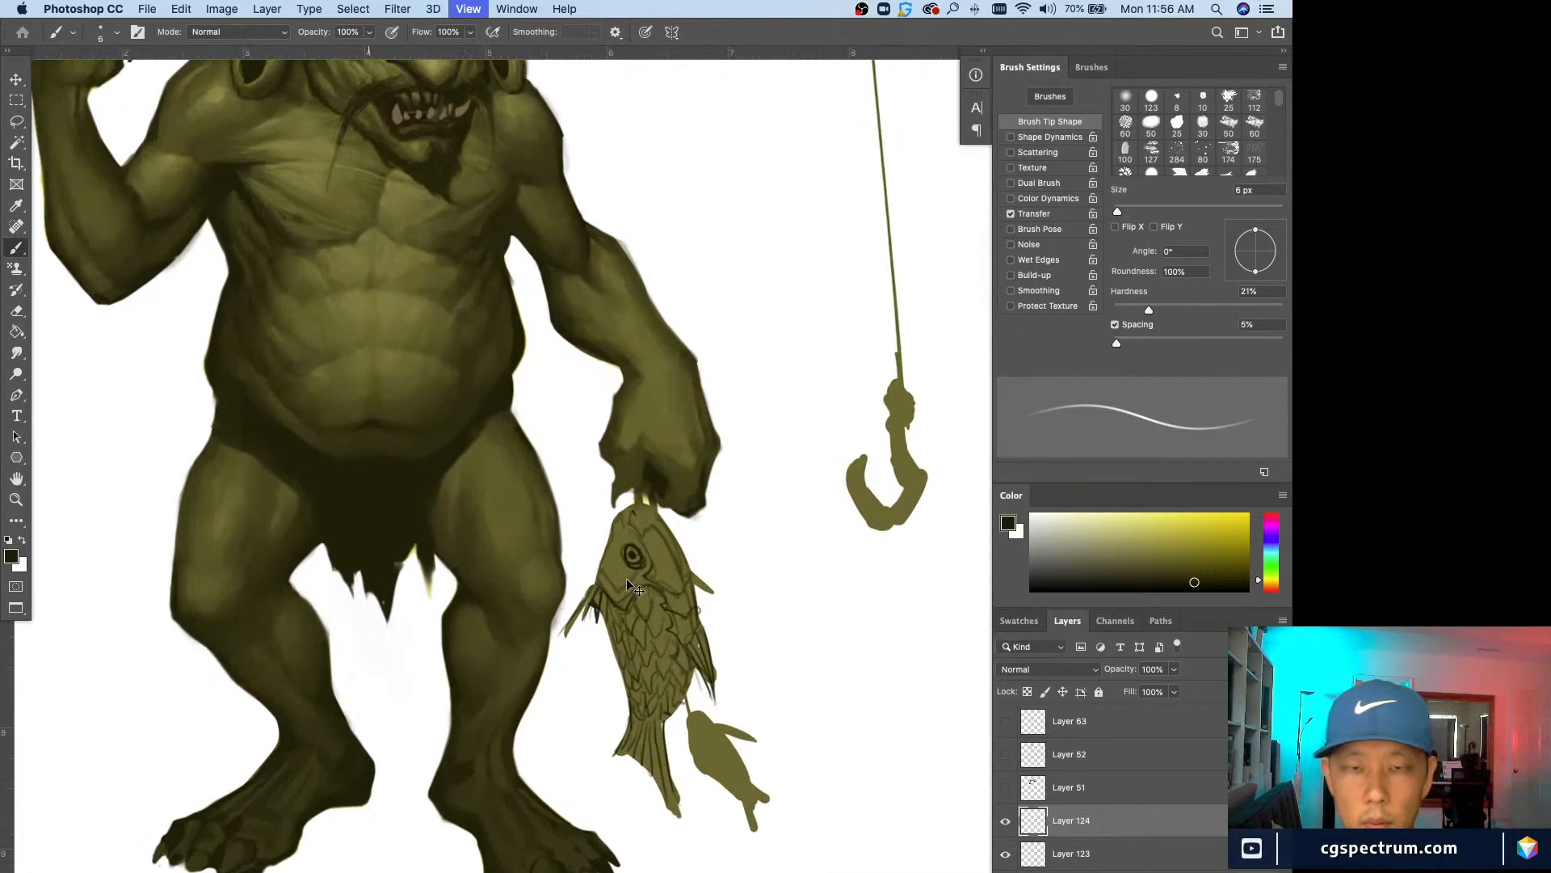
key("super+minus")
key("super+minus")
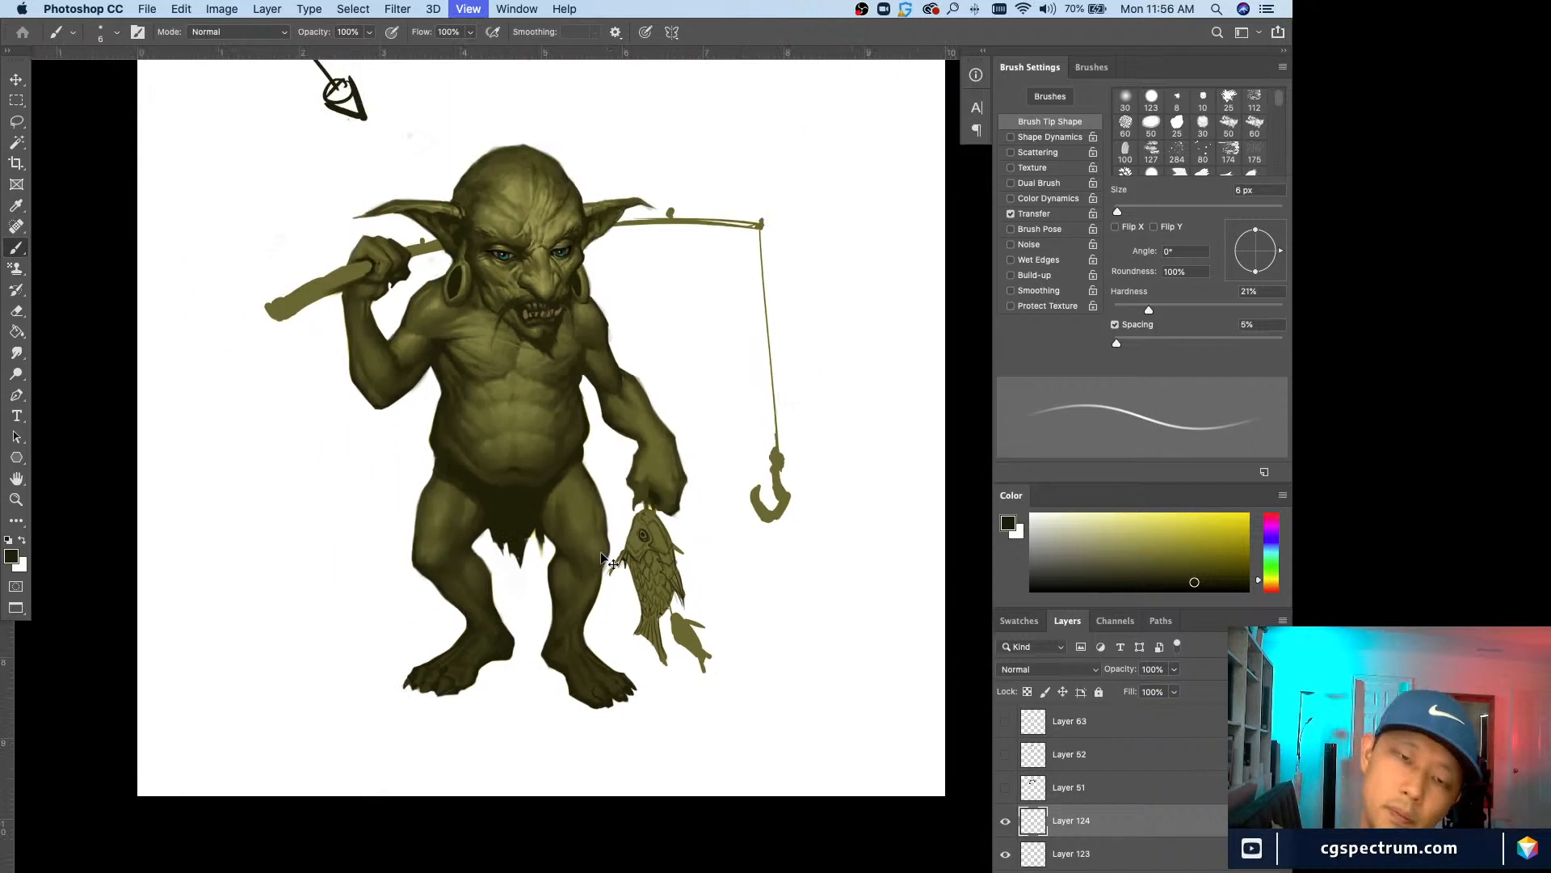
key("super+equal")
key("super+equal")
key("super+minus")
key("super+minus")
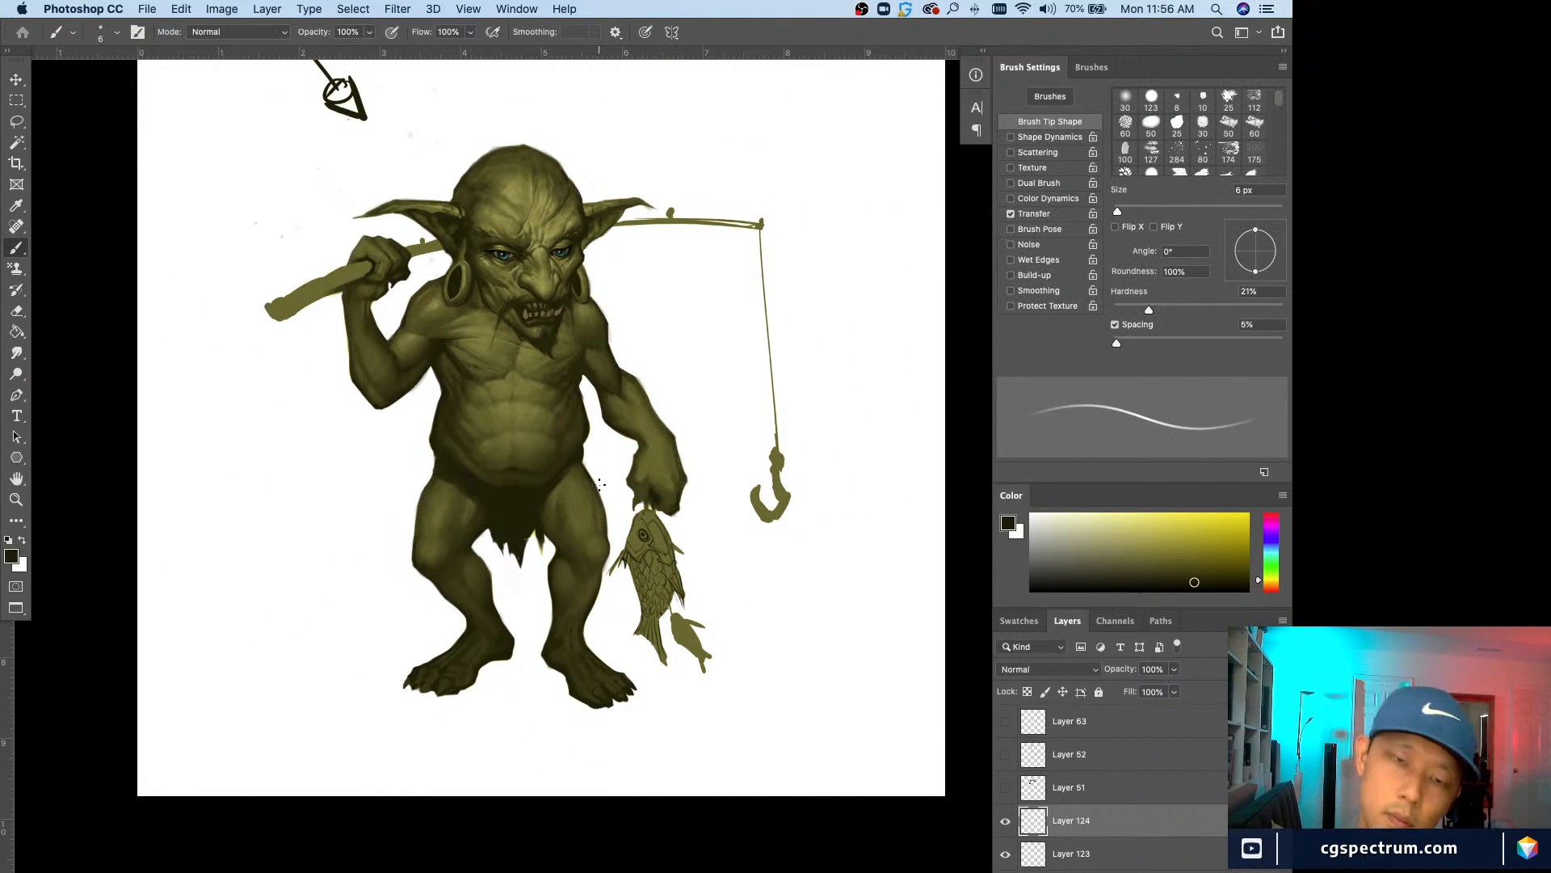
key("super+equal")
key("super+minus")
scroll(806, 752, "up", 2)
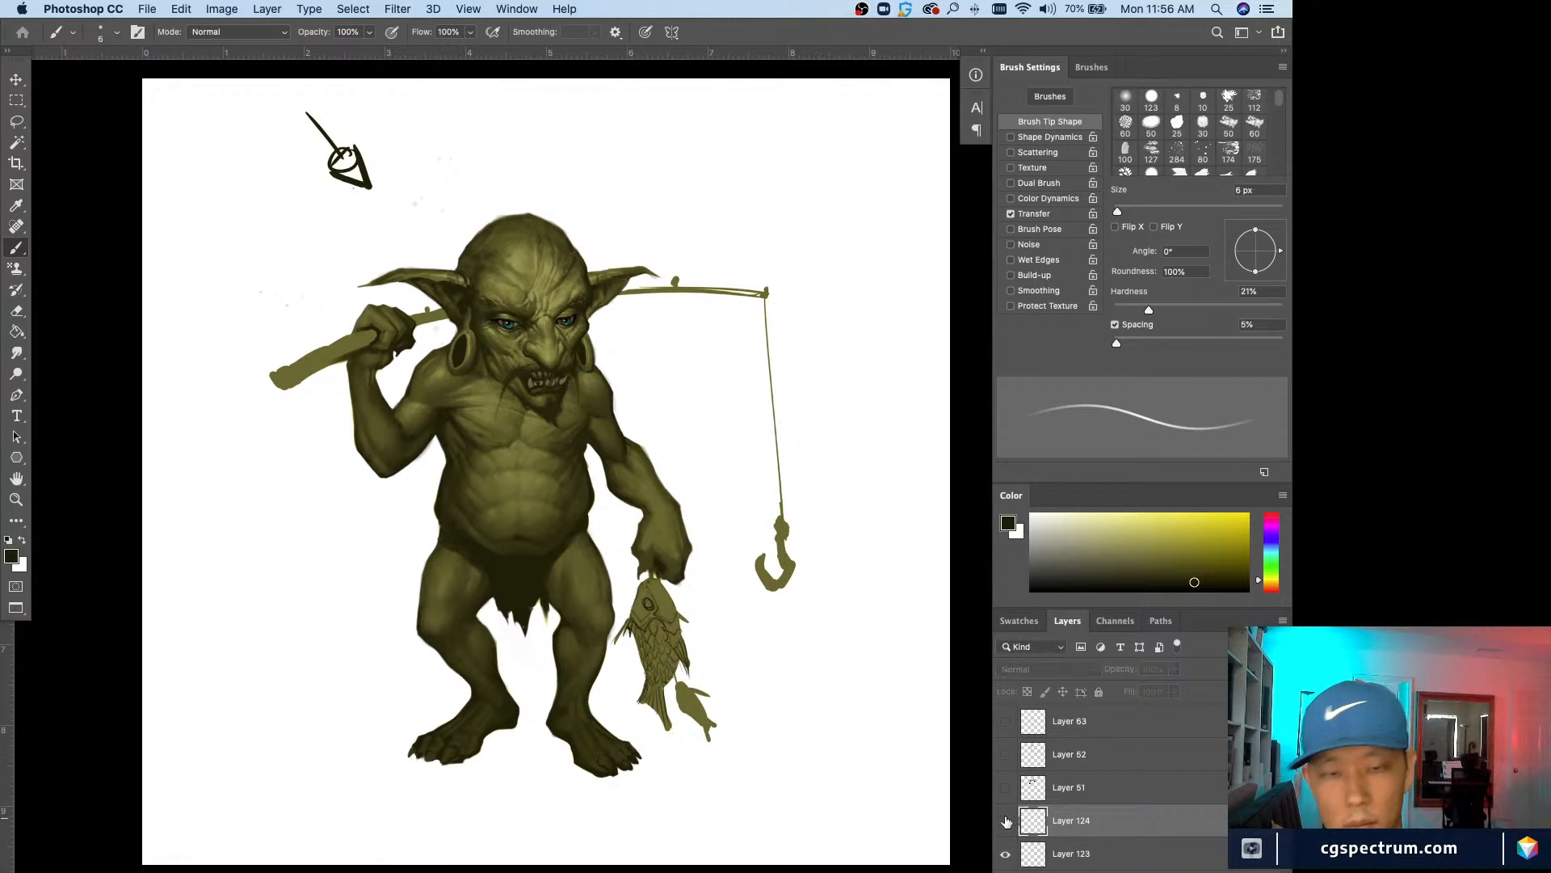
Step: Add a layer above Layer 124 and touch up the wrinkled forehead with sampled olive and a 7 px brush
key("super+shift+alt+n")
key("super+equal")
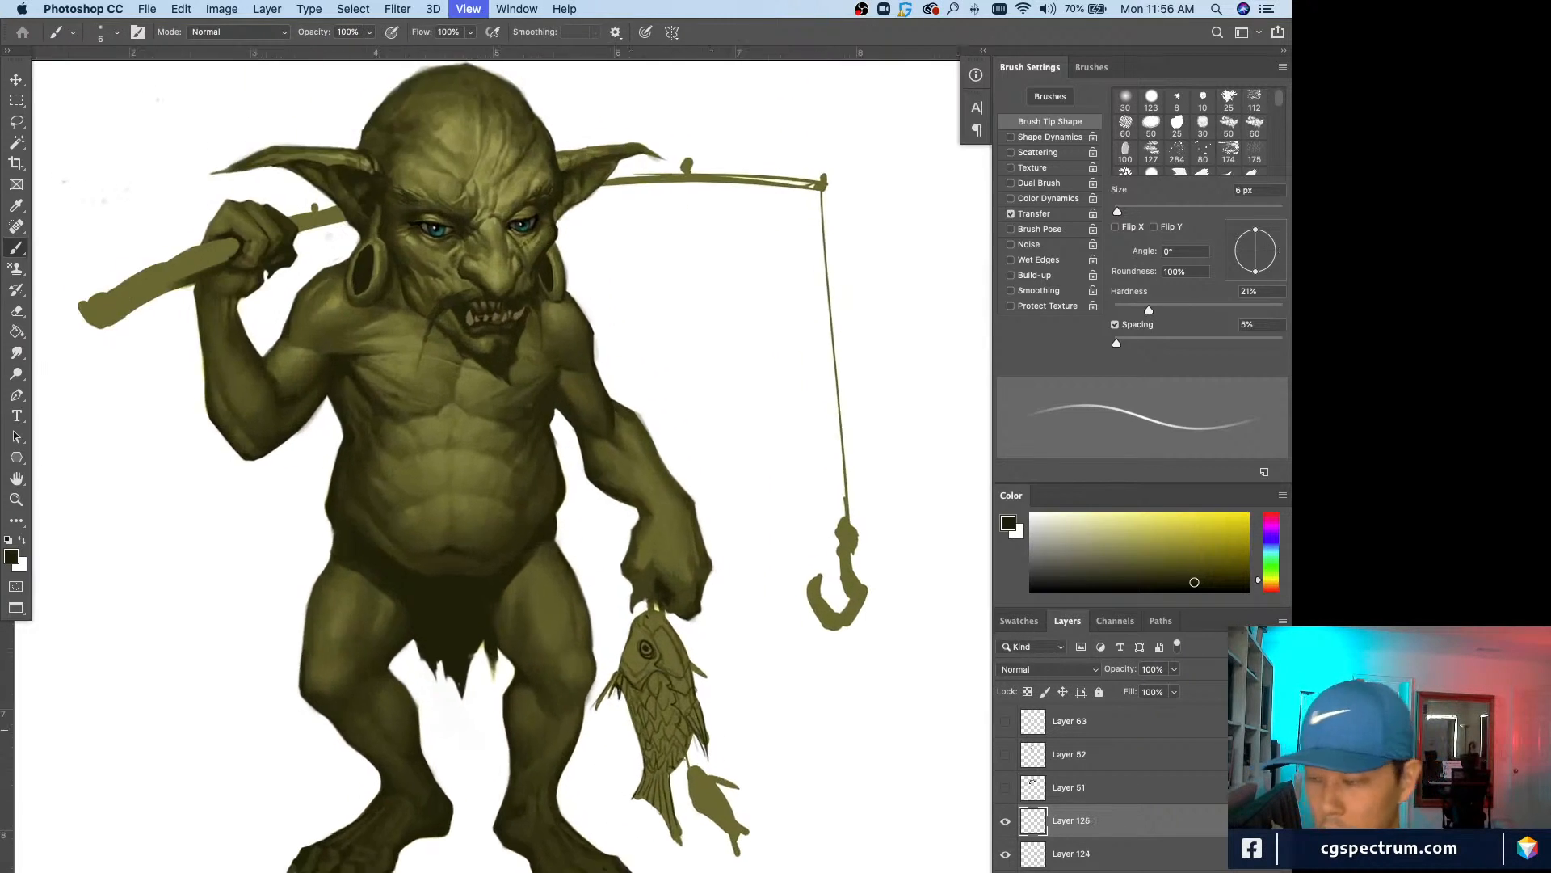
key("super+equal")
left_click_drag(462, 573, 476, 604)
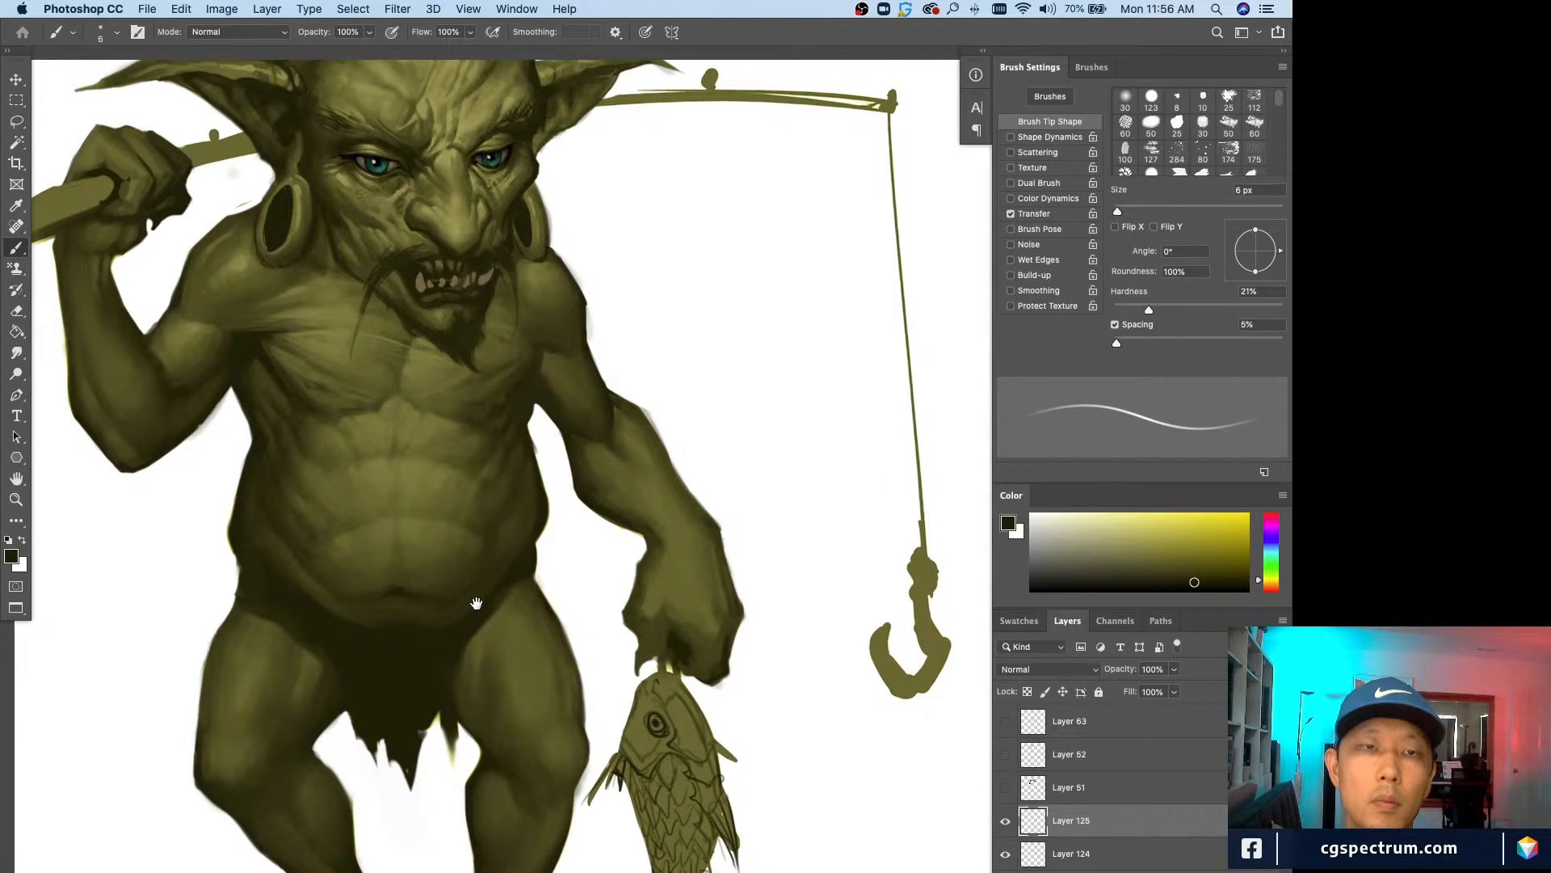
left_click_drag(412, 110, 599, 387)
left_click(602, 390, "alt")
key("bracketright")
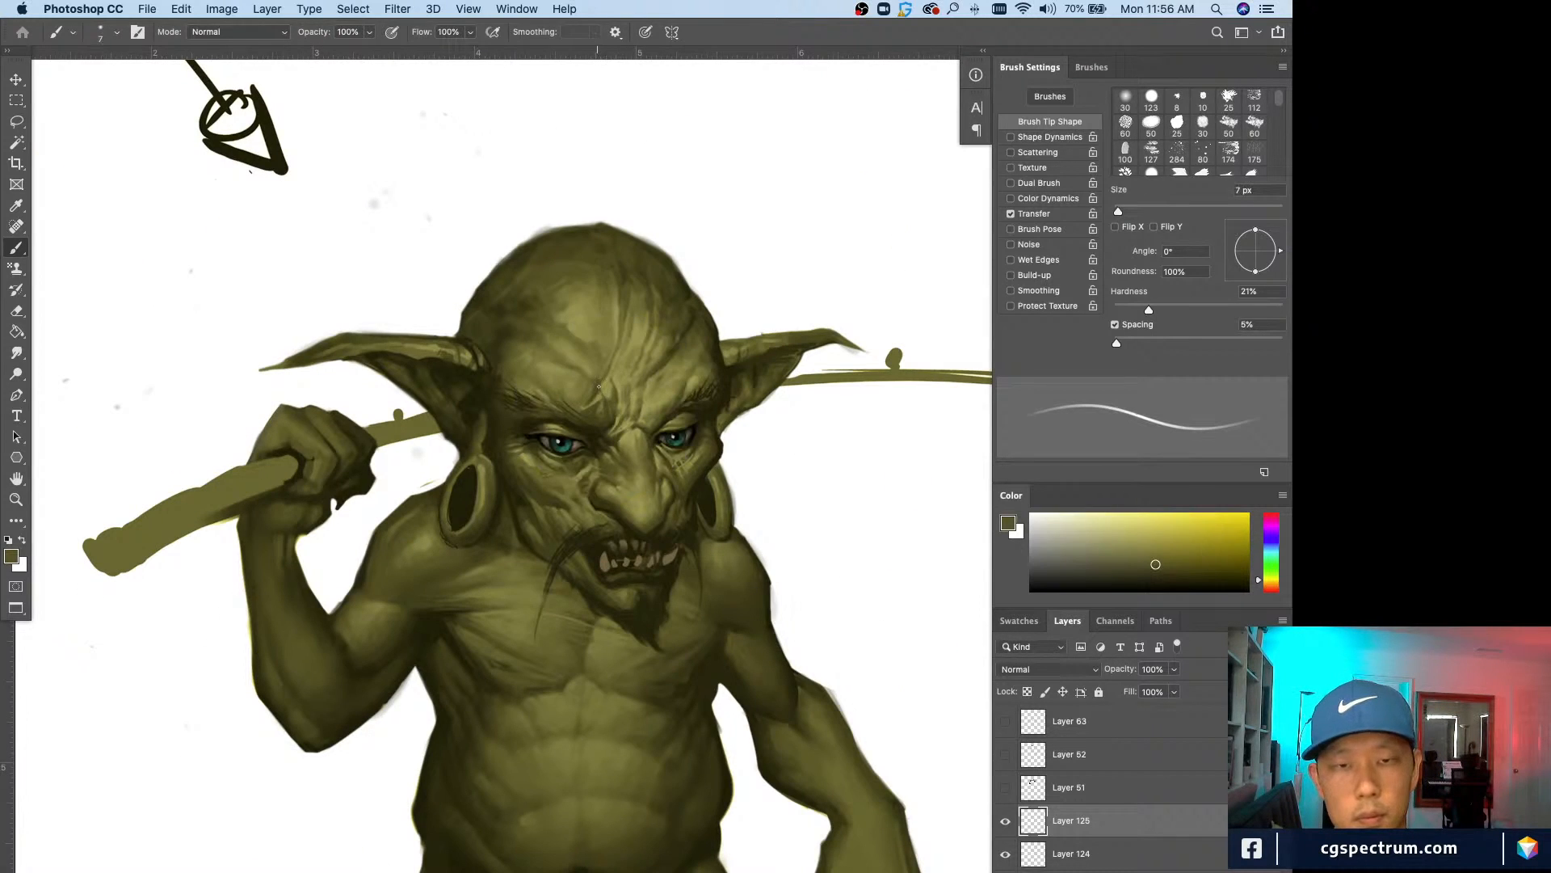
key("super+minus")
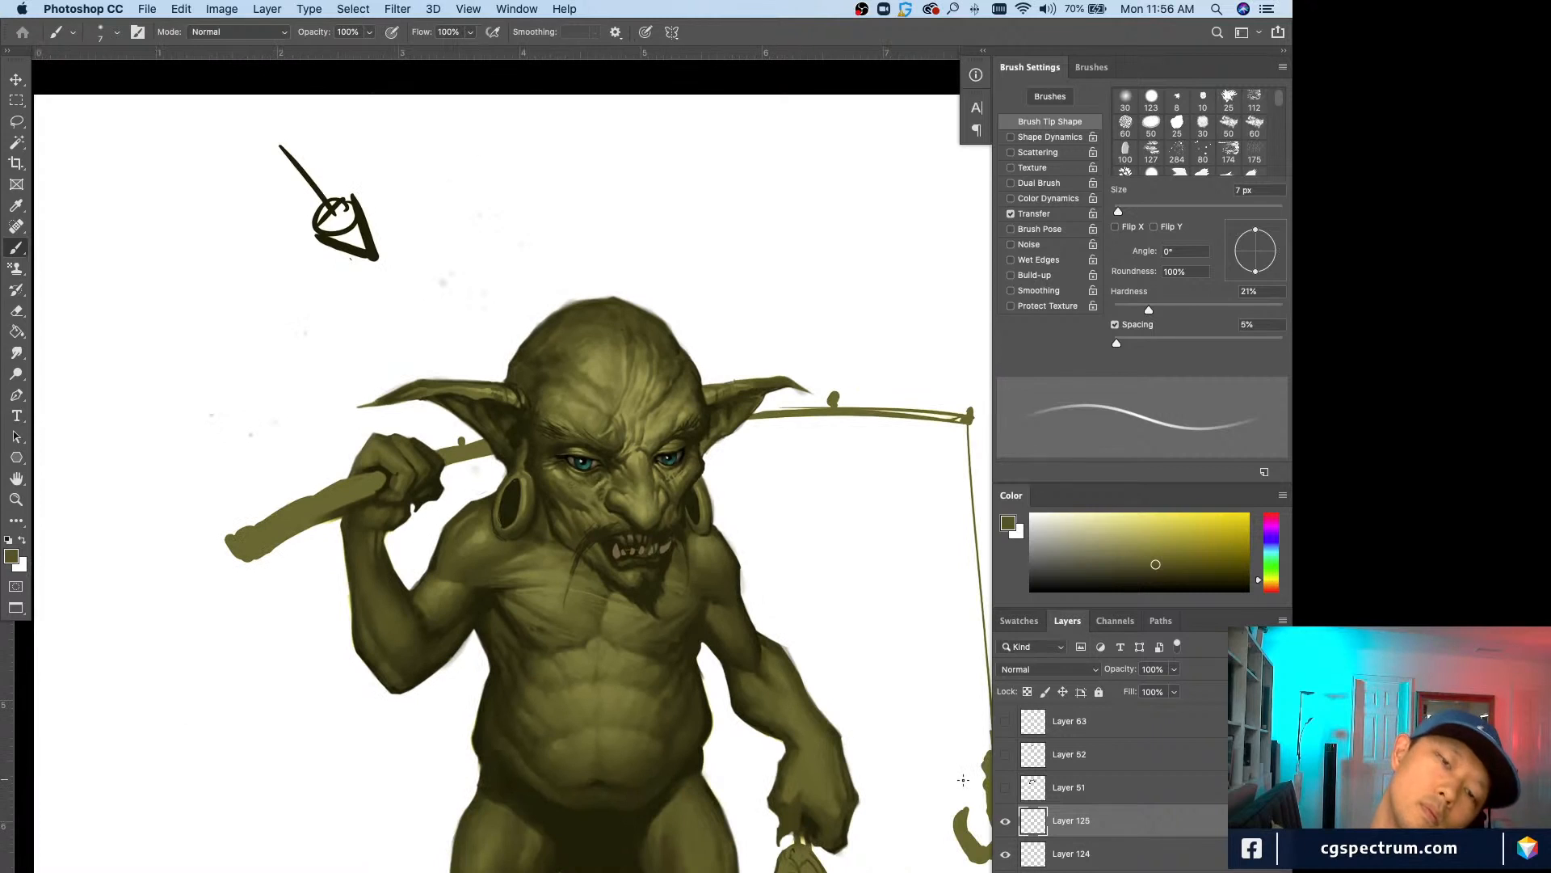
scroll(799, 616, "down", 5)
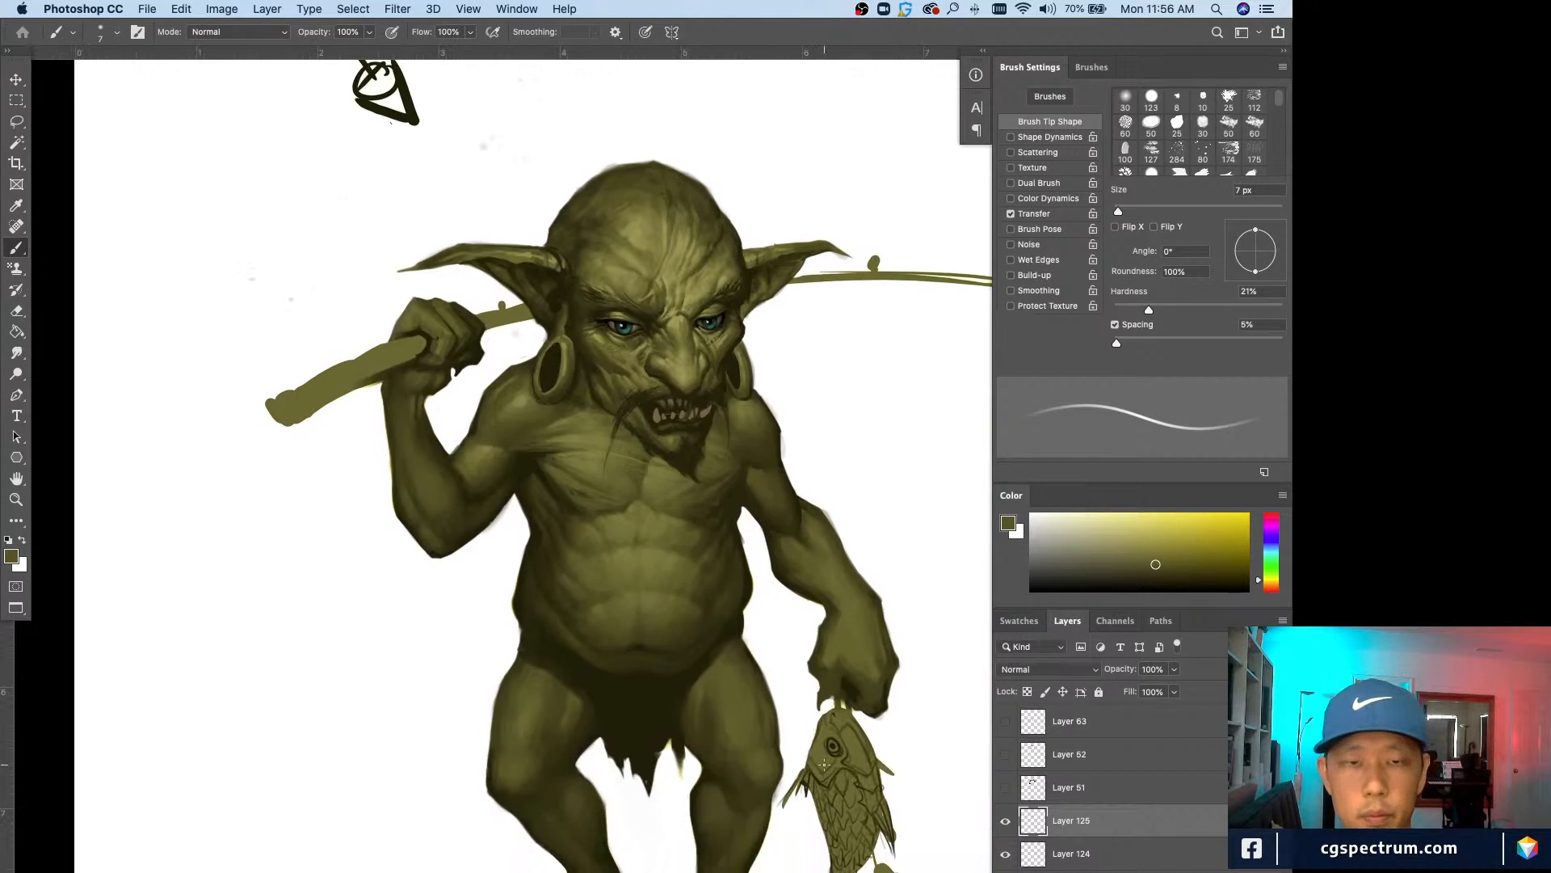
Step: Touch up the torso and lowered forearm with sampled lighter olives, enlarging the brush up to 15 px
left_click(489, 445, "alt")
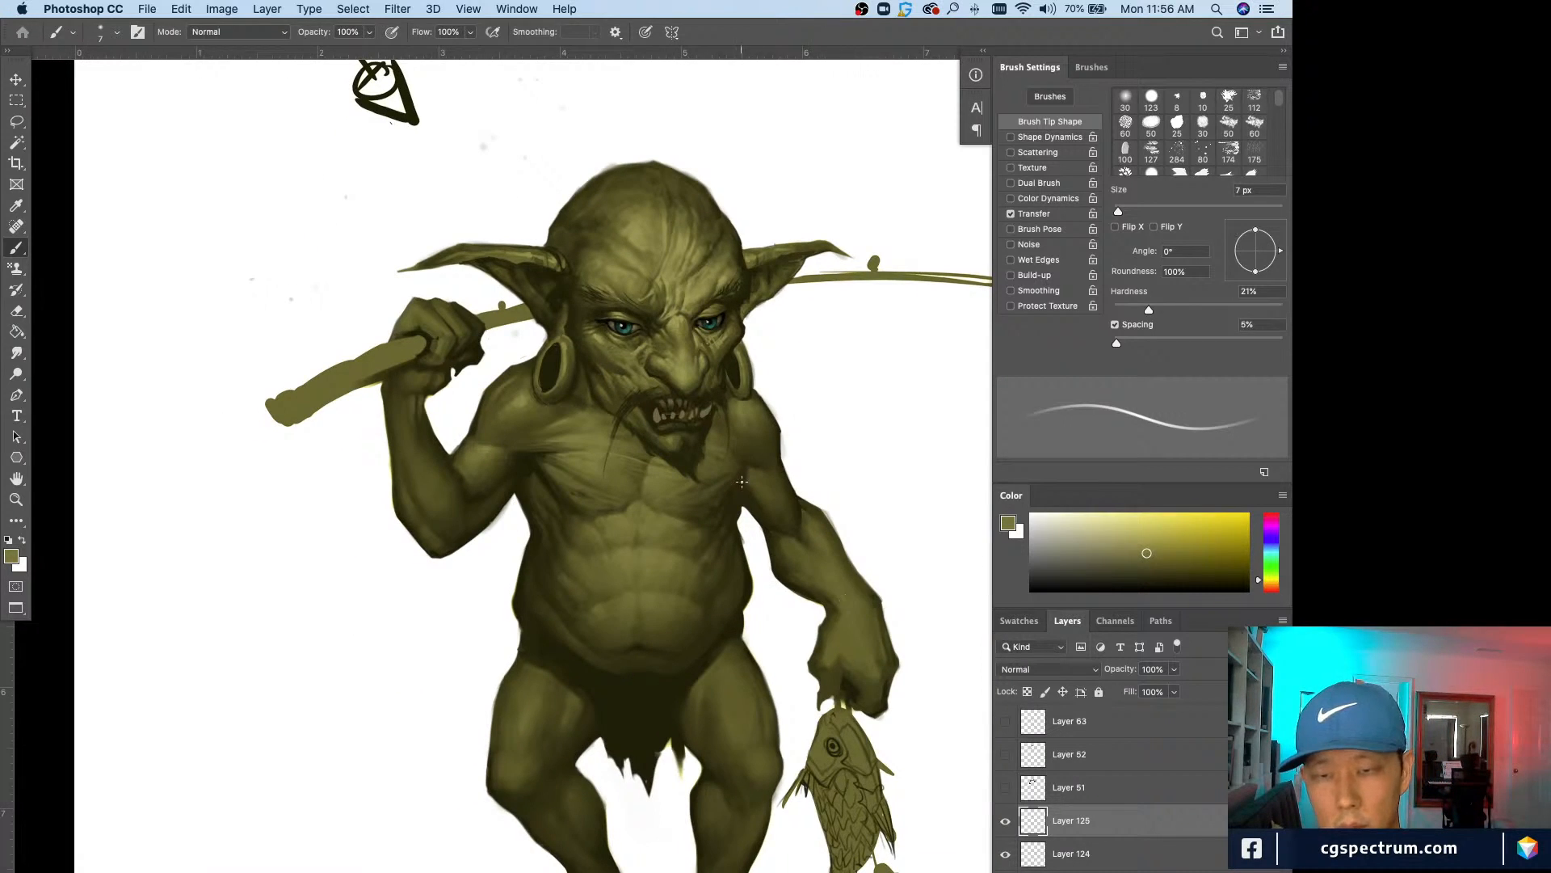
left_click(661, 554, "alt")
key("bracketright")
key("bracketright")
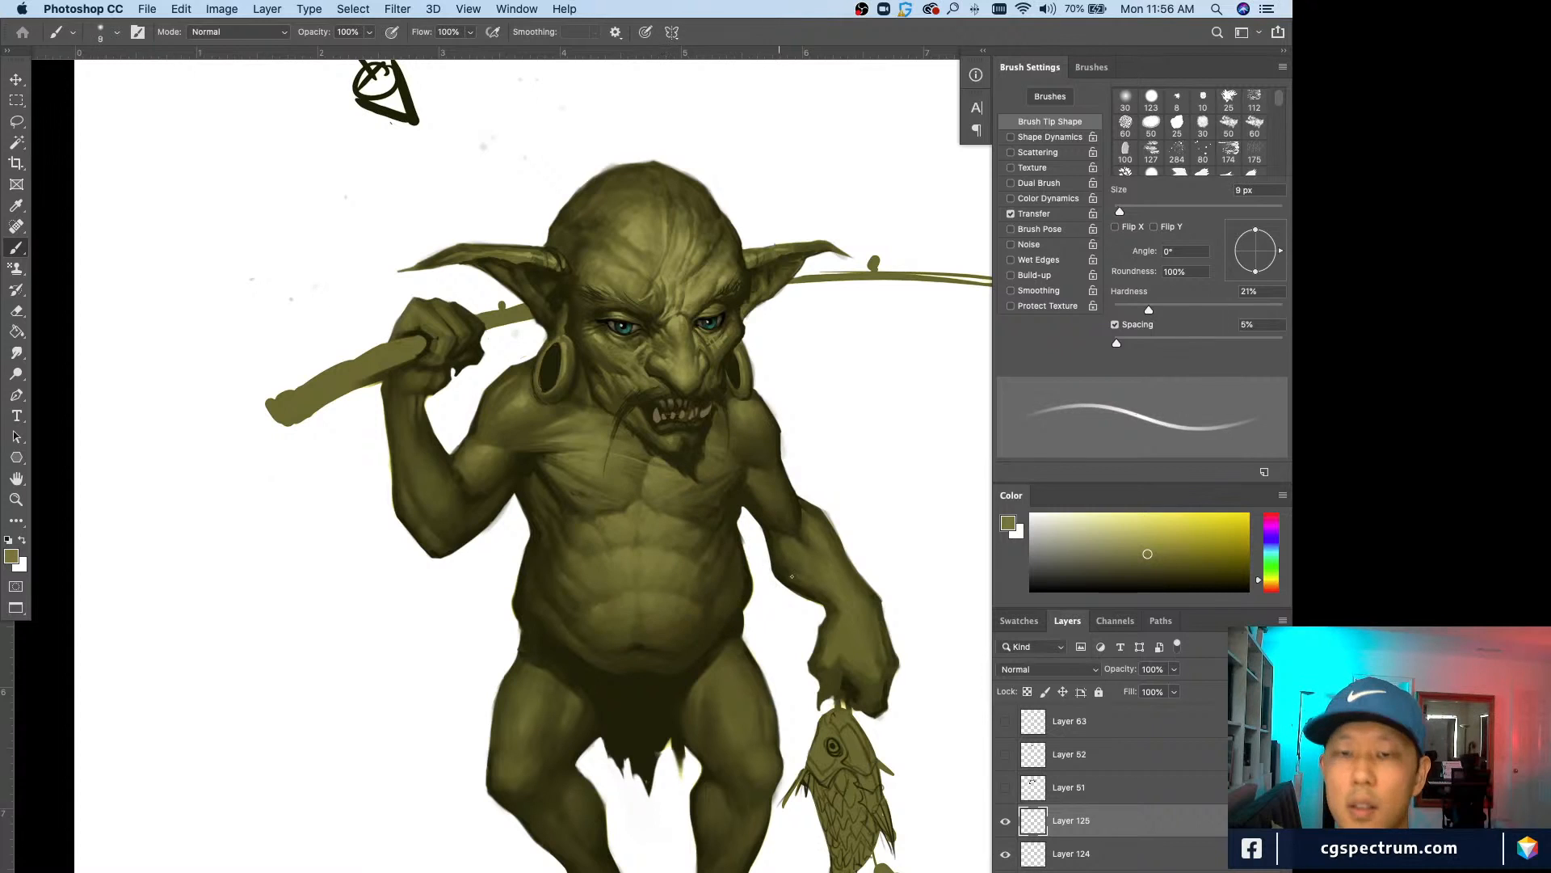
key("bracketright")
key("bracketright")
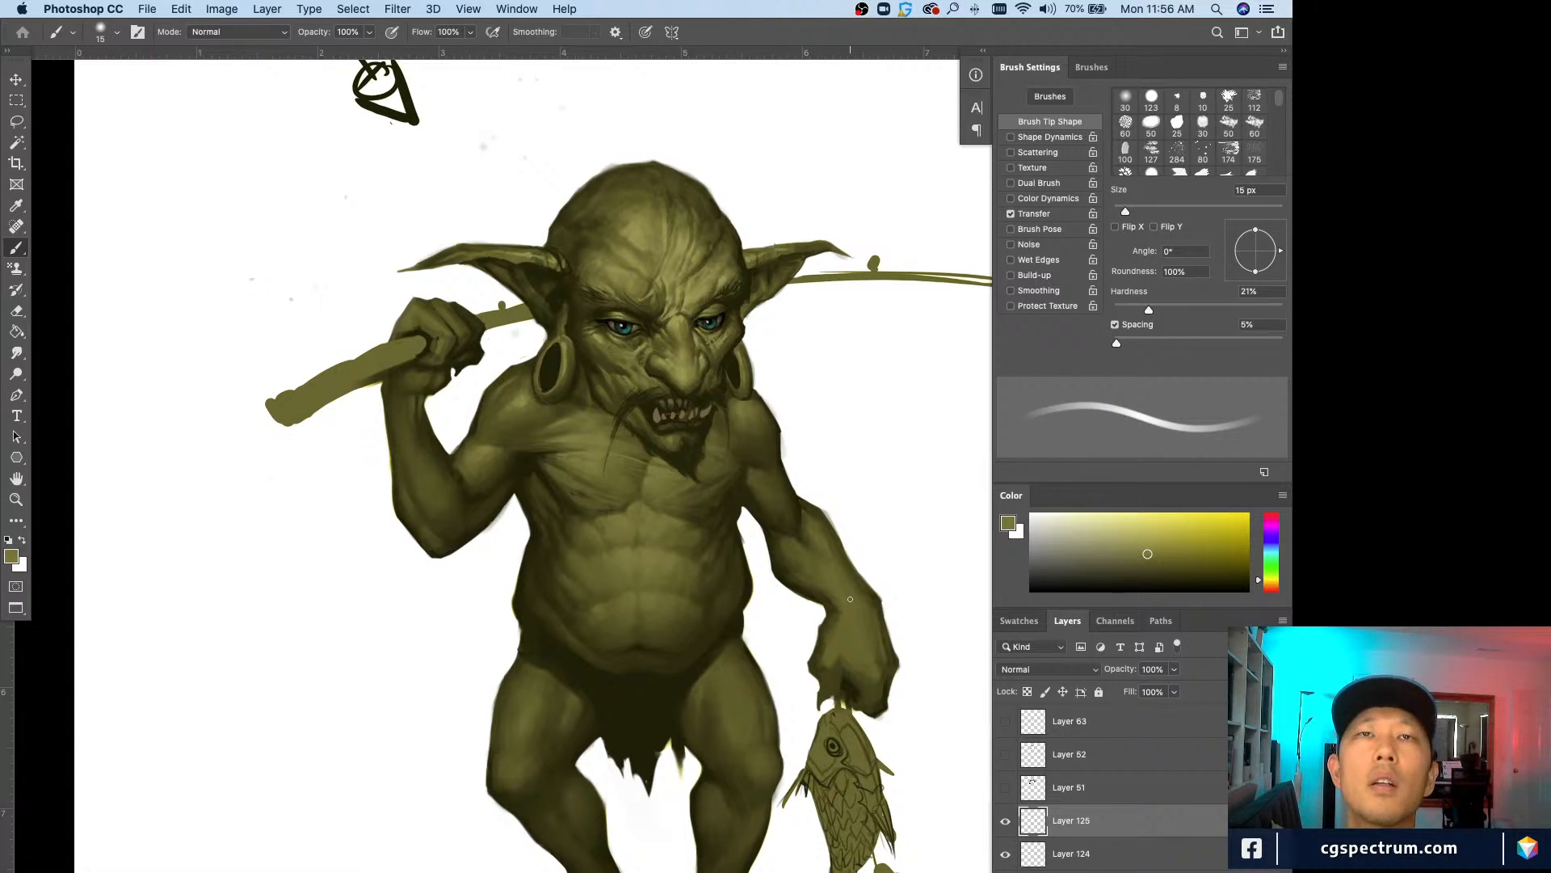
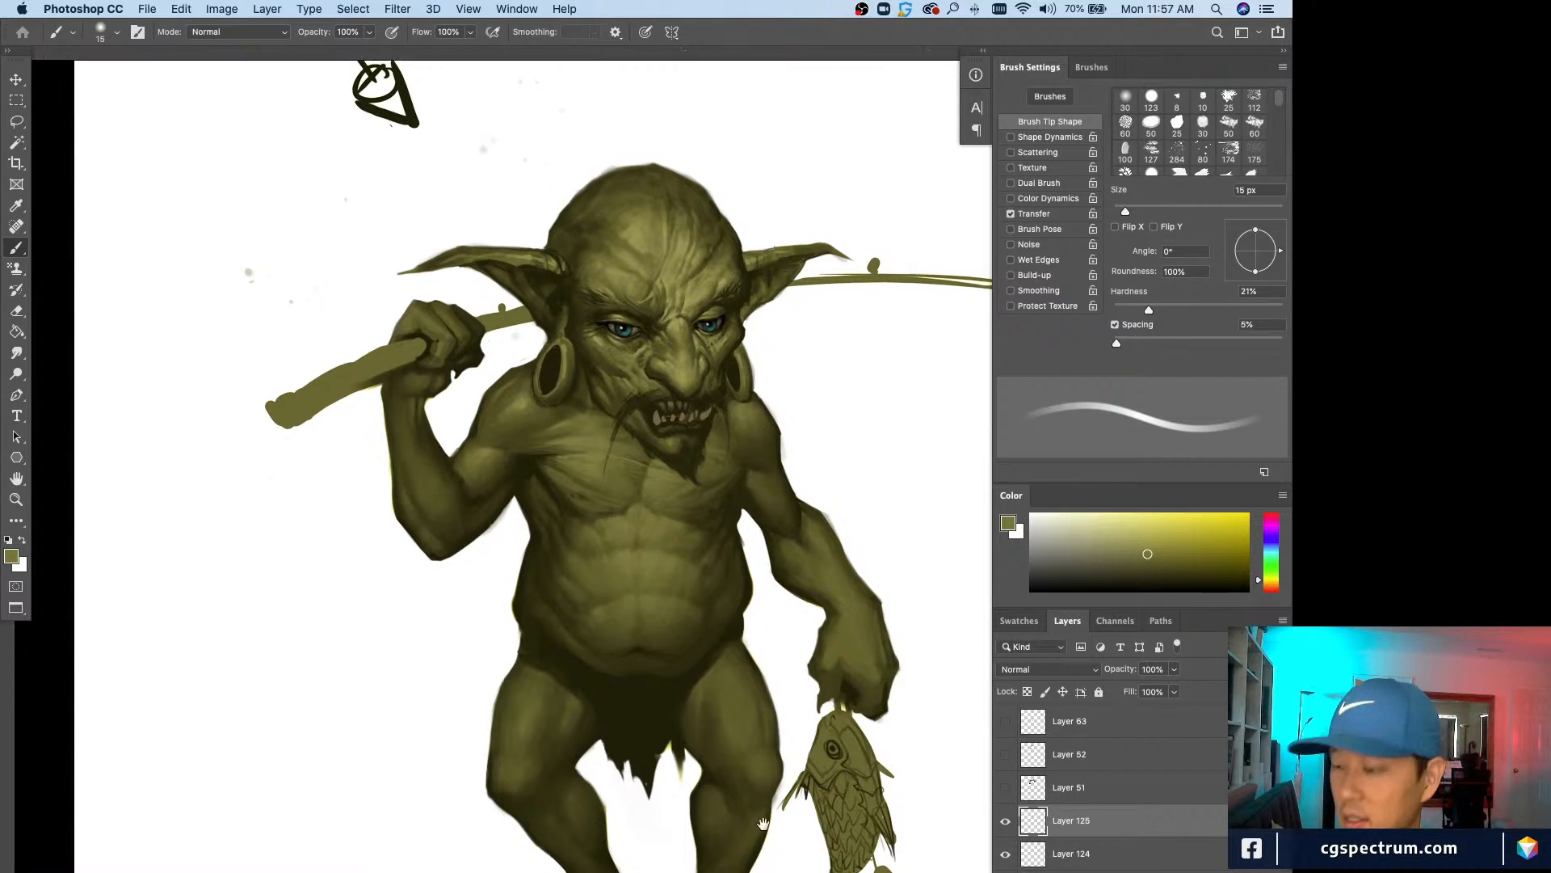
Step: Blend the area between the beard, chest and far shoulder with sampled light and dark olives, using a 20 px and then a 10 px brush
mouse_move(766, 824)
left_mouse_down()
mouse_move(731, 799)
mouse_move(774, 822)
mouse_move(768, 843)
left_mouse_up()
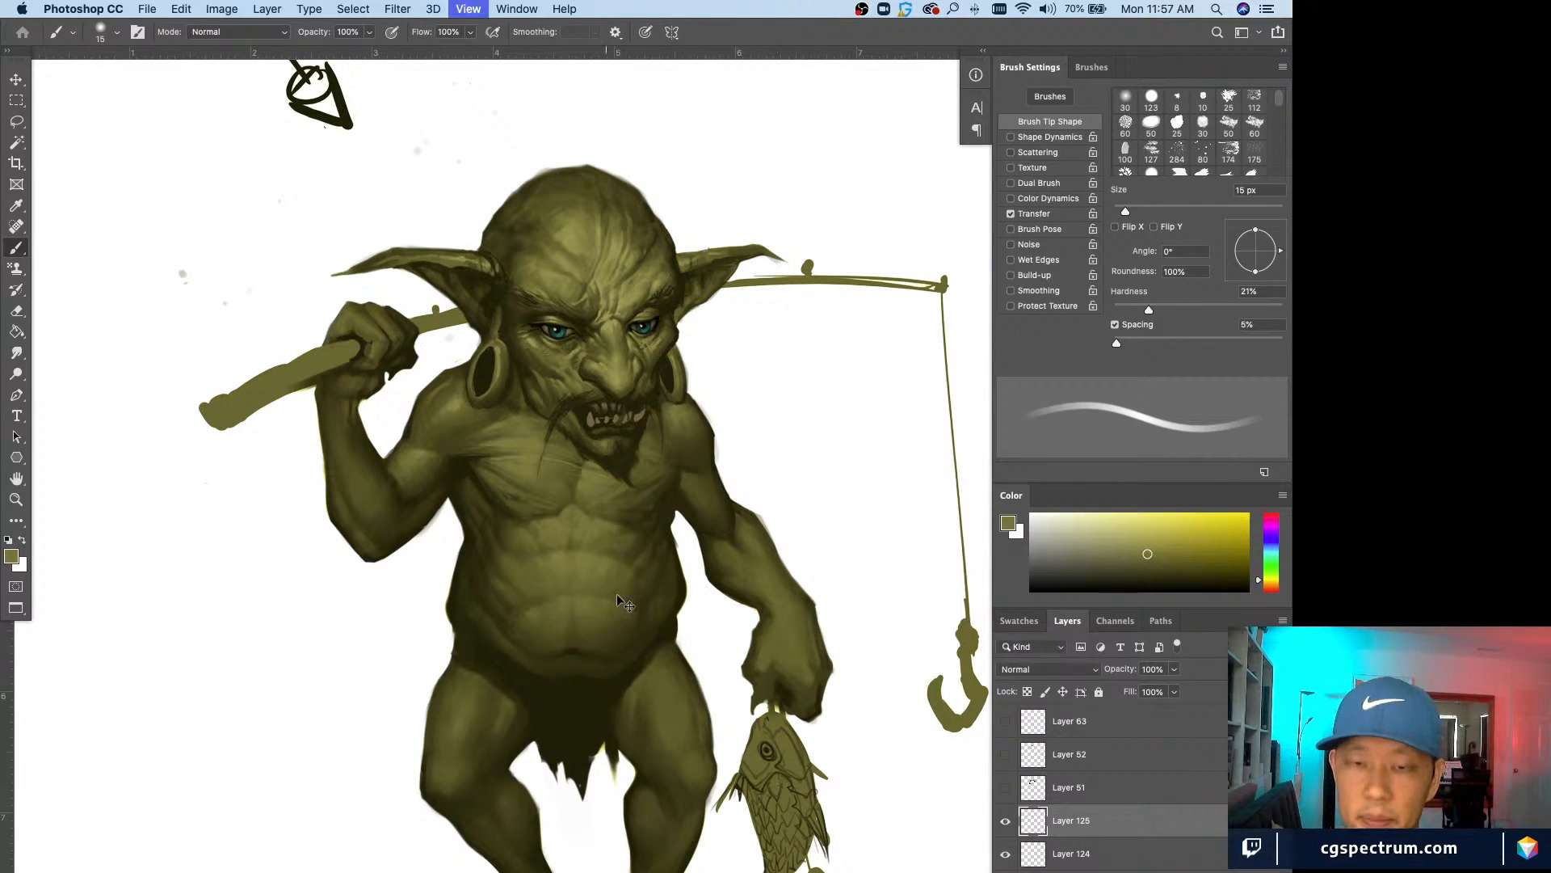
scroll(653, 509, "up", 2)
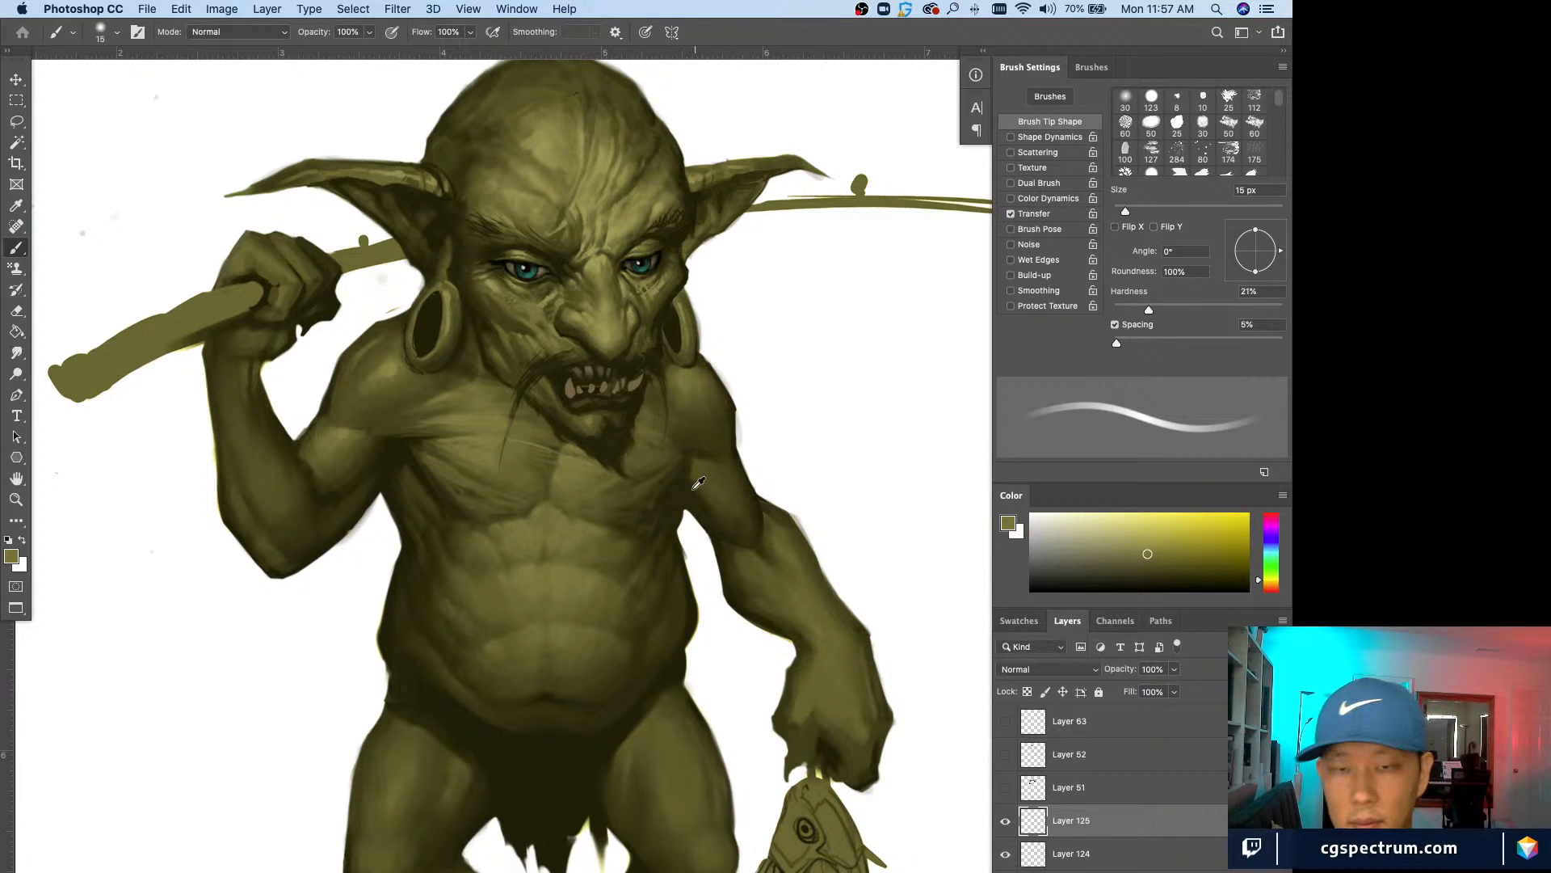
key("bracketright")
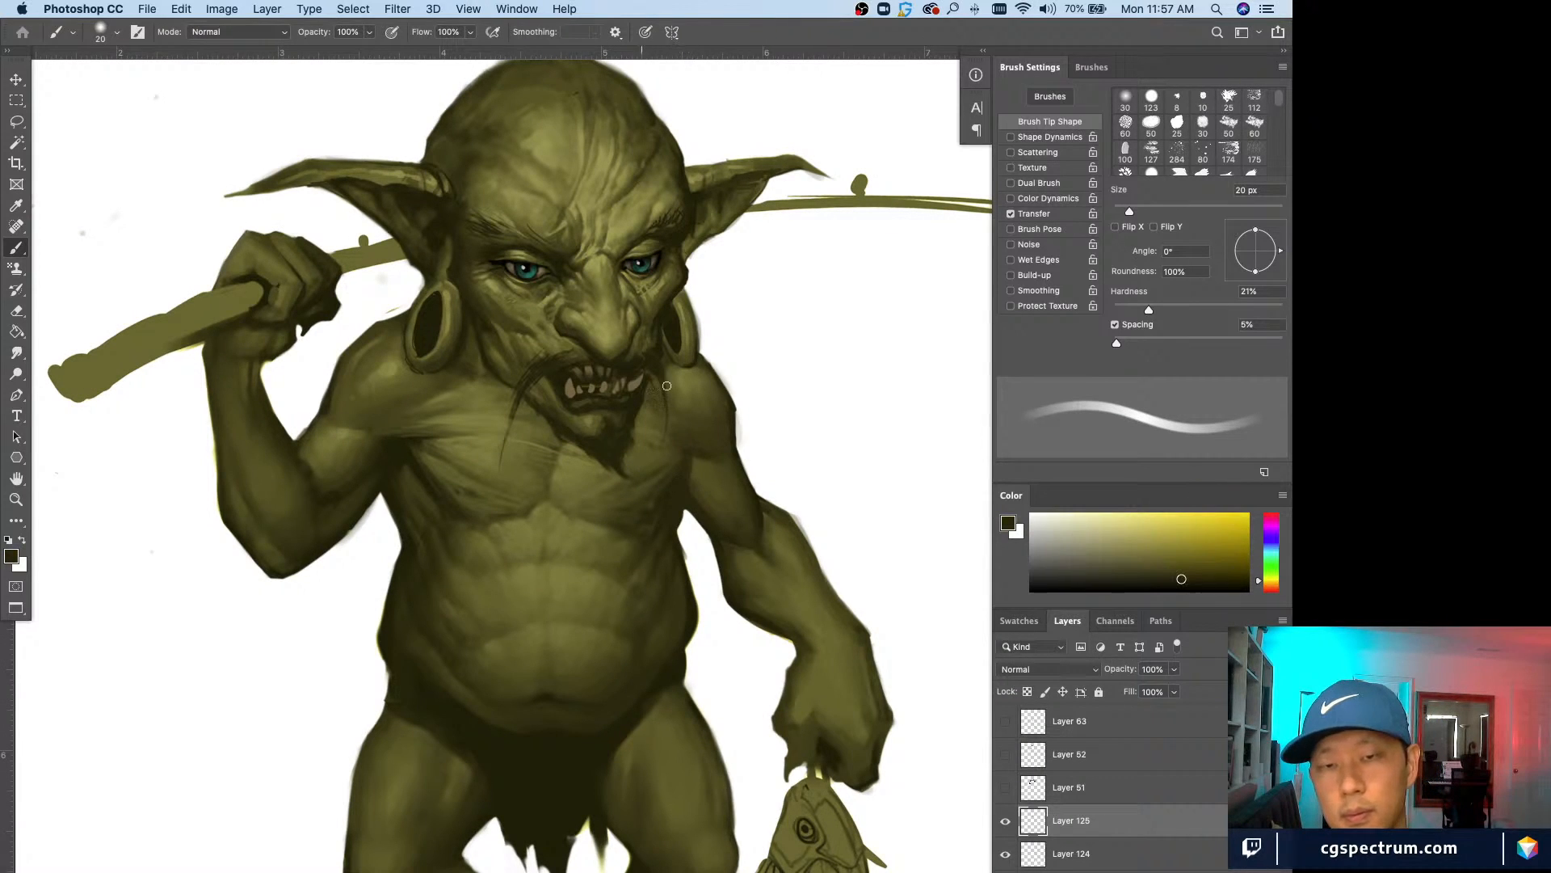
left_click(639, 410, "alt")
left_click(711, 472, "alt")
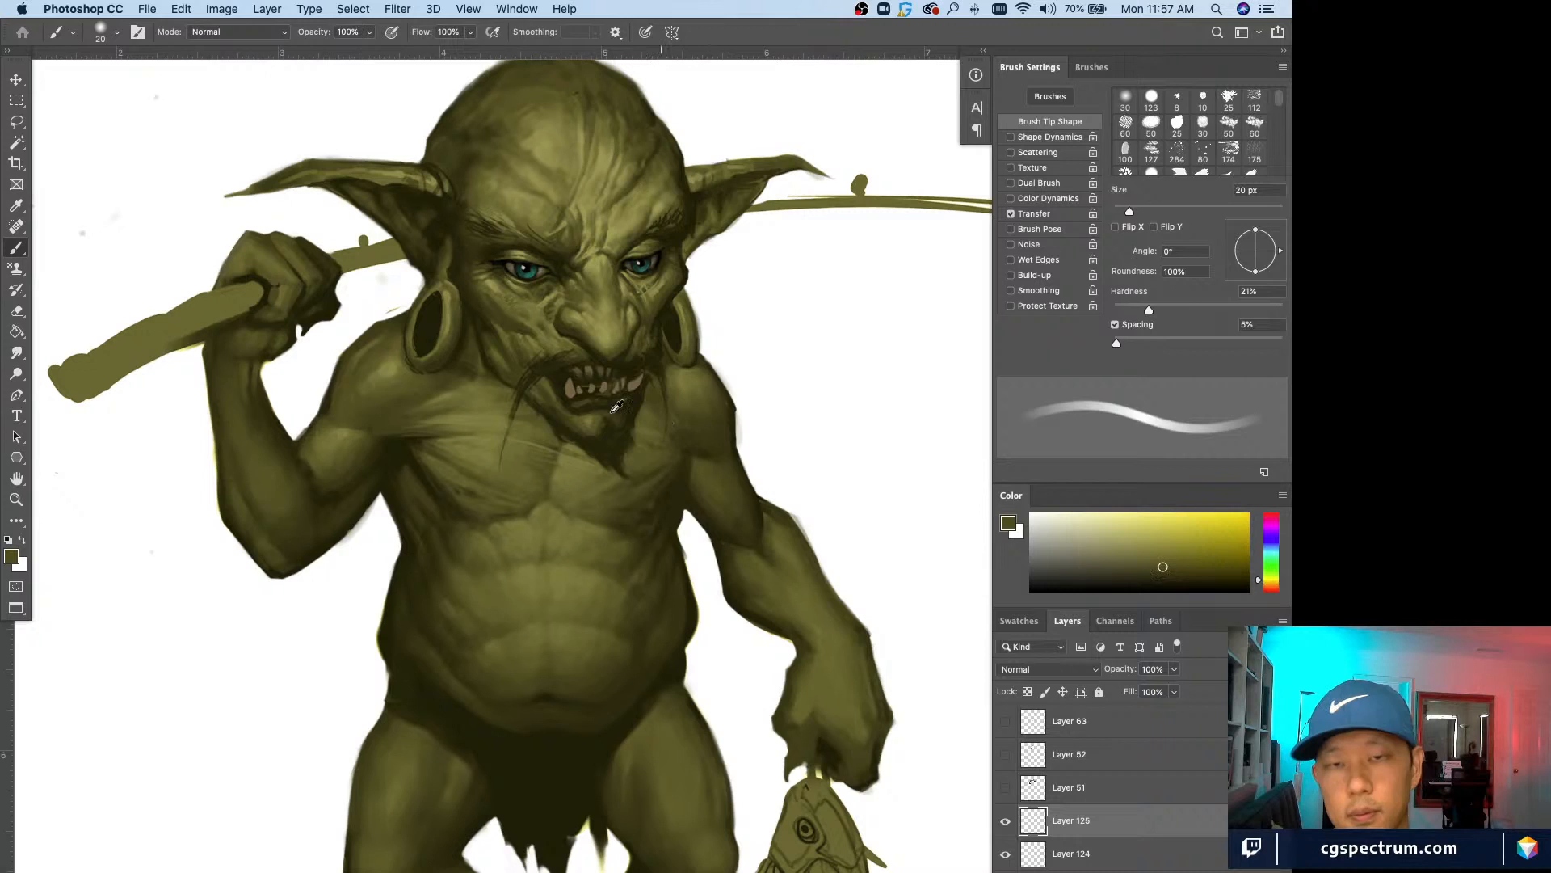
left_click(655, 442, "alt")
left_click(654, 430, "alt")
key("bracketleft")
key("bracketleft")
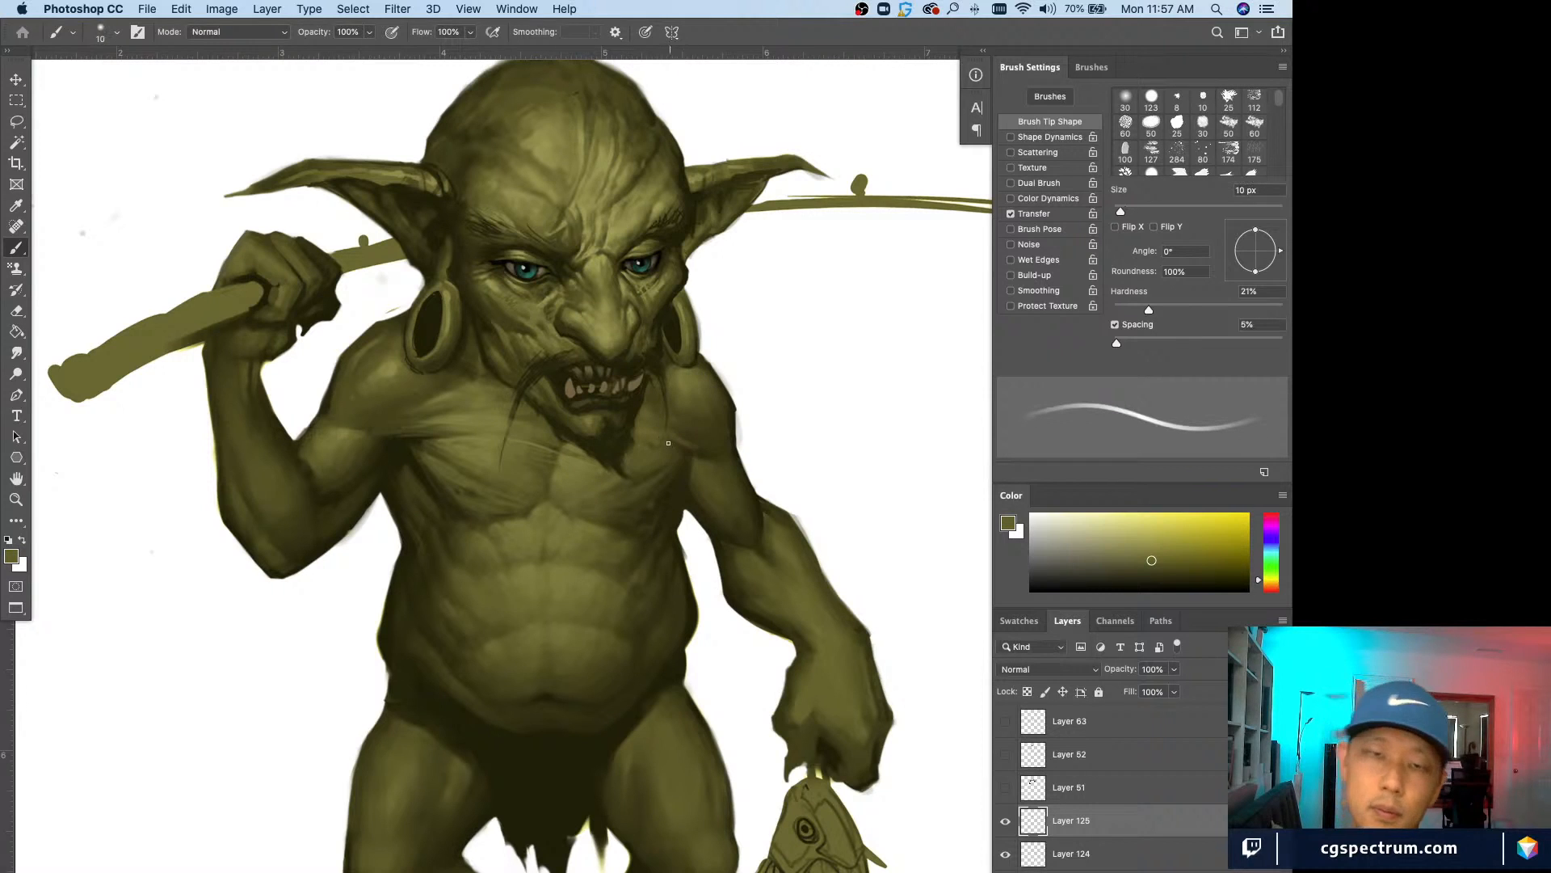
left_click(673, 442, "alt")
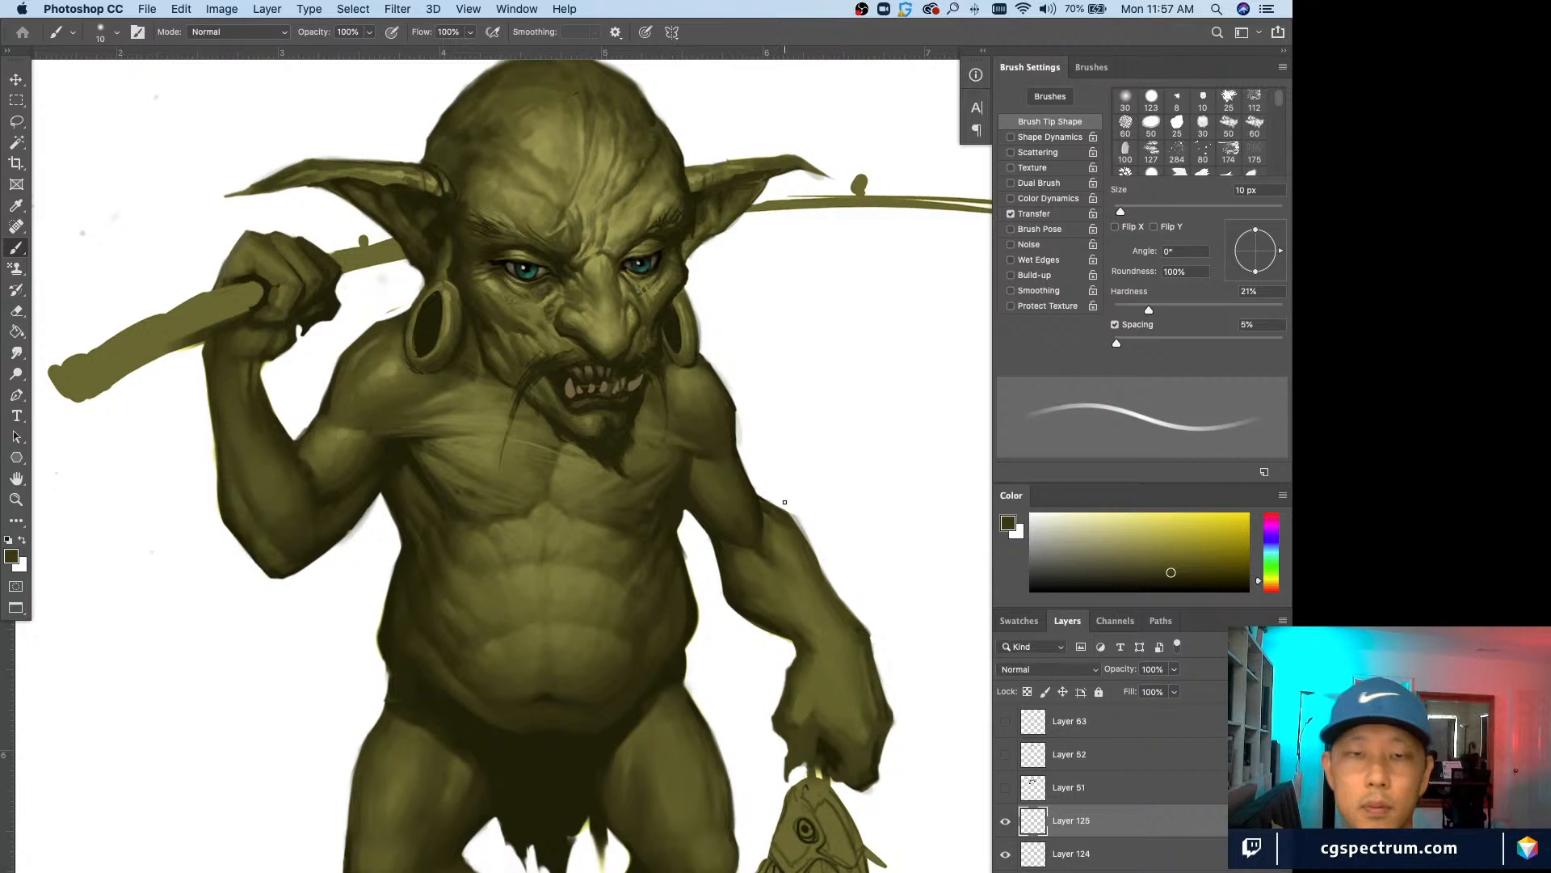
Step: Blend the back of the hand holding the fish with sampled dark and mid olives, using a 20 px and then a 15 px brush
left_click(816, 712, "alt")
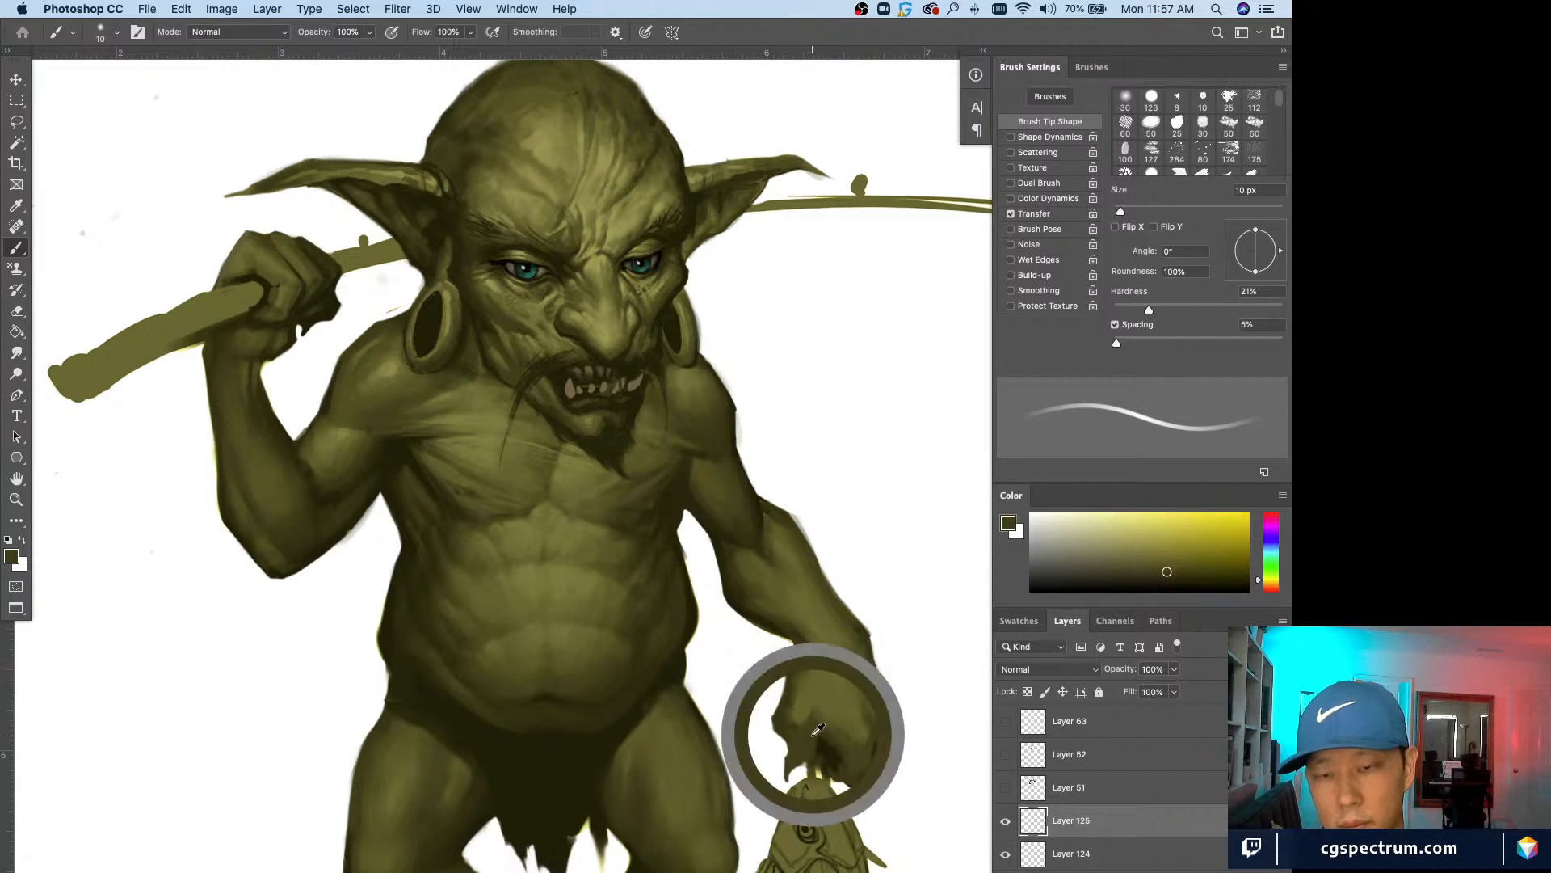
key("bracketright")
key("bracketright")
left_click(812, 709, "alt")
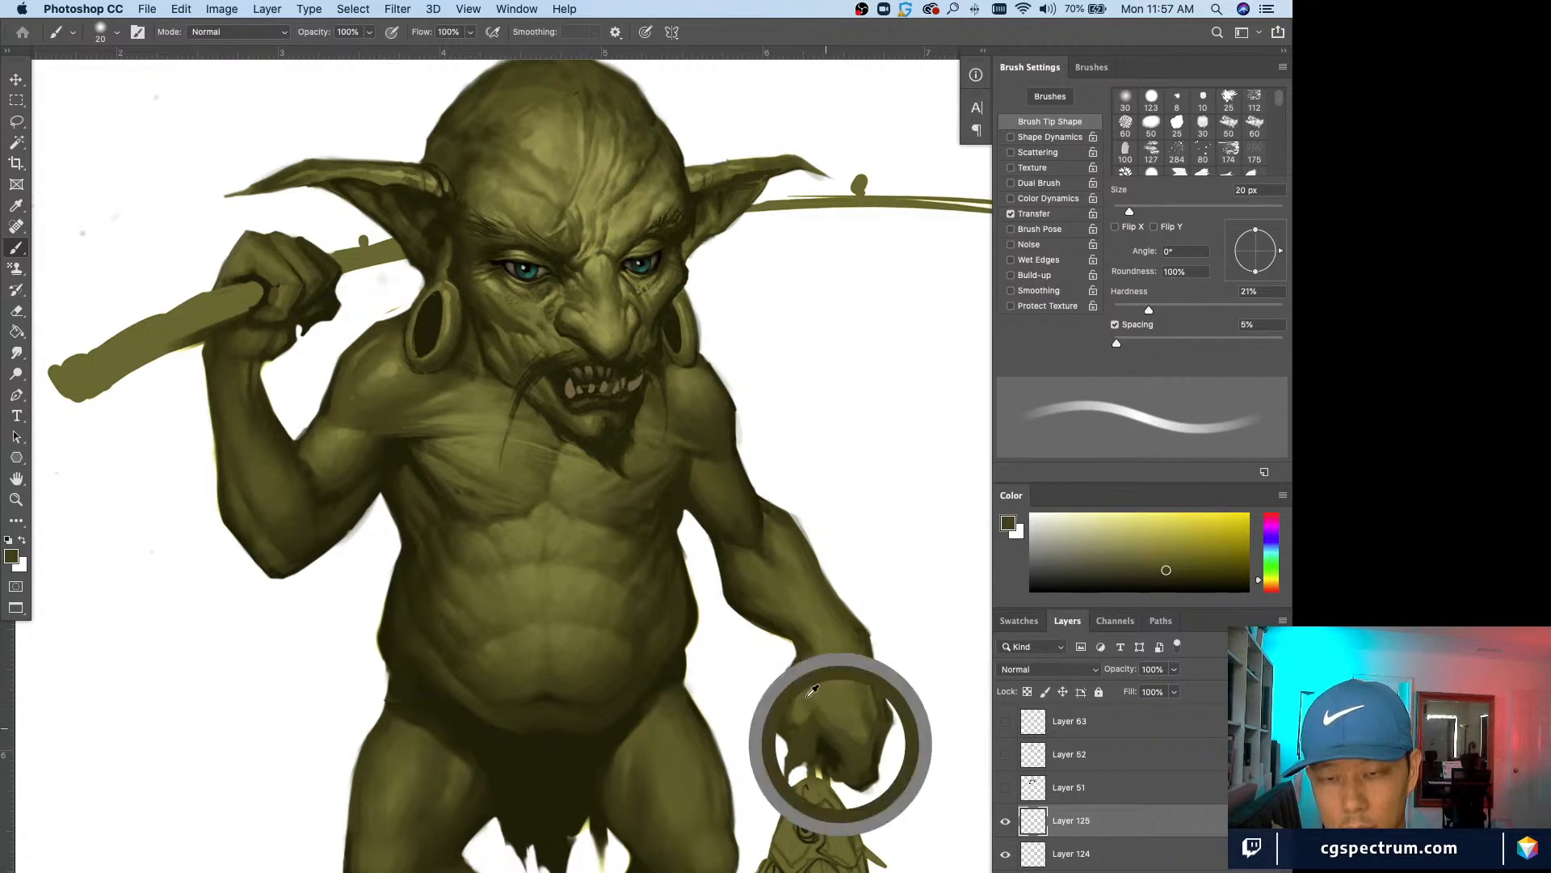
key("bracketleft")
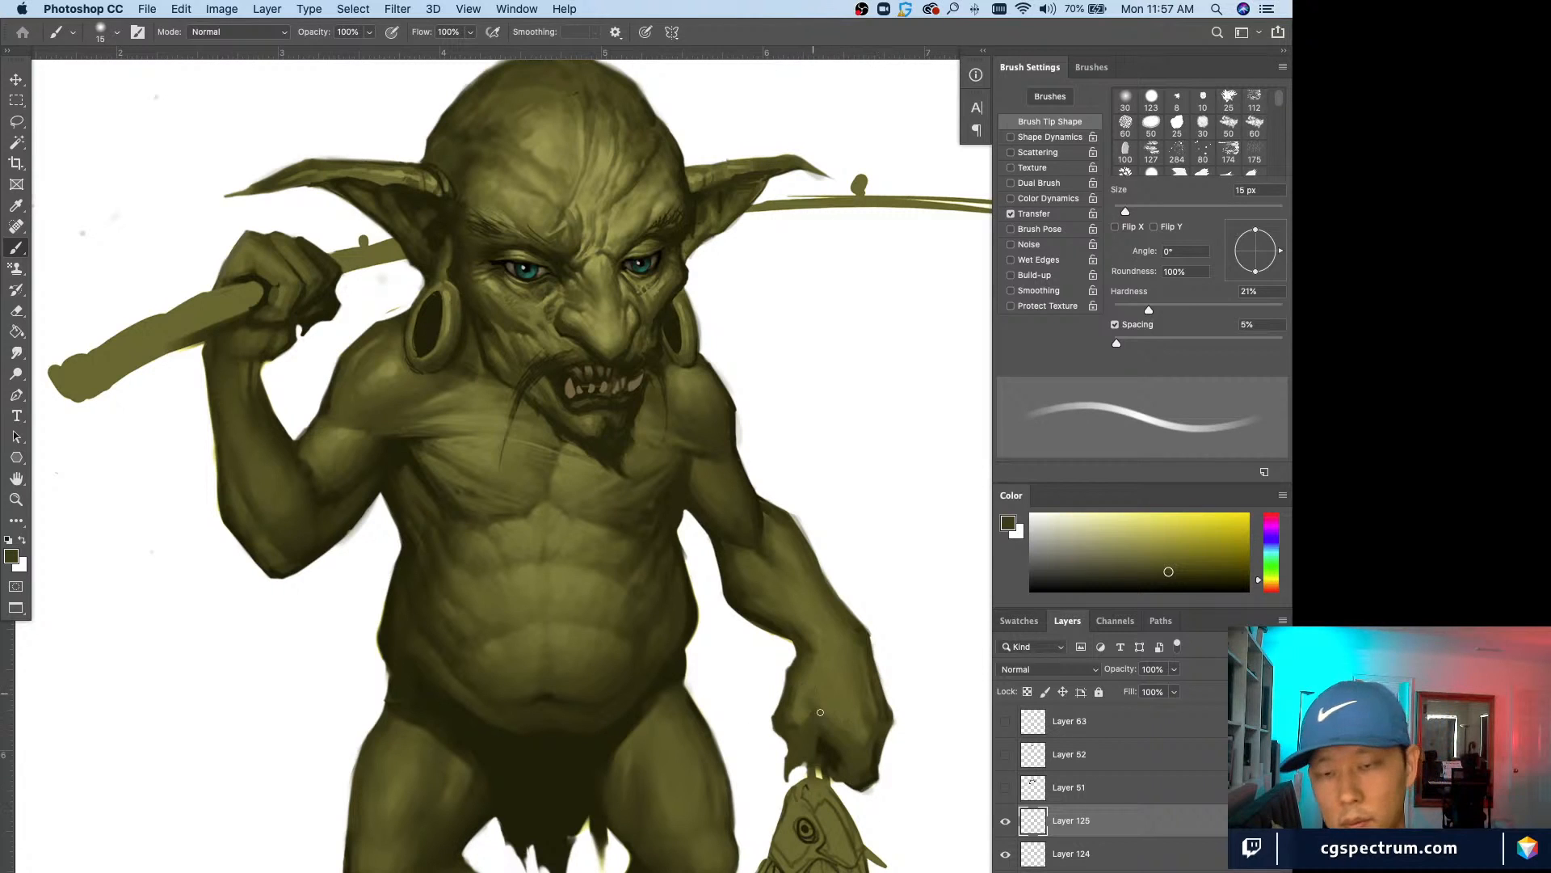
left_click(825, 693, "alt")
mouse_move(824, 697)
left_mouse_down()
mouse_move(817, 719)
mouse_move(805, 711)
left_mouse_up()
left_click(815, 717, "alt")
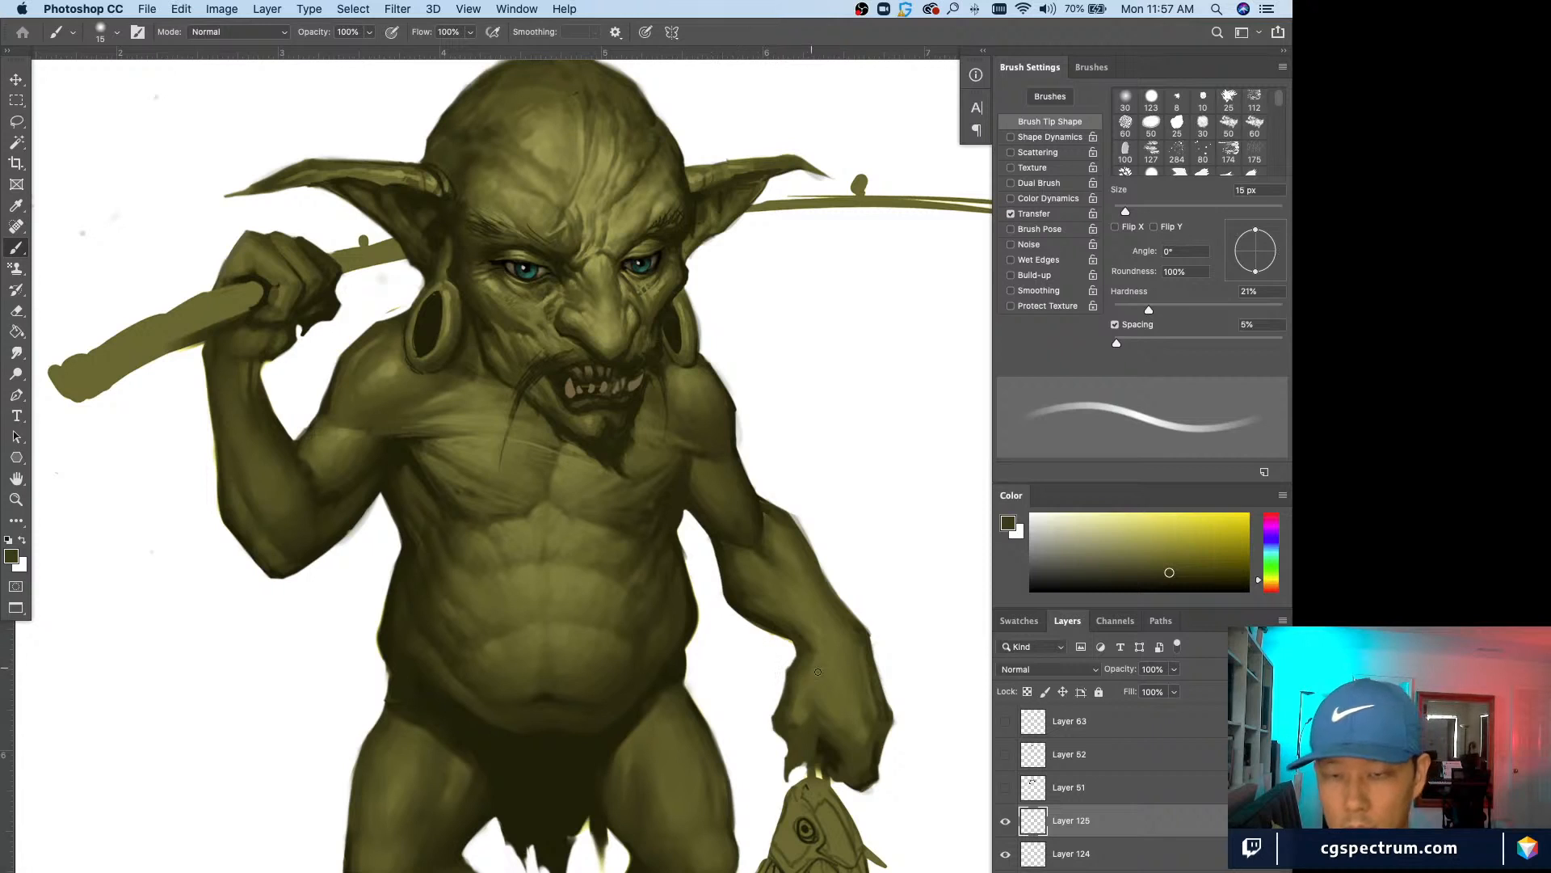
left_click(805, 692, "alt")
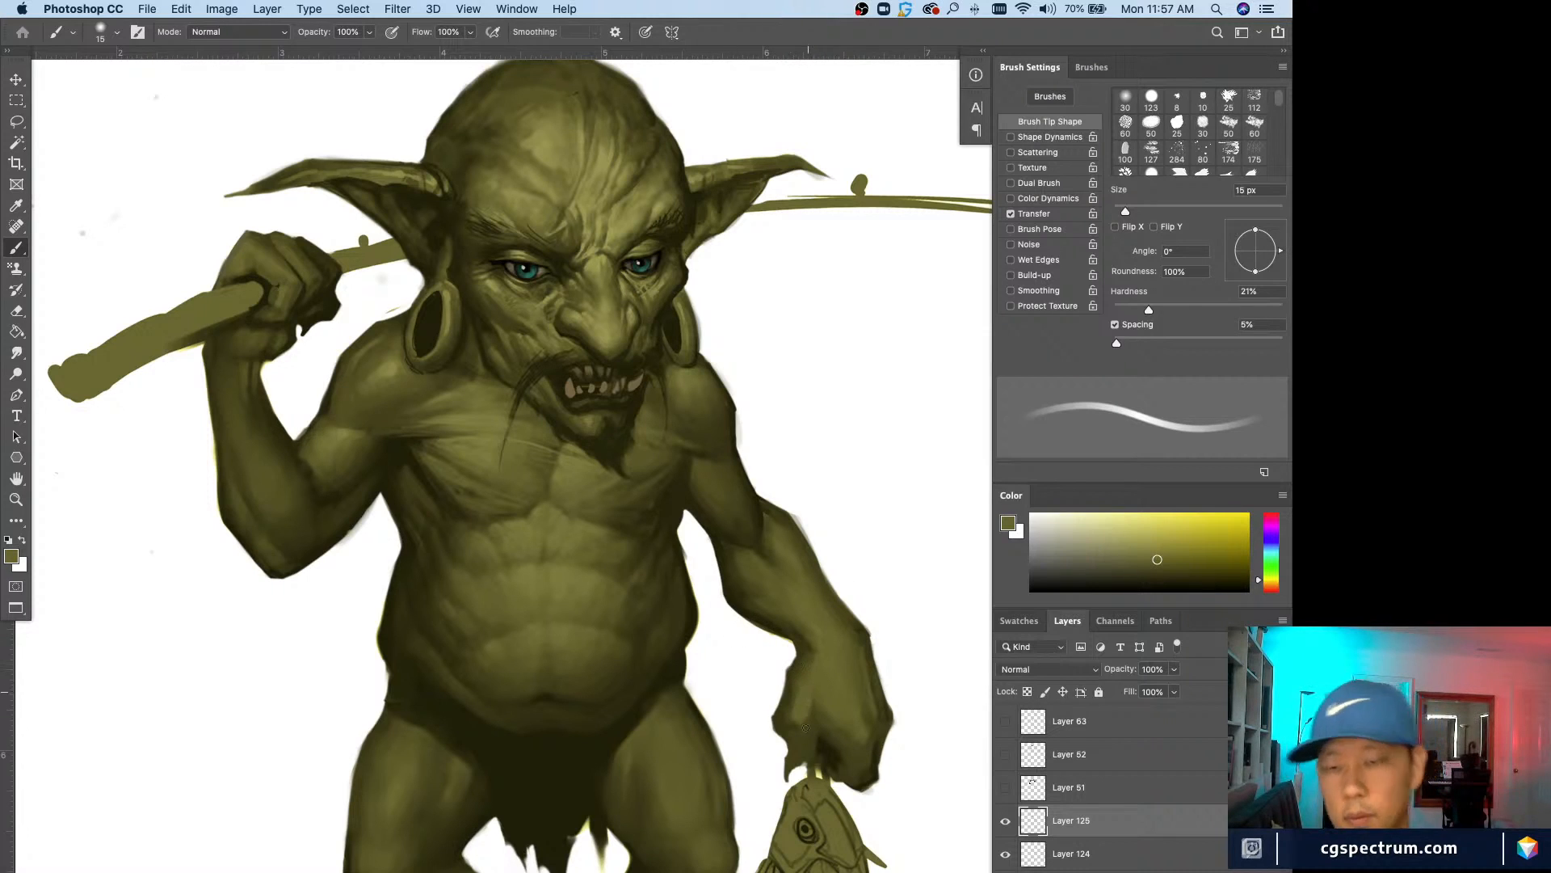
Step: Darken the wrist and outer edge of the lowered forearm with sampled dark olives, reducing the brush to 7 px
left_click(812, 651, "alt")
key("bracketright")
left_click(809, 645, "alt")
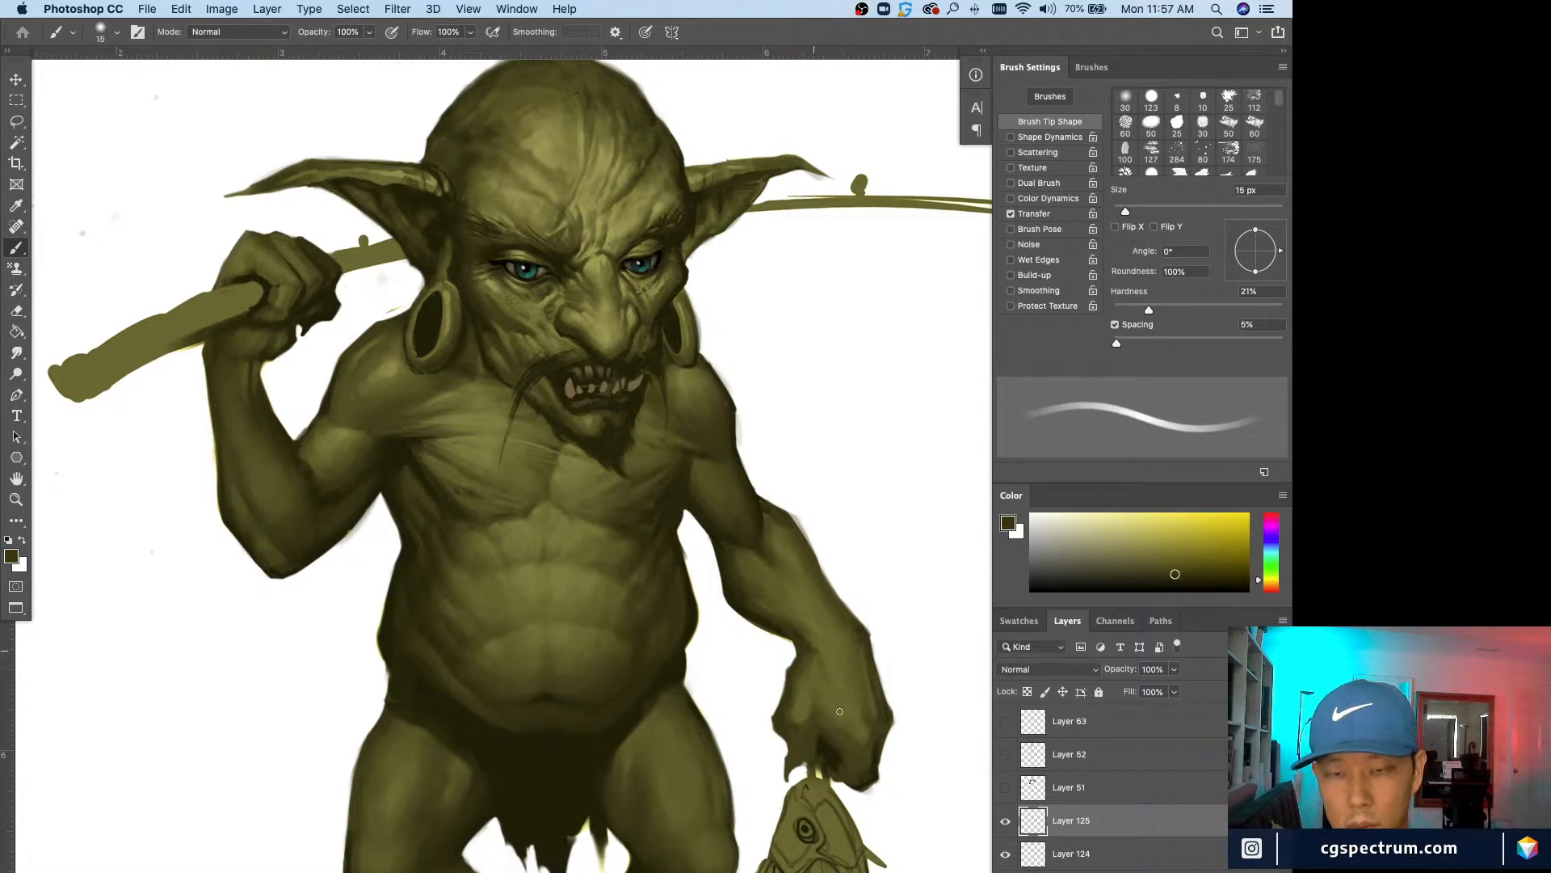
key("bracketleft")
key("bracketleft")
key("bracketleft")
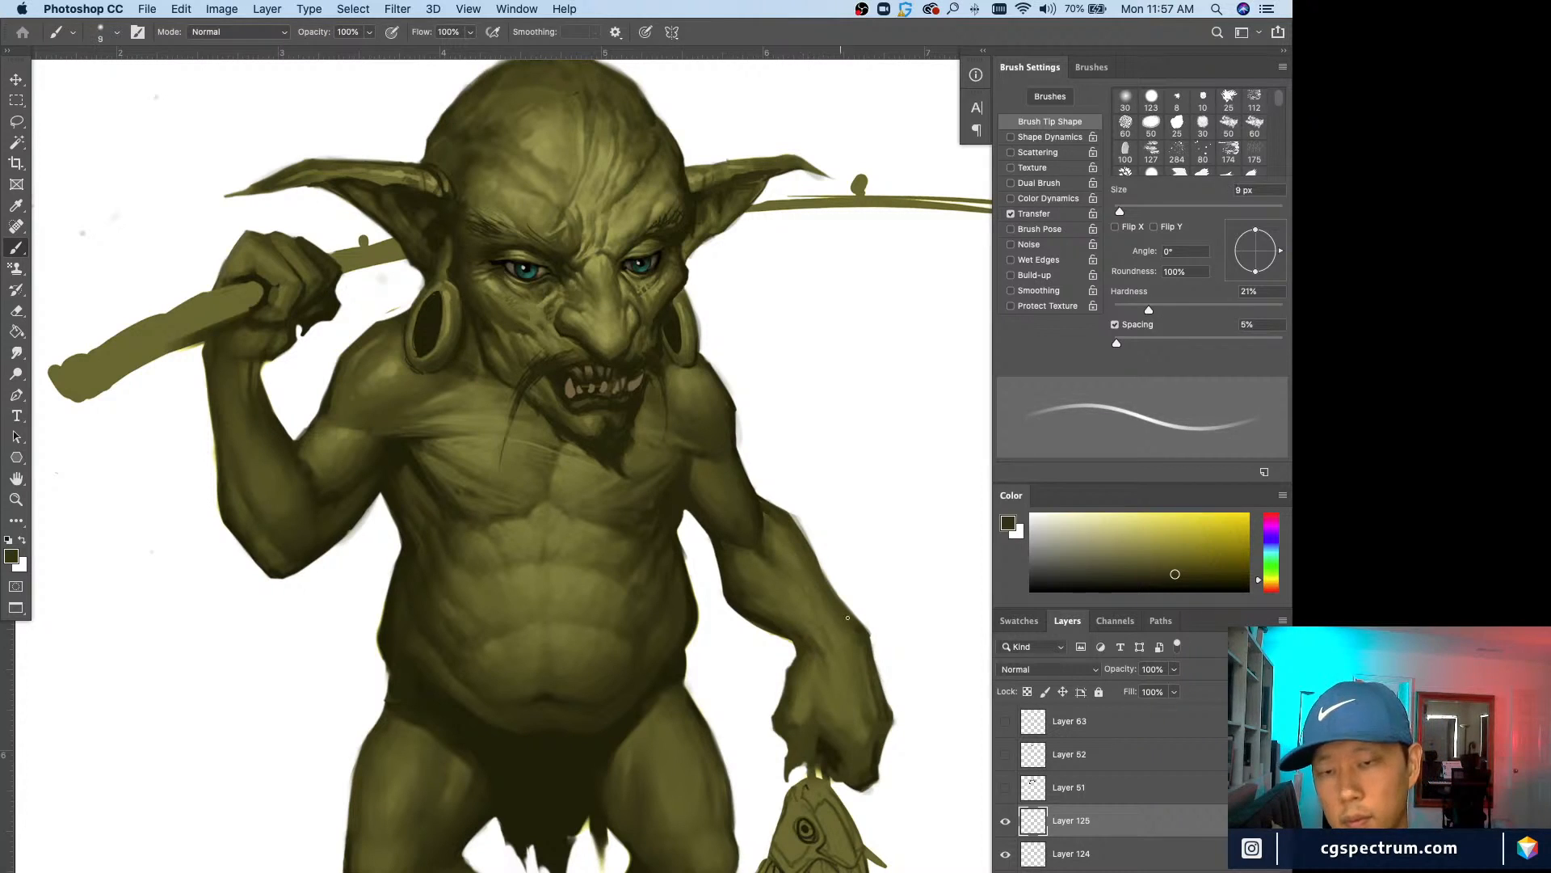
key("bracketleft")
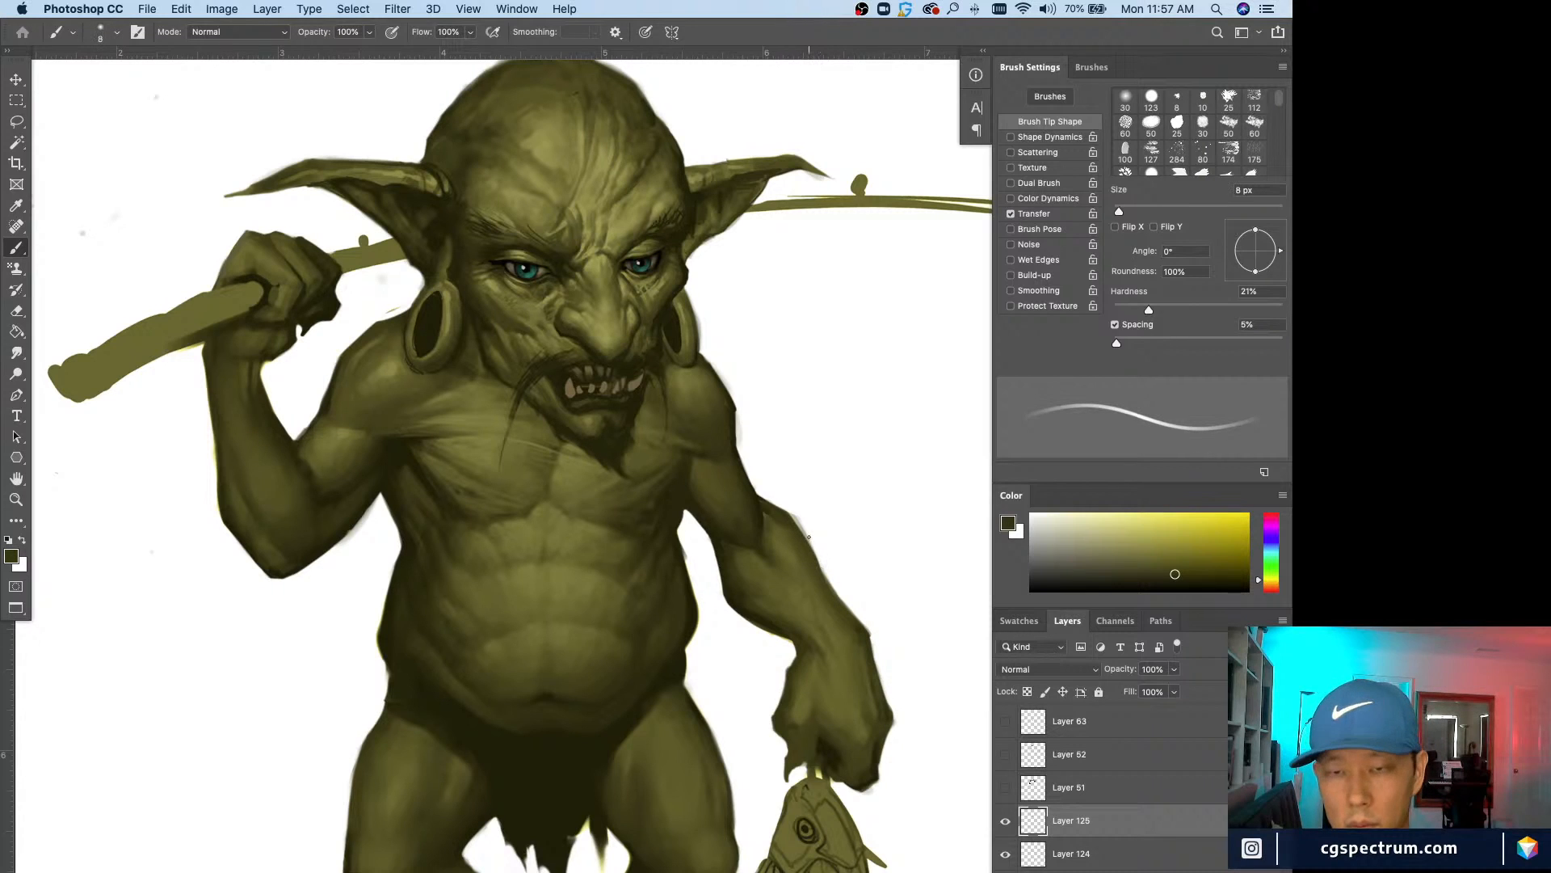
left_click(764, 502, "alt")
left_click_drag(788, 542, 812, 600)
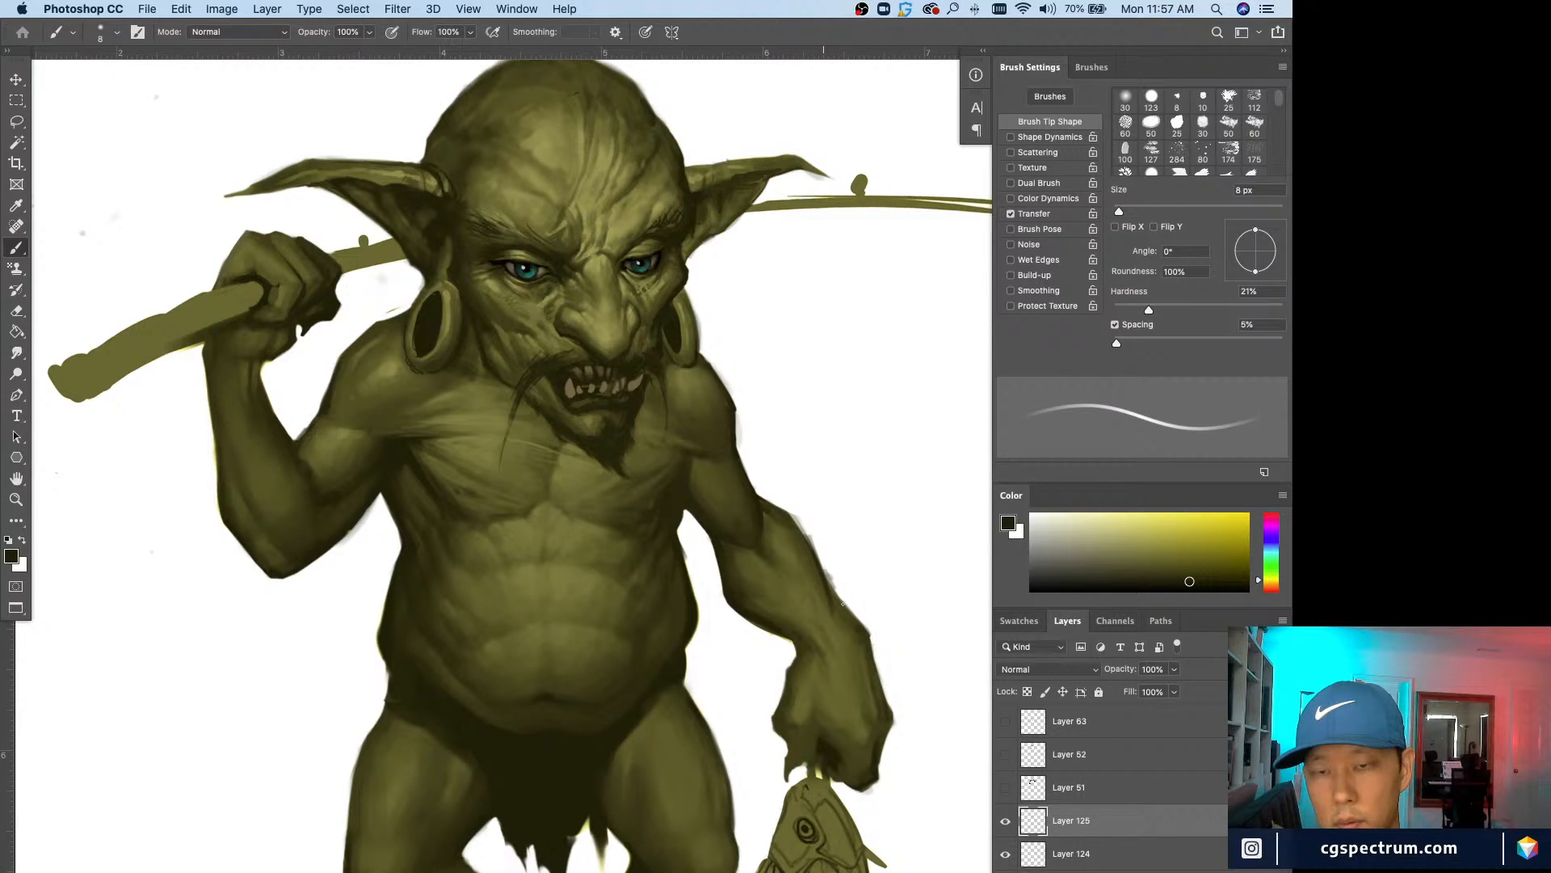
key("bracketleft")
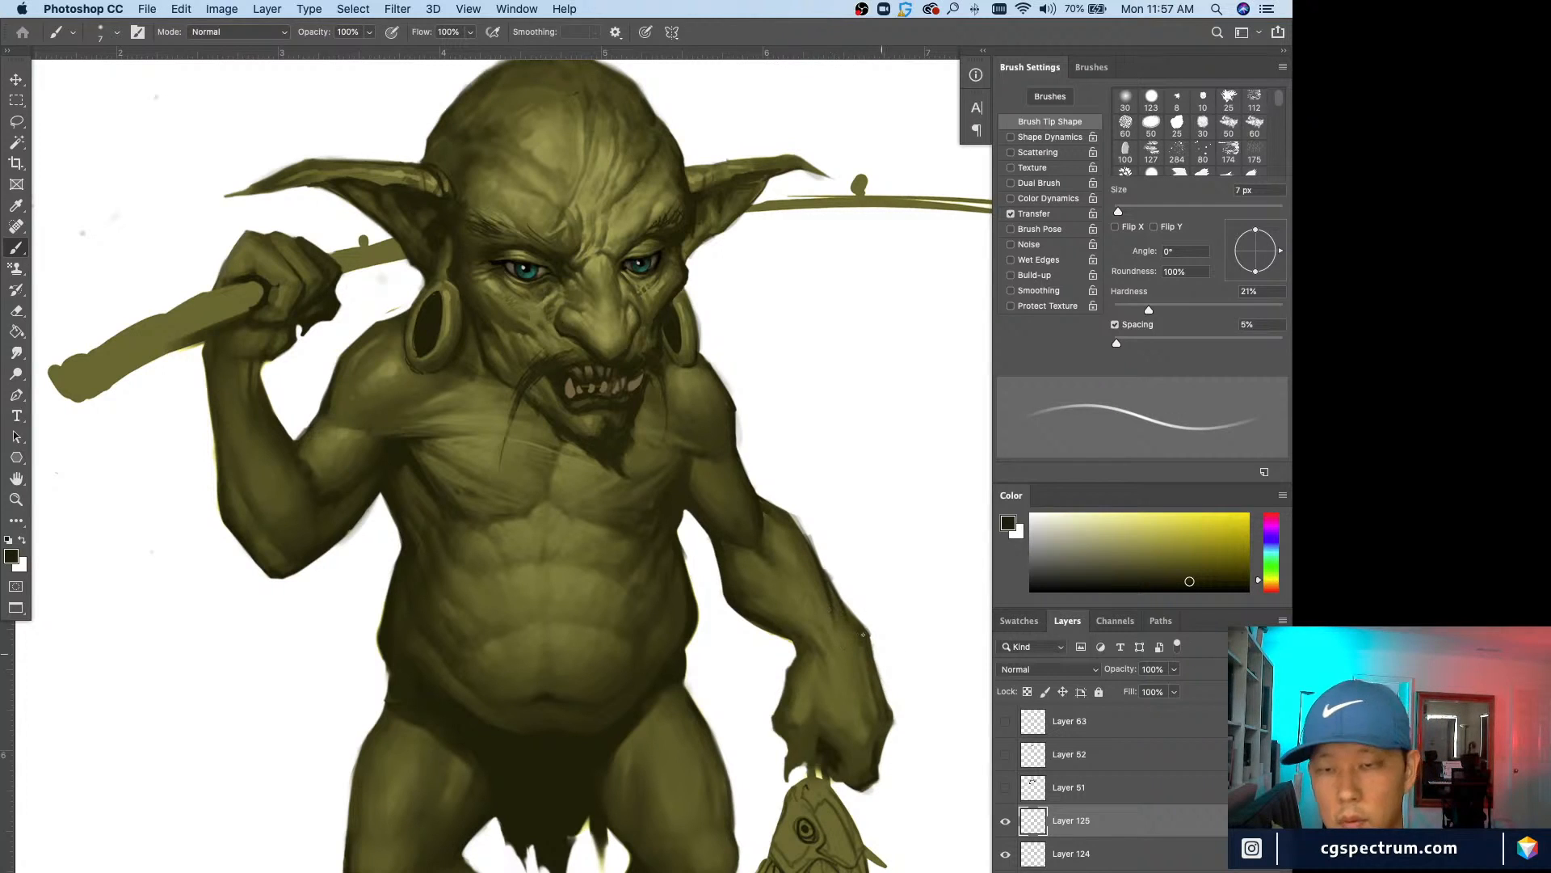
Step: Add a layer above Layer 125 and refine the lowered forearm and wrist with sampled olive and background white, using 8 to 10 px brushes
left_click(840, 622, "alt")
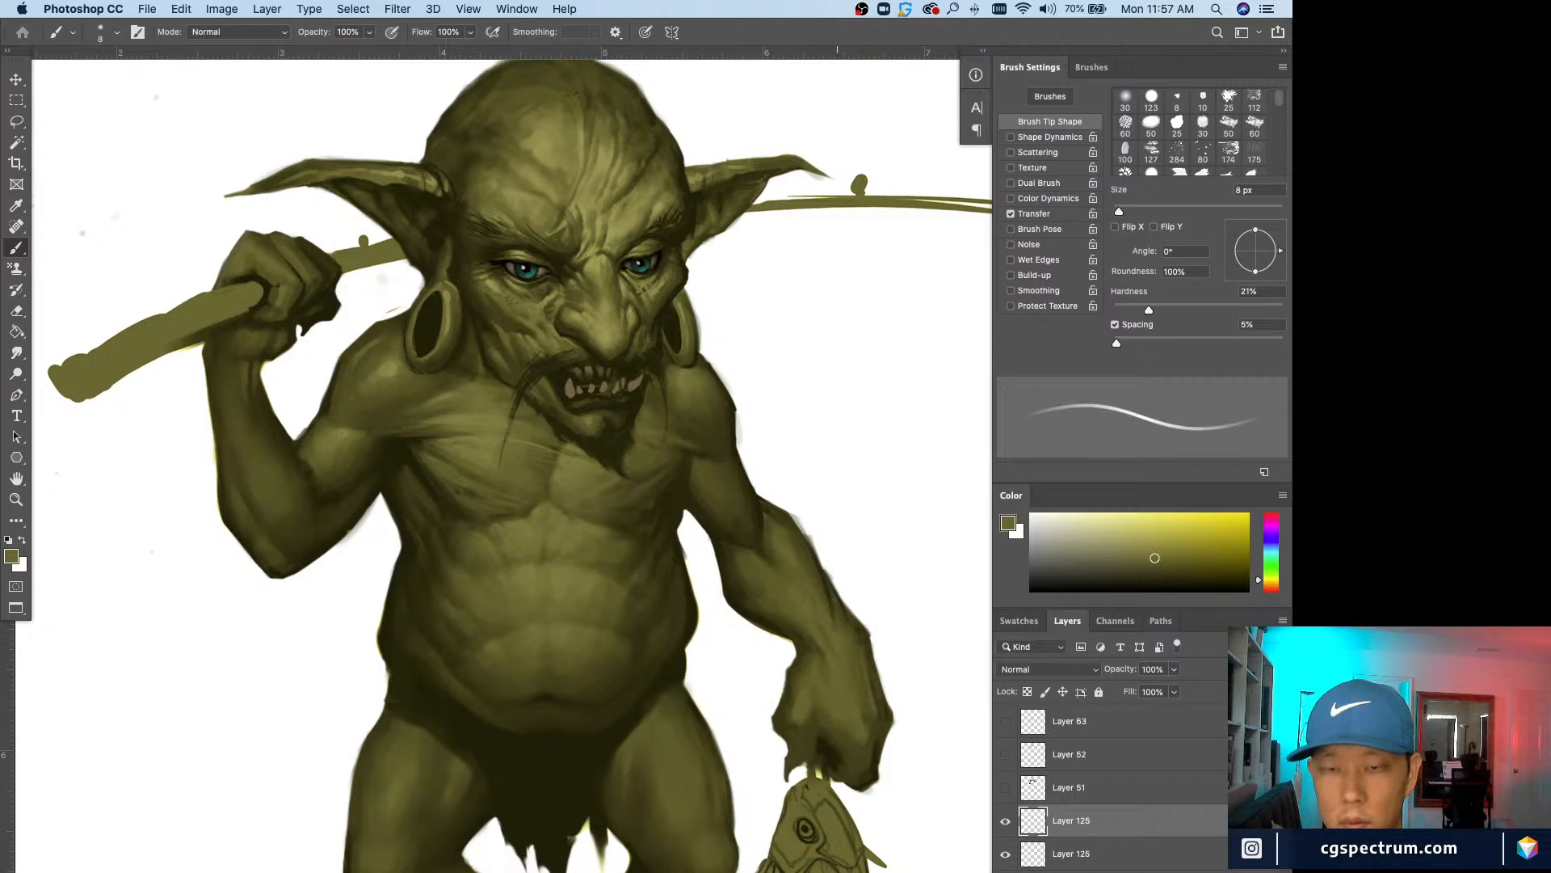
key("bracketright")
key("bracketright")
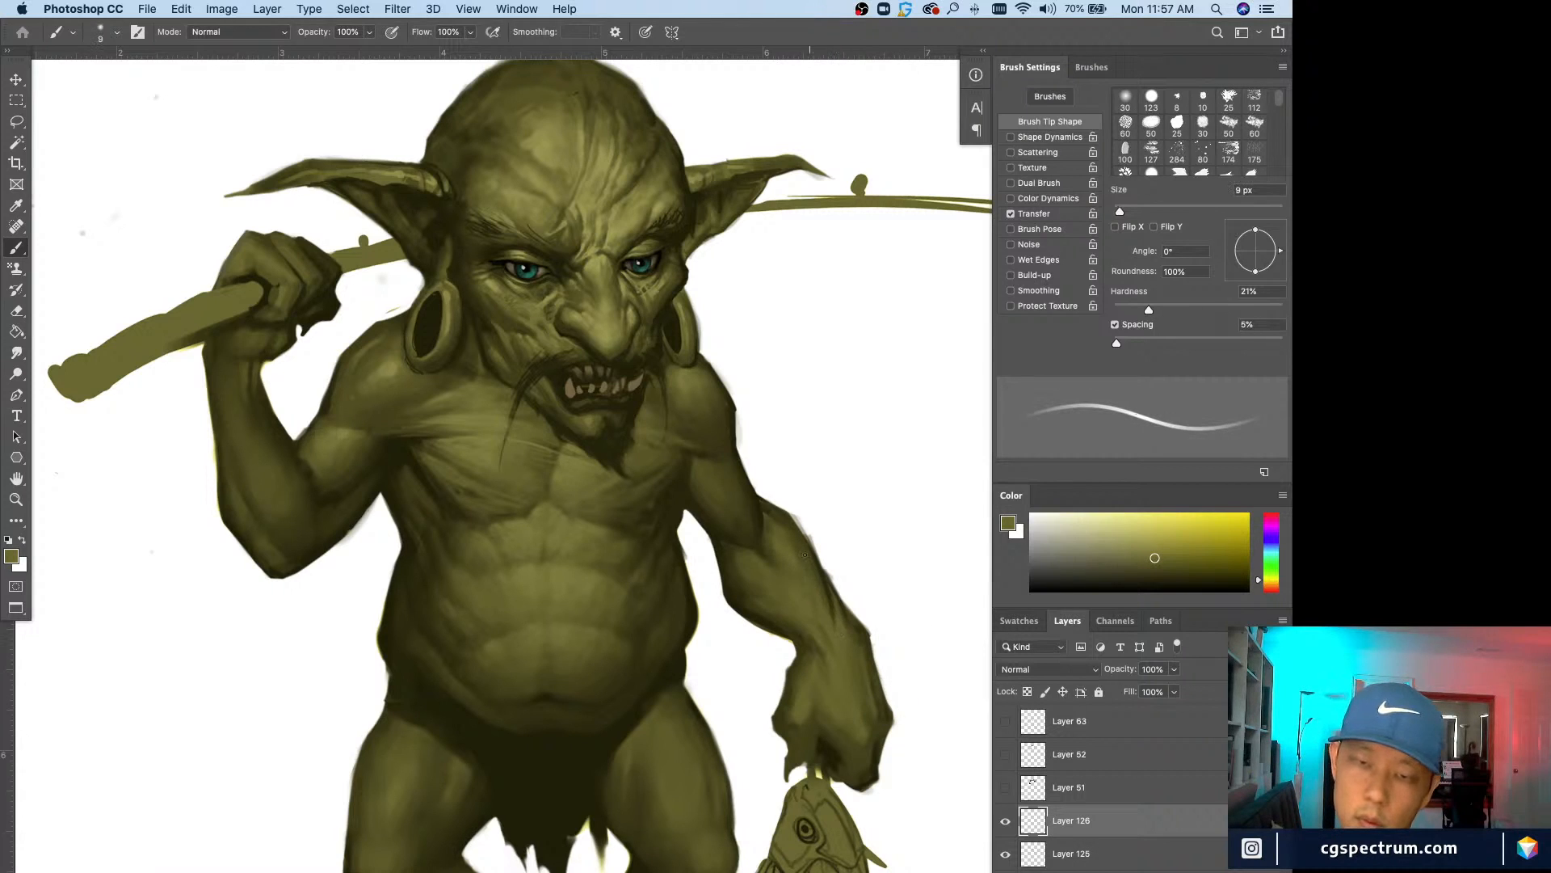
key("bracketright")
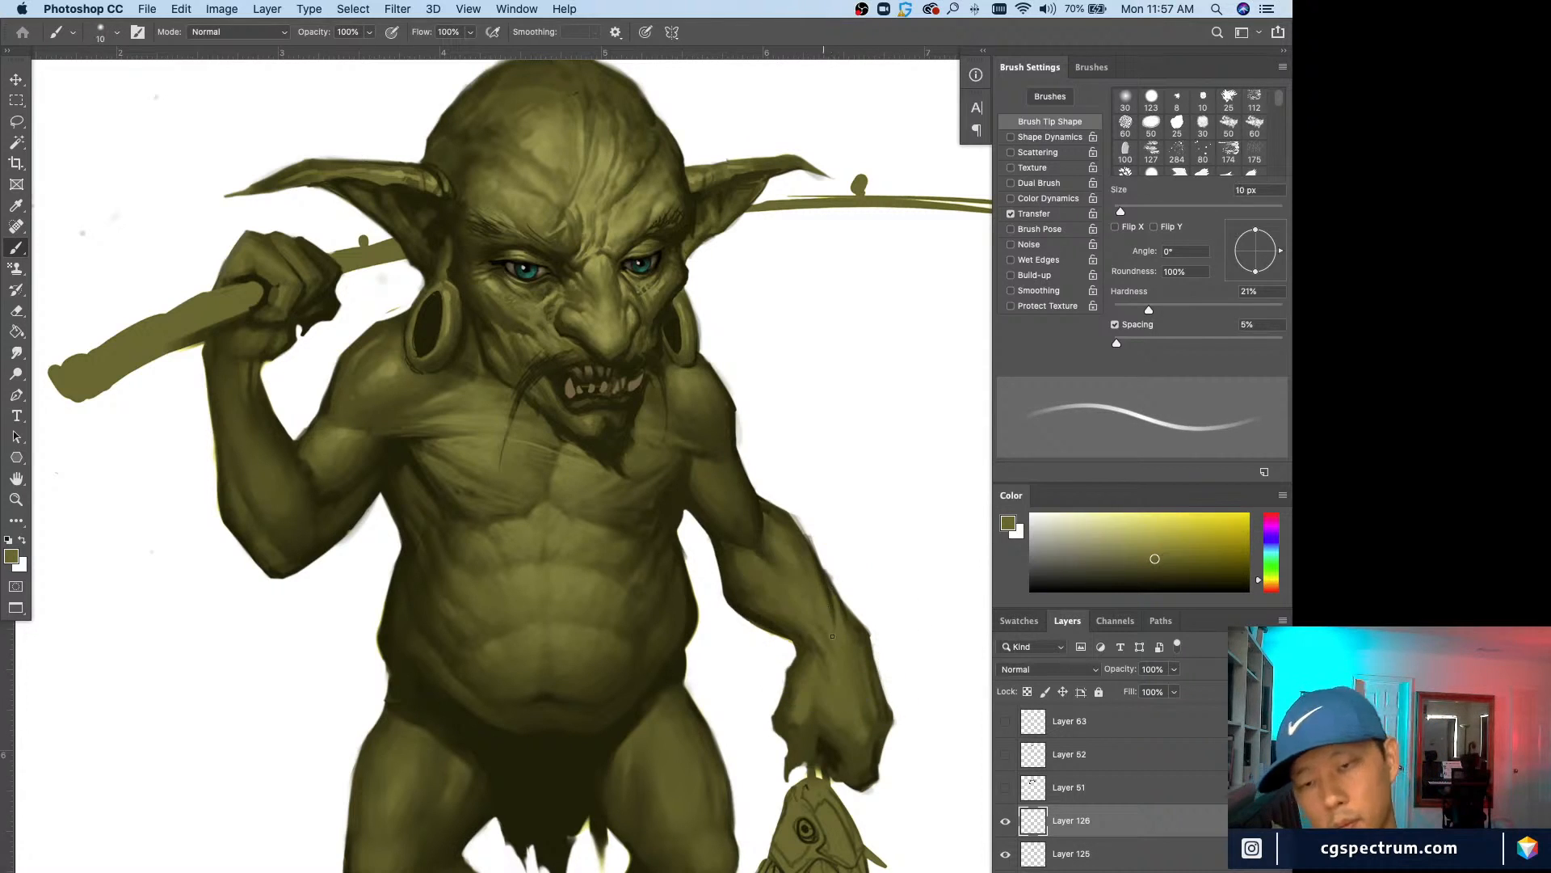
left_click(803, 520, "alt")
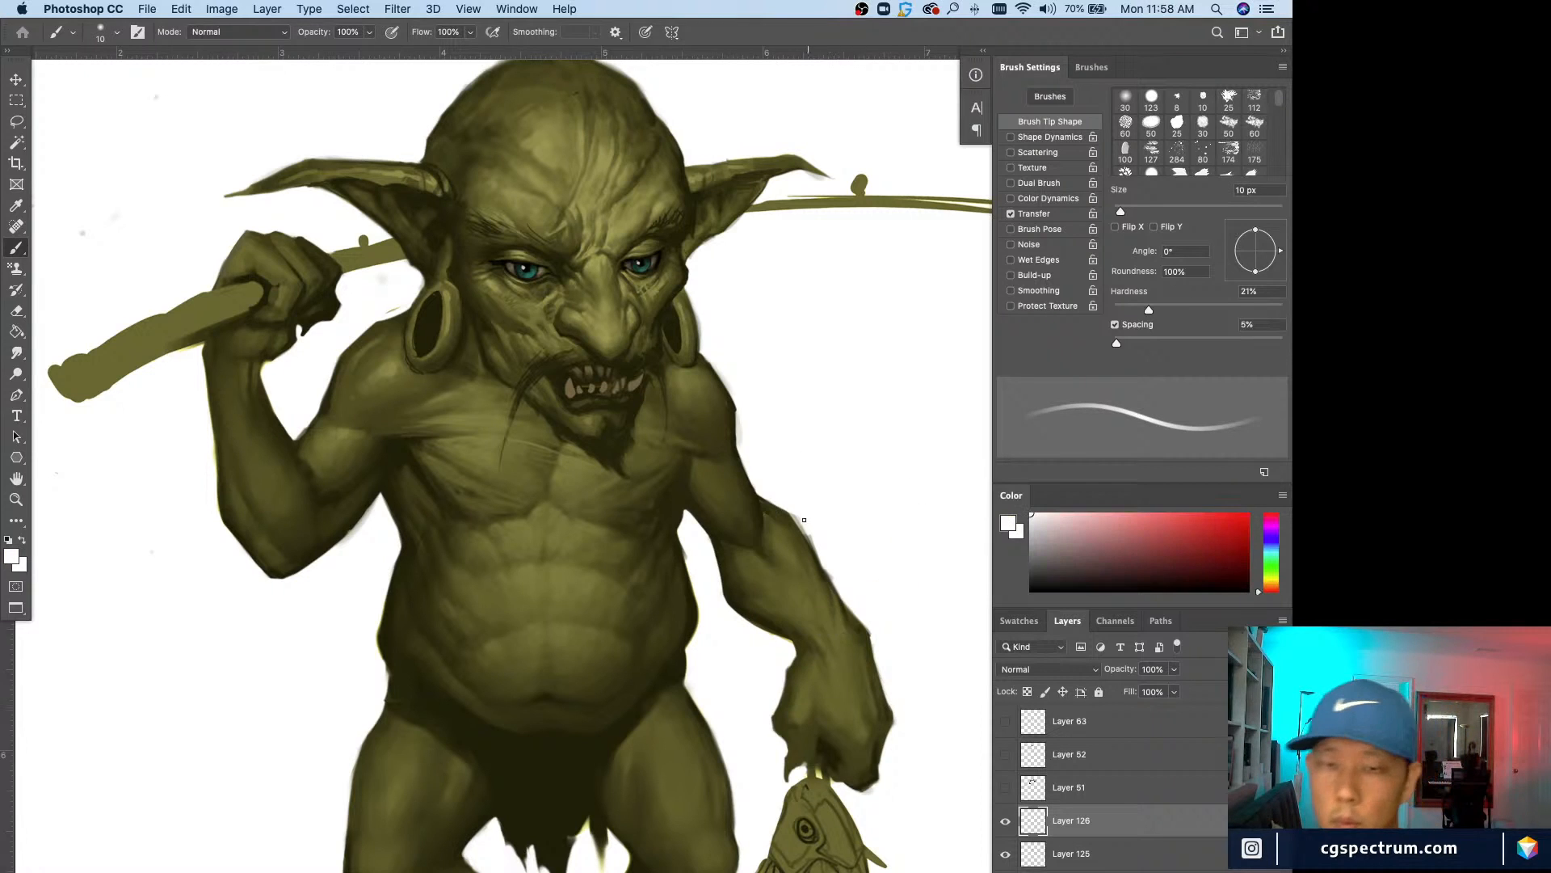
left_click(849, 647, "alt")
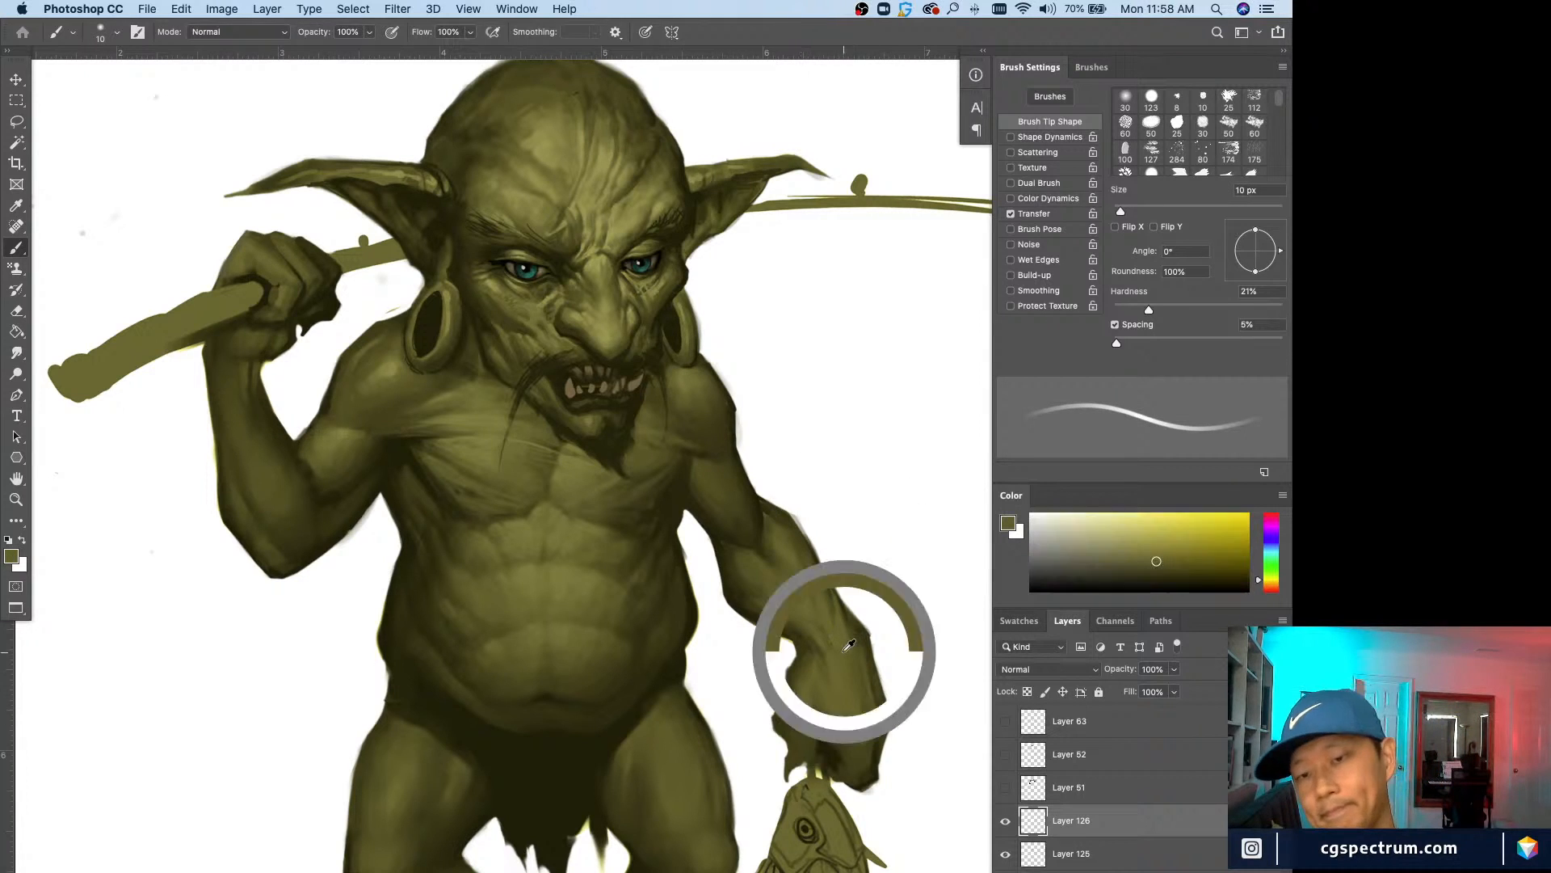
key("bracketleft")
key("bracketleft")
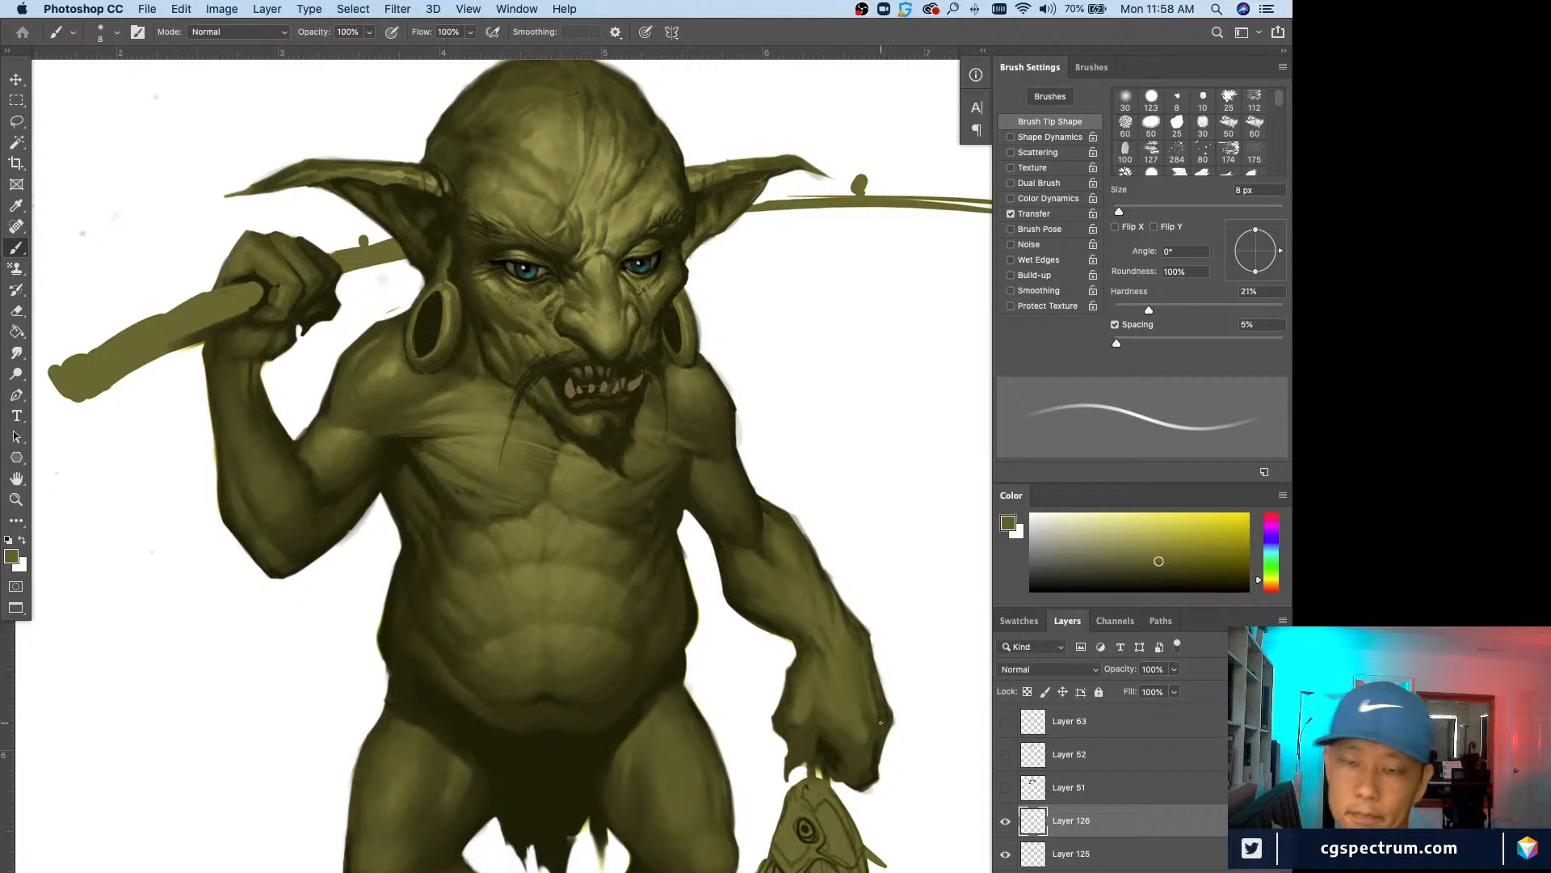
Step: Touch up the knuckles and wrist of the lowered arm with sampled olives, using a 10 px and then a 15 px brush
left_click(861, 752, "alt")
key("bracketright")
key("bracketright")
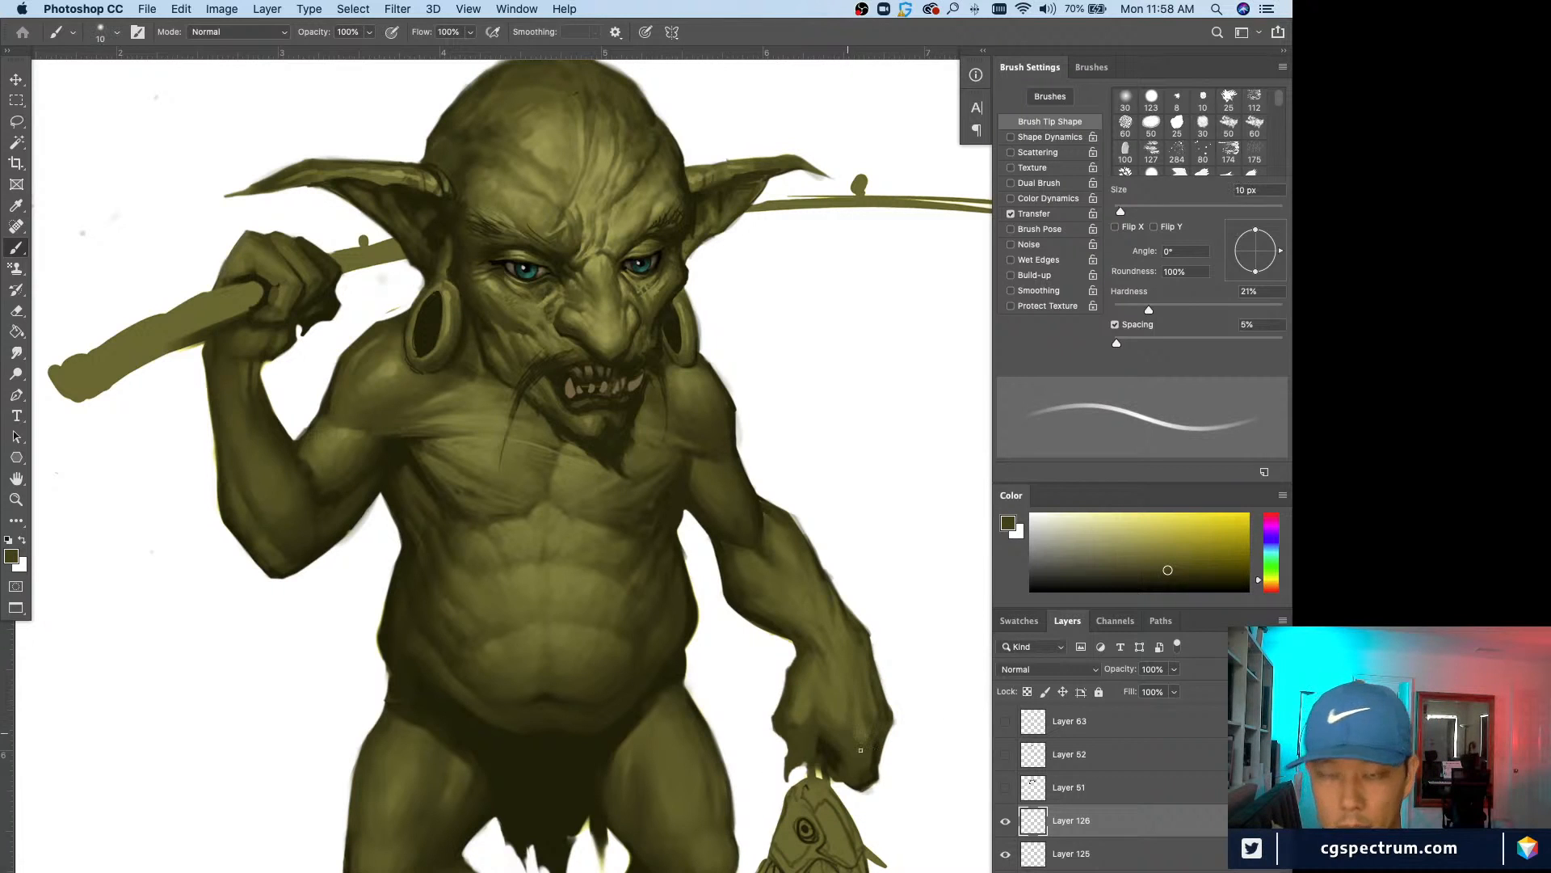
left_click(831, 641, "alt")
key("bracketright")
key("super+minus")
key("super+minus")
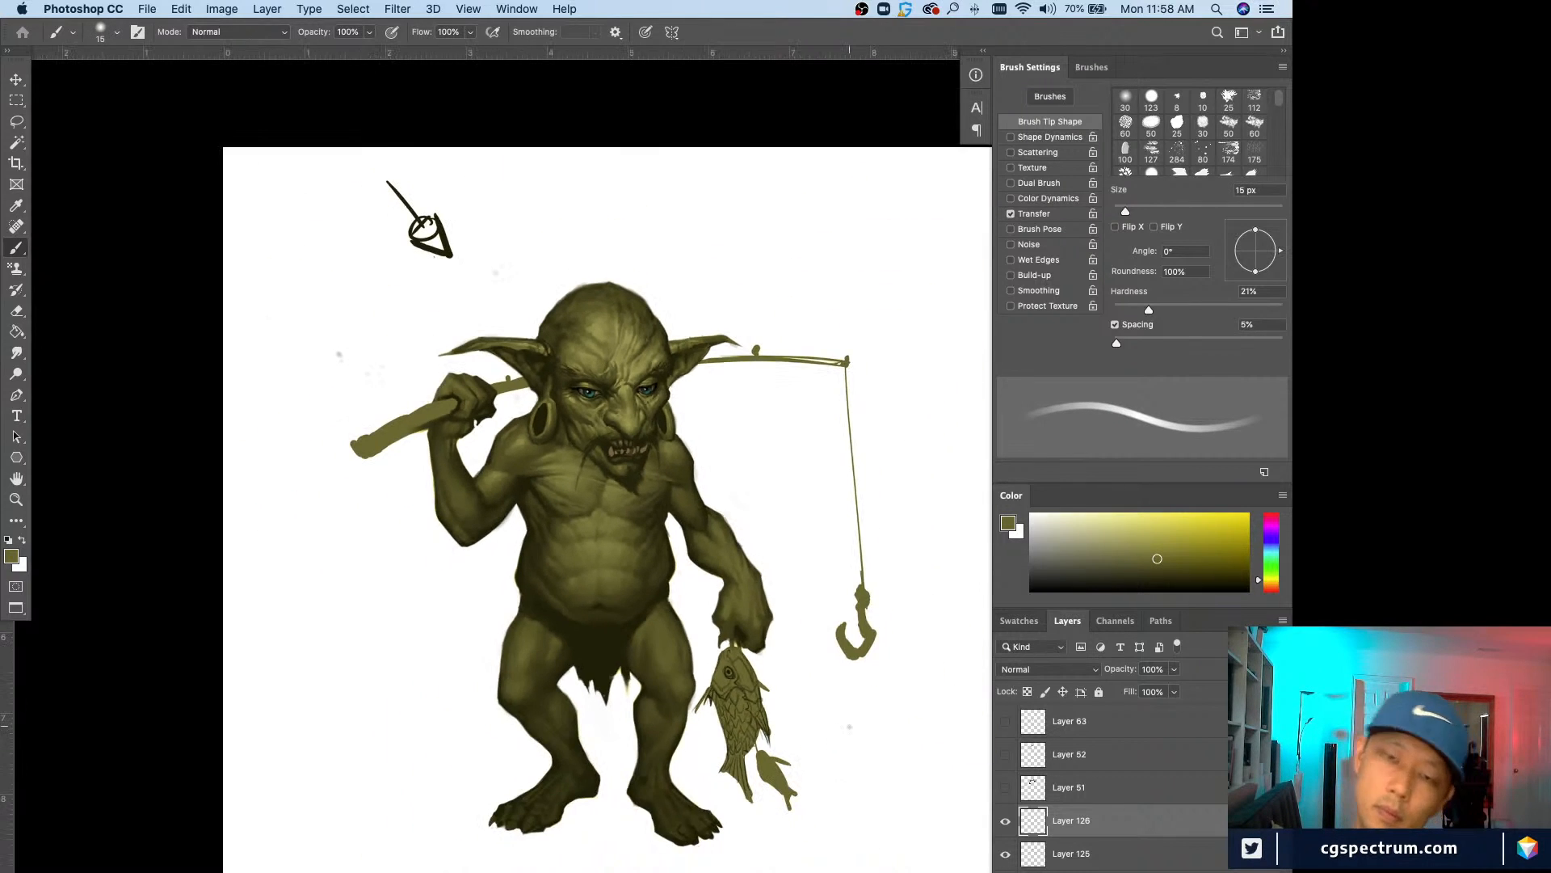
key("super+plus")
key("super+plus")
Step: Soften the lowered forearm and clean its outer contour with sampled olives and white, reducing the brush from 25 px to 9 px
left_click(848, 630, "alt")
key("bracketright")
key("bracketright")
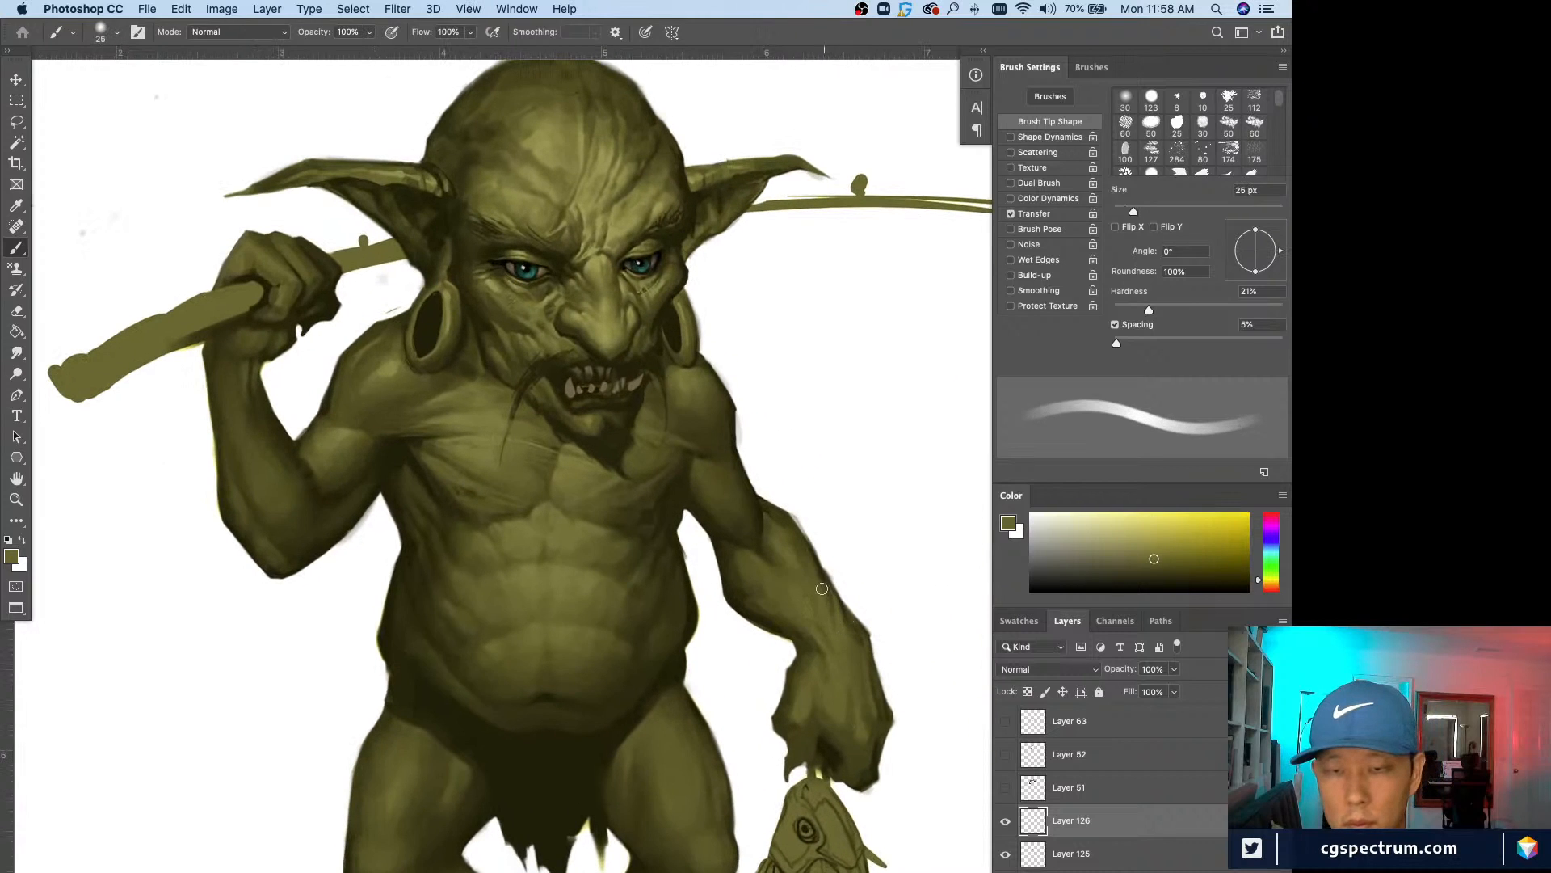
left_click(833, 558, "alt")
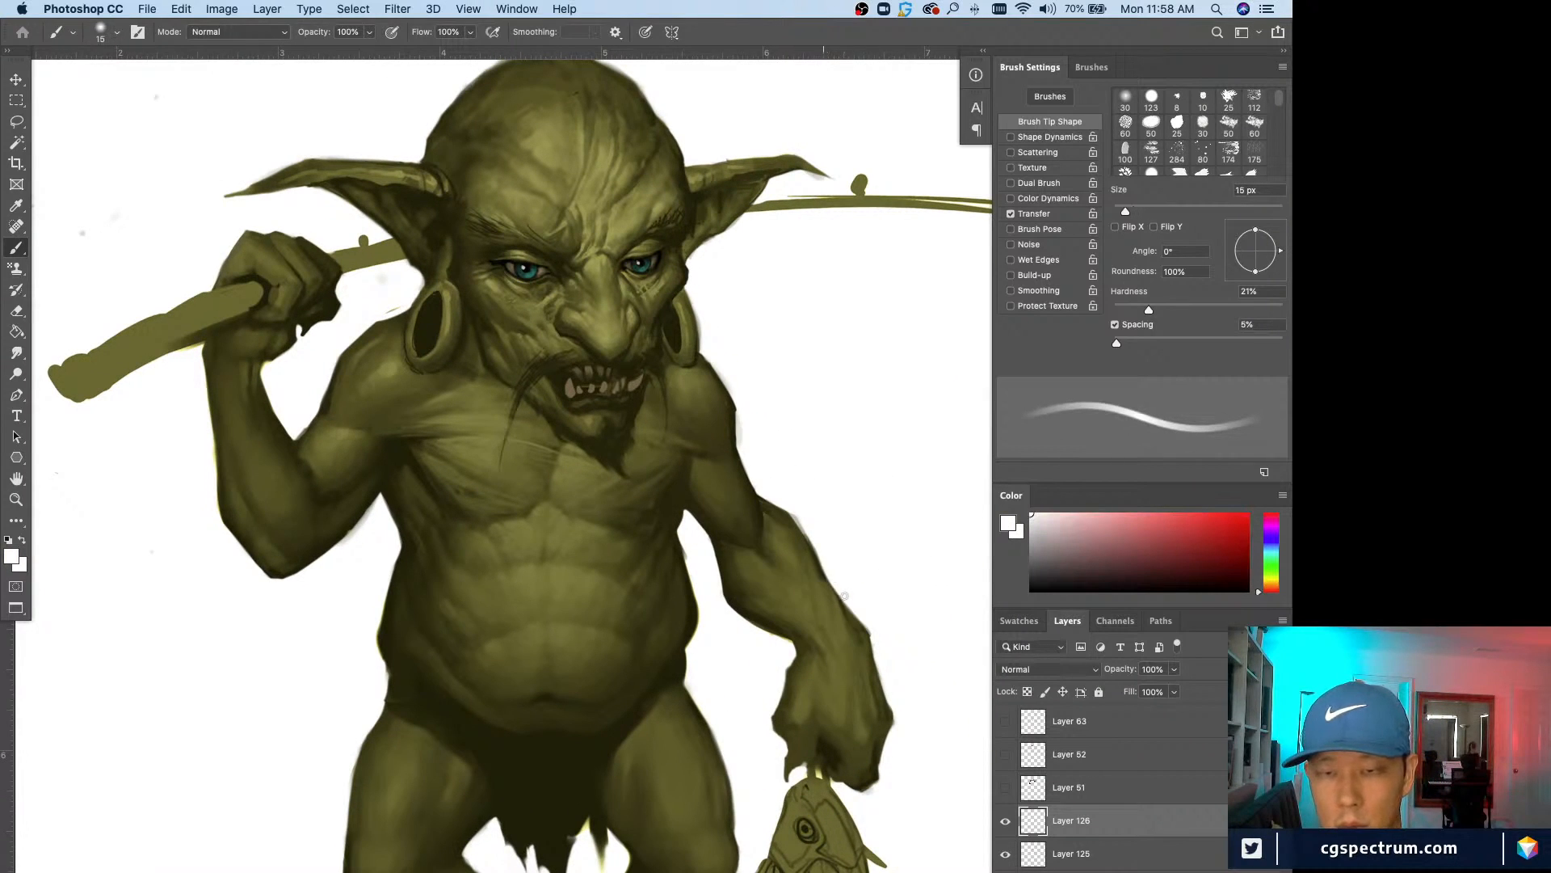
left_click(848, 602, "alt")
key("bracketleft")
key("bracketleft")
left_click_drag(823, 575, 837, 605)
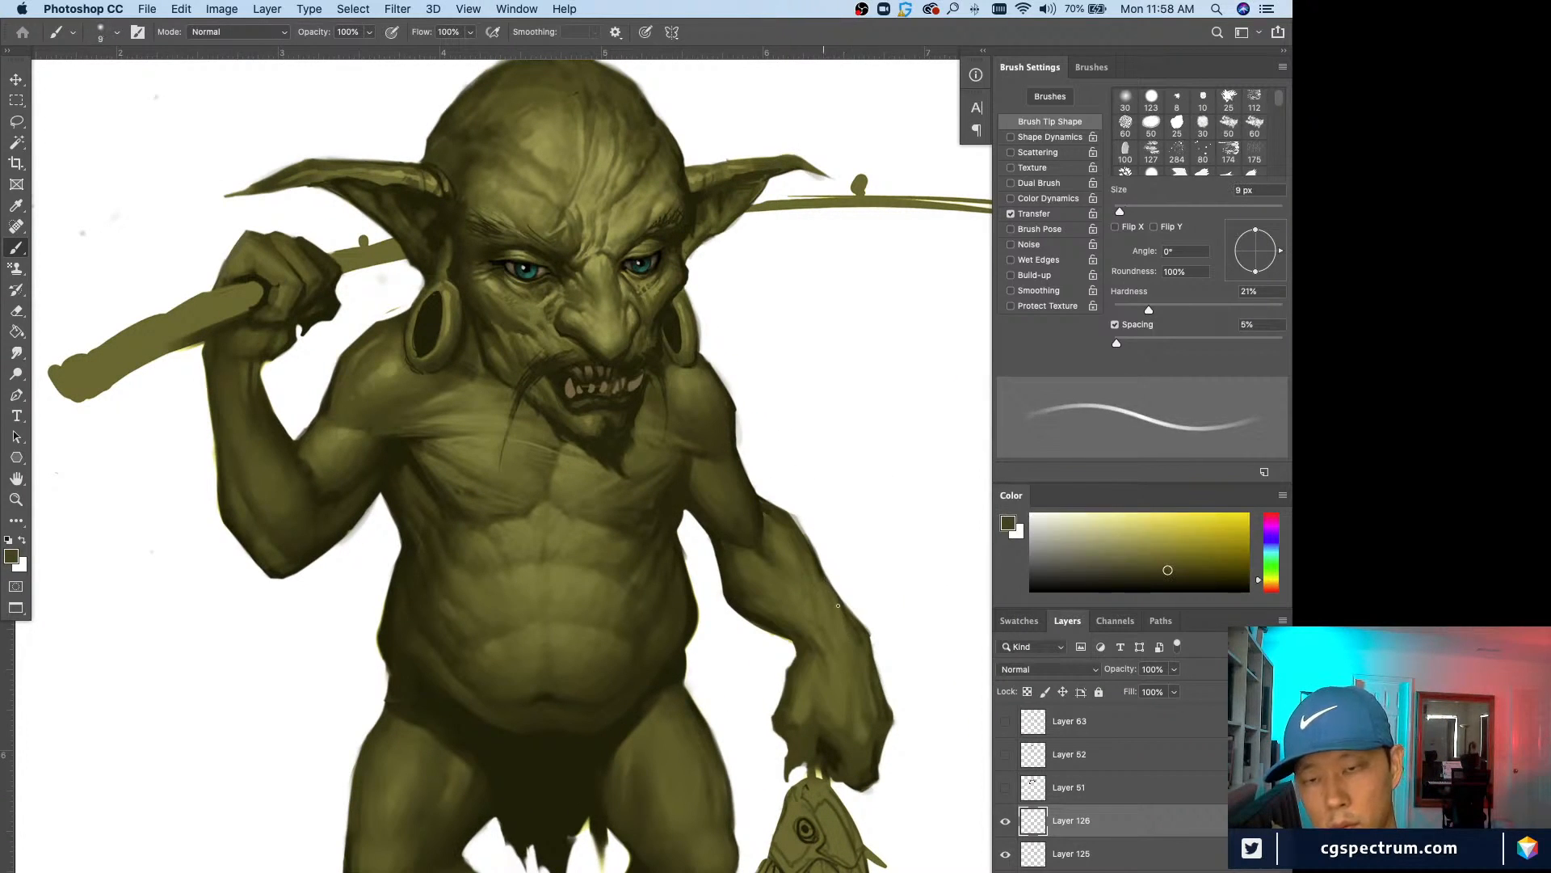
left_click(786, 508, "alt")
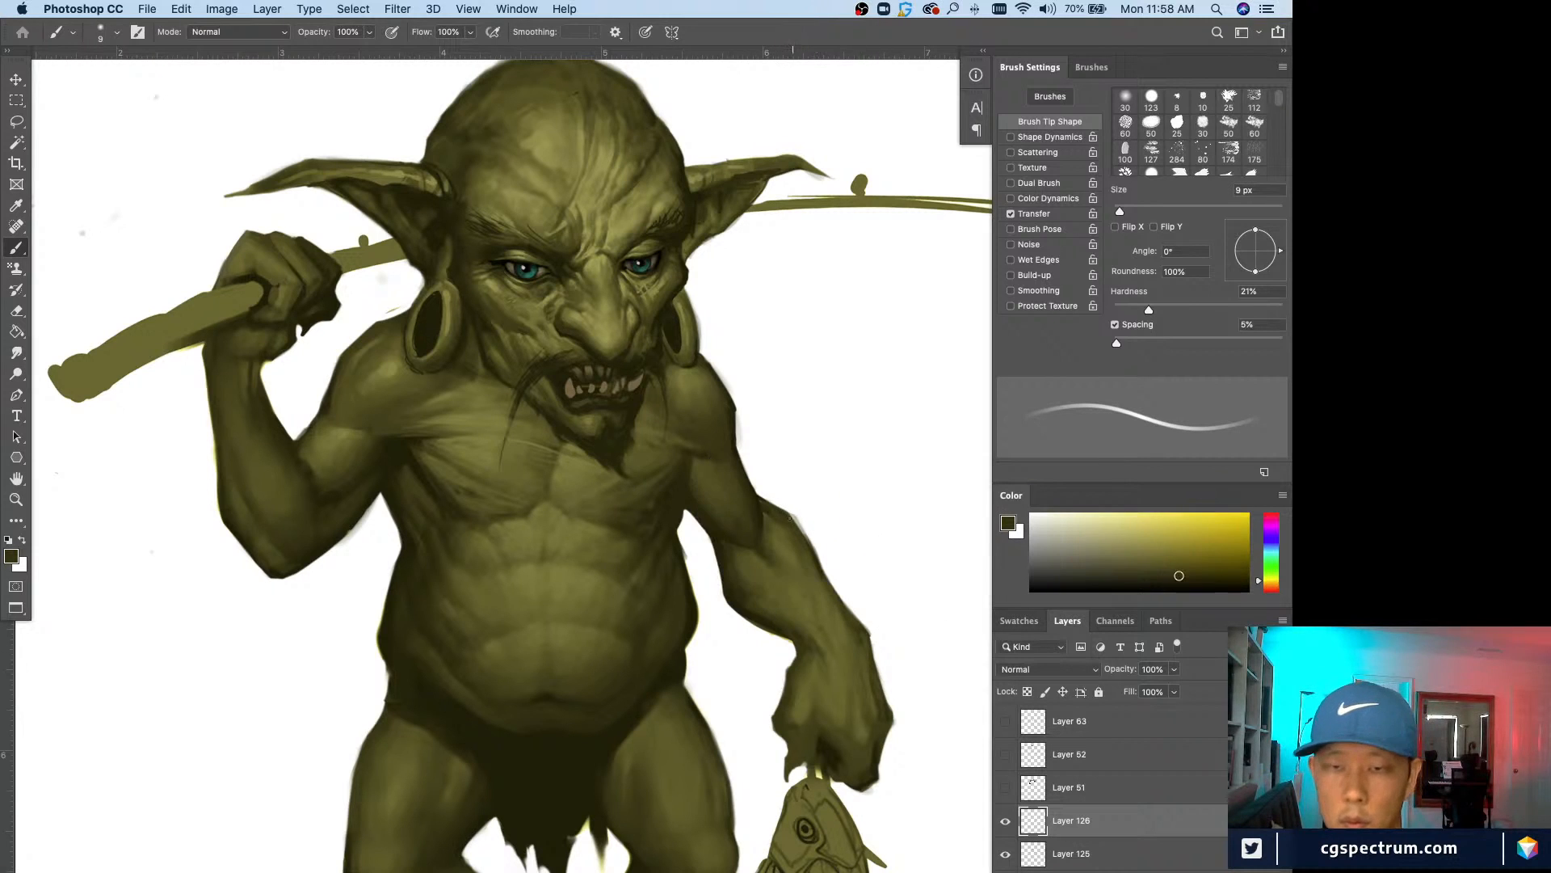
Step: Examine the reworked forearm and hand against the whole goblin figure at several sizes
key("super+minus")
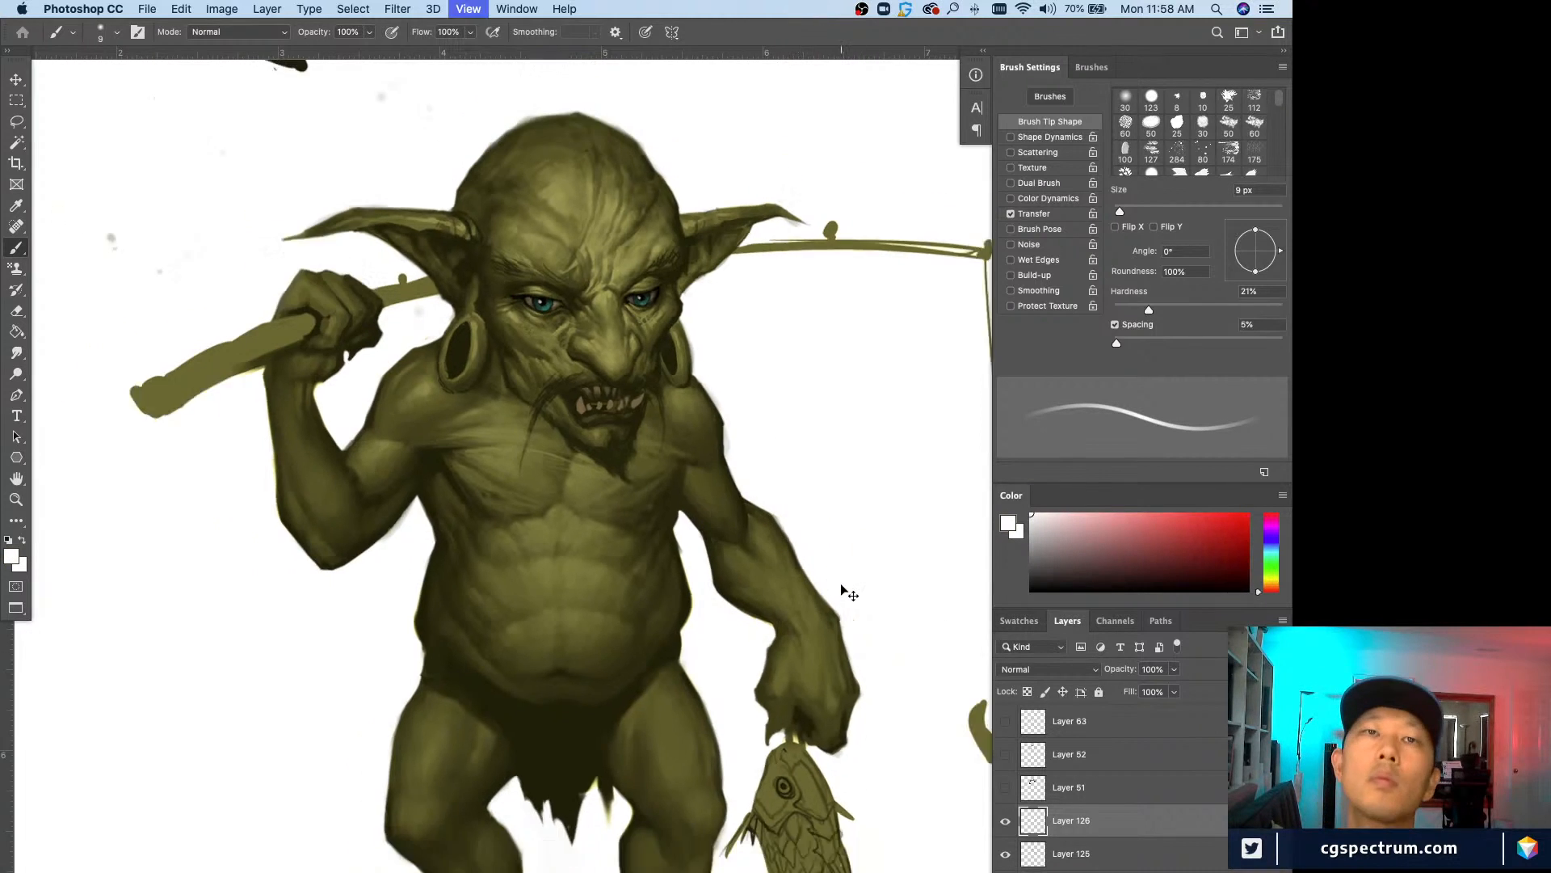
key("super+equal")
key("super+minus")
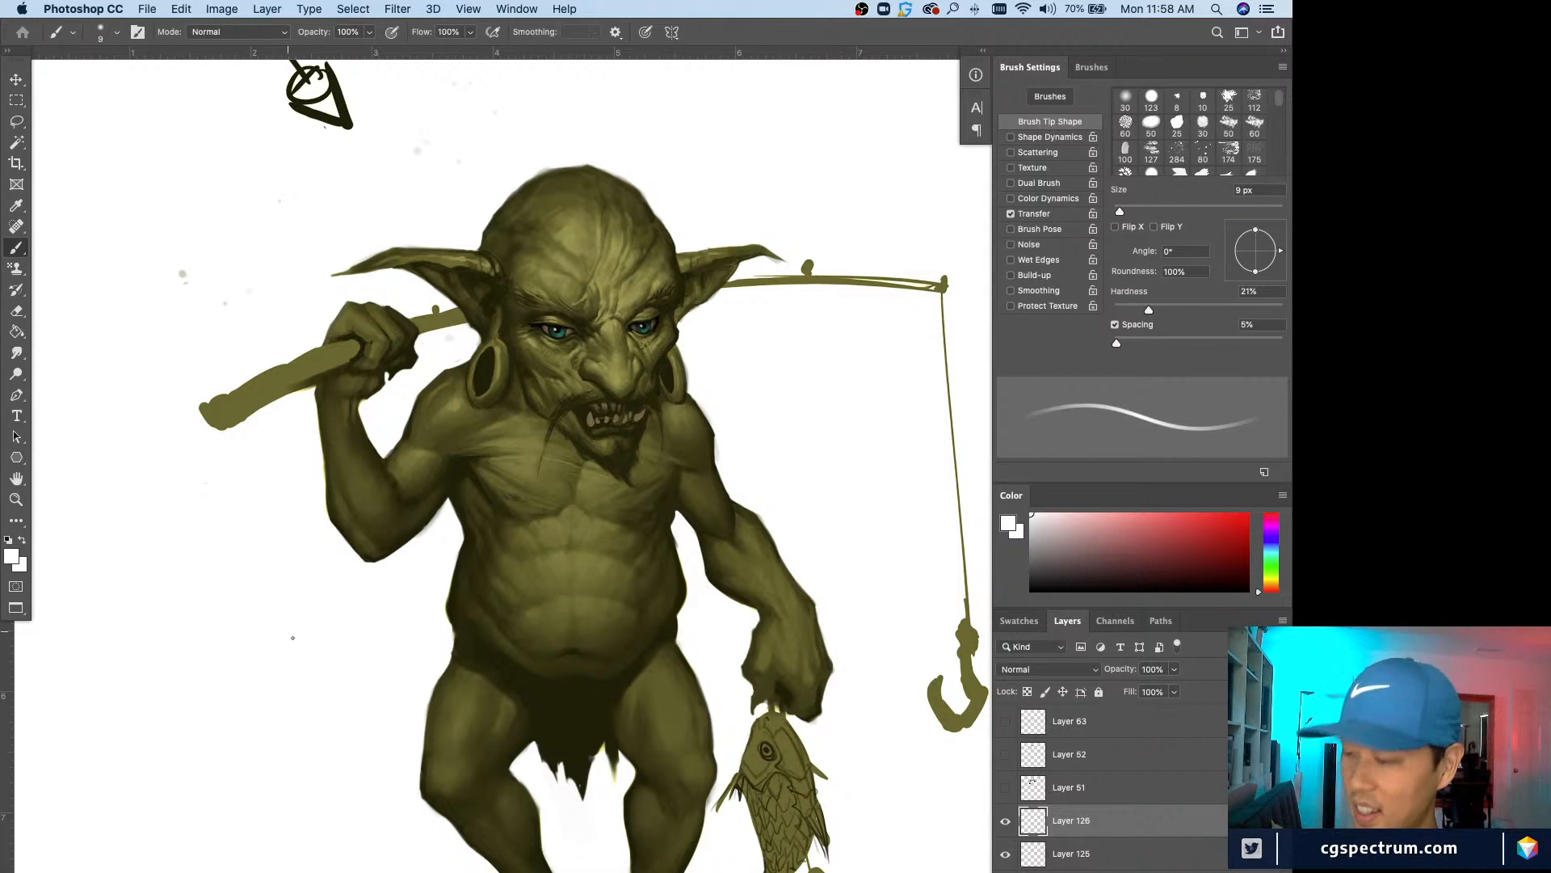
key("super+minus")
key("super+minus")
key("super+minus")
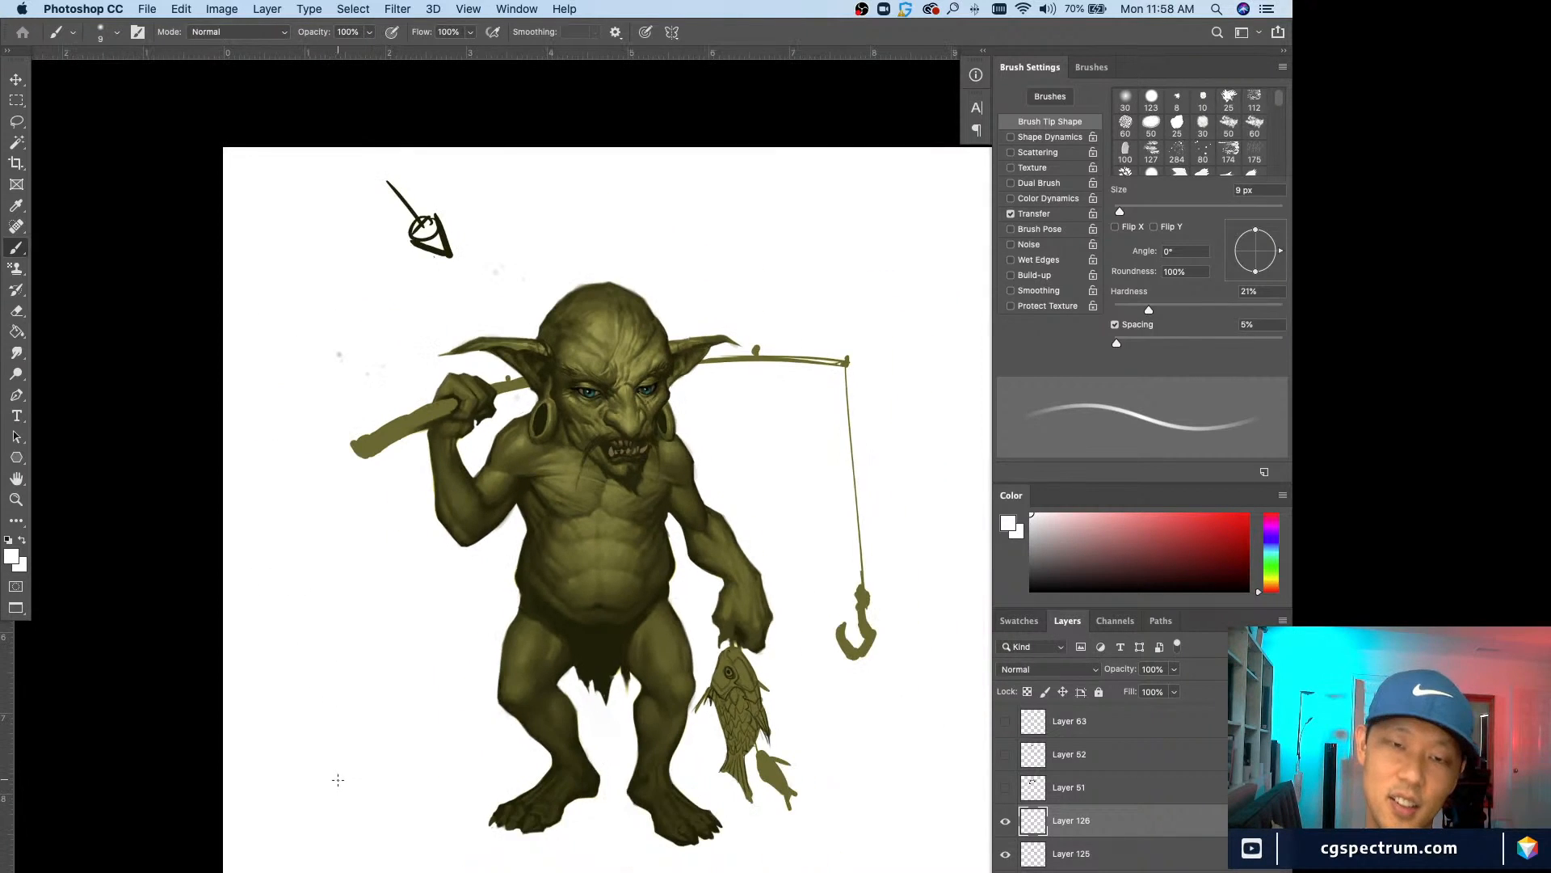
key("super+equal")
key("super+equal")
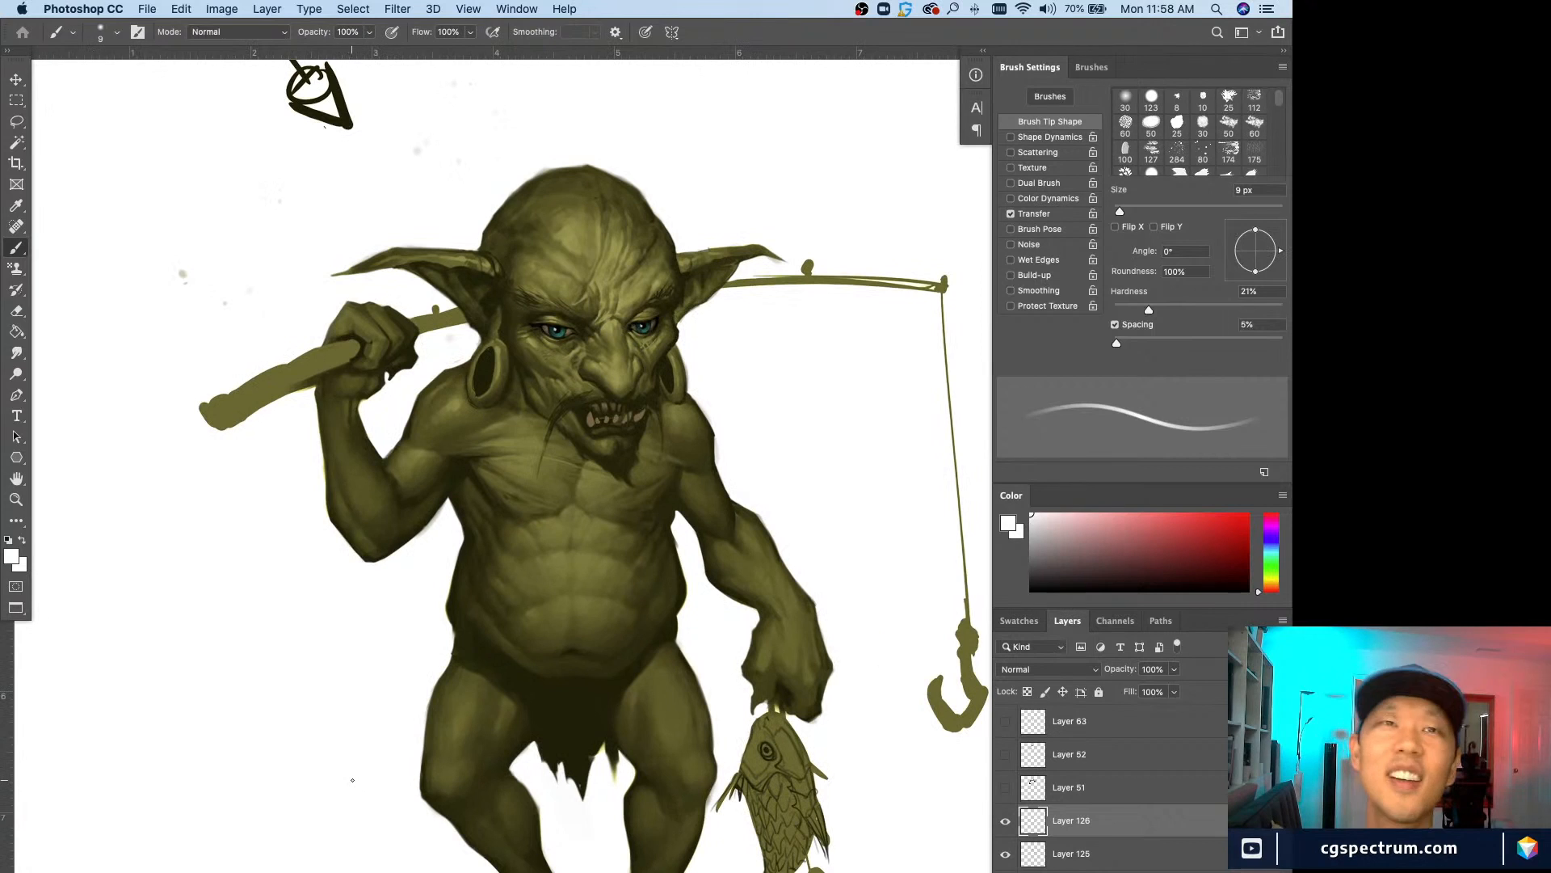
scroll(353, 817, "down", 2)
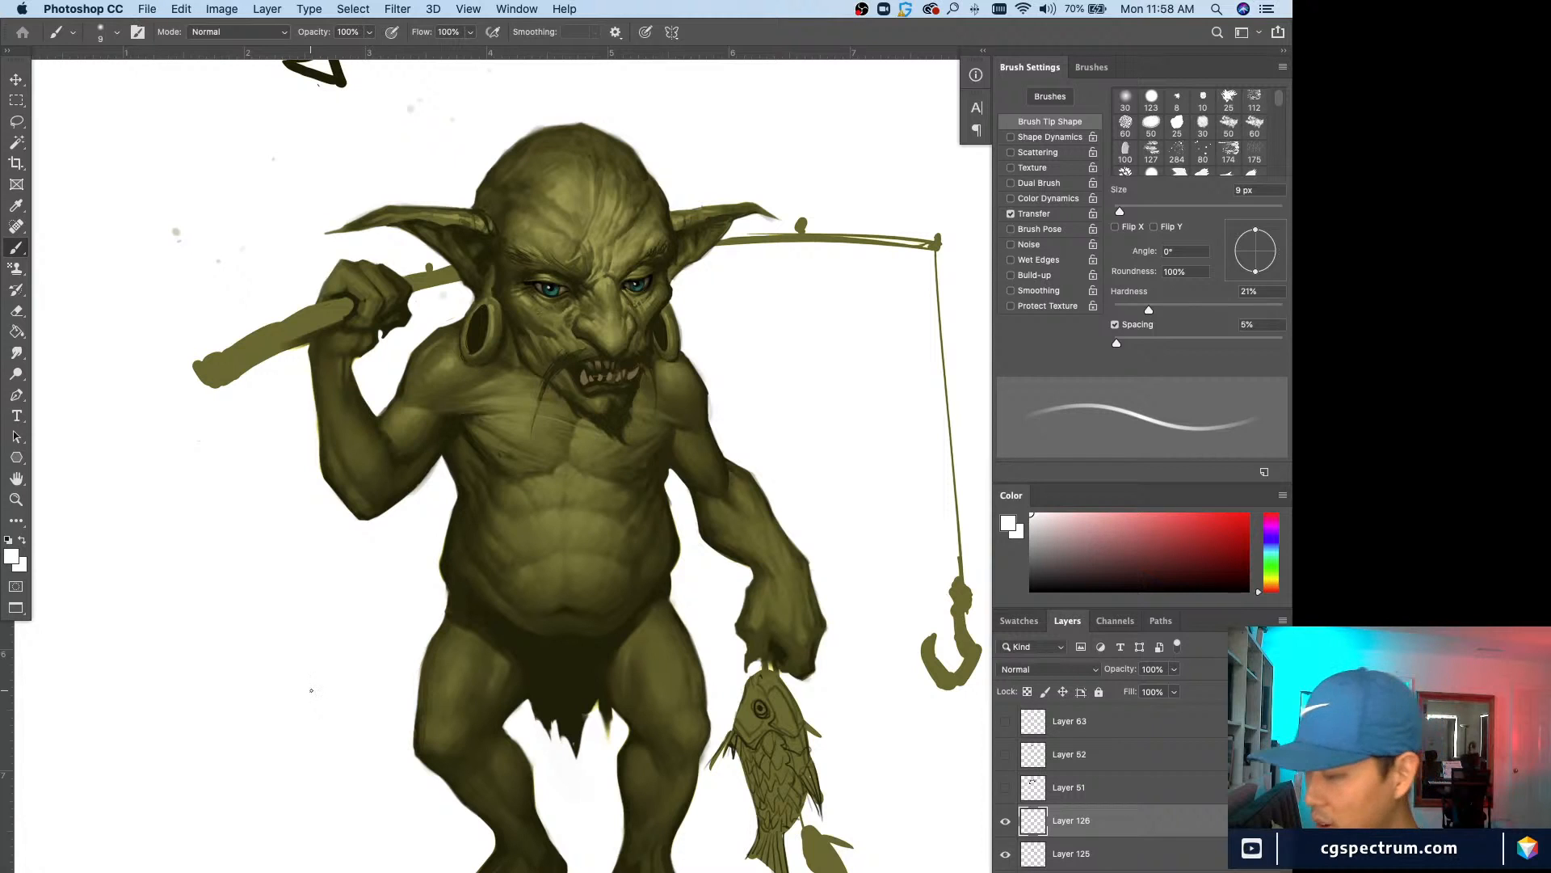
key("super+minus")
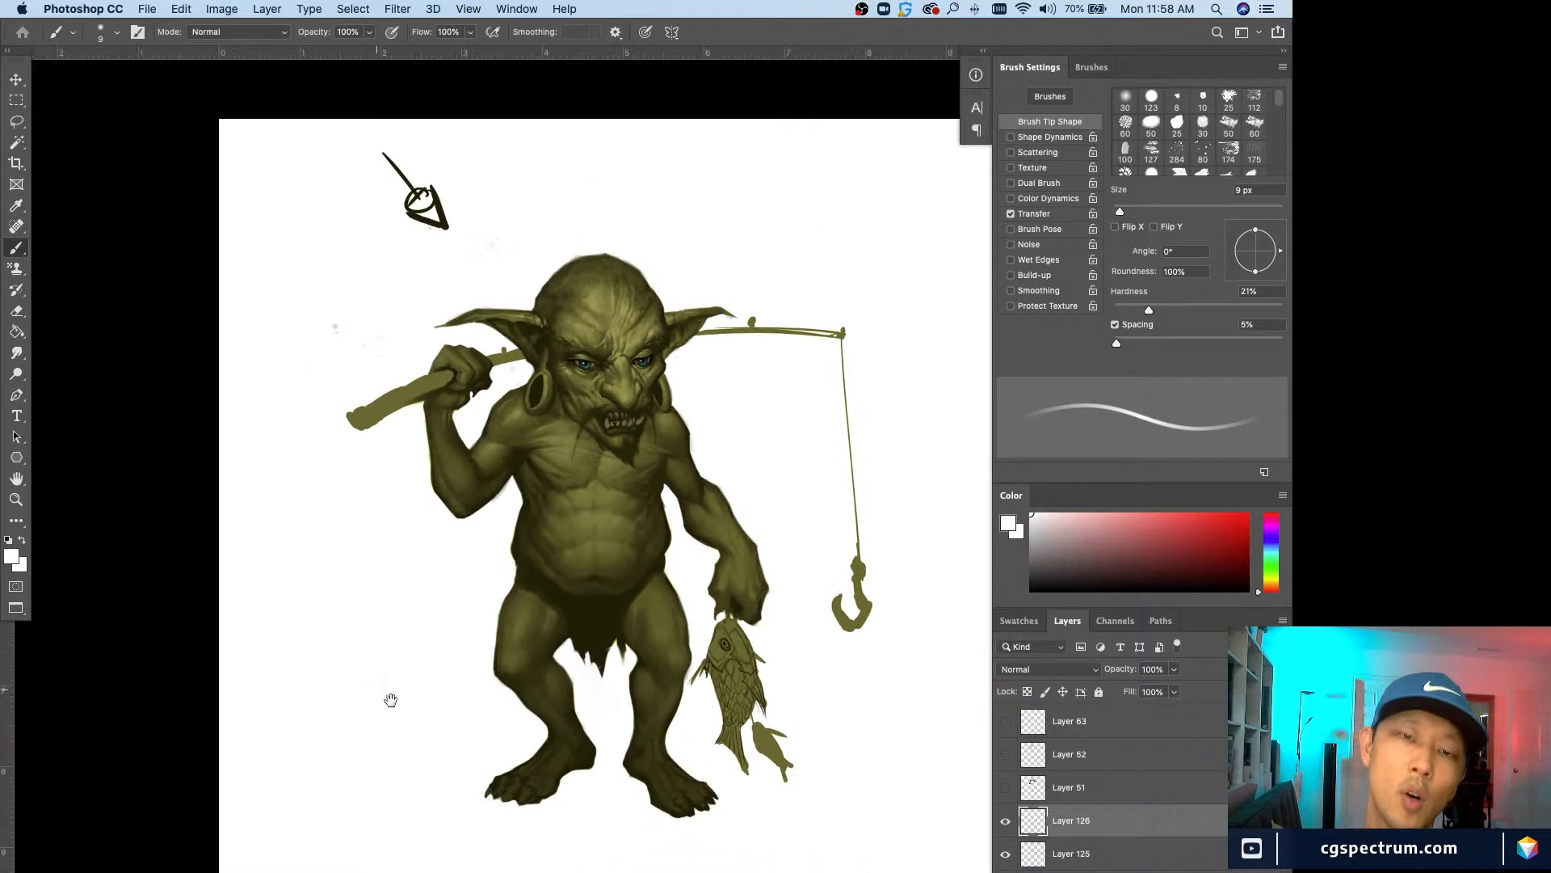
left_click_drag(391, 700, 284, 739)
key("super+r")
key("super+plus")
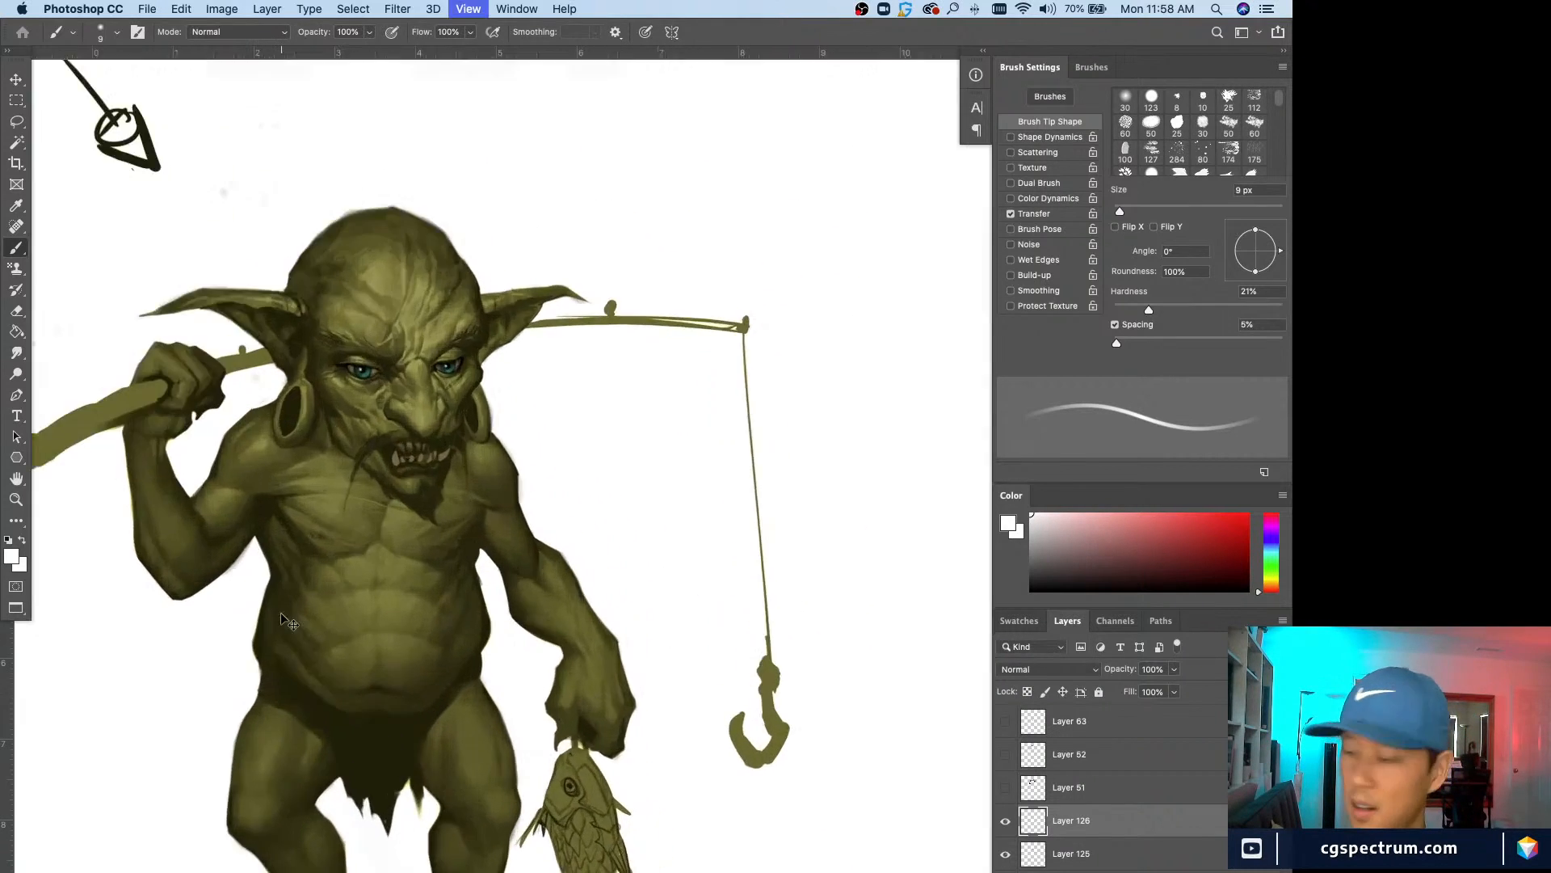
left_click_drag(349, 818, 364, 781)
key("super+plus")
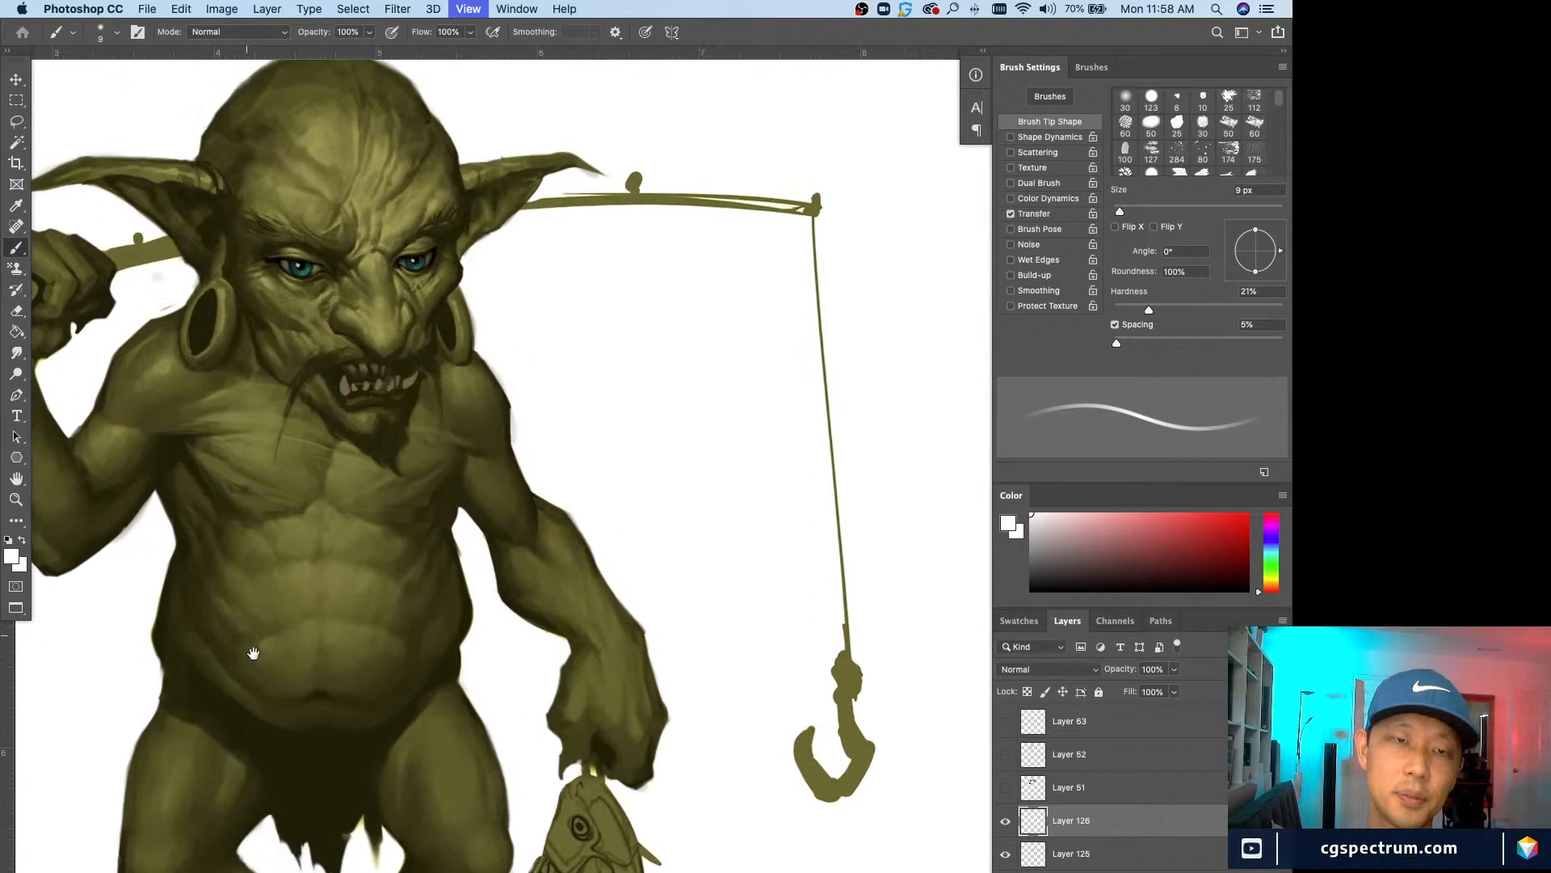
left_click_drag(253, 651, 384, 683)
key("super+minus")
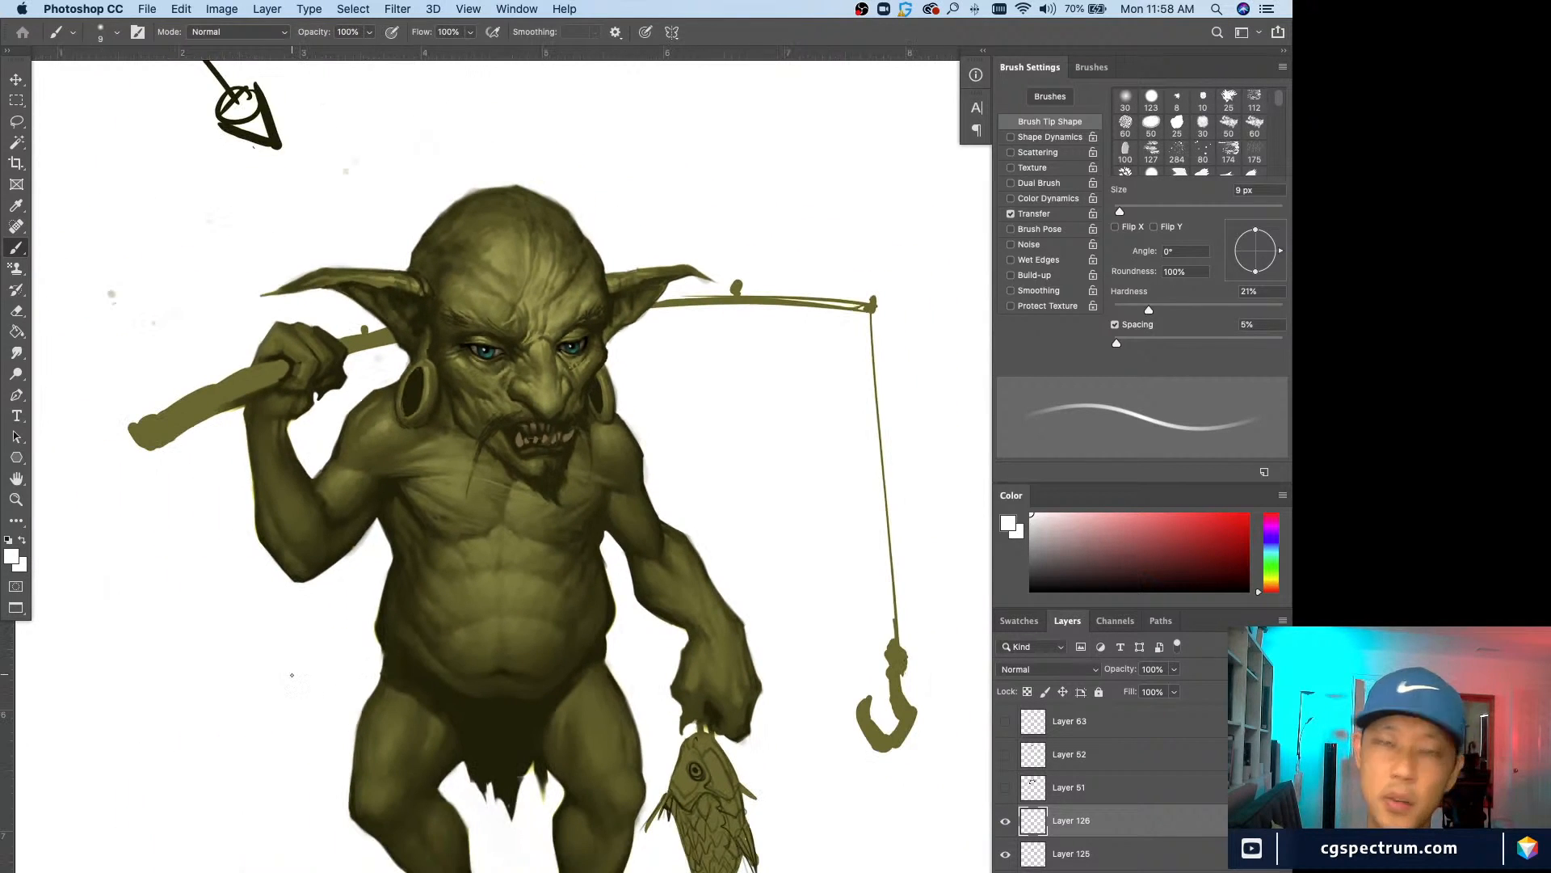
left_click_drag(356, 705, 364, 742)
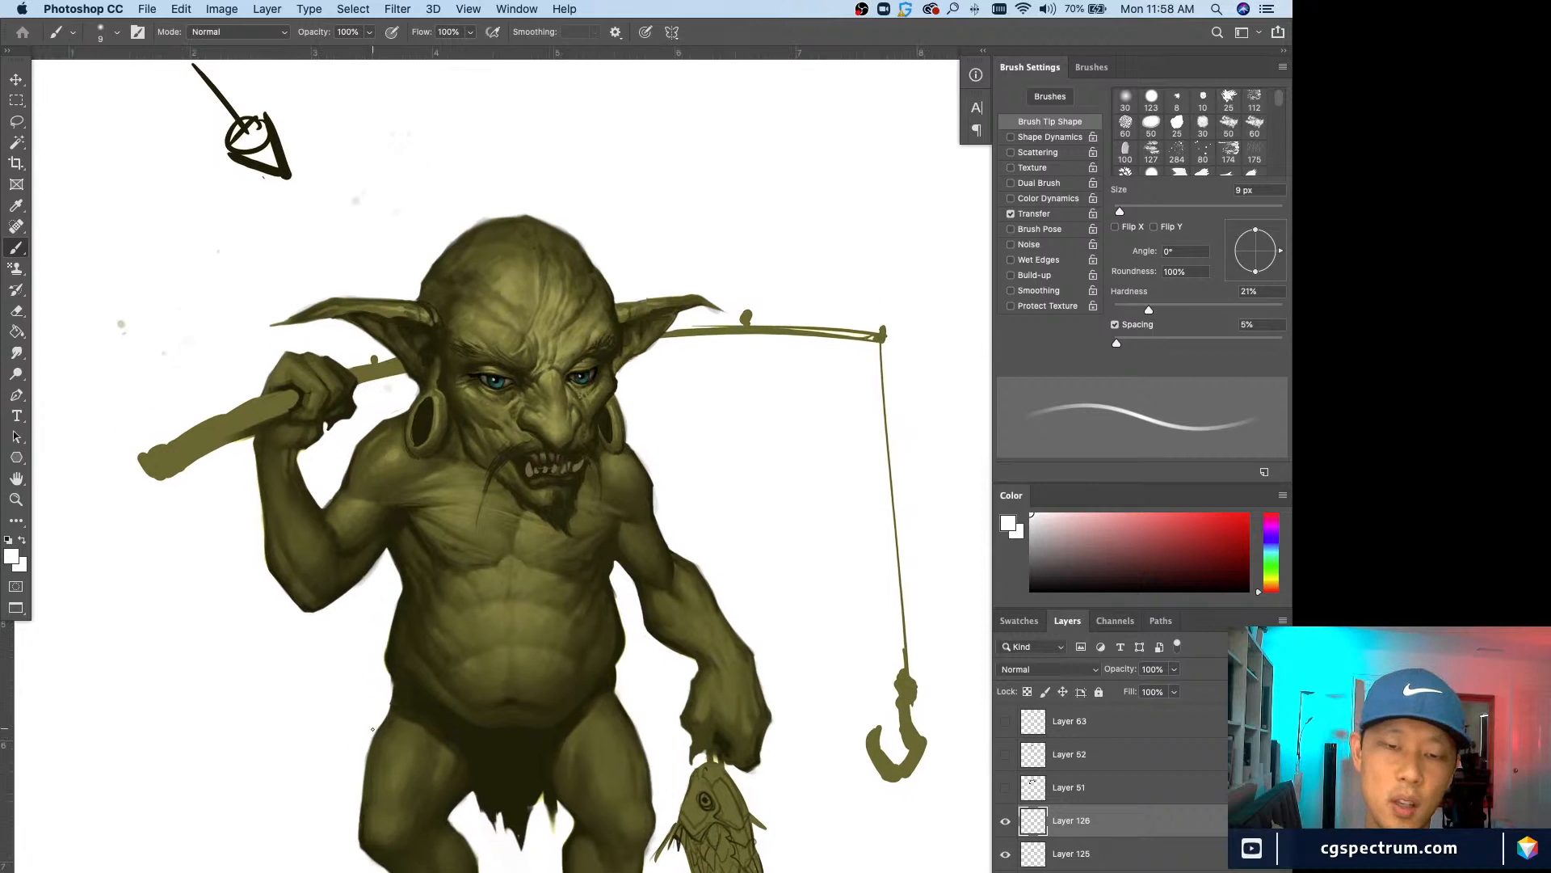
key("super+minus")
key("super+plus")
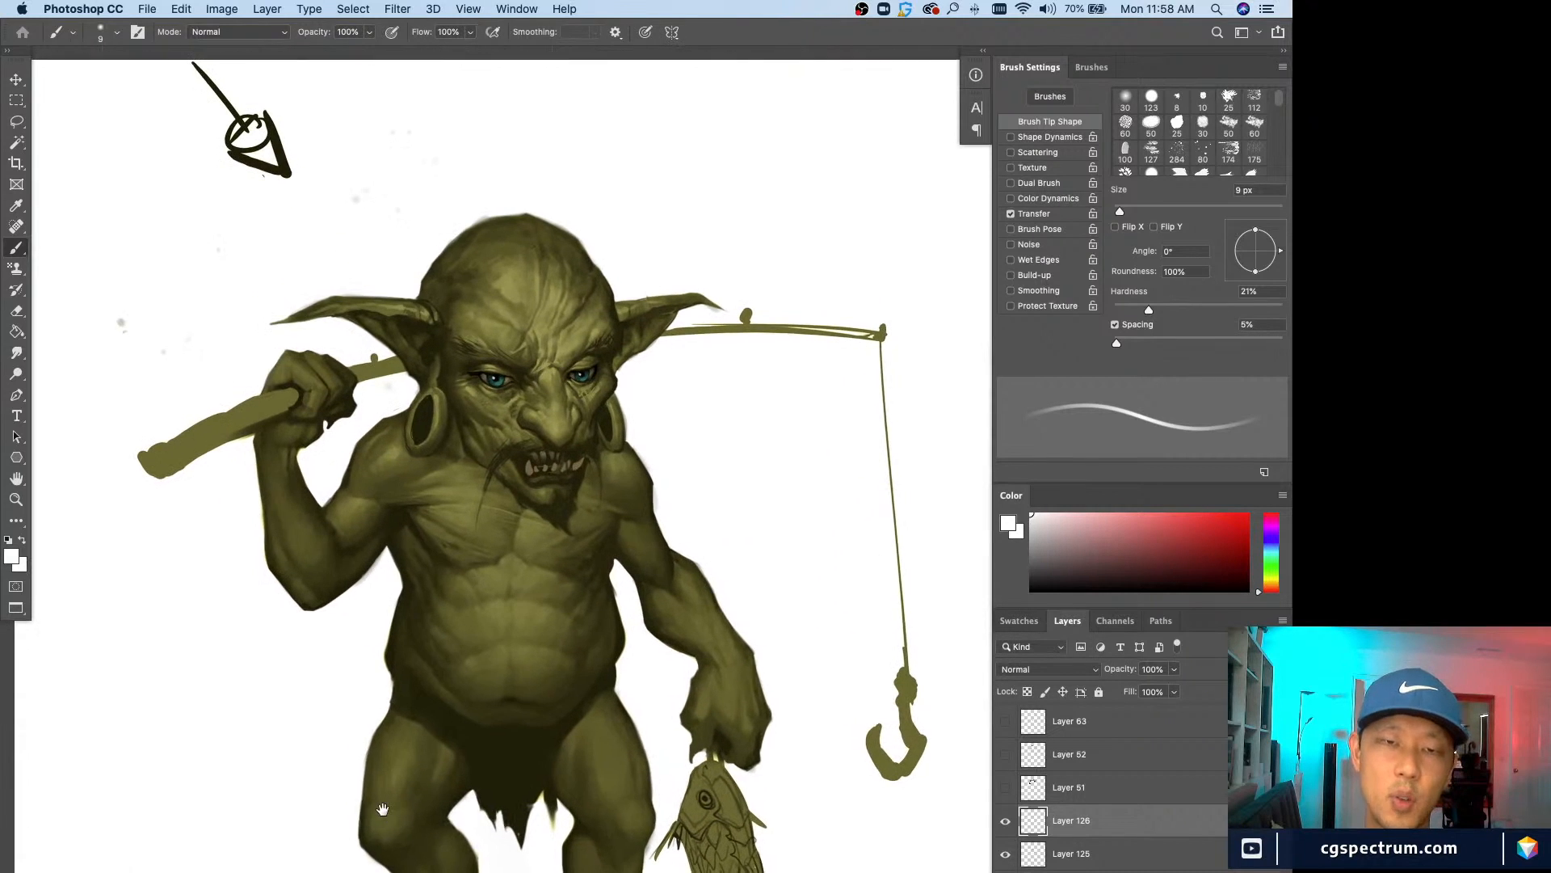
left_click_drag(392, 839, 369, 800)
key("super+minus")
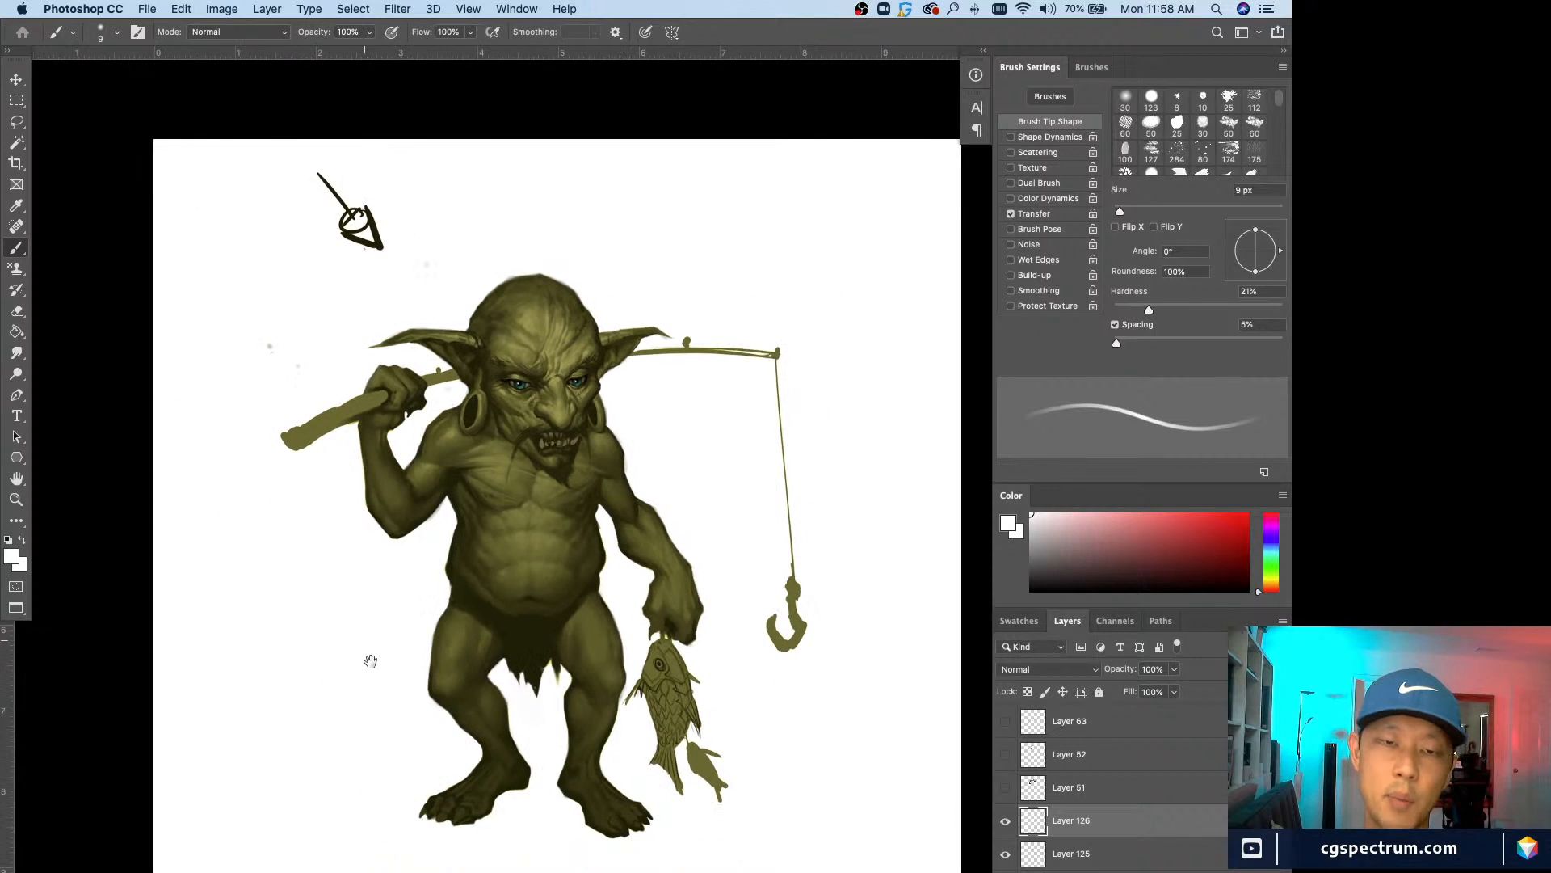
left_click_drag(349, 590, 291, 621)
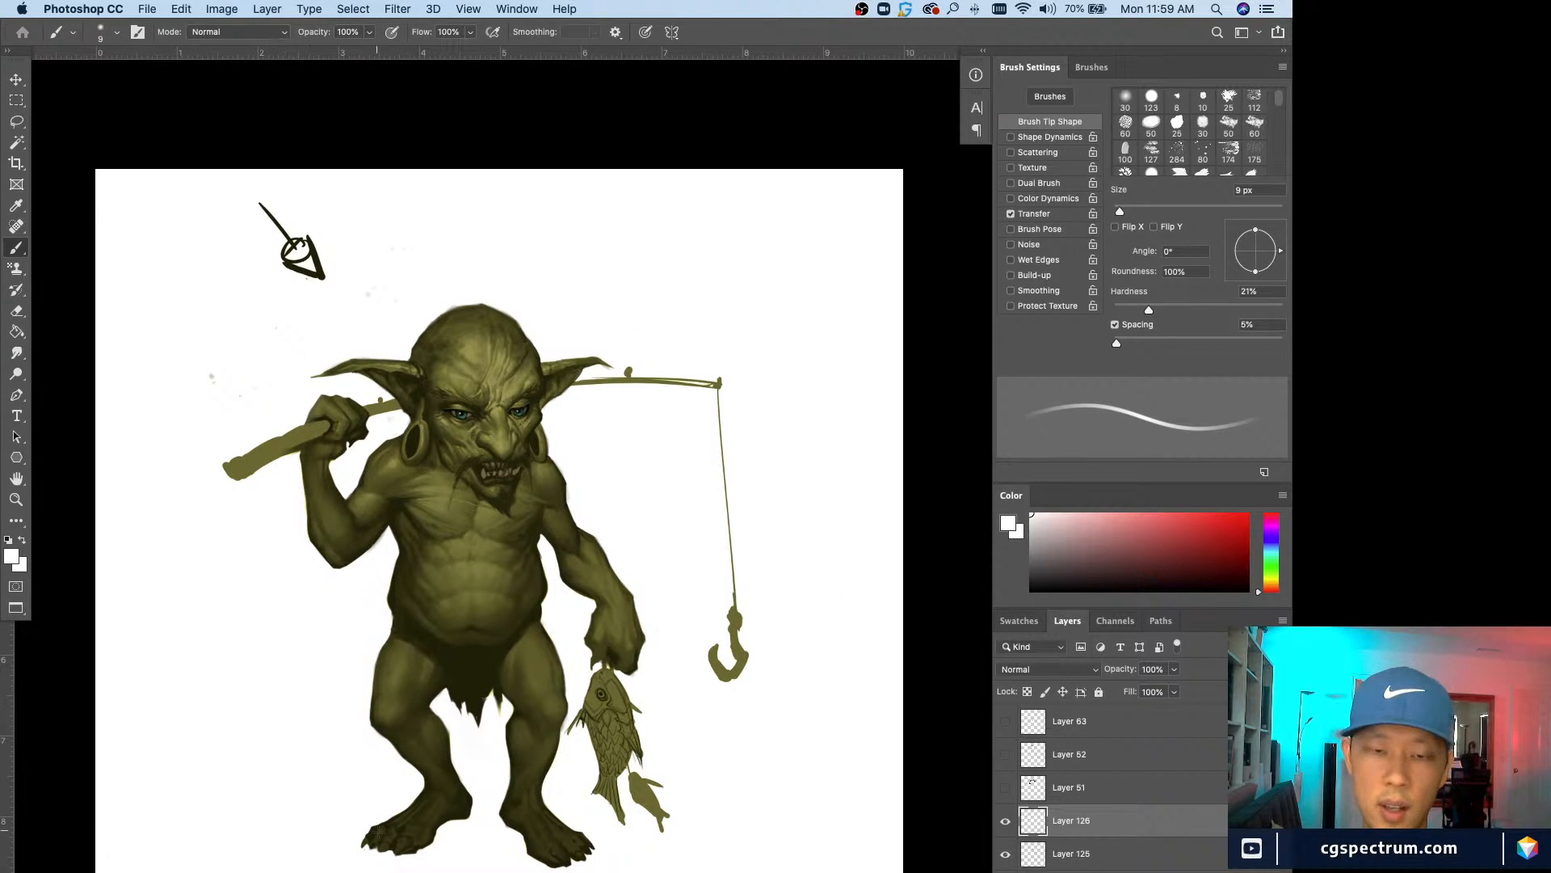
Step: Compare the whole goblin fisherman with a closer view of the head, torso and arms to review the overall shading
key("super+plus")
key("super+minus")
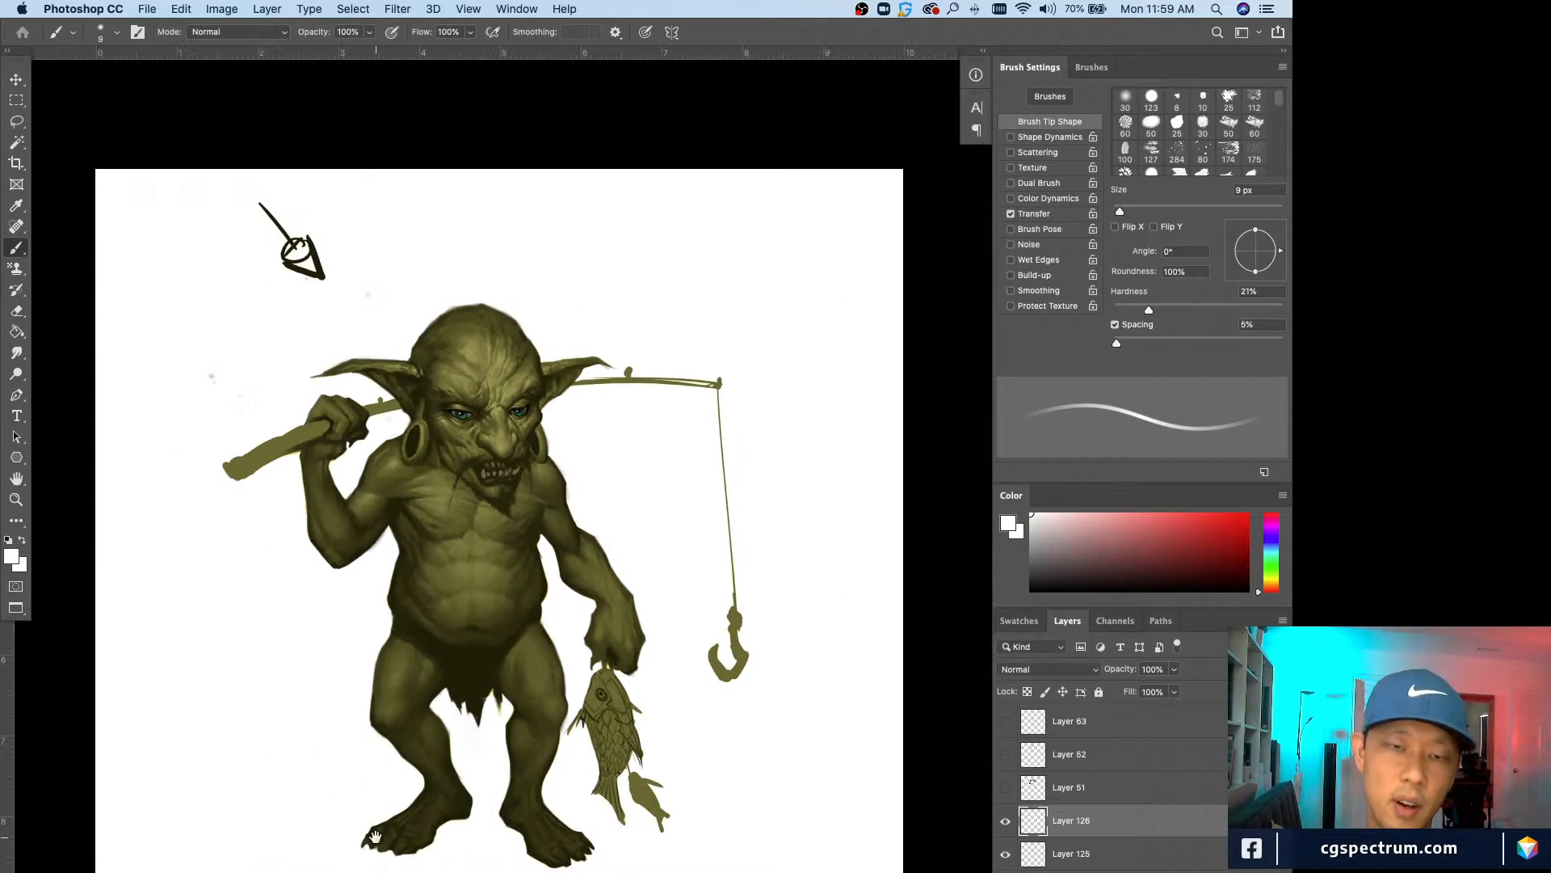
key("super+plus")
left_click_drag(371, 835, 381, 822)
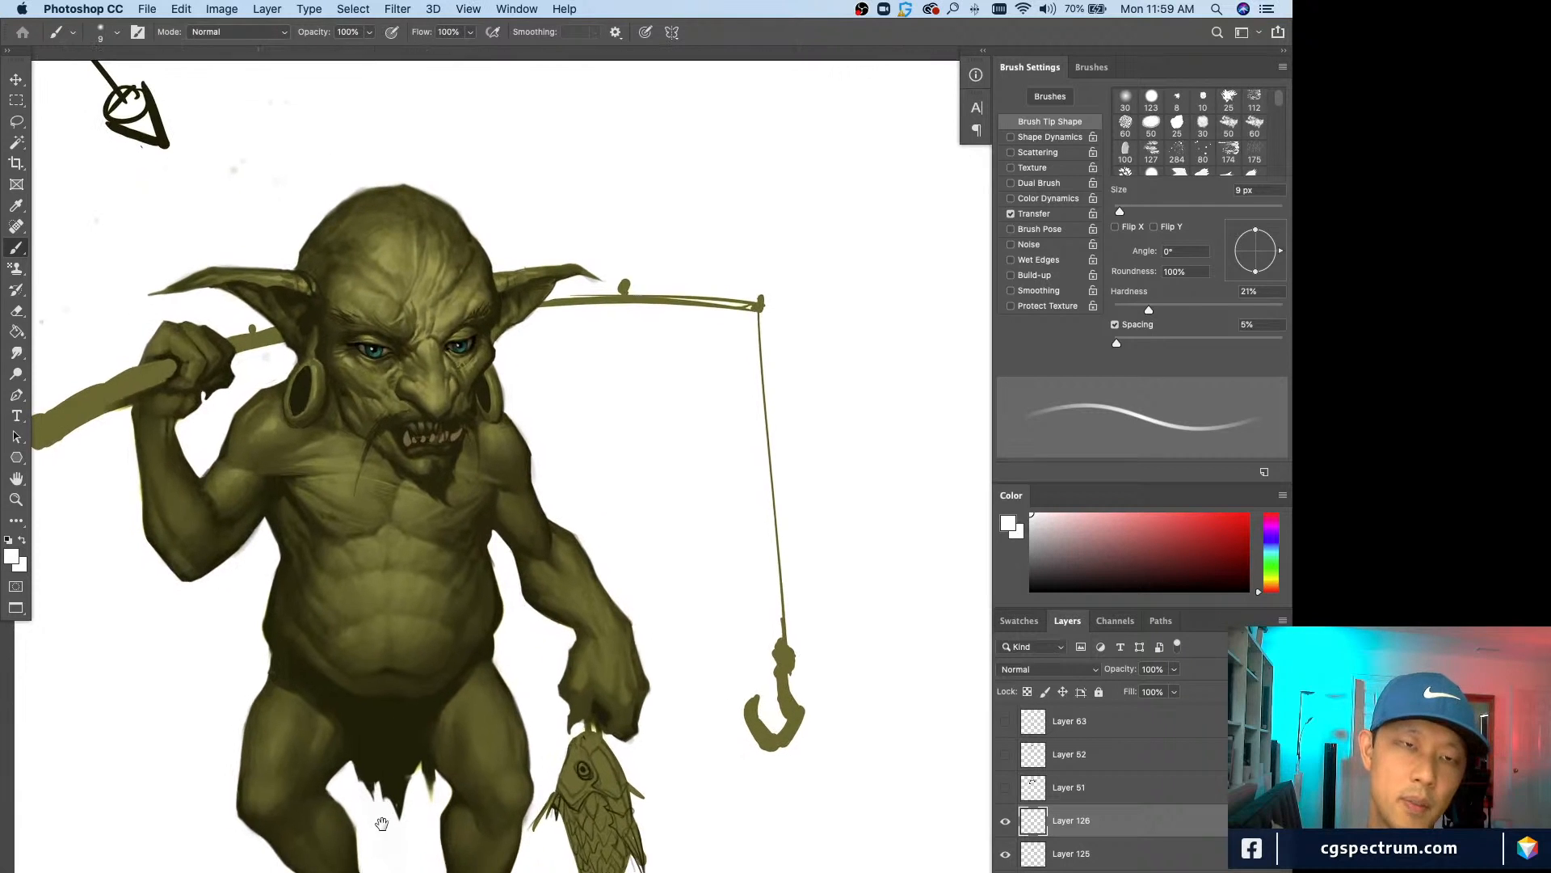
key("super+r")
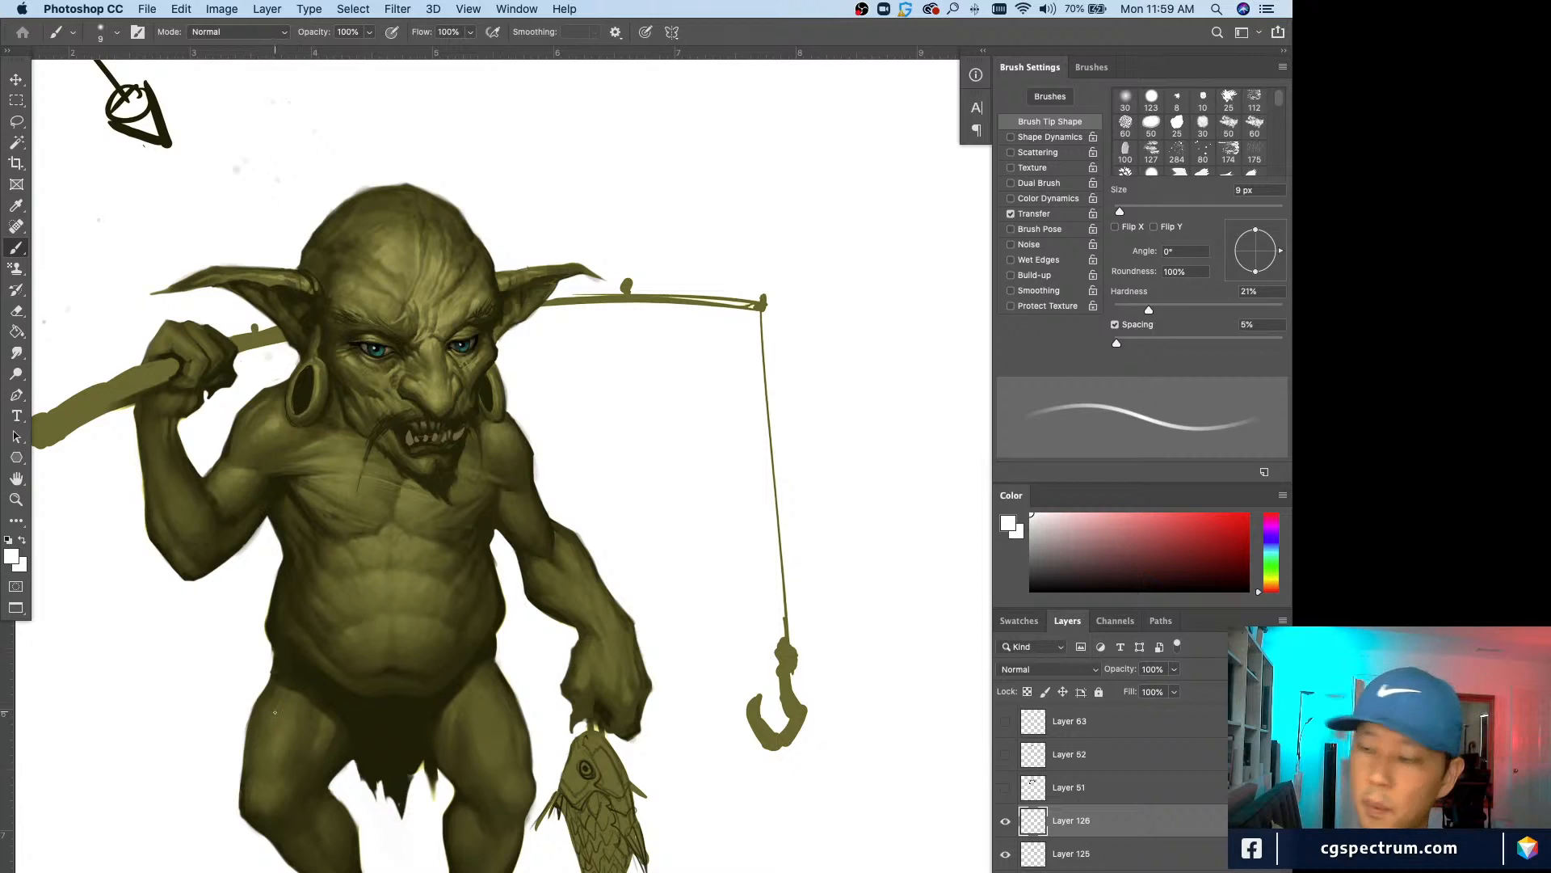
key("super+minus")
key("super+minus")
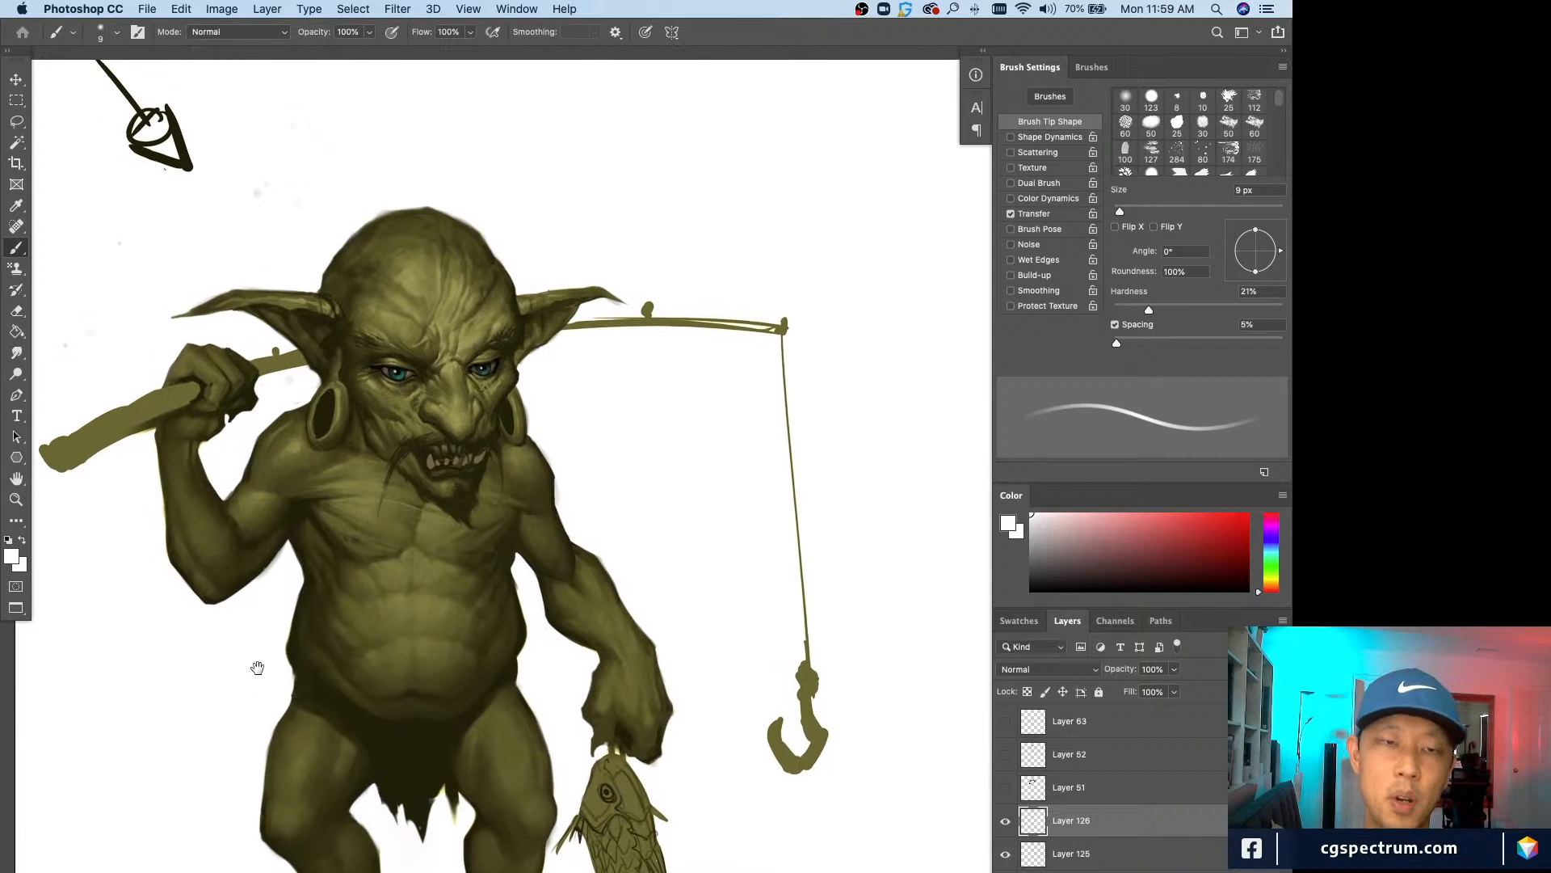
key("super+plus")
key("super+plus")
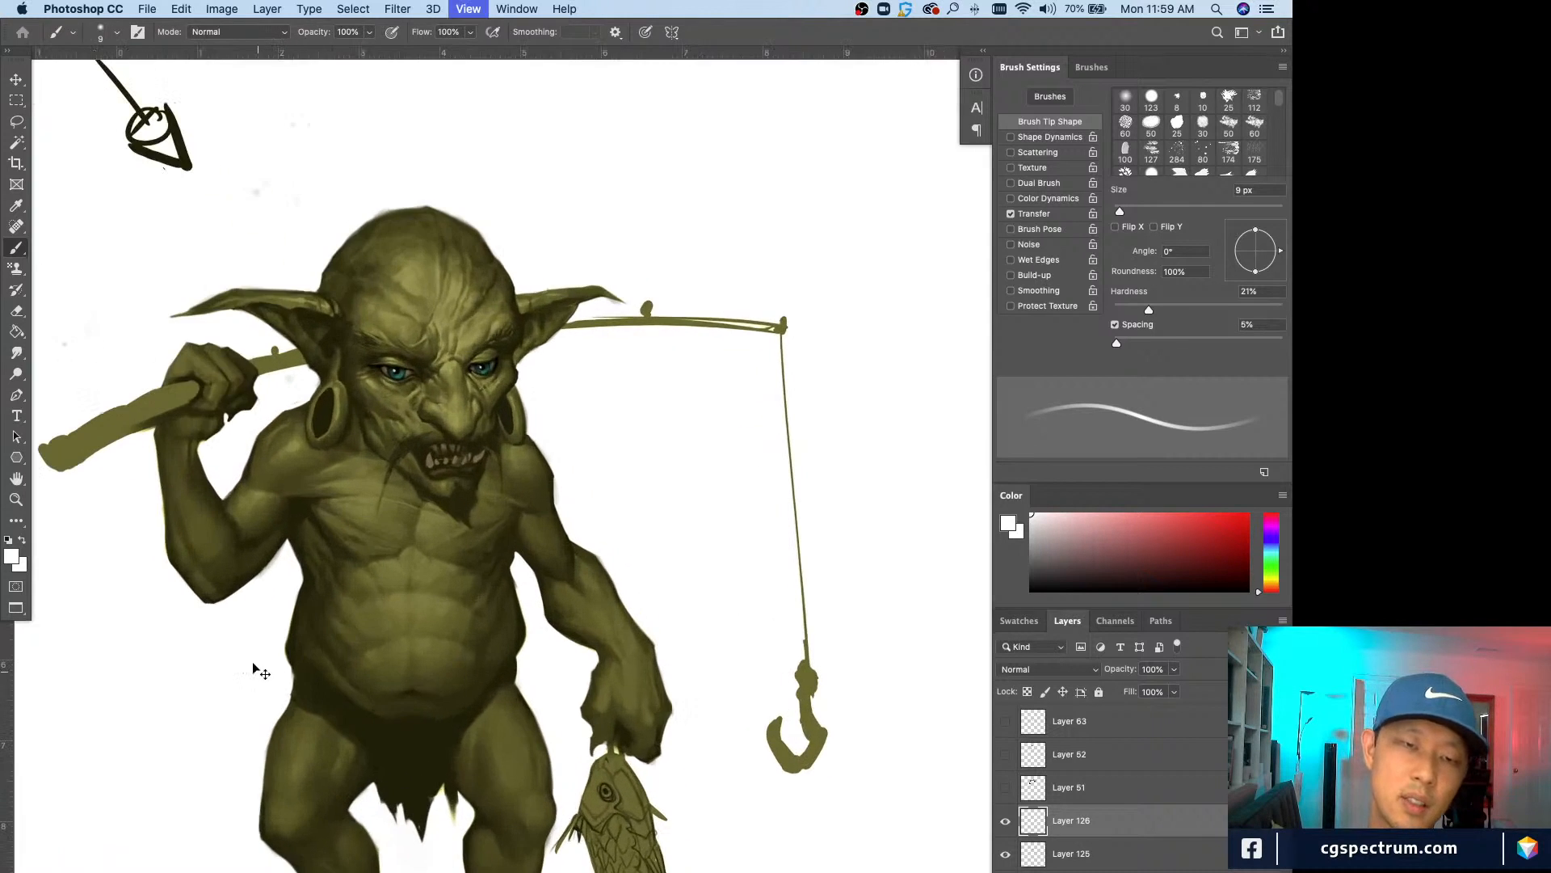
key("super+minus")
key("super+minus")
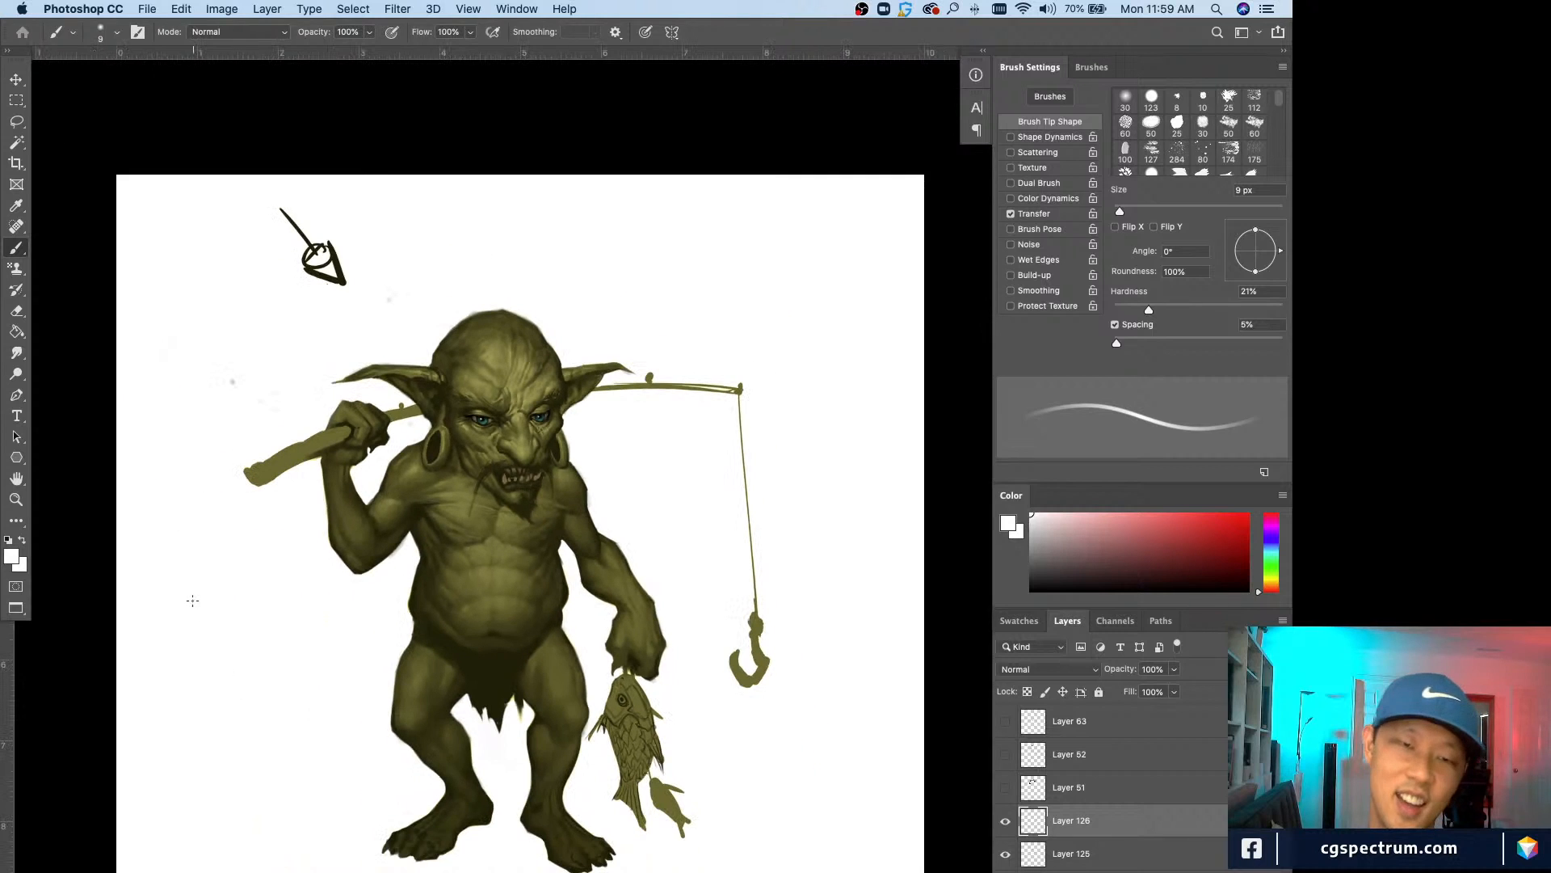
key("super+plus")
key("super+plus")
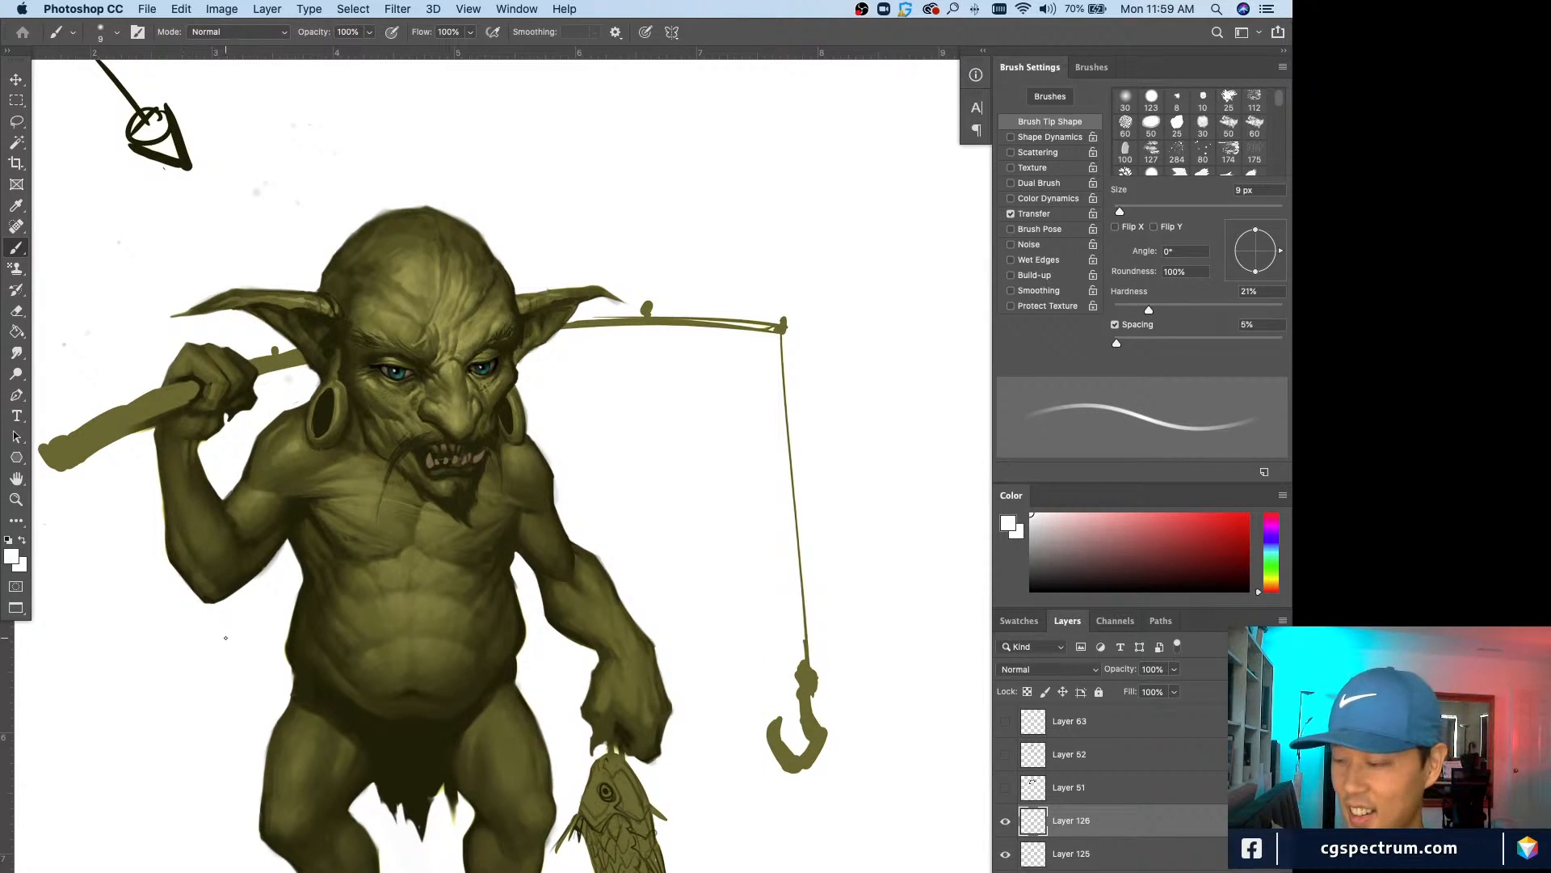